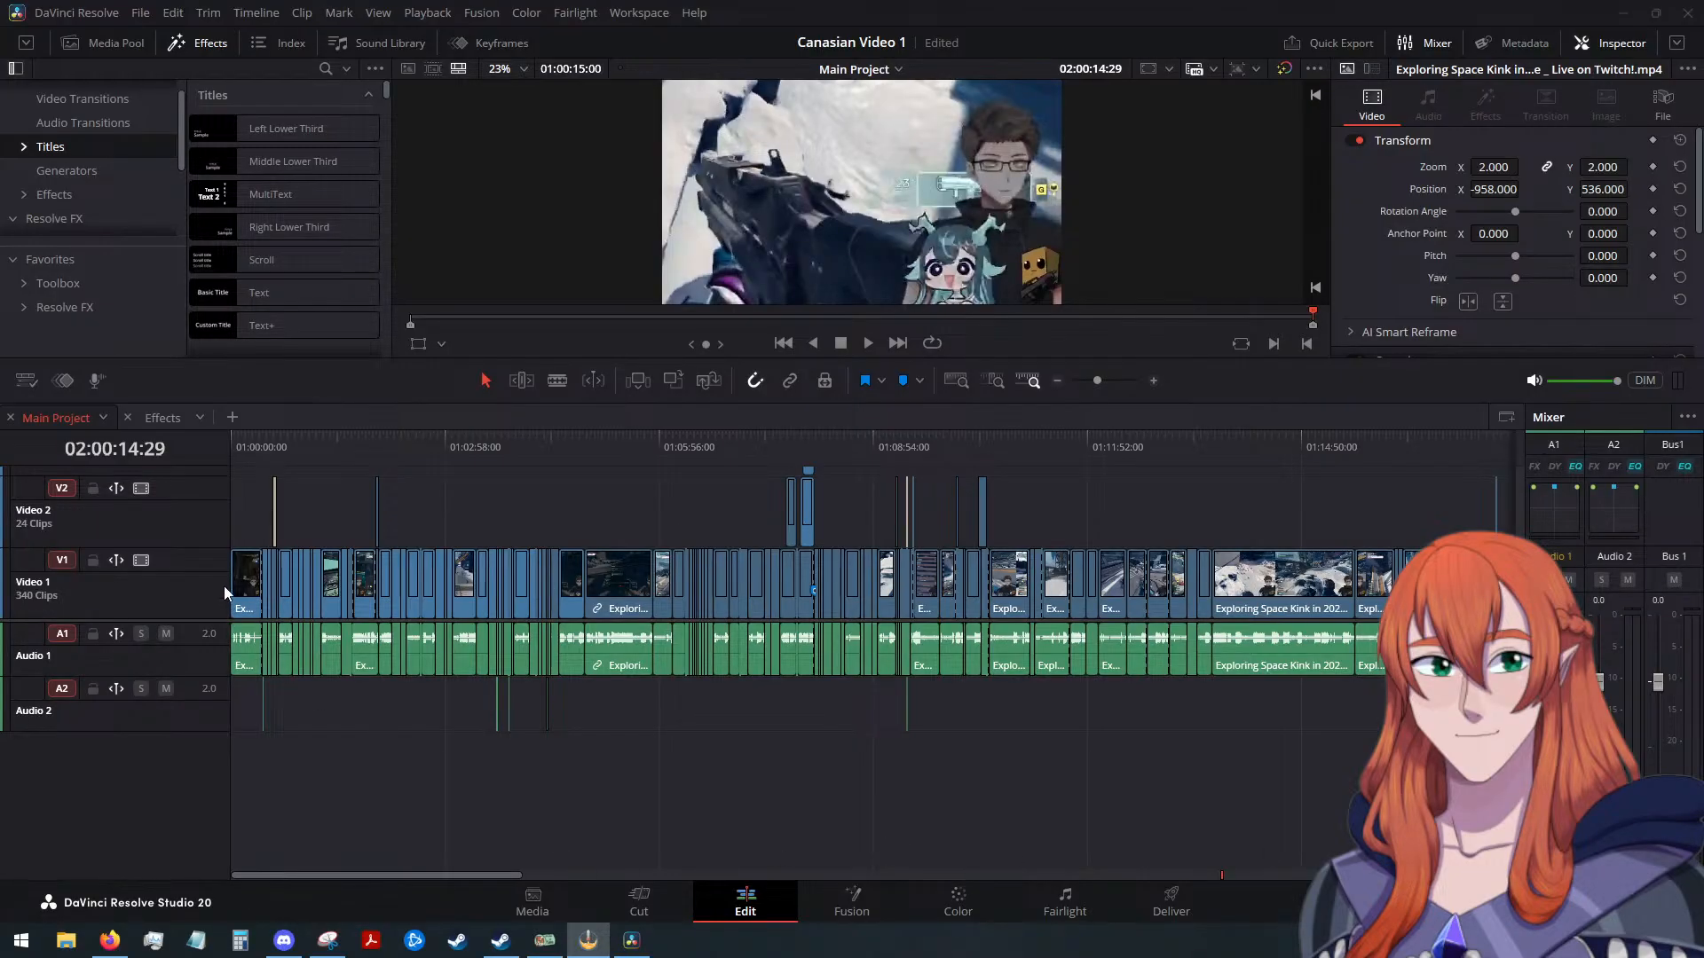
# Enlarge the viewer area slightly with the playhead near the end of the opening clip at 01:00:27:15, and save the project
pyautogui.click(264, 451)
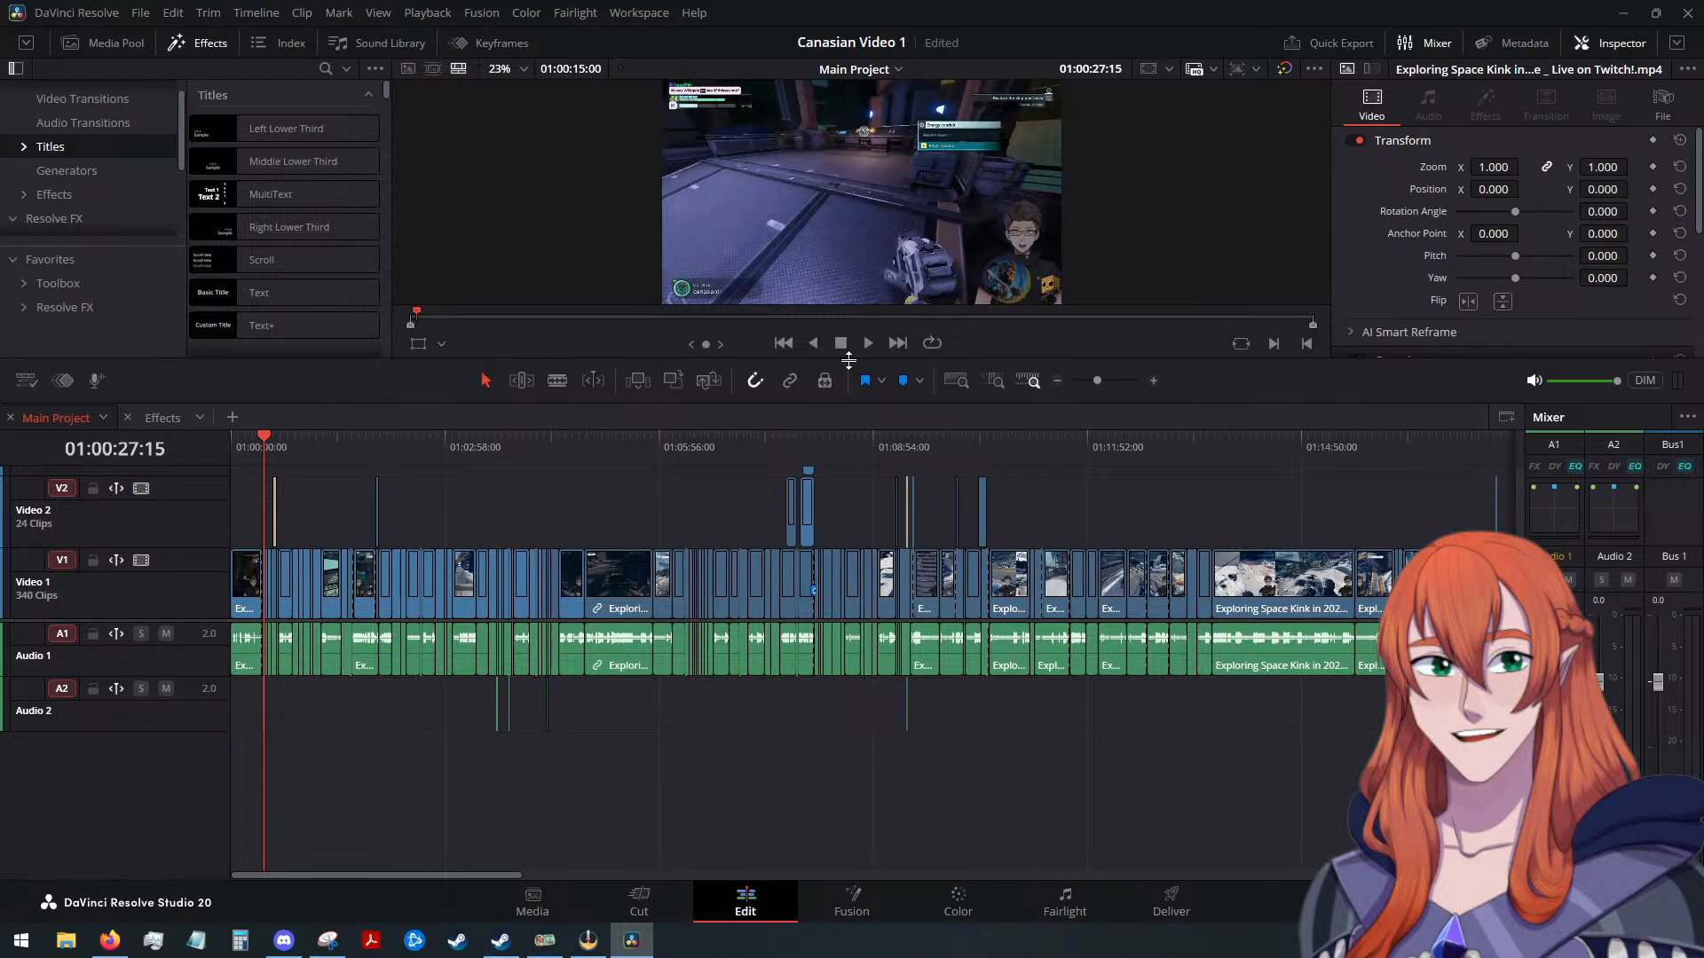
pyautogui.moveTo(848, 359); pyautogui.dragTo(841, 379)
pyautogui.click(837, 403)
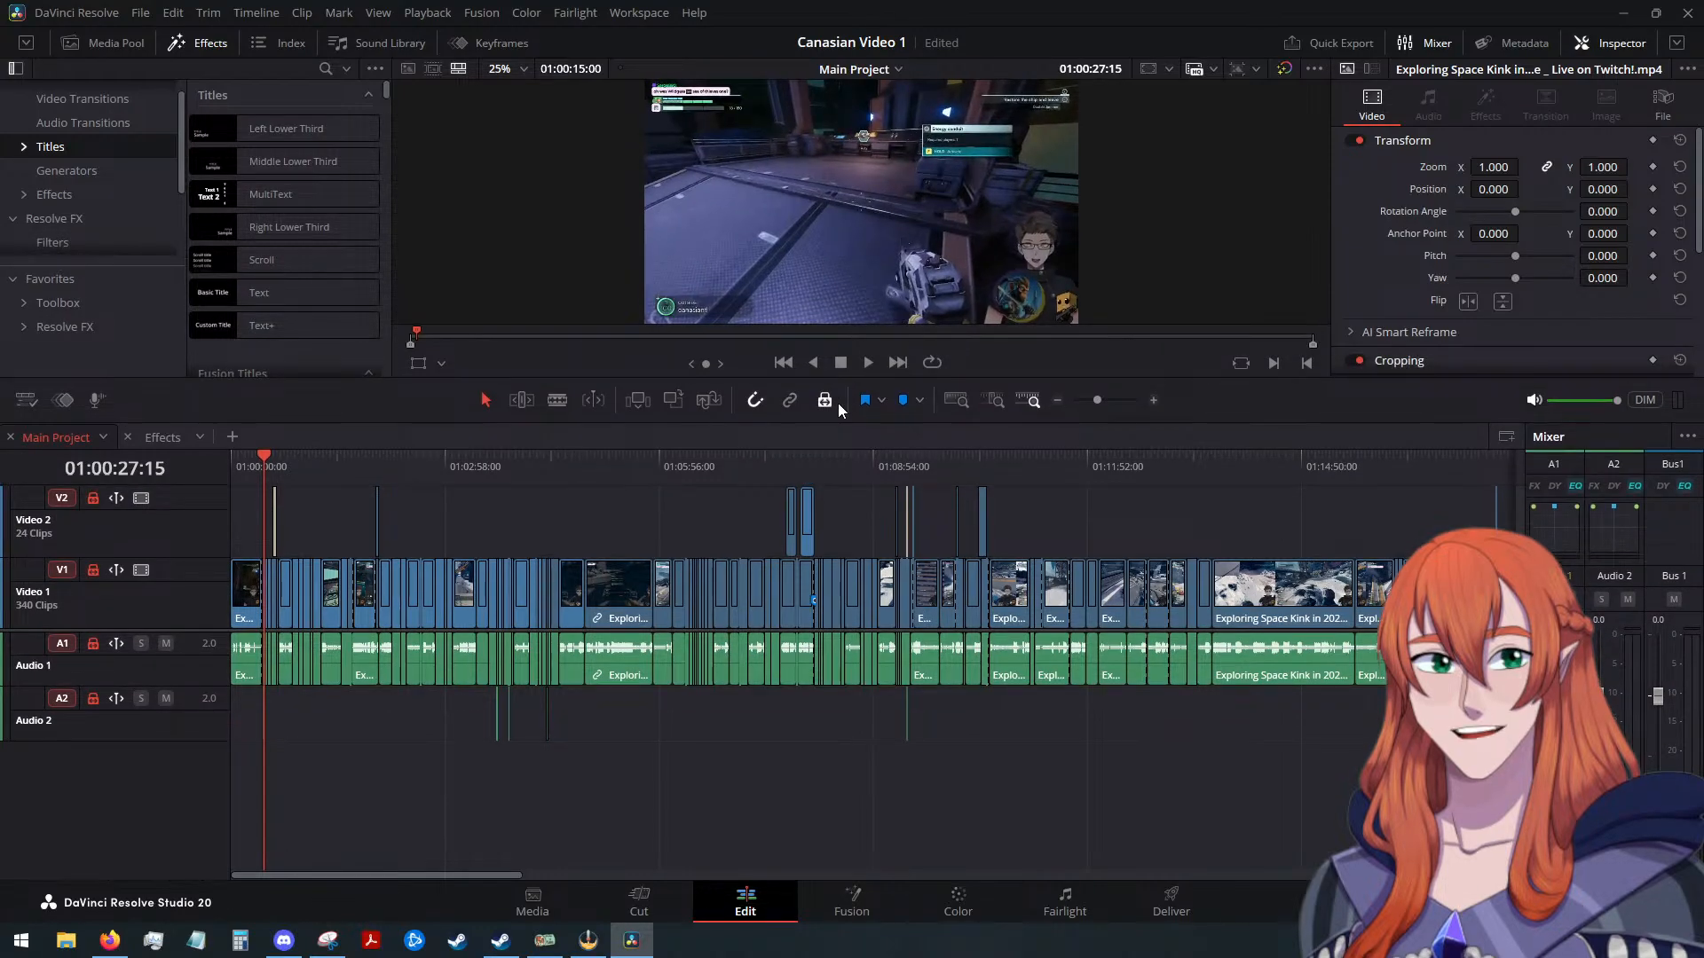
pyautogui.click(825, 401)
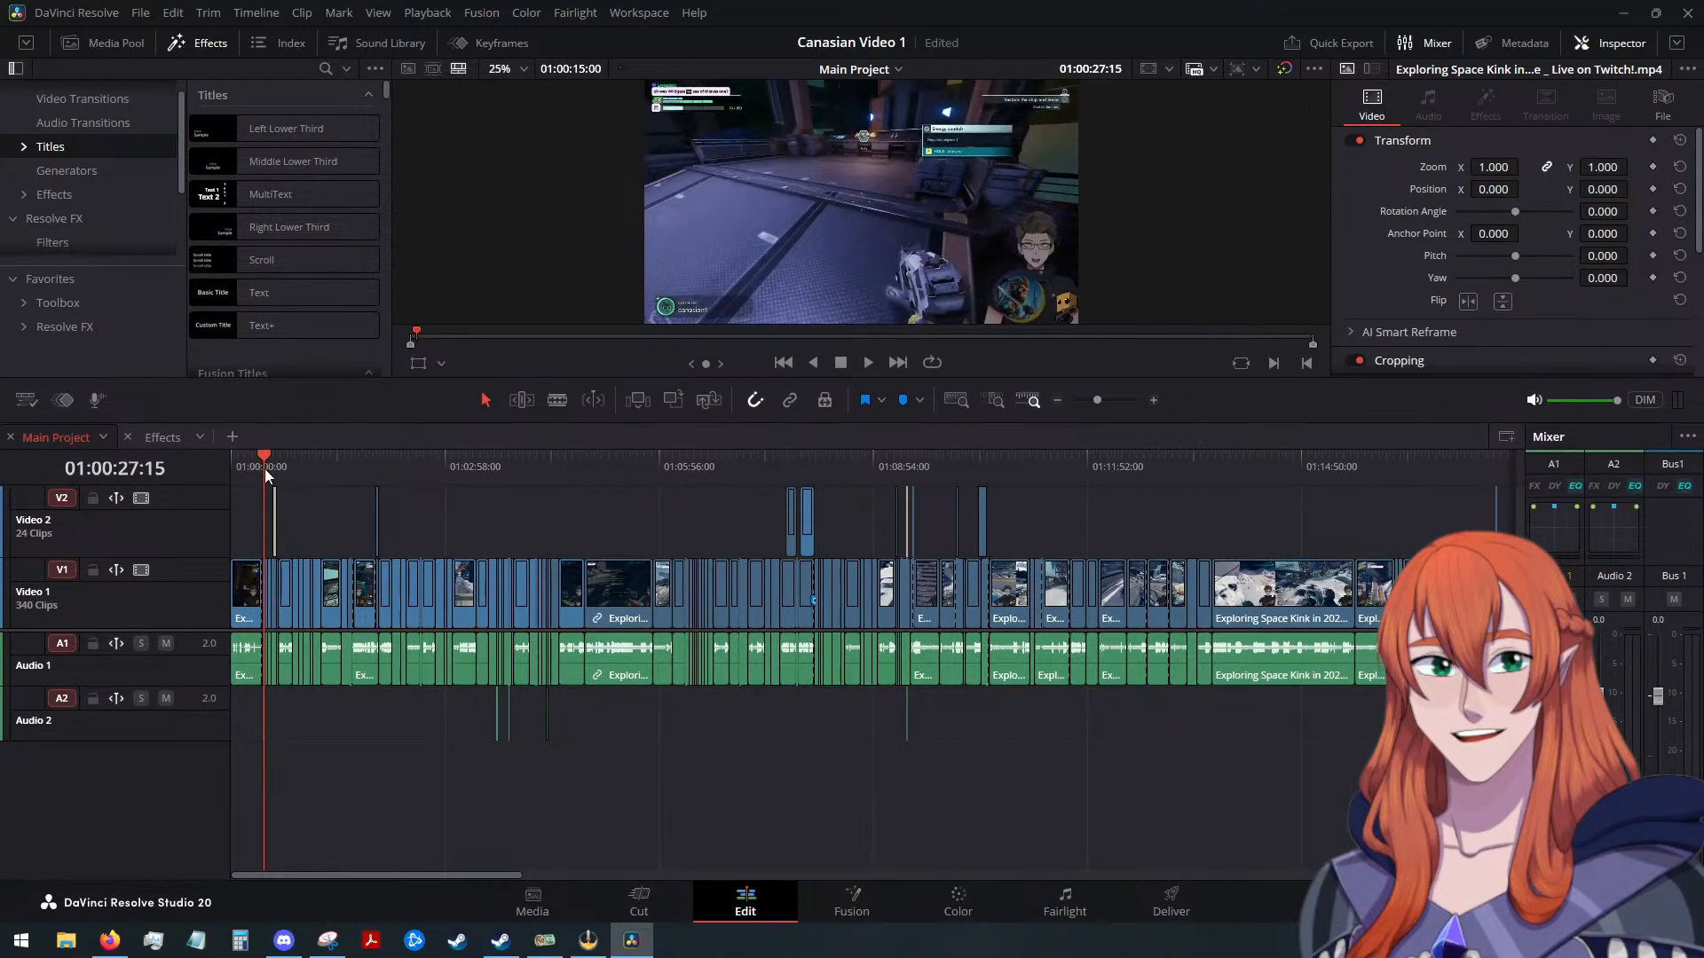
pyautogui.hotkey('ctrl', 's')
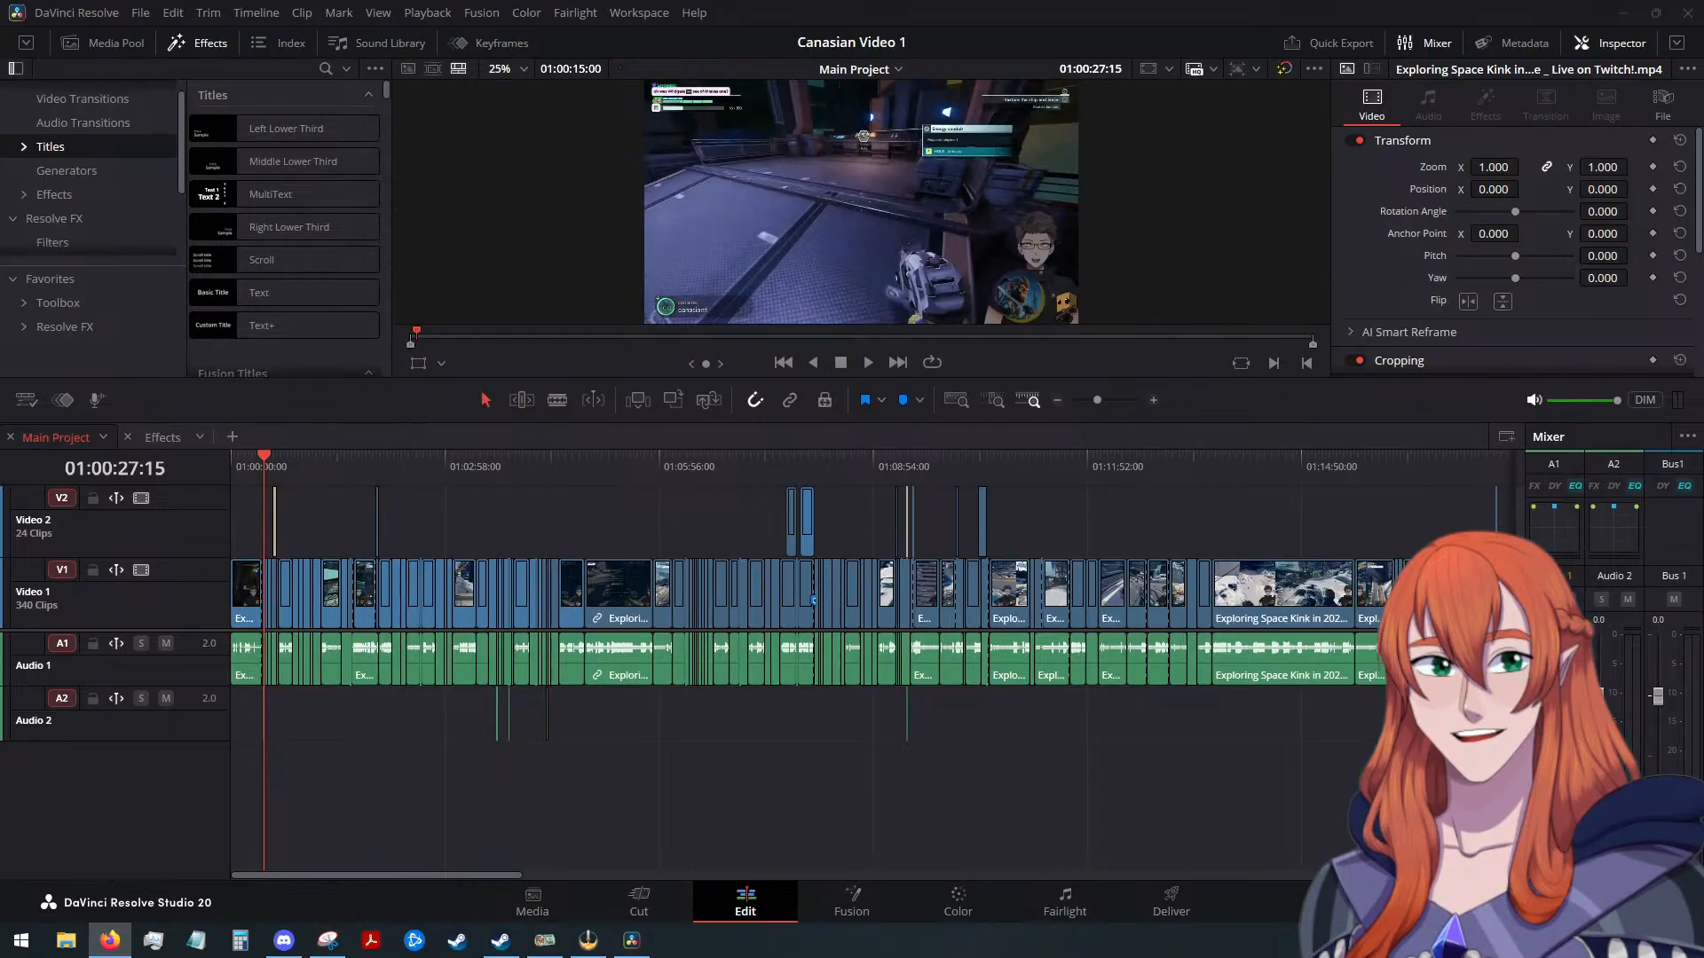
pyautogui.hotkey('alt', 'Tab')
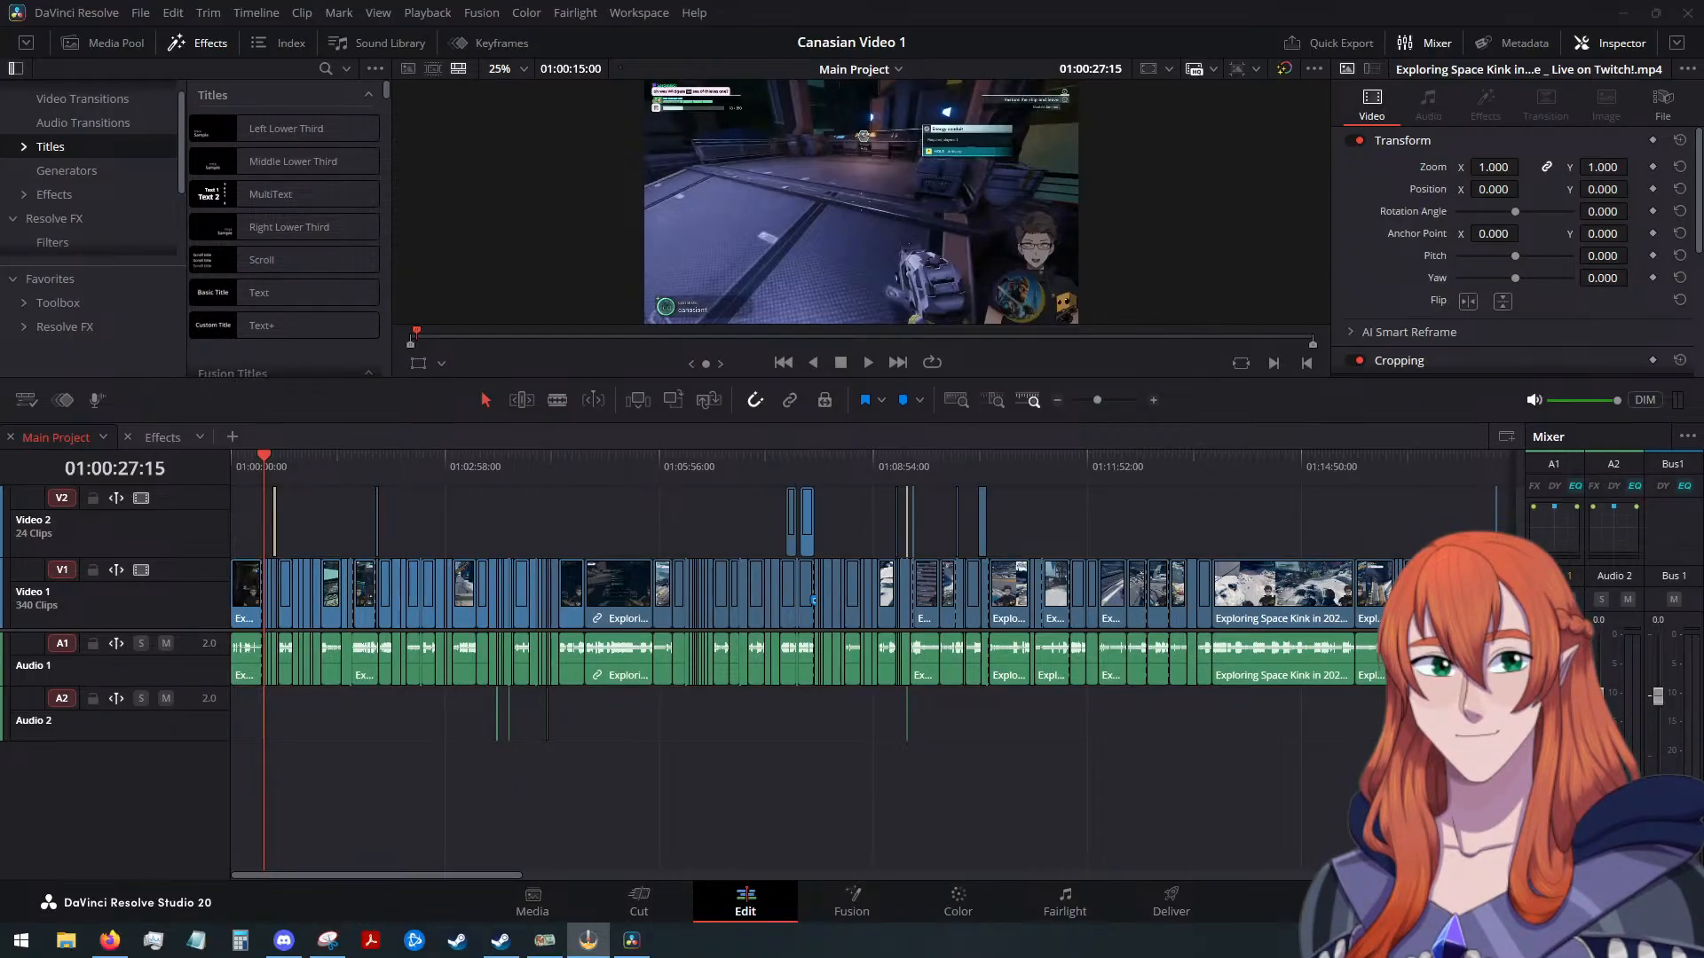
pyautogui.hotkey('alt', 'Tab')
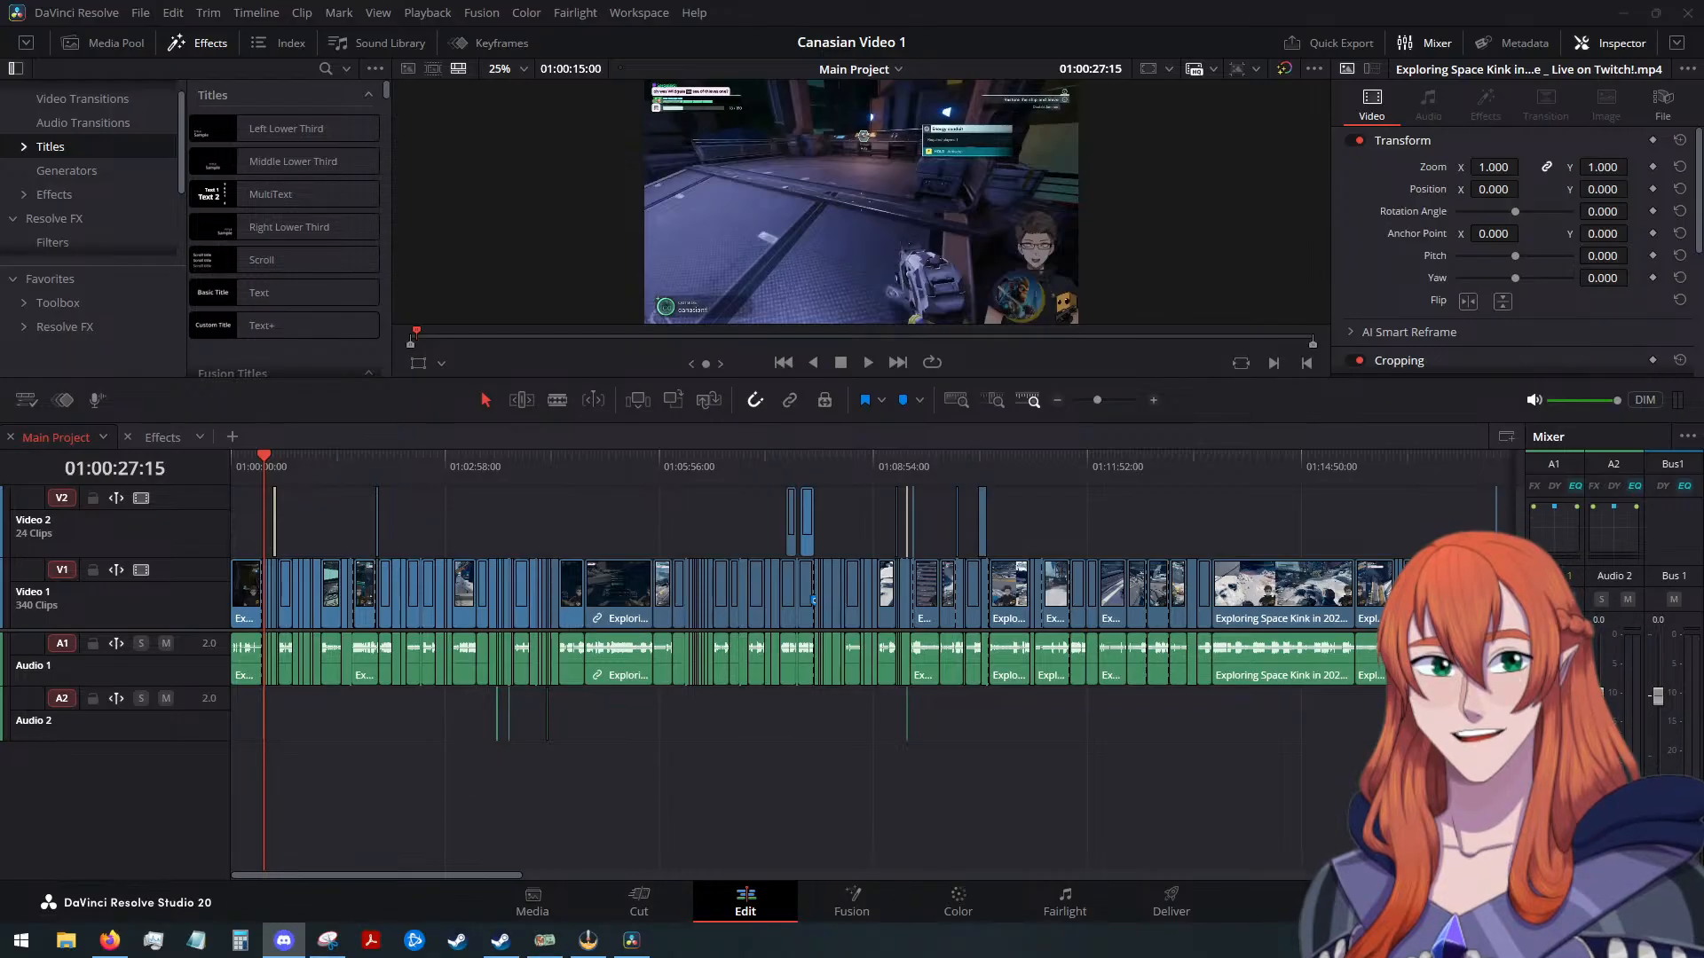
pyautogui.hotkey('alt', 'Tab')
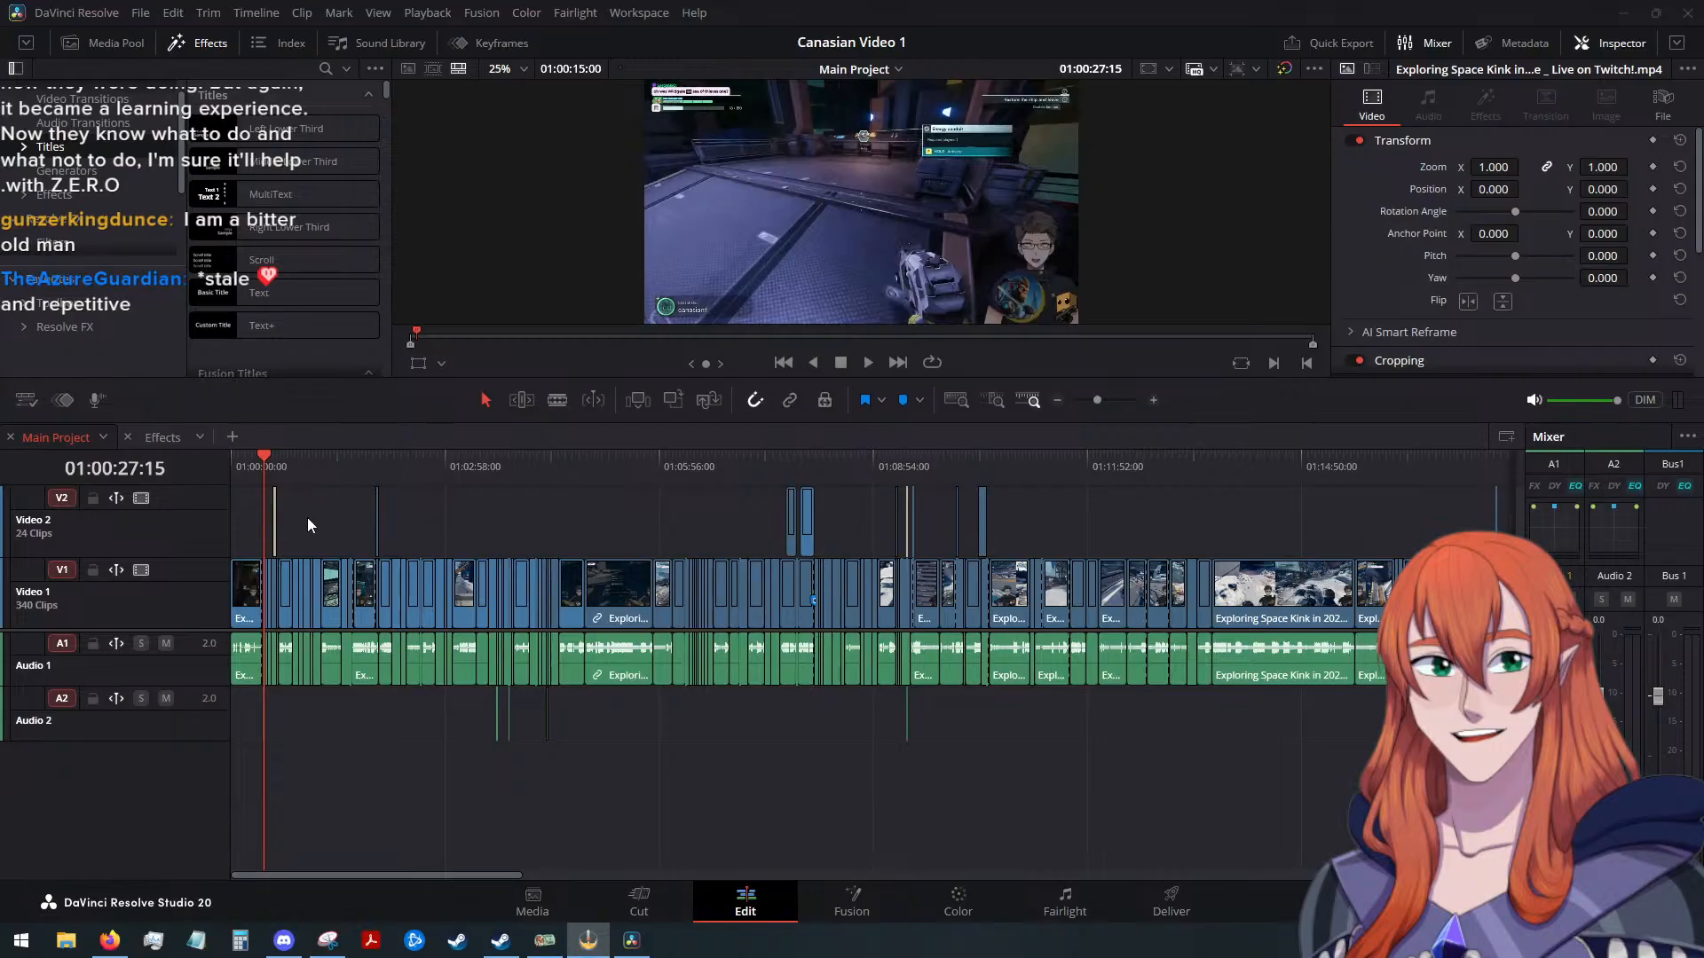
pyautogui.click(554, 511)
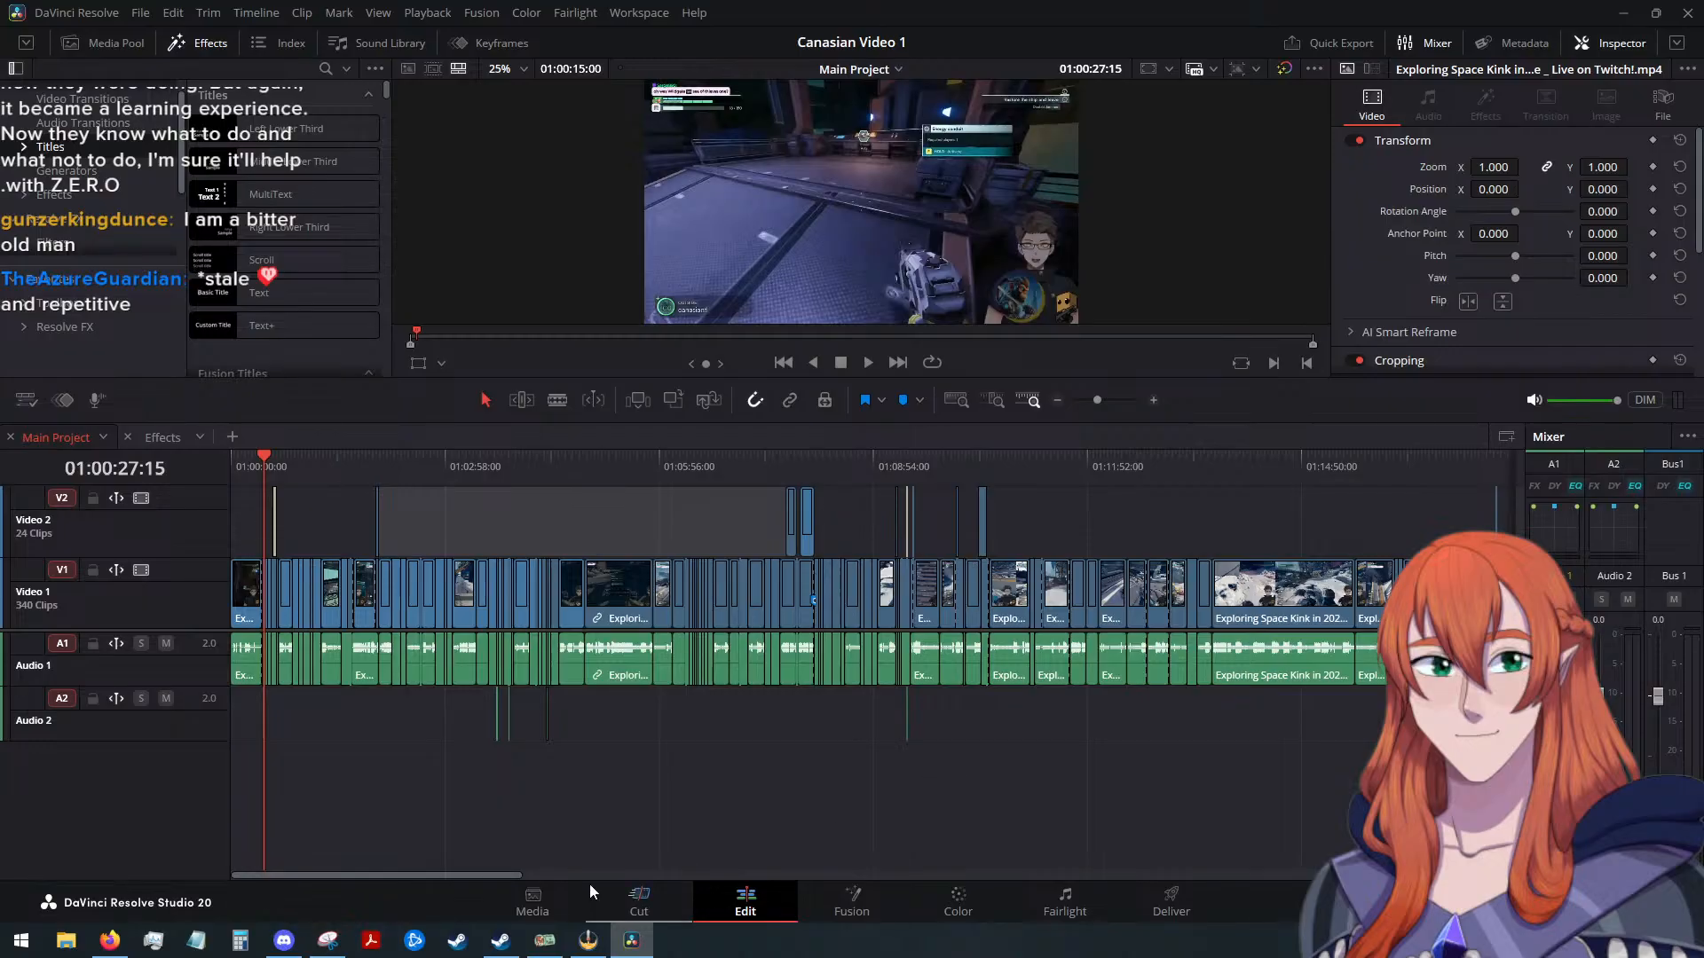
pyautogui.moveTo(488, 876); pyautogui.dragTo(401, 843)
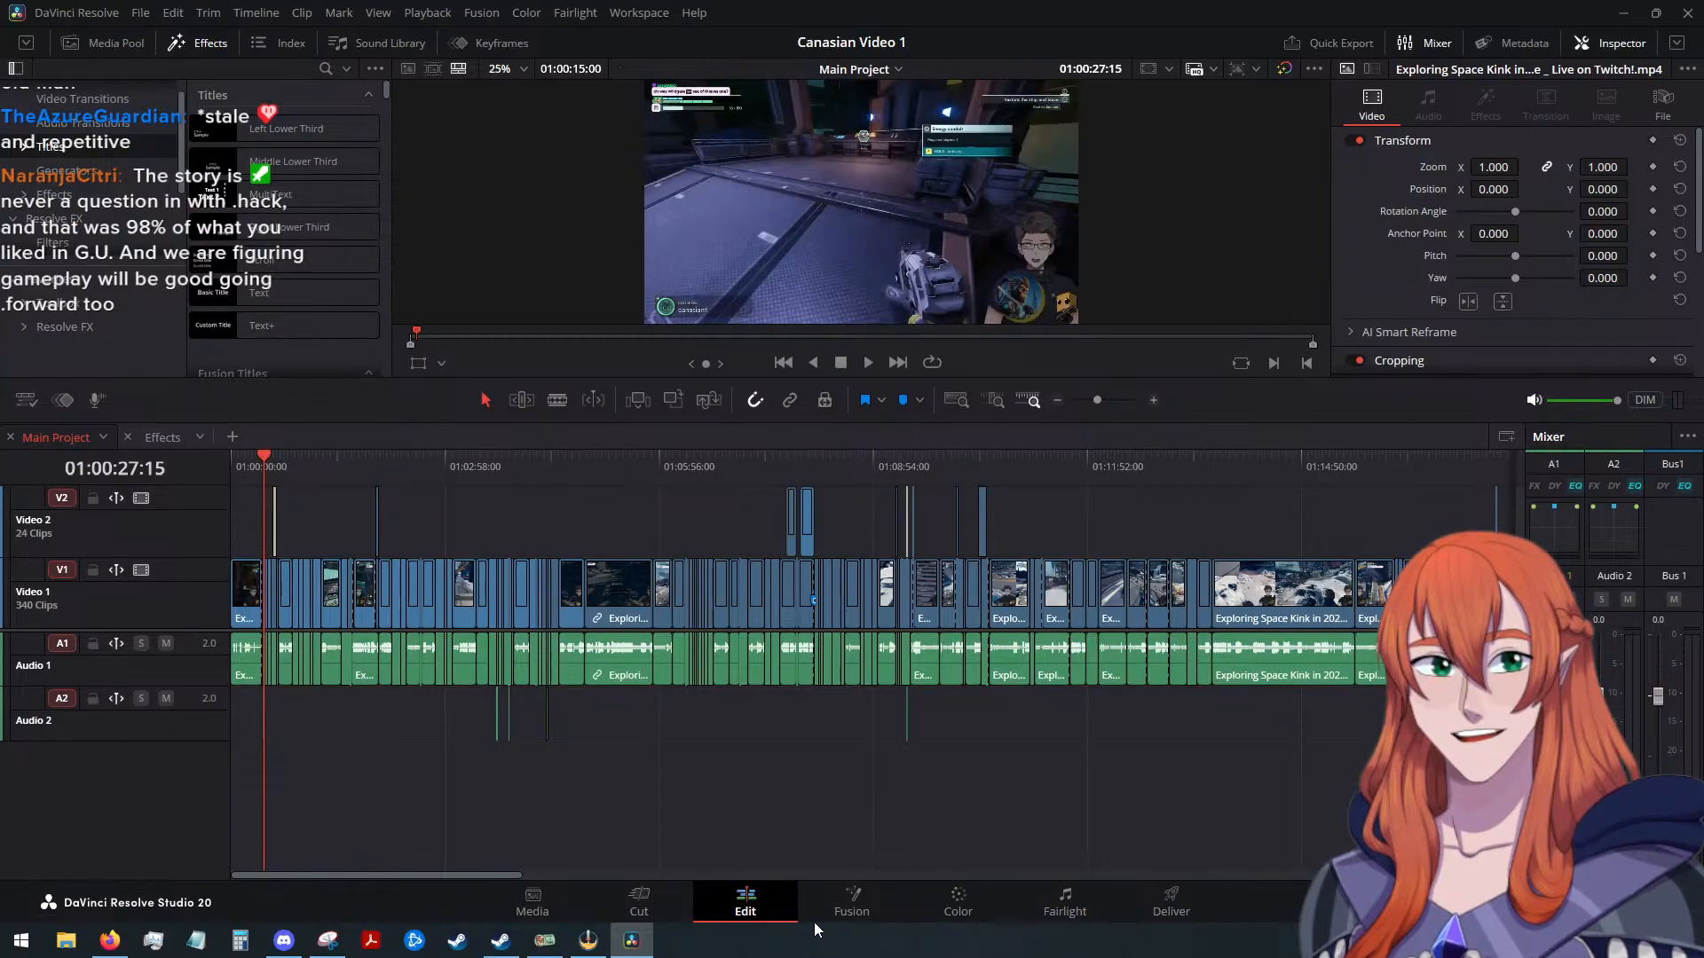
pyautogui.moveTo(493, 875); pyautogui.dragTo(507, 875)
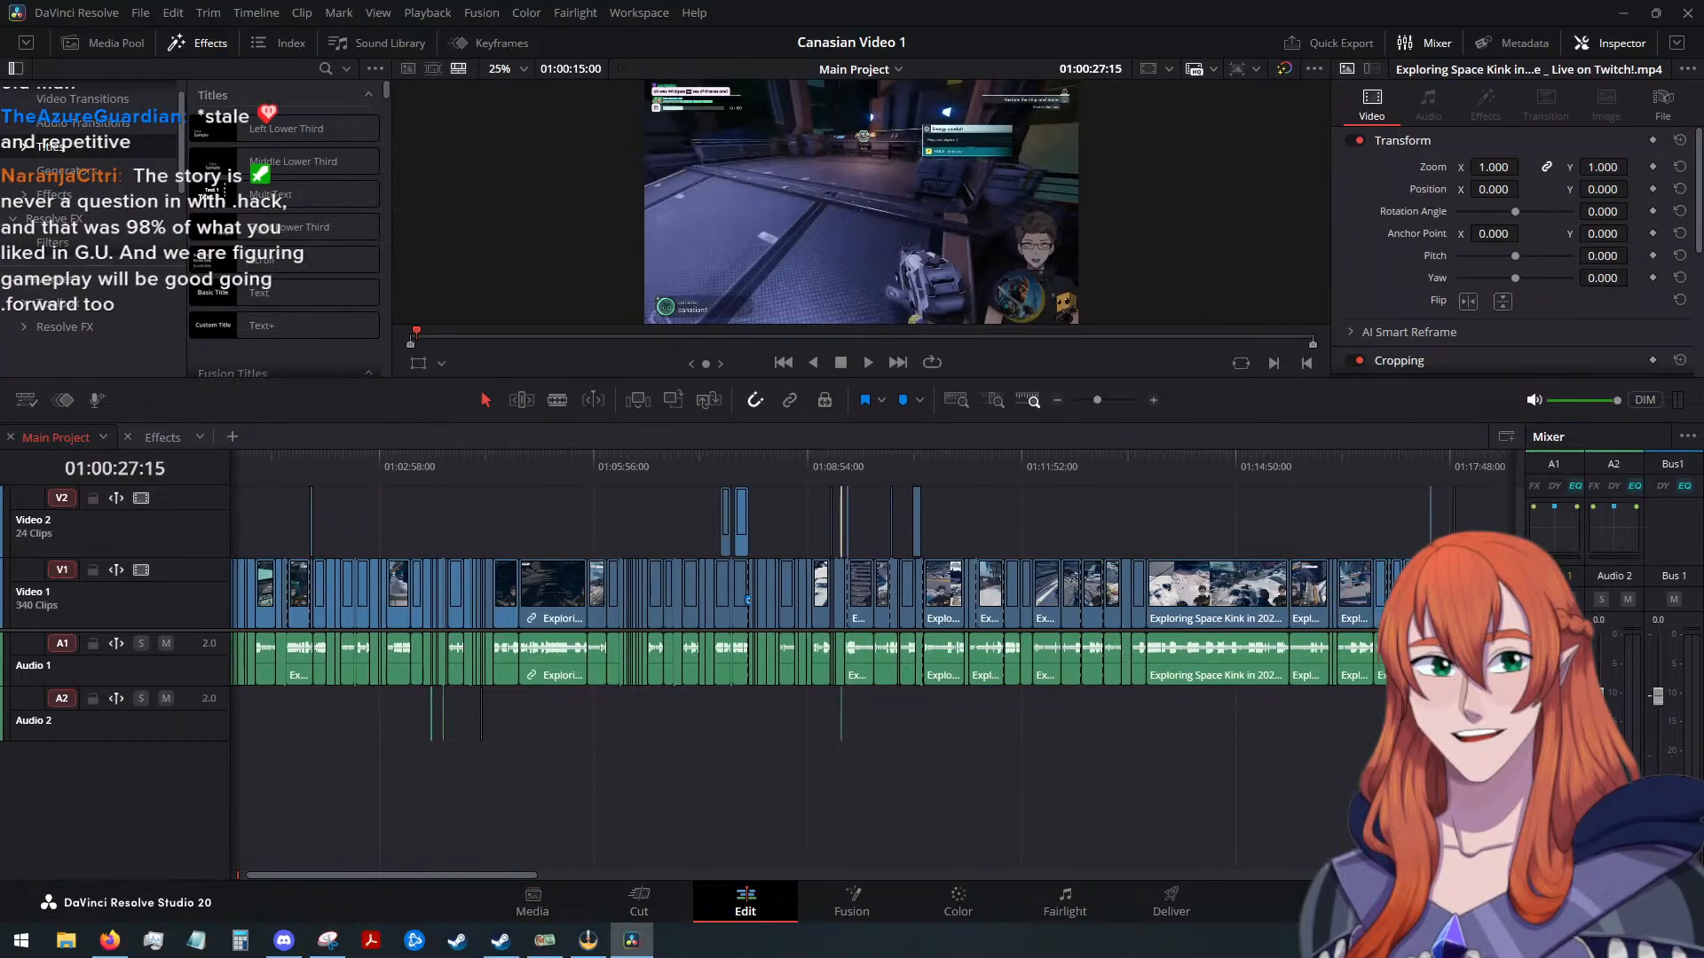
pyautogui.hotkey('alt', 'Tab')
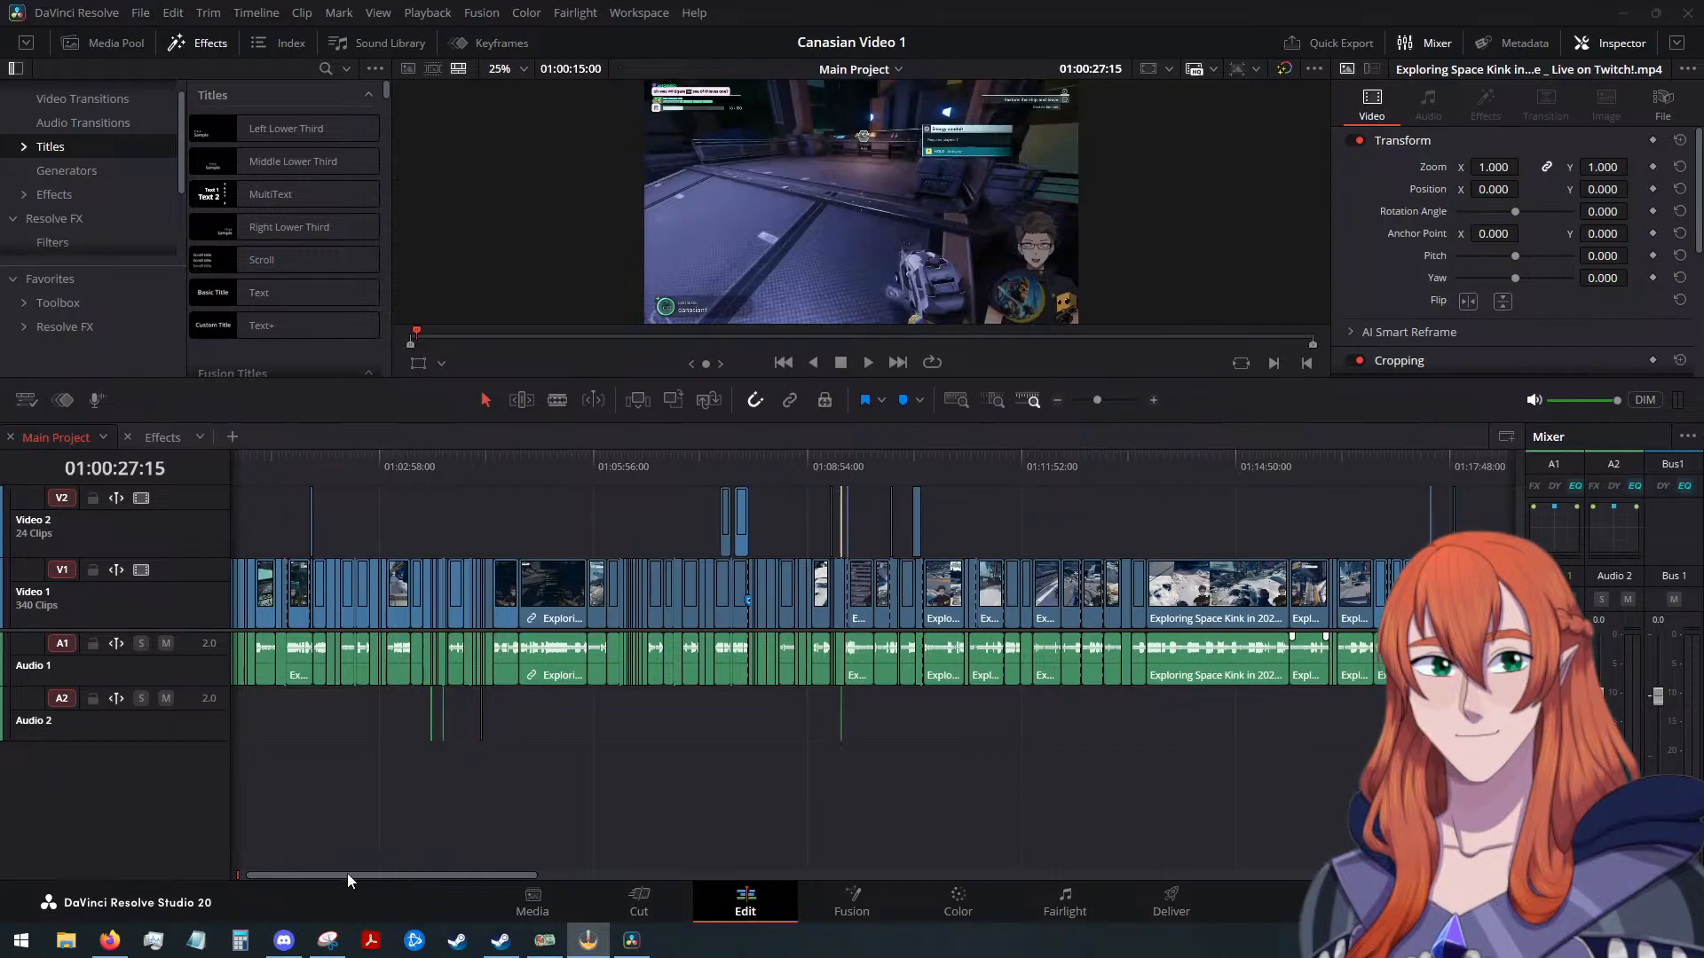
pyautogui.scroll(2, 348, 873)
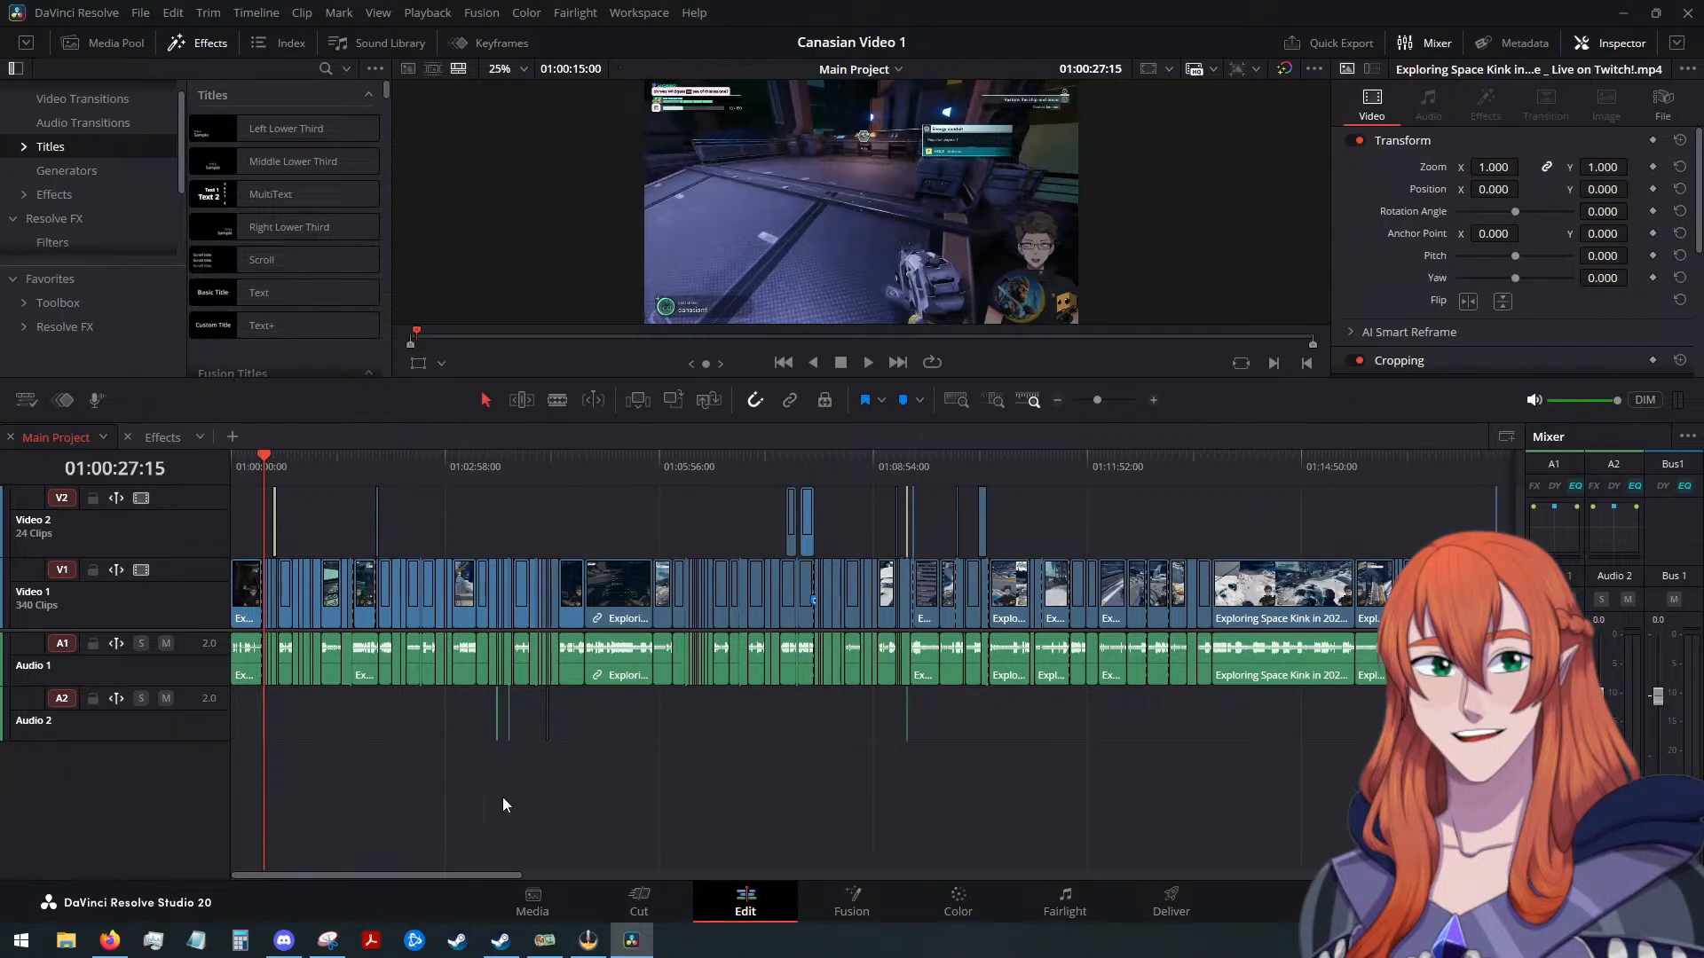
pyautogui.hotkey('alt', 'Tab')
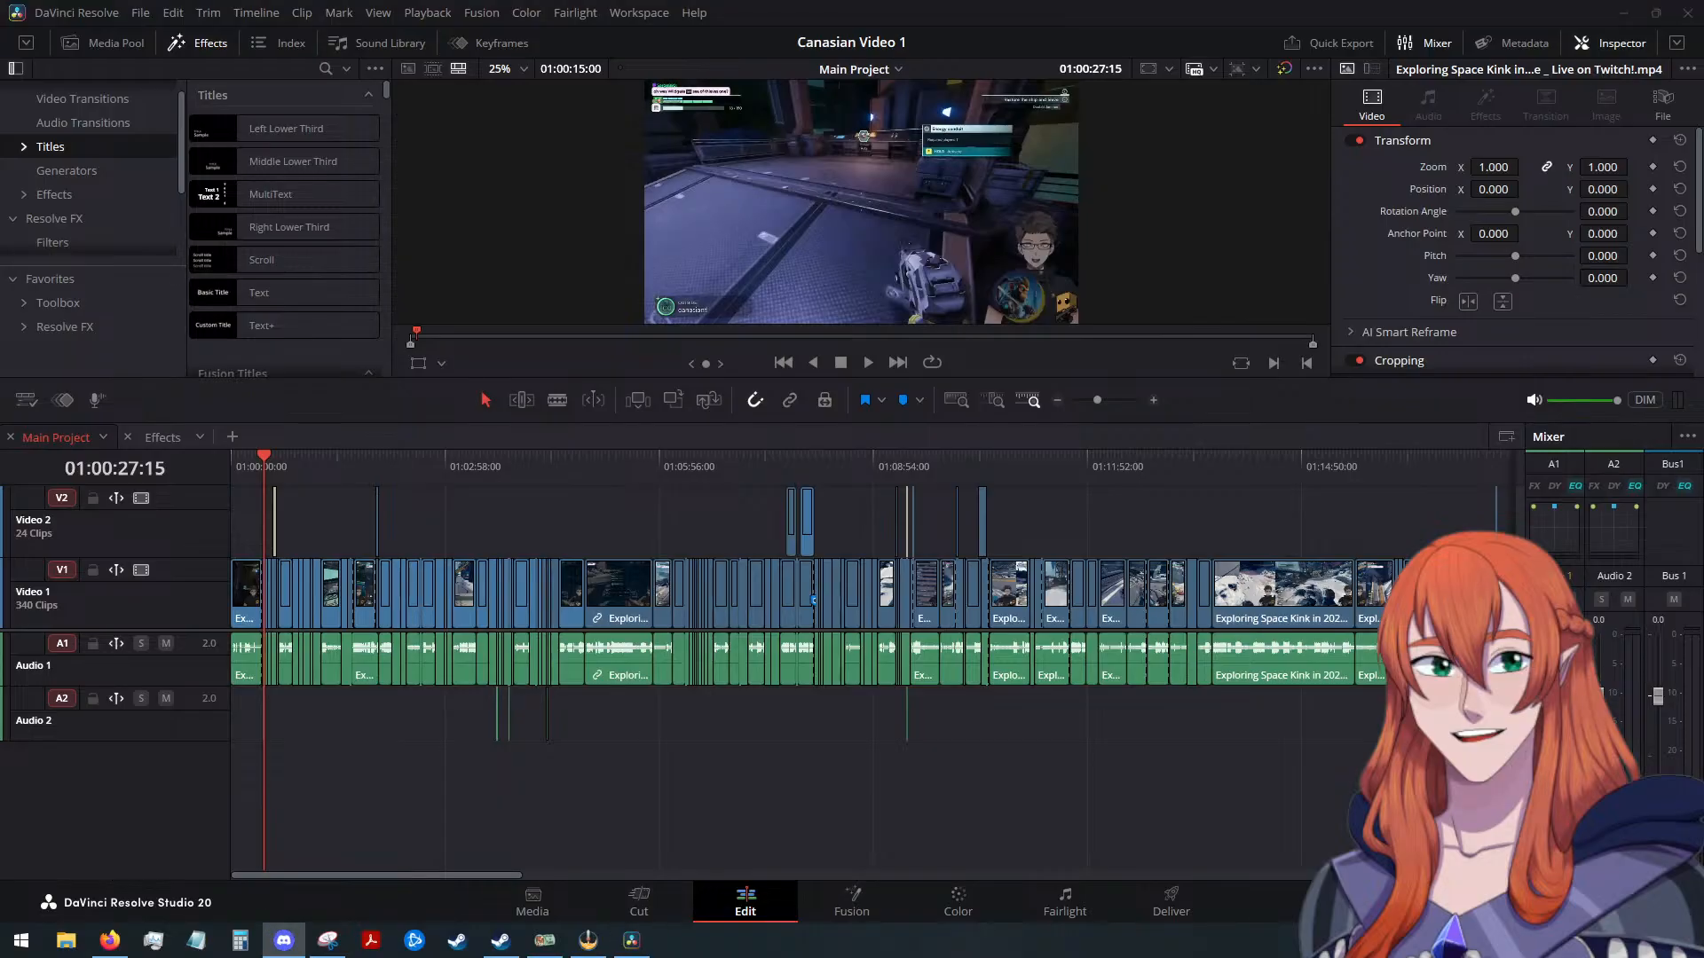
pyautogui.hotkey('alt', 'Tab')
pyautogui.click(385, 711)
pyautogui.scroll(3, 504, 751)
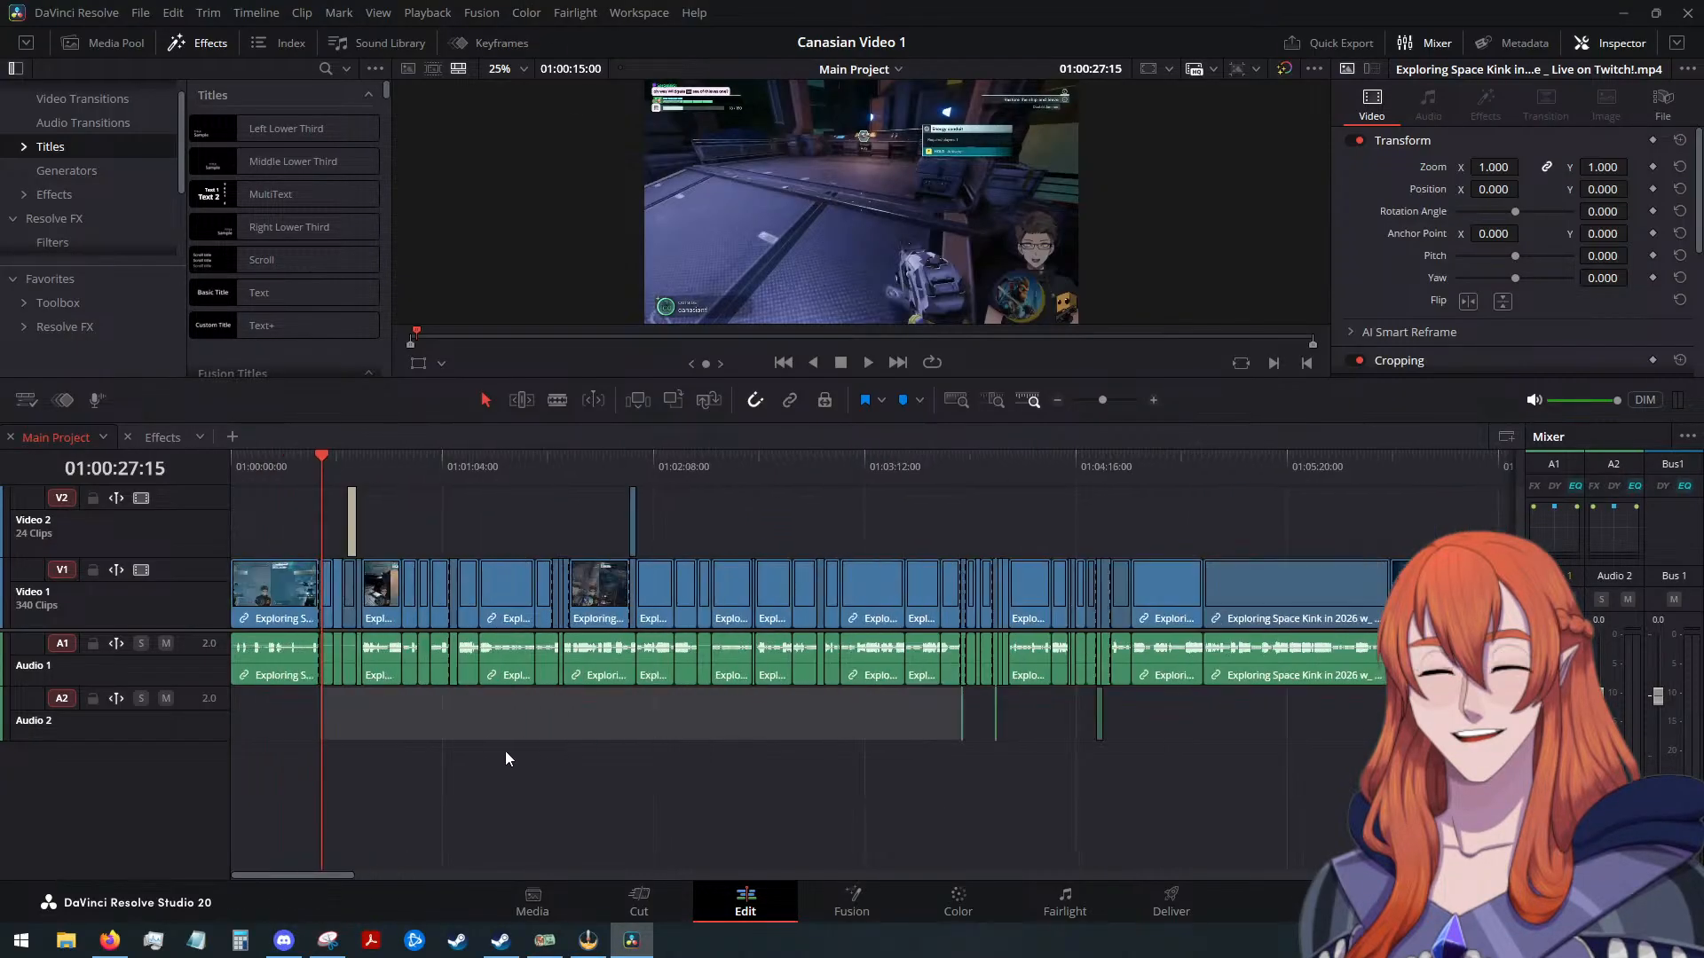
# Jump to the end of the Main Project timeline at 02:00:15:00 and look over its closing clips
pyautogui.scroll(-12, 747, 621)
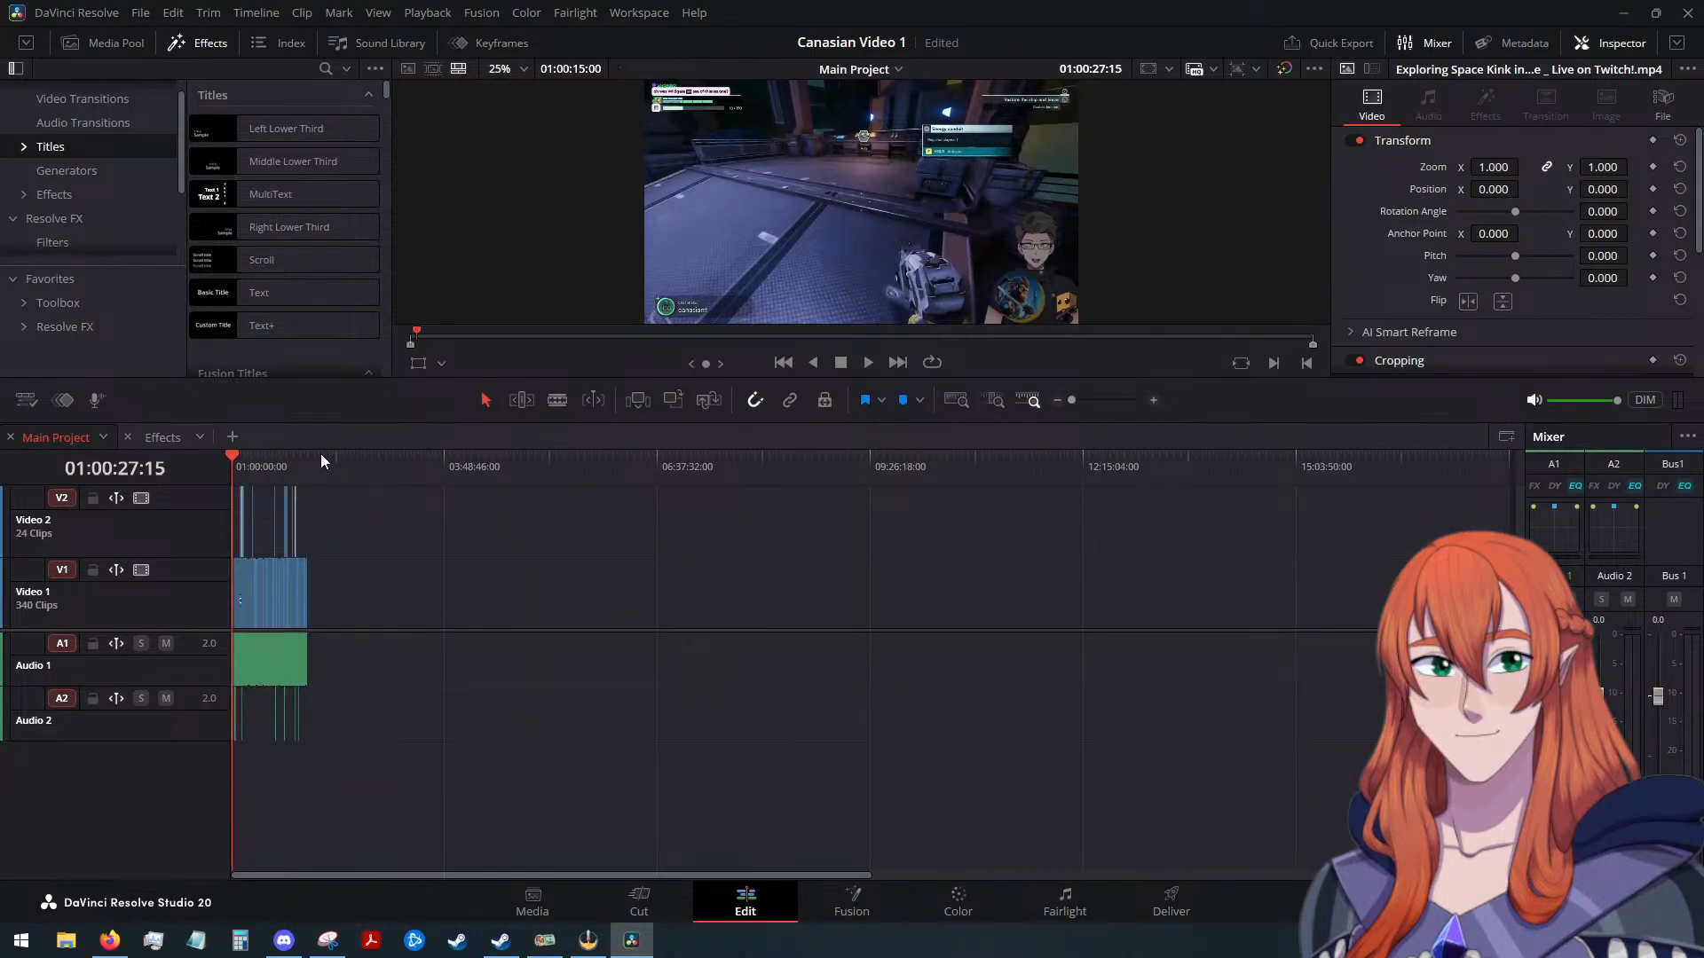
pyautogui.click(310, 465)
pyautogui.scroll(10, 315, 469)
pyautogui.scroll(2, 978, 541)
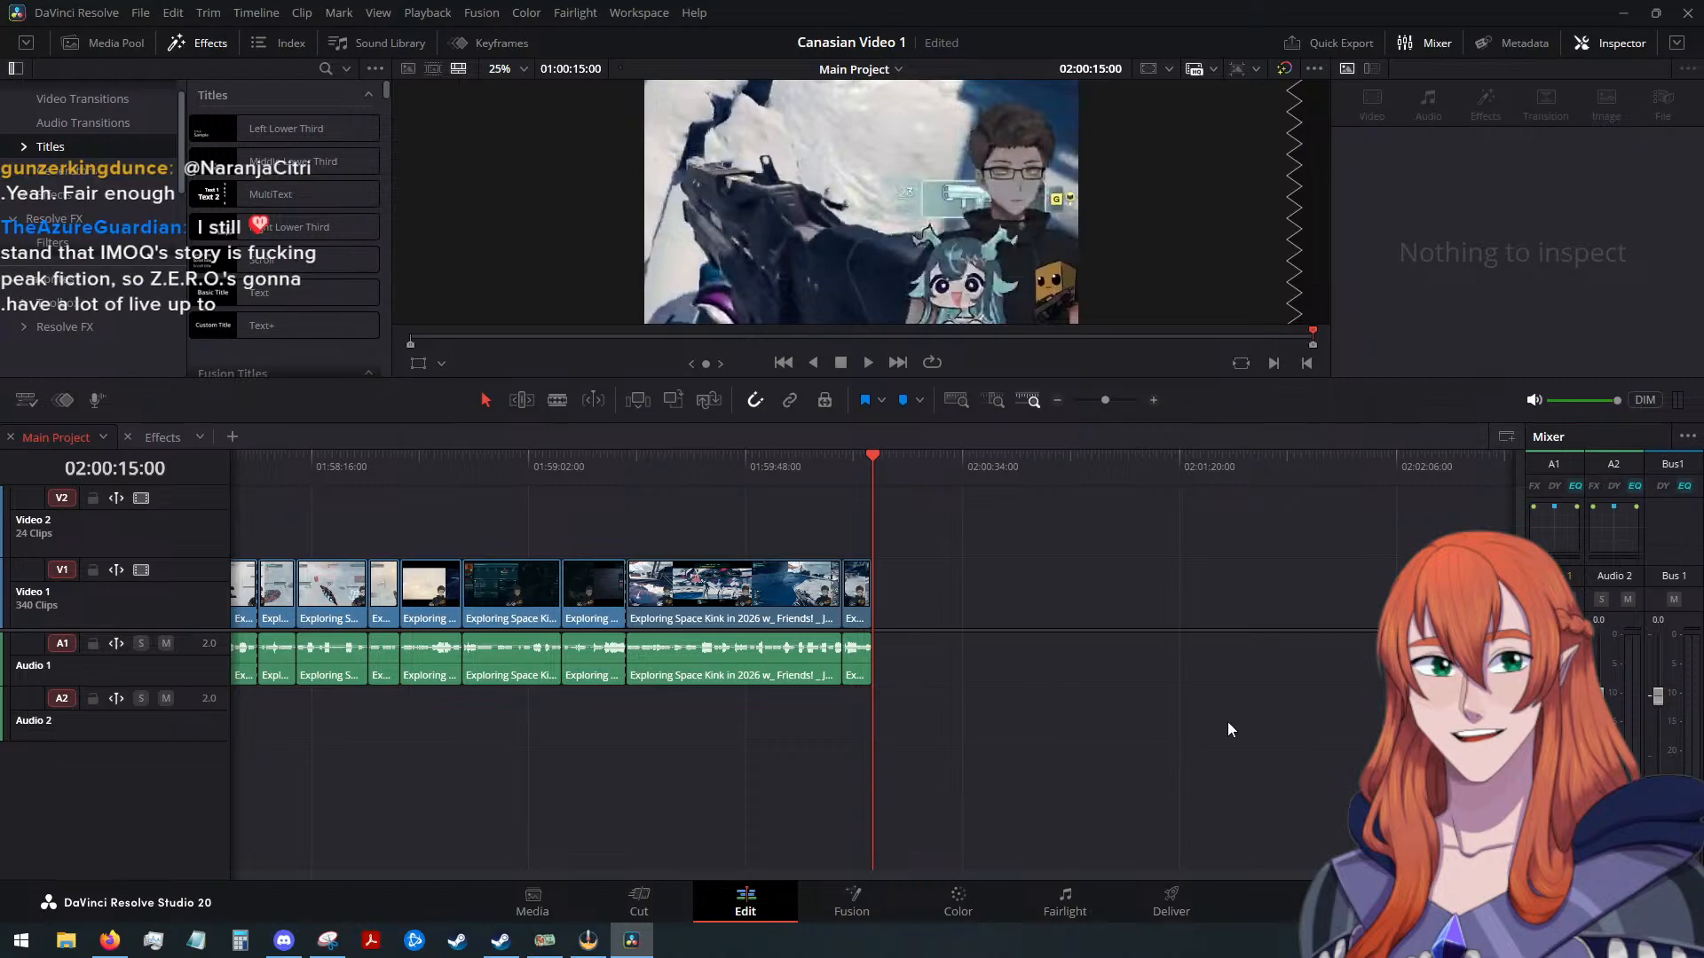
pyautogui.hscroll(-10, 869, 621)
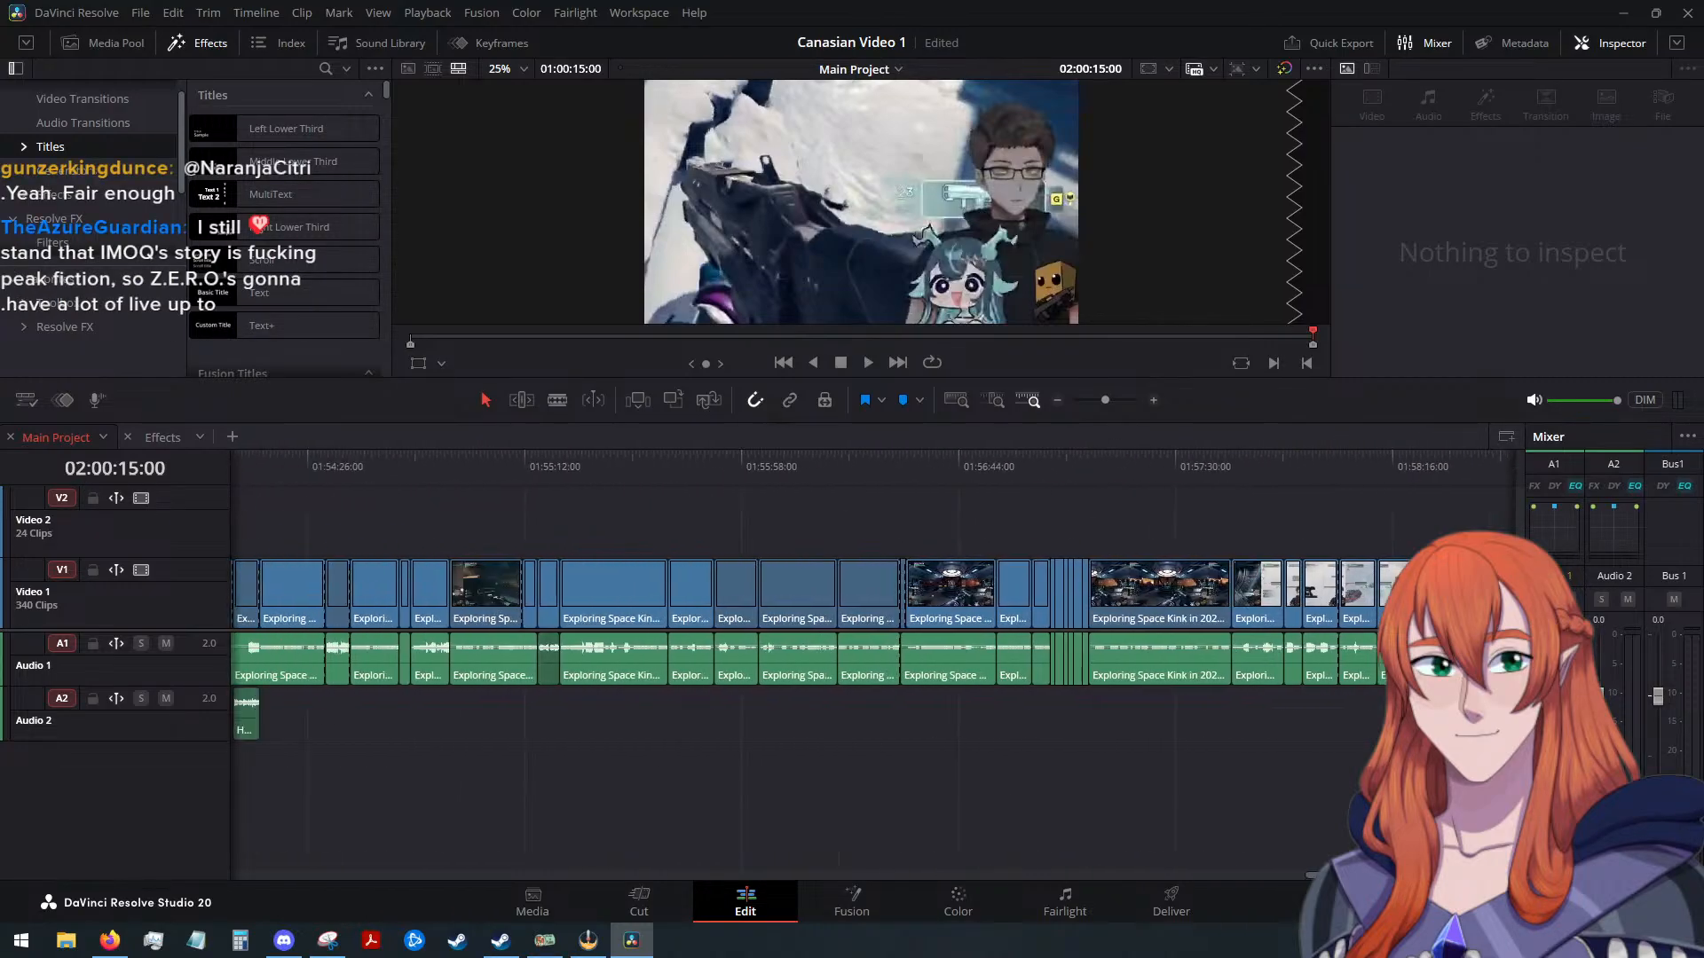
# Return to the start of the timeline and scrub through the early clips from 01:01:32:10 to 01:03:24:08
pyautogui.moveTo(1349, 875); pyautogui.dragTo(201, 836)
pyautogui.click(704, 513)
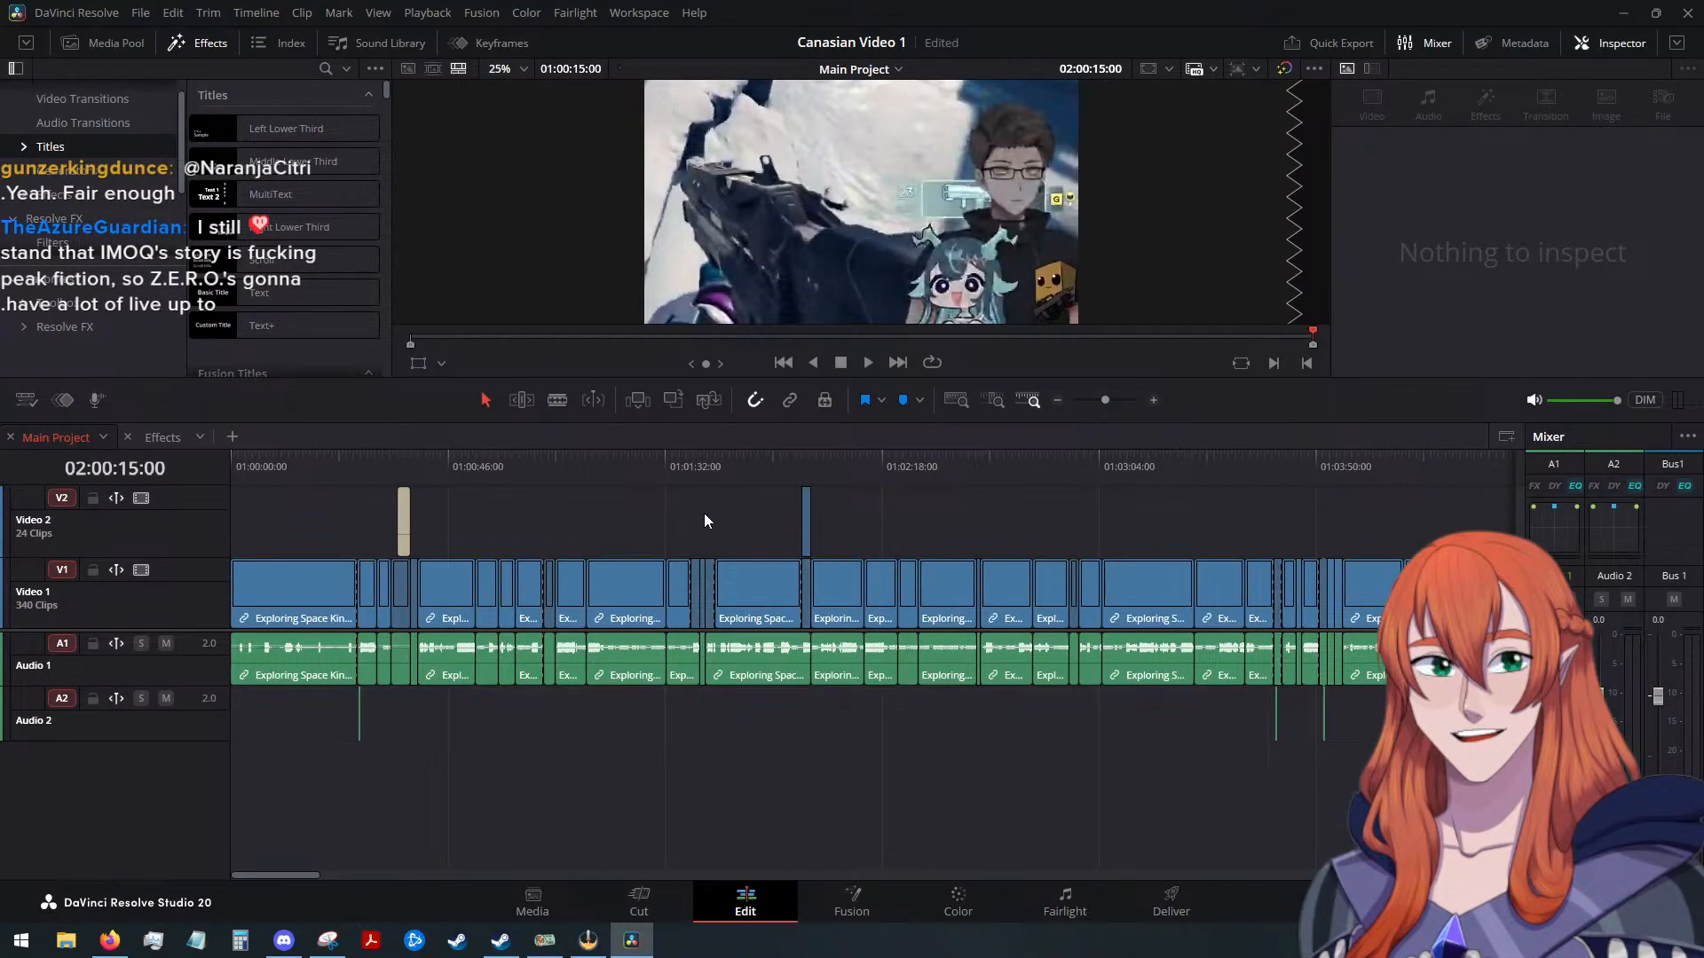
pyautogui.click(663, 466)
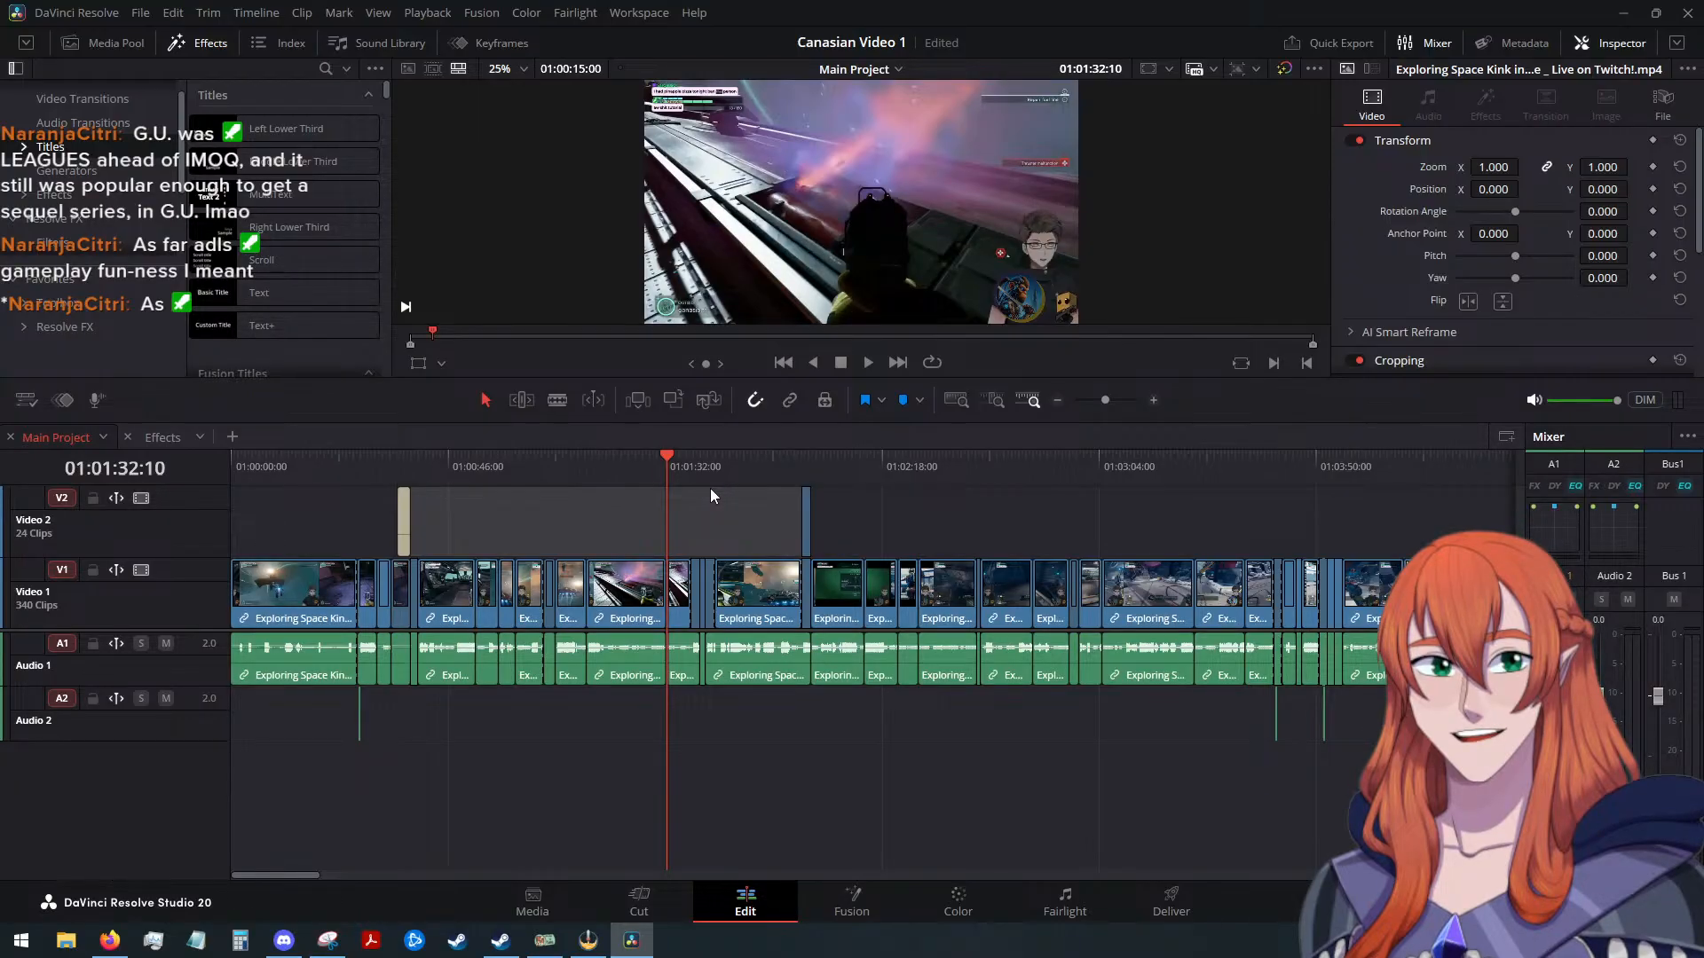
pyautogui.moveTo(673, 467); pyautogui.dragTo(1206, 525)
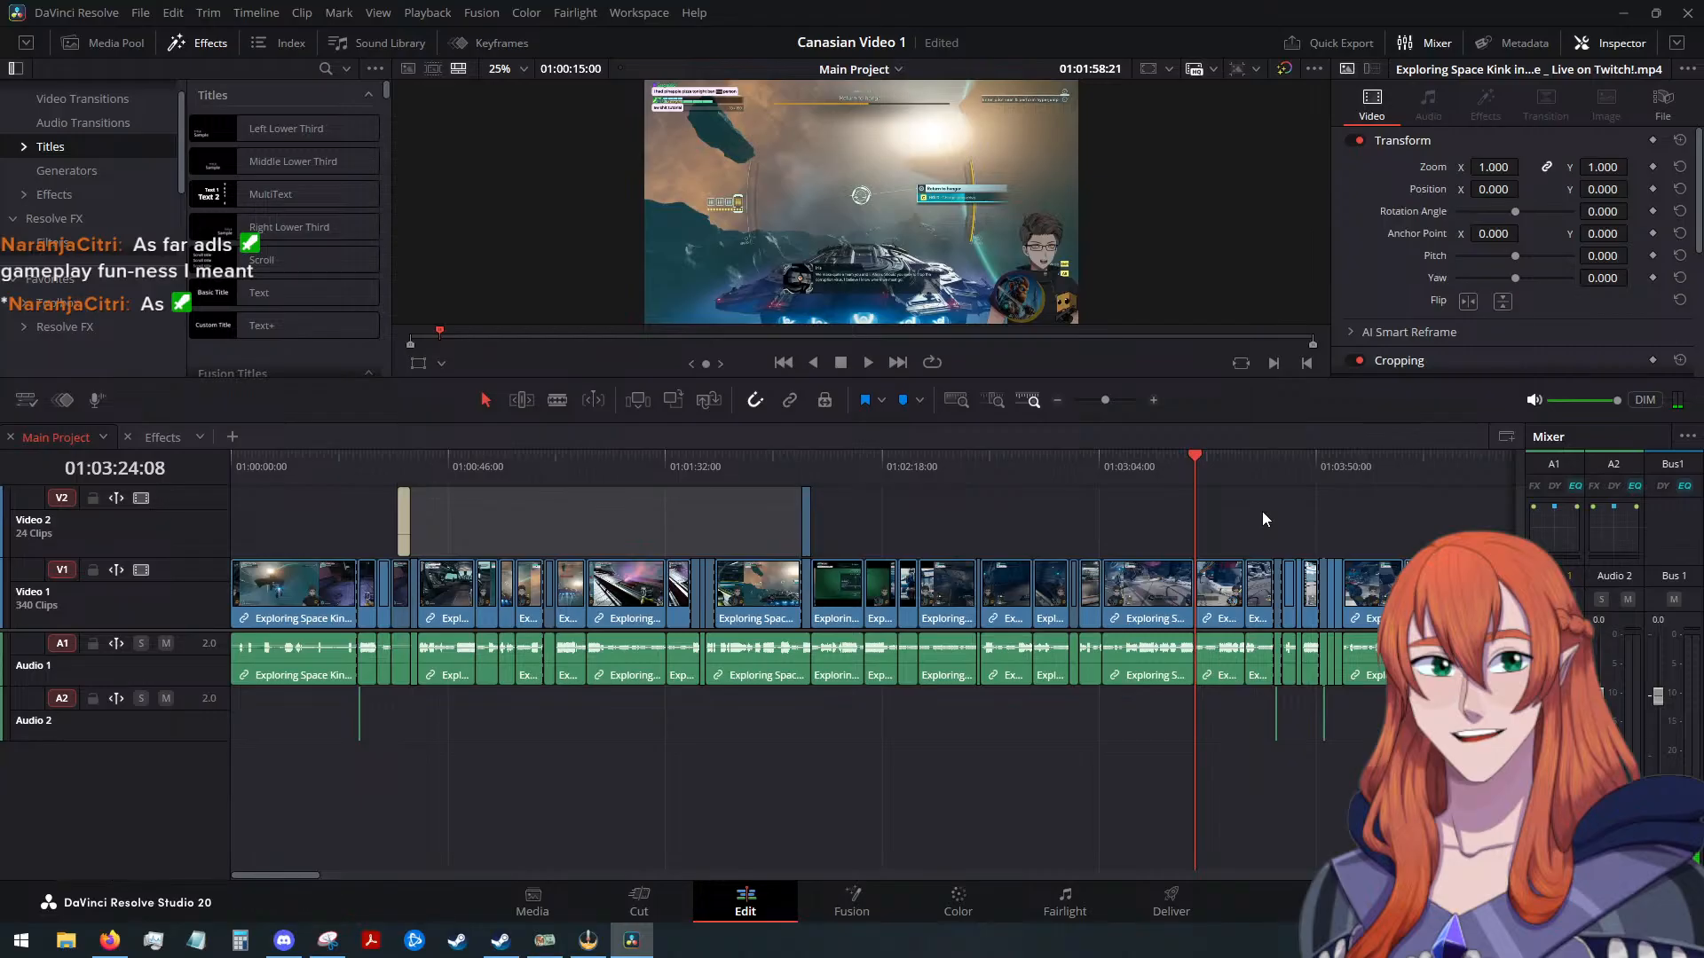
pyautogui.scroll(-2, 1242, 506)
pyautogui.scroll(3, 1065, 533)
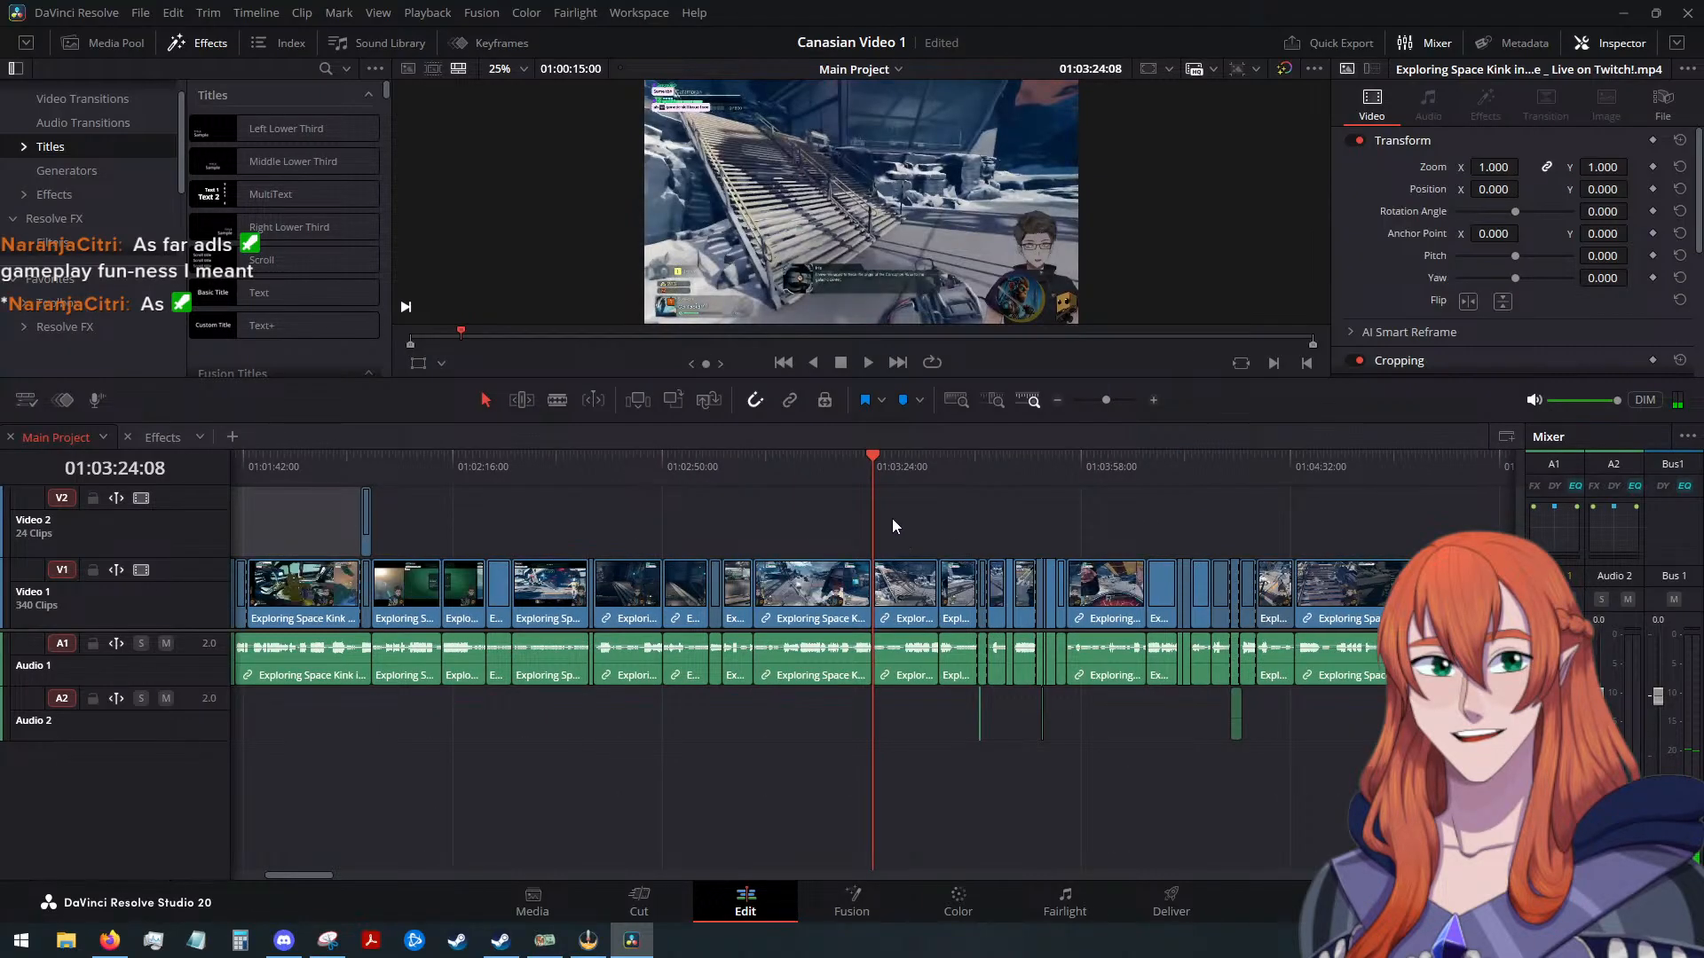
# Play the section from 01:01:59:09 to review the pineapple overlay clip on Video 2, and stop playback after it
pyautogui.moveTo(877, 466); pyautogui.dragTo(349, 457)
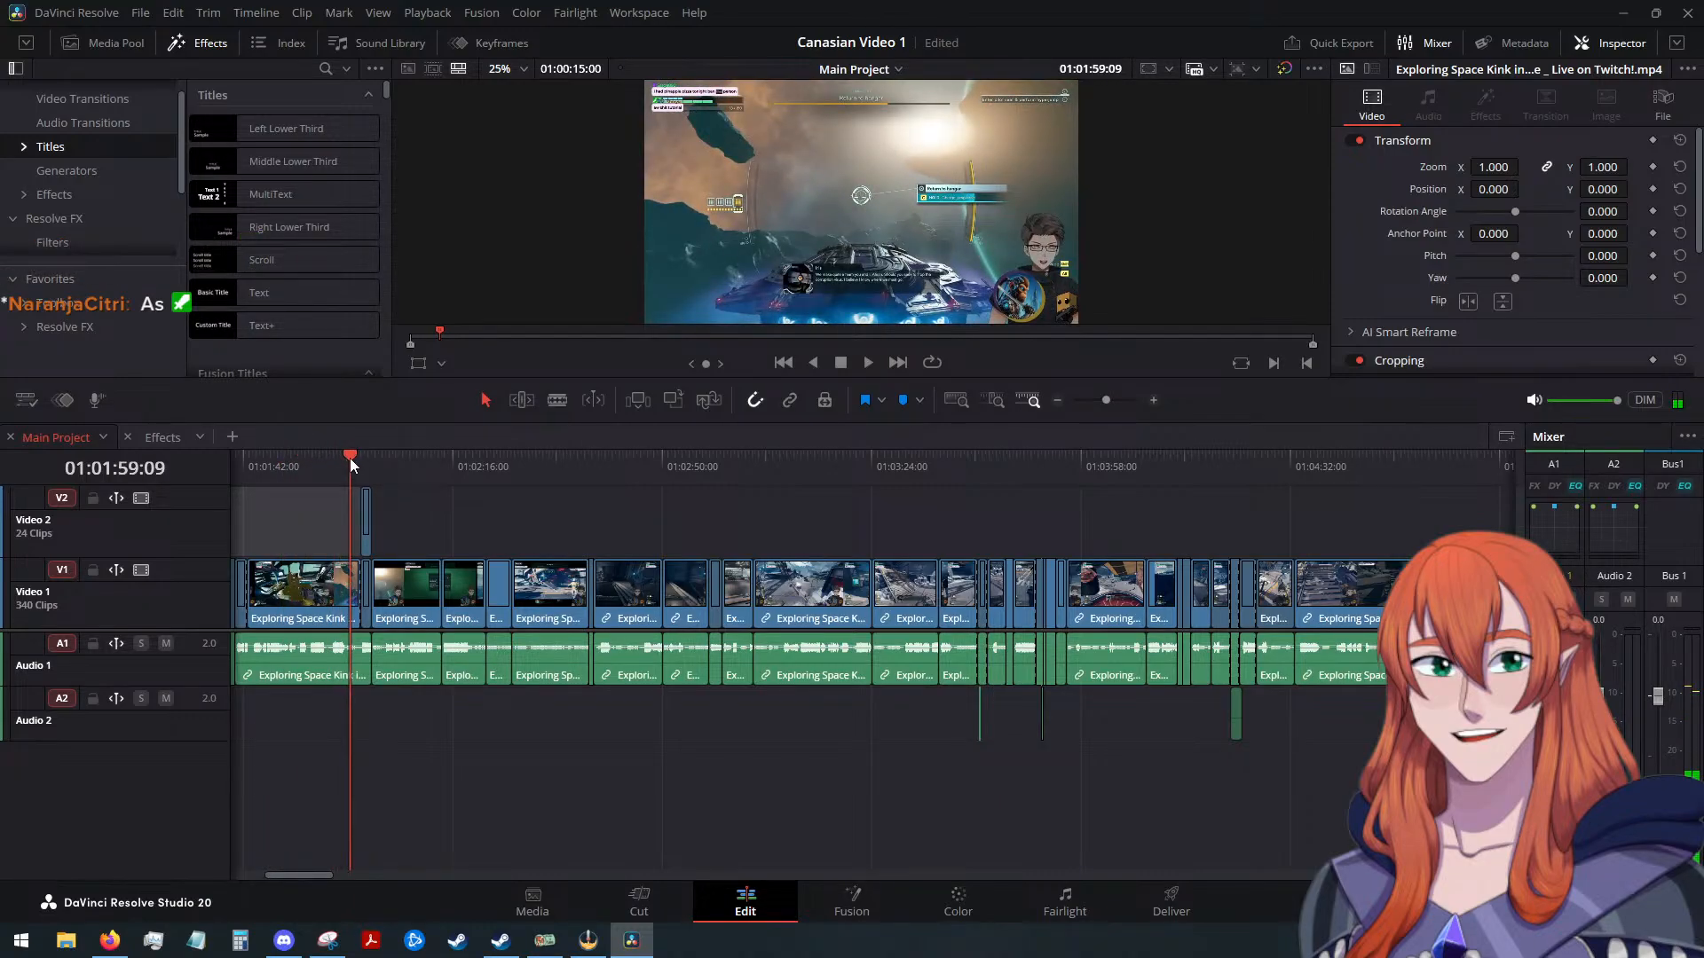
pyautogui.click(869, 363)
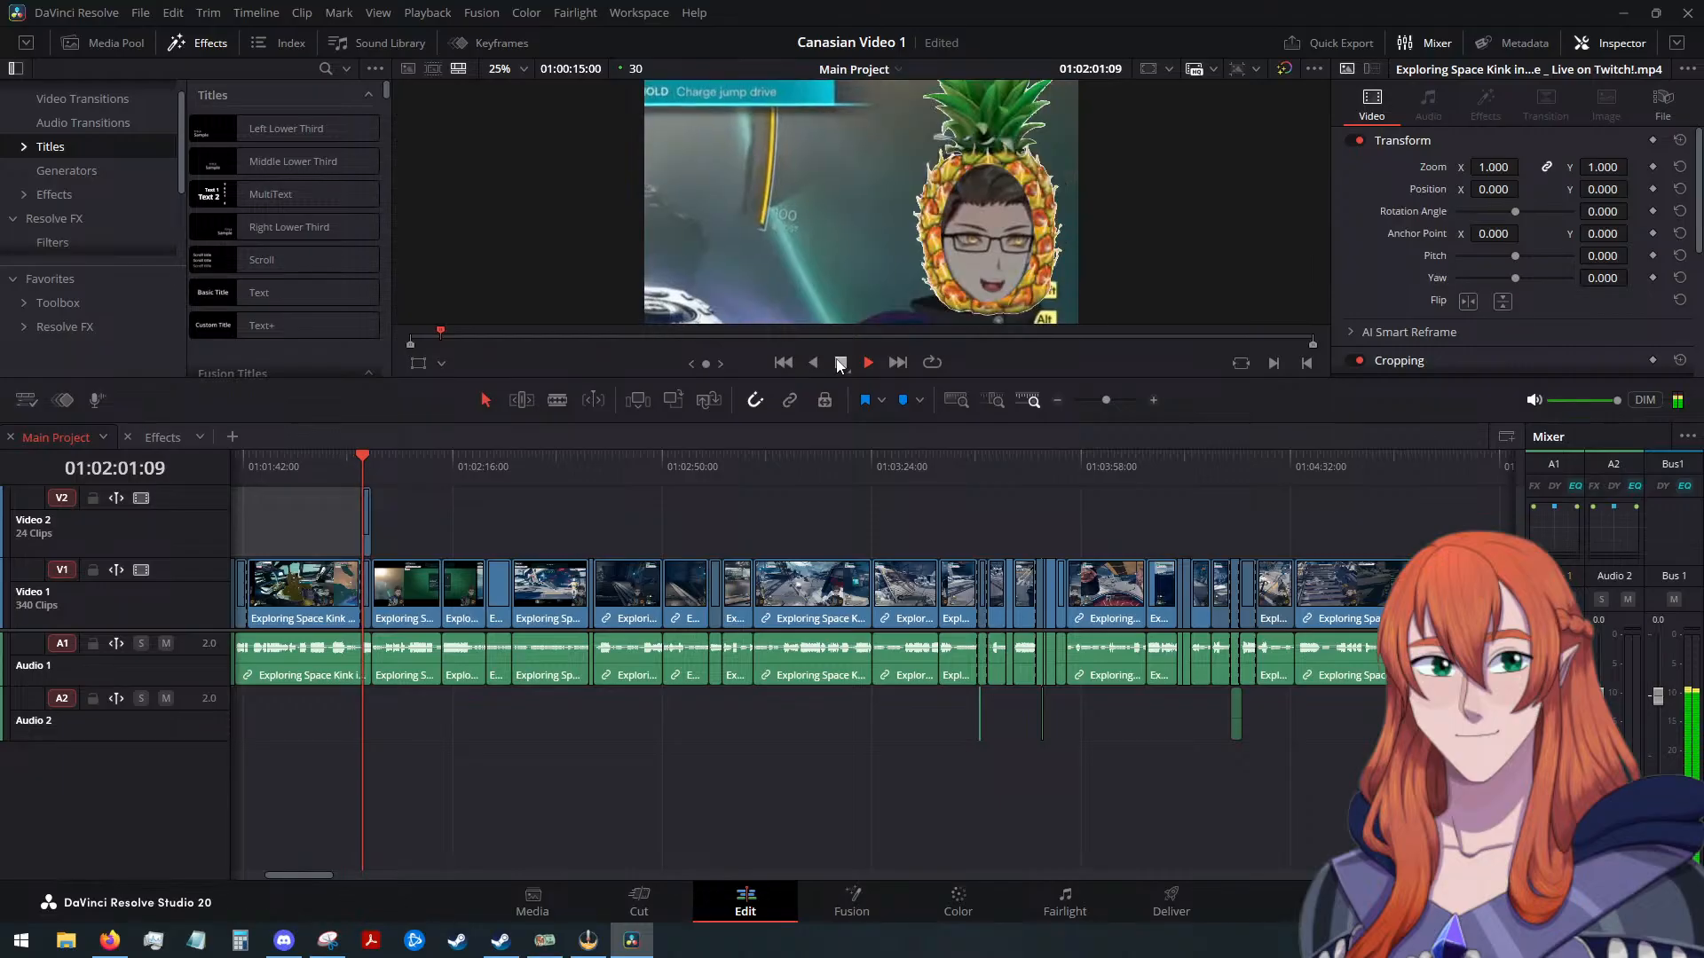
pyautogui.click(840, 363)
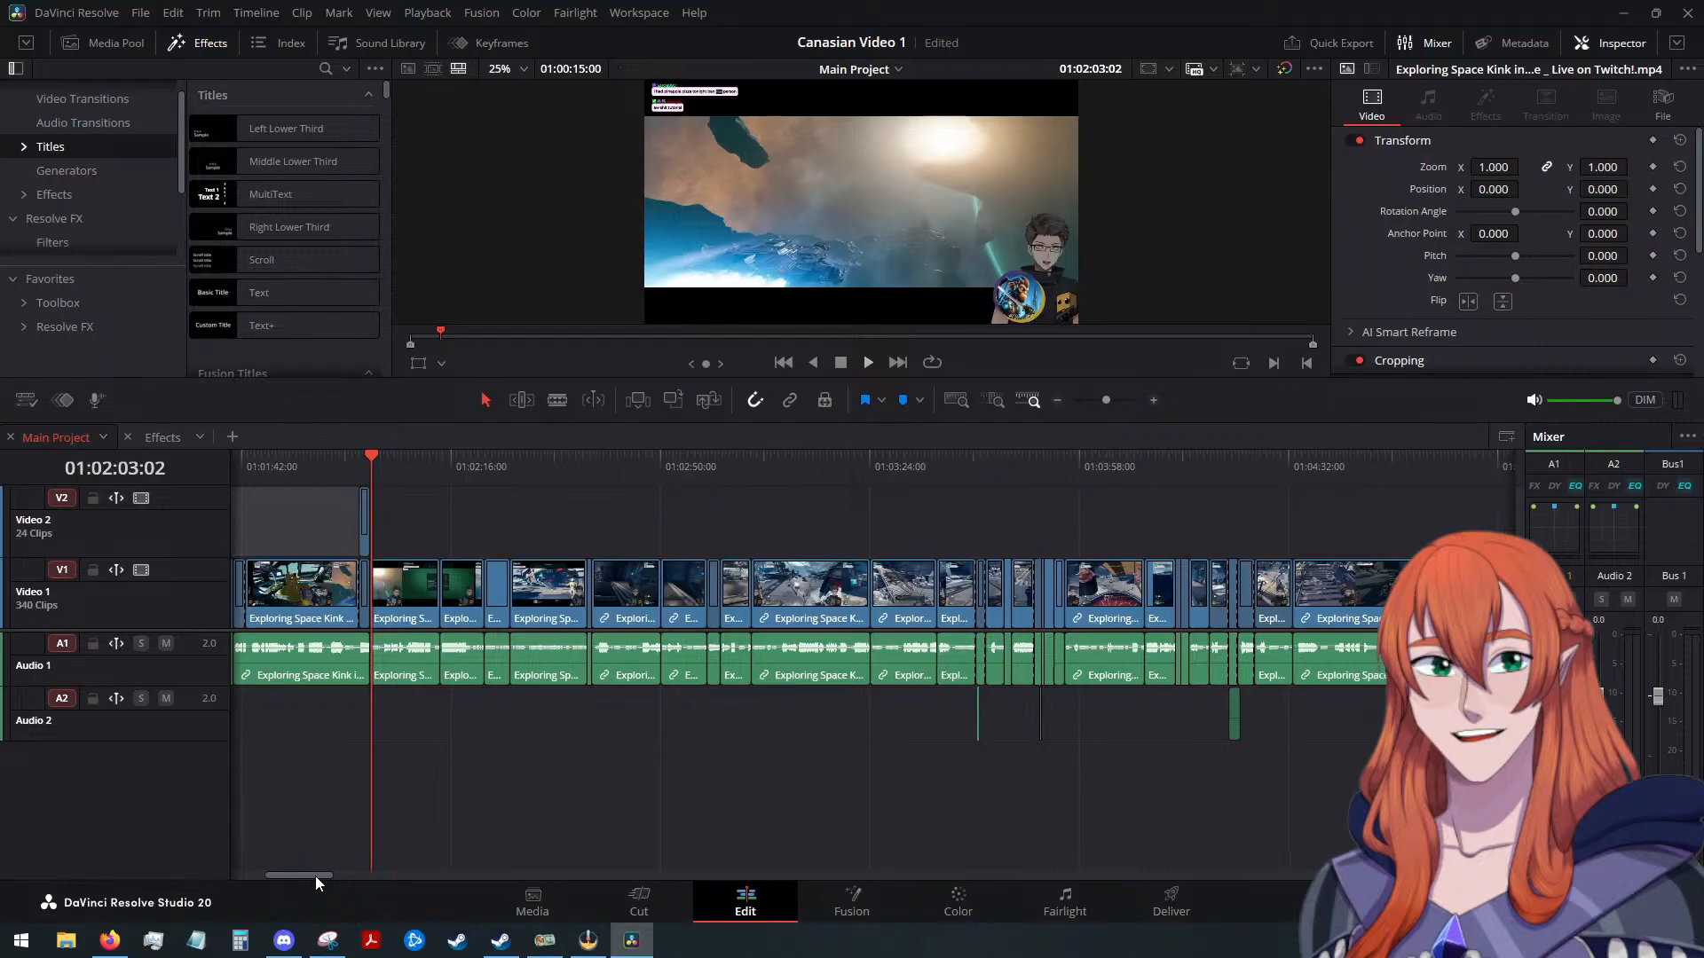
# Scrub back to 01:01:32:10 and play the short section leading into the zoomed-in face shot
pyautogui.moveTo(315, 875); pyautogui.dragTo(294, 873)
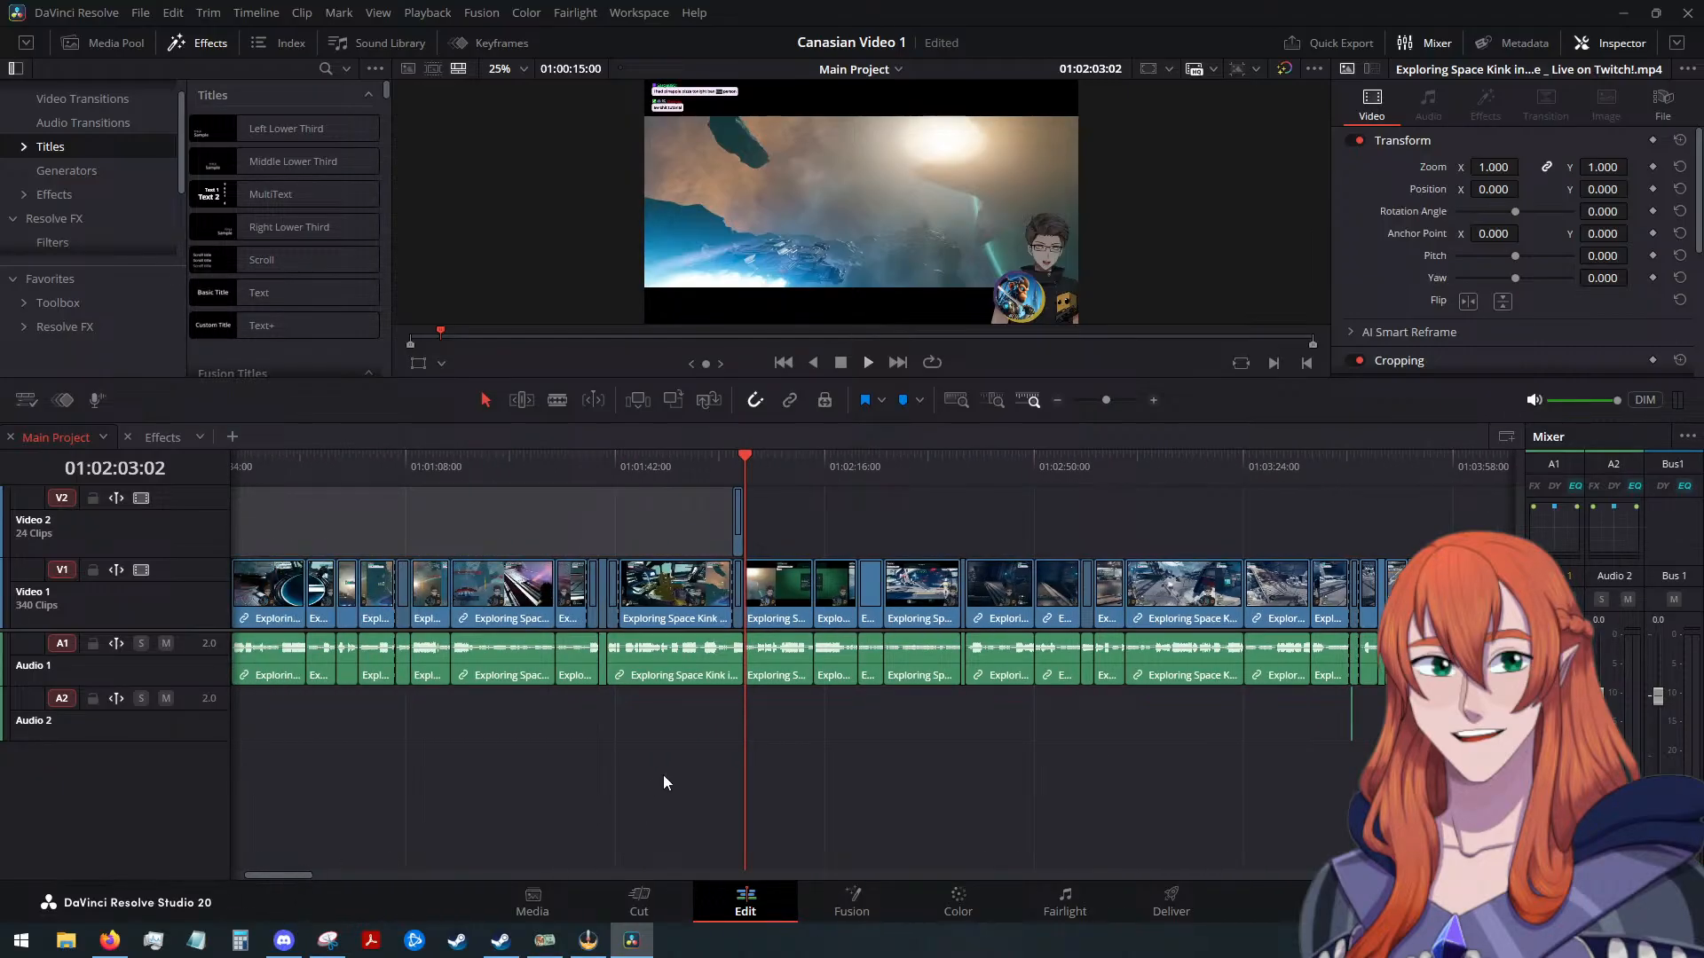
pyautogui.scroll(2, 689, 758)
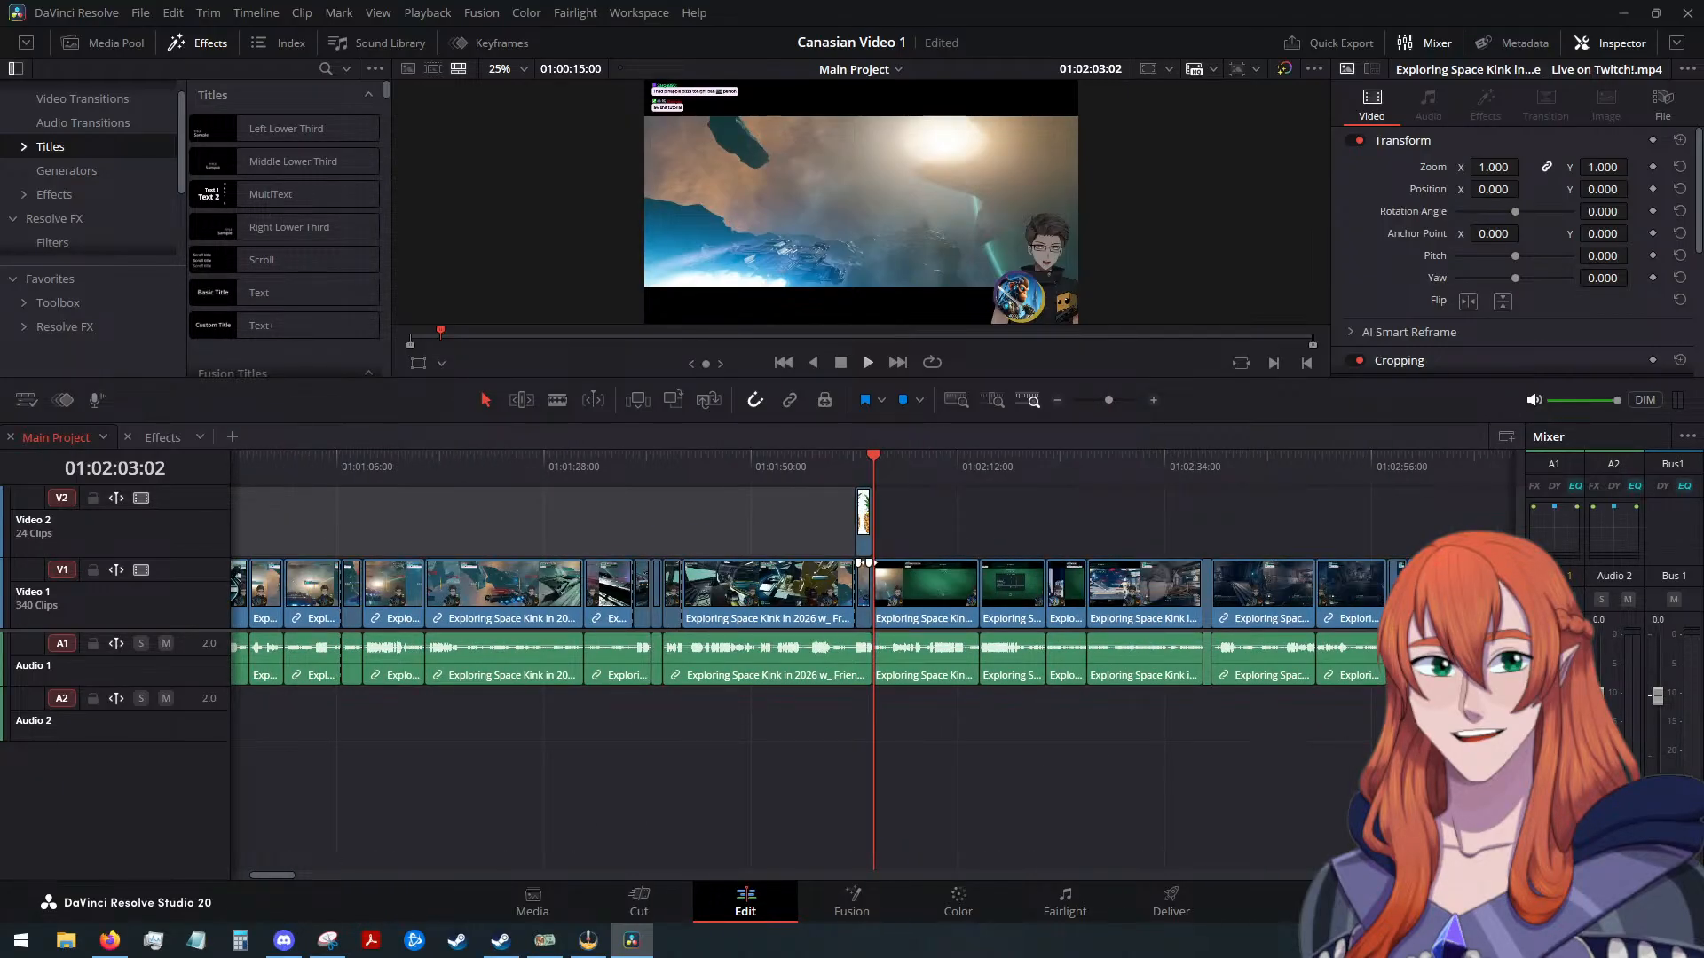
pyautogui.moveTo(873, 455); pyautogui.dragTo(645, 483)
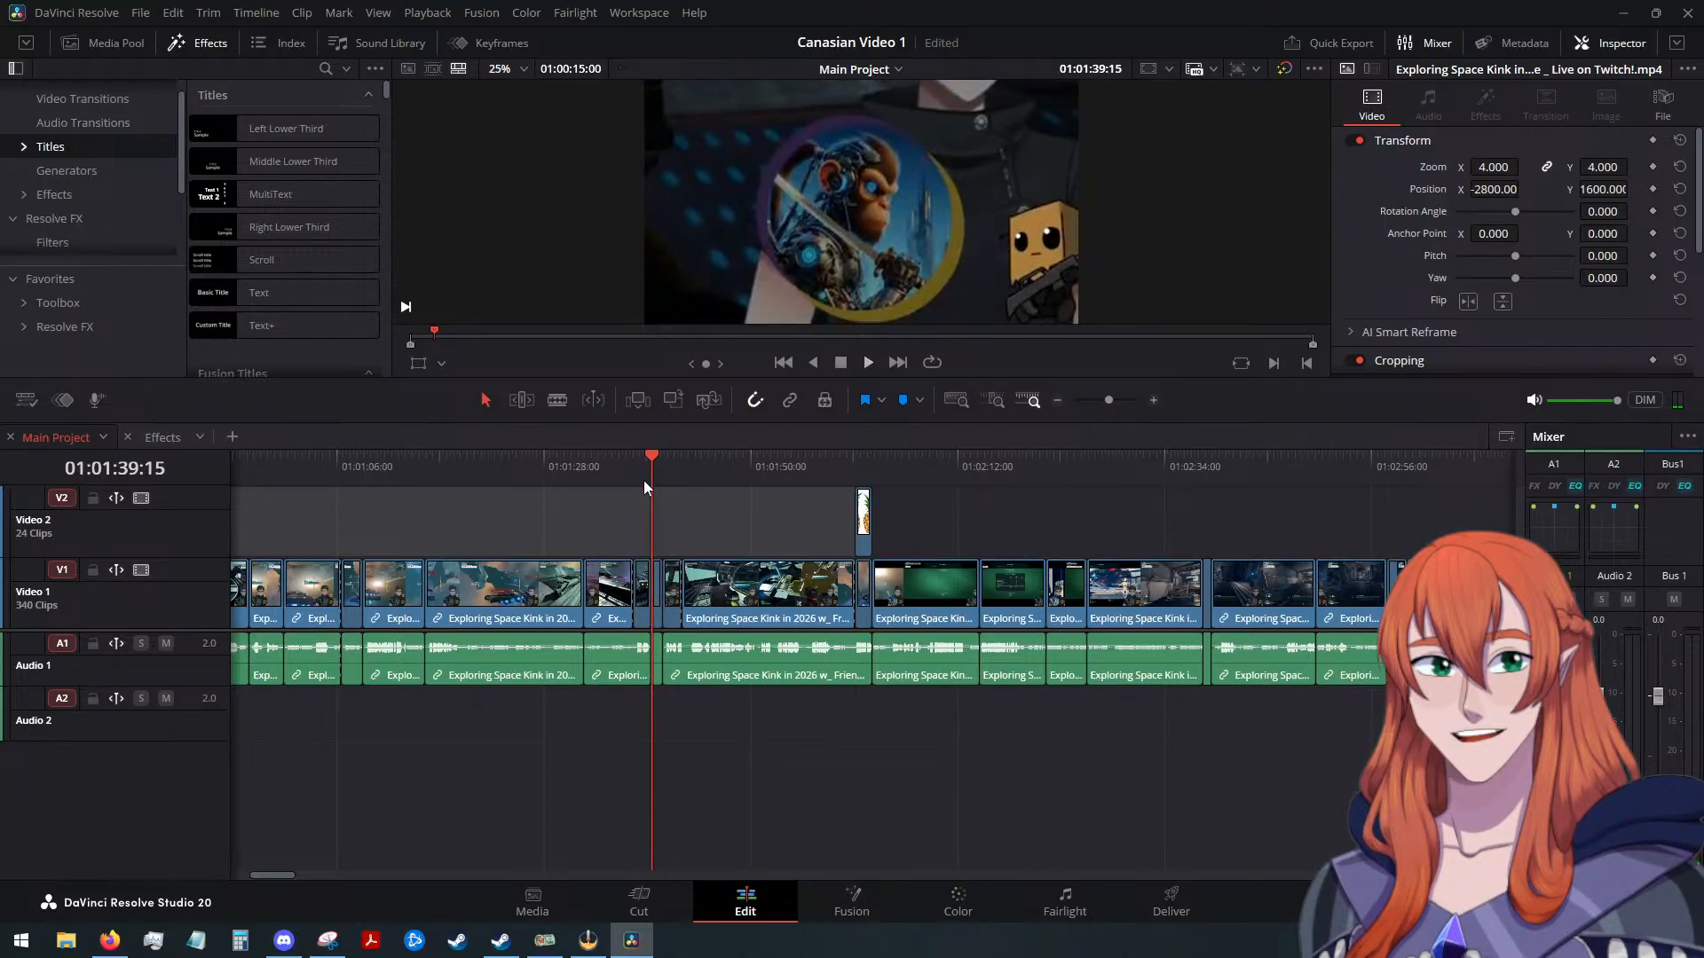
pyautogui.moveTo(646, 465); pyautogui.dragTo(589, 488)
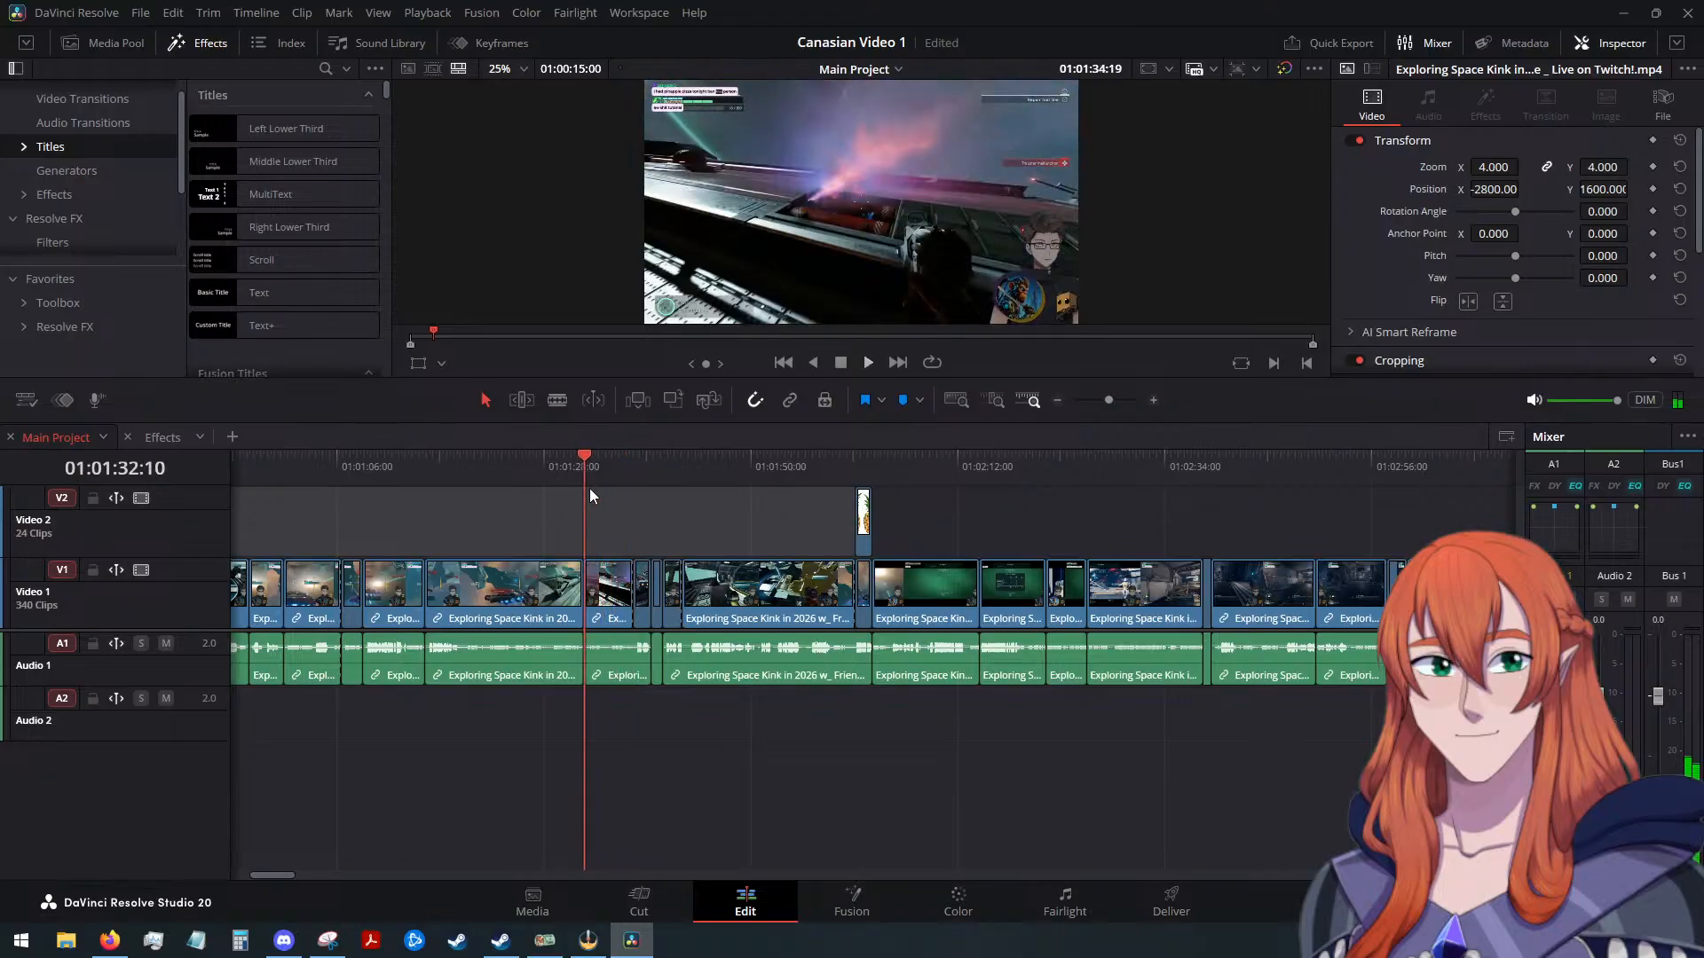
pyautogui.click(864, 364)
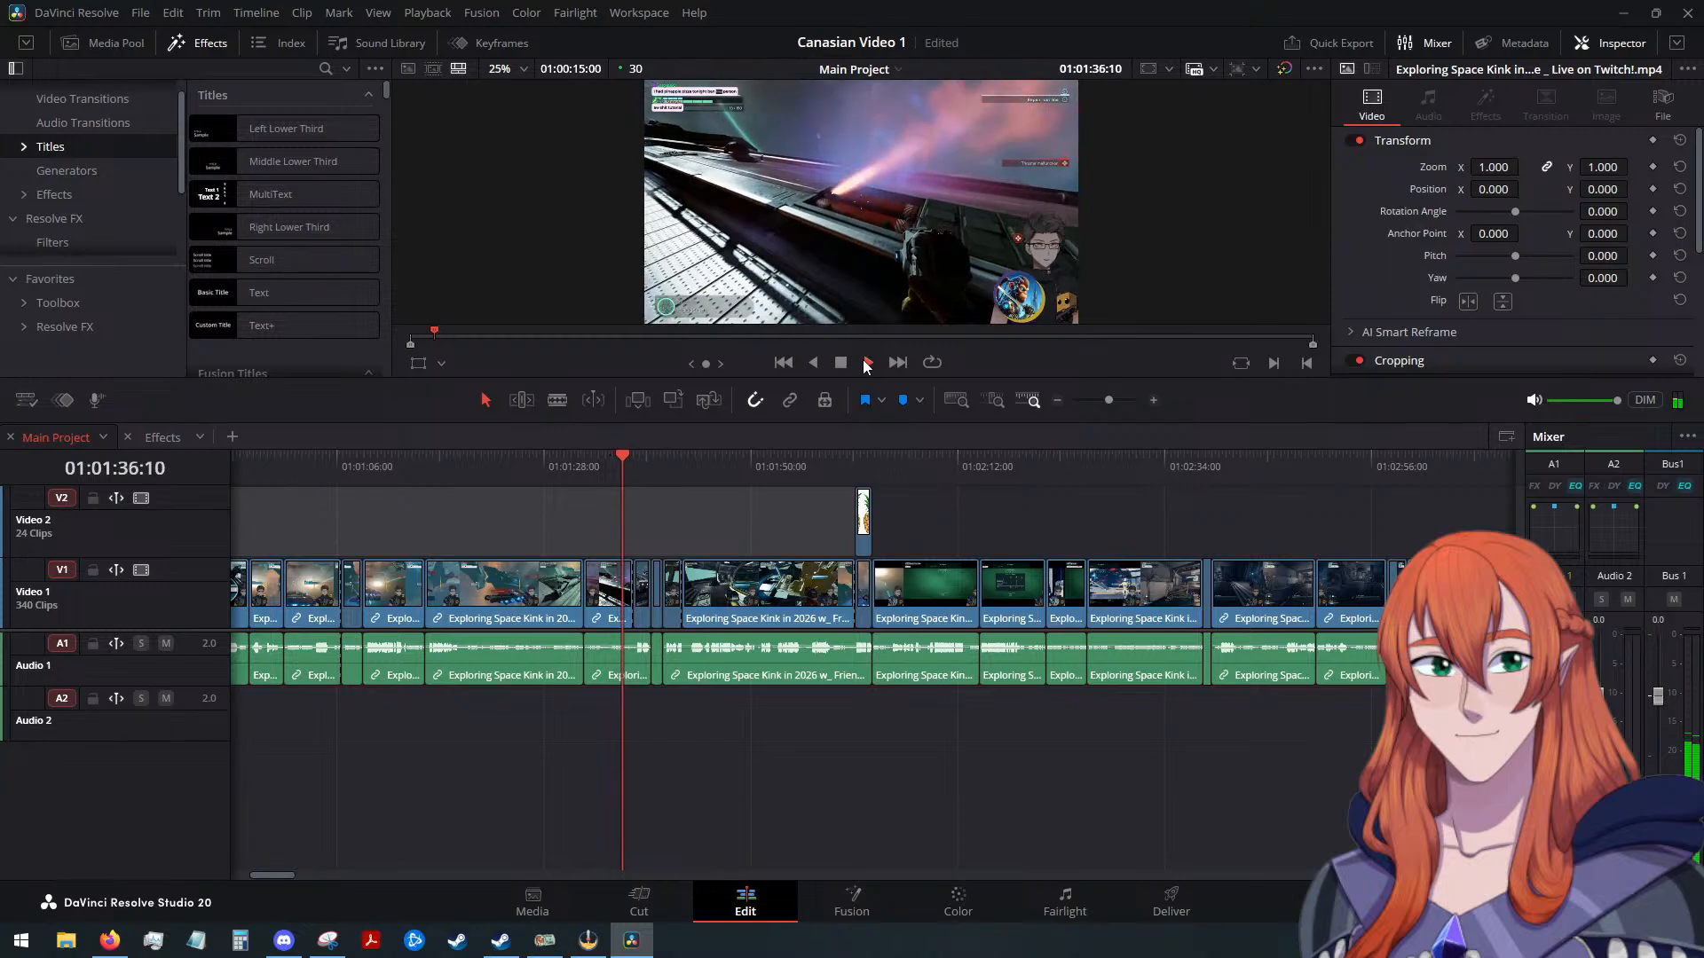
pyautogui.click(842, 362)
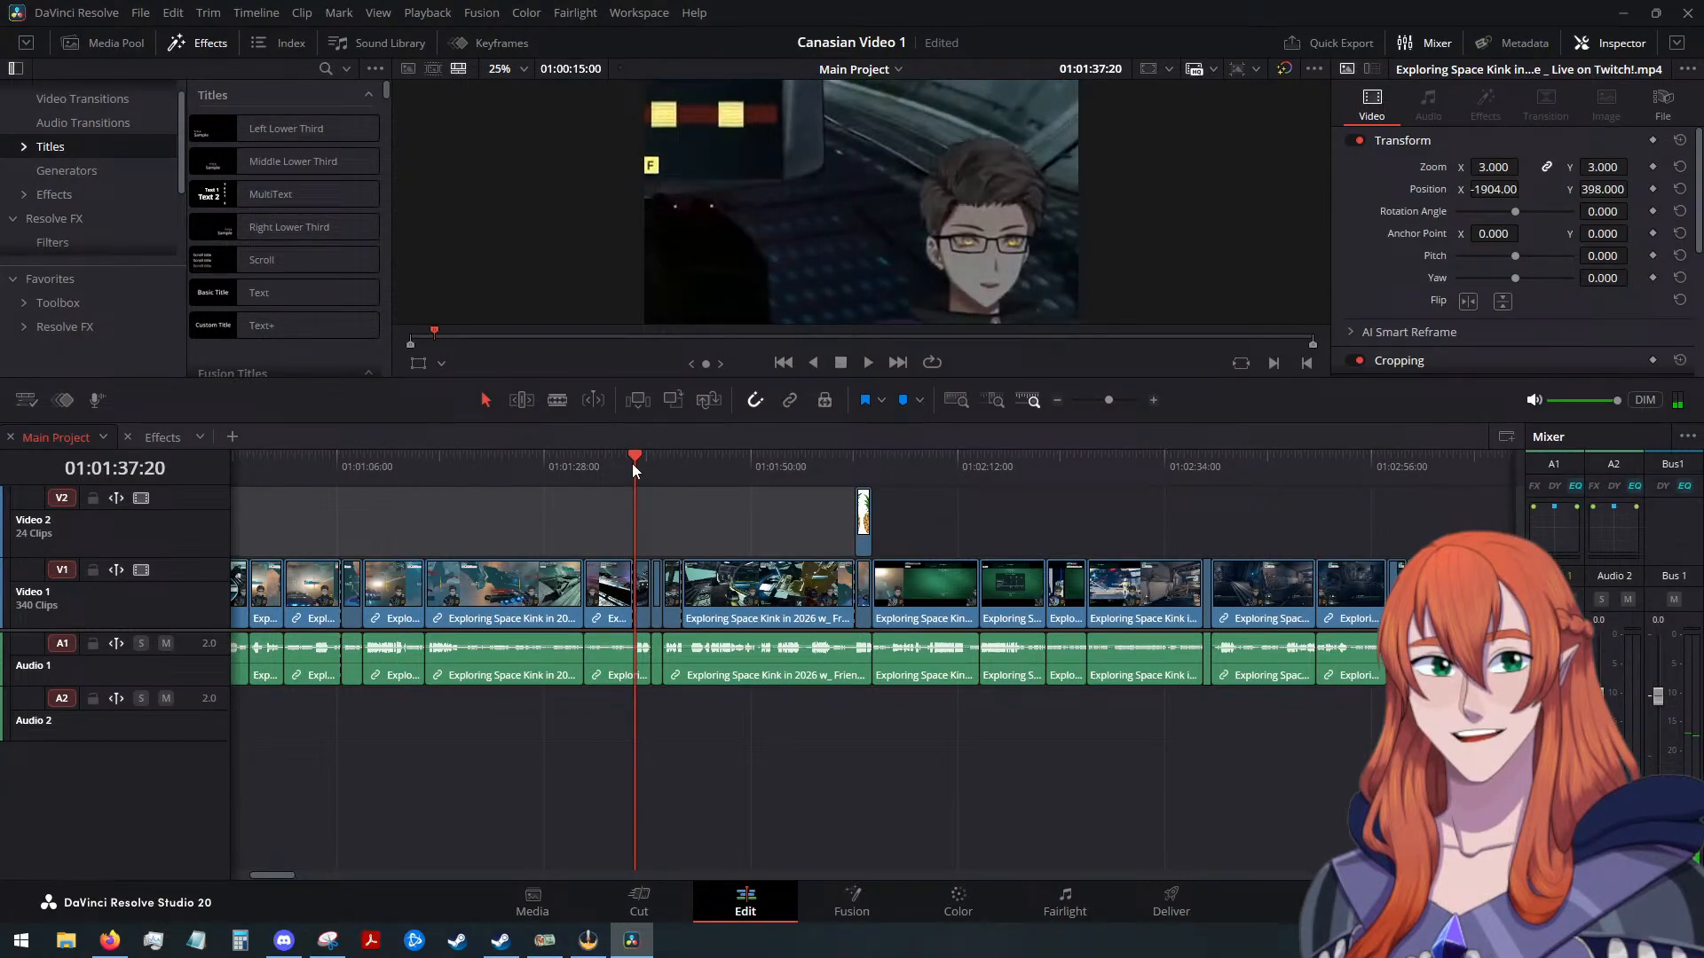
# Scrub back to 01:01:00:13 to review the earlier spaceship clips between the two Video 2 overlays
pyautogui.moveTo(632, 461); pyautogui.dragTo(291, 531)
pyautogui.hscroll(-10, 703, 824)
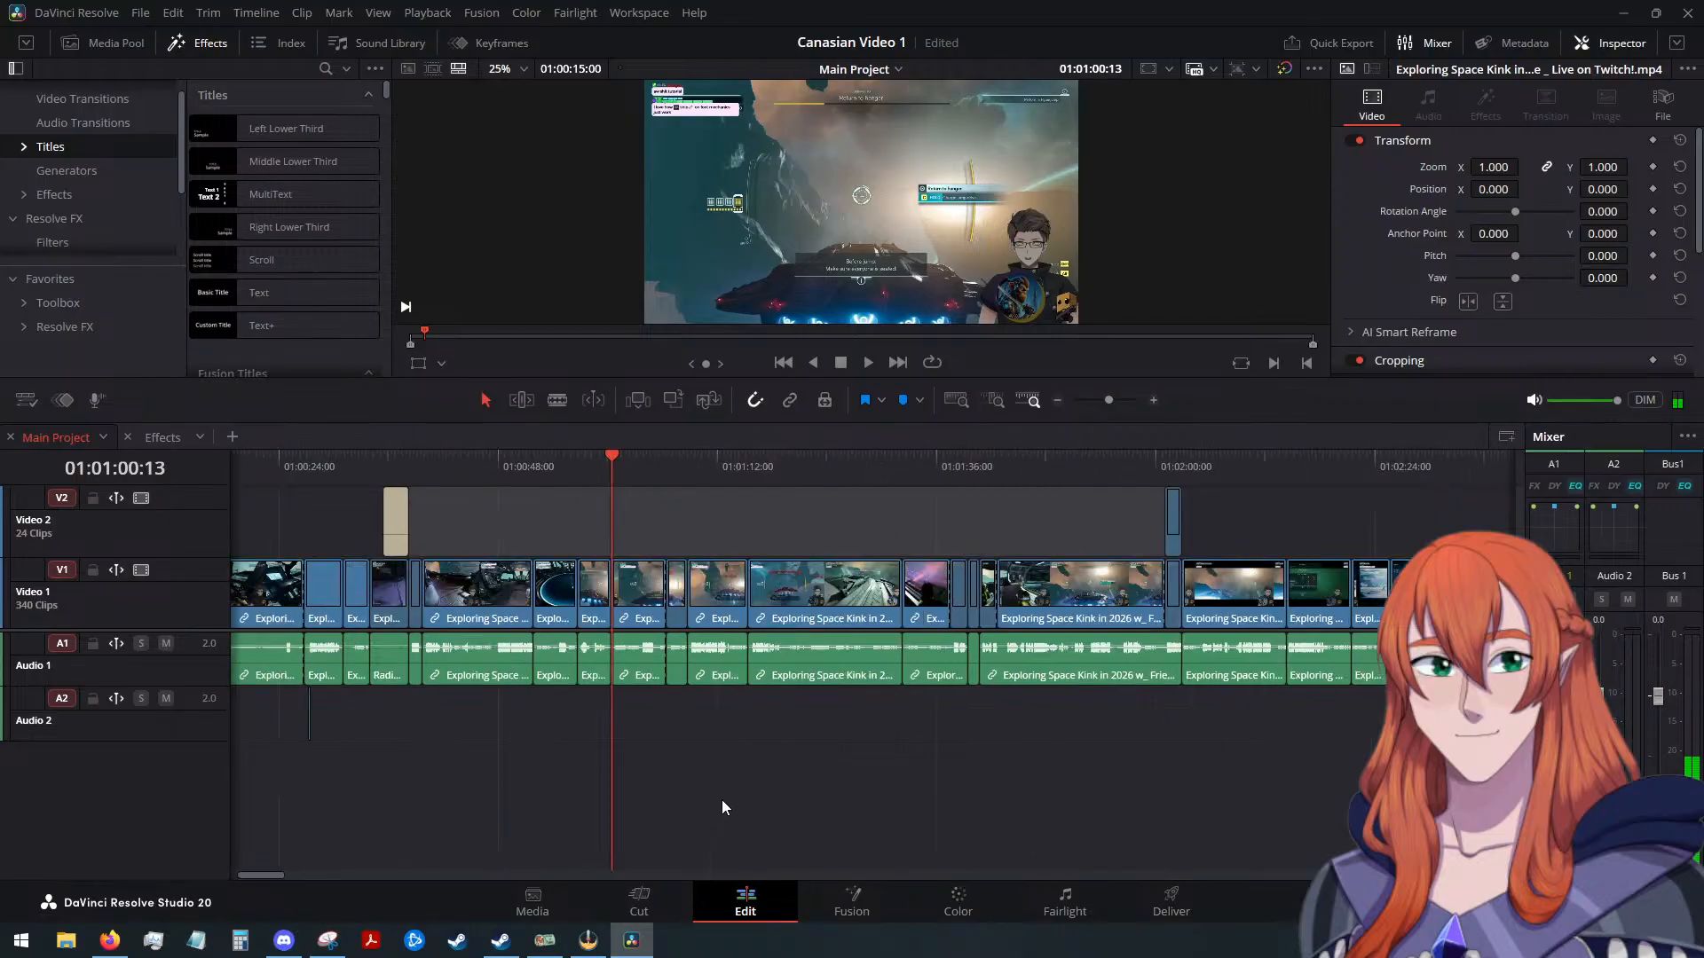
# Add an empty timeline tab and check the contents of the Effects timeline
pyautogui.click(232, 437)
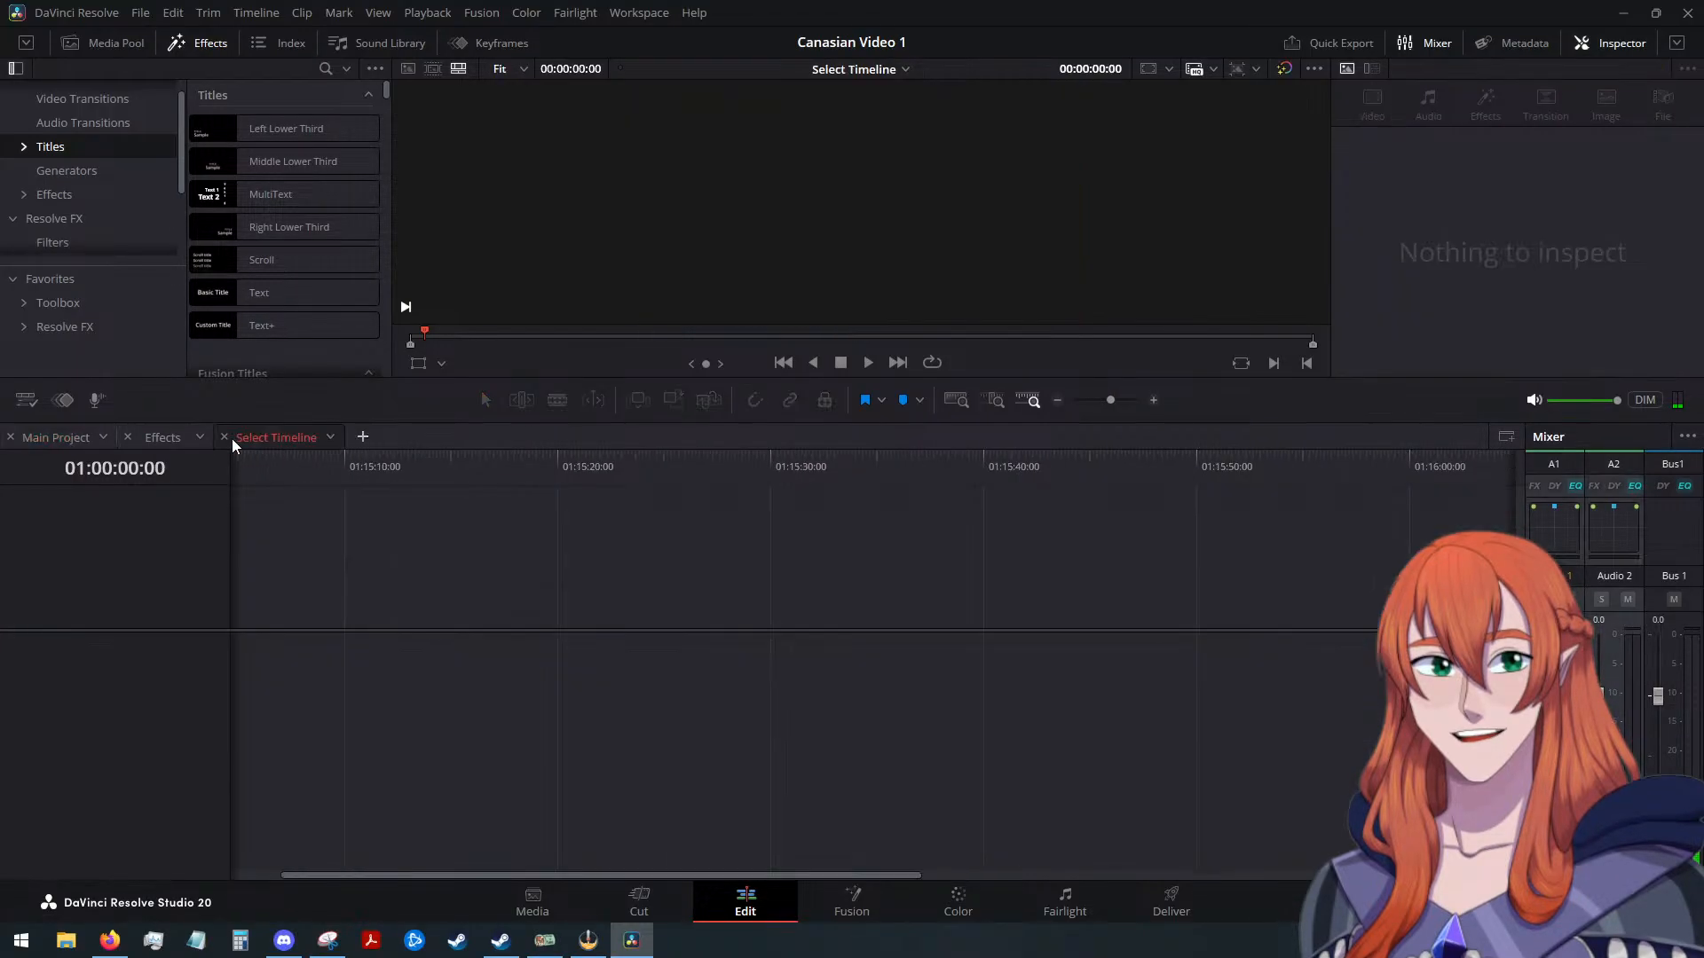
pyautogui.click(162, 437)
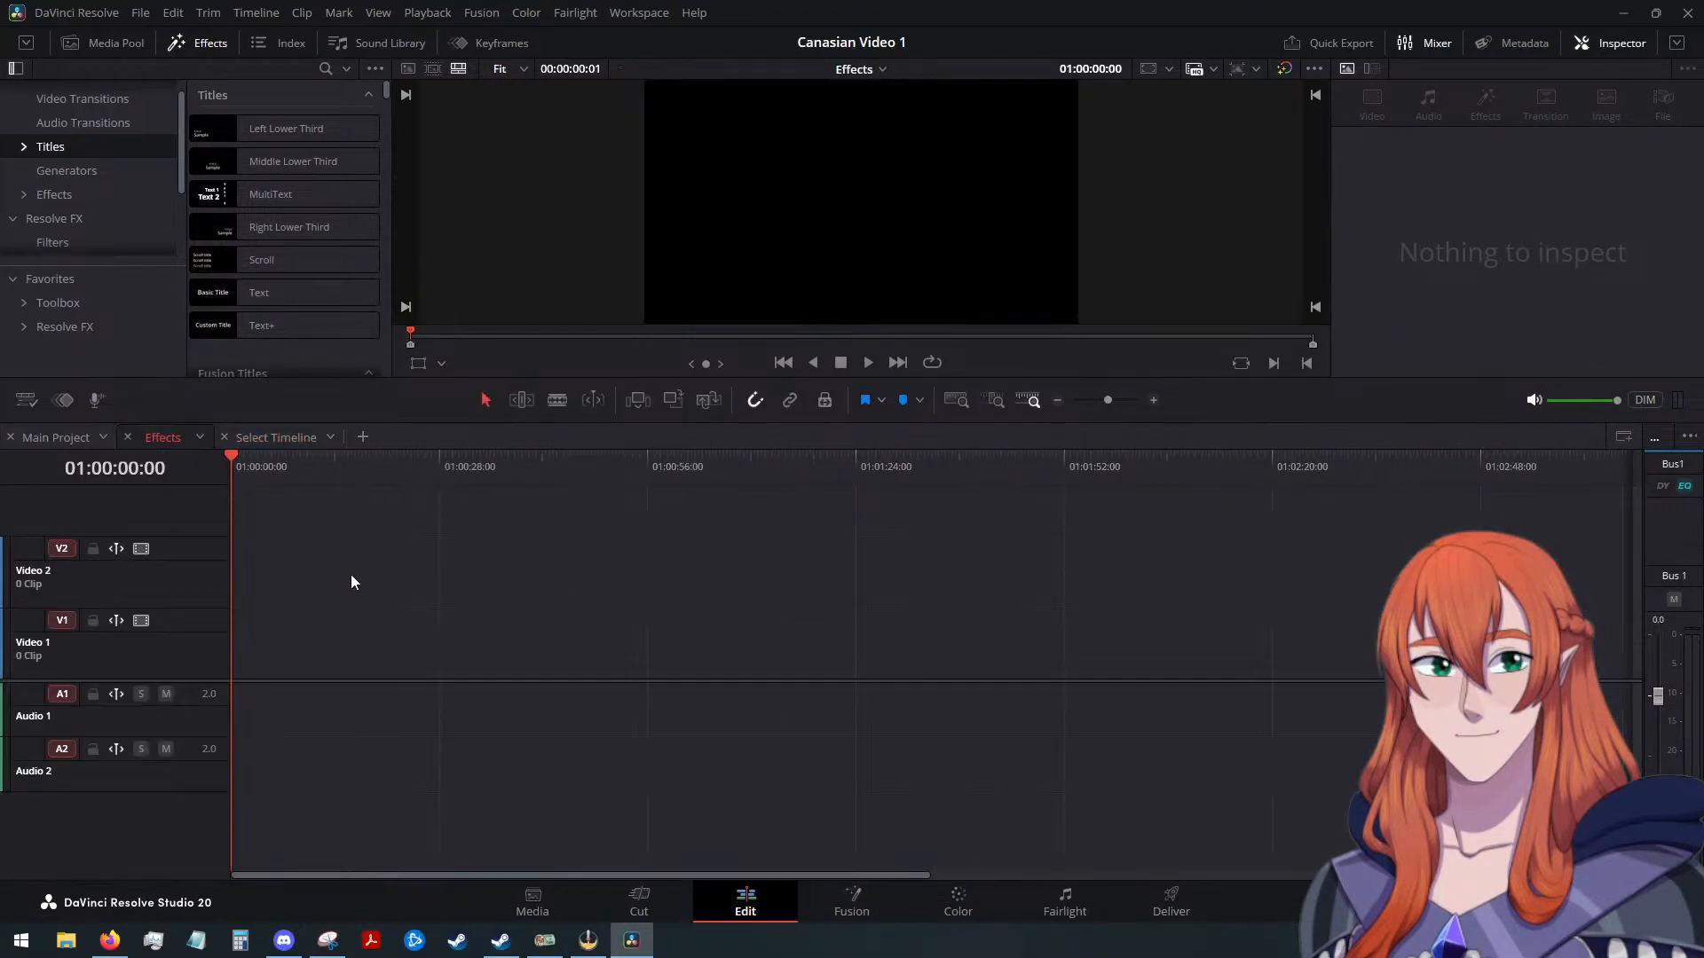
# Return to the Main Project timeline and move the playhead to the clip cut at 01:00:56:23
pyautogui.click(61, 437)
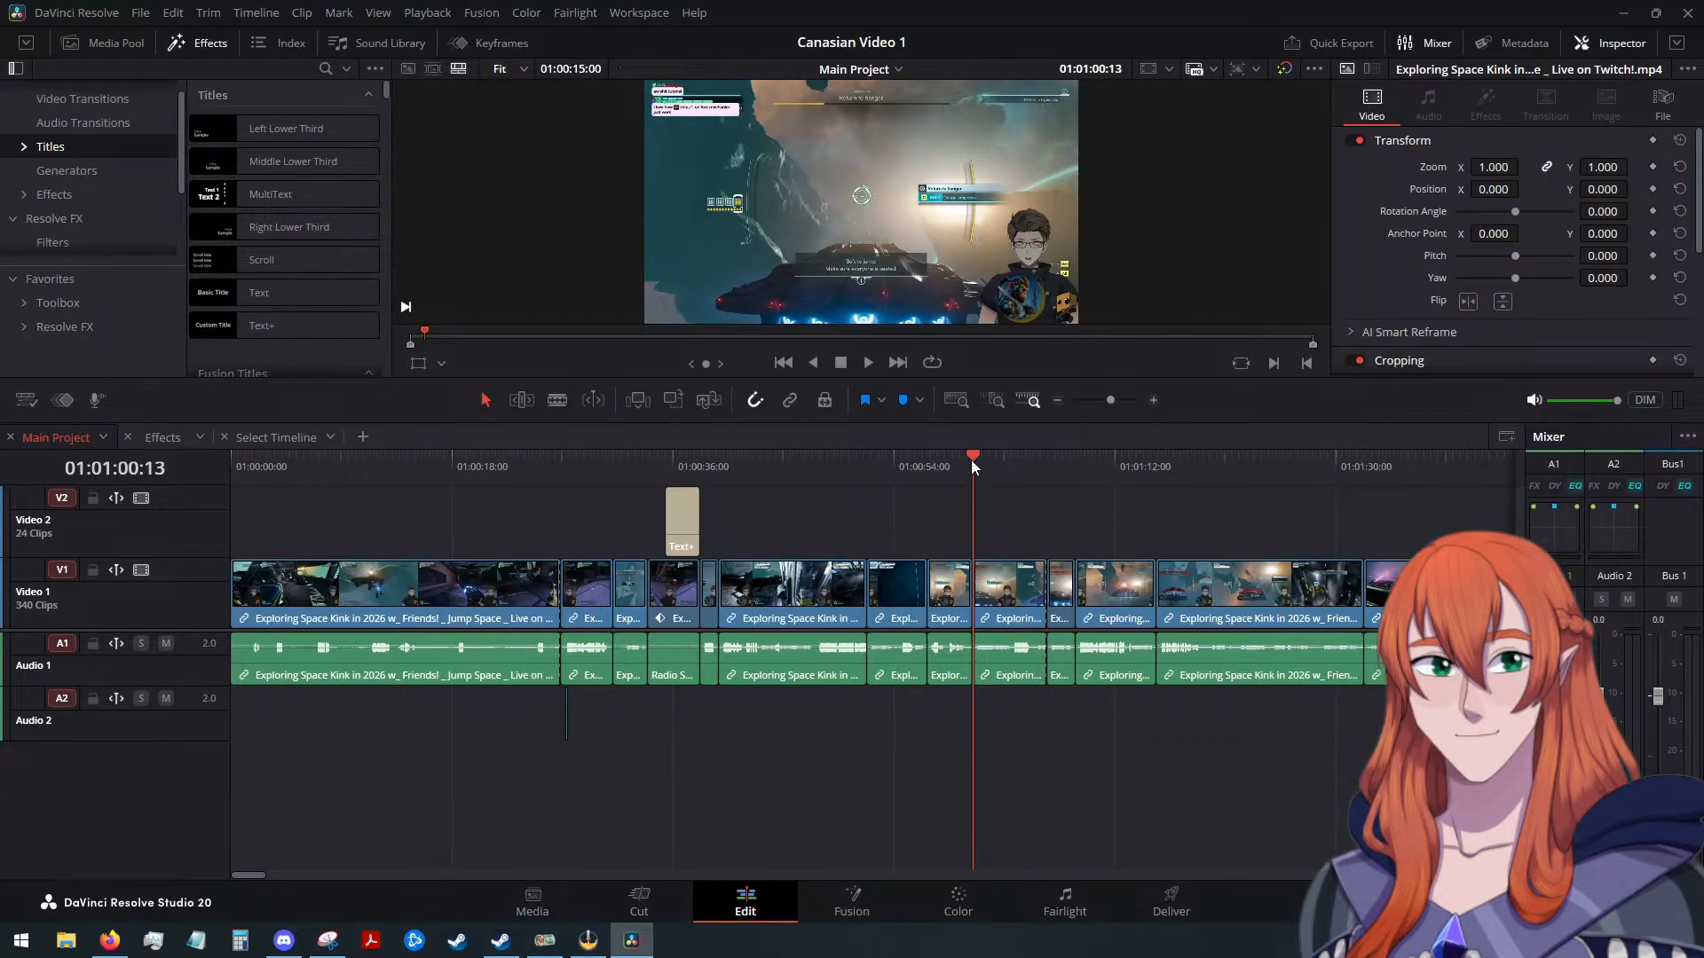
pyautogui.moveTo(971, 460); pyautogui.dragTo(929, 470)
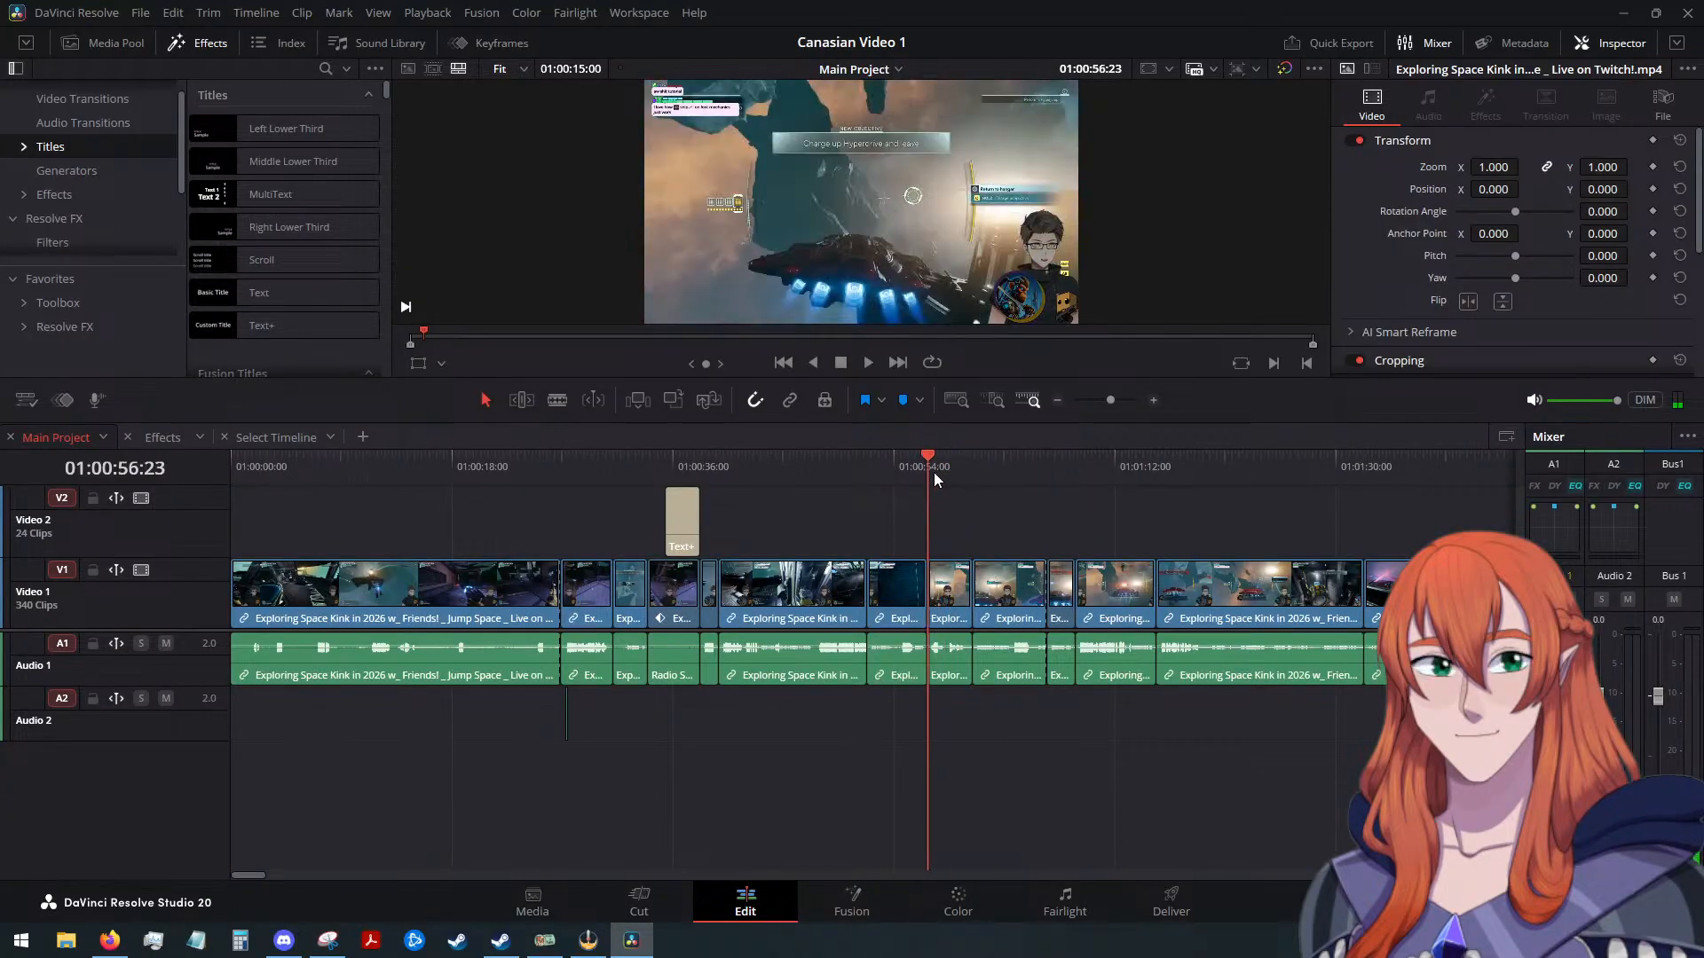
# Play the Main Project from 01:00:56:23 to the cut near 01:01:09:00 and check the options of the empty timeline
pyautogui.click(869, 363)
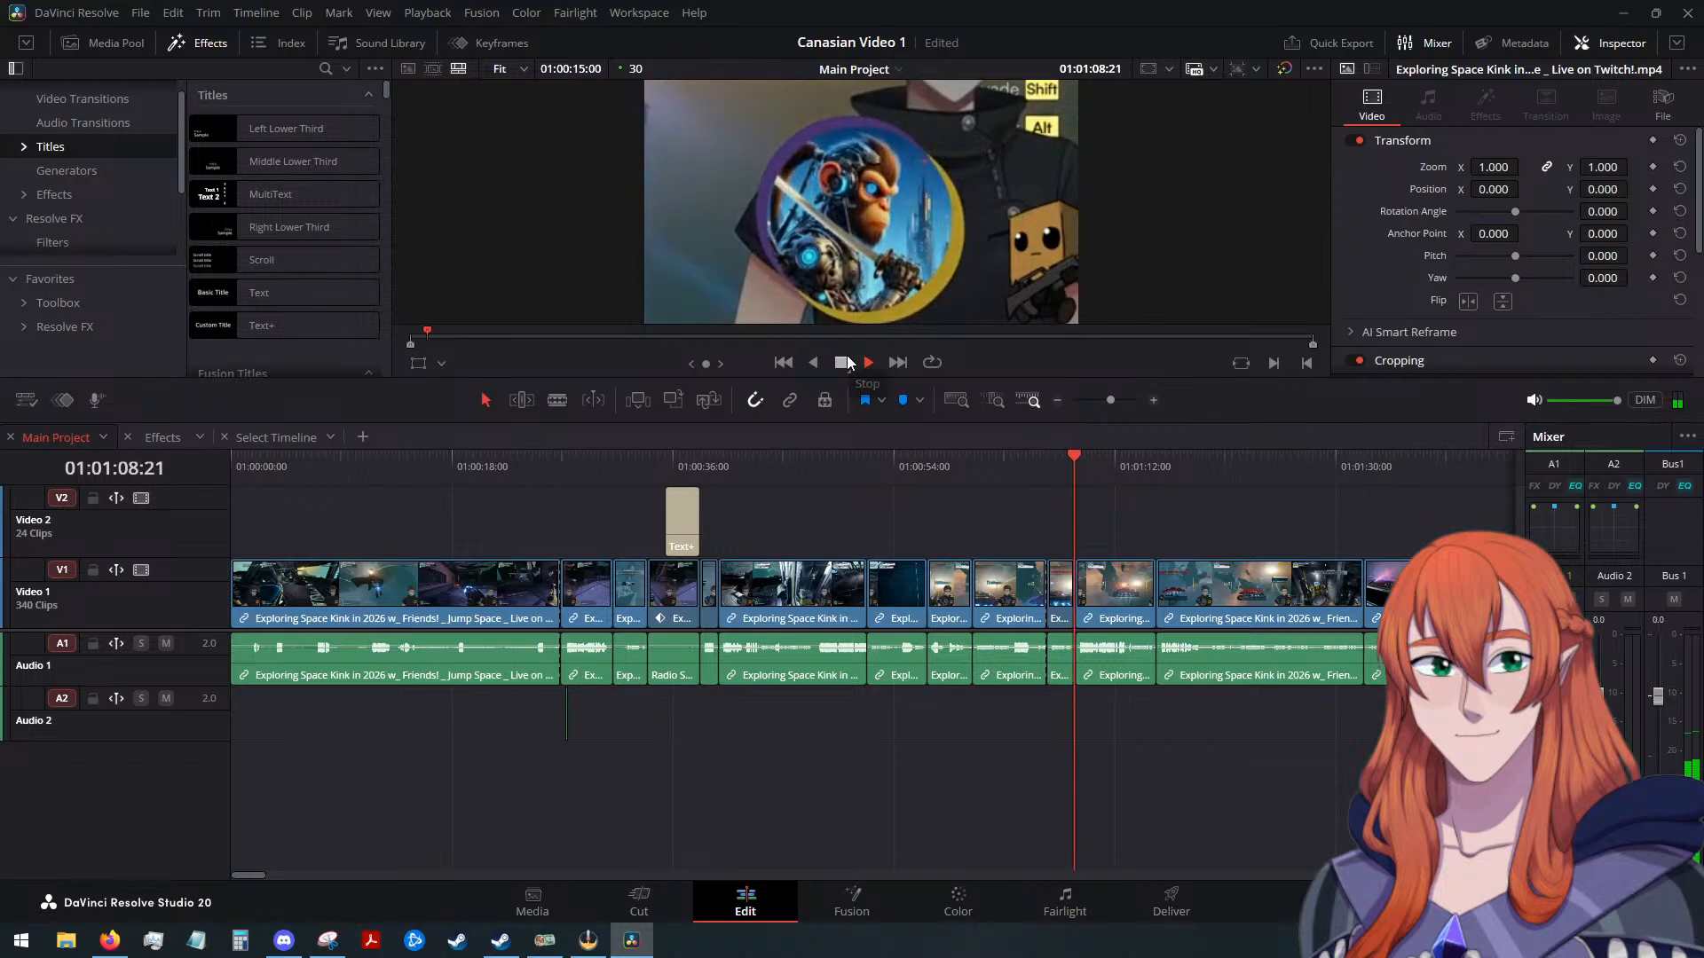
pyautogui.click(845, 362)
pyautogui.click(281, 436)
pyautogui.rightClick(282, 441)
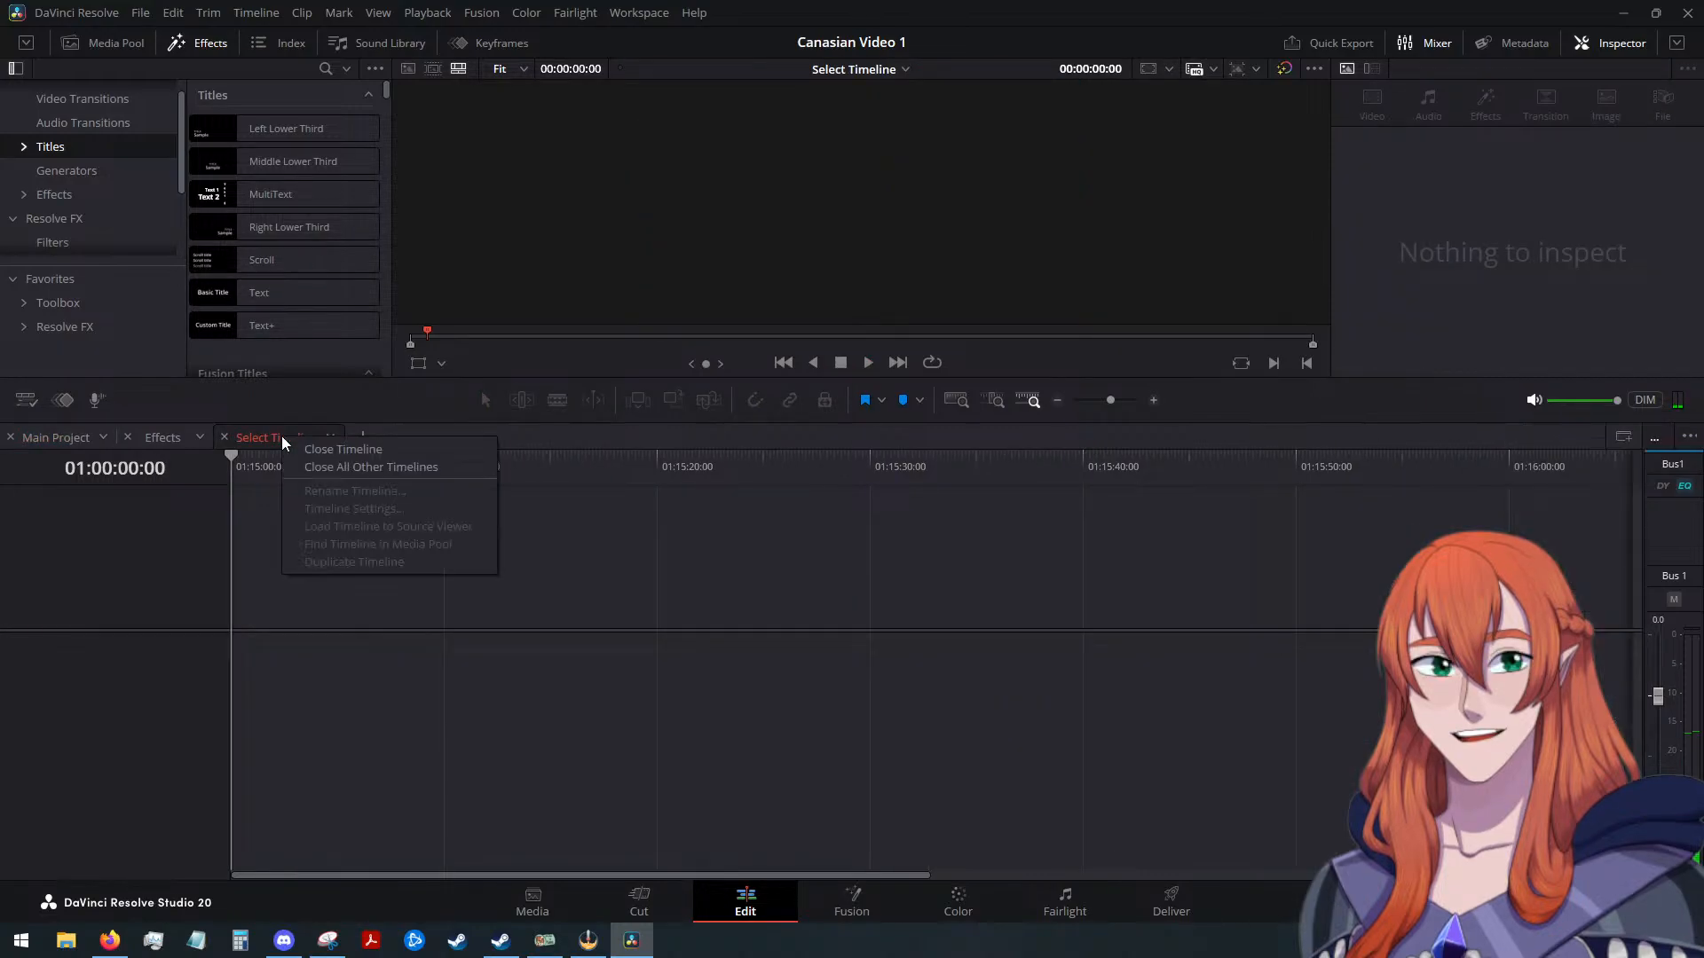
# Copy the three Main Project clips between 01:00:56:23 and 01:01:09:00 into the empty timeline
pyautogui.click(61, 434)
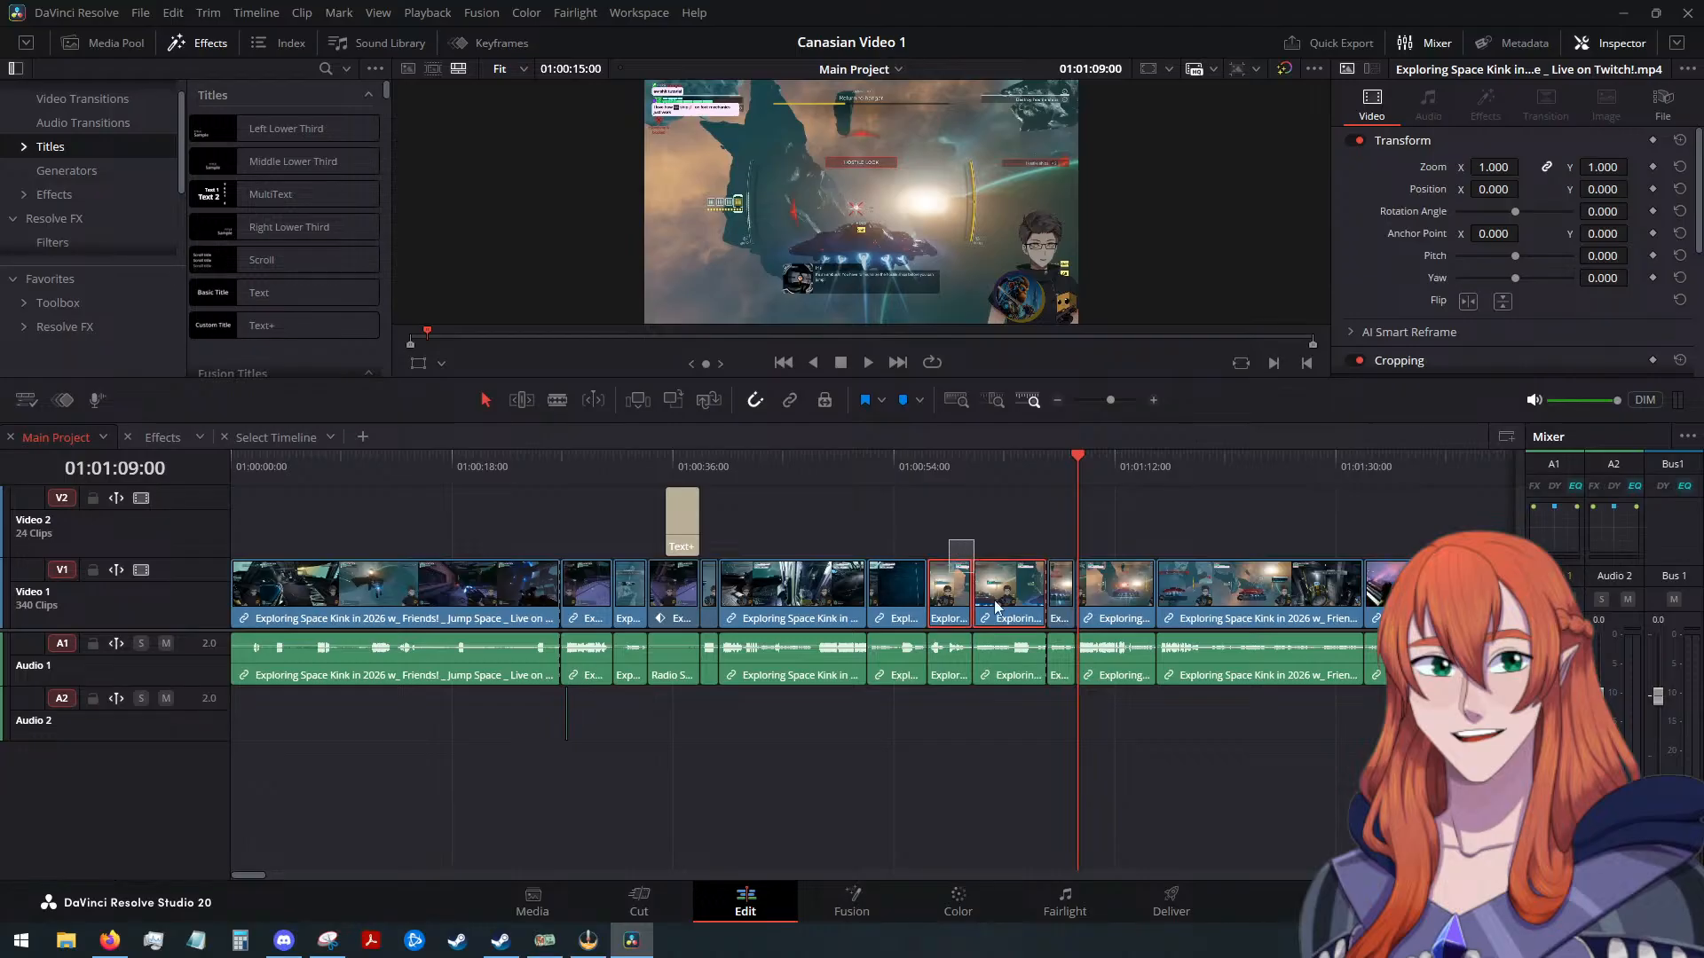
pyautogui.moveTo(948, 537); pyautogui.dragTo(1063, 691)
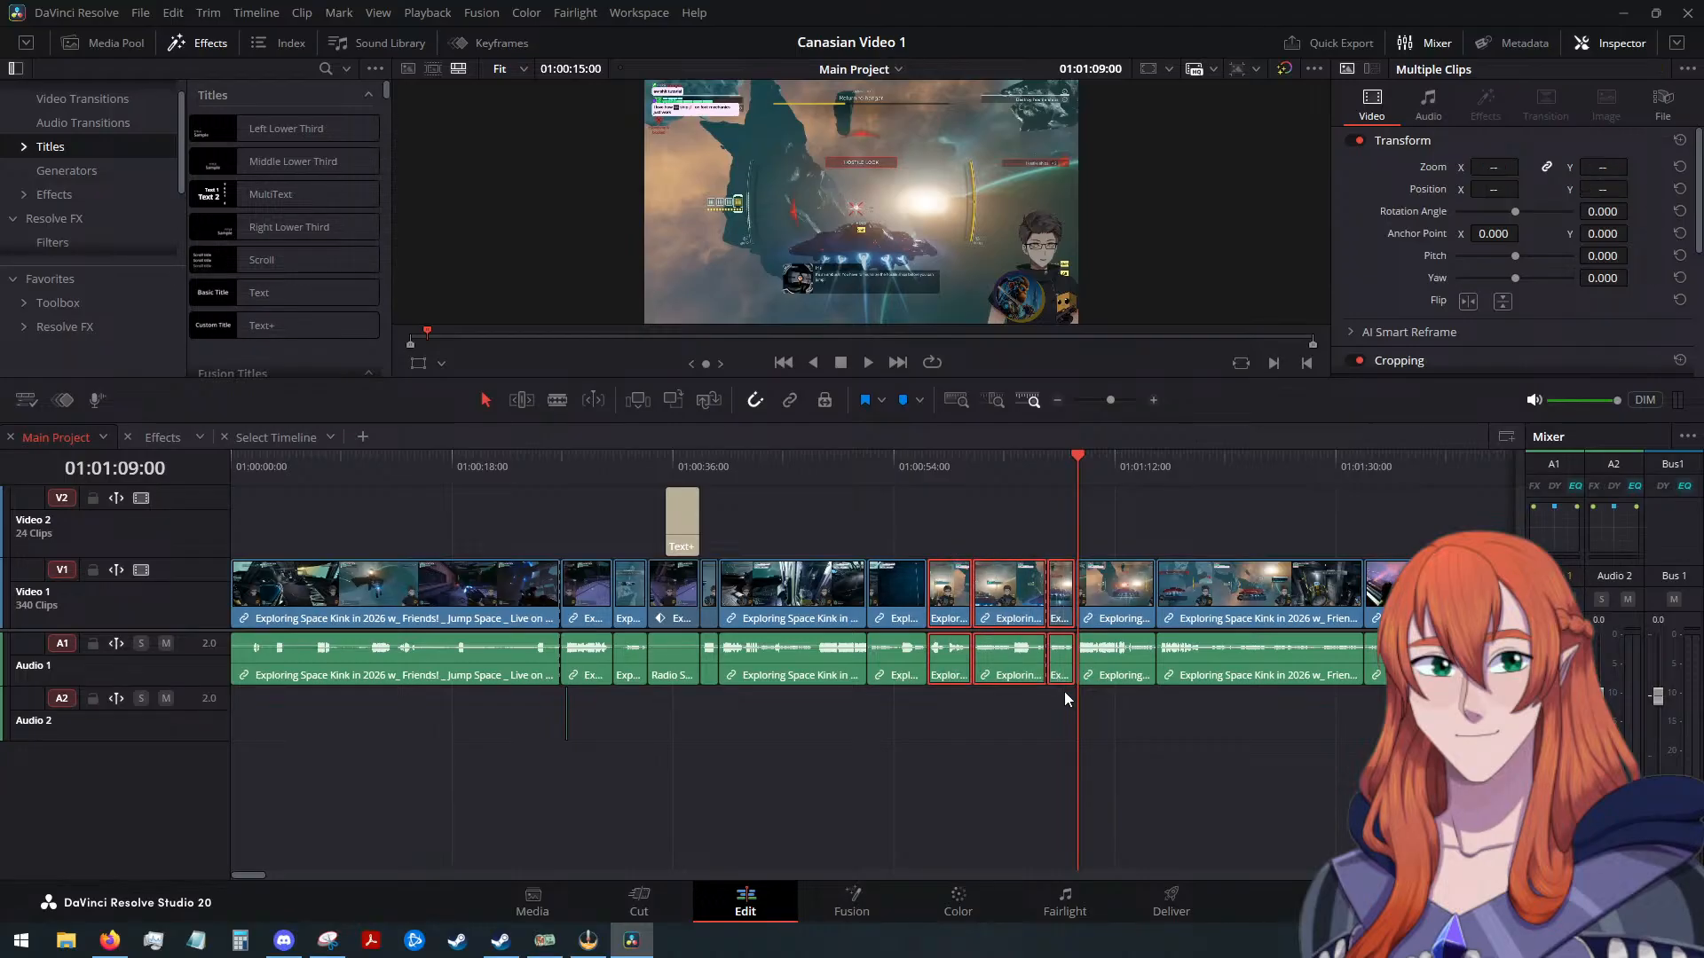
pyautogui.click(282, 440)
# Rename the new timeline as Shorts
pyautogui.rightClick(262, 437)
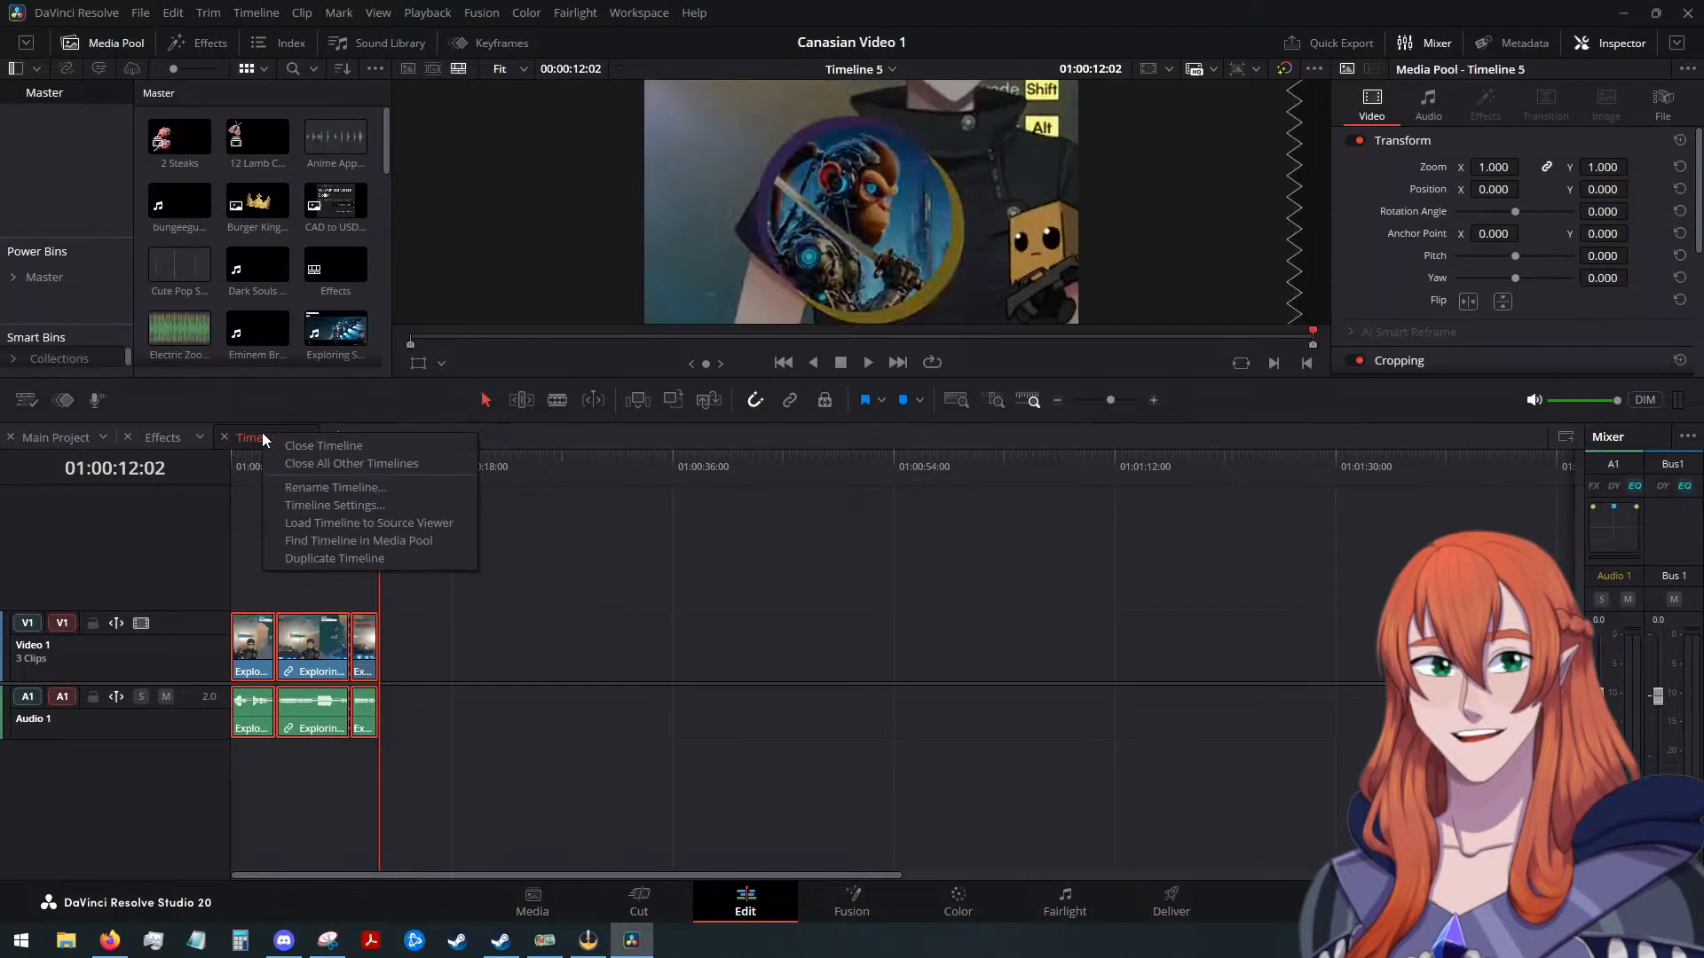
pyautogui.click(314, 487)
pyautogui.write('Sh')
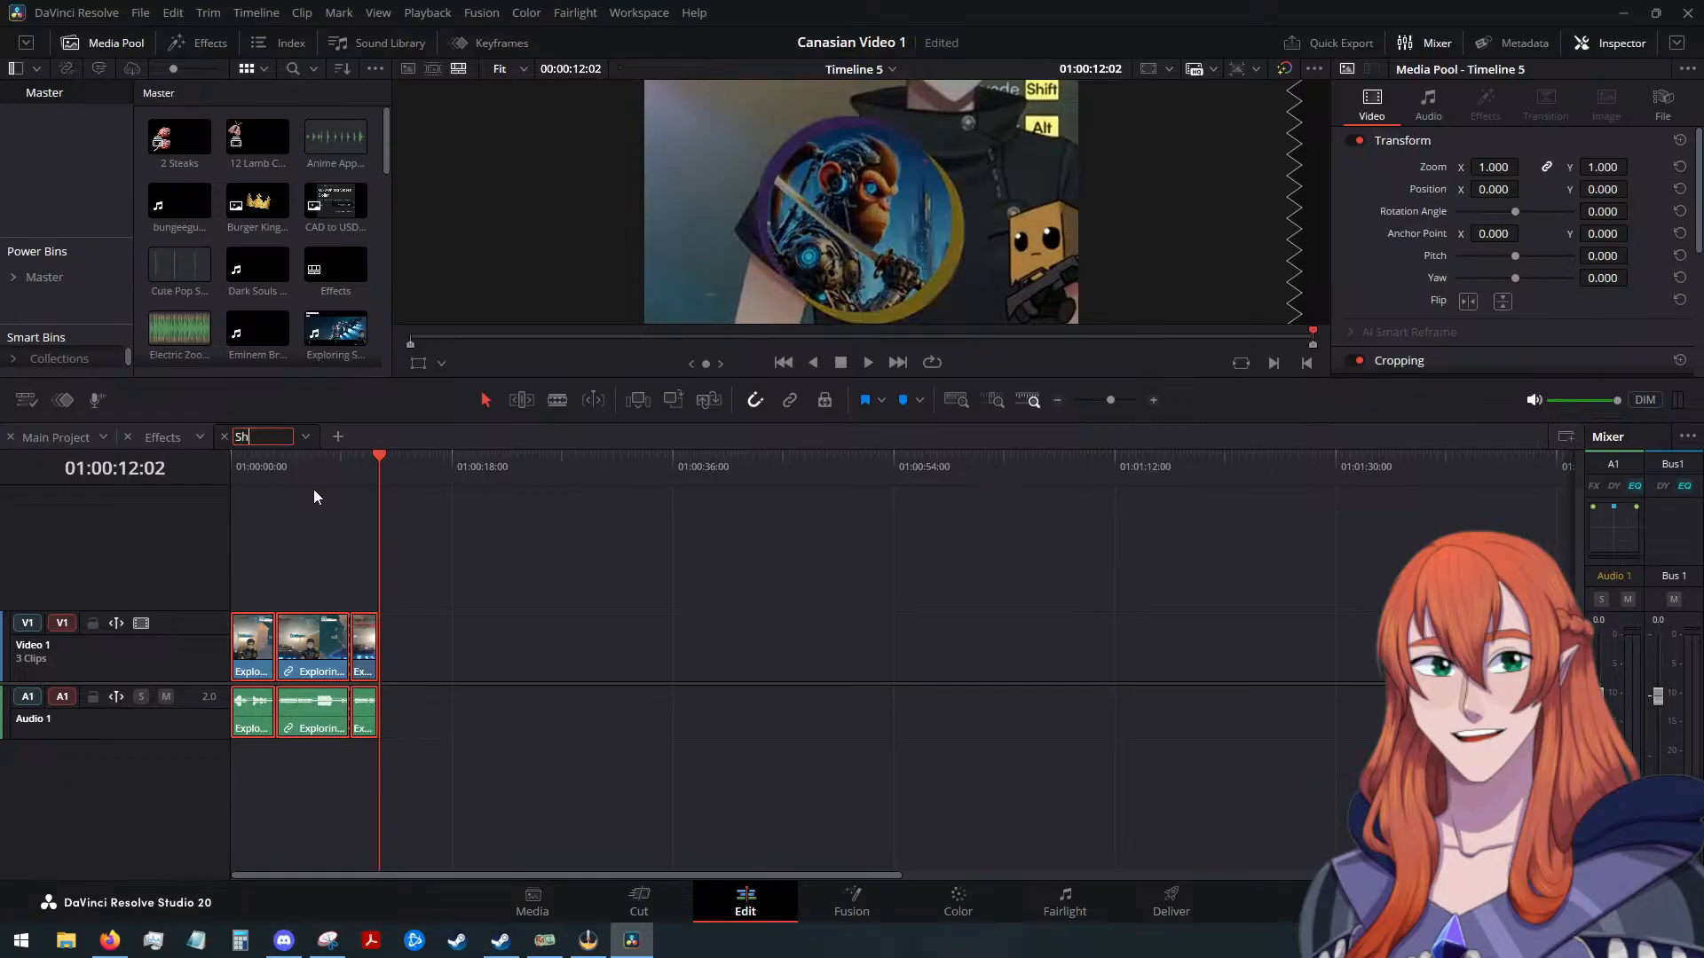
pyautogui.write('orts')
pyautogui.press('Return')
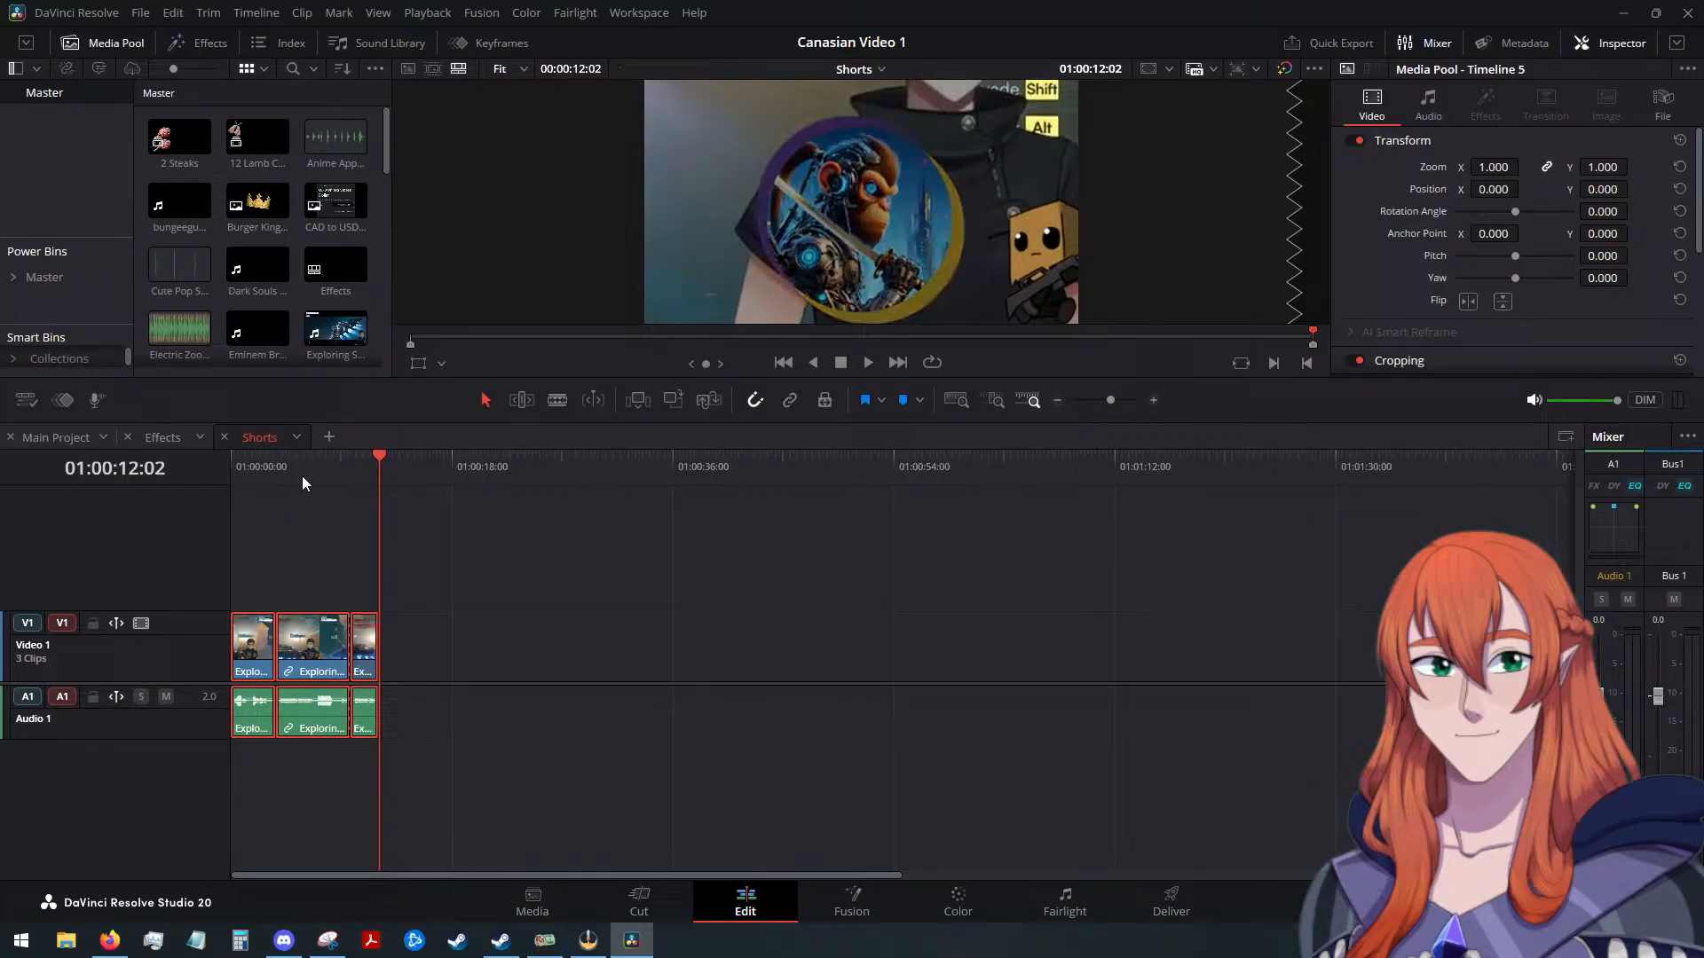
# Override the project settings for the Shorts timeline with a vertical resolution, and deselect its clips
pyautogui.rightClick(256, 437)
pyautogui.click(355, 513)
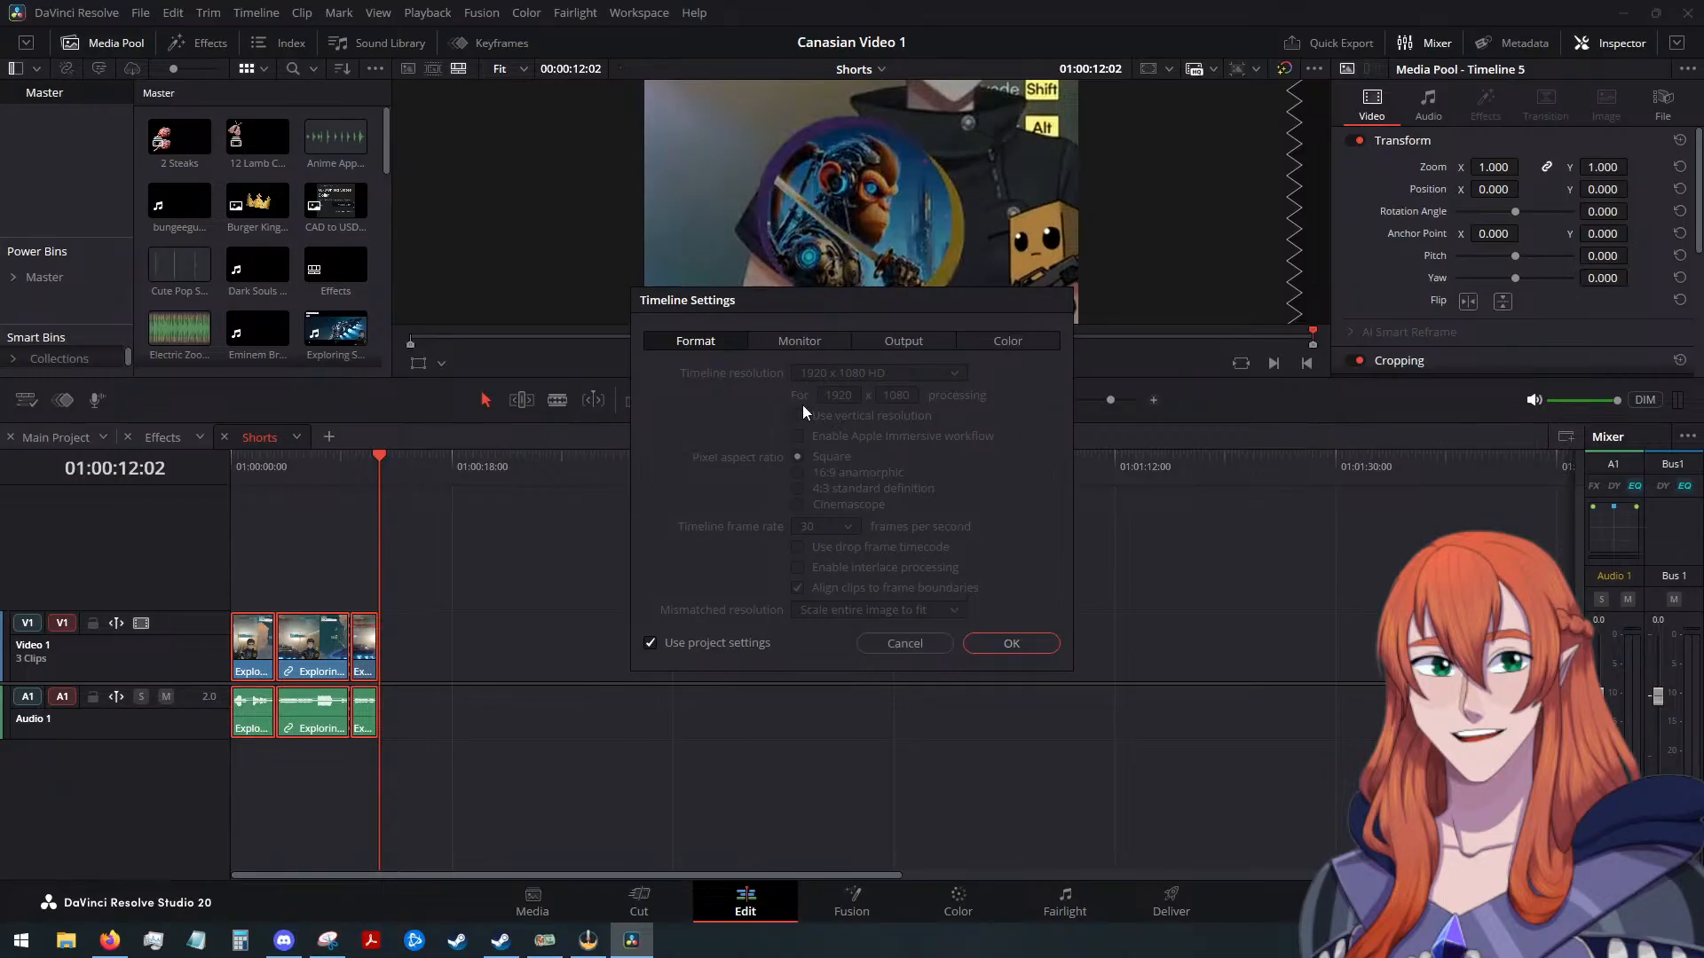
pyautogui.click(650, 644)
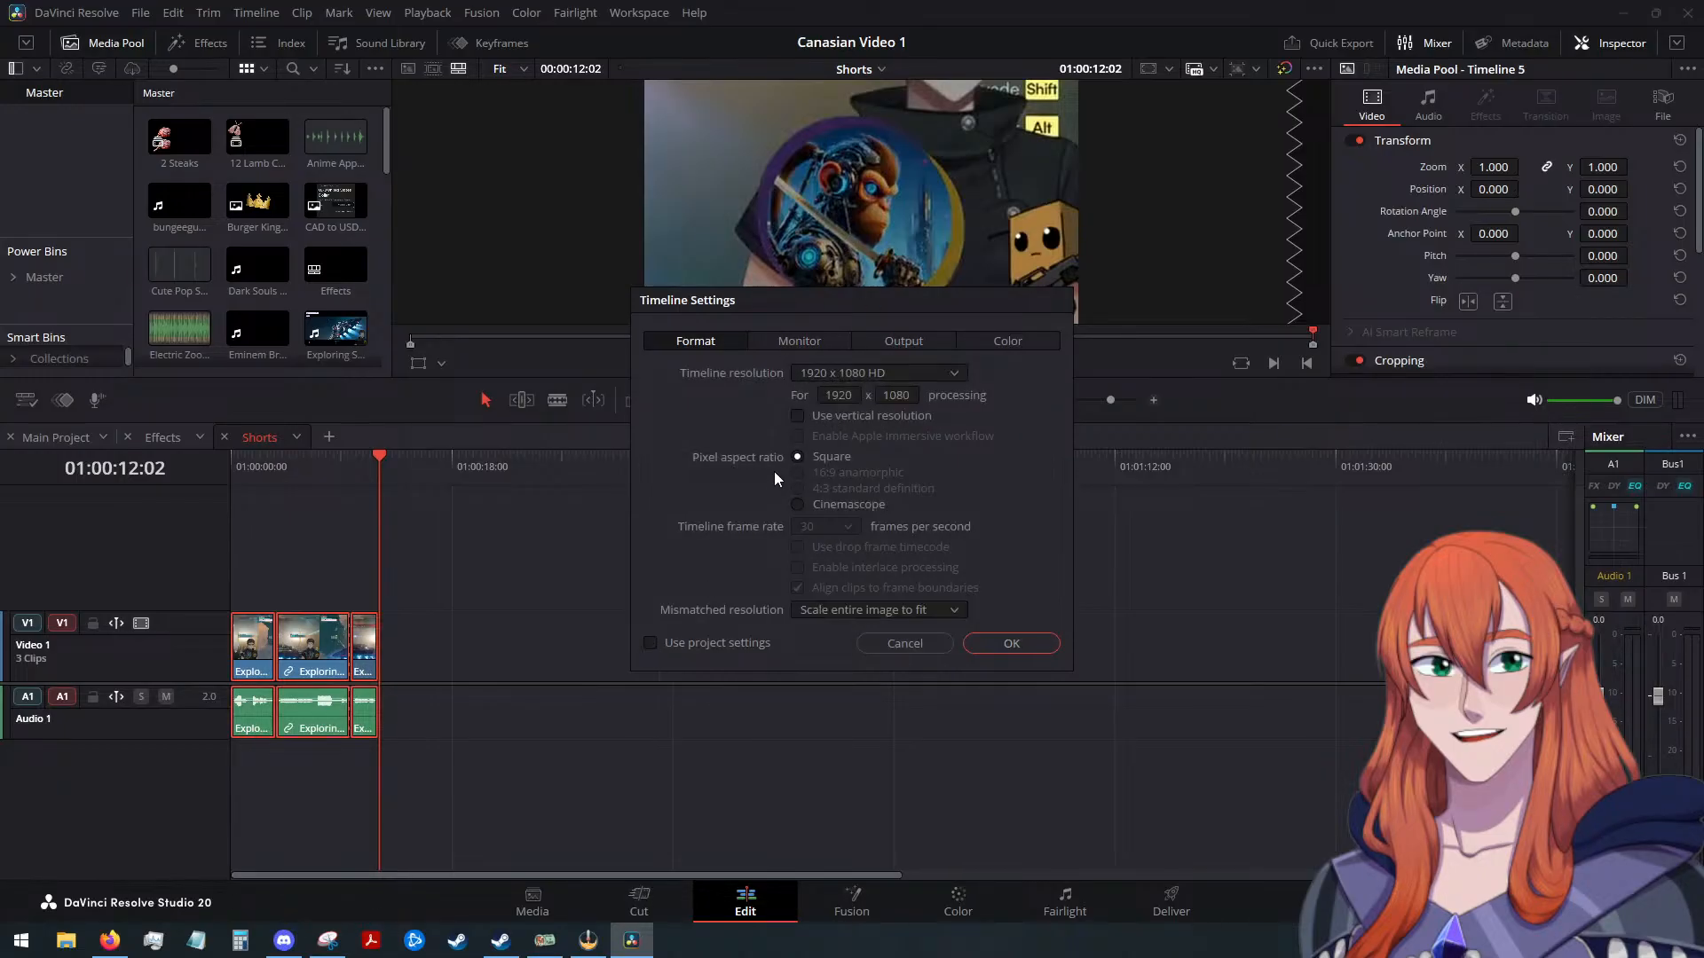
pyautogui.click(798, 414)
pyautogui.click(1010, 643)
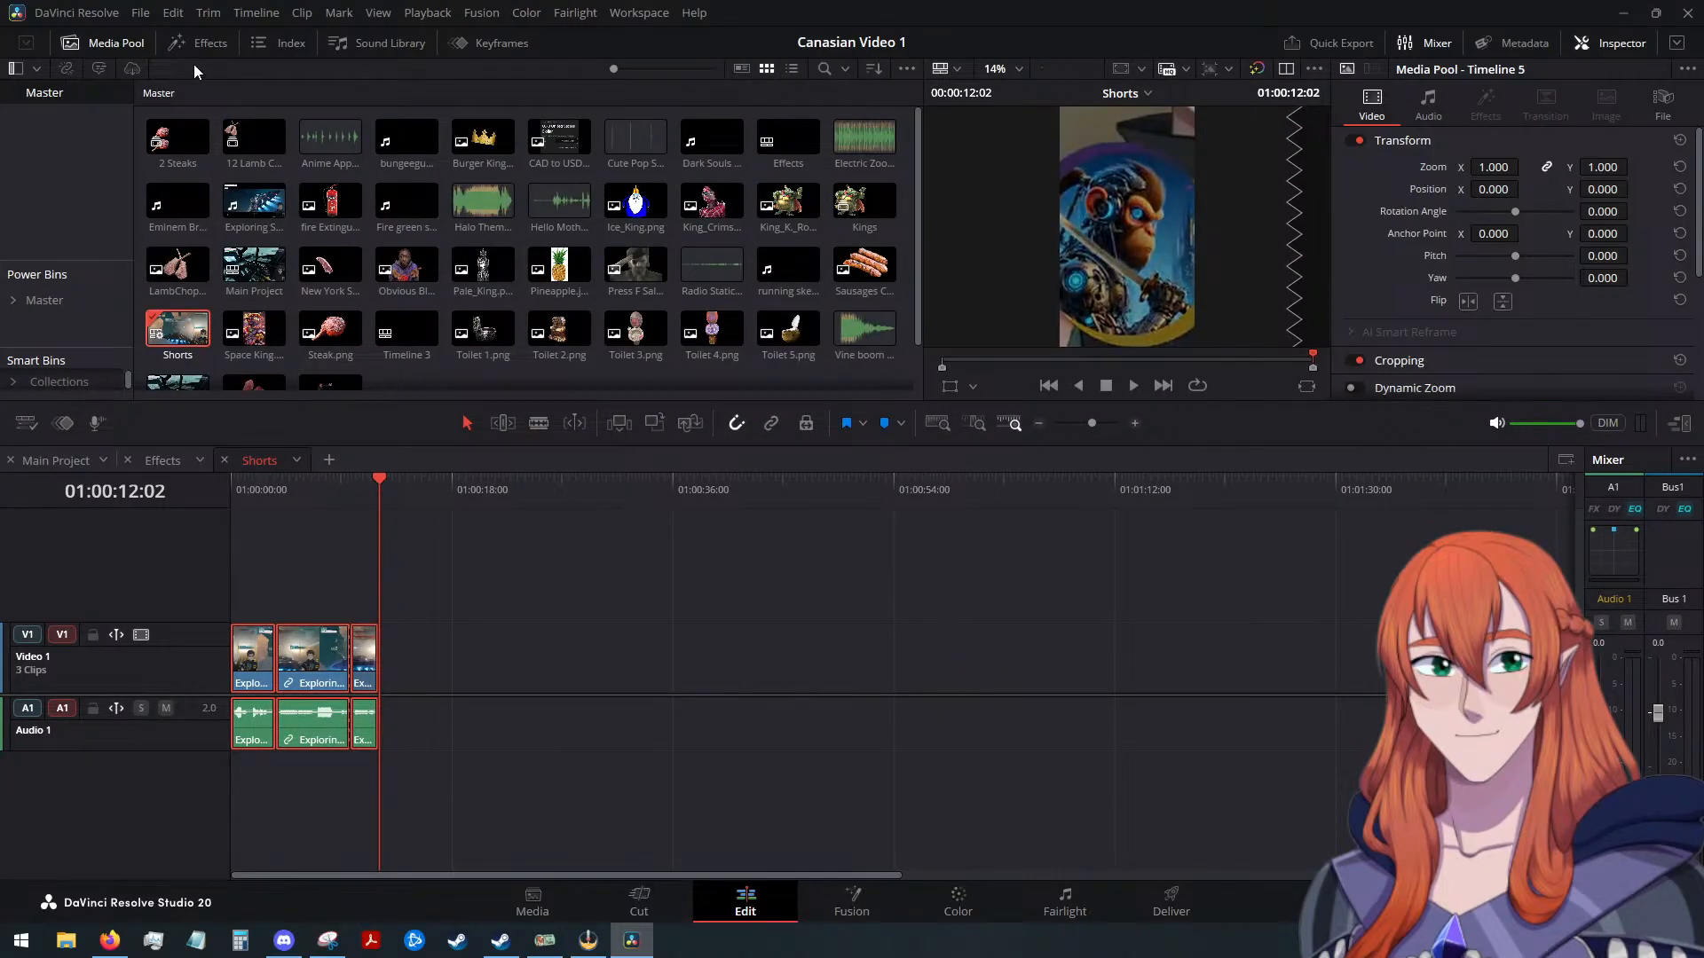
pyautogui.click(202, 43)
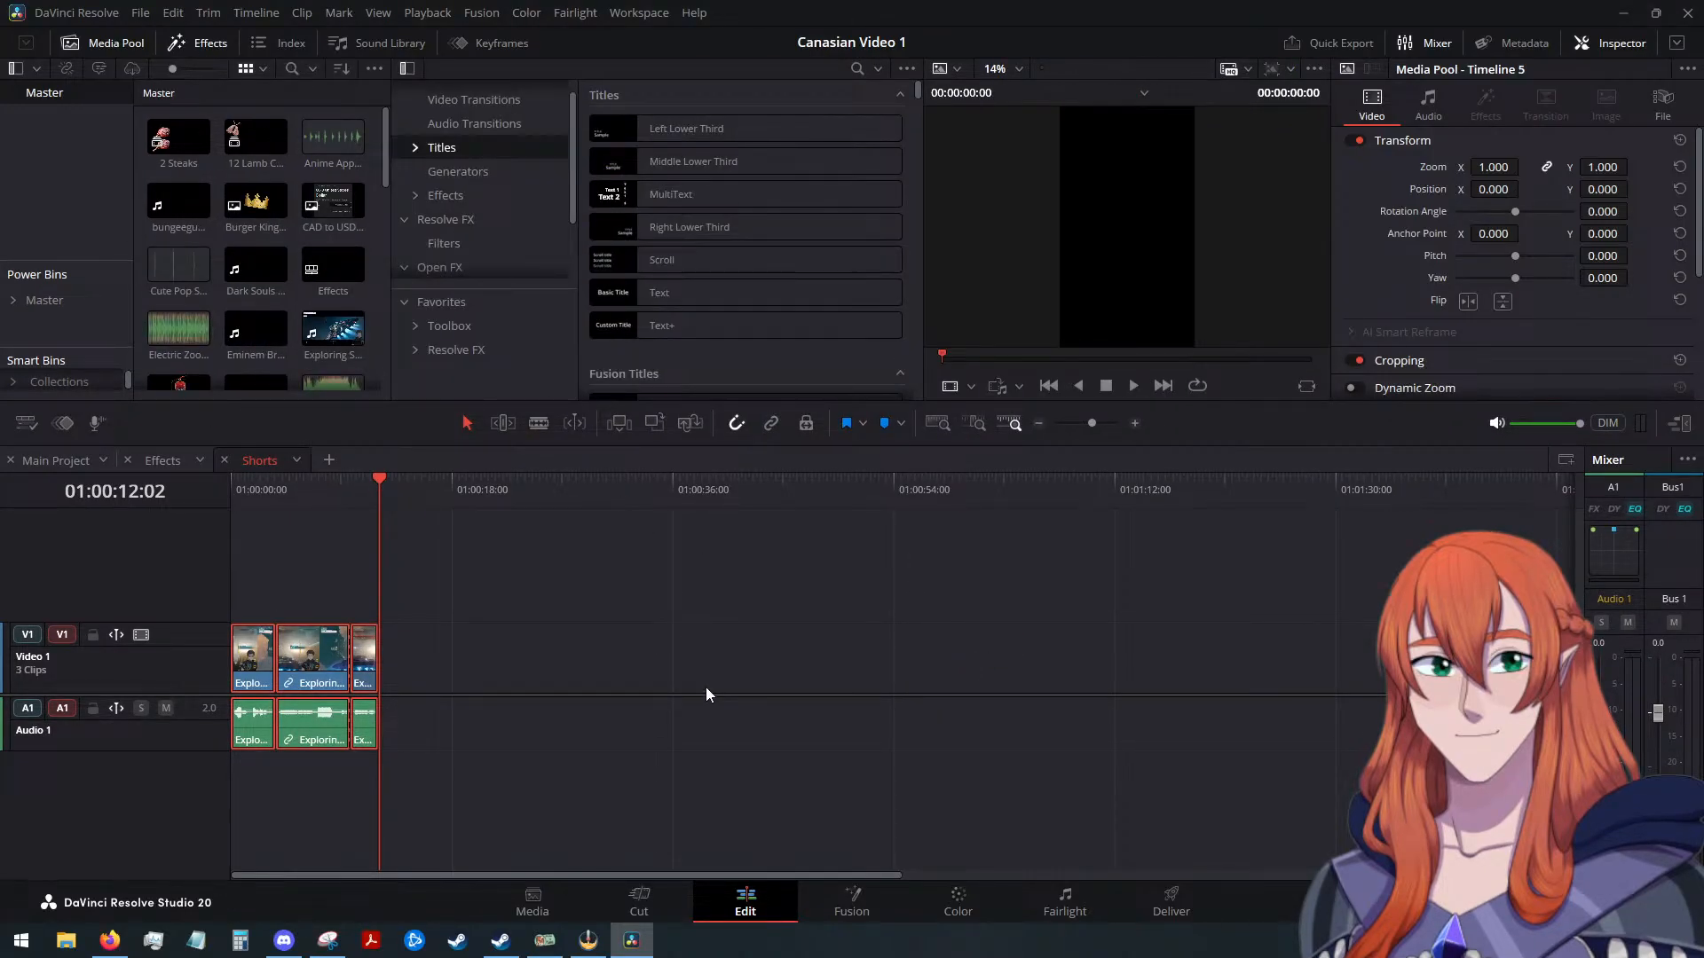
pyautogui.click(677, 655)
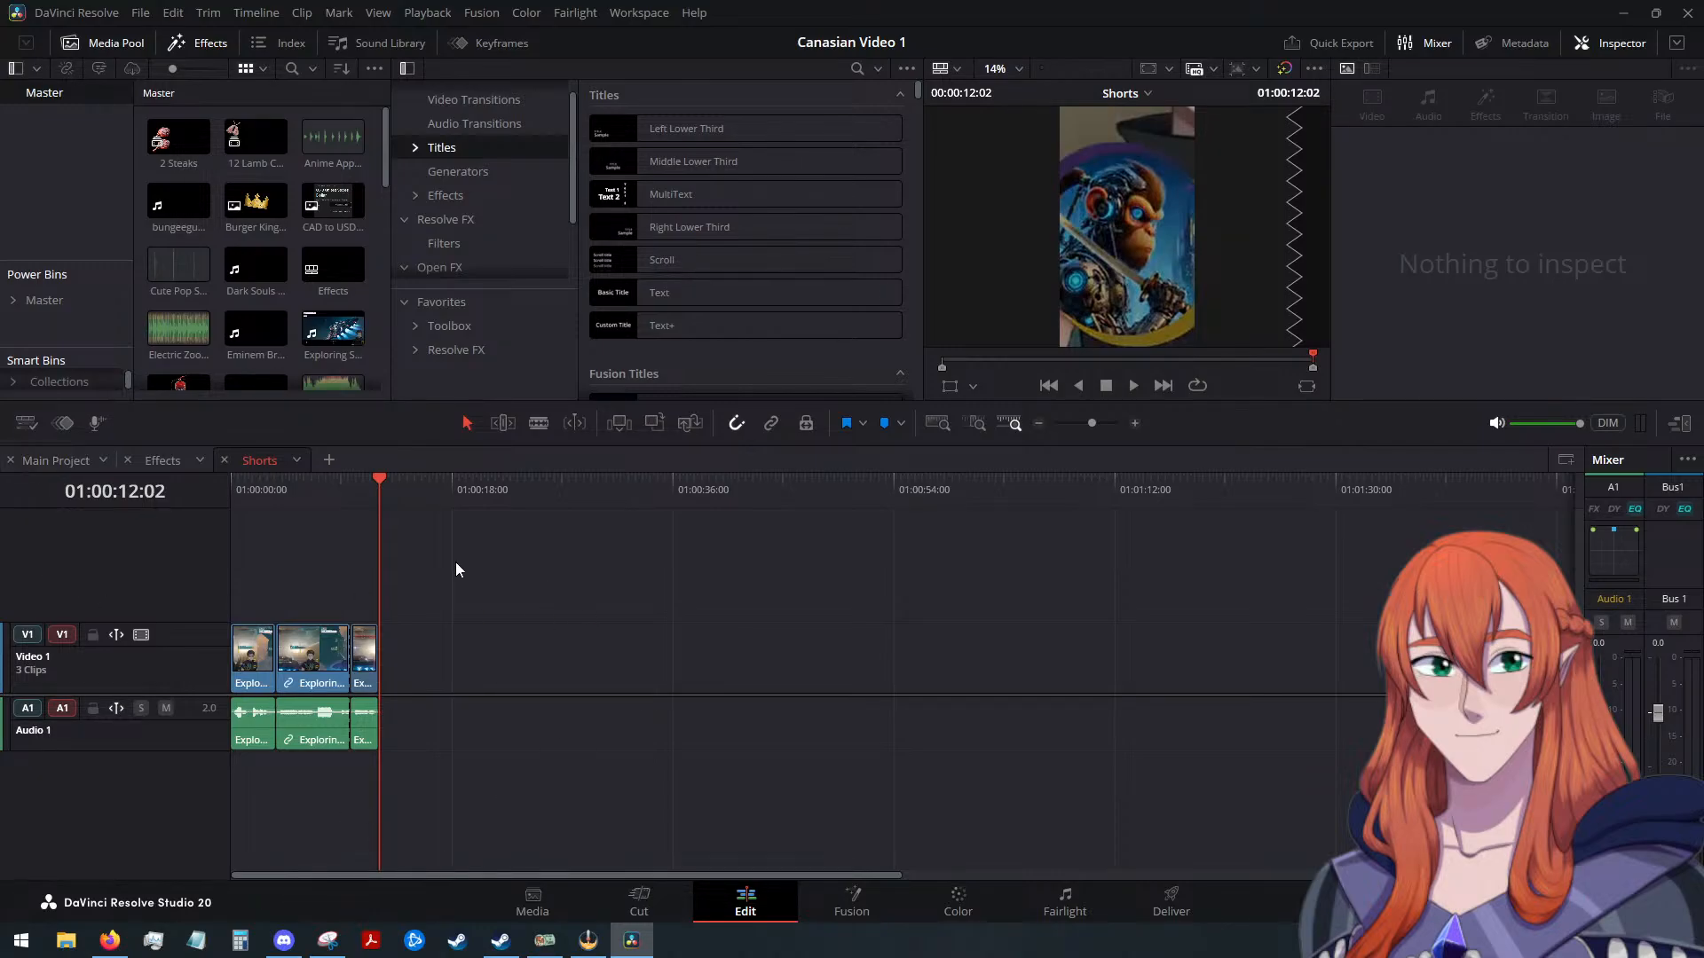
# Return to the Main Project timeline and play from 01:01:08:25 to the clip cut at 01:01:15:13
pyautogui.click(51, 460)
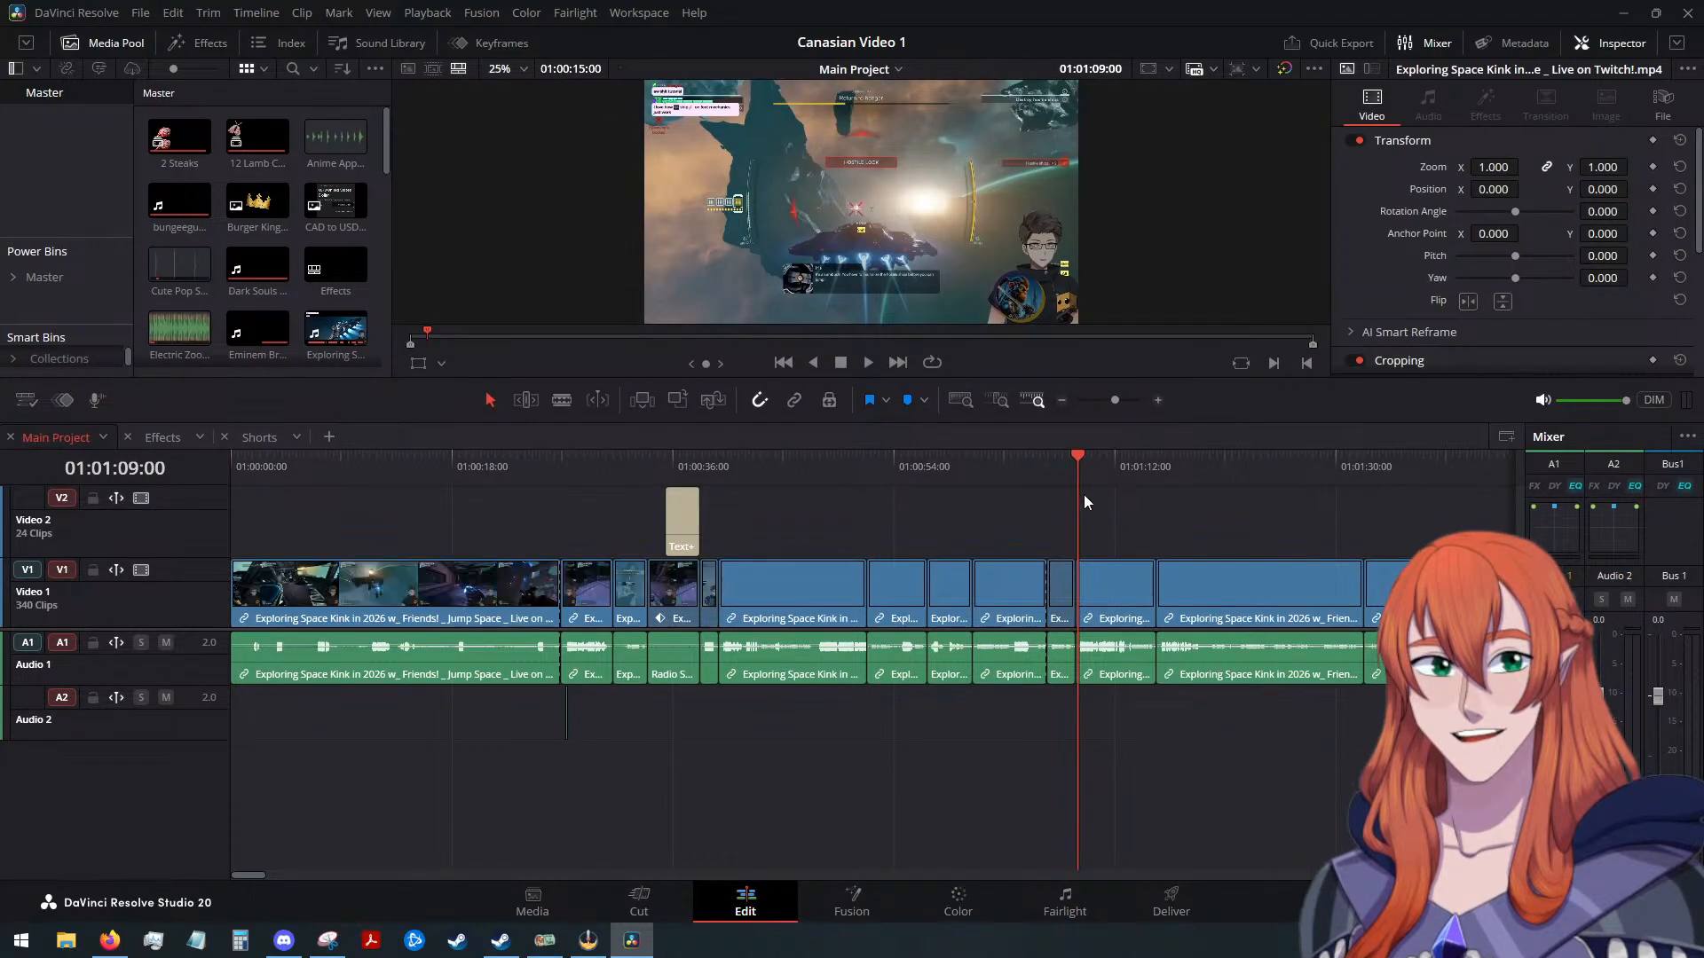
pyautogui.moveTo(1087, 469)
pyautogui.mouseDown()
pyautogui.moveTo(1169, 477)
pyautogui.moveTo(1078, 495)
pyautogui.mouseUp()
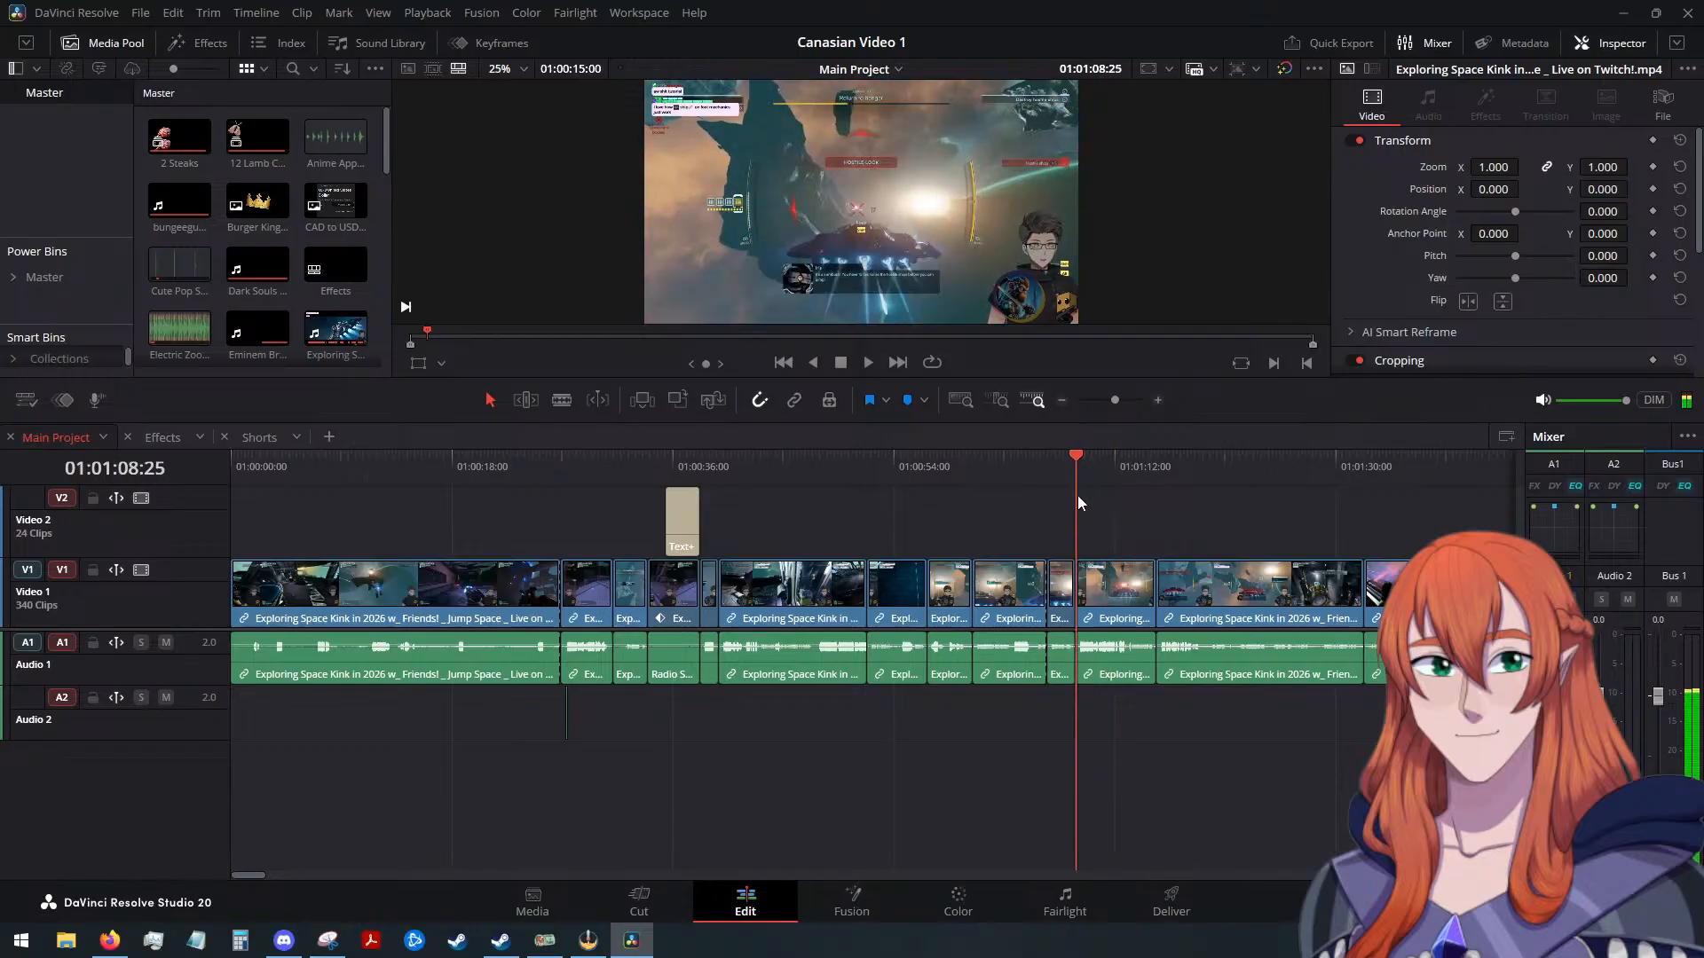
pyautogui.click(859, 369)
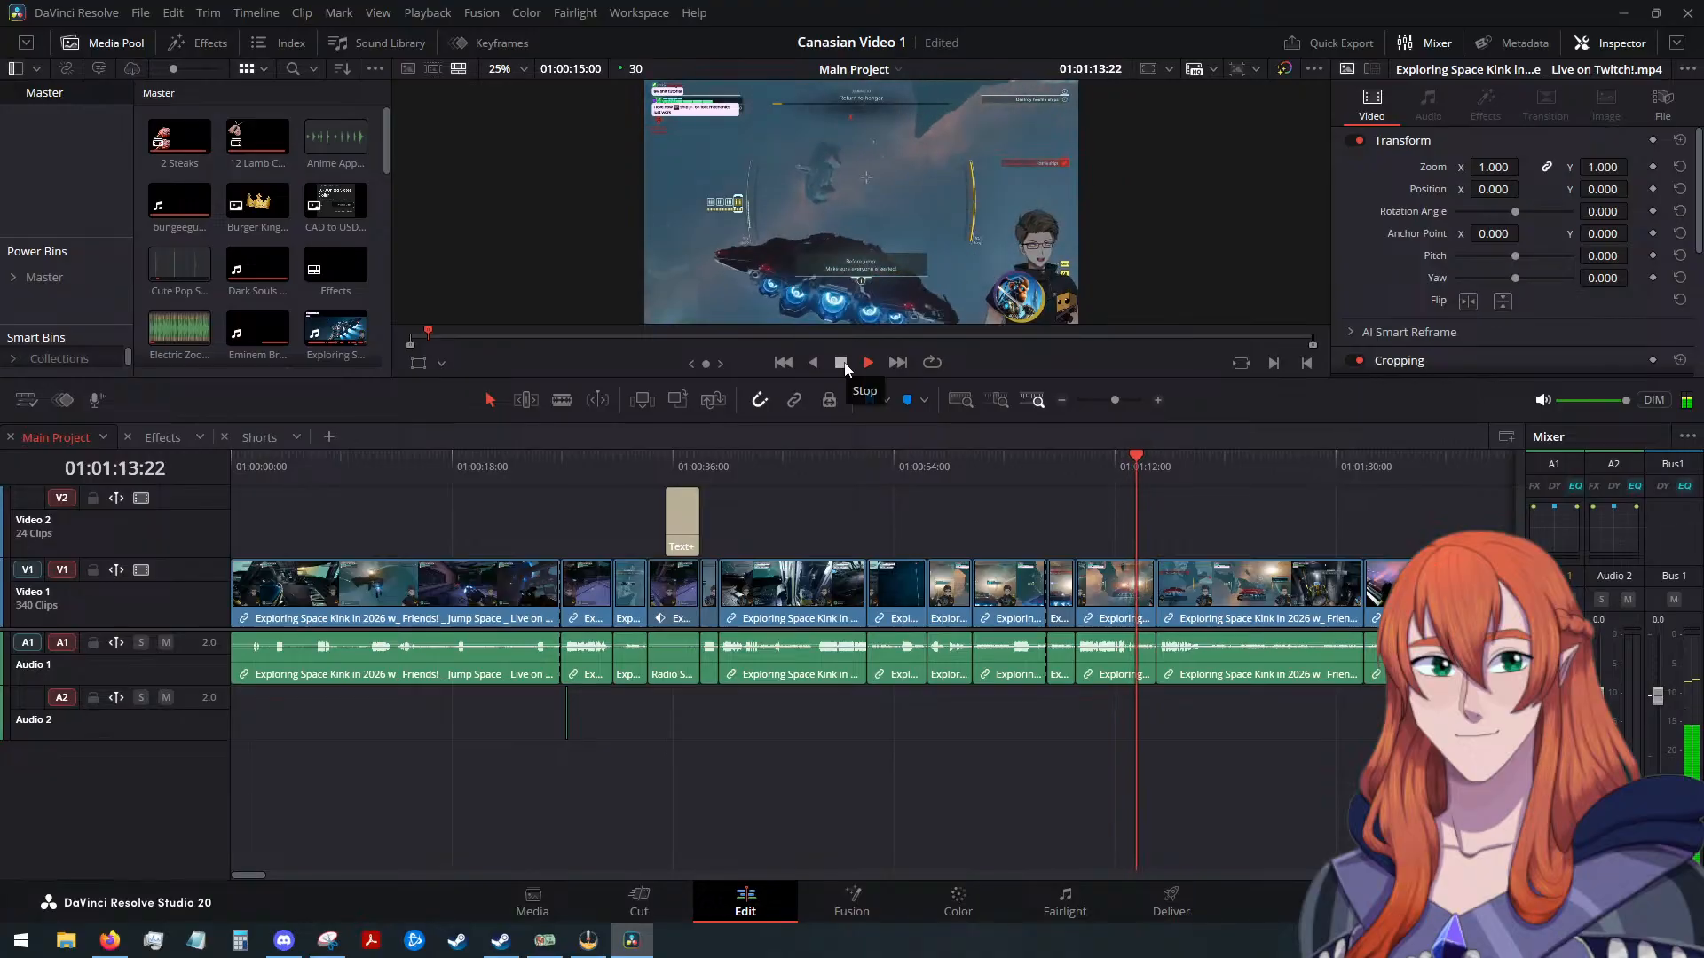
pyautogui.click(843, 365)
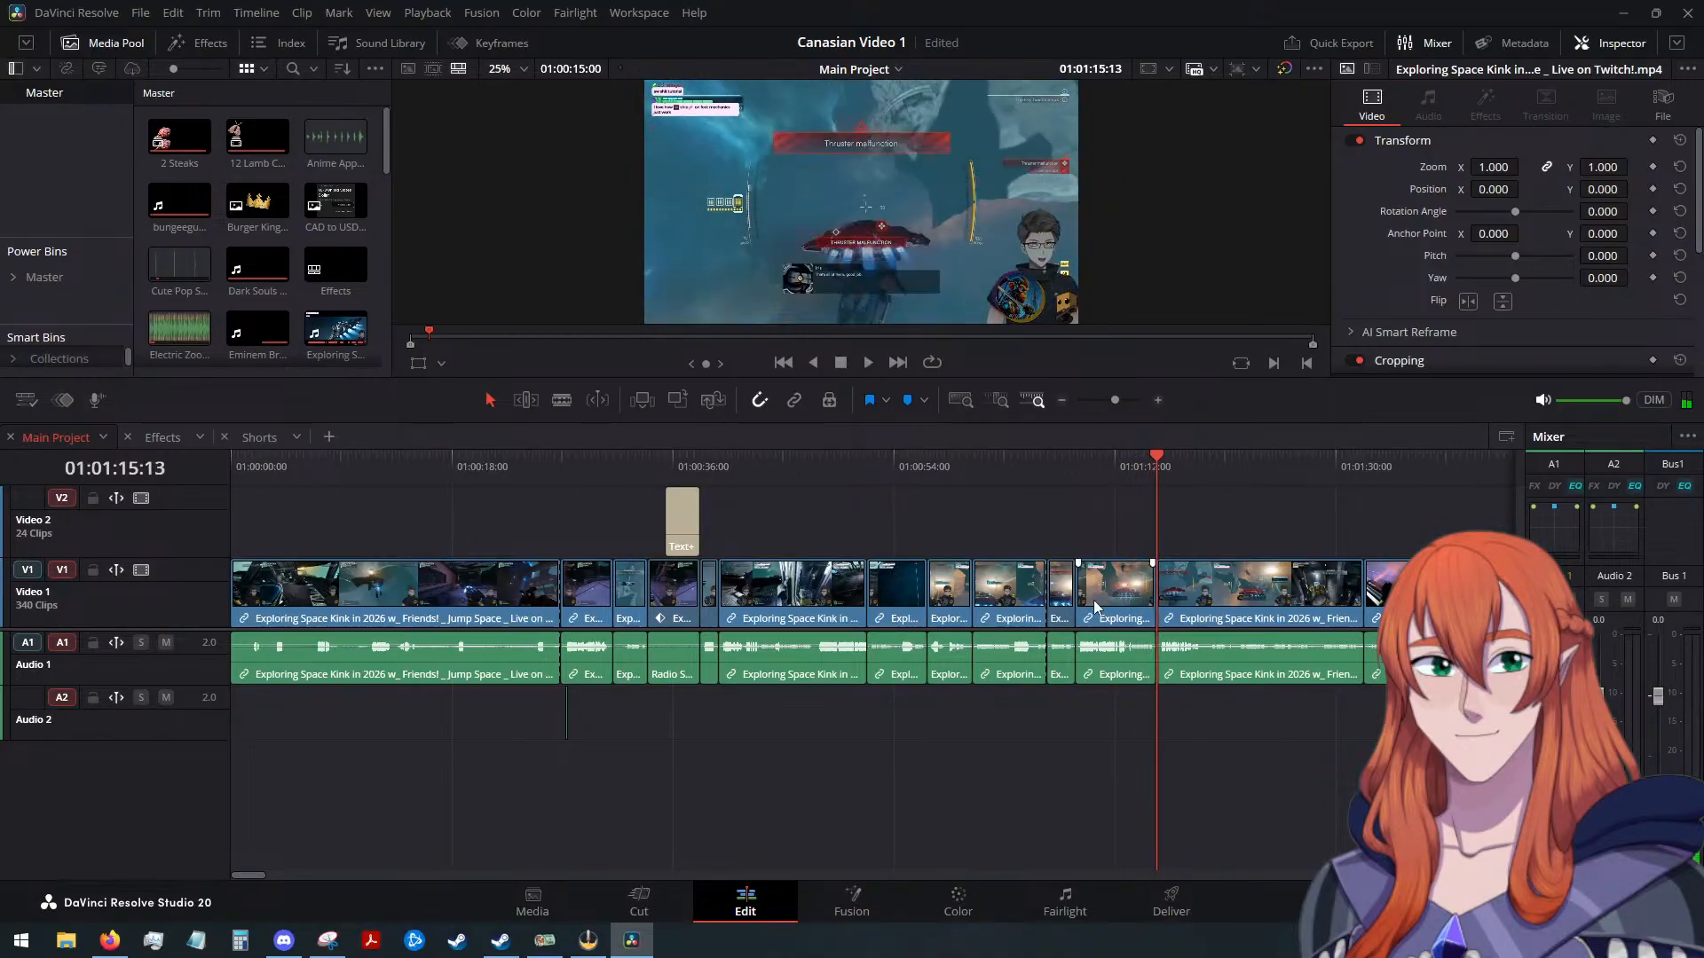
# Review the footage up to 01:01:29:16 and copy the clip between 01:01:09:00 and 01:01:15:13 to the end of the Shorts timeline
pyautogui.moveTo(1114, 646); pyautogui.dragTo(1111, 668)
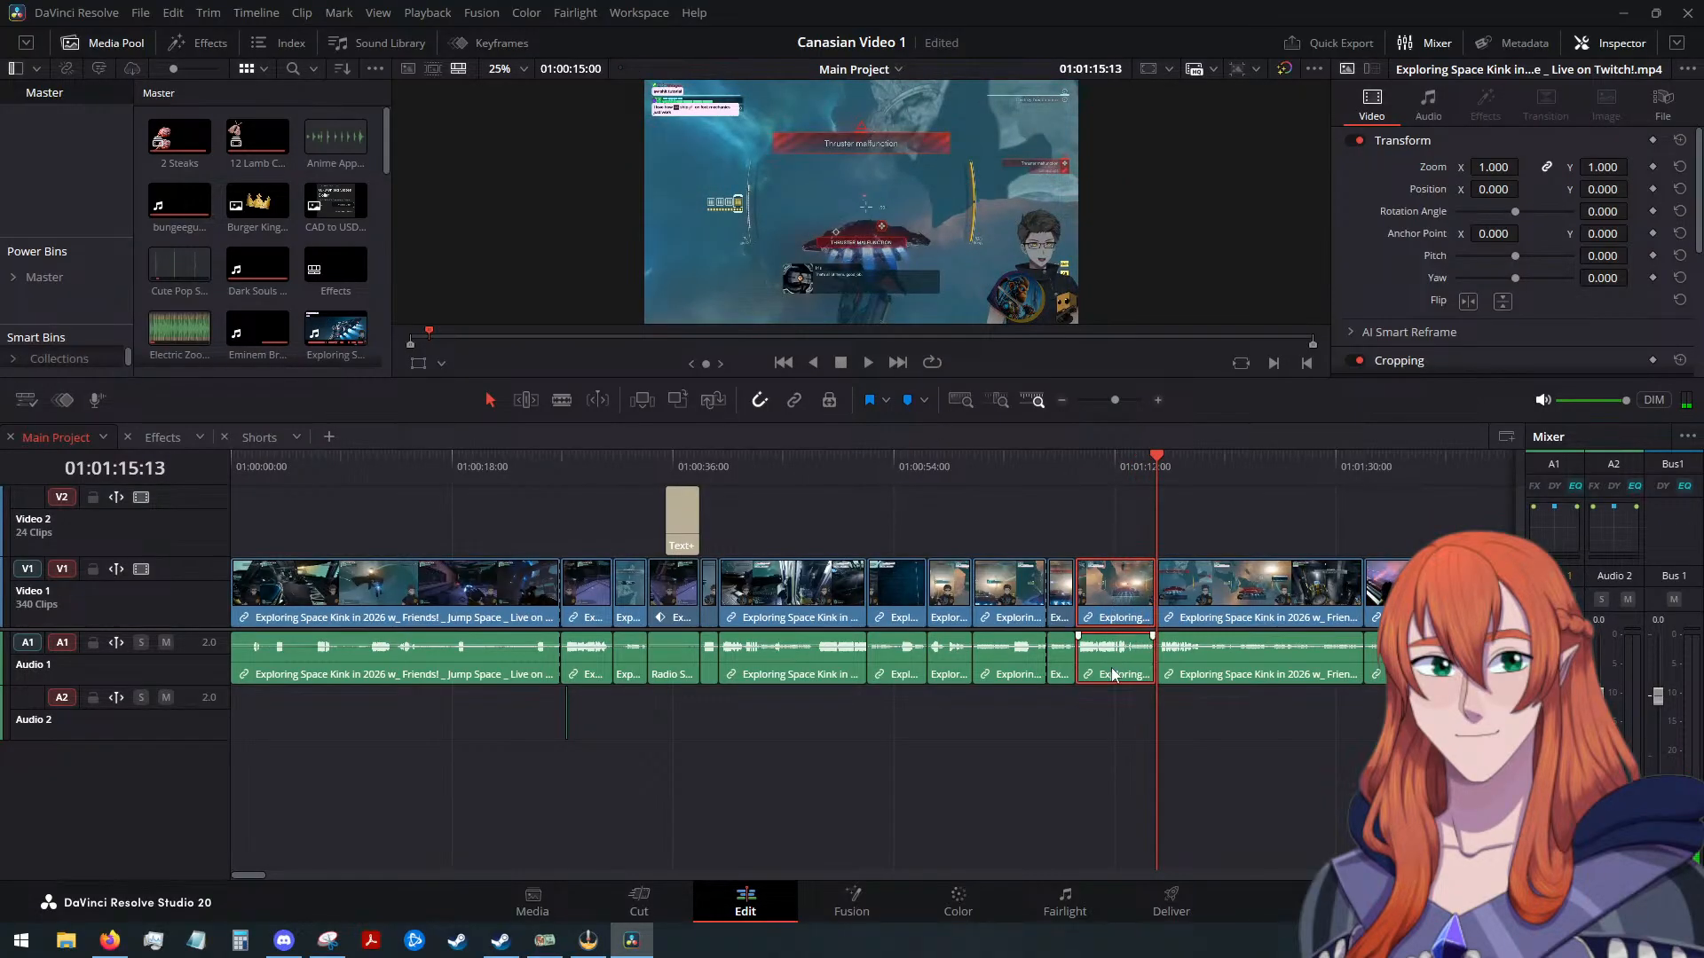
pyautogui.click(1189, 535)
pyautogui.click(868, 364)
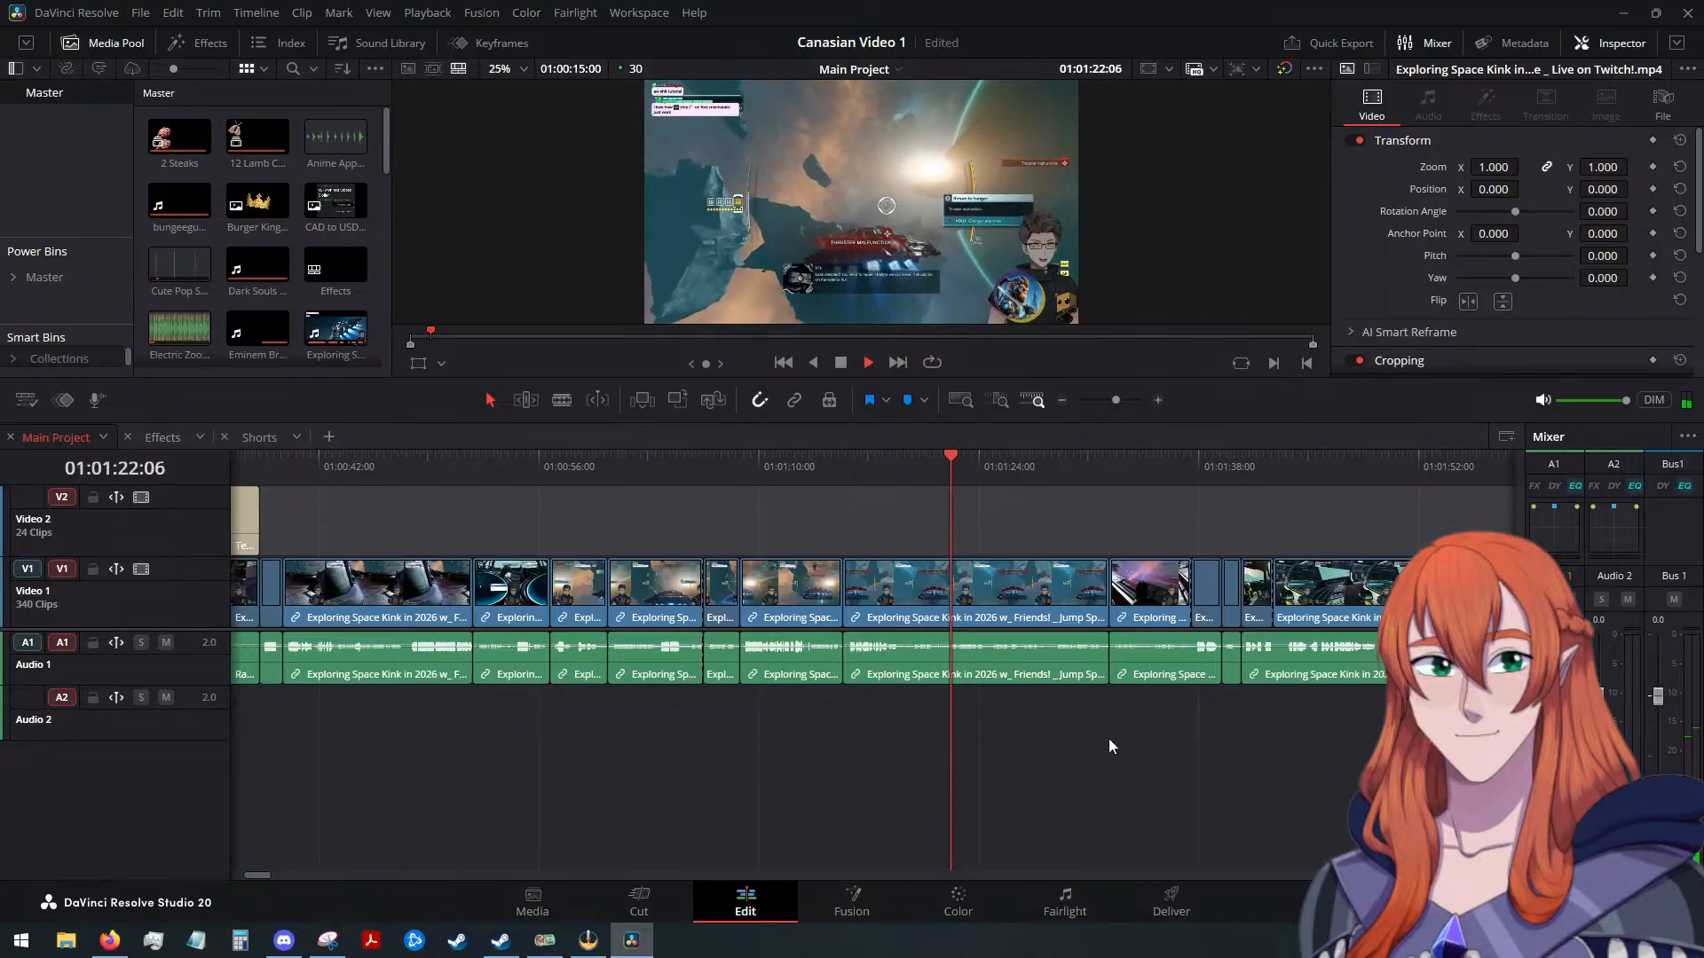
pyautogui.click(840, 363)
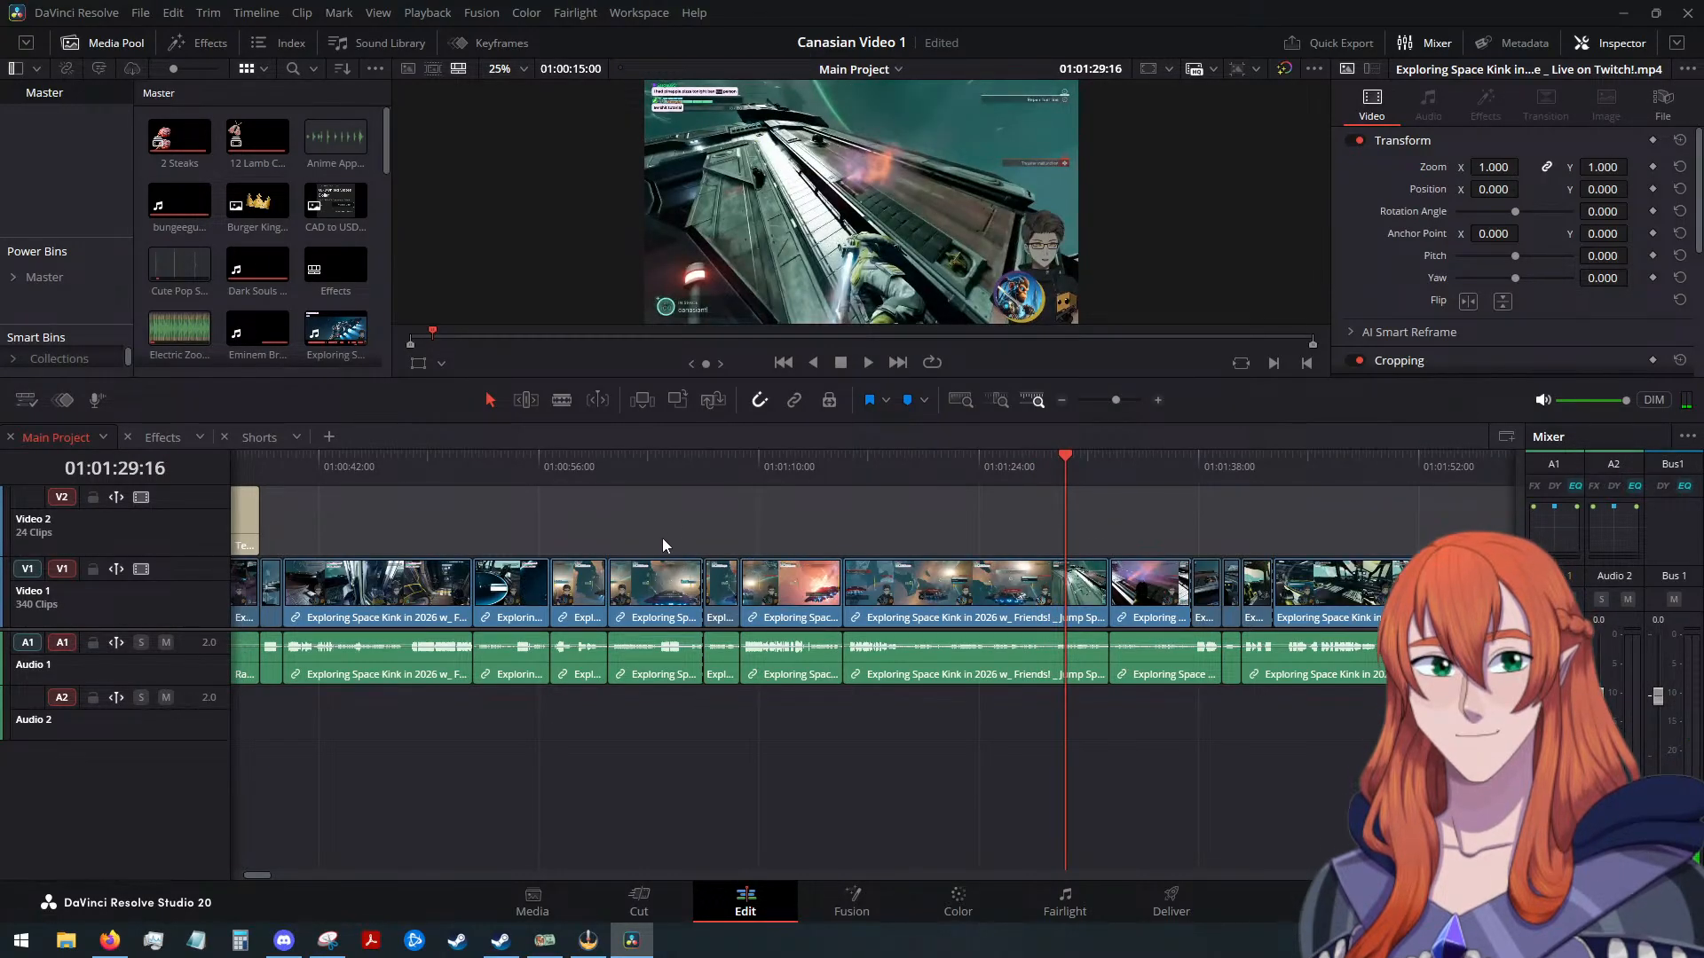
pyautogui.click(791, 603)
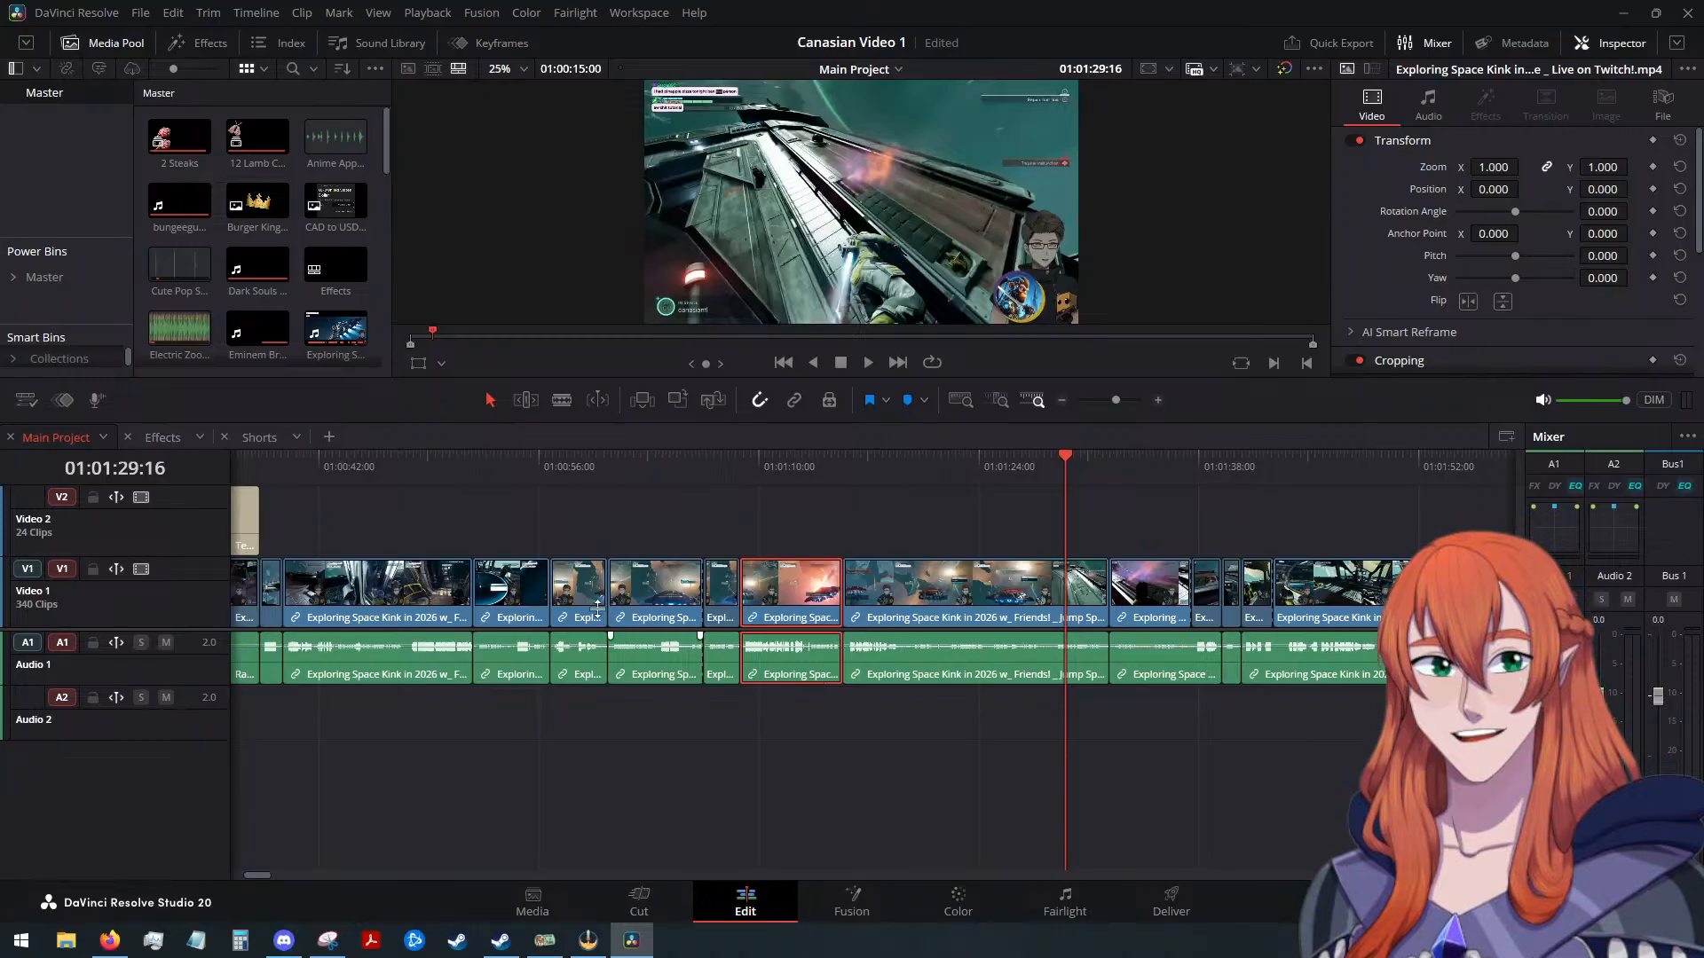
pyautogui.click(260, 438)
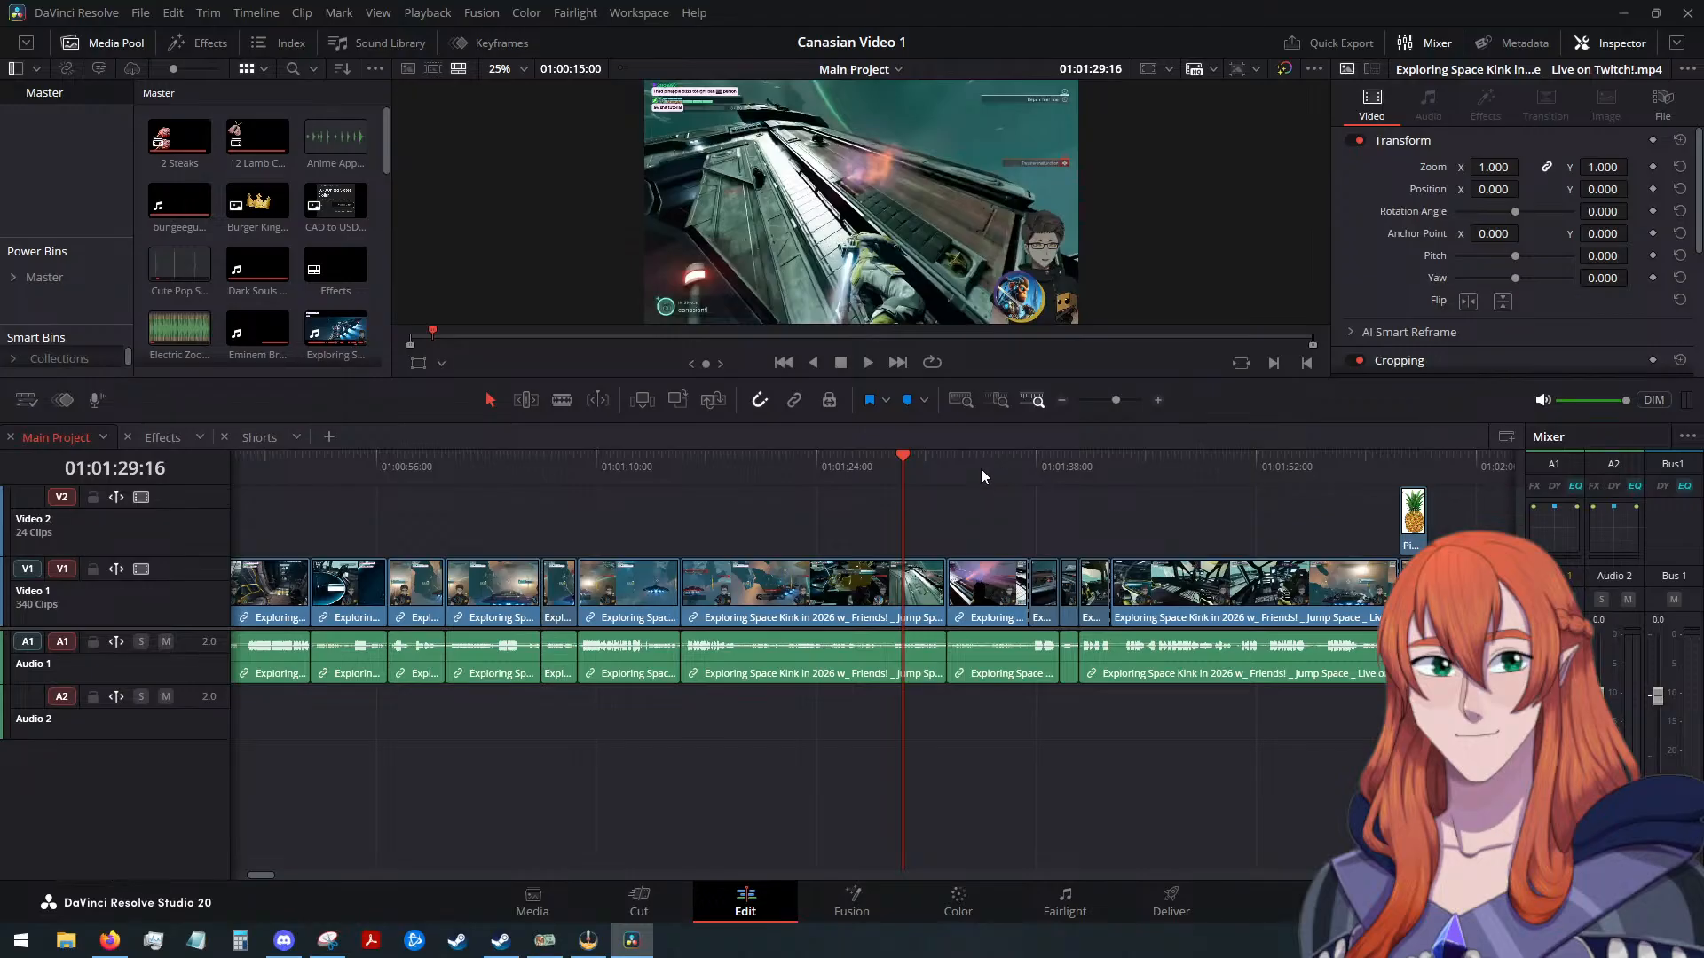
# Play the Main Project from about 01:01:37 through the pineapple overlay shot to 01:02:03:04
pyautogui.click(1013, 459)
pyautogui.click(1024, 459)
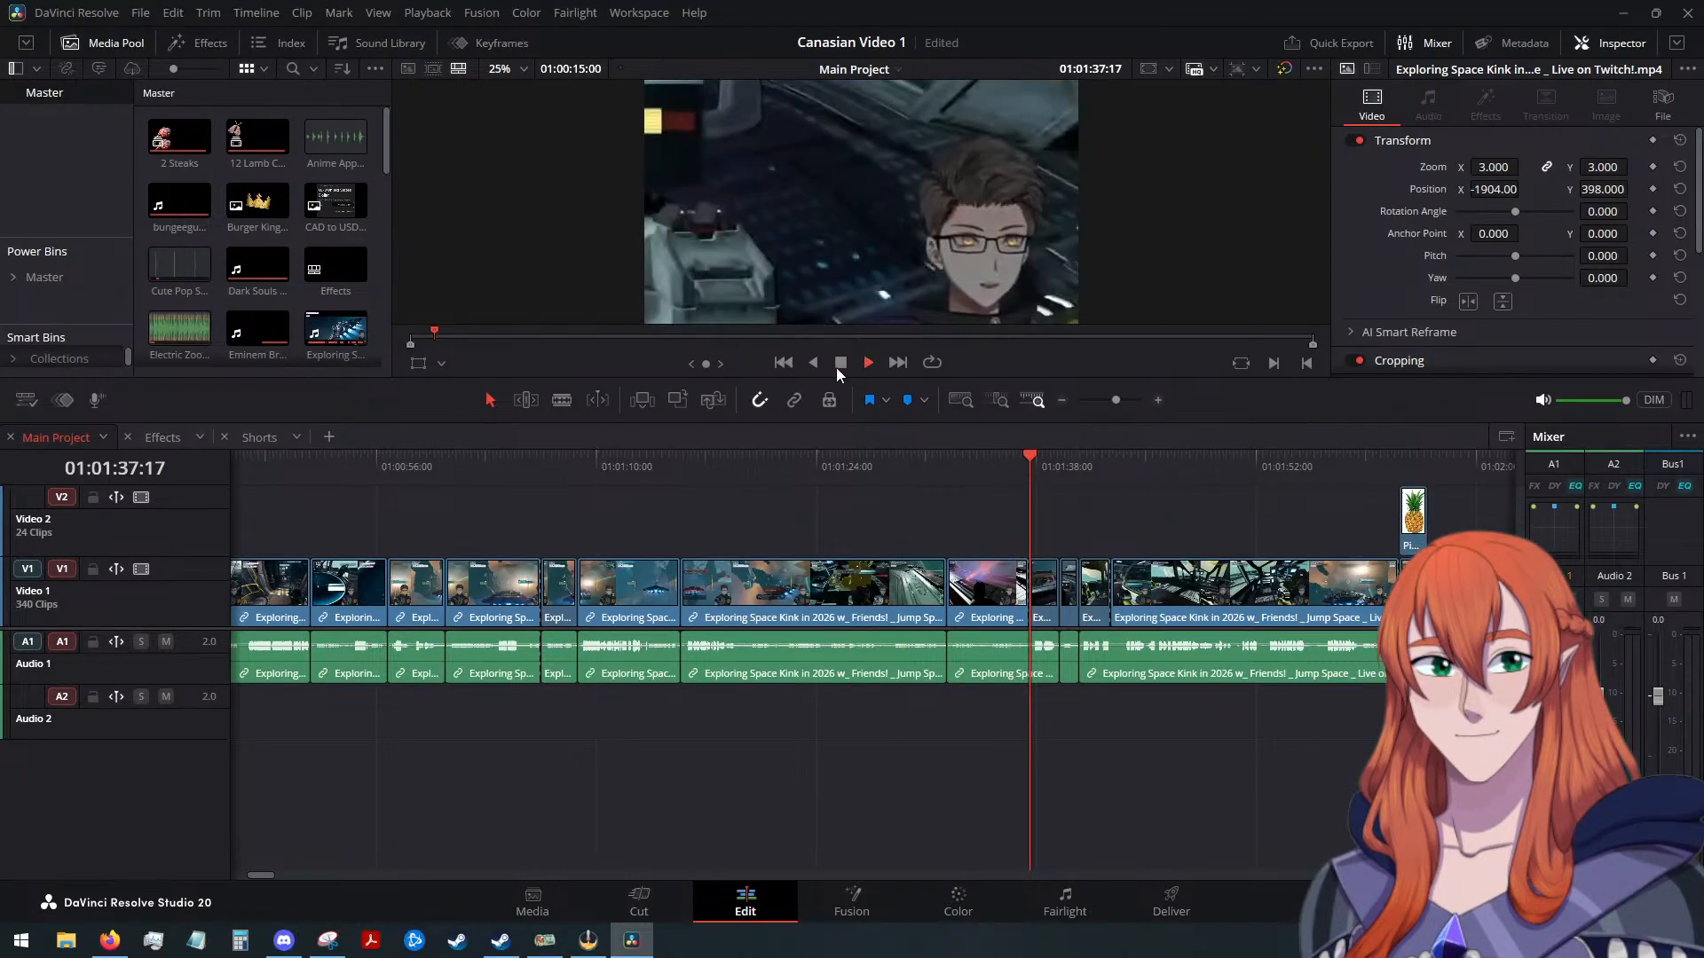
pyautogui.press('space')
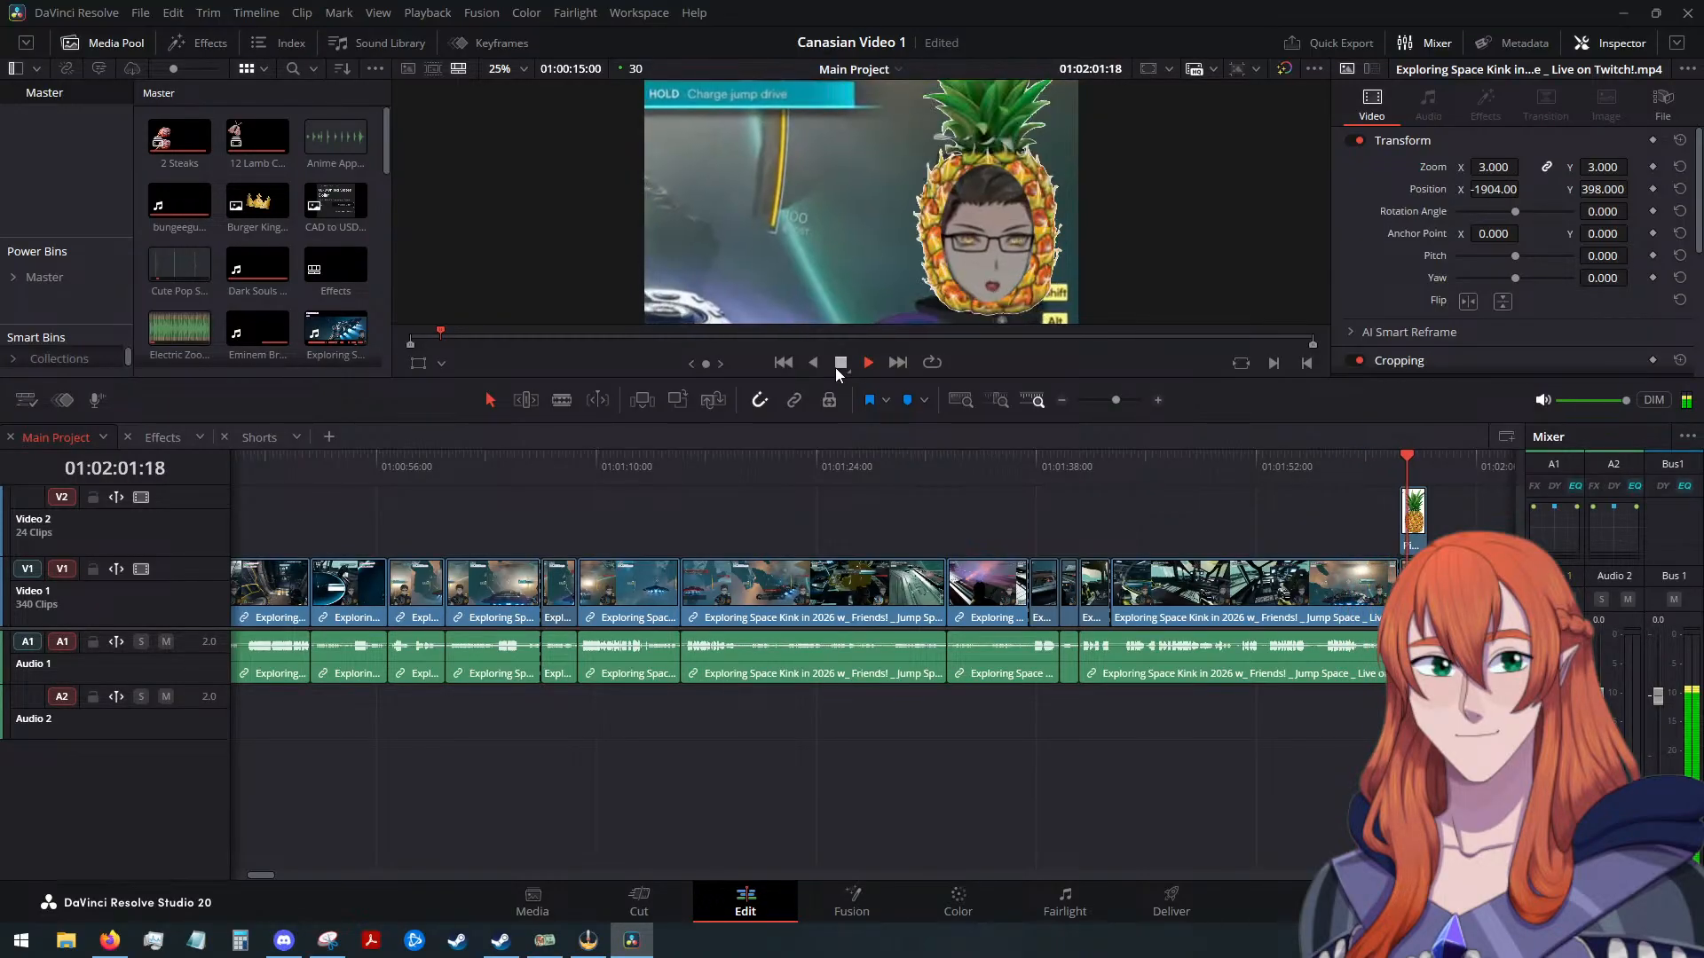
pyautogui.click(842, 364)
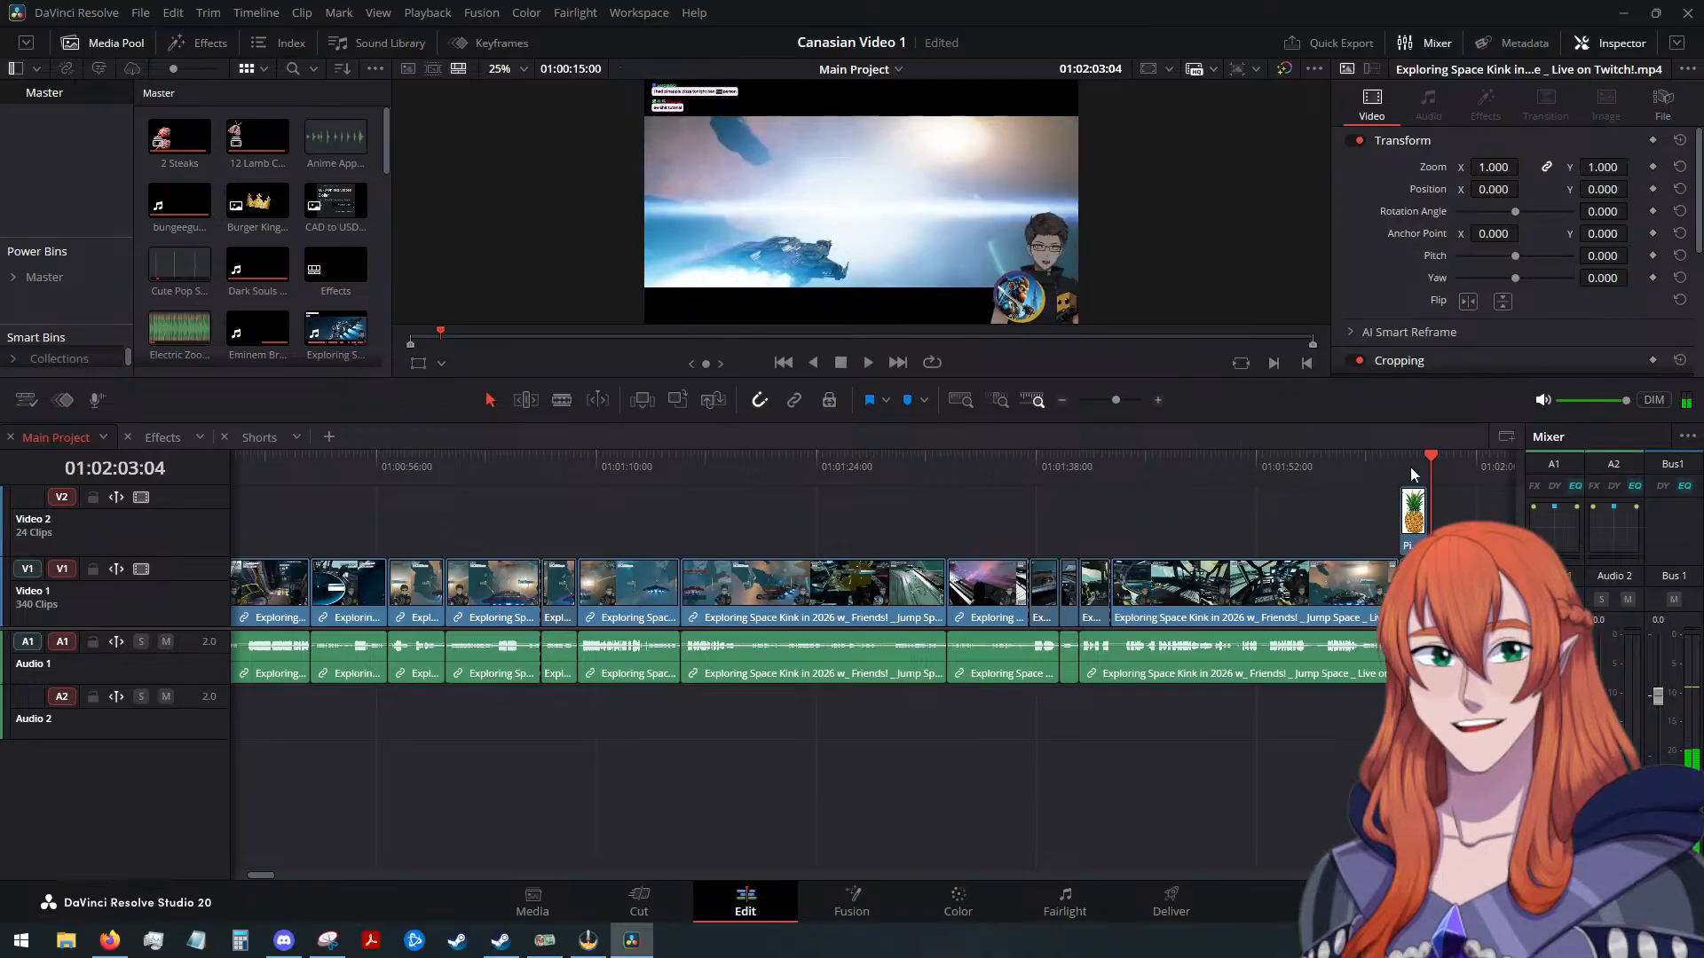
# Copy the long cockpit clip, the short clip before it and the pineapple overlay shot after it to the end of the Shorts timeline
pyautogui.click(1427, 455)
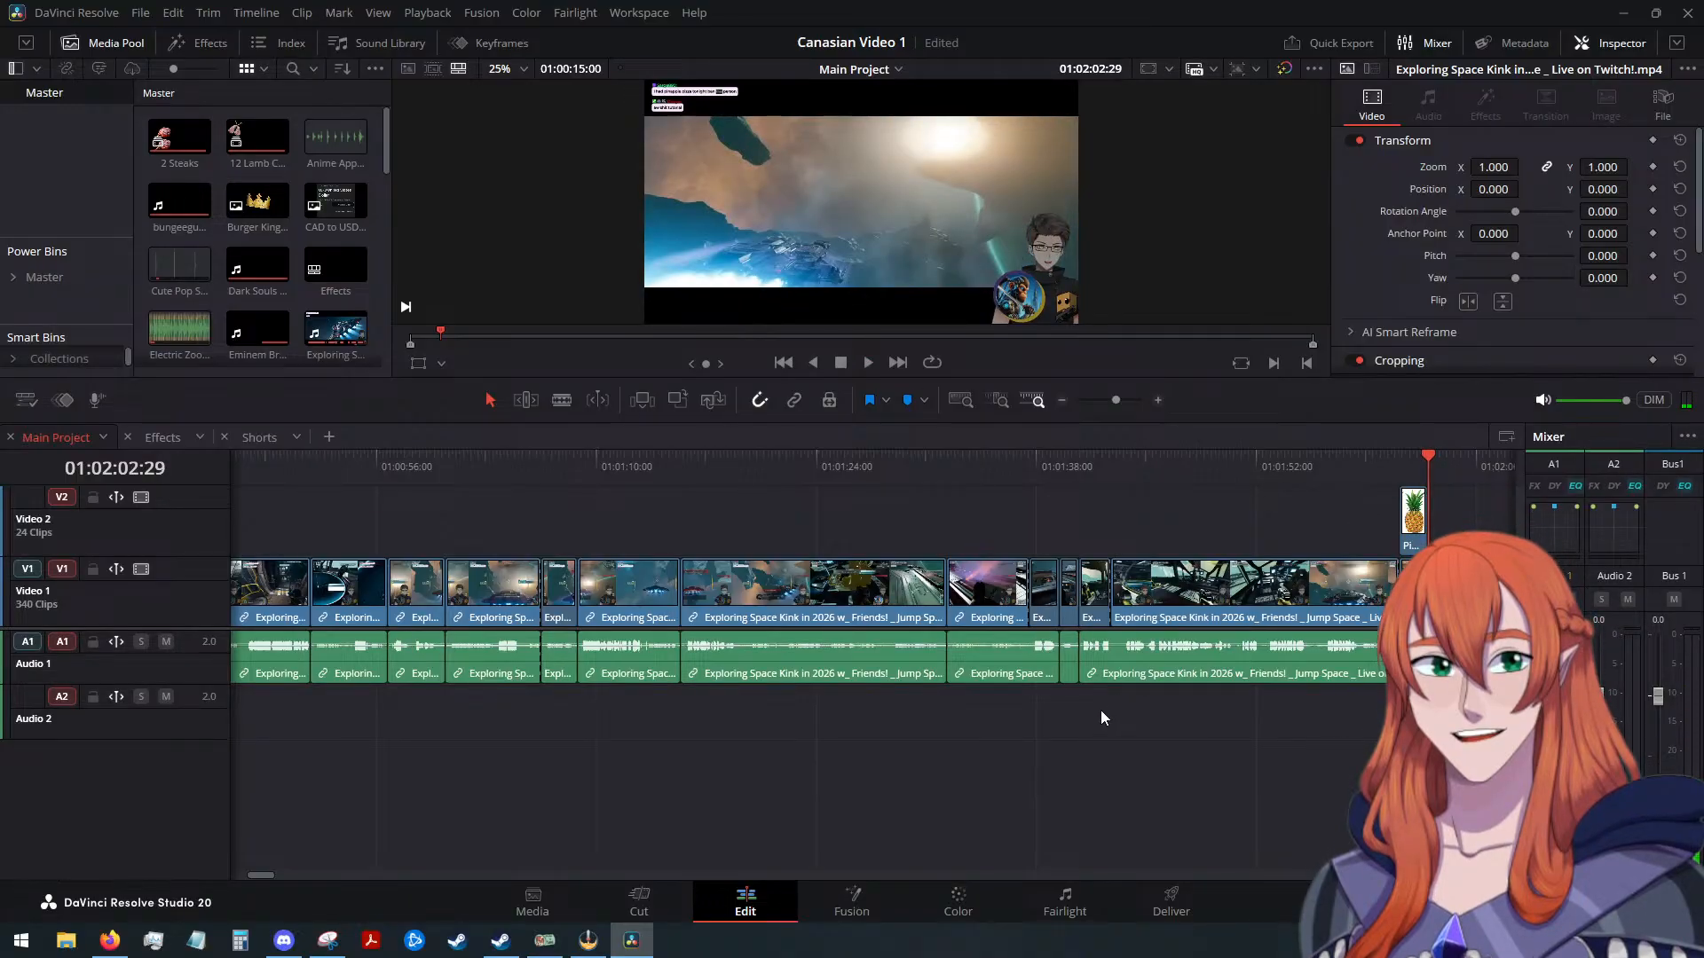
pyautogui.moveTo(1101, 717); pyautogui.dragTo(1348, 557)
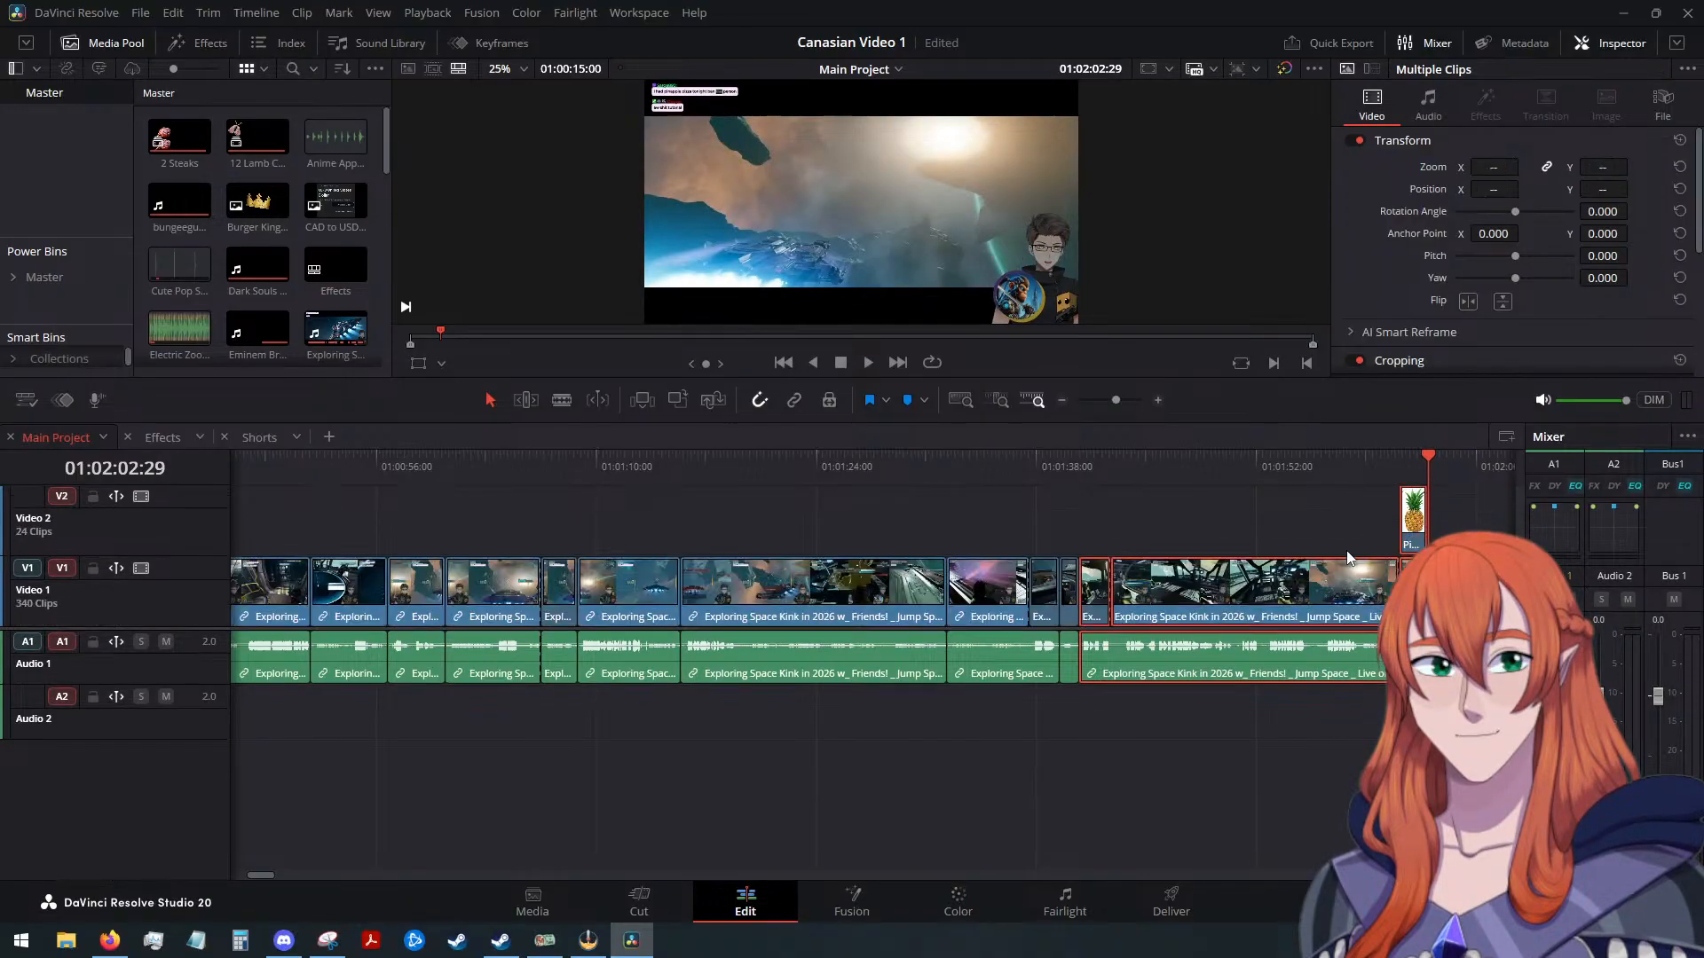
pyautogui.click(260, 435)
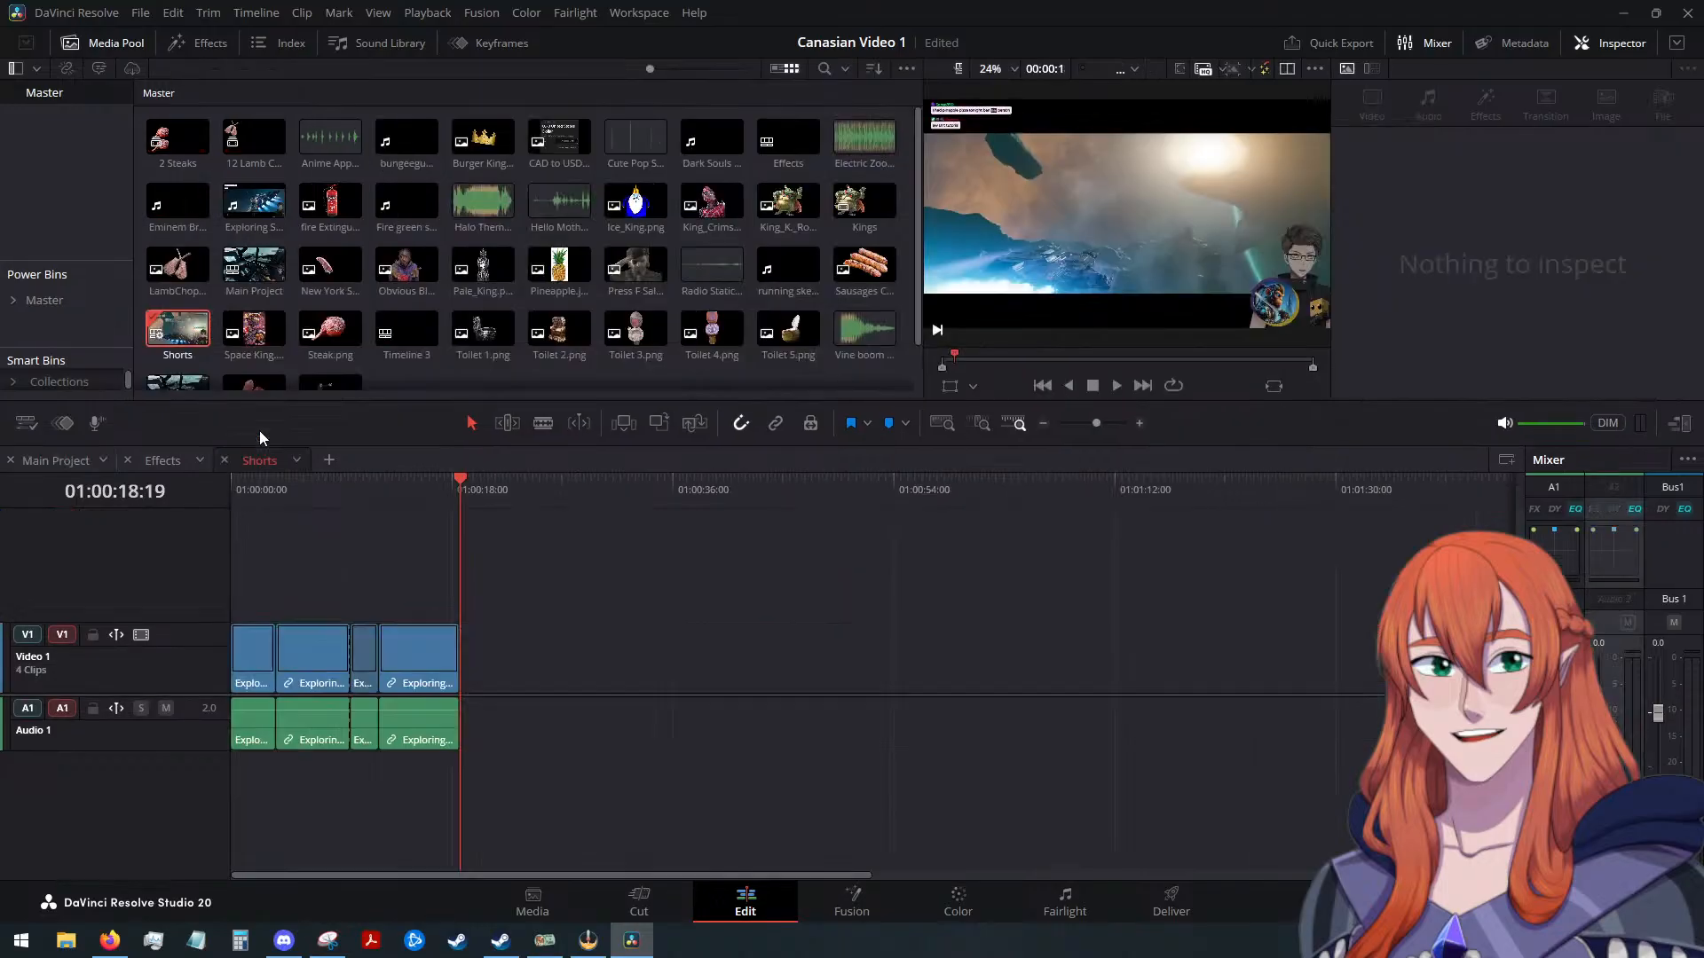
pyautogui.hotkey('ctrl', 'v')
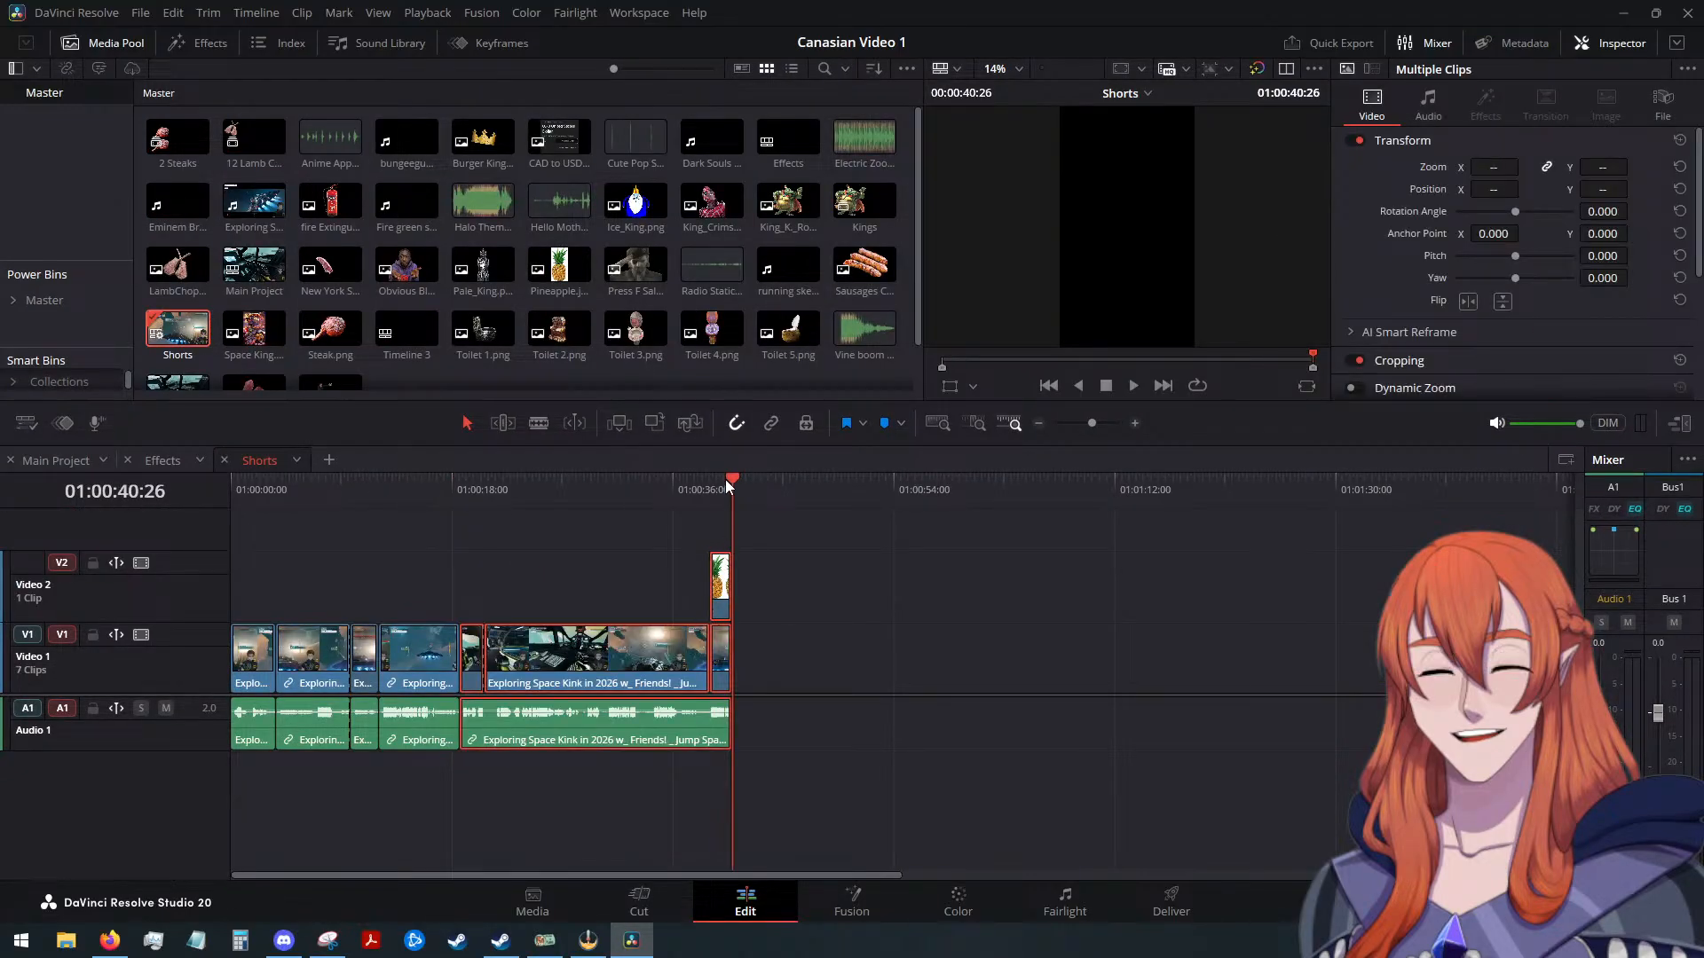
# Scrub the Shorts timeline back to 01:00:20:20 to check the pasted clips in the vertical frame
pyautogui.moveTo(726, 479); pyautogui.dragTo(484, 590)
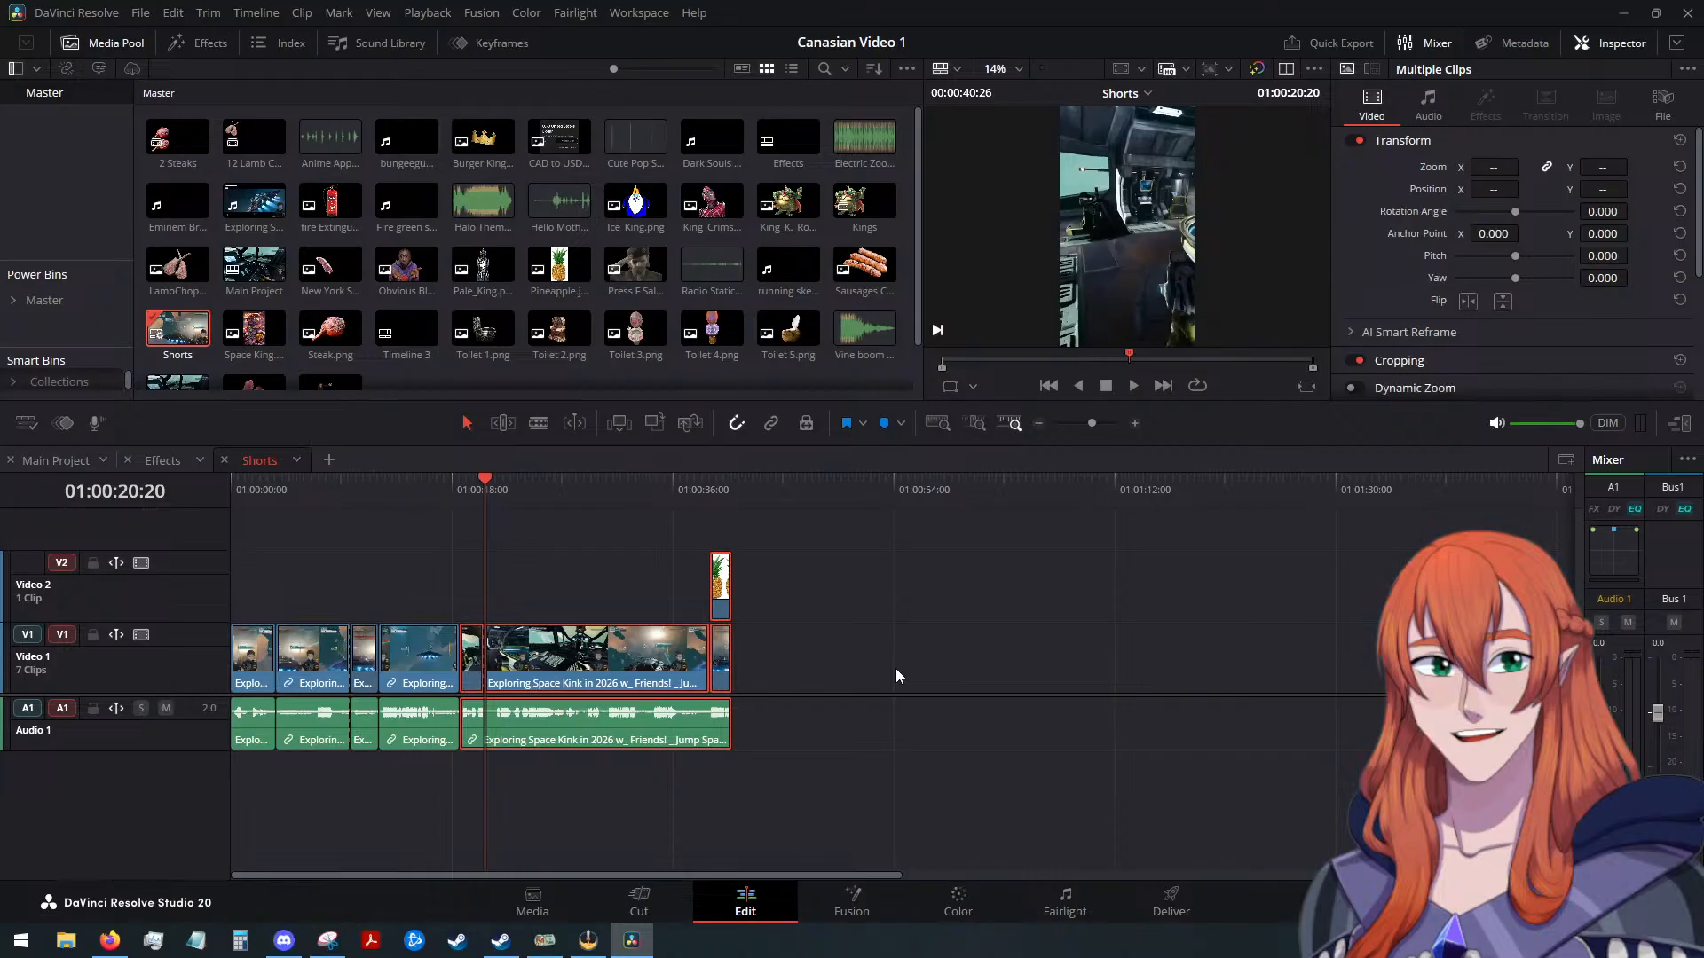
pyautogui.click(897, 676)
pyautogui.scroll(5, 902, 640)
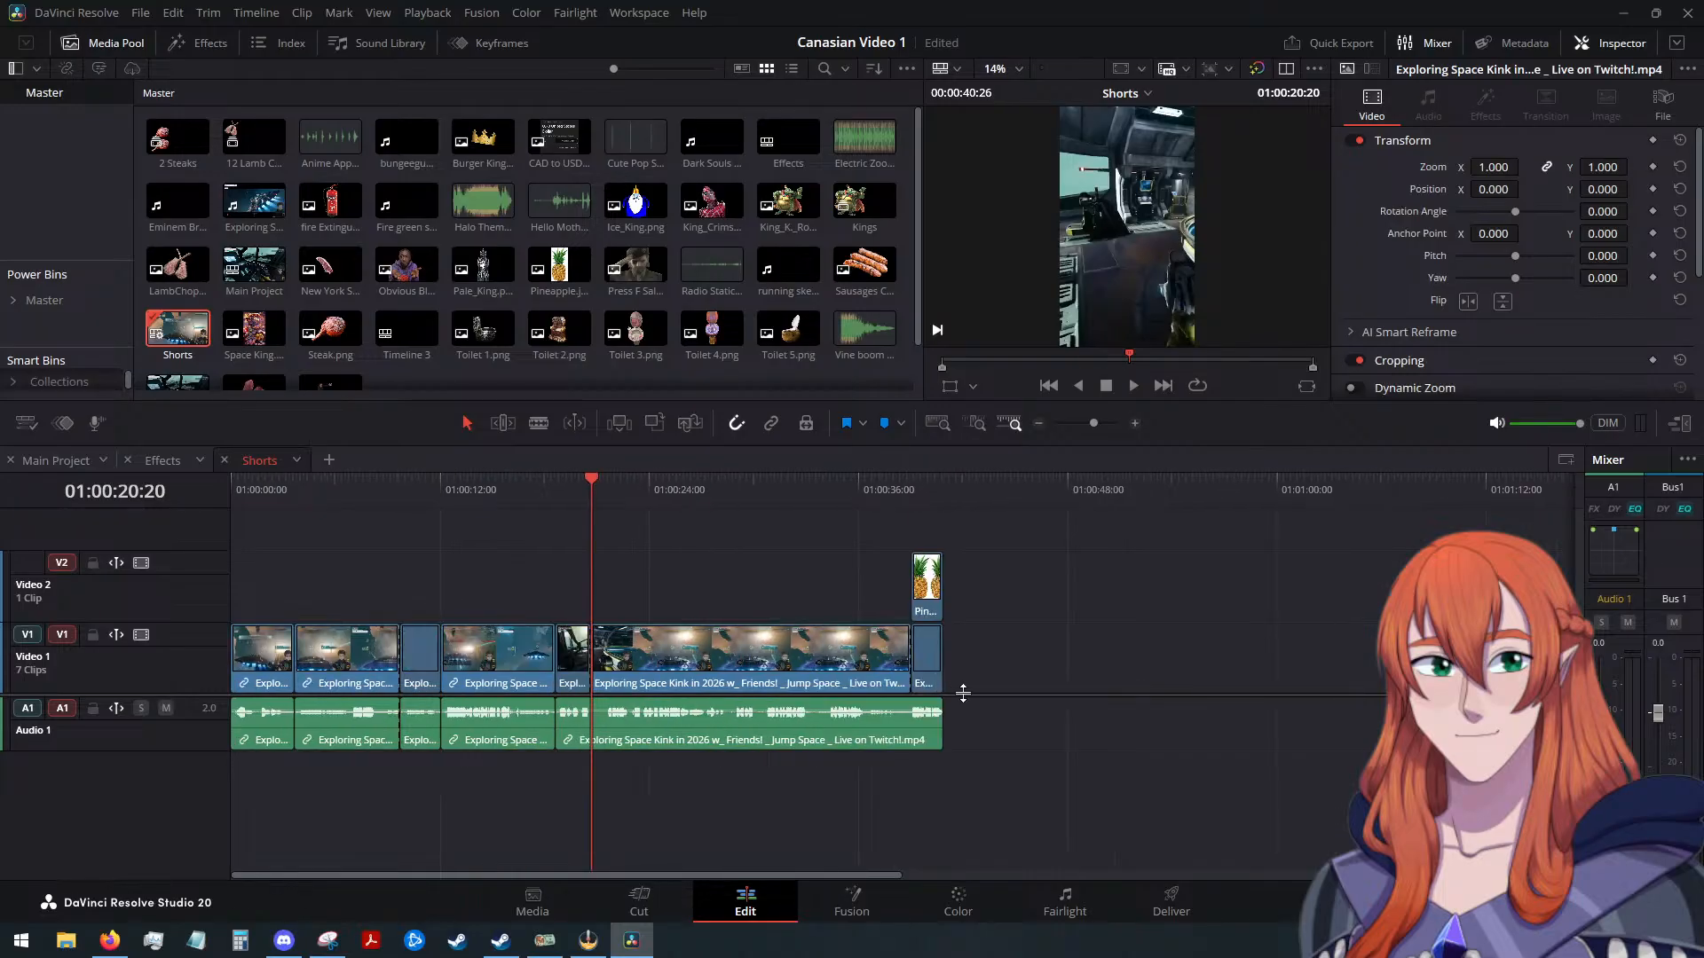
pyautogui.scroll(-4, 566, 587)
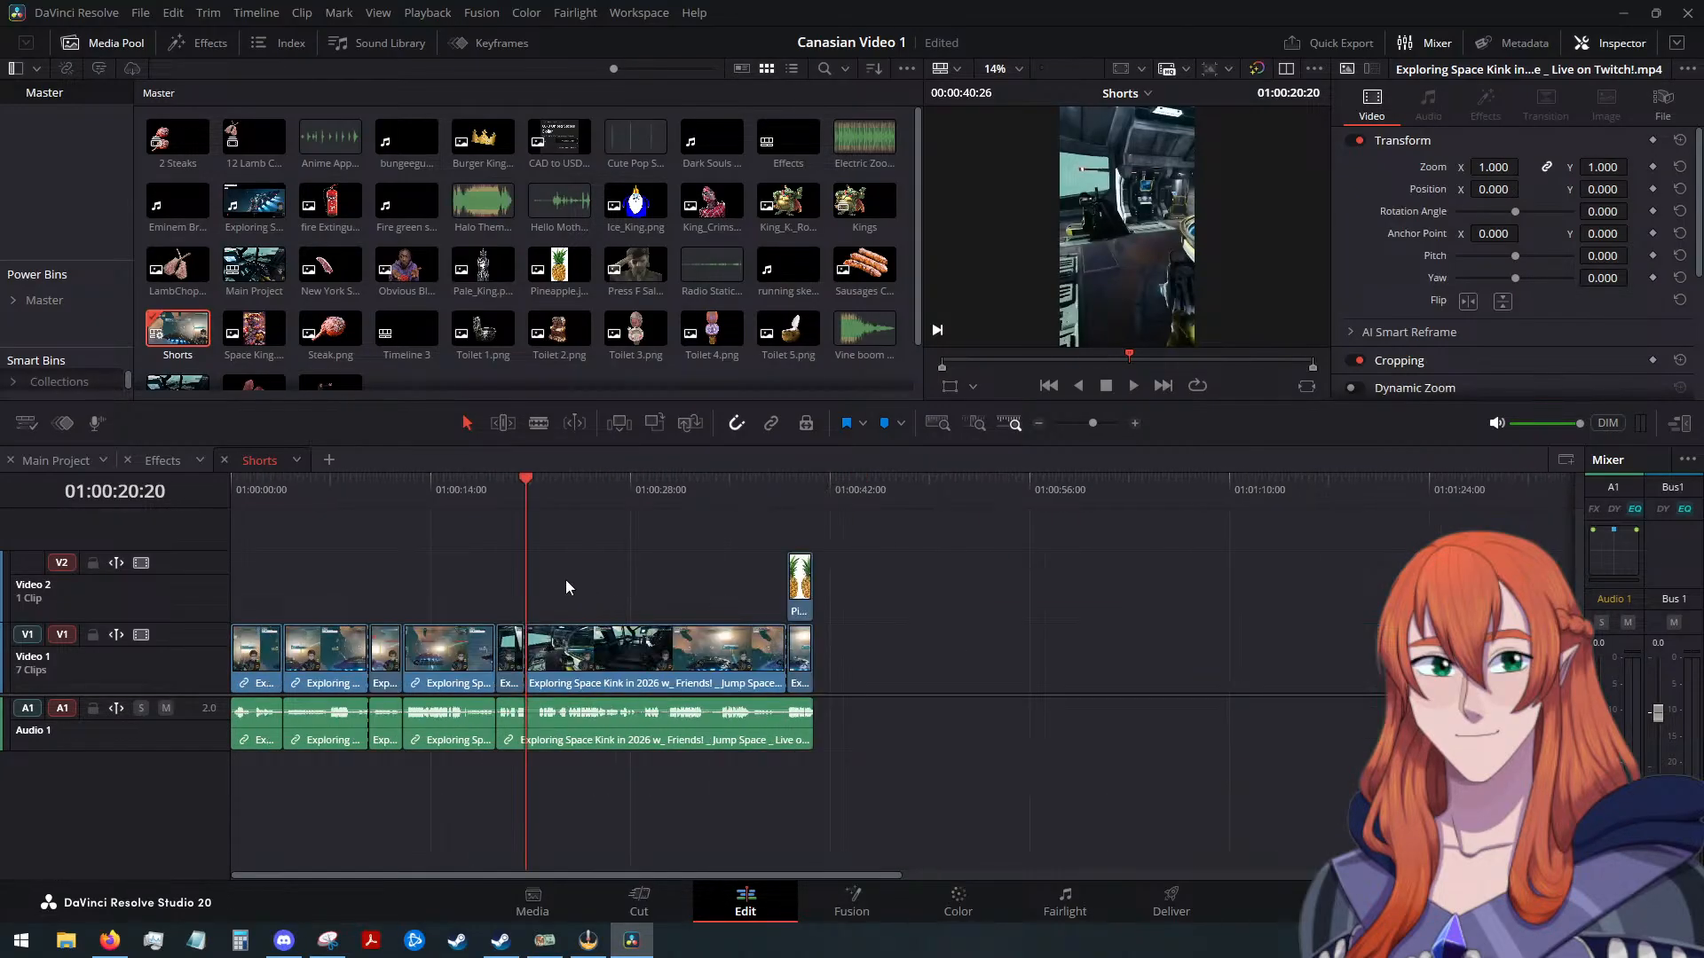
# Reframe the first clip of the Shorts timeline with Position X at -343 and Zoom at 2.000, previewing at 01:00:01:24
pyautogui.moveTo(520, 509); pyautogui.dragTo(258, 522)
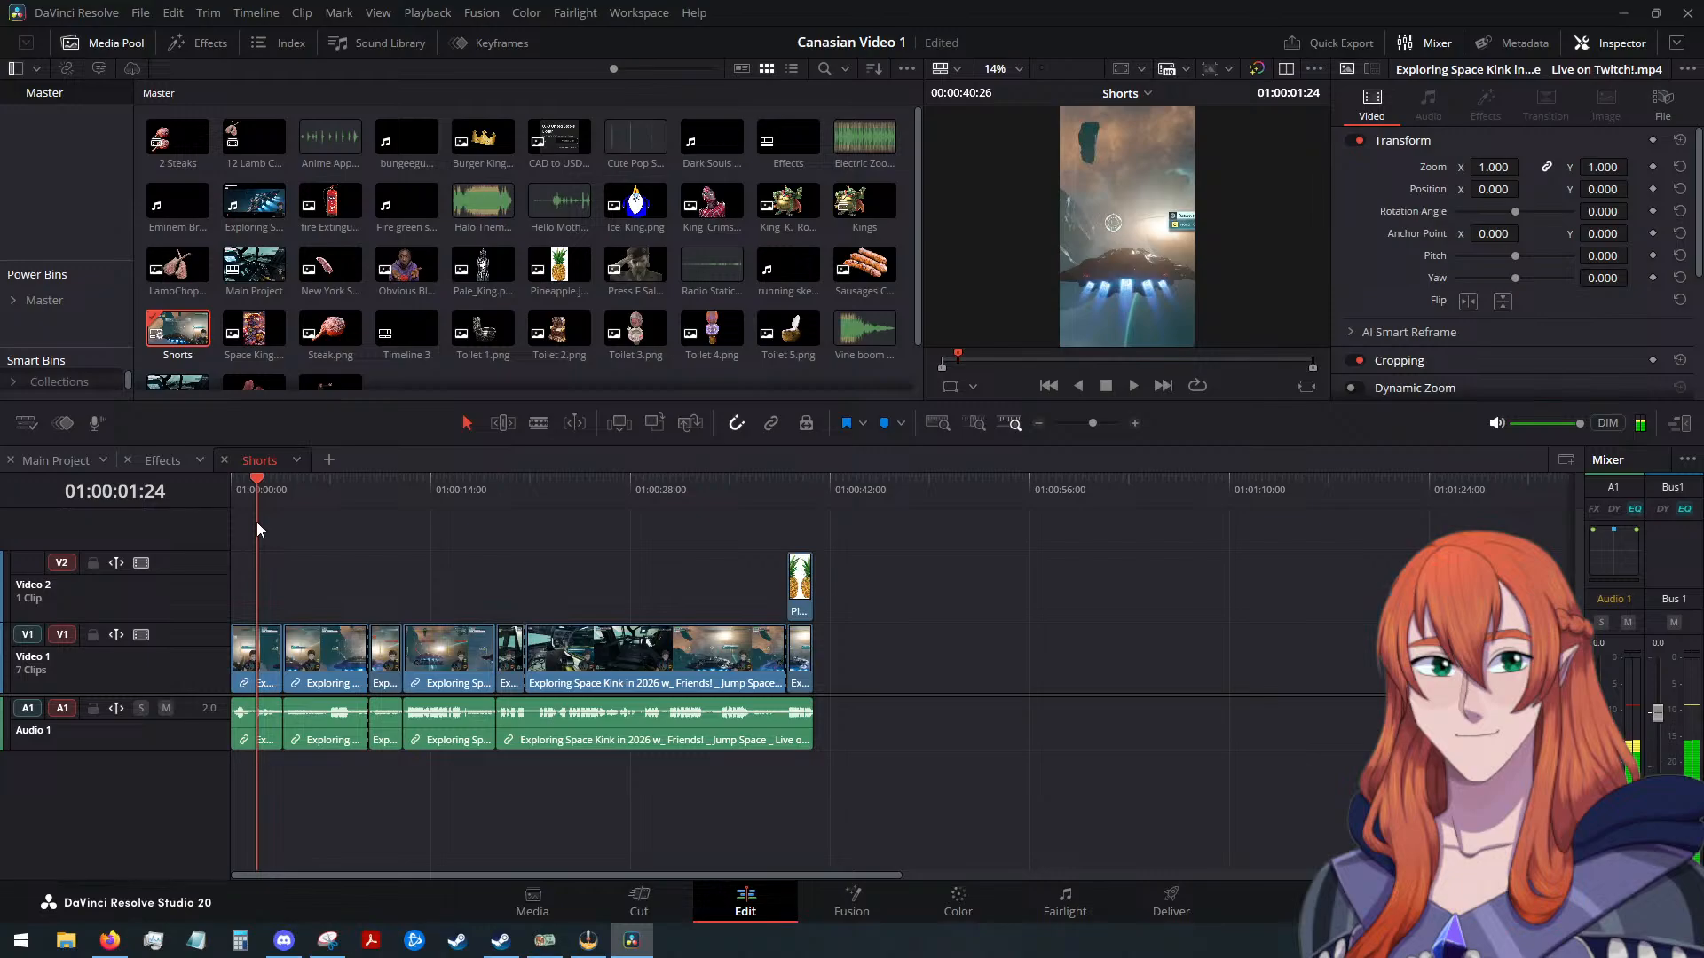
pyautogui.click(257, 639)
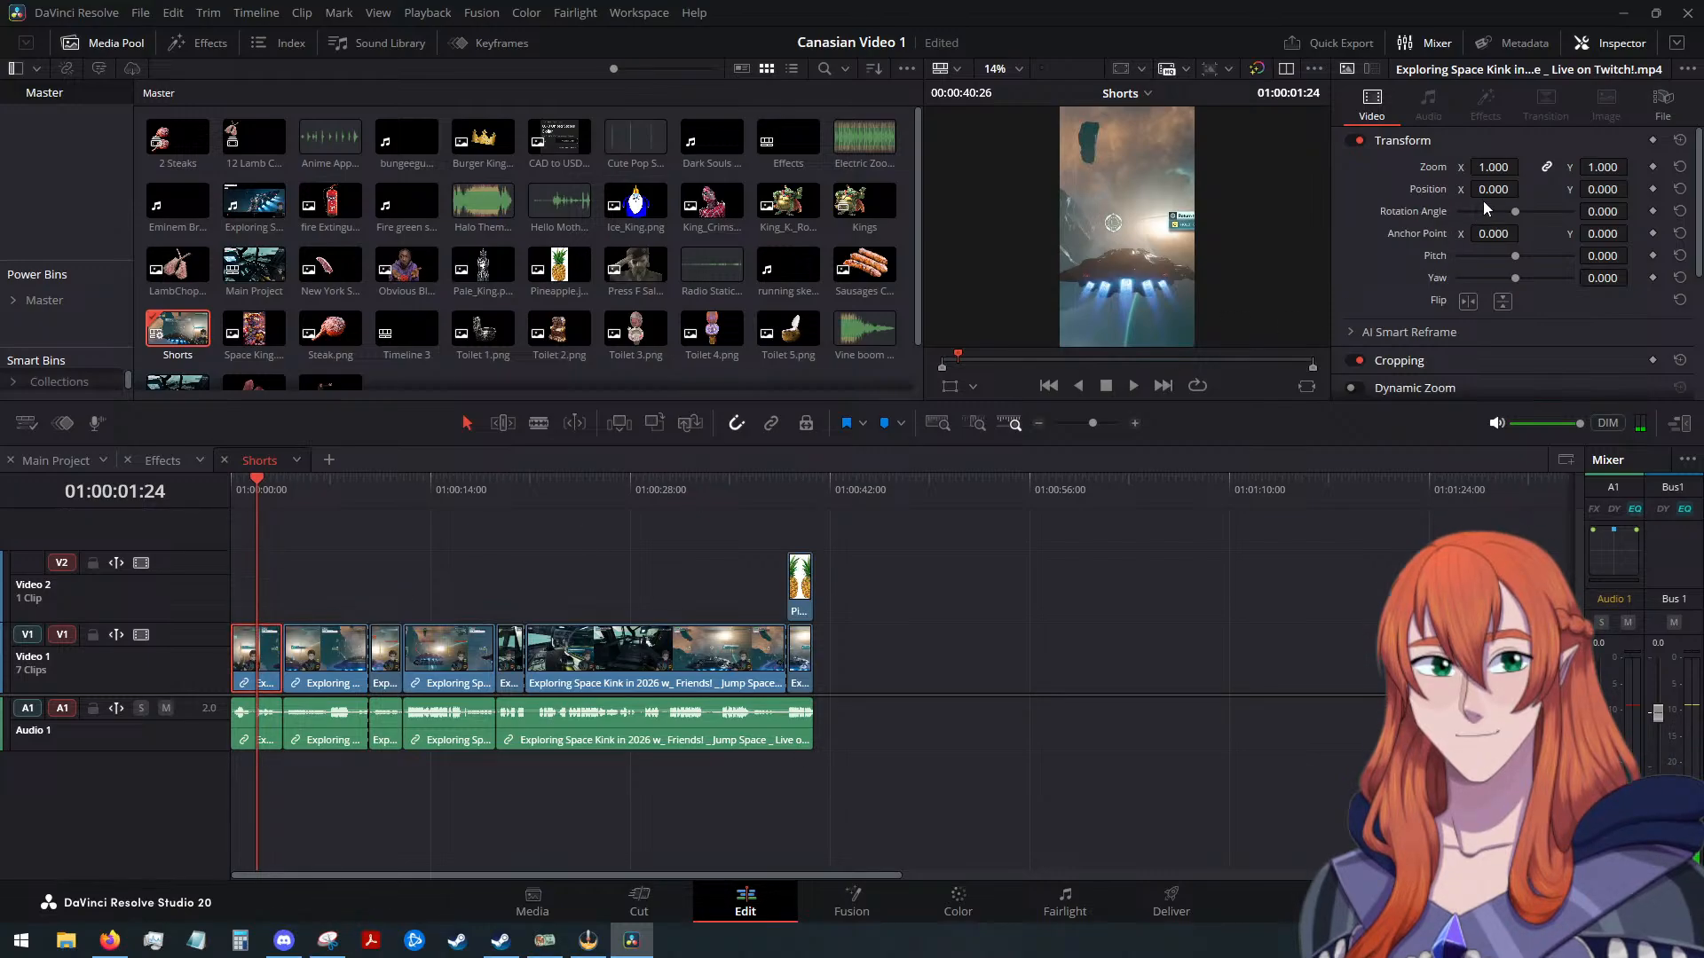
pyautogui.moveTo(1490, 189)
pyautogui.mouseDown()
pyautogui.moveTo(1455, 189)
pyautogui.moveTo(1523, 188)
pyautogui.mouseUp()
pyautogui.doubleClick(1508, 167)
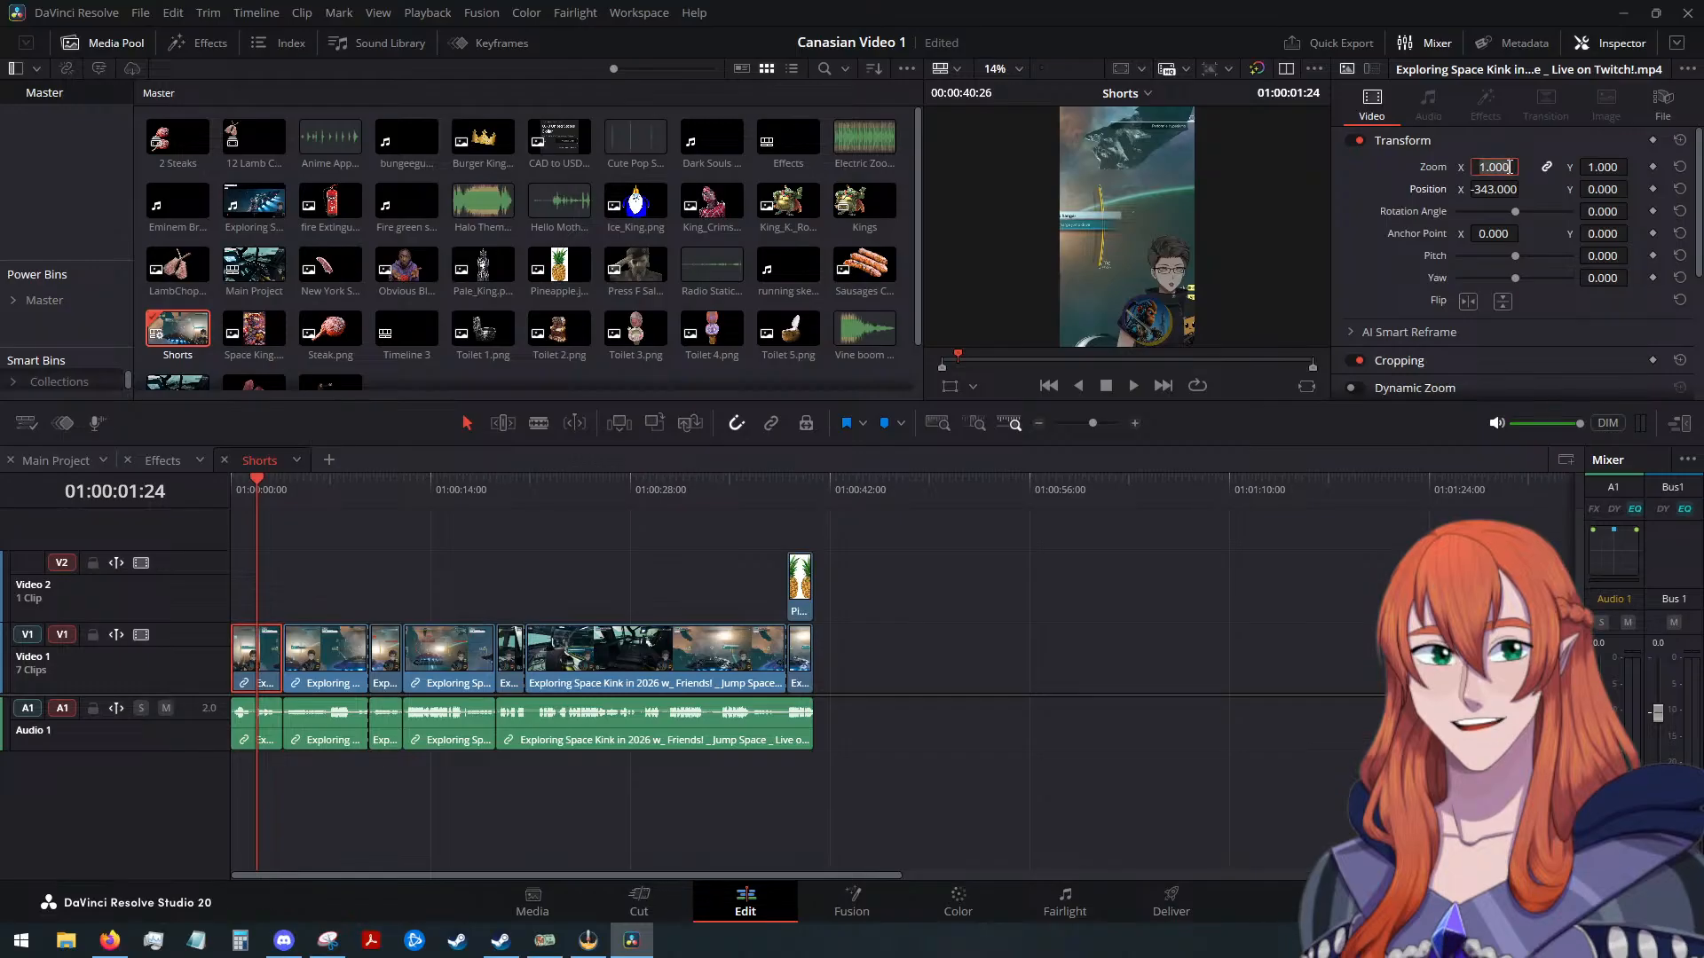
pyautogui.write('2')
pyautogui.press('Return')
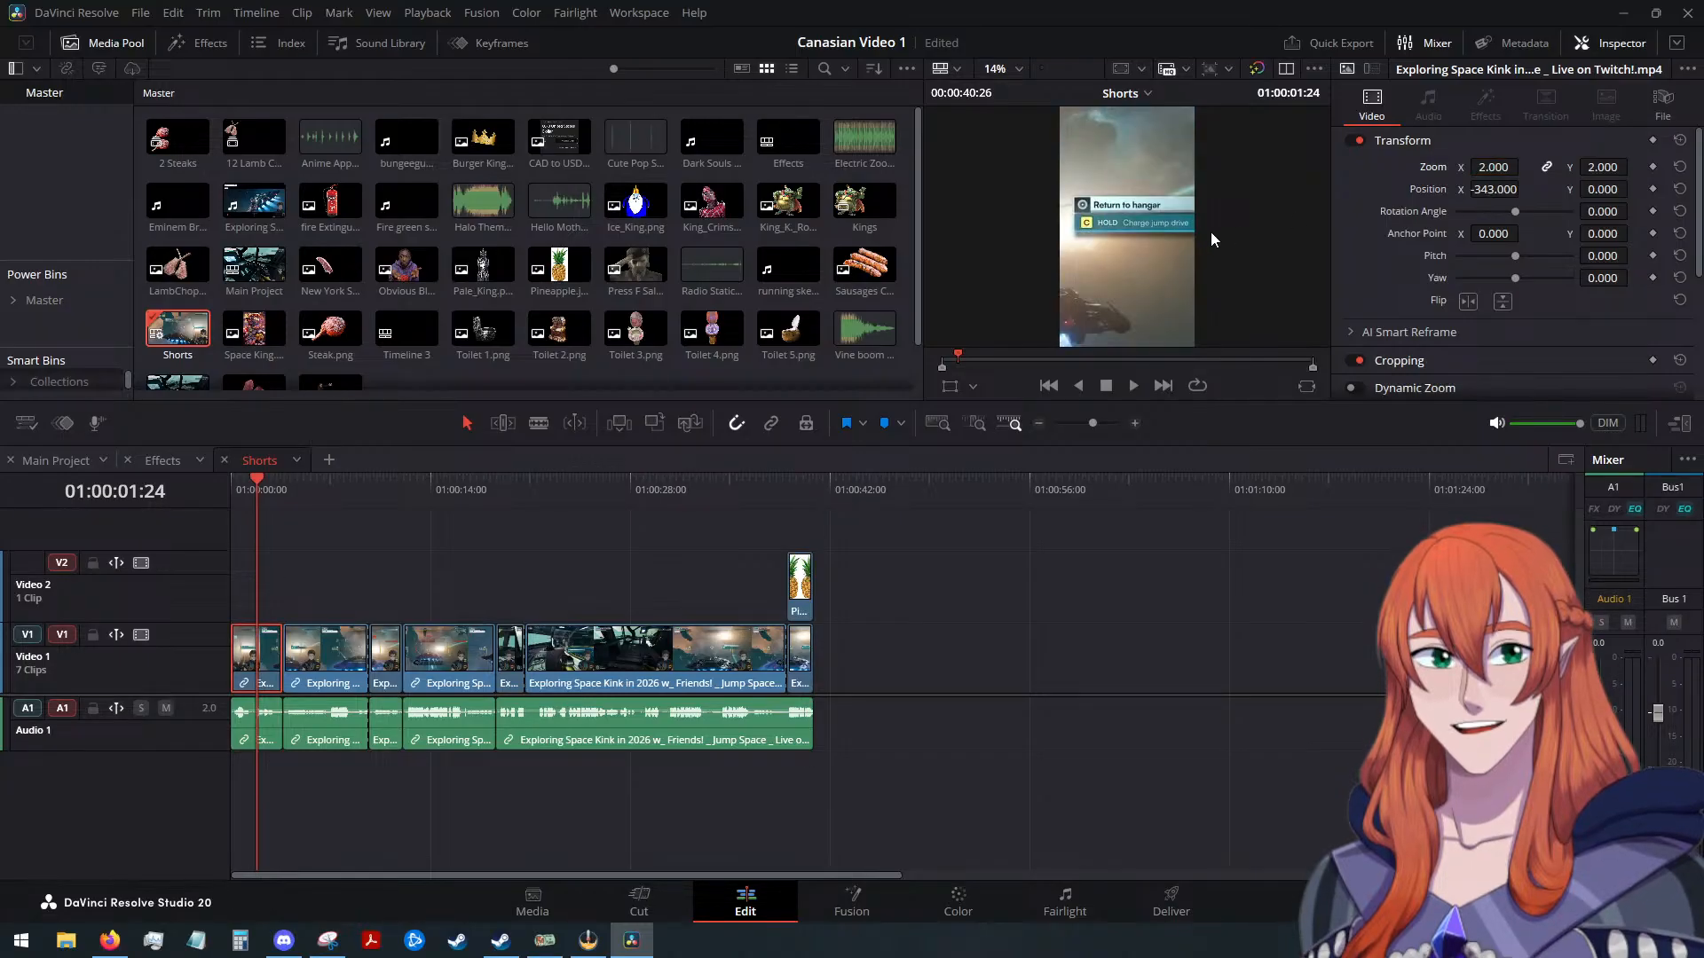
# Reframe the first Shorts clip on the streamer's avatar with Position X at -846 and Position Y at 954
pyautogui.moveTo(1494, 189); pyautogui.dragTo(1404, 212)
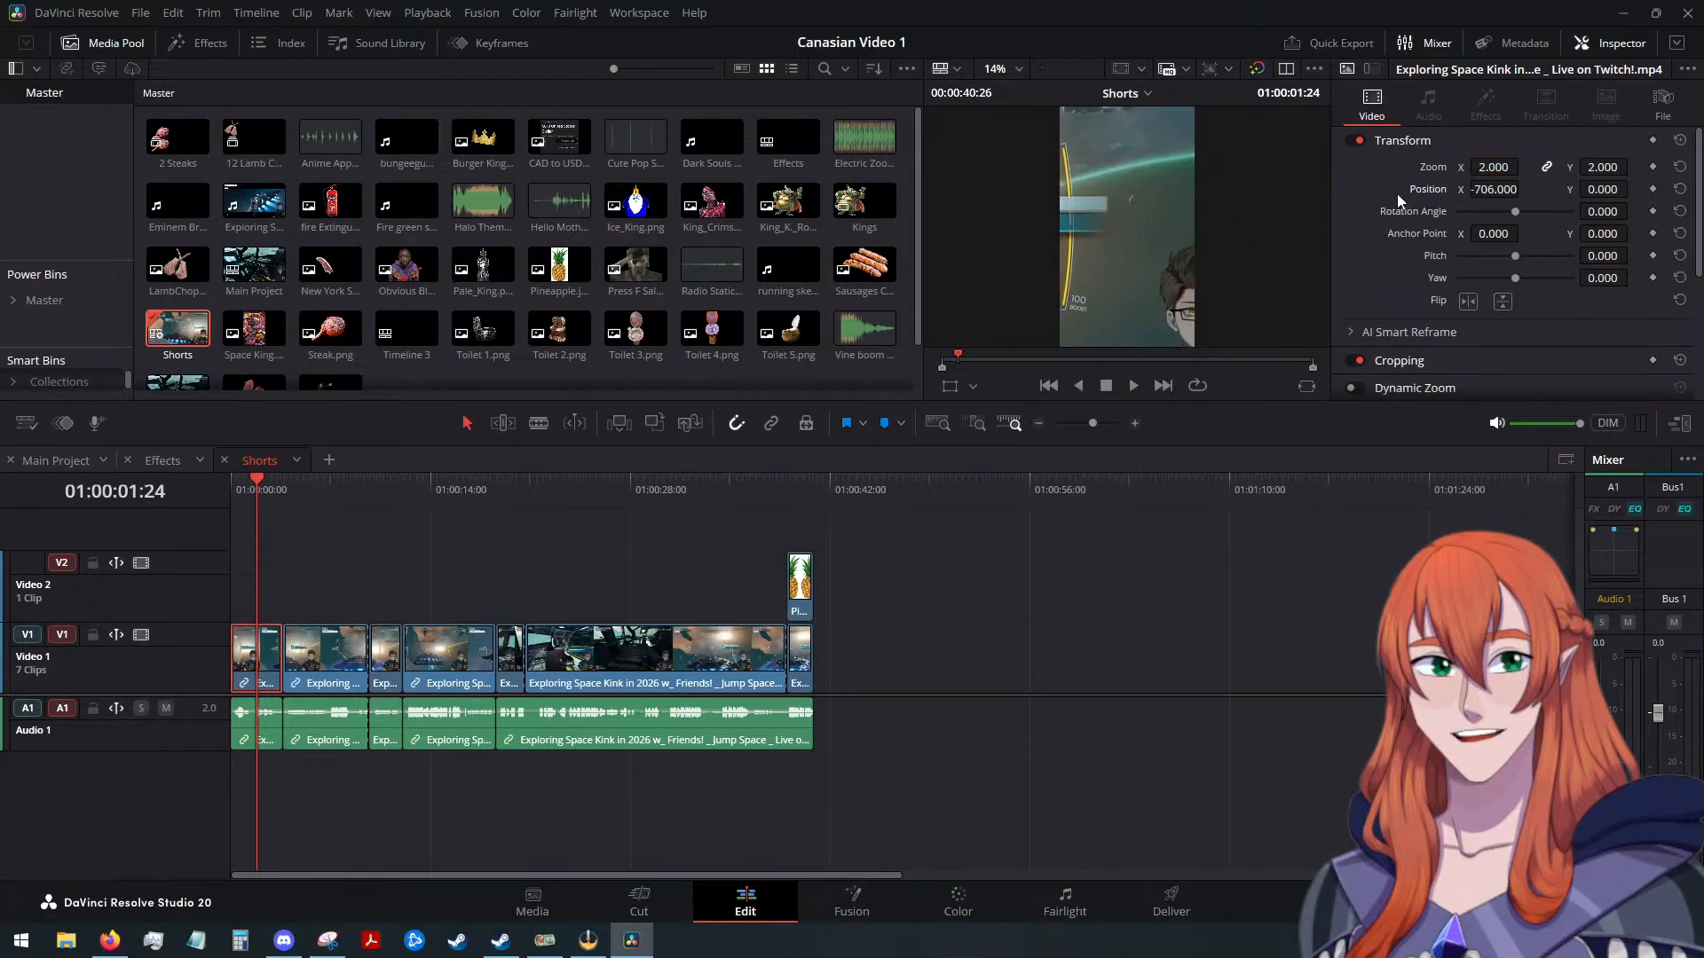
pyautogui.moveTo(1499, 189); pyautogui.dragTo(1632, 188)
pyautogui.moveTo(1496, 189); pyautogui.dragTo(1525, 189)
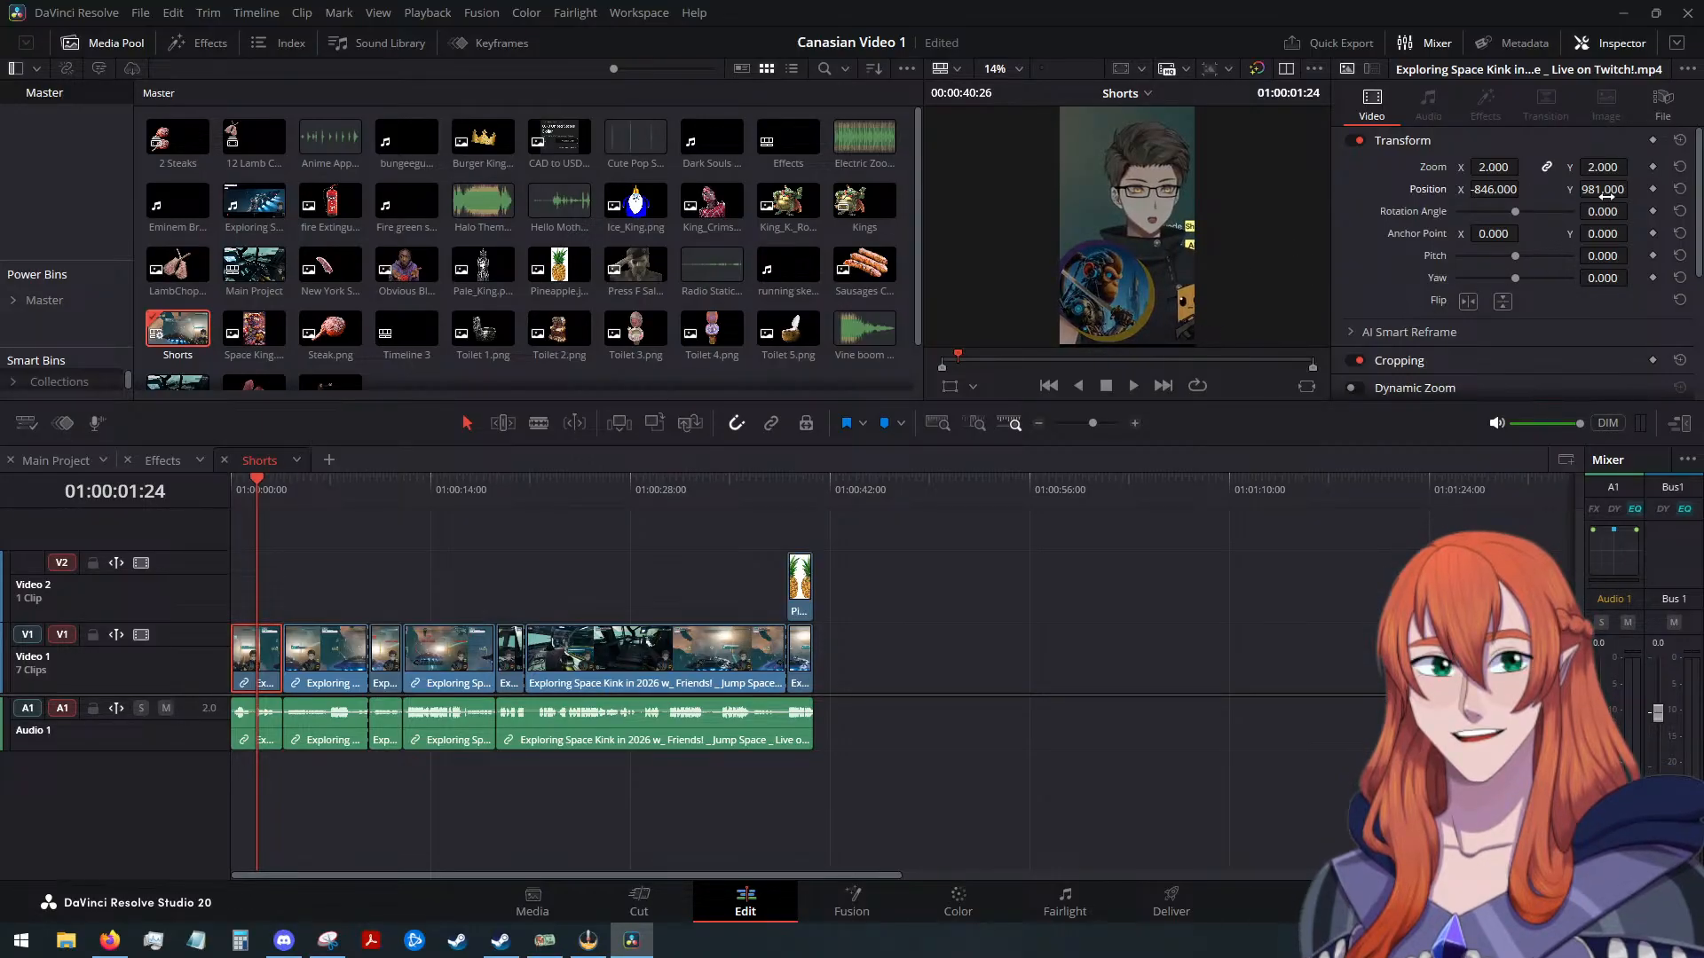
pyautogui.moveTo(1602, 189); pyautogui.dragTo(1592, 189)
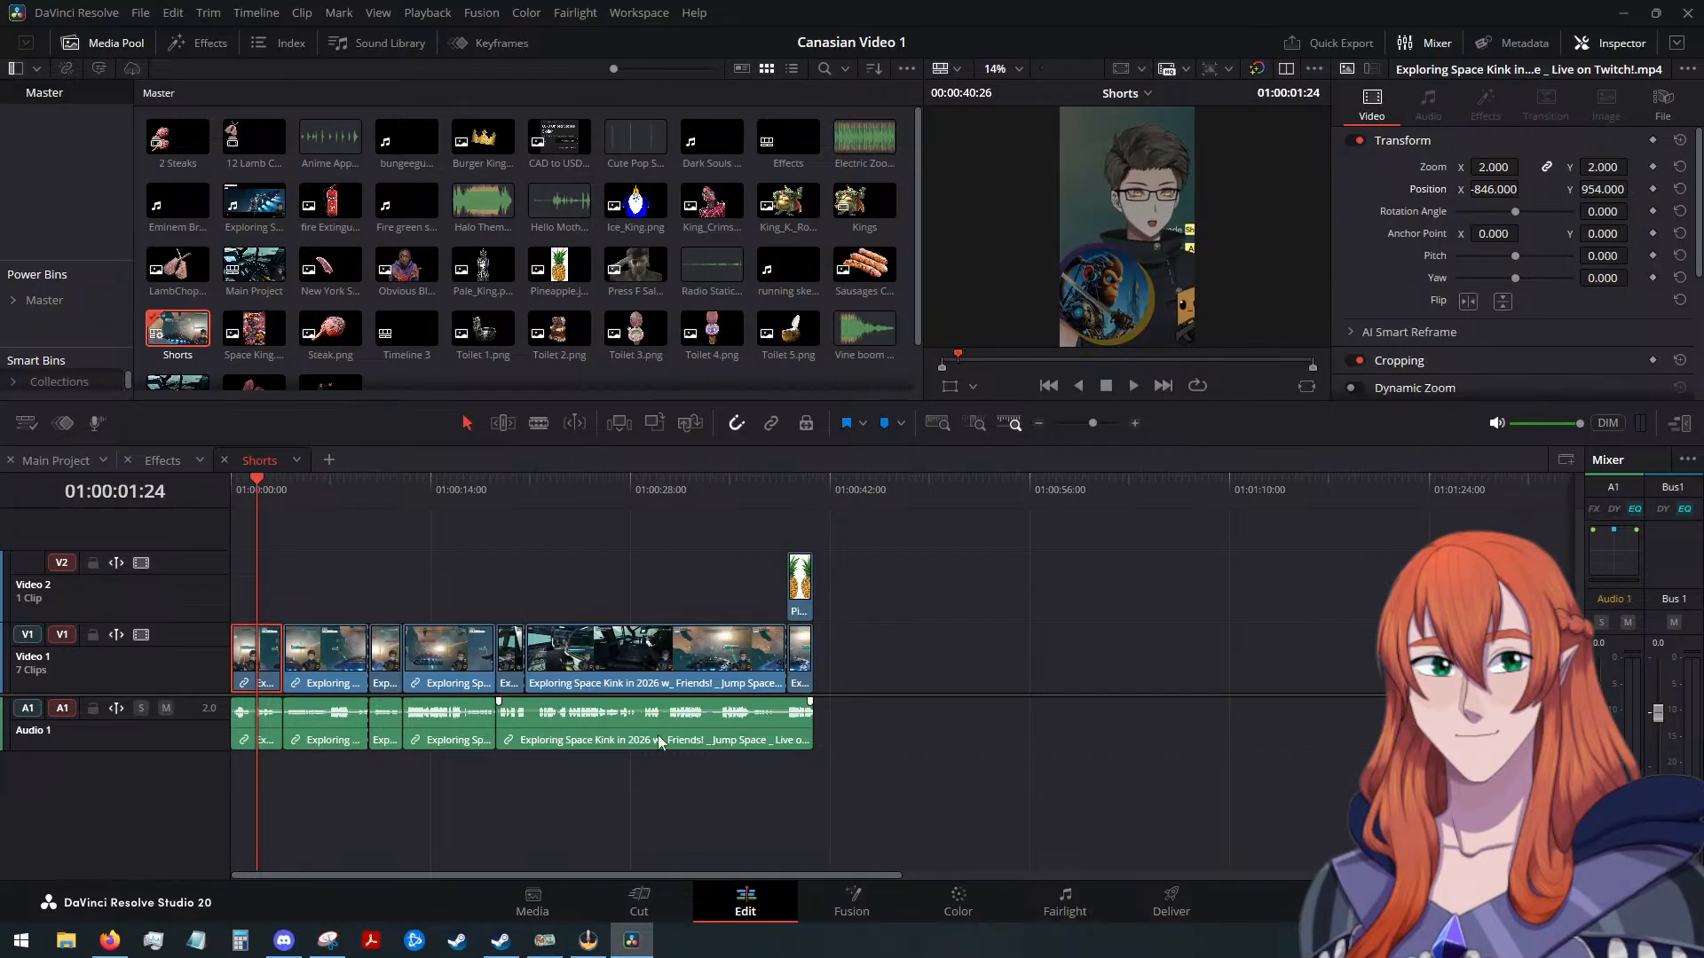
pyautogui.scroll(5, 683, 781)
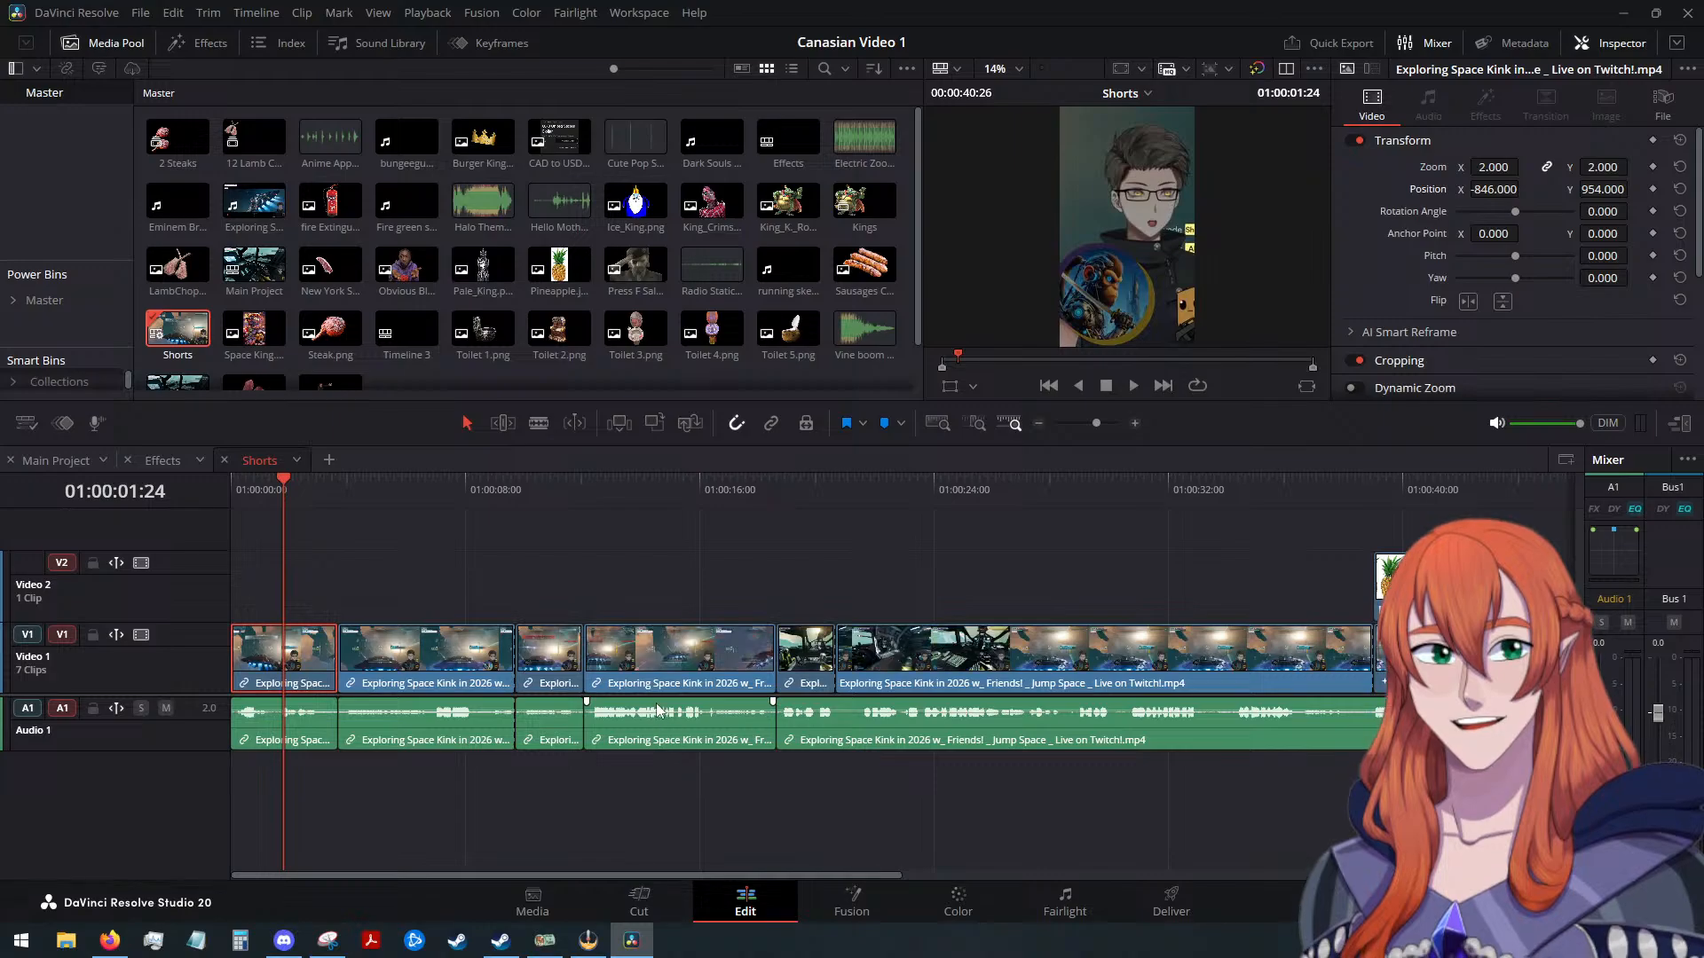
# Scrub the Main Project timeline around 01:02:06:16 and back through the preceding cockpit footage, returning to the Shorts timeline
pyautogui.click(74, 471)
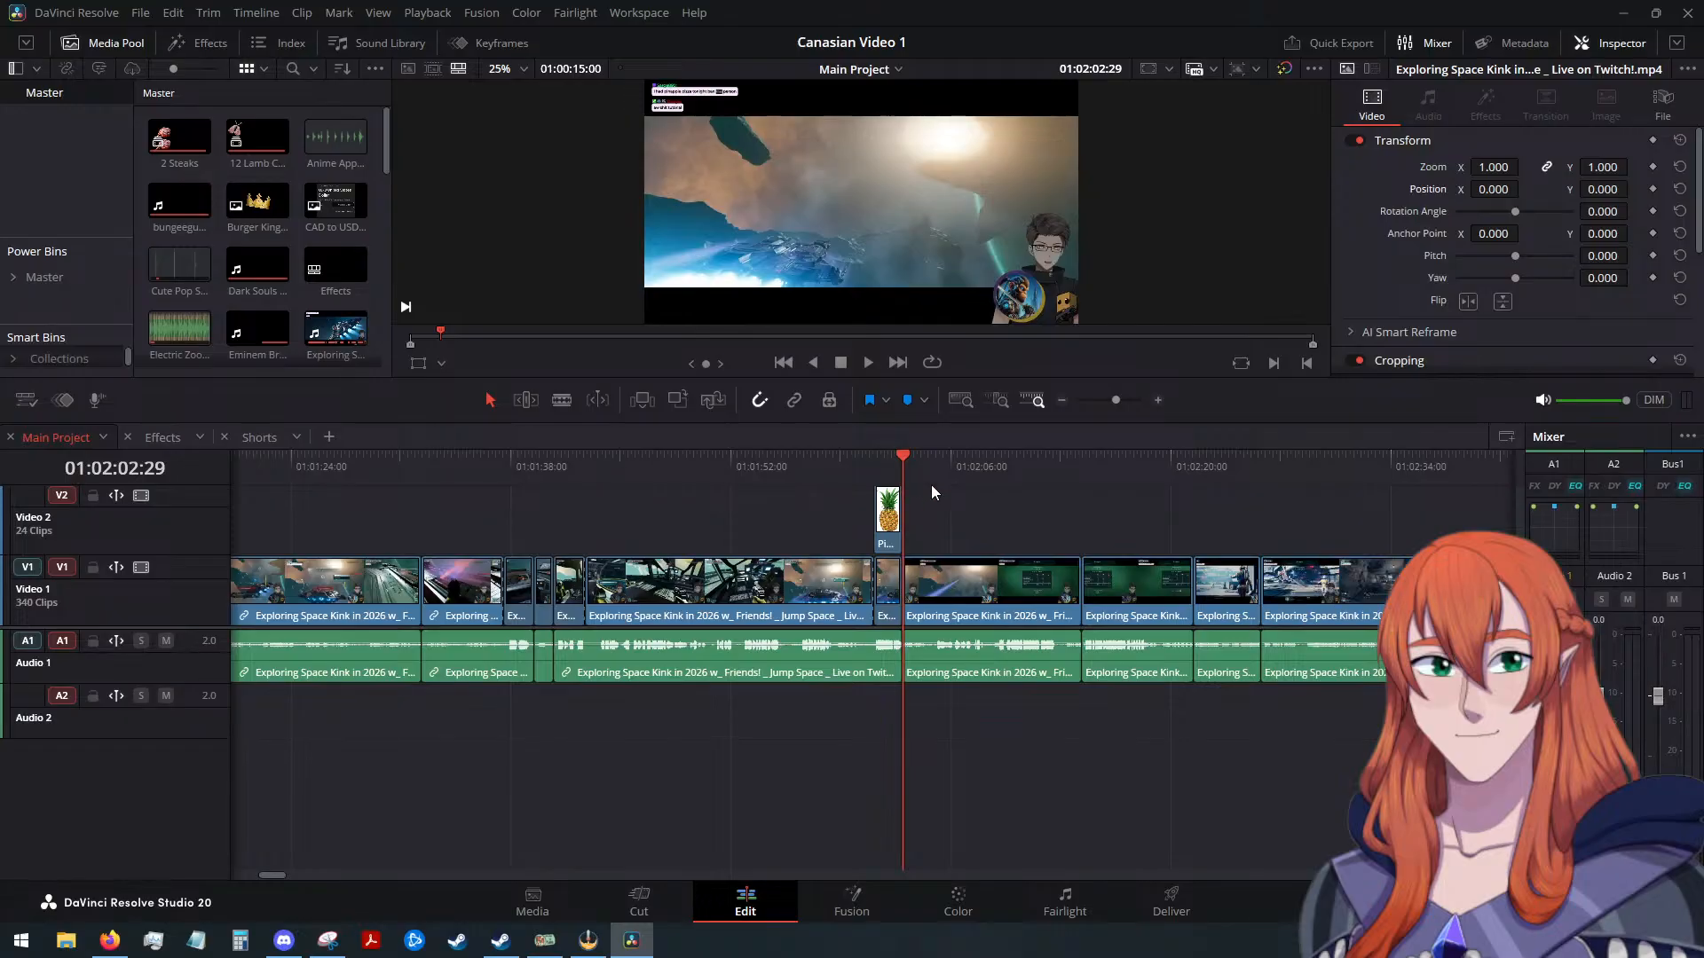
pyautogui.moveTo(928, 467); pyautogui.dragTo(960, 497)
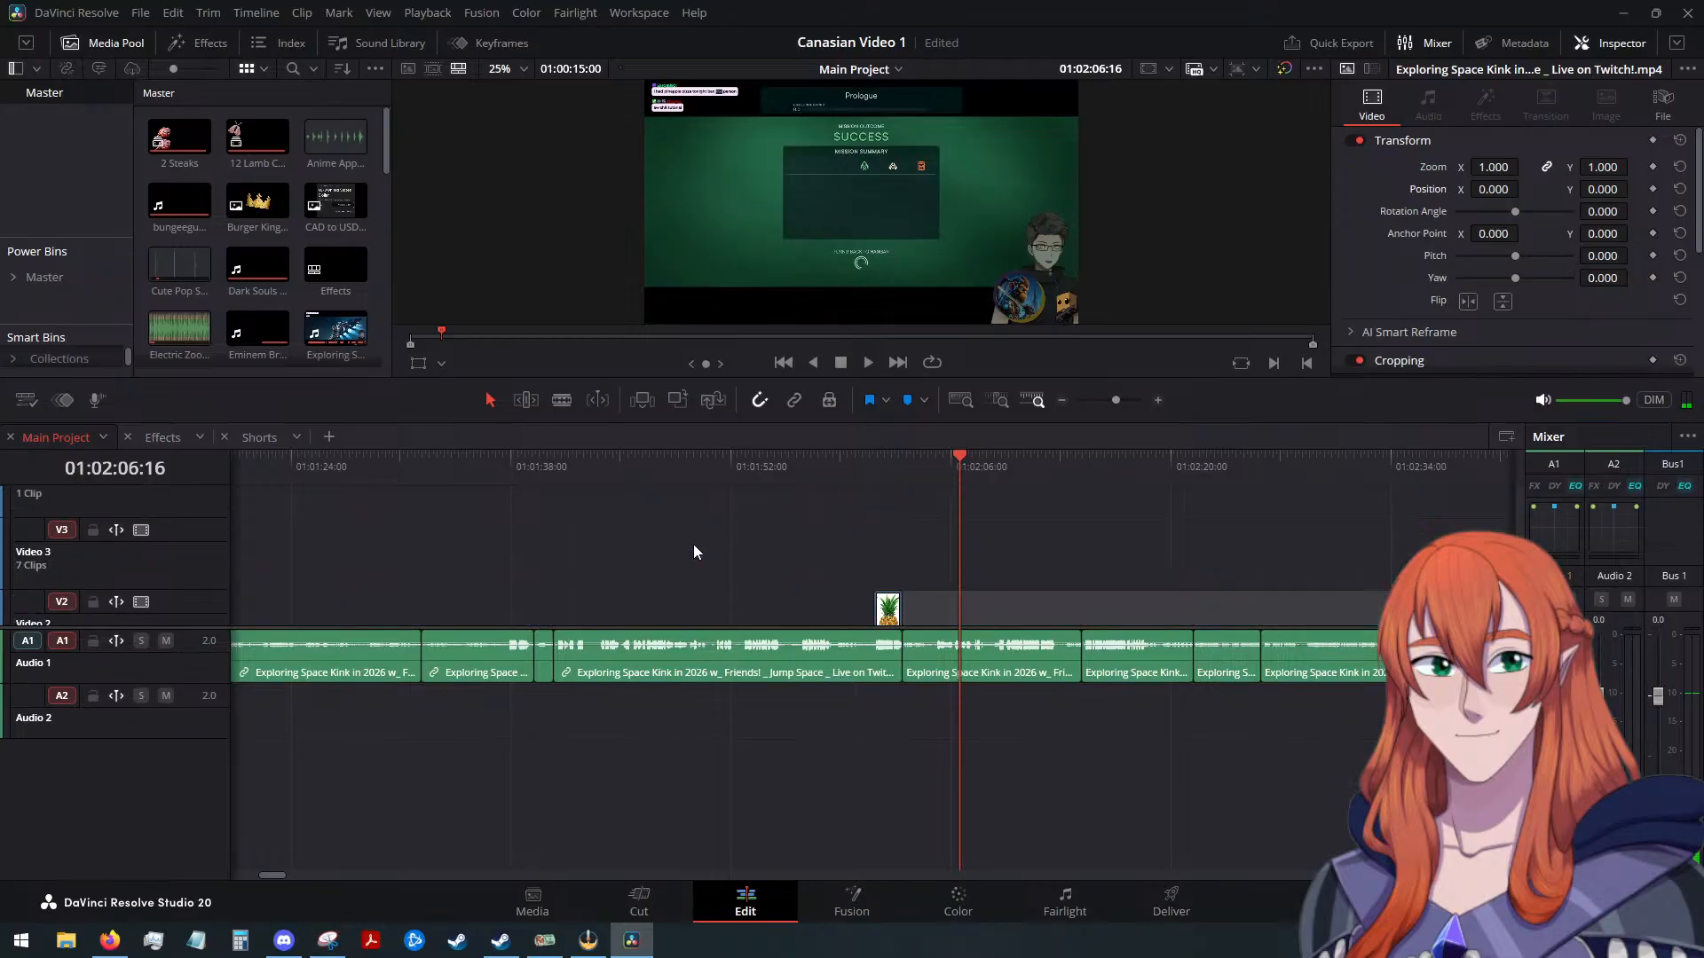
pyautogui.moveTo(942, 468); pyautogui.dragTo(588, 510)
pyautogui.click(258, 438)
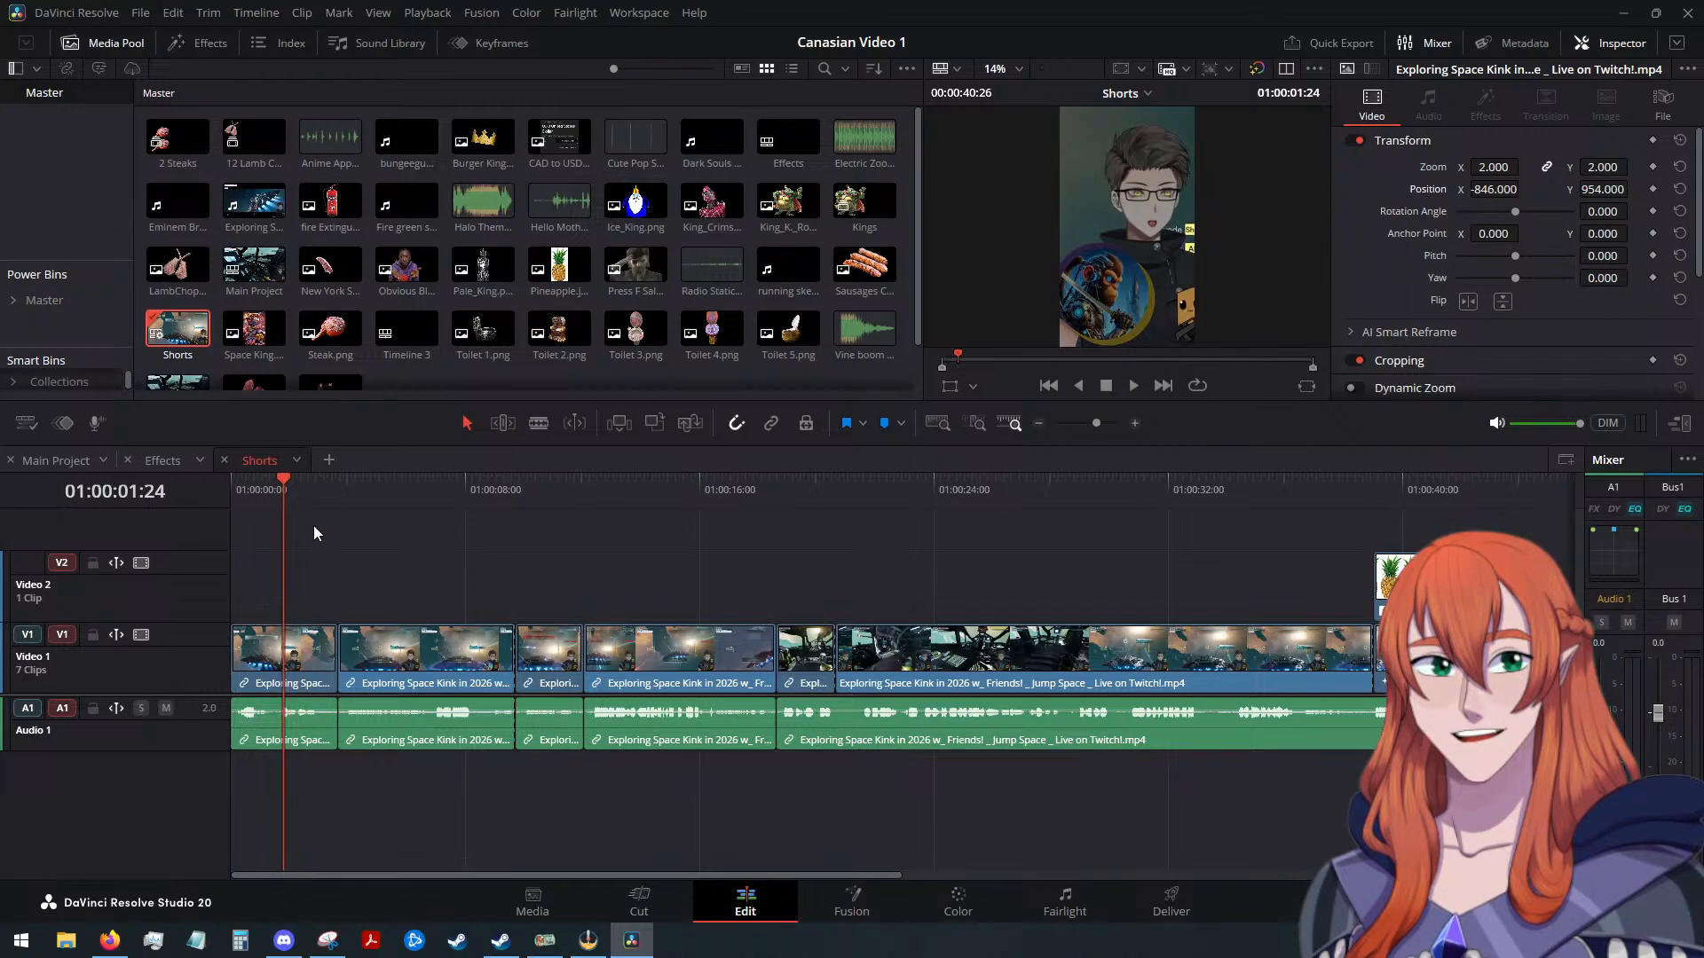
# Try pasting the previously copied Position, Zoom and Scale attributes onto the second Shorts clip
pyautogui.click(379, 493)
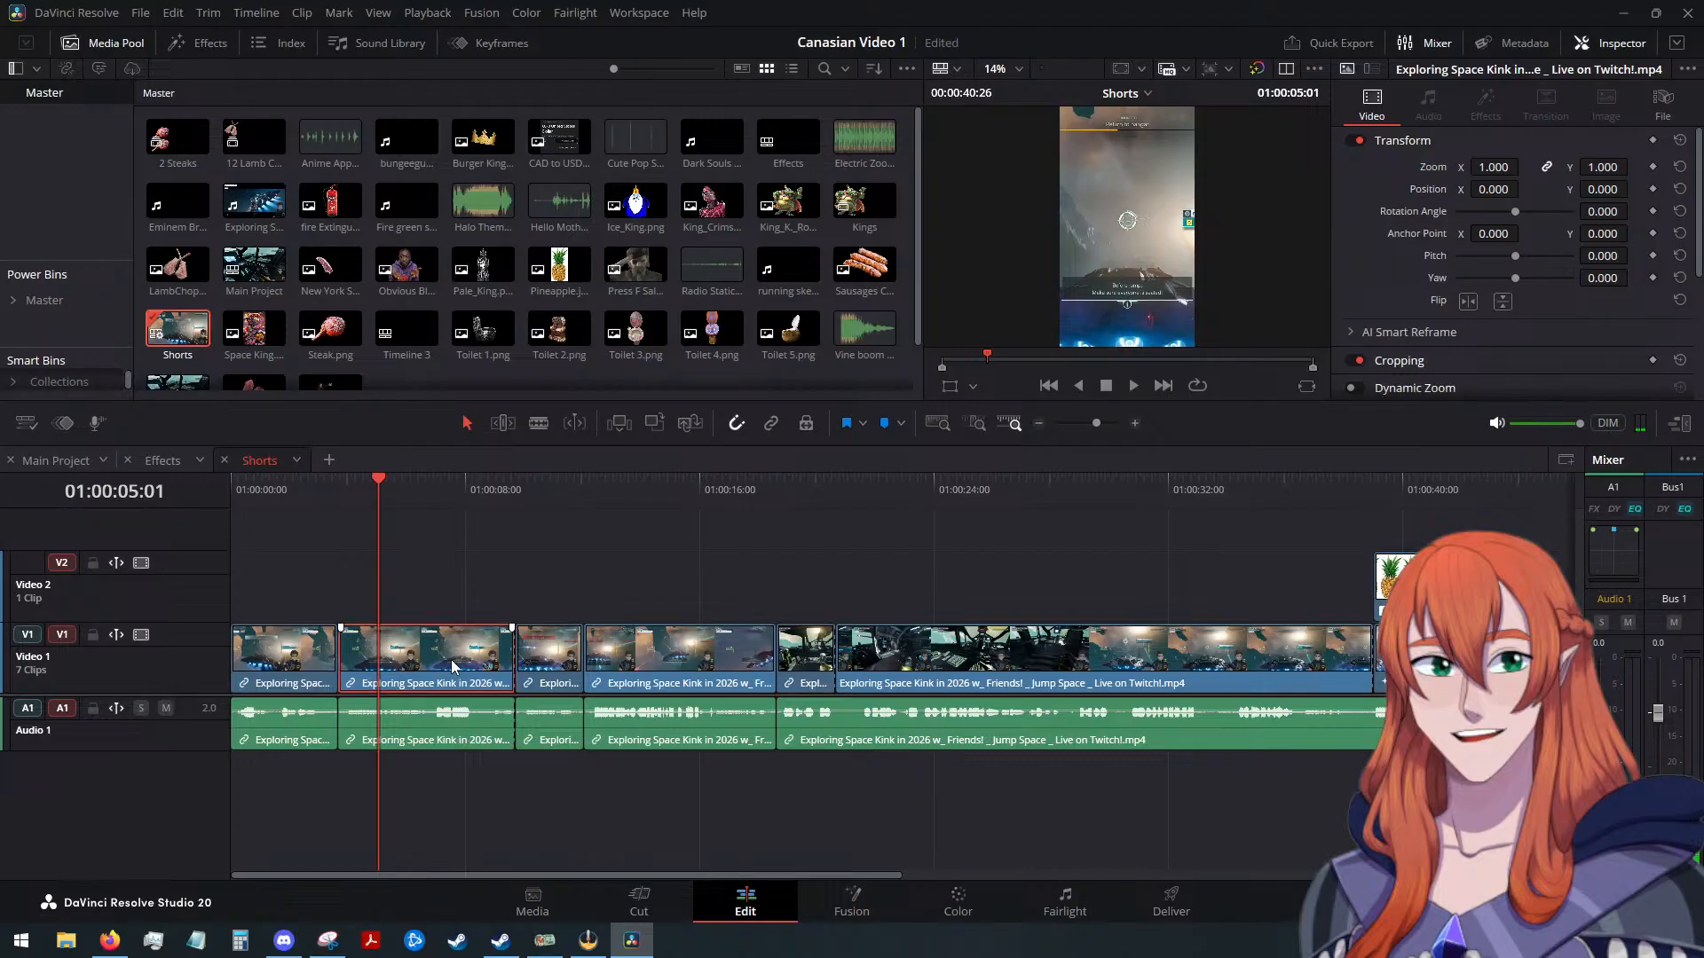
pyautogui.hotkey('alt', 'v')
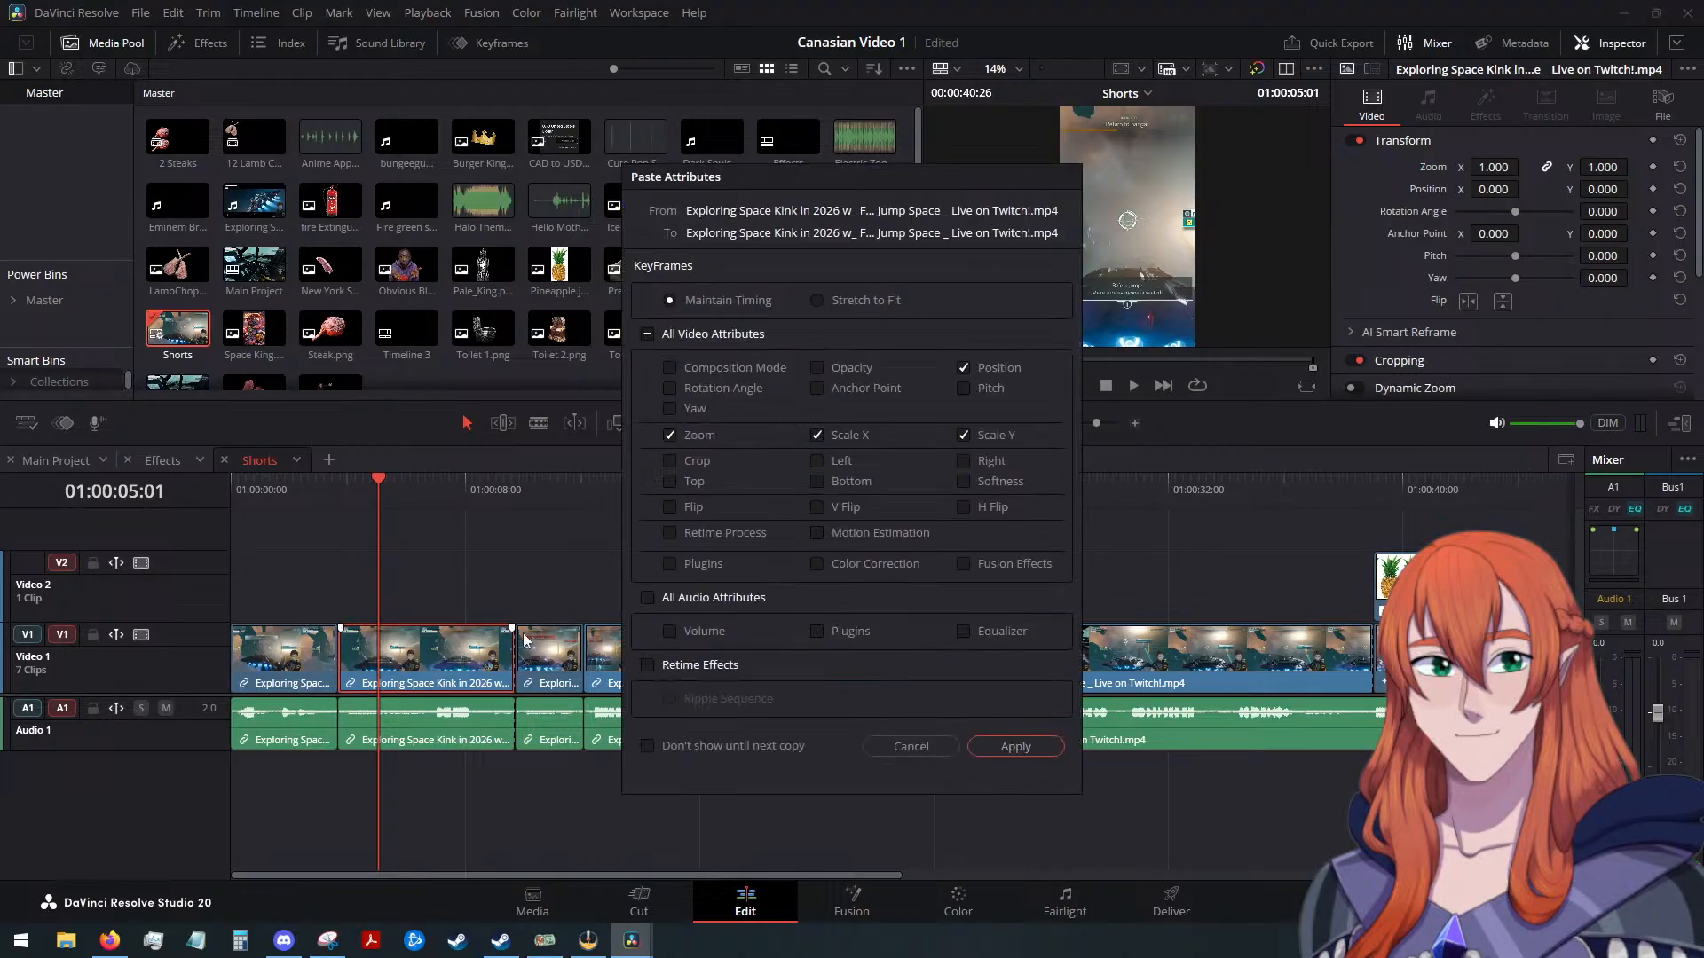
pyautogui.click(1008, 752)
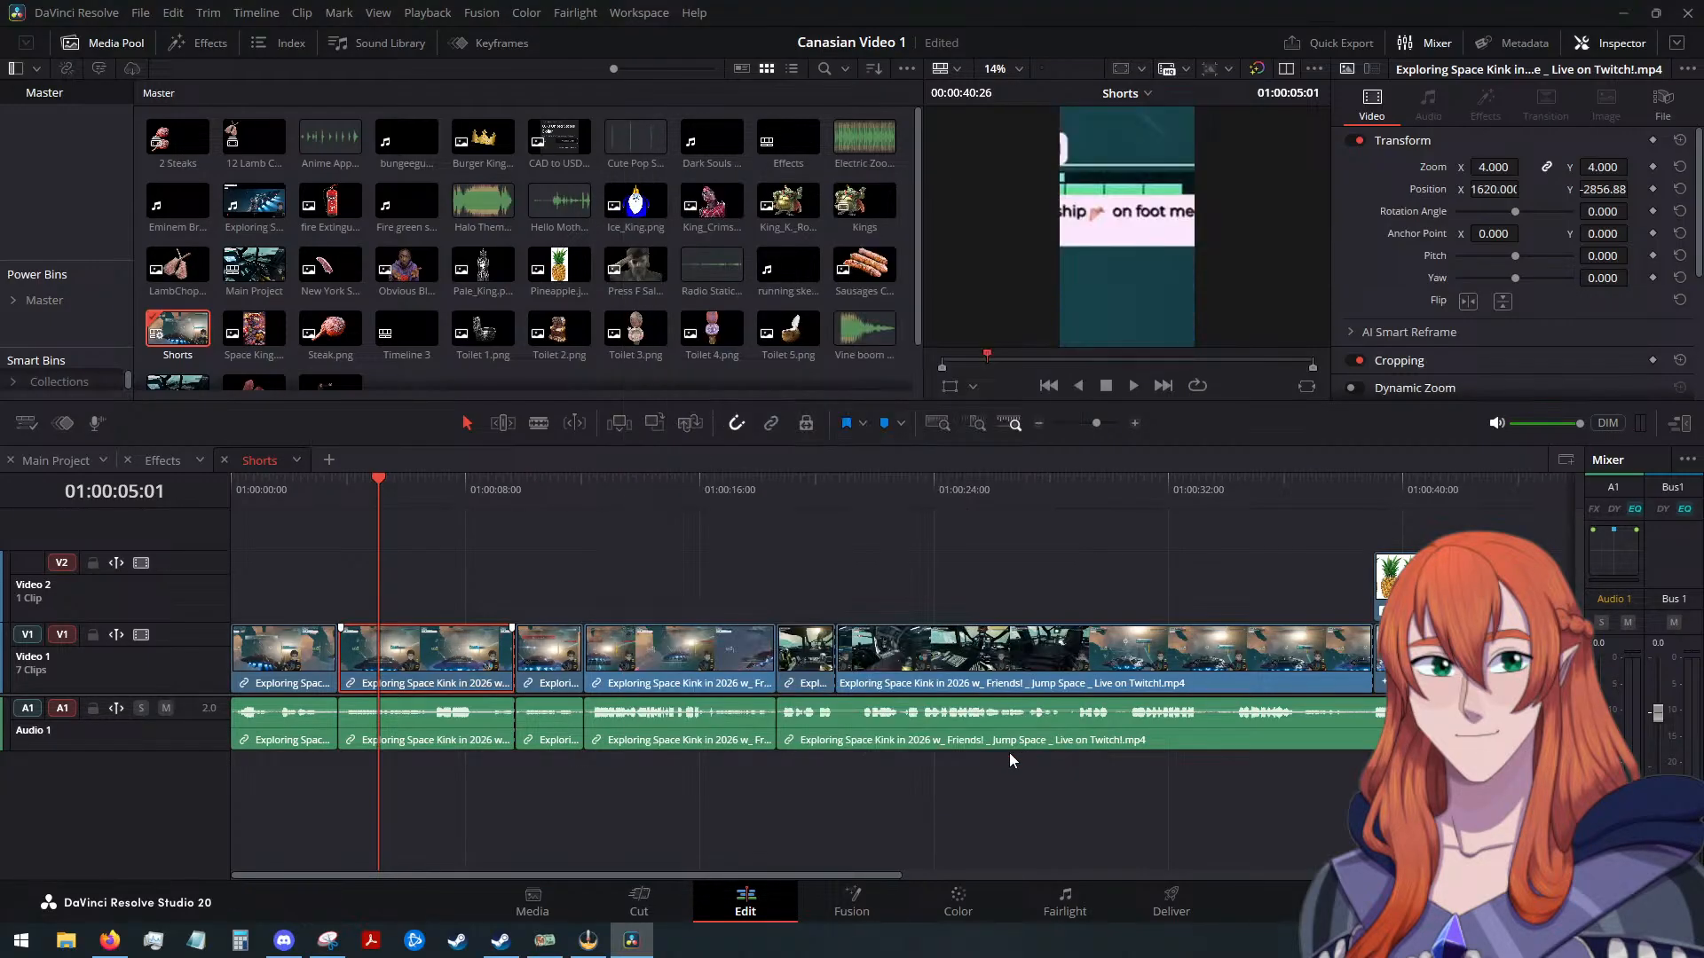
# Copy the first clip's Position, Zoom and Scale attributes to the second Shorts clip and preview it at 01:00:07:21
pyautogui.click(286, 672)
pyautogui.hotkey('alt', 'v')
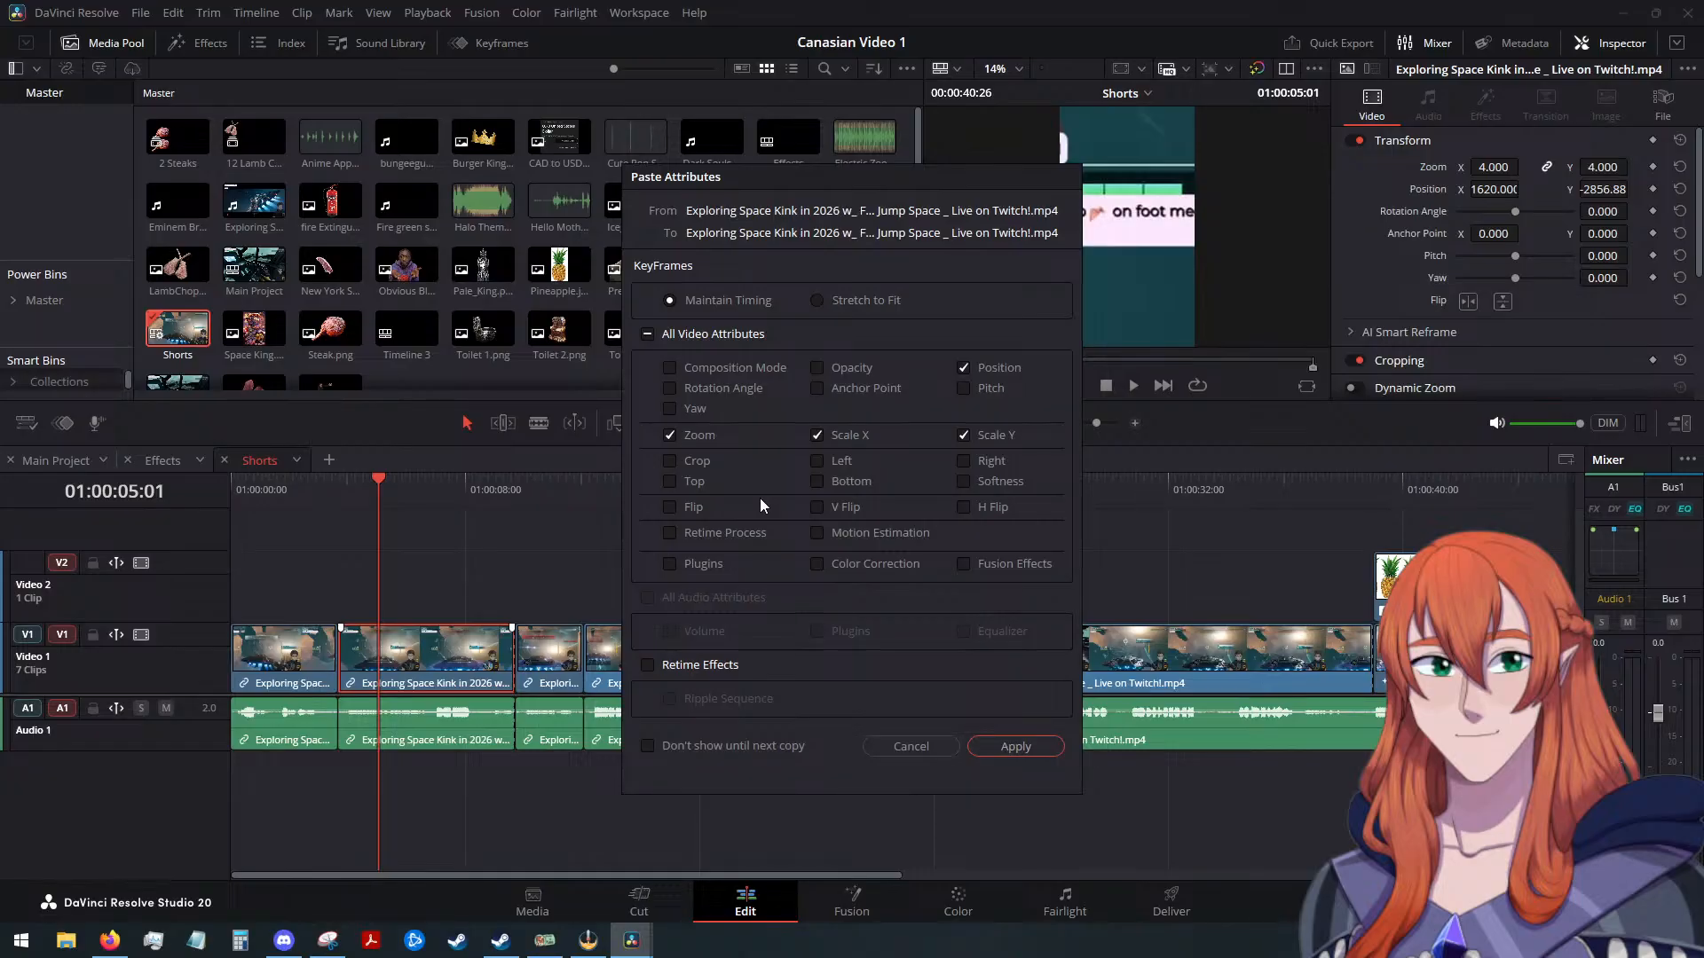
pyautogui.click(1039, 747)
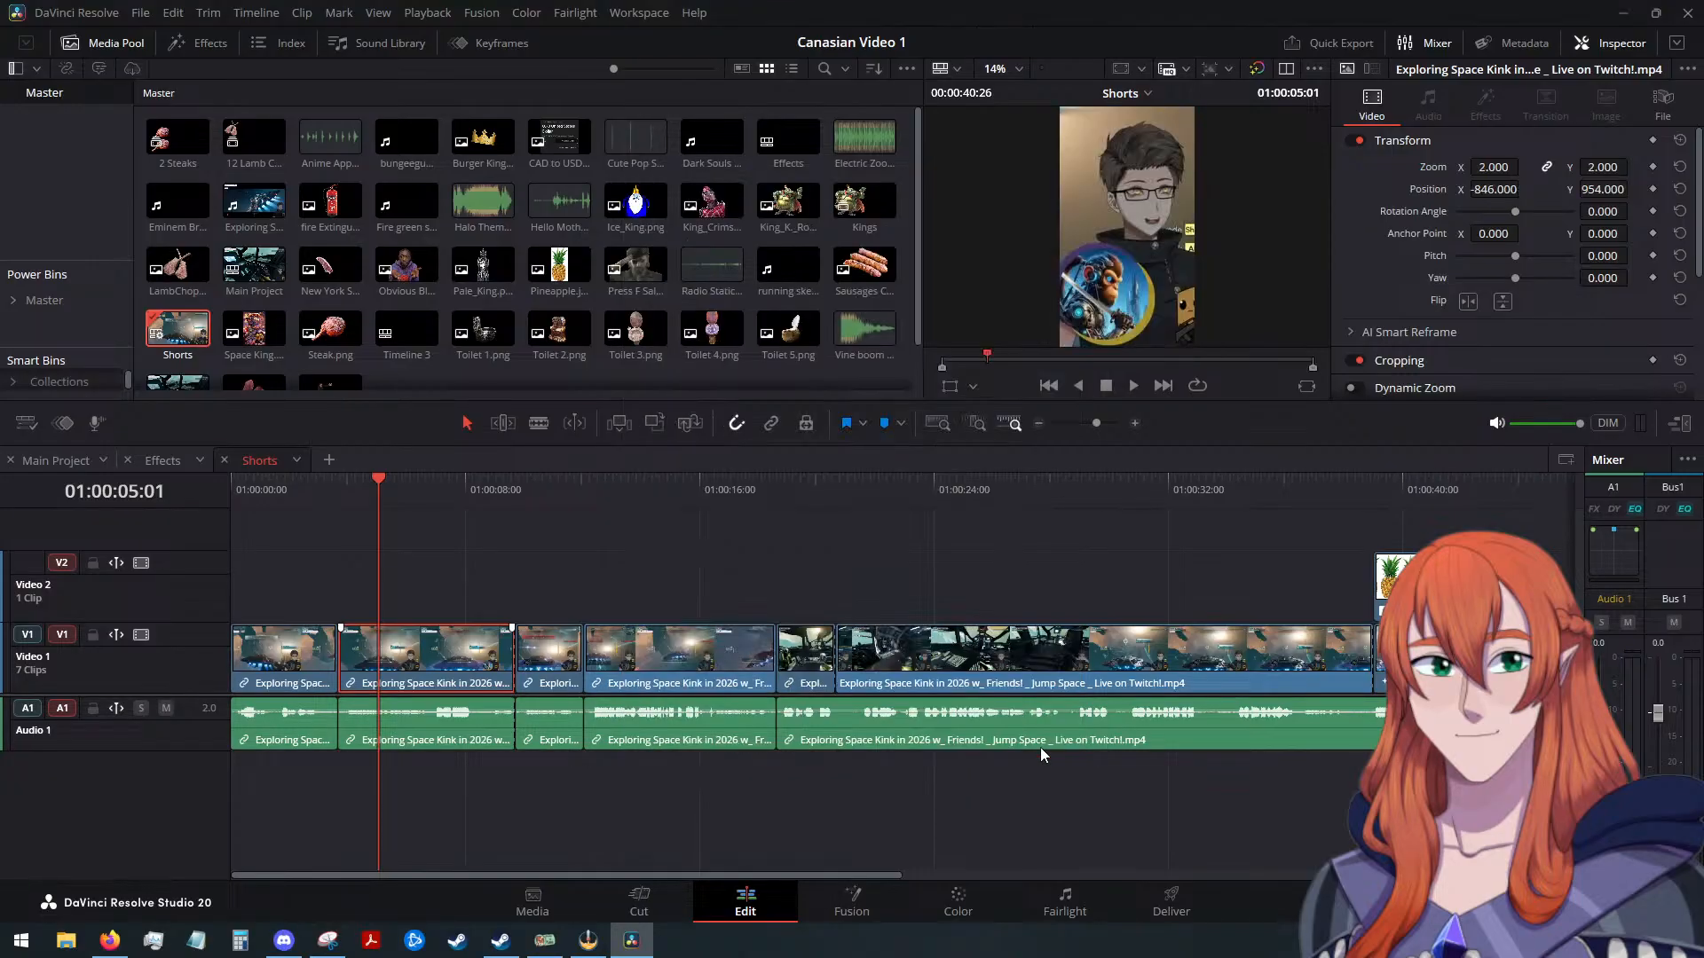
pyautogui.moveTo(376, 487); pyautogui.dragTo(457, 516)
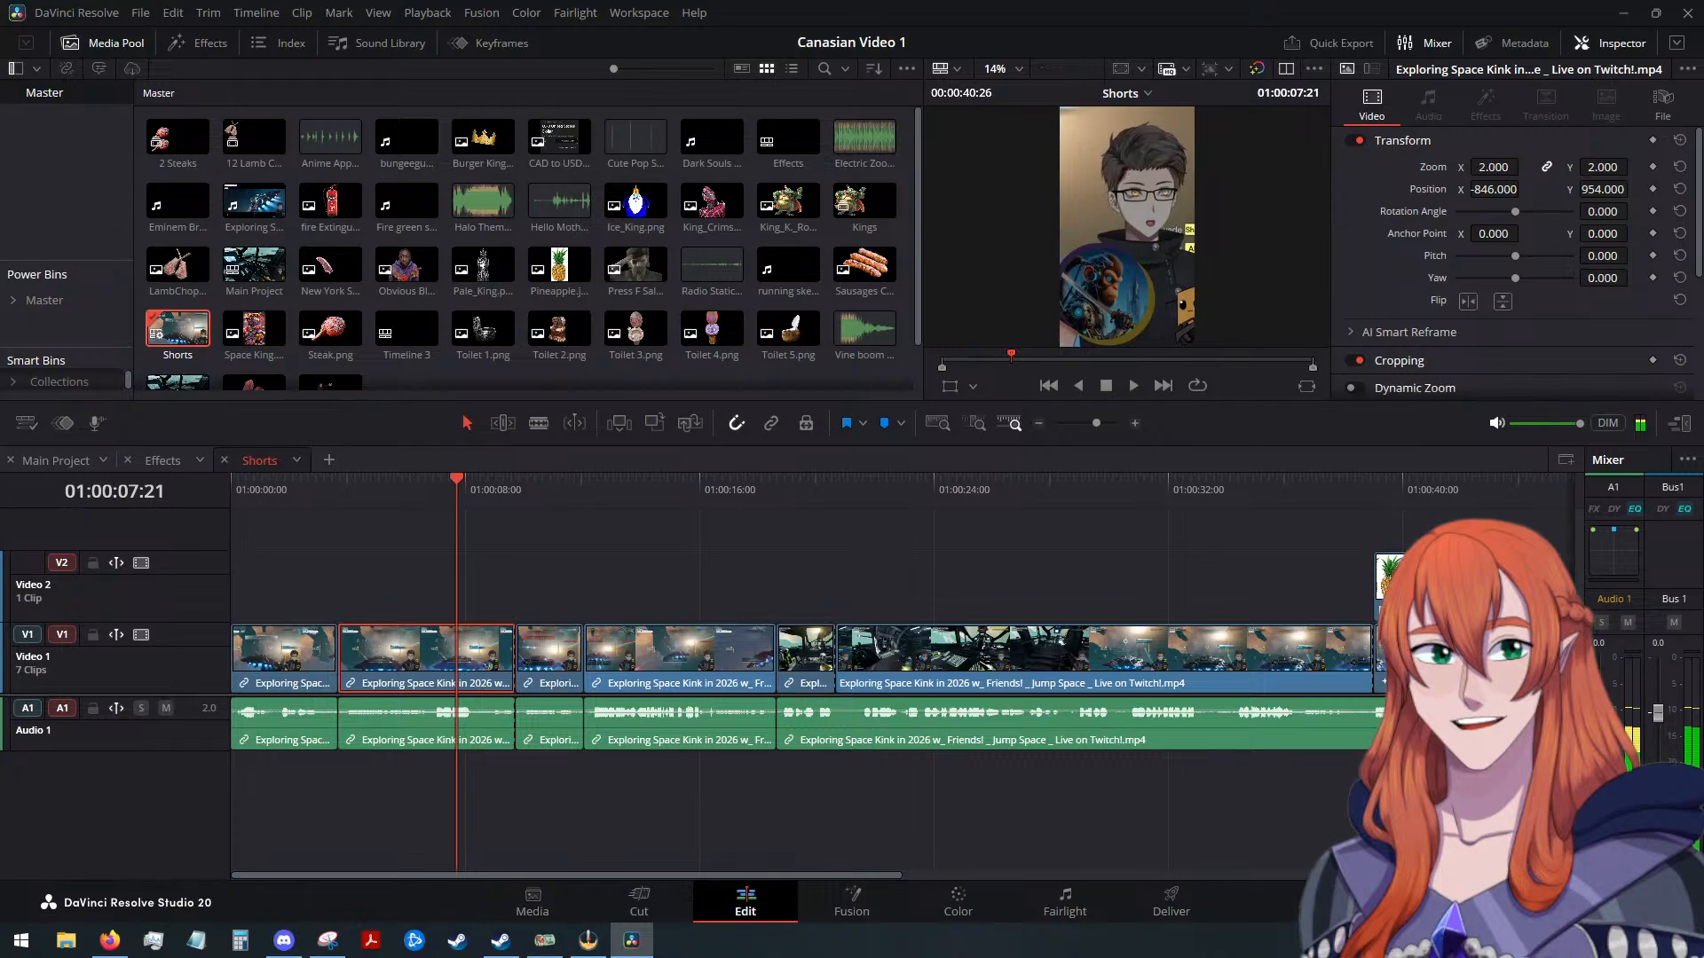
pyautogui.hotkey('alt', 'Tab')
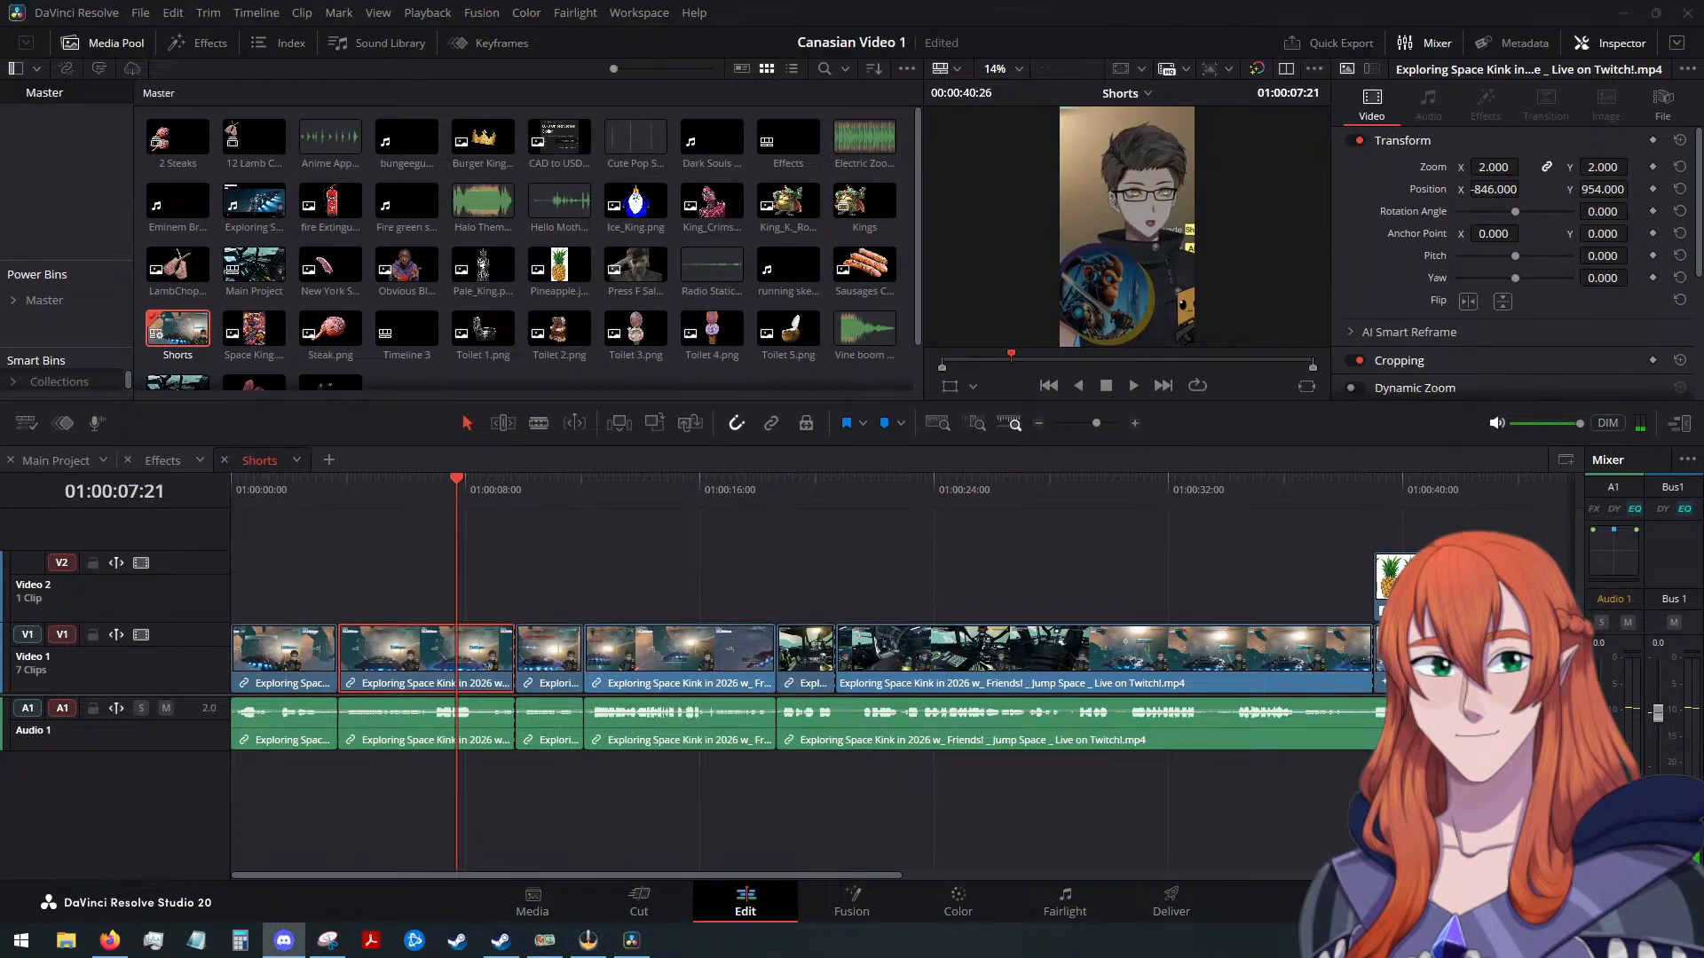
pyautogui.hotkey('alt', 'Tab')
pyautogui.hotkey('alt', 'Tab')
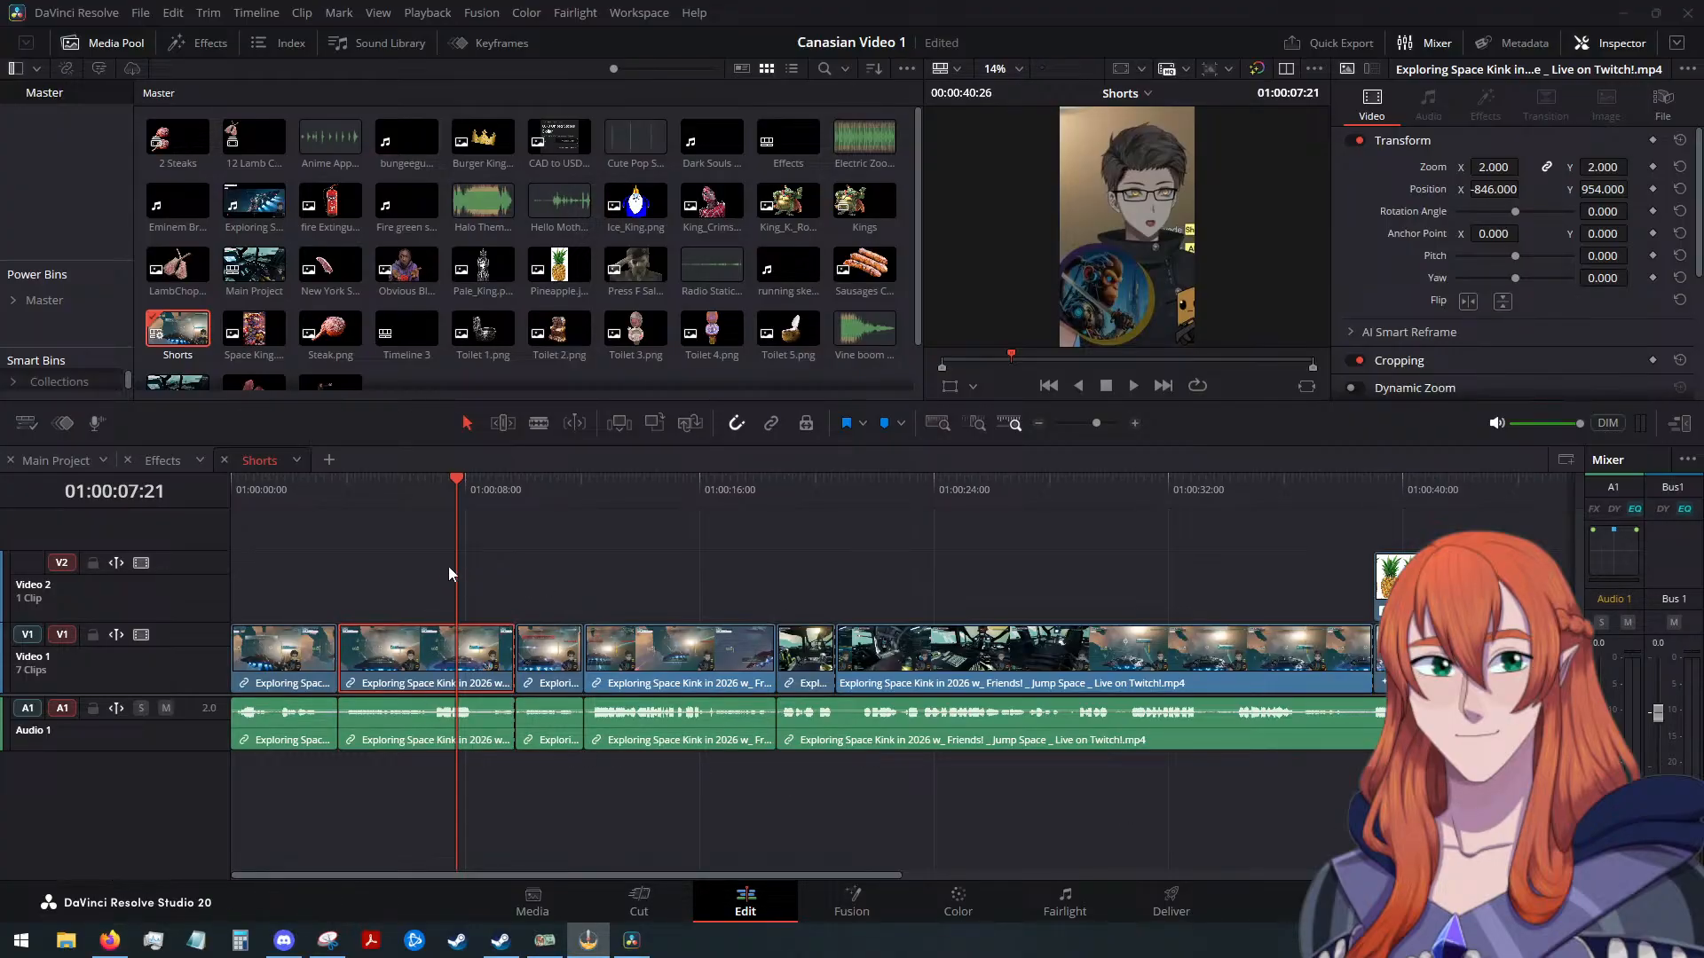
# Reframe the third Shorts clip around the monkey emblem with Zoom 3.520, Position X -1374 and Position Y about 2381
pyautogui.moveTo(444, 502); pyautogui.dragTo(556, 550)
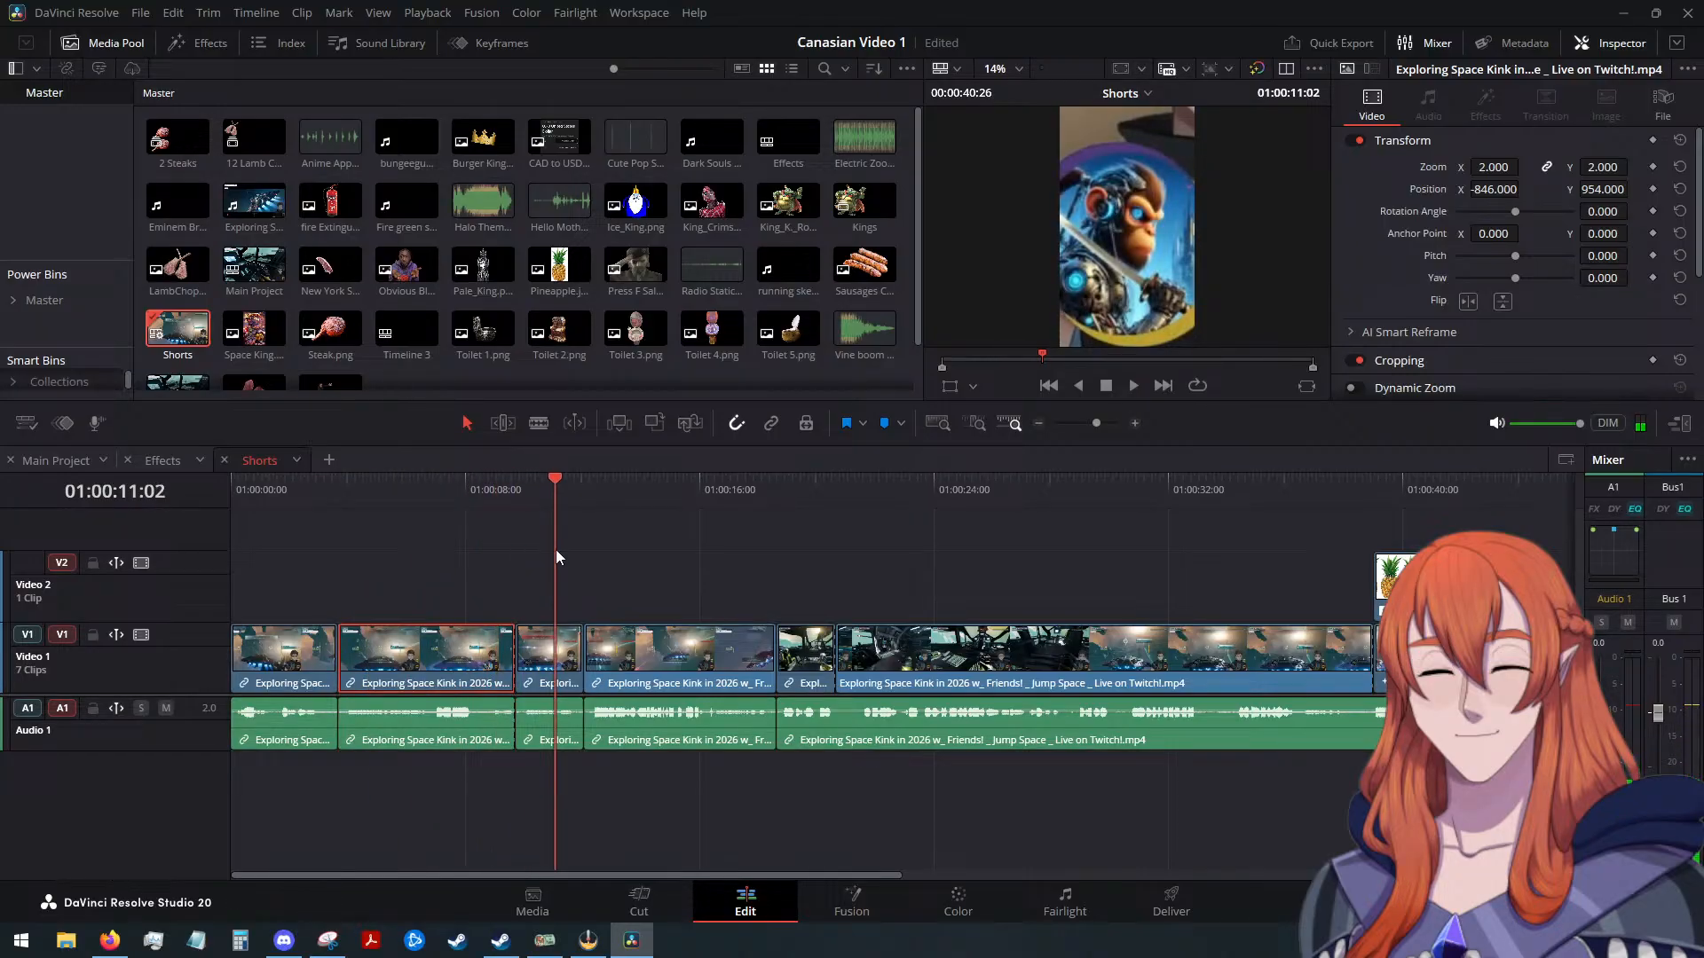
pyautogui.click(554, 664)
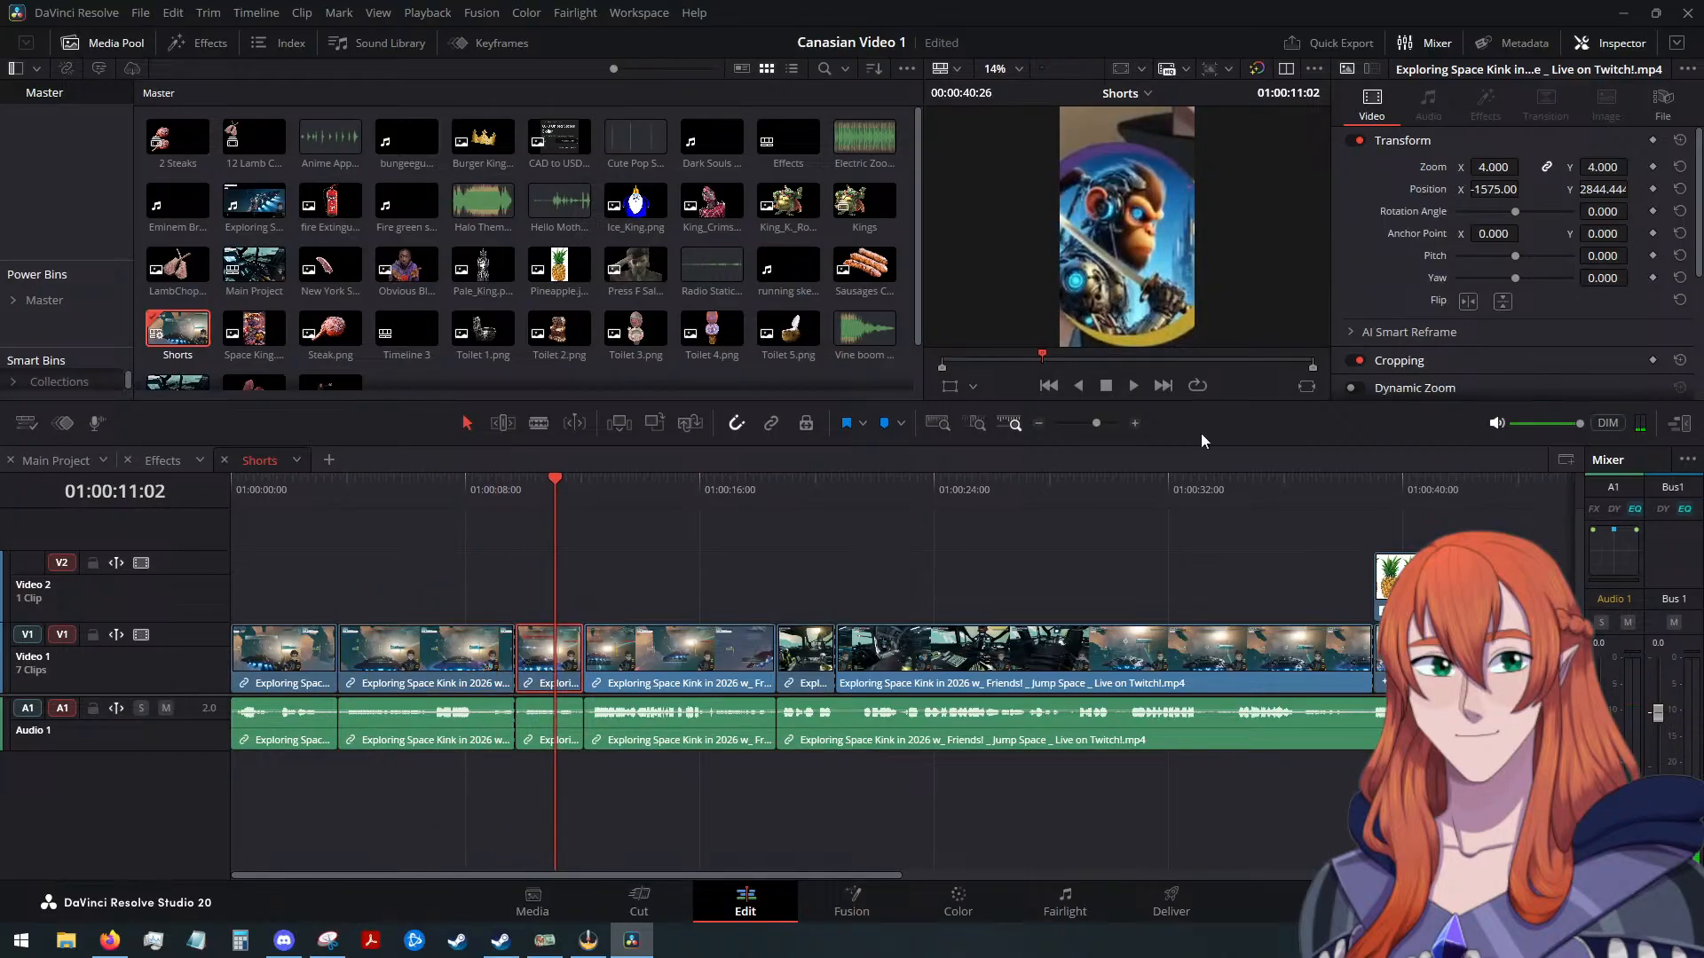
pyautogui.click(1493, 167)
pyautogui.moveTo(1495, 167); pyautogui.dragTo(1498, 189)
pyautogui.moveTo(1606, 189); pyautogui.dragTo(1633, 189)
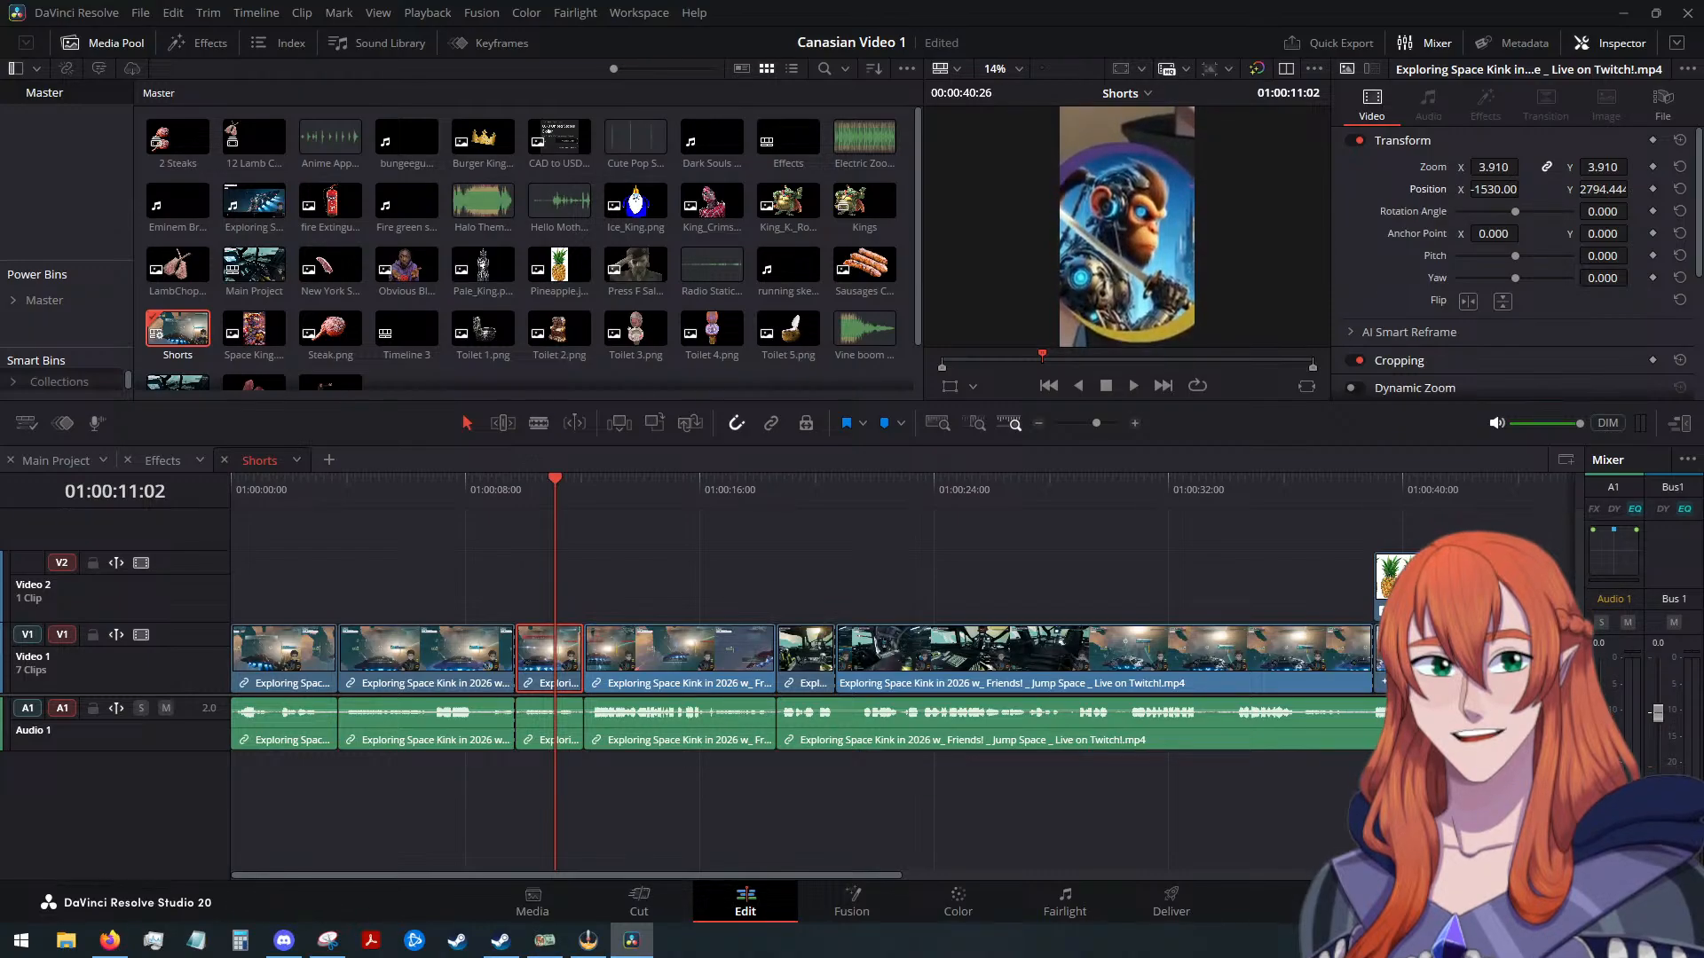
pyautogui.moveTo(1506, 167); pyautogui.dragTo(1597, 189)
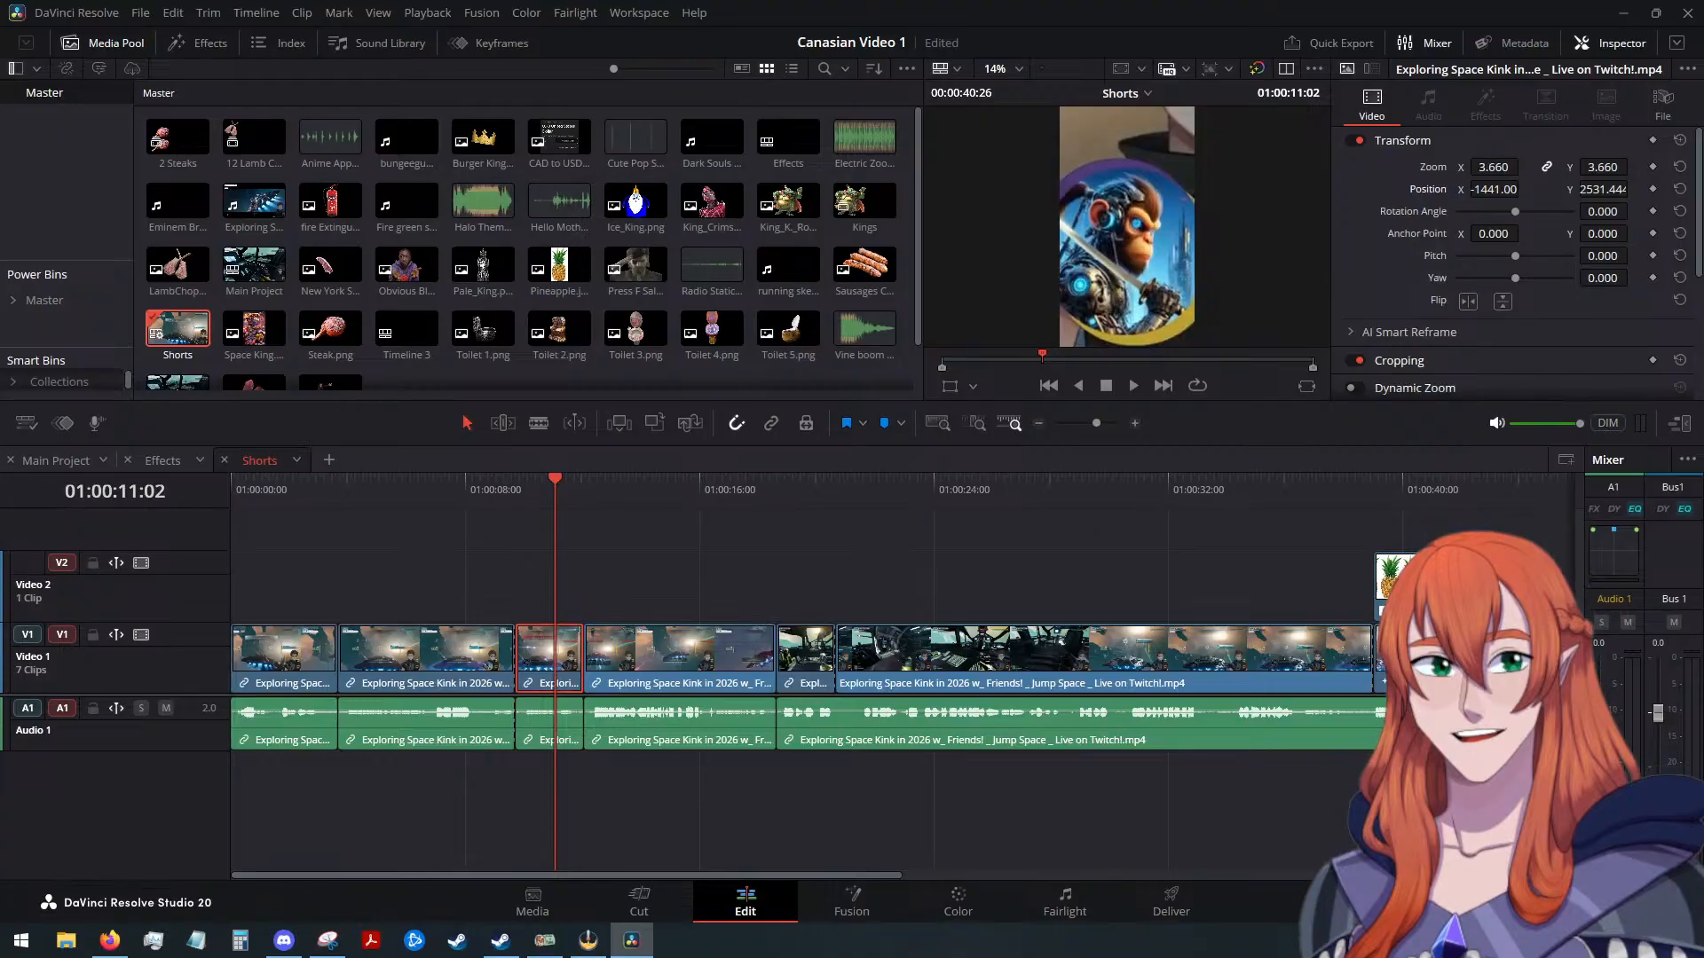
pyautogui.moveTo(1492, 167)
pyautogui.mouseDown()
pyautogui.moveTo(1478, 167)
pyautogui.moveTo(1500, 189)
pyautogui.moveTo(1552, 189)
pyautogui.moveTo(1493, 188)
pyautogui.mouseUp()
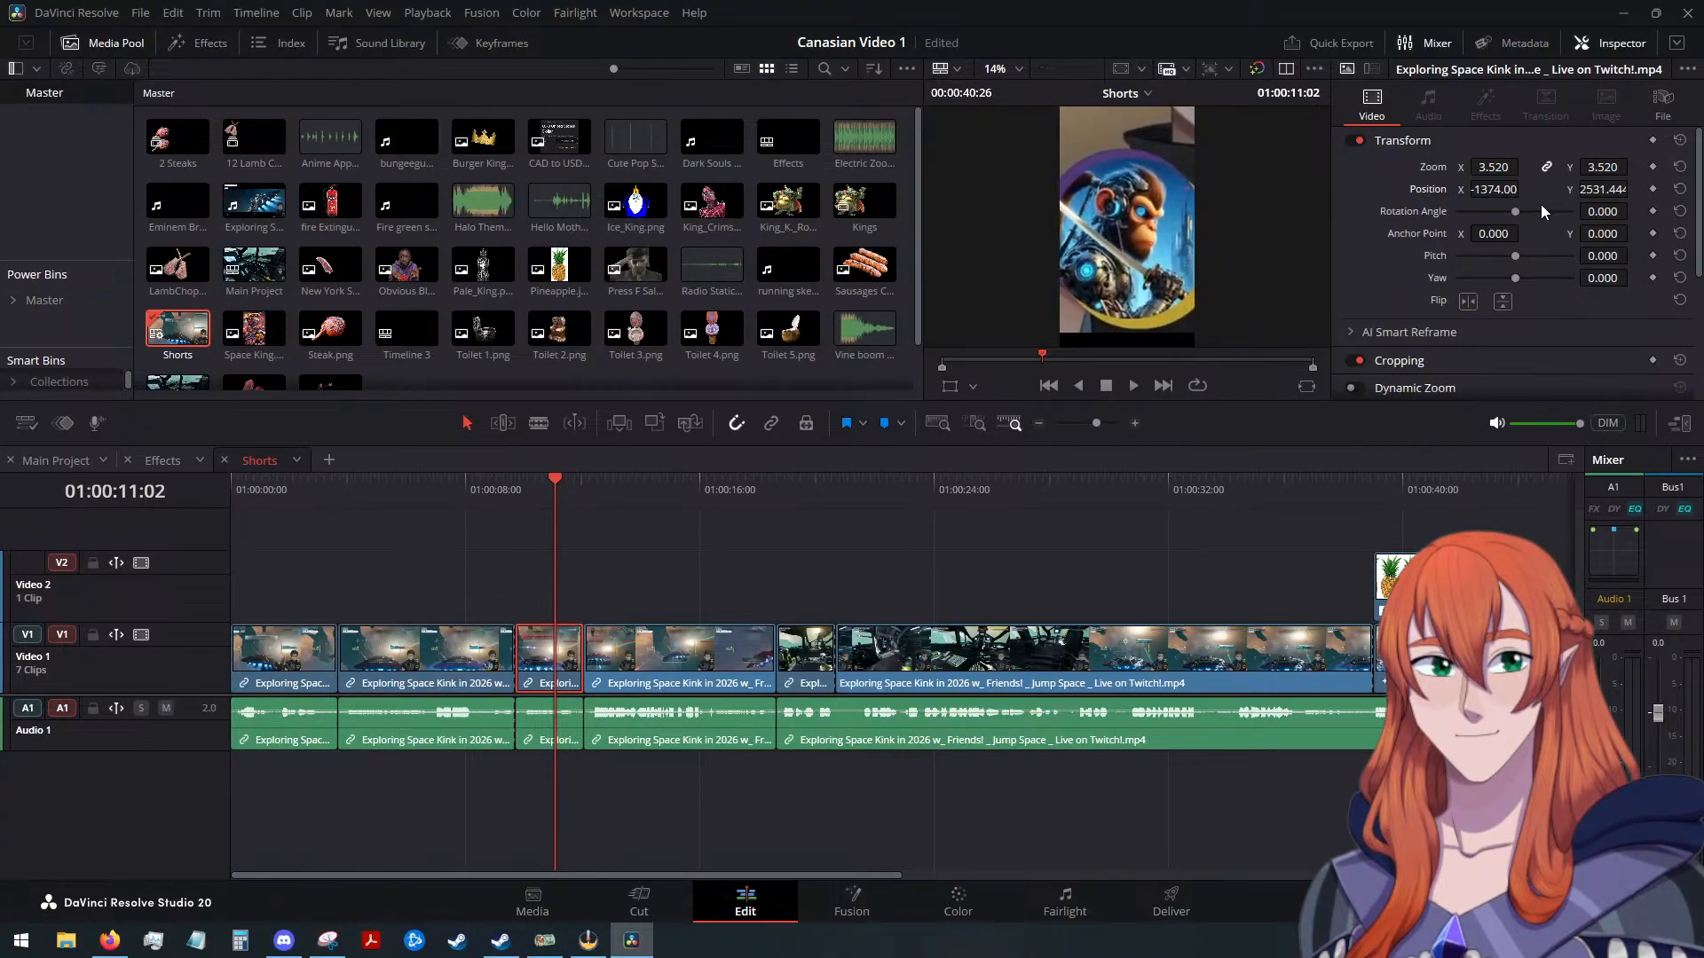
pyautogui.moveTo(1602, 189); pyautogui.dragTo(1633, 189)
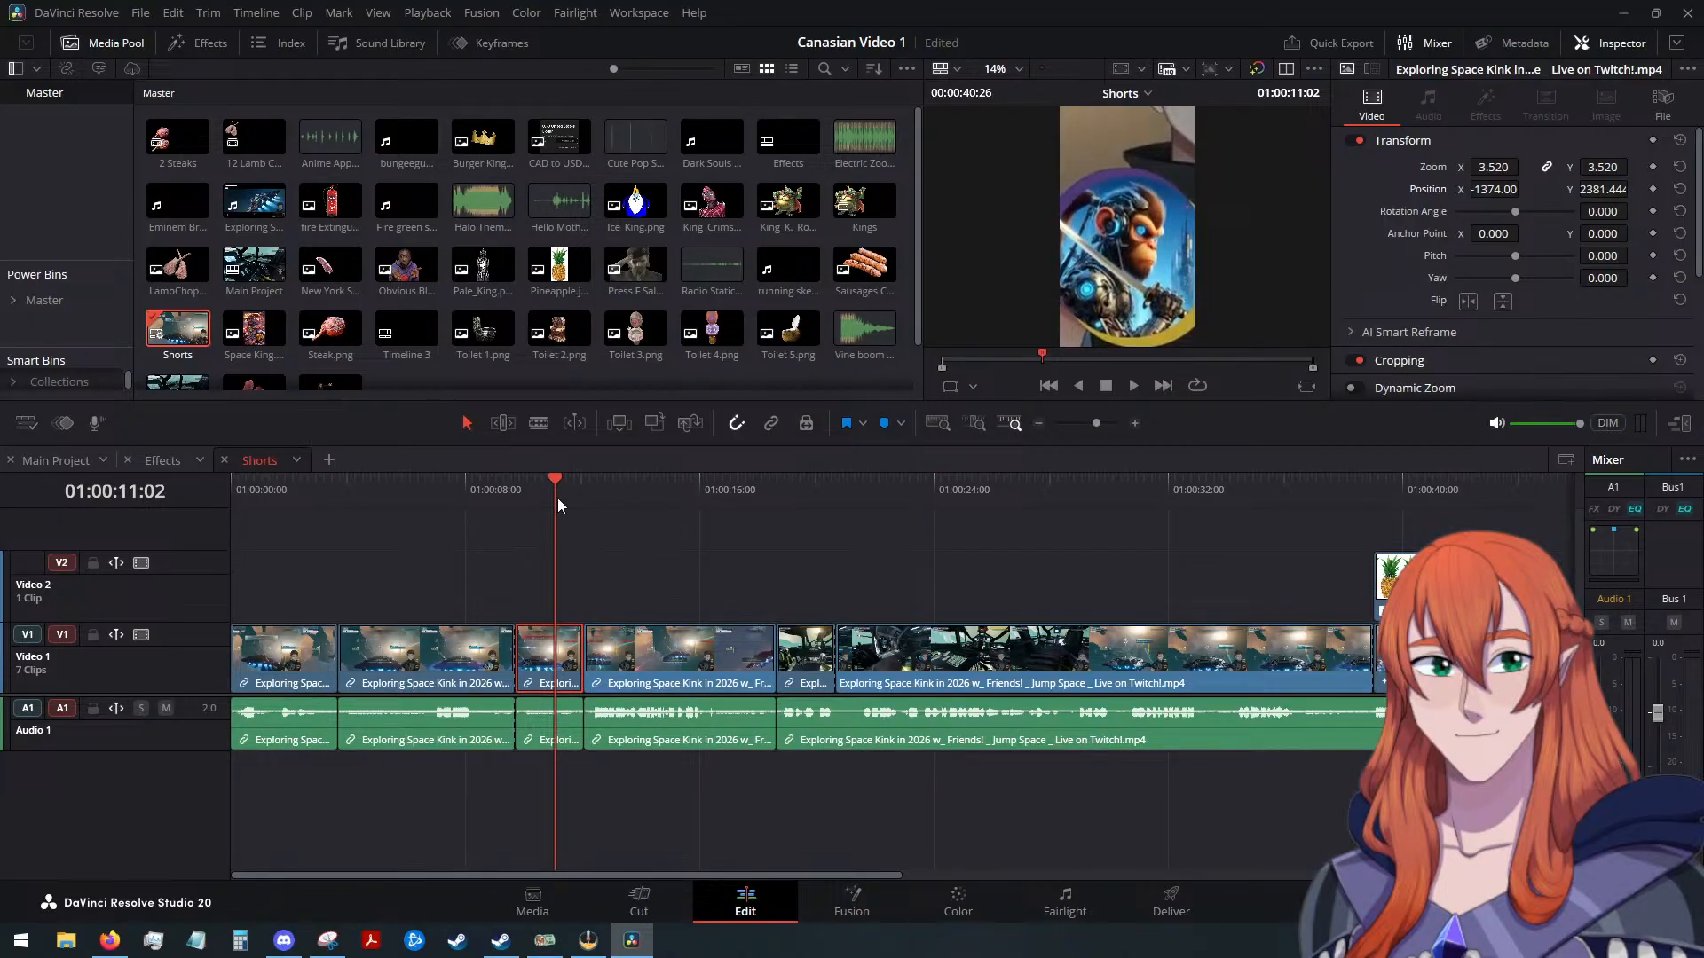
# Preview the fourth Shorts clip, apply the second clip's Position, Zoom and Scale attributes to it, and save the project
pyautogui.moveTo(555, 490); pyautogui.dragTo(579, 493)
pyautogui.click(632, 564)
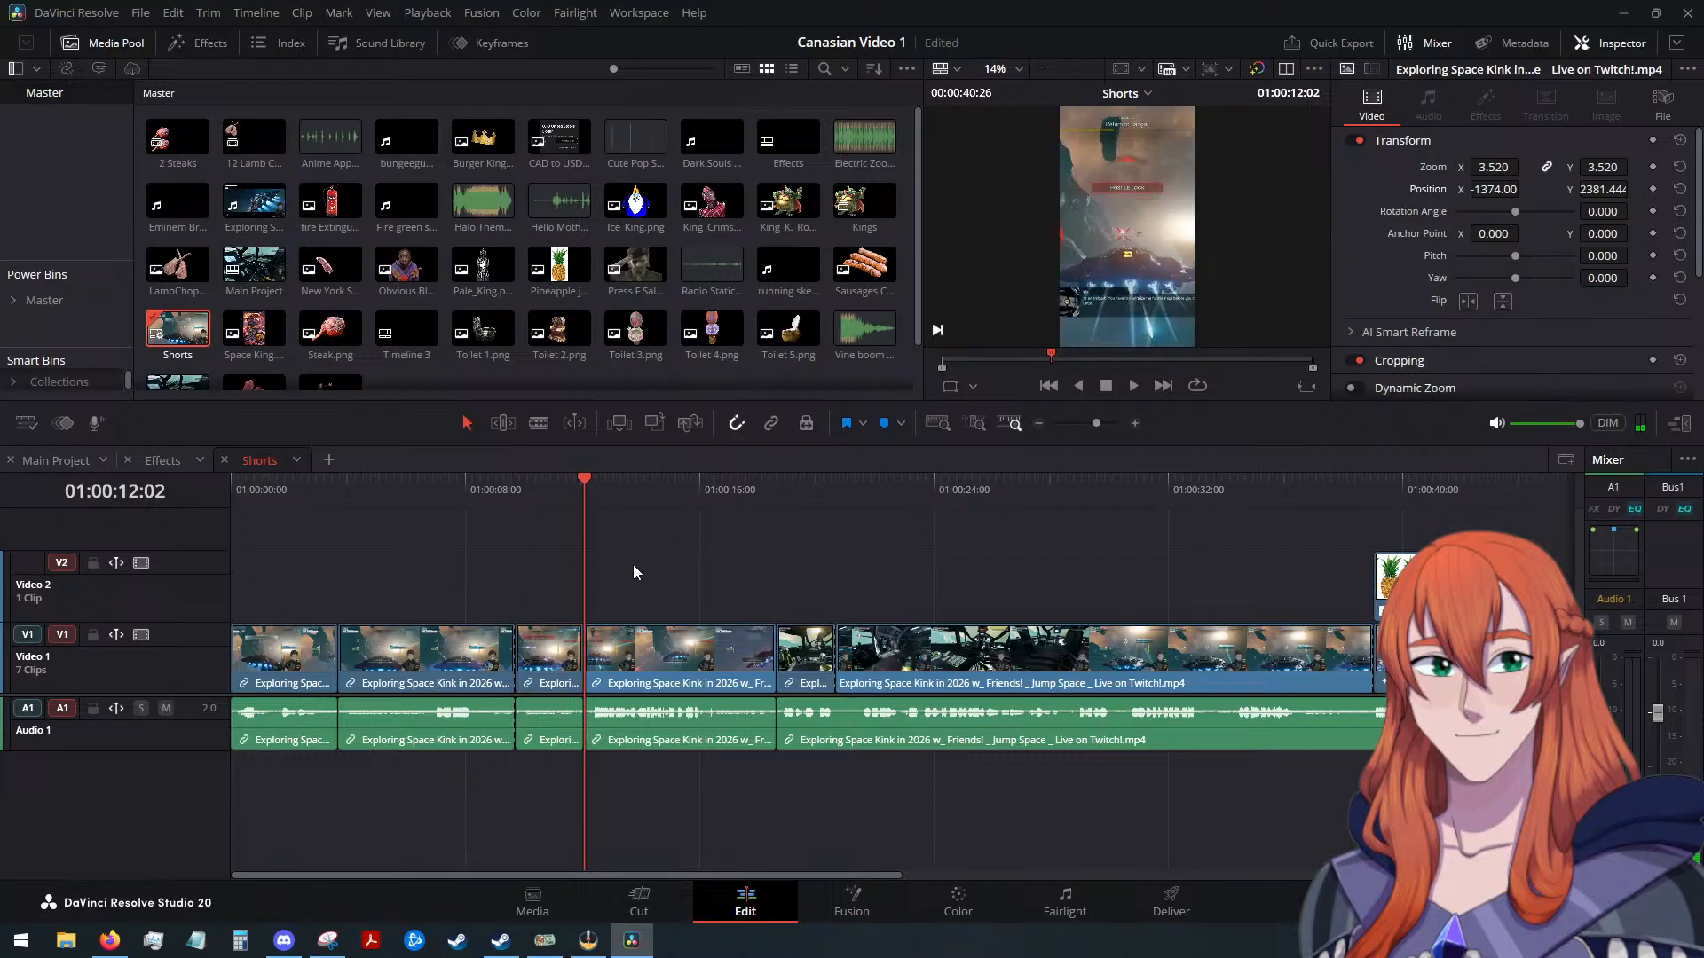
pyautogui.click(1133, 387)
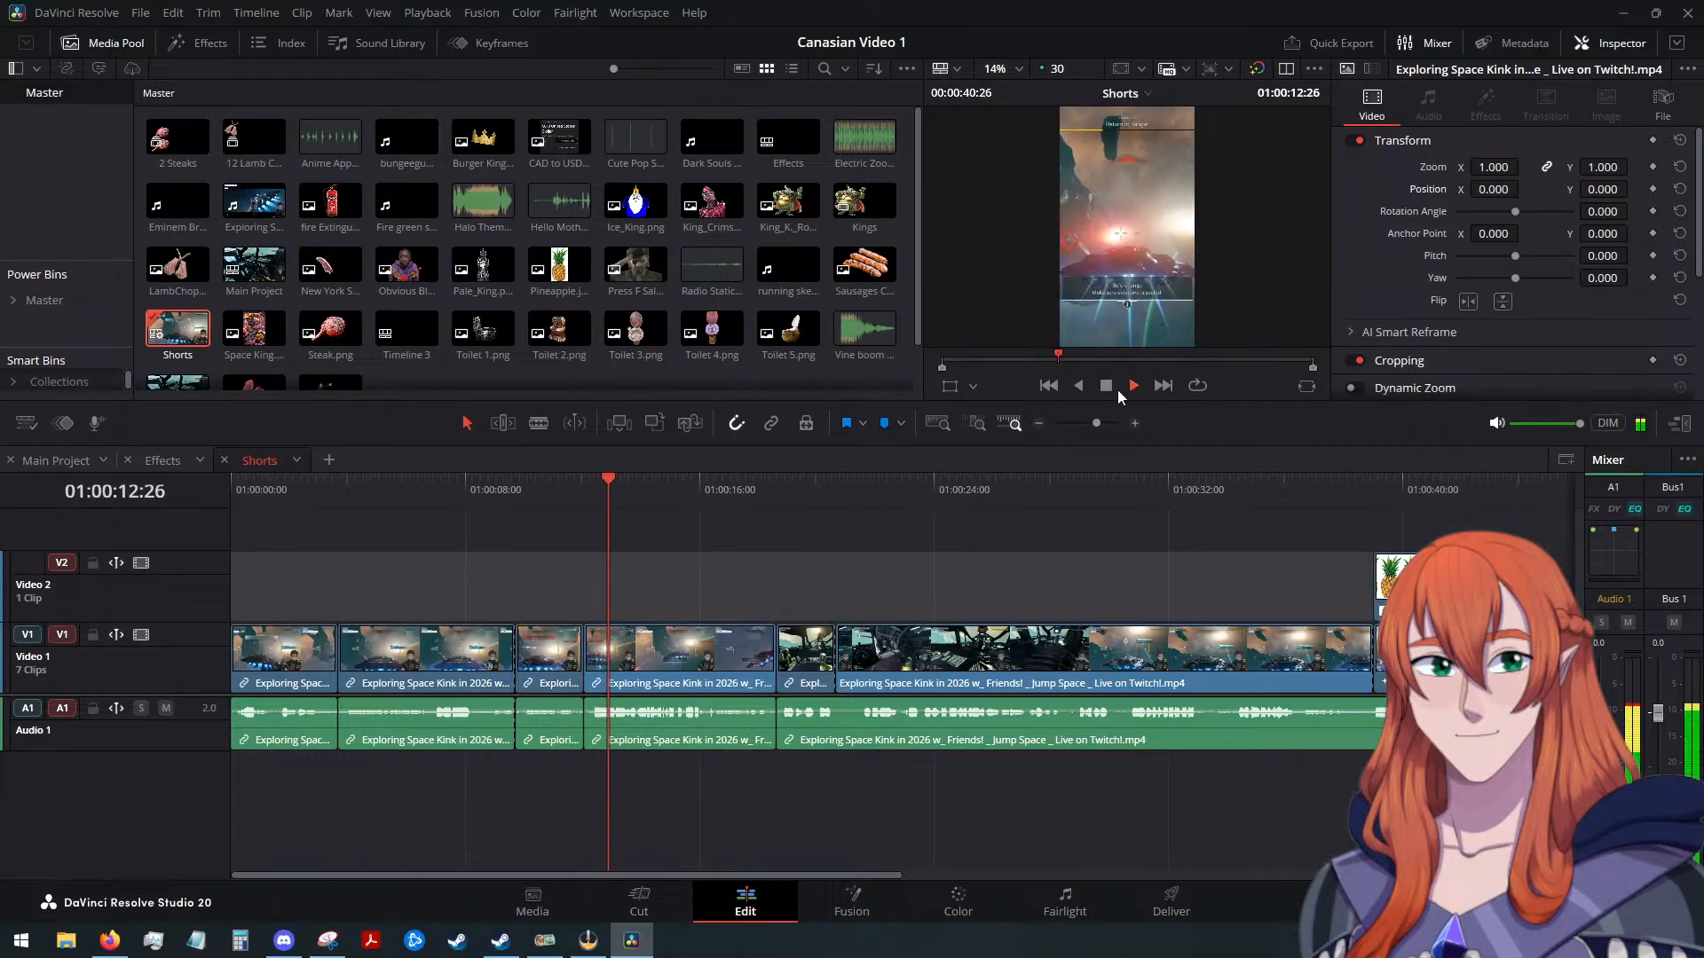
pyautogui.click(1107, 386)
pyautogui.click(440, 658)
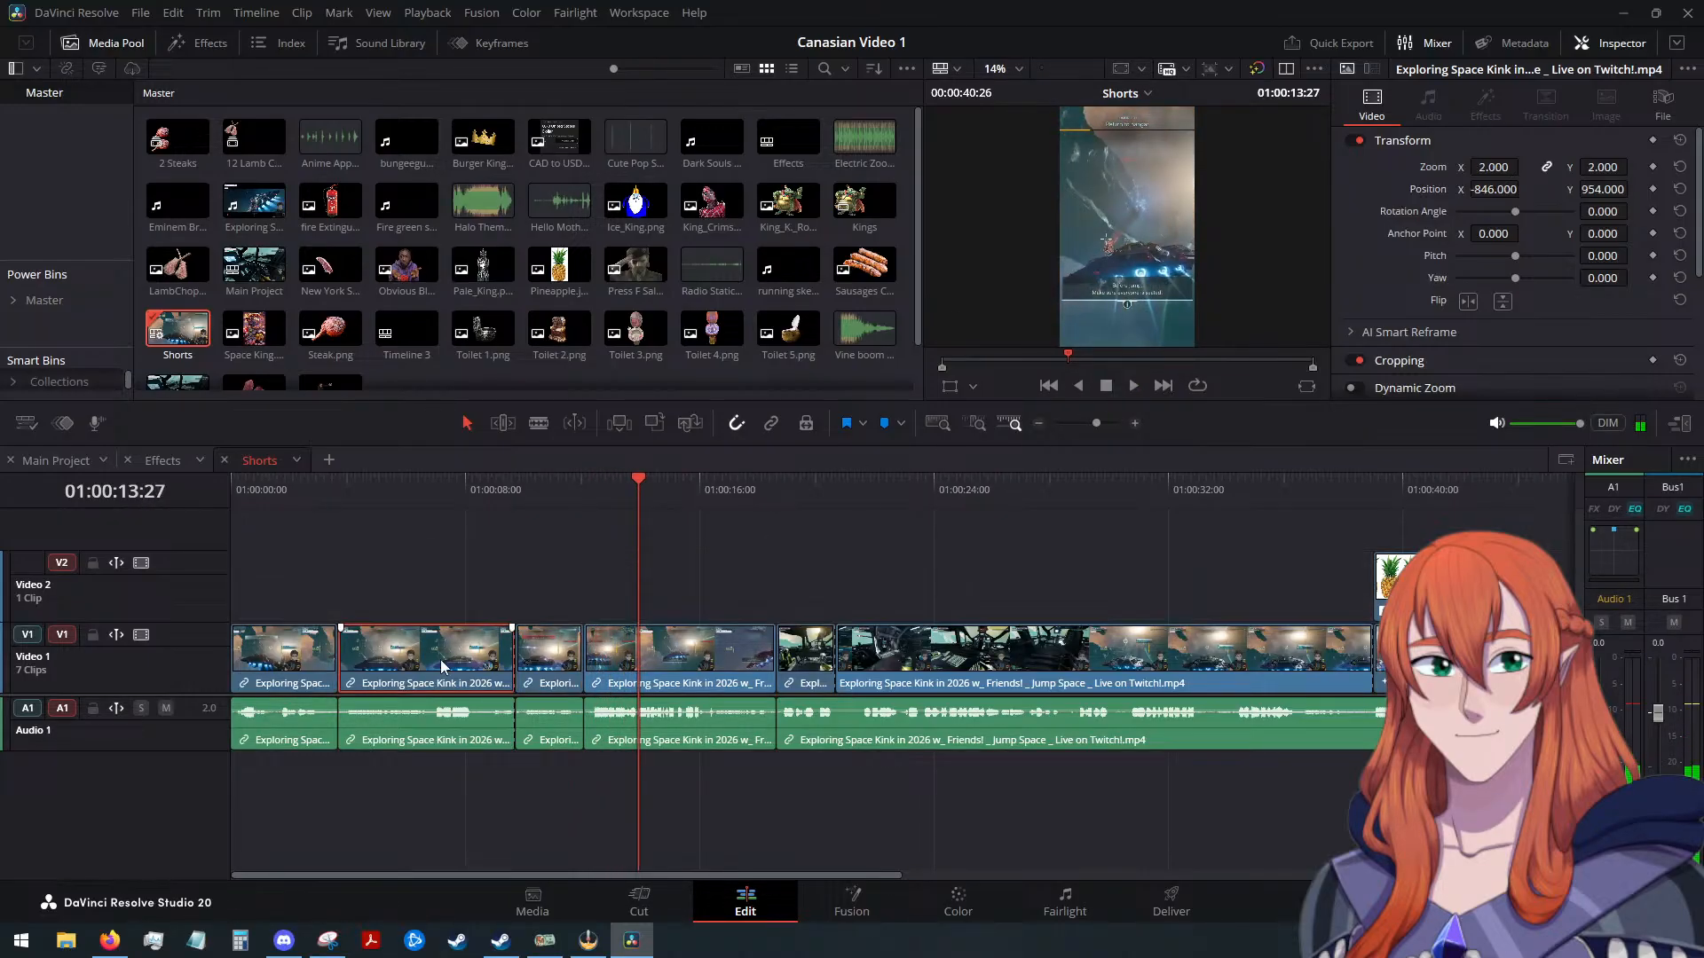
pyautogui.click(693, 680)
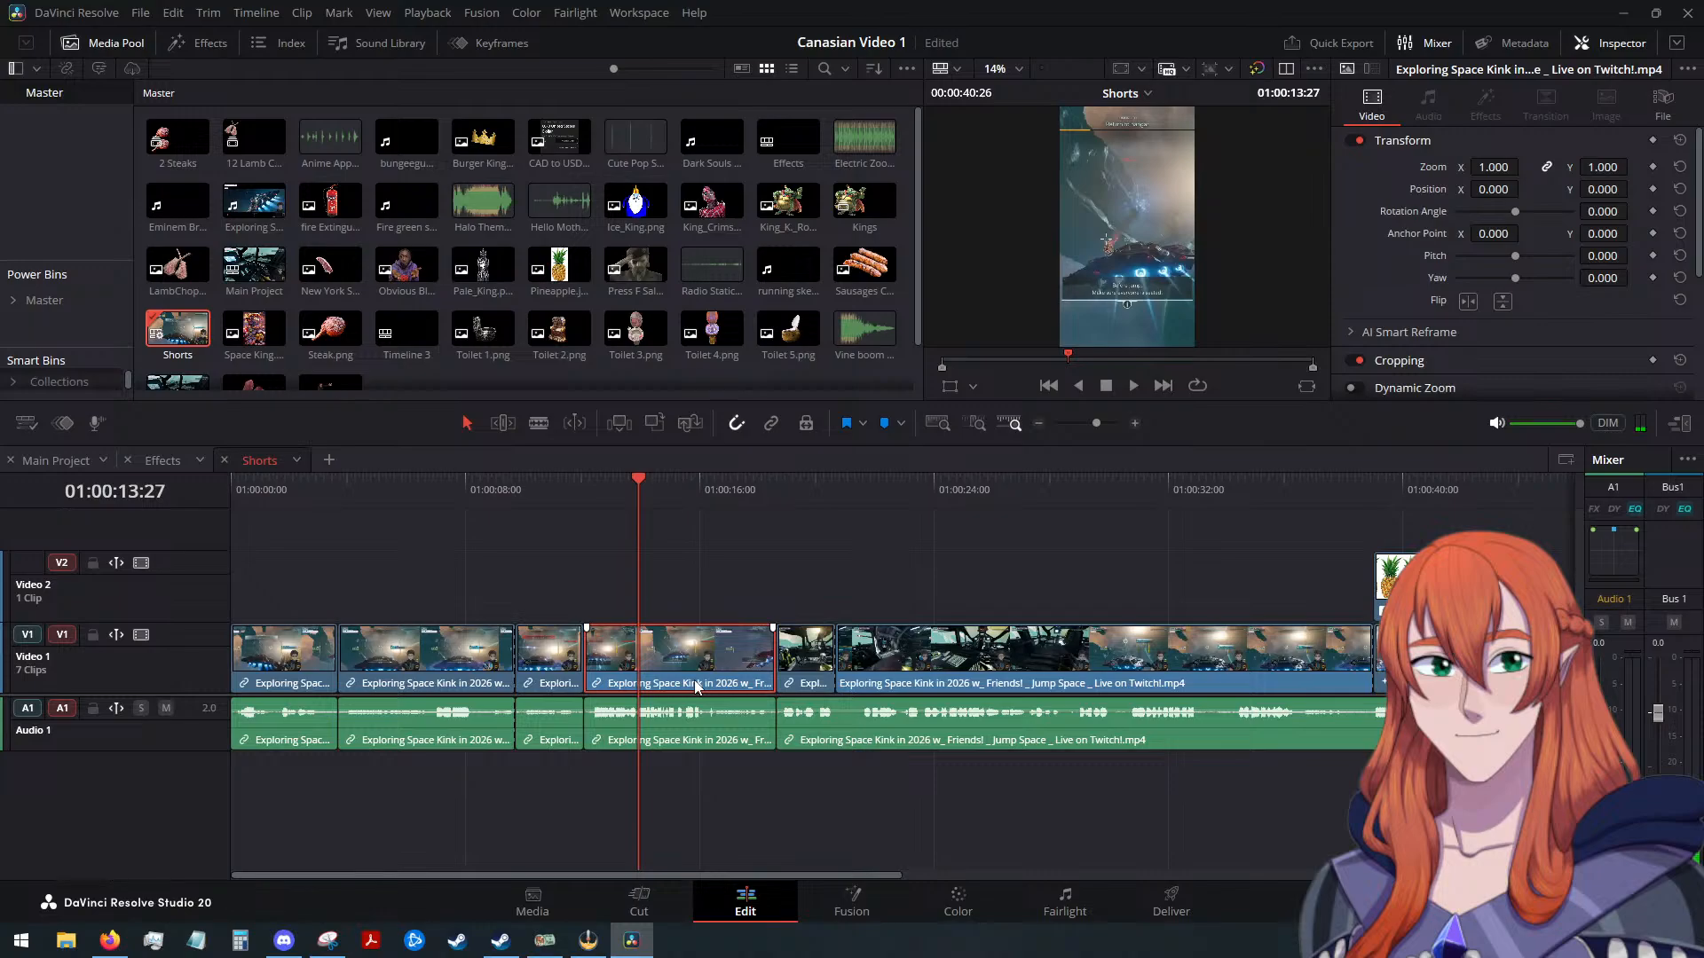
pyautogui.hotkey('alt', 'v')
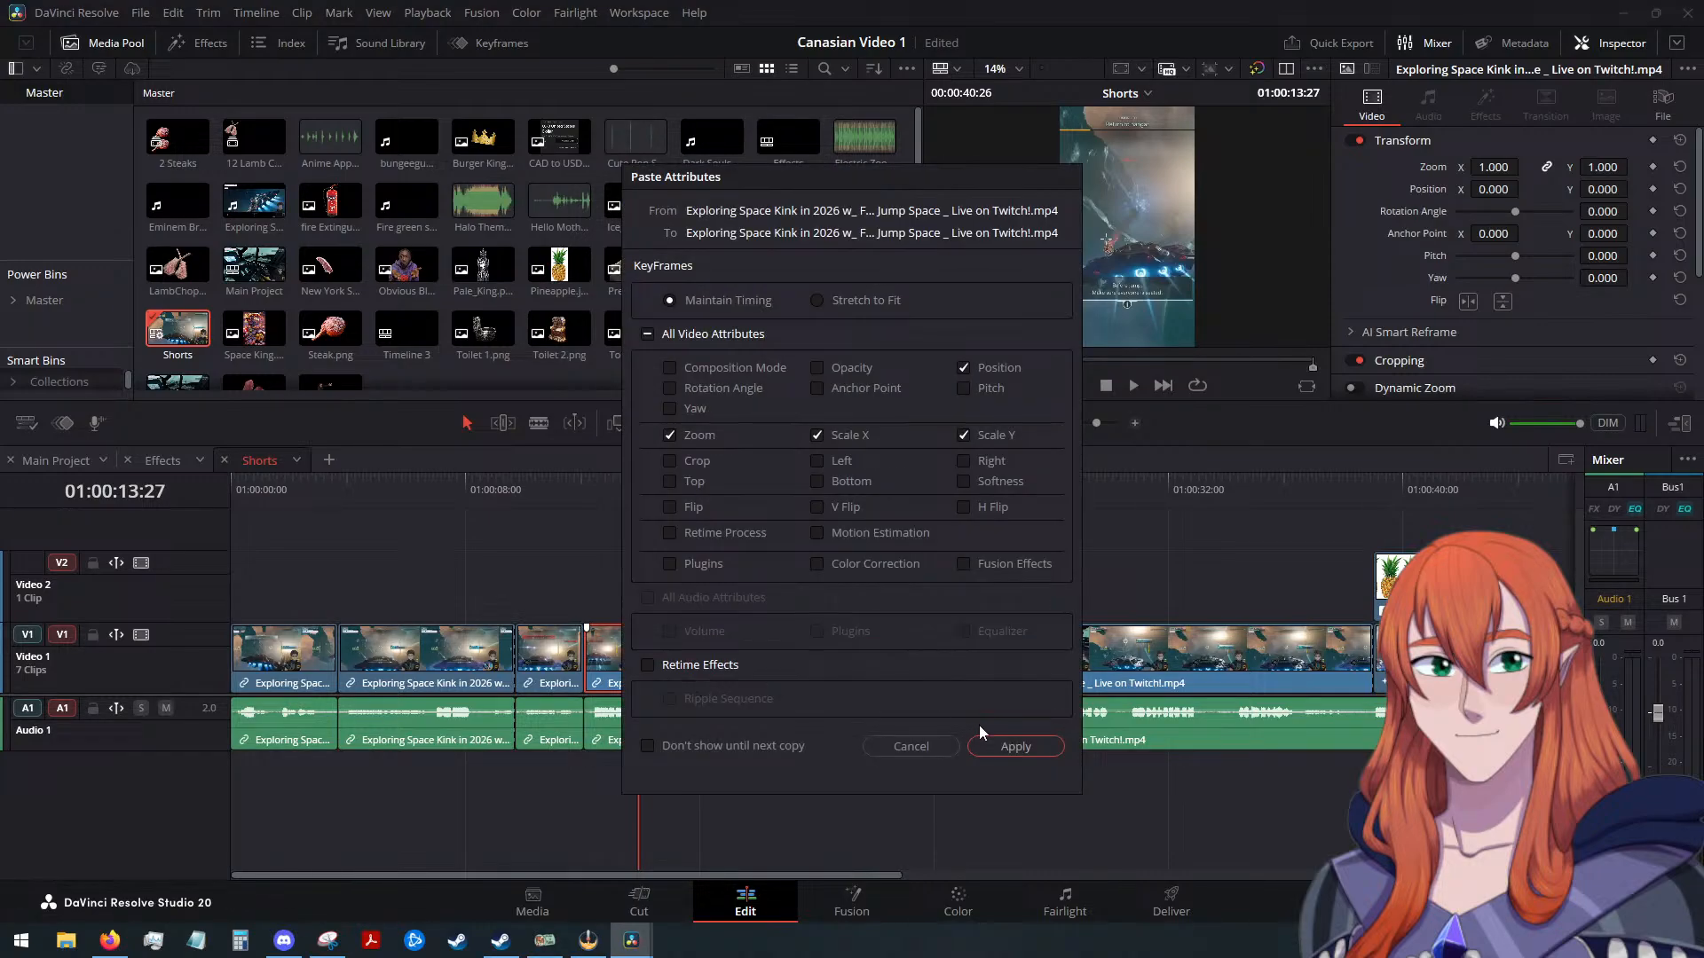
pyautogui.click(1000, 746)
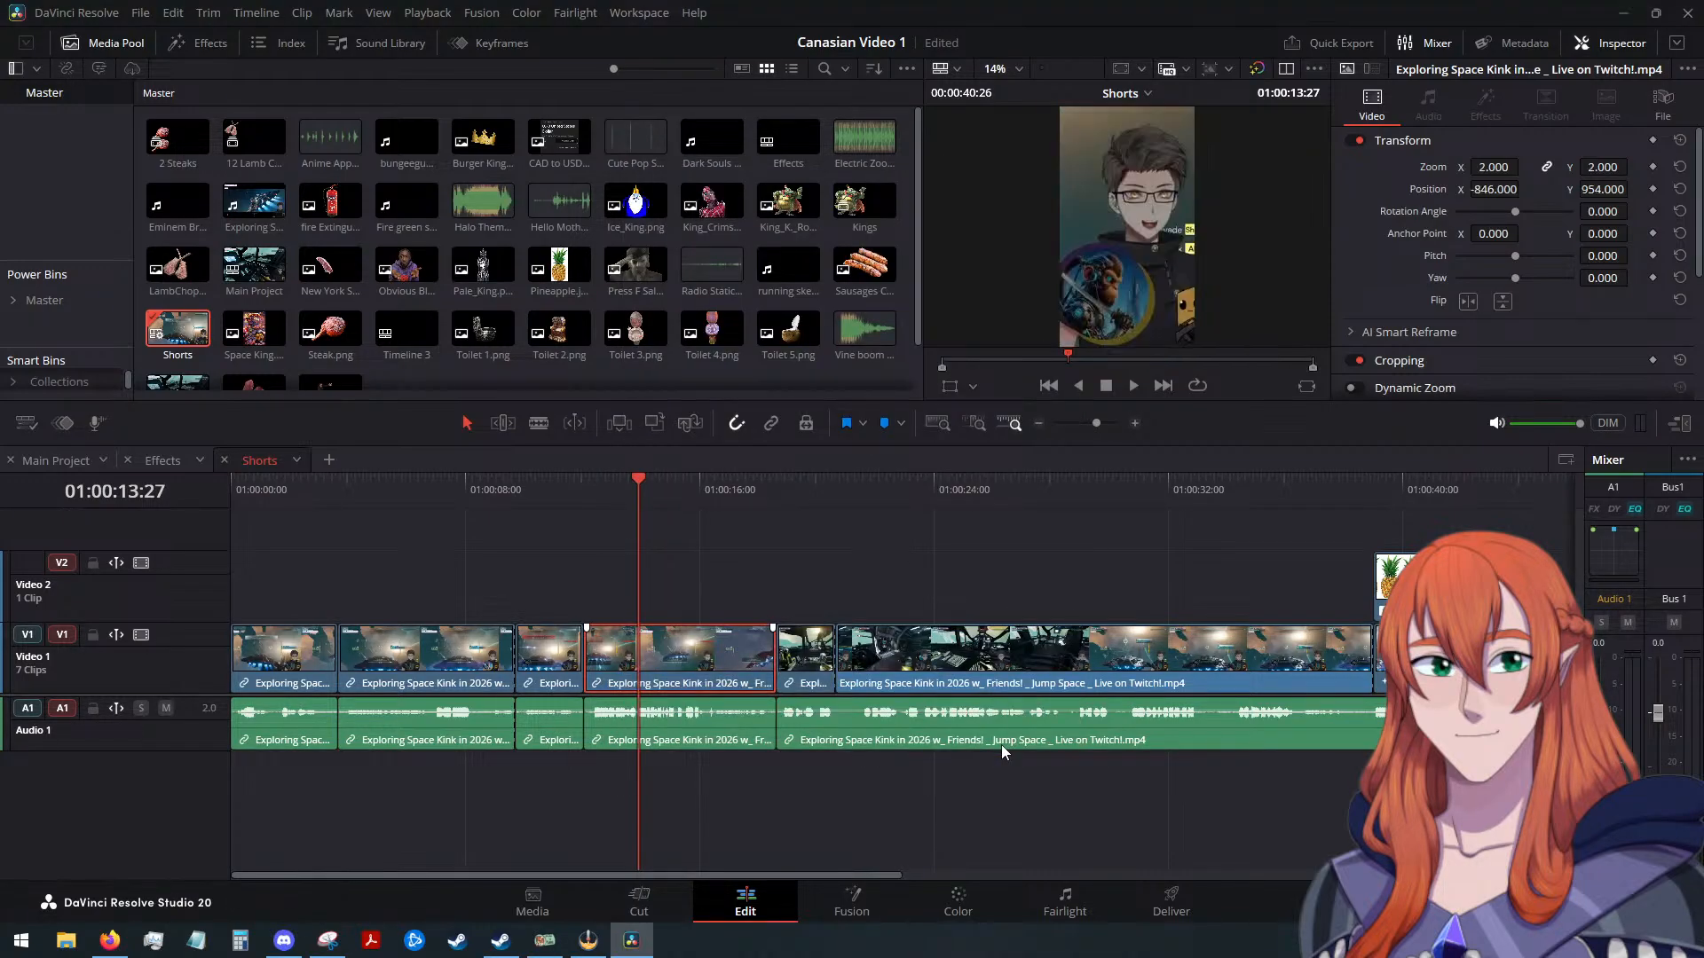
pyautogui.hotkey('ctrl', 's')
# Reframe the short fifth Shorts clip on the chat messages at 01:00:19:15 with Zoom 1.500, Position X 627 and Position Y -1328.88
pyautogui.click(1104, 386)
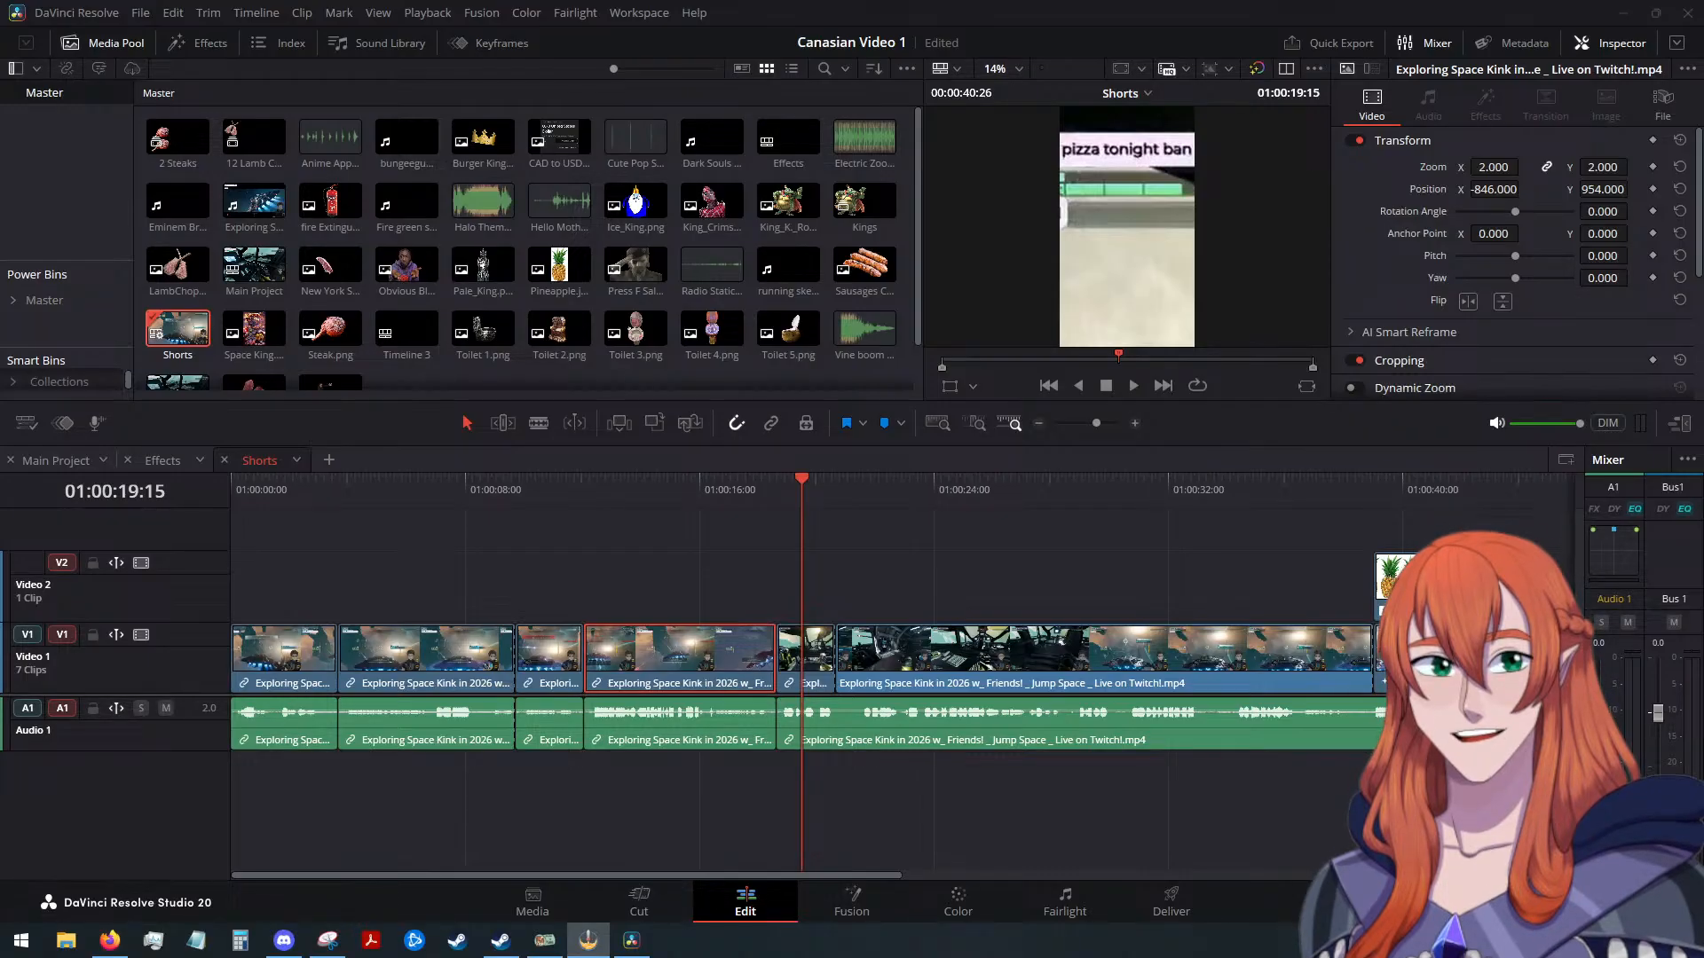
pyautogui.click(806, 663)
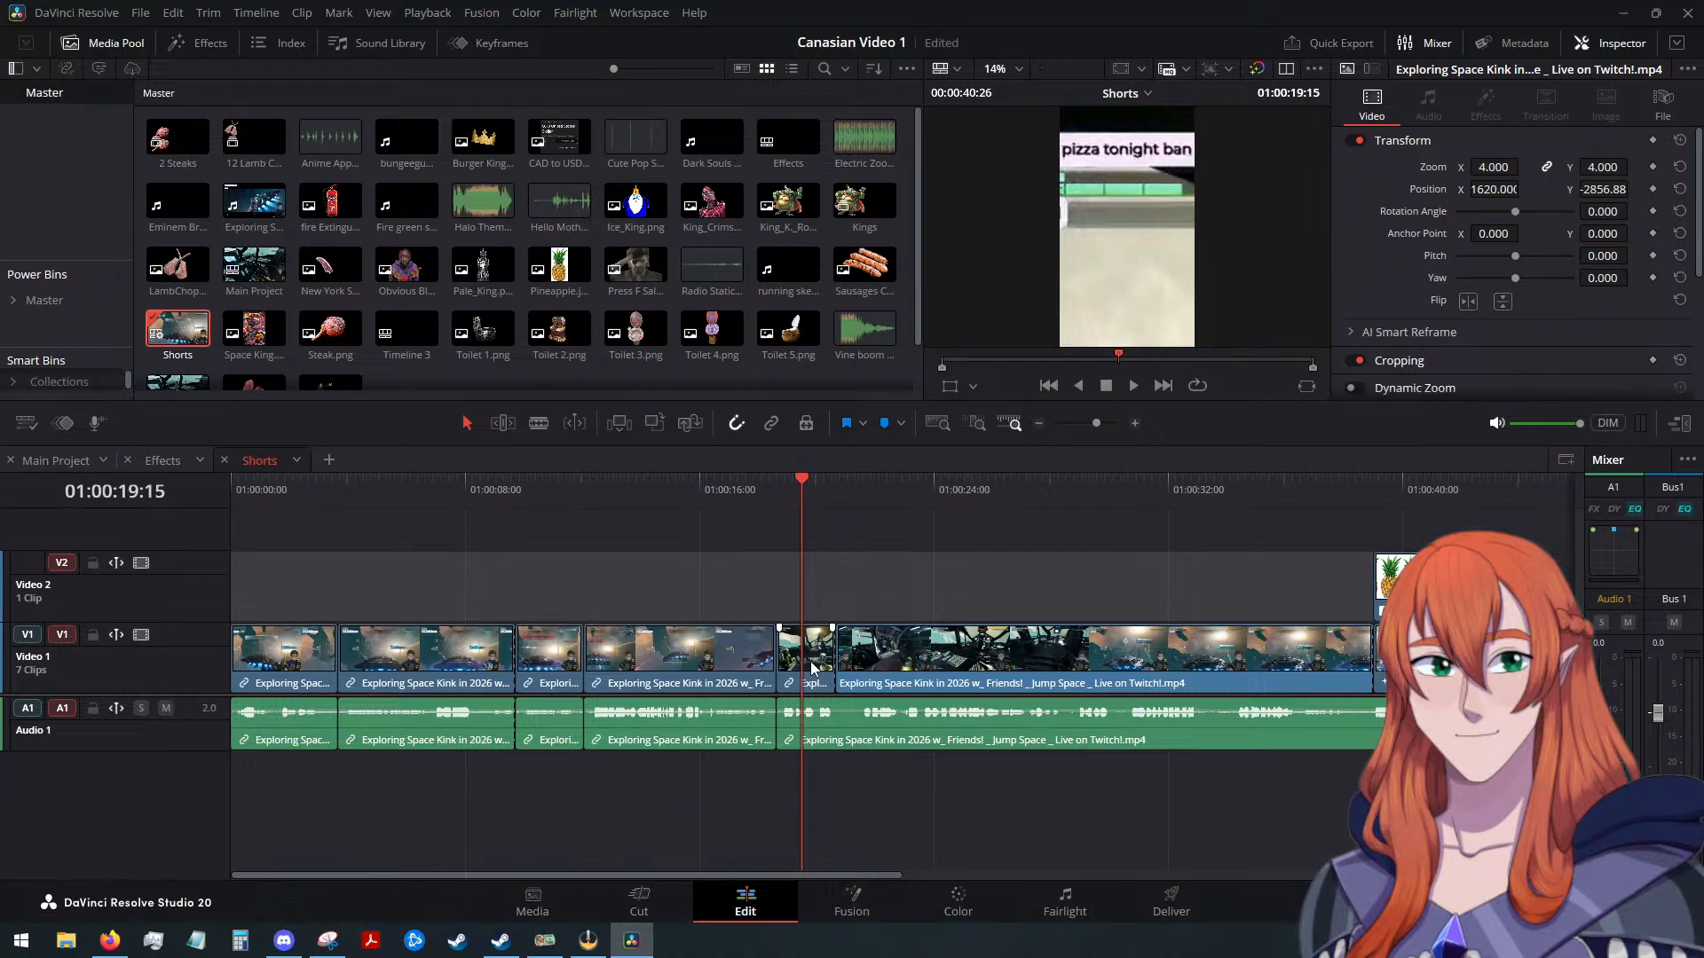
pyautogui.moveTo(1500, 189); pyautogui.dragTo(1334, 189)
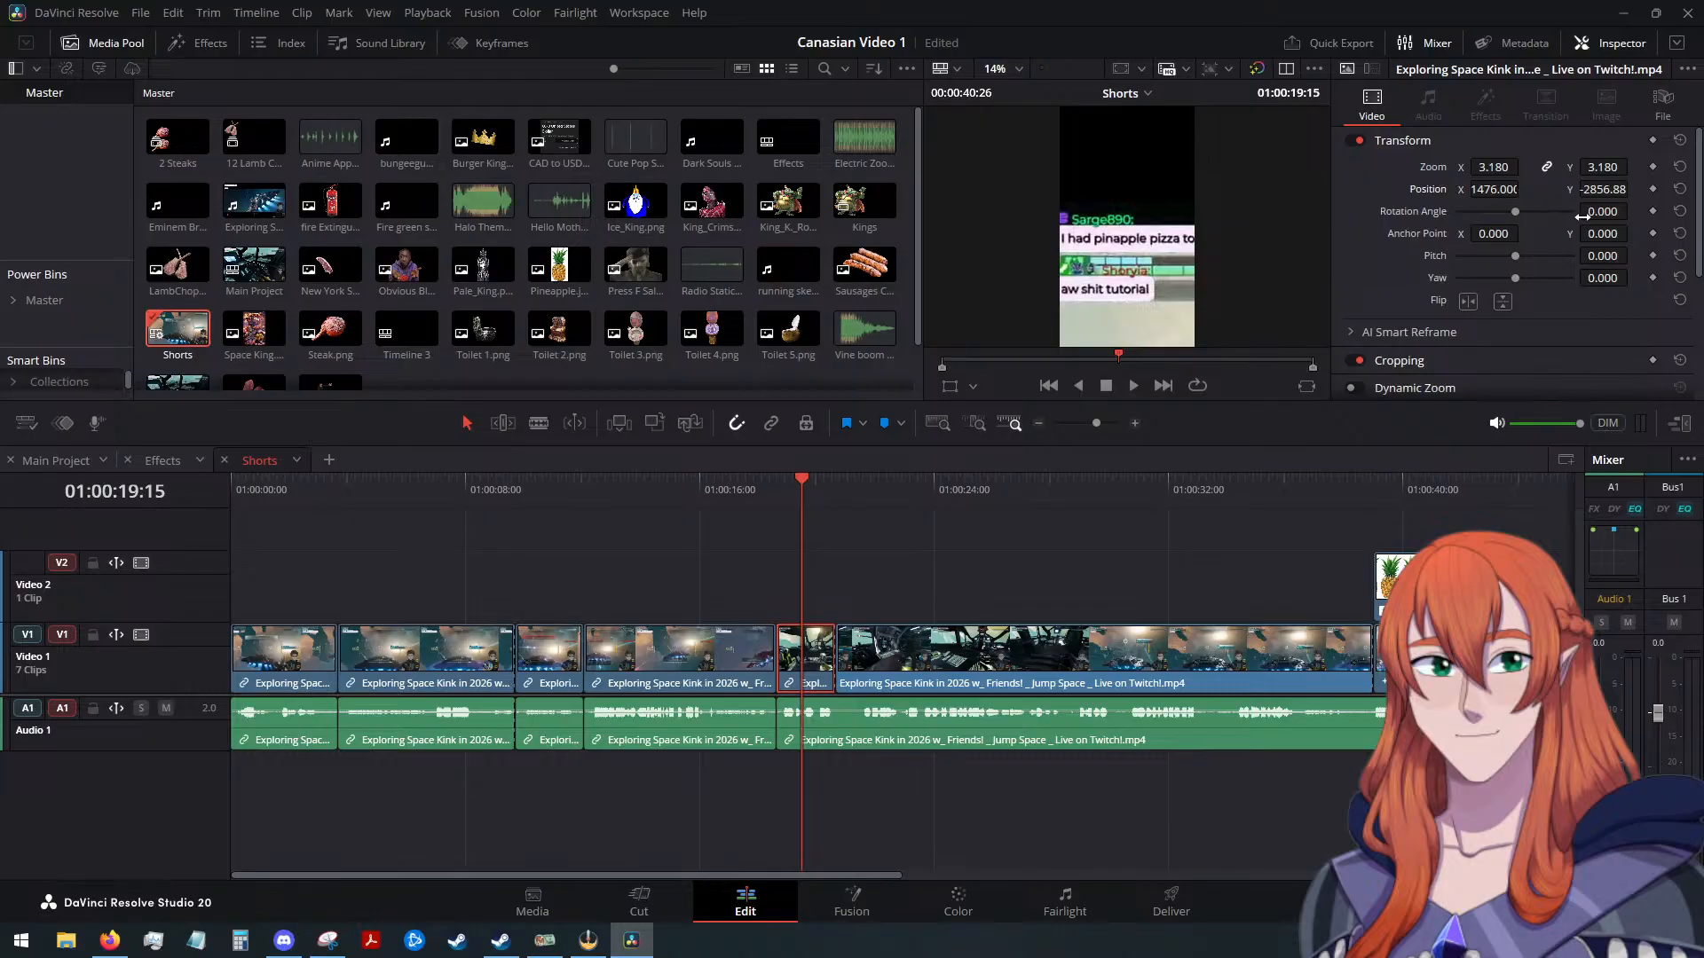
pyautogui.moveTo(1604, 190); pyautogui.dragTo(1686, 189)
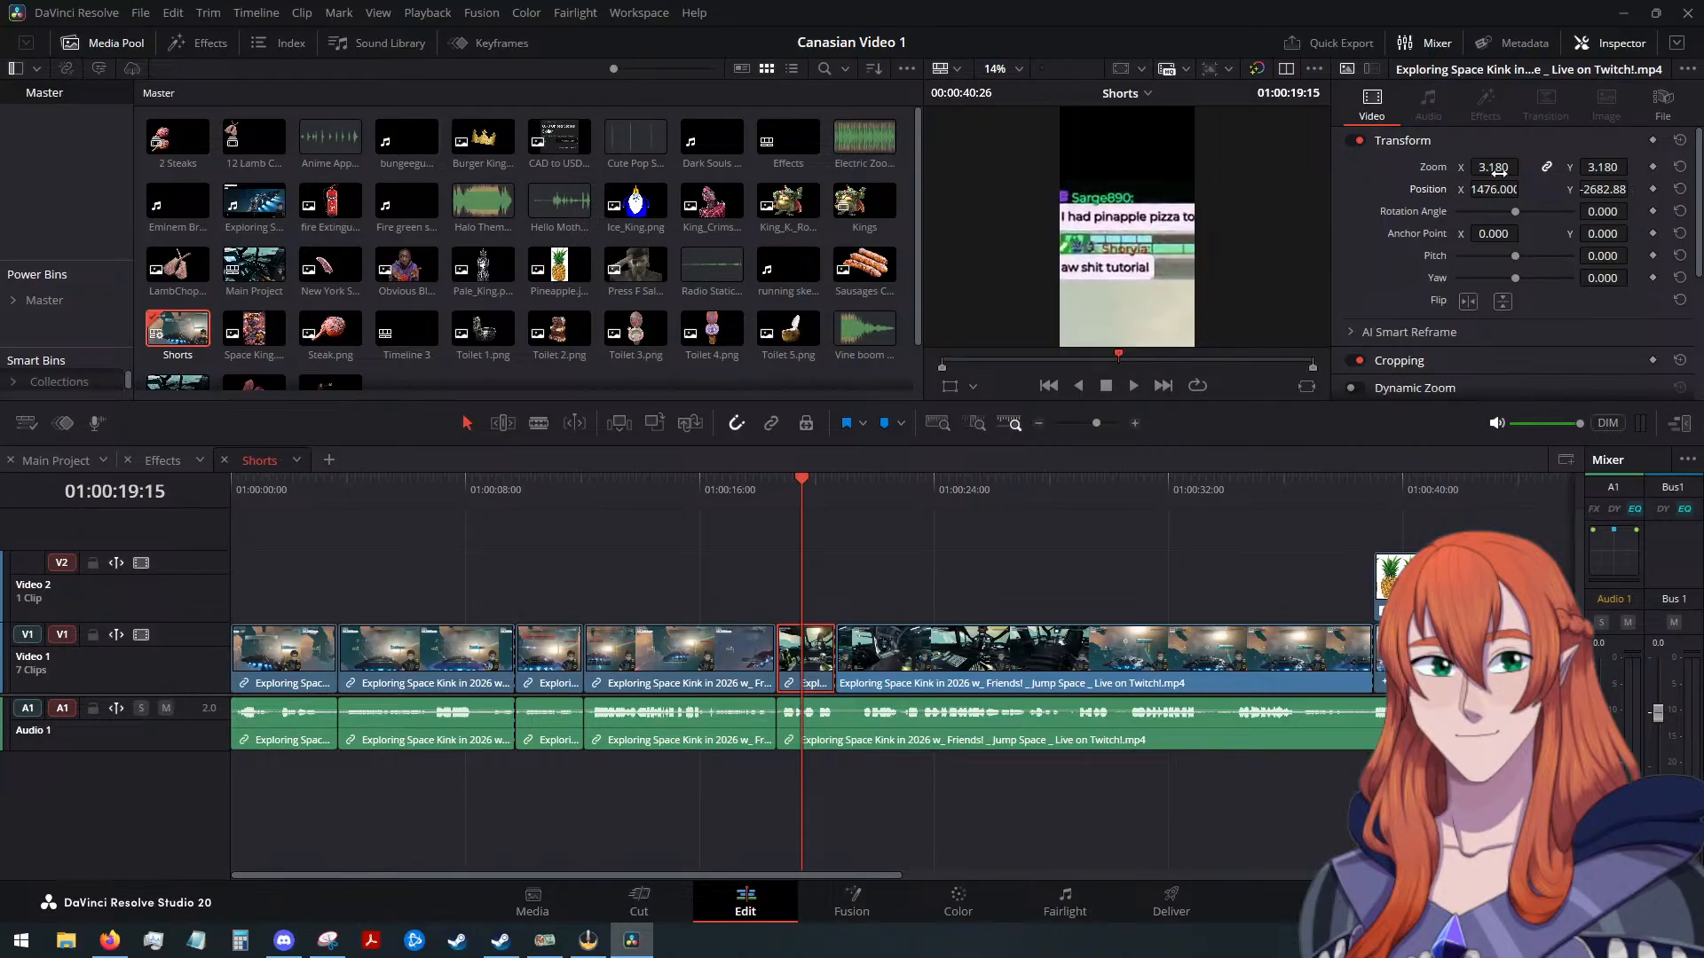
pyautogui.moveTo(1498, 171); pyautogui.dragTo(1685, 188)
pyautogui.moveTo(1495, 171); pyautogui.dragTo(1319, 189)
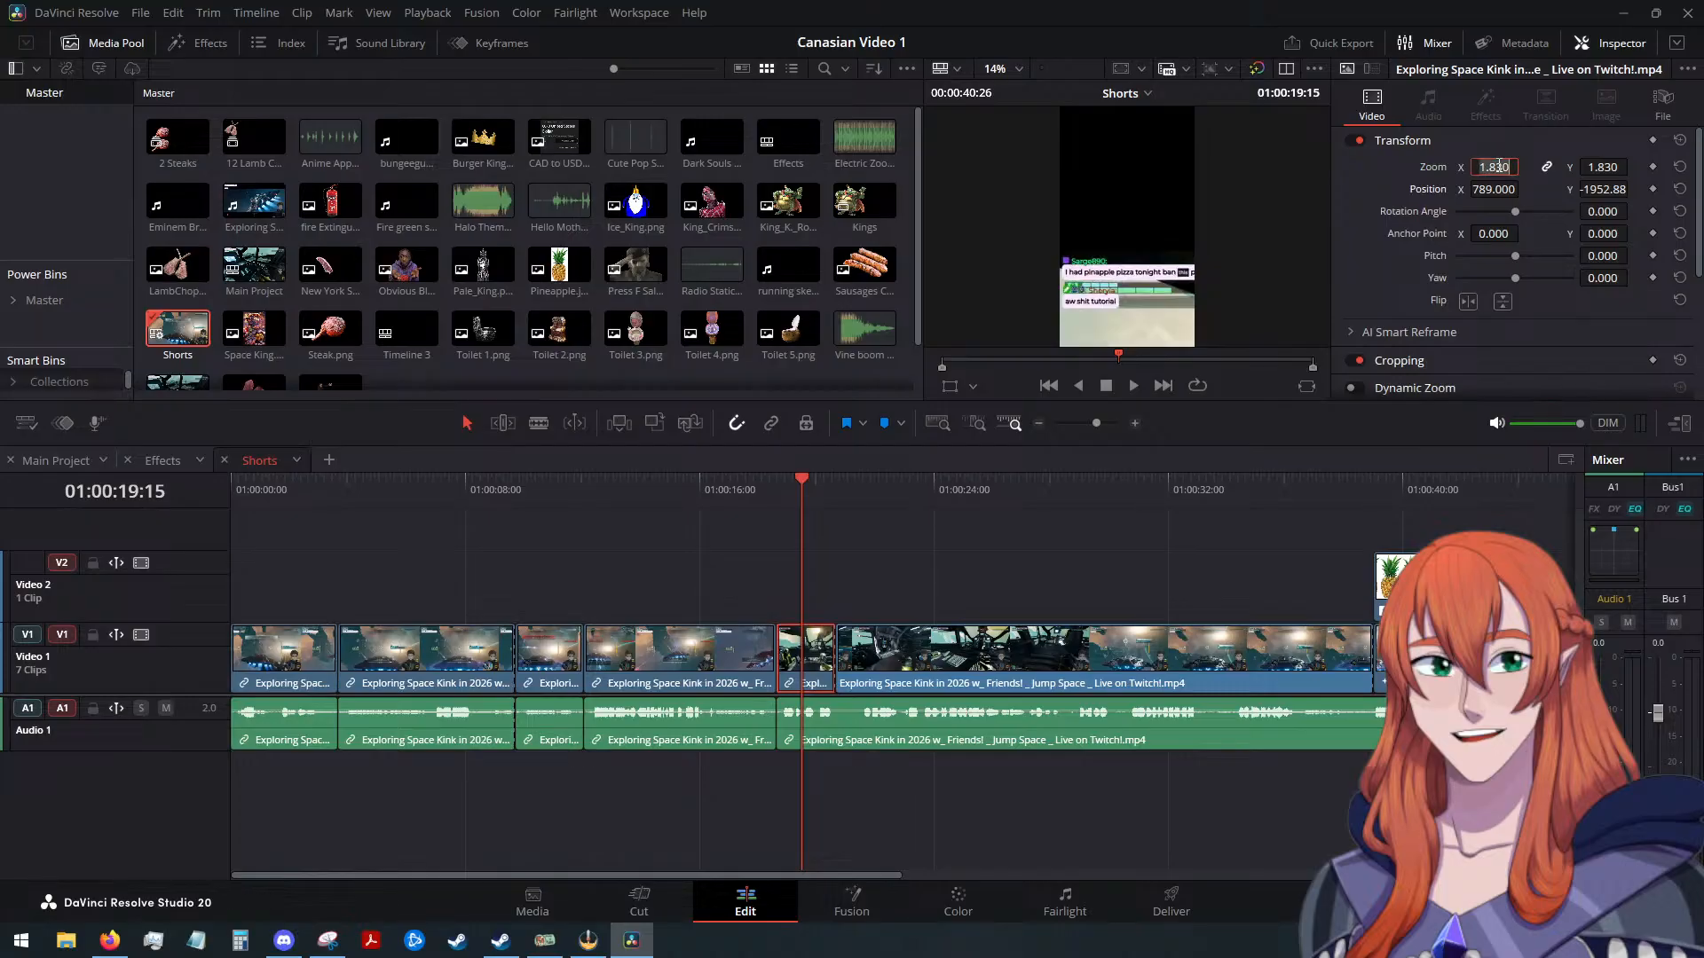
pyautogui.click(1498, 167)
pyautogui.write('1.')
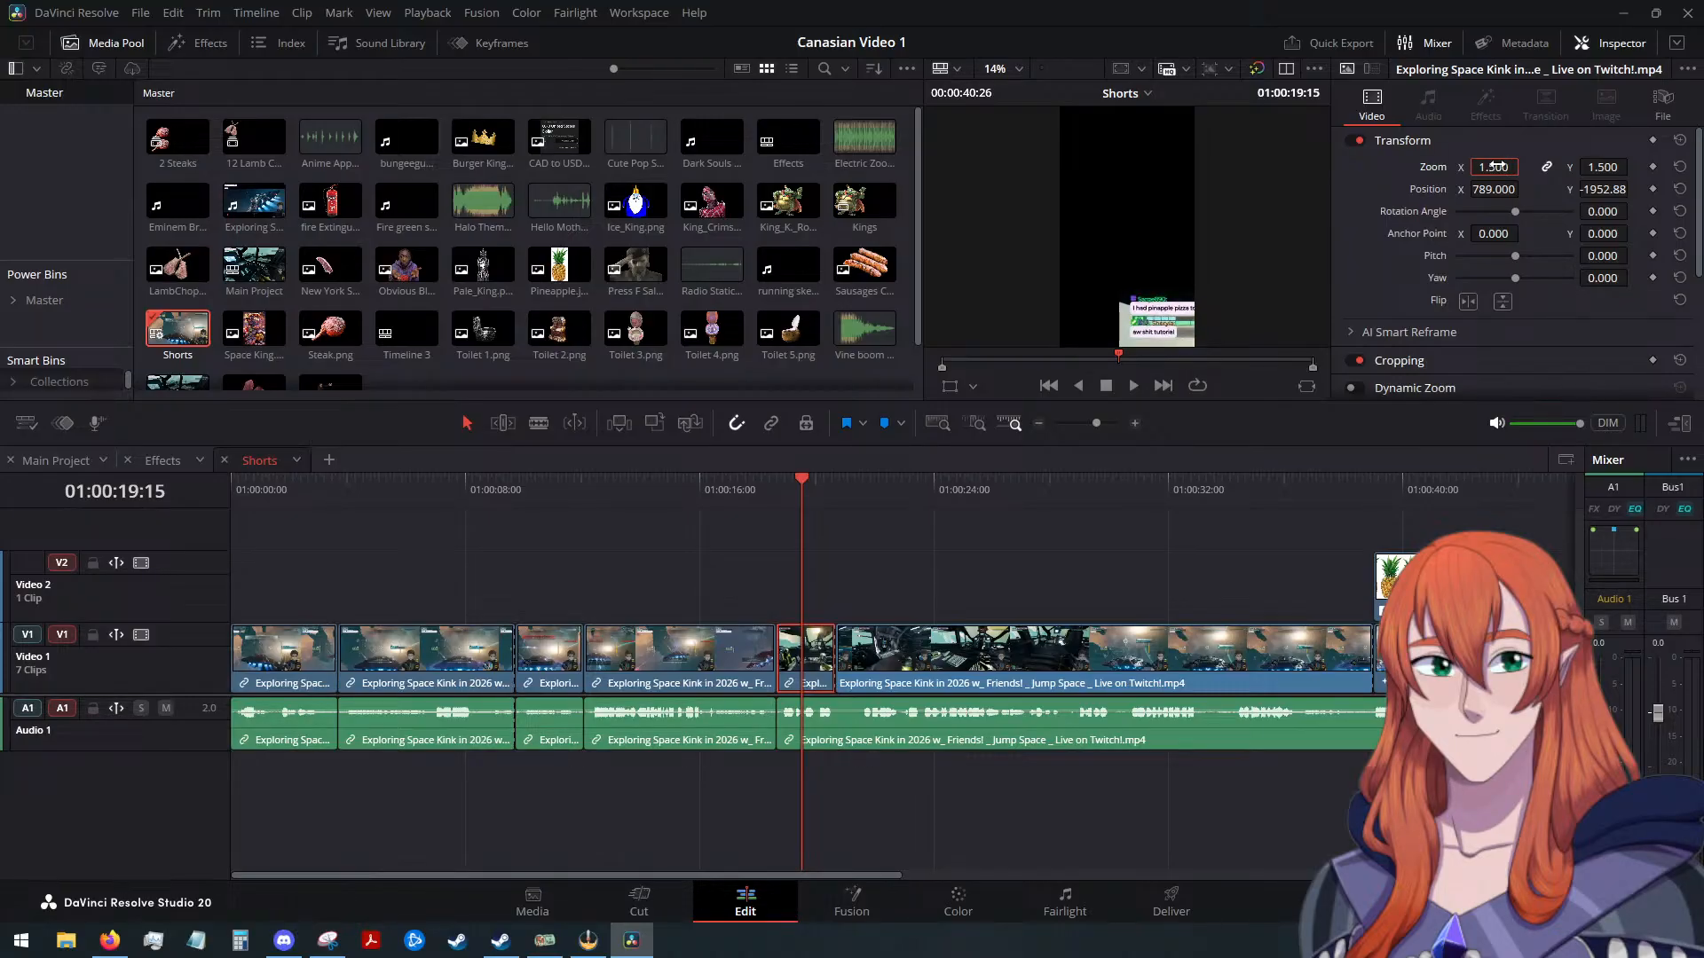
pyautogui.moveTo(1515, 182); pyautogui.dragTo(1499, 189)
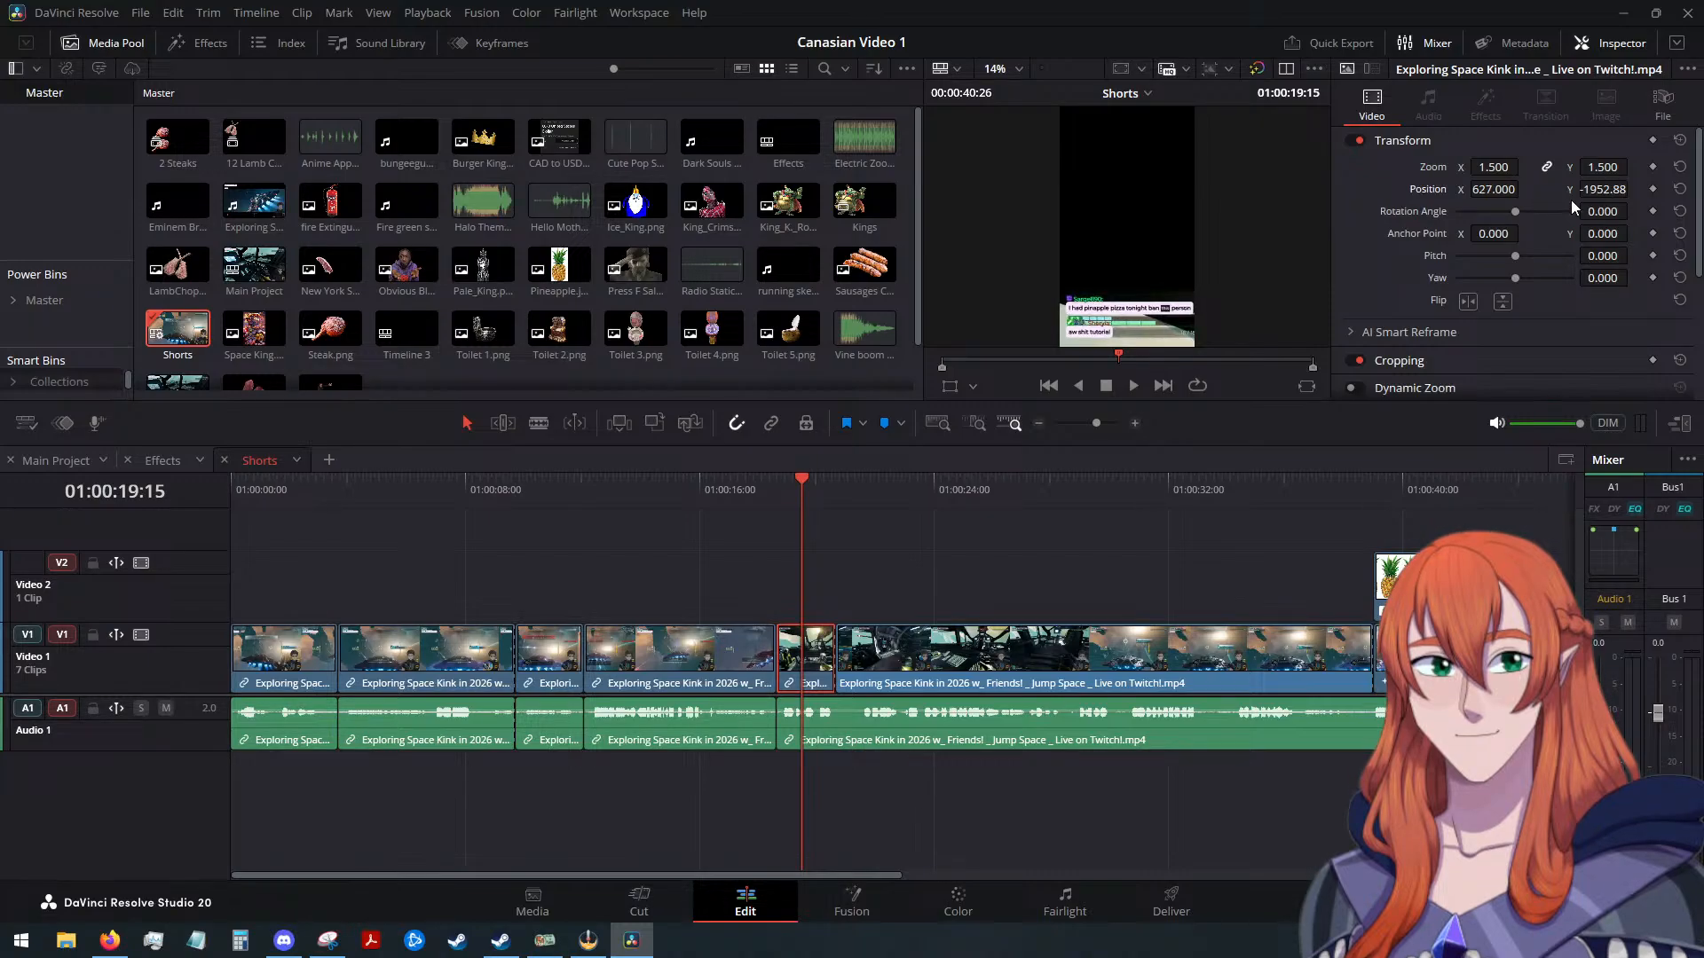
pyautogui.moveTo(1603, 189); pyautogui.dragTo(1633, 189)
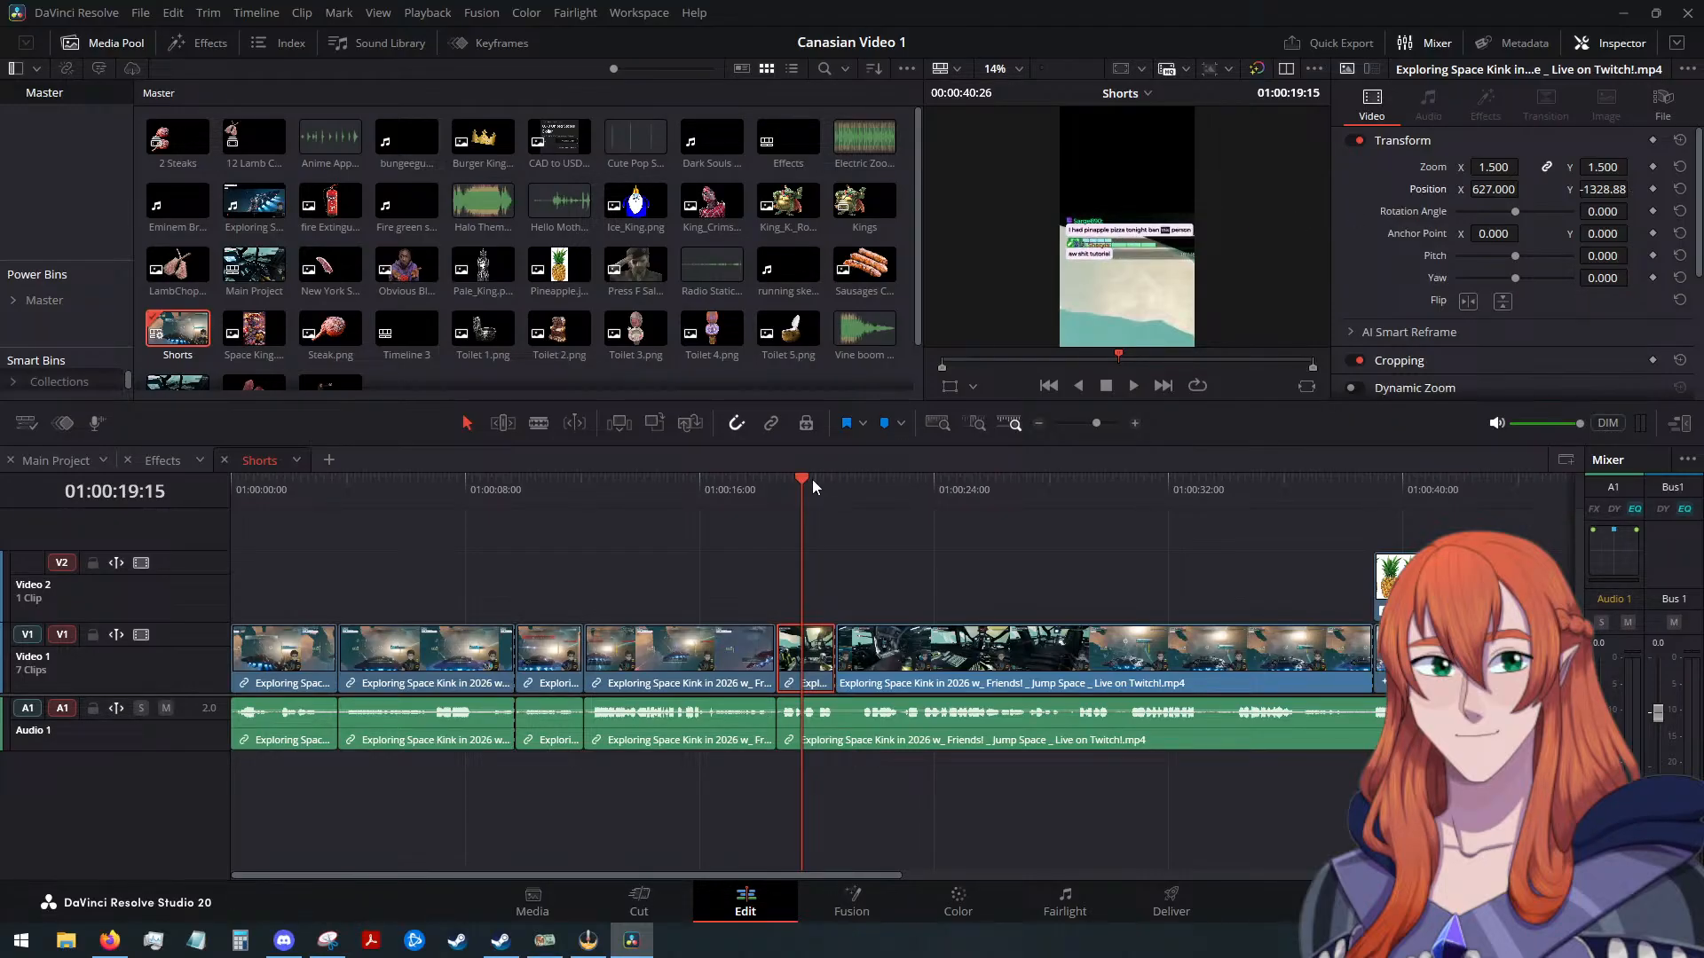
# Crop the short fifth Shorts clip down to its chat message with Crop Bottom about 1788.1 and Crop Right about 2579.5, and save the project
pyautogui.moveTo(811, 479); pyautogui.dragTo(779, 480)
pyautogui.press('space')
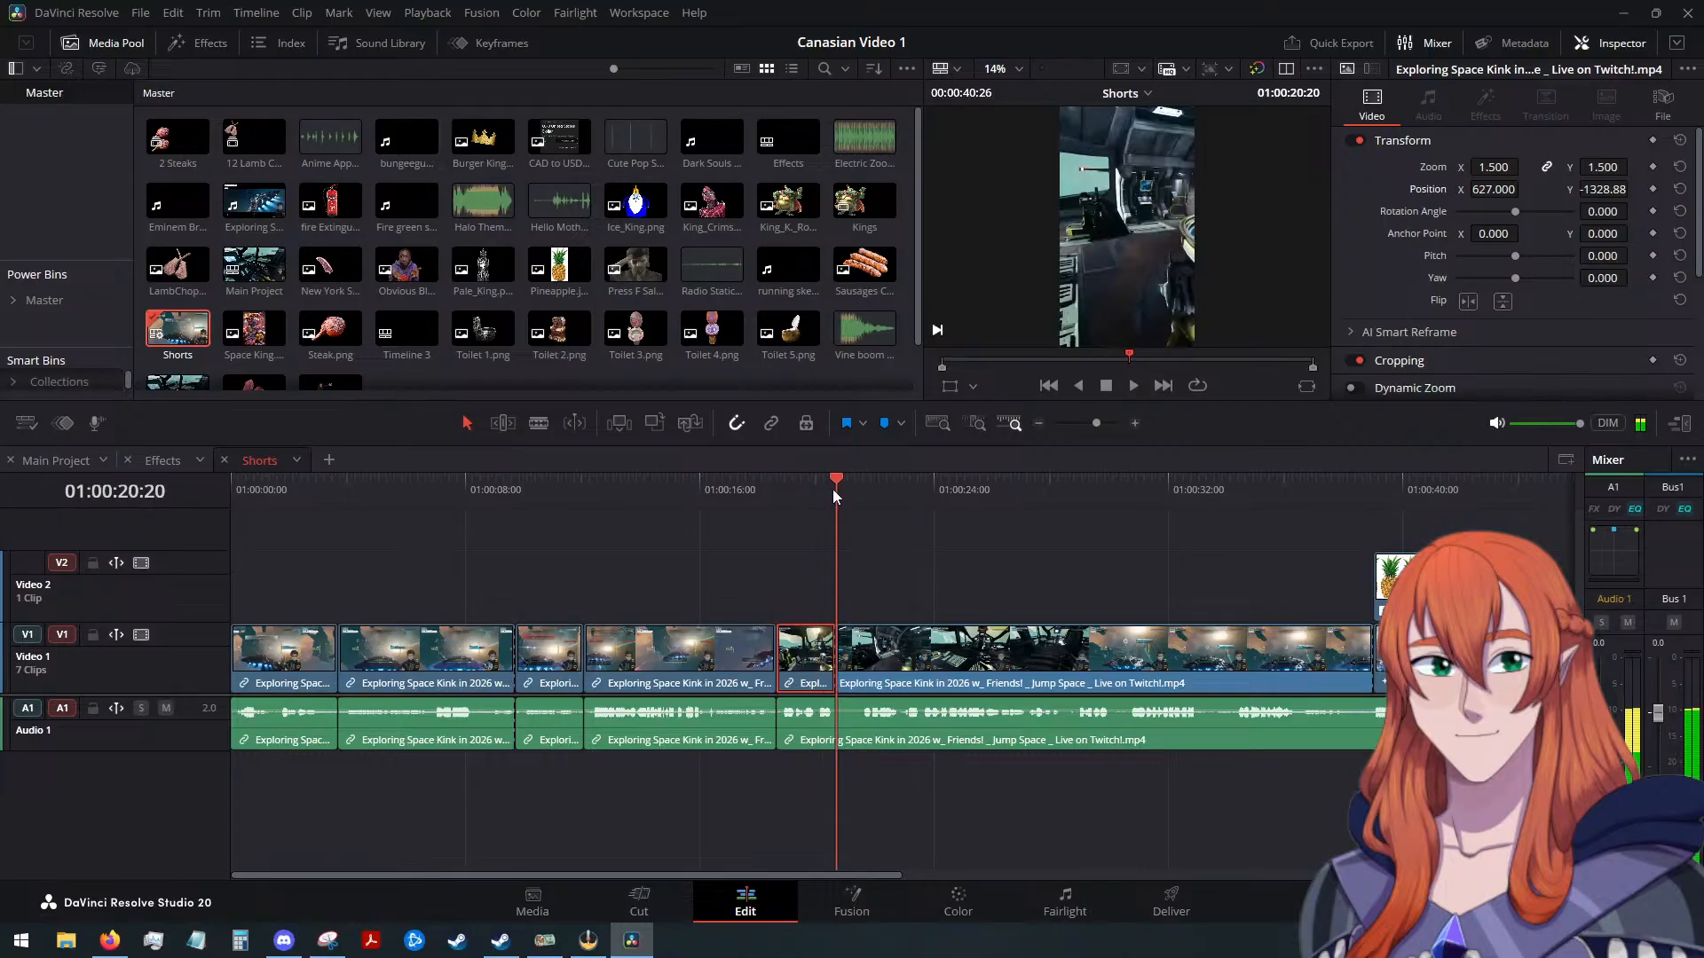
pyautogui.press('space')
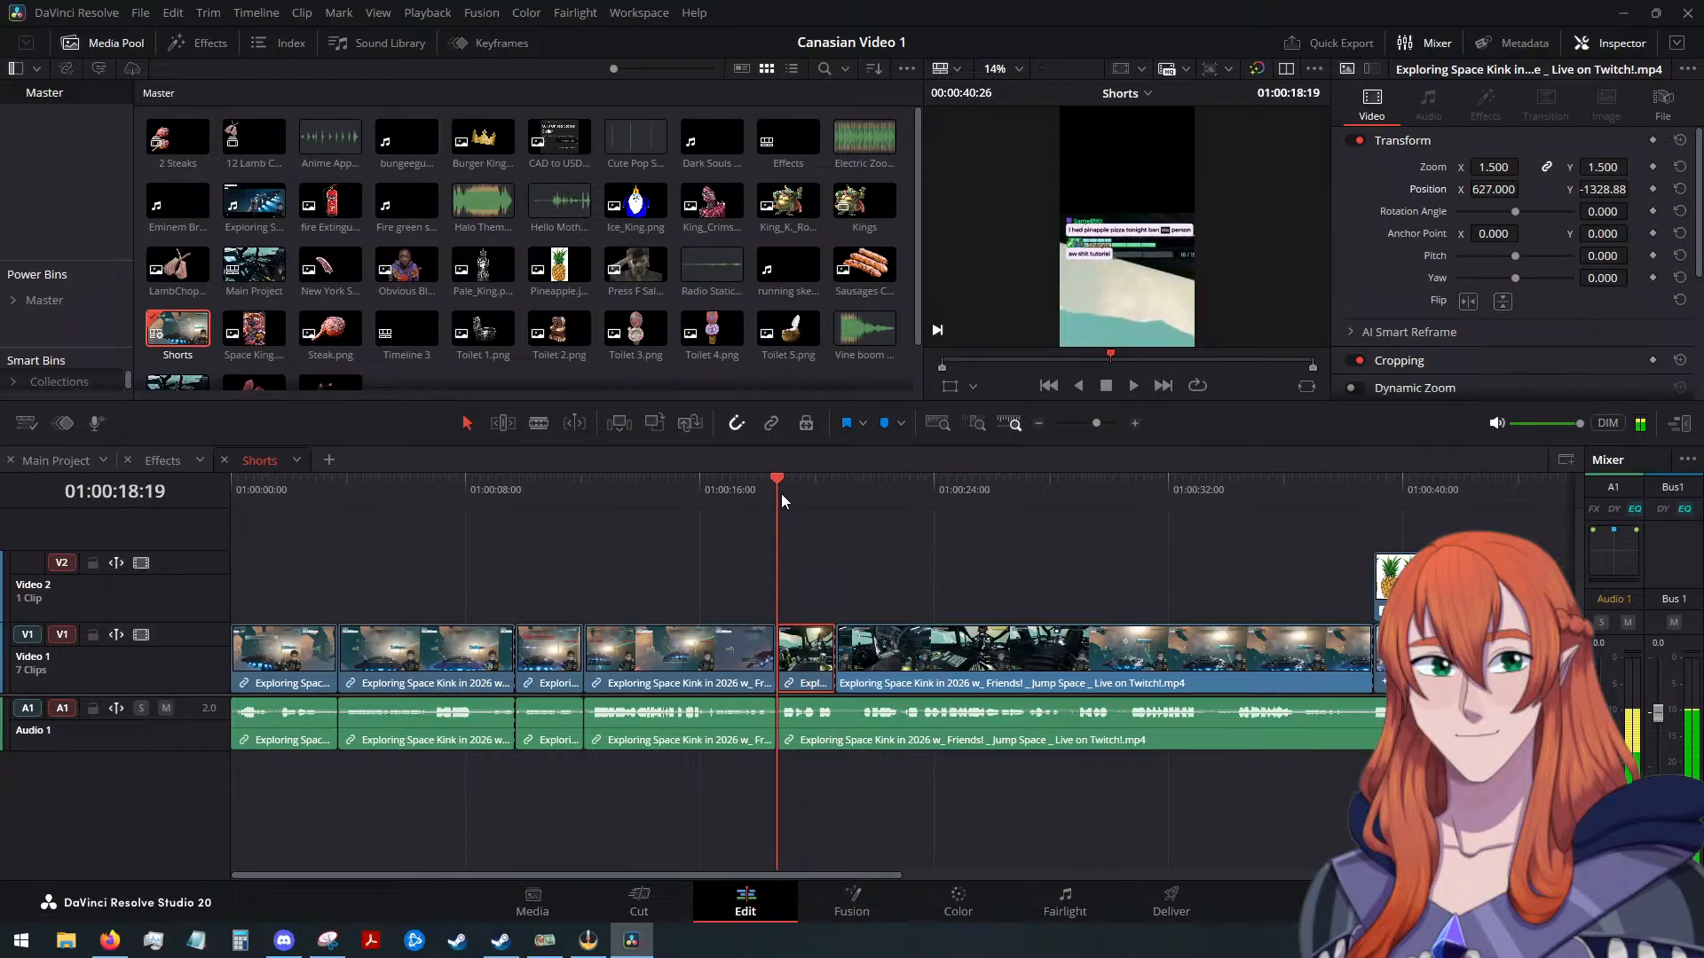
pyautogui.click(1400, 360)
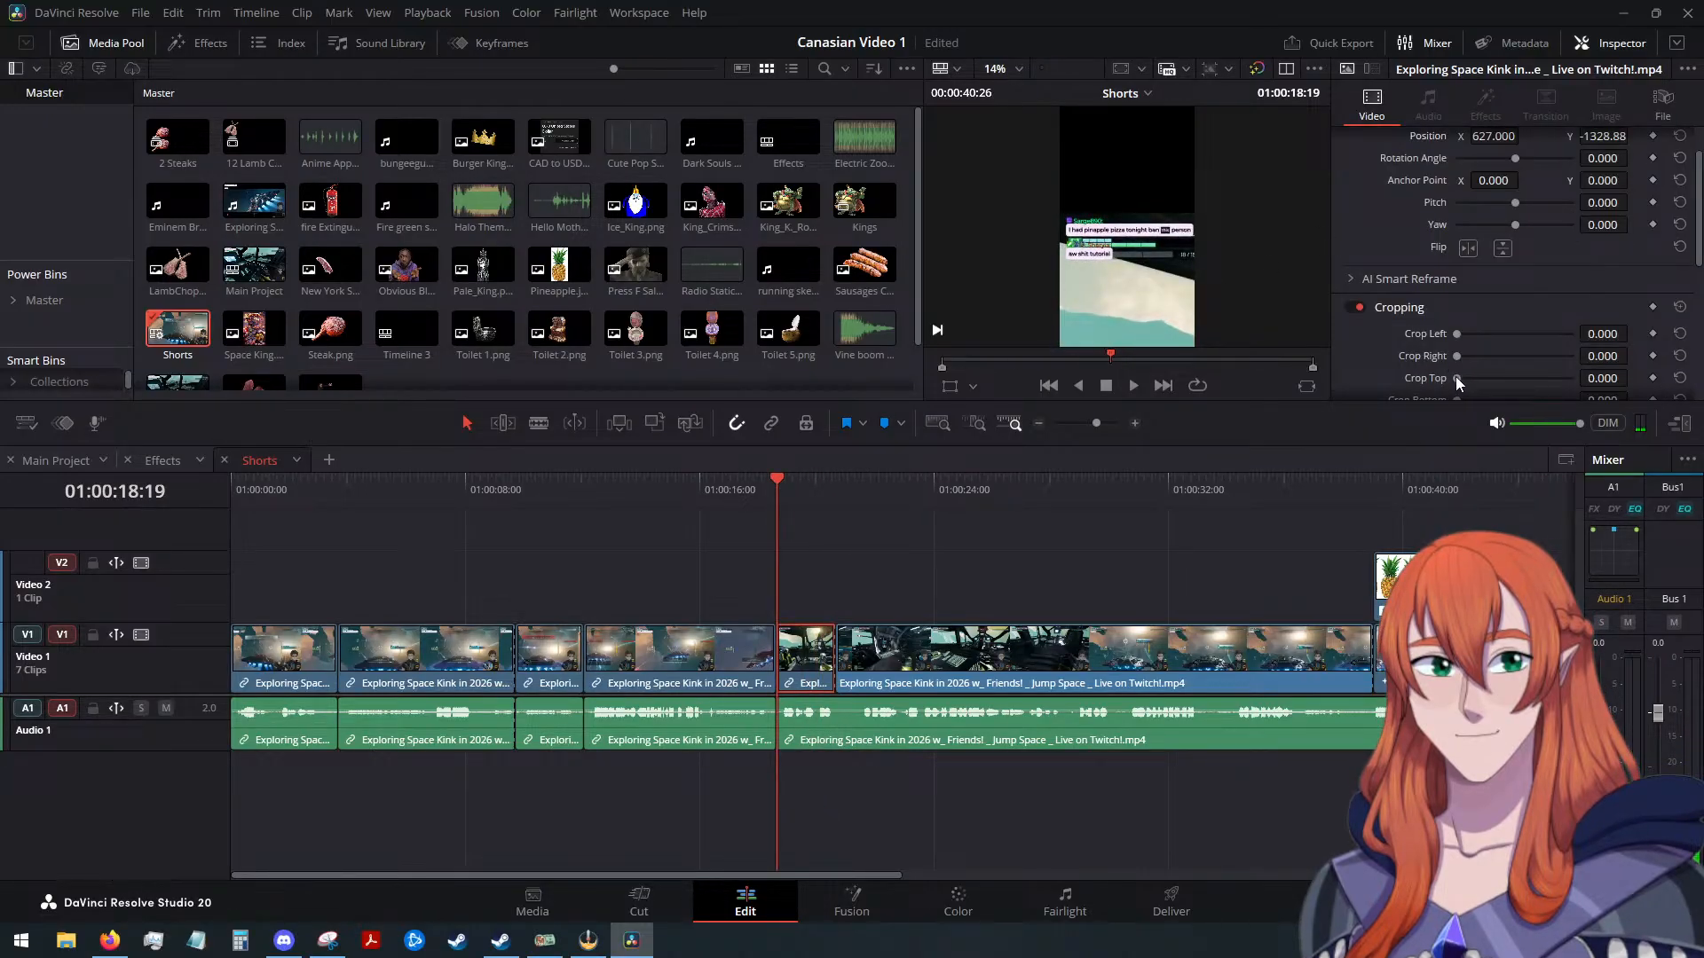
pyautogui.moveTo(1456, 376); pyautogui.dragTo(1456, 378)
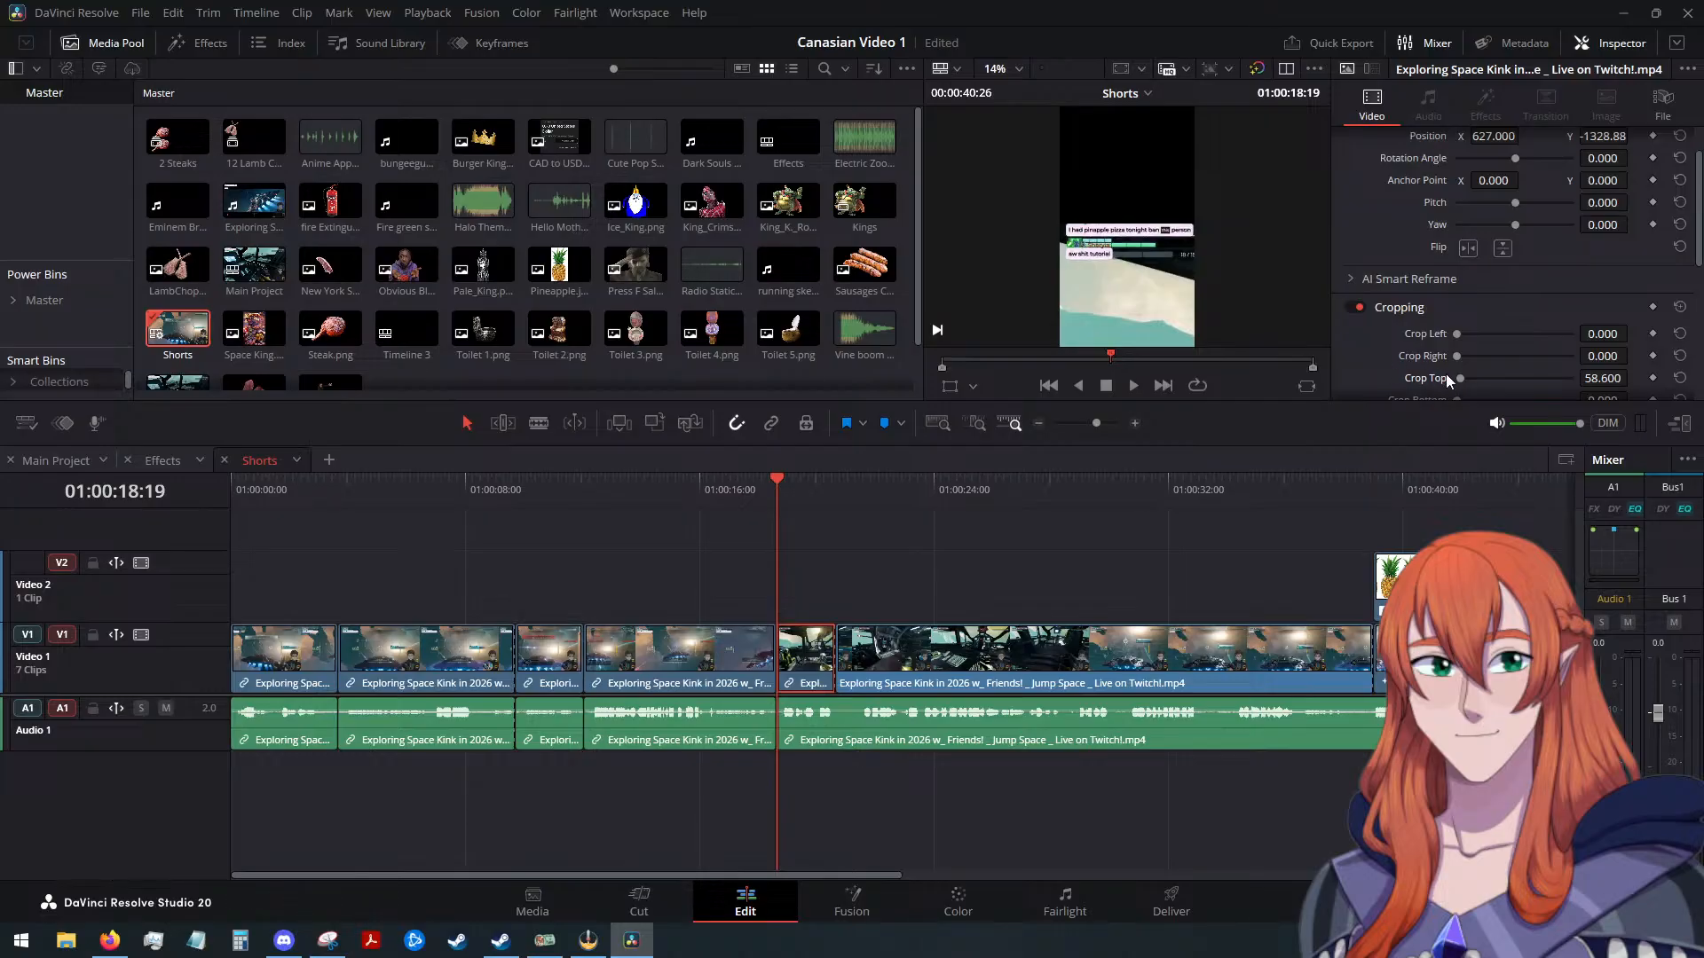
pyautogui.scroll(-1, 1392, 375)
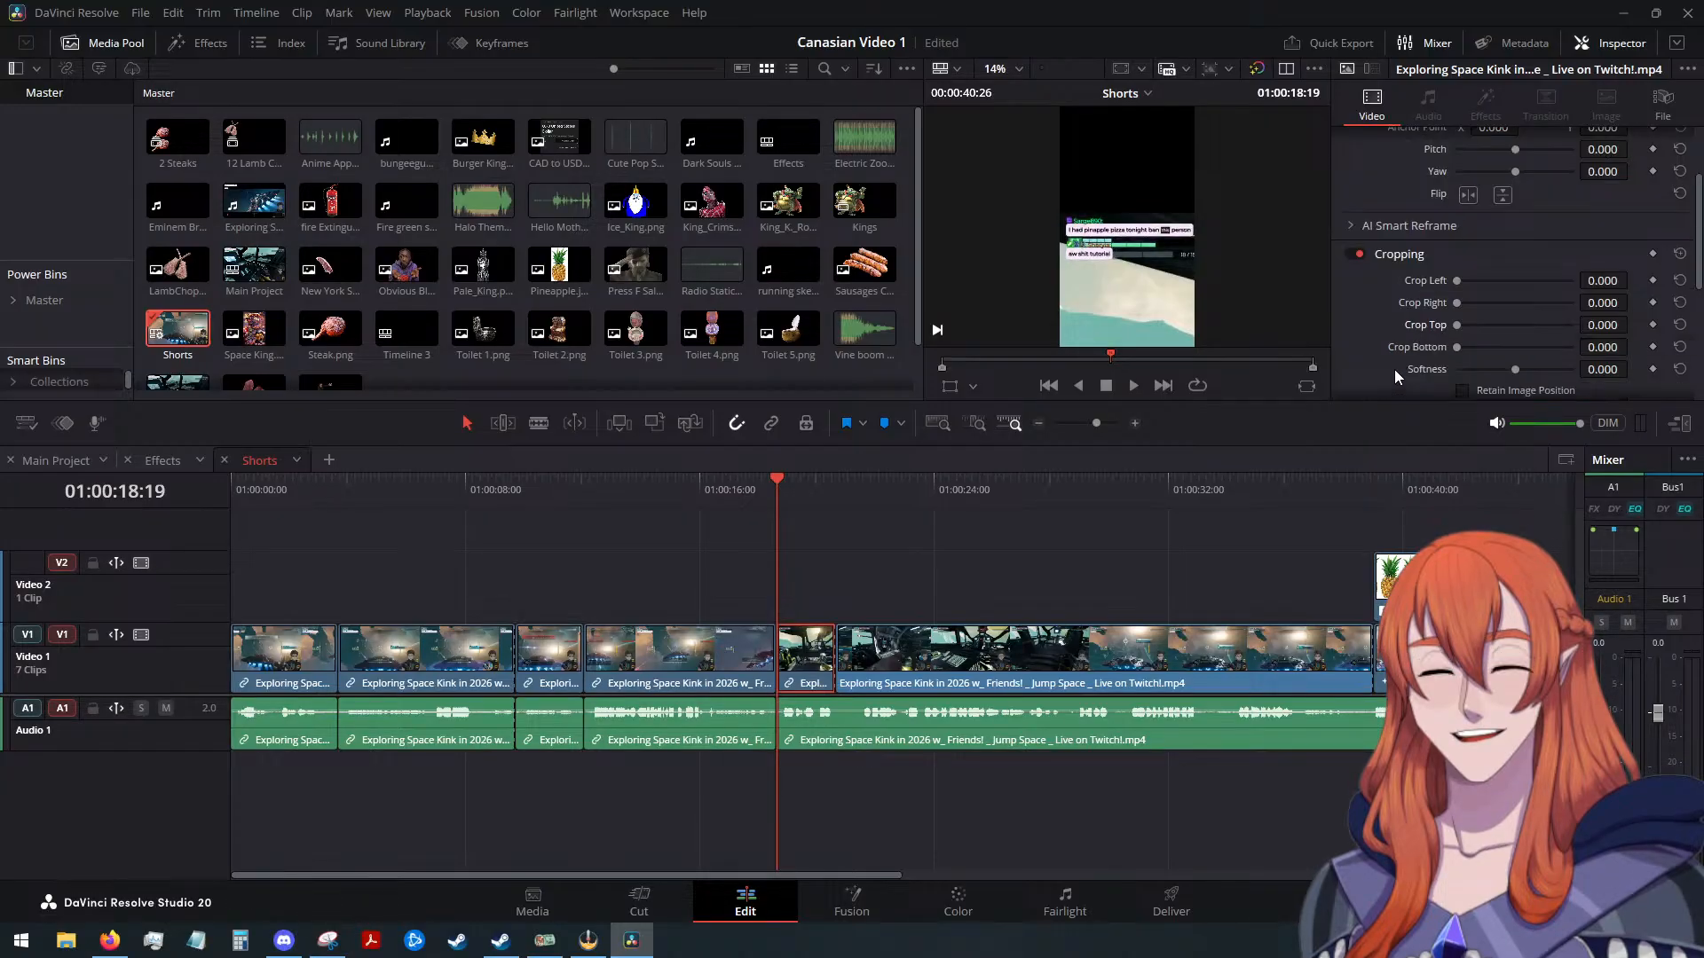
pyautogui.moveTo(1456, 348); pyautogui.dragTo(1564, 347)
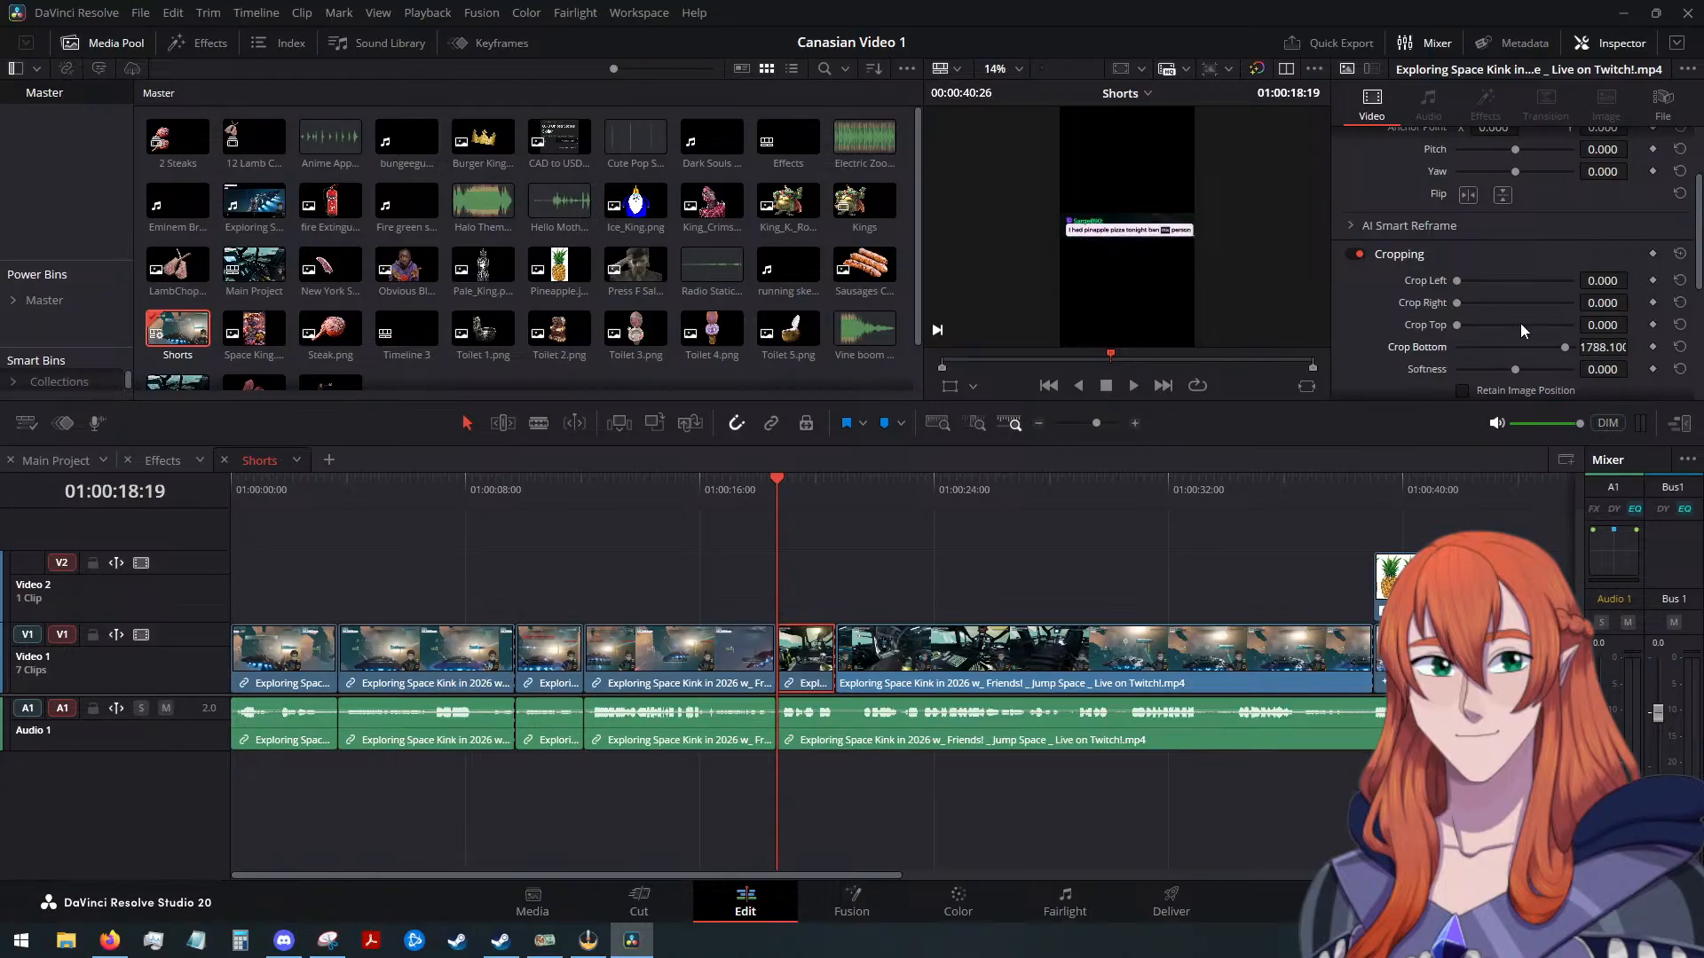
pyautogui.hotkey('ctrl', 's')
pyautogui.moveTo(1459, 306); pyautogui.dragTo(1545, 315)
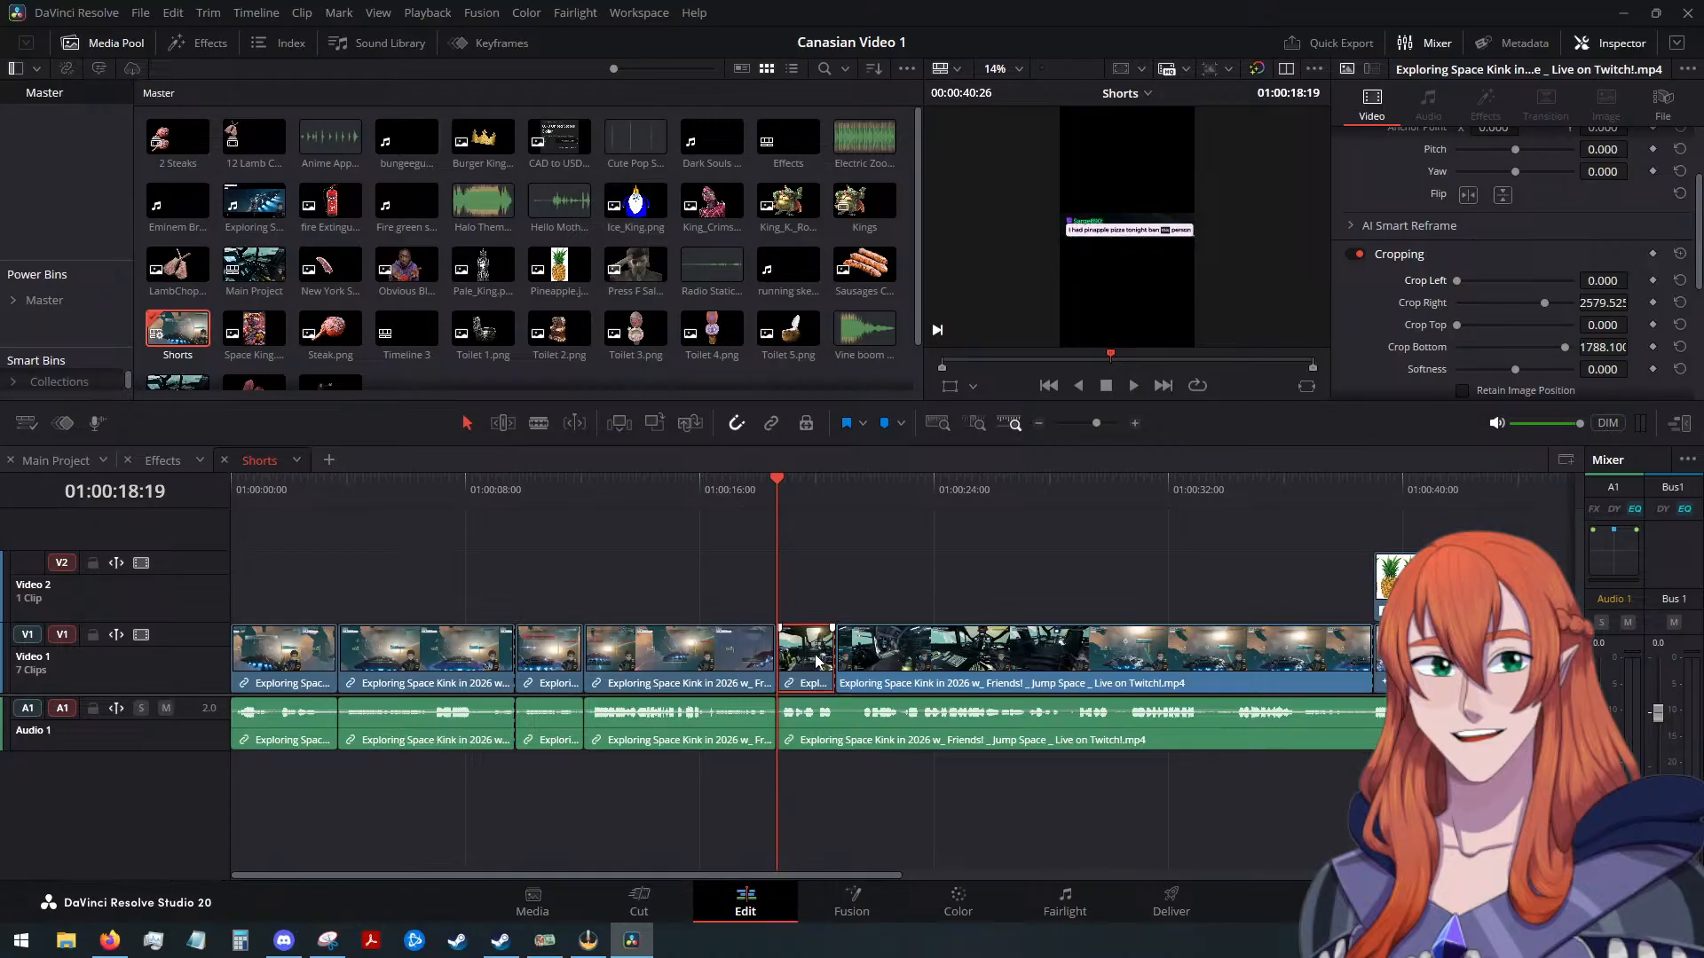
# Move the cropped chat clip up to Video 2, paste a copy of it directly beneath on Video 1, and save the project
pyautogui.hotkey('alt', 'Up')
pyautogui.hotkey('ctrl', 'v')
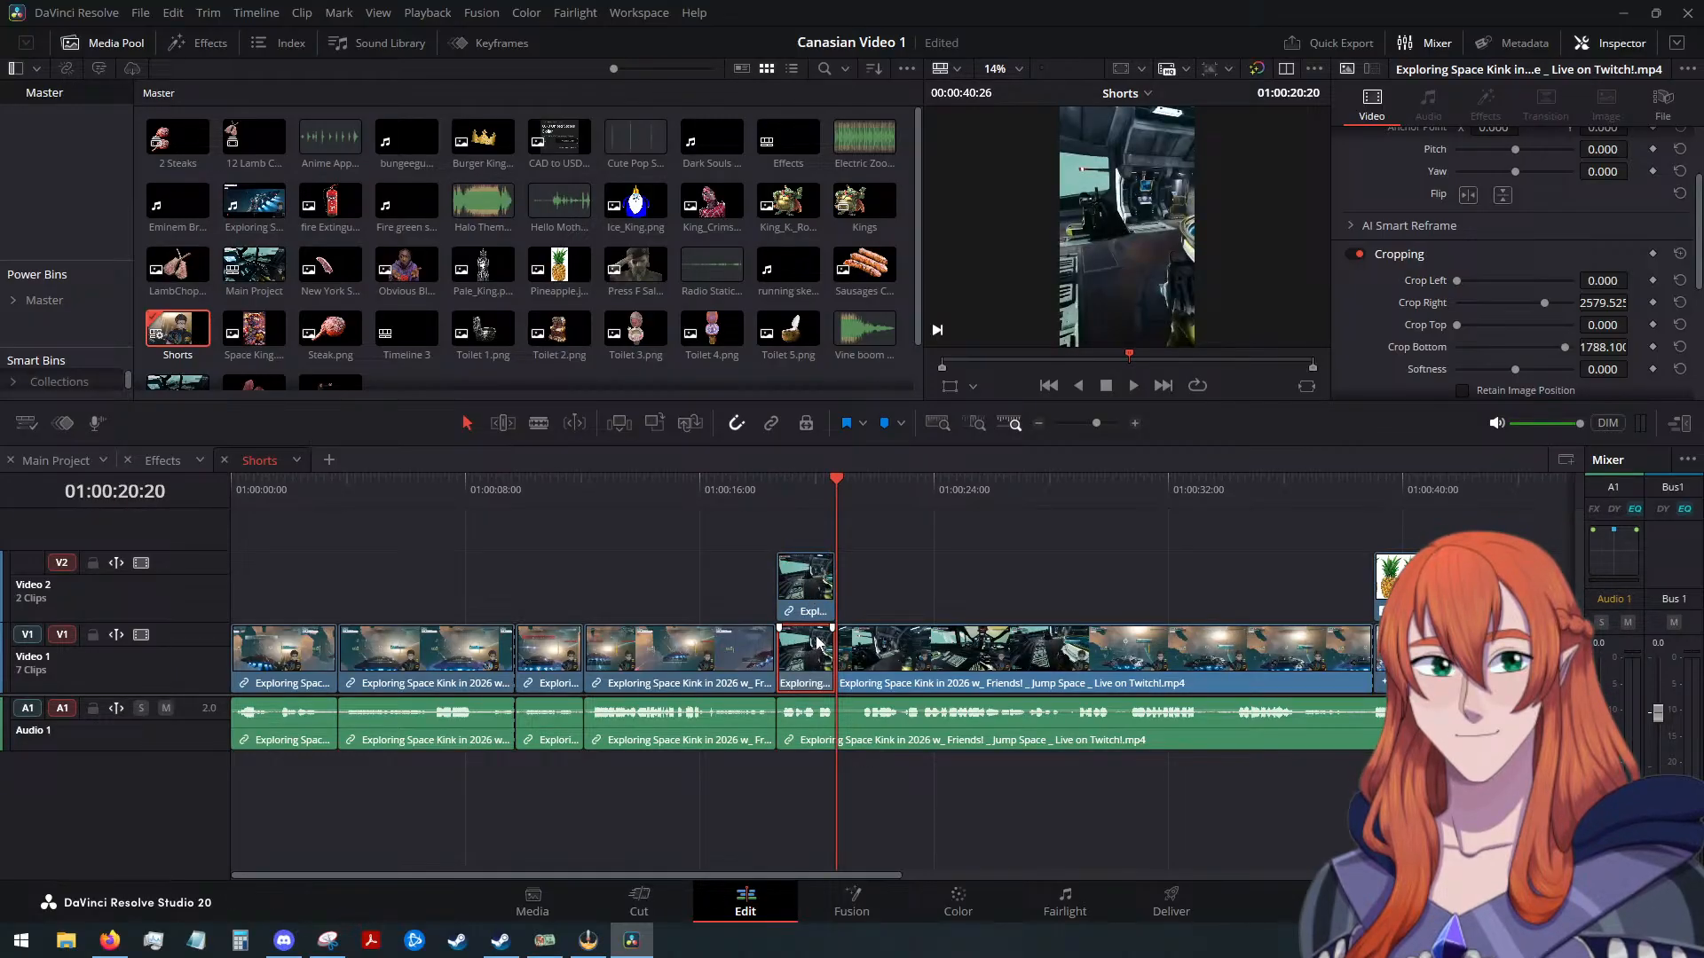
pyautogui.hotkey('ctrl', 's')
pyautogui.moveTo(834, 495); pyautogui.dragTo(809, 493)
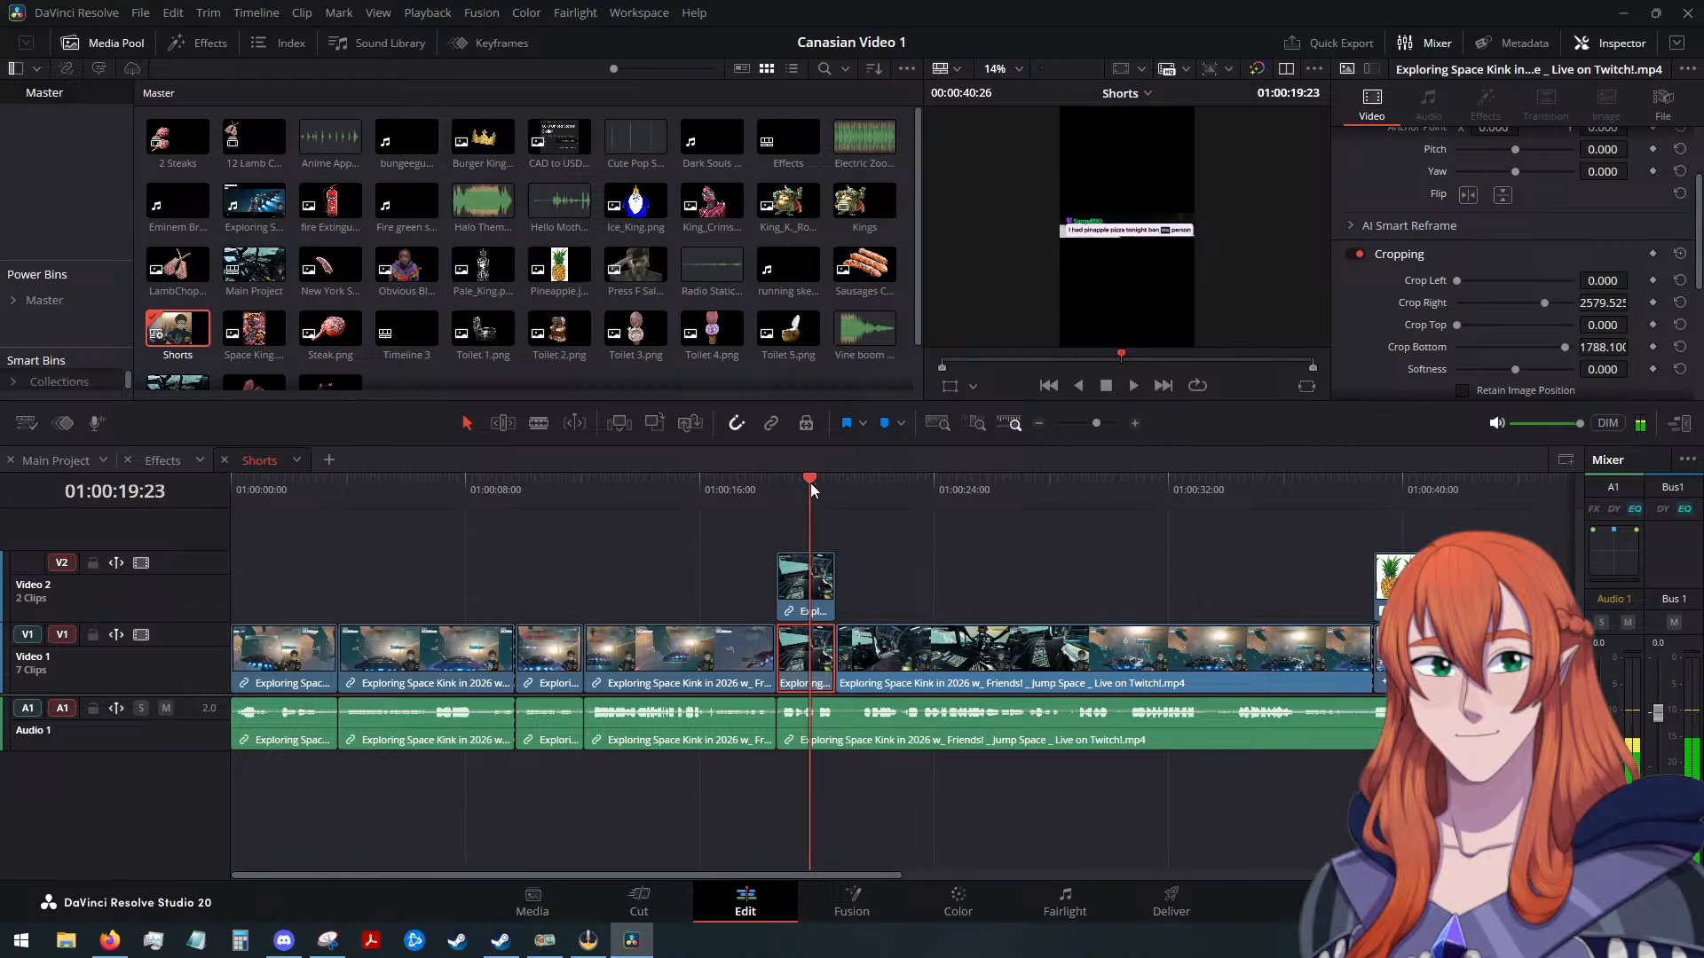
# Apply the fourth Shorts clip's Position, Zoom and Scale attributes to the Video 1 copy under the chat clip
pyautogui.click(670, 657)
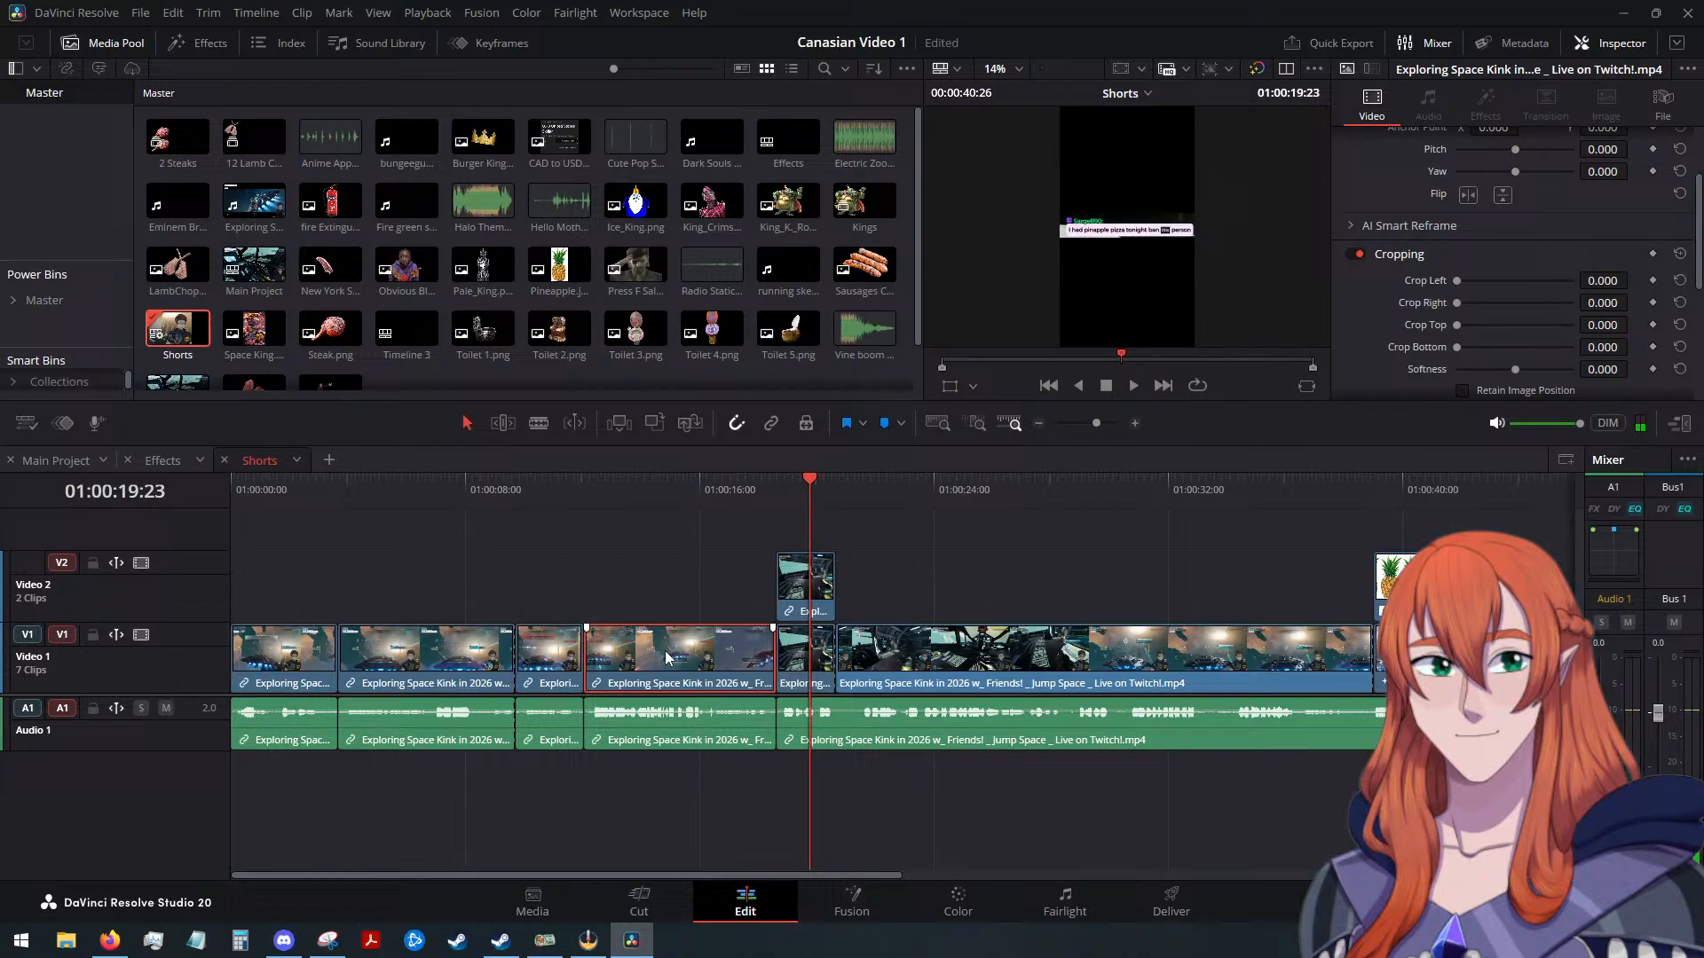
pyautogui.click(812, 667)
pyautogui.hotkey('alt', 'v')
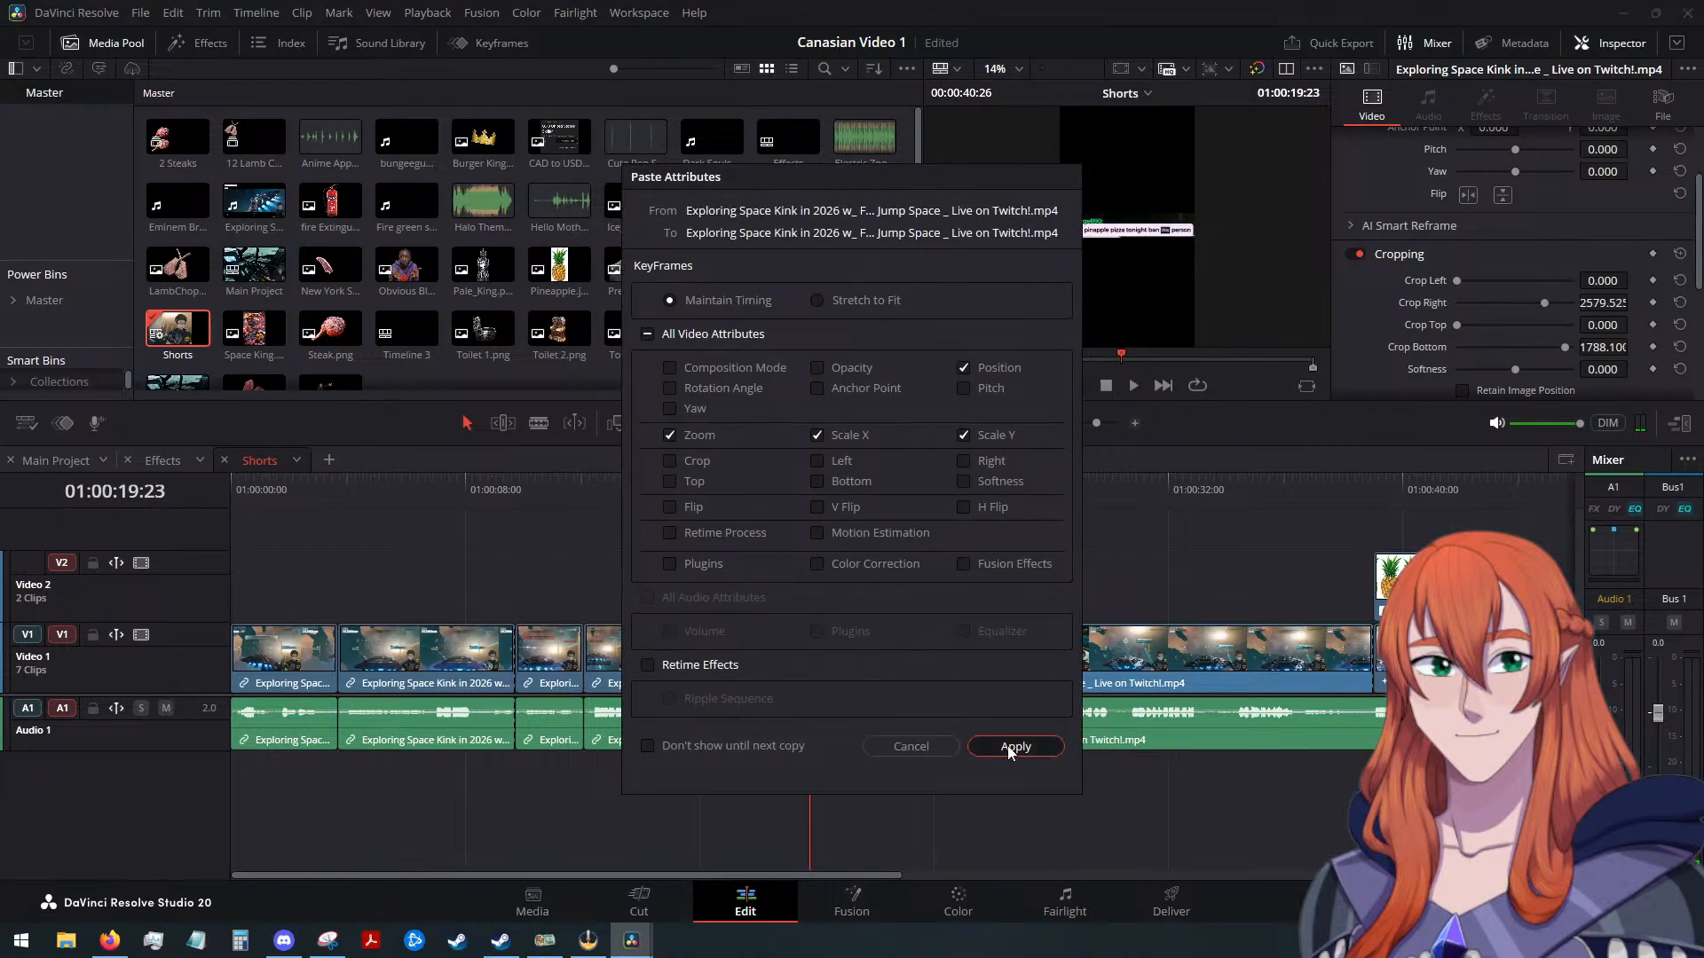
pyautogui.click(1008, 746)
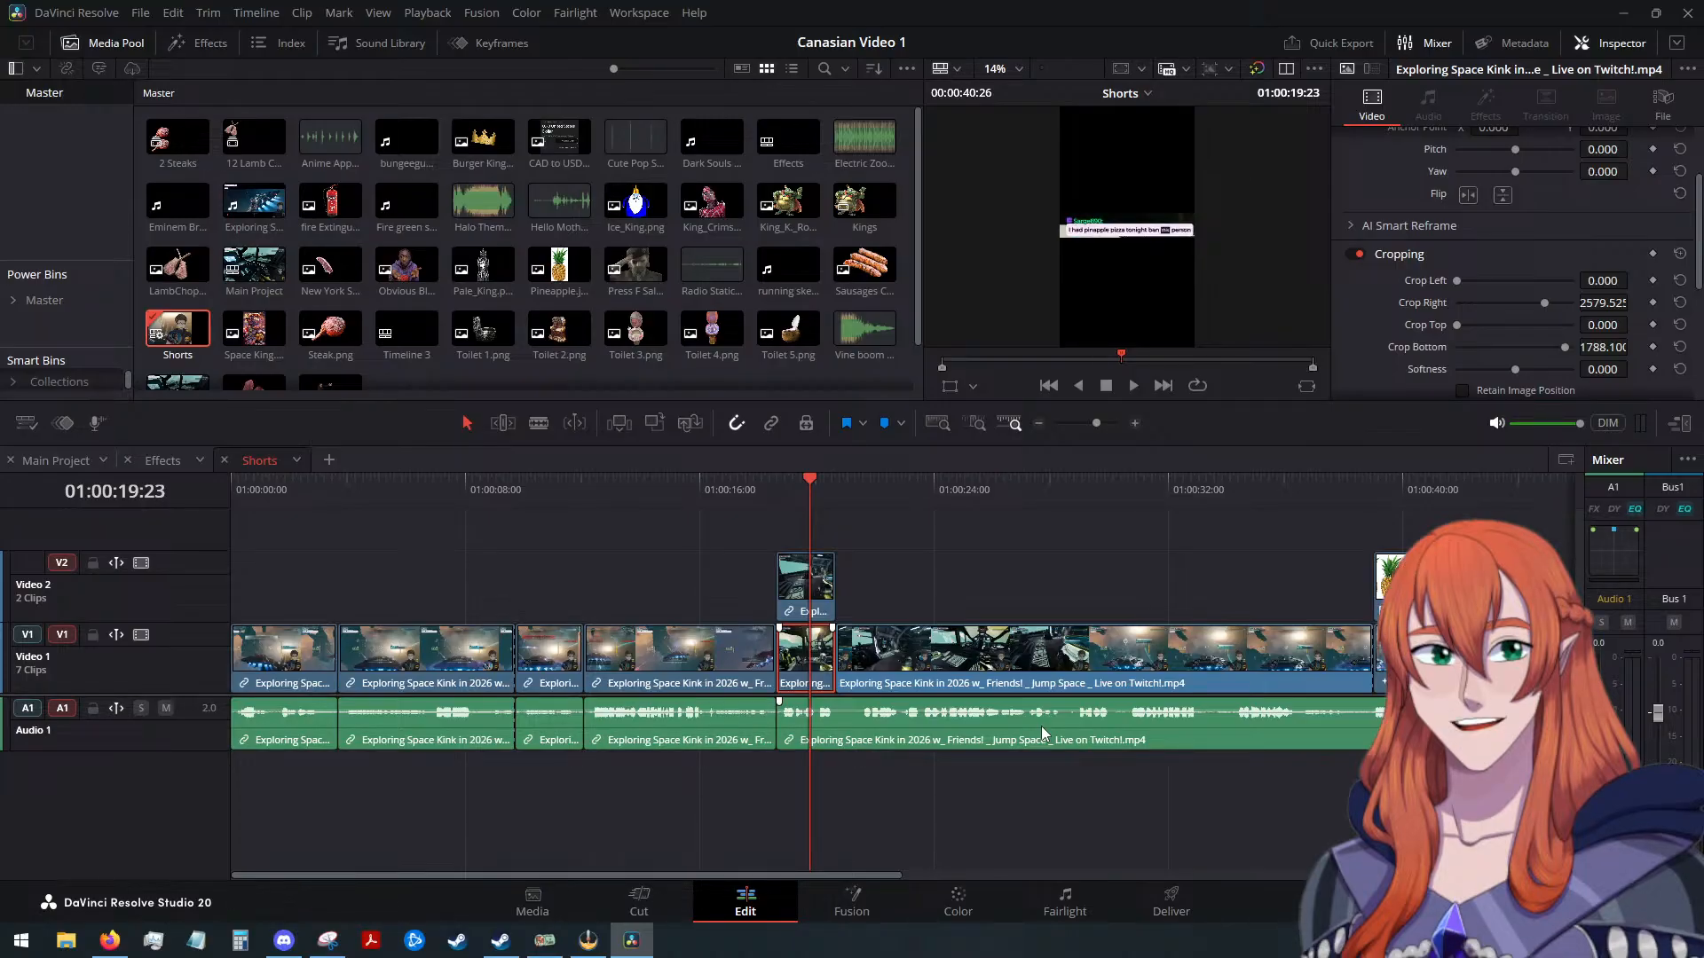
# Check the fourth clip's framing at 01:00:13:24 and paste the Position, Zoom and Scale attributes onto the Video 1 copy again
pyautogui.moveTo(774, 488); pyautogui.dragTo(635, 523)
pyautogui.click(734, 691)
pyautogui.click(804, 581)
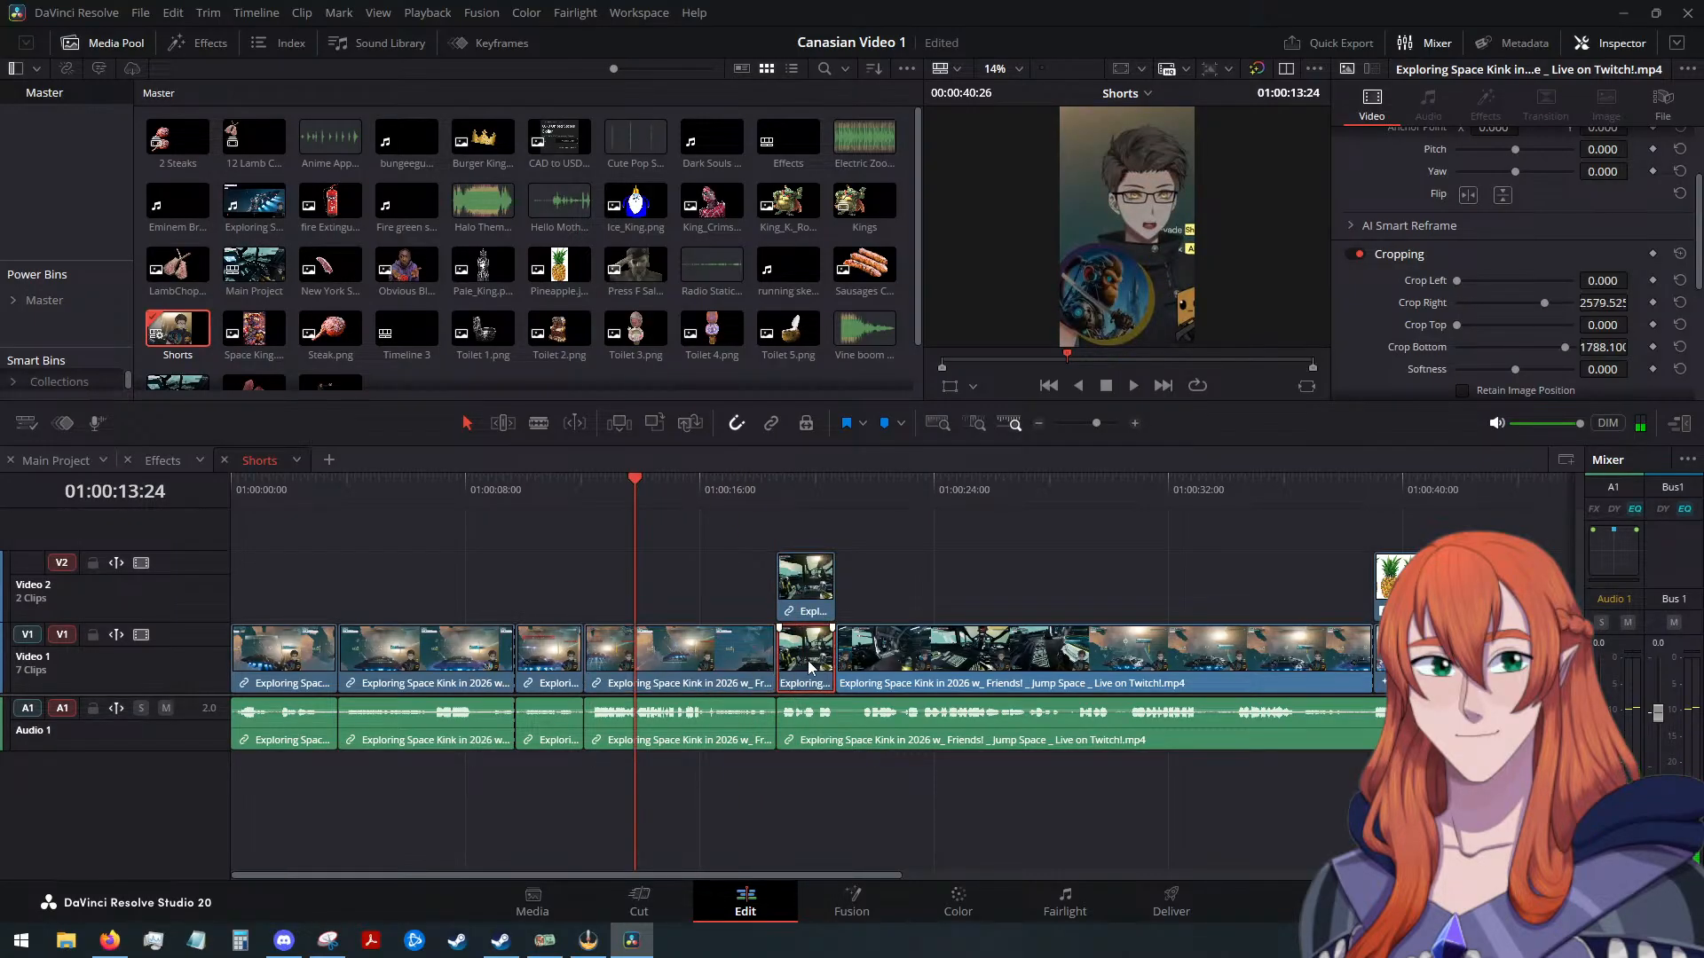
pyautogui.hotkey('alt', 'v')
pyautogui.click(1015, 747)
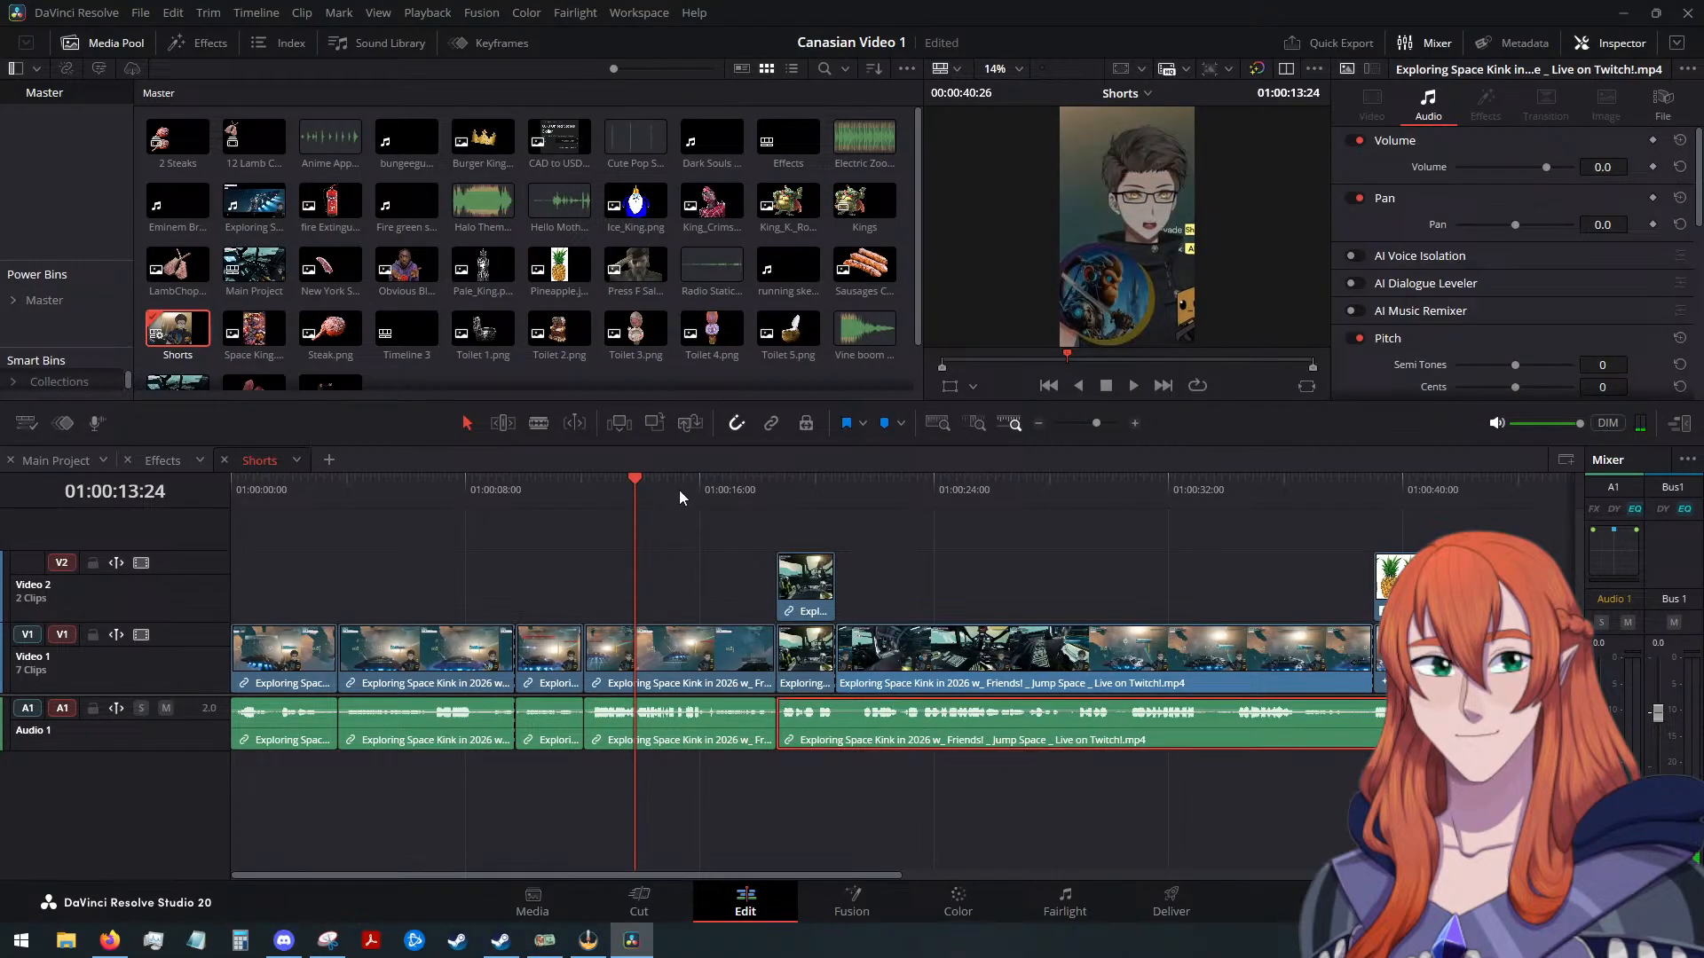
pyautogui.moveTo(631, 478); pyautogui.dragTo(788, 497)
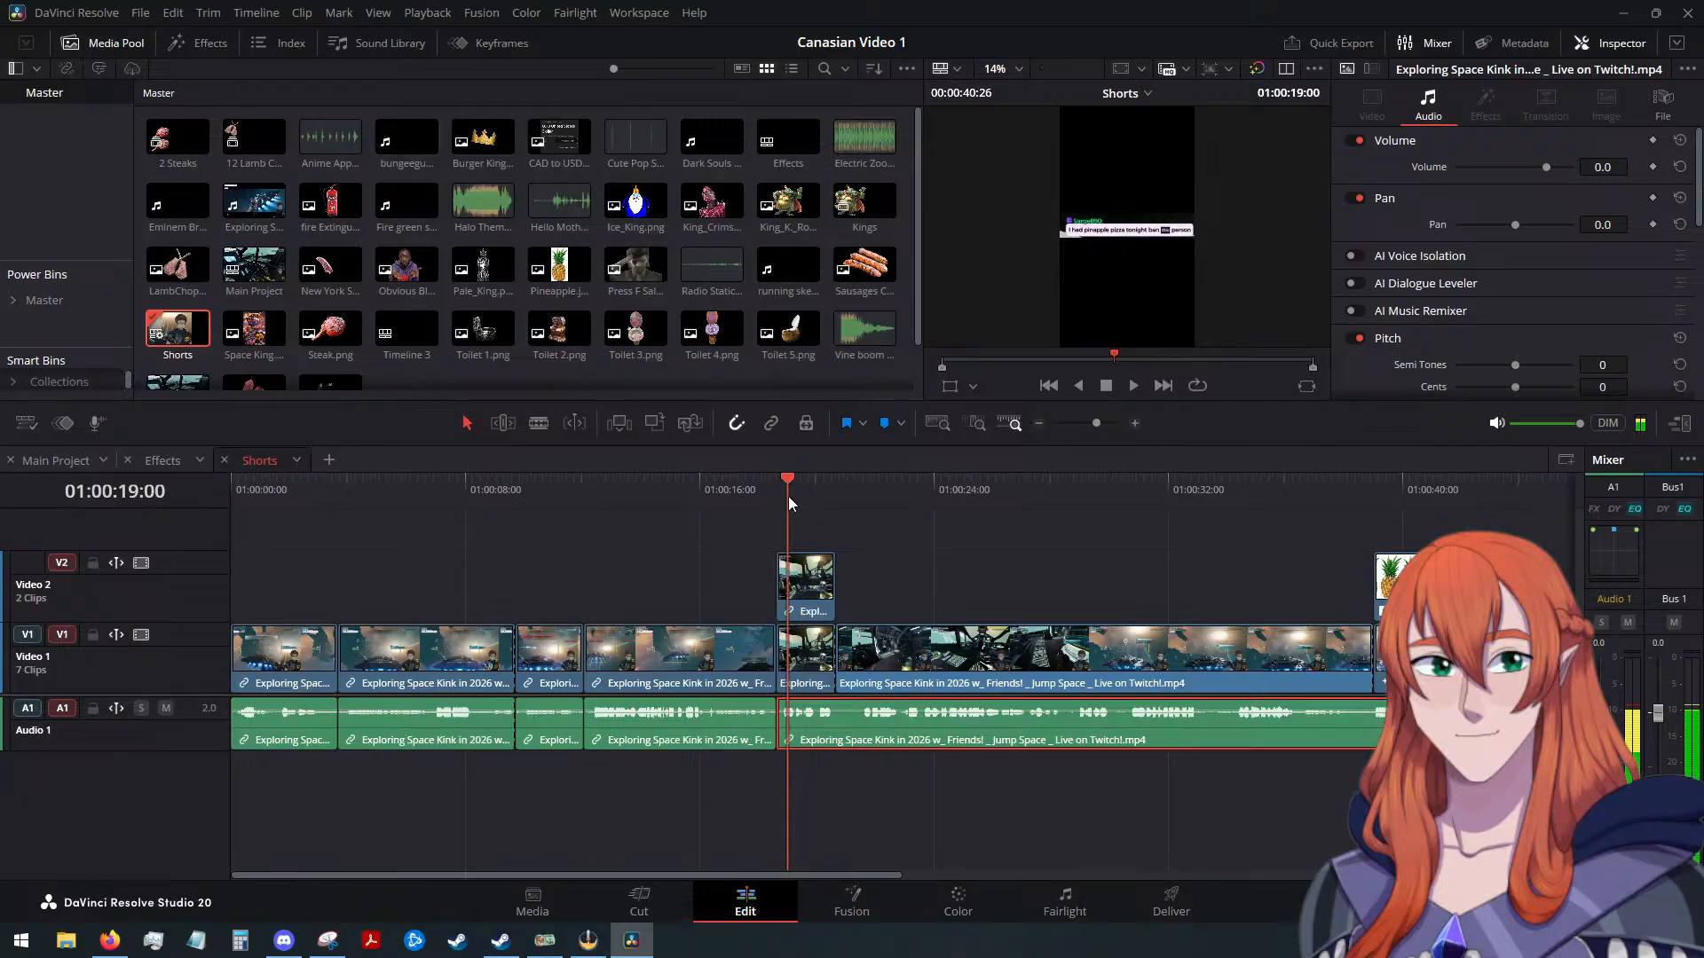
pyautogui.click(873, 561)
pyautogui.click(826, 644)
pyautogui.hotkey('alt', 'v')
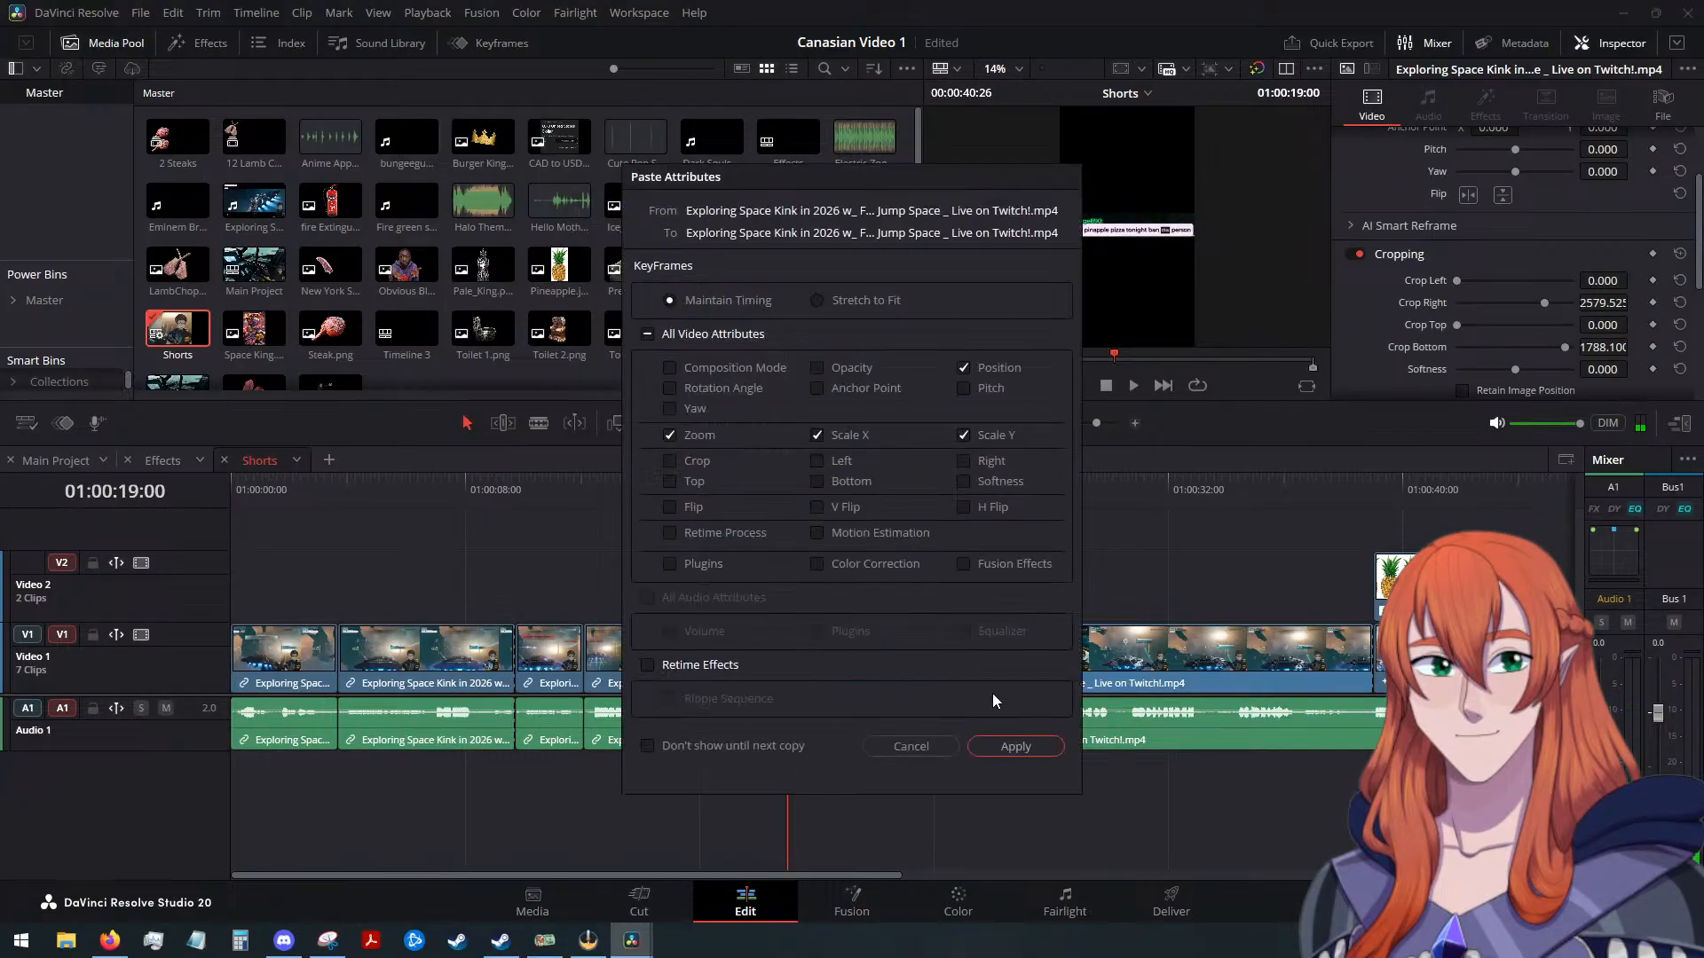
pyautogui.click(1016, 743)
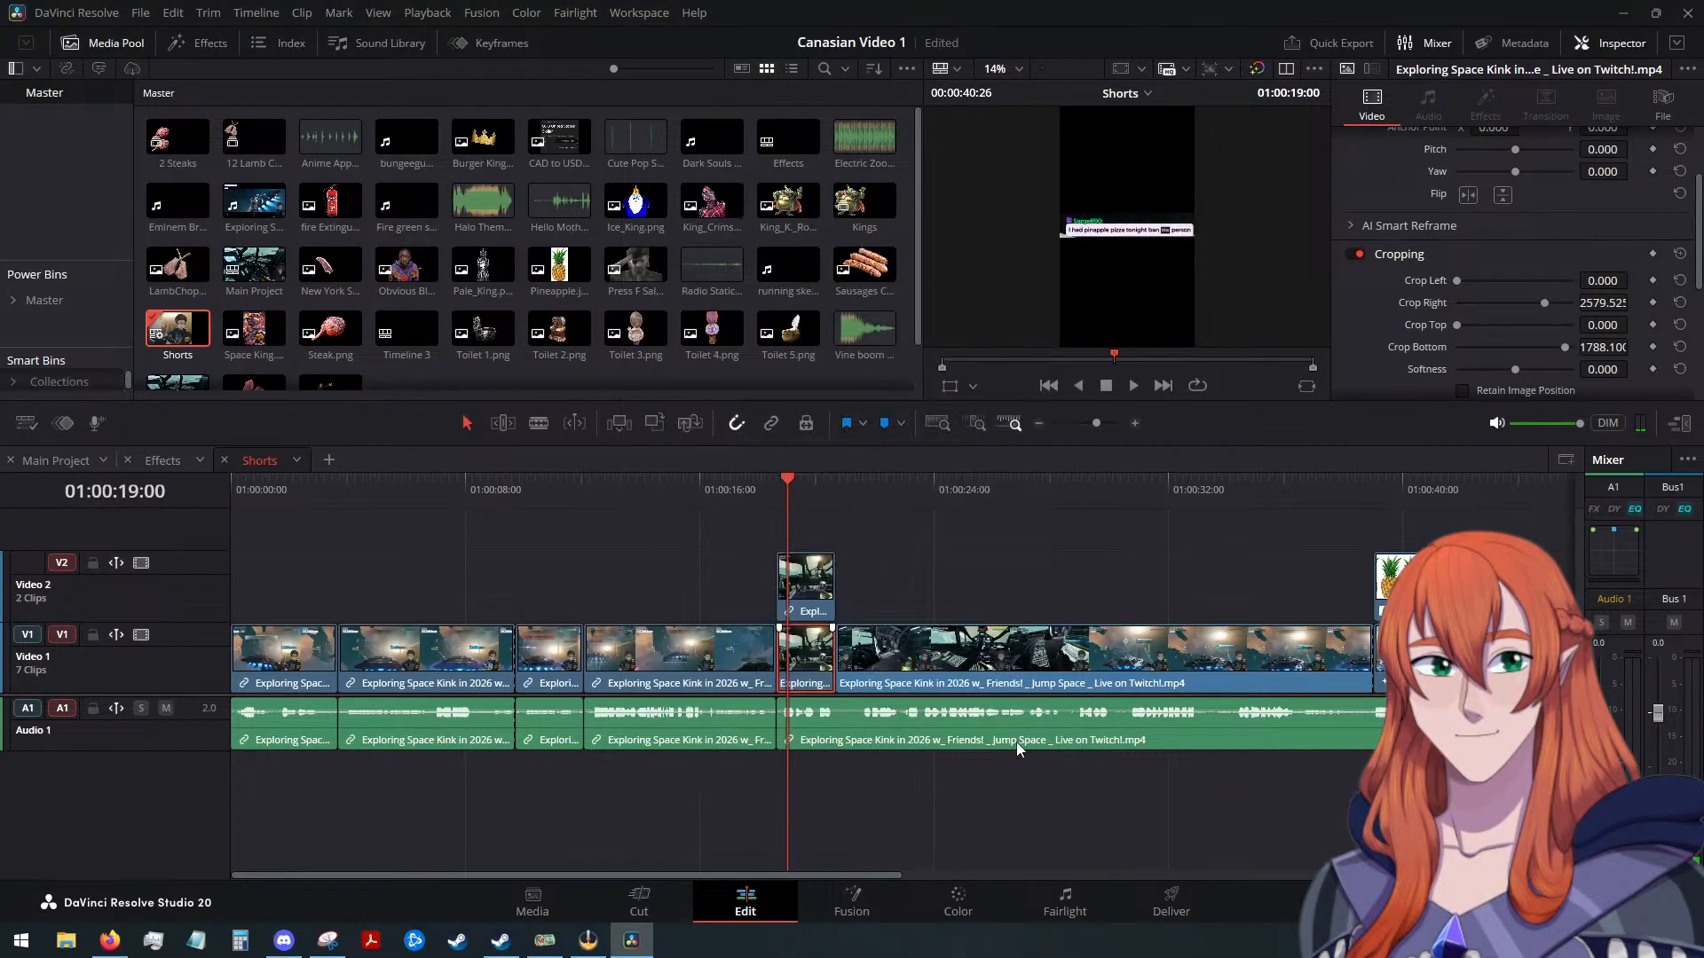
# Disable the Video 2 track, repeat the attribute paste on the Video 1 copy, and inspect that copy alone around 01:00:19:03
pyautogui.moveTo(780, 486); pyautogui.dragTo(802, 518)
pyautogui.click(822, 590)
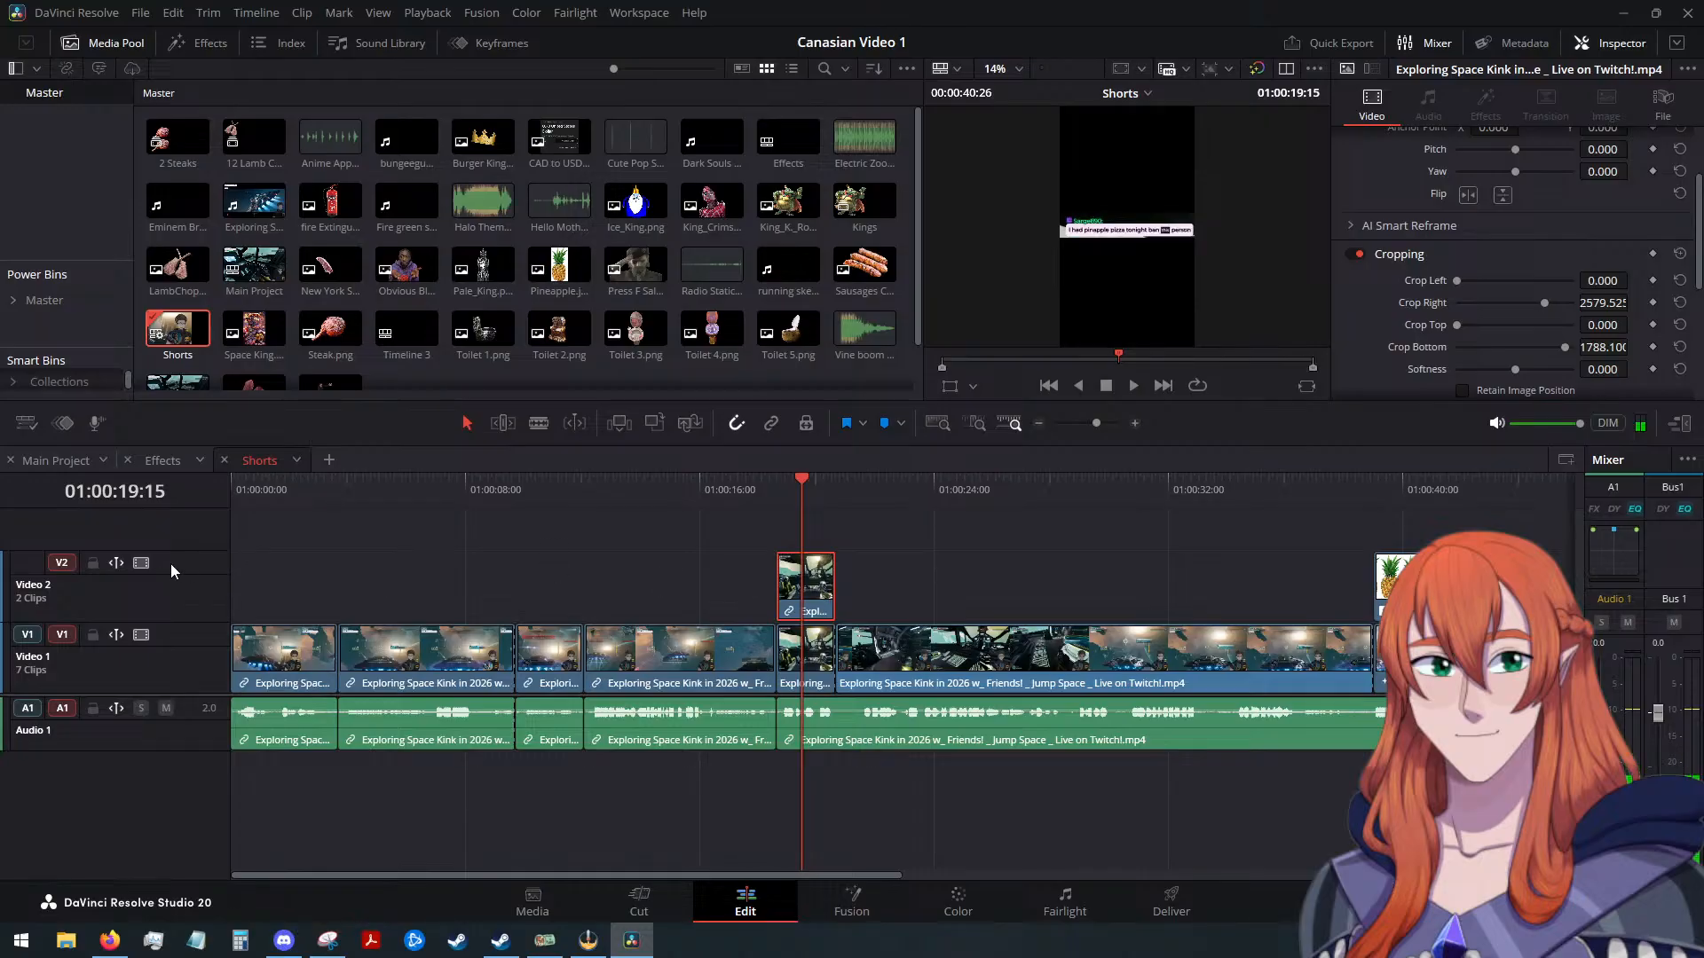
pyautogui.click(141, 563)
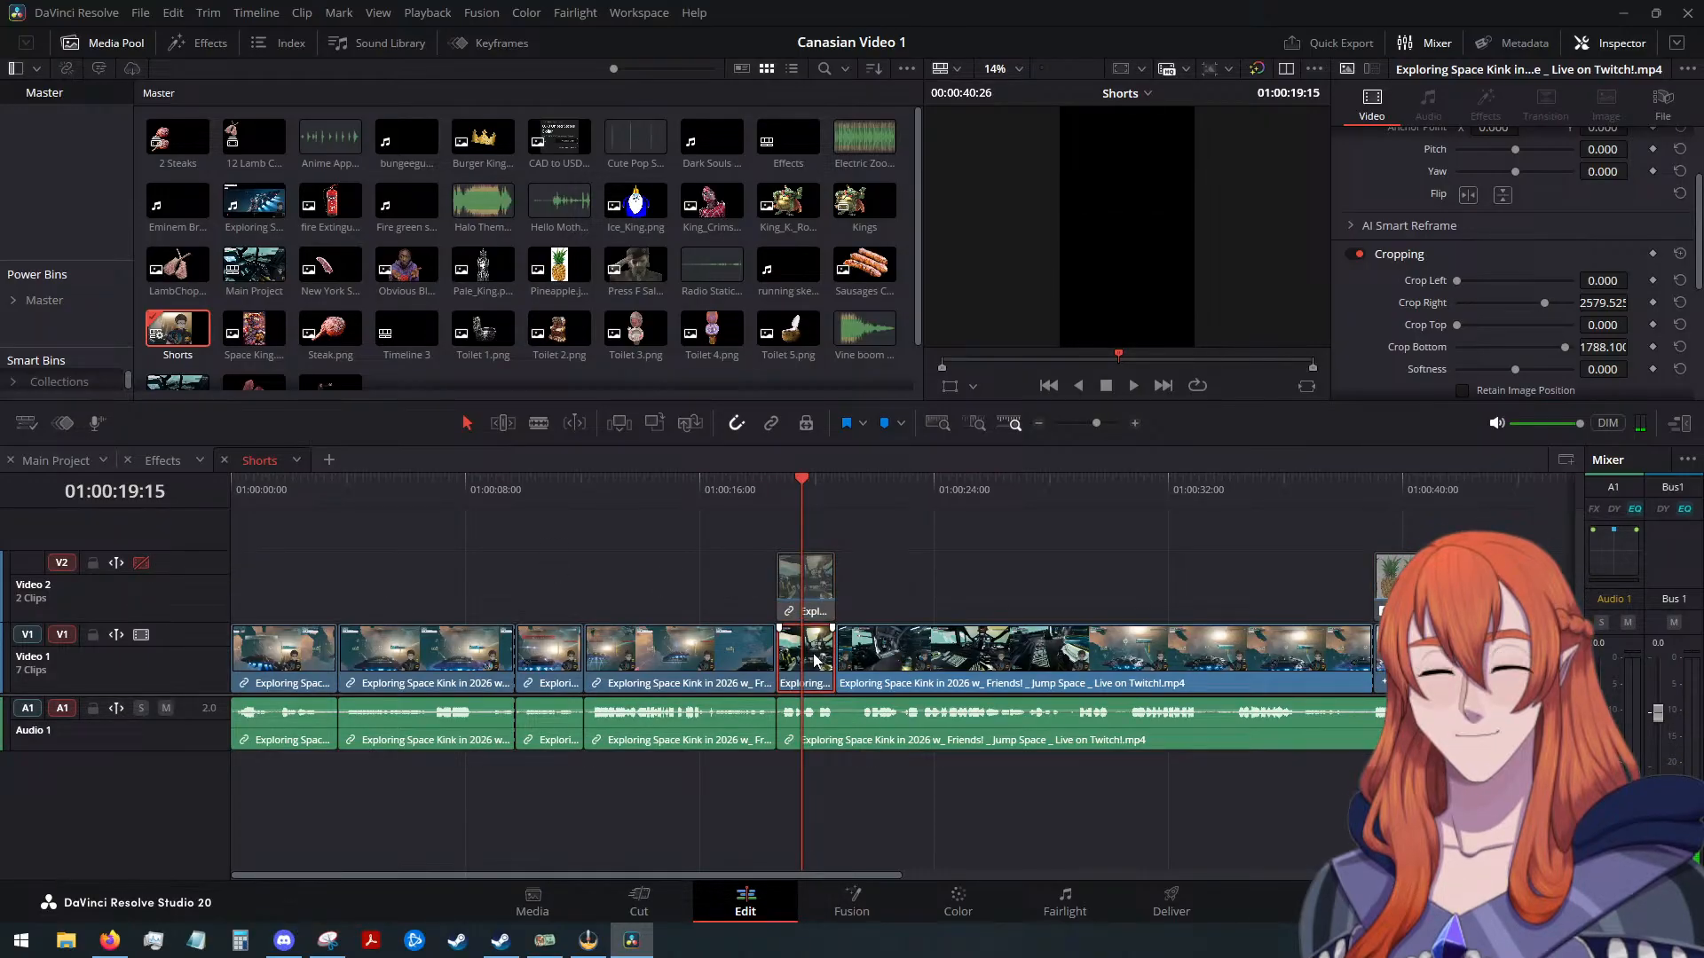
pyautogui.hotkey('alt', 'v')
pyautogui.click(1014, 747)
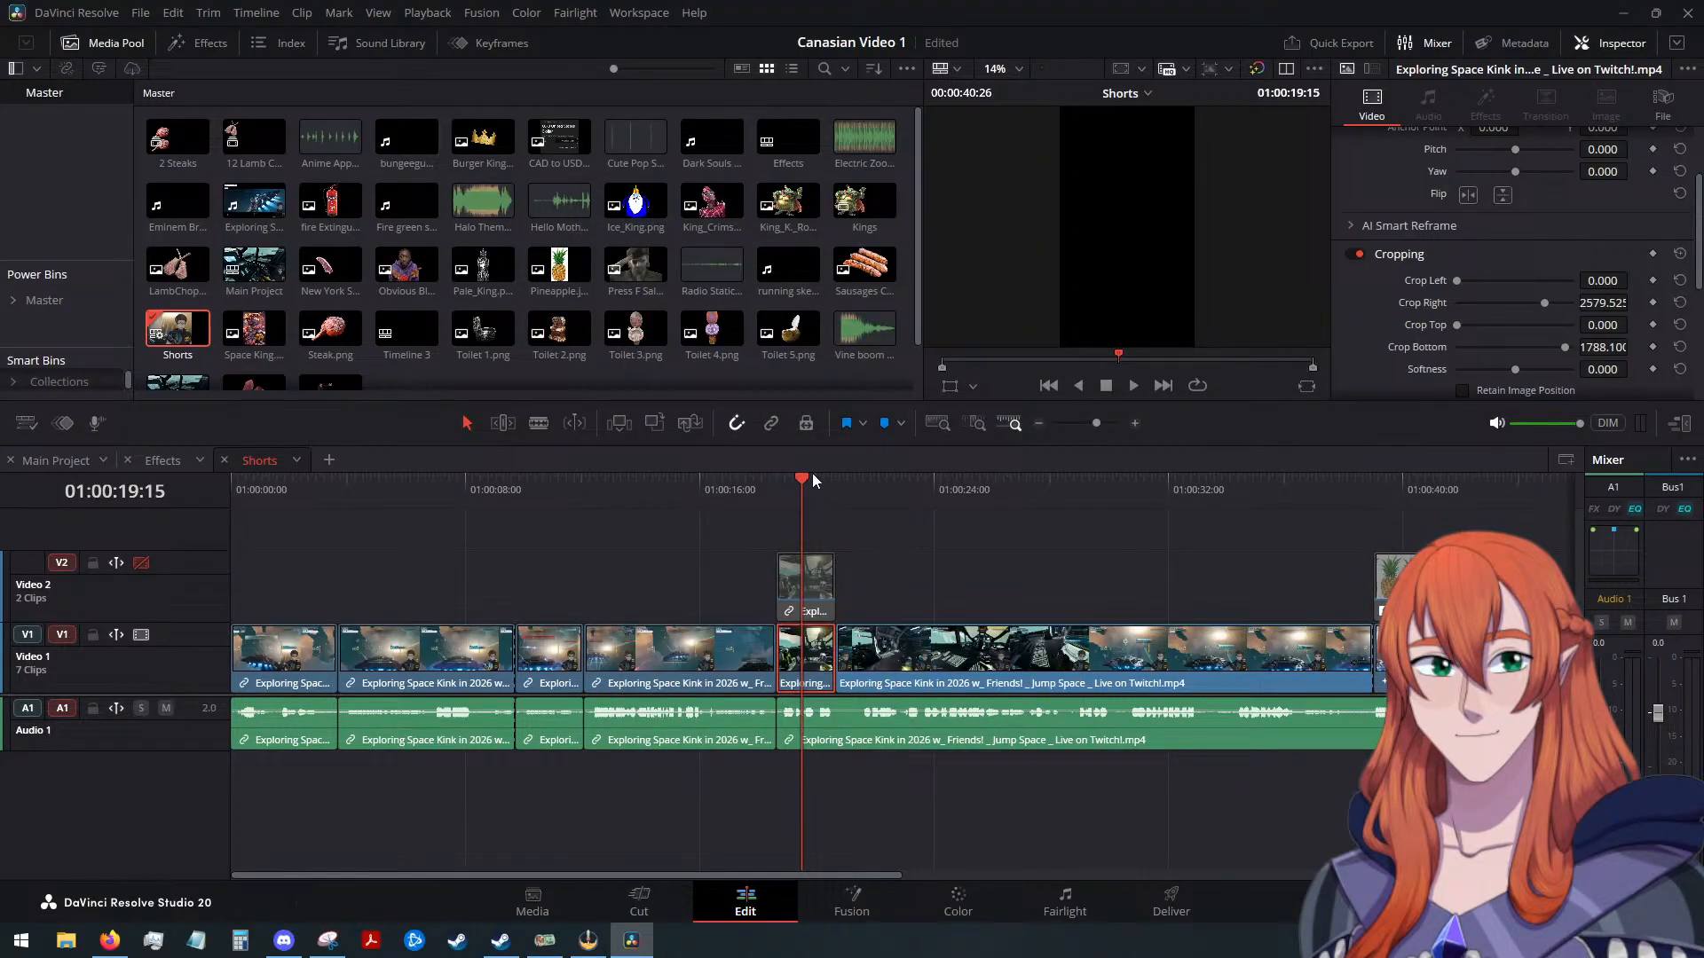
pyautogui.moveTo(813, 475); pyautogui.dragTo(791, 520)
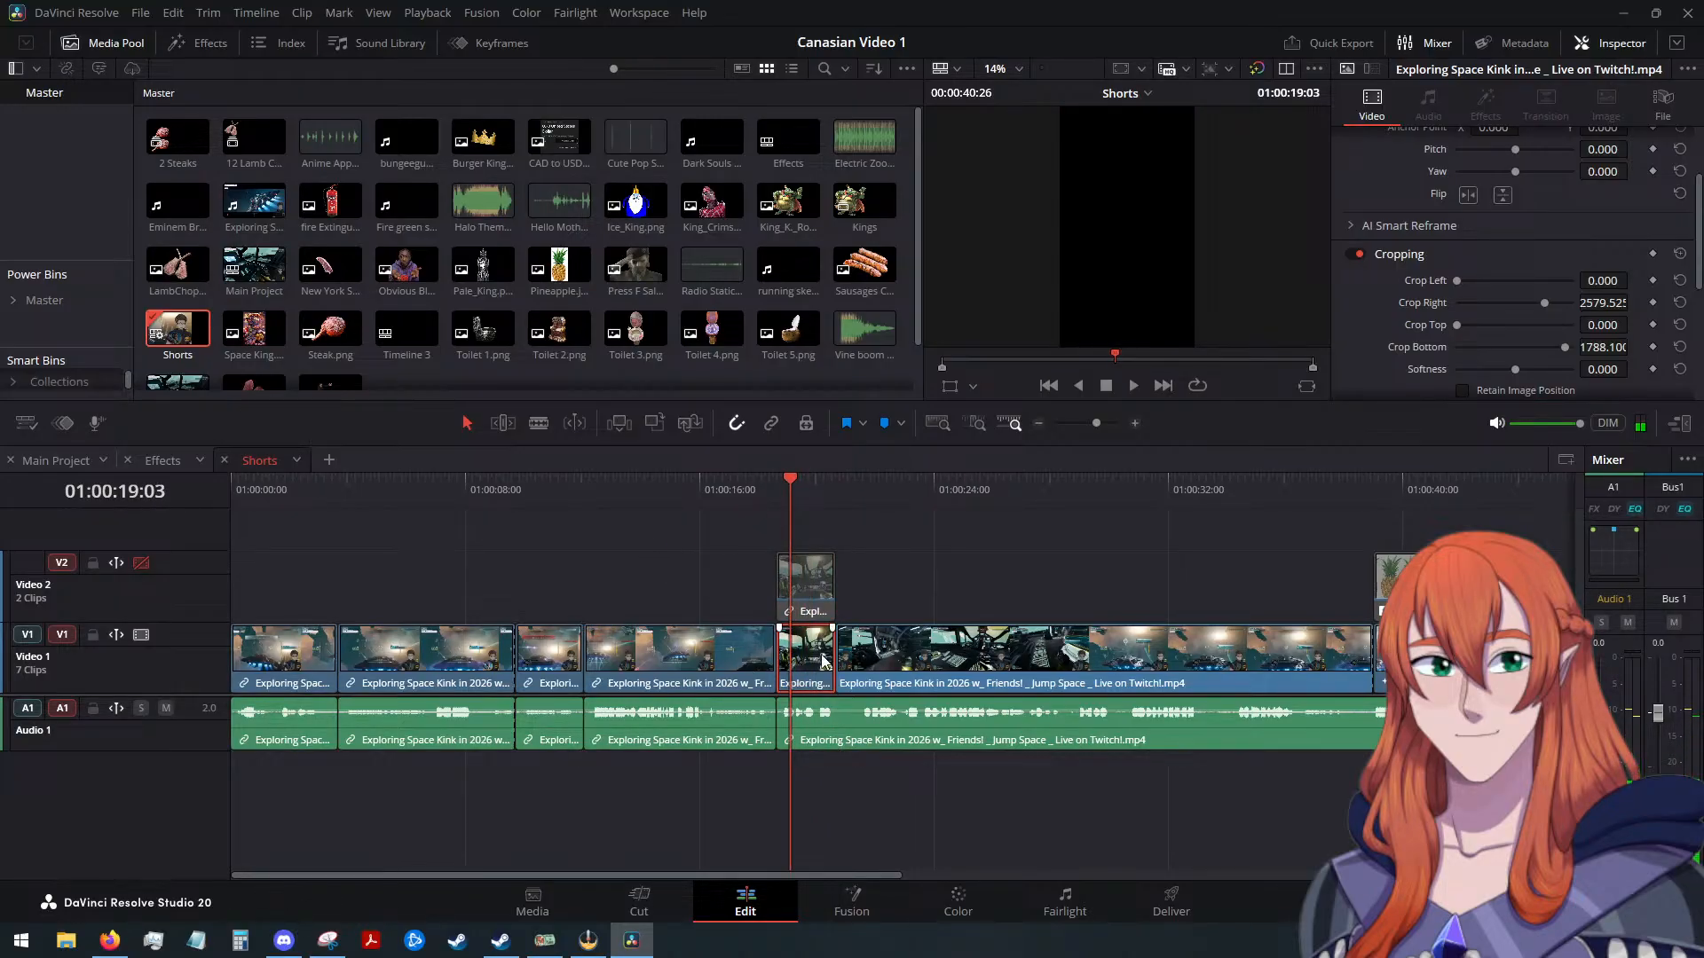
# Compare the Transform values of the second and fourth Shorts clips with those of the copy under the chat clip
pyautogui.scroll(3, 1484, 294)
pyautogui.click(696, 645)
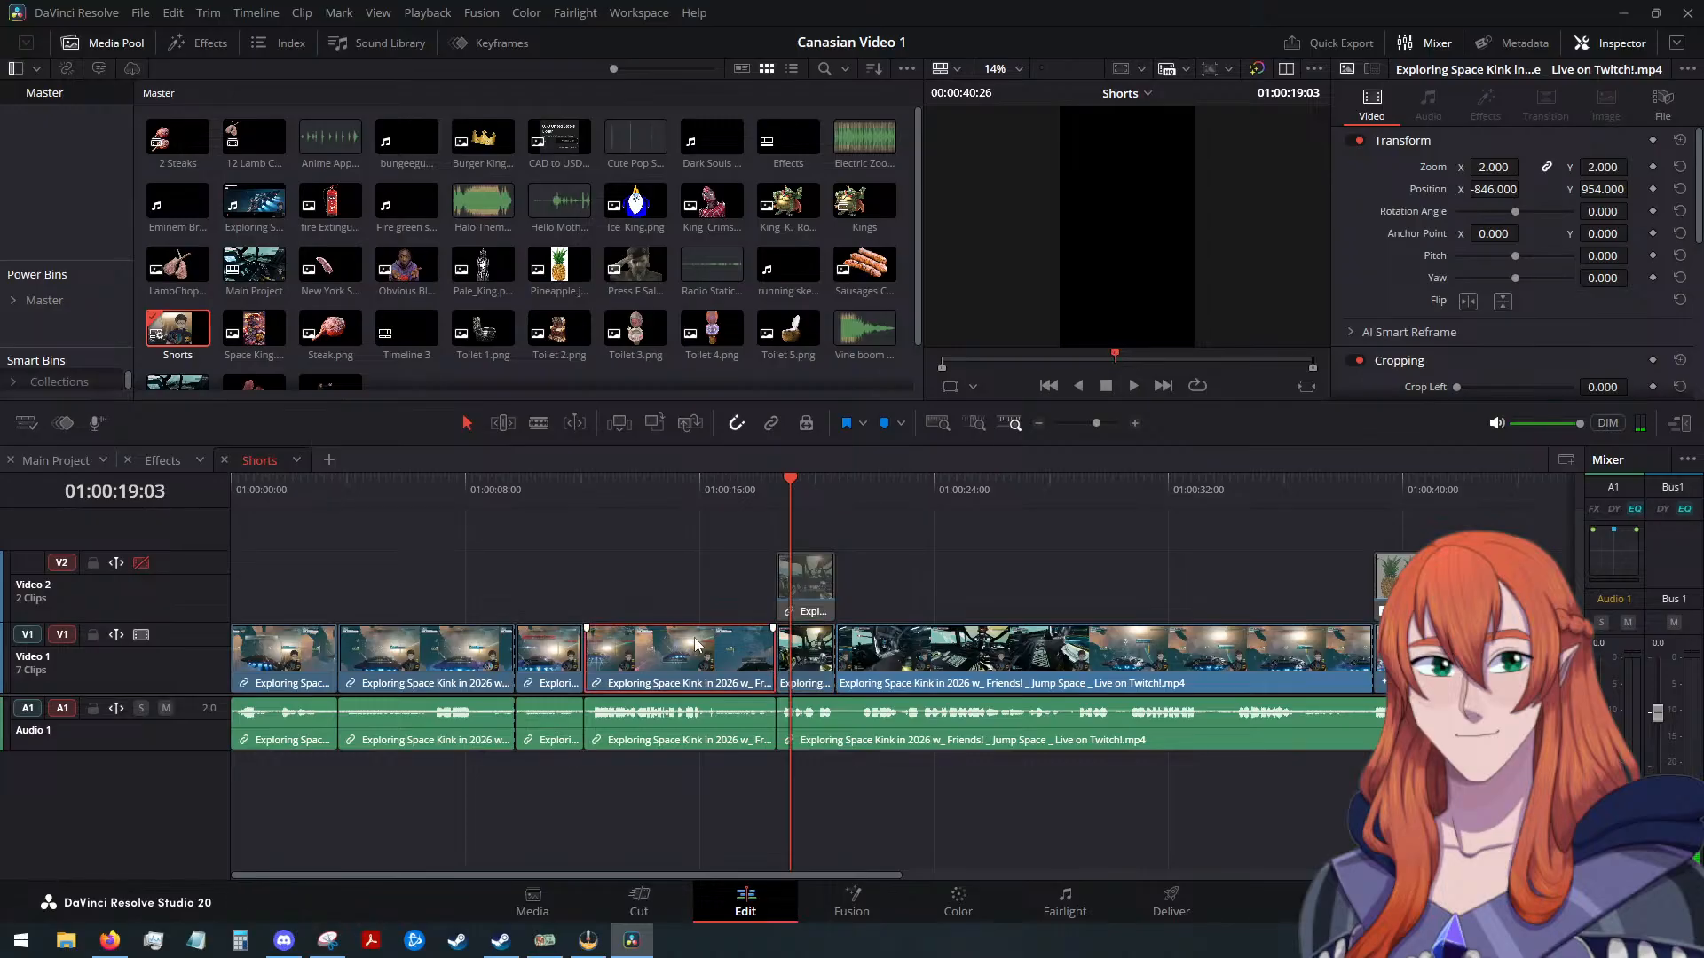
pyautogui.click(811, 667)
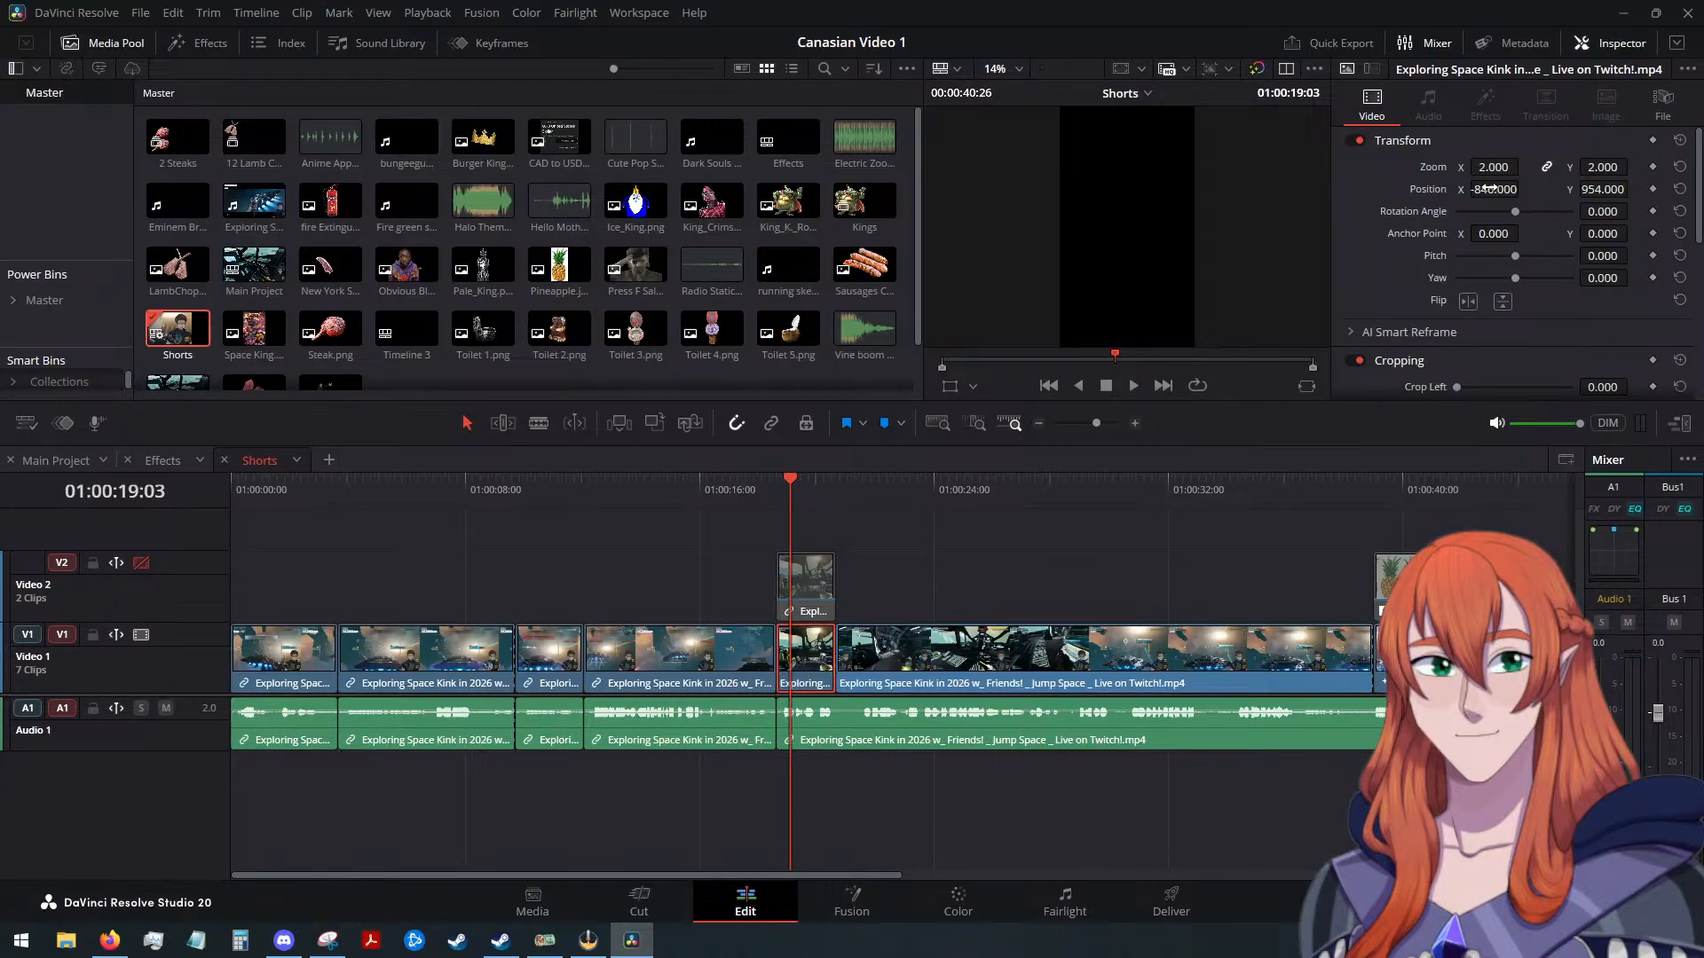
pyautogui.moveTo(1493, 189)
pyautogui.mouseDown()
pyautogui.moveTo(1597, 189)
pyautogui.moveTo(1517, 189)
pyautogui.mouseUp()
pyautogui.click(697, 658)
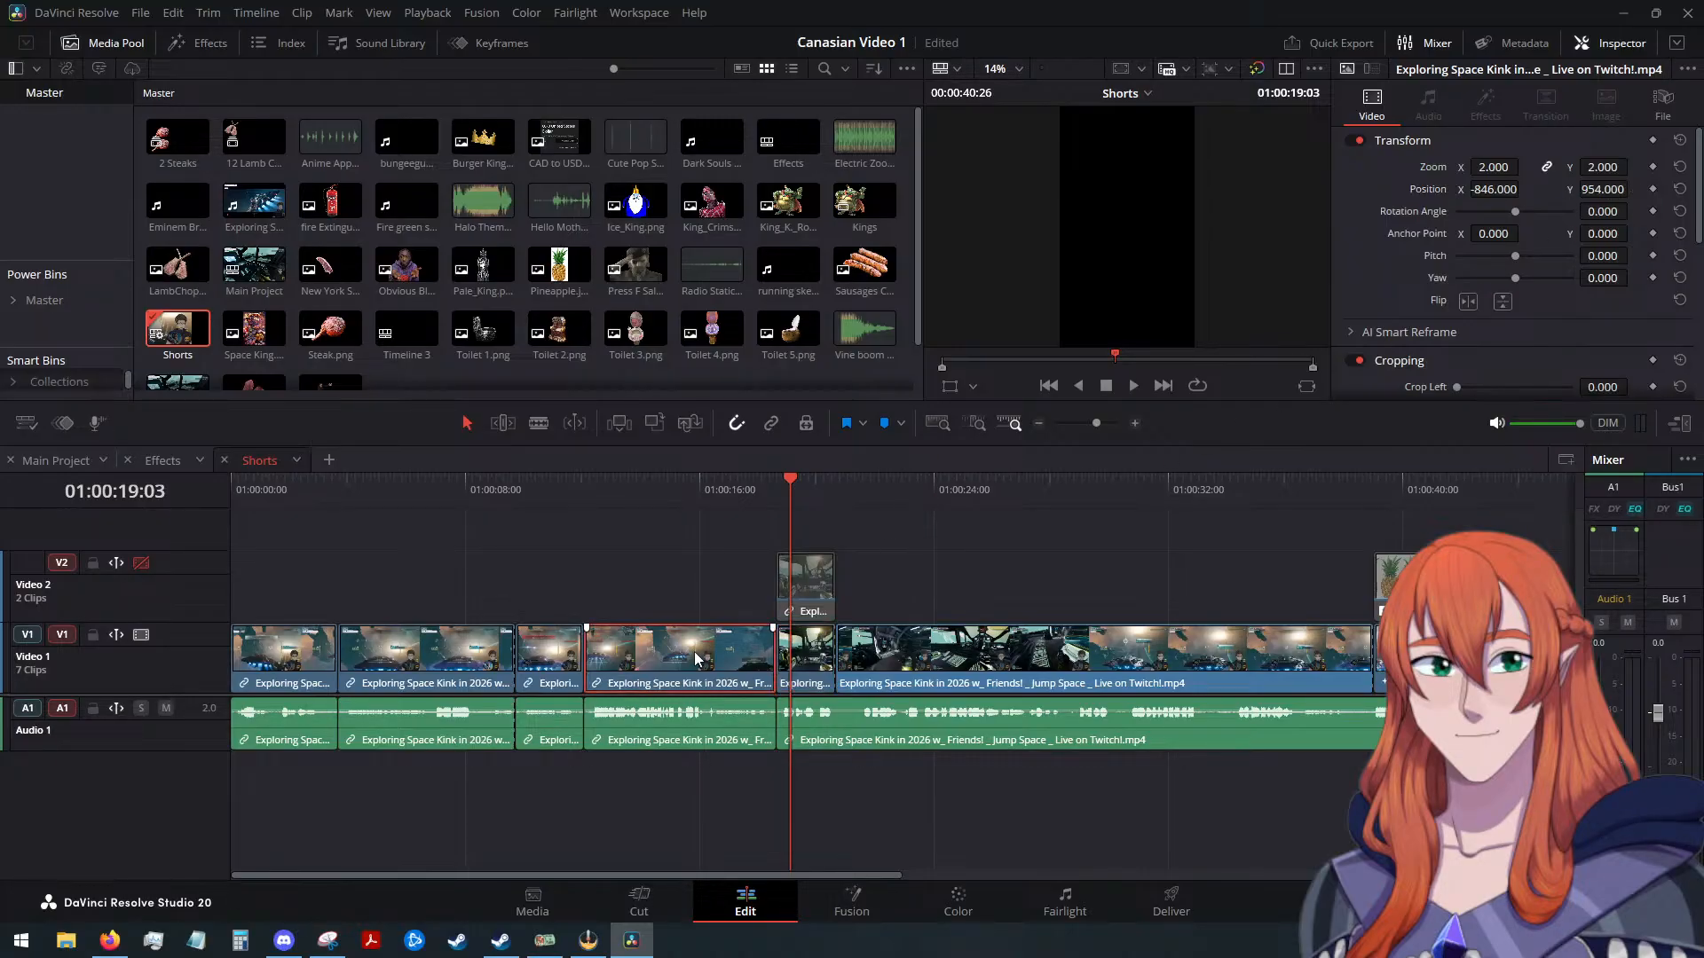
pyautogui.click(438, 658)
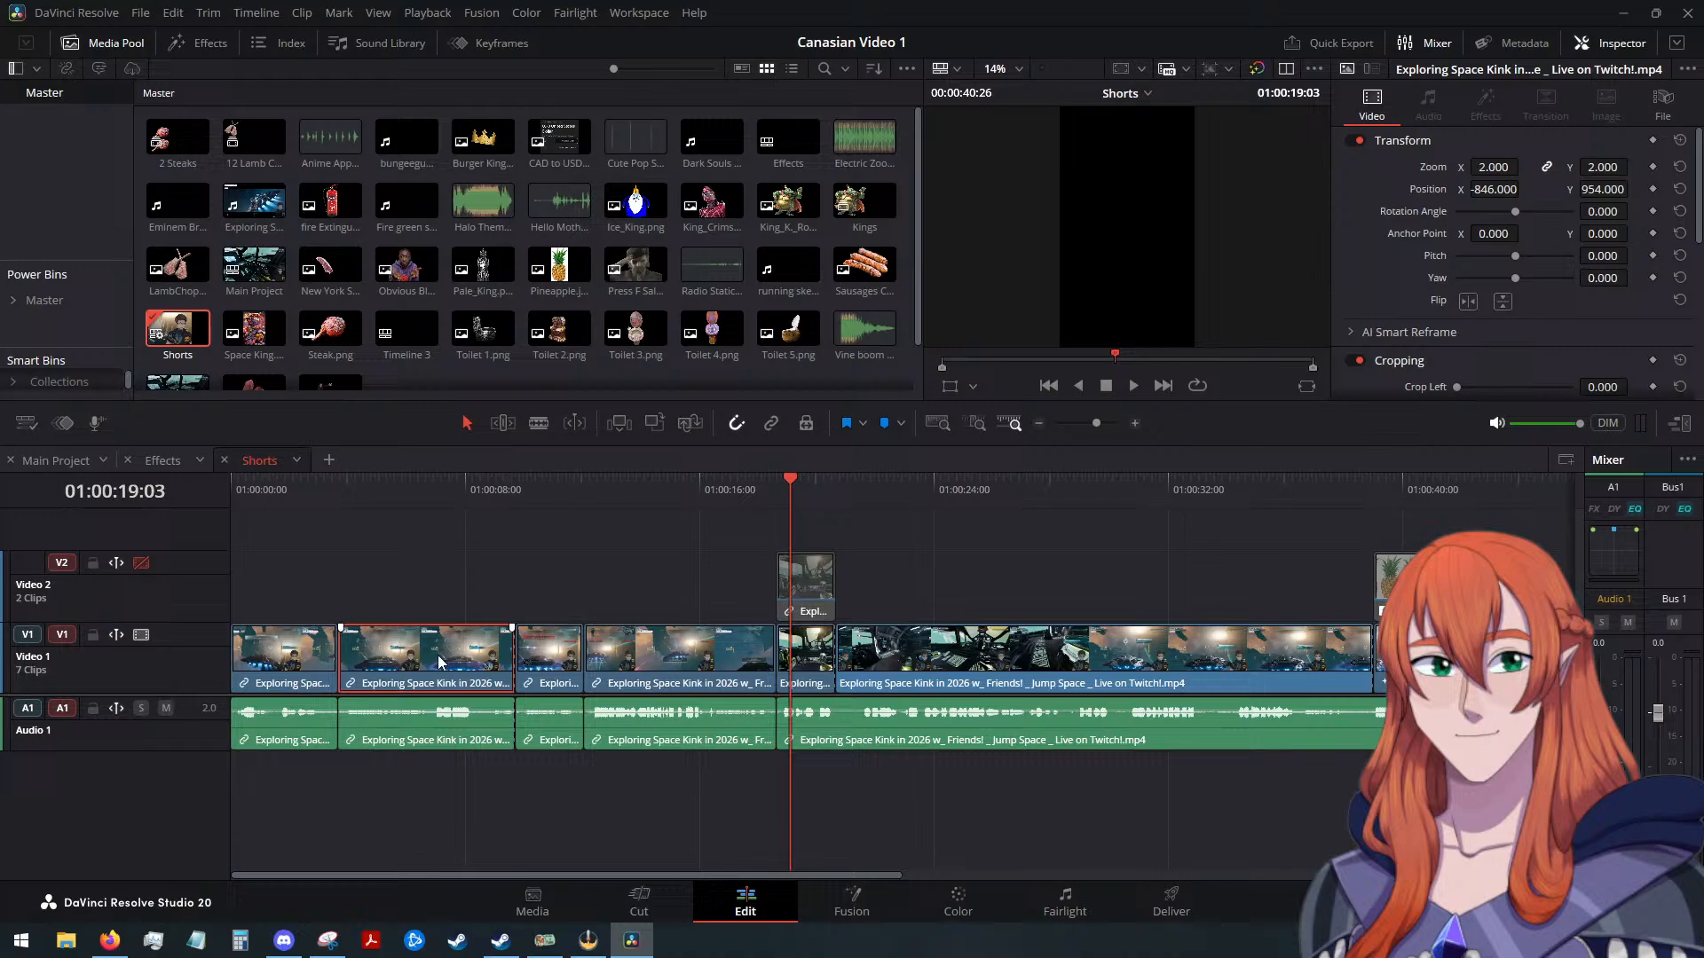
pyautogui.click(660, 657)
pyautogui.click(815, 667)
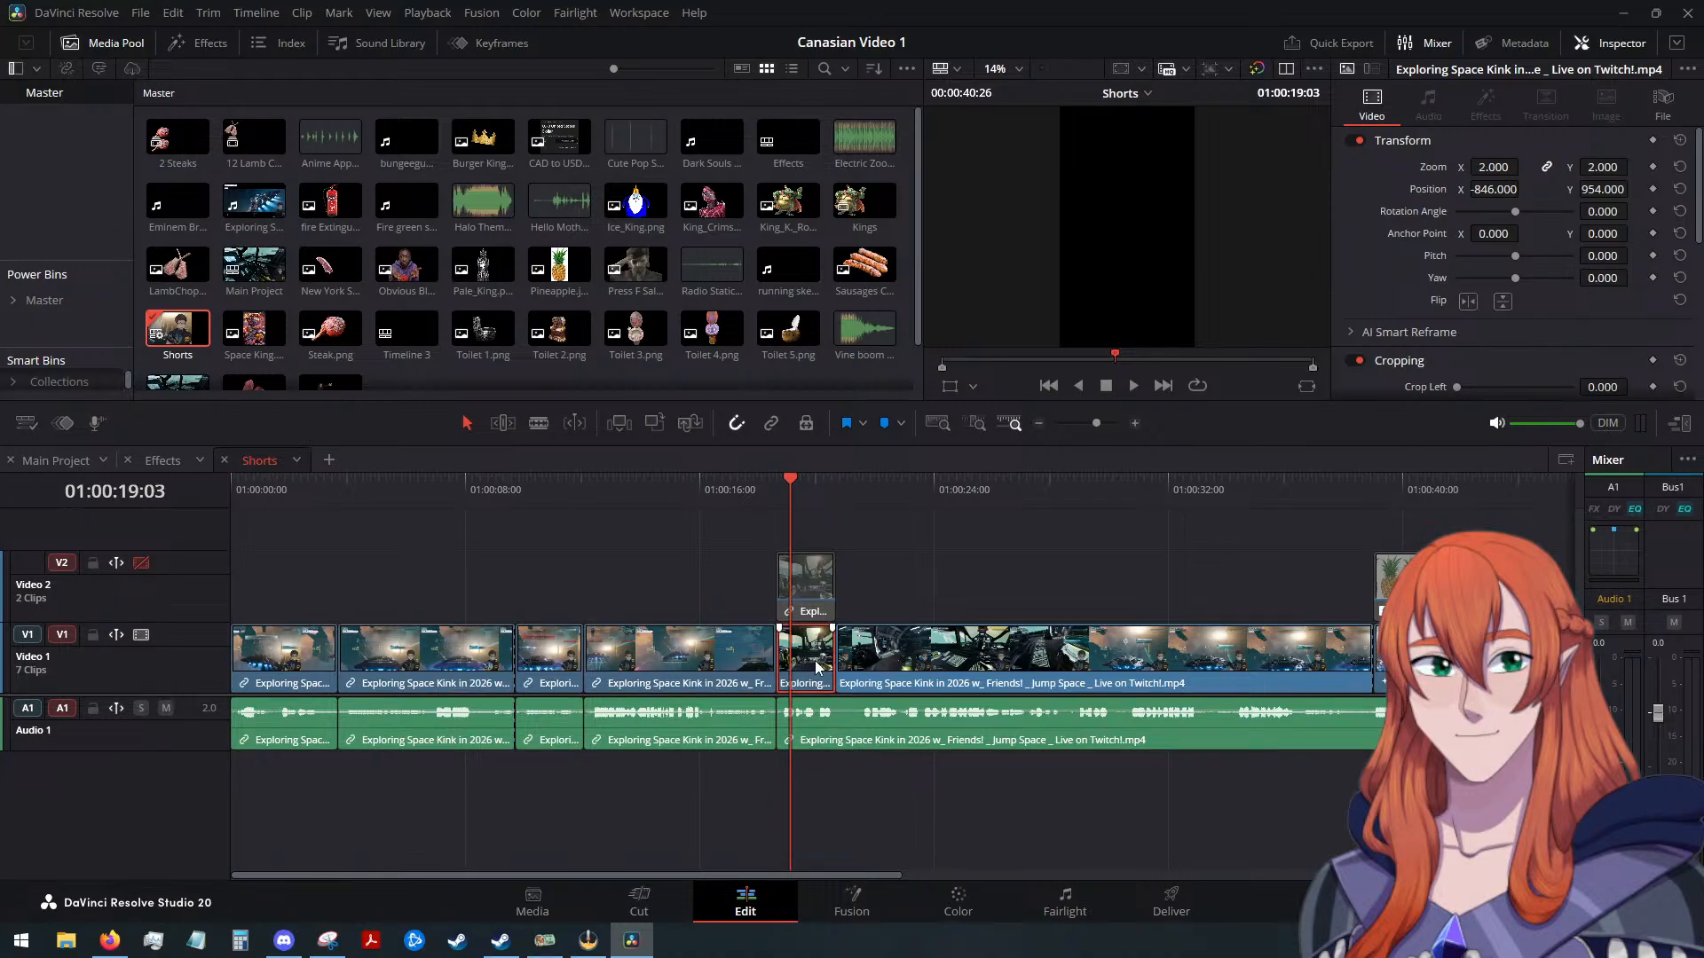
# Reset the Transform settings of the Video 1 copy under the chat clip and turn the Video 2 track back on
pyautogui.press('BackSpace')
pyautogui.hotkey('ctrl', 'z')
pyautogui.click(821, 654)
pyautogui.moveTo(790, 481)
pyautogui.mouseDown()
pyautogui.moveTo(774, 481)
pyautogui.moveTo(799, 490)
pyautogui.mouseUp()
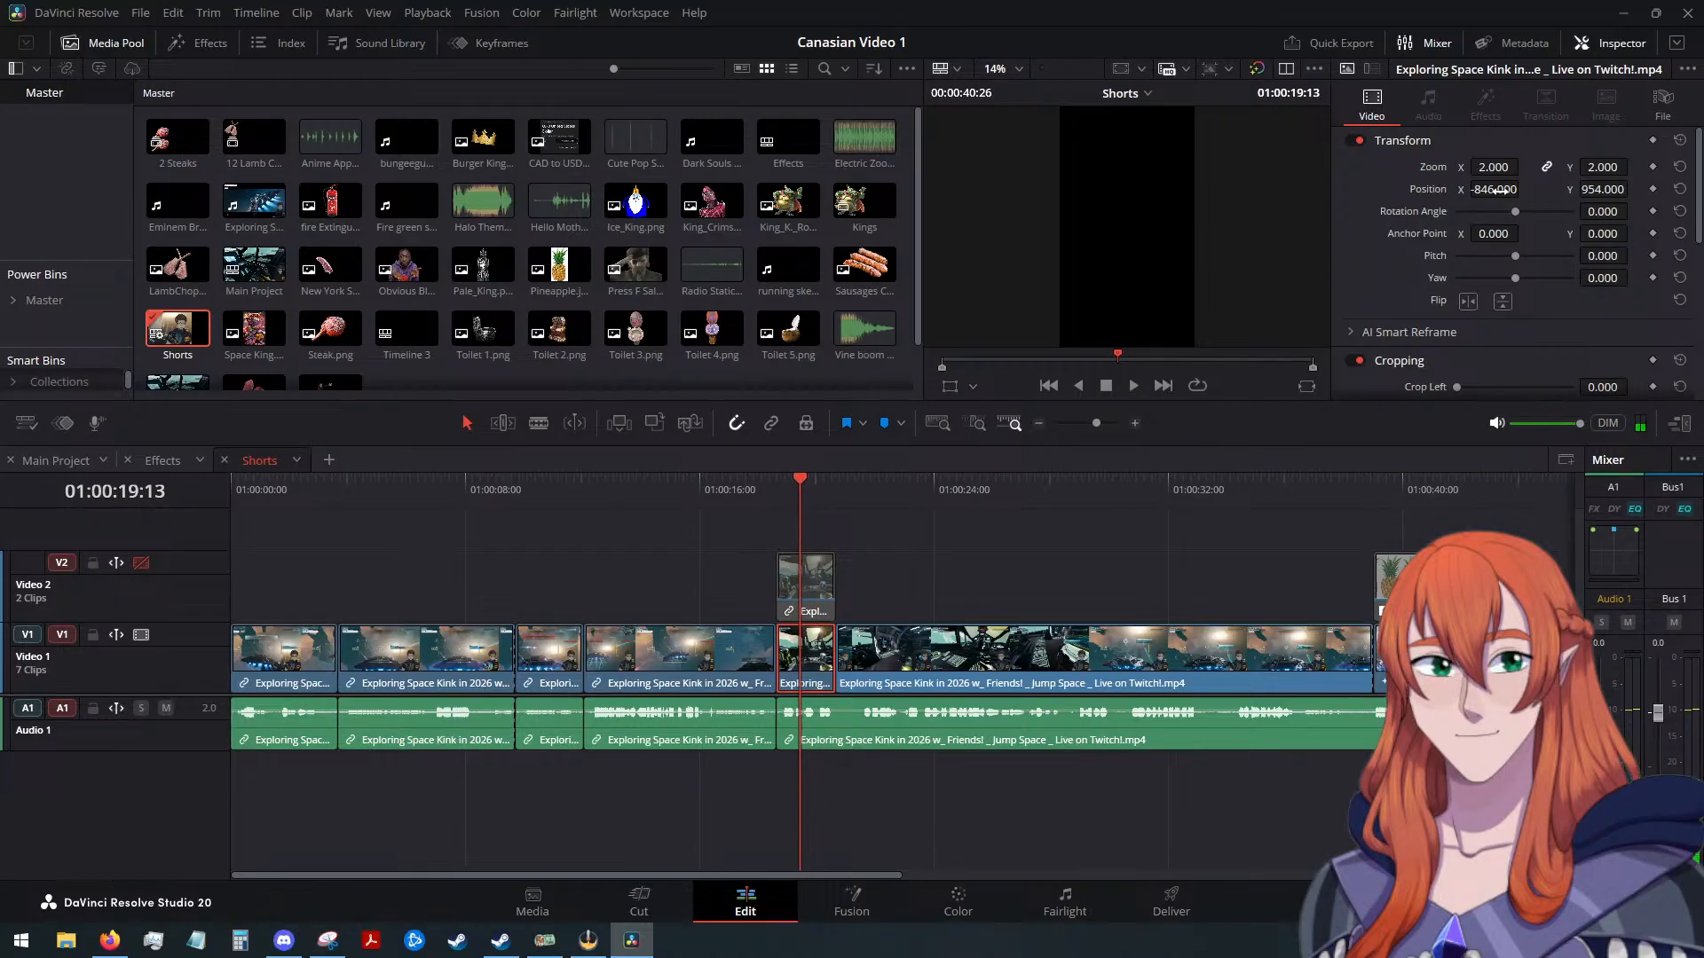
pyautogui.click(1679, 141)
pyautogui.moveTo(800, 481)
pyautogui.mouseDown()
pyautogui.moveTo(914, 480)
pyautogui.moveTo(781, 503)
pyautogui.moveTo(801, 503)
pyautogui.mouseUp()
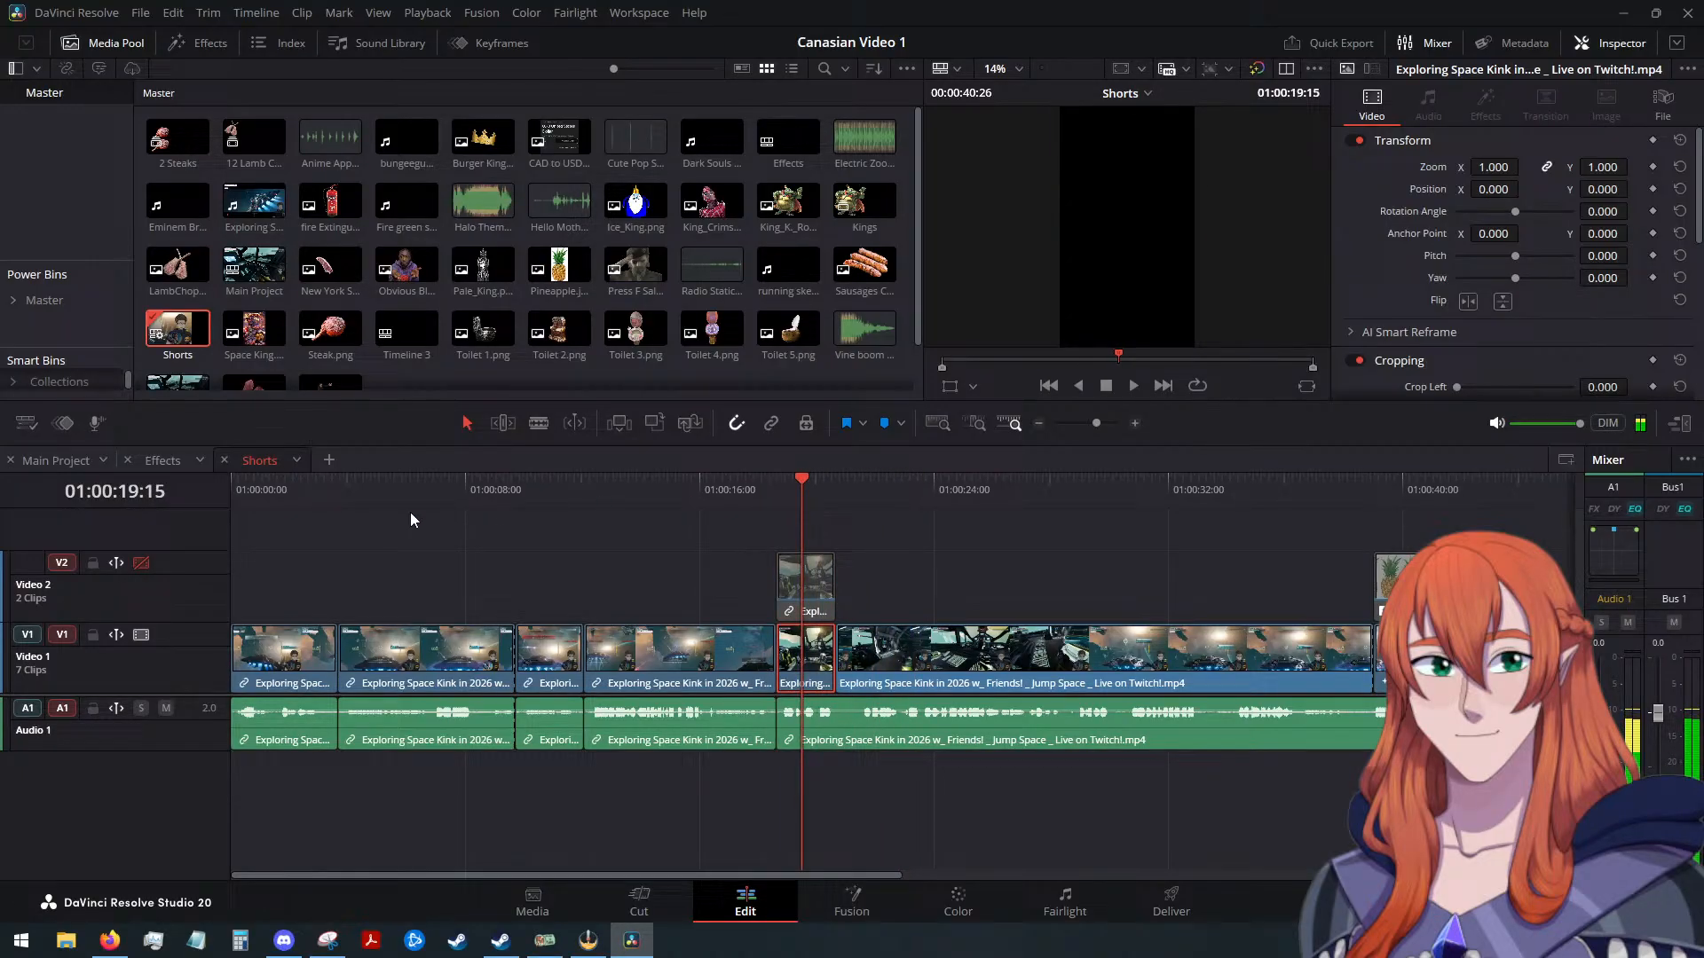
pyautogui.click(142, 562)
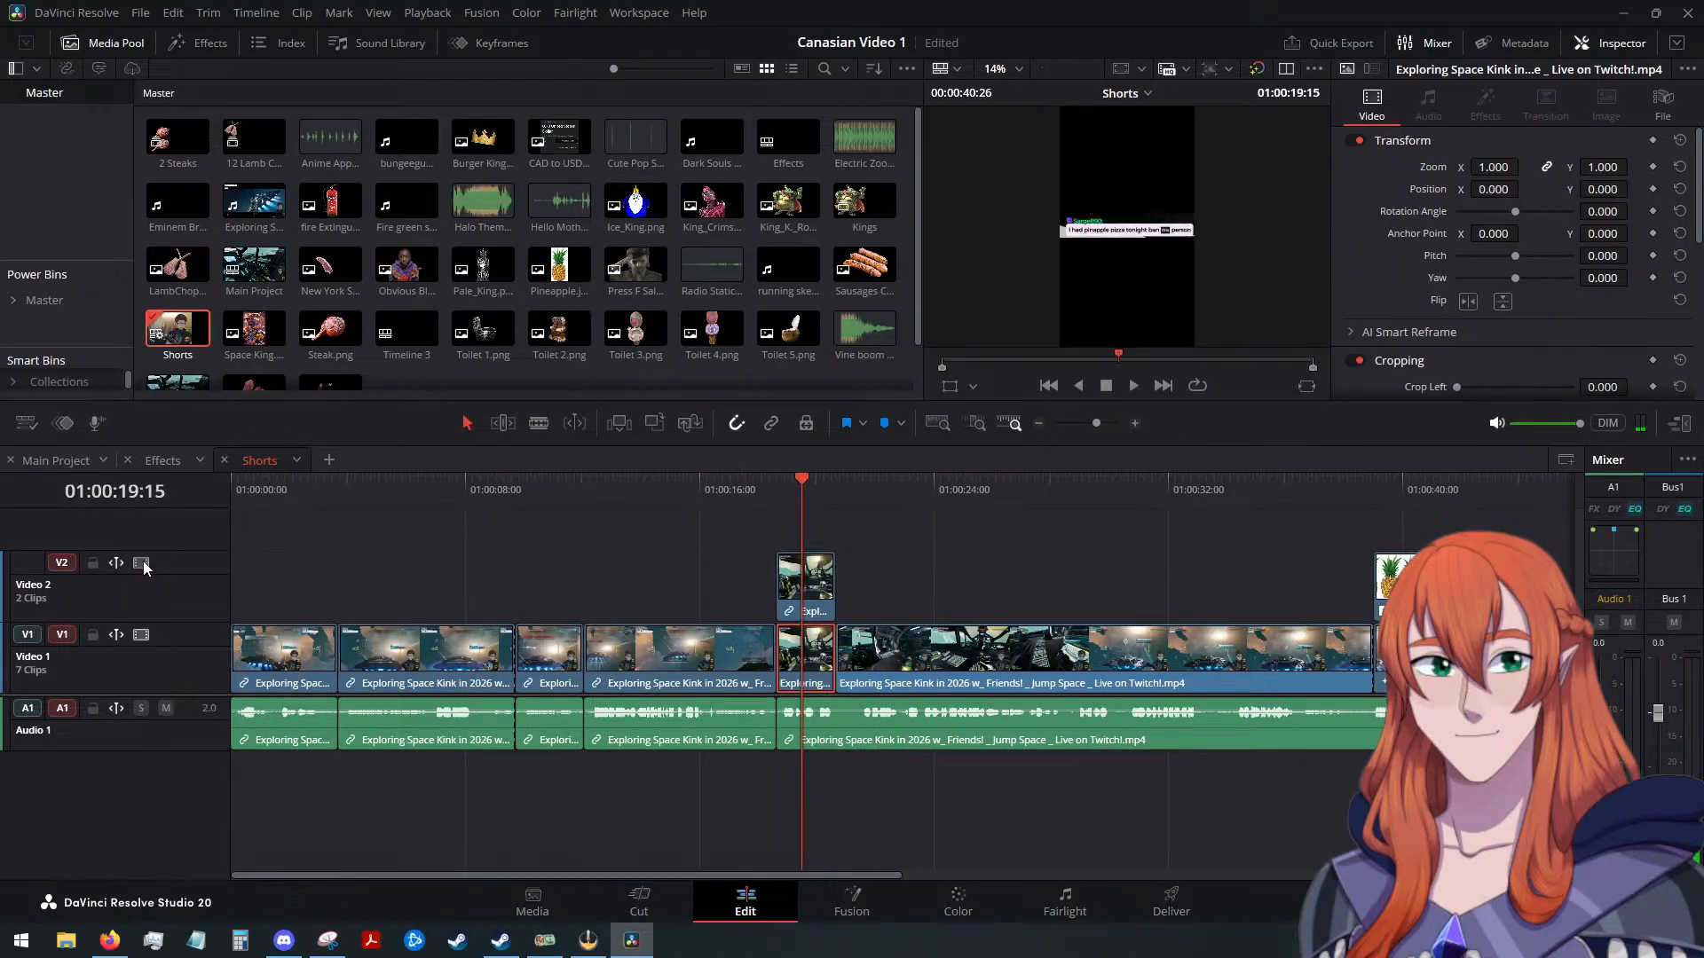
pyautogui.click(142, 562)
pyautogui.click(142, 563)
# Shift the chat clip on Video 2 earlier so it ends at 01:00:18:19, and play the uncovered Video 1 copy from there
pyautogui.click(789, 578)
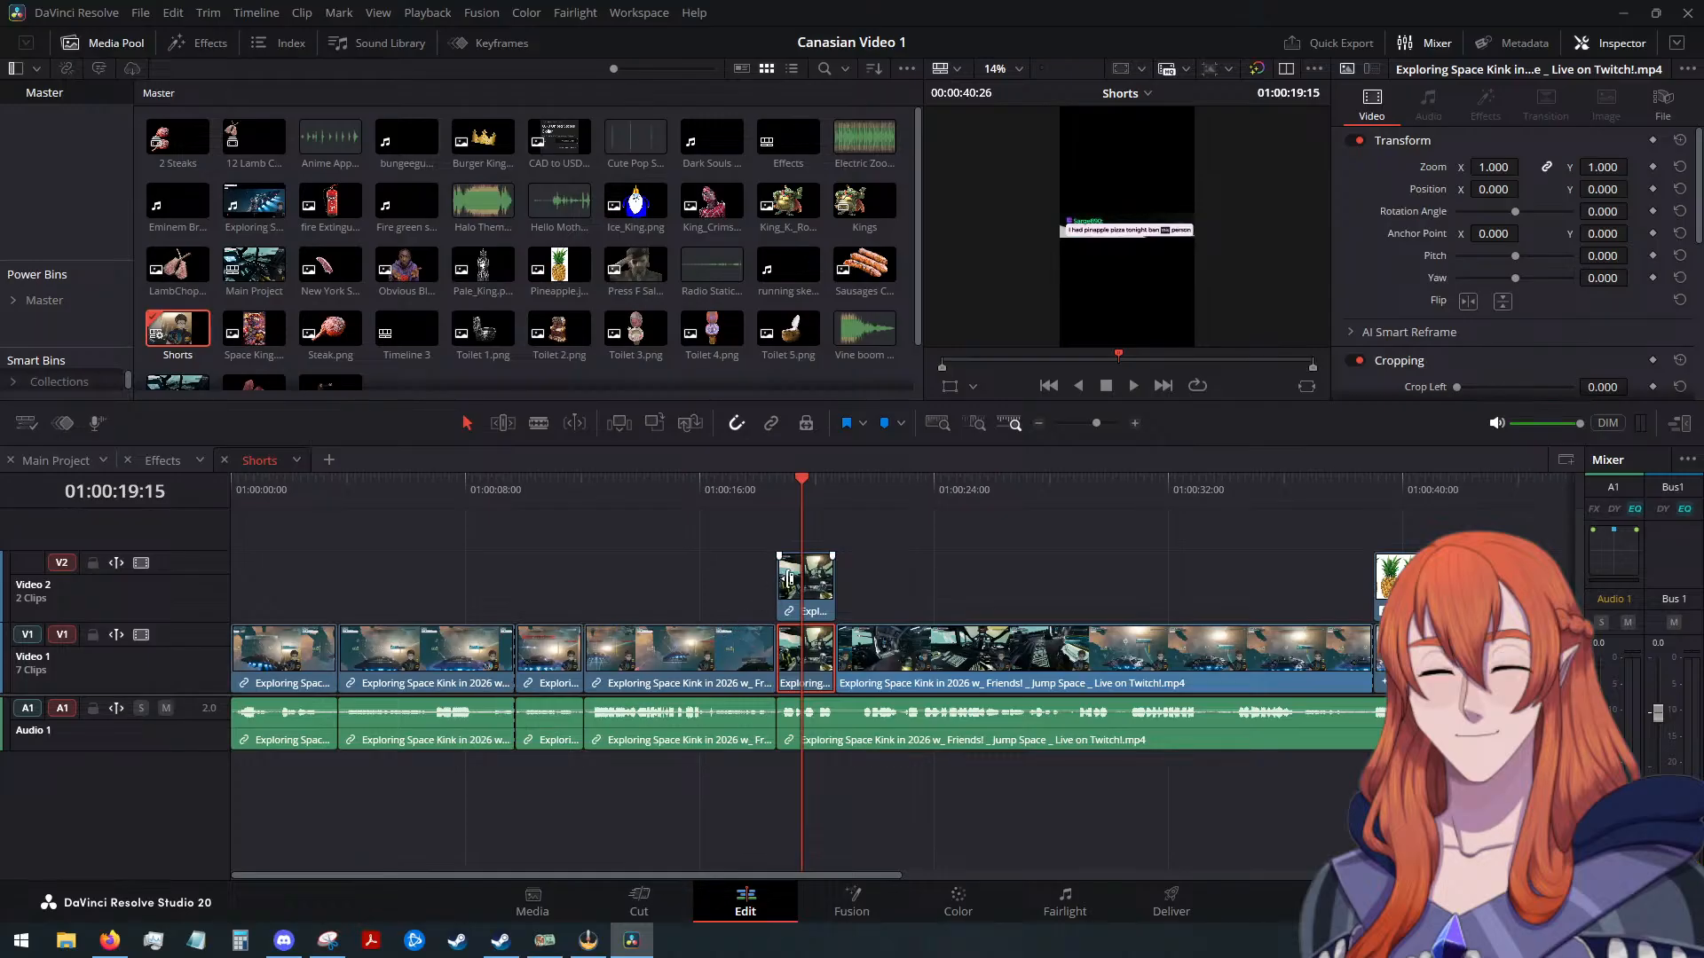
pyautogui.moveTo(789, 578); pyautogui.dragTo(756, 589)
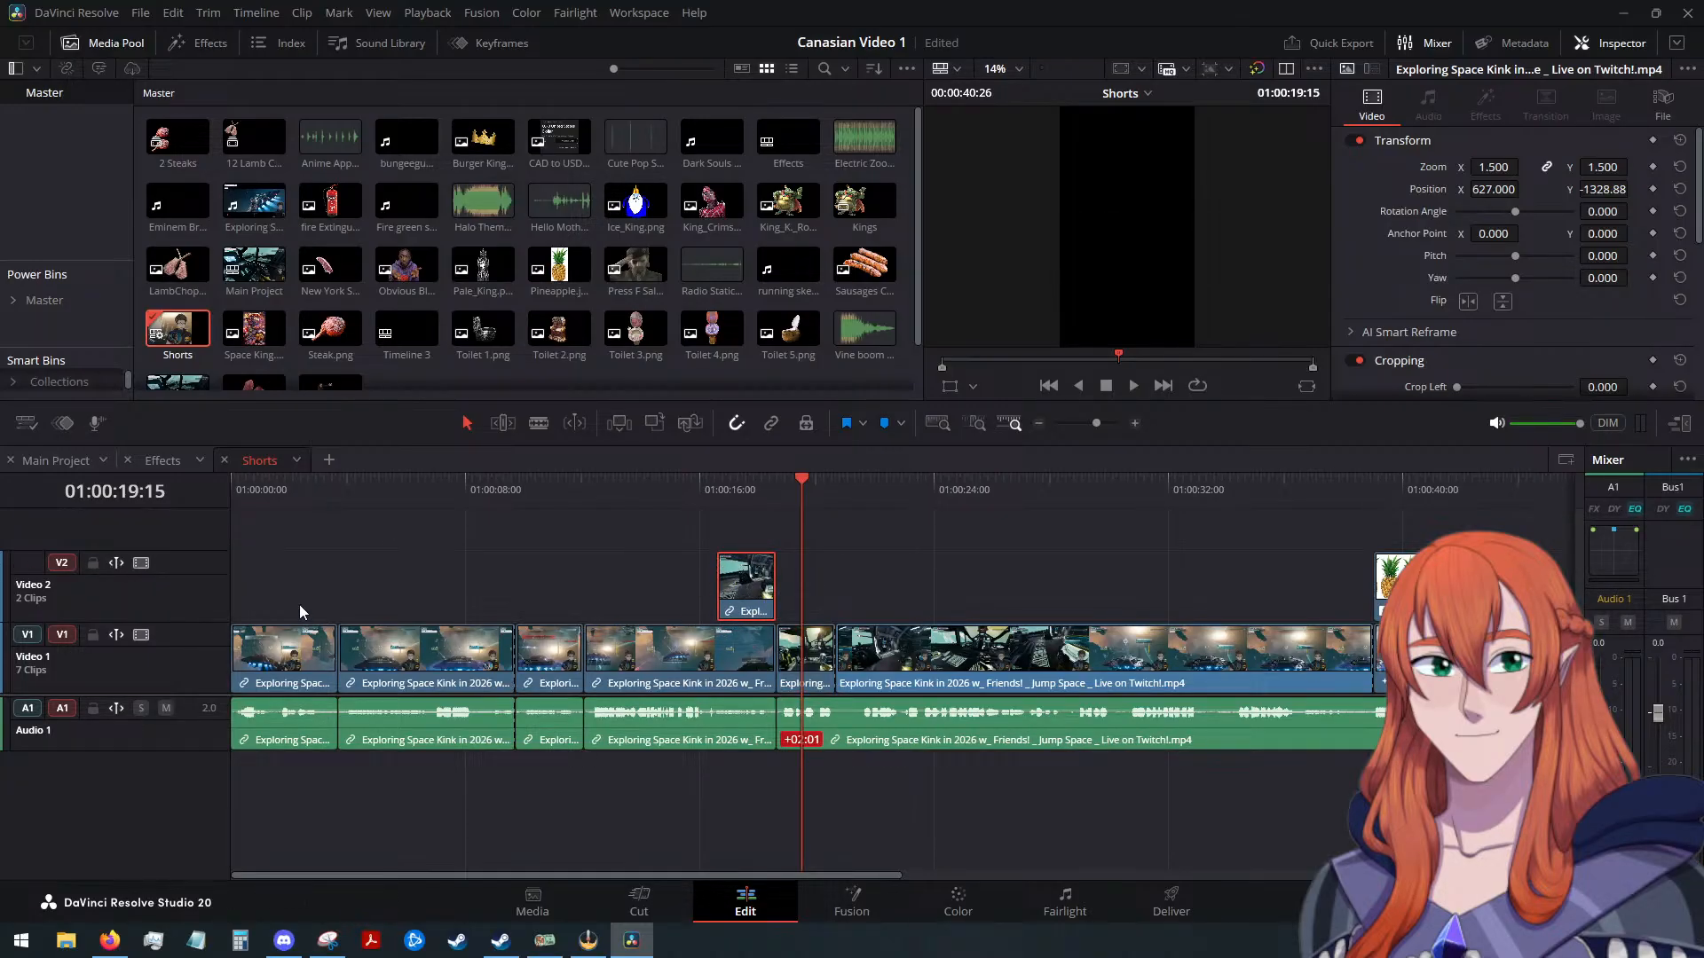
pyautogui.click(772, 493)
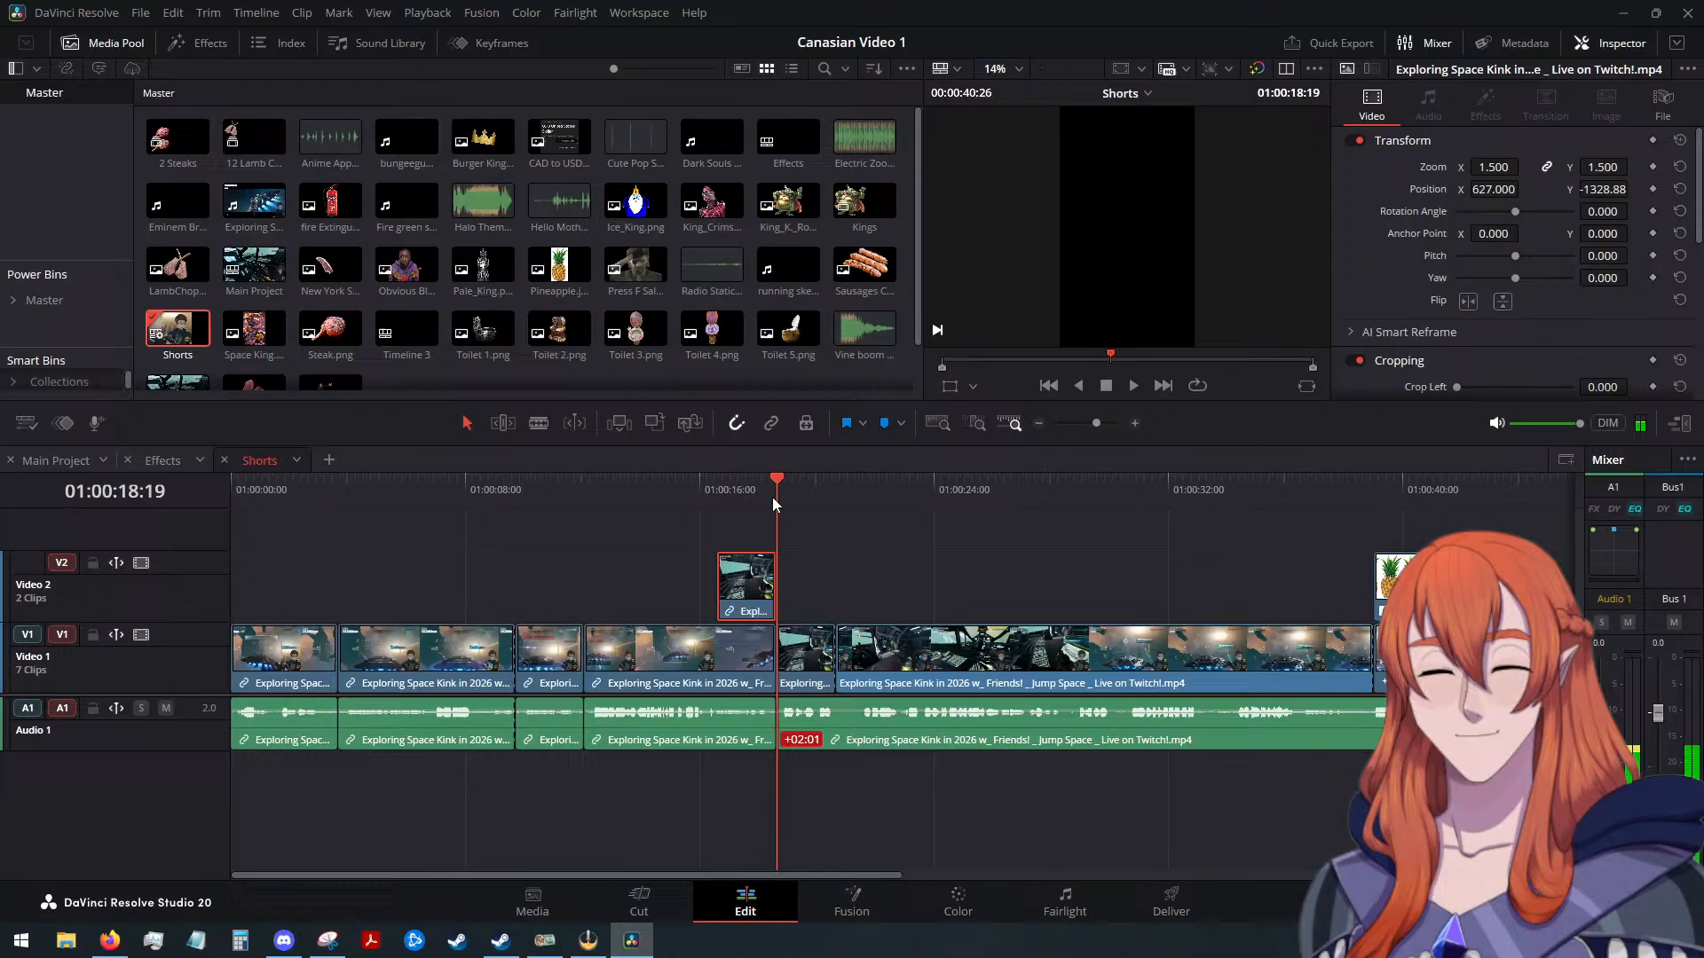
pyautogui.click(1133, 386)
pyautogui.click(1107, 391)
# Swap the two copies, moving the reset one up to Video 2 and placing the linked chat clip beneath it on Video 1
pyautogui.click(809, 657)
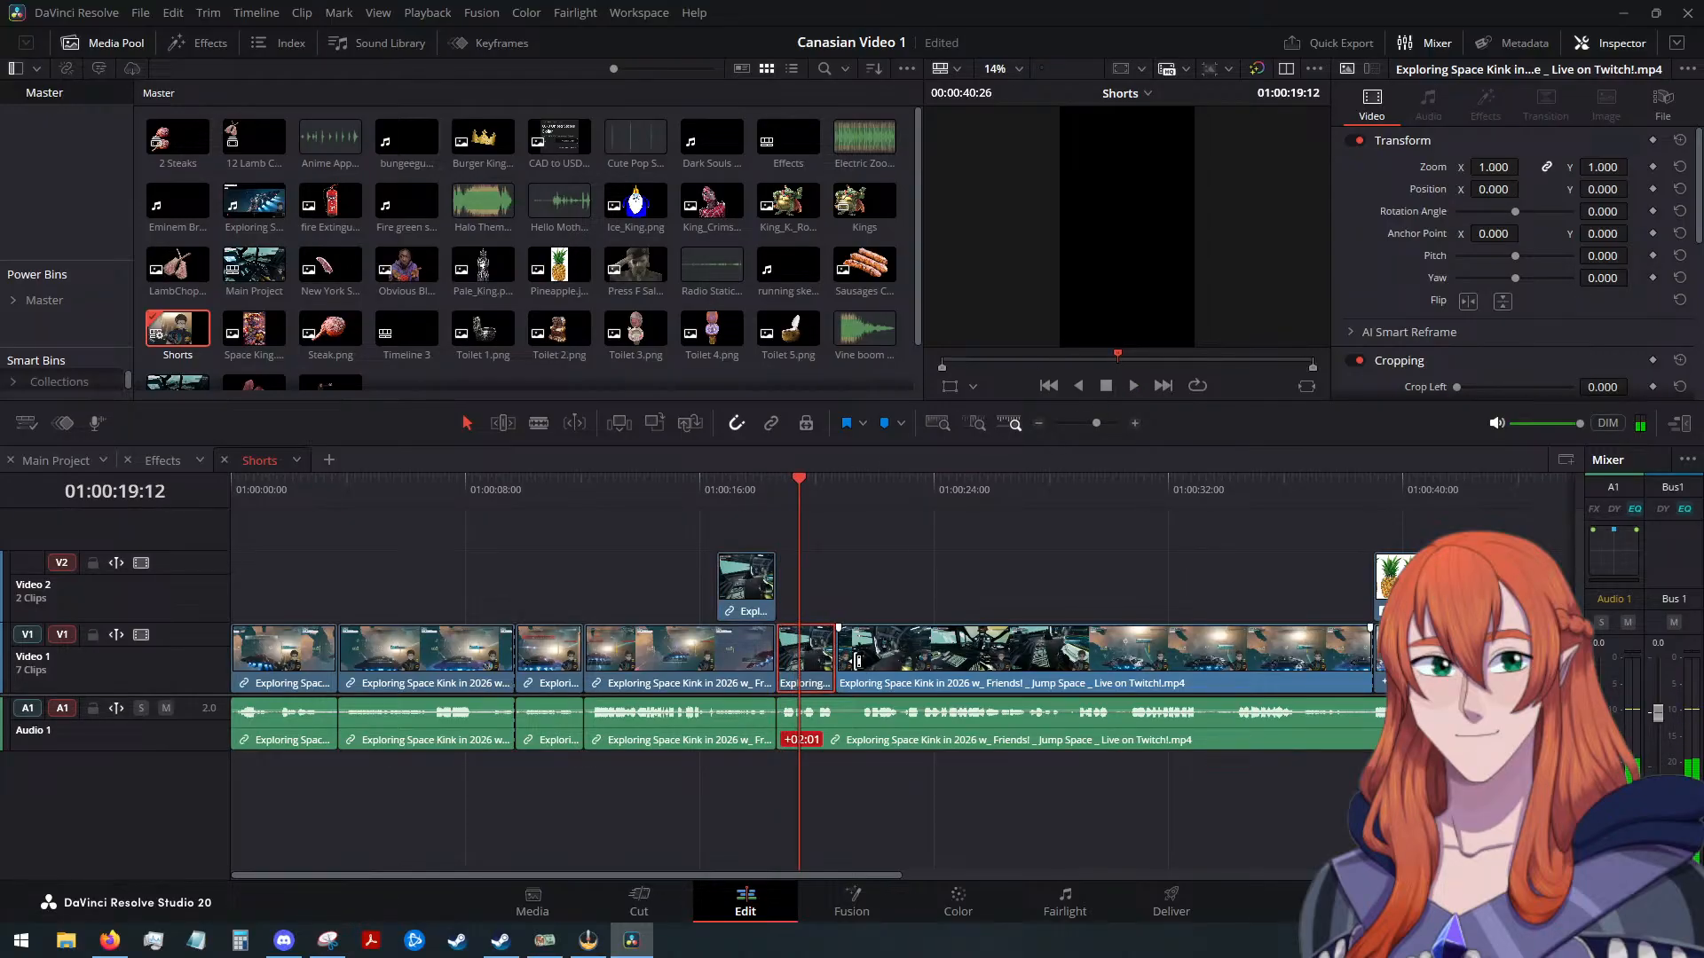
pyautogui.hotkey('alt', 'Up')
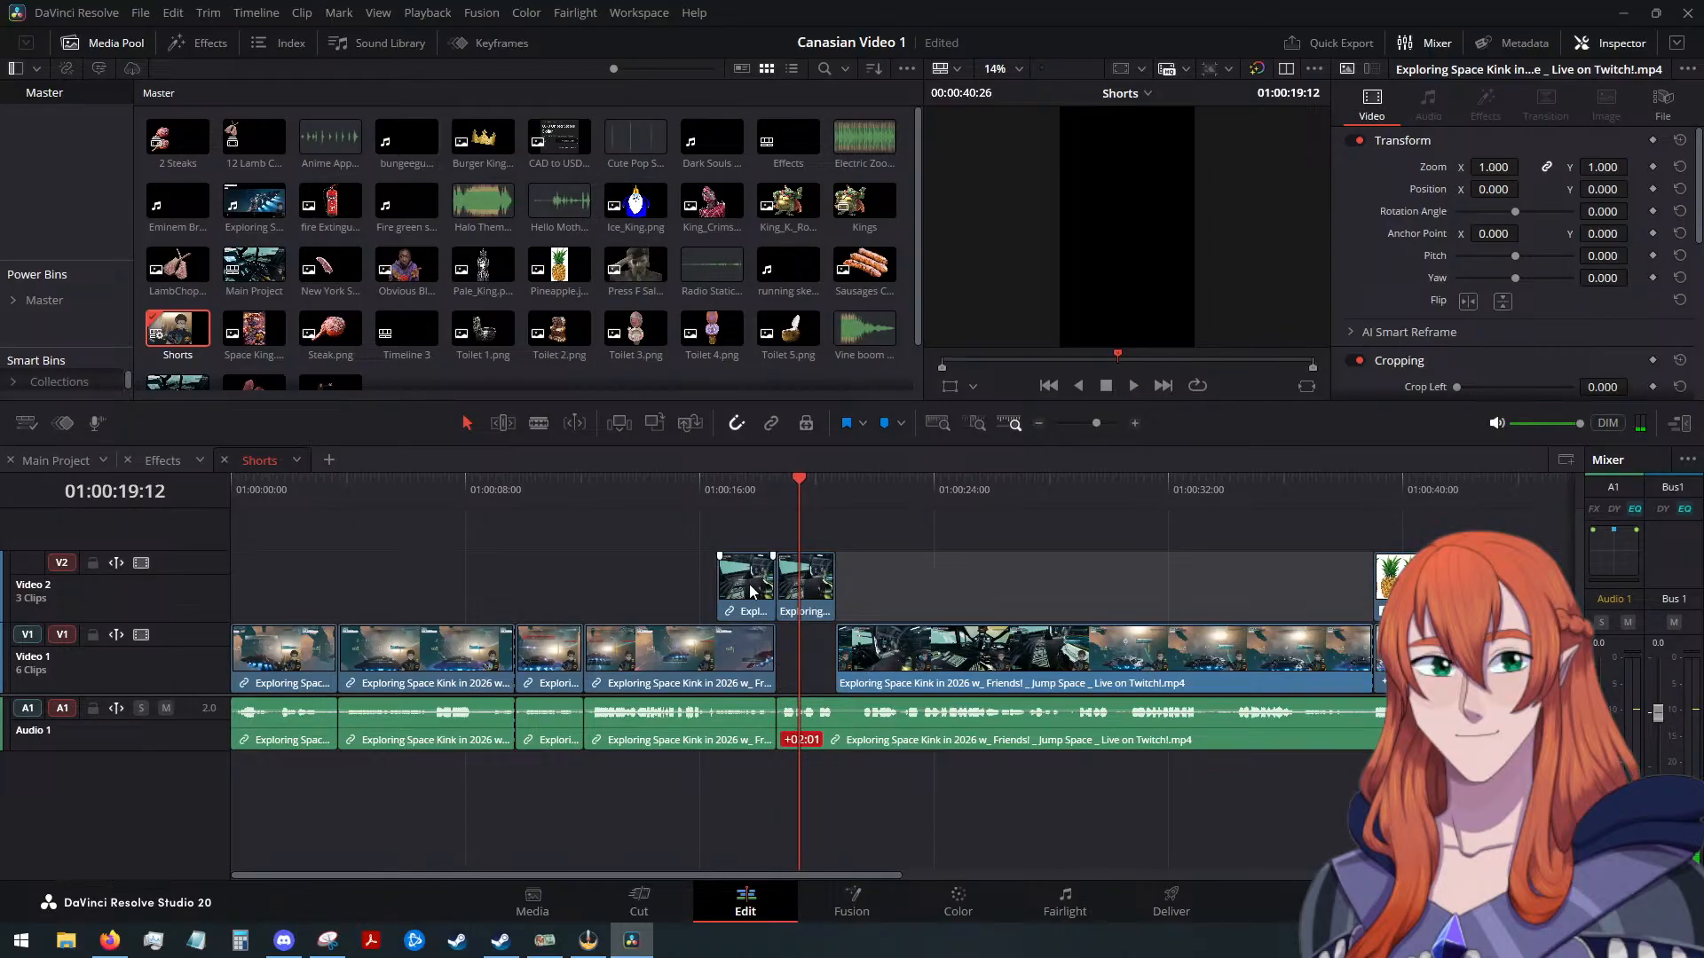
pyautogui.moveTo(749, 584); pyautogui.dragTo(807, 659)
pyautogui.click(818, 577)
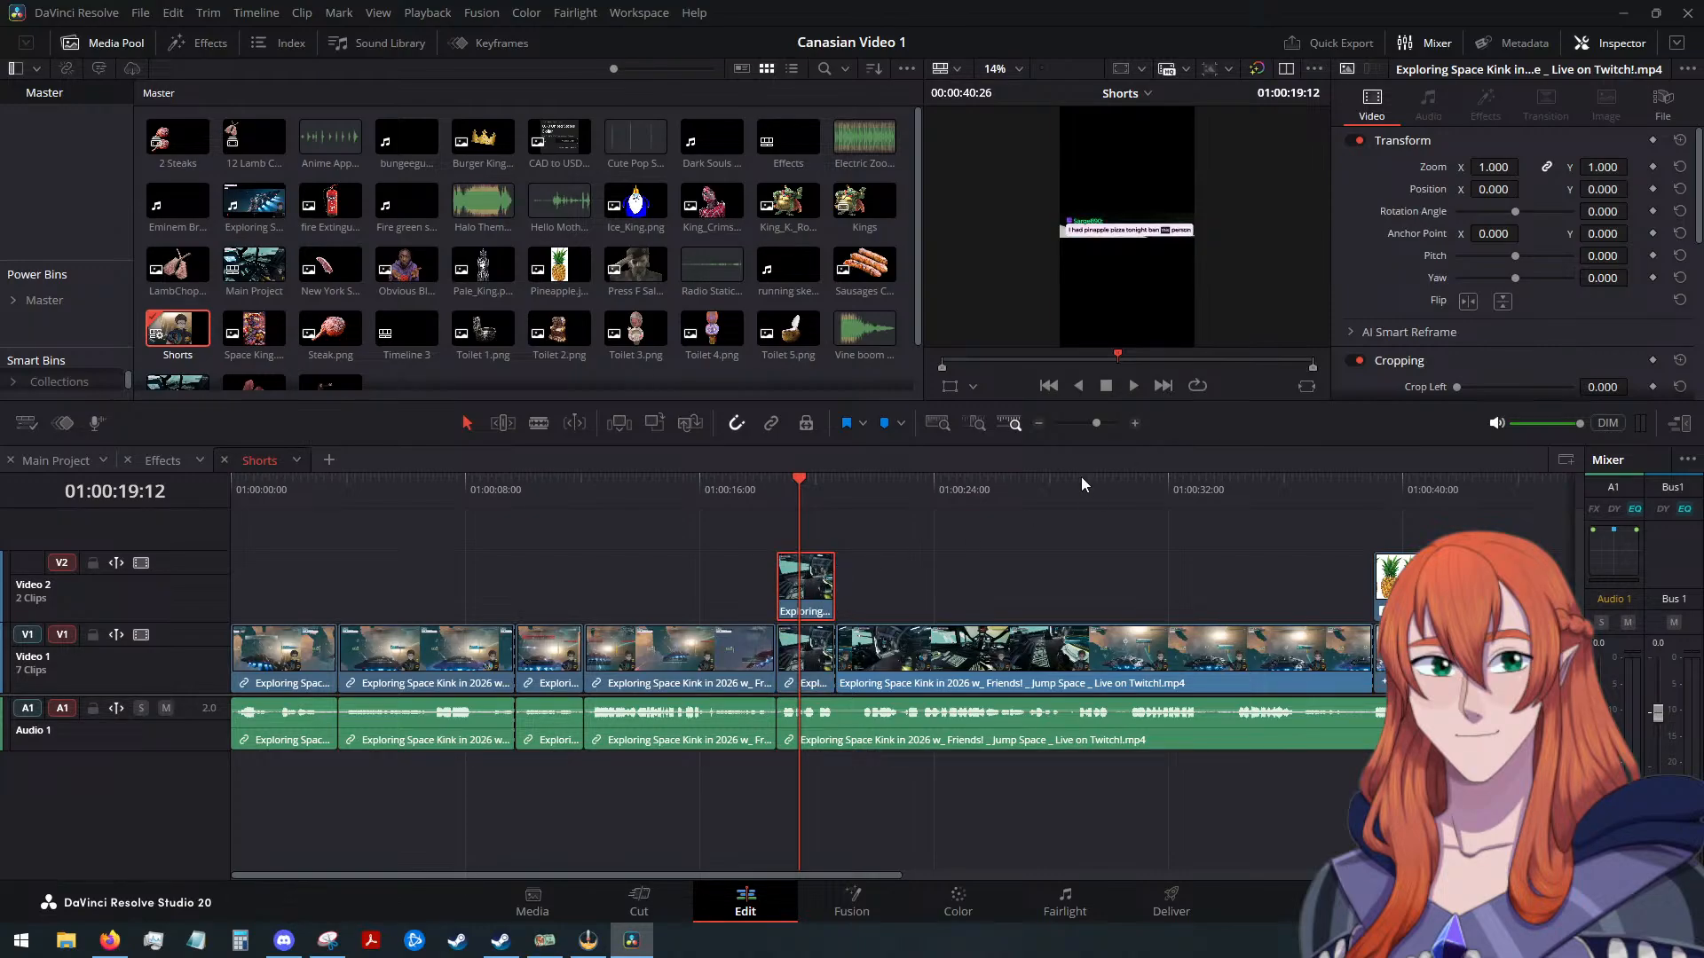
# Undo the chat clip's layering, cropping and reframing edits until it is alone on Video 1 with zoom 4.000 and Position X 1620, Y -2856.88
pyautogui.hotkey('ctrl', 'z')
pyautogui.hotkey('ctrl', 'z')
pyautogui.hotkey('ctrl', 'z')
pyautogui.hotkey('ctrl', 'z')
pyautogui.hotkey('ctrl', 'z')
pyautogui.hotkey('ctrl', 'z')
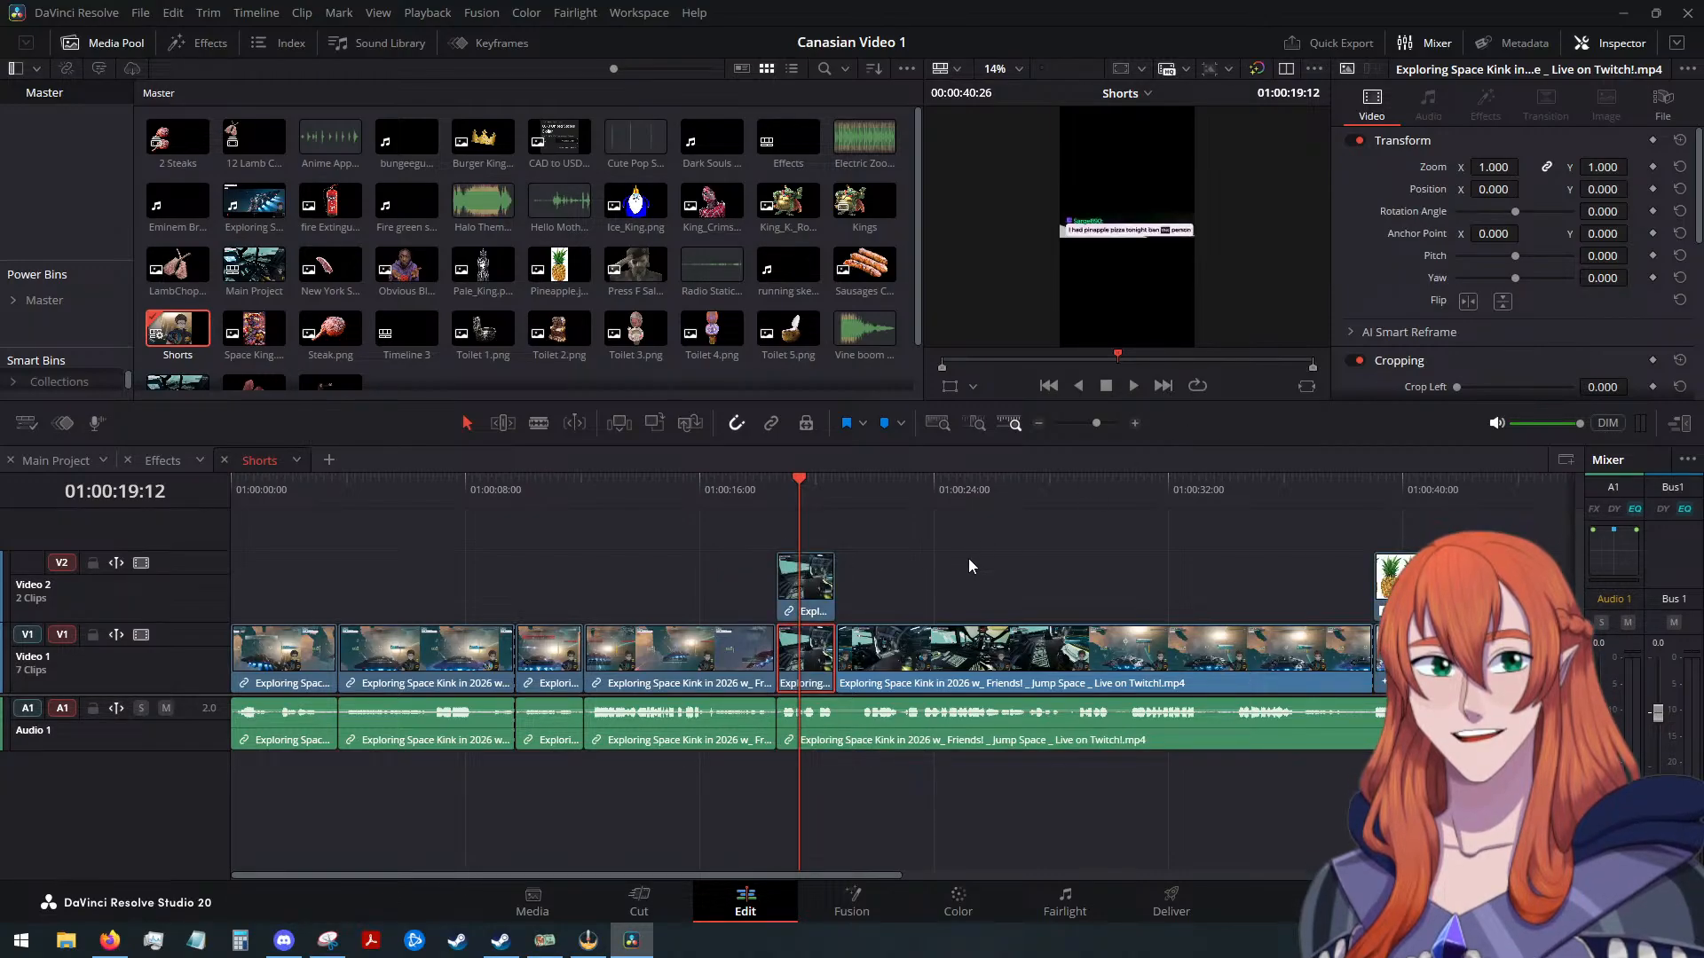
pyautogui.hotkey('ctrl', 'z')
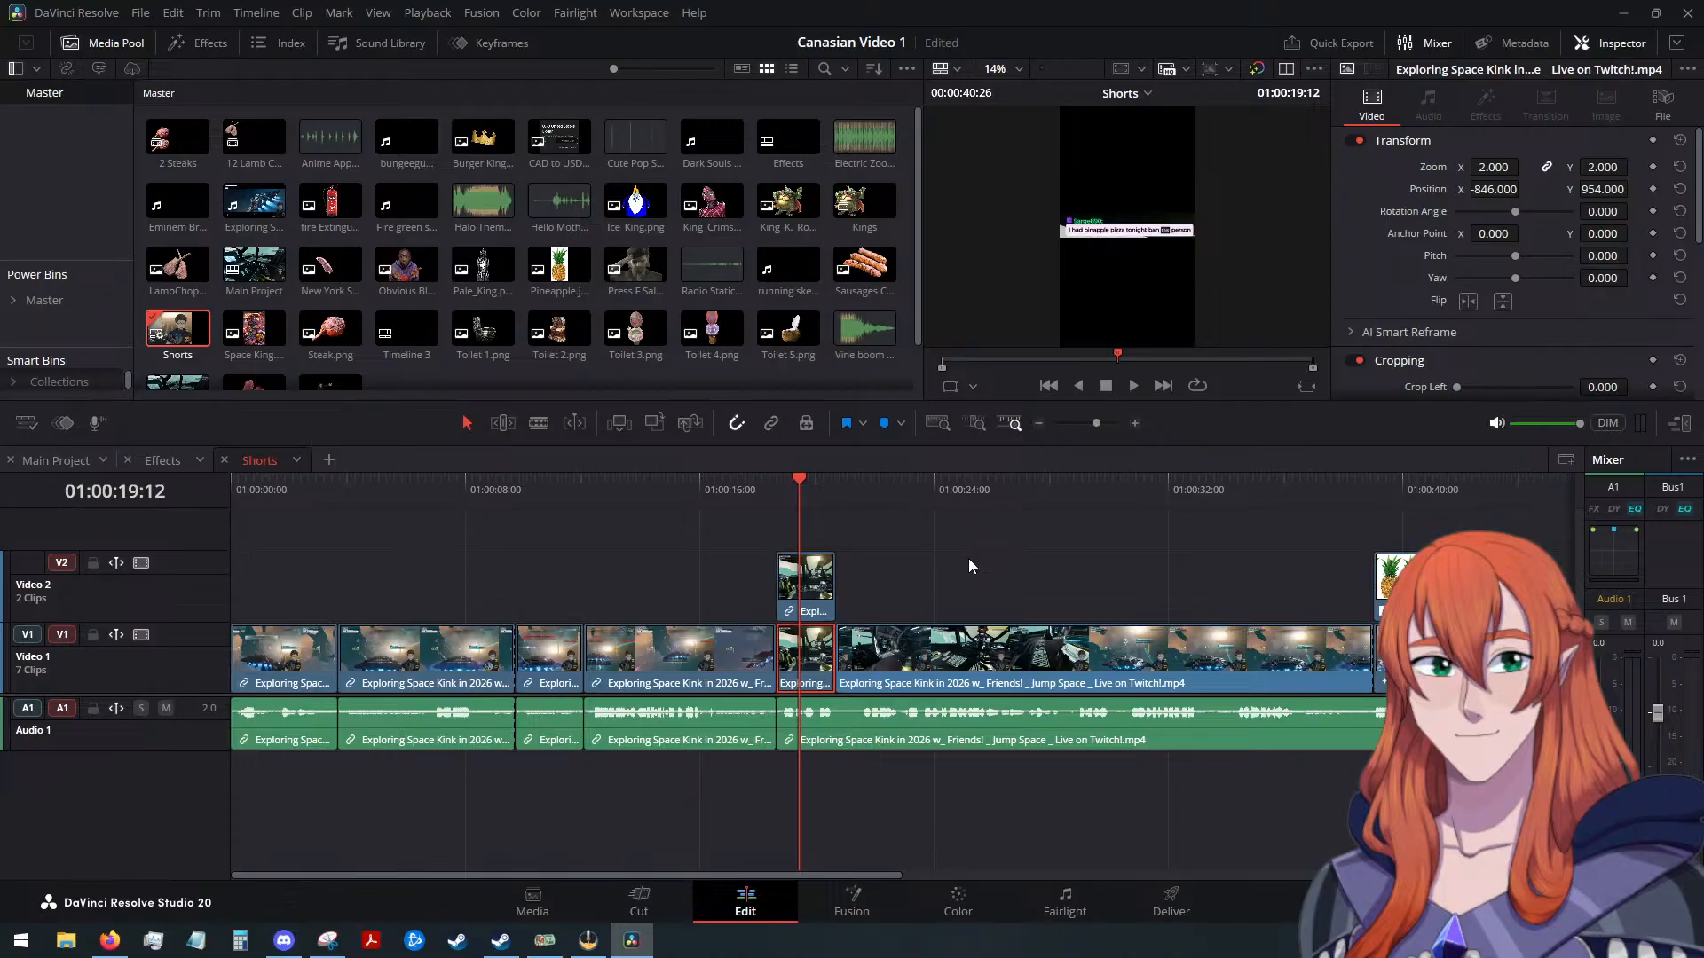
pyautogui.hotkey('ctrl', 'z')
pyautogui.hotkey('ctrl', 'z')
pyautogui.hotkey('ctrl', 'z')
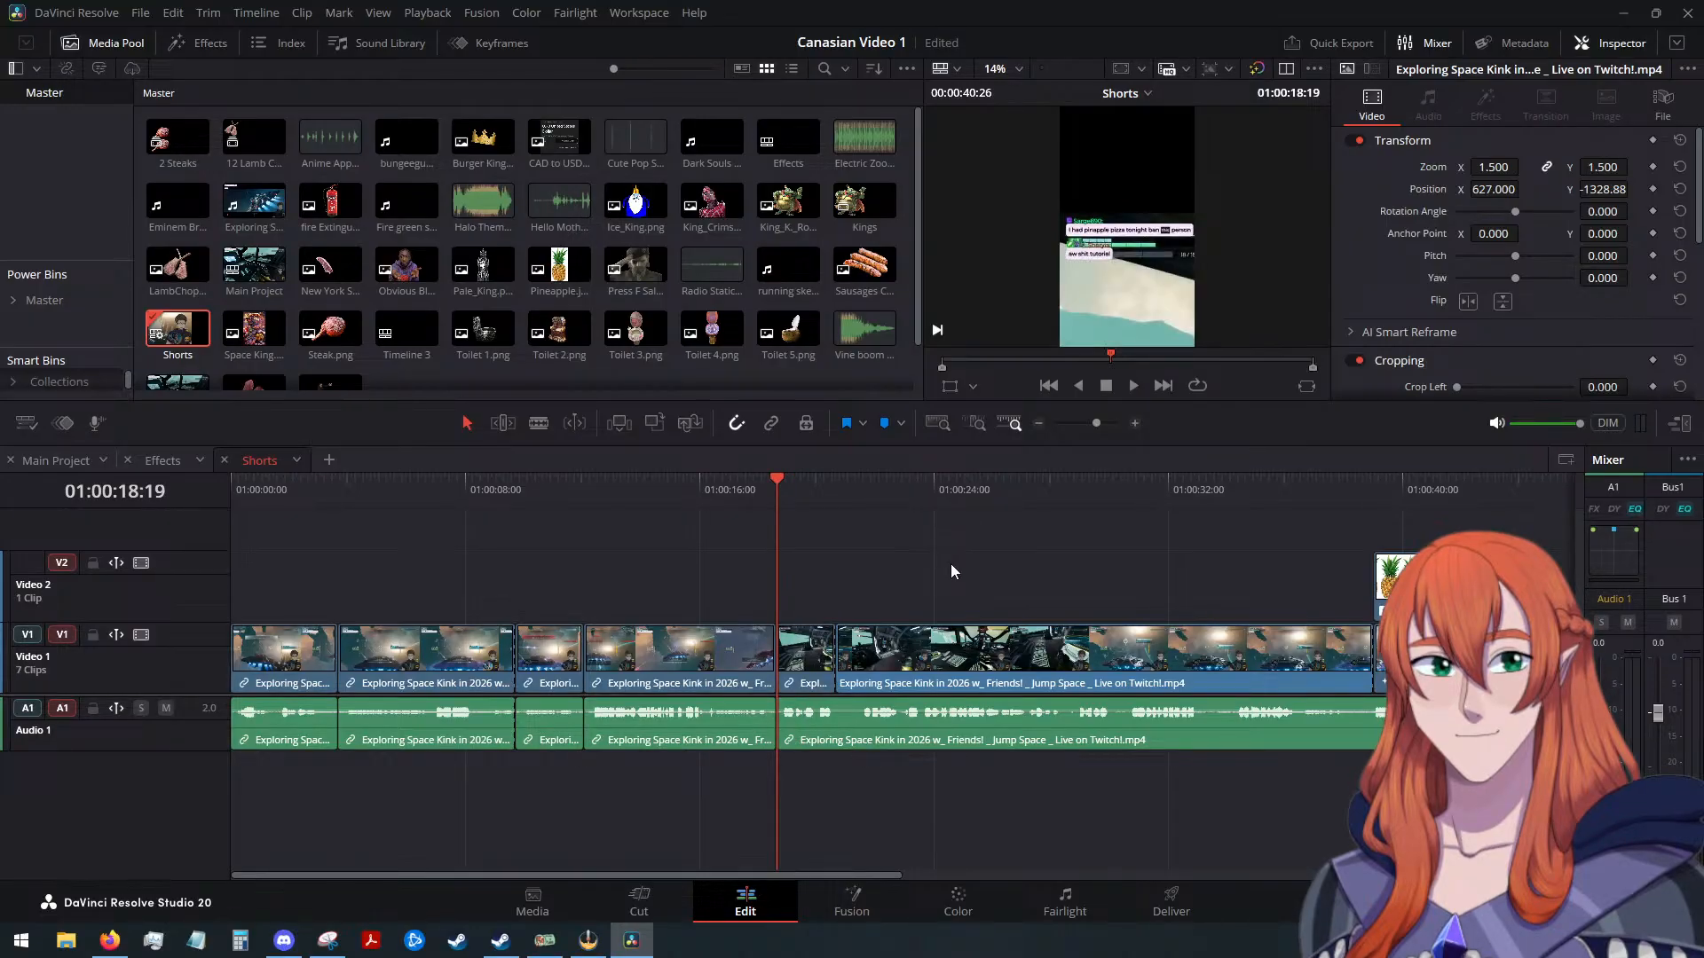
pyautogui.hotkey('ctrl', 'z')
pyautogui.hotkey('ctrl', 'z')
pyautogui.hotkey('ctrl', 'z')
pyautogui.hotkey('ctrl', 'z')
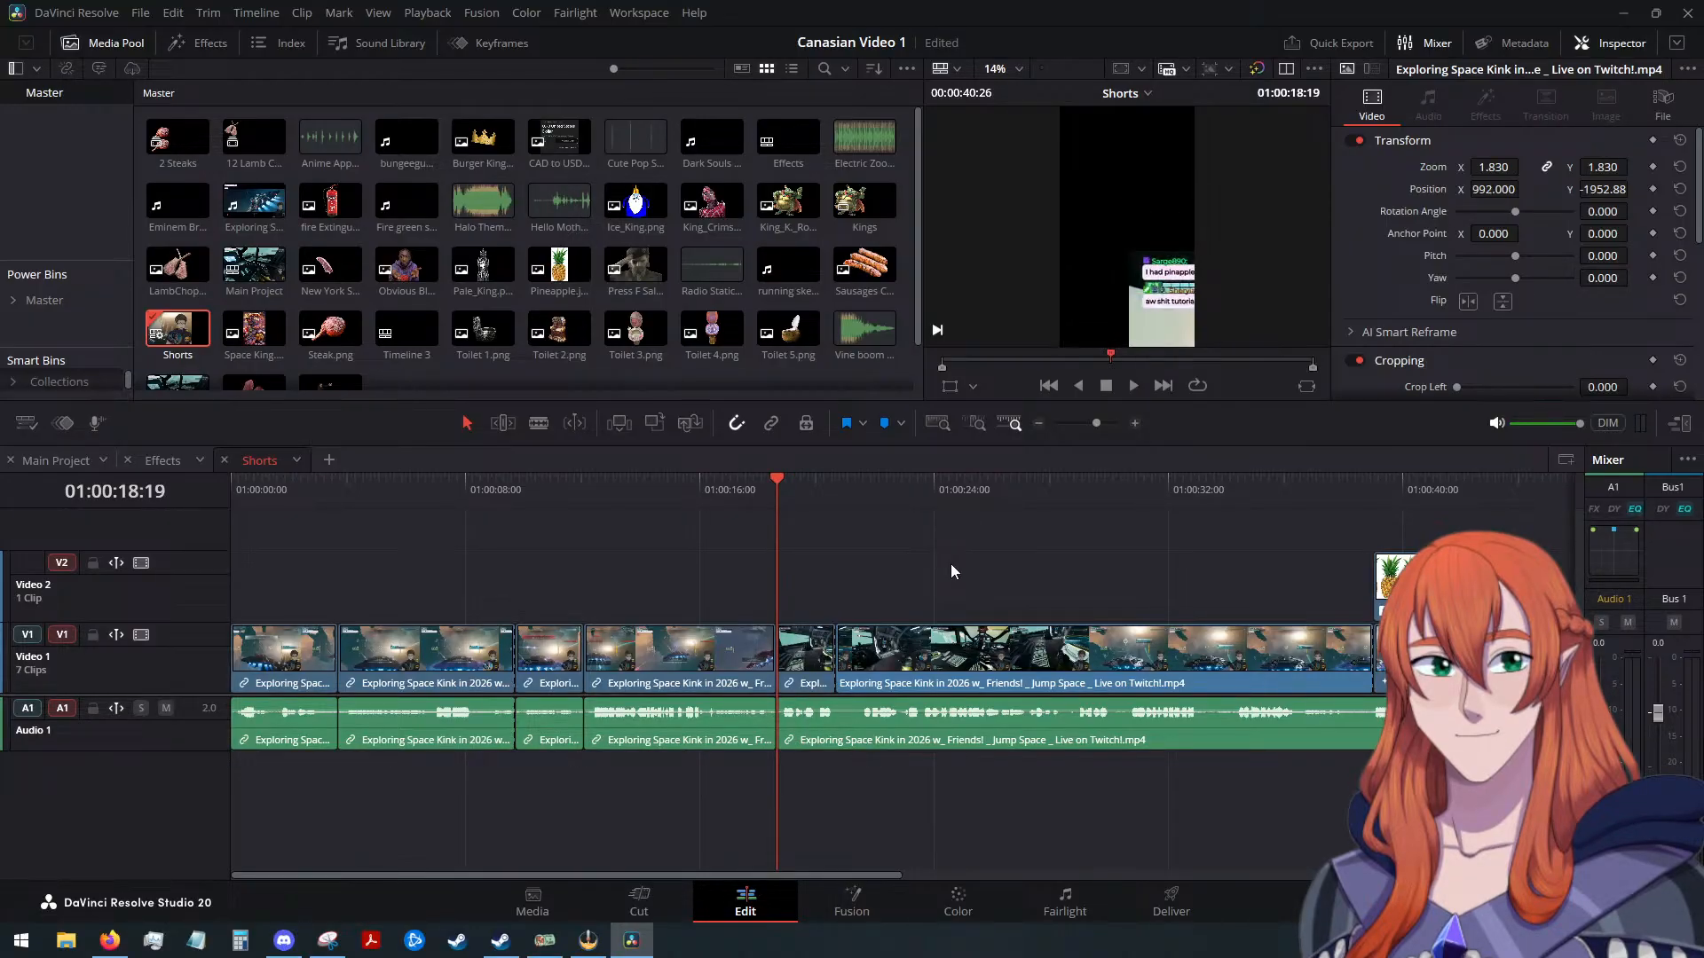
pyautogui.hotkey('ctrl', 'z')
pyautogui.hotkey('ctrl', 'z')
pyautogui.hotkey('ctrl', 'z')
pyautogui.hotkey('ctrl', 'z')
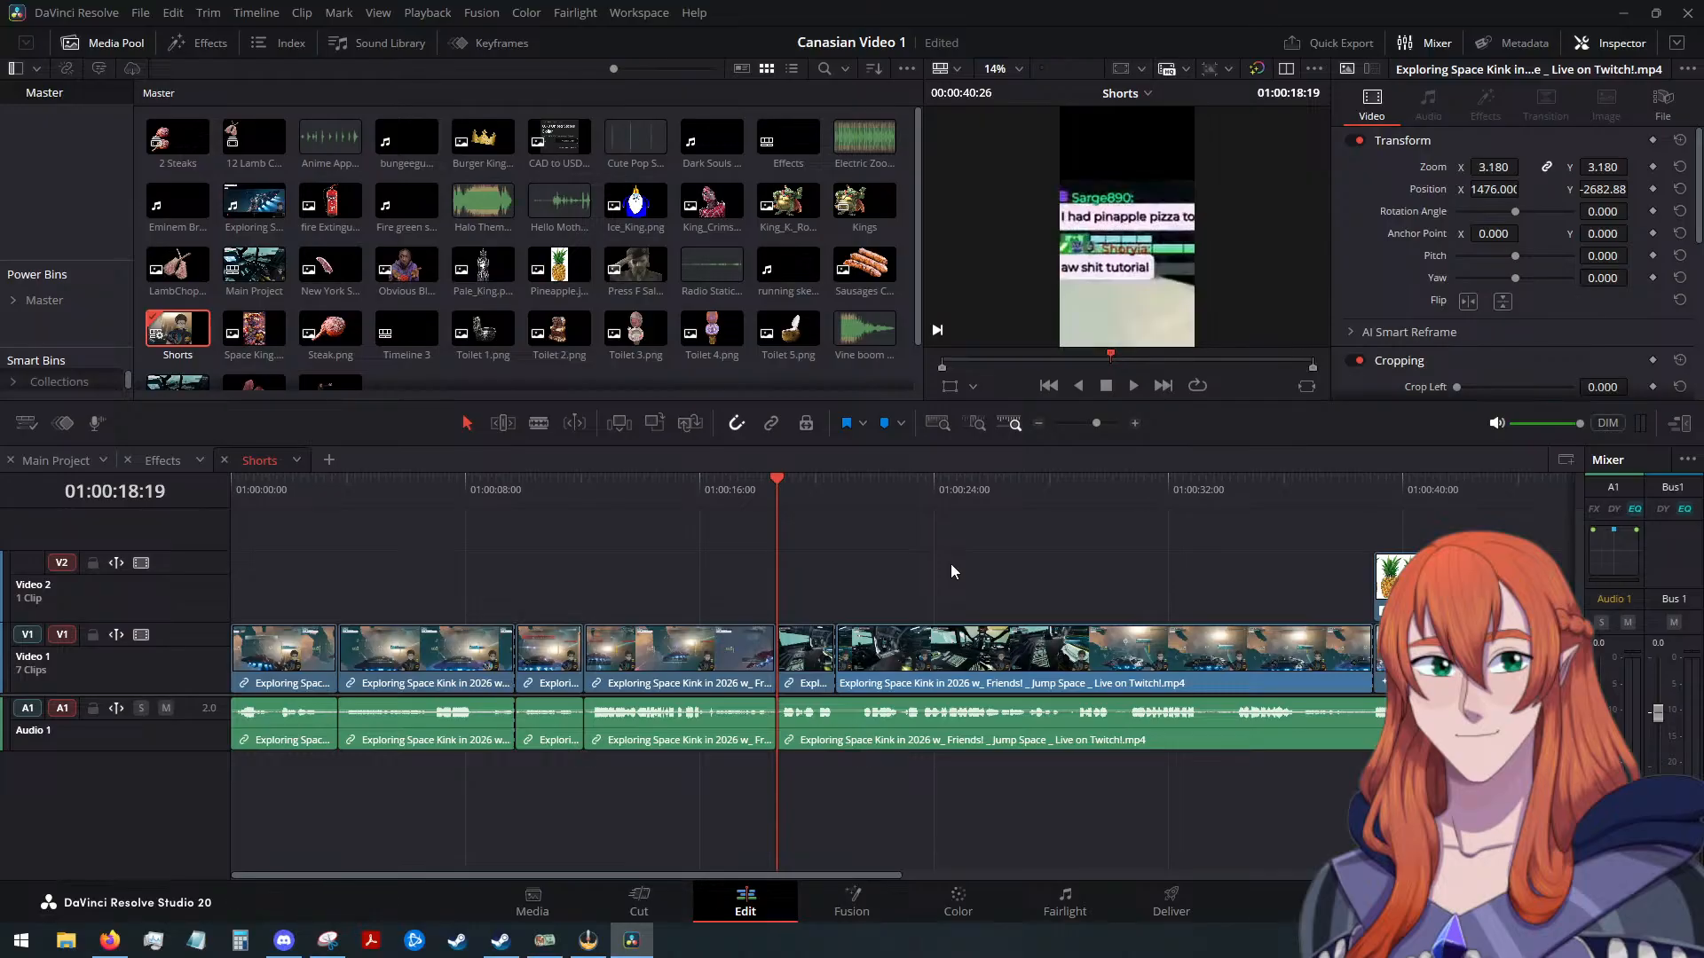
pyautogui.hotkey('ctrl', 'z')
pyautogui.hotkey('ctrl', 'z')
pyautogui.hotkey('ctrl', 'z')
pyautogui.hotkey('ctrl', 'z')
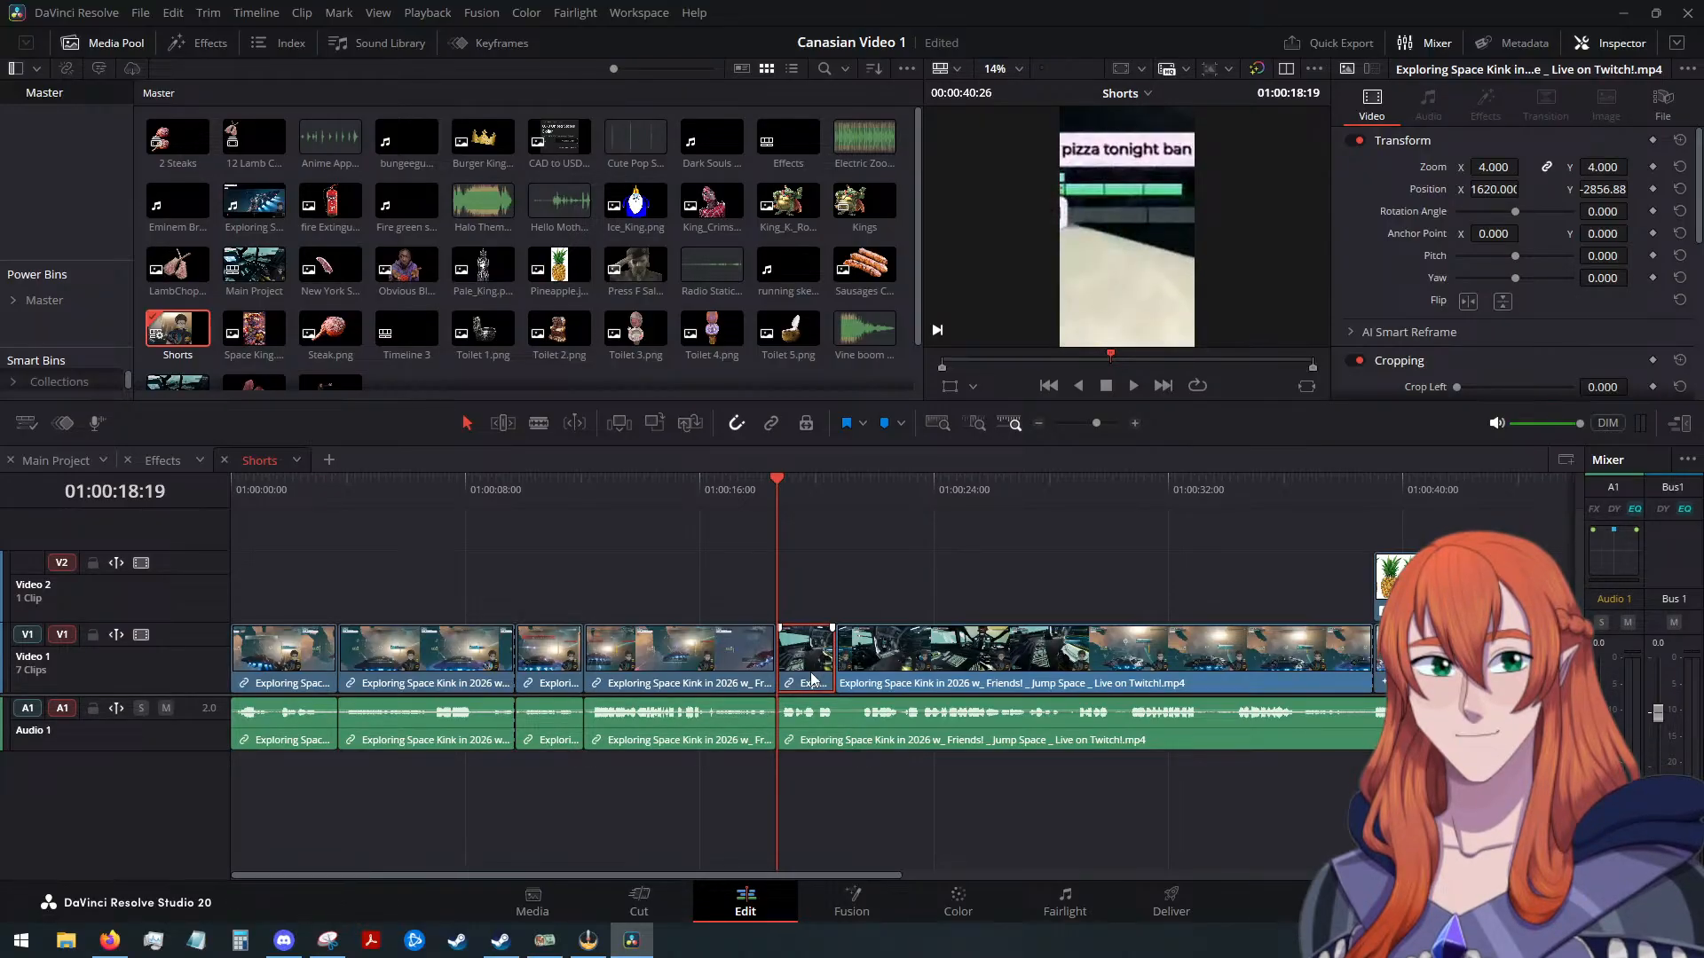
# Move the short chat clip up to Video 2 and paste a copy beneath it on Video 1, viewing the frame at 01:00:19:13
pyautogui.hotkey('alt', 'Up')
pyautogui.hotkey('ctrl', 'v')
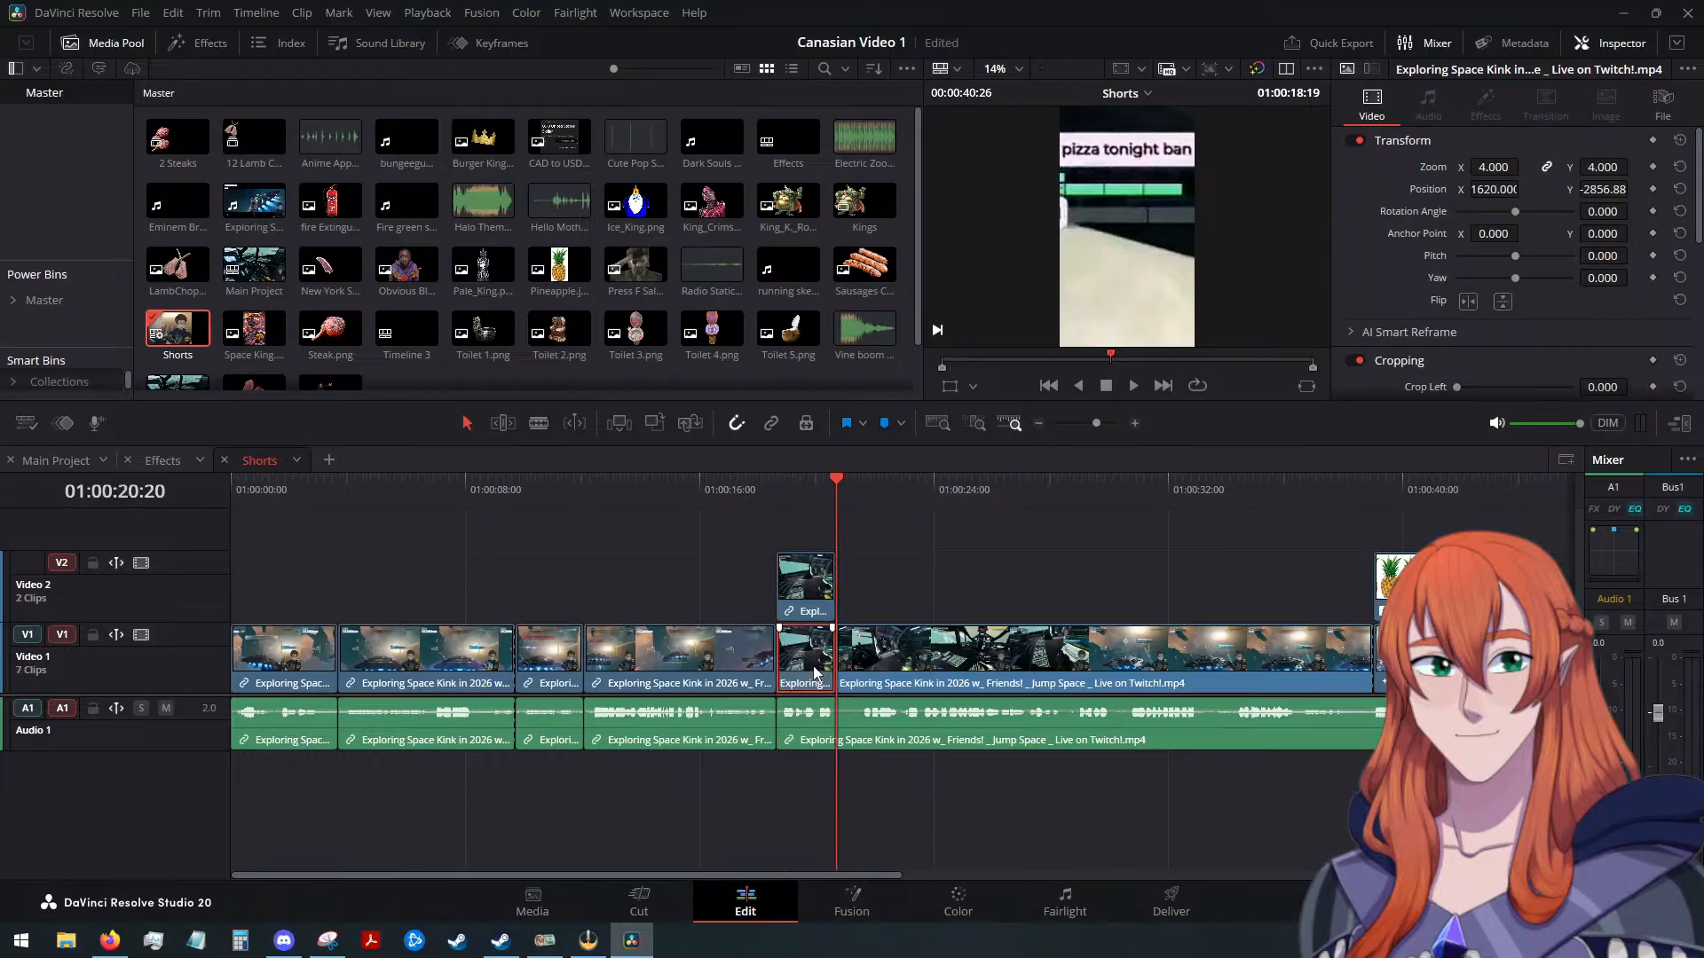
pyautogui.moveTo(838, 486); pyautogui.dragTo(800, 492)
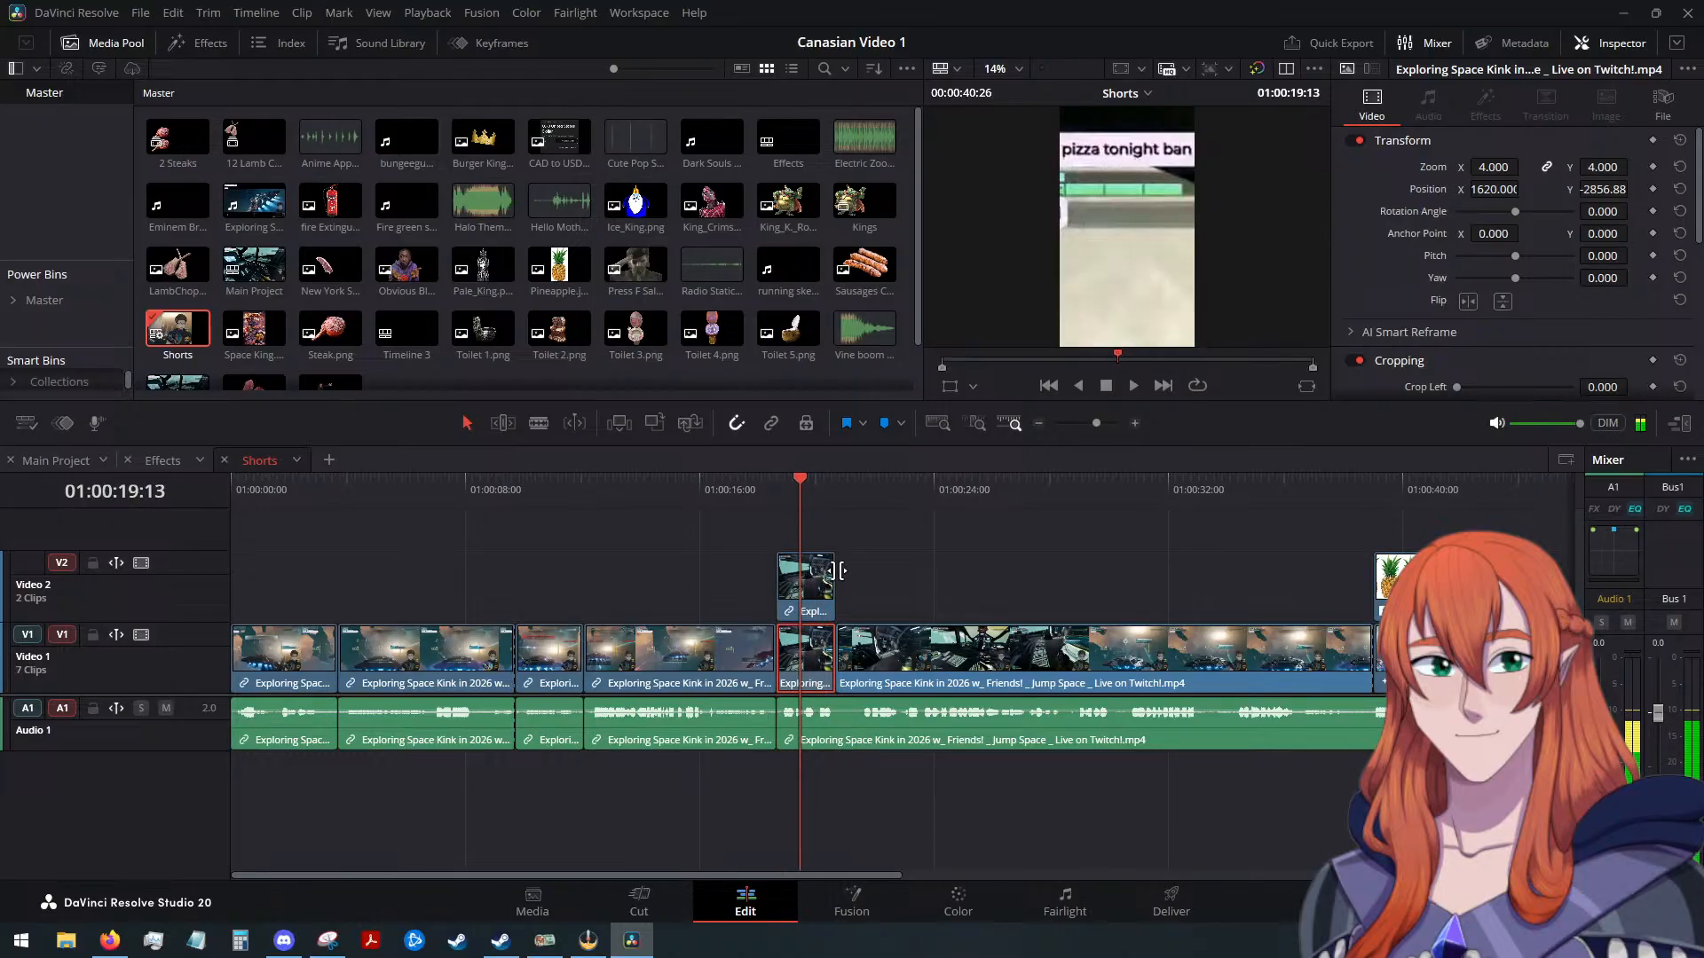
# With Video 2 temporarily off, paste the fourth clip's position, zoom and scale attributes onto the Video 1 copy, and select the Video 2 chat clip
pyautogui.click(141, 563)
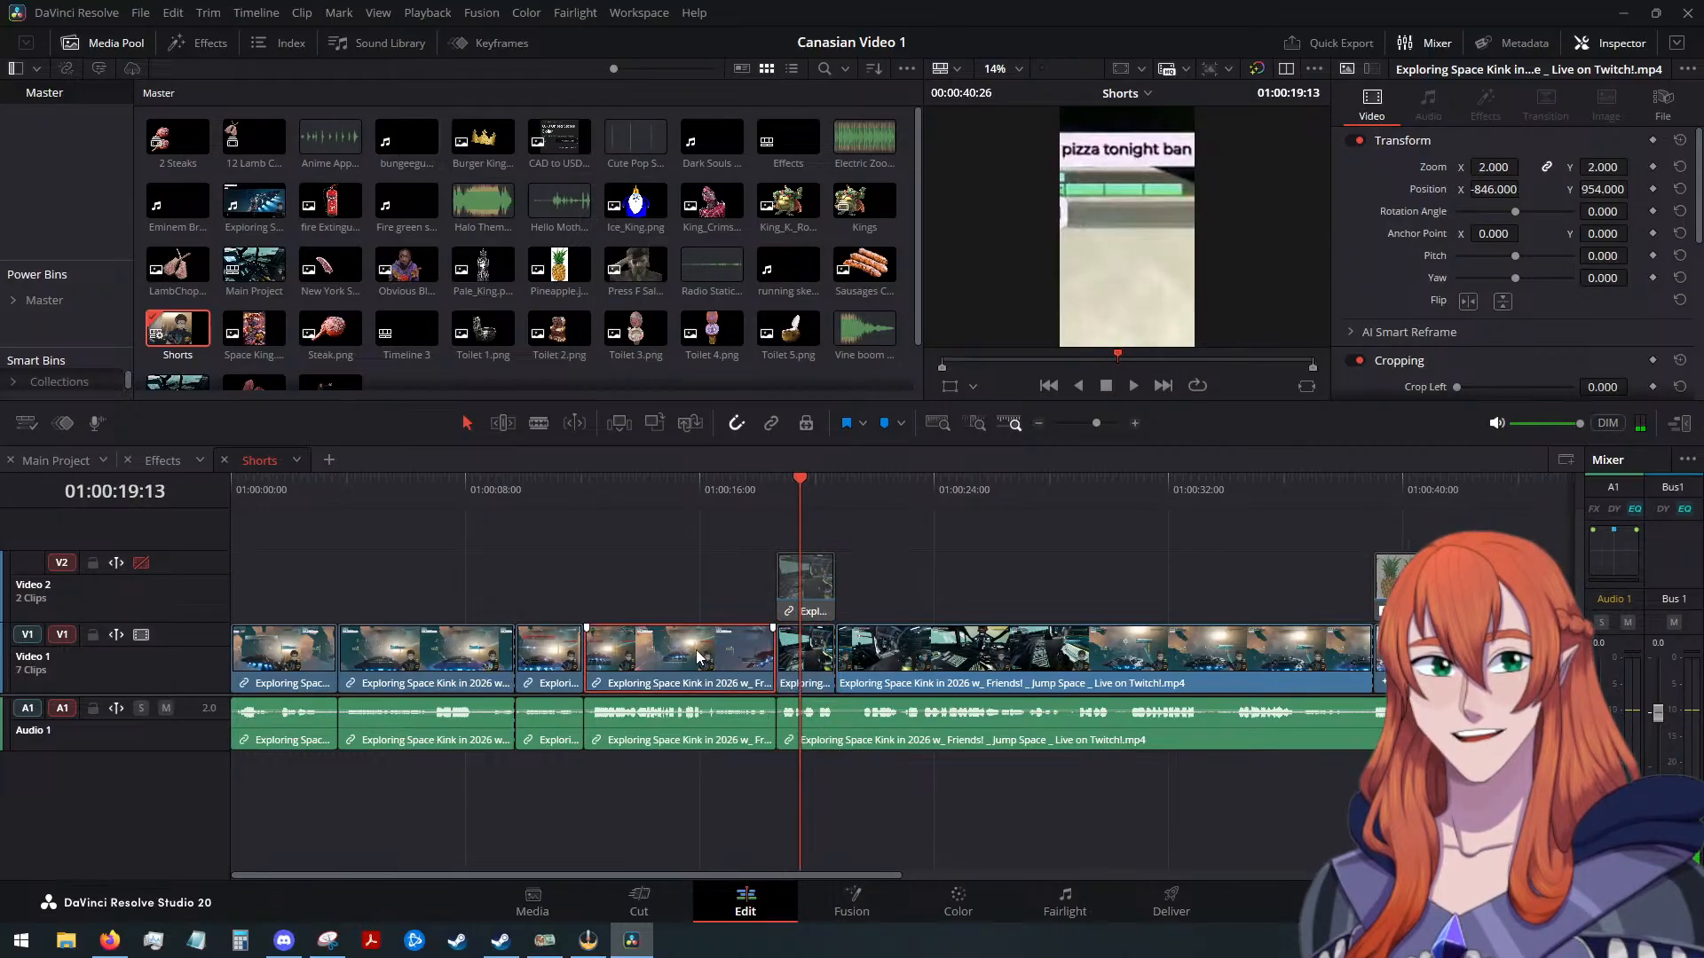
pyautogui.hotkey('alt', 'v')
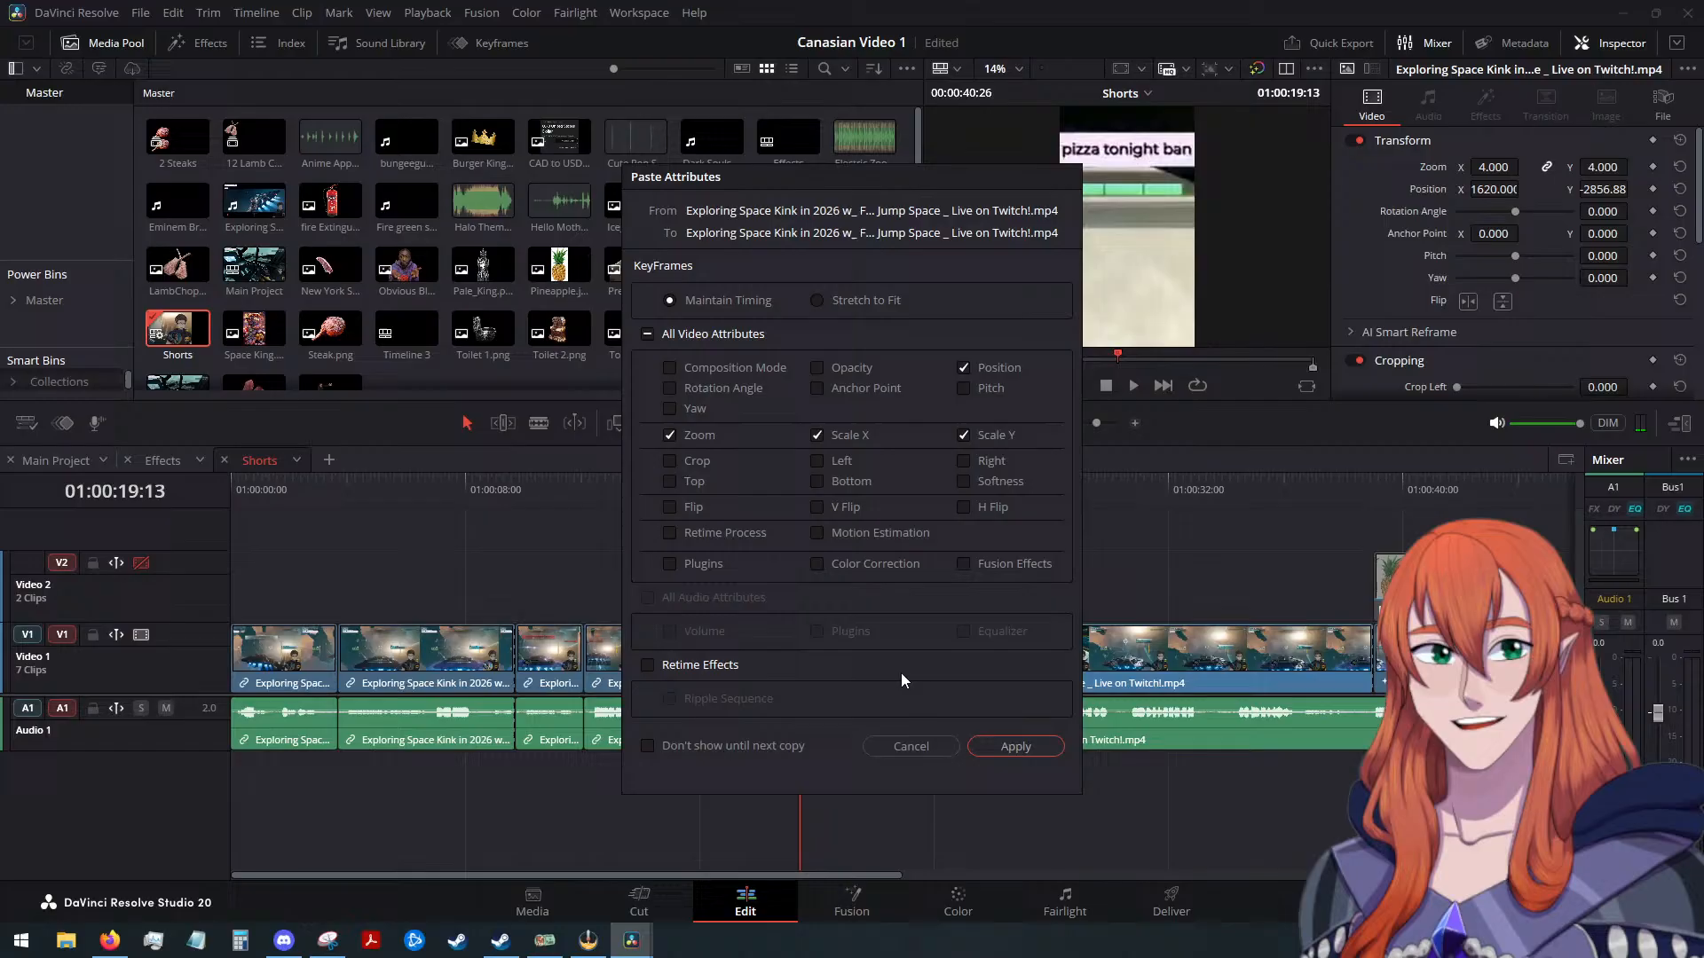
pyautogui.click(1015, 745)
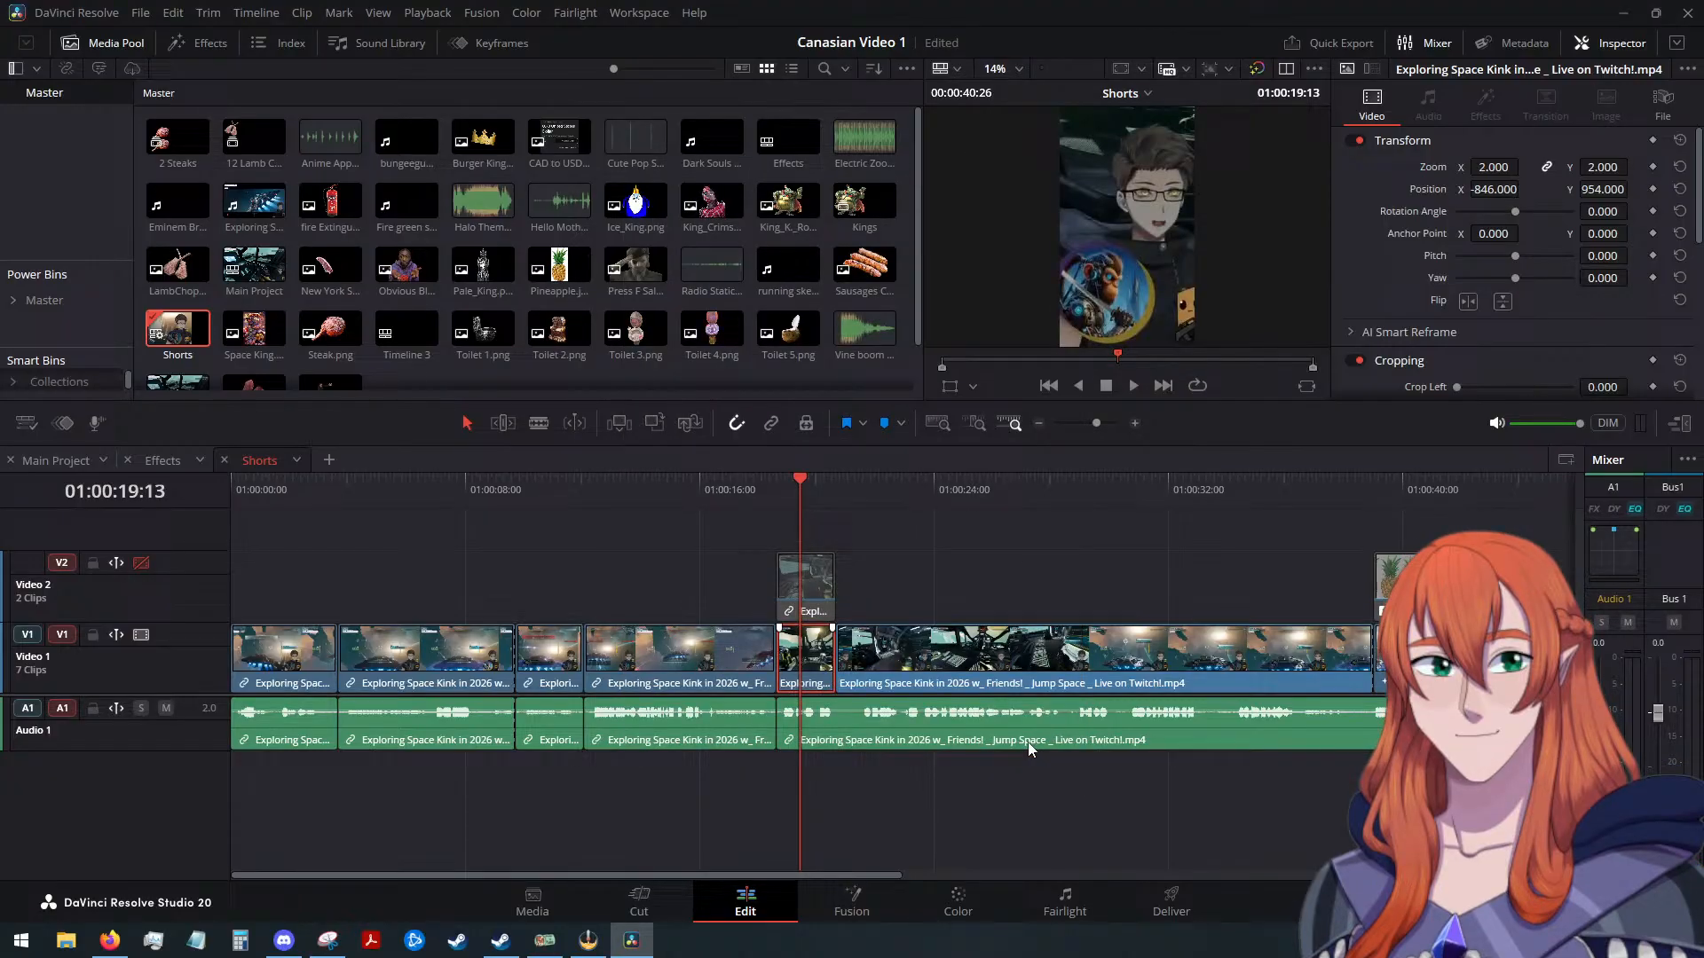
pyautogui.click(144, 563)
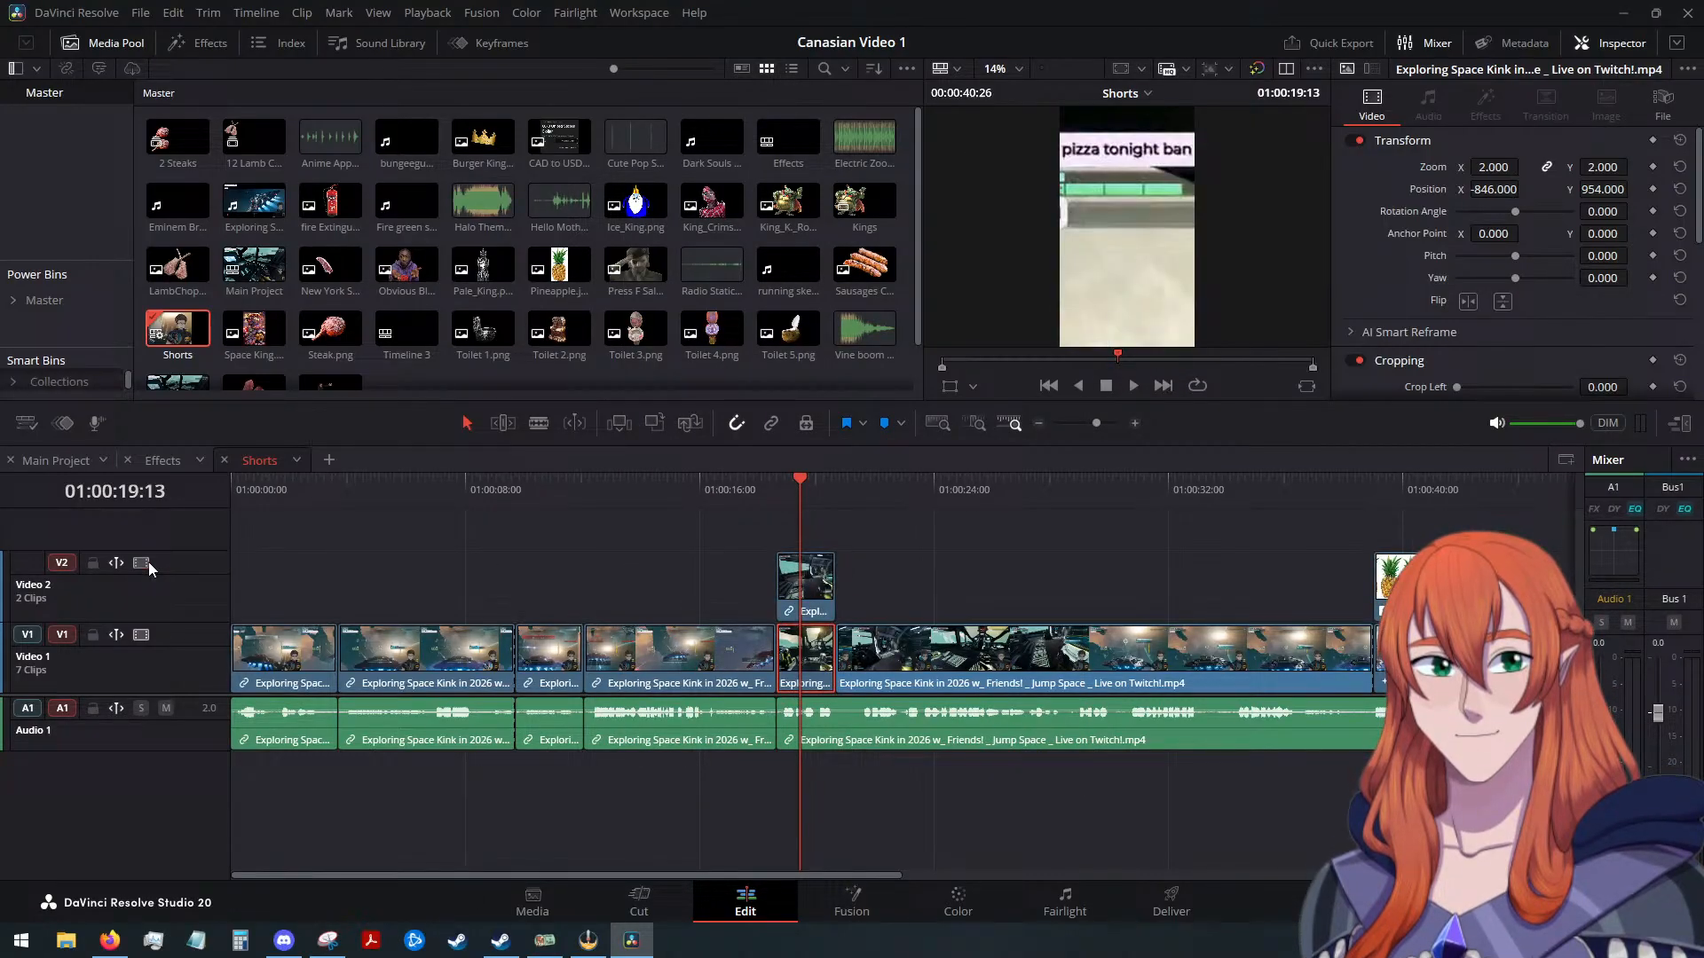
pyautogui.click(825, 575)
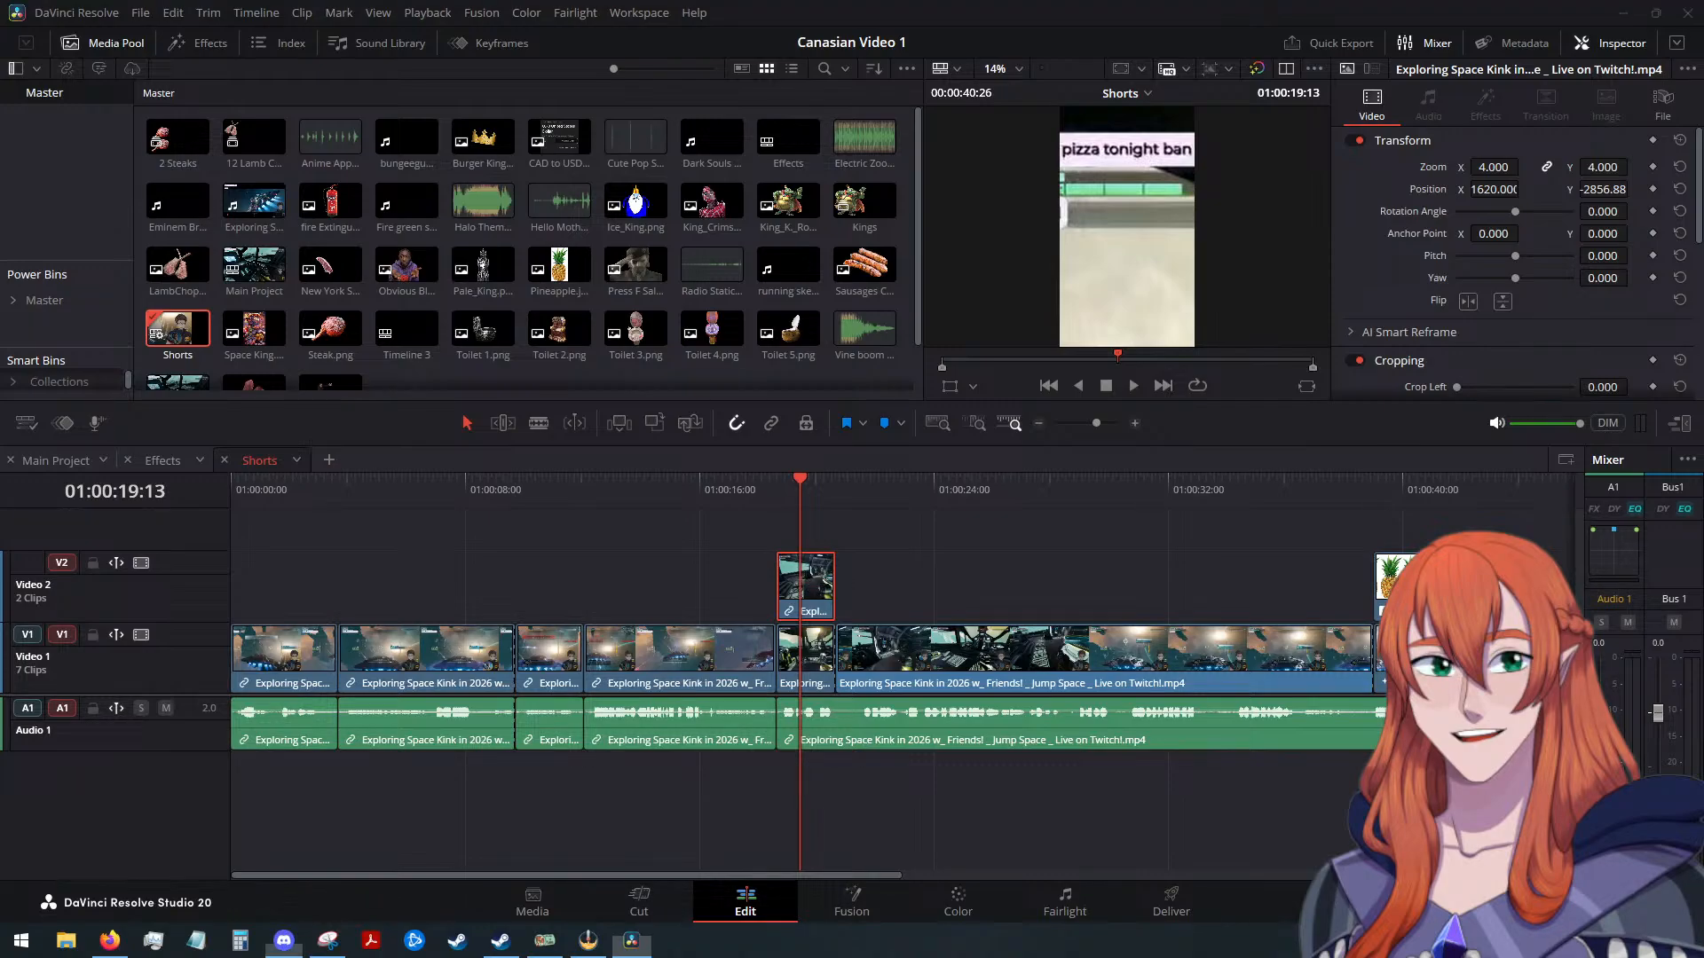
pyautogui.click(1352, 457)
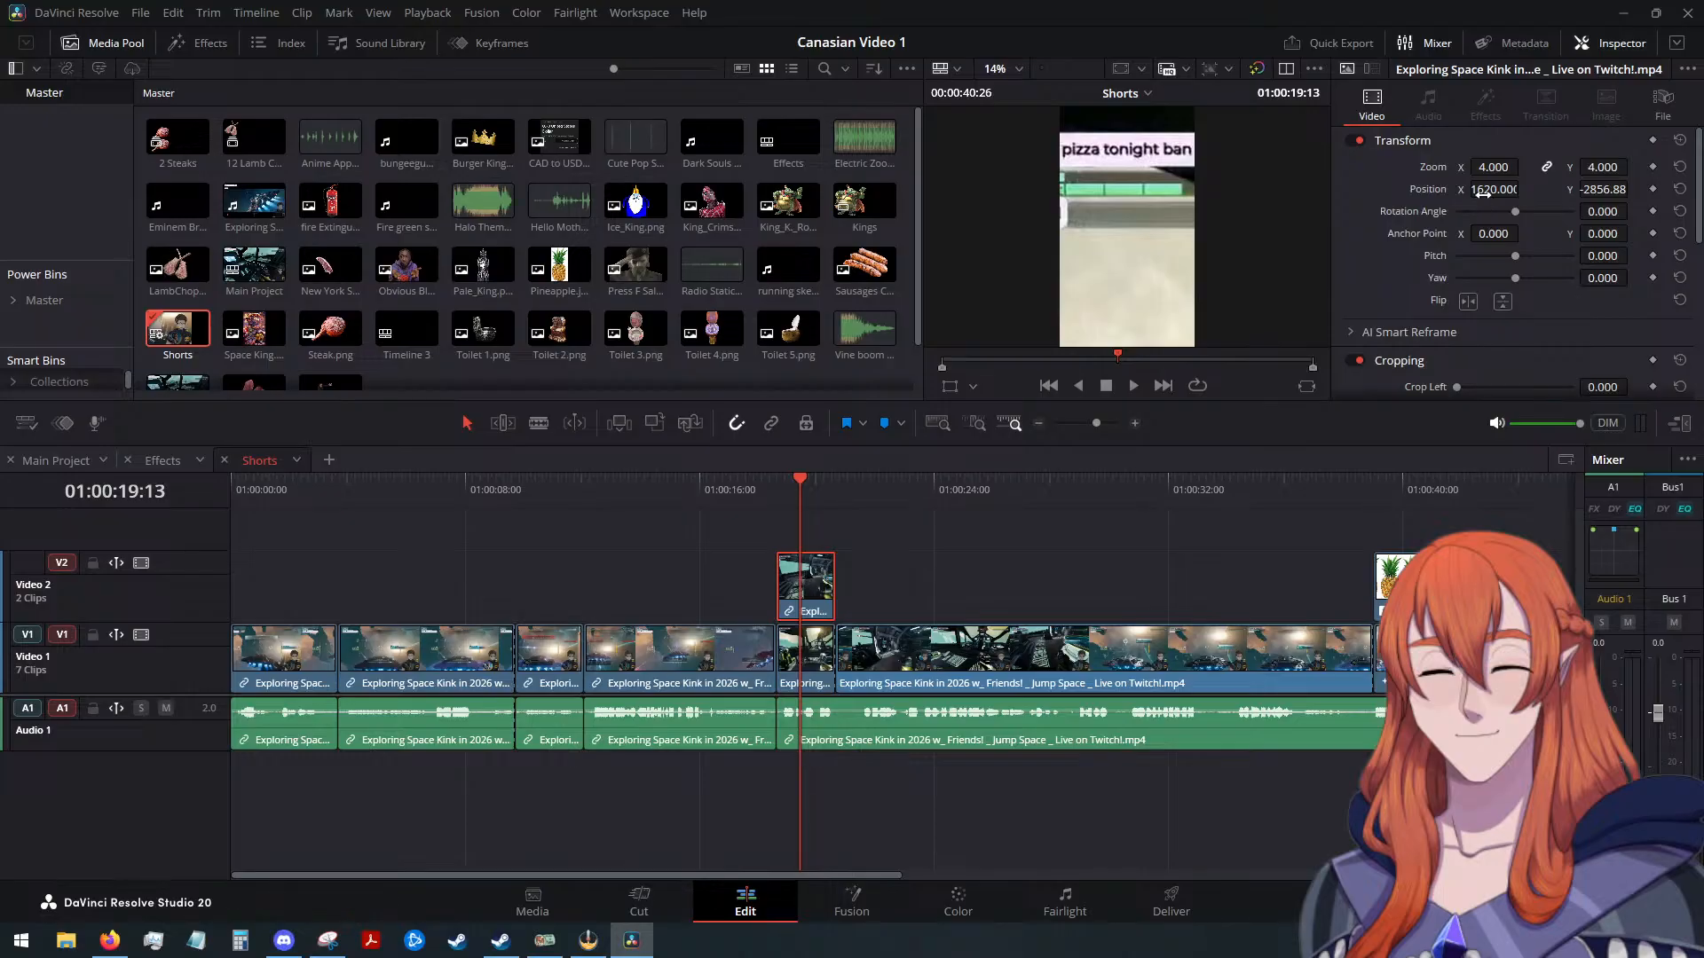
pyautogui.click(1500, 169)
pyautogui.write('1.5')
pyautogui.press('Return')
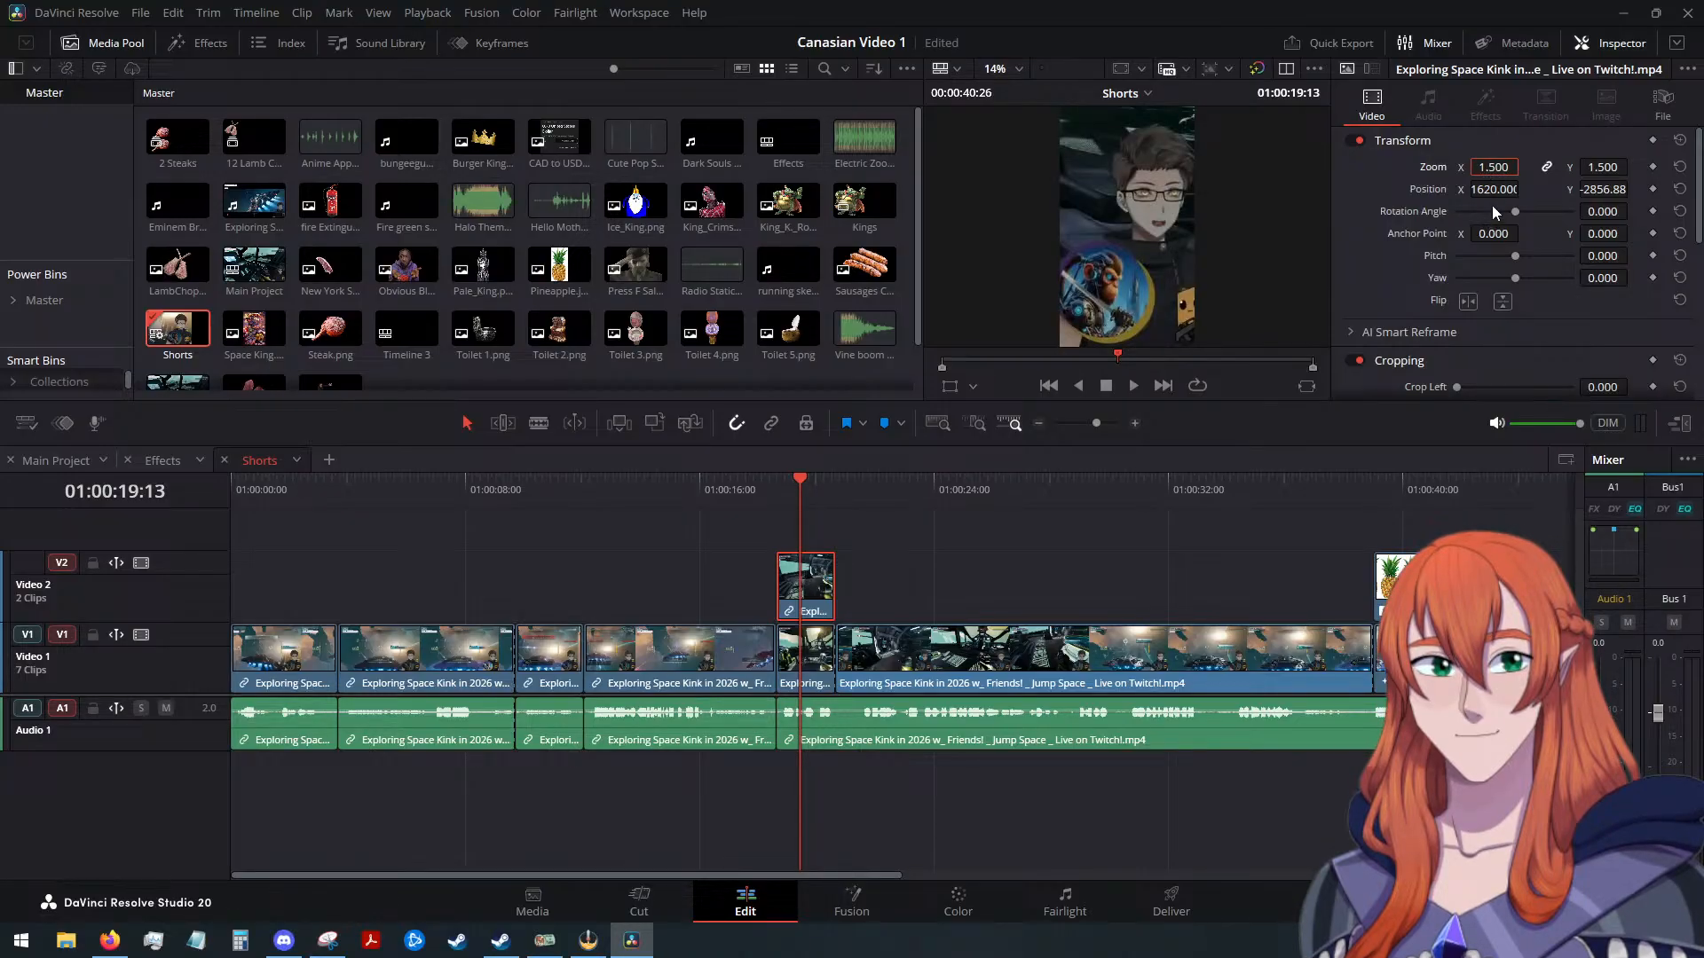
pyautogui.moveTo(1496, 189); pyautogui.dragTo(1524, 188)
pyautogui.moveTo(1633, 190)
pyautogui.mouseDown()
pyautogui.moveTo(1597, 190)
pyautogui.moveTo(1615, 189)
pyautogui.mouseUp()
pyautogui.hotkey('ctrl', 'z')
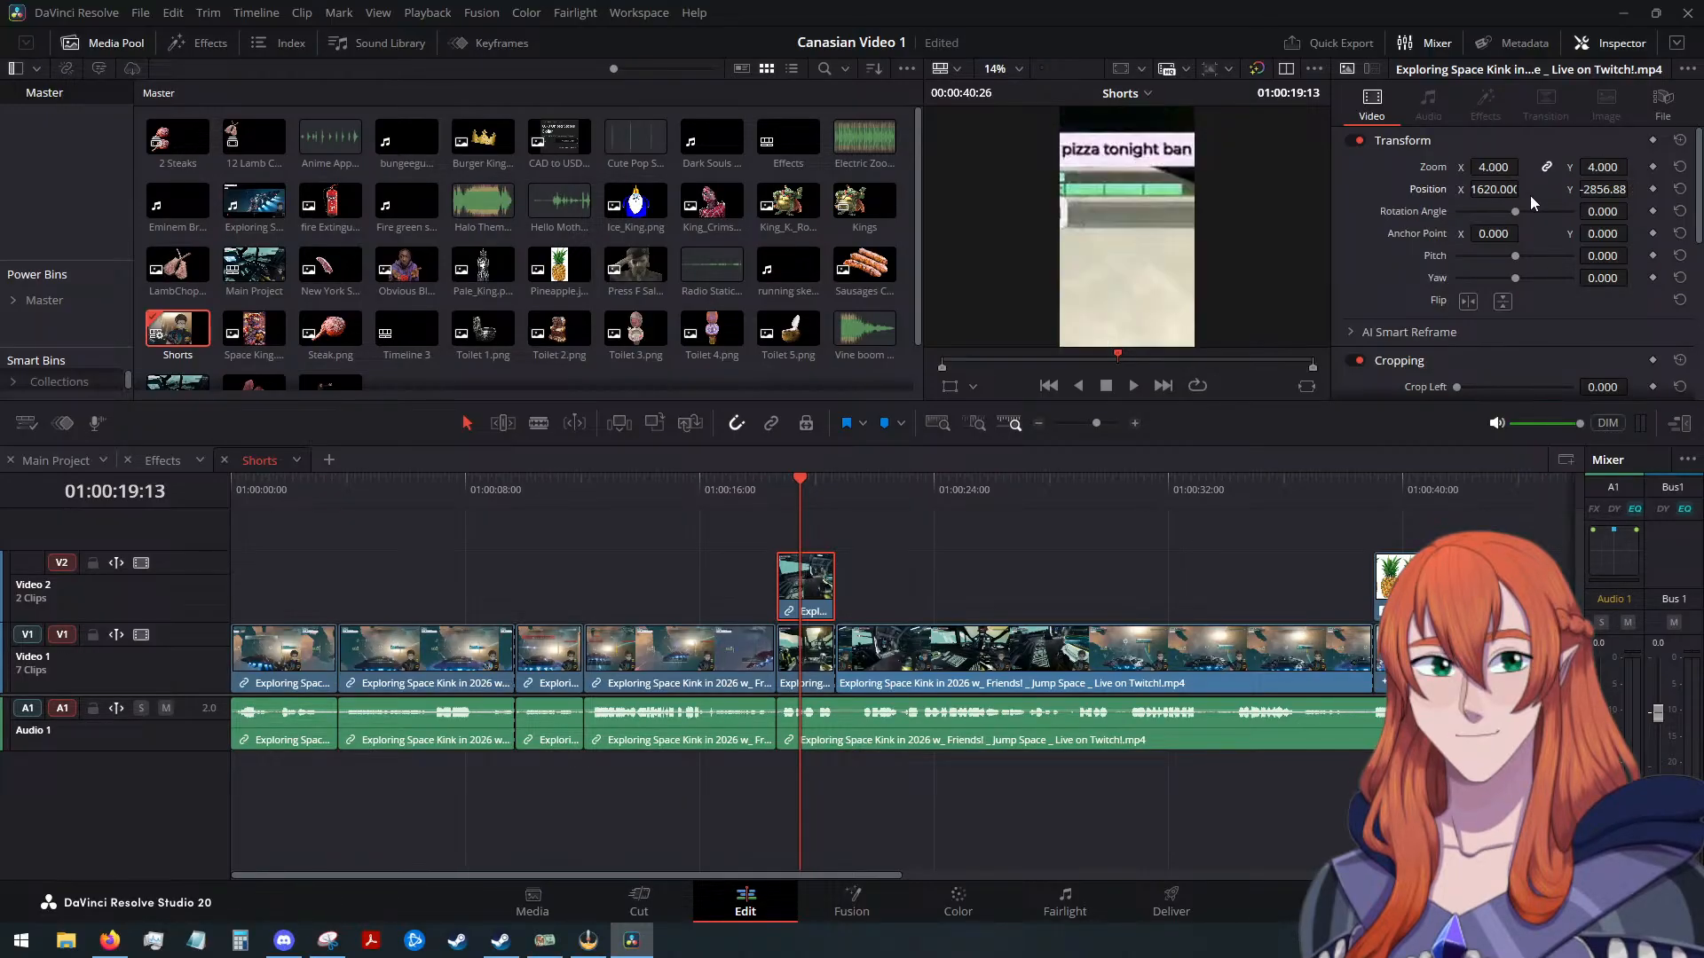
# Shift the Video 2 chat clip to Position X 1916 and crop its bottom by about 1788 so only the first chat message remains
pyautogui.moveTo(1494, 190); pyautogui.dragTo(1548, 222)
pyautogui.scroll(-3, 1391, 285)
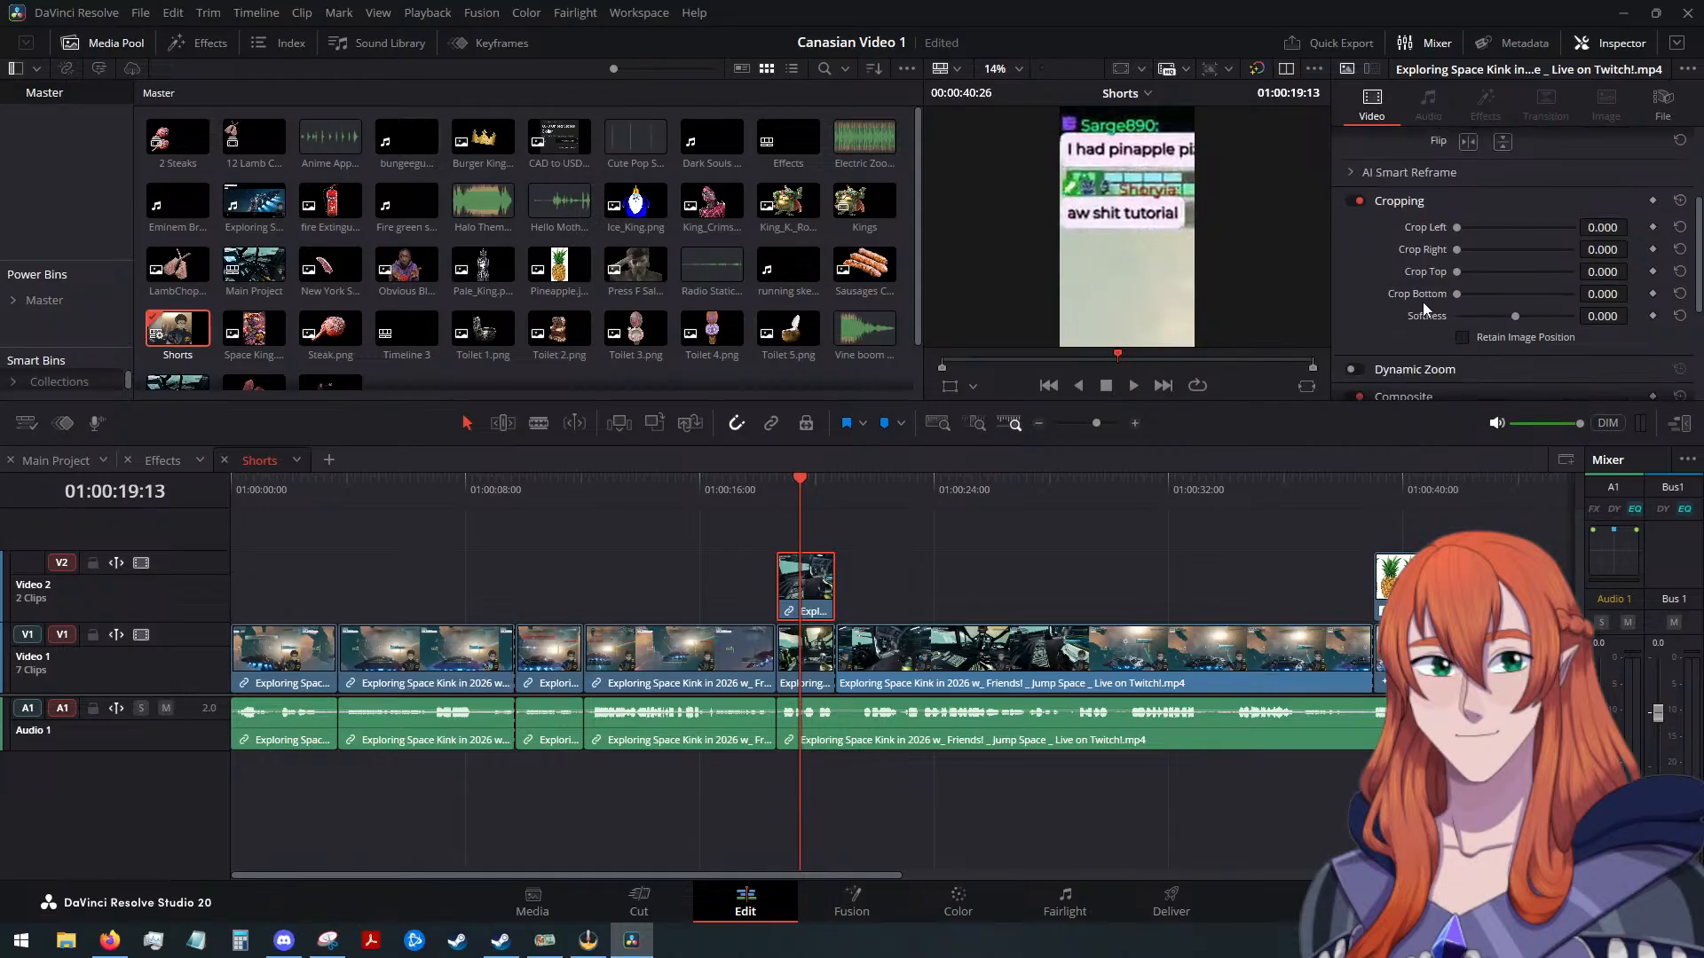
pyautogui.moveTo(1457, 295); pyautogui.dragTo(1564, 280)
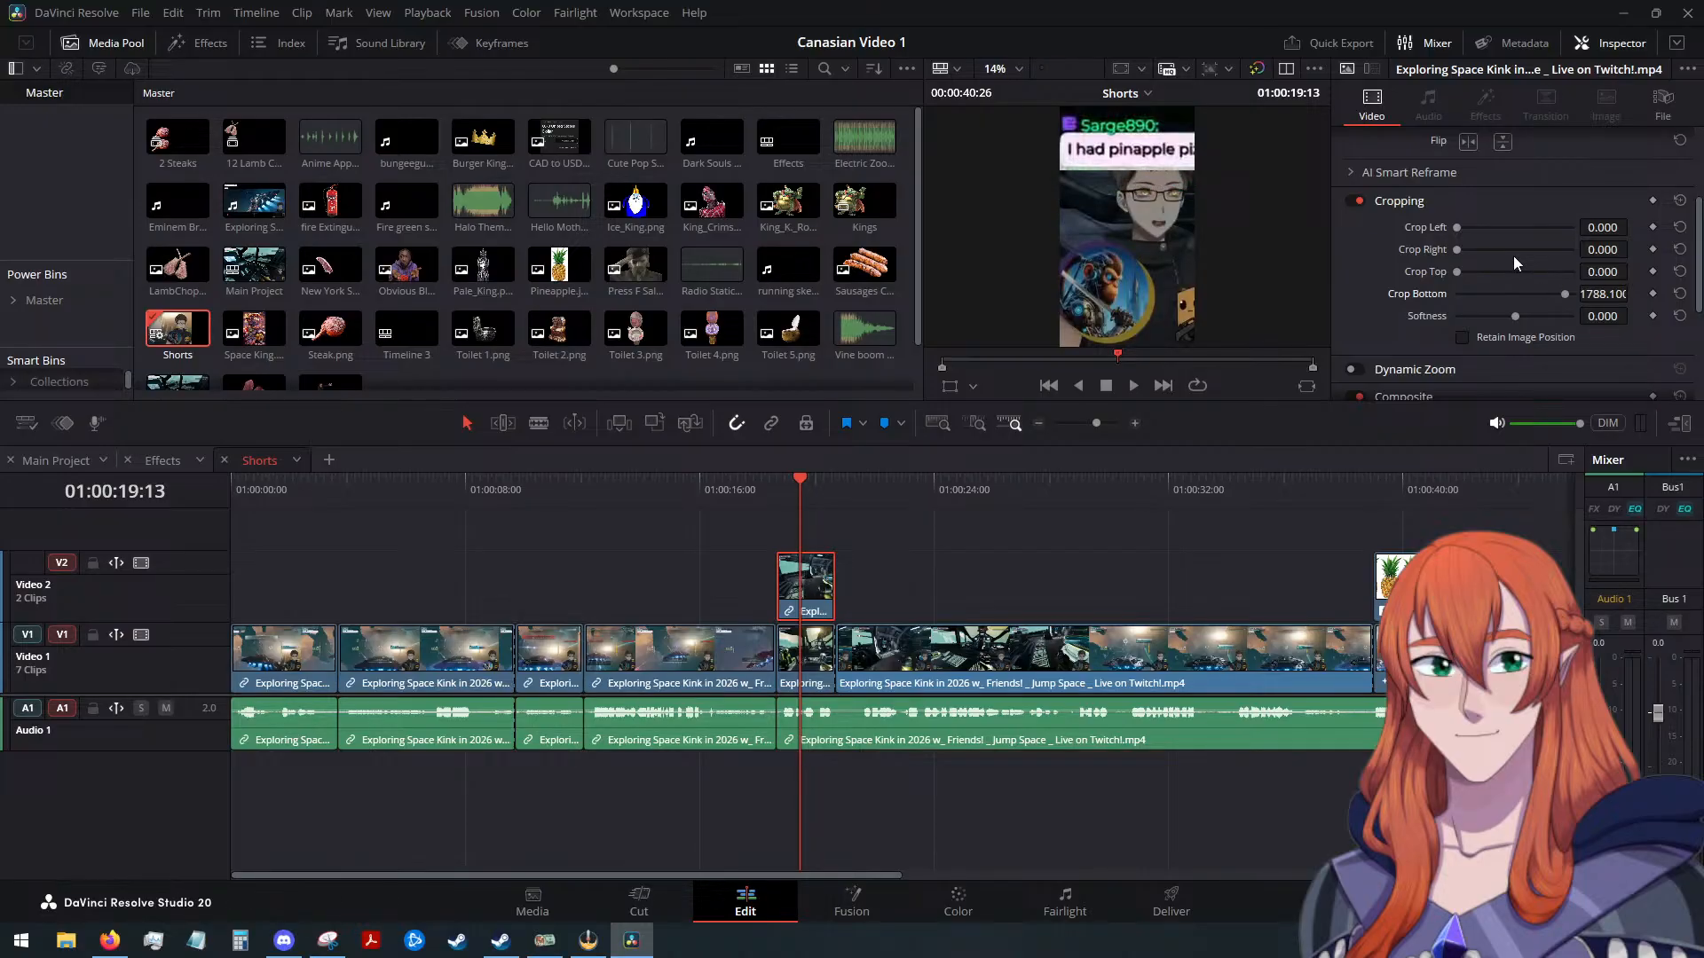
# Reduce the Video 2 chat clip's zoom to 3.2 and shift it to Position X 1542
pyautogui.scroll(3, 1386, 241)
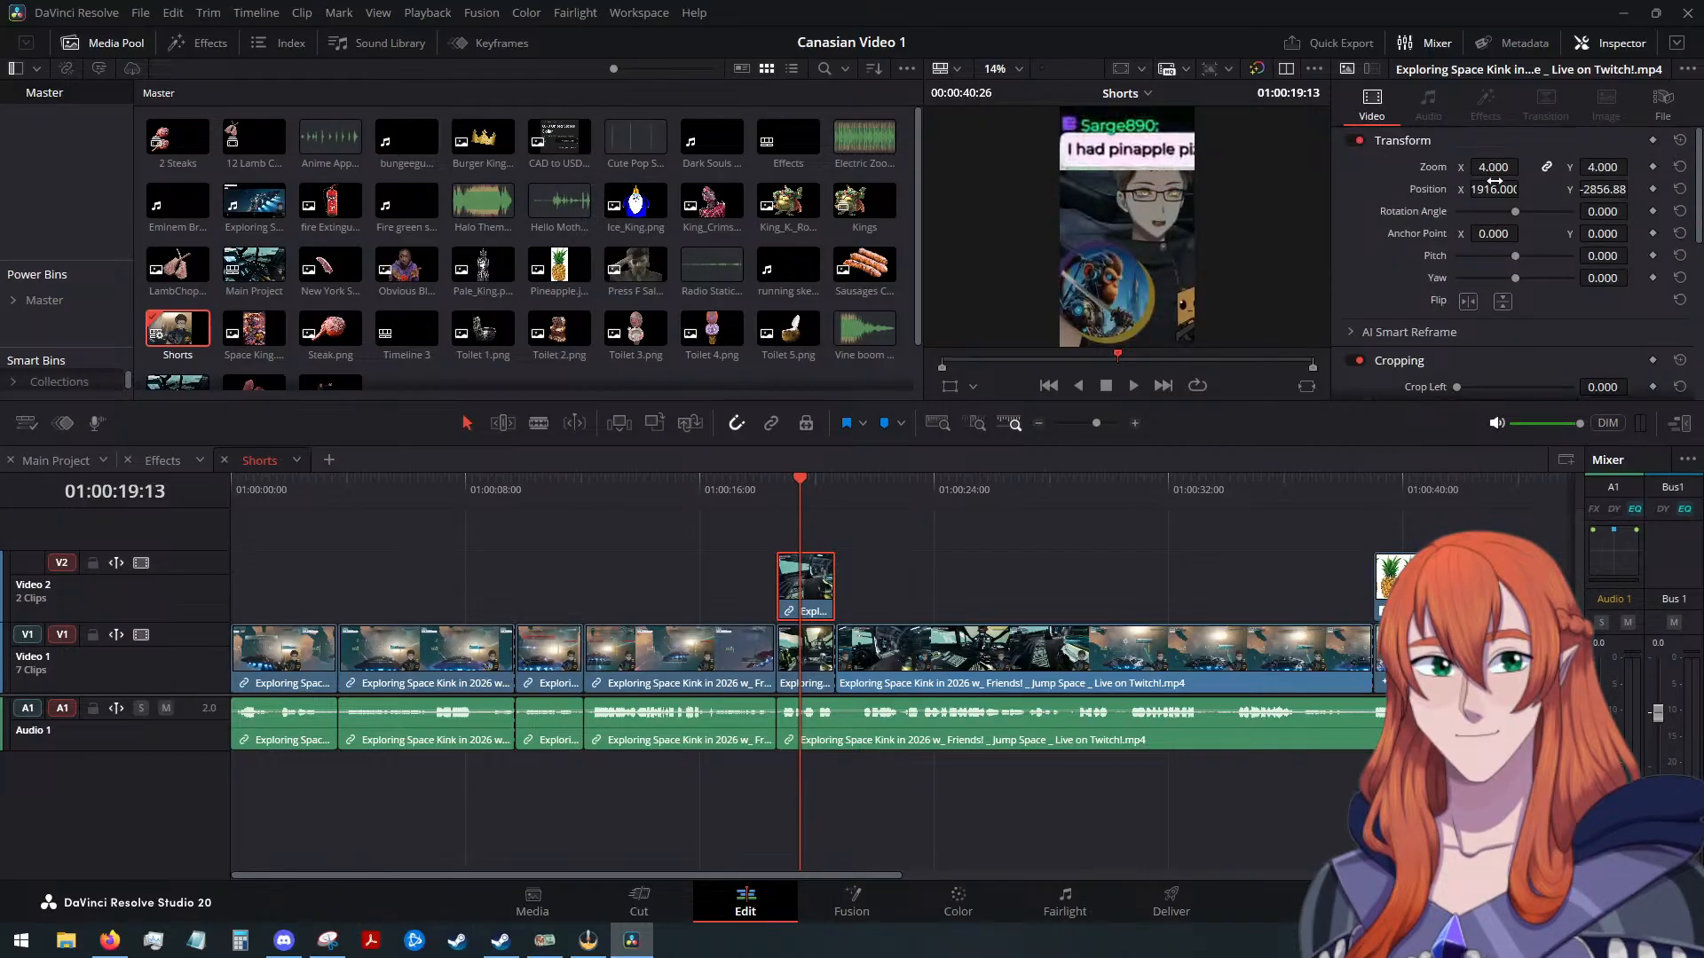
pyautogui.click(1501, 175)
pyautogui.press('Down')
pyautogui.press('Down')
pyautogui.press('Down')
pyautogui.press('Down')
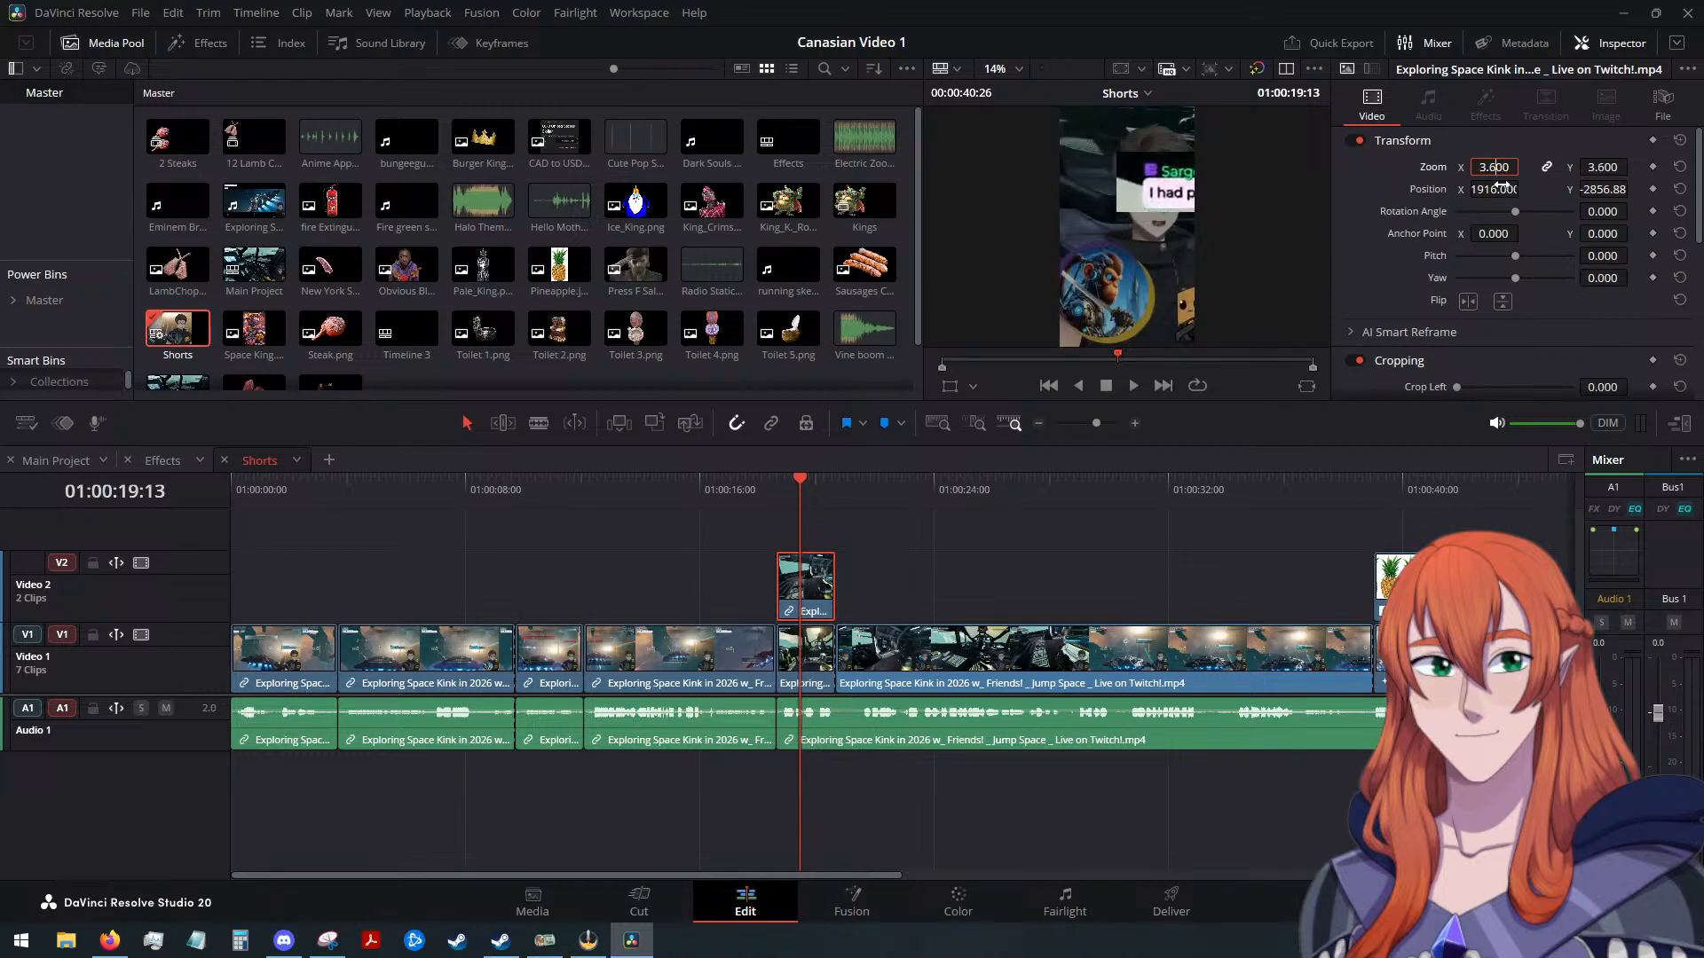
pyautogui.moveTo(1496, 189); pyautogui.dragTo(1360, 189)
pyautogui.click(1494, 167)
pyautogui.press('Down')
pyautogui.press('Down')
pyautogui.press('Down')
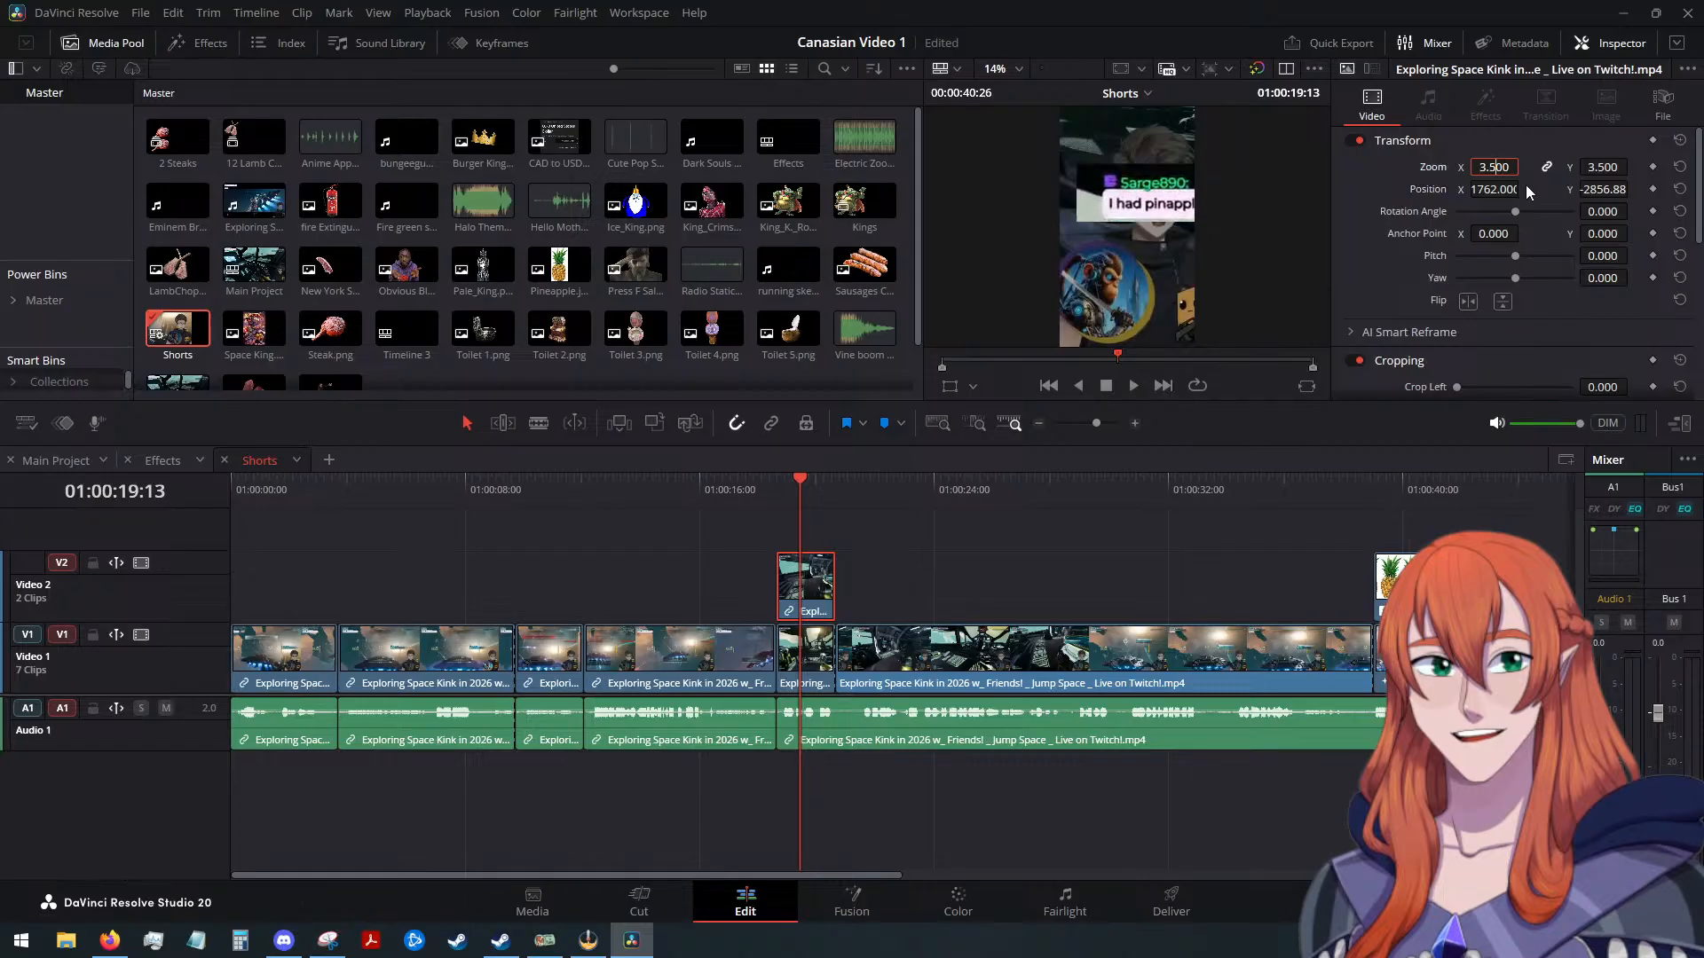
pyautogui.press('Down')
pyautogui.moveTo(1519, 188)
pyautogui.mouseDown()
pyautogui.moveTo(1458, 188)
pyautogui.moveTo(1488, 189)
pyautogui.mouseUp()
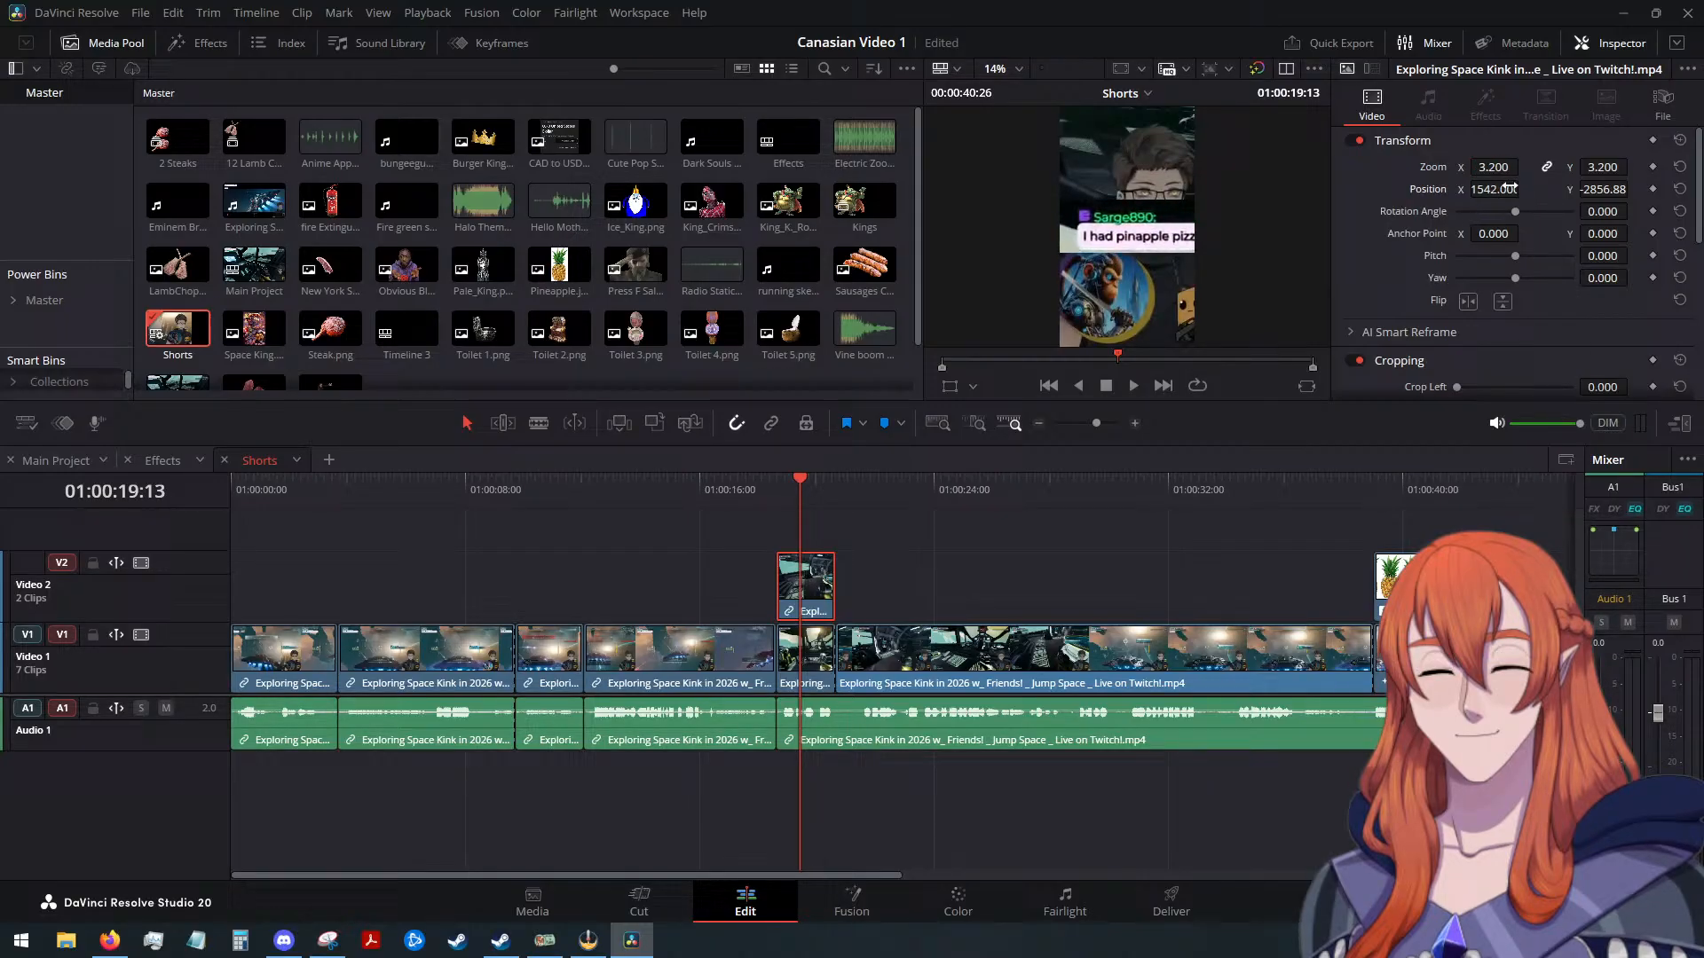
# Scale the chat overlay down to a zoom of 2.6 and set its Position X to 1180
pyautogui.click(1493, 165)
pyautogui.press('Down')
pyautogui.press('Down')
pyautogui.press('Down')
pyautogui.press('Down')
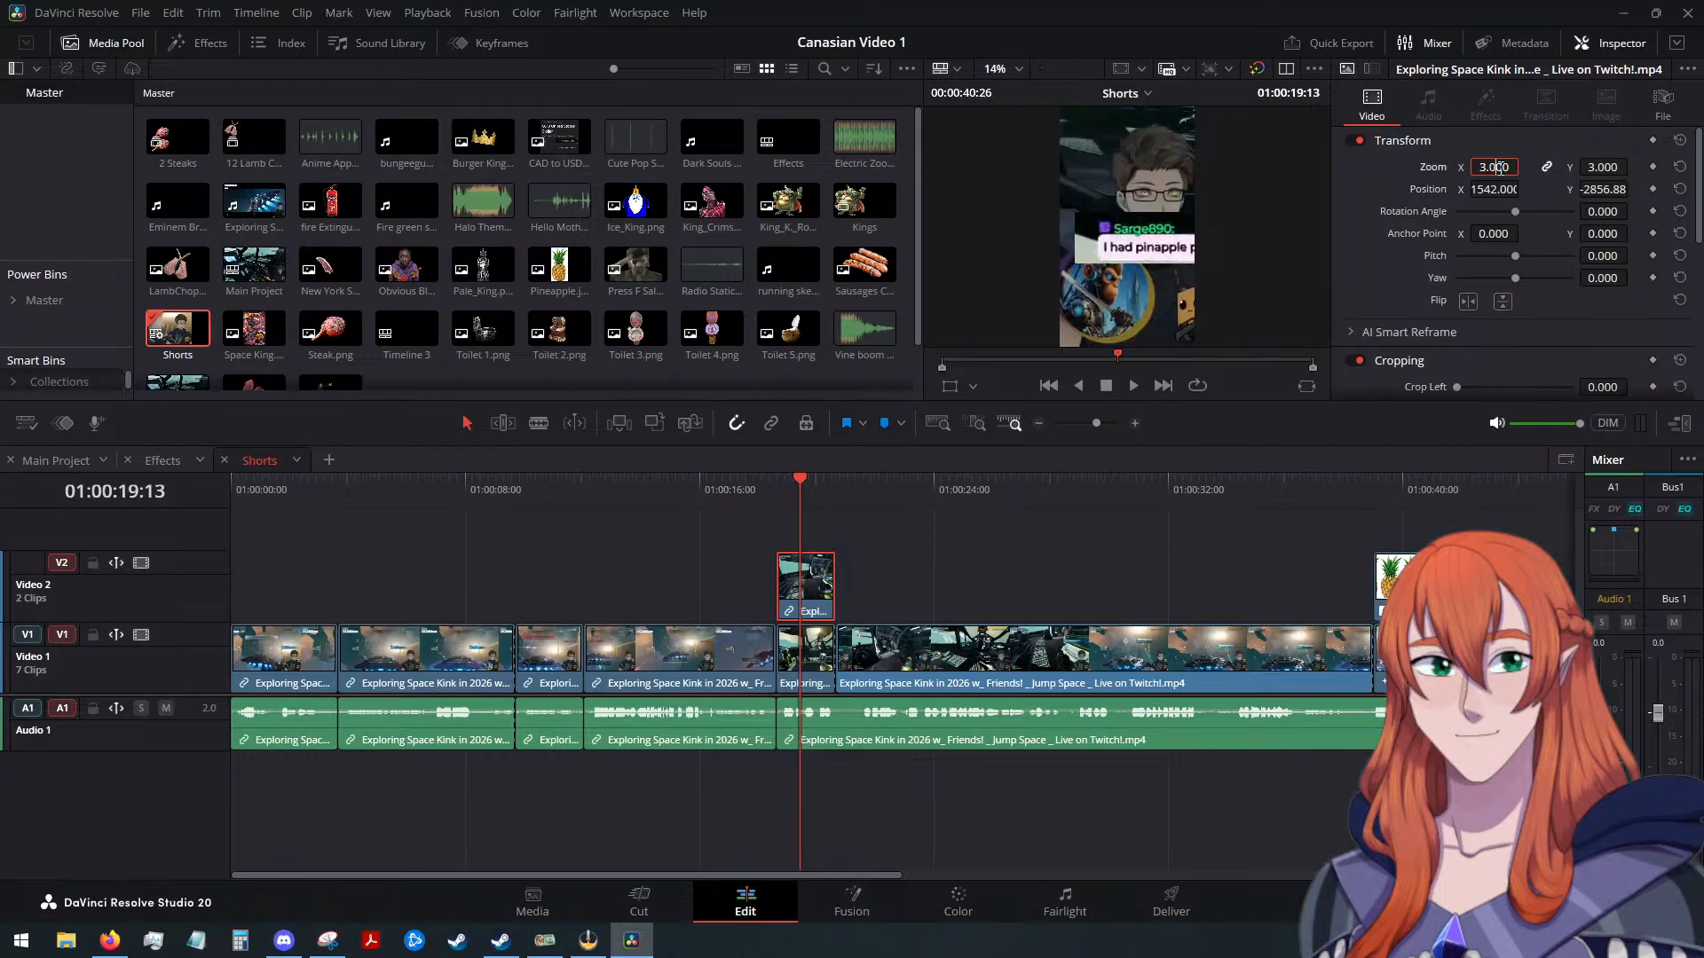
pyautogui.press('Down')
pyautogui.press('Down')
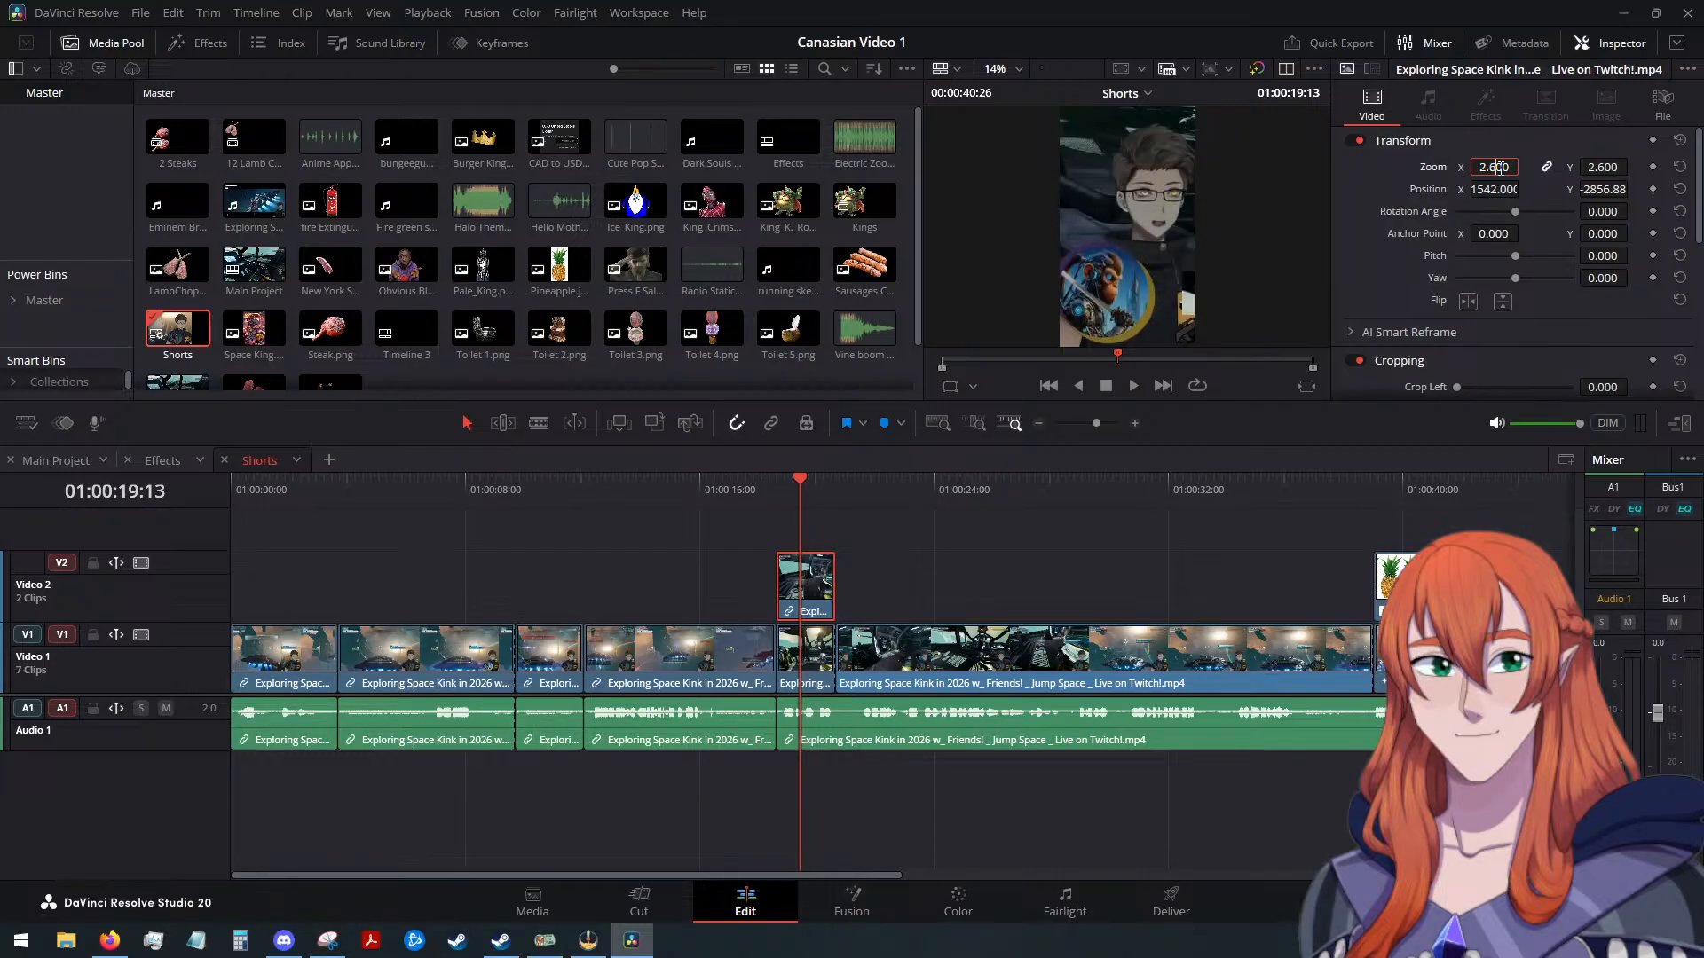
pyautogui.moveTo(1491, 189); pyautogui.dragTo(1424, 189)
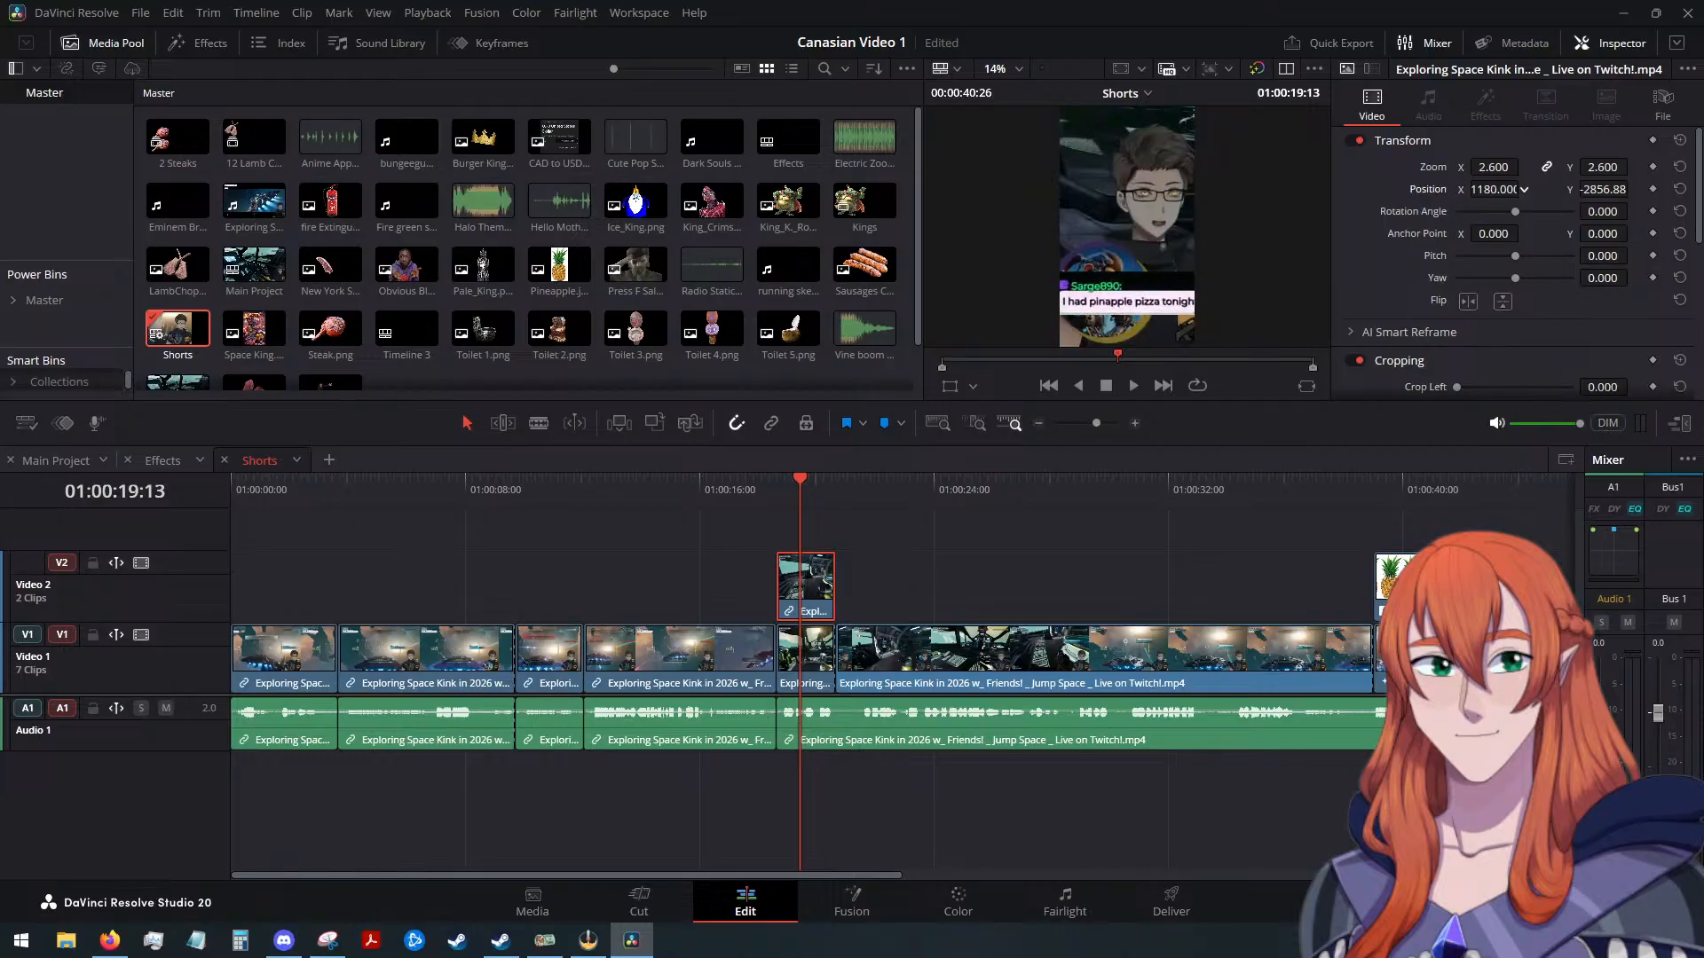
# Lower the chat overlay's zoom to 2.1 and reposition it at X 1010, Y -2030.88
pyautogui.doubleClick(1515, 165)
pyautogui.write('2.597')
pyautogui.press('Return')
pyautogui.press('Up')
pyautogui.press('Up')
pyautogui.press('Up')
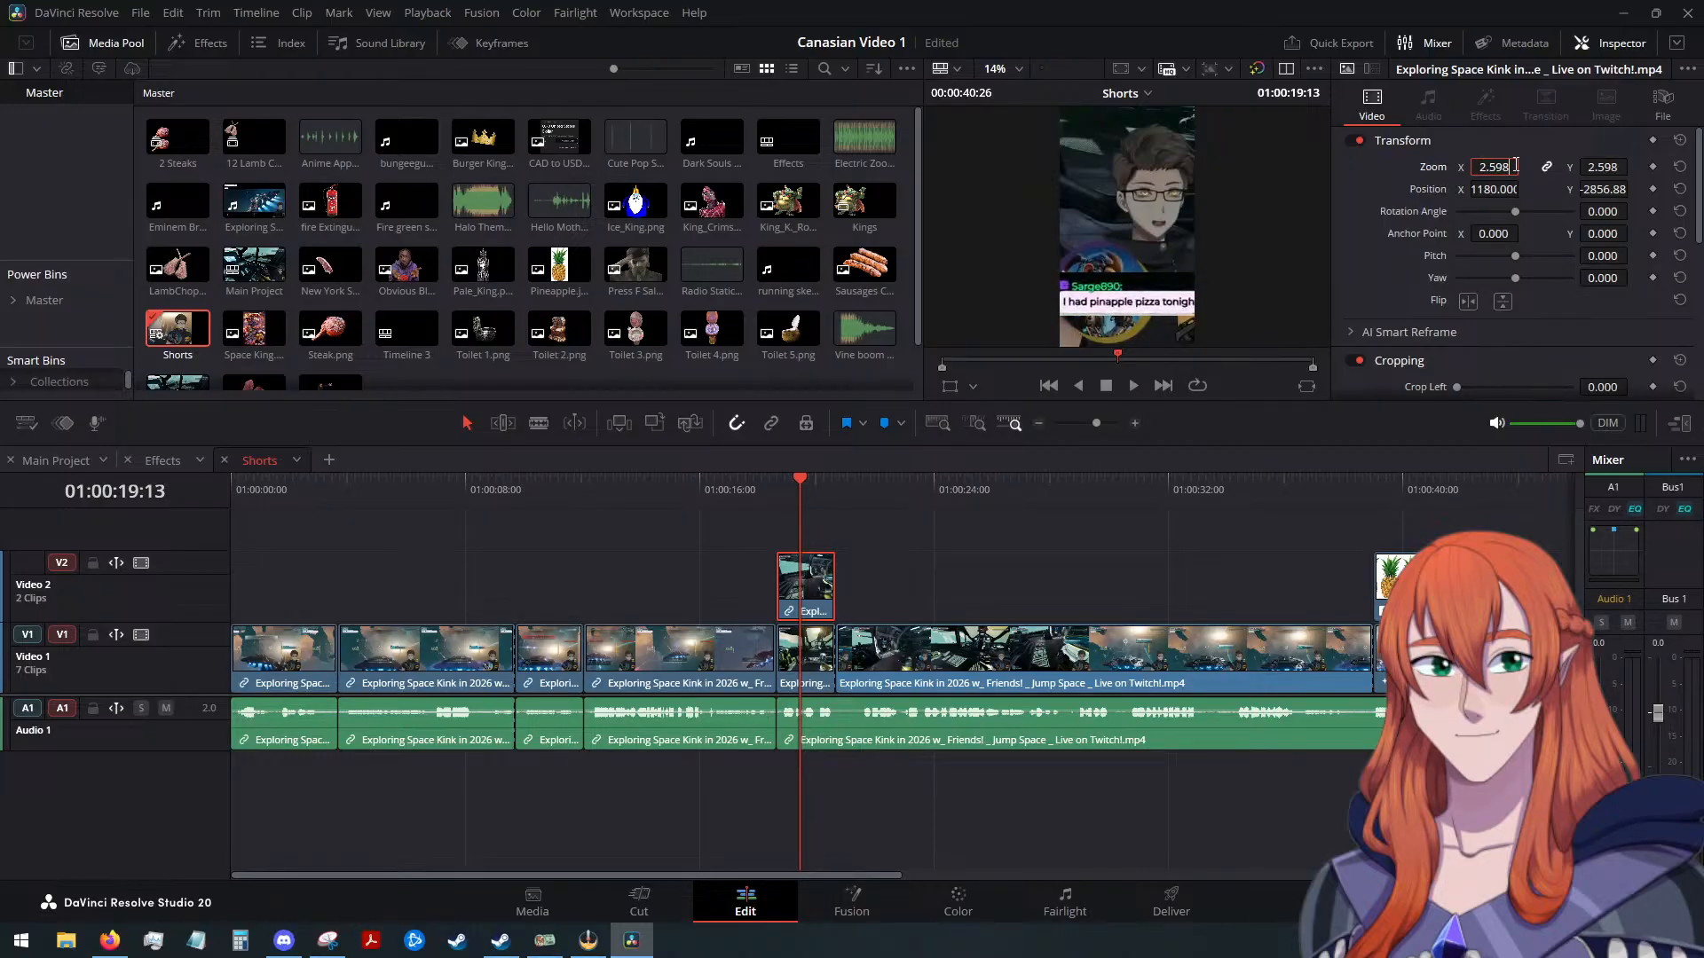
pyautogui.moveTo(1490, 165); pyautogui.dragTo(1511, 176)
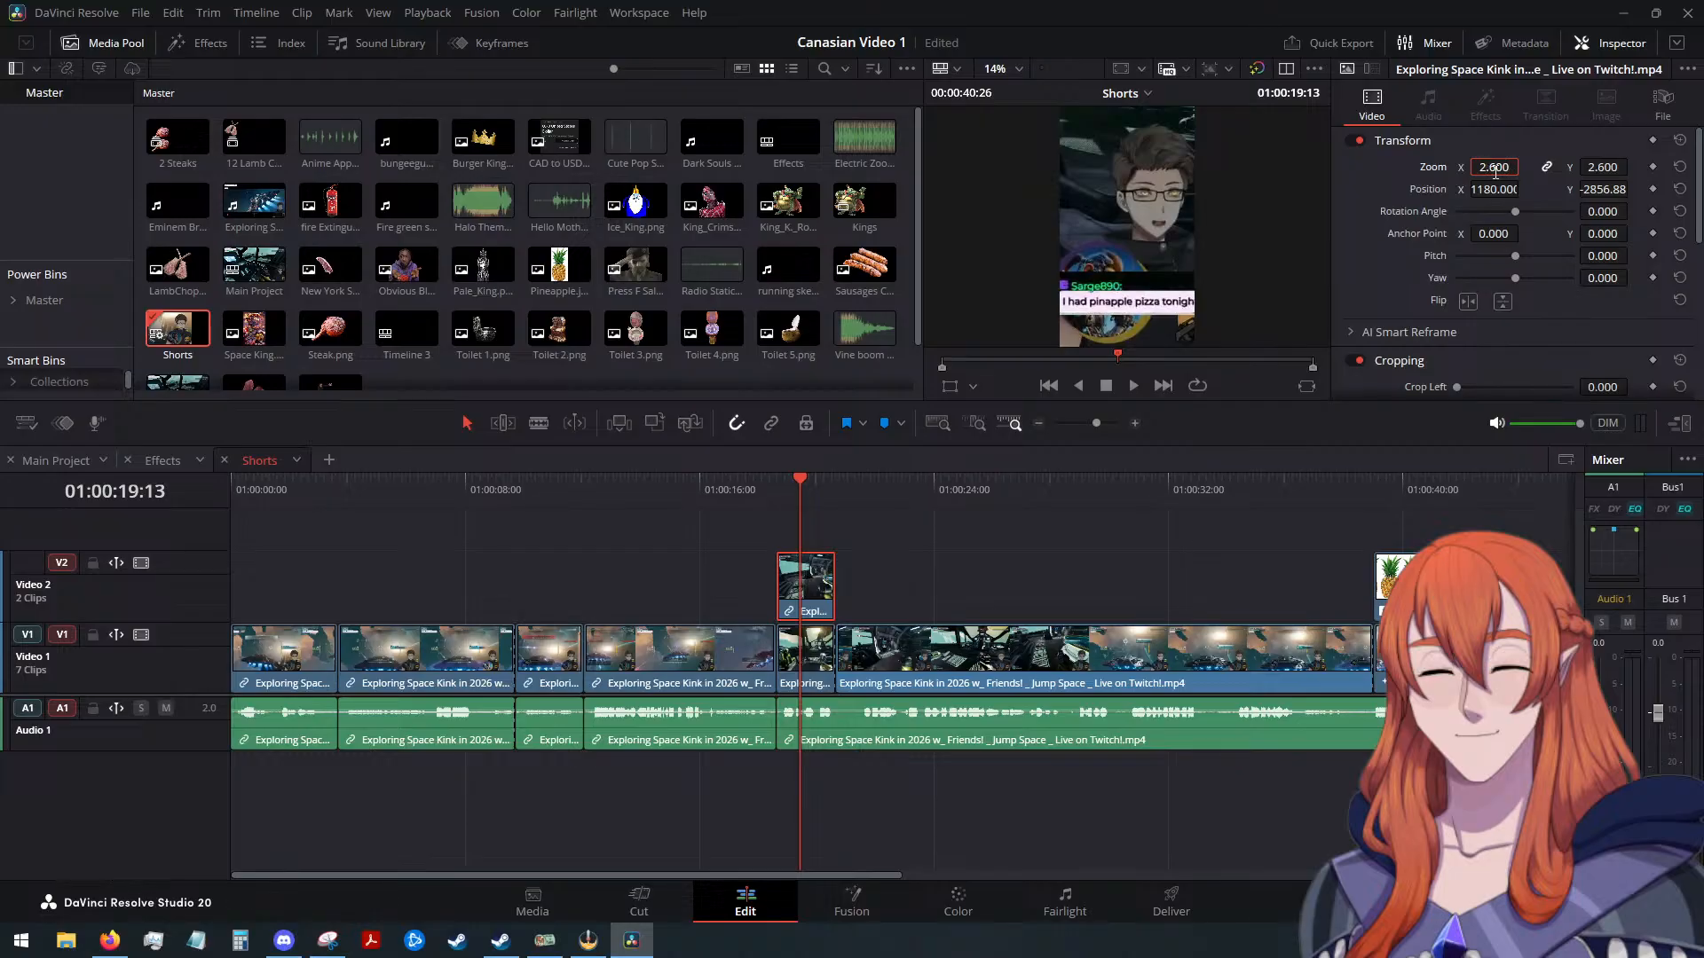
pyautogui.press('BackSpace')
pyautogui.write('1')
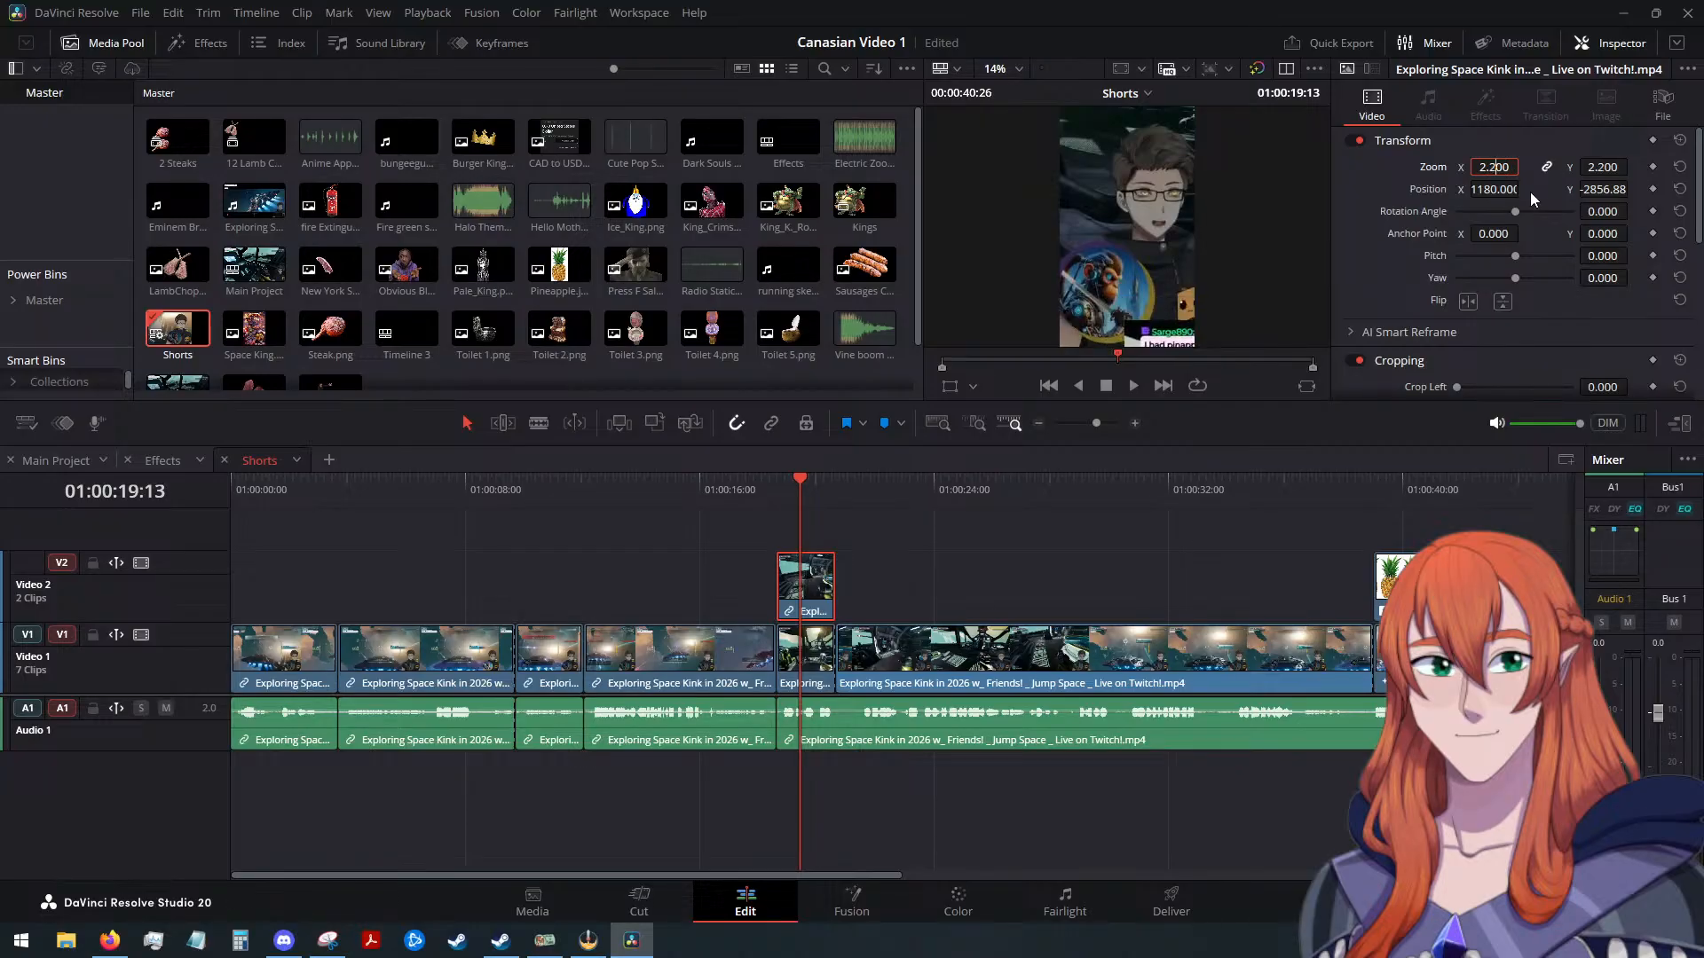
pyautogui.moveTo(1594, 188); pyautogui.dragTo(1694, 188)
pyautogui.moveTo(1473, 189); pyautogui.dragTo(1397, 189)
# Reduce the chat overlay's zoom to 1.6 and move it to Position X 699
pyautogui.doubleClick(1506, 167)
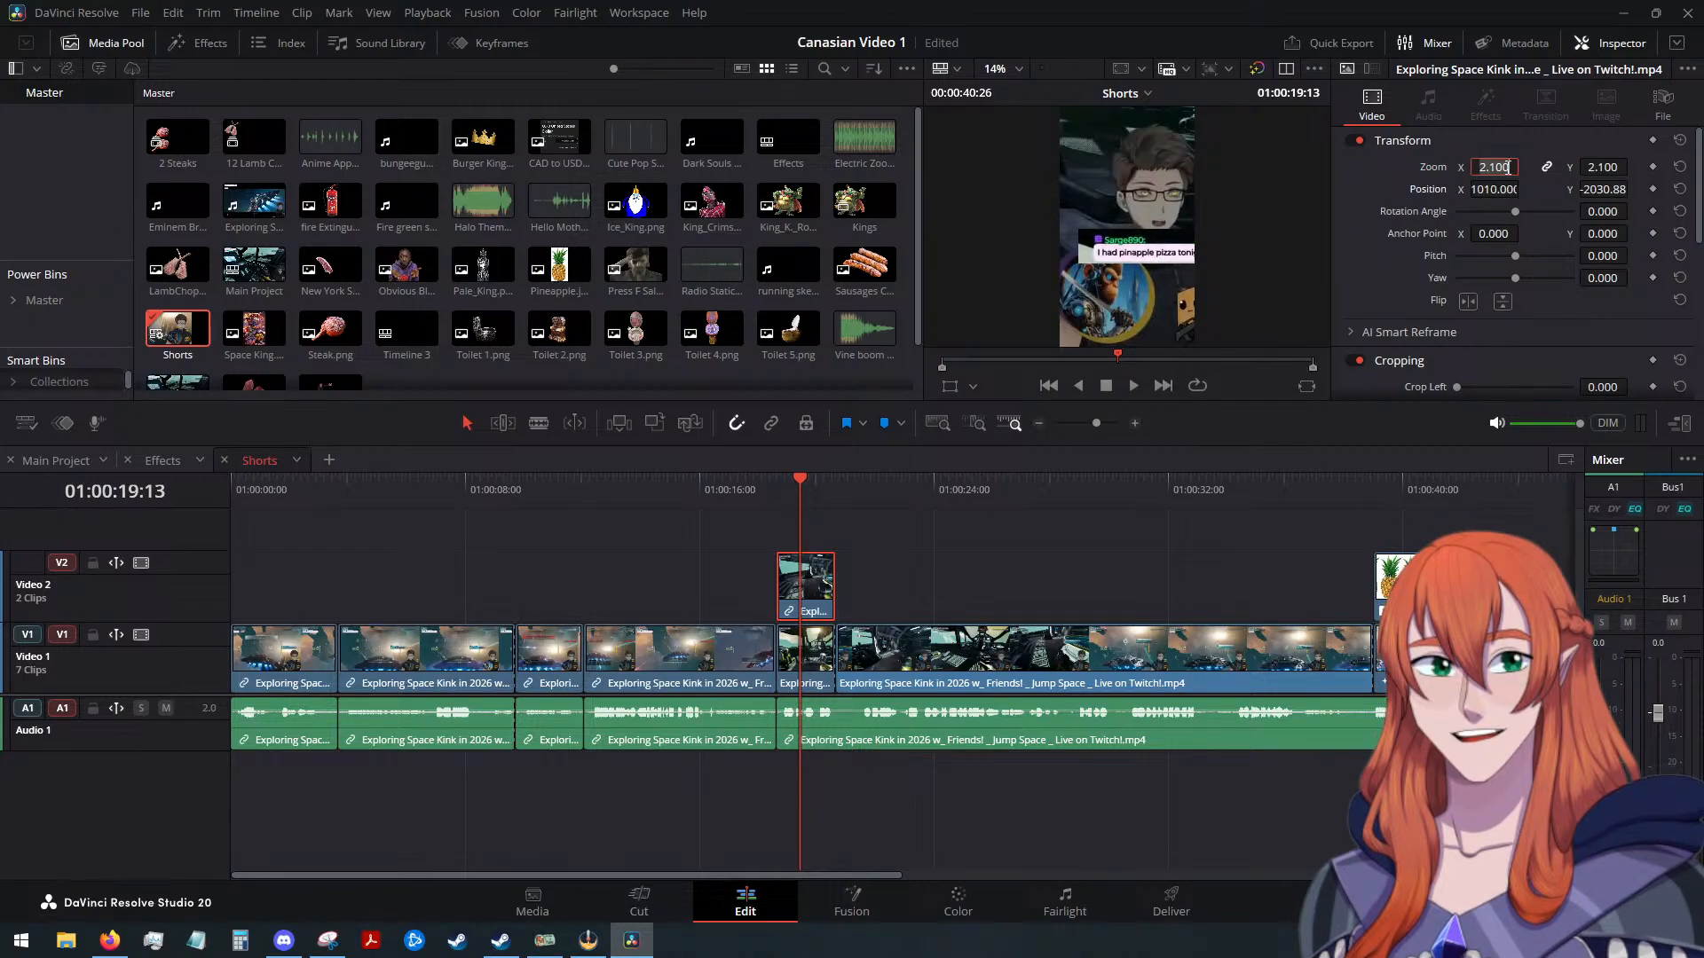
pyautogui.press('Left')
pyautogui.press('Left')
pyautogui.press('BackSpace')
pyautogui.write('0')
pyautogui.press('Down')
pyautogui.press('Down')
pyautogui.press('Down')
pyautogui.press('Down')
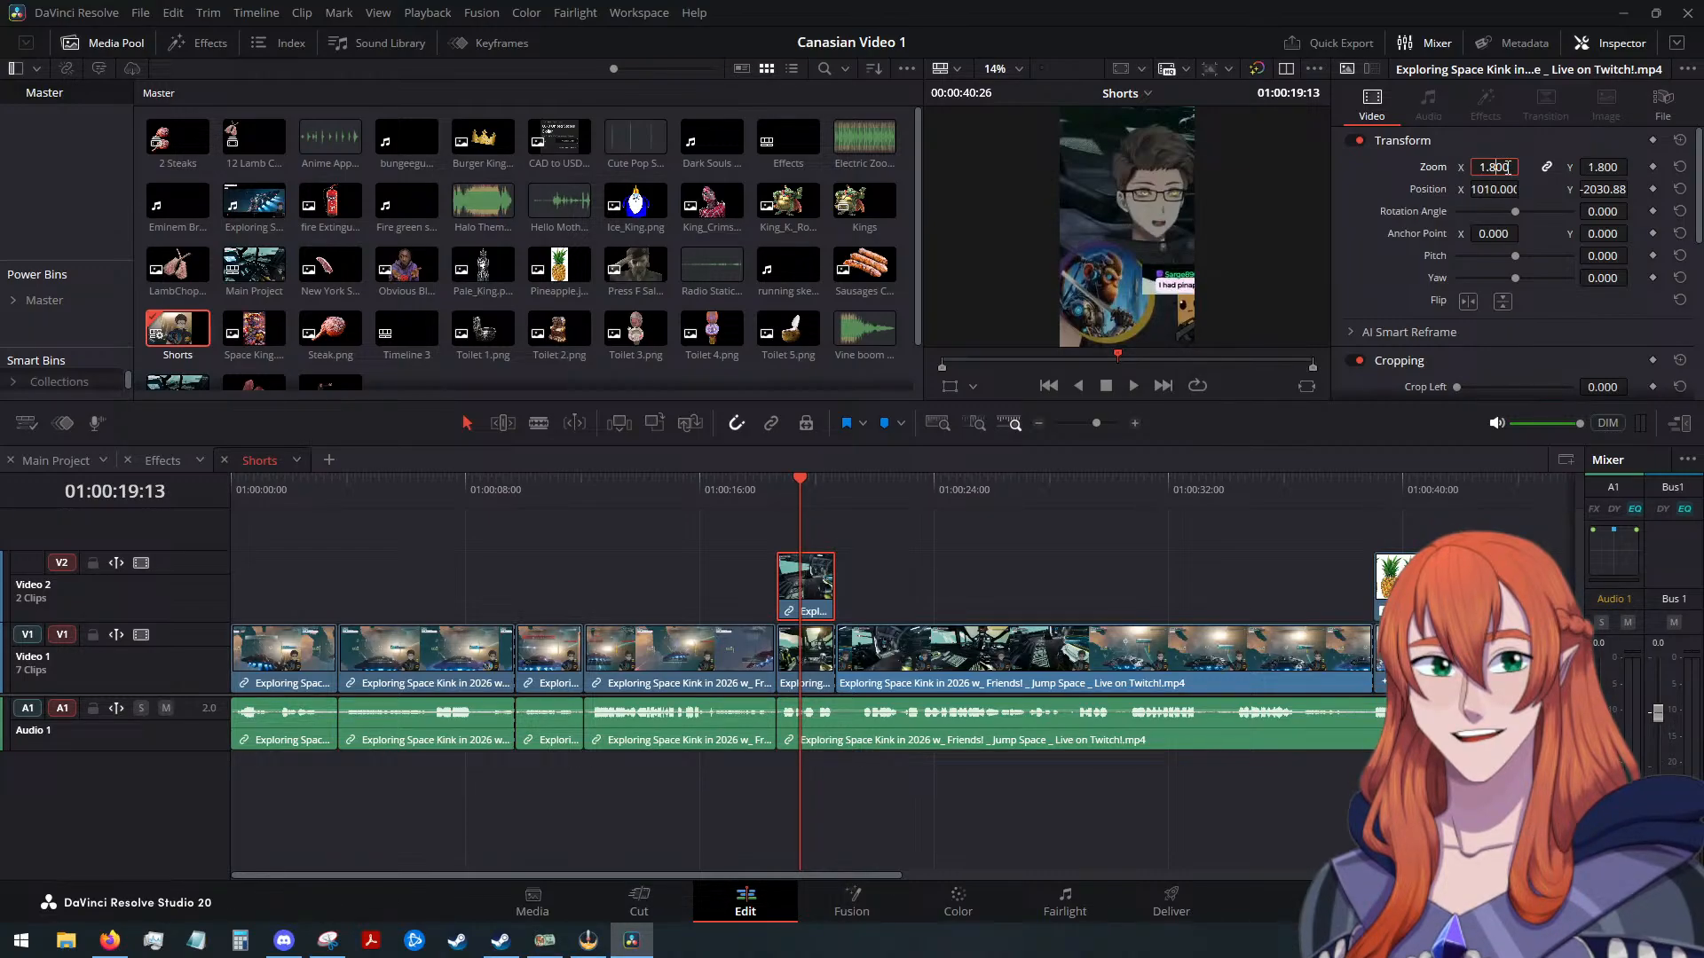
pyautogui.moveTo(1492, 189); pyautogui.dragTo(1353, 189)
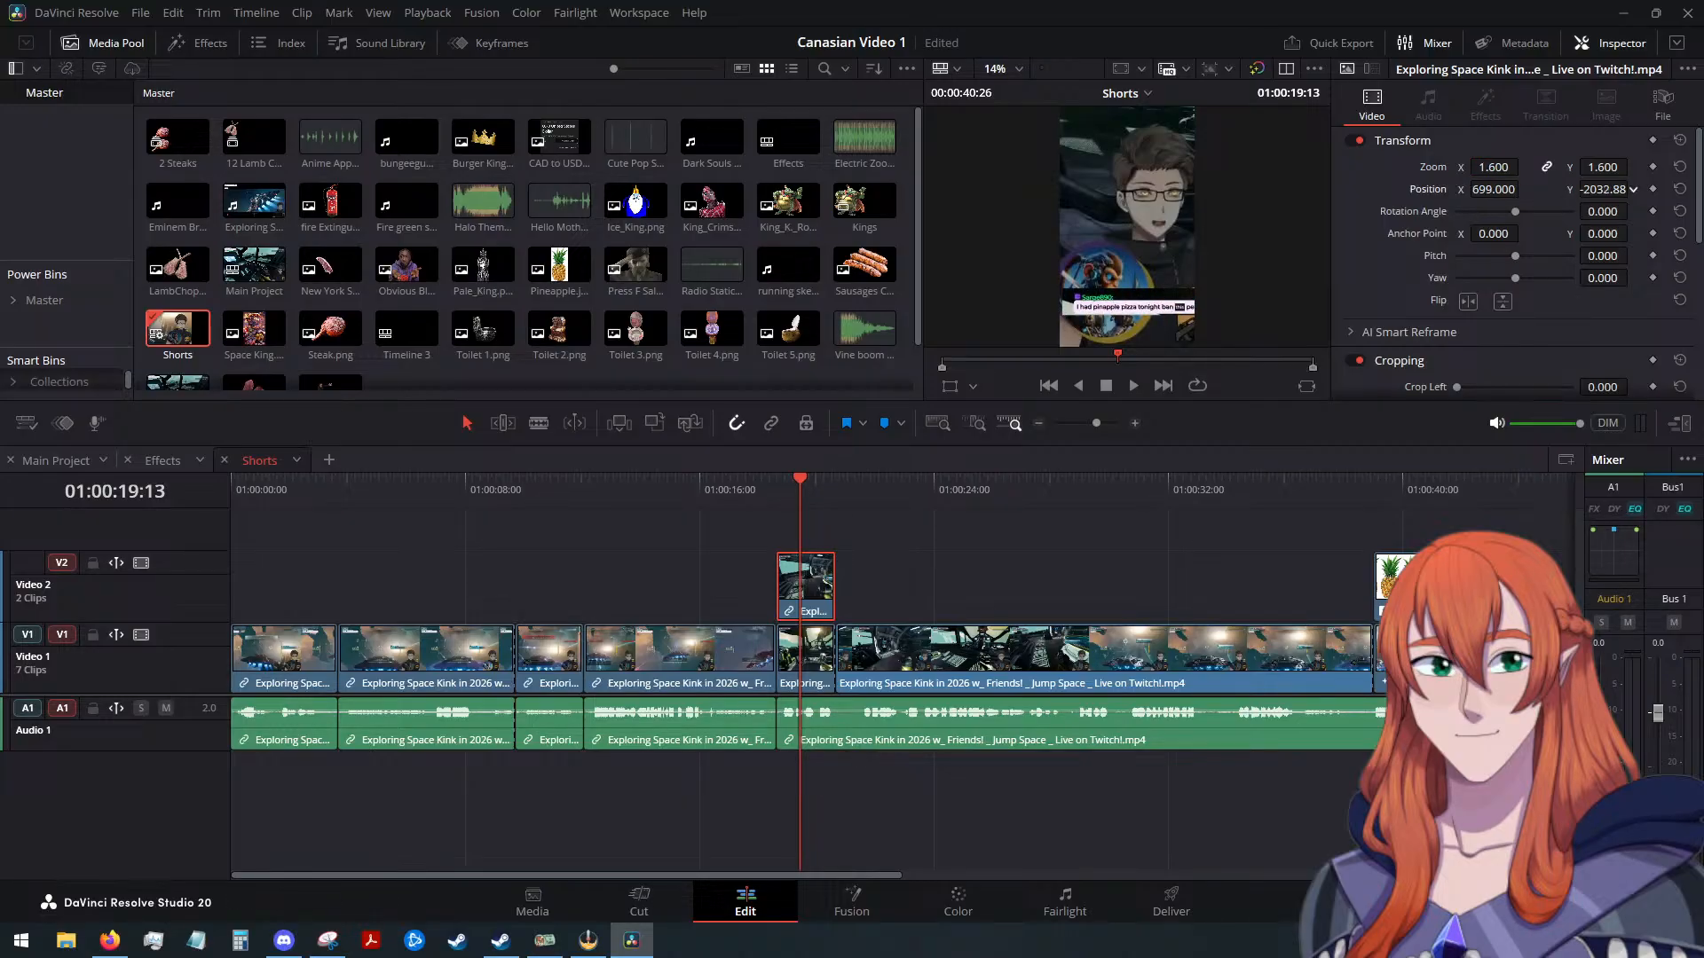
# Set the chat overlay's zoom to 1.5 and position it at X 627, Y -1524.88 so the whole message spans the frame below the avatar's face
pyautogui.moveTo(1603, 191); pyautogui.dragTo(1611, 193)
pyautogui.click(1495, 167)
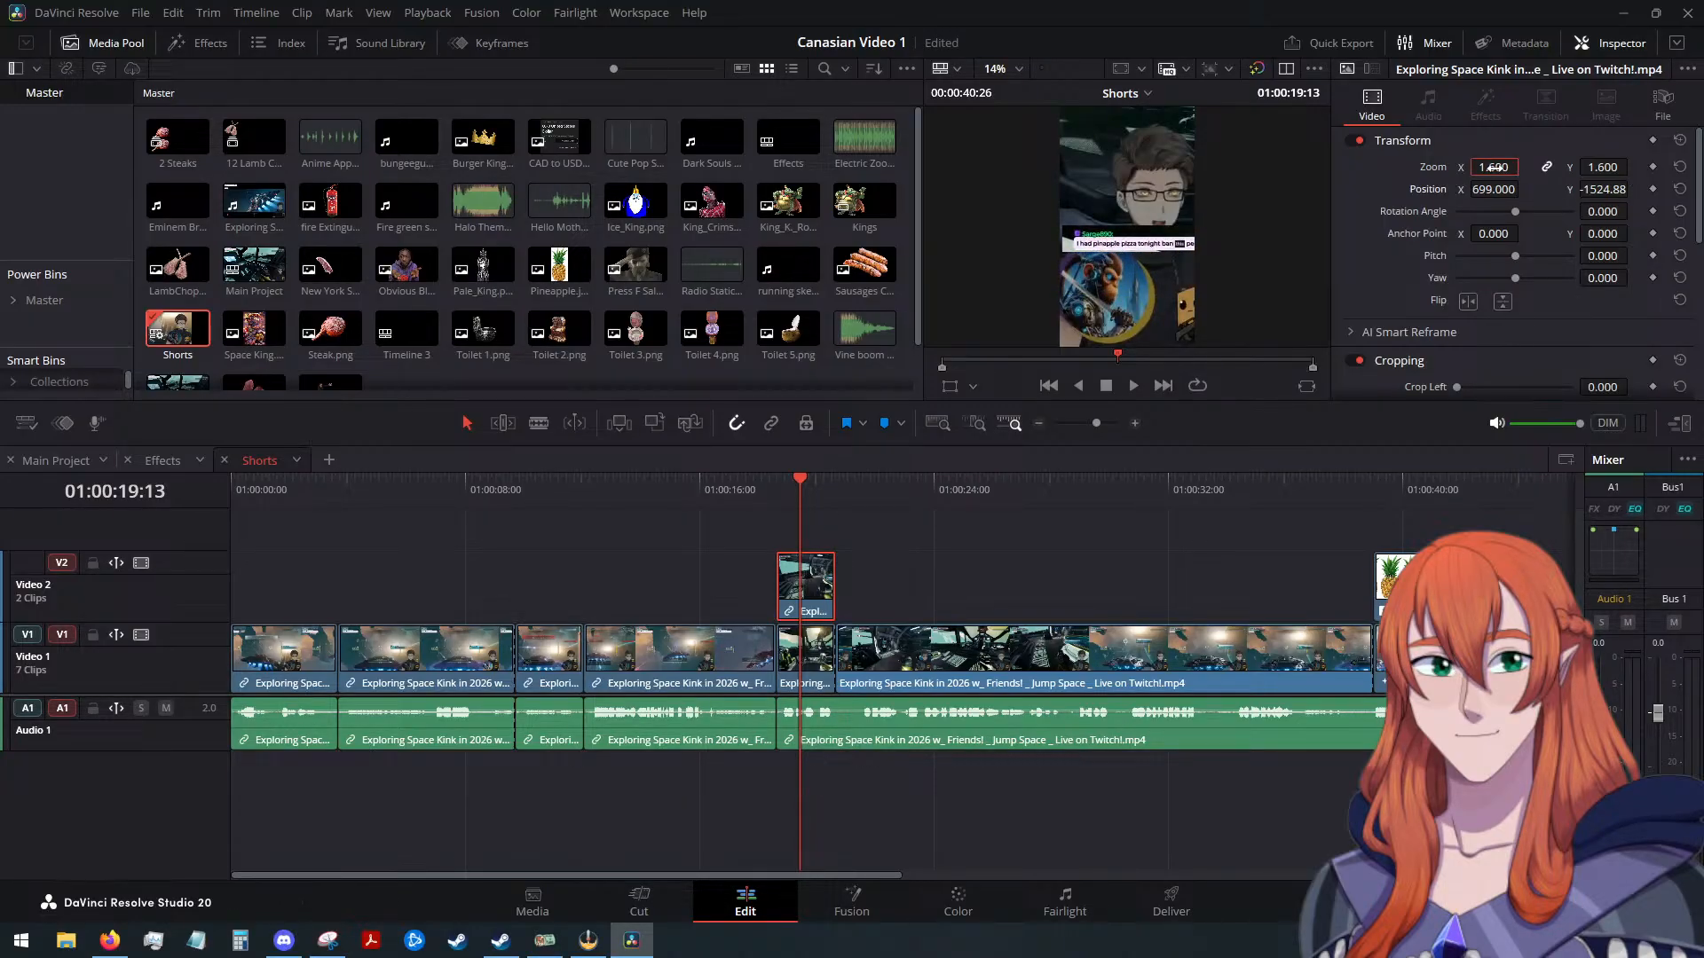
pyautogui.doubleClick(1495, 167)
pyautogui.write('1.599')
pyautogui.press('Right')
pyautogui.press('Down')
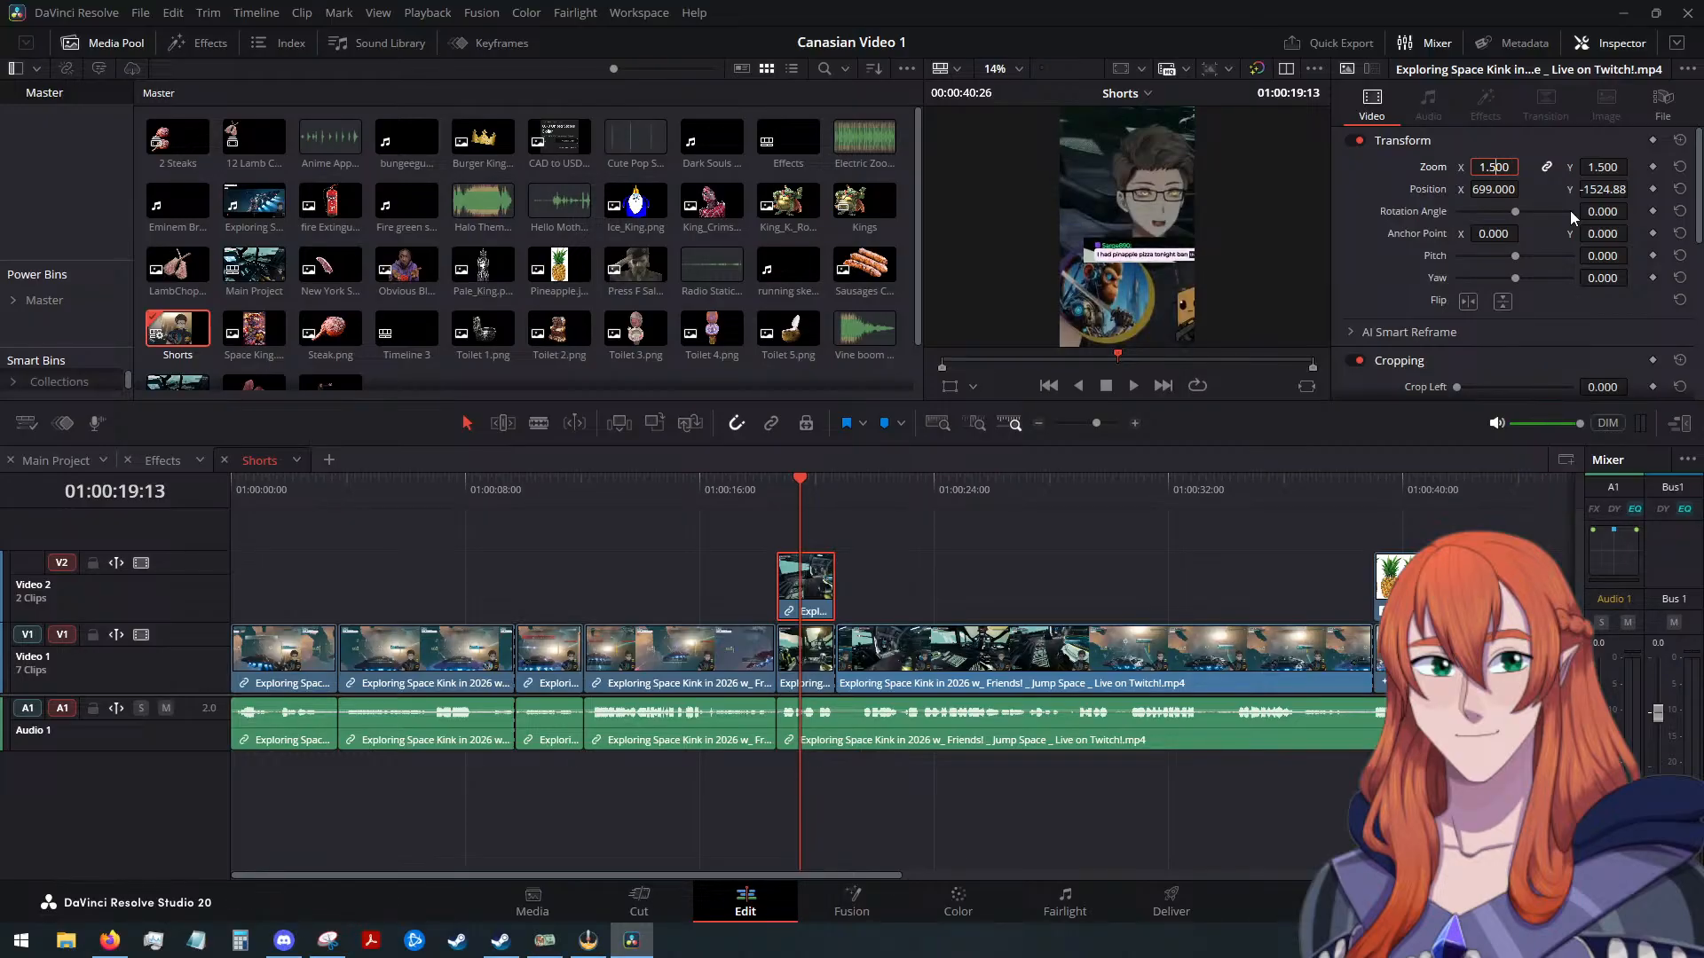
pyautogui.moveTo(1499, 189); pyautogui.dragTo(1436, 189)
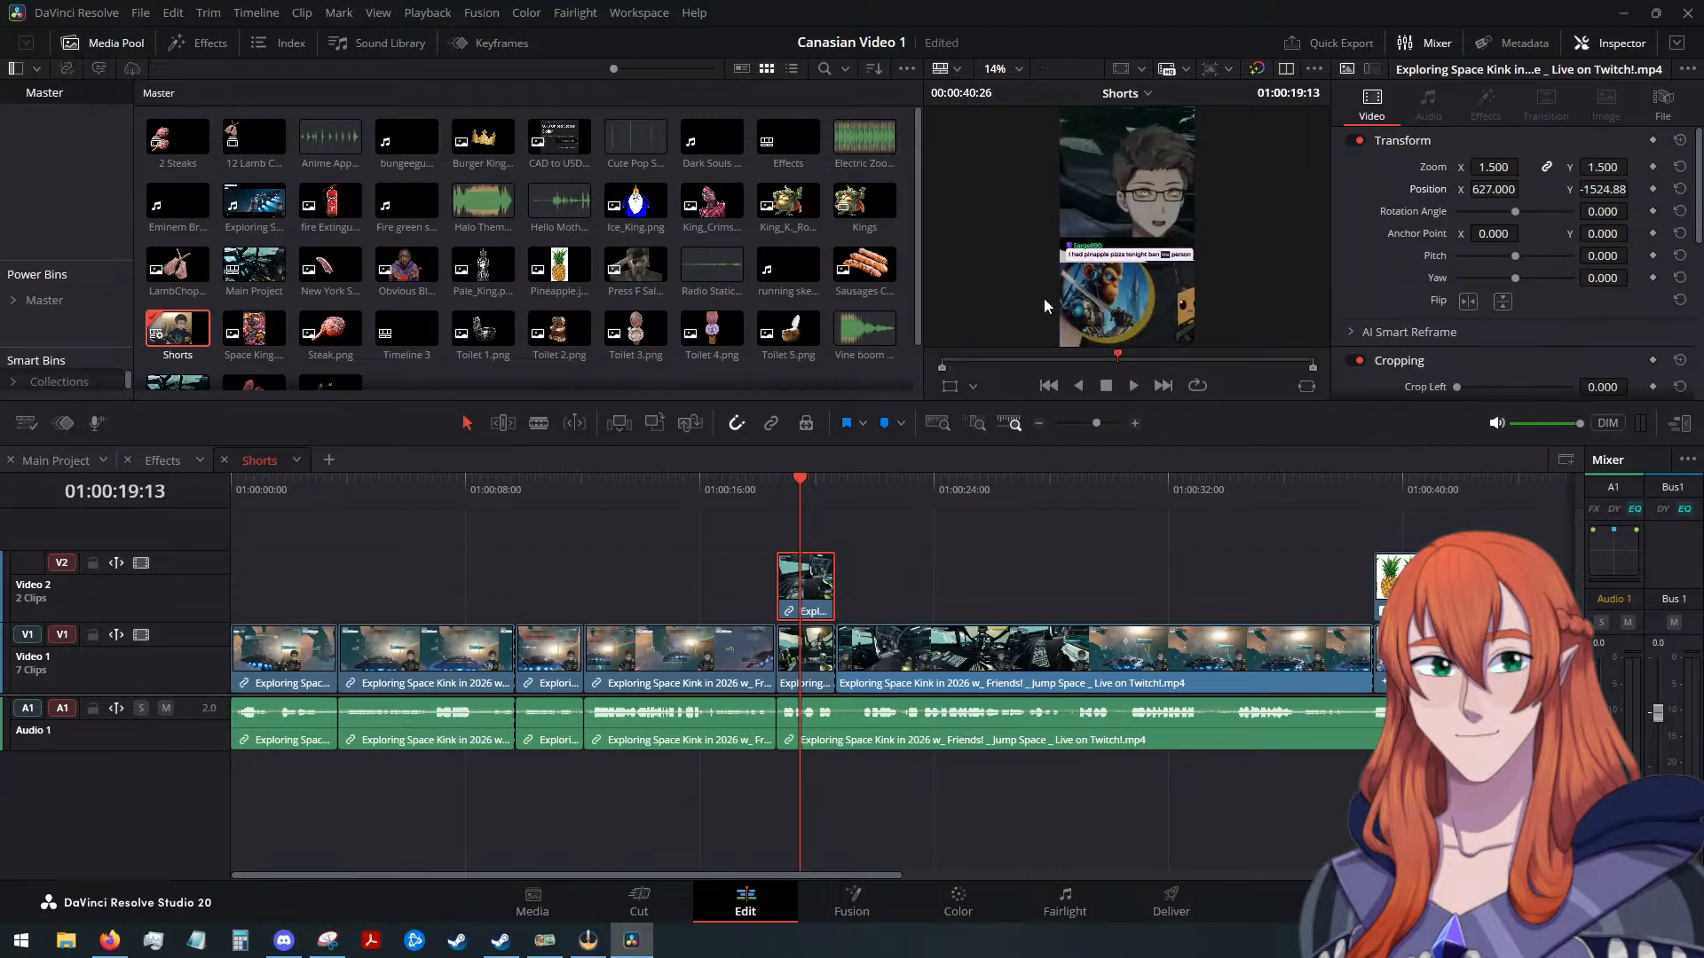
pyautogui.scroll(4, 1094, 283)
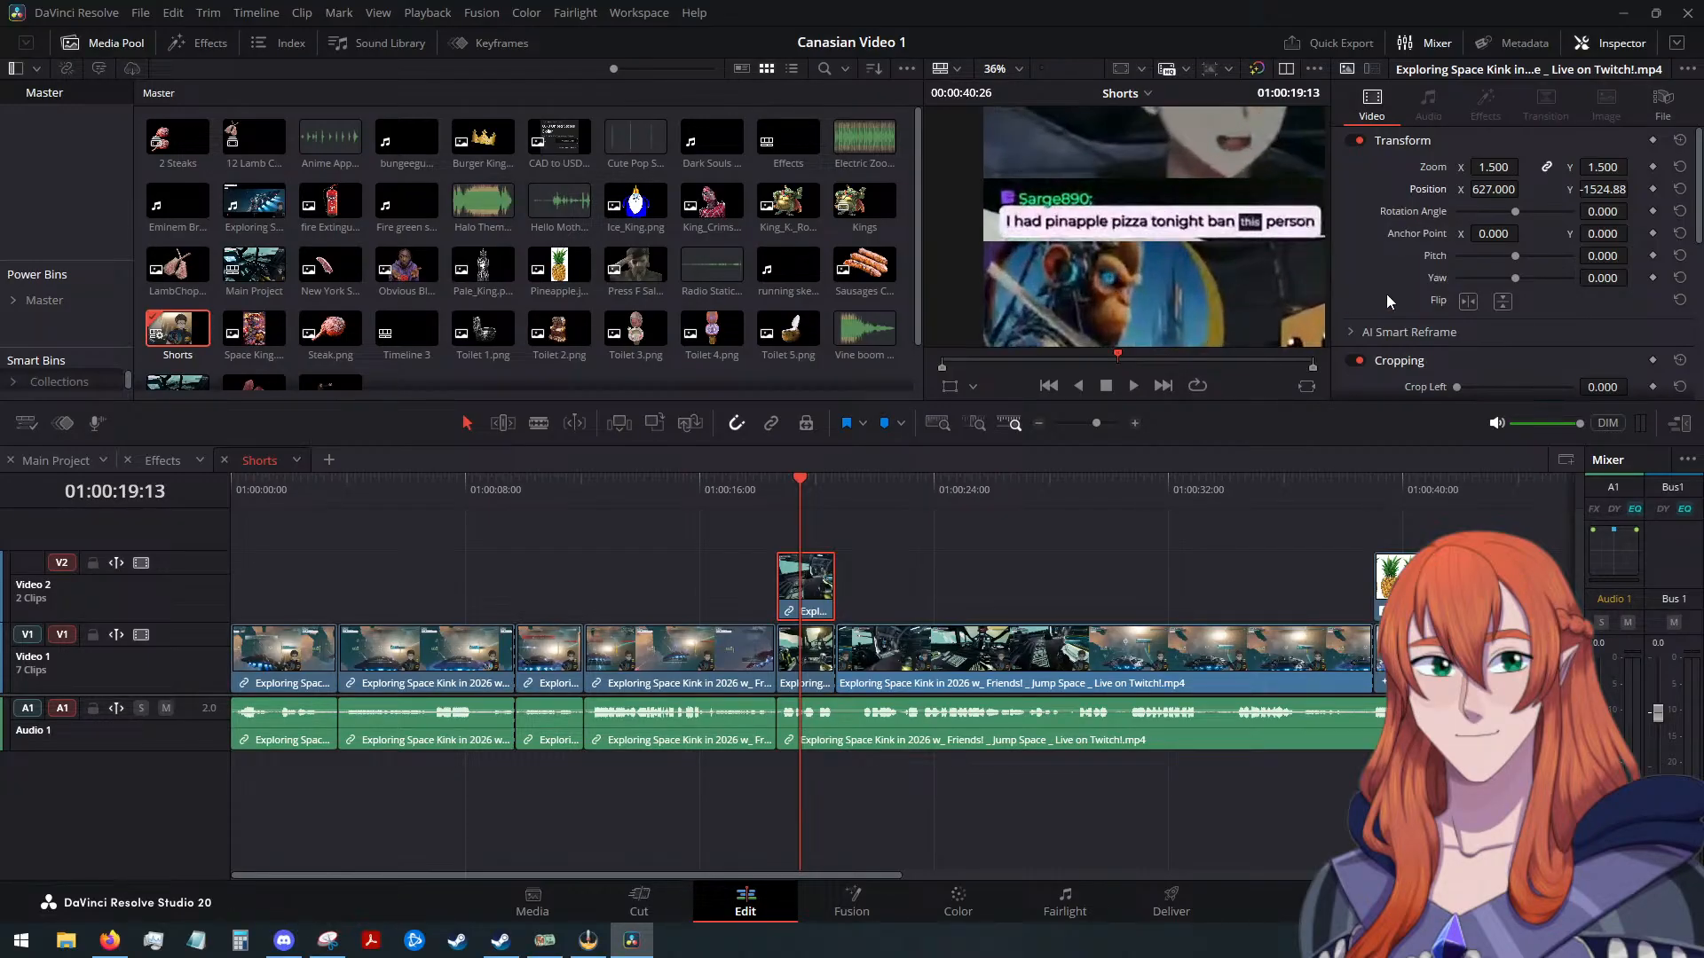
# Try raising the chat overlay's right crop to 7.1
pyautogui.scroll(-3, 1386, 295)
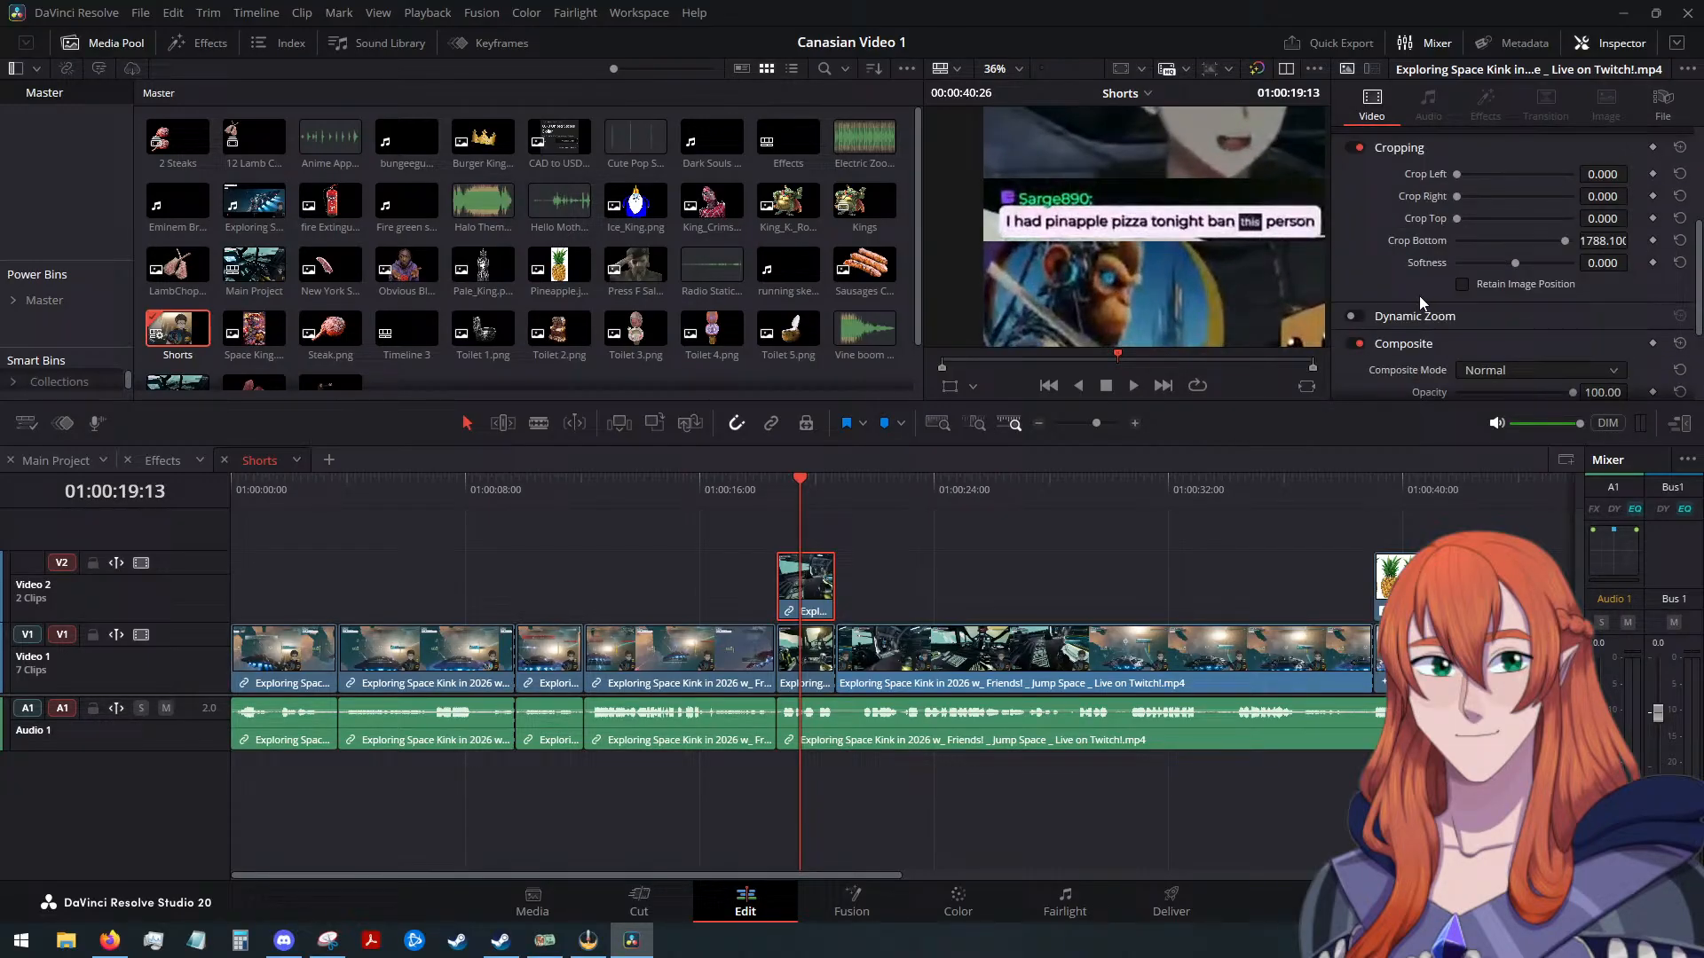
pyautogui.doubleClick(1597, 192)
pyautogui.press('Right')
pyautogui.press('Right')
pyautogui.press('Up')
pyautogui.press('Up')
pyautogui.press('Up')
pyautogui.press('Up')
pyautogui.press('Up')
pyautogui.press('Up')
pyautogui.press('Up')
pyautogui.press('Up')
pyautogui.press('Up')
pyautogui.press('Up')
pyautogui.press('Up')
pyautogui.press('Up')
pyautogui.press('Up')
pyautogui.press('Up')
pyautogui.press('Up')
pyautogui.press('Up')
pyautogui.press('Up')
pyautogui.press('Up')
pyautogui.press('Up')
pyautogui.press('Up')
pyautogui.press('Up')
pyautogui.press('Up')
pyautogui.press('Up')
pyautogui.press('Up')
# Set the chat overlay's left crop to 58 to trim the strip beside the message
pyautogui.click(1591, 174)
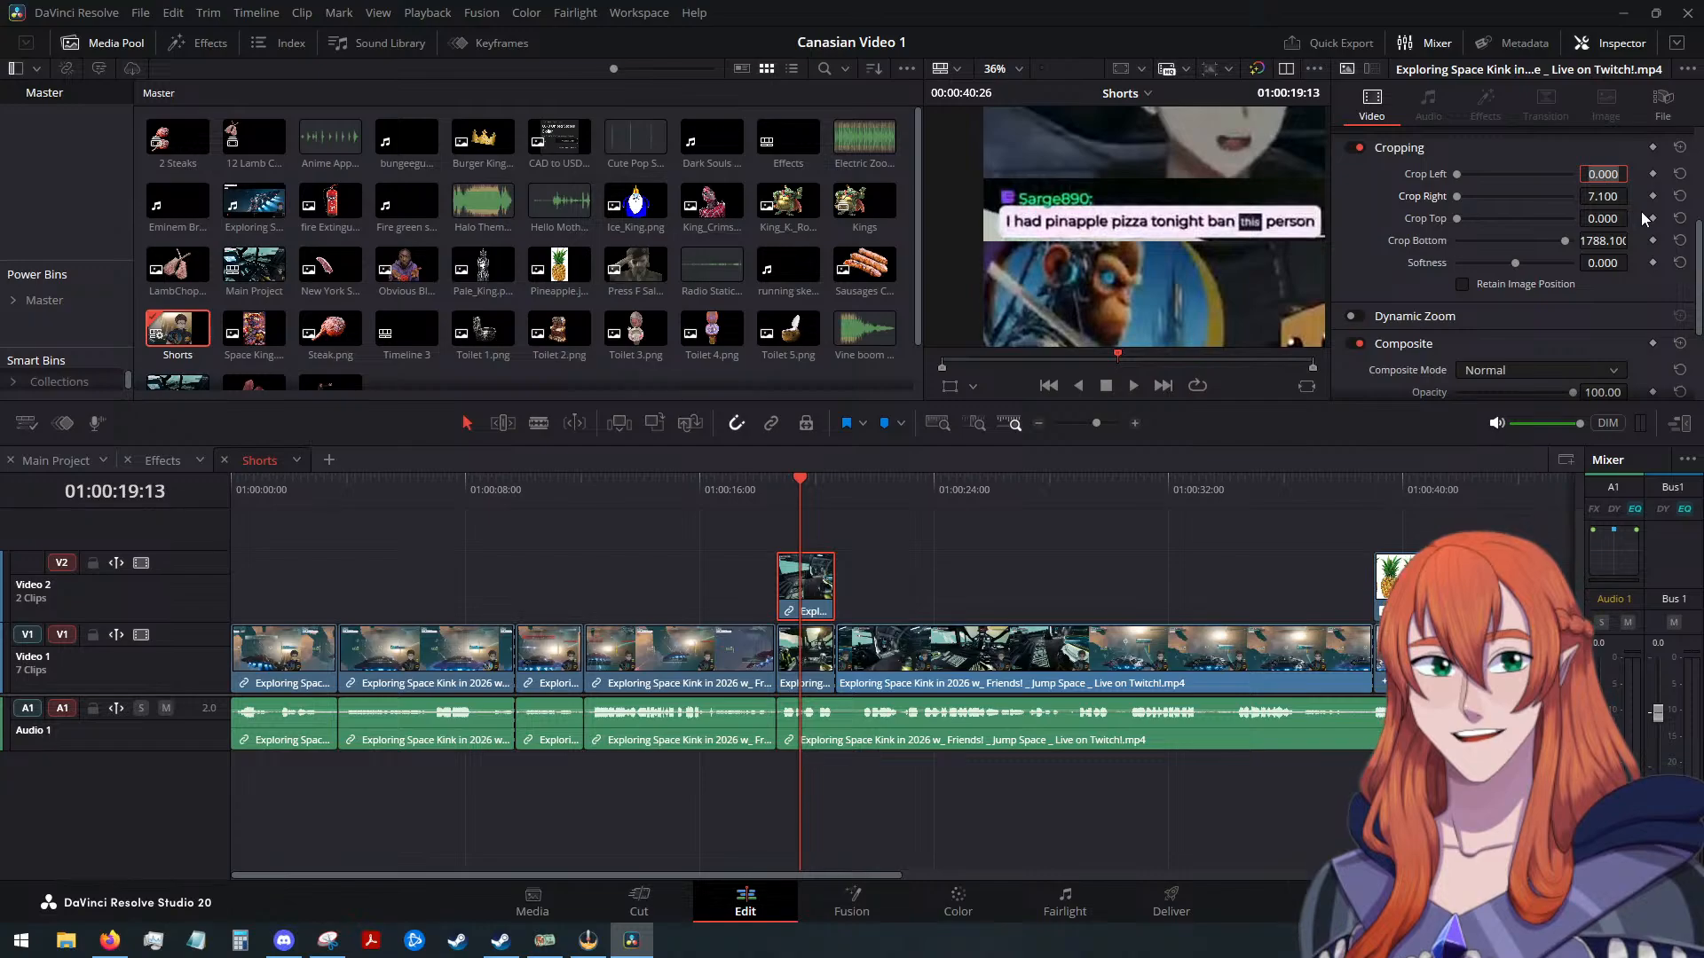
pyautogui.press('Up')
pyautogui.press('Up')
pyautogui.press('Up')
pyautogui.press('Up')
pyautogui.press('Up')
pyautogui.press('Up')
pyautogui.press('Up')
pyautogui.press('Up')
pyautogui.press('Up')
pyautogui.press('Up')
pyautogui.press('Up')
pyautogui.press('Up')
pyautogui.press('Up')
pyautogui.press('Up')
pyautogui.press('Up')
pyautogui.press('Up')
pyautogui.press('Up')
pyautogui.press('Up')
pyautogui.press('Up')
pyautogui.press('Up')
pyautogui.press('Up')
pyautogui.press('Up')
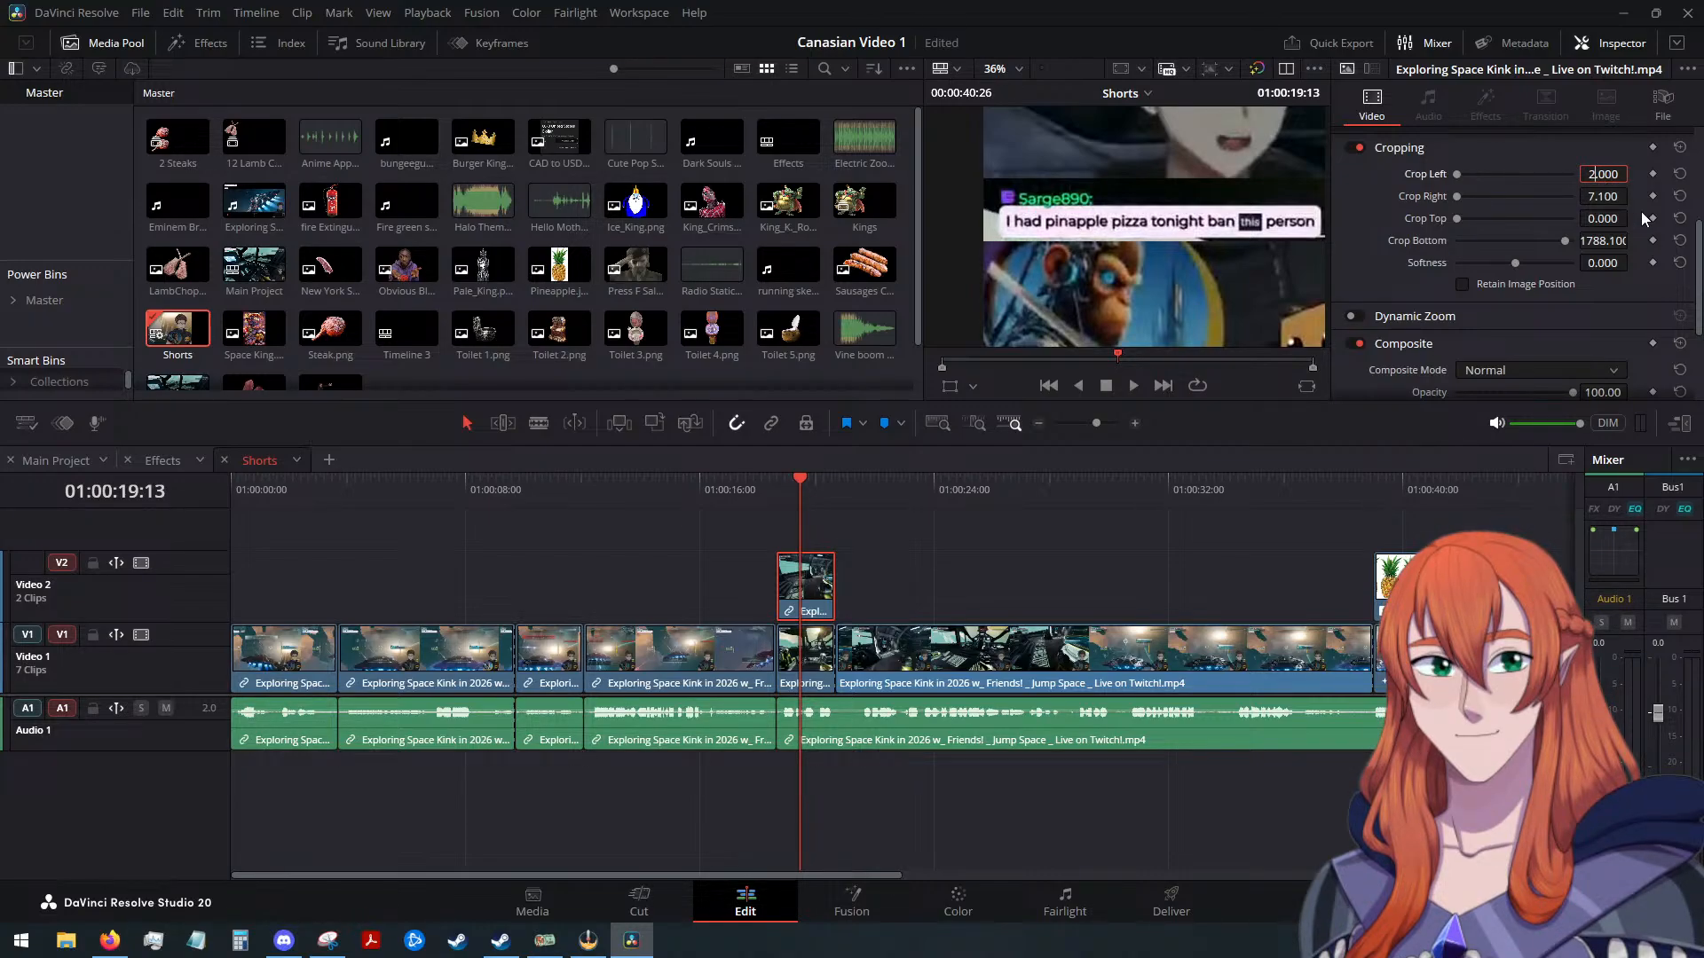
pyautogui.press('Left')
pyautogui.press('Left')
pyautogui.press('Up')
pyautogui.press('Up')
pyautogui.press('Up')
pyautogui.press('Up')
pyautogui.press('Up')
pyautogui.press('Up')
pyautogui.press('Up')
pyautogui.press('Up')
pyautogui.press('Up')
pyautogui.press('Up')
pyautogui.press('Up')
pyautogui.press('Up')
pyautogui.press('Up')
pyautogui.press('Up')
pyautogui.press('Up')
pyautogui.press('Up')
pyautogui.press('Up')
pyautogui.press('Up')
pyautogui.press('Up')
pyautogui.press('Up')
pyautogui.press('Up')
pyautogui.press('Up')
pyautogui.press('Up')
# Set the chat overlay's bottom crop to 1792.1 to trim the strip beneath the message
pyautogui.click(1602, 241)
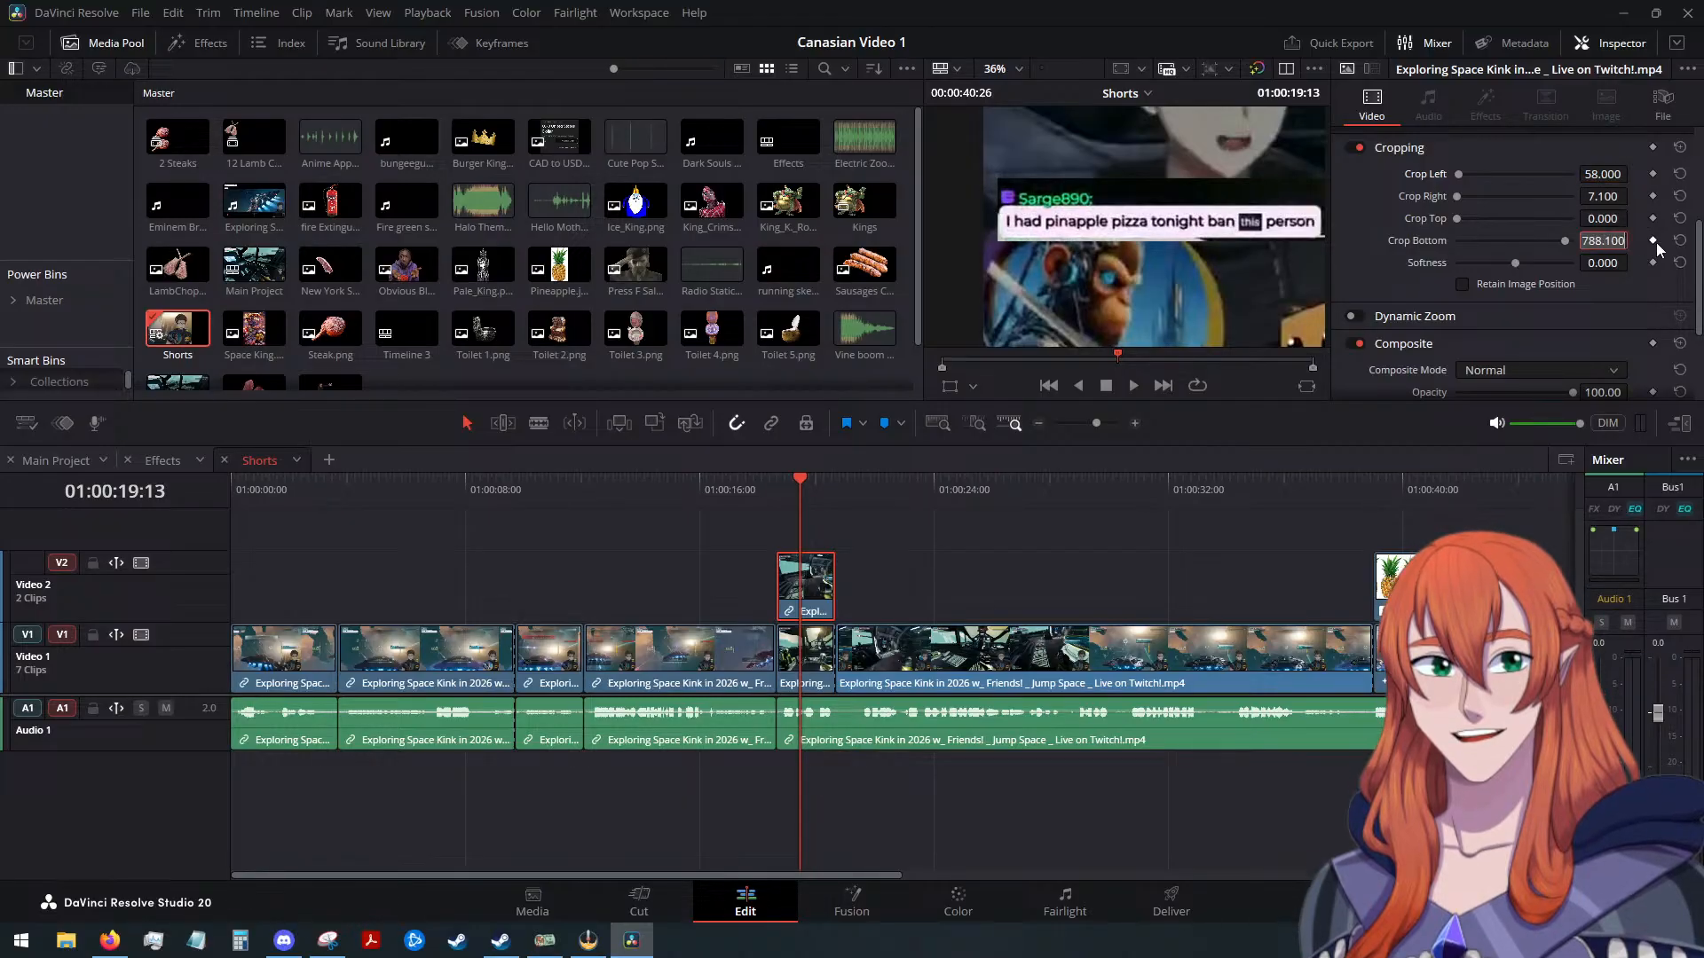
pyautogui.press('Left')
pyautogui.press('Left')
pyautogui.press('Left')
pyautogui.press('Left')
pyautogui.press('Up')
pyautogui.press('Up')
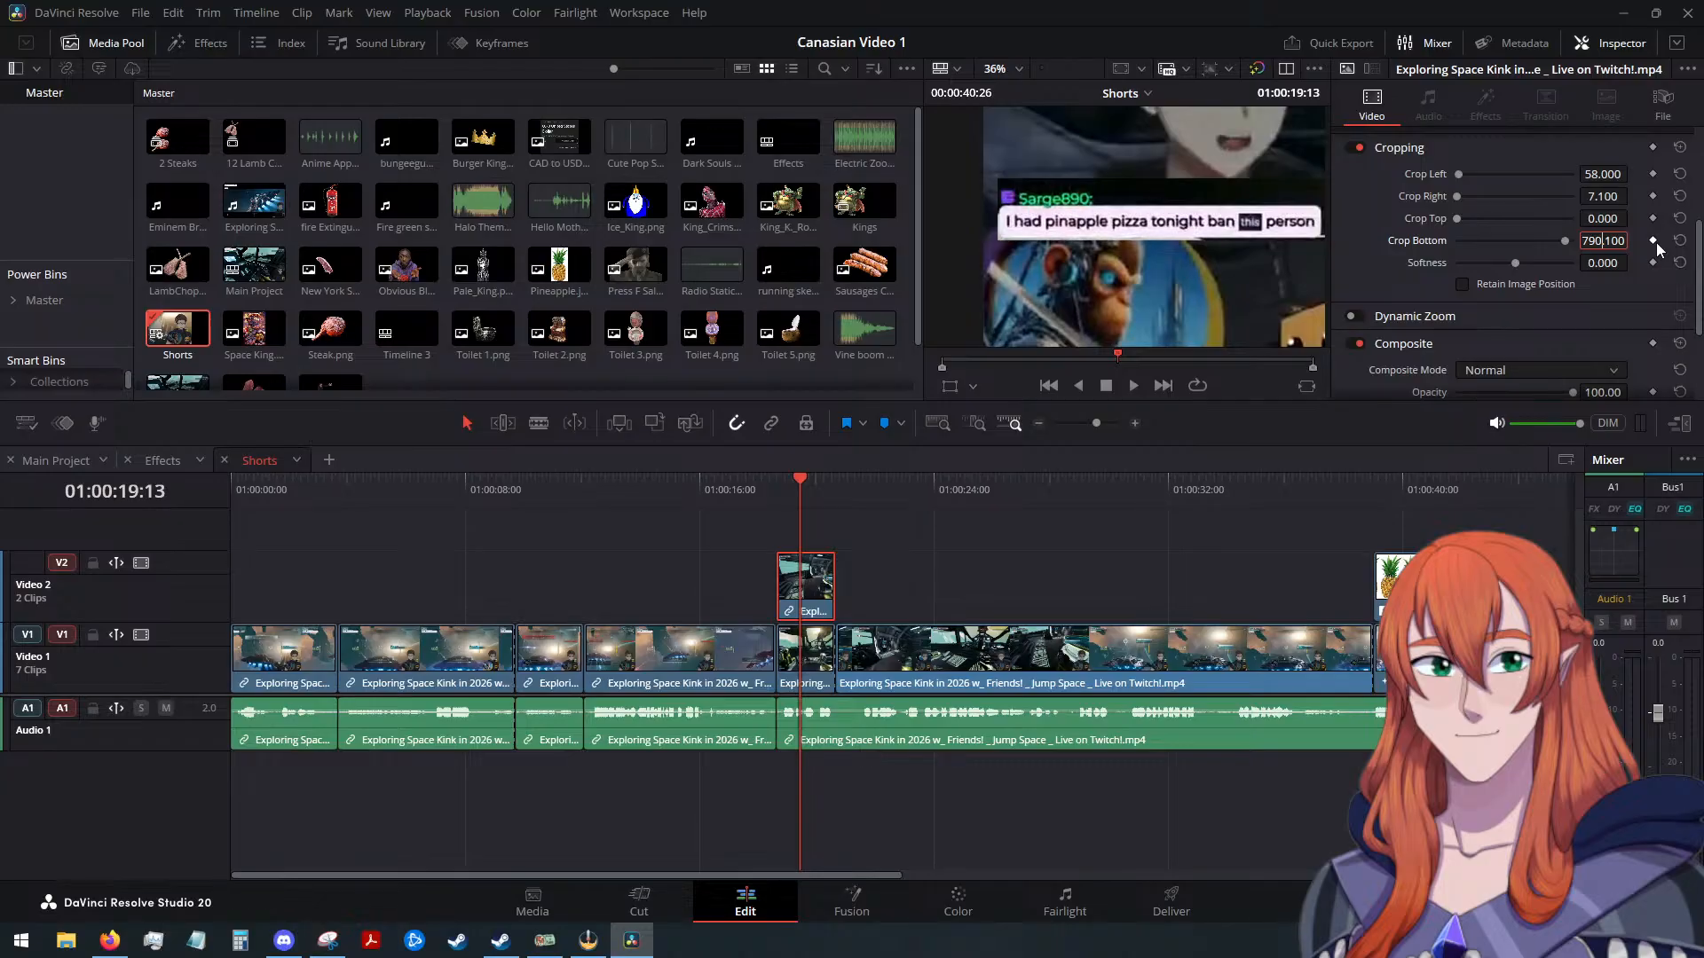
pyautogui.press('Up')
pyautogui.press('Up')
pyautogui.press('Up')
# Set the chat overlay's right crop to 2669.726 so it ends at the edge of the message box
pyautogui.moveTo(1458, 197); pyautogui.dragTo(1546, 201)
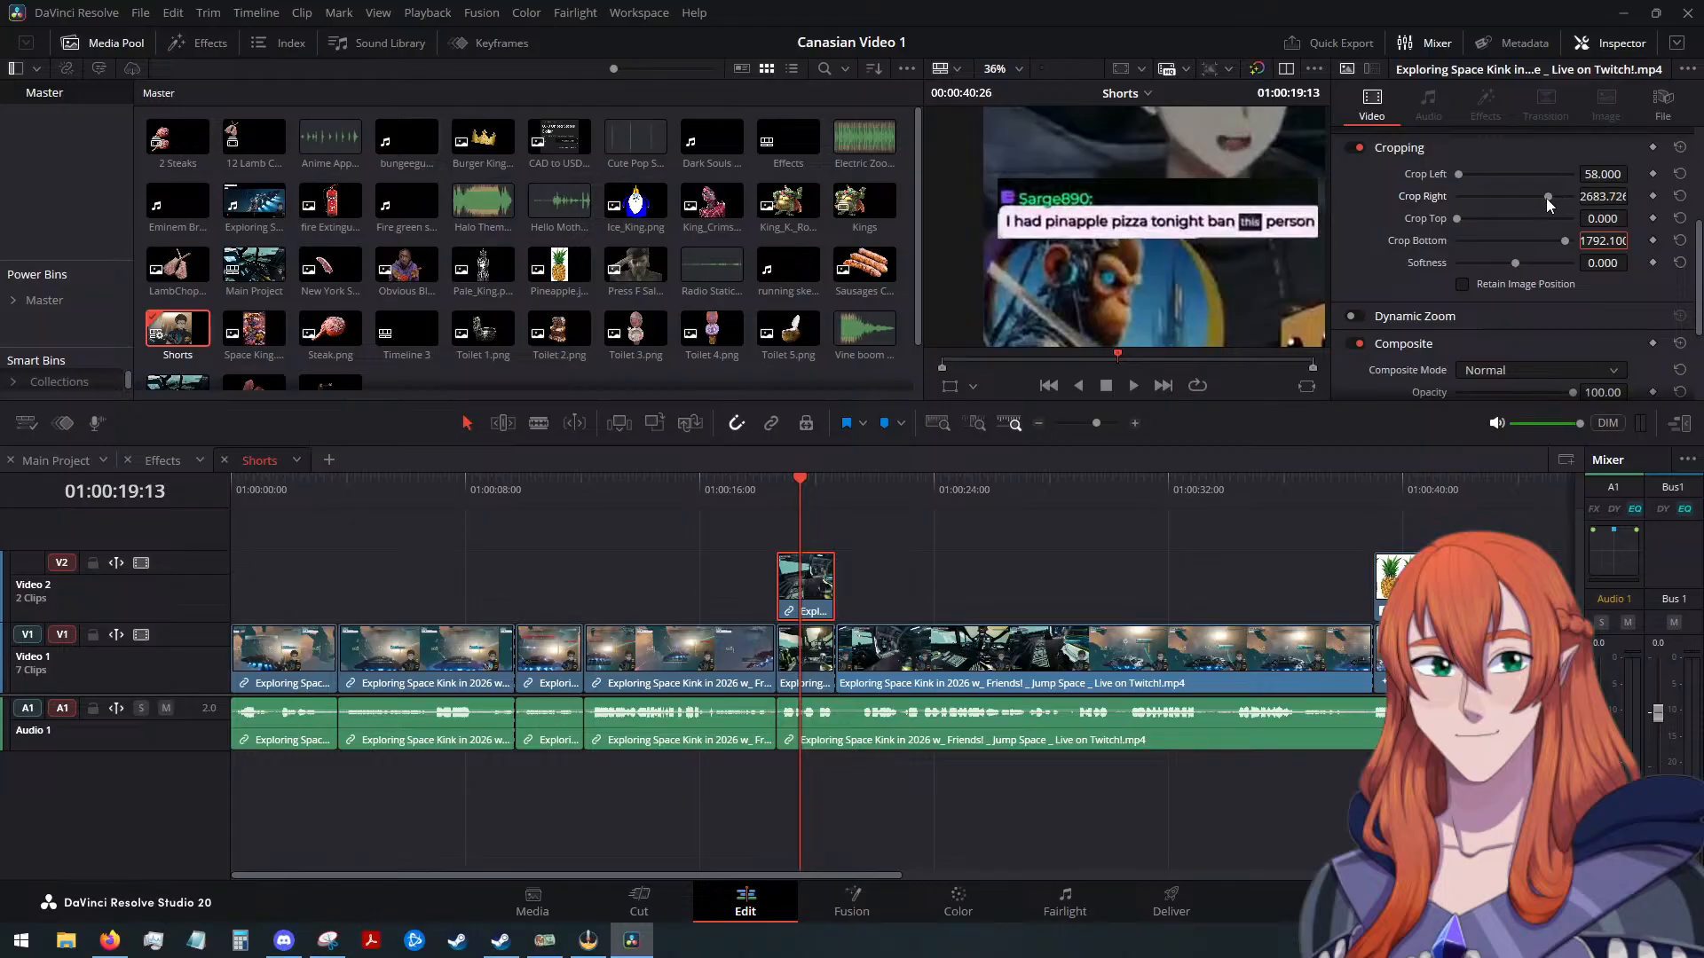
pyautogui.click(1610, 196)
pyautogui.press('Down')
pyautogui.press('Down')
pyautogui.press('Down')
pyautogui.press('Down')
pyautogui.press('Down')
pyautogui.press('Down')
pyautogui.press('Down')
pyautogui.press('Down')
pyautogui.press('Down')
pyautogui.press('Down')
pyautogui.press('Down')
pyautogui.press('Down')
pyautogui.press('Down')
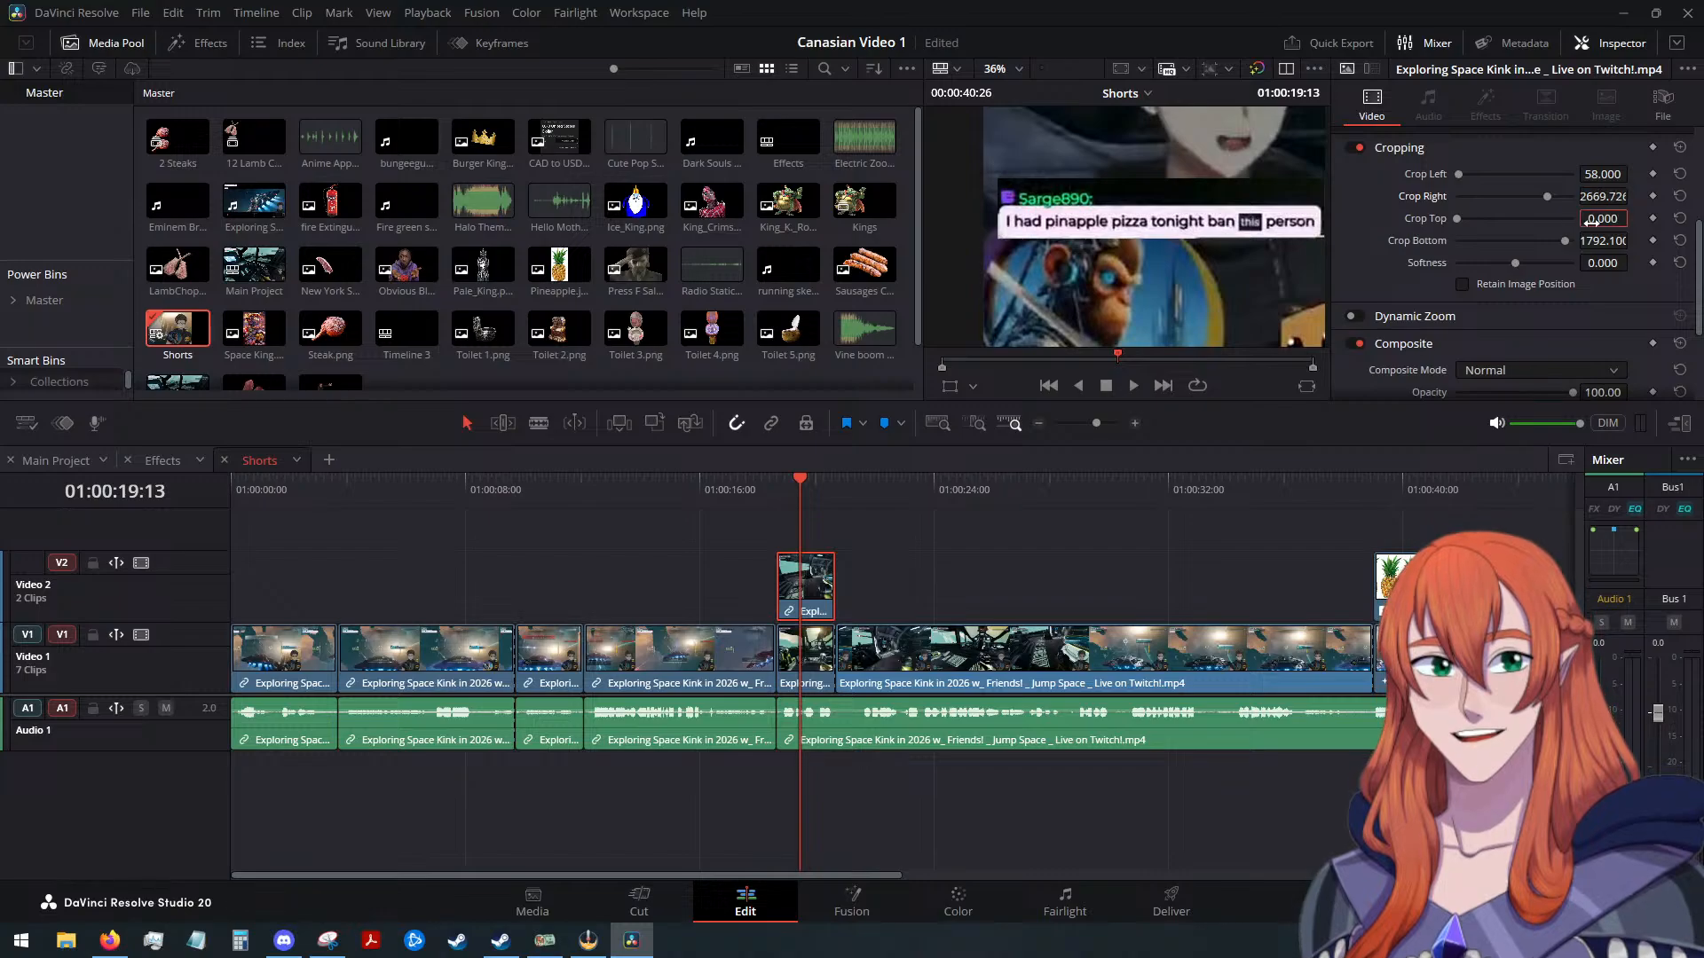
# Set the chat overlay's top crop to 22 and fit the whole vertical frame in the viewer
pyautogui.press('Tab')
pyautogui.doubleClick(1603, 220)
pyautogui.write('25')
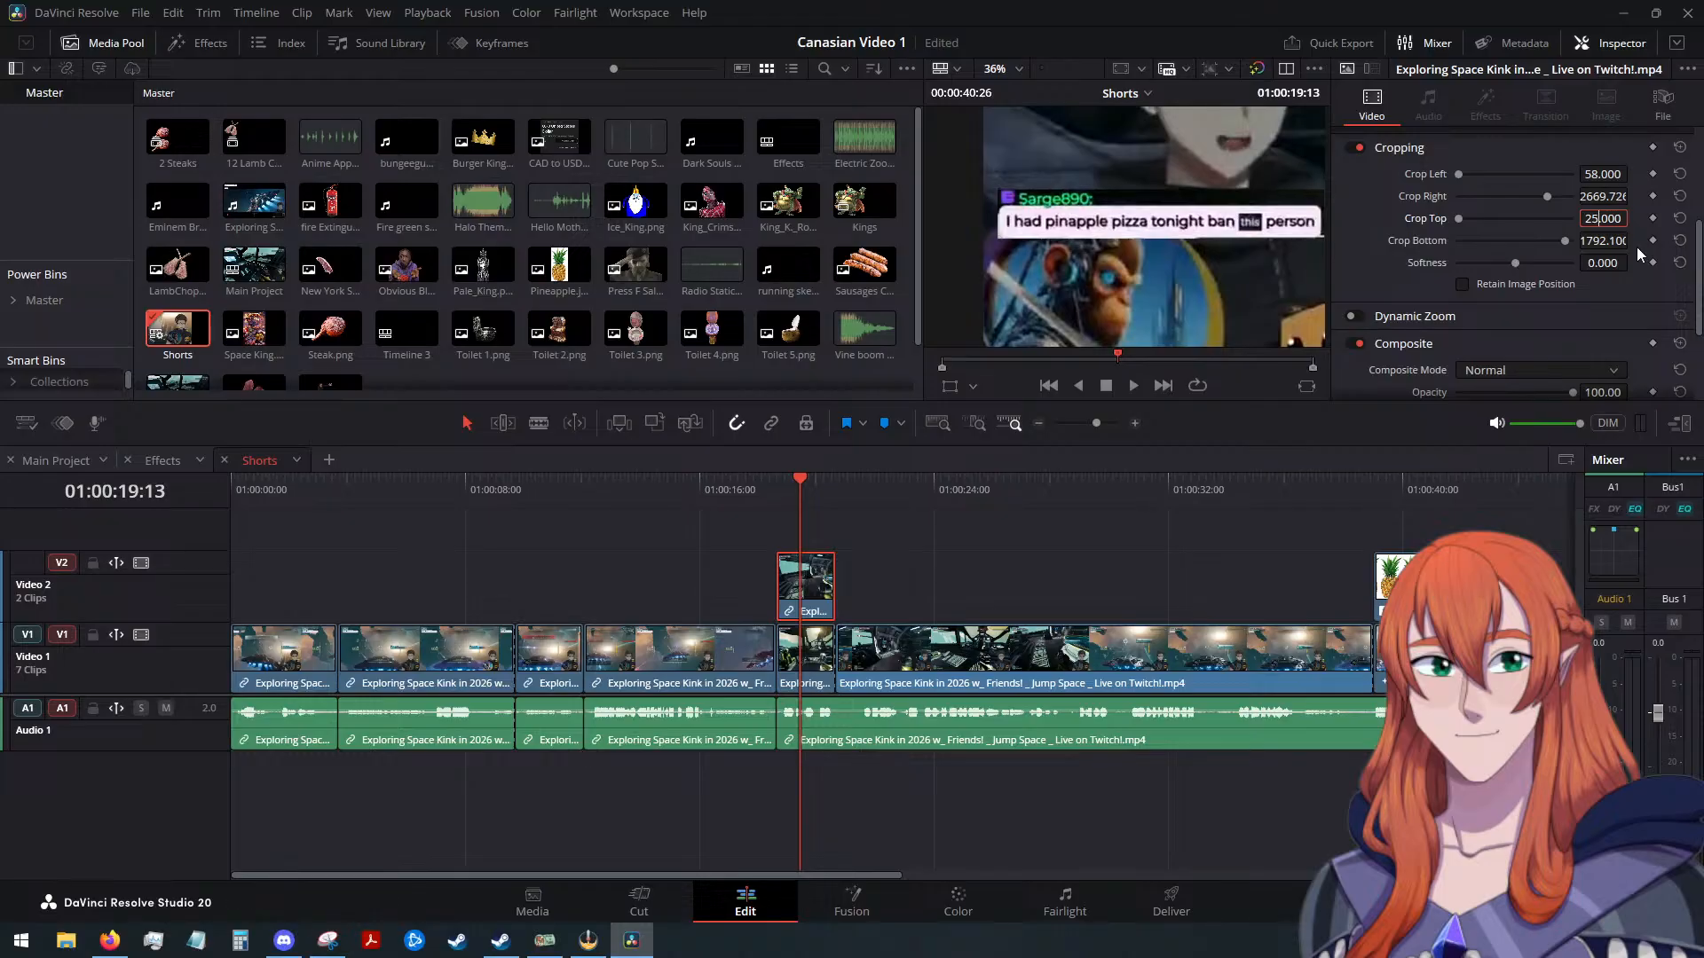
pyautogui.press('BackSpace')
pyautogui.write('2')
pyautogui.click(1020, 68)
pyautogui.click(1029, 96)
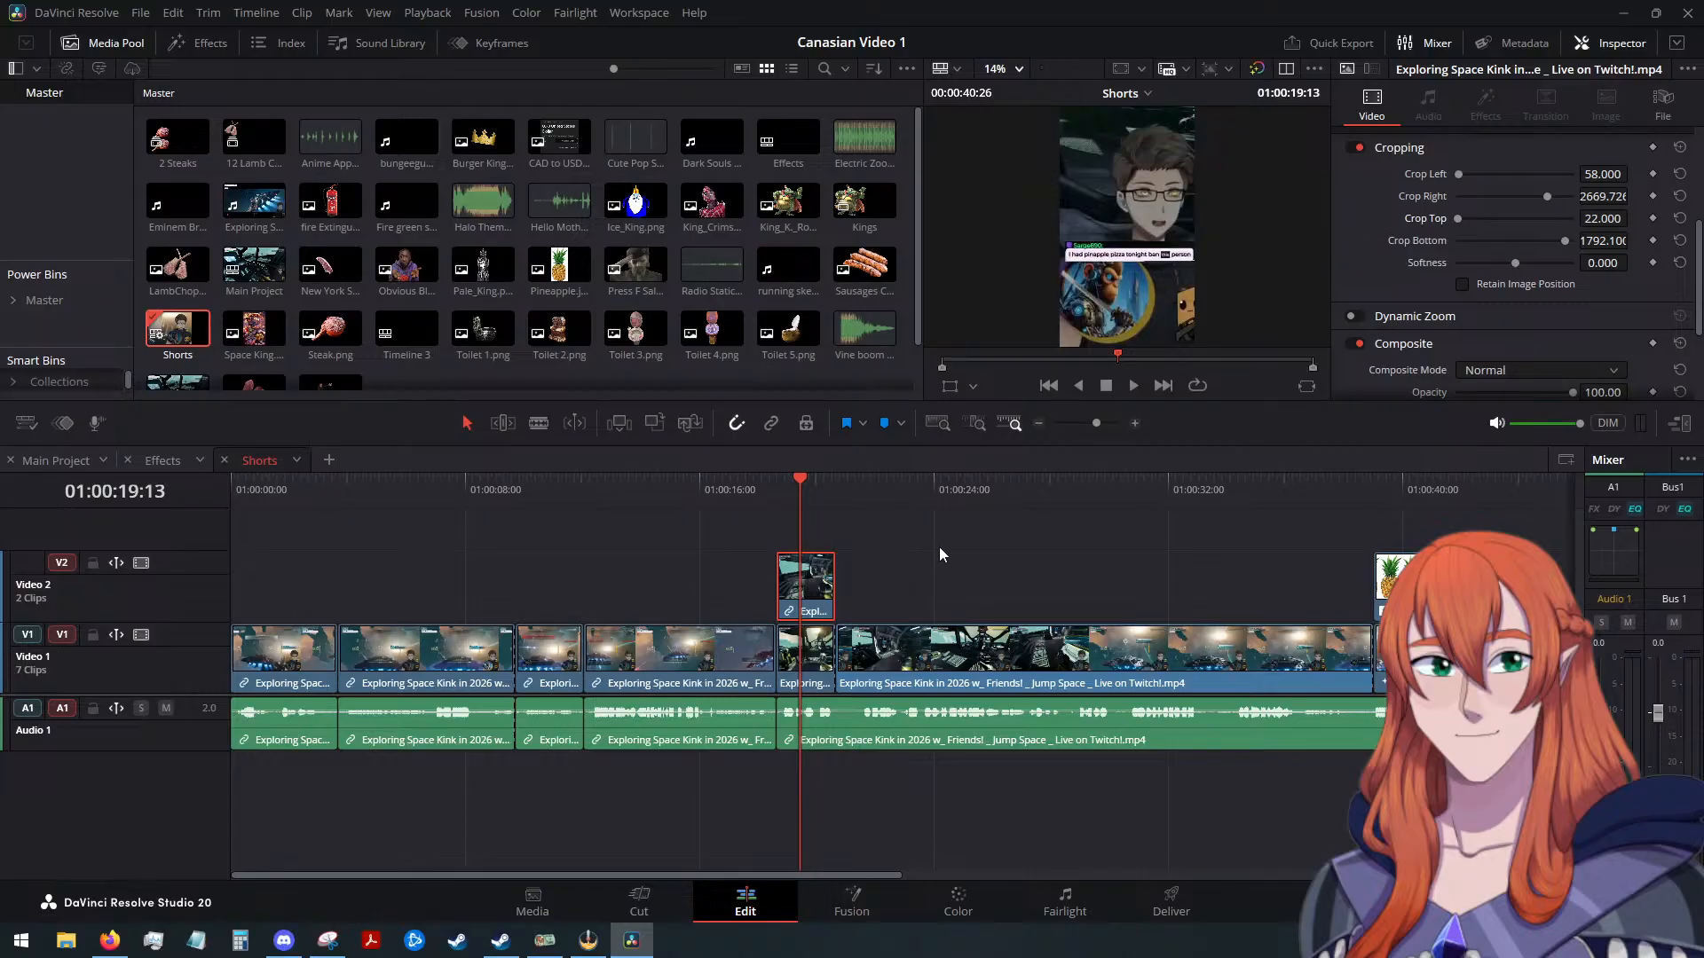
pyautogui.scroll(1, 1291, 275)
pyautogui.scroll(-1, 1258, 264)
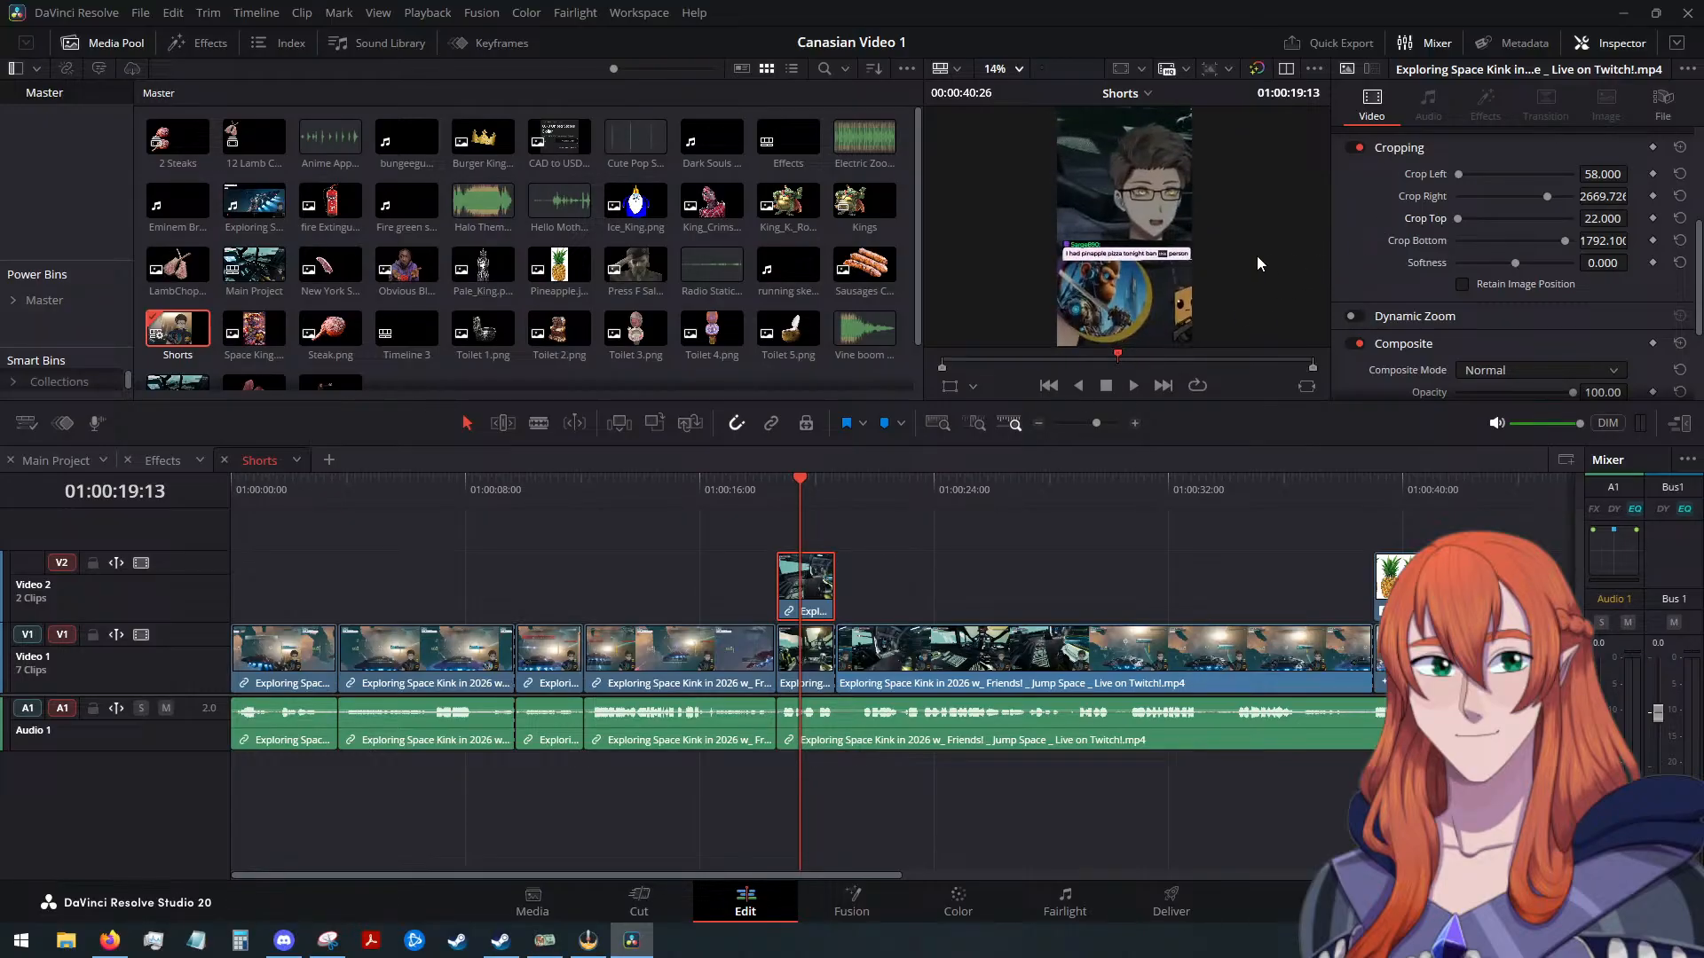
pyautogui.click(1020, 67)
pyautogui.click(1022, 98)
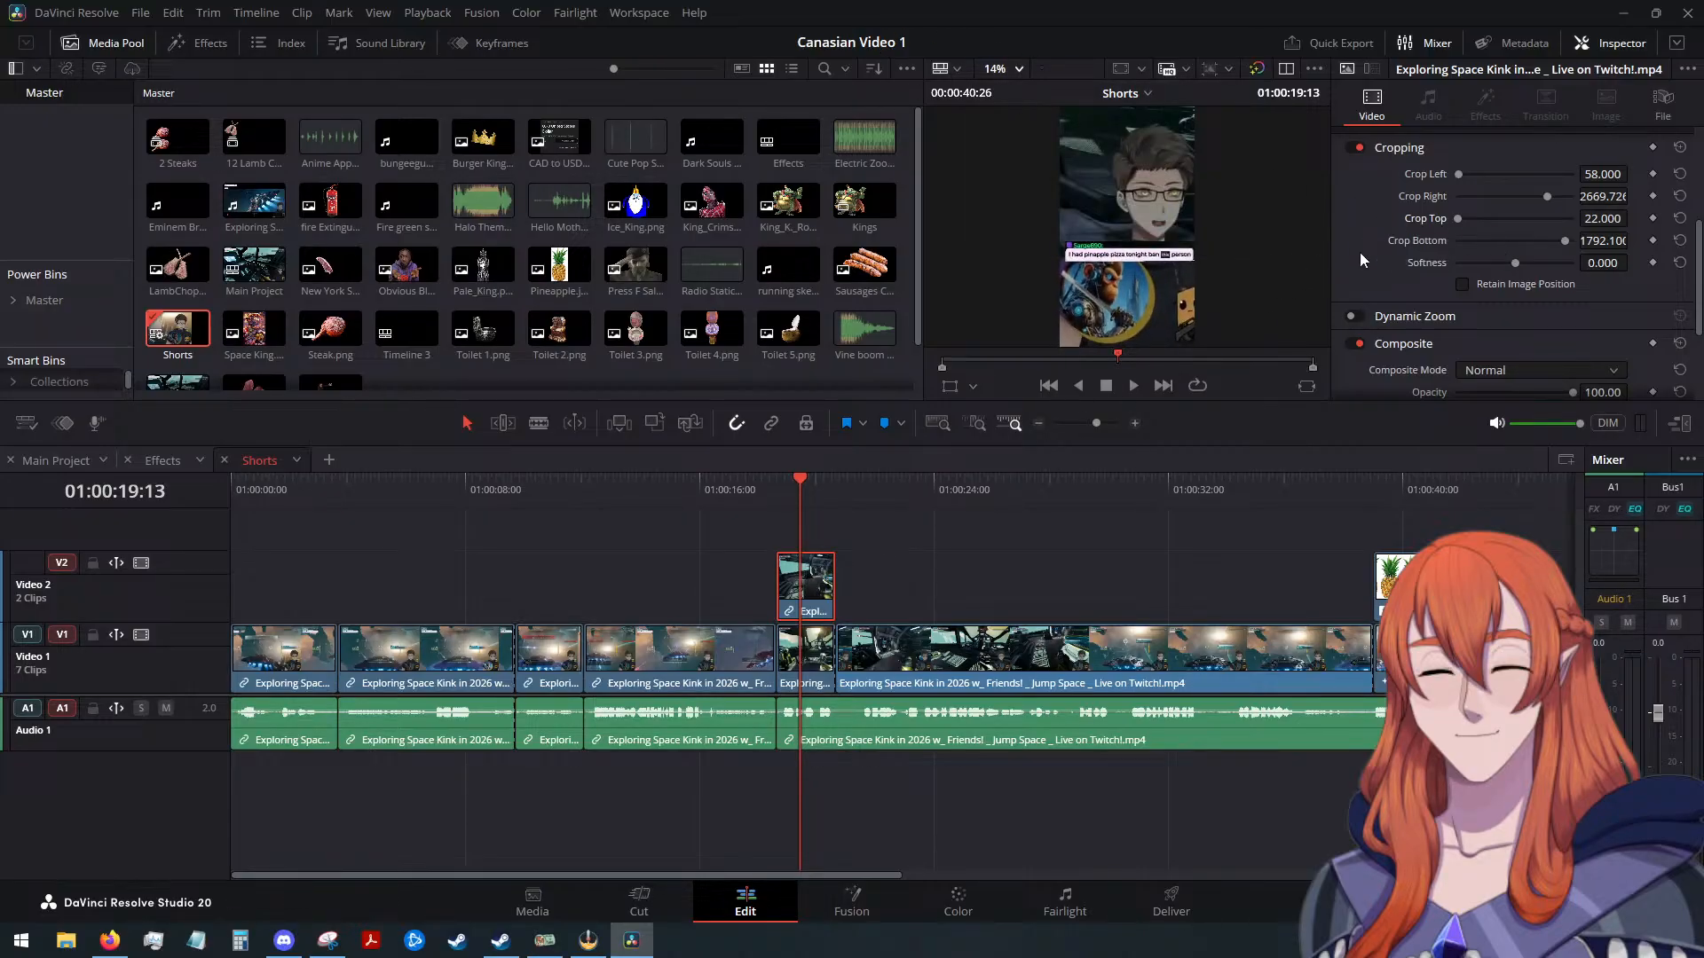
# Move the chat overlay up to Position X 626, Y -1219.88 and restore its rotation angle to 0
pyautogui.scroll(3, 1349, 244)
pyautogui.moveTo(1494, 187); pyautogui.dragTo(1494, 187)
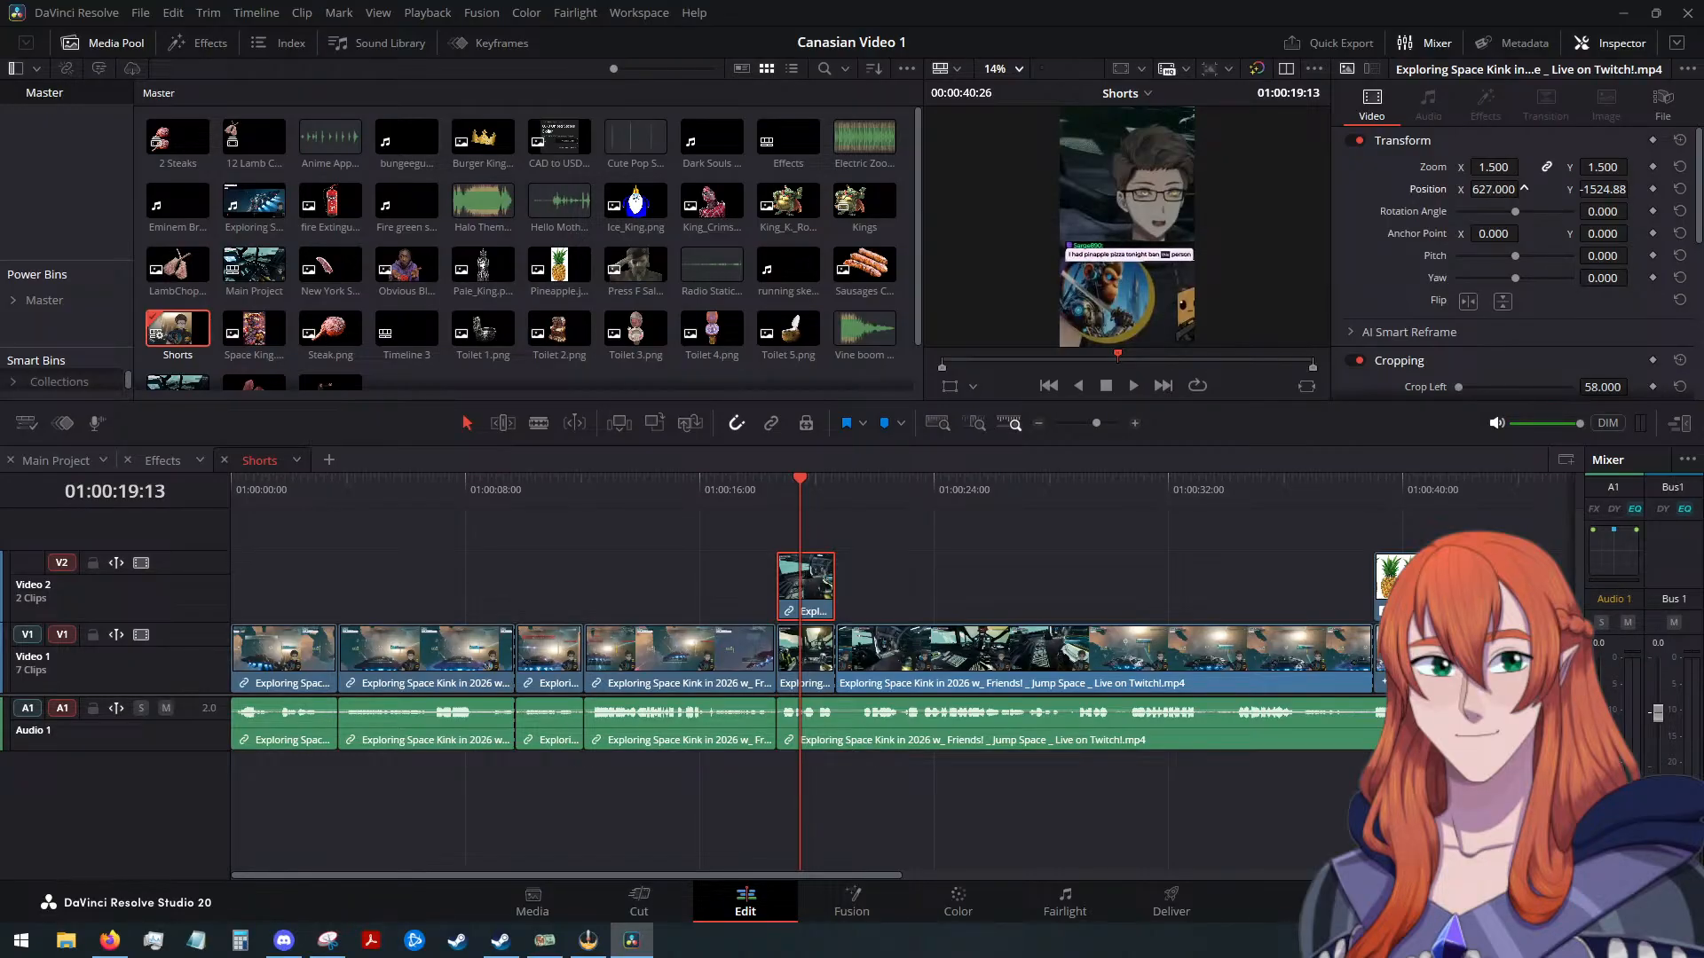
pyautogui.moveTo(1600, 189); pyautogui.dragTo(1307, 311)
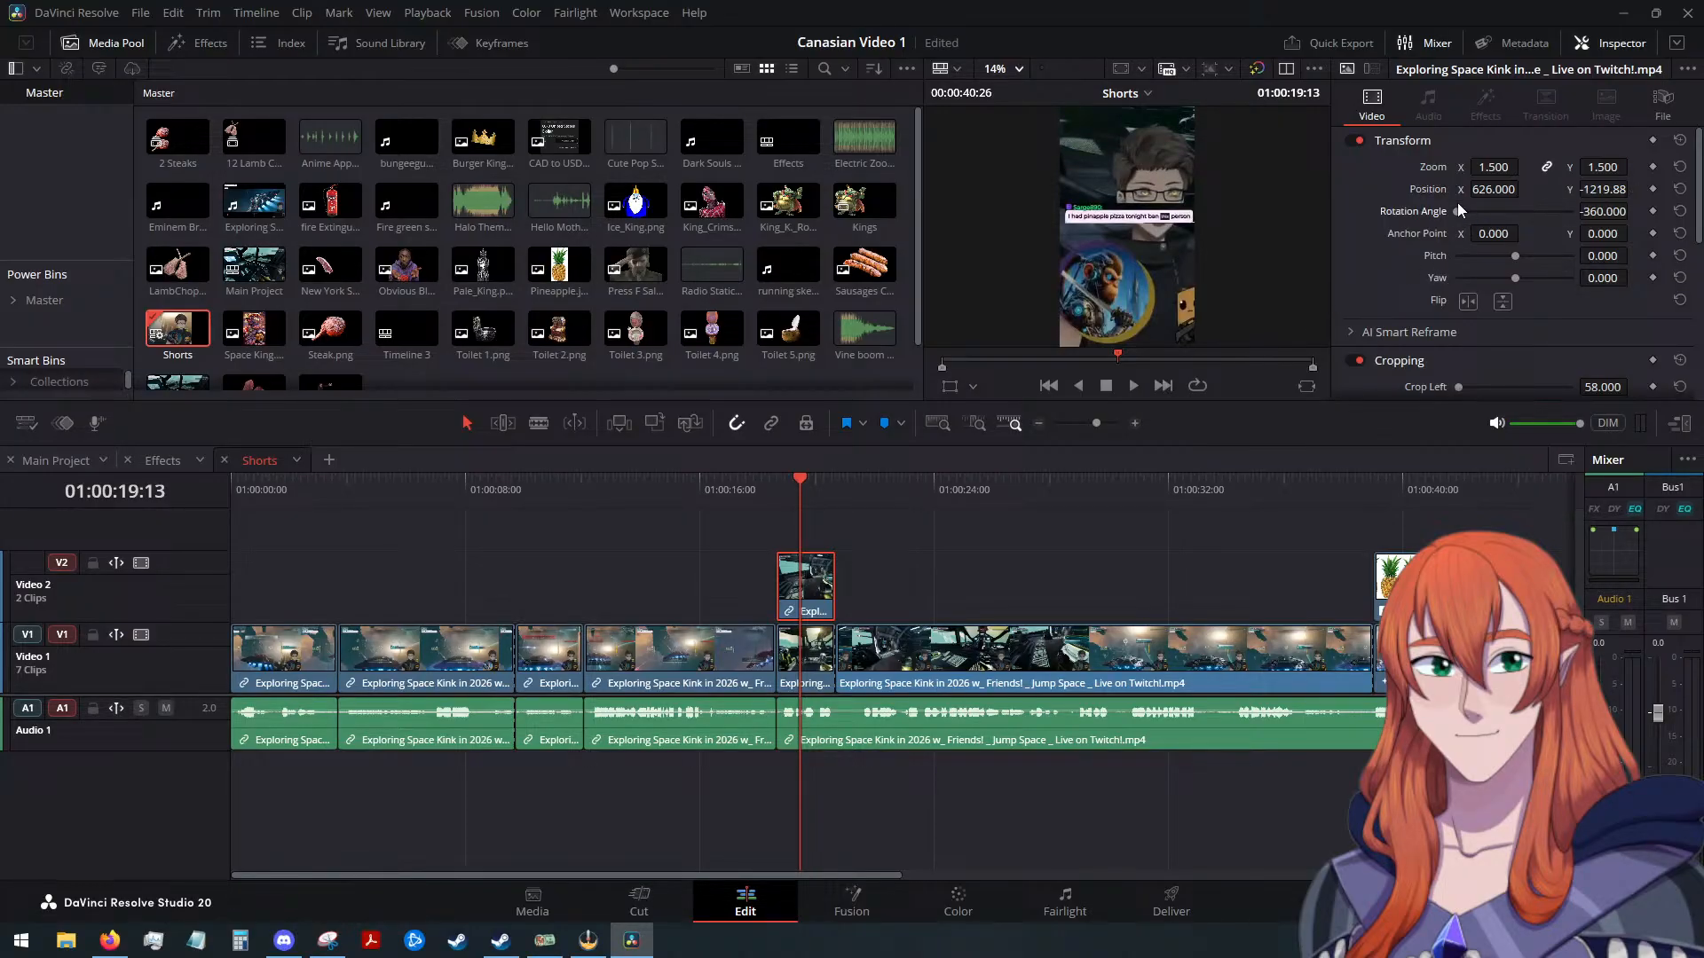
pyautogui.click(1616, 210)
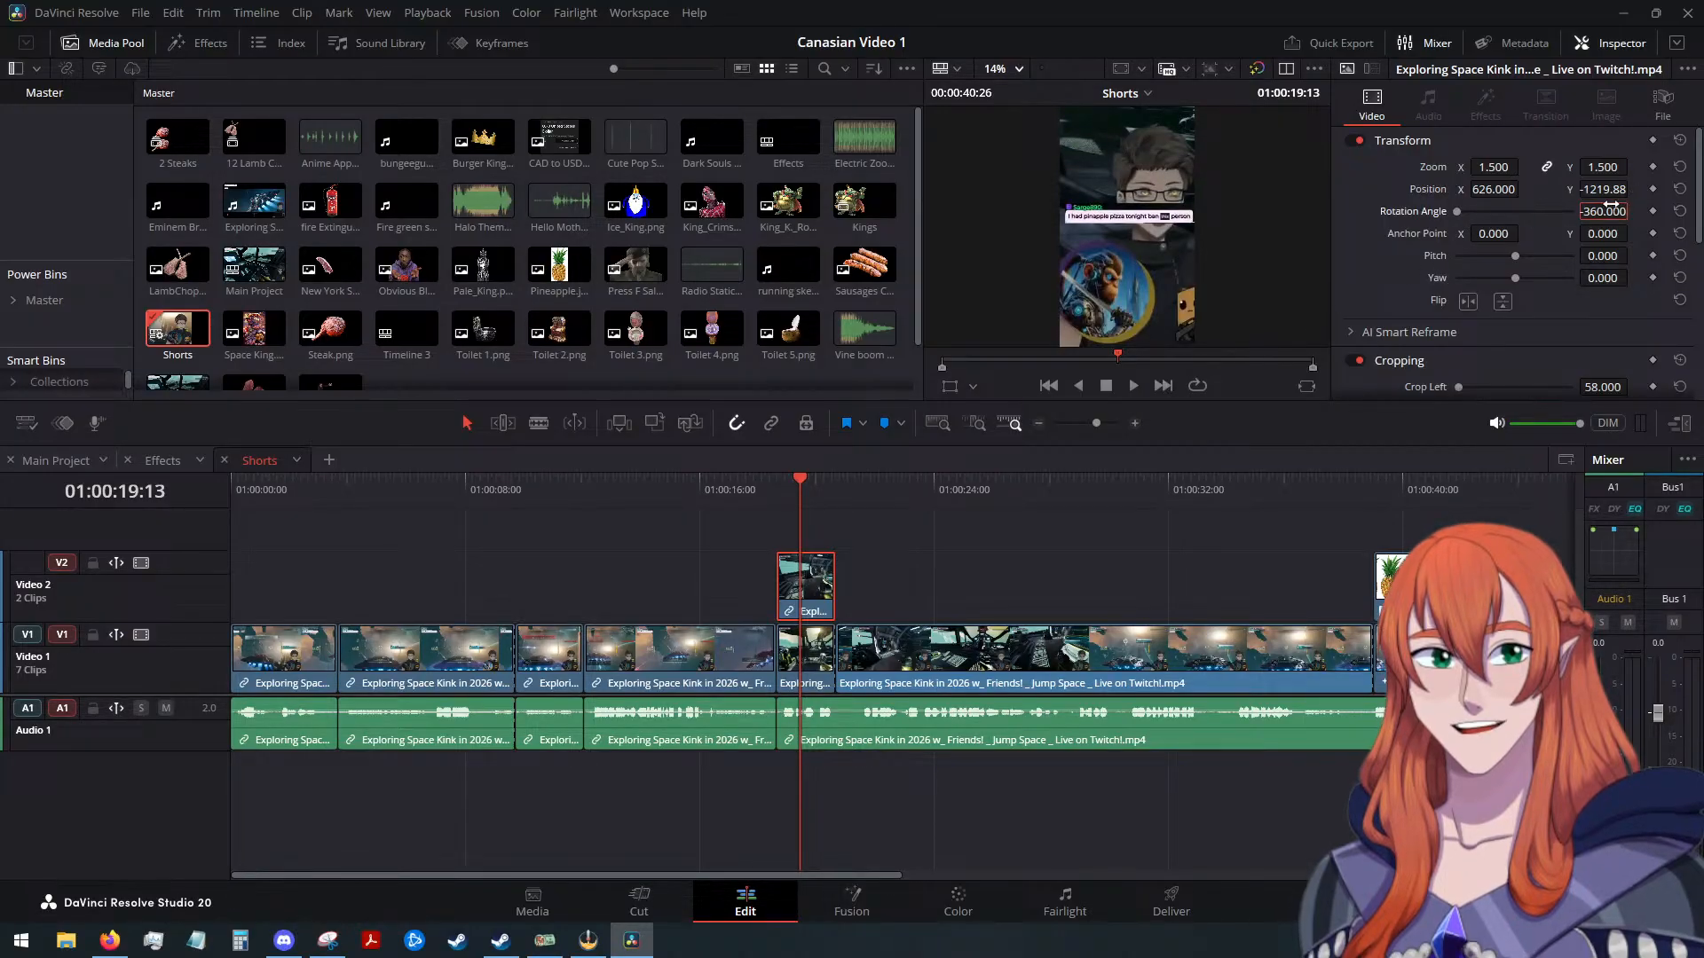
pyautogui.doubleClick(1613, 208)
pyautogui.write('0')
pyautogui.press('Return')
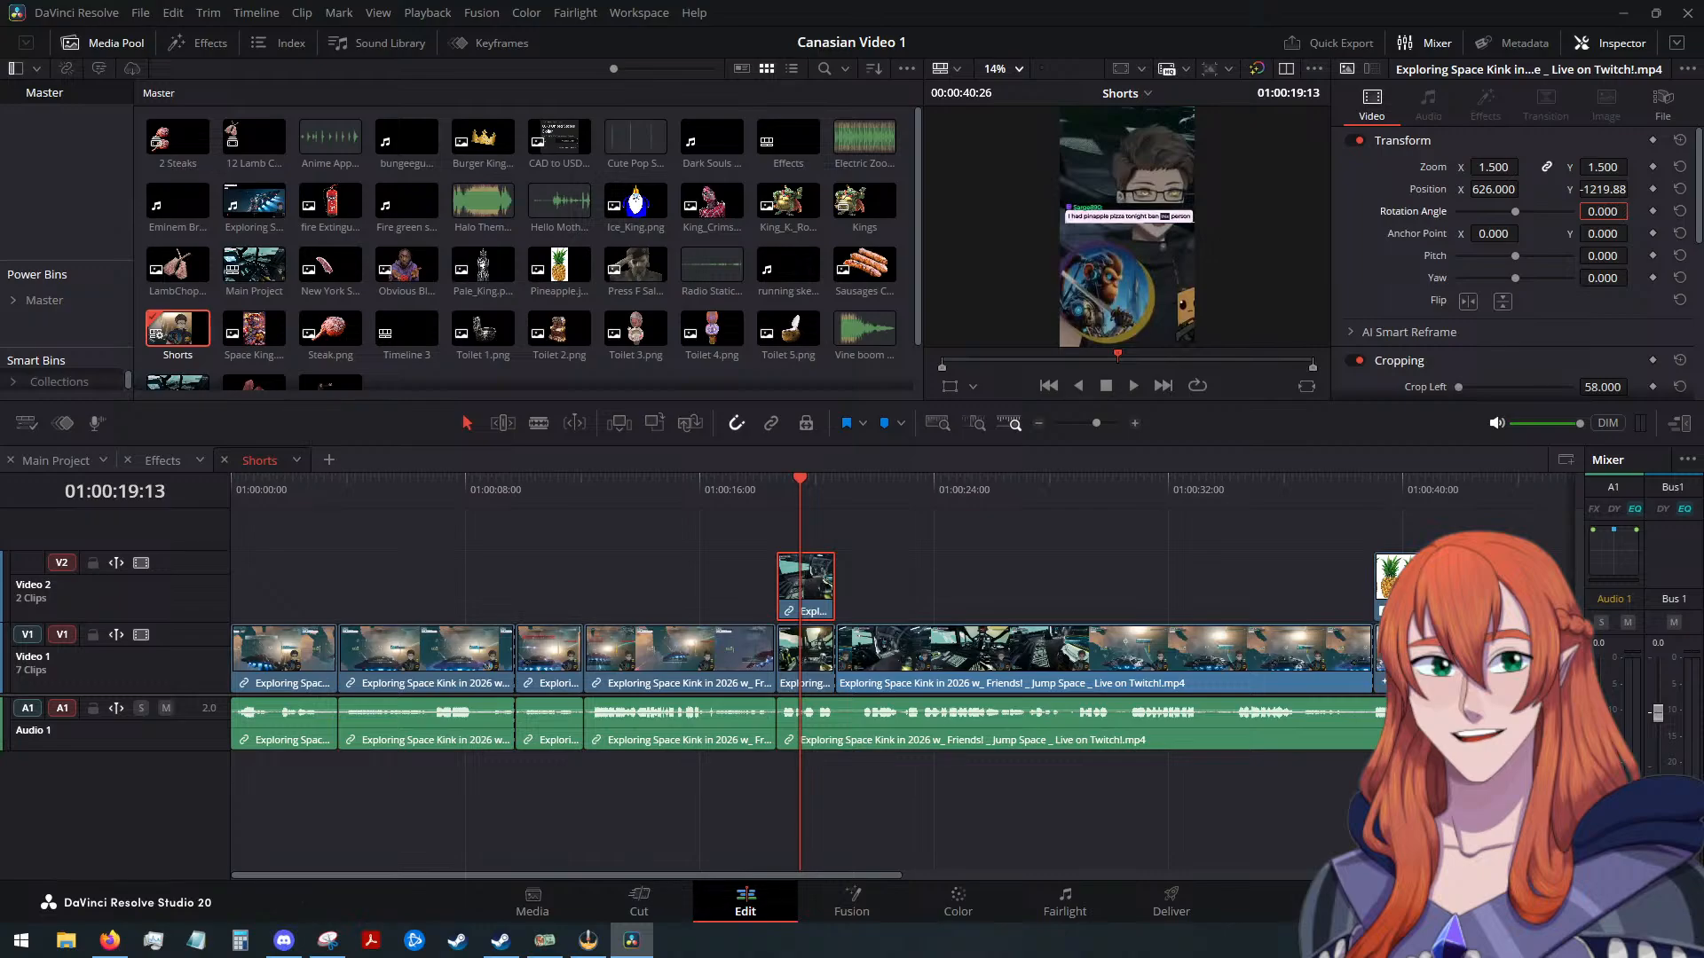
pyautogui.hotkey('alt', 'Tab')
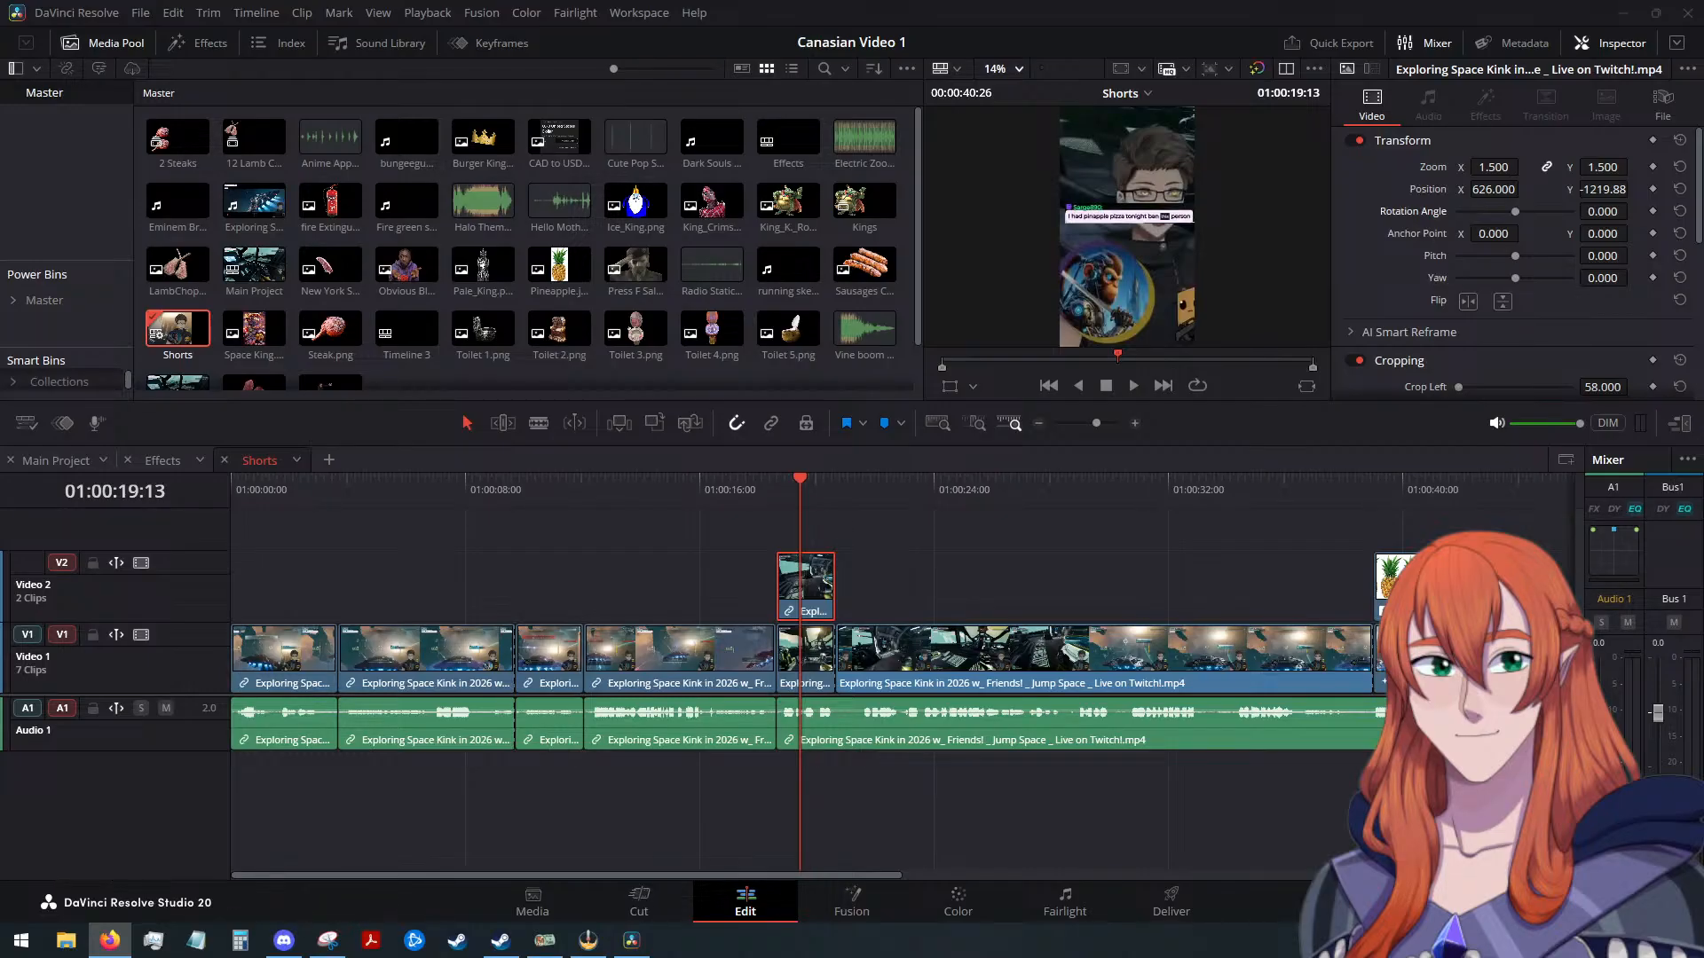
pyautogui.hotkey('alt', 'Tab')
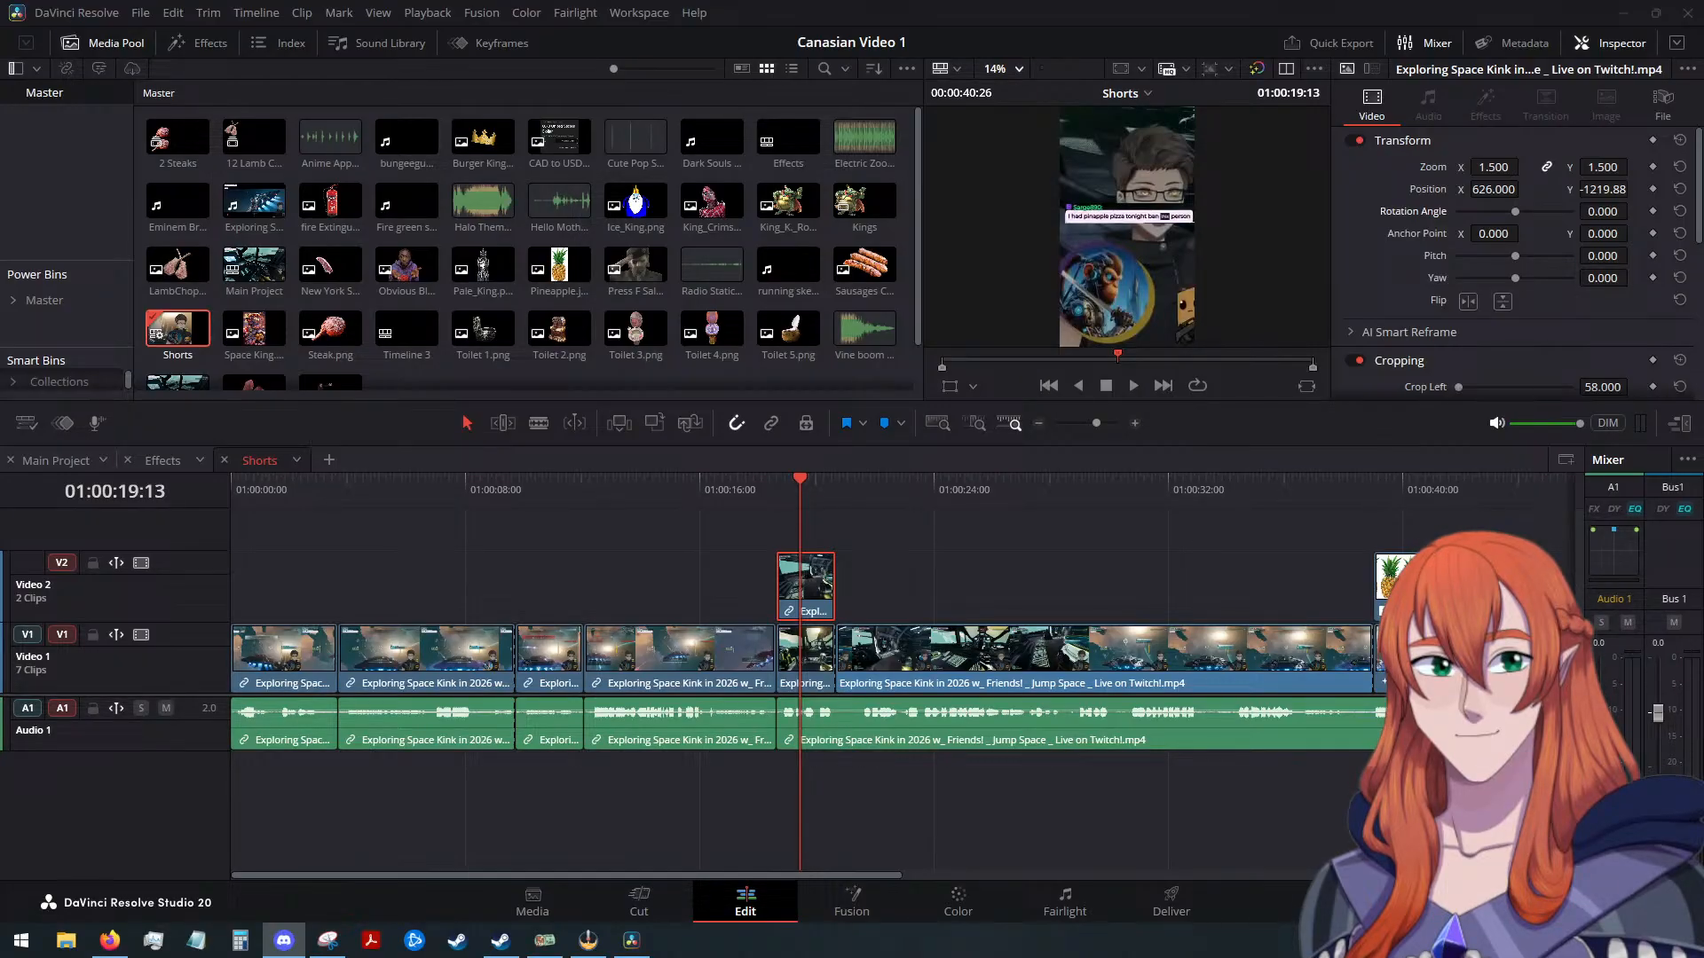
pyautogui.hotkey('alt', 'Tab')
pyautogui.click(933, 567)
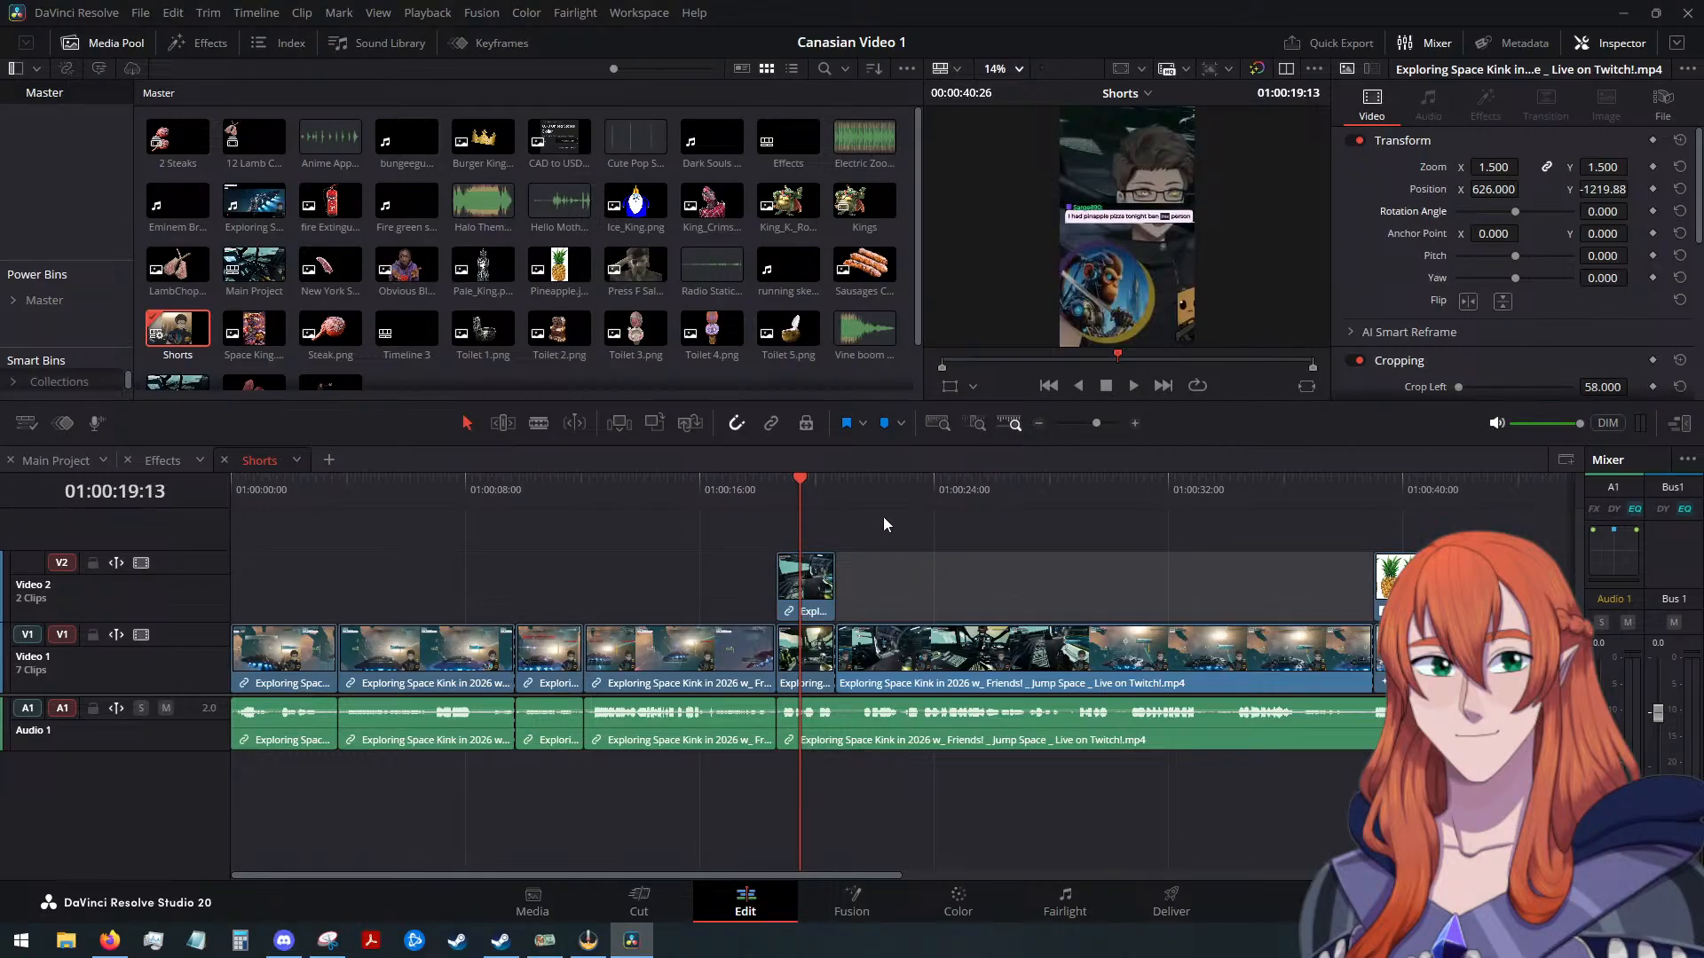
# At 01:00:18:25, set the chat overlay's zoom to 1.55 and its position to X 642, Y -1497.88, below the avatar's face
pyautogui.moveTo(795, 482); pyautogui.dragTo(777, 482)
pyautogui.hotkey('ctrl', '=')
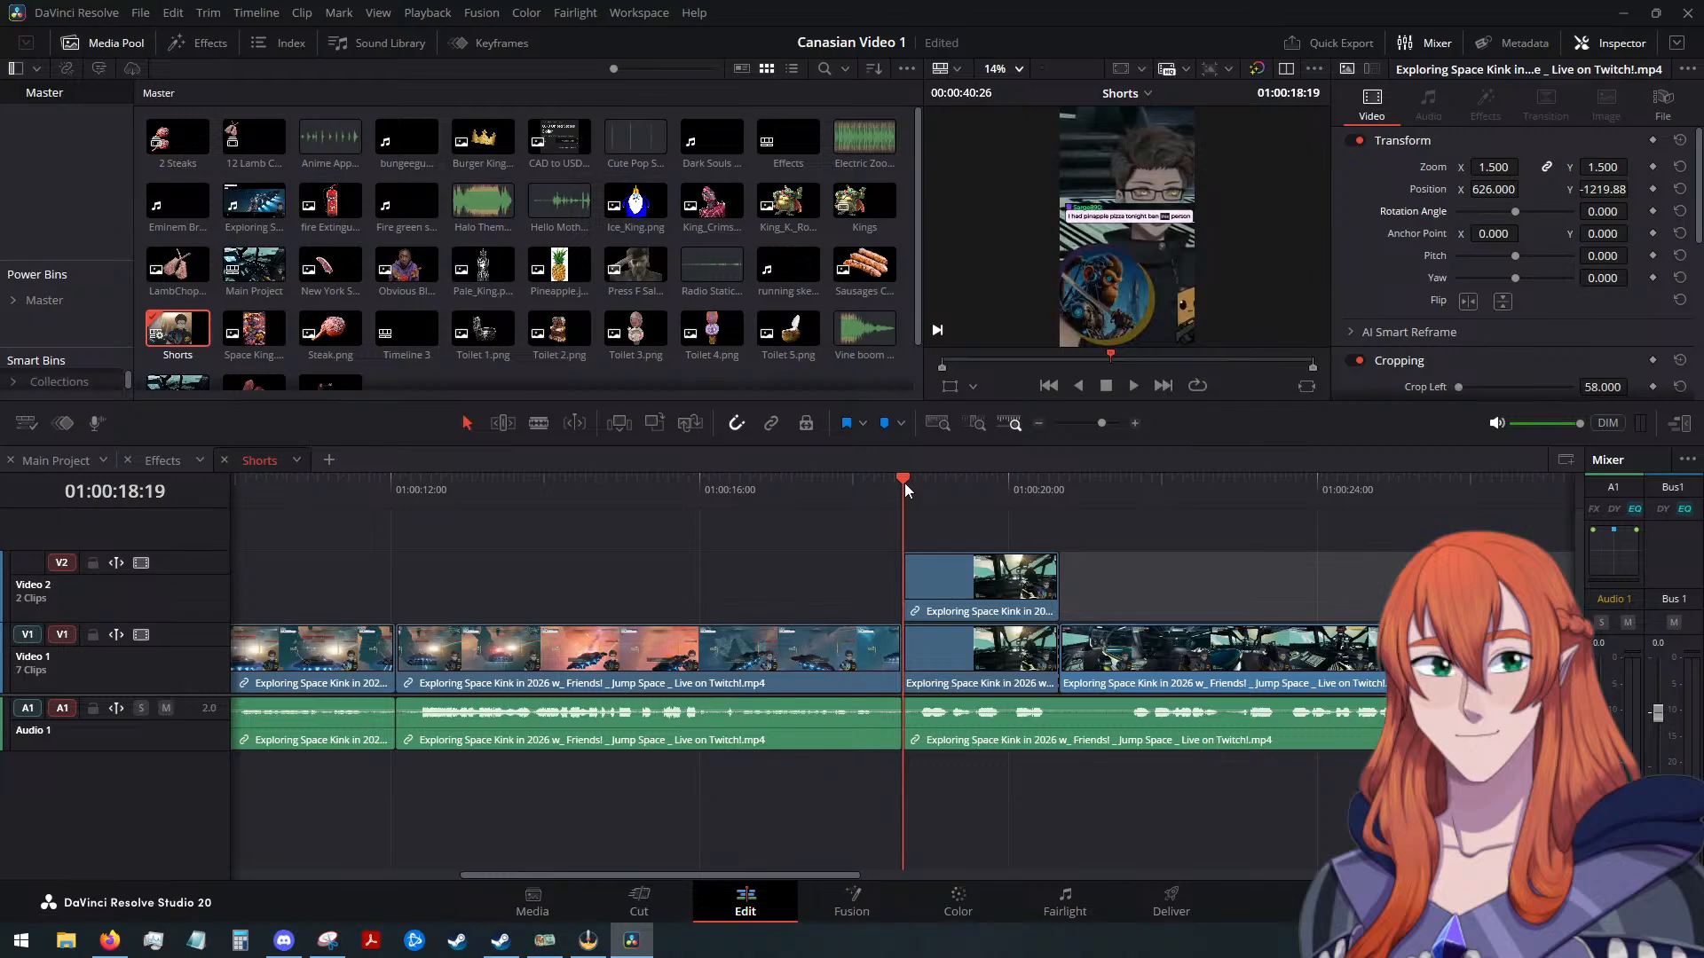
pyautogui.moveTo(898, 476); pyautogui.dragTo(917, 476)
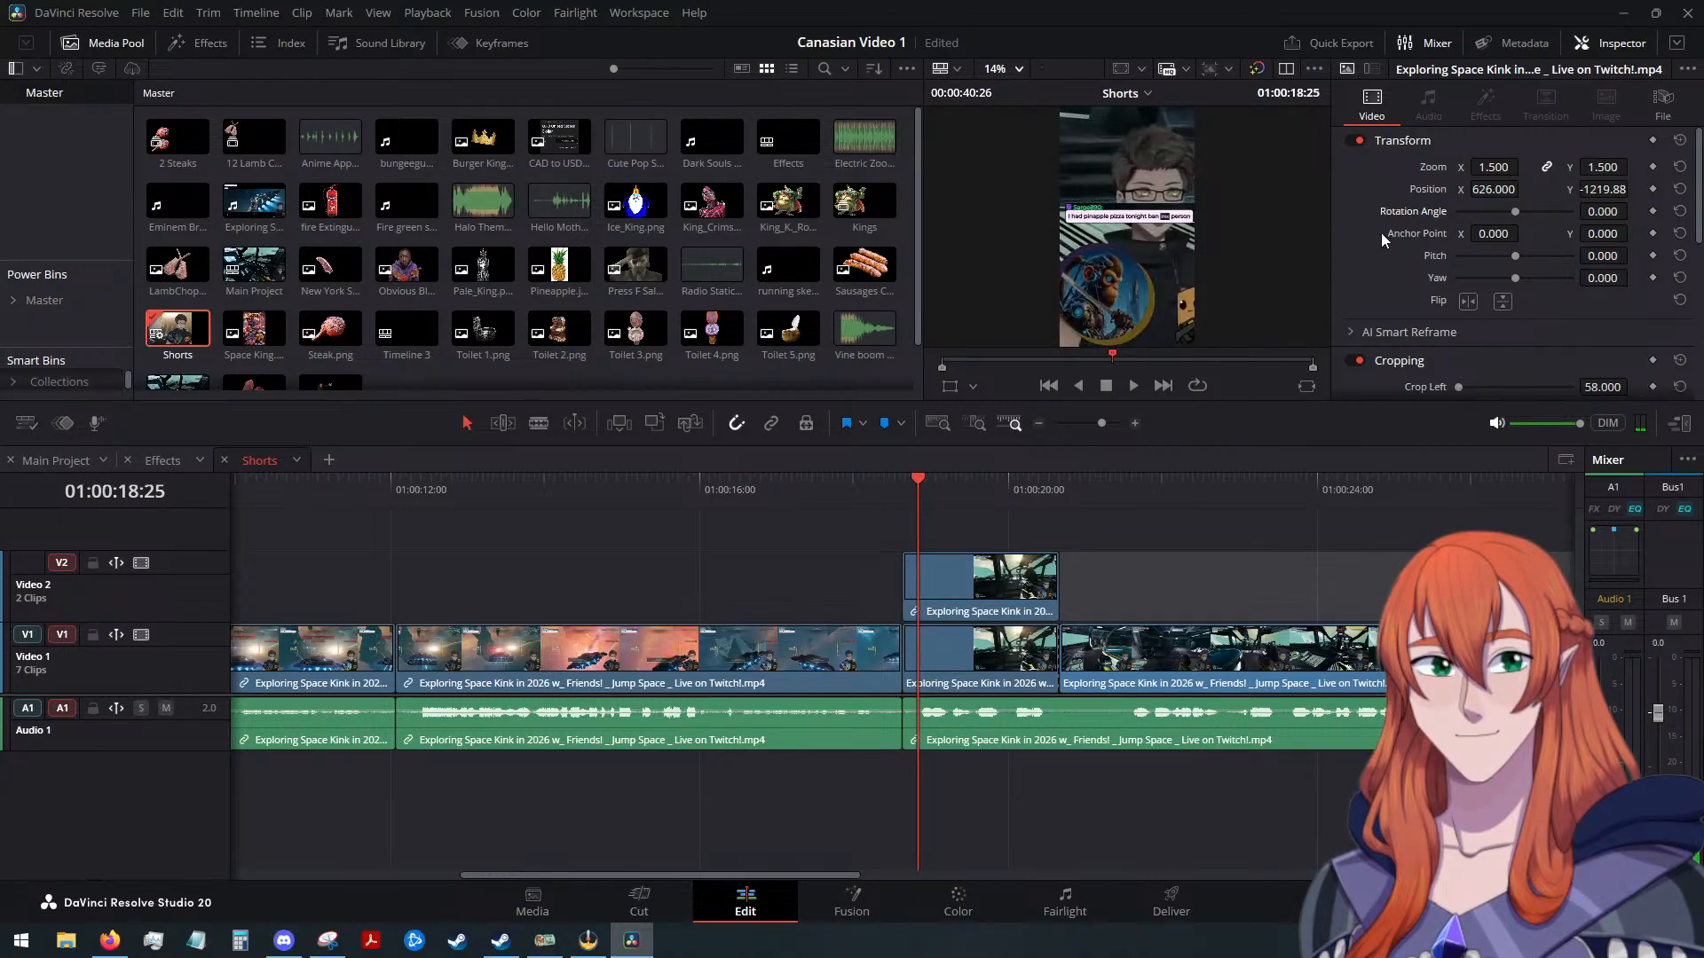
pyautogui.moveTo(1603, 189); pyautogui.dragTo(1532, 189)
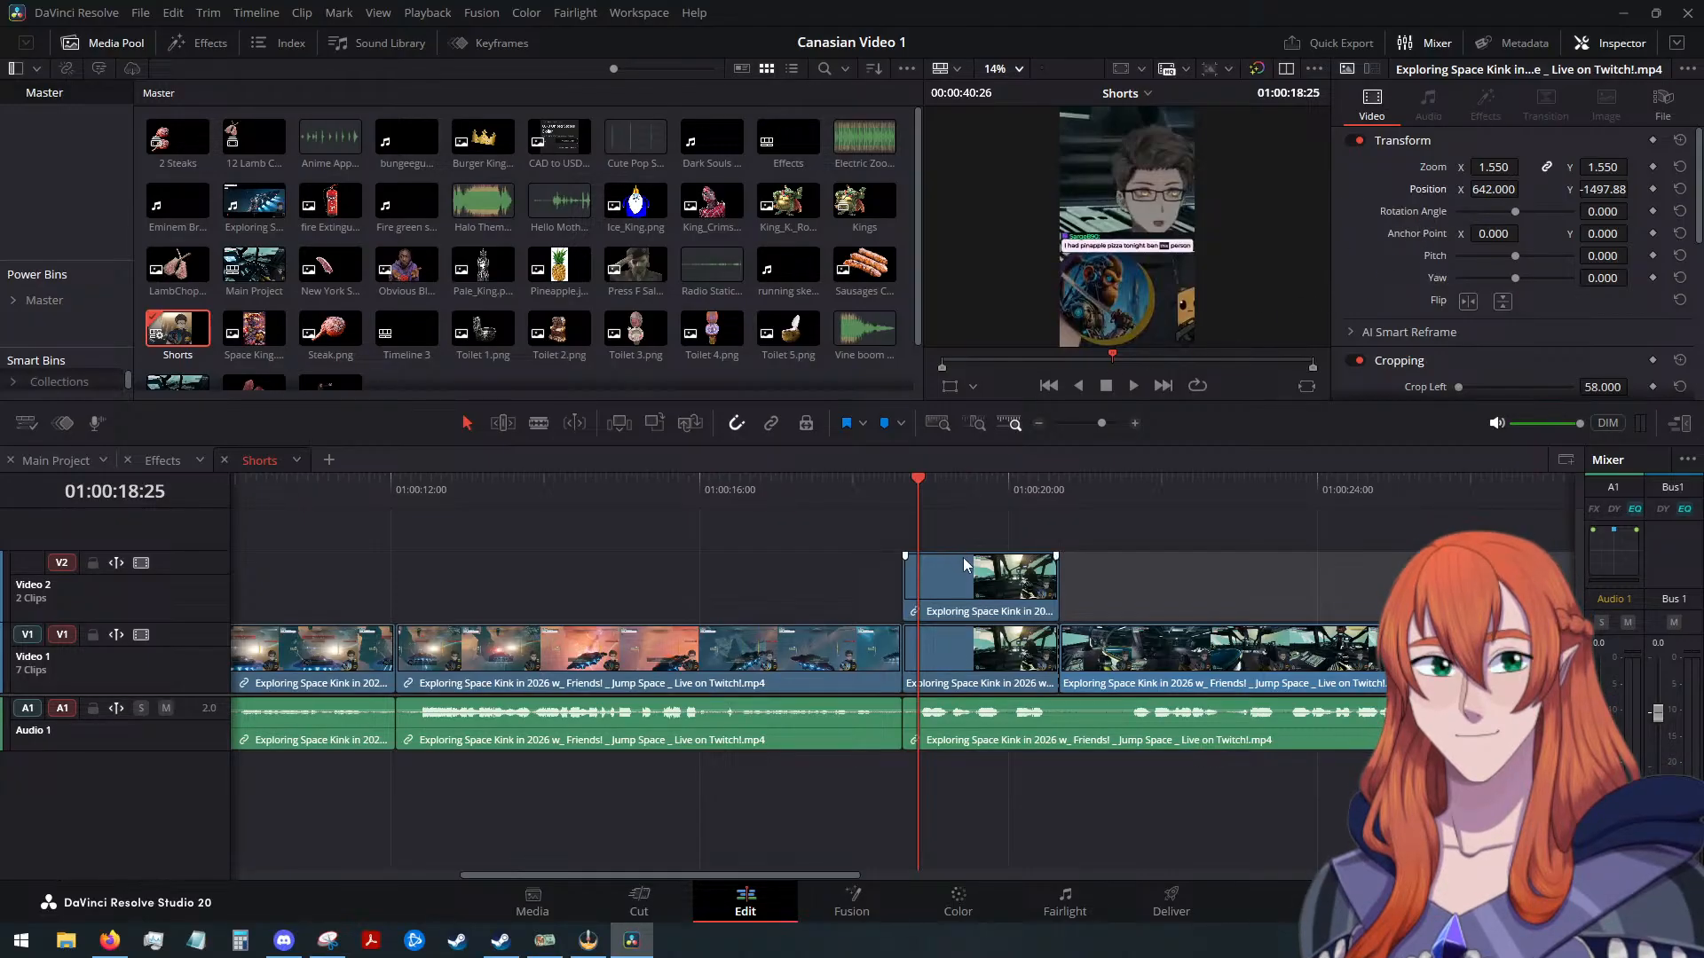
# Keyframe the overlay's position at 01:00:18:25, and set Position Y to -255.889 at the clip's start so the message drops in from above
pyautogui.click(1653, 189)
pyautogui.click(905, 483)
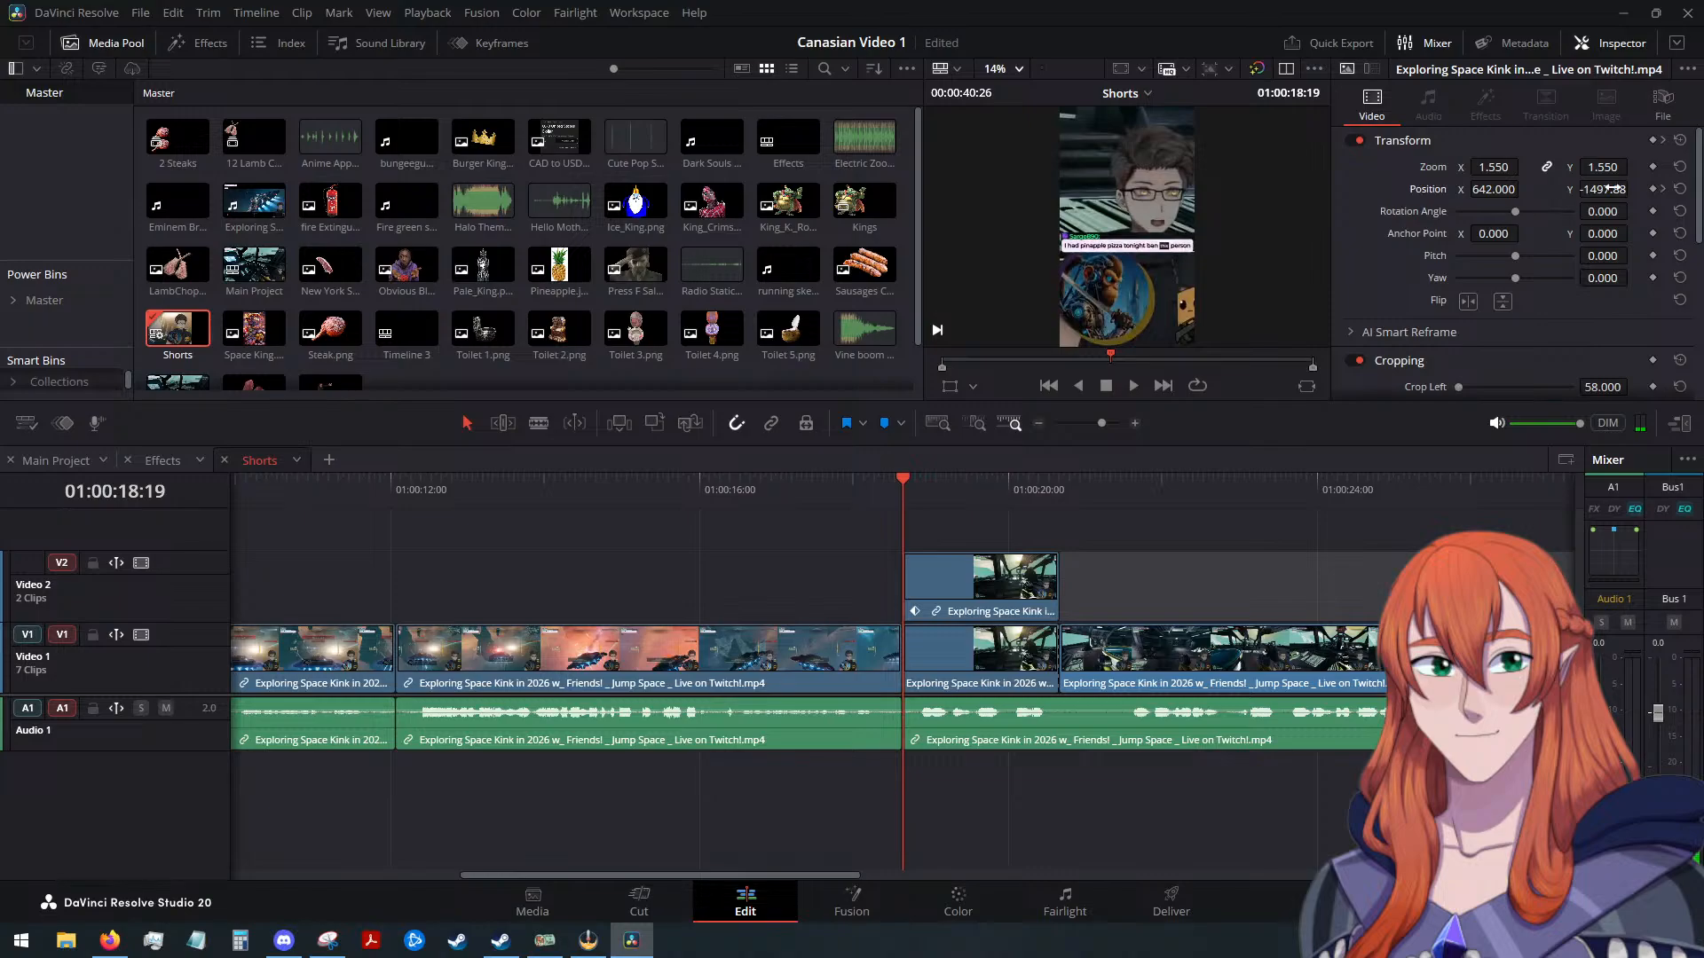
pyautogui.moveTo(1608, 189); pyautogui.dragTo(1633, 188)
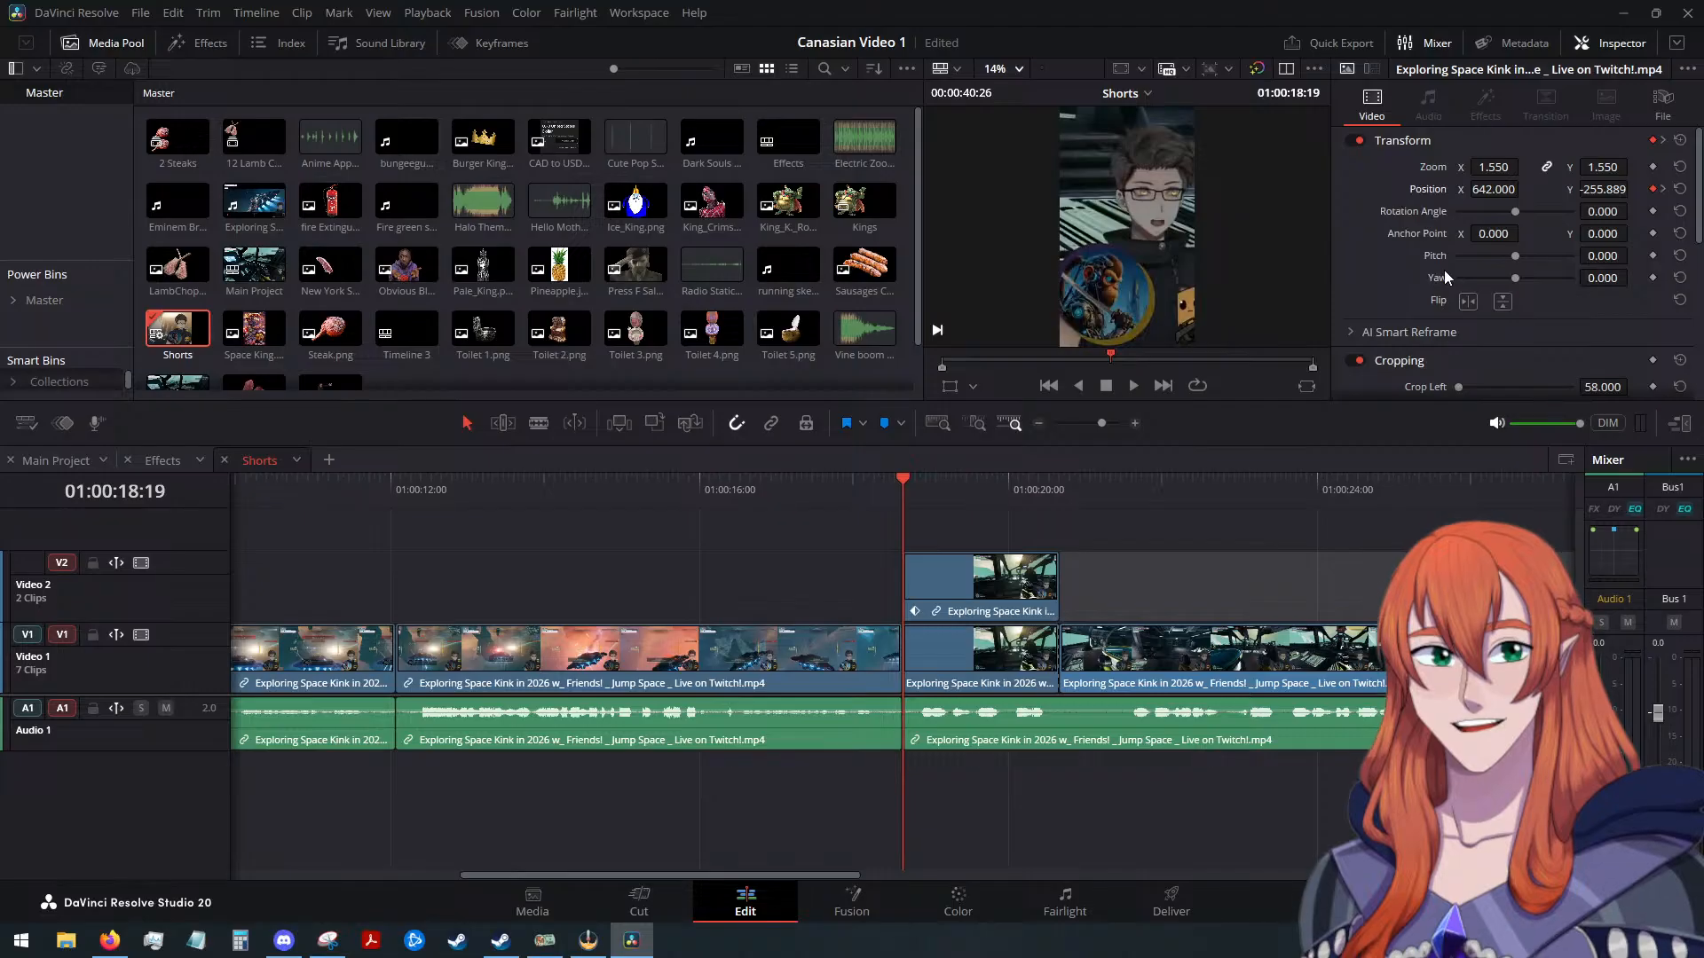
# Go through the chat overlay's drop-in animation frame by frame to check its motion
pyautogui.press('Right')
pyautogui.press('Right')
pyautogui.press('Right')
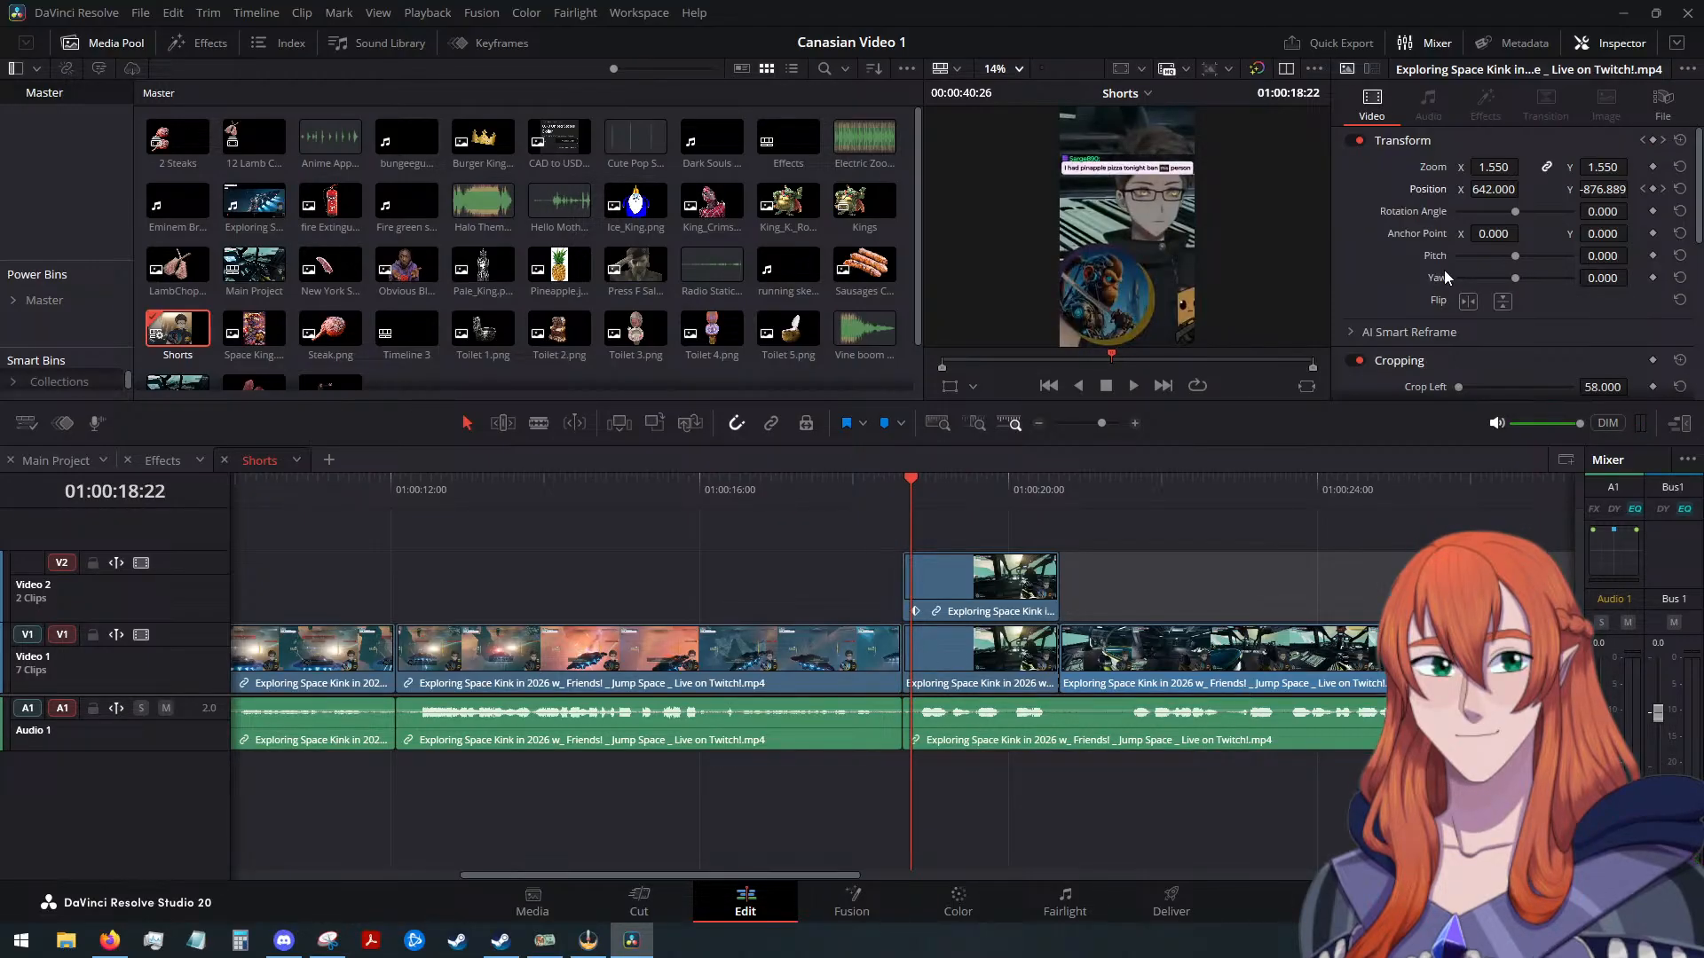
pyautogui.press('Right')
pyautogui.press('Right')
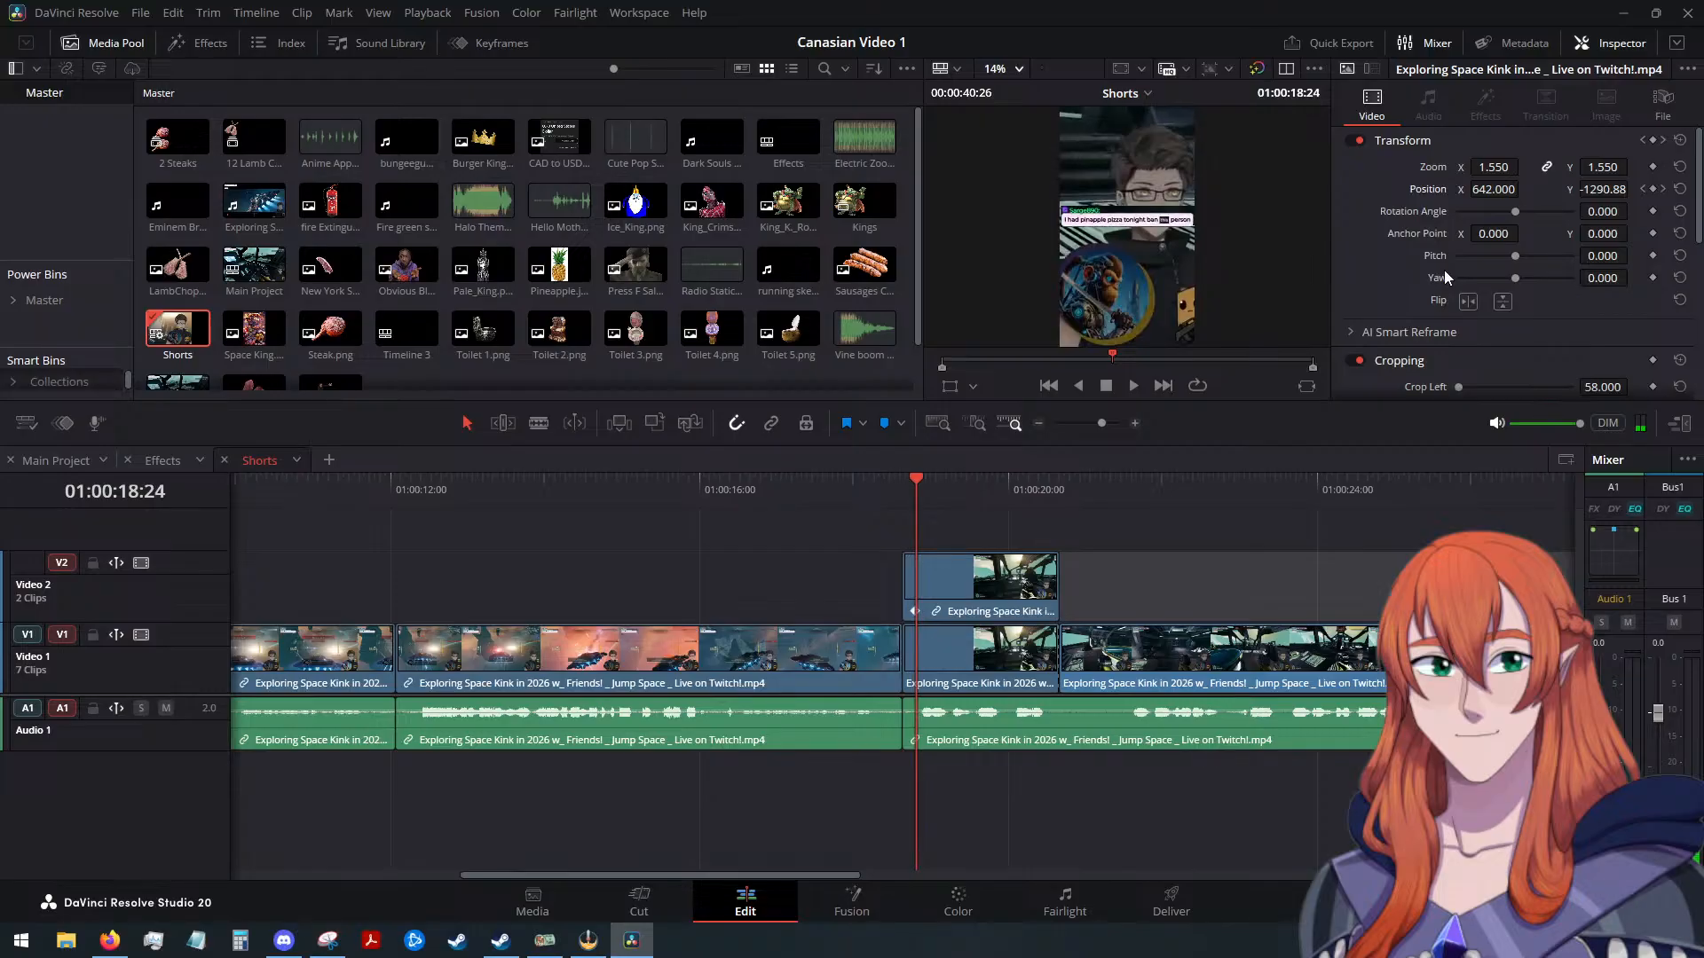
pyautogui.press('Left')
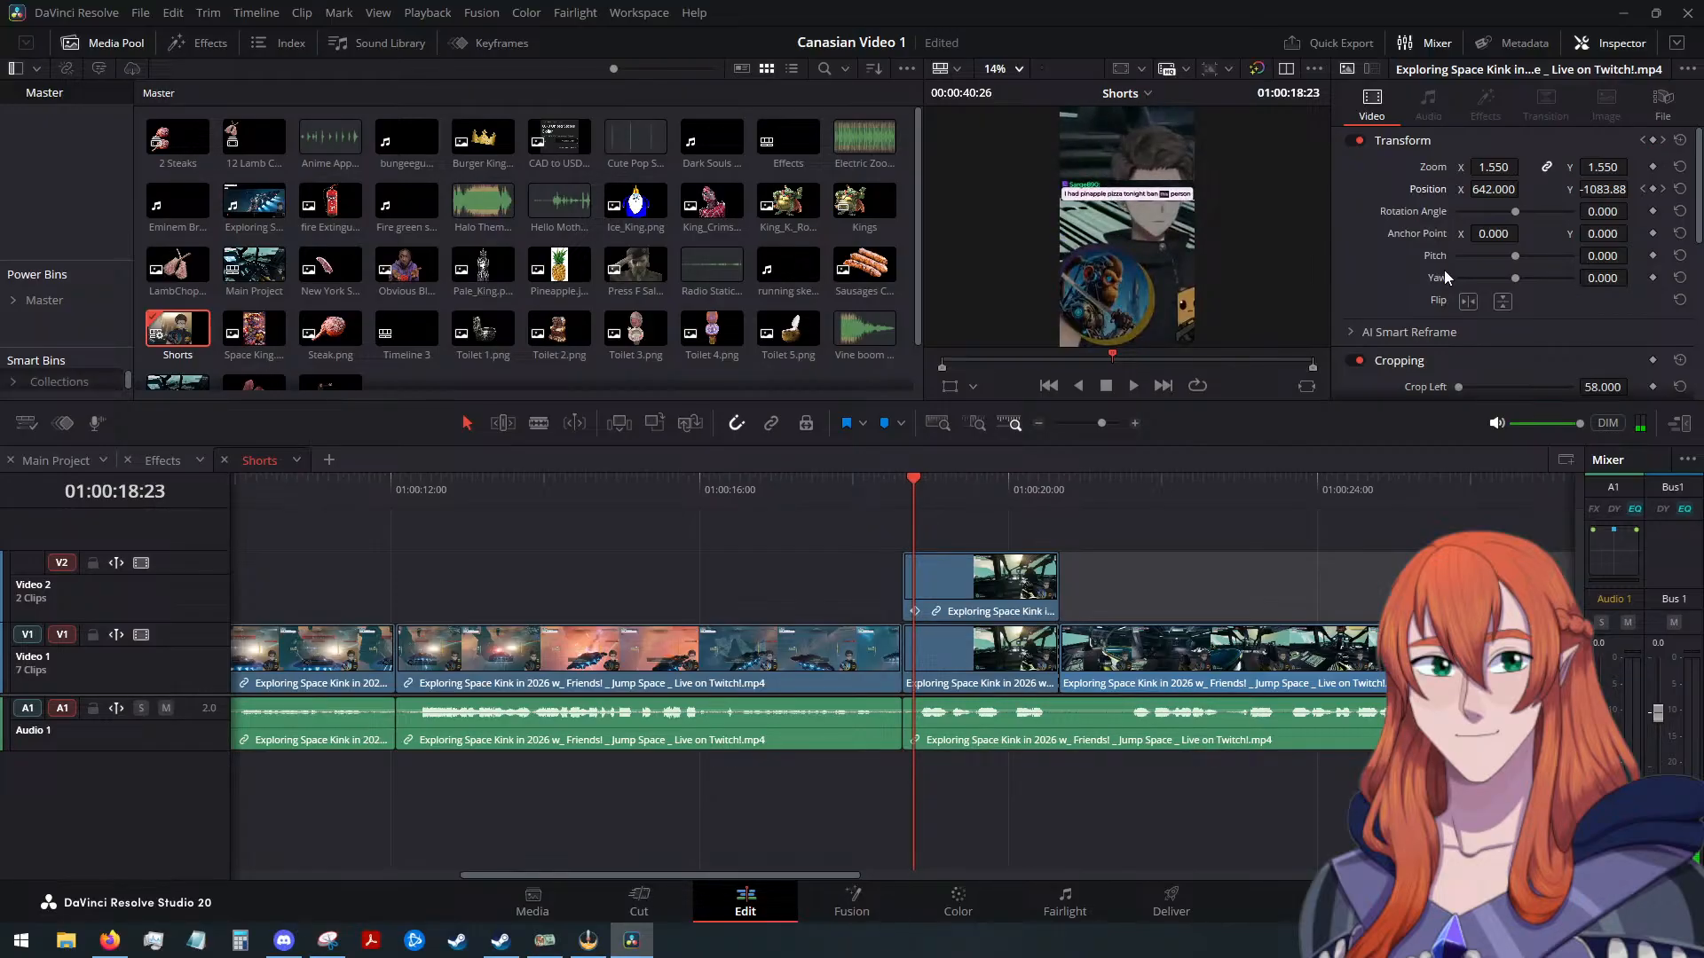
pyautogui.press('Right')
pyautogui.press('Right')
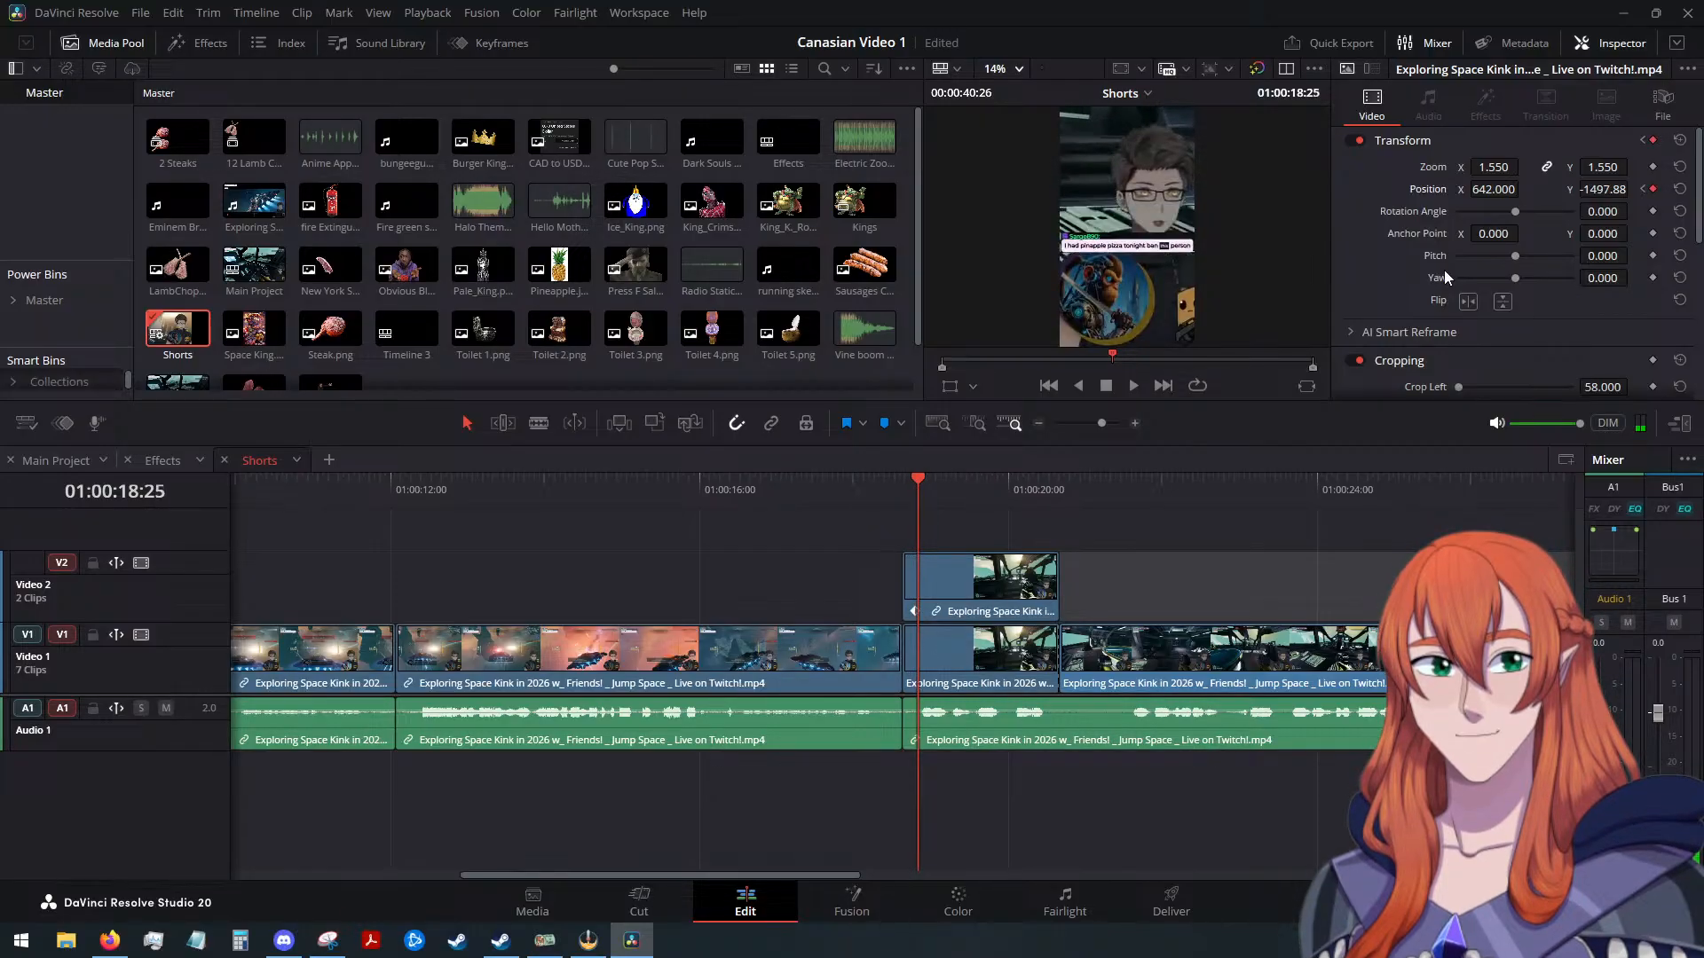
pyautogui.press('Right')
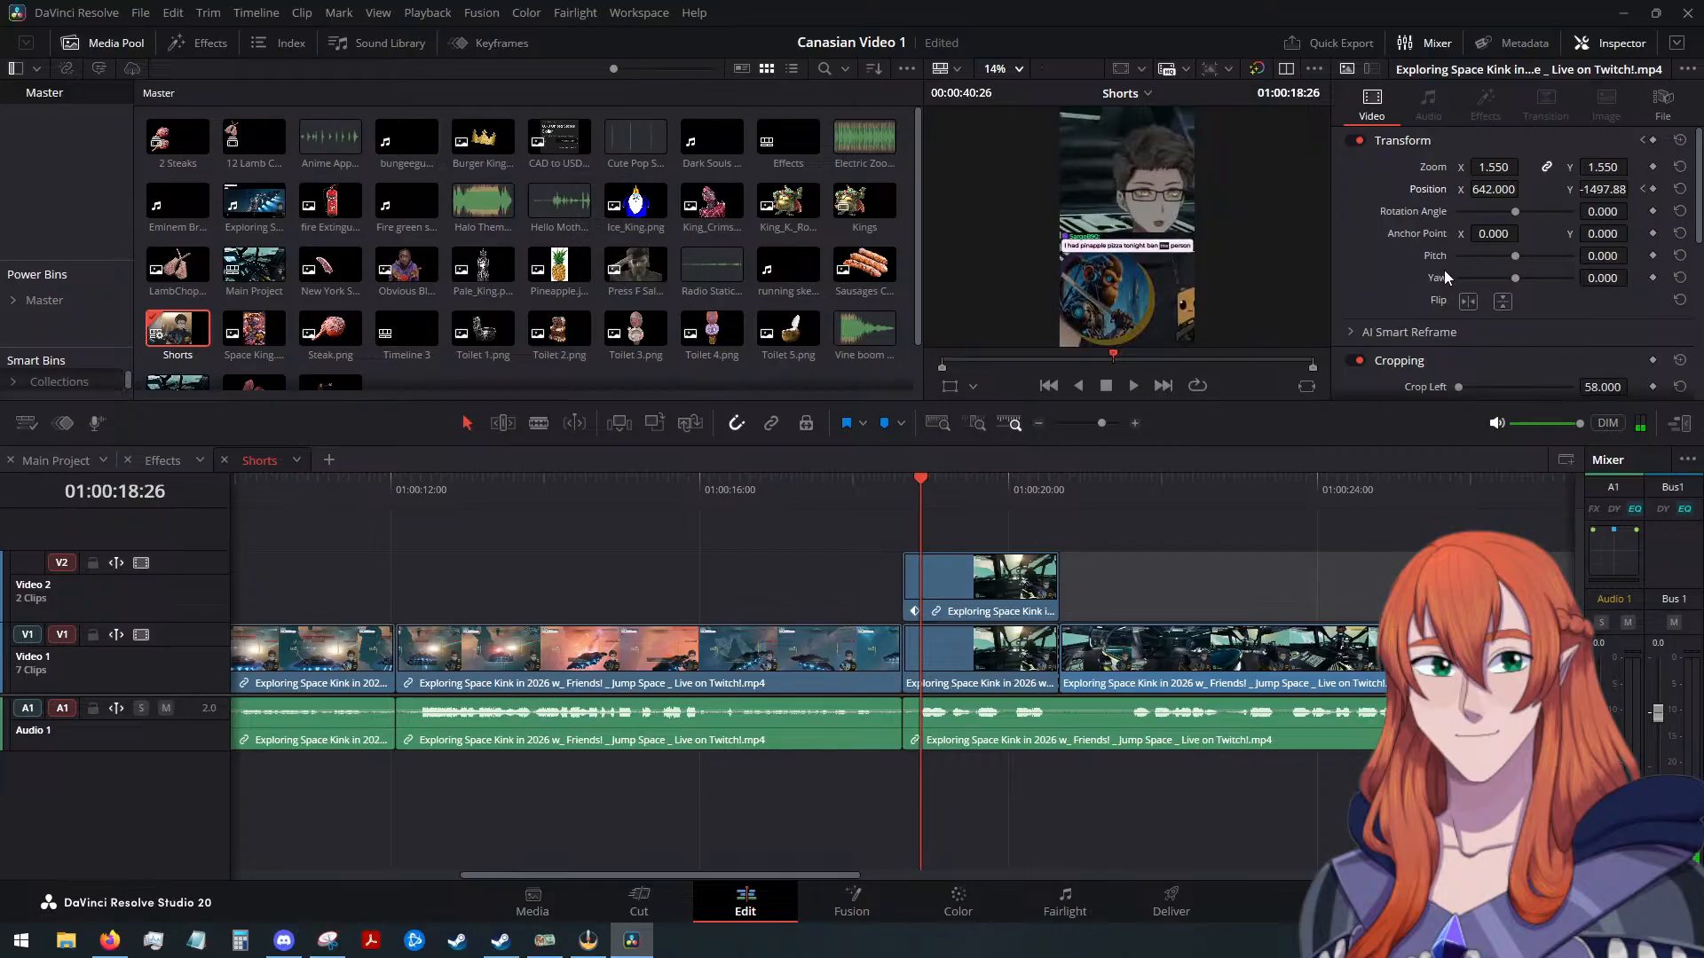
# Add a bounce to the chat overlay by setting its Position Y to -1447.88 at 01:00:18:28
pyautogui.press('Right')
pyautogui.press('Right')
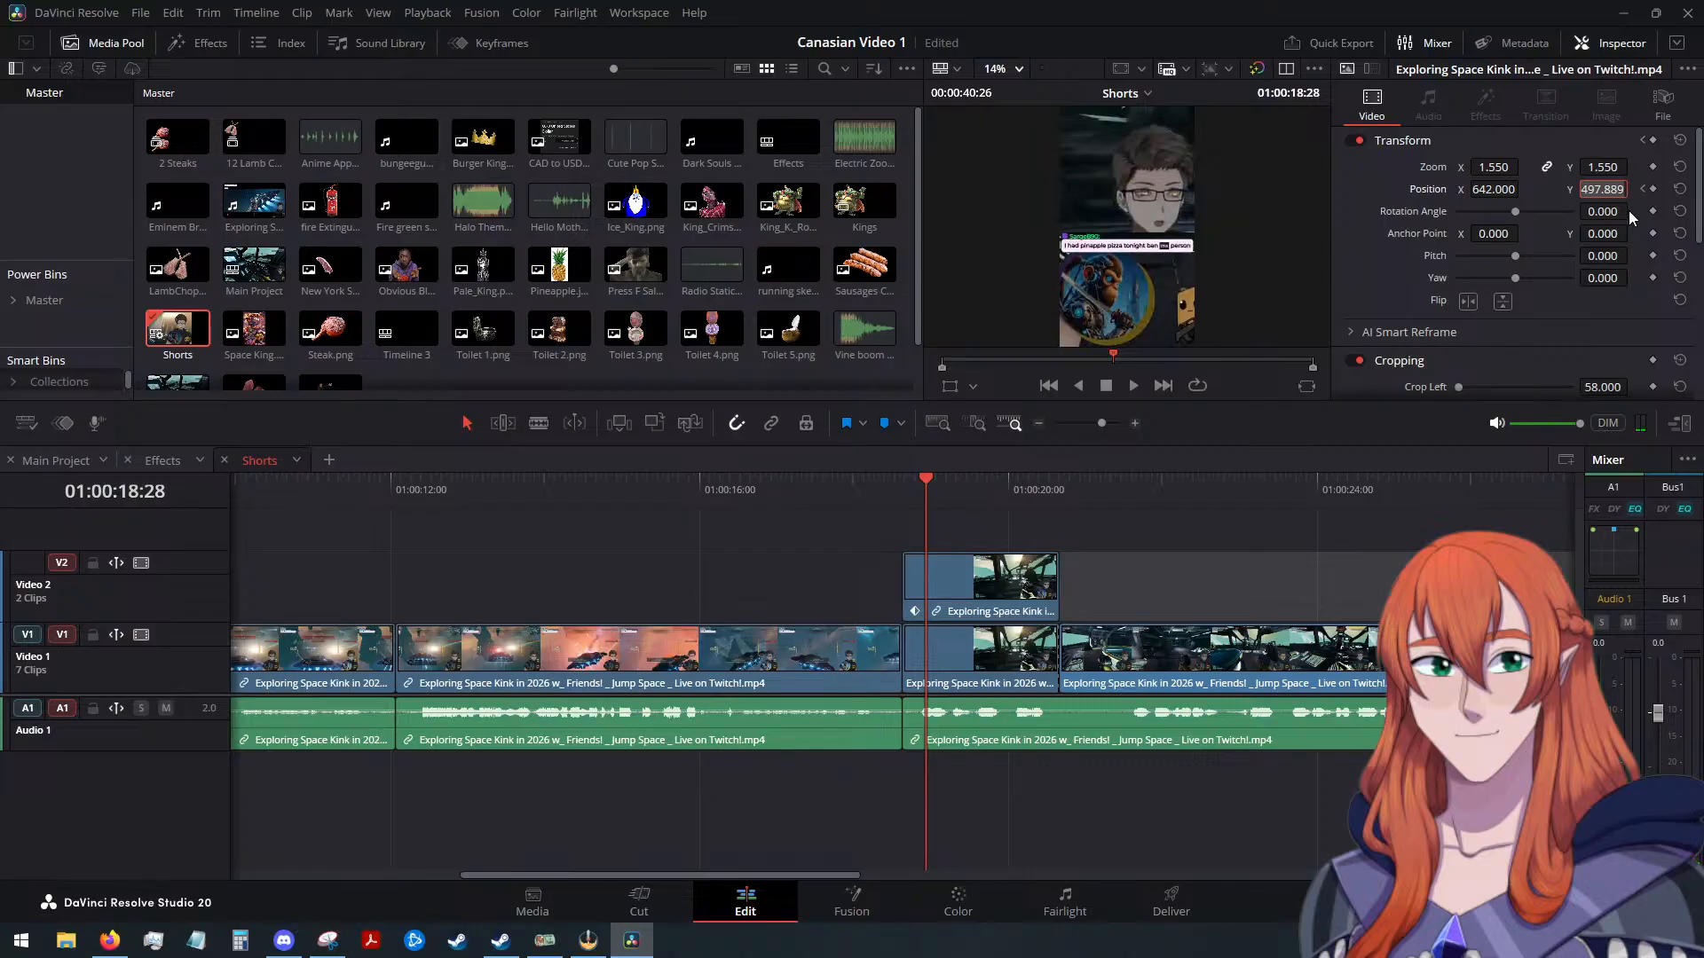
pyautogui.press('Left')
pyautogui.press('Return')
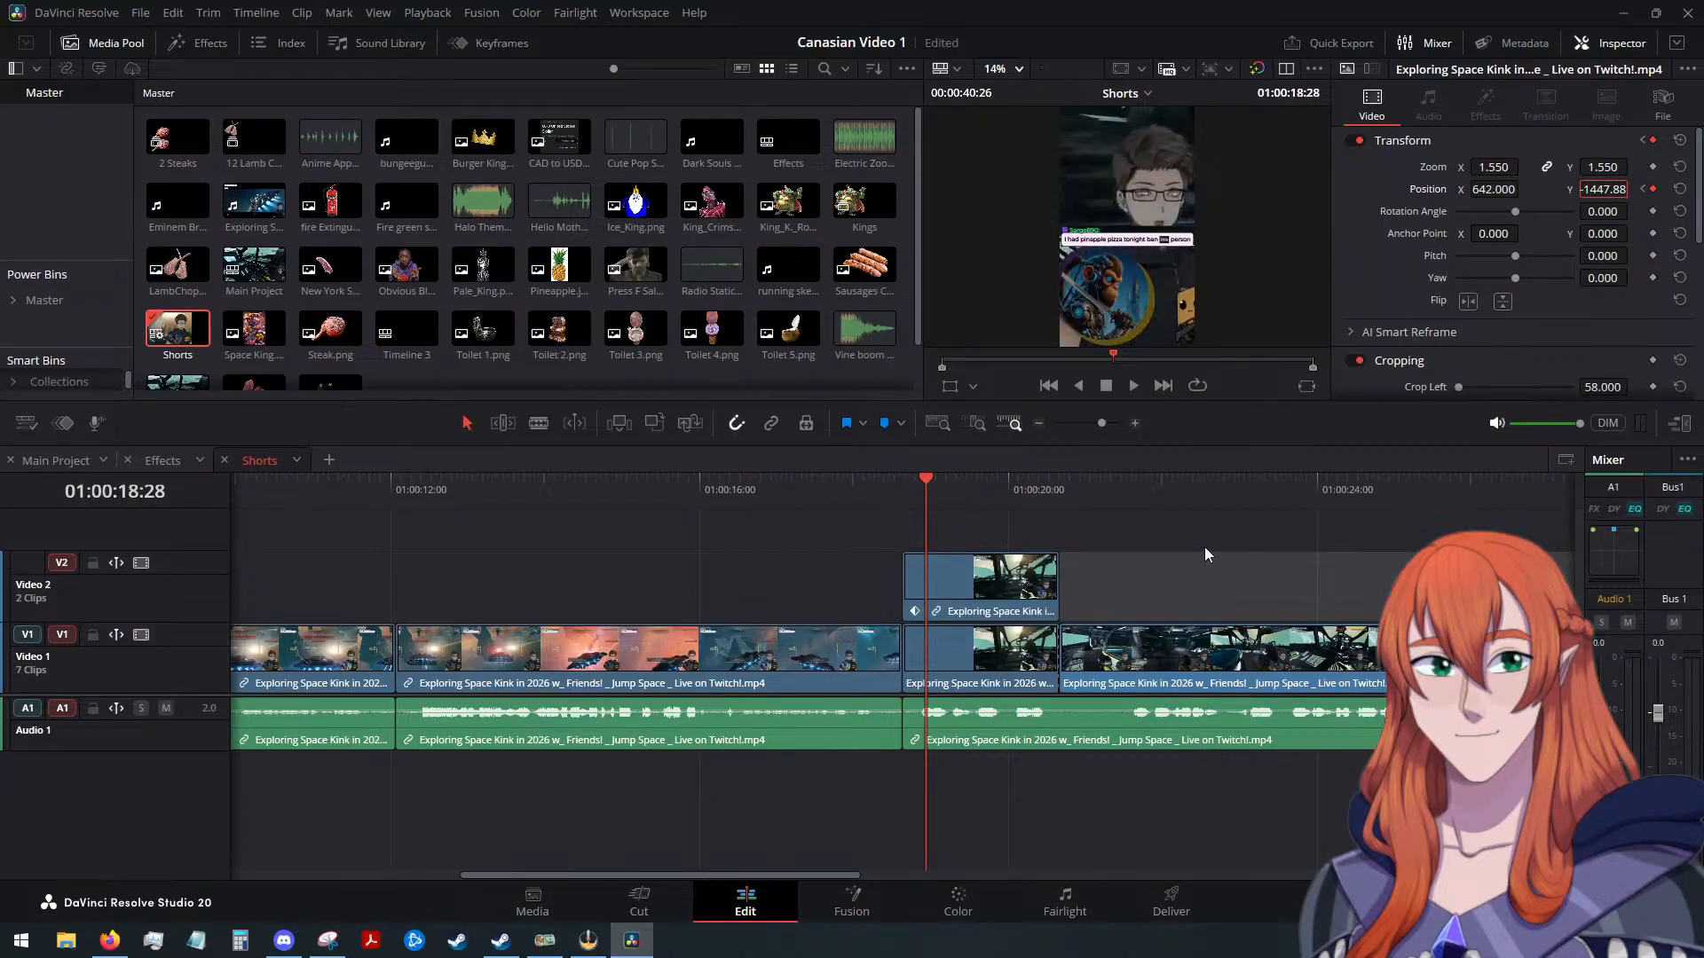
# Play the timeline from 01:00:16:03 through the chat overlay's entrance to review the animation
pyautogui.moveTo(888, 498); pyautogui.dragTo(710, 509)
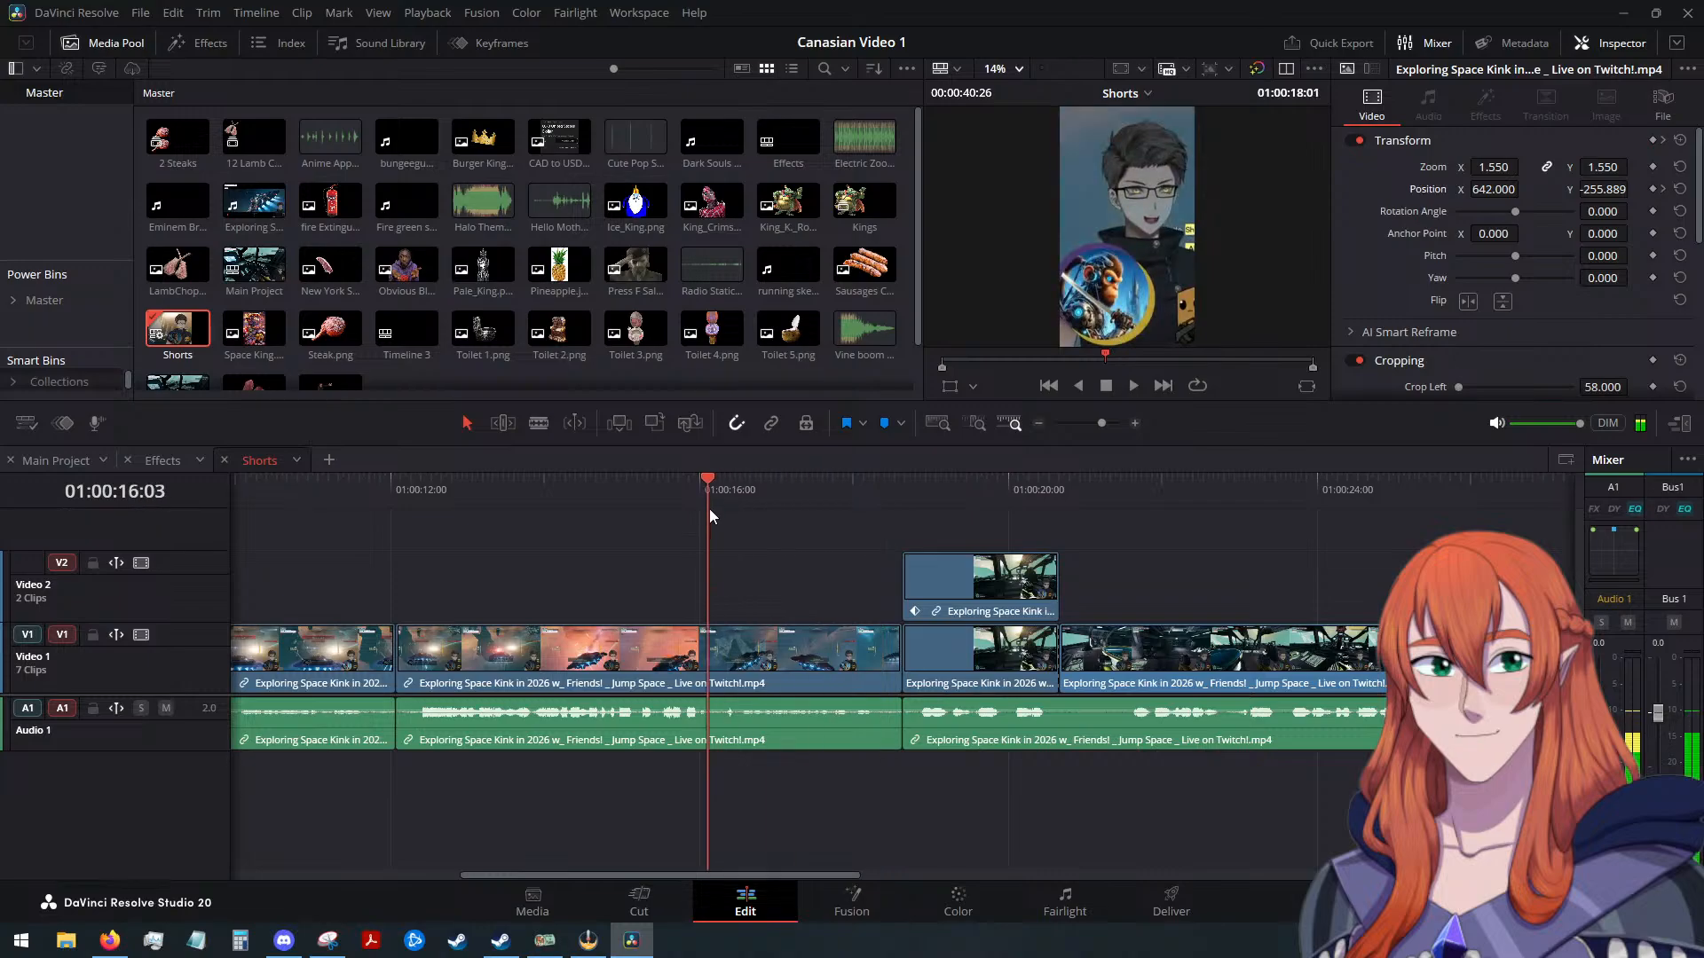
pyautogui.click(1134, 389)
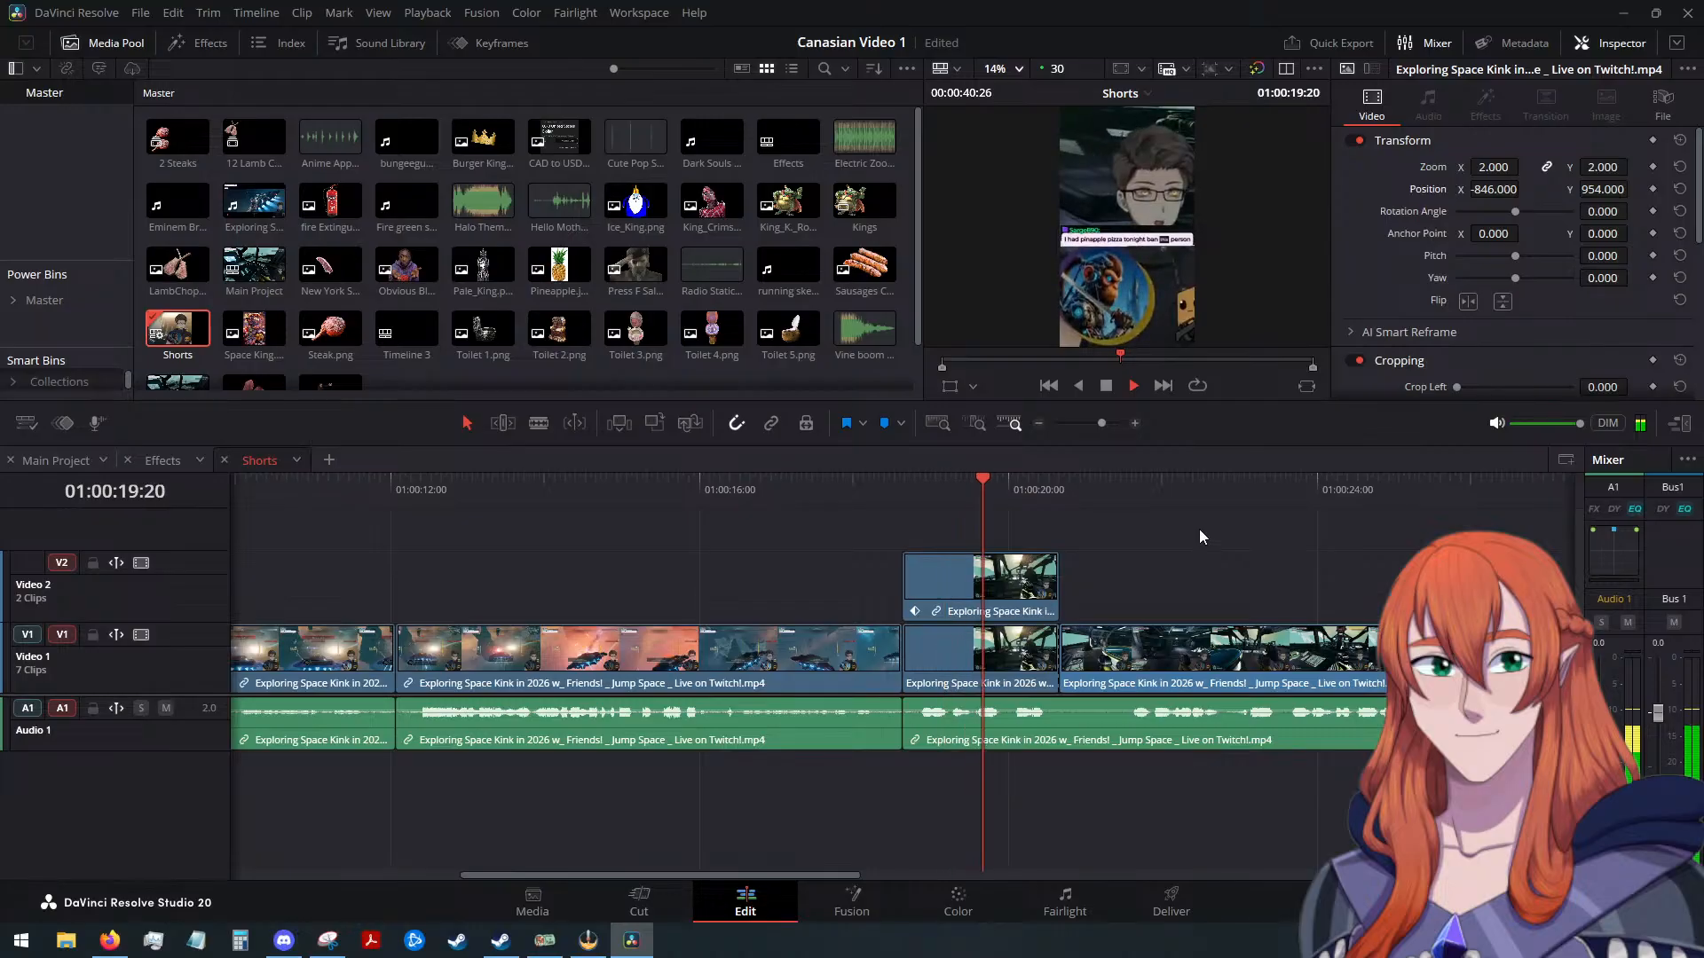
pyautogui.click(1105, 387)
# Paste the Zoom 2.000 and Position -846, 954 attributes from the Video 1 clip ending at 01:00:20:20 onto the clip that follows it
pyautogui.moveTo(1193, 499); pyautogui.dragTo(1061, 502)
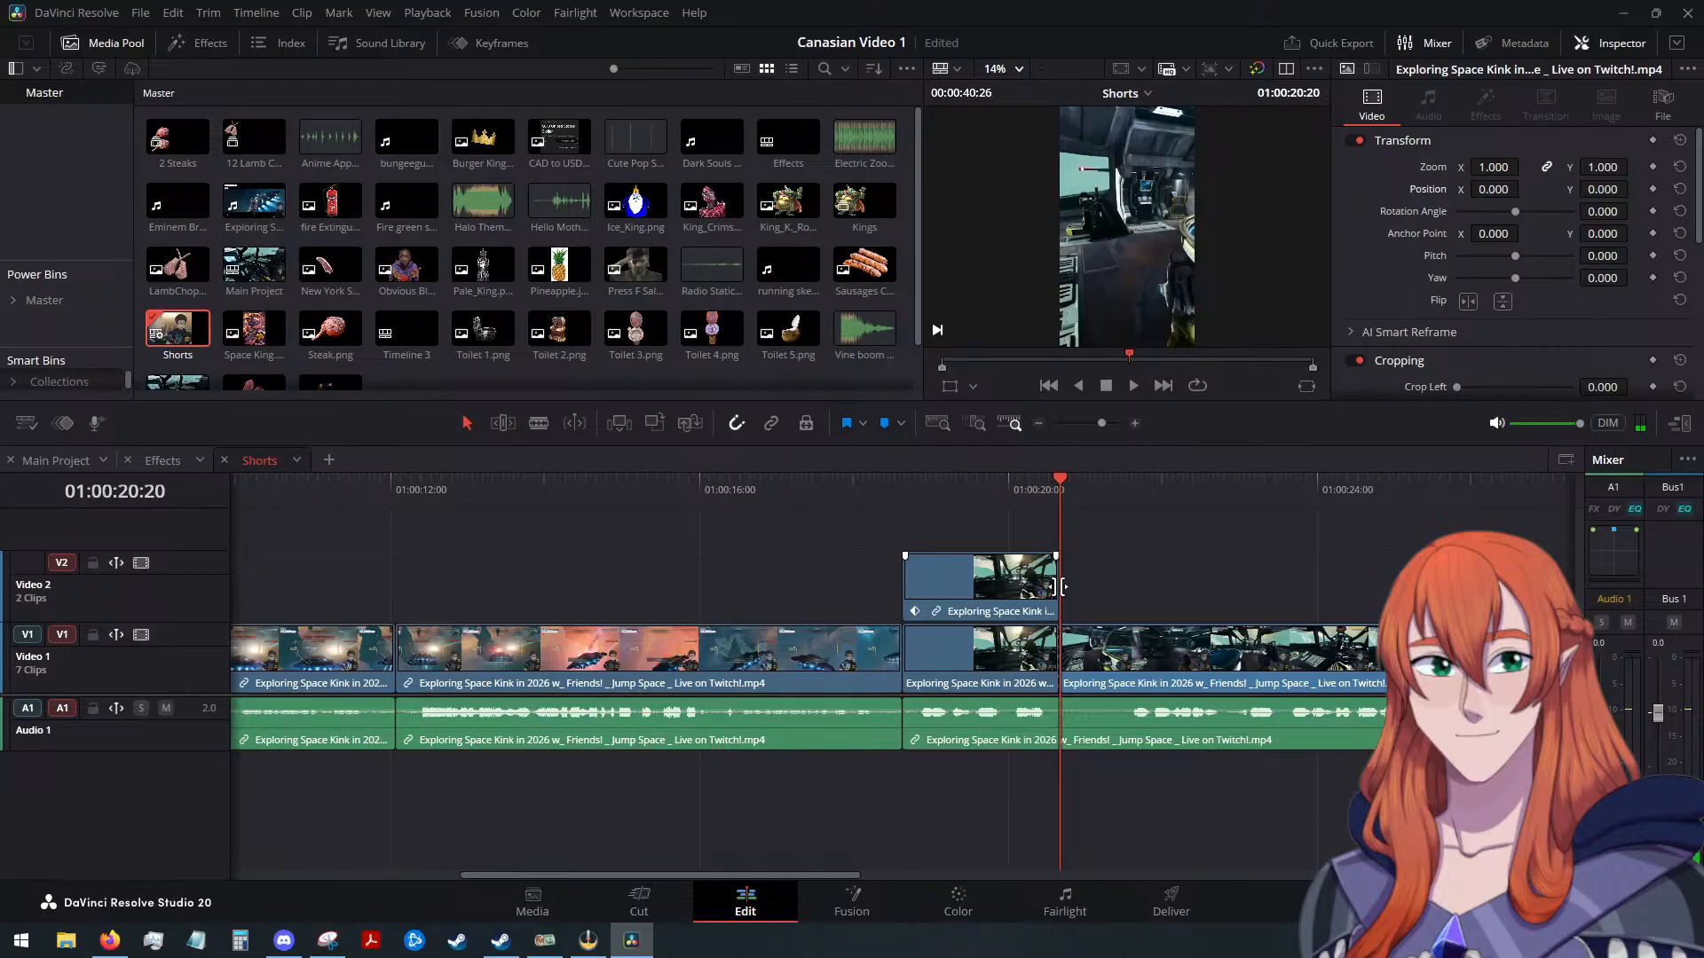
pyautogui.click(985, 650)
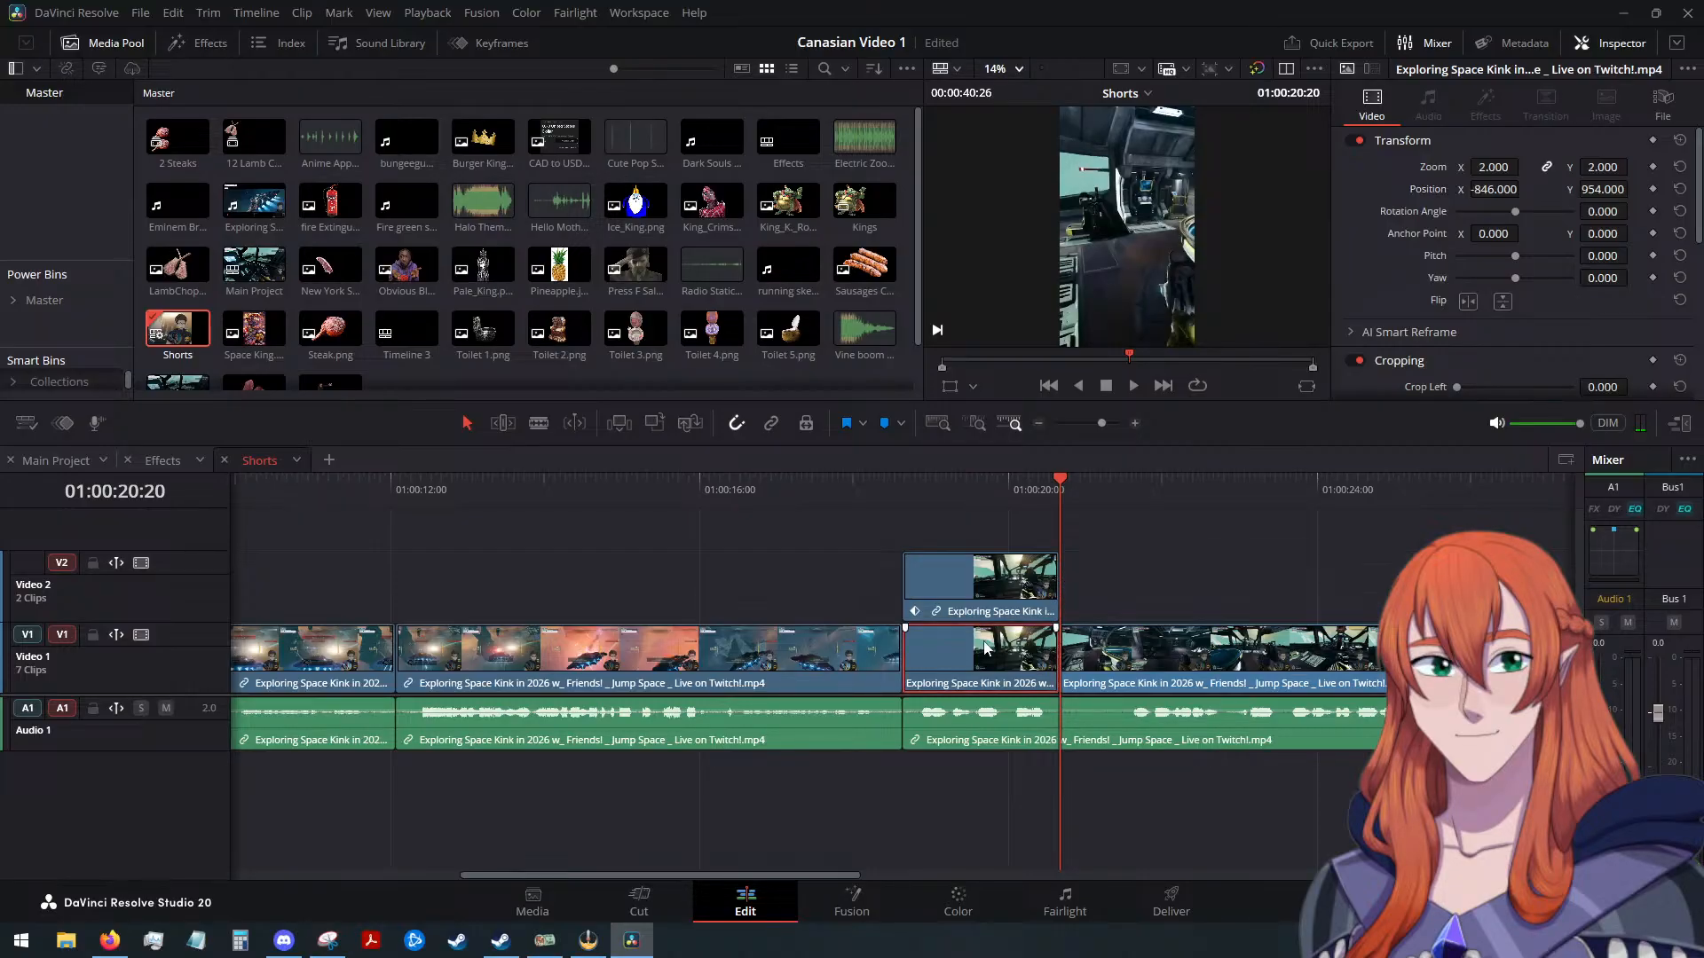
pyautogui.click(1115, 664)
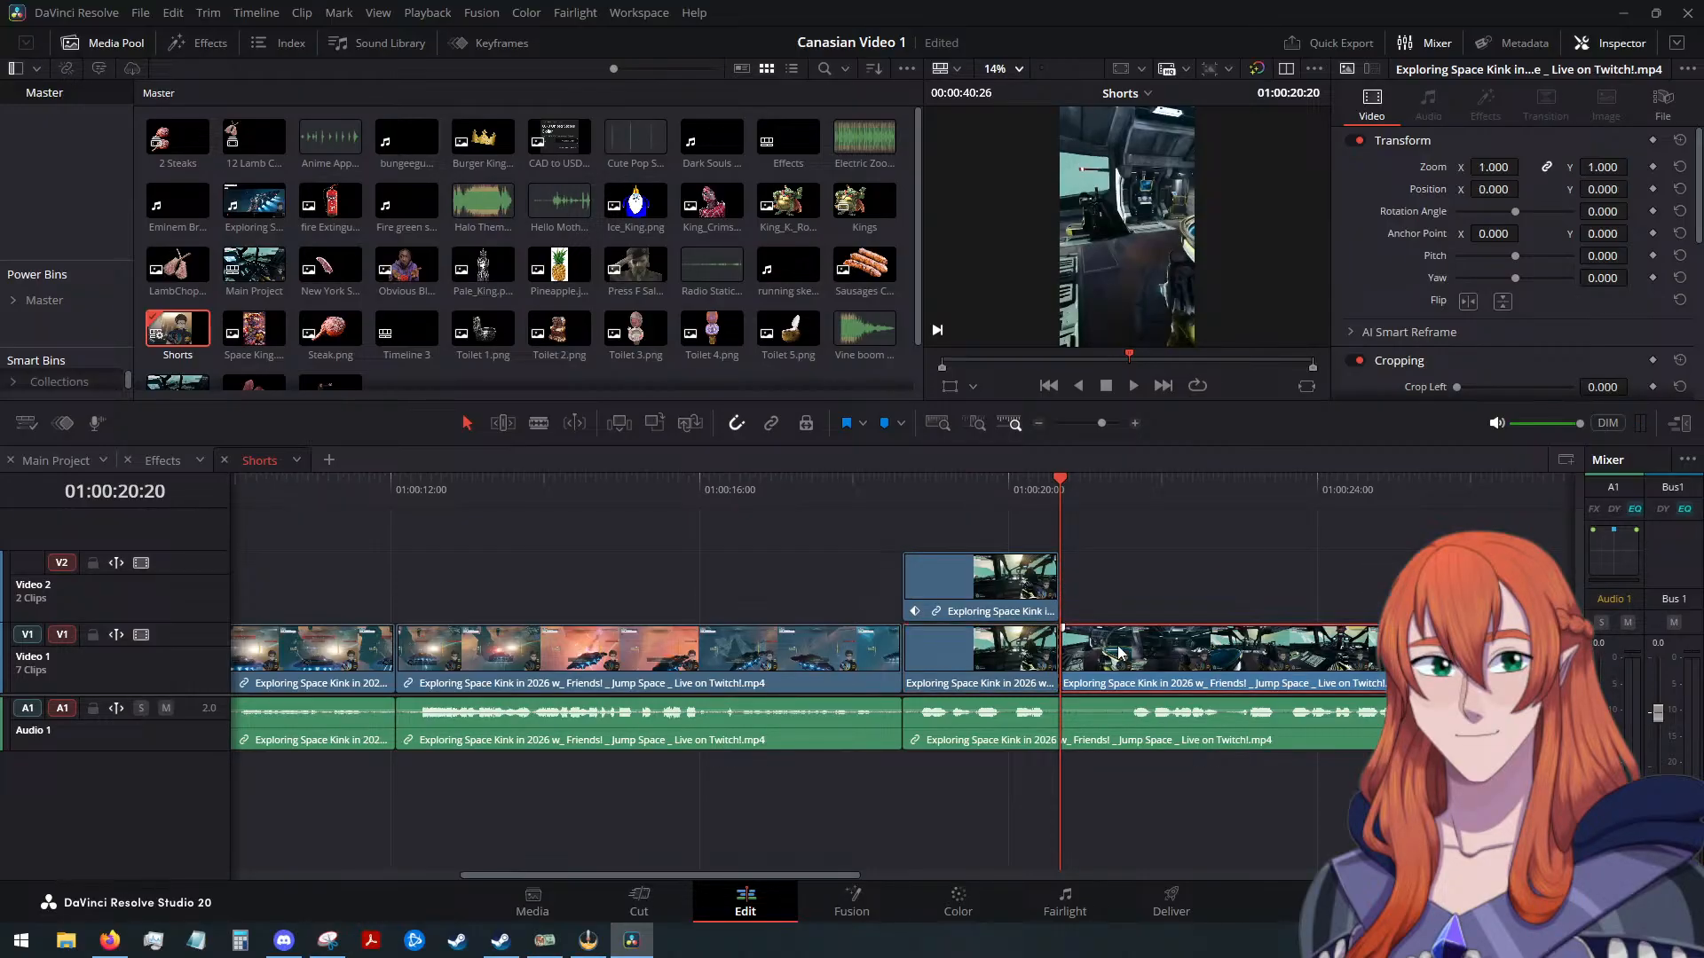
pyautogui.hotkey('alt', 'v')
pyautogui.click(1019, 738)
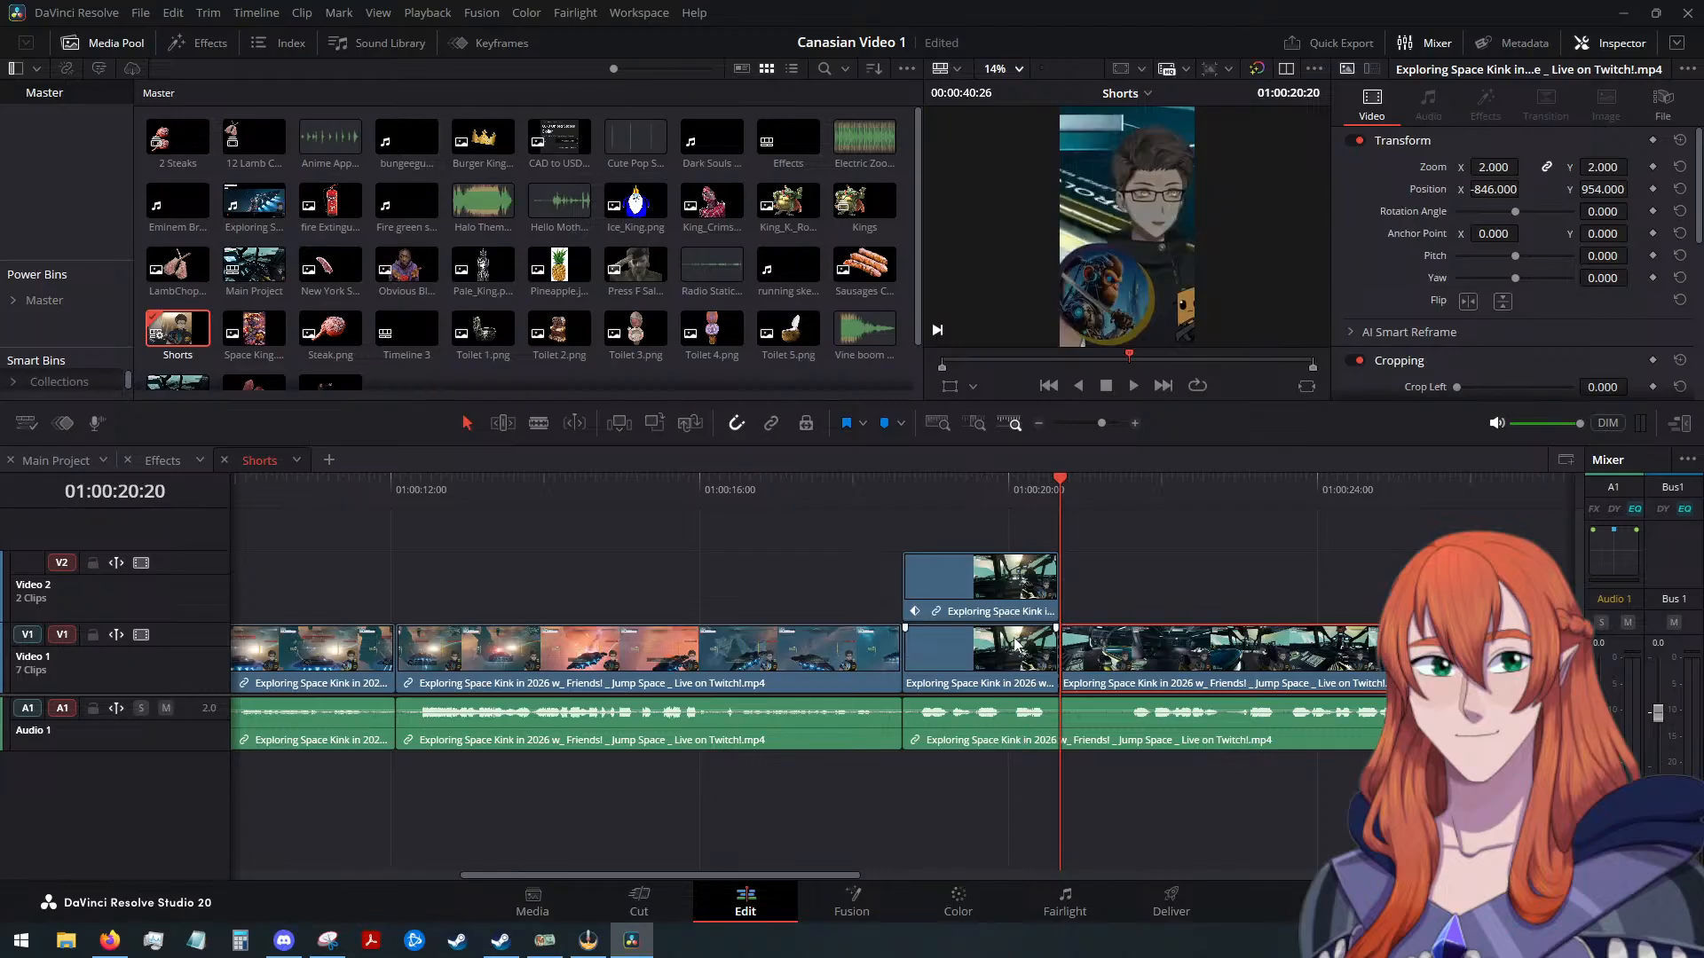
# Play on to find where the message should leave, and extend the chat overlay on Video 2 to end at 01:00:22:22
pyautogui.press('space')
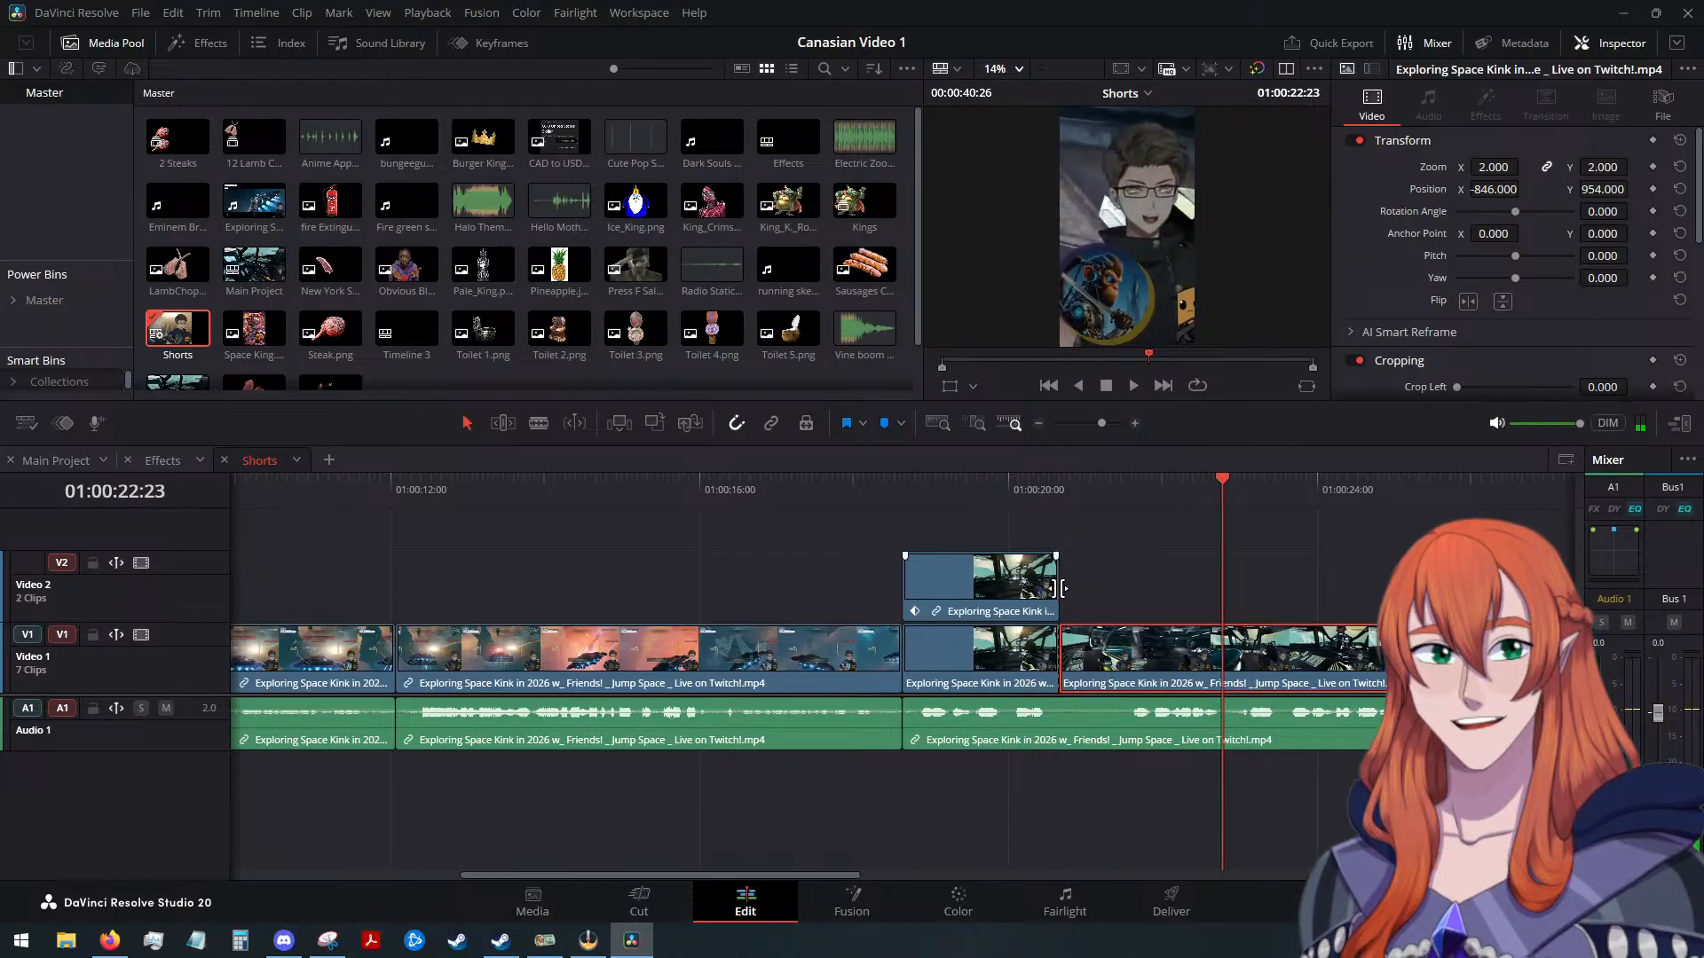
pyautogui.moveTo(1053, 591); pyautogui.dragTo(1126, 595)
pyautogui.moveTo(1214, 492)
pyautogui.mouseDown()
pyautogui.moveTo(1122, 497)
pyautogui.moveTo(1219, 501)
pyautogui.mouseUp()
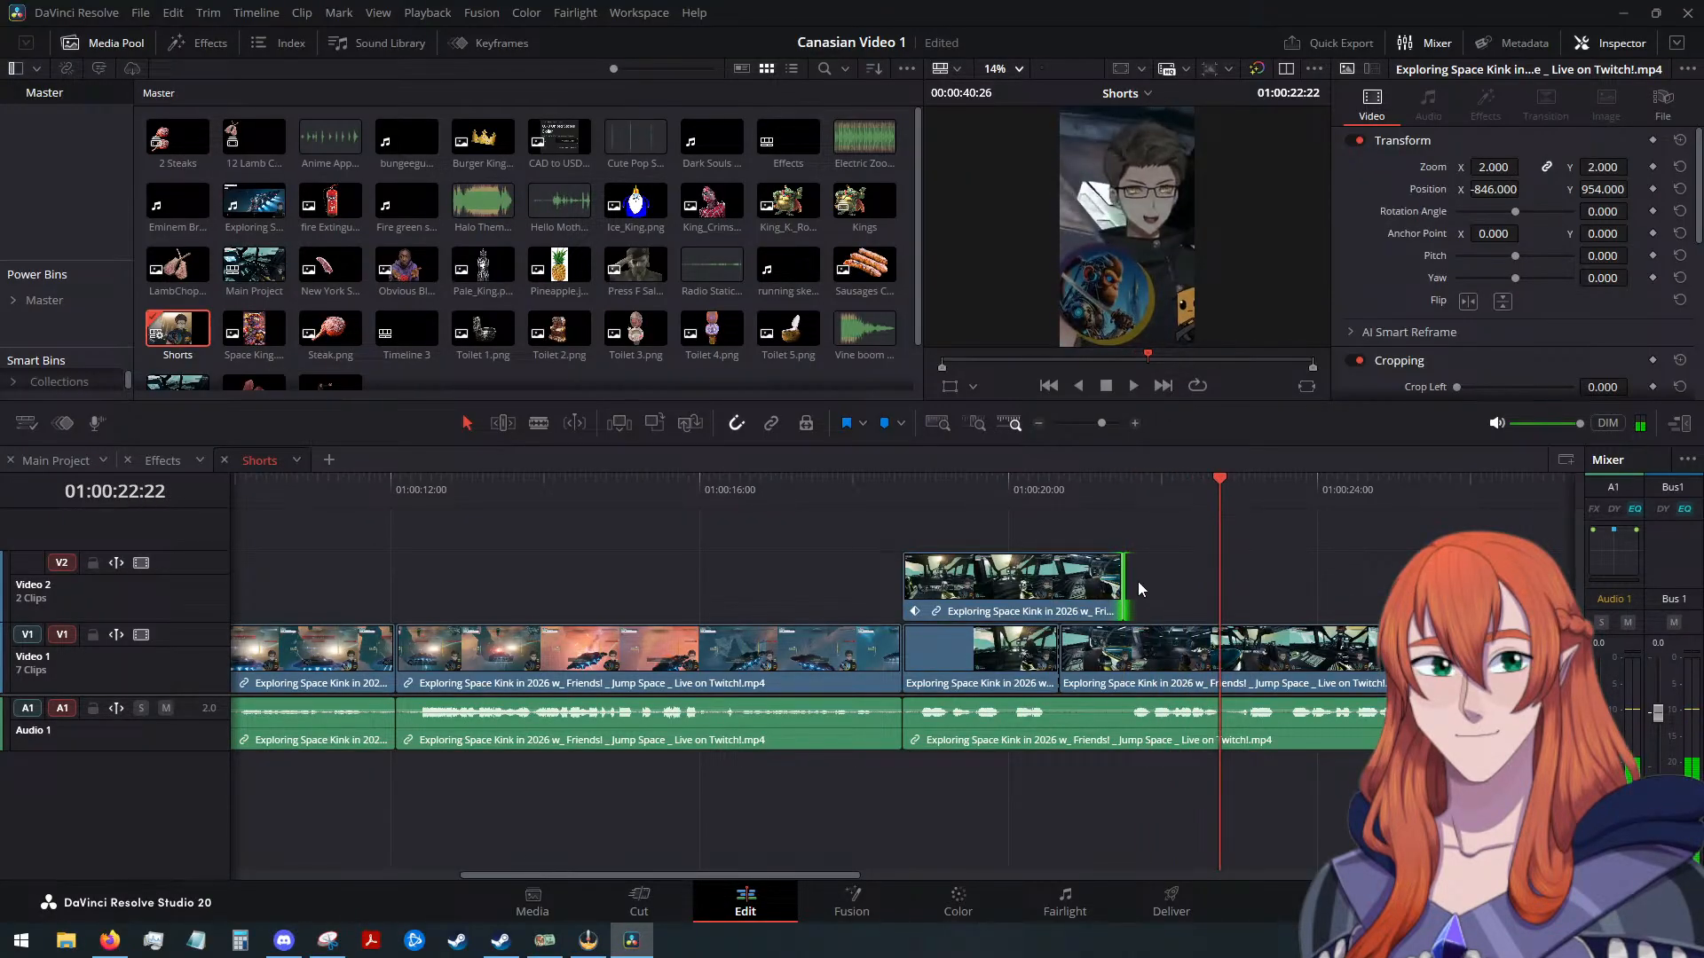
pyautogui.moveTo(1123, 595); pyautogui.dragTo(1222, 589)
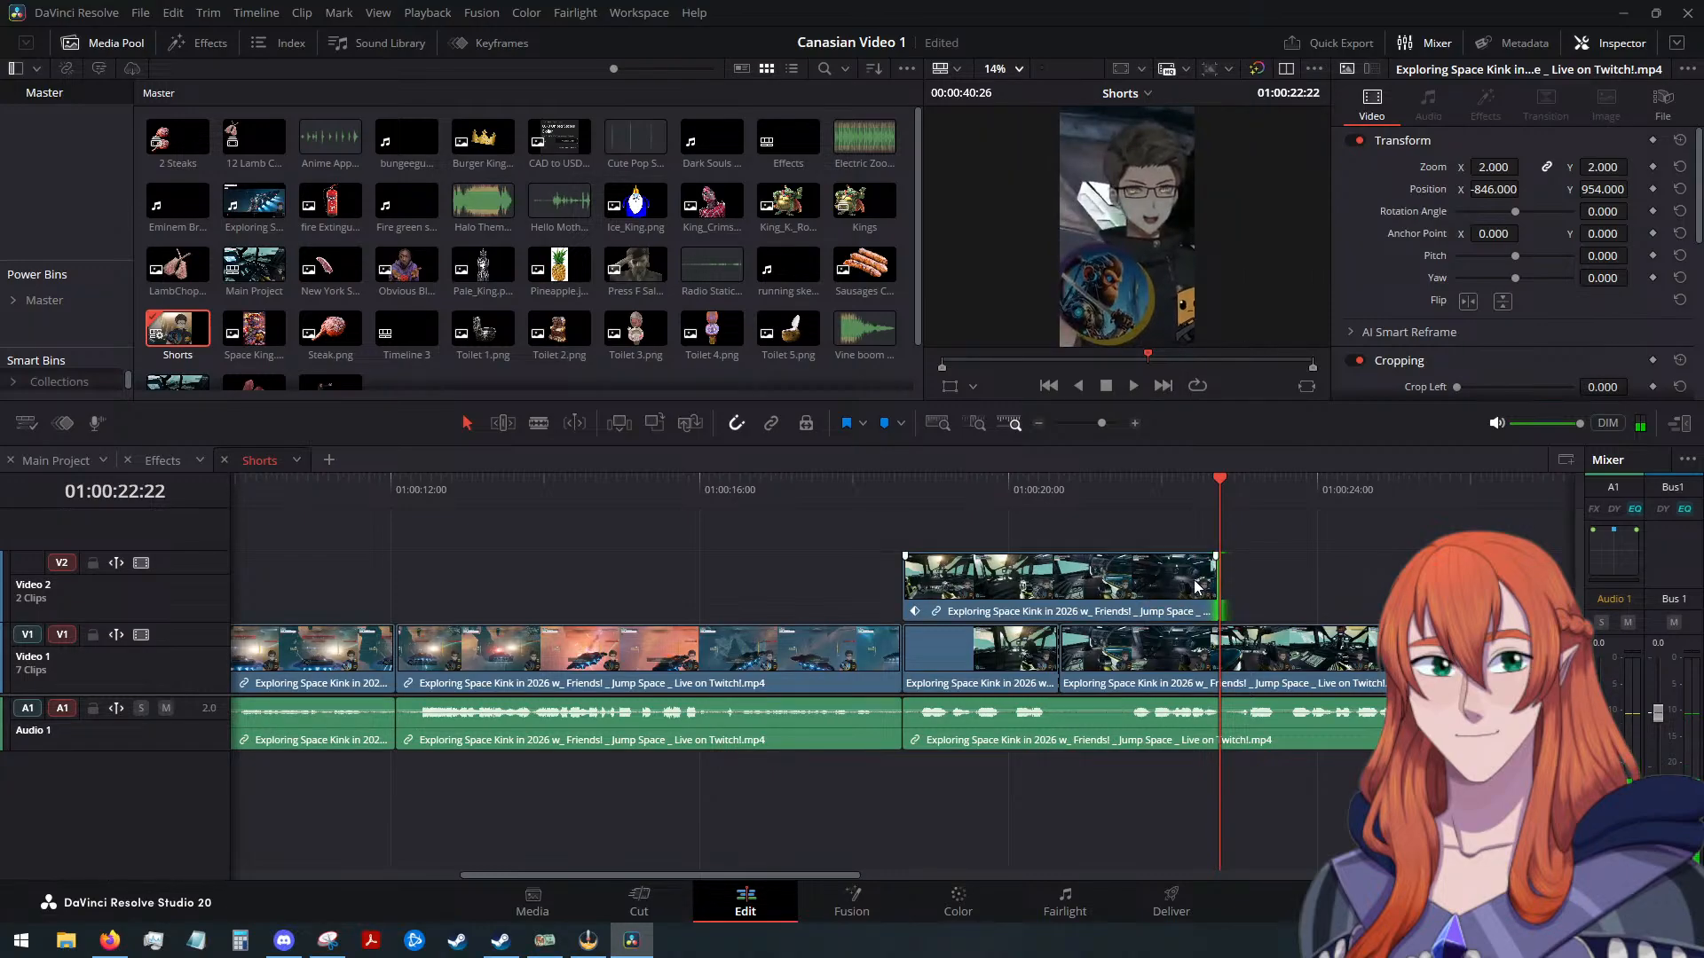
# Keyframe the chat overlay's position at 01:00:22:16, and set Position Y to -2734.88 on its last frame so the message drops out of frame
pyautogui.click(1203, 490)
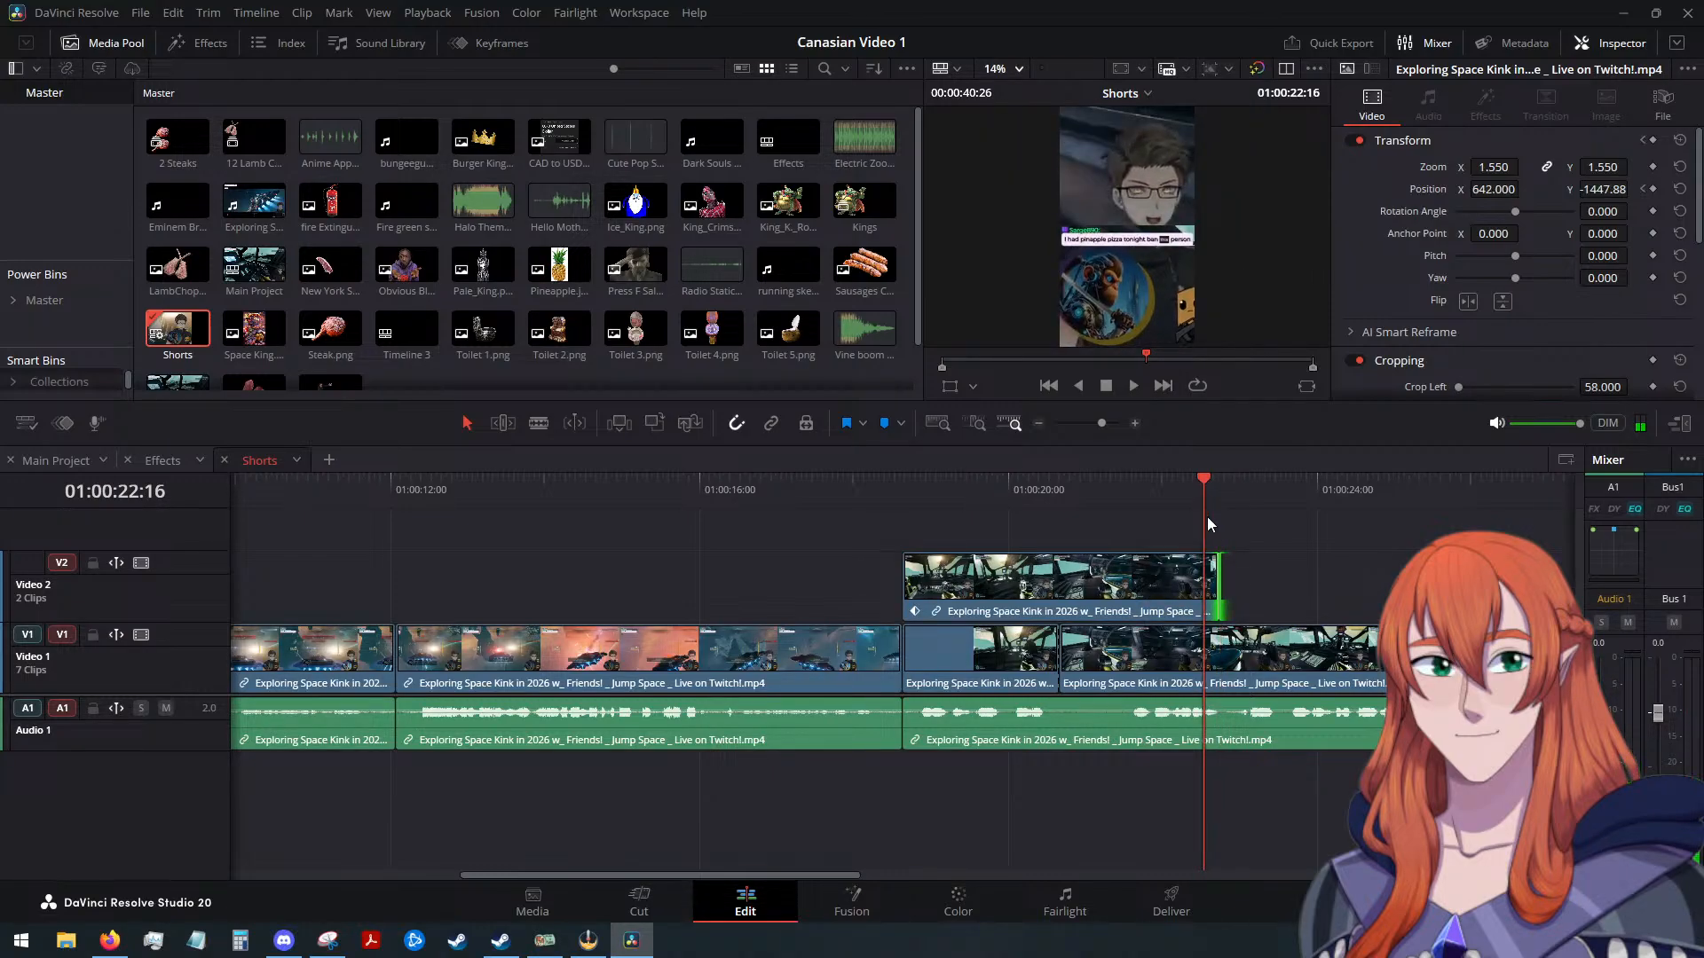
pyautogui.click(1184, 577)
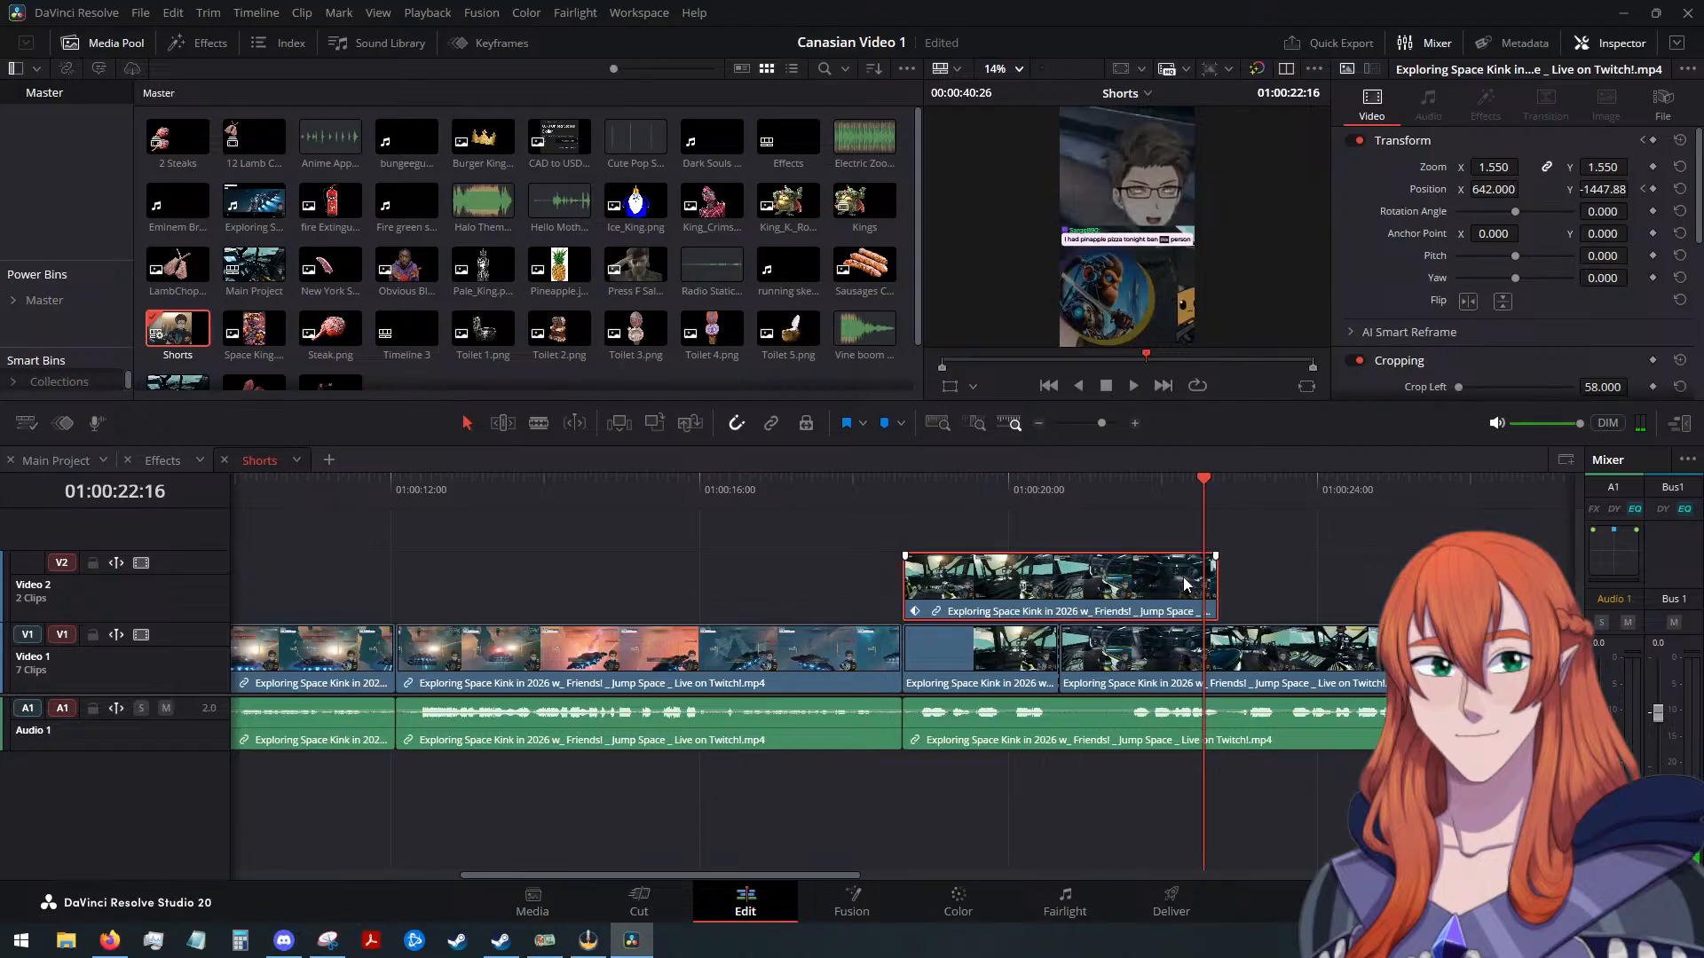
pyautogui.click(1653, 189)
pyautogui.press('Down')
pyautogui.press('Left')
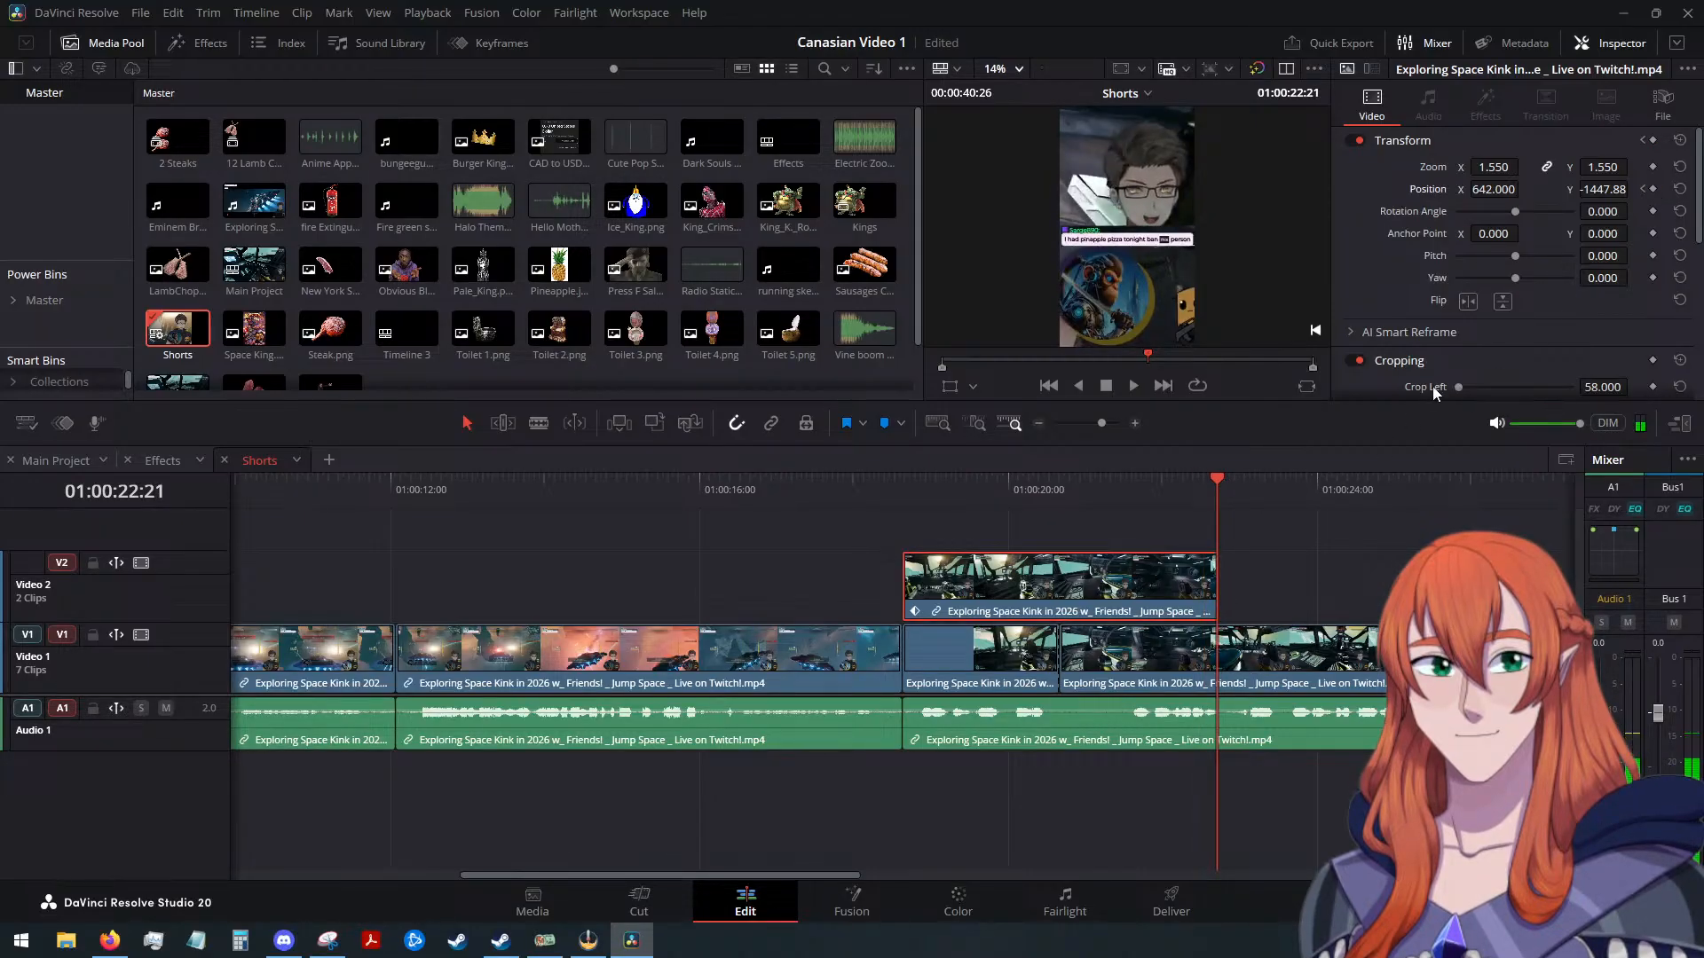
pyautogui.moveTo(1604, 189); pyautogui.dragTo(1508, 189)
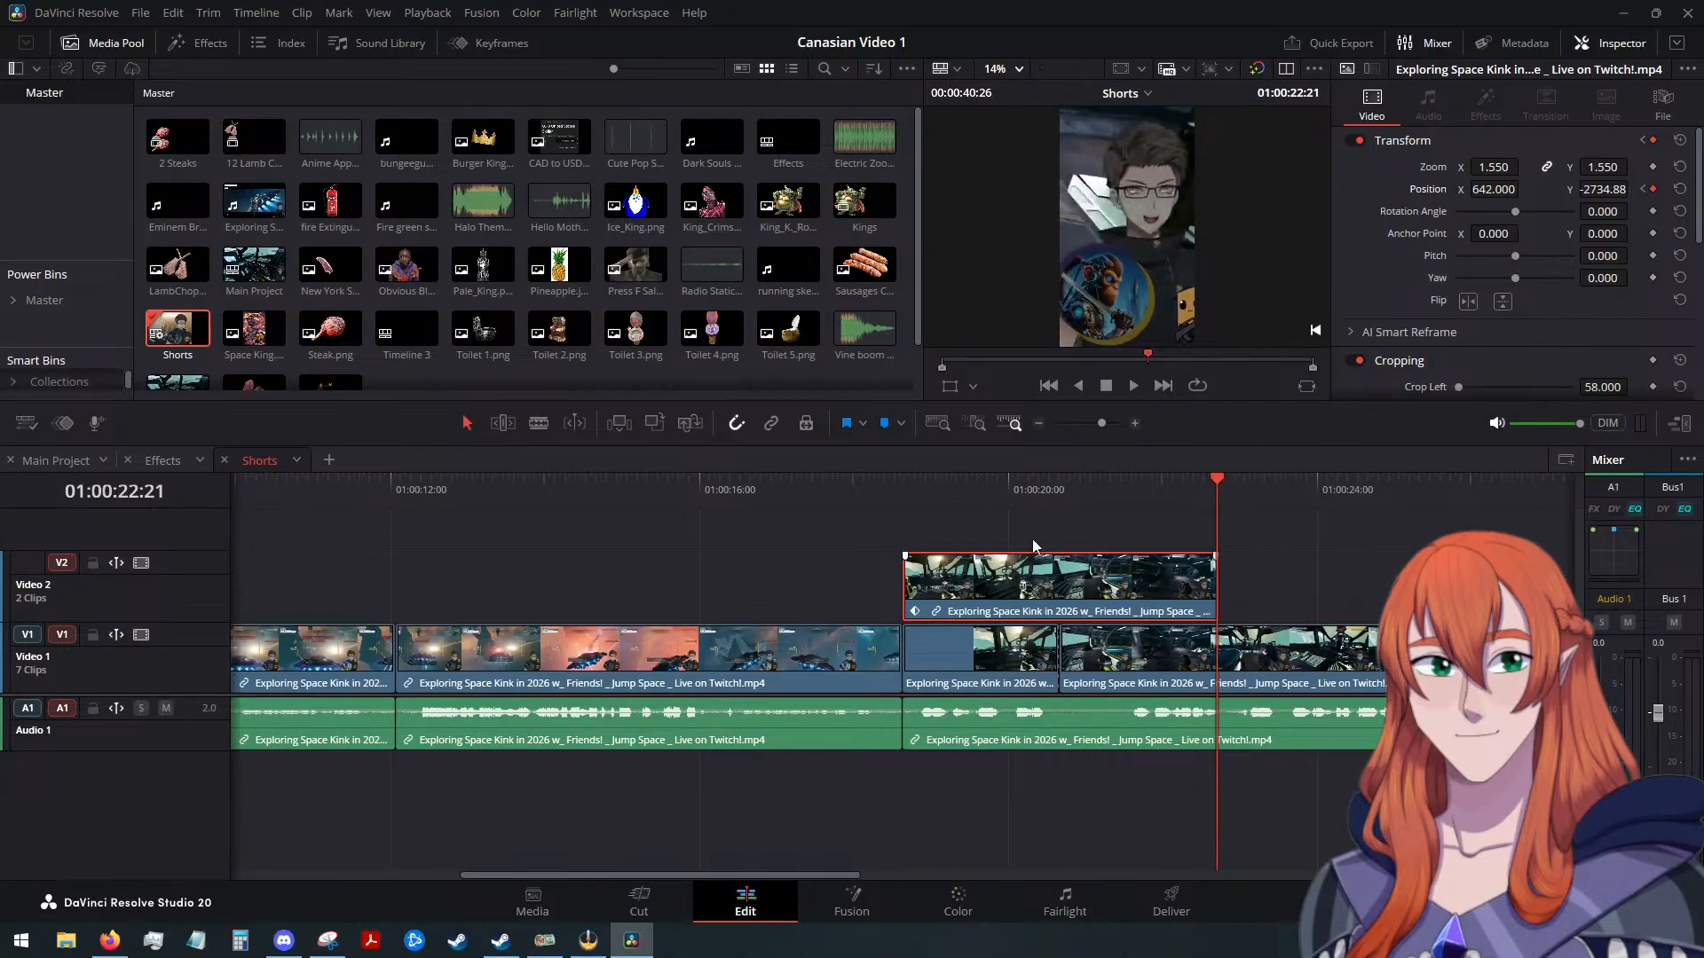
# Play the timeline from 01:00:17:09 to its end to review the chat overlay's exit and the remaining clips
pyautogui.moveTo(1218, 483); pyautogui.dragTo(802, 506)
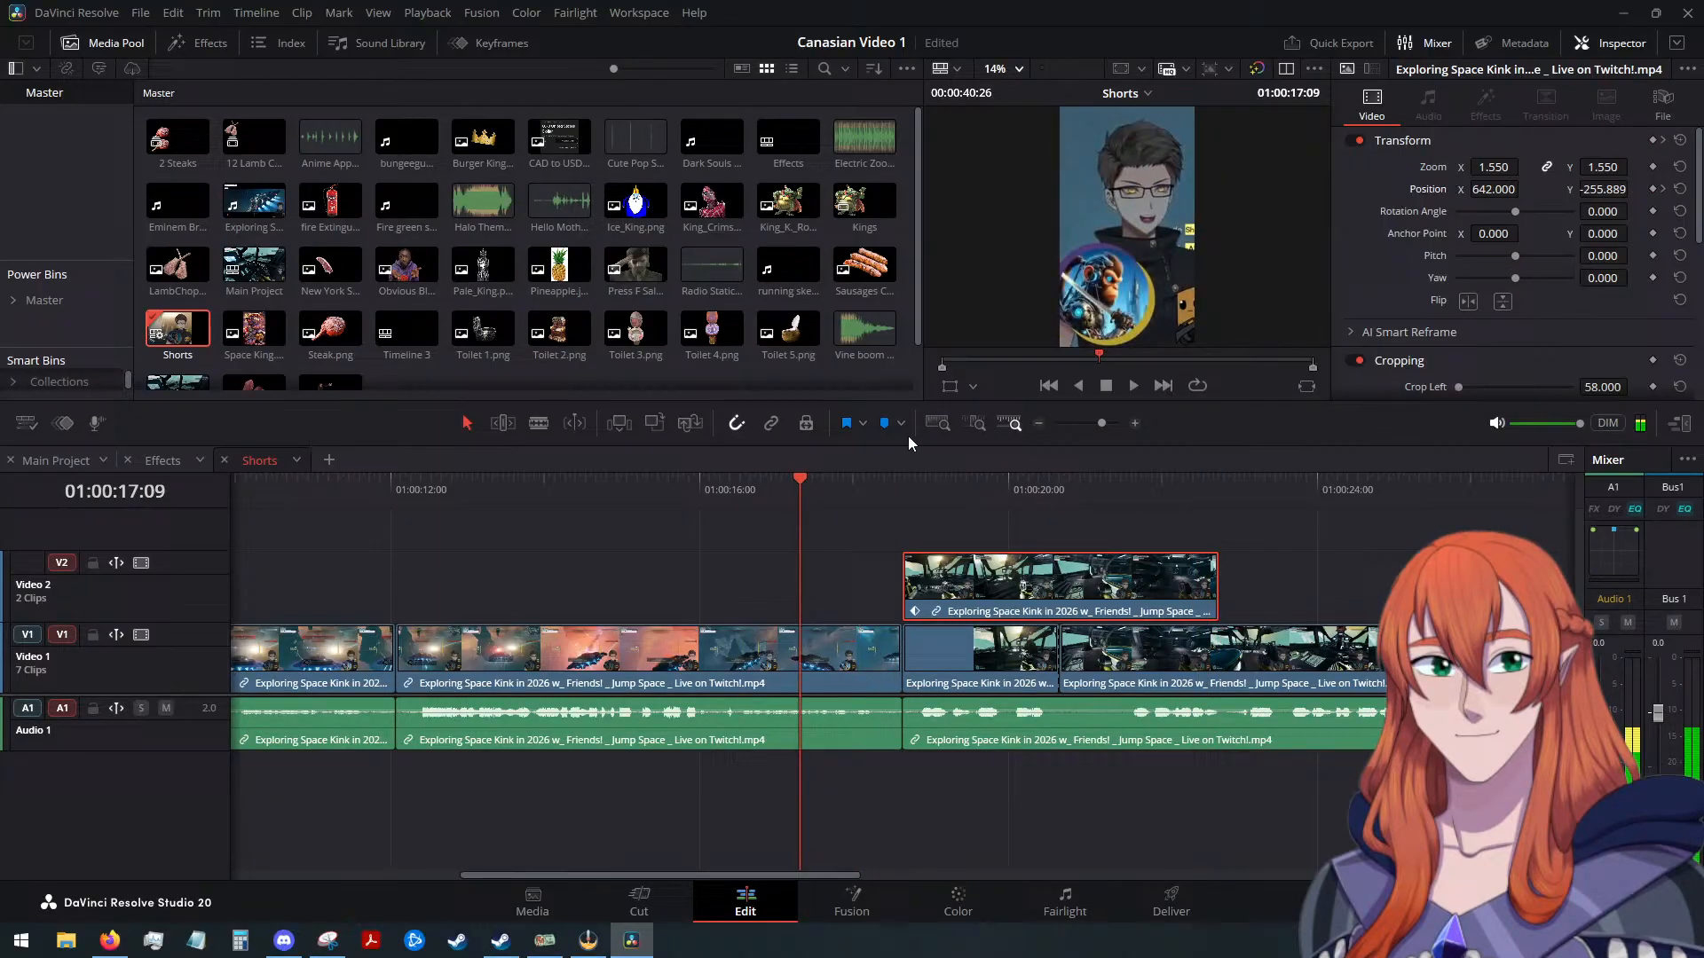
pyautogui.click(1133, 385)
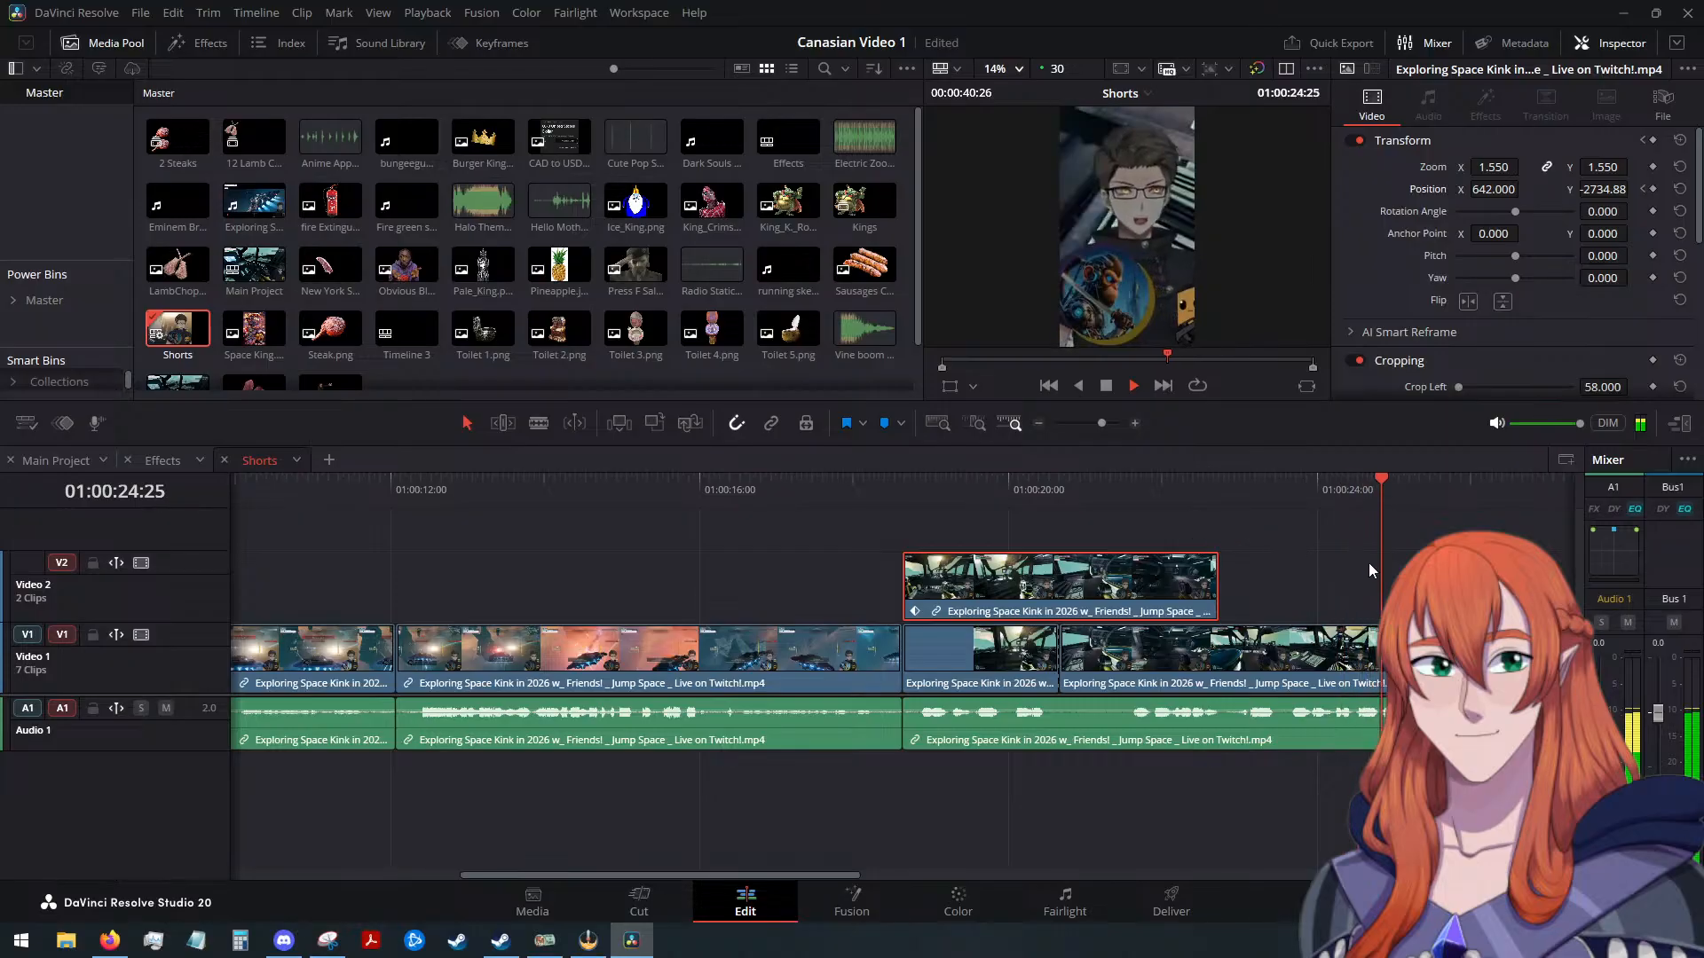
pyautogui.click(1472, 588)
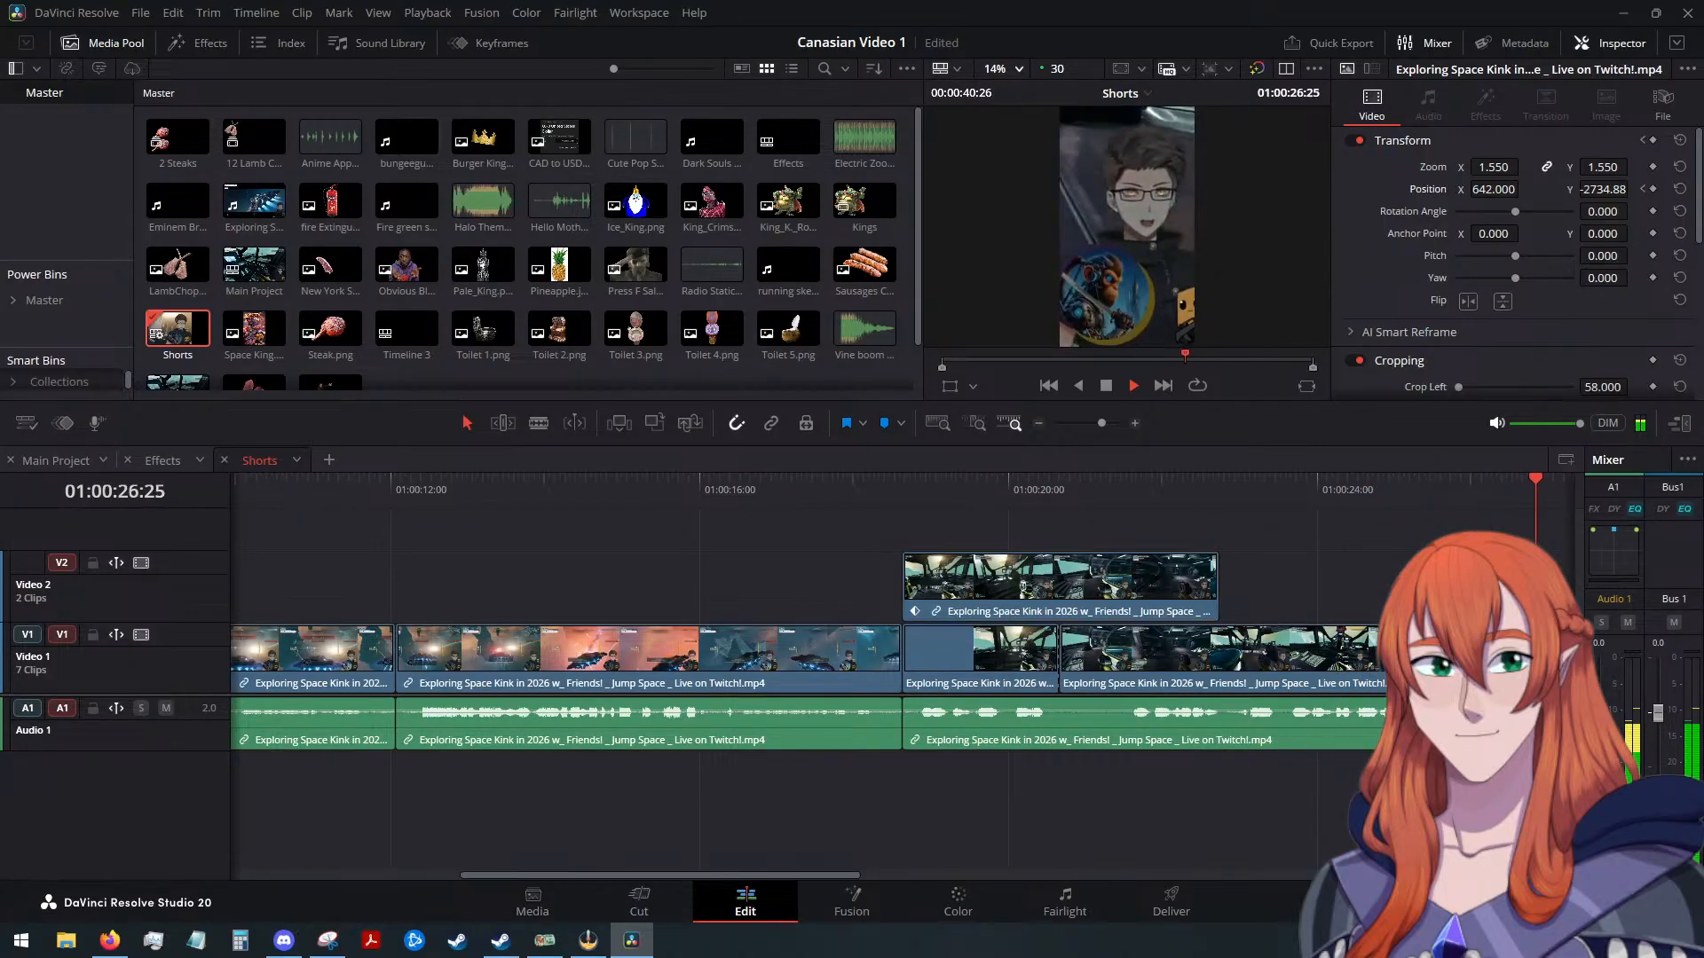
pyautogui.scroll(-4, 1464, 585)
pyautogui.scroll(2, 1420, 582)
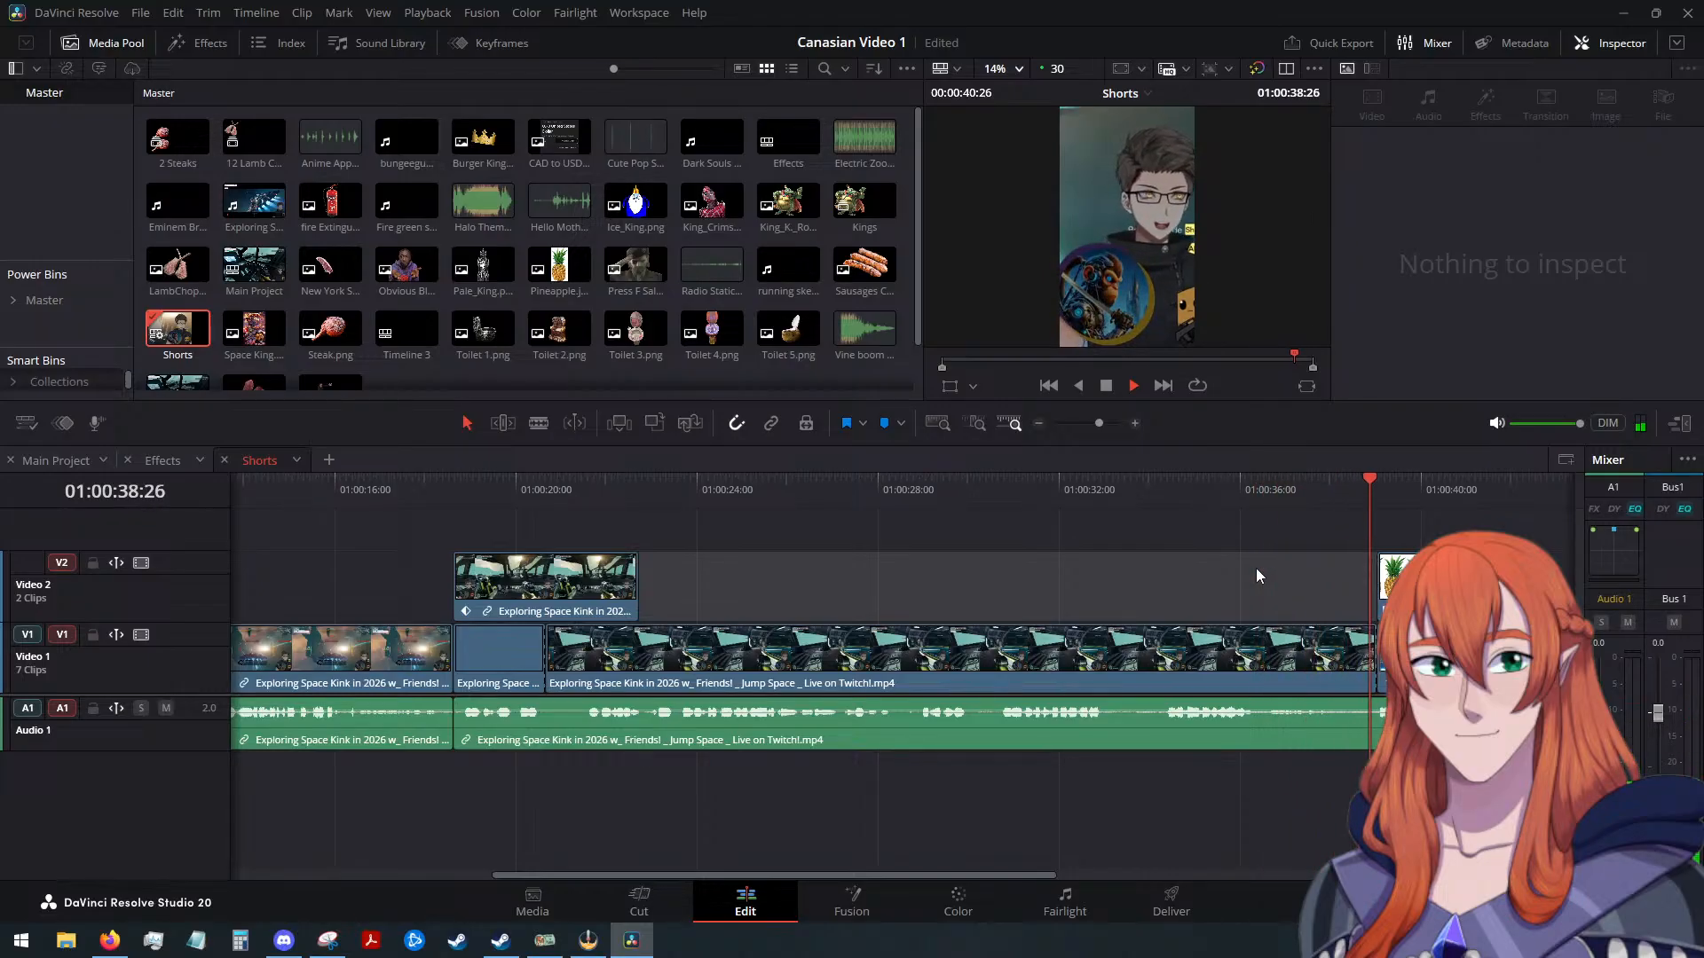
pyautogui.click(1105, 387)
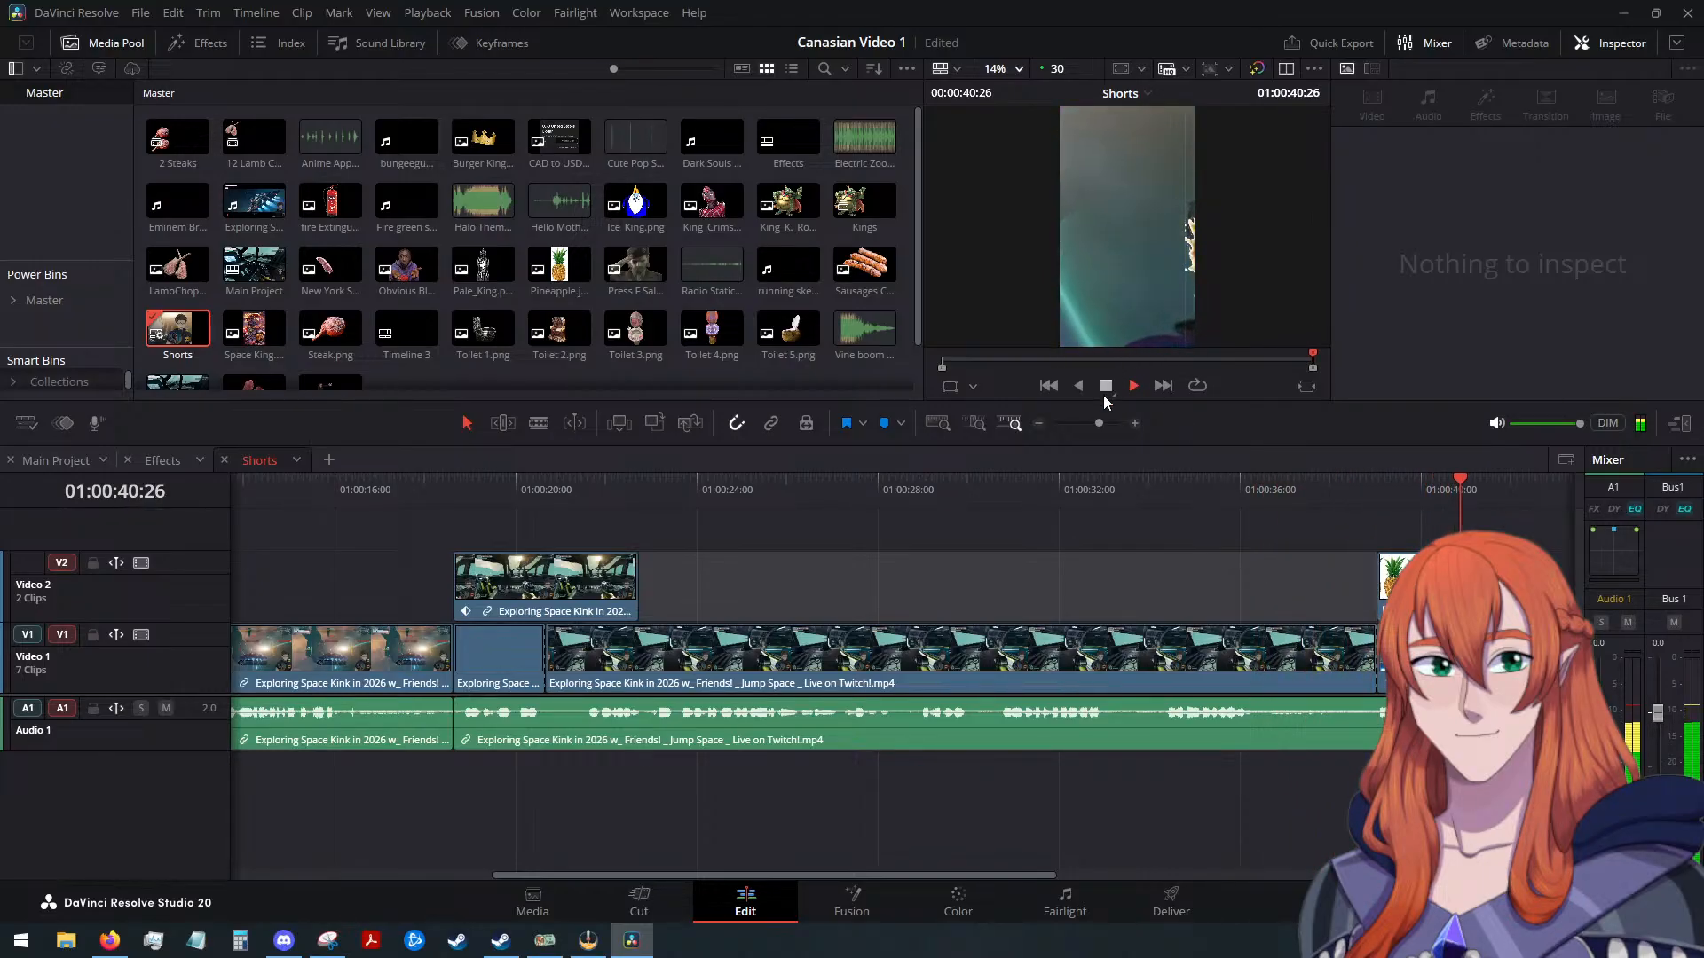
# Set the final Video 1 clip's Position X to -1418, frame the face with Pineapple.jpg at Position 79.375, 469.444, and play the ending
pyautogui.click(1411, 652)
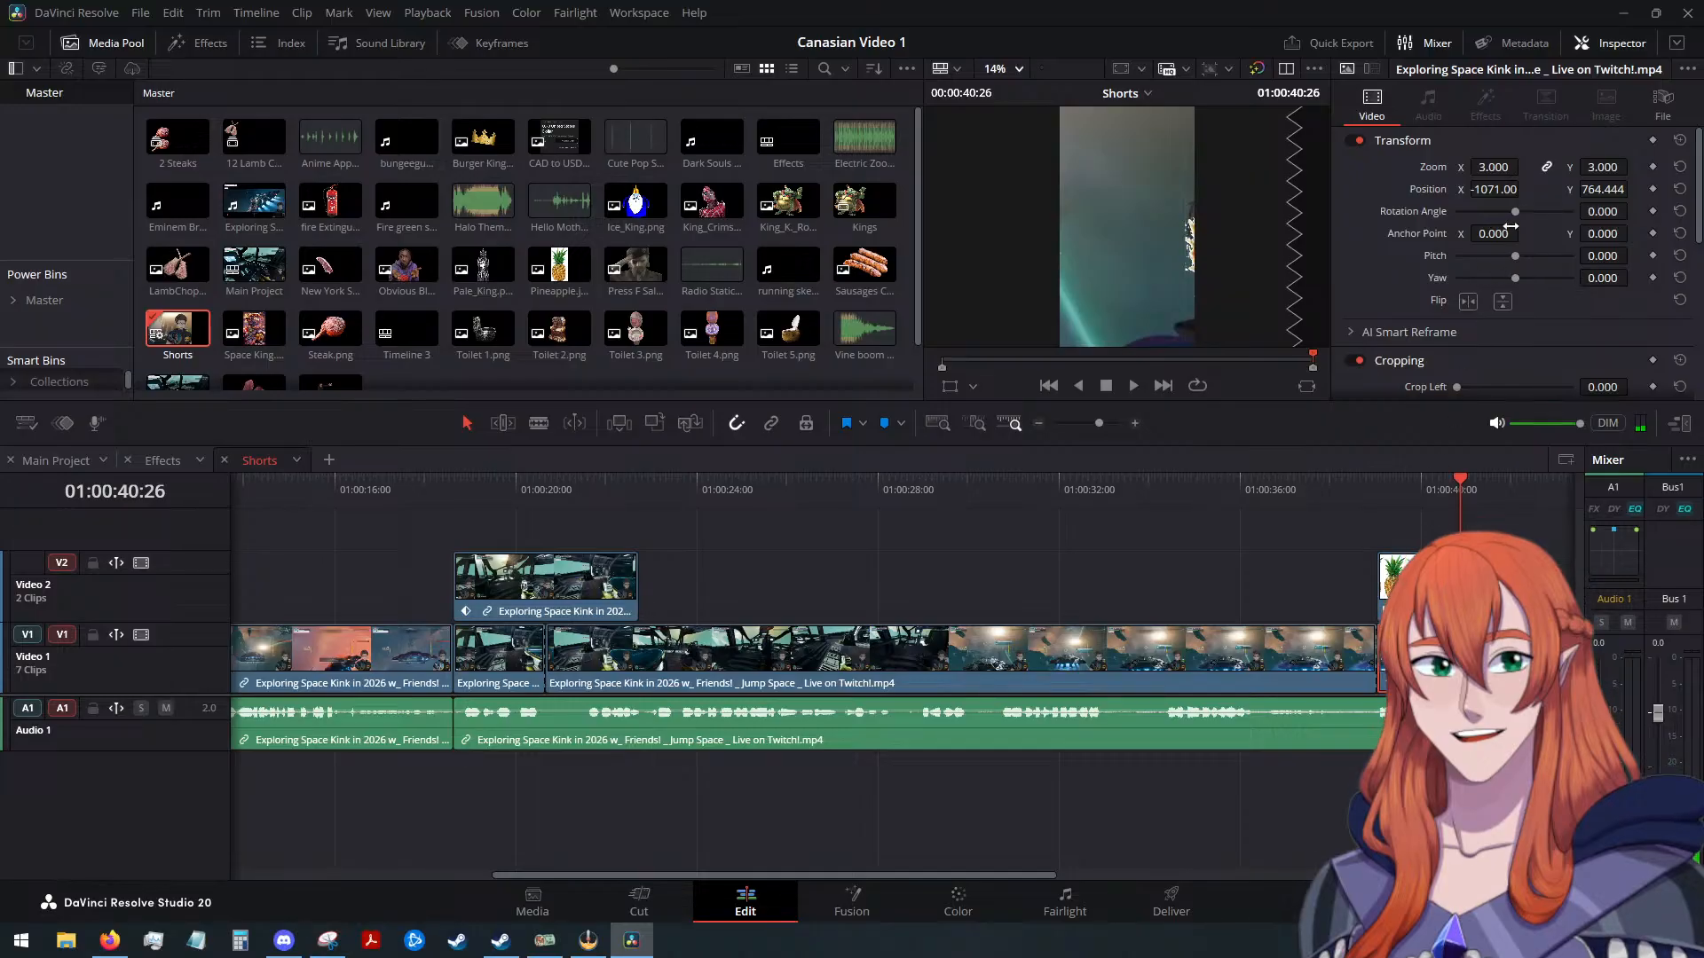
pyautogui.moveTo(1493, 189); pyautogui.dragTo(1523, 188)
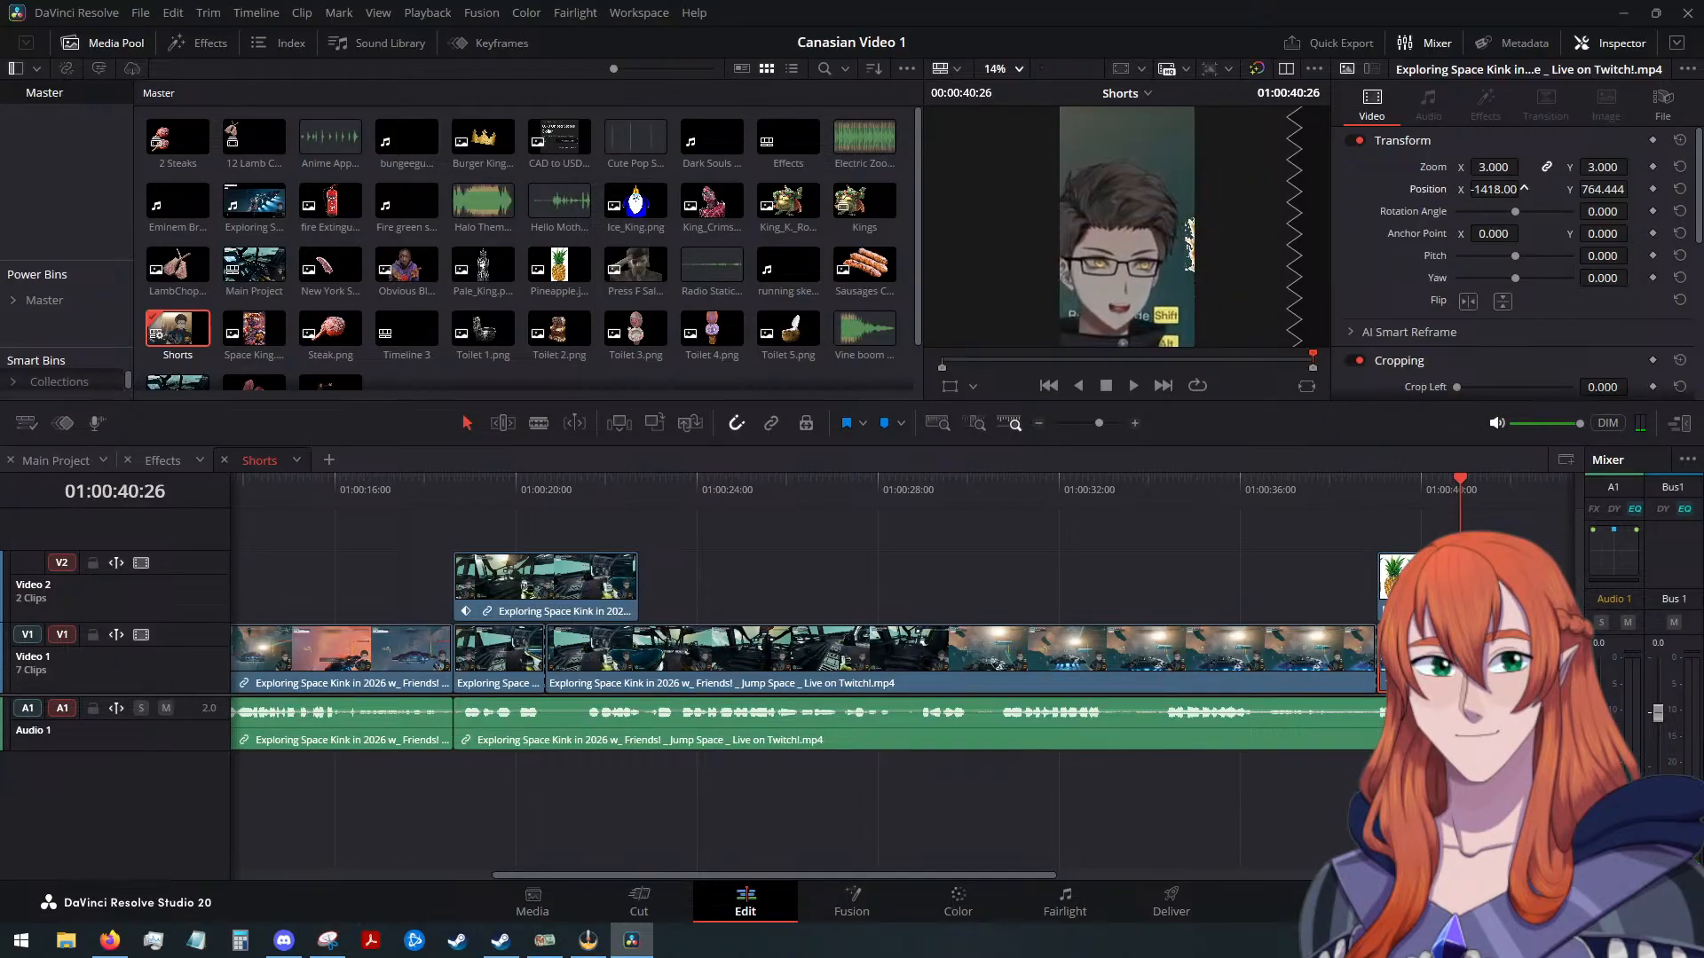
pyautogui.click(1424, 581)
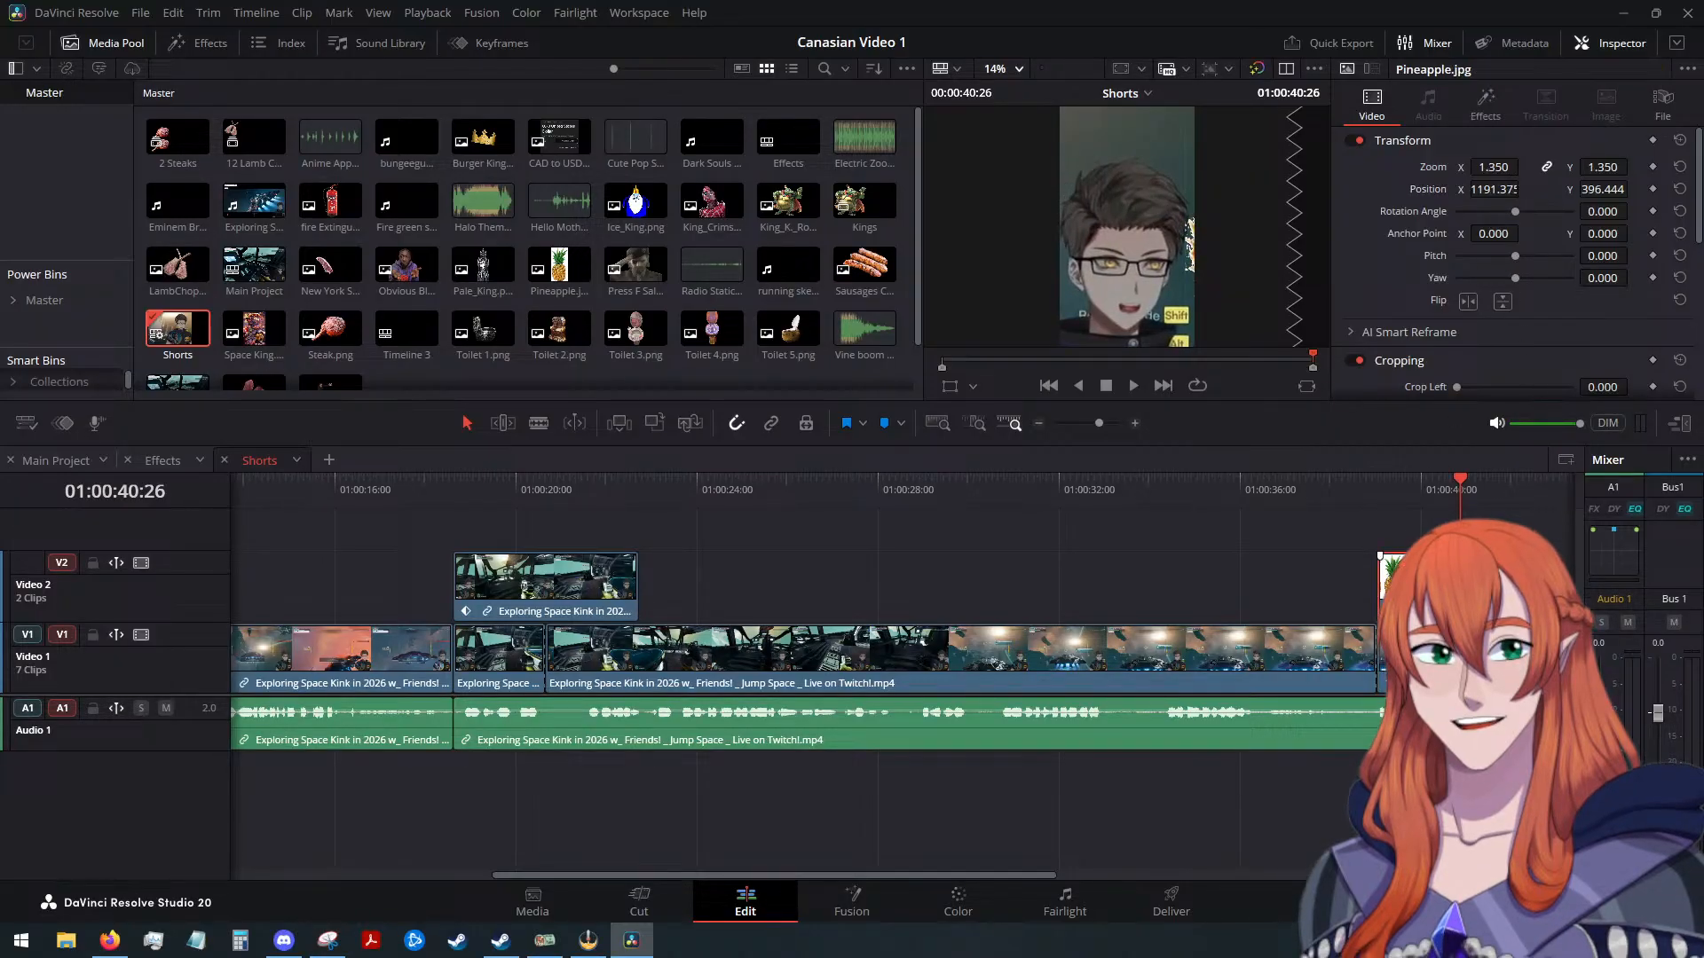
pyautogui.moveTo(1455, 487); pyautogui.dragTo(1430, 503)
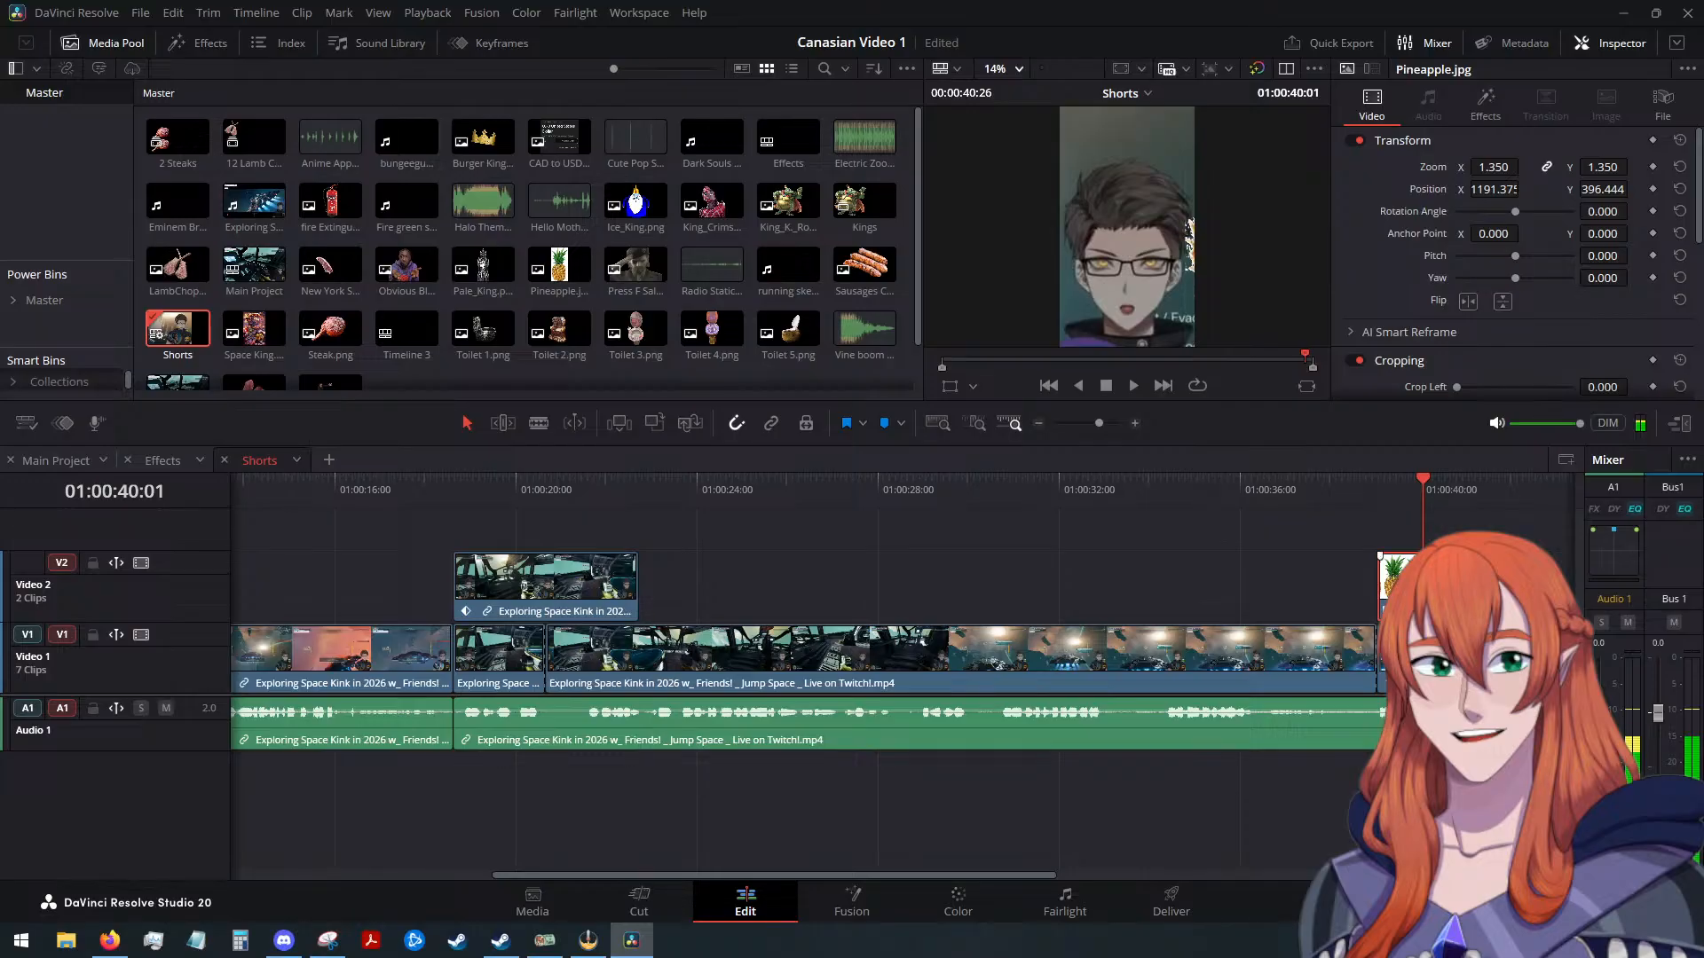
pyautogui.moveTo(1499, 191)
pyautogui.mouseDown()
pyautogui.moveTo(1523, 189)
pyautogui.moveTo(1485, 189)
pyautogui.mouseUp()
pyautogui.moveTo(1600, 189); pyautogui.dragTo(1606, 189)
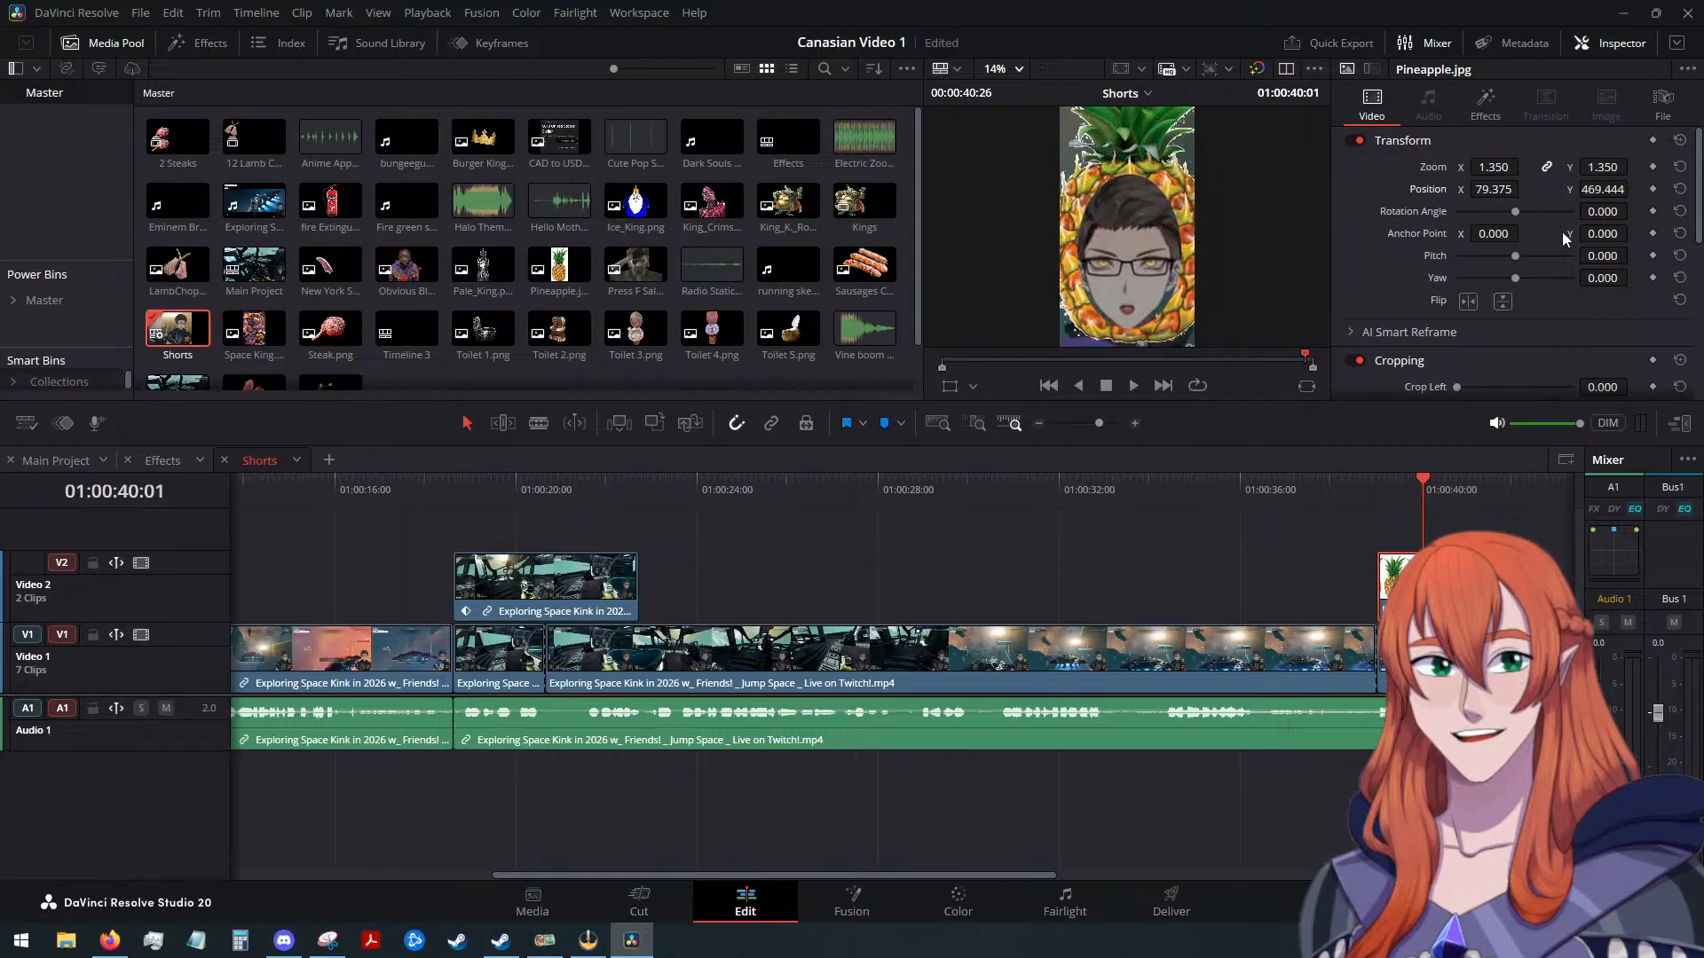
pyautogui.moveTo(1406, 479); pyautogui.dragTo(1351, 487)
pyautogui.click(1136, 386)
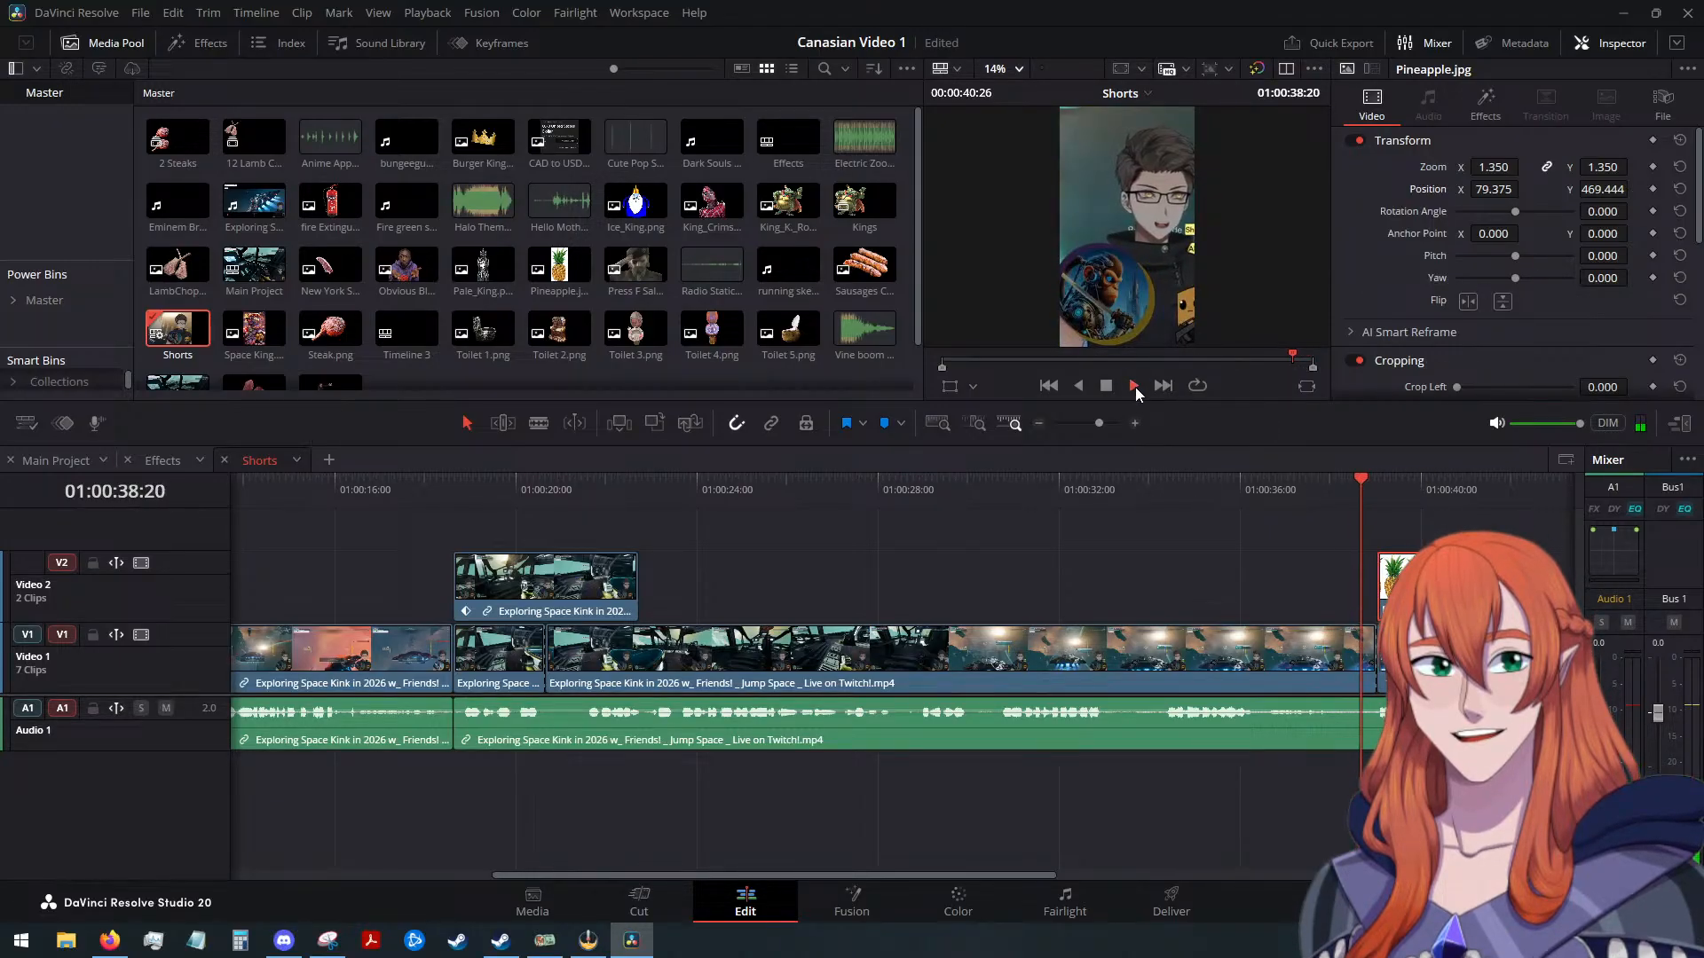
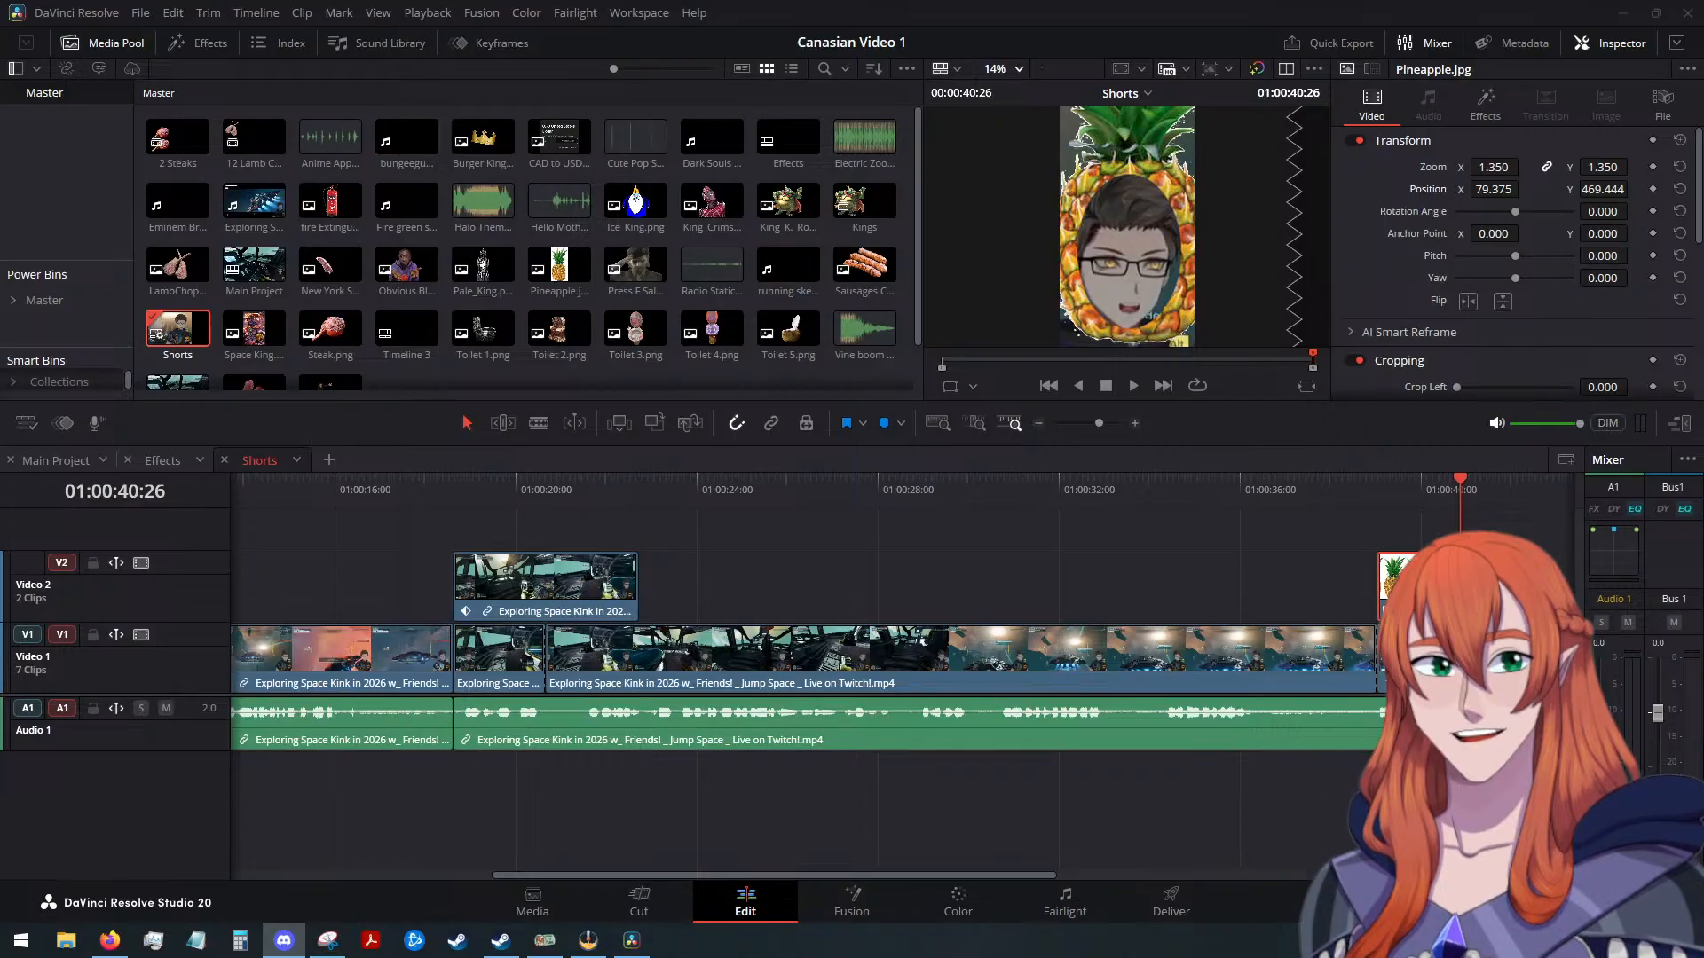
pyautogui.click(942, 586)
pyautogui.scroll(-5, 942, 585)
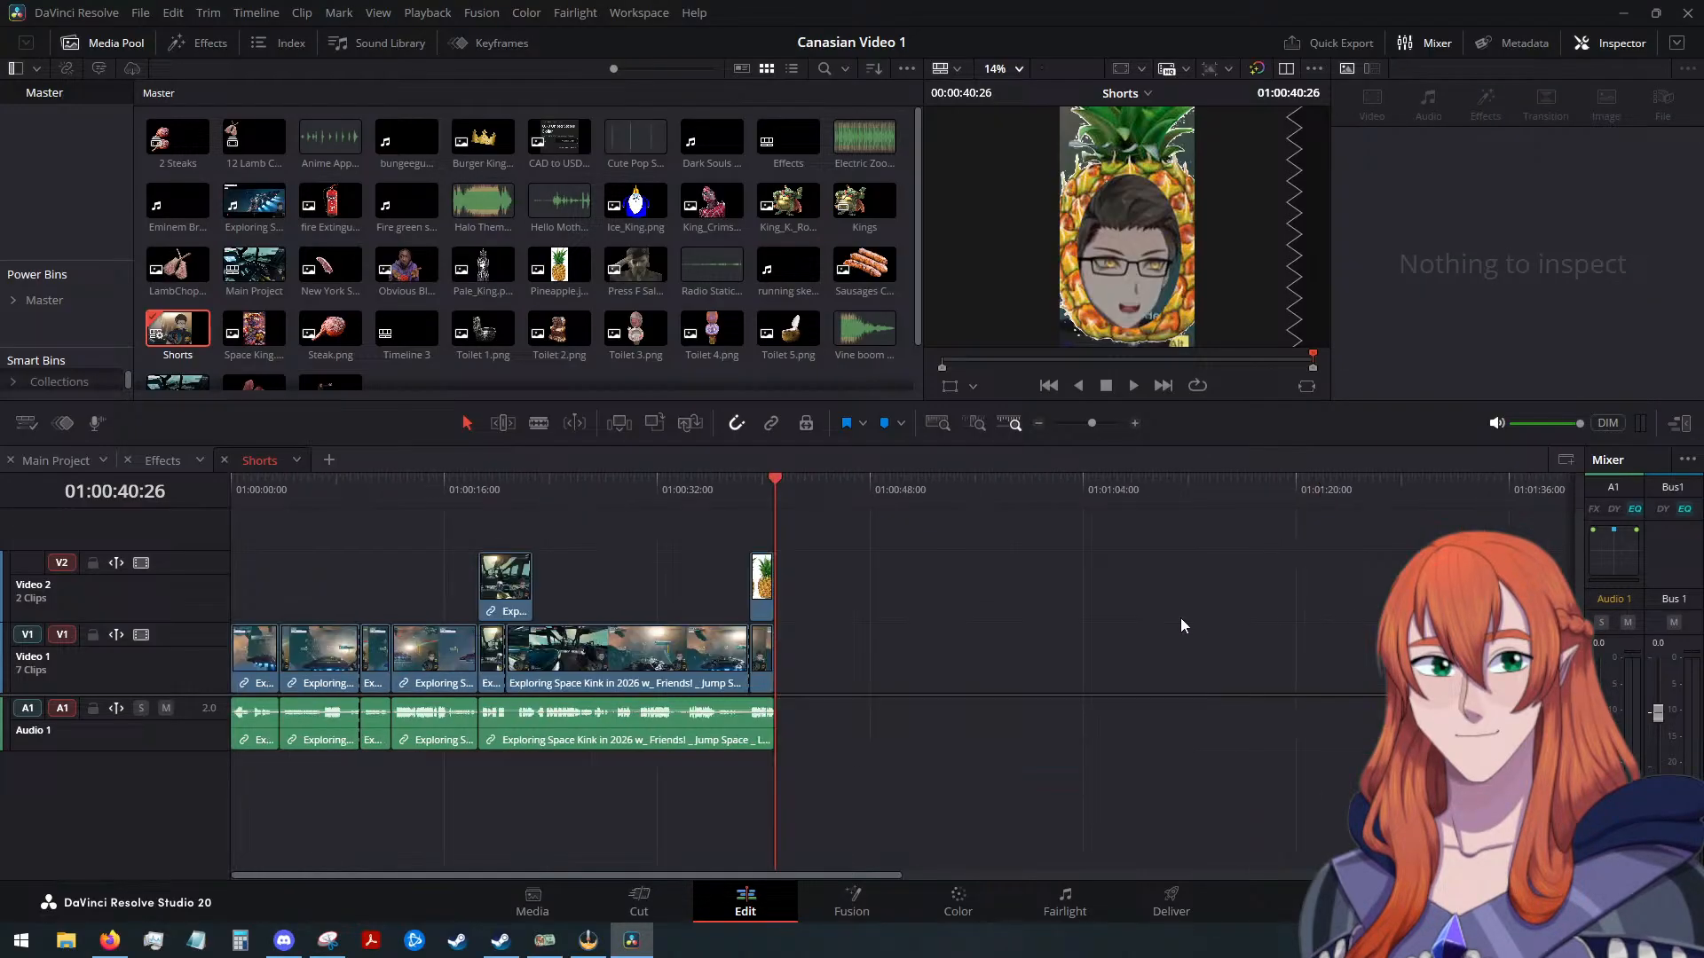
pyautogui.scroll(2, 802, 550)
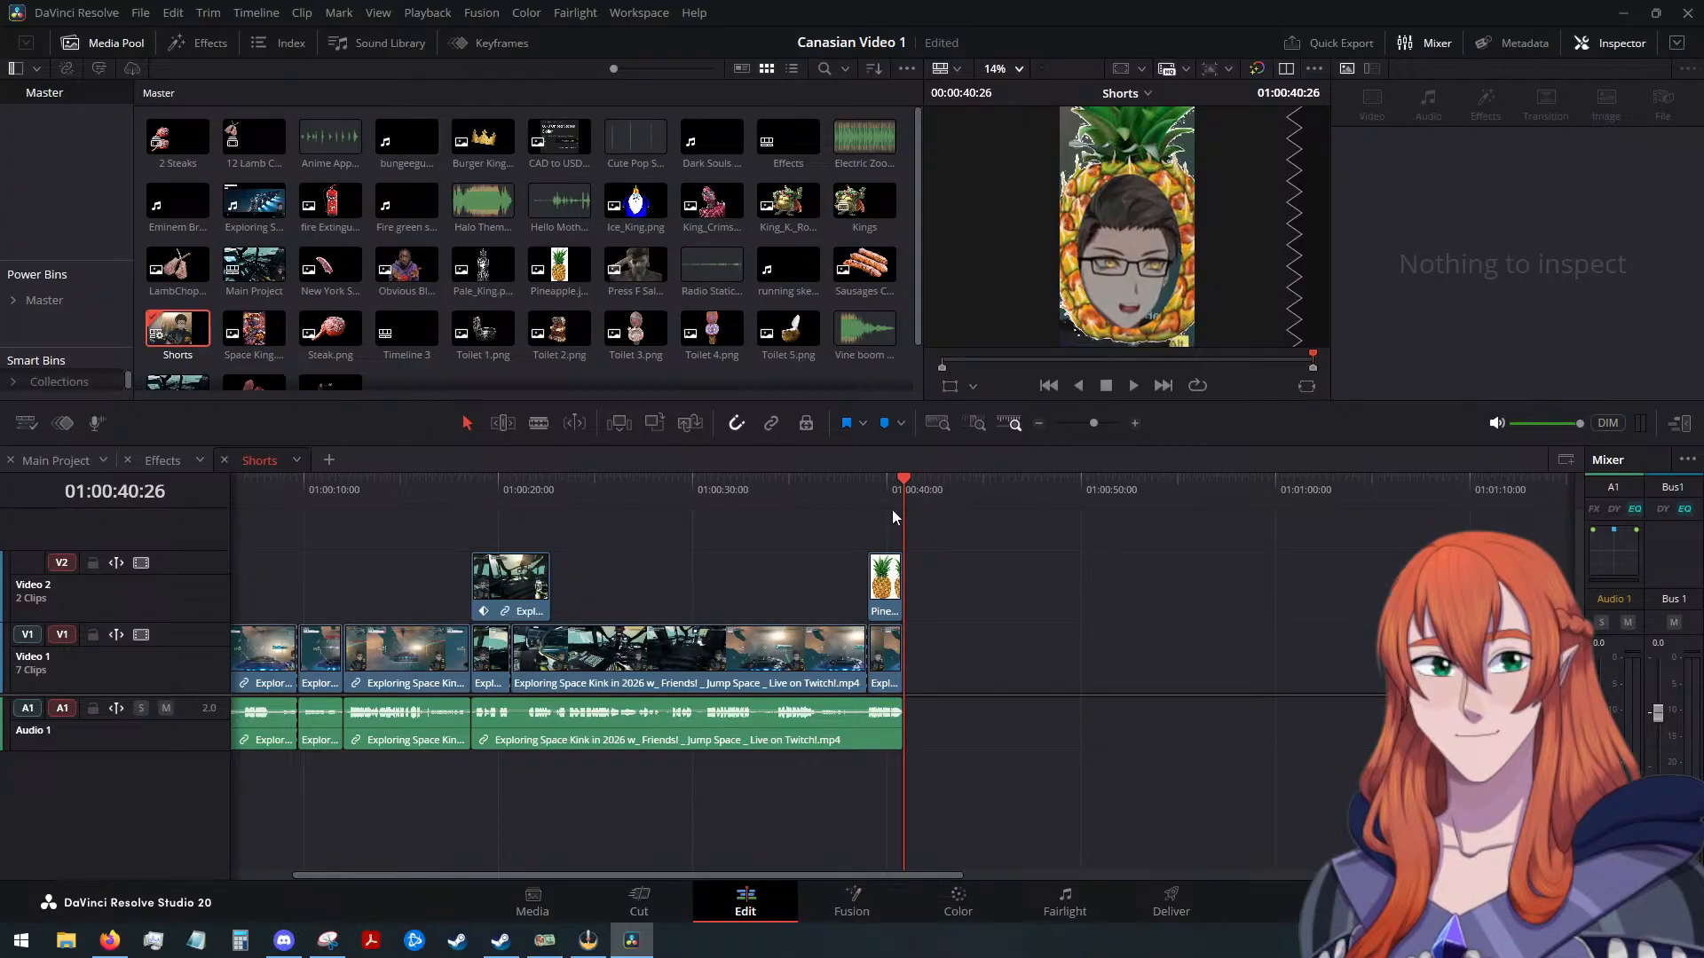
pyautogui.click(256, 13)
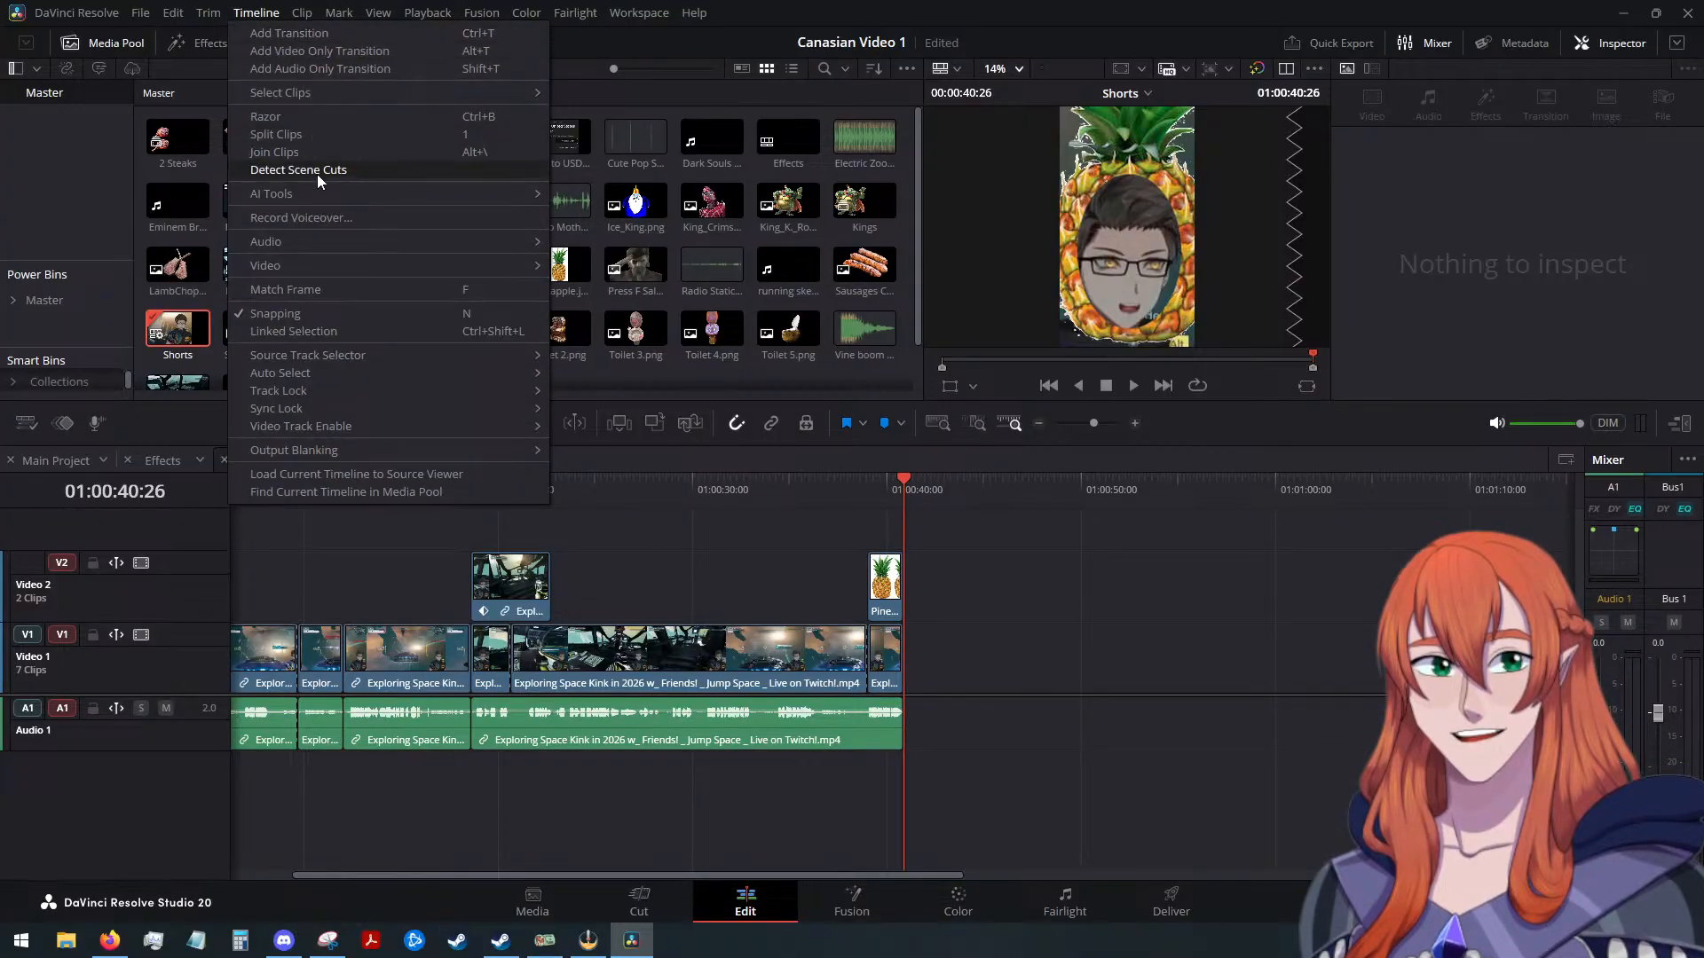
pyautogui.moveTo(322, 190)
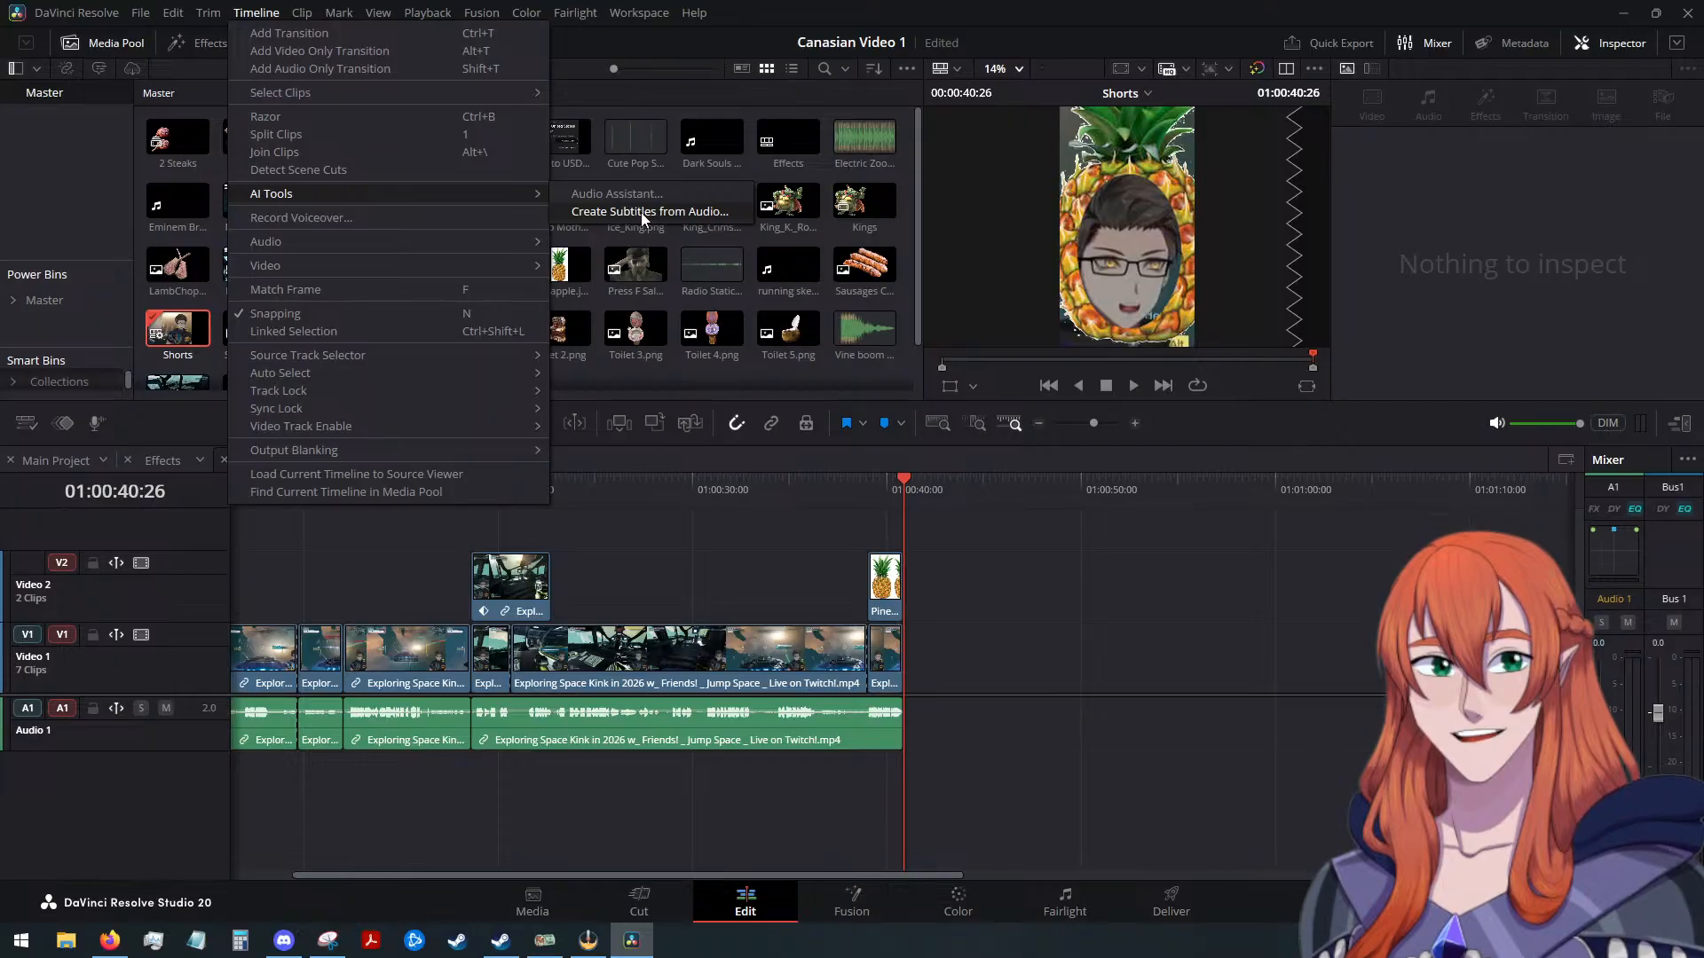
pyautogui.click(642, 213)
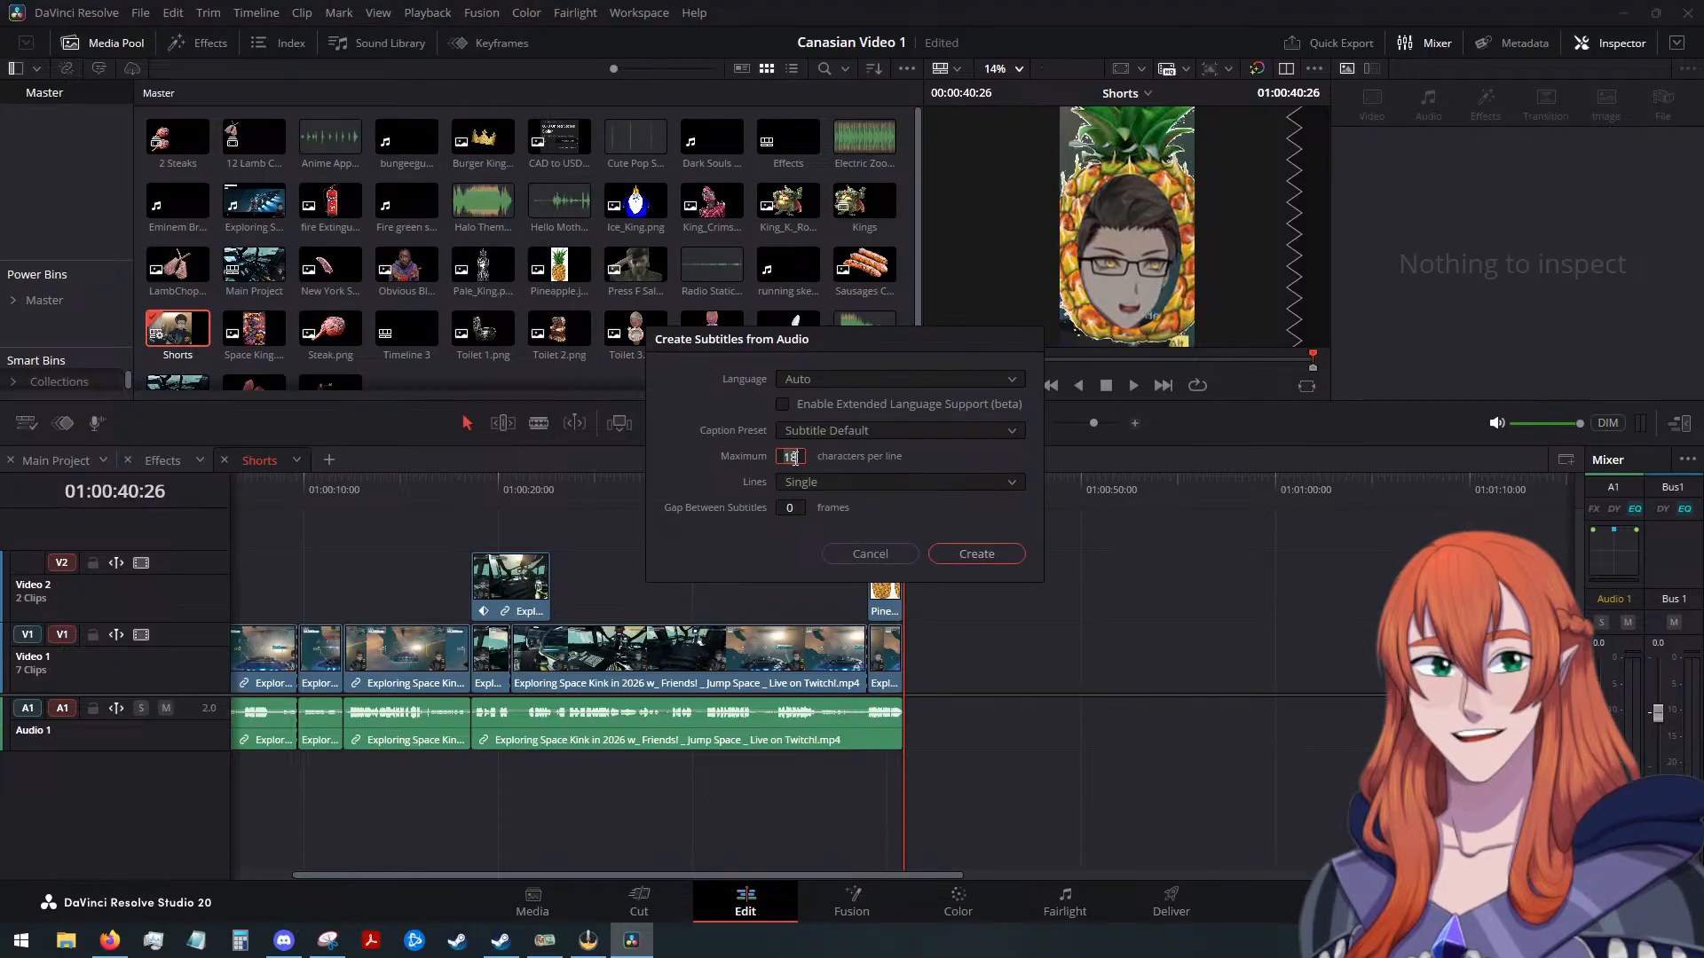
pyautogui.press('Return')
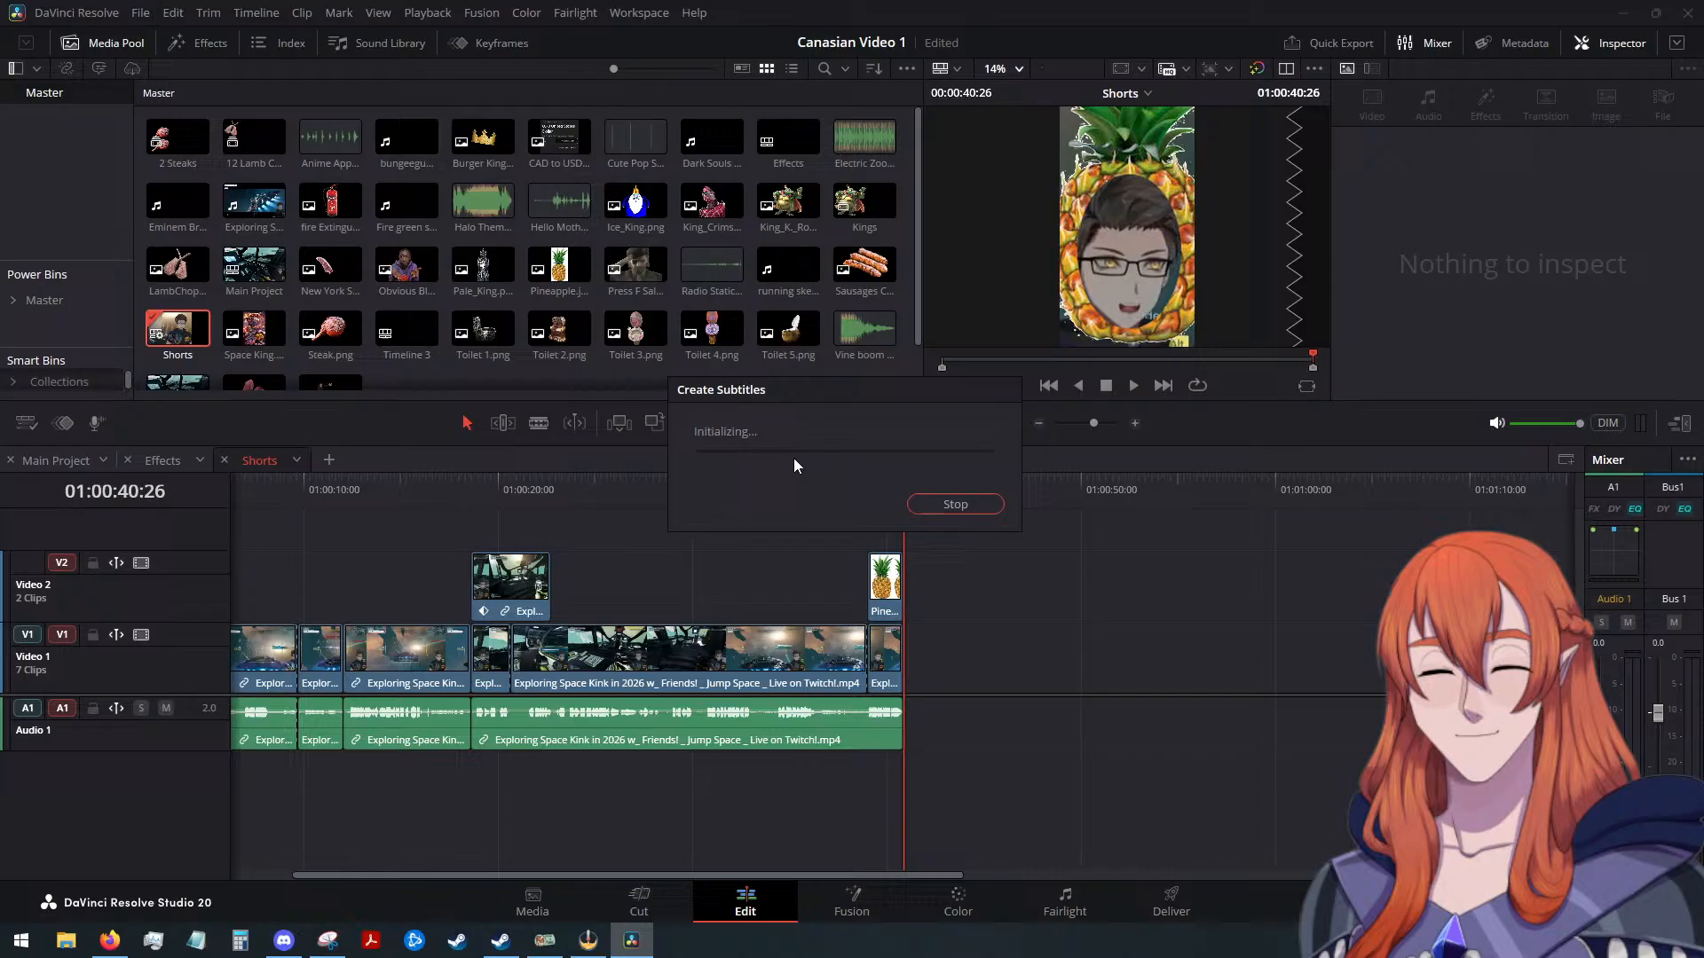
pyautogui.click(933, 501)
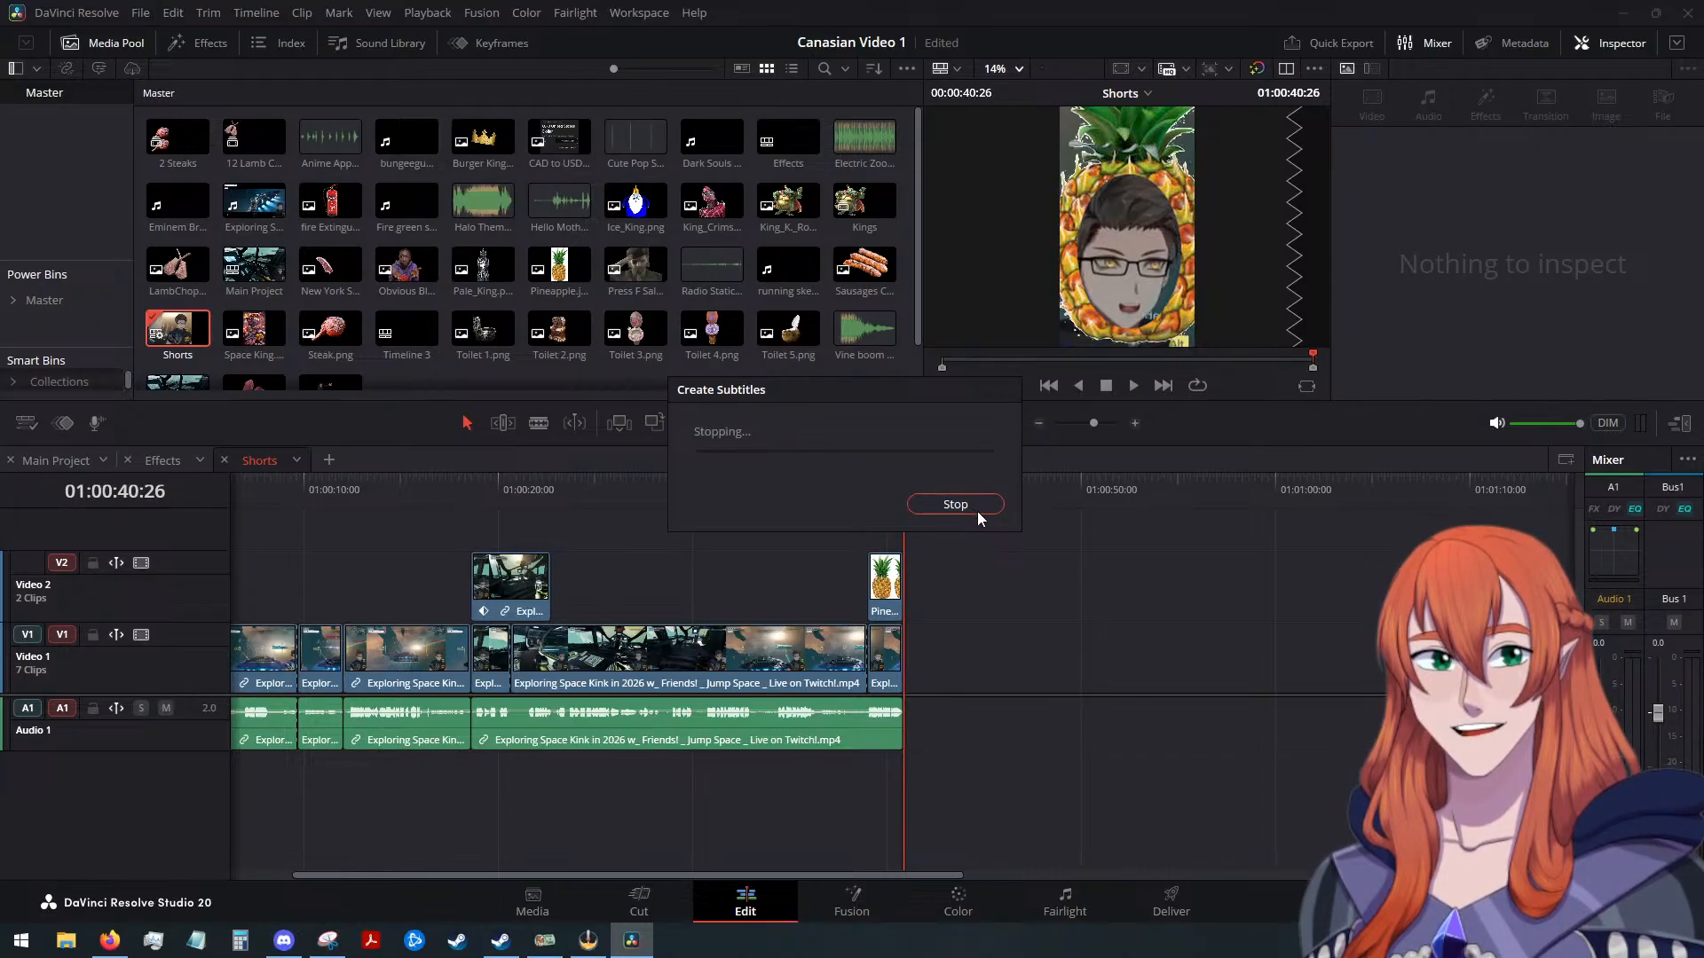
pyautogui.click(972, 504)
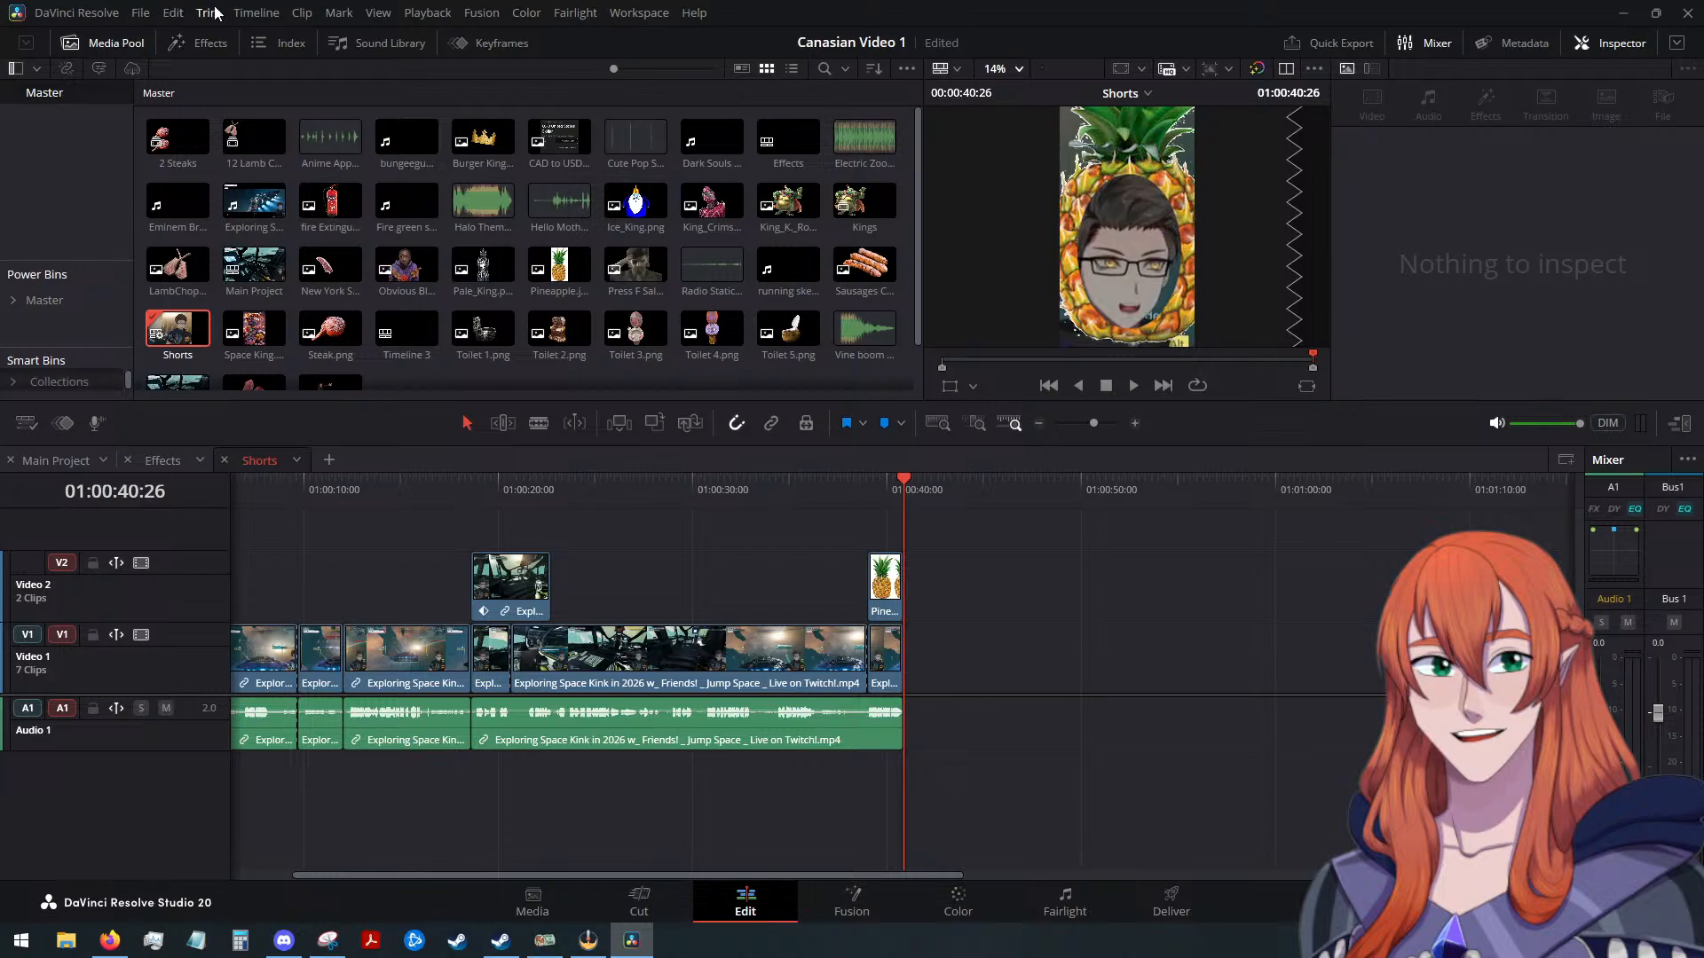
# Create subtitles from the timeline's audio with a maximum of 30 characters per line, and enlarge the Subtitle 1 track's height
pyautogui.click(256, 13)
pyautogui.moveTo(339, 195)
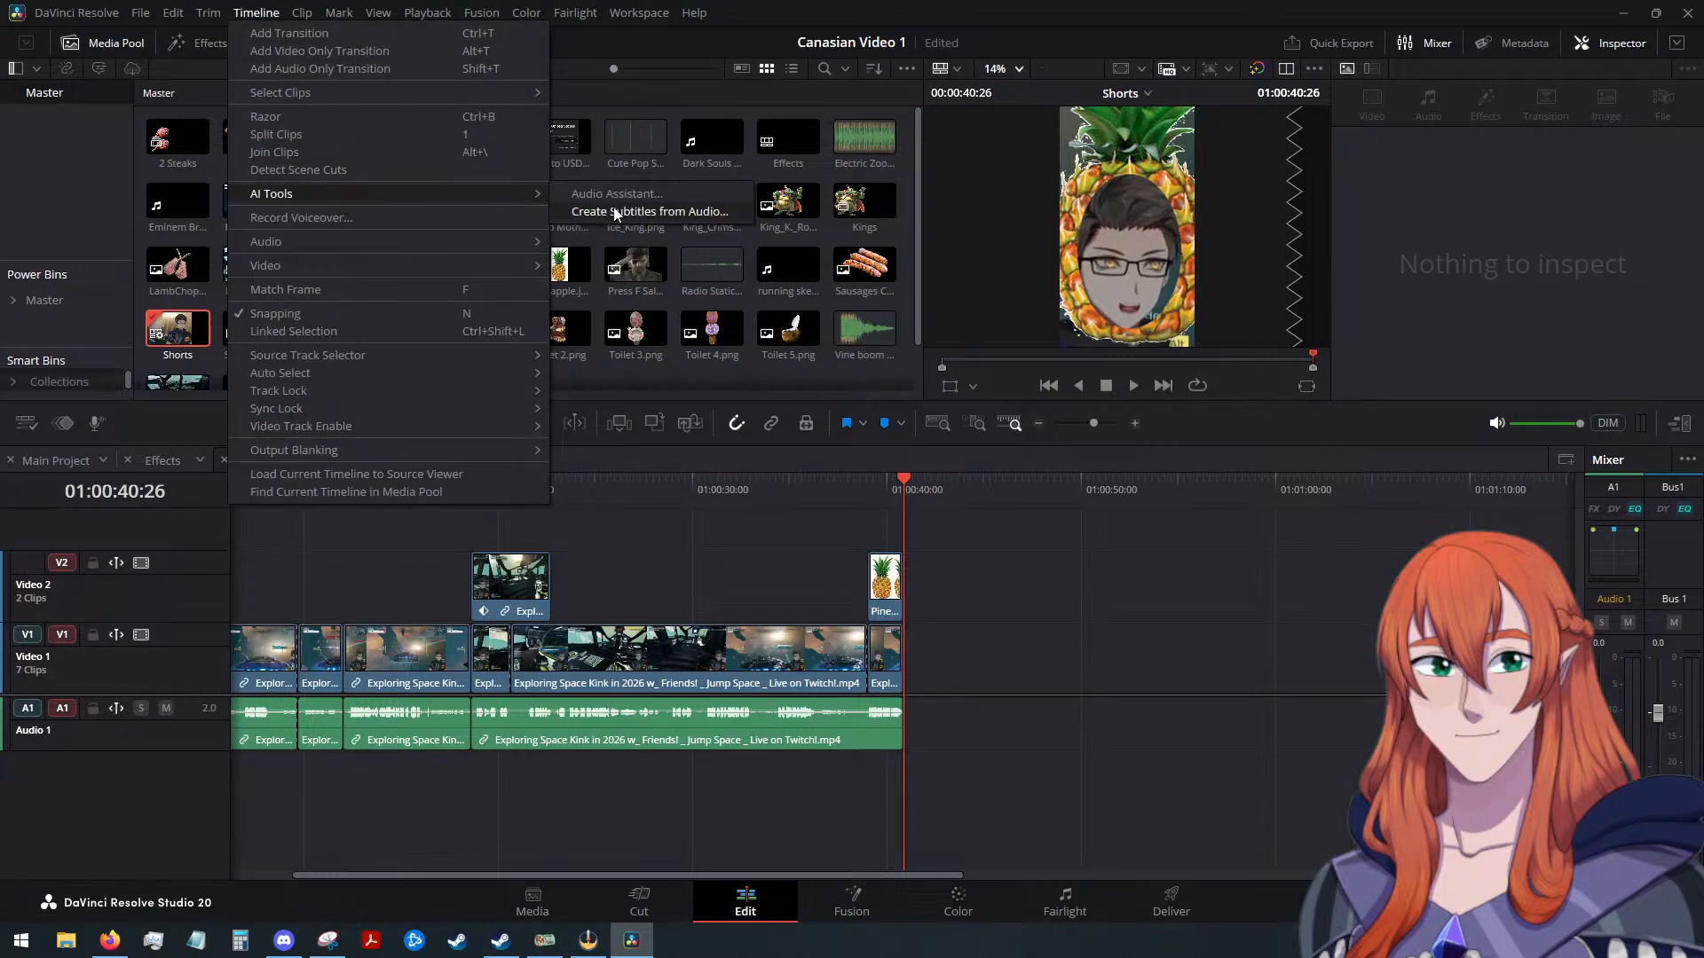
pyautogui.click(651, 210)
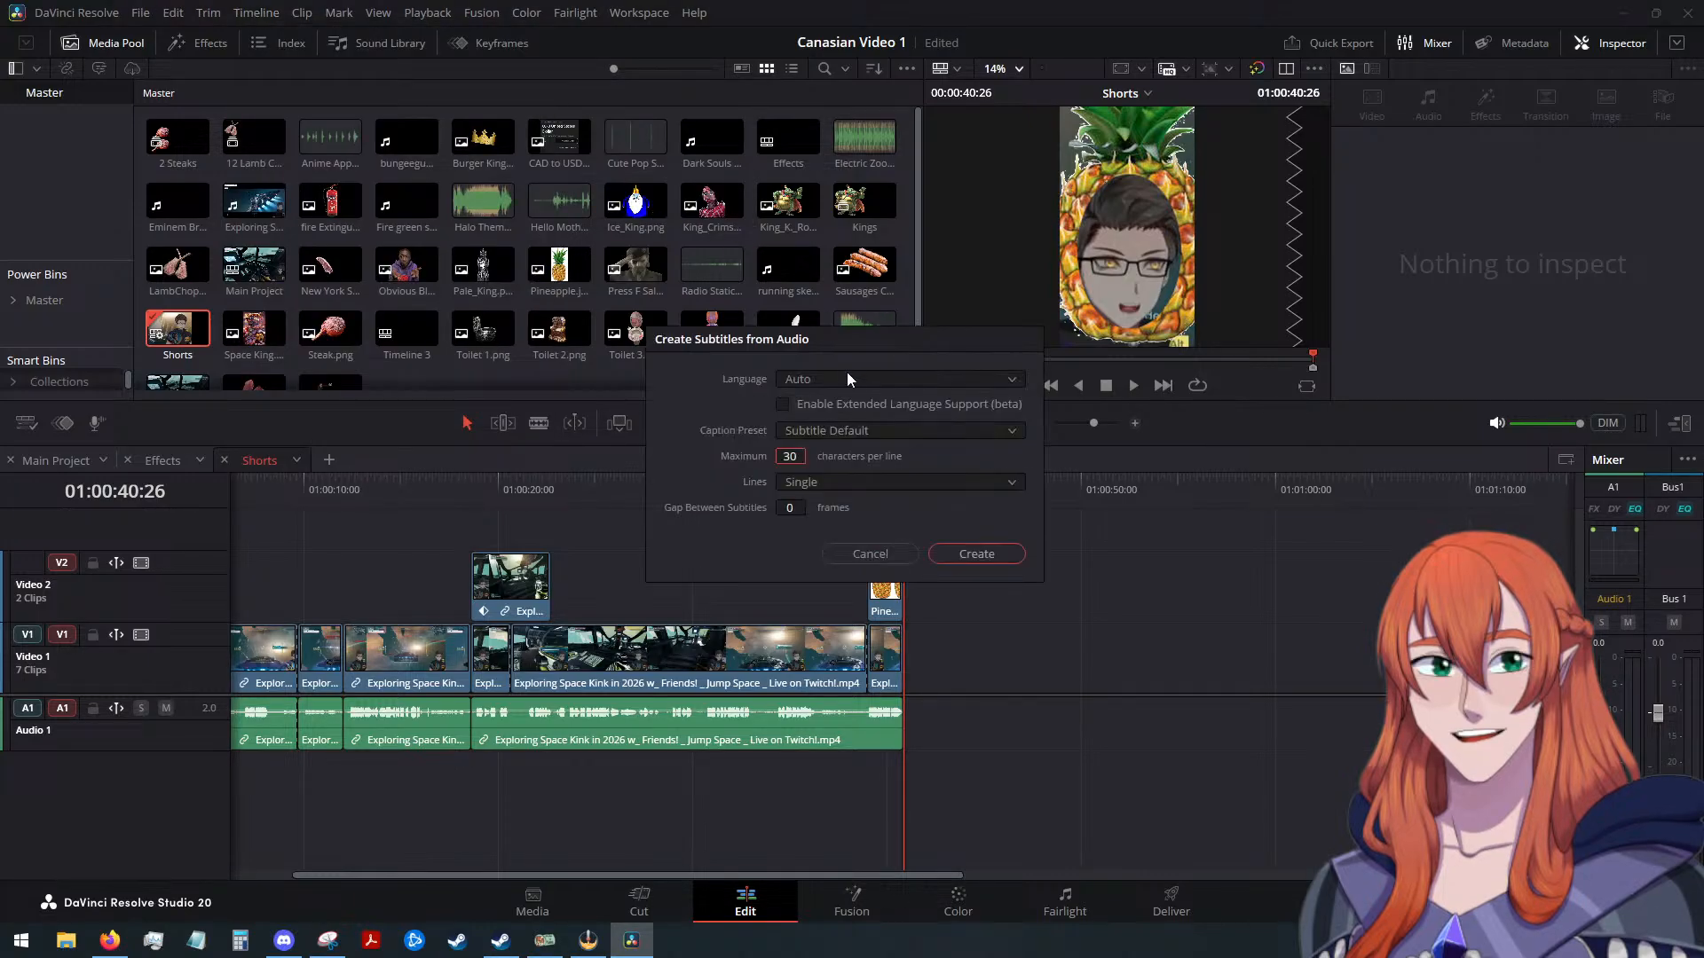
pyautogui.click(843, 479)
pyautogui.click(843, 520)
pyautogui.click(987, 558)
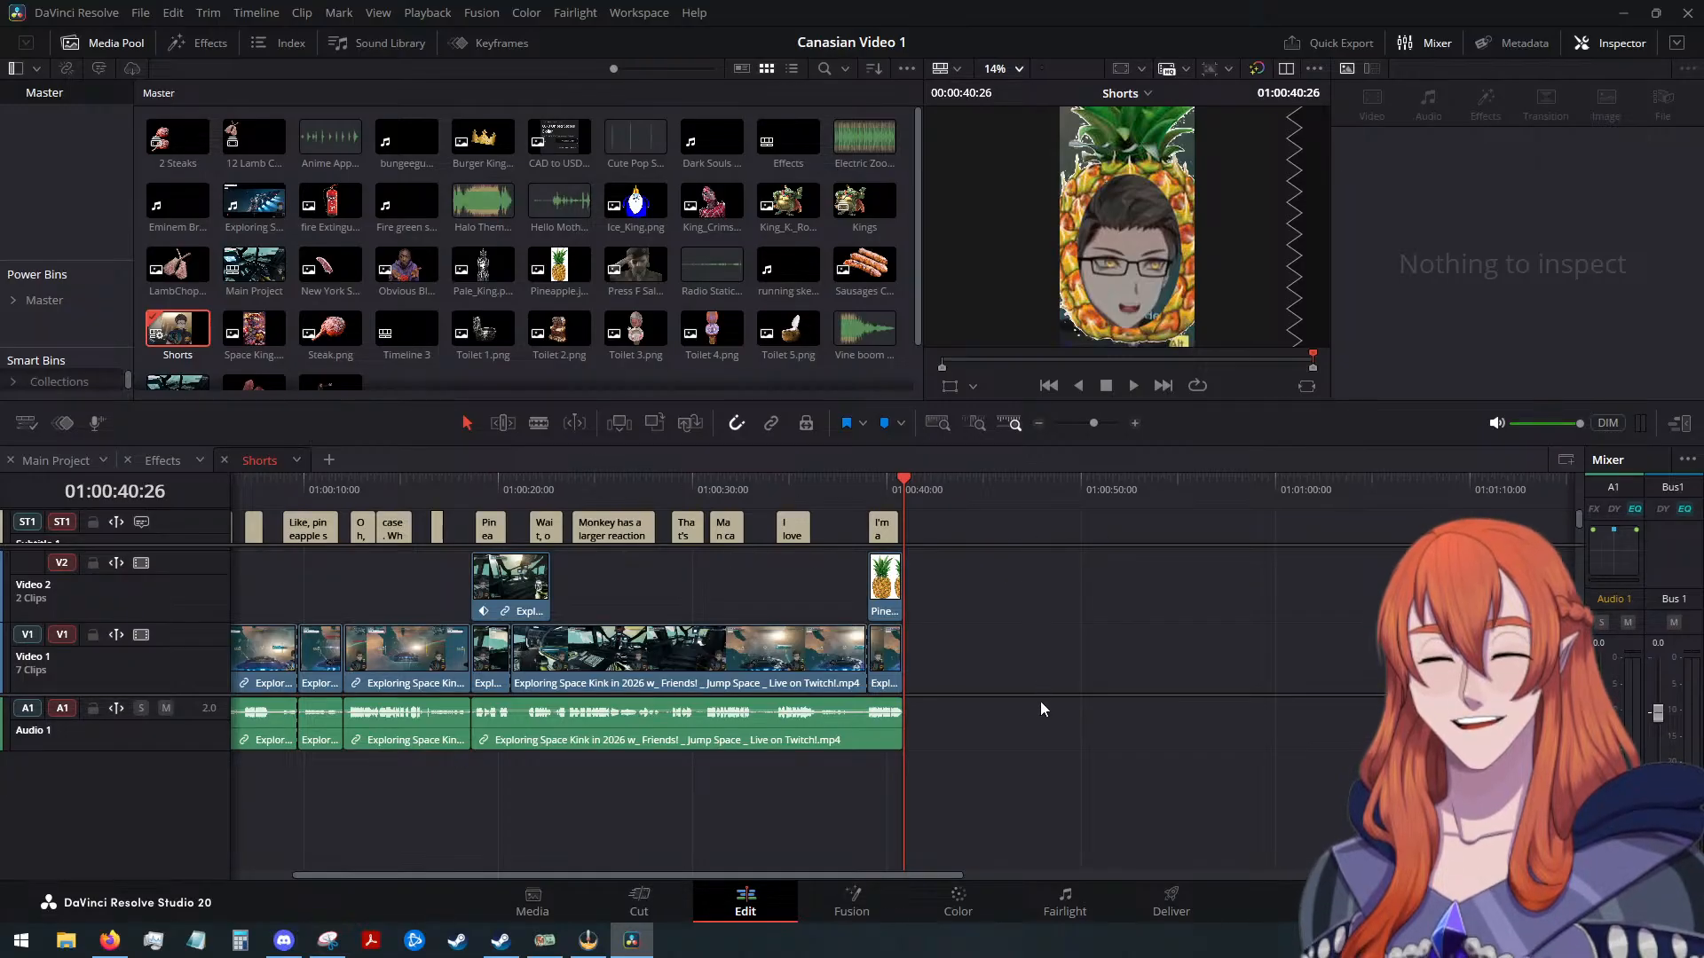
pyautogui.moveTo(1061, 699); pyautogui.dragTo(1063, 769)
pyautogui.moveTo(1049, 555); pyautogui.dragTo(1049, 601)
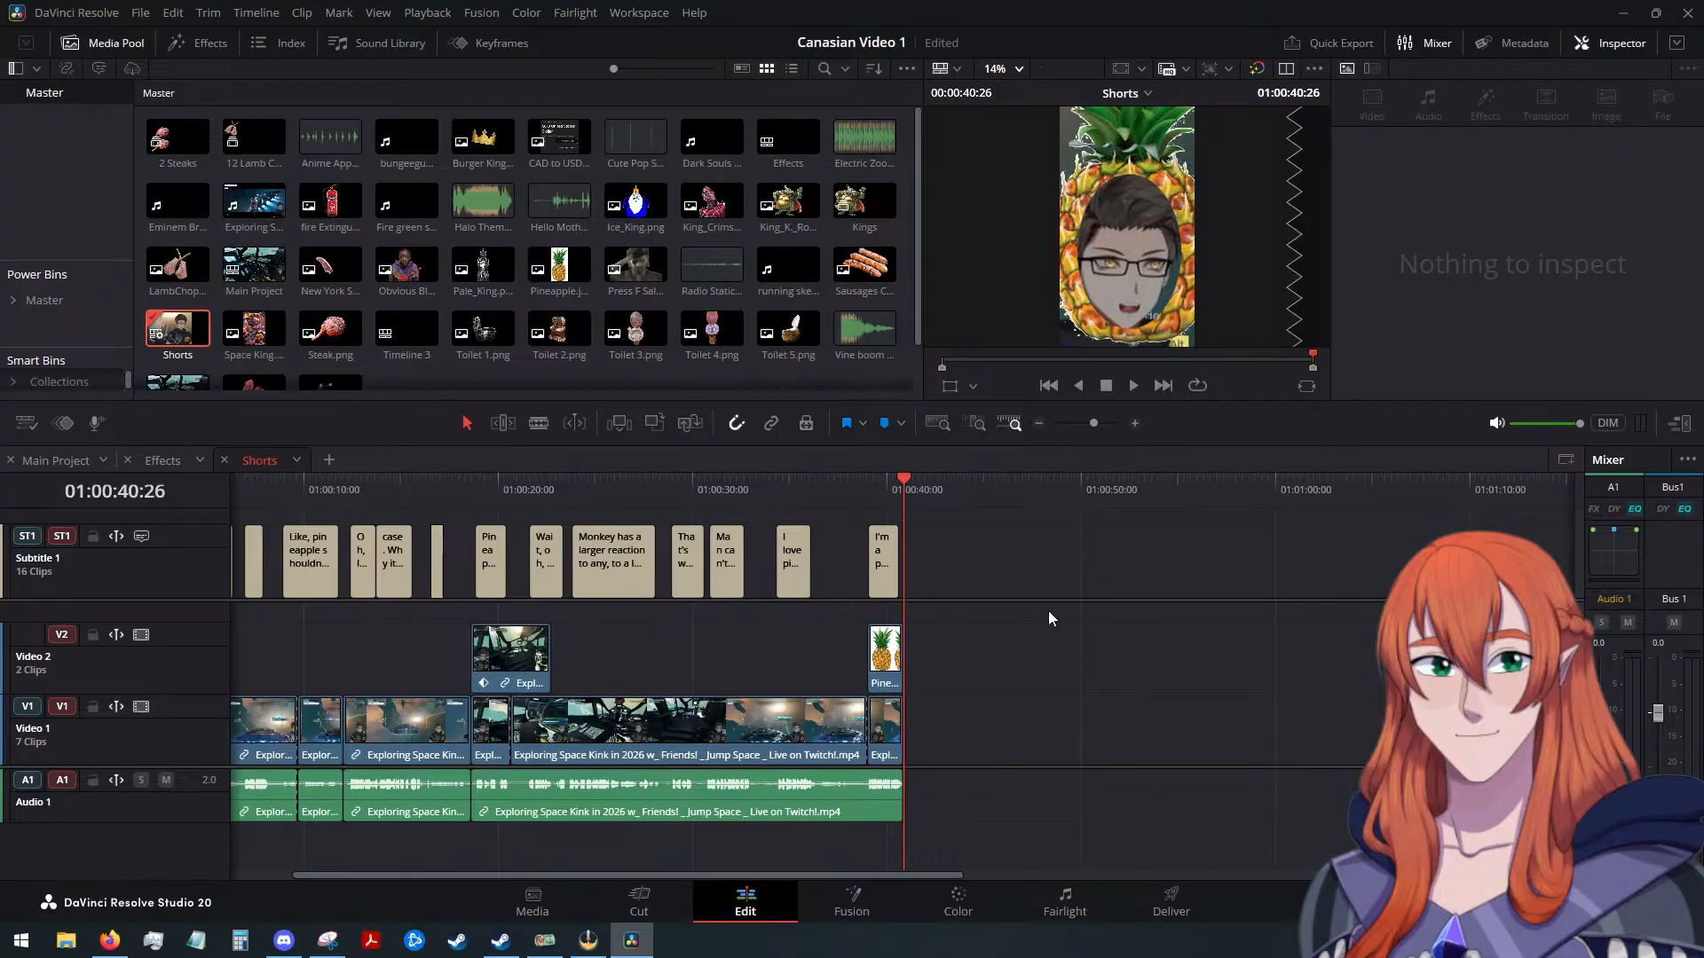
# Play the Shorts timeline from its start to about 01:00:23:10 to review the generated subtitles
pyautogui.moveTo(900, 877); pyautogui.dragTo(613, 875)
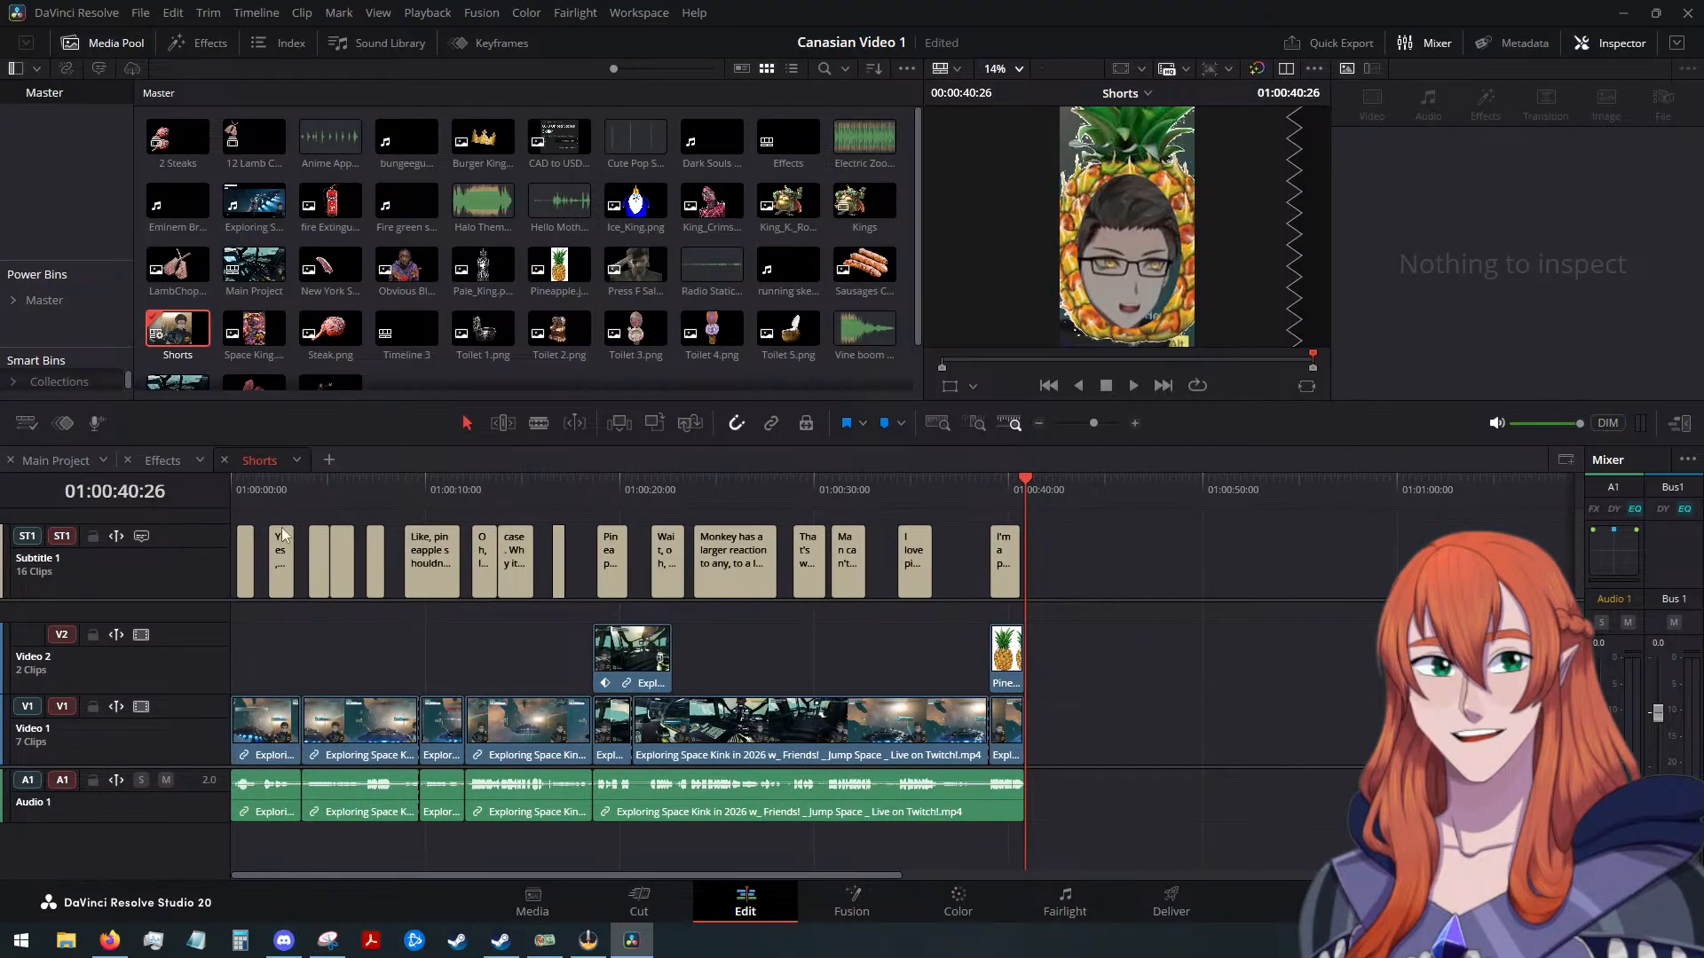
pyautogui.click(237, 490)
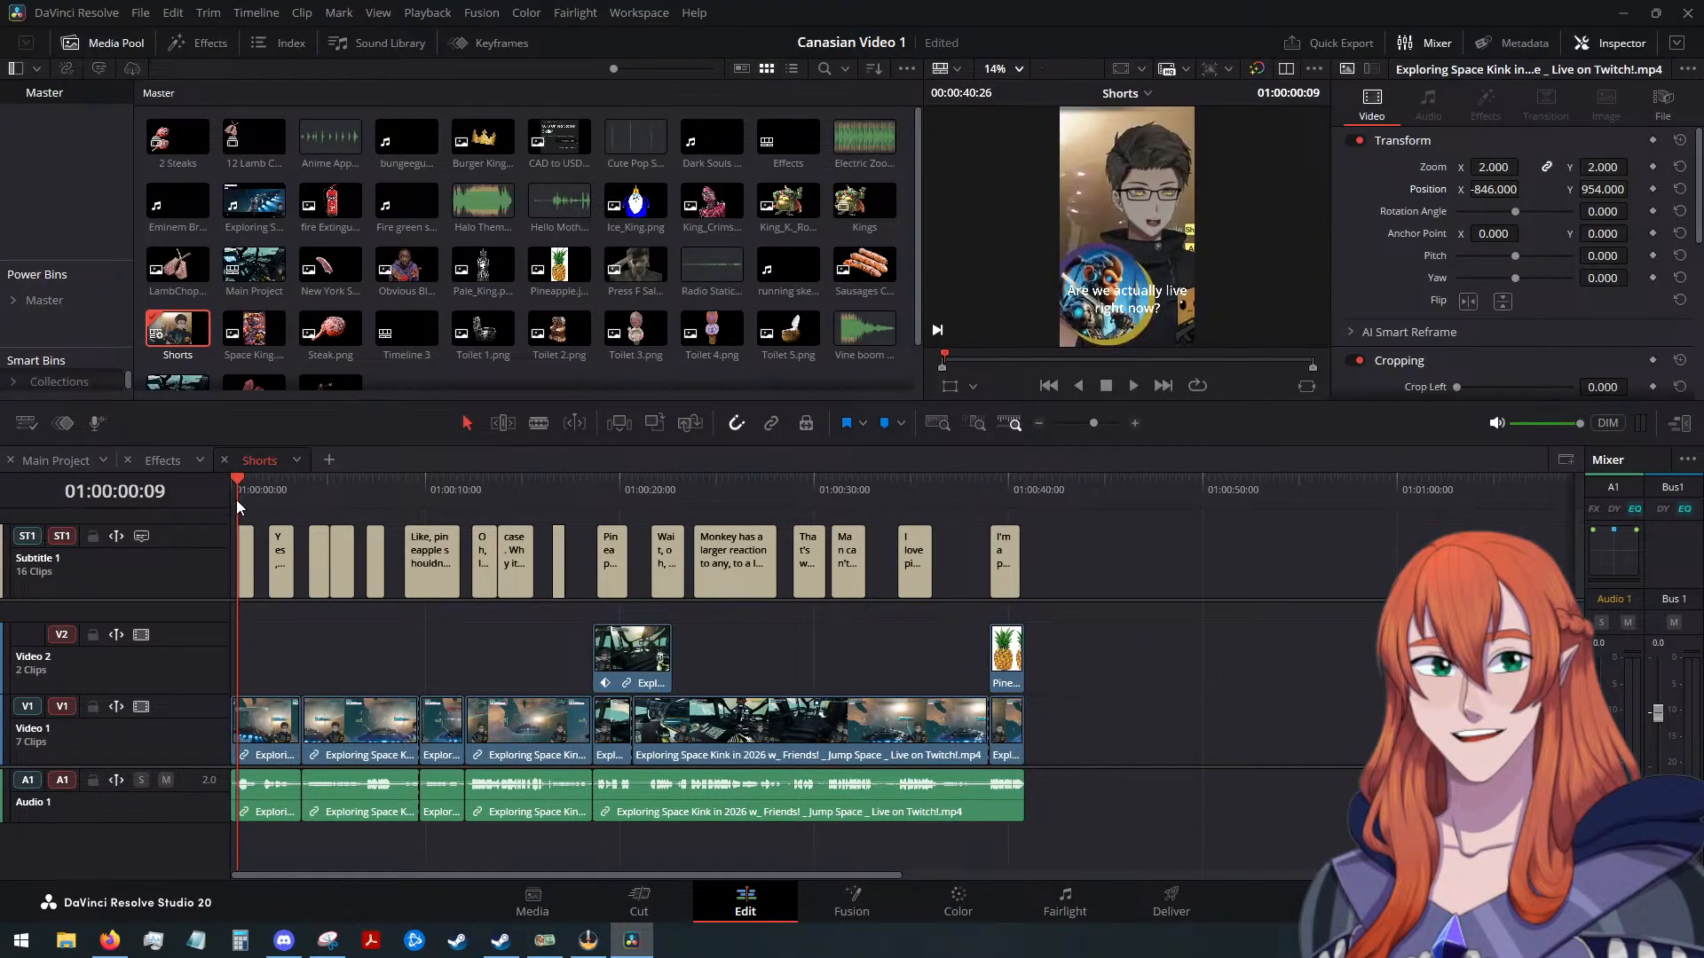
pyautogui.press('Left')
pyautogui.press('Left')
pyautogui.press('Left')
pyautogui.press('Left')
pyautogui.press('Left')
pyautogui.press('Left')
pyautogui.press('Left')
pyautogui.press('Left')
pyautogui.press('Left')
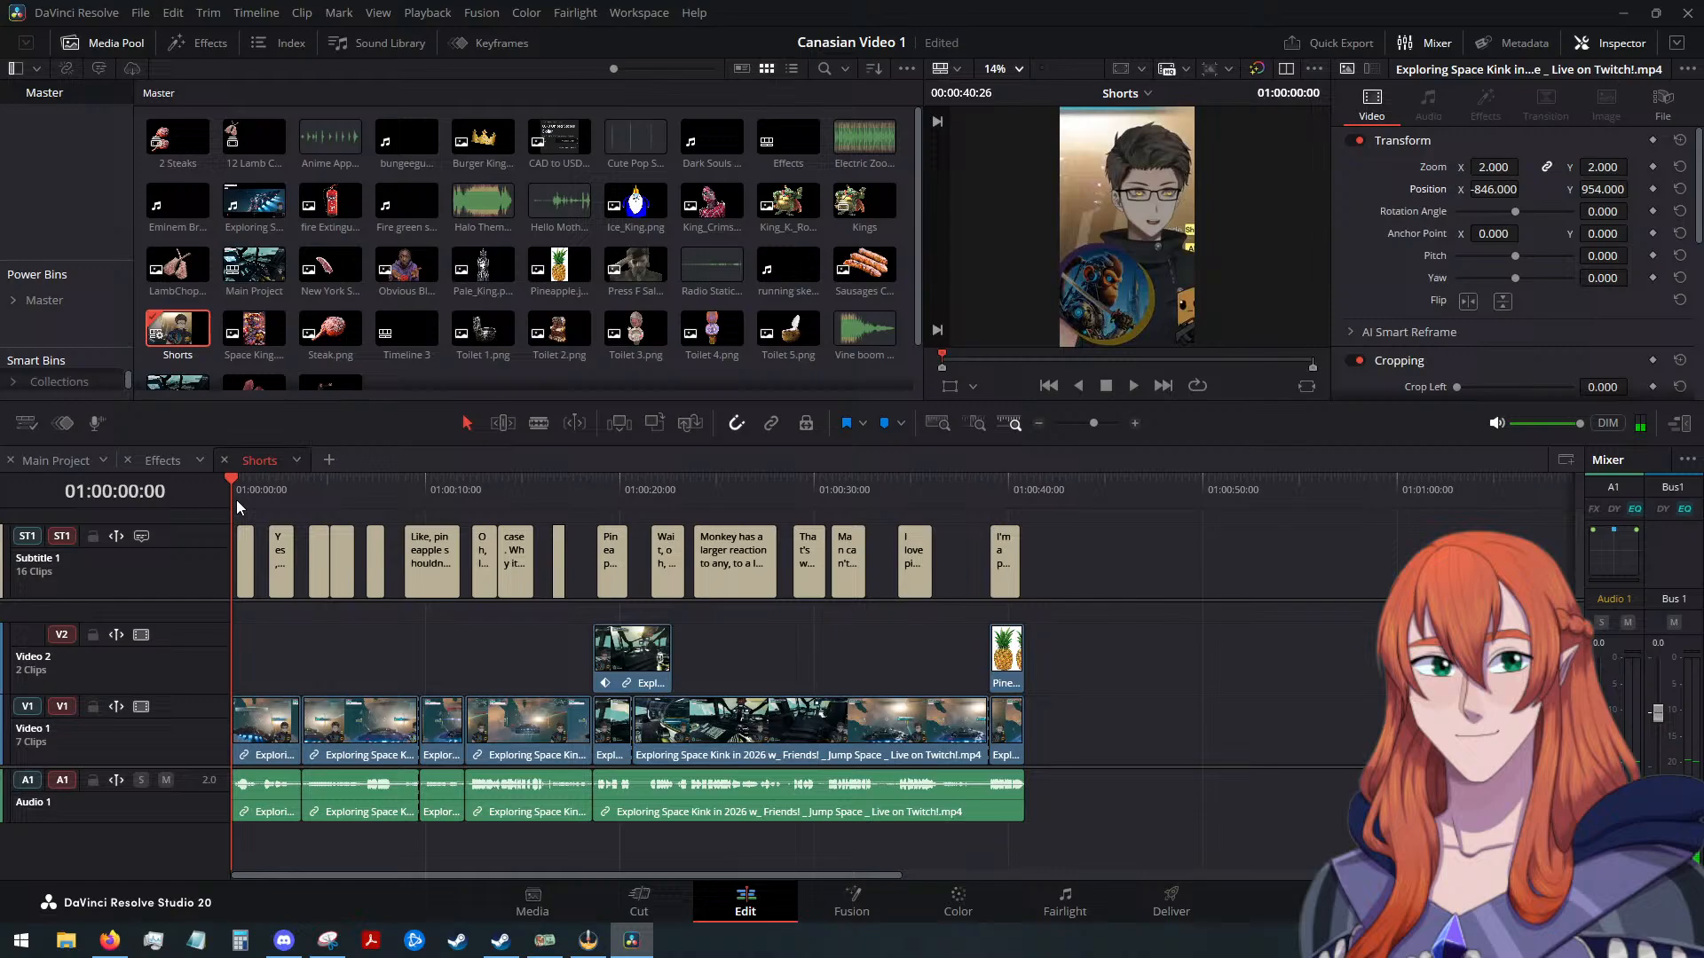
pyautogui.click(1135, 386)
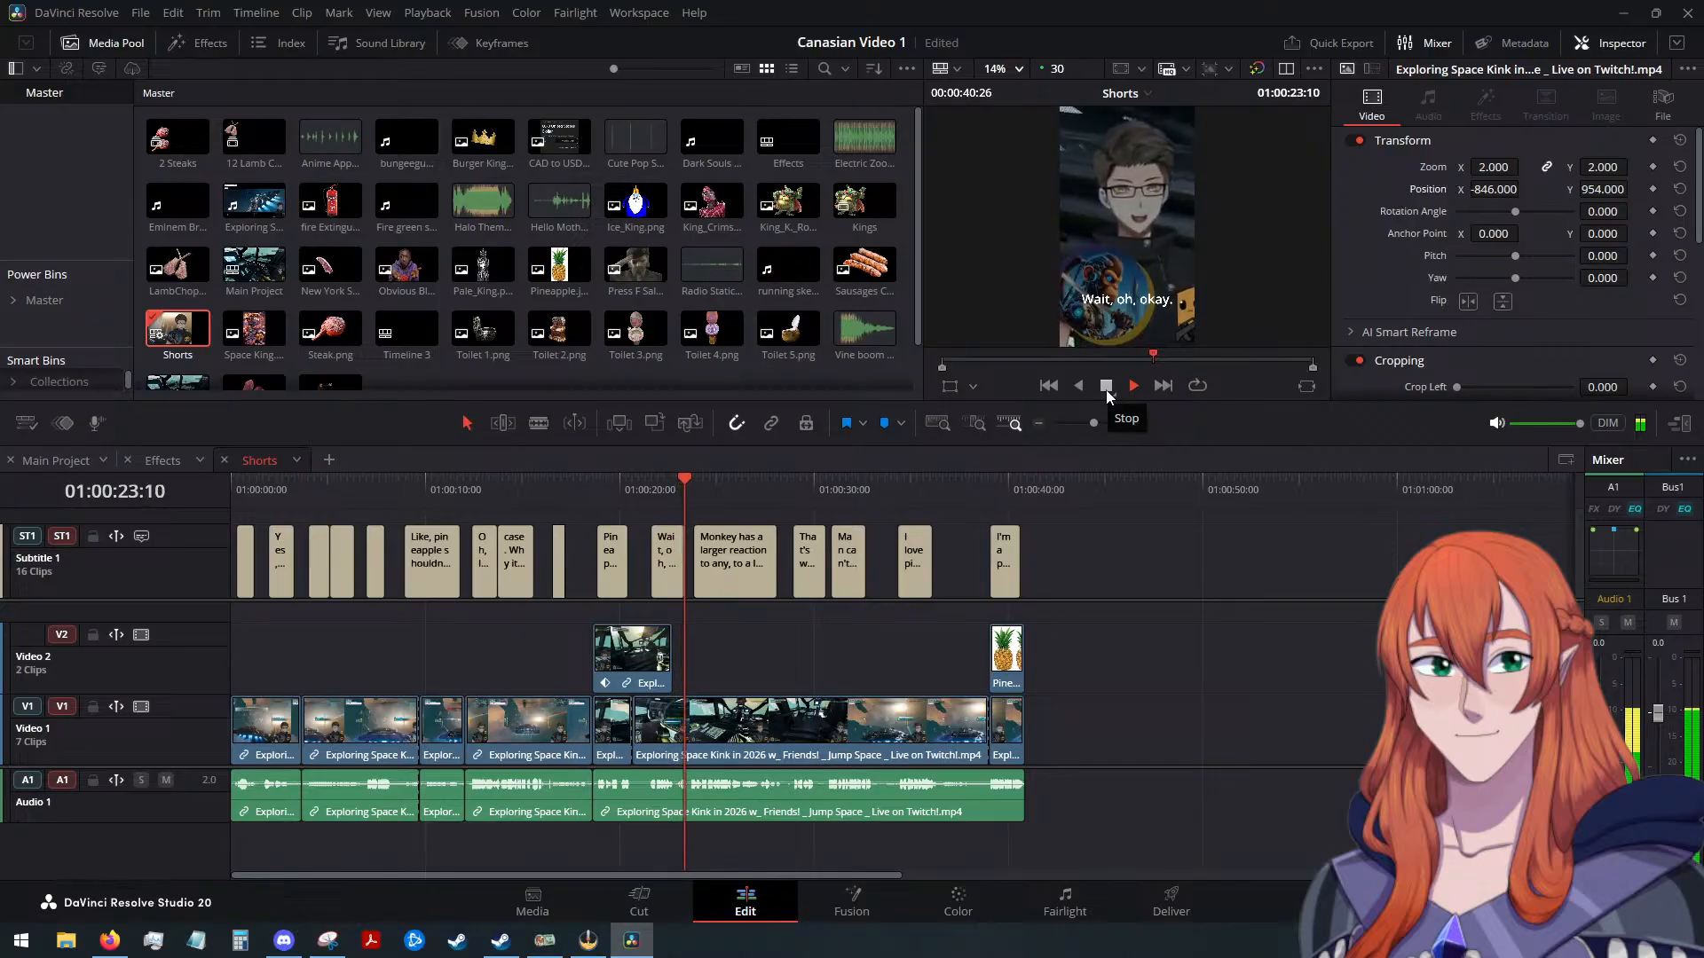
pyautogui.click(1106, 387)
# Delete the subtitle clip above the chat-message overlay on the Subtitle 1 track and play the rest of the timeline
pyautogui.click(619, 568)
pyautogui.press('BackSpace')
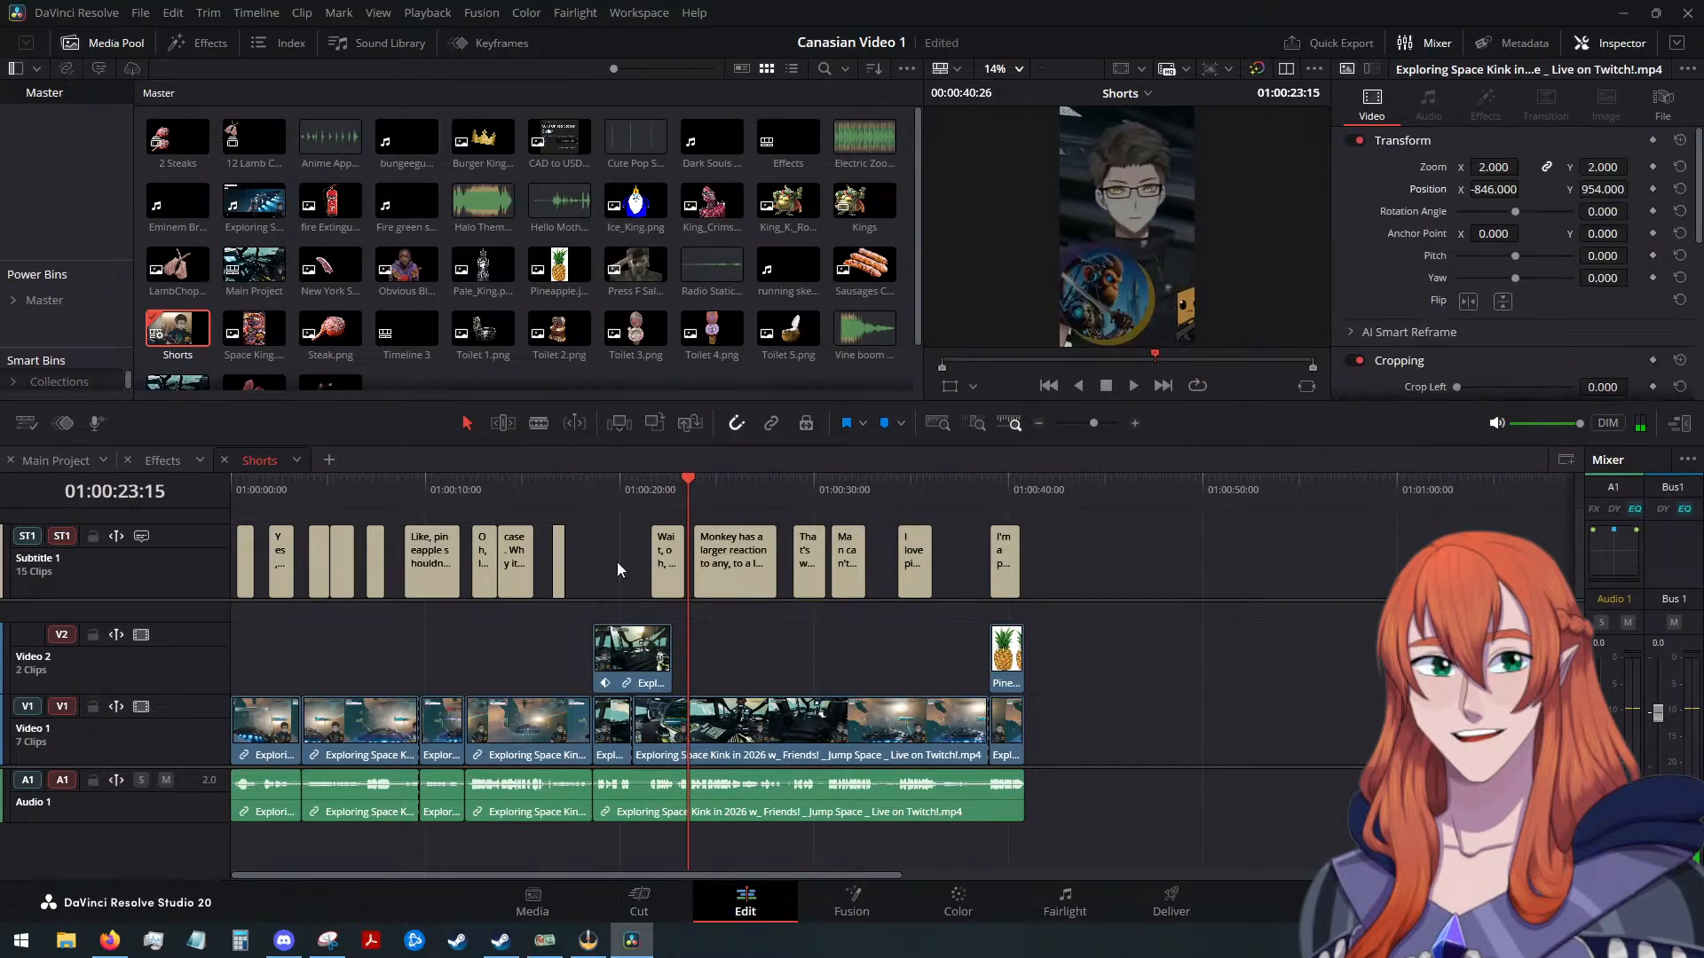
pyautogui.click(1134, 387)
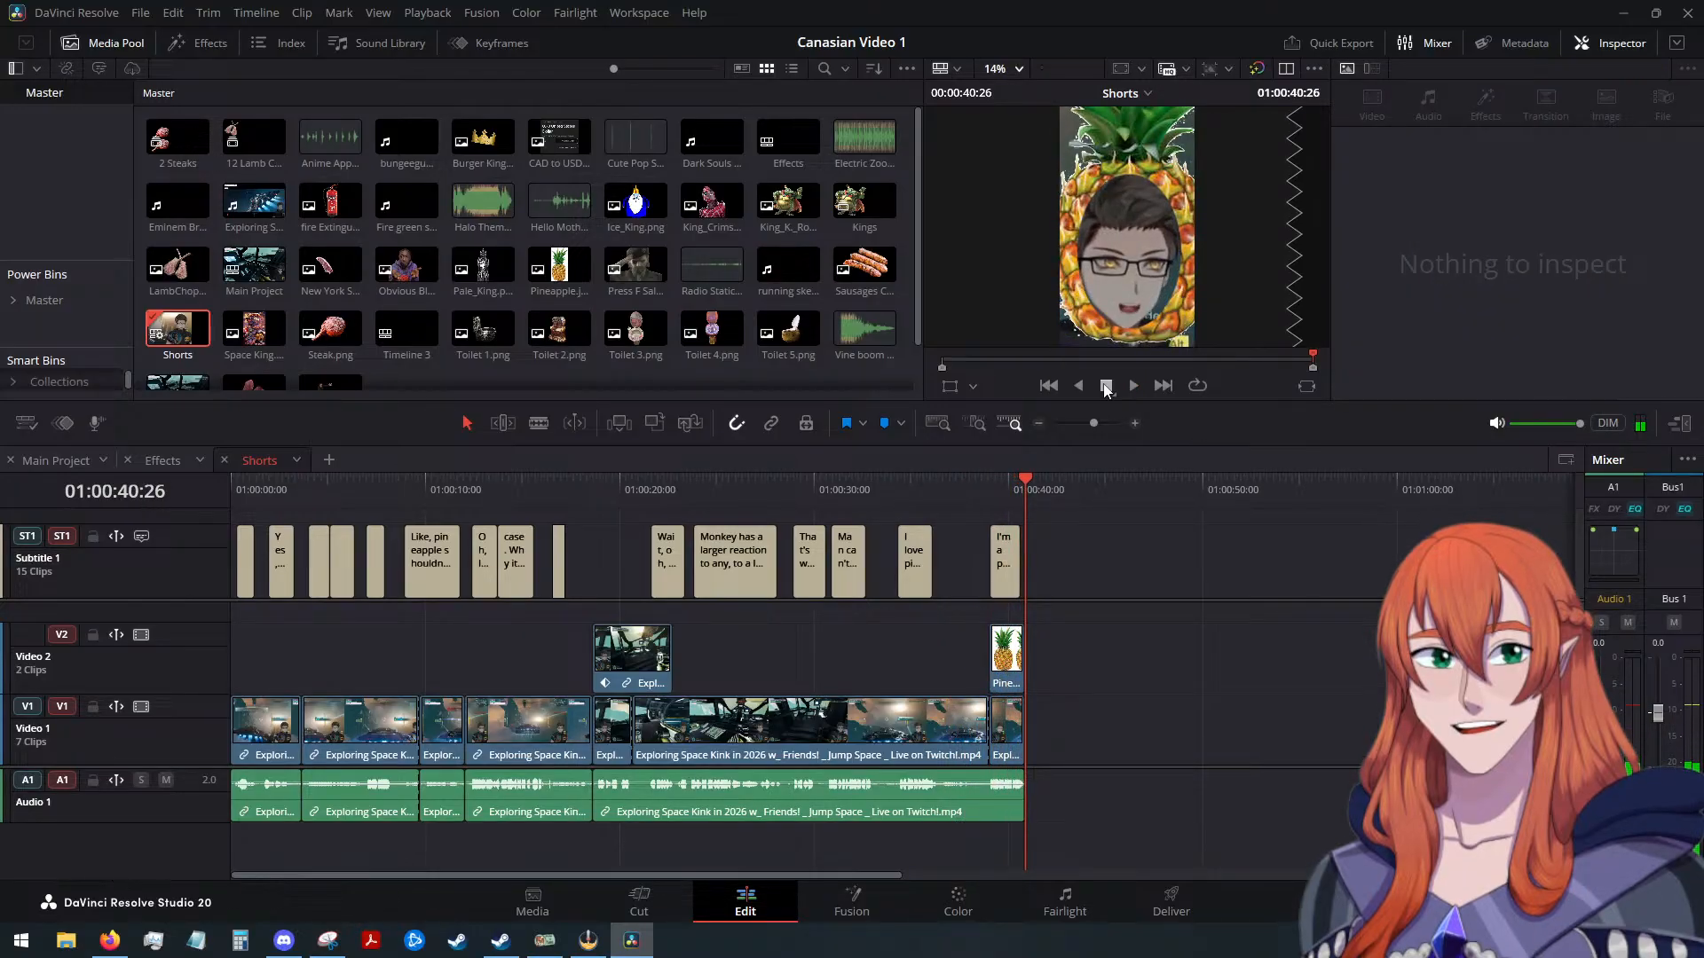
# Open the Subtitle 1 track's style settings and preview fonts on the last subtitle at 01:00:39:20
pyautogui.click(162, 567)
pyautogui.click(1605, 147)
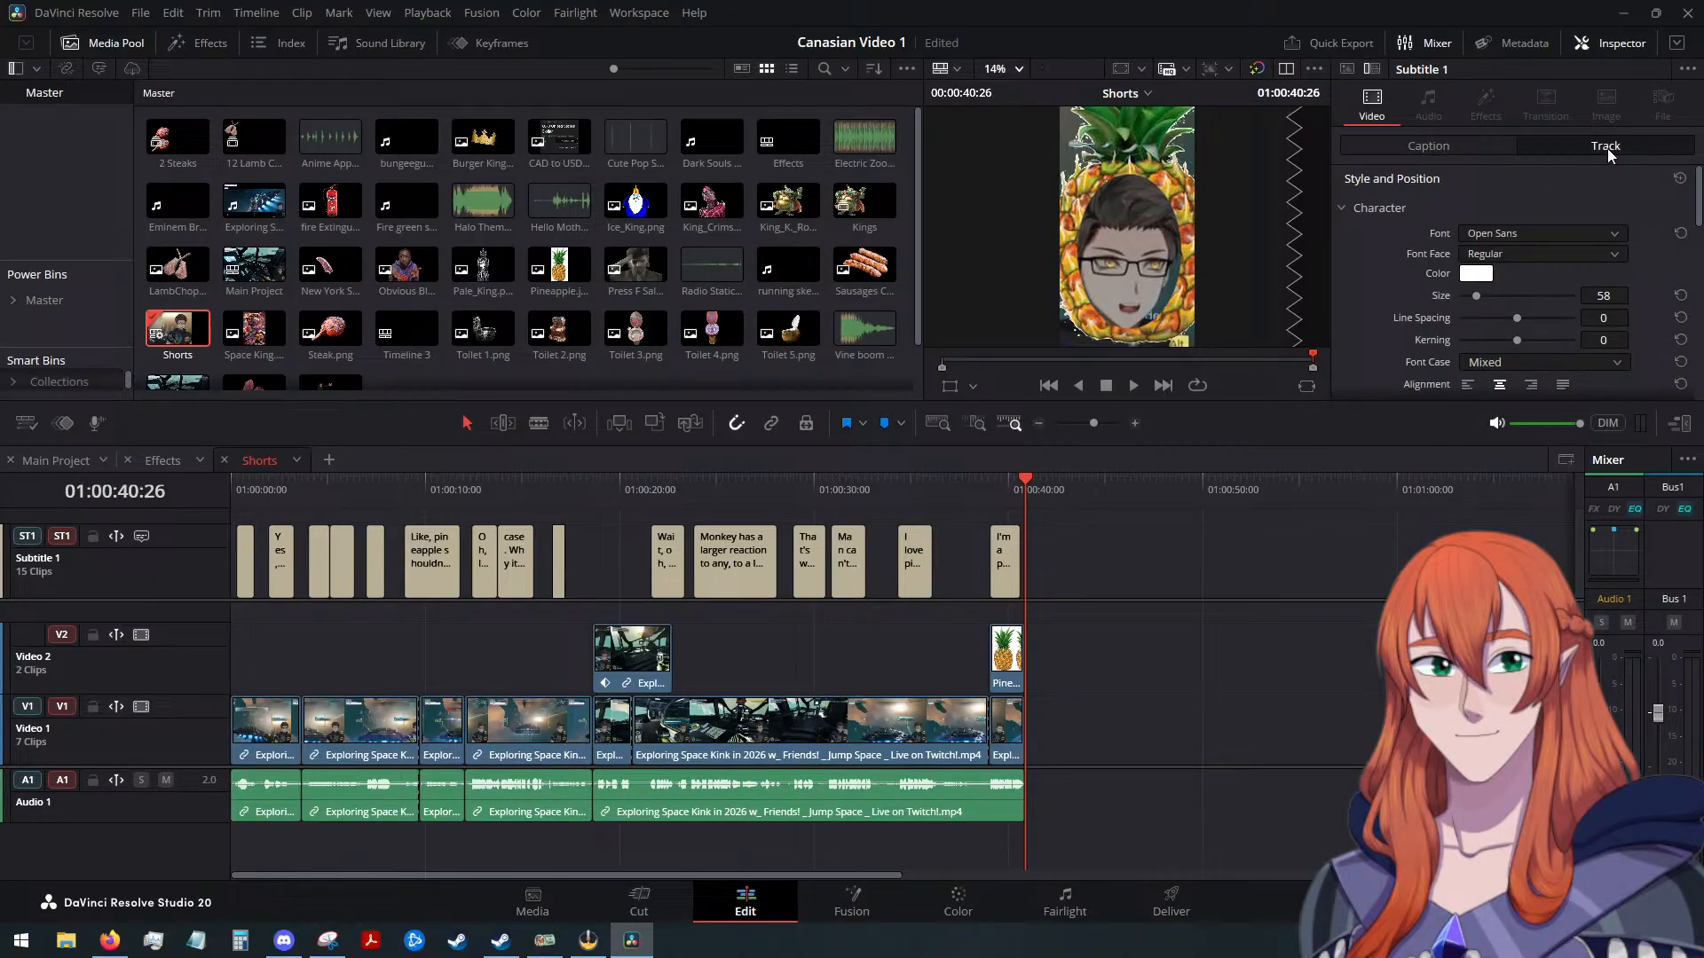
pyautogui.click(1494, 234)
pyautogui.scroll(5, 1536, 382)
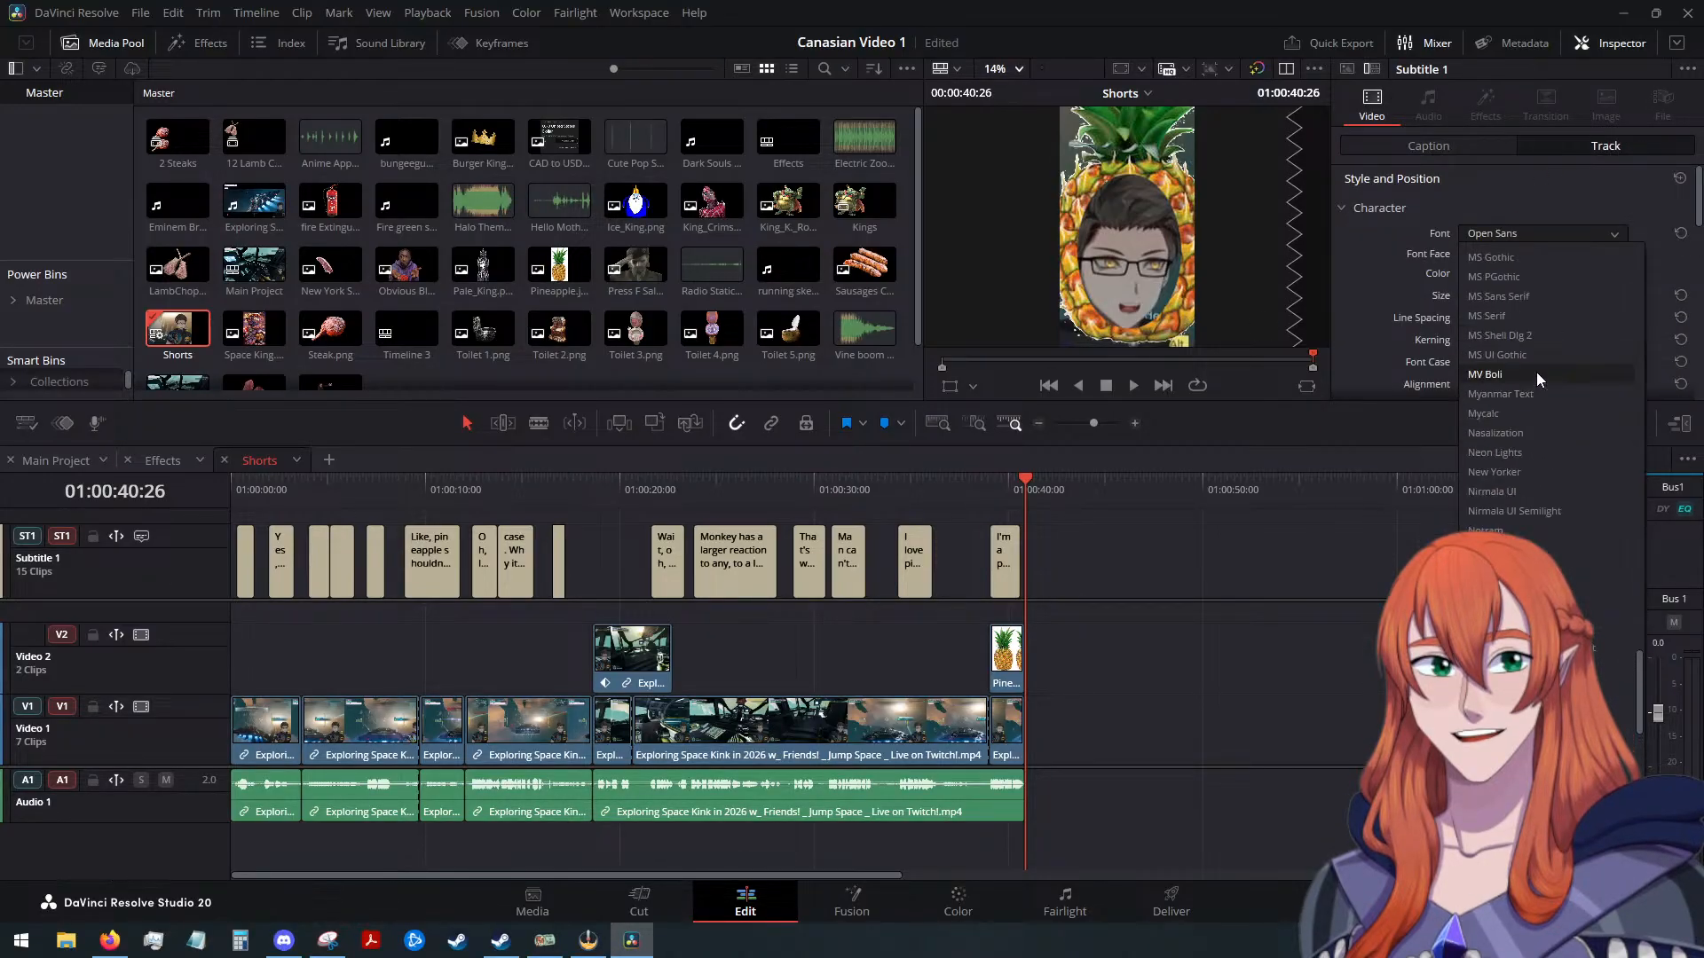
pyautogui.scroll(5, 1536, 371)
pyautogui.moveTo(1028, 480); pyautogui.dragTo(1003, 488)
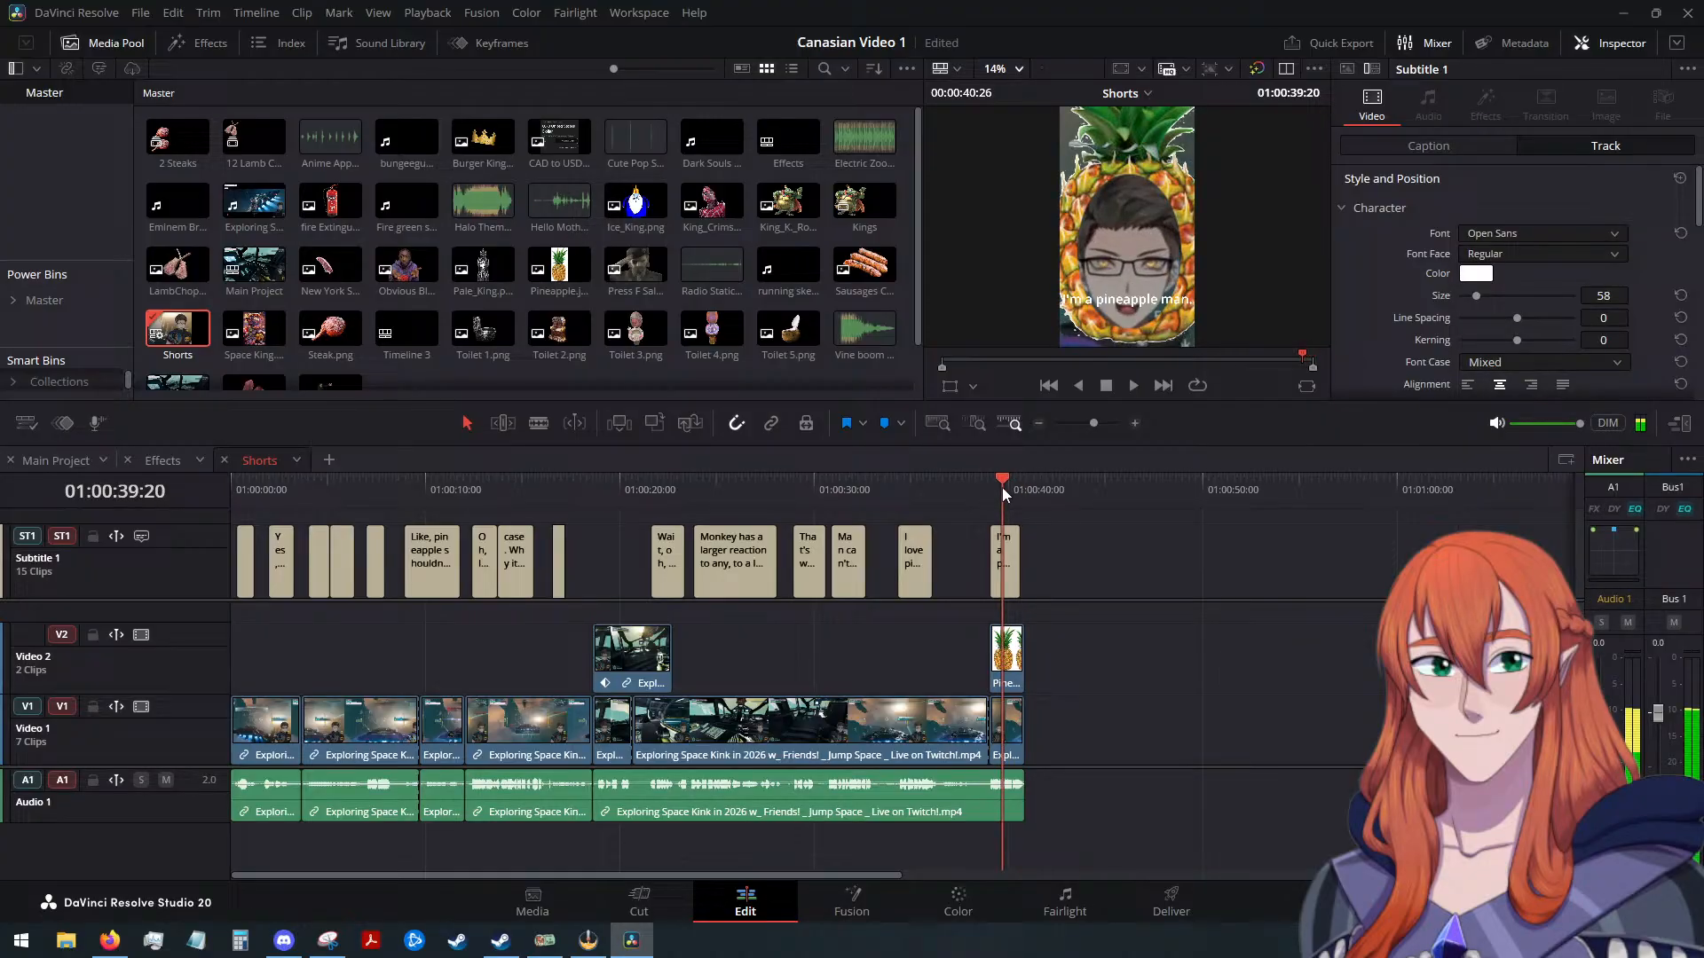
pyautogui.click(1505, 233)
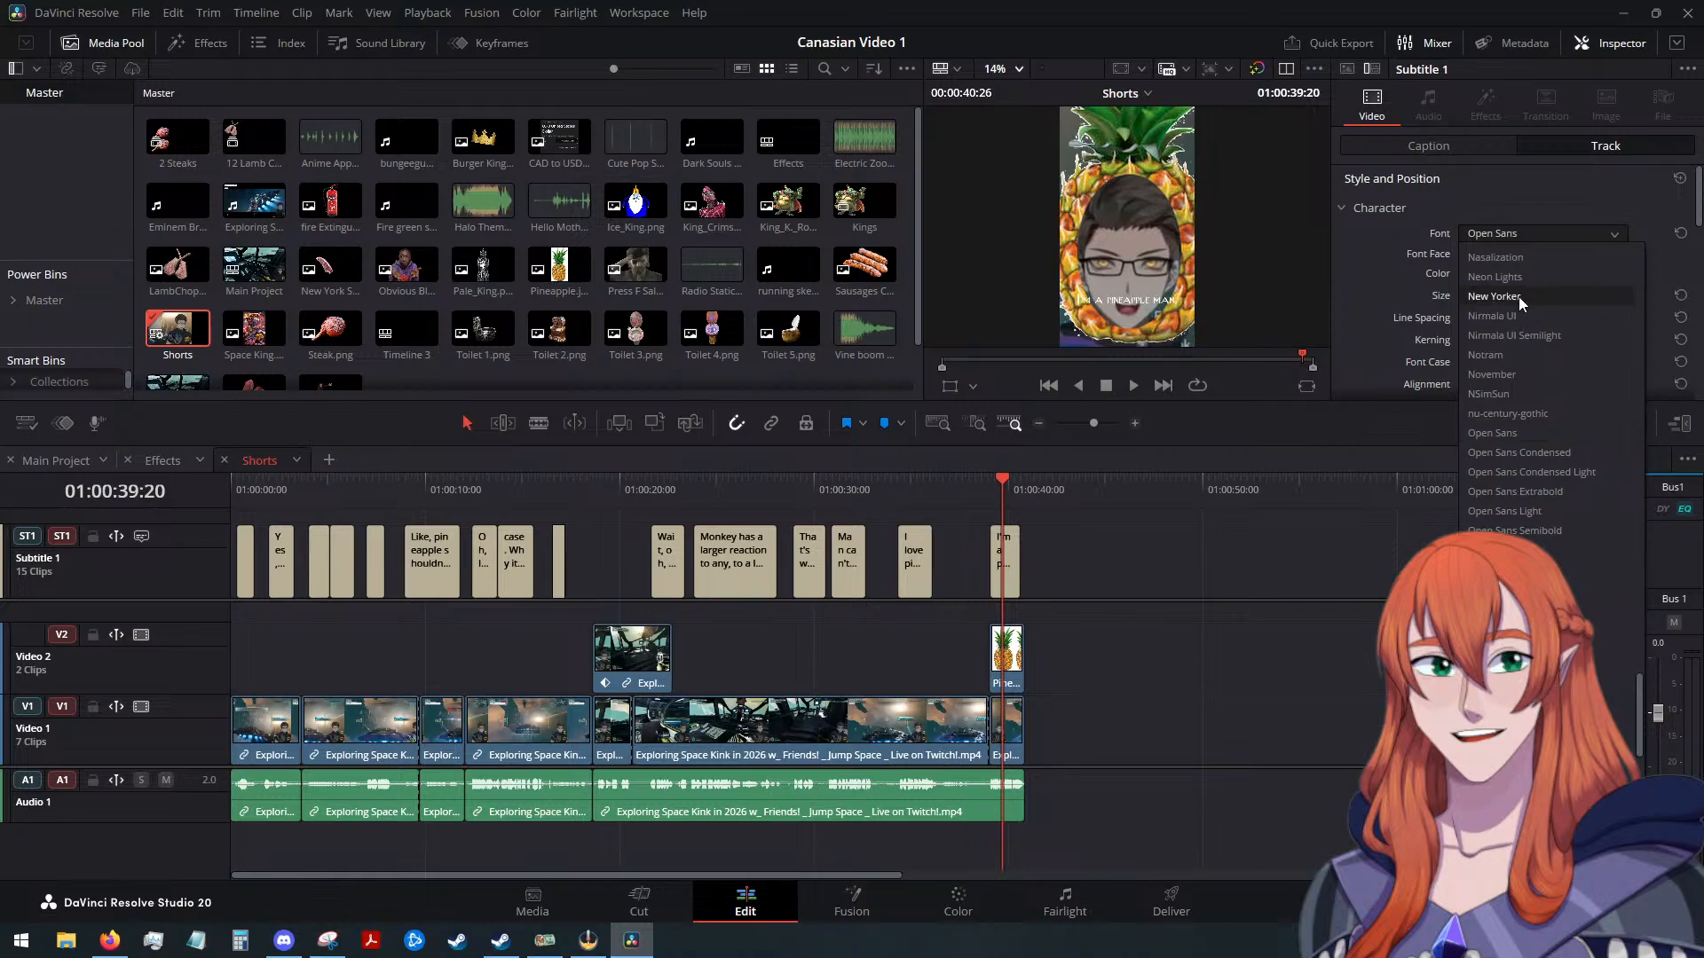
pyautogui.click(1357, 289)
# Set the subtitle track's stroke color to blue #0055ff and check it on the last subtitle
pyautogui.scroll(-3, 1361, 284)
pyautogui.scroll(-2, 1363, 291)
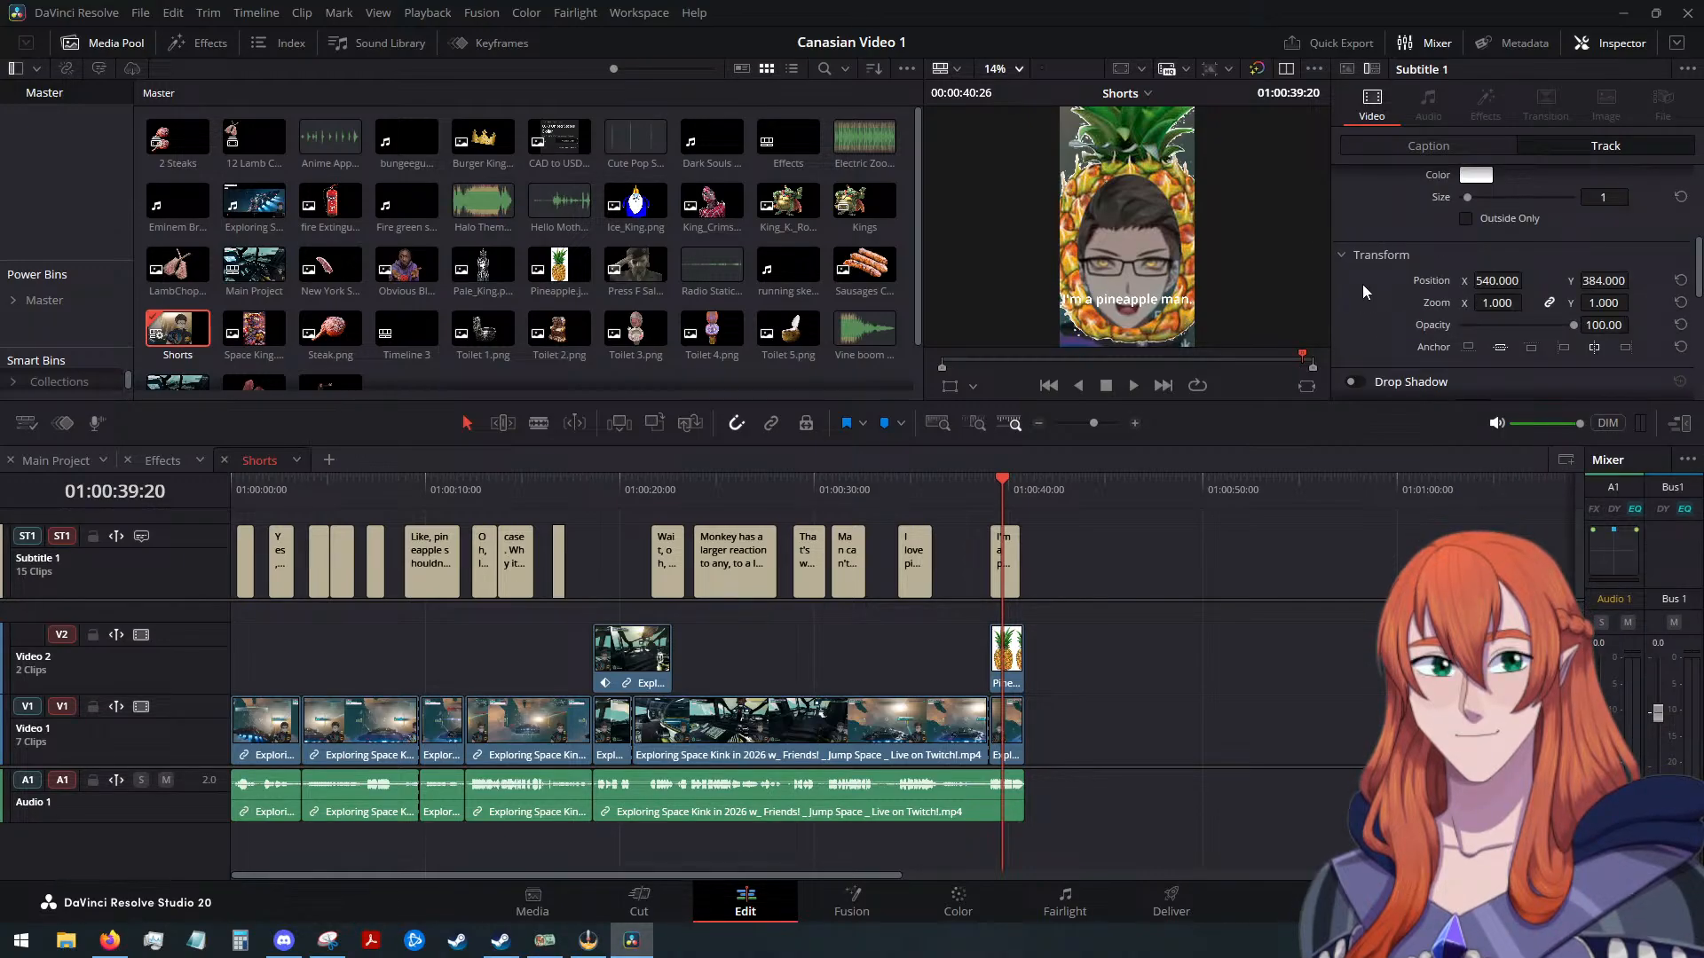
pyautogui.scroll(1, 1361, 284)
pyautogui.click(1470, 233)
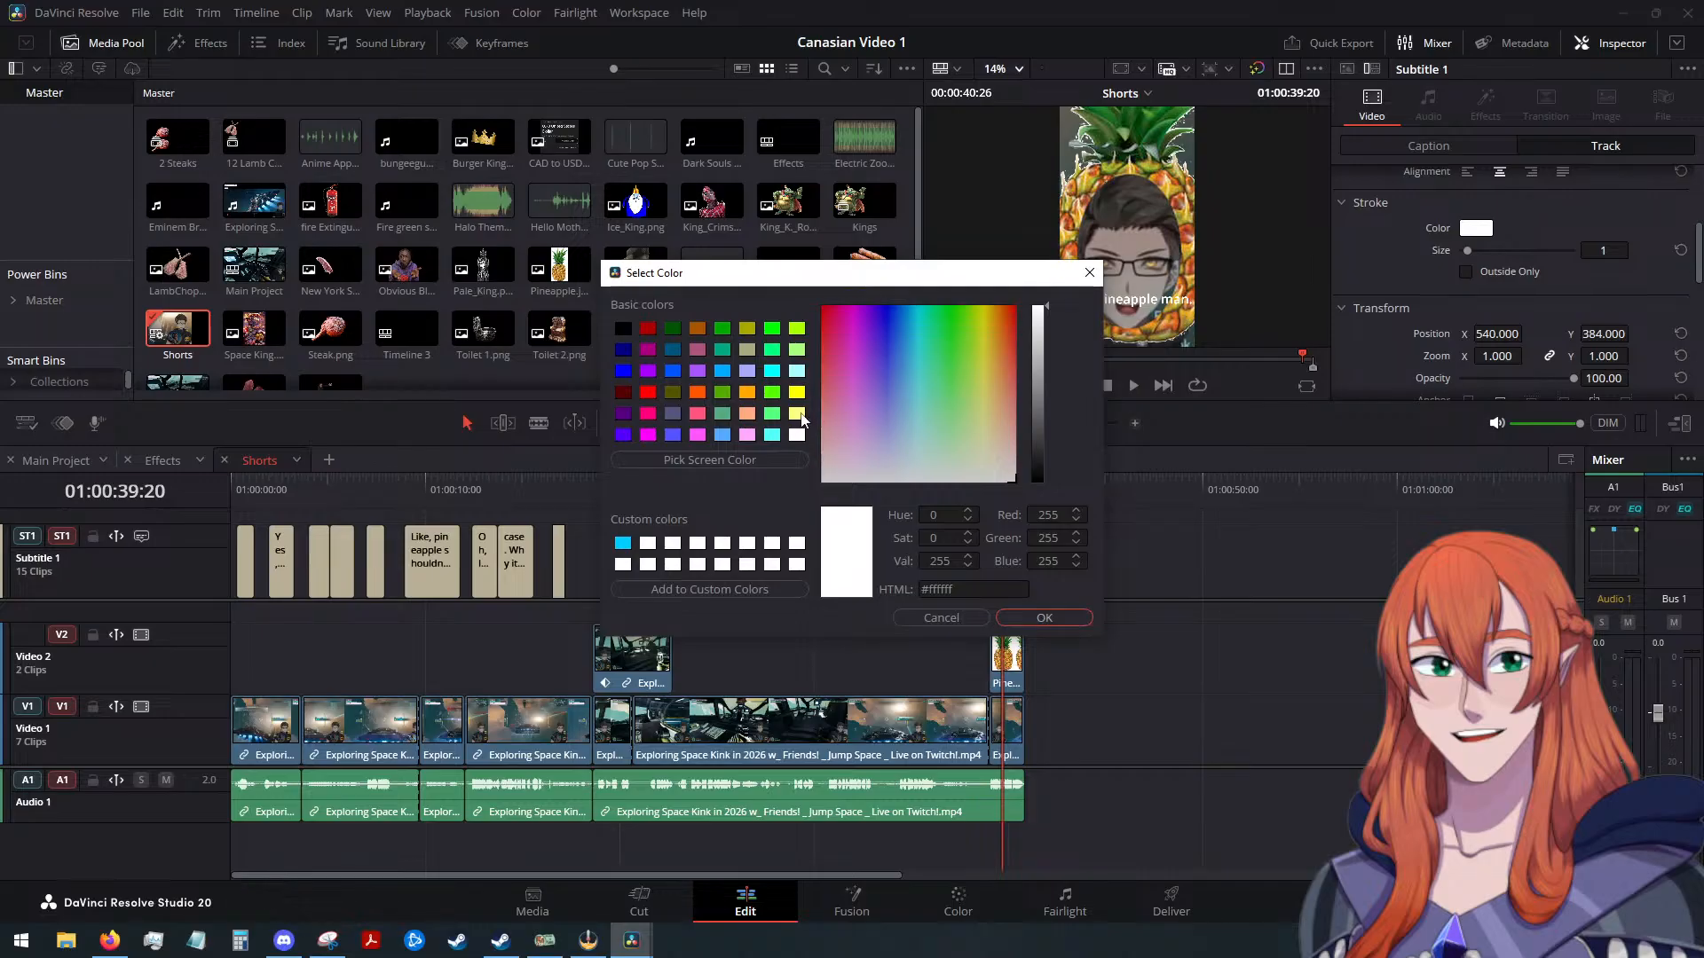
pyautogui.click(676, 374)
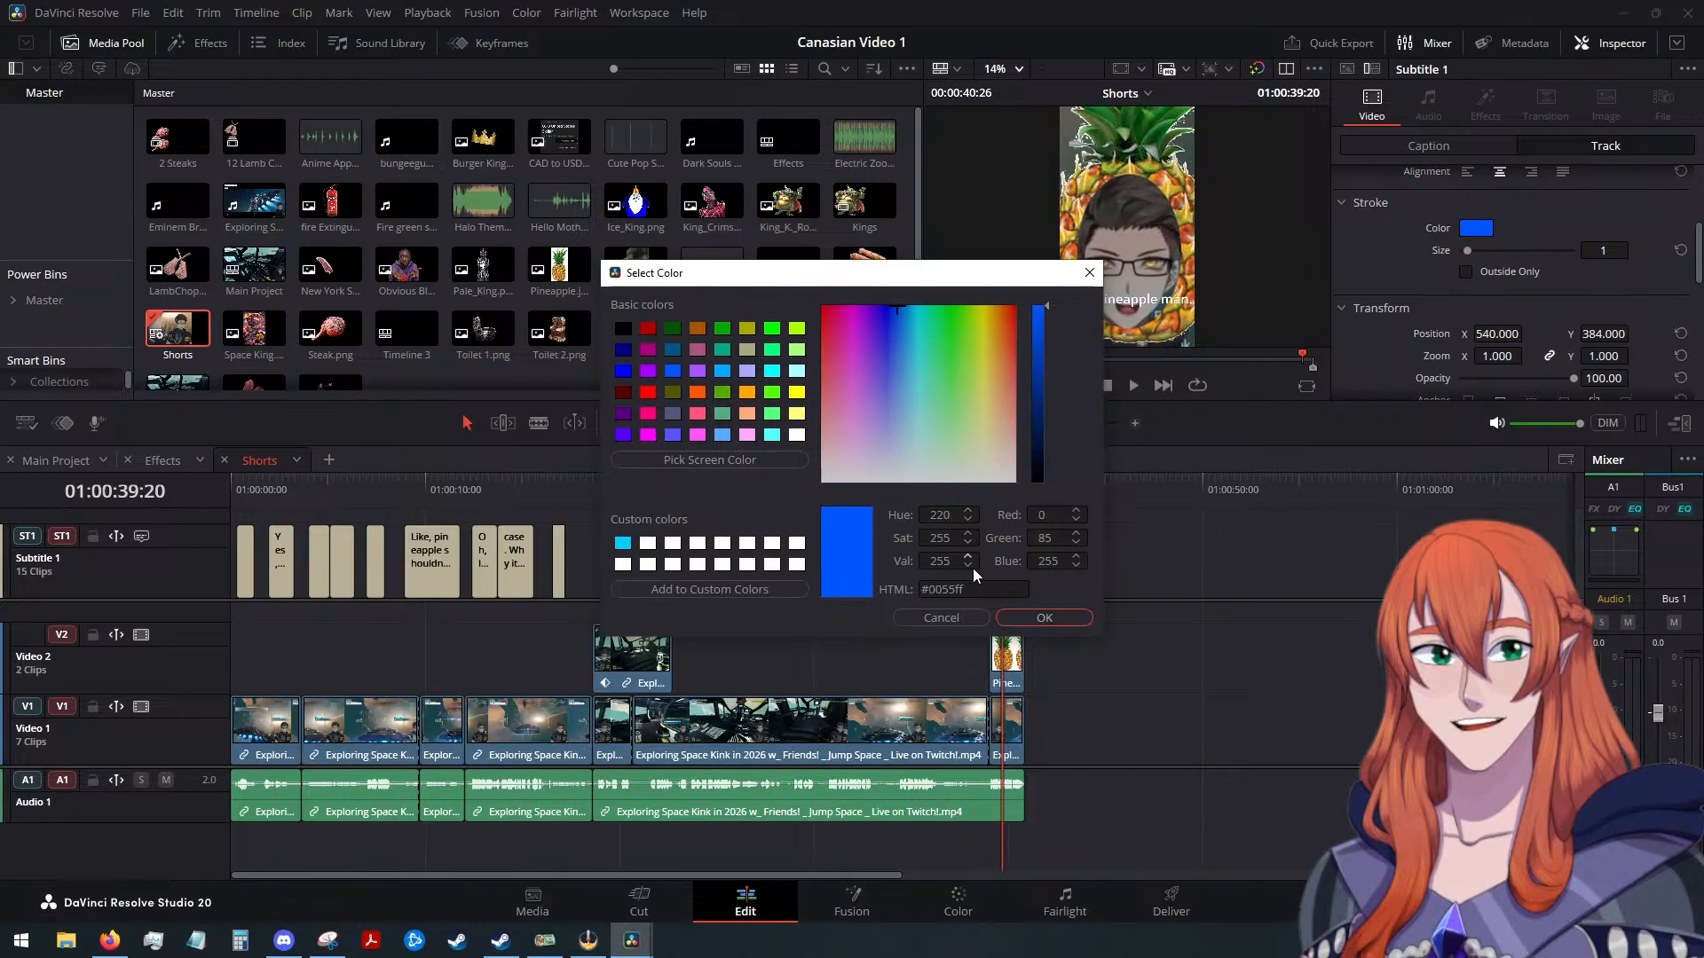
pyautogui.click(1036, 616)
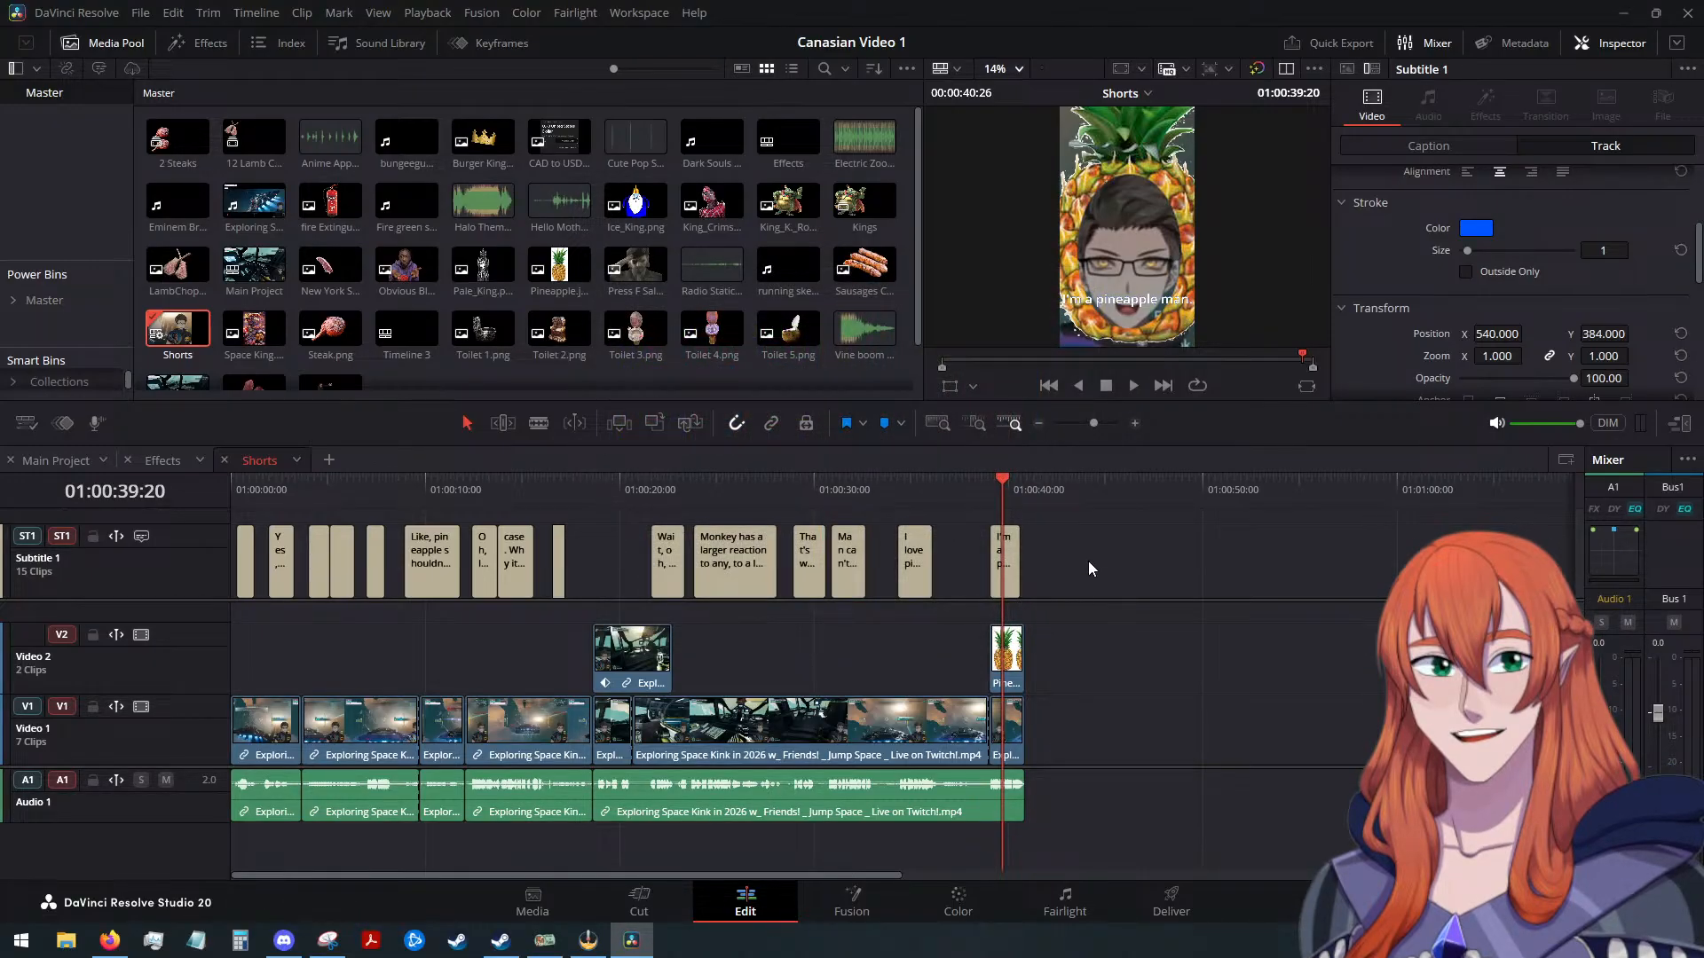
pyautogui.moveTo(998, 477)
pyautogui.mouseDown()
pyautogui.moveTo(885, 486)
pyautogui.moveTo(1005, 488)
pyautogui.mouseUp()
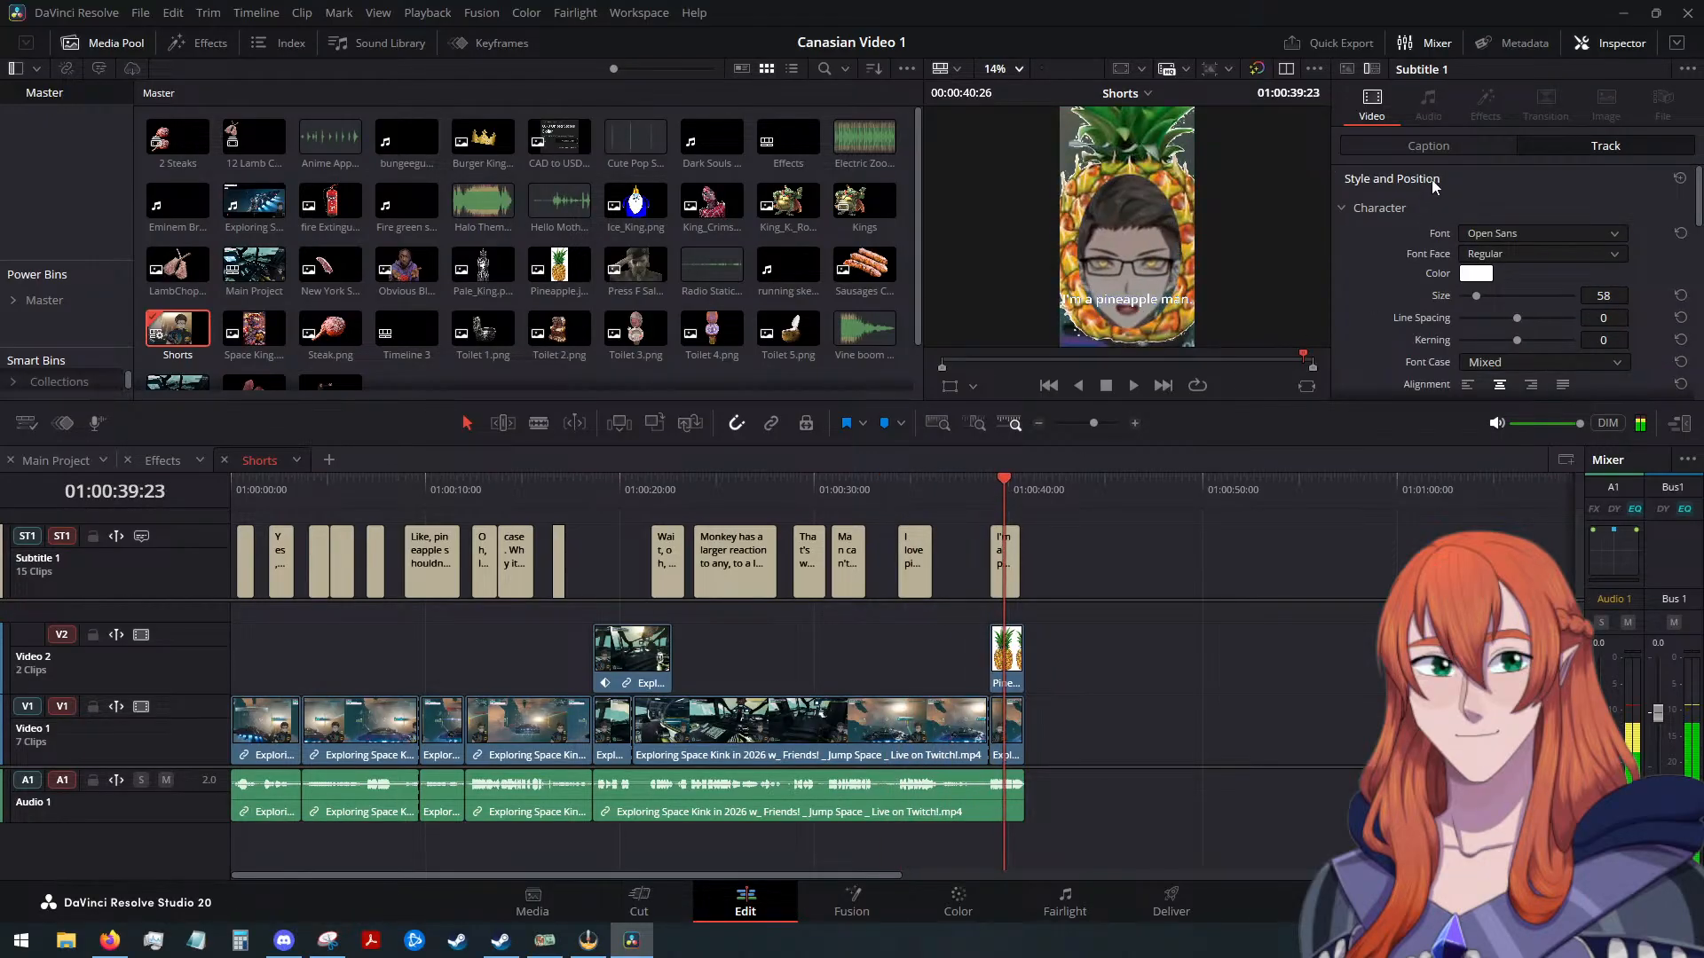
# Set the subtitle track's text color to blue
pyautogui.click(1476, 274)
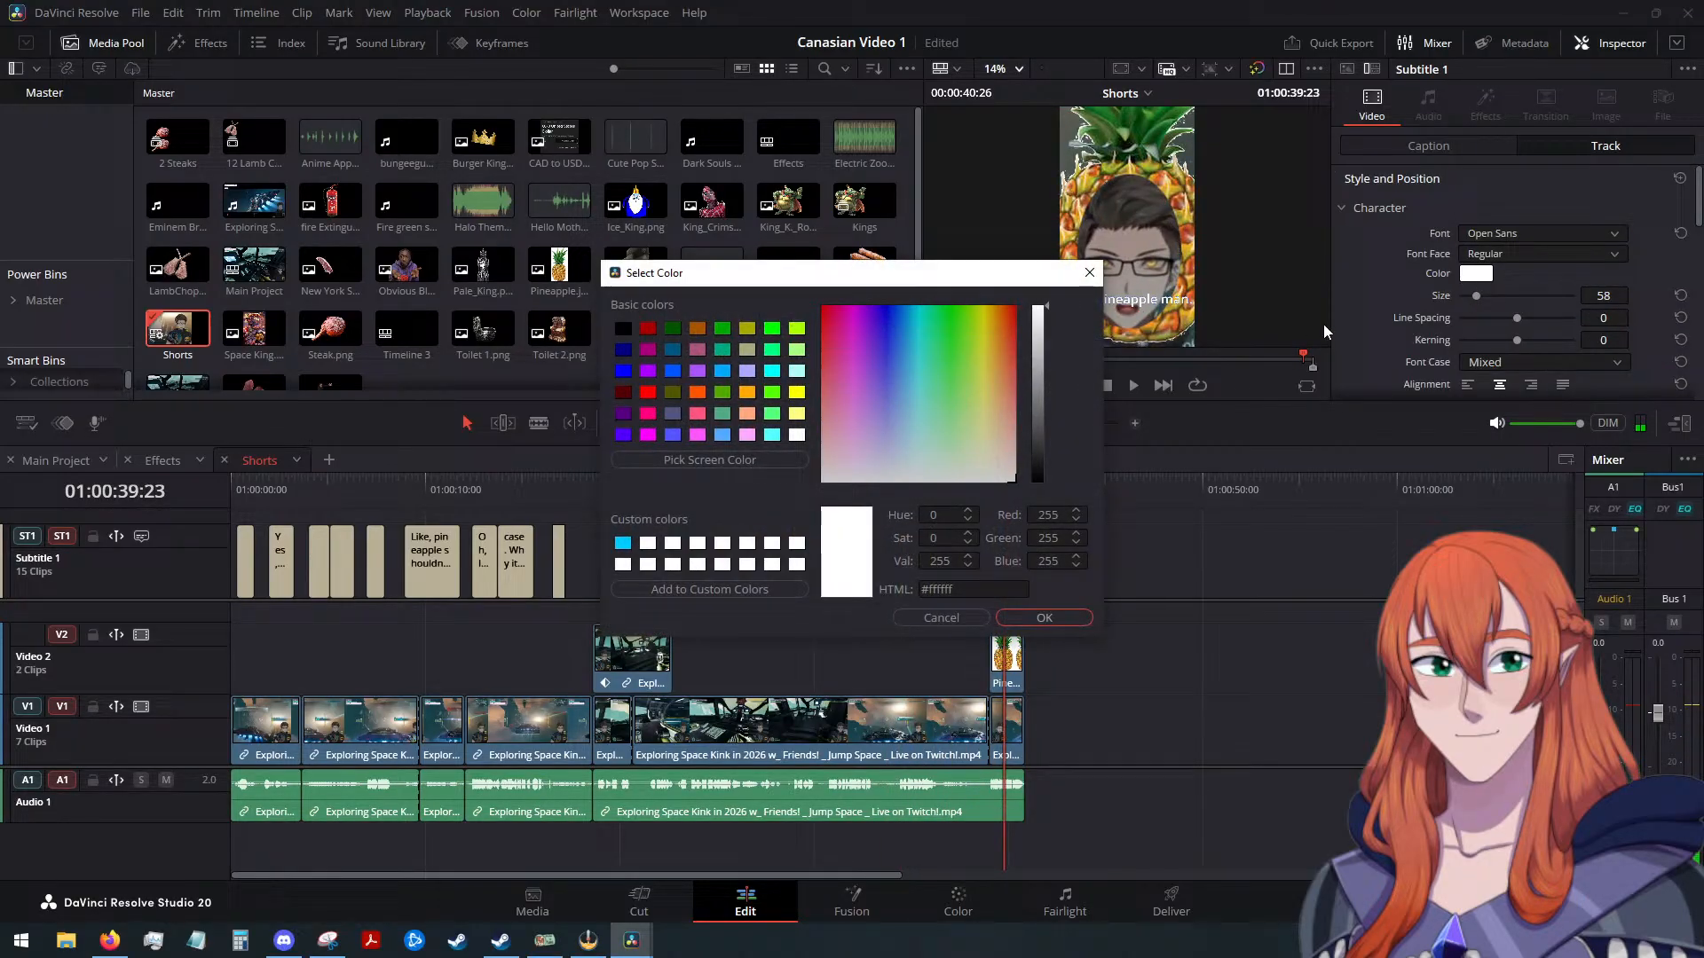
pyautogui.click(666, 370)
pyautogui.click(1043, 619)
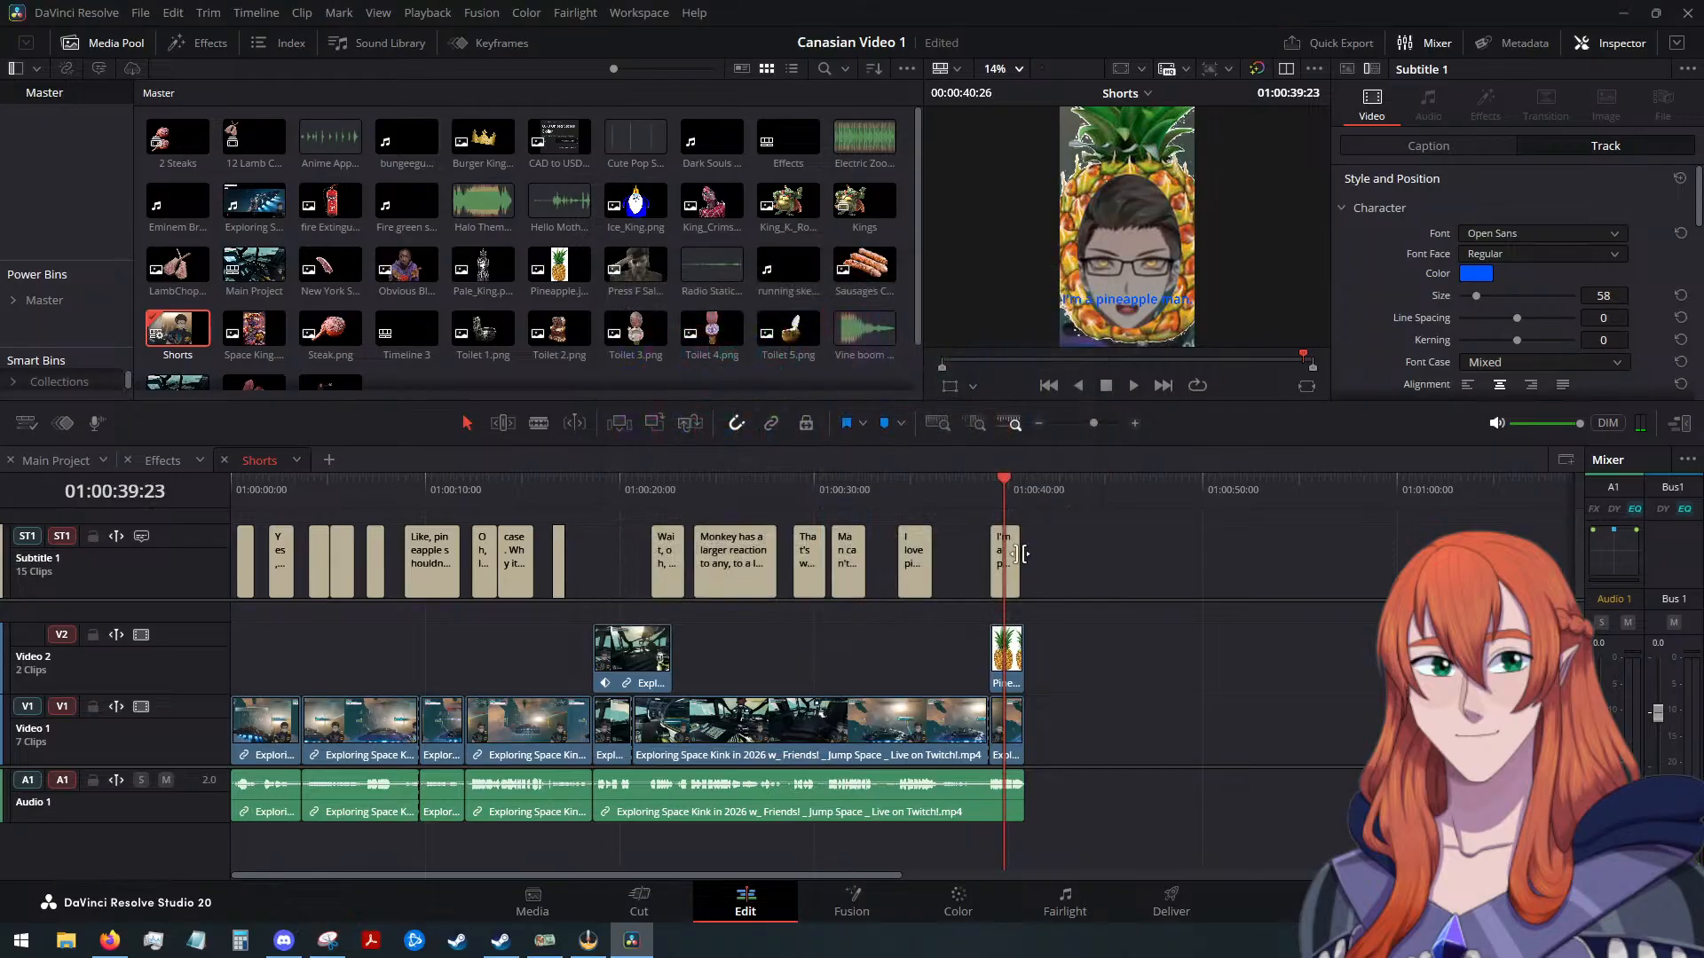
# Set the subtitle track's stroke size to 10 and its stroke color to black #000000
pyautogui.scroll(-5, 1383, 304)
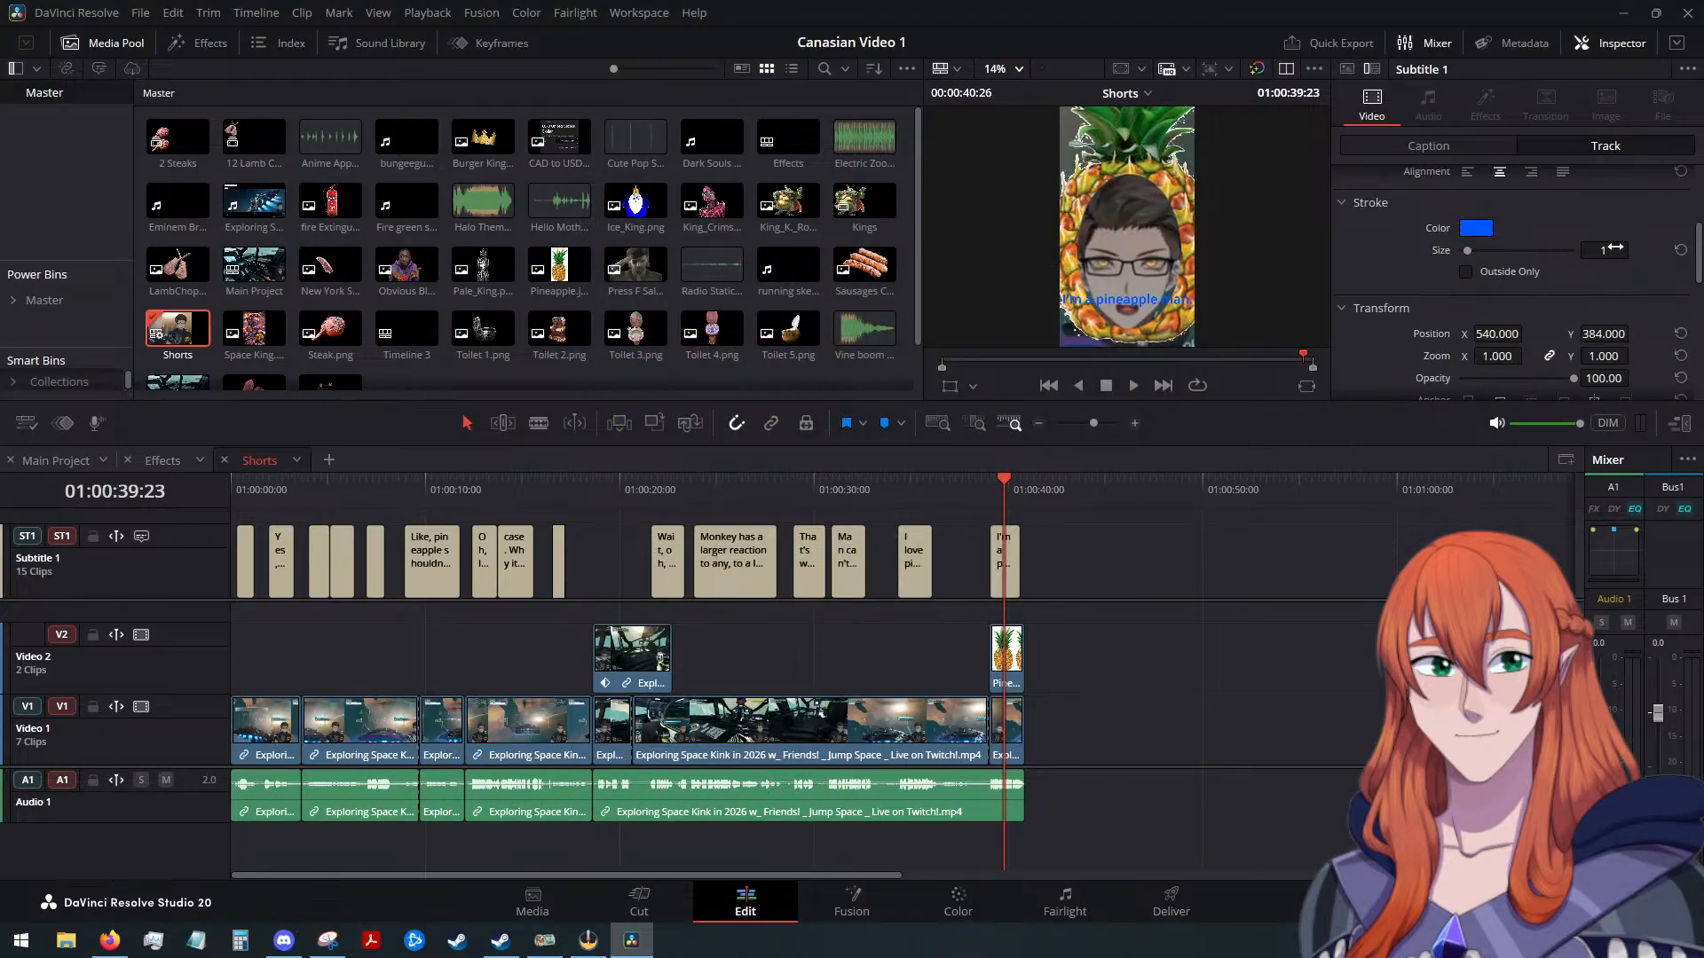
pyautogui.write('0')
pyautogui.press('Return')
pyautogui.click(1476, 228)
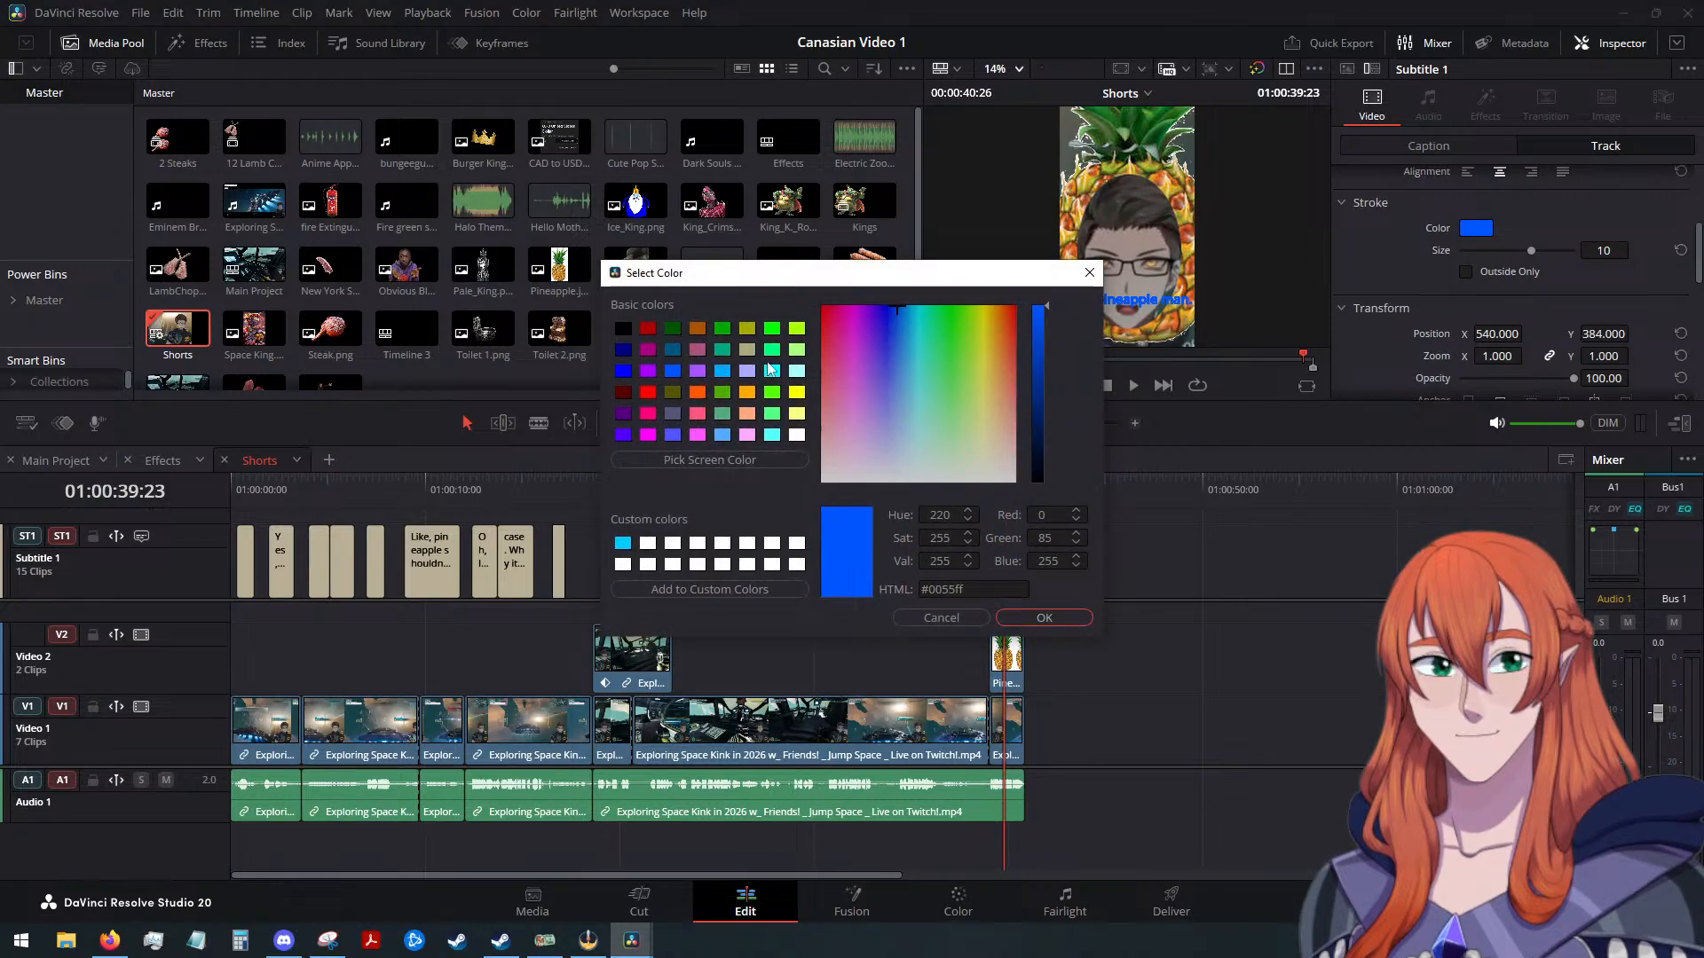
pyautogui.click(622, 329)
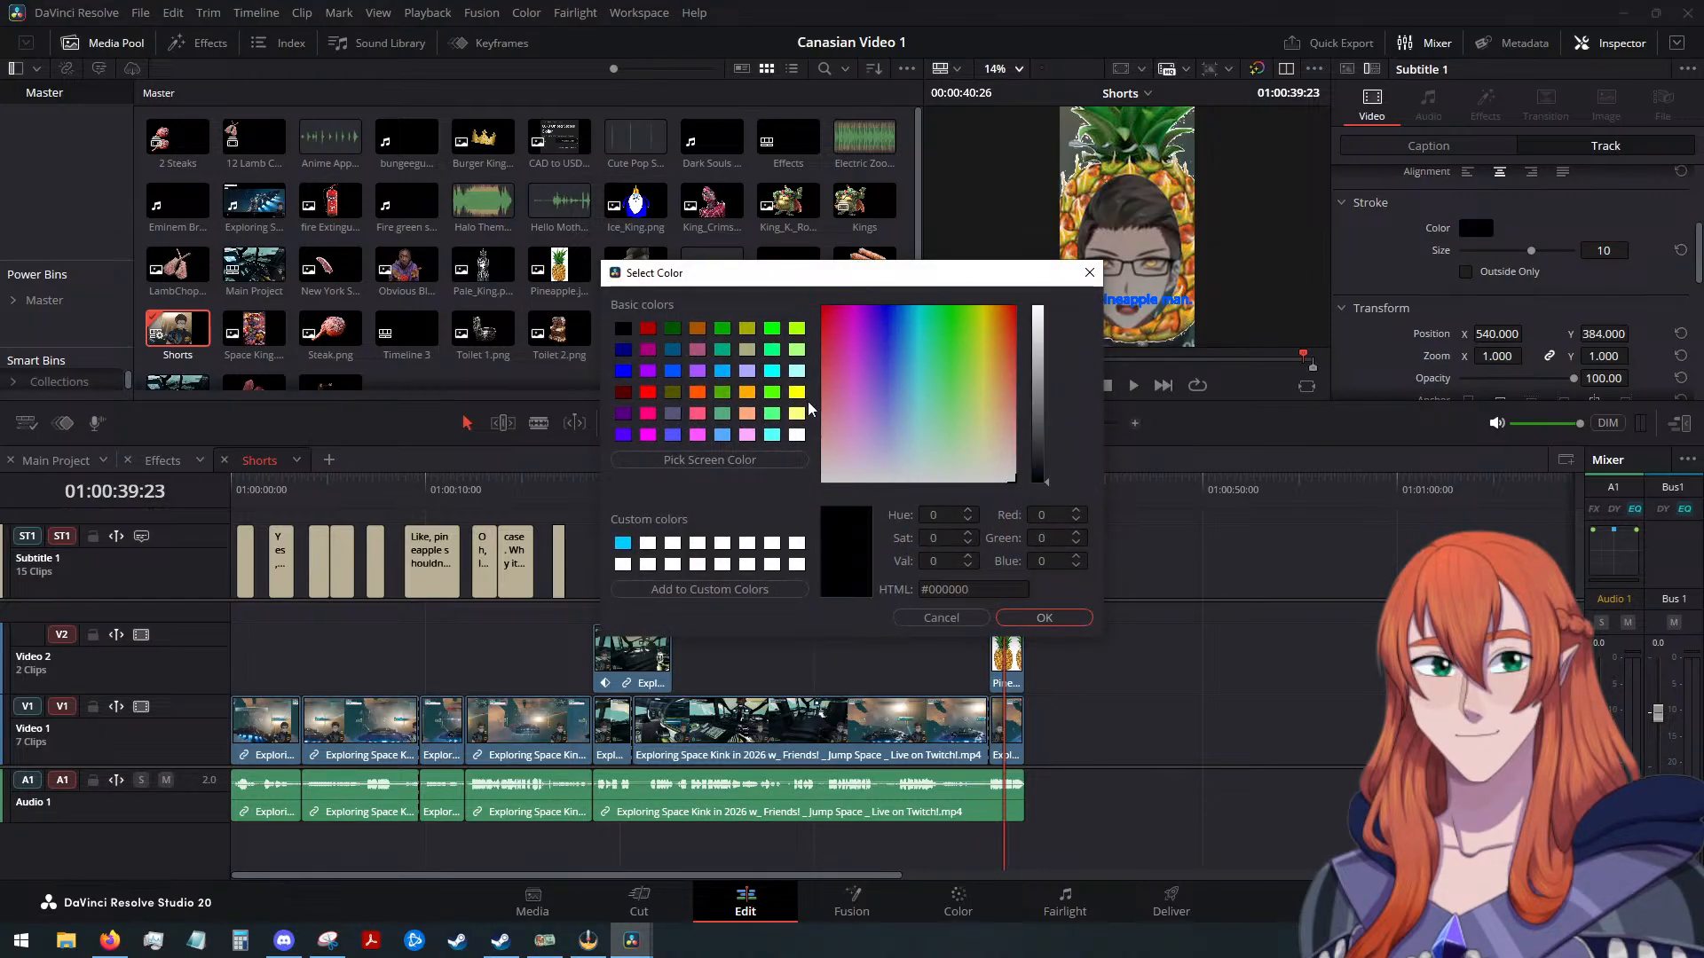
pyautogui.click(1072, 619)
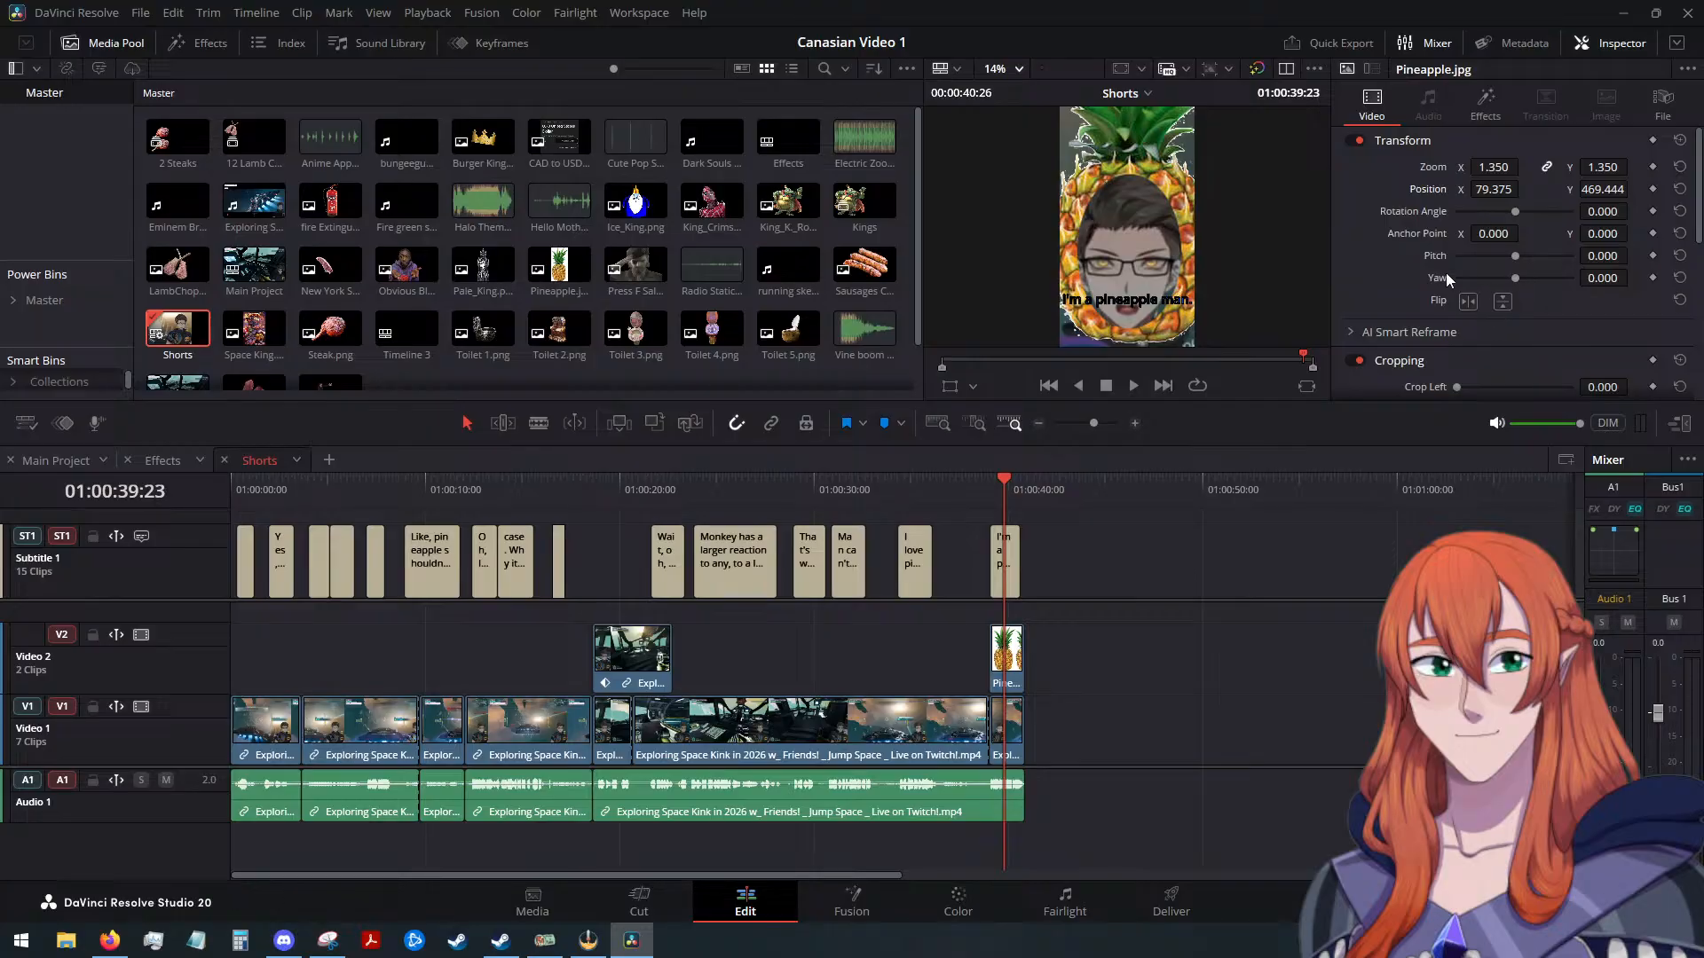
# Enable Outside Only for the subtitle track's stroke
pyautogui.scroll(-2, 1445, 274)
pyautogui.click(1488, 111)
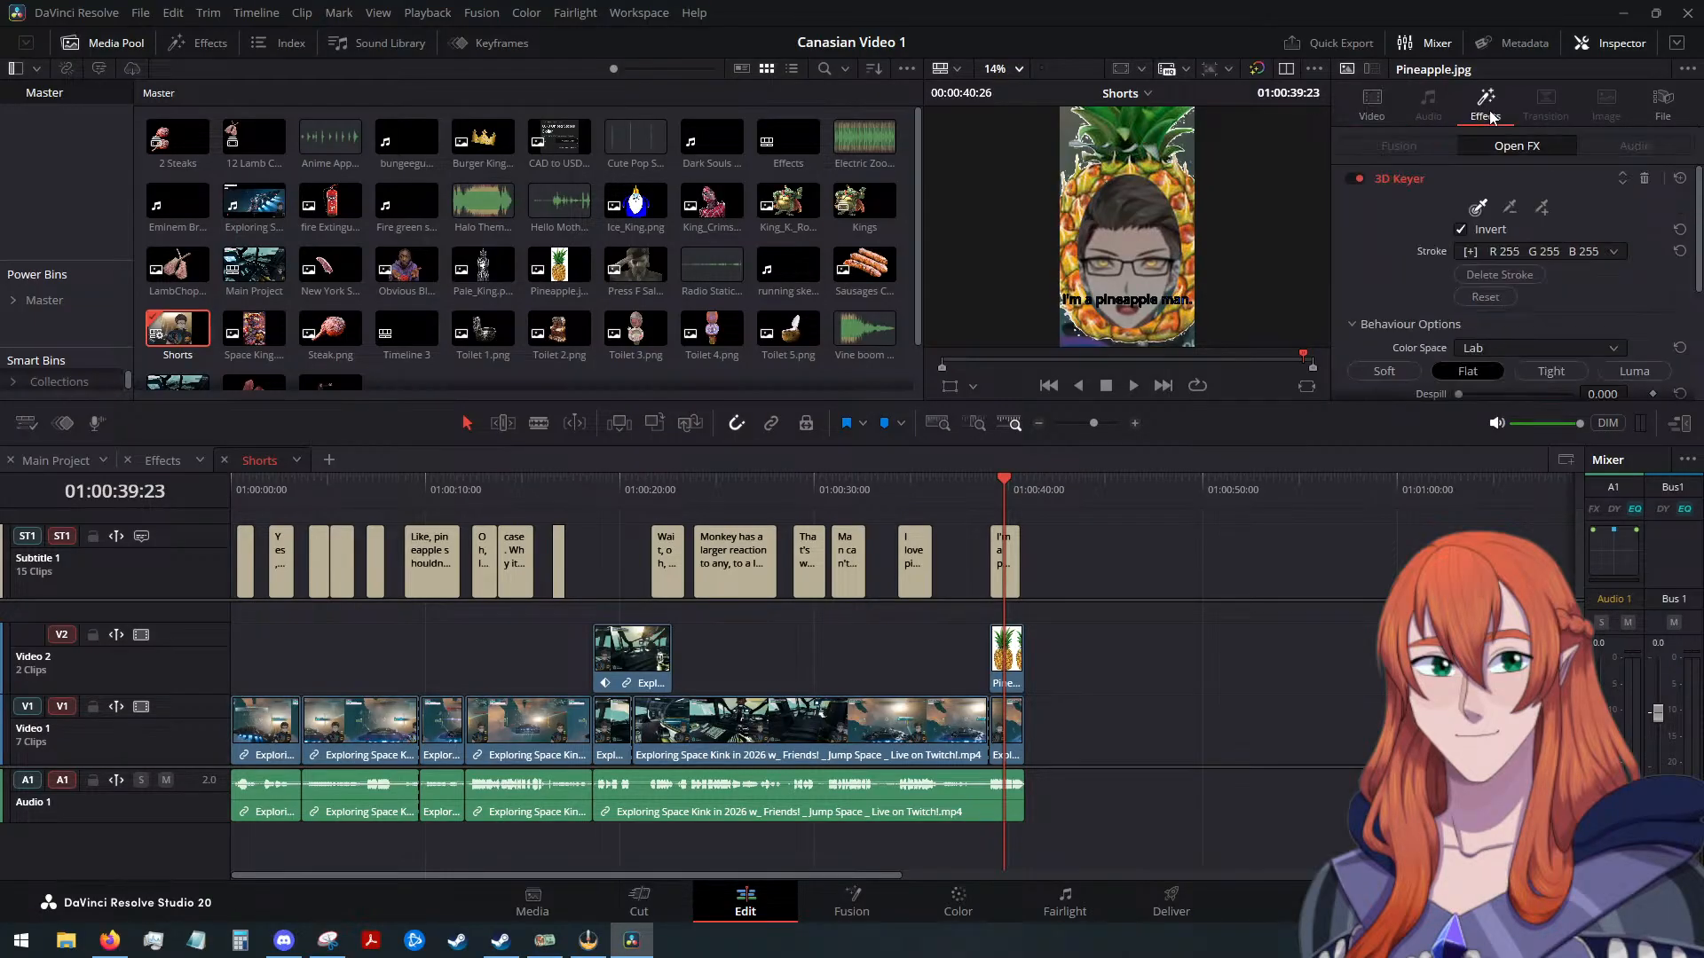
pyautogui.click(1007, 559)
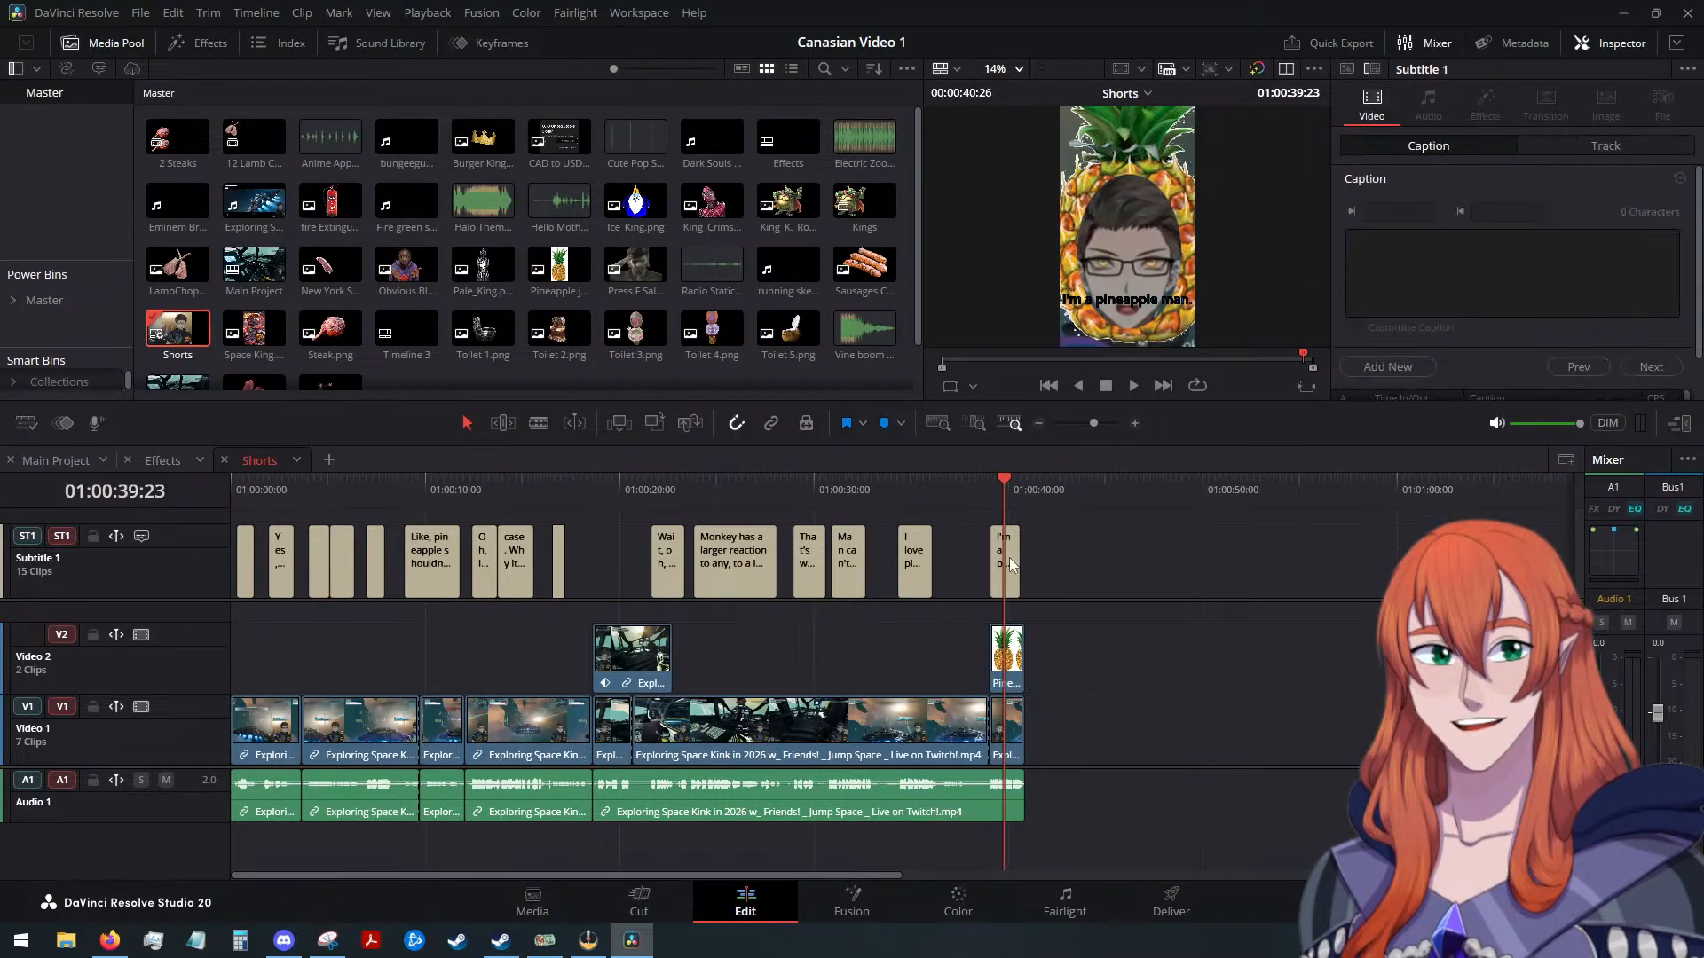
pyautogui.click(1554, 138)
pyautogui.scroll(-3, 1399, 259)
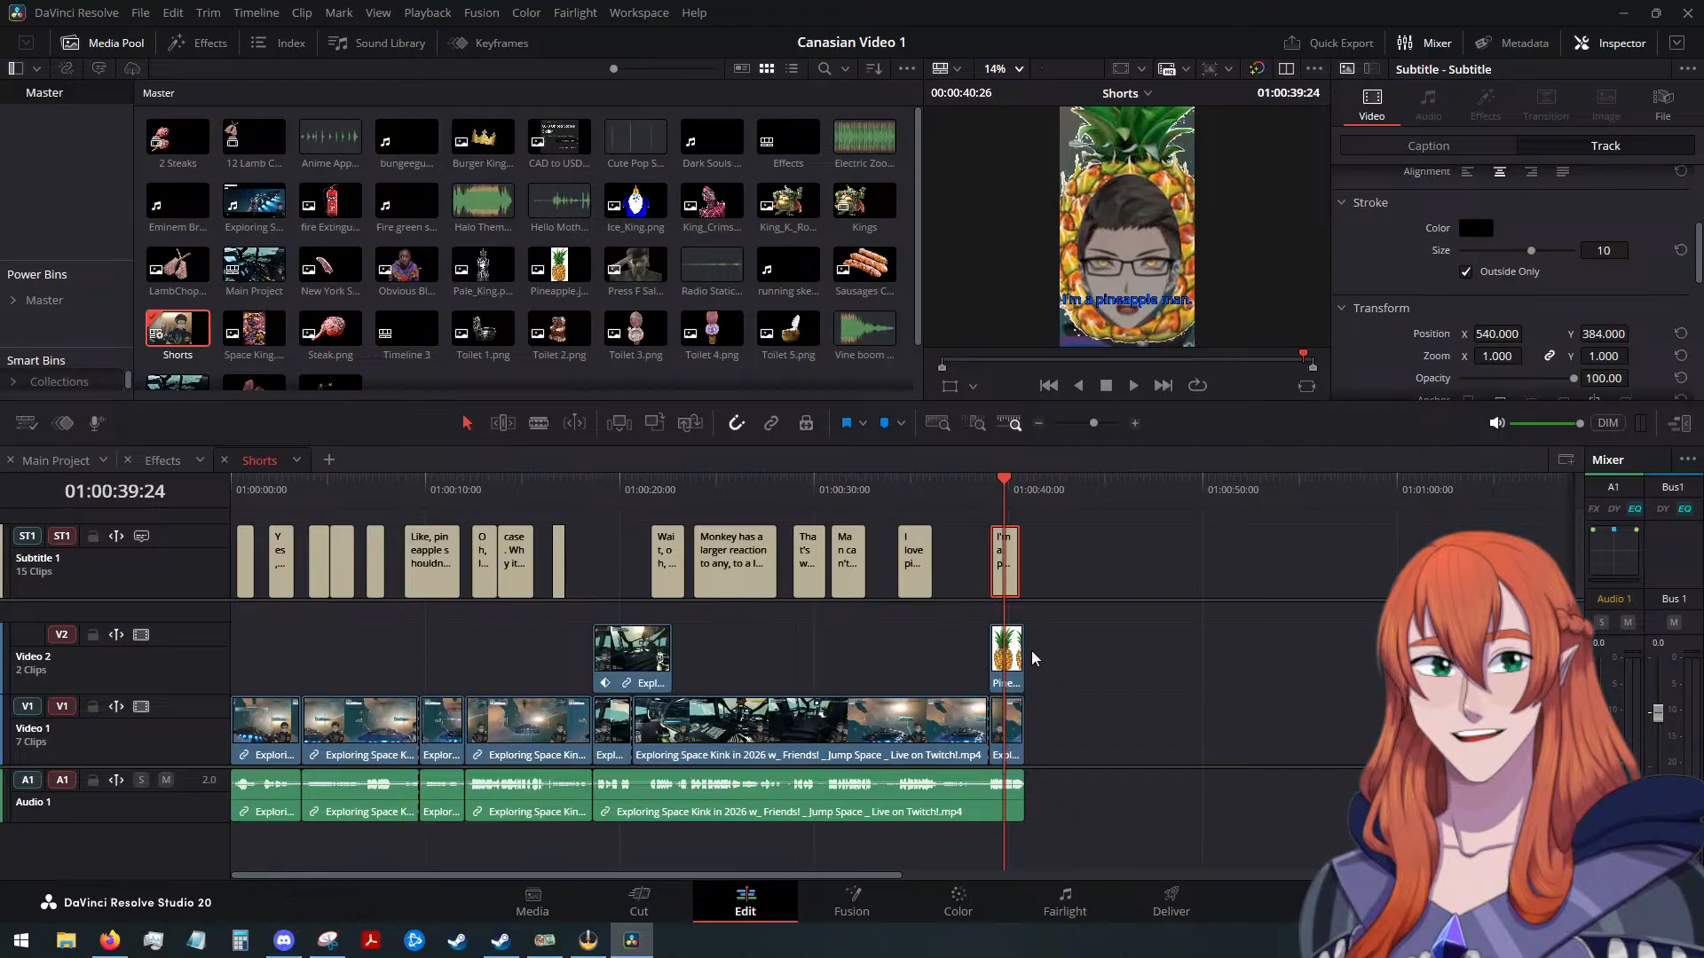
pyautogui.click(1063, 588)
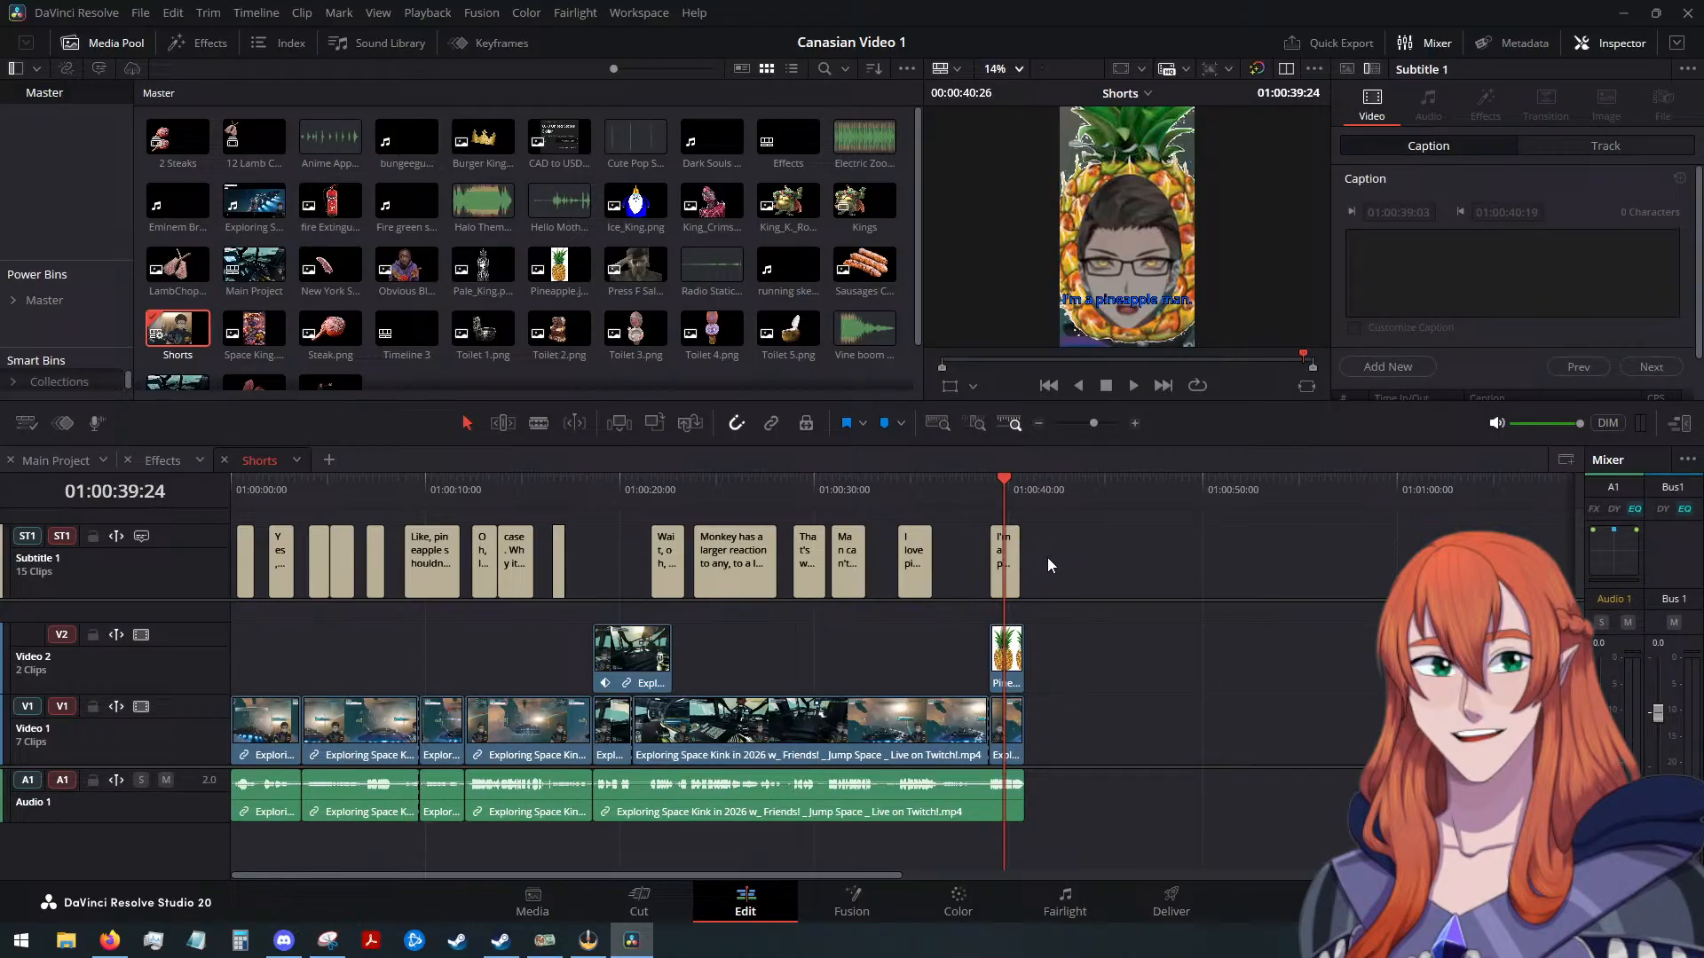
# Set the subtitle track's text color to cyan #00ffff, with the last subtitle selected
pyautogui.click(1002, 556)
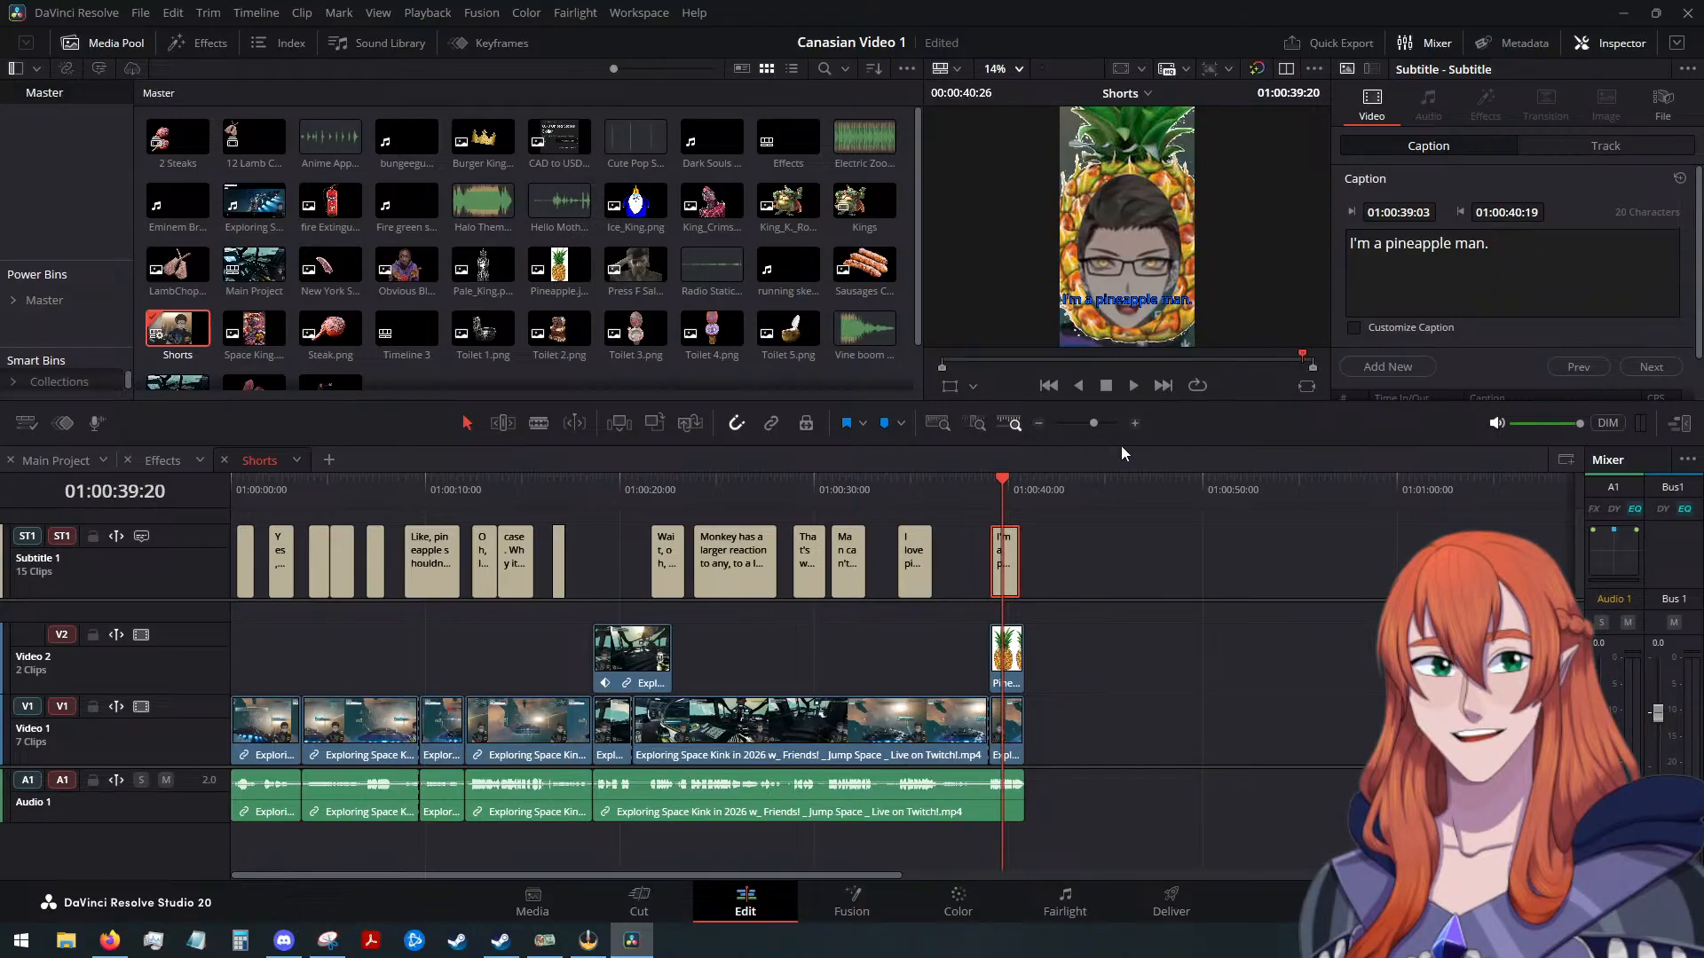
pyautogui.click(1581, 148)
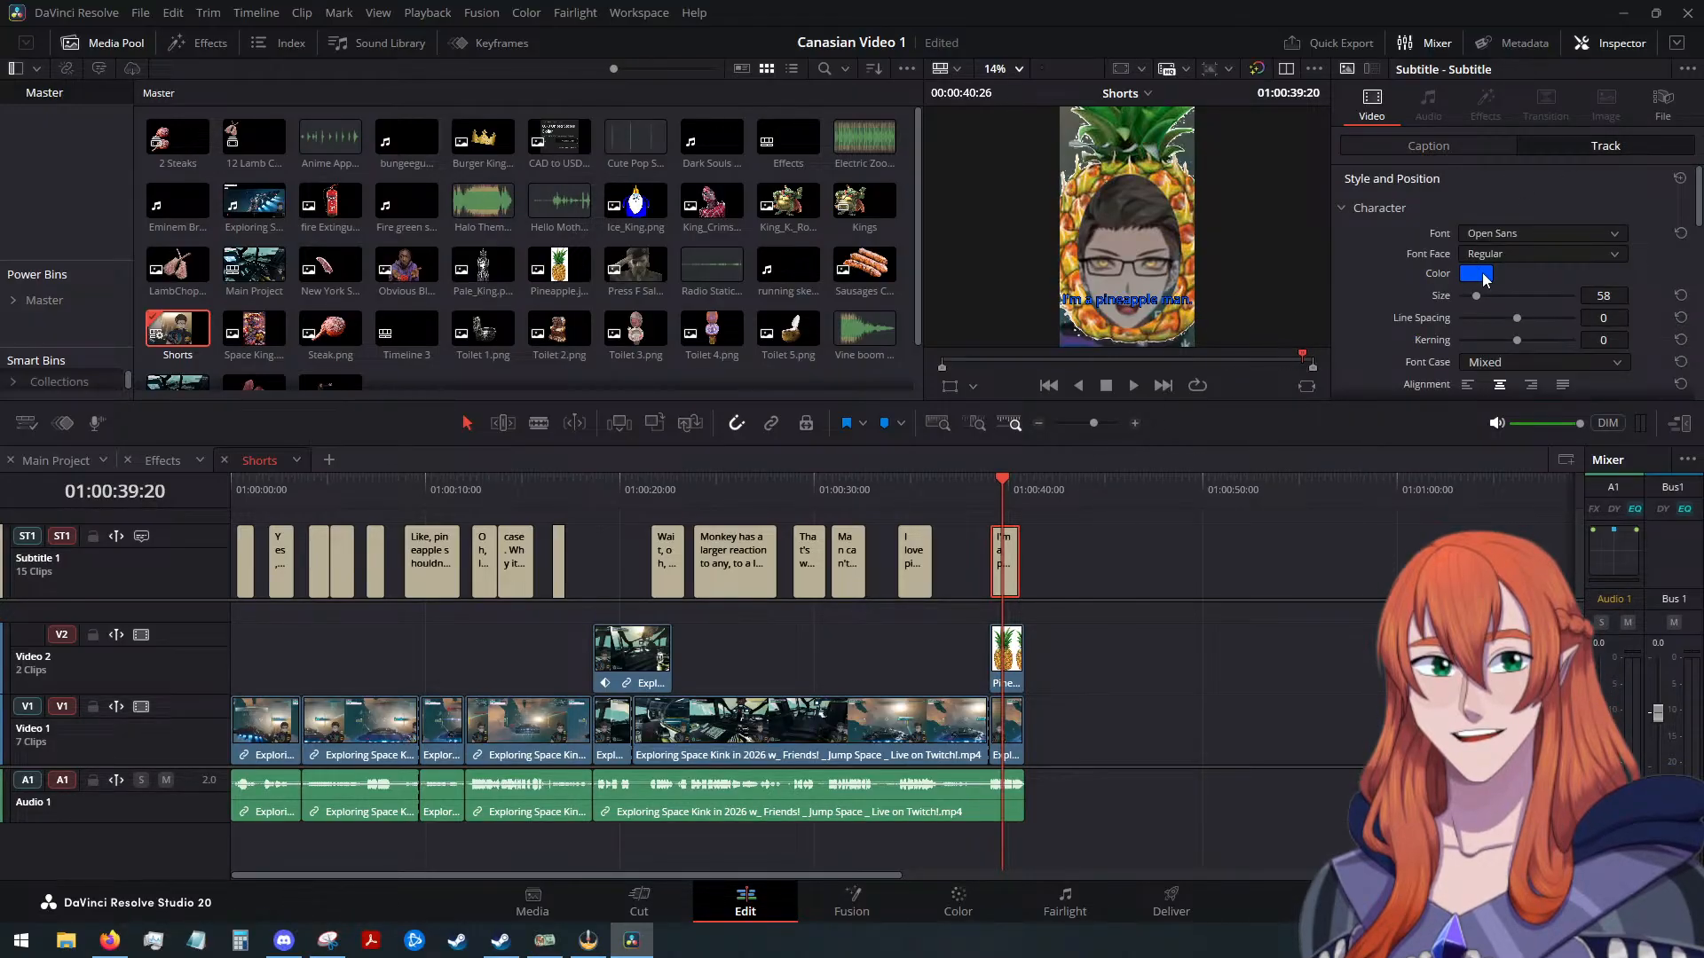
pyautogui.click(1476, 274)
pyautogui.click(770, 372)
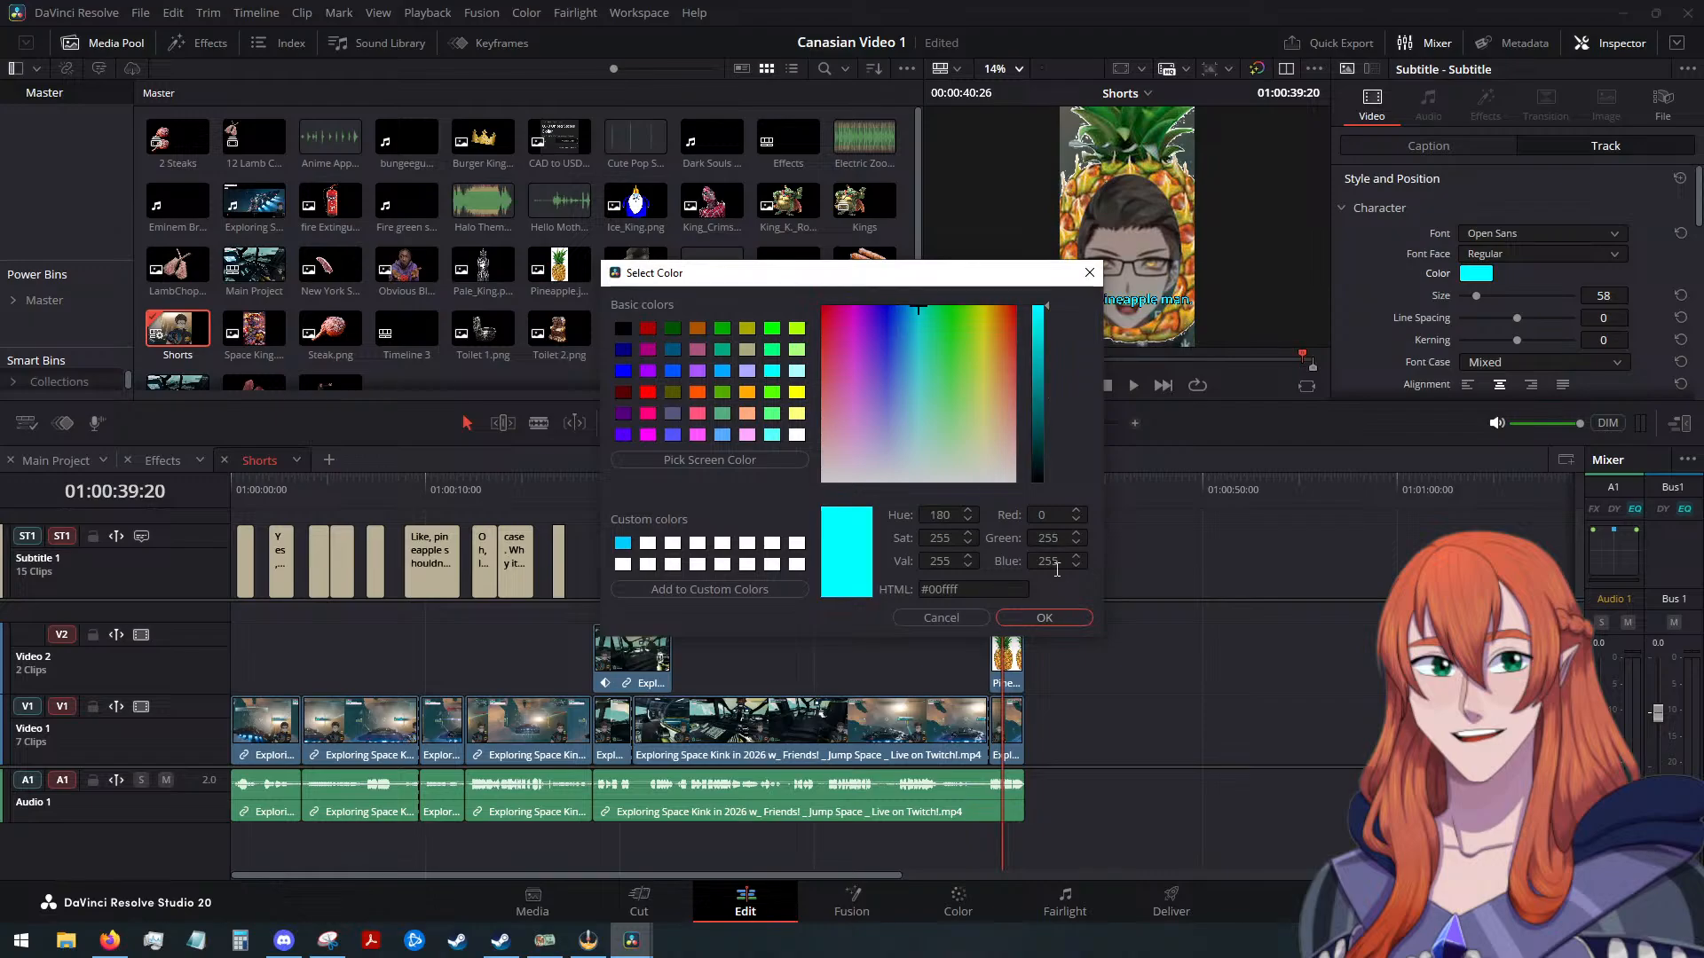
pyautogui.click(1043, 619)
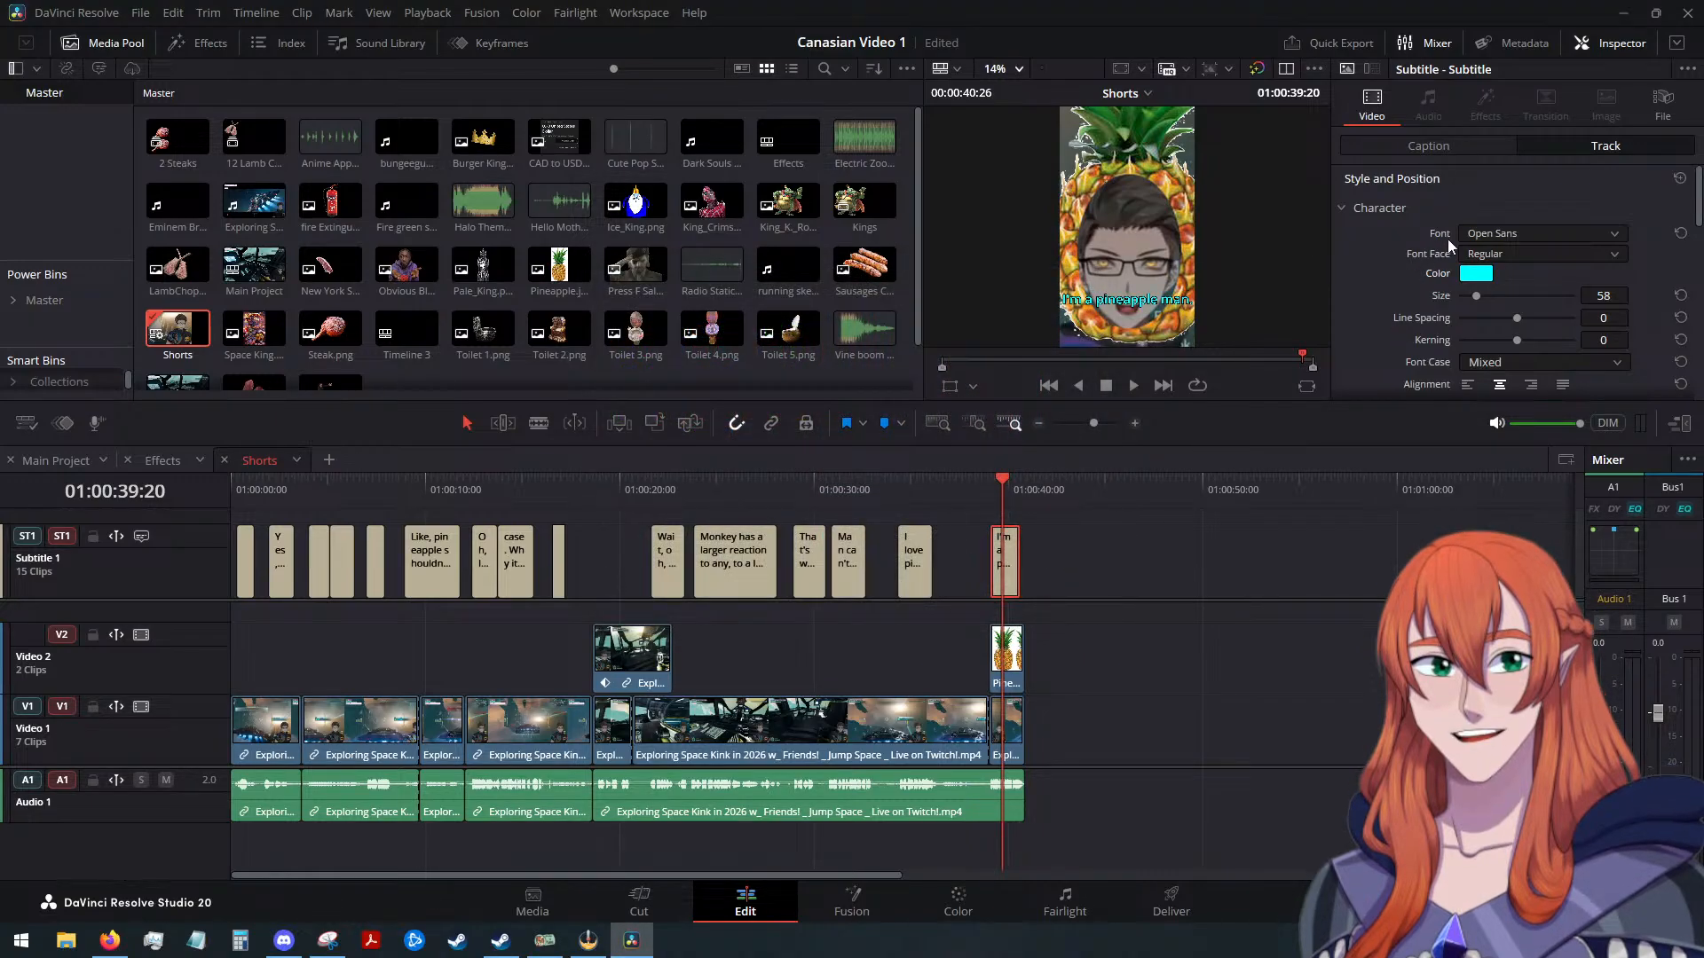
# Browse the available fonts for the subtitle track and set its font to Notram
pyautogui.click(1487, 232)
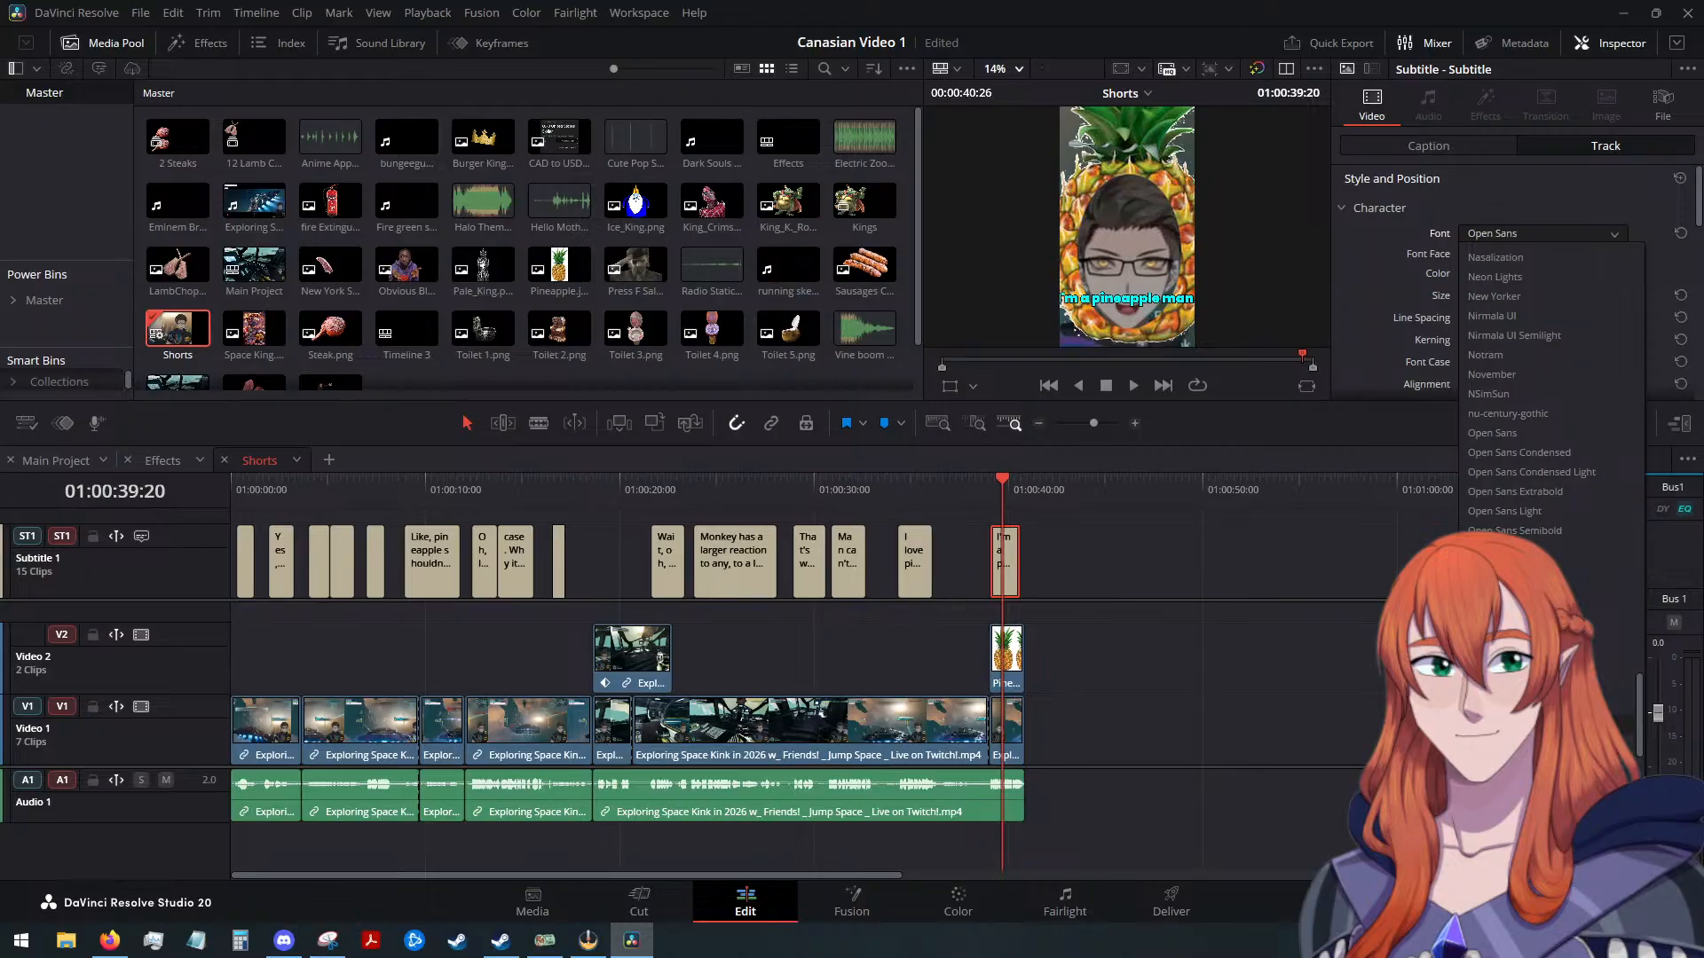
pyautogui.scroll(-4, 1551, 391)
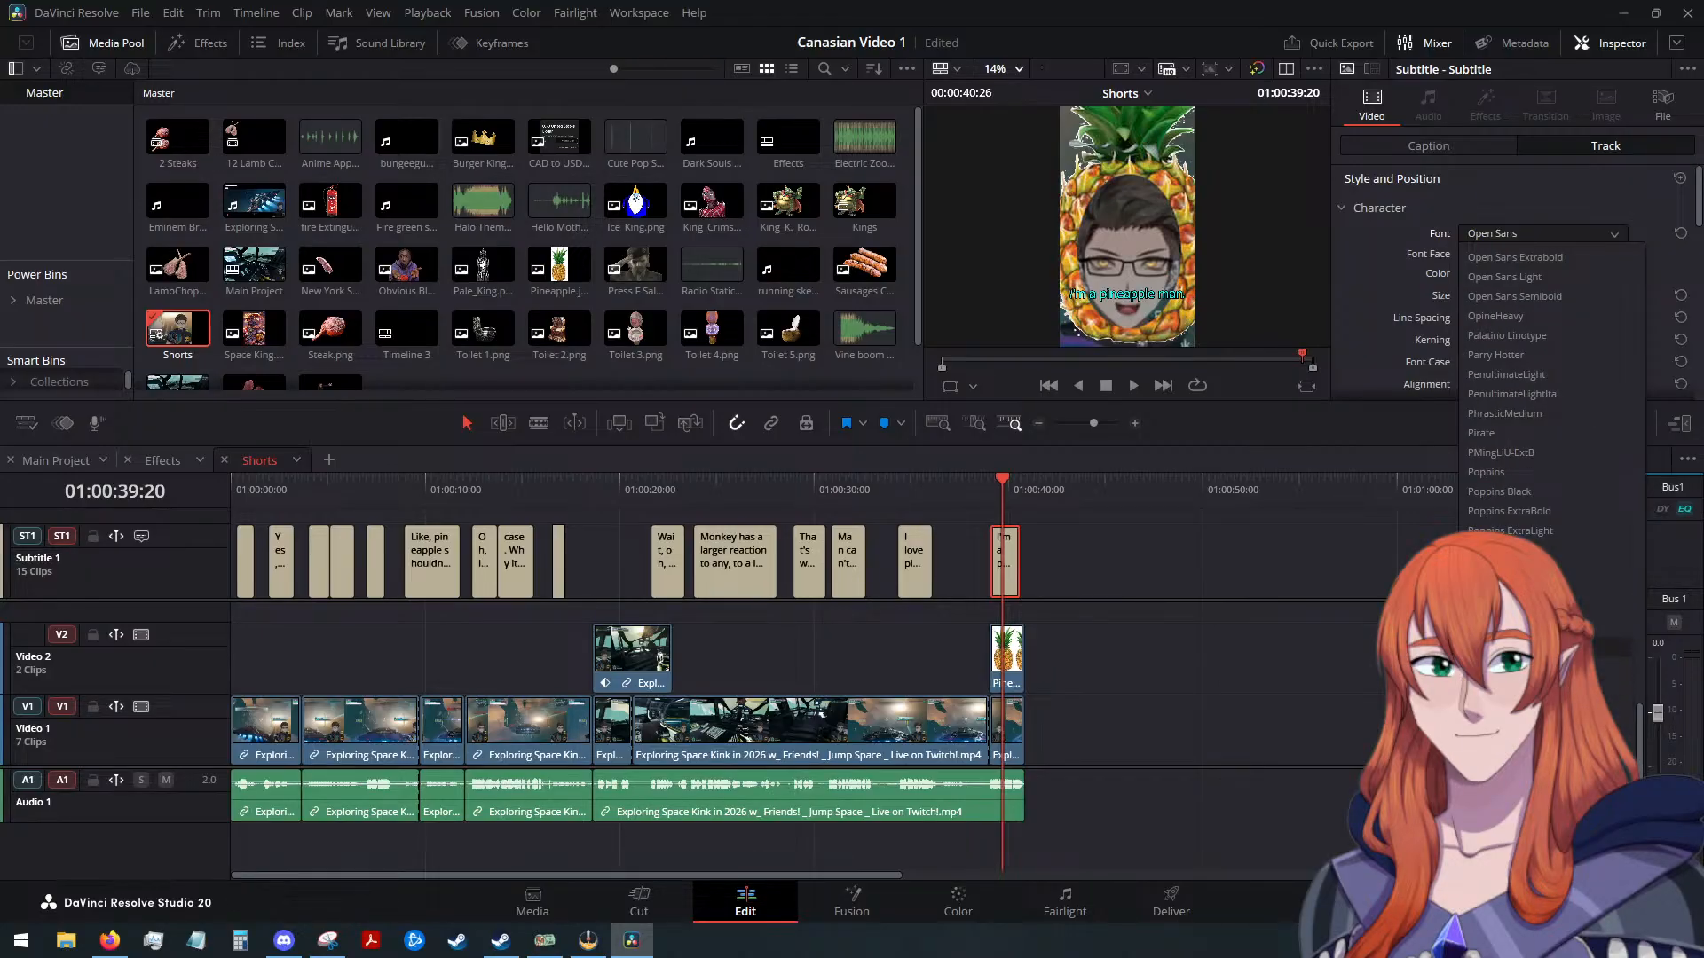
pyautogui.scroll(-1, 1551, 391)
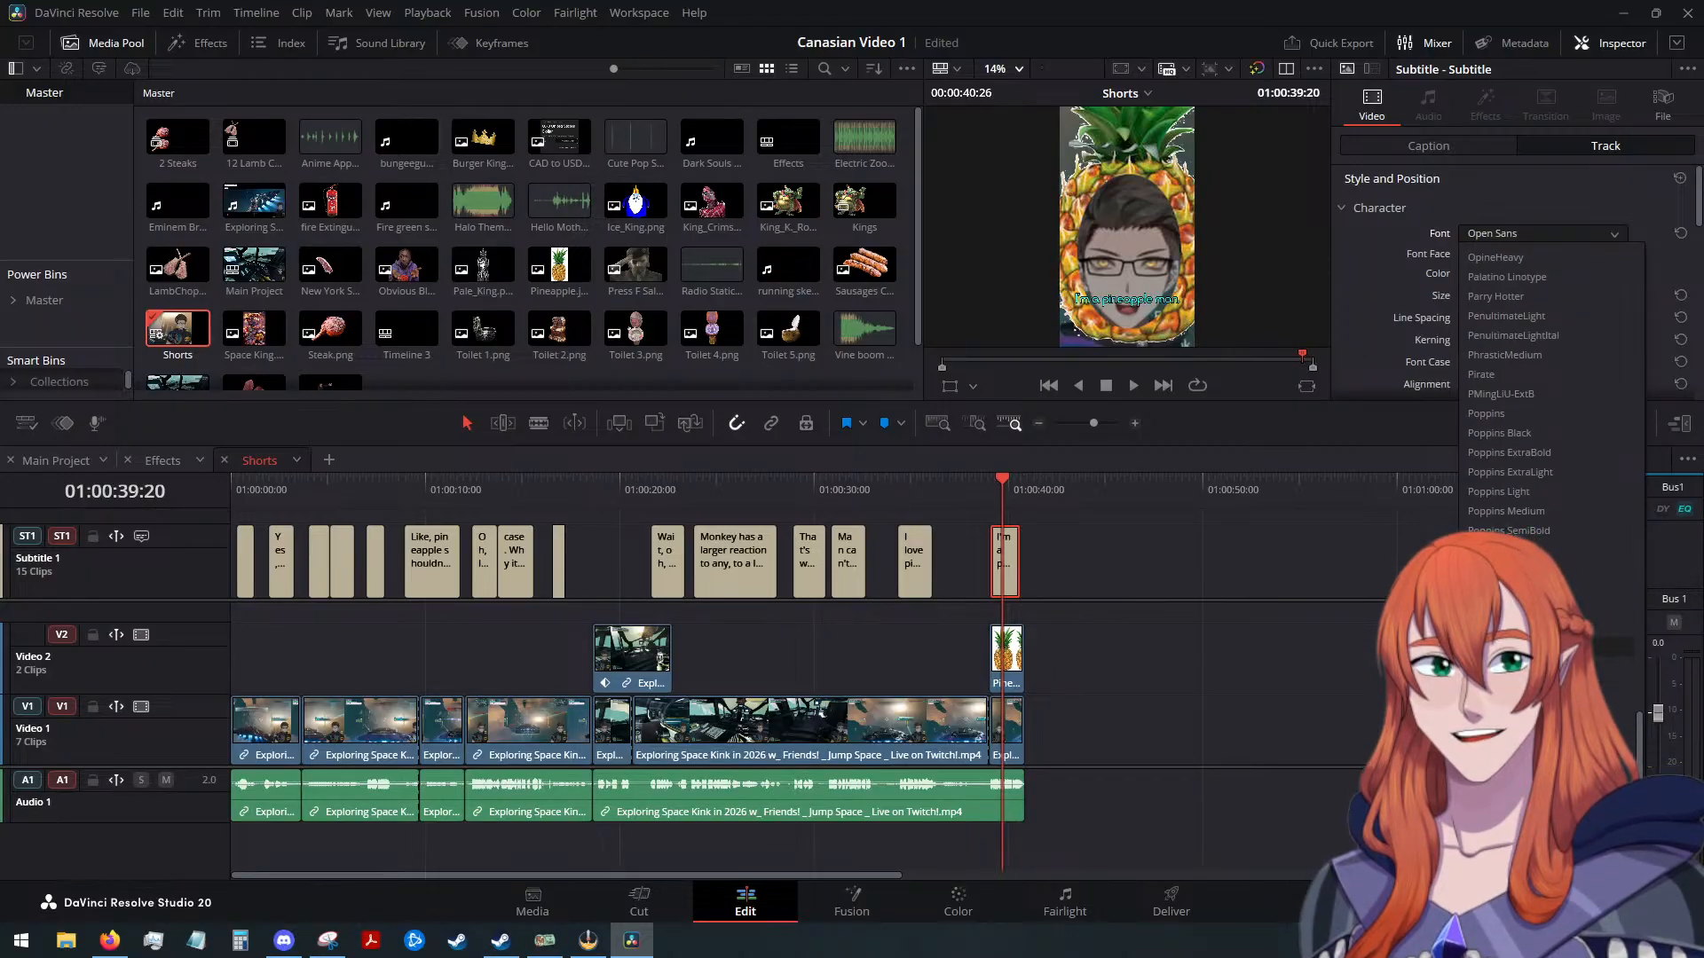
pyautogui.scroll(-3, 1551, 390)
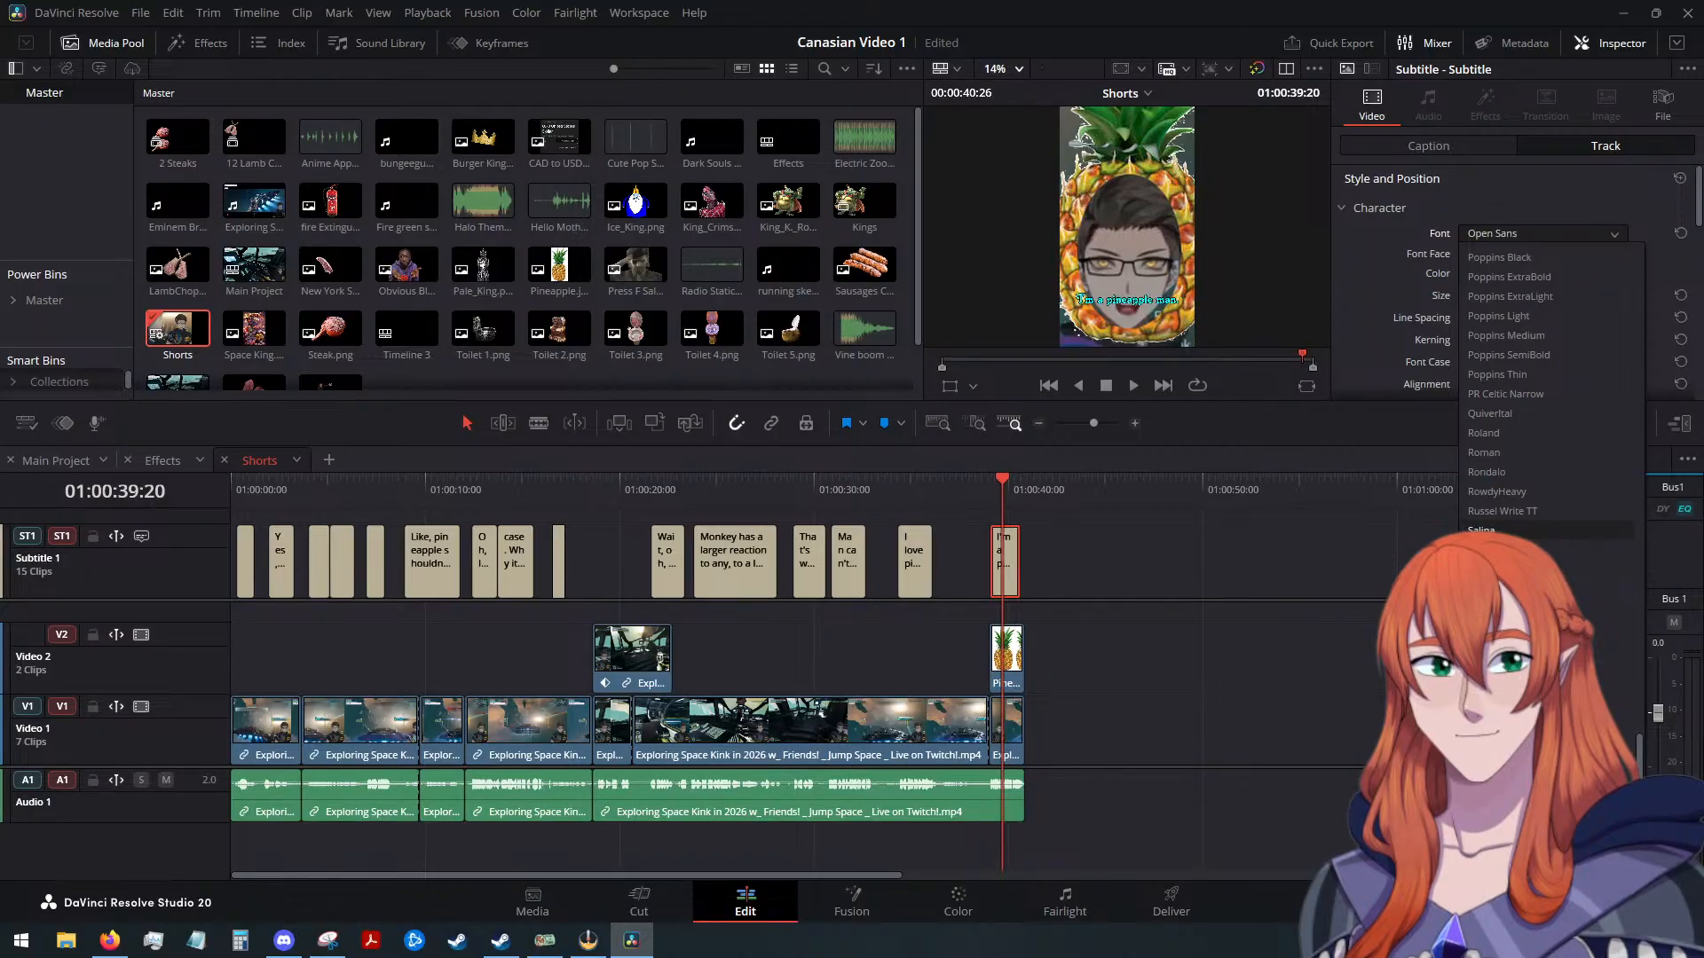
pyautogui.scroll(-8, 1551, 390)
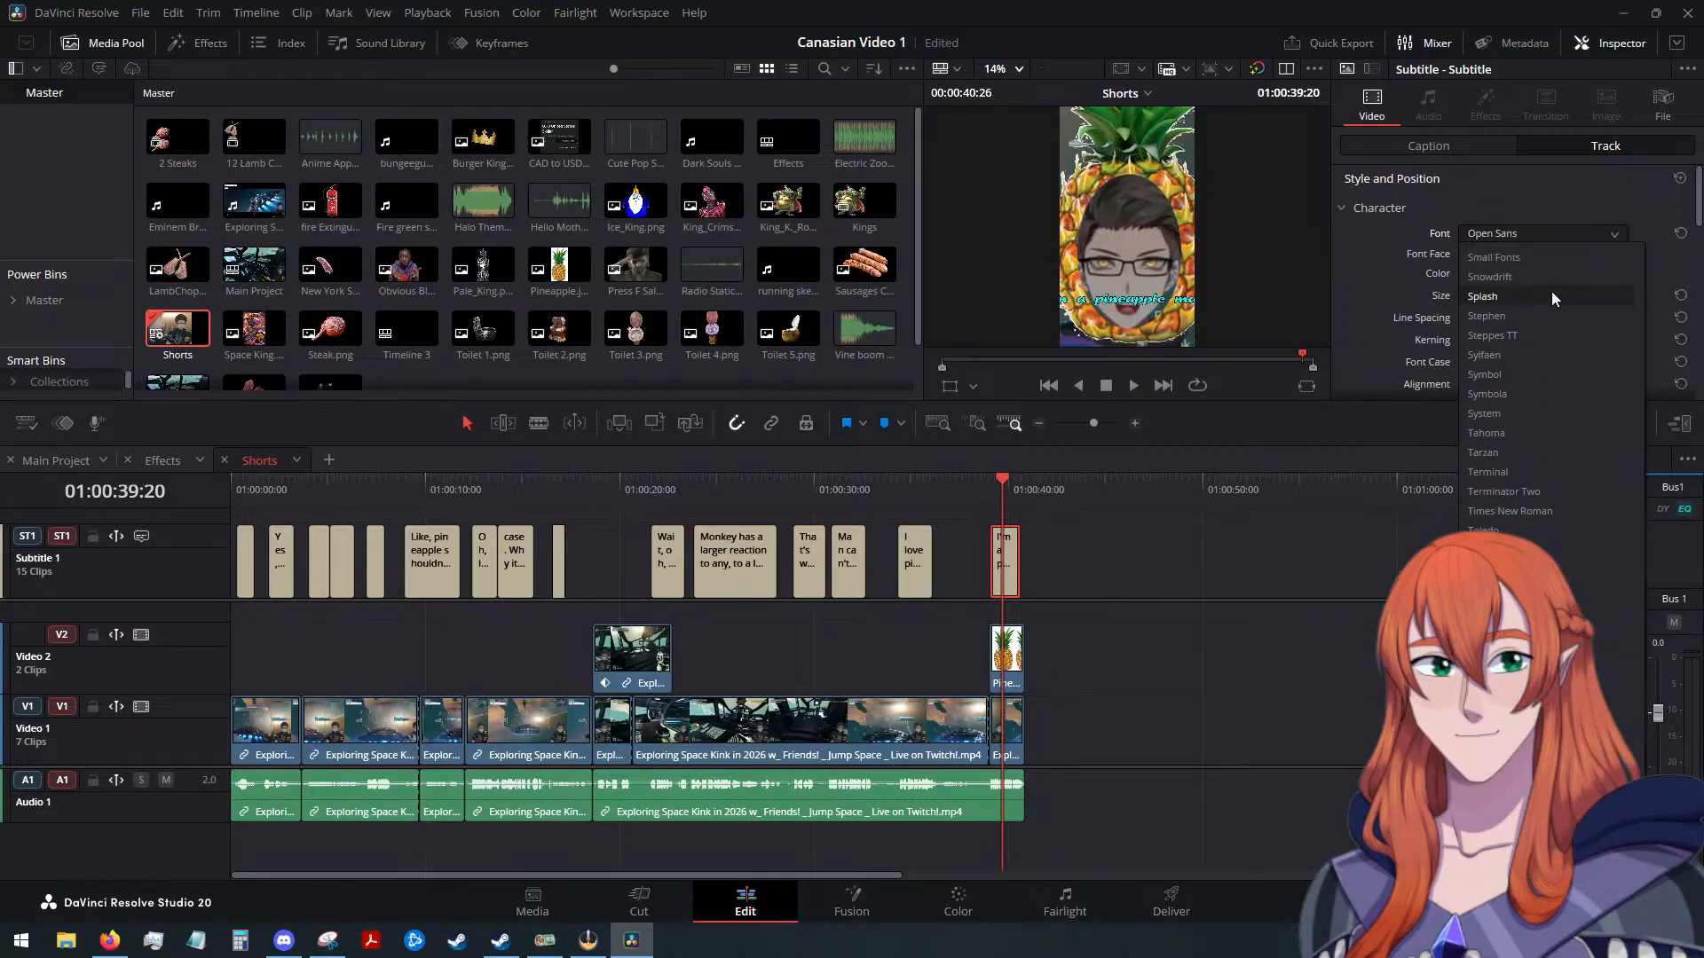
pyautogui.scroll(3, 1551, 291)
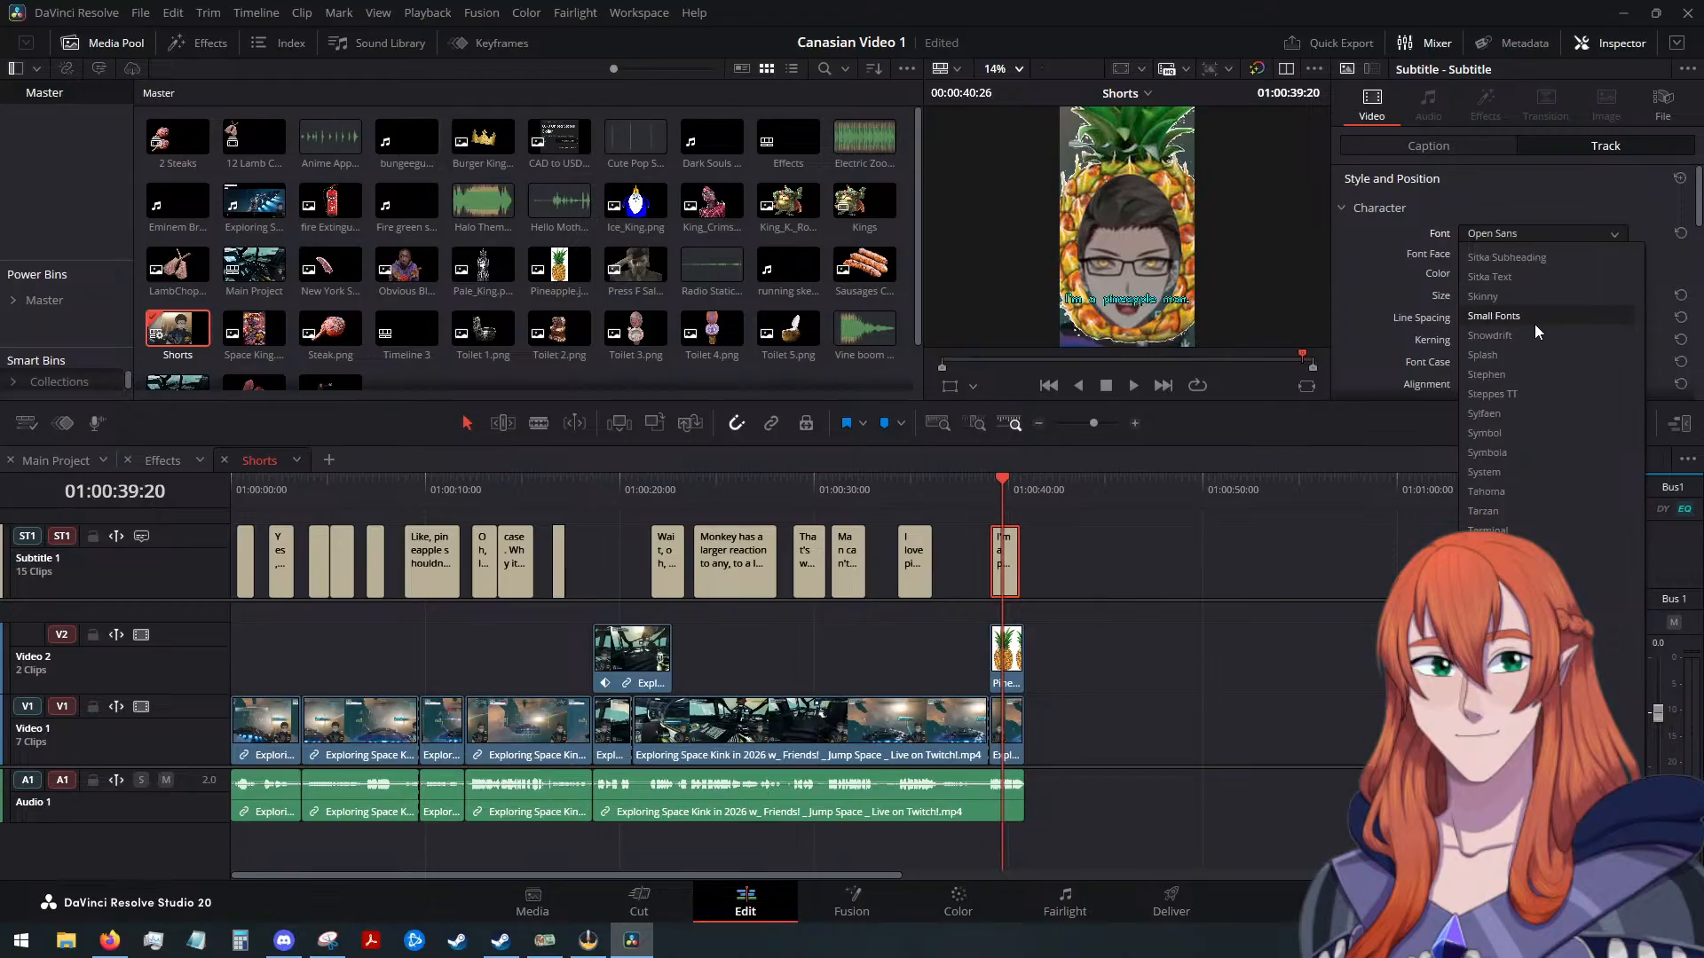
pyautogui.scroll(1, 1517, 311)
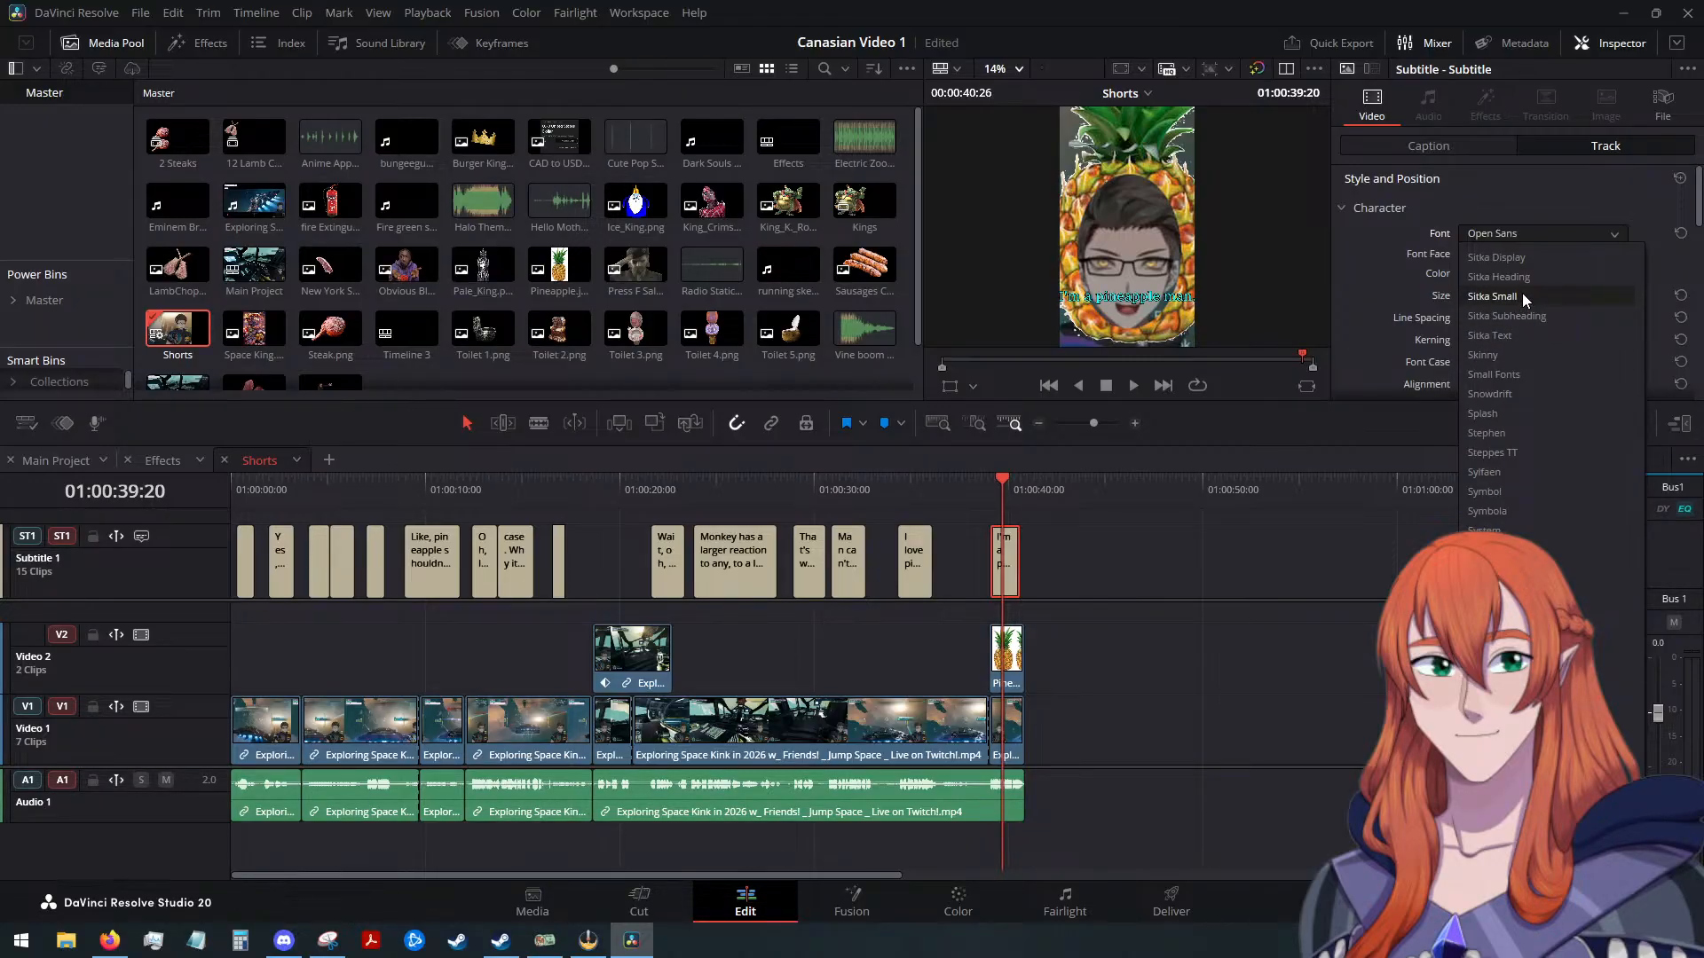
pyautogui.scroll(3, 1521, 293)
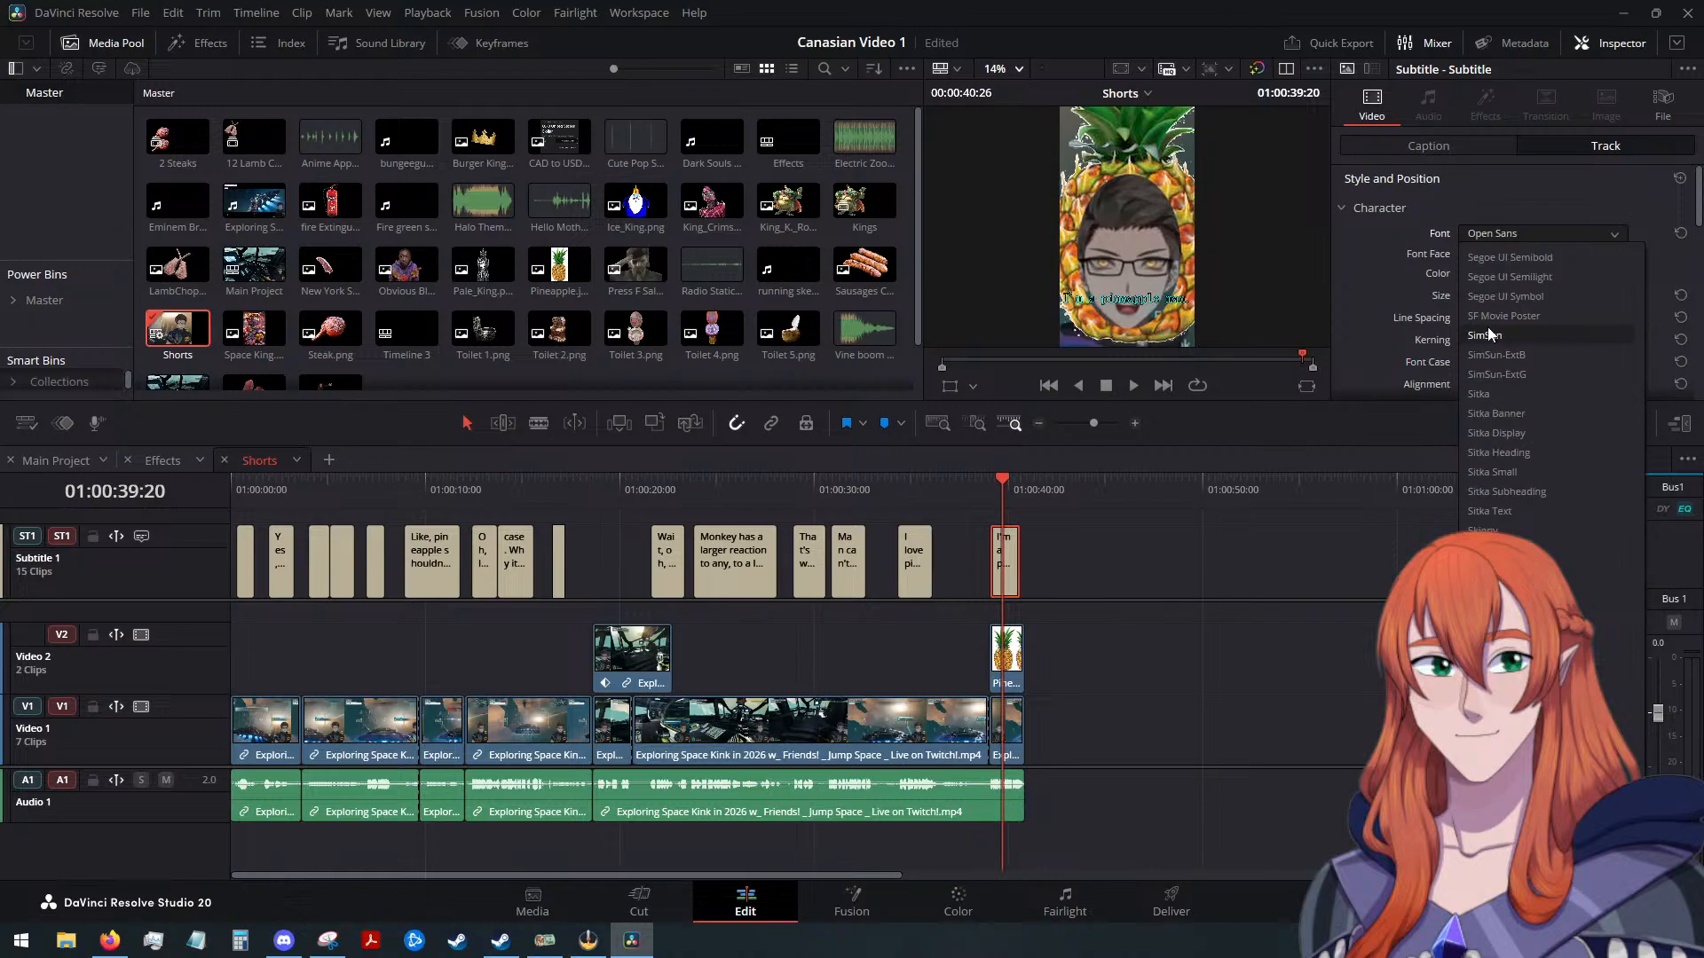
pyautogui.scroll(4, 1495, 339)
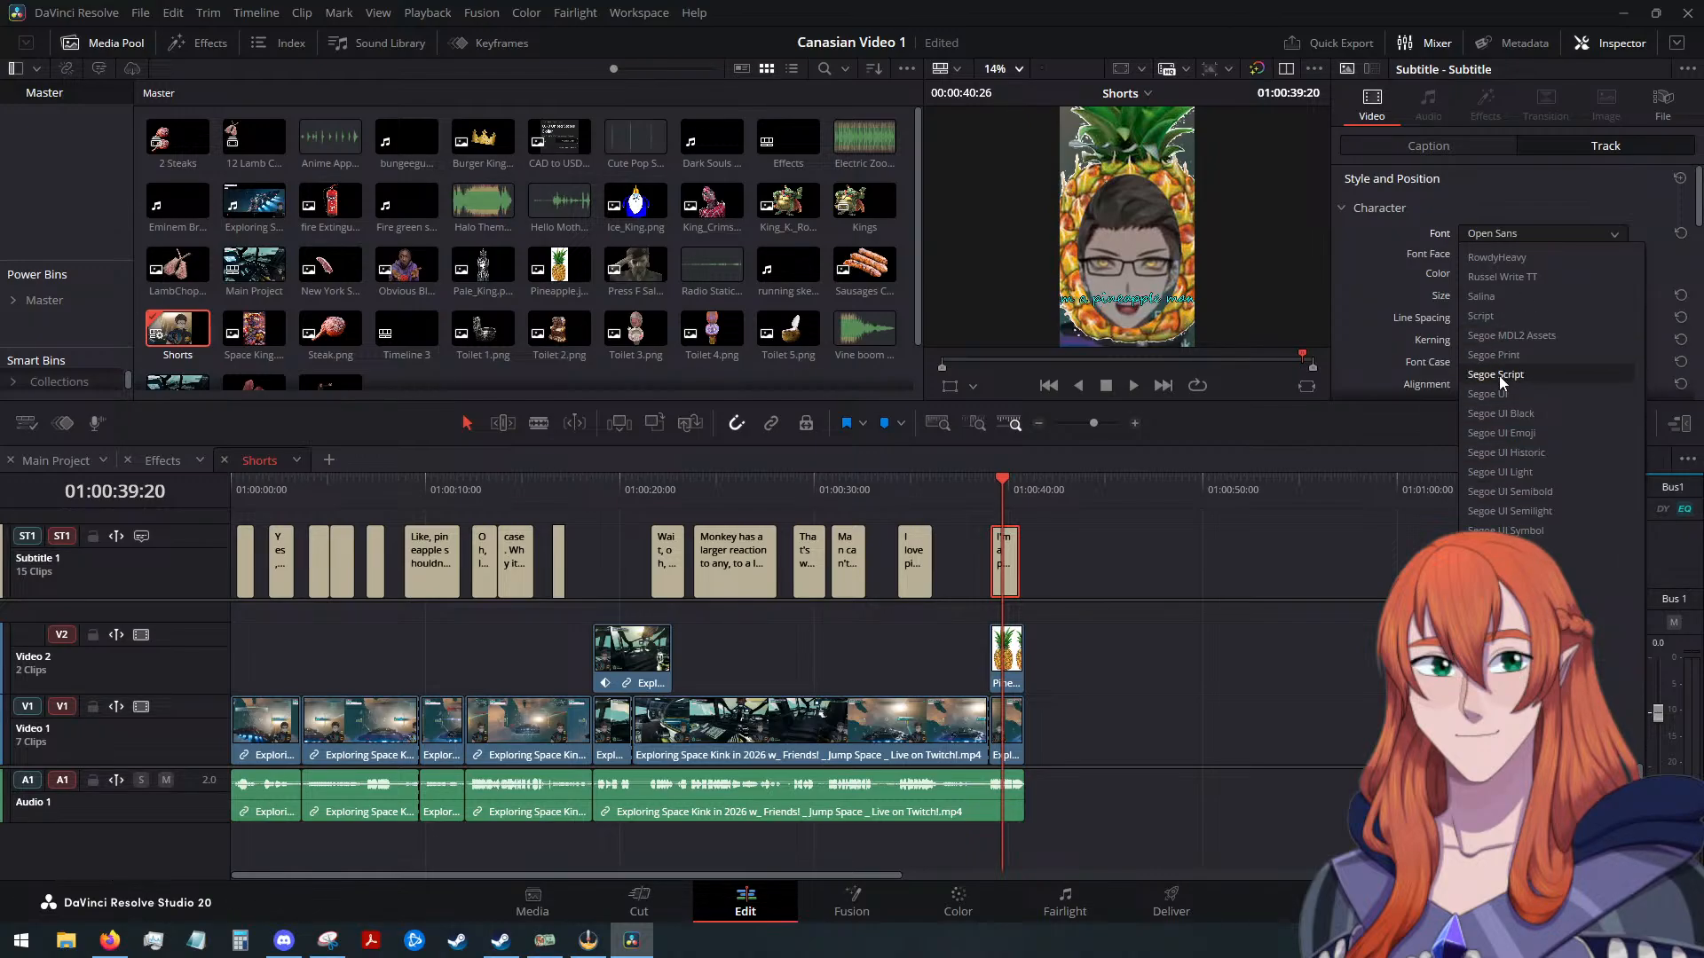
pyautogui.scroll(3, 1503, 368)
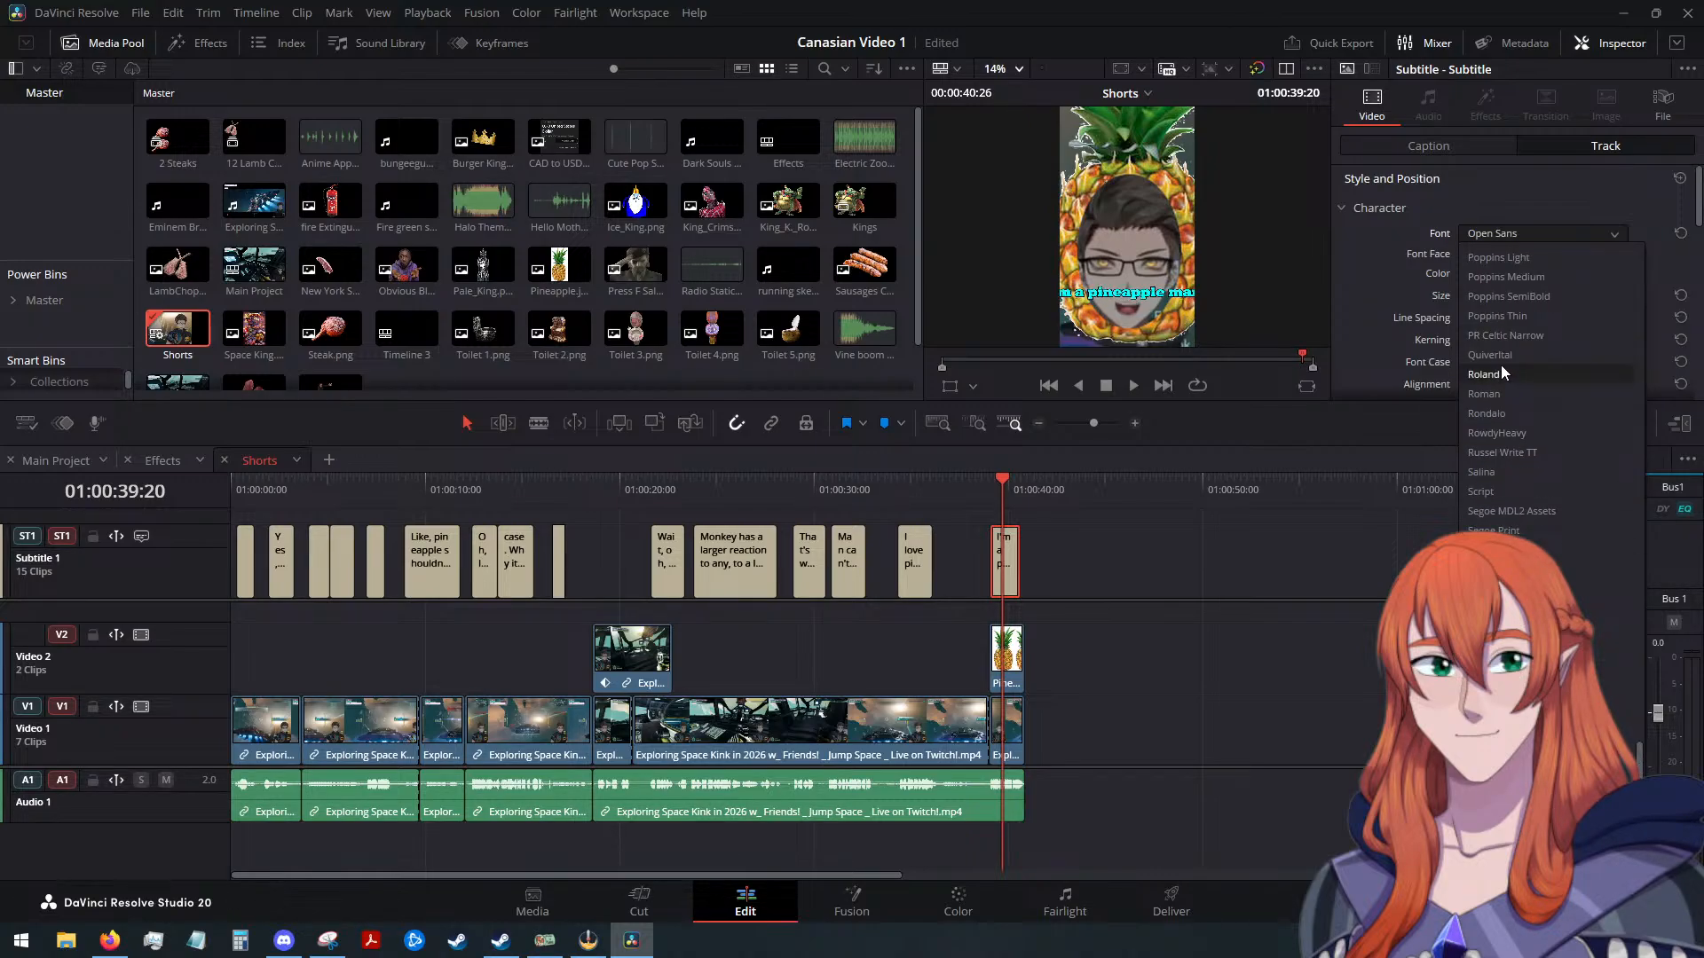
pyautogui.scroll(2, 1500, 364)
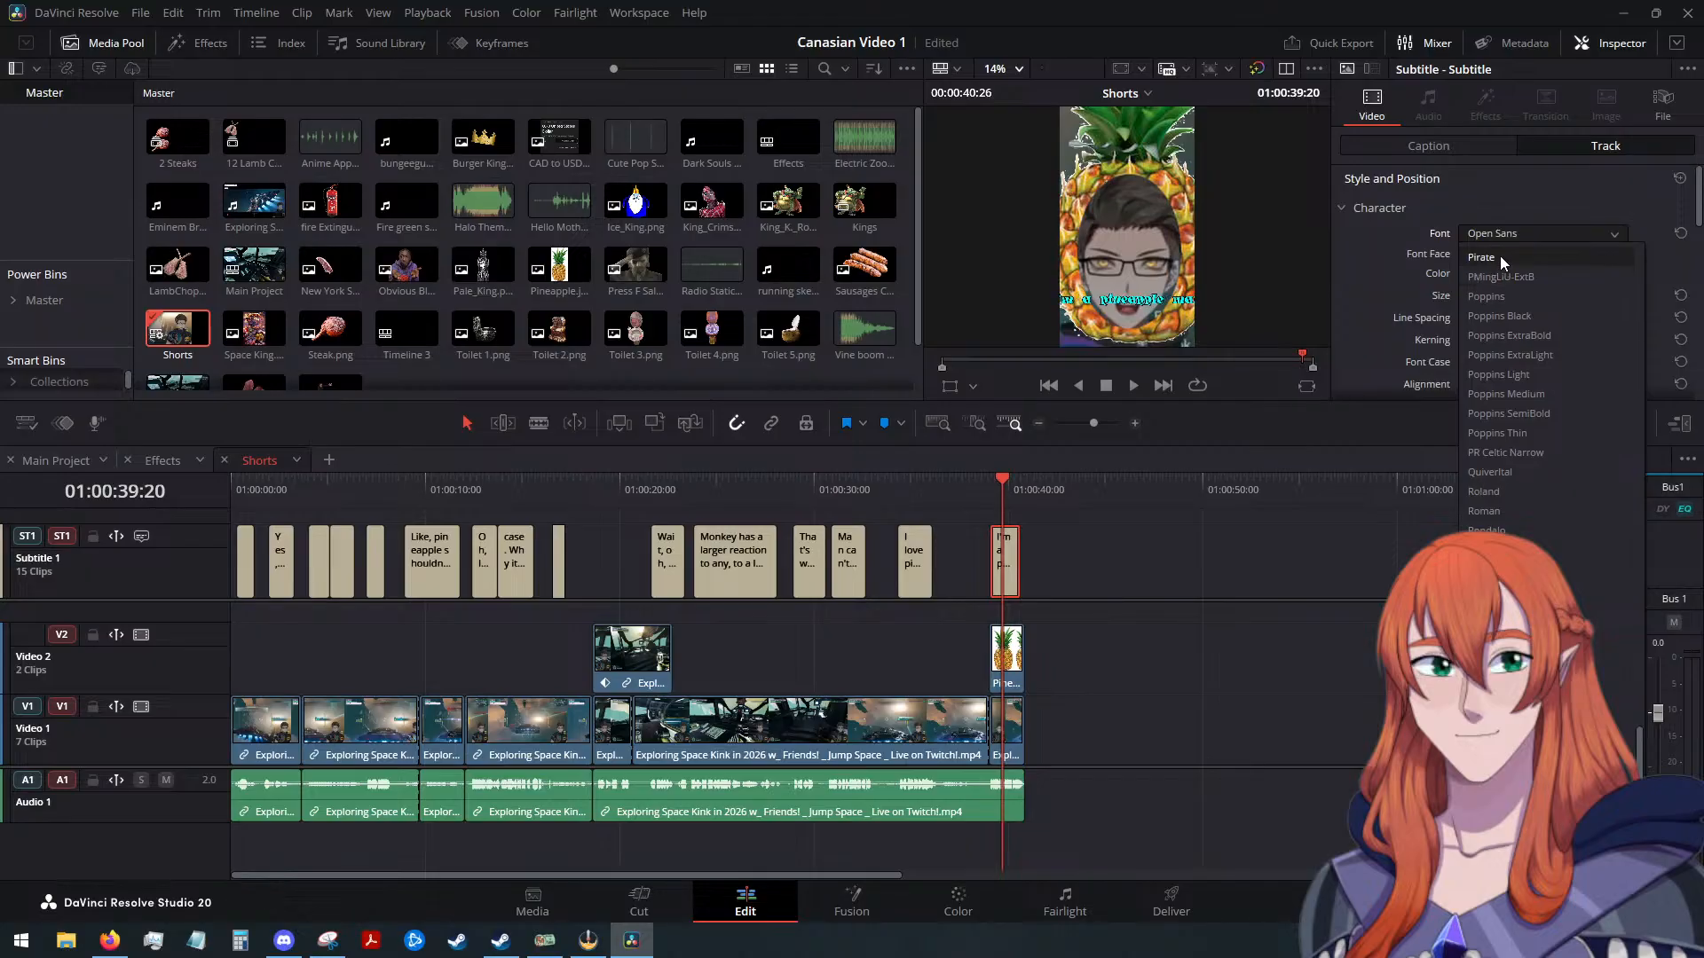
pyautogui.scroll(4, 1499, 256)
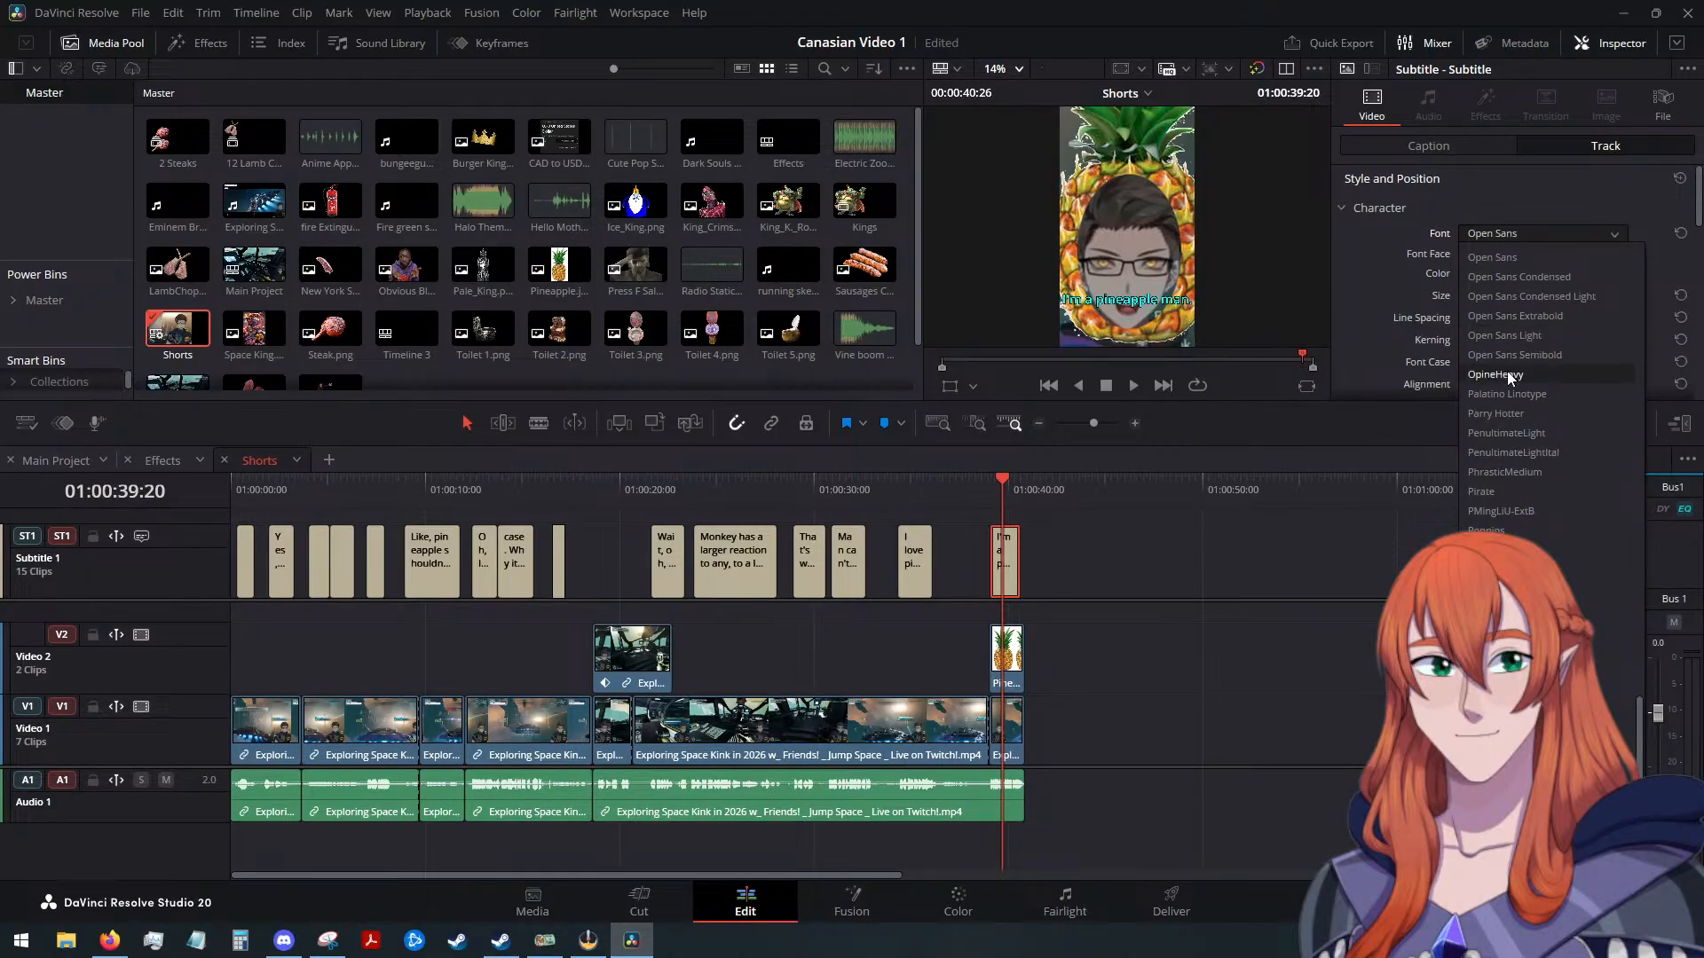
pyautogui.scroll(3, 1508, 376)
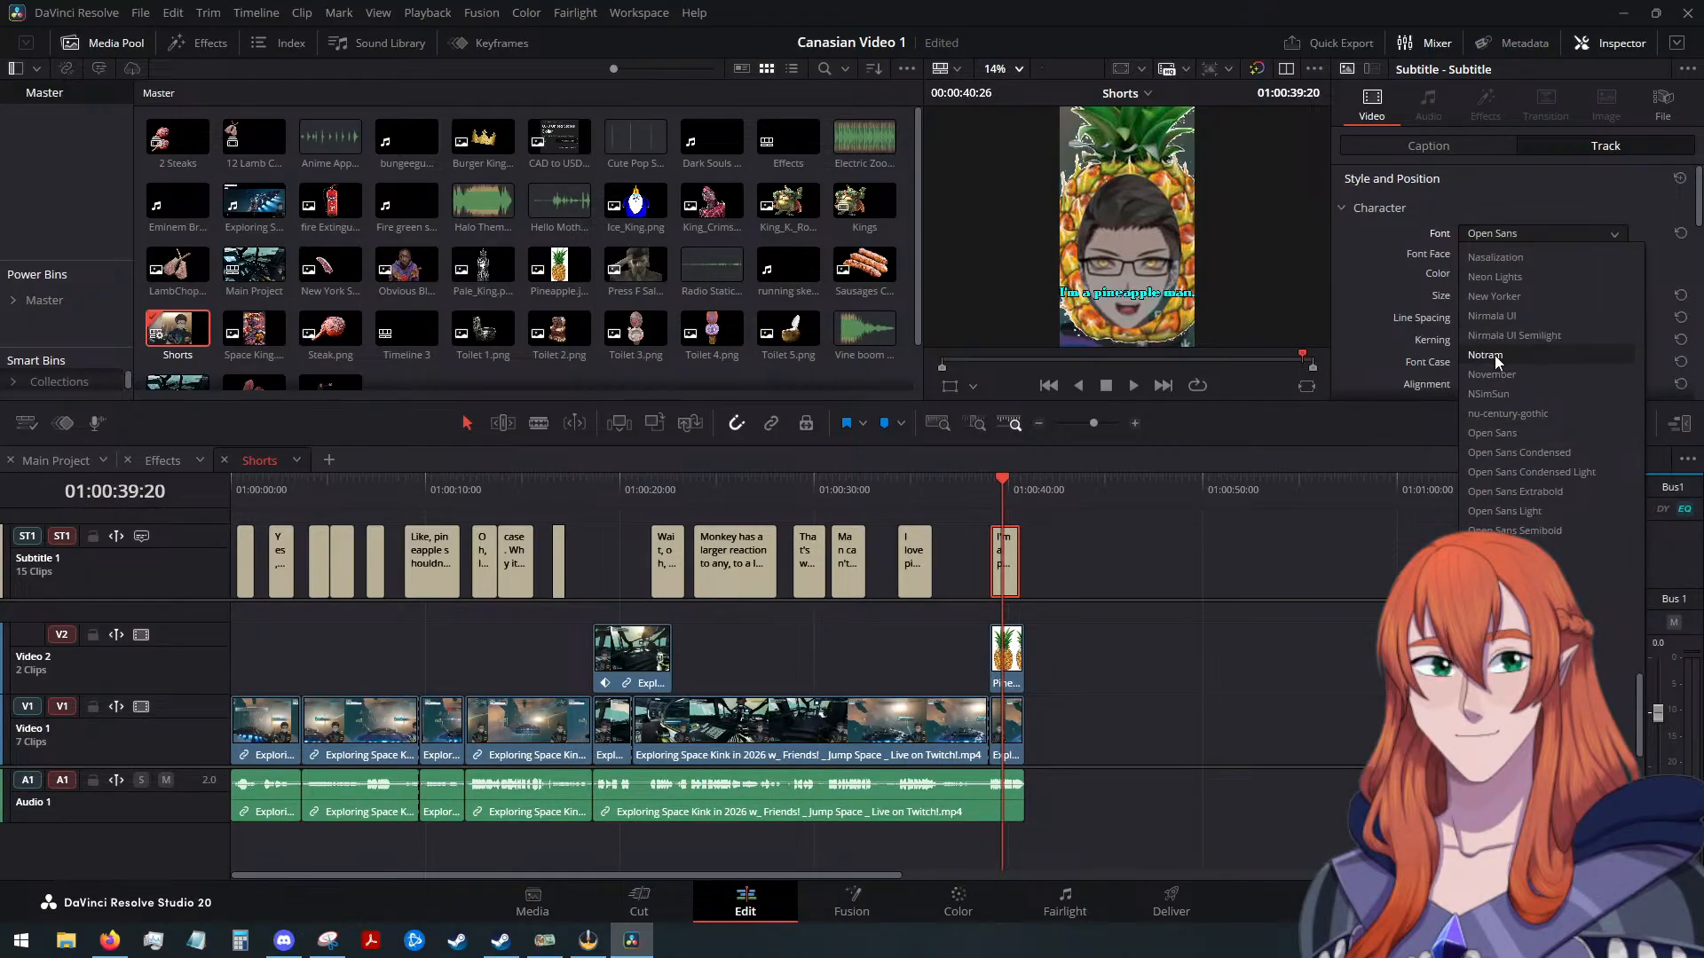
pyautogui.click(1505, 355)
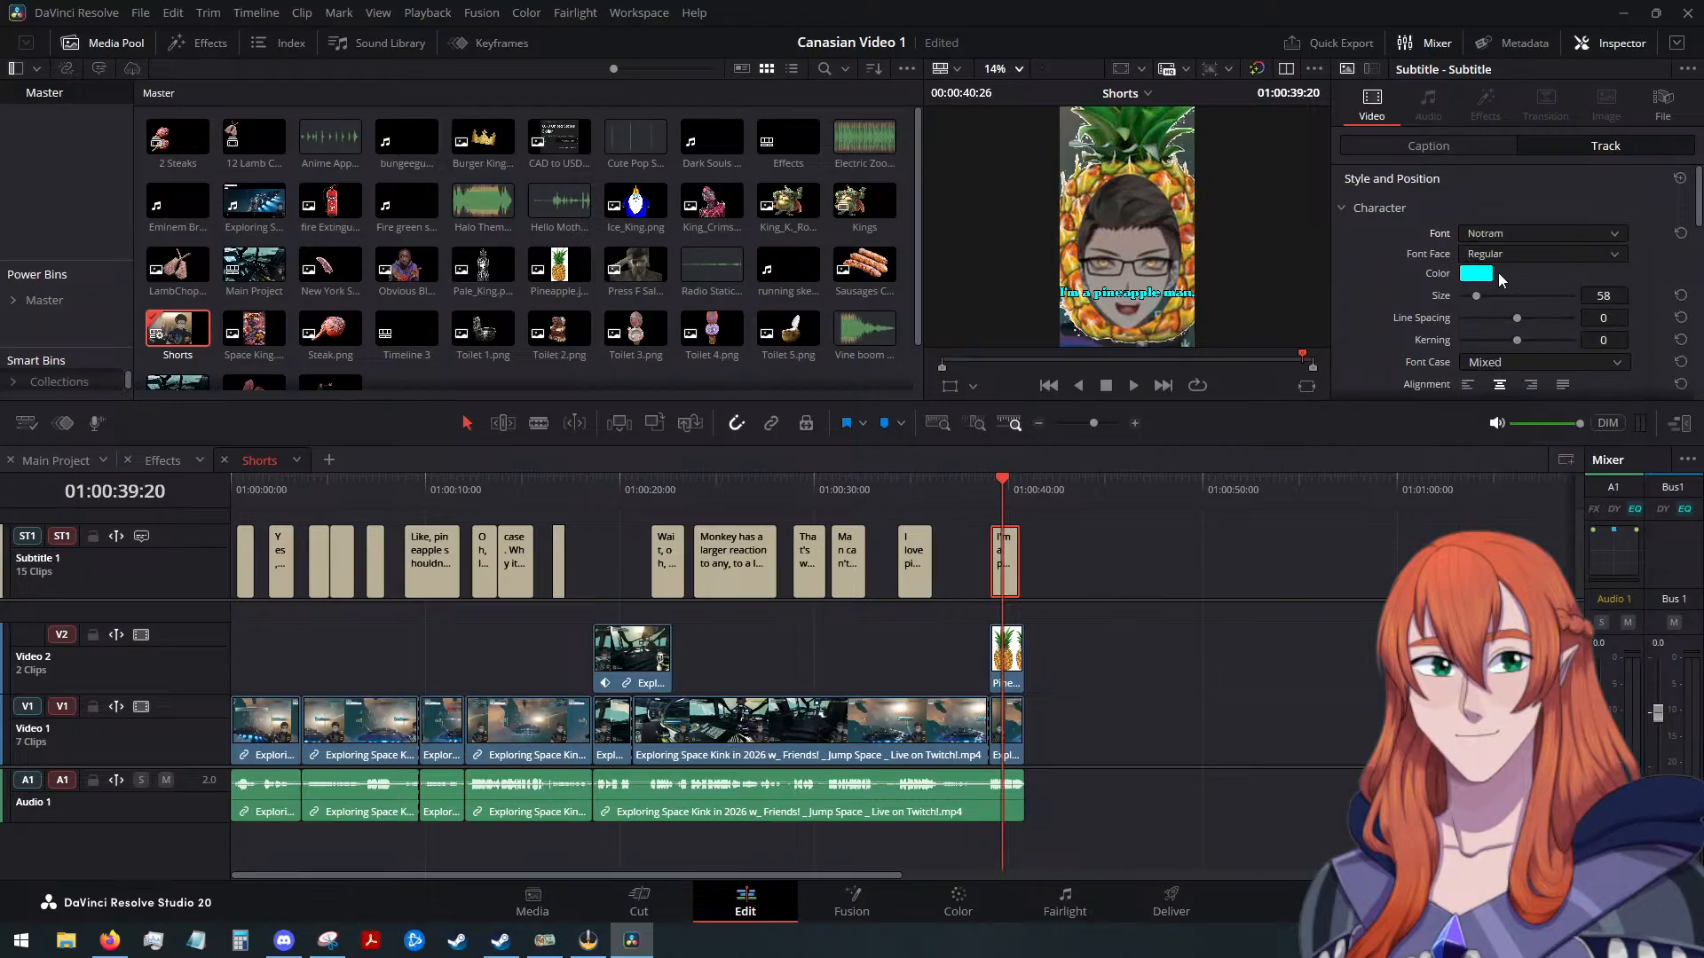
# Set the subtitle track's font to Good Times
pyautogui.click(1509, 233)
pyautogui.scroll(4, 1523, 342)
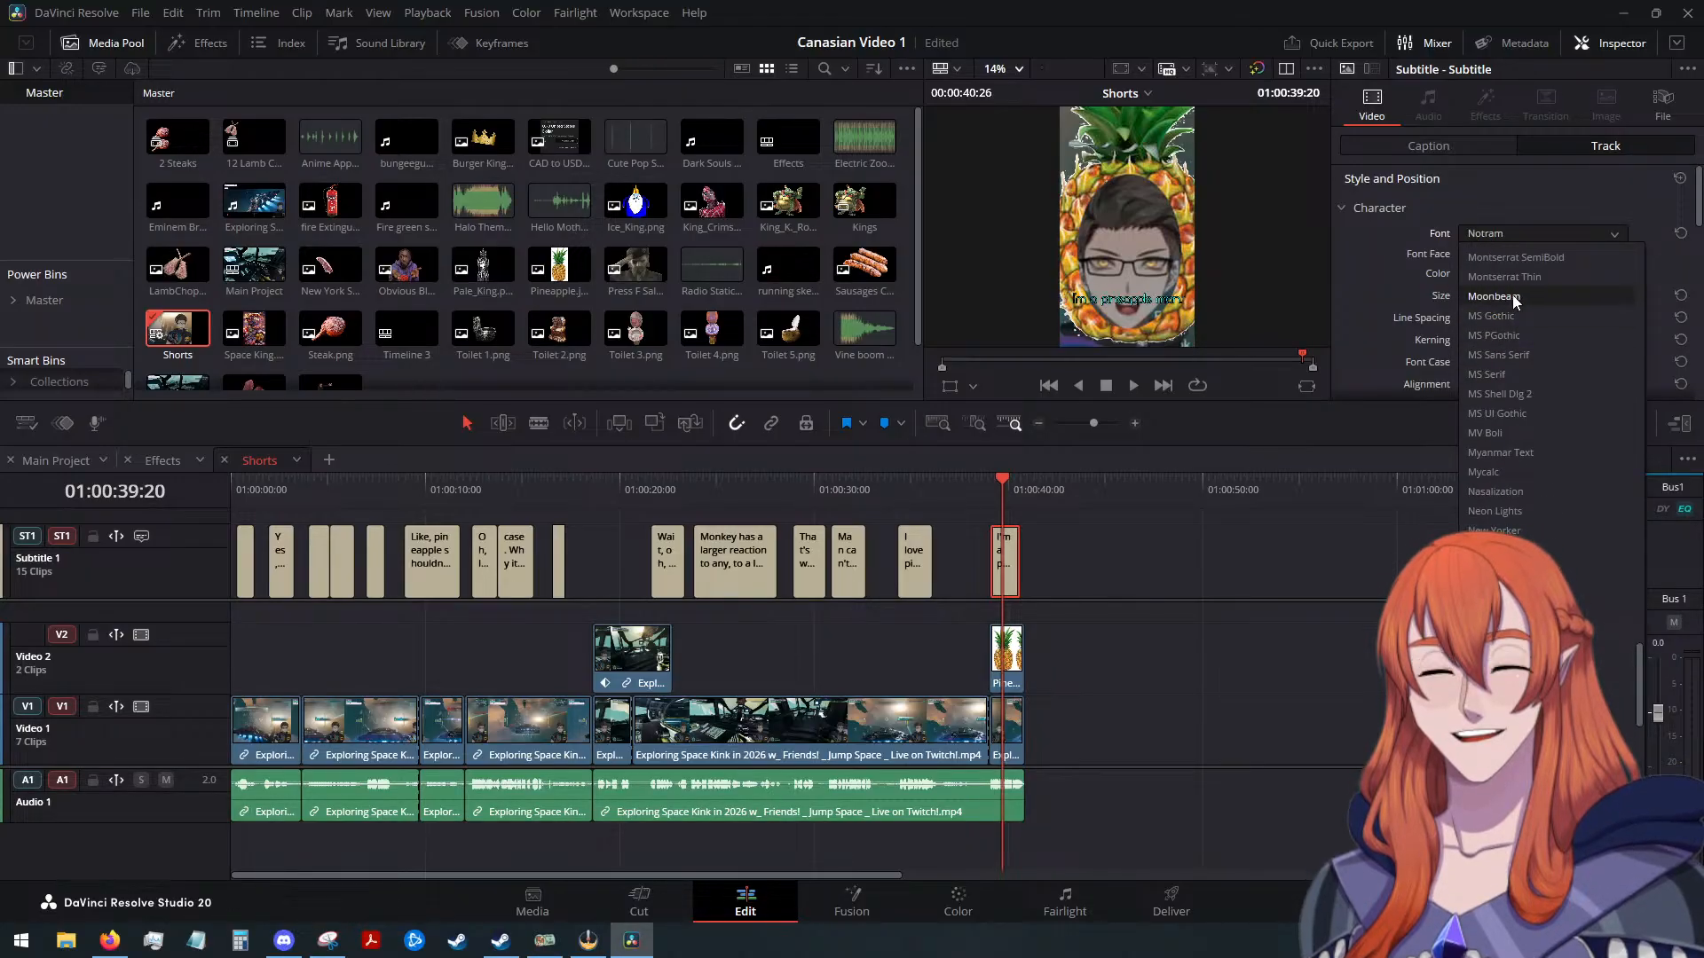
pyautogui.scroll(2, 1509, 323)
pyautogui.scroll(5, 1507, 364)
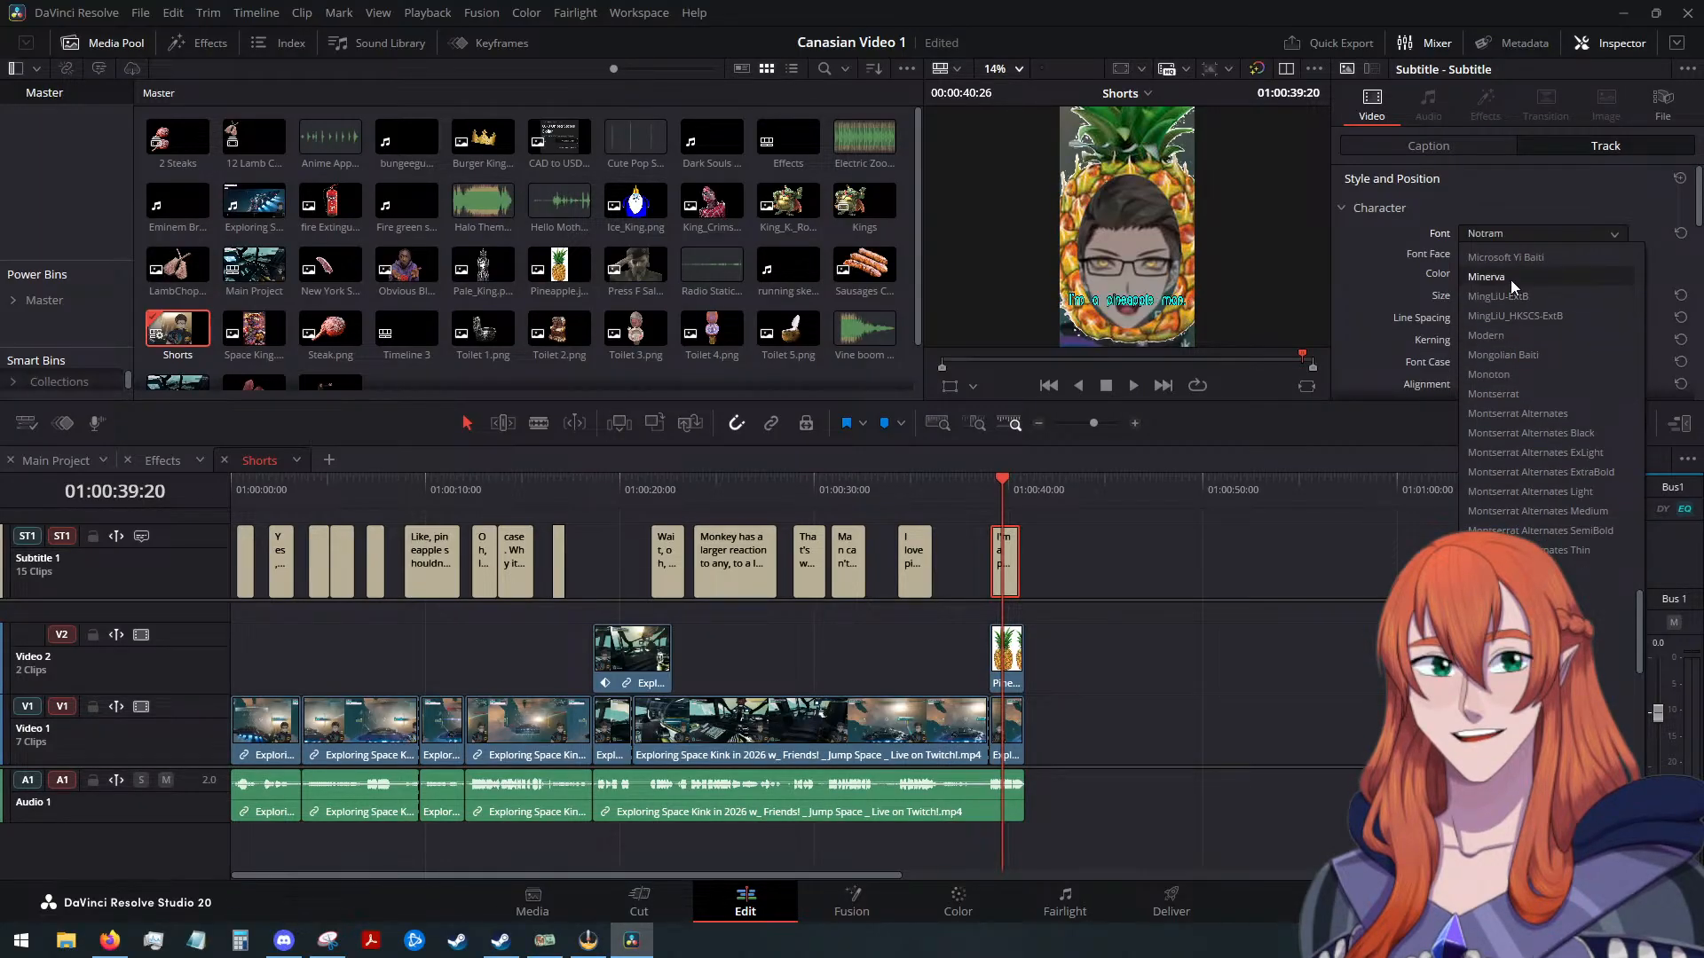
pyautogui.scroll(1, 1510, 293)
pyautogui.scroll(5, 1512, 329)
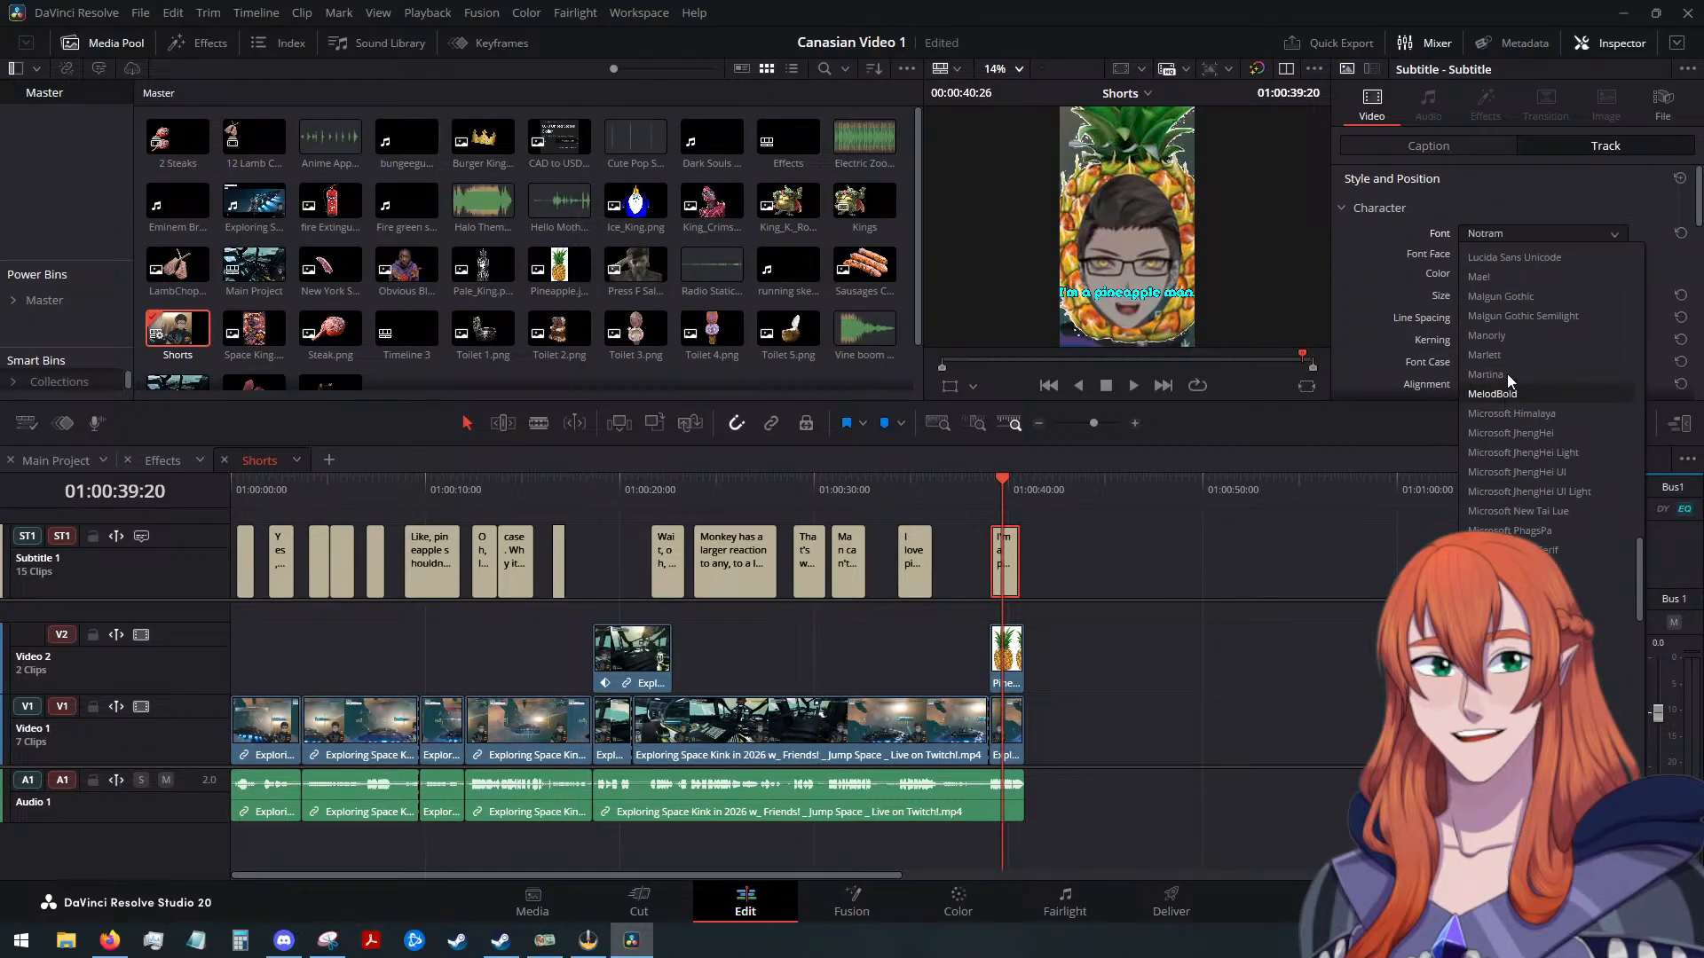
pyautogui.scroll(1, 1508, 348)
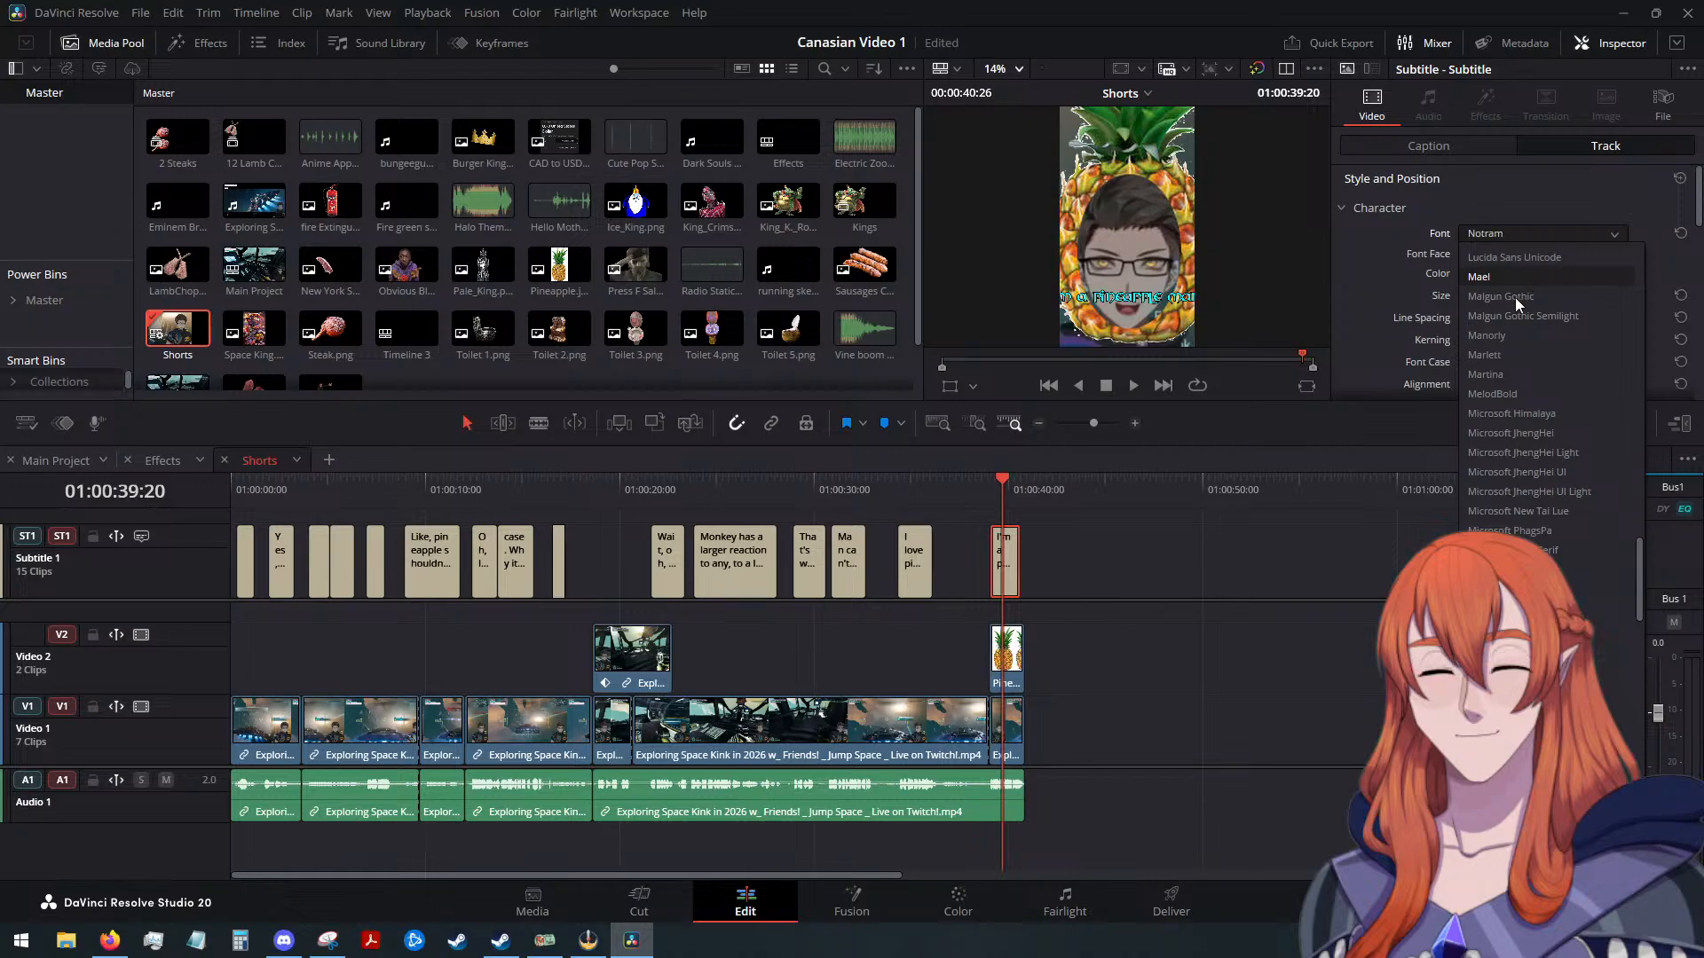
pyautogui.scroll(2, 1509, 312)
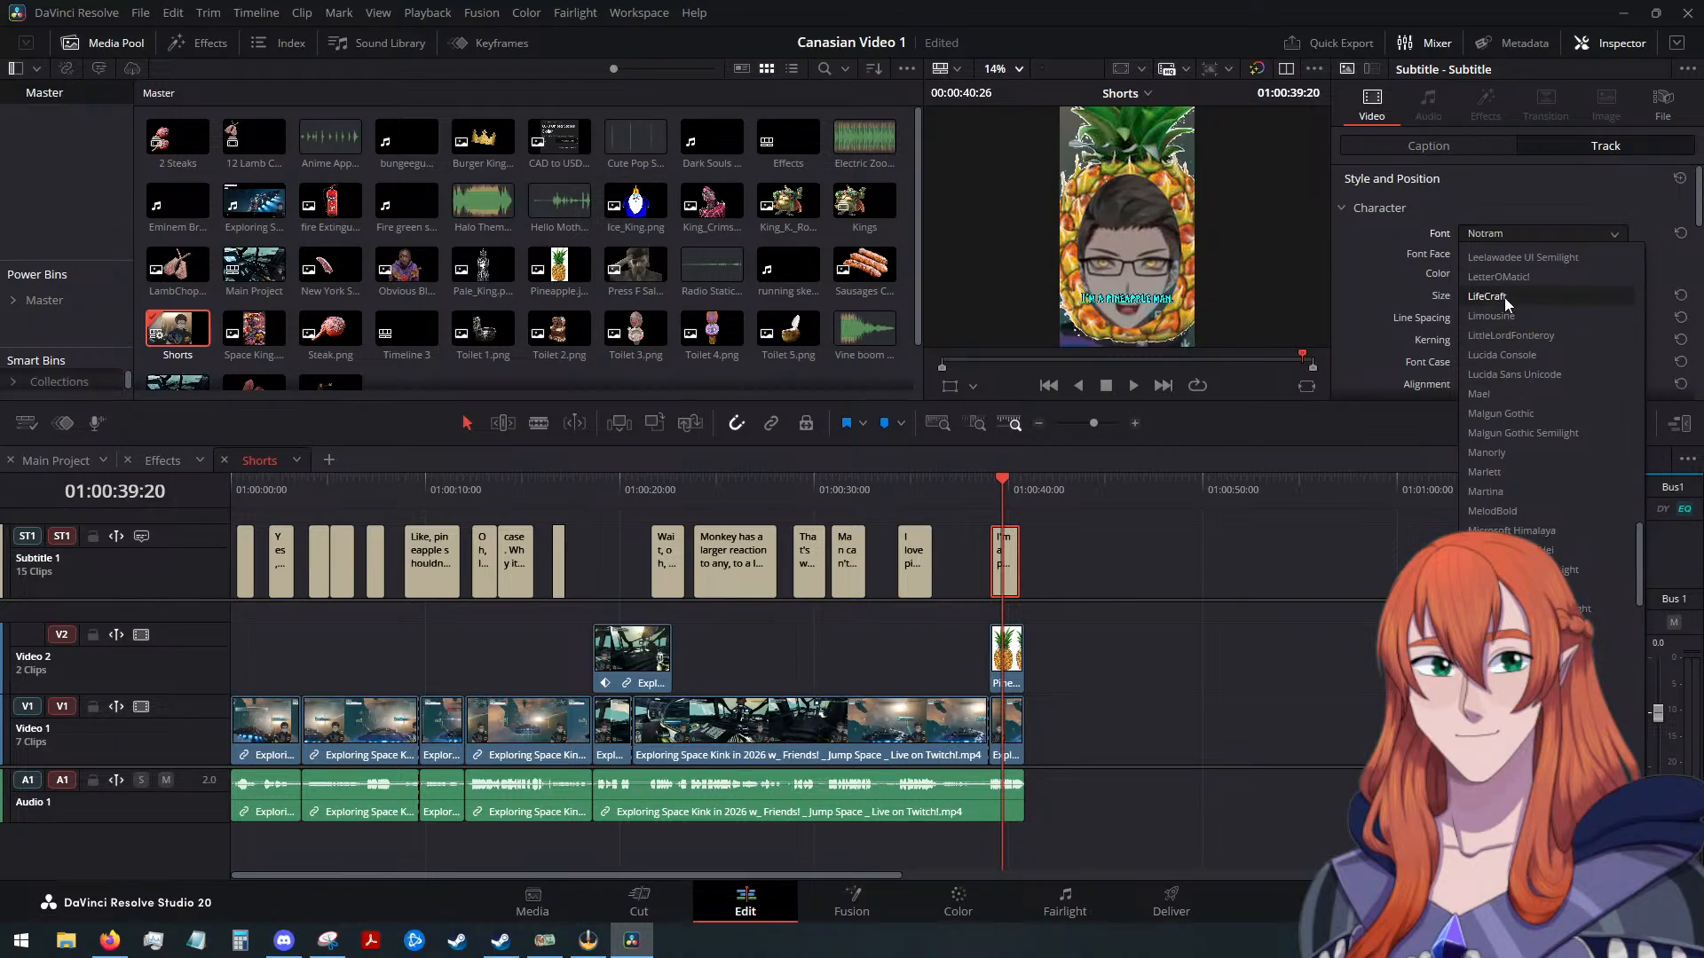
pyautogui.scroll(1, 1509, 321)
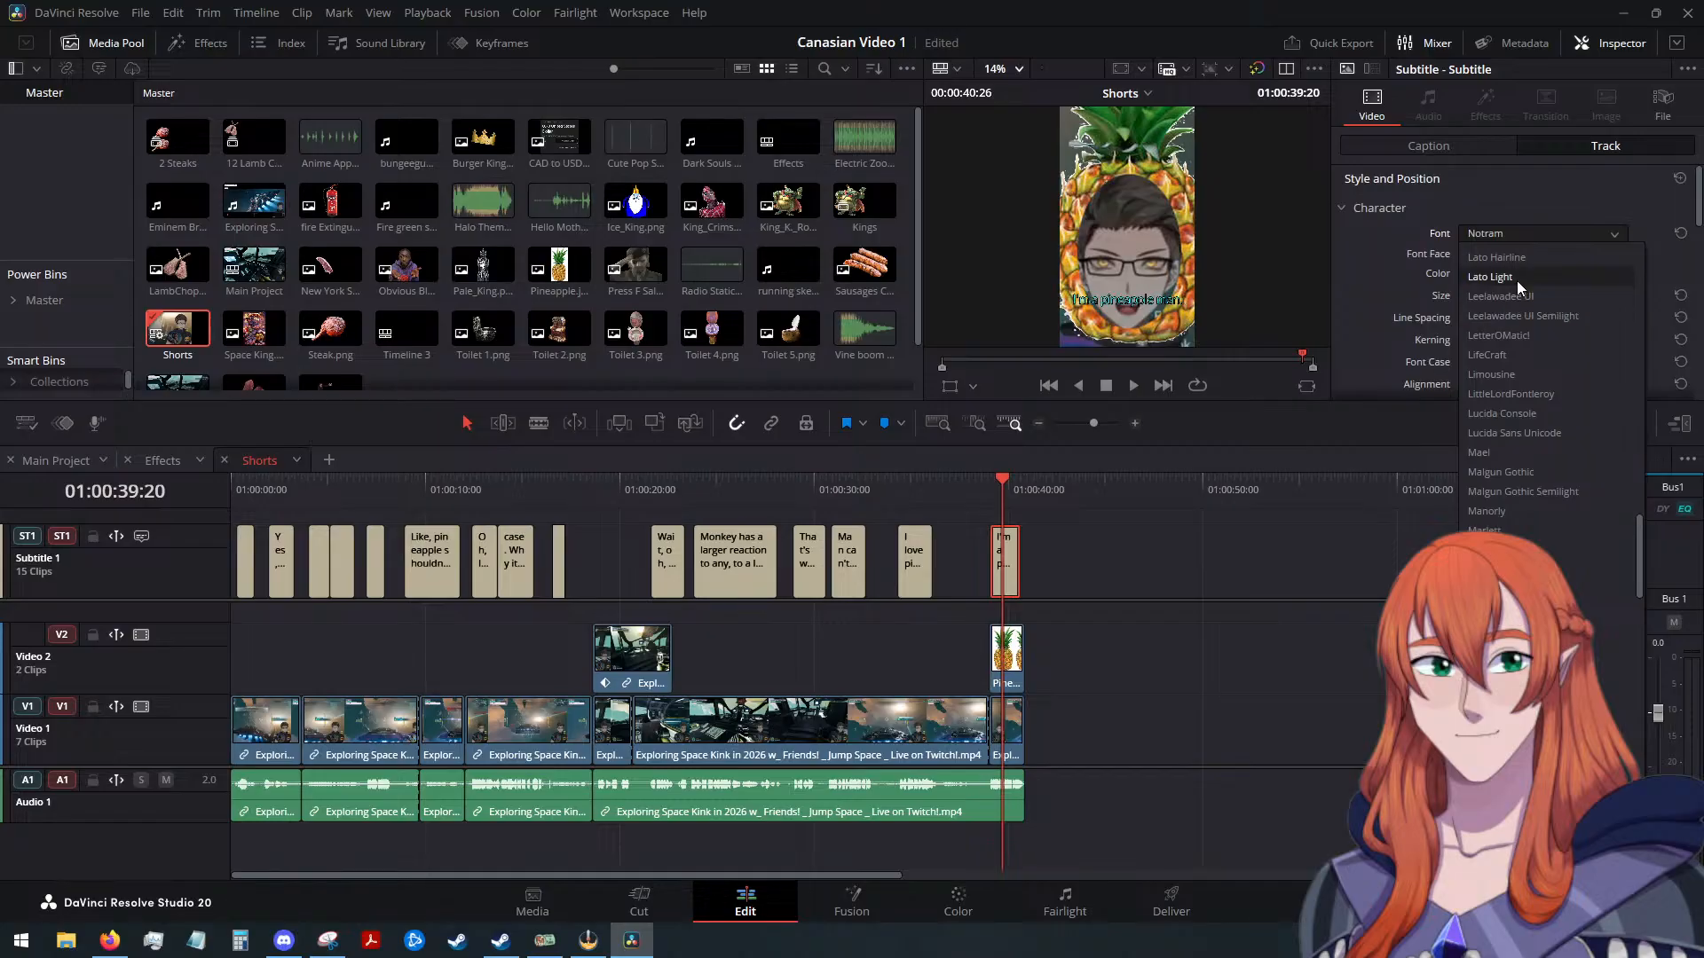
pyautogui.scroll(4, 1515, 281)
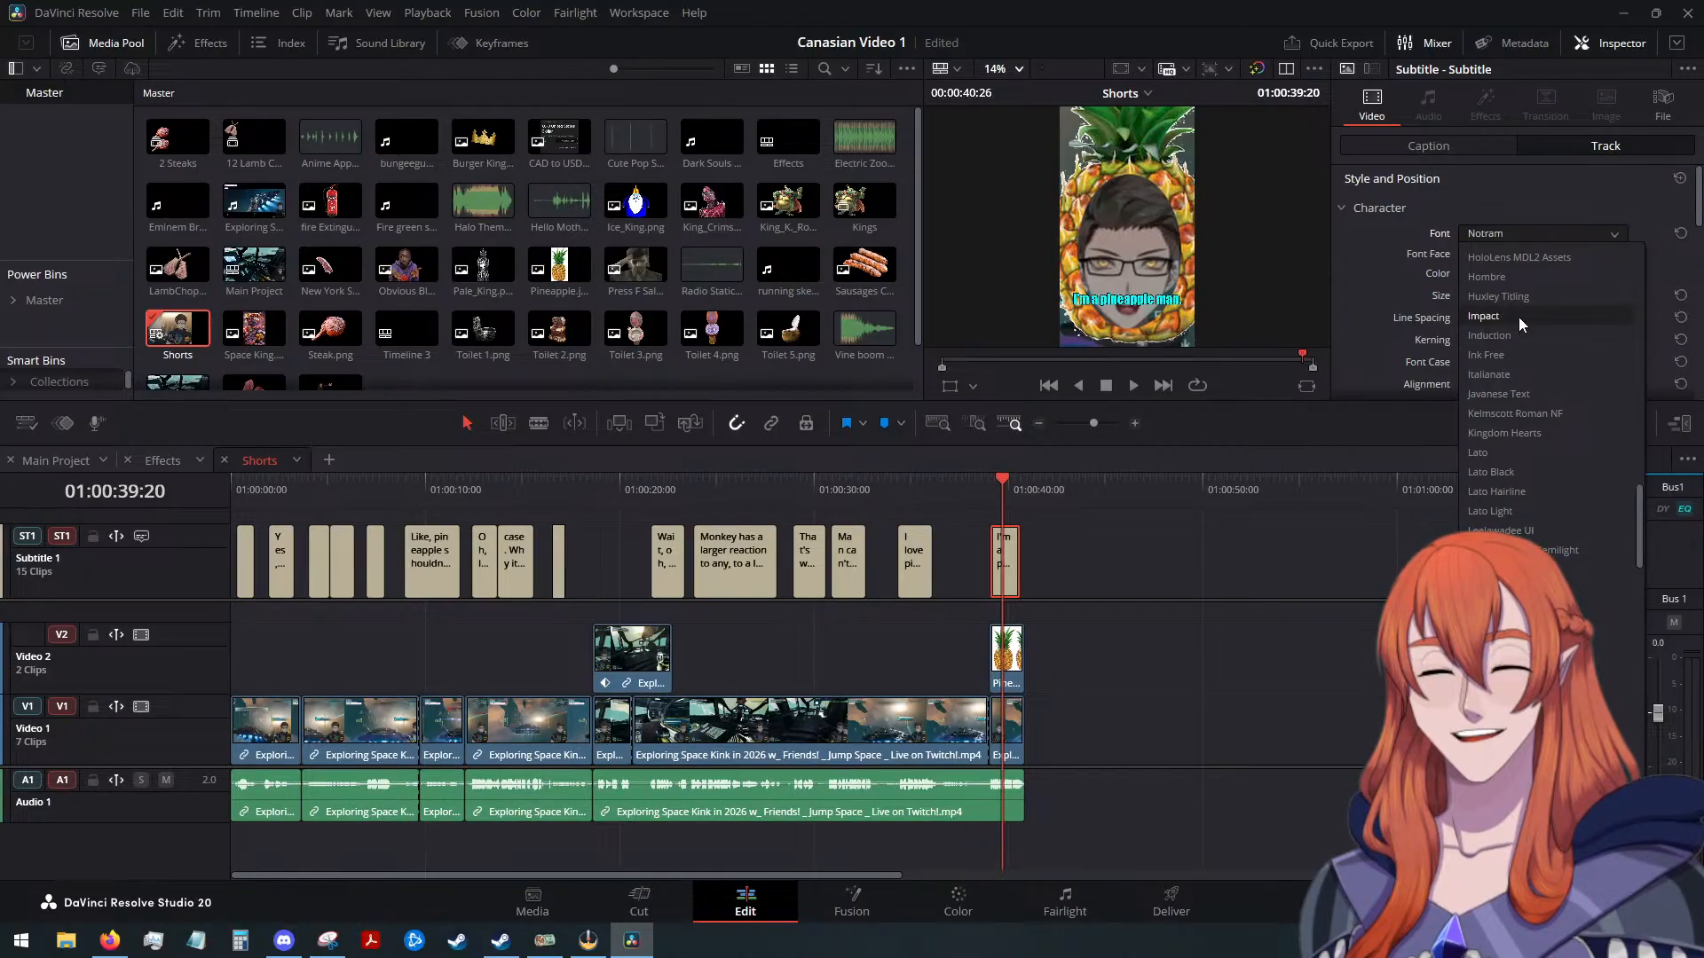
pyautogui.scroll(2, 1524, 281)
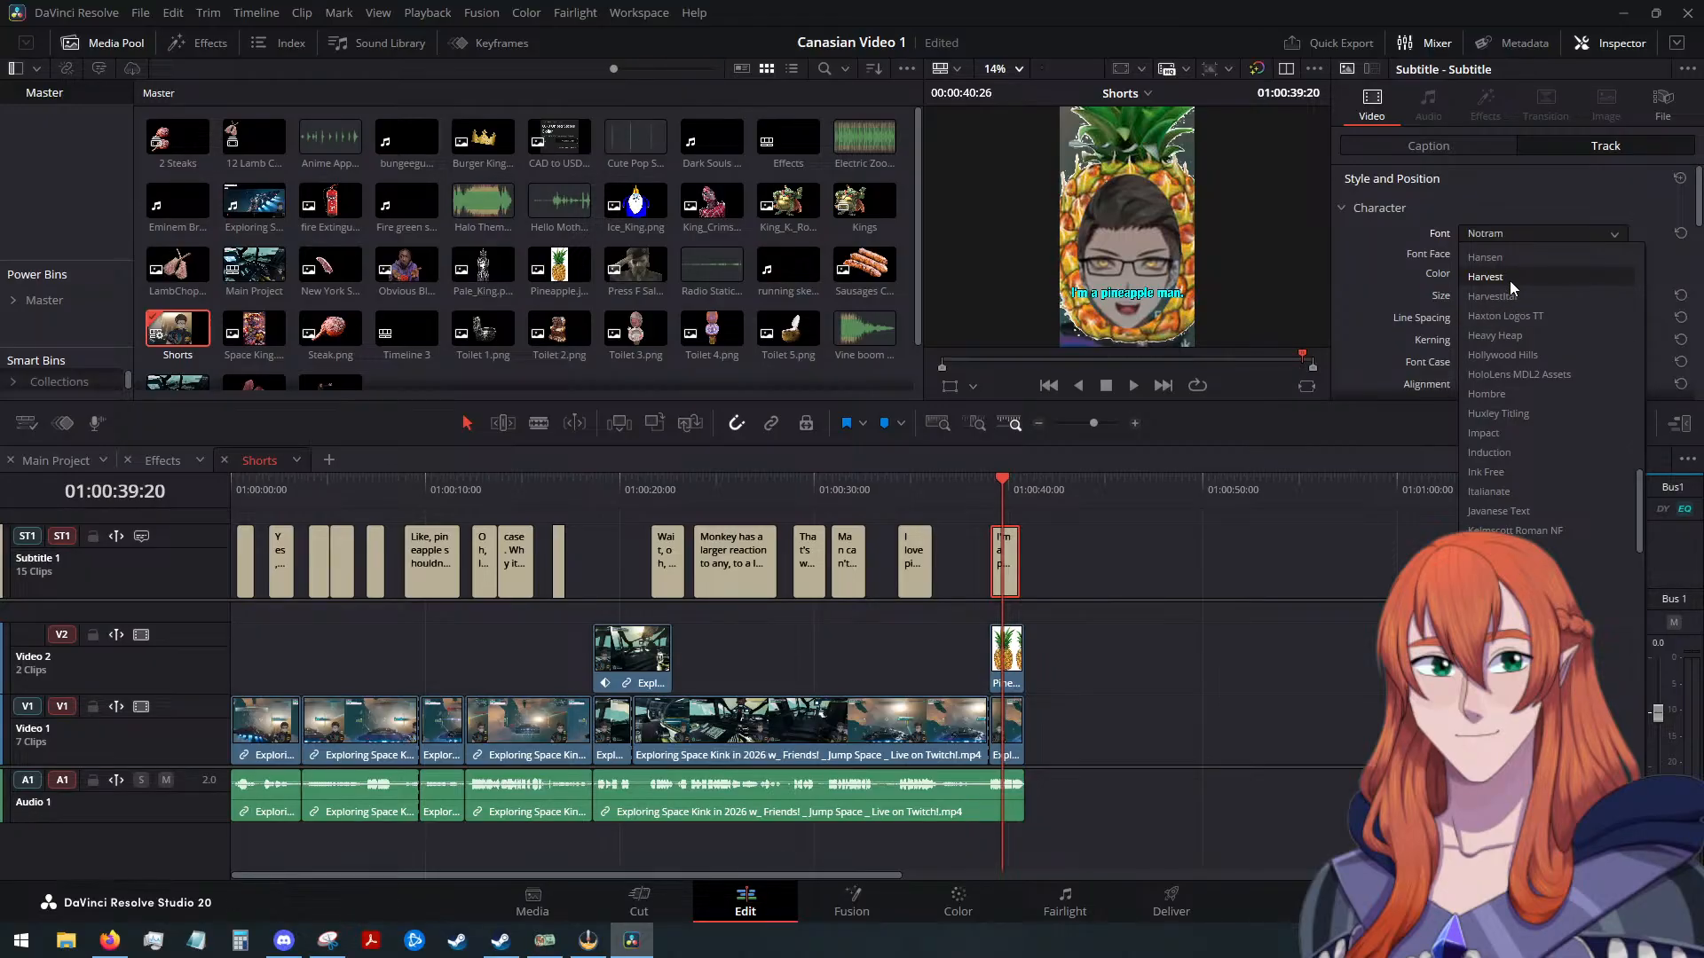
pyautogui.scroll(1, 1507, 293)
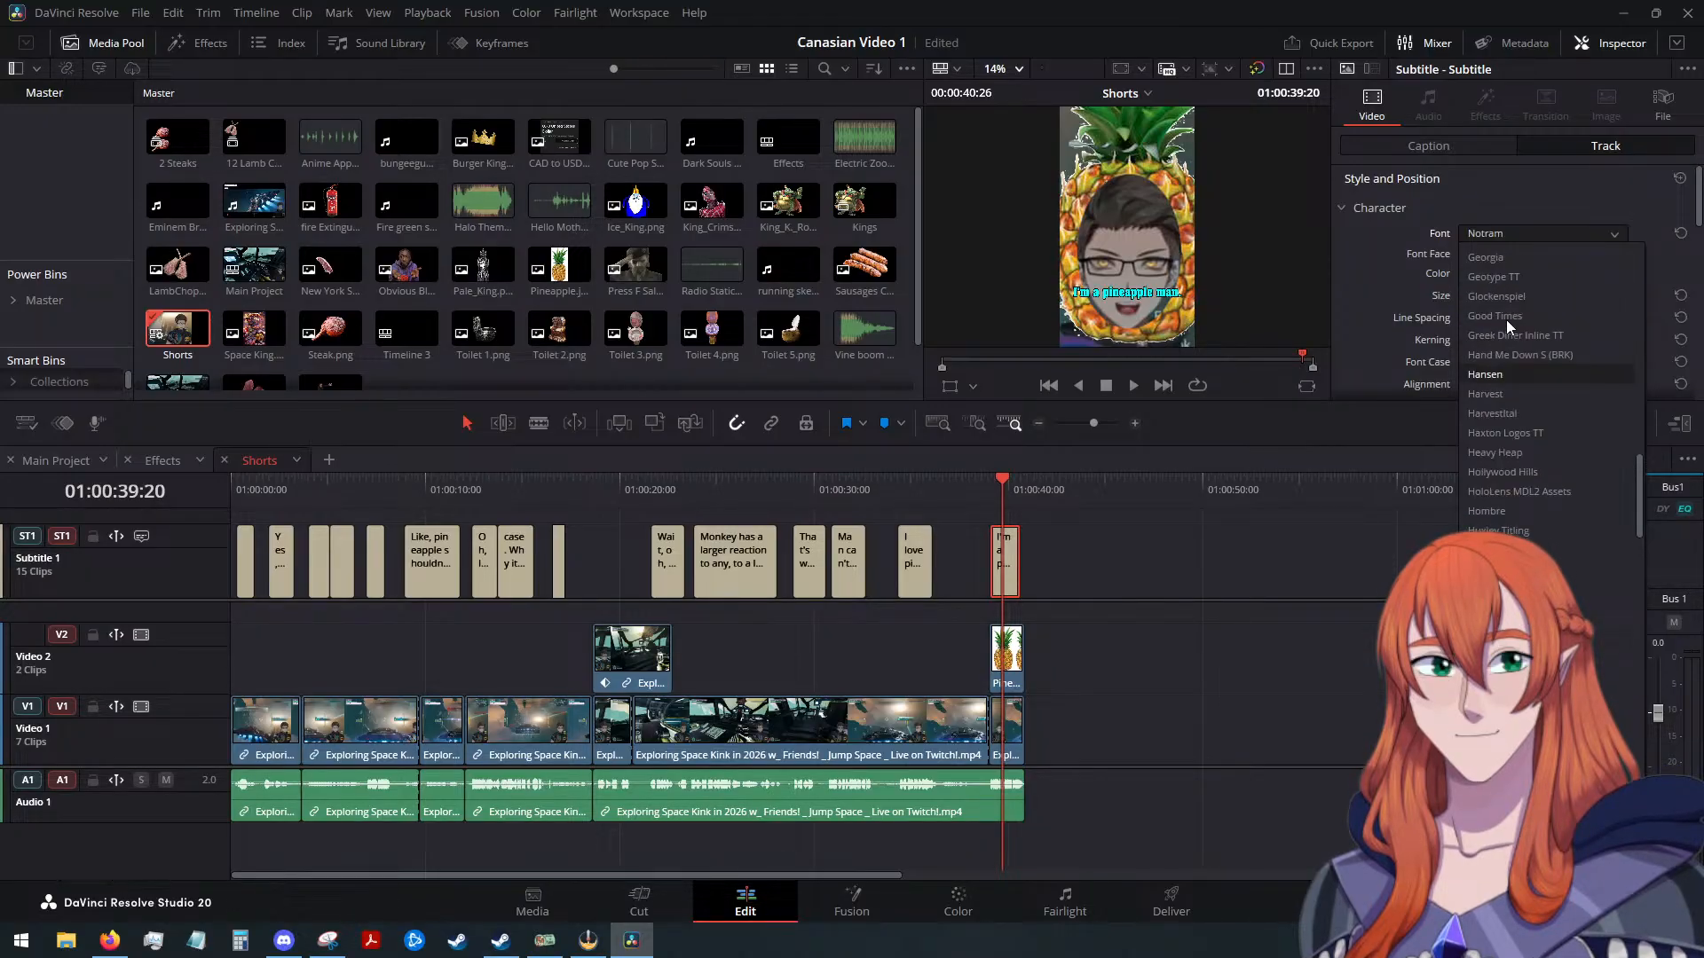
pyautogui.scroll(1, 1509, 319)
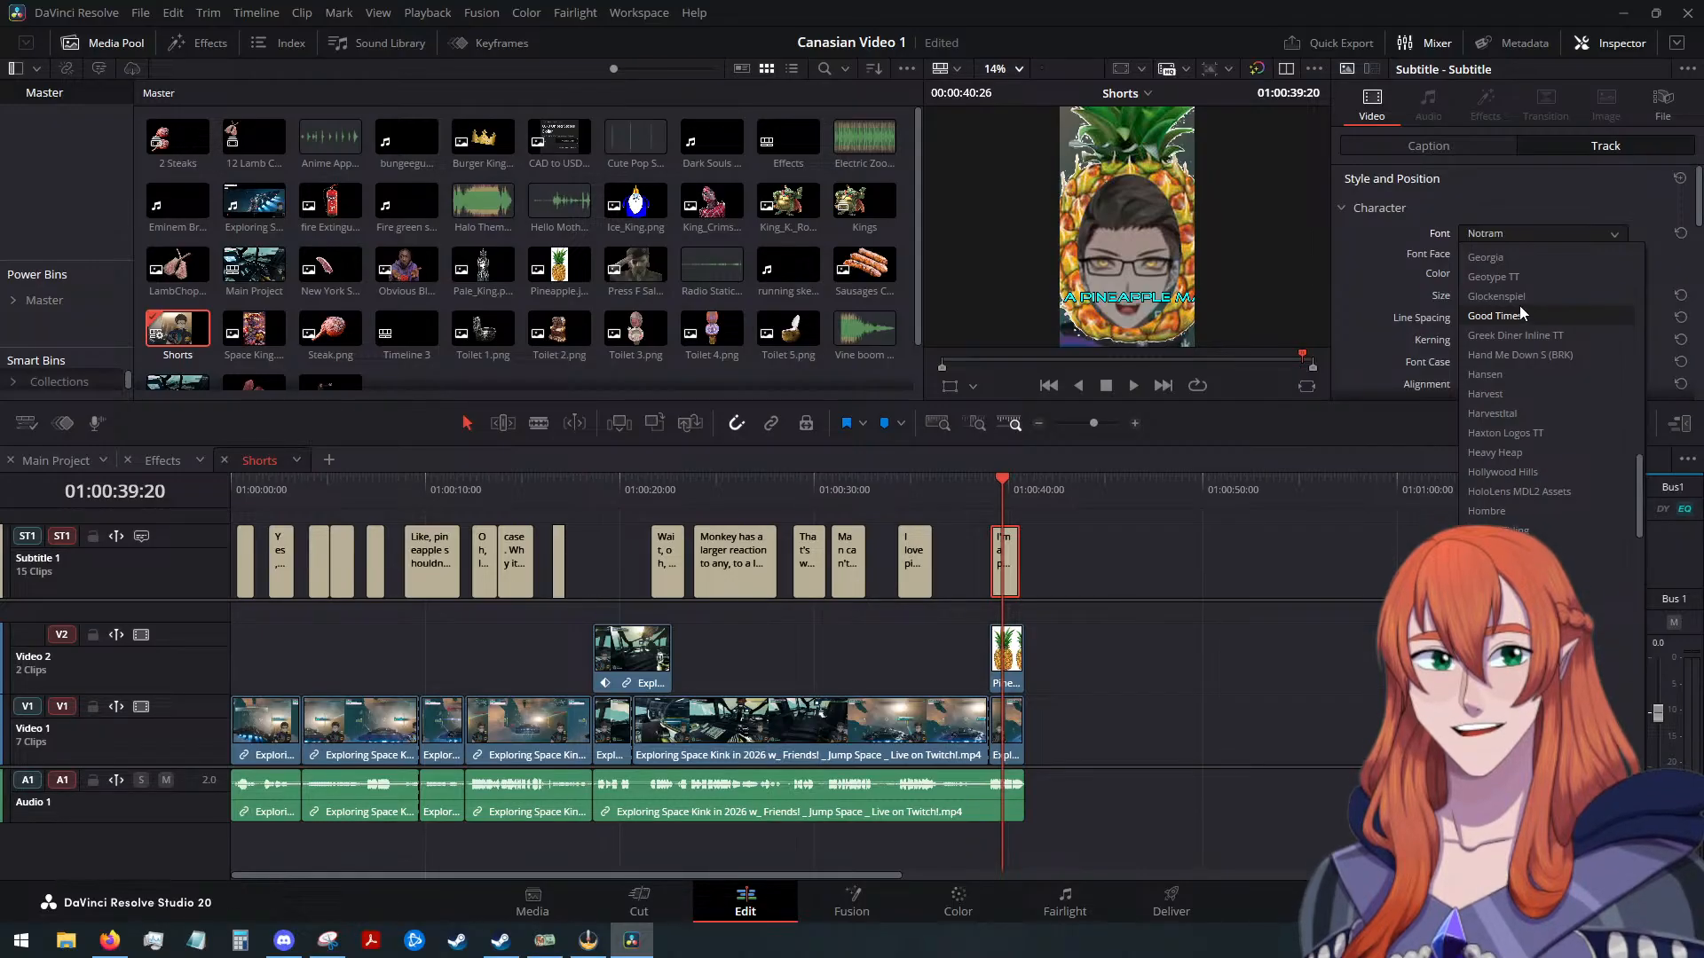
pyautogui.click(1523, 313)
# Set the subtitle track's text size to 50, with the playhead on the subtitle at 01:00:35:18 as preview
pyautogui.moveTo(1000, 479); pyautogui.dragTo(923, 497)
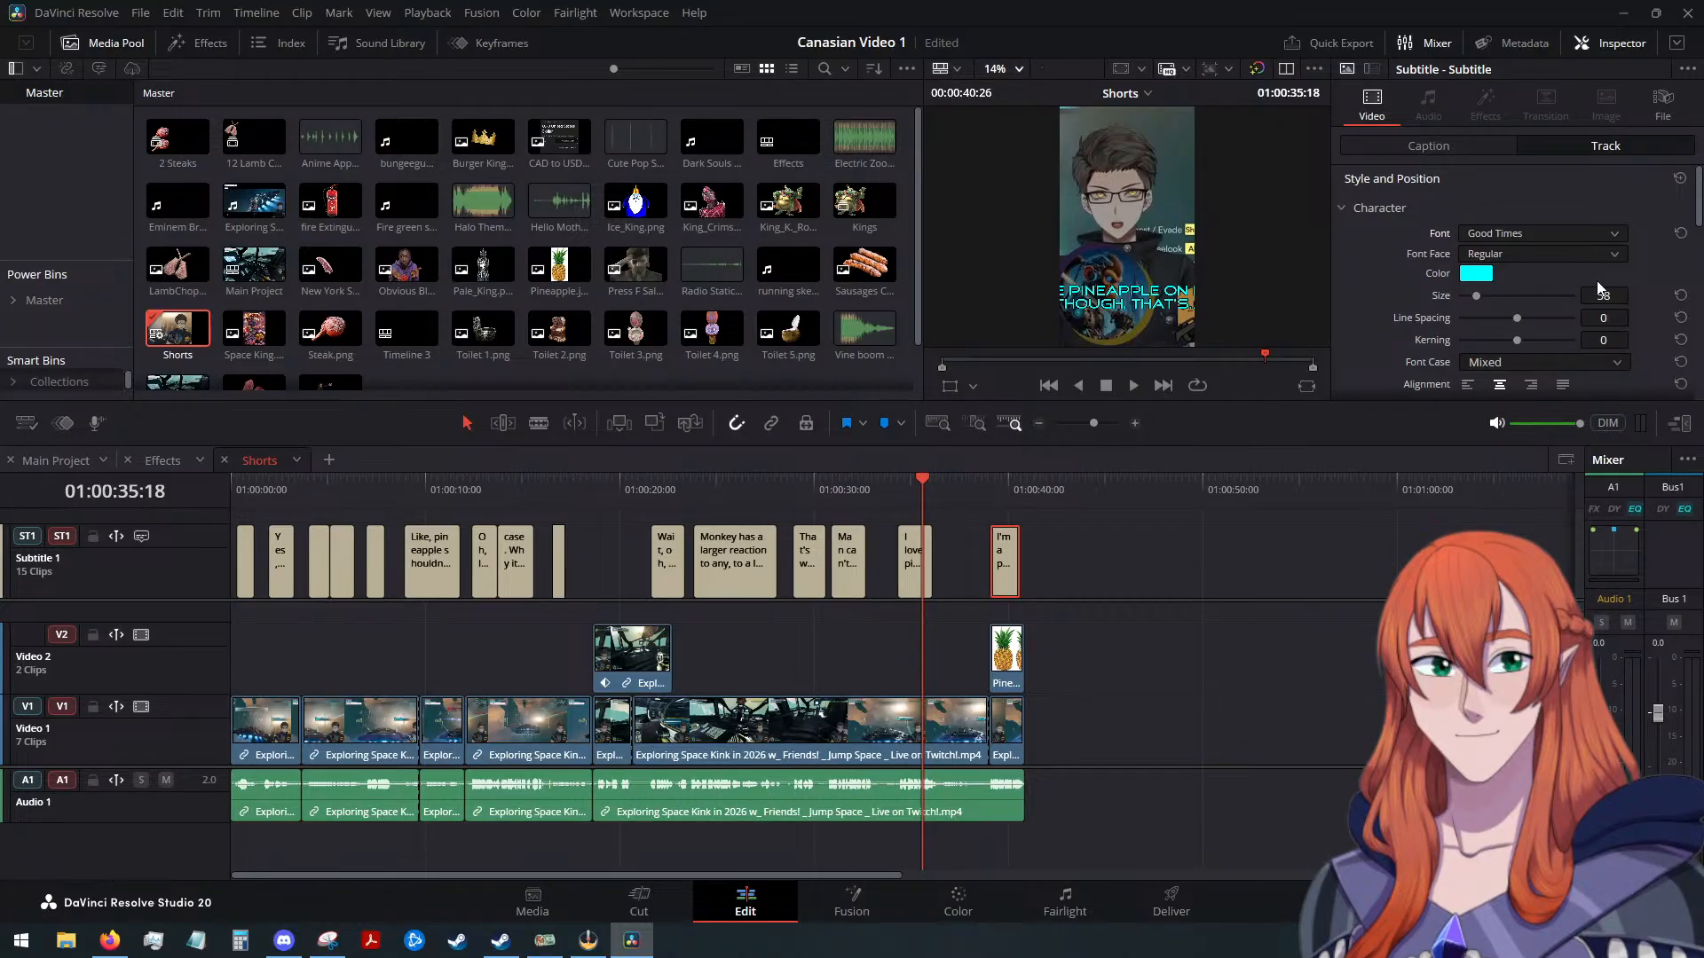
pyautogui.click(1617, 294)
pyautogui.write('50')
pyautogui.press('Return')
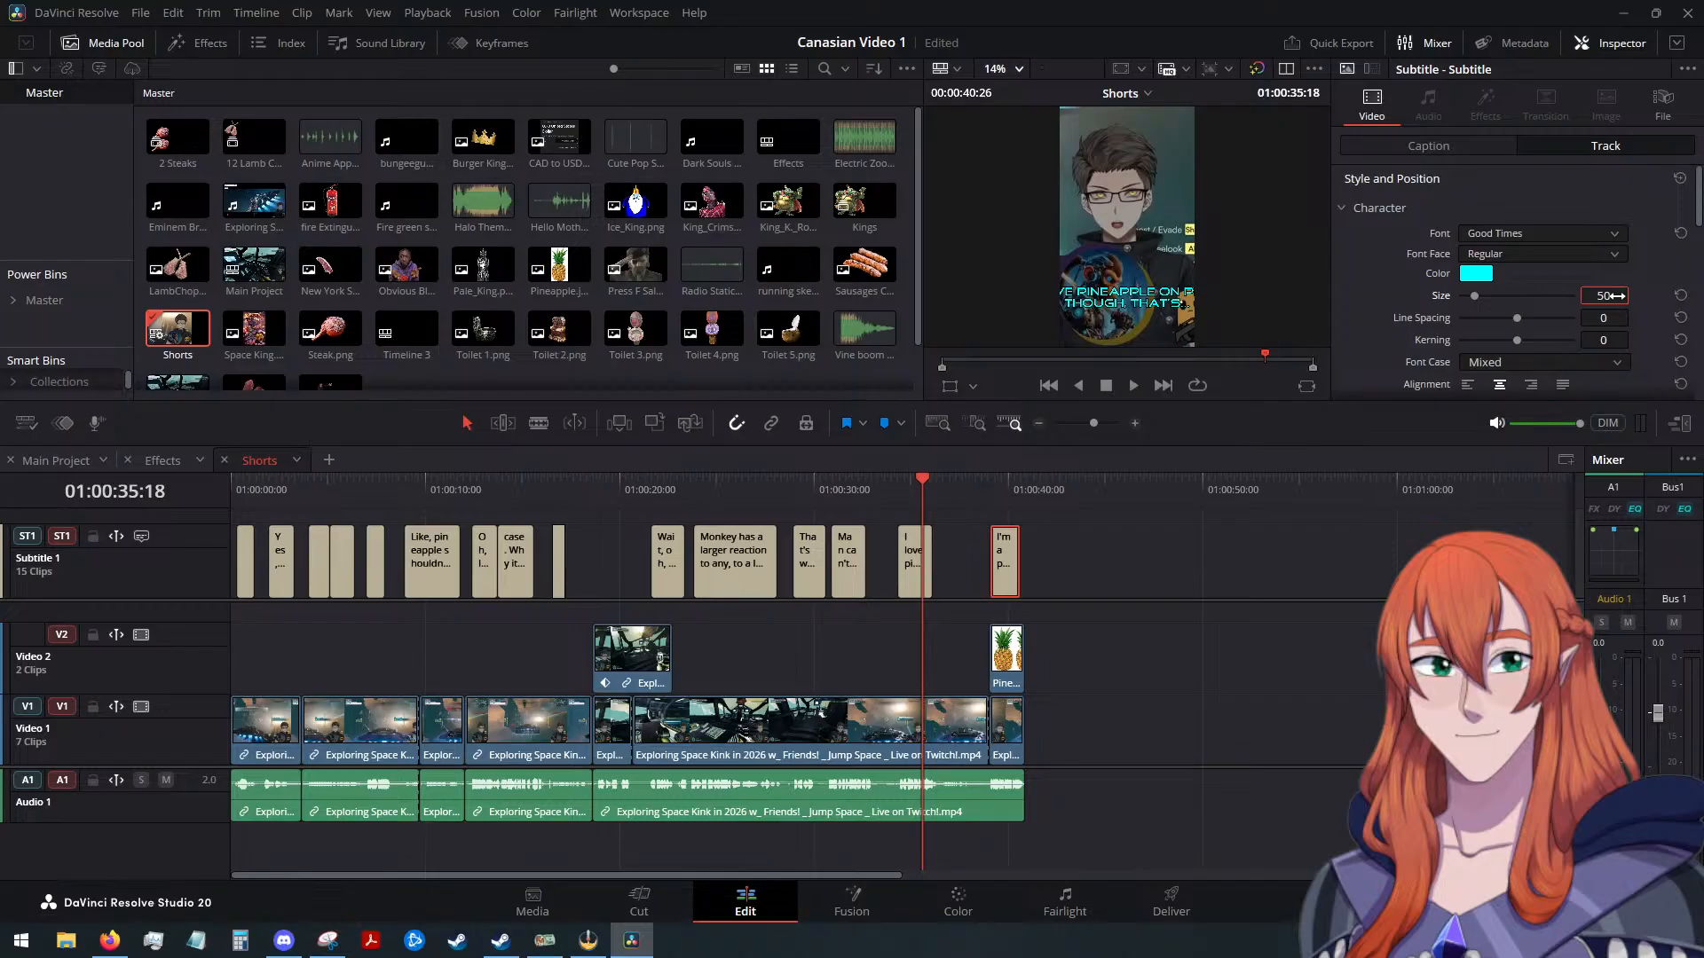
pyautogui.click(800, 758)
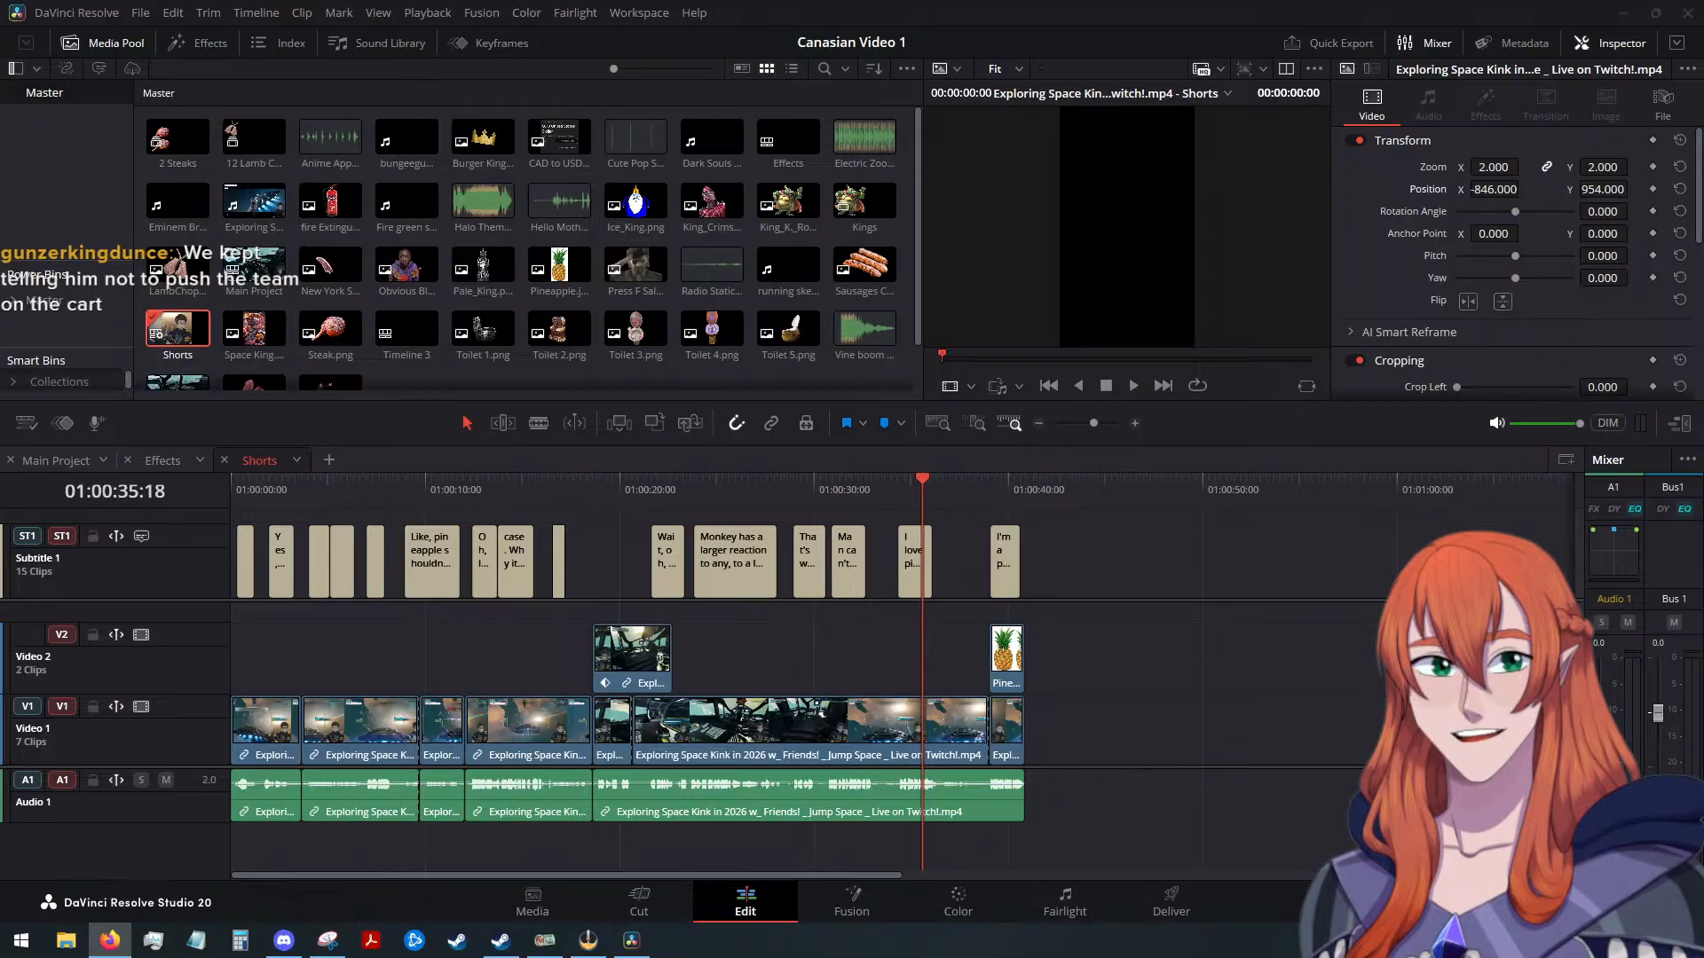
pyautogui.hotkey('alt', 'Tab')
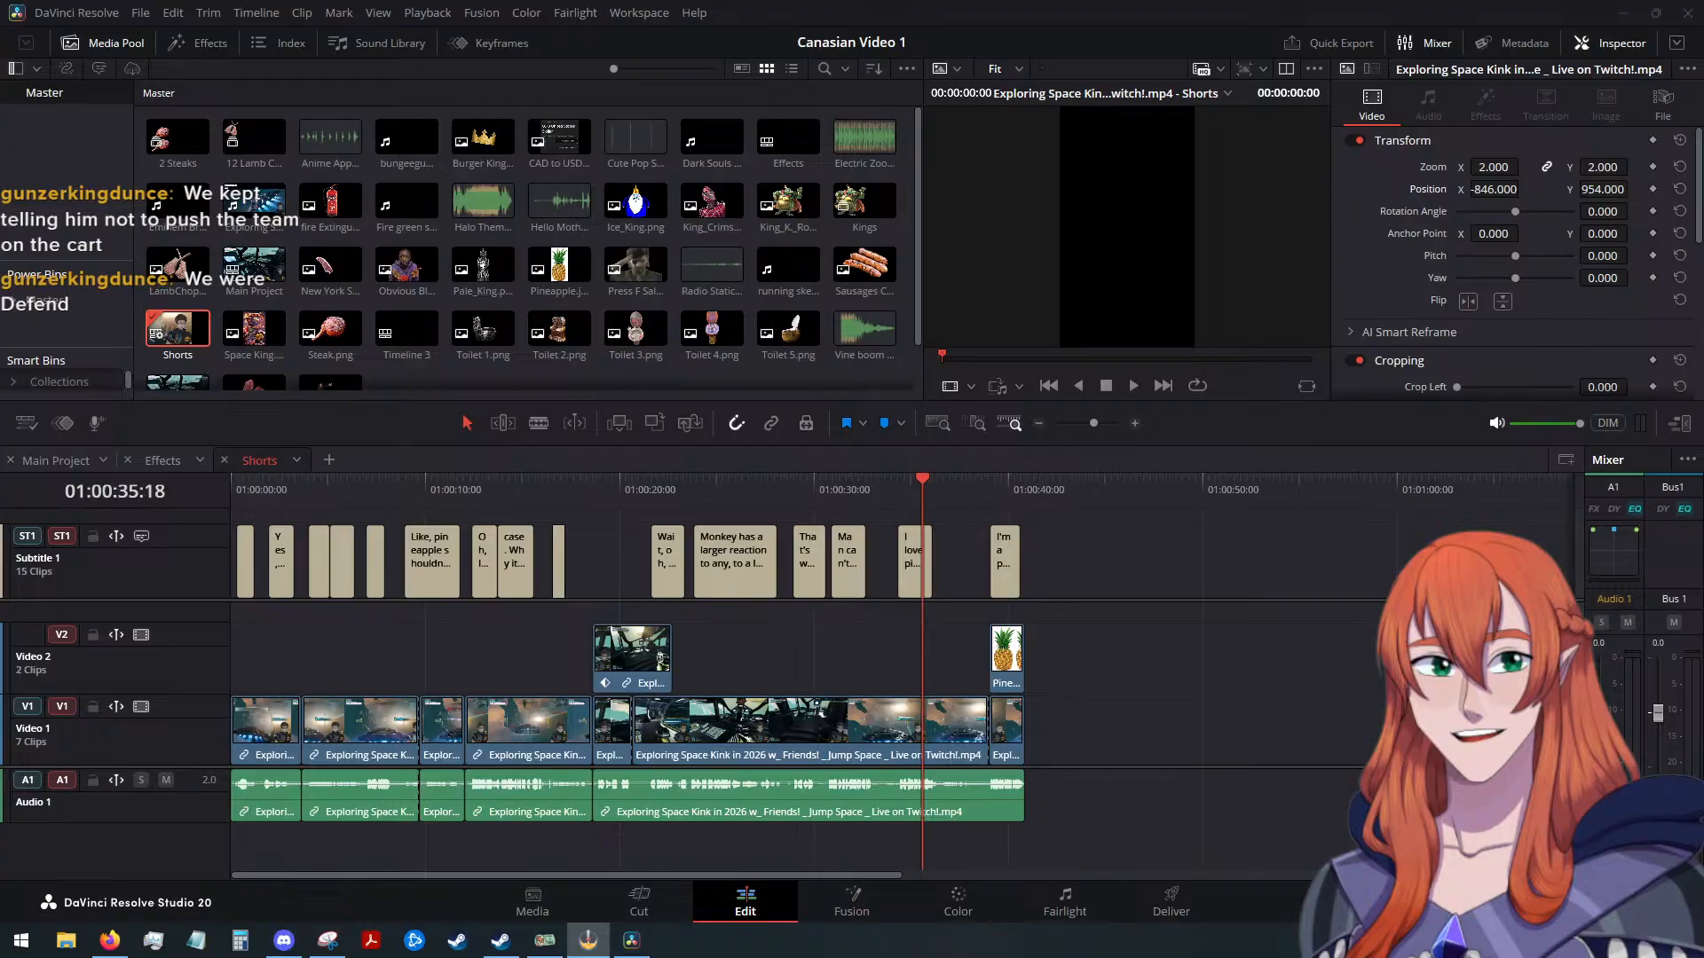
pyautogui.hotkey('alt', 'Tab')
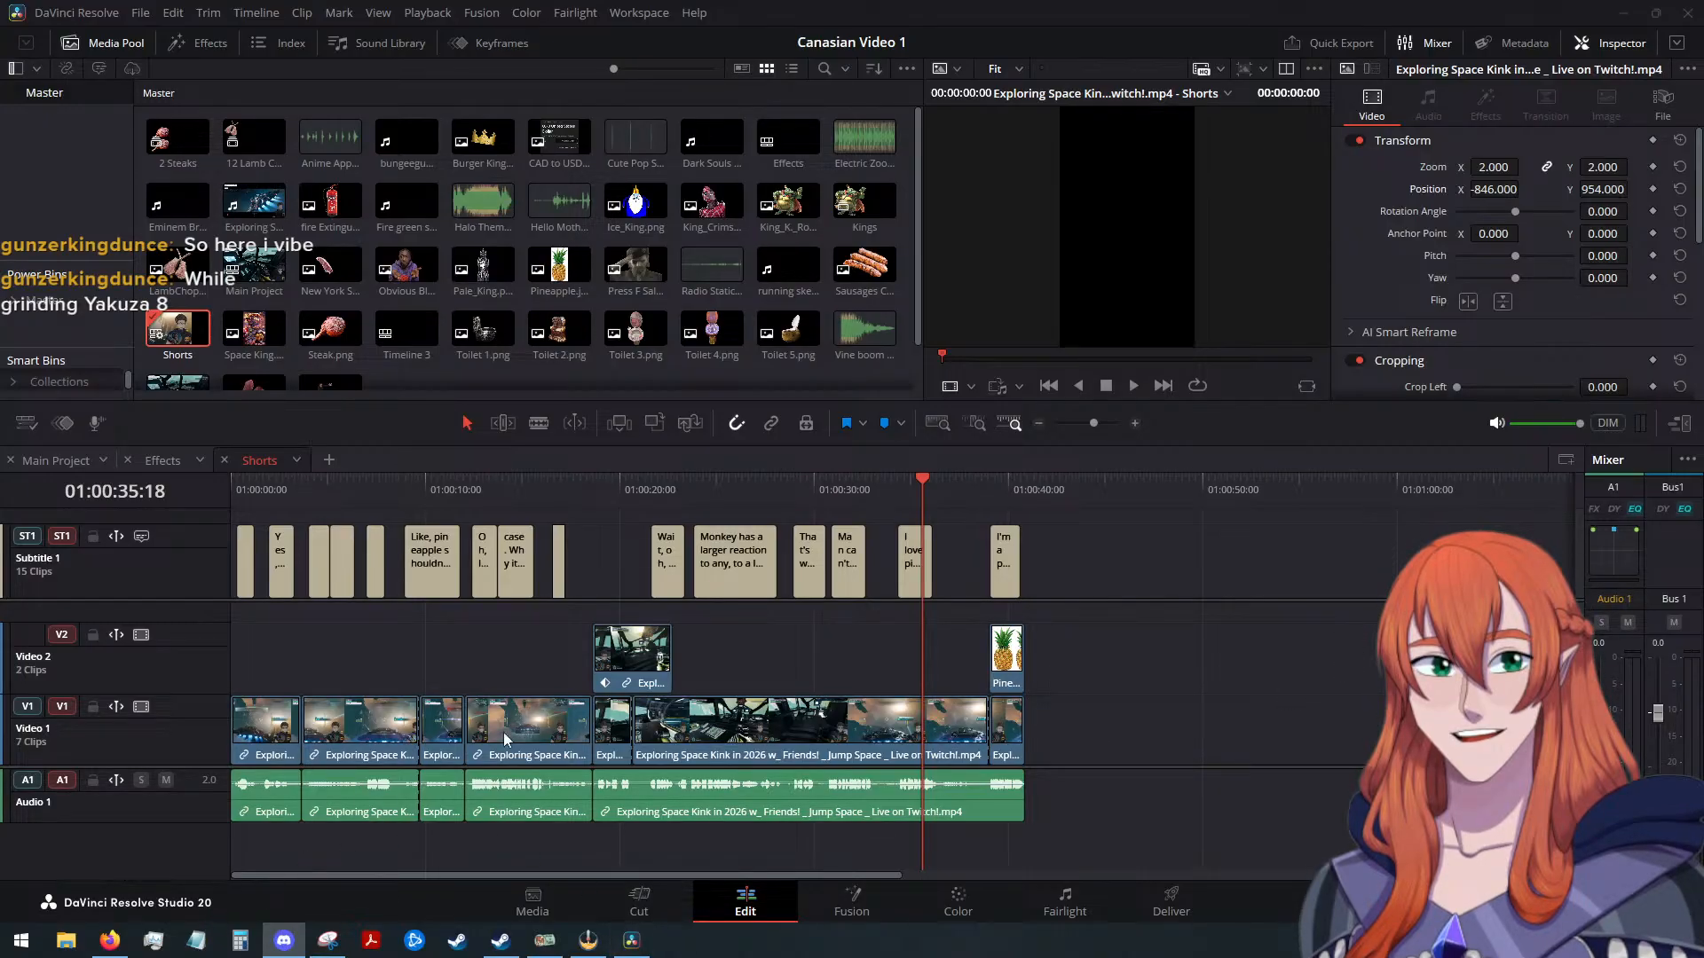
# Insert a line break after "Are we actually" in the first subtitle's caption so that "live" starts a new line
pyautogui.click(242, 495)
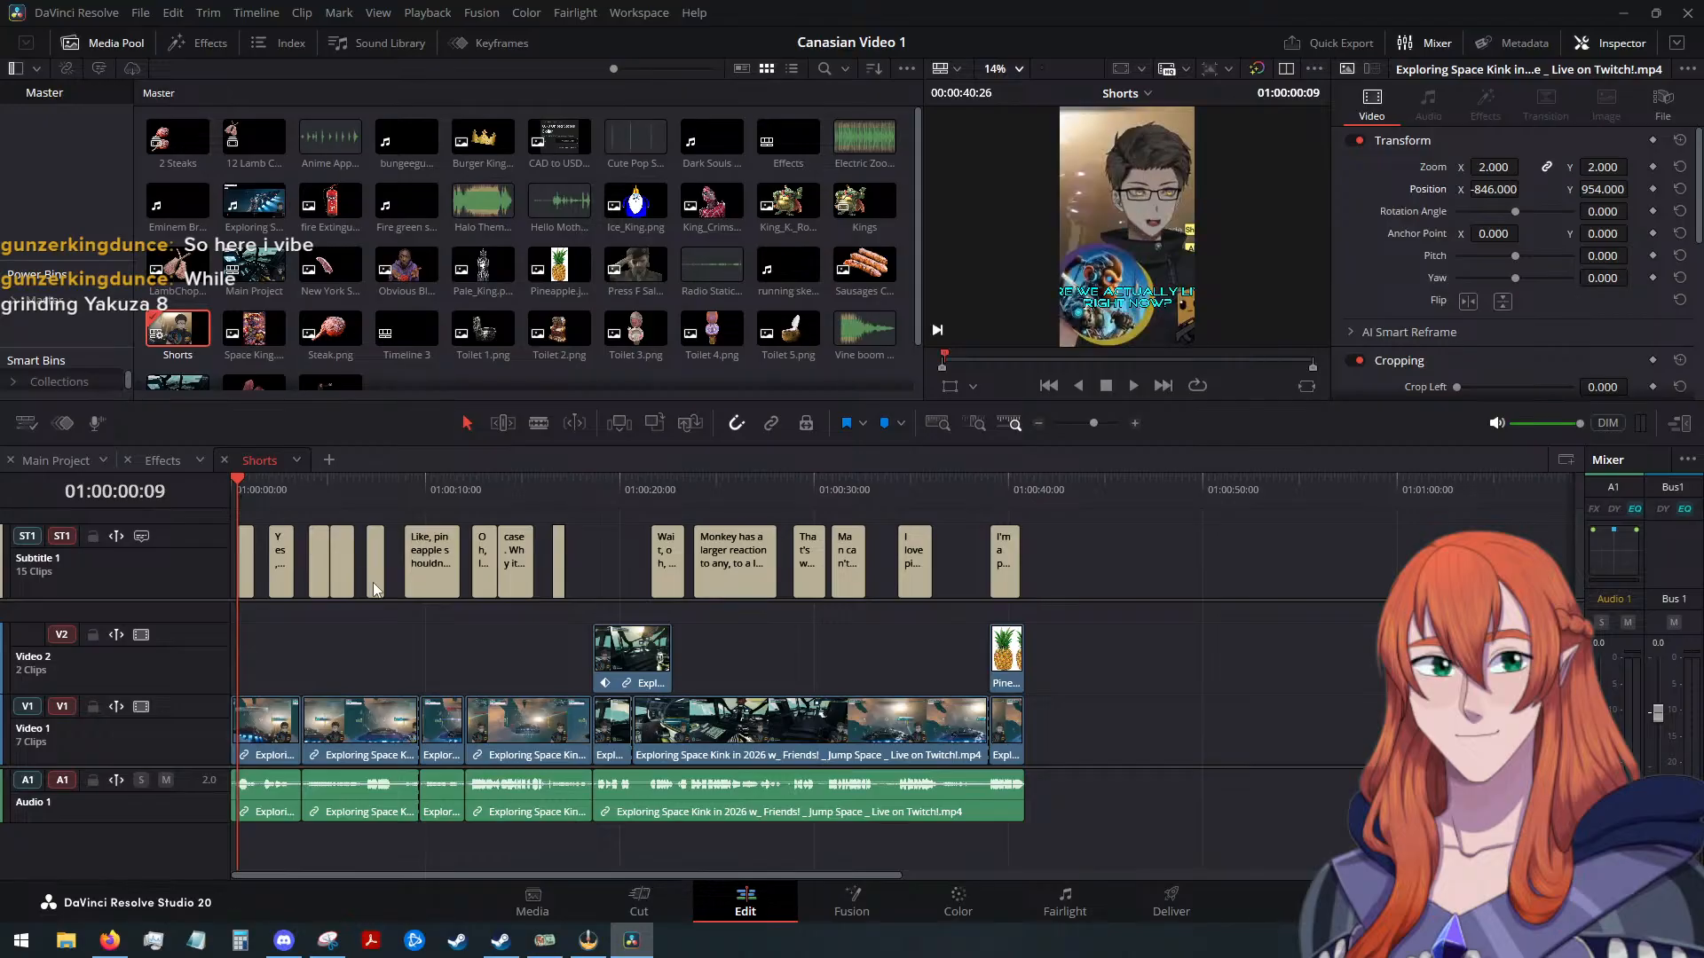
pyautogui.scroll(3, 455, 598)
pyautogui.click(252, 559)
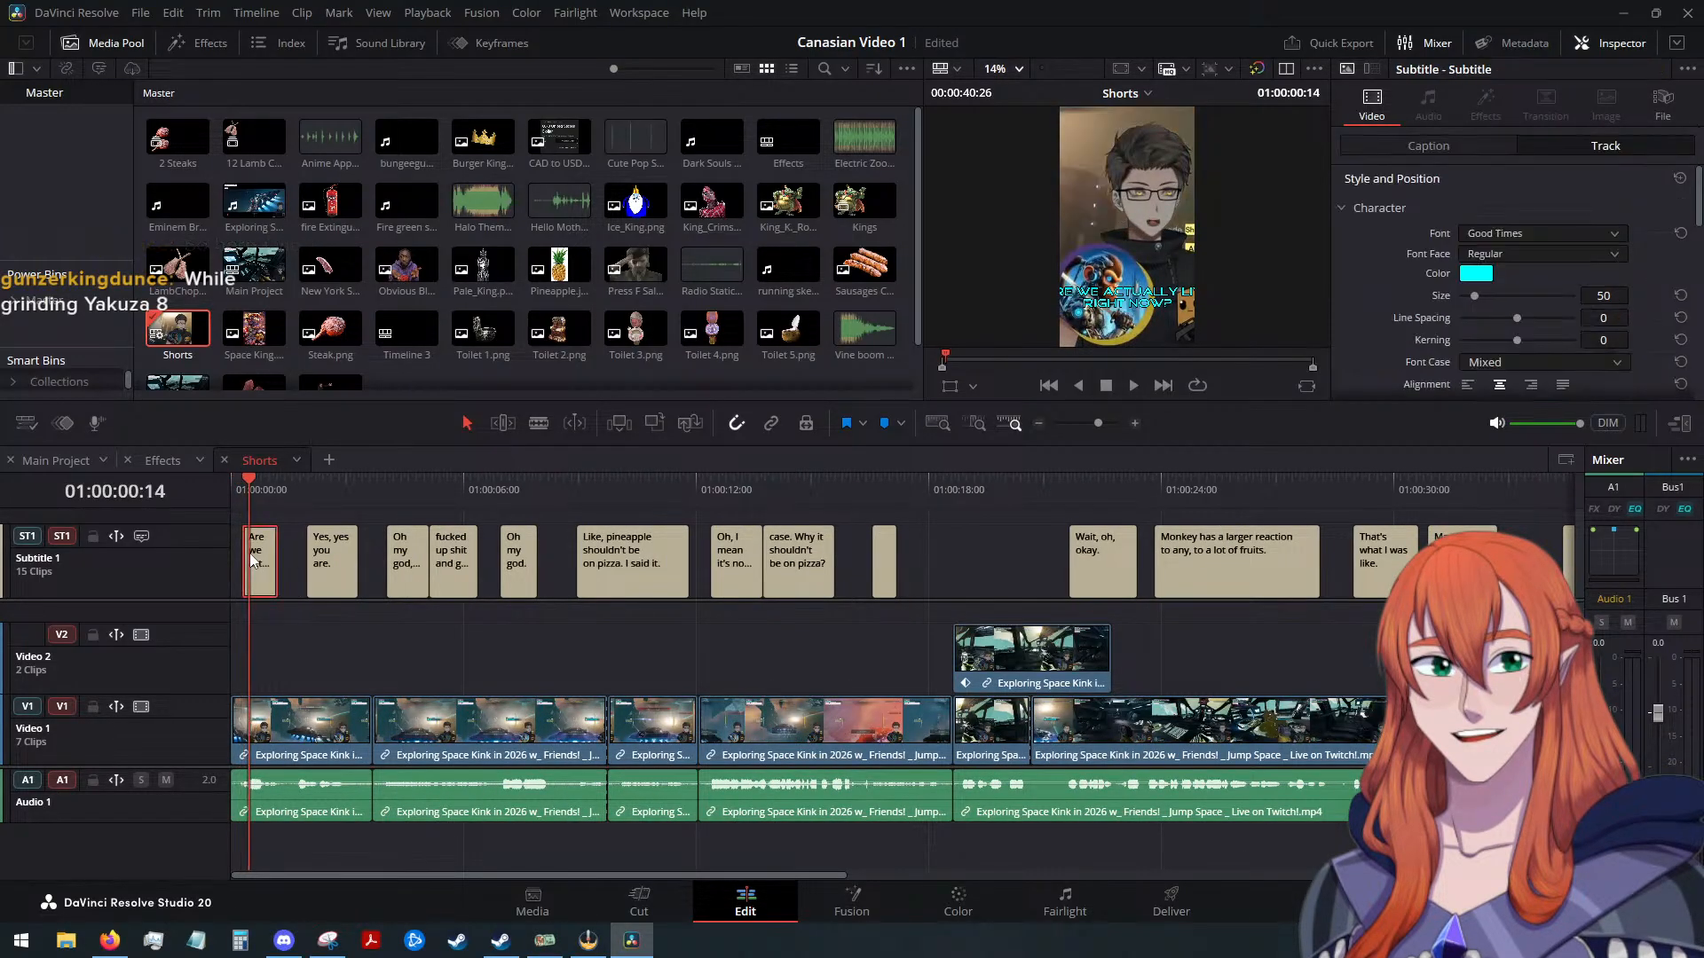
pyautogui.click(1434, 145)
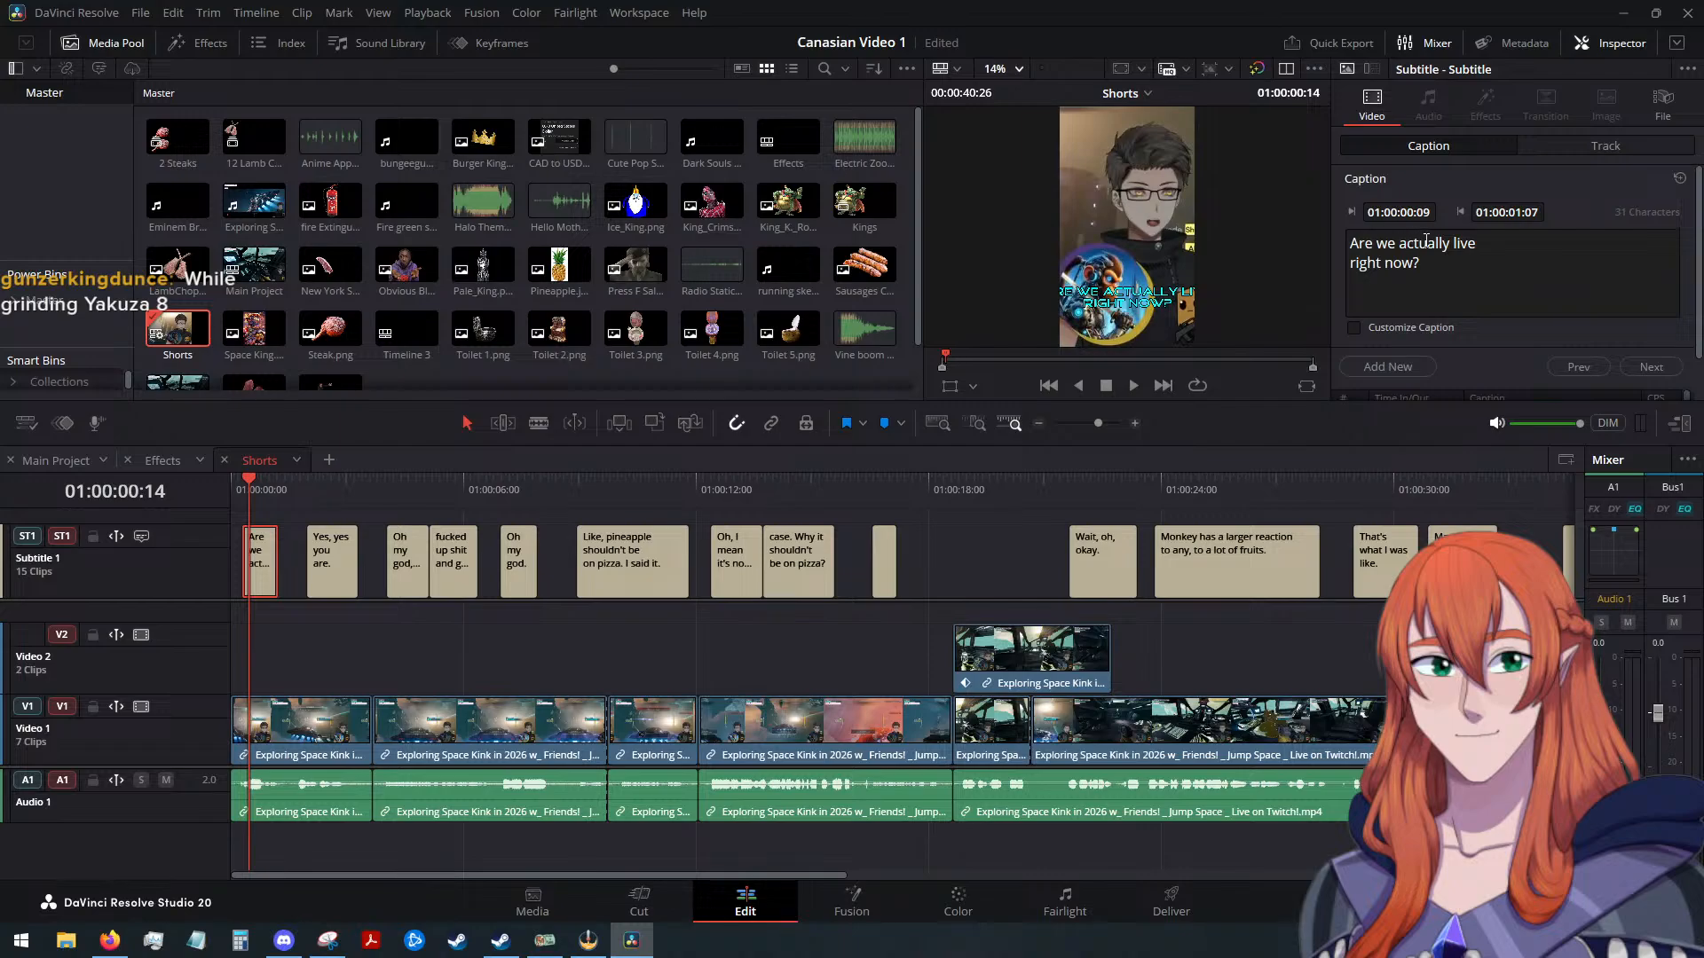
pyautogui.click(1453, 243)
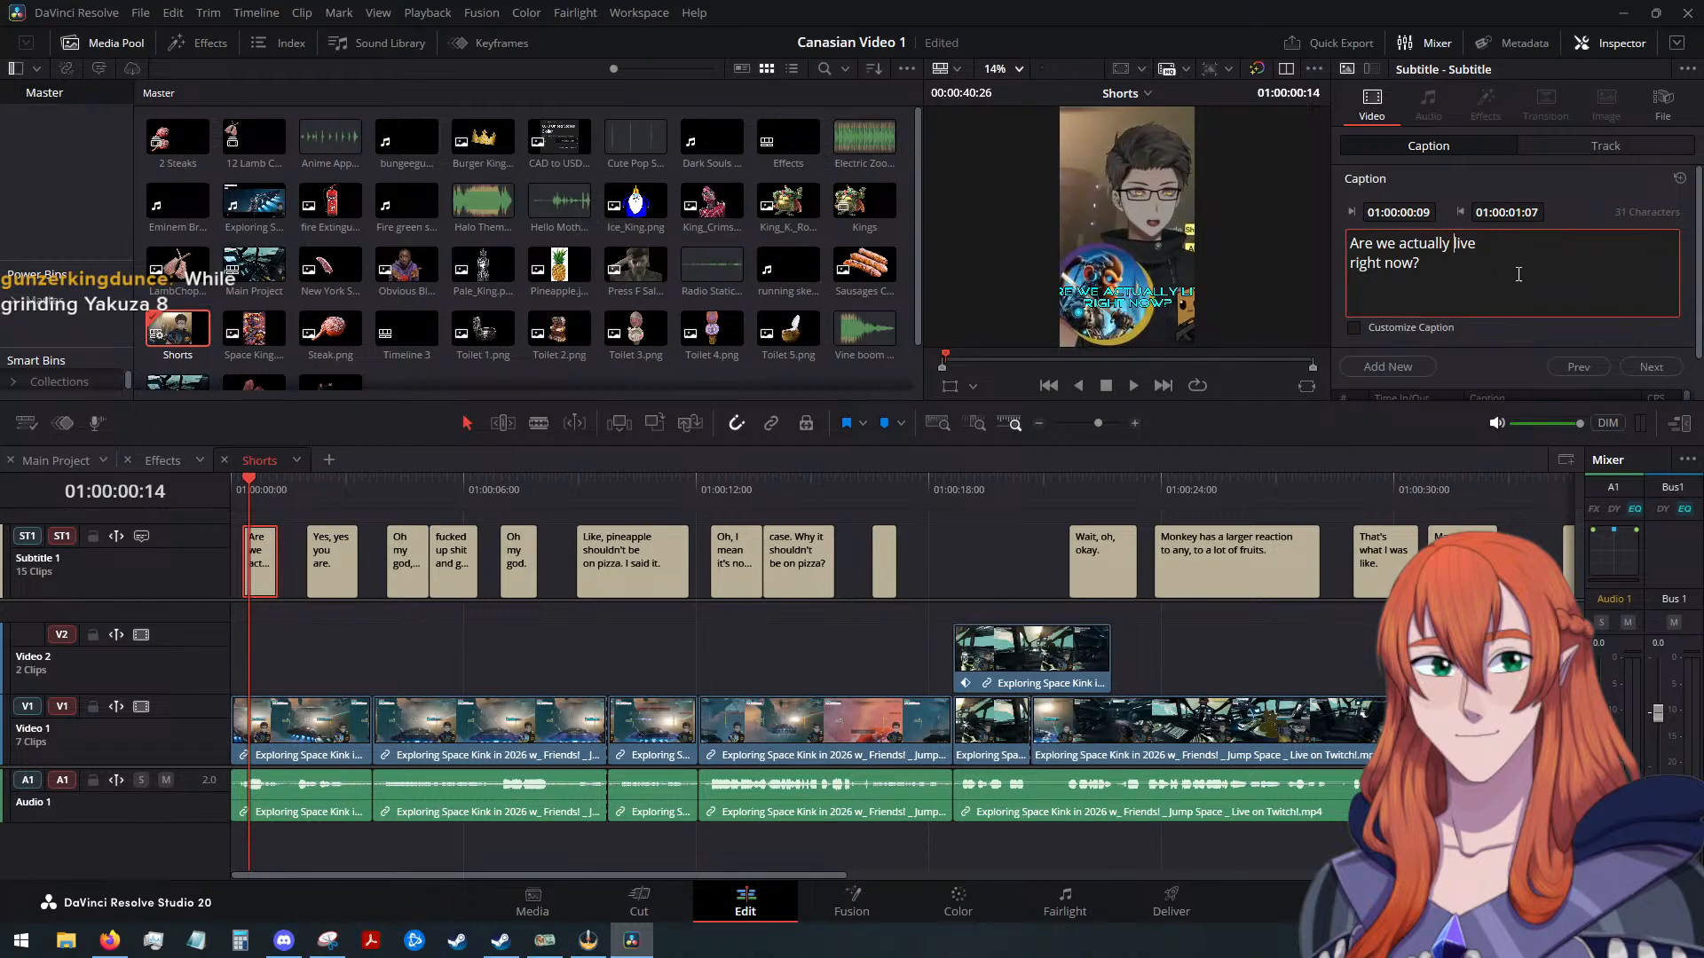
pyautogui.press('BackSpace')
pyautogui.press('Return')
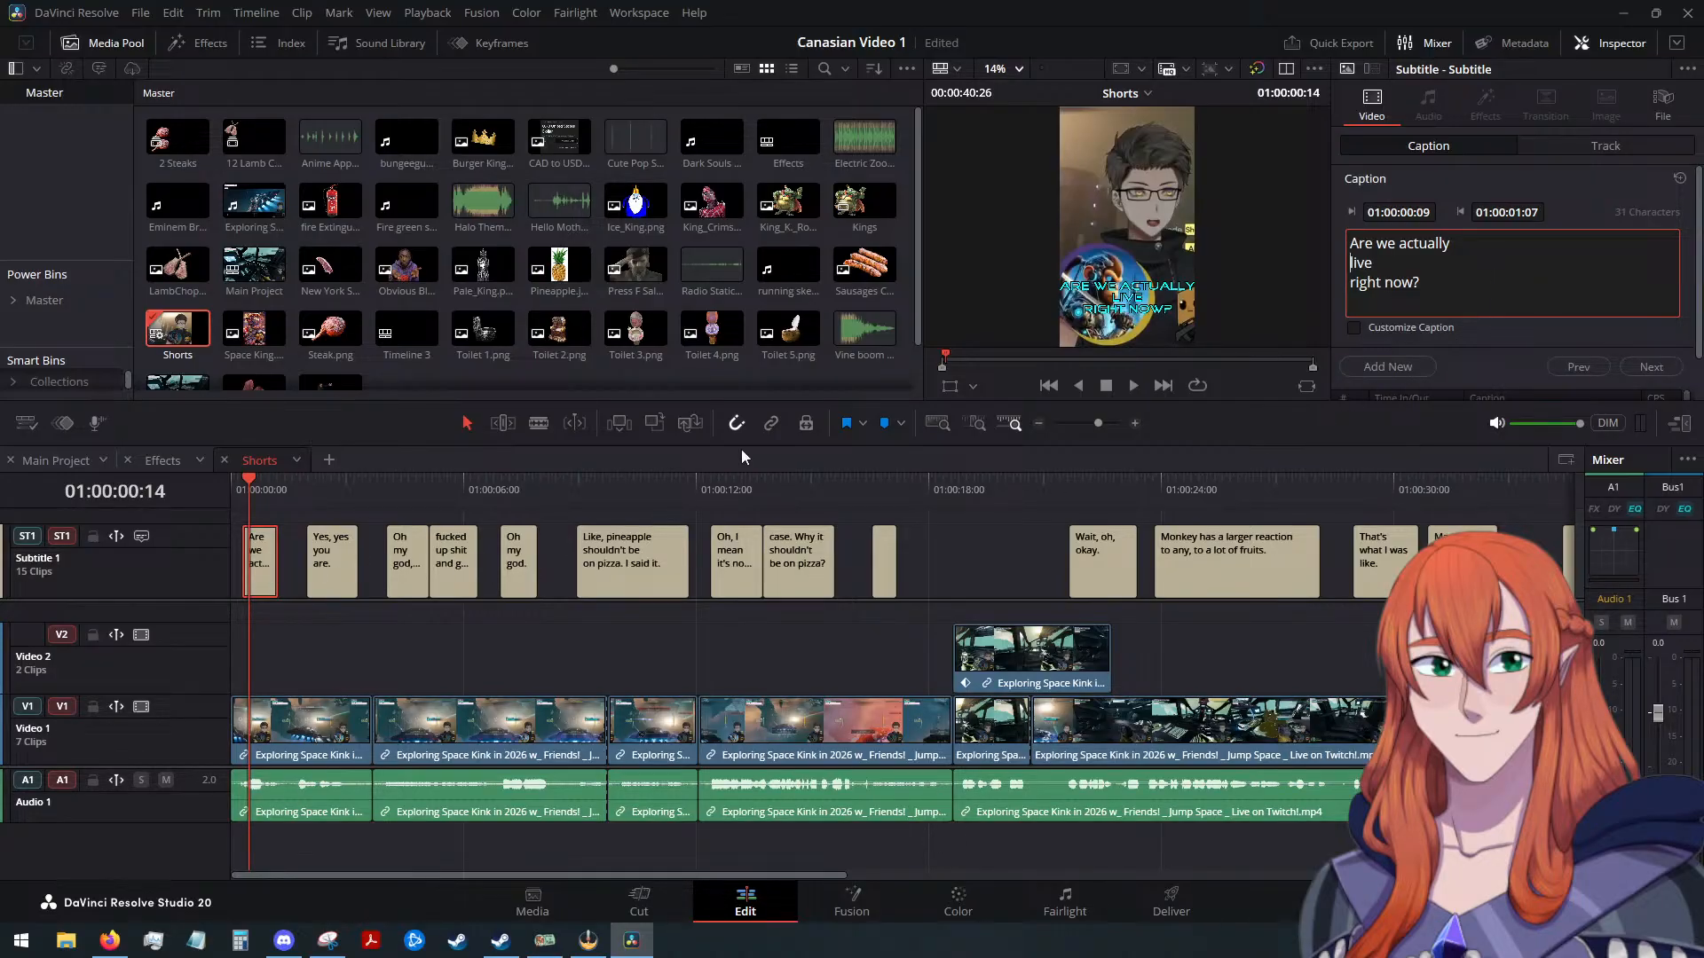
# Enable custom caption styling for the first subtitle and set its text color to yellow (#ffff00)
pyautogui.scroll(-1, 1391, 286)
pyautogui.click(1354, 279)
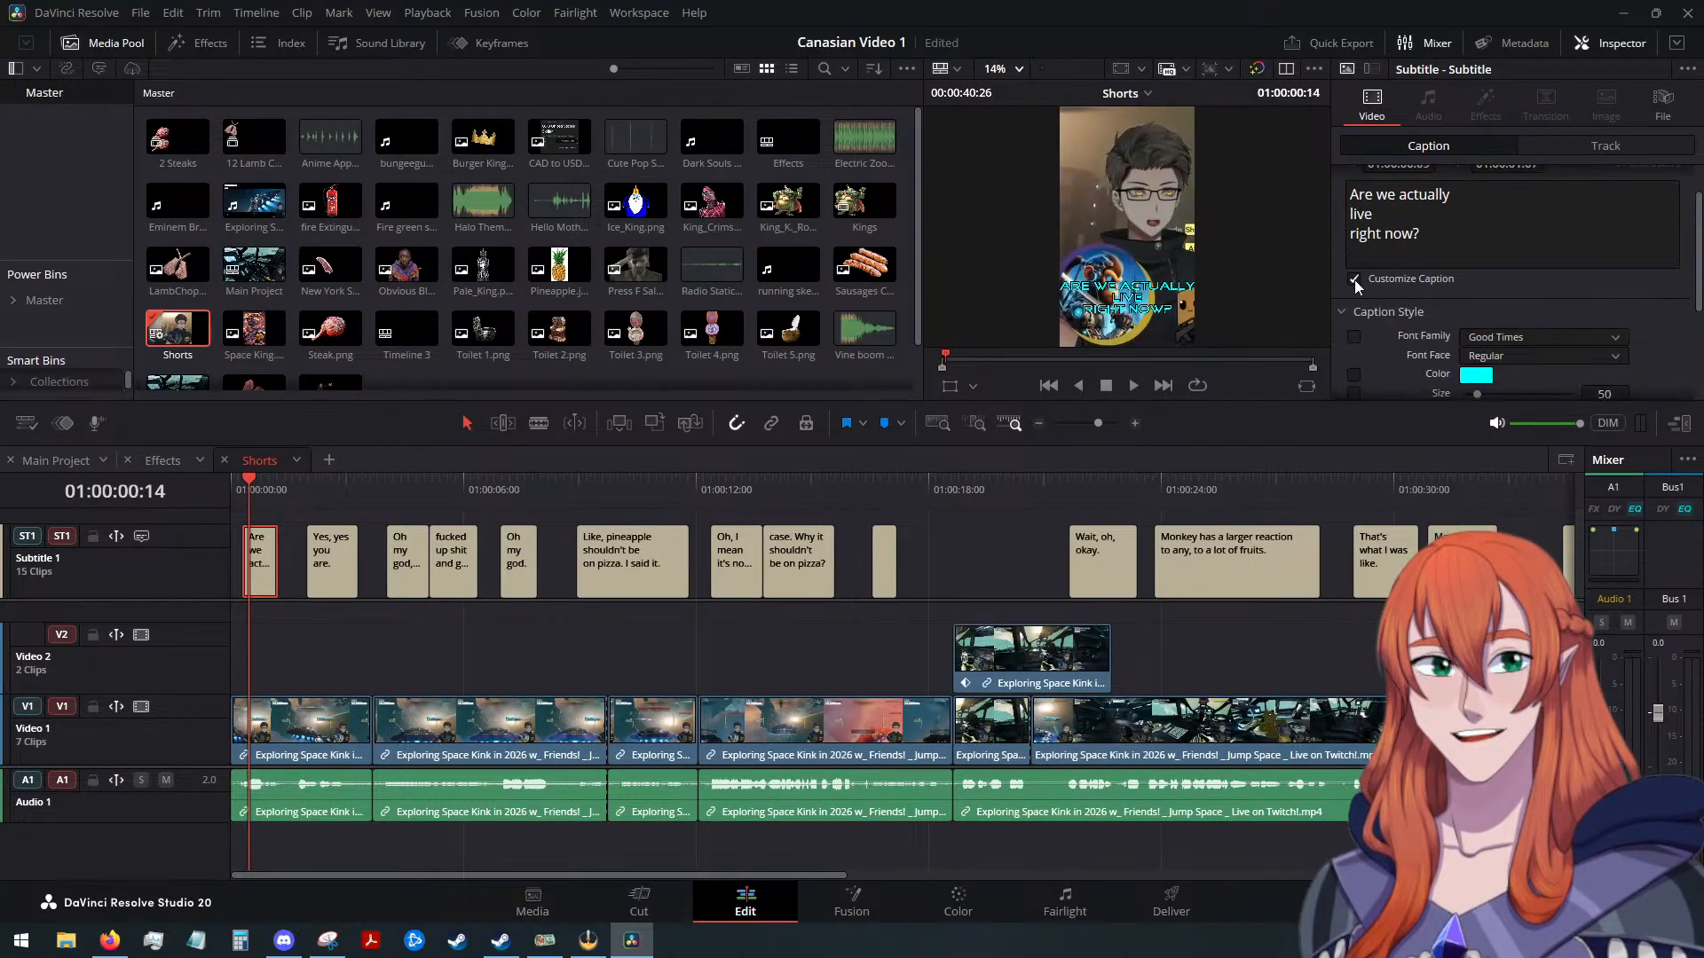
pyautogui.scroll(-1, 1380, 311)
pyautogui.click(1476, 323)
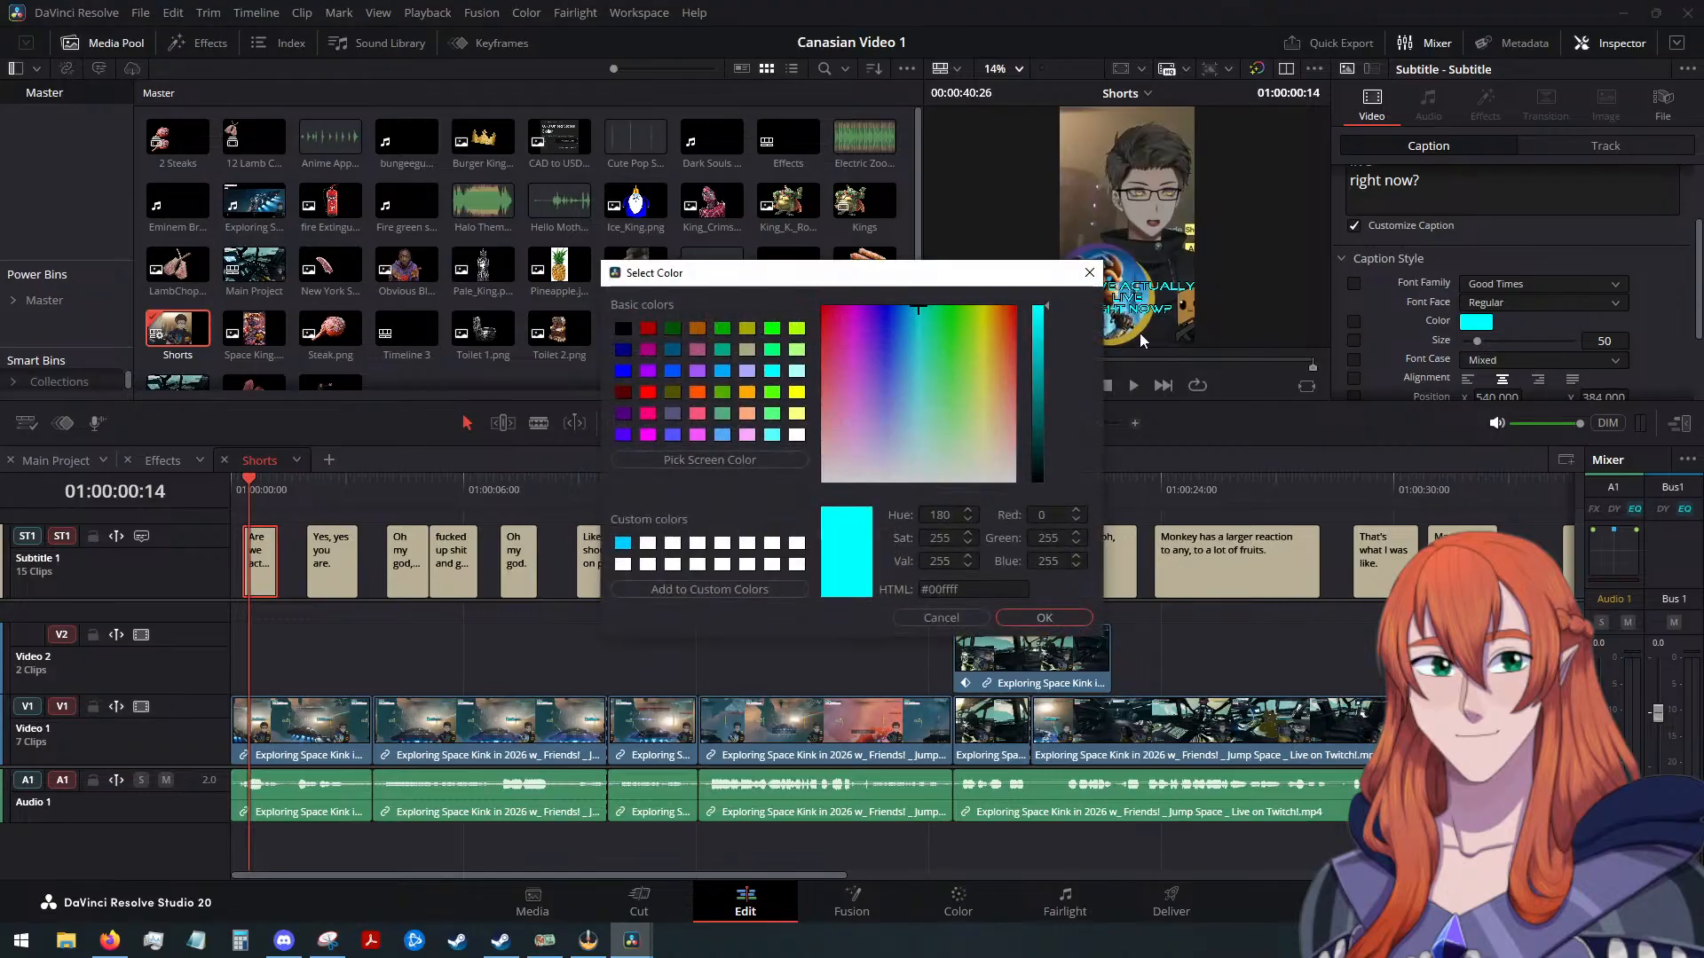
pyautogui.click(796, 391)
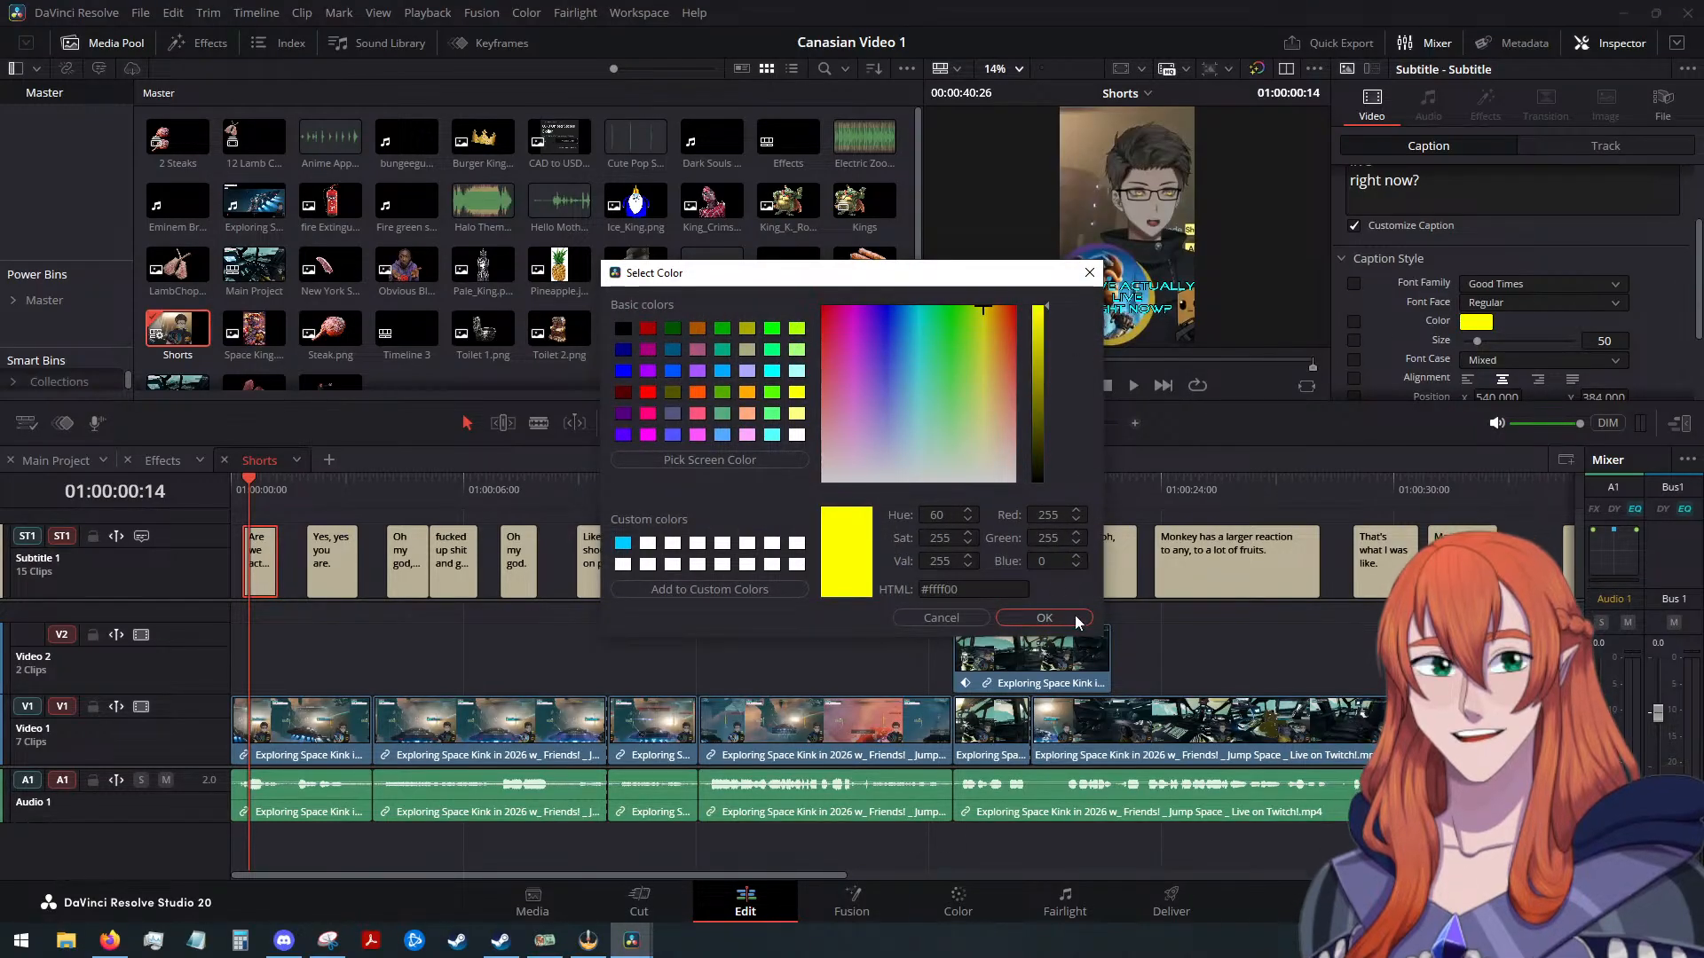
pyautogui.click(1063, 614)
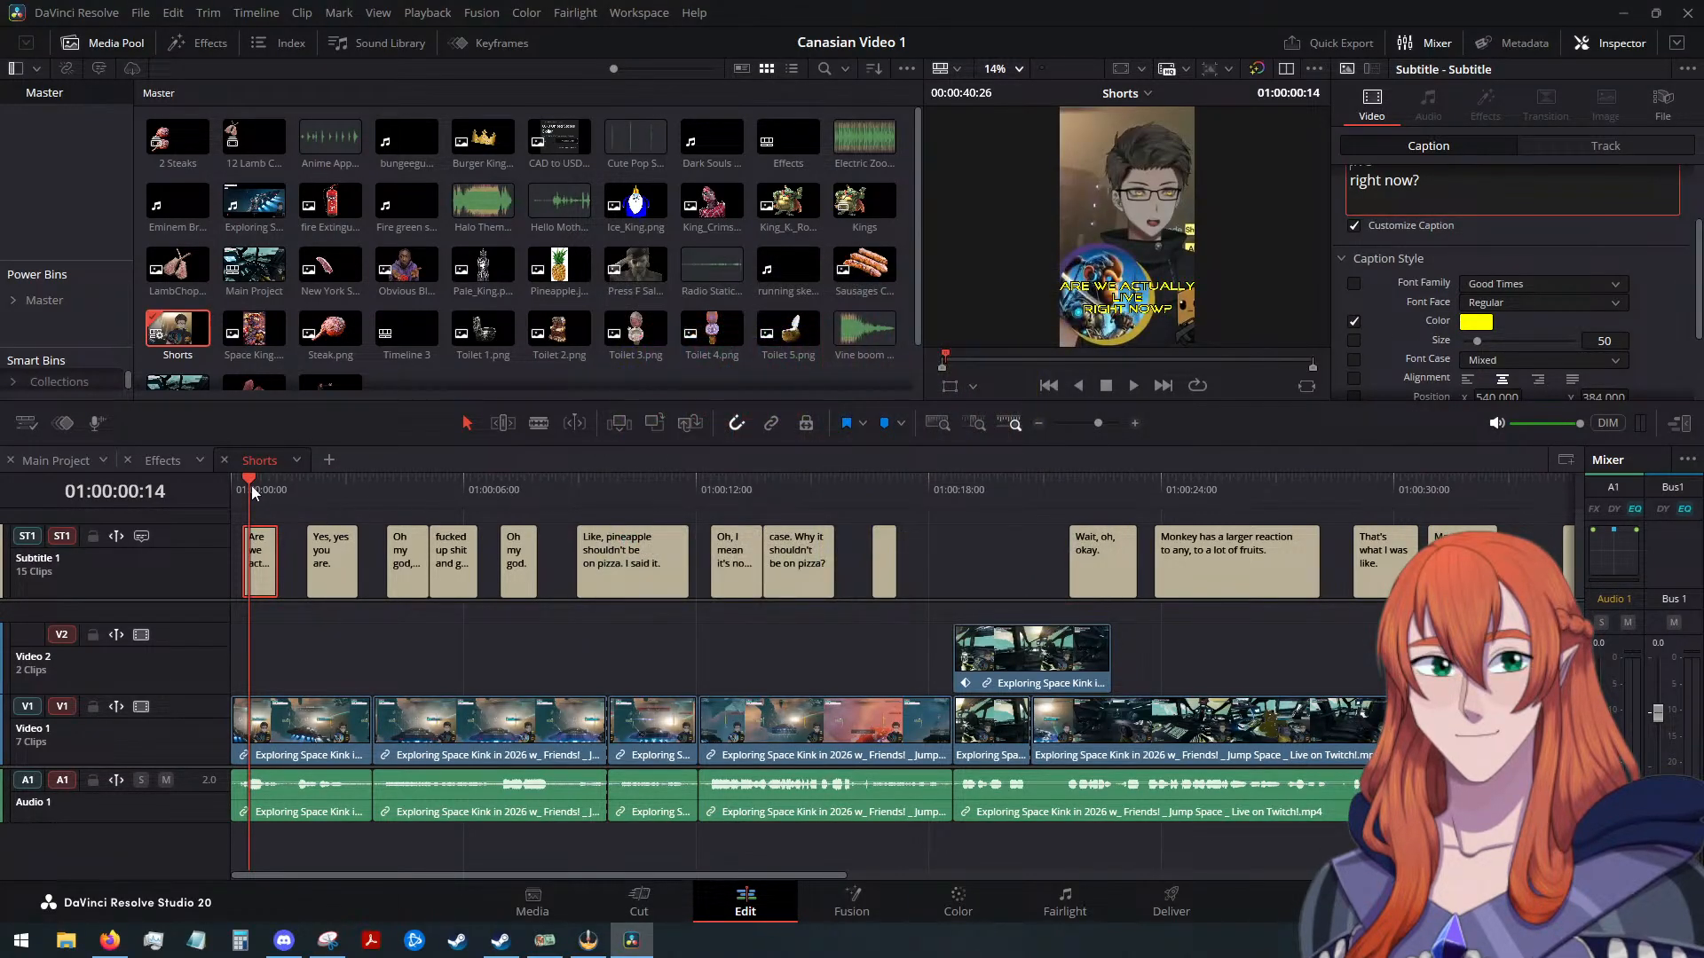
# Change "you" to "we" in the second subtitle so its caption reads "Yes, yes we are."
pyautogui.moveTo(252, 486); pyautogui.dragTo(334, 486)
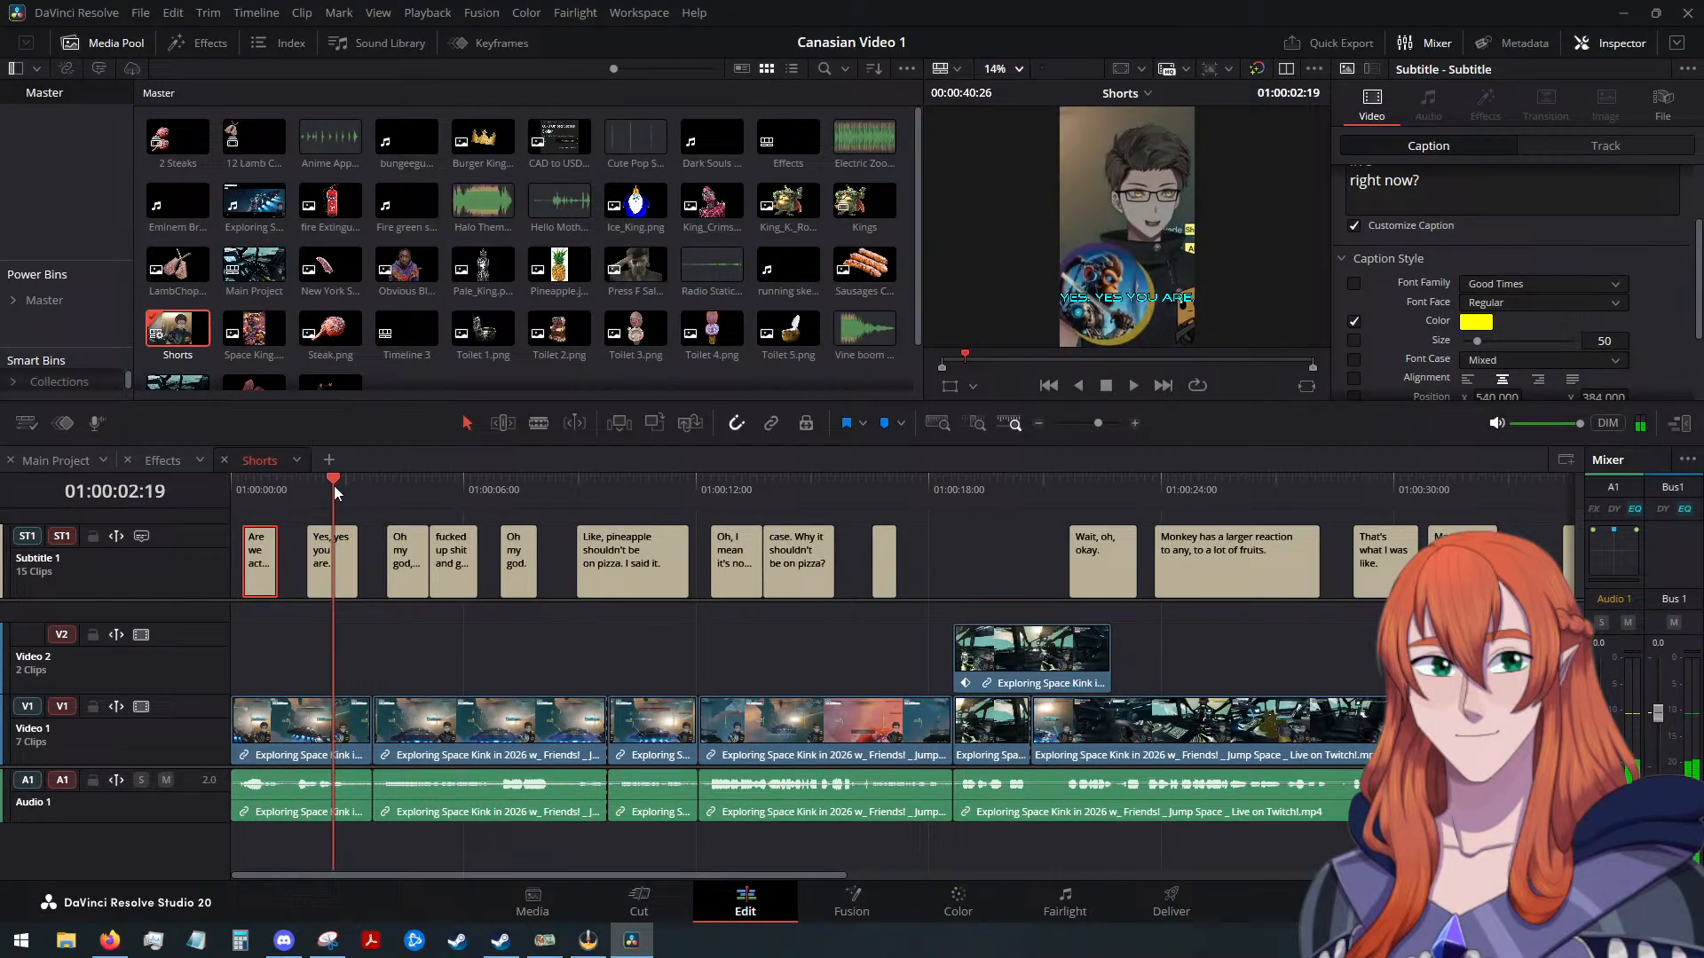
pyautogui.click(326, 536)
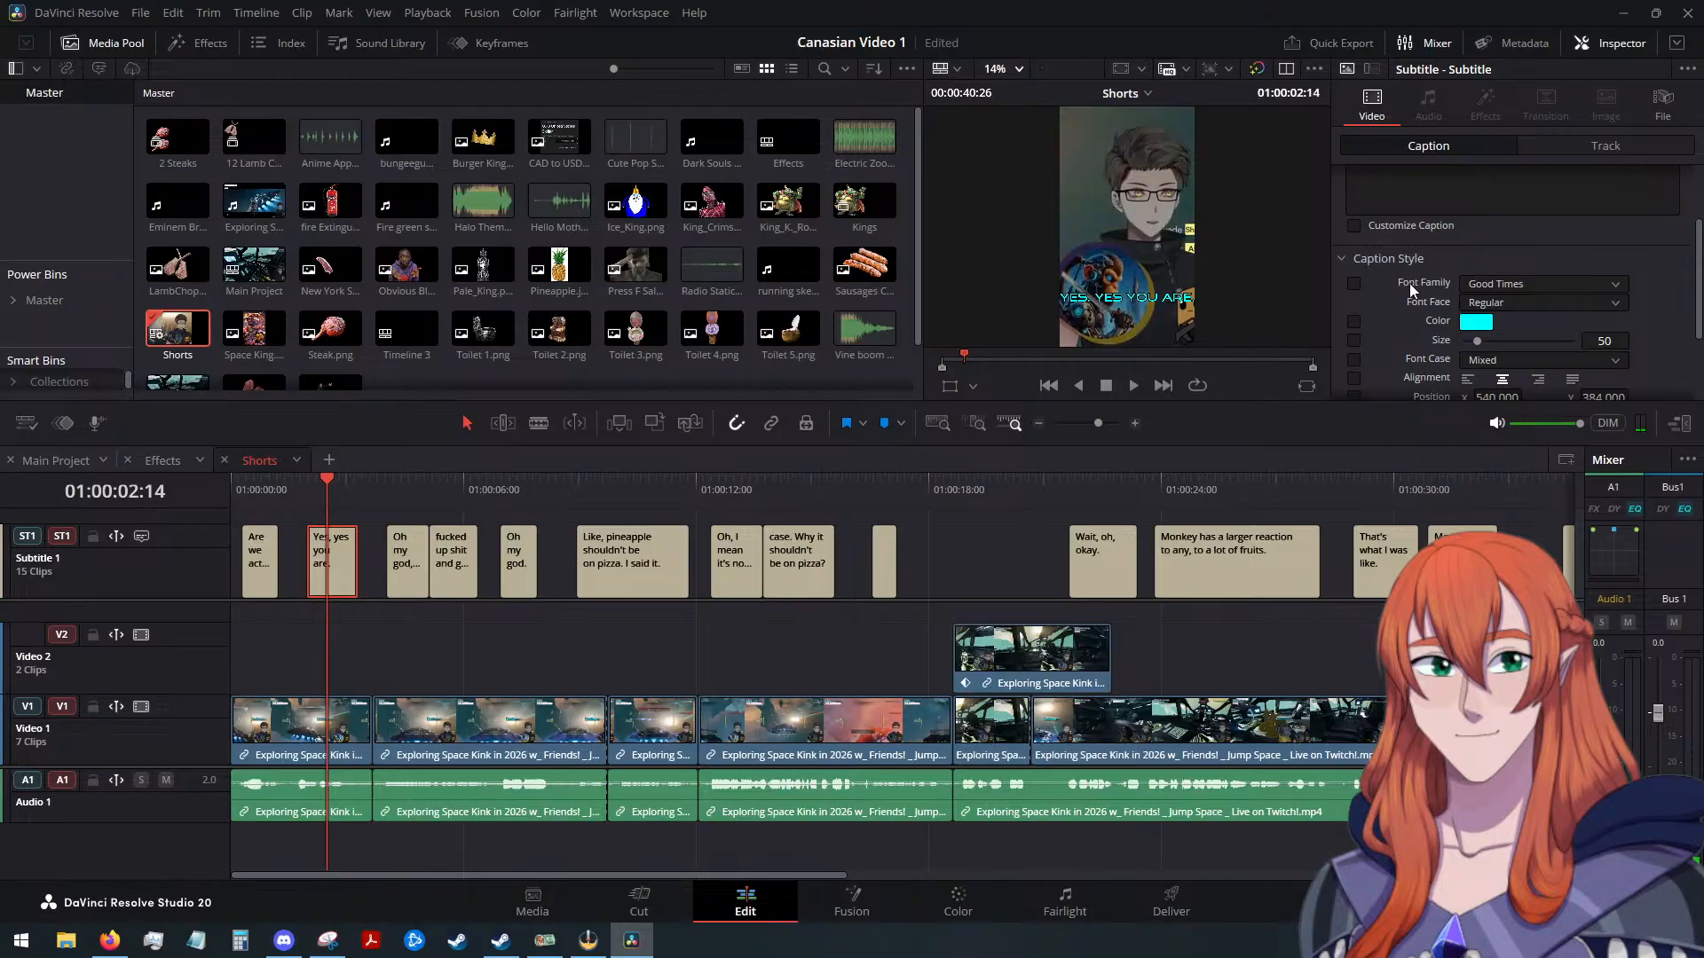
pyautogui.click(1431, 242)
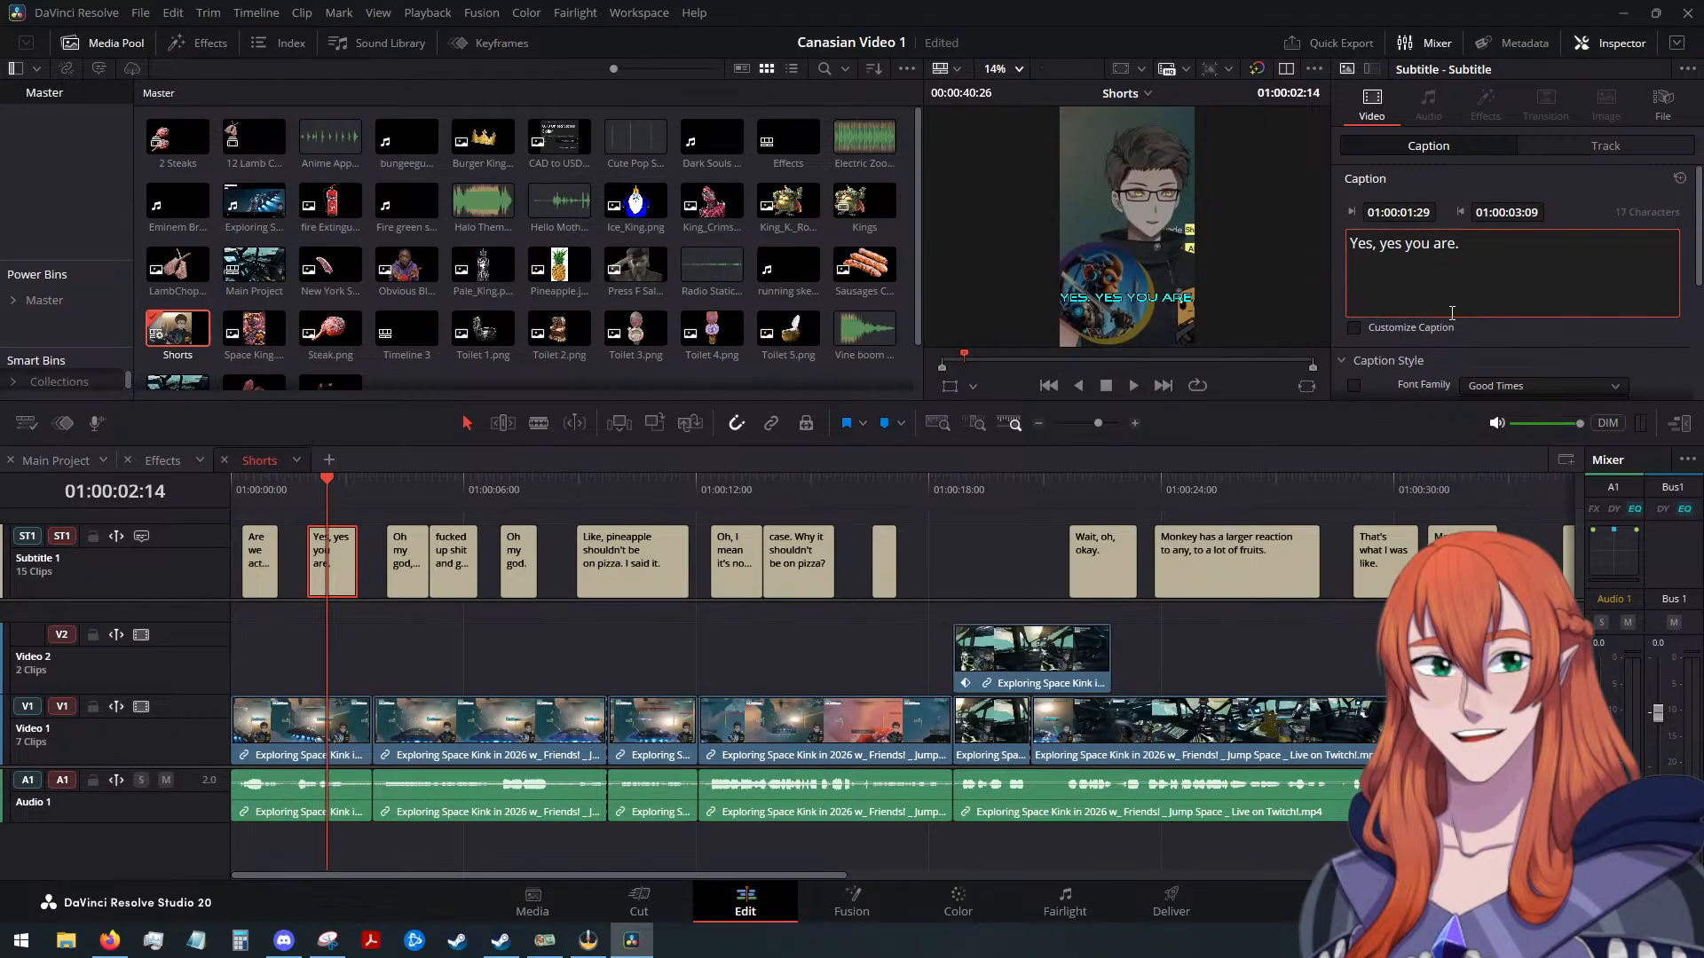
pyautogui.press('BackSpace')
pyautogui.press('BackSpace')
pyautogui.press('BackSpace')
pyautogui.write('we')
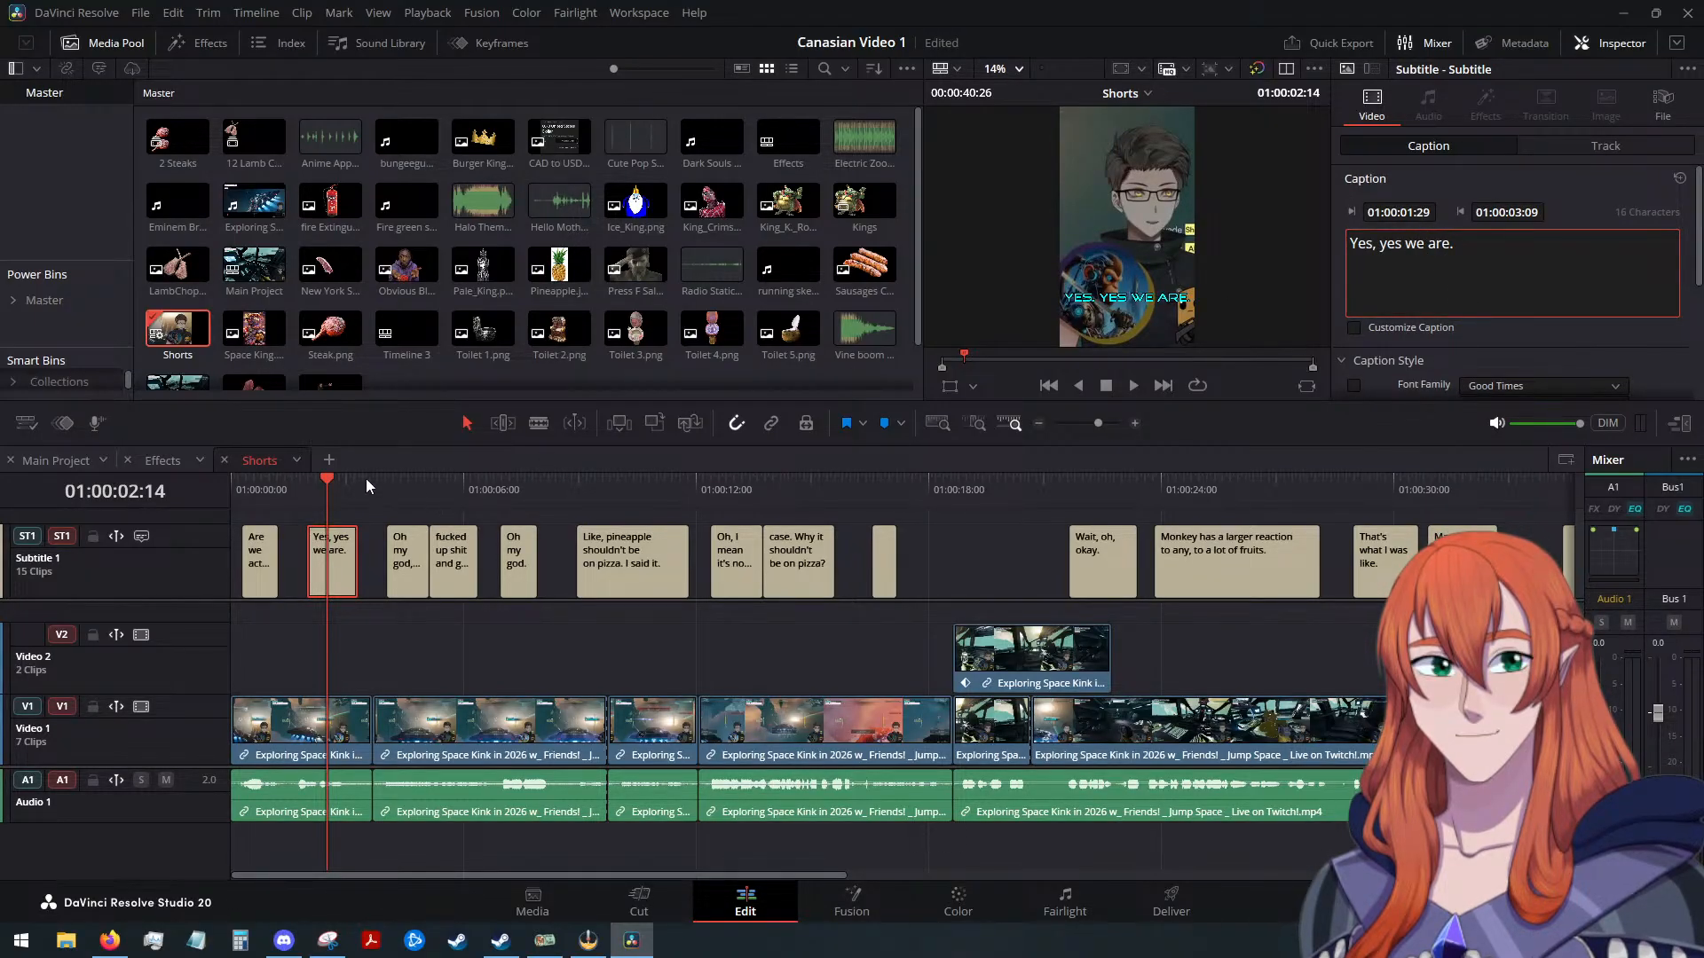
# Insert a line break after "Oh my god," in the third subtitle's caption so that "I'm gonna" starts a new line
pyautogui.moveTo(327, 477); pyautogui.dragTo(396, 487)
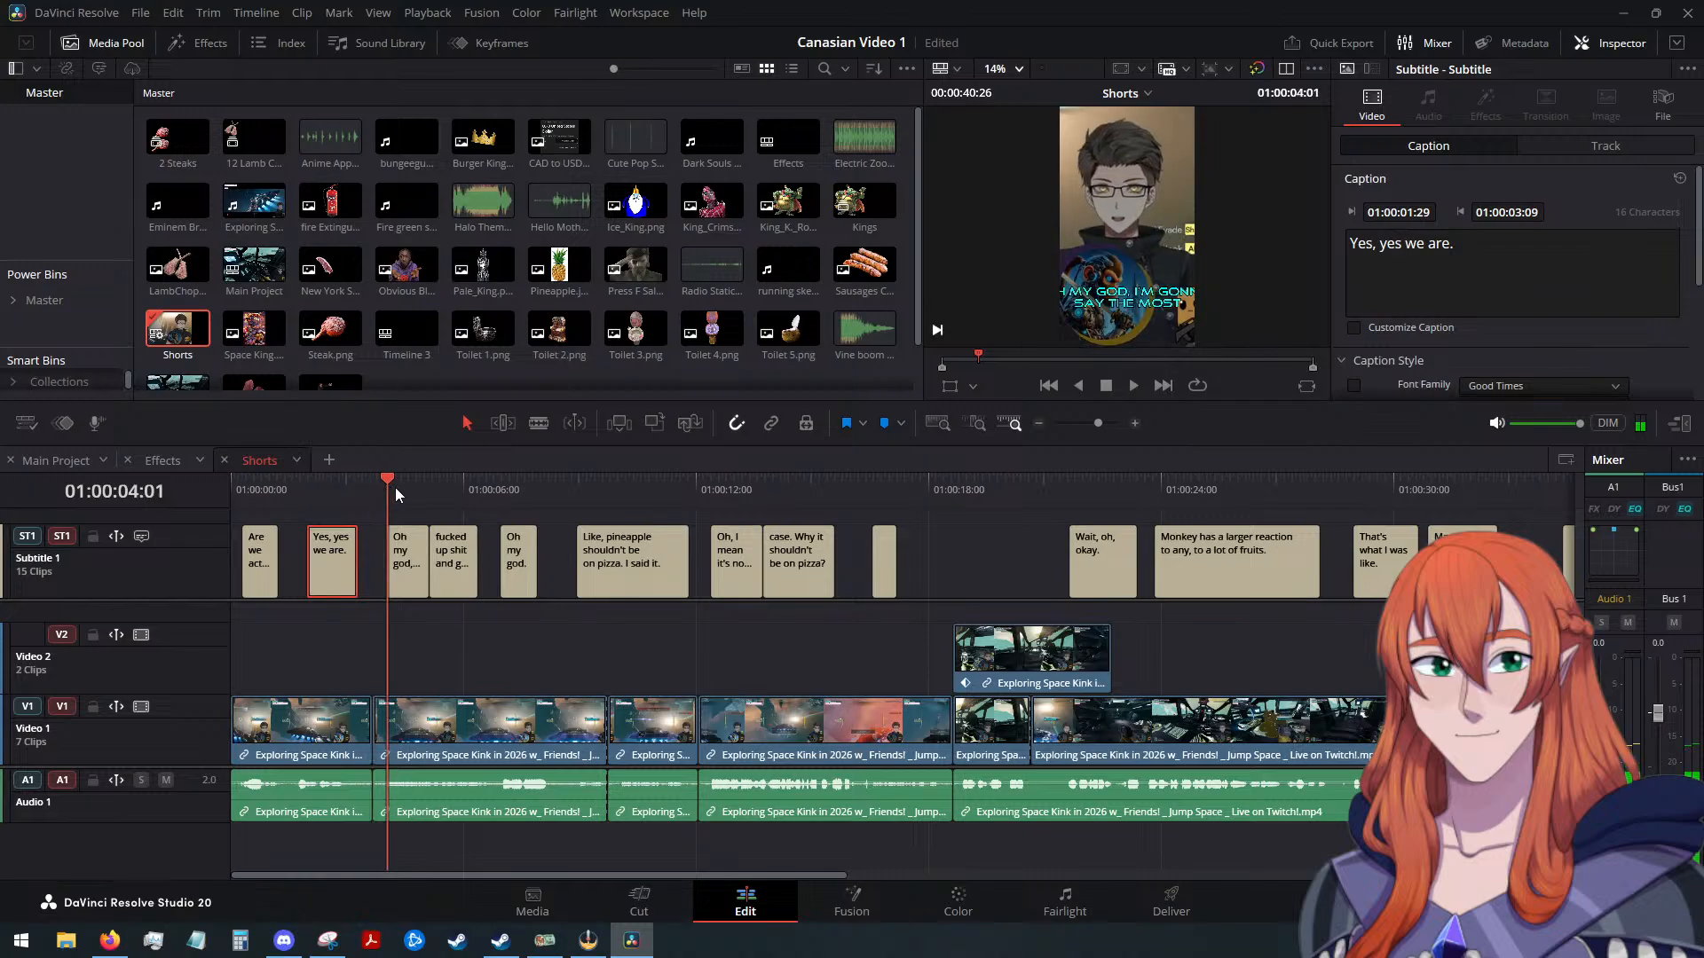
pyautogui.click(408, 564)
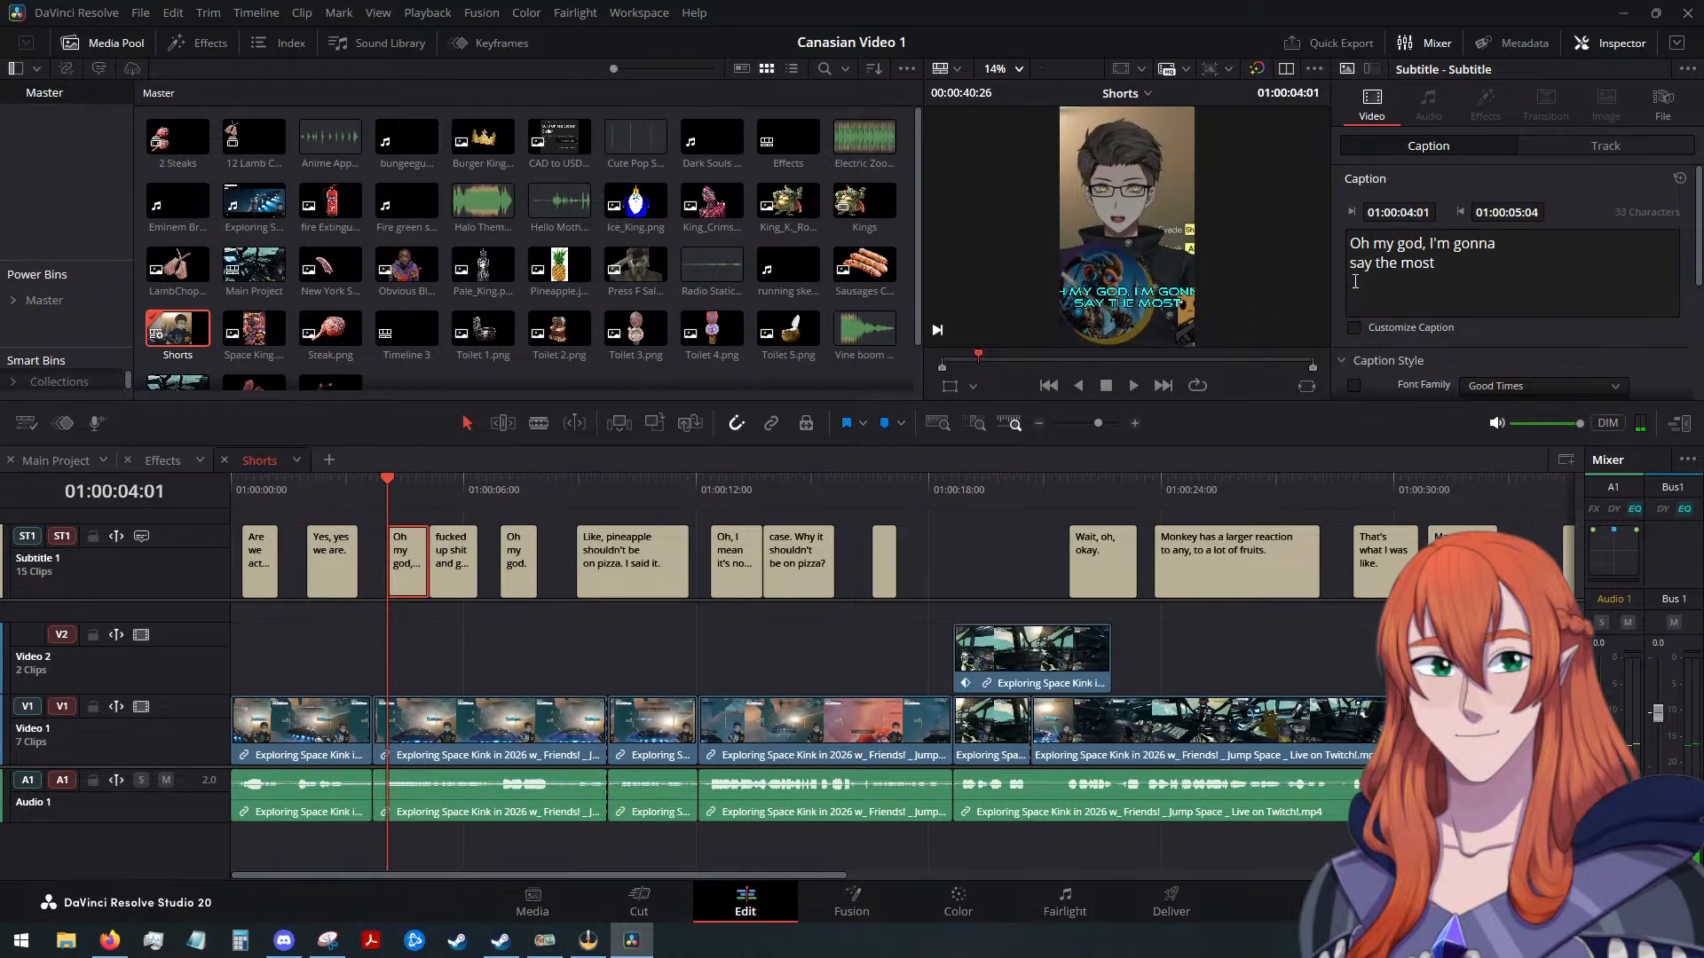
pyautogui.click(1429, 244)
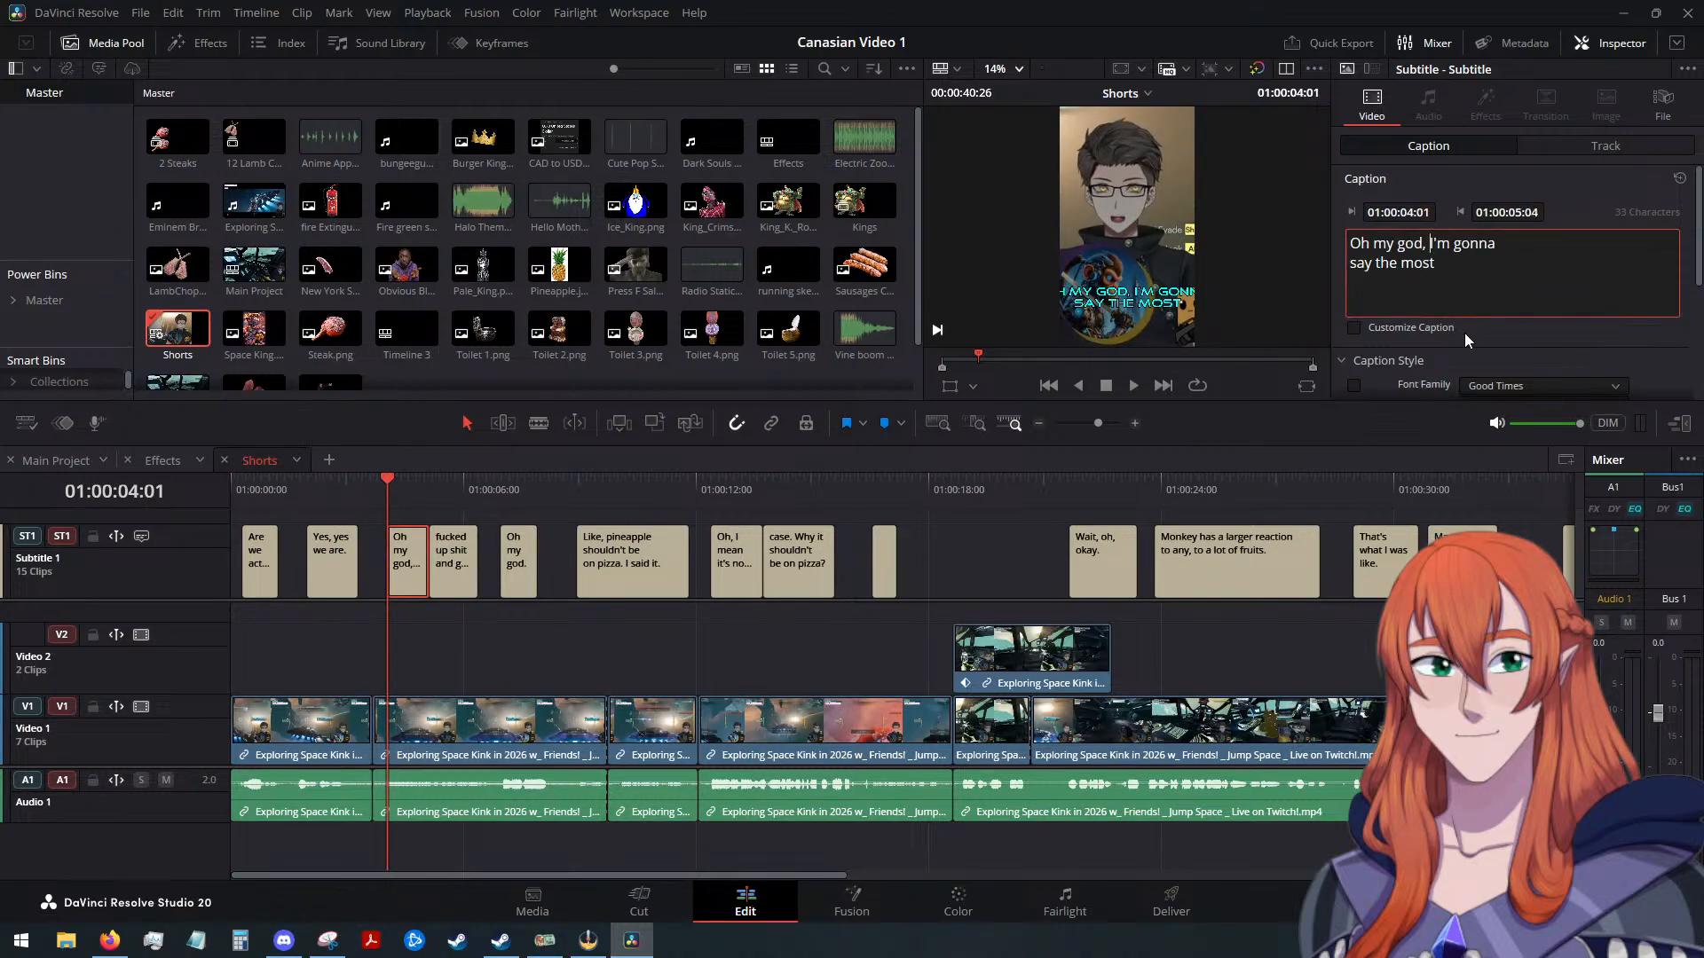
pyautogui.press('BackSpace')
pyautogui.press('Return')
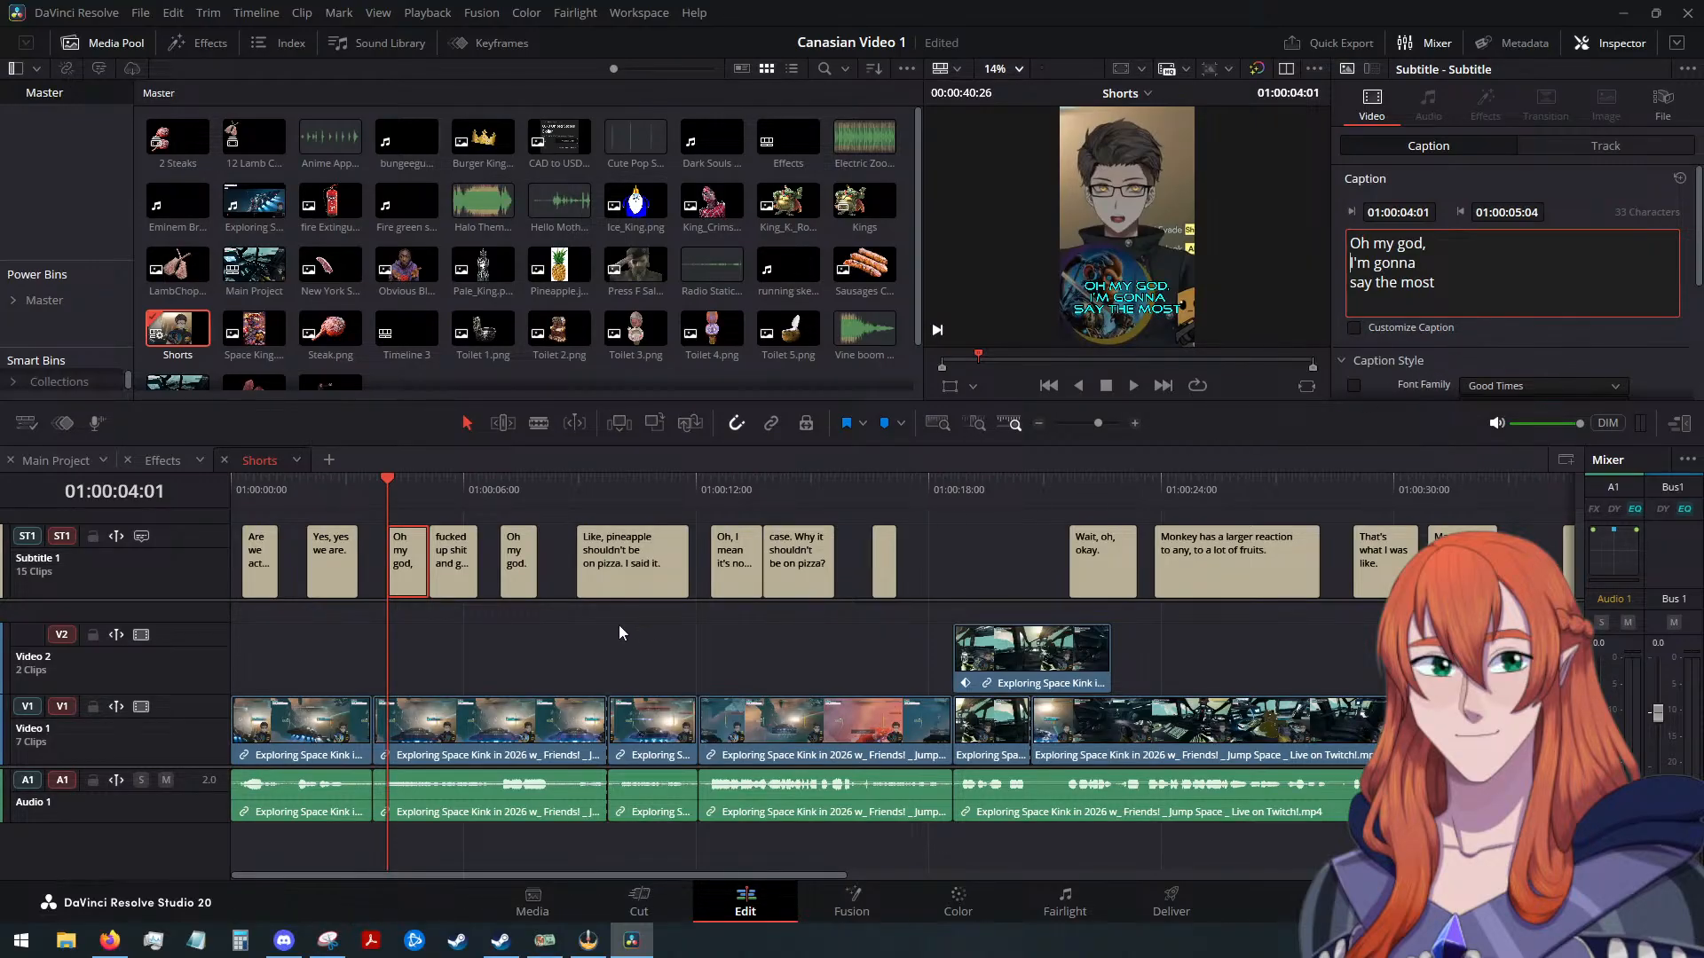
# Set the third subtitle's text color to yellow (#ffff00) and check it in the timeline preview at 01:00:04:01
pyautogui.scroll(-2, 1426, 299)
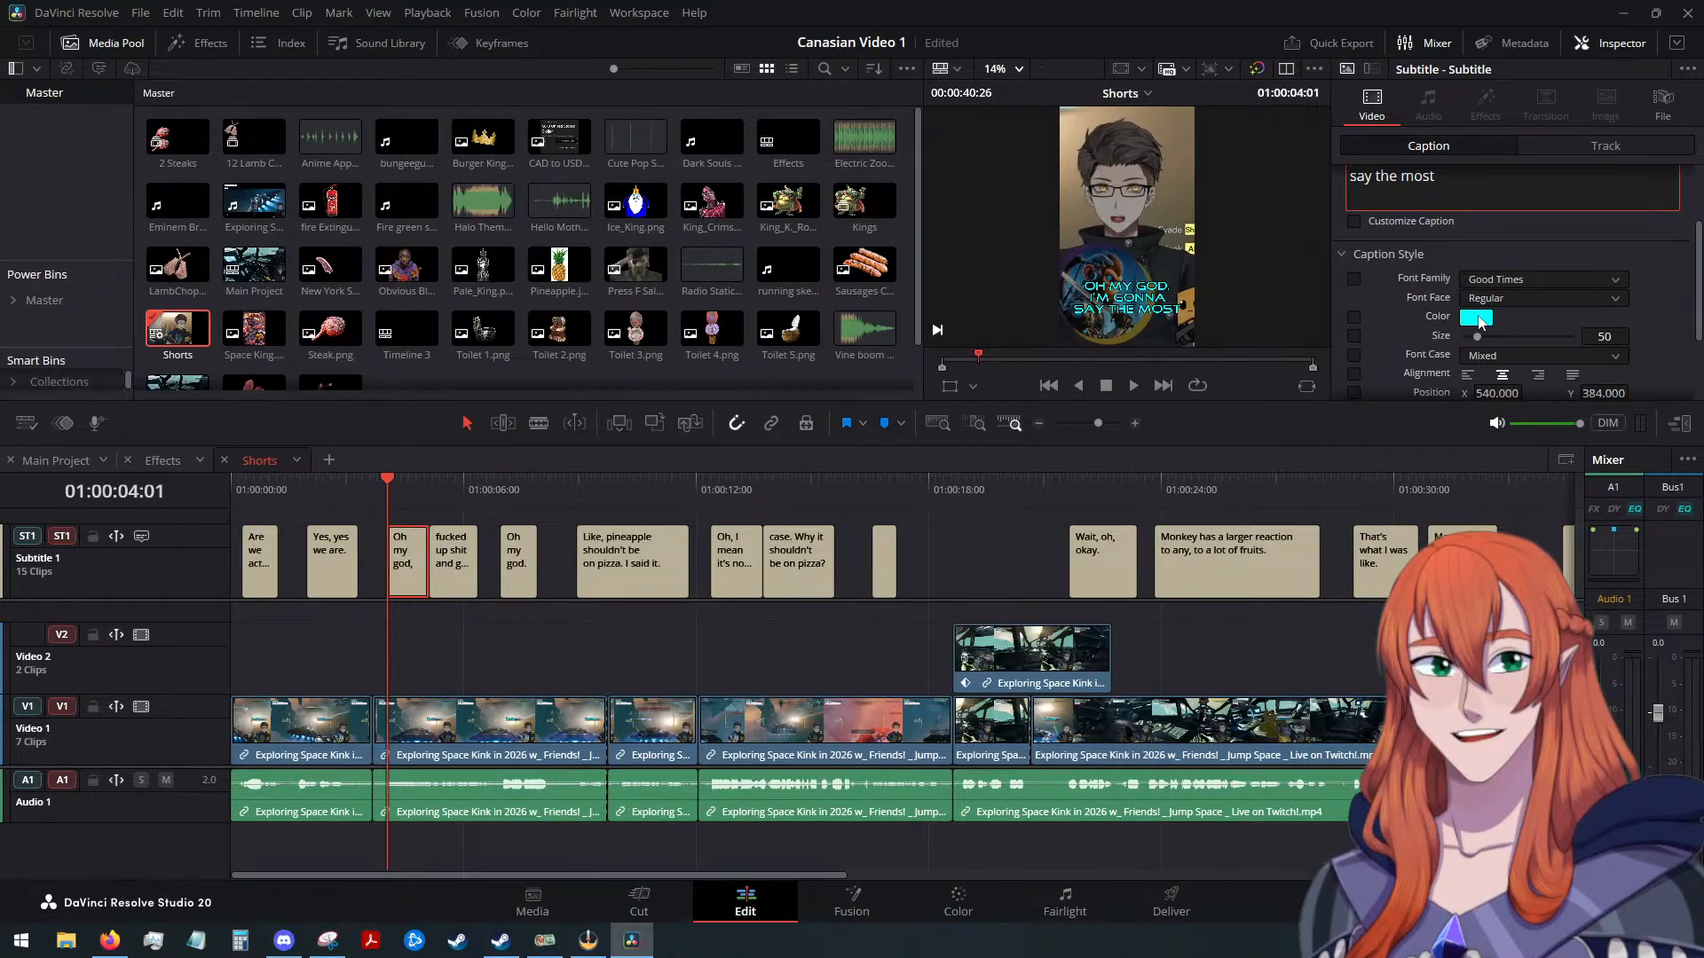
pyautogui.click(1475, 316)
pyautogui.click(795, 391)
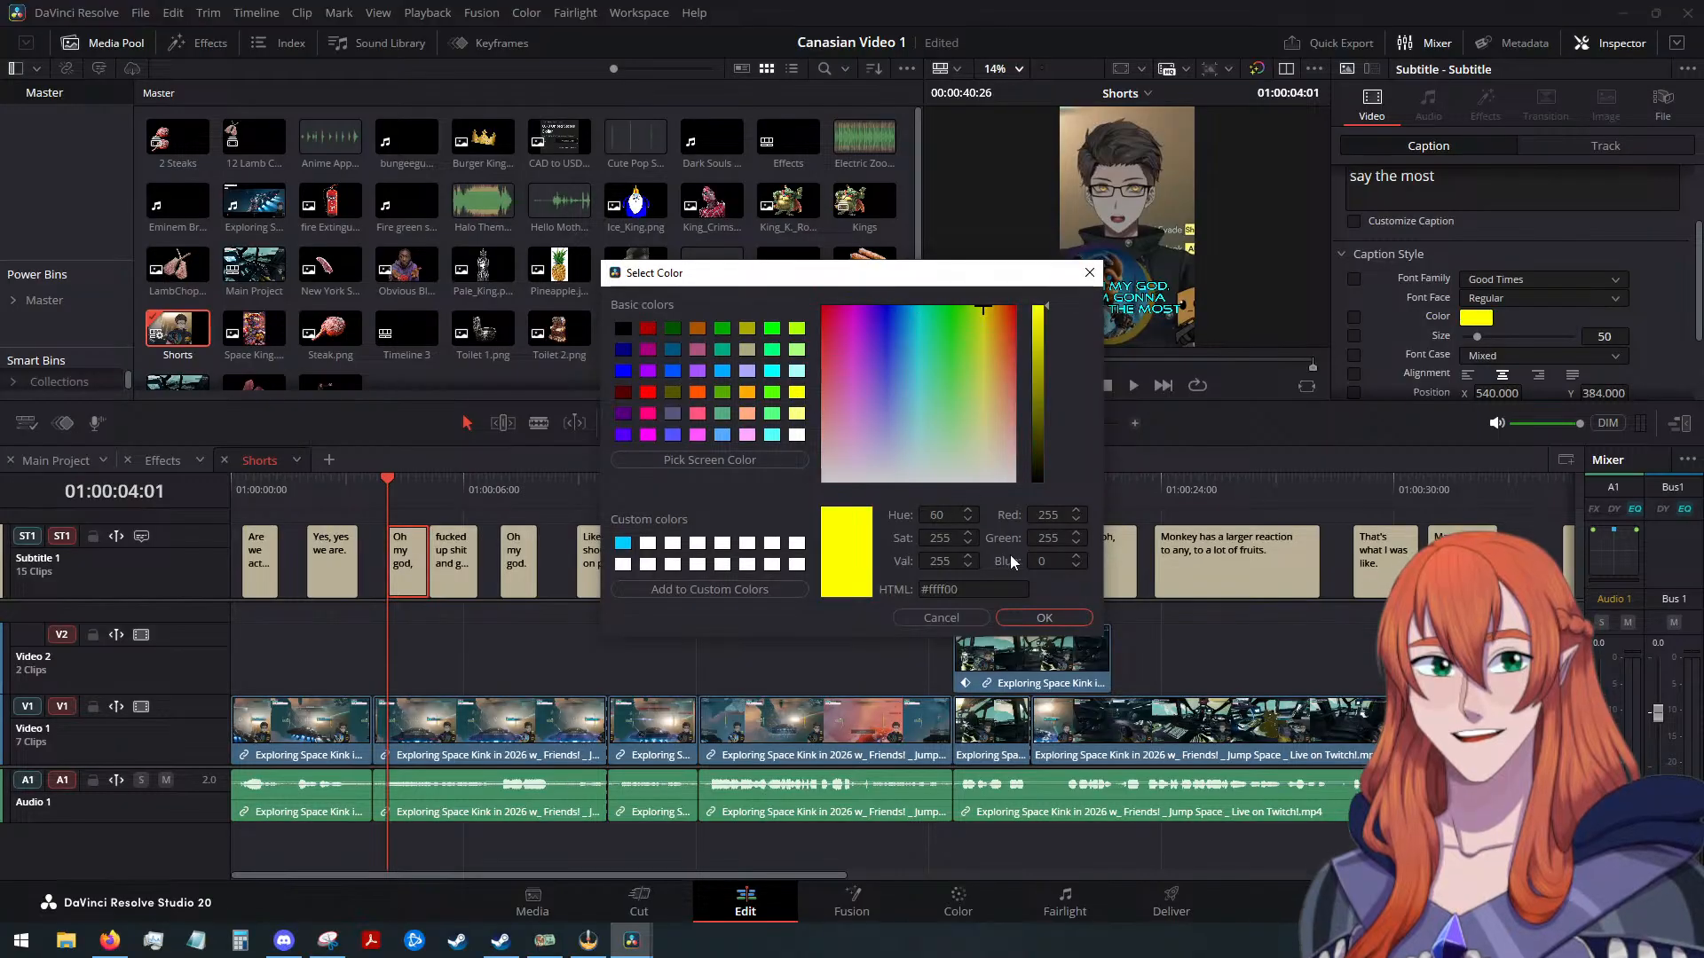
pyautogui.click(1042, 616)
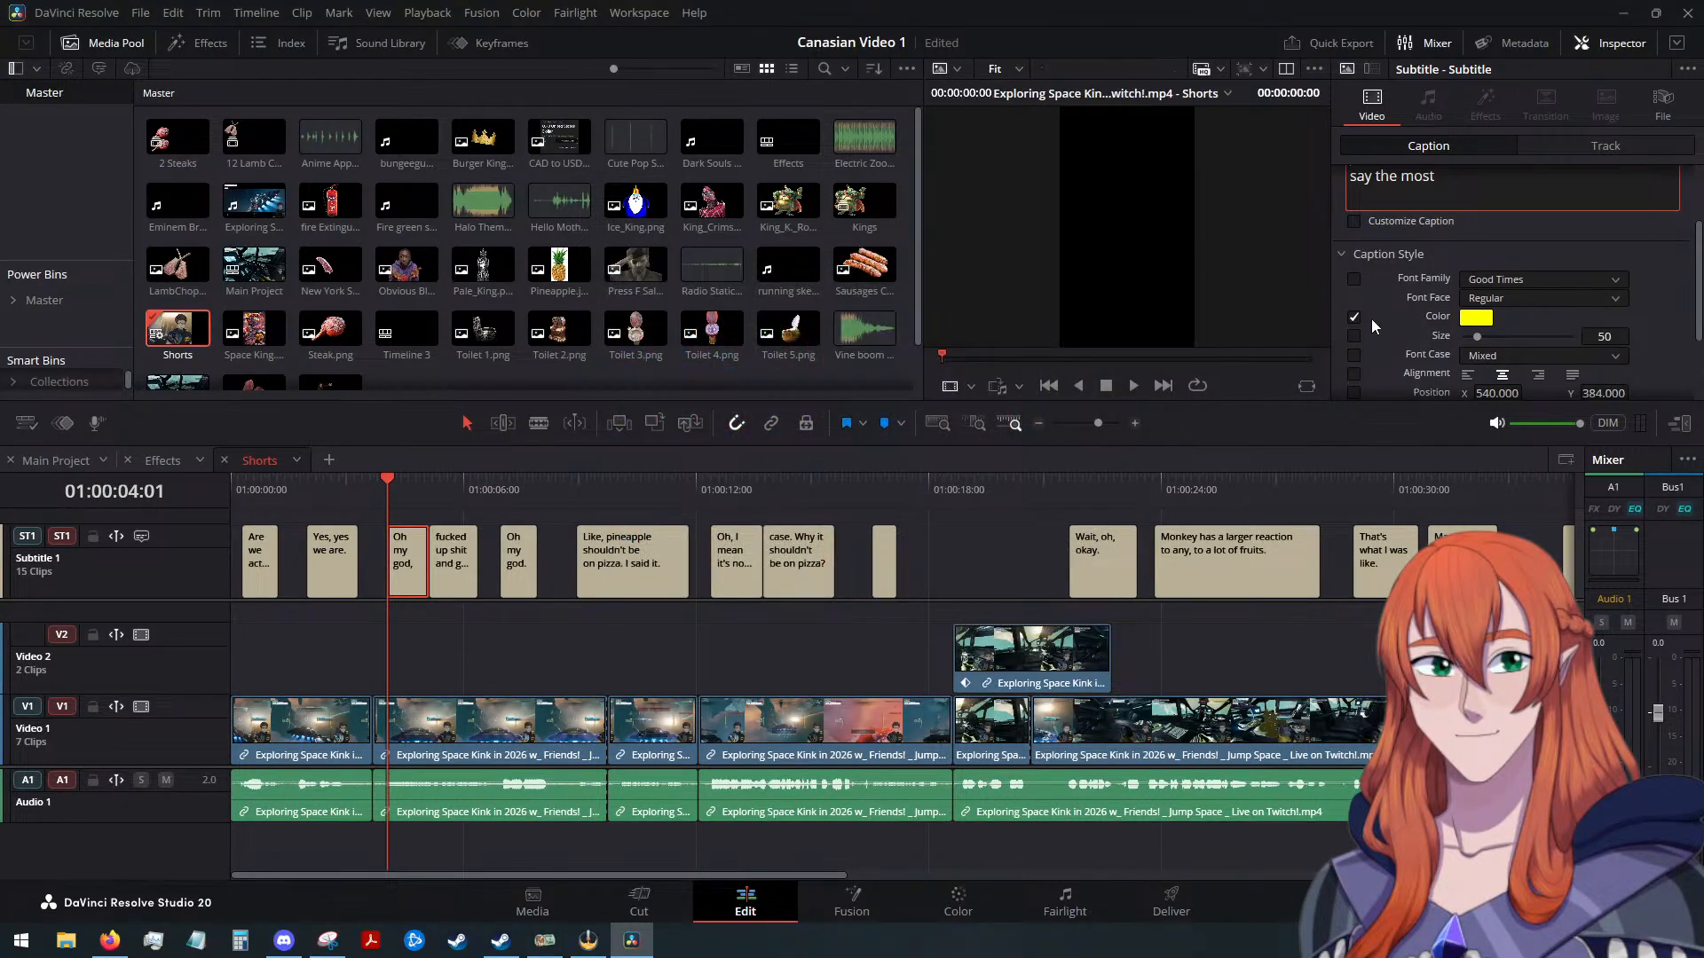
pyautogui.moveTo(387, 497)
pyautogui.mouseDown()
pyautogui.moveTo(408, 477)
pyautogui.moveTo(386, 484)
pyautogui.mouseUp()
pyautogui.click(141, 13)
pyautogui.click(183, 164)
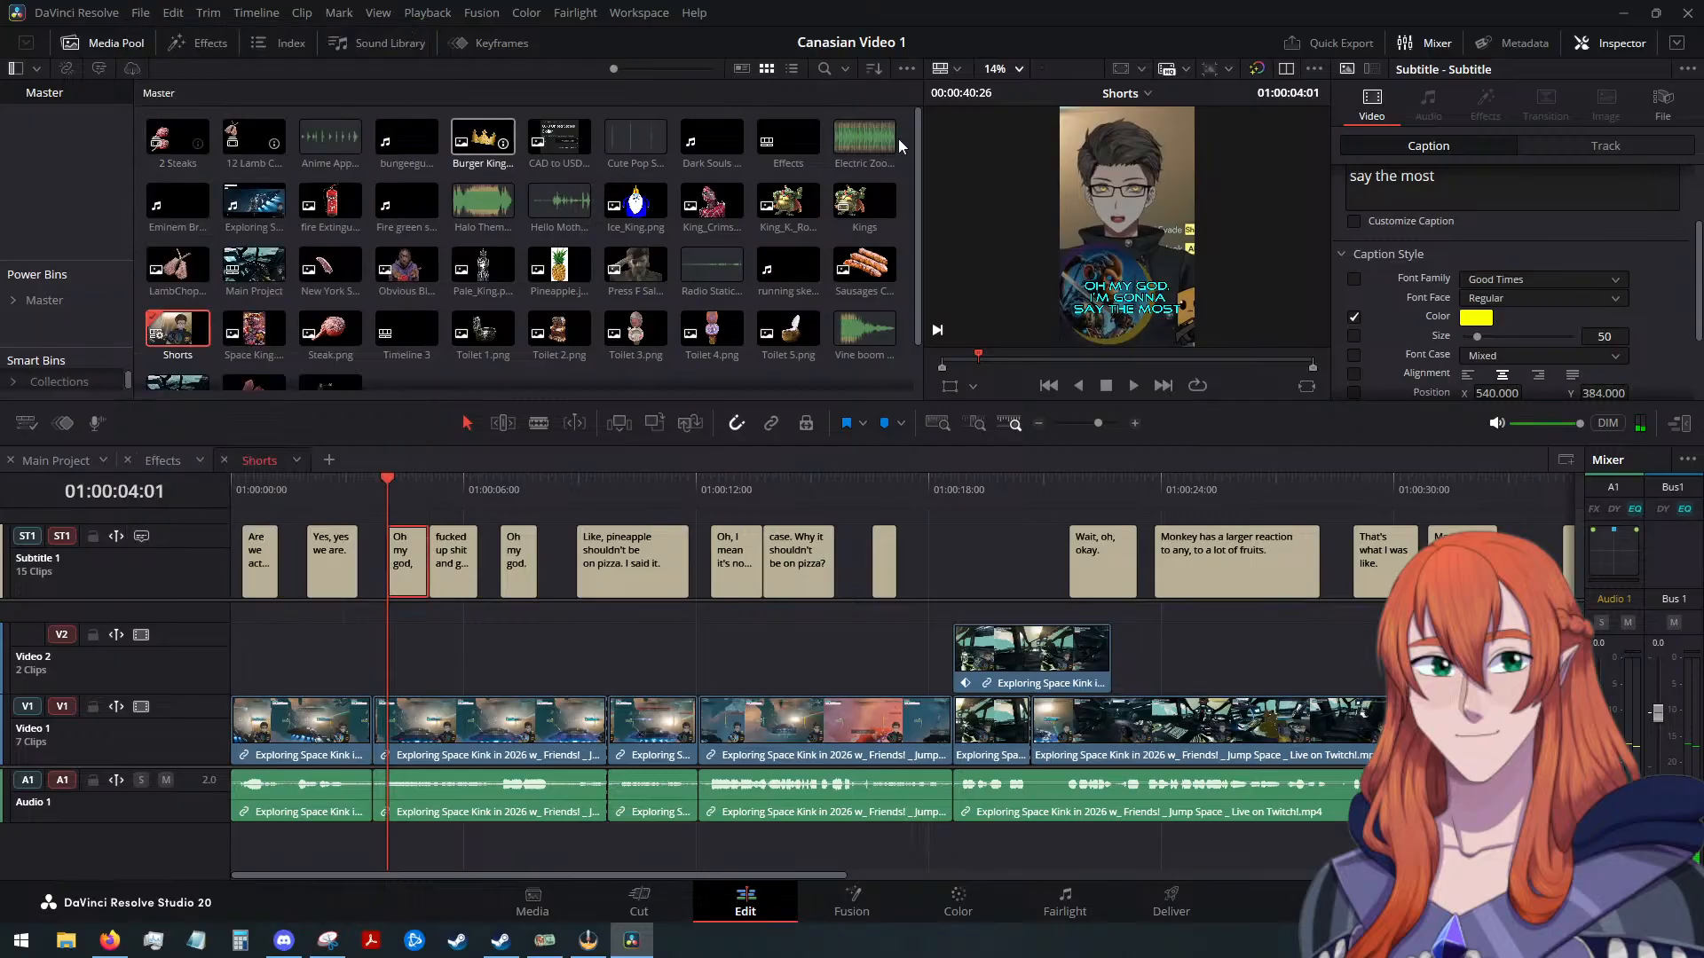
# Close and relaunch DaVinci Resolve, and reopen the Canasian Video 1 project
pyautogui.click(1677, 12)
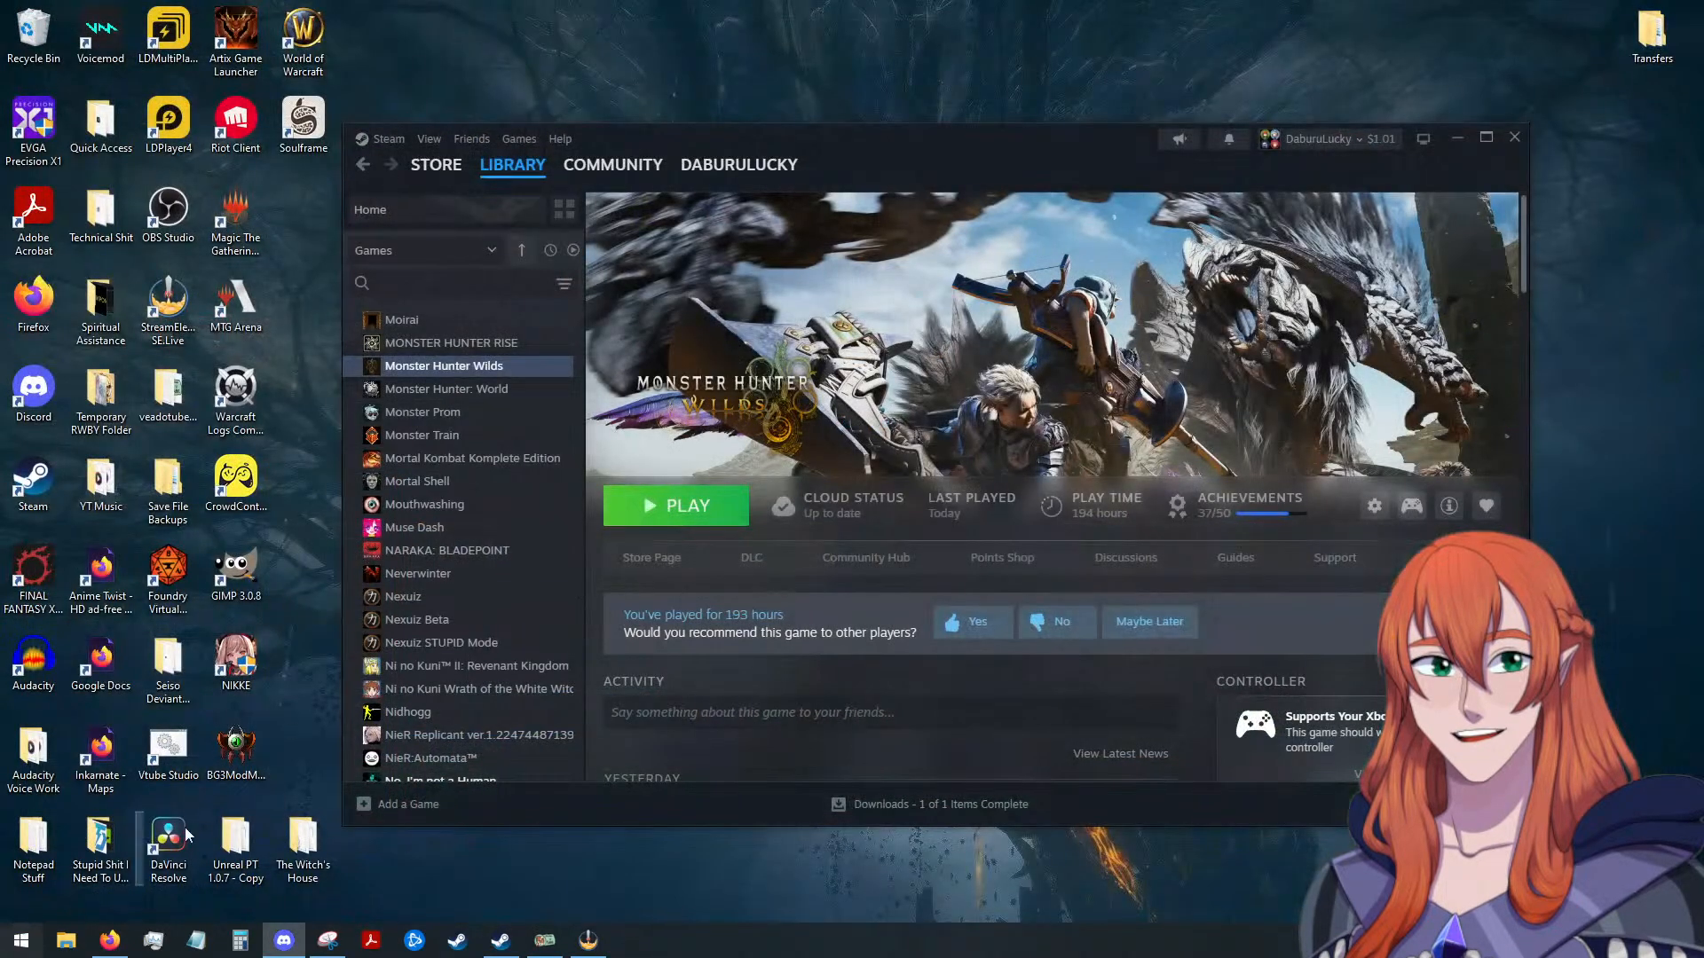
pyautogui.doubleClick(161, 843)
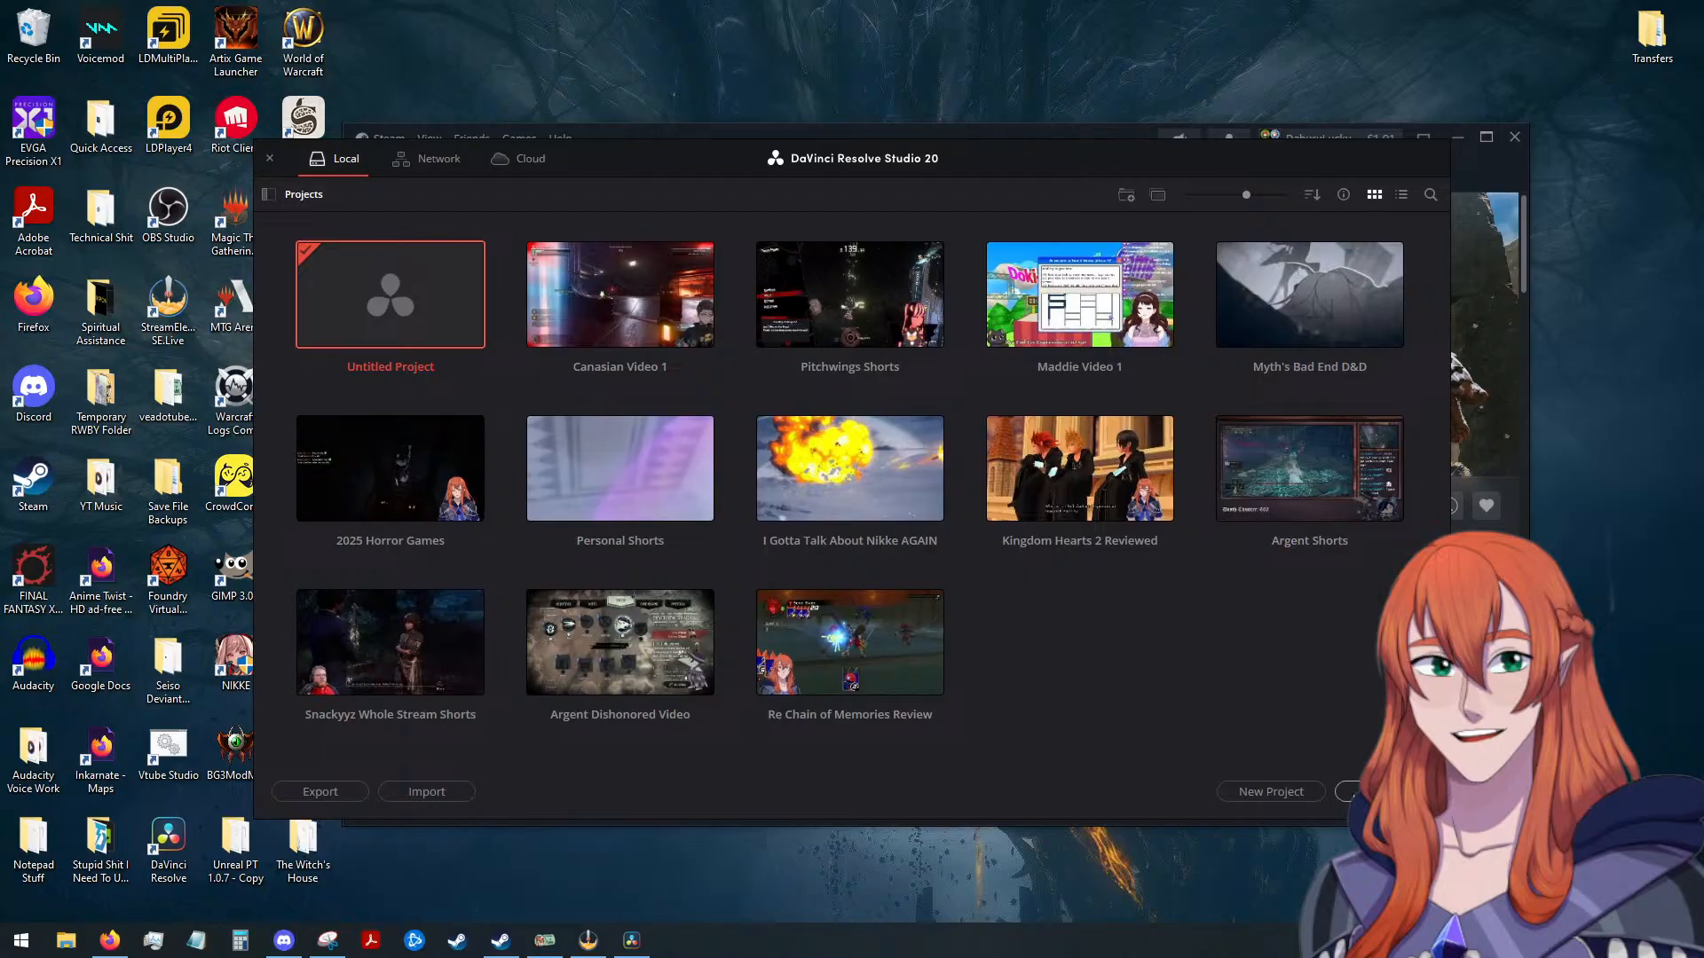
pyautogui.doubleClick(610, 285)
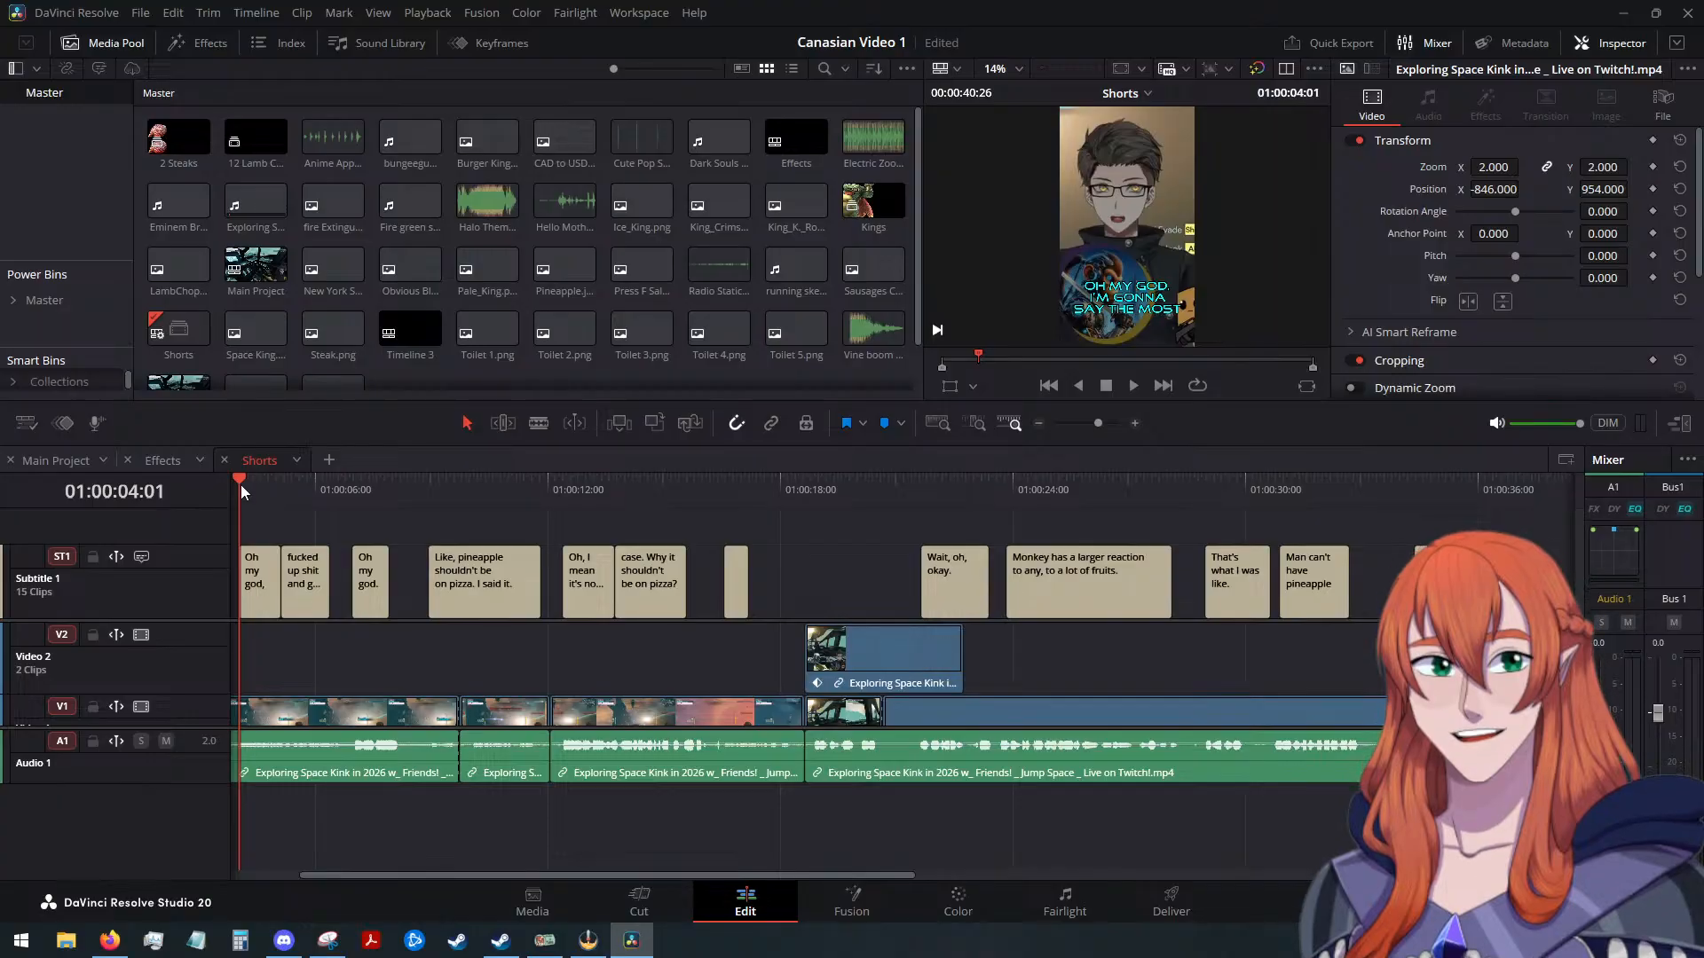
# Enable Customize Caption for the "Oh my god, I'm gonna say the most" subtitle at 01:00:04:01
pyautogui.moveTo(258, 486); pyautogui.dragTo(391, 497)
pyautogui.click(414, 559)
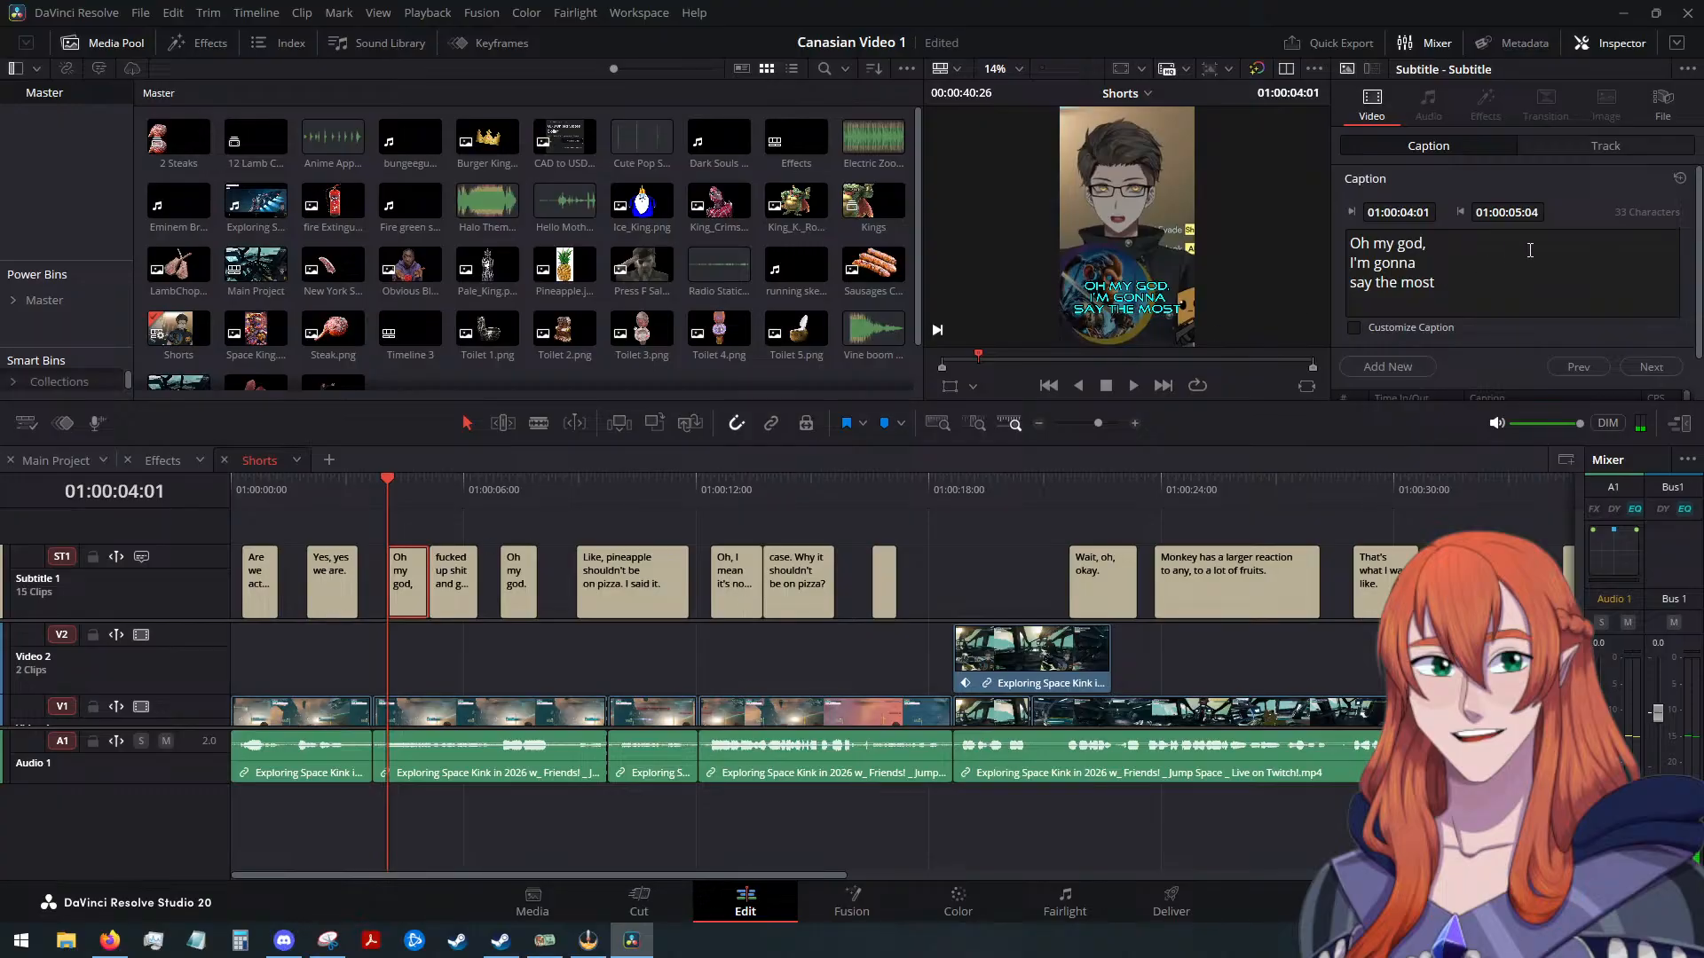
pyautogui.scroll(-1, 1482, 264)
pyautogui.scroll(1, 1482, 265)
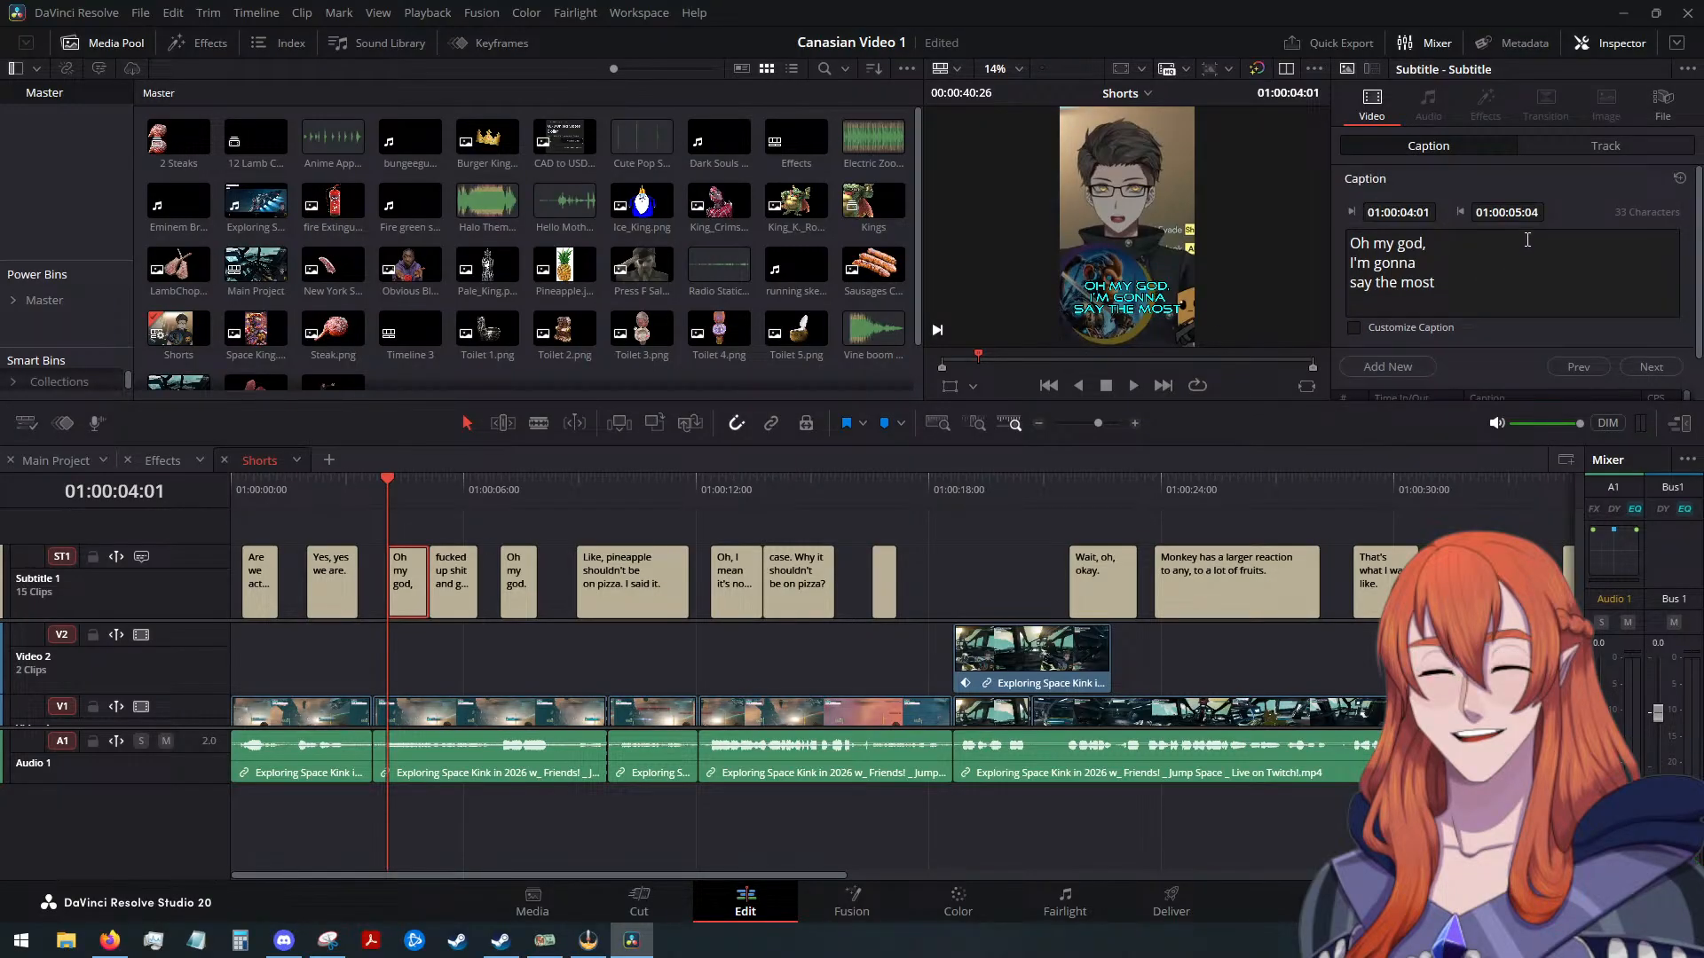
pyautogui.scroll(-1, 1508, 221)
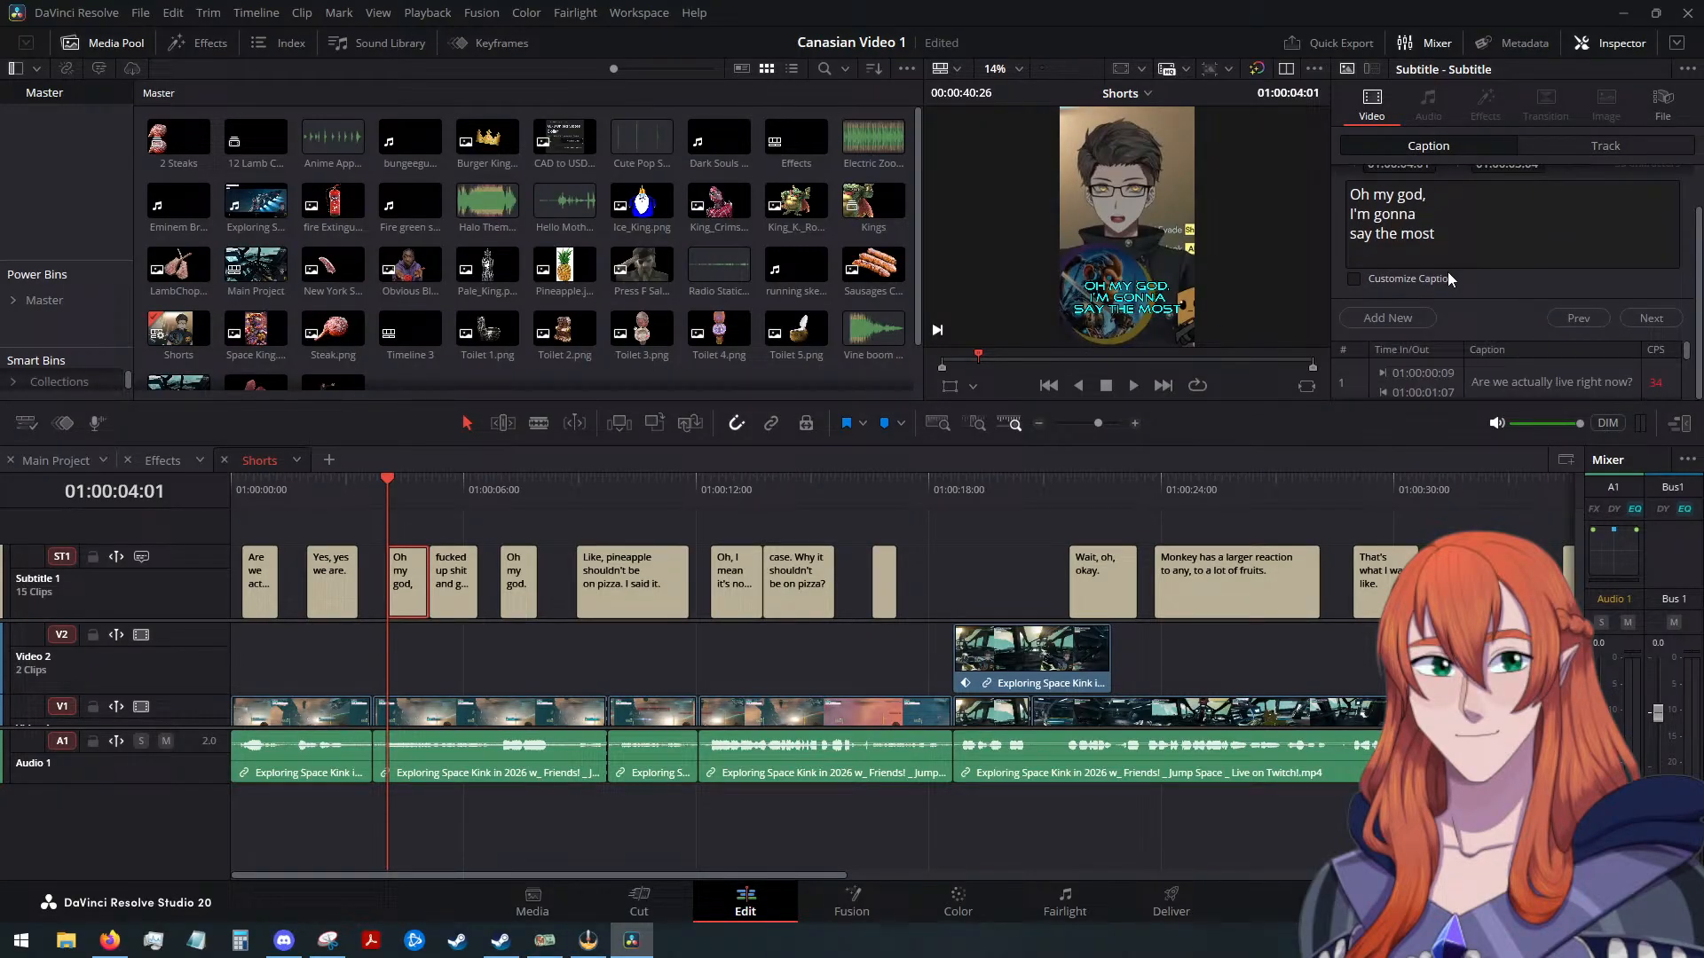
pyautogui.click(1353, 280)
pyautogui.scroll(-1, 1356, 281)
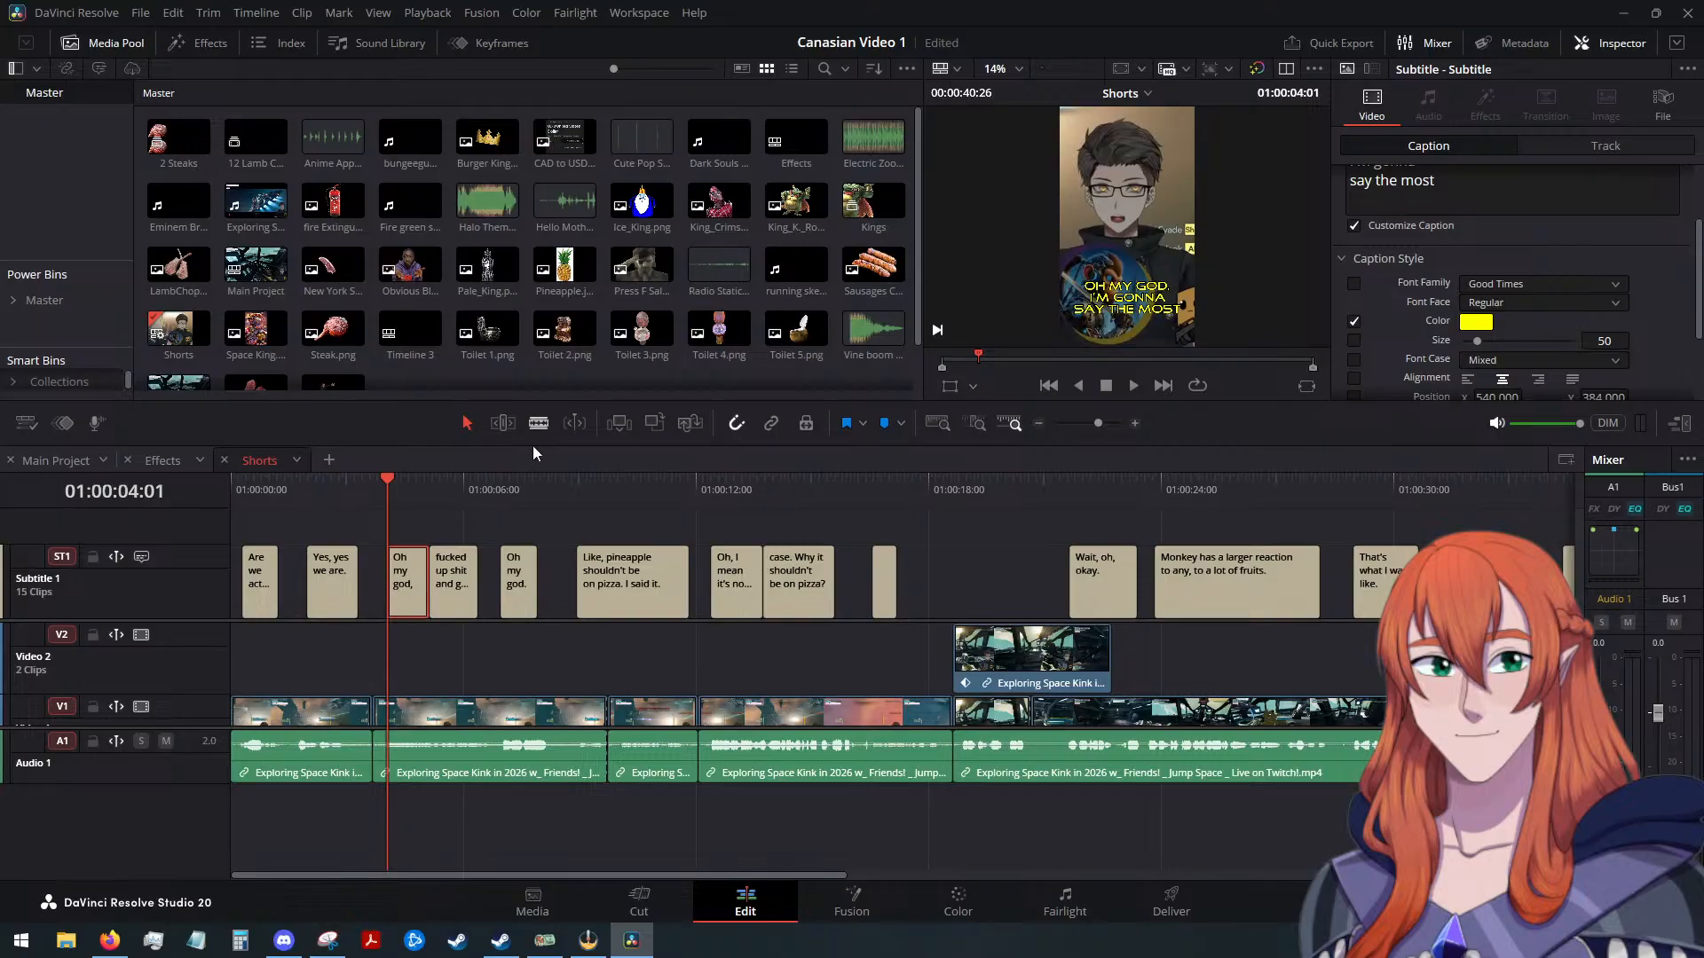
# Break the subtitle starting at 01:00:05:04 into three lines, with "and get" on its own line
pyautogui.moveTo(388, 481); pyautogui.dragTo(440, 482)
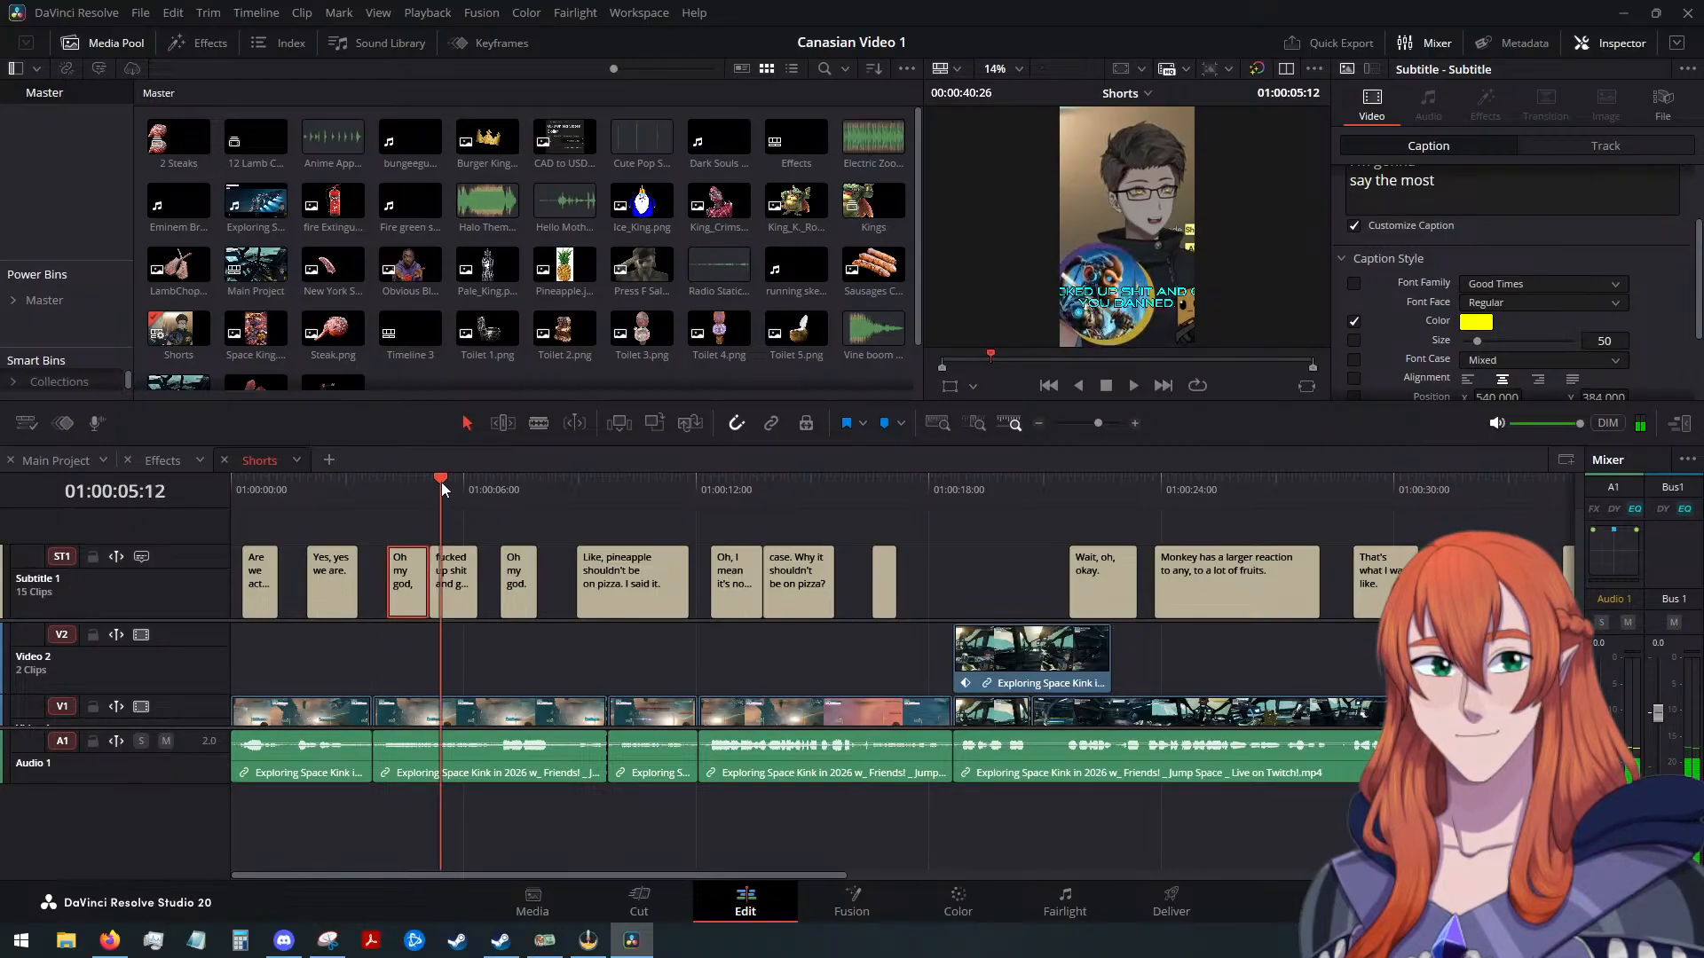
pyautogui.click(460, 591)
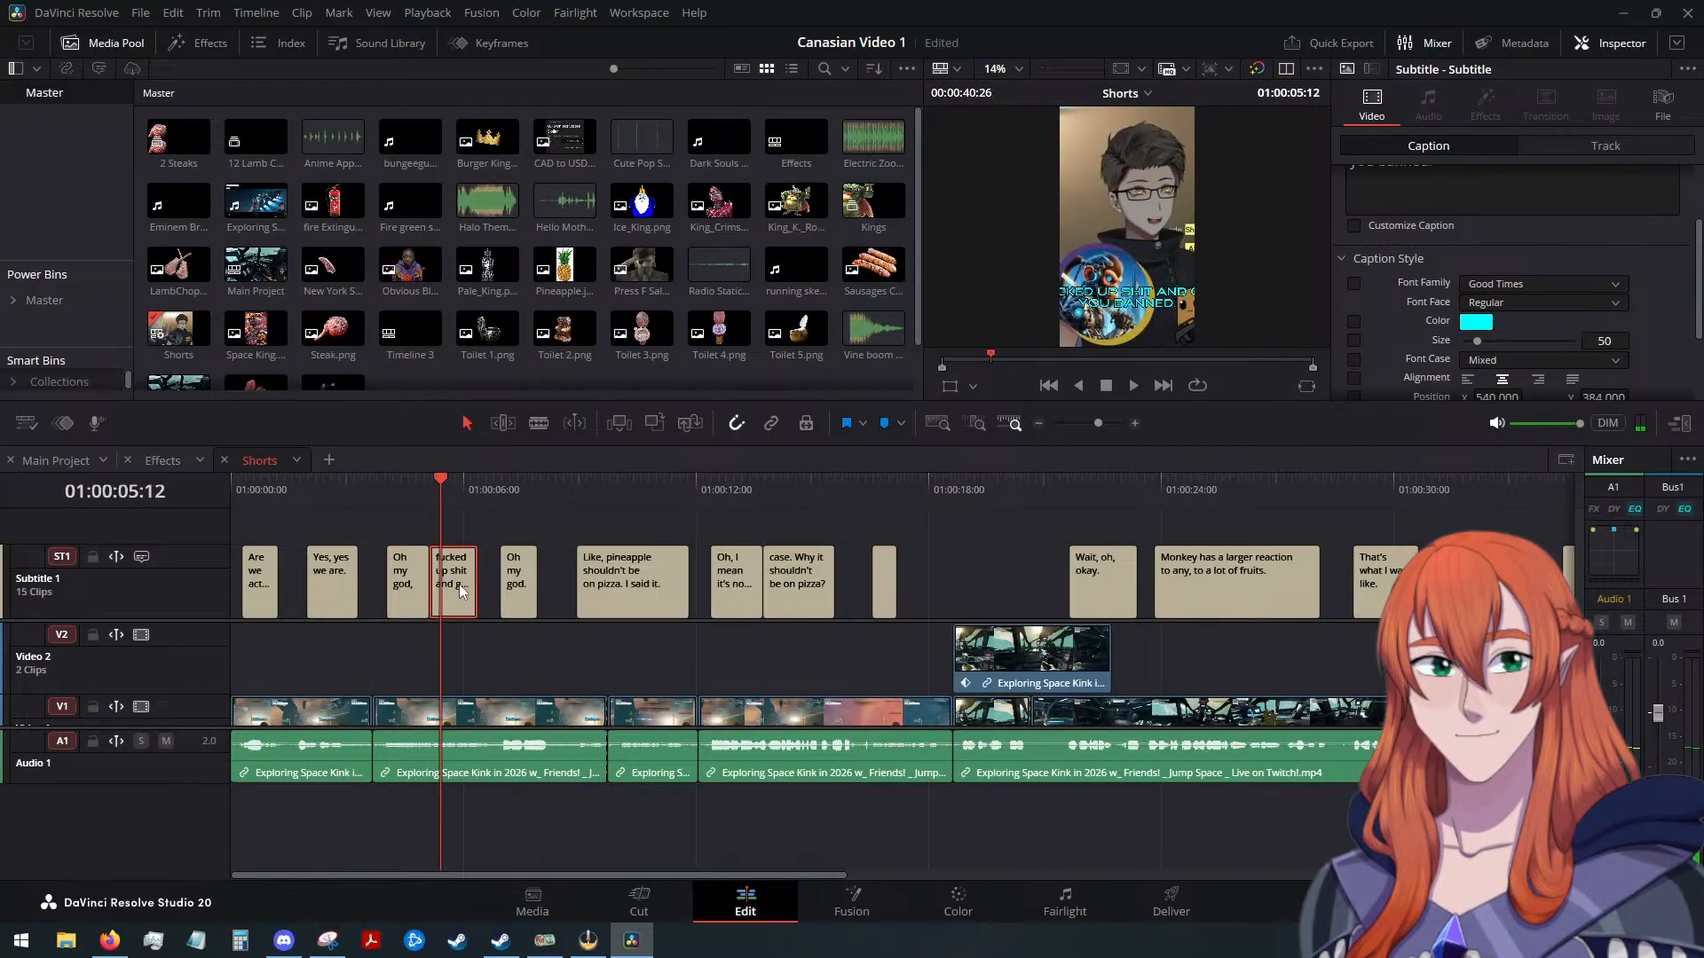
pyautogui.scroll(2, 1420, 222)
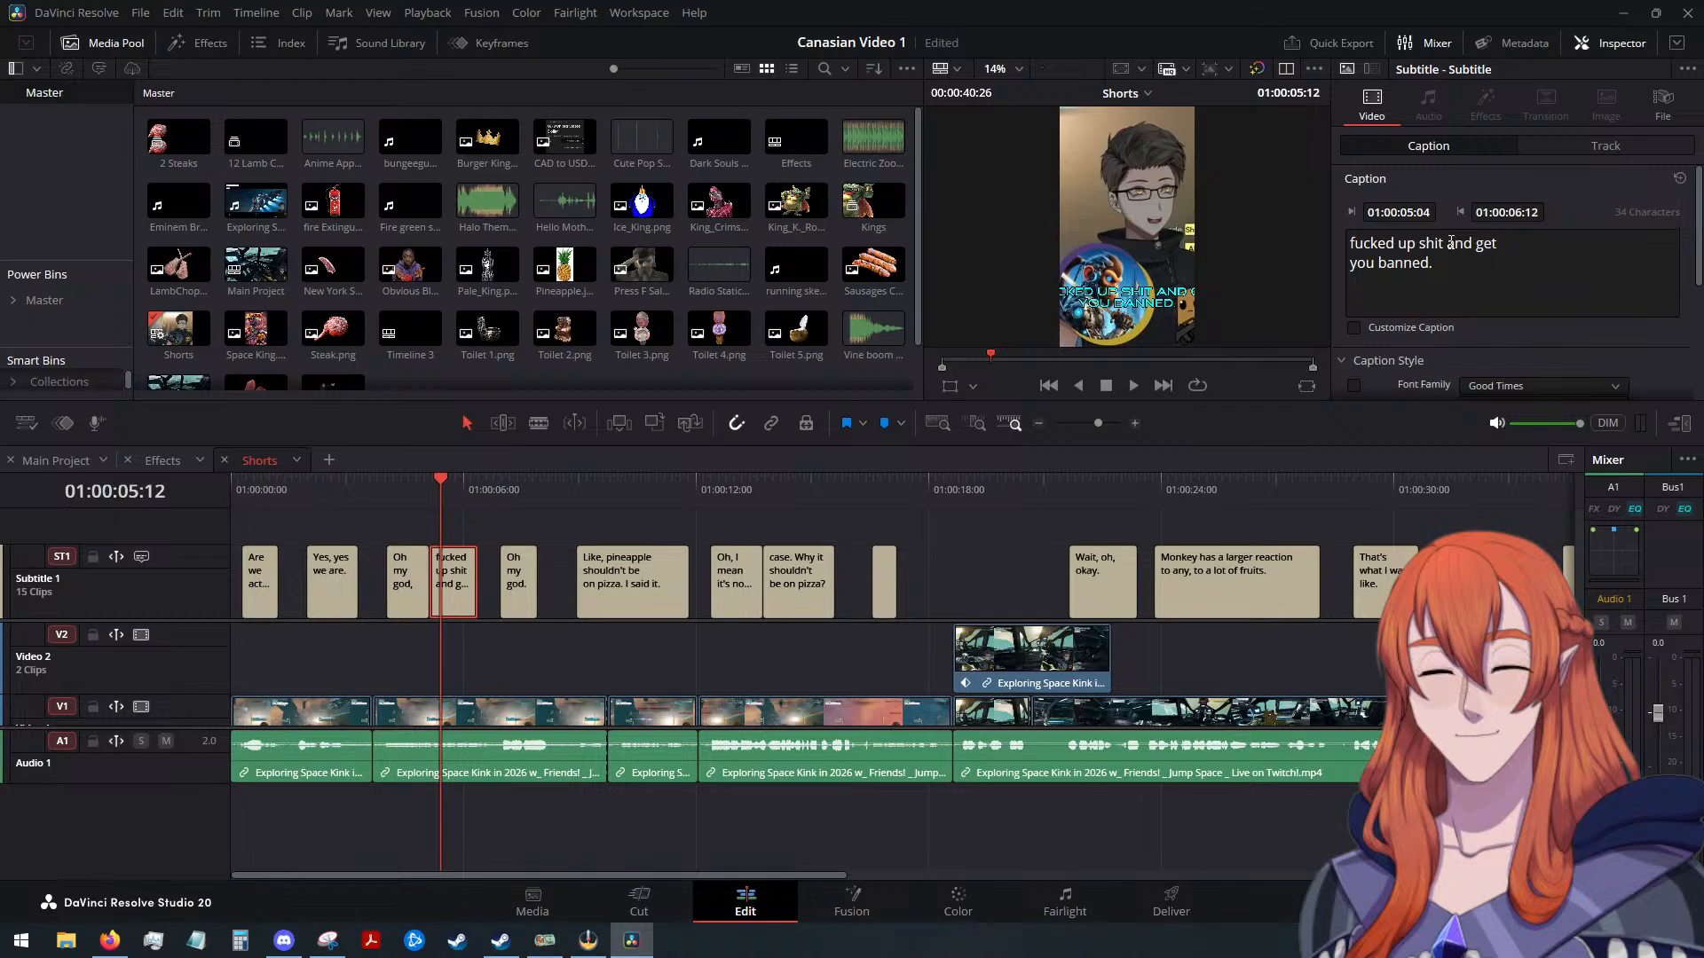
pyautogui.click(1499, 297)
pyautogui.press('Return')
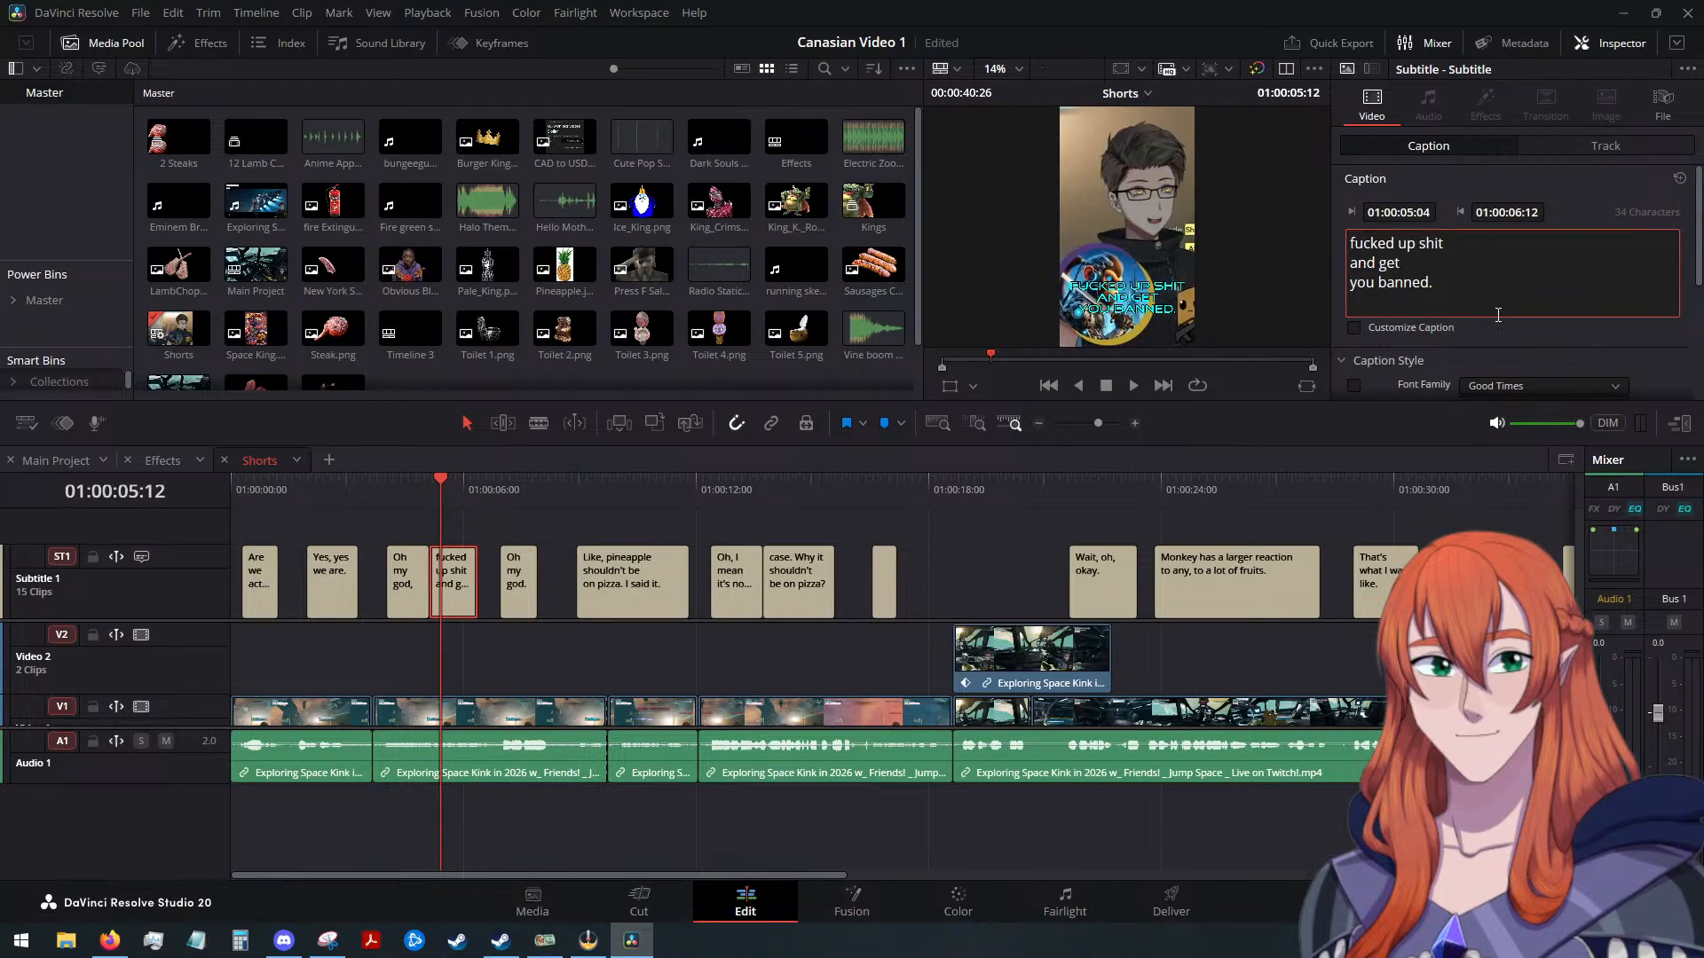
# Set the caption color of the subtitle starting at 01:00:05:04 to yellow (#ffff00)
pyautogui.scroll(-2, 1437, 328)
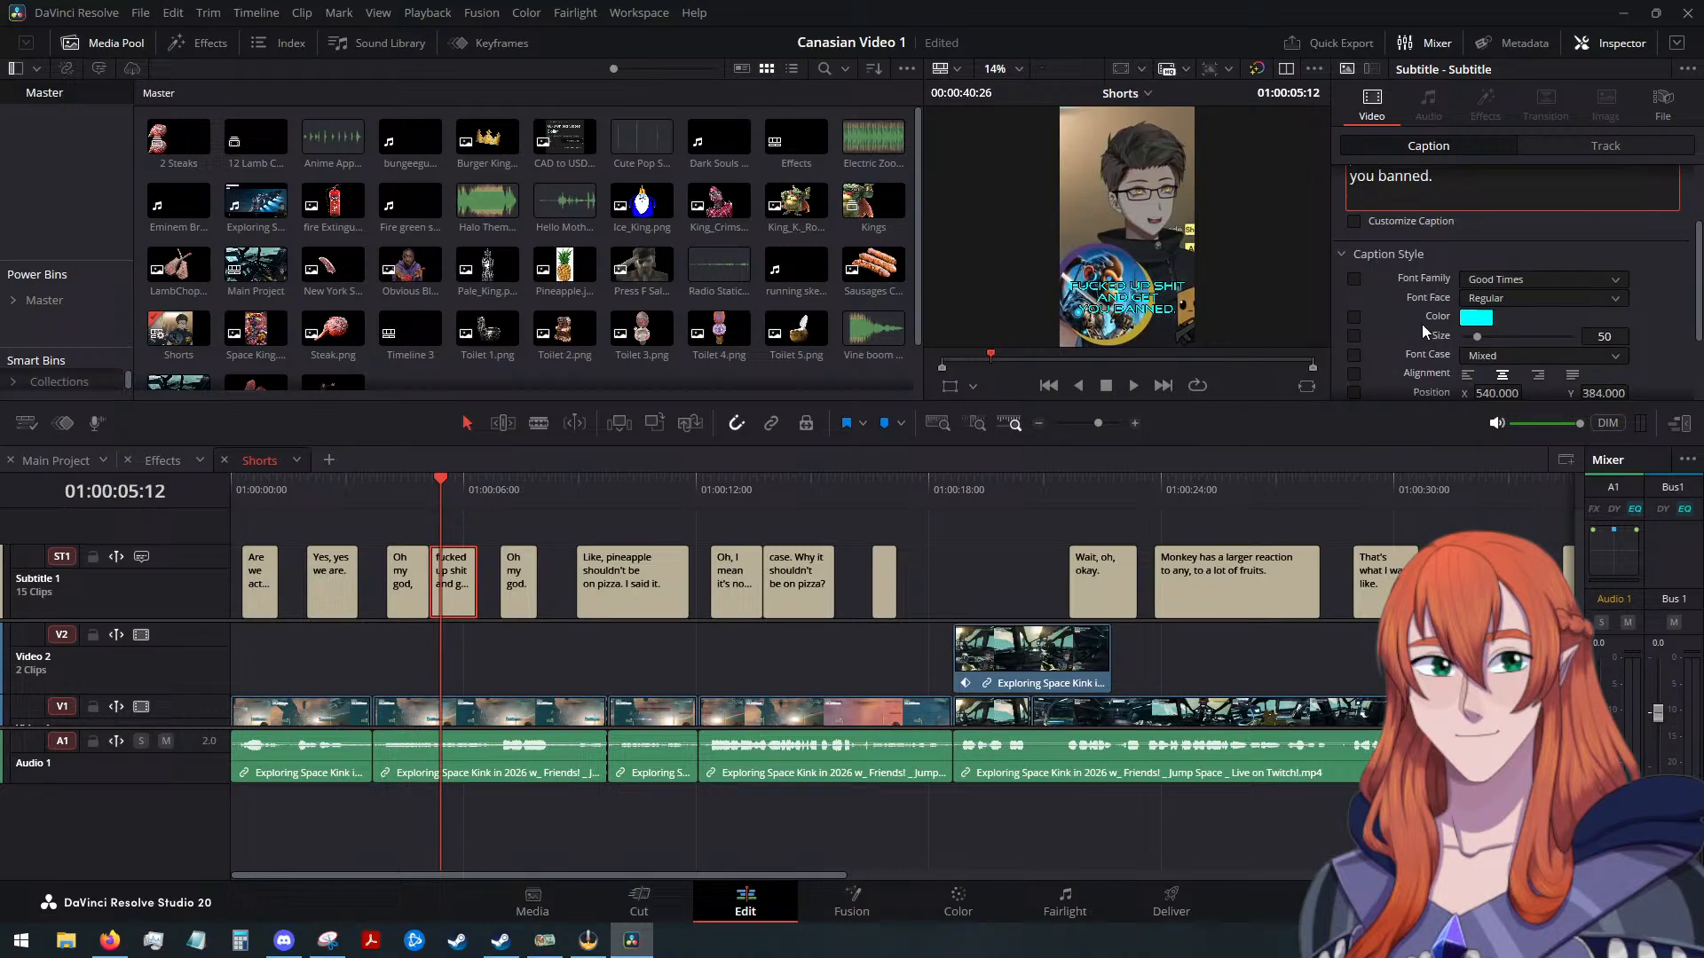
pyautogui.click(1476, 320)
pyautogui.click(789, 413)
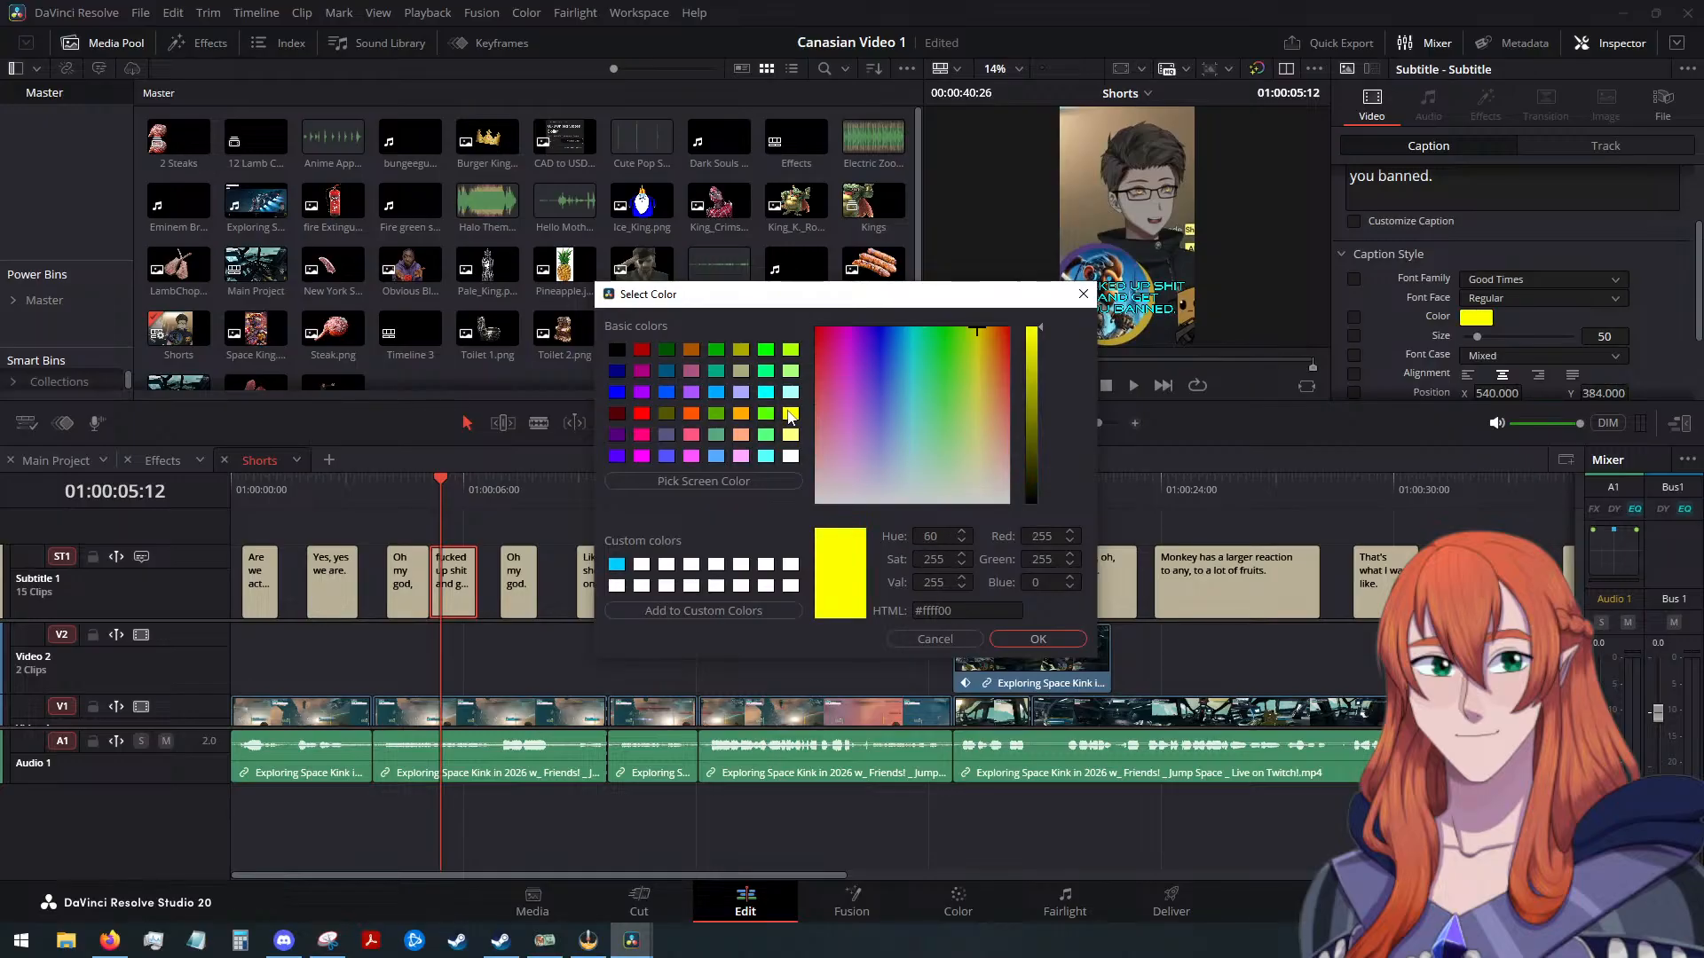
pyautogui.click(1010, 636)
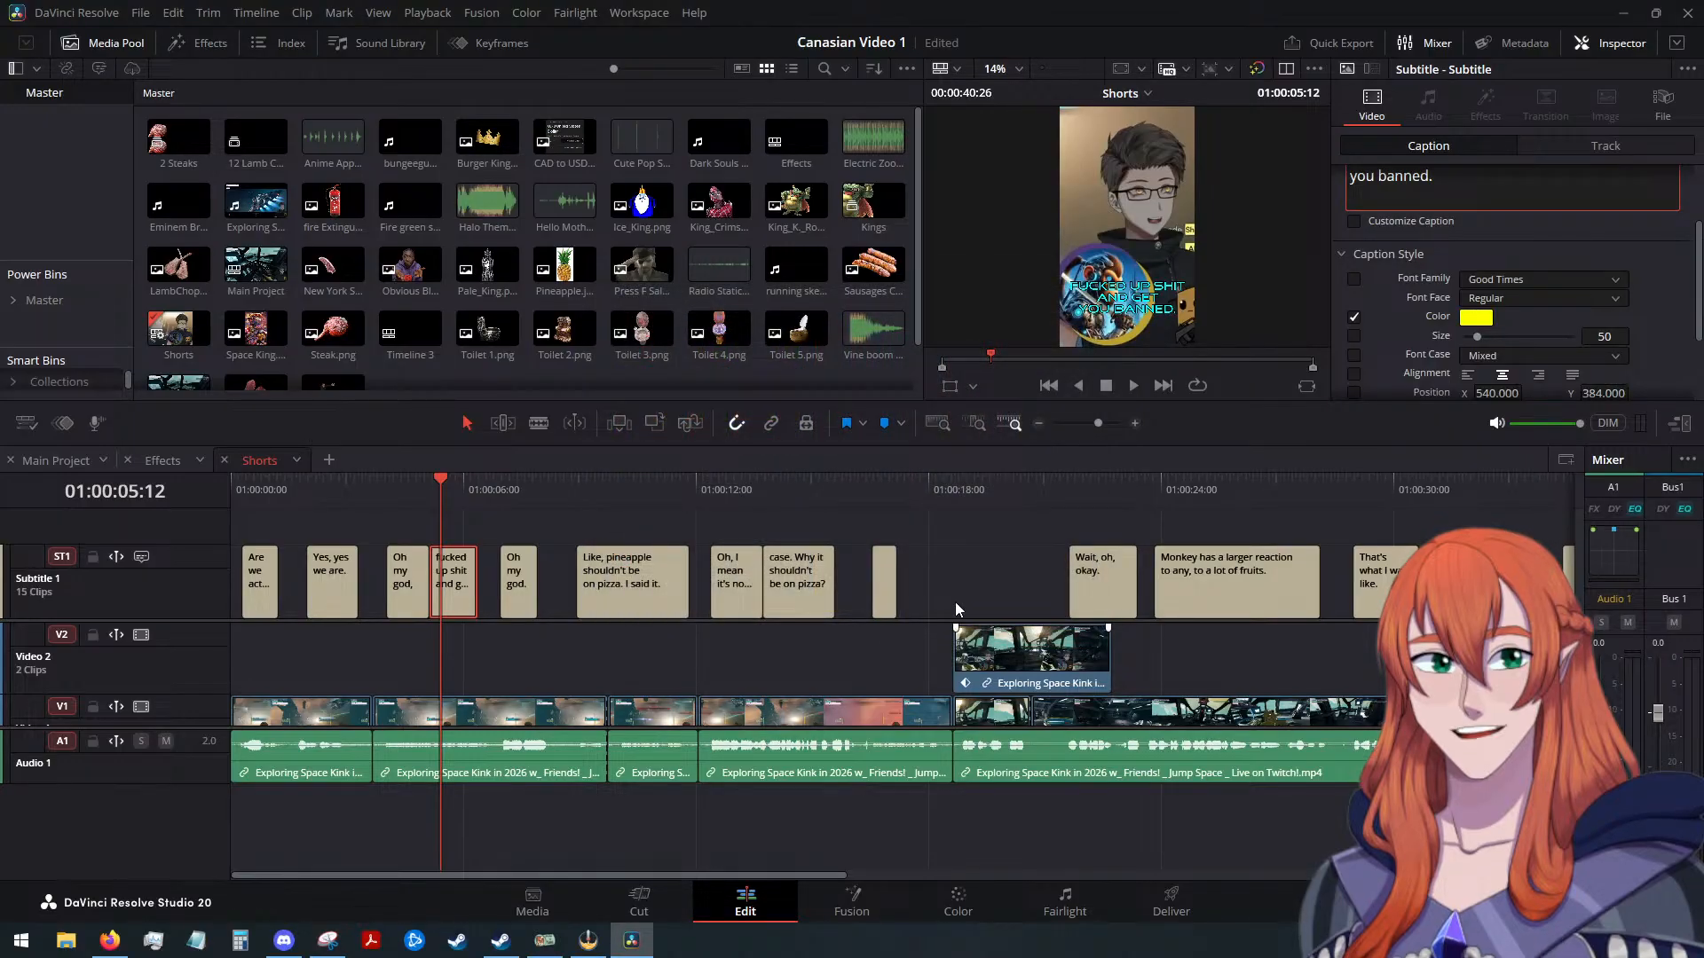
# Save the project and reload Canasian Video 1 from the recent projects
pyautogui.click(141, 13)
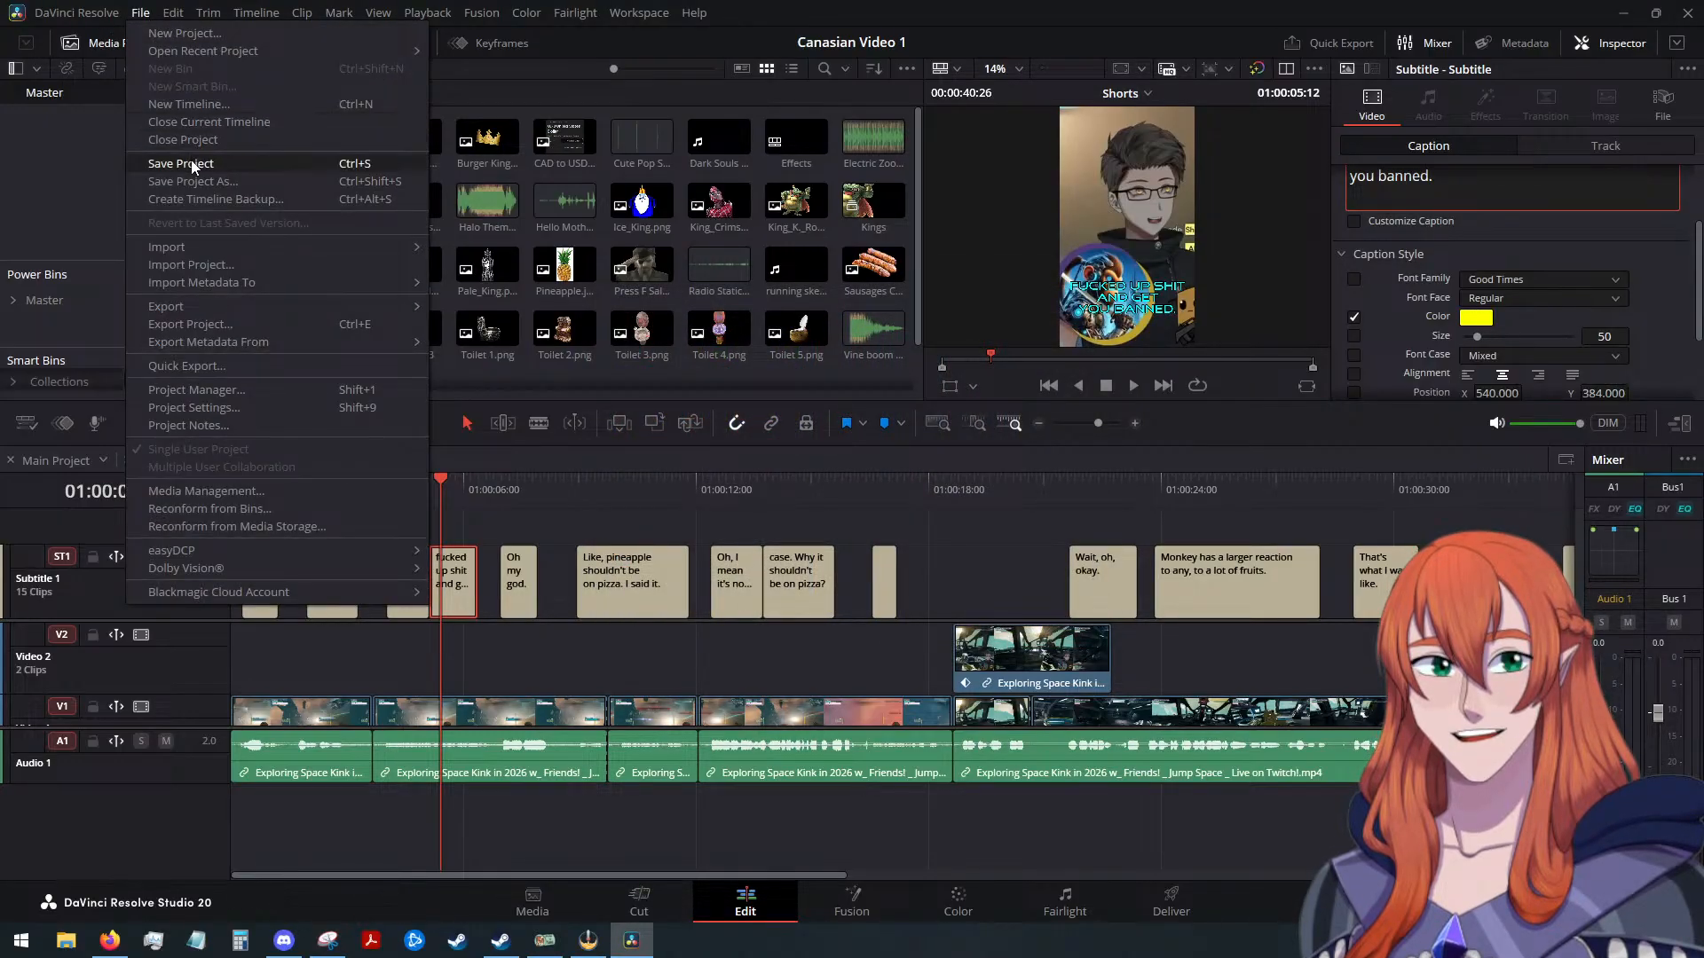
pyautogui.click(190, 163)
pyautogui.click(142, 13)
pyautogui.moveTo(204, 53)
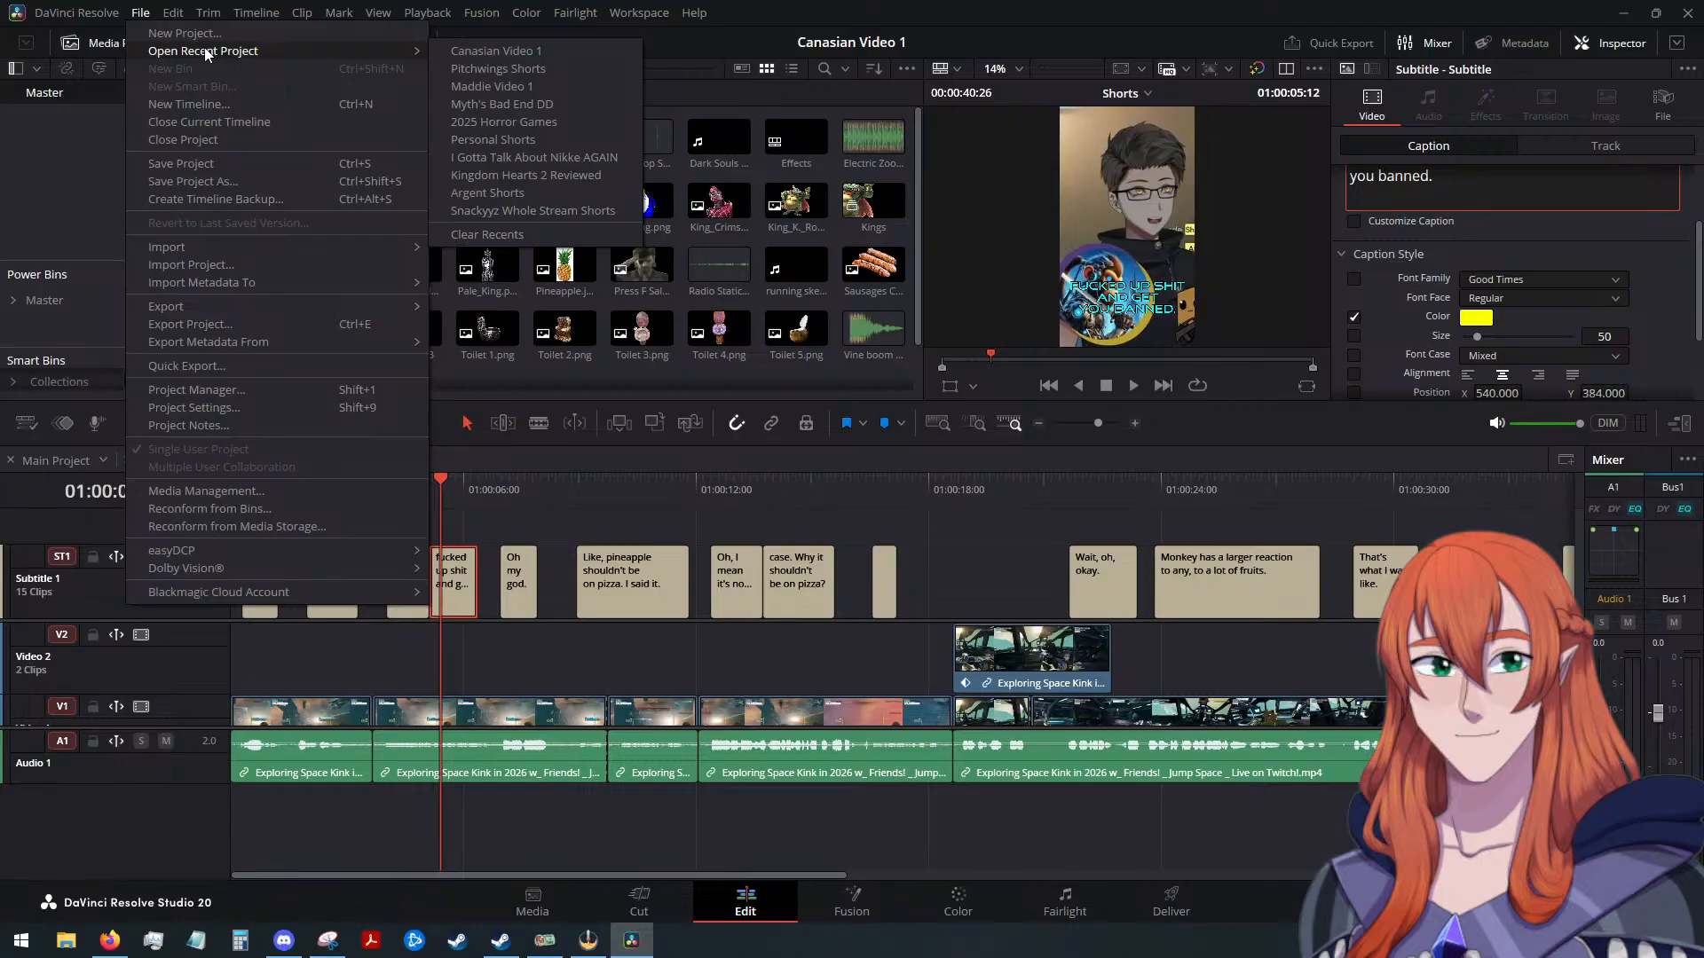
pyautogui.click(508, 51)
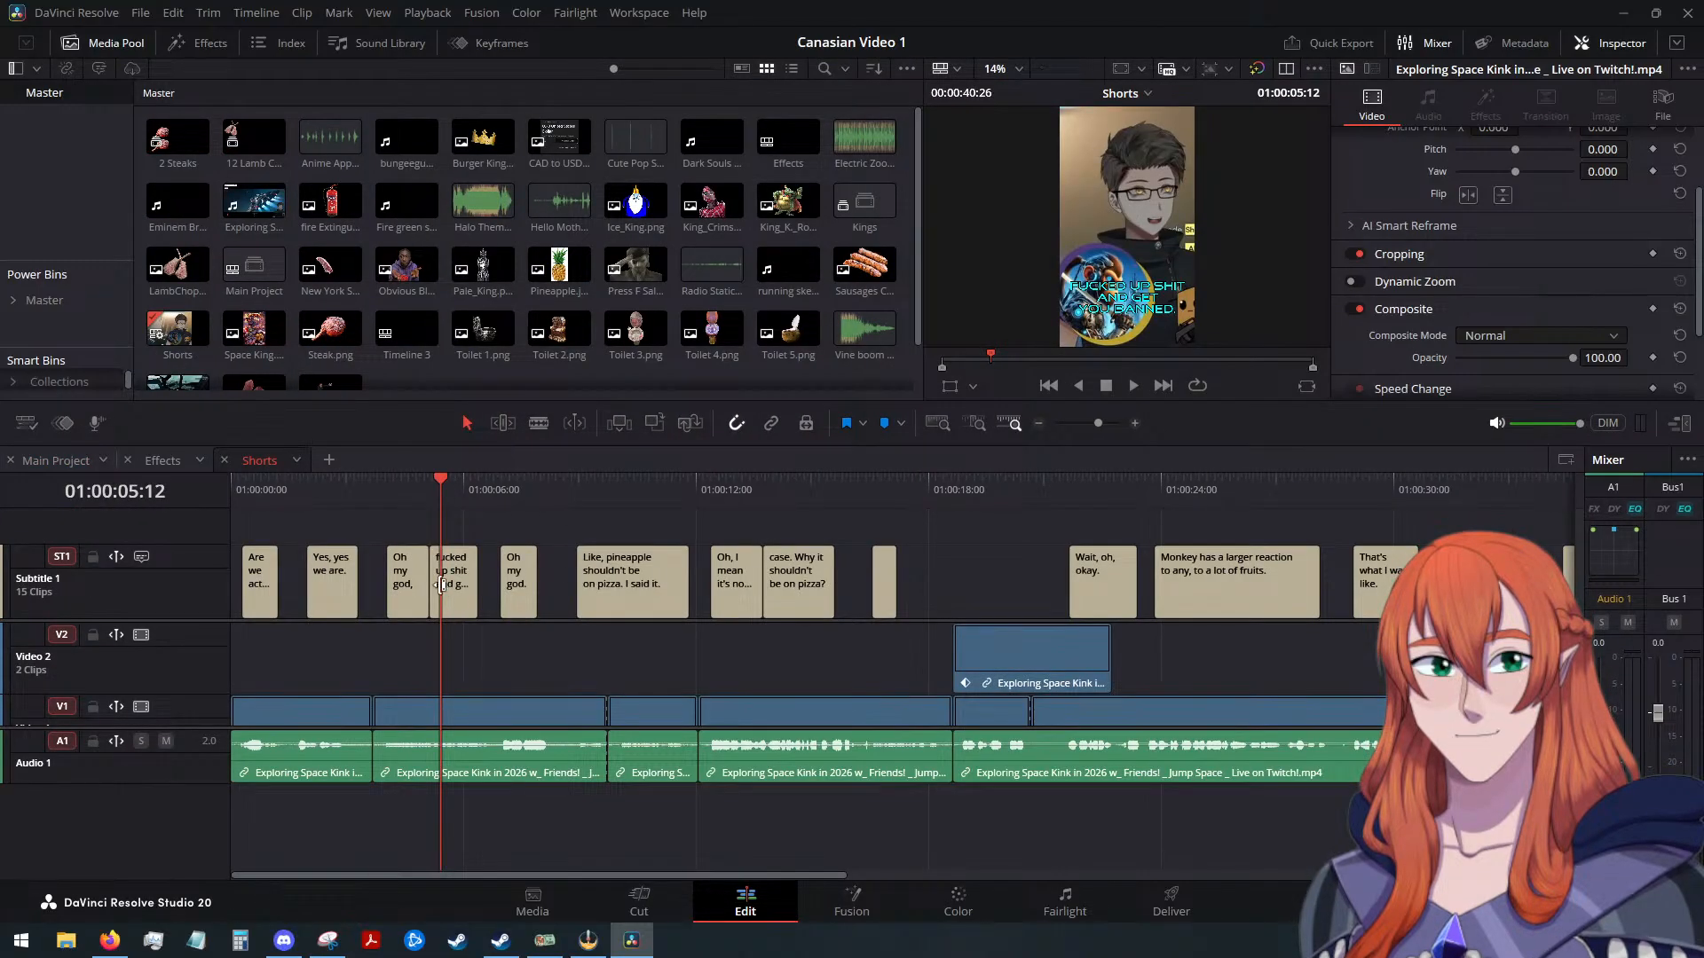
# Enable Customize Caption for the subtitle starting at 01:00:05:04 and scrub past it to about 01:00:07:28
pyautogui.click(465, 601)
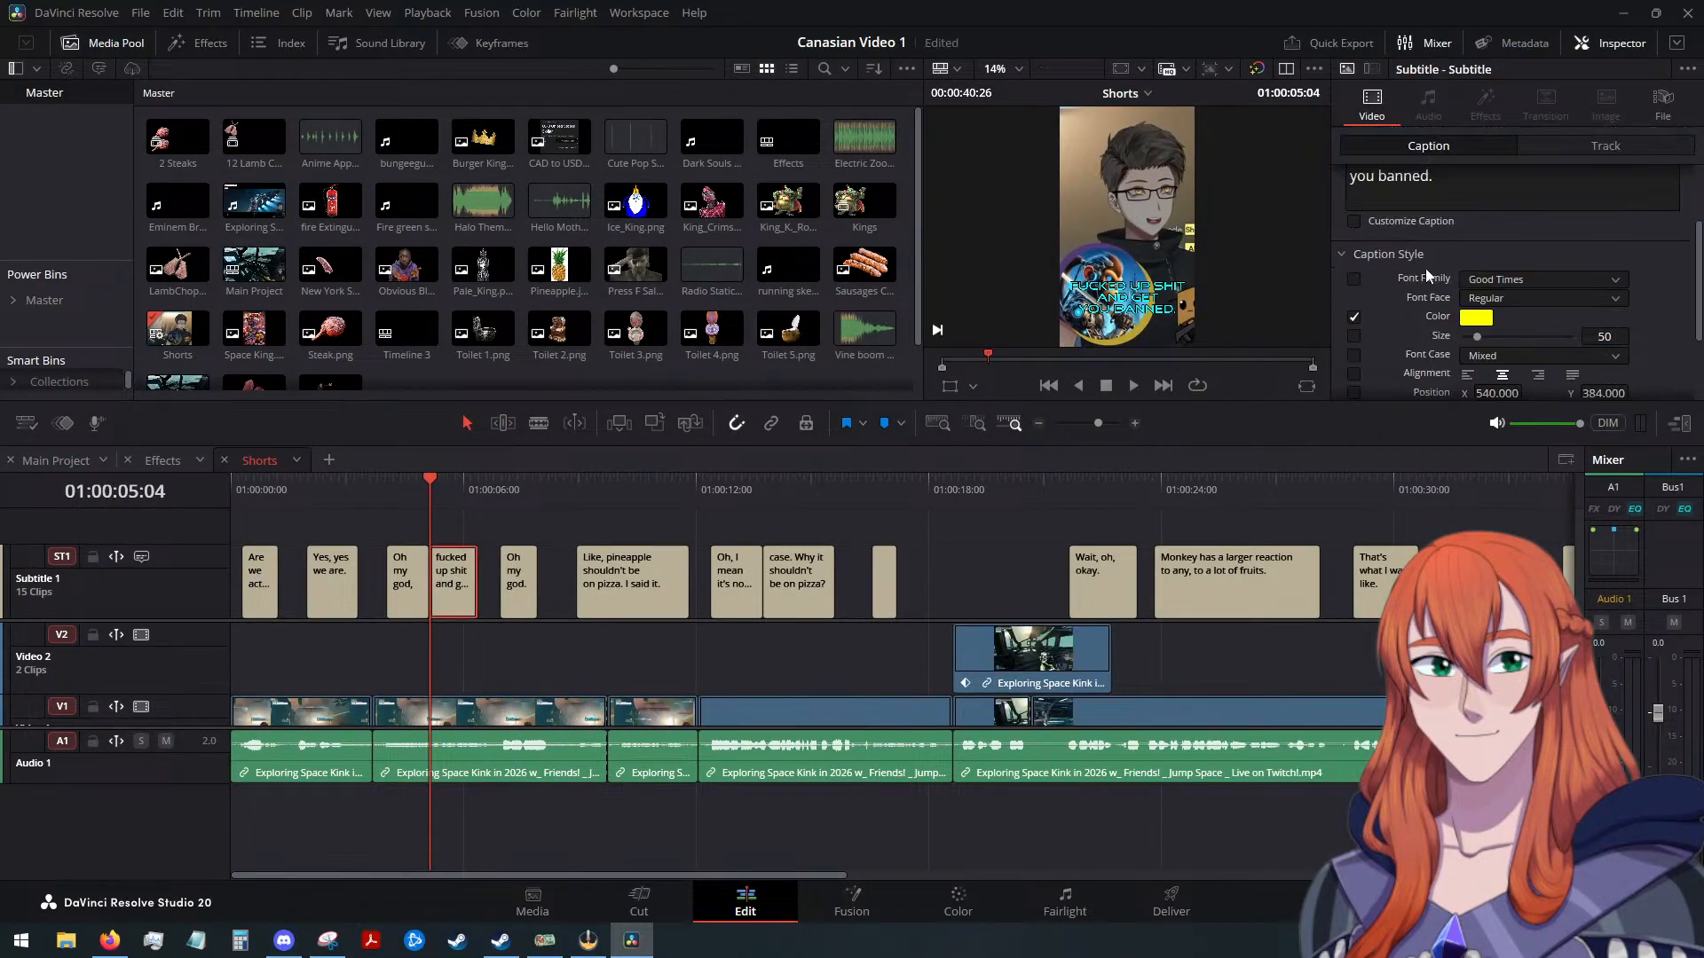
pyautogui.click(1355, 222)
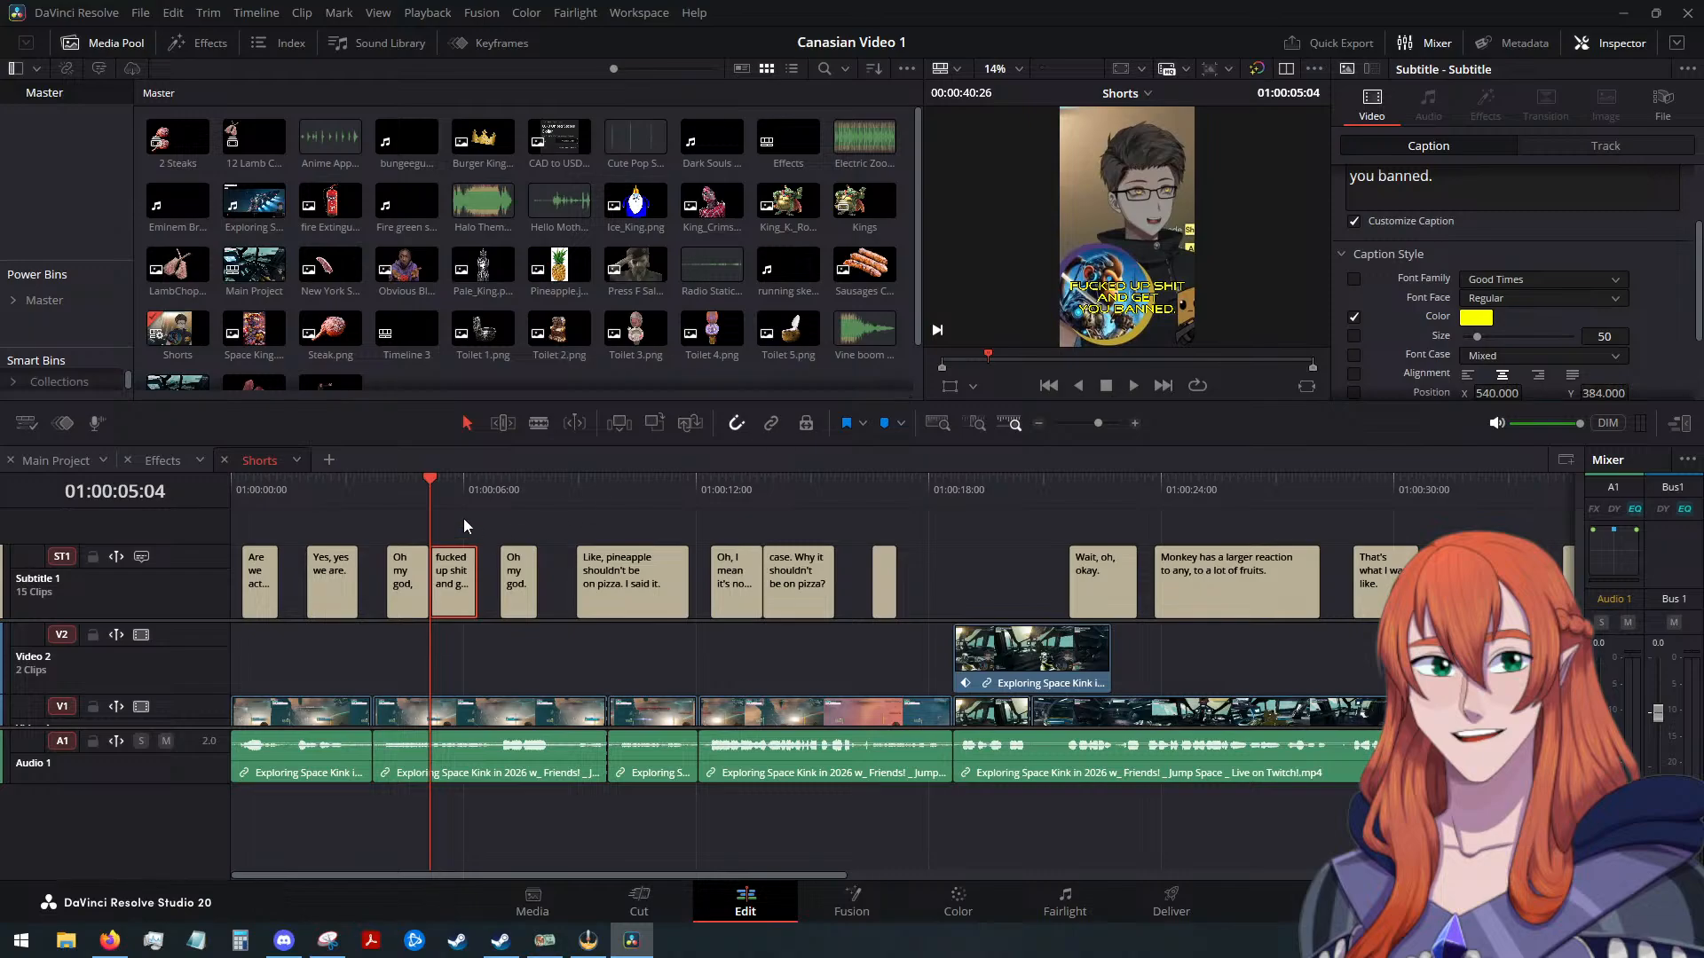
pyautogui.moveTo(439, 488); pyautogui.dragTo(535, 556)
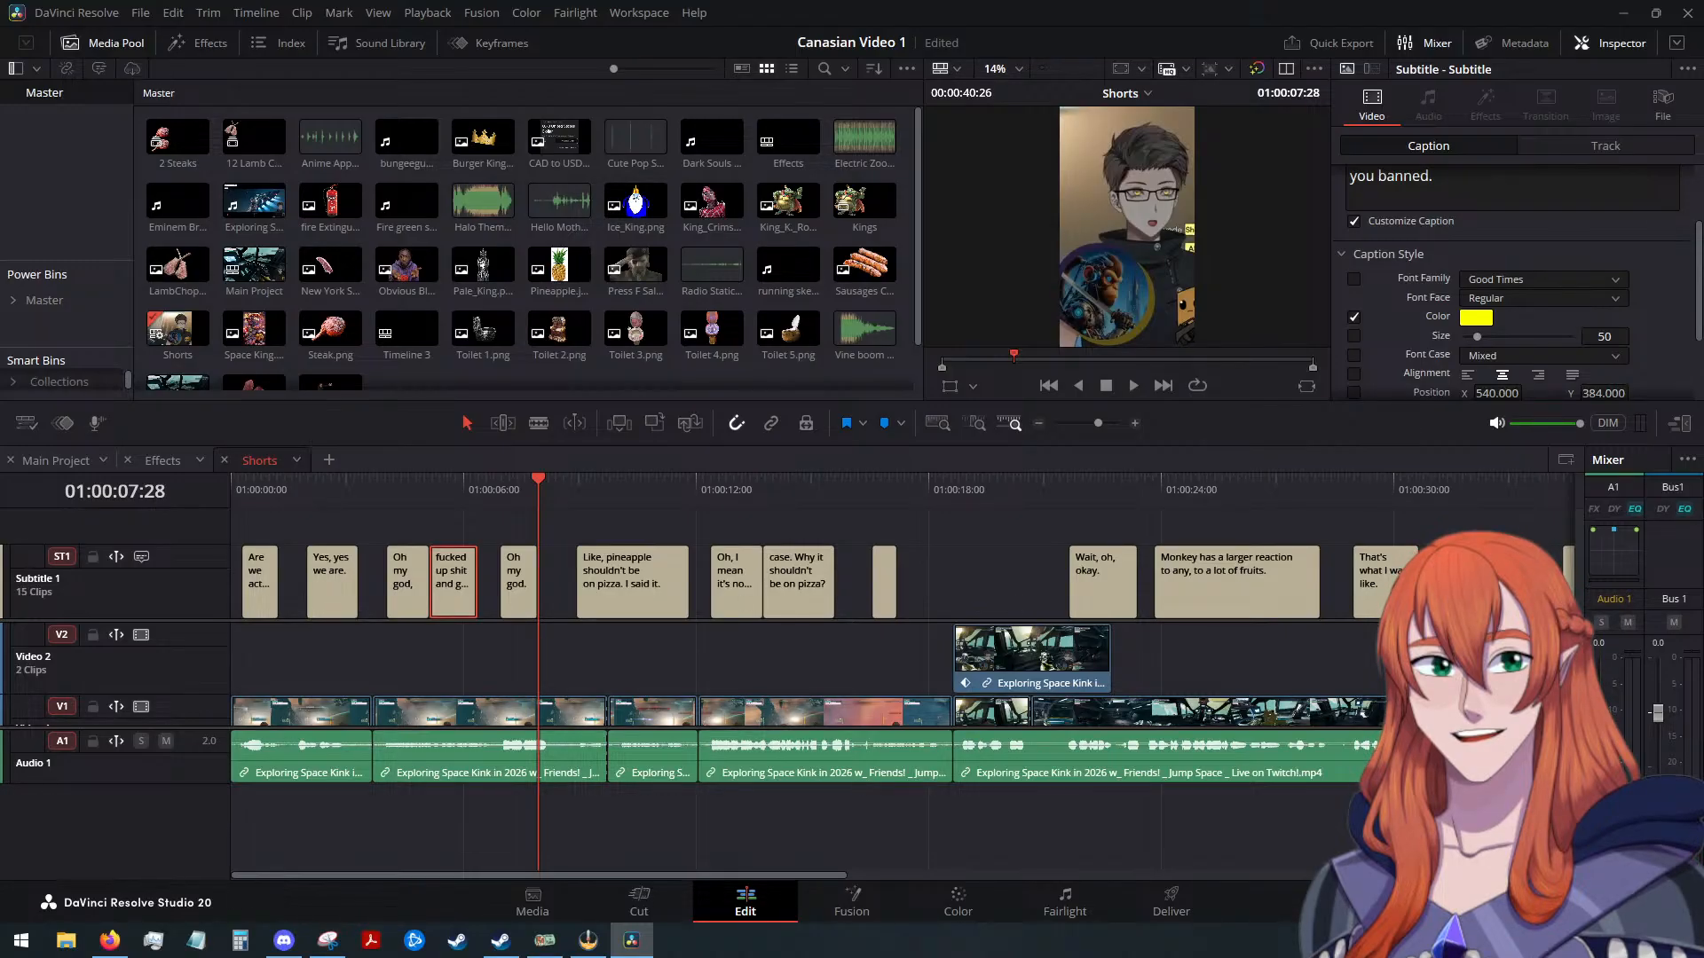
pyautogui.hotkey('alt', 'Tab')
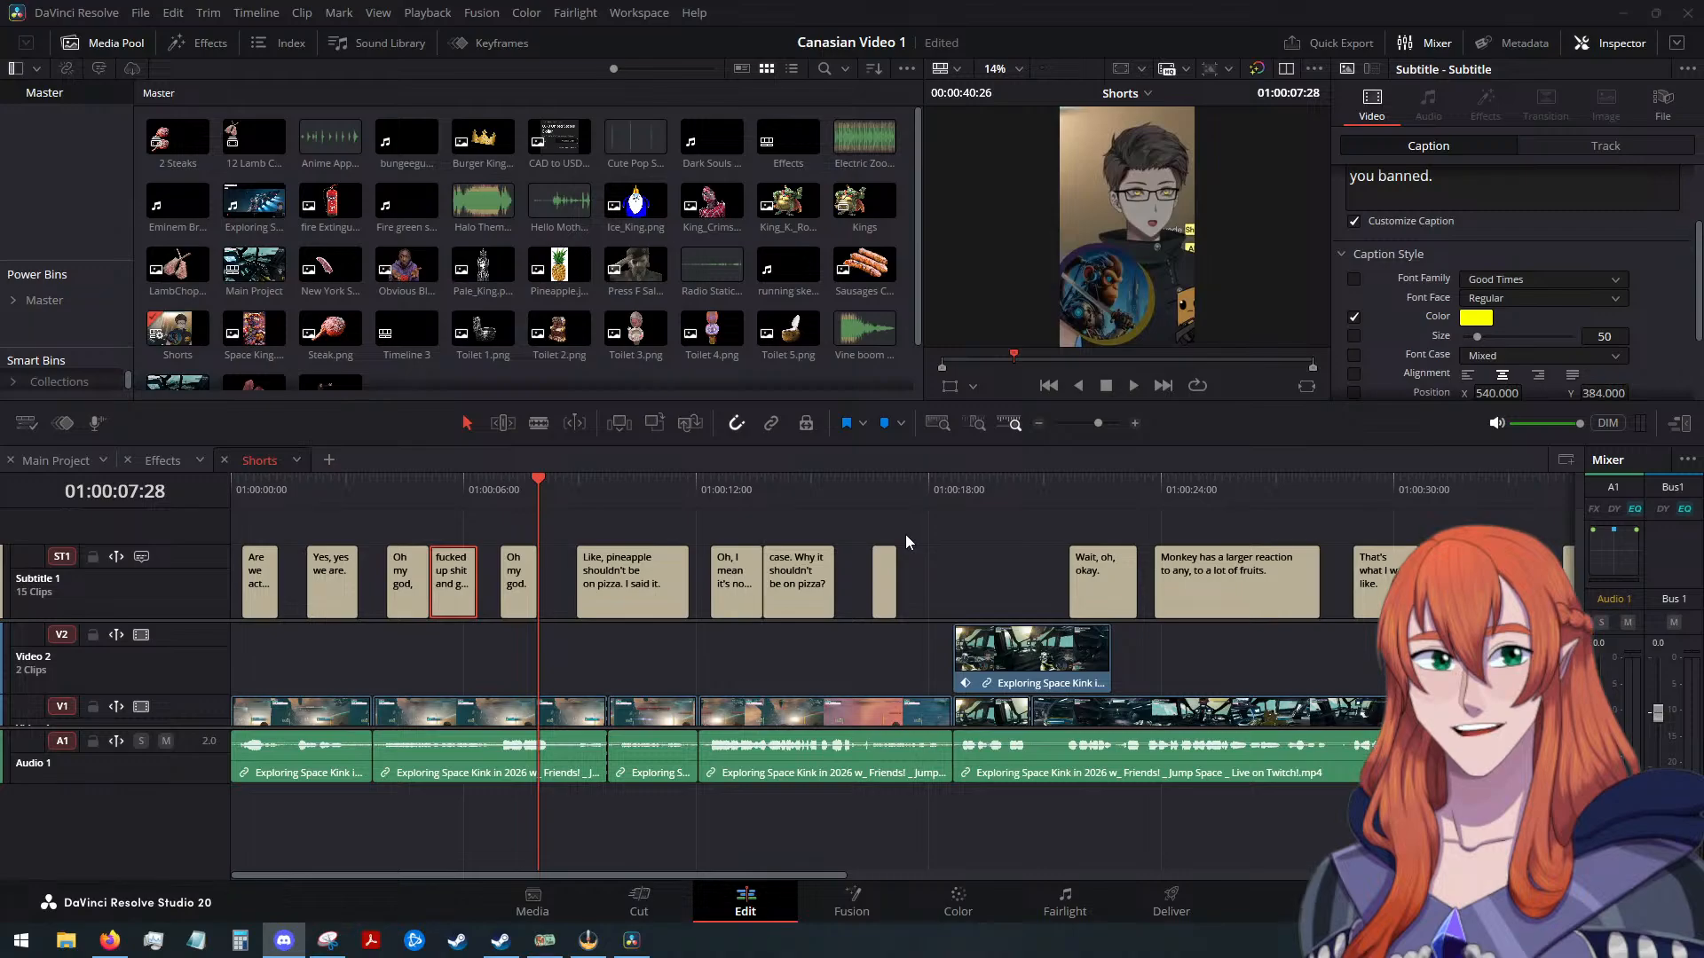
# Compare the caption styling of the first two subtitles at the start of the timeline
pyautogui.moveTo(536, 483); pyautogui.dragTo(262, 525)
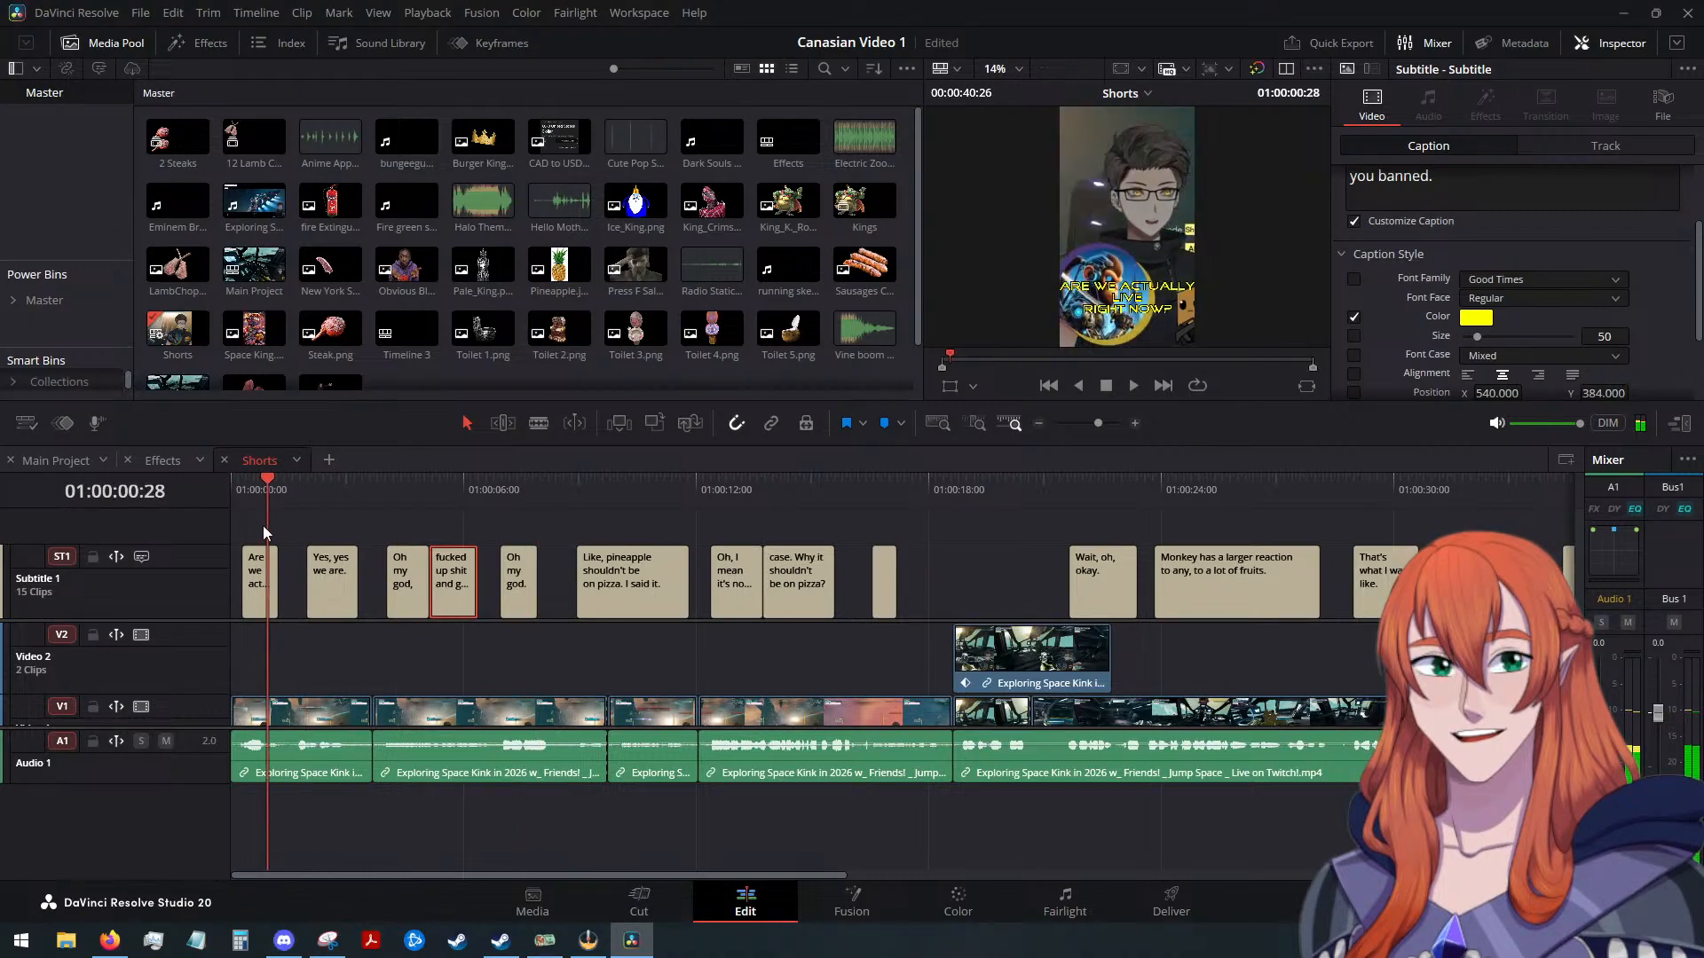
pyautogui.click(255, 596)
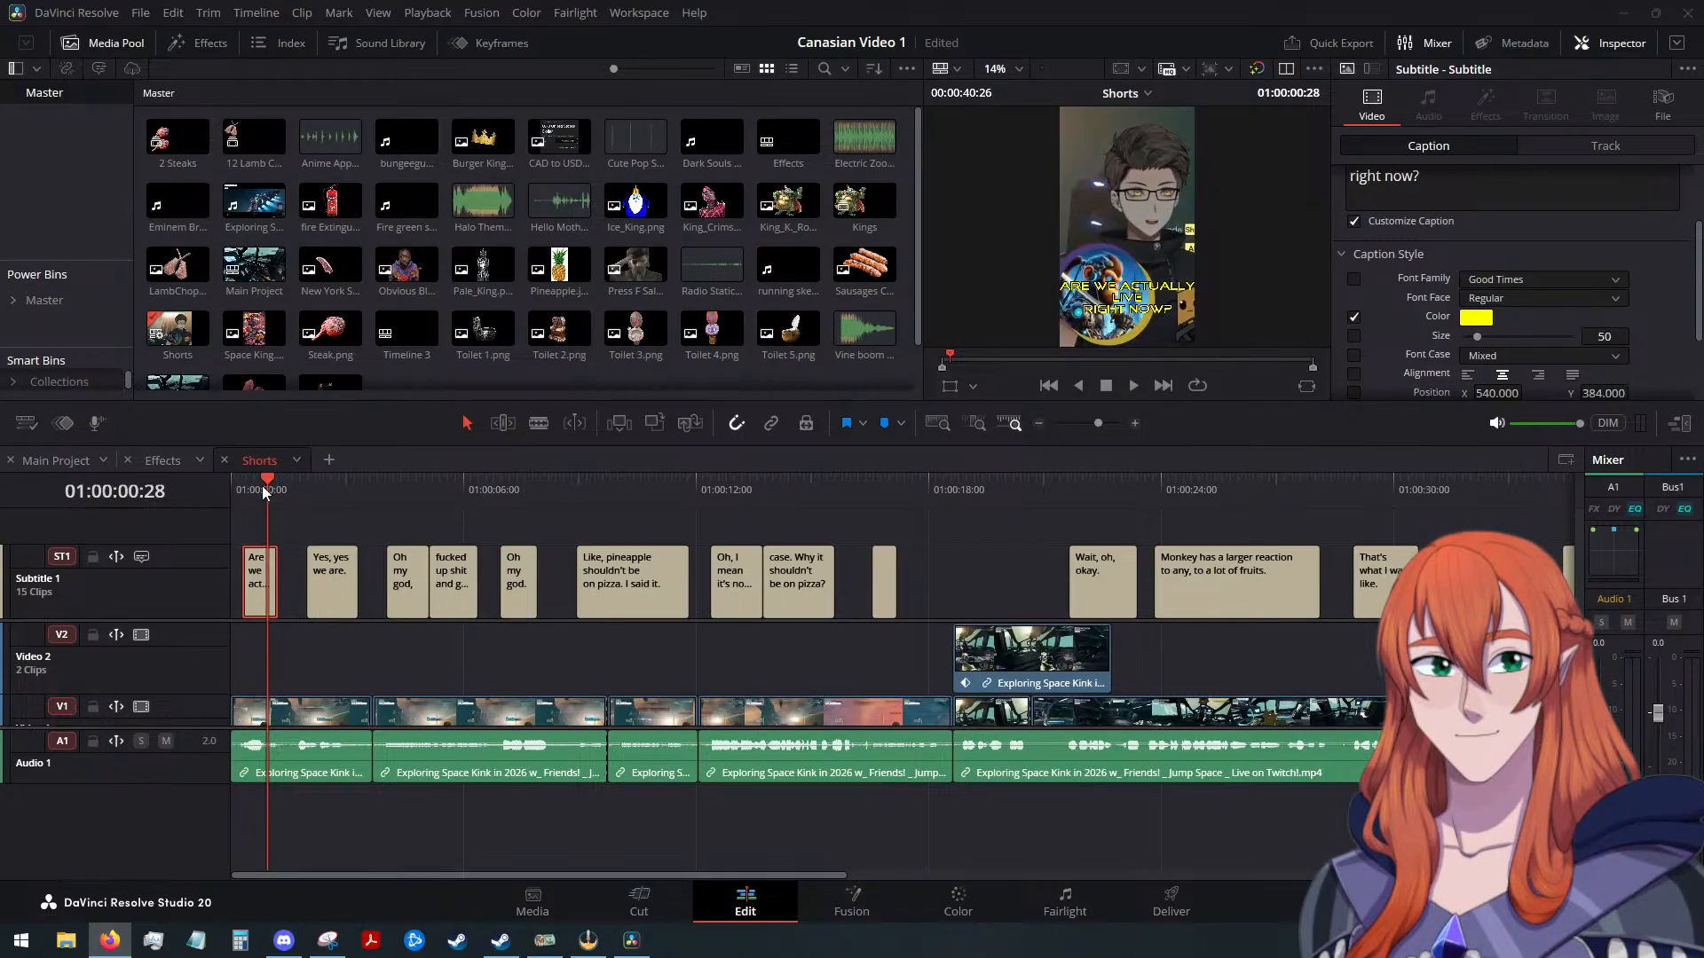
pyautogui.moveTo(263, 487); pyautogui.dragTo(333, 581)
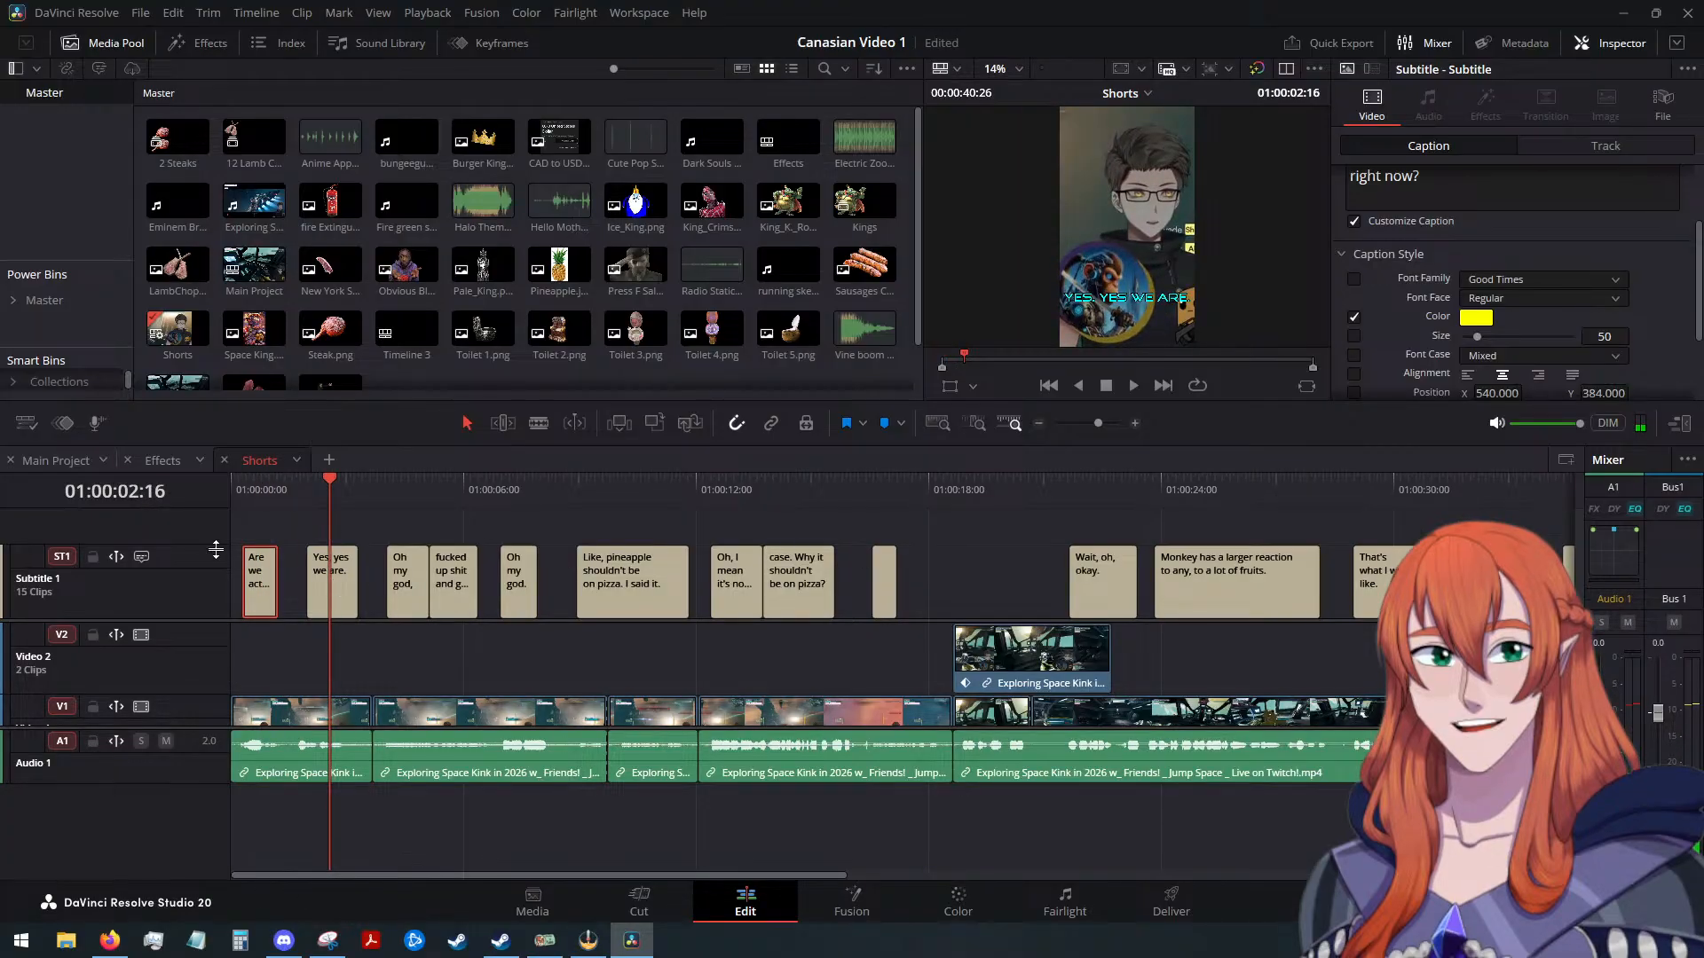
# Set the Subtitle 1 track's text color to purple (#6f00a7), starting from a dark purple basic color and brightening it
pyautogui.click(1577, 142)
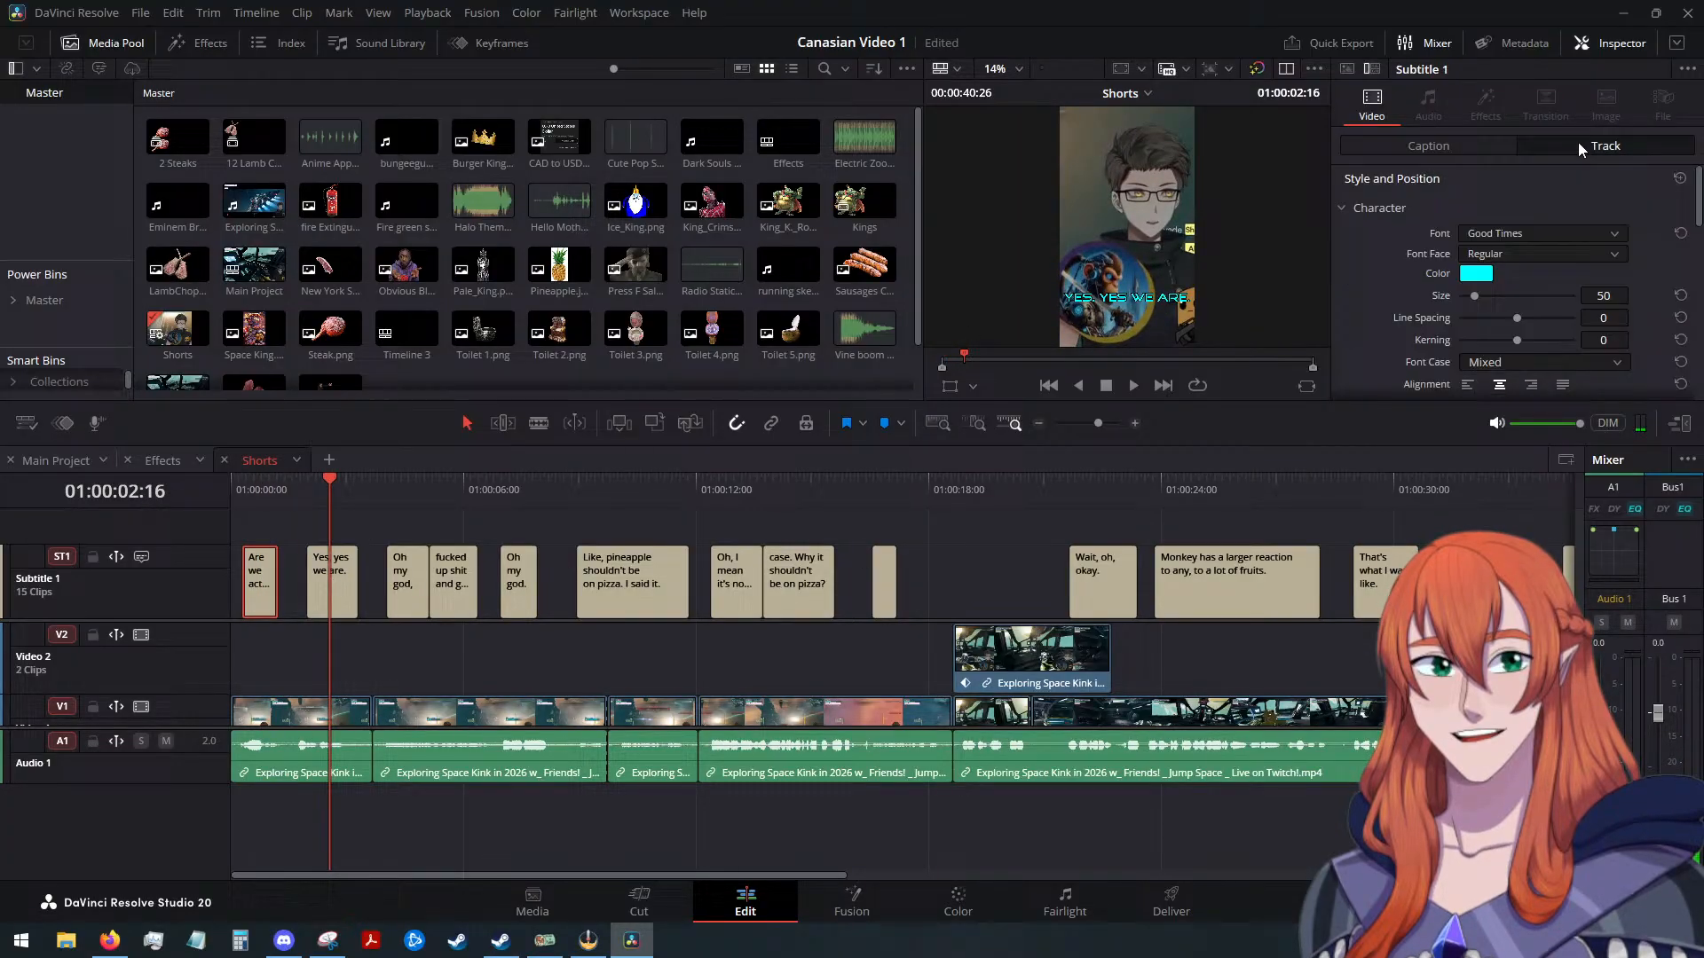
pyautogui.click(1481, 273)
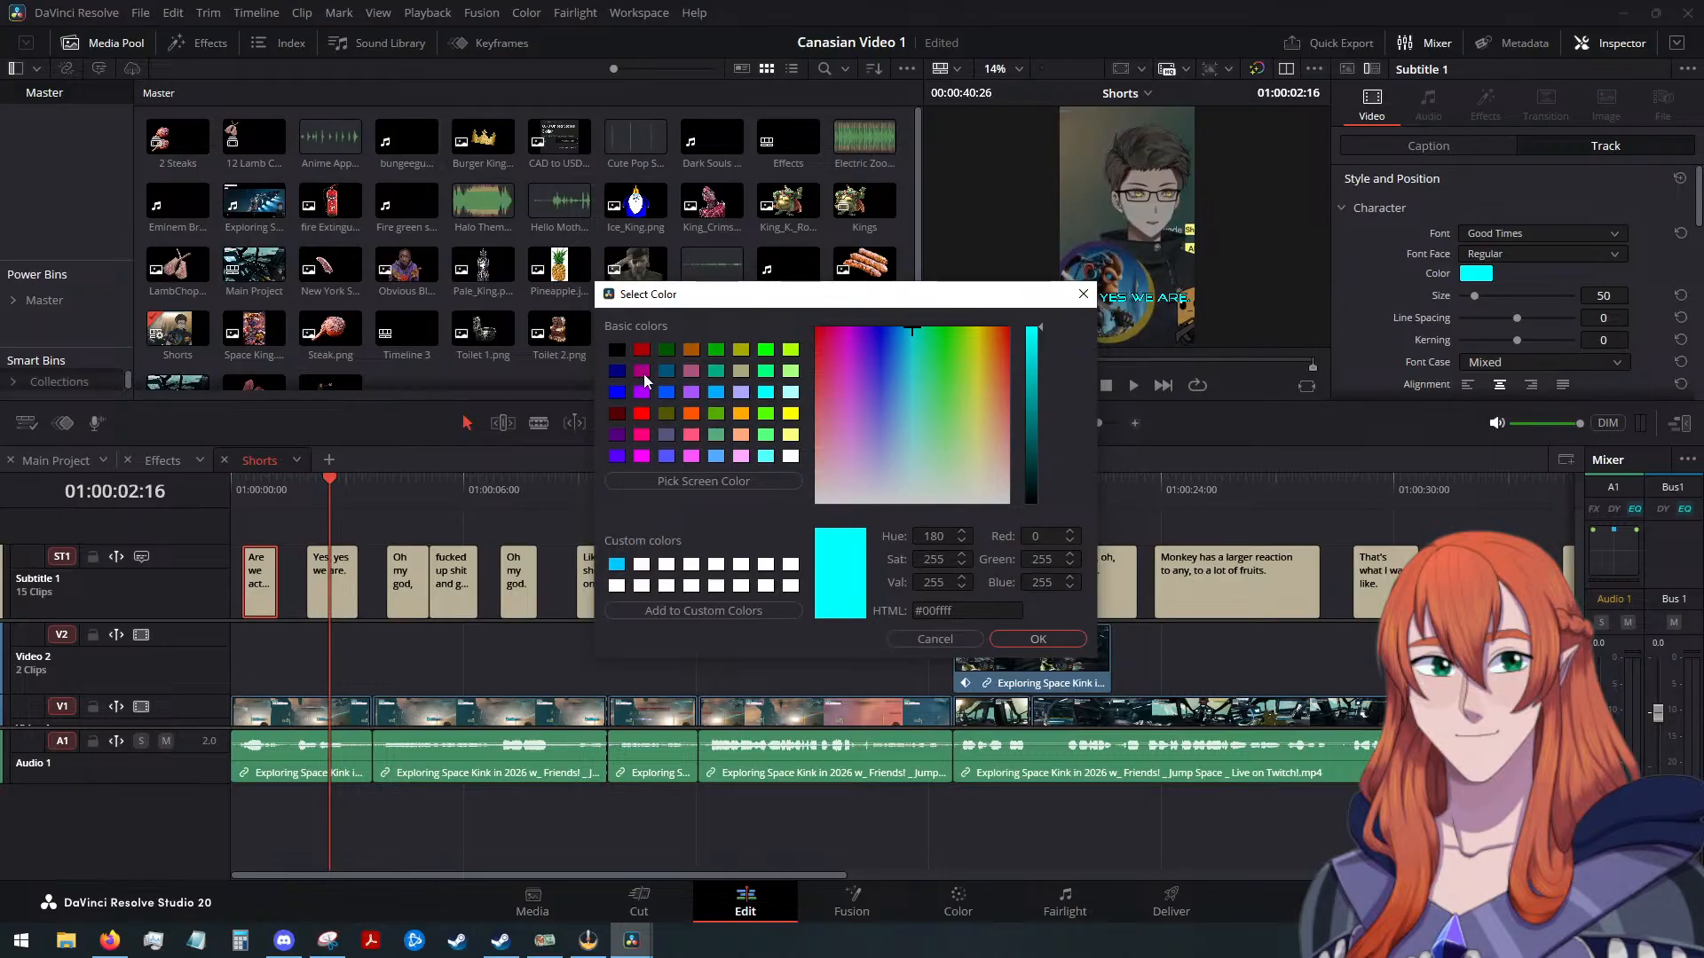
pyautogui.click(642, 414)
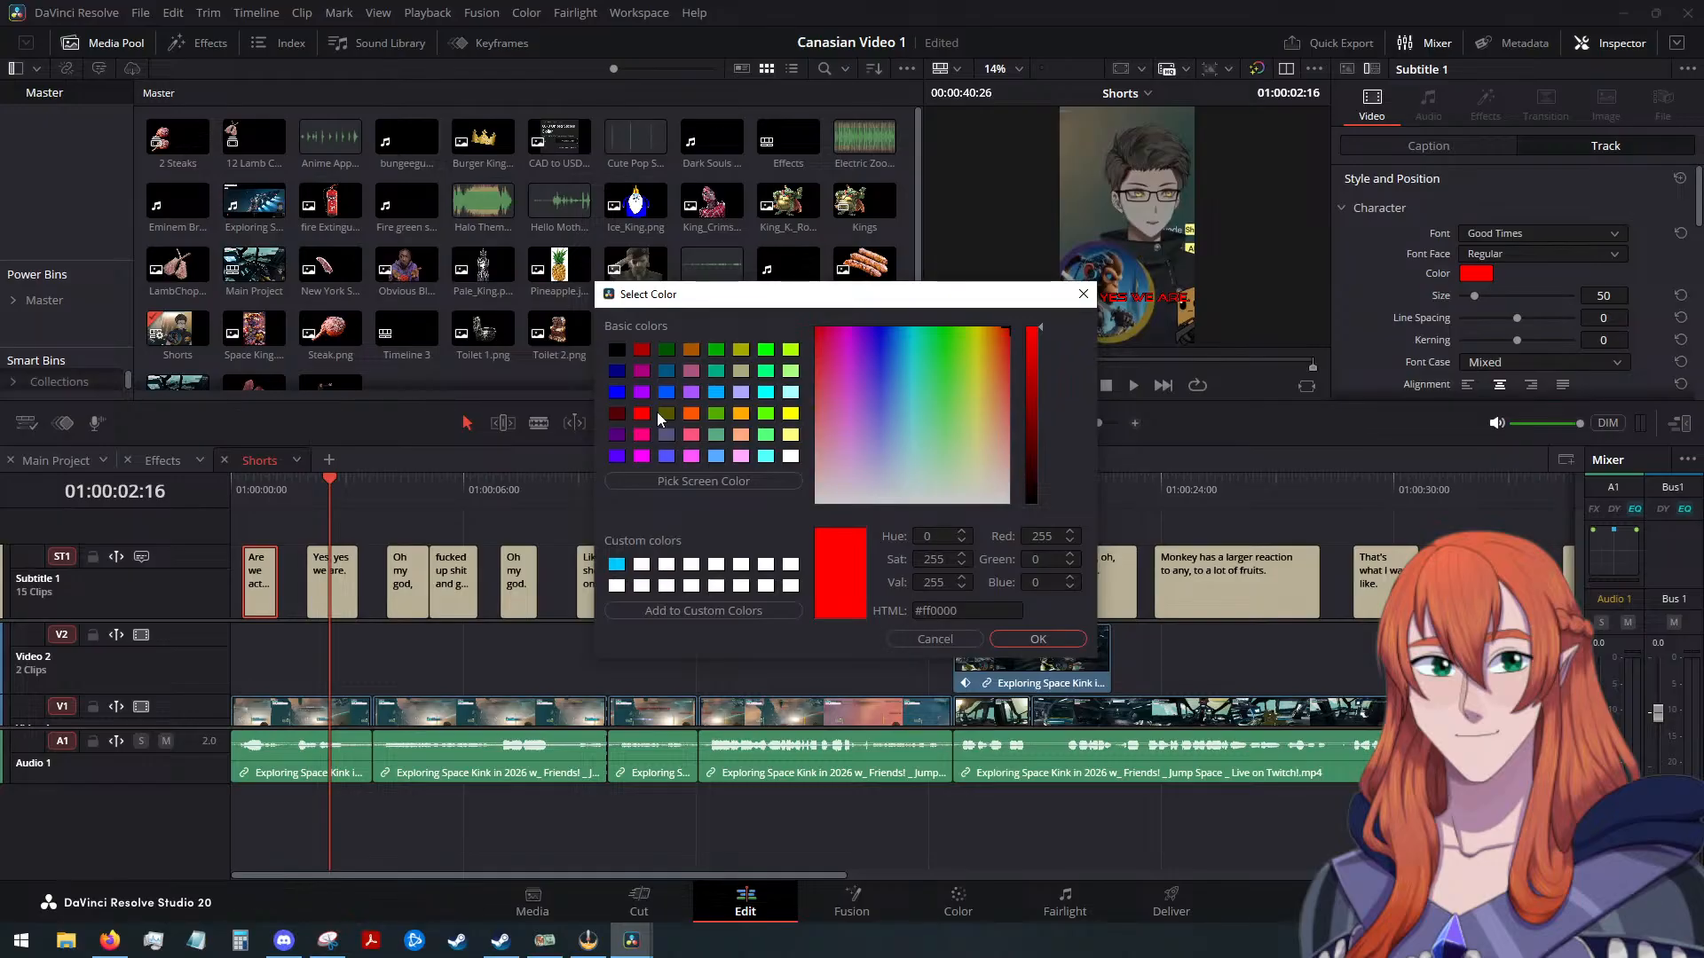
pyautogui.click(615, 415)
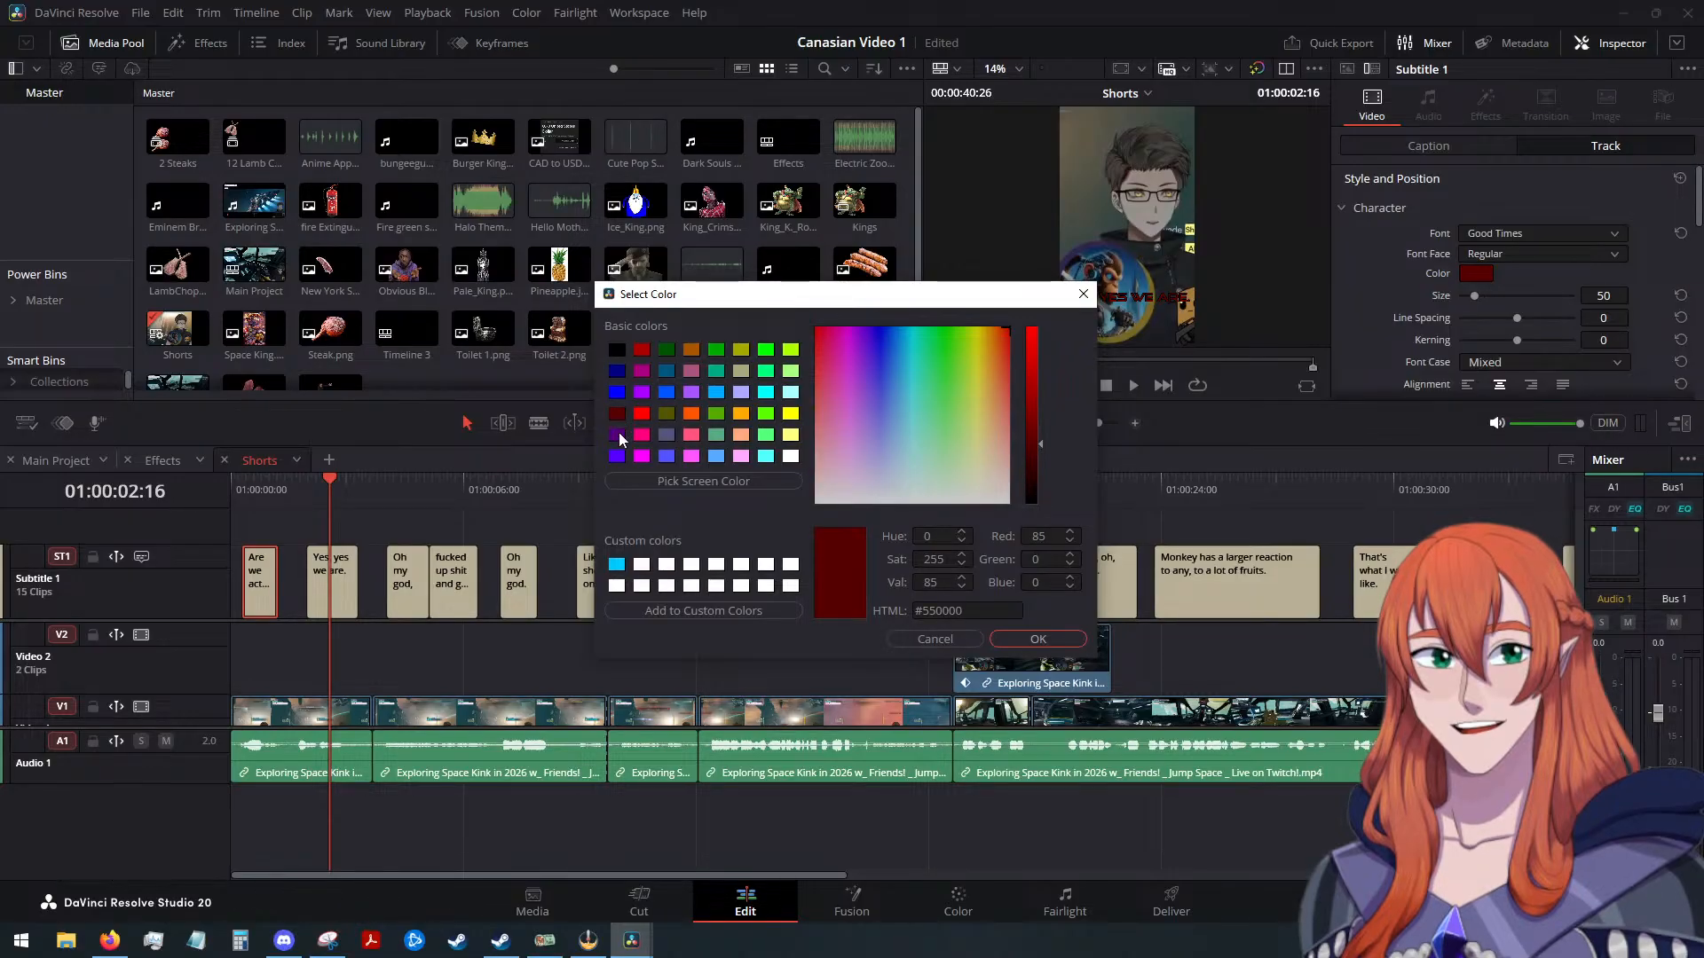
pyautogui.click(619, 433)
pyautogui.click(614, 417)
pyautogui.click(614, 438)
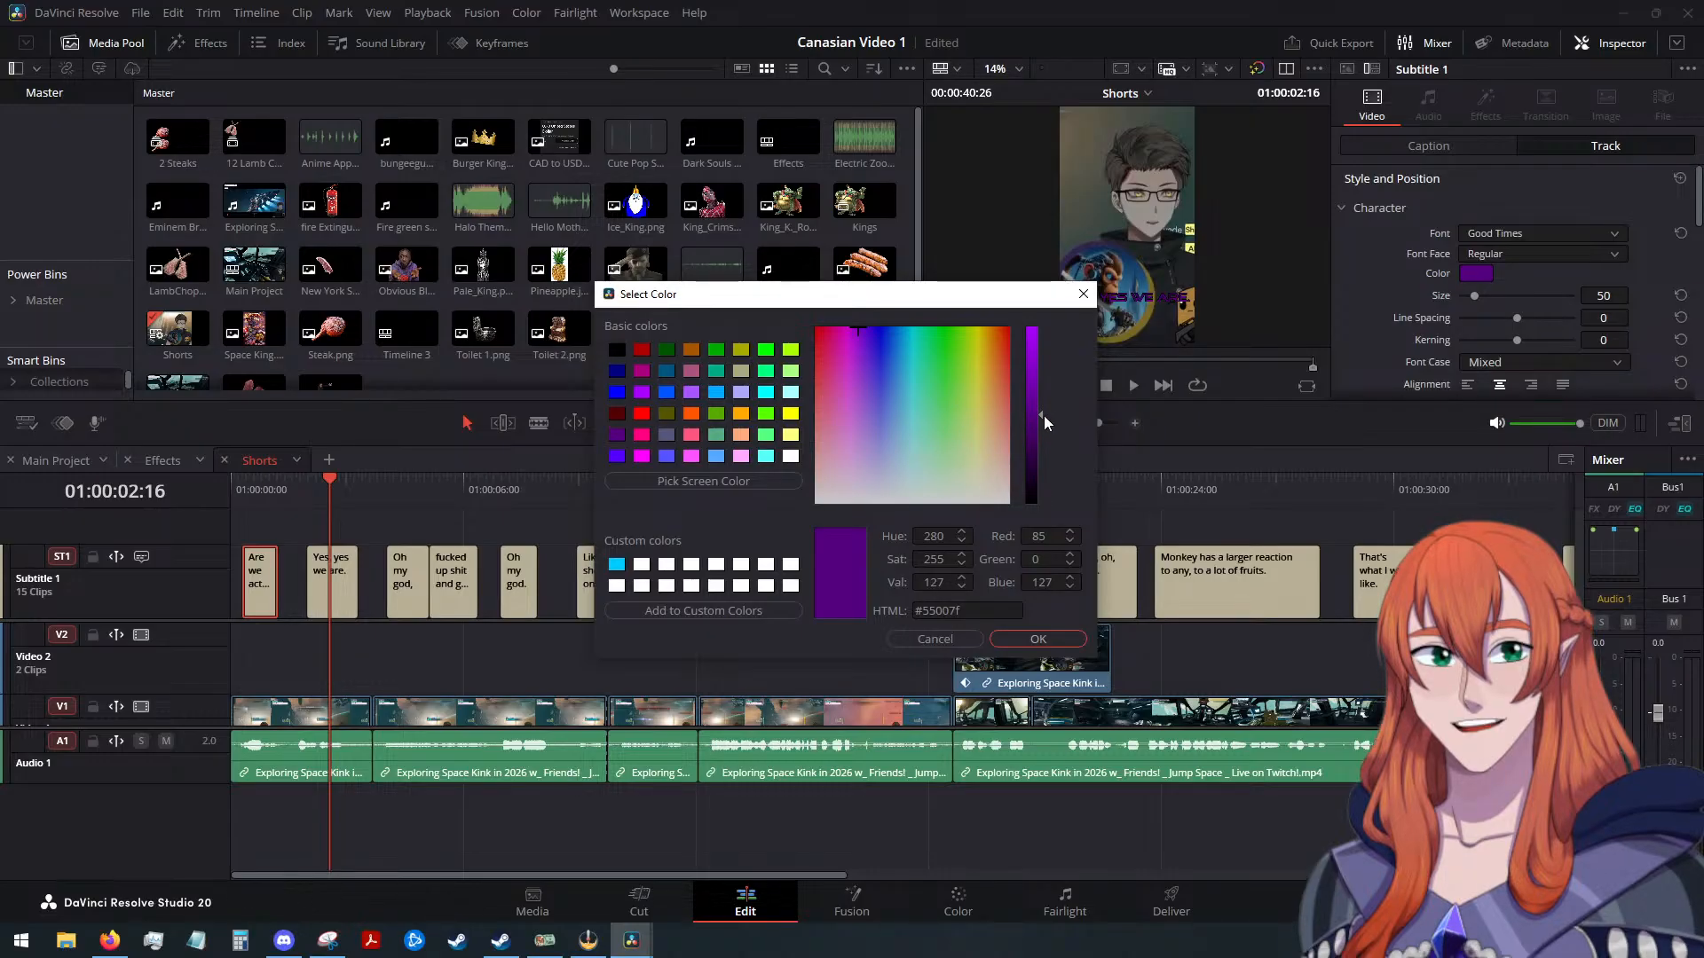
pyautogui.moveTo(1042, 415); pyautogui.dragTo(1041, 387)
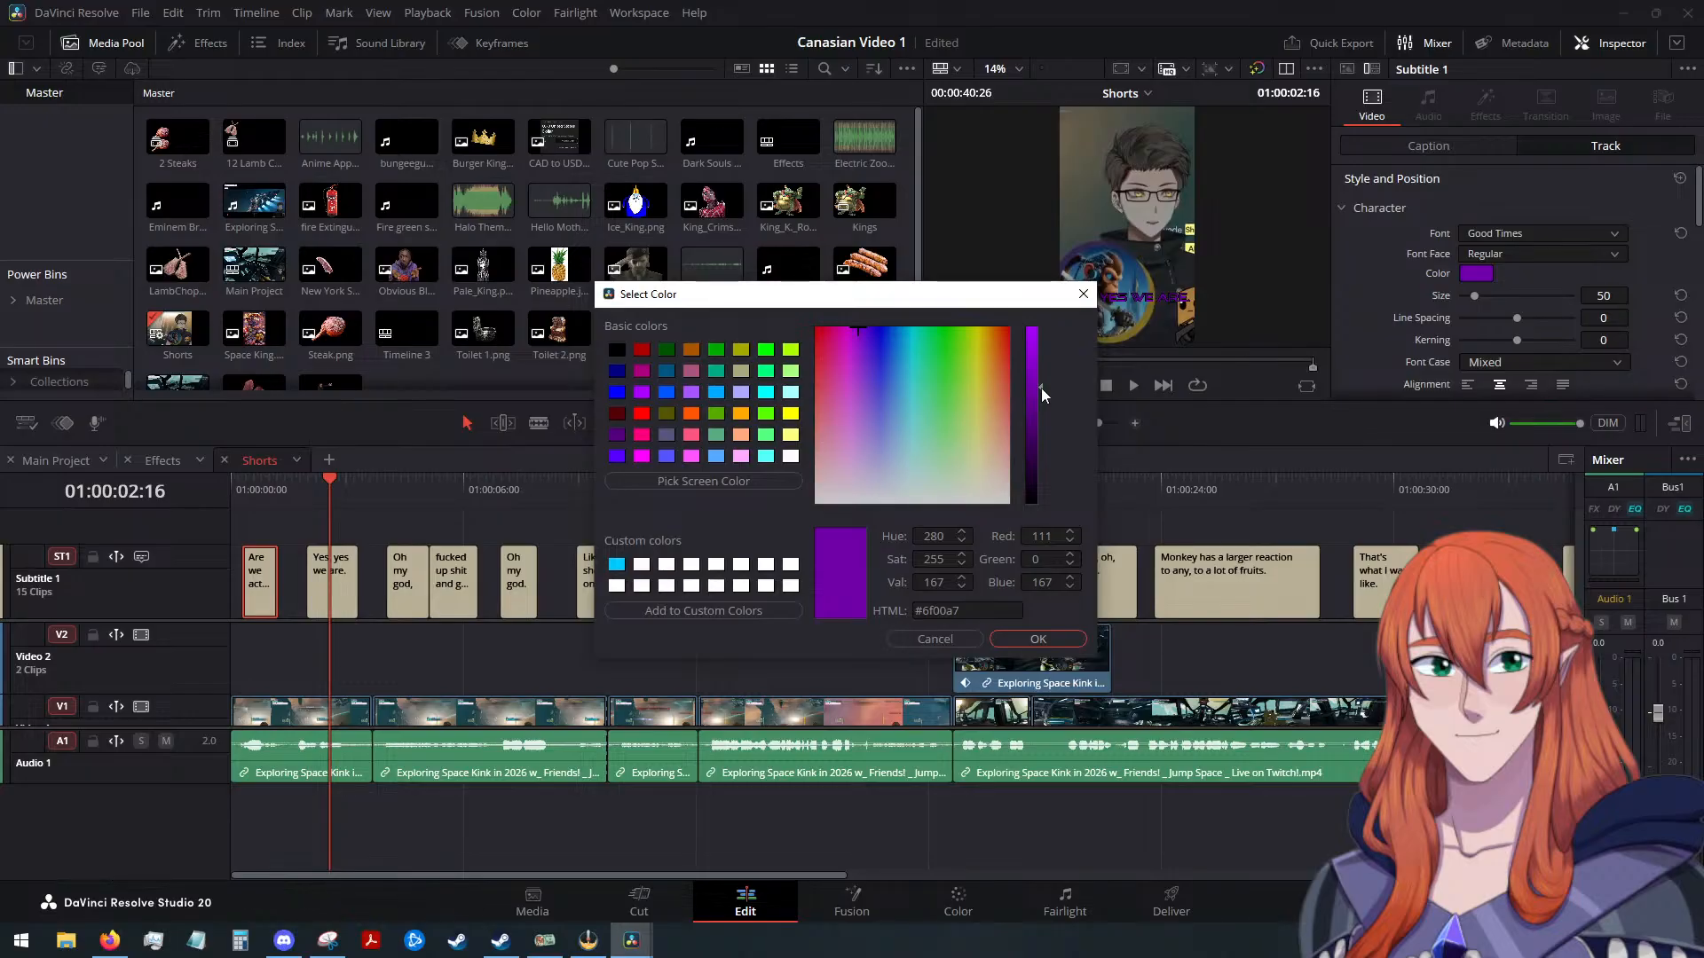
pyautogui.click(1037, 639)
# Inspect the "Yes, yes we are" caption up close in the viewer, and fit the frame to the viewer again
pyautogui.scroll(4, 1109, 294)
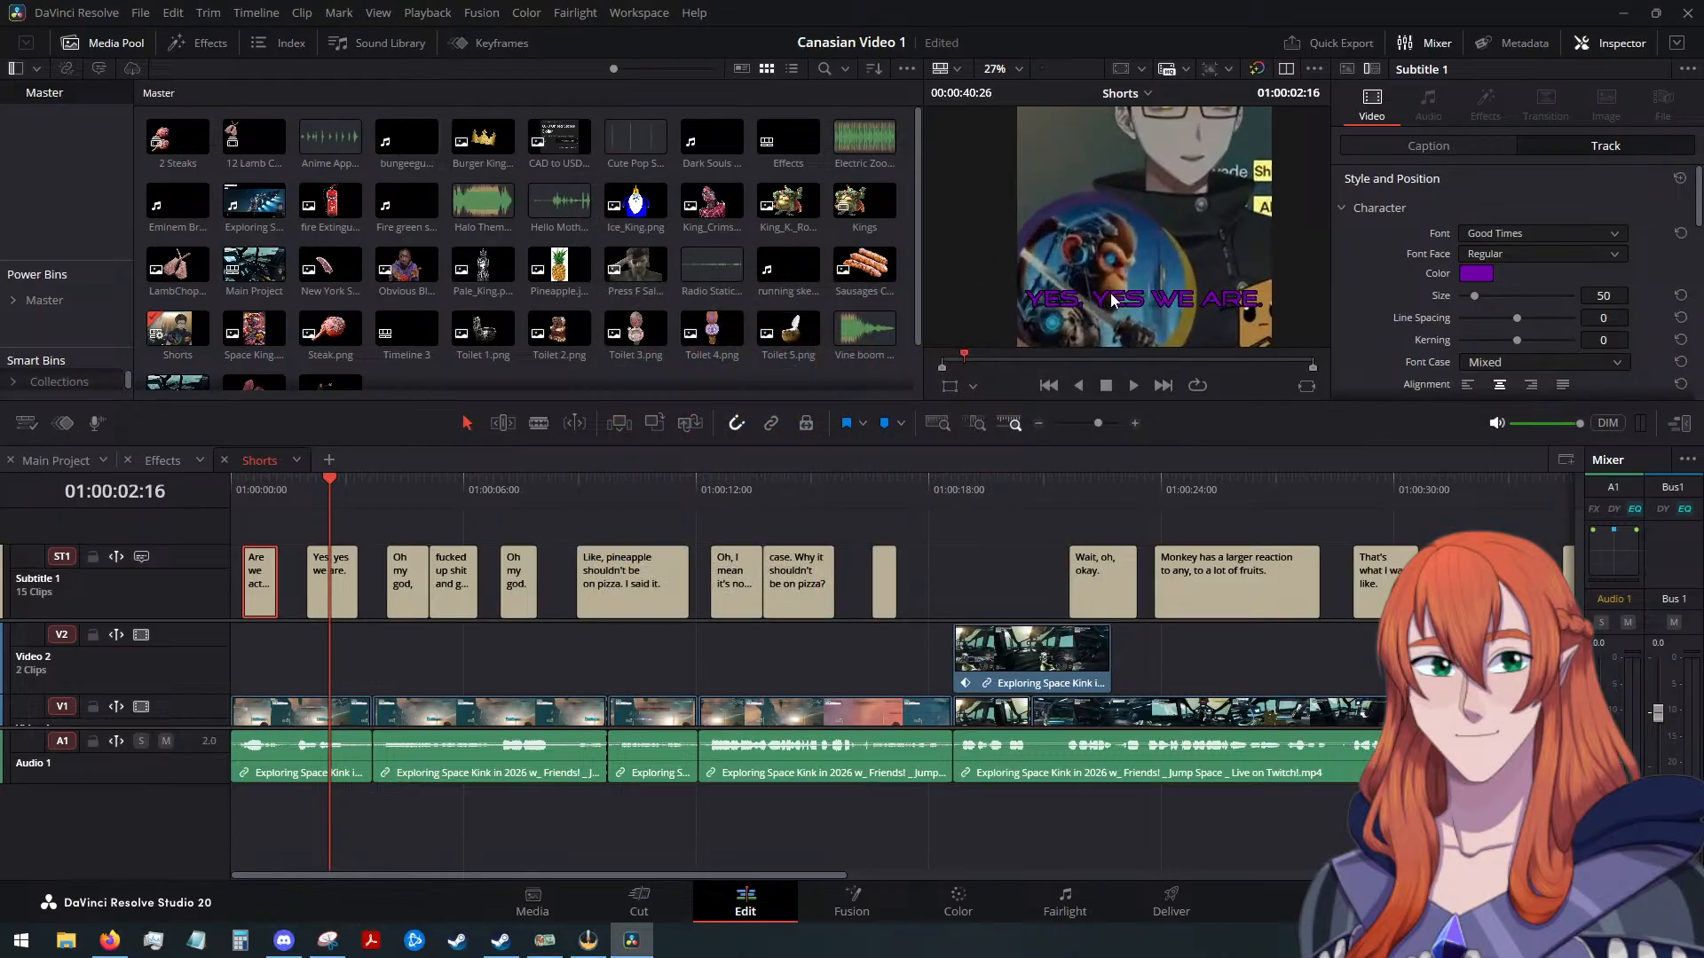
pyautogui.scroll(-4, 1262, 335)
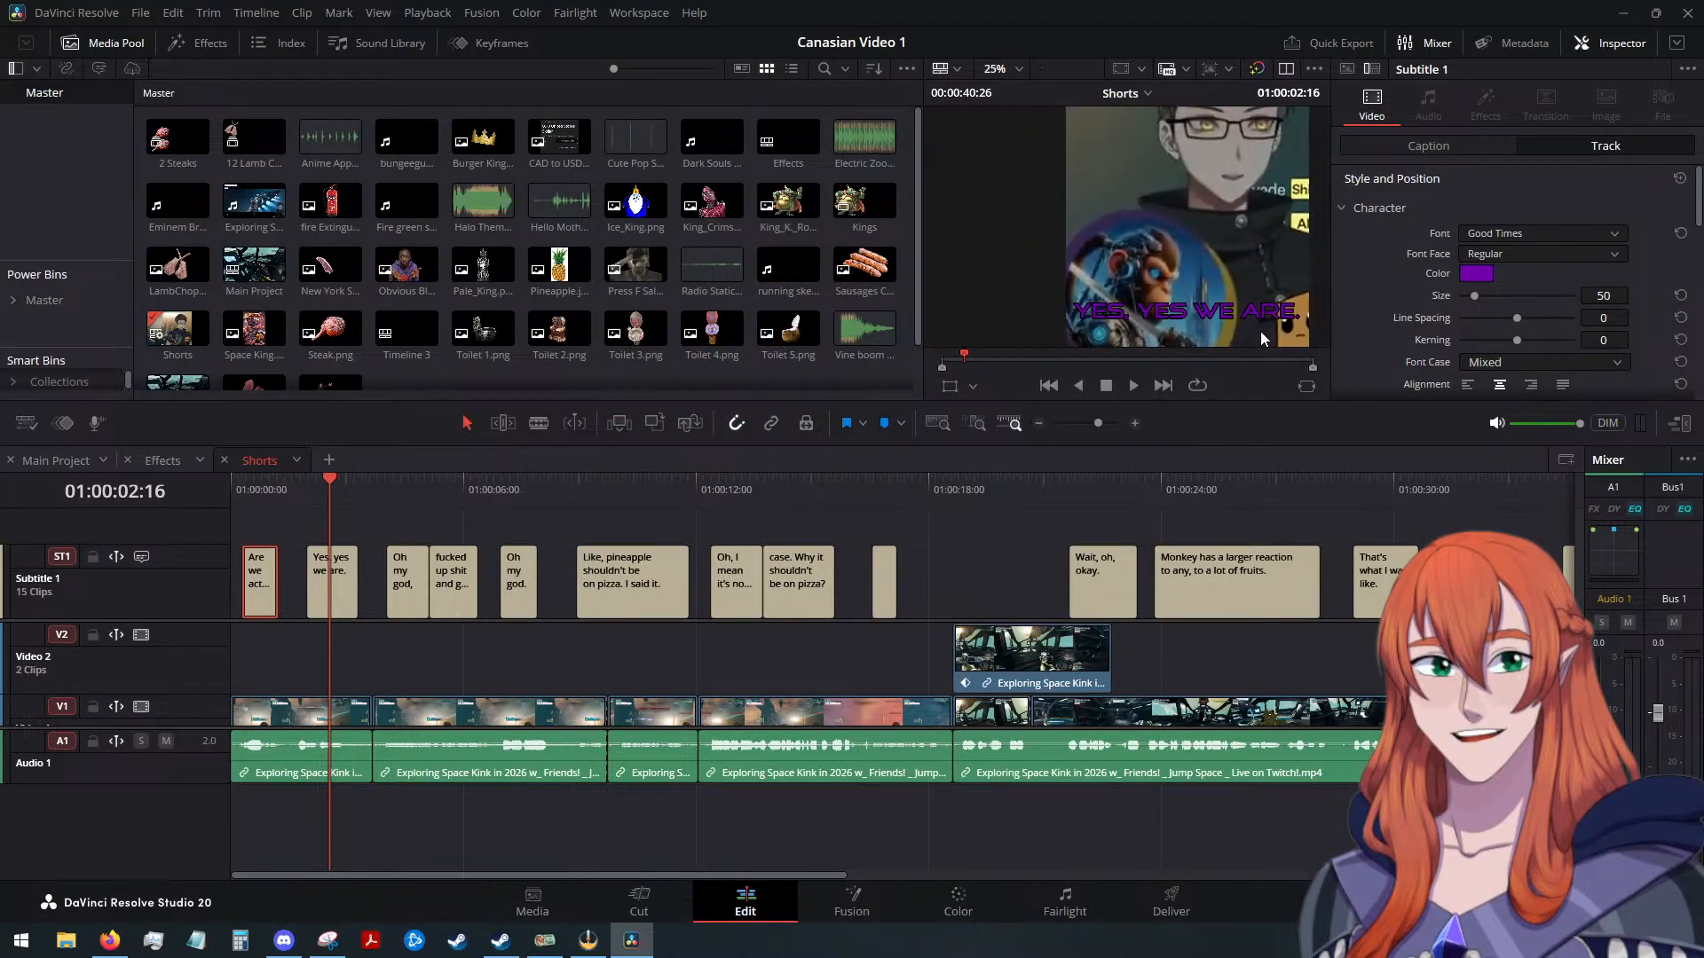
pyautogui.click(1009, 71)
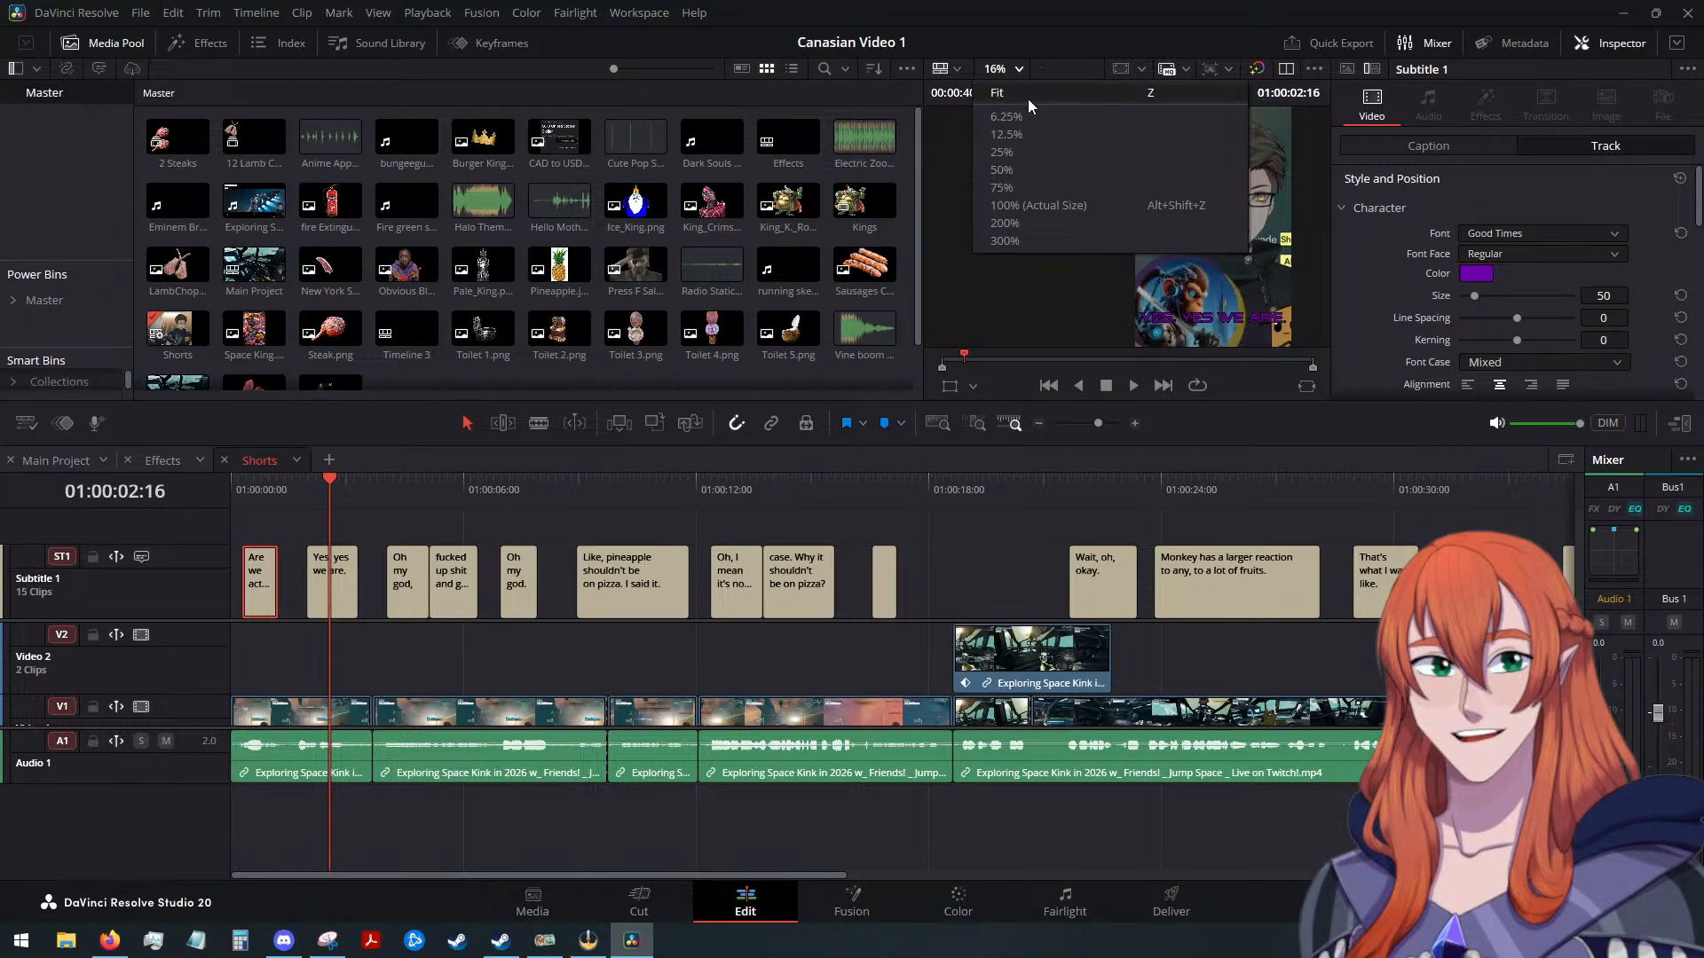
pyautogui.click(1025, 93)
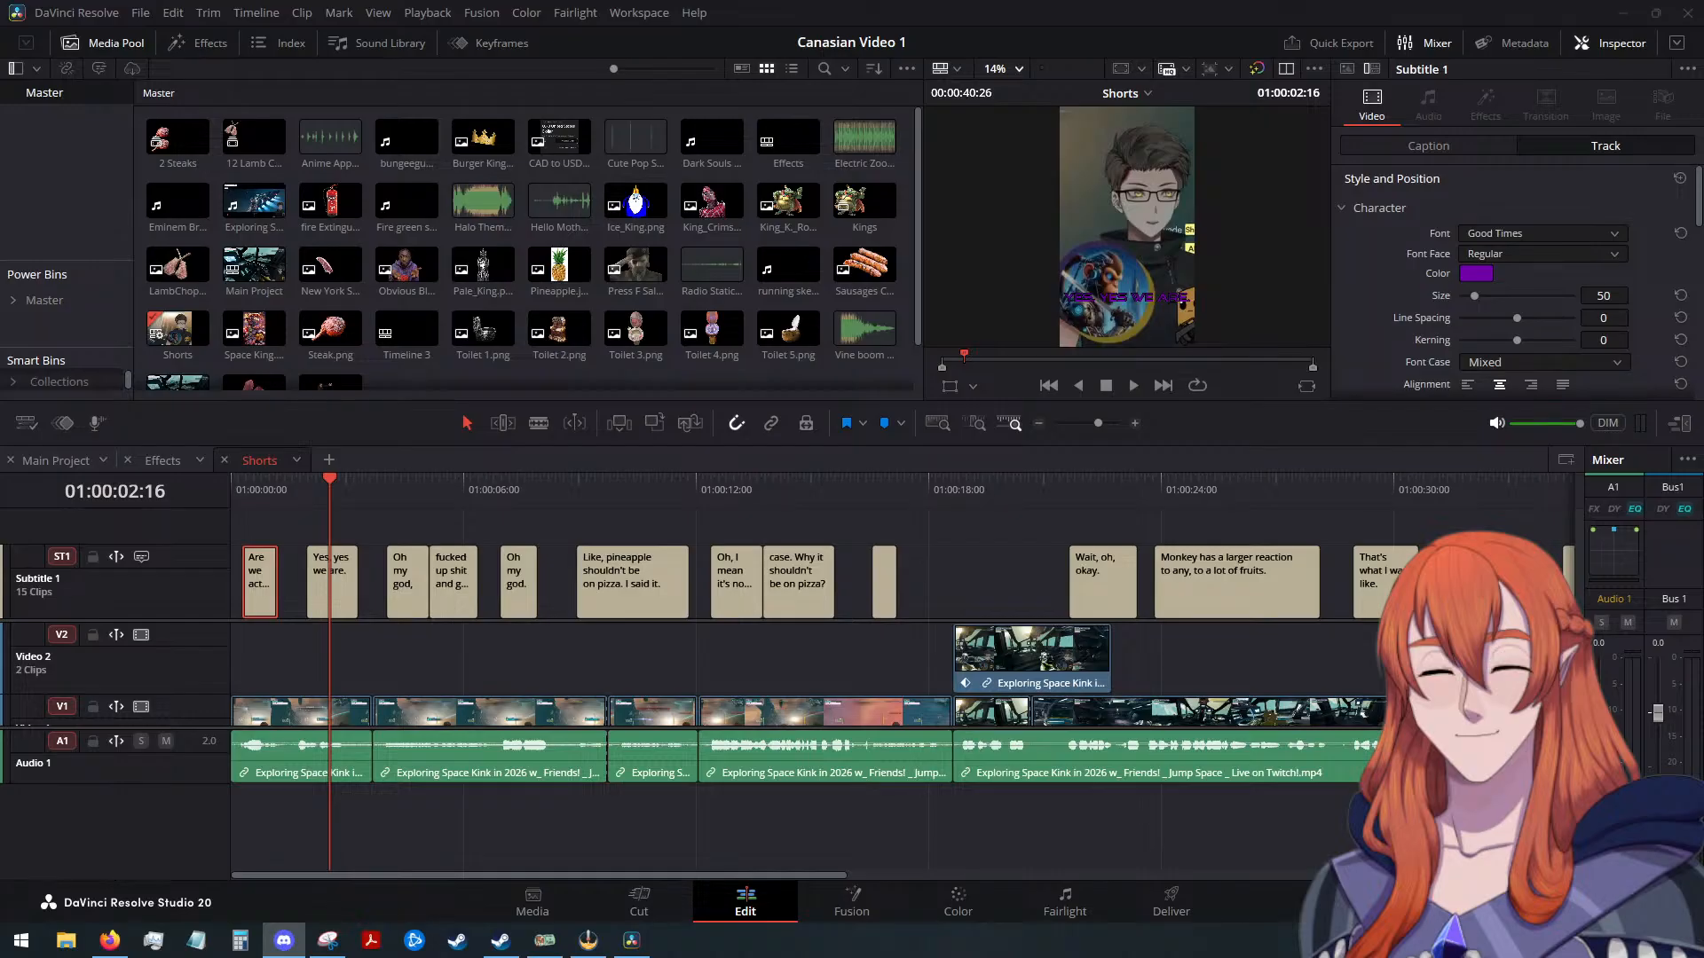
# Scrub from the start of the timeline to about 01:00:07:00 and play the recolored subtitles
pyautogui.click(339, 511)
pyautogui.click(243, 488)
pyautogui.moveTo(243, 488); pyautogui.dragTo(504, 527)
pyautogui.press('space')
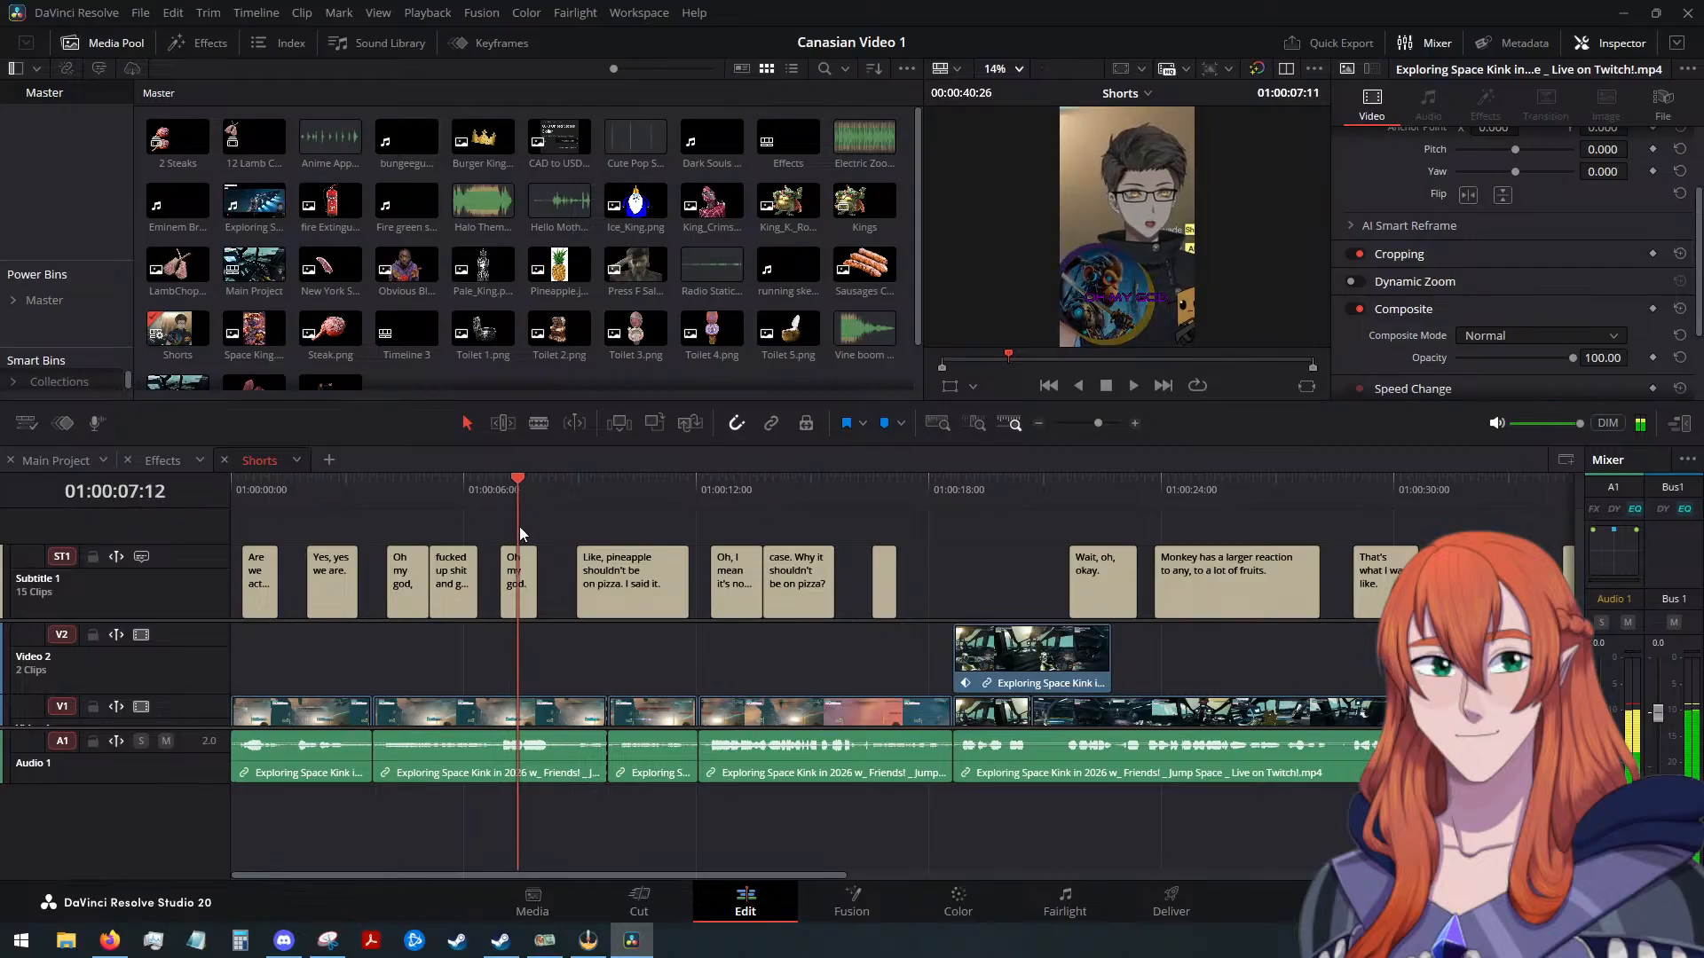
# Break the "Like, pineapple shouldn't be on pizza. I said it." caption into four lines and end "pizza" with an exclamation mark
pyautogui.press('space')
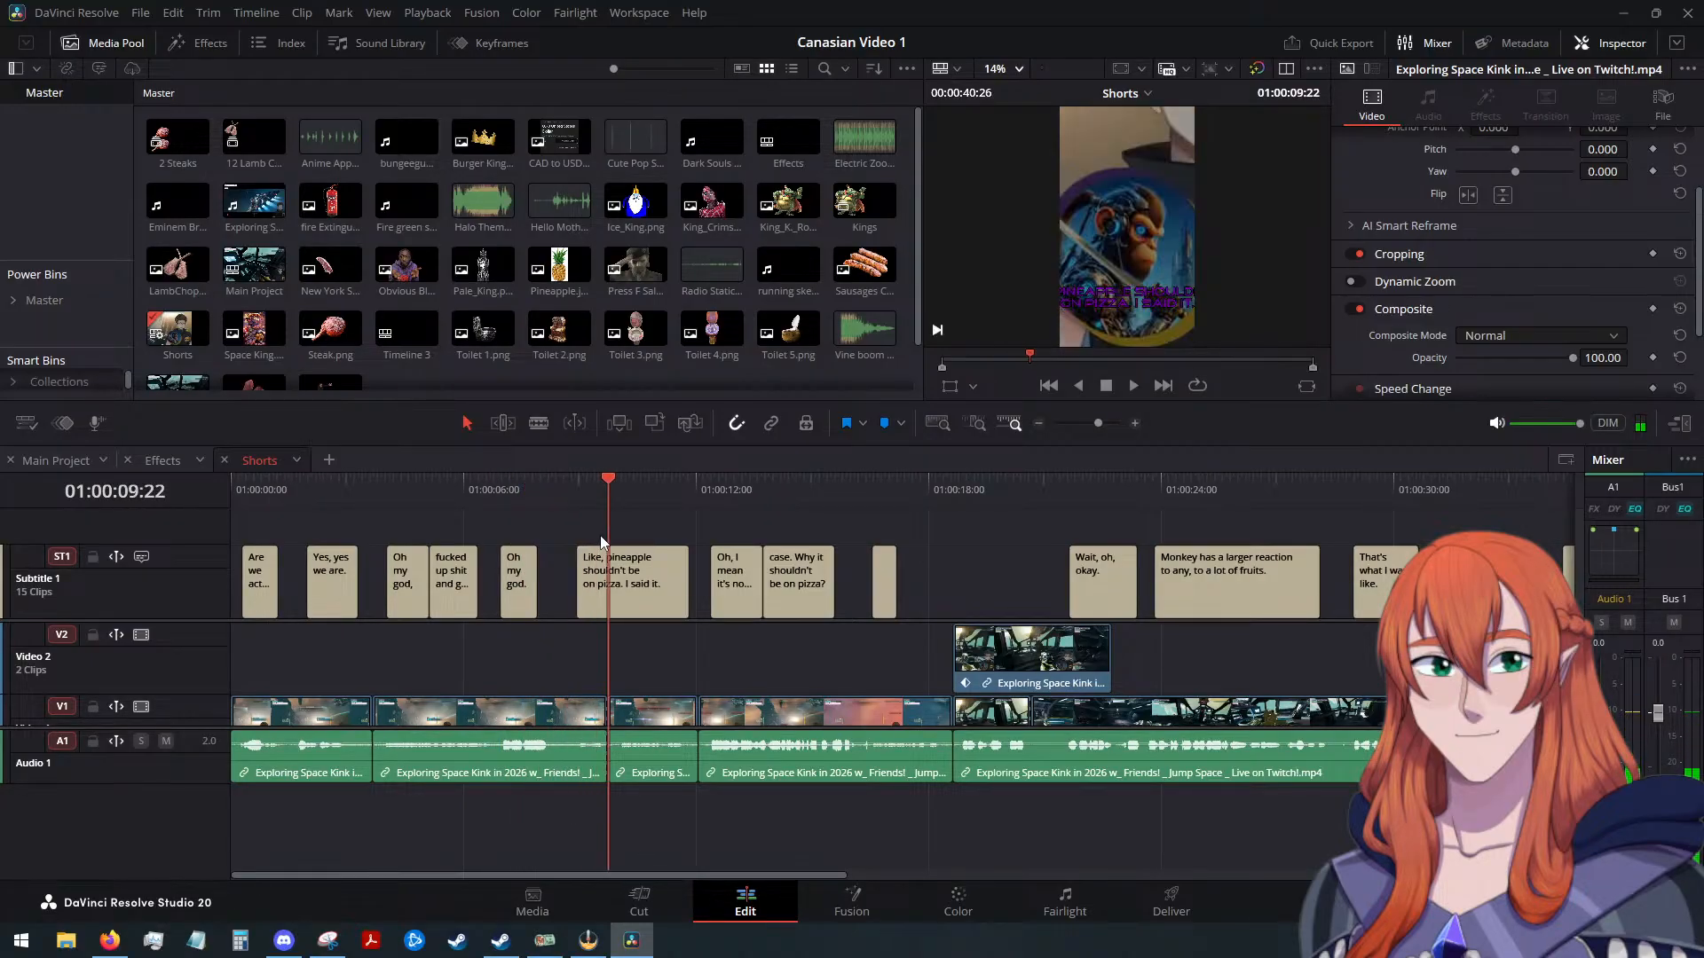
pyautogui.click(642, 583)
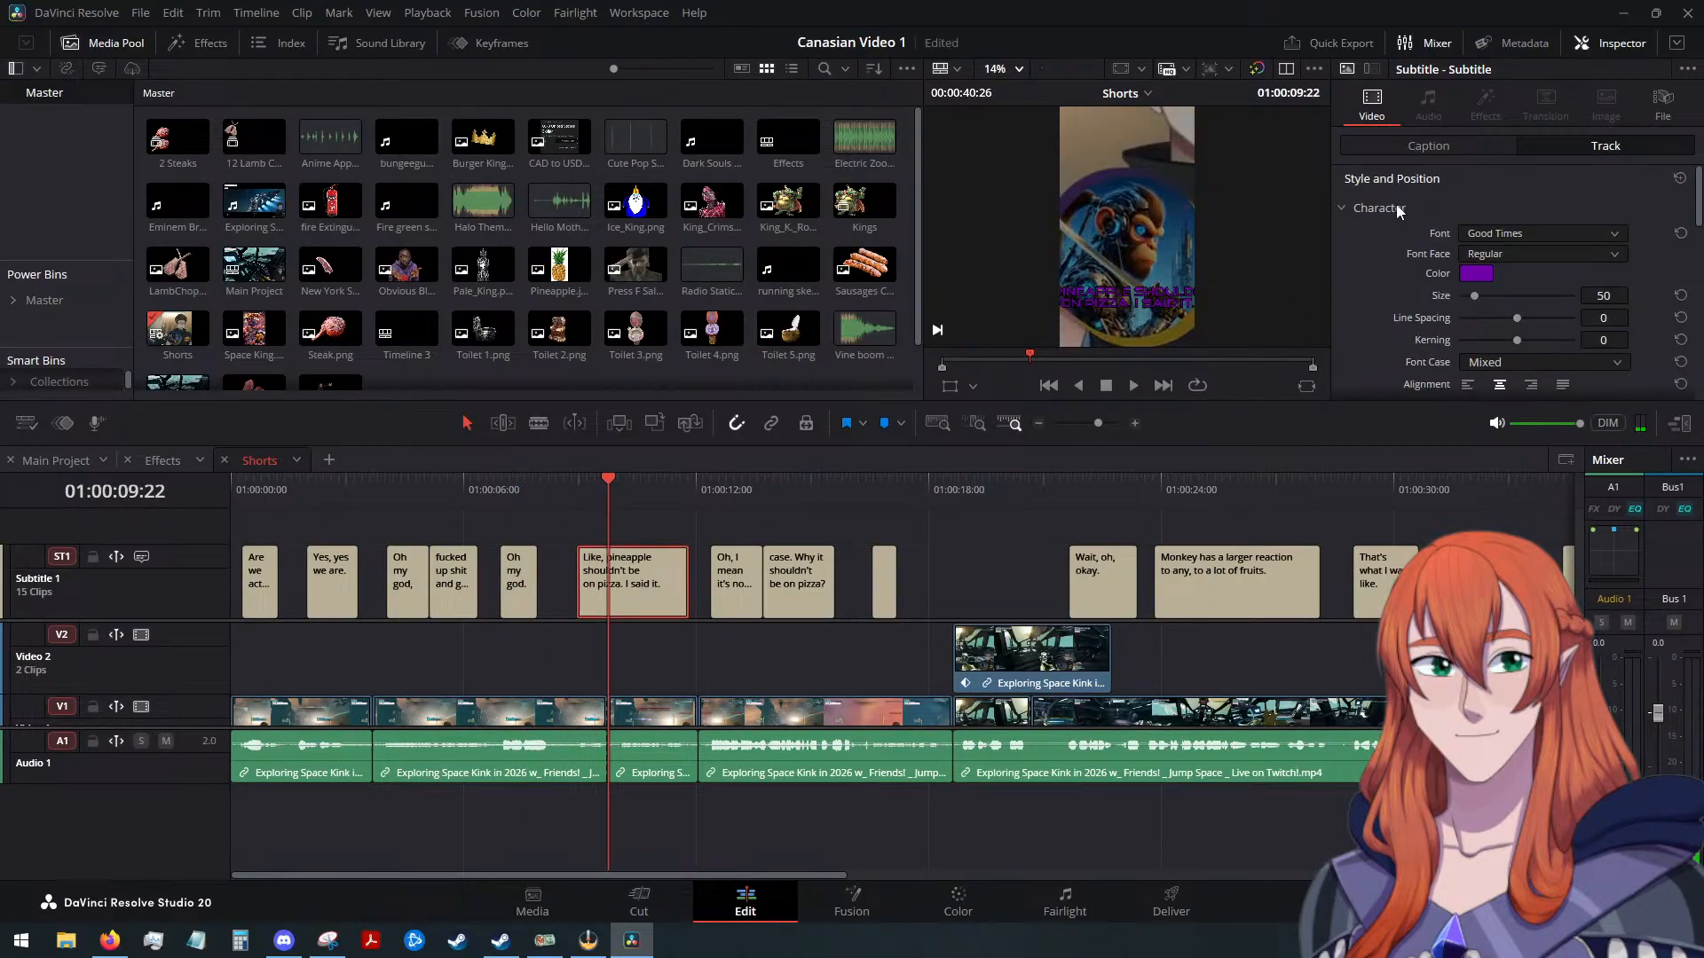
pyautogui.click(1446, 146)
pyautogui.scroll(2, 1464, 235)
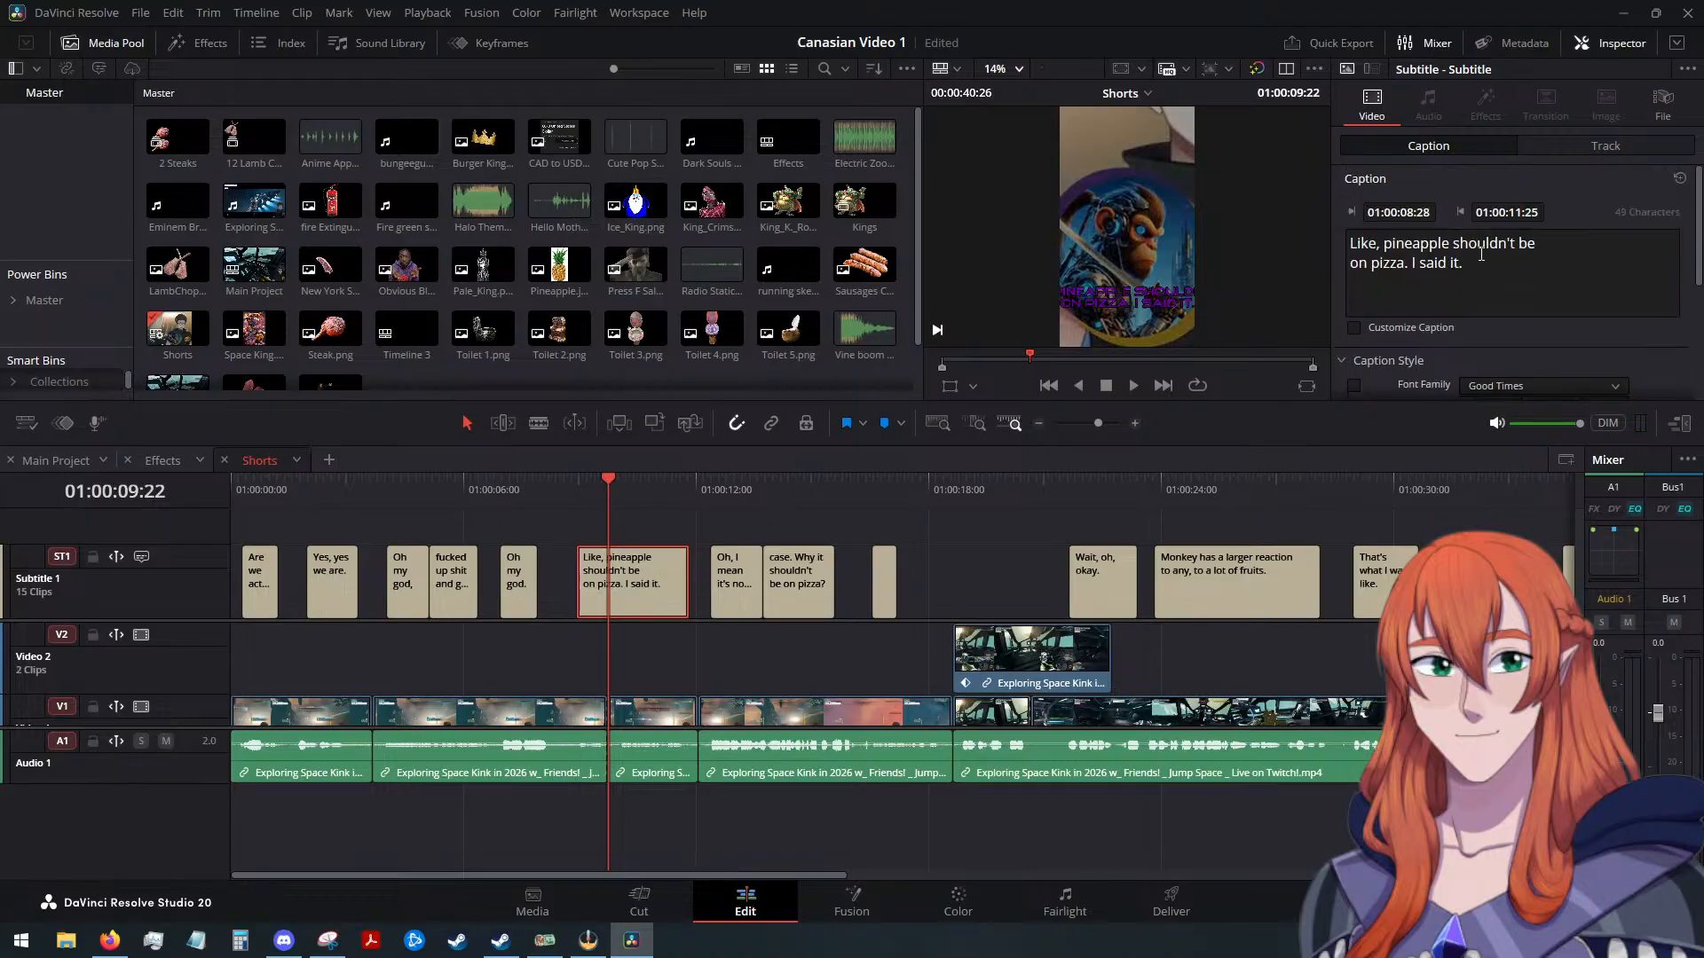
pyautogui.click(1455, 247)
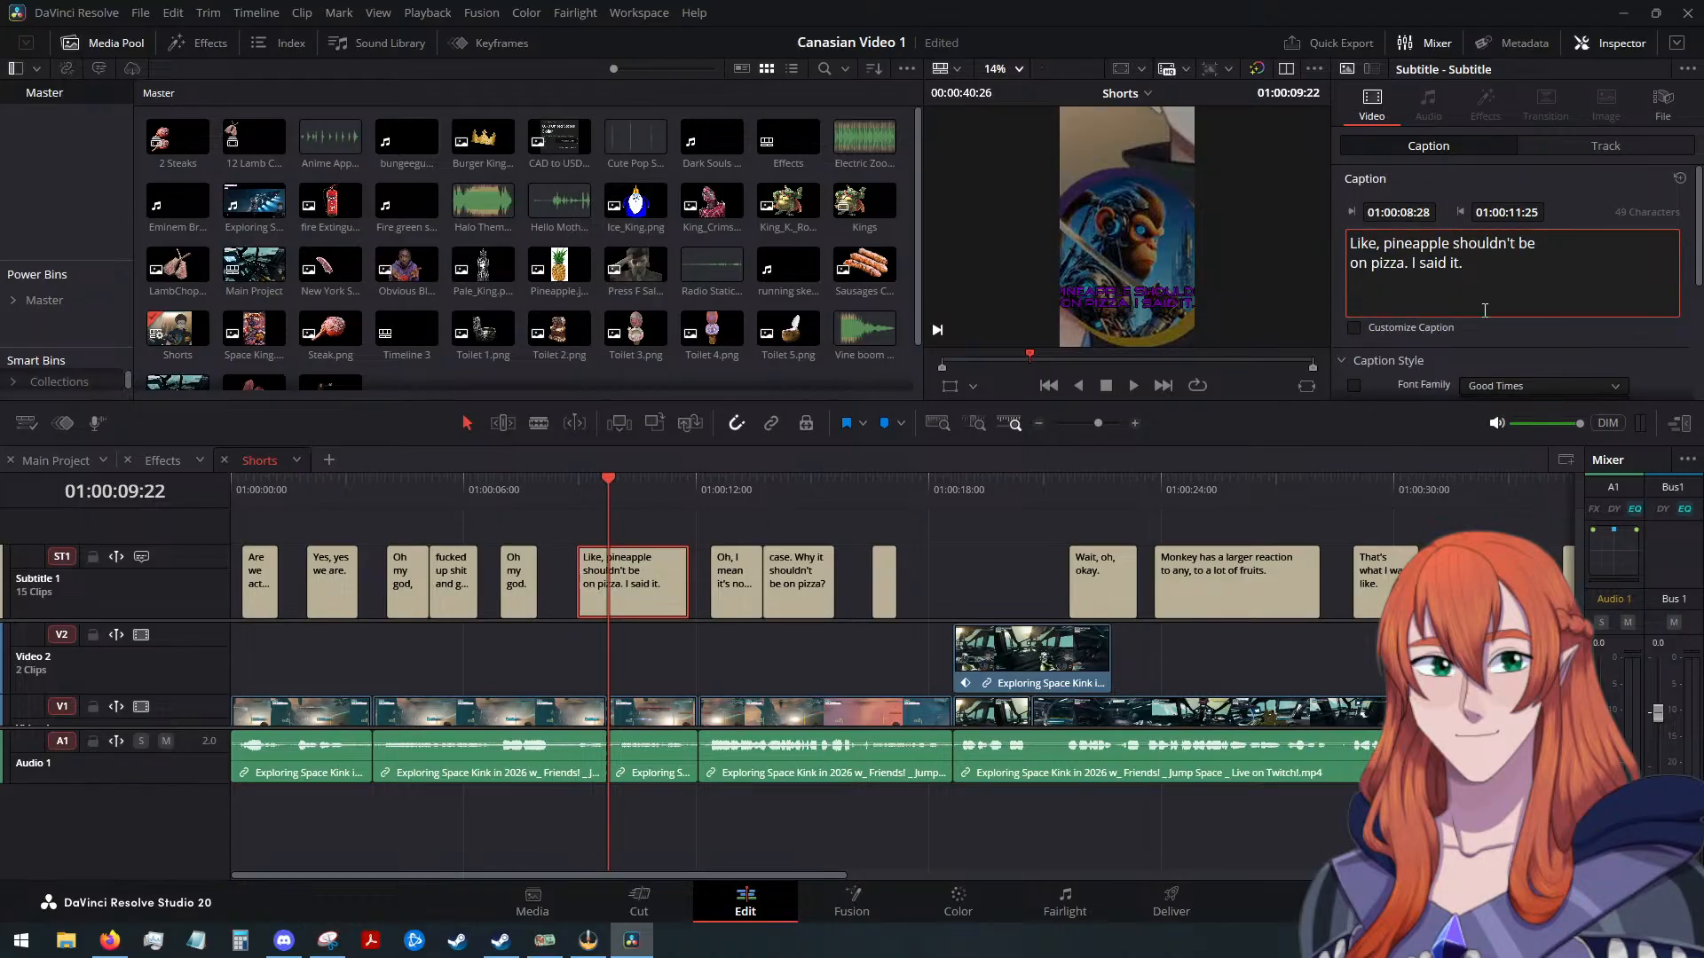
pyautogui.press('Return')
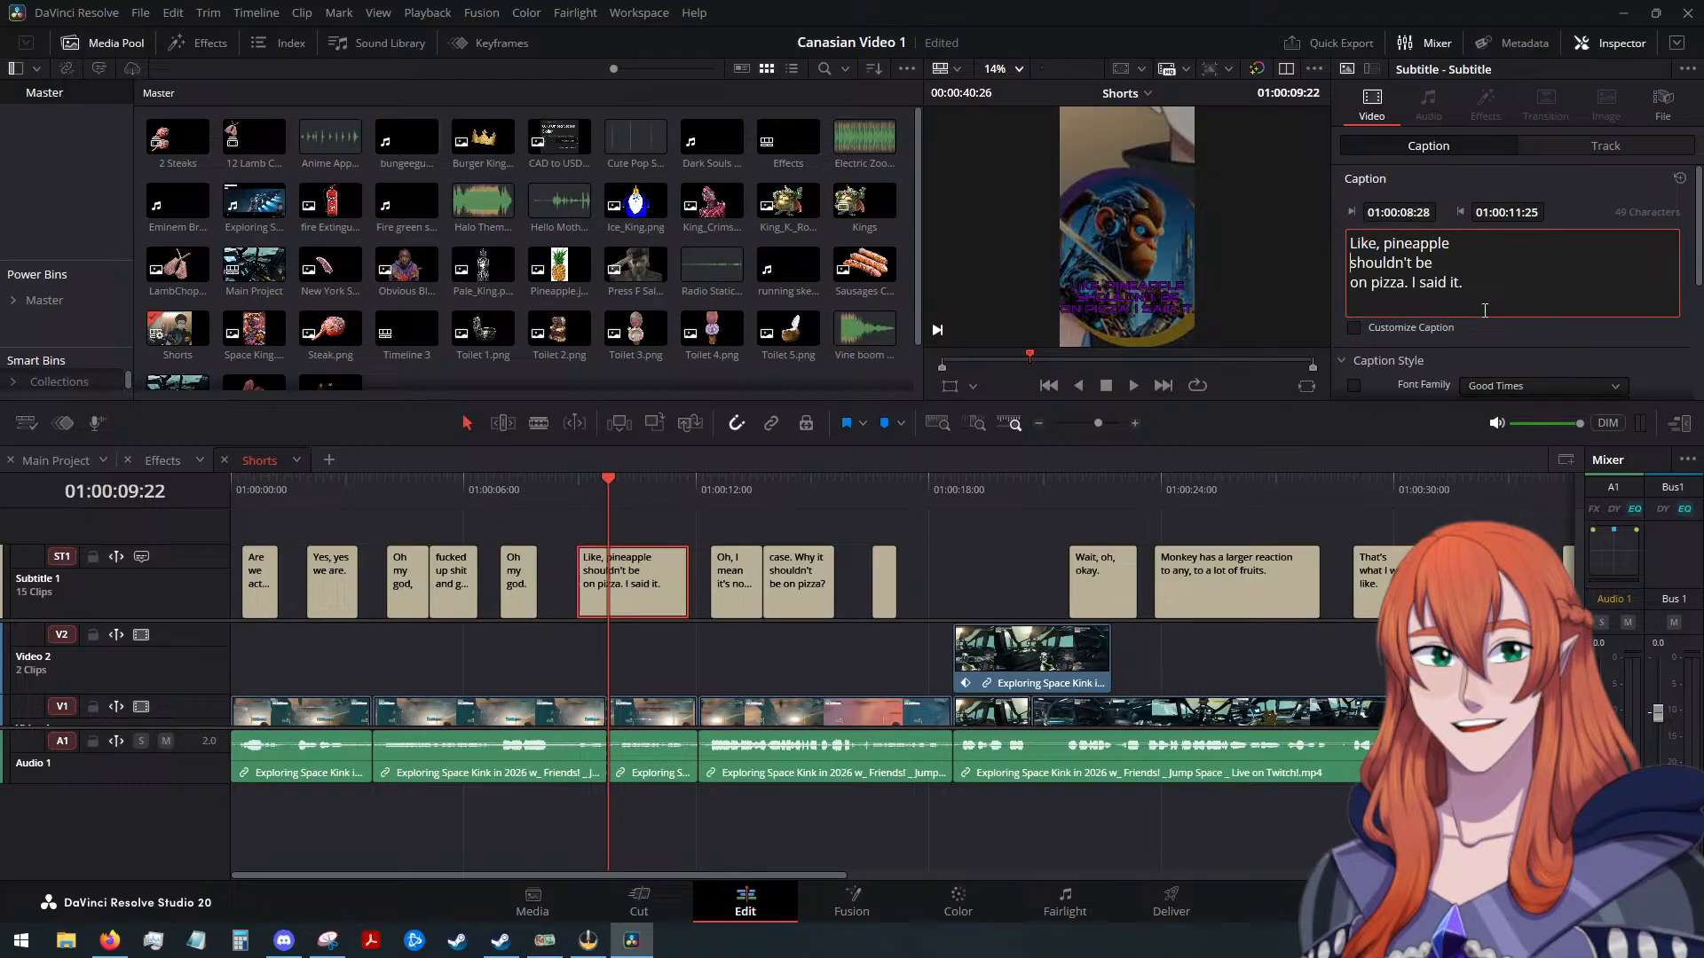
pyautogui.click(1409, 284)
pyautogui.press('Return')
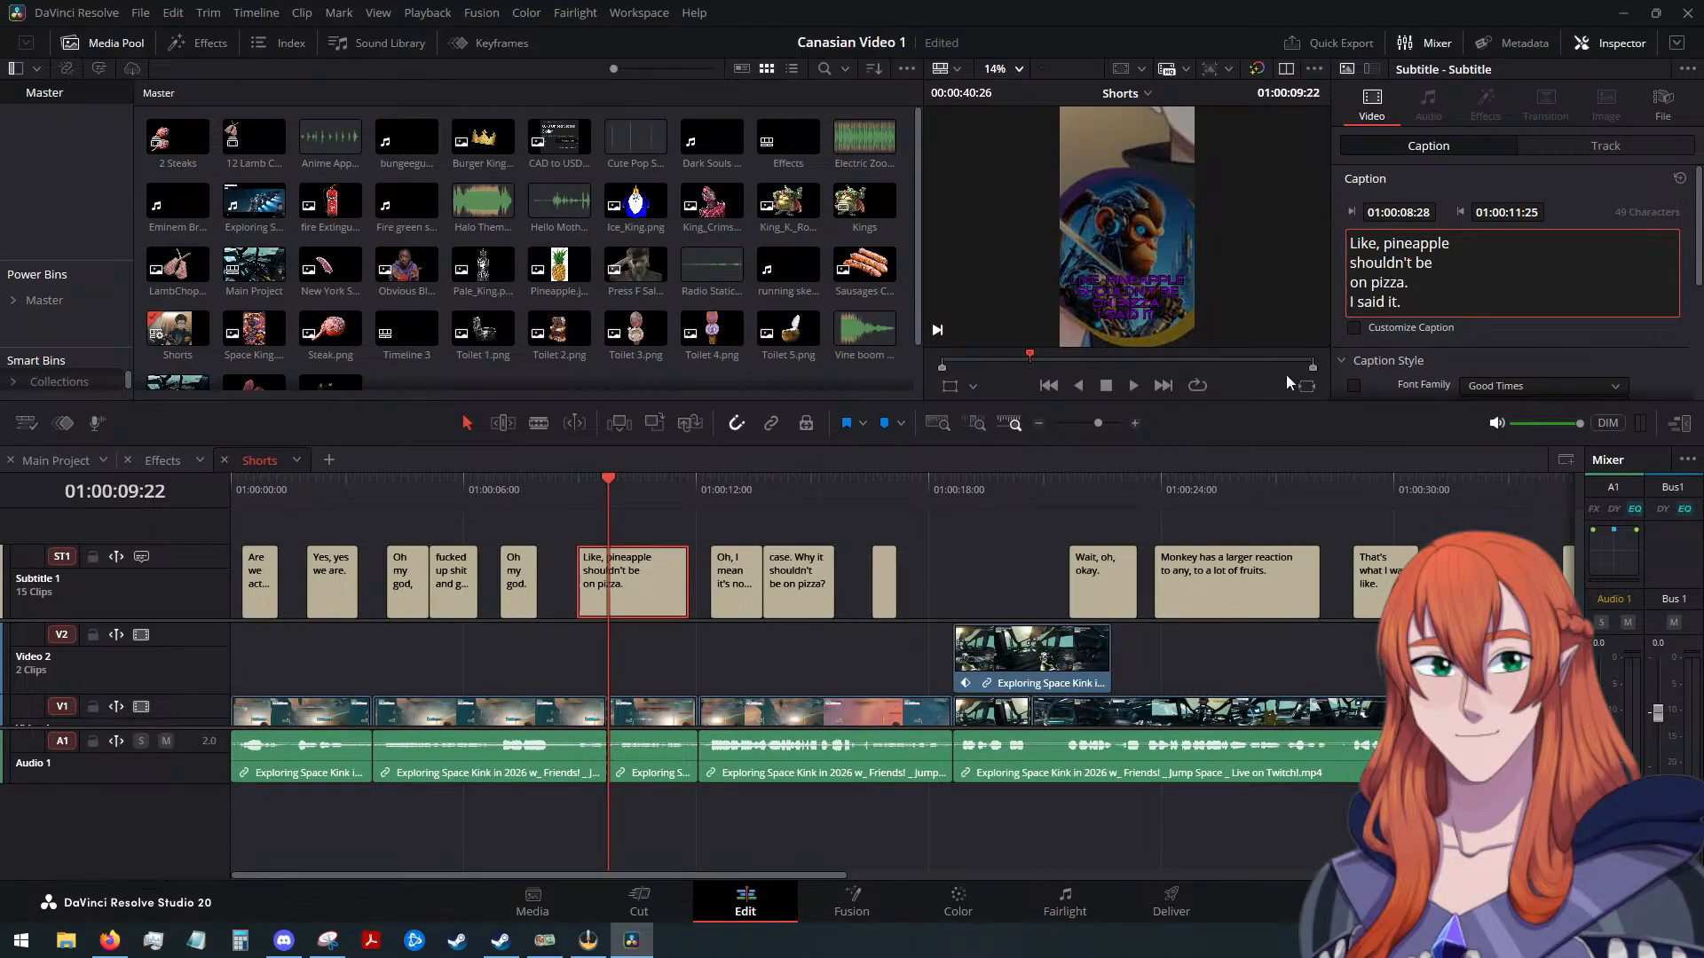
pyautogui.click(1411, 280)
pyautogui.press('BackSpace')
pyautogui.write('!')
# Play the pineapple caption from its start and split it at 01:00:11:07
pyautogui.moveTo(603, 477); pyautogui.dragTo(594, 488)
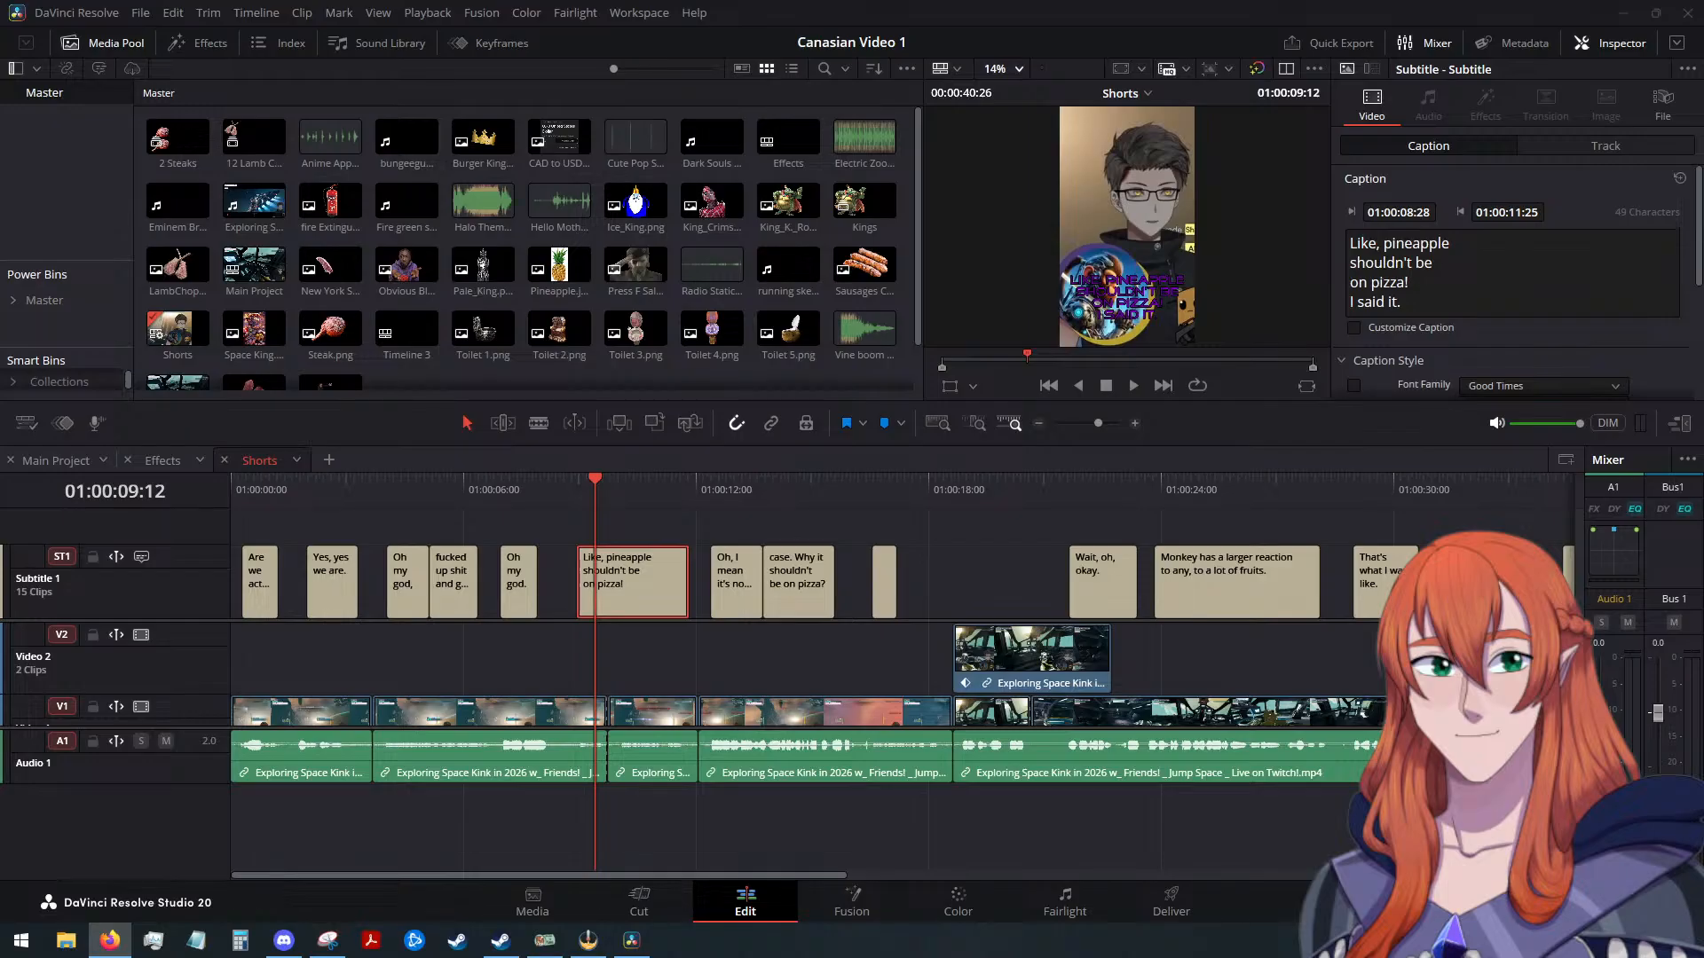
pyautogui.hotkey('alt', 'Tab')
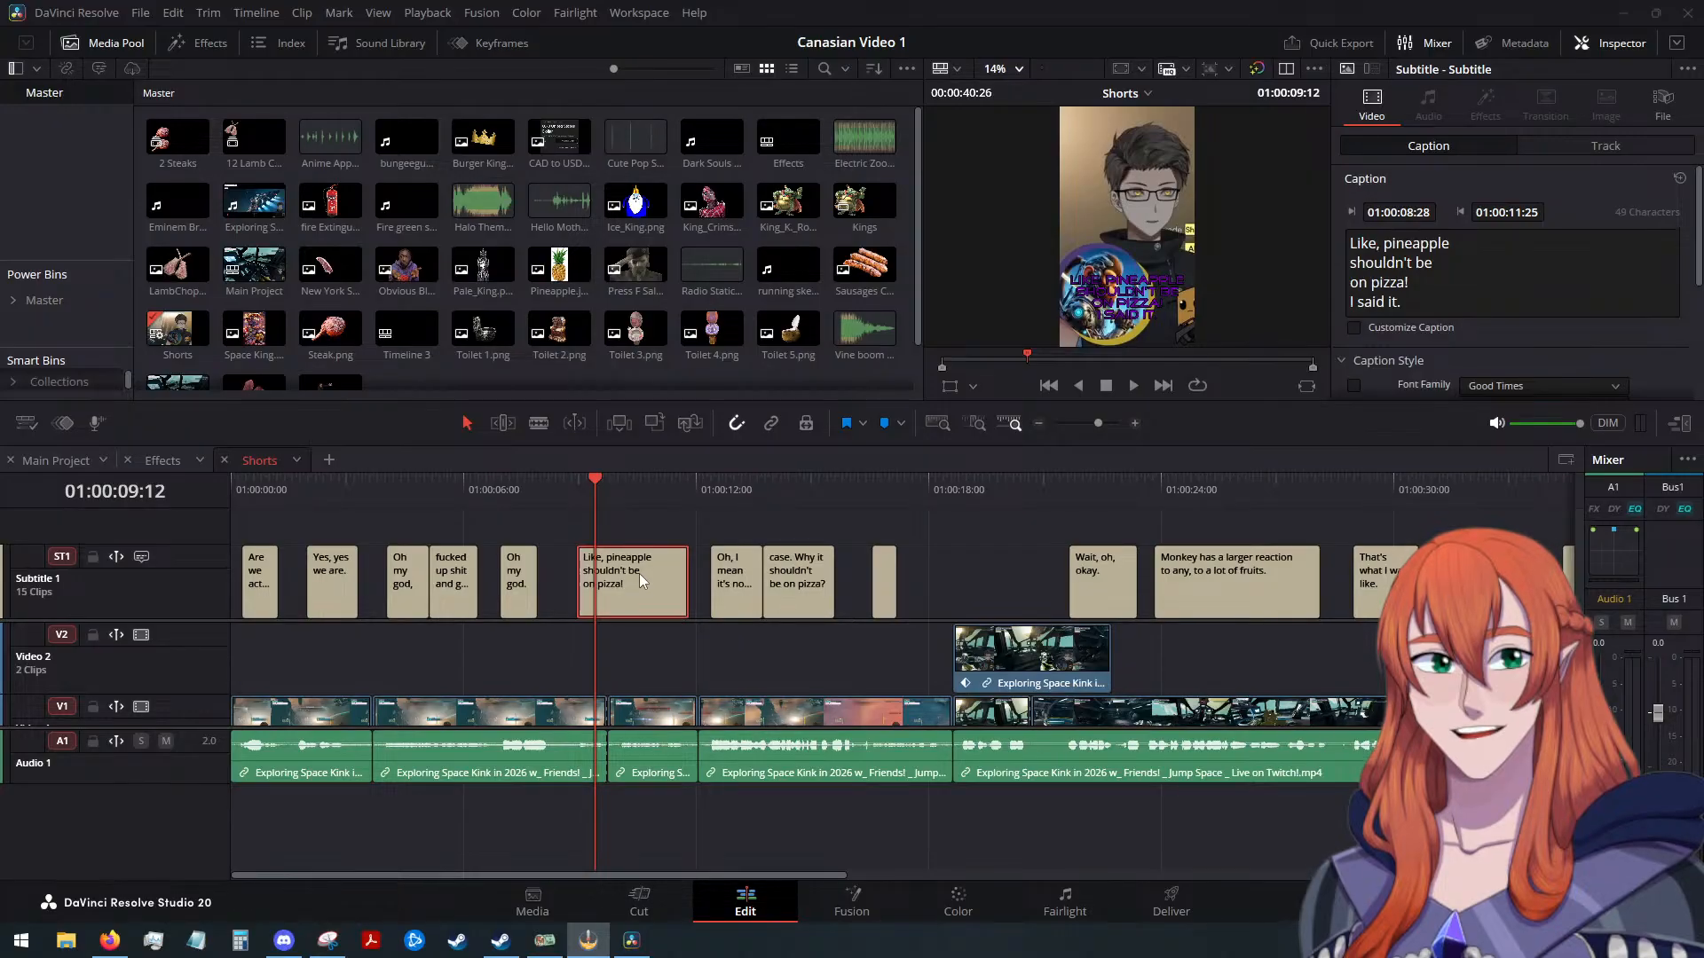
pyautogui.click(584, 484)
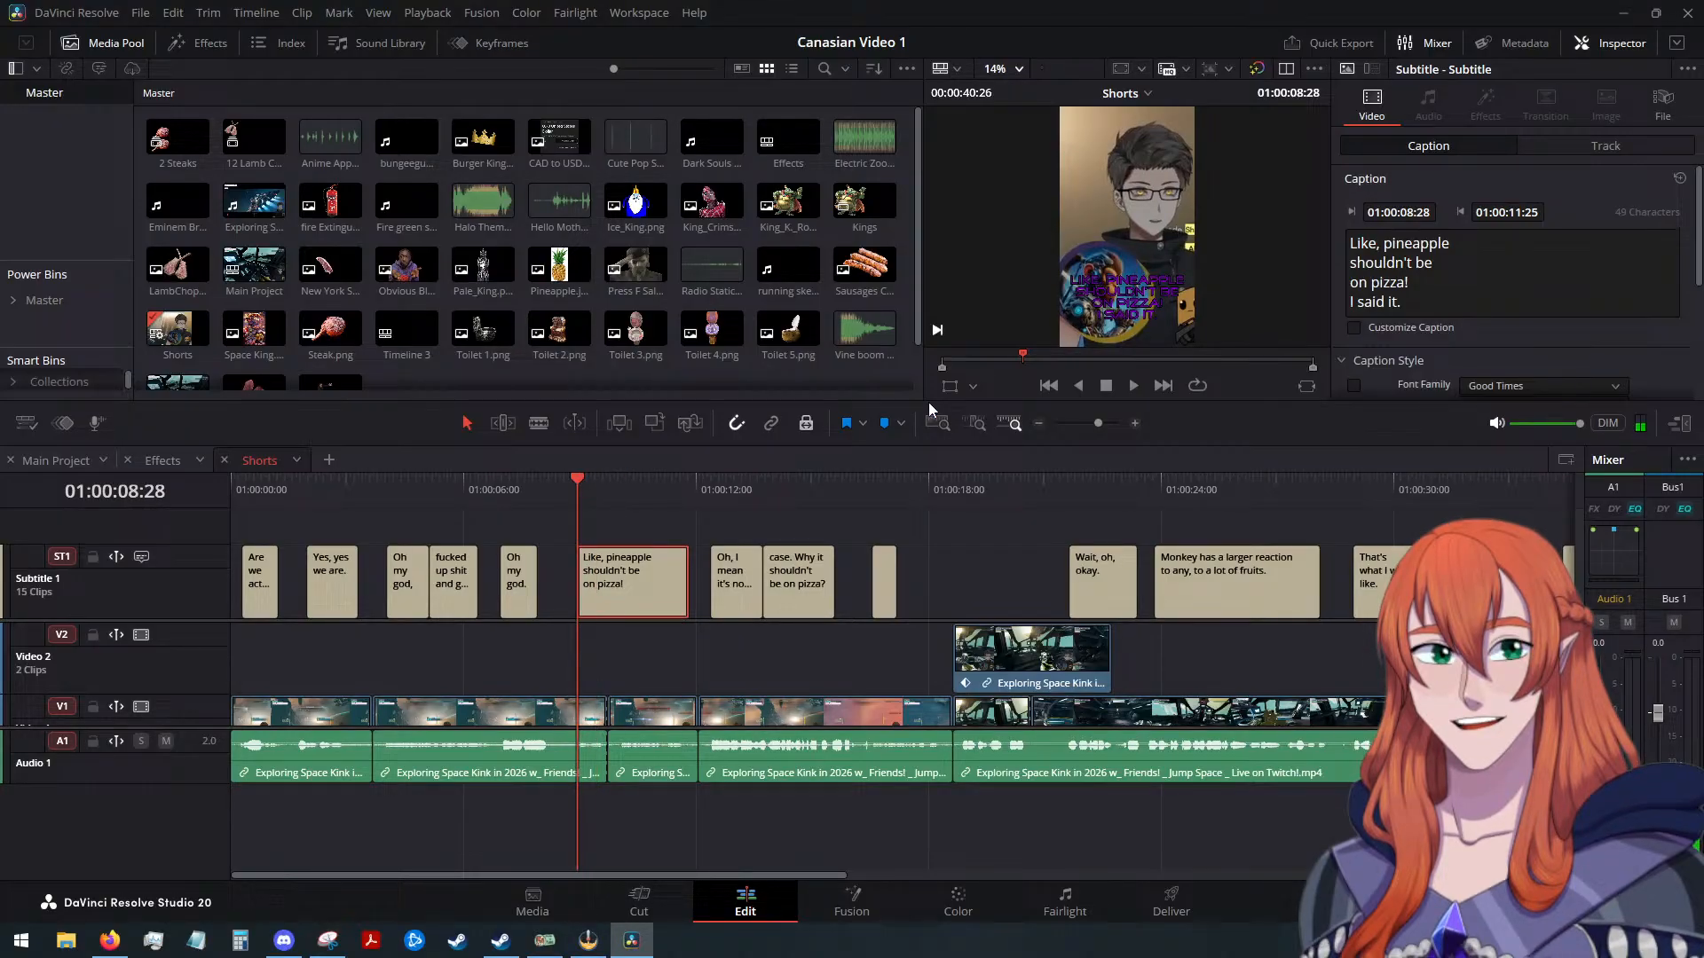
pyautogui.click(1140, 386)
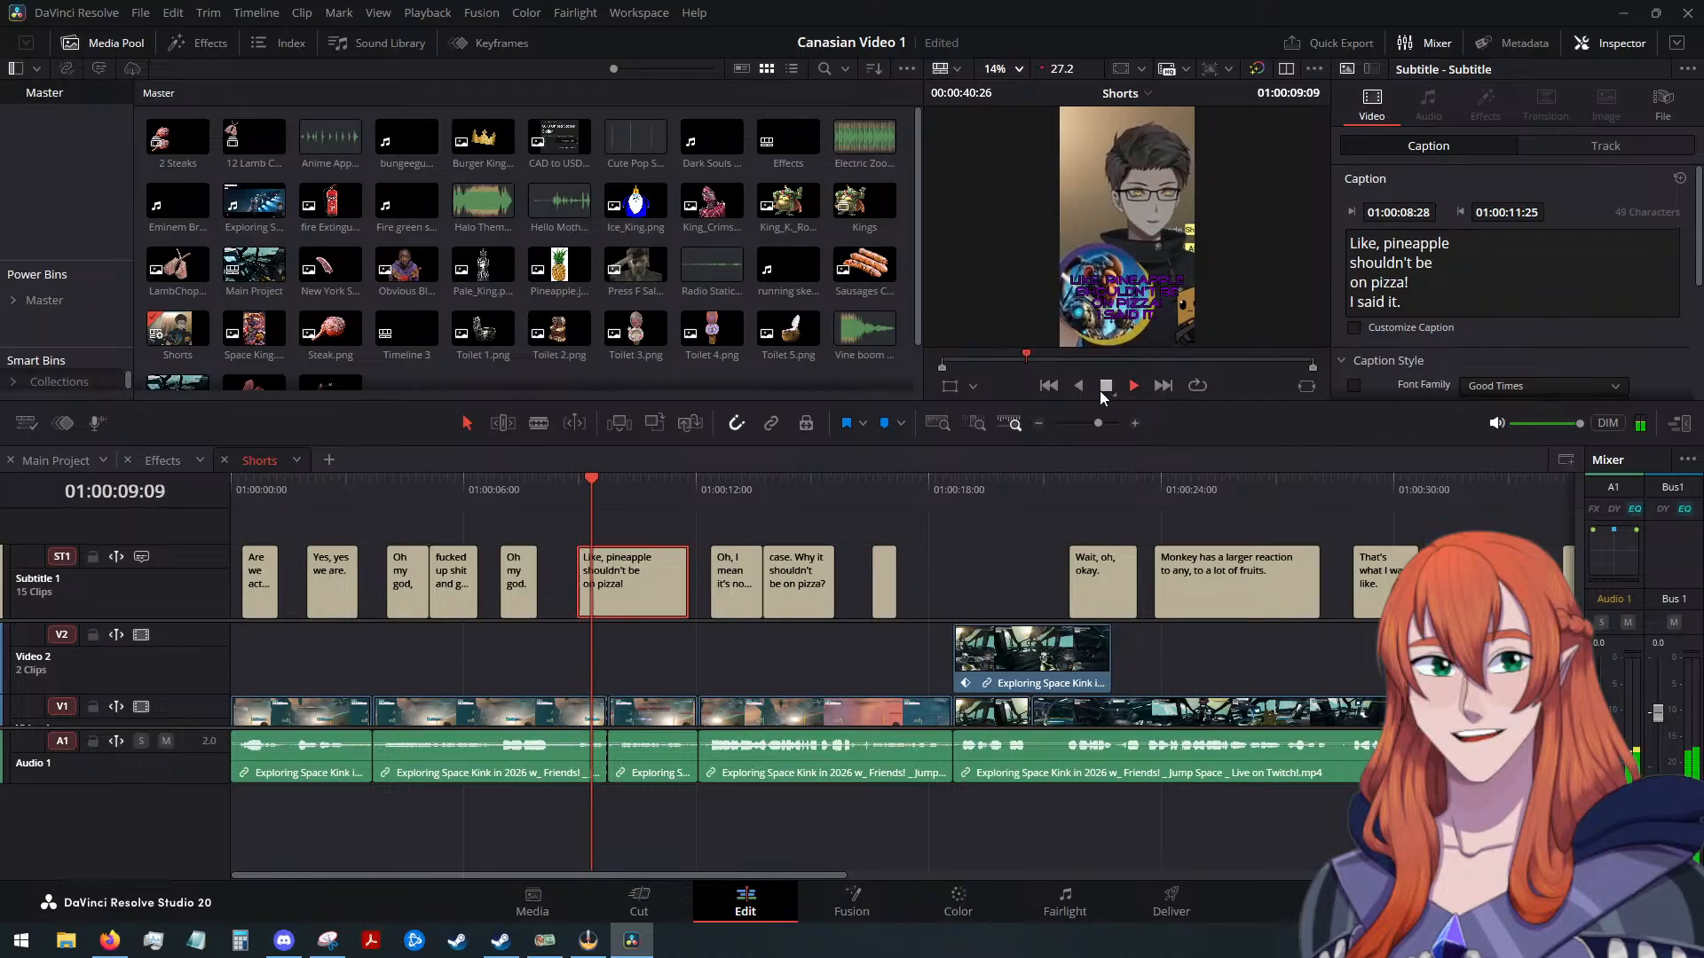
pyautogui.click(1104, 388)
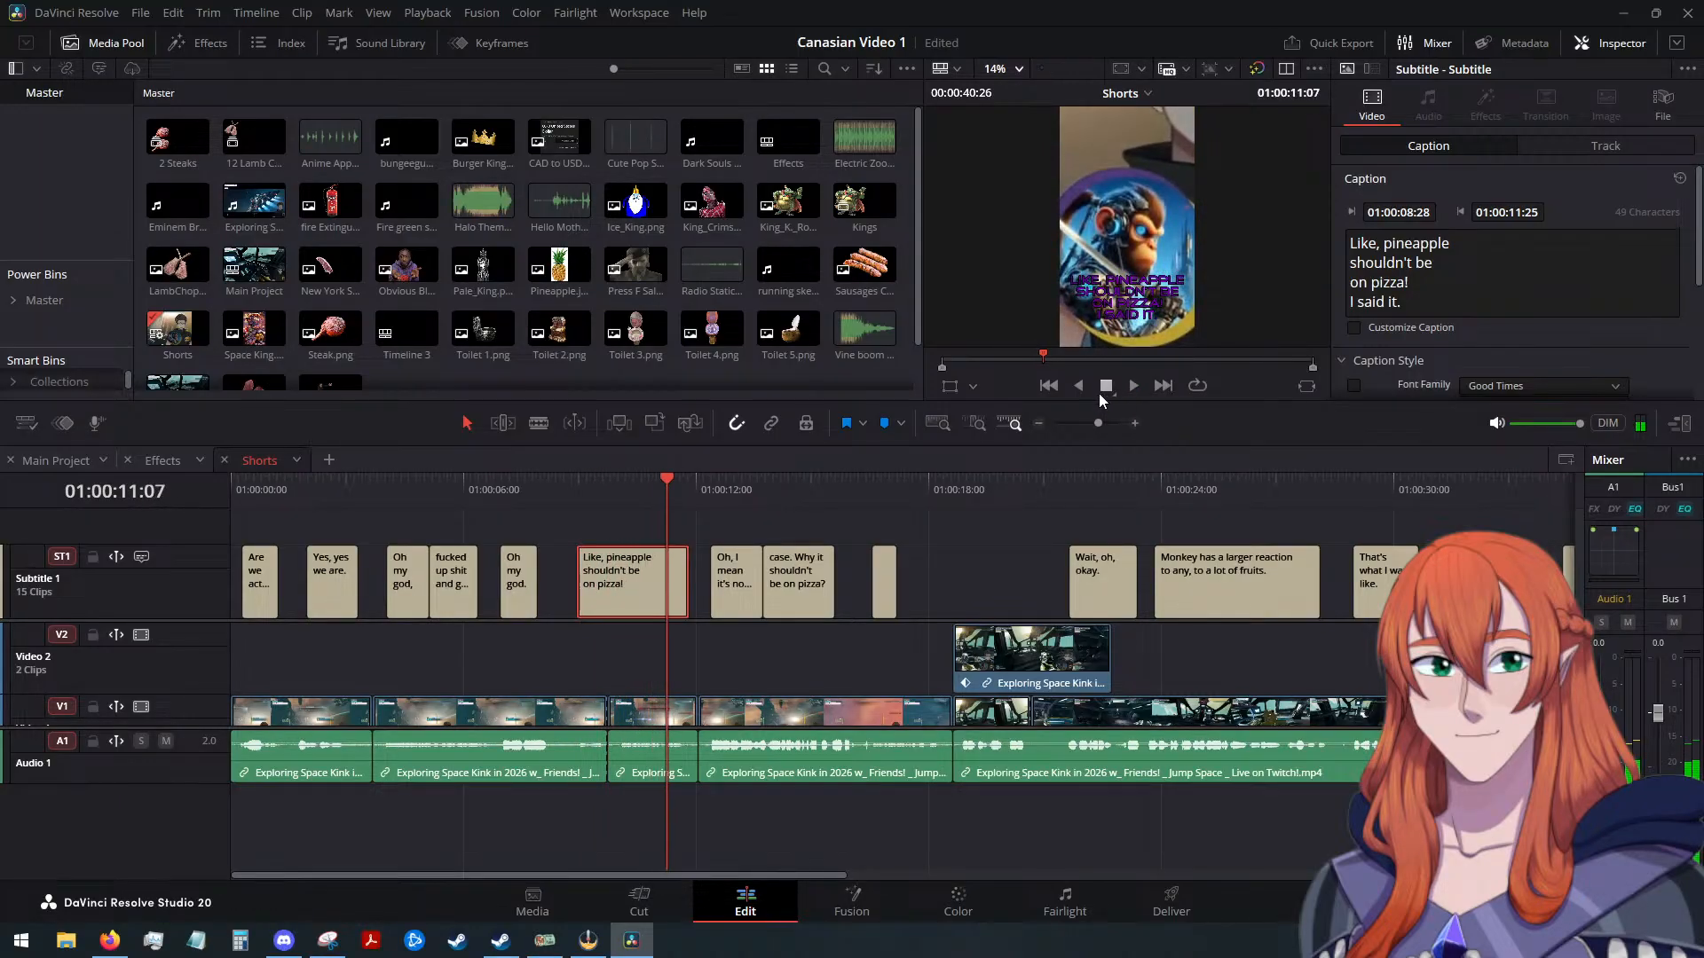
pyautogui.hotkey('ctrl', 'b')
# Remove "I said it." from the first part of the split caption, keeping "Like, pineapple shouldn't be on pizza!"
pyautogui.click(1448, 298)
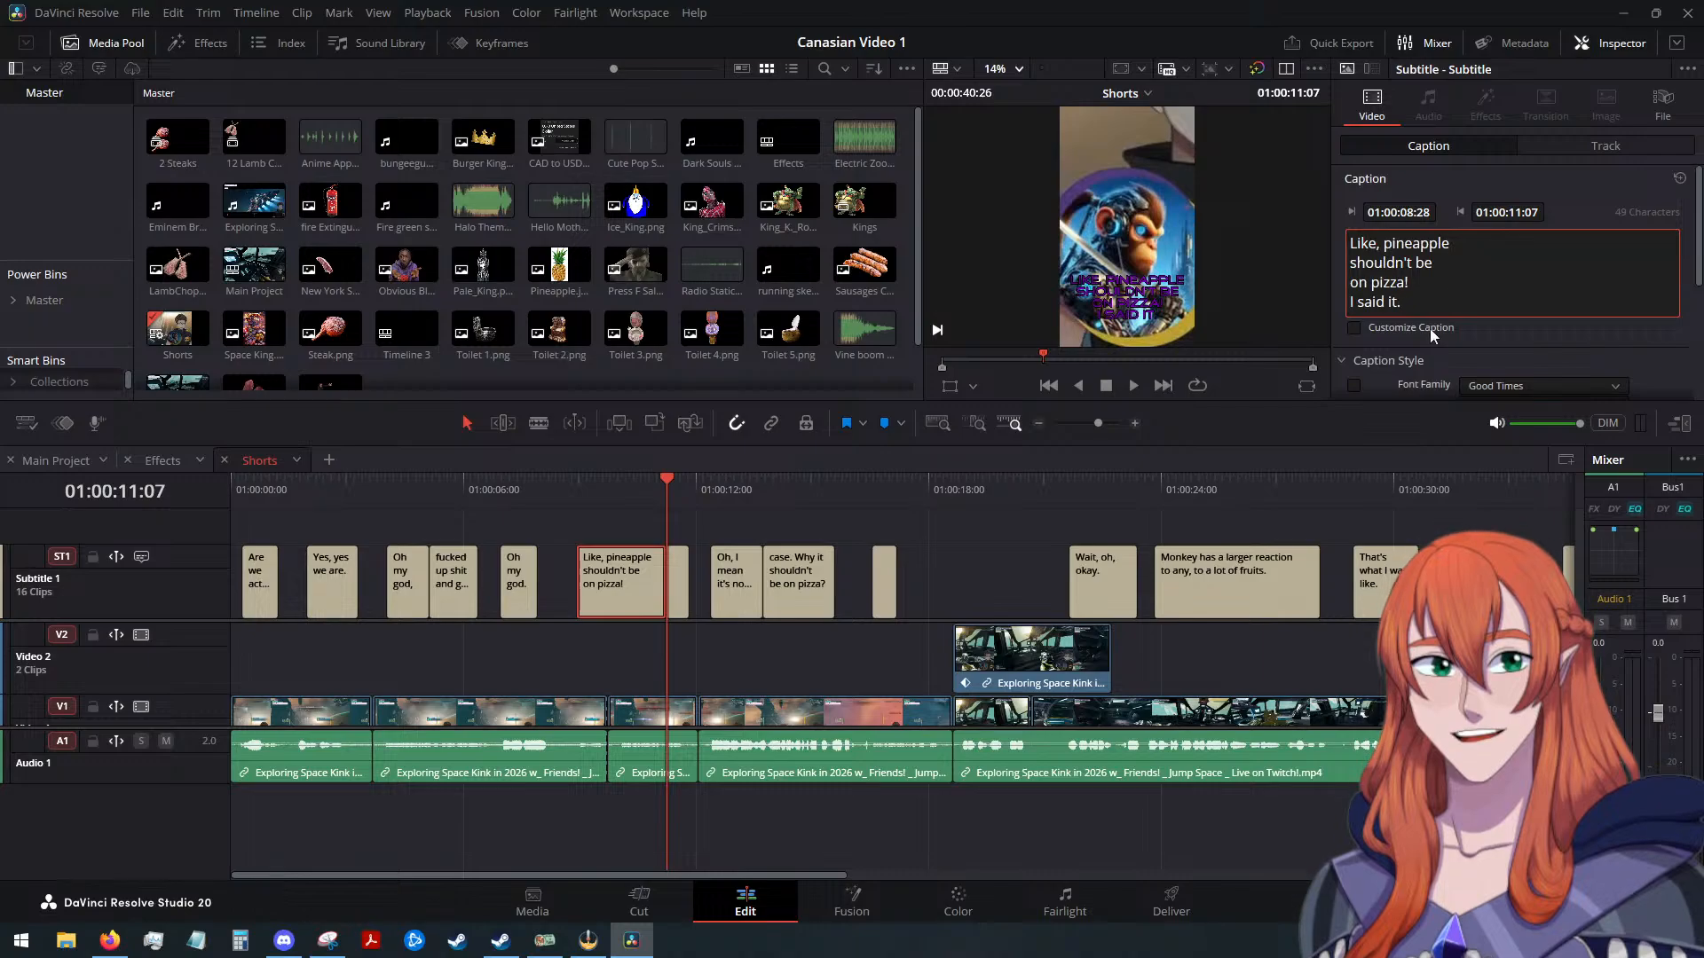
pyautogui.press('BackSpace')
pyautogui.press('BackSpace')
pyautogui.press('BackSpace')
pyautogui.press('BackSpace')
pyautogui.press('BackSpace')
pyautogui.press('BackSpace')
pyautogui.press('BackSpace')
pyautogui.press('BackSpace')
pyautogui.press('BackSpace')
# Replace the text of the short caption after the split with "I Said it!"
pyautogui.click(677, 581)
pyautogui.moveTo(1402, 302); pyautogui.dragTo(1350, 220)
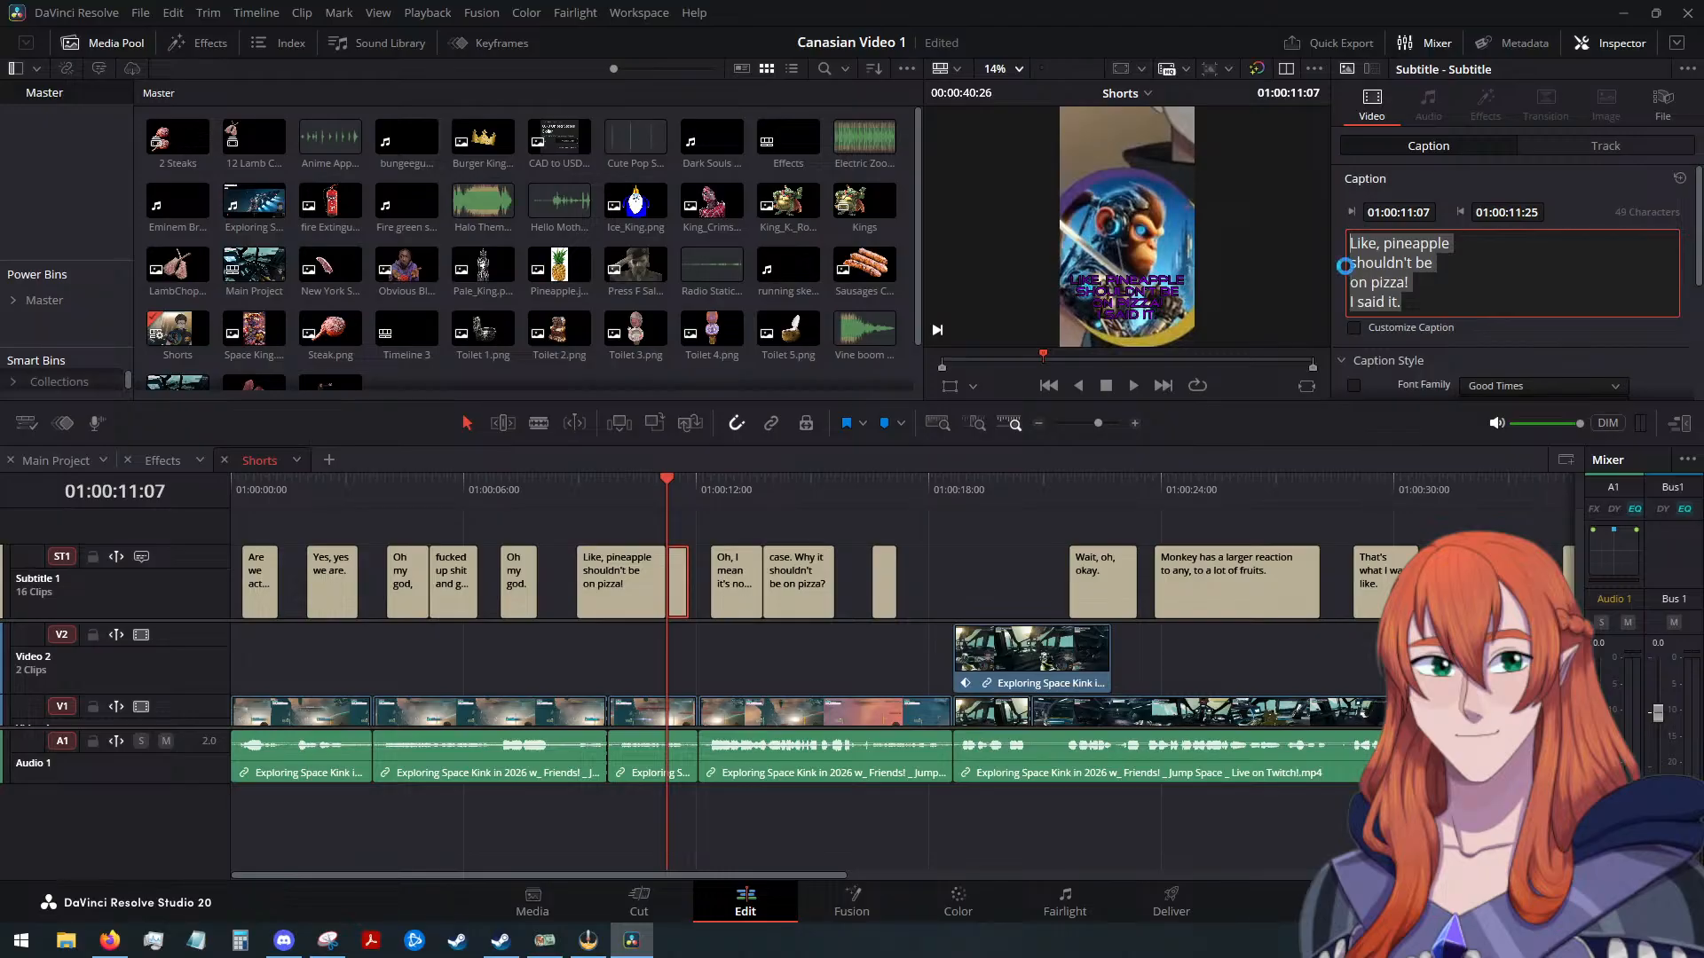
pyautogui.press('BackSpace')
pyautogui.write('I ')
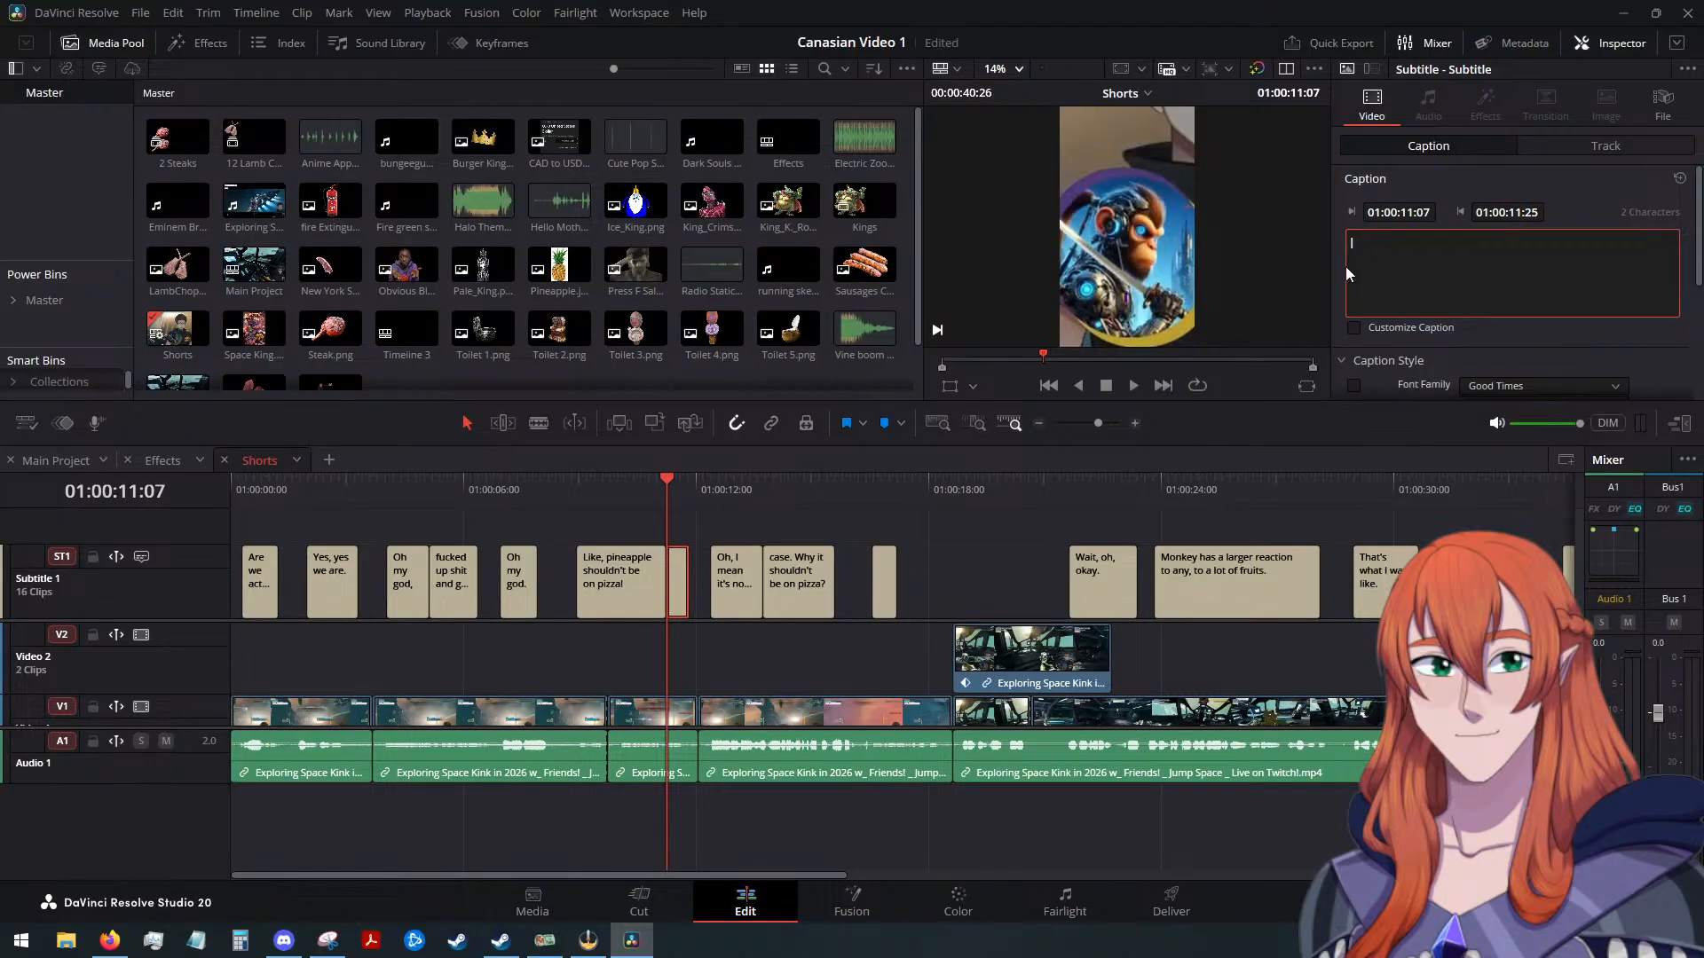
pyautogui.write('Said it!')
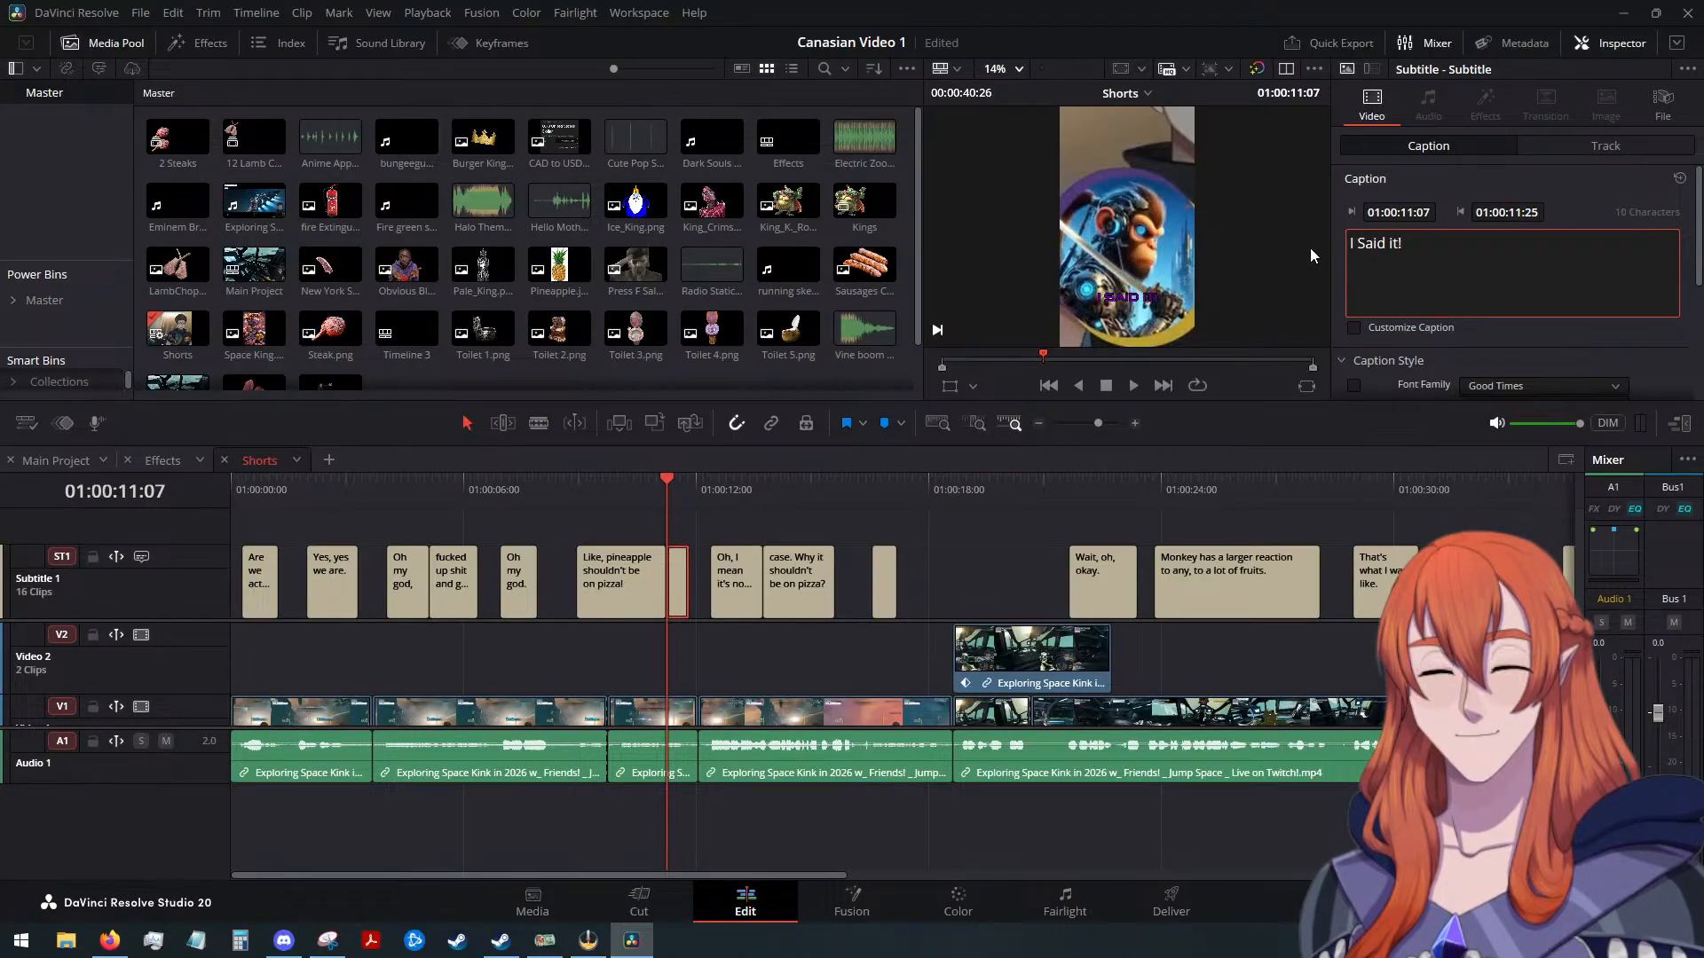
# Enable caption customization for "Like, pineapple shouldn't be on pizza!" and set its text color to yellow (#ffff00)
pyautogui.click(639, 572)
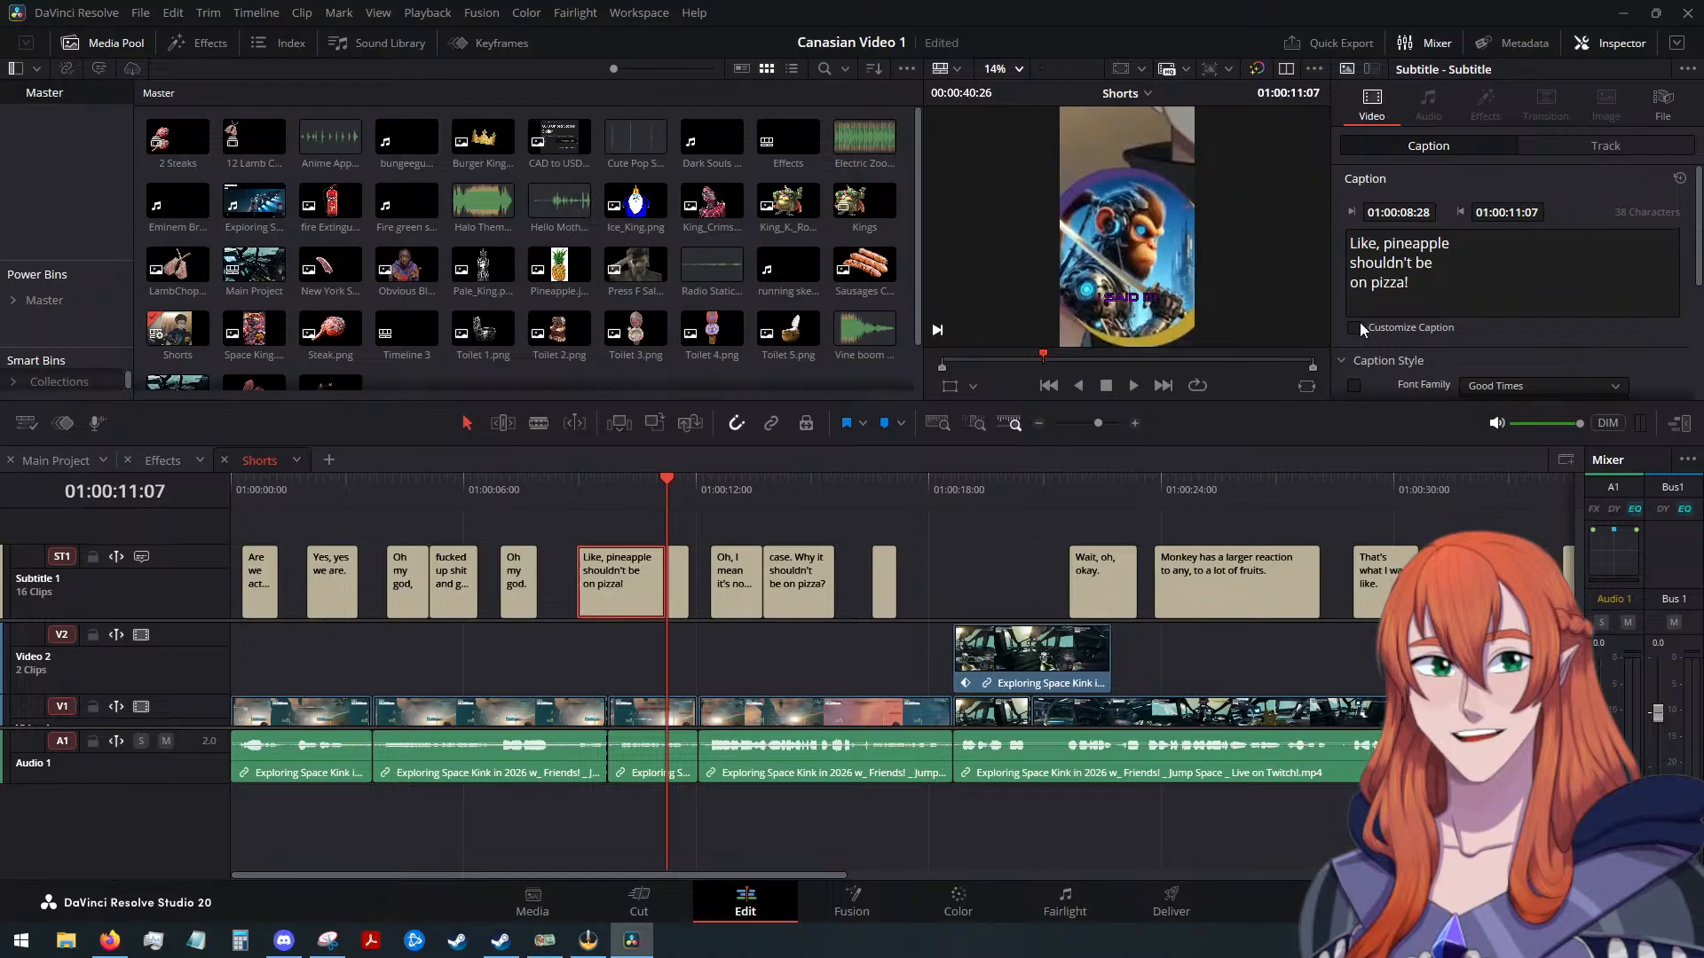
pyautogui.click(1355, 327)
pyautogui.scroll(-2, 1392, 330)
pyautogui.click(1476, 264)
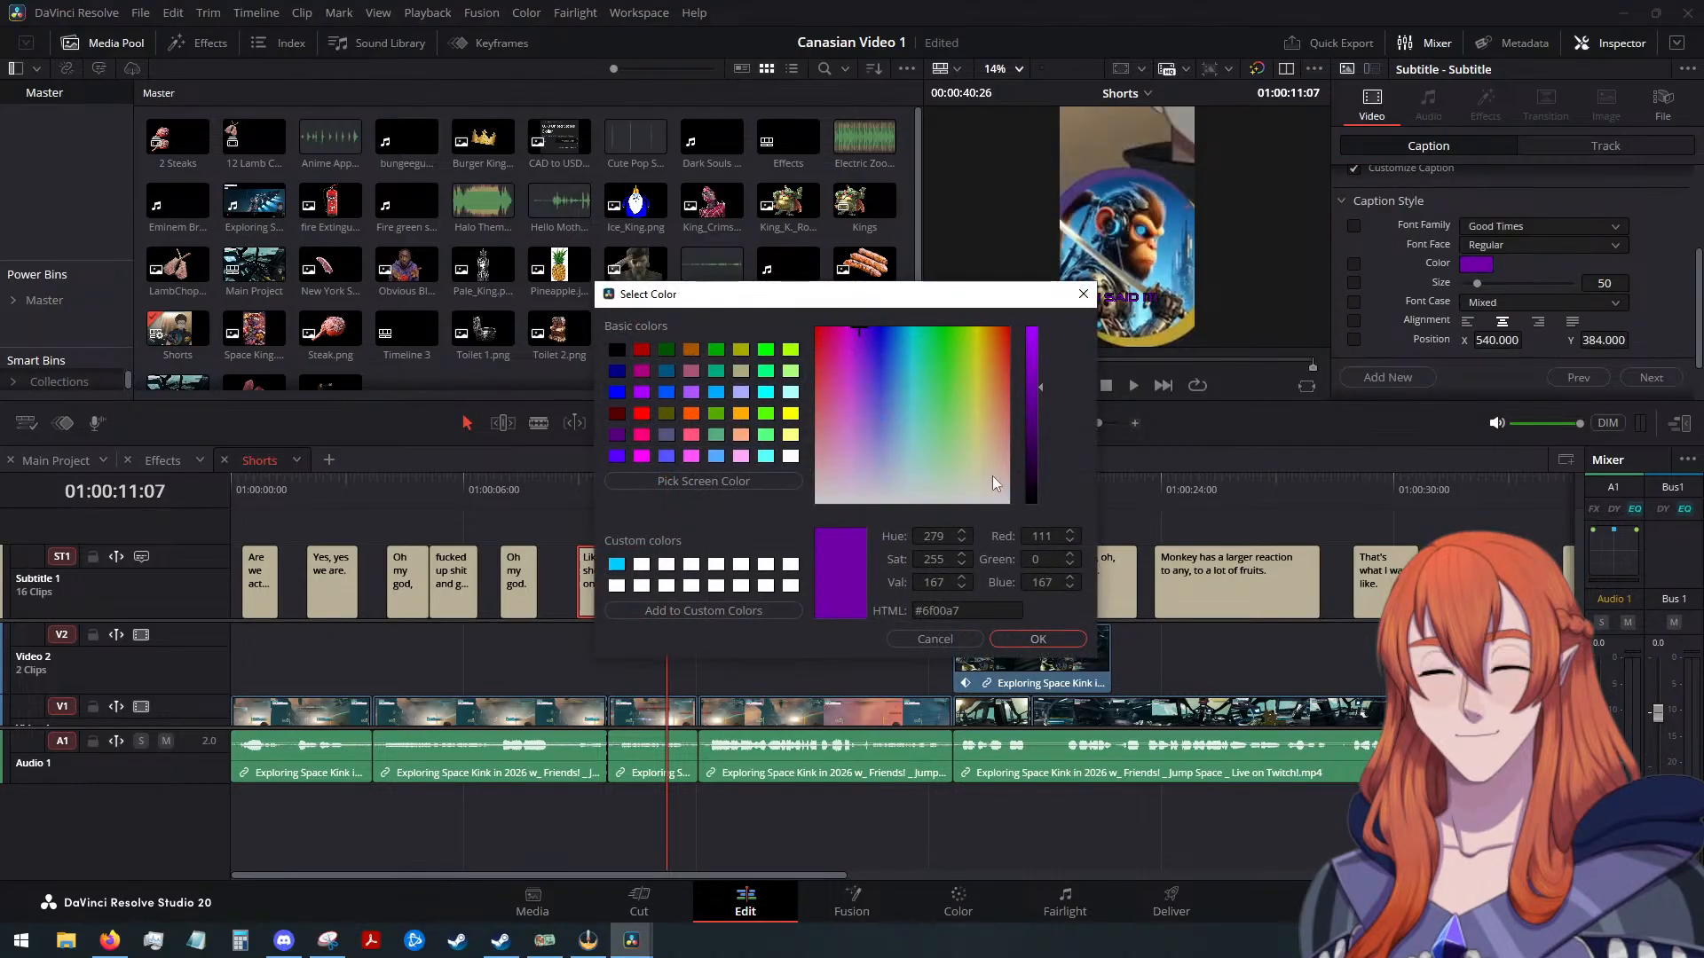
pyautogui.click(791, 414)
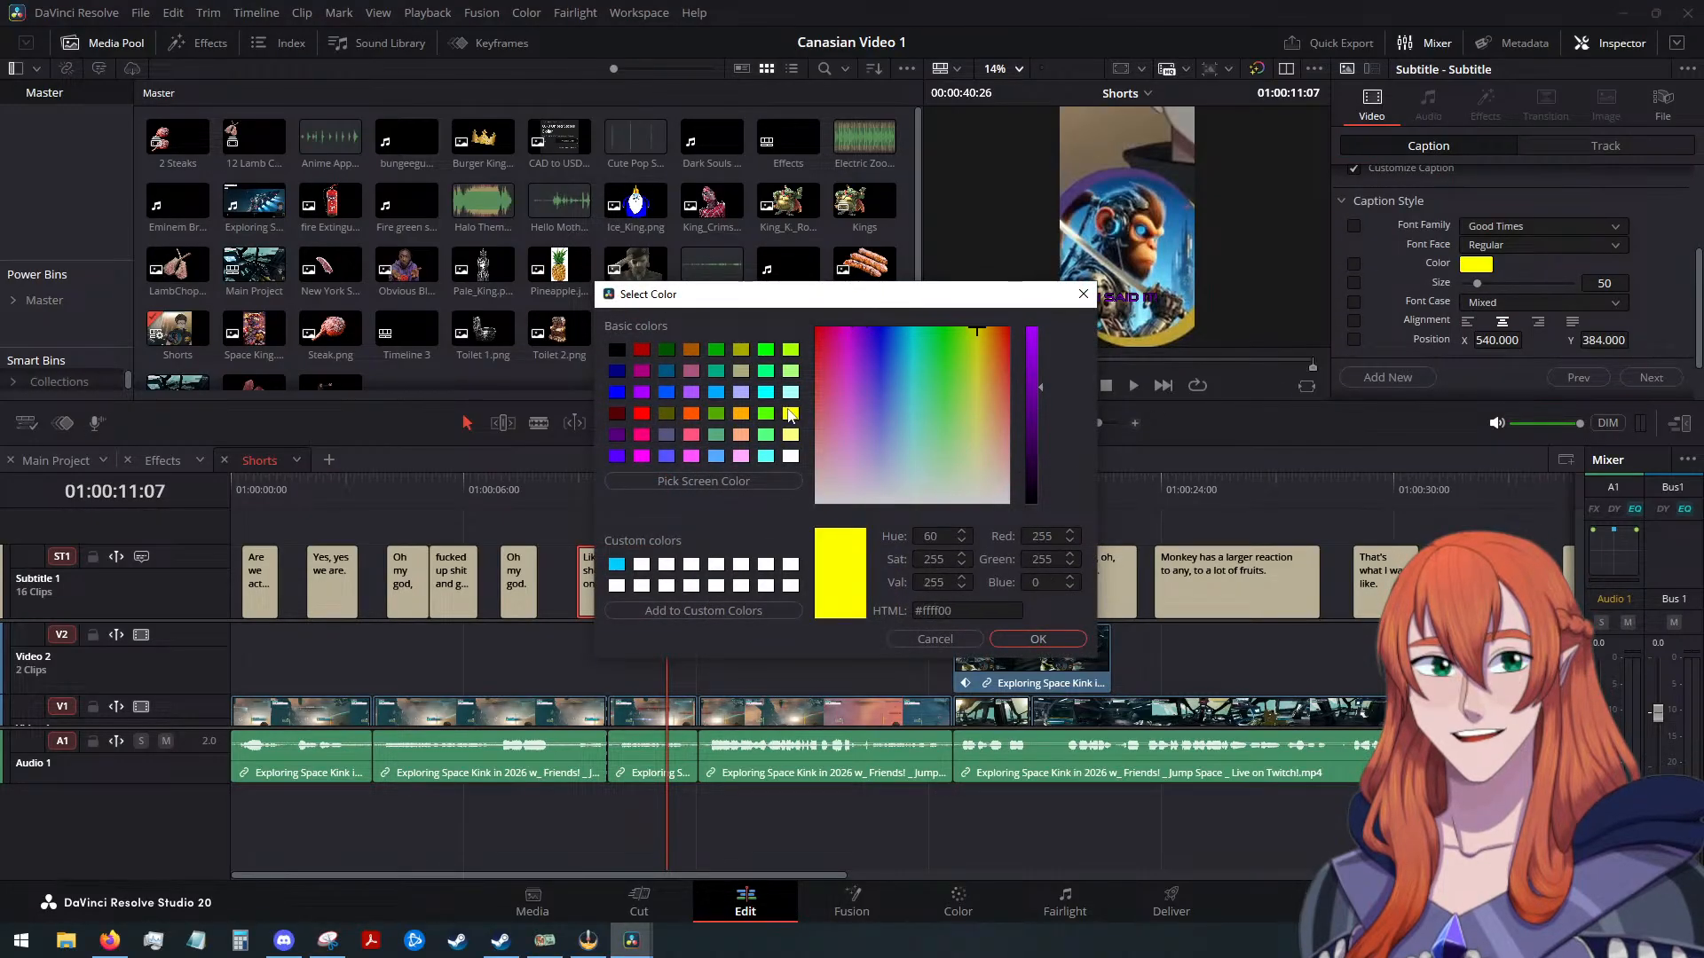
pyautogui.click(1070, 633)
# Set the "I Said it!" caption's text color to yellow and enable its caption customization
pyautogui.click(653, 481)
pyautogui.moveTo(652, 481); pyautogui.dragTo(678, 504)
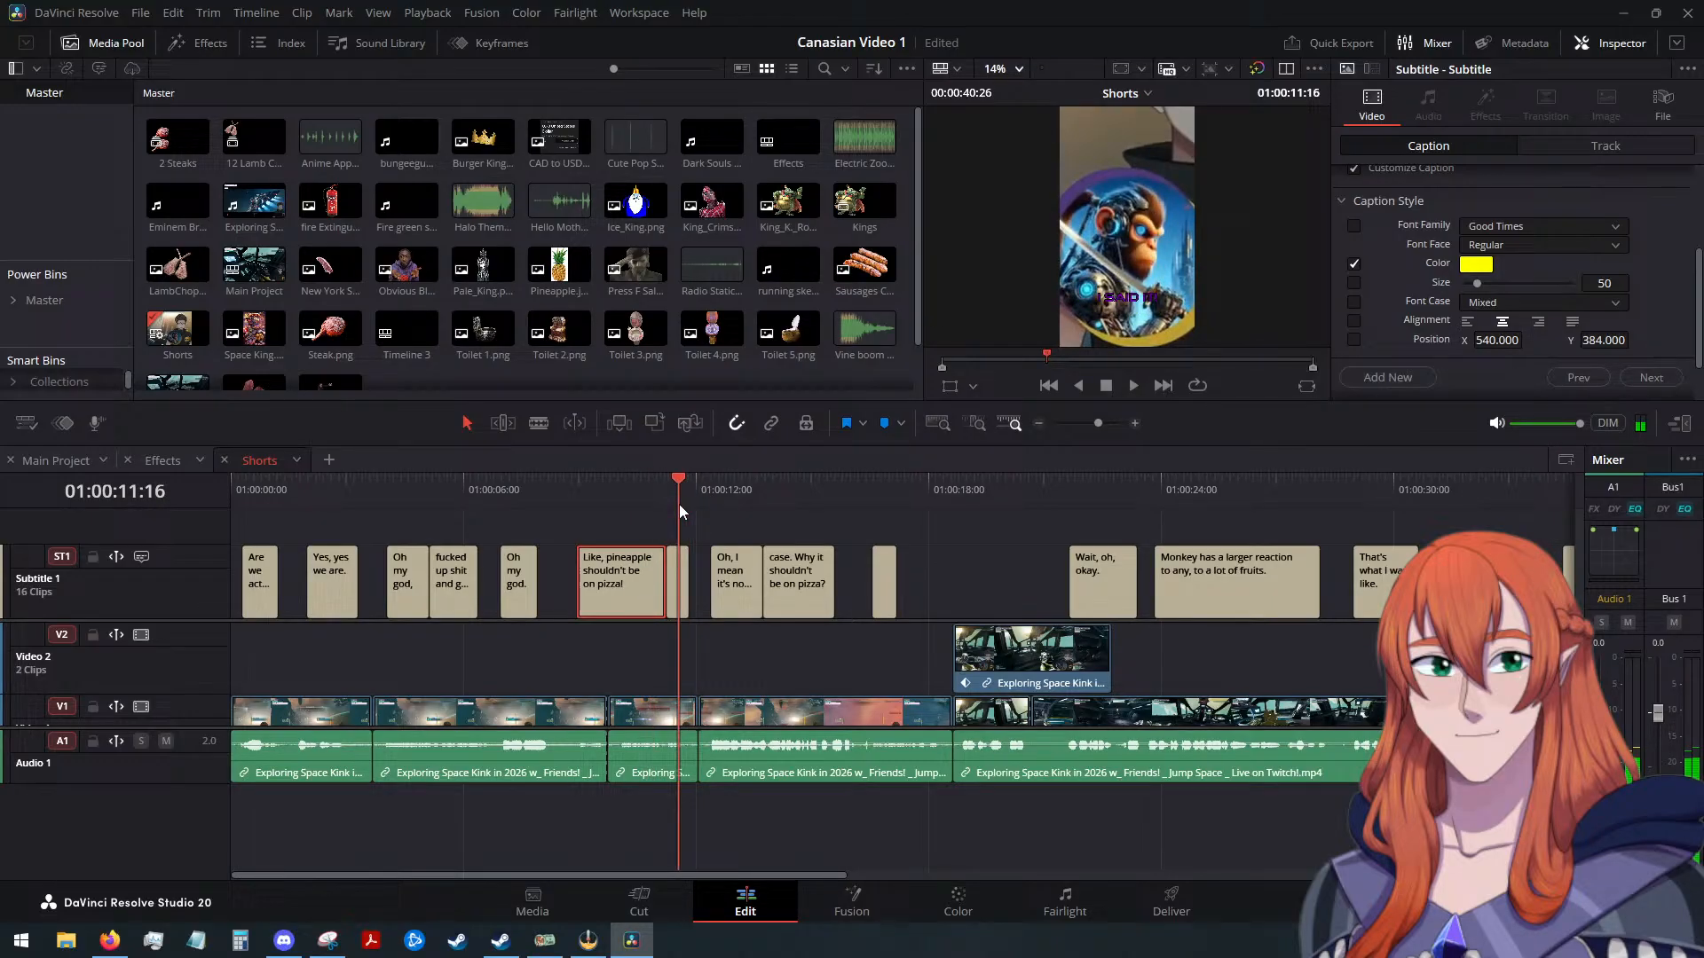
pyautogui.click(679, 579)
pyautogui.click(1480, 264)
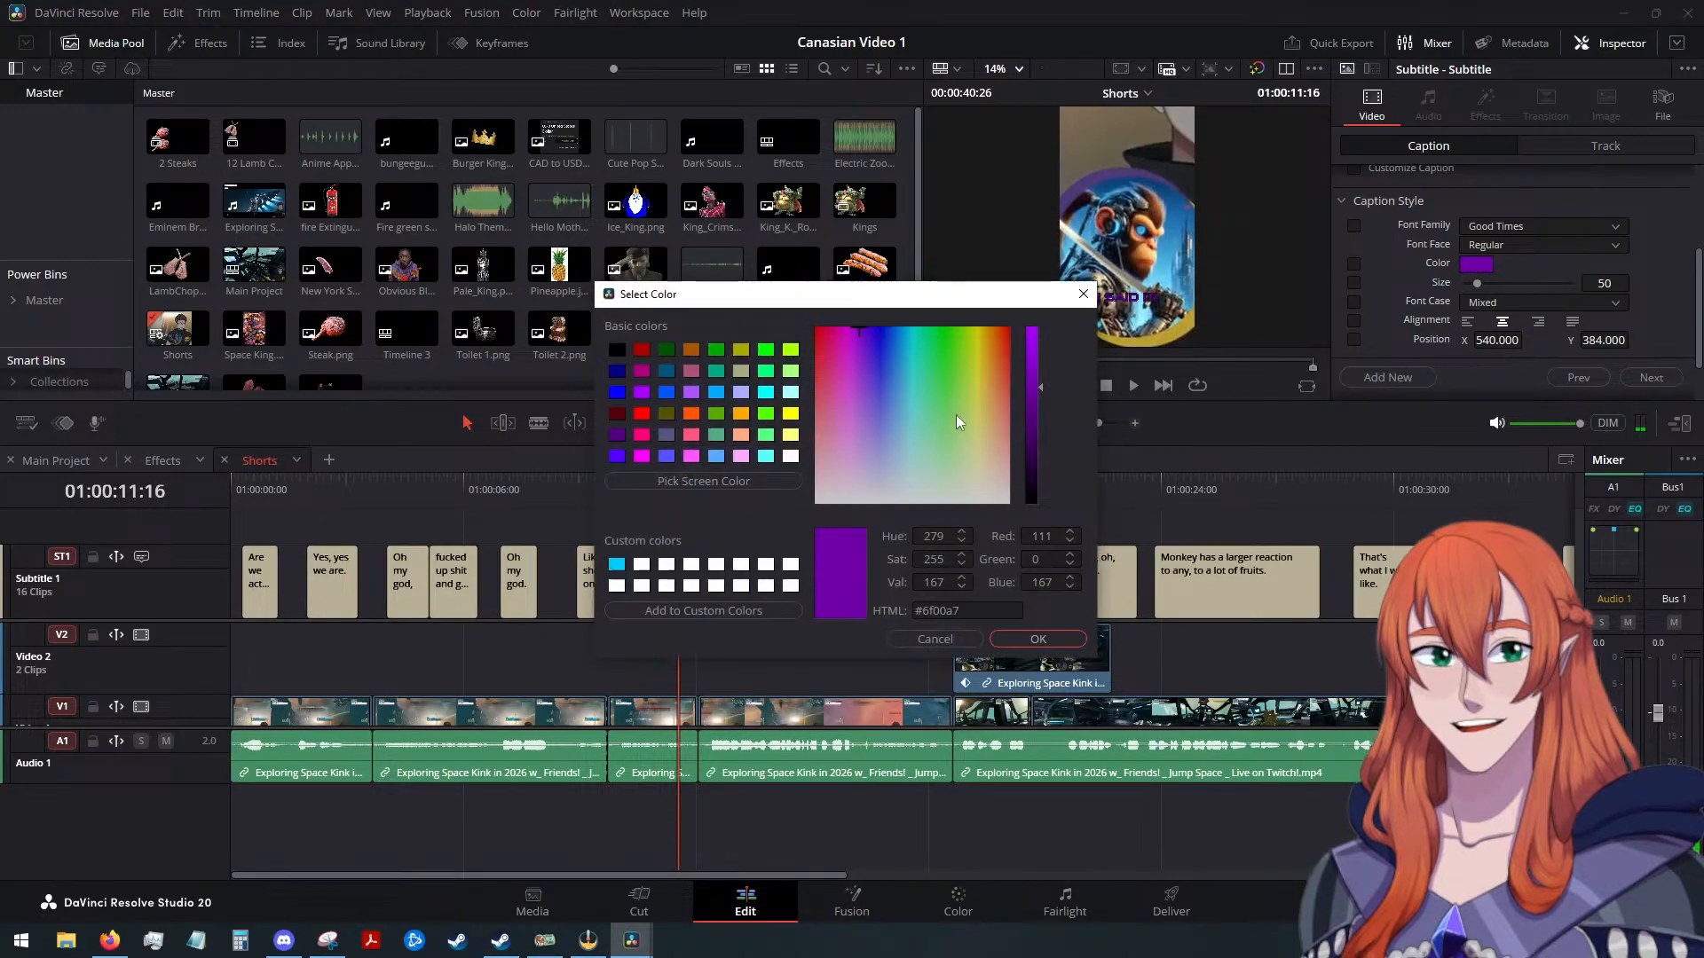
pyautogui.click(790, 414)
pyautogui.click(1030, 626)
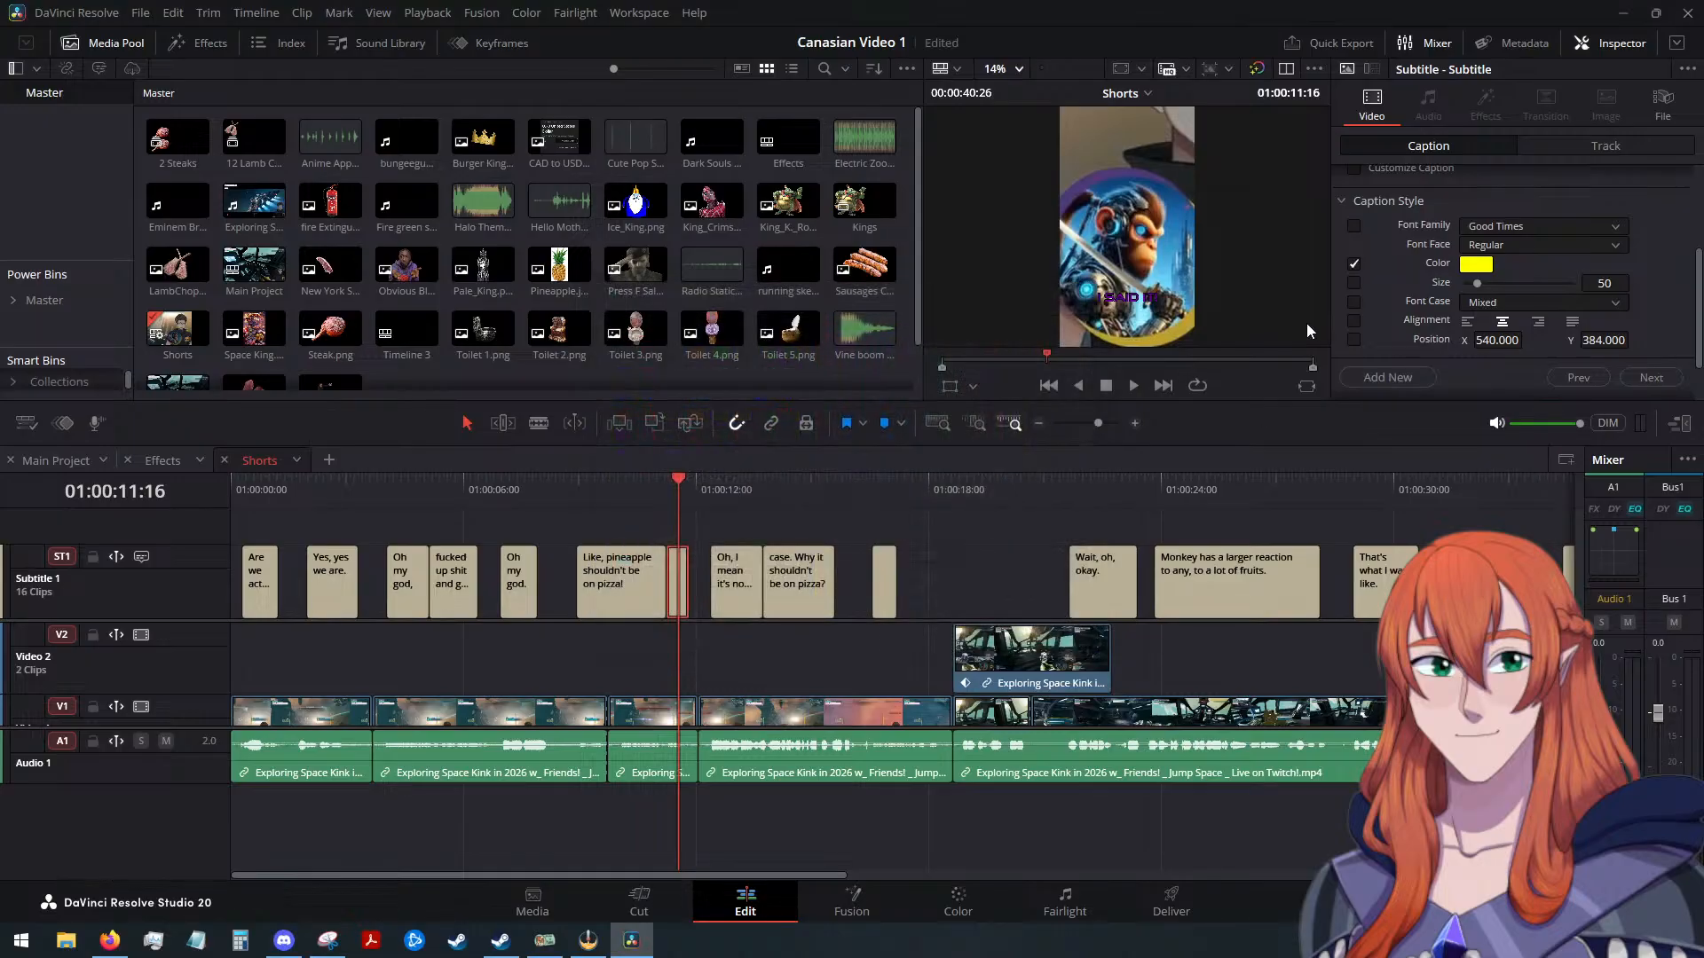
pyautogui.click(1353, 169)
# Play the yellow pineapple caption from its start, split it at 01:00:09:22, and select the second part
pyautogui.click(608, 486)
pyautogui.click(579, 488)
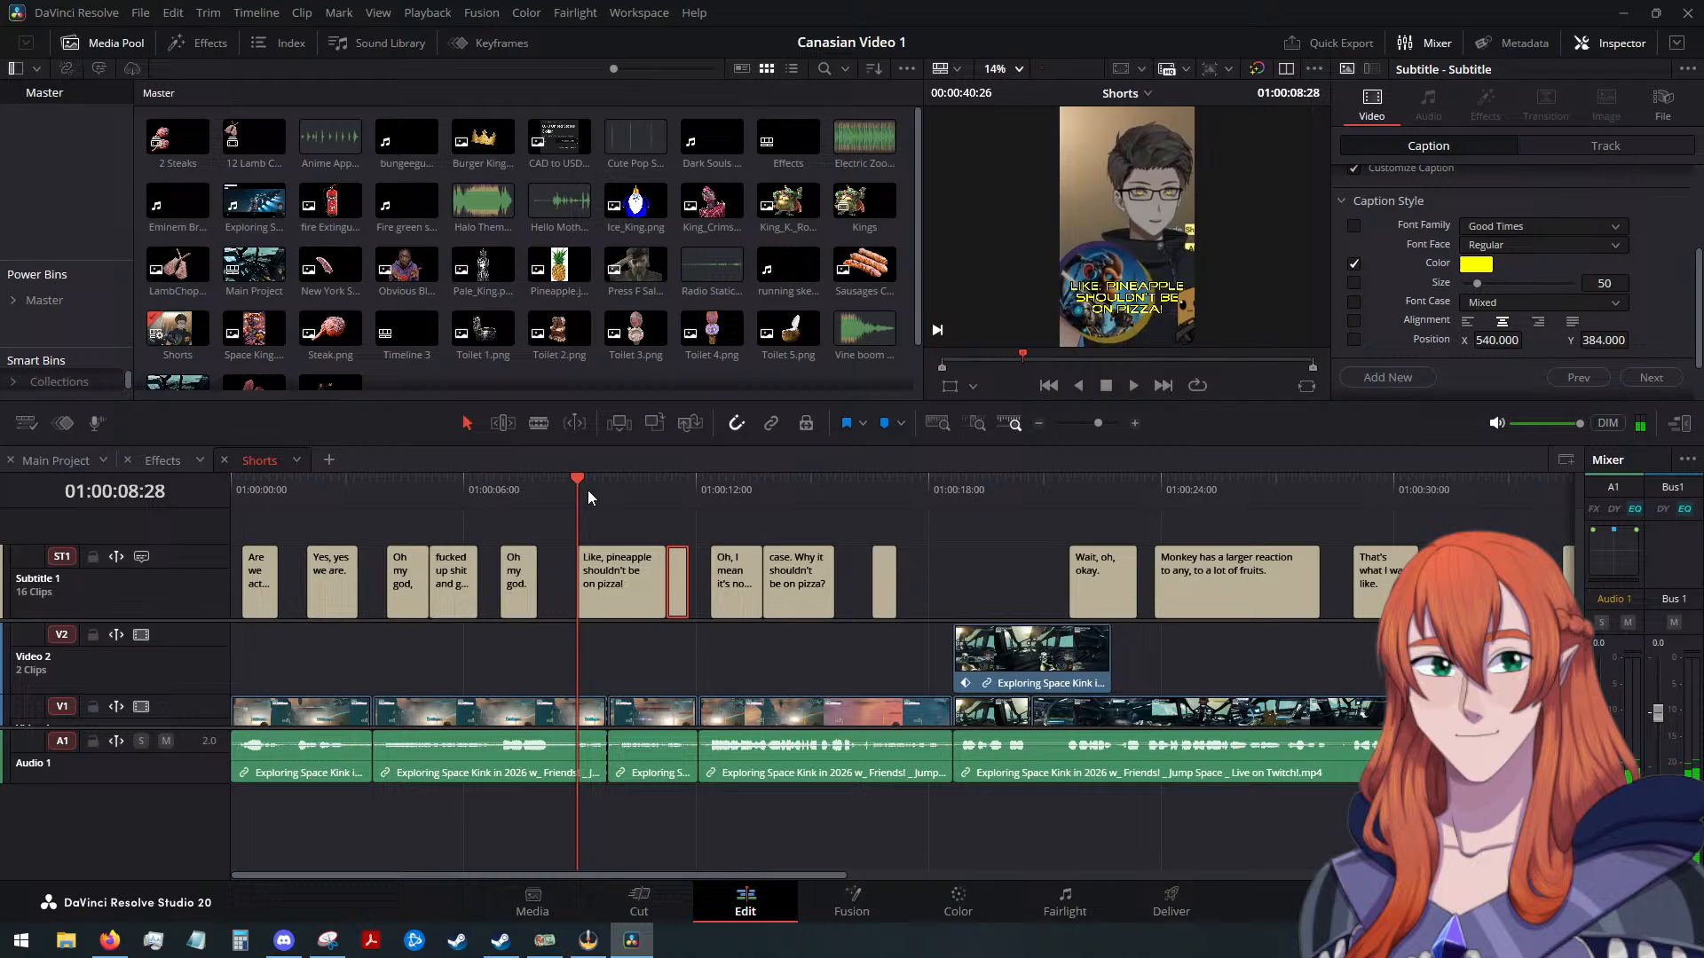
pyautogui.click(1127, 385)
pyautogui.click(1106, 385)
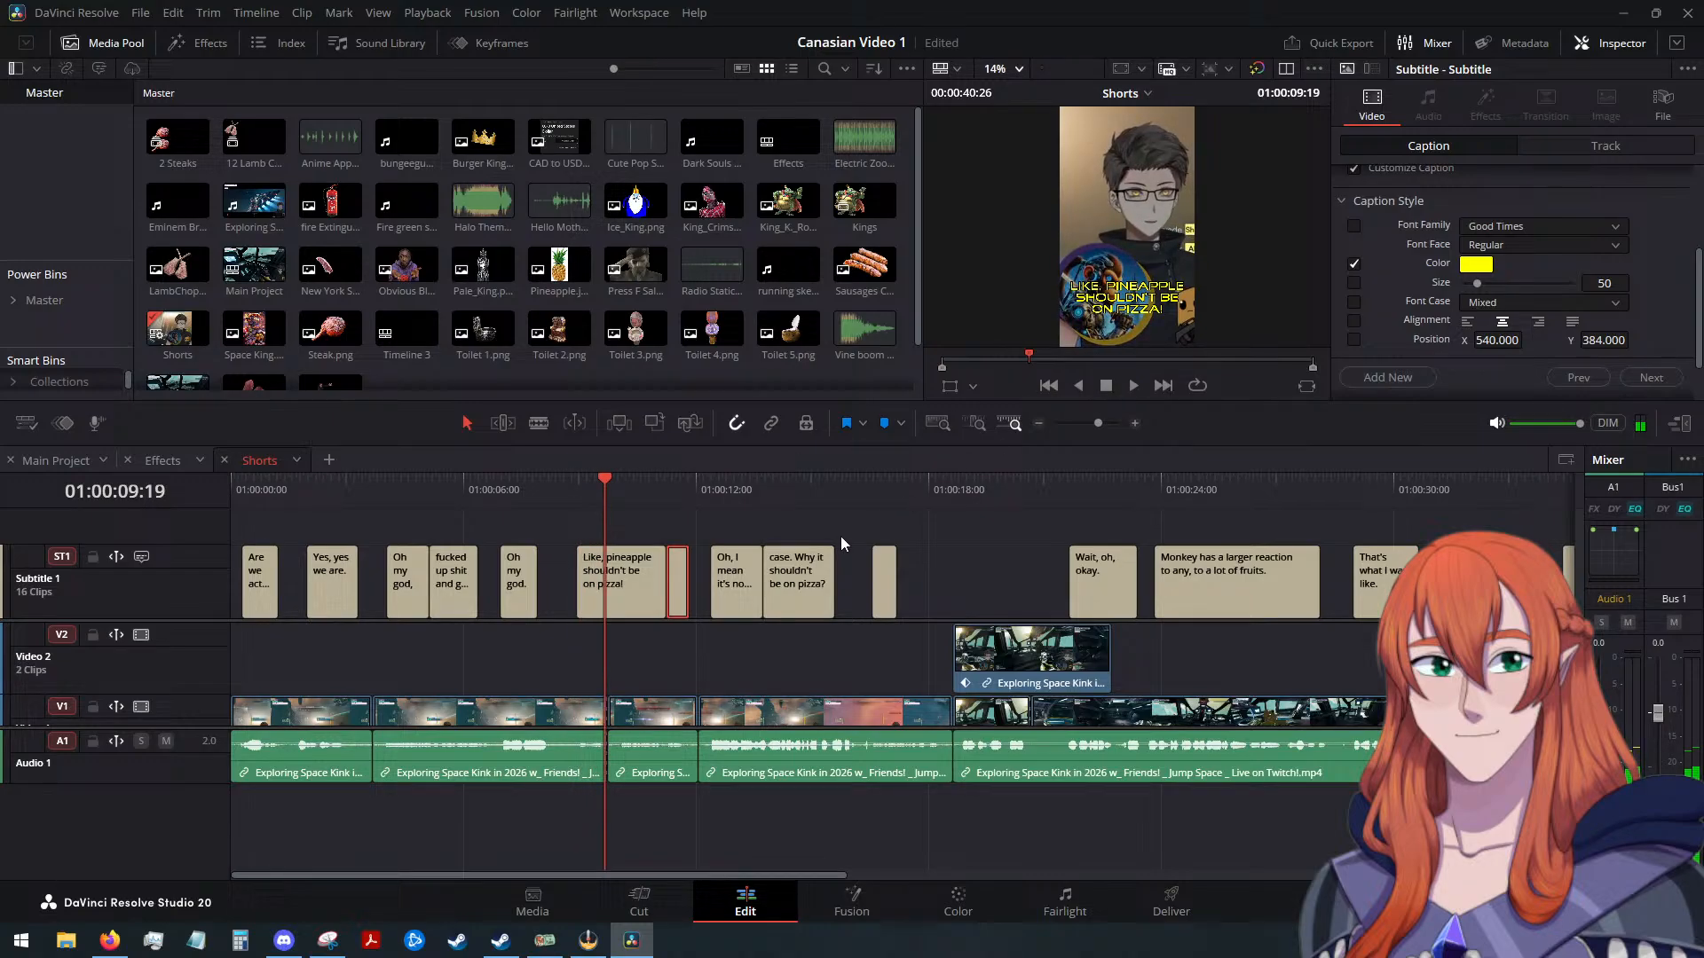
pyautogui.click(608, 486)
pyautogui.click(619, 568)
pyautogui.hotkey('ctrl', 'b')
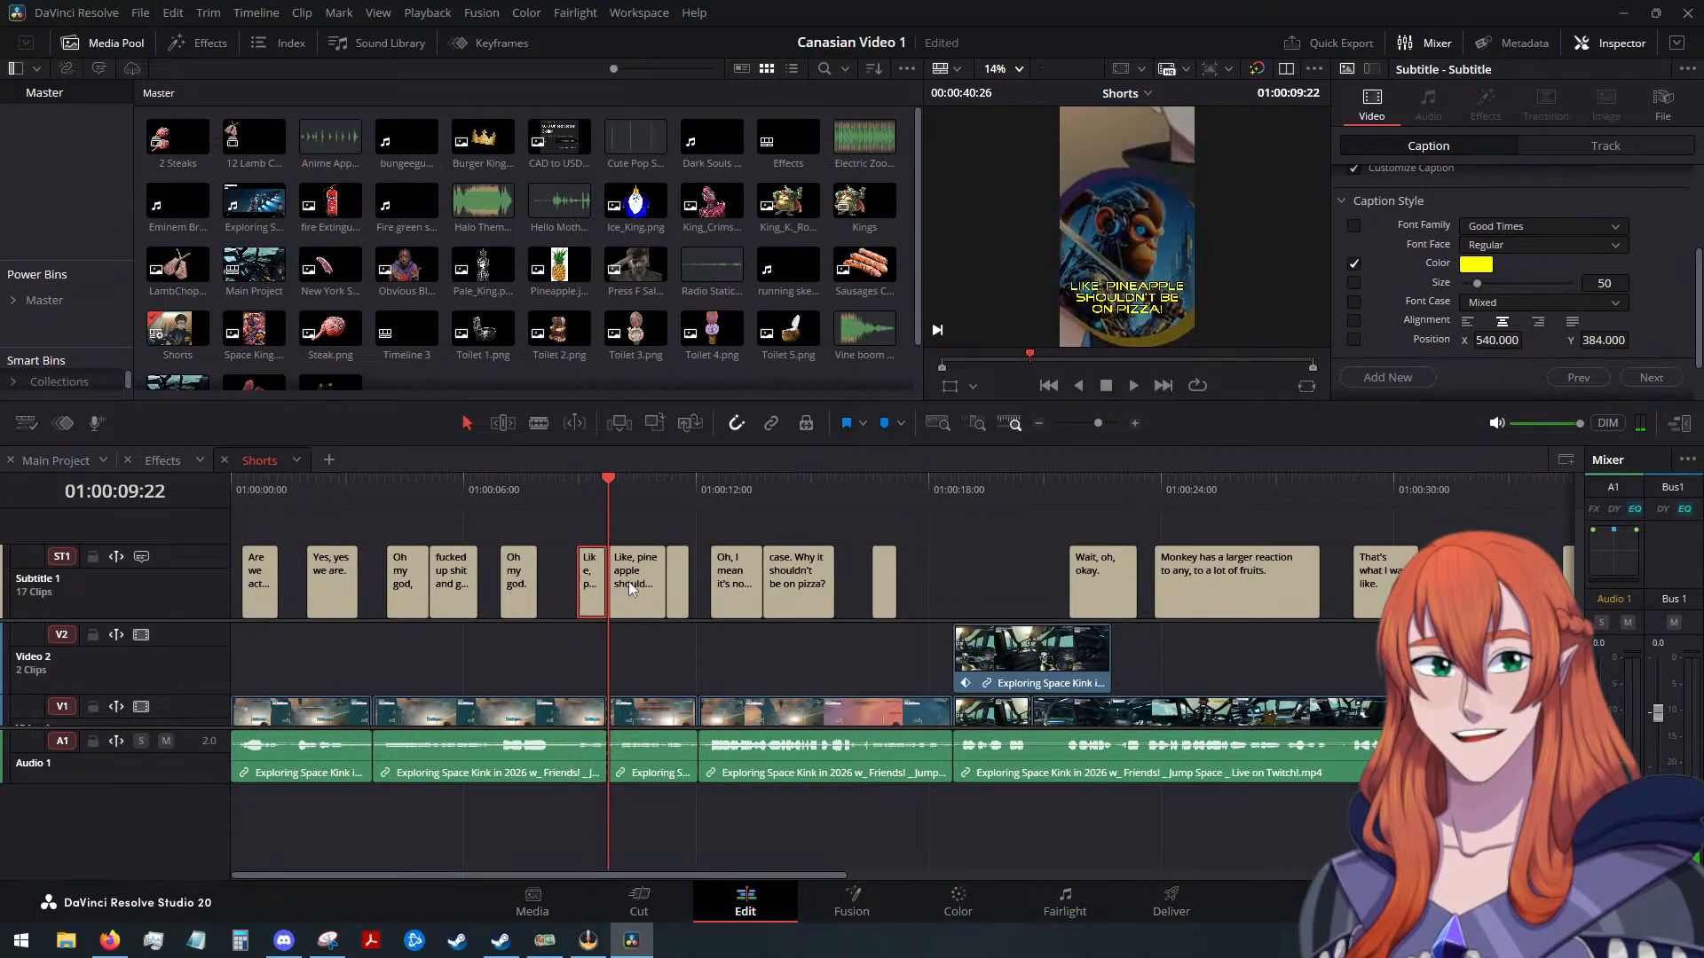
pyautogui.click(632, 572)
pyautogui.scroll(3, 1431, 268)
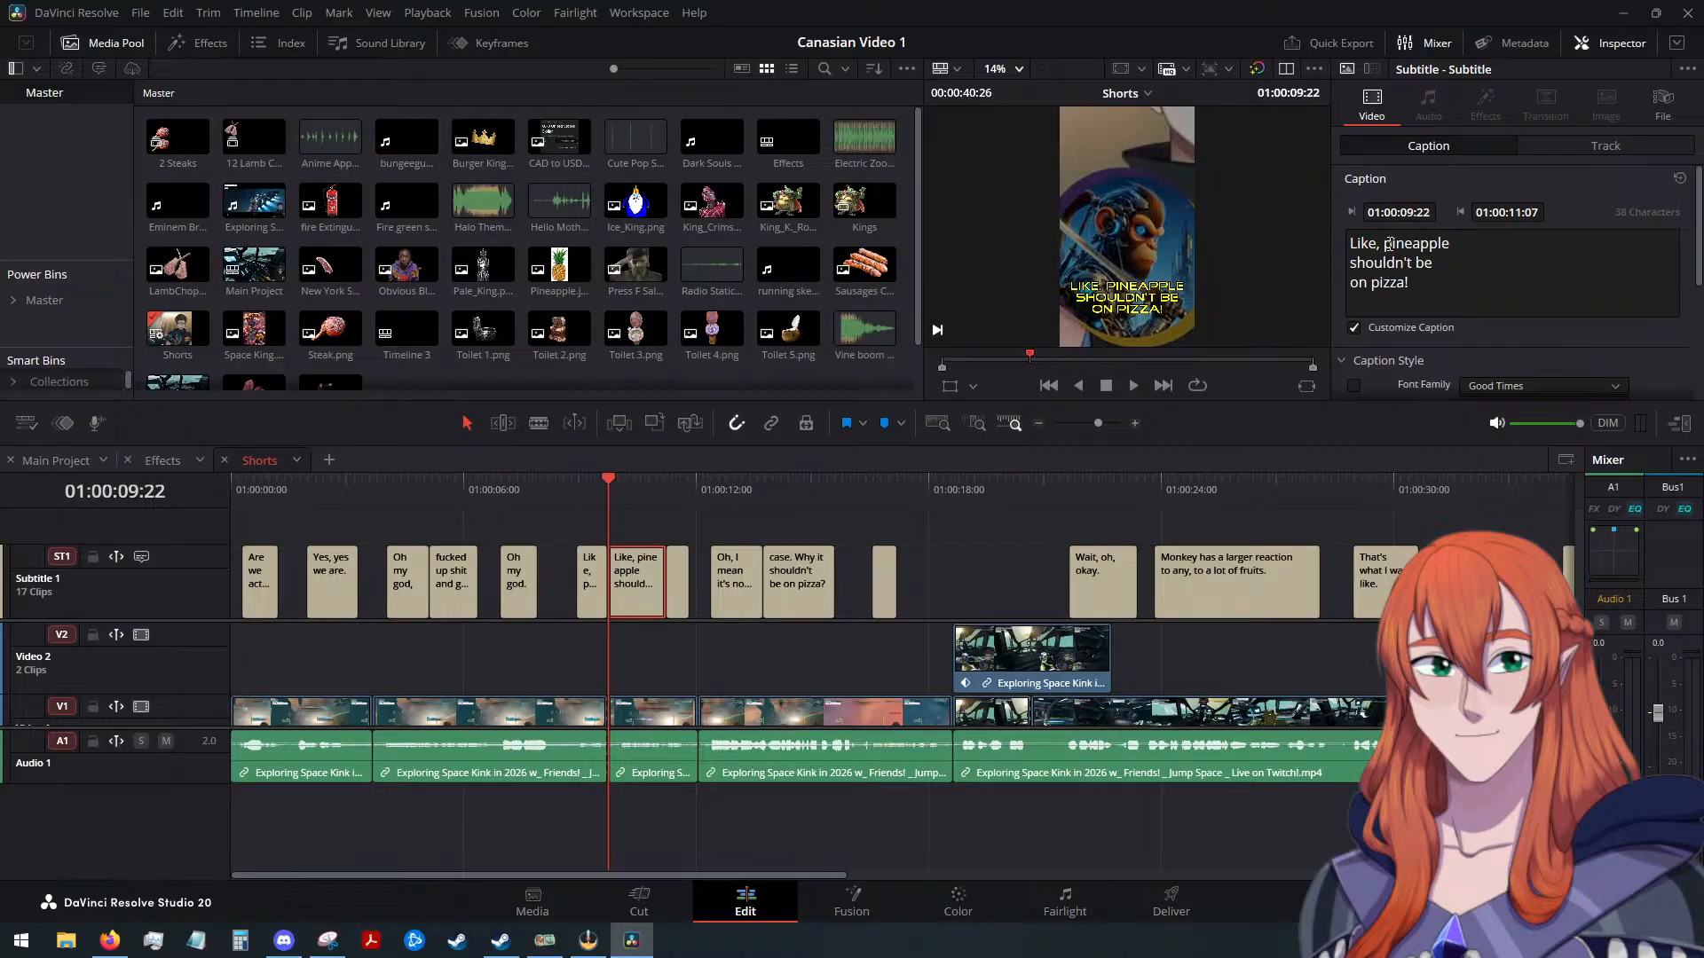
pyautogui.moveTo(1391, 244); pyautogui.dragTo(1304, 265)
pyautogui.press('BackSpace')
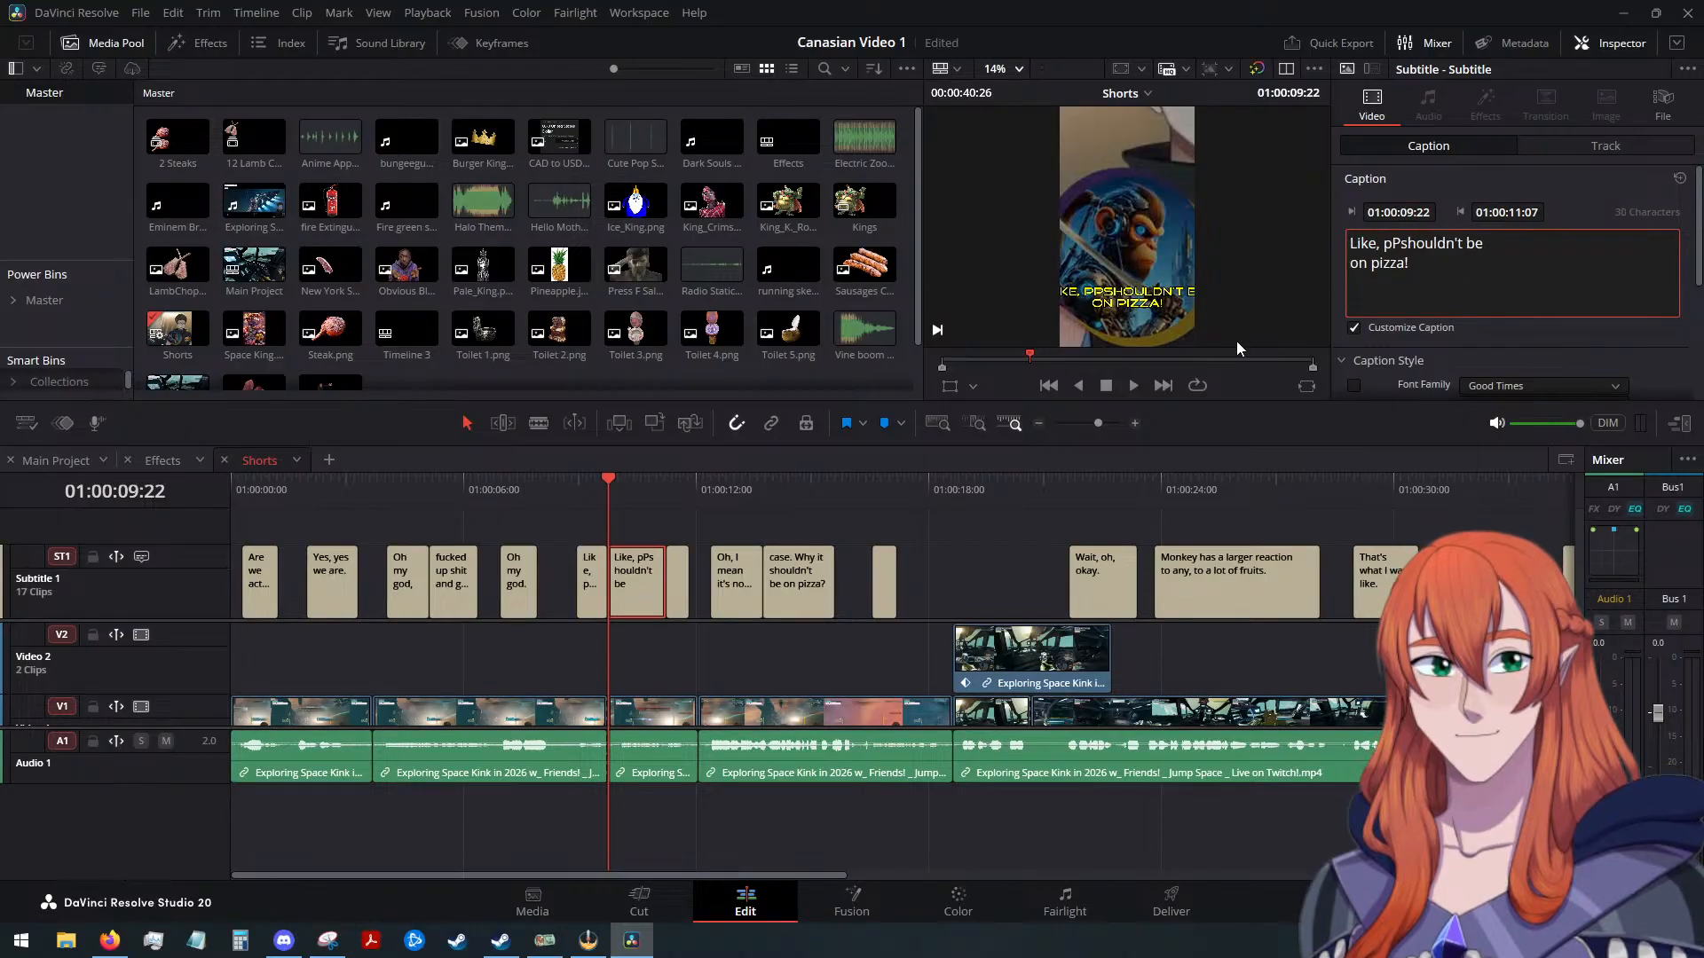
pyautogui.press('BackSpace')
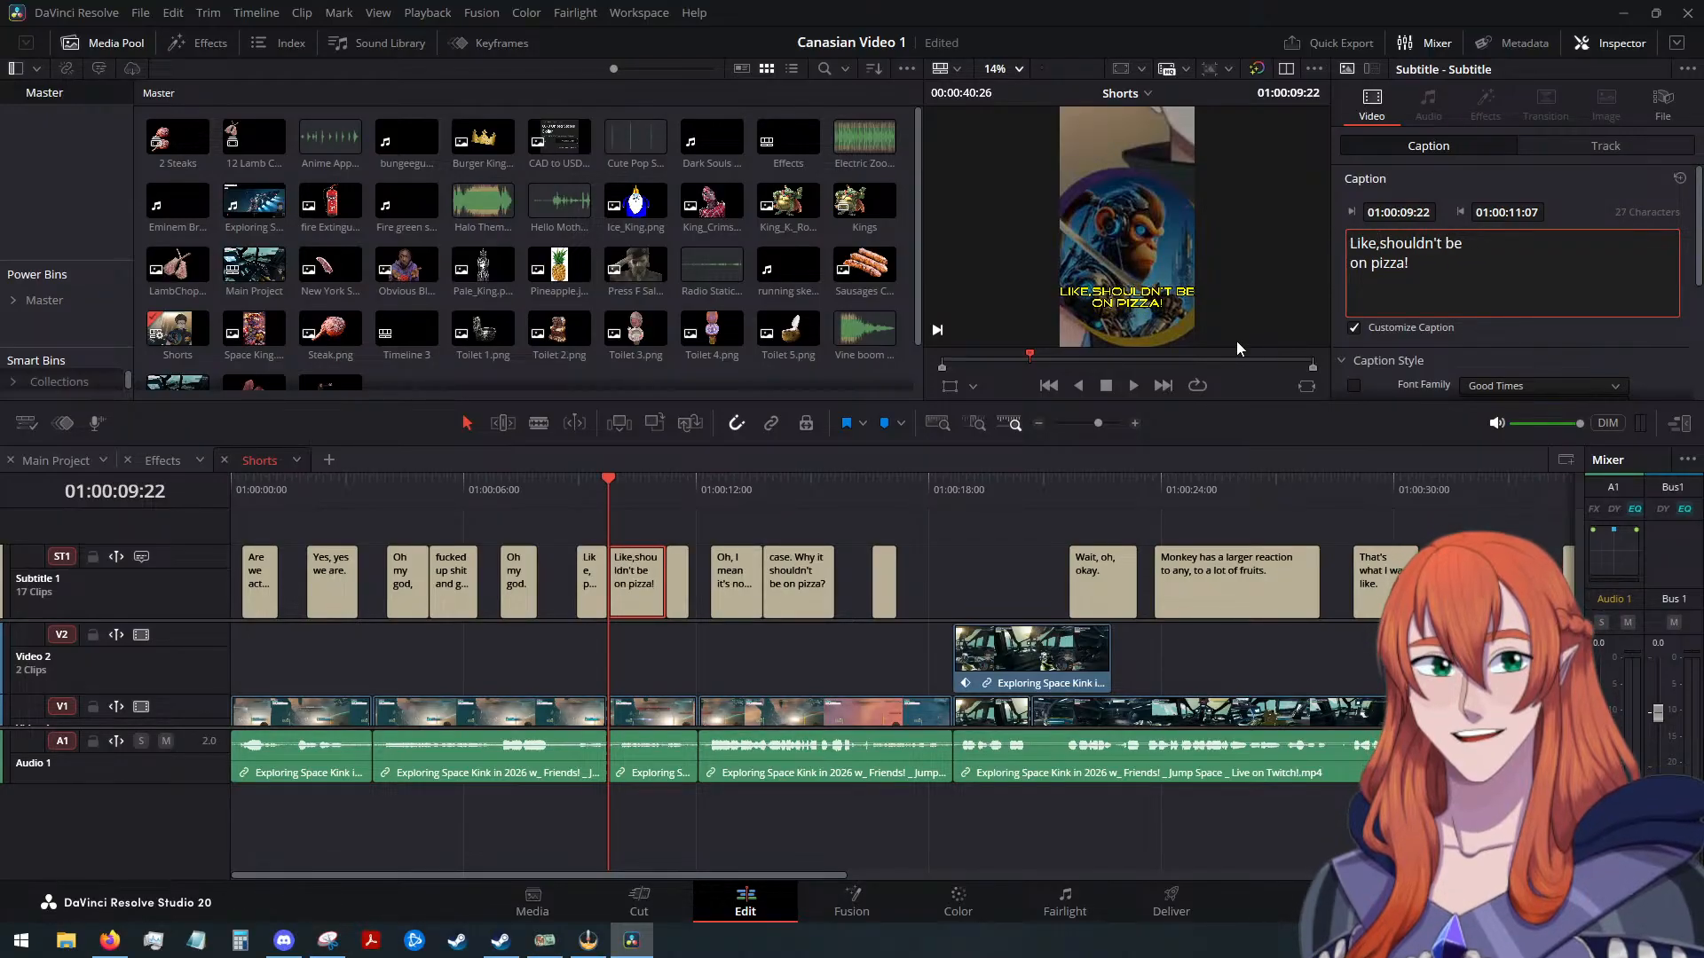
pyautogui.hotkey('ctrl', 'z')
pyautogui.hotkey('ctrl', 'z')
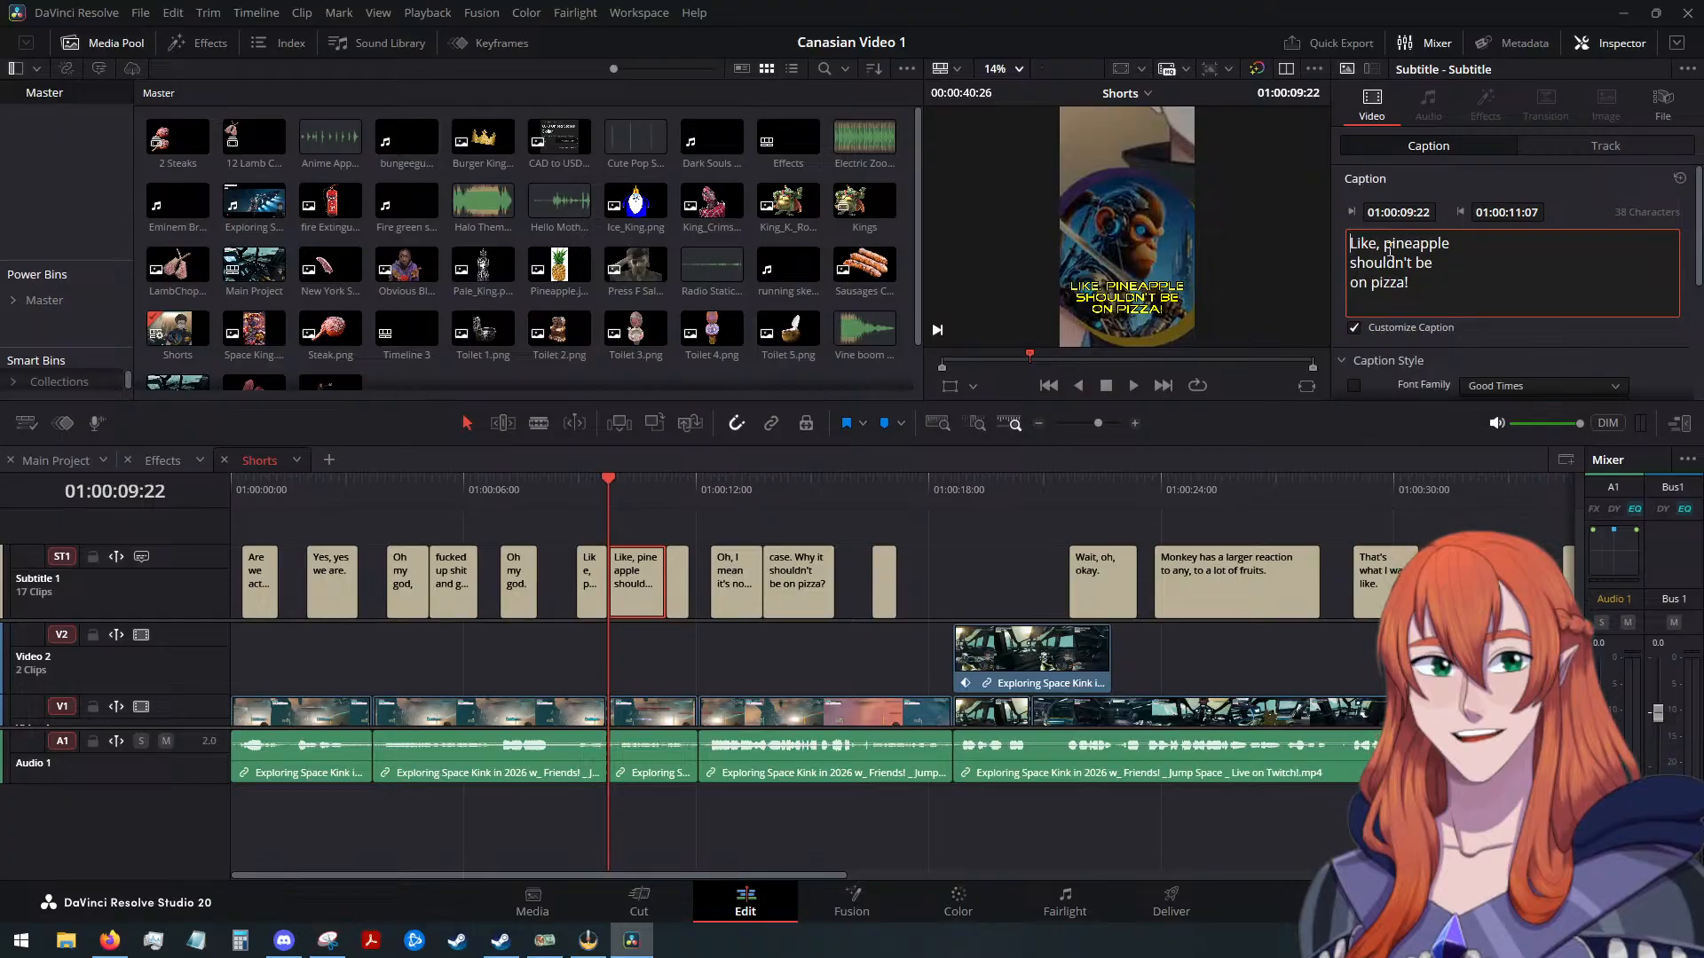
# Reword the caption after the split to "Pineapple shouldn't be on pizza!" and the one before it to "Like"
pyautogui.moveTo(1389, 244); pyautogui.dragTo(1285, 259)
pyautogui.write('P')
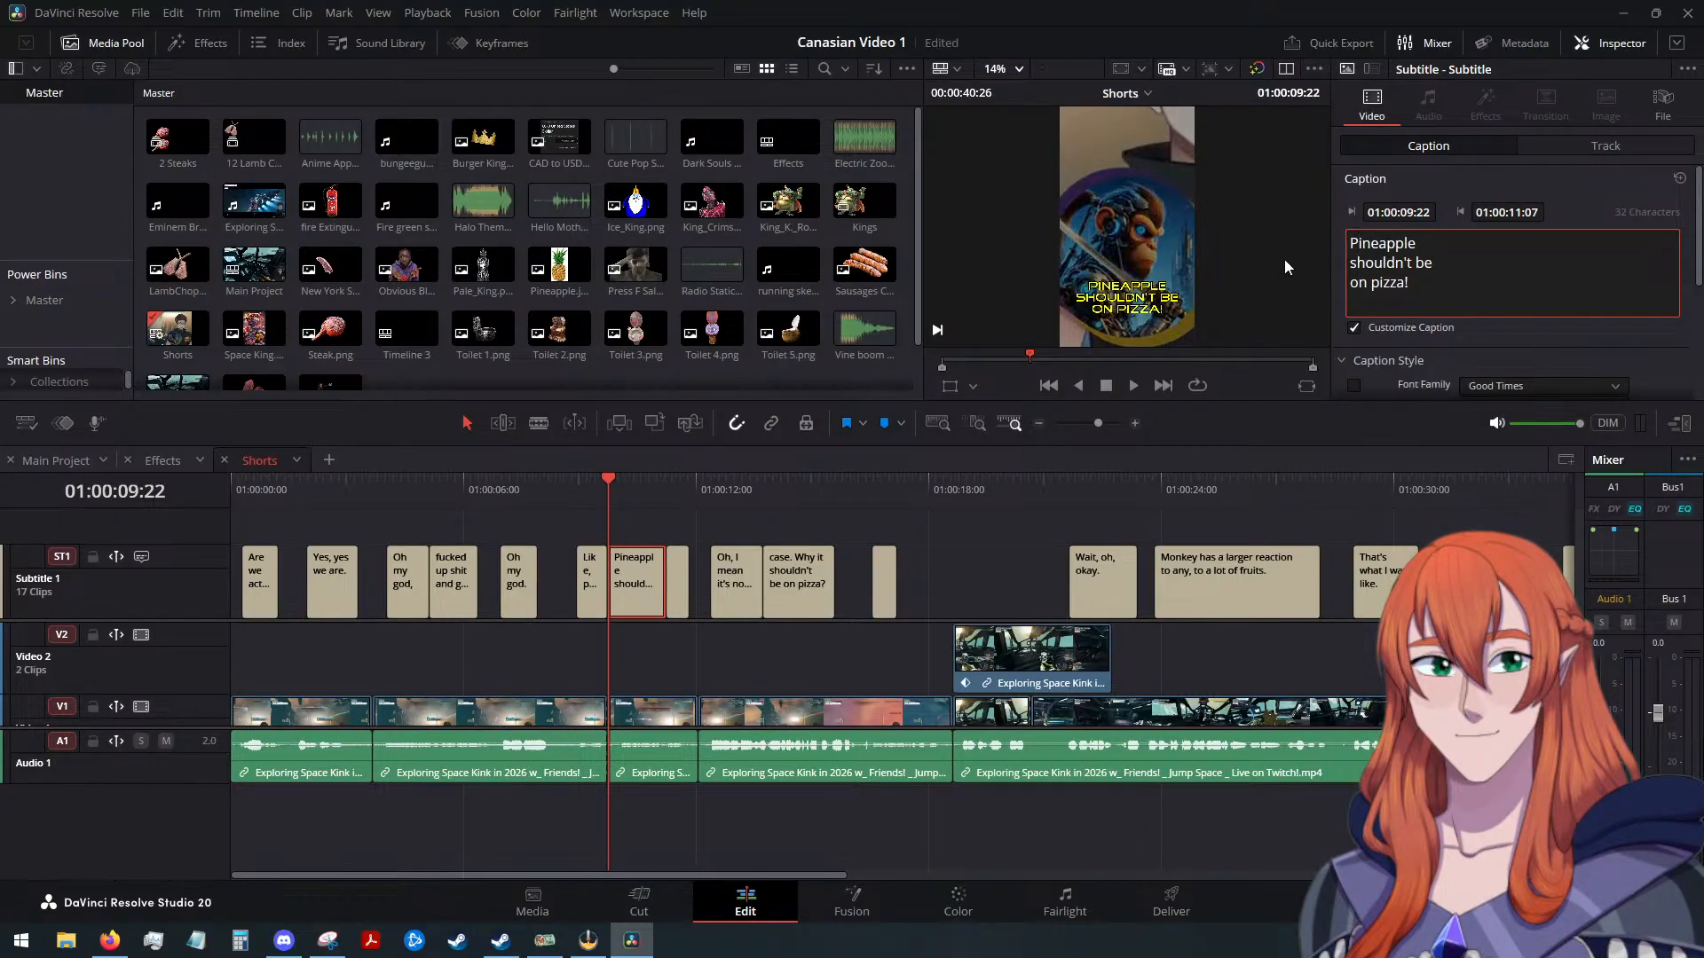
pyautogui.click(590, 581)
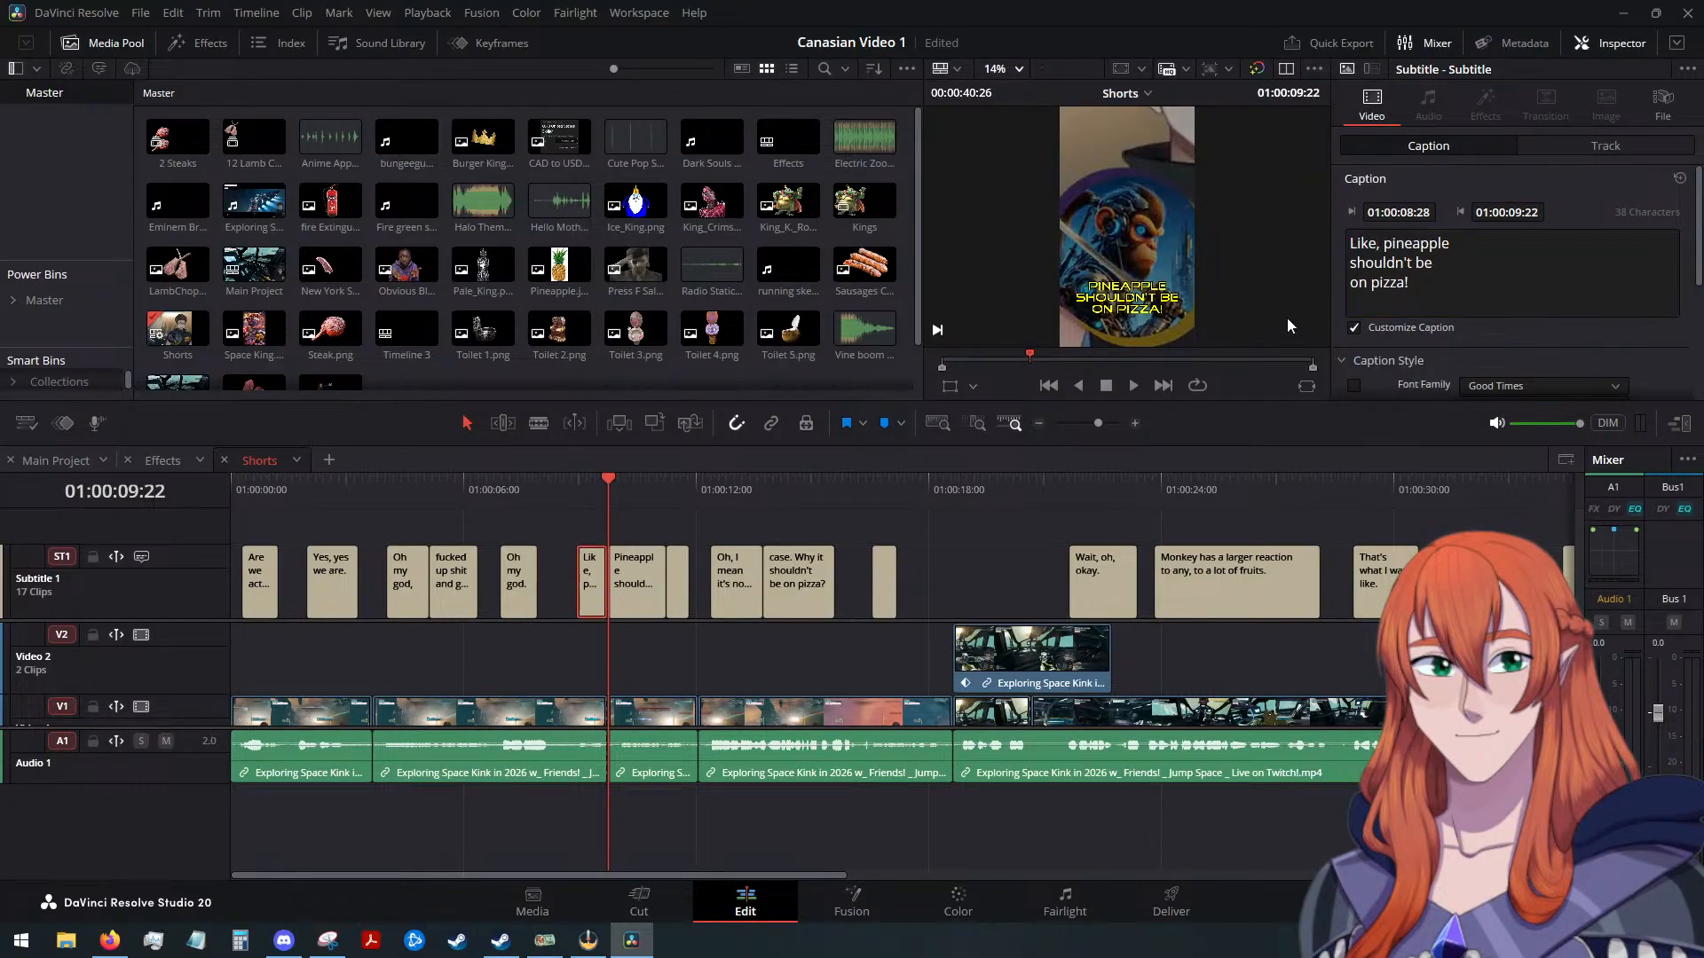
pyautogui.moveTo(1418, 284); pyautogui.dragTo(1330, 237)
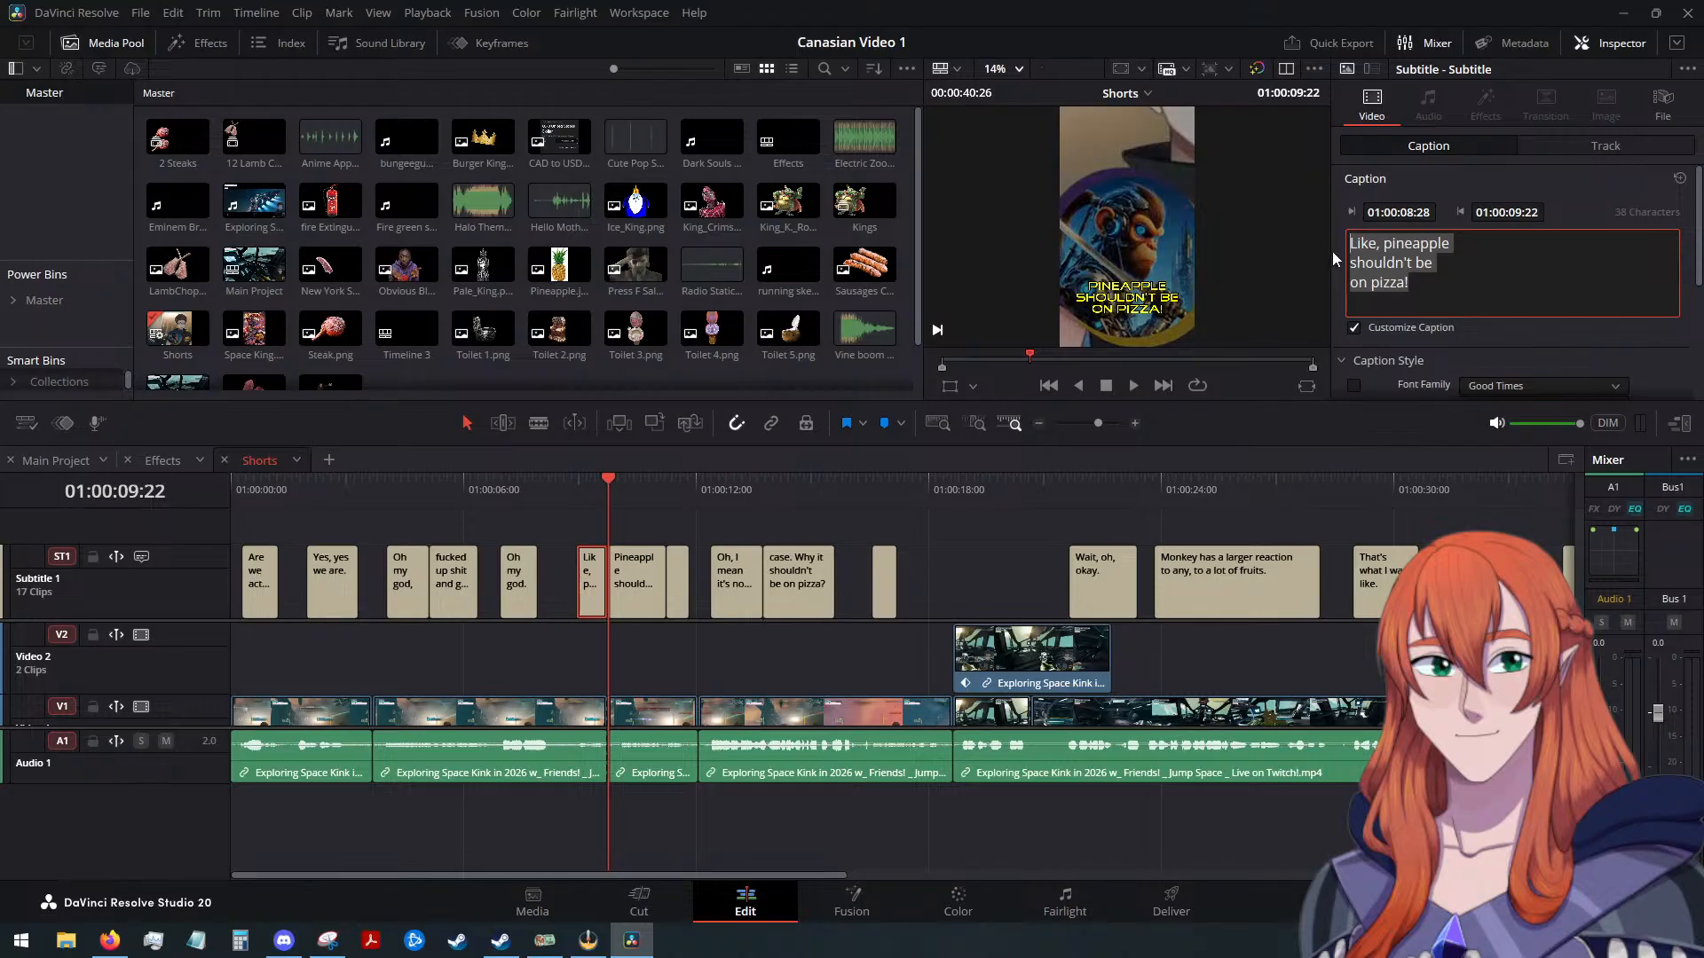
pyautogui.write('Like')
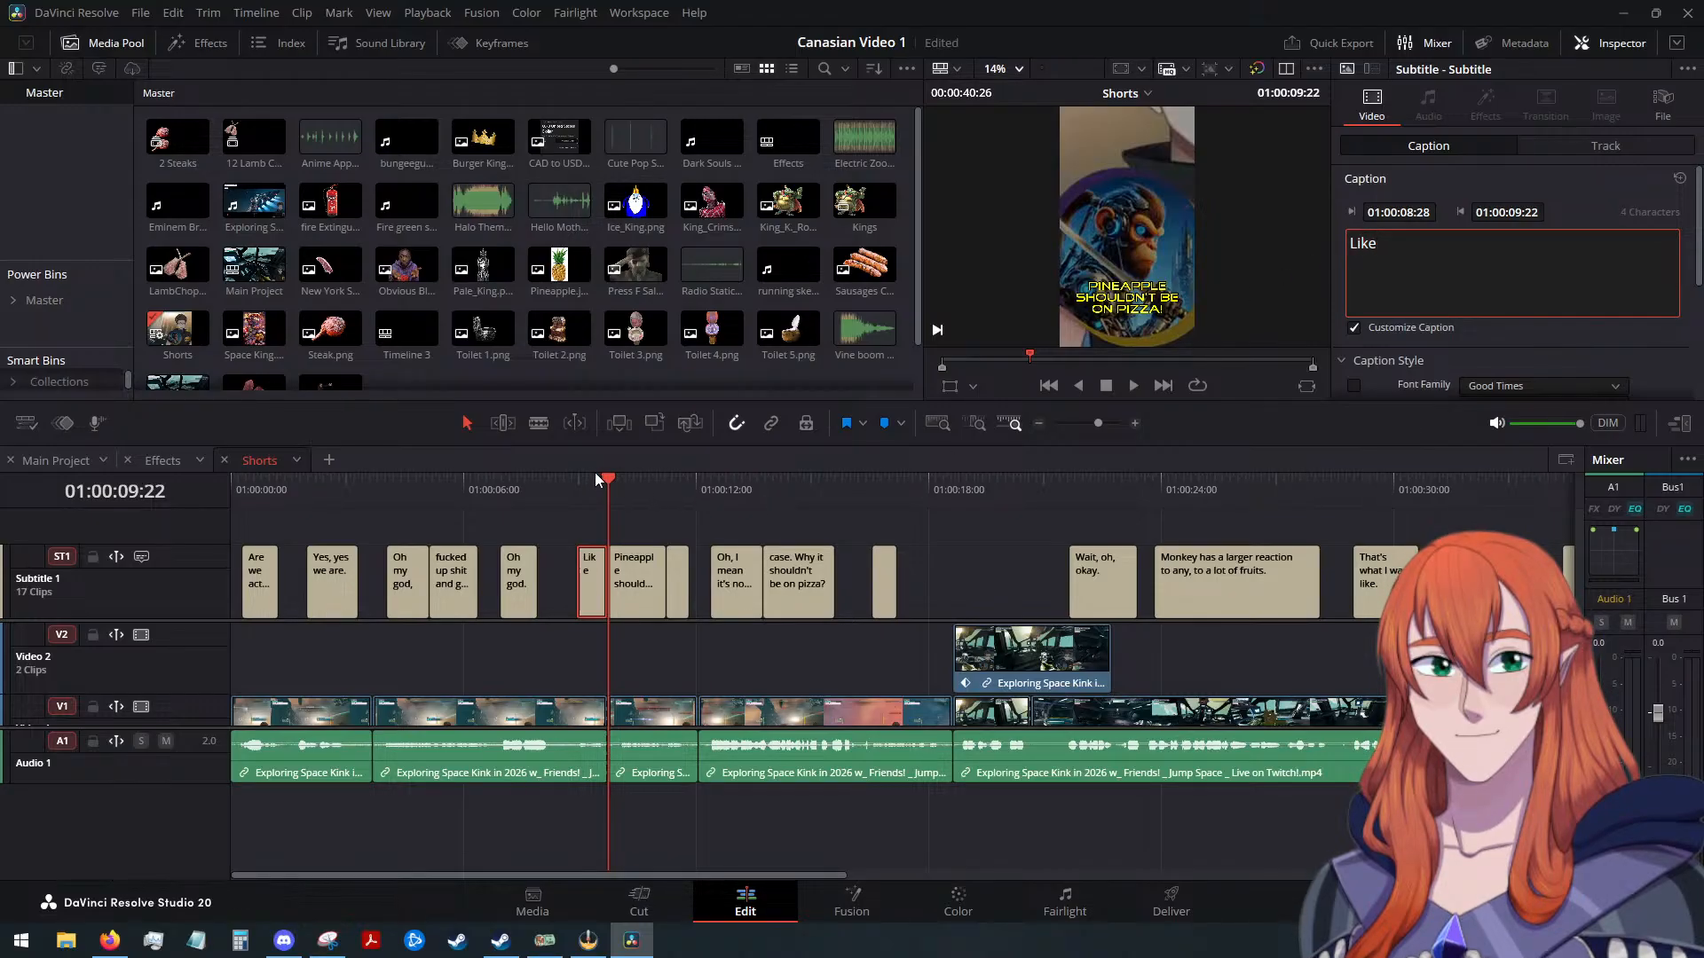
# Play the reworked pineapple captions from just before "Like" up to 01:00:15:00
pyautogui.moveTo(595, 480); pyautogui.dragTo(551, 490)
pyautogui.click(1132, 387)
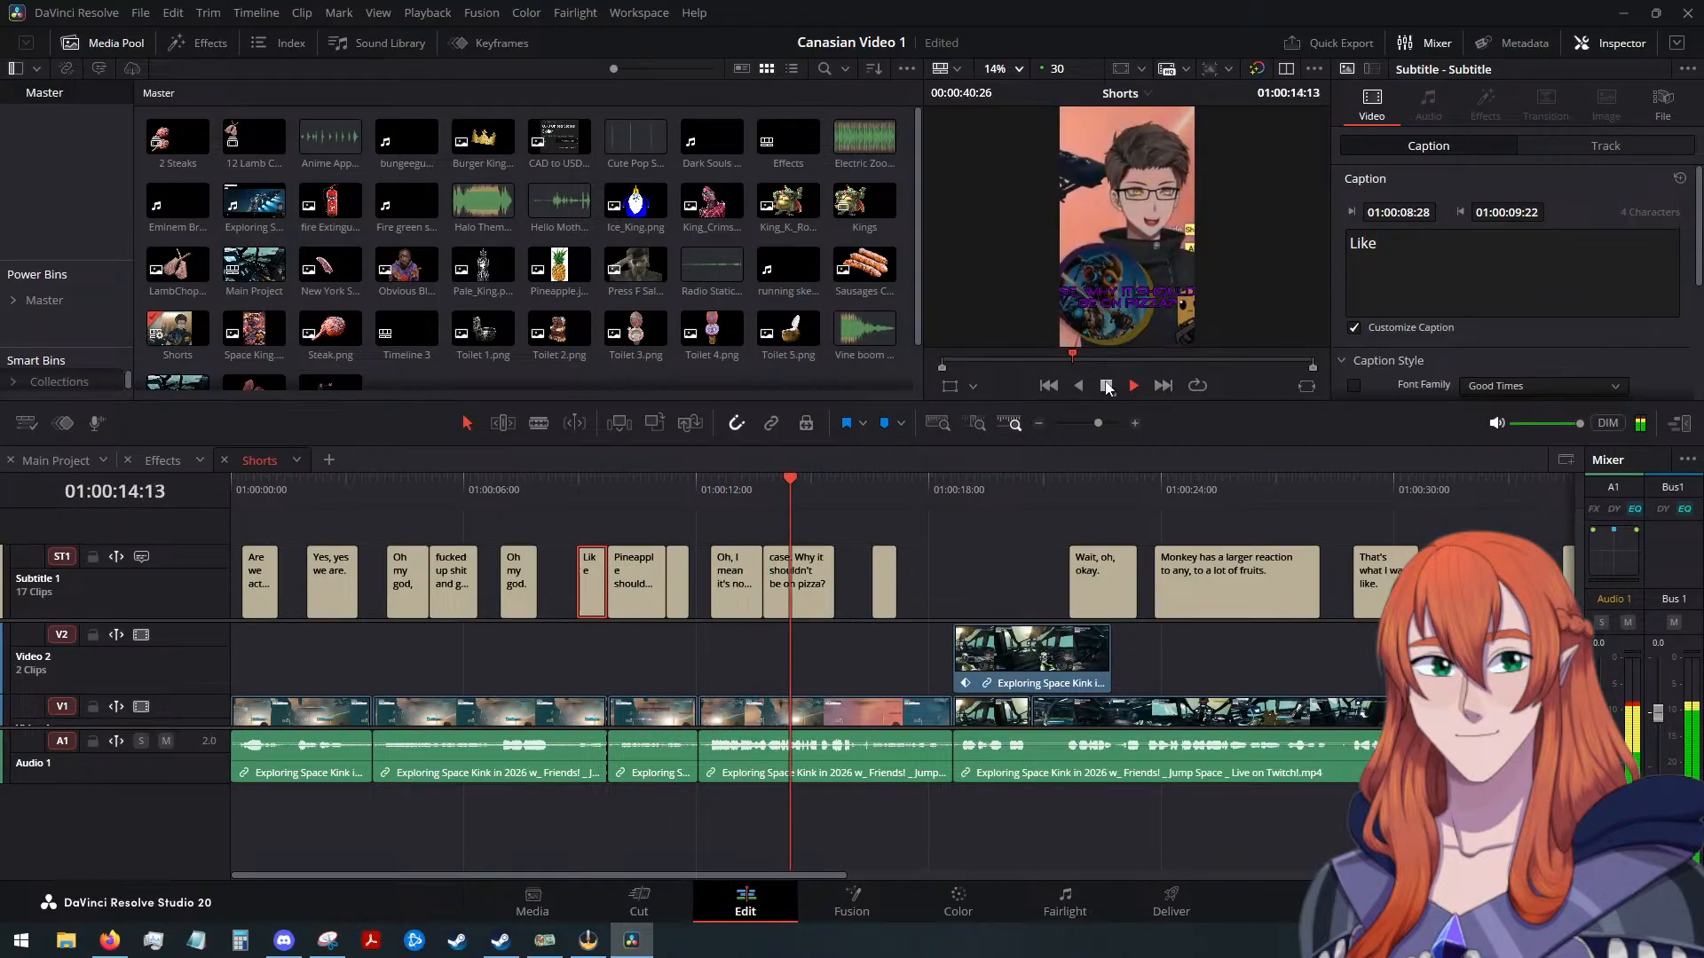
pyautogui.click(1104, 388)
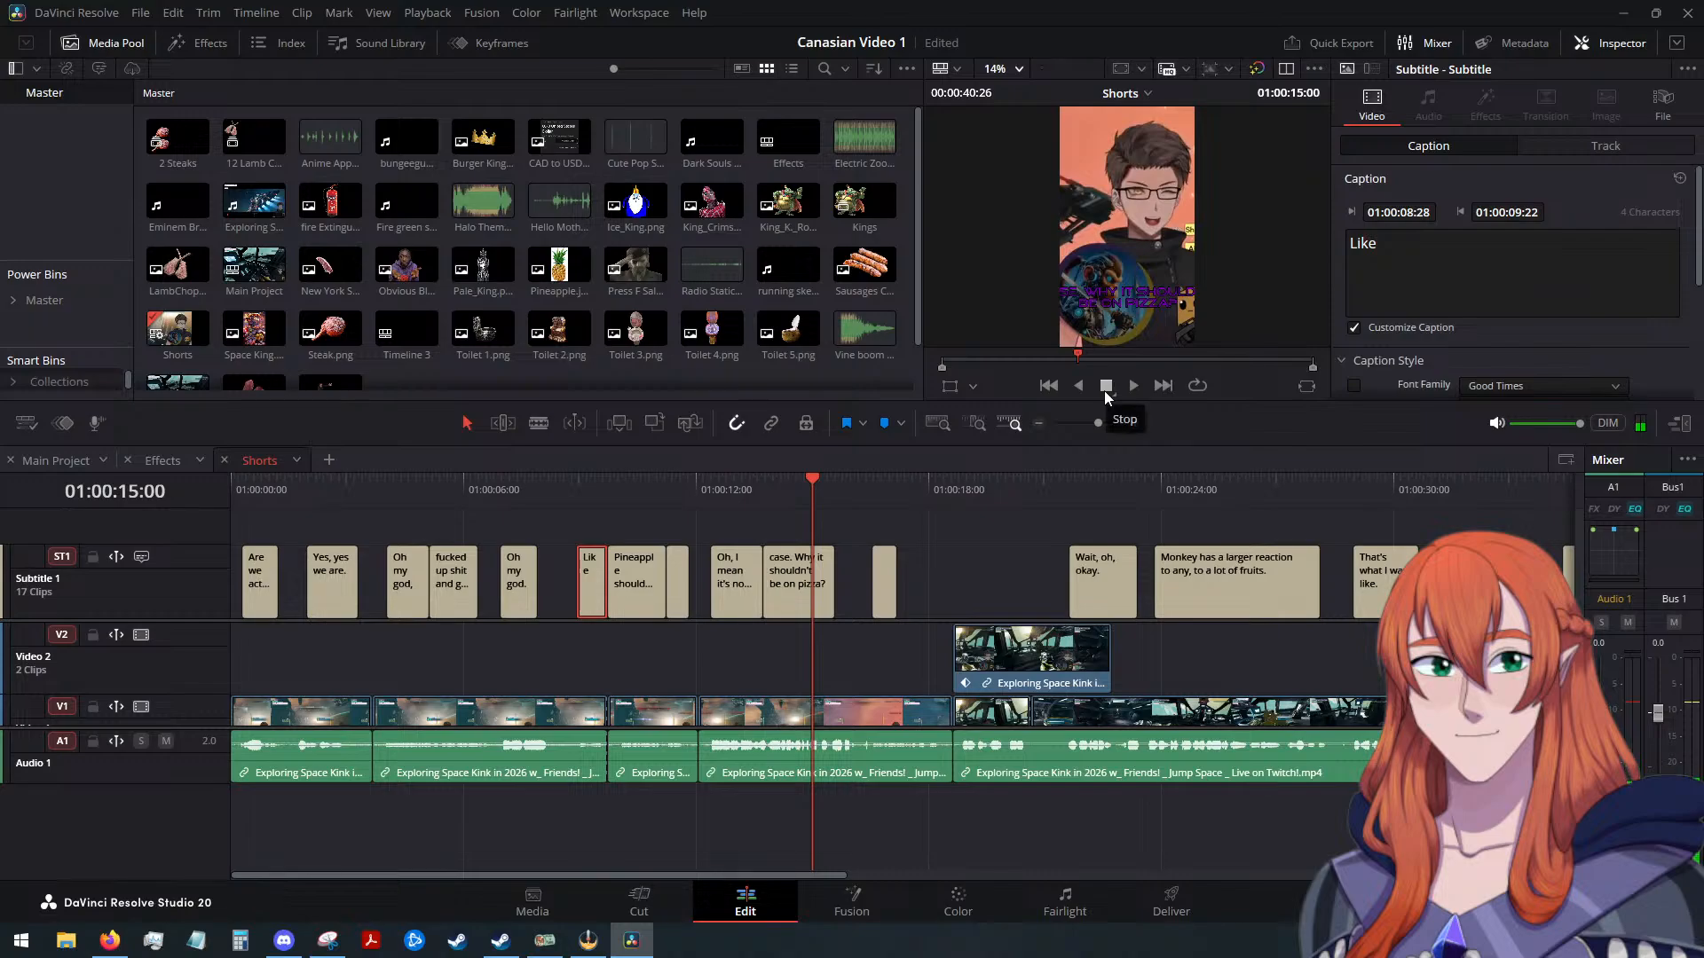
# Reword the caption at 01:00:12:12 to "Oh, I mean it's understandable in your case" on three lines and save the project
pyautogui.click(732, 496)
pyautogui.click(724, 581)
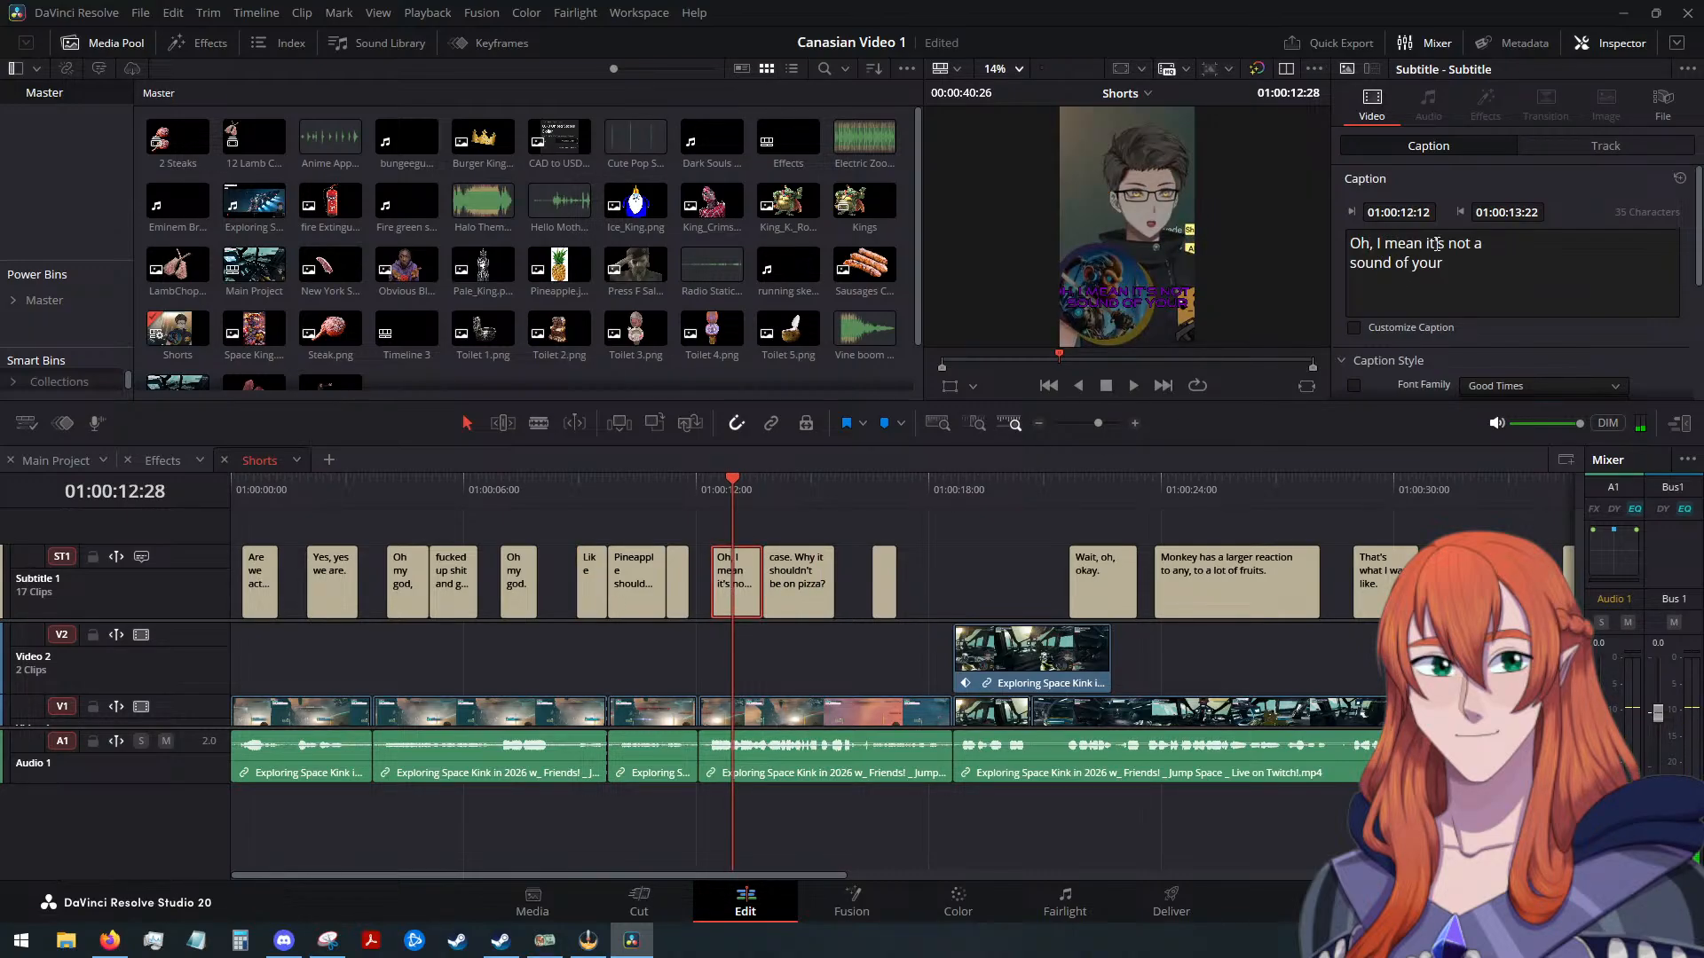
pyautogui.moveTo(1495, 244); pyautogui.dragTo(1449, 247)
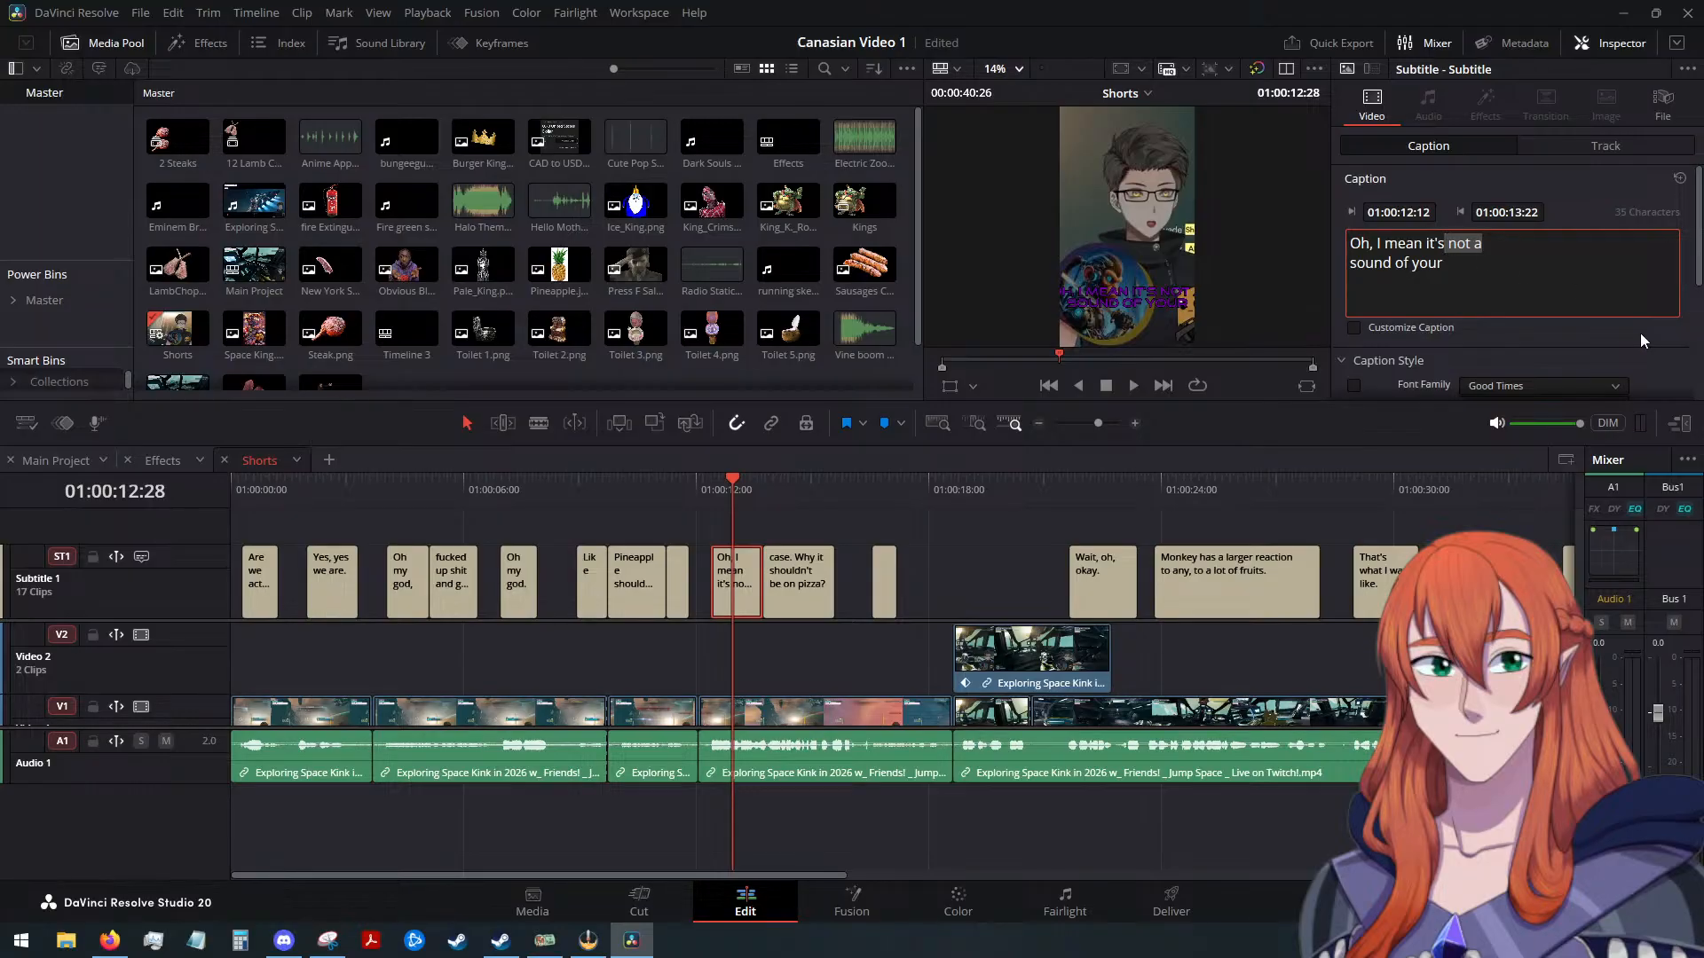
pyautogui.press('BackSpace')
pyautogui.moveTo(1443, 263); pyautogui.dragTo(1334, 263)
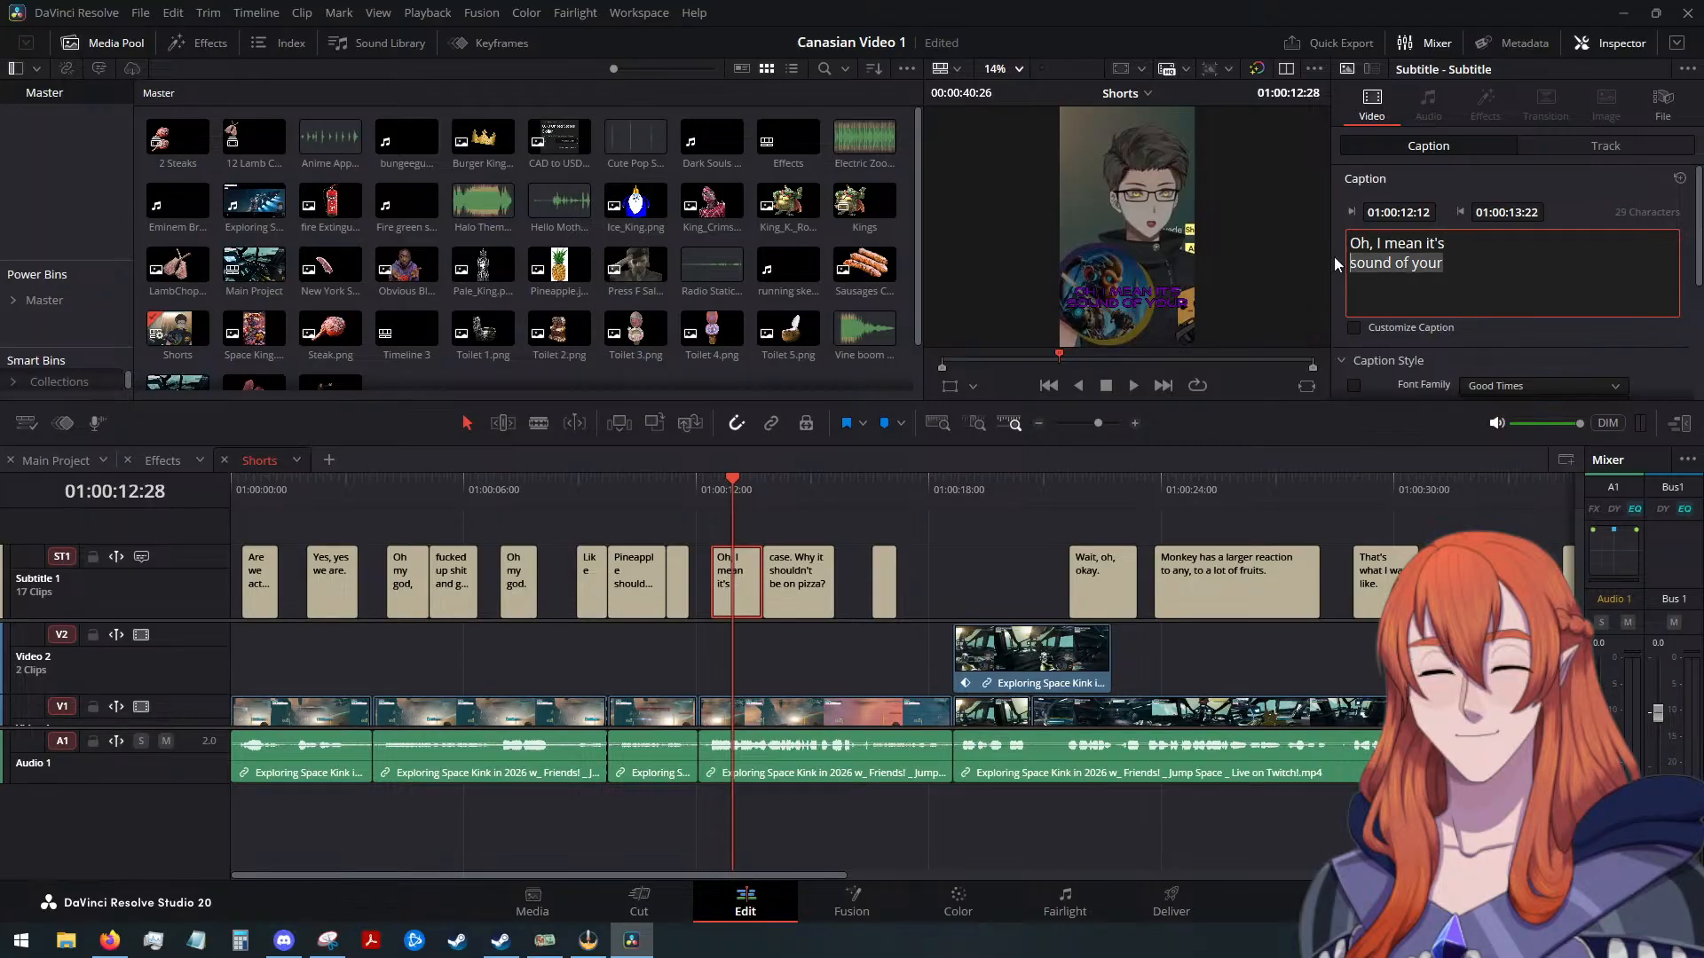
pyautogui.write('under')
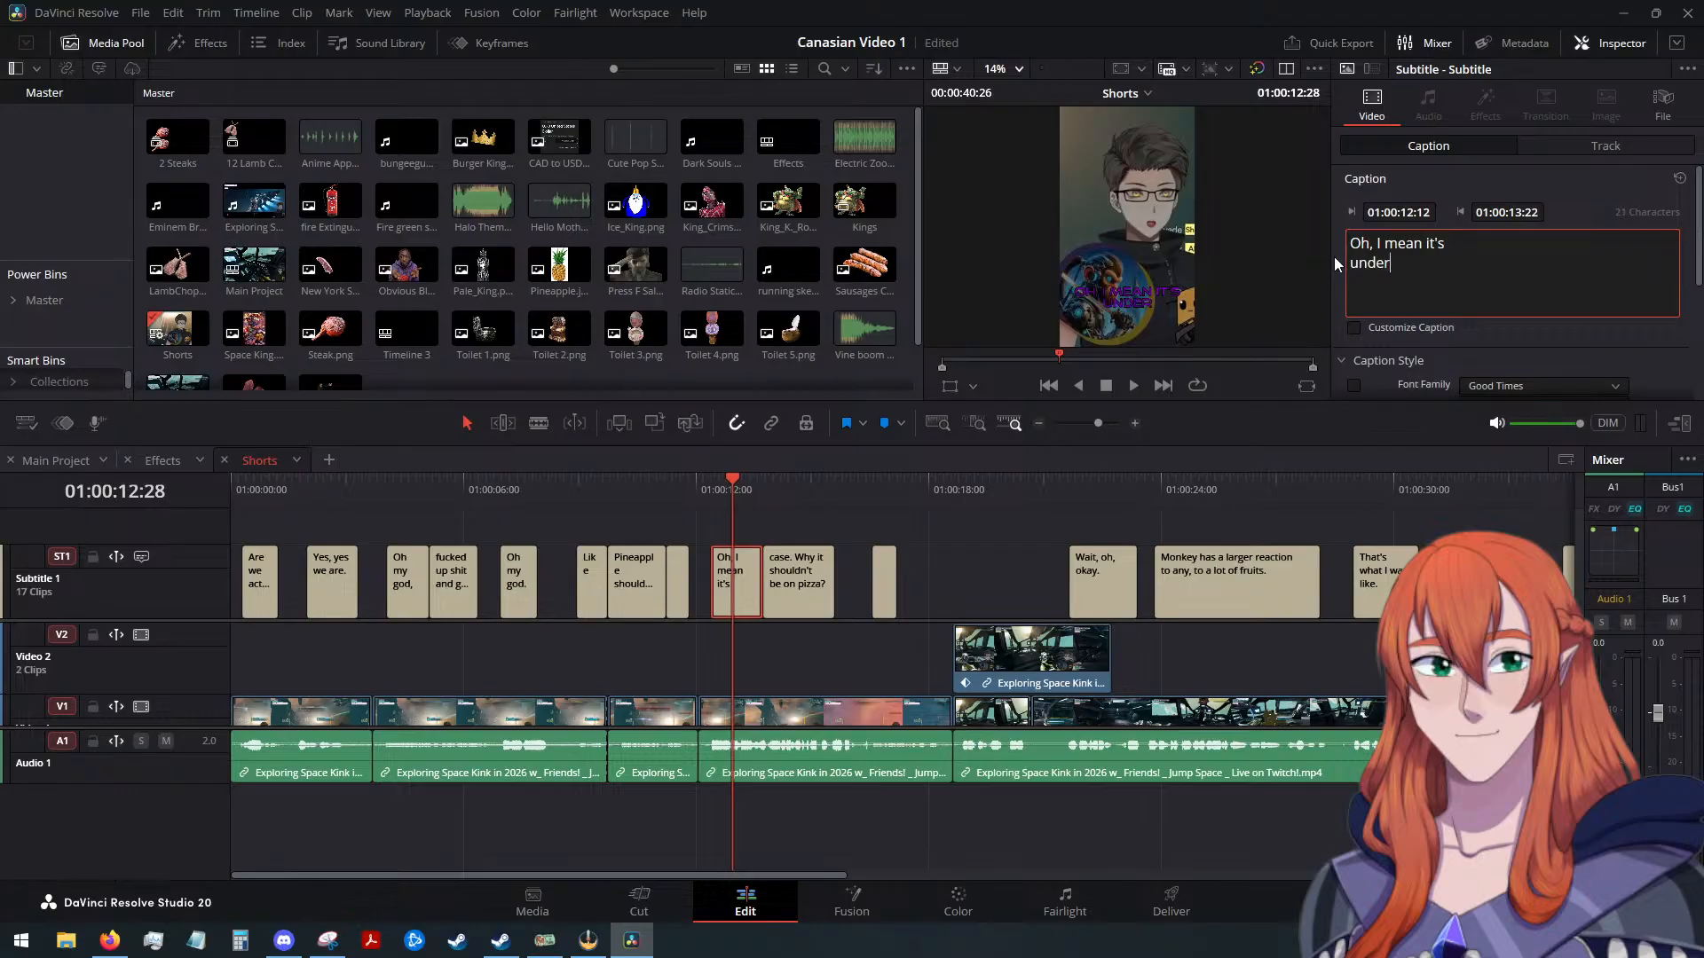
pyautogui.write('standable')
pyautogui.press('Return')
pyautogui.write('in your case')
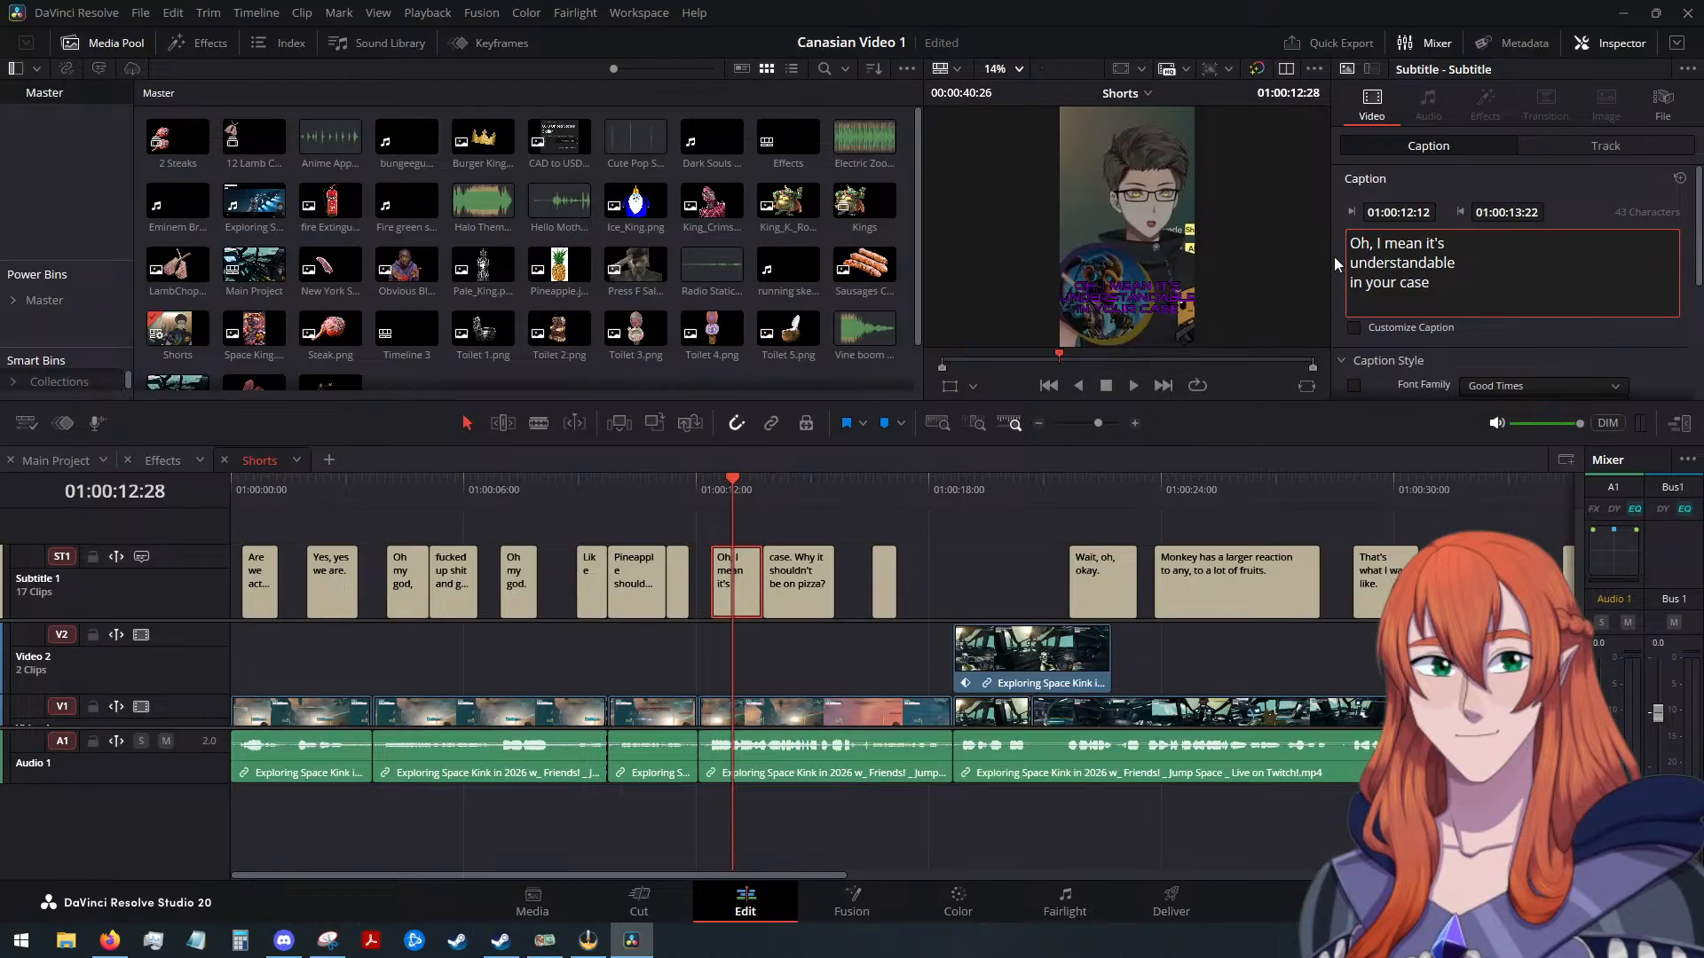
pyautogui.click(833, 527)
pyautogui.hotkey('ctrl', 's')
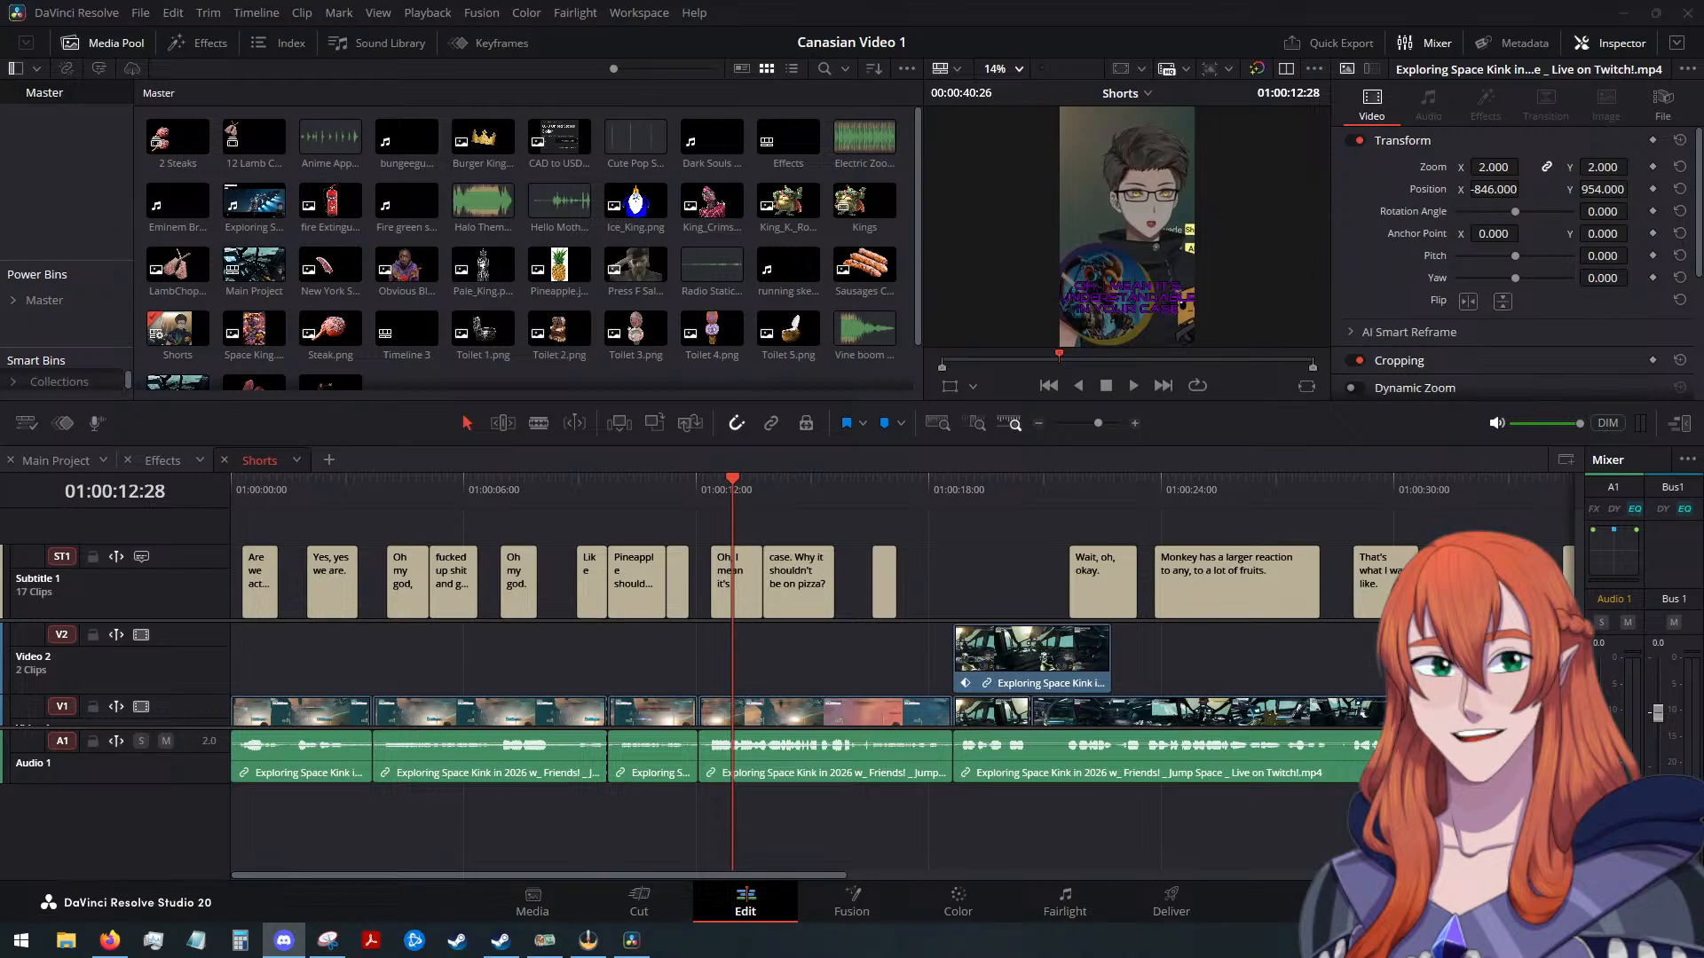
# Play the following caption against the audio and reword it to "Why it shouldn't be on pizza!"
pyautogui.click(817, 525)
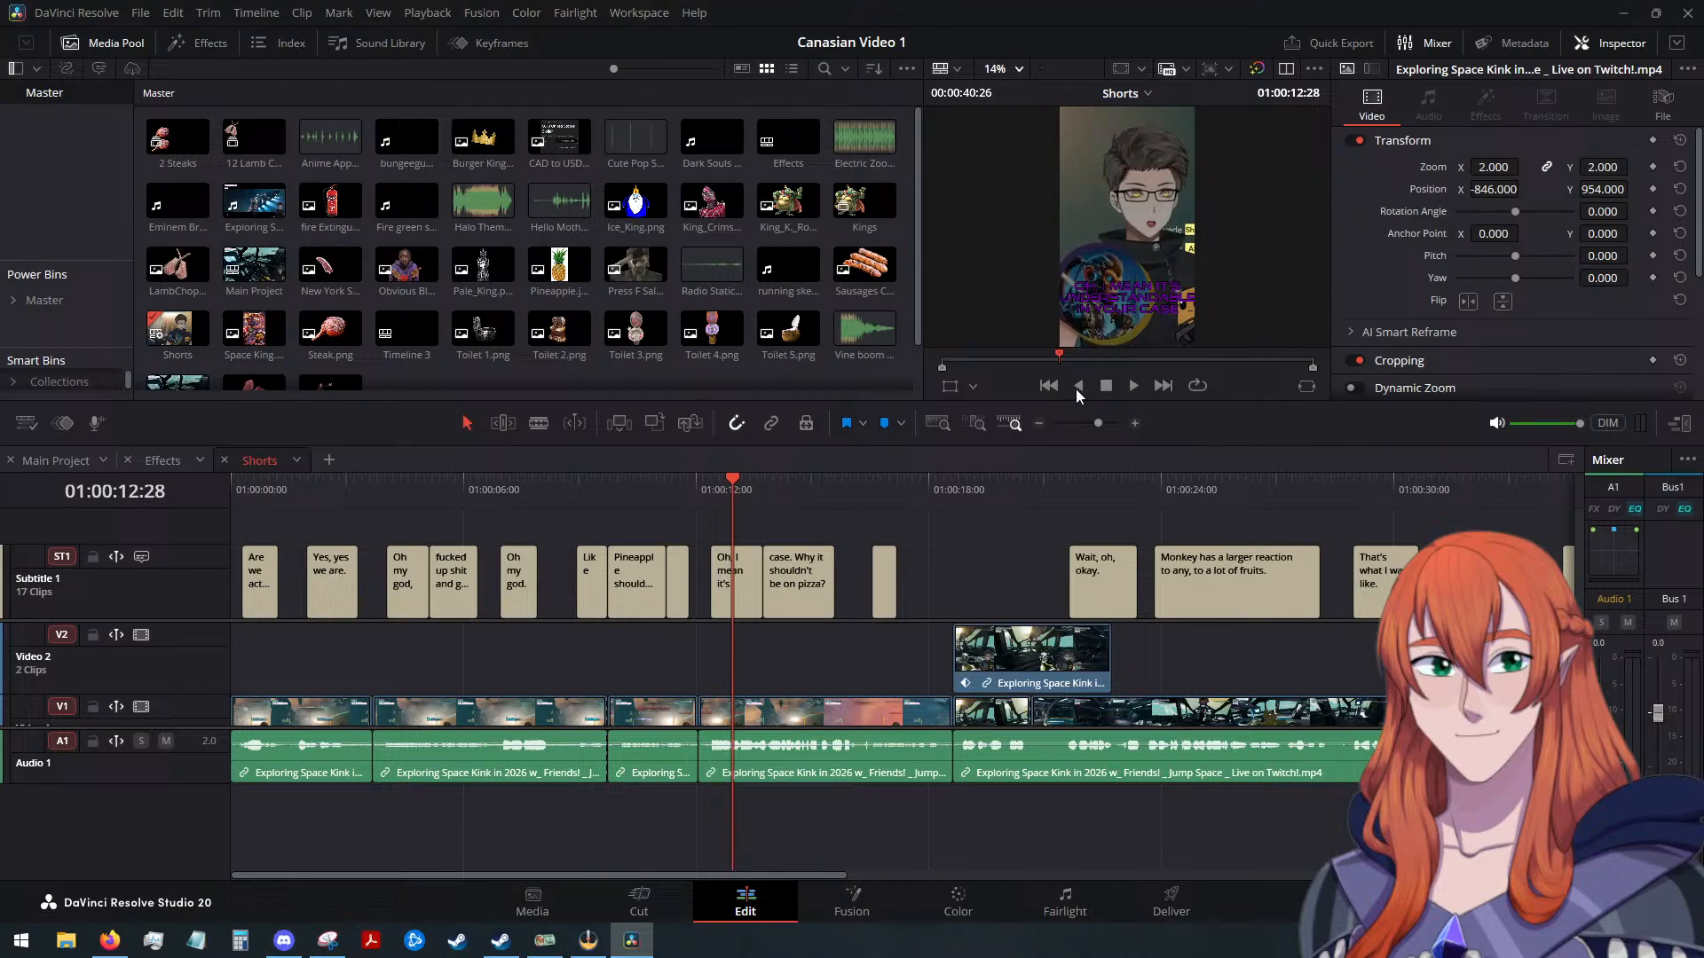
pyautogui.click(1134, 385)
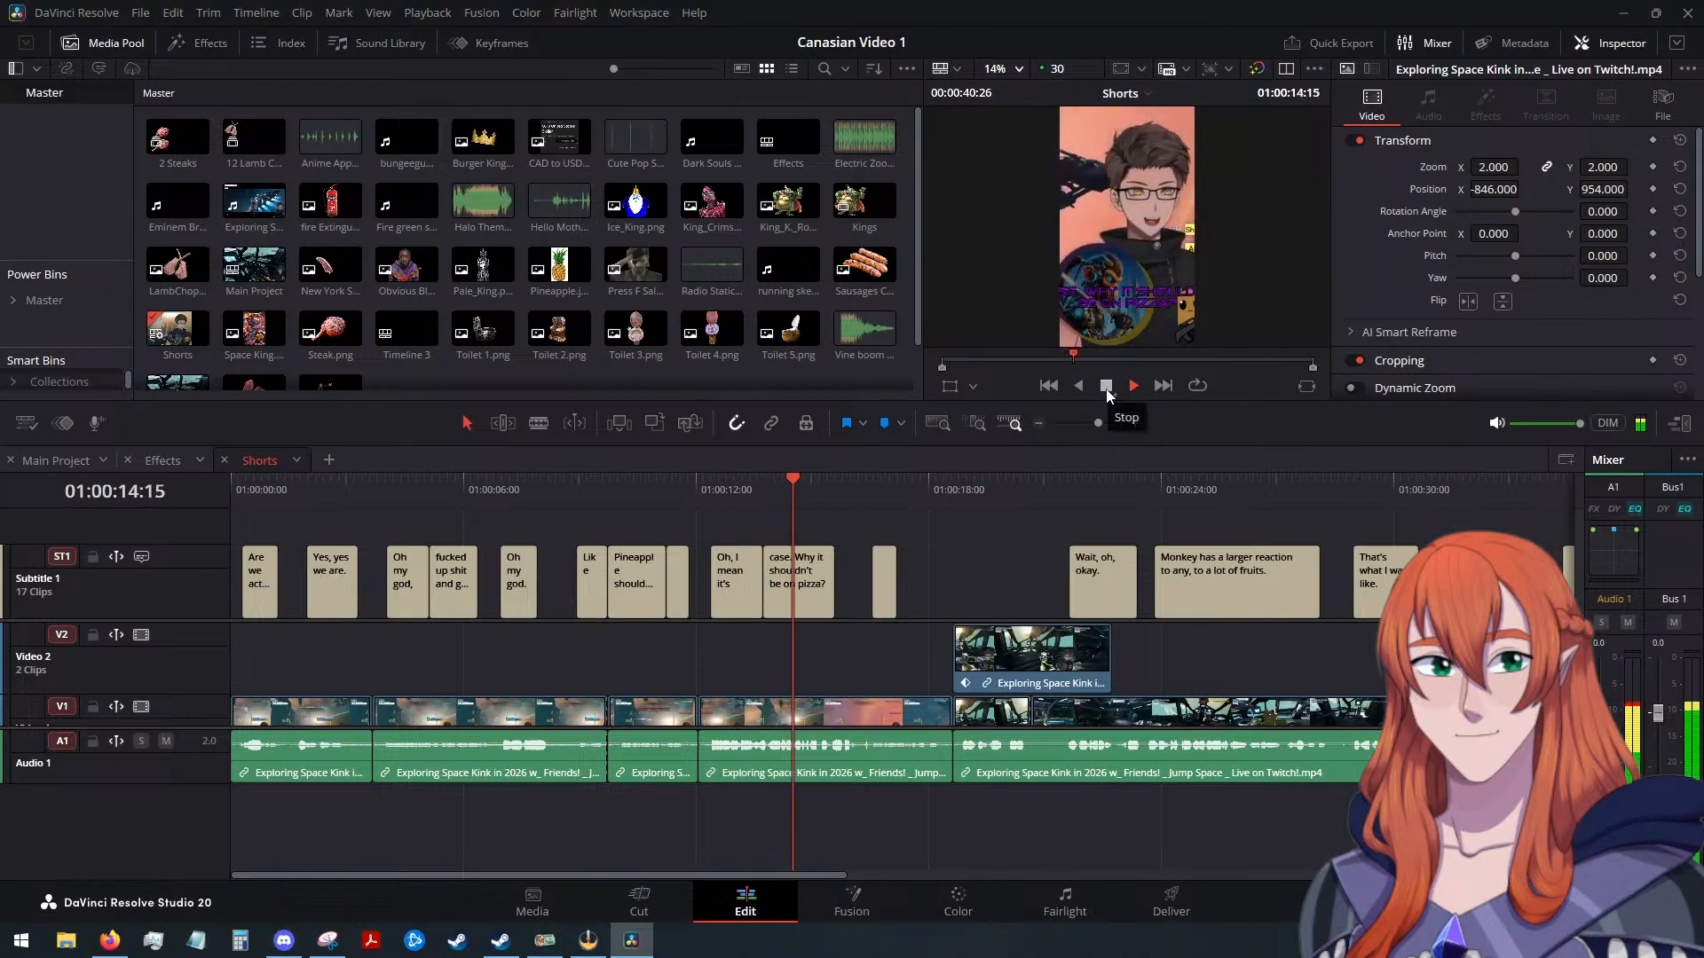
pyautogui.click(804, 584)
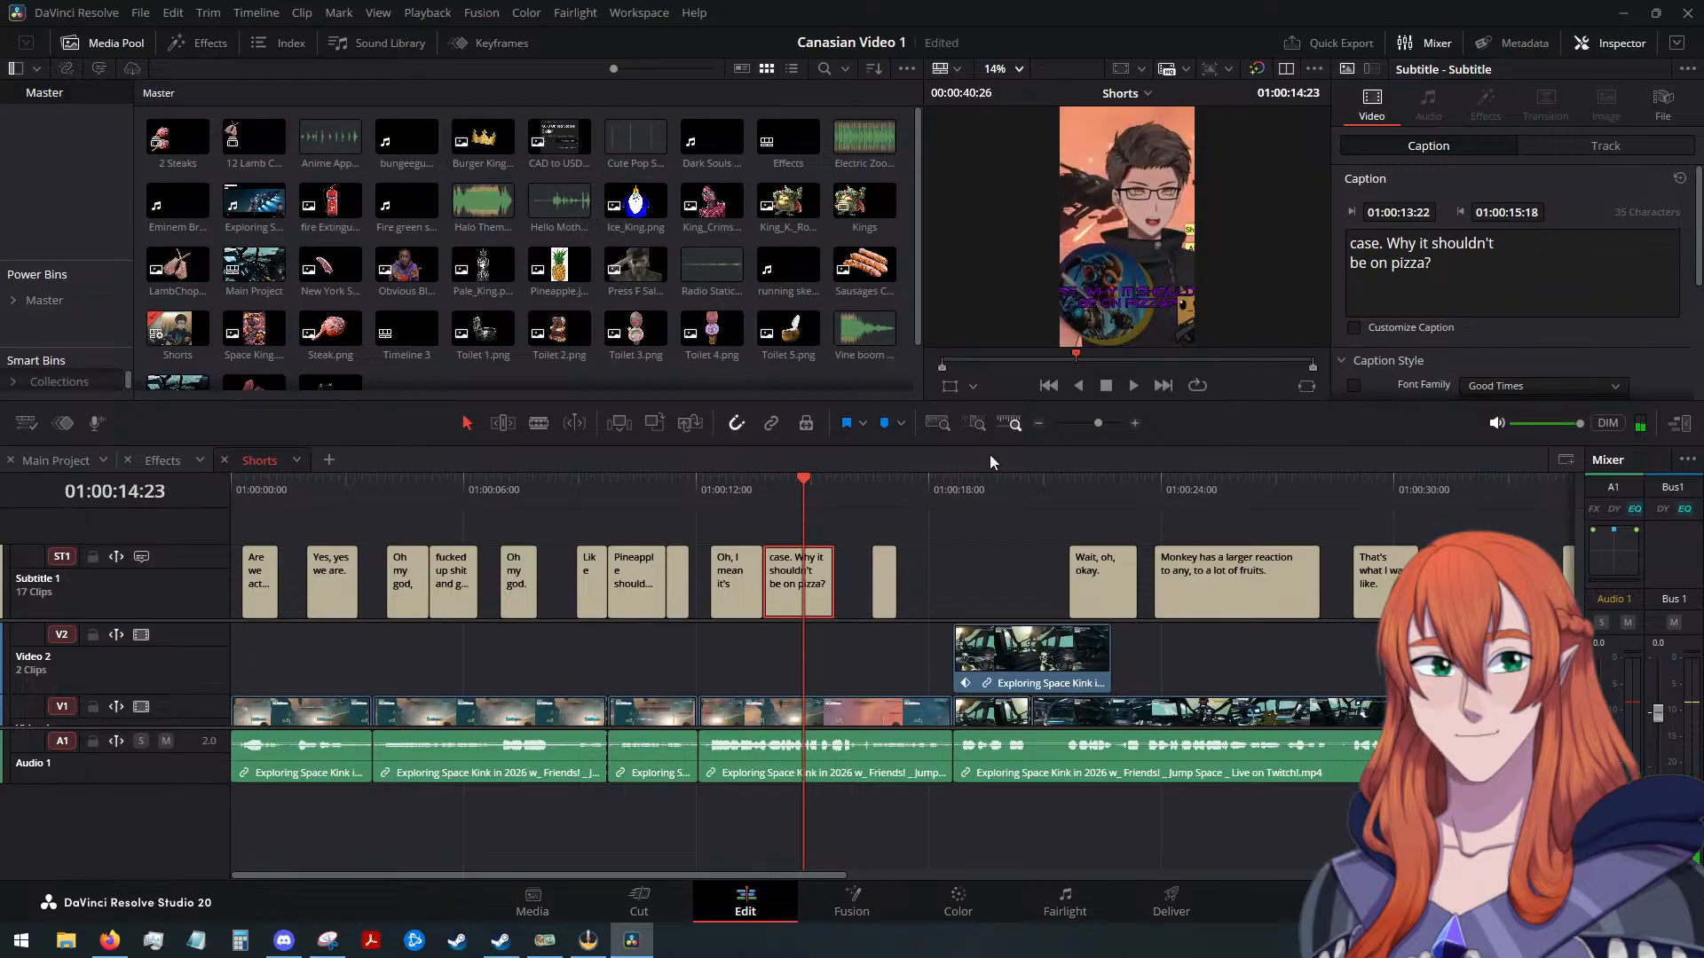
pyautogui.click(732, 582)
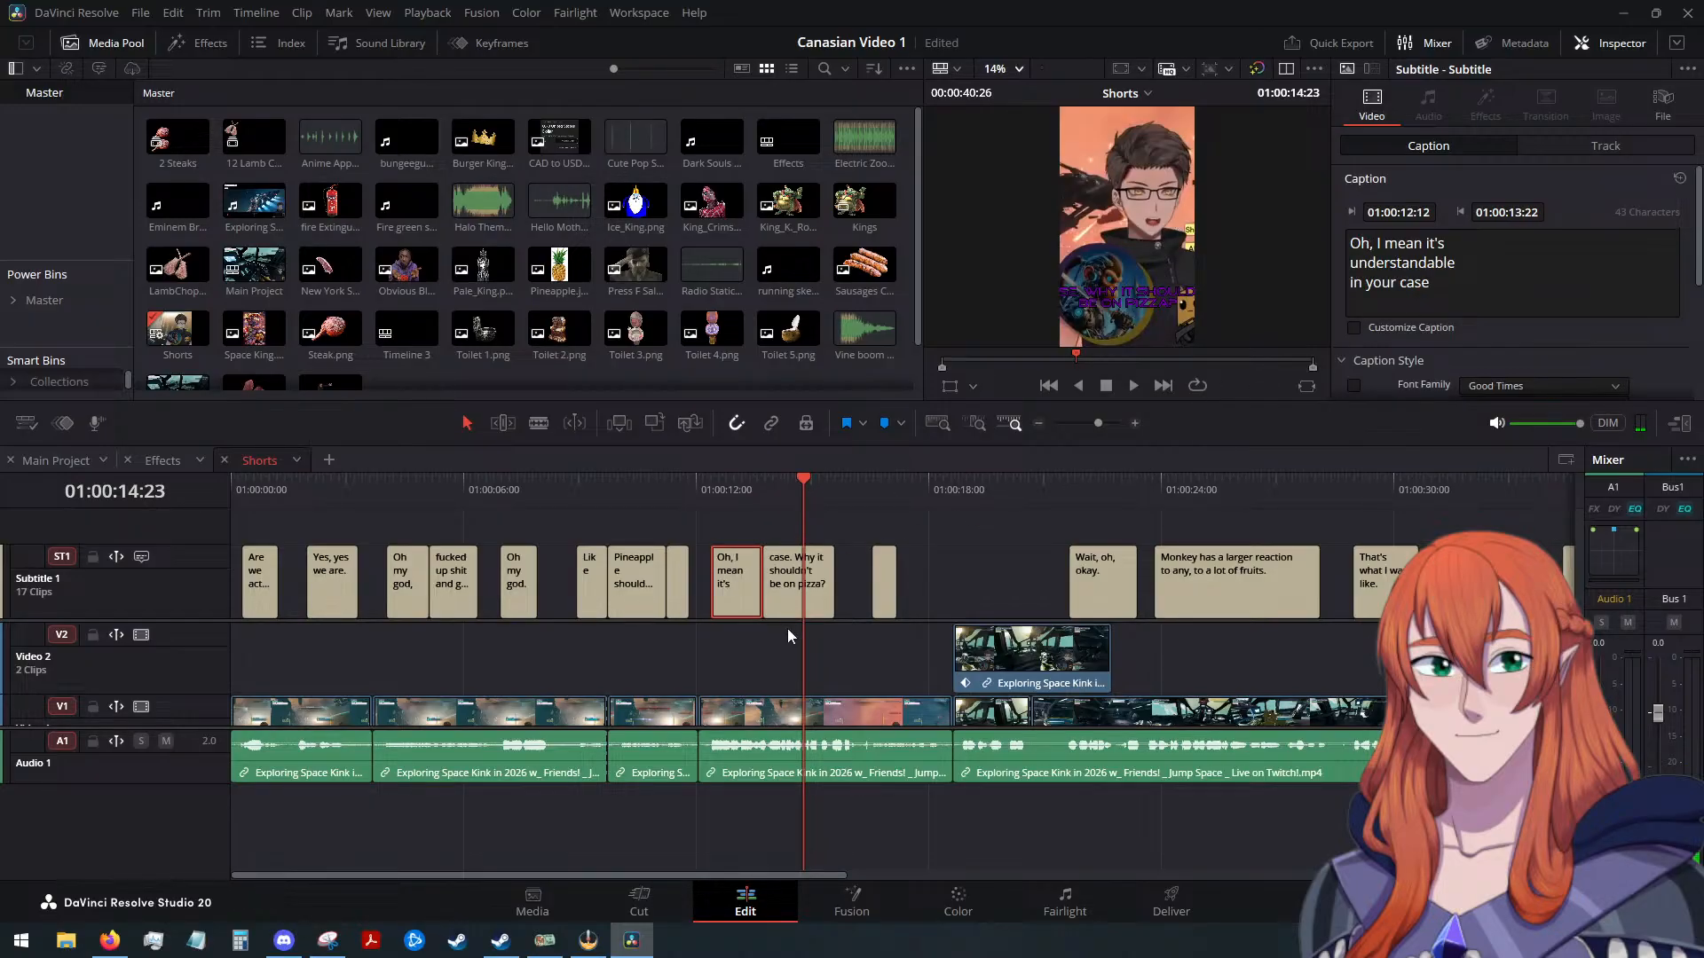
pyautogui.click(809, 553)
pyautogui.moveTo(801, 480); pyautogui.dragTo(766, 495)
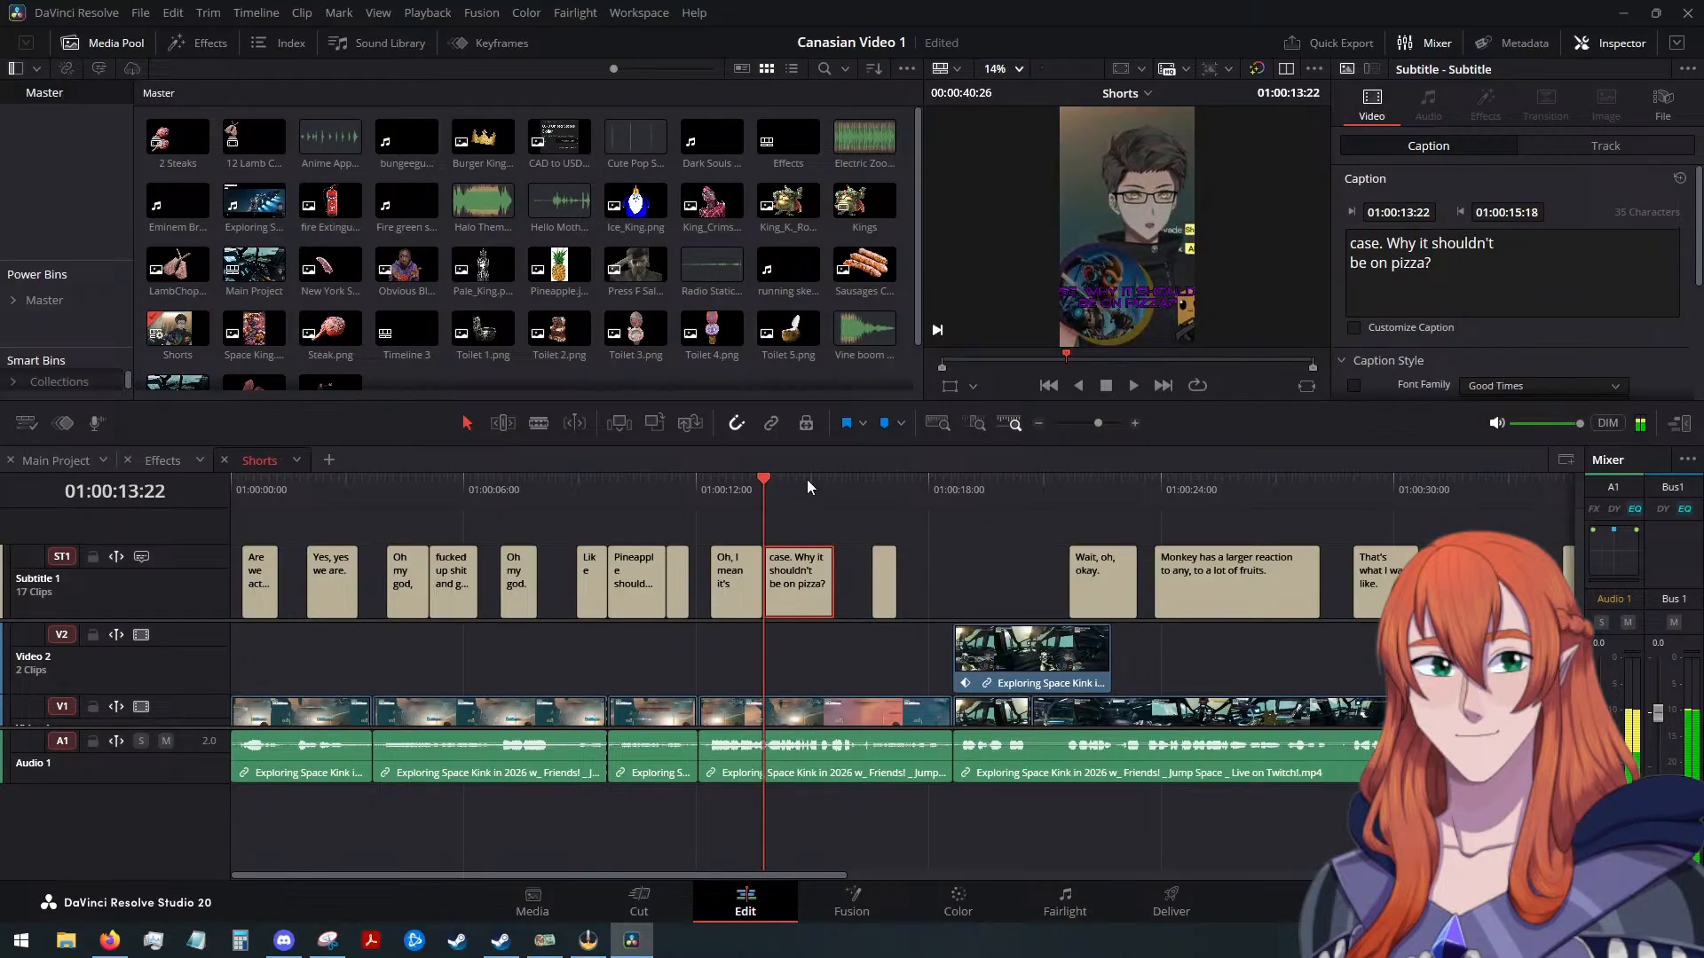
pyautogui.click(1132, 385)
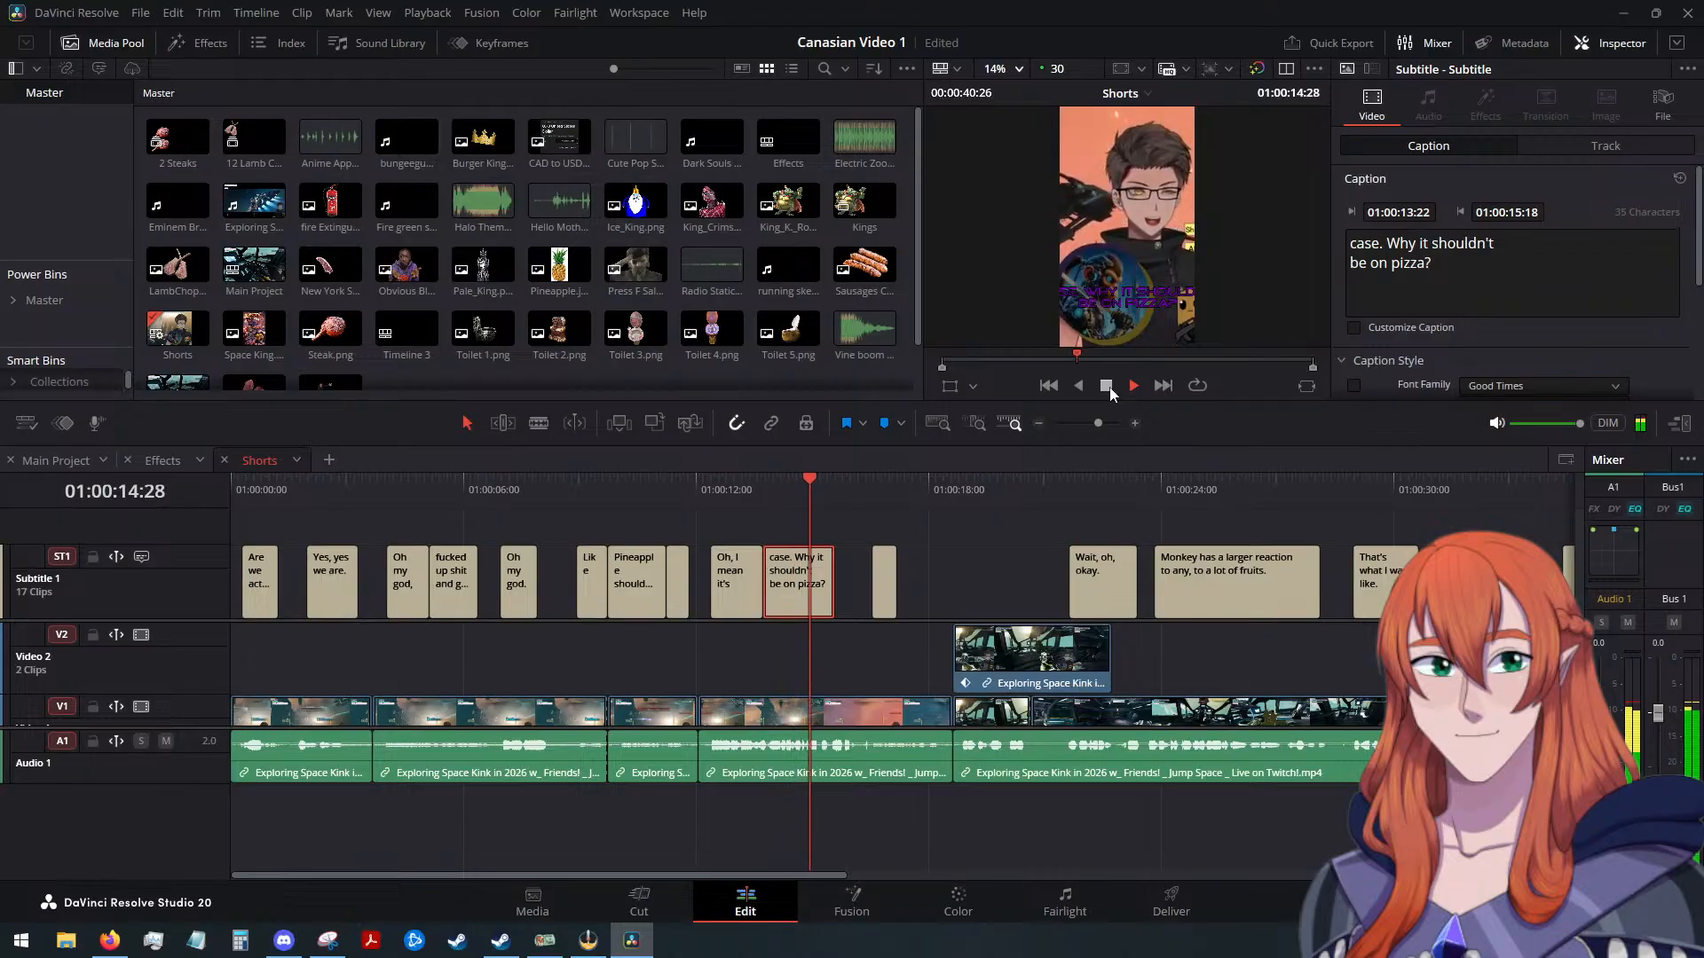
pyautogui.click(1107, 387)
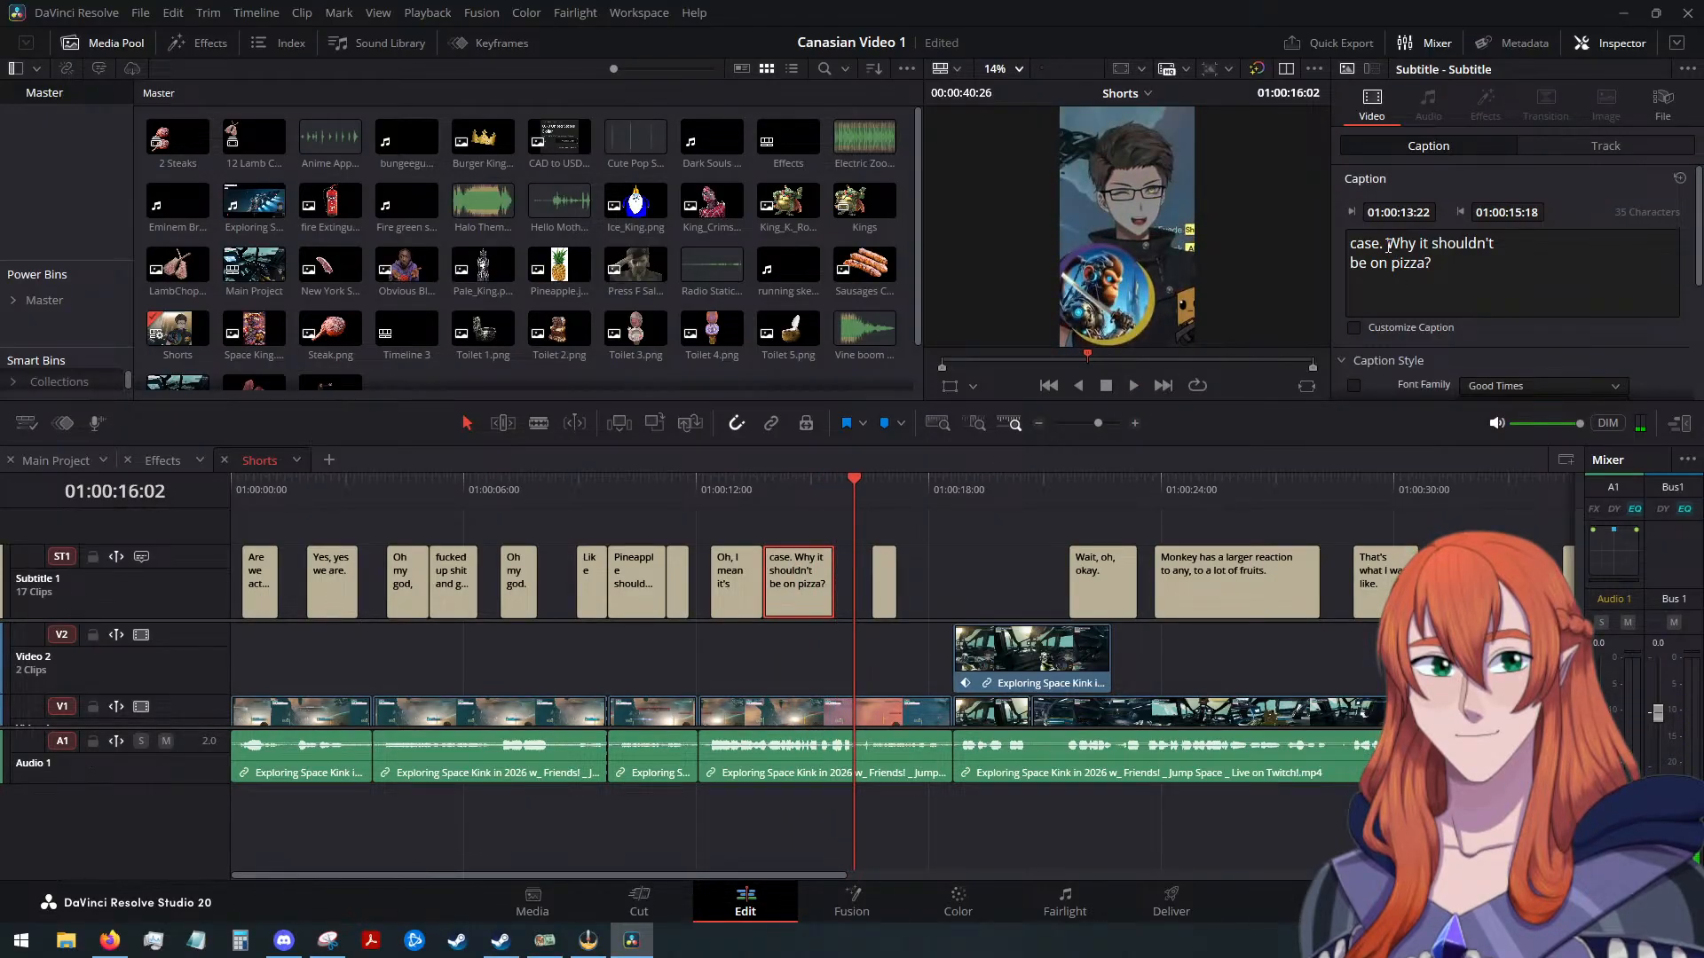
pyautogui.moveTo(1389, 246); pyautogui.dragTo(1343, 243)
pyautogui.press('BackSpace')
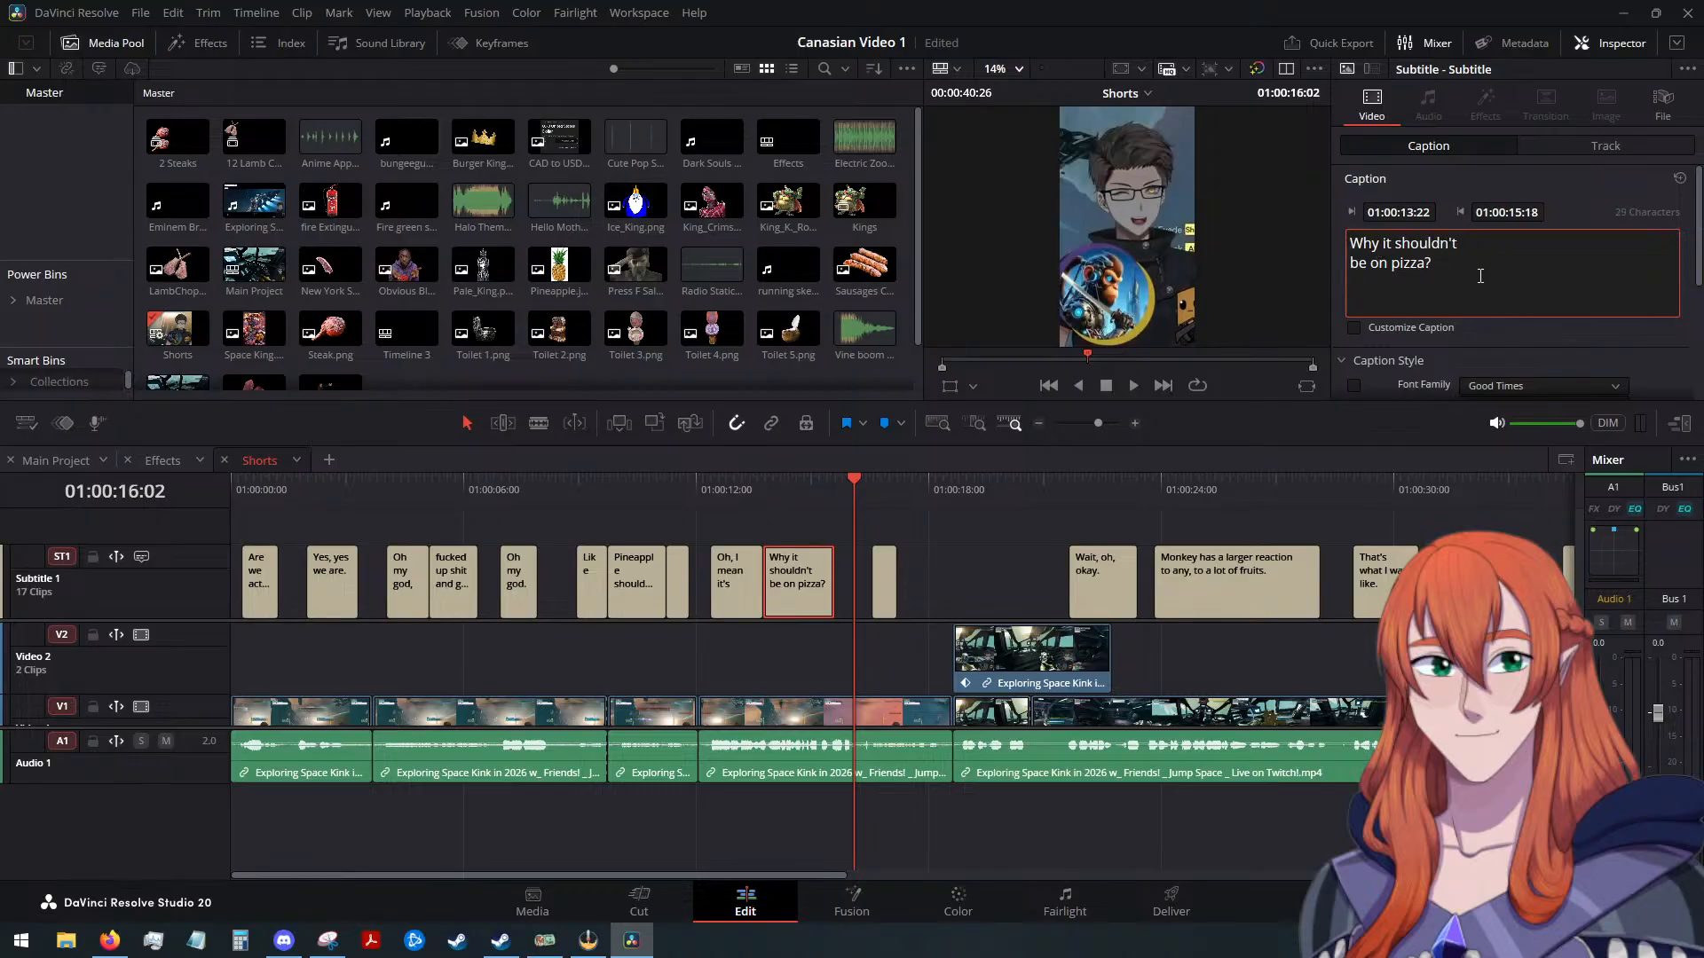
pyautogui.write('!')
# Replay both pizza captions and move the boundary between "in your case" and "Why it shouldn't be on pizza!" to 01:00:14:04
pyautogui.moveTo(830, 493); pyautogui.dragTo(768, 497)
pyautogui.click(1132, 387)
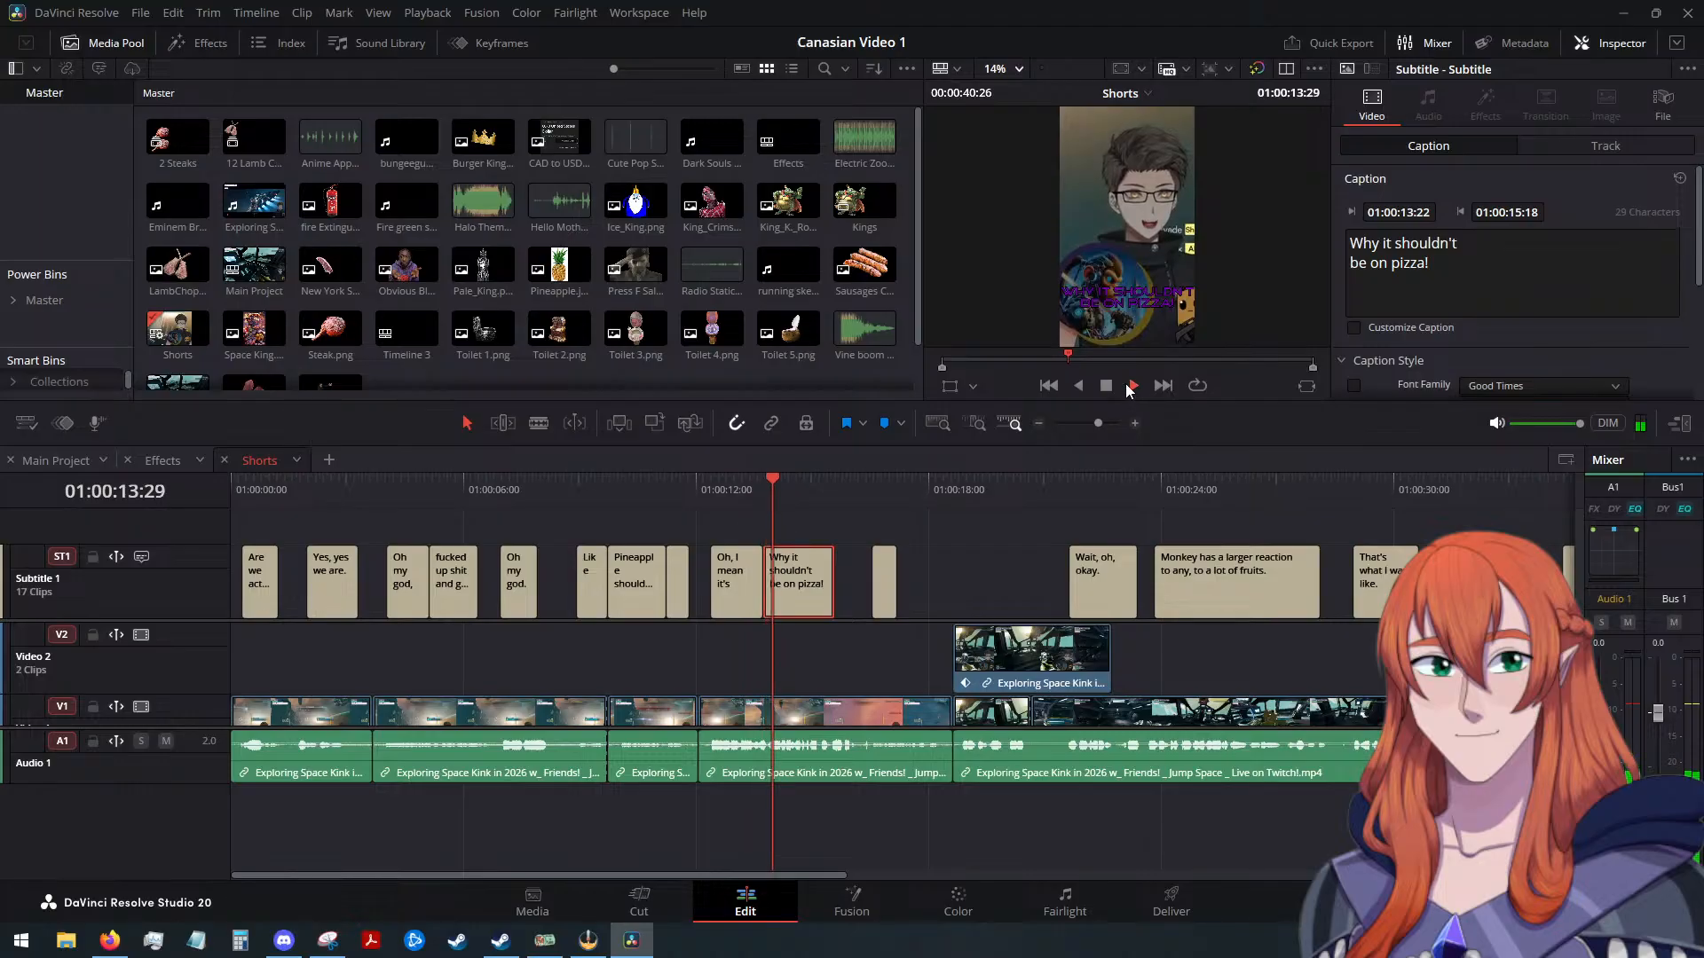
pyautogui.click(1105, 385)
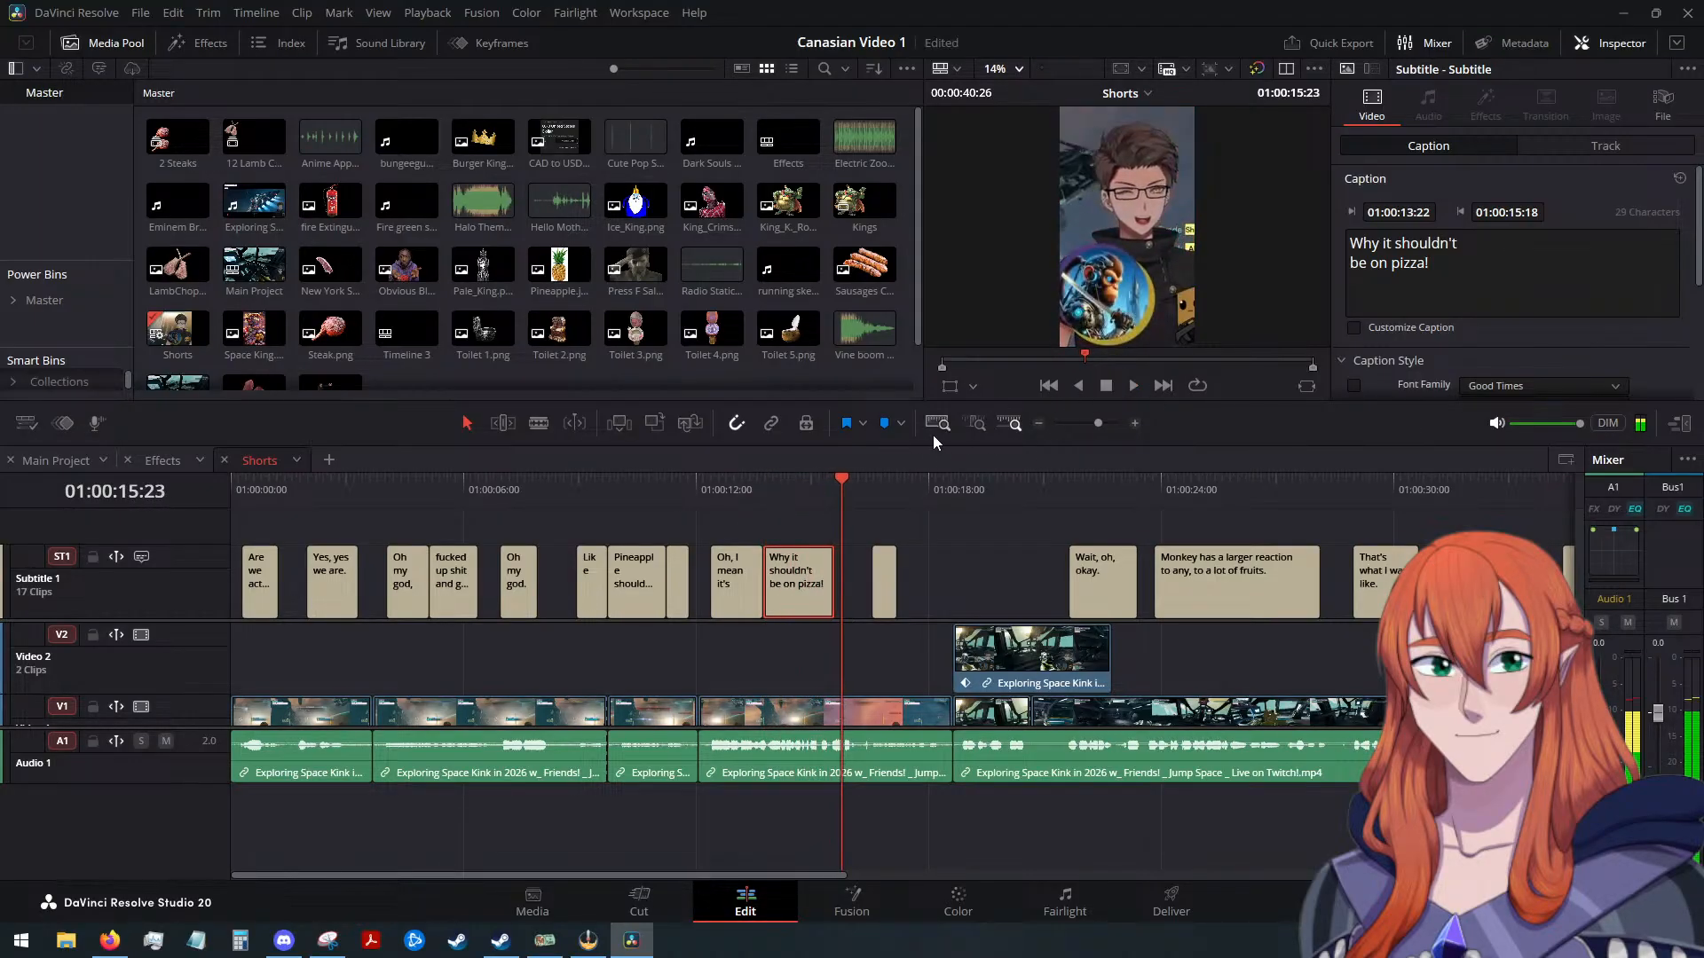
pyautogui.moveTo(840, 476); pyautogui.dragTo(710, 513)
pyautogui.click(1132, 387)
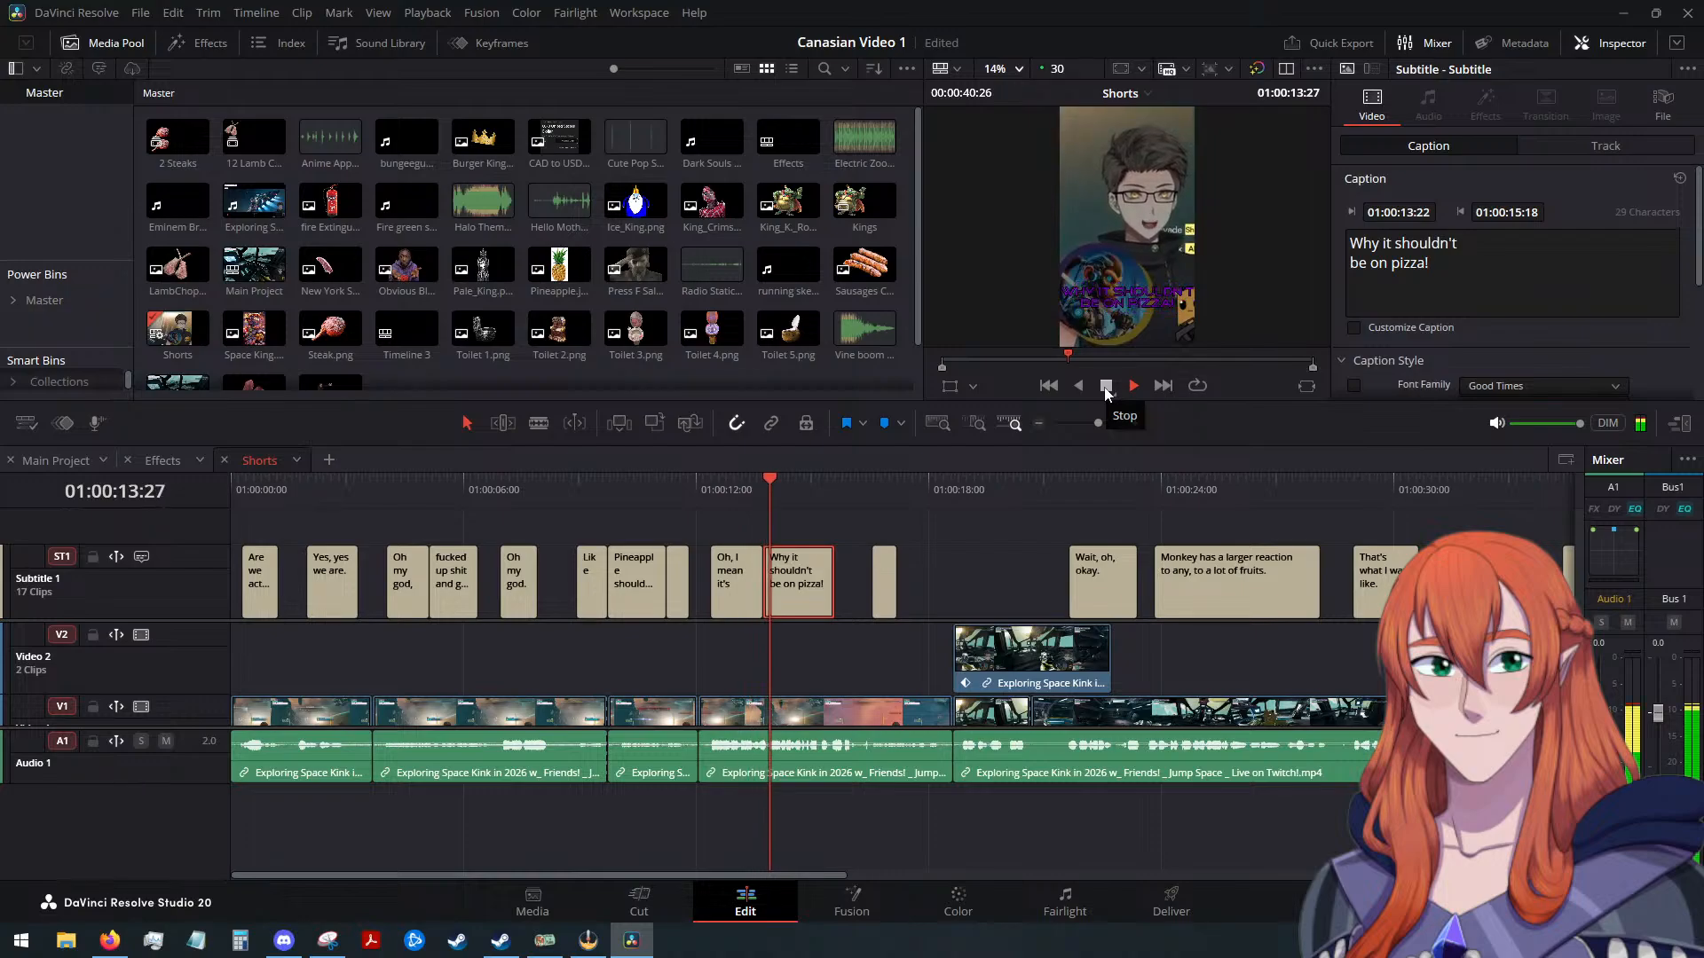
pyautogui.click(1106, 385)
pyautogui.moveTo(763, 583); pyautogui.dragTo(778, 590)
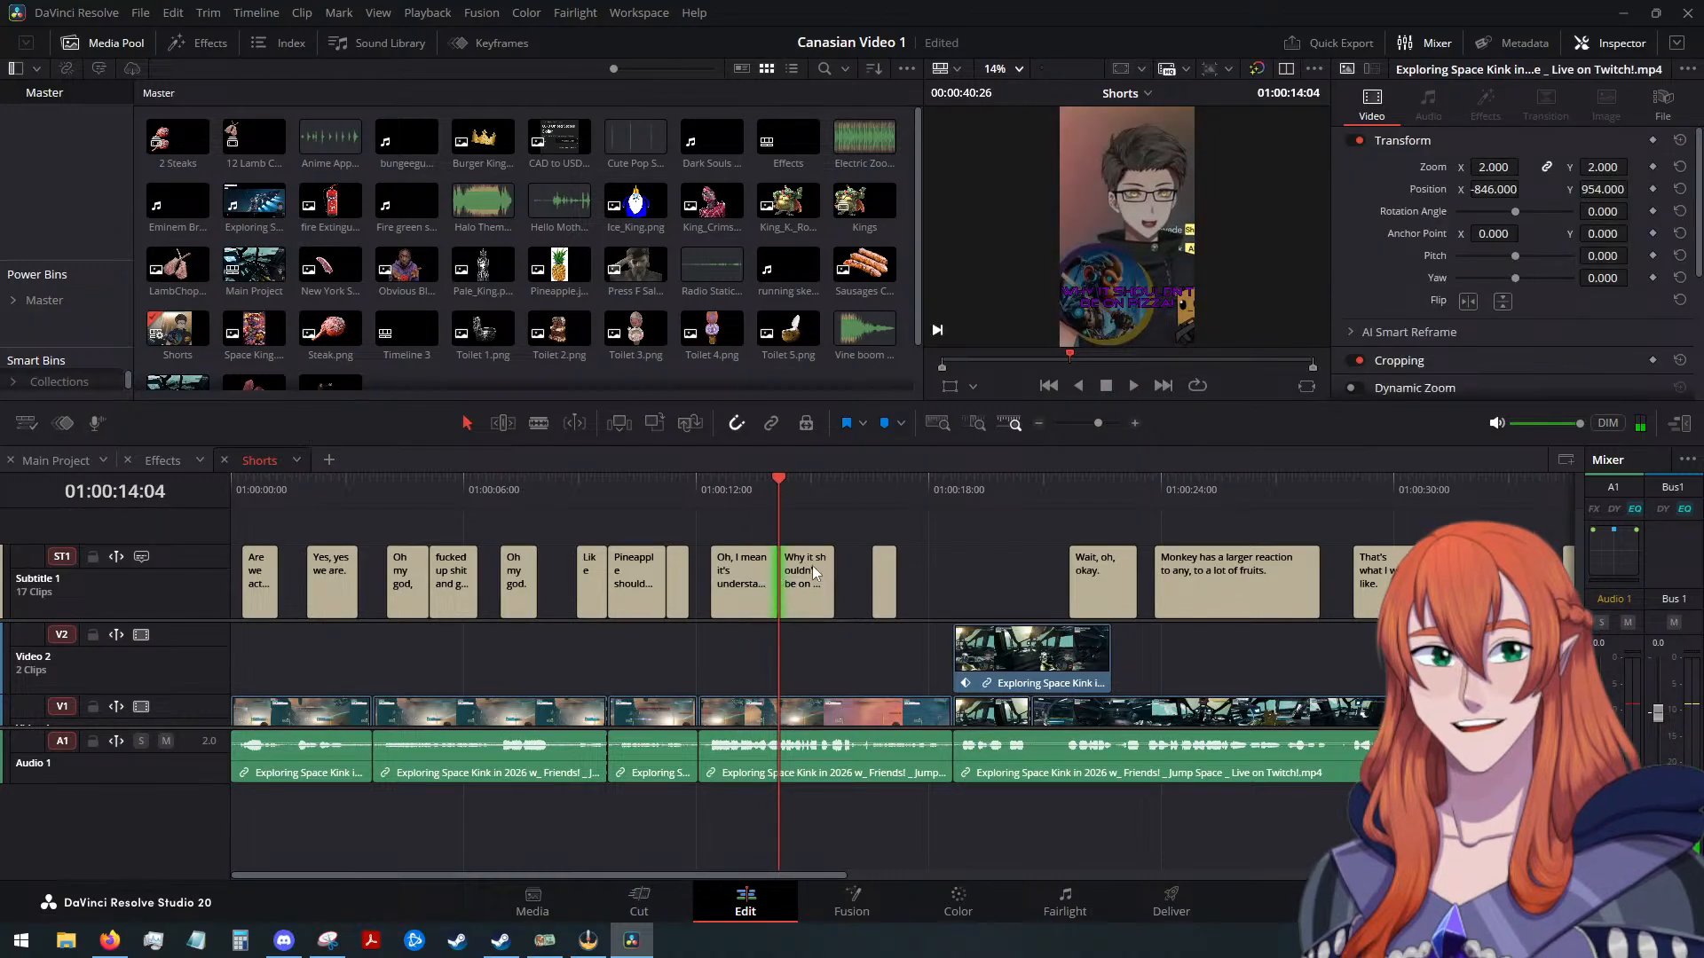
# Play to the end of the spoken line and extend the "Why it shouldn't be on pizza!" caption to 01:00:16:11
pyautogui.press('space')
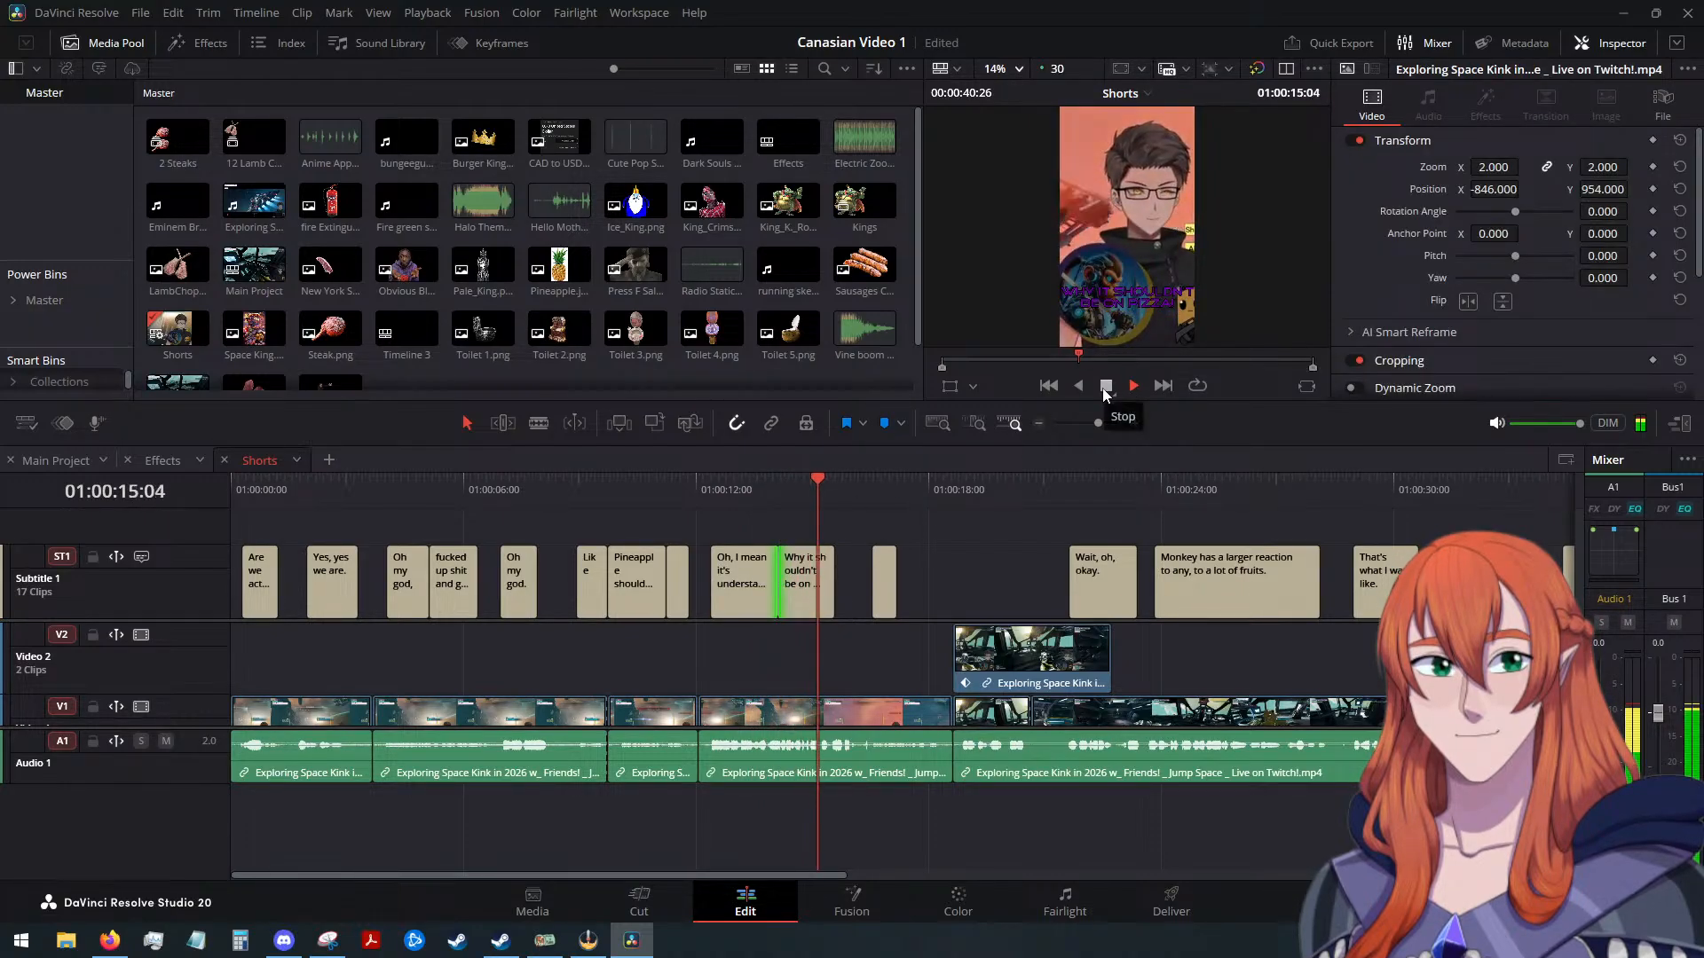
pyautogui.click(1106, 387)
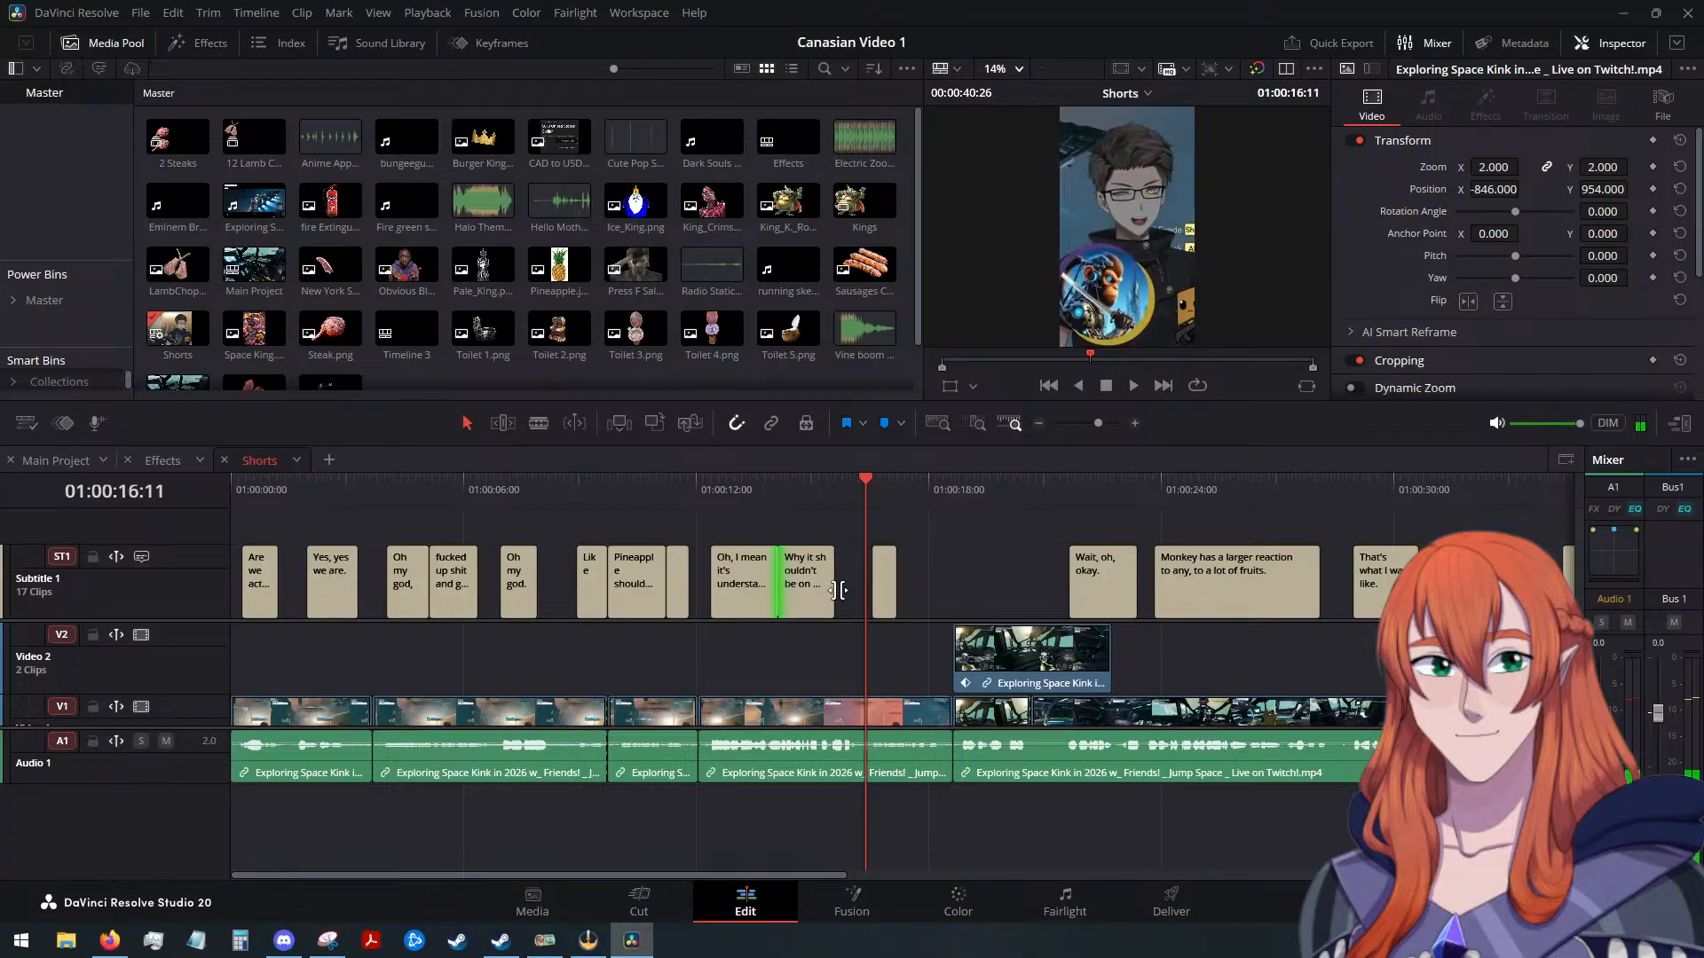
pyautogui.moveTo(833, 588); pyautogui.dragTo(864, 587)
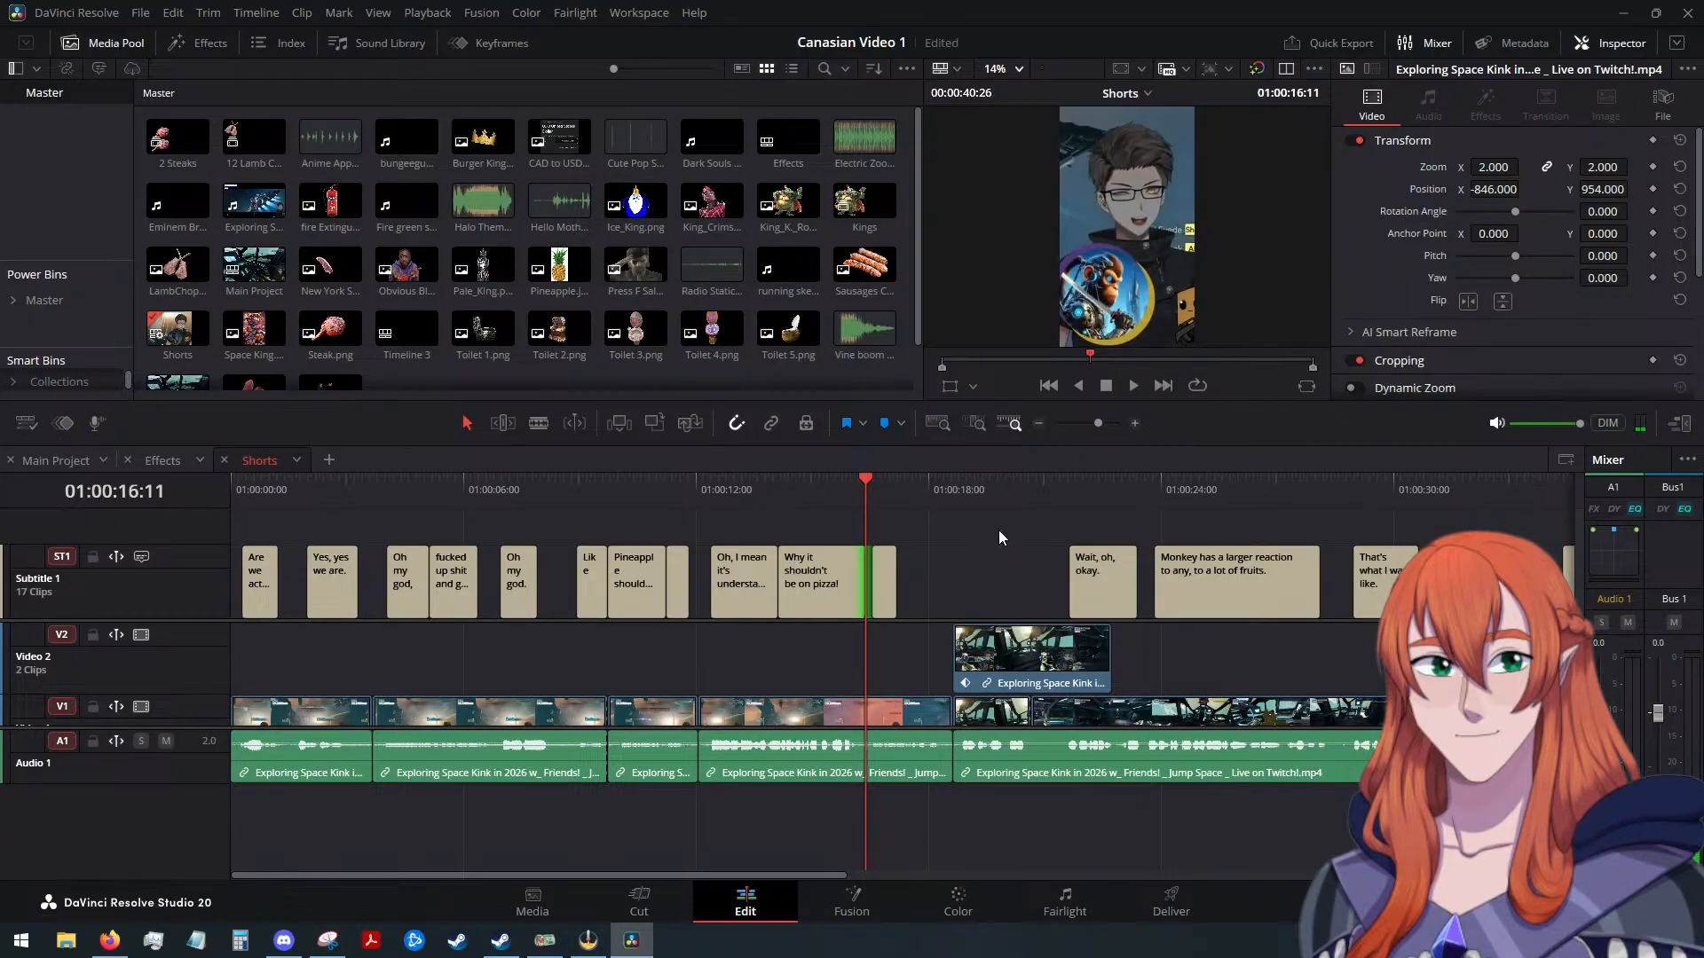
# Play the short "Yeah, that's fair." caption and set its text color to yellow
pyautogui.click(1130, 388)
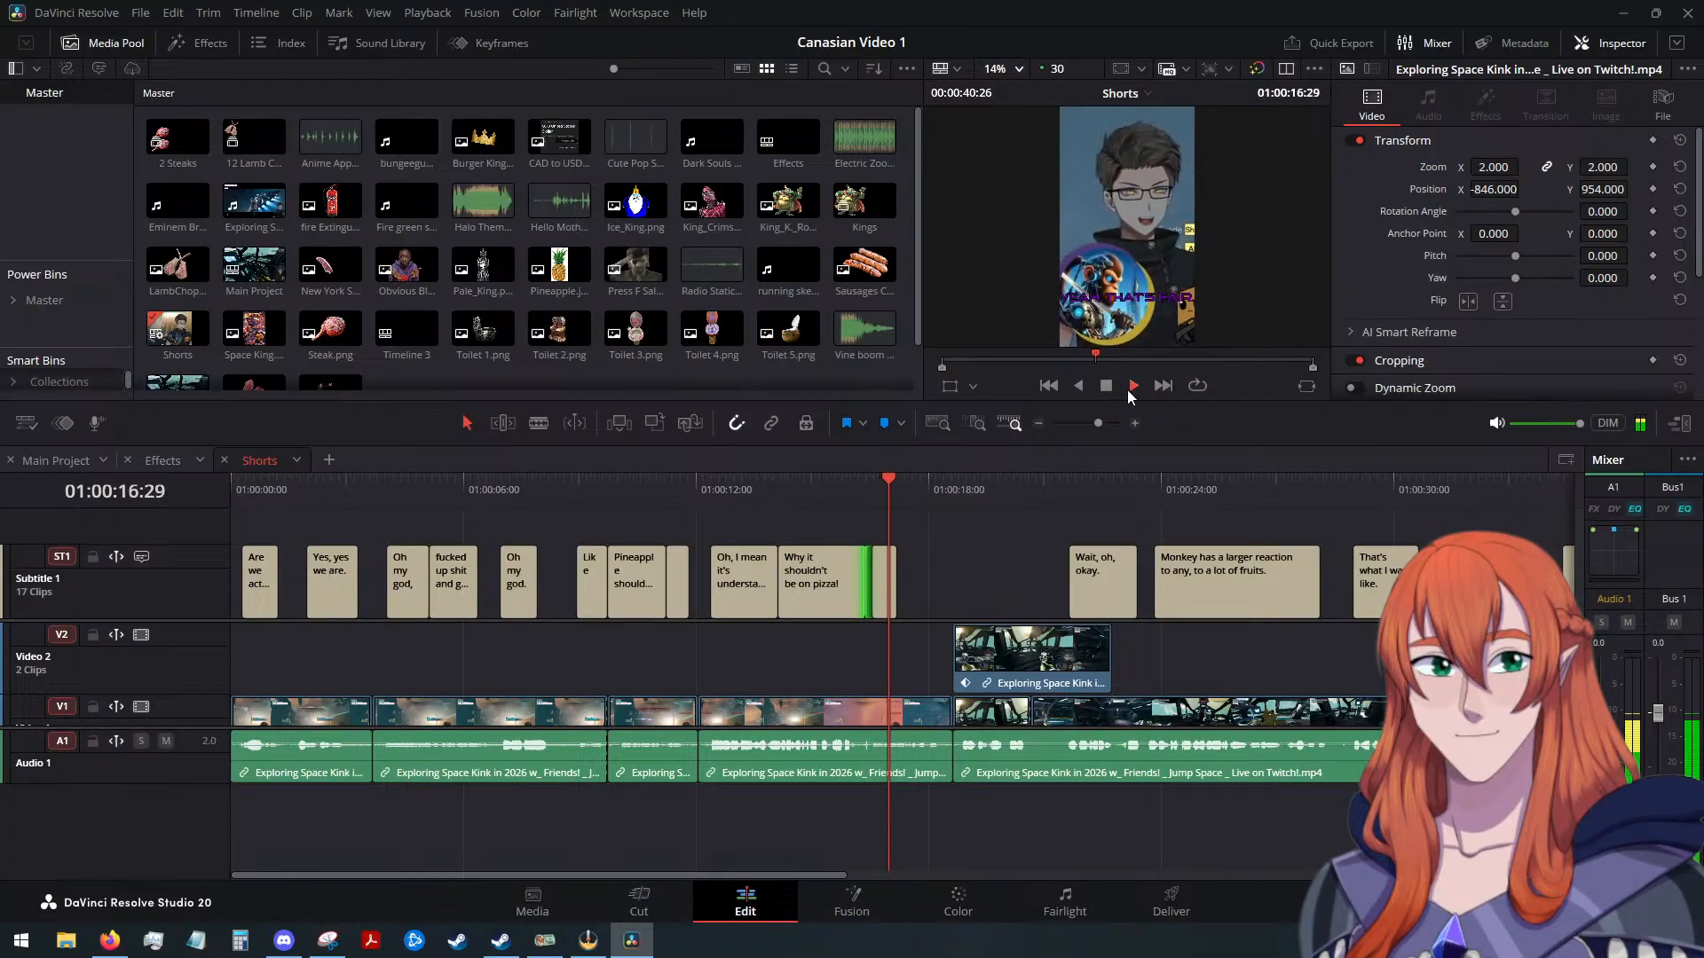
pyautogui.click(1106, 387)
pyautogui.moveTo(934, 498); pyautogui.dragTo(878, 507)
pyautogui.click(883, 507)
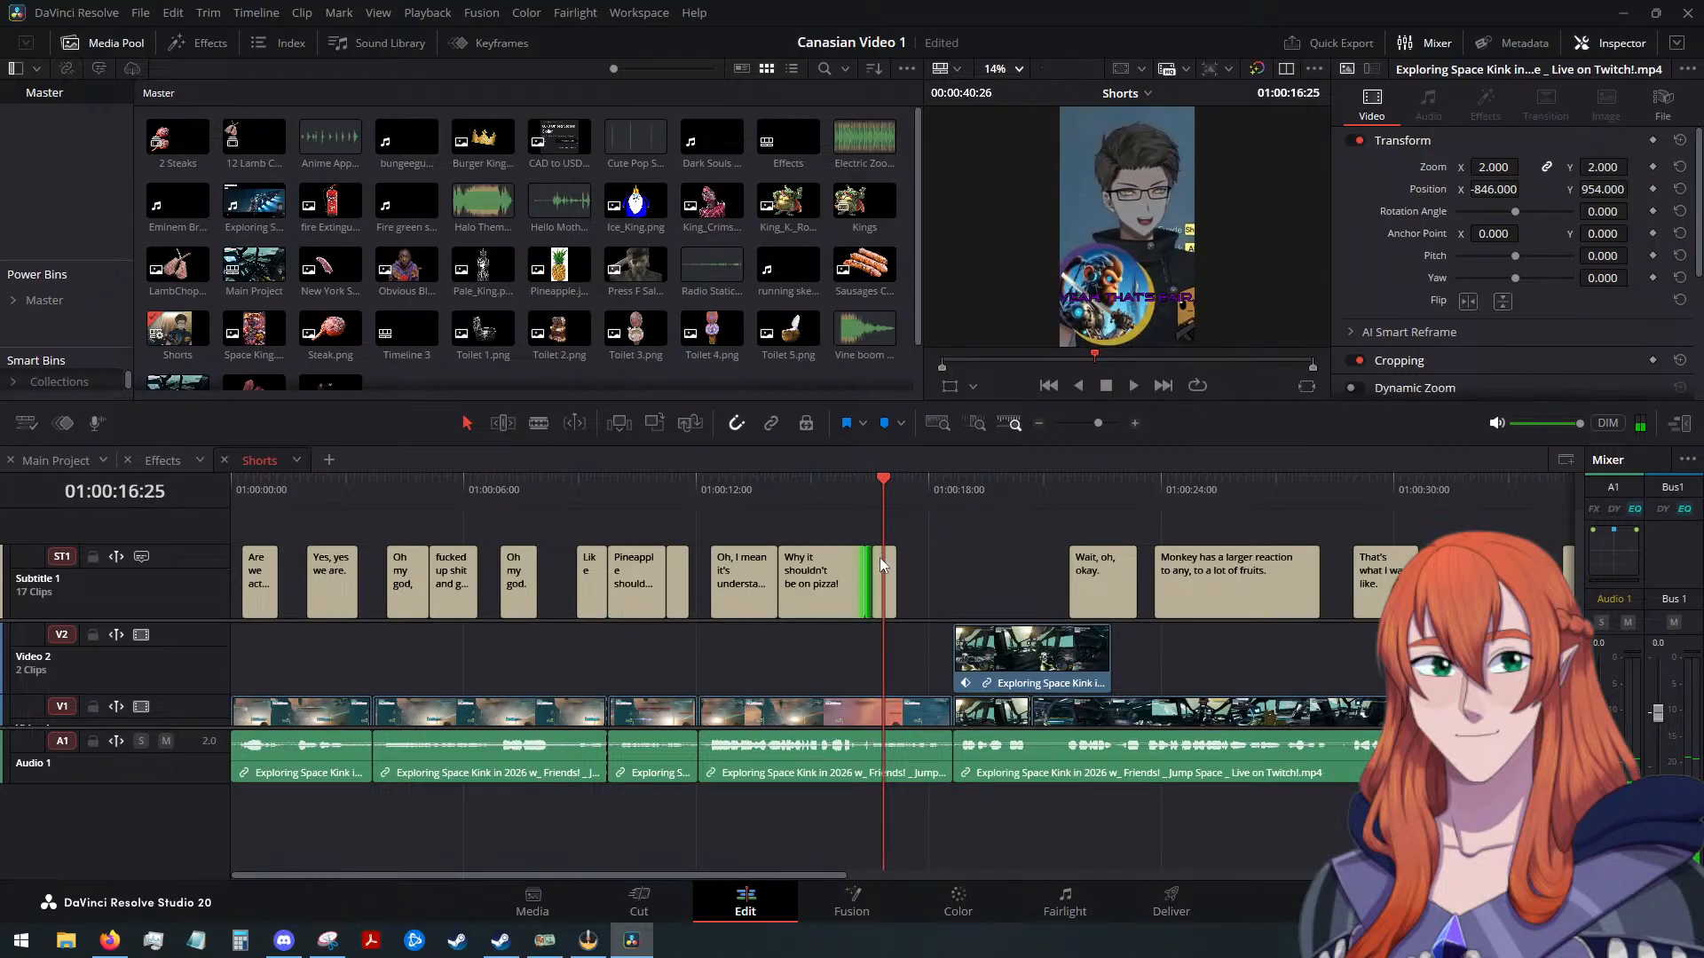
pyautogui.click(876, 590)
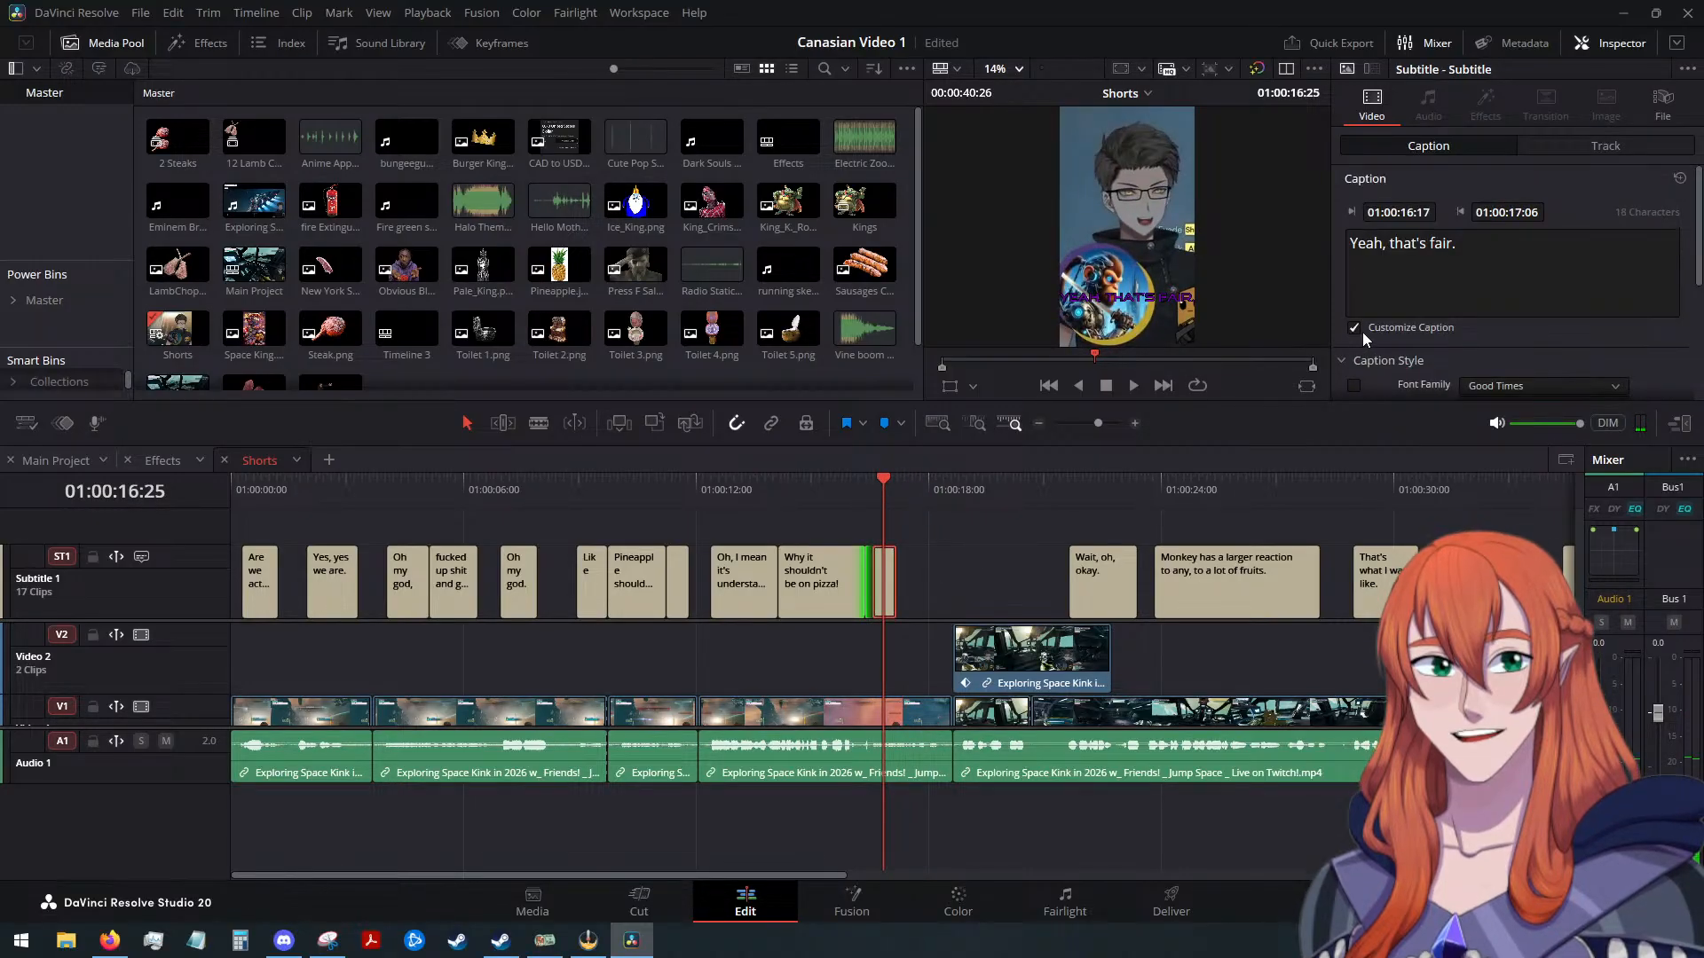
pyautogui.scroll(-2, 1384, 324)
pyautogui.click(1472, 318)
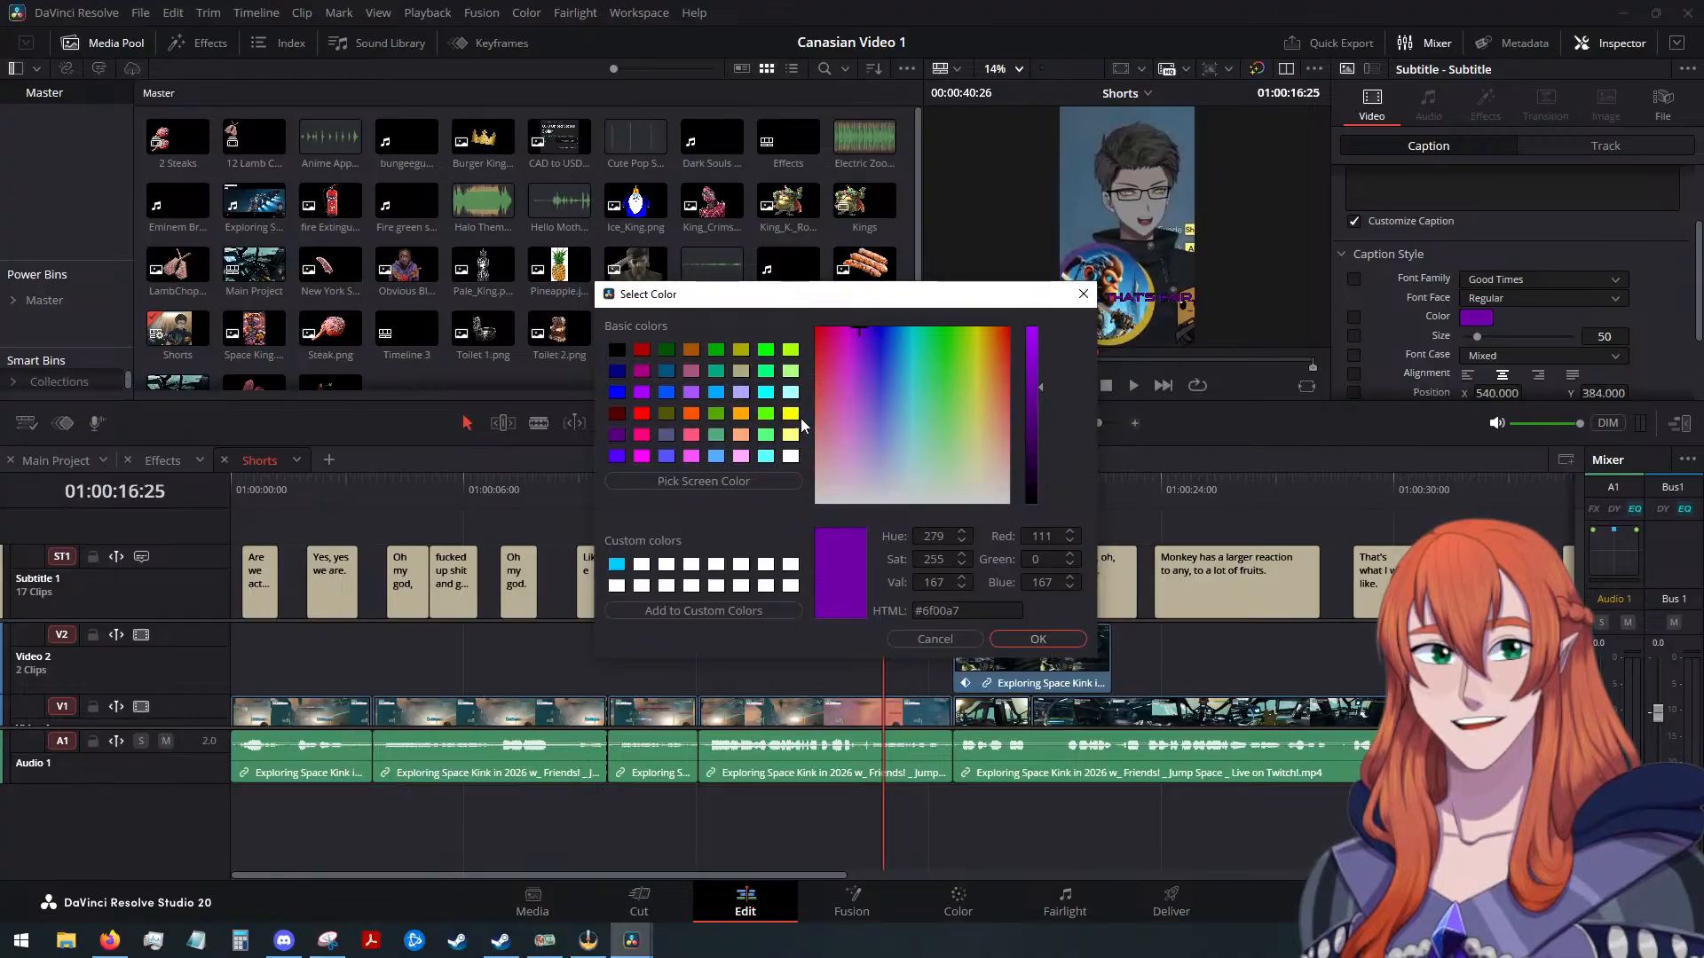
pyautogui.click(792, 414)
pyautogui.click(1037, 639)
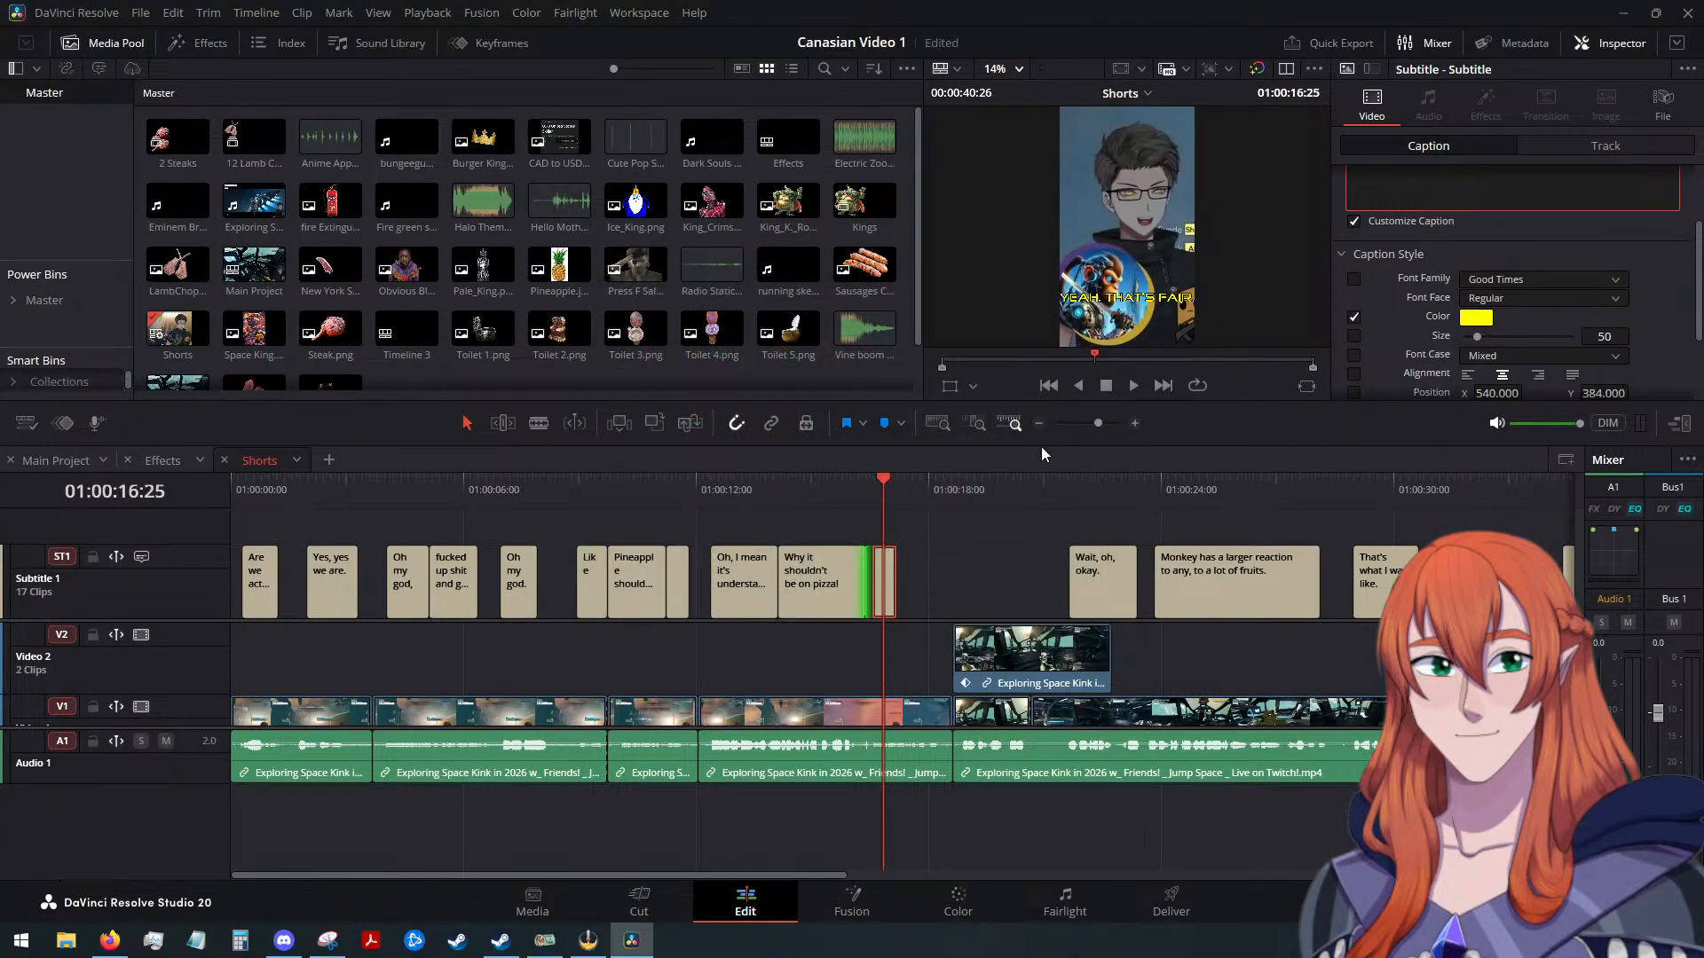
# Play on to 01:00:24:21 and change the first line of the "Monkey has a larger reaction" caption to "Monkey has an"
pyautogui.click(1128, 386)
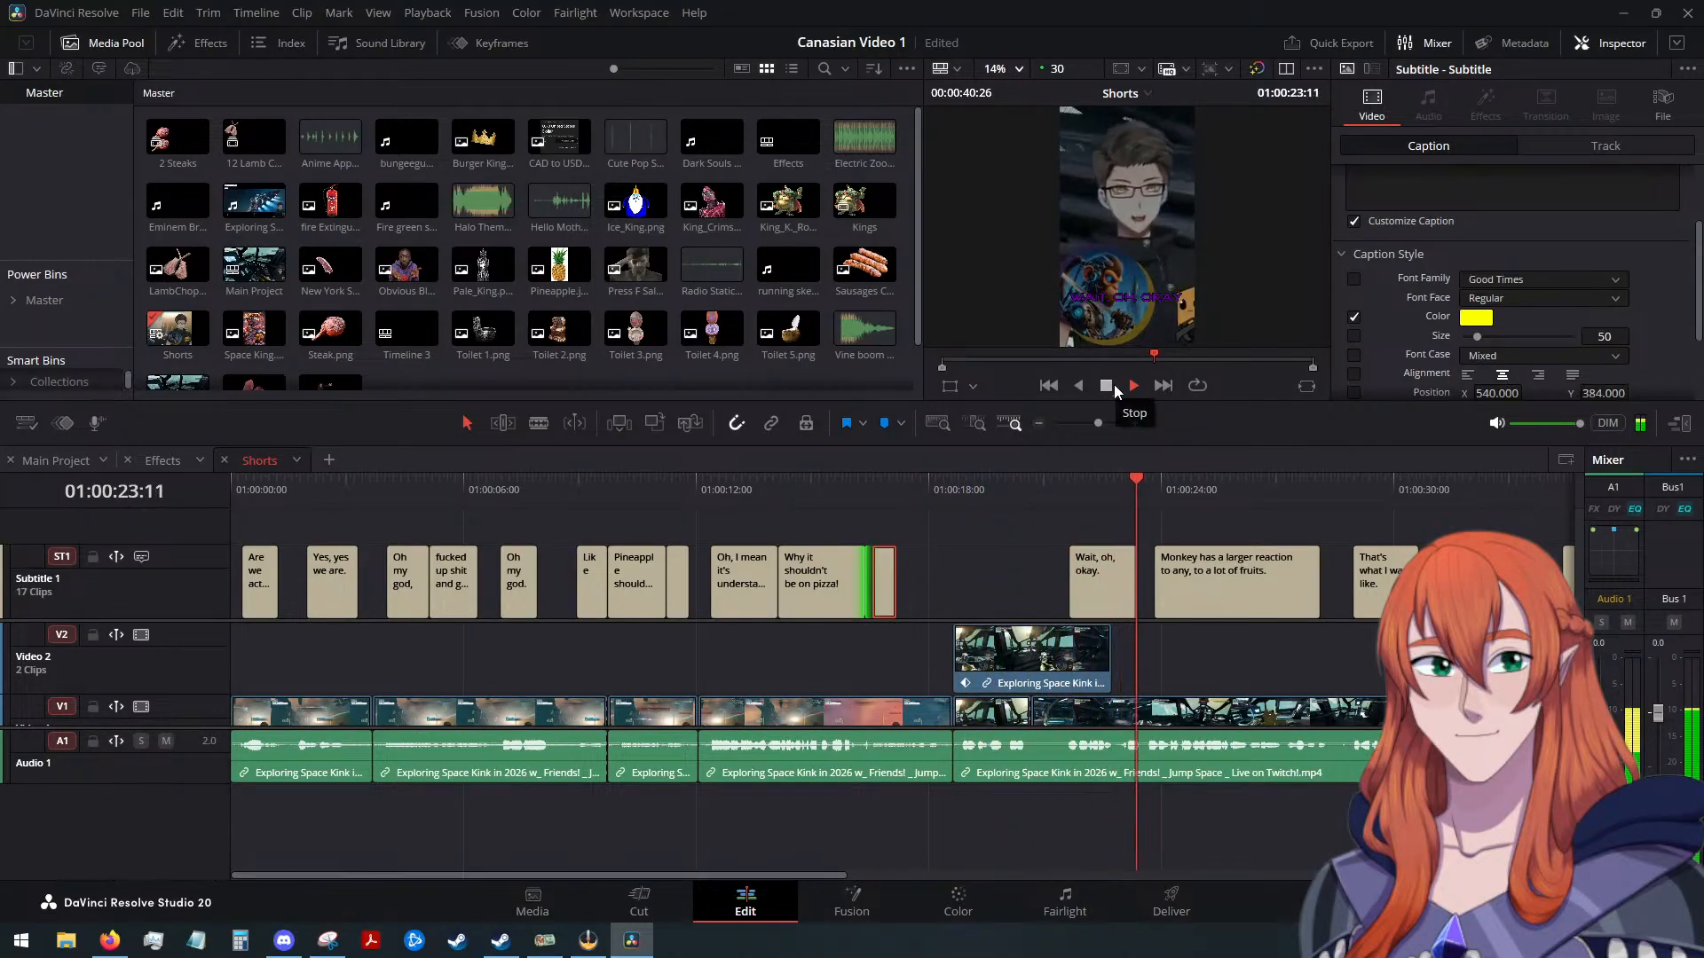
pyautogui.click(1115, 385)
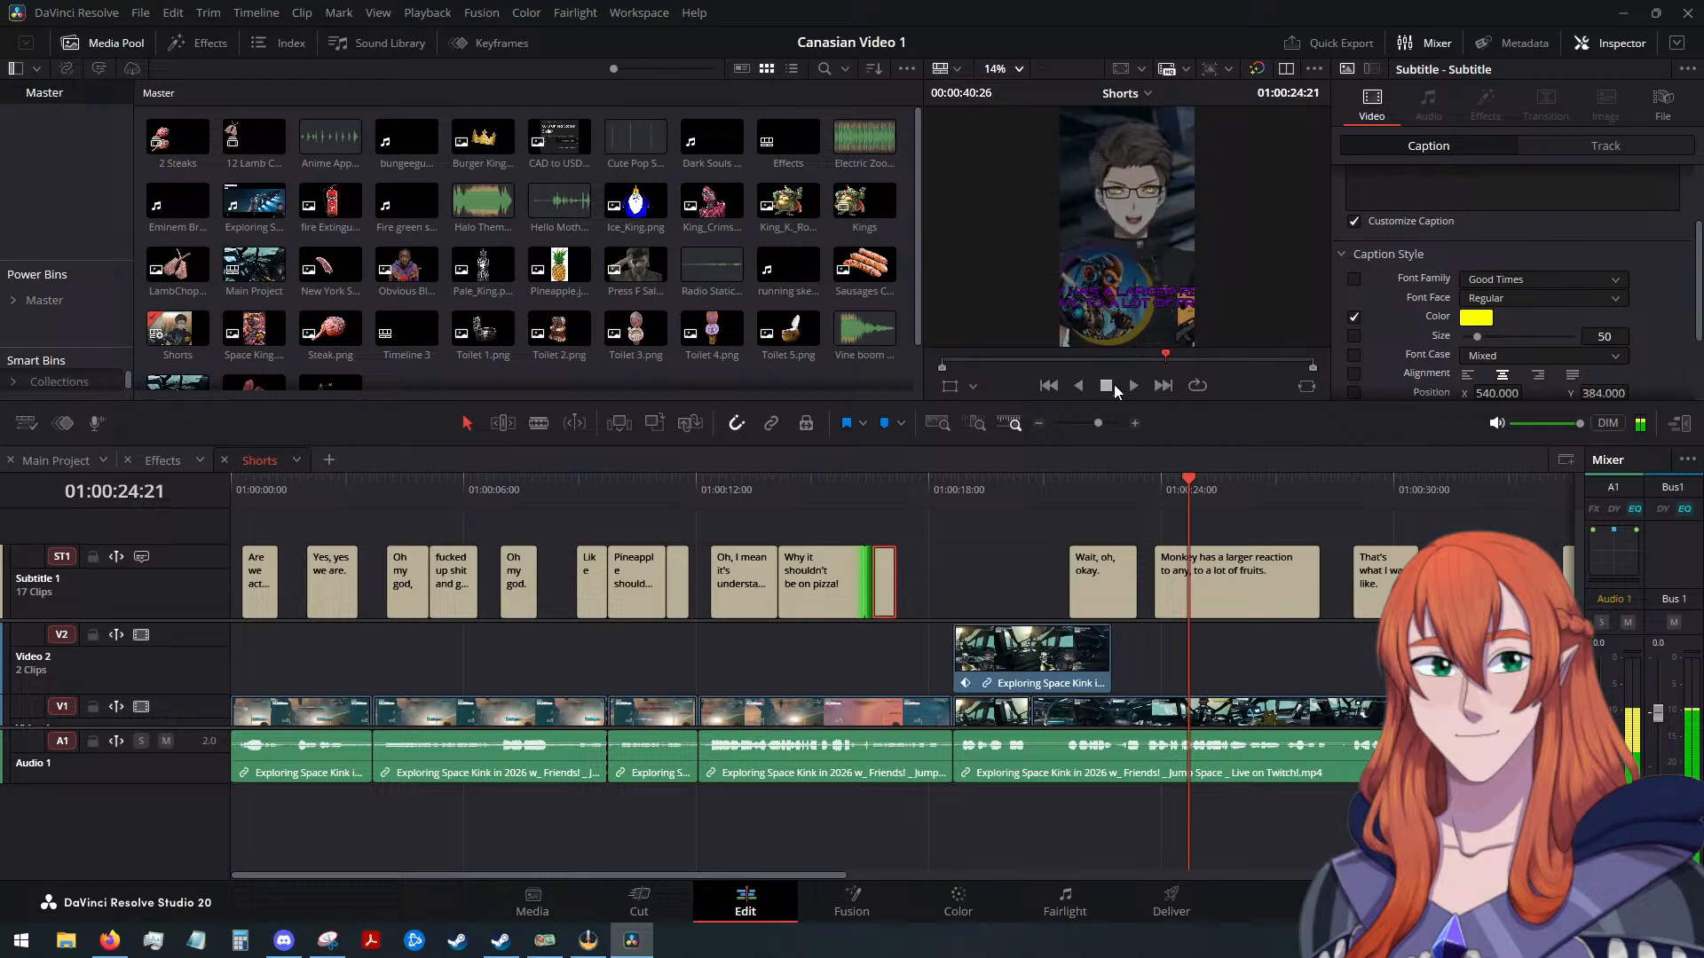
pyautogui.click(1259, 571)
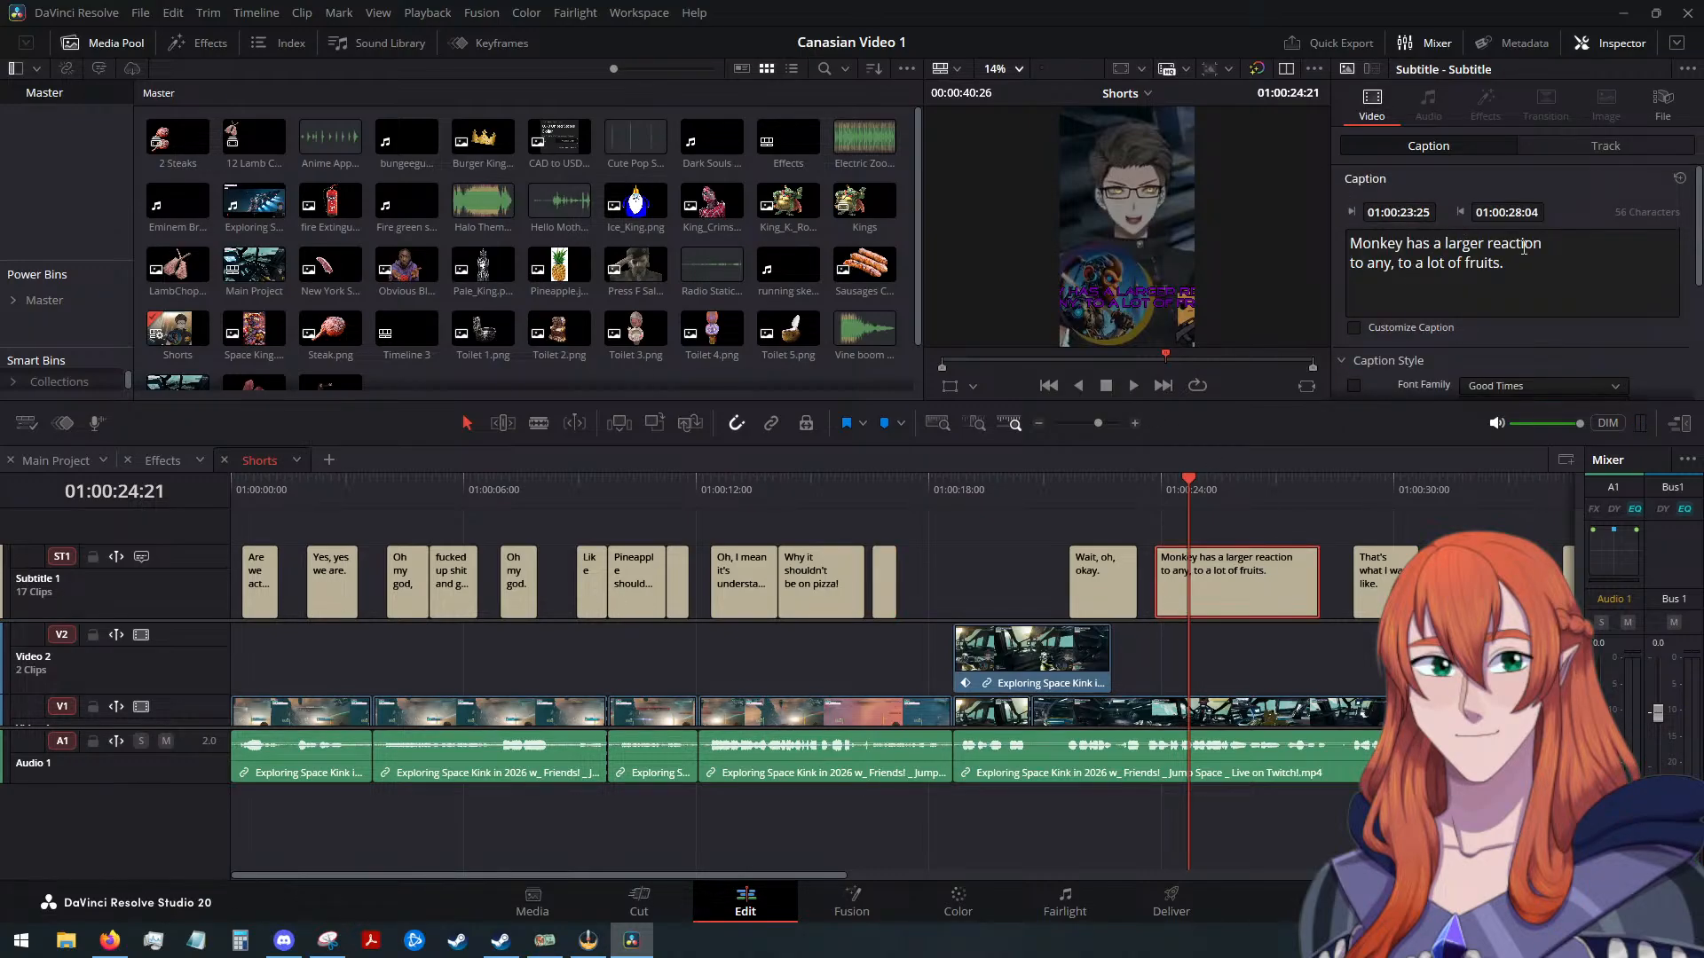
pyautogui.moveTo(1549, 242); pyautogui.dragTo(1452, 243)
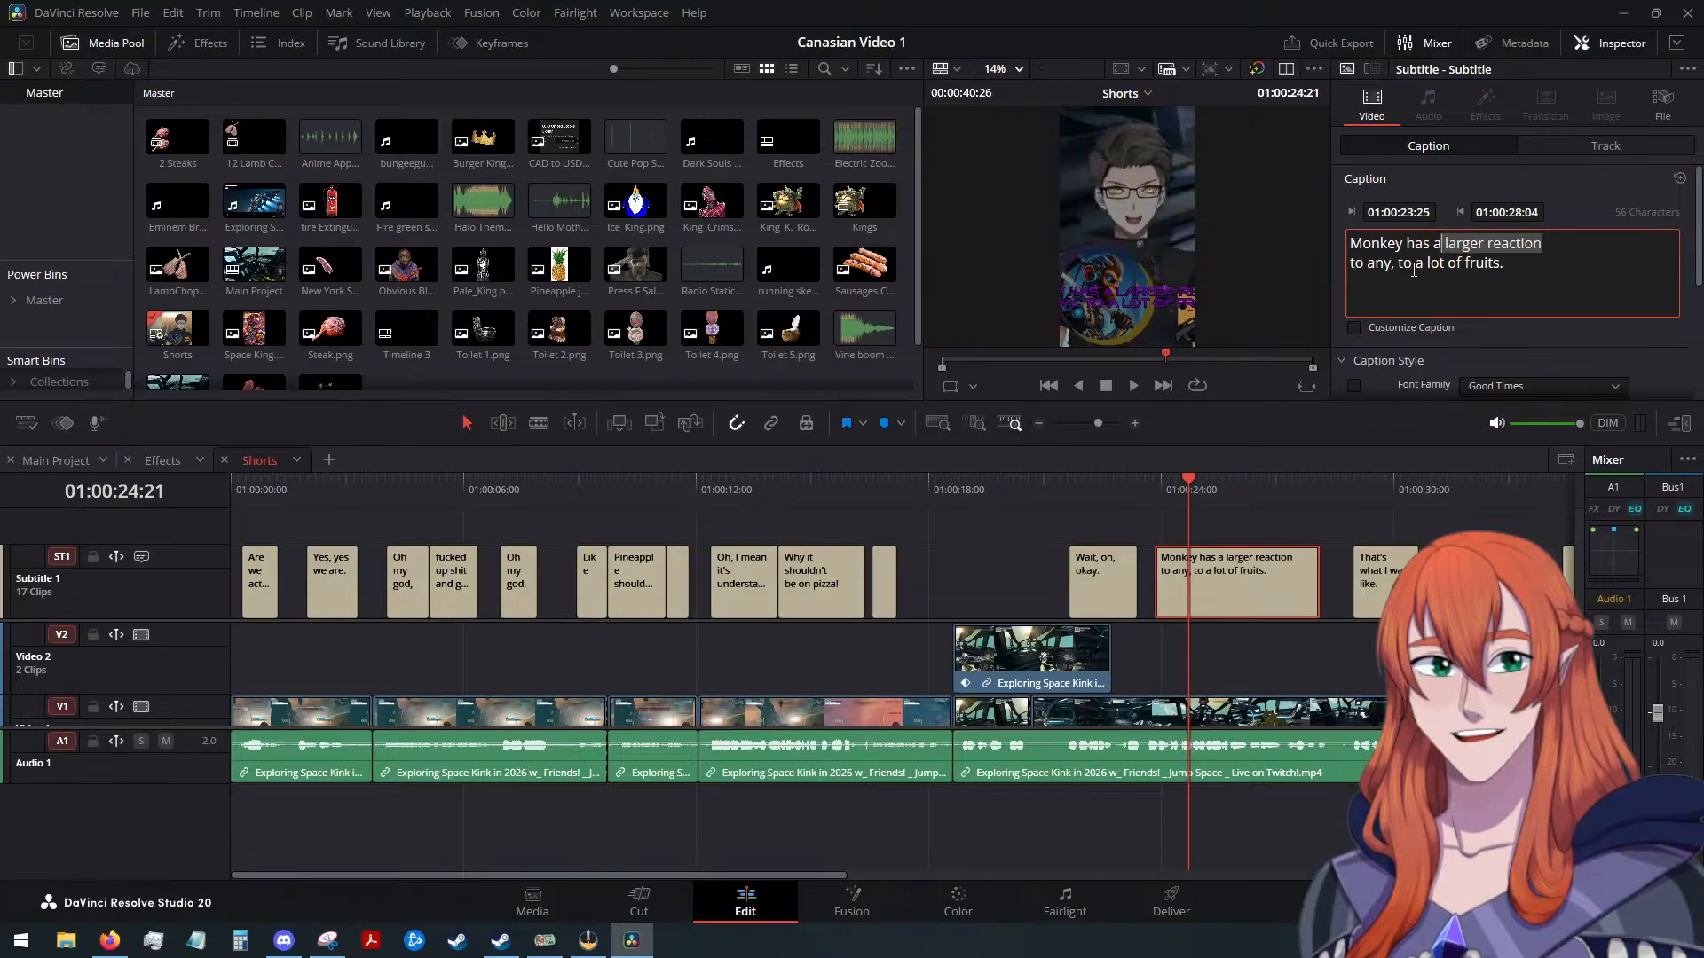
pyautogui.write('nkey has an')
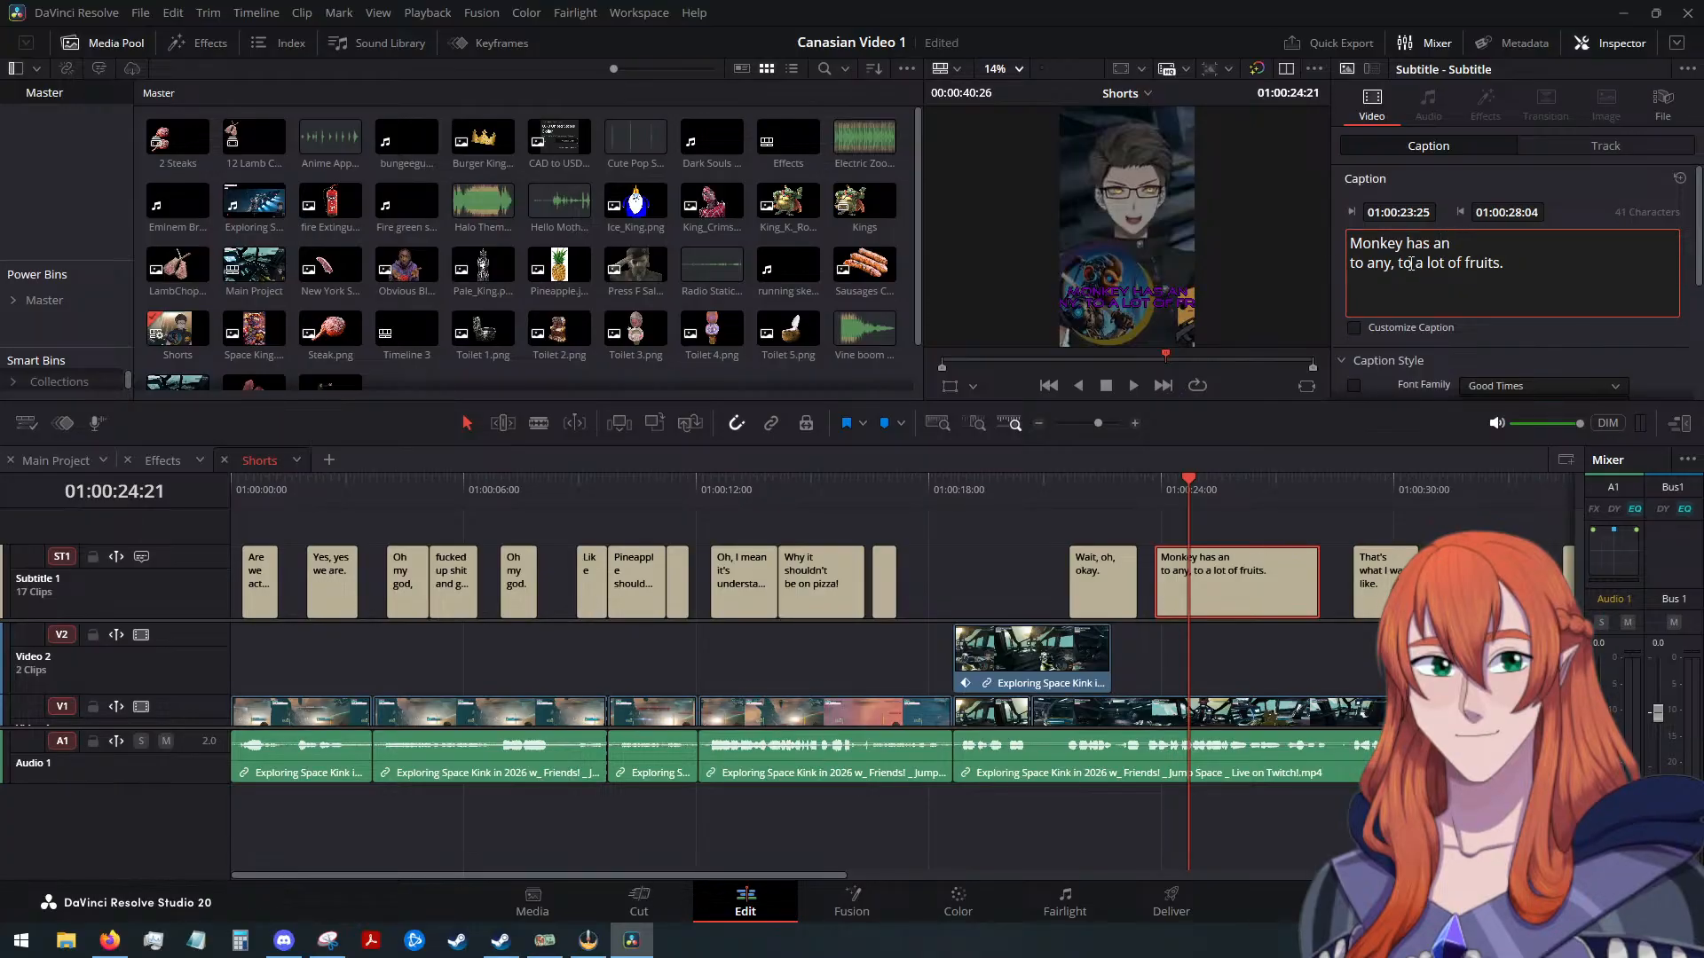
# Replay the "Monkey has an" caption, return to its start at 01:00:23:25, and replace its second line with "allergic reaction"
pyautogui.moveTo(1170, 488); pyautogui.dragTo(1155, 488)
pyautogui.click(1133, 385)
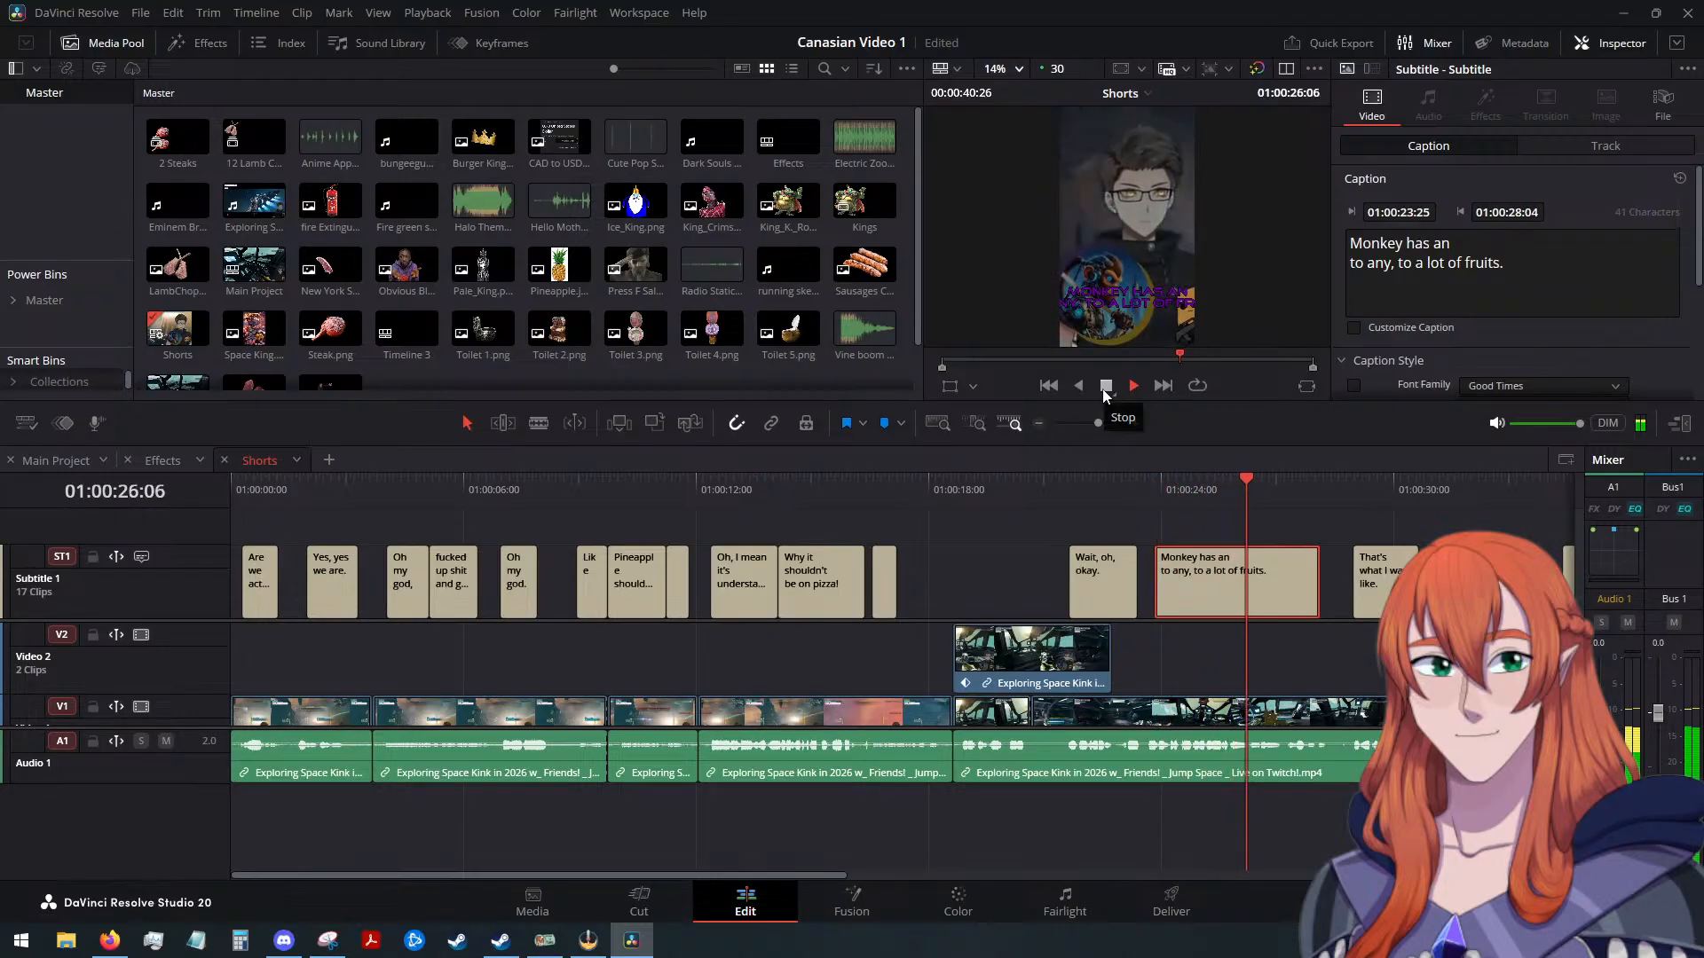
pyautogui.click(1105, 387)
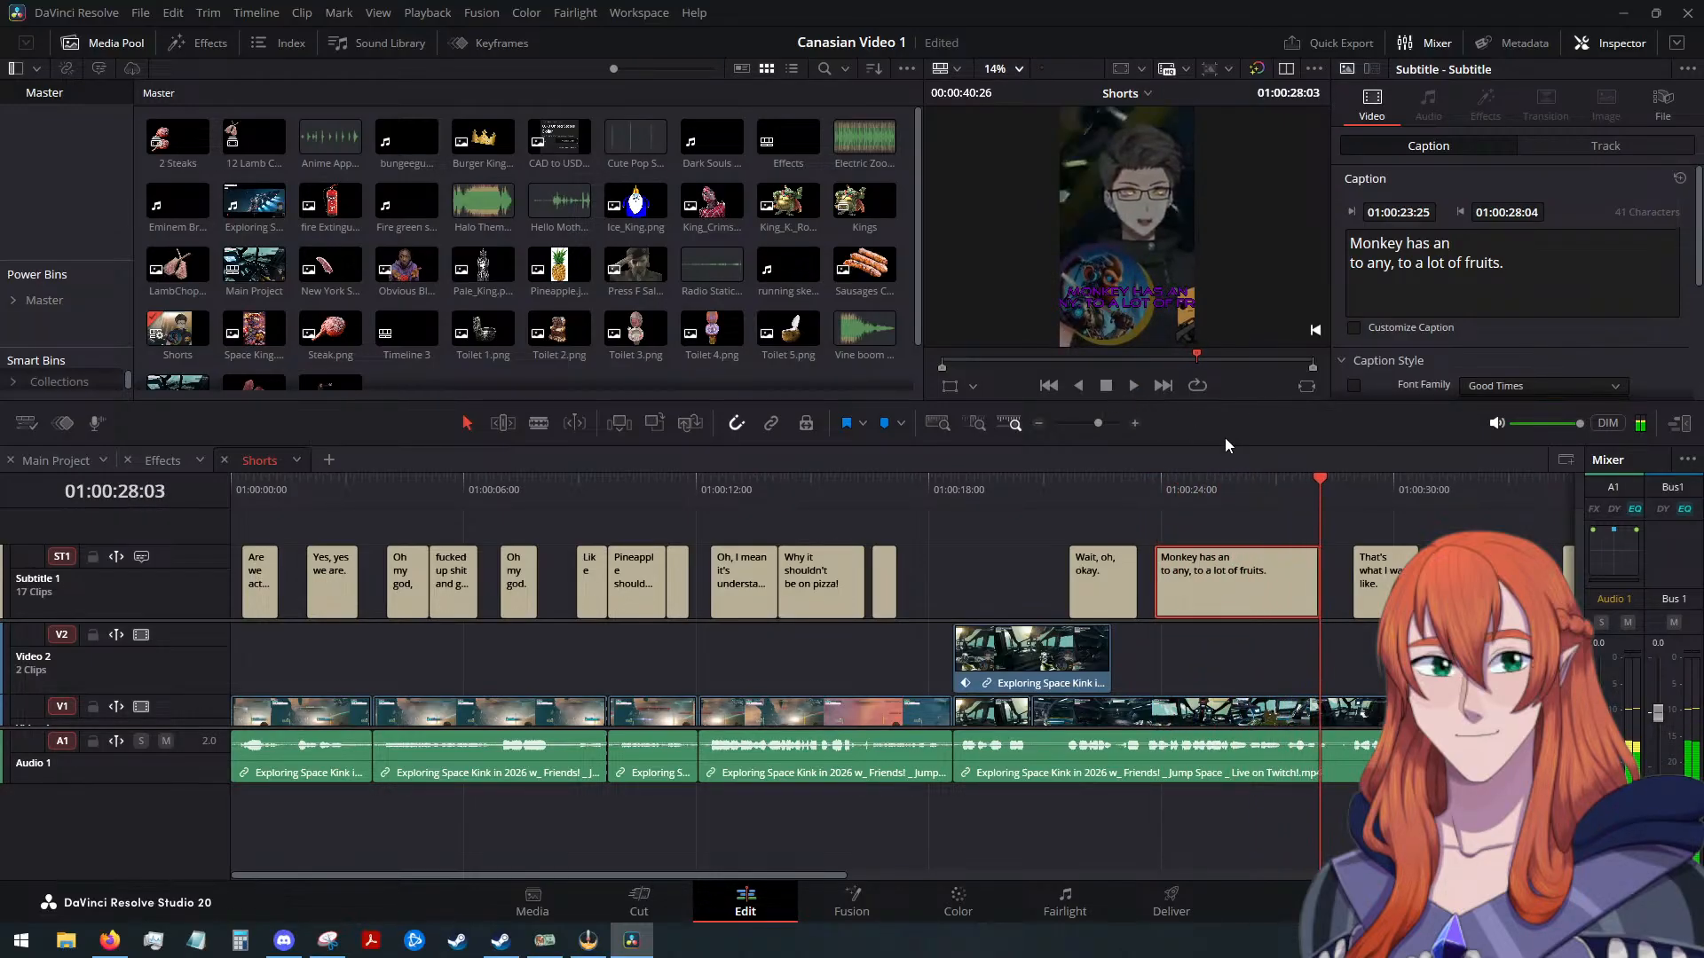
pyautogui.moveTo(1317, 481); pyautogui.dragTo(1153, 504)
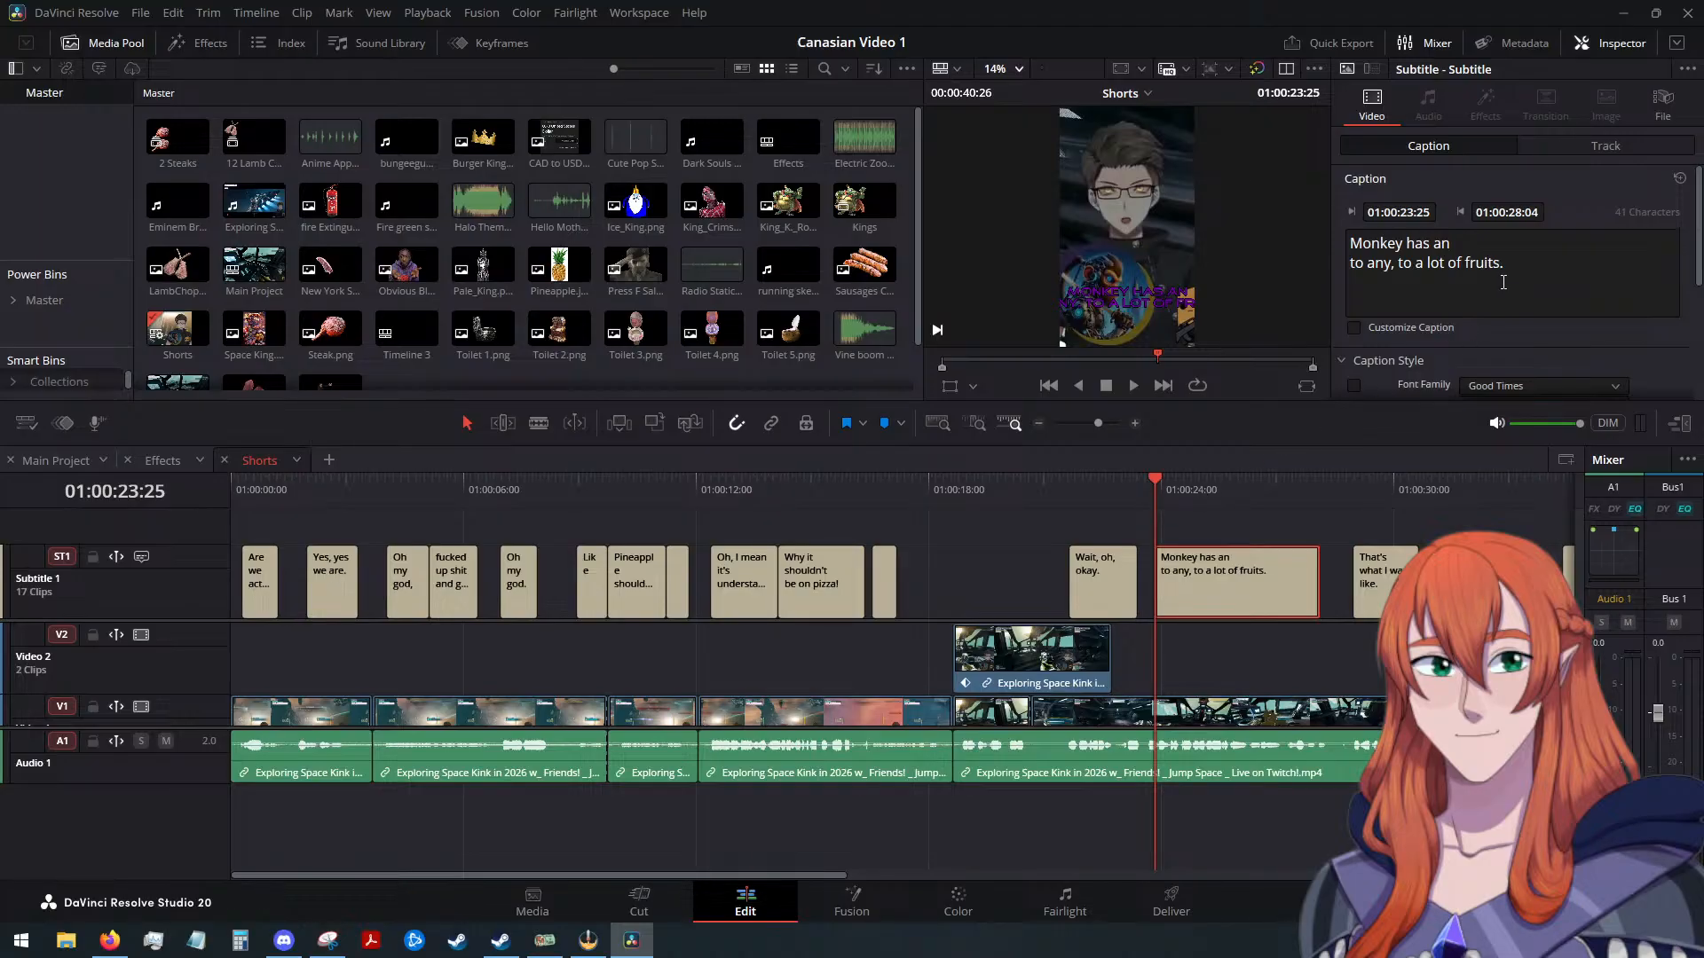
pyautogui.click(1517, 259)
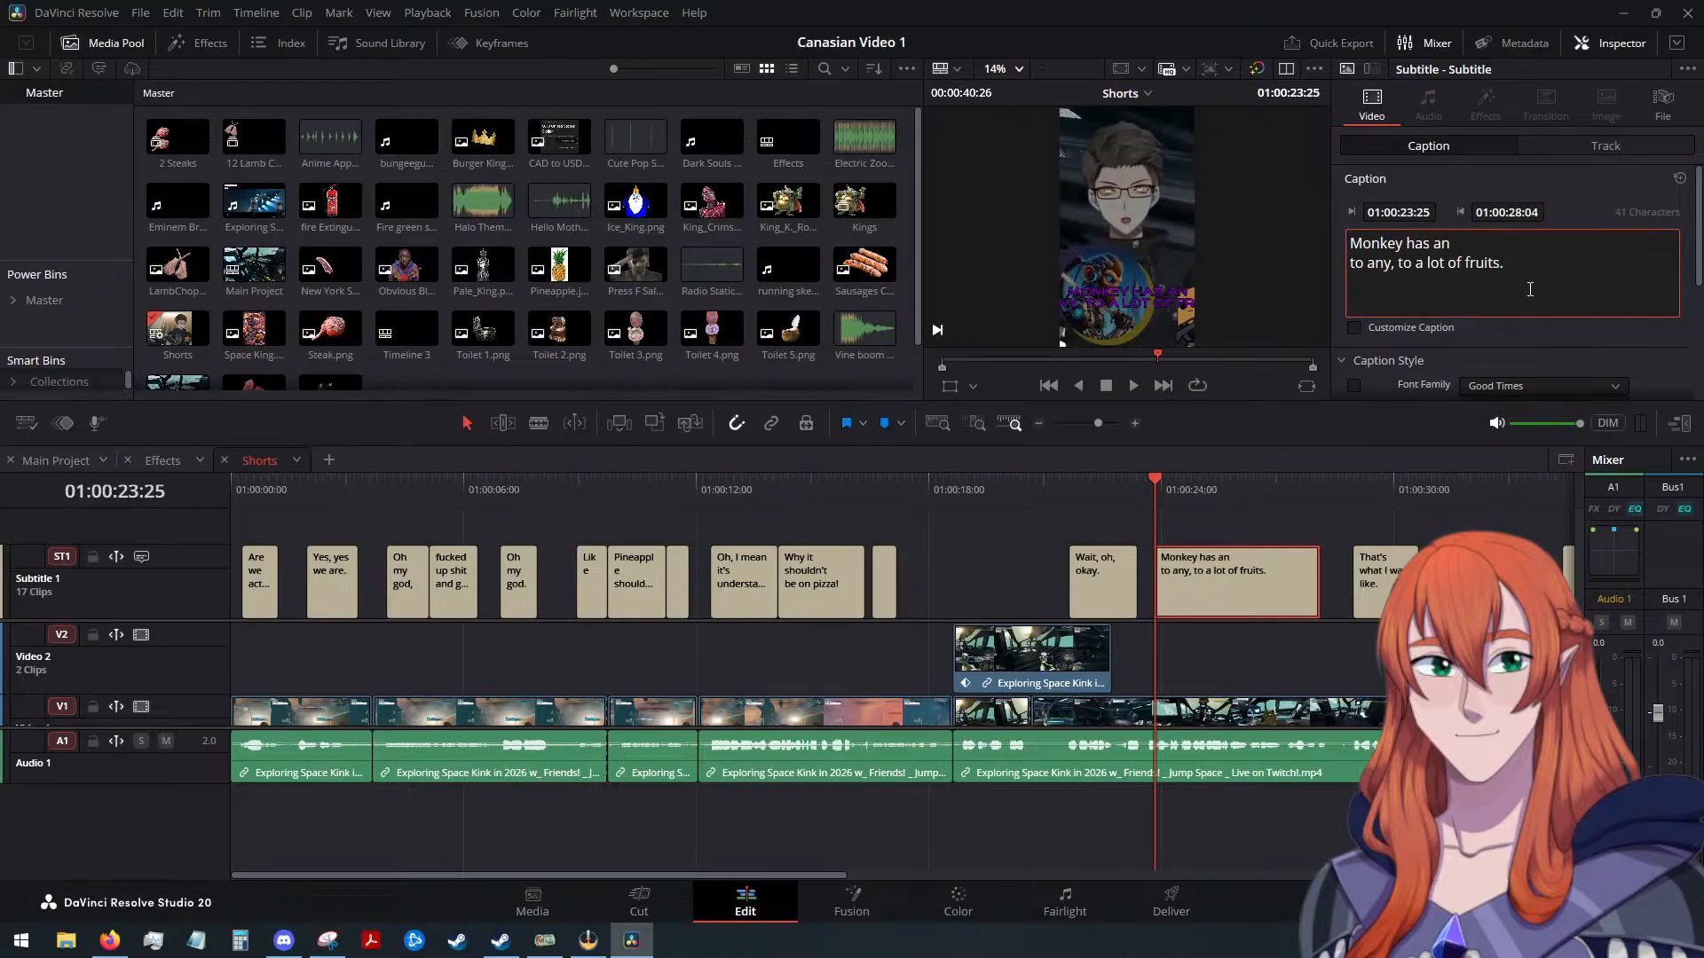
pyautogui.press('BackSpace')
pyautogui.press('BackSpace')
pyautogui.press('BackSpace')
pyautogui.press('BackSpace')
pyautogui.press('BackSpace')
pyautogui.press('BackSpace')
pyautogui.press('BackSpace')
pyautogui.press('BackSpace')
pyautogui.press('BackSpace')
pyautogui.press('BackSpace')
pyautogui.press('BackSpace')
pyautogui.press('BackSpace')
pyautogui.press('BackSpace')
pyautogui.press('BackSpace')
pyautogui.press('BackSpace')
pyautogui.press('BackSpace')
pyautogui.press('BackSpace')
pyautogui.press('BackSpace')
pyautogui.press('BackSpace')
pyautogui.press('BackSpace')
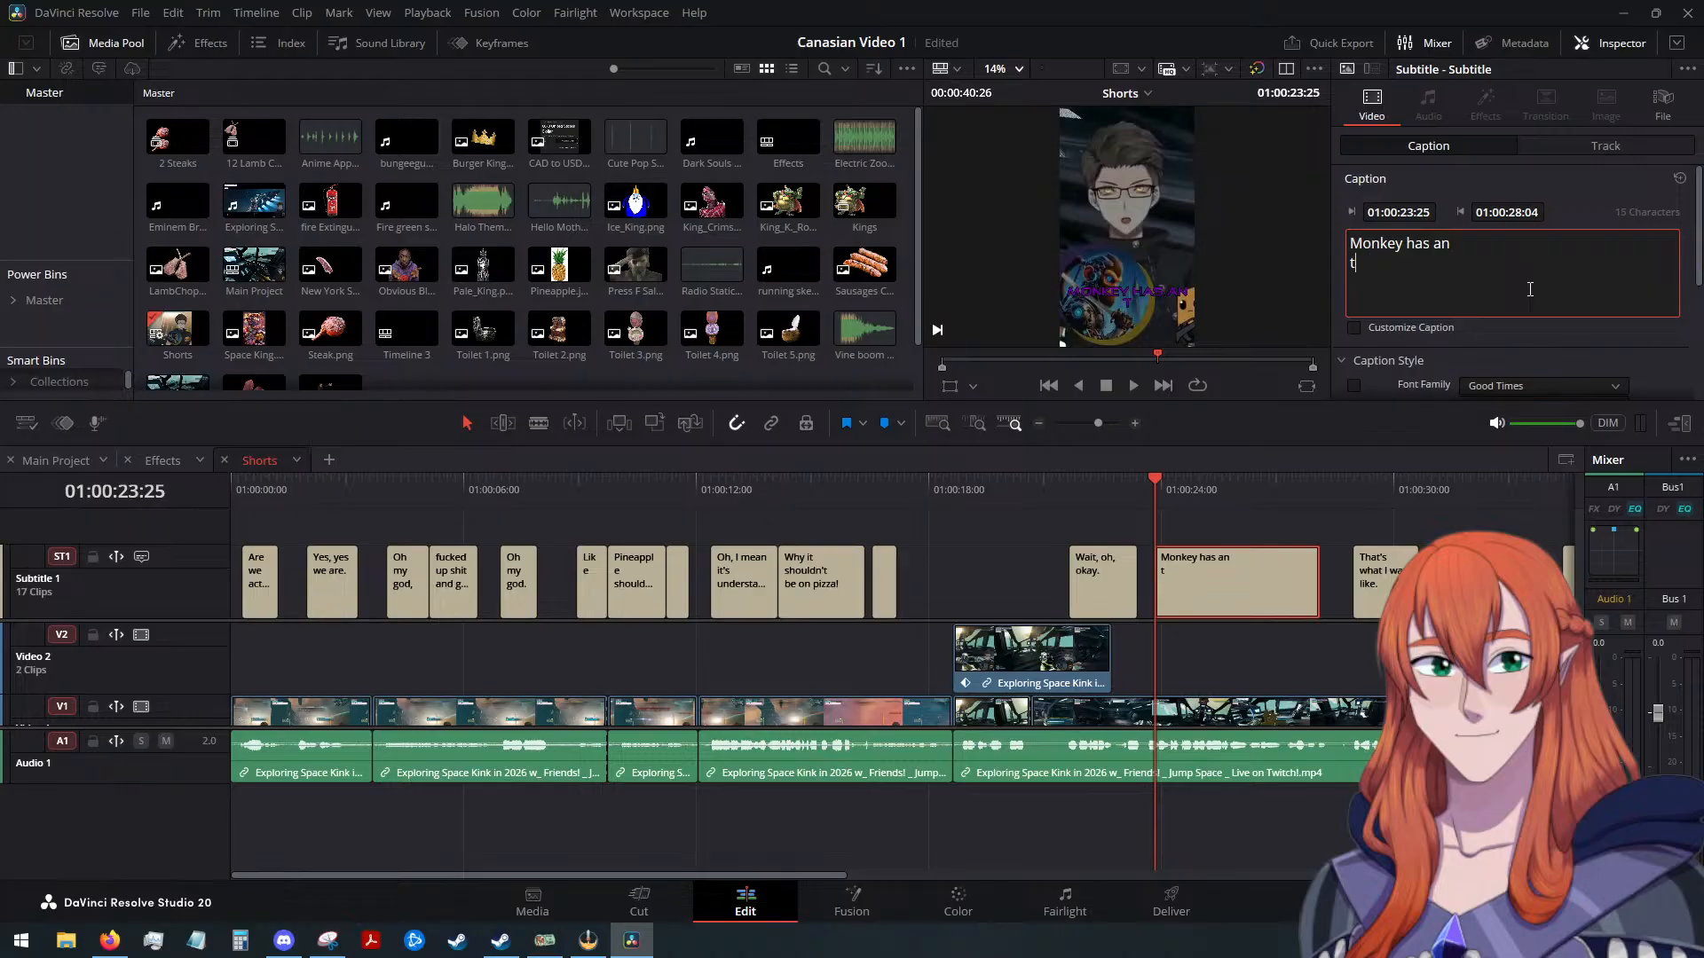
pyautogui.press('BackSpace')
pyautogui.write('allergic rea')
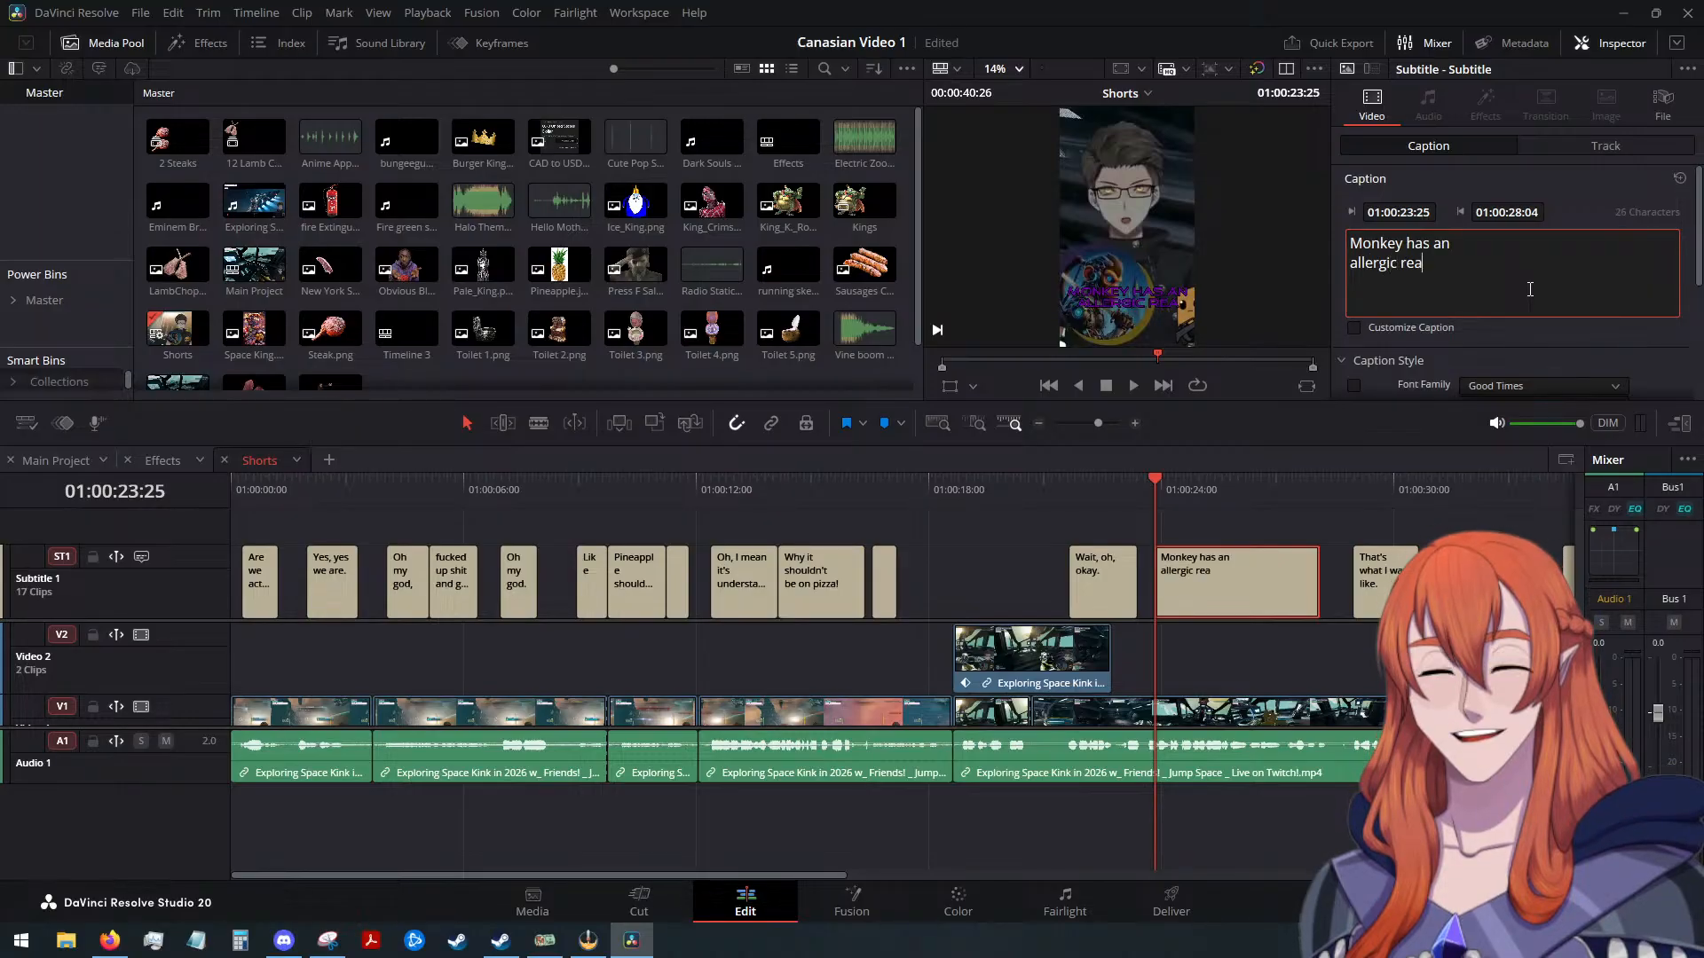
pyautogui.write('ct')
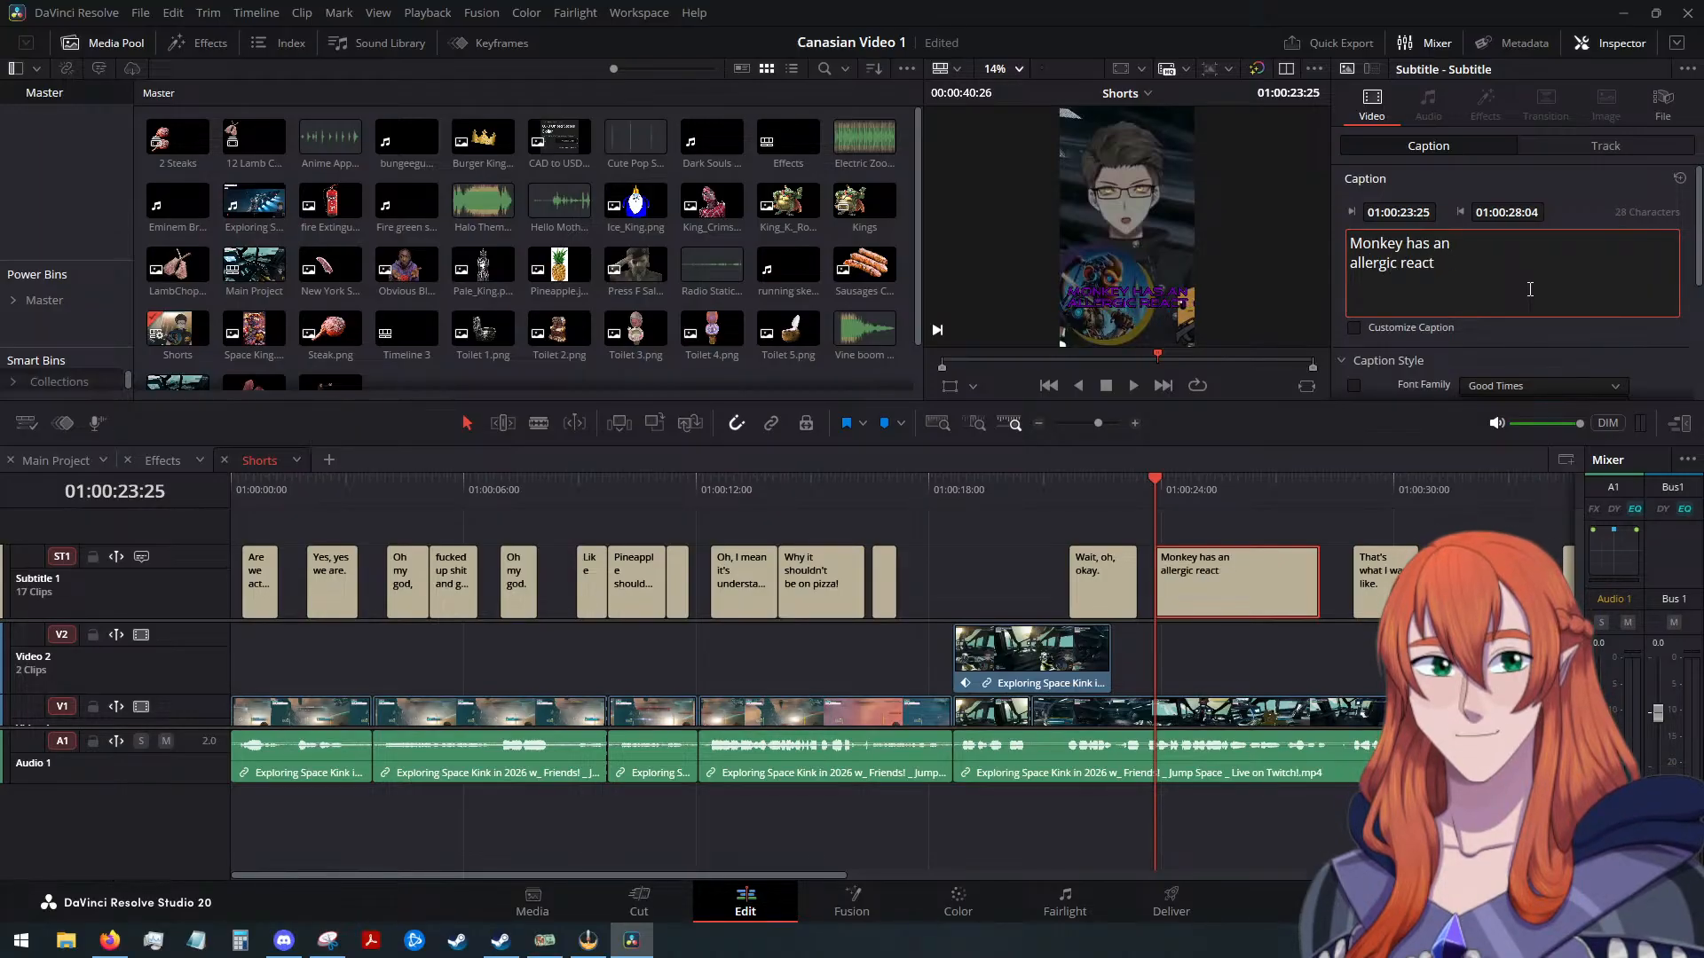
pyautogui.press('BackSpace')
pyautogui.press('BackSpace')
pyautogui.press('BackSpace')
pyautogui.press('BackSpace')
pyautogui.press('BackSpace')
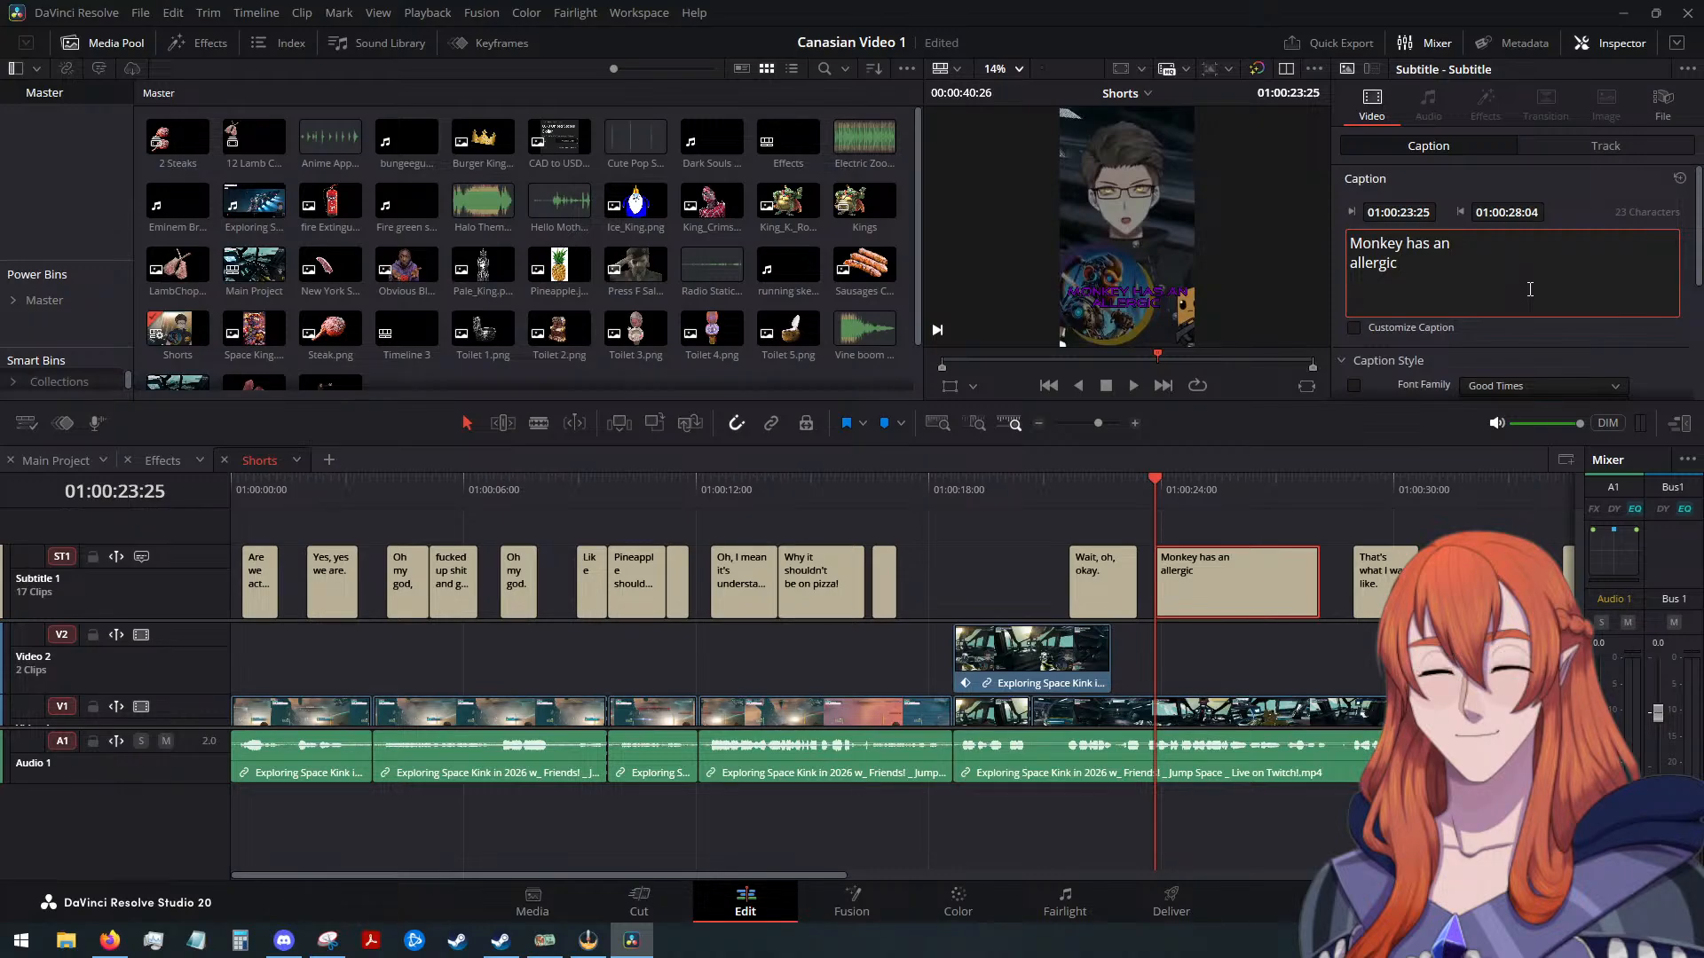
pyautogui.write('reaction')
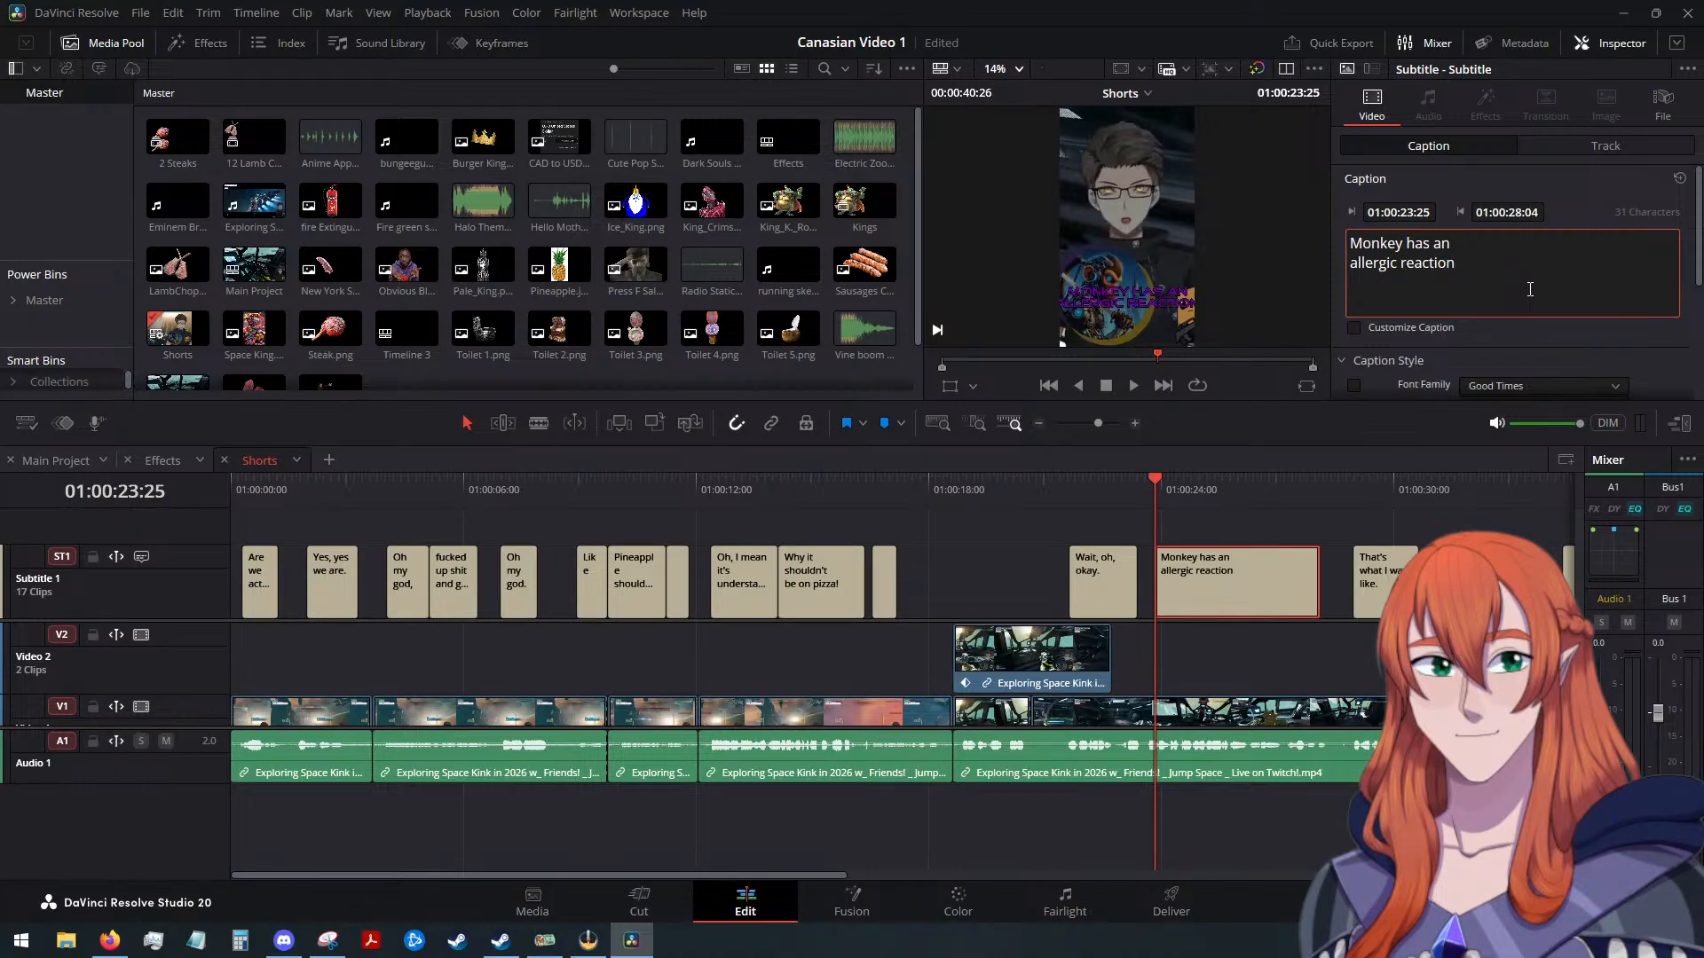
# Reduce the text size of the whole subtitle track to slightly below 50
pyautogui.click(1596, 140)
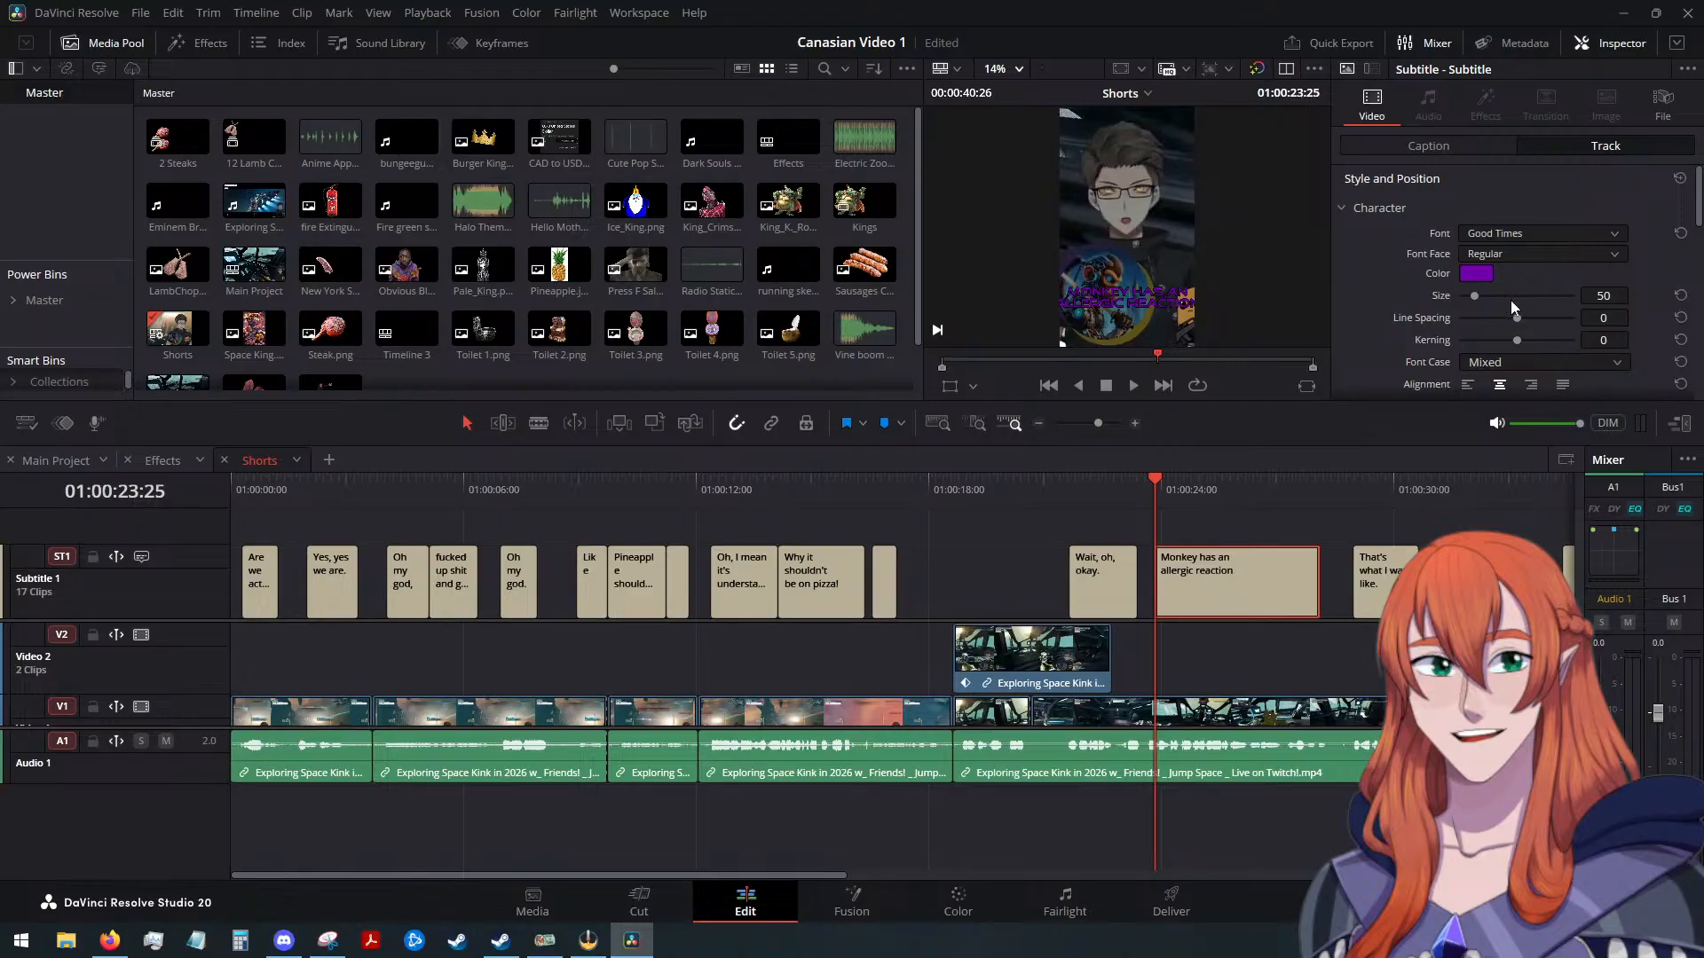
pyautogui.click(1602, 296)
pyautogui.write('49')
pyautogui.press('Down')
pyautogui.press('Down')
pyautogui.press('Down')
pyautogui.click(1446, 140)
# Play the "Monkey has an allergic reaction" caption to its end and add a third line reading "to a lot of fruits"
pyautogui.click(1130, 385)
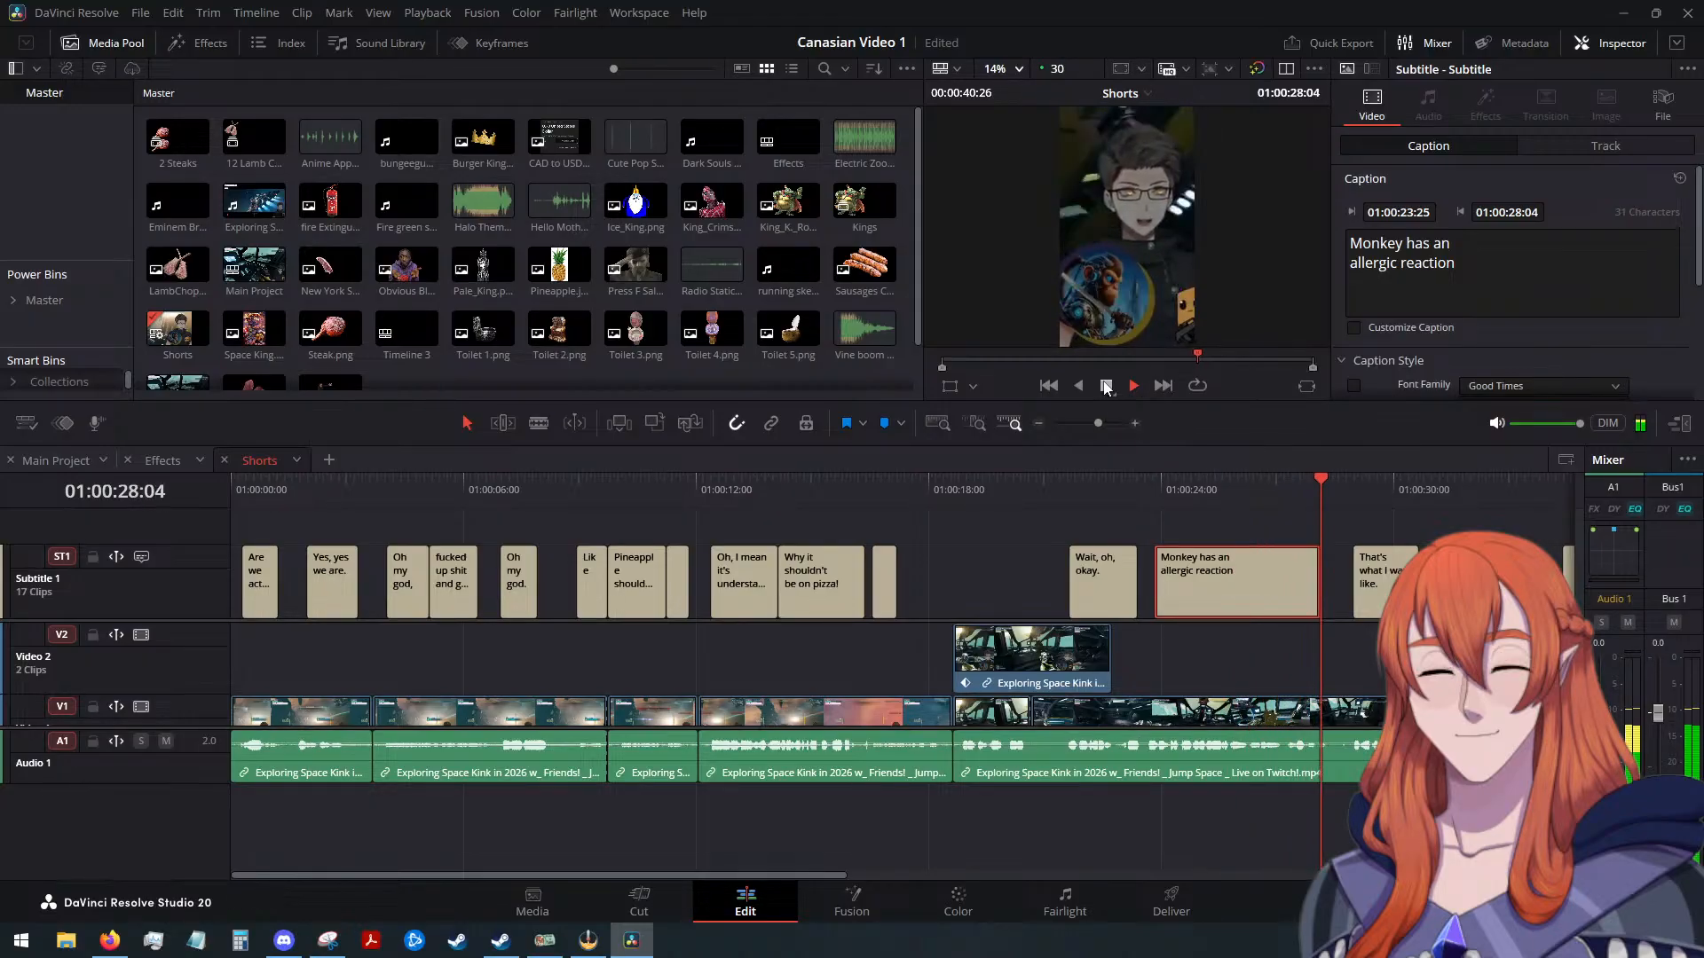
pyautogui.click(1106, 385)
pyautogui.click(1439, 301)
pyautogui.moveTo(1325, 479); pyautogui.dragTo(1290, 483)
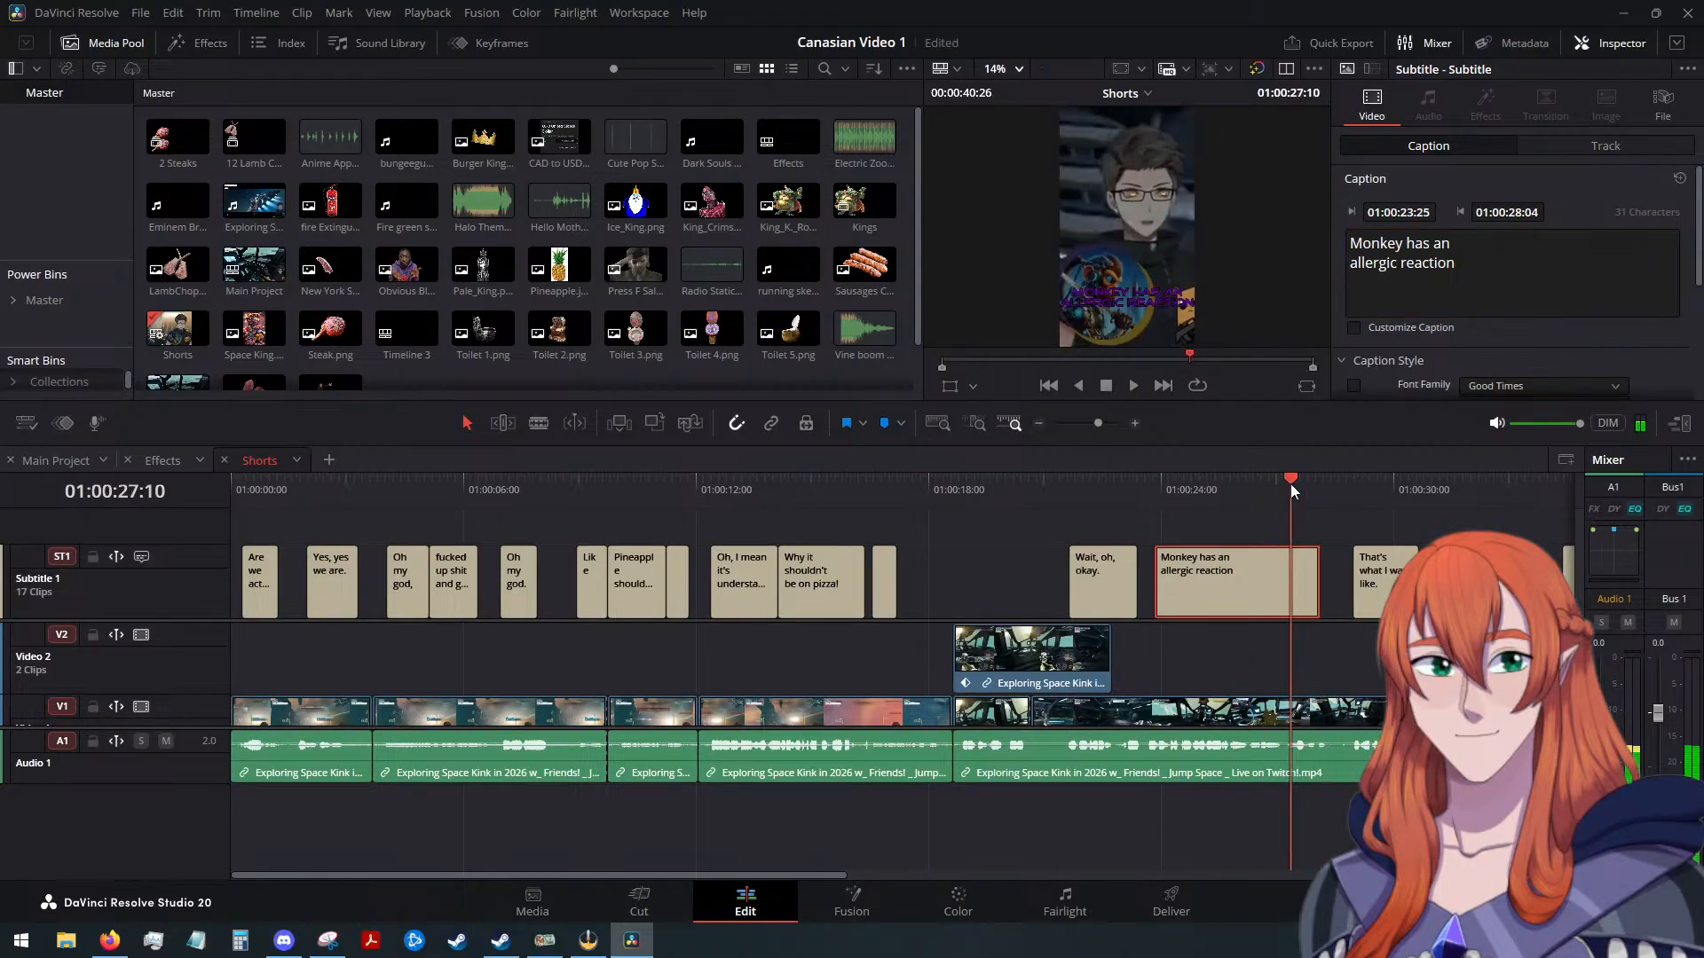
pyautogui.click(1480, 269)
pyautogui.write('to a lot of')
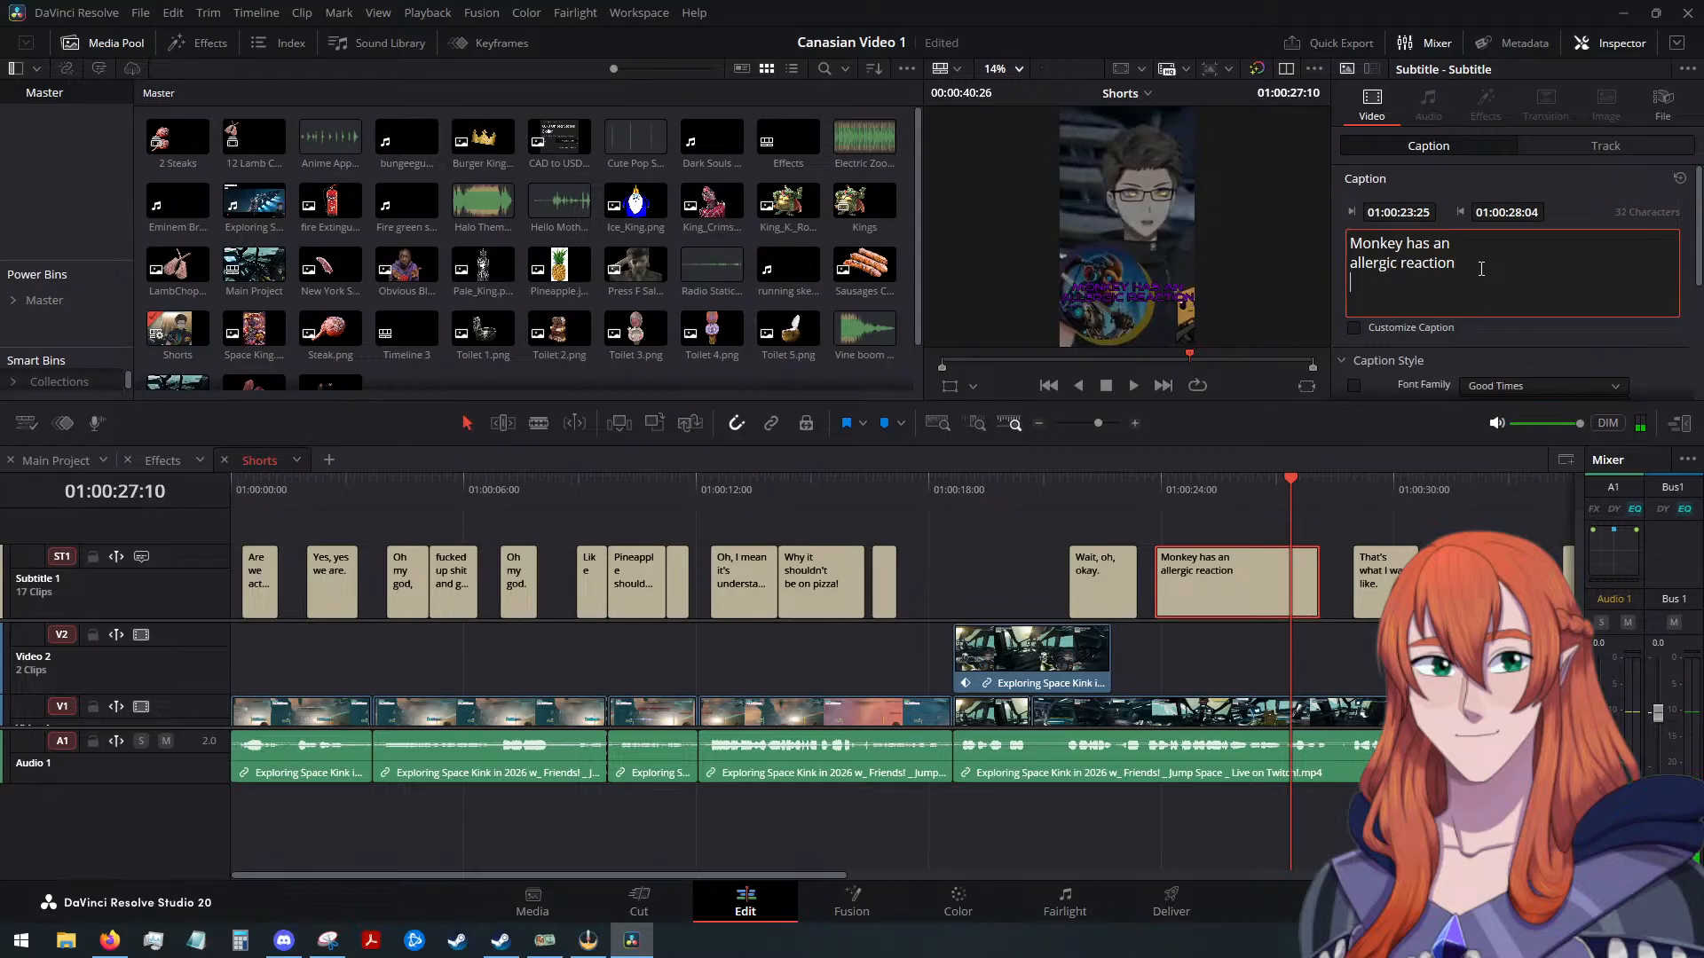
pyautogui.write(' frutis')
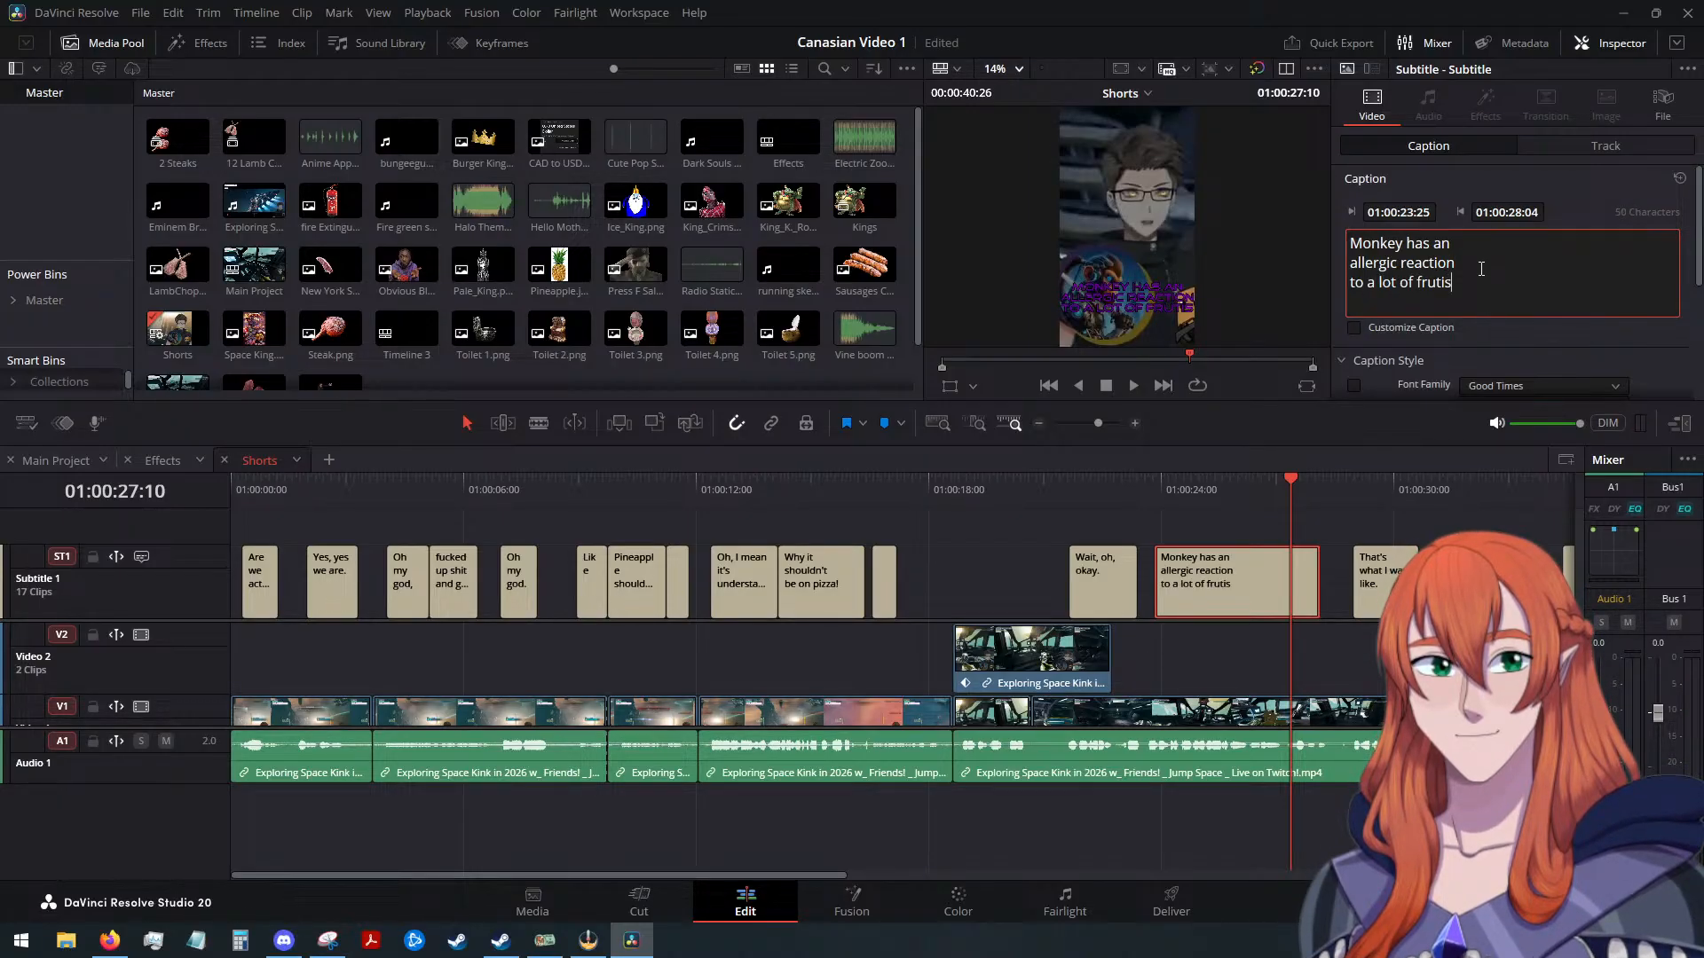
pyautogui.press('BackSpace')
pyautogui.press('BackSpace')
pyautogui.press('BackSpace')
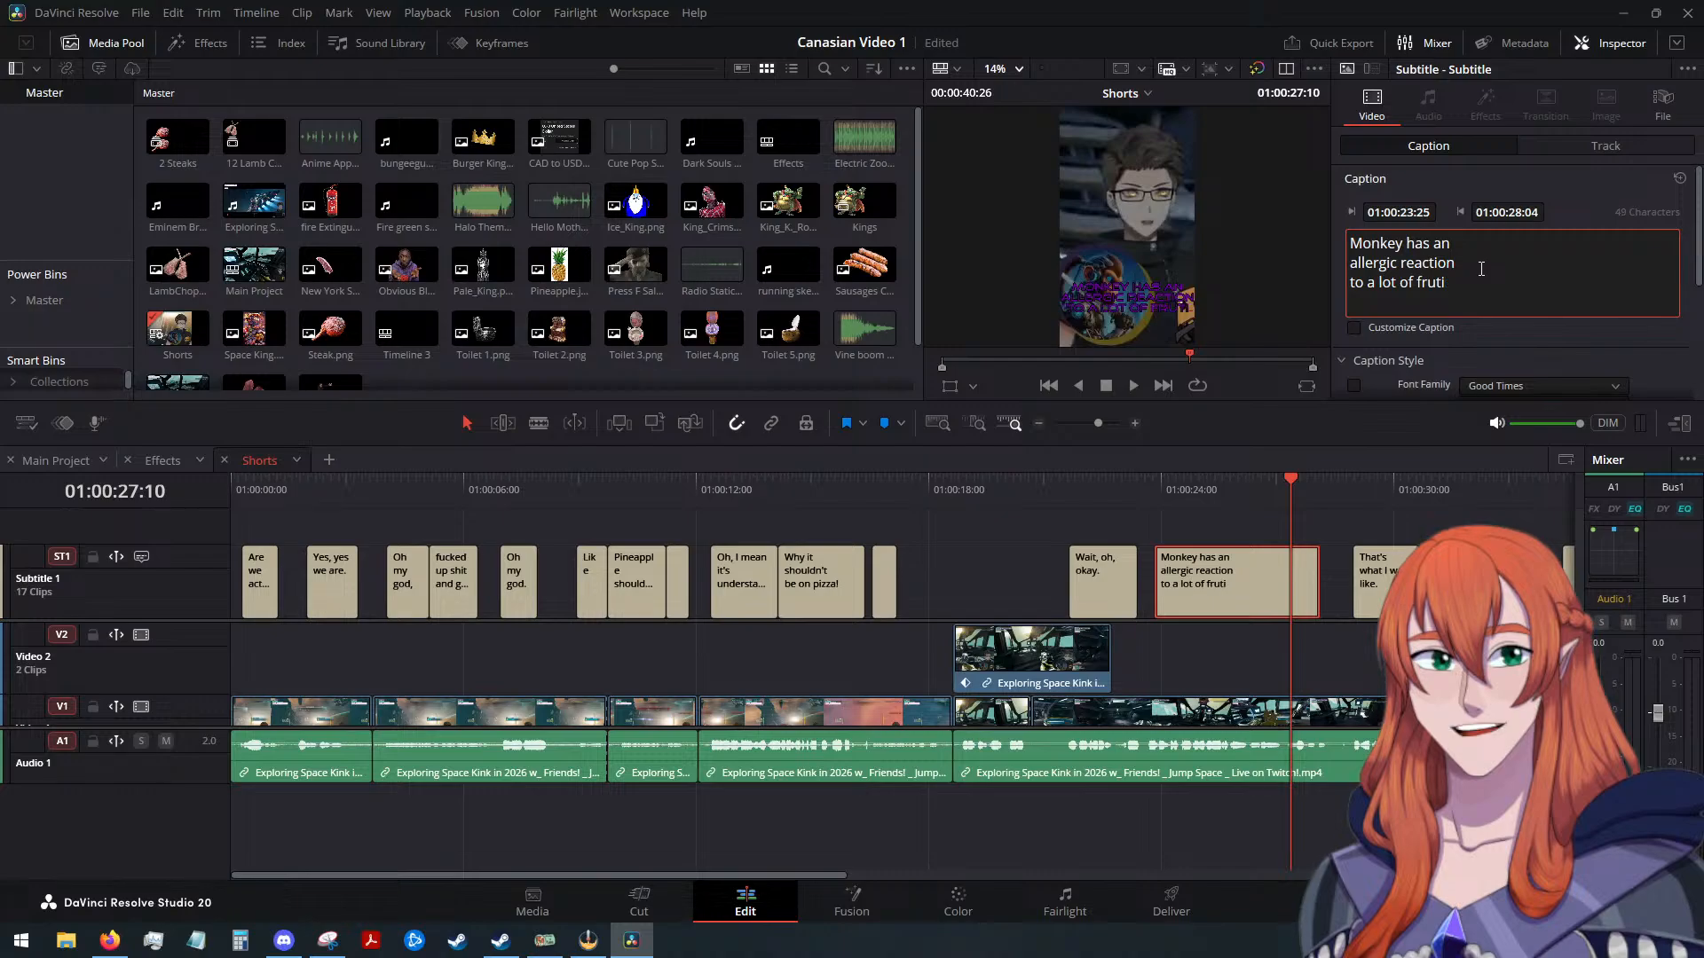
pyautogui.write('its')
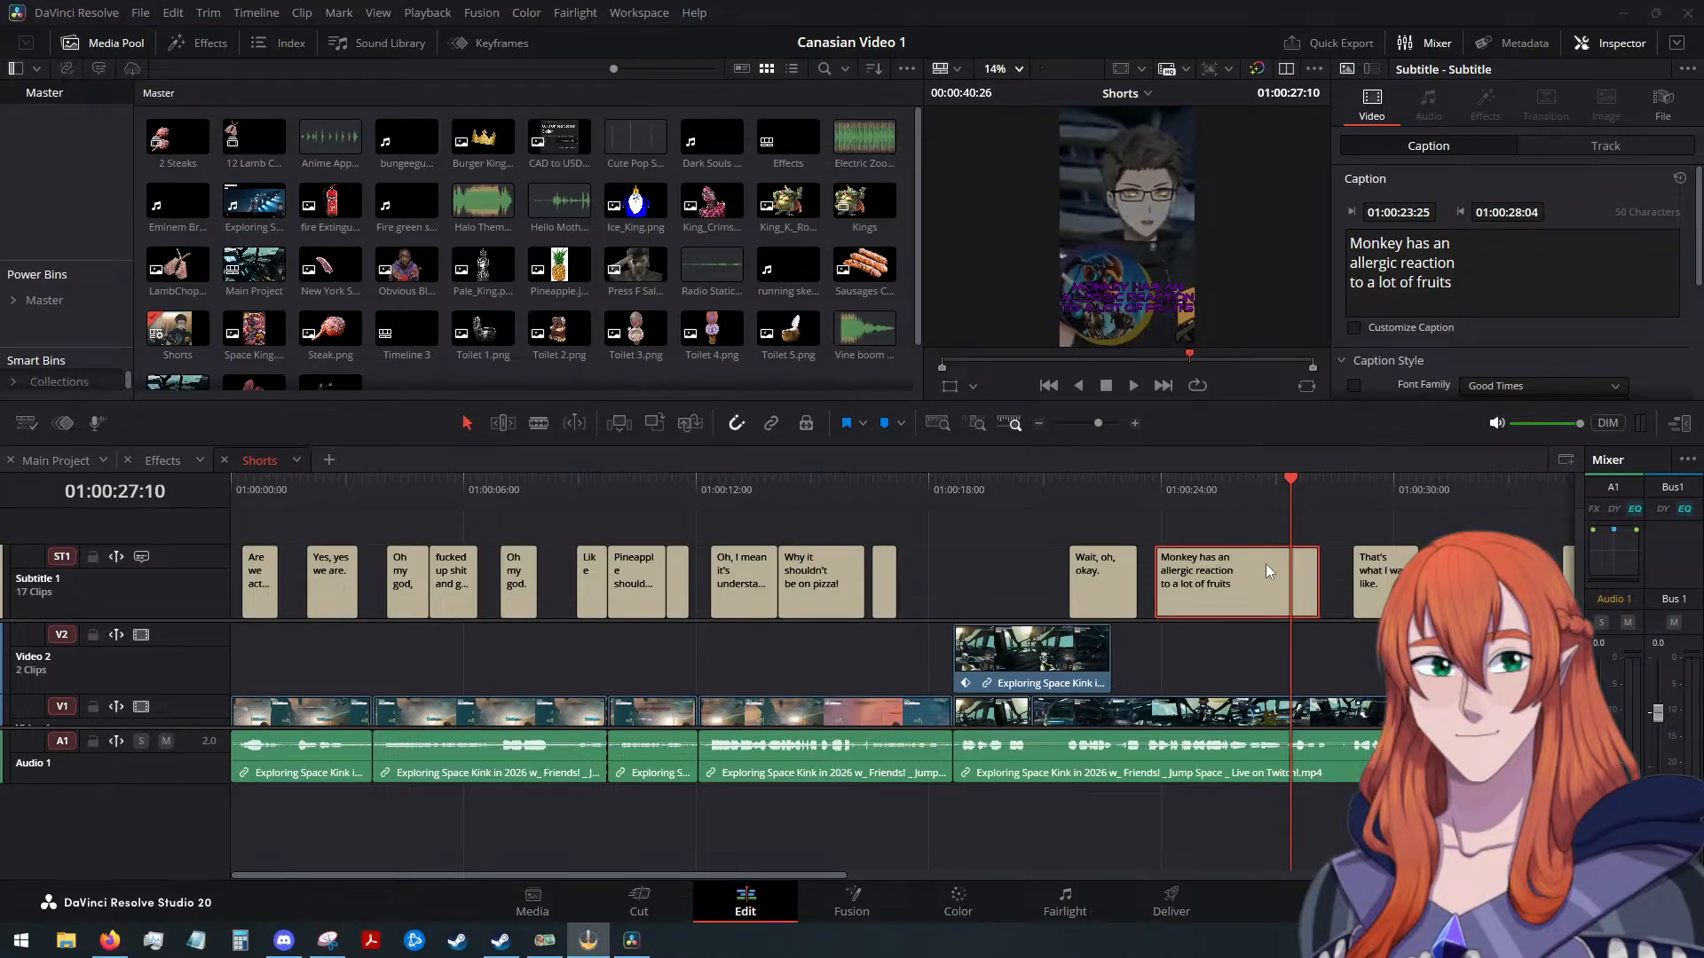
# Play on to 01:00:30:02 and reword the "That's what I was like." caption as "That's why" and "I was like" on two lines, without the period
pyautogui.click(1287, 644)
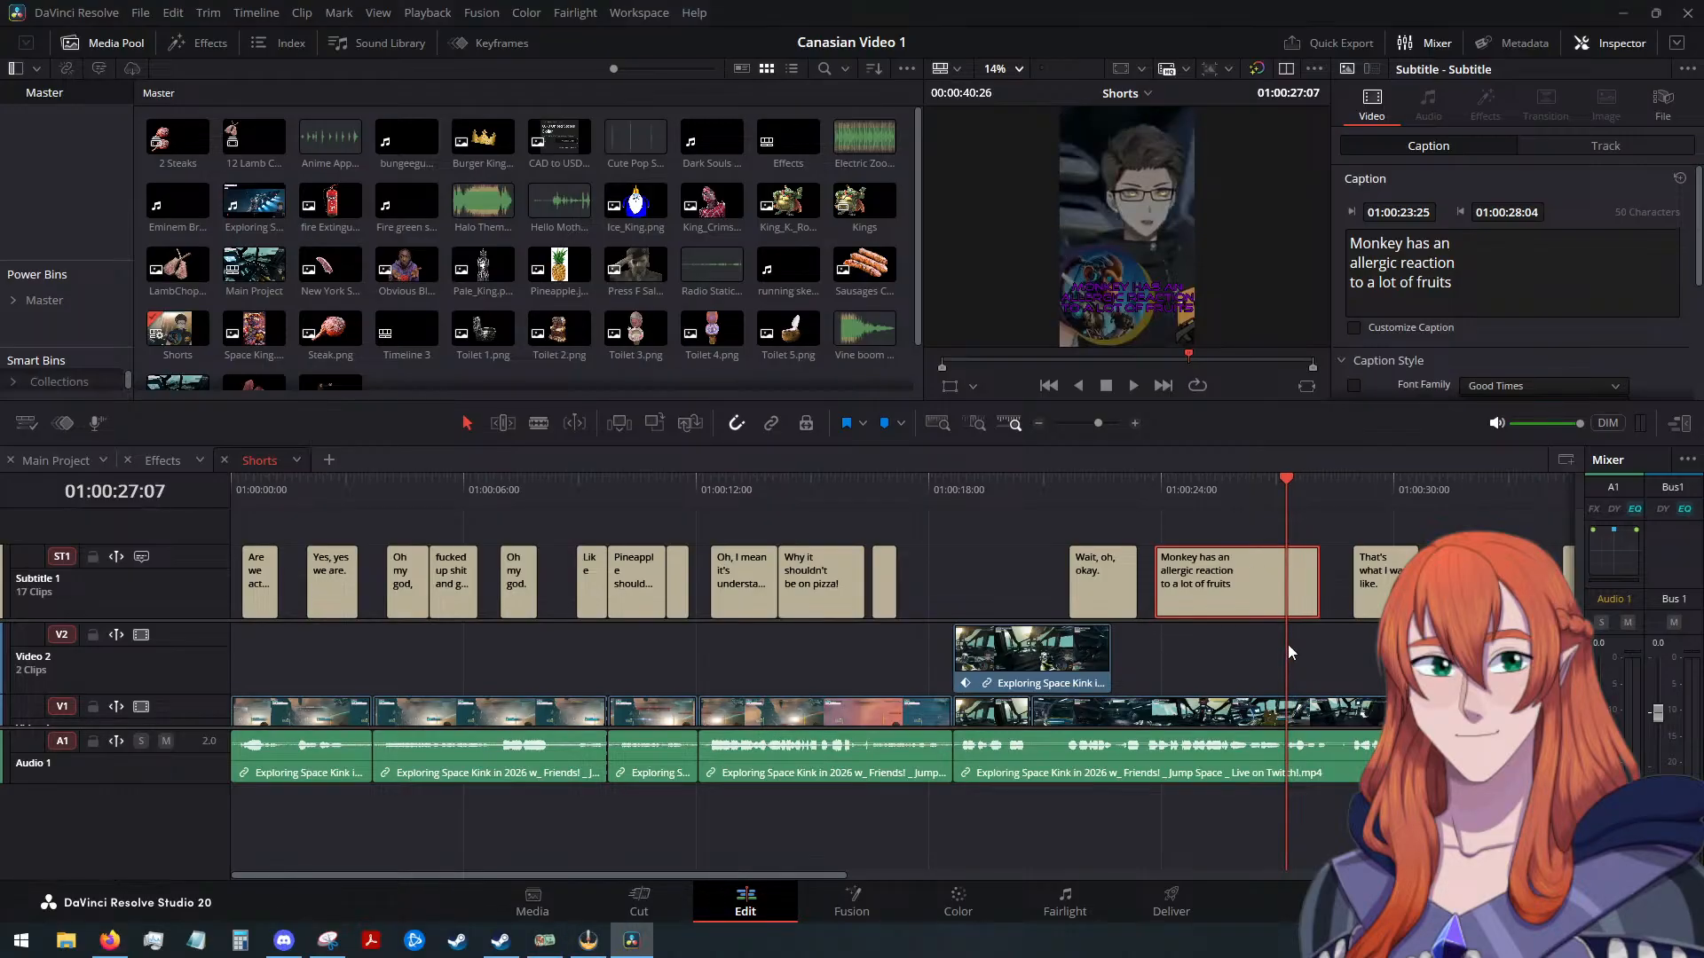
pyautogui.click(1134, 387)
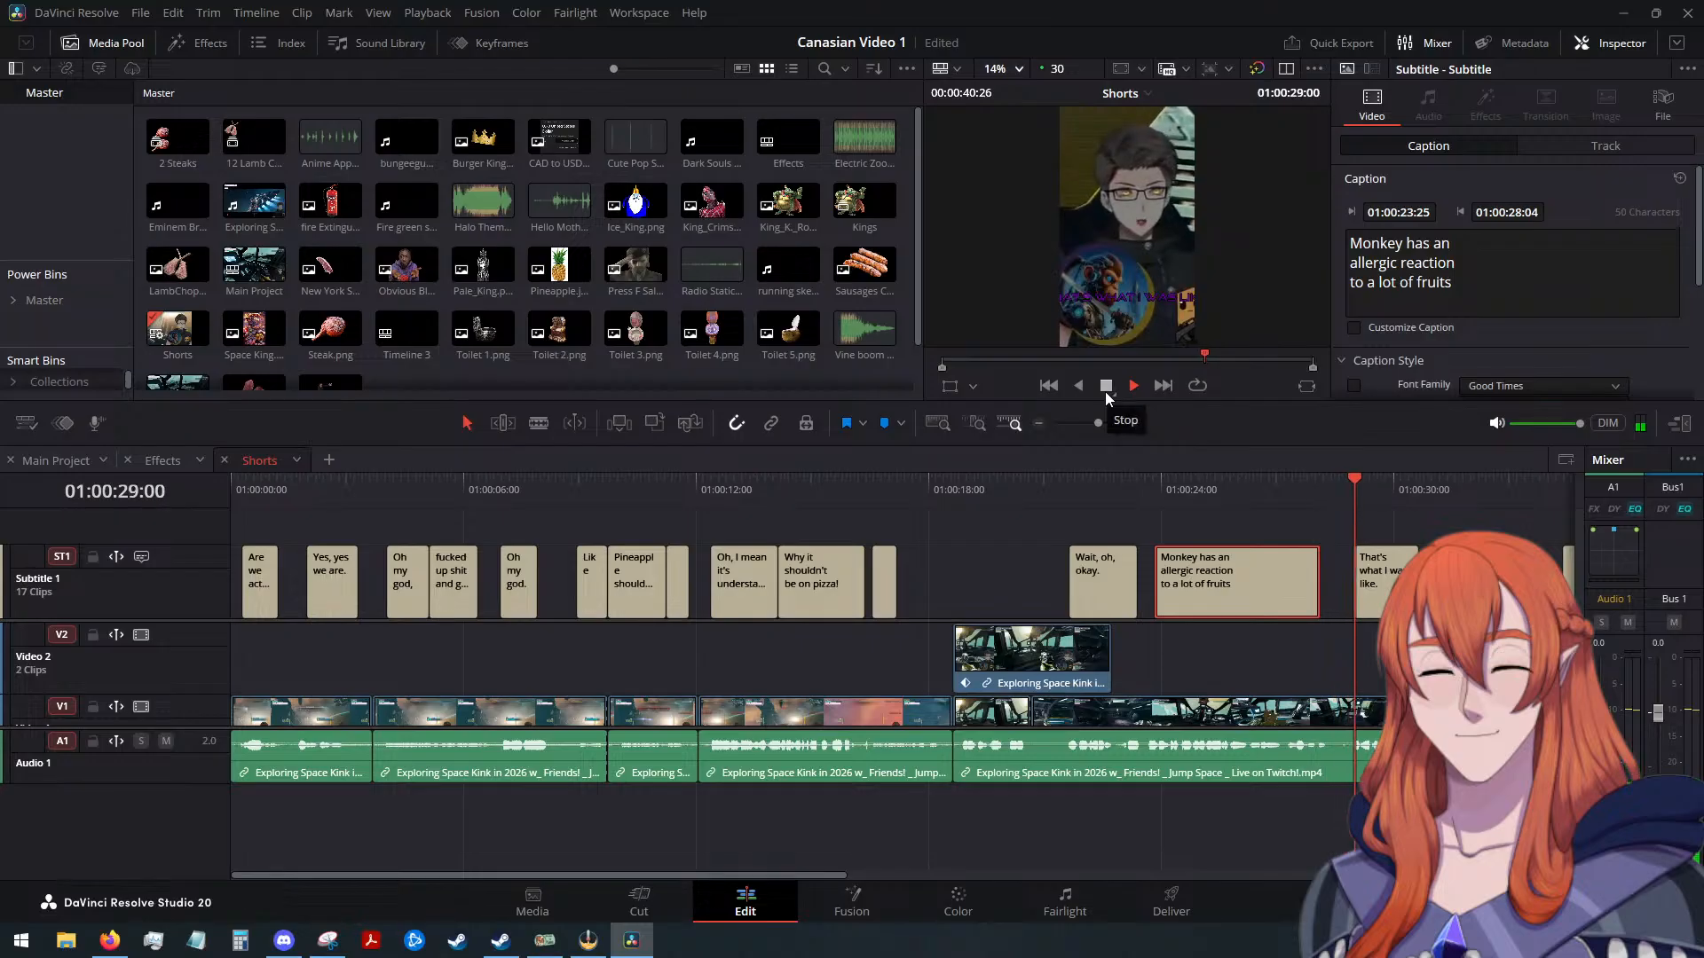
pyautogui.click(1105, 387)
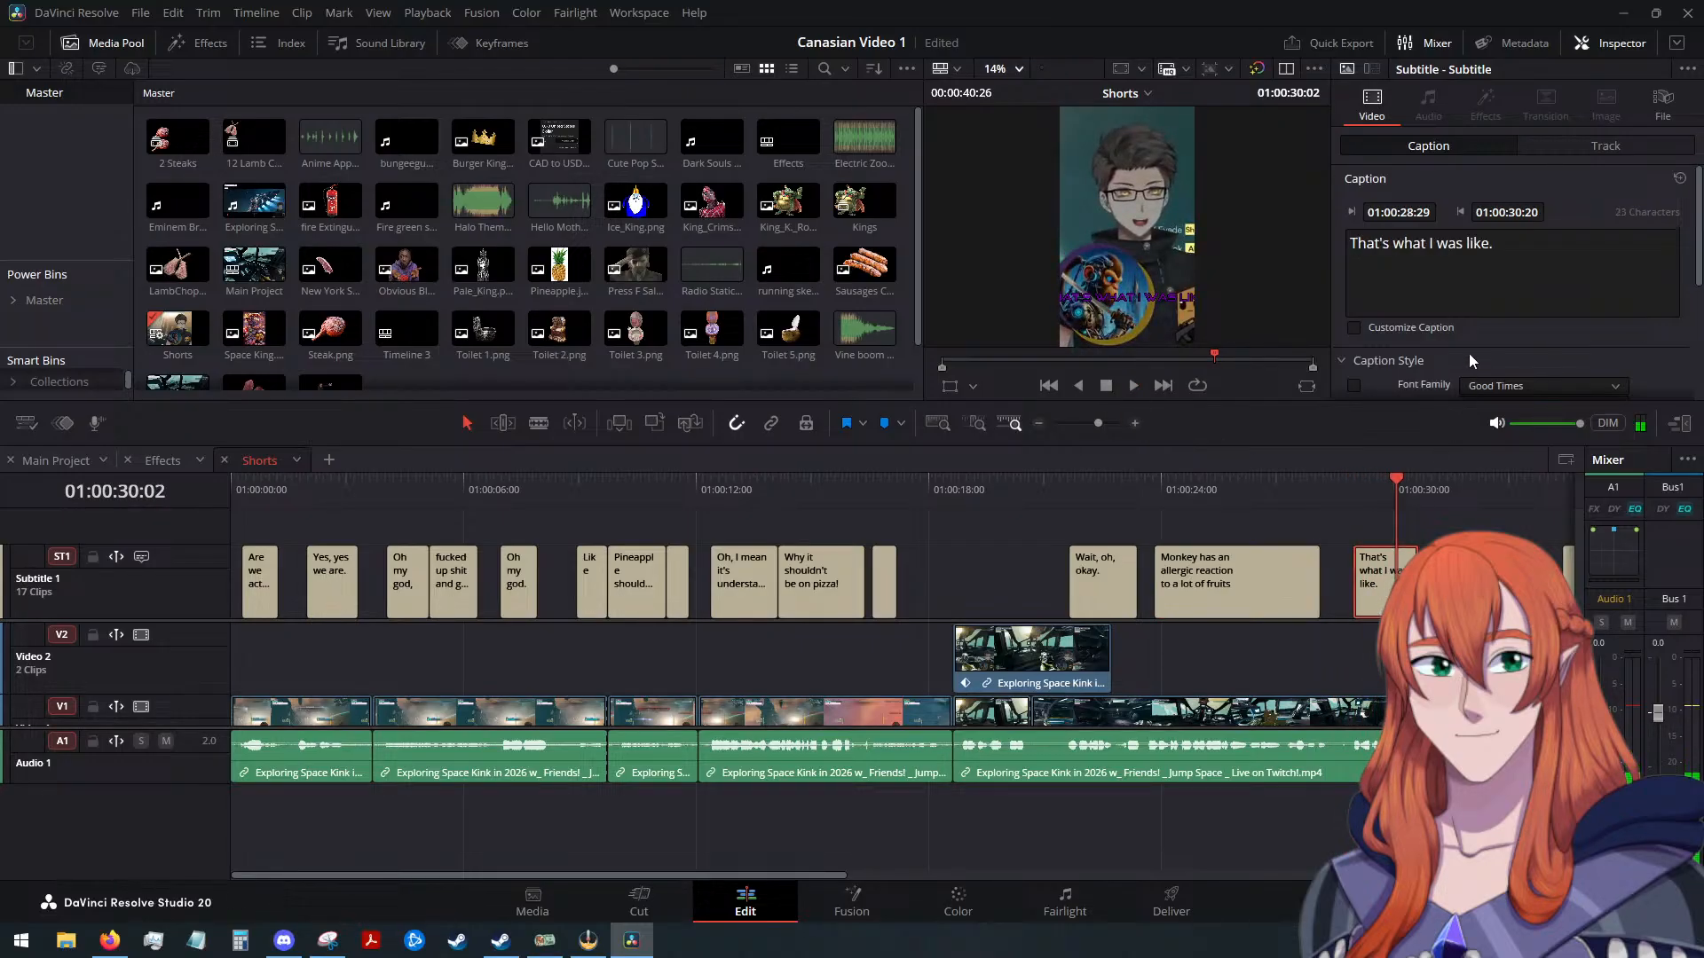
pyautogui.click(1424, 249)
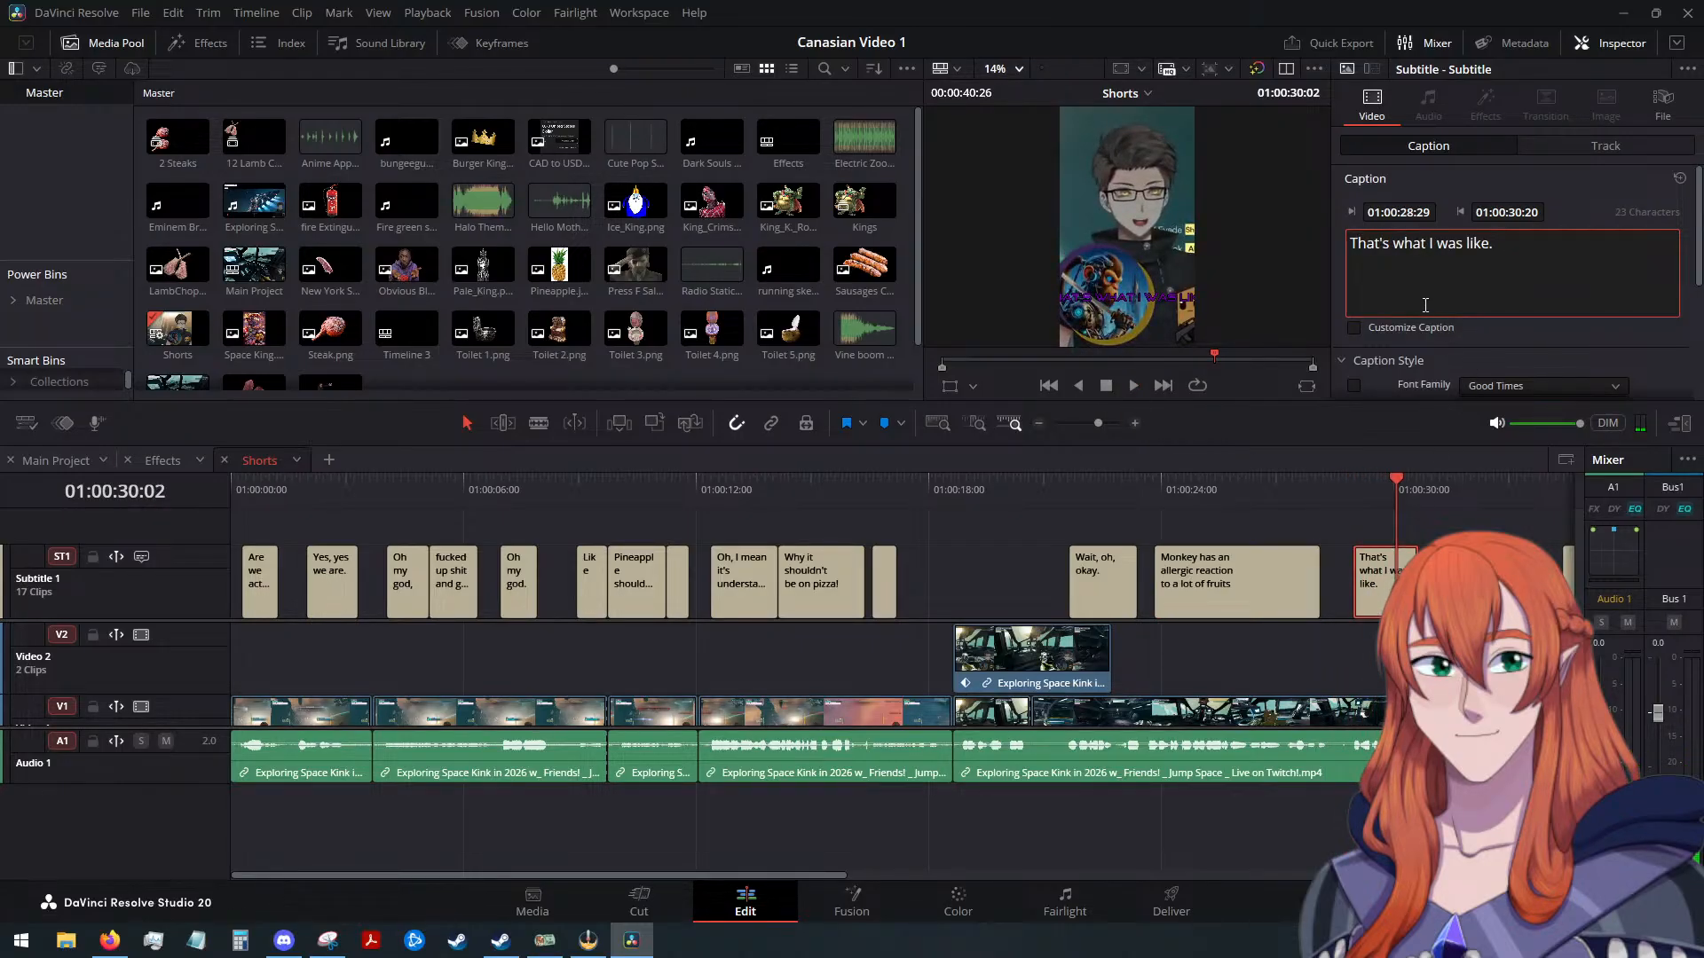
pyautogui.press('BackSpace')
pyautogui.press('BackSpace')
pyautogui.write('y')
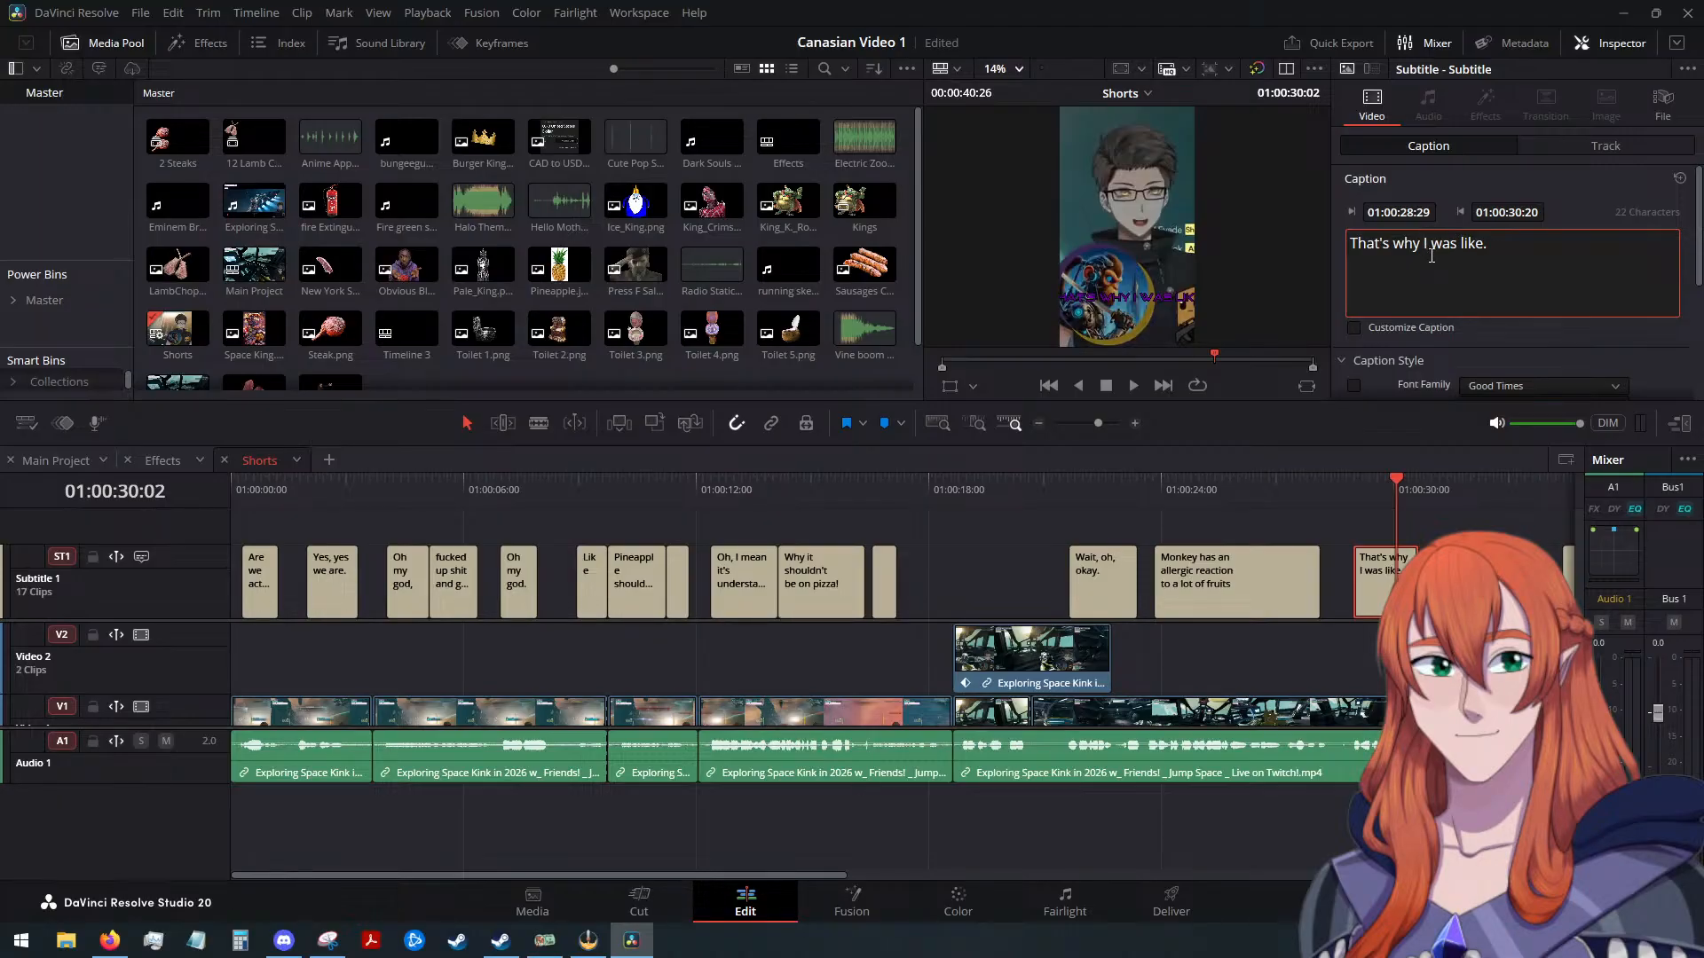
pyautogui.press('Return')
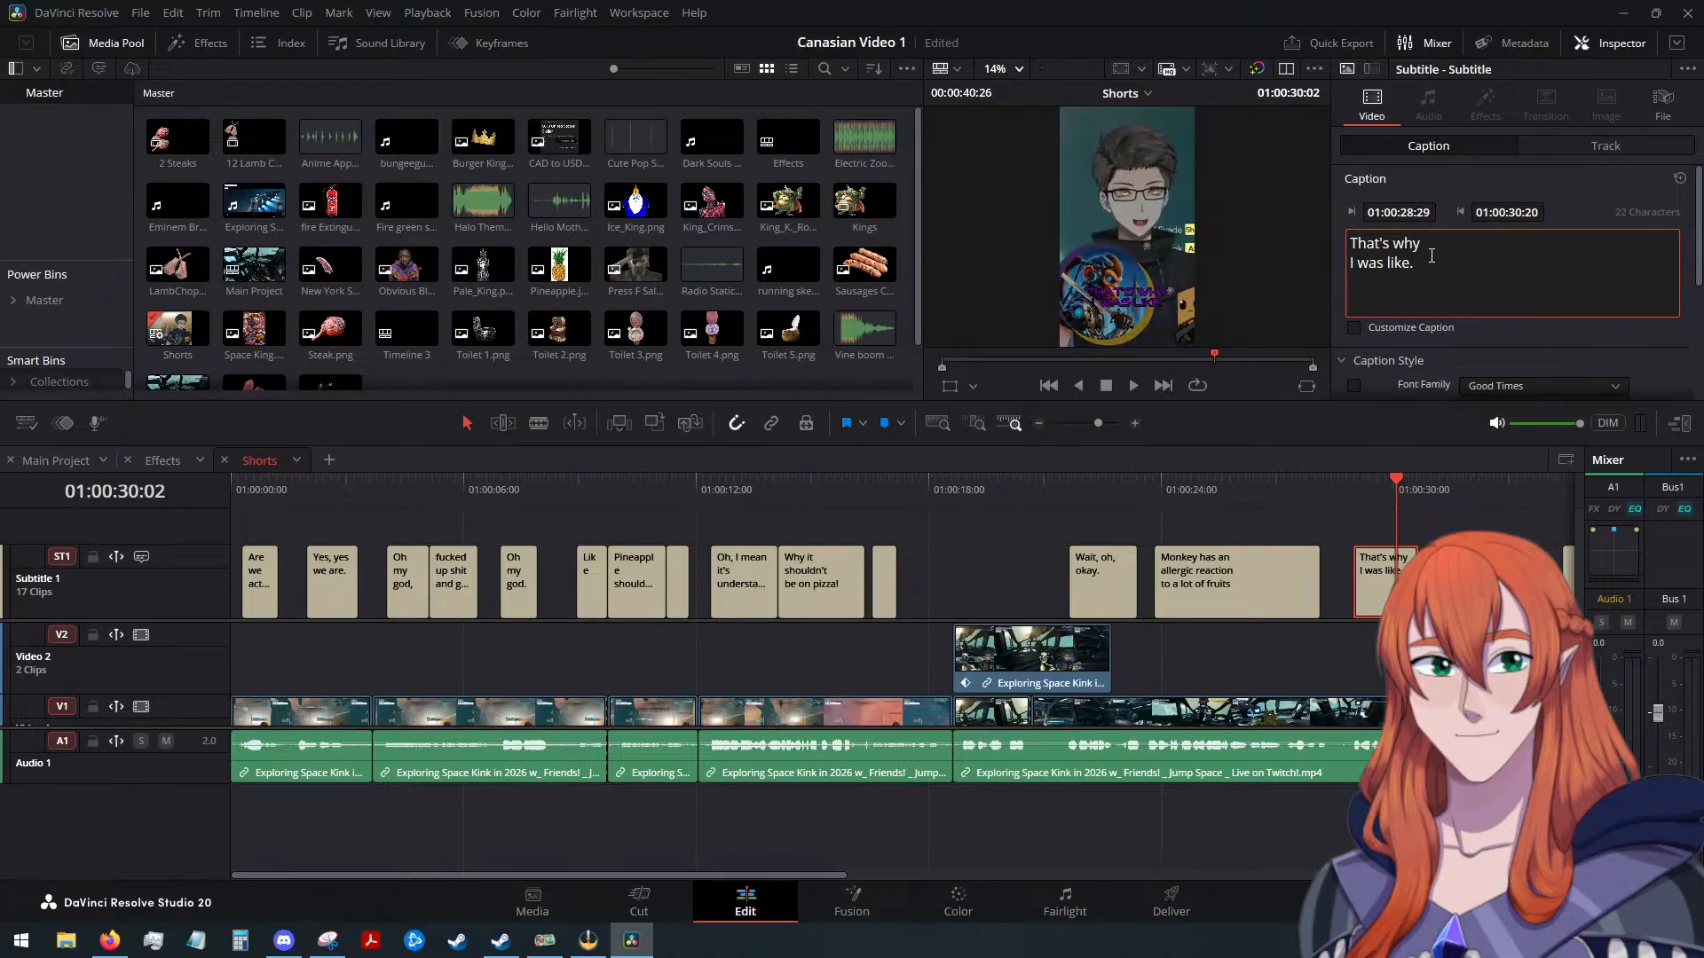
pyautogui.press('BackSpace')
# Play on to the "Man can't have pineapple on pizza." caption and break it into three lines: "Man can't have", "pineapple" and "on pizza."
pyautogui.click(1127, 388)
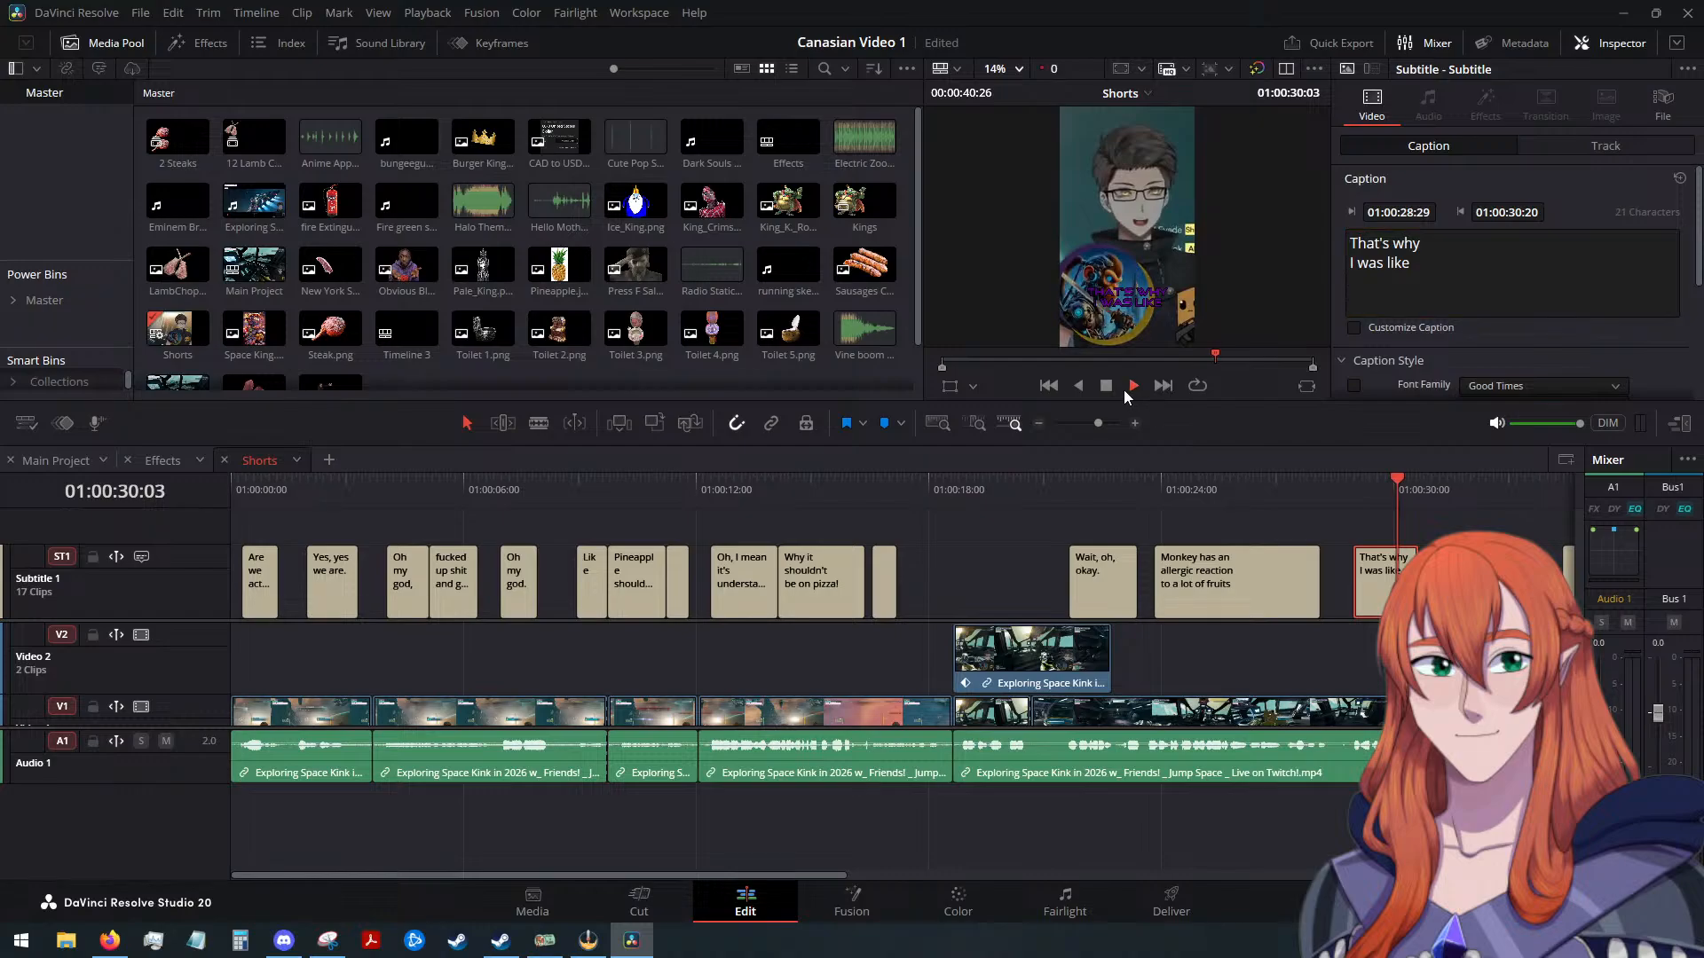
pyautogui.click(1115, 387)
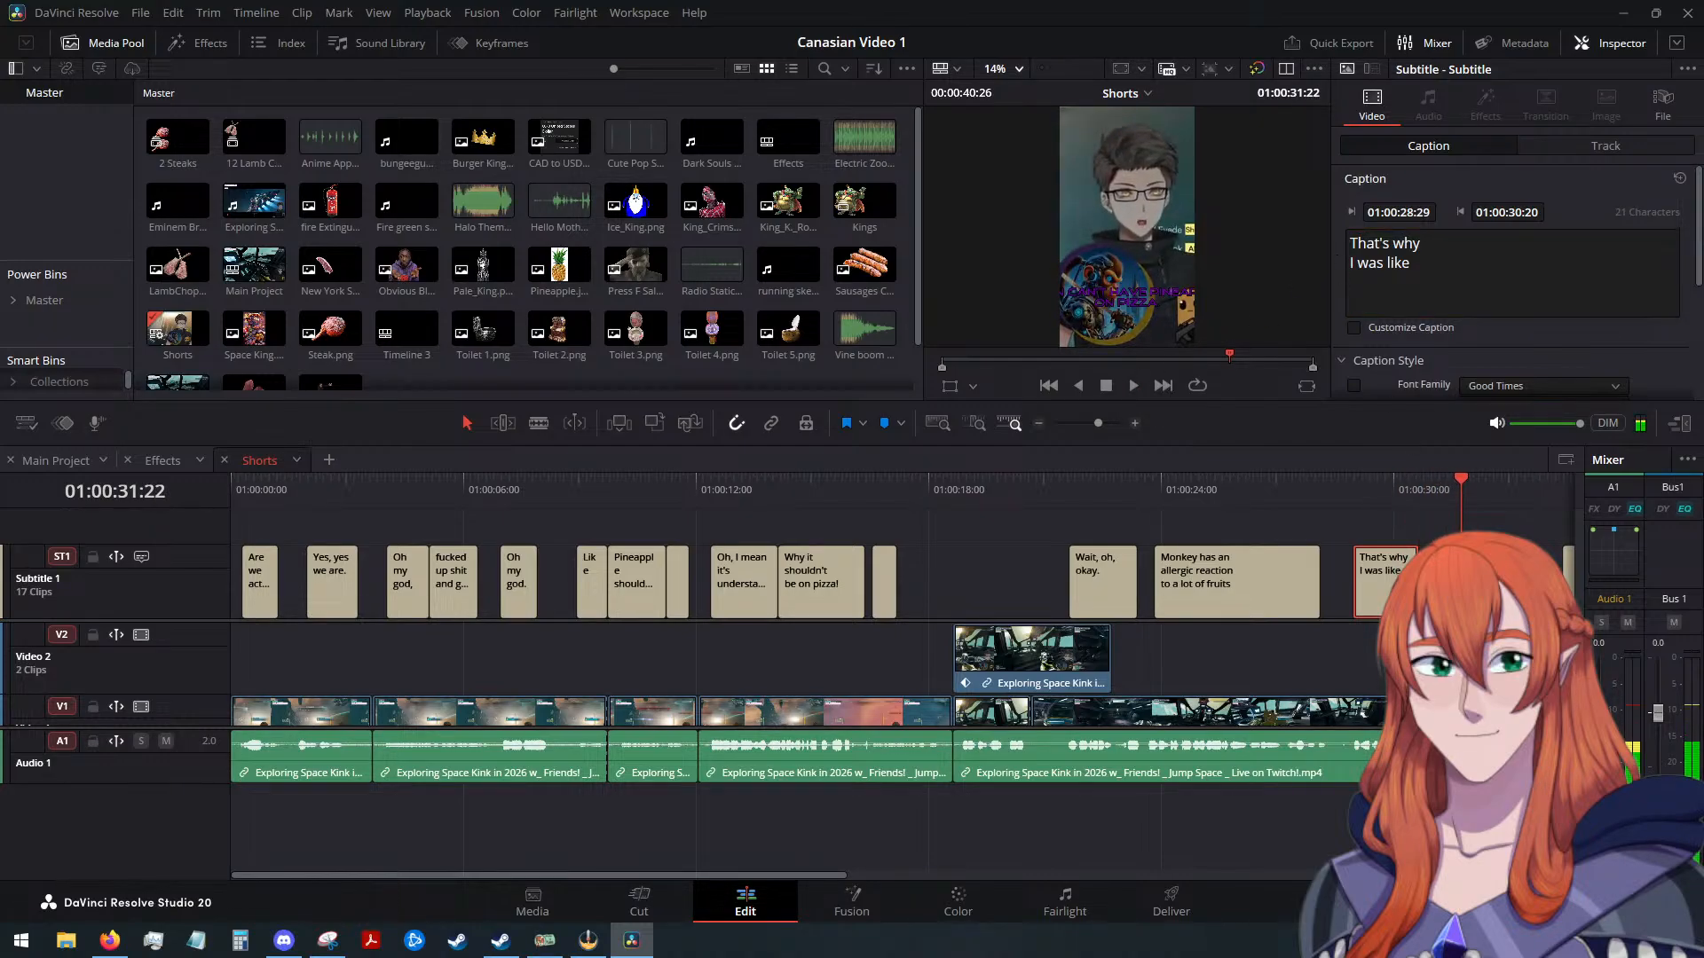
pyautogui.click(1451, 253)
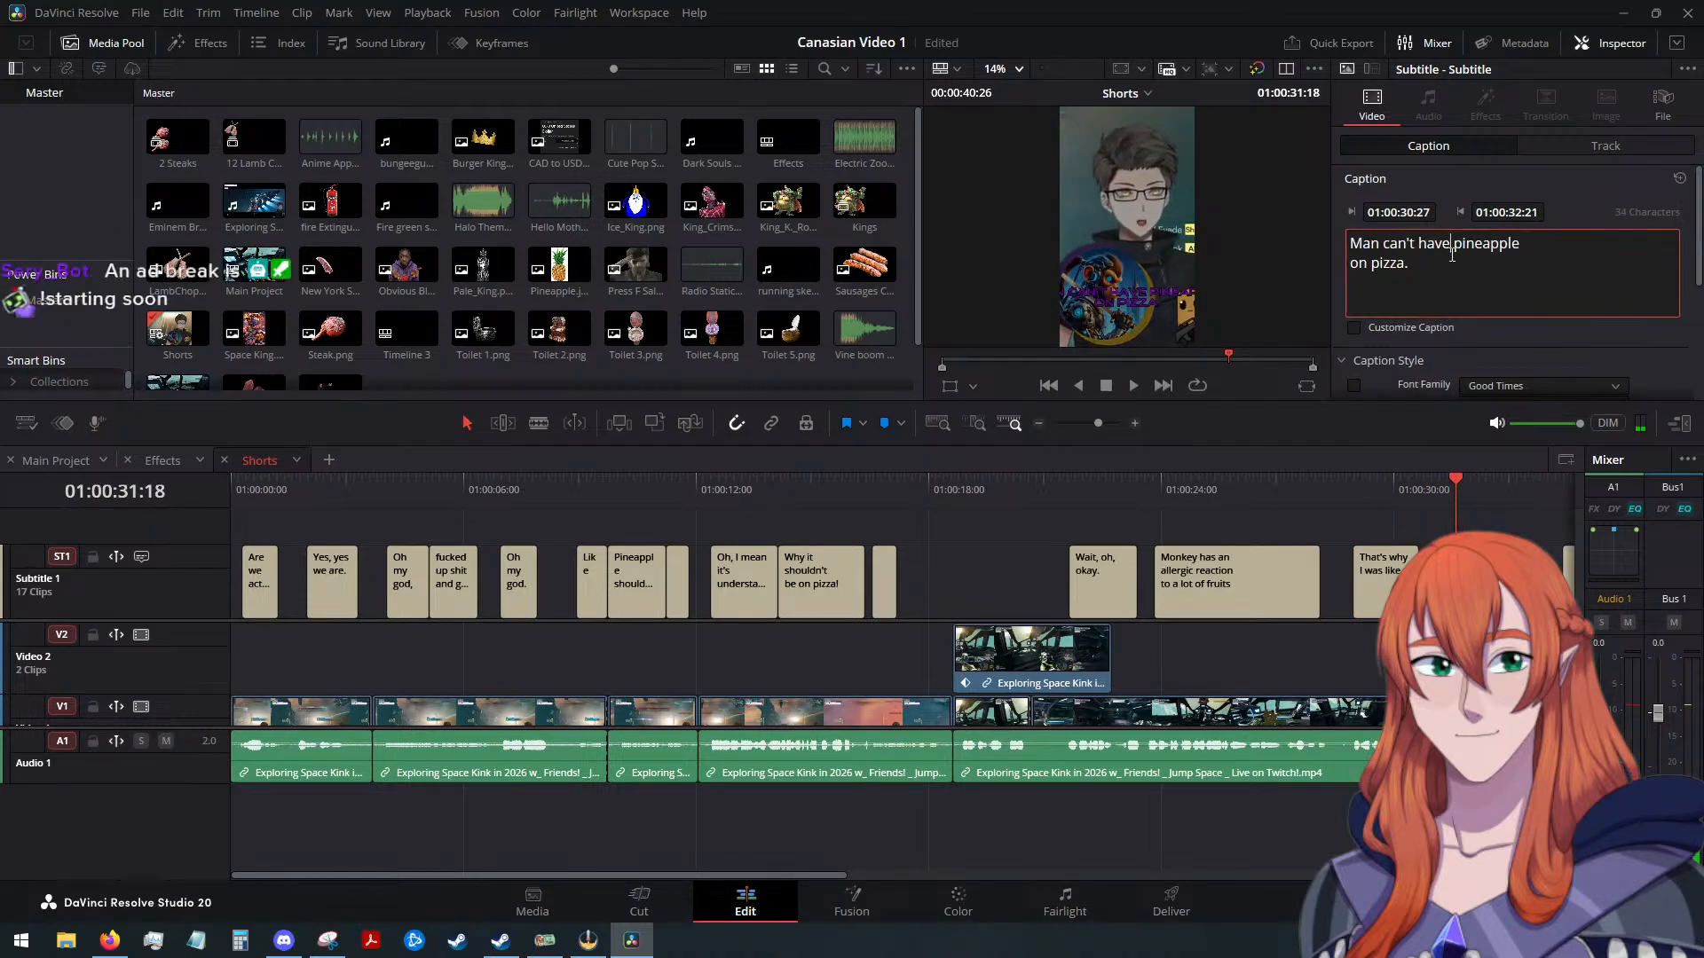
pyautogui.press('Return')
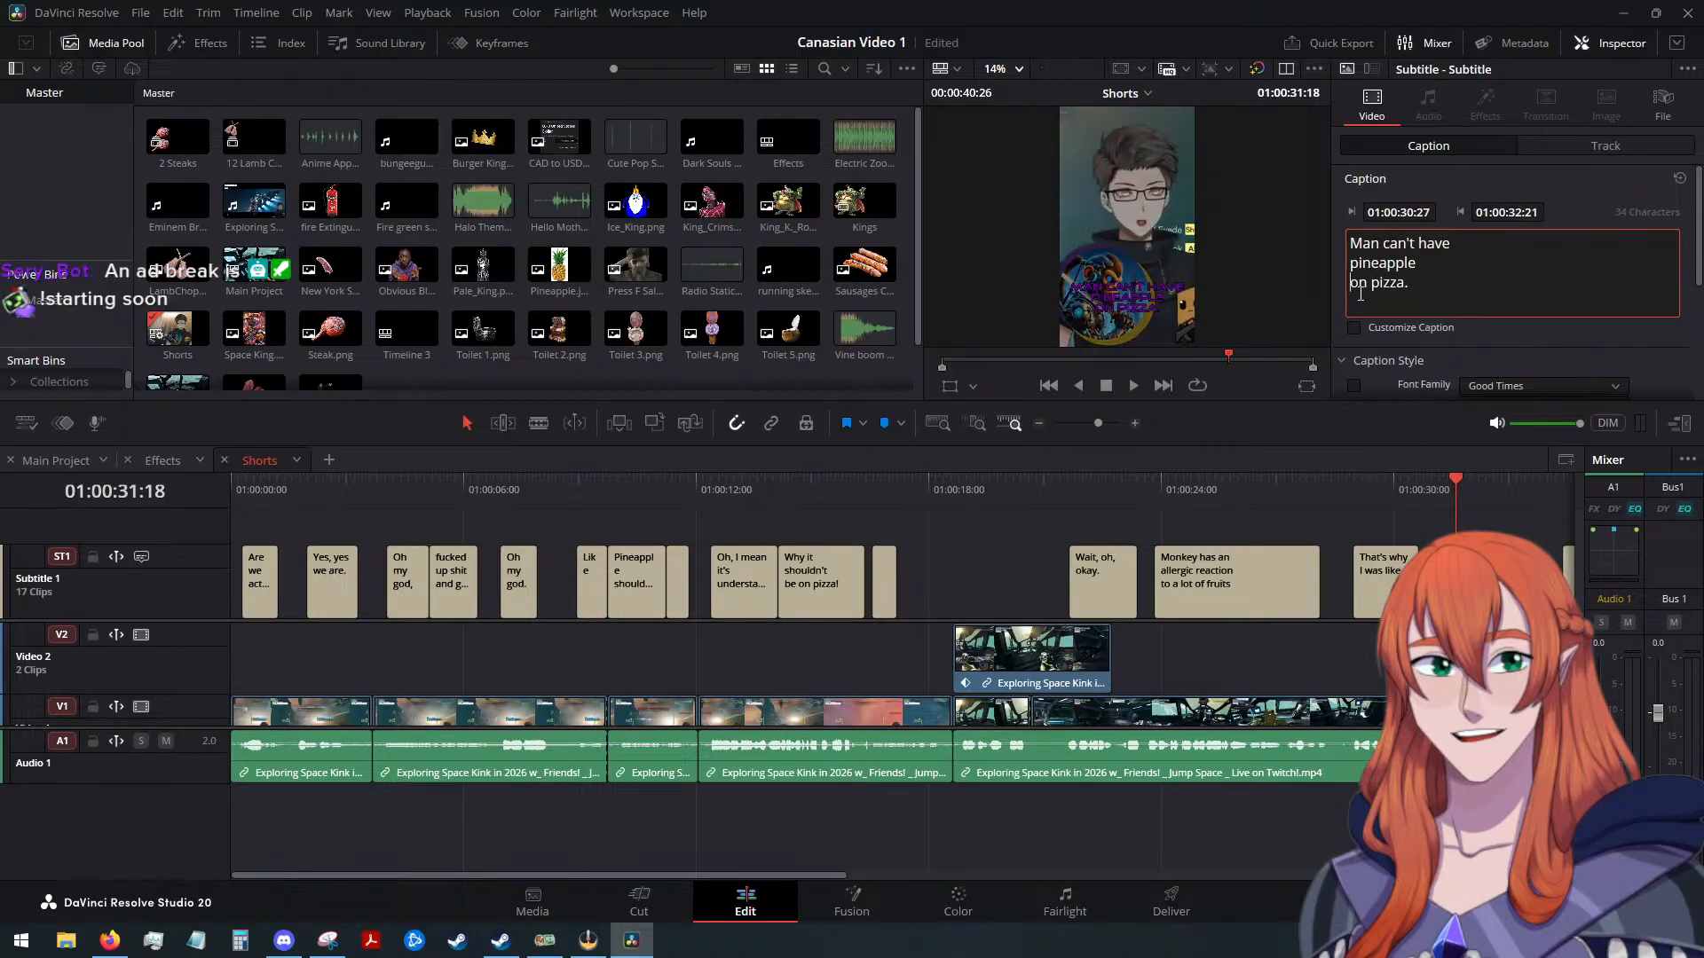
pyautogui.press('BackSpace')
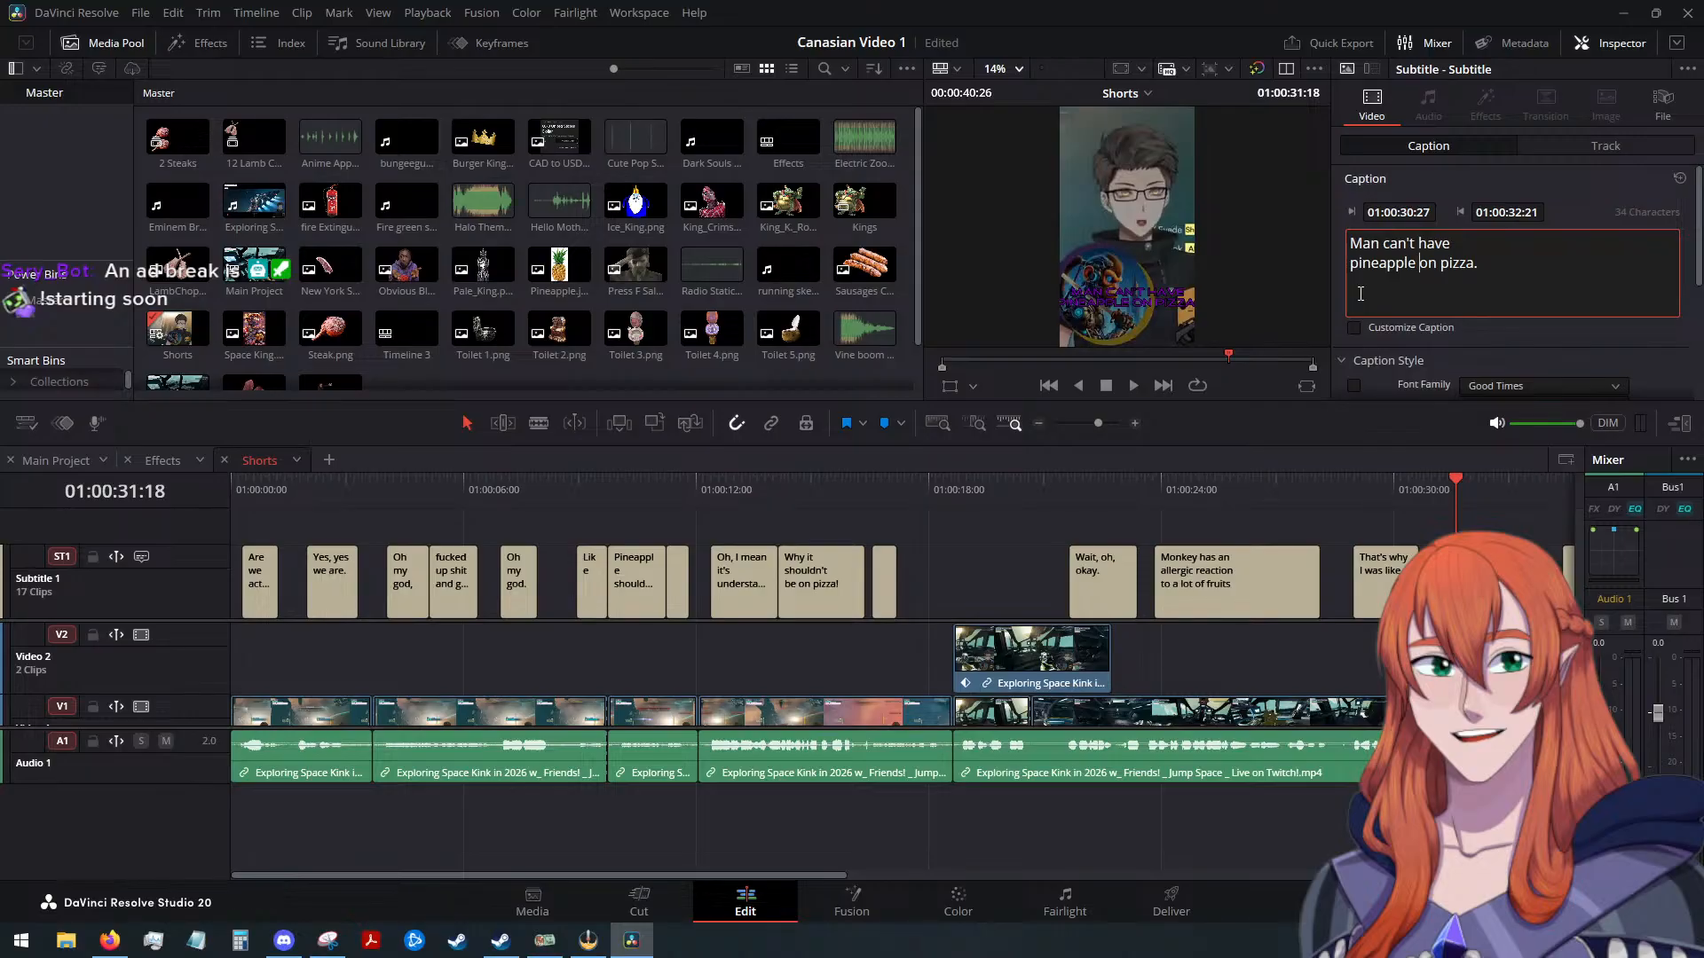
pyautogui.press('Return')
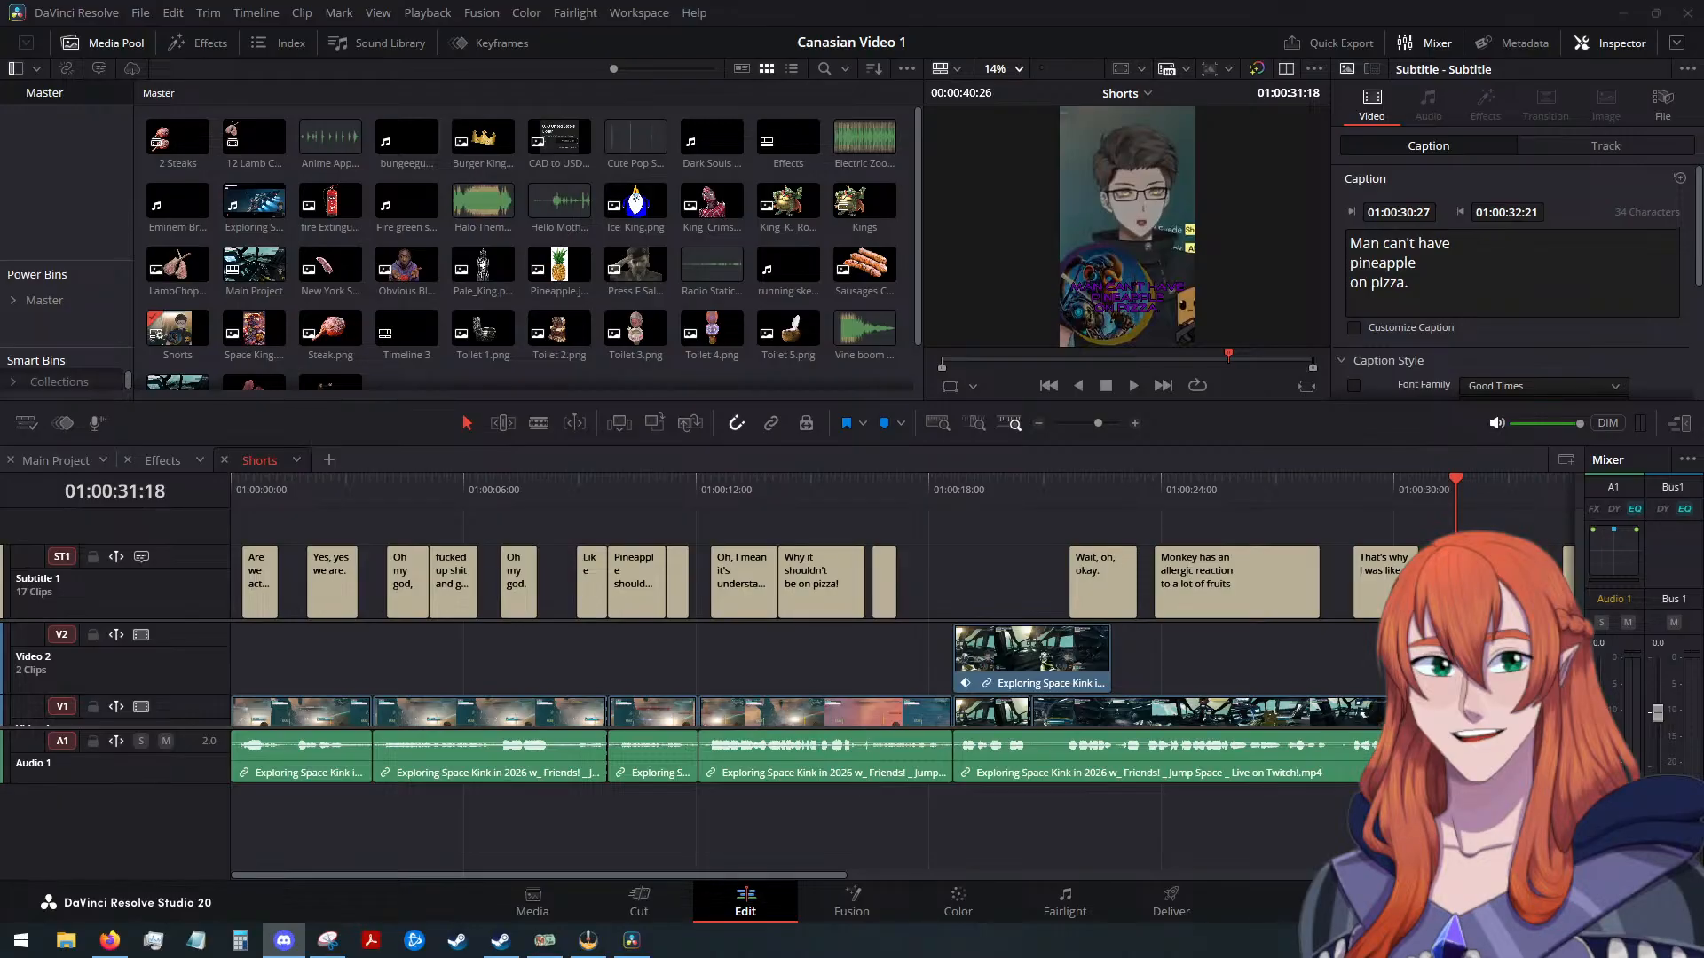
# Move on to 01:00:35:18 and add a line break after "on" in the "I love pineapple on pizza though, that's..." caption
pyautogui.click(1293, 646)
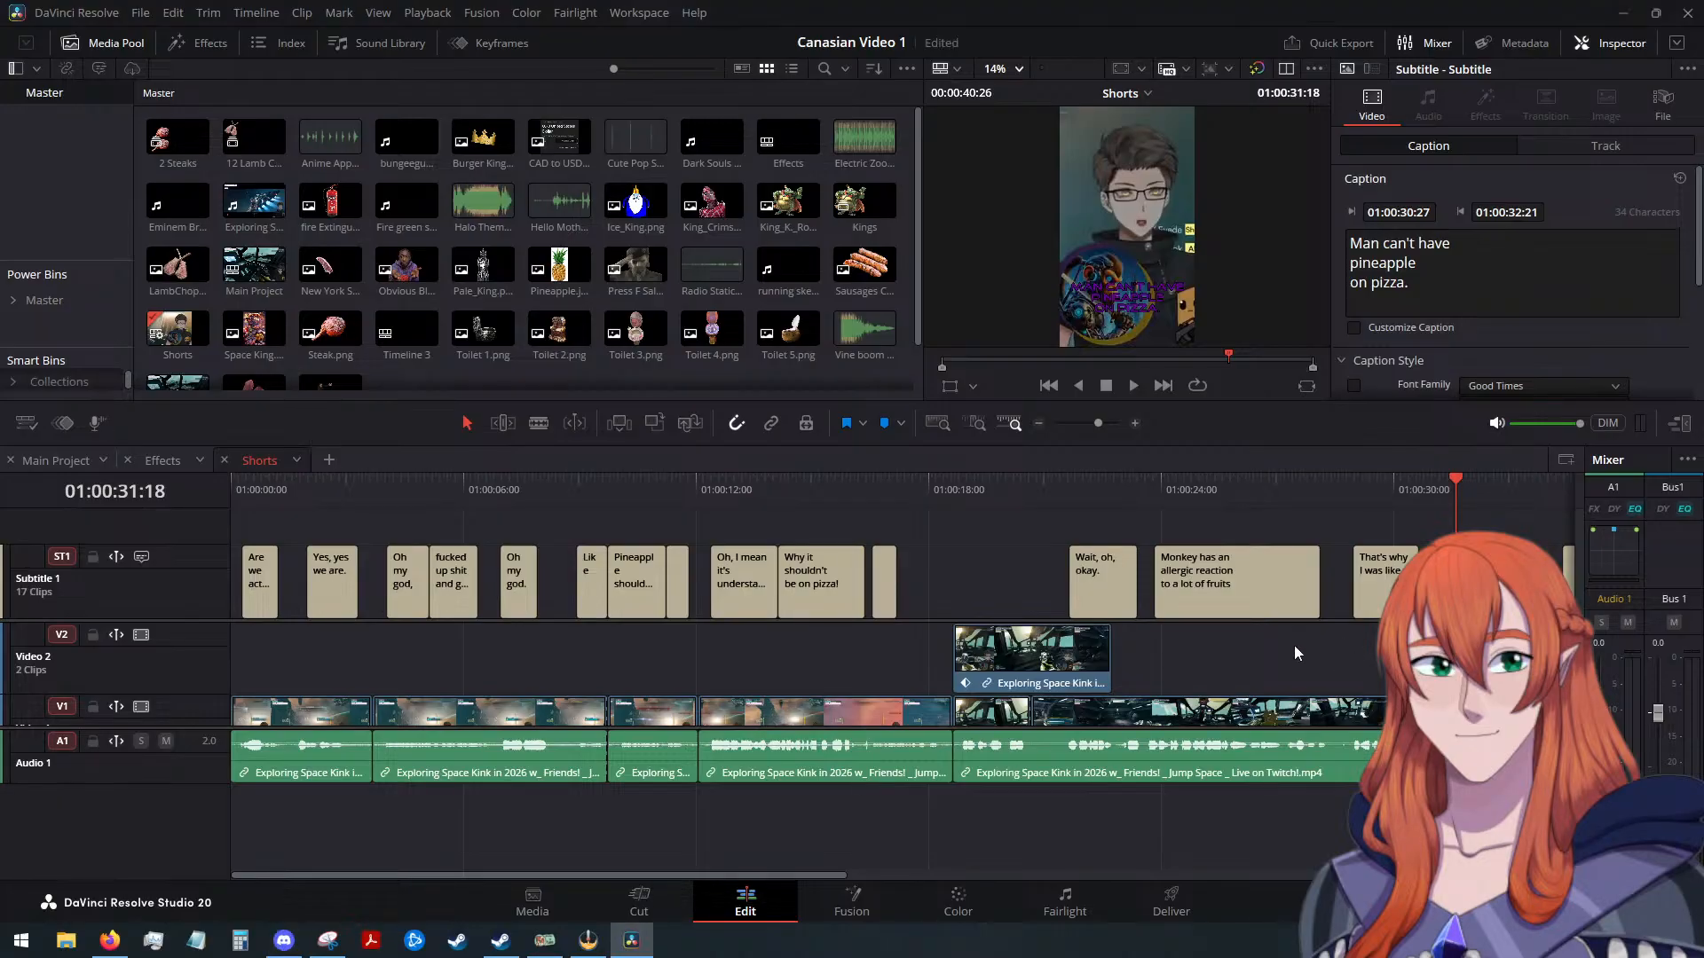
pyautogui.scroll(-3, 1299, 648)
pyautogui.scroll(4, 1201, 638)
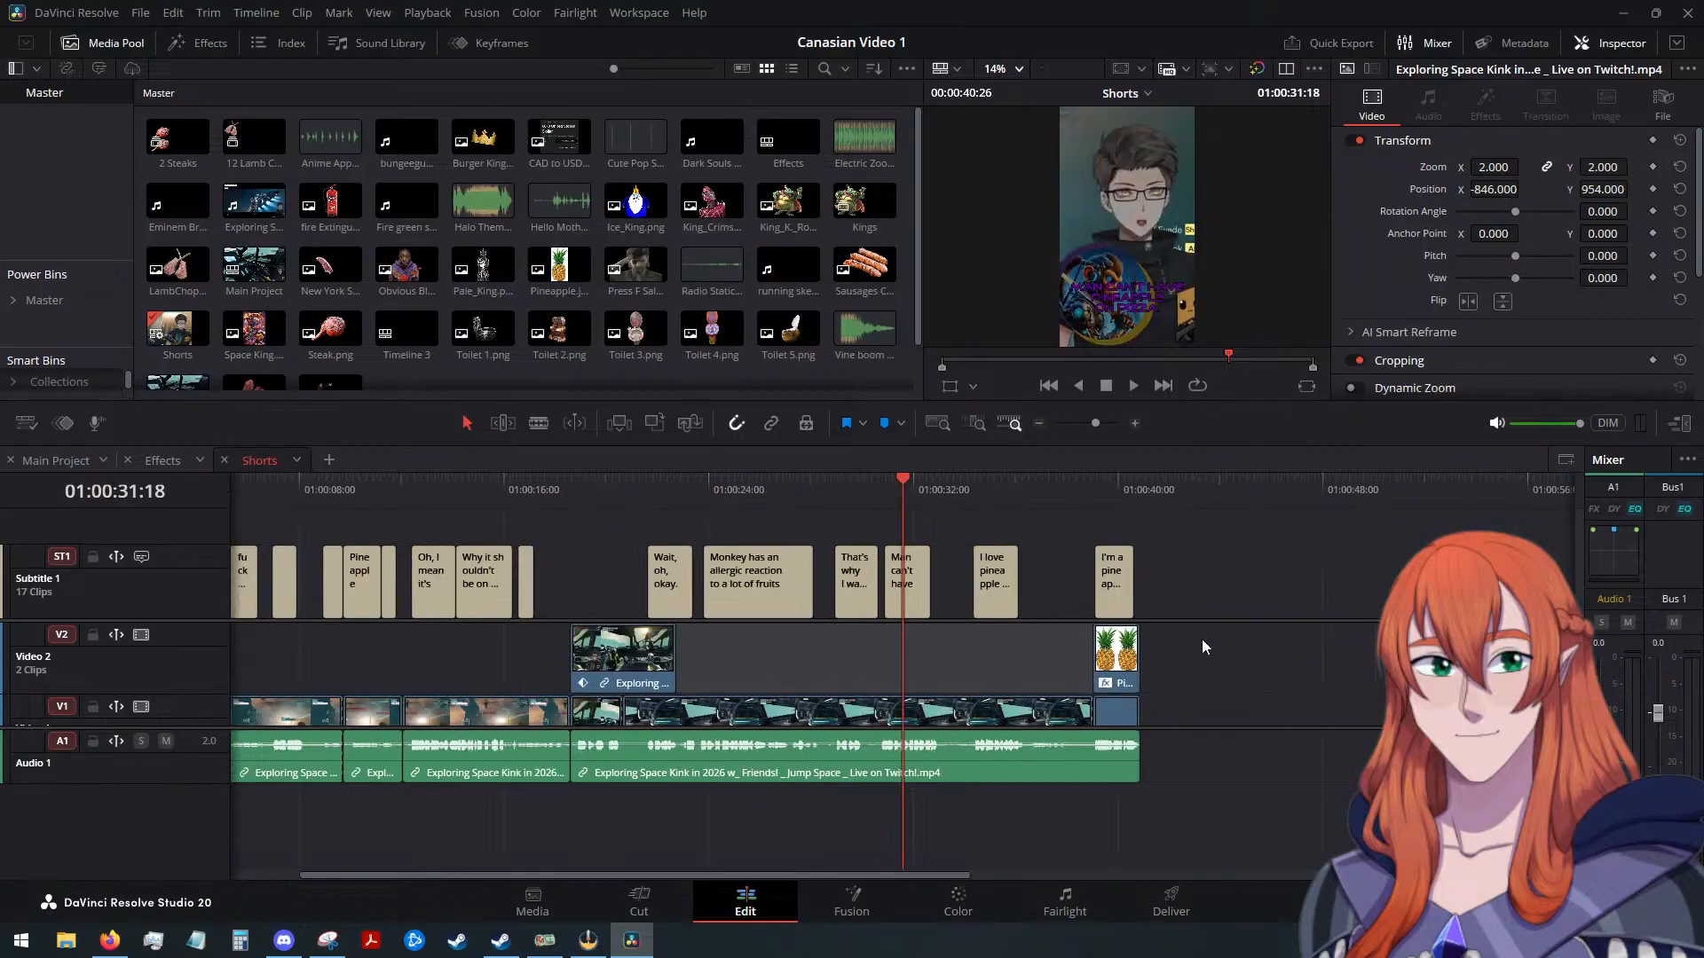
pyautogui.click(1106, 387)
pyautogui.click(1116, 573)
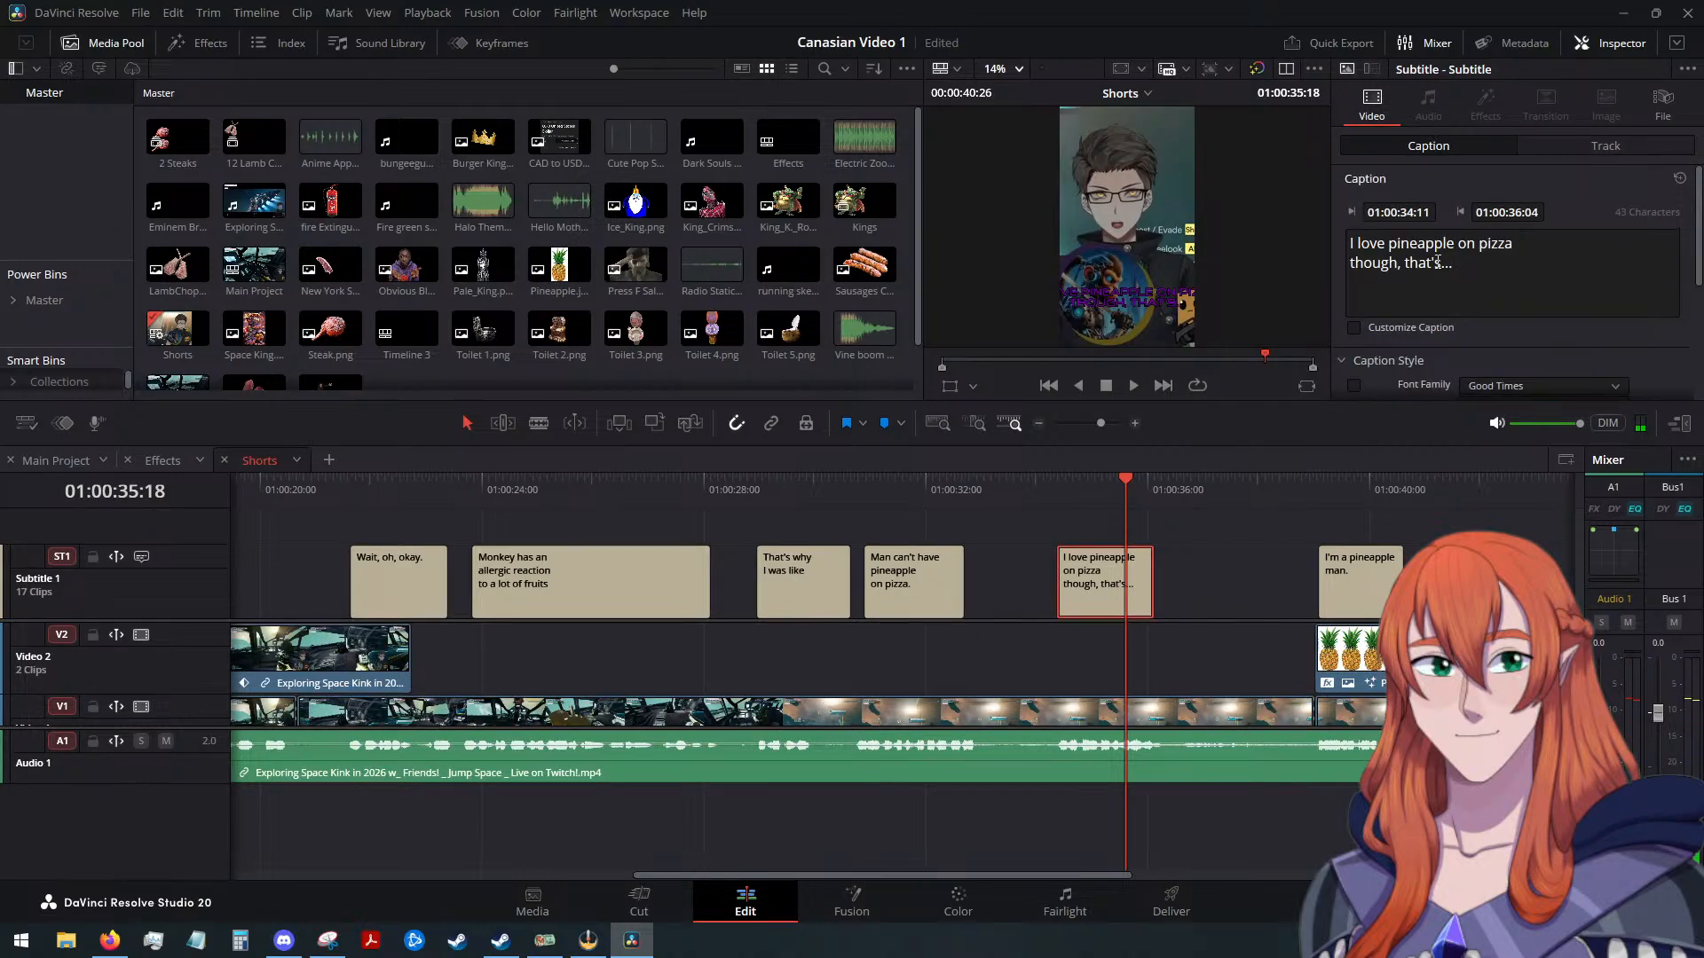
pyautogui.click(1472, 246)
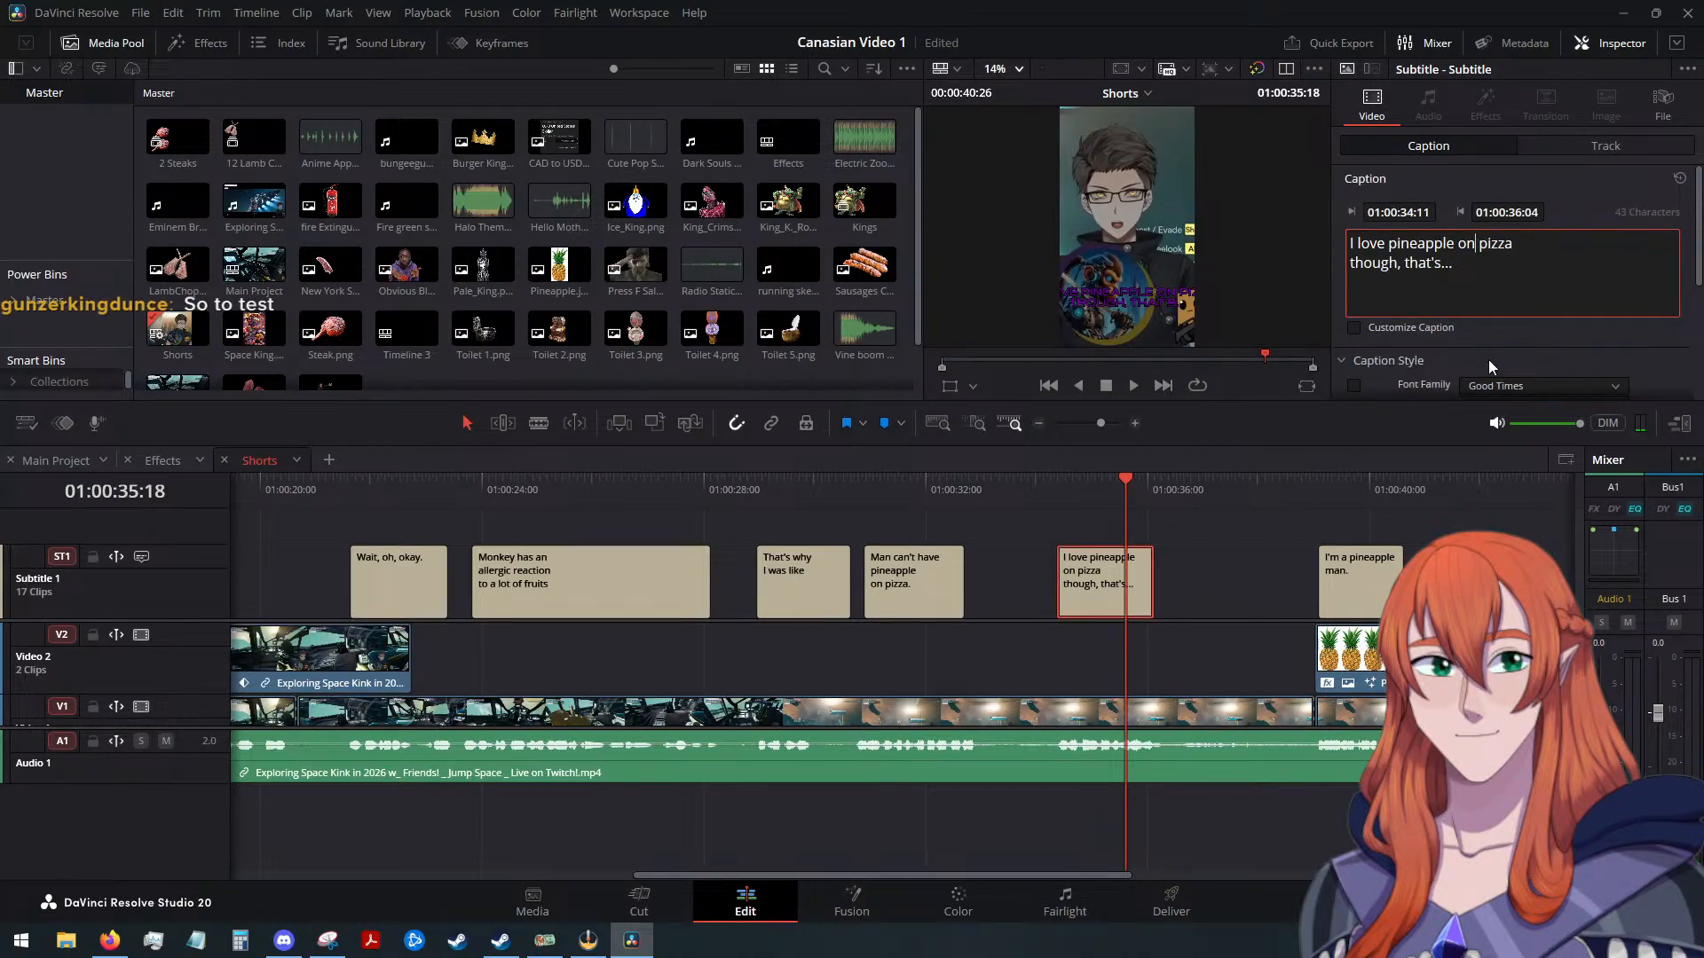
pyautogui.press('Return')
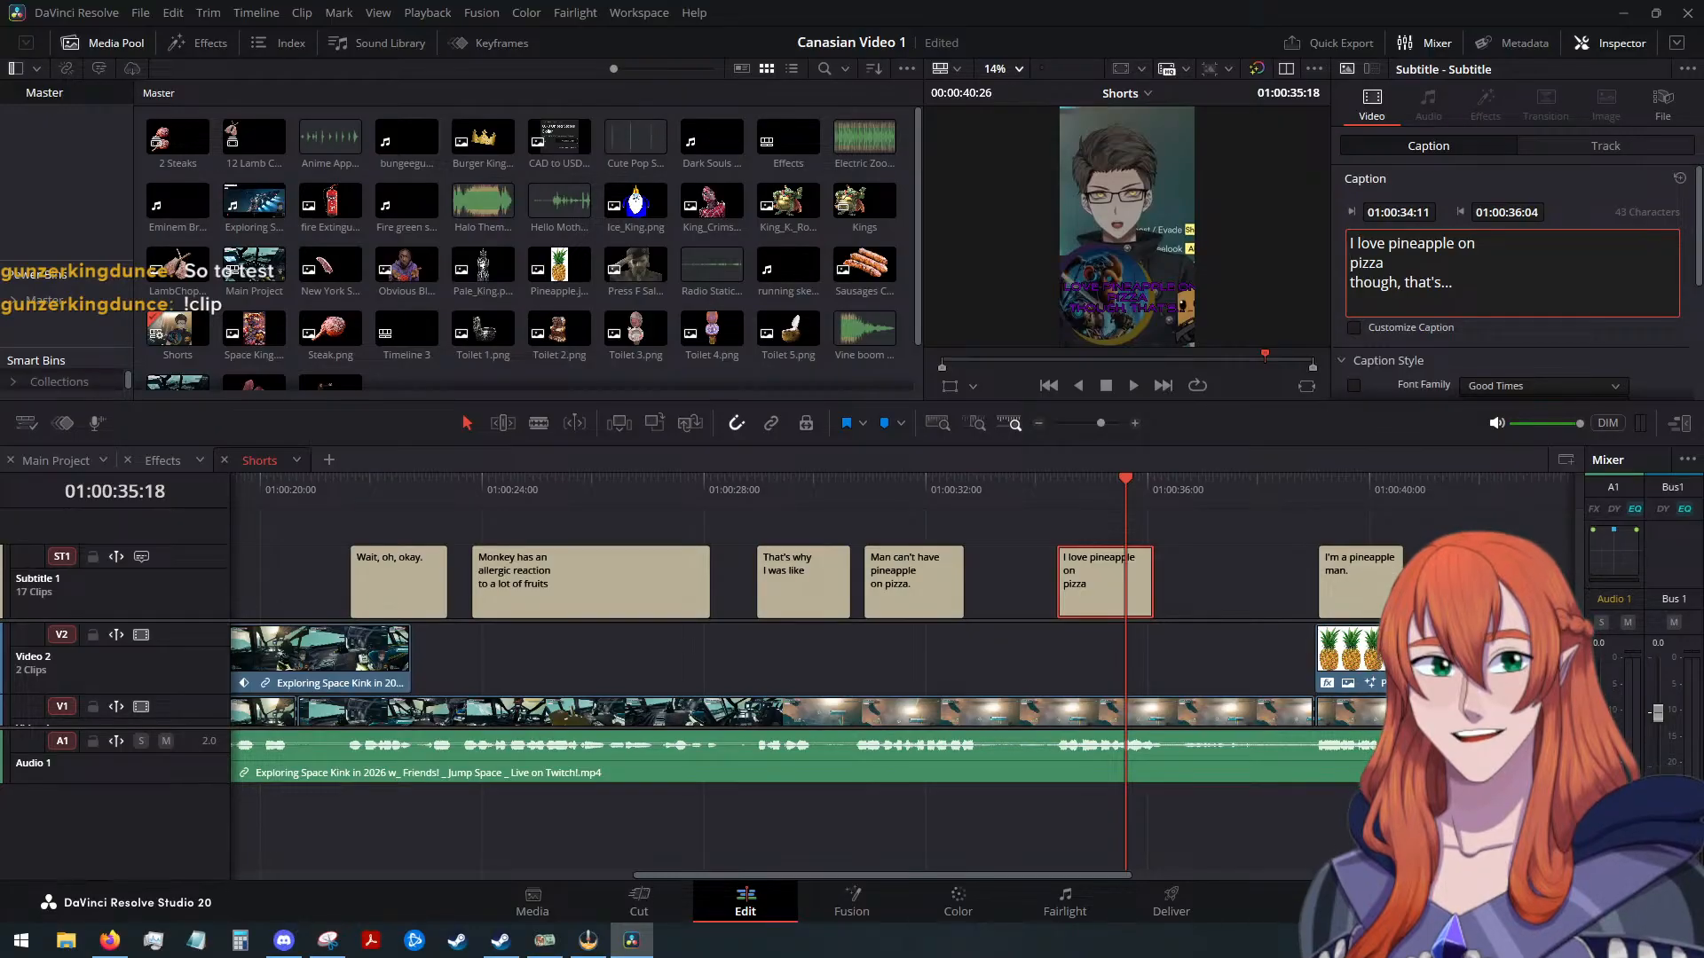
pyautogui.hotkey('alt', 'Tab')
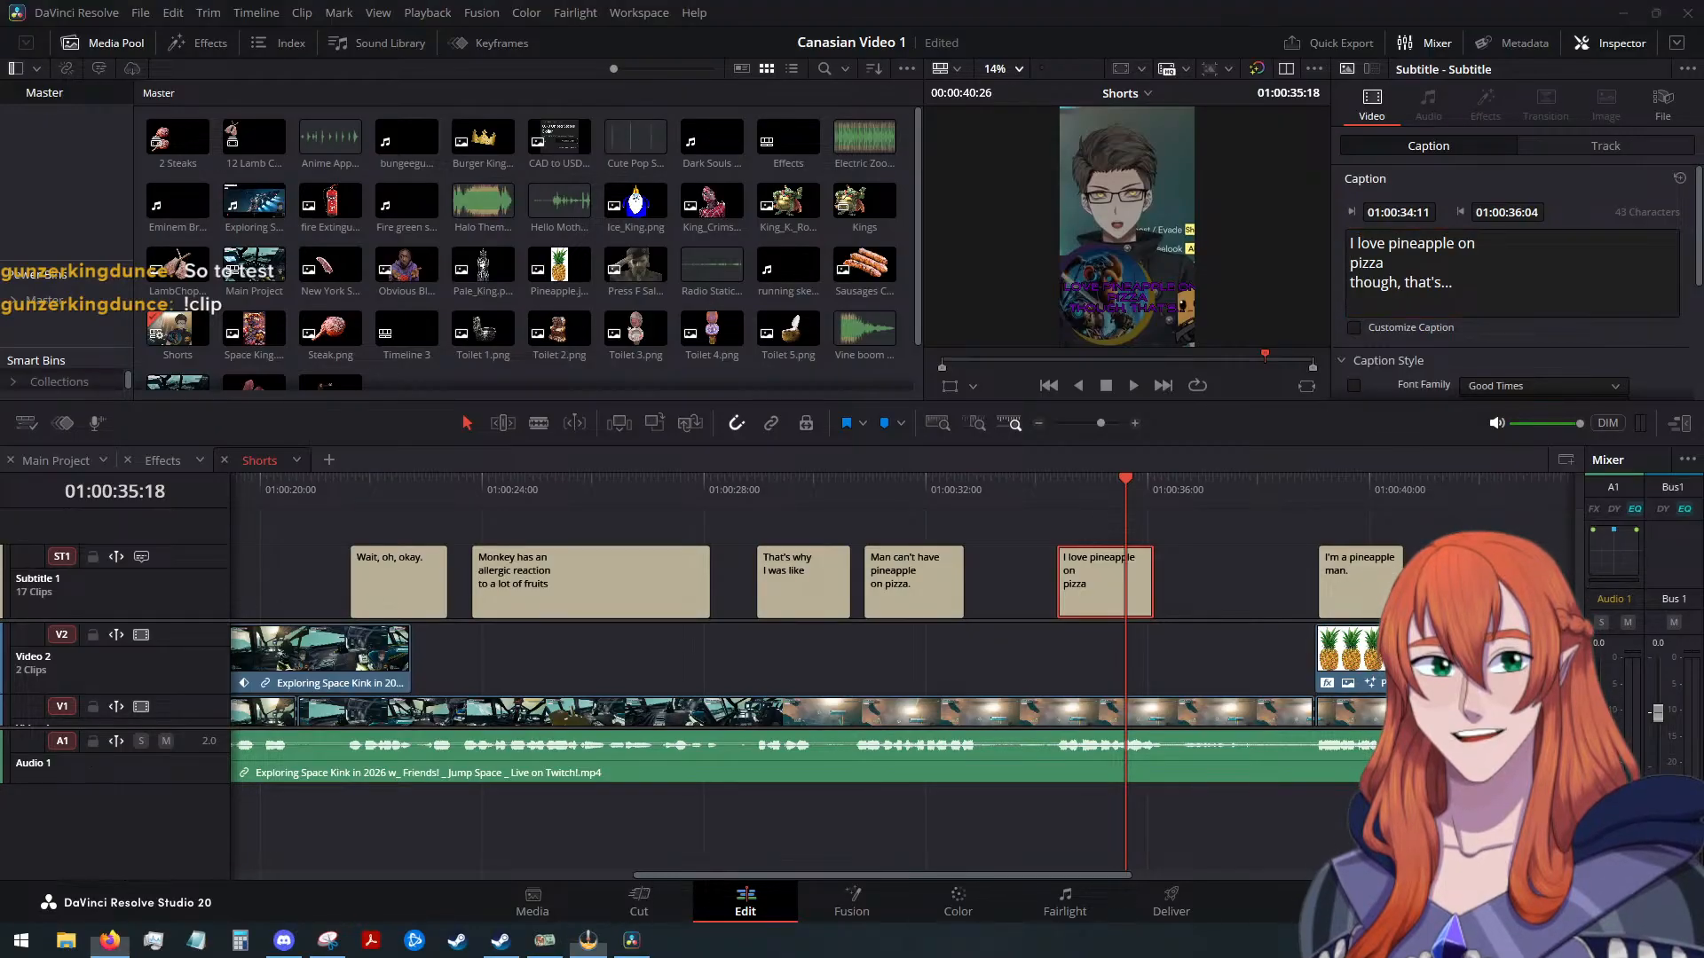
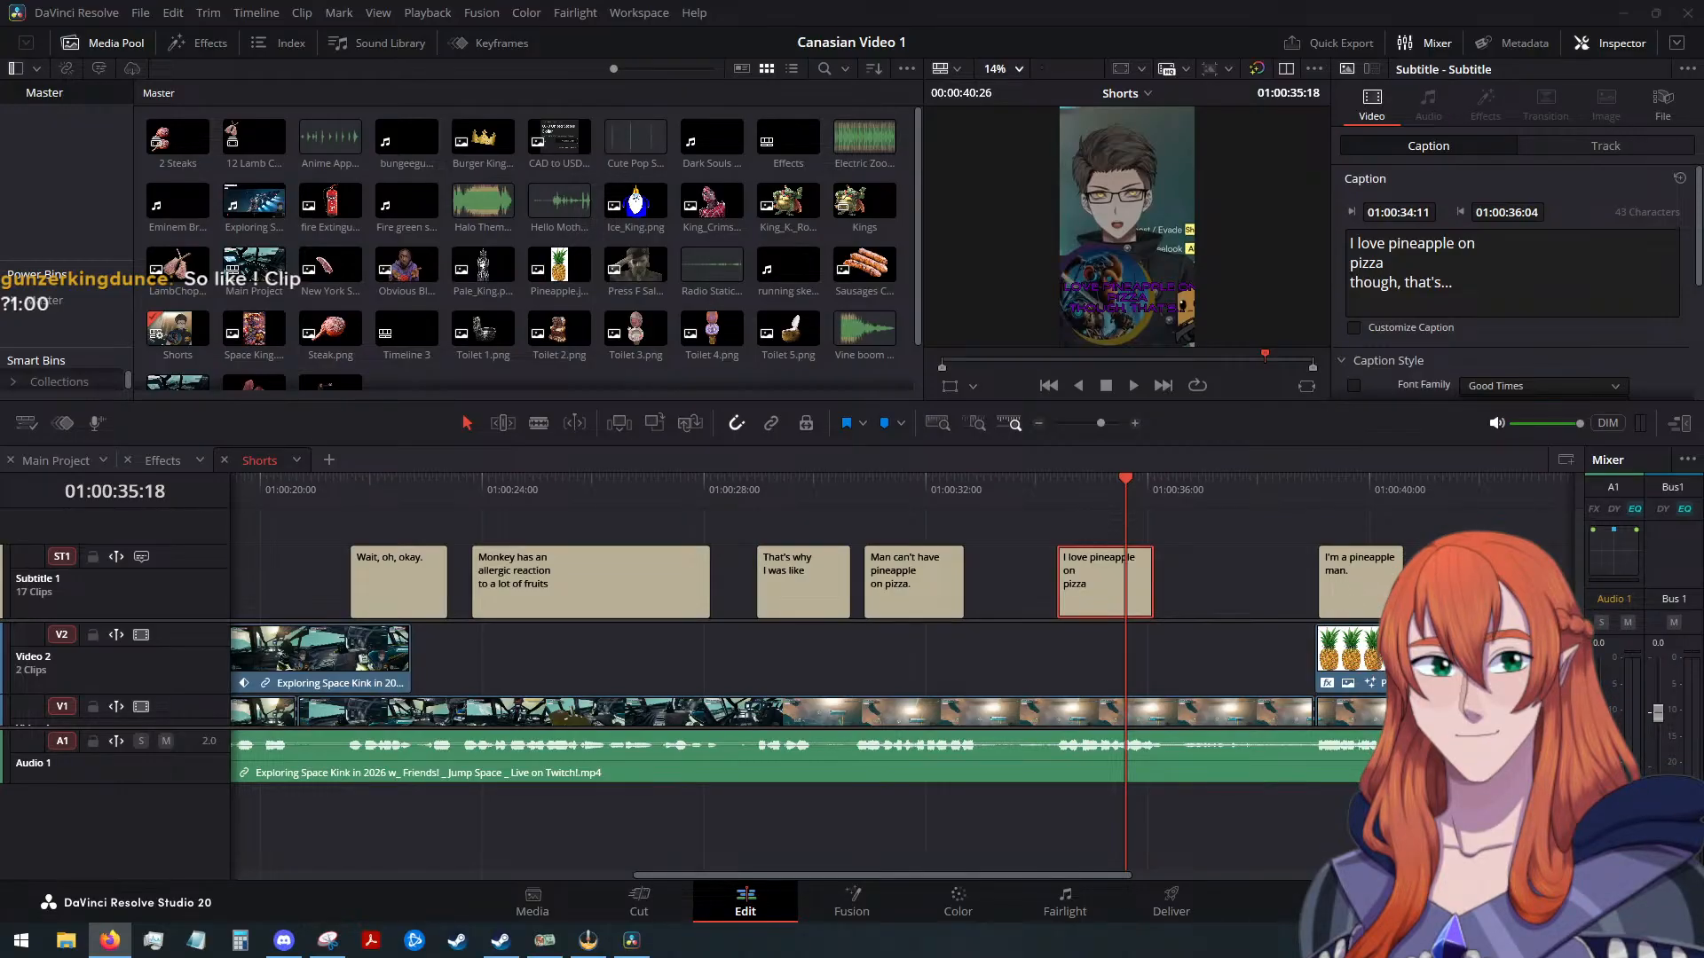
pyautogui.hotkey('alt', 'Tab')
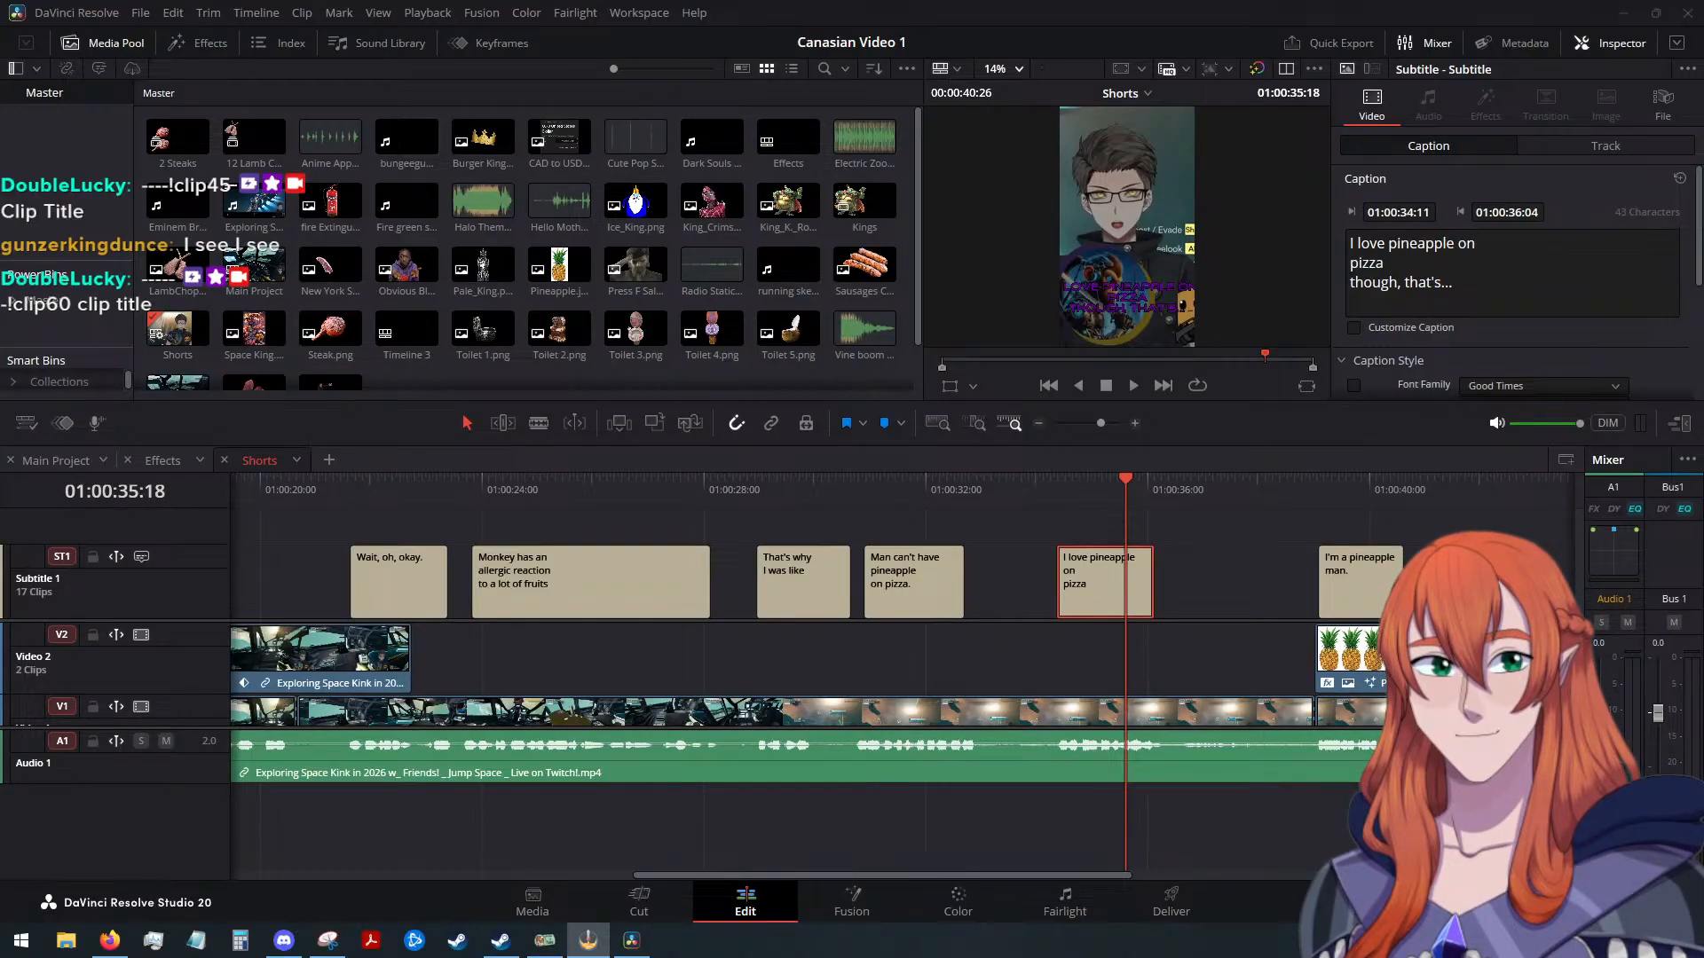
pyautogui.hotkey('alt', 'Tab')
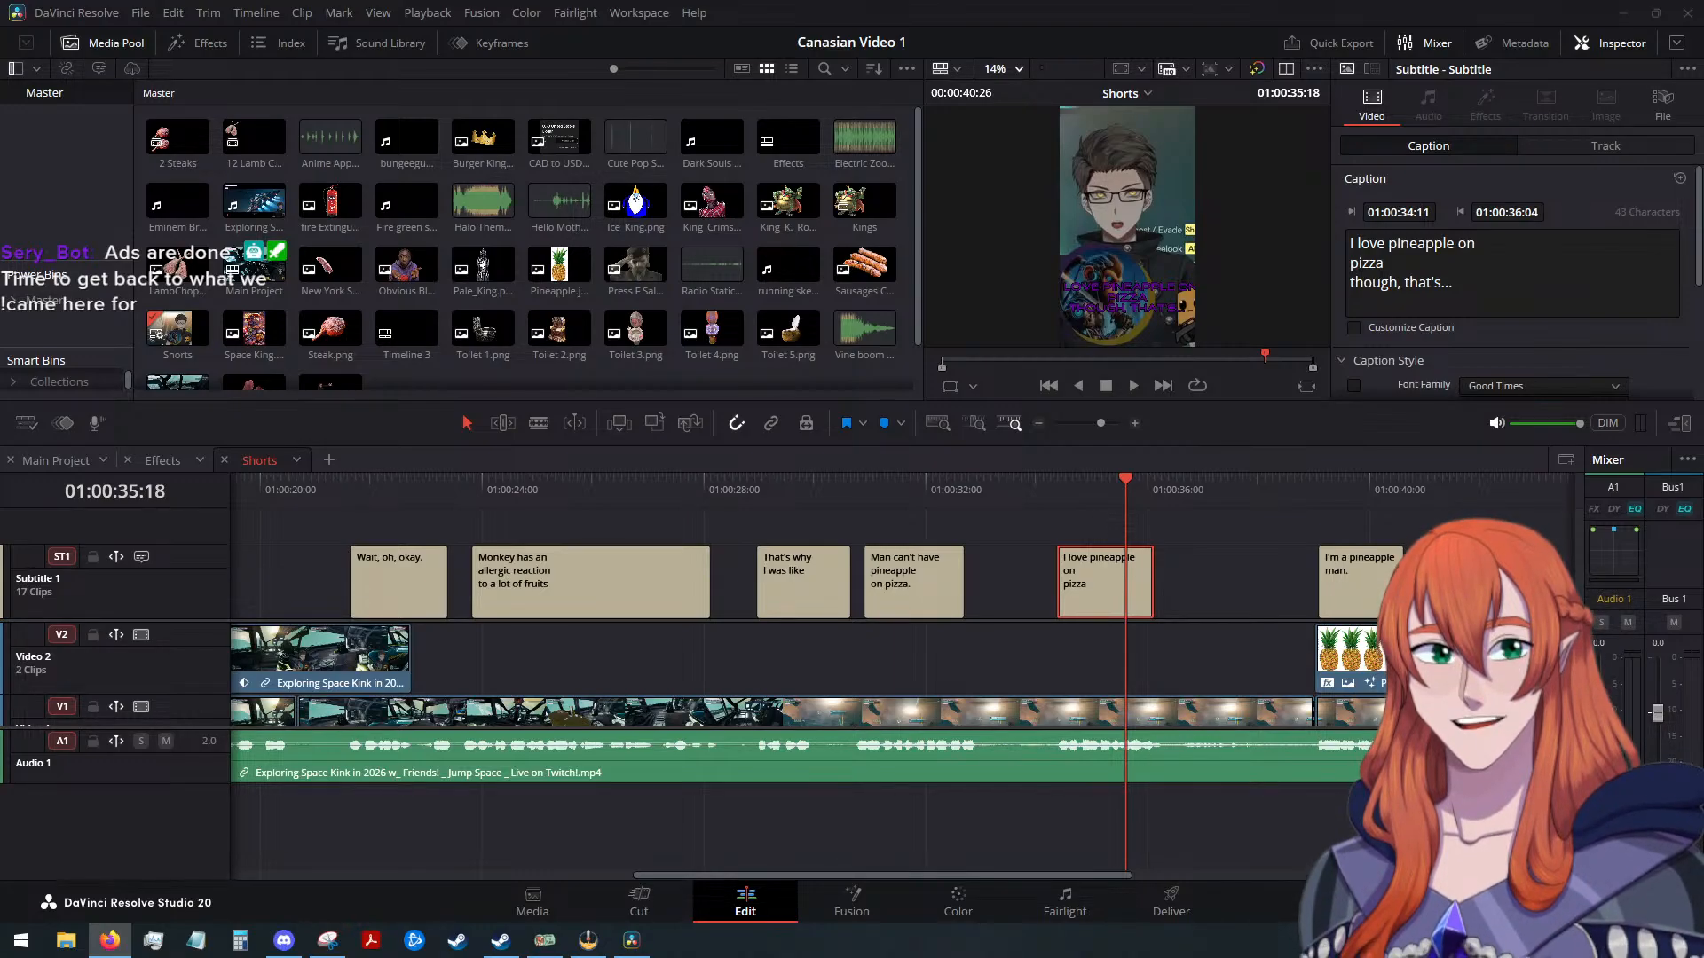
# Open the Main Project timeline and examine the footage from 01:01:42:23 back to 01:00:56:23, playing a short stretch there
pyautogui.click(60, 461)
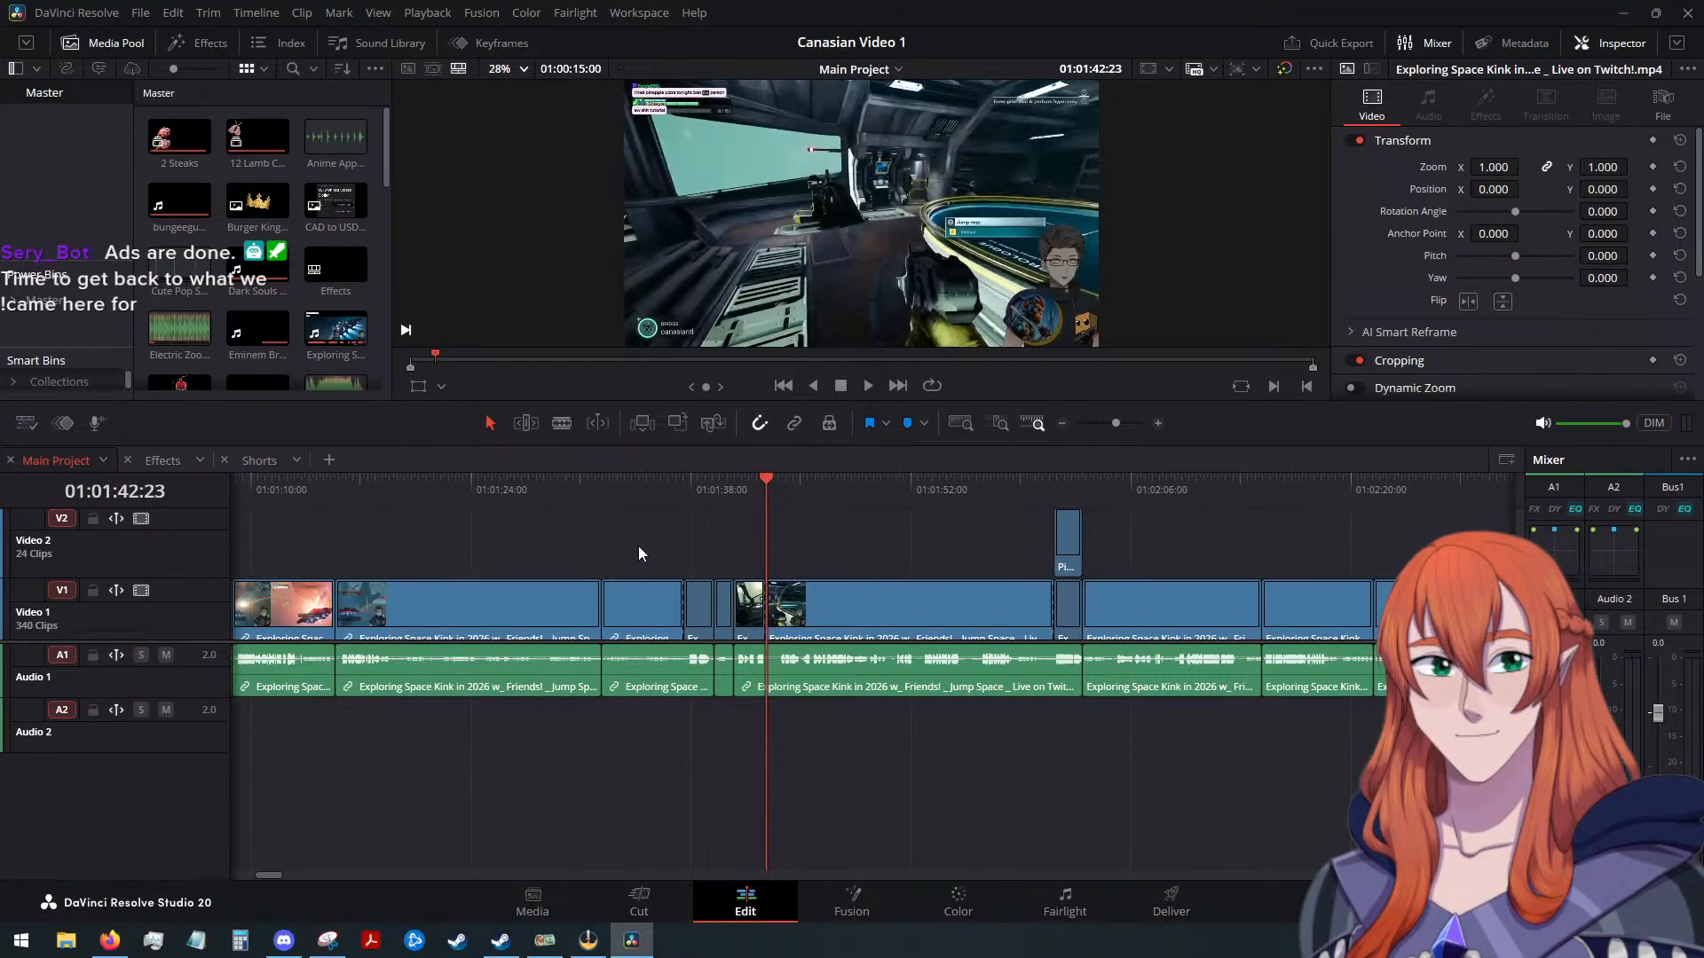
pyautogui.scroll(-2, 717, 534)
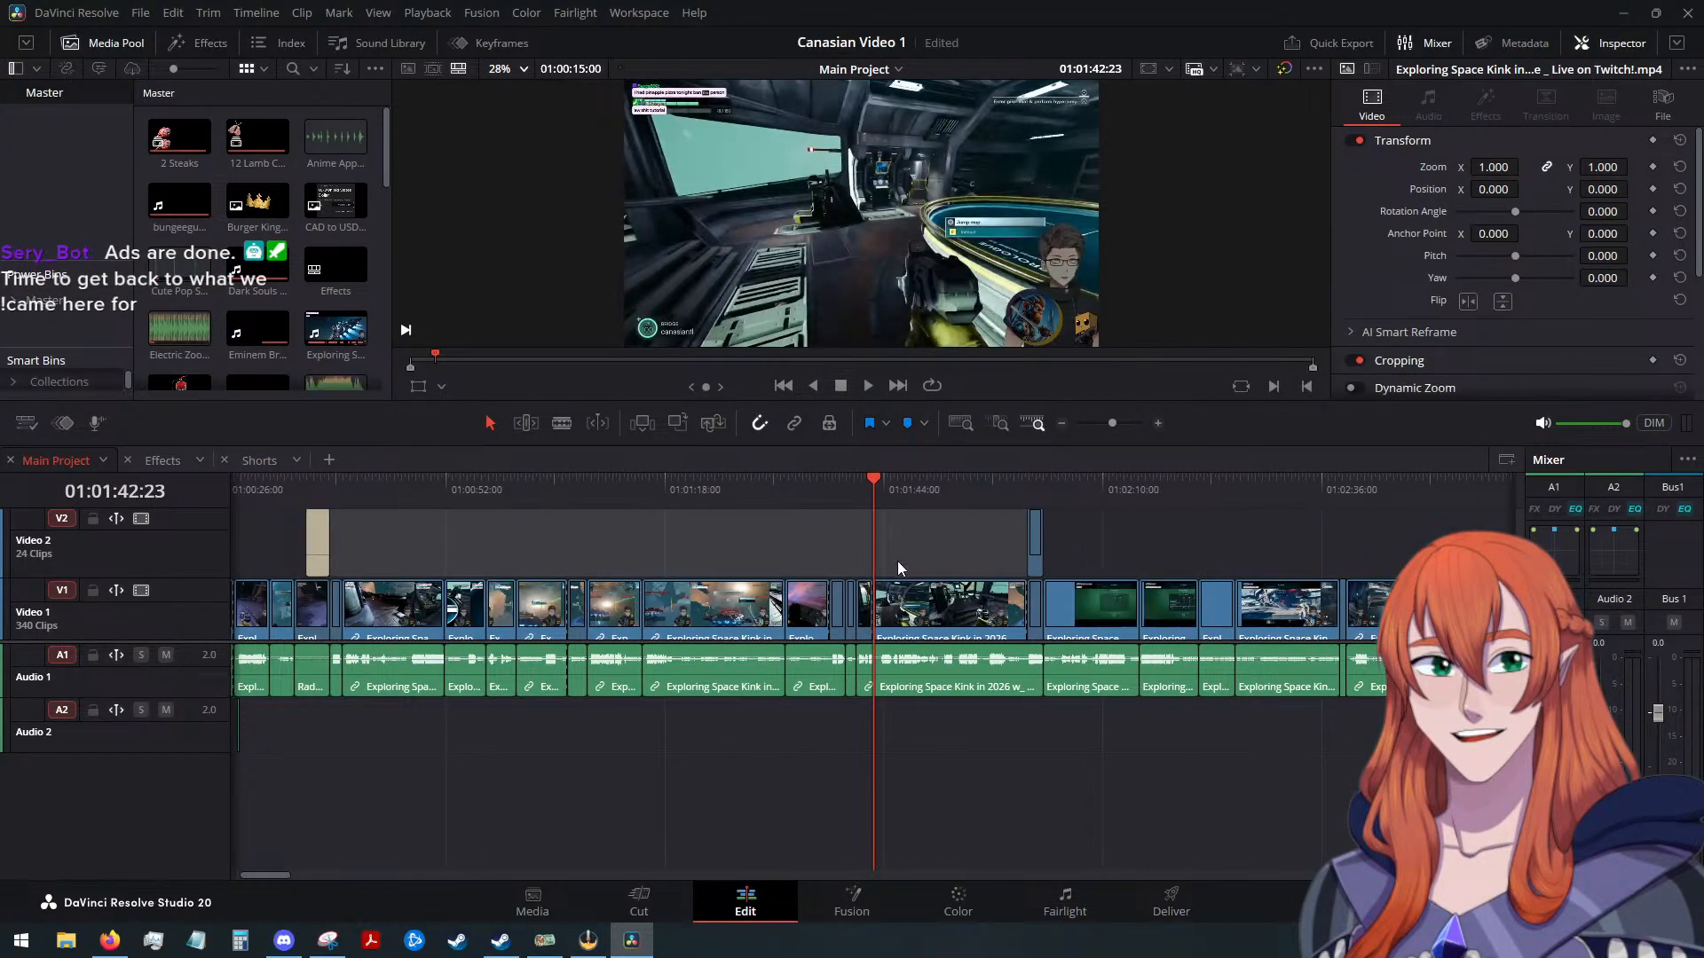
pyautogui.scroll(-1, 891, 560)
pyautogui.moveTo(850, 482); pyautogui.dragTo(655, 537)
pyautogui.scroll(2, 684, 540)
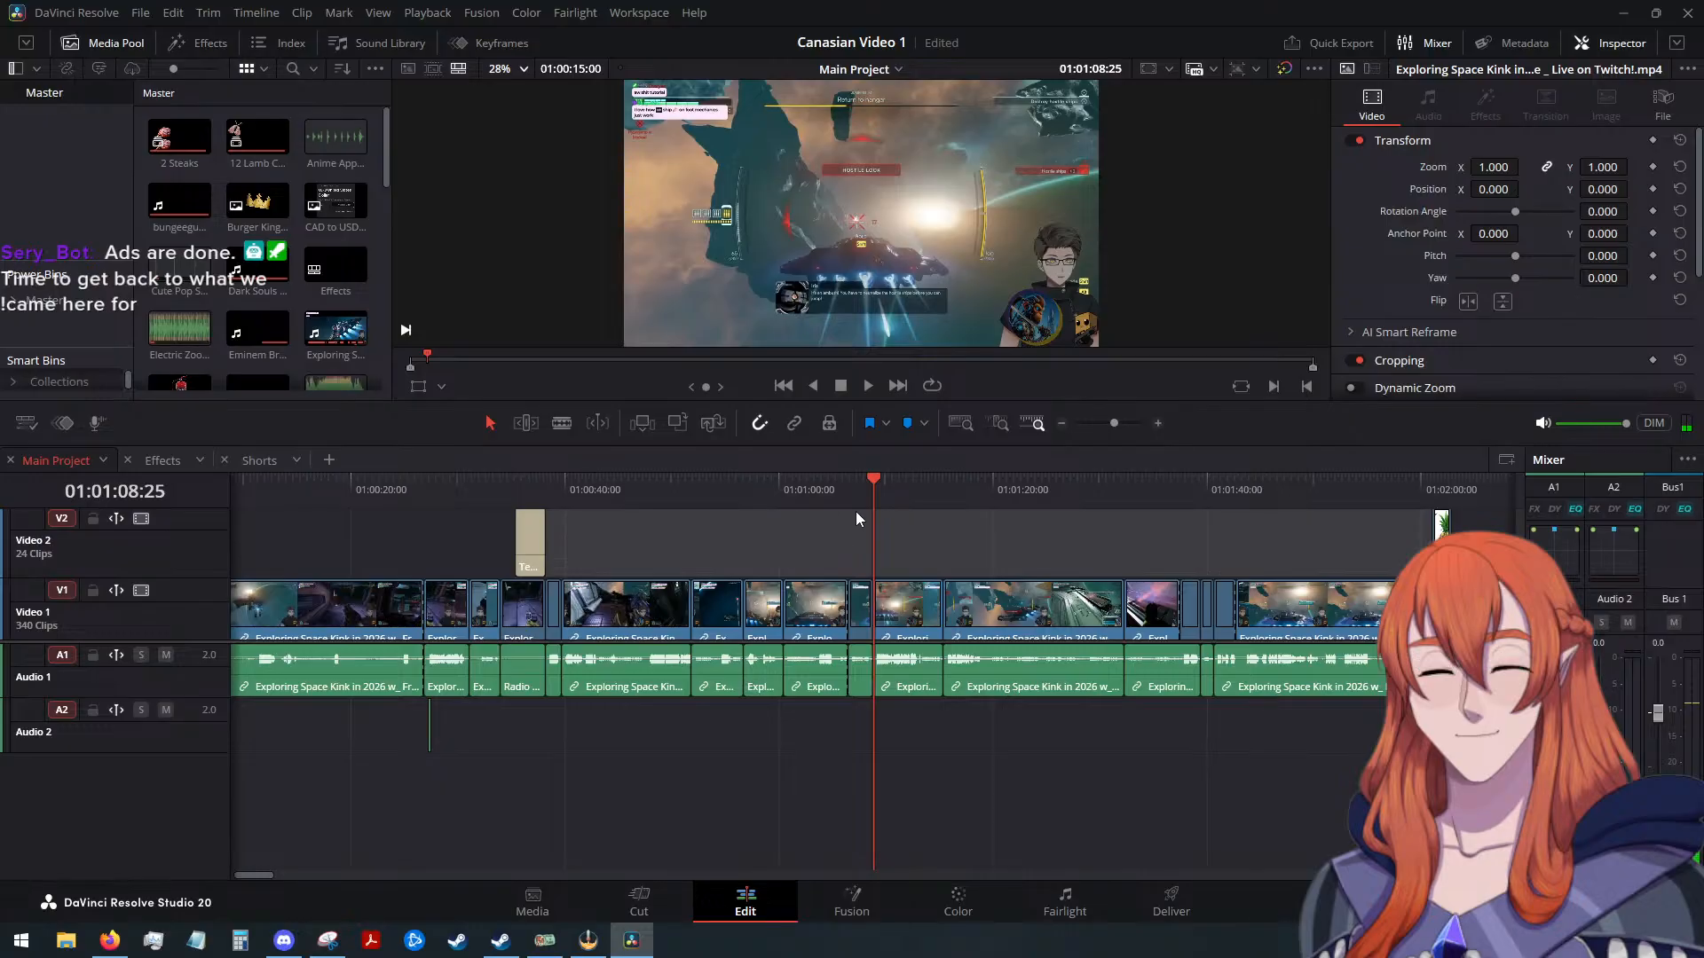
pyautogui.moveTo(870, 488); pyautogui.dragTo(744, 502)
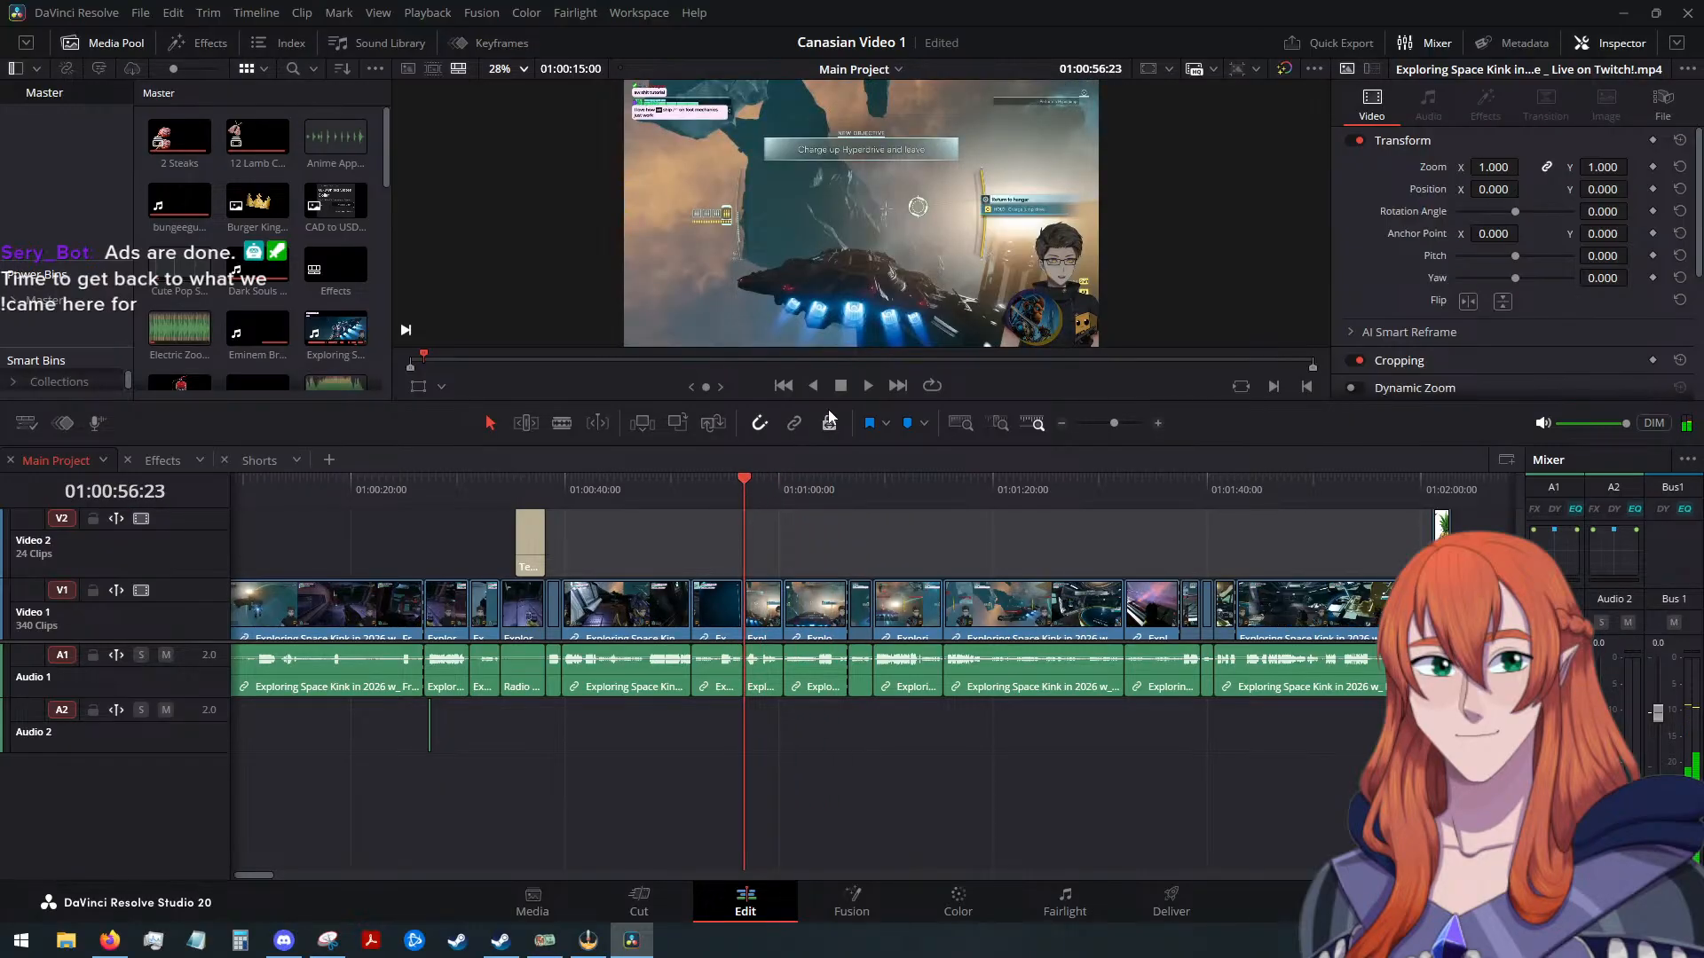
pyautogui.click(868, 385)
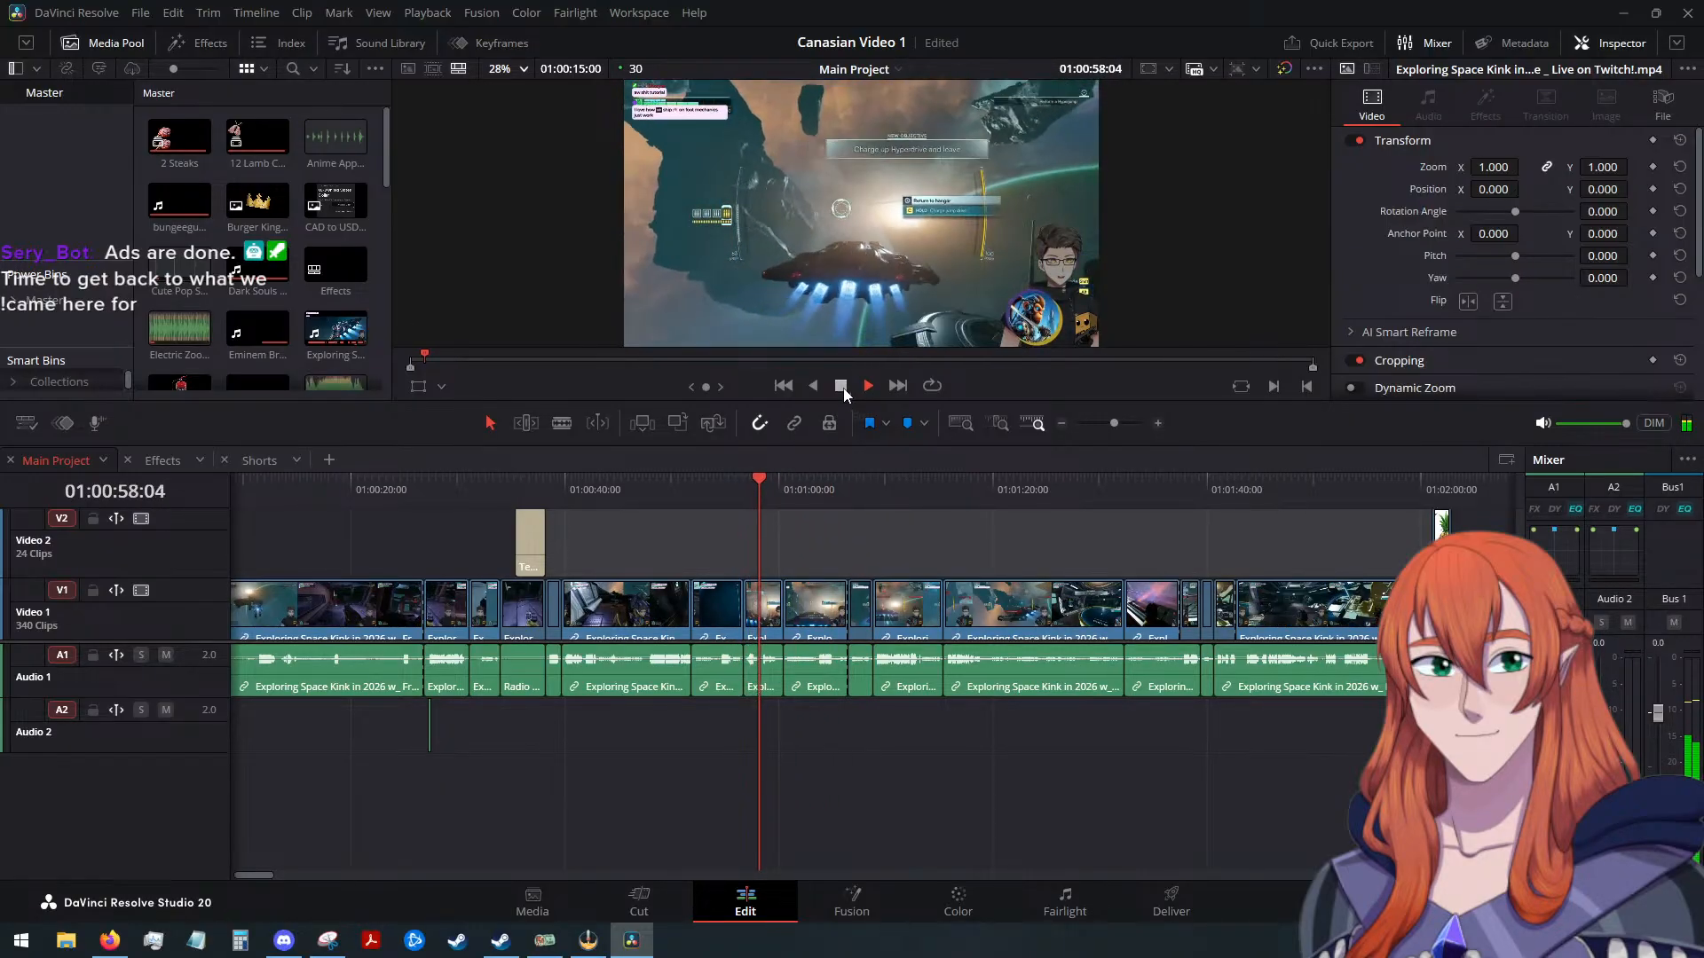
pyautogui.press('space')
pyautogui.click(750, 482)
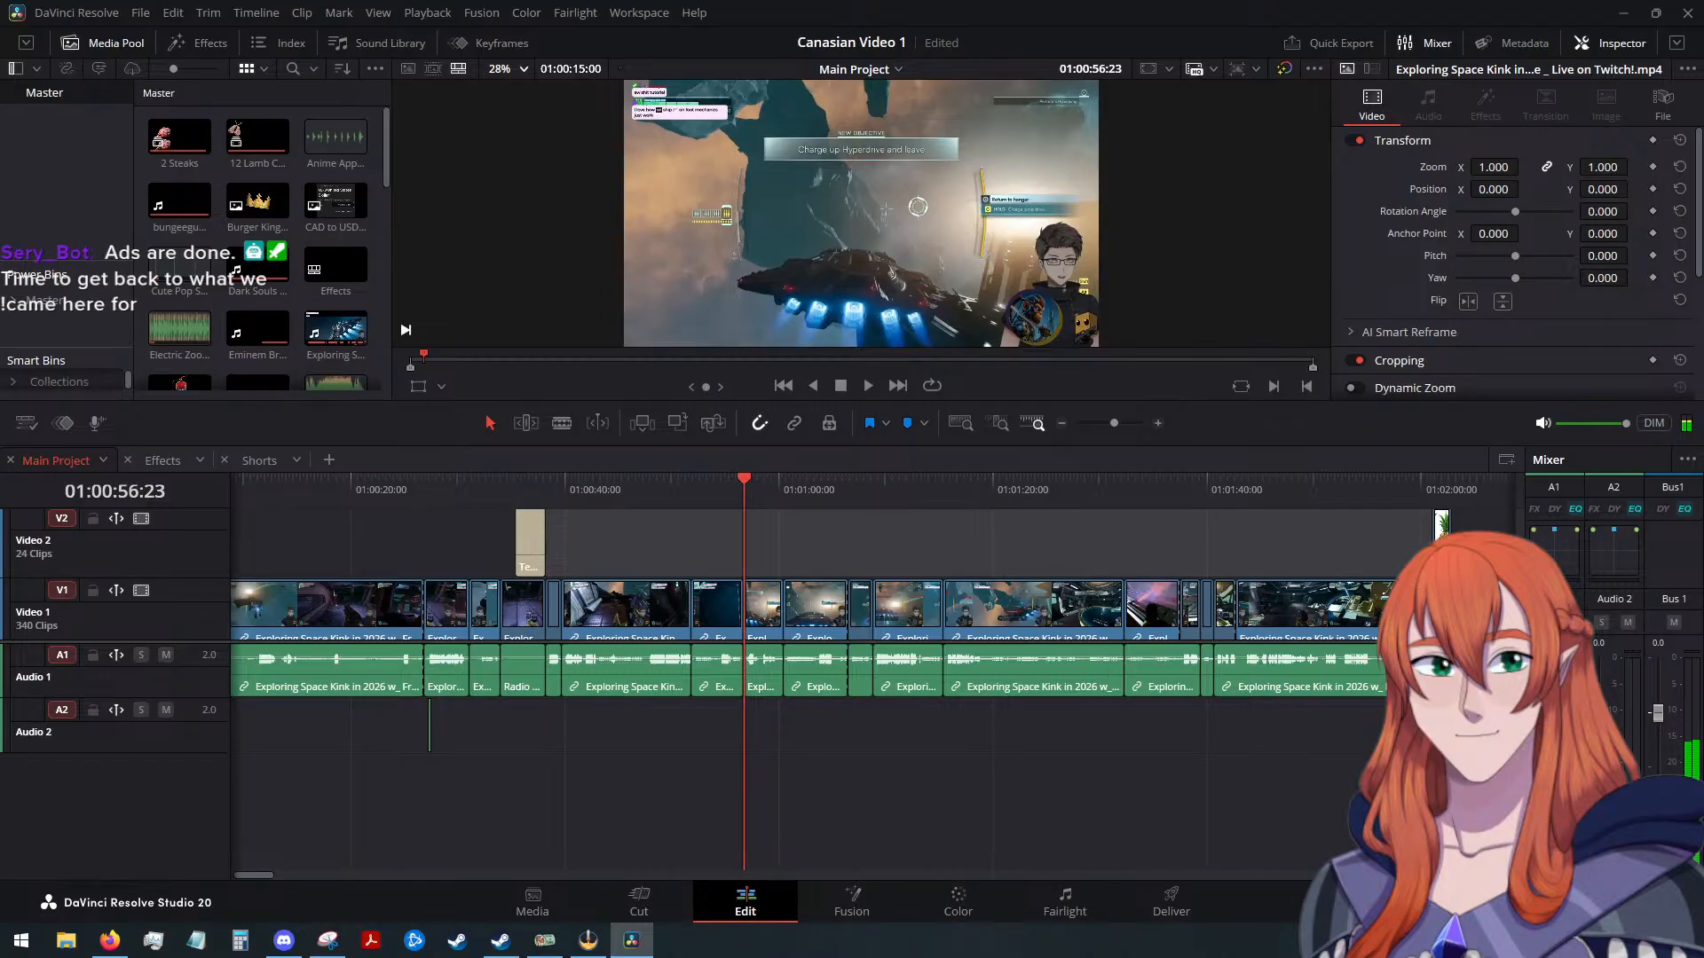
pyautogui.hotkey('alt', 'Tab')
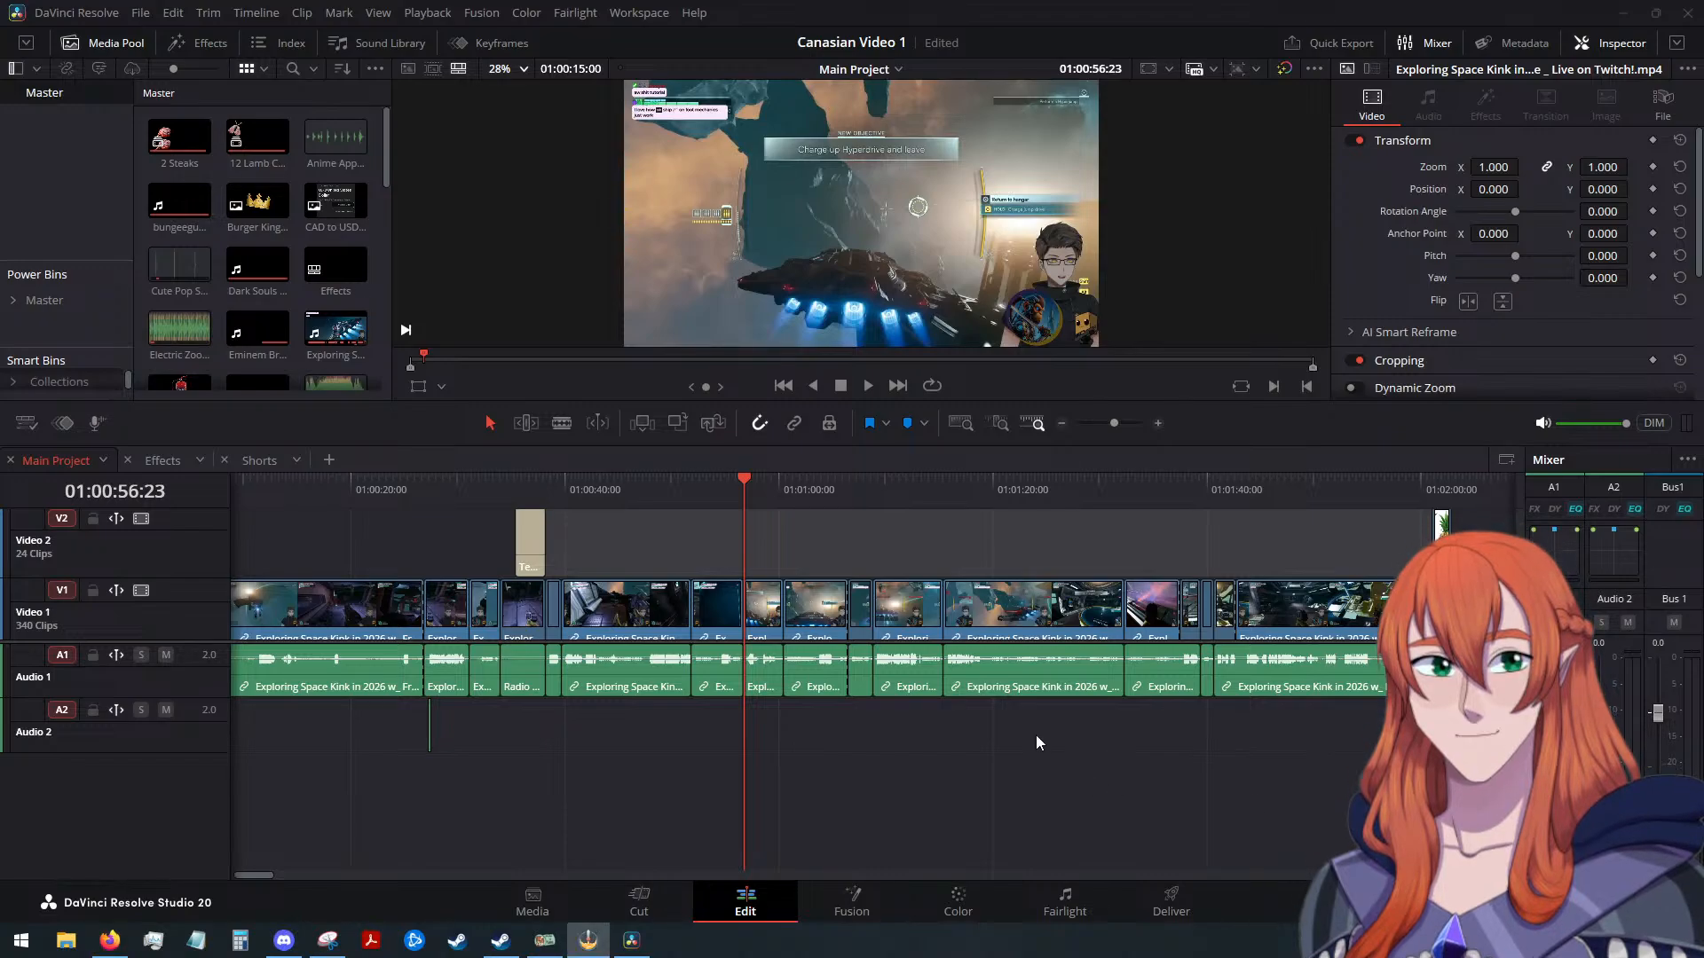
# Return to the Shorts timeline and play the closing pineapple clip through to the end
pyautogui.click(268, 460)
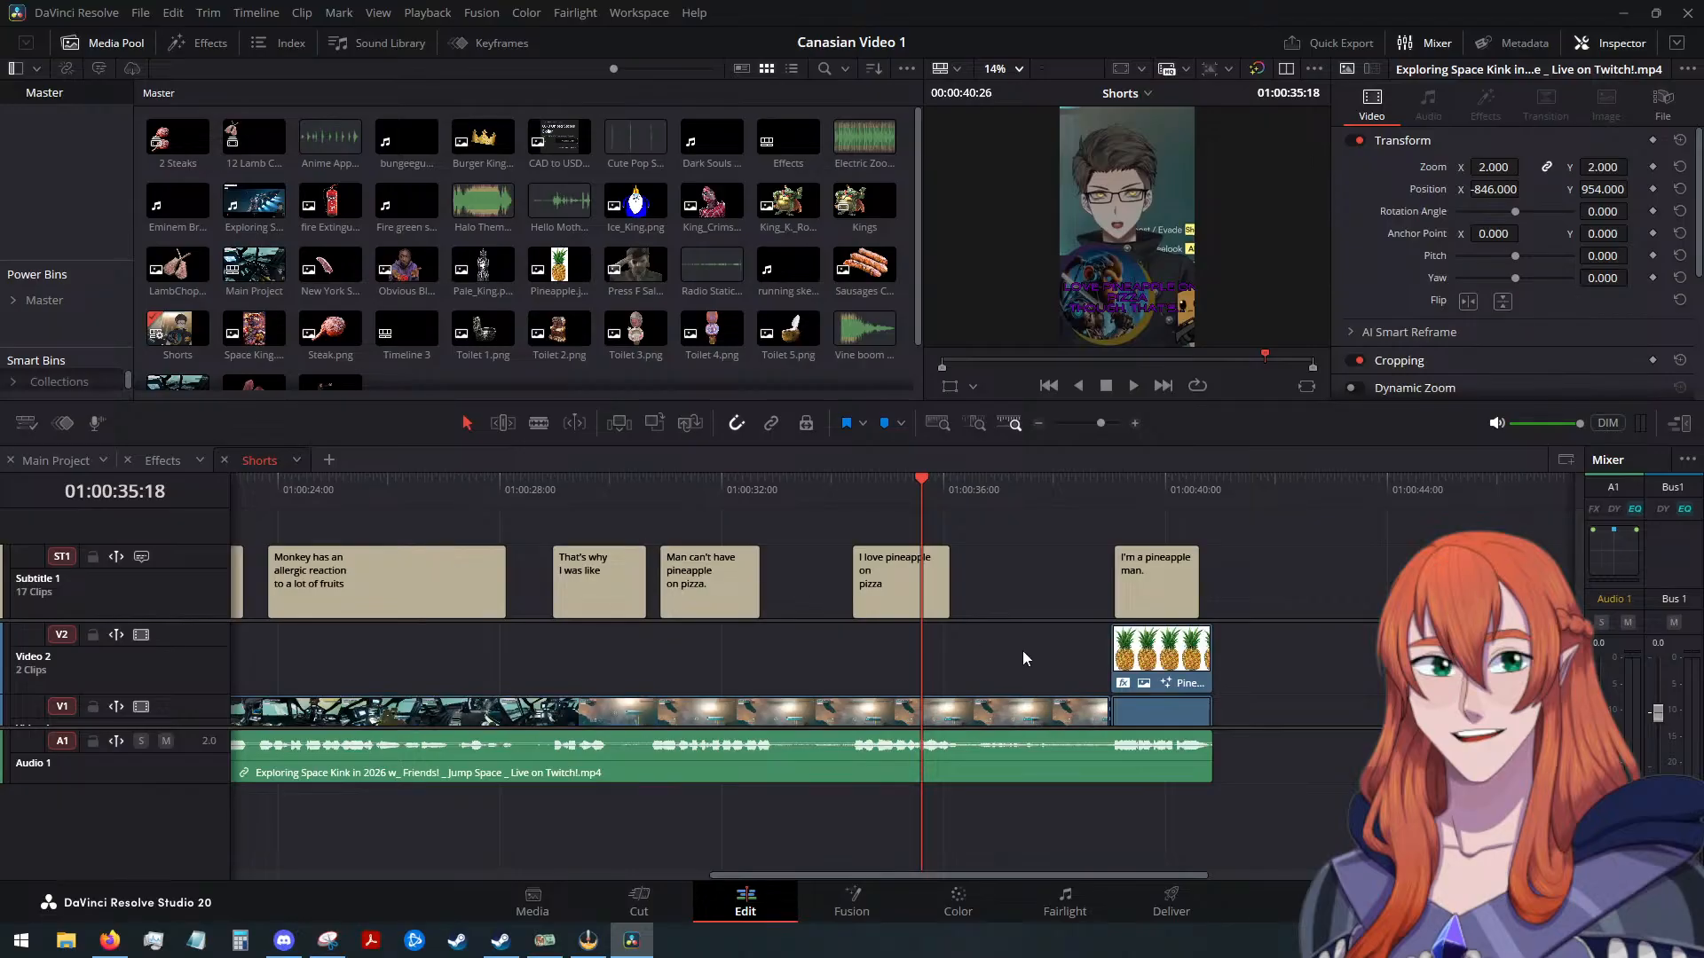
pyautogui.scroll(-1, 1022, 651)
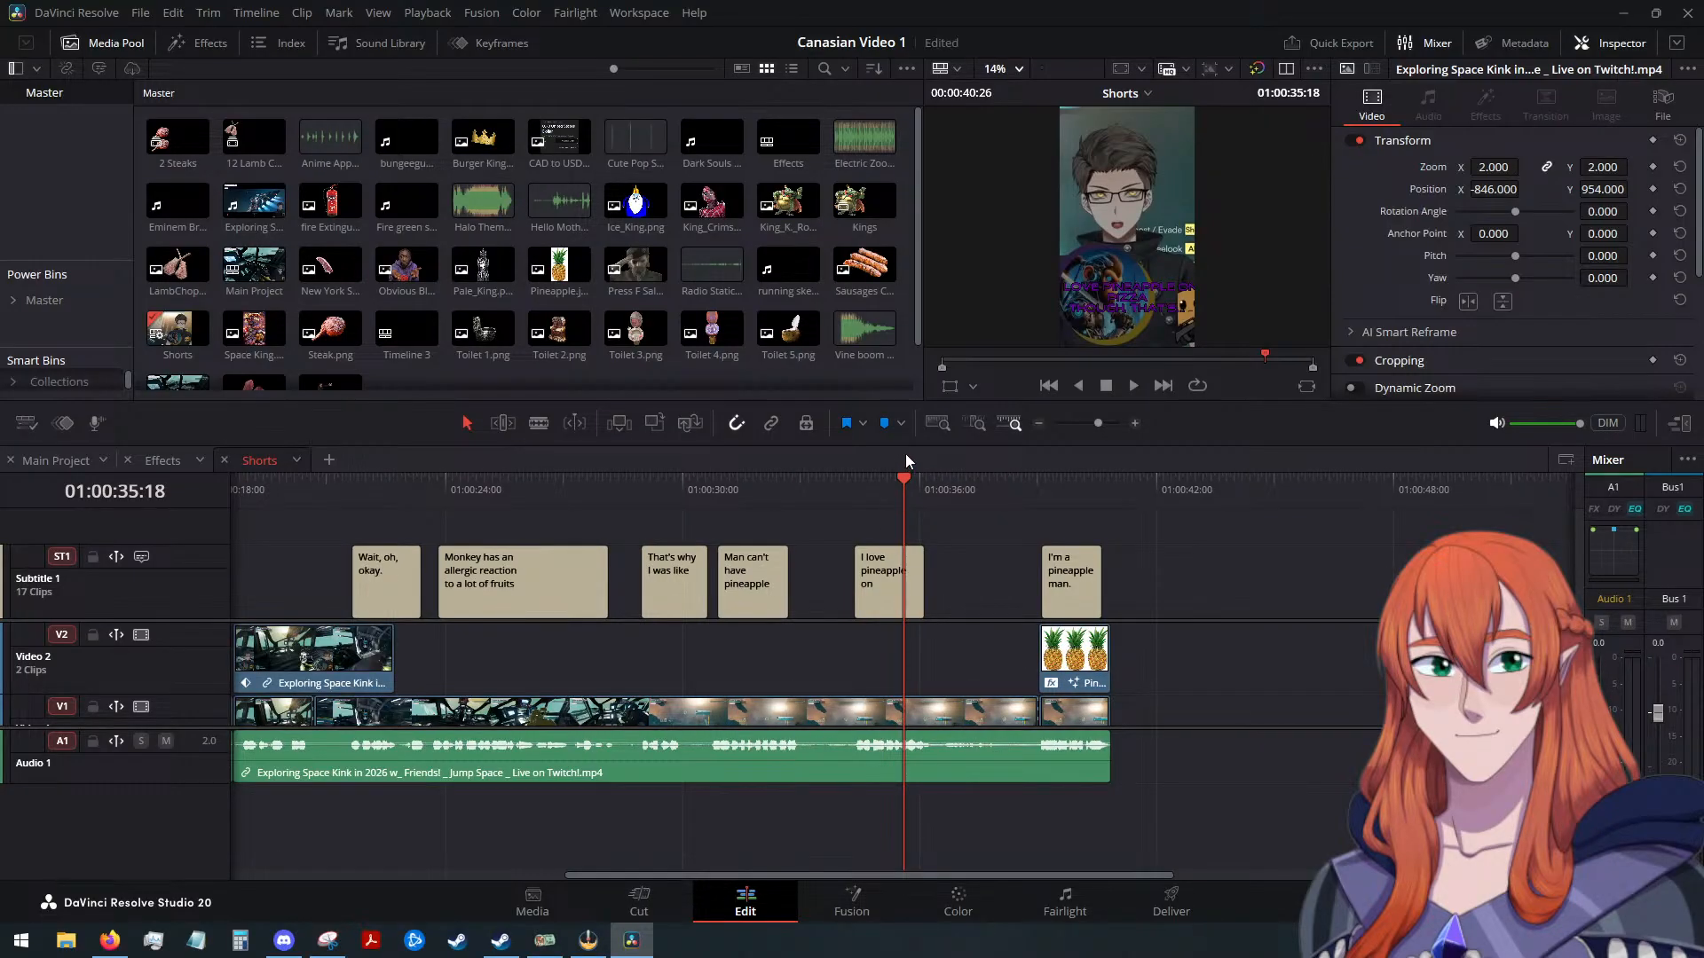
pyautogui.moveTo(904, 477); pyautogui.dragTo(1041, 509)
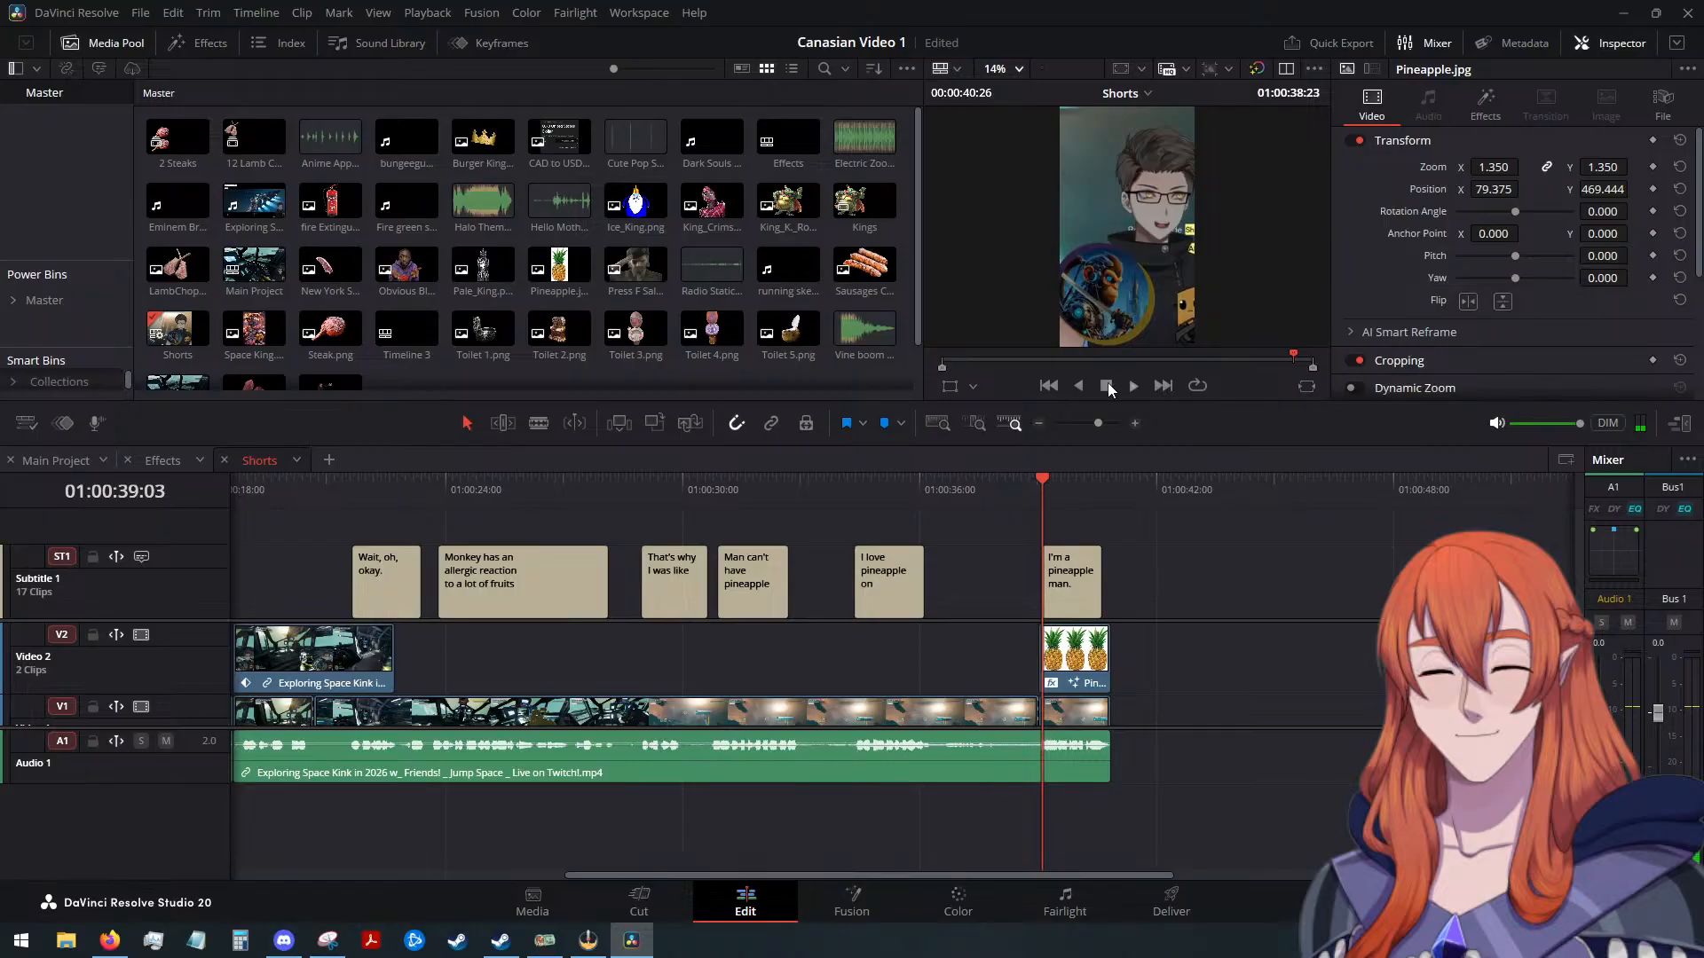
pyautogui.press('space')
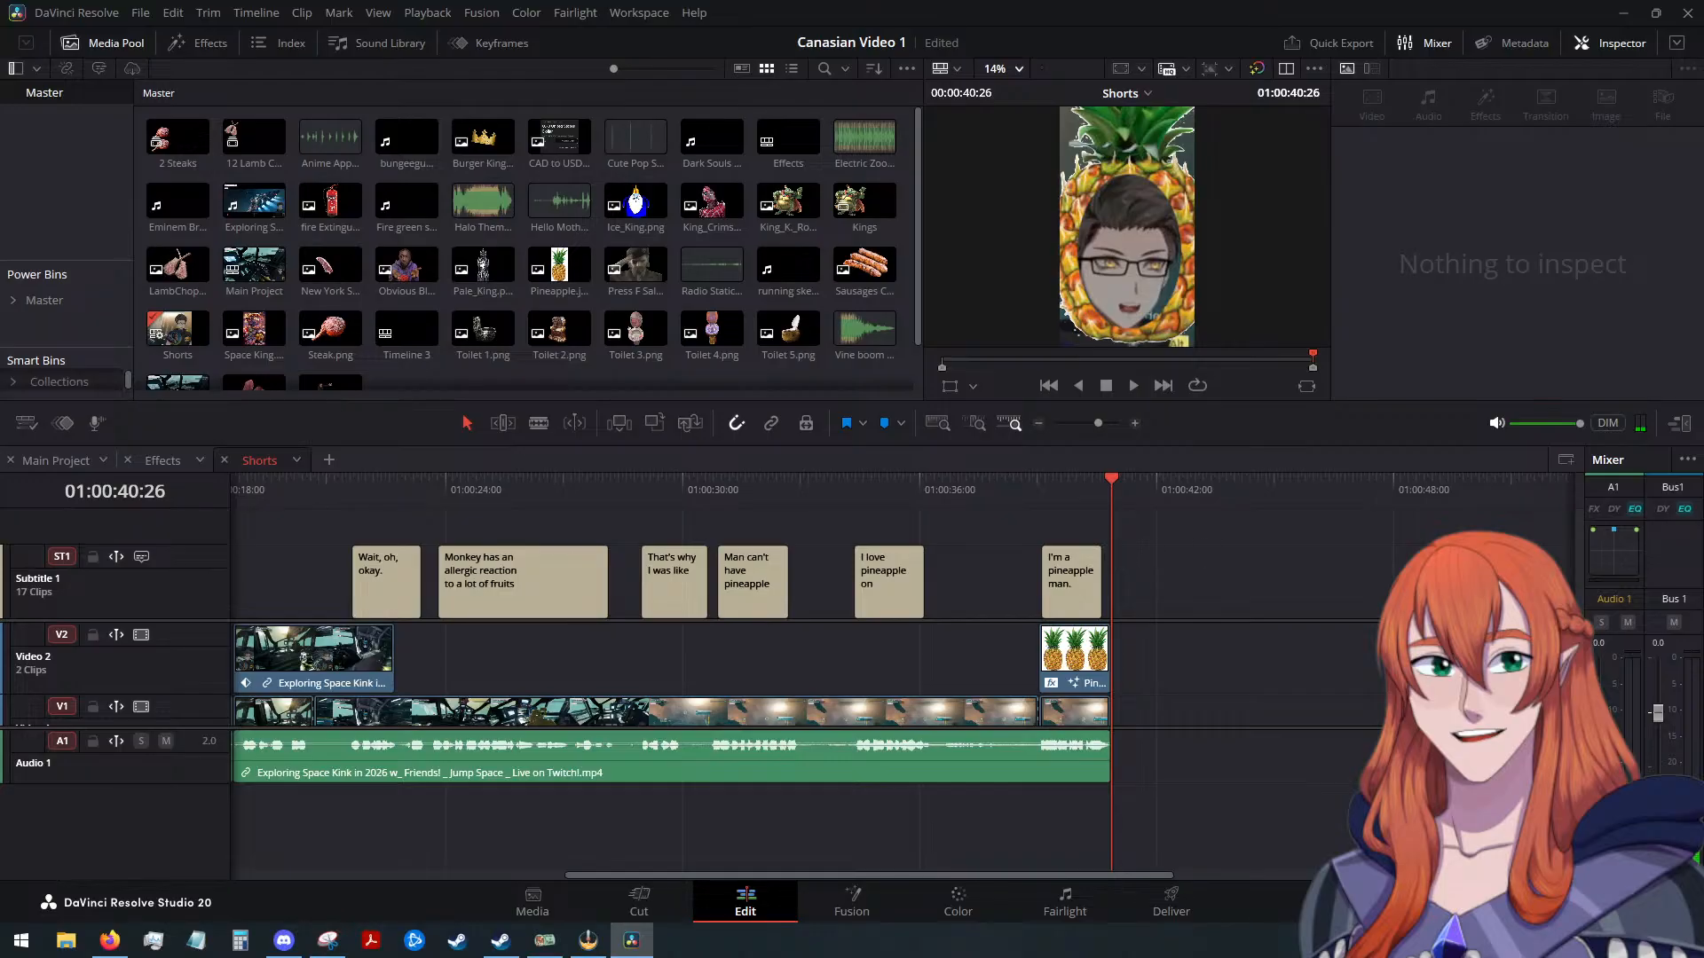
pyautogui.hotkey('alt', 'Tab')
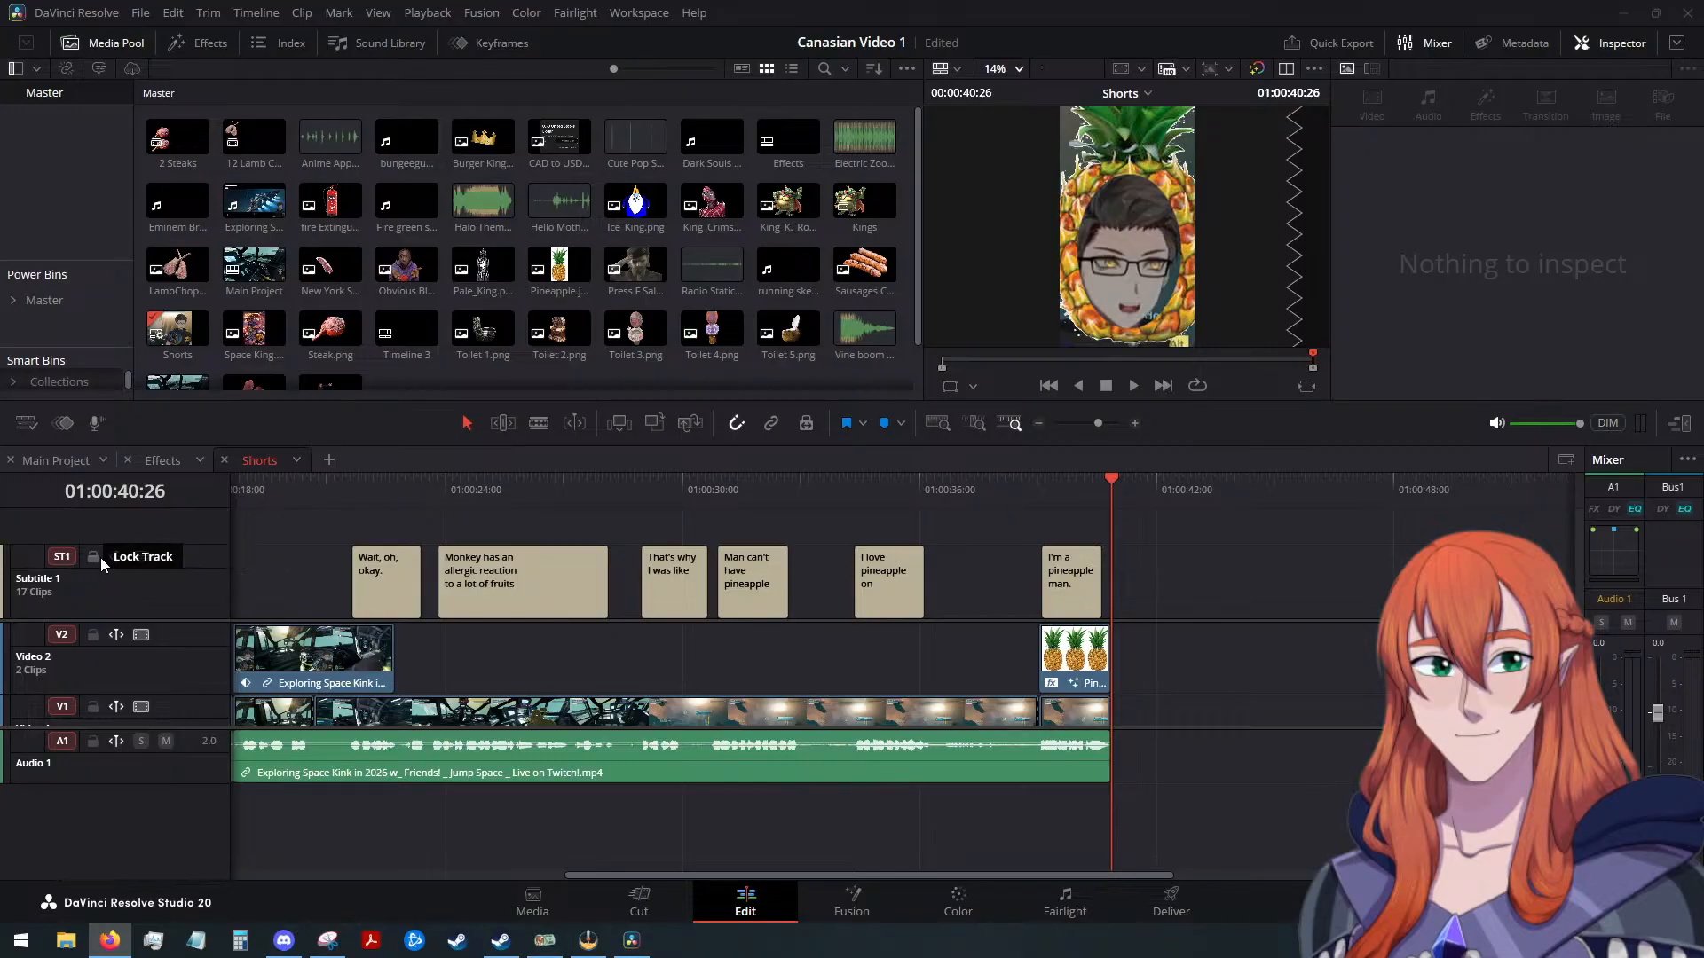
# Delete the Subtitle 1 track from the Shorts timeline and move the playhead past the last clip to 01:00:42:16
pyautogui.rightClick(140, 595)
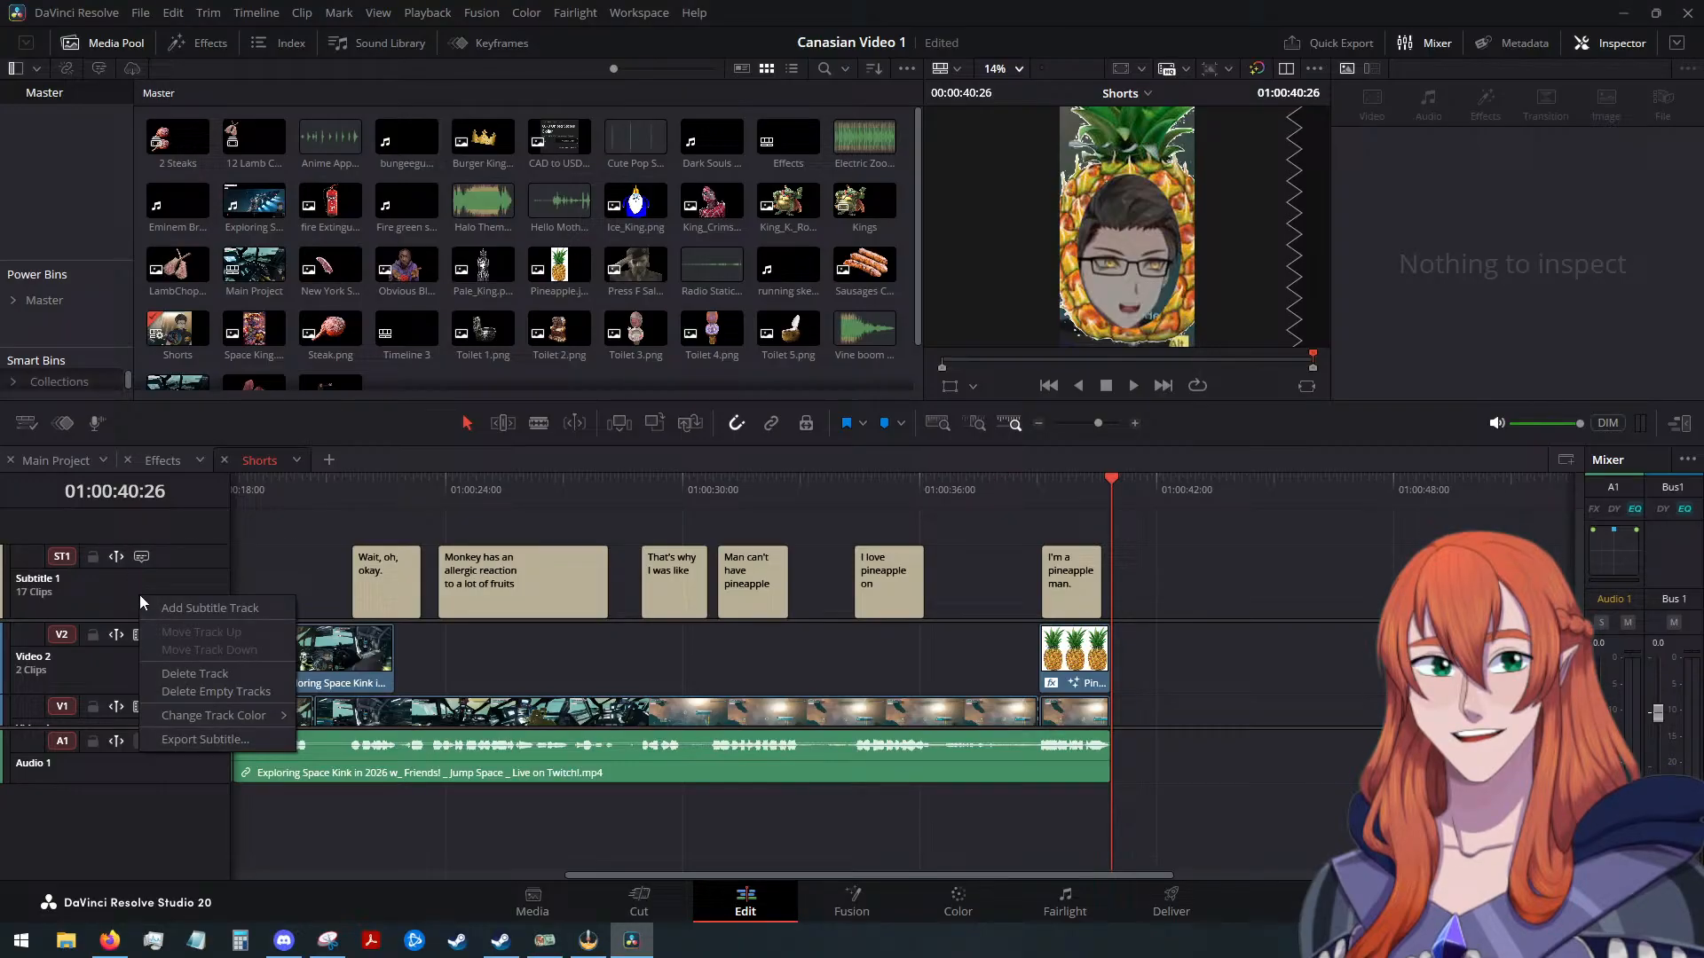
pyautogui.click(201, 675)
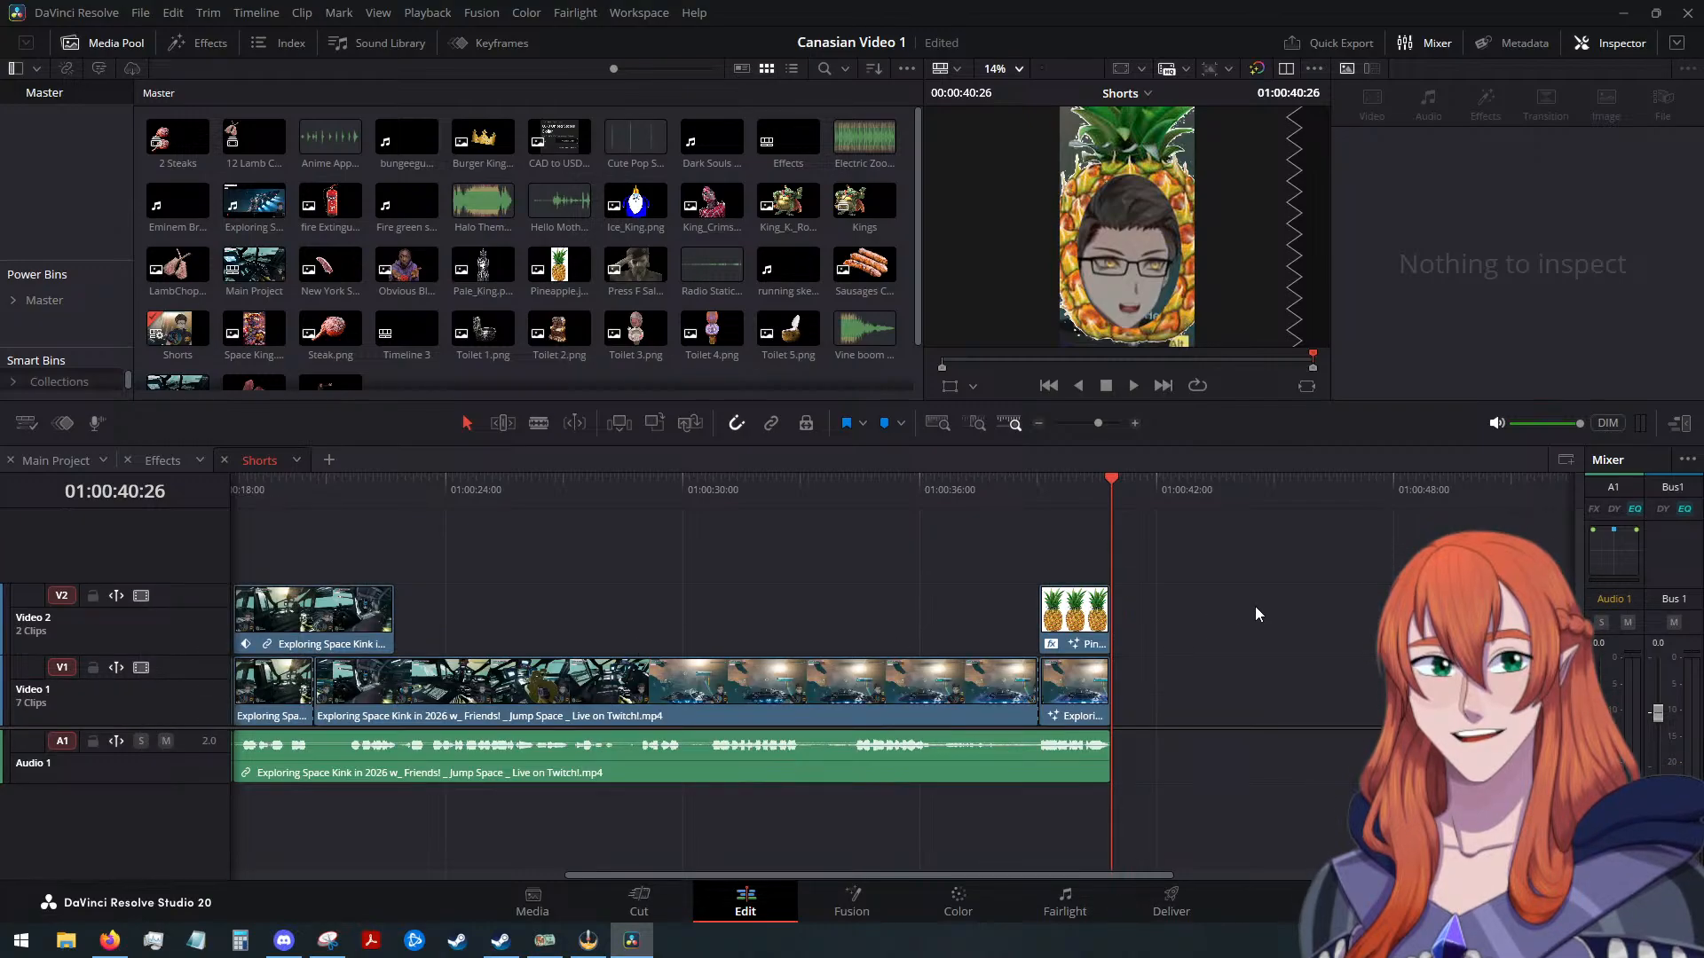
pyautogui.scroll(-5, 1248, 612)
pyautogui.scroll(-1, 1245, 605)
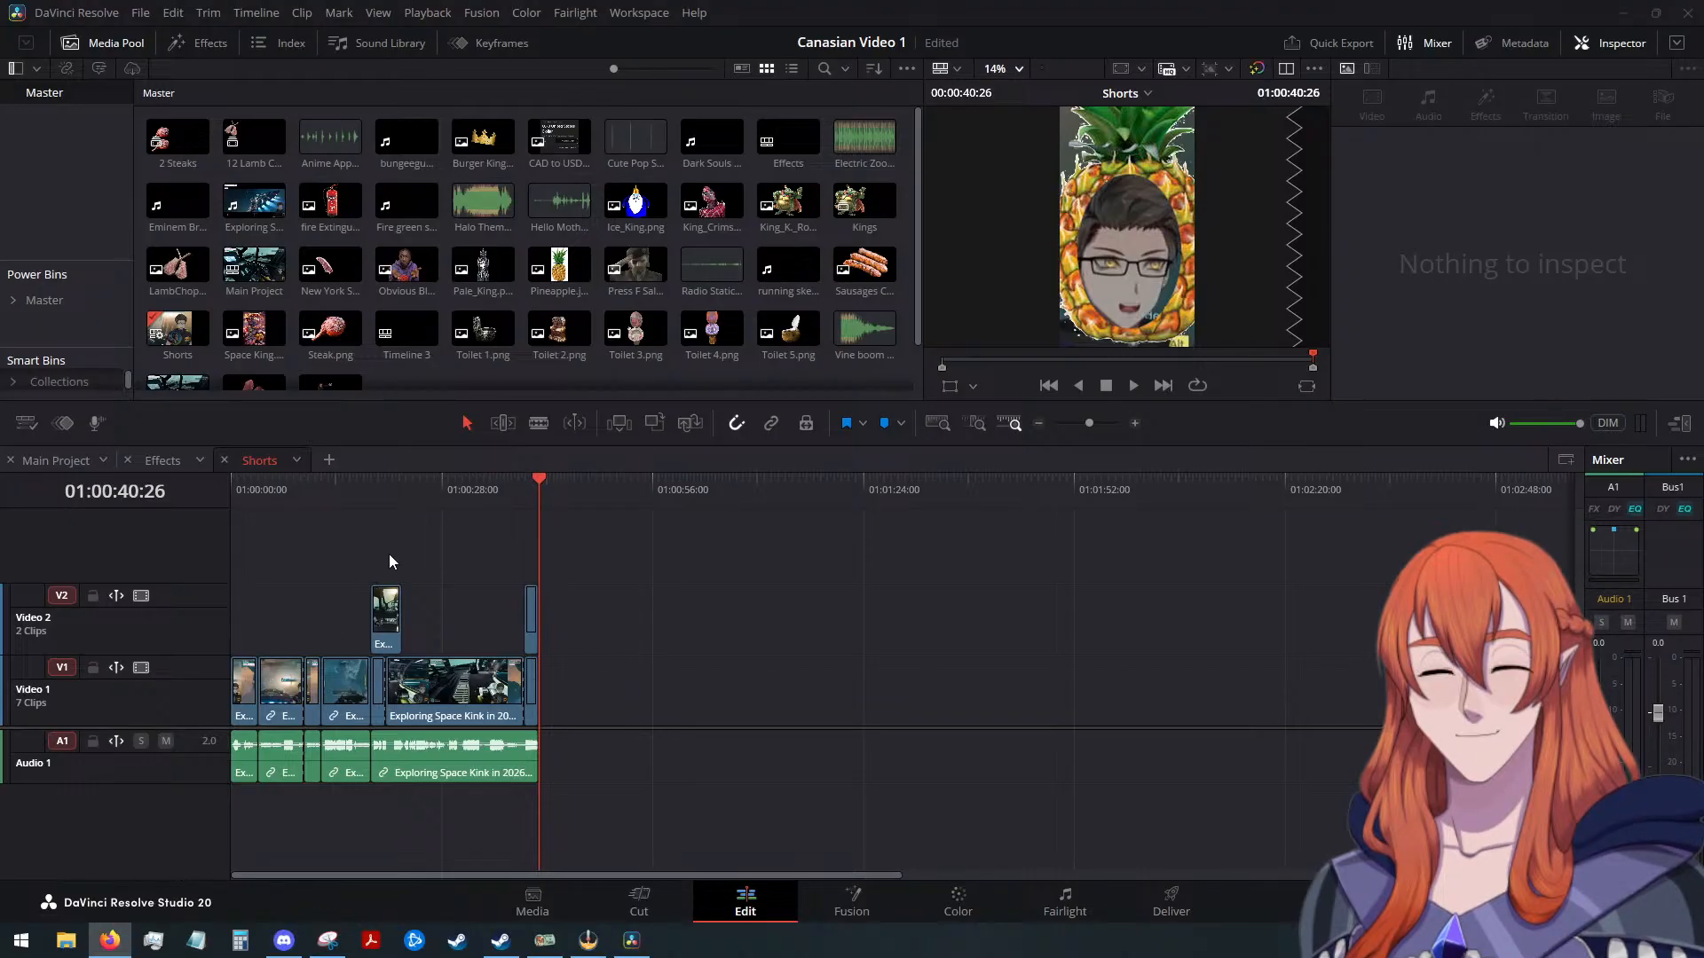
pyautogui.moveTo(535, 486); pyautogui.dragTo(551, 487)
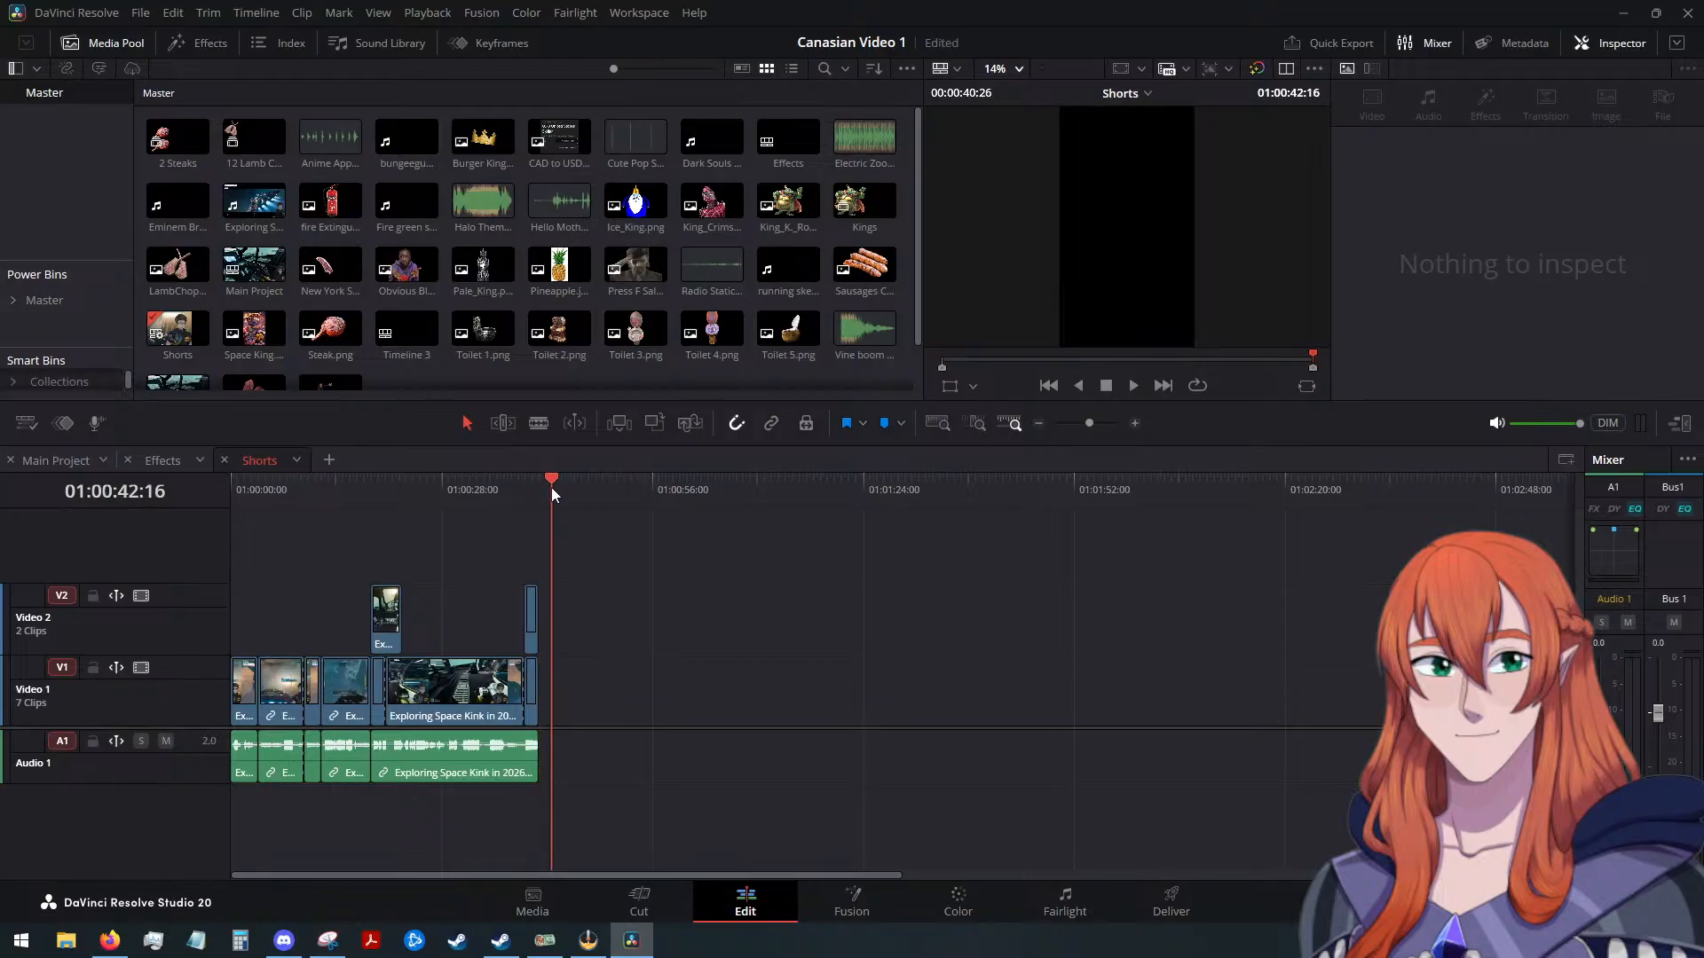
# Scan the Main Project timeline from 01:00:56:23 for usable footage, scrubbing and playing on to 01:02:40:11
pyautogui.click(48, 467)
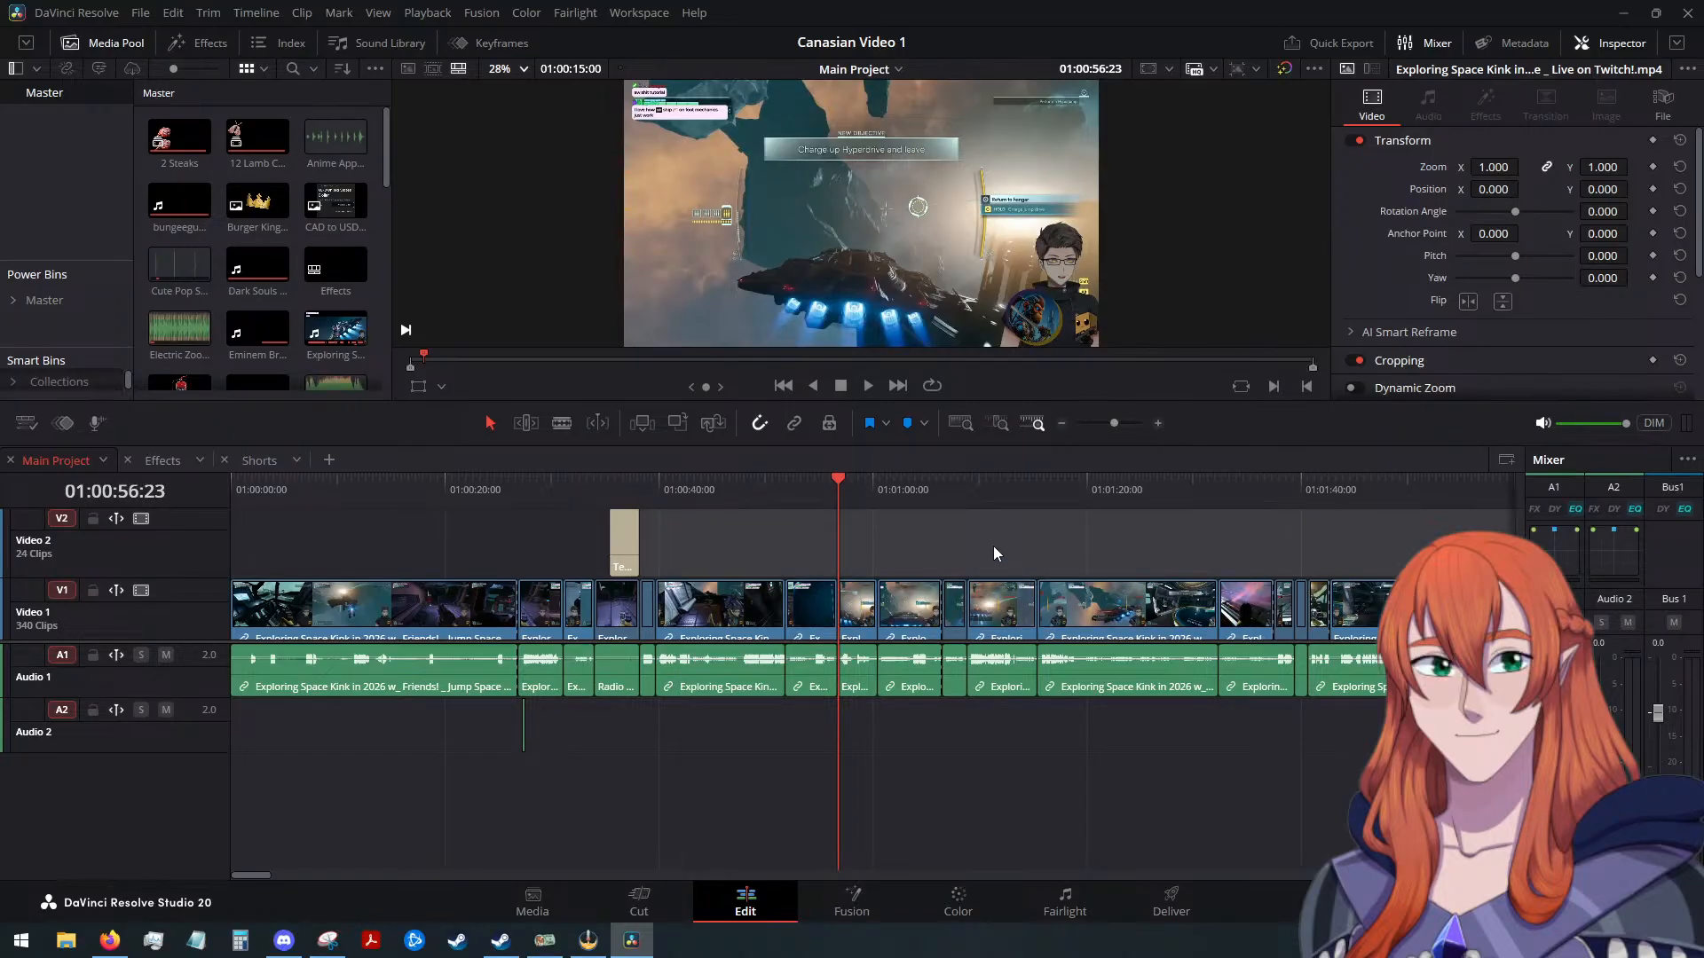
pyautogui.scroll(-1, 993, 546)
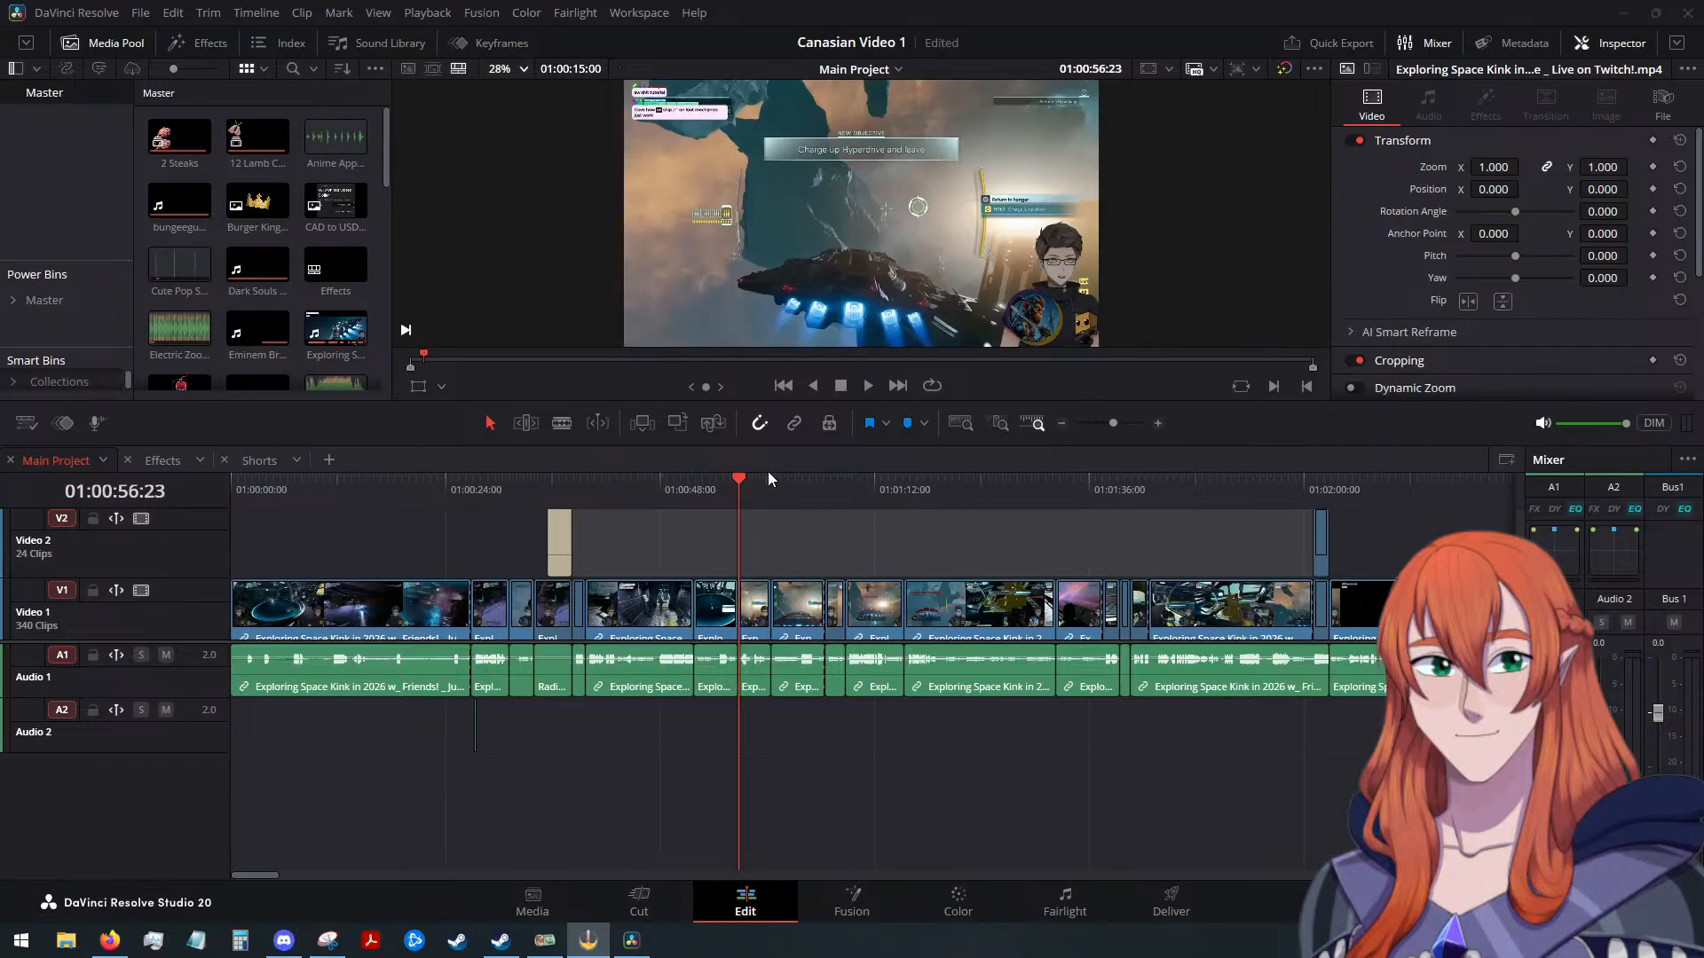
pyautogui.moveTo(743, 483); pyautogui.dragTo(1432, 550)
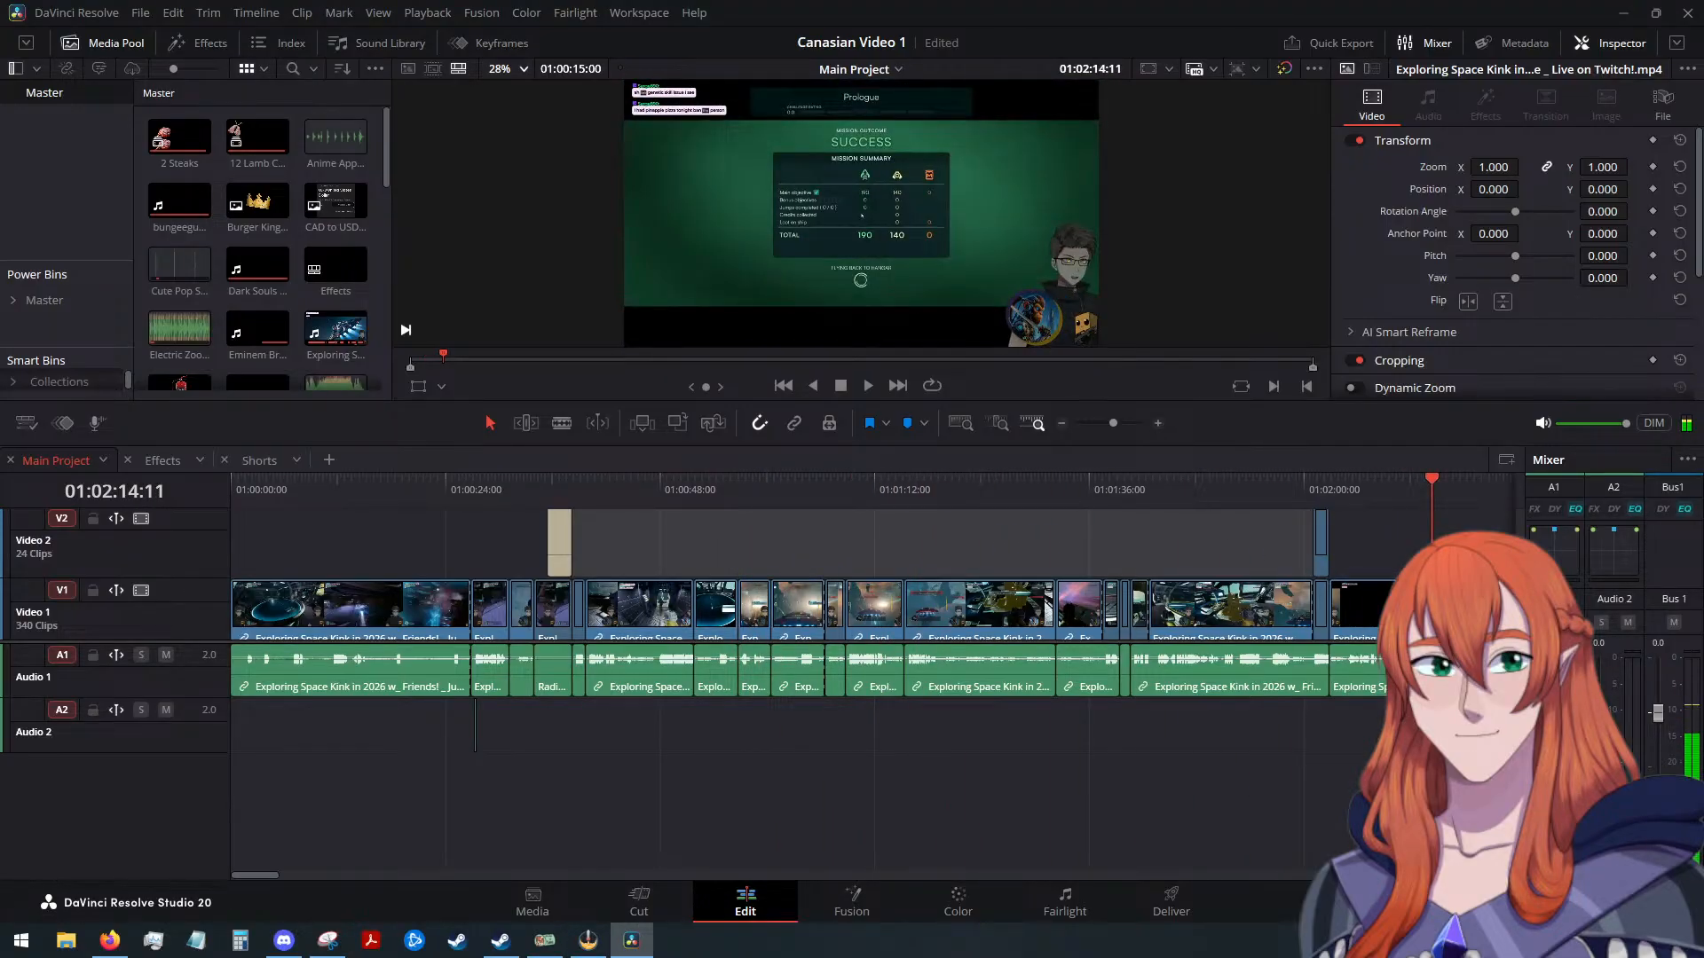
pyautogui.scroll(-4, 1397, 568)
pyautogui.scroll(2, 1125, 582)
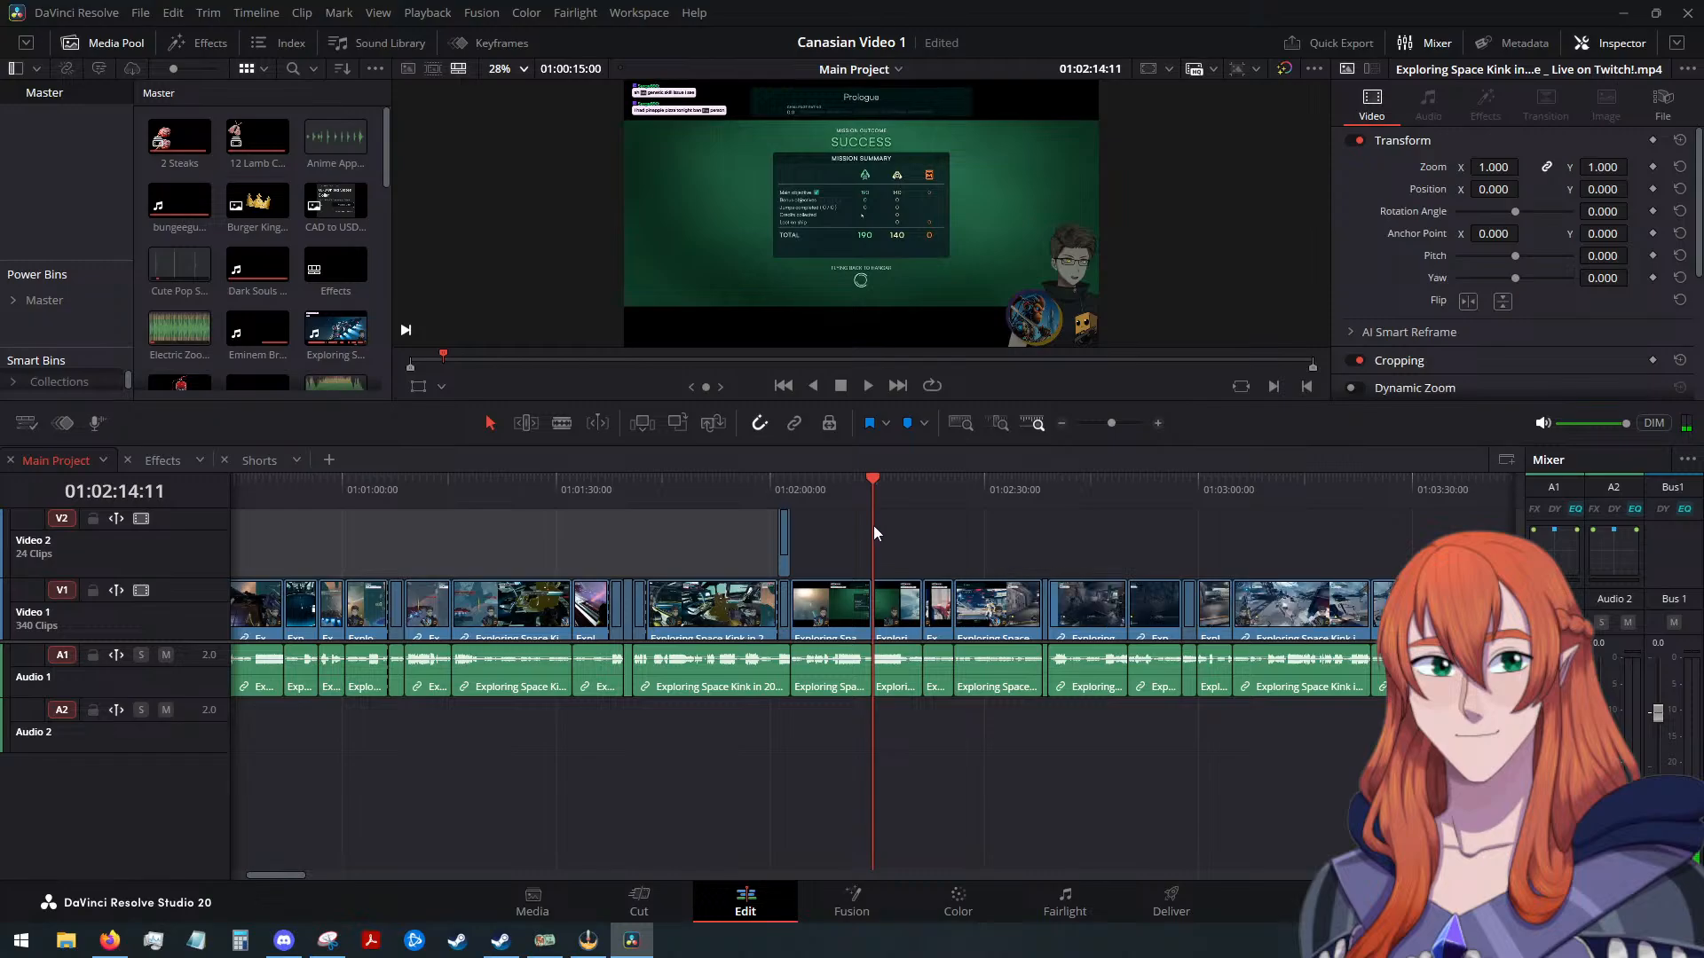
pyautogui.moveTo(874, 493); pyautogui.dragTo(1013, 524)
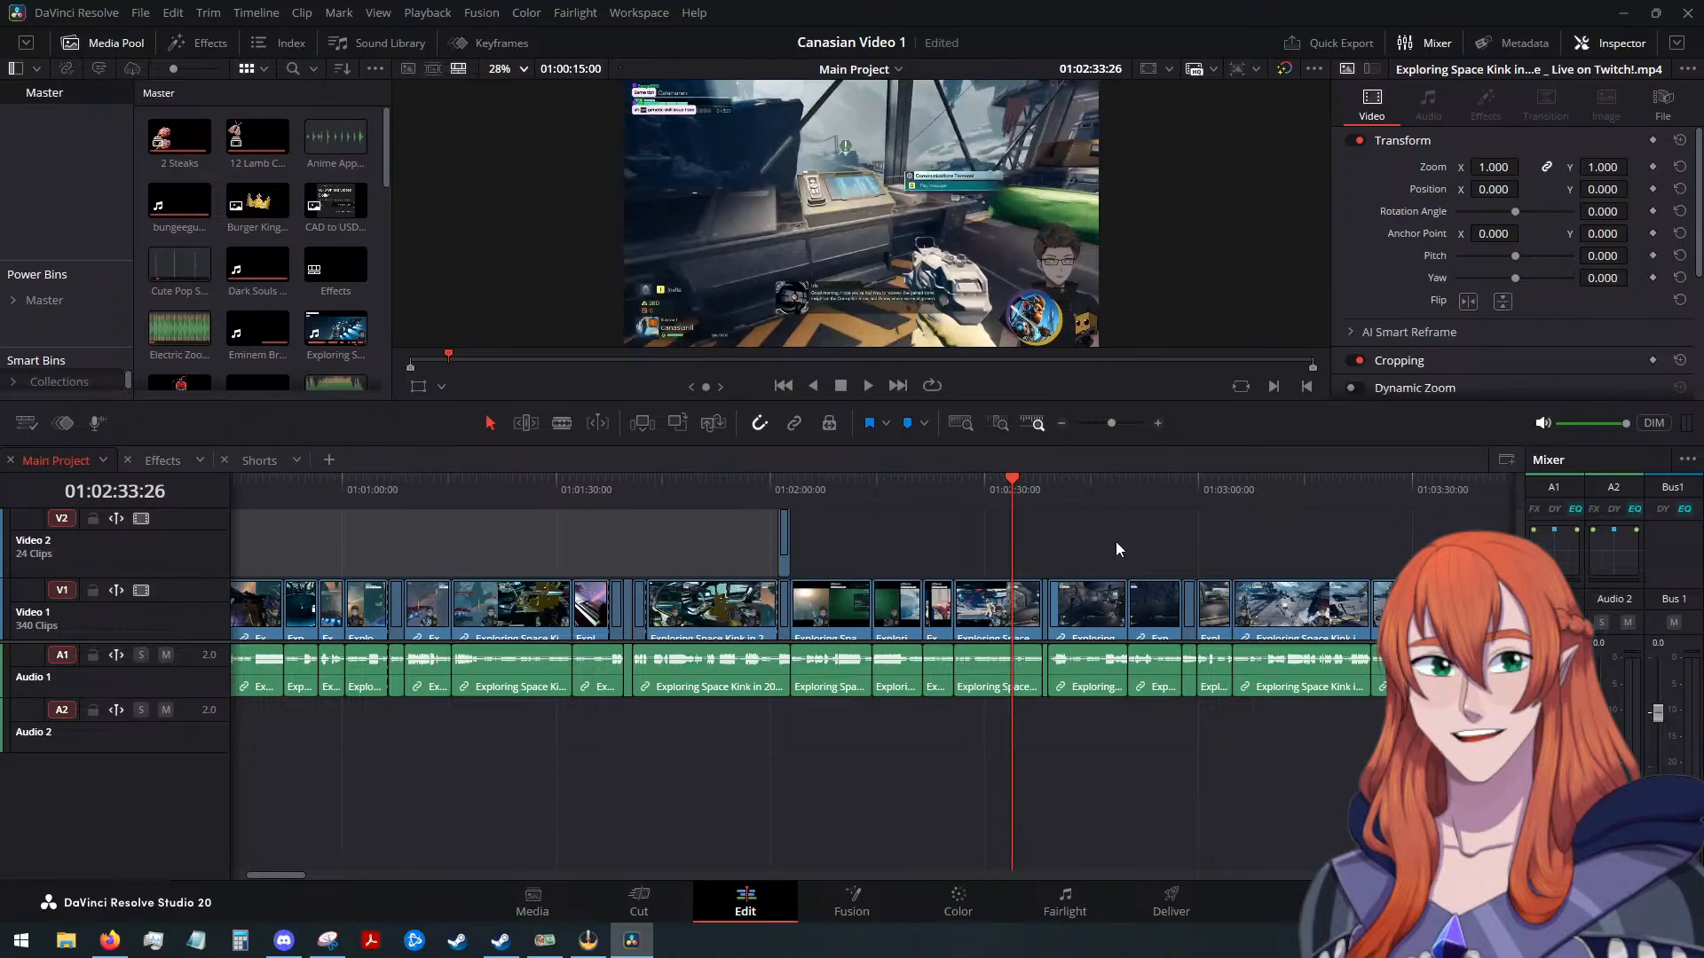
pyautogui.moveTo(1008, 488); pyautogui.dragTo(1032, 490)
pyautogui.click(868, 386)
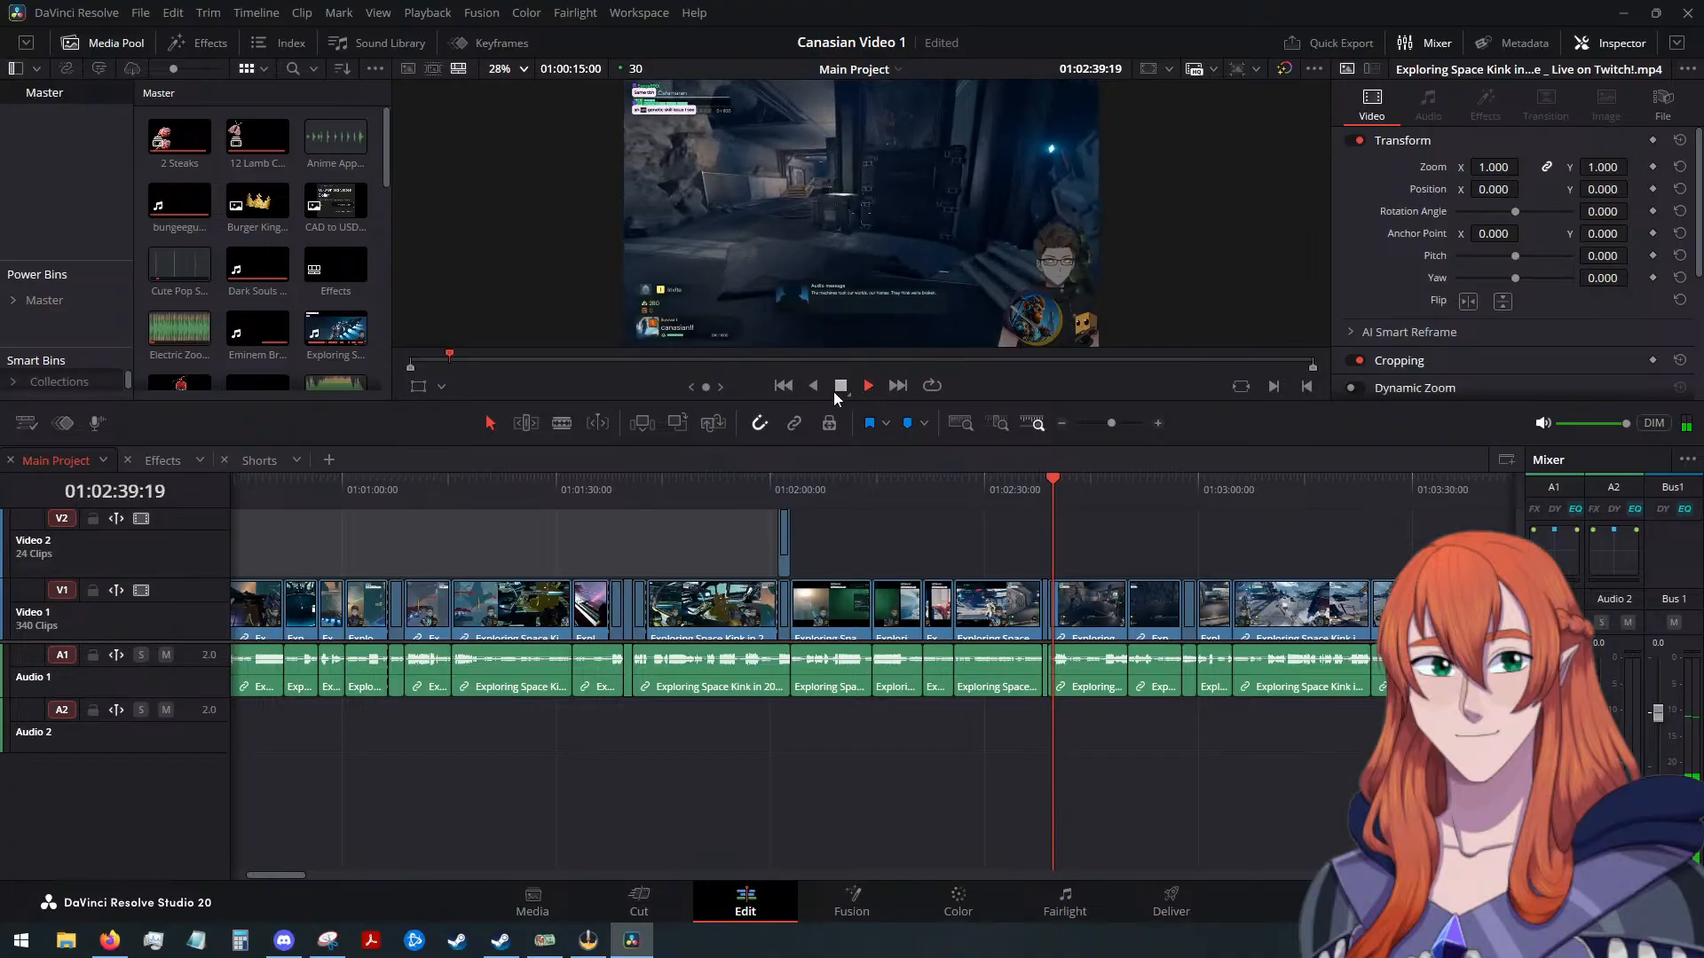
pyautogui.click(839, 387)
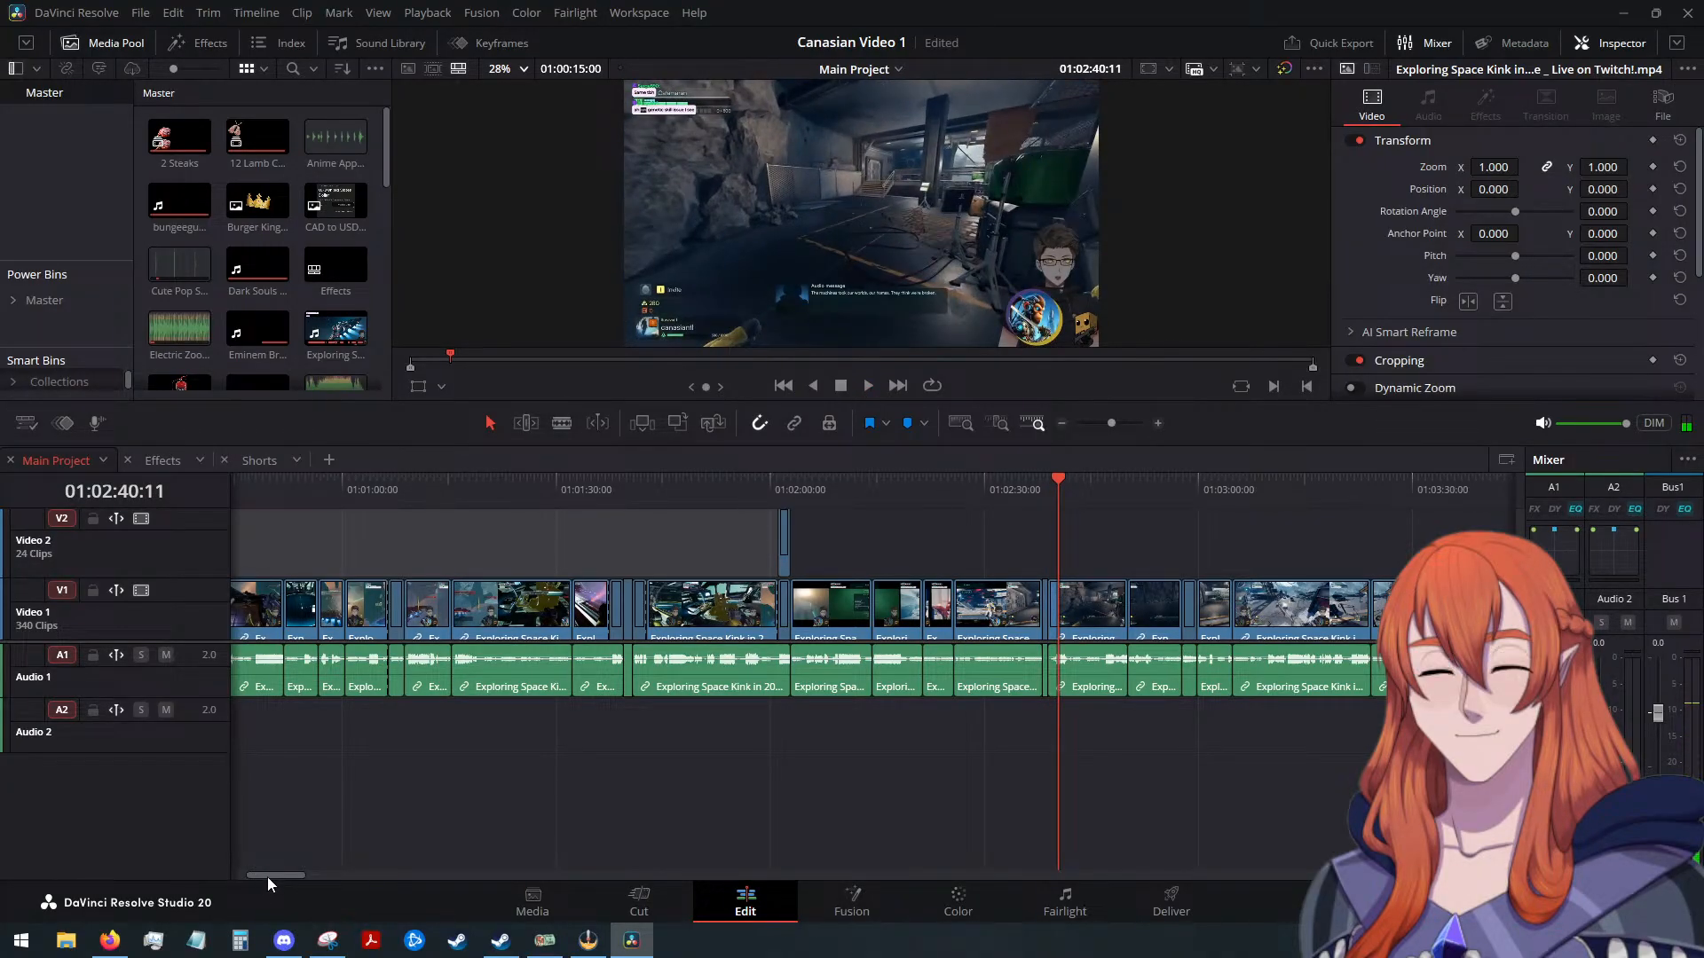
# Jump ahead to about 01:03:30 in the Main Project and play selected stretches up to 01:04:36:16
pyautogui.moveTo(268, 876); pyautogui.dragTo(305, 878)
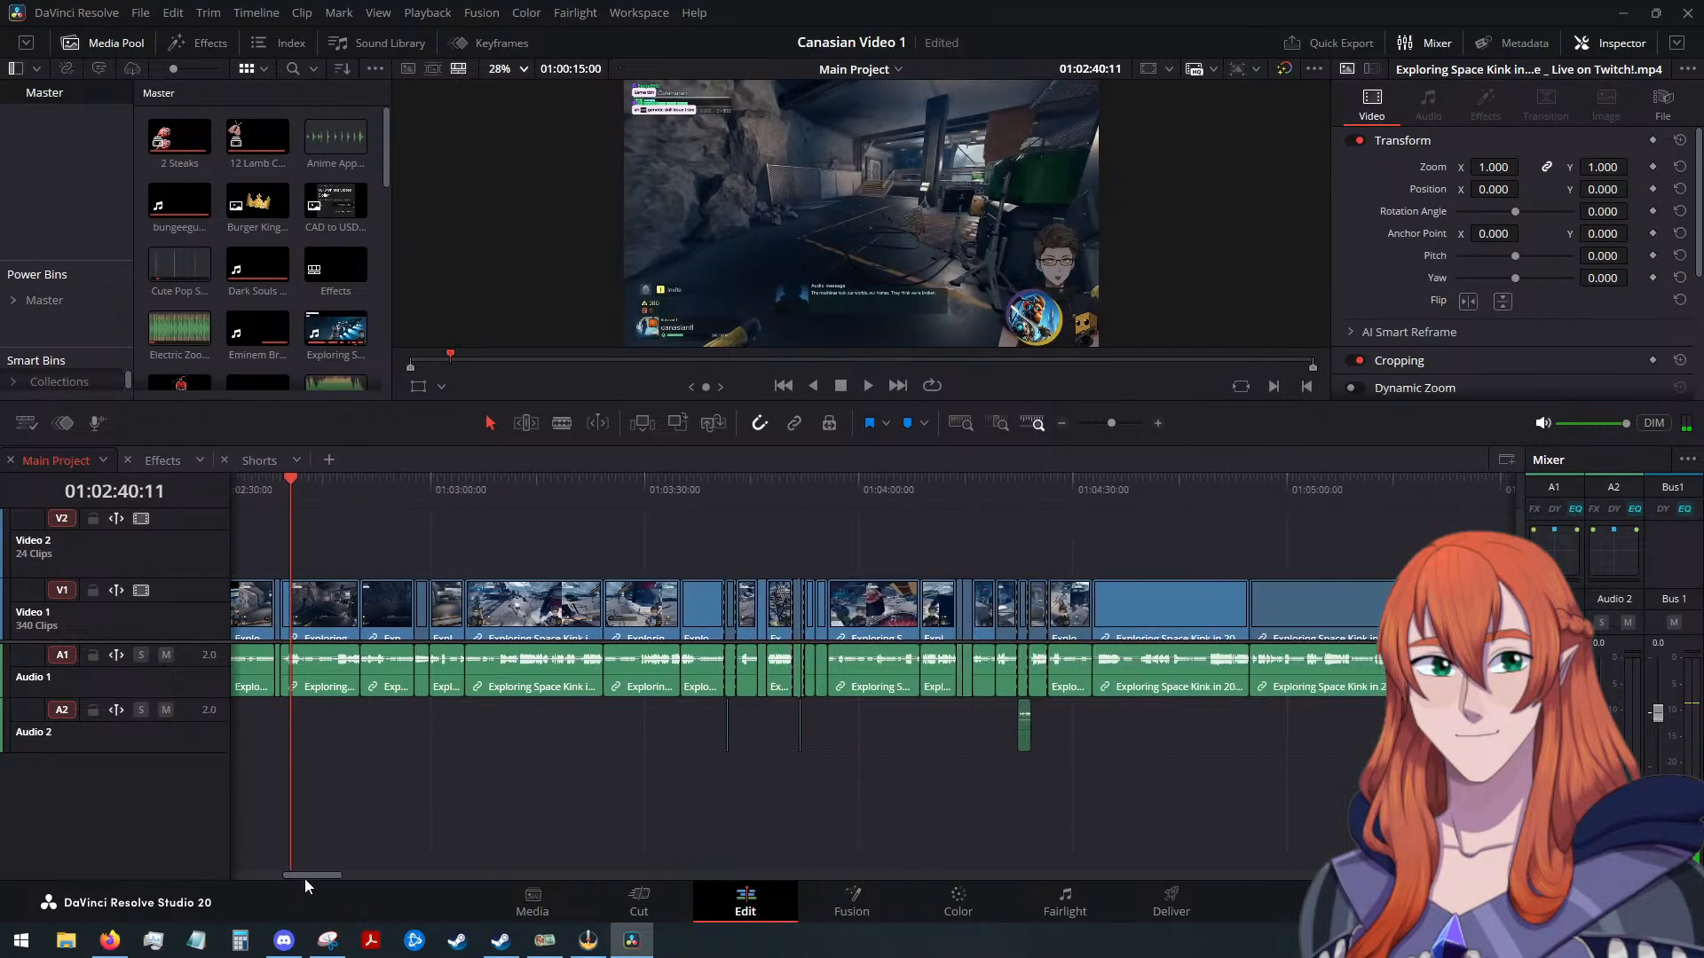
pyautogui.click(656, 495)
pyautogui.click(868, 386)
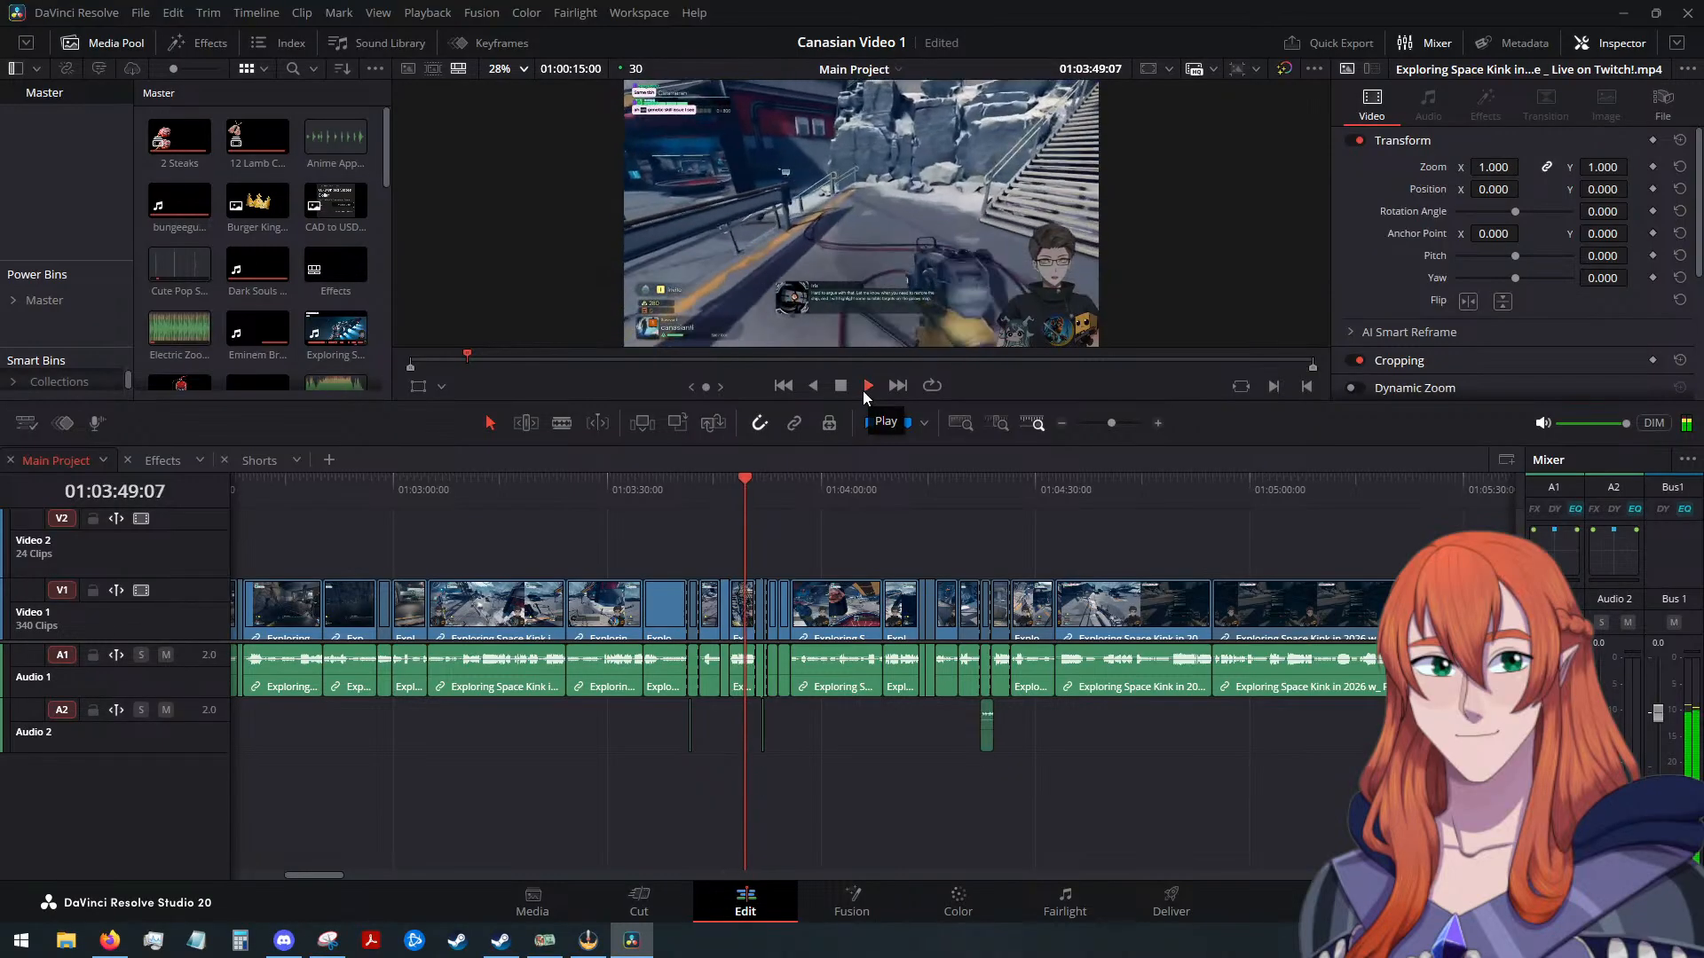
pyautogui.click(841, 391)
pyautogui.moveTo(753, 486); pyautogui.dragTo(886, 520)
pyautogui.click(865, 383)
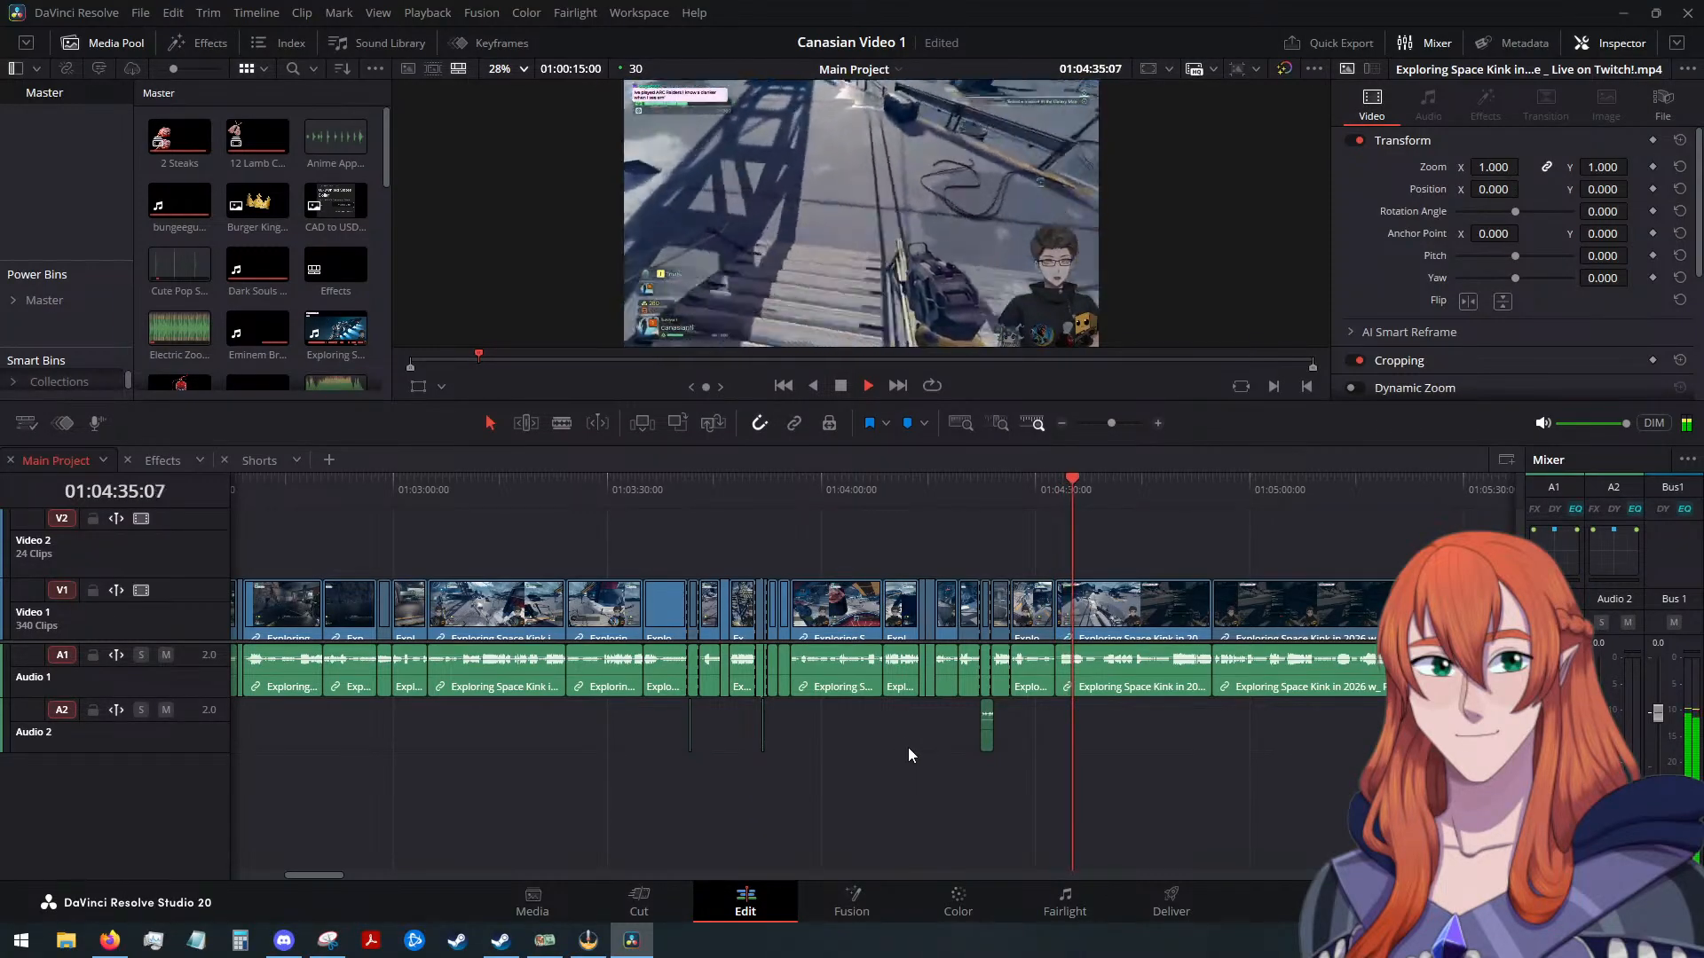
pyautogui.click(840, 388)
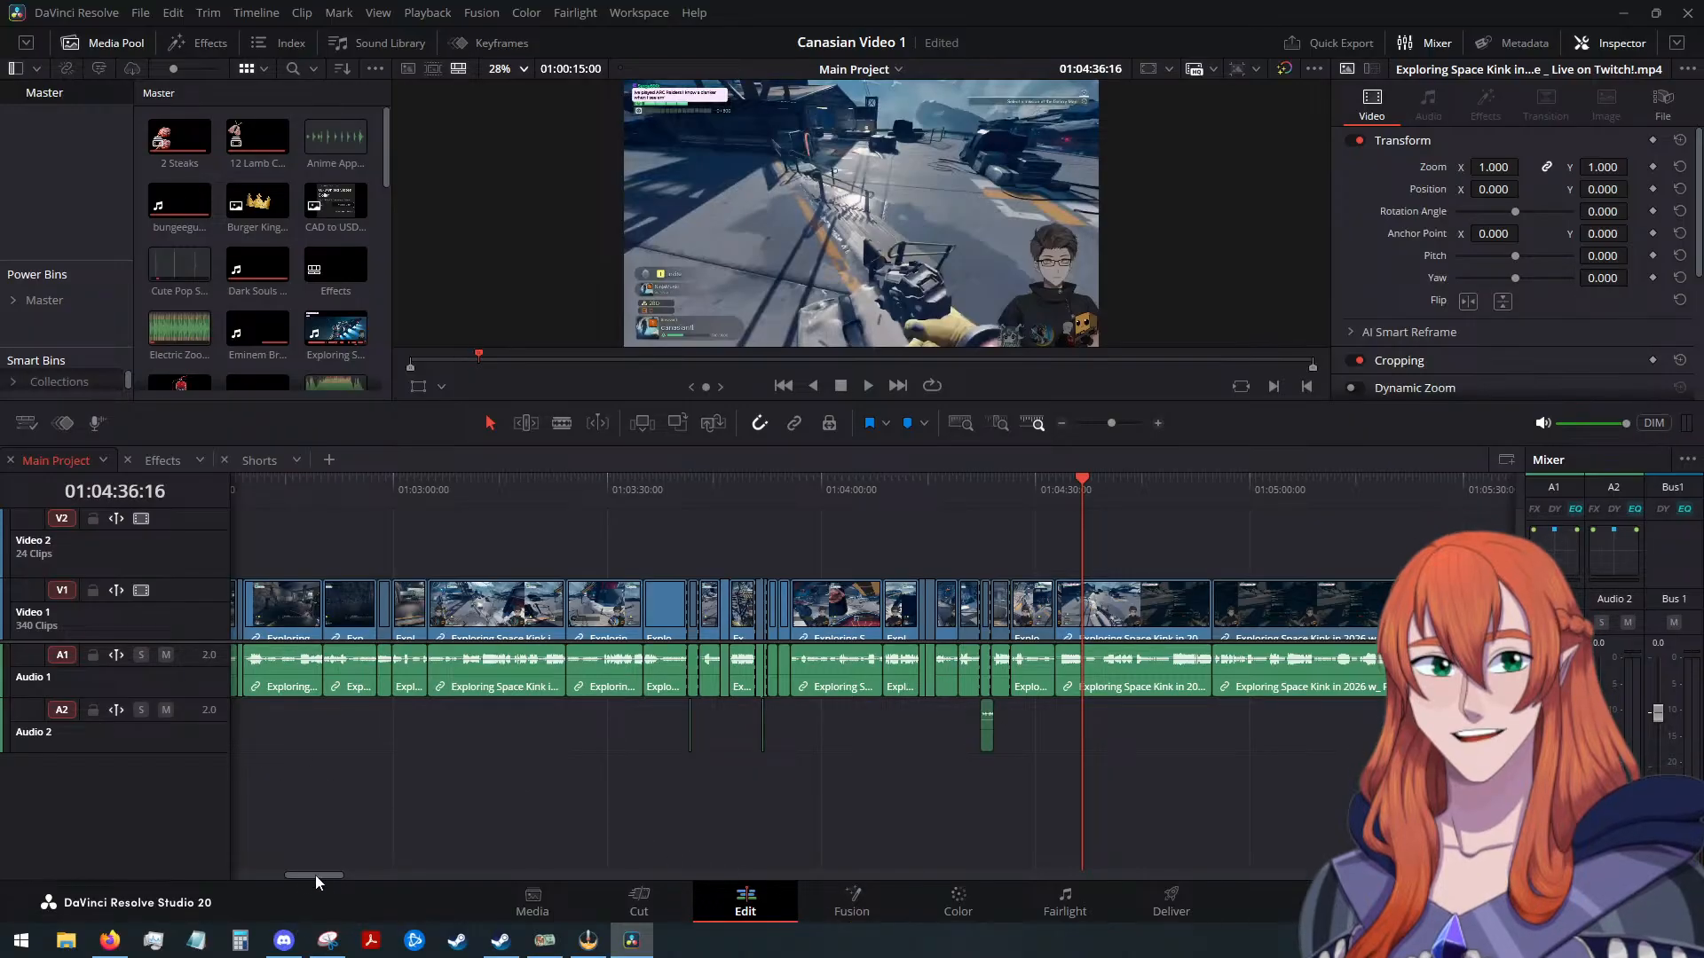
# Scan the Main Project timeline onward from 01:04:36:16, playing selected stretches up to 01:06:36:05
pyautogui.moveTo(316, 876); pyautogui.dragTo(344, 886)
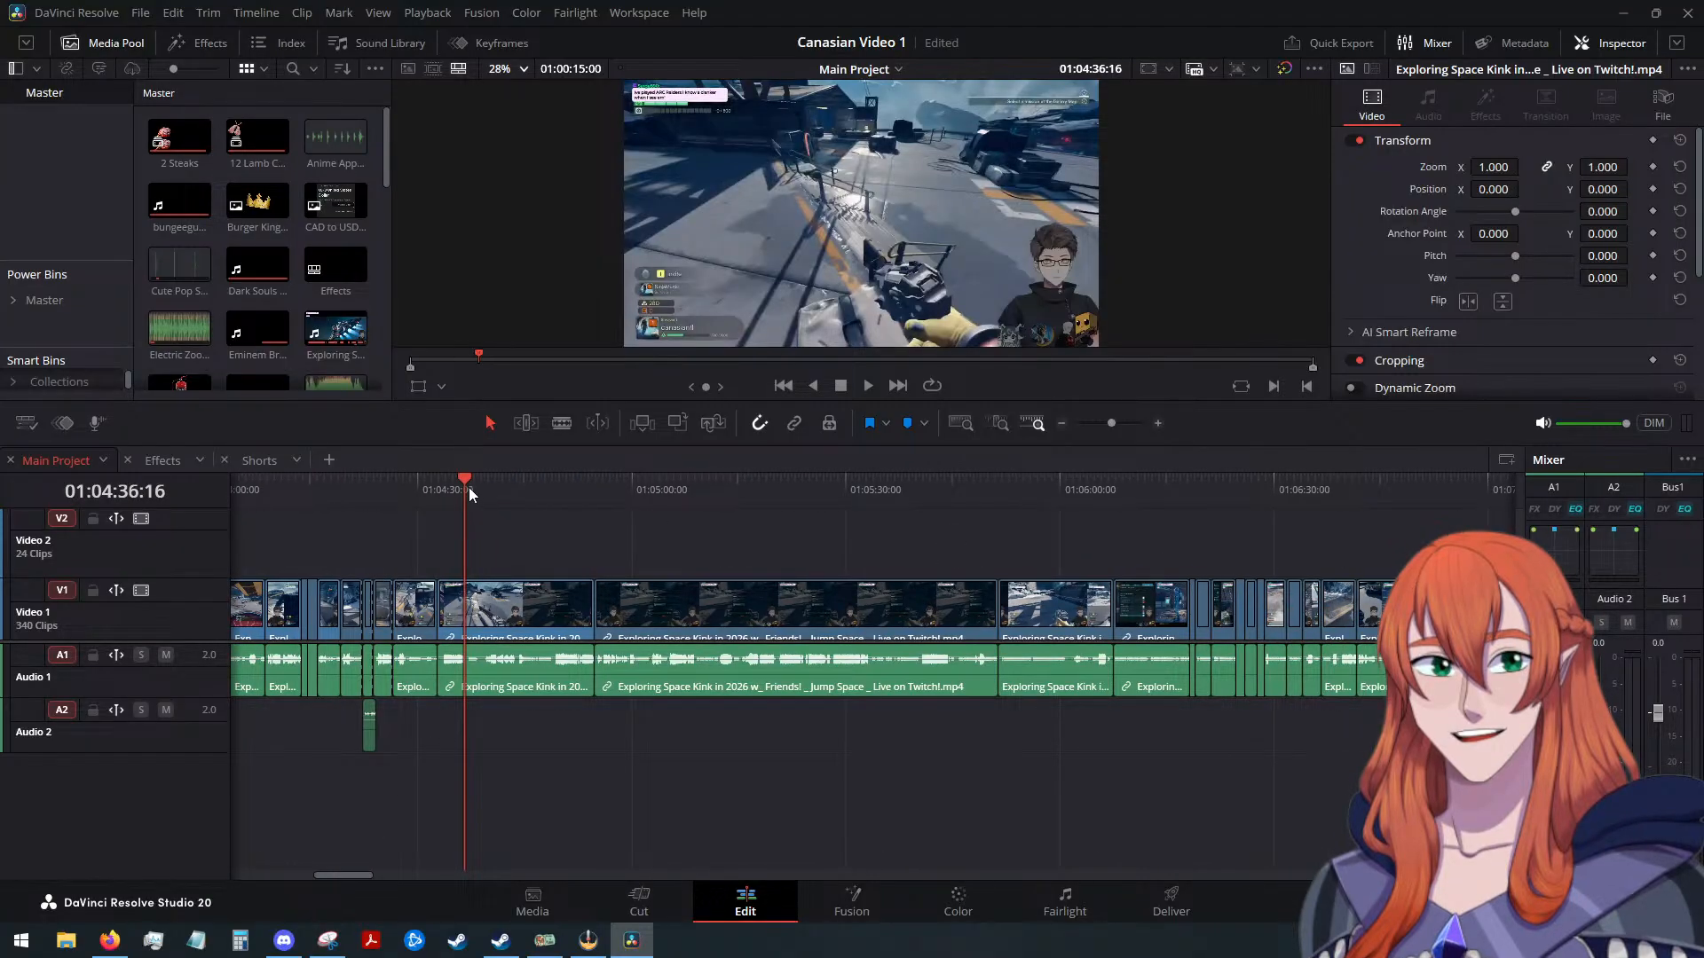
pyautogui.moveTo(469, 490); pyautogui.dragTo(798, 536)
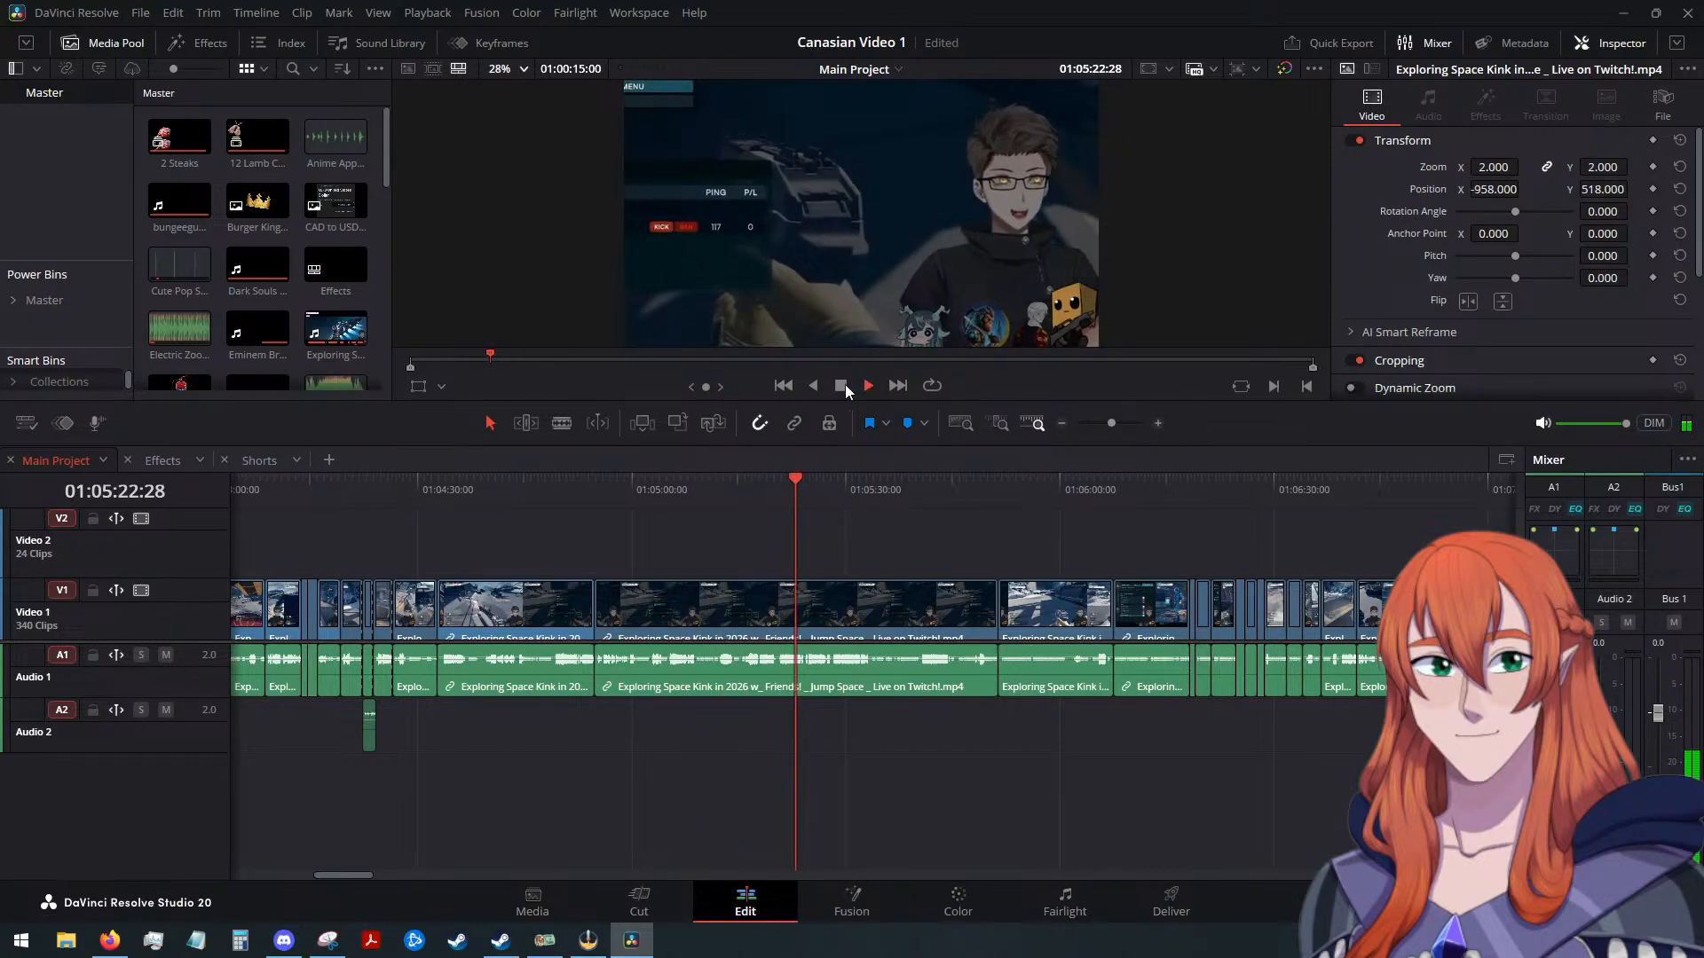
pyautogui.moveTo(806, 488); pyautogui.dragTo(1177, 530)
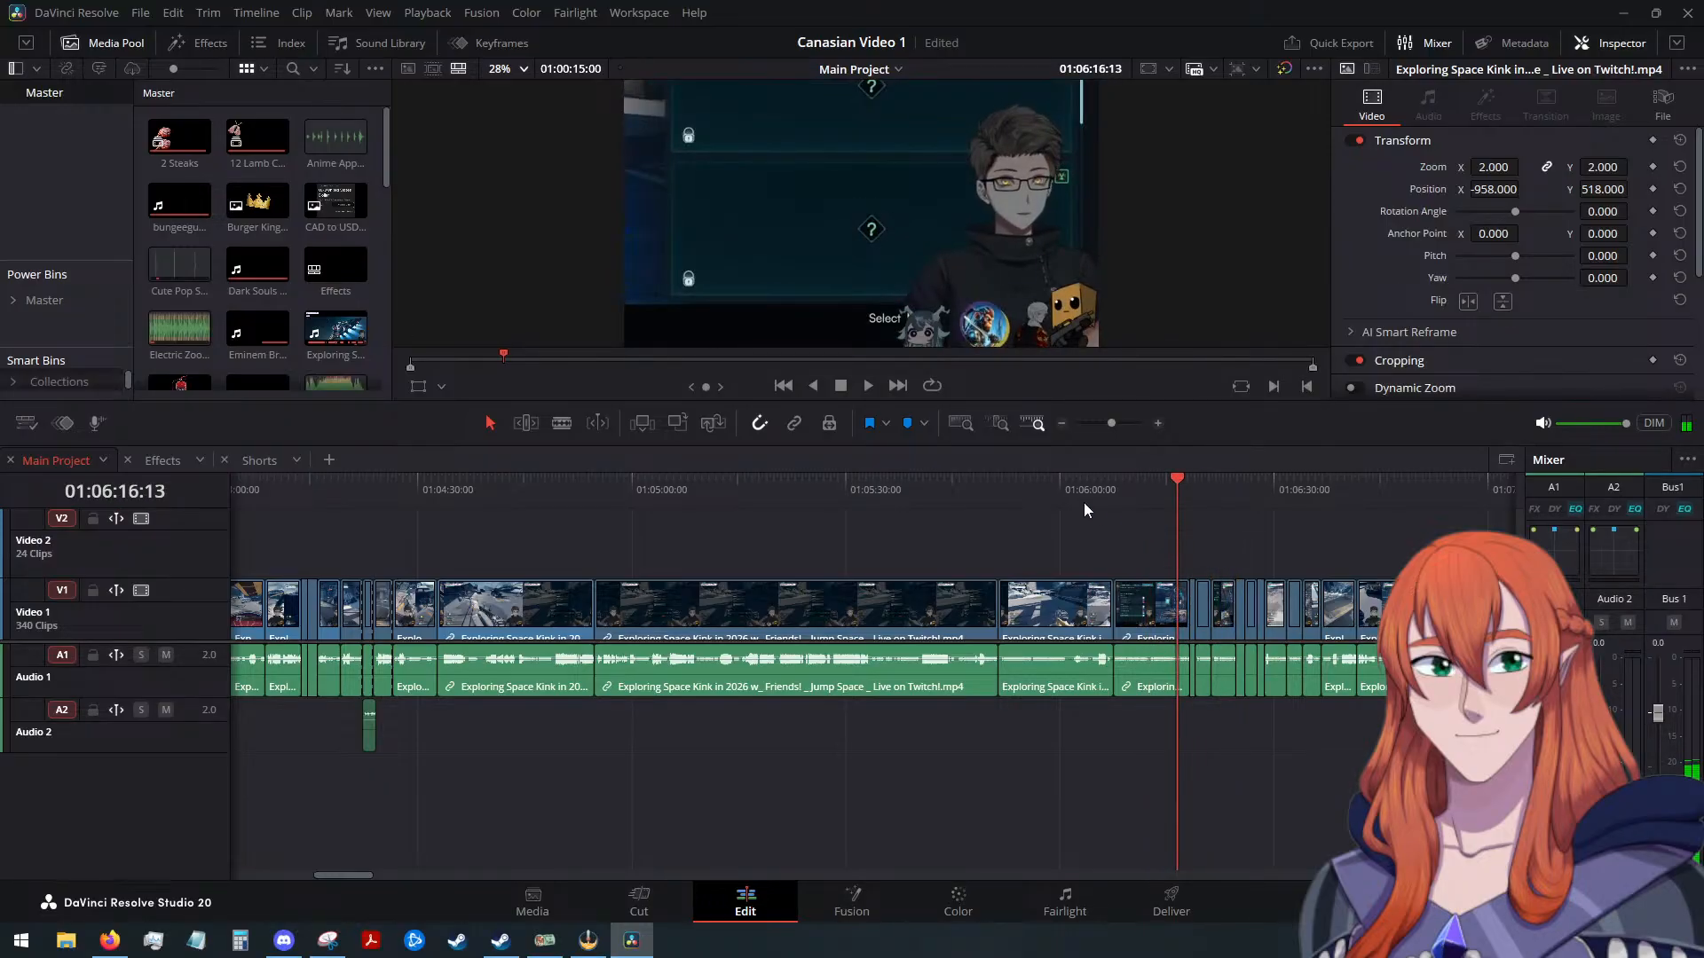
pyautogui.click(841, 385)
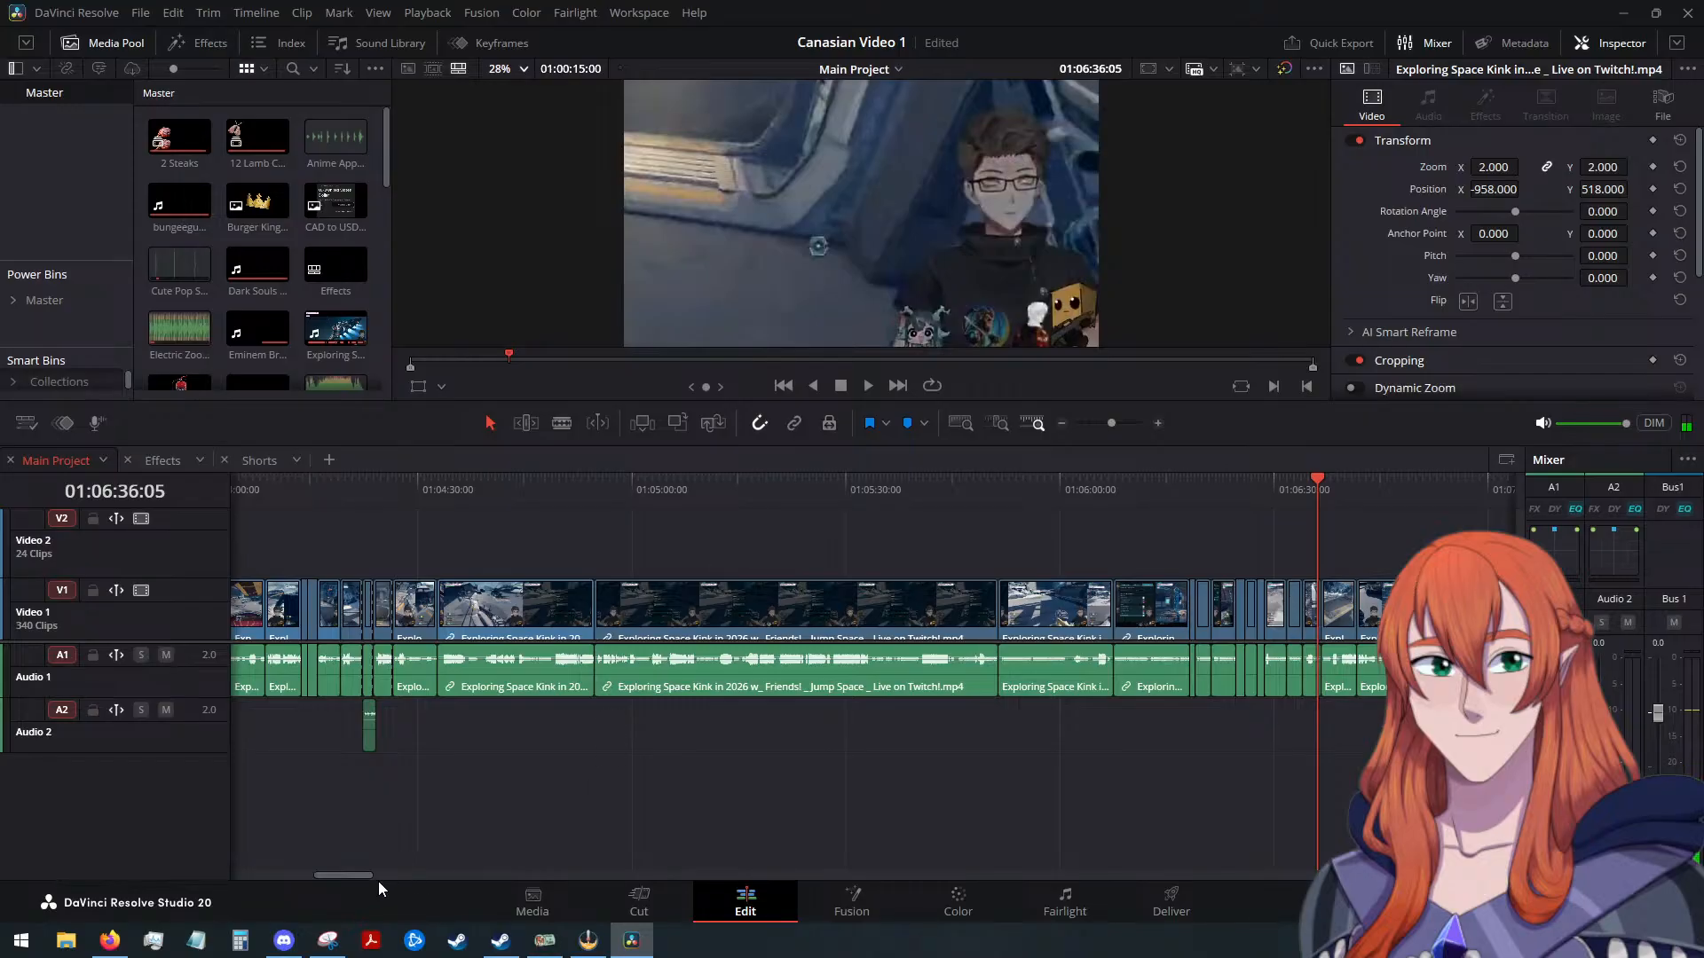
# Jump ahead to 01:07:36:29 in the Main Project and review selected stretches through to 01:08:57:09
pyautogui.moveTo(352, 877); pyautogui.dragTo(397, 886)
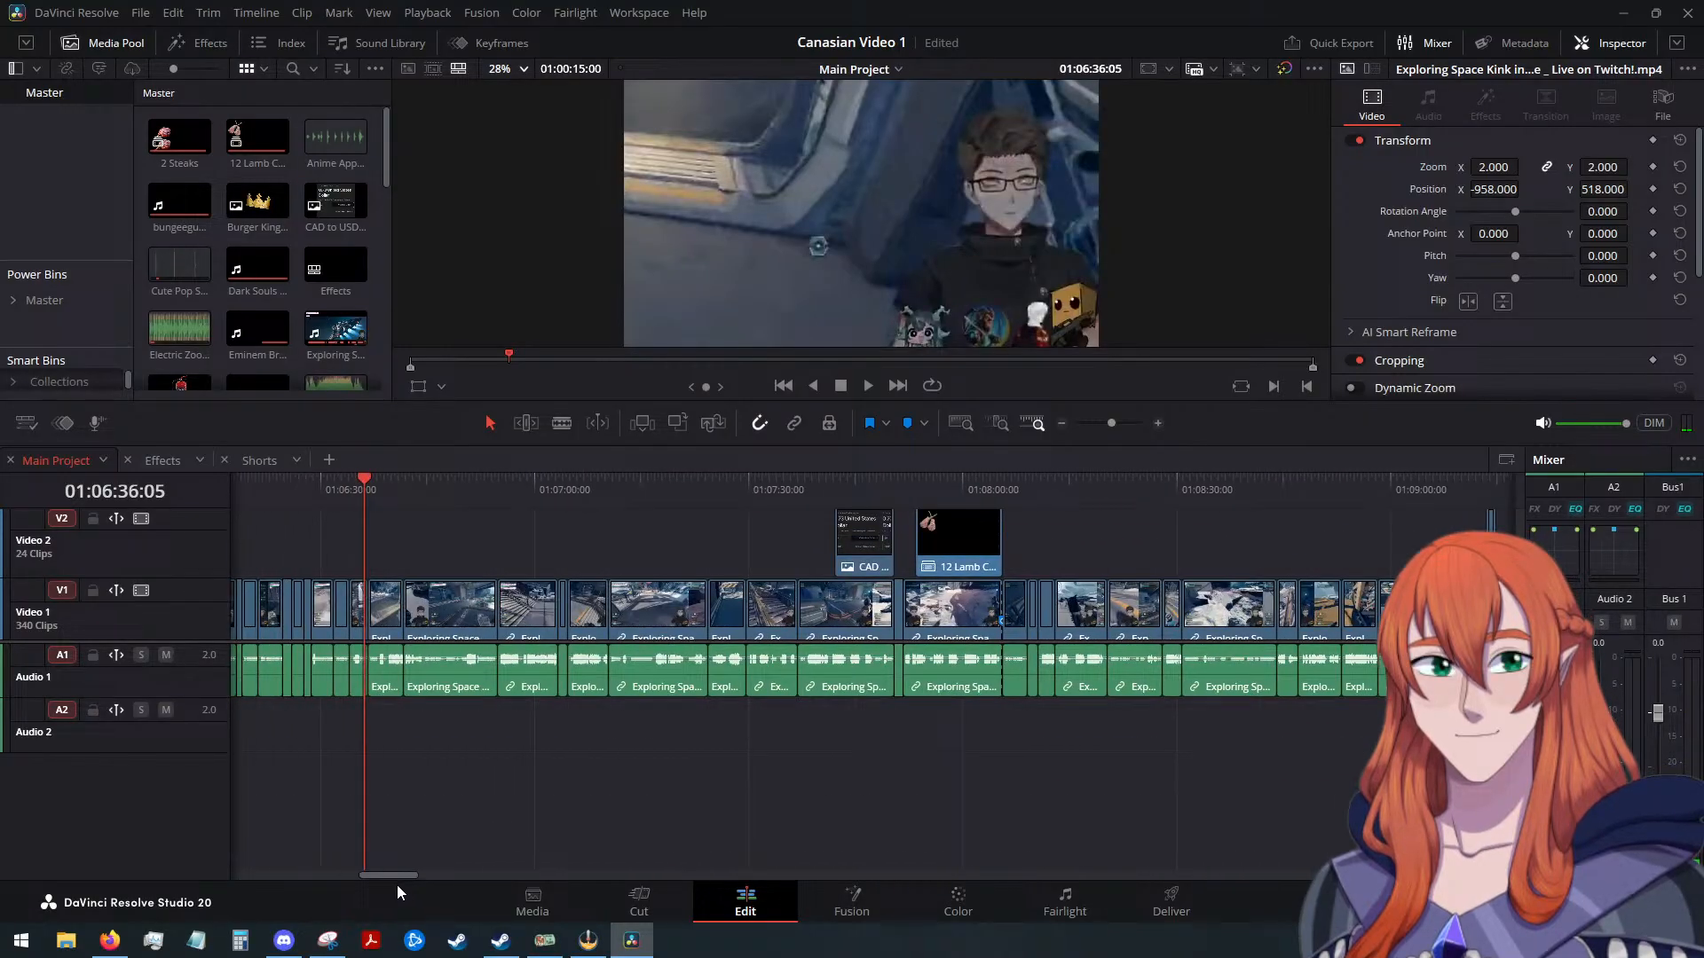
pyautogui.click(799, 486)
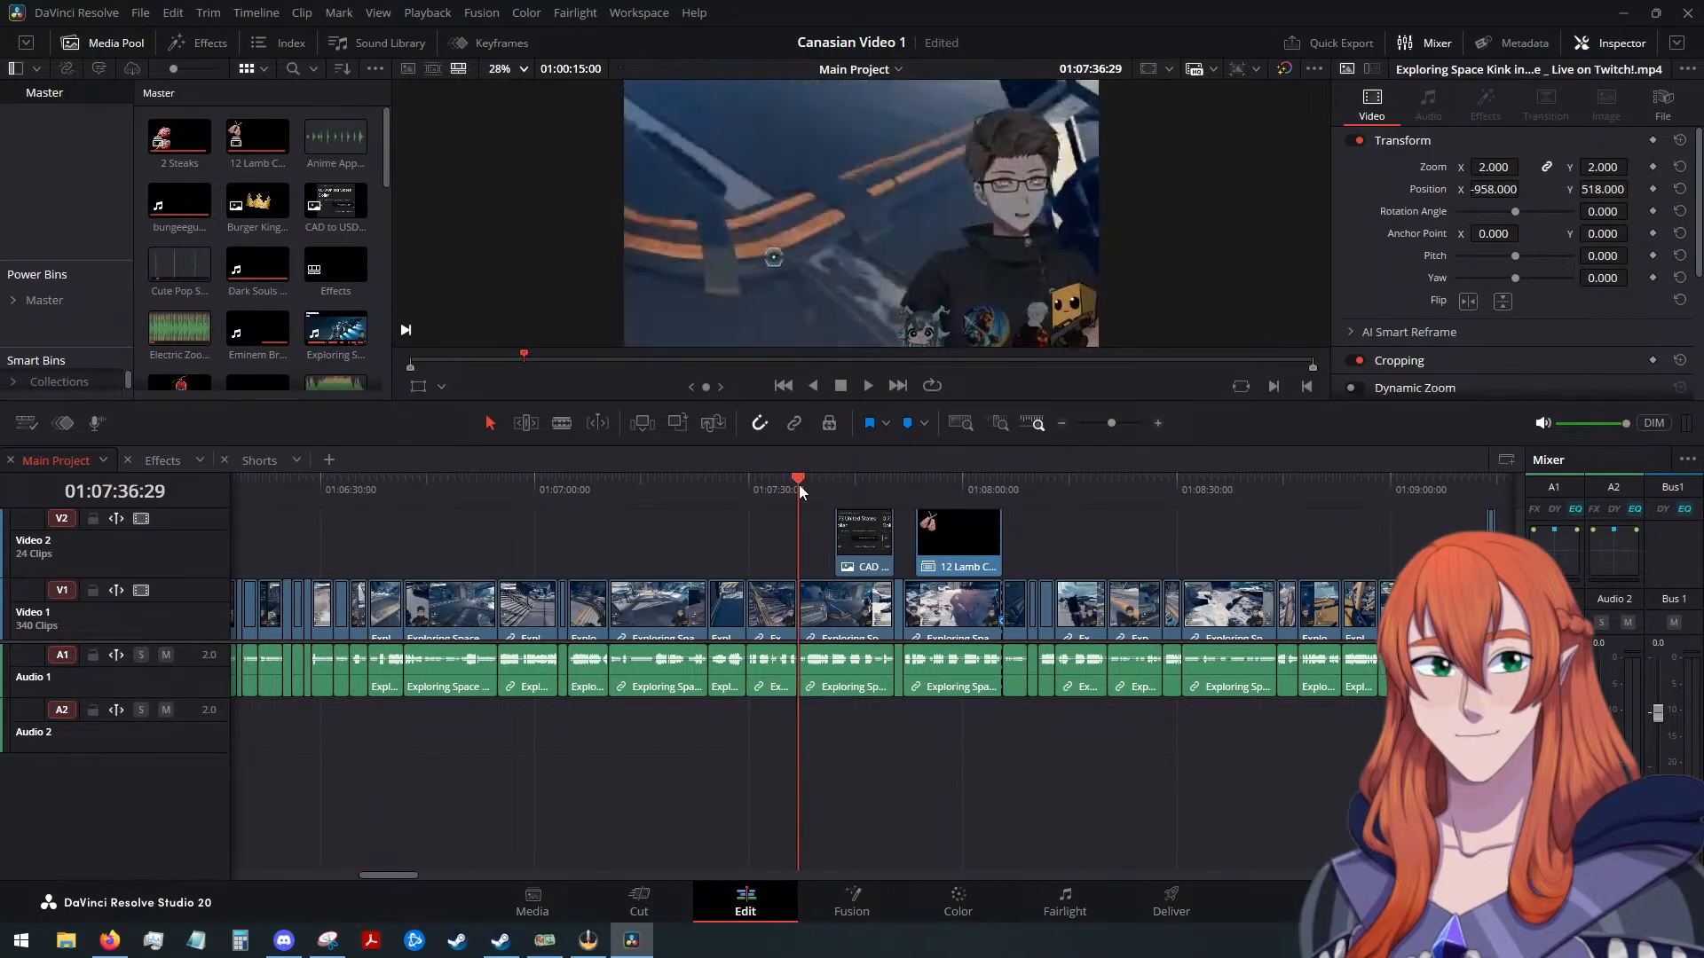
pyautogui.click(868, 387)
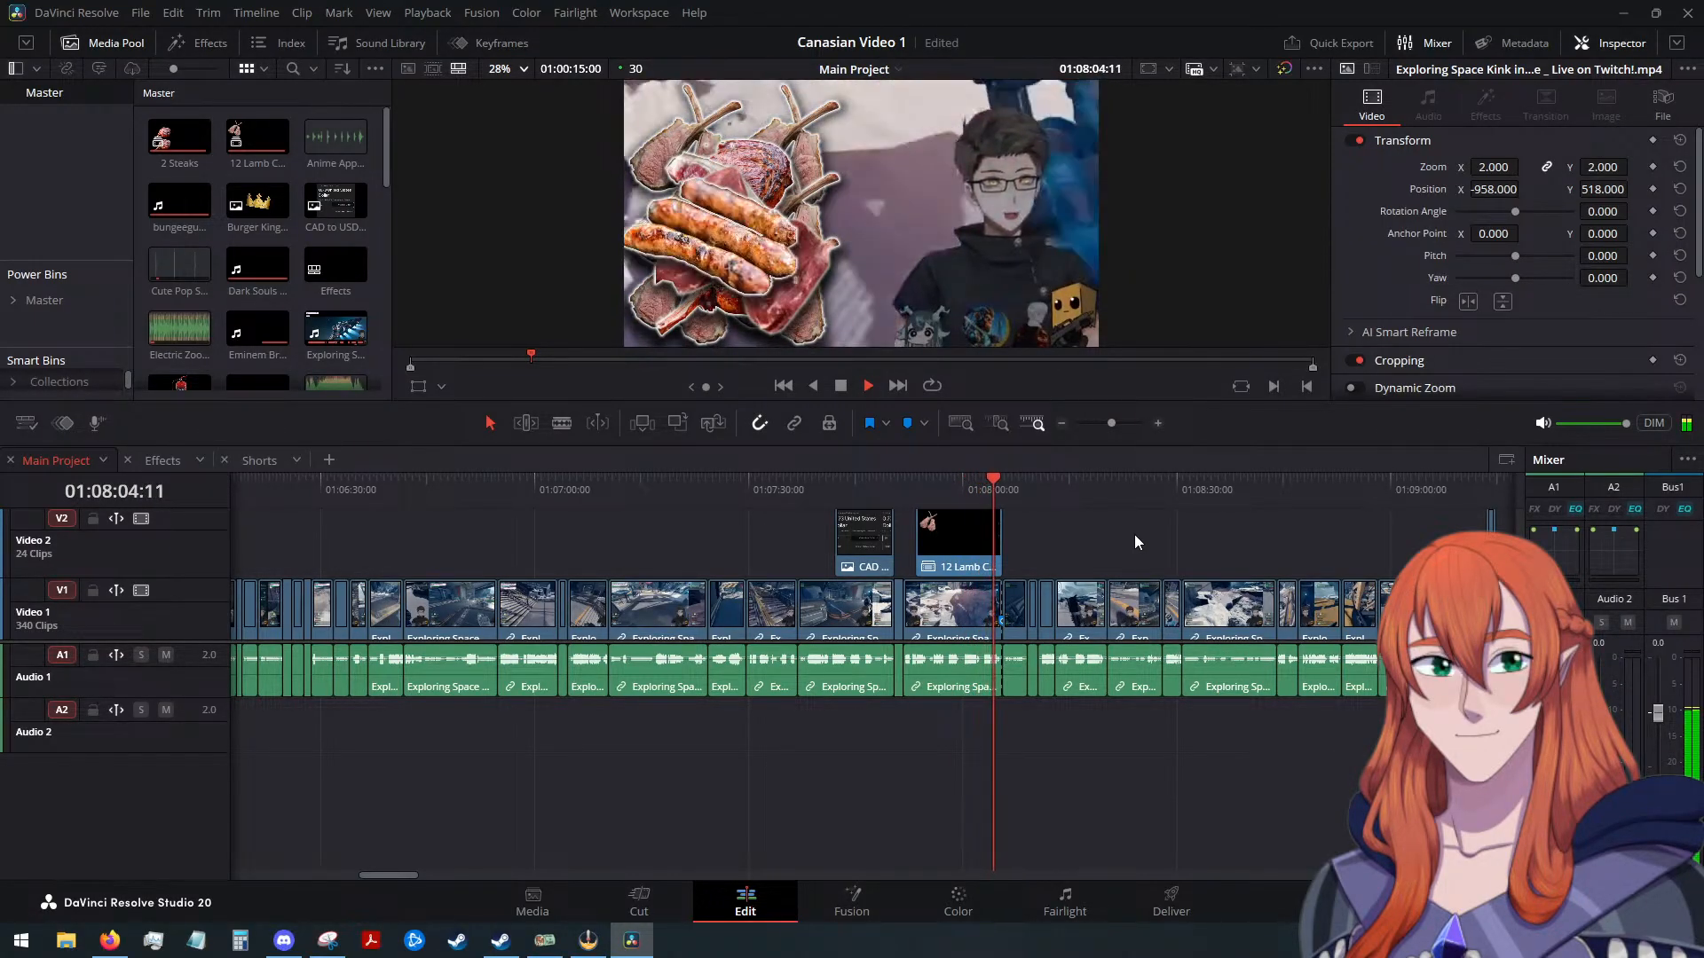
pyautogui.click(840, 388)
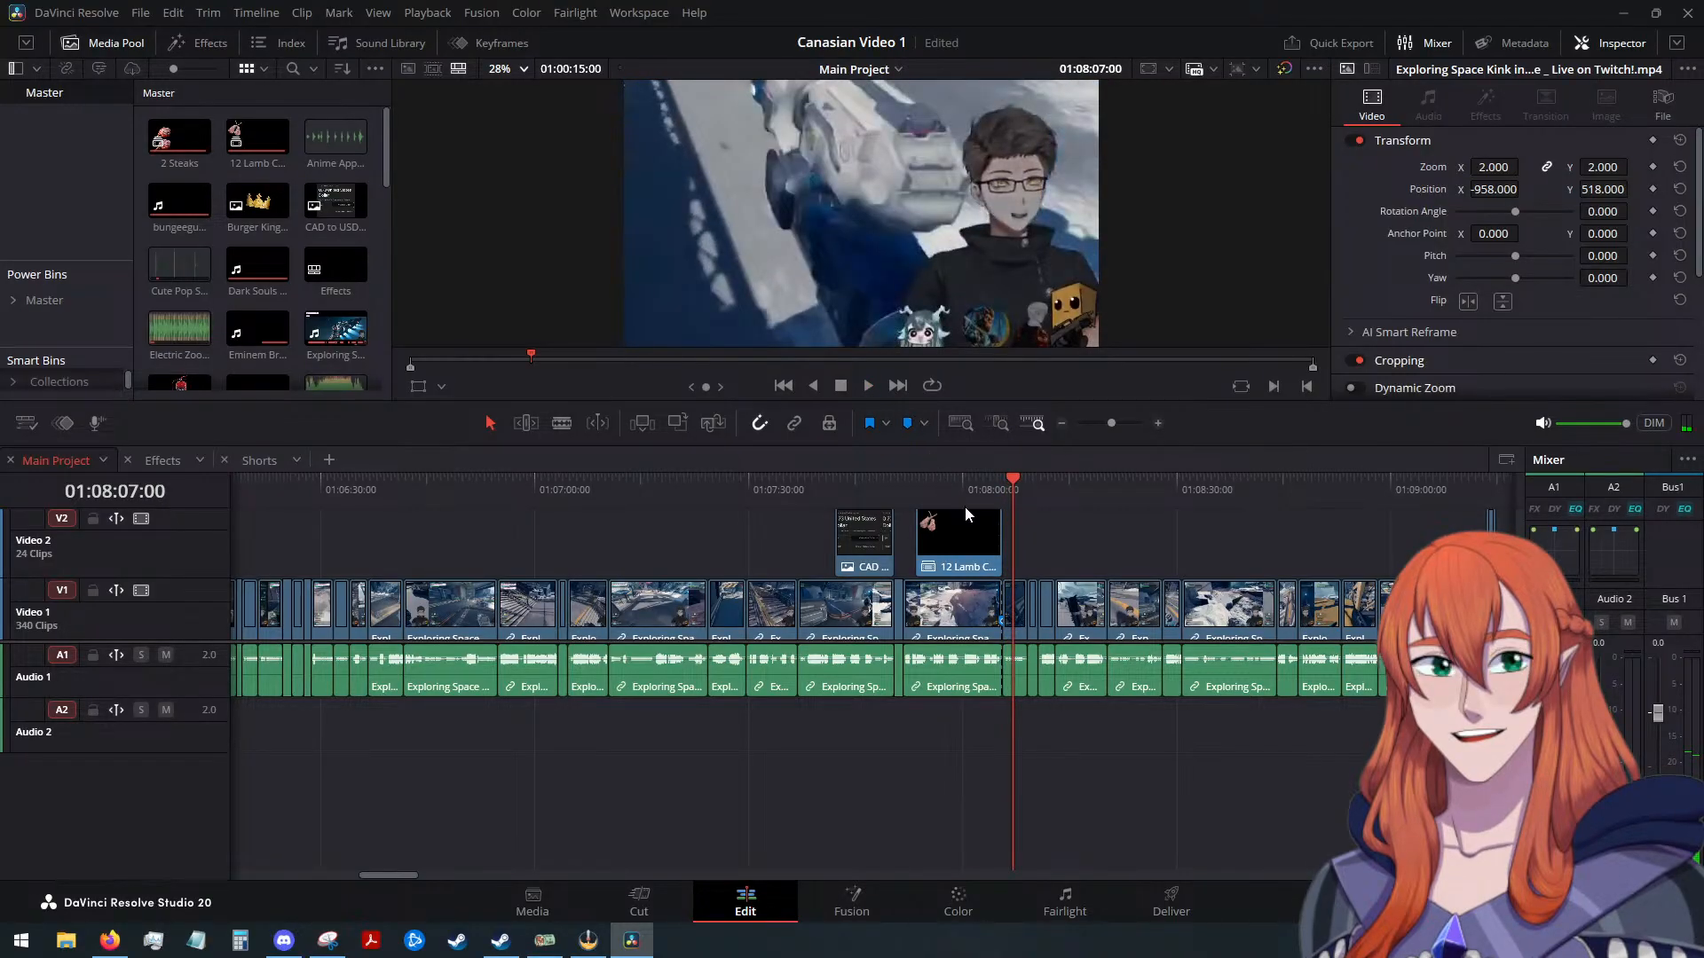
pyautogui.moveTo(1014, 480); pyautogui.dragTo(1345, 528)
pyautogui.click(867, 385)
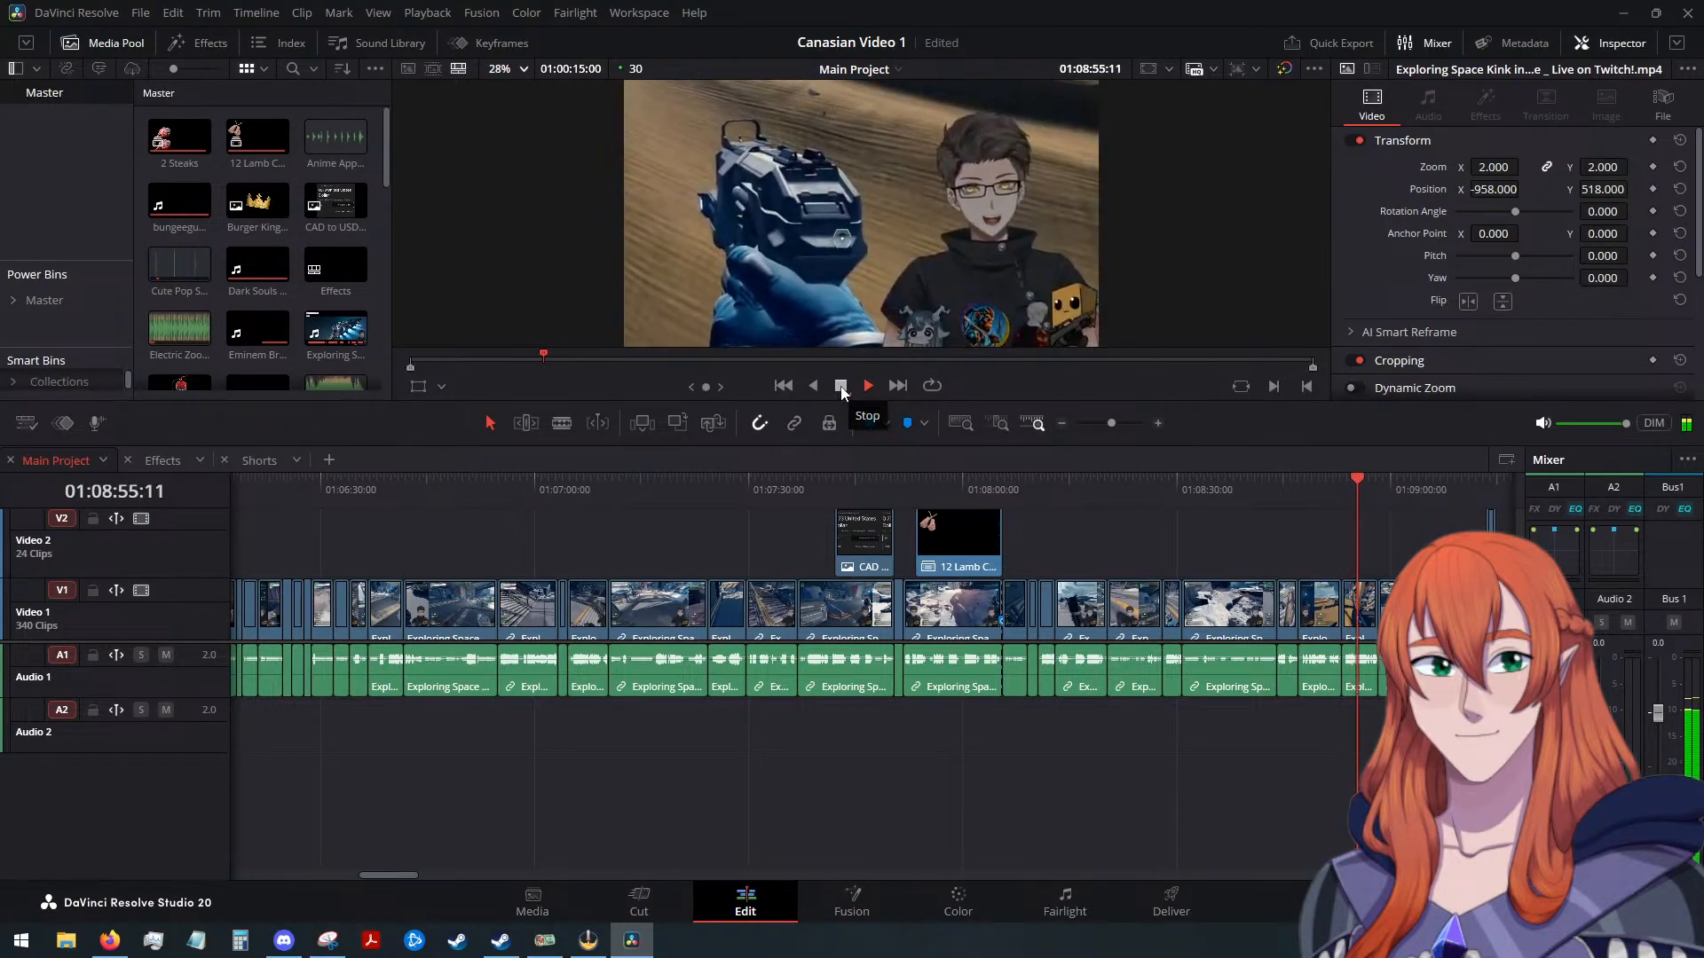
pyautogui.click(841, 391)
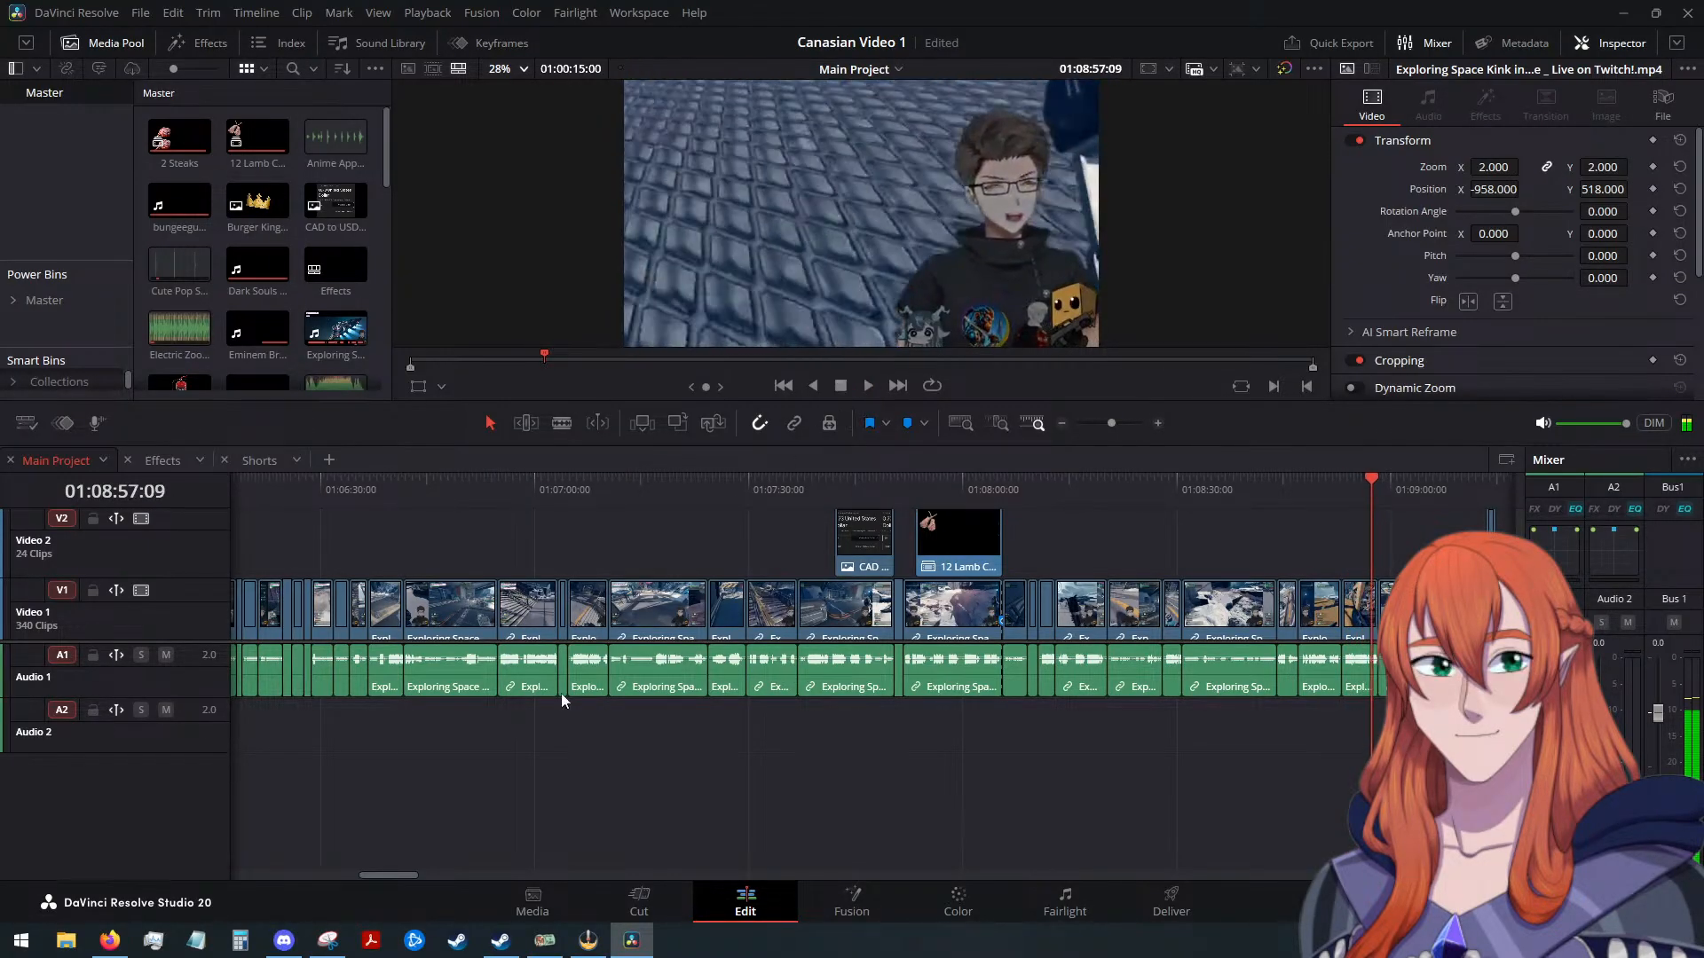
# Sample the Main Project footage beyond 01:09:00, playing selected parts up to 01:10:34:21
pyautogui.moveTo(402, 876); pyautogui.dragTo(449, 881)
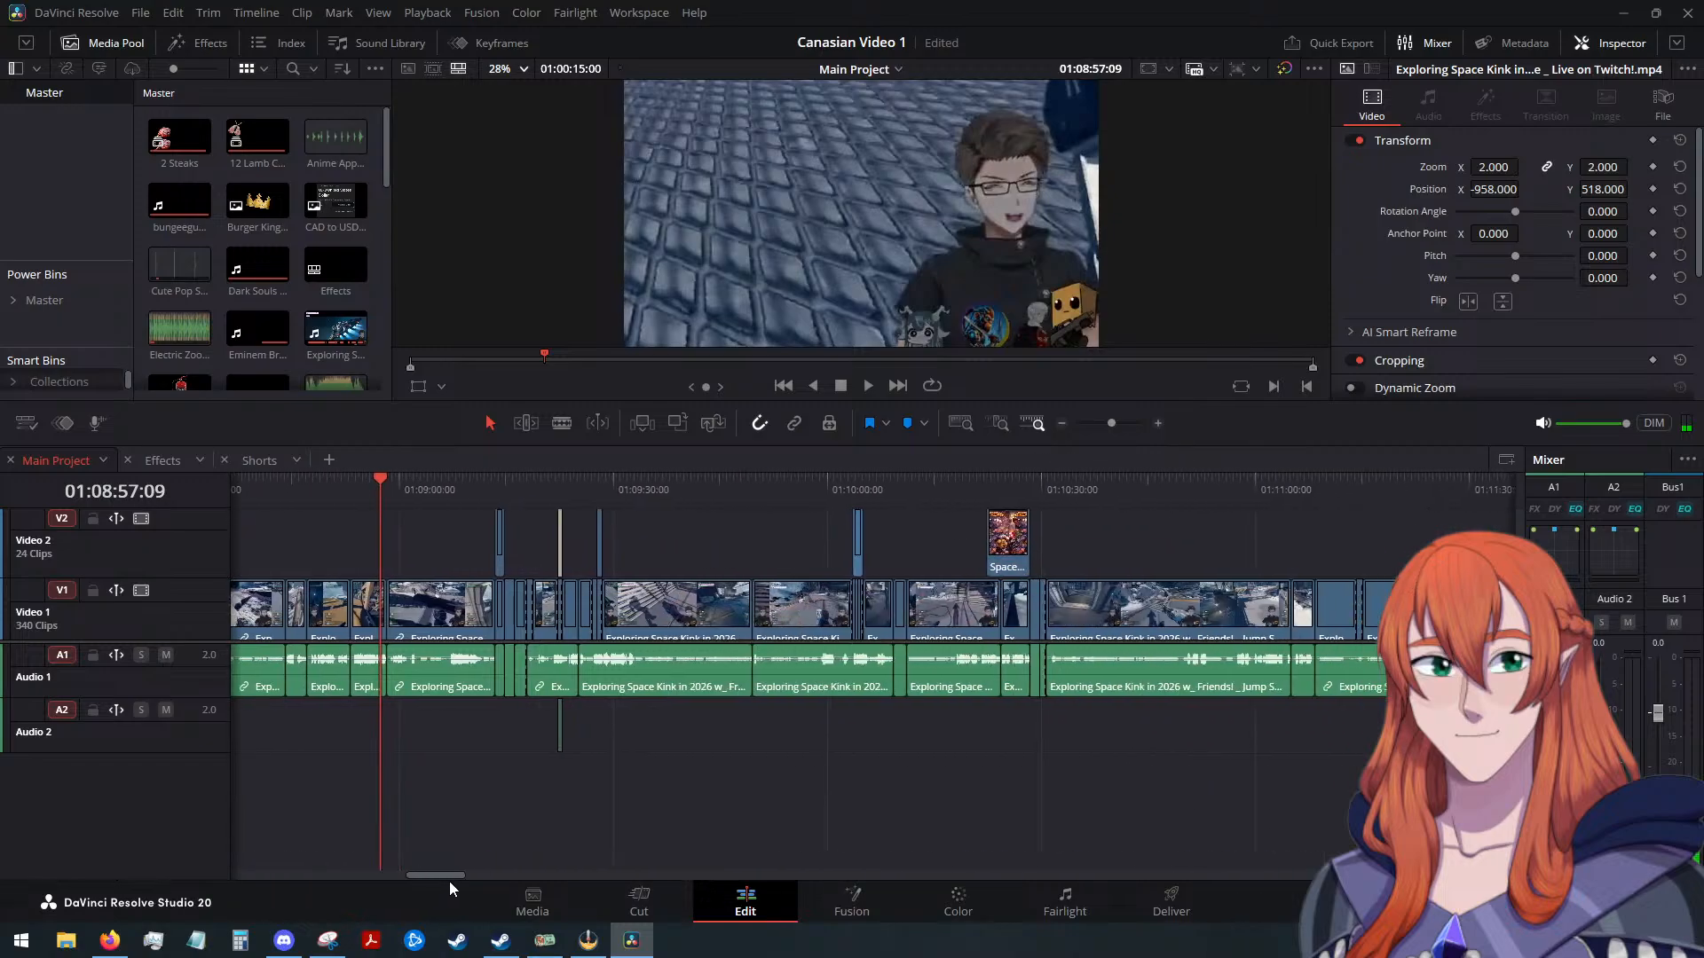
pyautogui.click(479, 485)
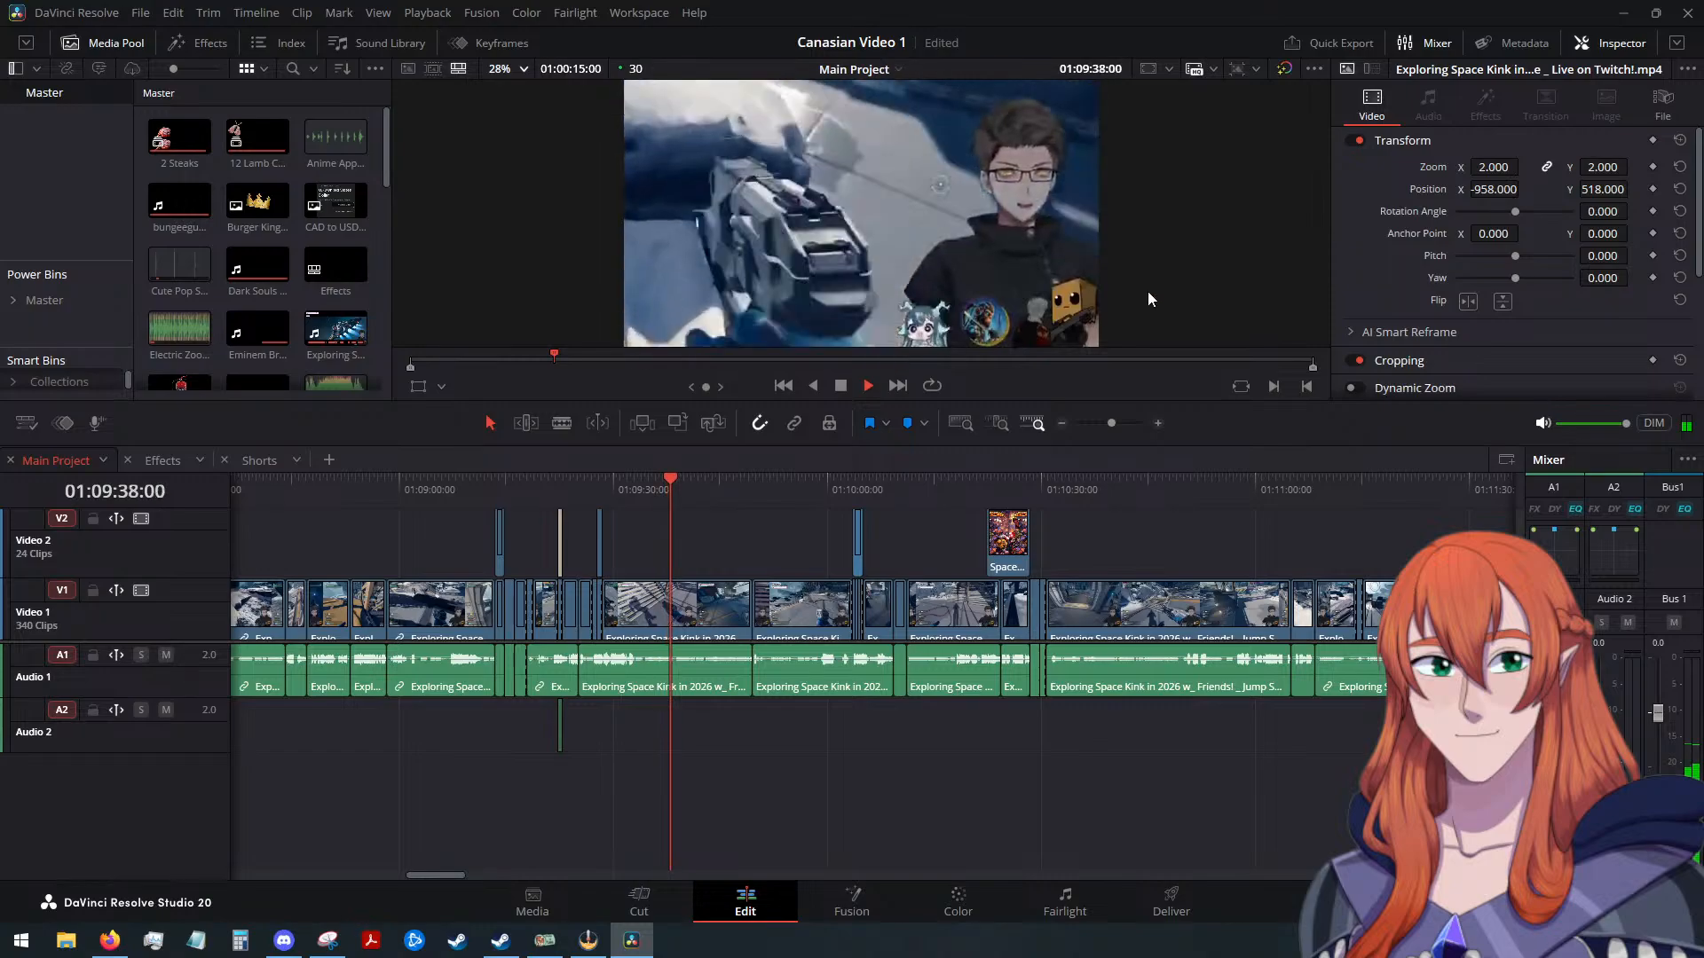
pyautogui.click(971, 487)
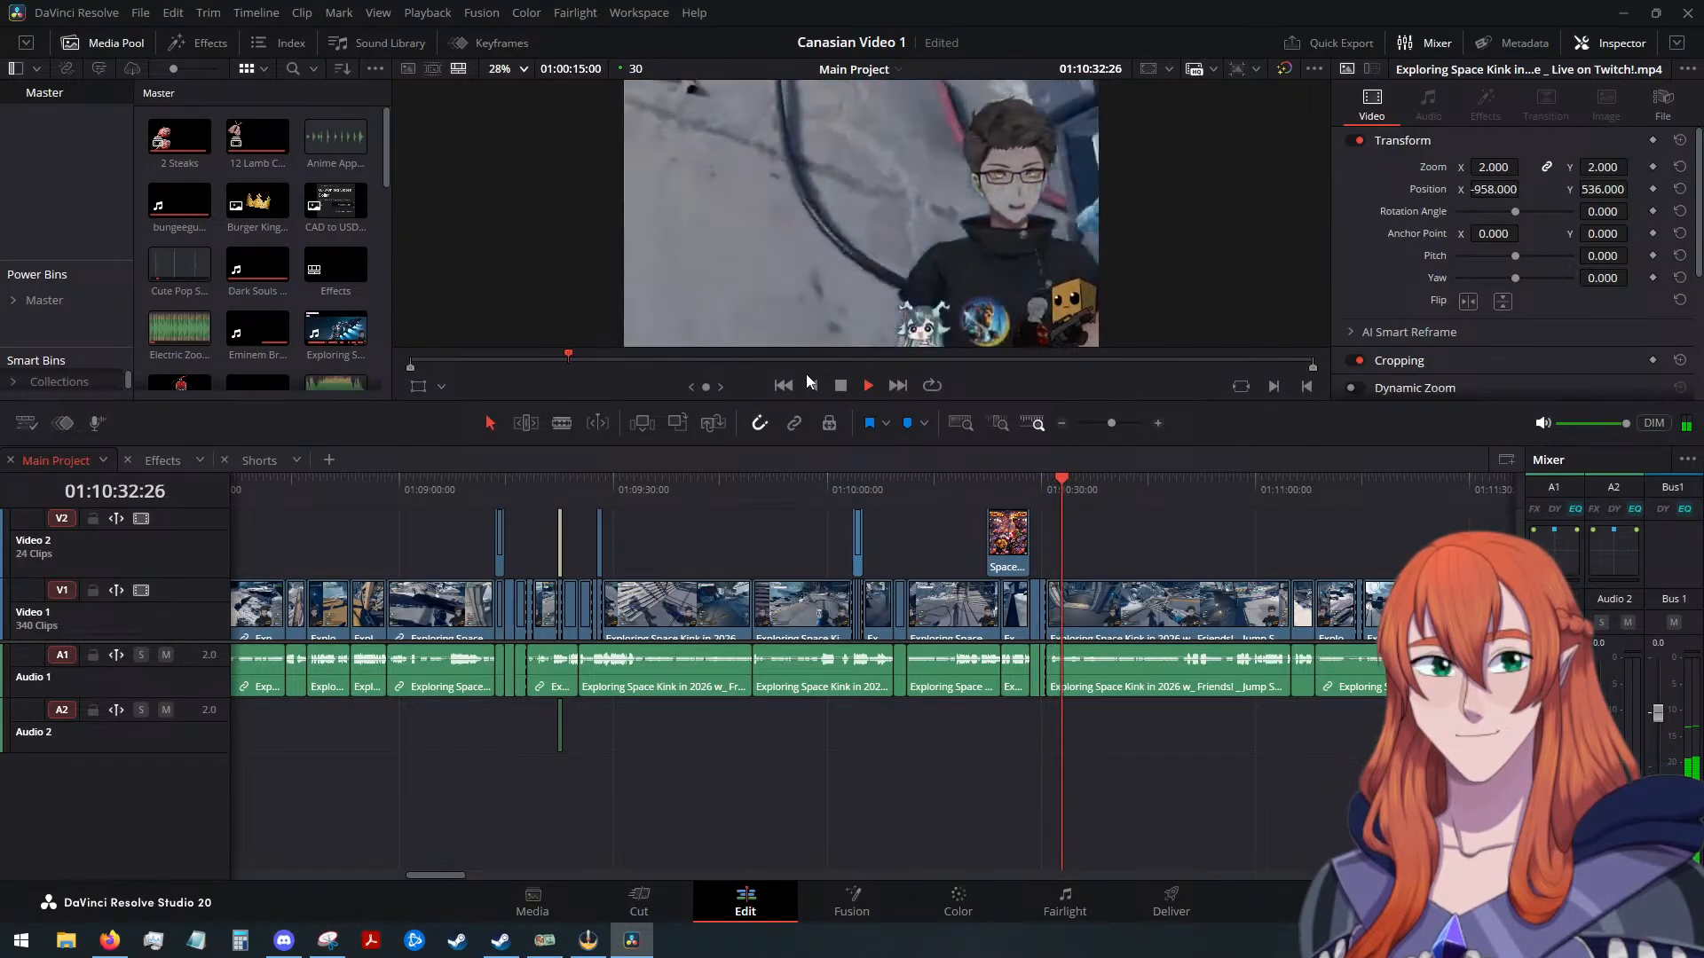
pyautogui.click(835, 389)
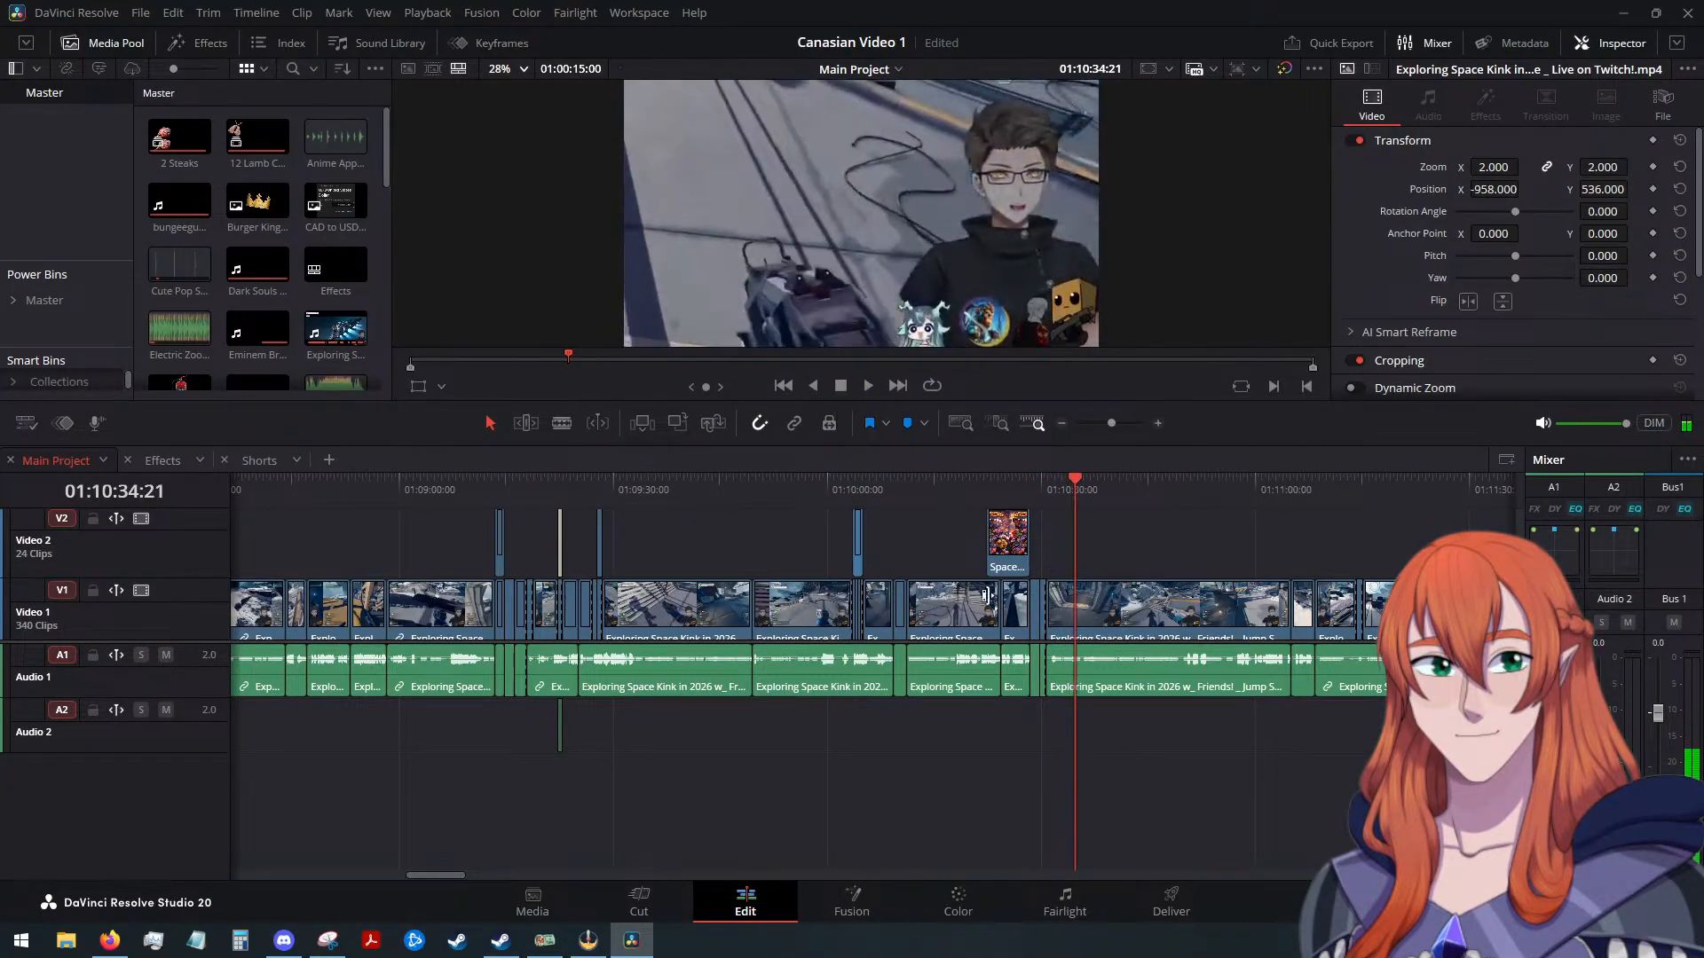
# Go back to just before 01:08:59 and replay up to 01:09:15:09 to locate where the usable segment starts
pyautogui.scroll(2, 1041, 541)
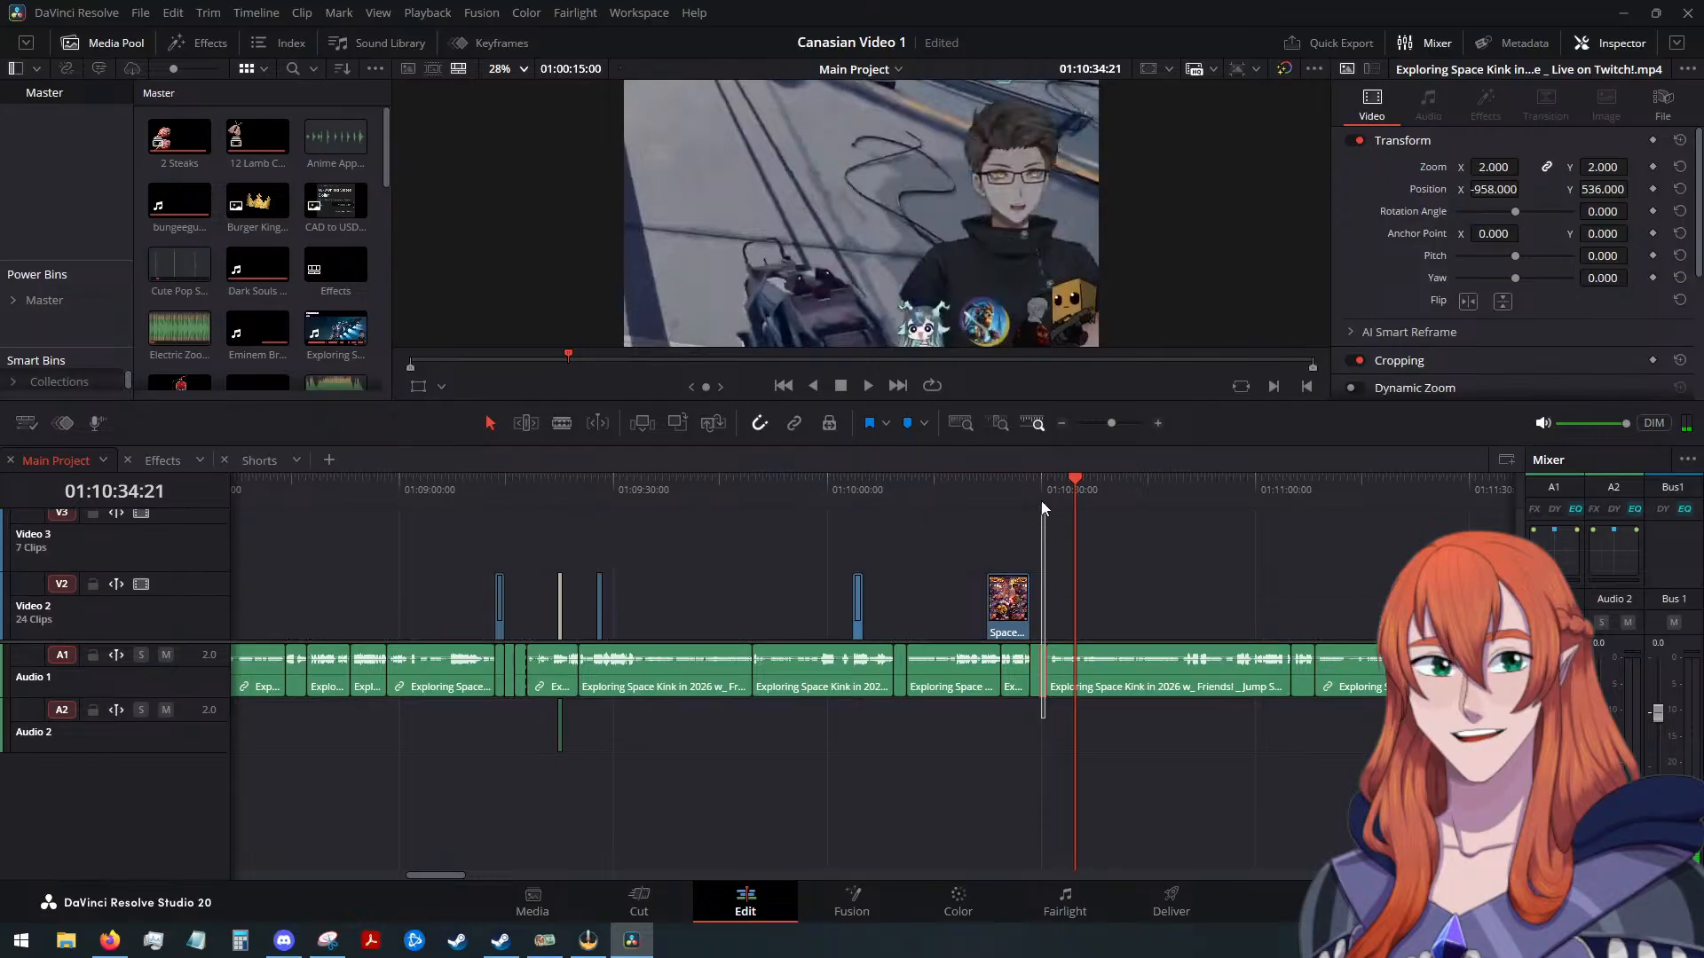
pyautogui.moveTo(944, 538); pyautogui.dragTo(916, 770)
pyautogui.scroll(-2, 907, 570)
pyautogui.scroll(-3, 869, 568)
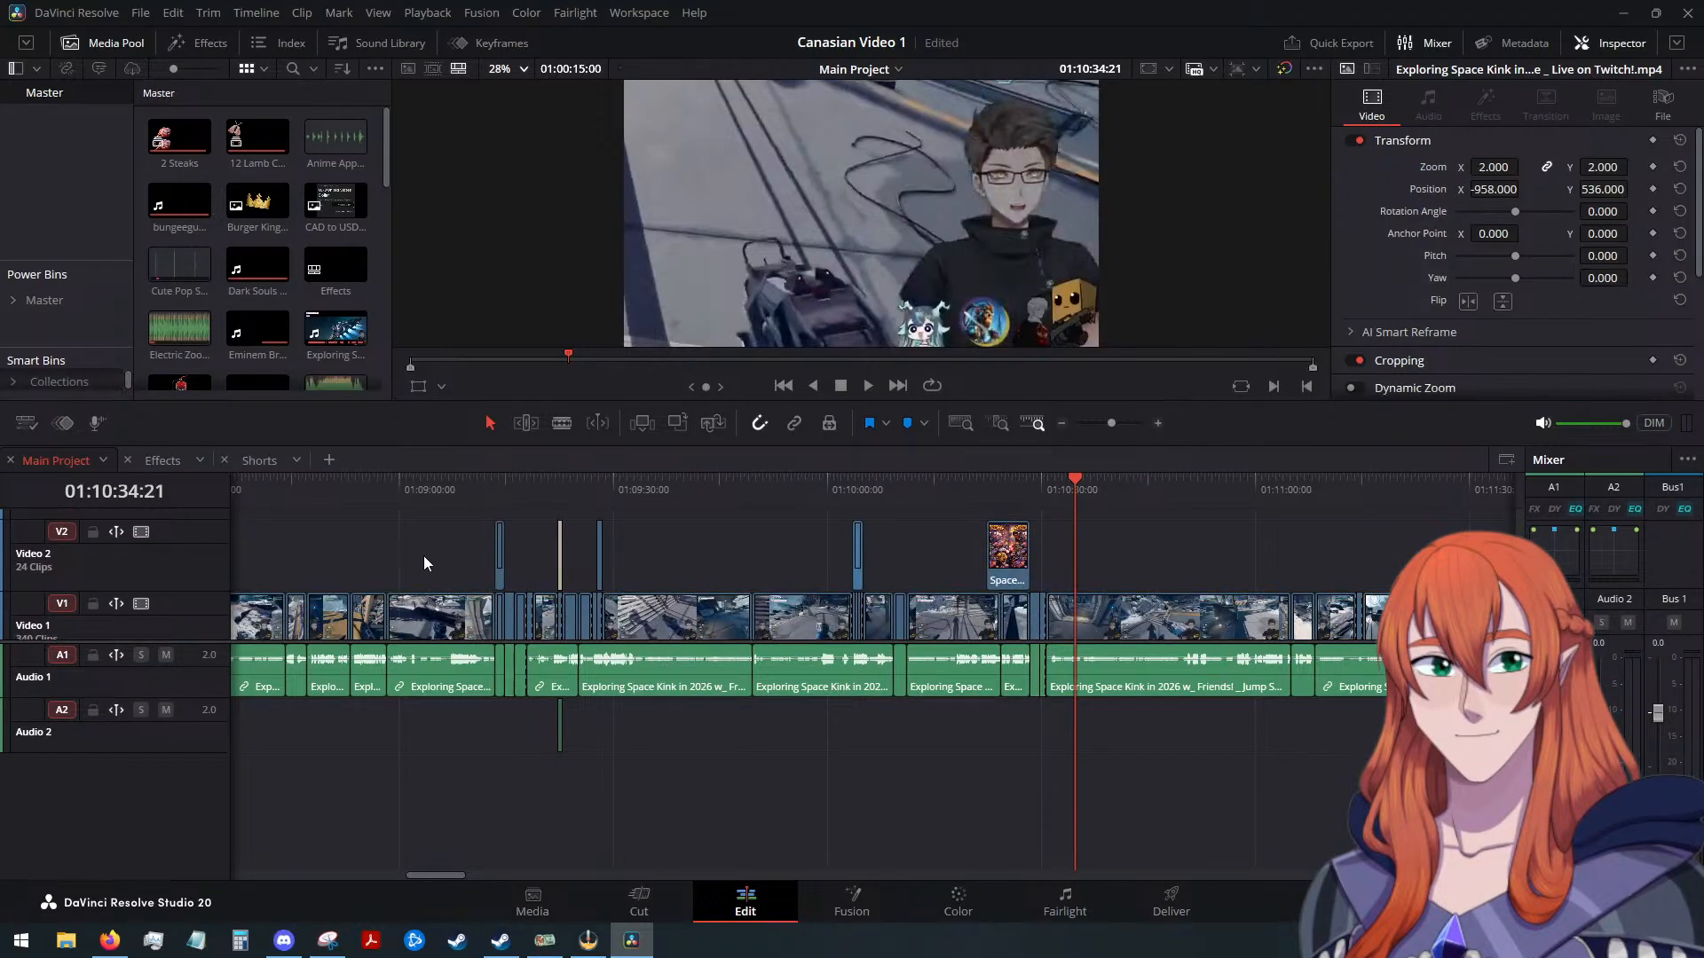
pyautogui.click(352, 501)
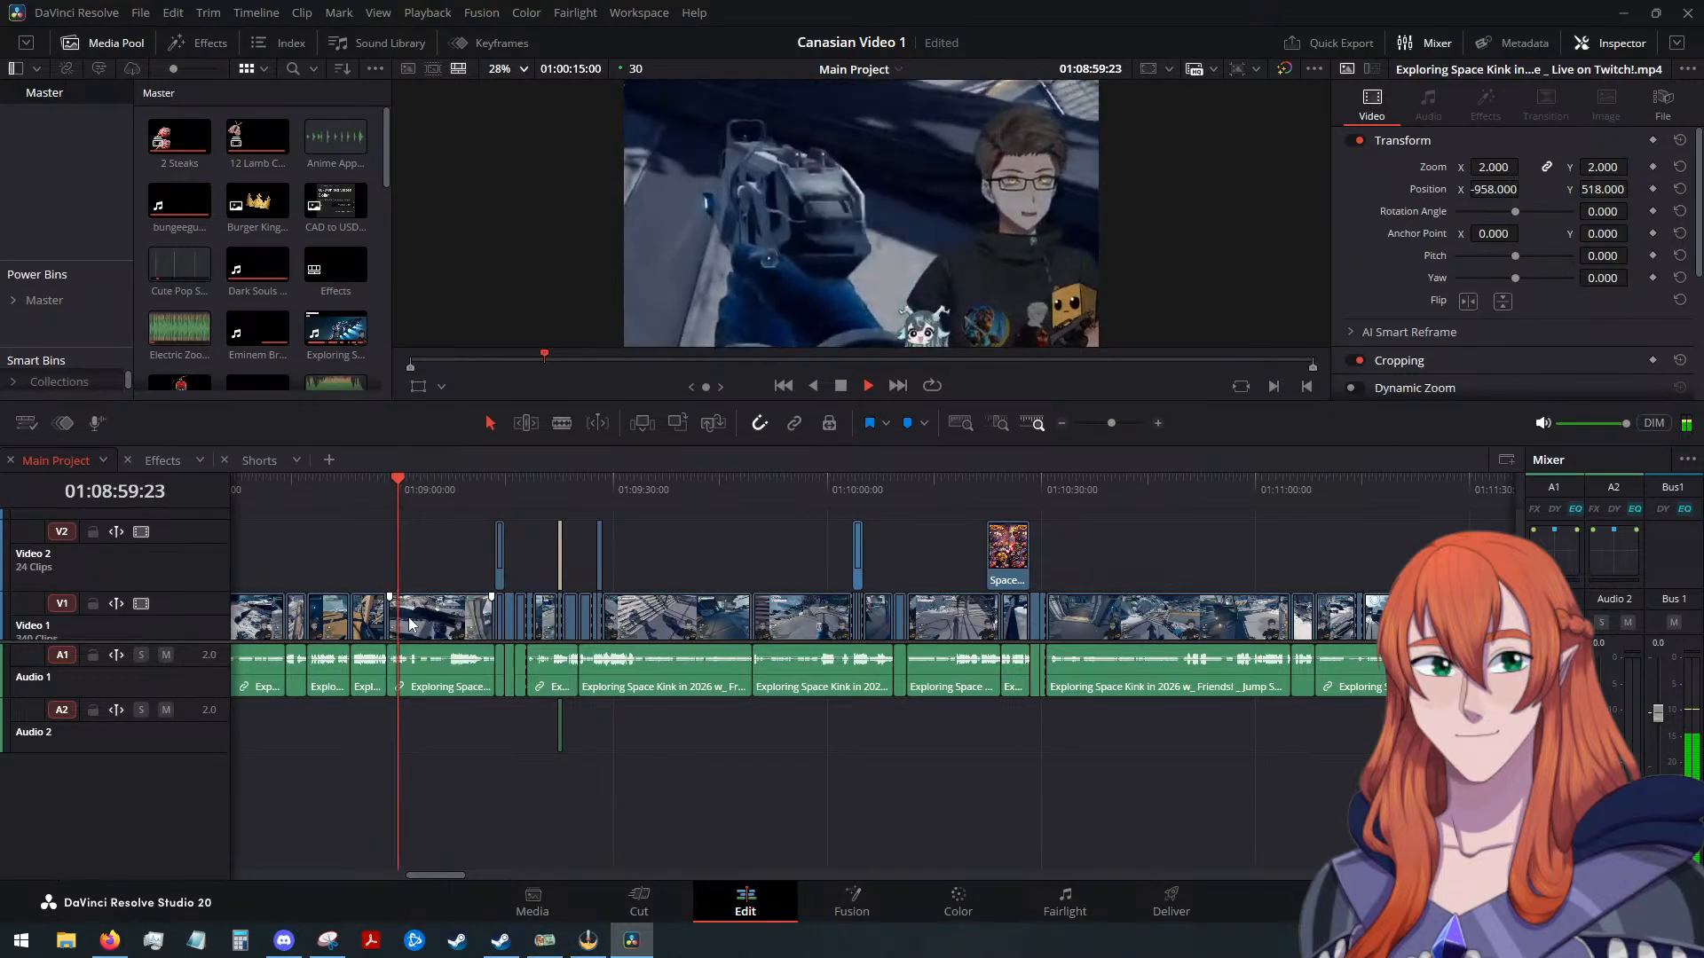
pyautogui.click(497, 484)
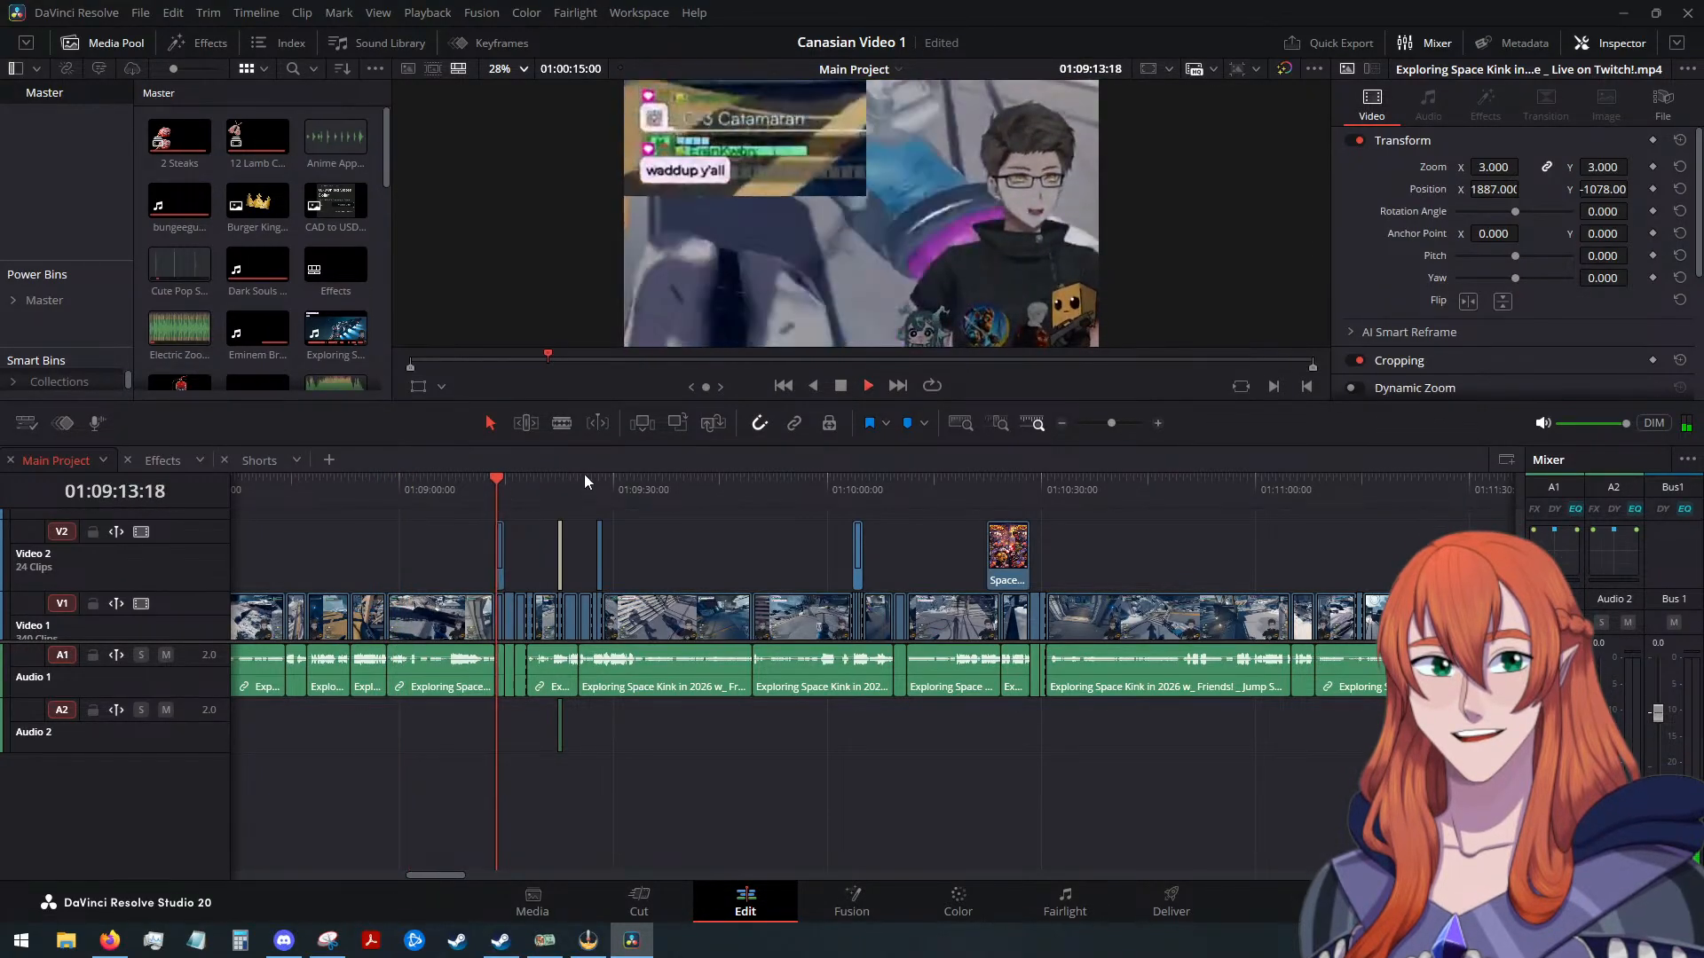
pyautogui.click(841, 386)
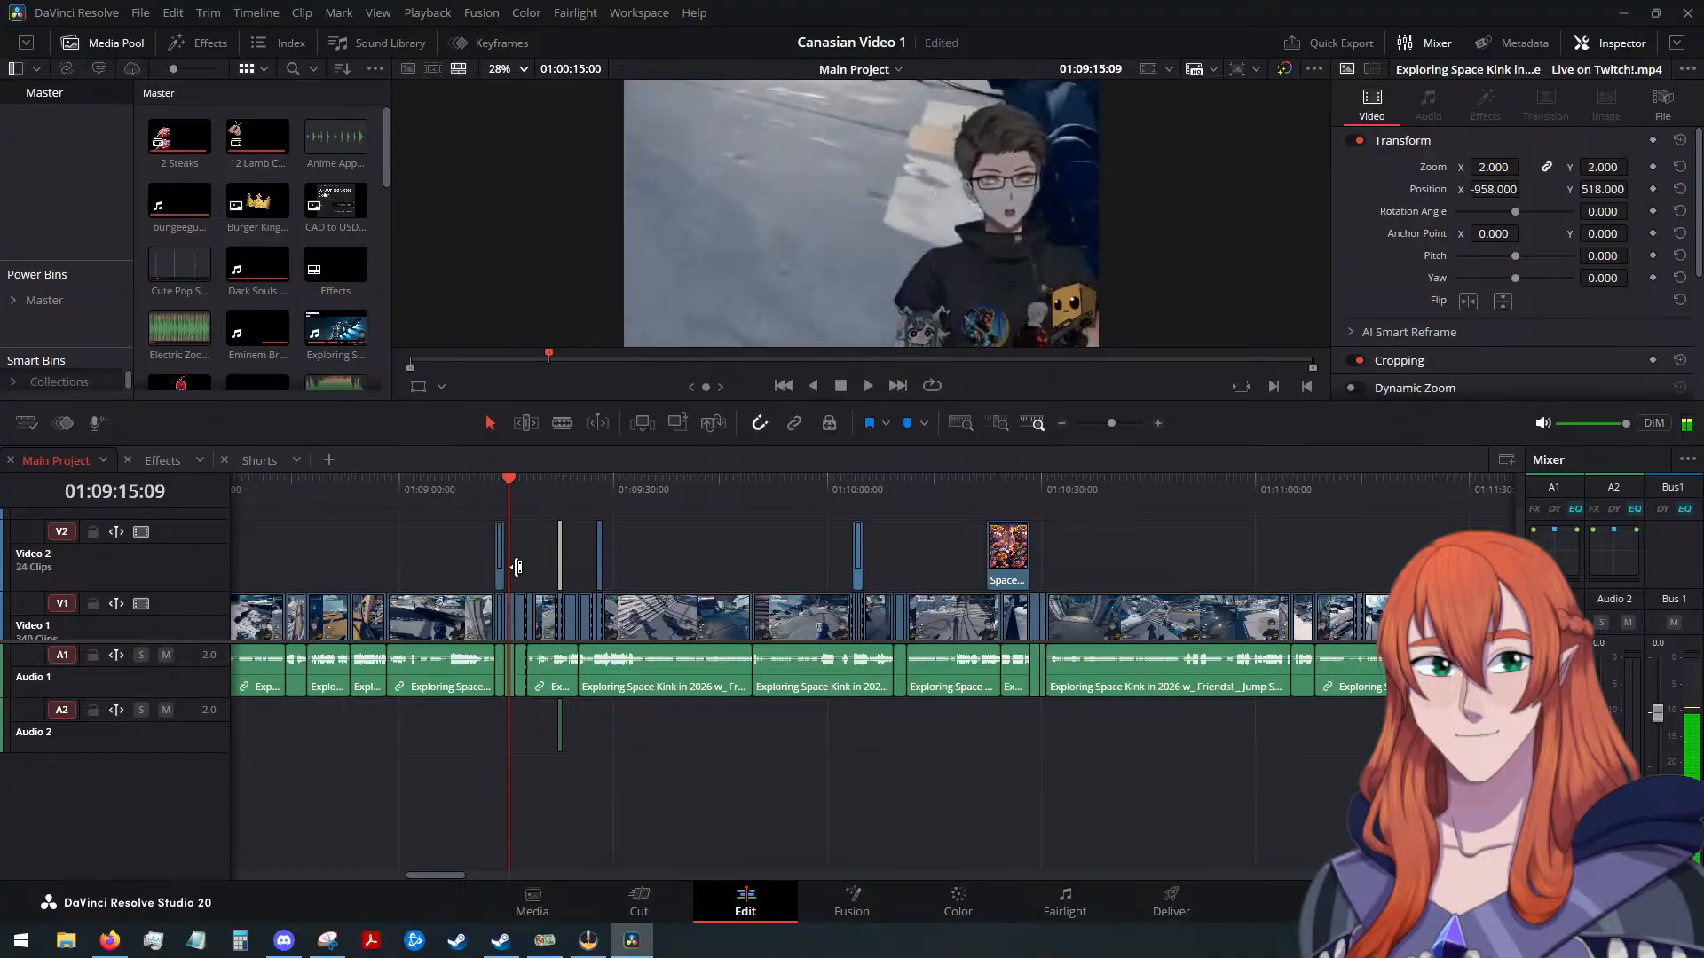
# Copy all video and audio clips from about 01:09:13 through the Space King image and paste them into the Shorts timeline at 01:00:43:11
pyautogui.moveTo(498, 519); pyautogui.dragTo(1043, 739)
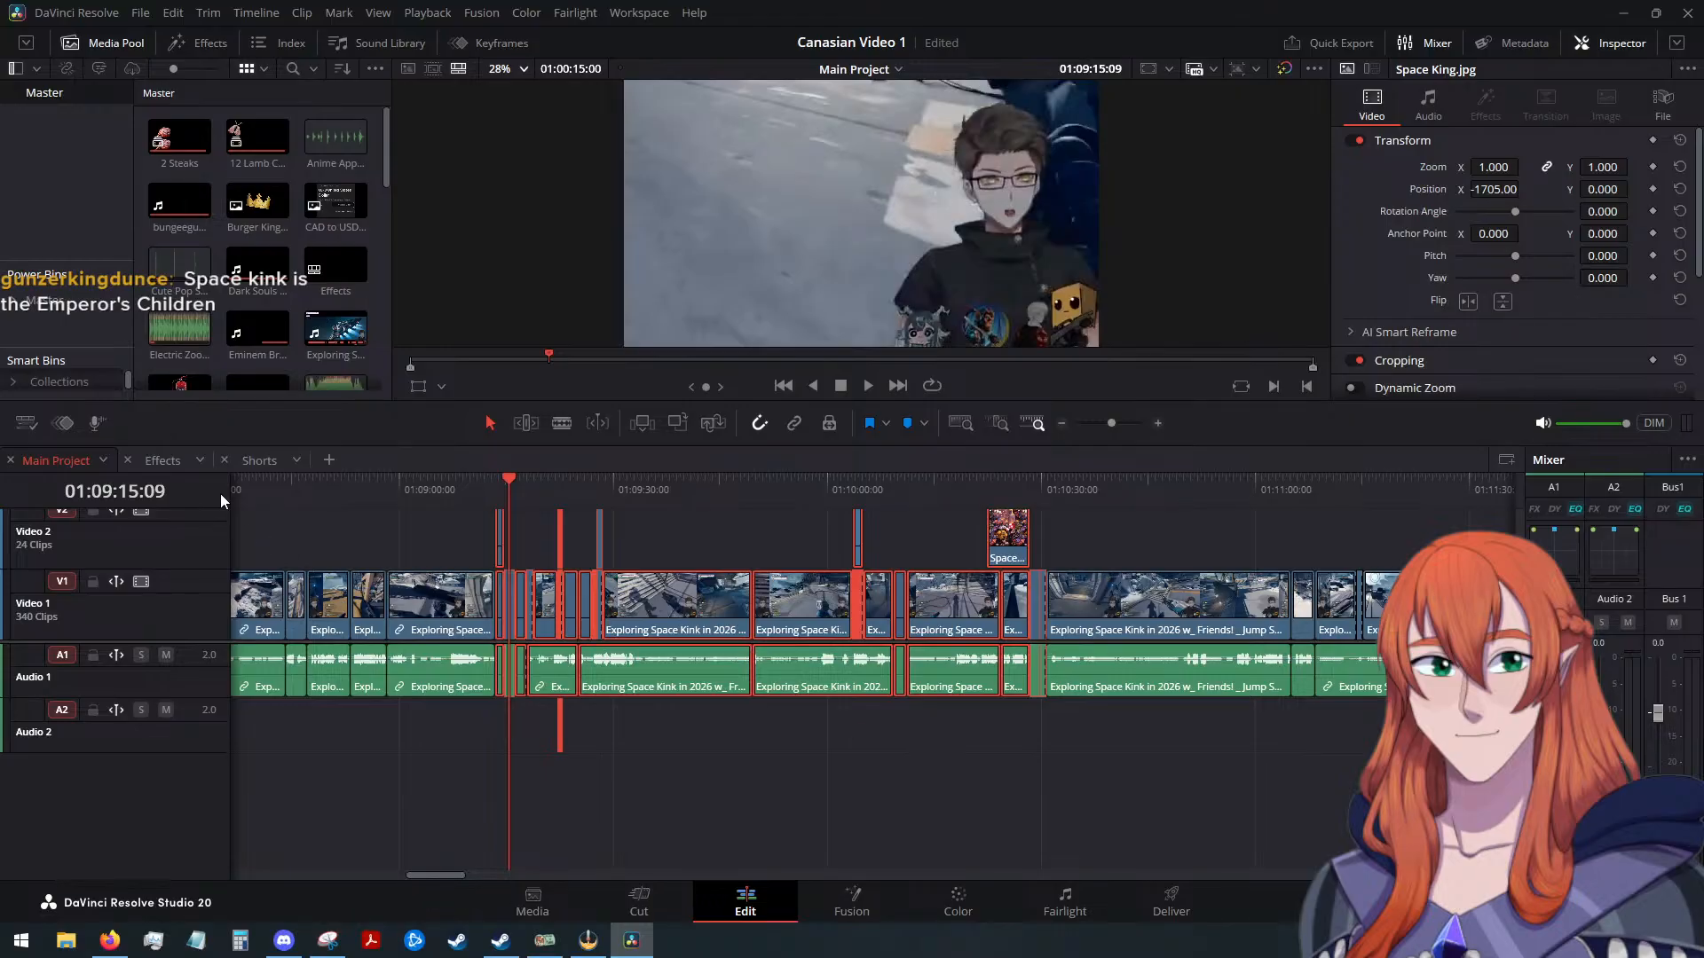
pyautogui.click(259, 460)
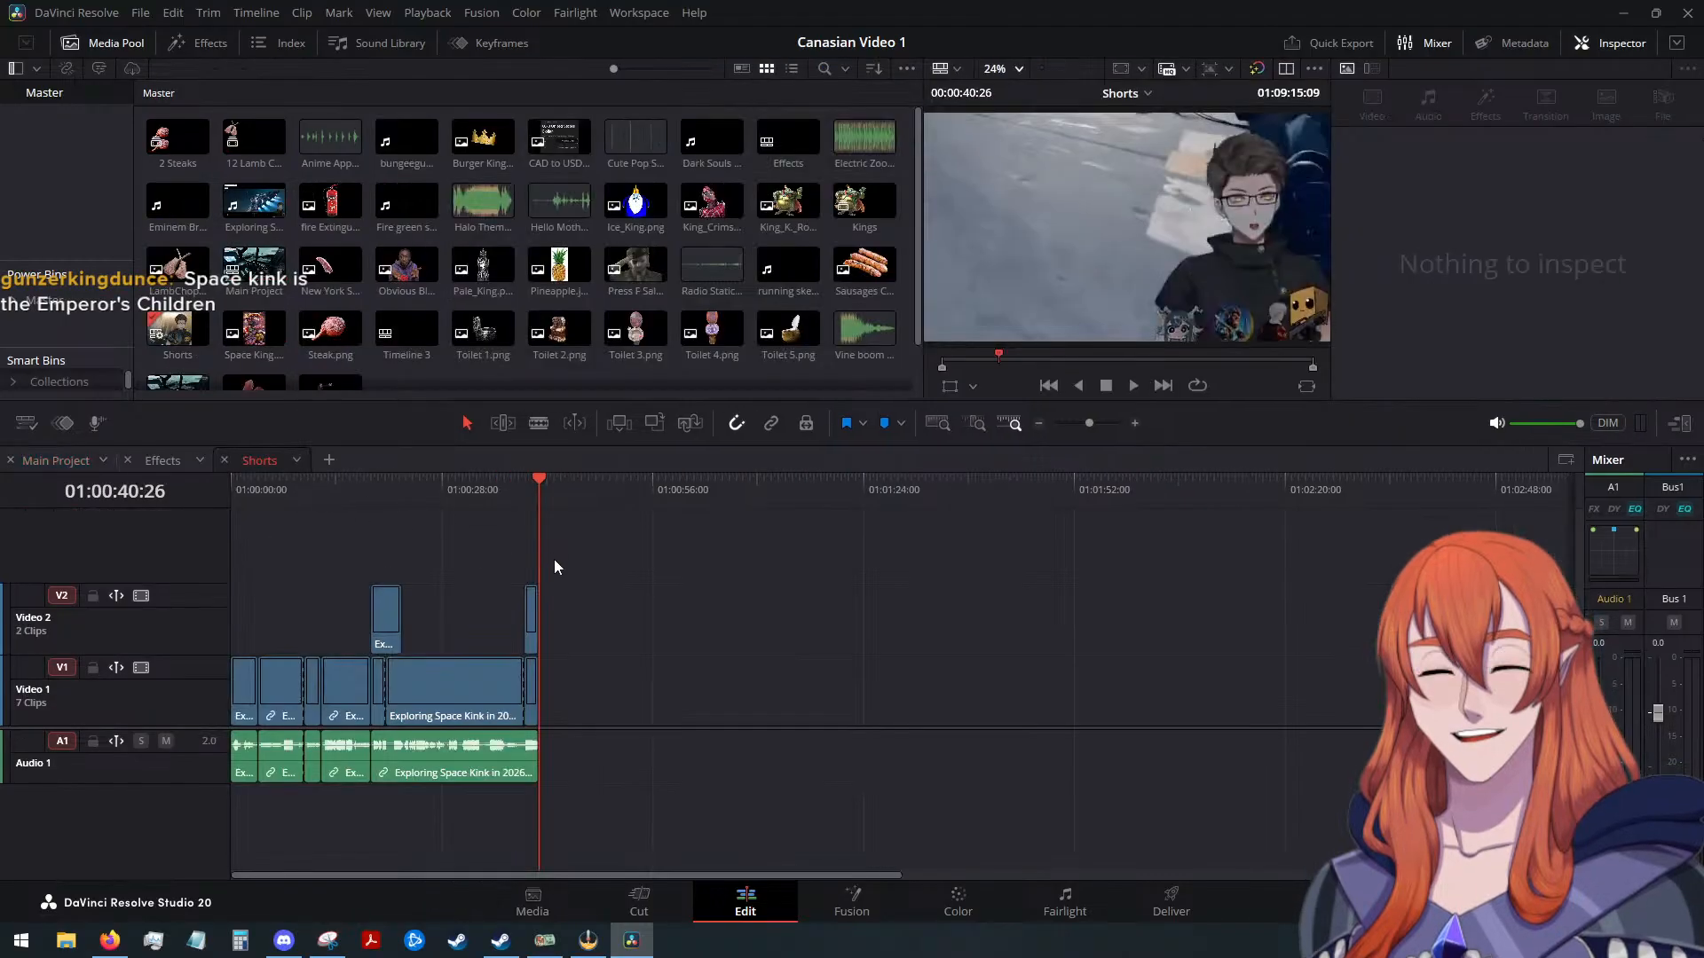
pyautogui.click(559, 490)
pyautogui.hotkey('ctrl', 'v')
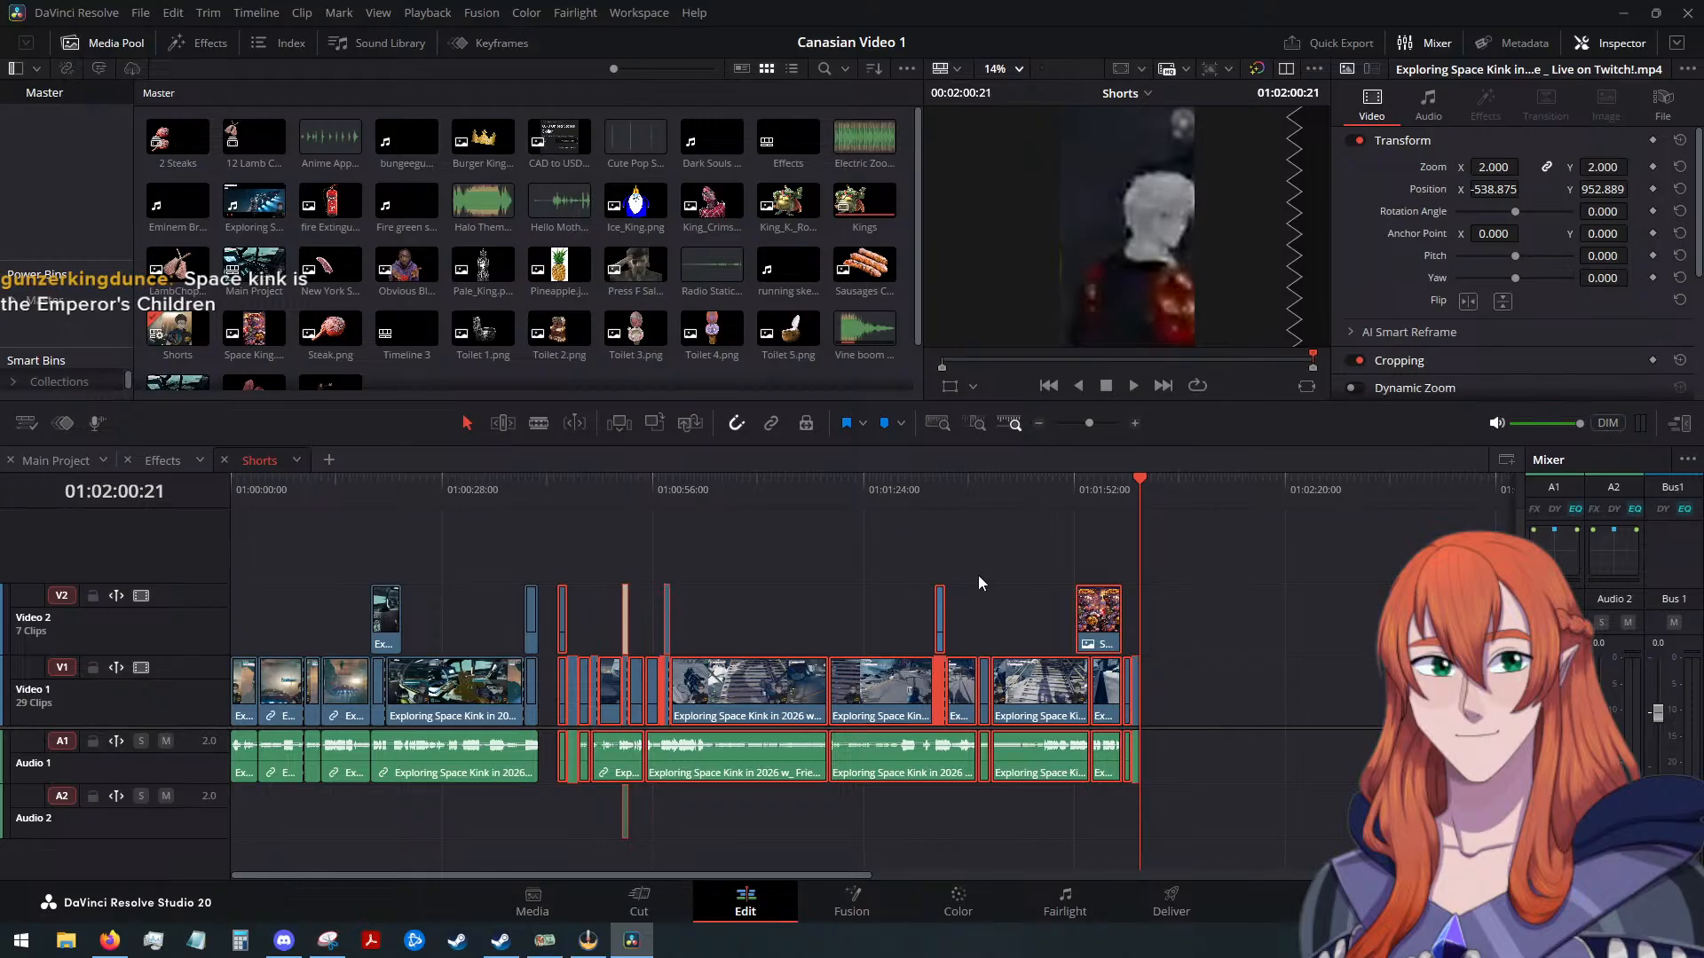
pyautogui.click(563, 506)
pyautogui.scroll(4, 791, 629)
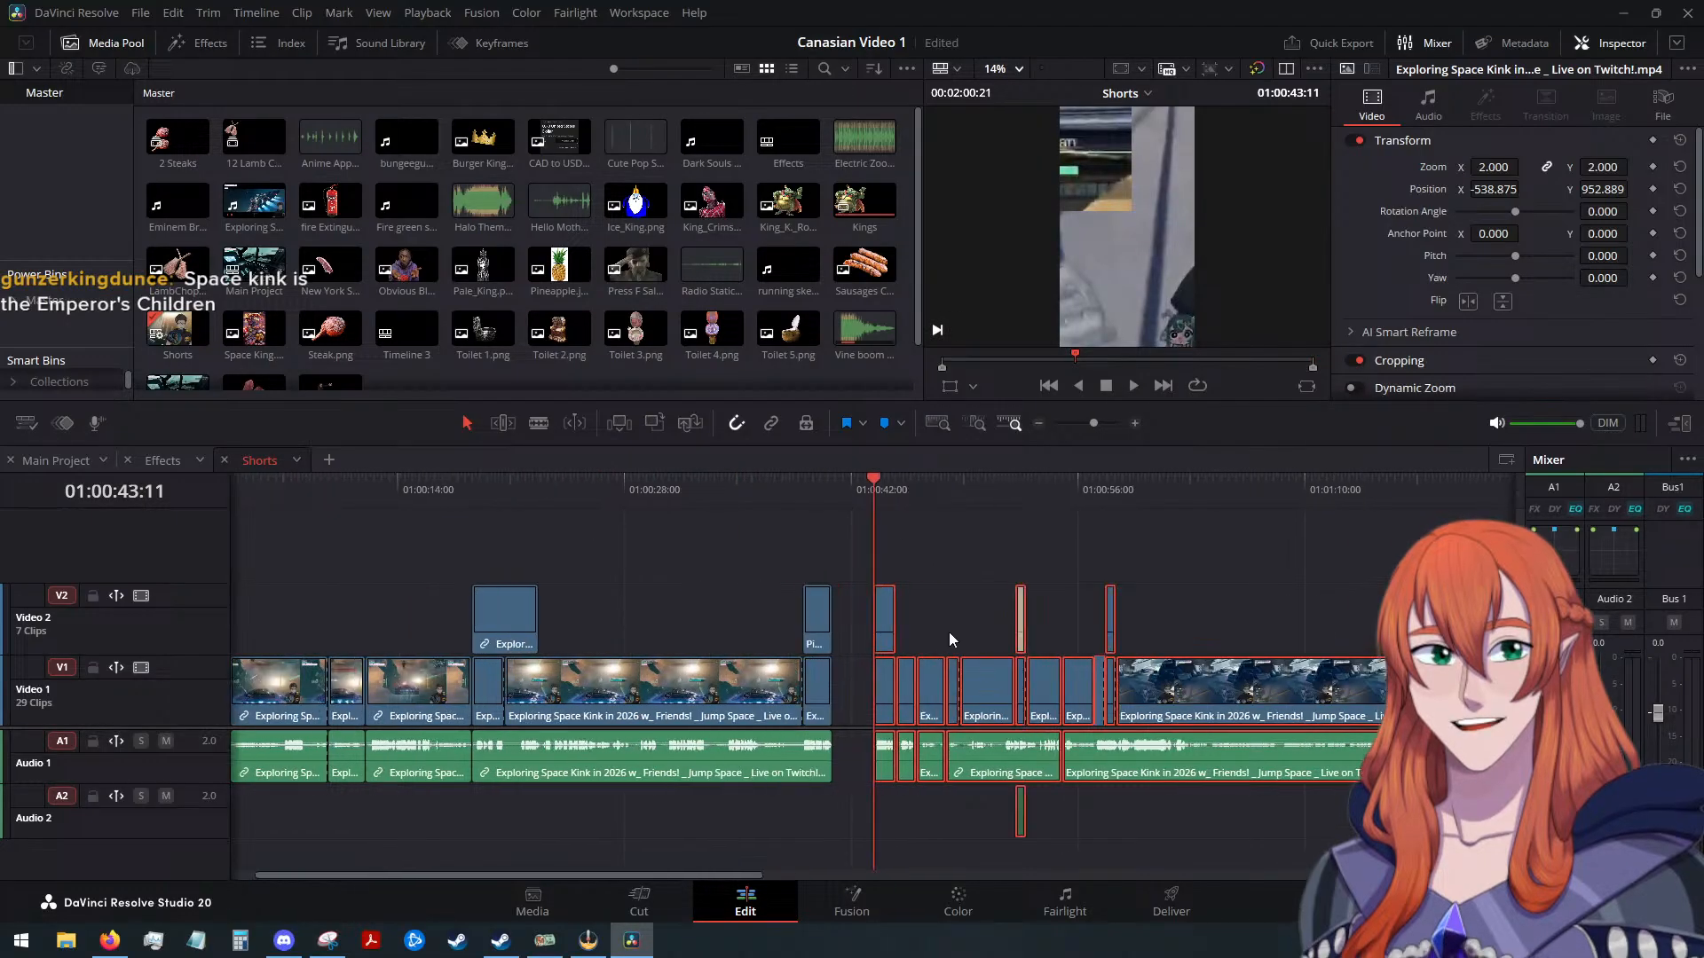
pyautogui.click(970, 575)
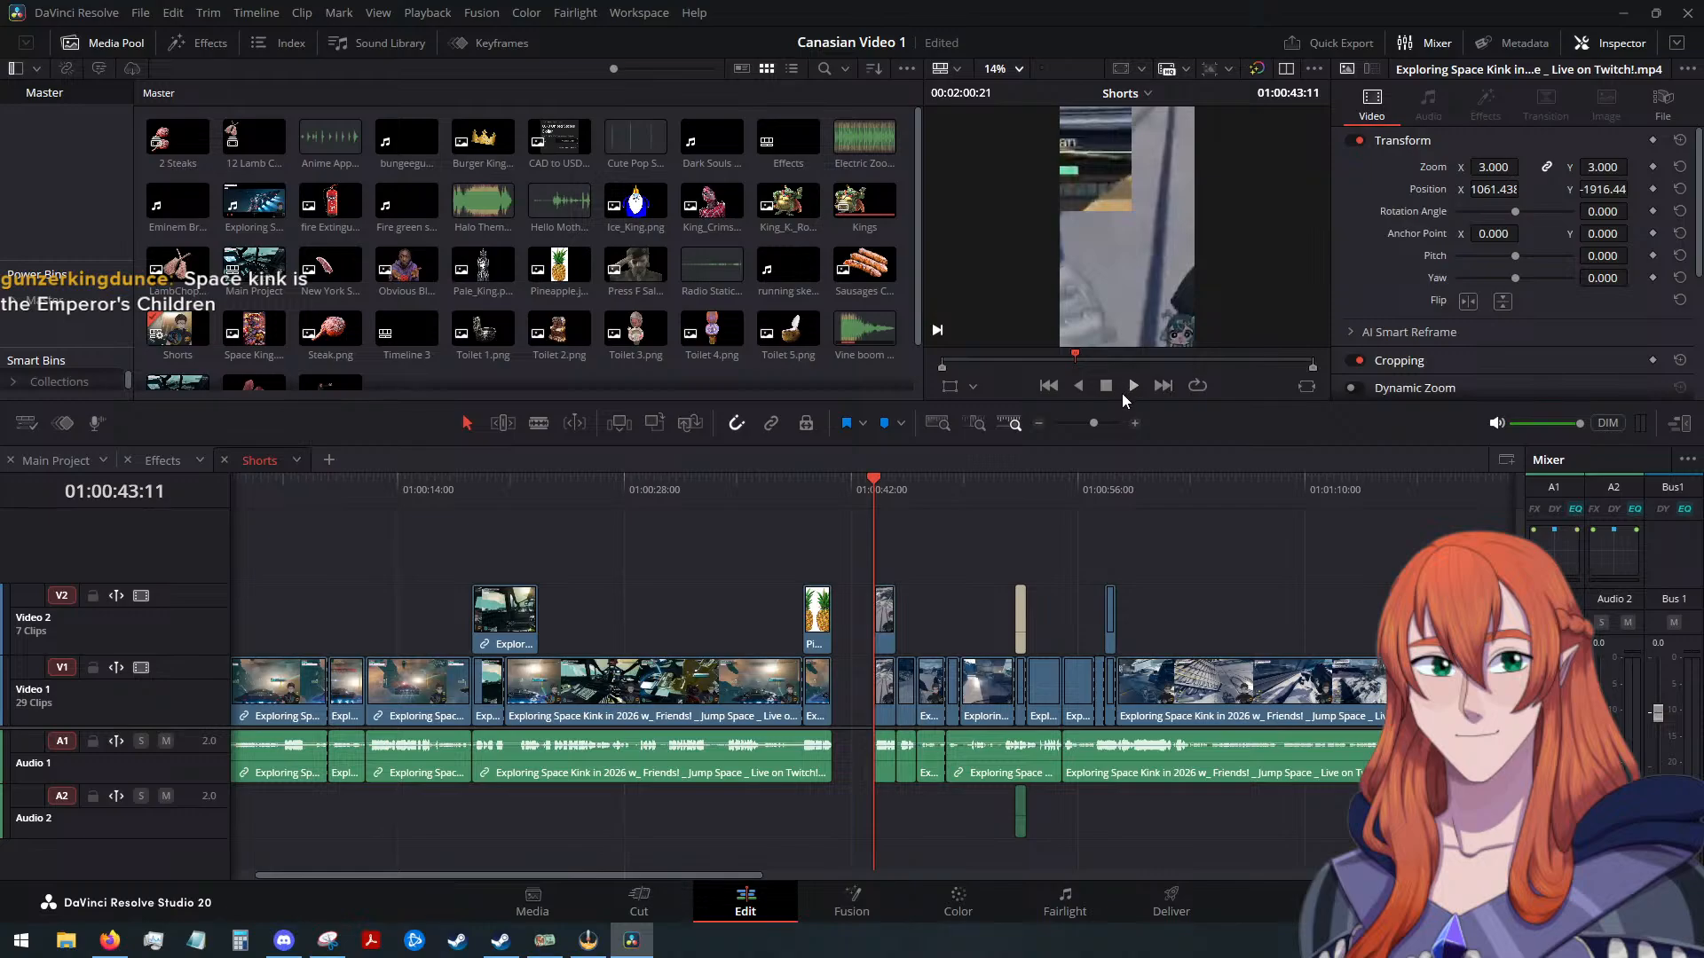
# Paste the position and zoom attributes of the long clip before the pineapple onto the first pasted Video 1 clip
pyautogui.click(756, 684)
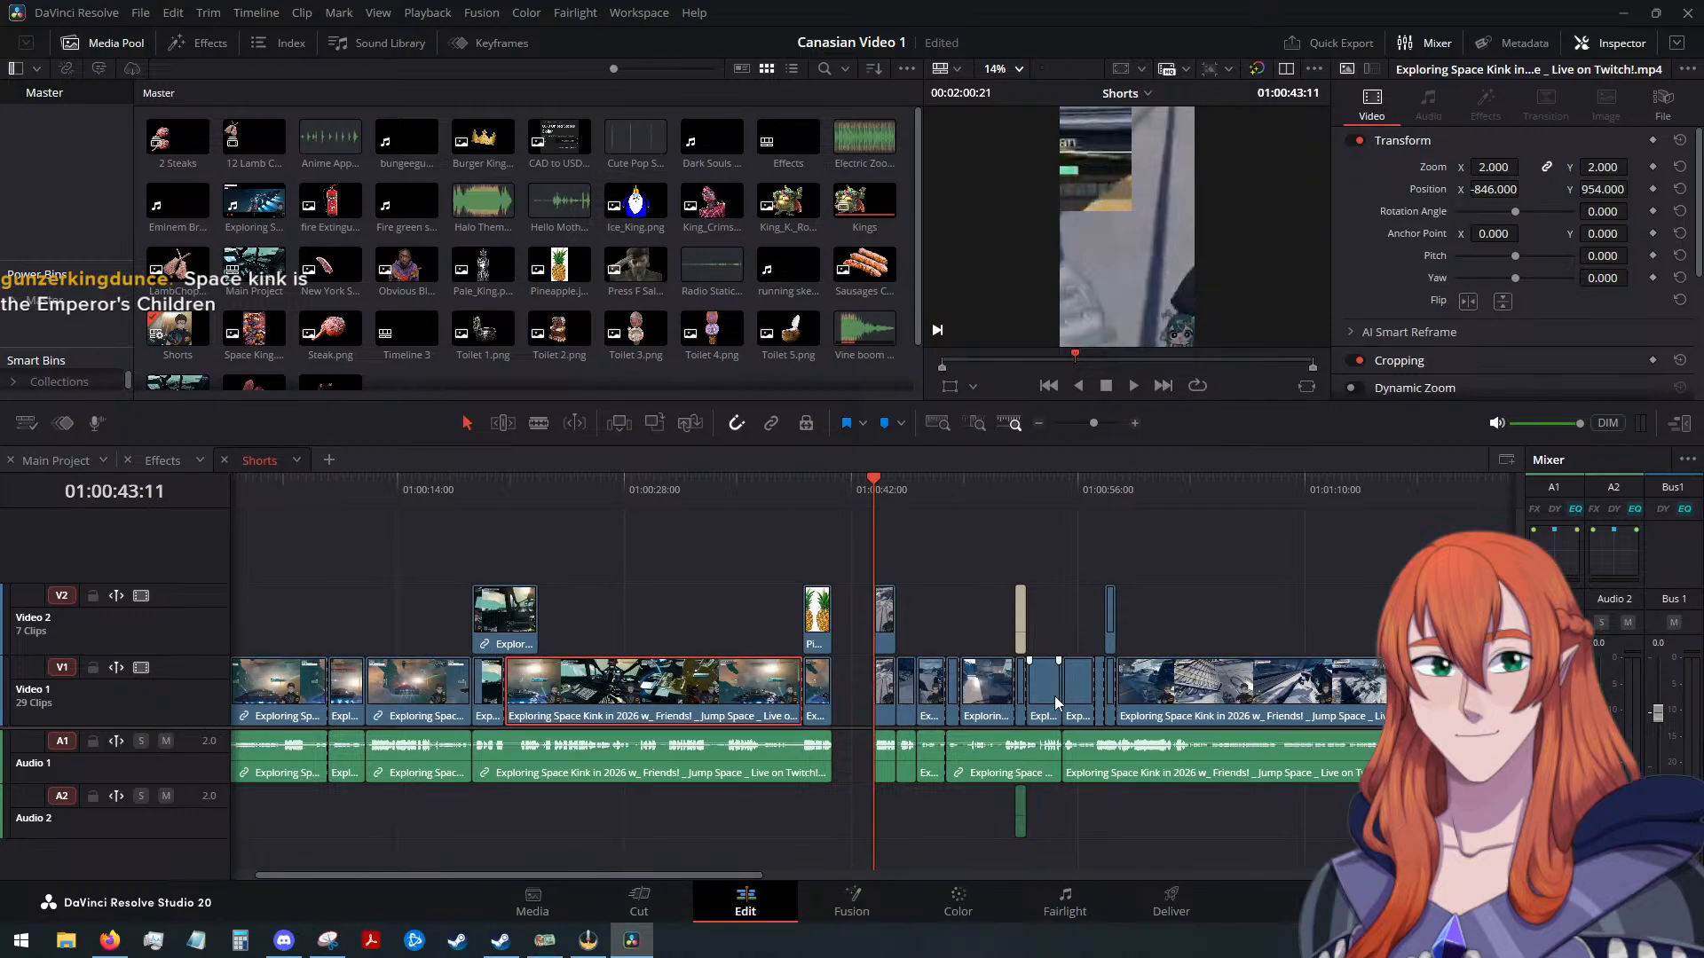
pyautogui.scroll(-4, 1054, 695)
pyautogui.scroll(4, 845, 677)
pyautogui.click(884, 692)
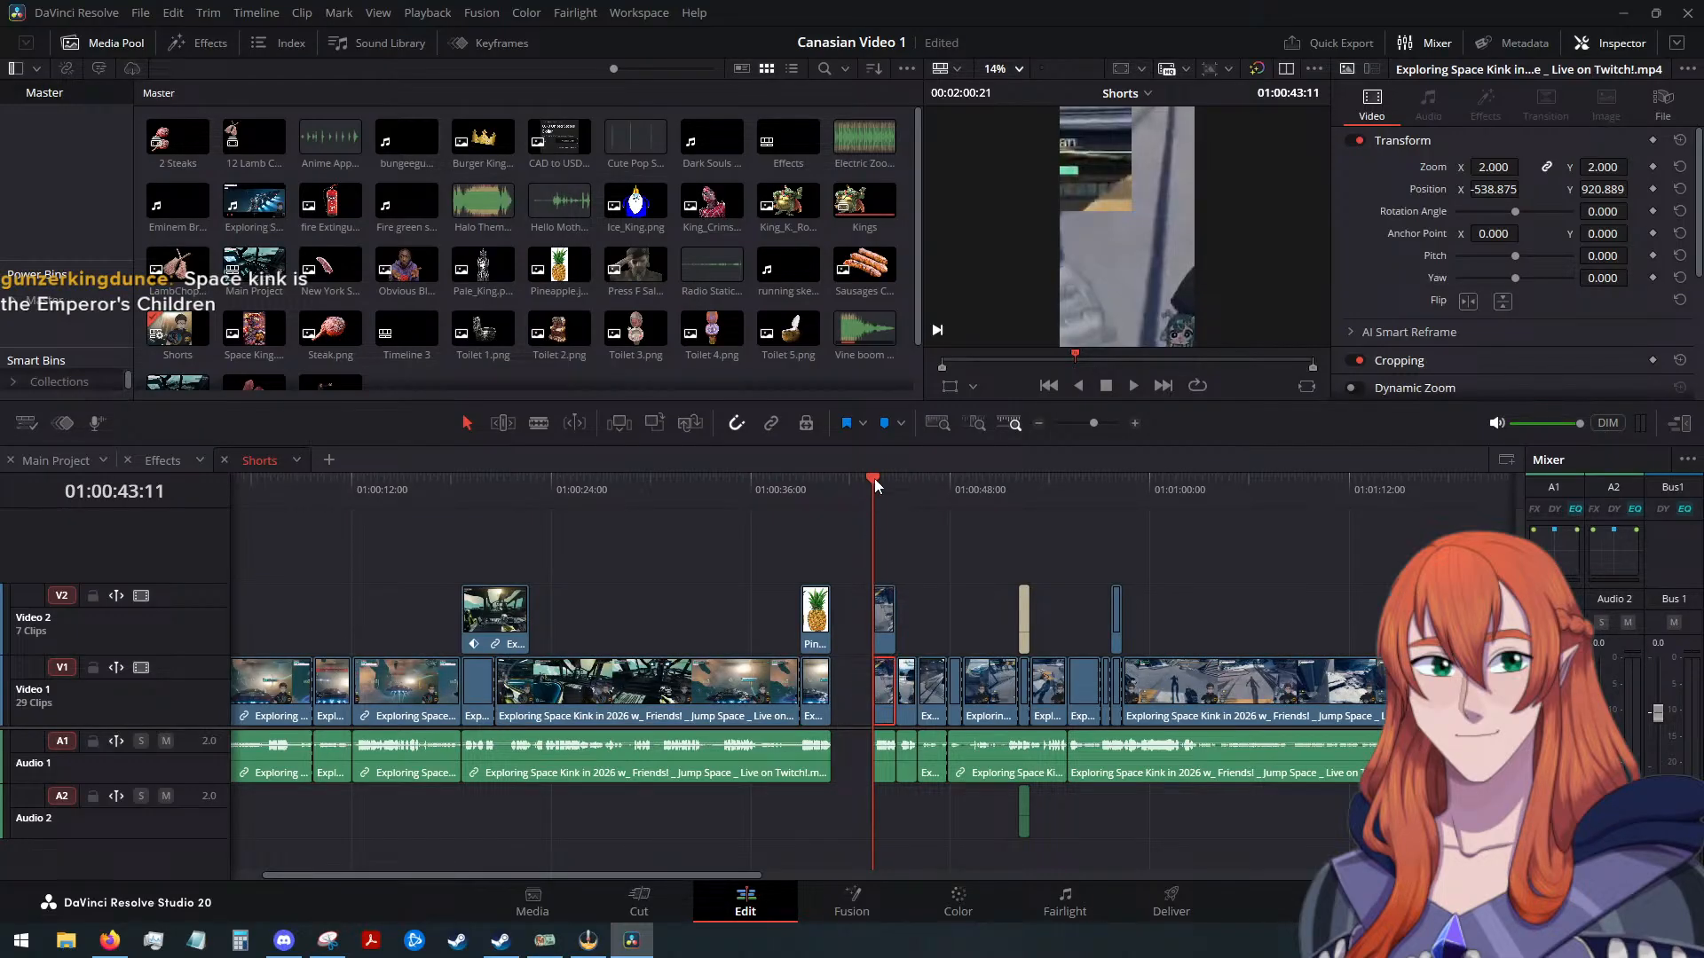
pyautogui.hotkey('alt', 'v')
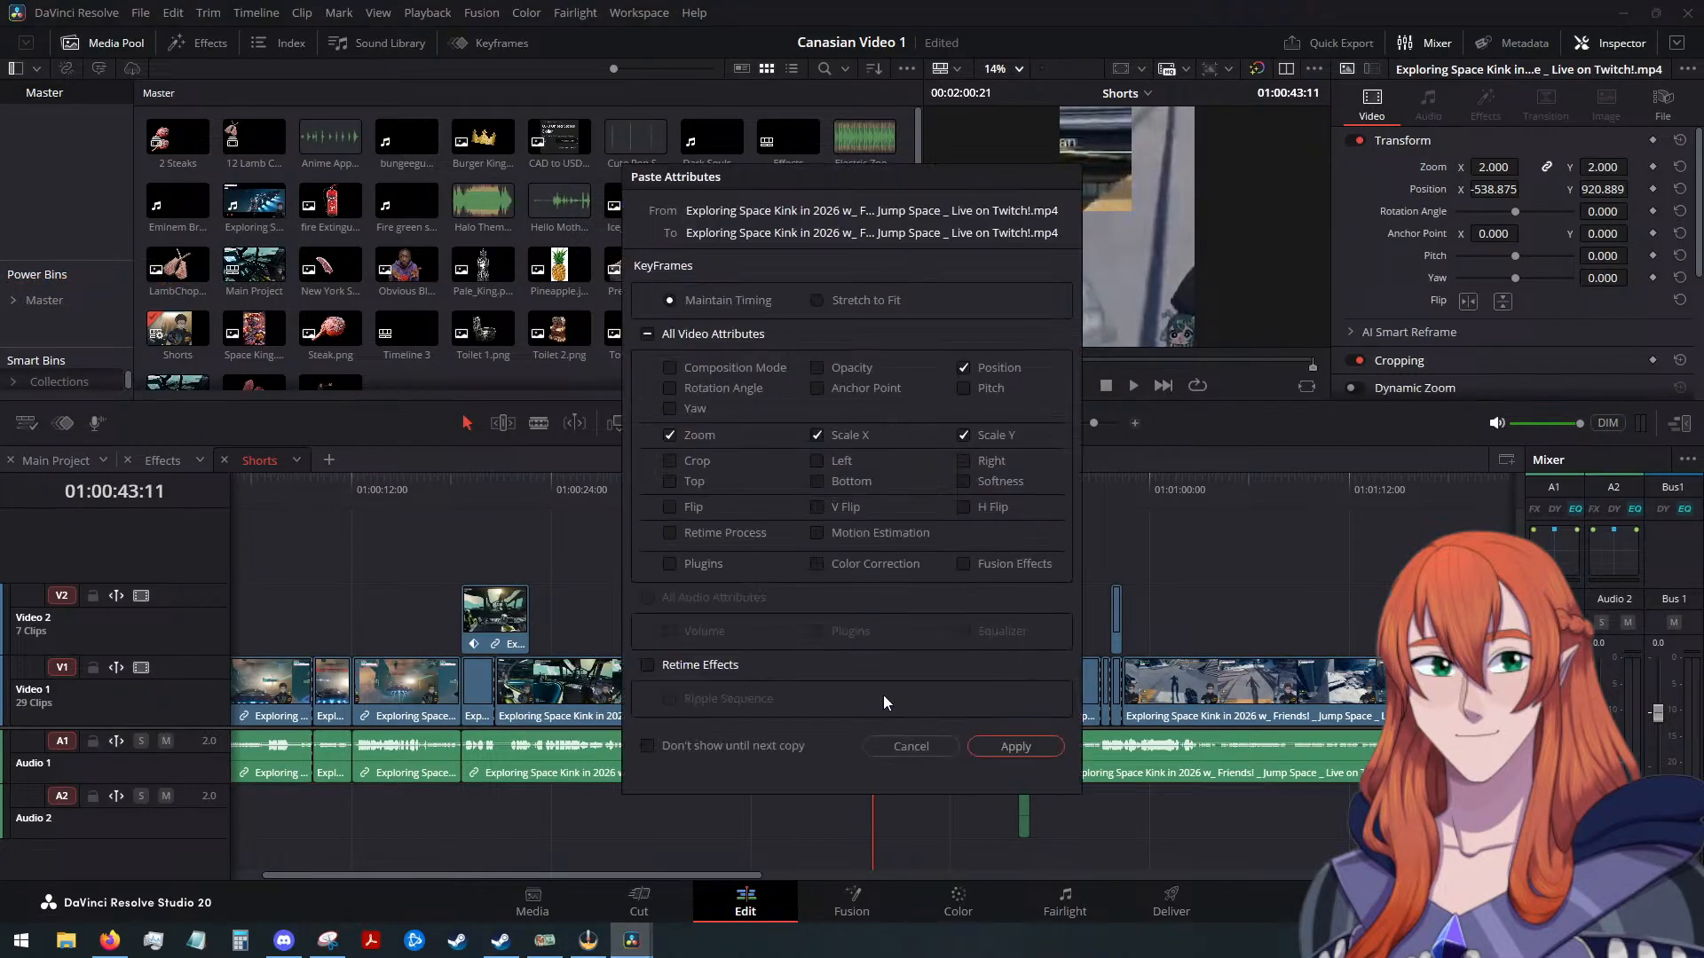
pyautogui.click(1002, 747)
# Apply the same position and zoom attributes to the second and third pasted Video 1 clips, at 01:00:44:24 and 01:00:46:02
pyautogui.click(908, 694)
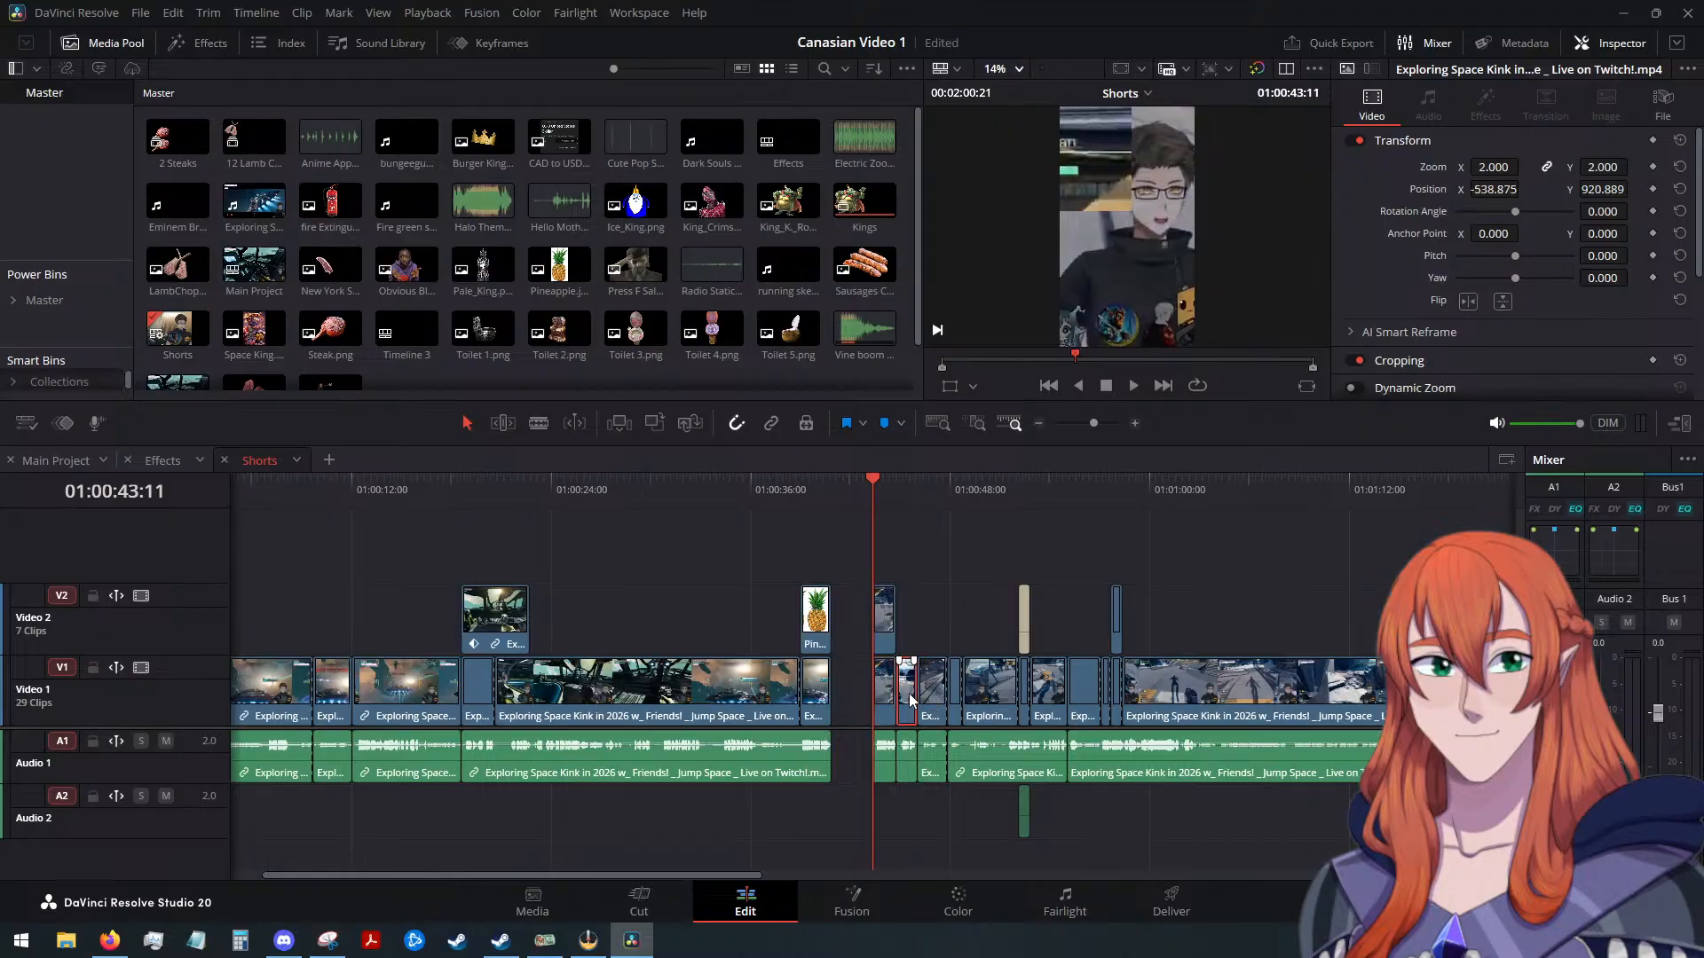
pyautogui.press('Down')
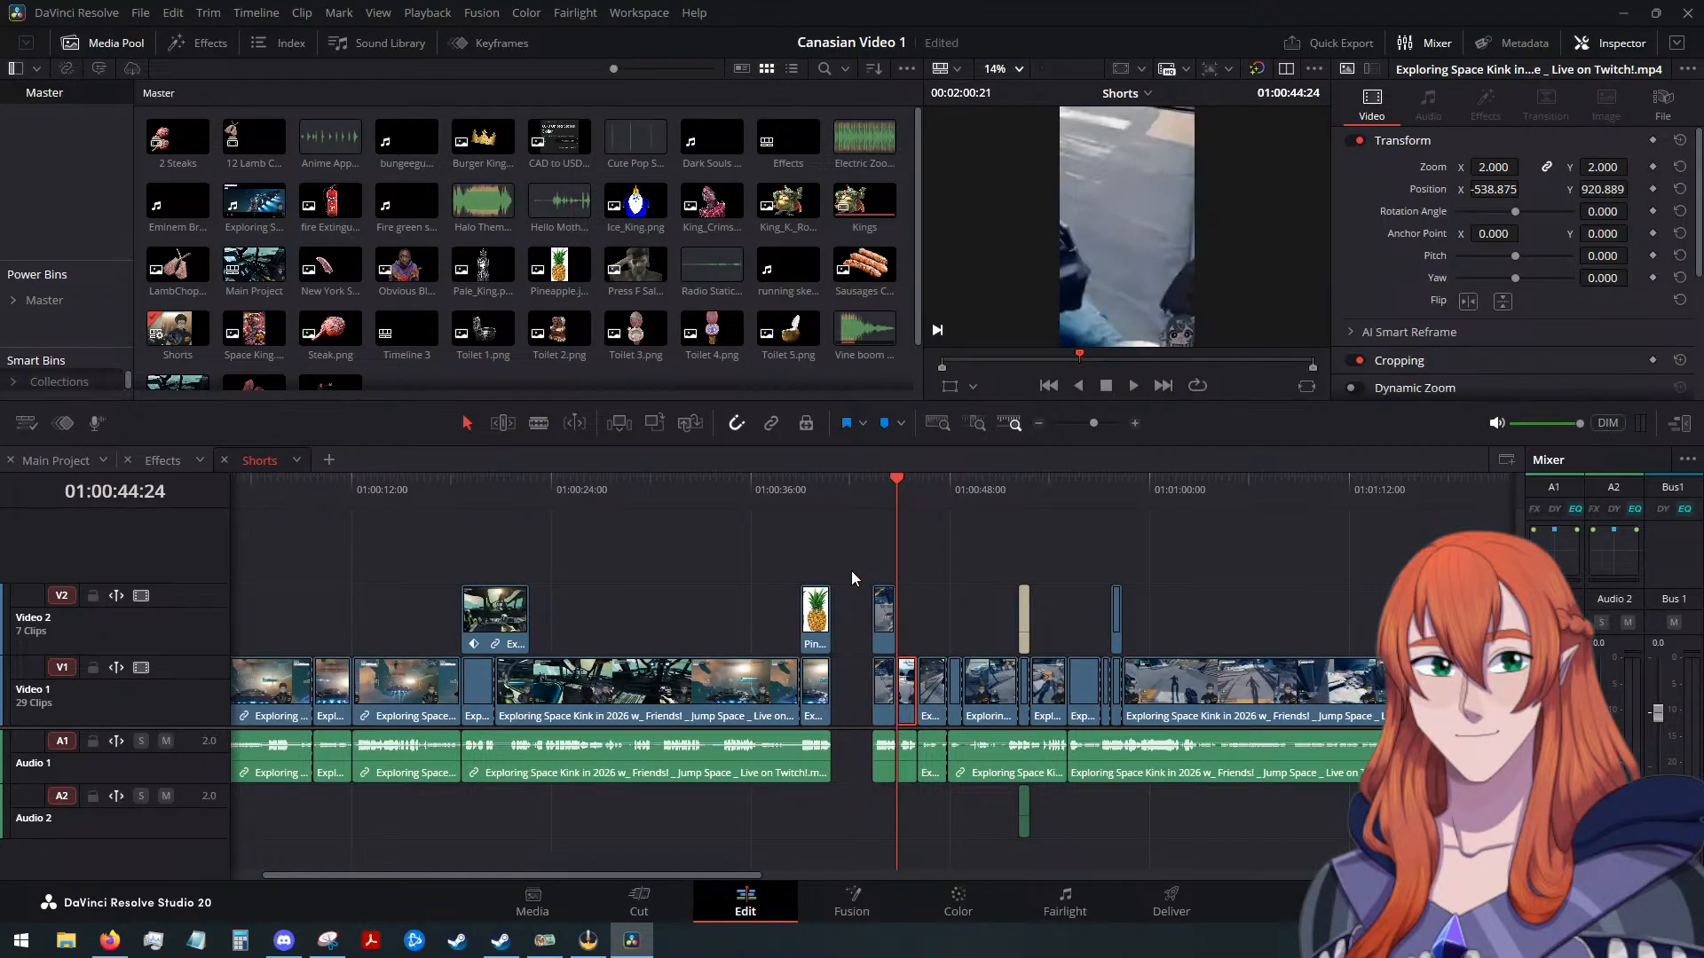
pyautogui.hotkey('alt', 'v')
pyautogui.click(995, 748)
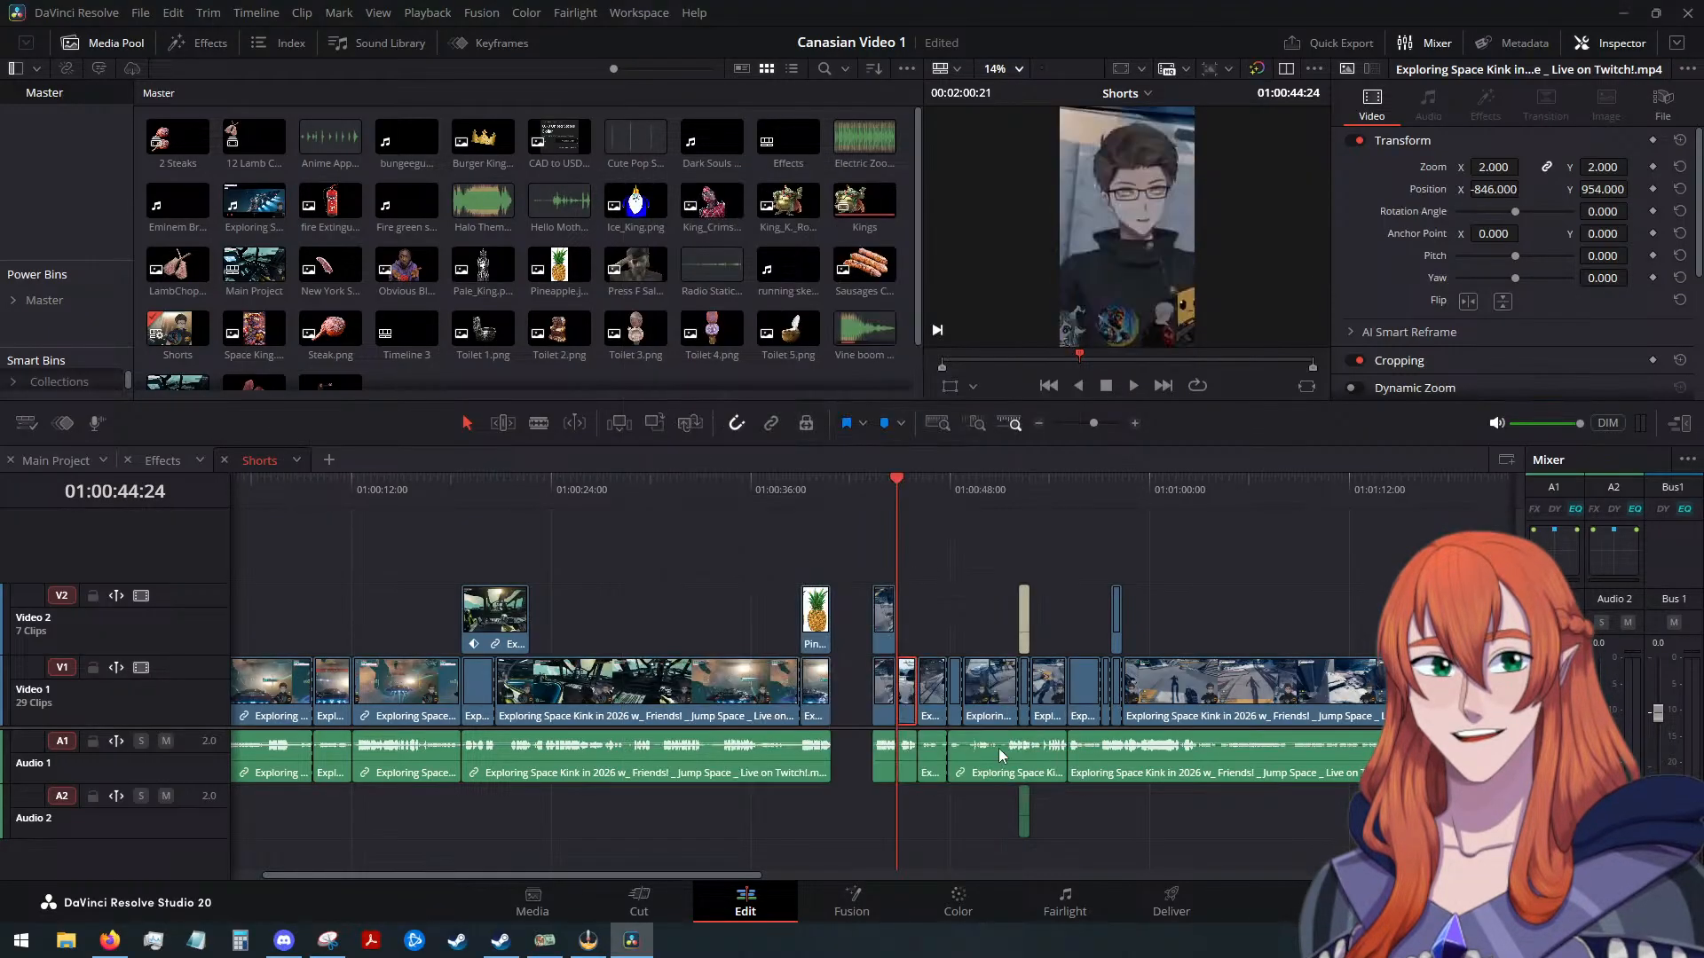
pyautogui.click(927, 705)
pyautogui.press('Down')
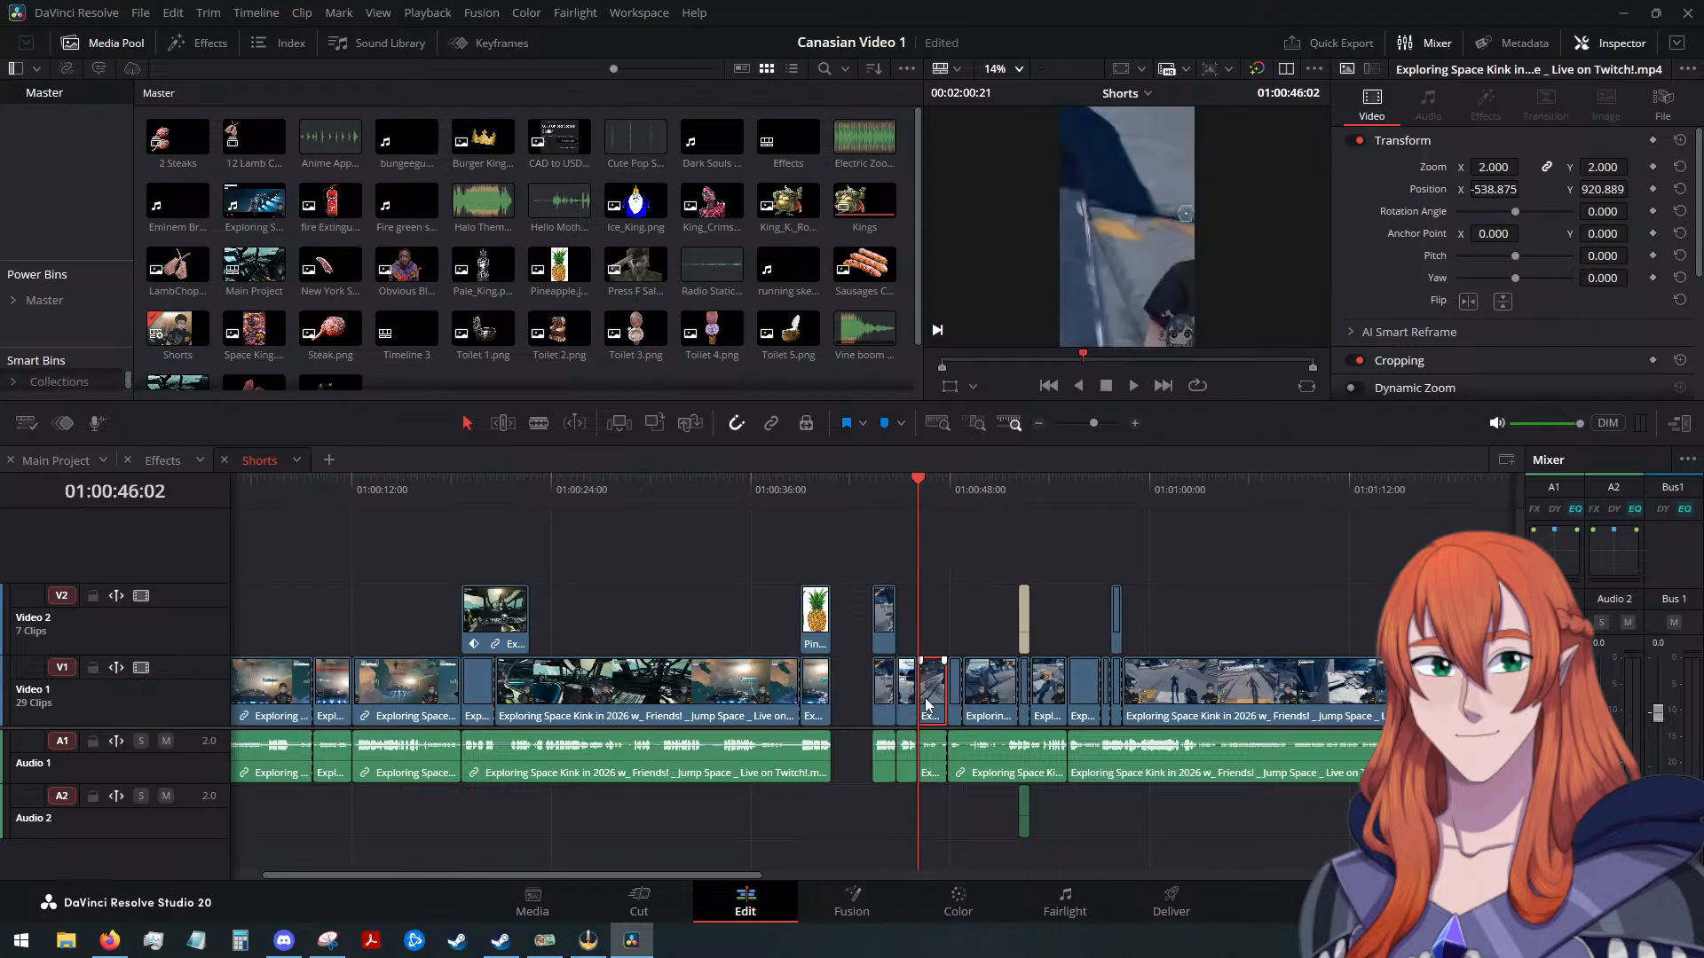
pyautogui.hotkey('alt', 'v')
pyautogui.click(1005, 736)
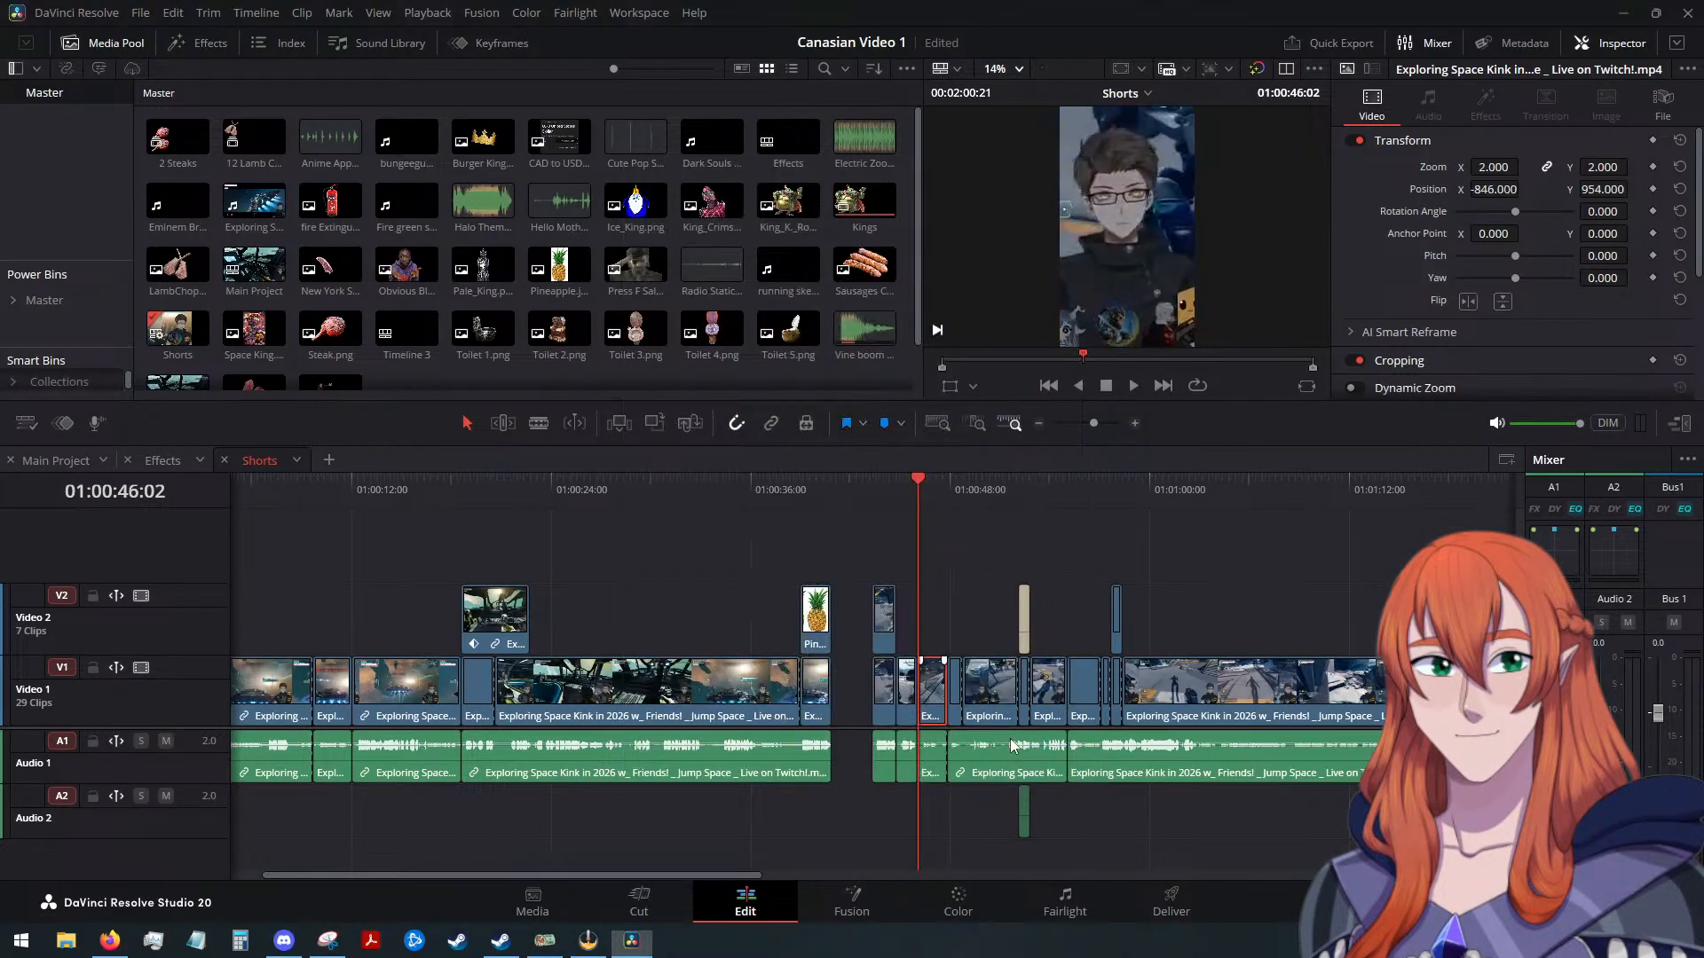
# Paste the same position and zoom attributes onto the short flipped Video 1 clip at 01:00:47:27
pyautogui.press('Down')
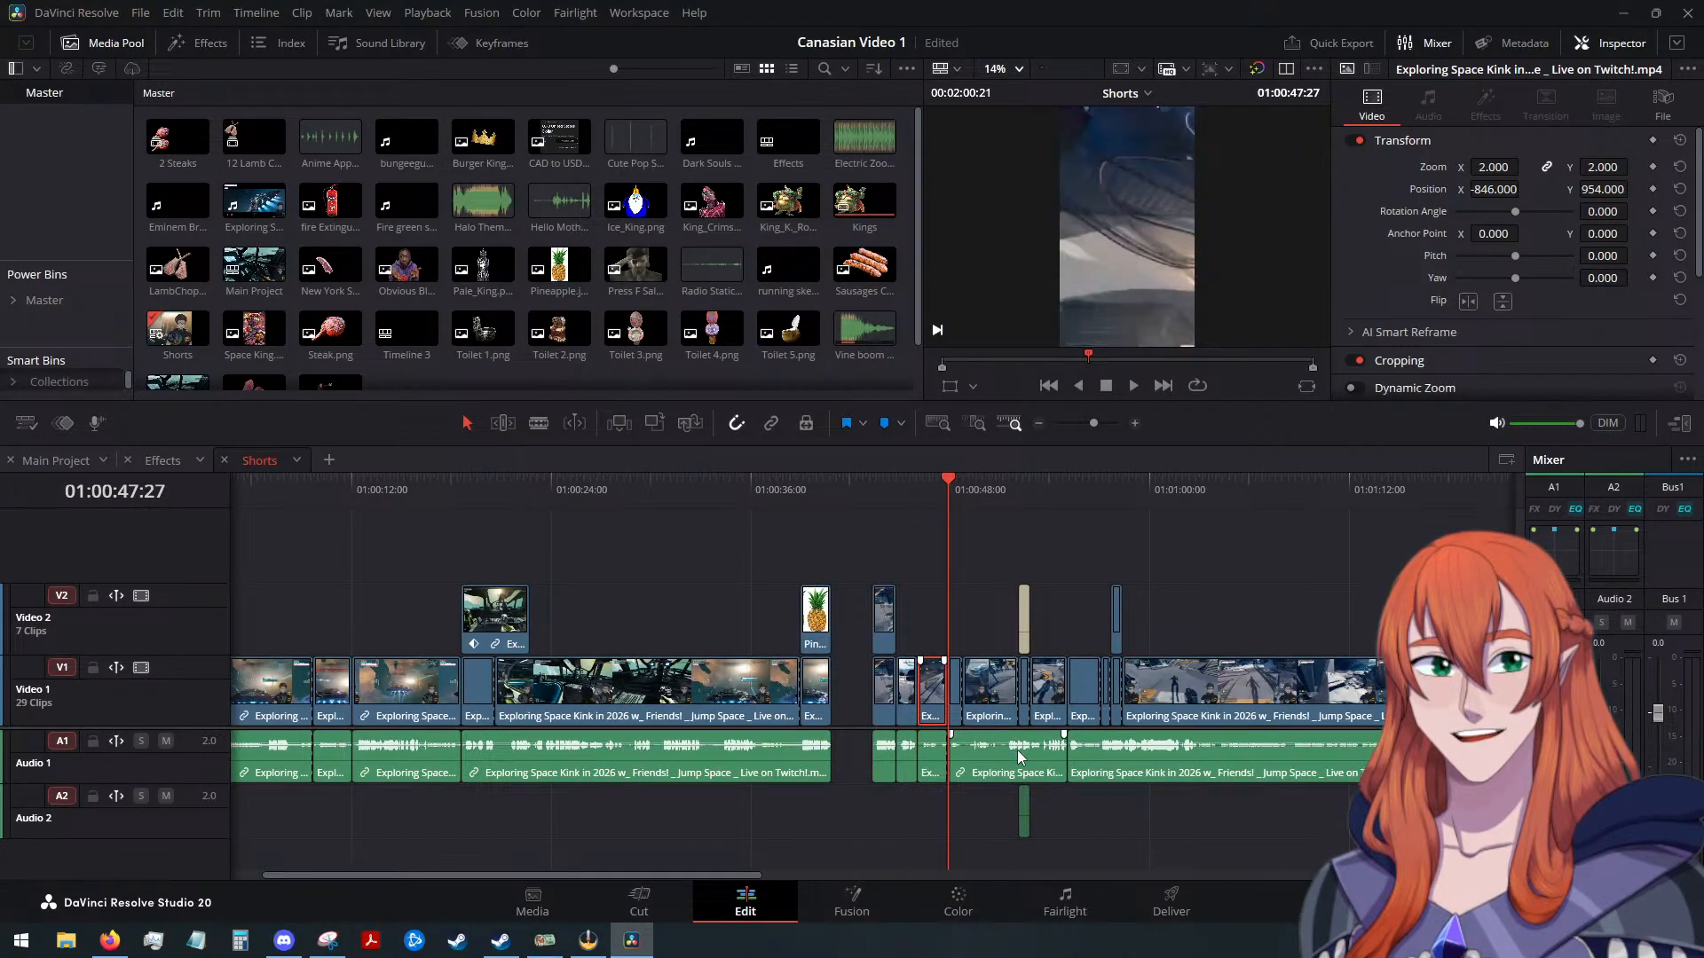
pyautogui.hotkey('ctrl', 'z')
pyautogui.hotkey('alt', 'v')
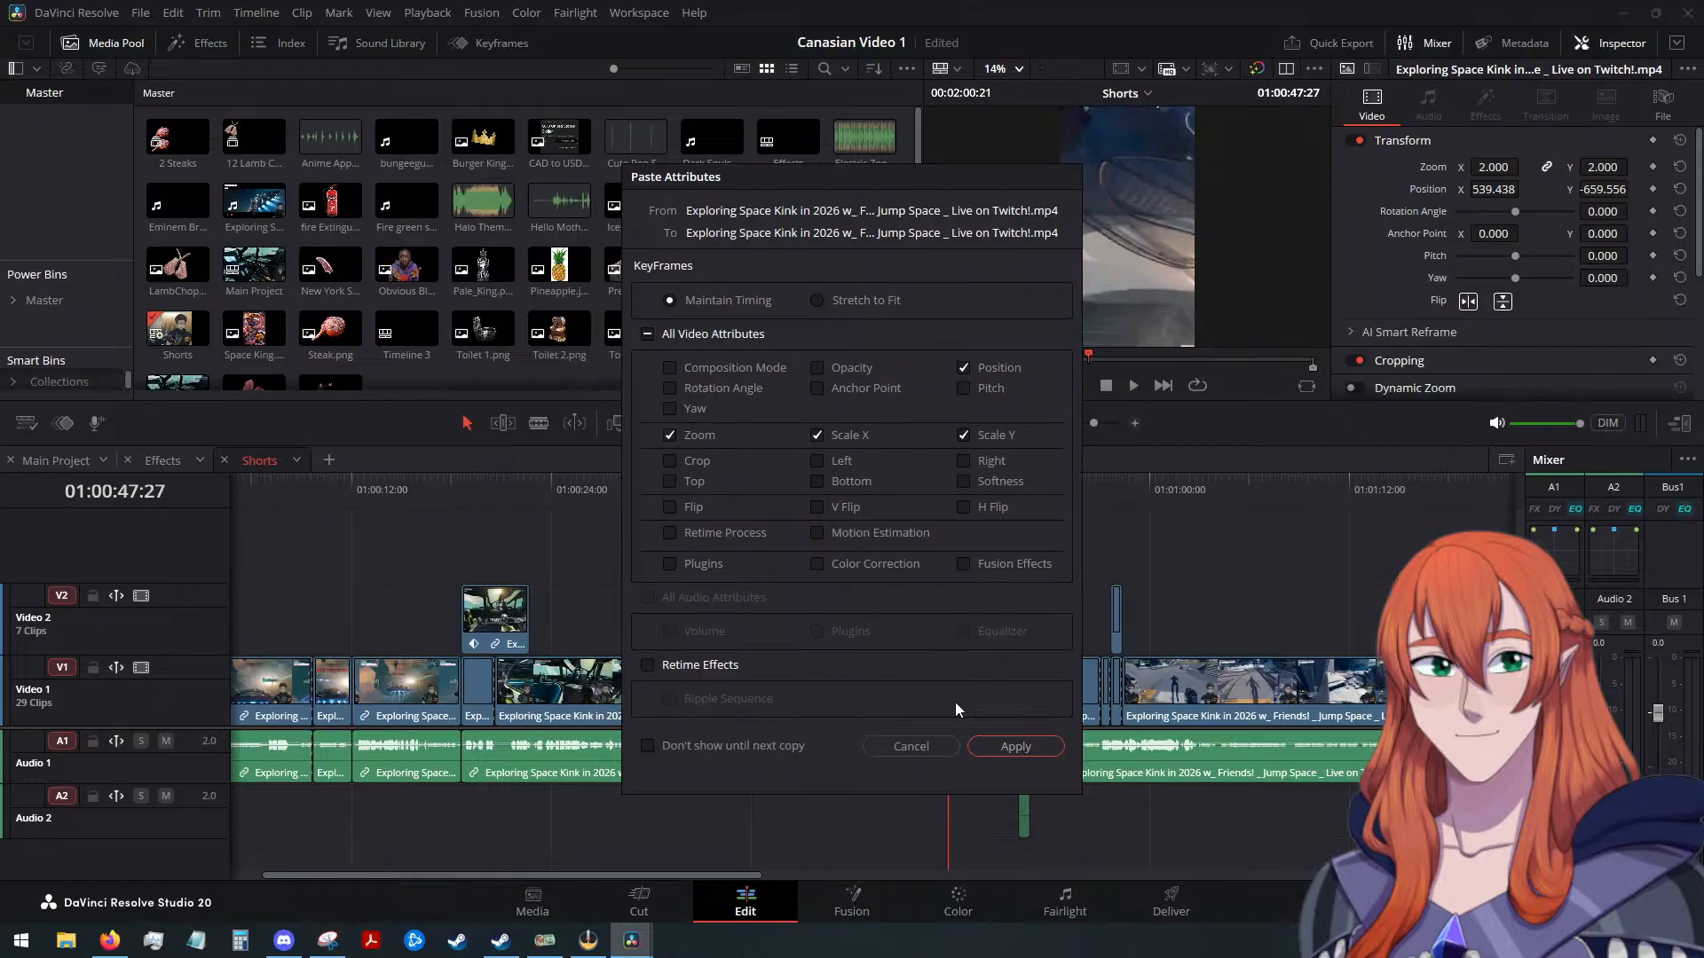
pyautogui.click(999, 748)
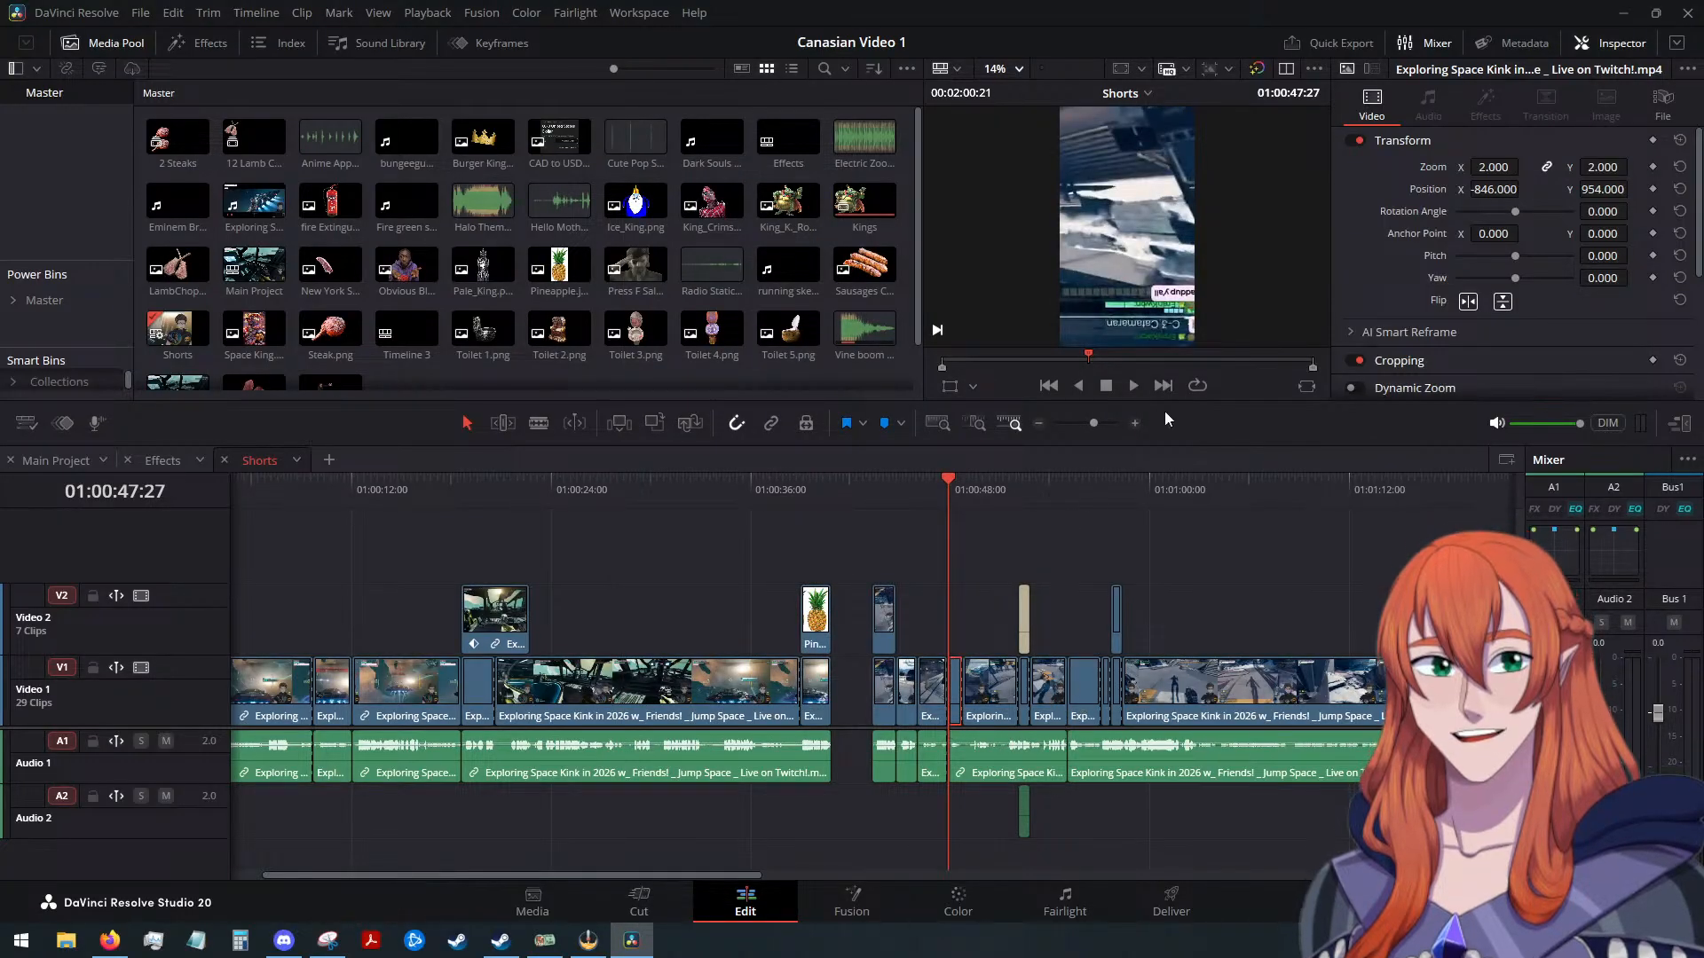
# Reposition the short flipped Video 1 clip at 01:00:47:27 to X 901, Y -912, and play back the section around it
pyautogui.moveTo(1494, 188); pyautogui.dragTo(1198, 189)
pyautogui.moveTo(1633, 189); pyautogui.dragTo(1638, 189)
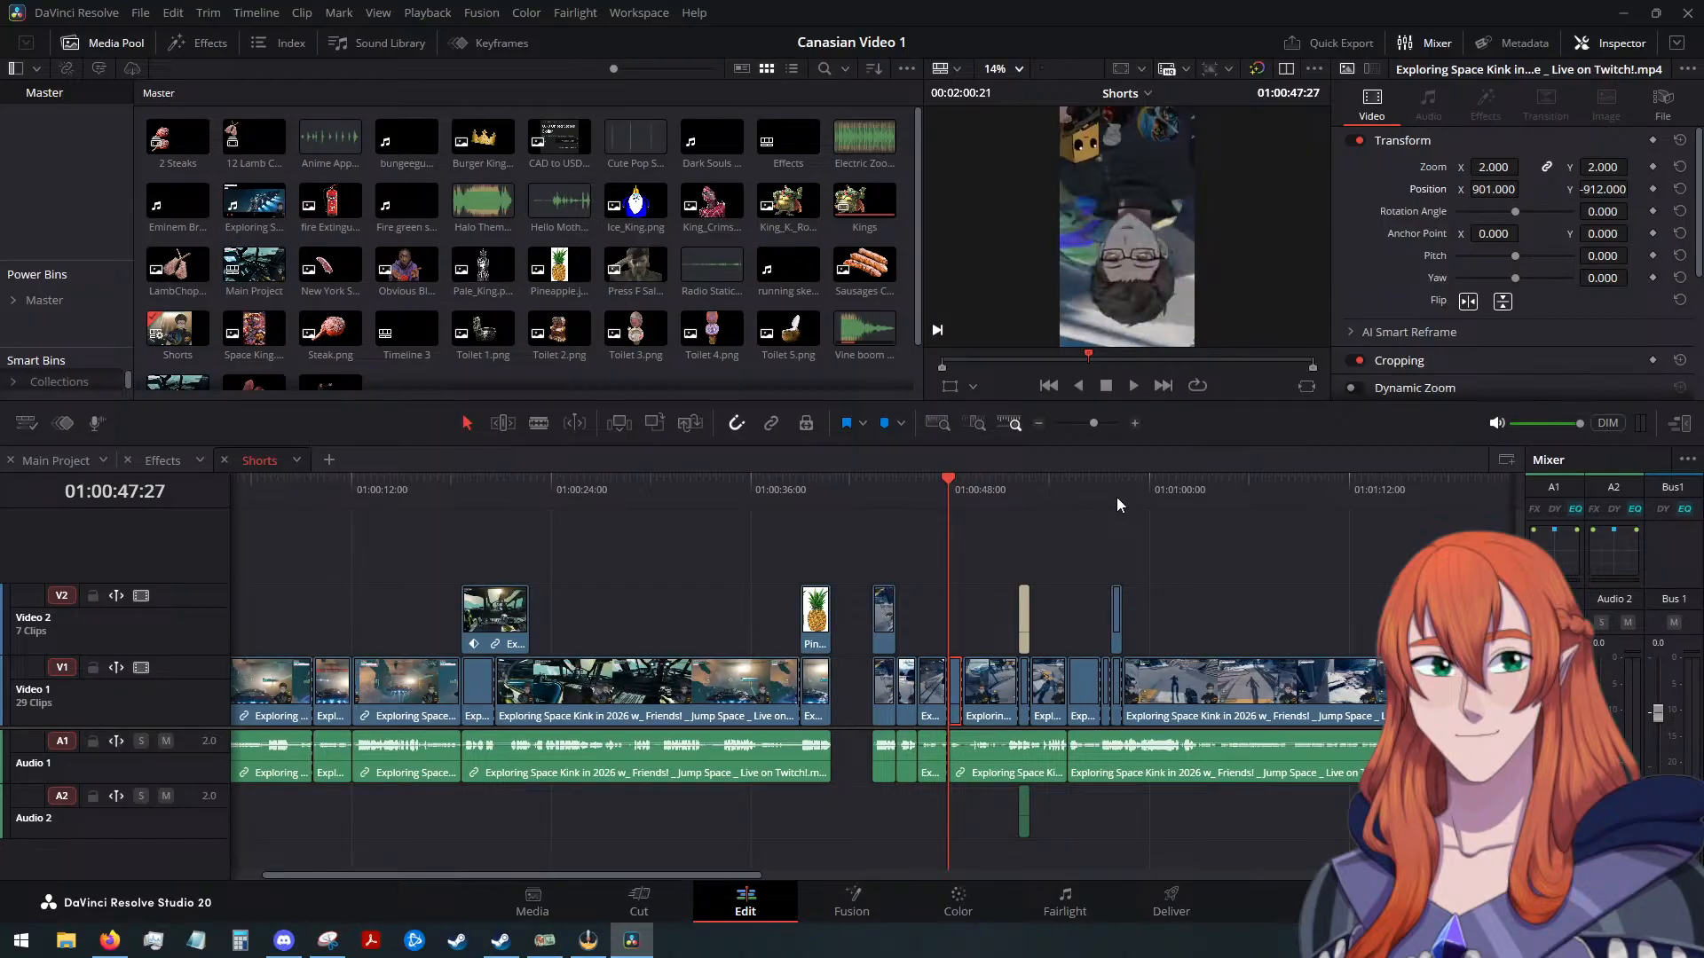
pyautogui.click(965, 604)
pyautogui.click(918, 492)
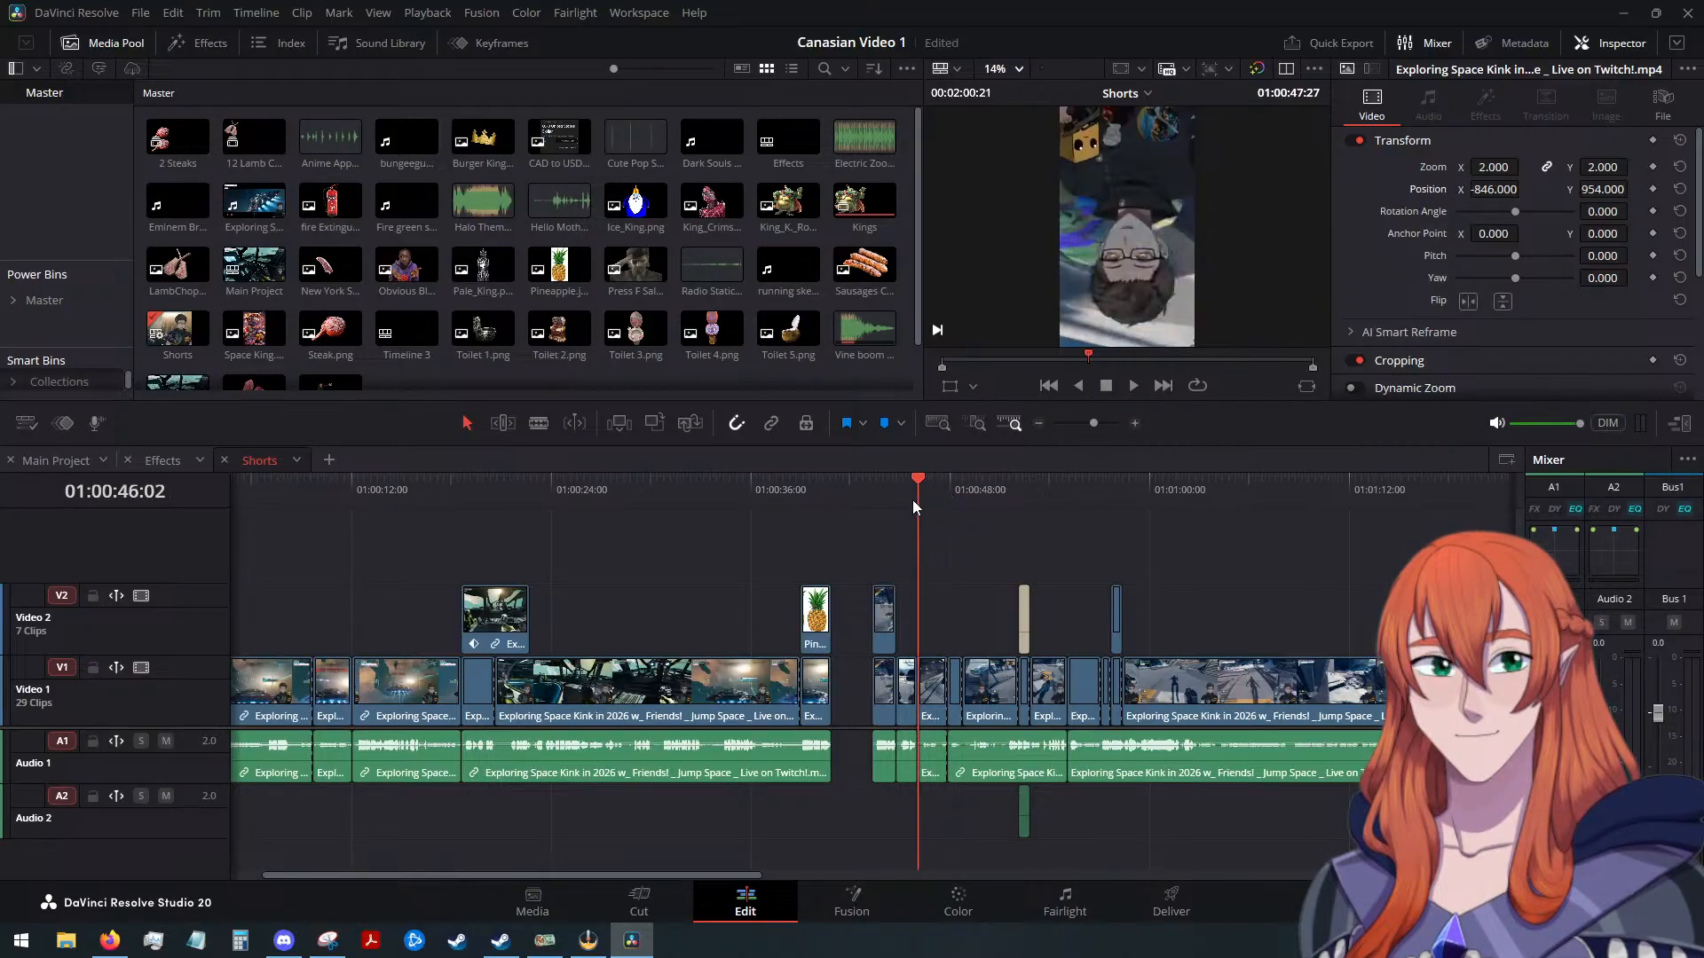
pyautogui.click(1120, 387)
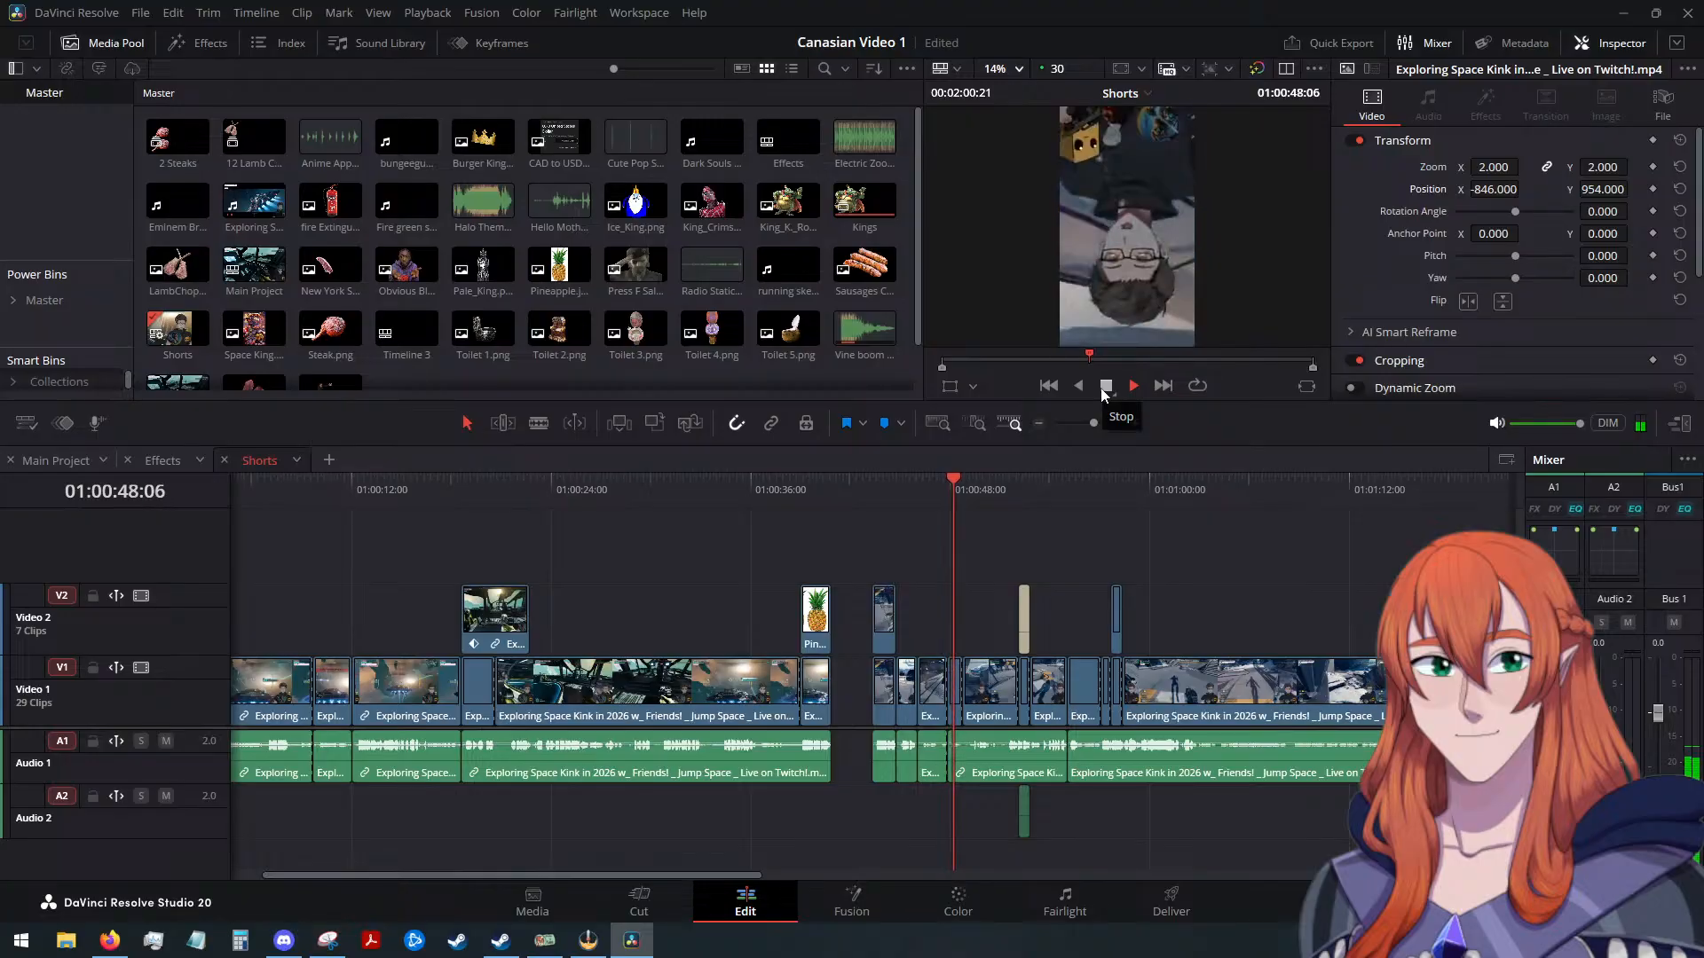
pyautogui.click(1105, 387)
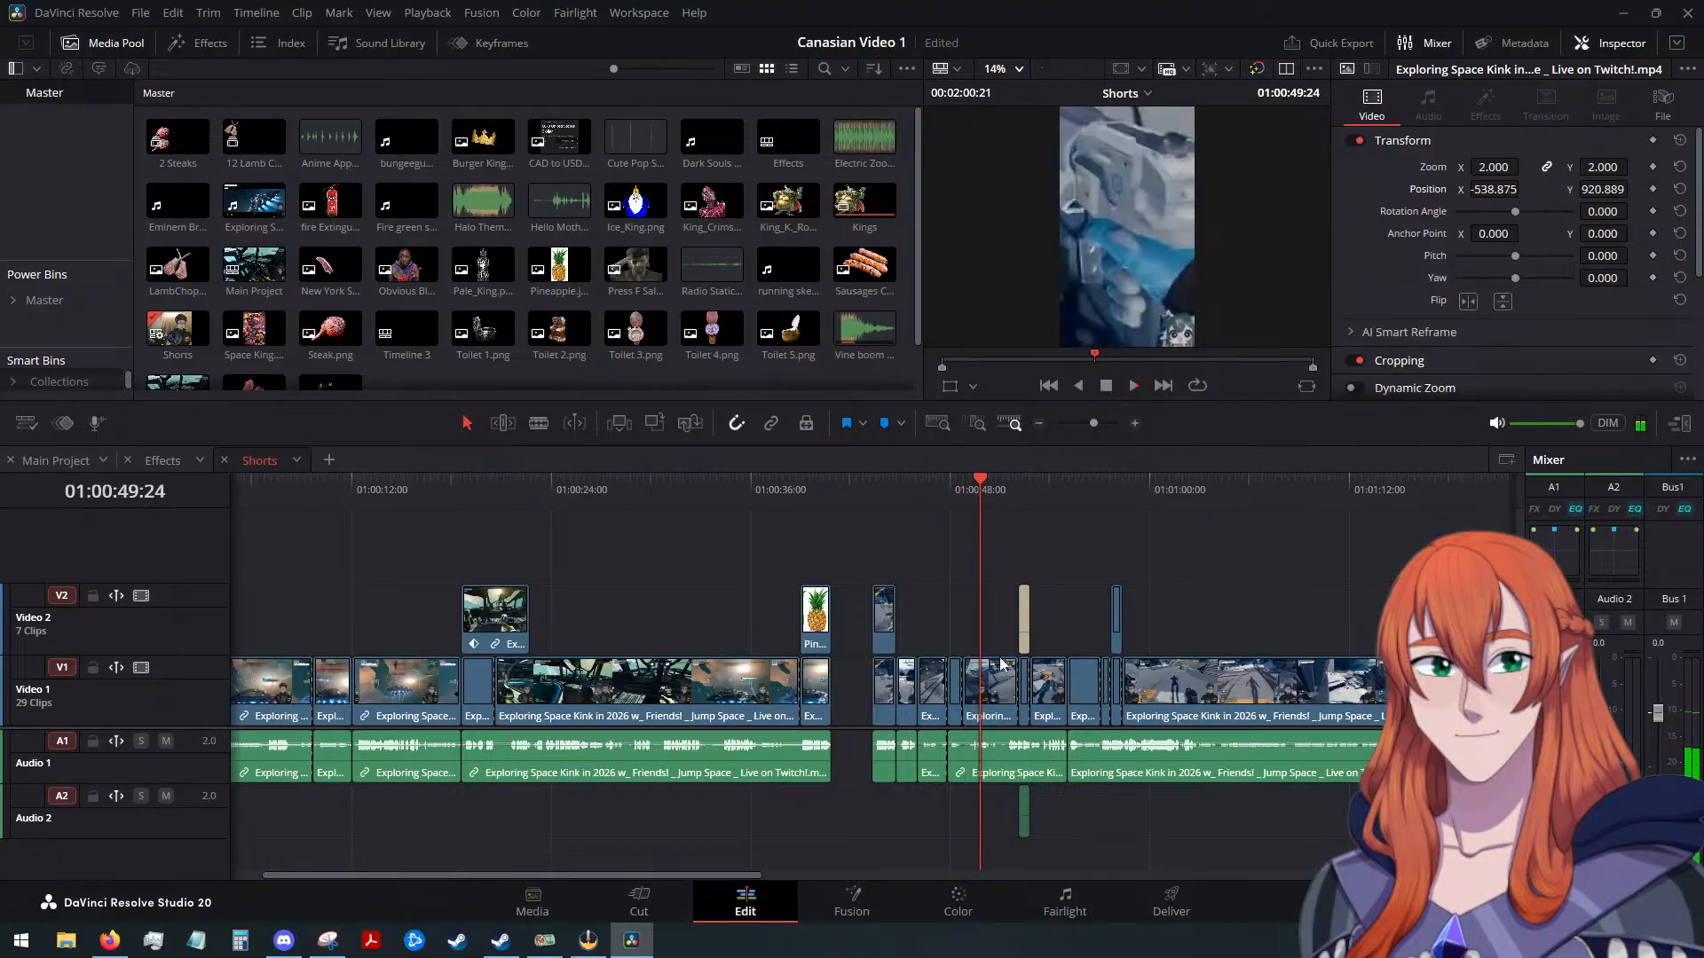
# Paste the copied position and zoom attributes onto the long Video 1 clip at 01:00:49:24
pyautogui.click(992, 695)
pyautogui.hotkey('alt', 'v')
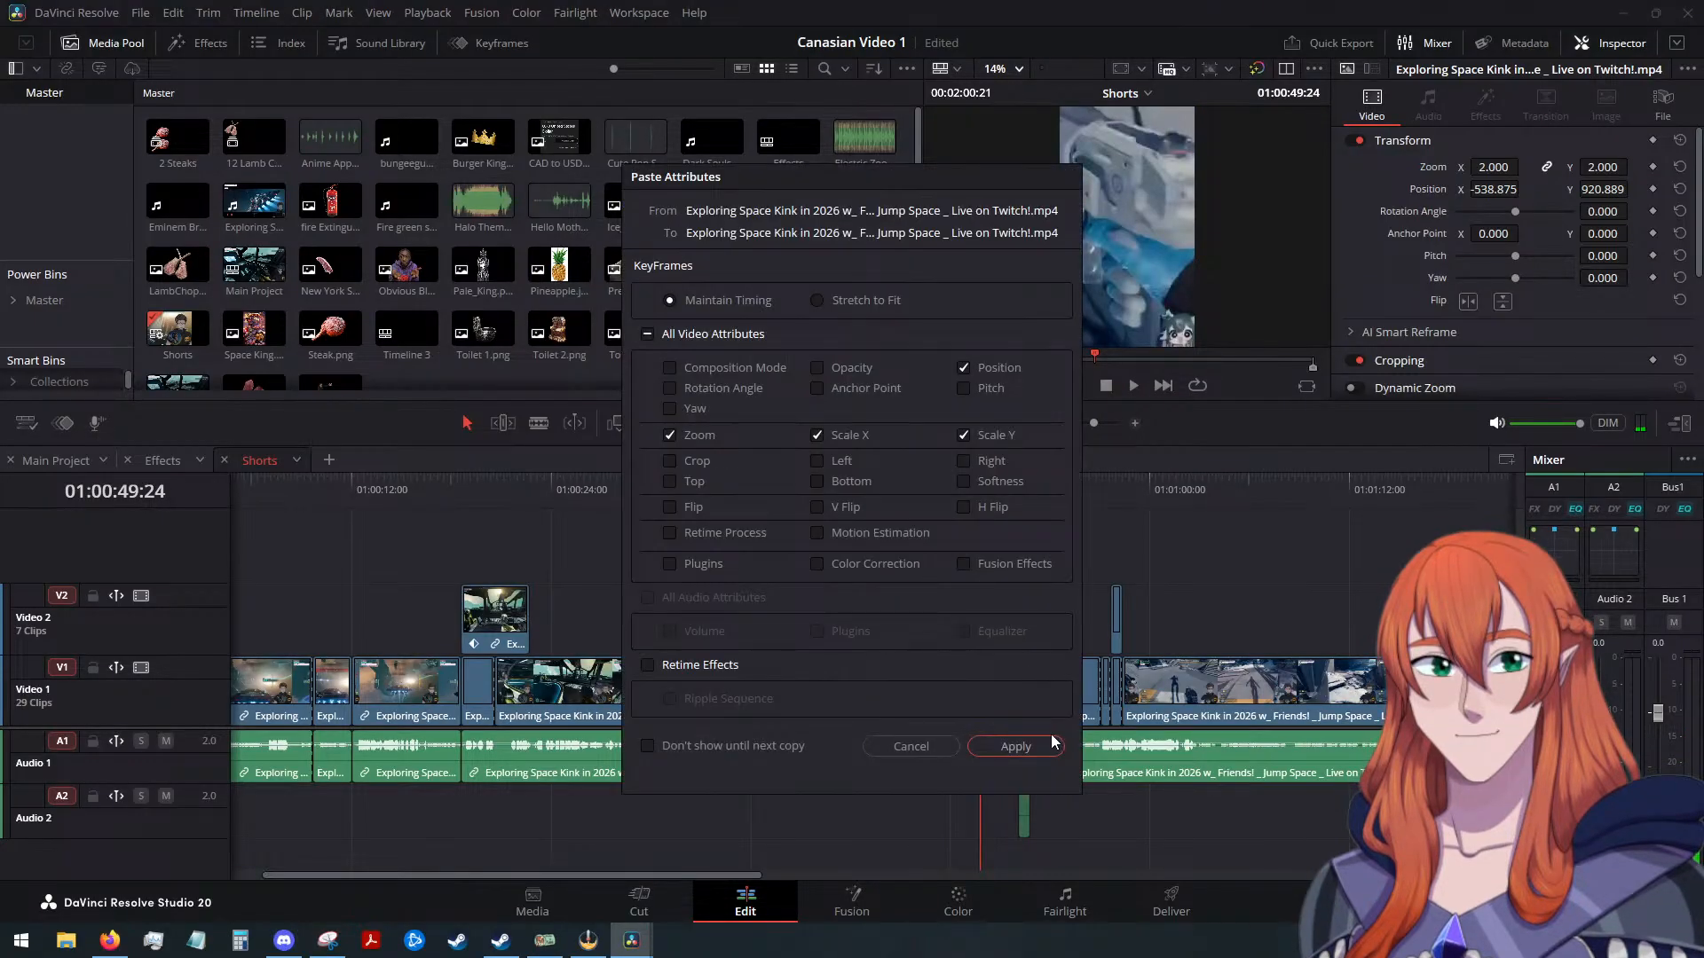
pyautogui.click(1015, 746)
# Extend the Vine boom sound effect on Audio 2 so that it ends at 01:00:53:11
pyautogui.moveTo(976, 477); pyautogui.dragTo(1014, 482)
pyautogui.scroll(3, 1091, 579)
pyautogui.scroll(2, 1092, 579)
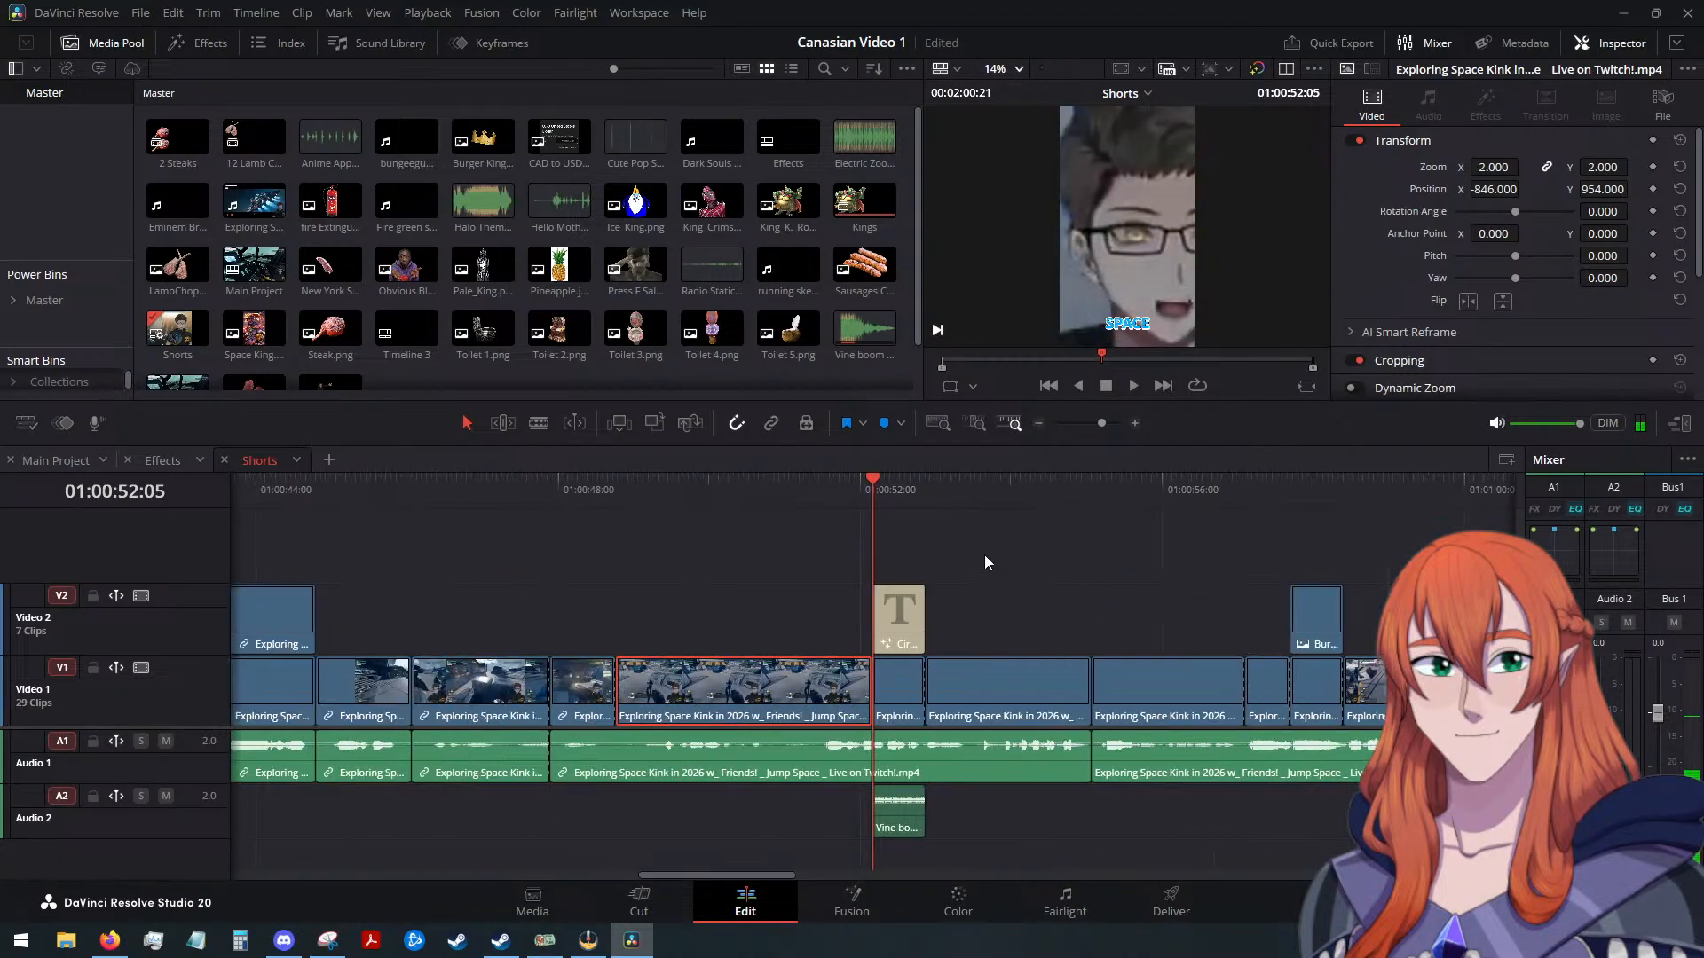
pyautogui.click(1133, 385)
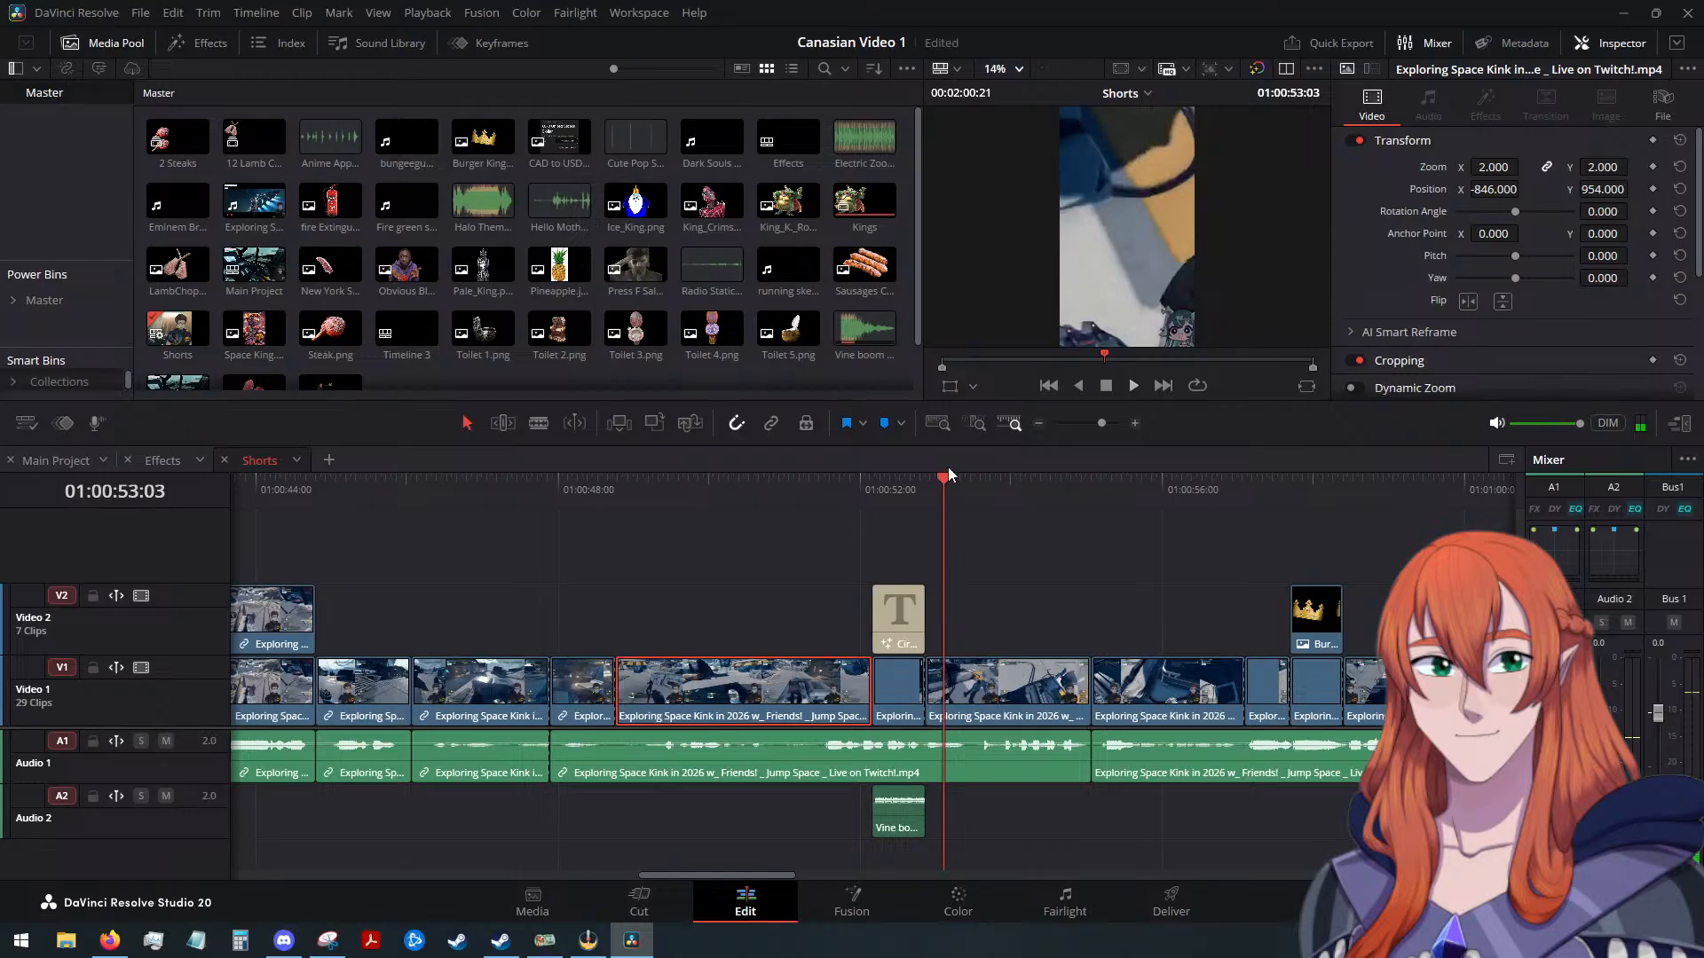
pyautogui.moveTo(947, 469); pyautogui.dragTo(964, 519)
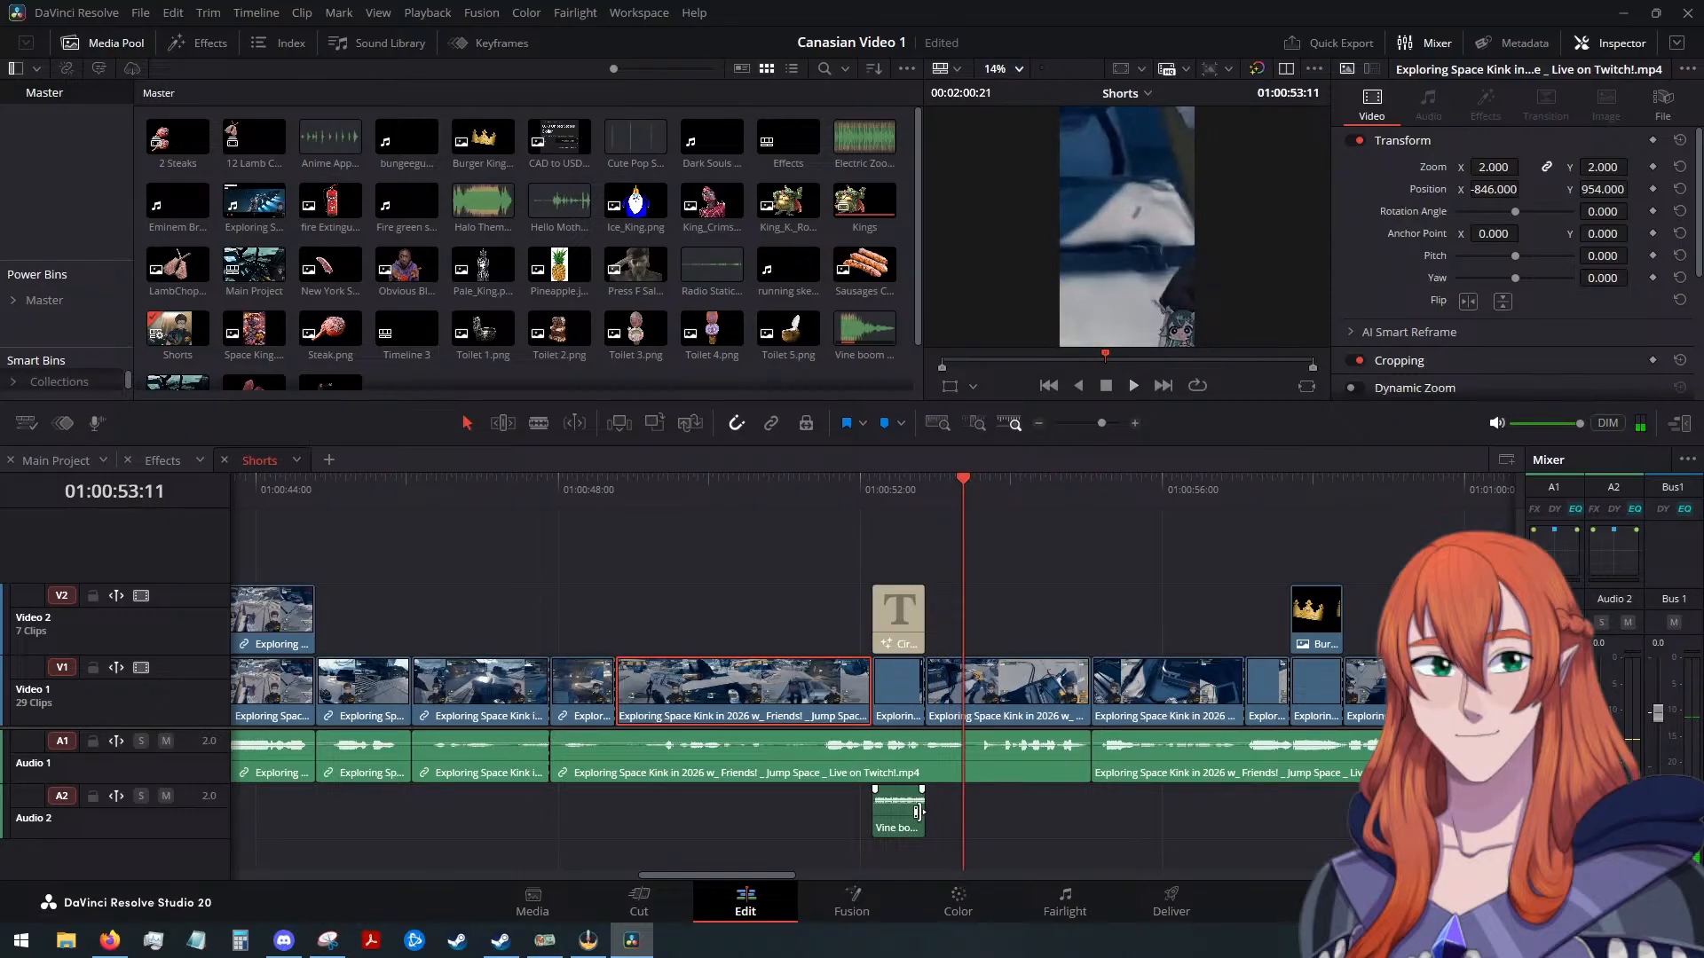
pyautogui.moveTo(921, 811); pyautogui.dragTo(961, 811)
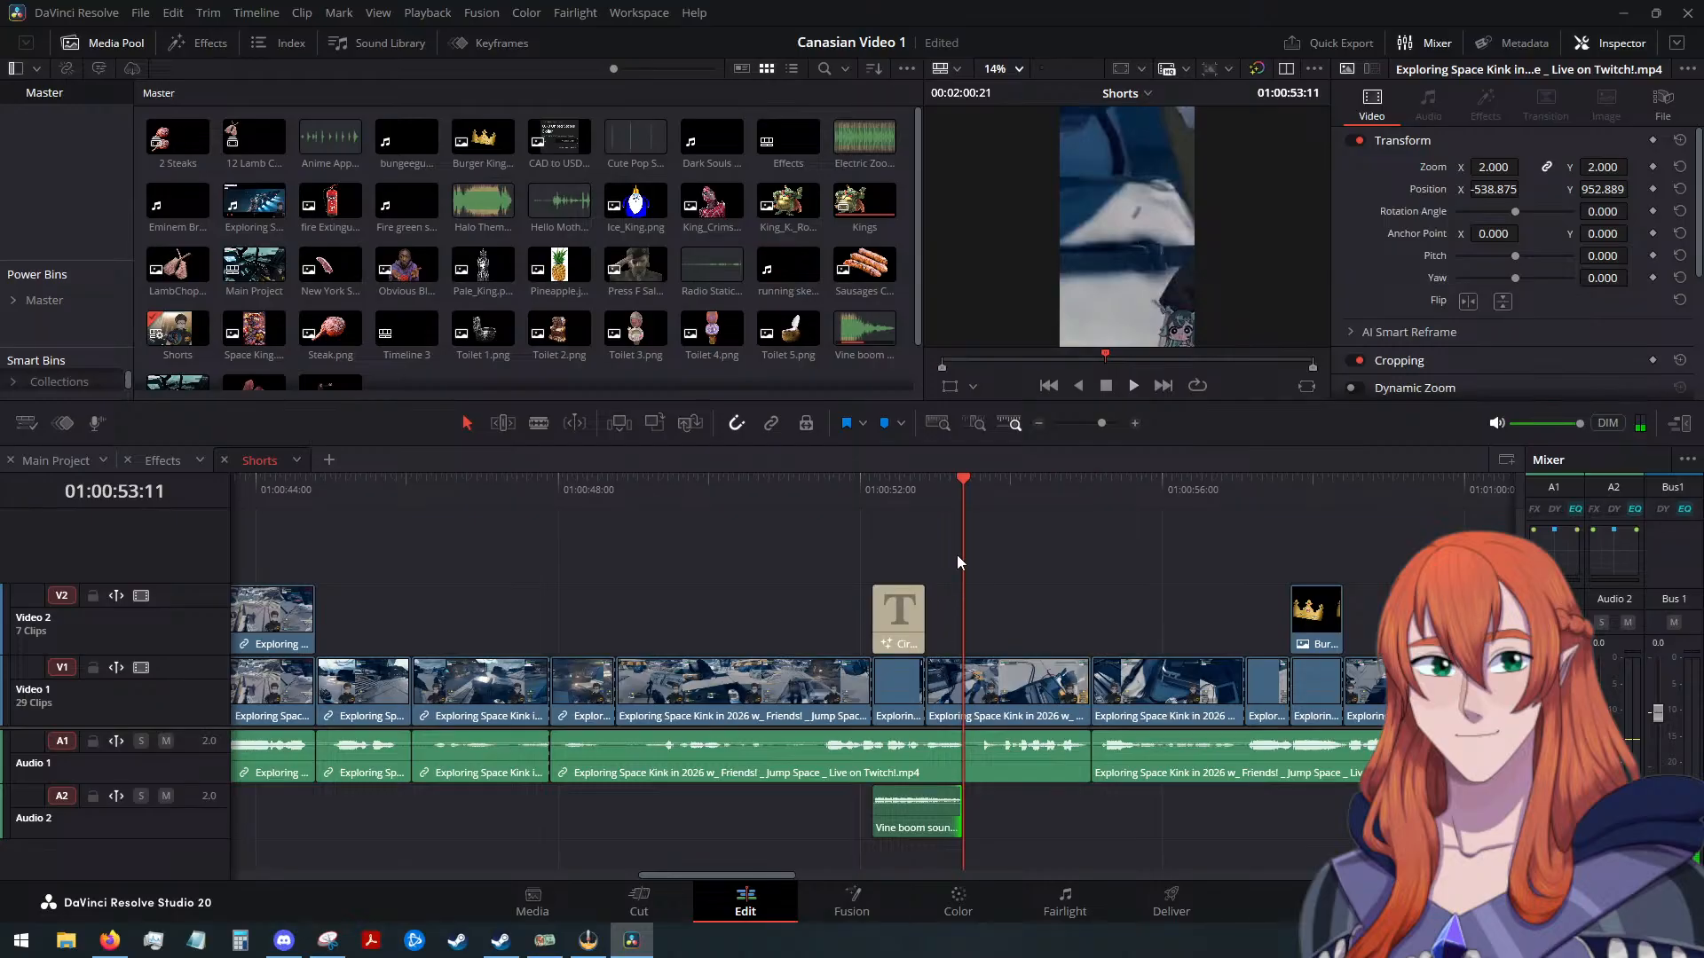
# Extend the close-up Video 1 clip and the Circus title to the end of the Vine boom sound, and play back the result
pyautogui.moveTo(962, 486); pyautogui.dragTo(862, 496)
pyautogui.click(1133, 385)
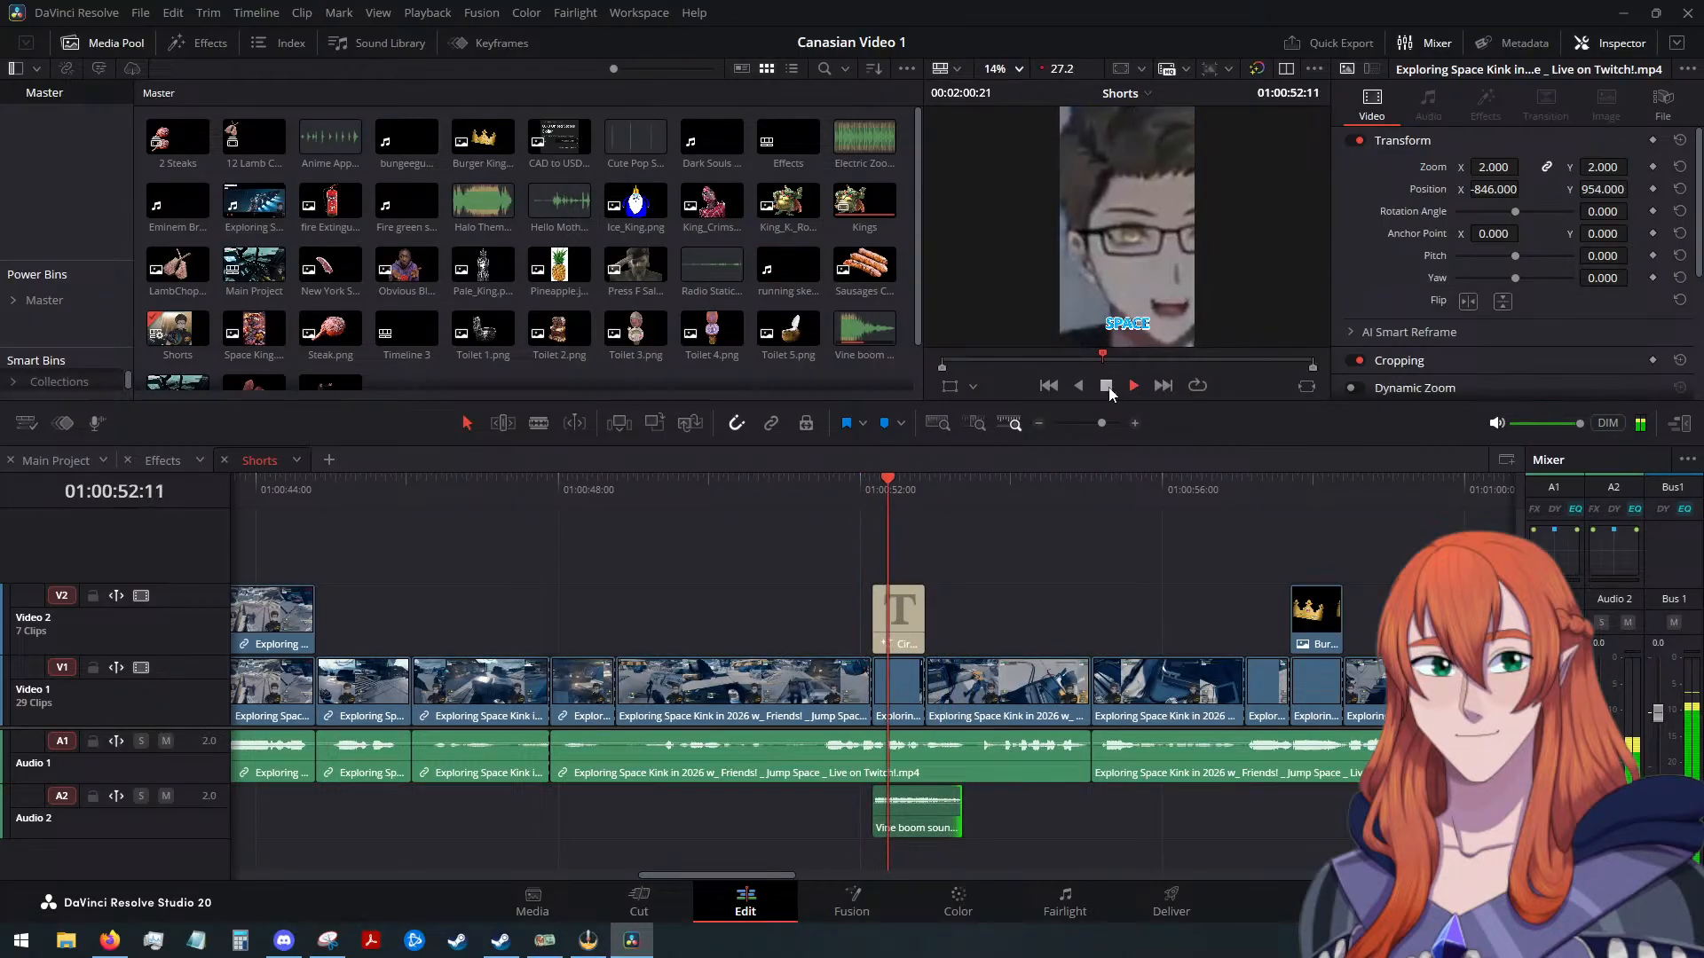
pyautogui.click(1106, 386)
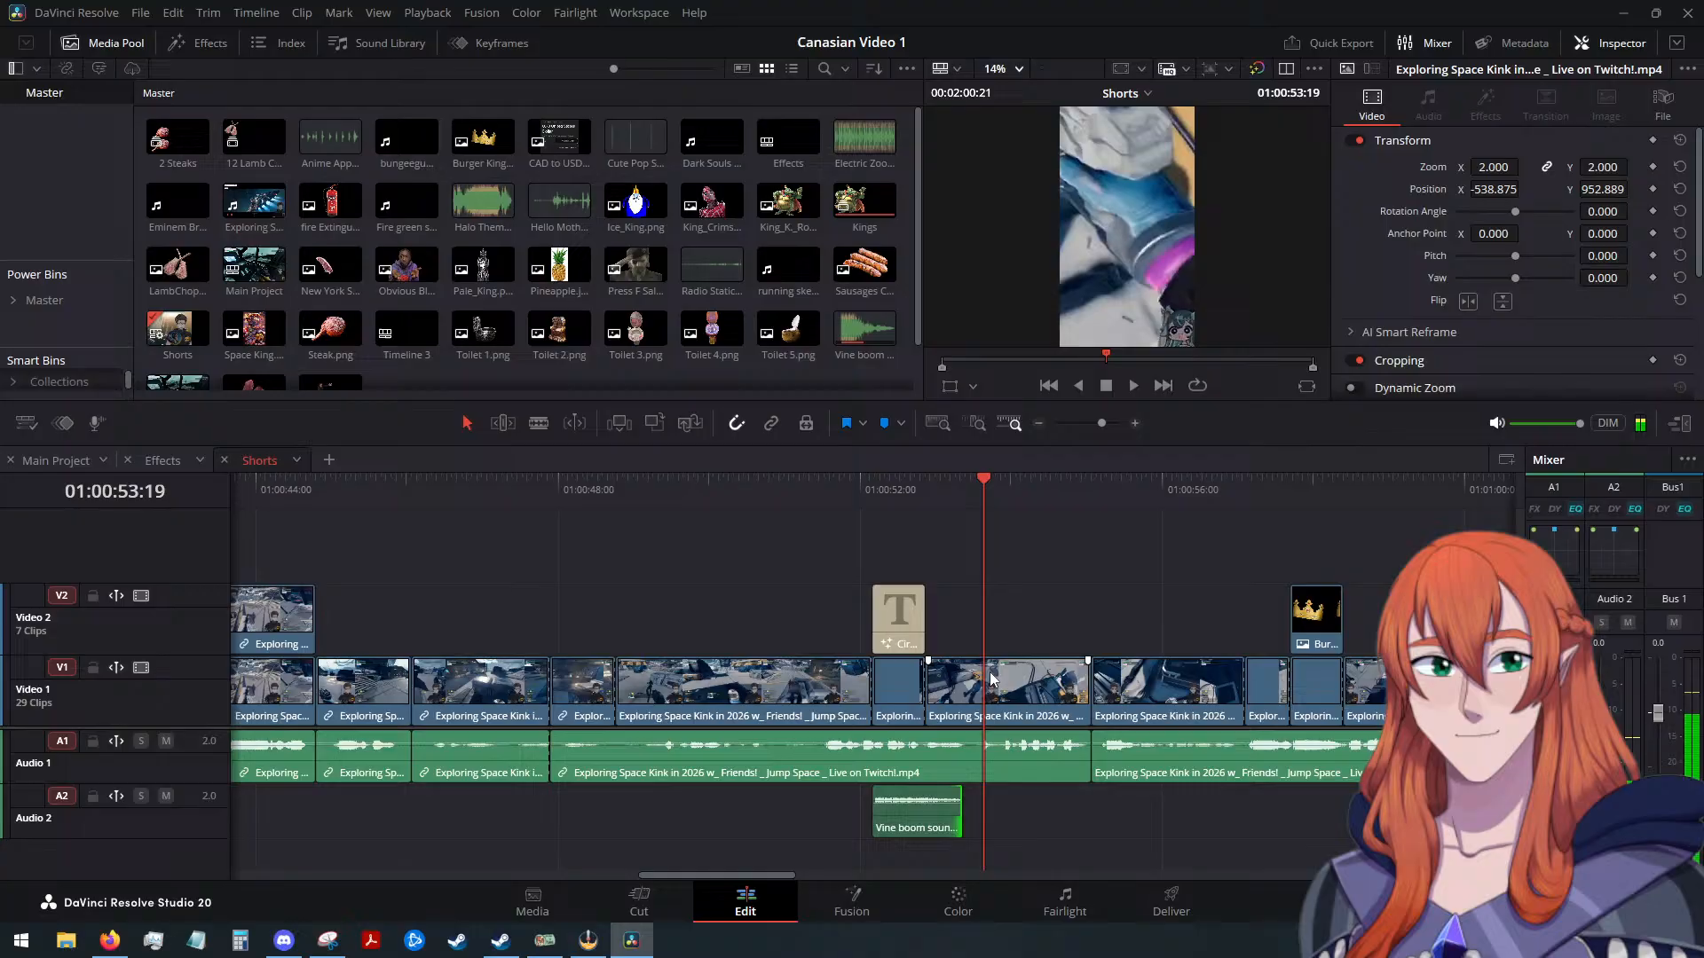
pyautogui.click(966, 487)
pyautogui.moveTo(921, 690); pyautogui.dragTo(963, 692)
pyautogui.moveTo(926, 621); pyautogui.dragTo(962, 621)
pyautogui.click(938, 490)
pyautogui.click(871, 495)
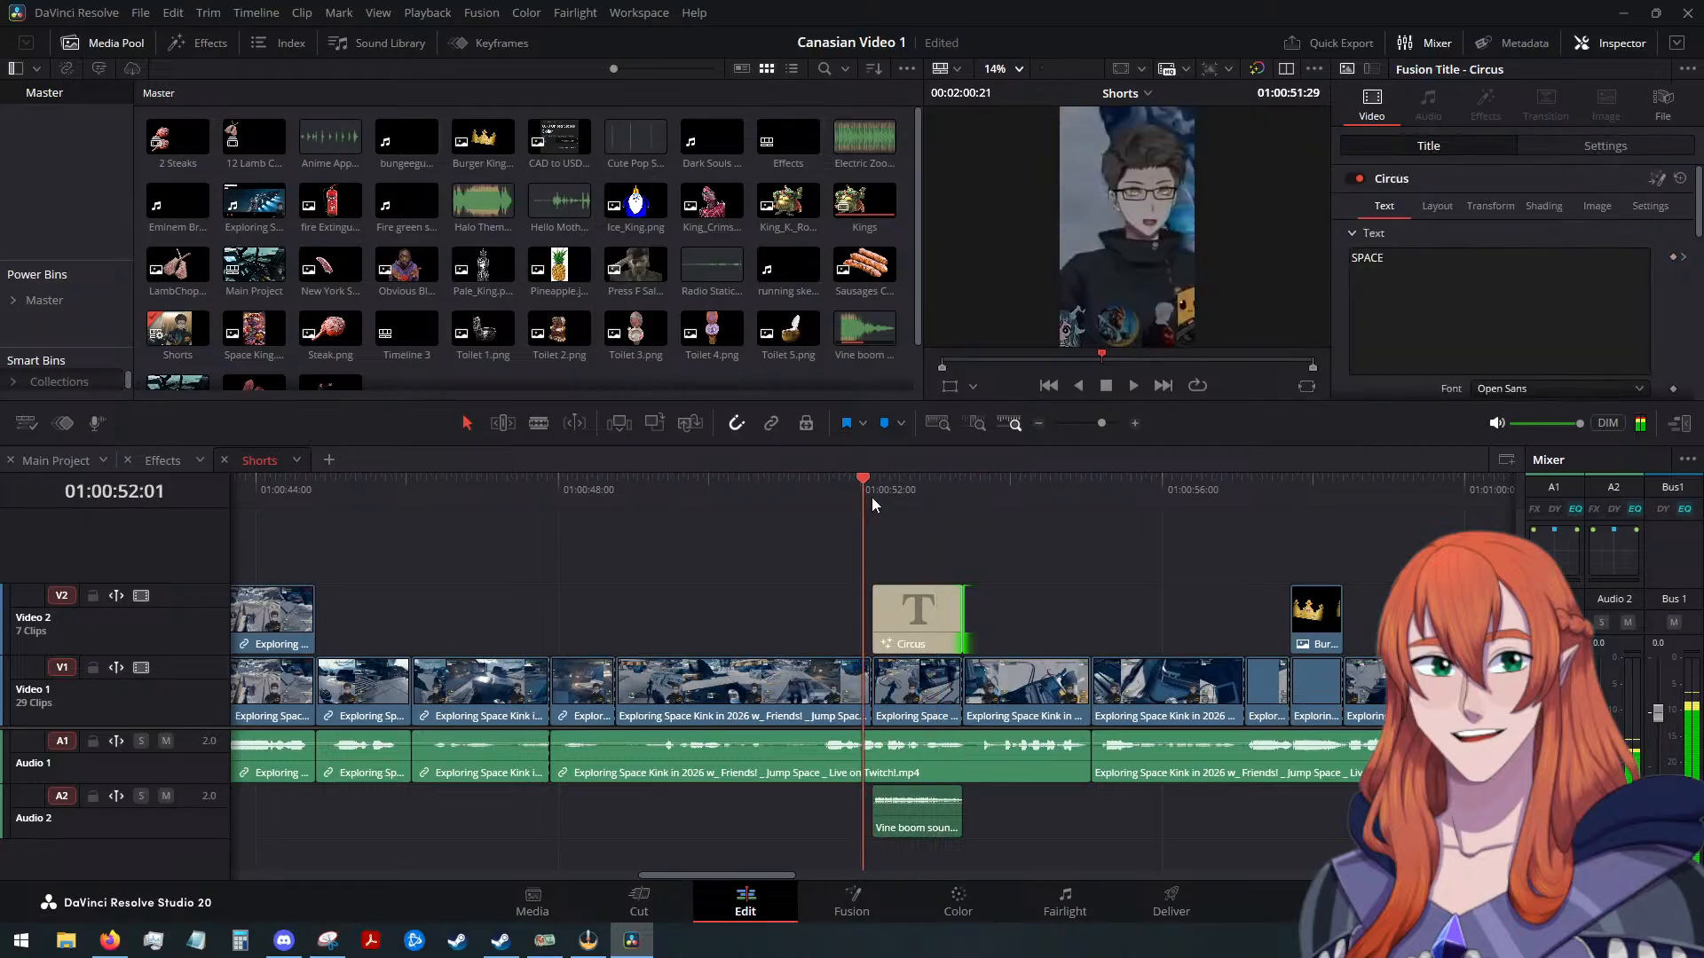
pyautogui.click(1132, 386)
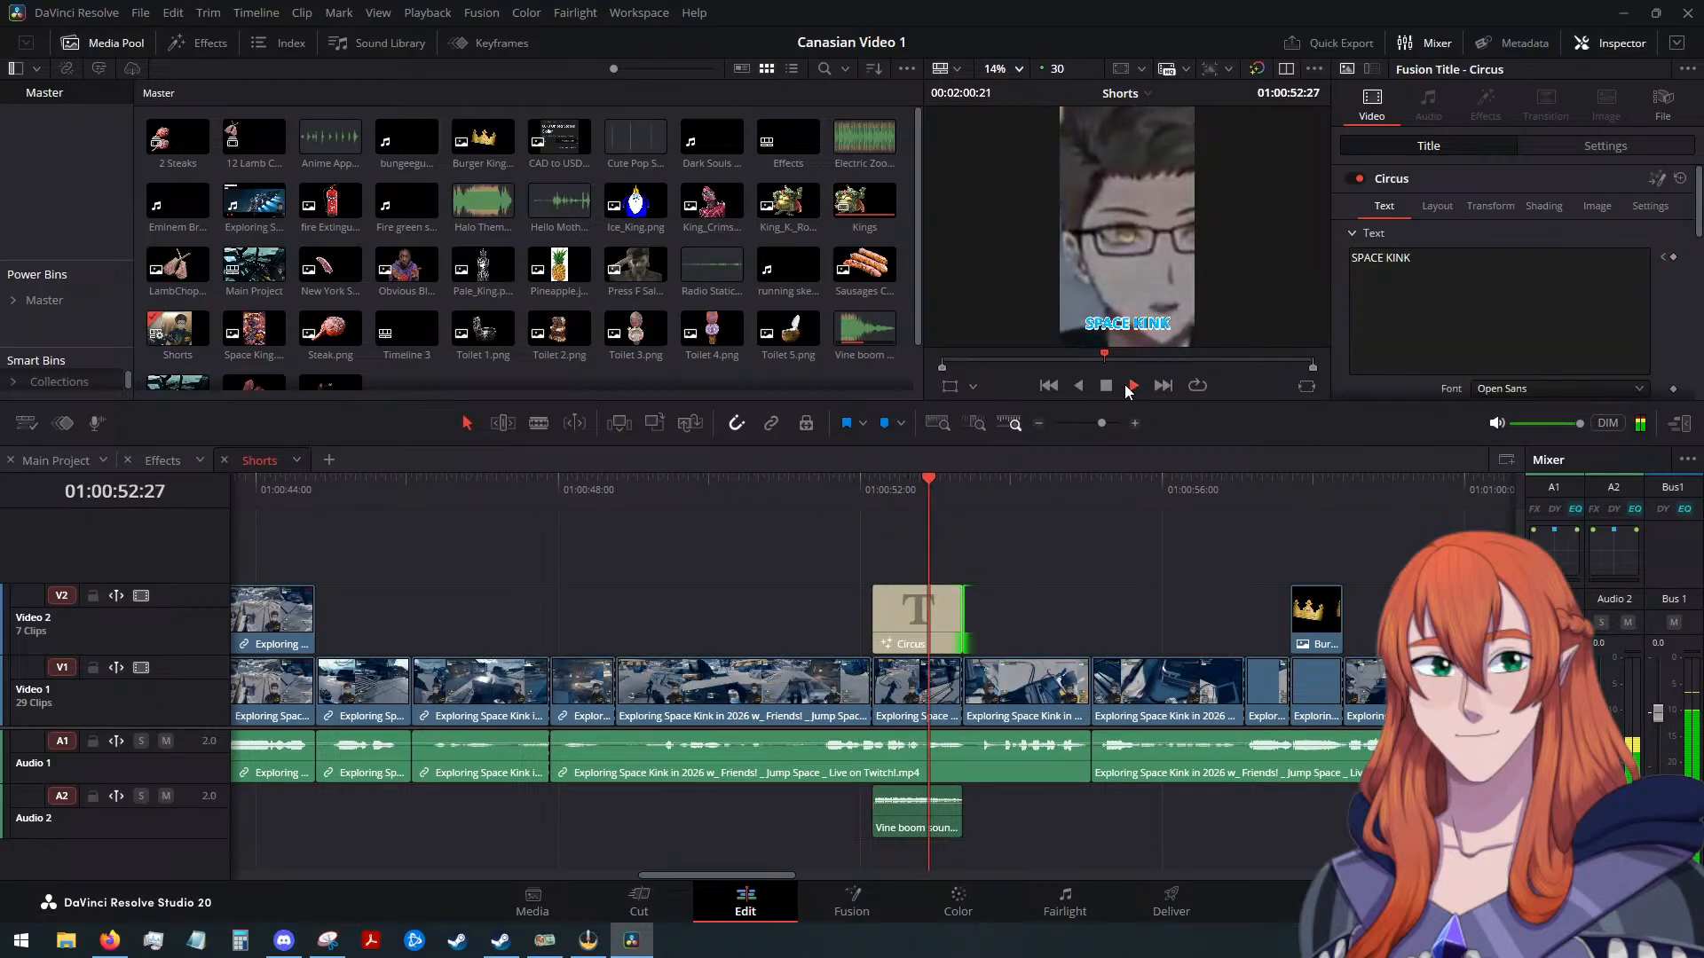
pyautogui.press('space')
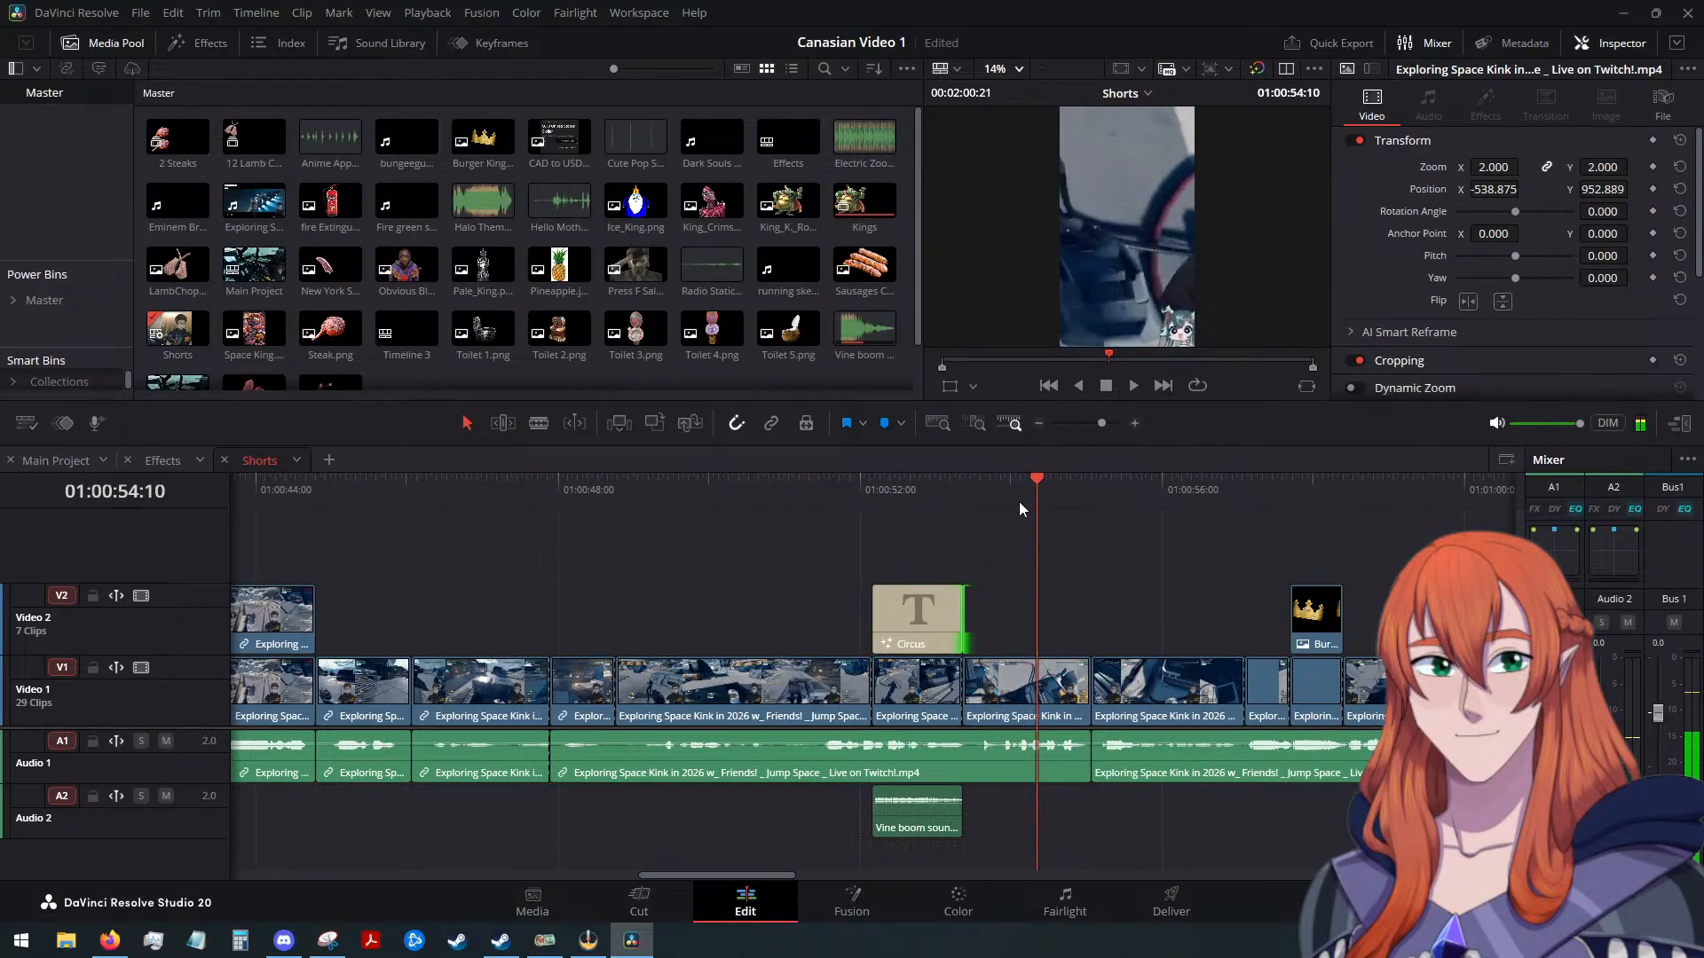
# Reframe the close-up clip under the Circus title with zoom 4.4 and position X -1936.12, centring the face, and play it back
pyautogui.moveTo(1030, 476); pyautogui.dragTo(915, 531)
pyautogui.click(928, 696)
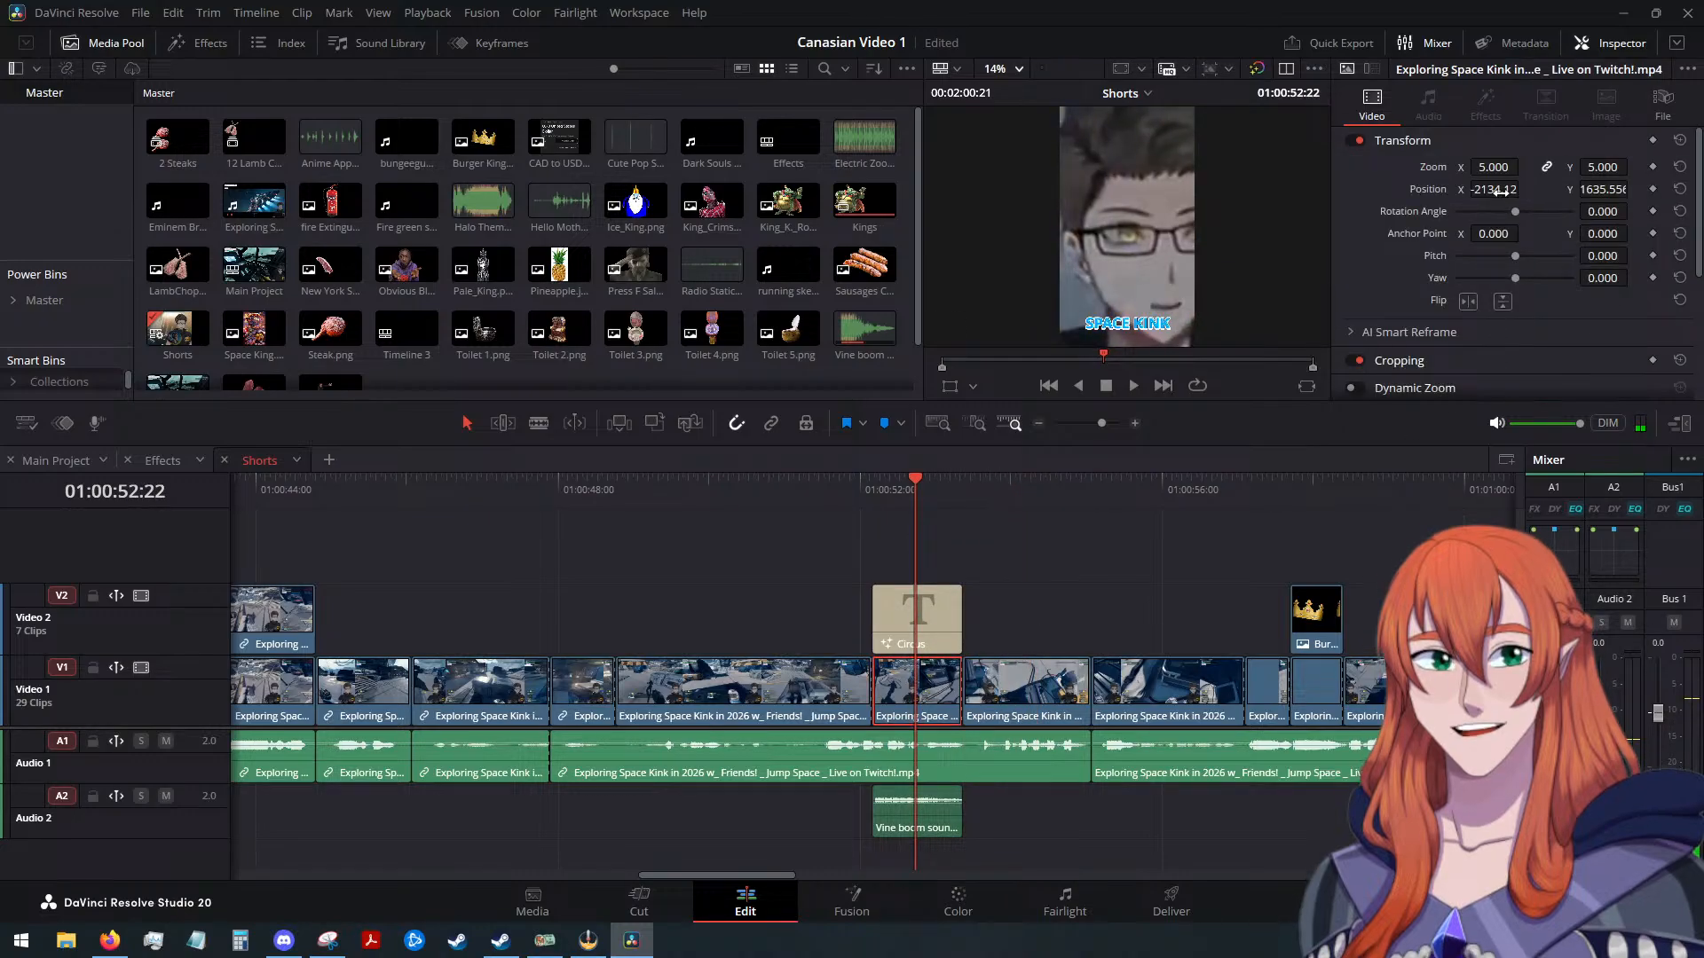
pyautogui.moveTo(1494, 189); pyautogui.dragTo(1460, 189)
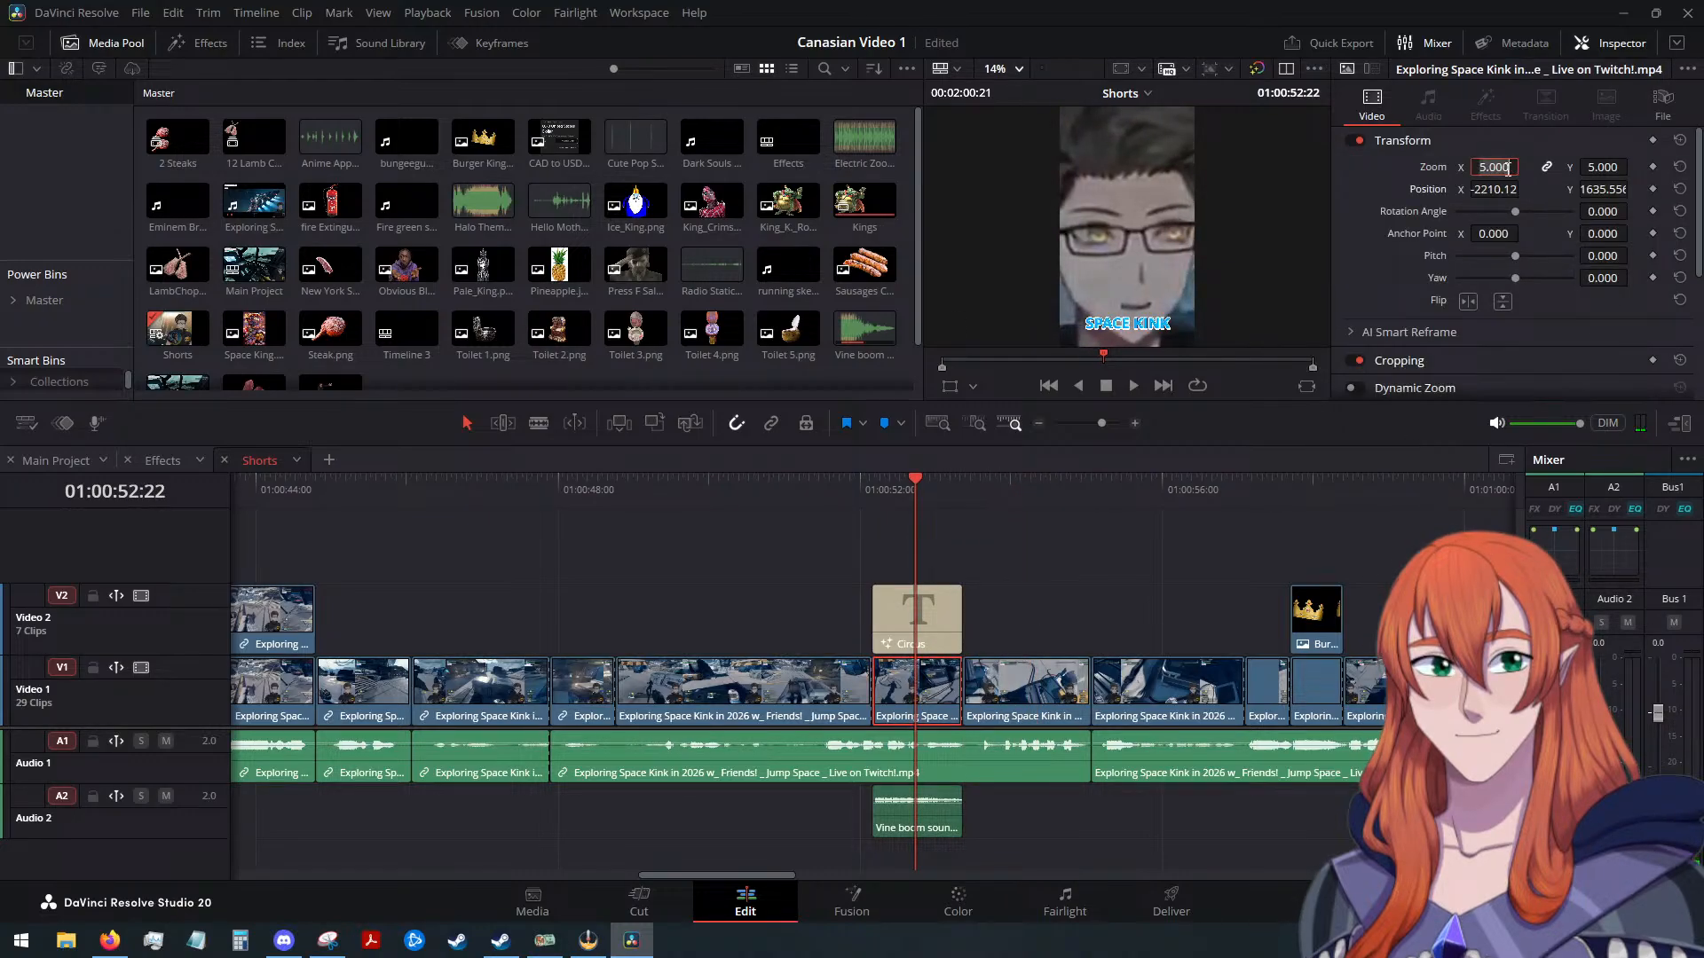
pyautogui.write('4.6')
pyautogui.press('Return')
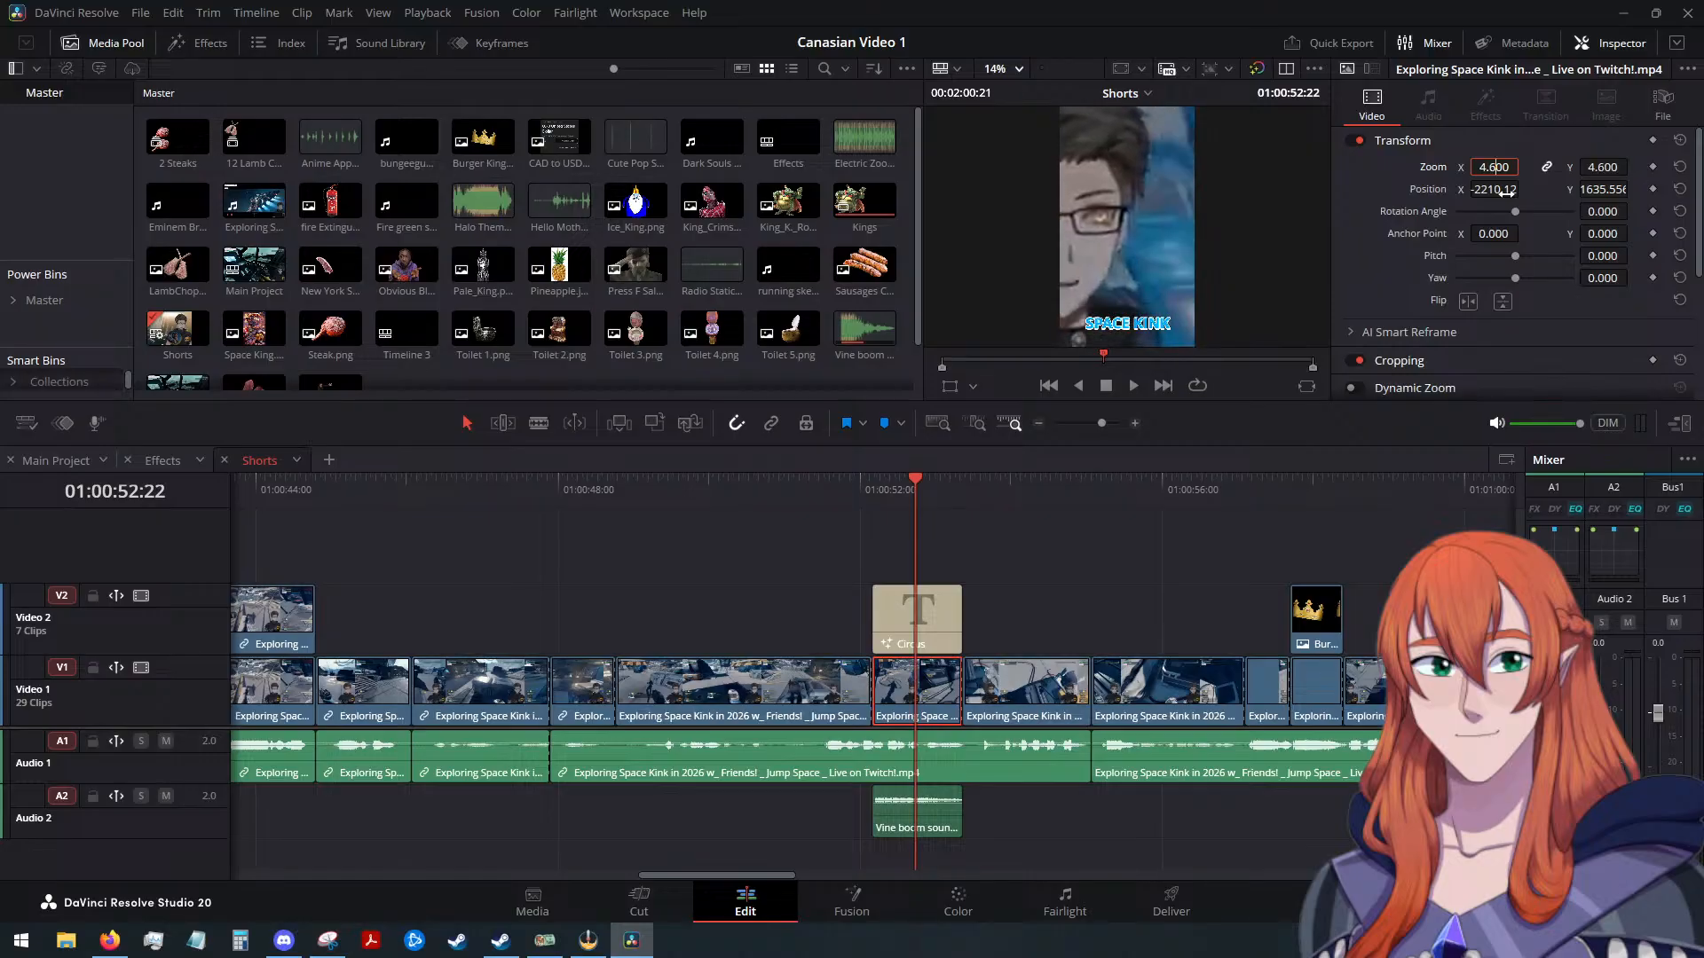
pyautogui.press('Down')
pyautogui.press('Down')
pyautogui.moveTo(1506, 189); pyautogui.dragTo(1543, 192)
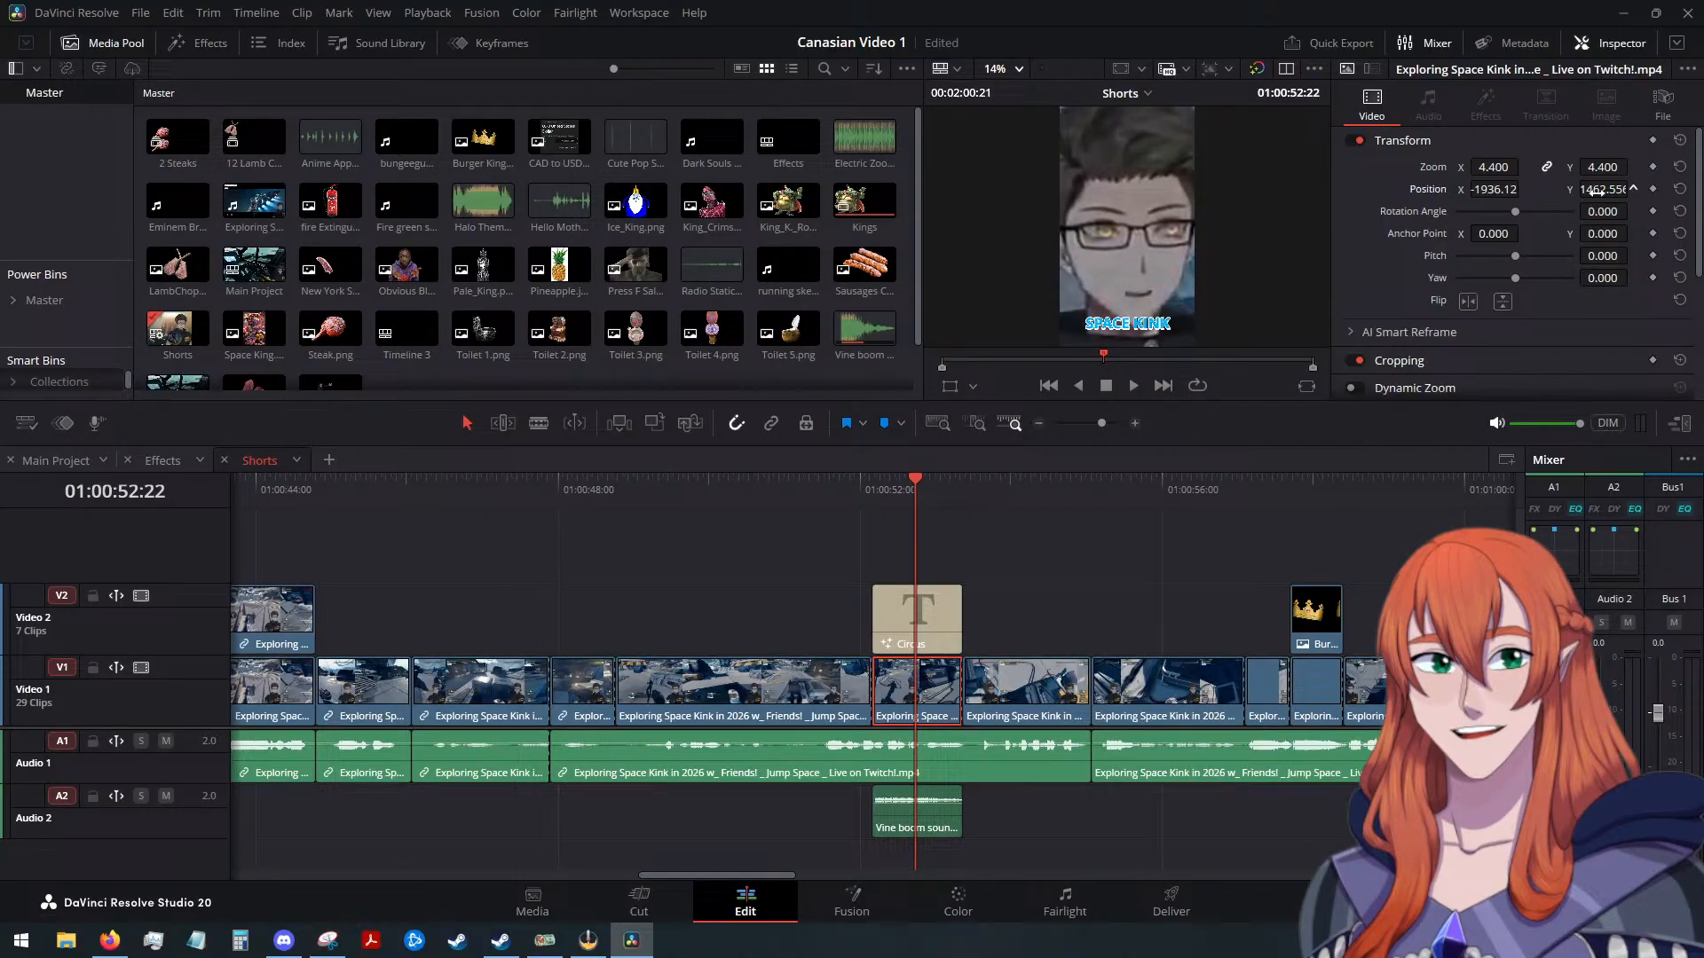
pyautogui.click(832, 570)
pyautogui.moveTo(891, 497); pyautogui.dragTo(822, 495)
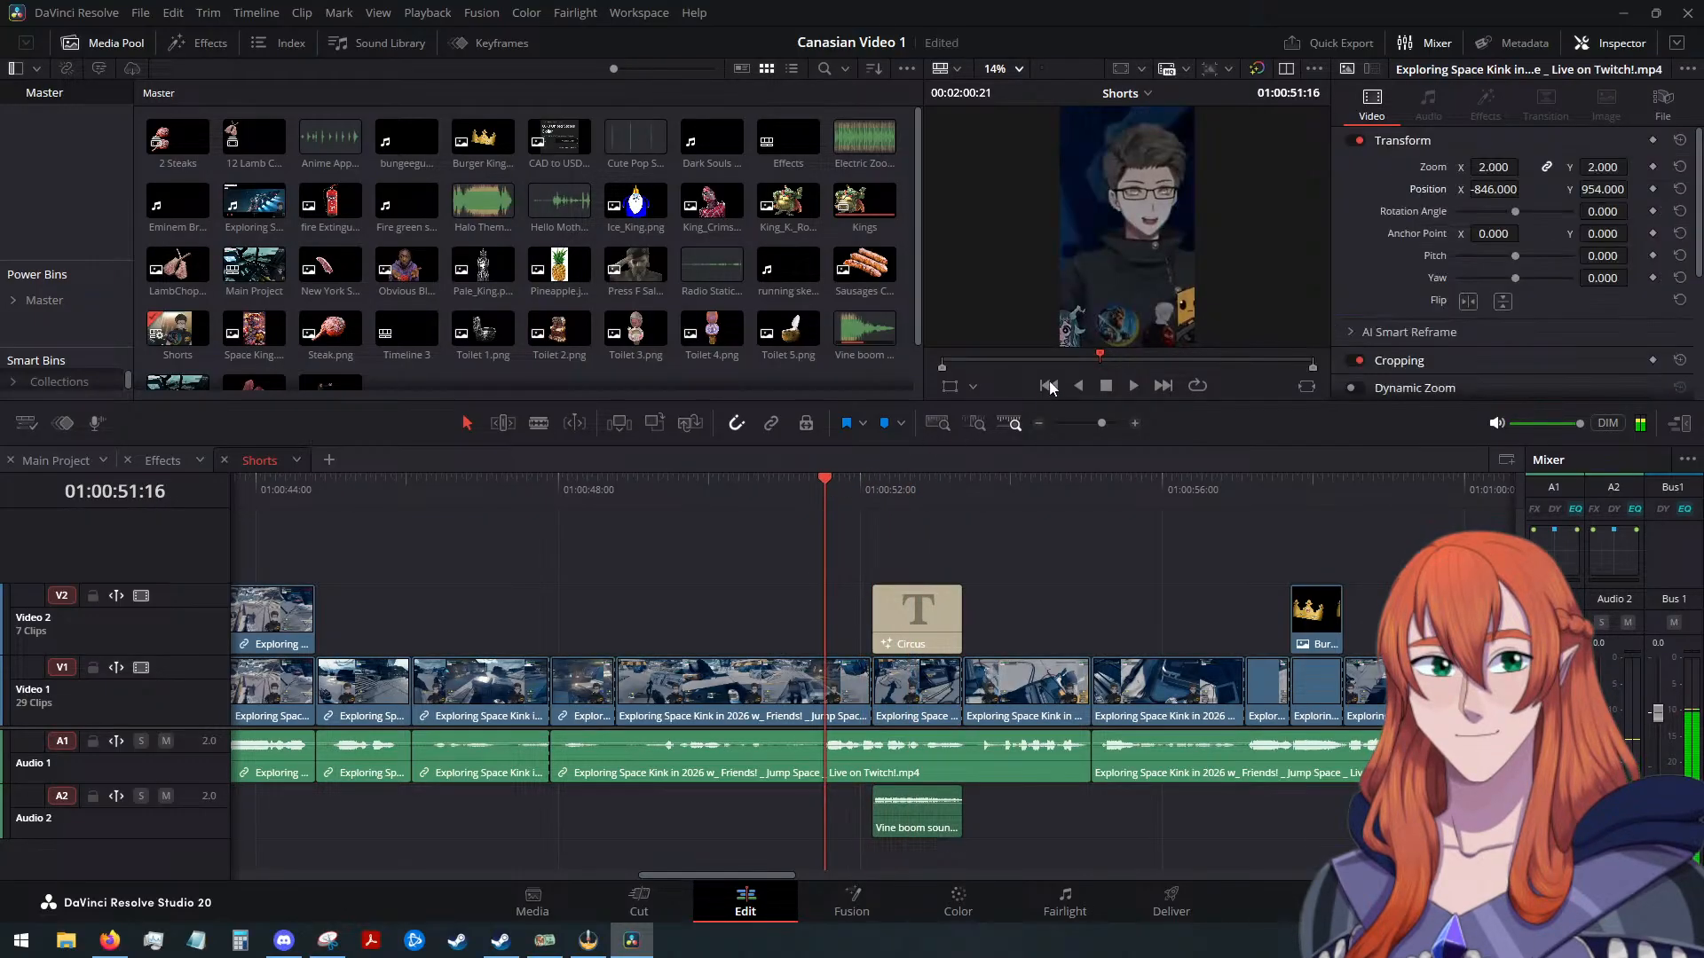
pyautogui.click(1132, 385)
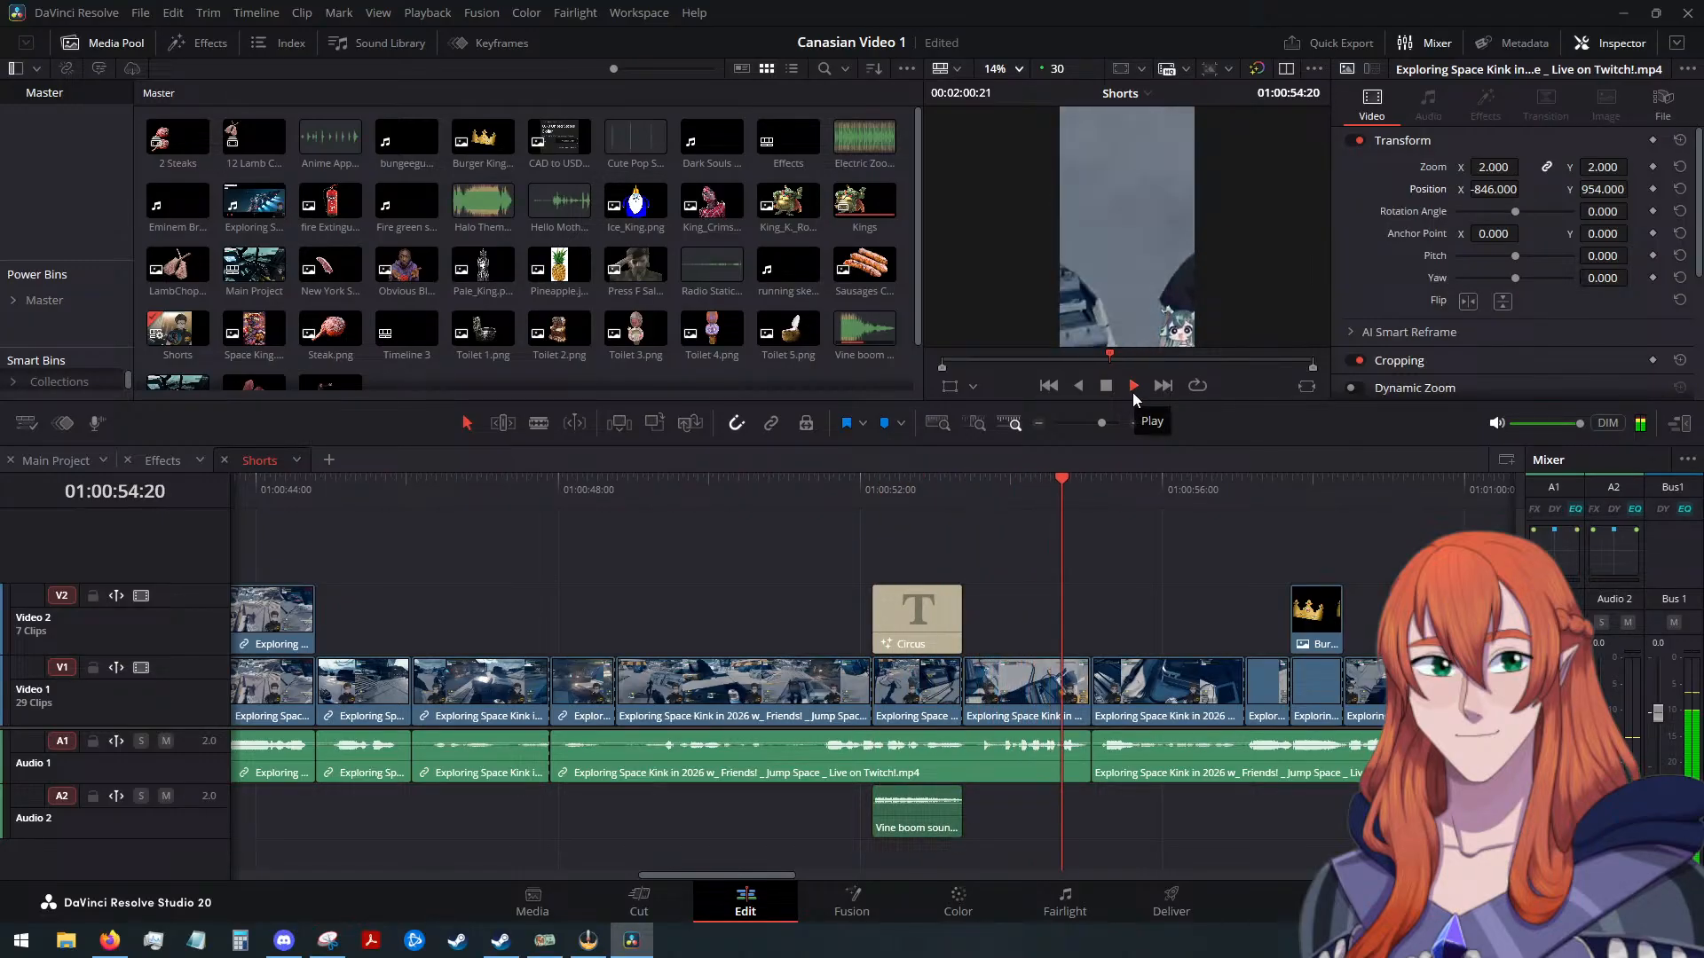
pyautogui.click(1109, 385)
# Paste the position and zoom attributes onto the clip after the Circus title, and adjust it to zoom 1.8 and position X -722, Y 764
pyautogui.click(1034, 493)
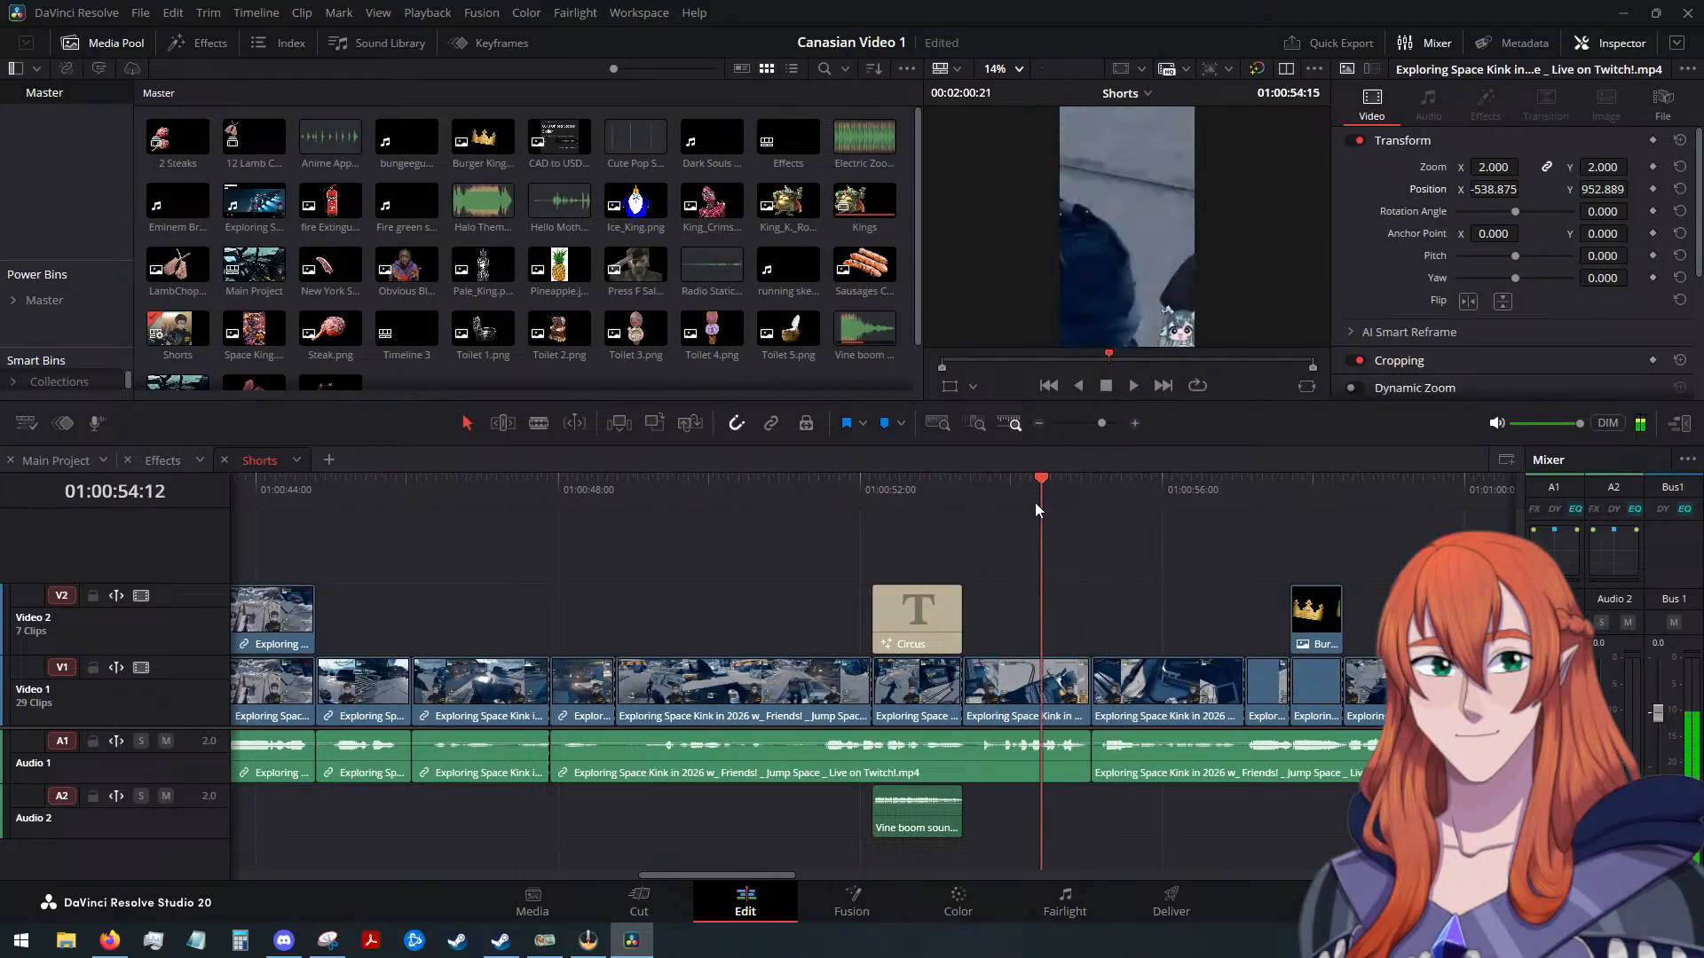
pyautogui.click(1010, 688)
pyautogui.hotkey('alt', 'v')
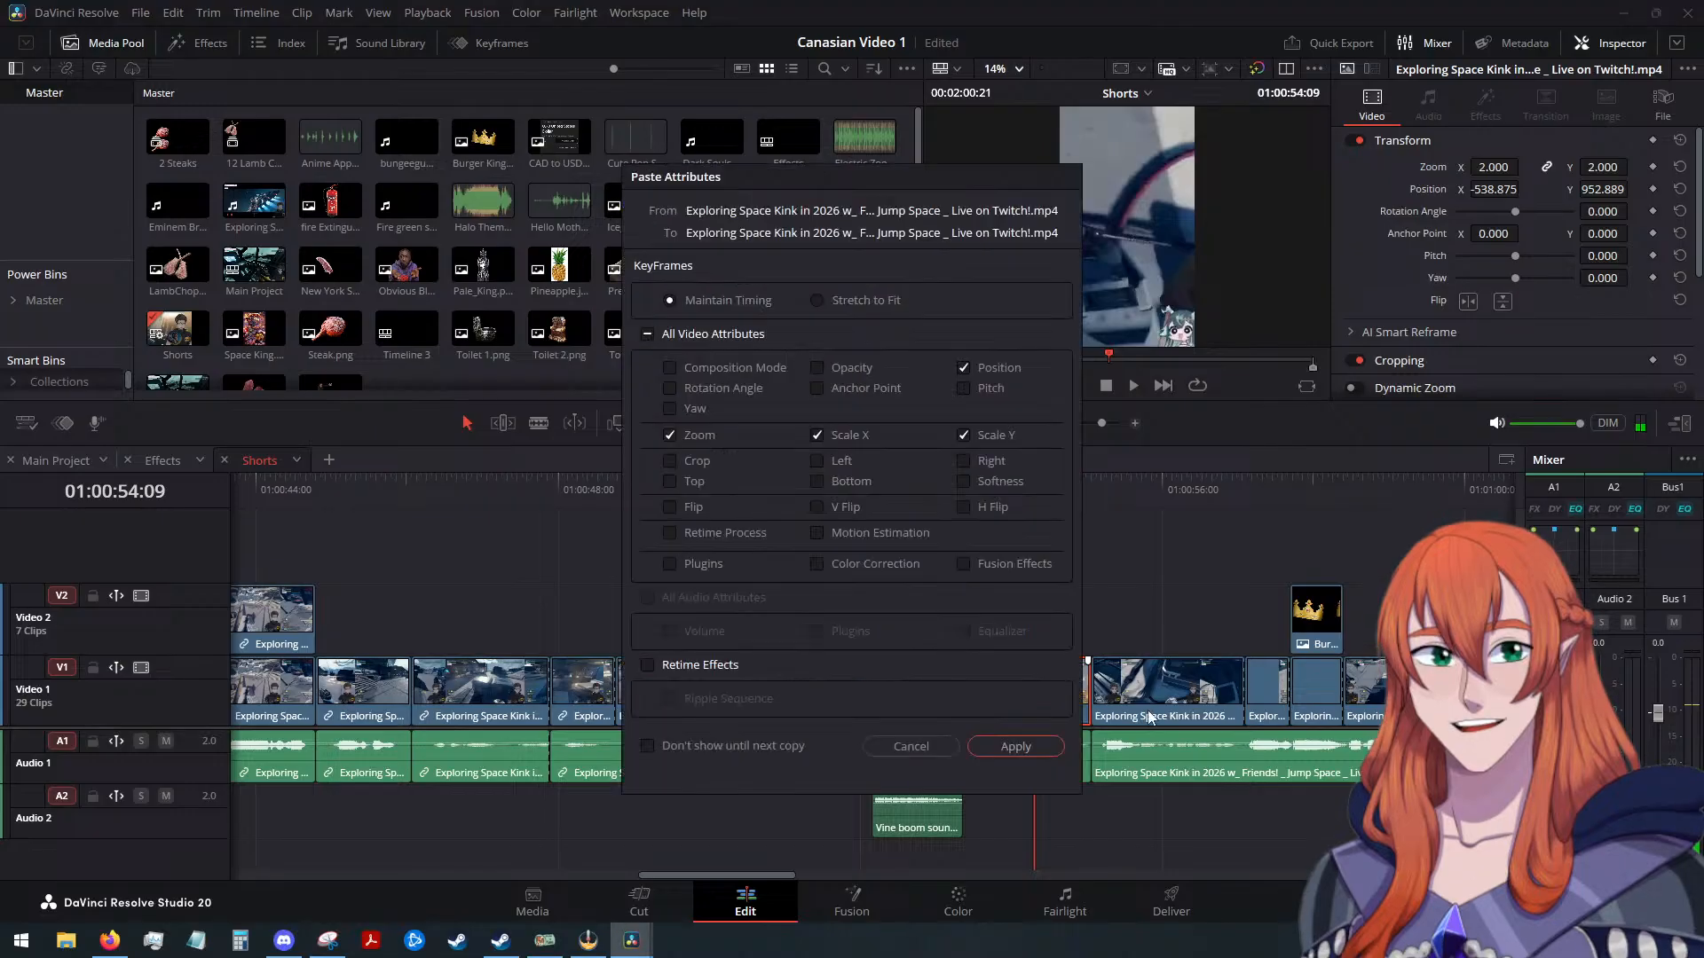
pyautogui.click(1038, 742)
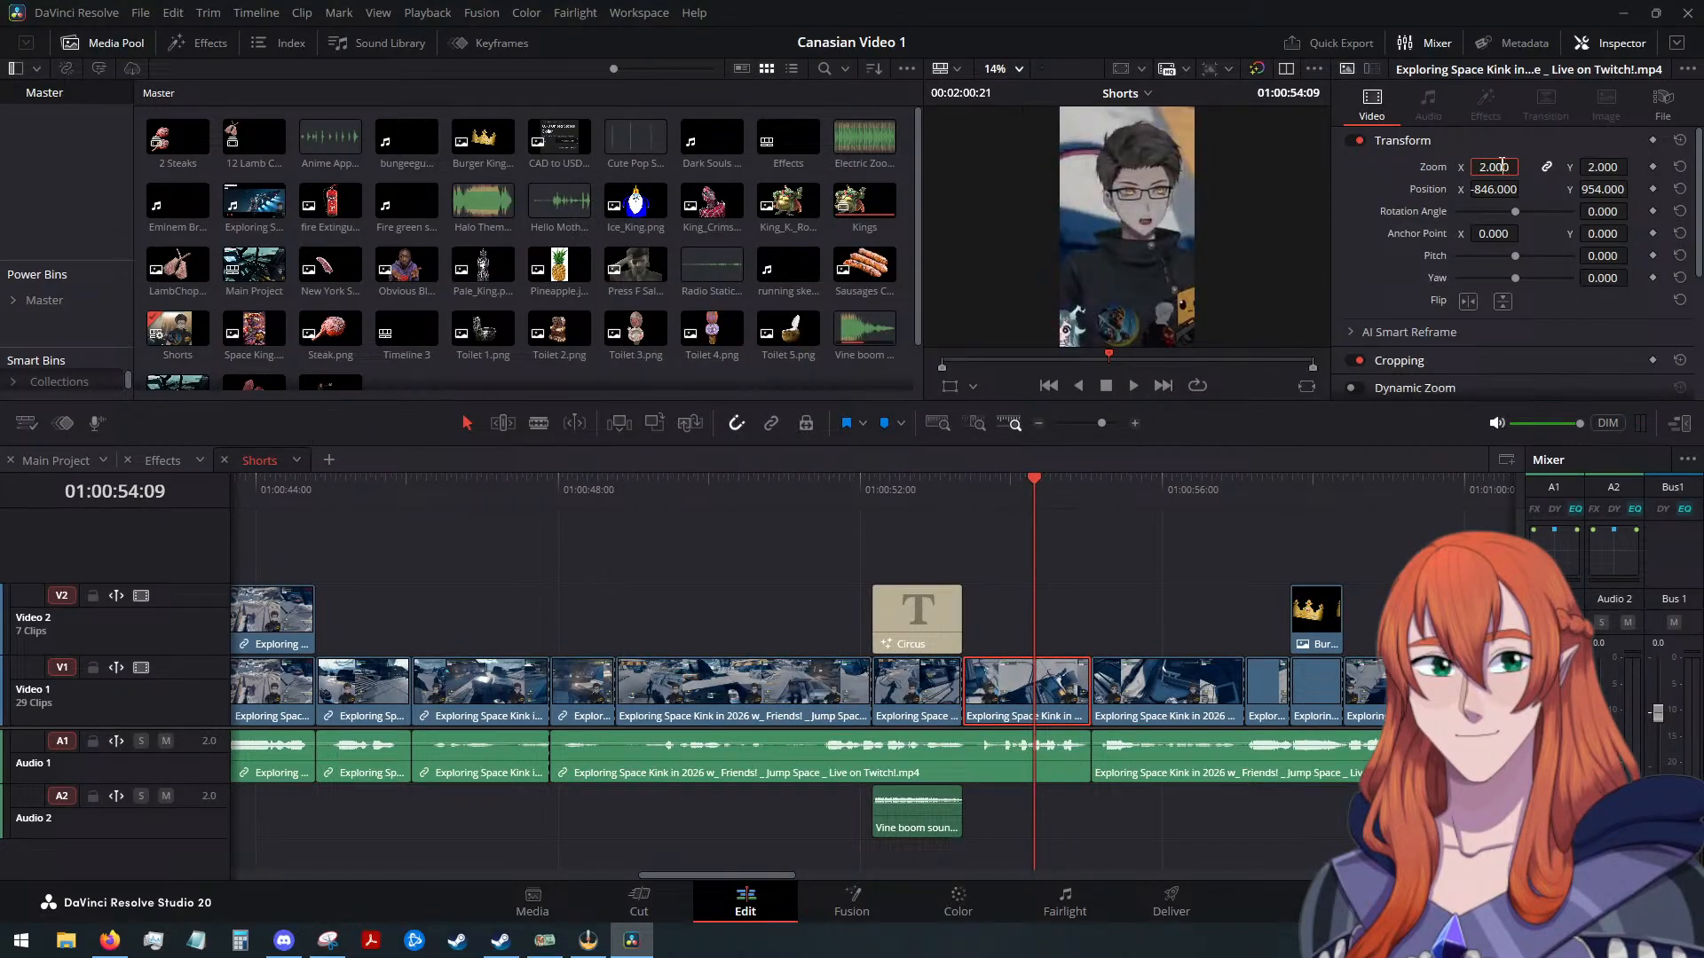
pyautogui.moveTo(1501, 166); pyautogui.dragTo(1600, 189)
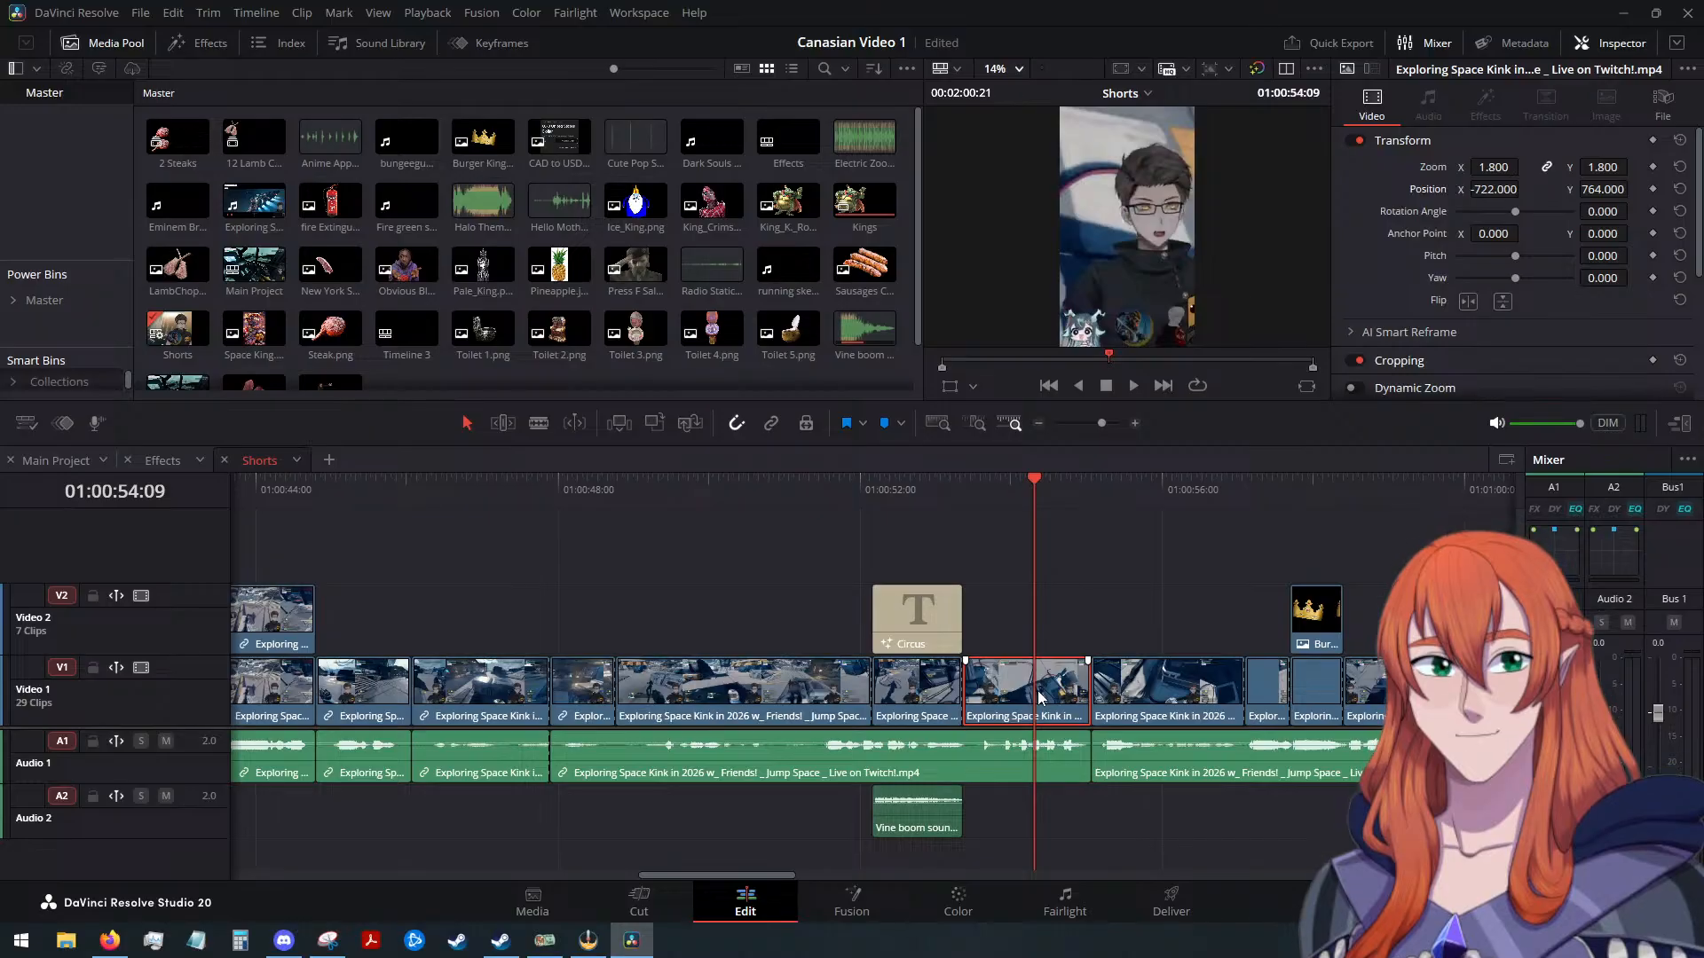
# Paste the zoom 1.8 and position X -722, Y 764 framing onto the second short's first Video 1 clip
pyautogui.moveTo(748, 874); pyautogui.dragTo(701, 877)
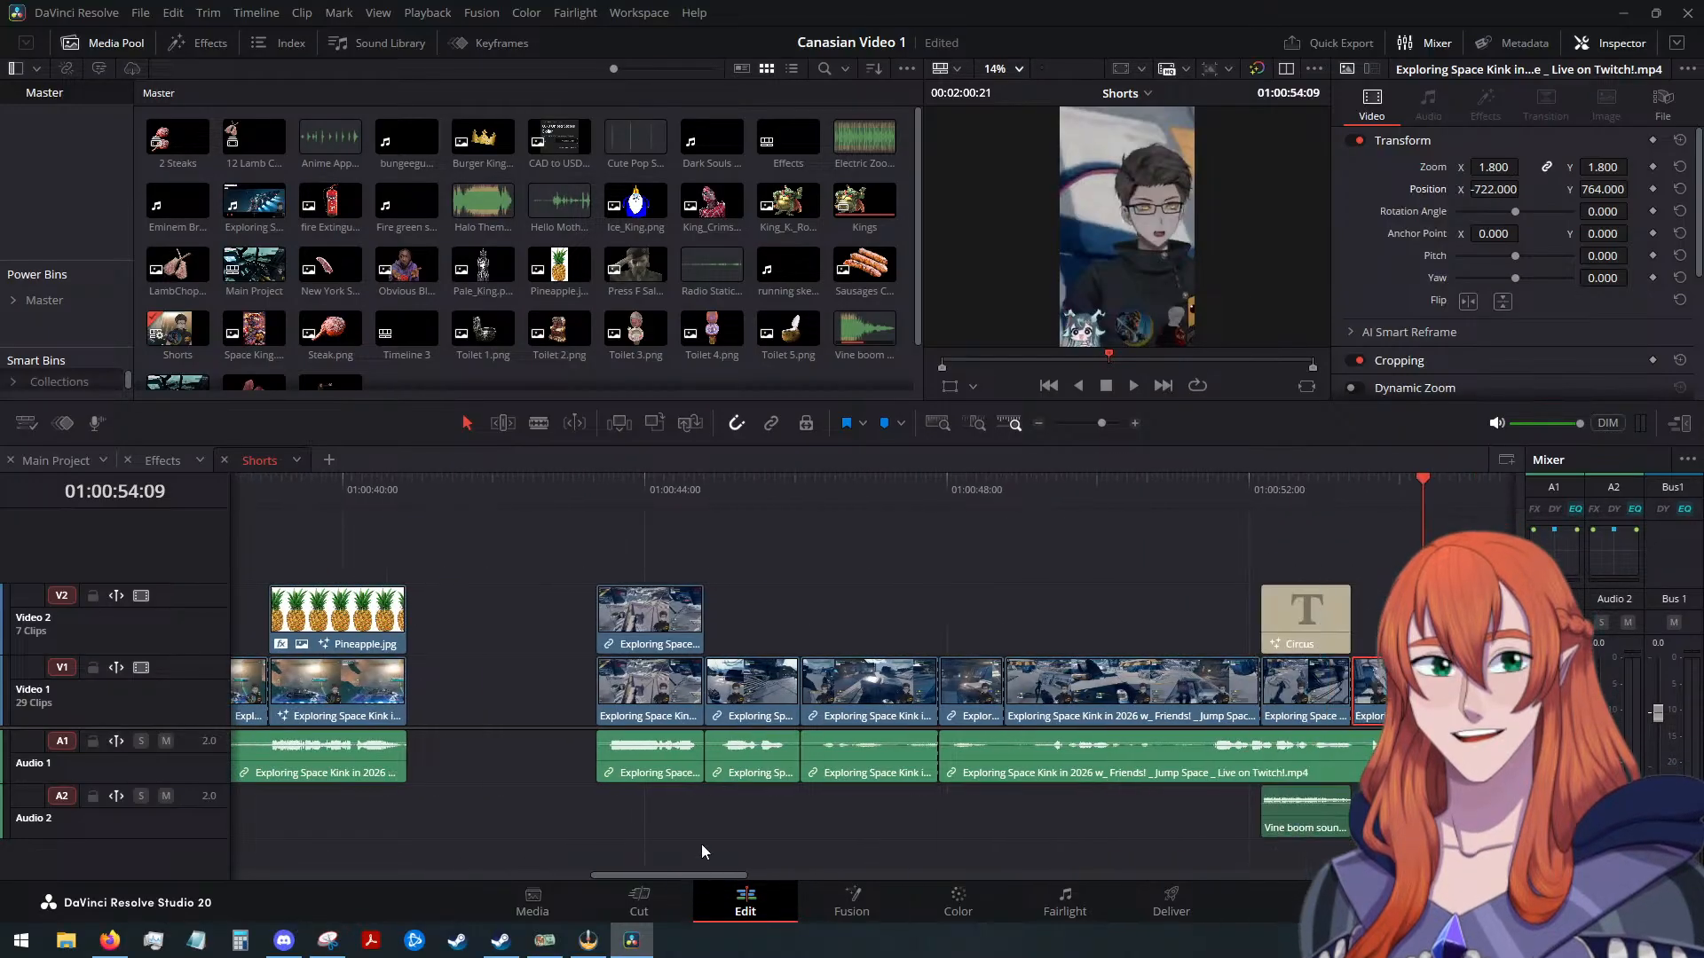
pyautogui.click(636, 690)
pyautogui.doubleClick(636, 690)
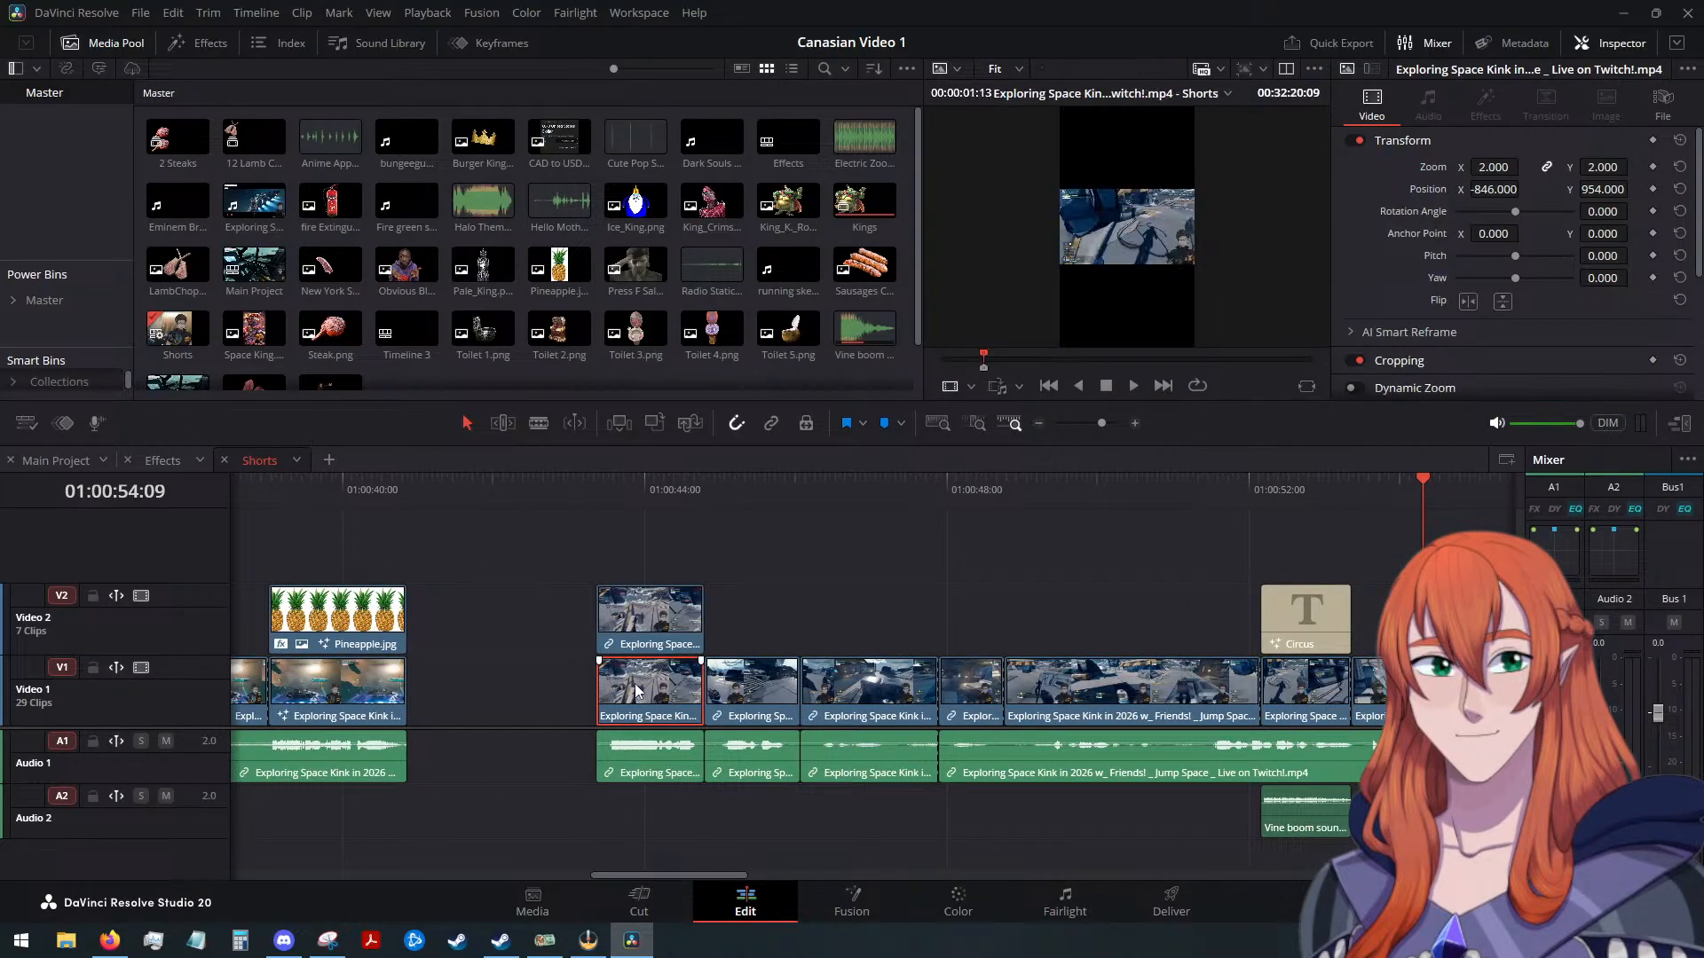
pyautogui.click(831, 717)
pyautogui.hotkey('alt', 'v')
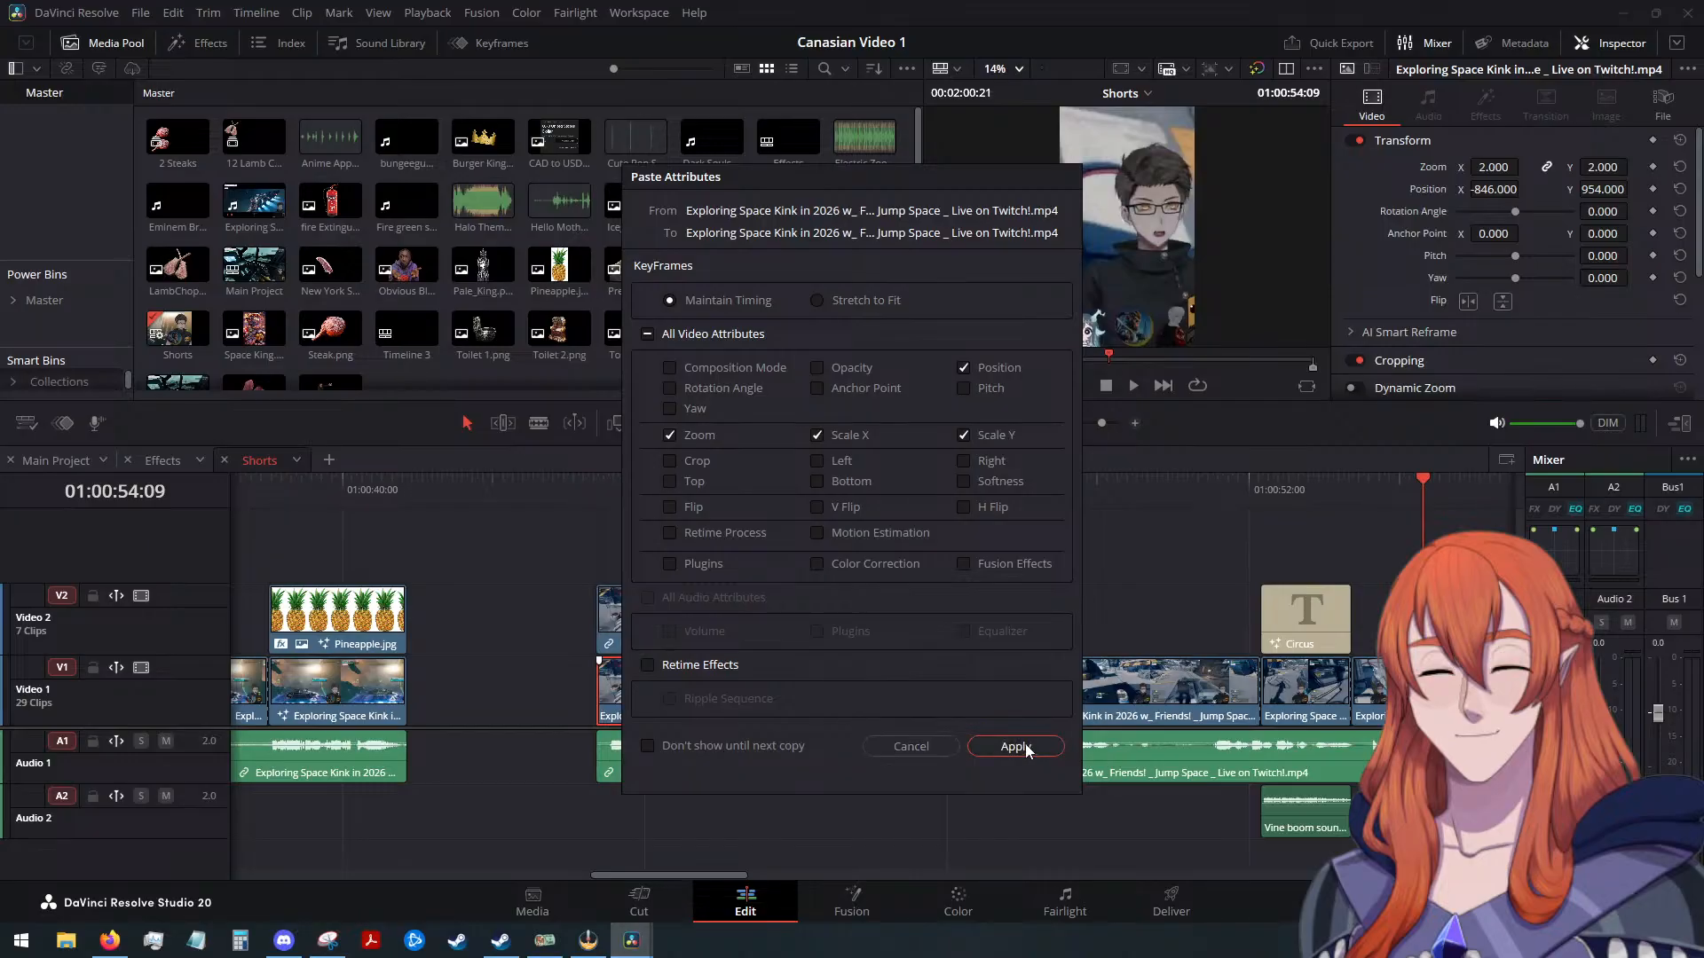
pyautogui.click(1015, 746)
# Paste the zoom 1.8 framing onto the second short's third Video 1 clip, at 01:00:46:25
pyautogui.click(839, 689)
pyautogui.hotkey('alt', 'v')
pyautogui.click(1012, 746)
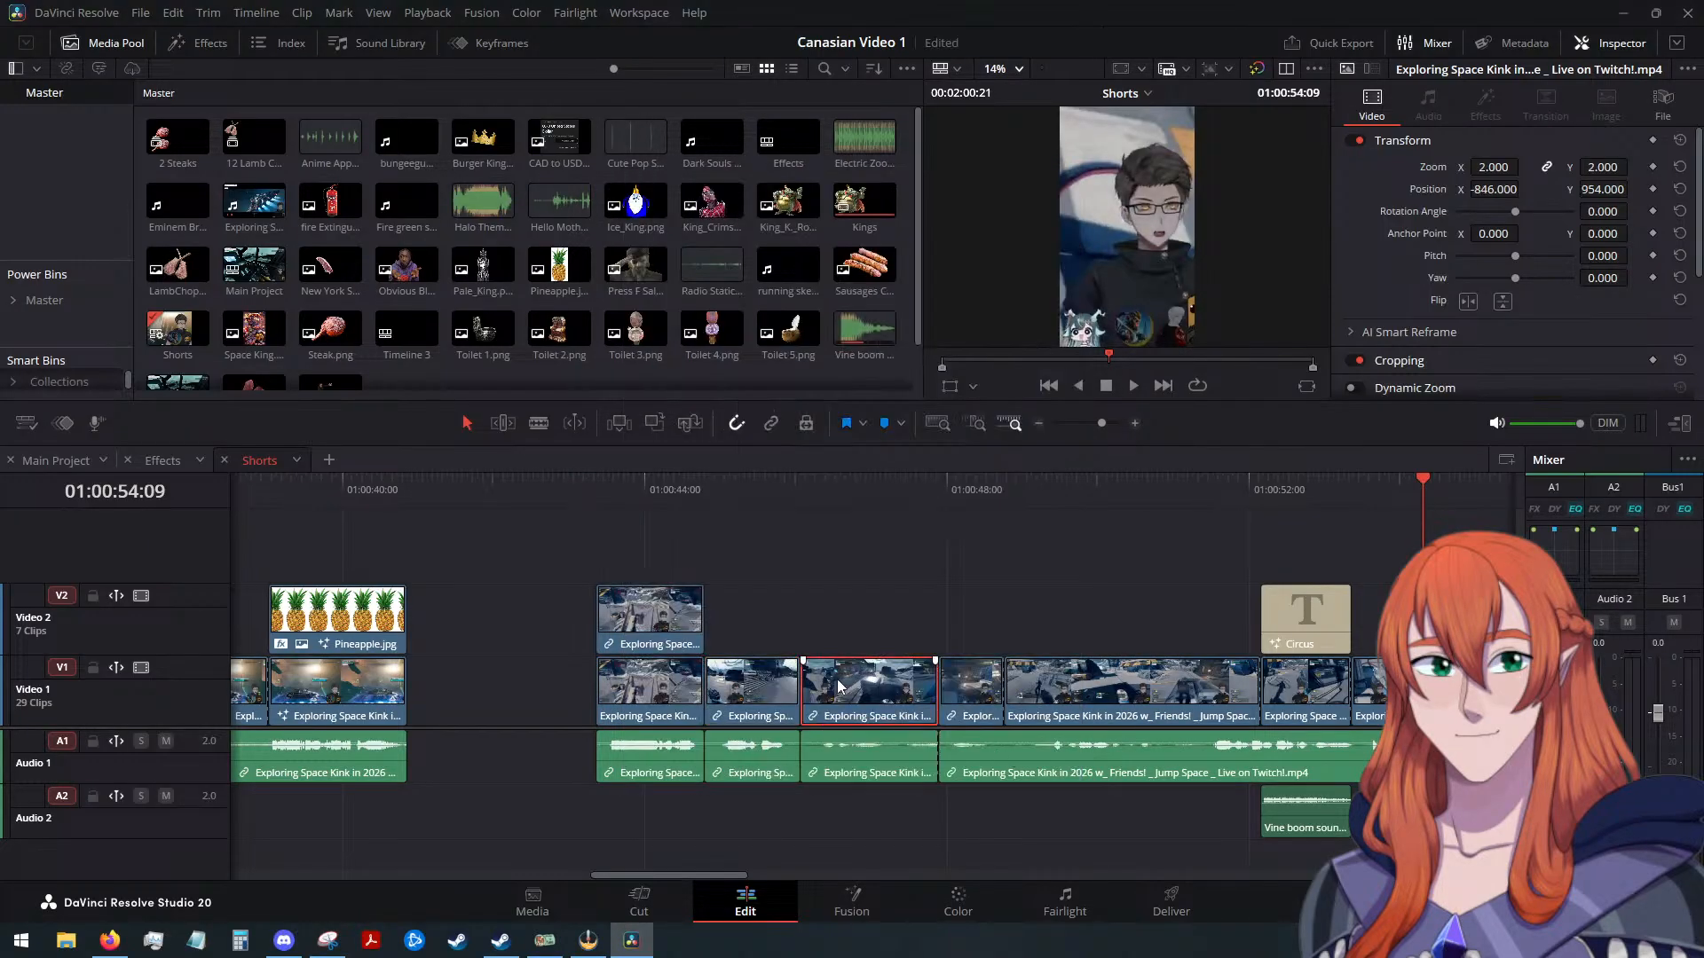
pyautogui.moveTo(1444, 481); pyautogui.dragTo(858, 559)
pyautogui.hotkey('alt', 'v')
pyautogui.click(1011, 746)
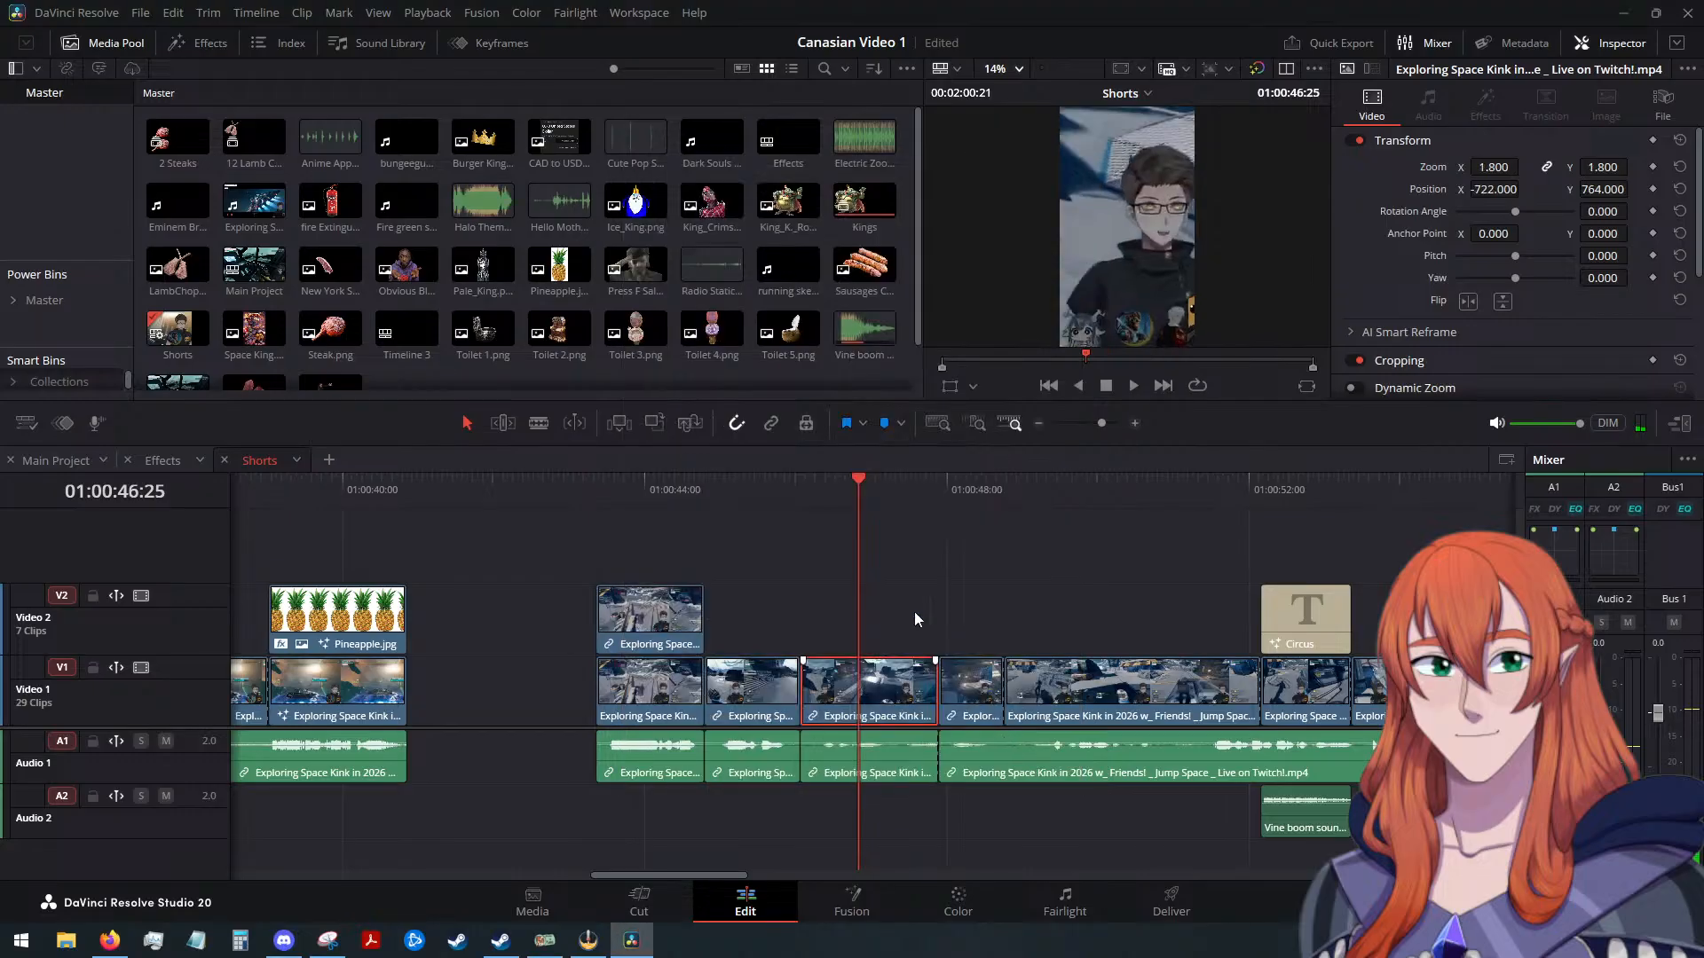
# Paste the zoom 1.8 framing onto the long Video 1 clip before the Circus title, at 01:00:50:02
pyautogui.moveTo(860, 472); pyautogui.dragTo(1102, 504)
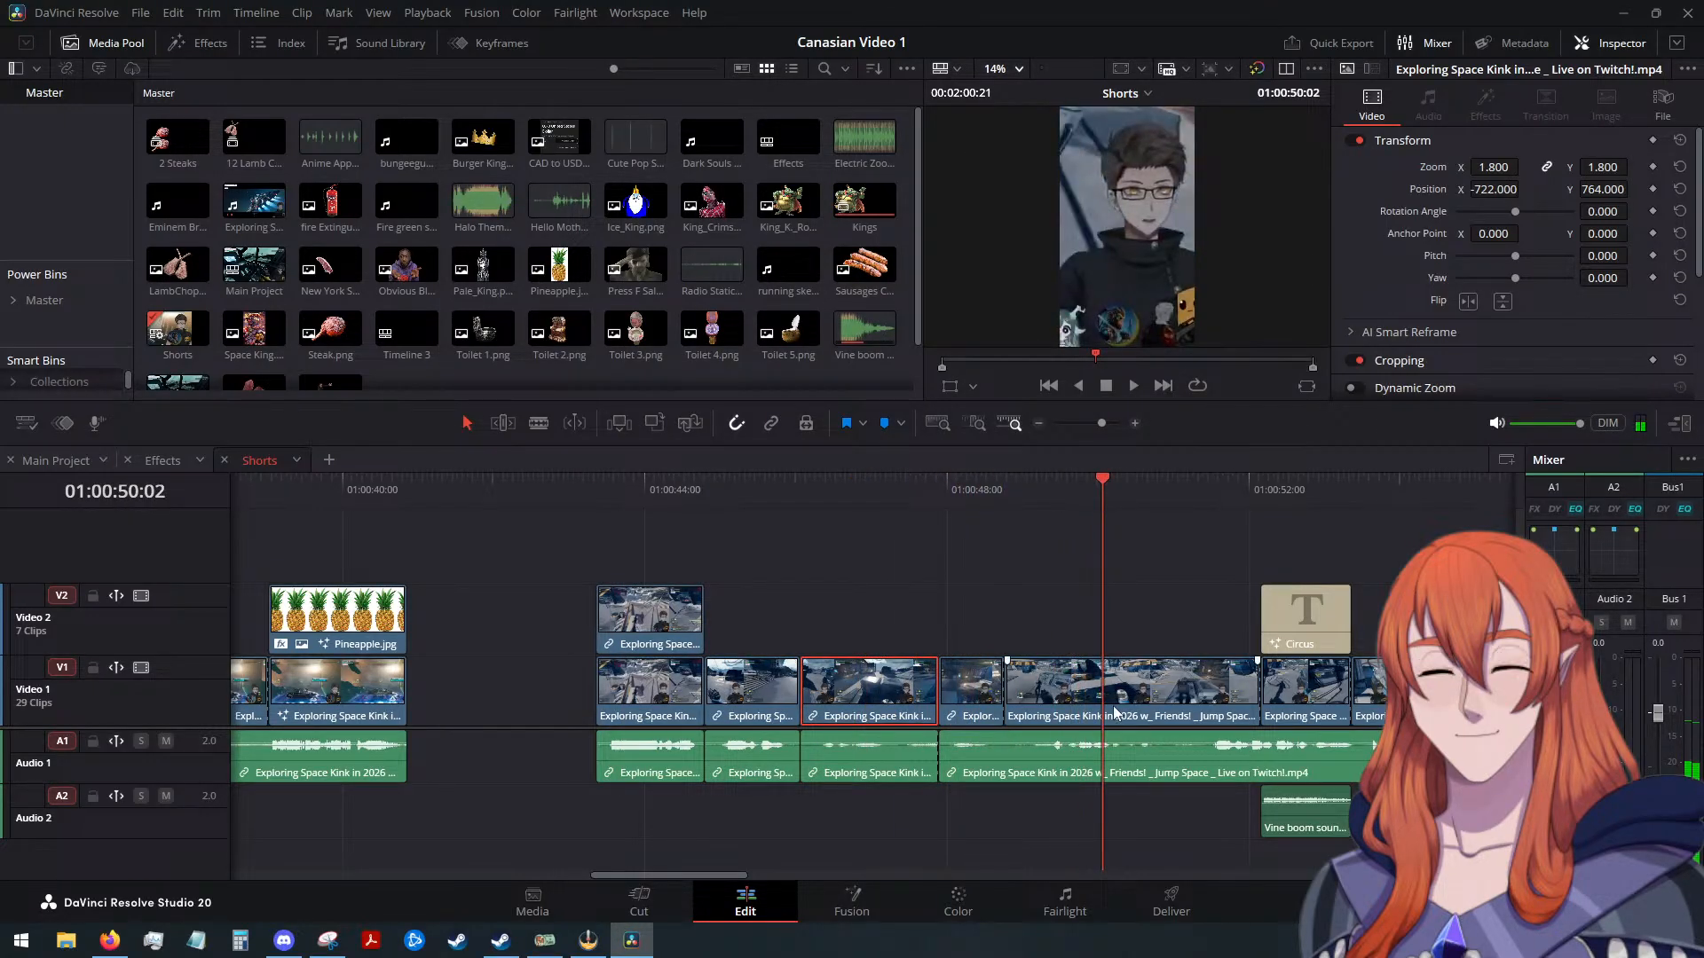
pyautogui.click(1078, 716)
pyautogui.hotkey('alt', 'v')
pyautogui.click(1024, 747)
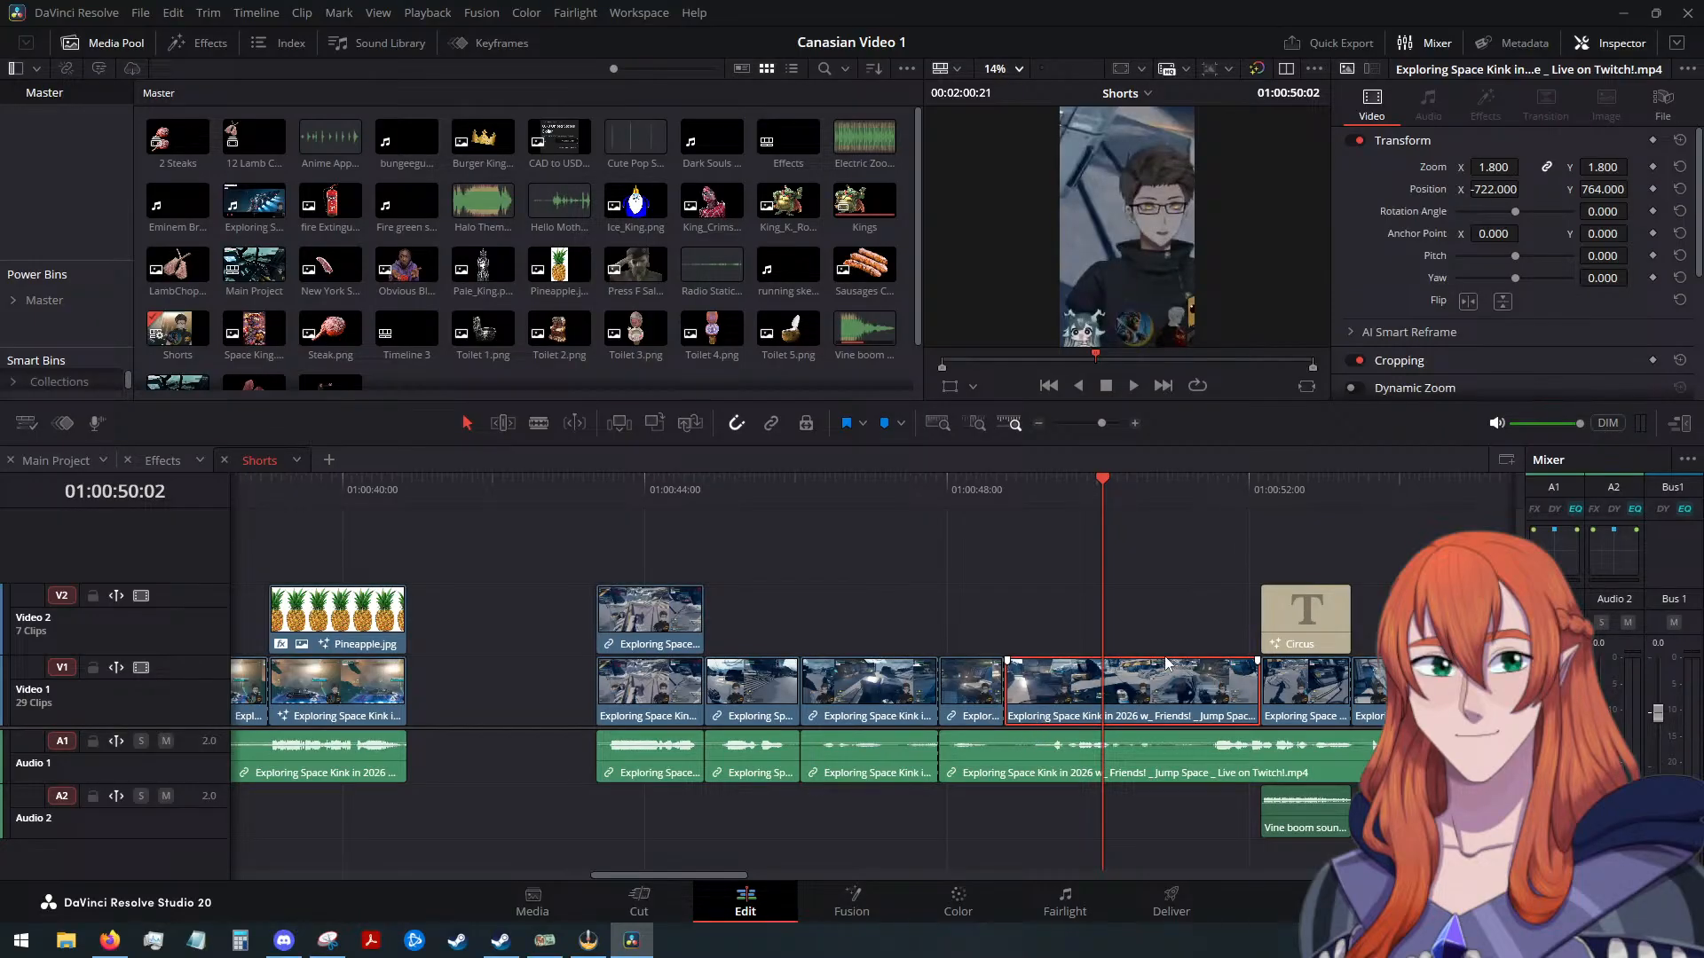
# Paste the zoom 1.8 framing onto the Video 1 clip that starts at 01:00:55:02
pyautogui.moveTo(1103, 479); pyautogui.dragTo(1414, 539)
pyautogui.scroll(-2, 1164, 640)
pyautogui.scroll(4, 905, 617)
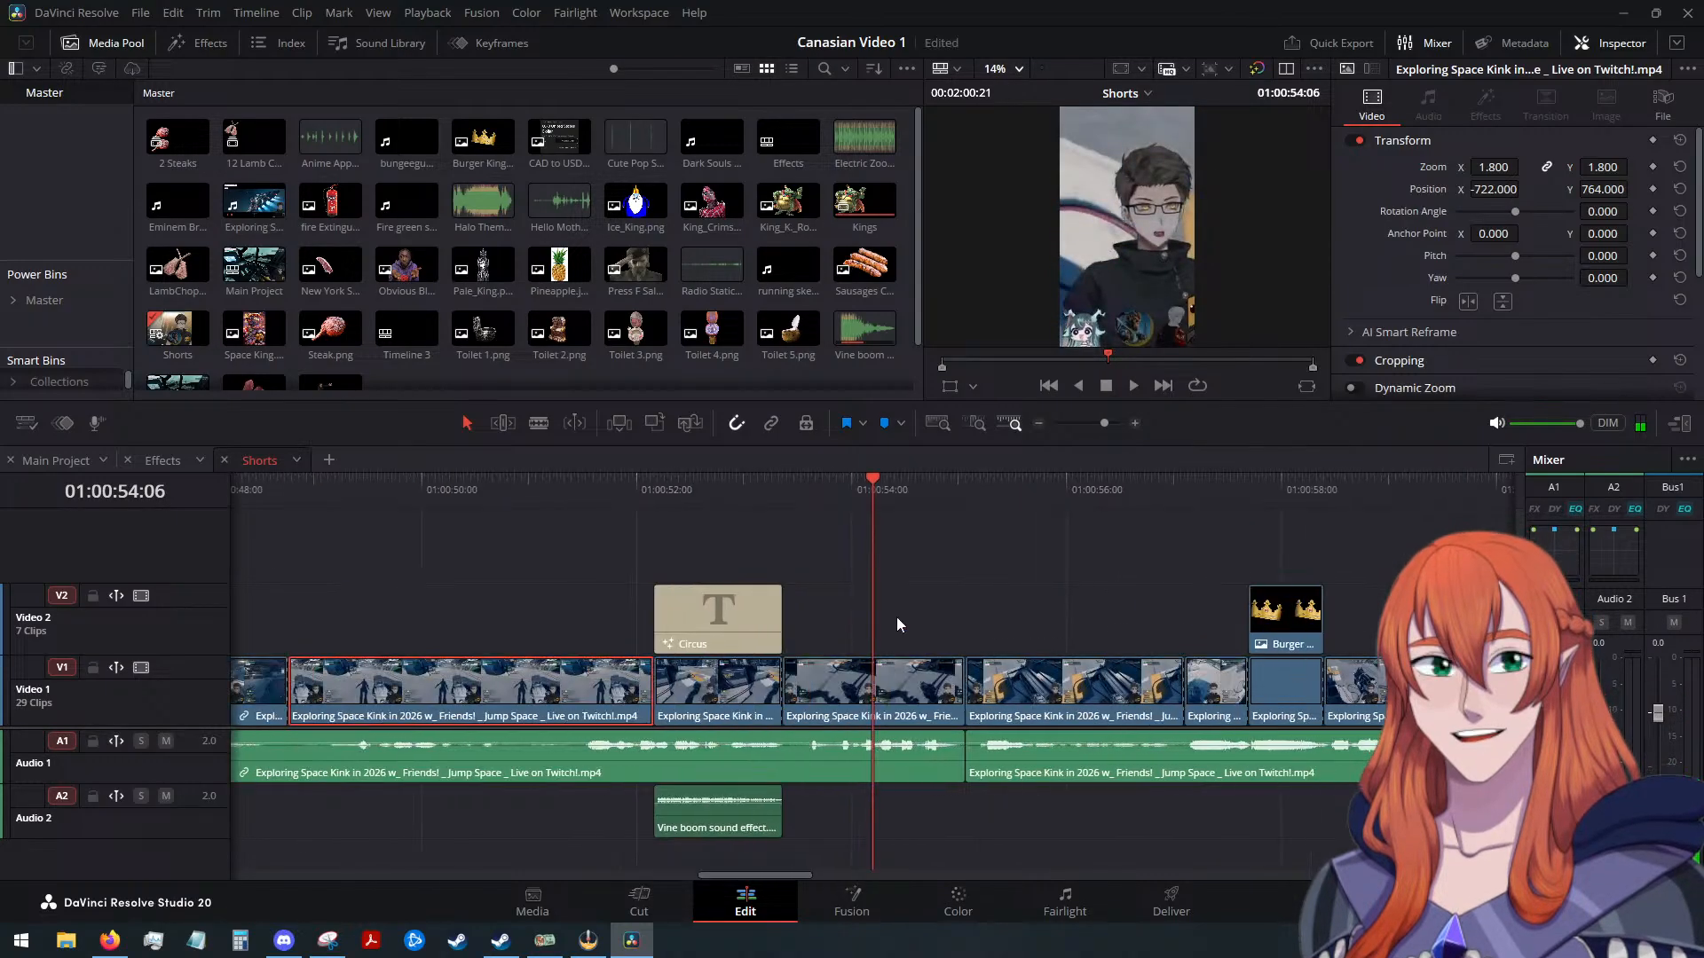
pyautogui.moveTo(886, 486); pyautogui.dragTo(967, 493)
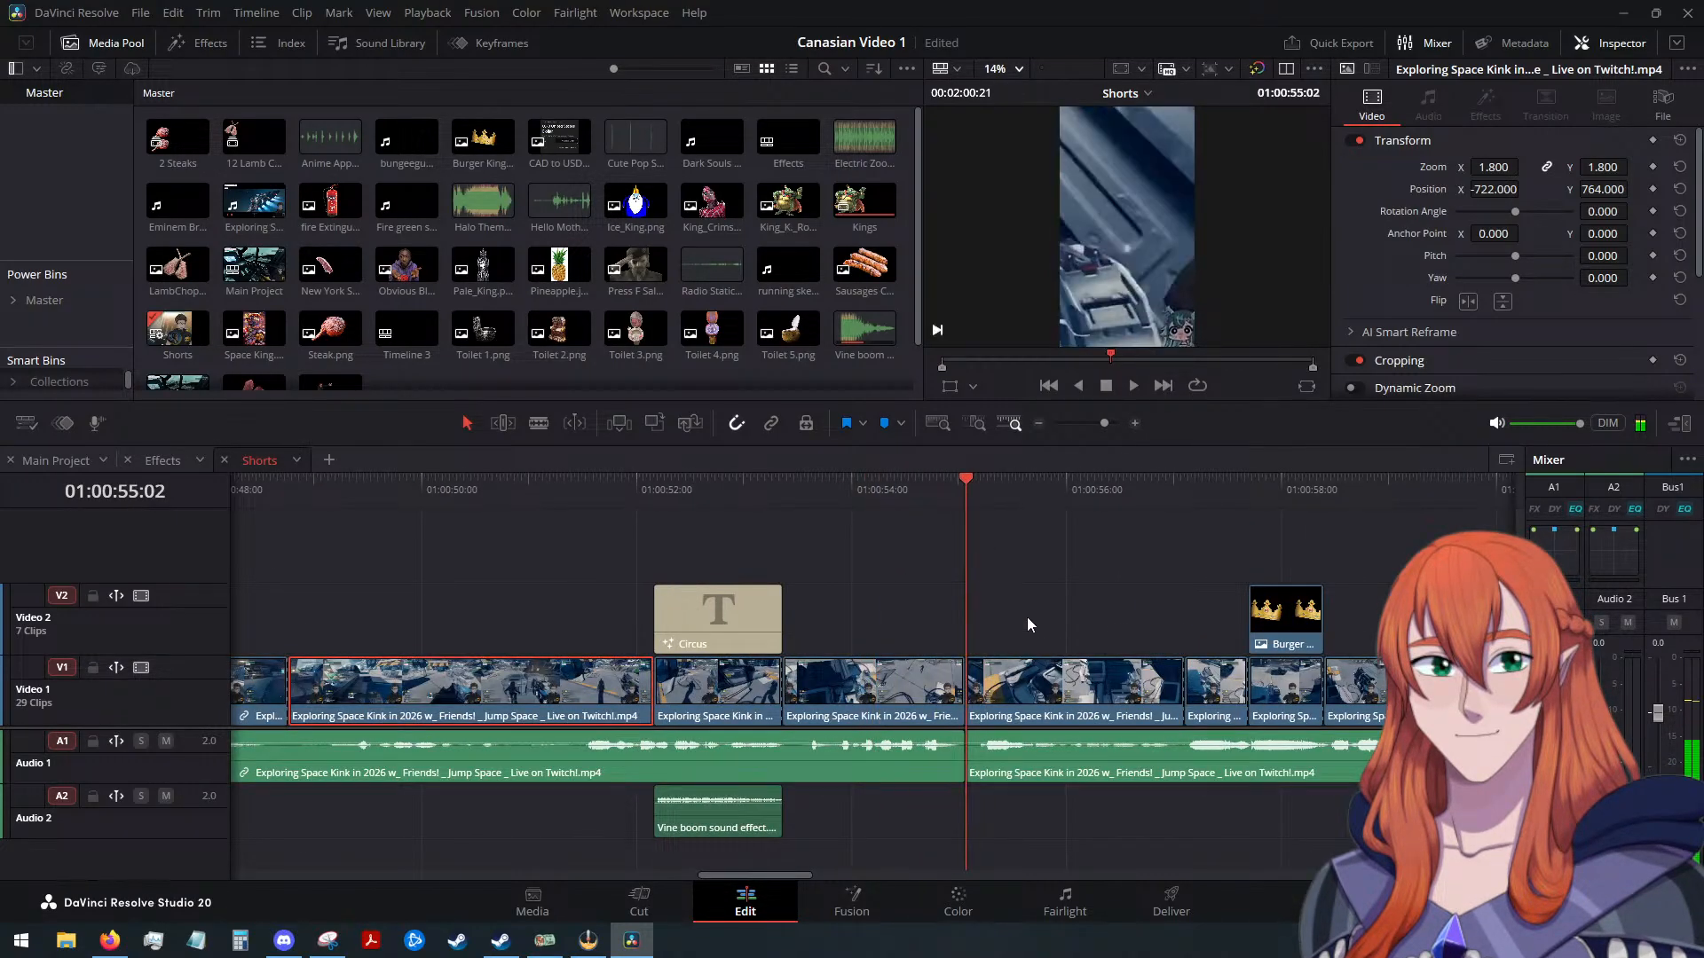
pyautogui.click(1035, 705)
pyautogui.hotkey('alt', 'v')
pyautogui.click(1030, 741)
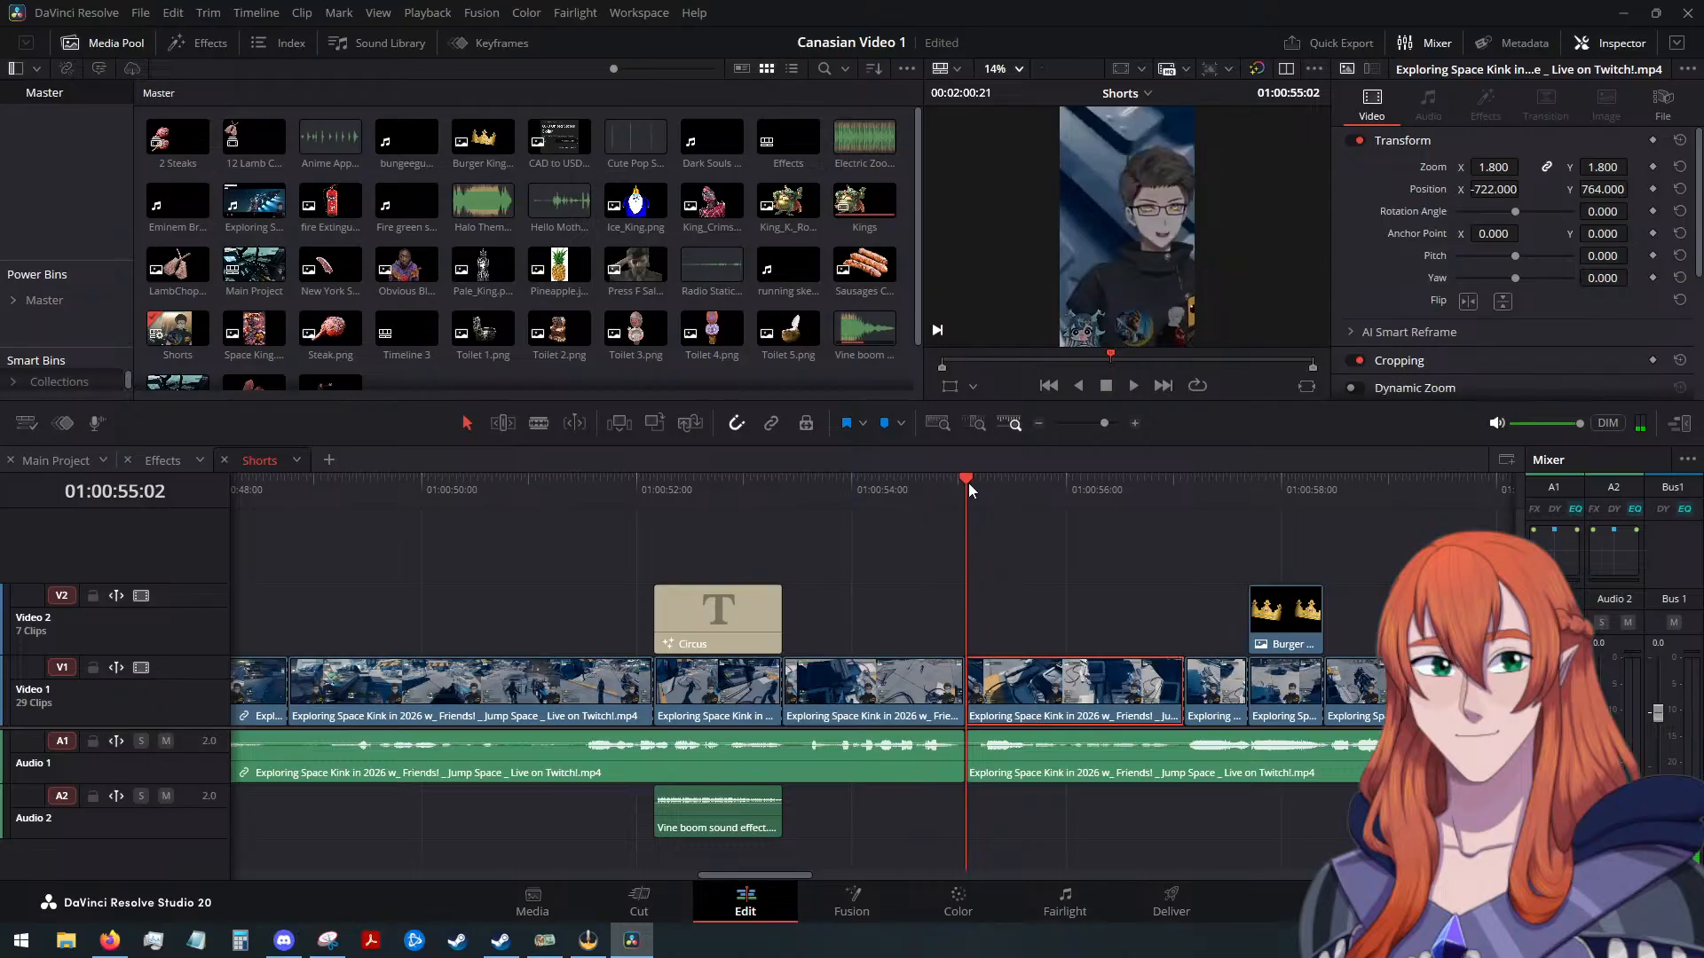
# Shift the 3.0-zoom Video 1 clip just before the Burger King crown horizontally to position X about -1585
pyautogui.moveTo(967, 483); pyautogui.dragTo(1210, 508)
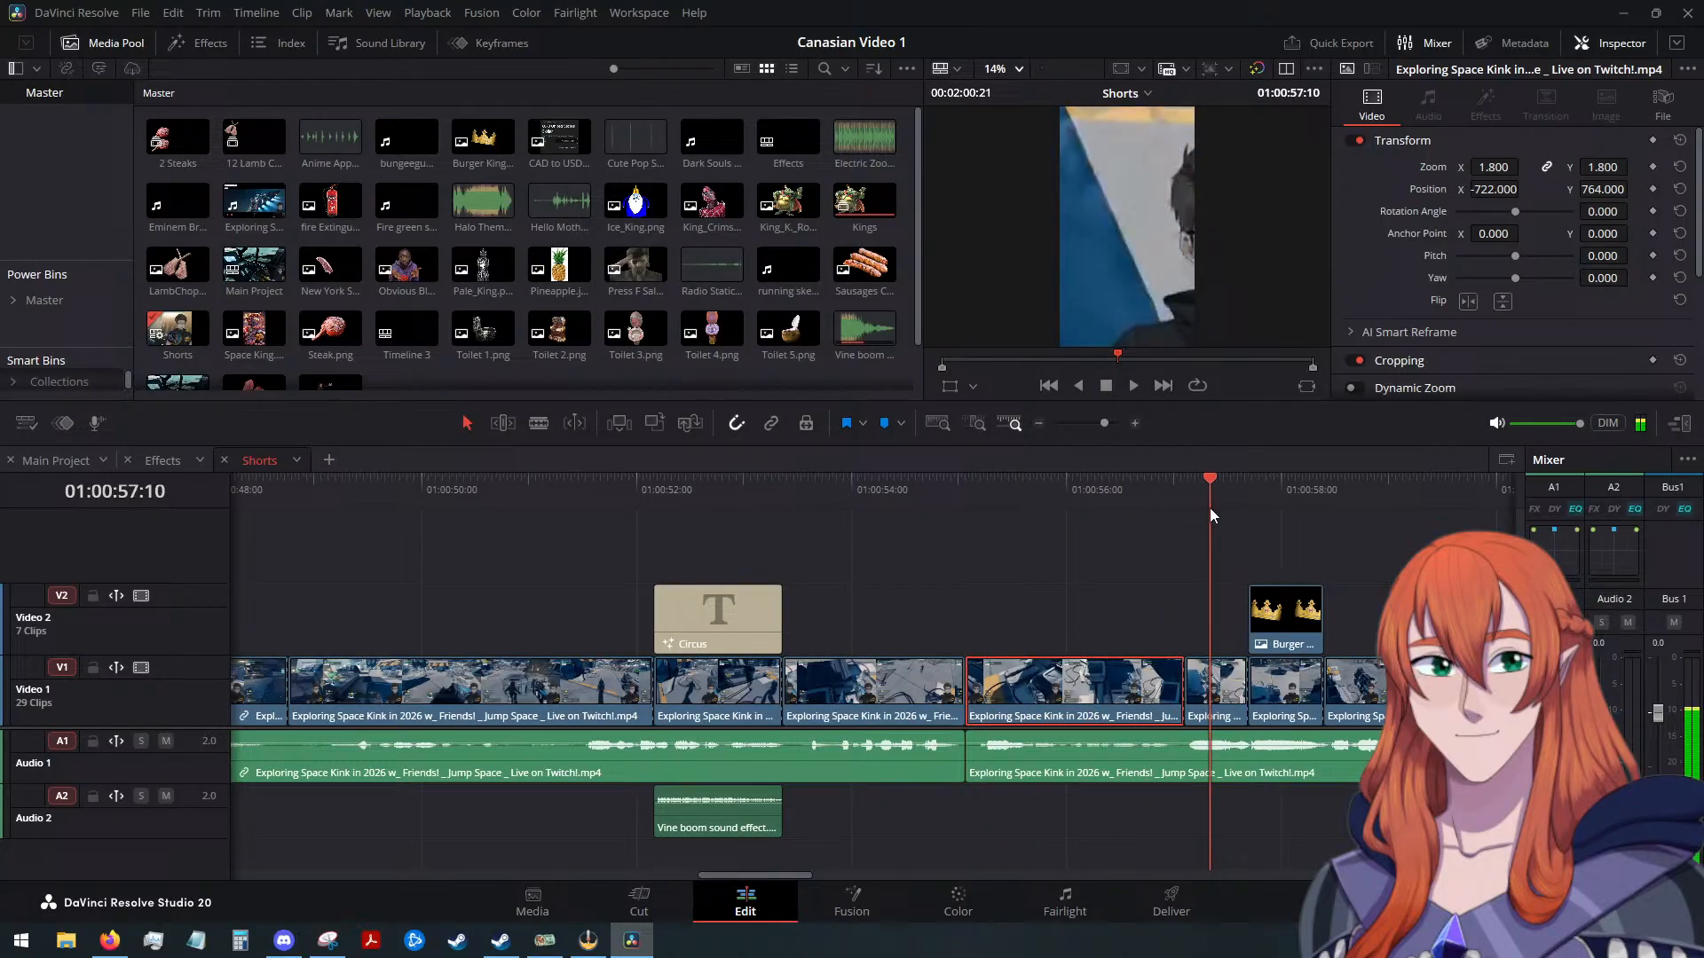
pyautogui.click(1224, 667)
pyautogui.moveTo(1484, 189); pyautogui.dragTo(1480, 229)
# Reposition the 4.0-zoom Video 1 clip under the Burger King crown to X about -1776 and Y about 1090, centring the face
pyautogui.click(1266, 478)
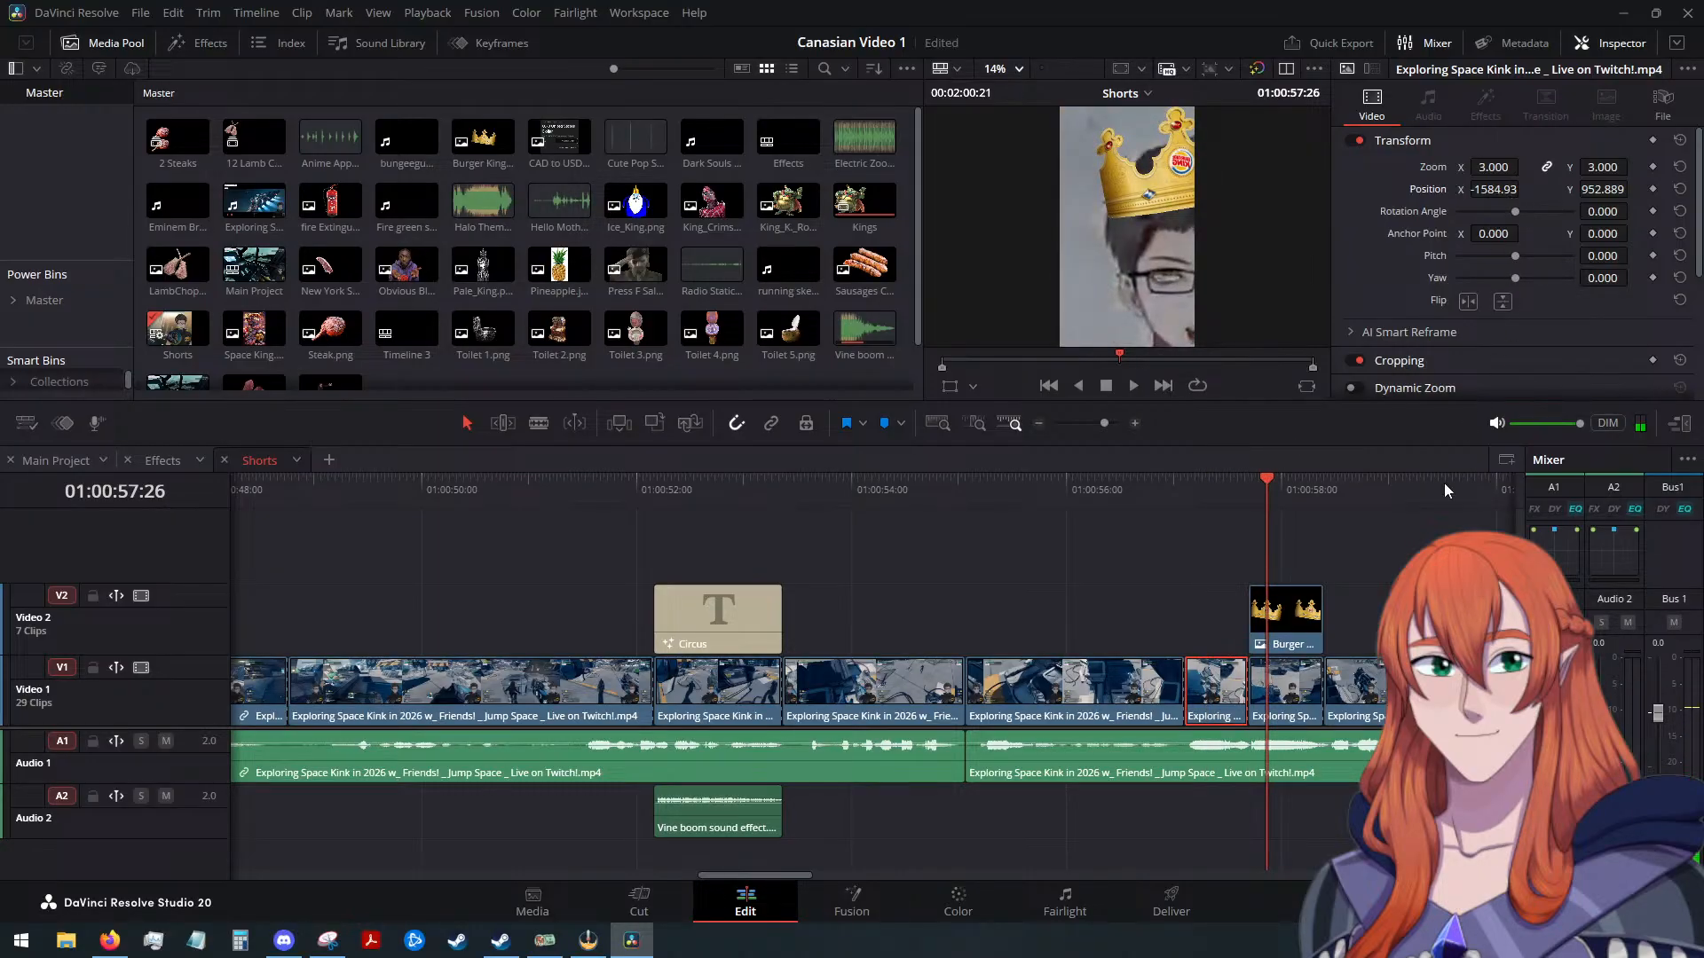
pyautogui.click(1310, 688)
pyautogui.moveTo(1490, 189); pyautogui.dragTo(1452, 189)
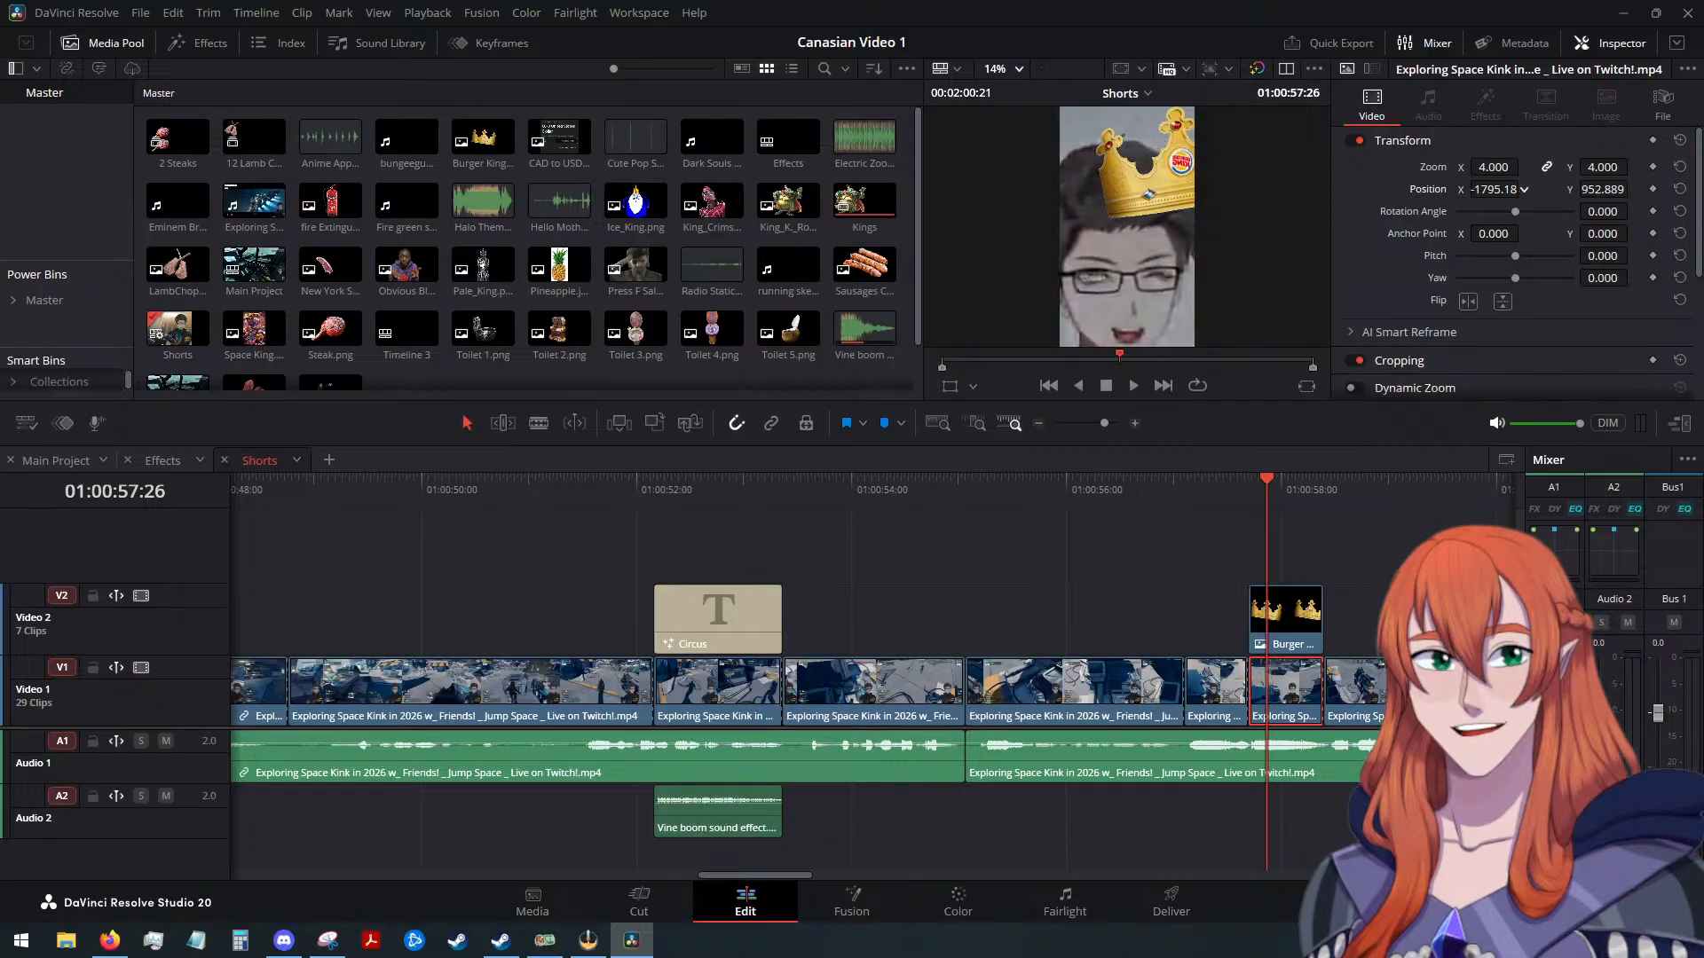
pyautogui.moveTo(1608, 189); pyautogui.dragTo(1602, 206)
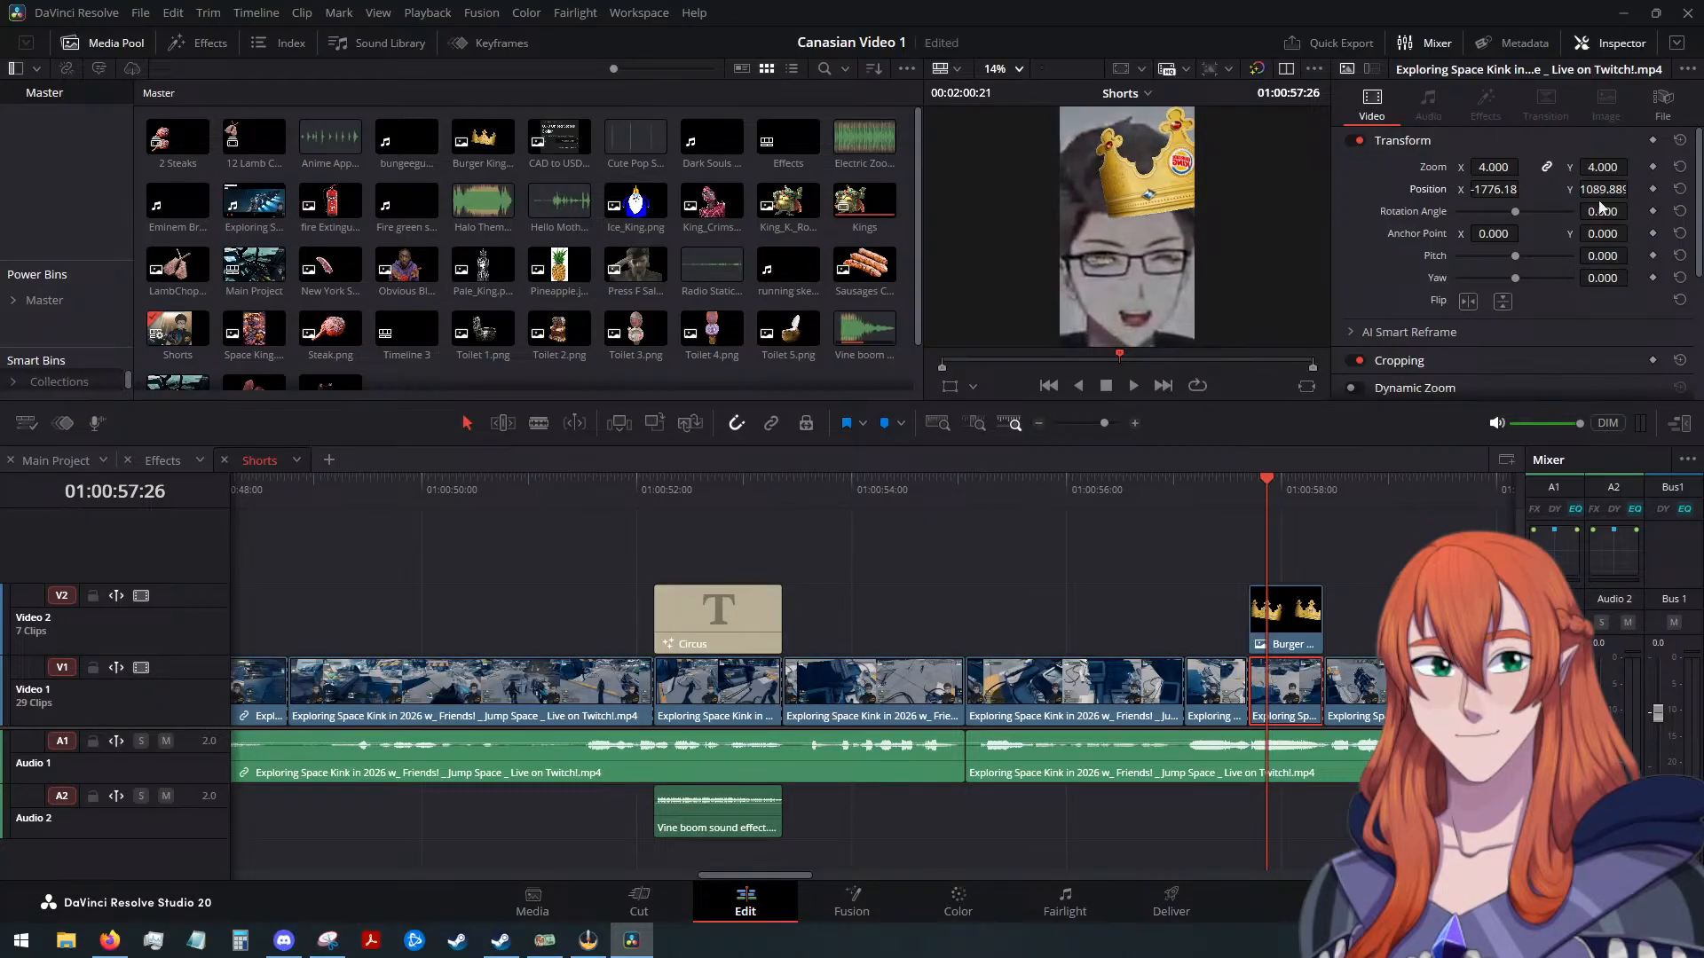
# Shift the Burger King crown overlay horizontally to position X about -4 so it sits above the face
pyautogui.click(1305, 632)
pyautogui.moveTo(1502, 189)
pyautogui.mouseDown()
pyautogui.moveTo(1483, 189)
pyautogui.moveTo(1524, 189)
pyautogui.mouseUp()
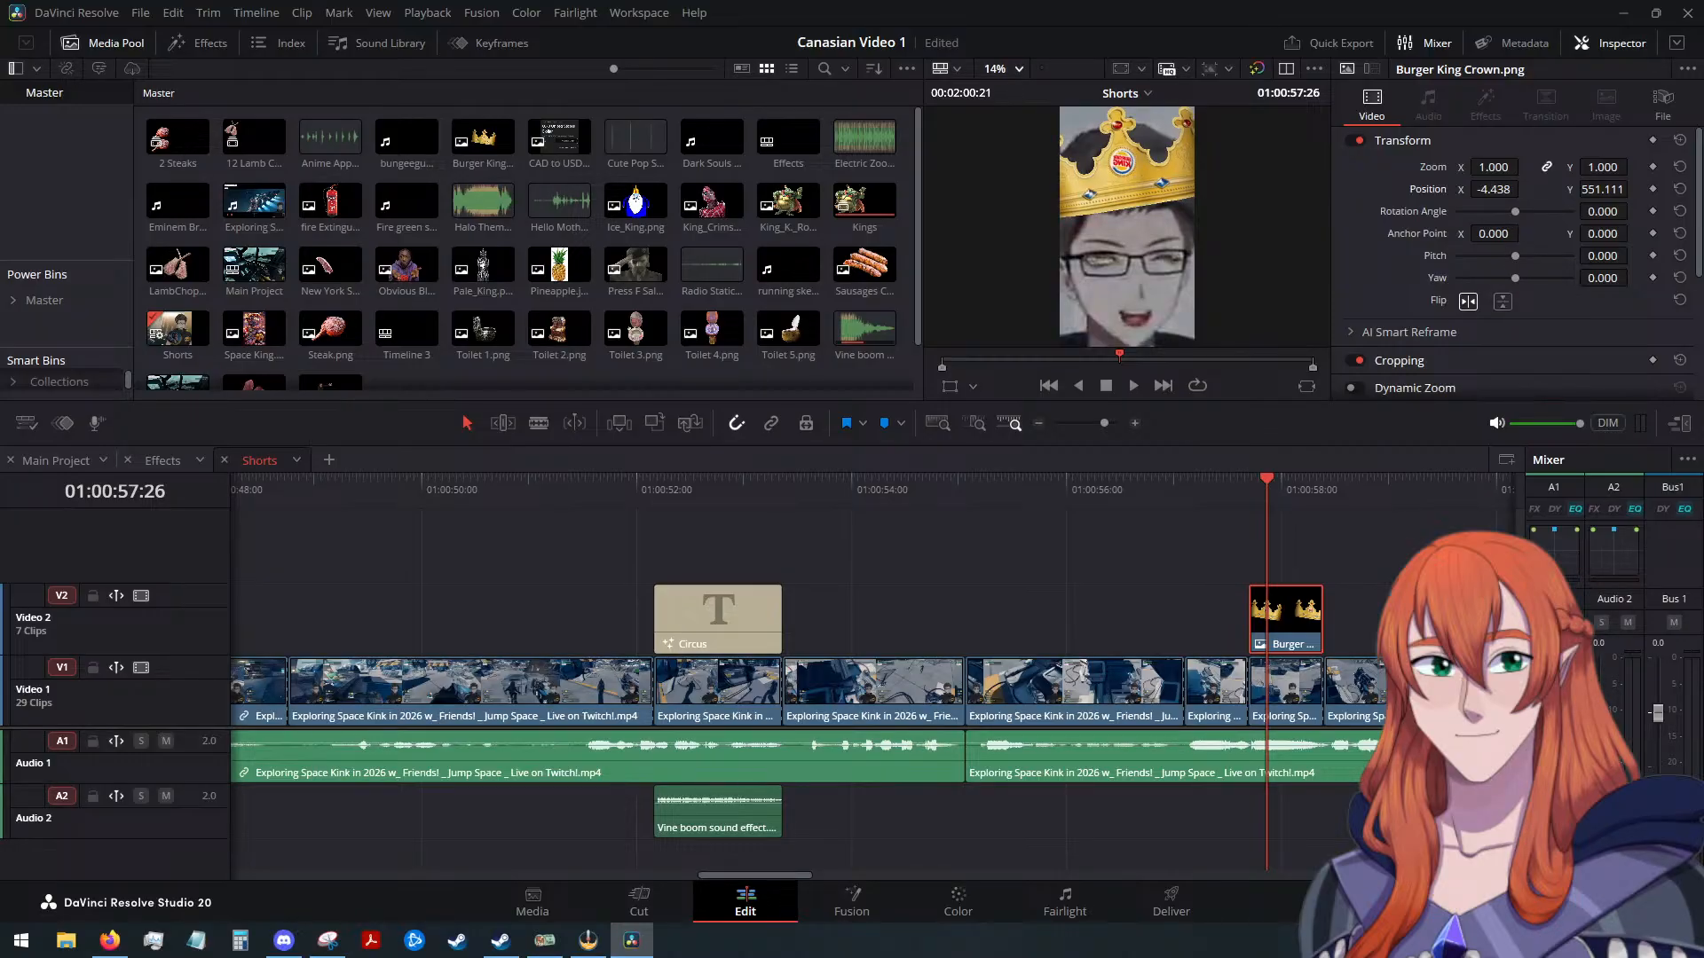
pyautogui.click(1411, 604)
# Paste the zoom 1.8 and position X -722, Y 764 framing onto the long Video 1 clip right after the crown
pyautogui.hscroll(6, 1242, 613)
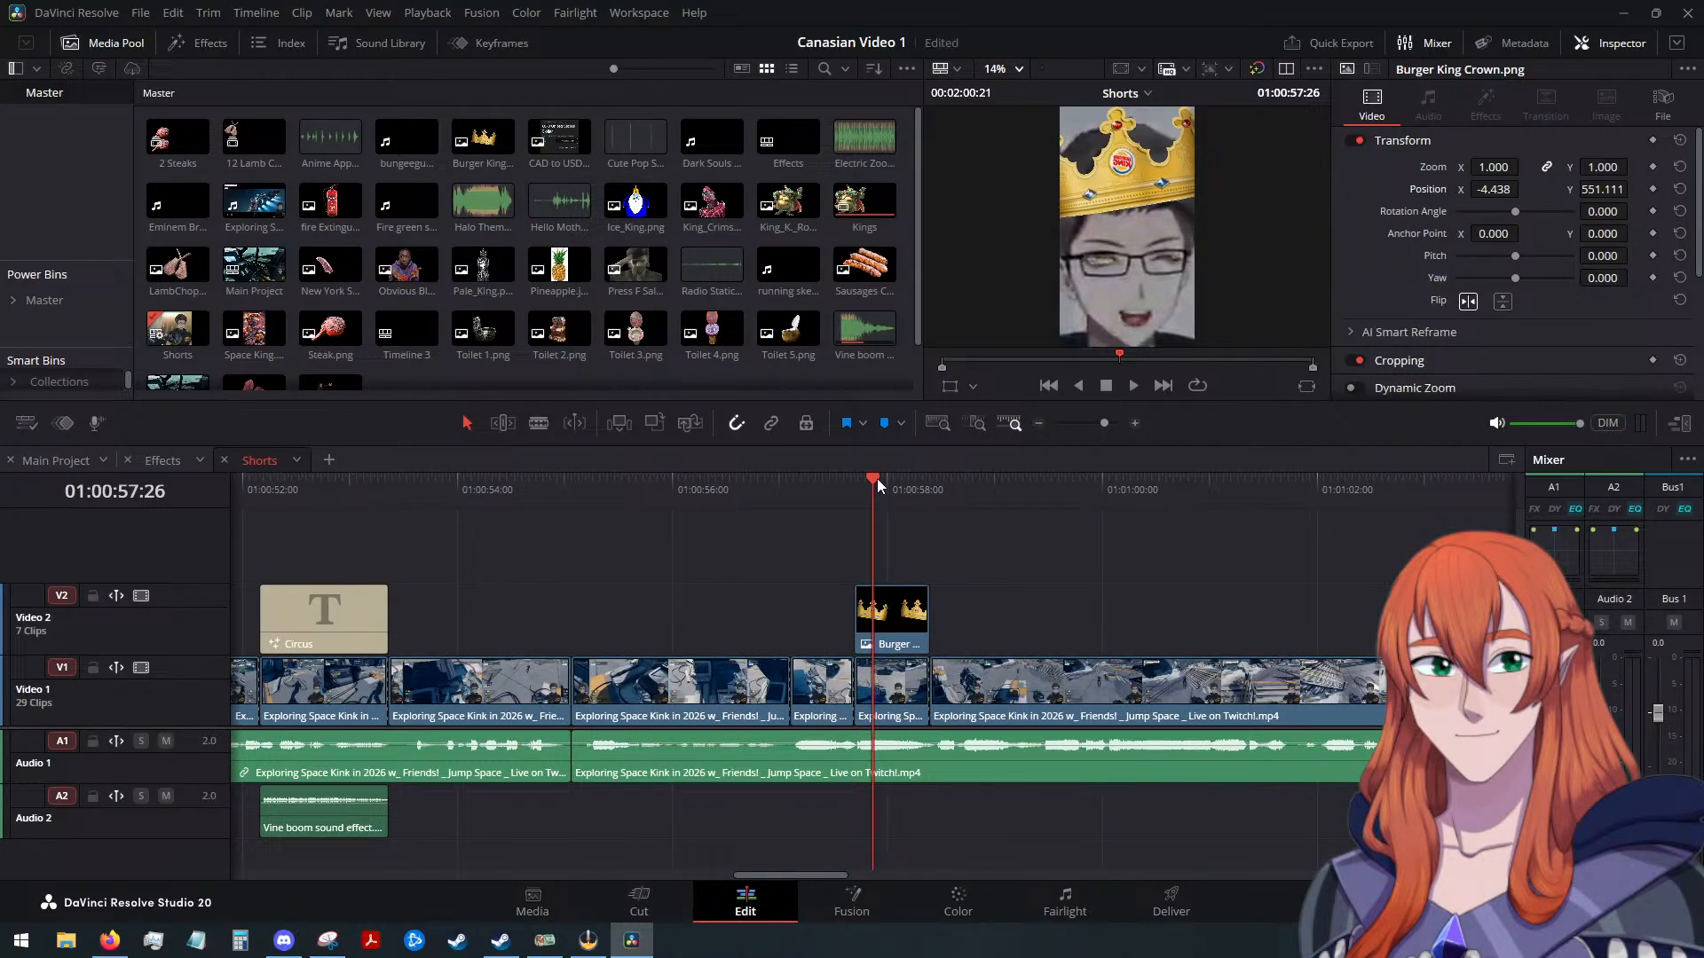
pyautogui.moveTo(876, 480); pyautogui.dragTo(958, 499)
pyautogui.click(1057, 681)
pyautogui.hotkey('alt', 'v')
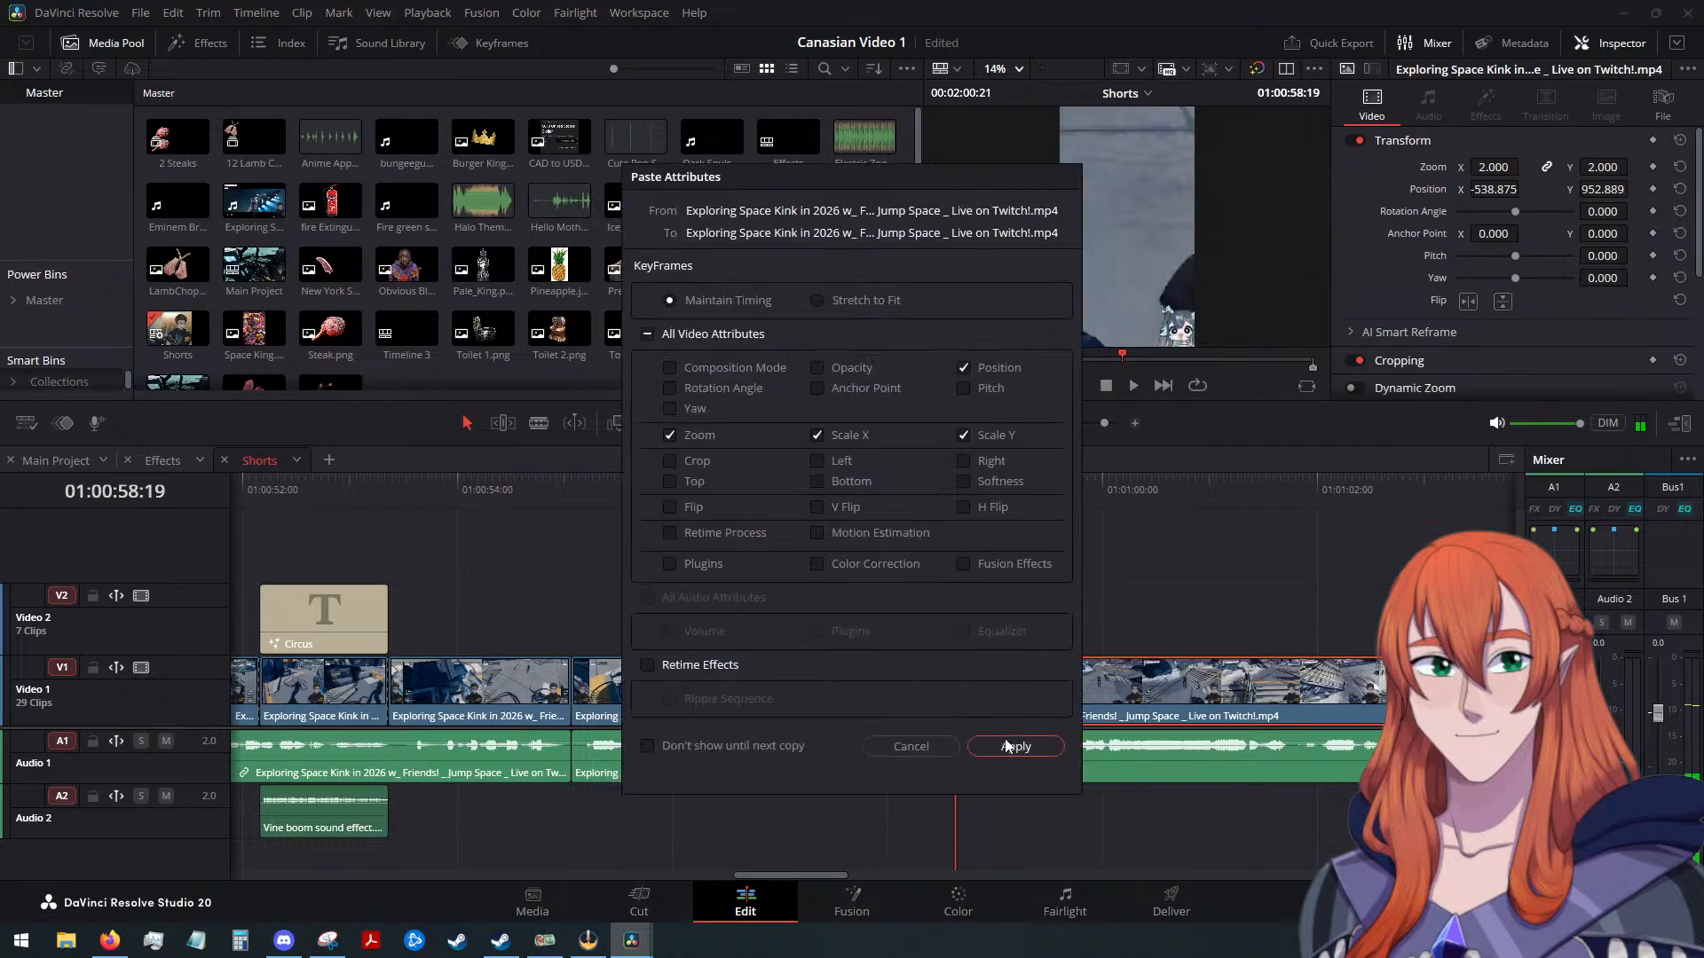
pyautogui.click(1007, 747)
# Paste the zoom 1.8 framing onto the Video 1 clip that ends where the Kings overlay begins
pyautogui.moveTo(956, 488); pyautogui.dragTo(1464, 568)
pyautogui.scroll(-6, 1180, 621)
pyautogui.scroll(-4, 1181, 628)
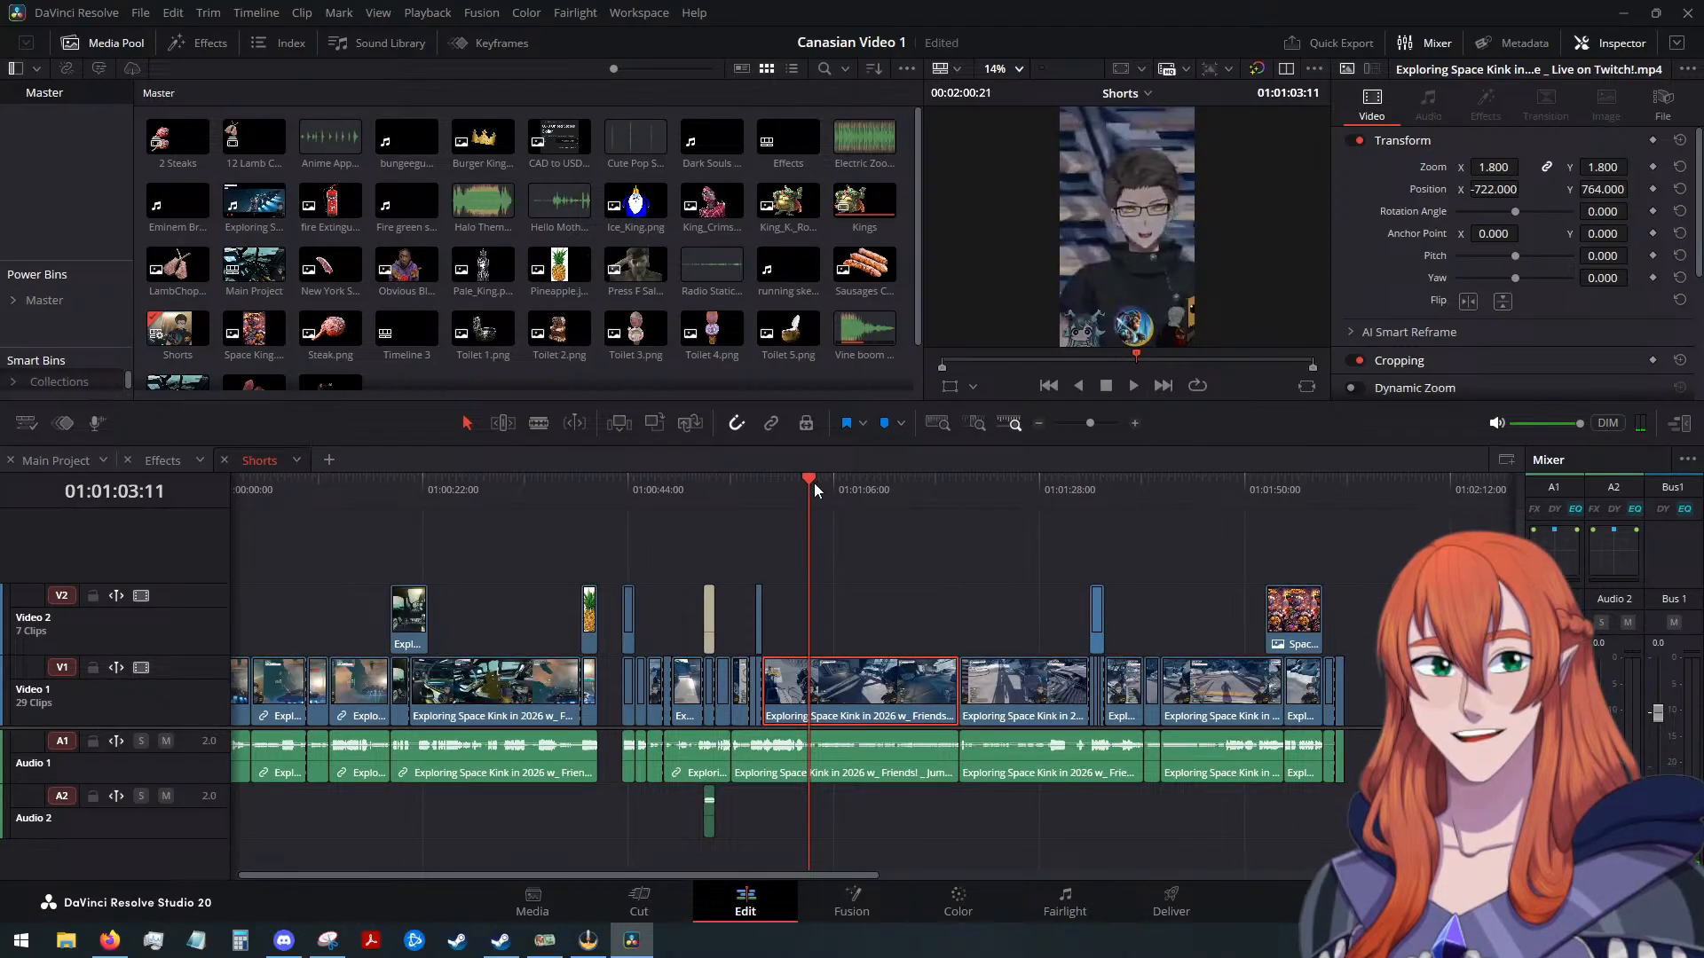
pyautogui.moveTo(812, 483); pyautogui.dragTo(1344, 539)
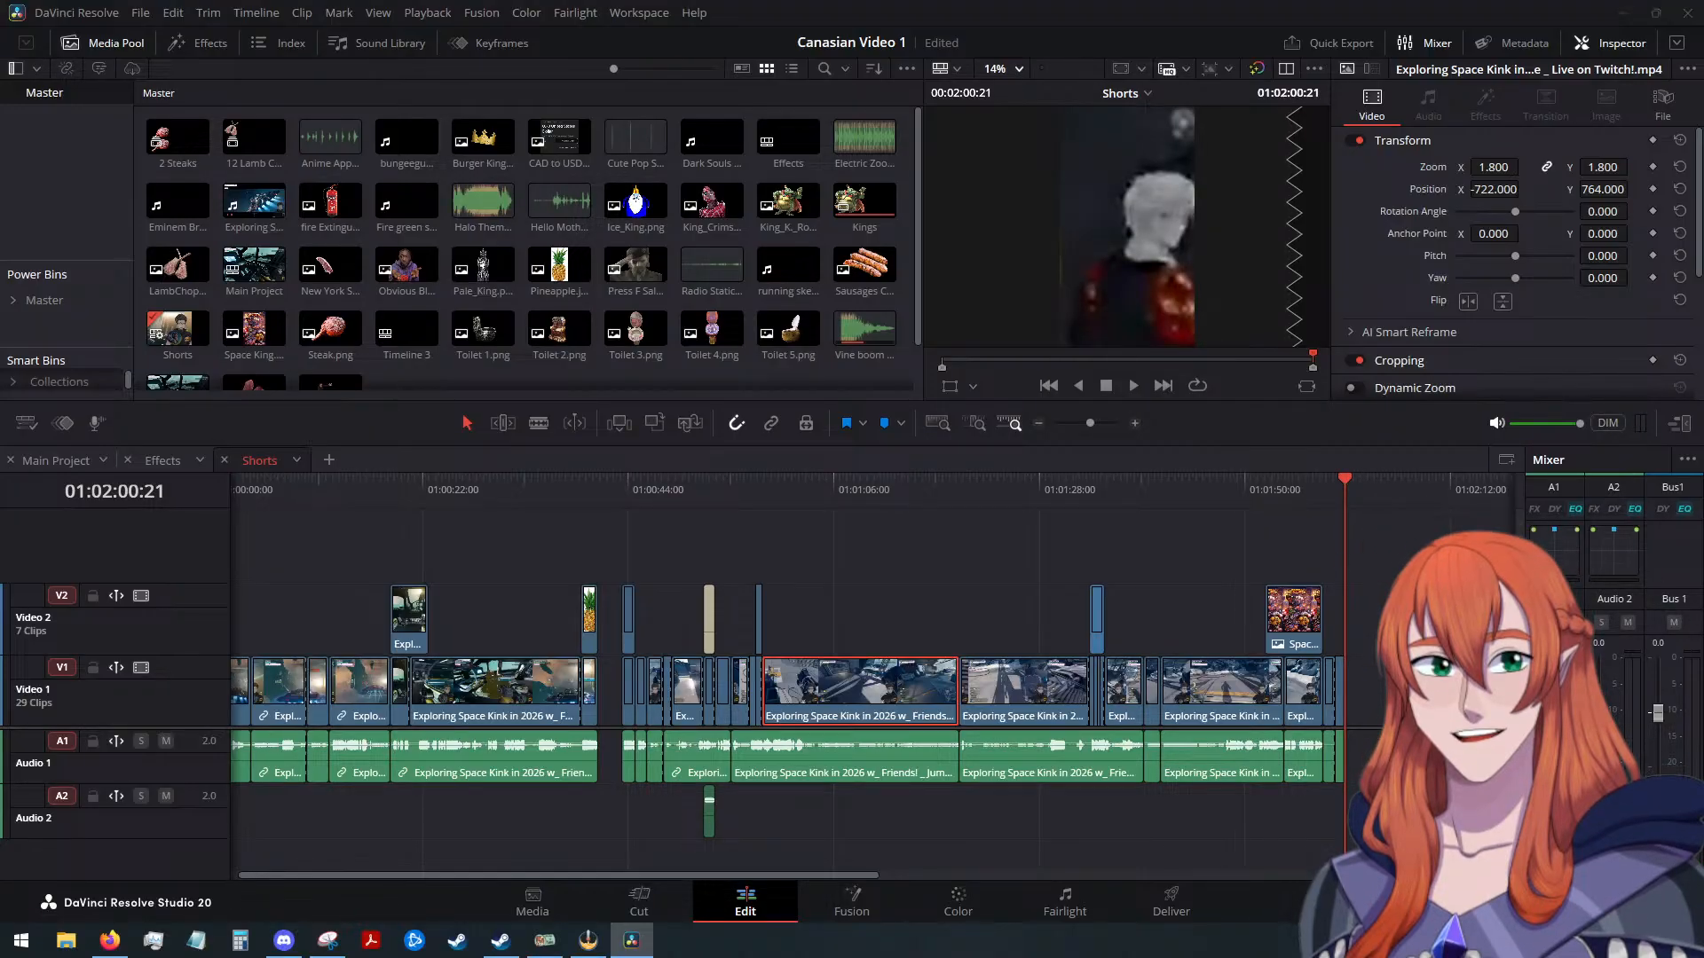
pyautogui.click(862, 493)
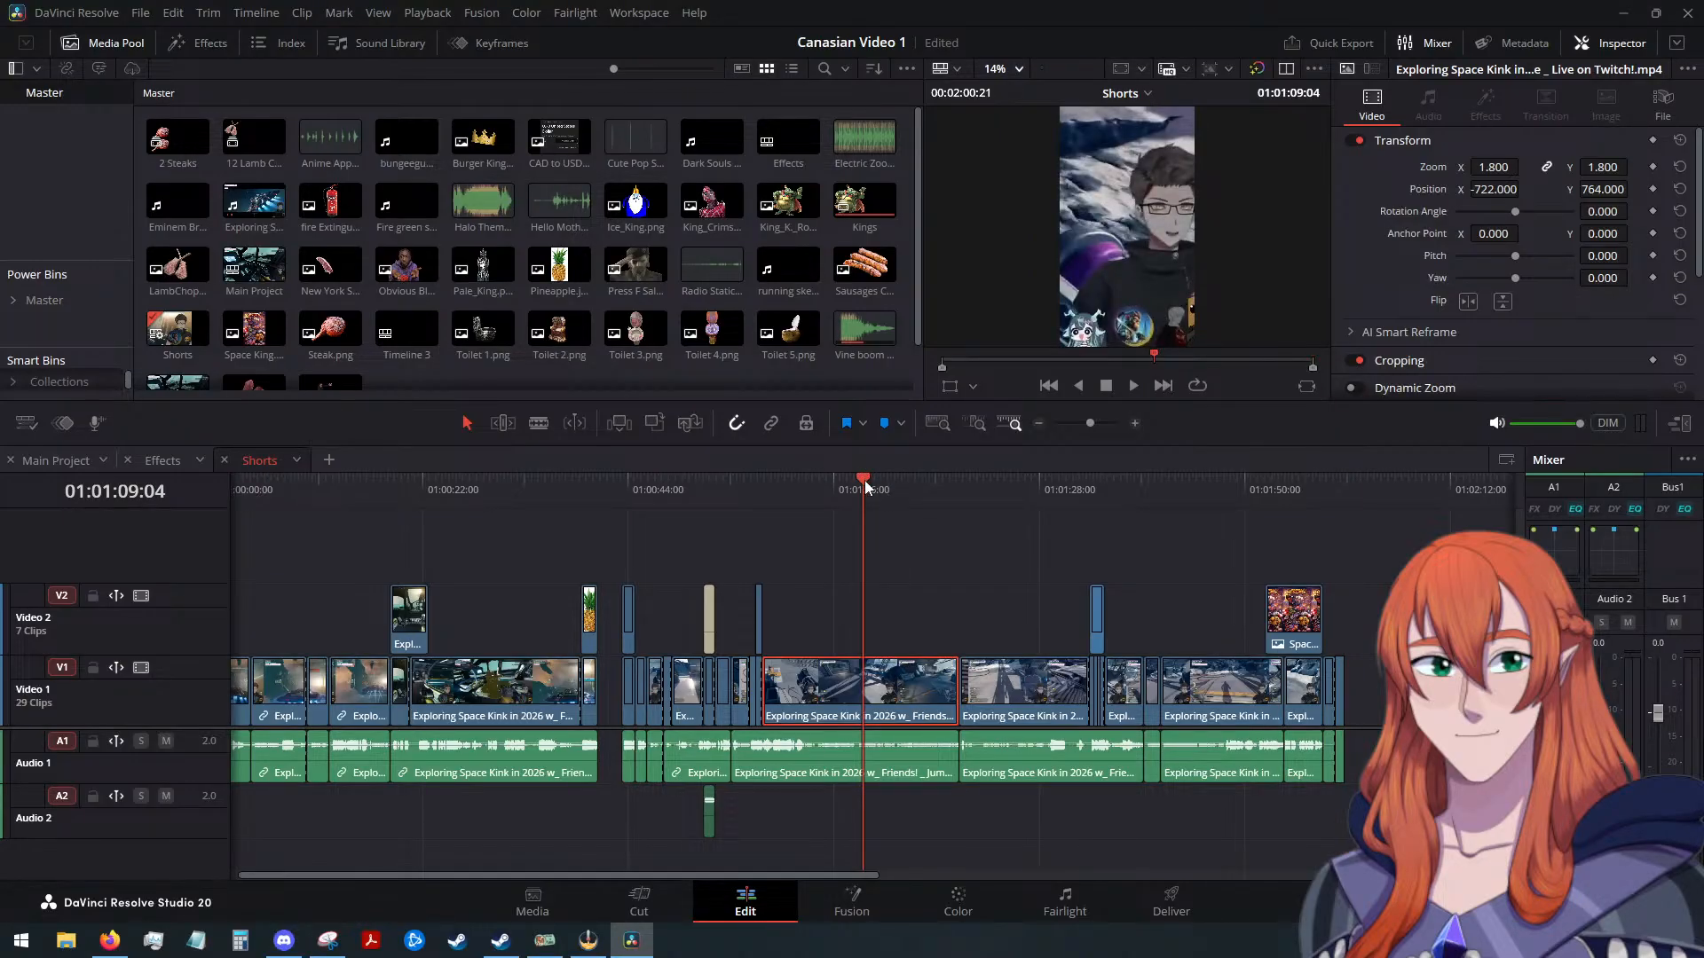
pyautogui.moveTo(865, 481); pyautogui.dragTo(1034, 502)
pyautogui.click(990, 694)
pyautogui.hotkey('alt', 'v')
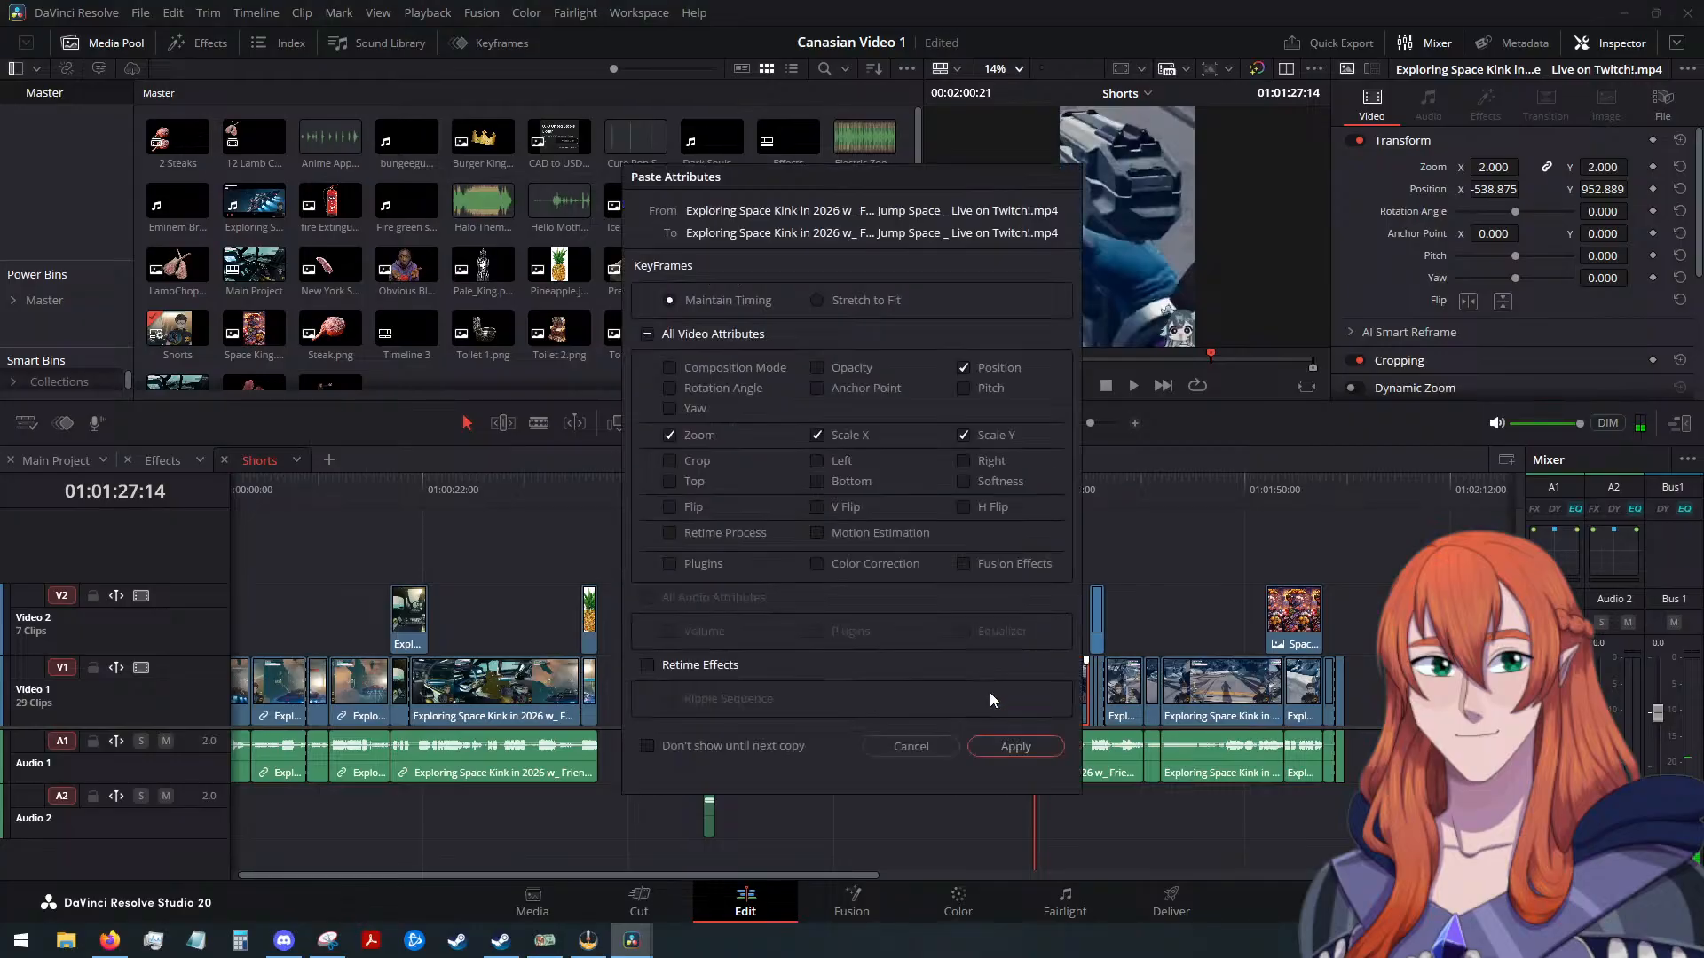
pyautogui.click(1008, 746)
# Try to shift the Kings compound clip horizontally within the vertical frame
pyautogui.moveTo(1030, 486); pyautogui.dragTo(1083, 479)
pyautogui.scroll(4, 1132, 545)
pyautogui.scroll(3, 1133, 545)
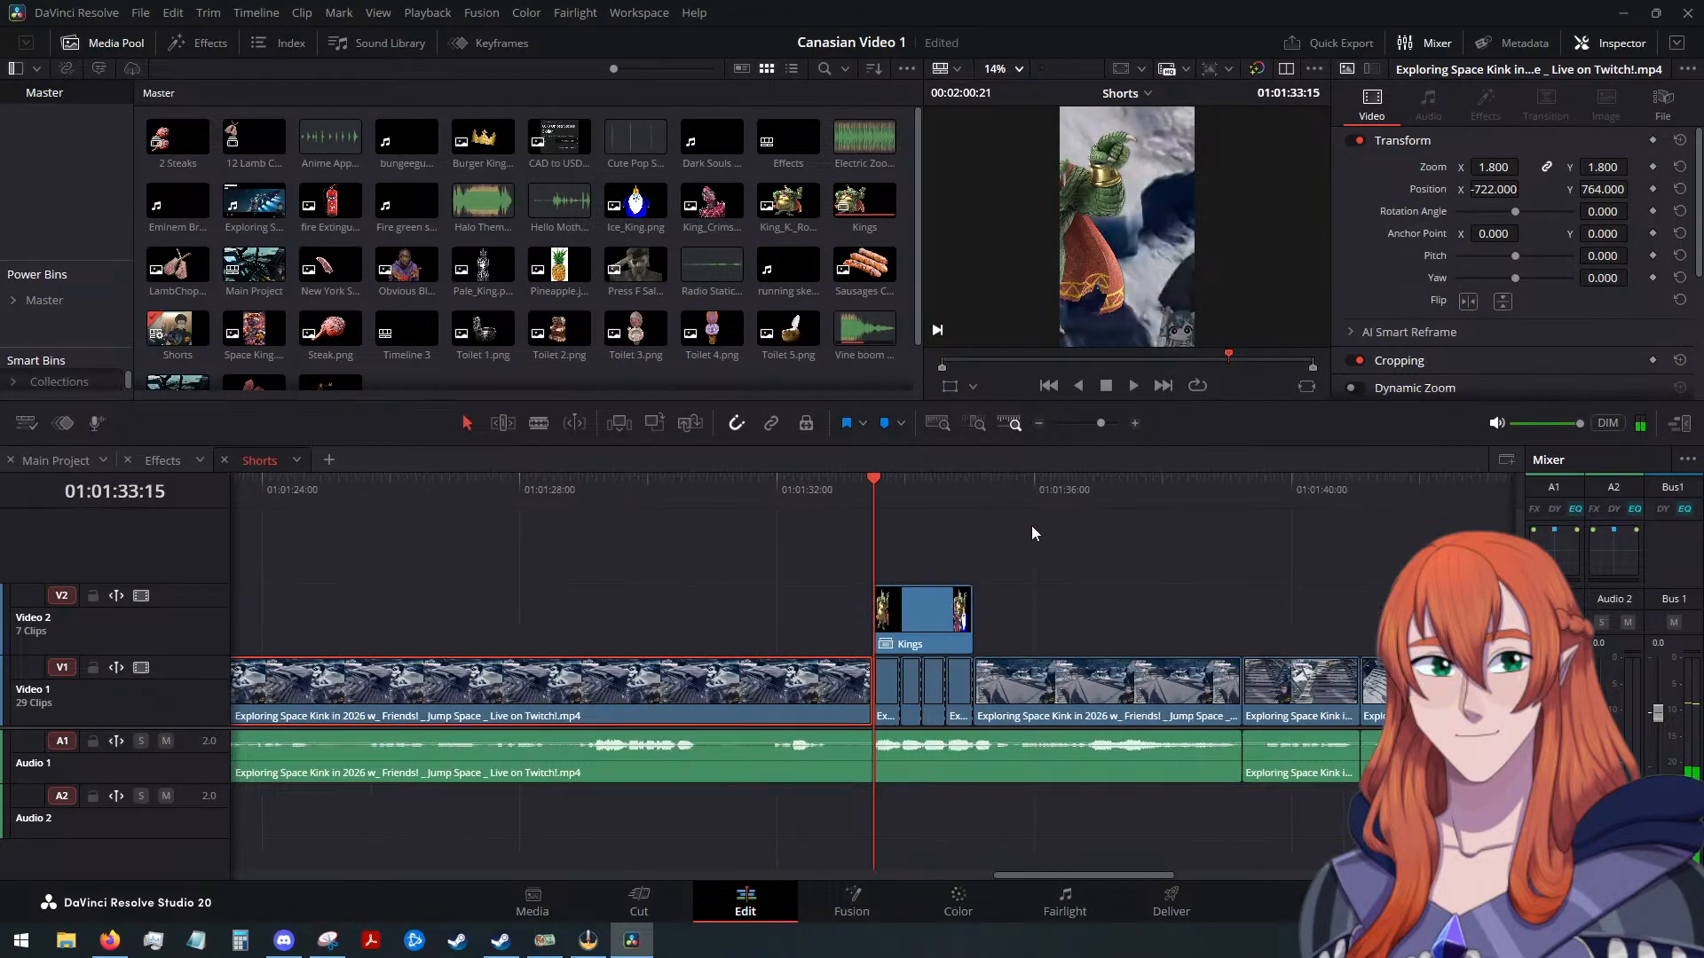
pyautogui.moveTo(873, 490); pyautogui.dragTo(889, 486)
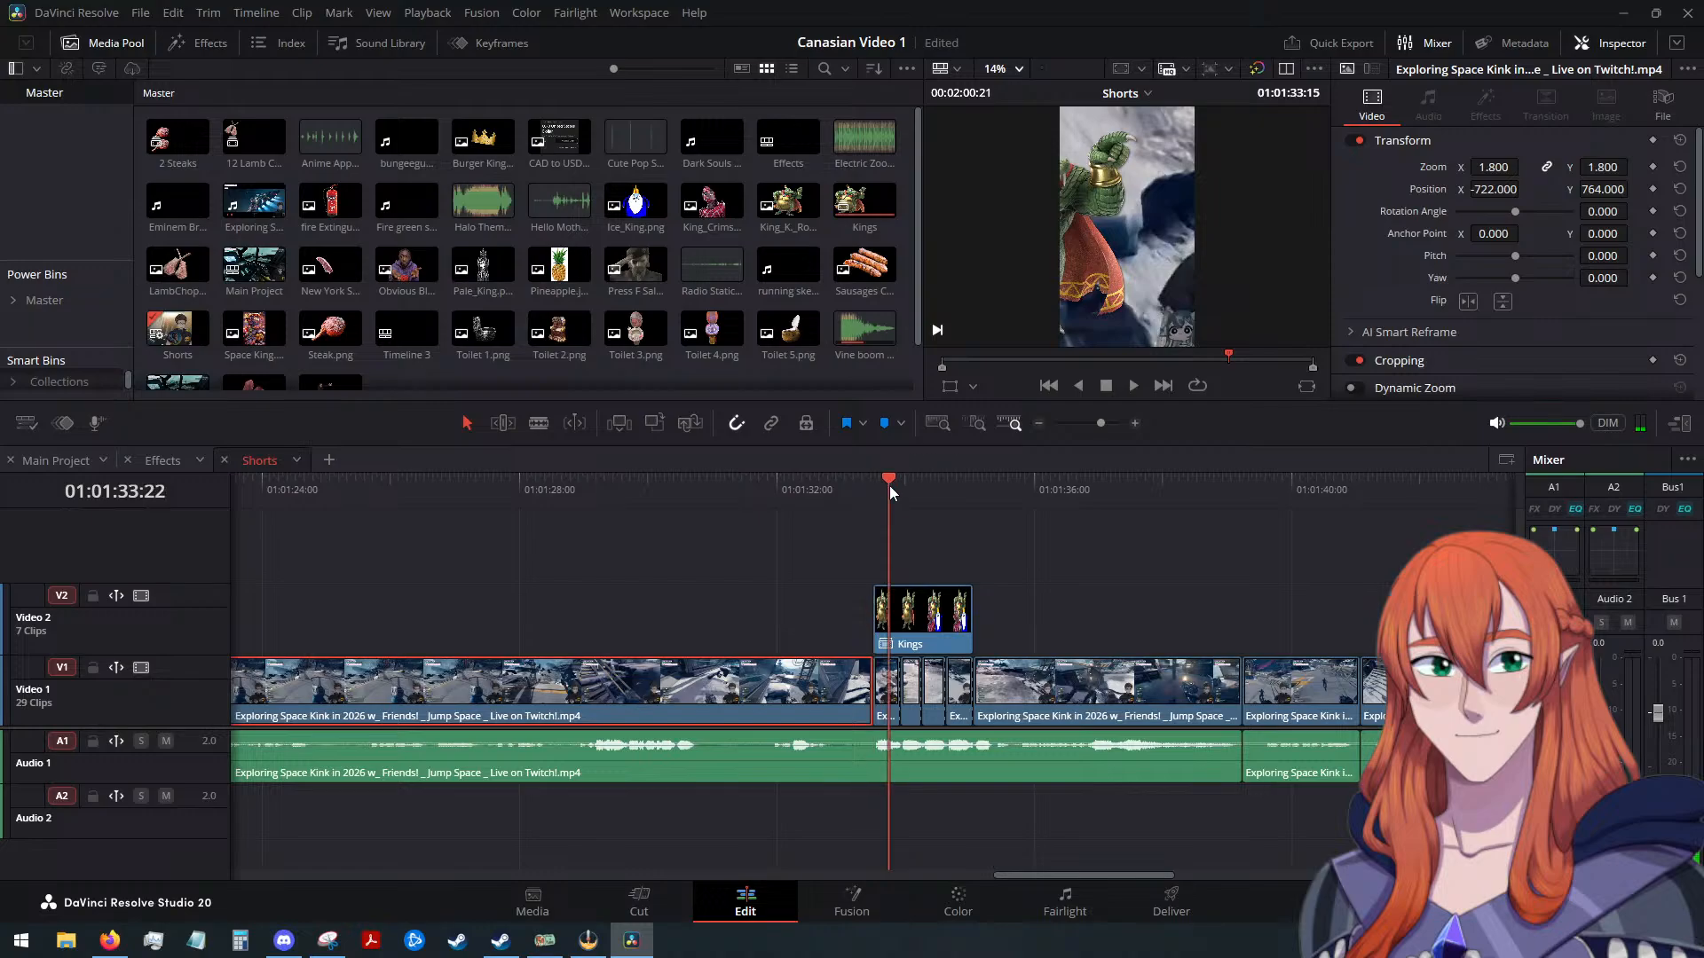
pyautogui.click(927, 634)
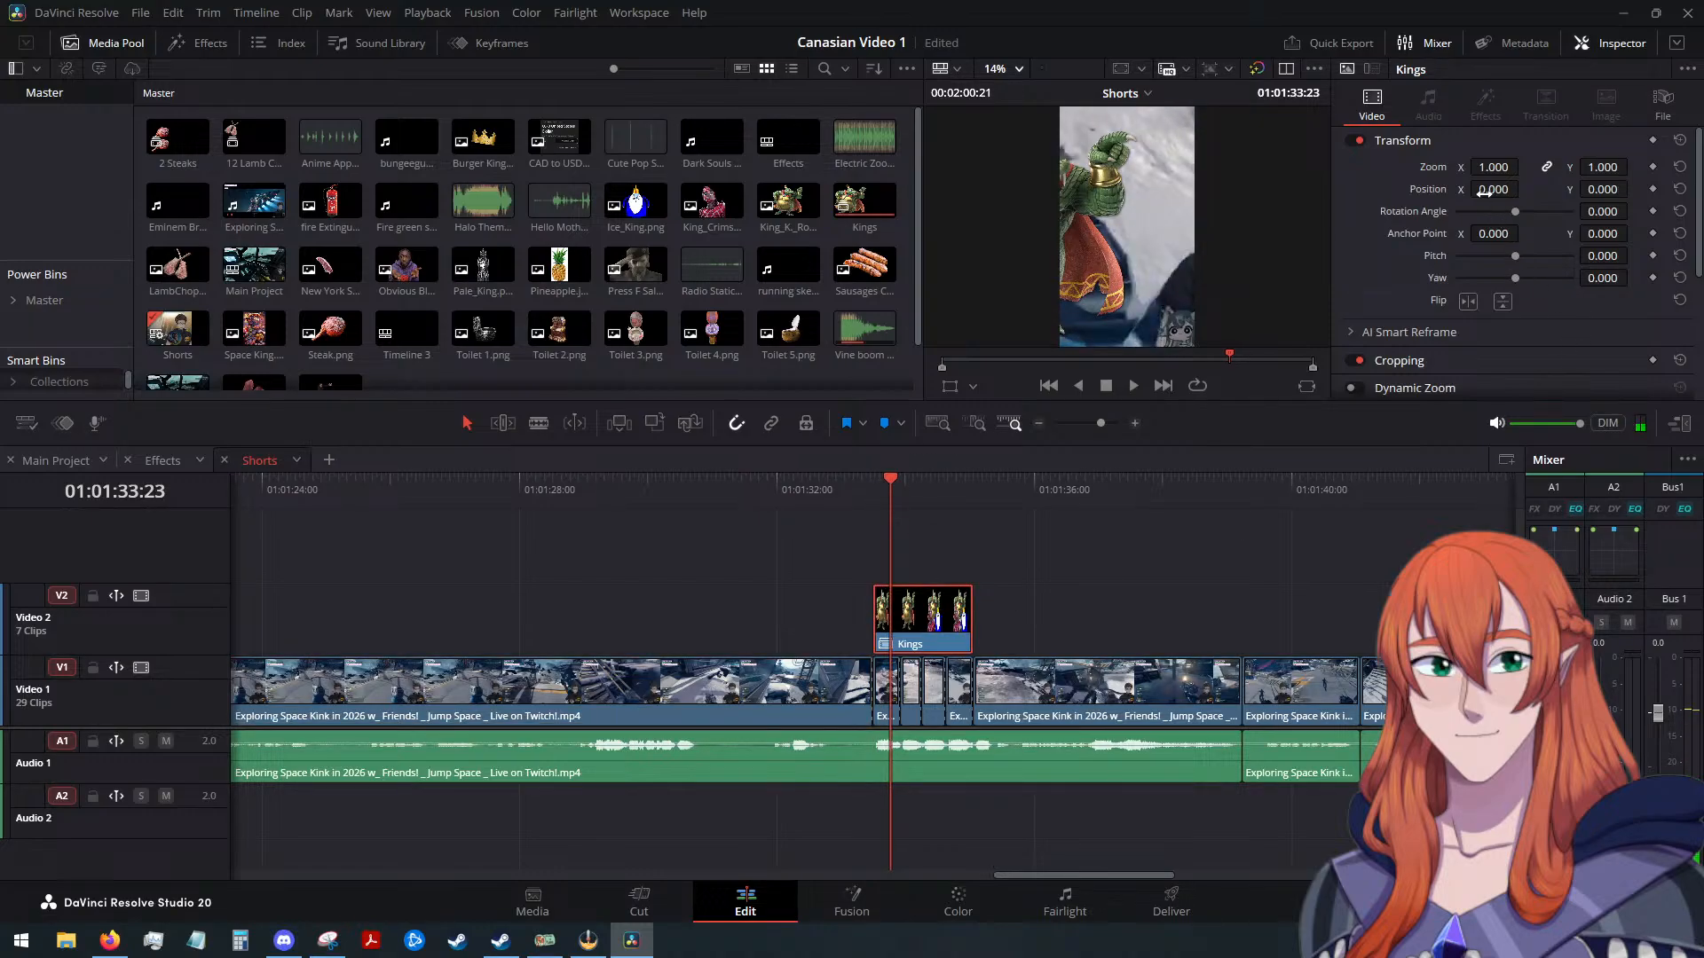
pyautogui.moveTo(1489, 189); pyautogui.dragTo(1610, 191)
pyautogui.hotkey('ctrl', 'z')
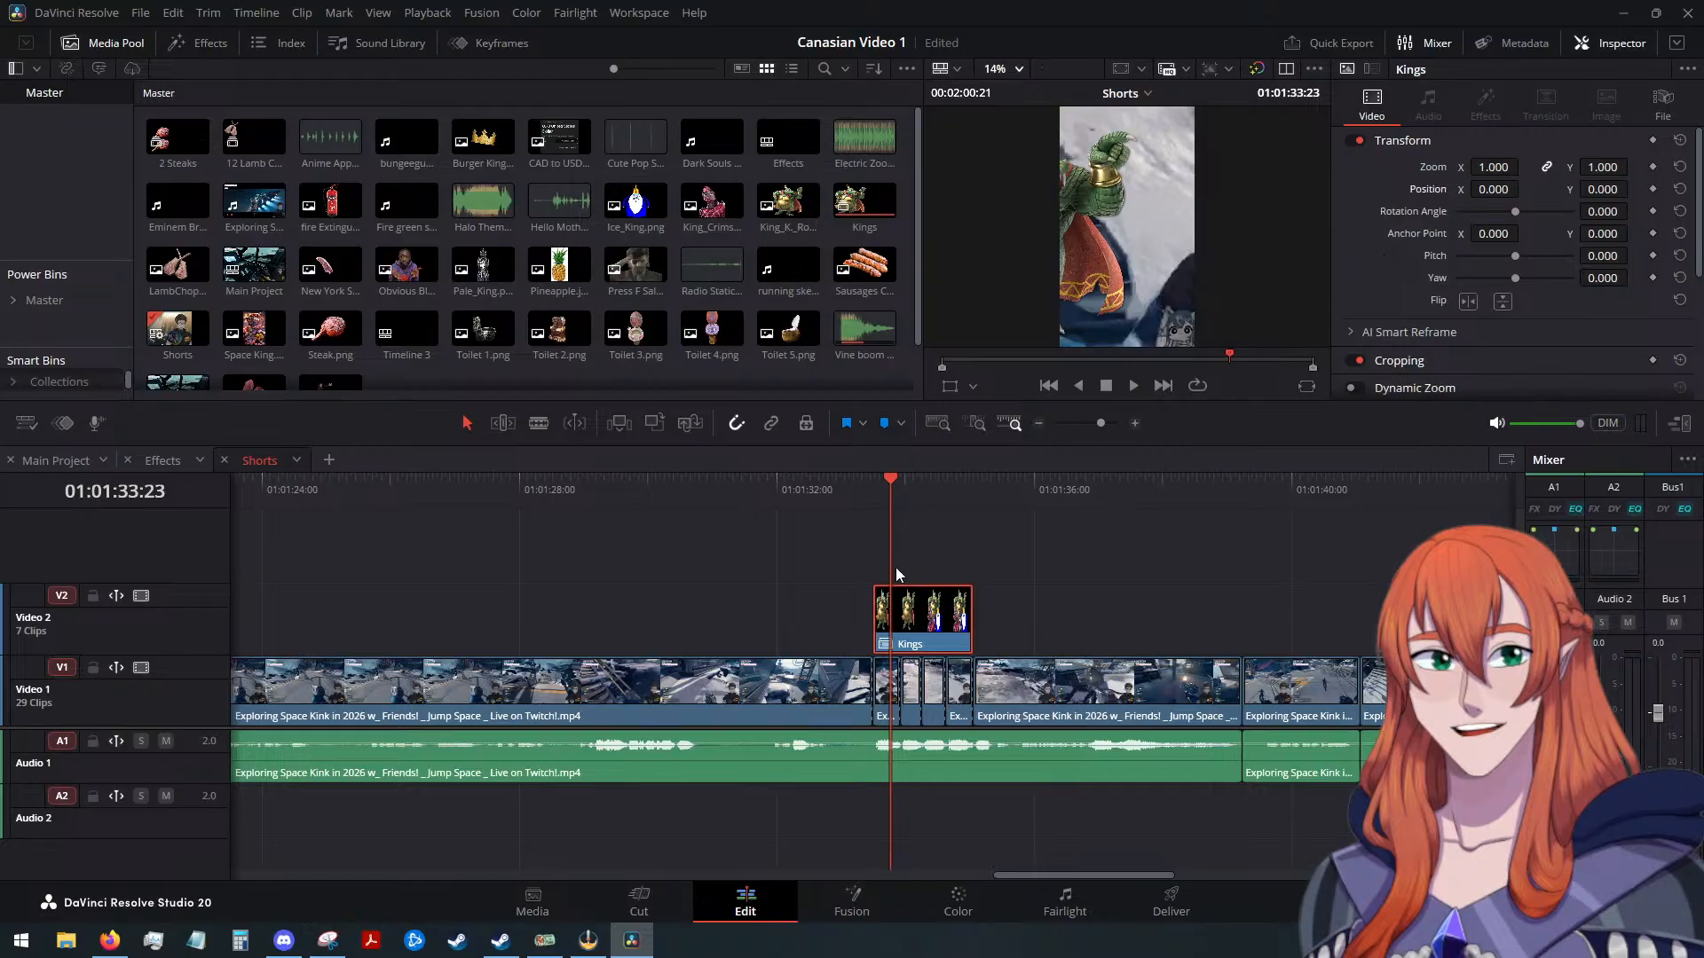
# Decompose the Kings compound clip in place into its separate image layers
pyautogui.rightClick(930, 612)
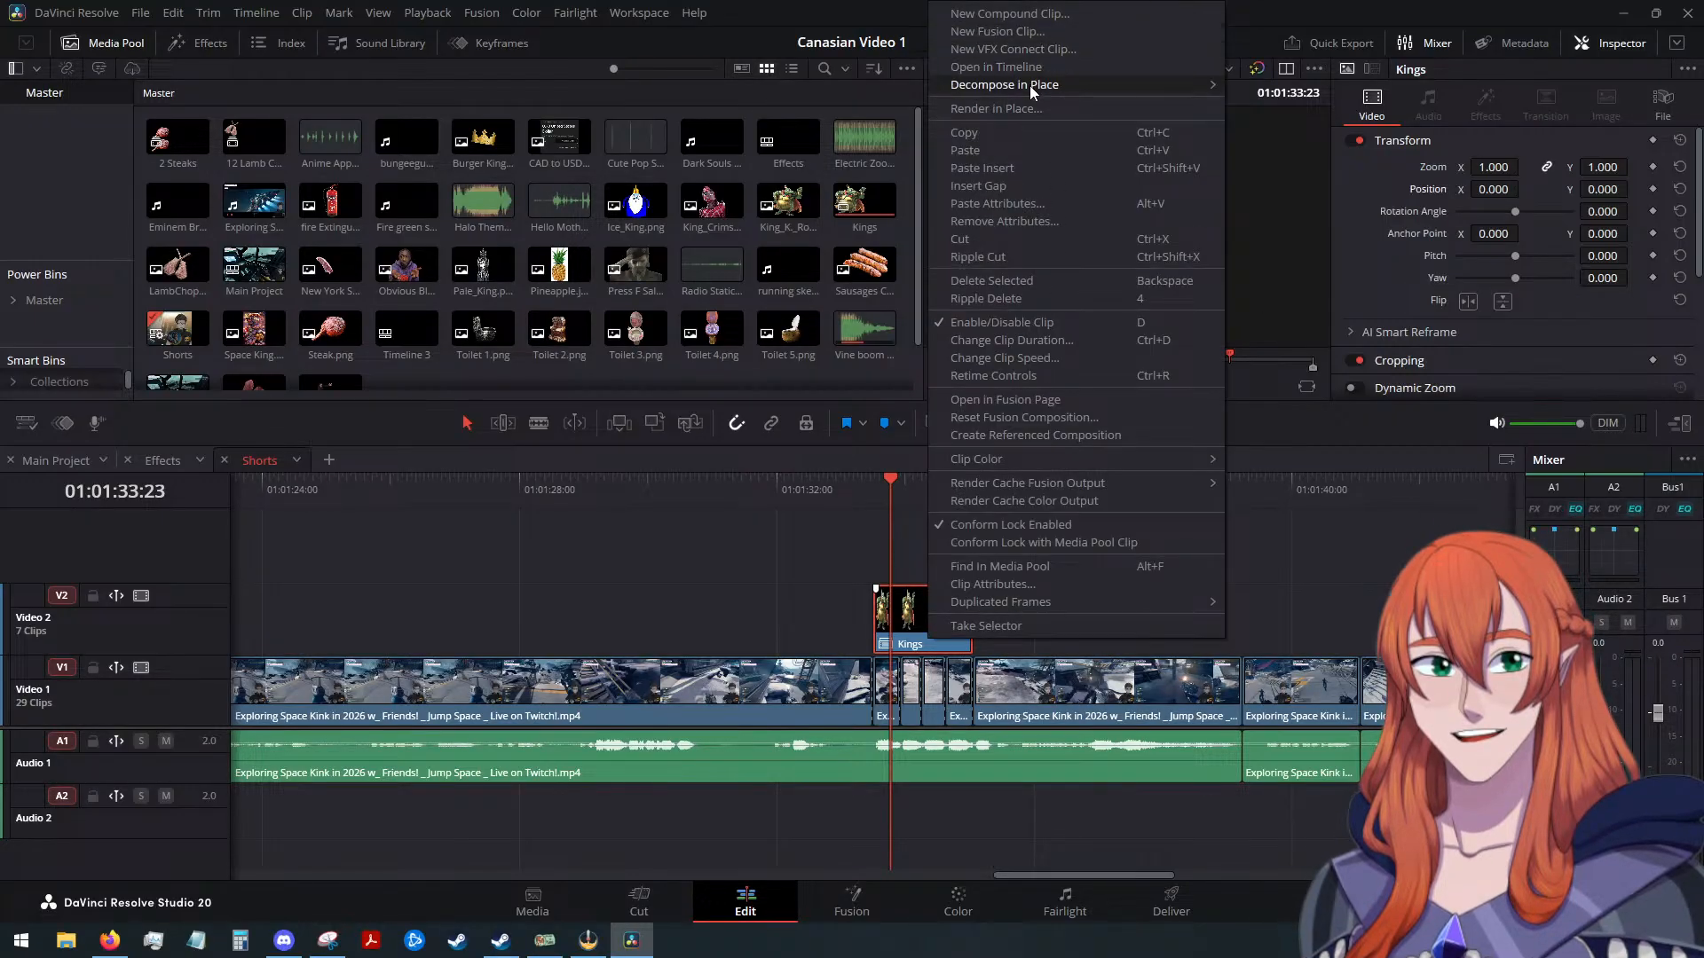
pyautogui.moveTo(1091, 92)
pyautogui.click(1319, 88)
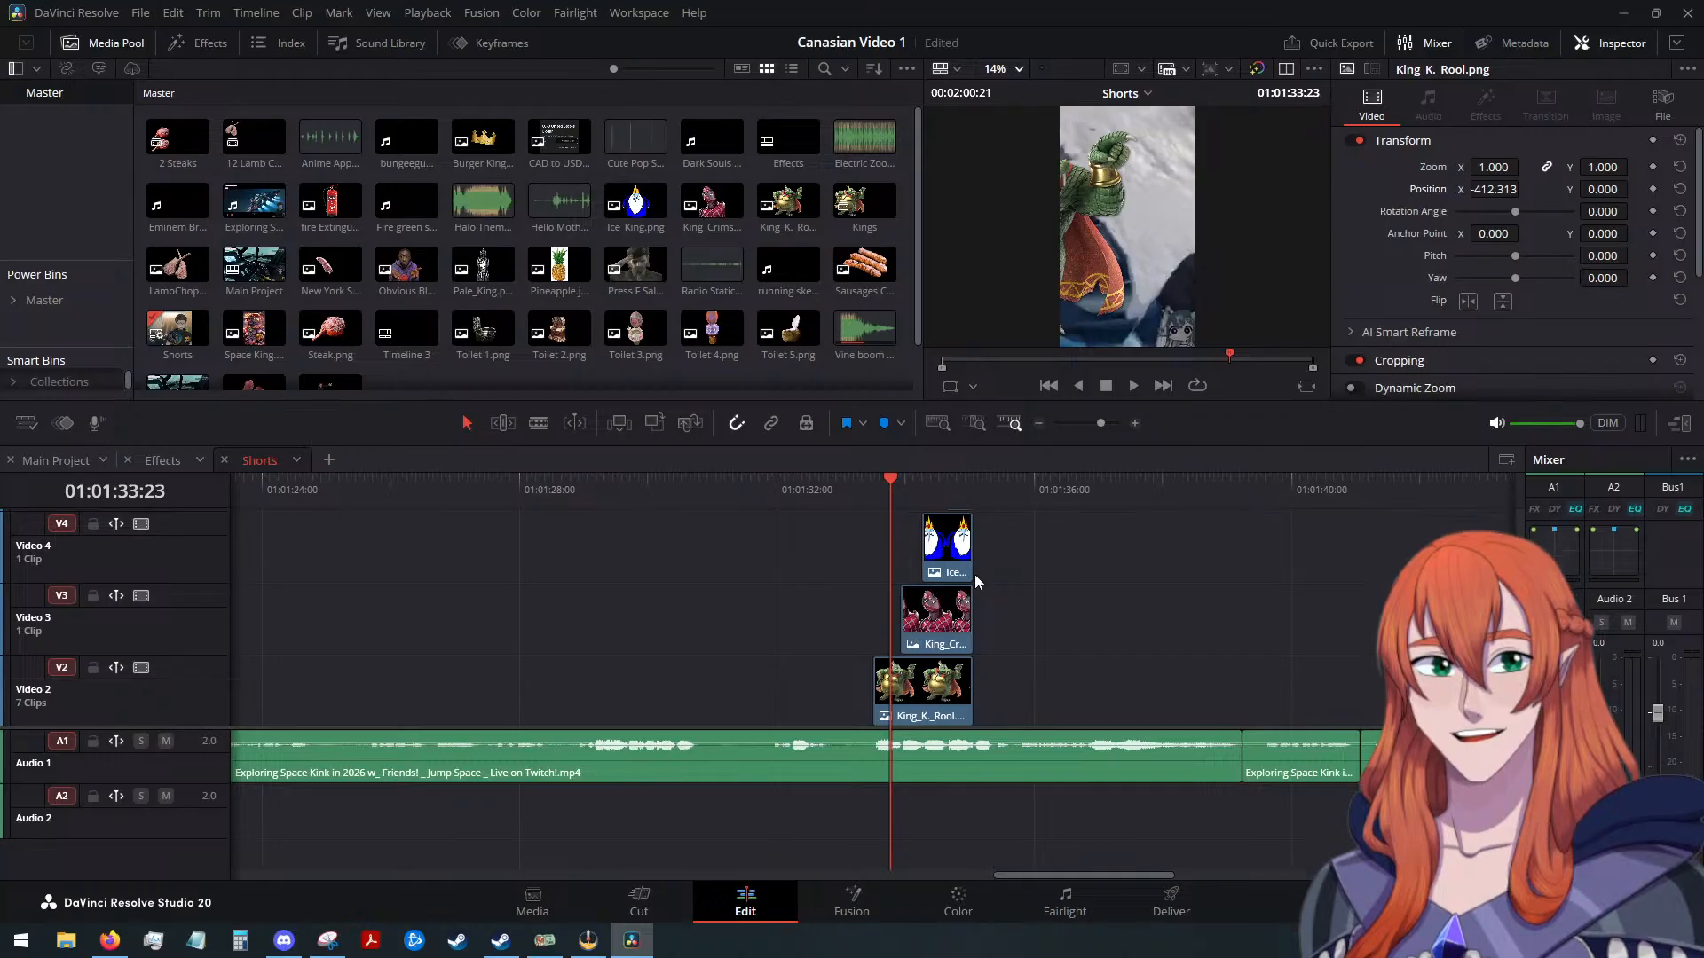
# Set the King_K._Rool.png overlay to zoom 0.75 and move it to position X about 16
pyautogui.click(897, 689)
pyautogui.moveTo(1485, 189); pyautogui.dragTo(1523, 189)
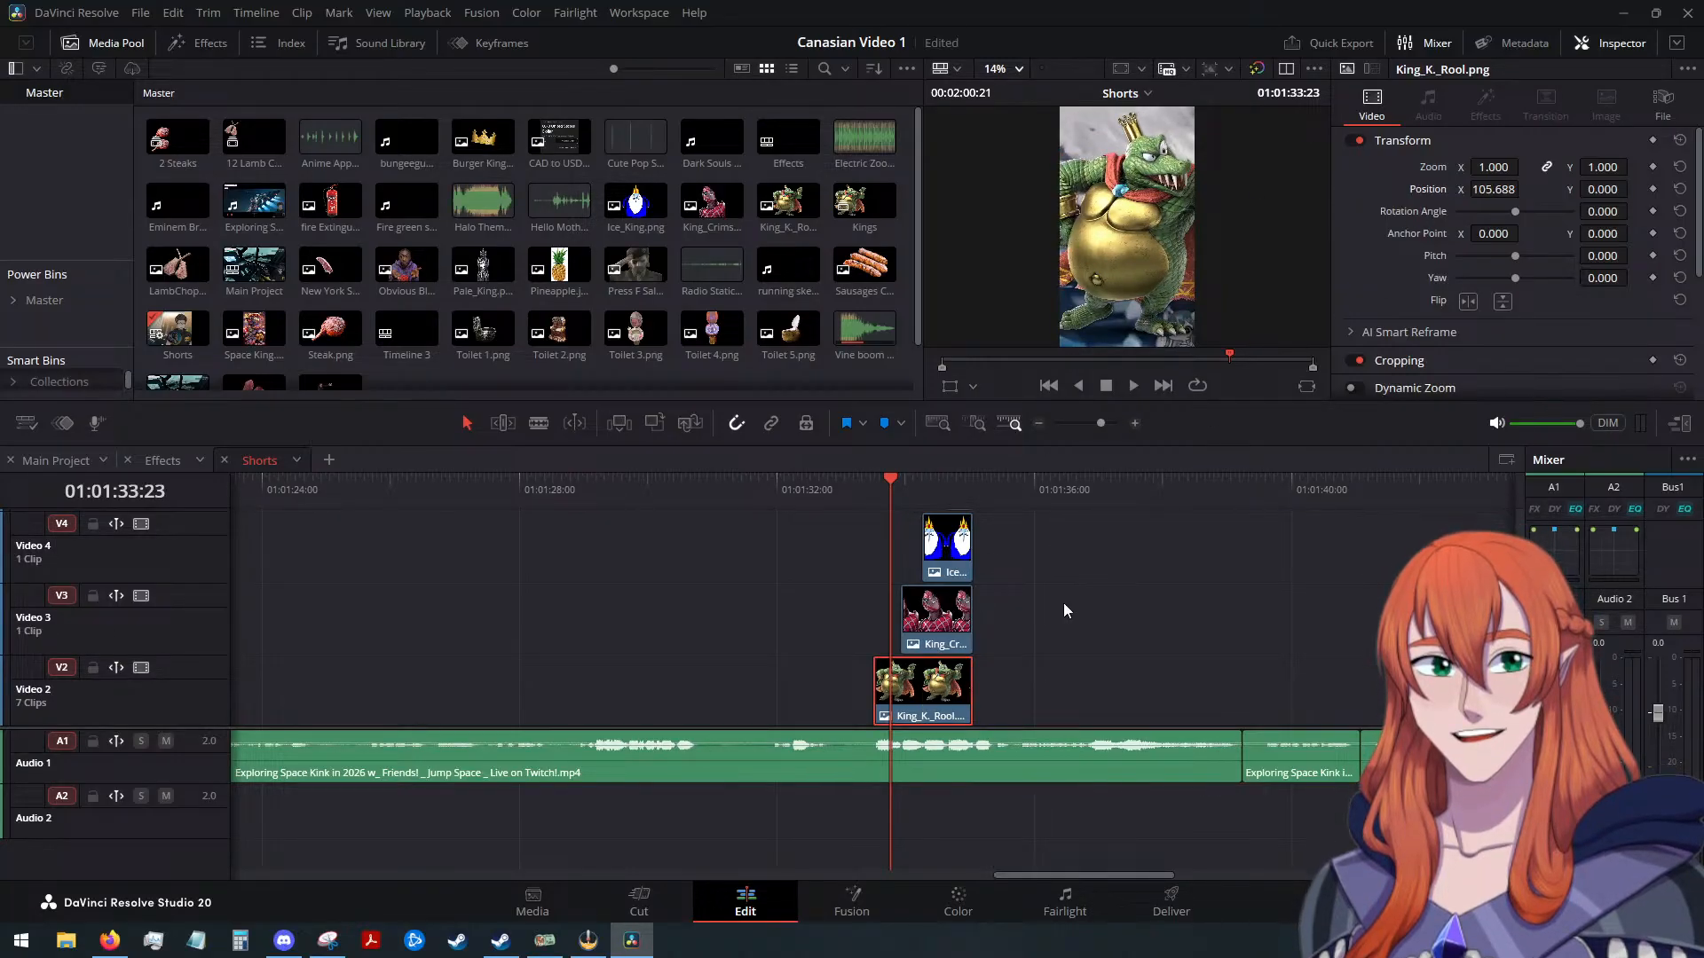
pyautogui.scroll(-2, 1063, 603)
pyautogui.scroll(3, 1063, 603)
pyautogui.scroll(-2, 1063, 603)
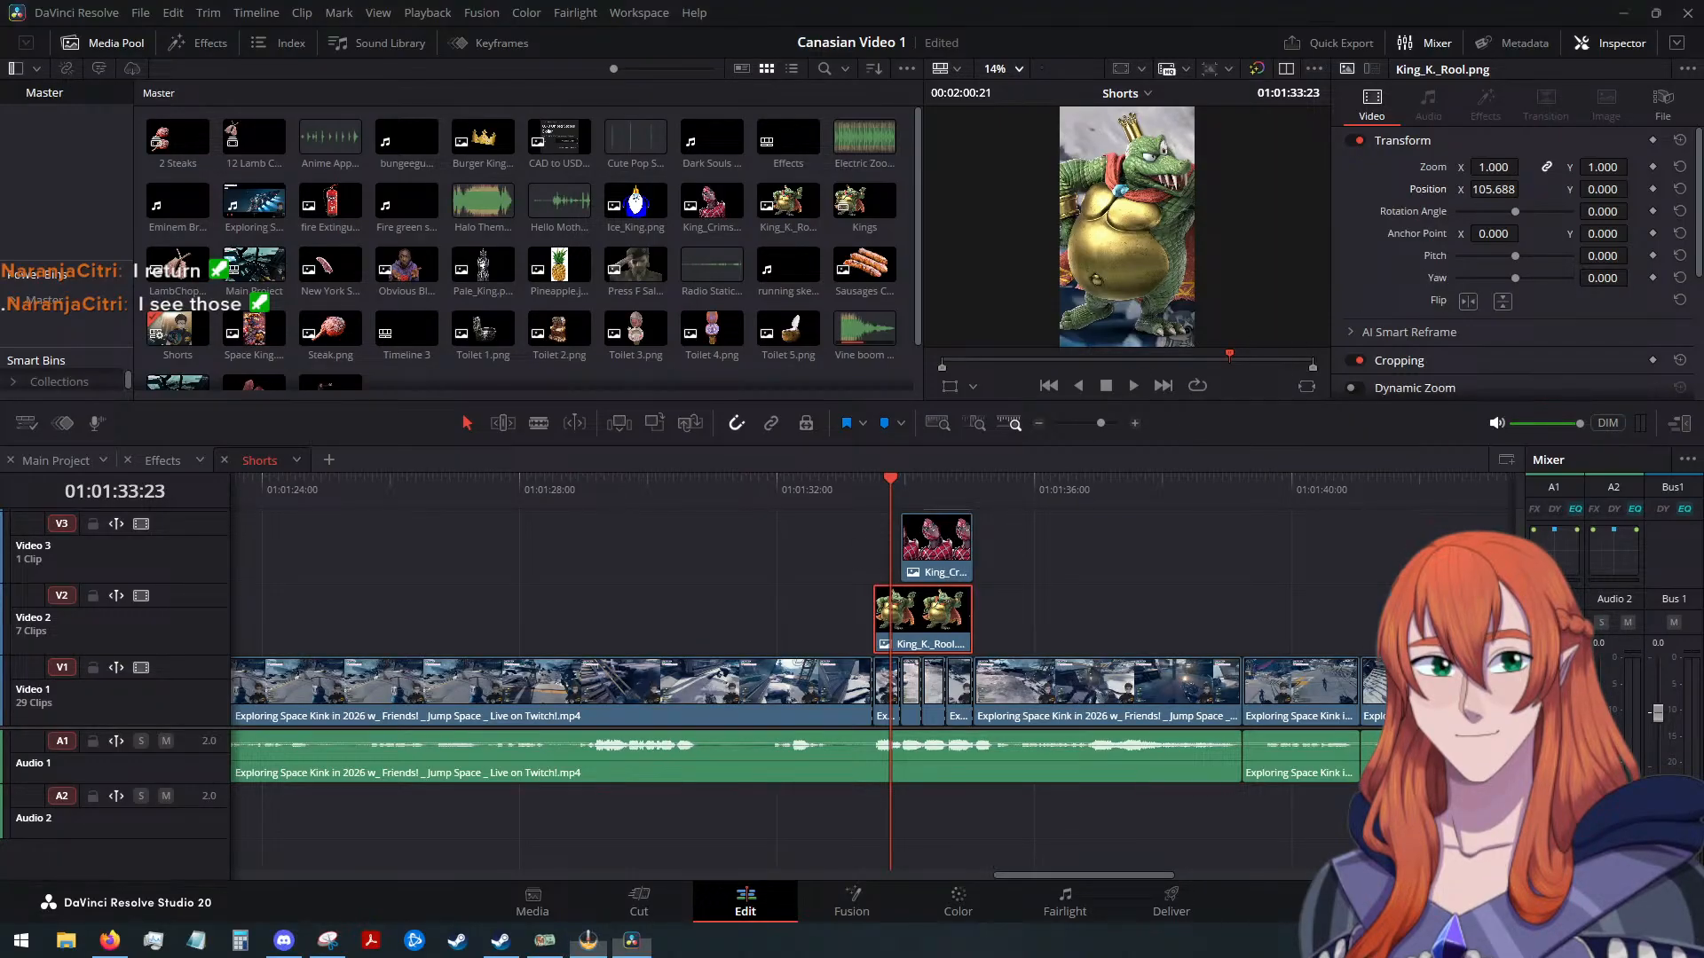
pyautogui.click(1494, 168)
pyautogui.write('0.75')
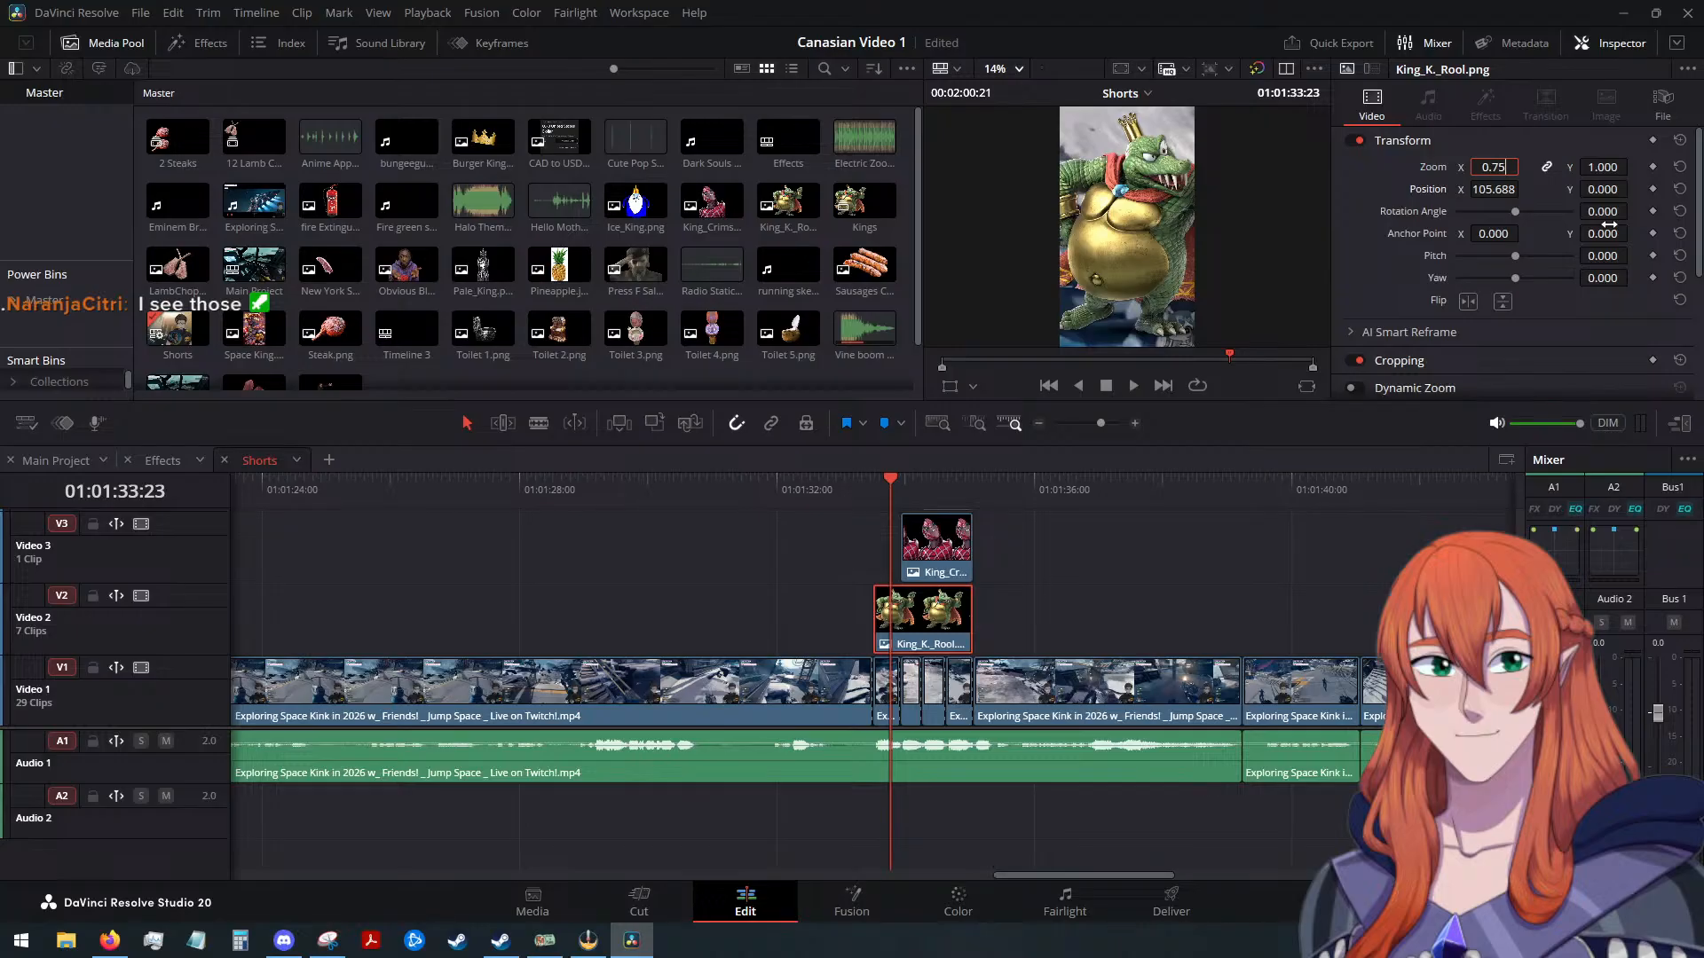
pyautogui.press('Return')
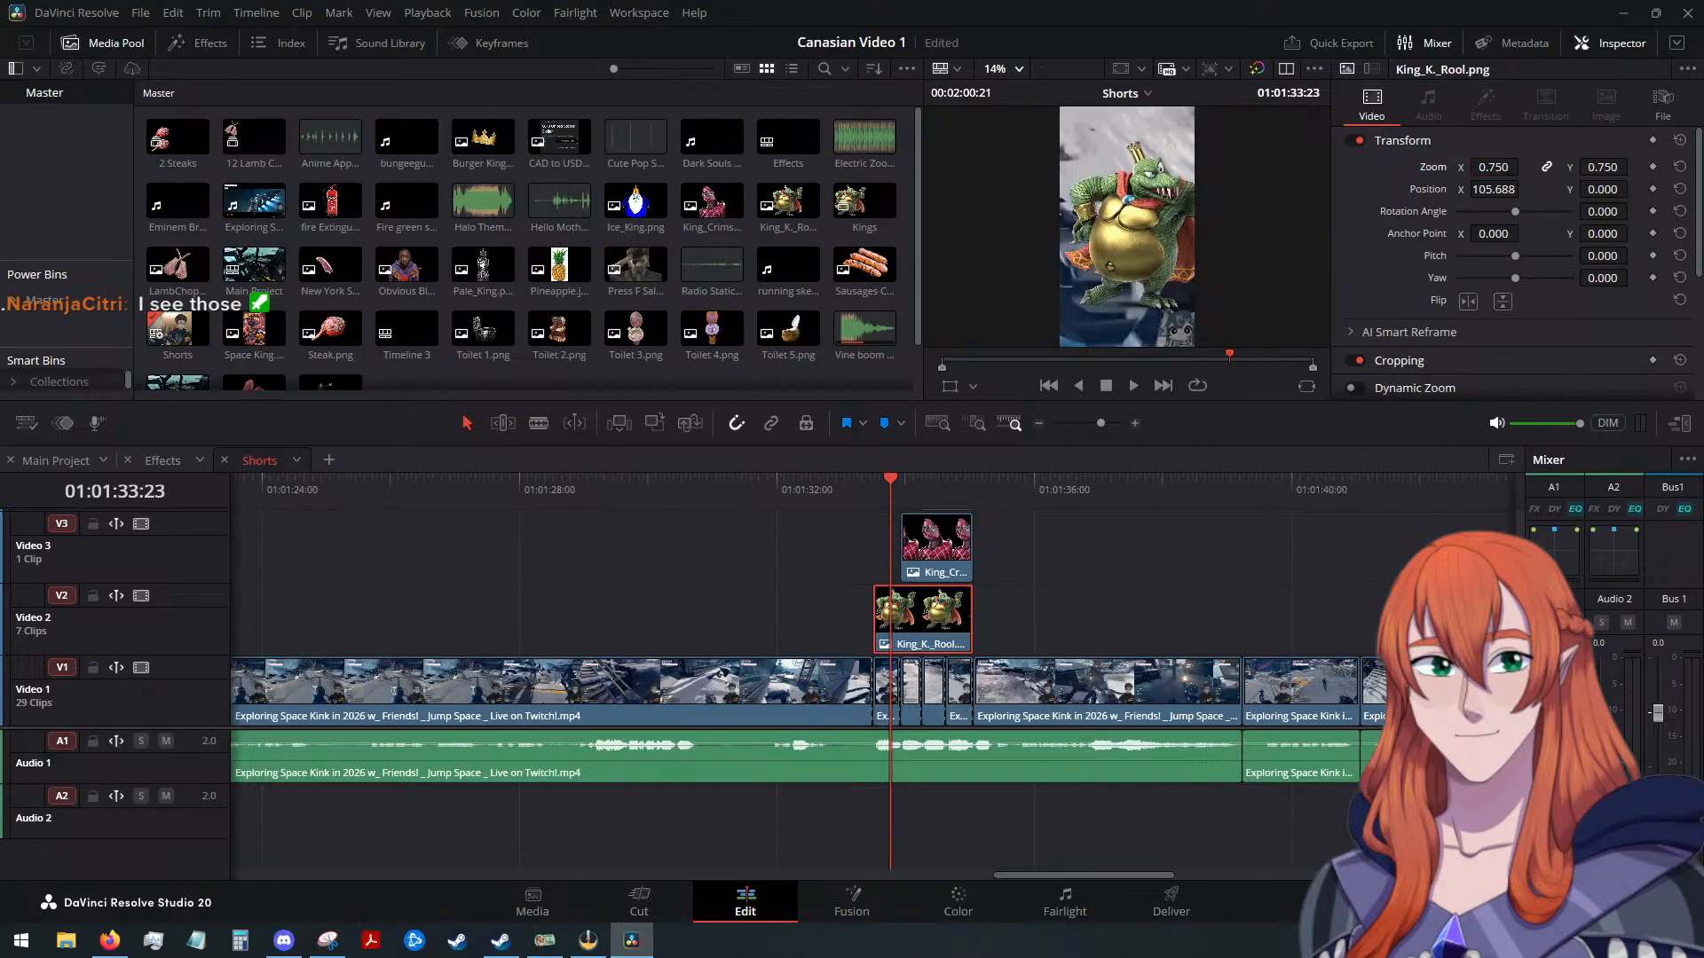
pyautogui.moveTo(1597, 189); pyautogui.dragTo(1524, 189)
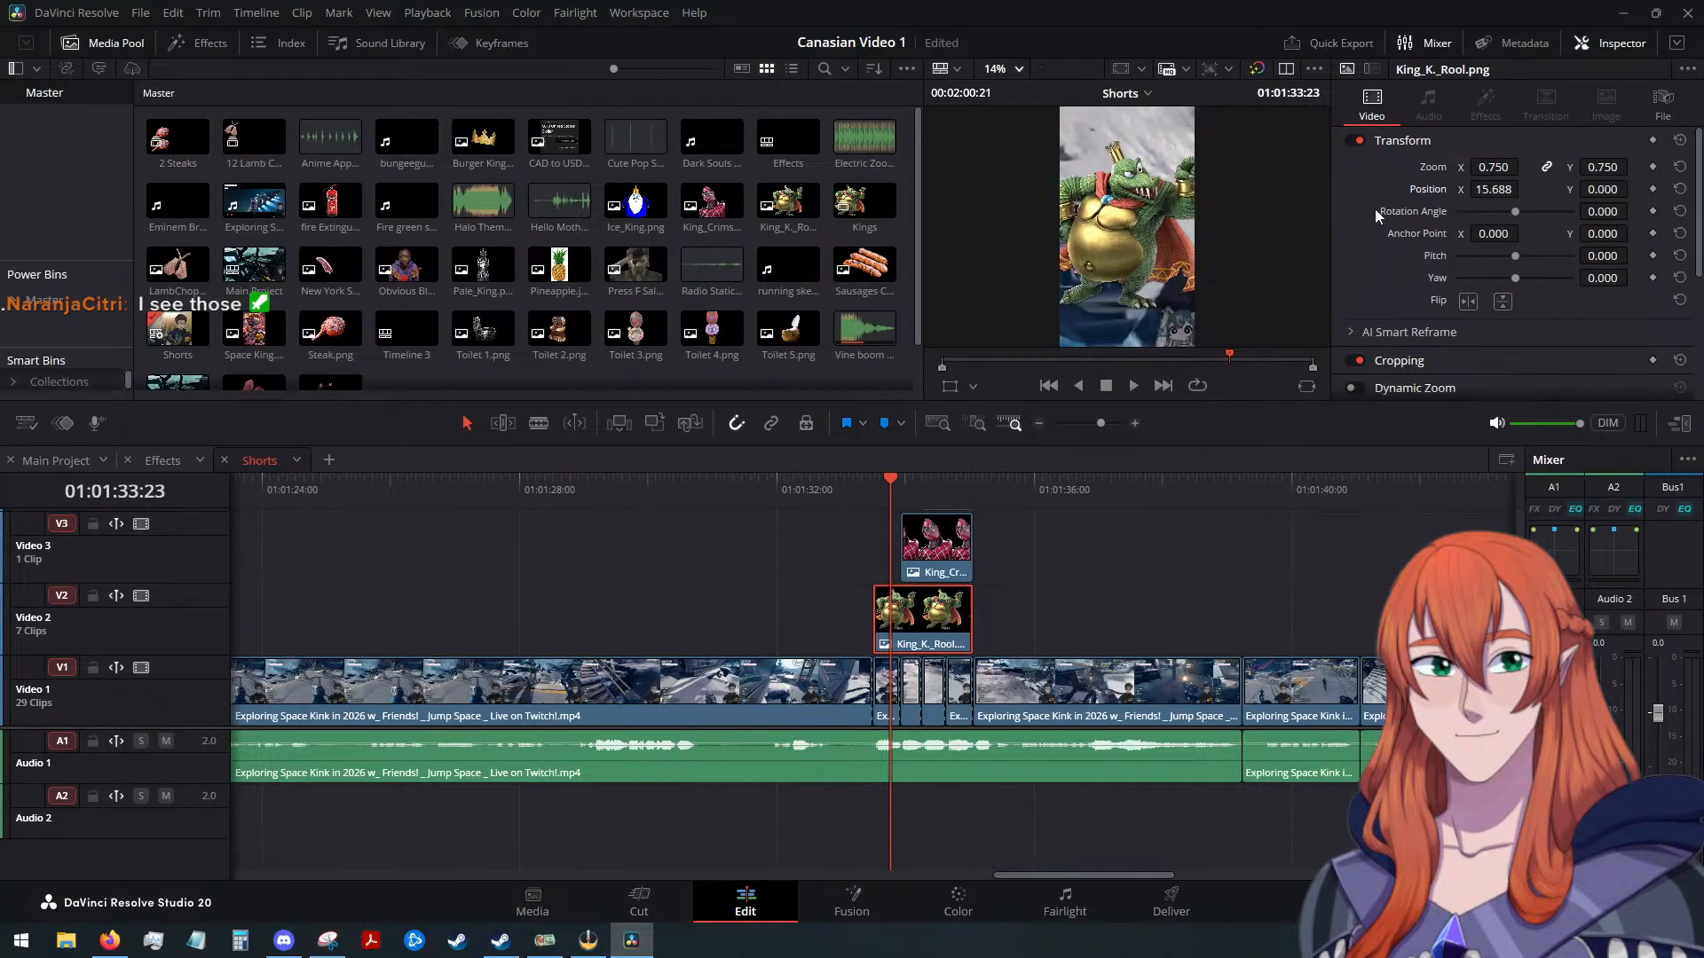
# Set the King_Crimson.png overlay to zoom 0.45 and move it to position X about -184, Y about -540
pyautogui.moveTo(902, 492); pyautogui.dragTo(907, 492)
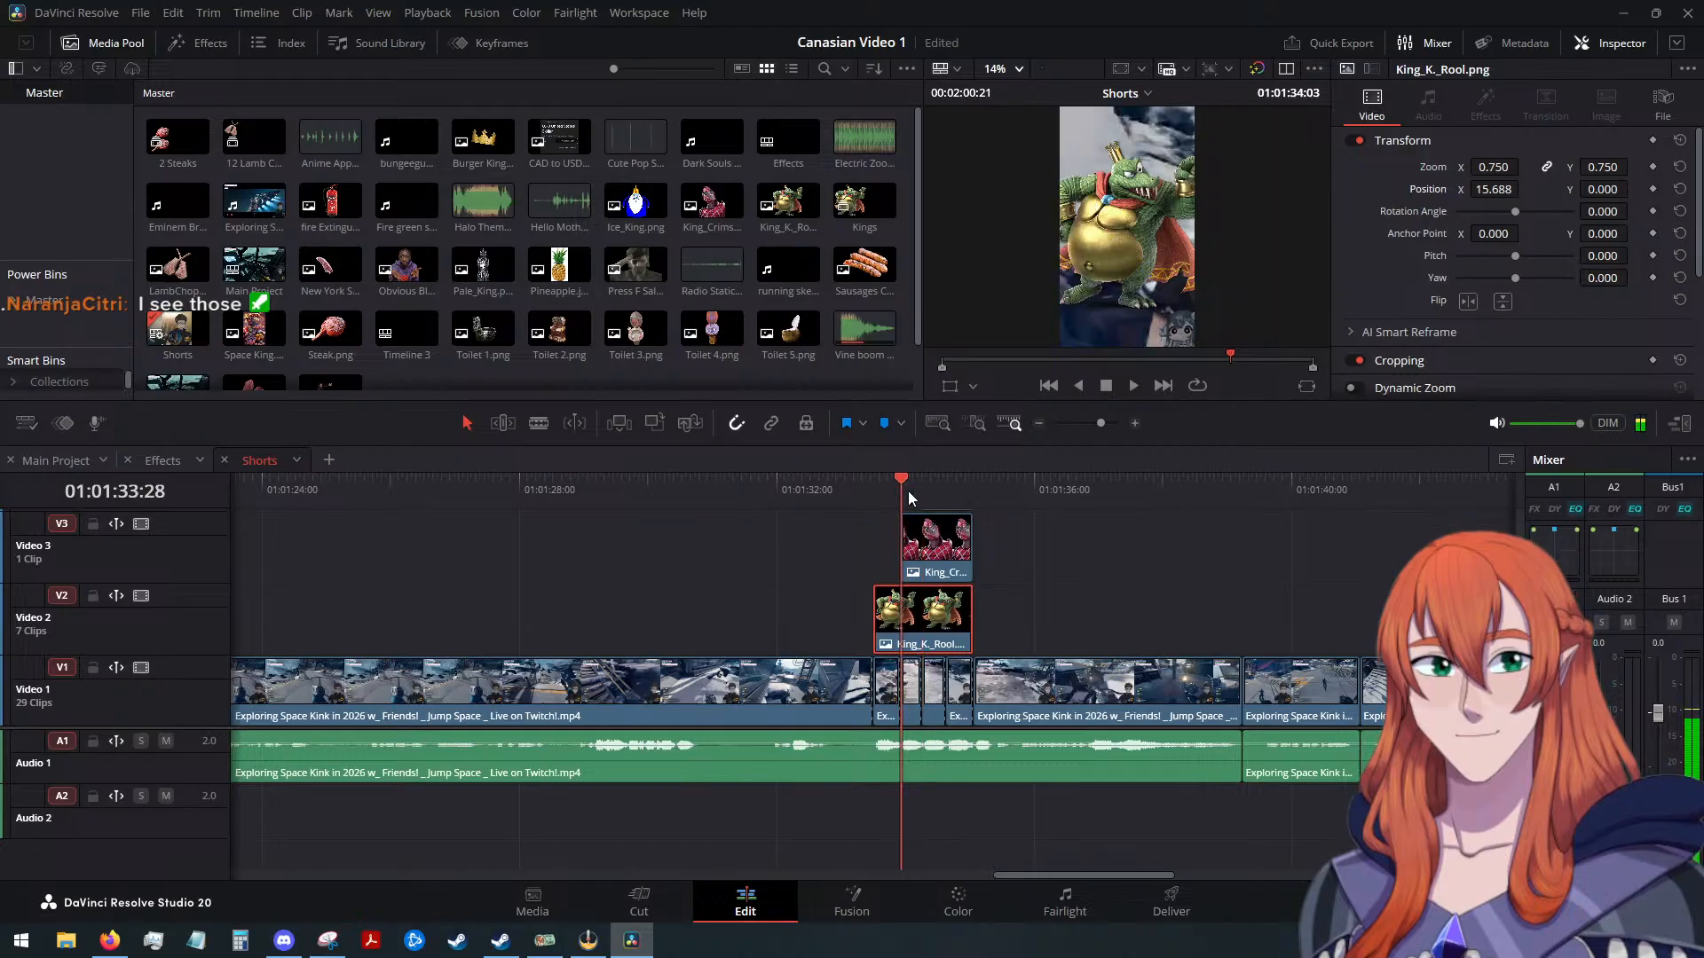
pyautogui.click(933, 540)
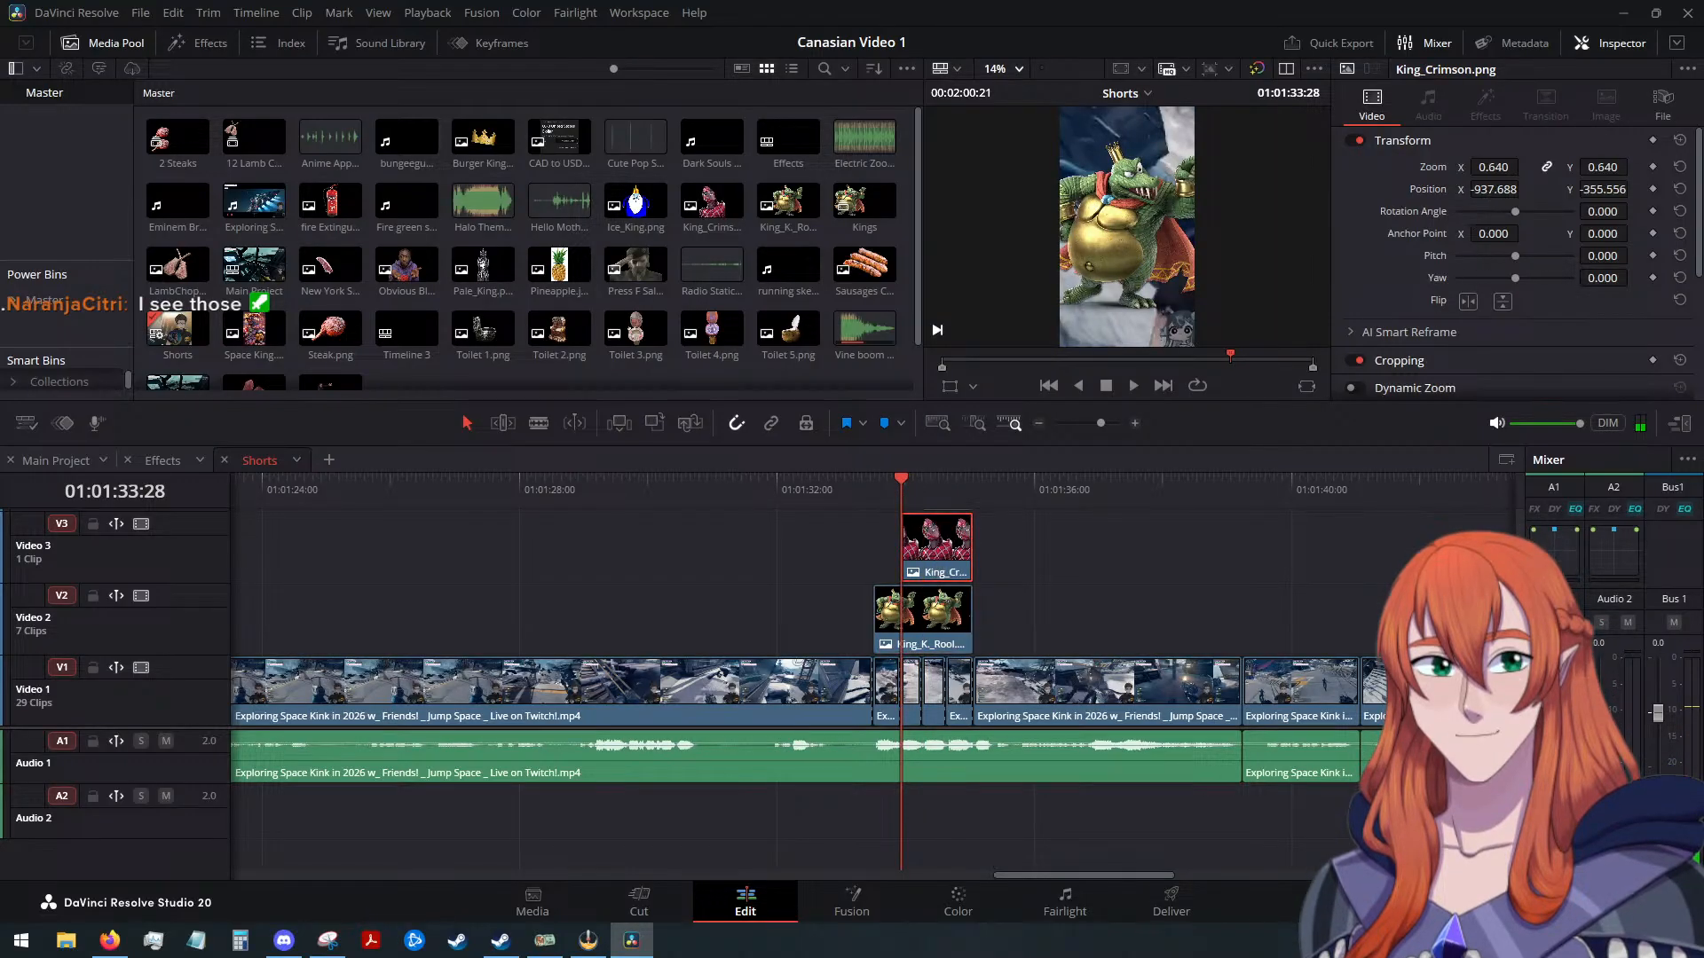
pyautogui.moveTo(1494, 189); pyautogui.dragTo(1658, 204)
pyautogui.moveTo(1482, 189); pyautogui.dragTo(1525, 189)
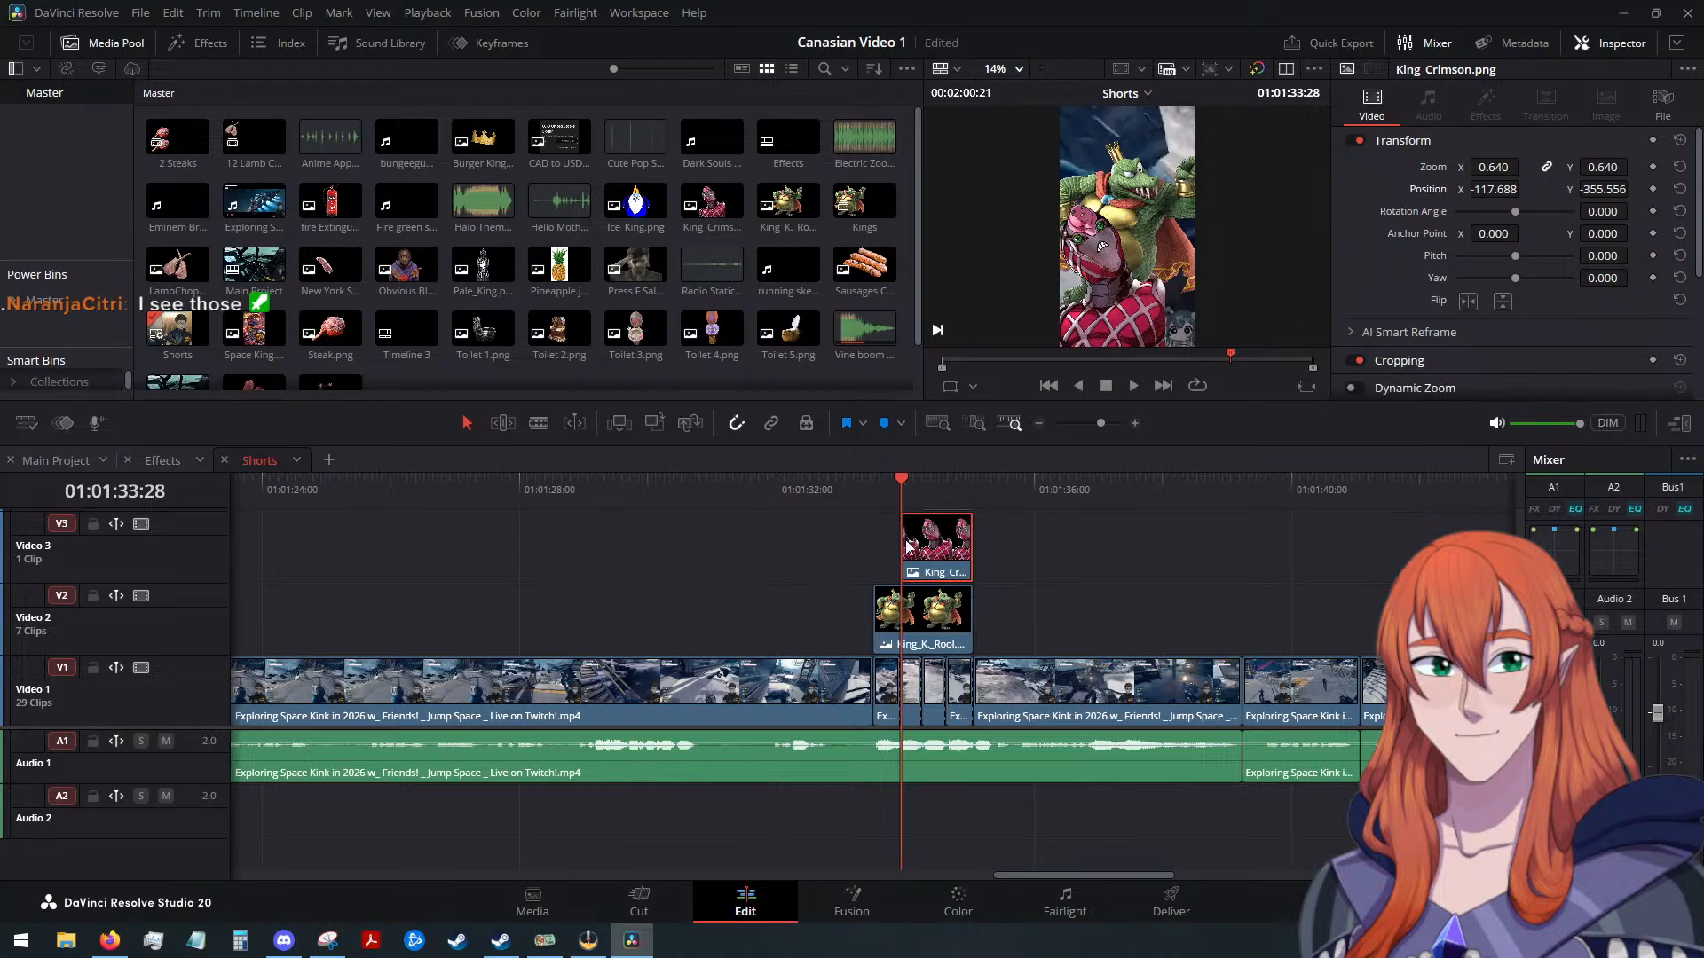
pyautogui.write('0.32')
pyautogui.press('Return')
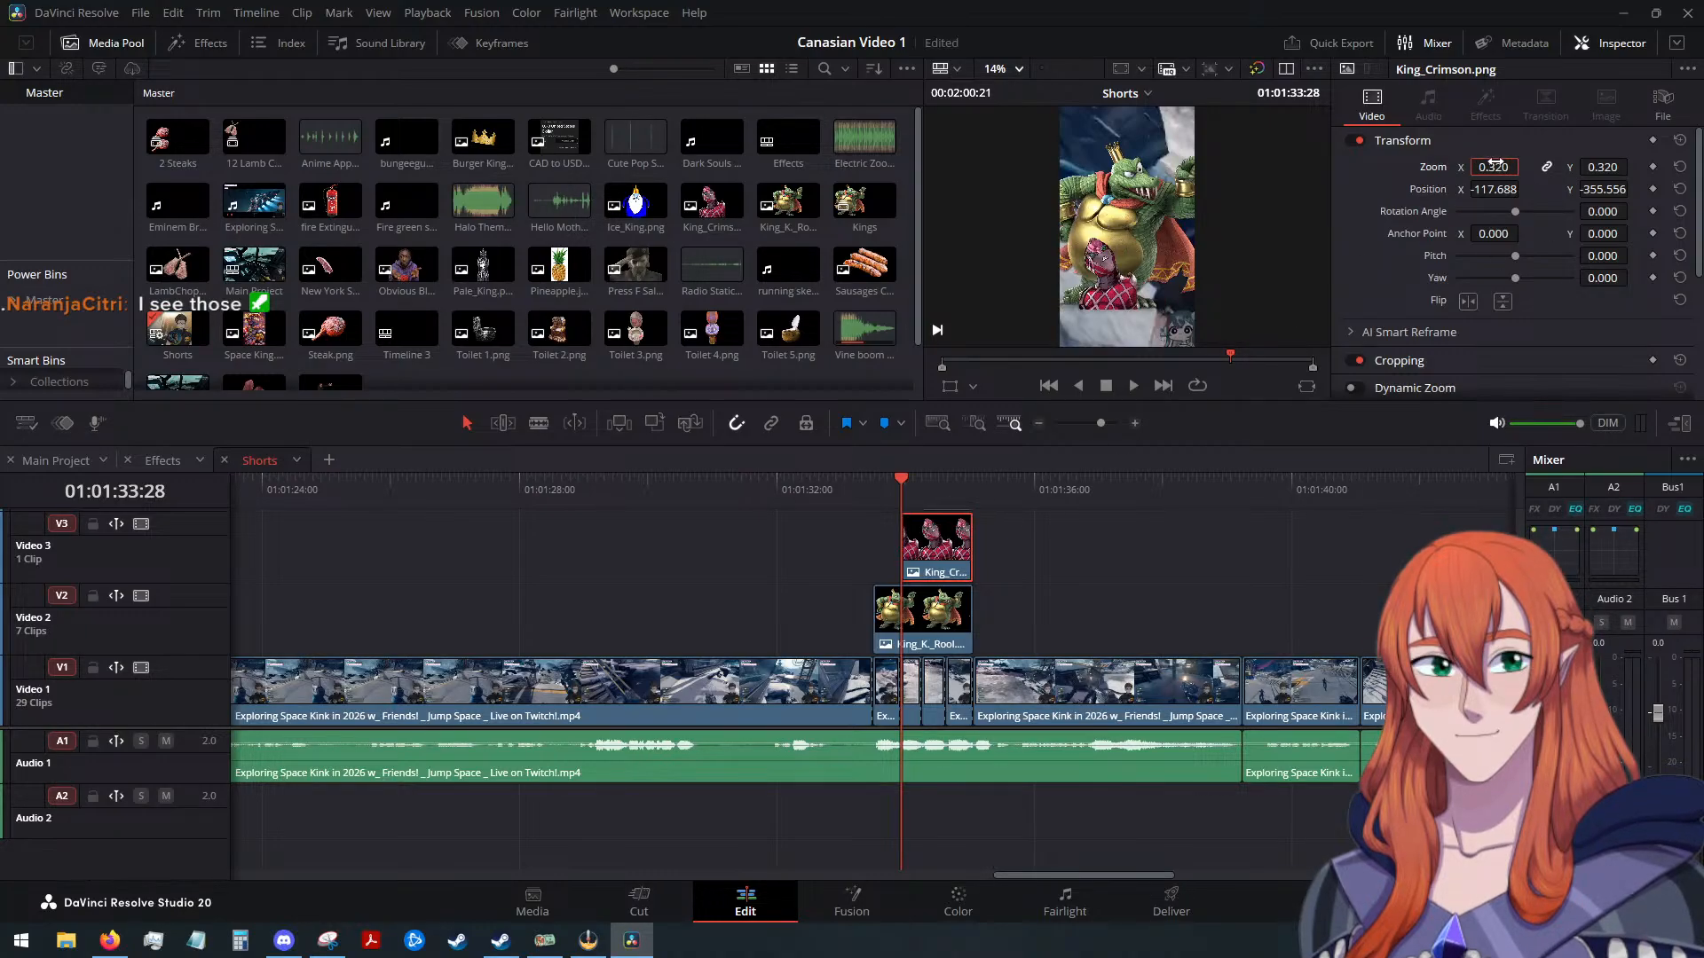
pyautogui.write('0.45')
pyautogui.press('Return')
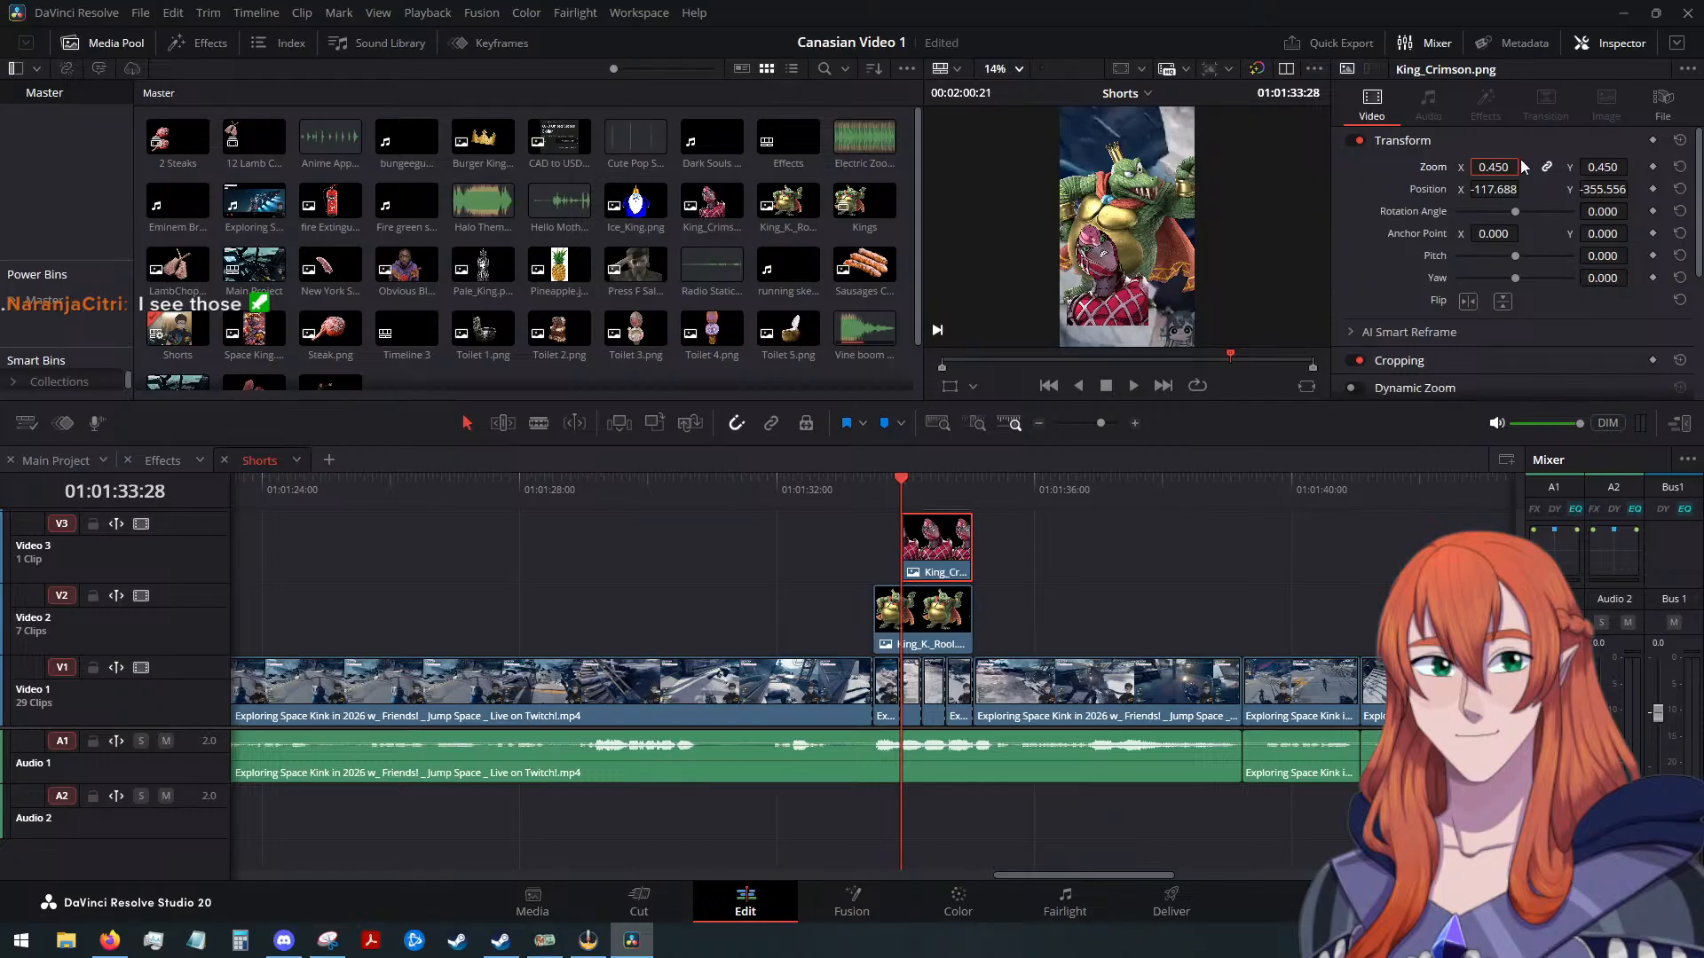
pyautogui.moveTo(1608, 189); pyautogui.dragTo(1482, 197)
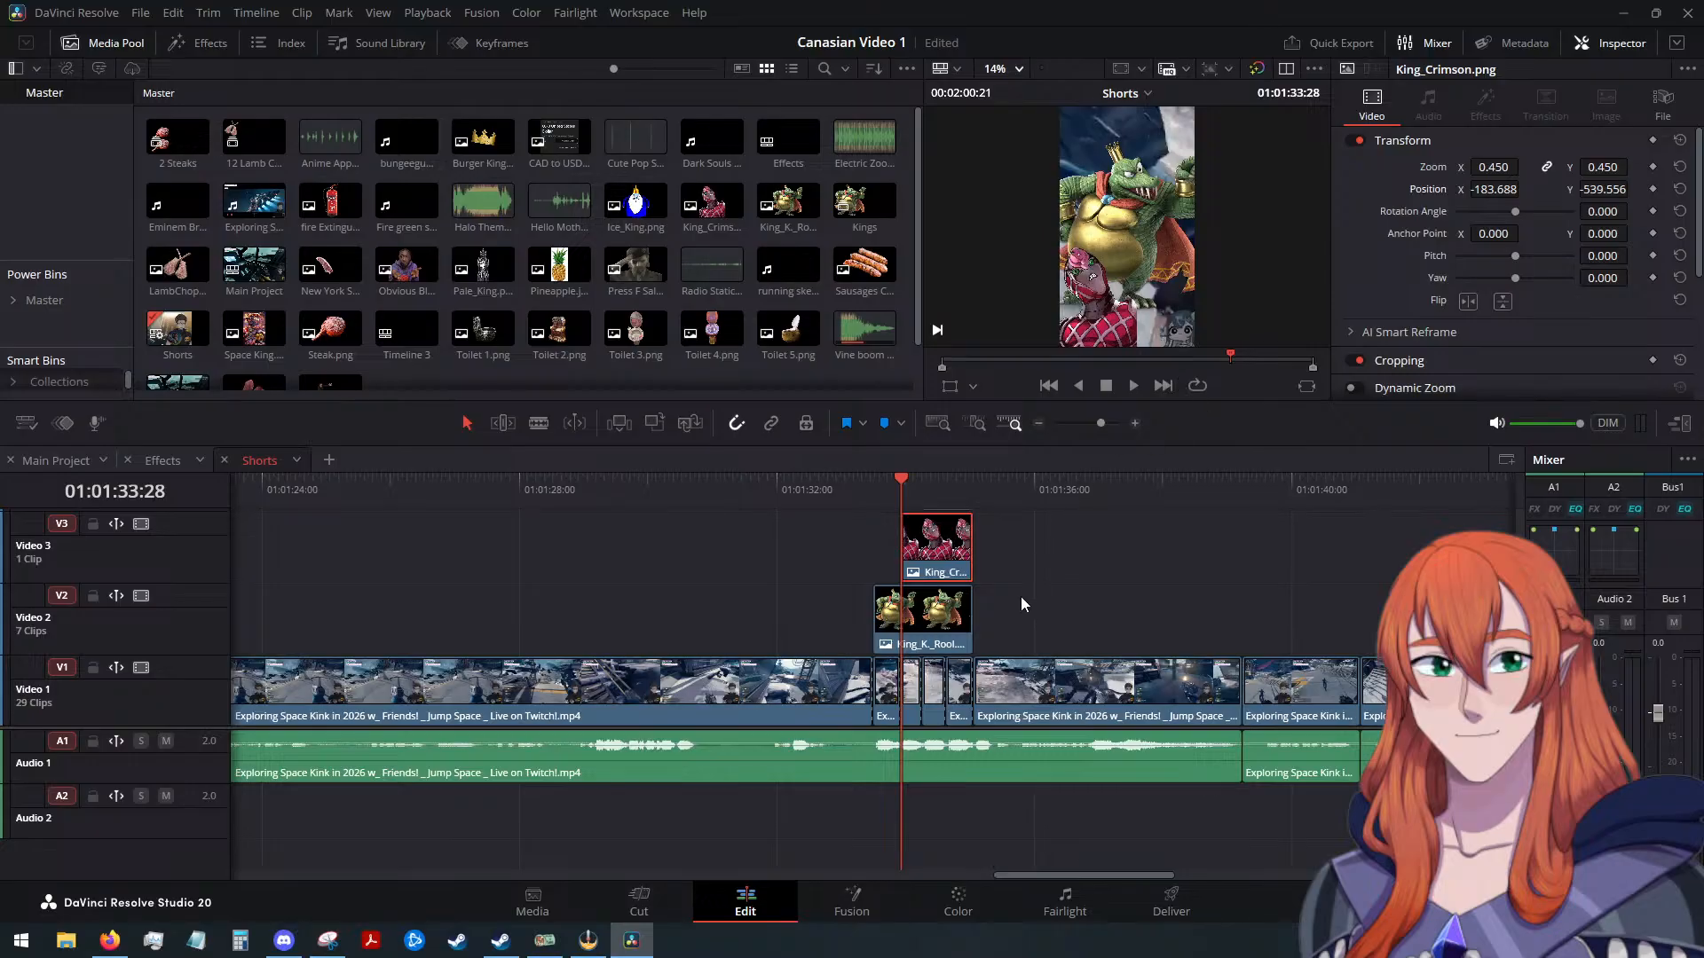
# Set the Ice_King.png overlay to zoom 0.5 and move it to position X about 151, Y about -507
pyautogui.scroll(3, 1021, 603)
pyautogui.click(945, 581)
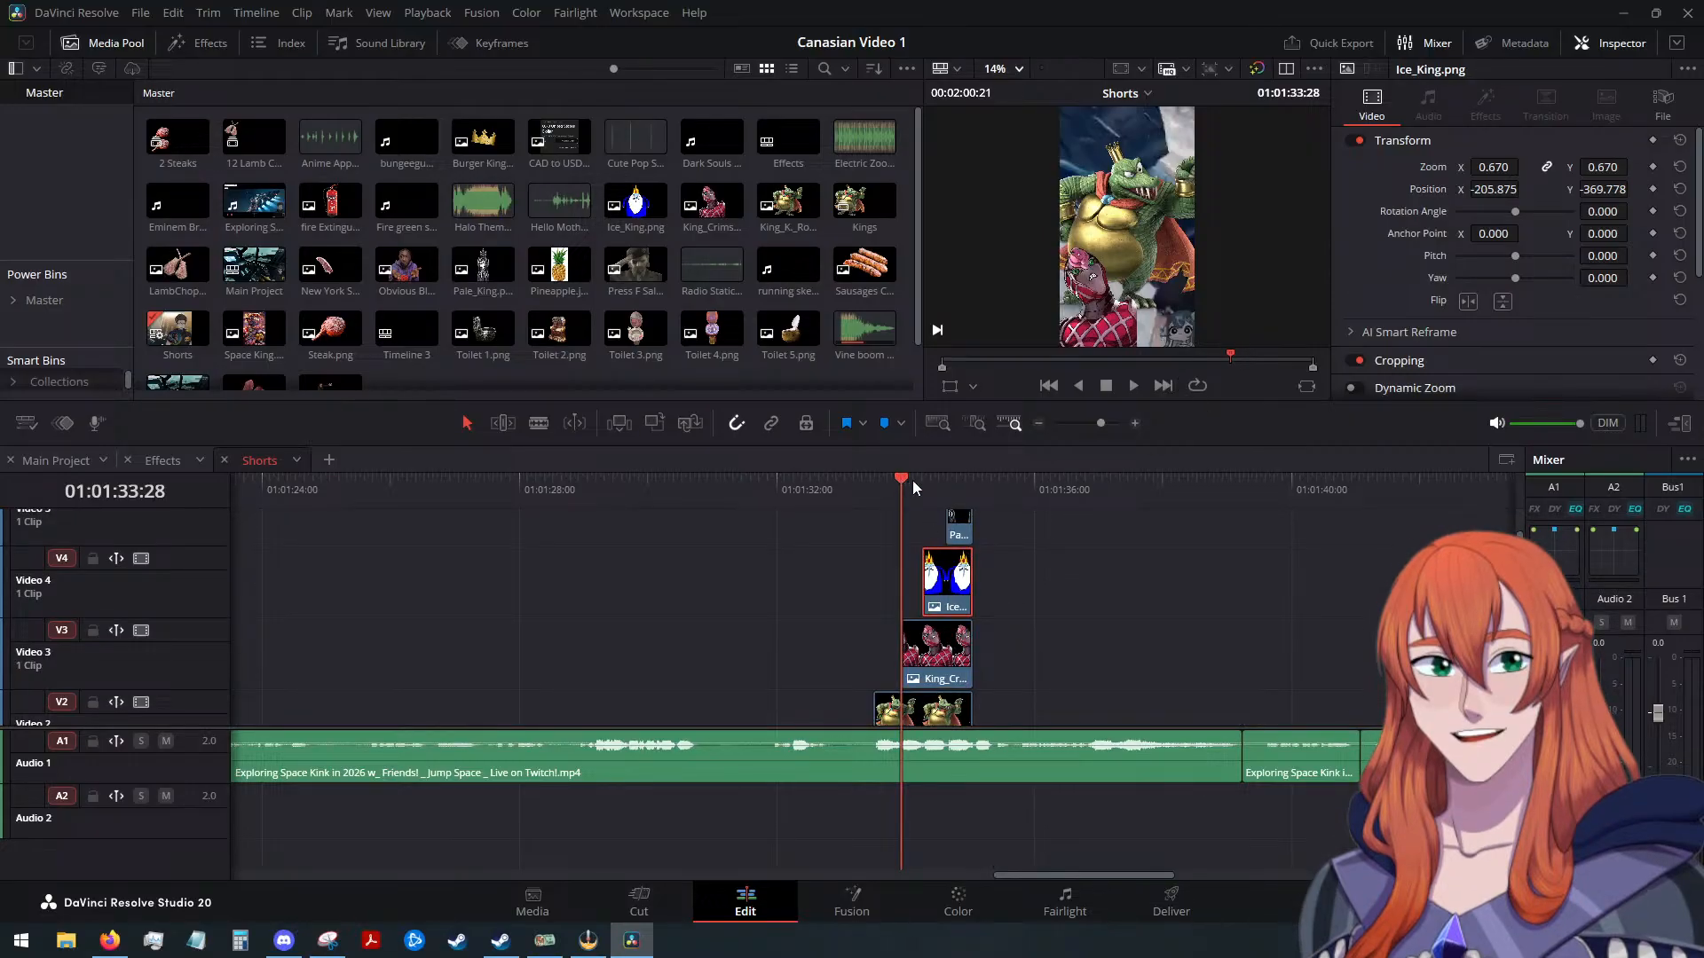
pyautogui.click(945, 482)
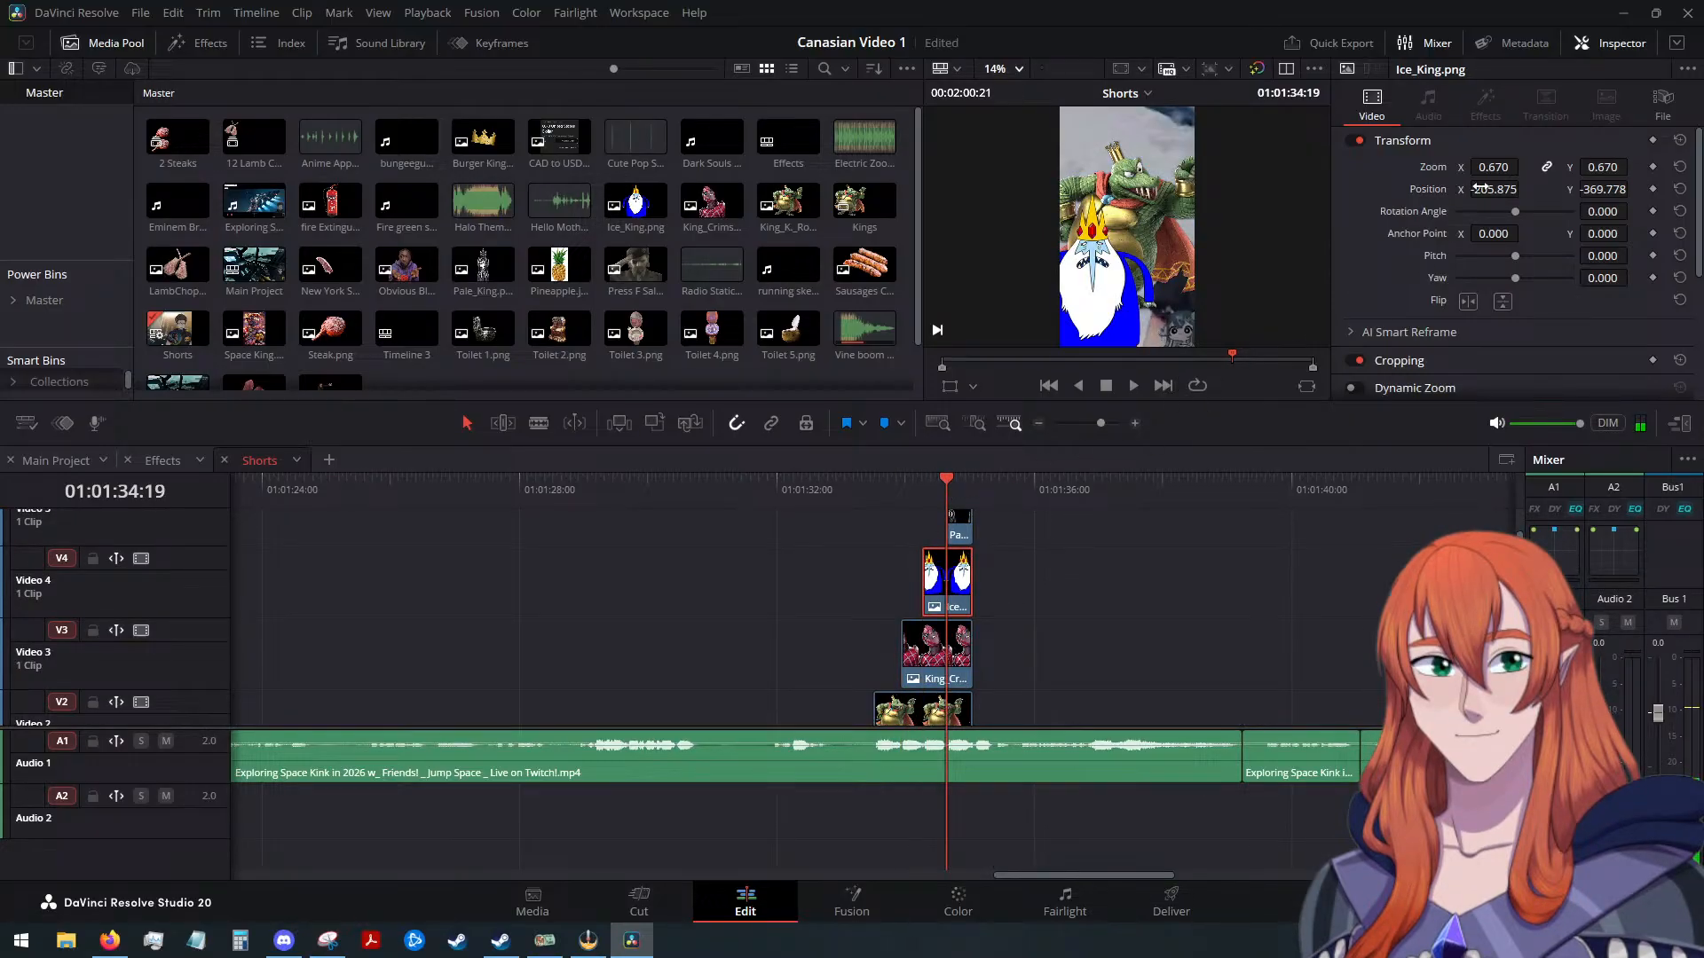
pyautogui.moveTo(1478, 188); pyautogui.dragTo(1494, 184)
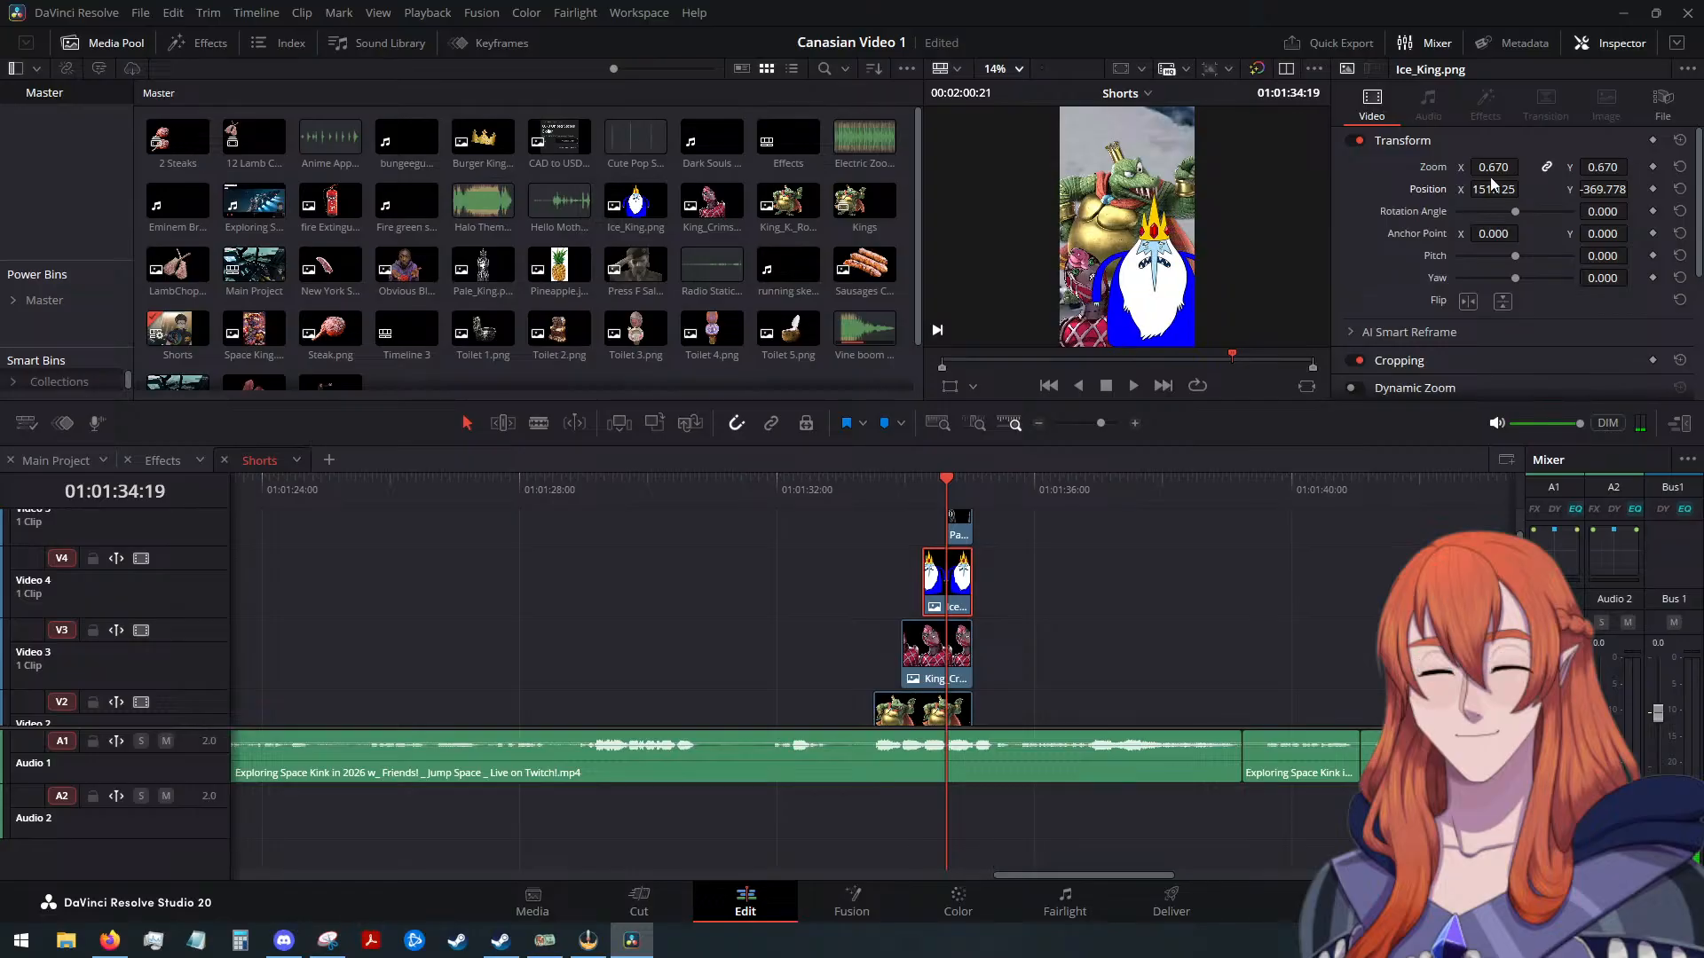
pyautogui.click(1499, 166)
pyautogui.write('0.5')
pyautogui.press('Return')
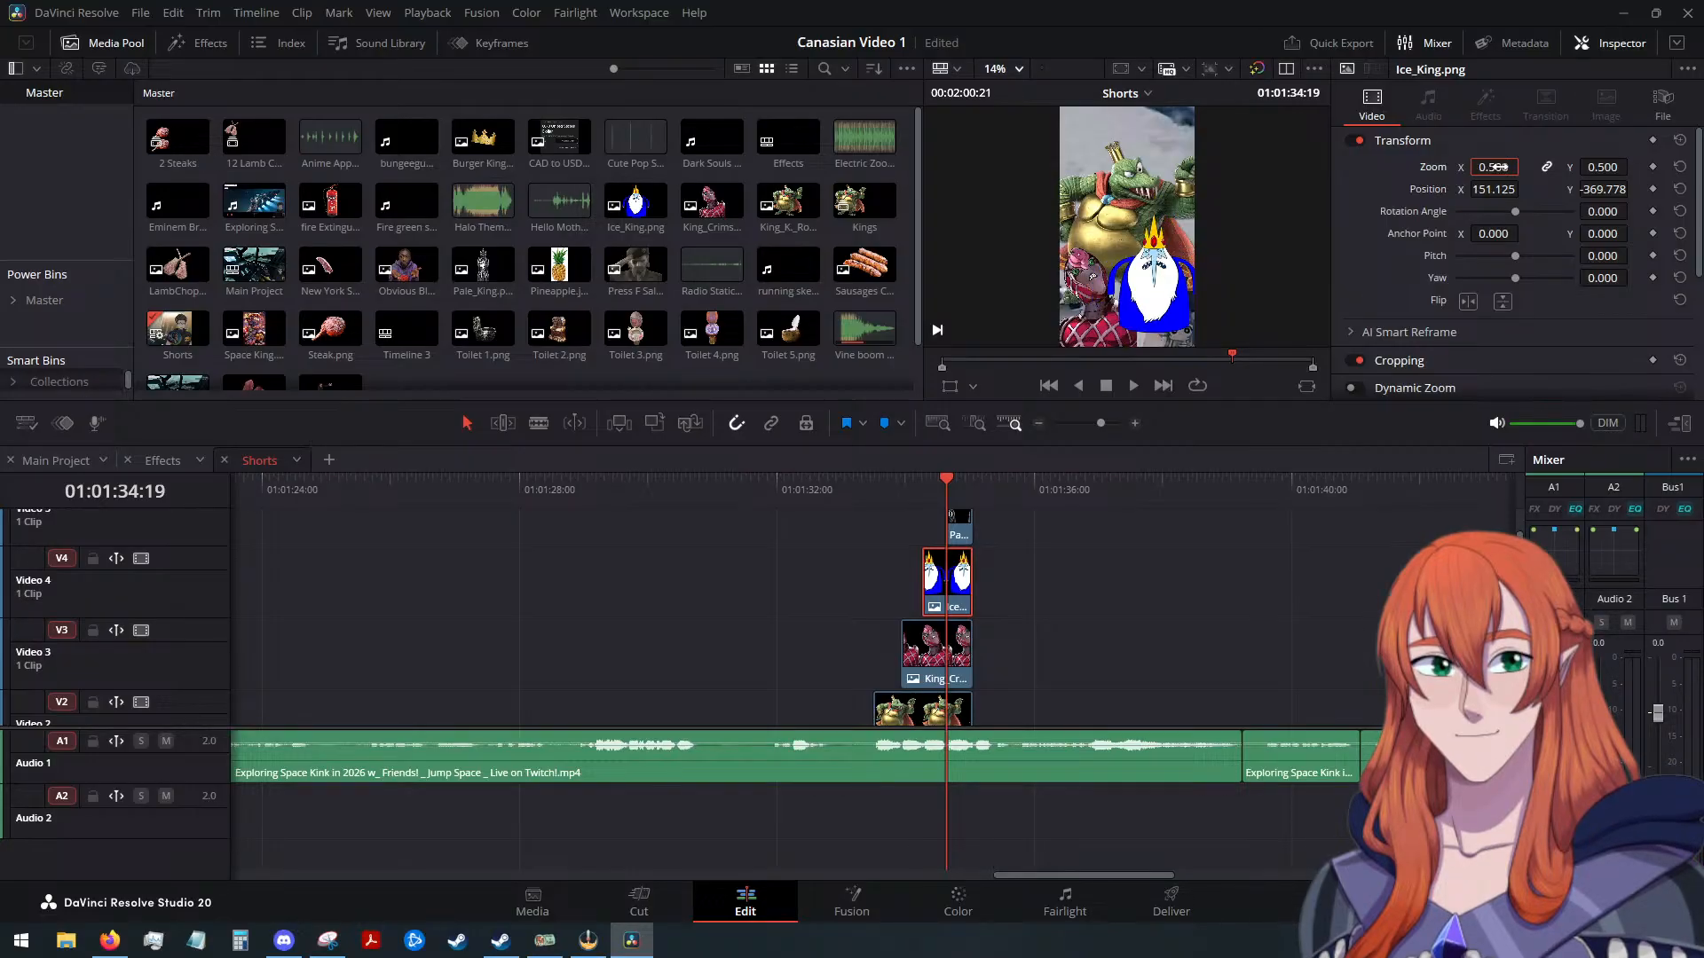
pyautogui.moveTo(1595, 187); pyautogui.dragTo(1633, 189)
# Set the Pale_King.png overlay to zoom 0.44 and move it to position X about -37, Y about -559
pyautogui.scroll(1, 1003, 594)
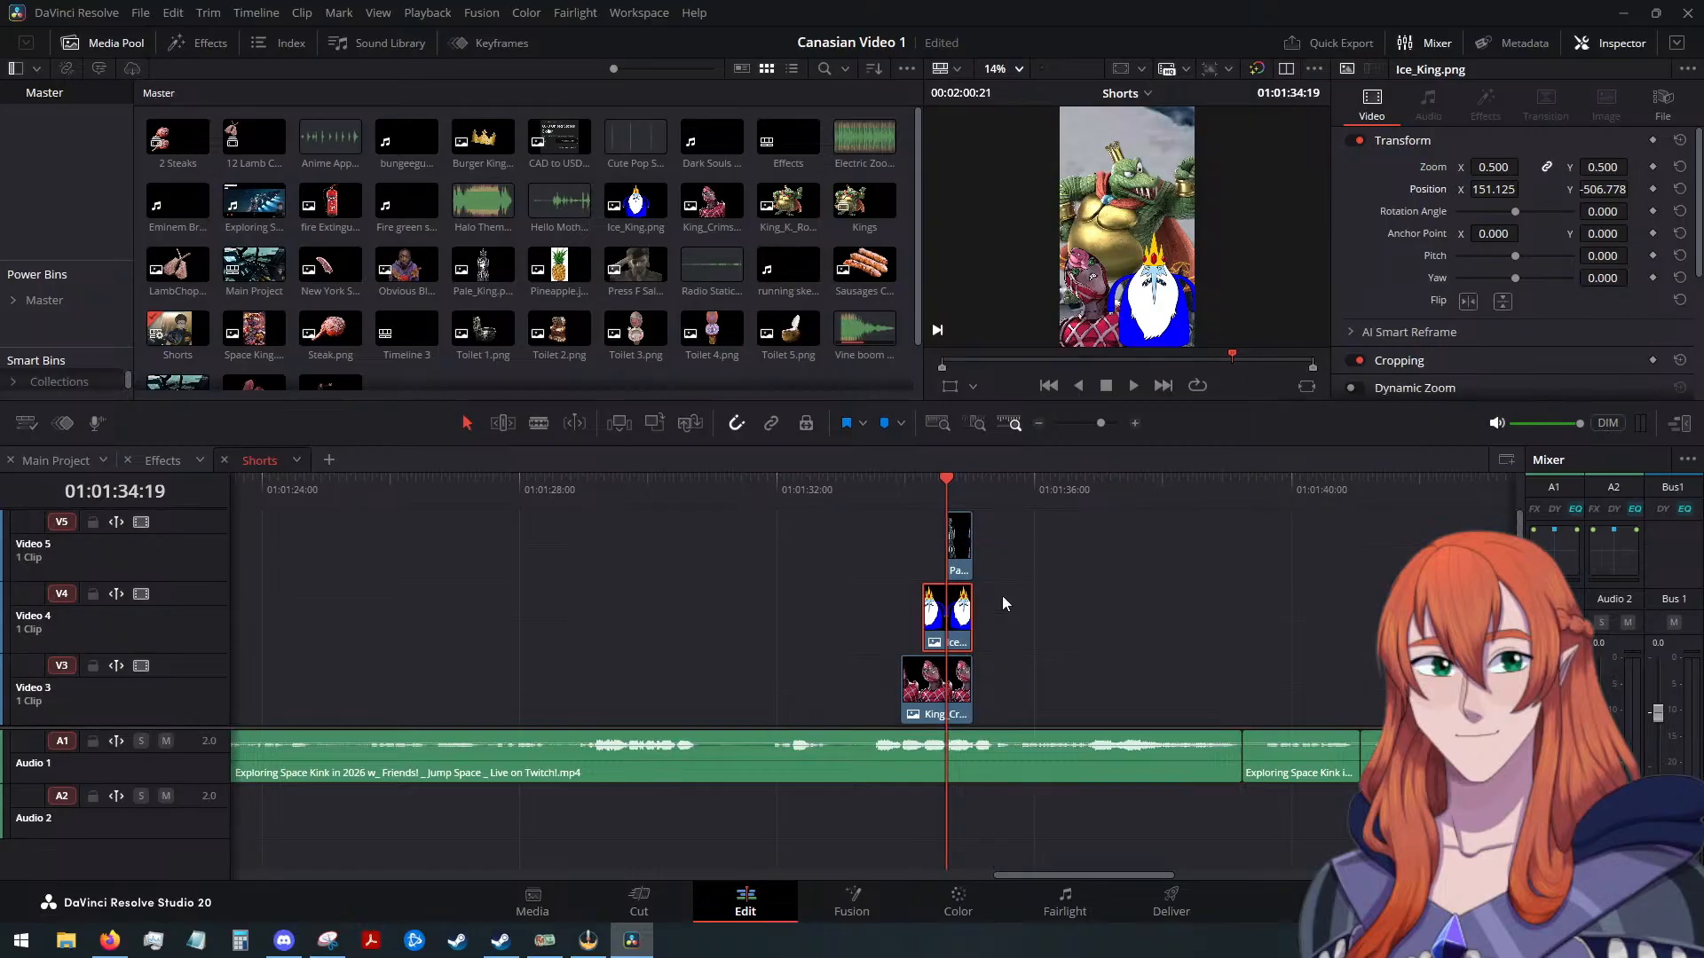
pyautogui.click(959, 543)
pyautogui.moveTo(946, 483); pyautogui.dragTo(960, 482)
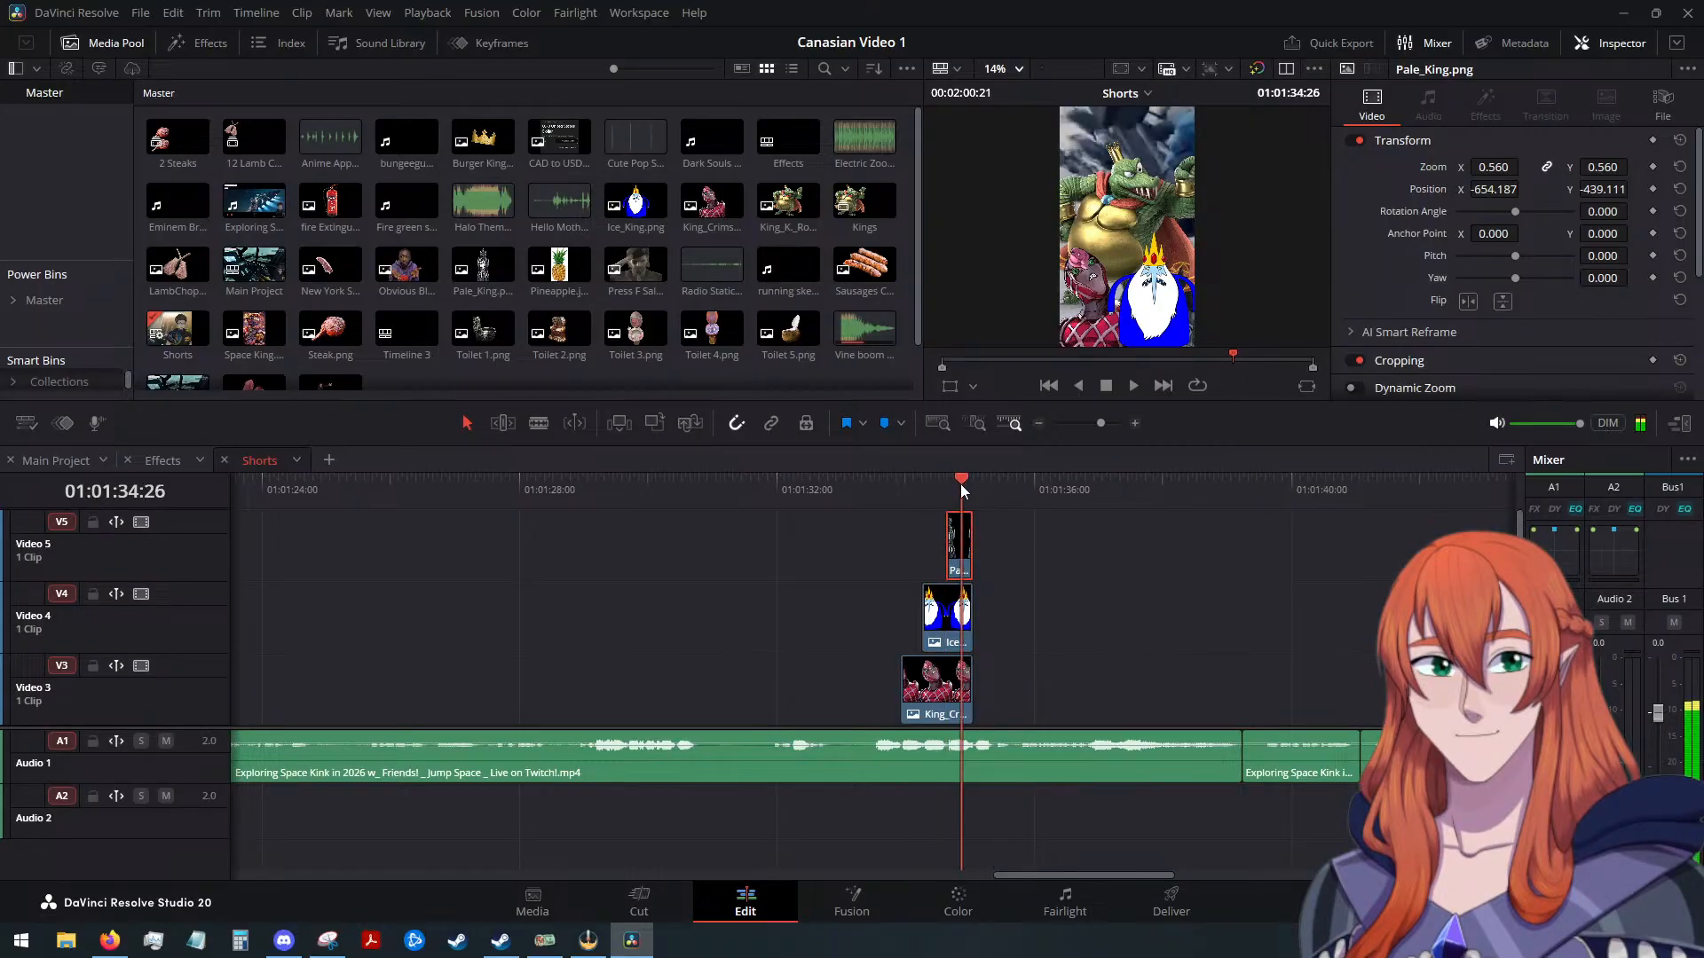
pyautogui.moveTo(1494, 189)
pyautogui.mouseDown()
pyautogui.moveTo(1555, 189)
pyautogui.moveTo(1473, 165)
pyautogui.mouseUp()
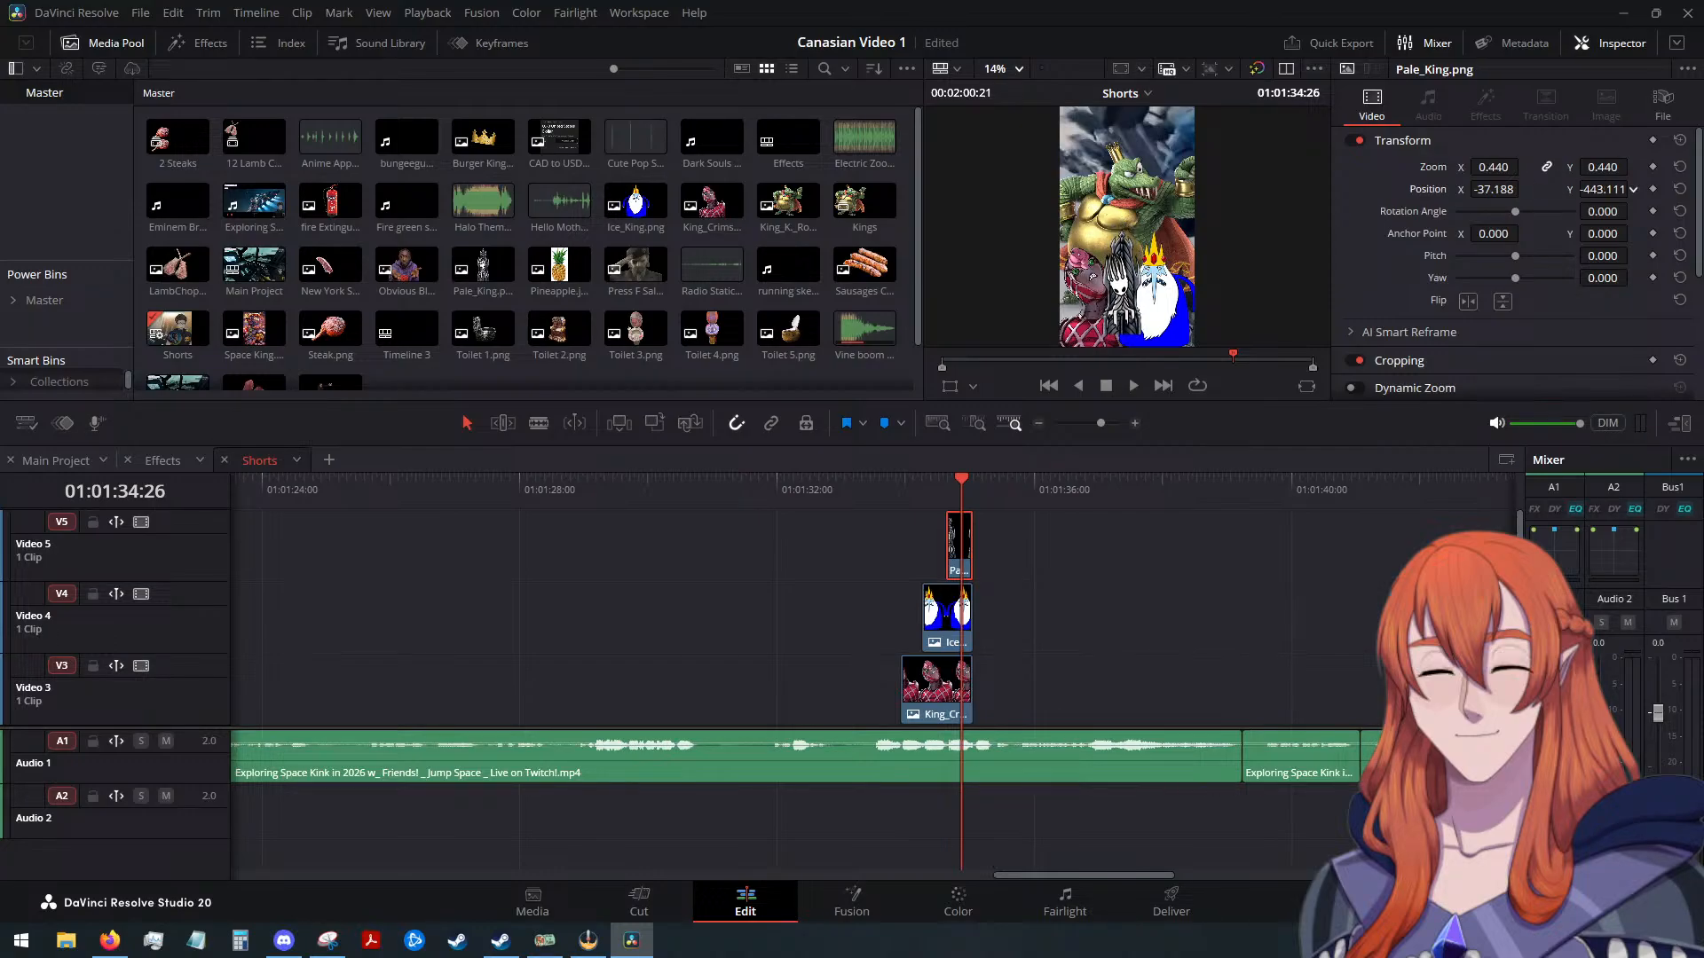
pyautogui.moveTo(1598, 190); pyautogui.dragTo(1603, 192)
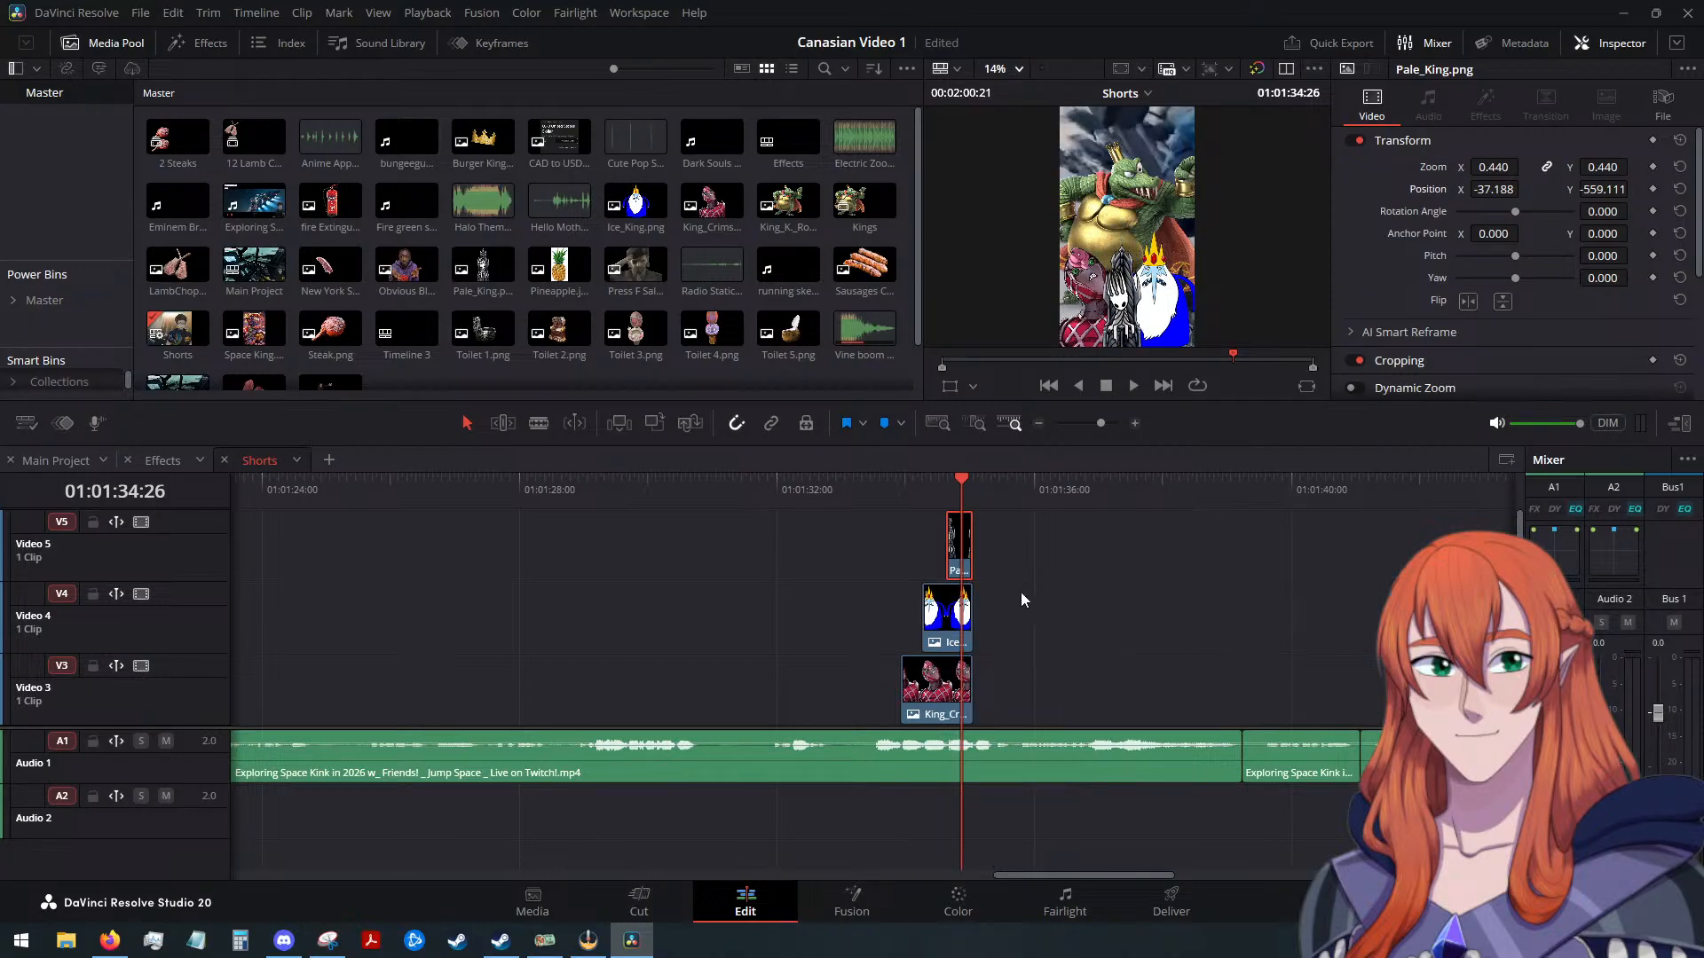
# Combine the four king image overlays into a new compound clip named Kings
pyautogui.moveTo(1010, 550); pyautogui.dragTo(835, 637)
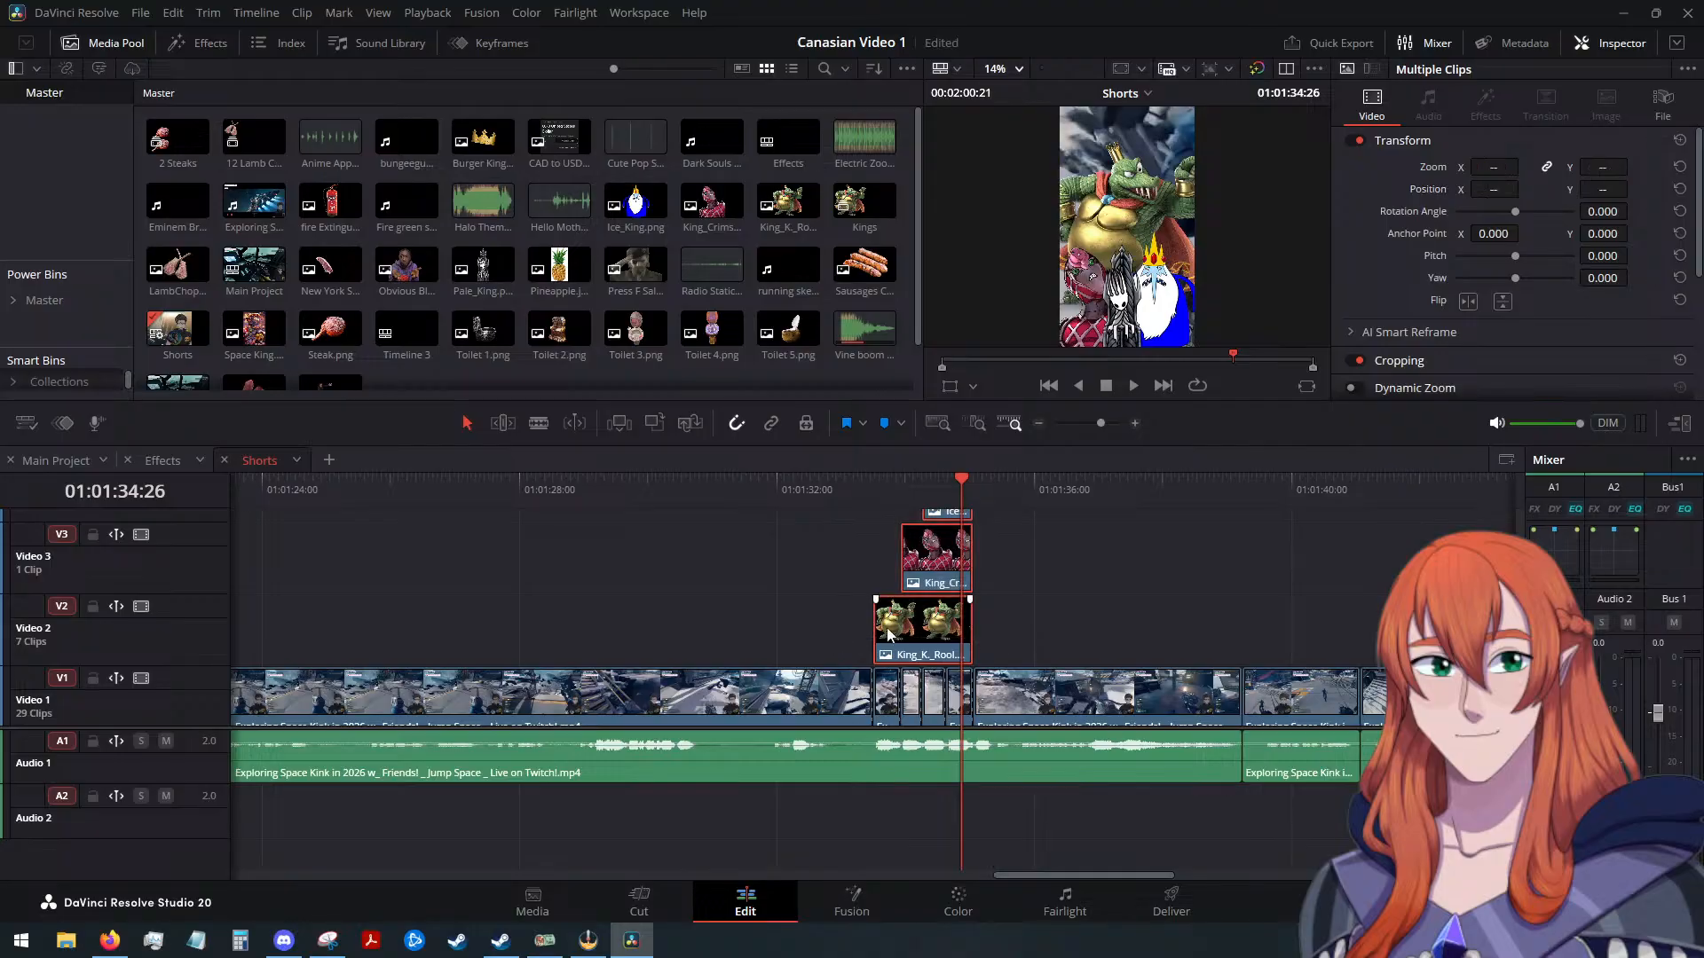
pyautogui.rightClick(890, 627)
pyautogui.click(1032, 20)
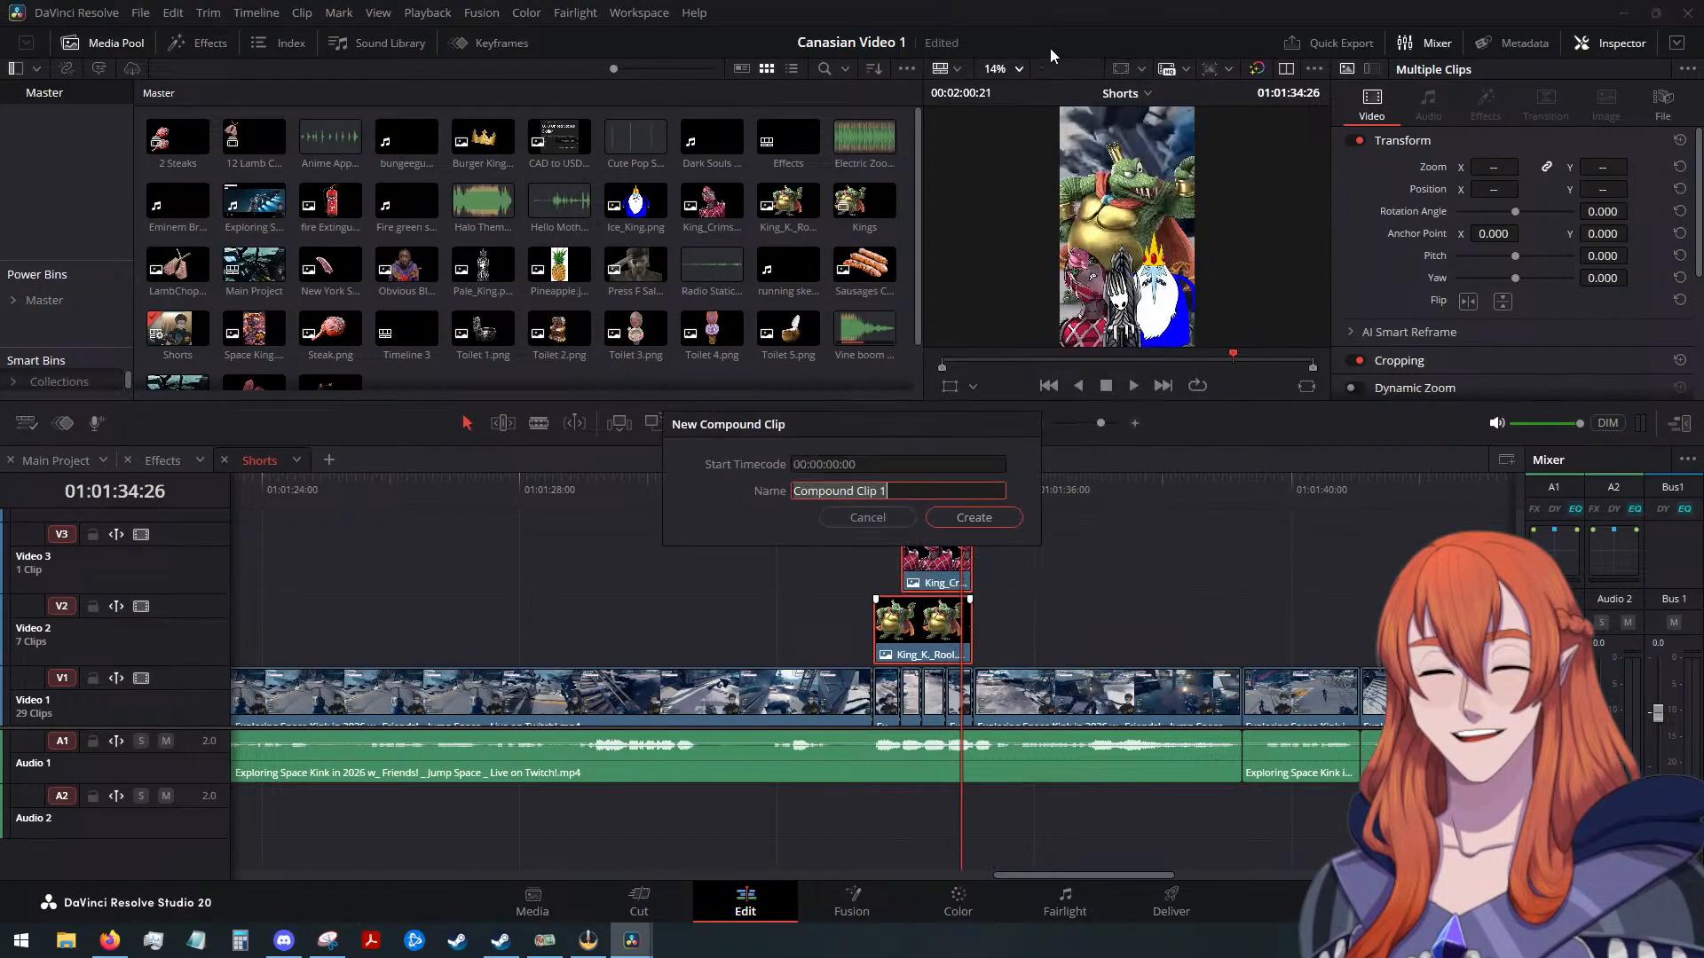
pyautogui.write('Kings')
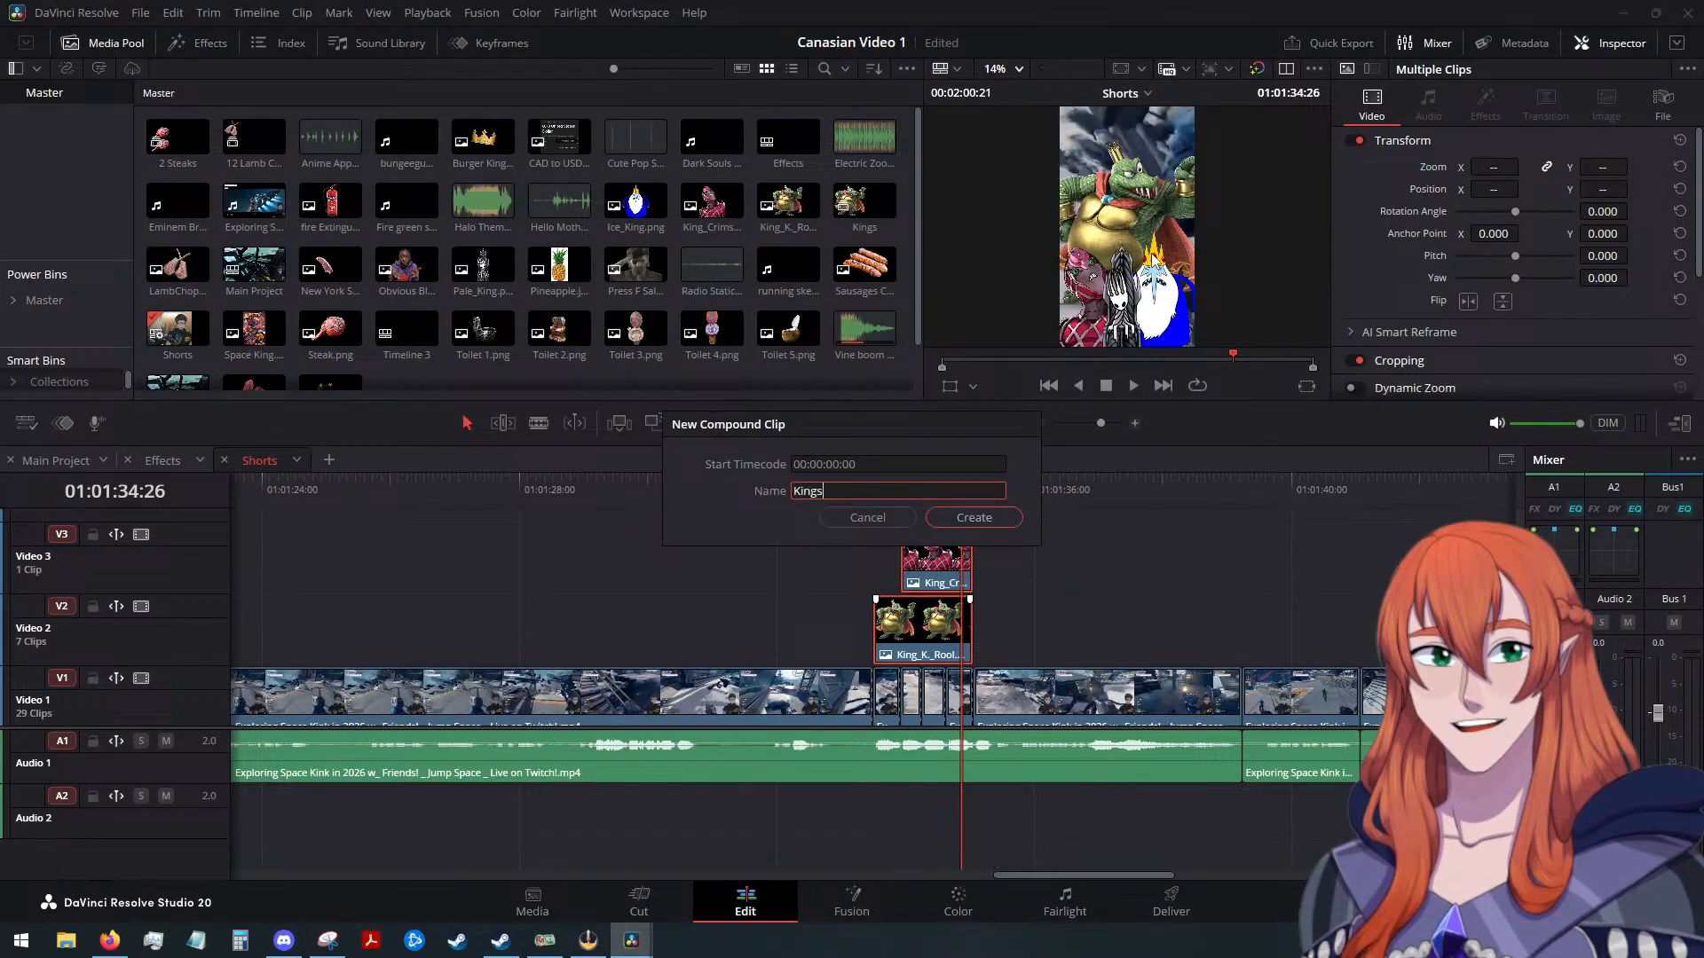
pyautogui.press('Return')
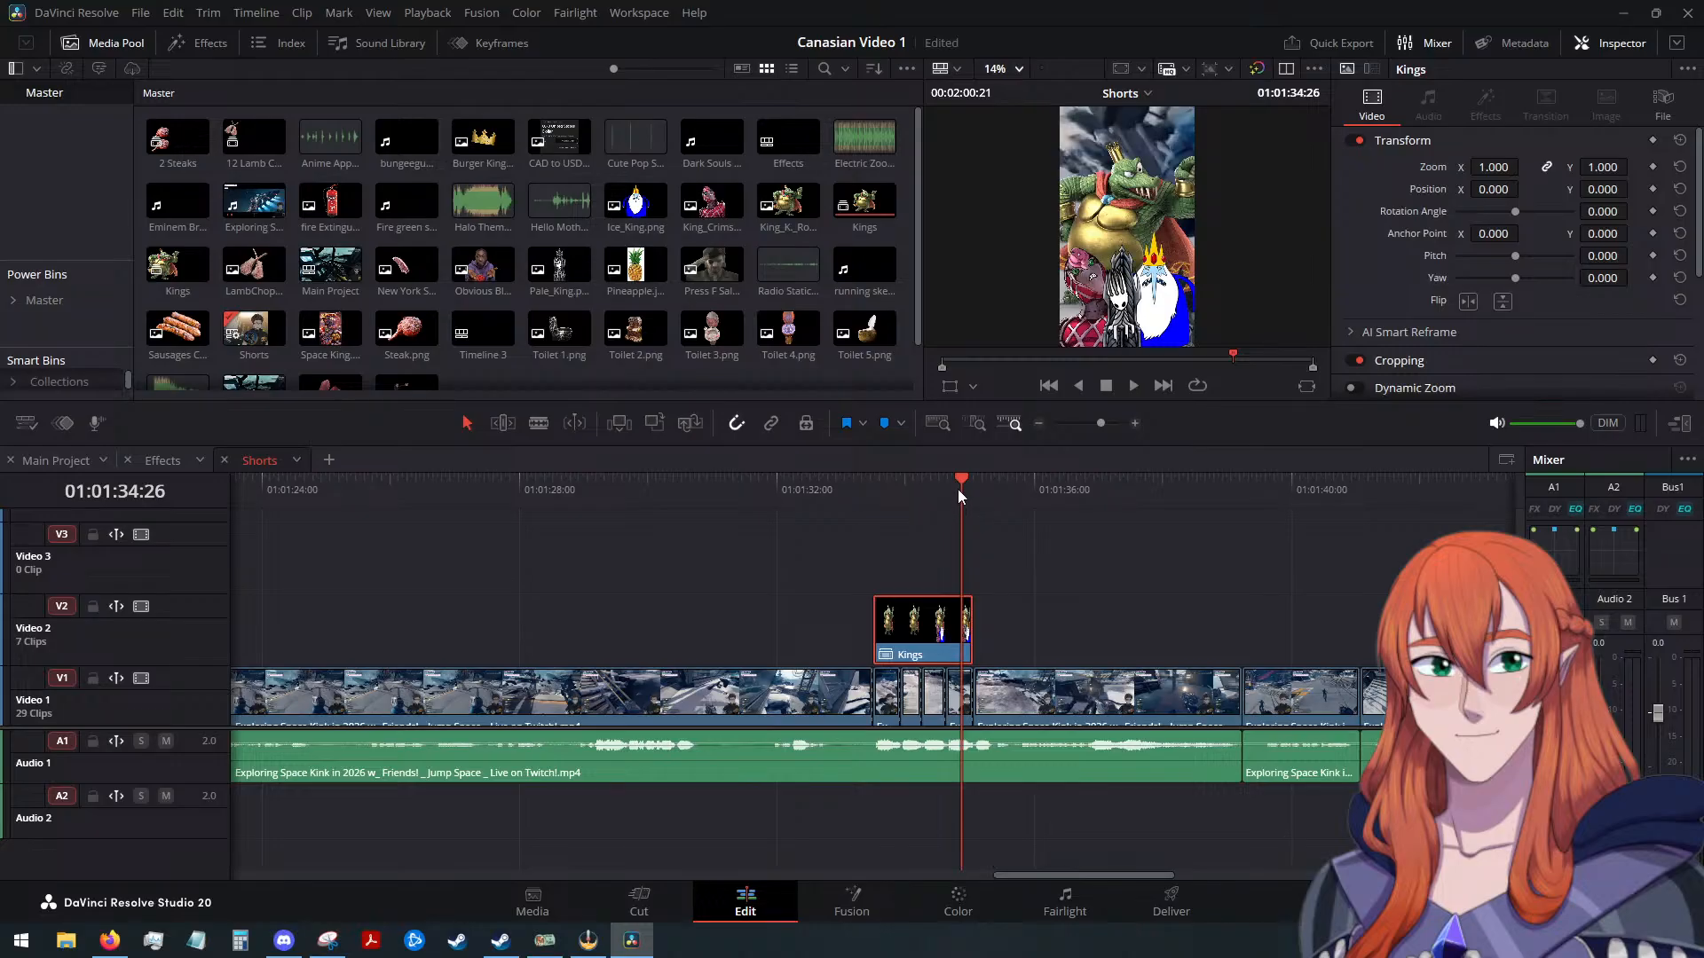
# Play through the Kings section, and paste the copied zoom 1.8 and position -722, 764 onto the video clip following it
pyautogui.moveTo(958, 490); pyautogui.dragTo(822, 493)
pyautogui.click(1133, 386)
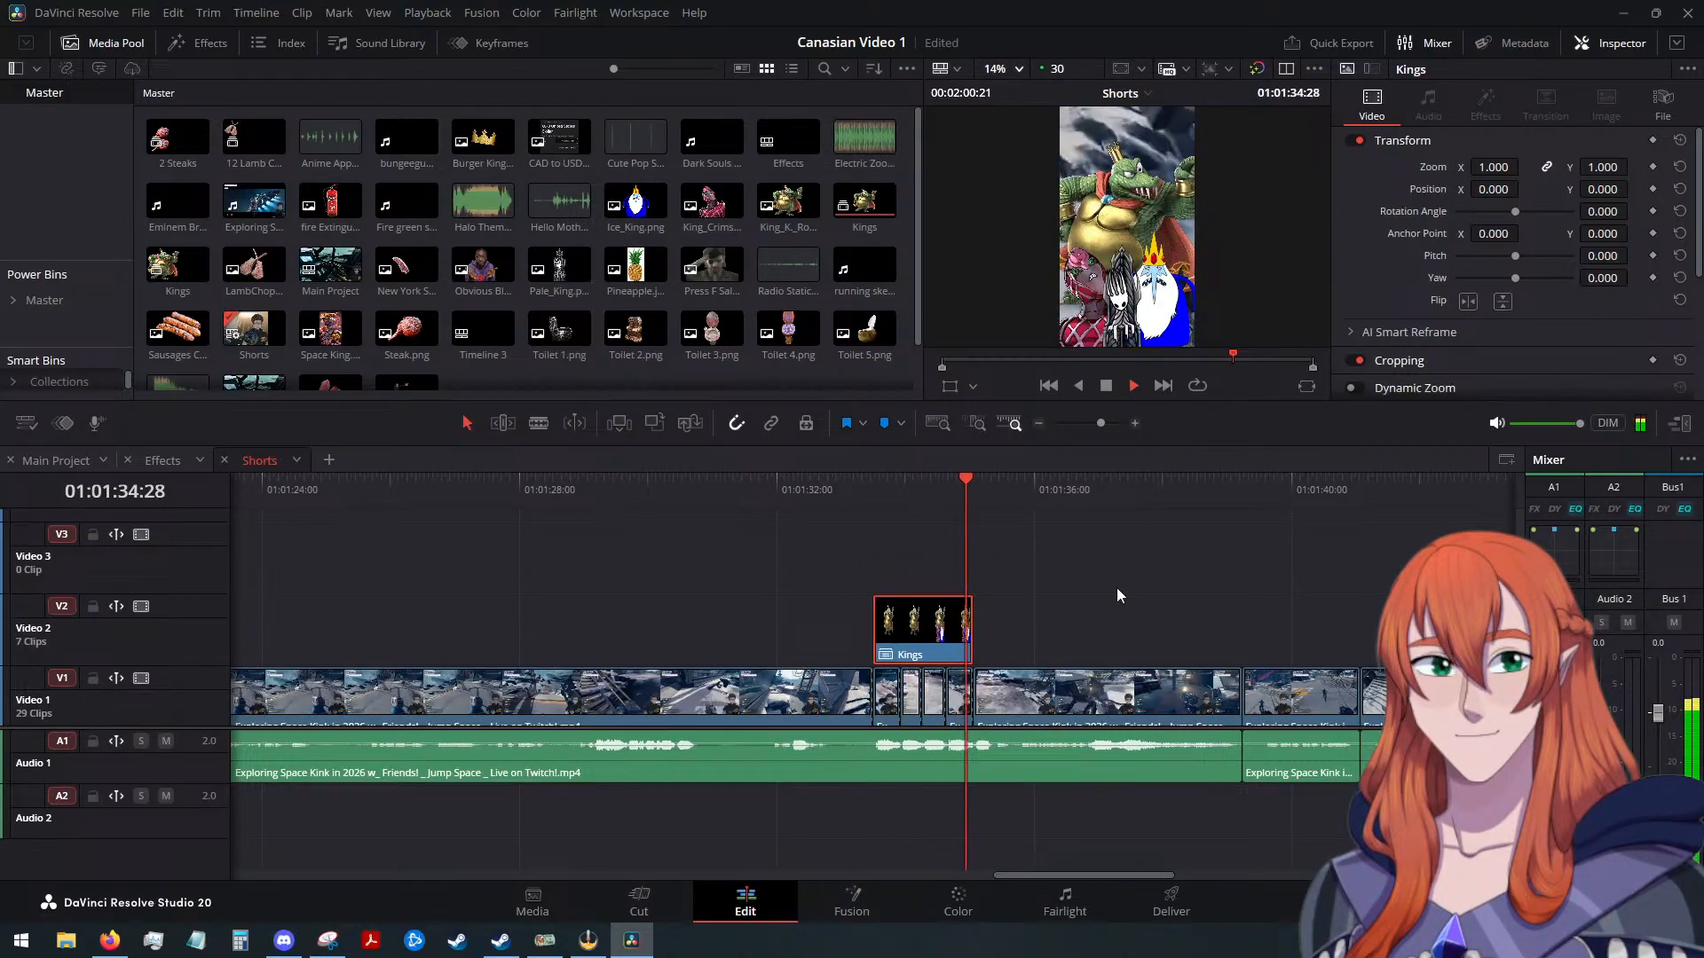
pyautogui.click(1106, 385)
pyautogui.scroll(-1, 983, 557)
pyautogui.click(1036, 694)
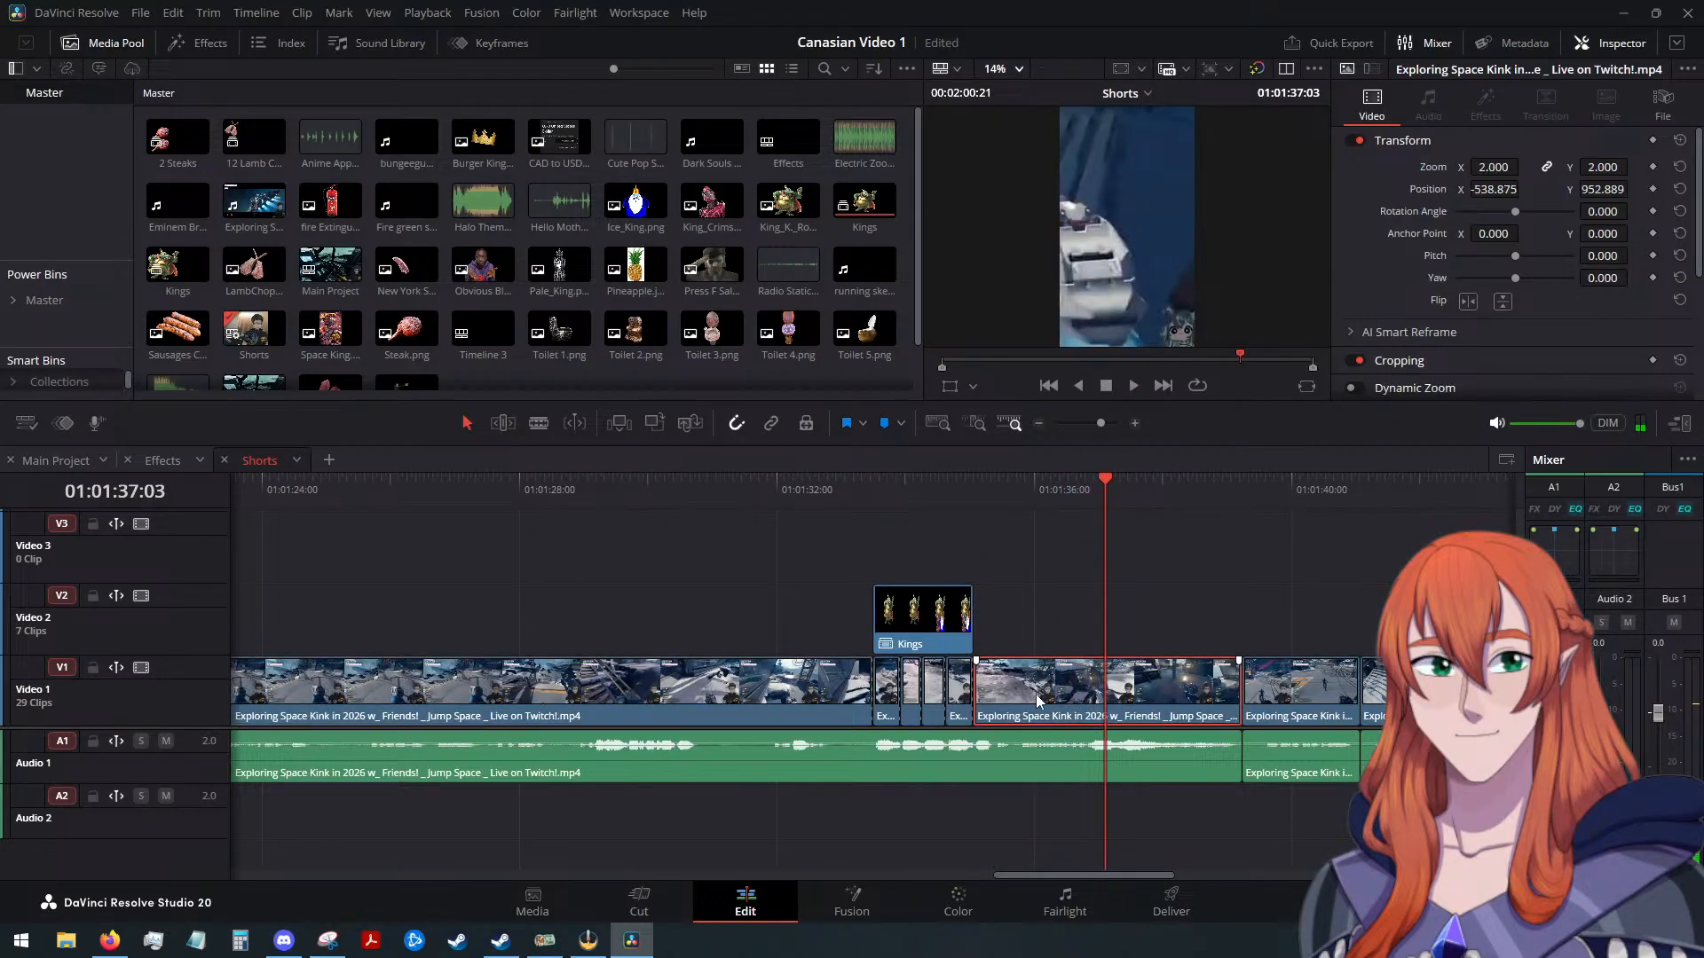
pyautogui.hotkey('alt', 'v')
pyautogui.click(1023, 746)
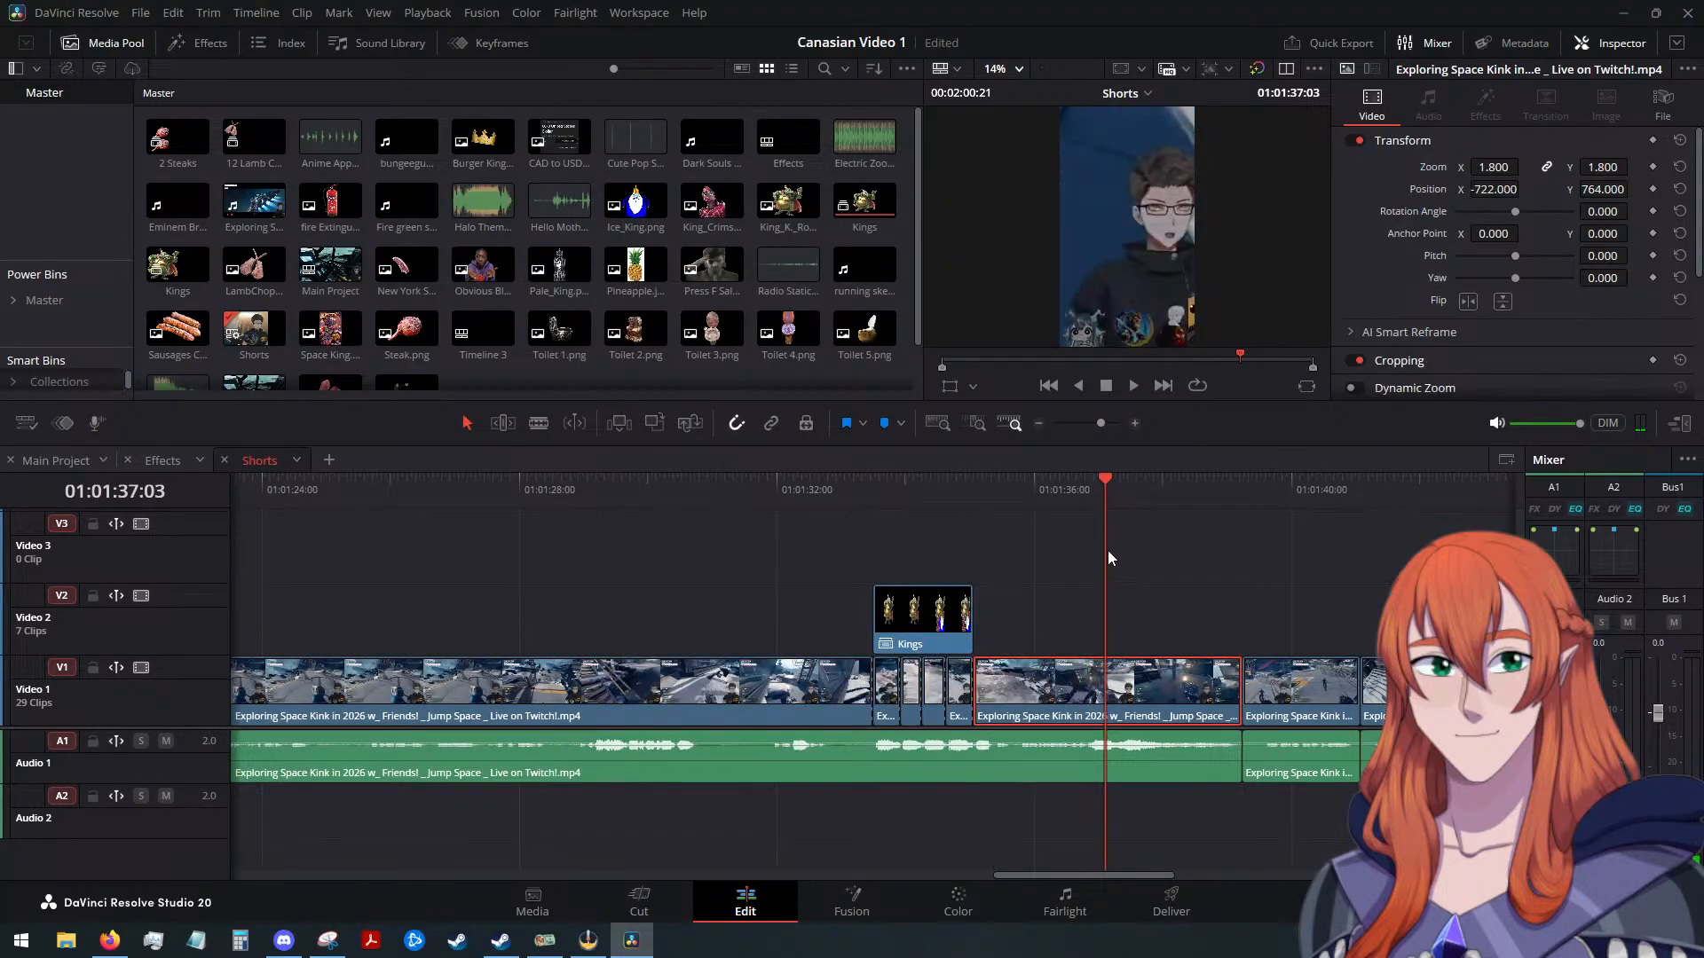
# Paste the copied zoom and position attributes onto the short video clip at about 01:01:39
pyautogui.scroll(-3, 1179, 589)
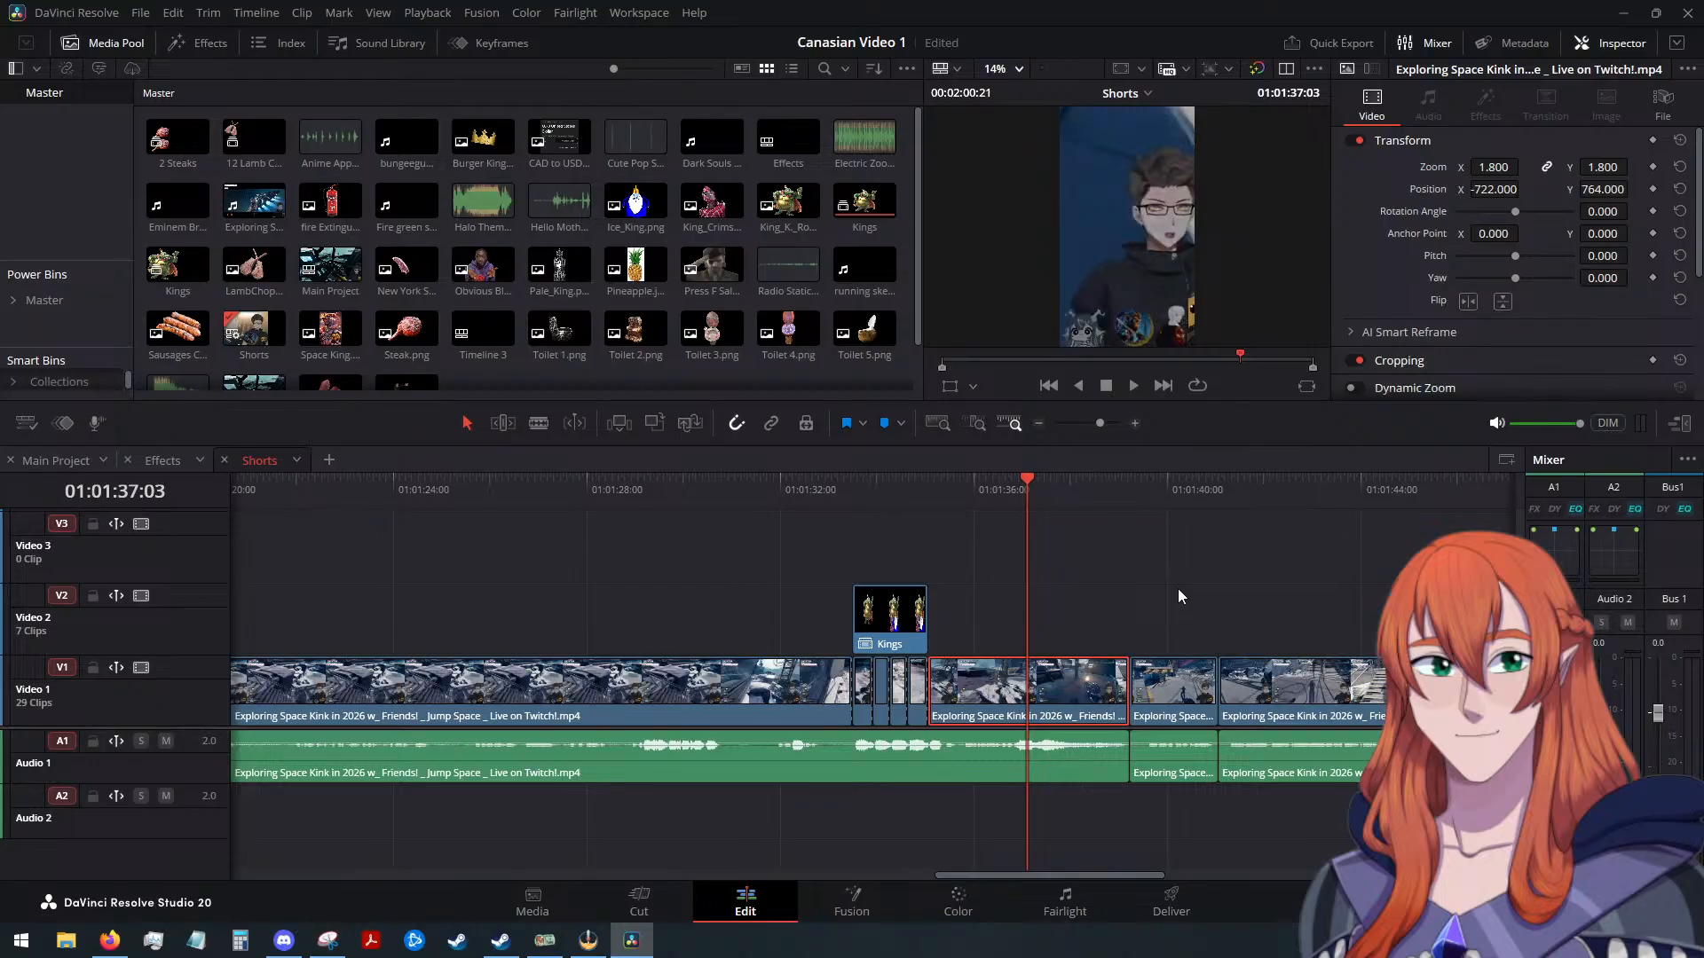
pyautogui.scroll(3, 1114, 575)
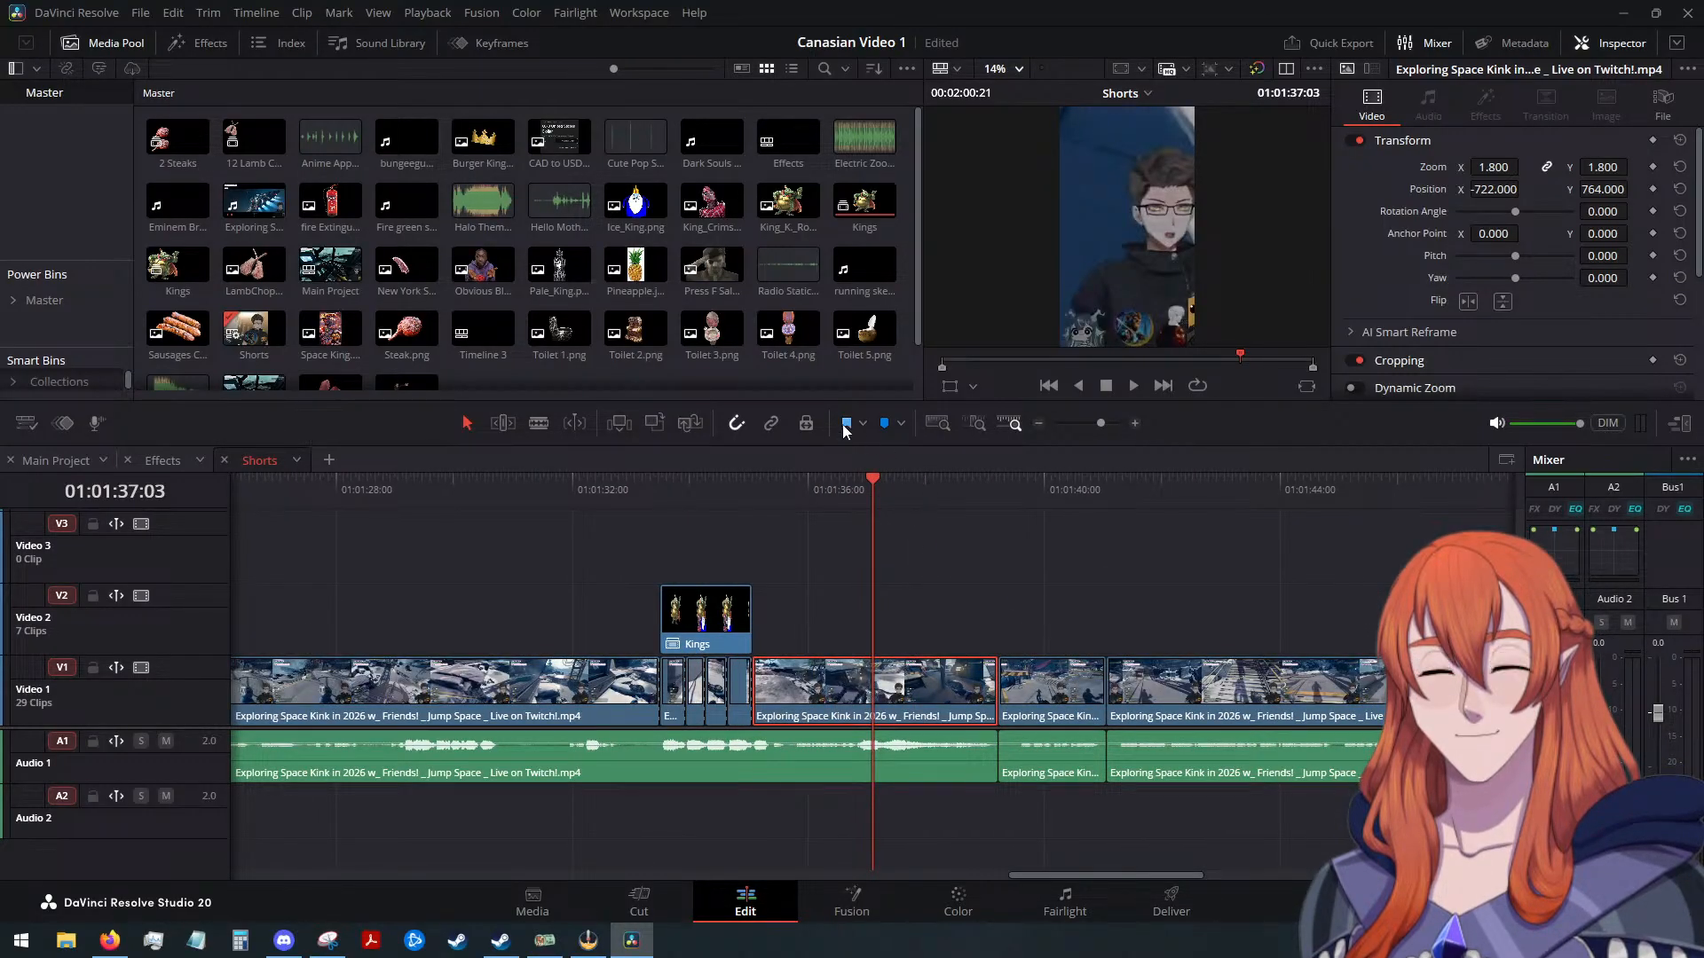
pyautogui.moveTo(875, 481); pyautogui.dragTo(1035, 515)
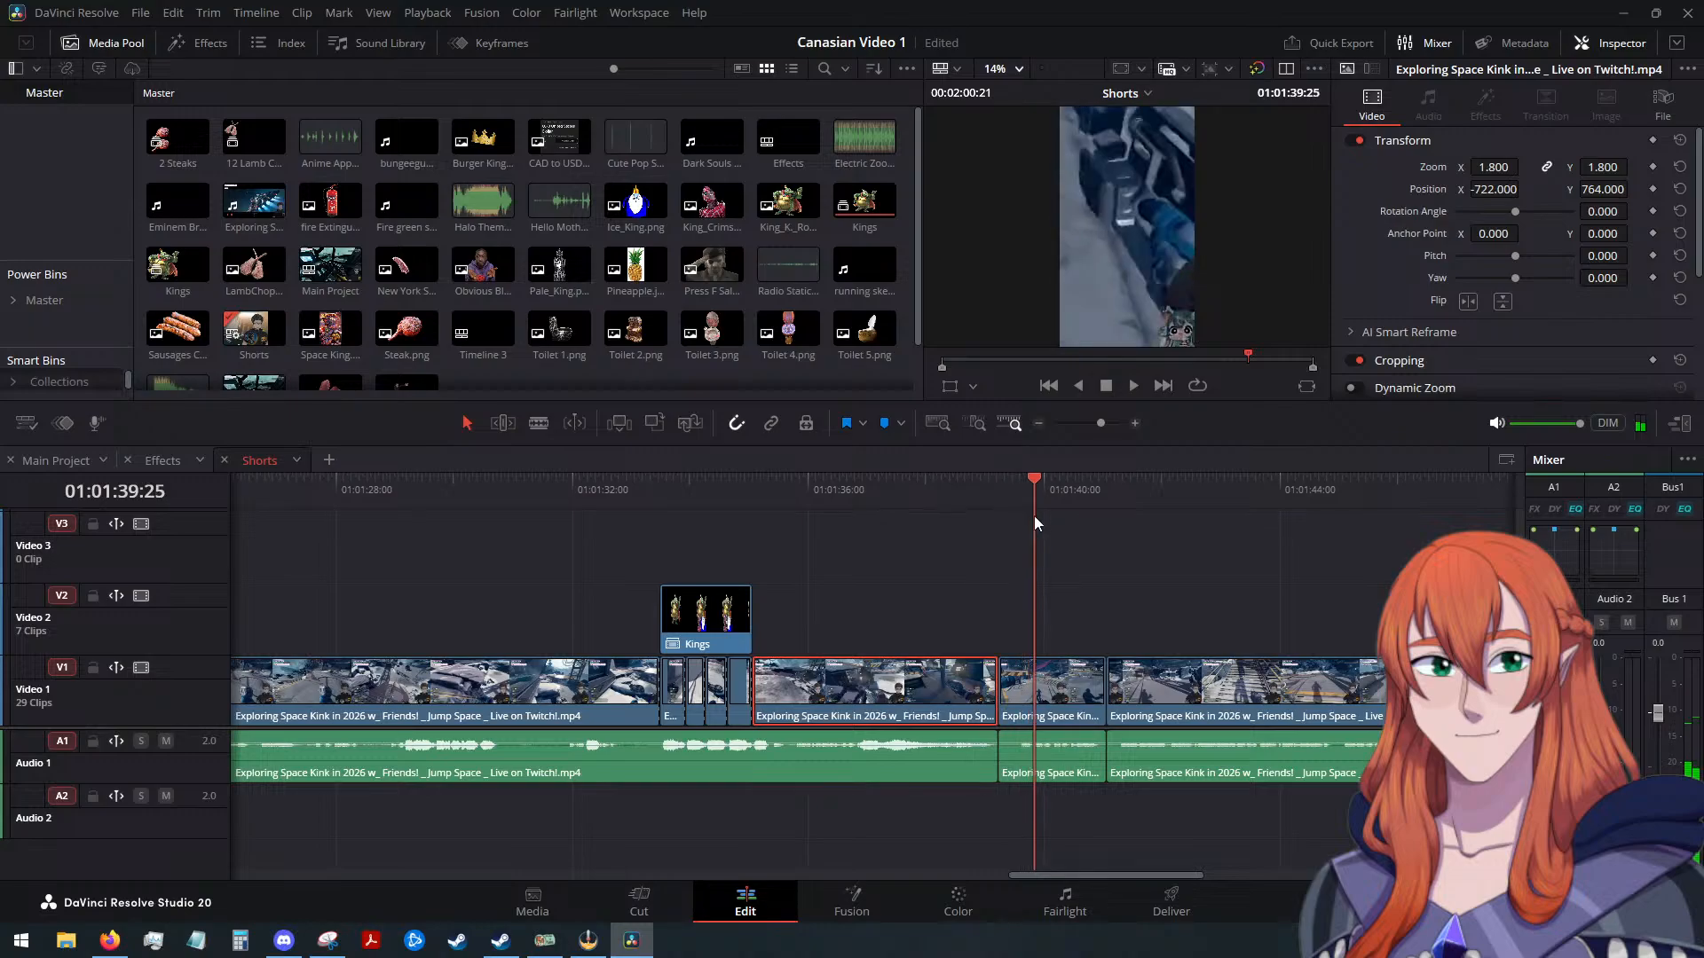
pyautogui.click(1024, 692)
pyautogui.hotkey('alt', 'v')
pyautogui.click(1022, 740)
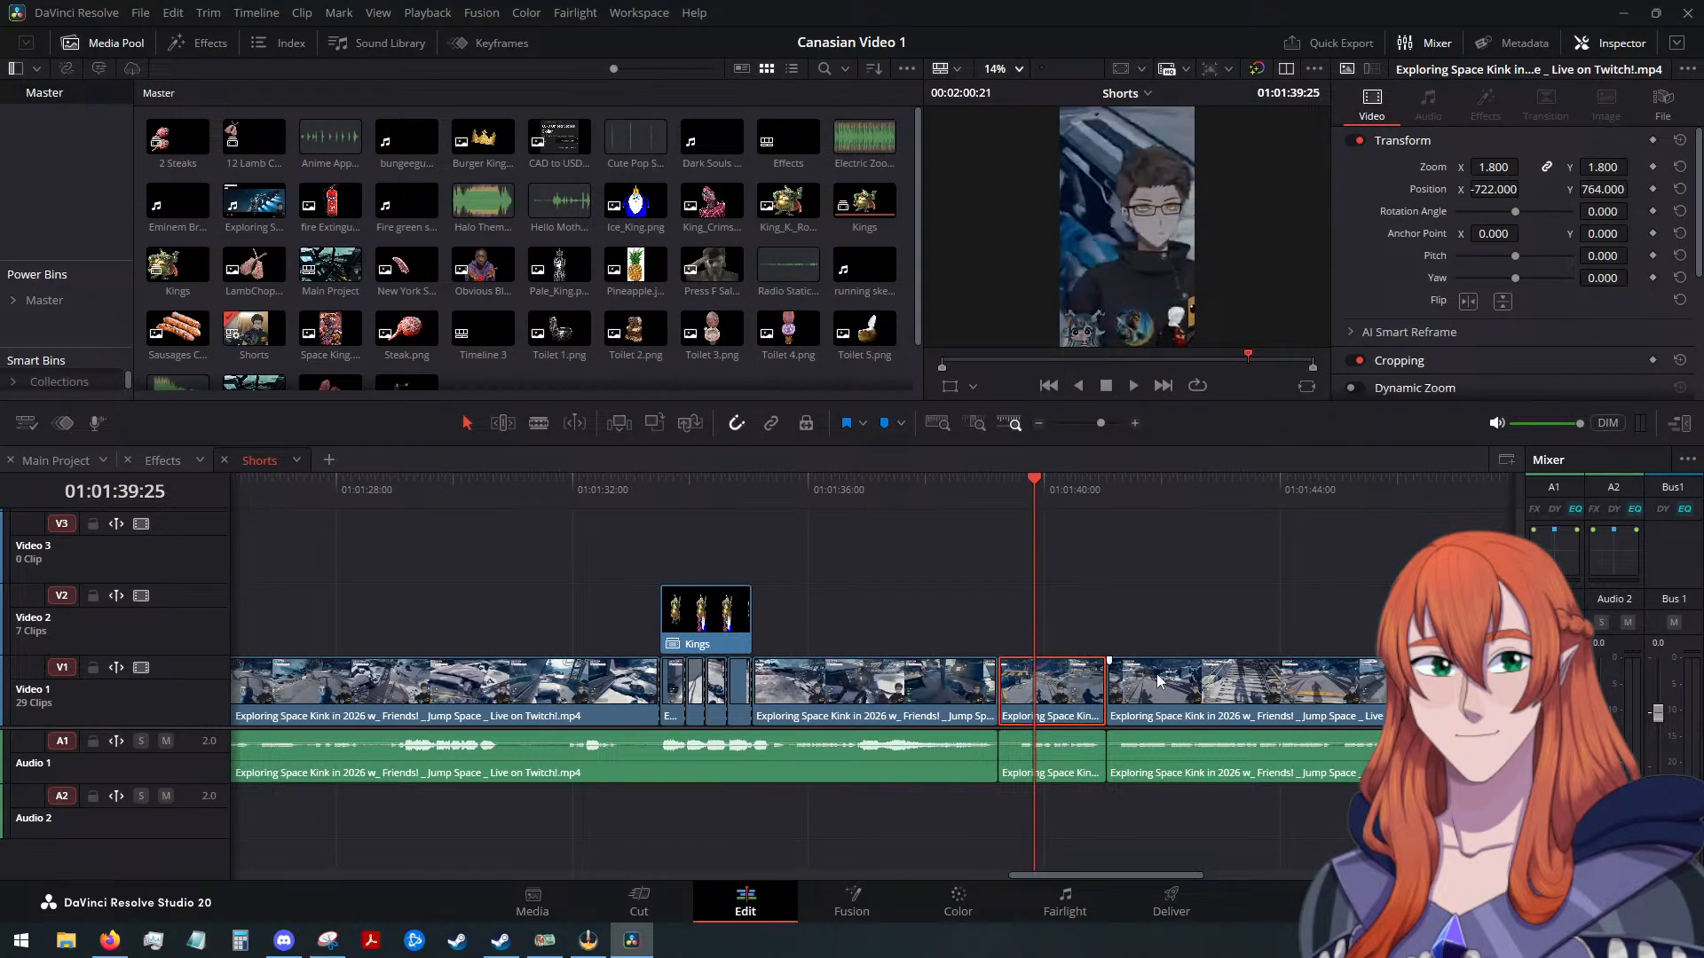
# Paste the copied zoom and position attributes onto the long video clip at about 01:01:43
pyautogui.moveTo(1033, 493); pyautogui.dragTo(1226, 525)
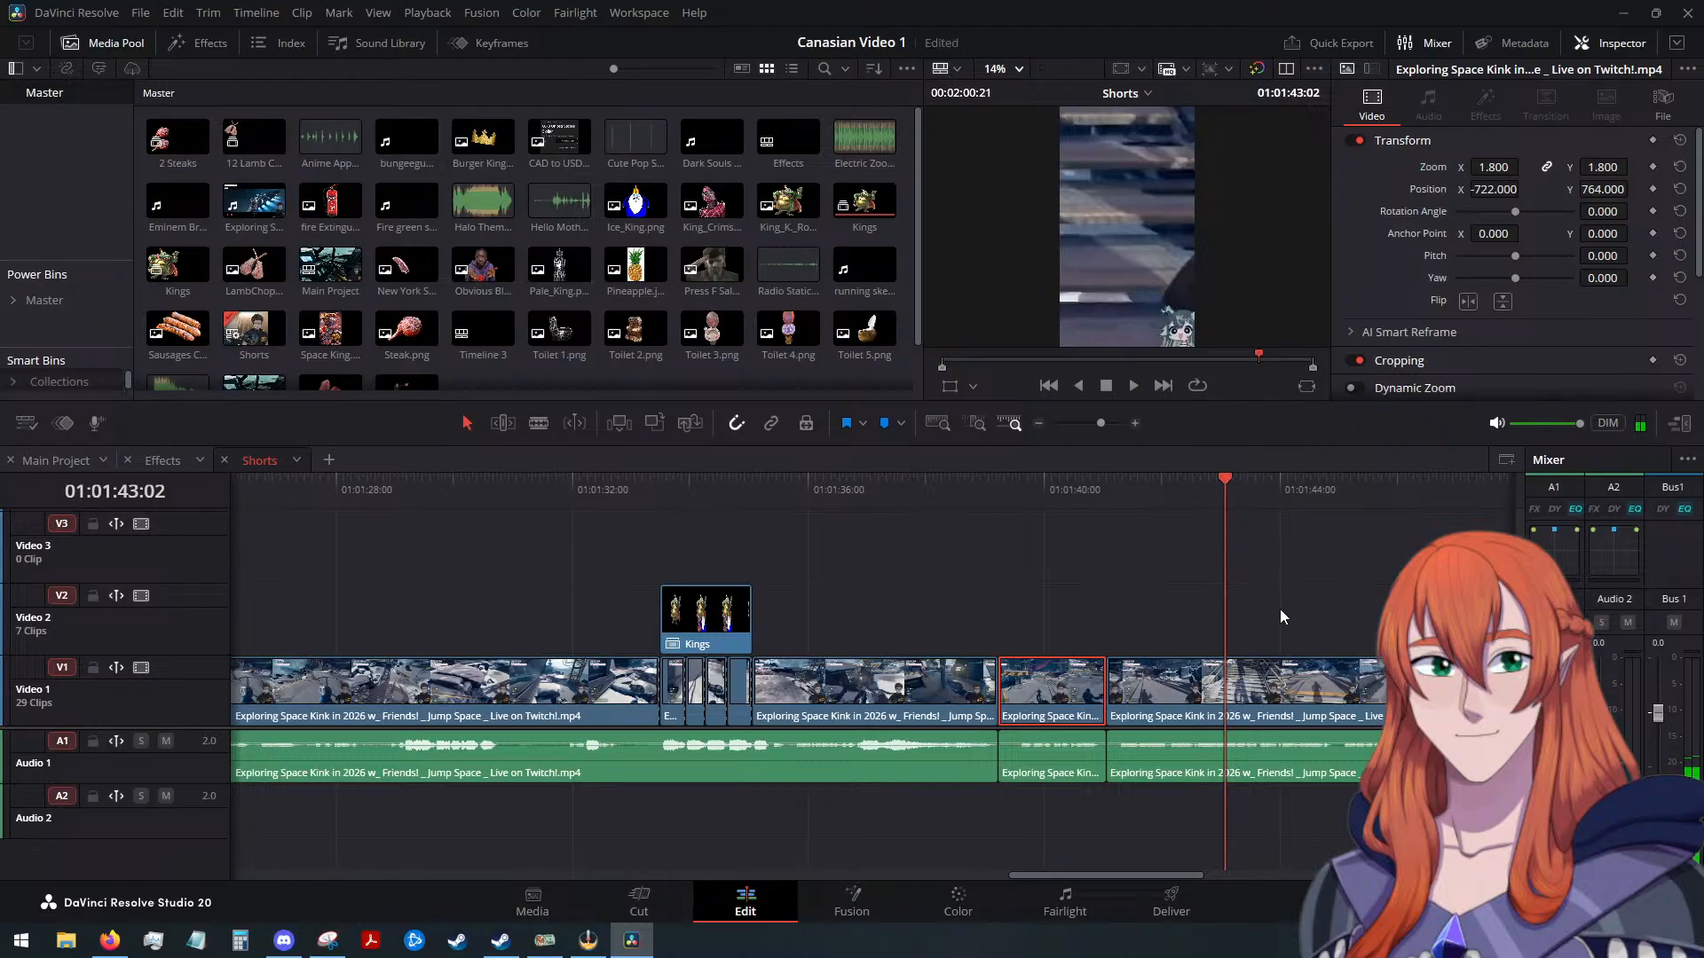
pyautogui.hotkey('ctrl', '-')
pyautogui.hotkey('ctrl', '=')
pyautogui.click(934, 687)
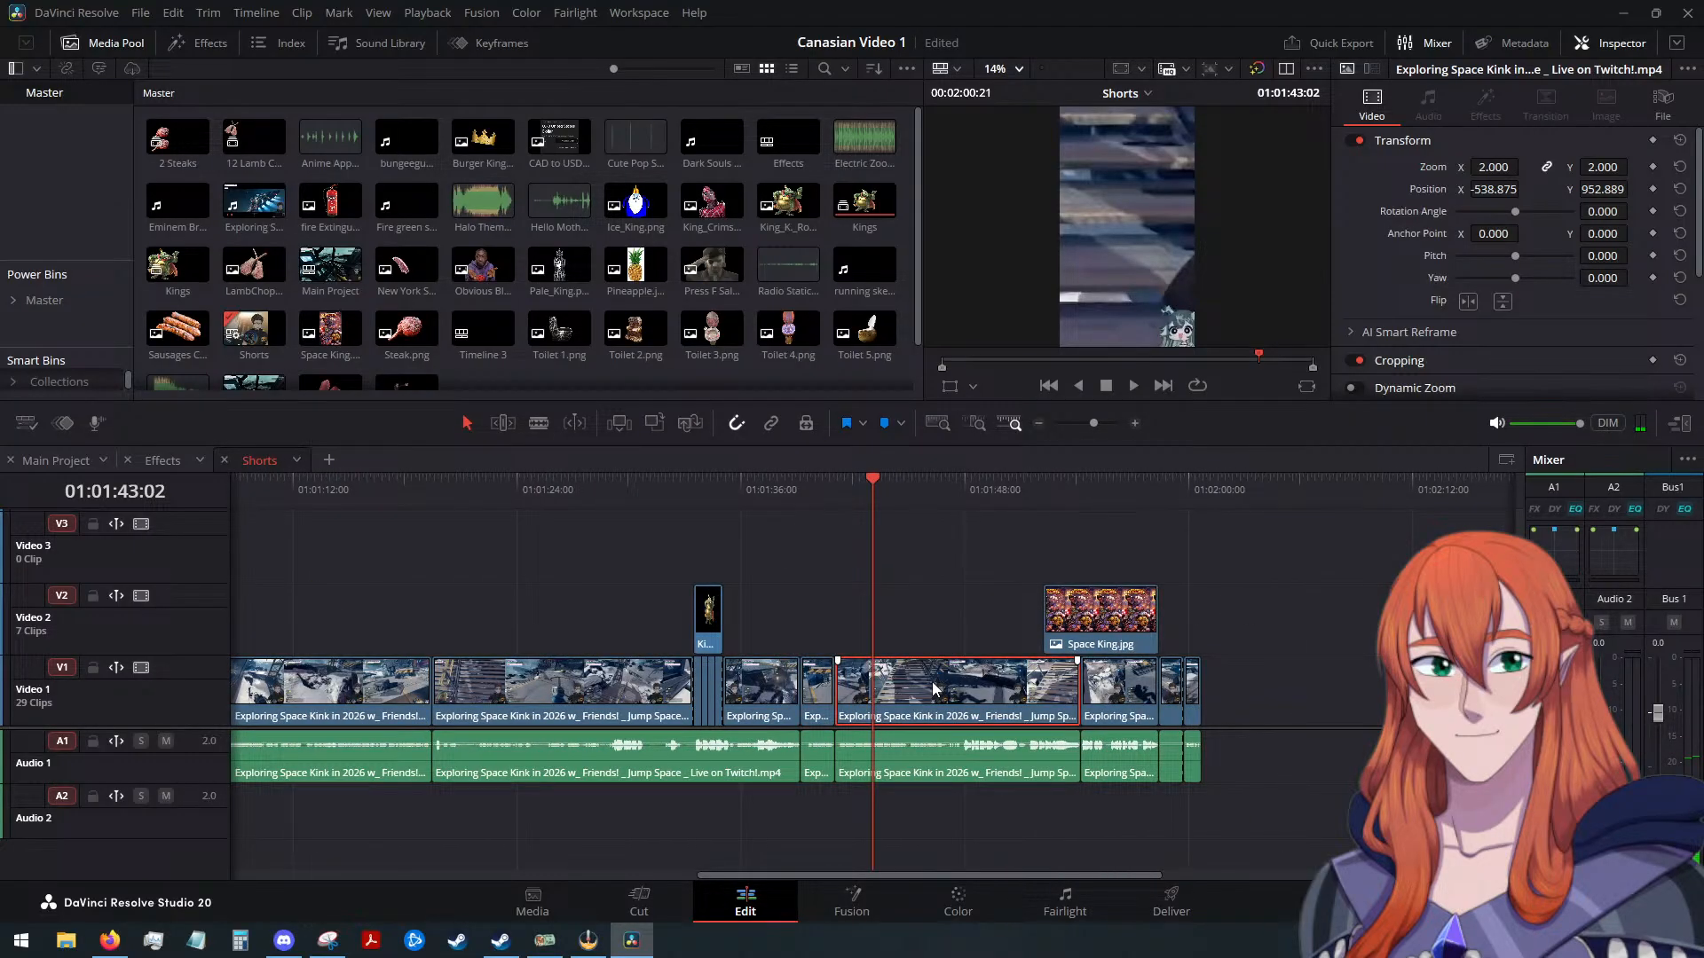
pyautogui.hotkey('alt', 'v')
pyautogui.click(1022, 740)
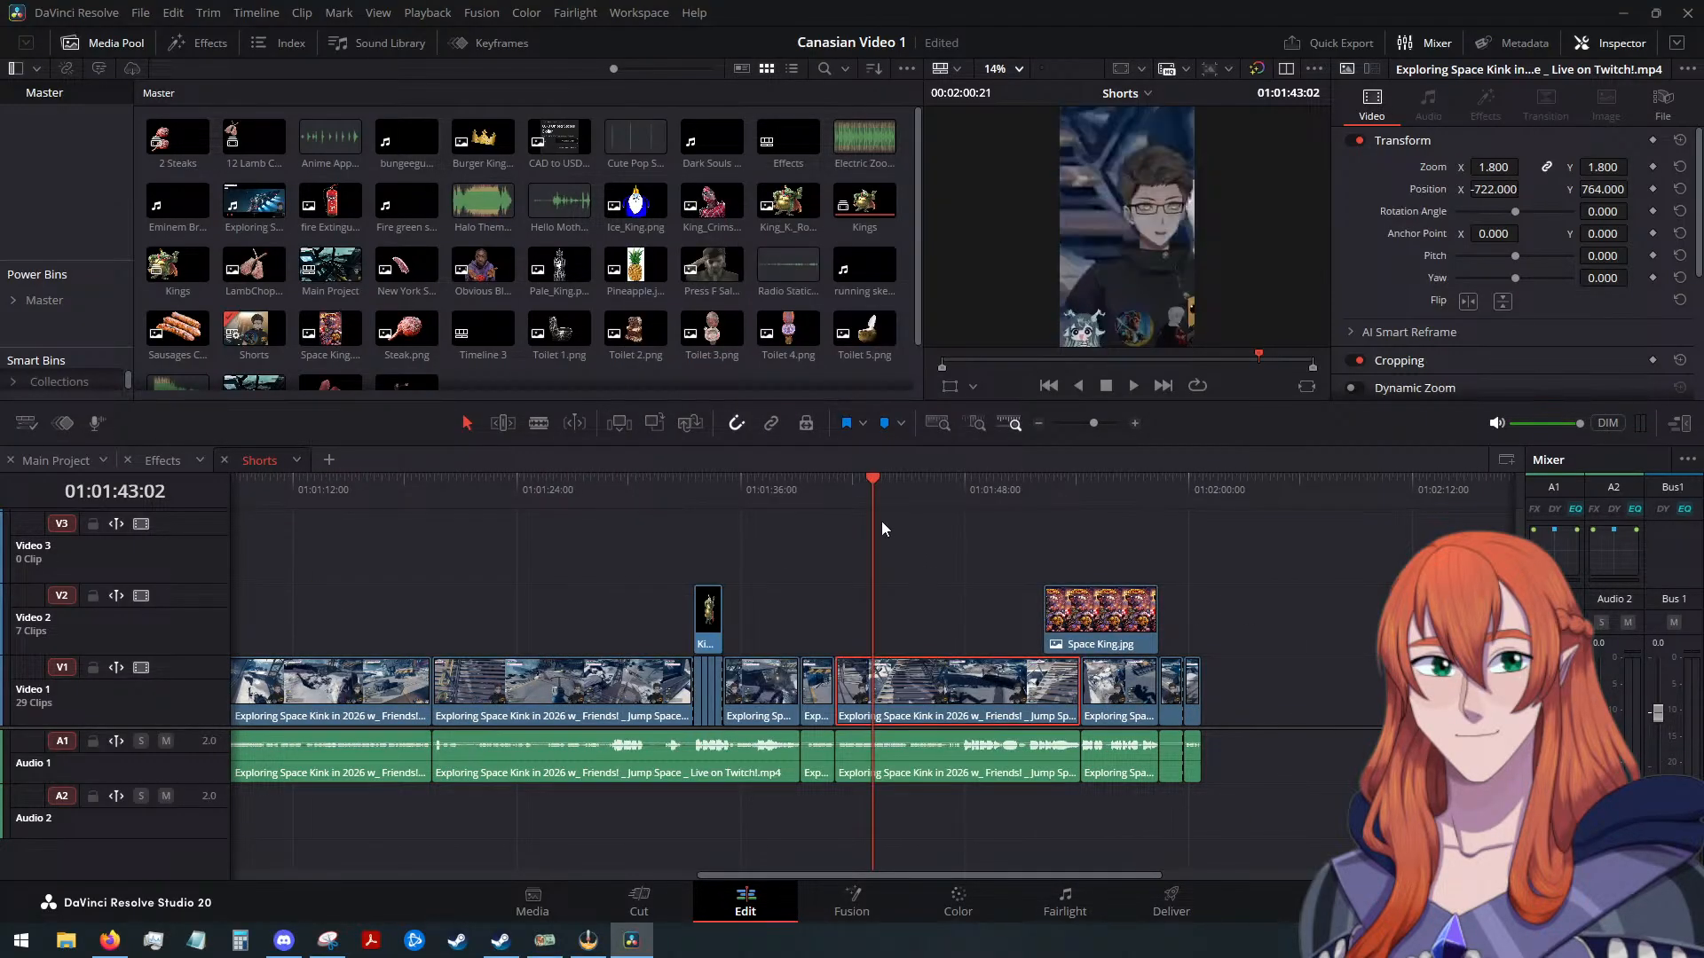
# Preview the reframed long clip, and paste the same zoom and position attributes onto the clip at 01:01:54 beneath Space King.jpg
pyautogui.click(1134, 386)
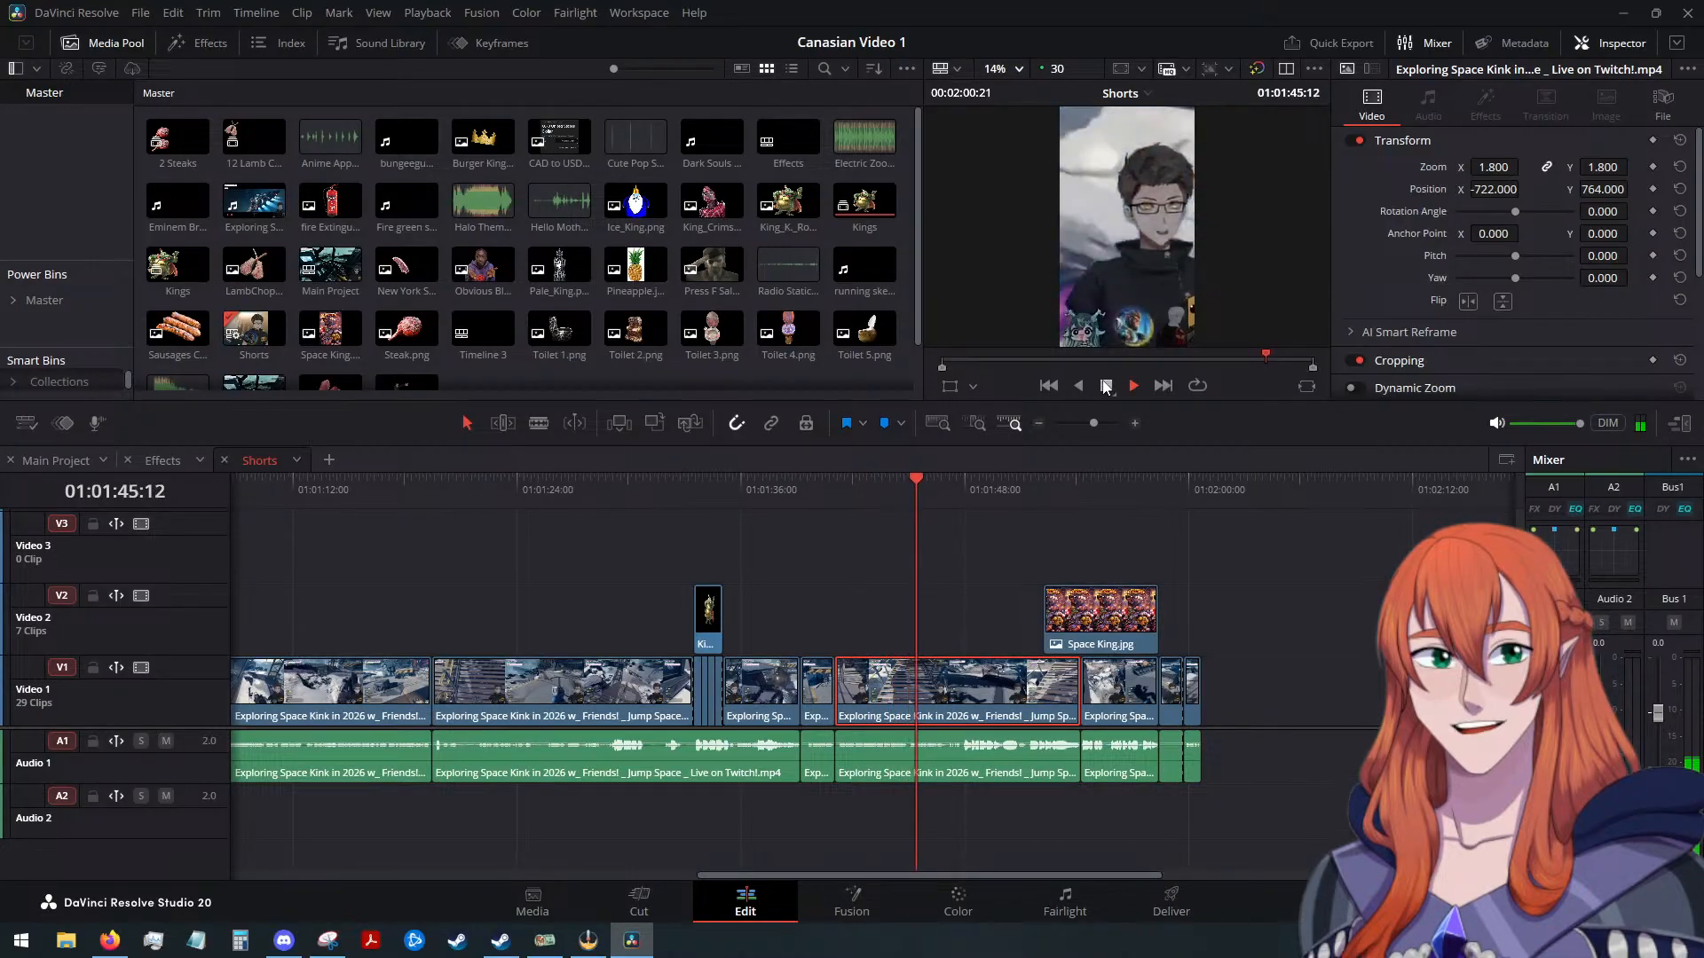
pyautogui.click(1105, 386)
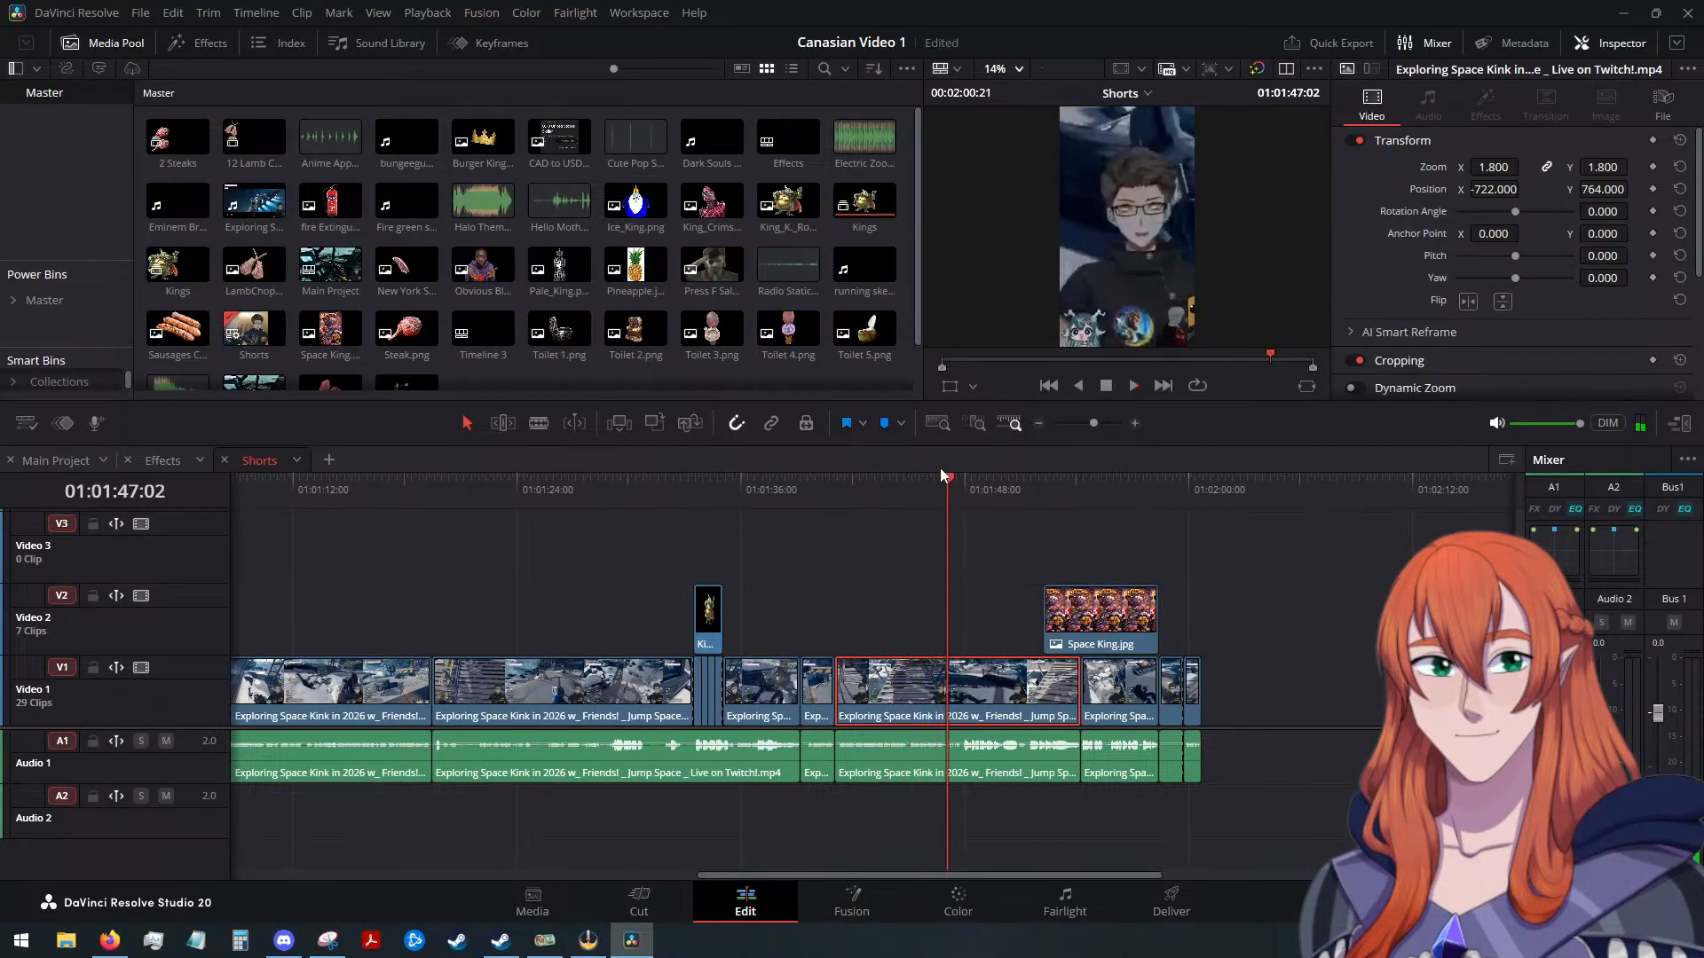
pyautogui.moveTo(945, 477); pyautogui.dragTo(1079, 522)
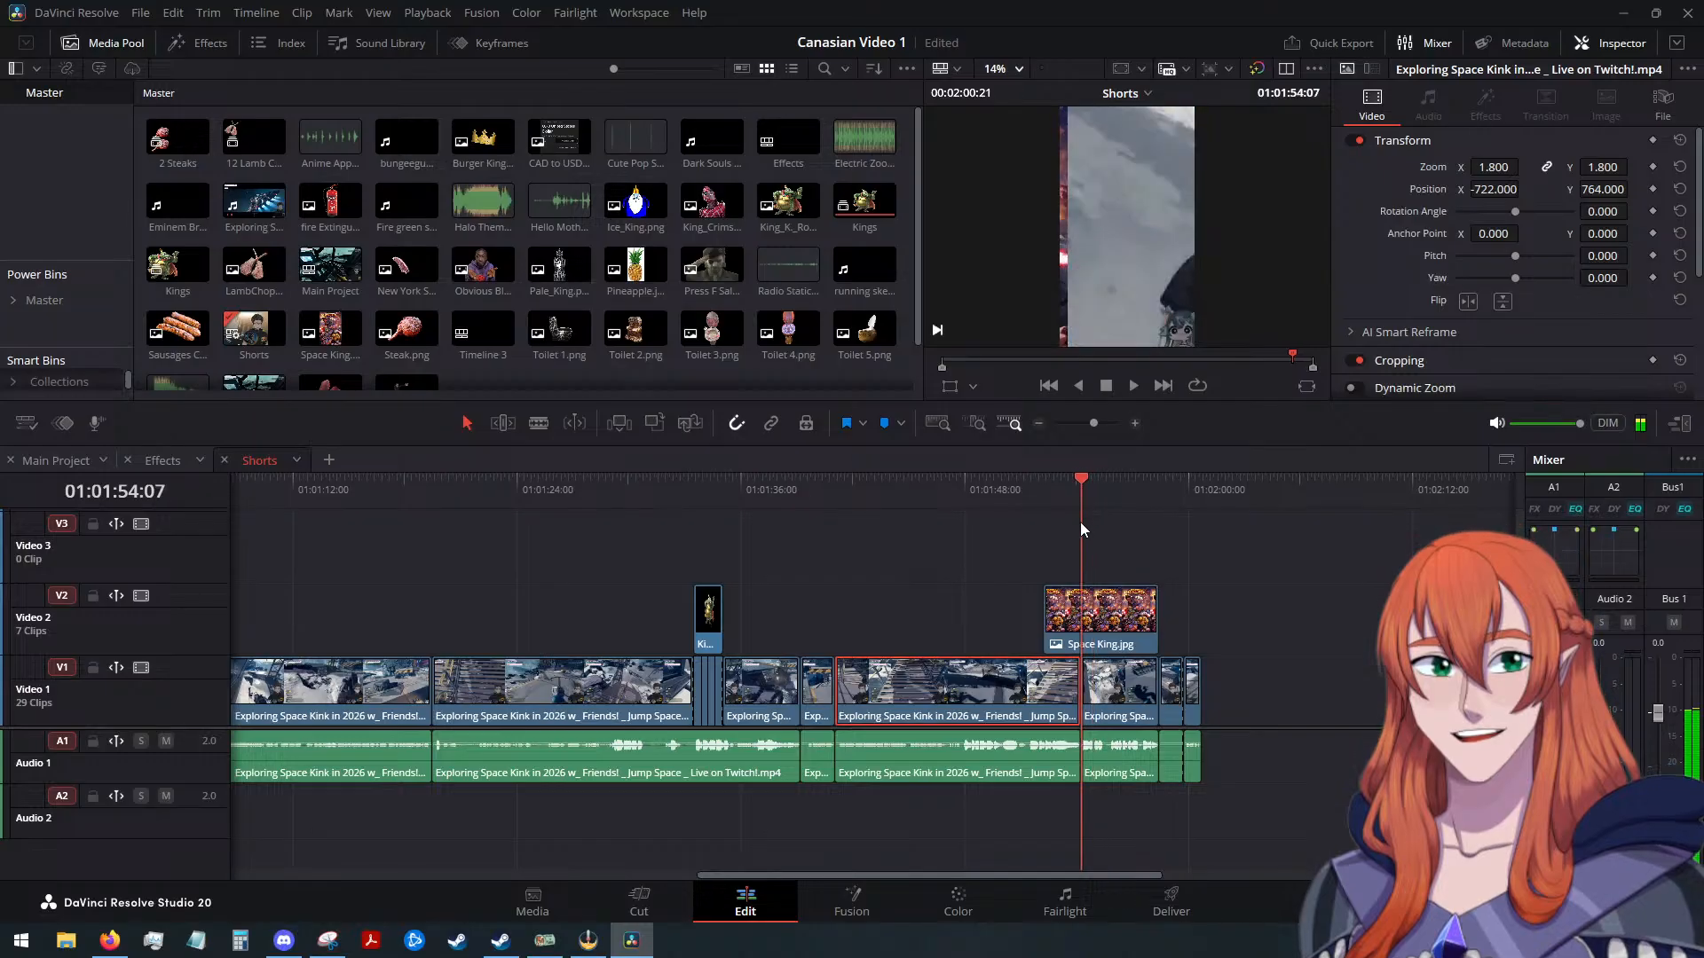
pyautogui.click(1116, 615)
pyautogui.click(1129, 688)
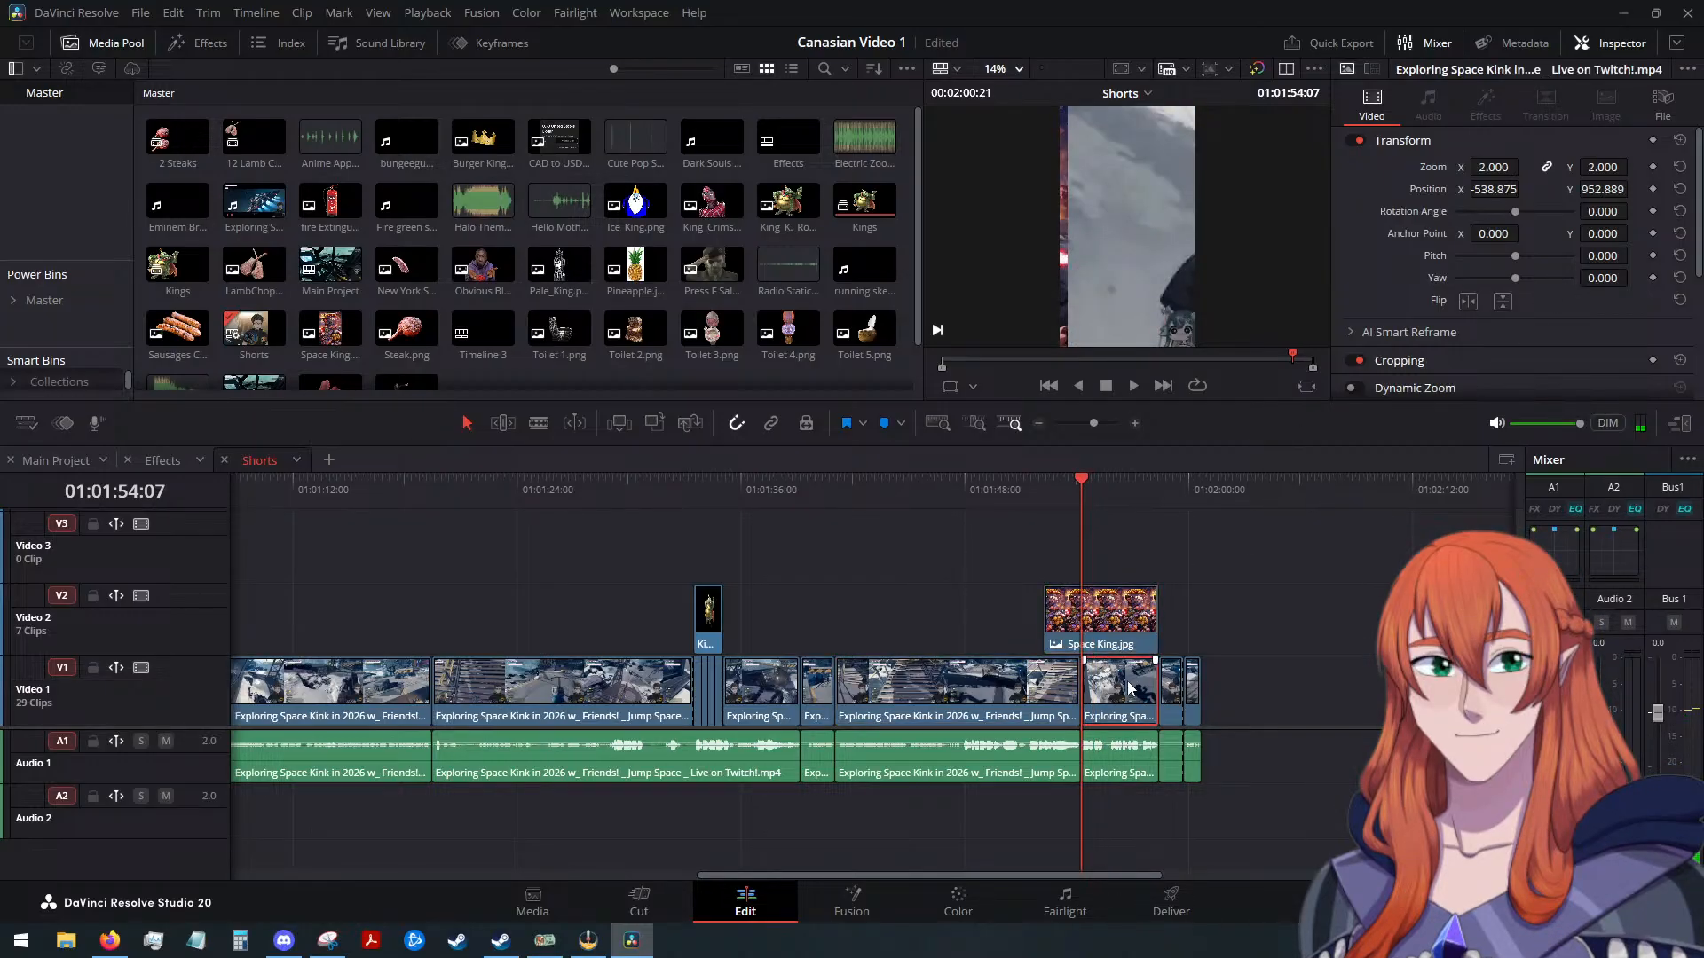
pyautogui.hotkey('alt', 'v')
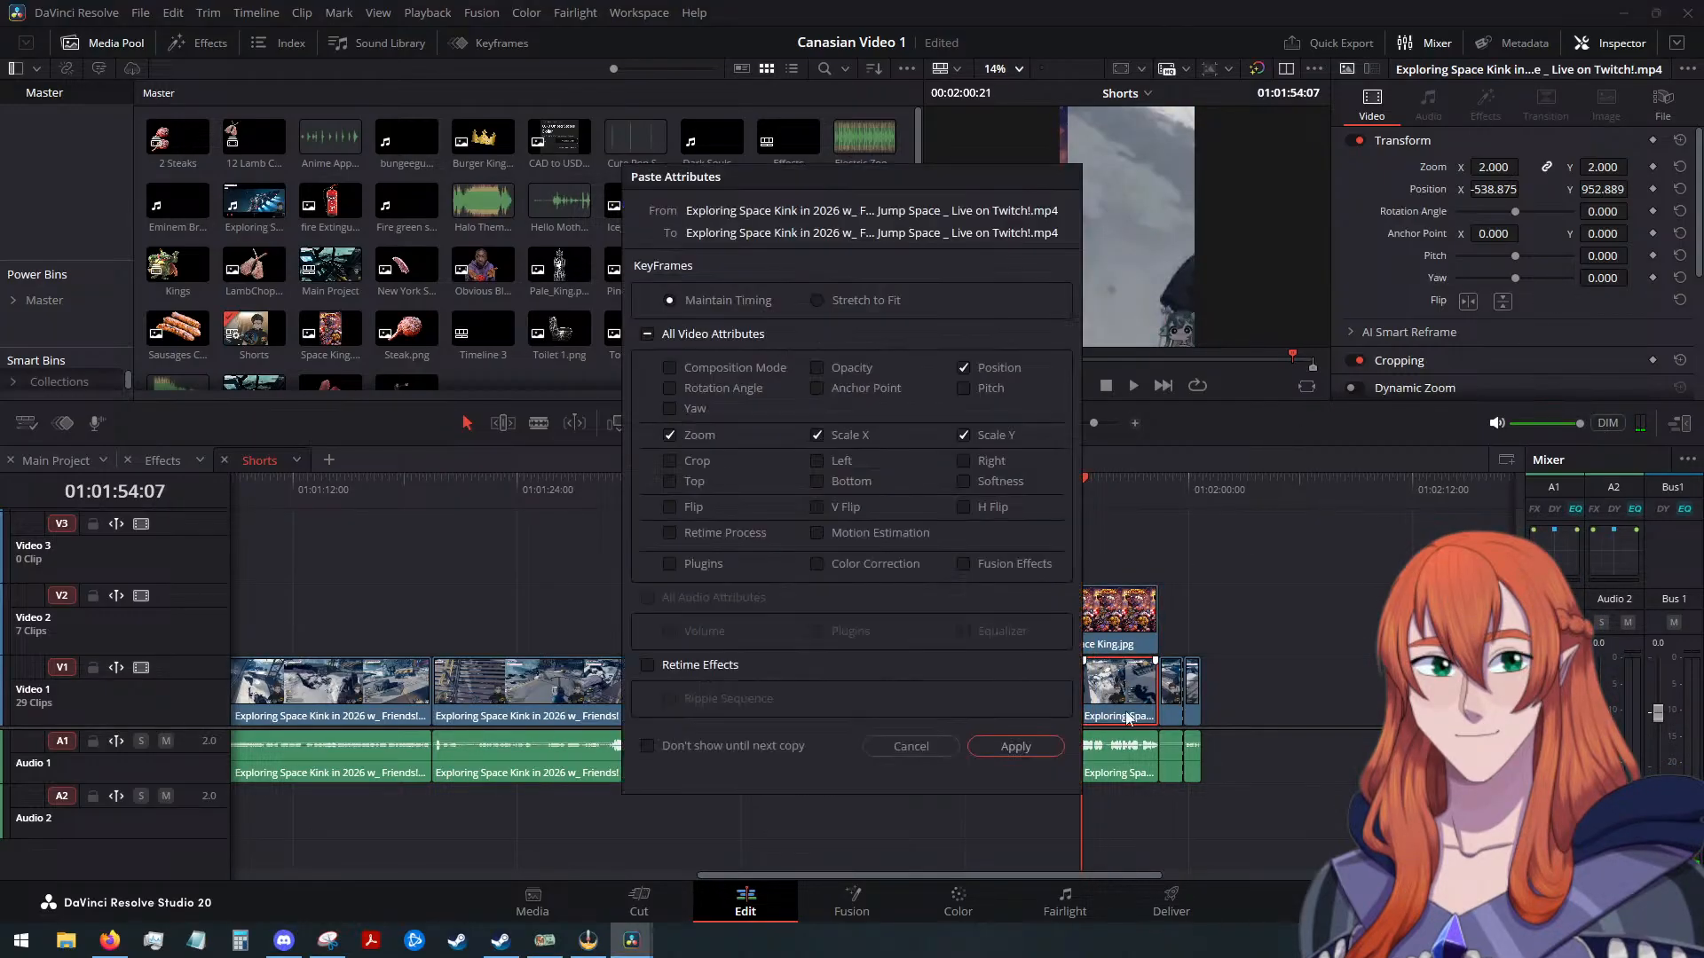
pyautogui.click(1019, 746)
# Set the Space King.jpg overlay to zoom 0.5 and position X about -210, Y 483, and play through to the end
pyautogui.click(1114, 606)
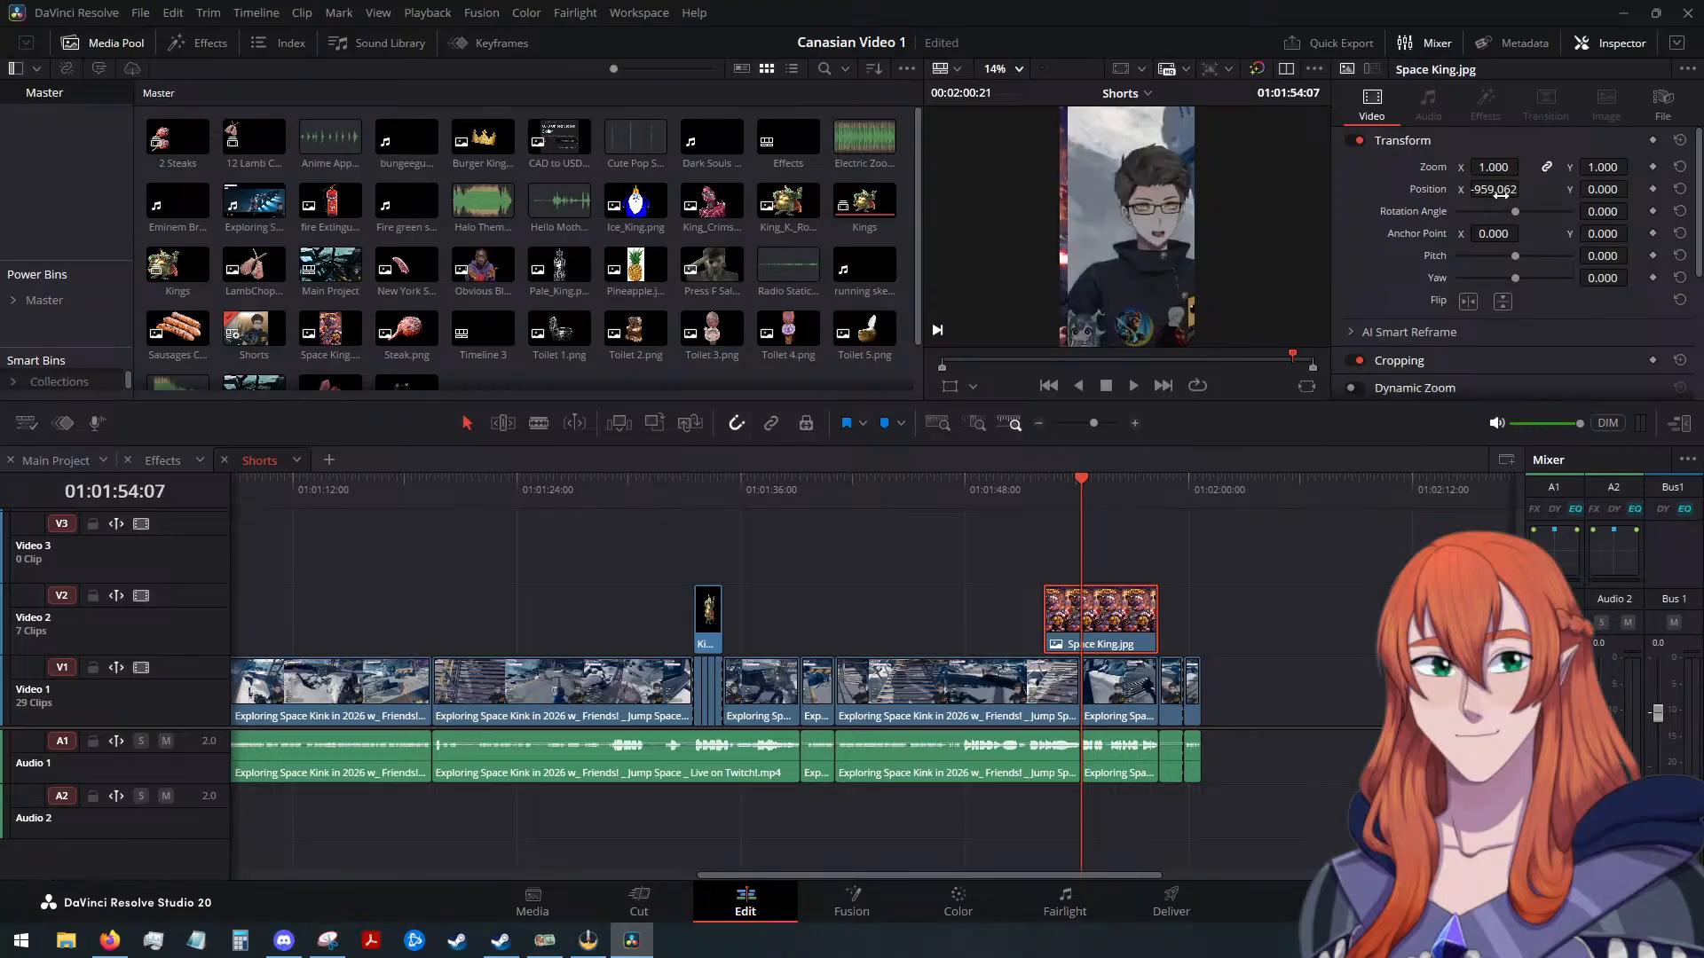
pyautogui.moveTo(1484, 186); pyautogui.dragTo(1689, 189)
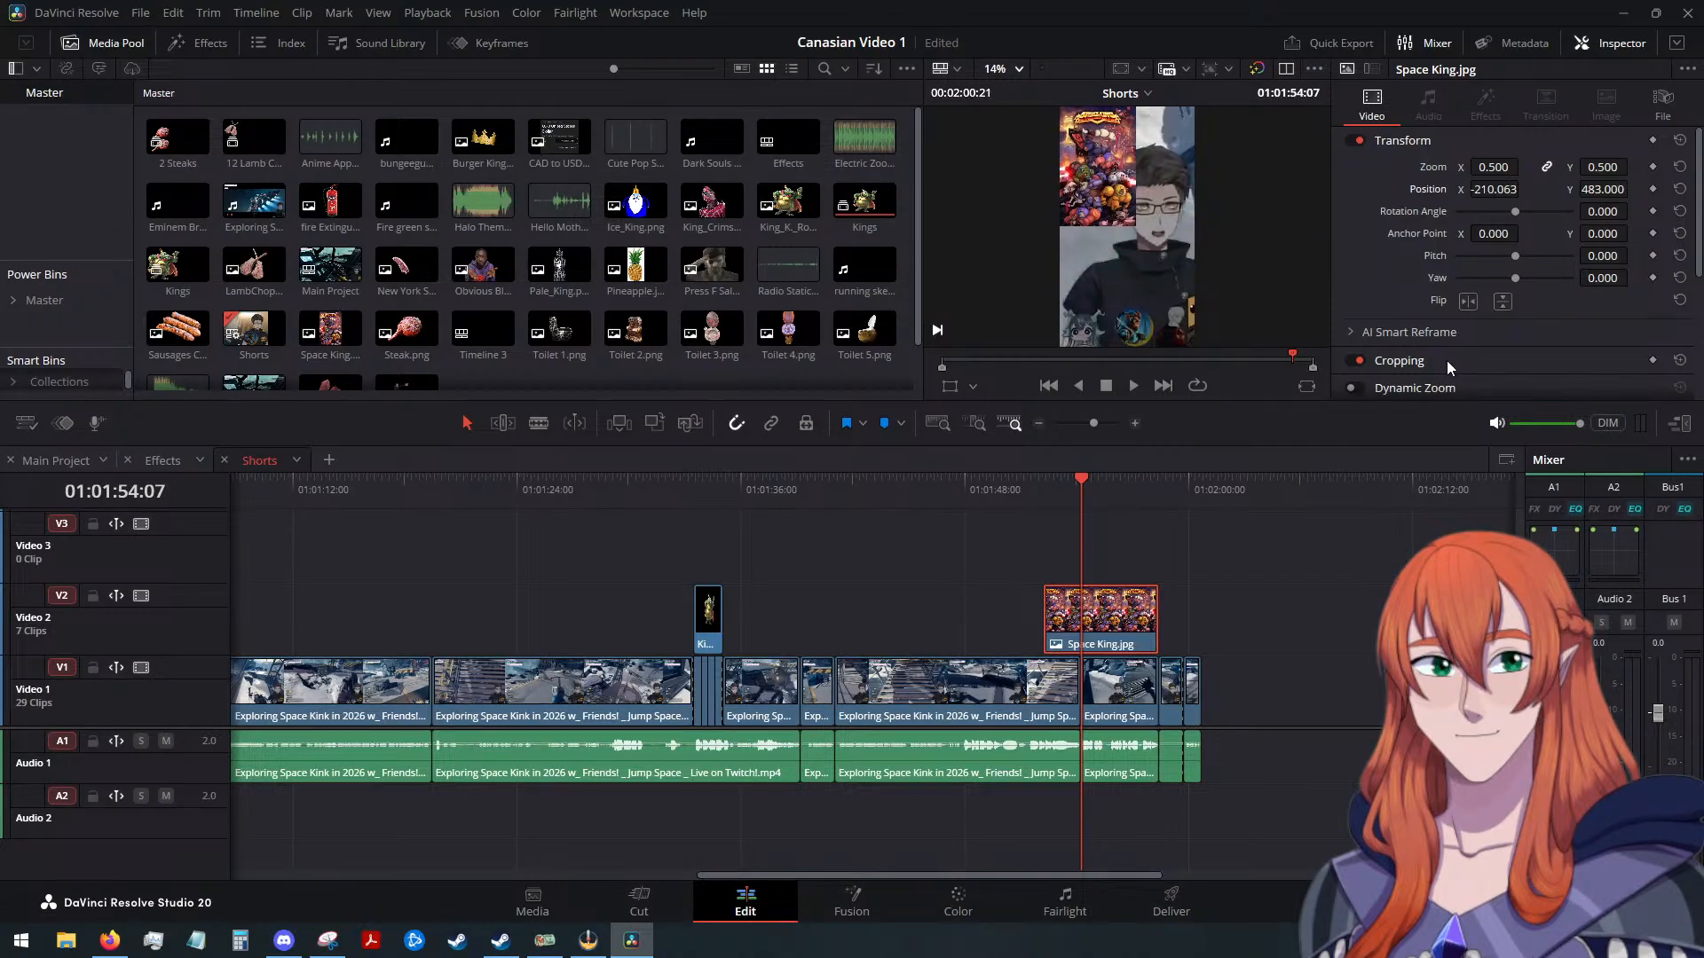
pyautogui.click(1134, 385)
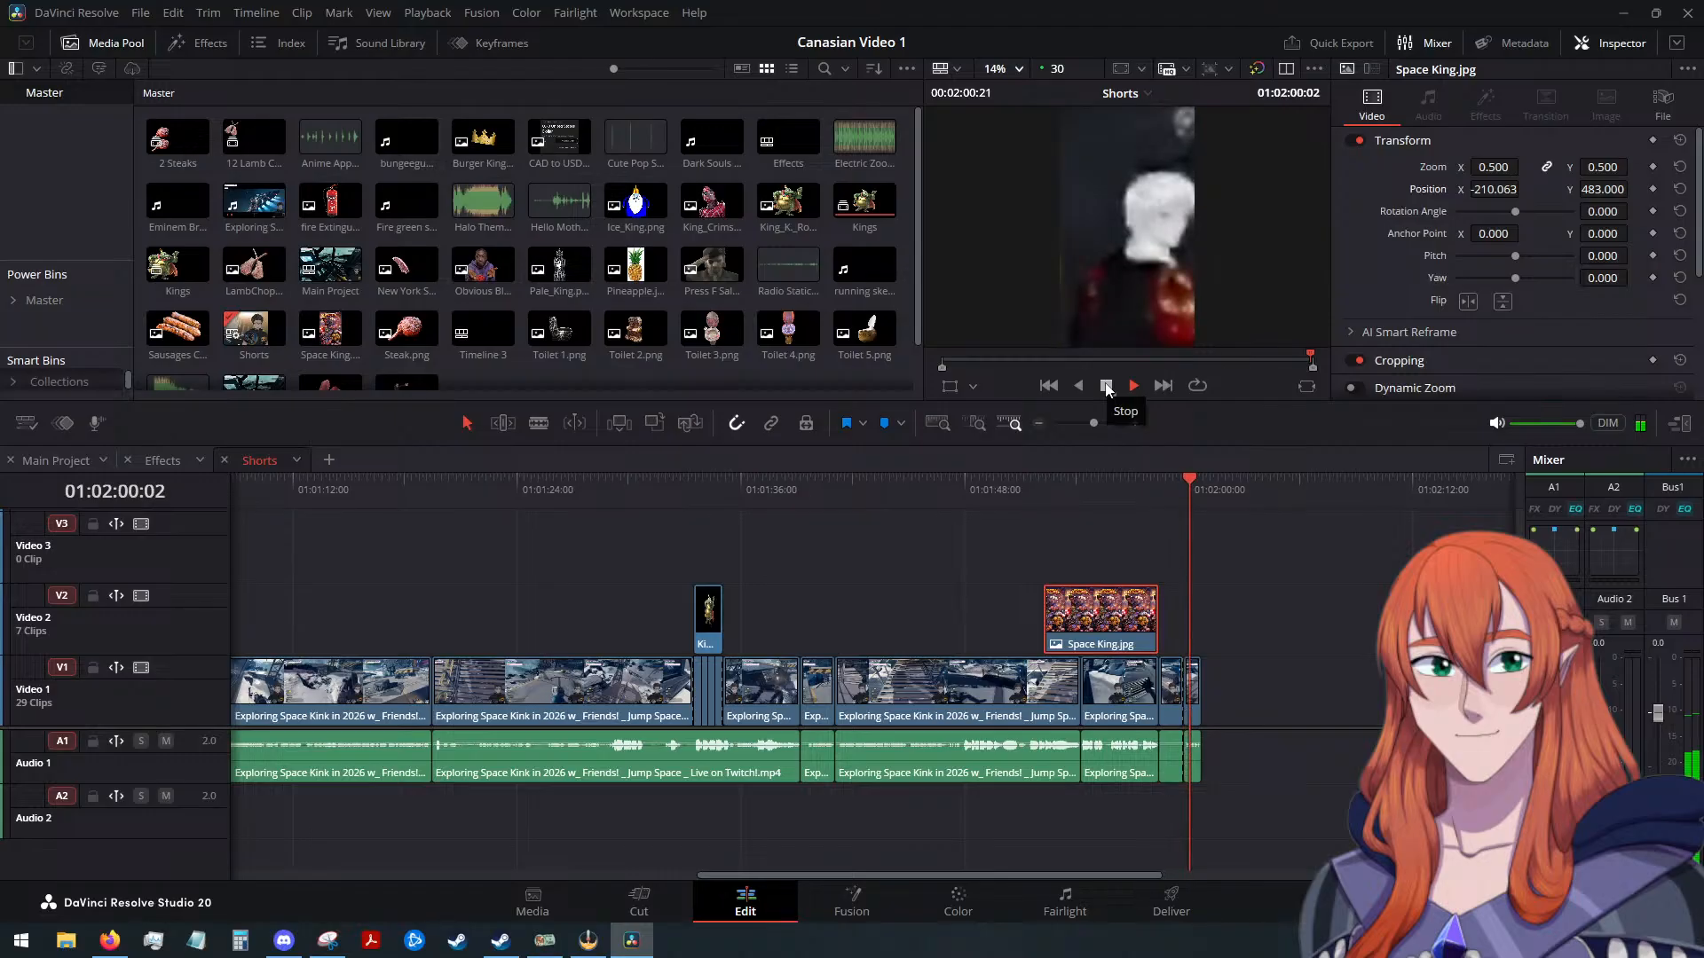
pyautogui.click(1106, 386)
# Paste the copied zoom and position attributes onto the short video clip right after the Space King.jpg overlay
pyautogui.click(1140, 692)
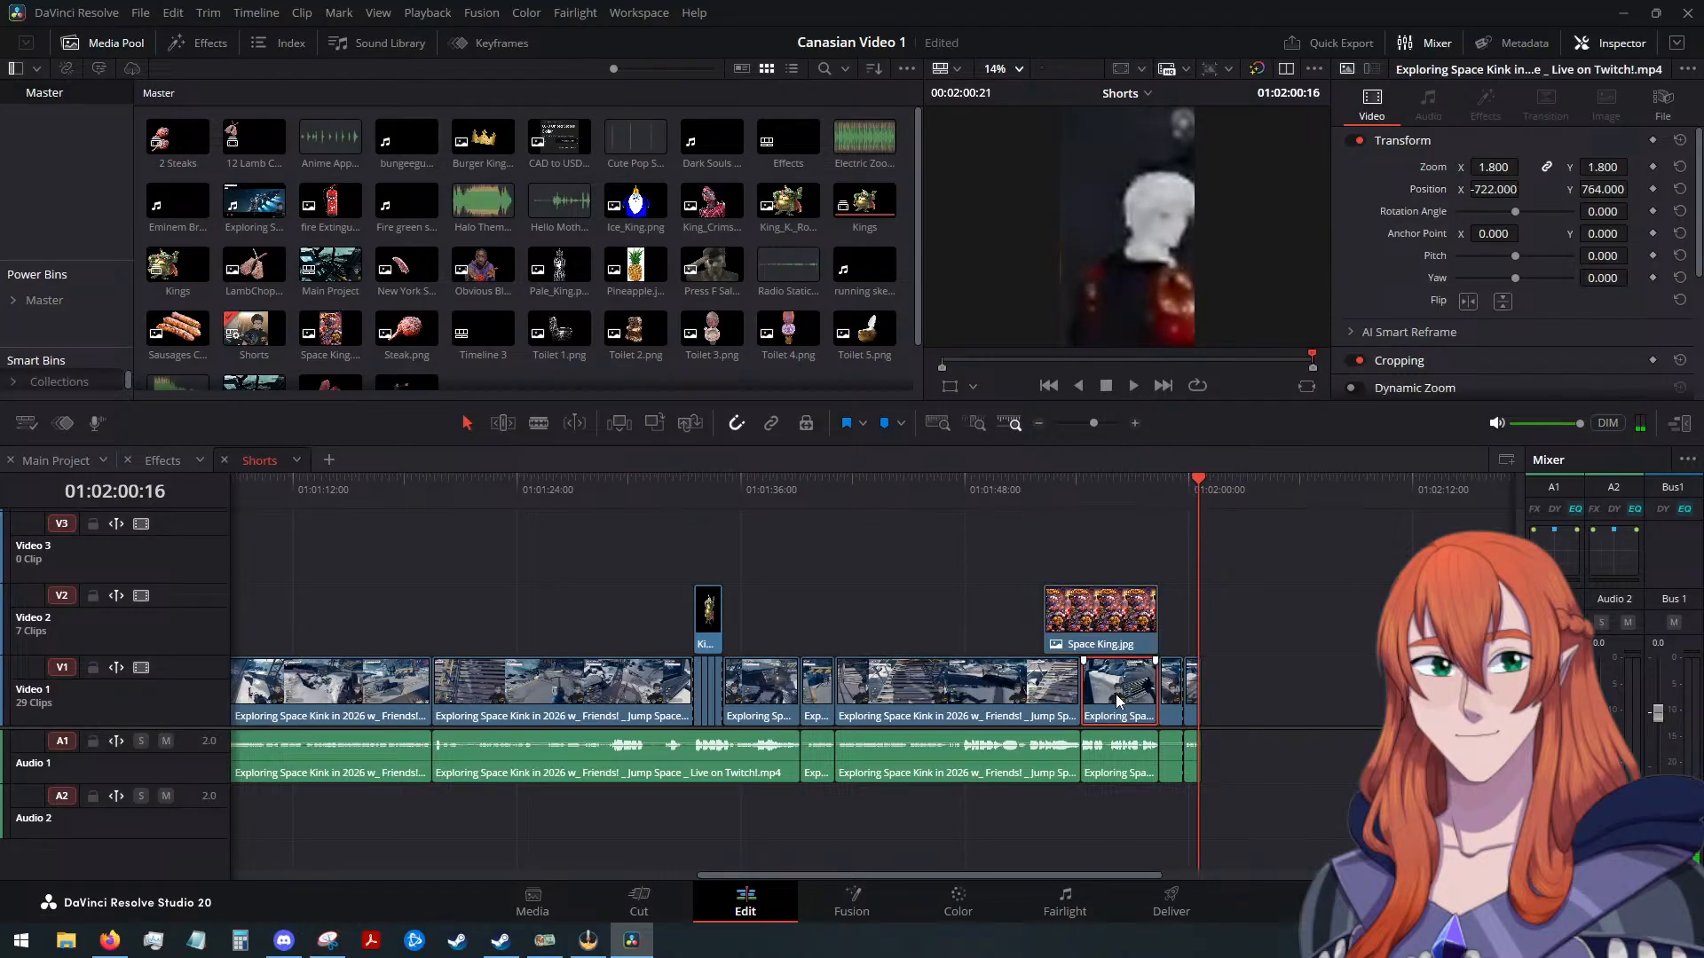
pyautogui.click(1171, 692)
pyautogui.hotkey('alt', 'v')
pyautogui.click(1016, 748)
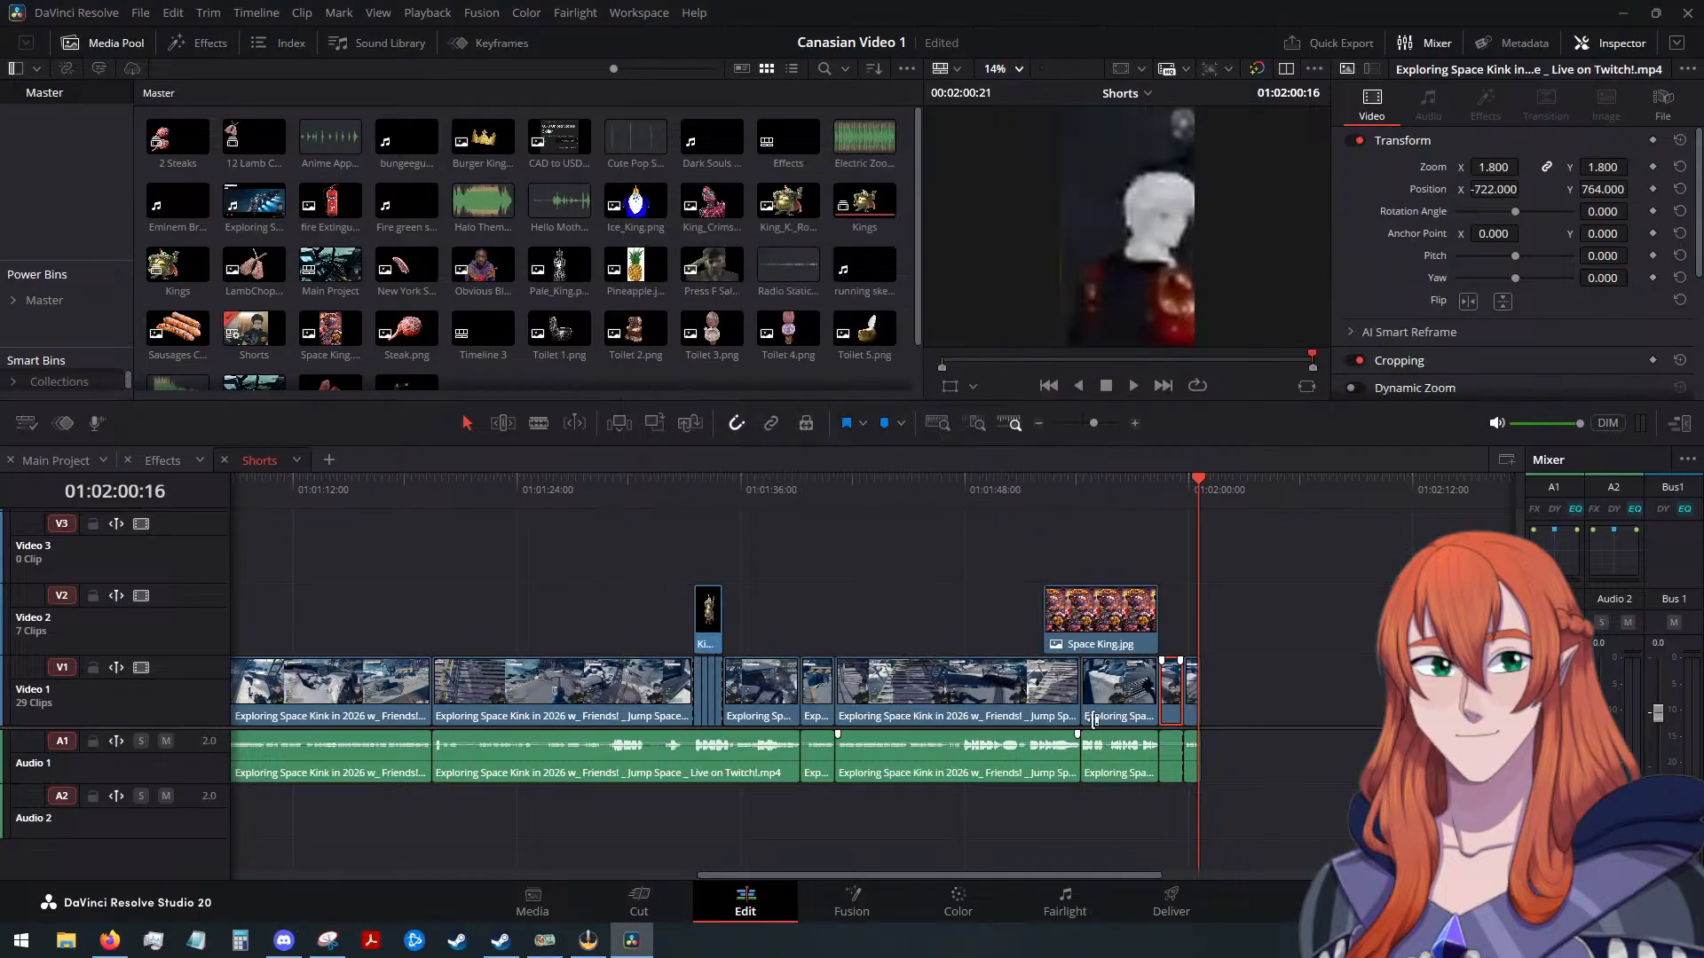
# Shift the last, heavily zoomed video clip horizontally to position X about -3729 to center its subject
pyautogui.click(1191, 705)
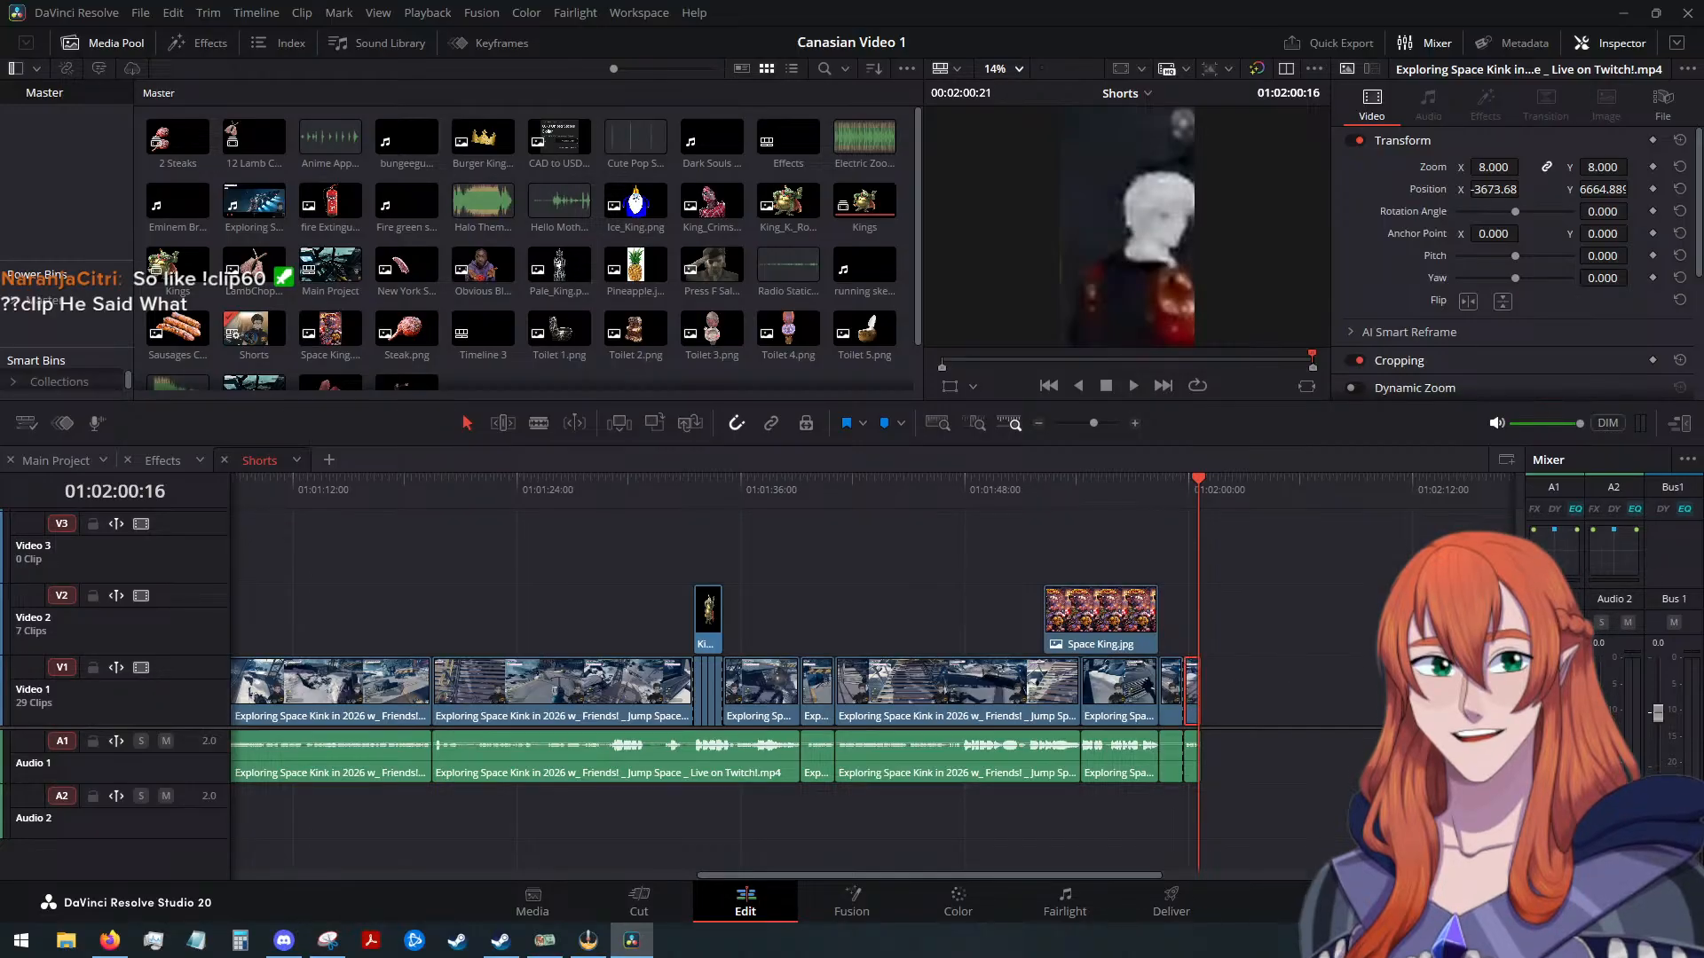
pyautogui.click(588, 941)
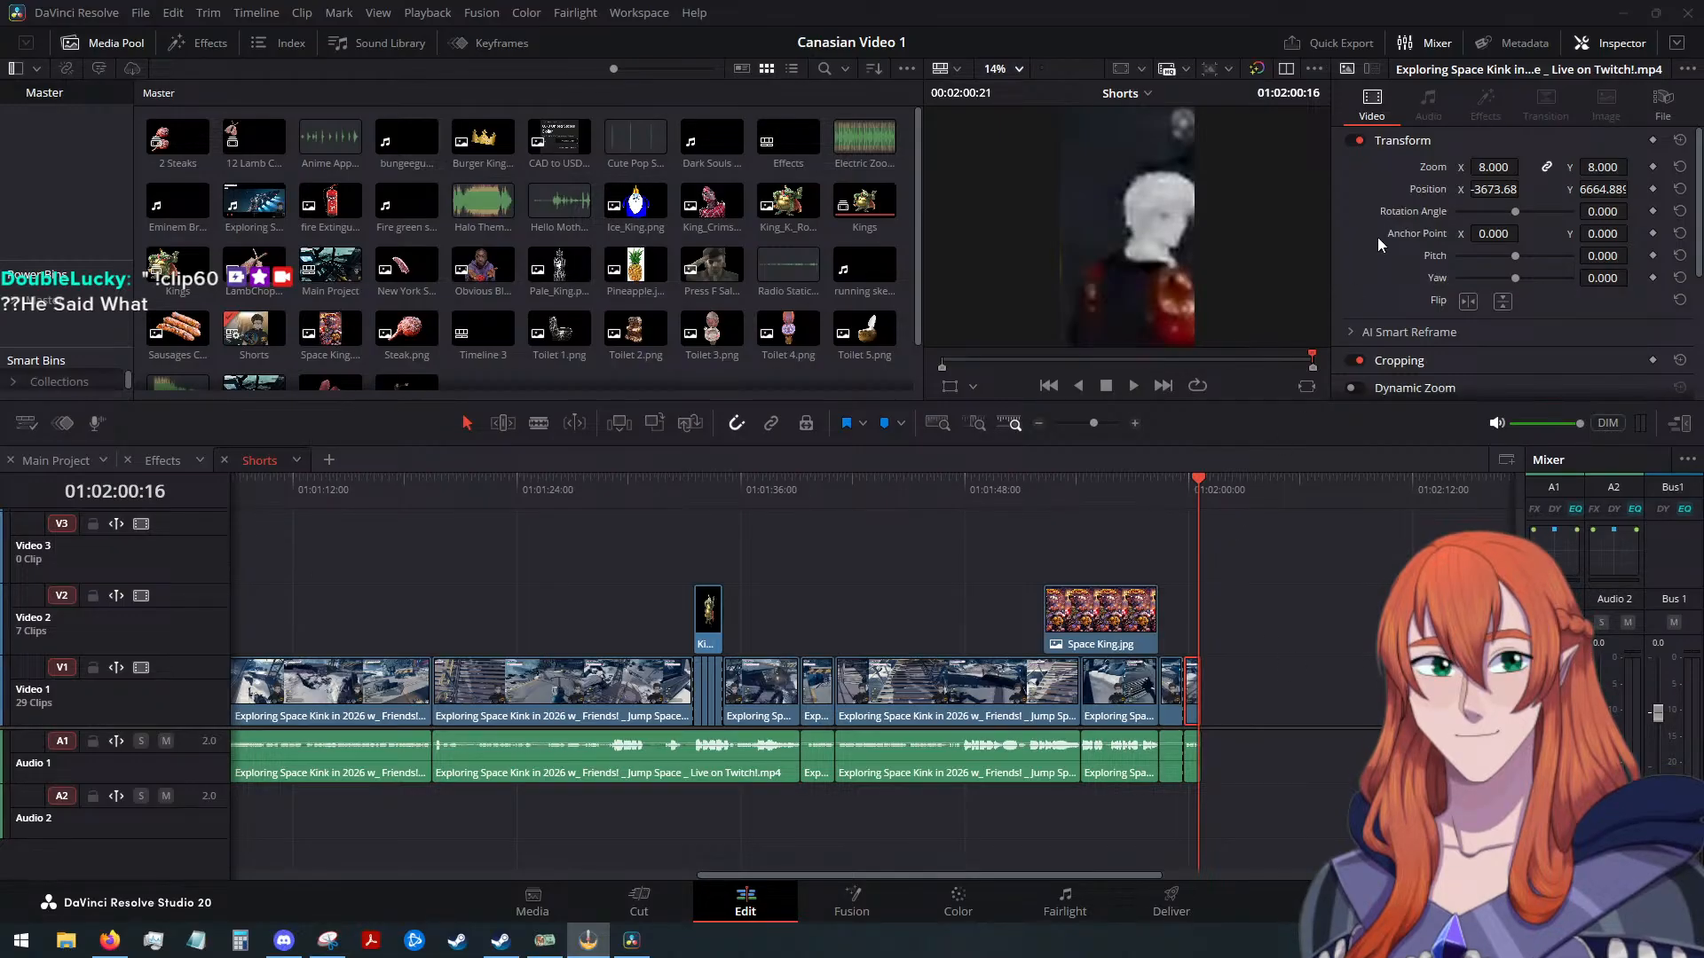
pyautogui.moveTo(1495, 189); pyautogui.dragTo(1473, 189)
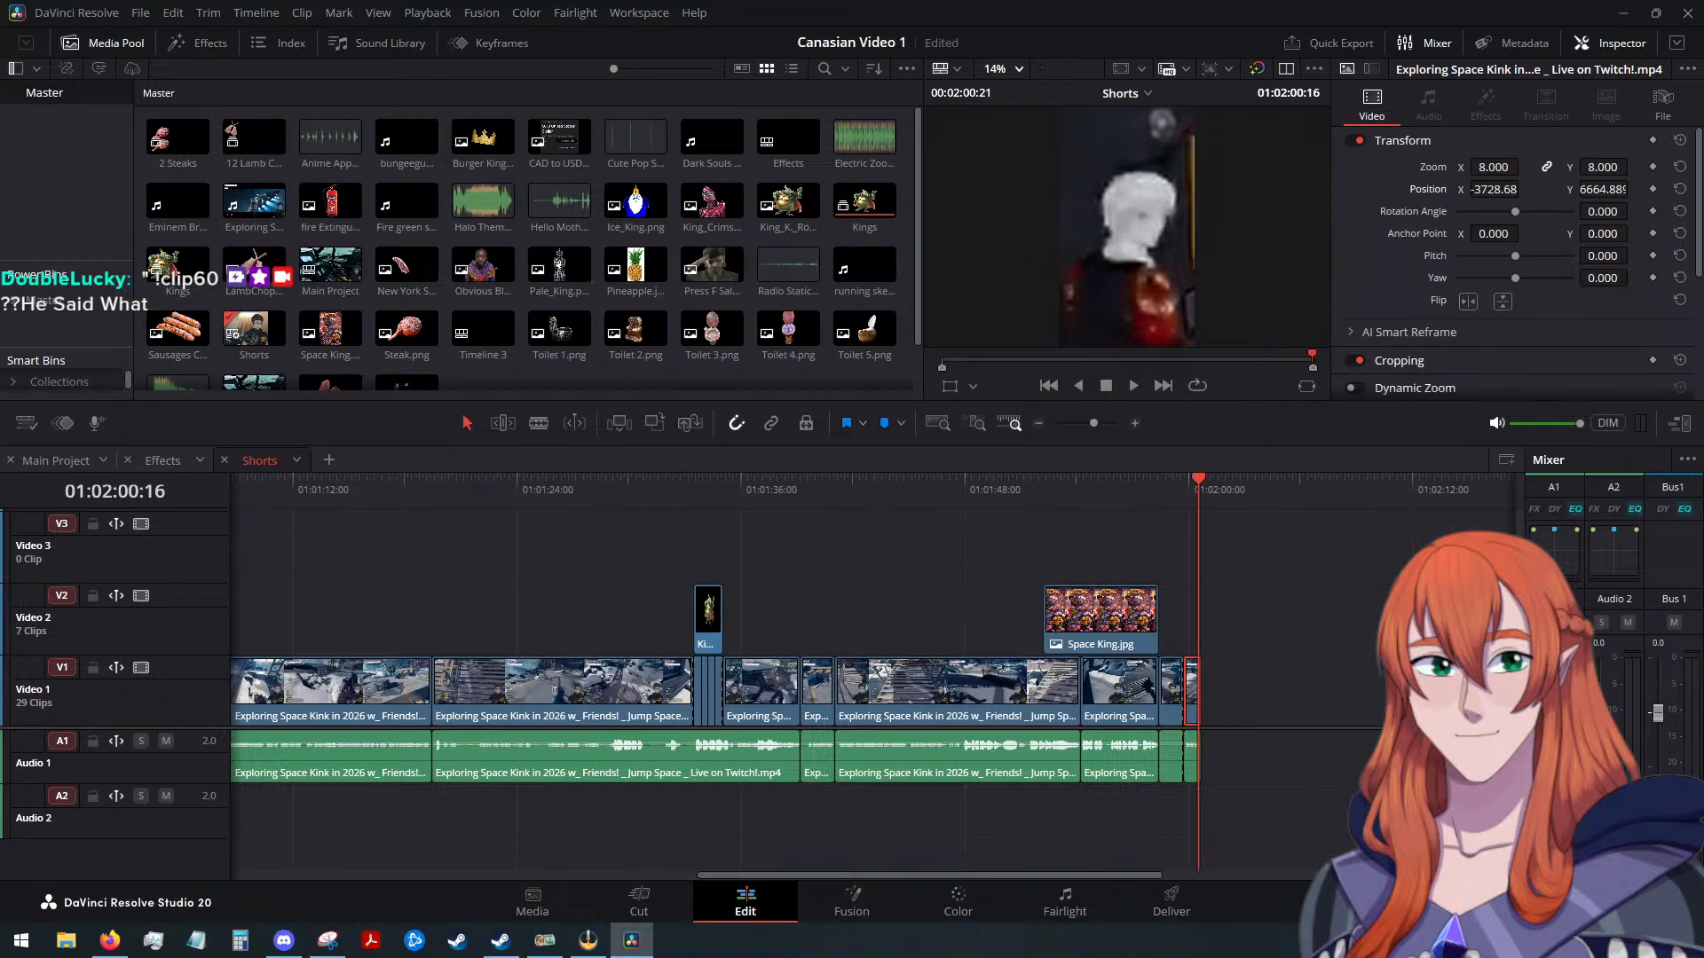
pyautogui.hotkey('alt', 'Tab')
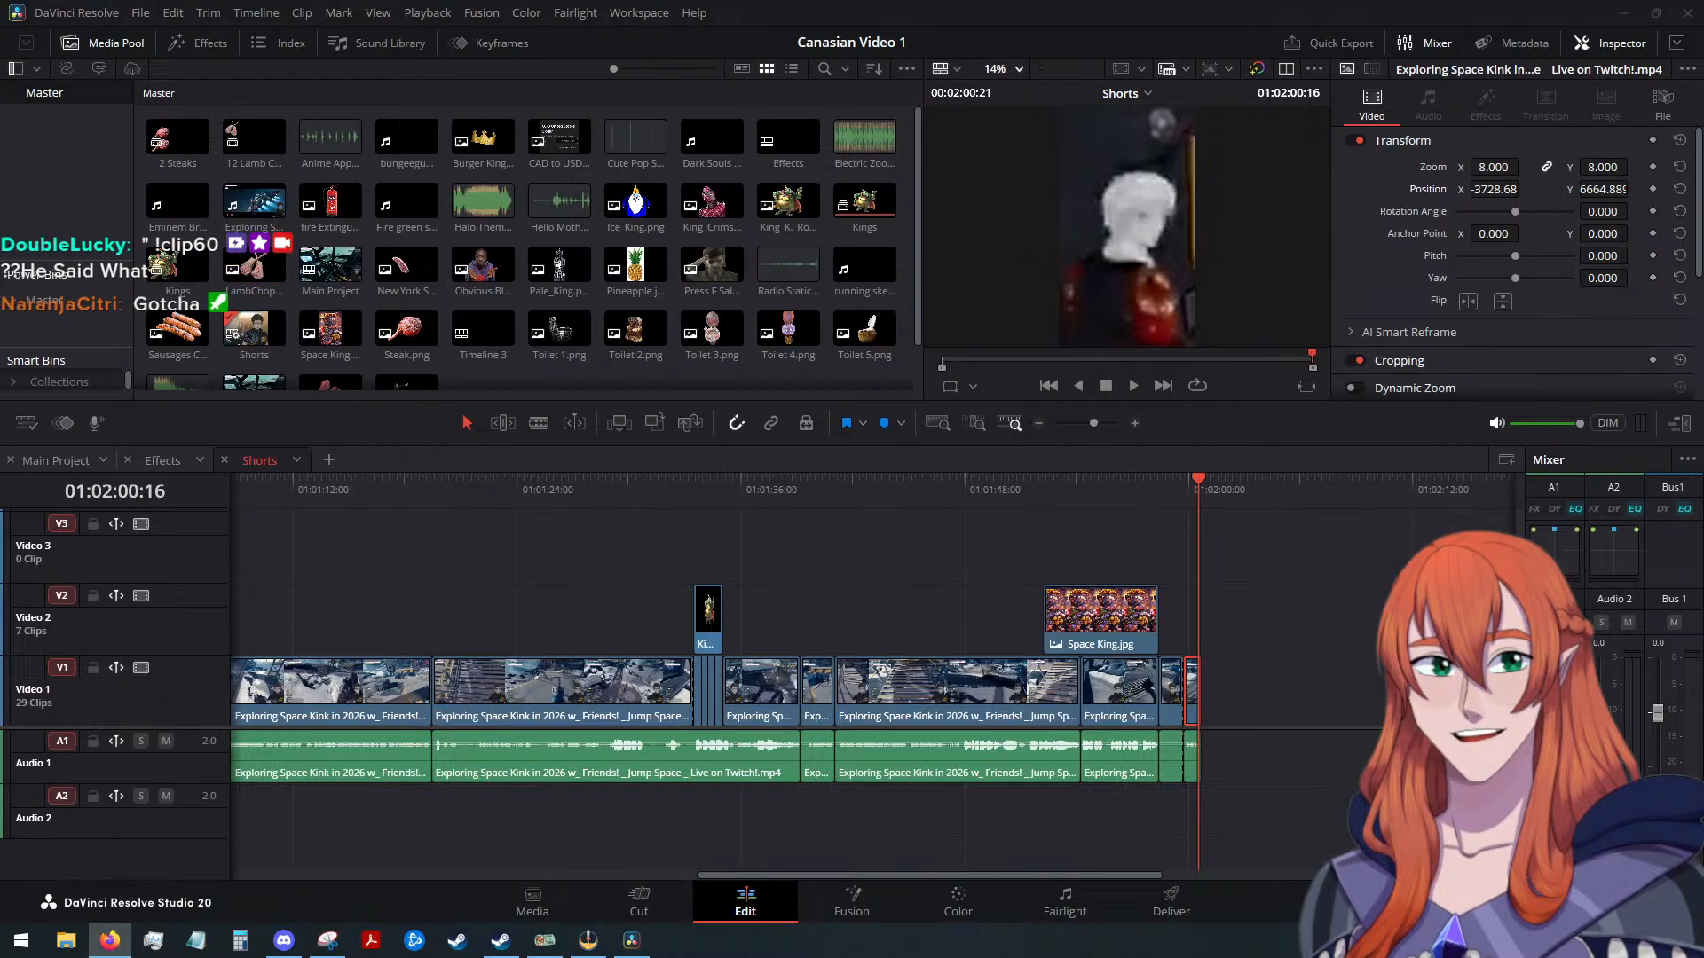
pyautogui.hotkey('alt', 'Tab')
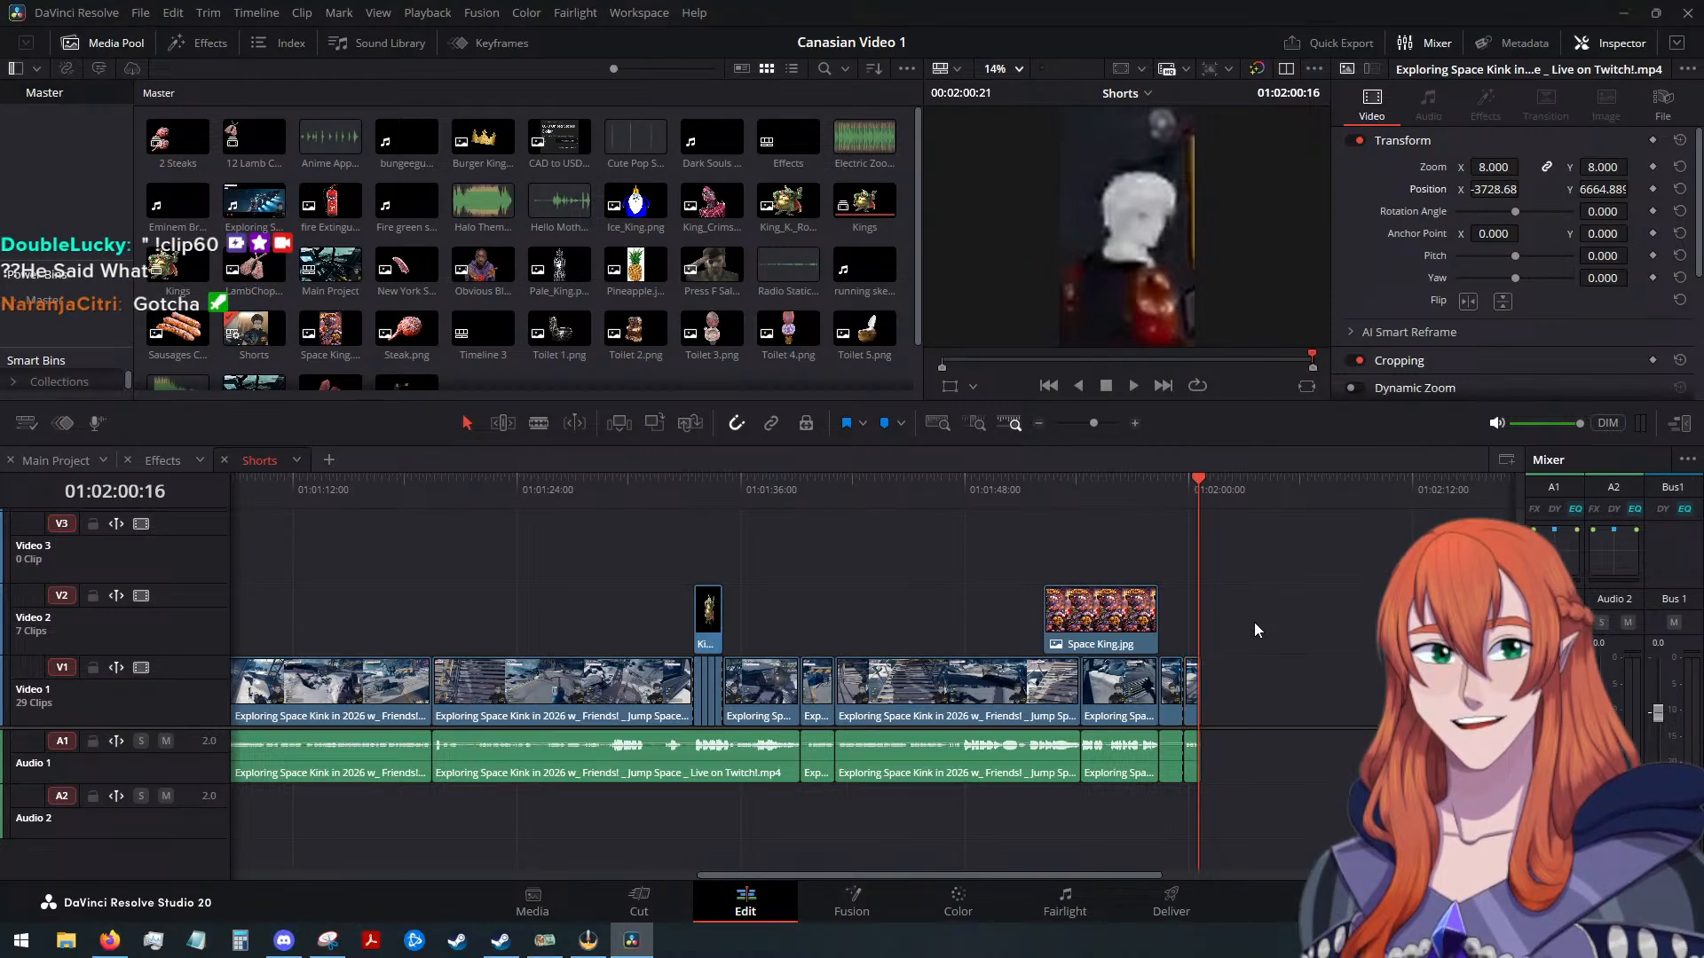
pyautogui.scroll(-4, 1254, 621)
pyautogui.scroll(-1, 1254, 621)
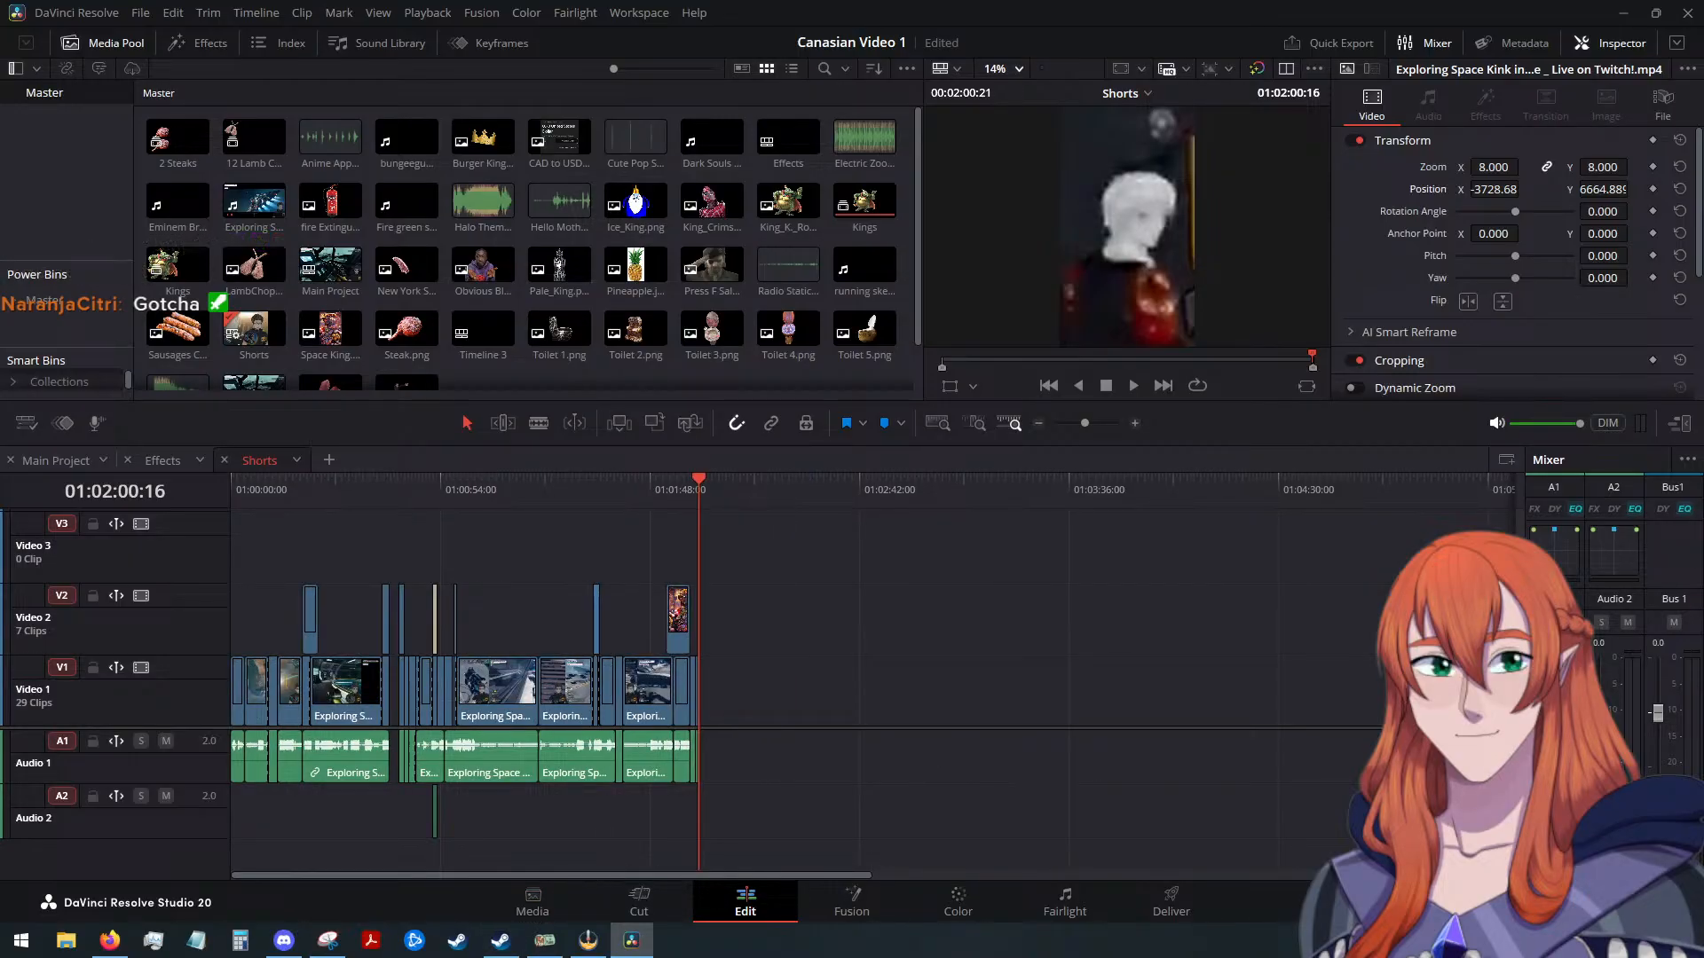
pyautogui.hotkey('alt', 'Tab')
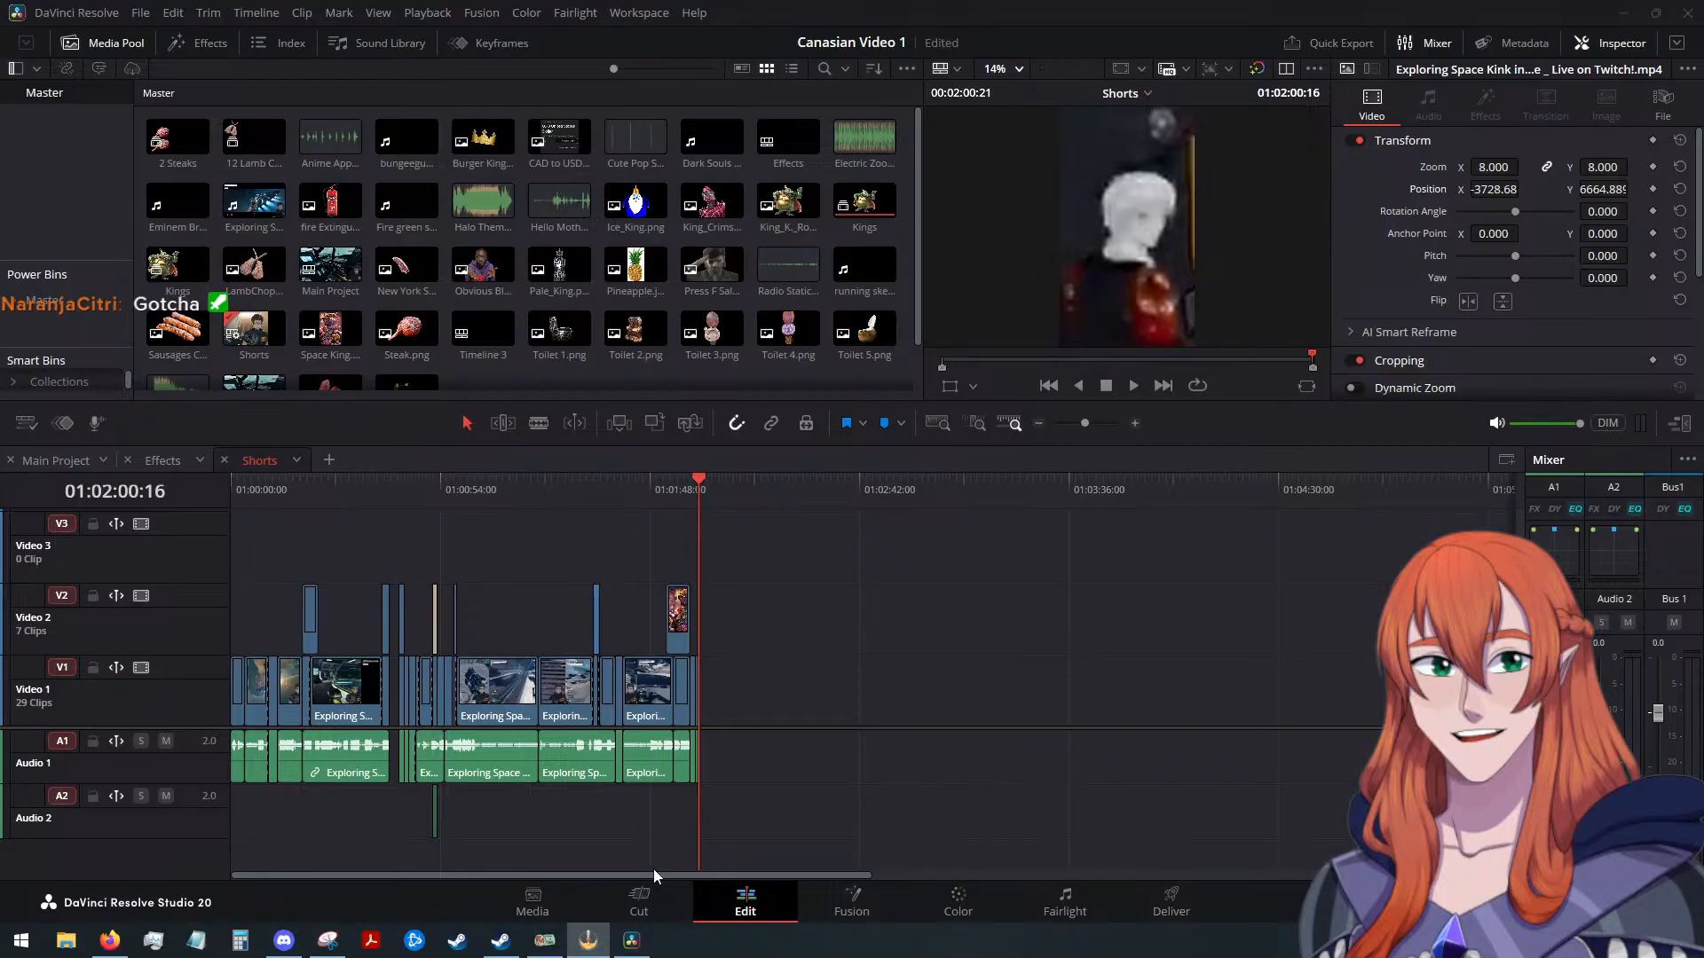
# Review the Main Project timeline from 01:09:15 to 01:09:49, looking ahead for footage suitable for another short
pyautogui.click(50, 462)
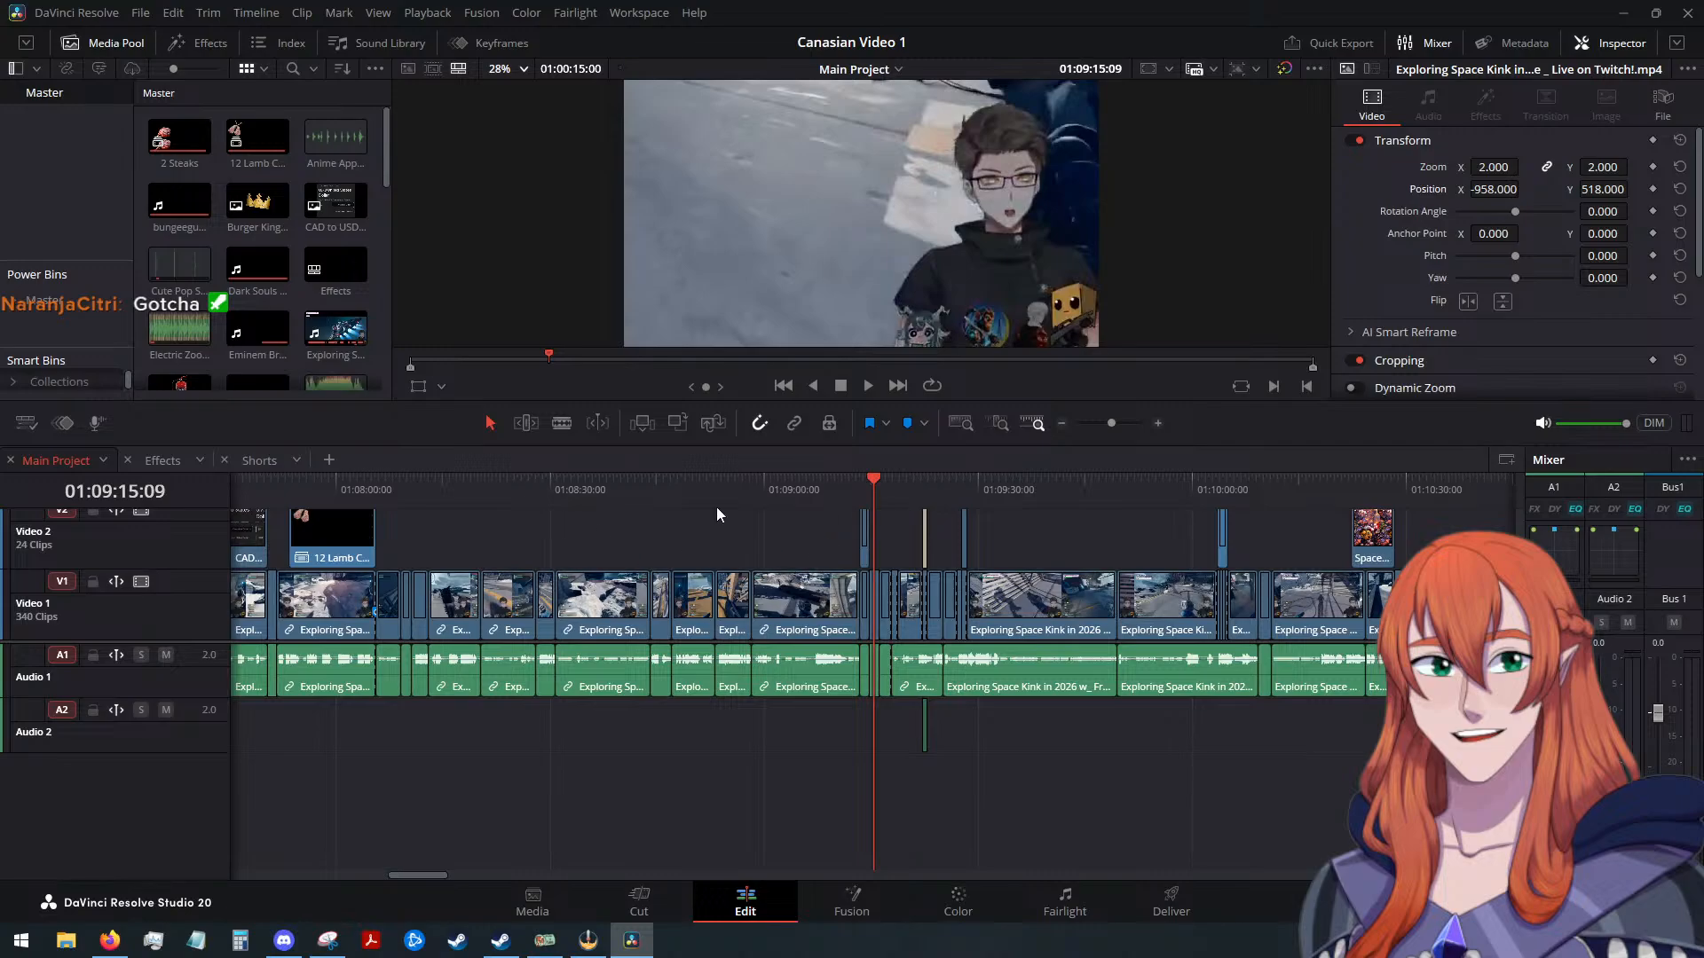
pyautogui.moveTo(869, 485); pyautogui.dragTo(1116, 486)
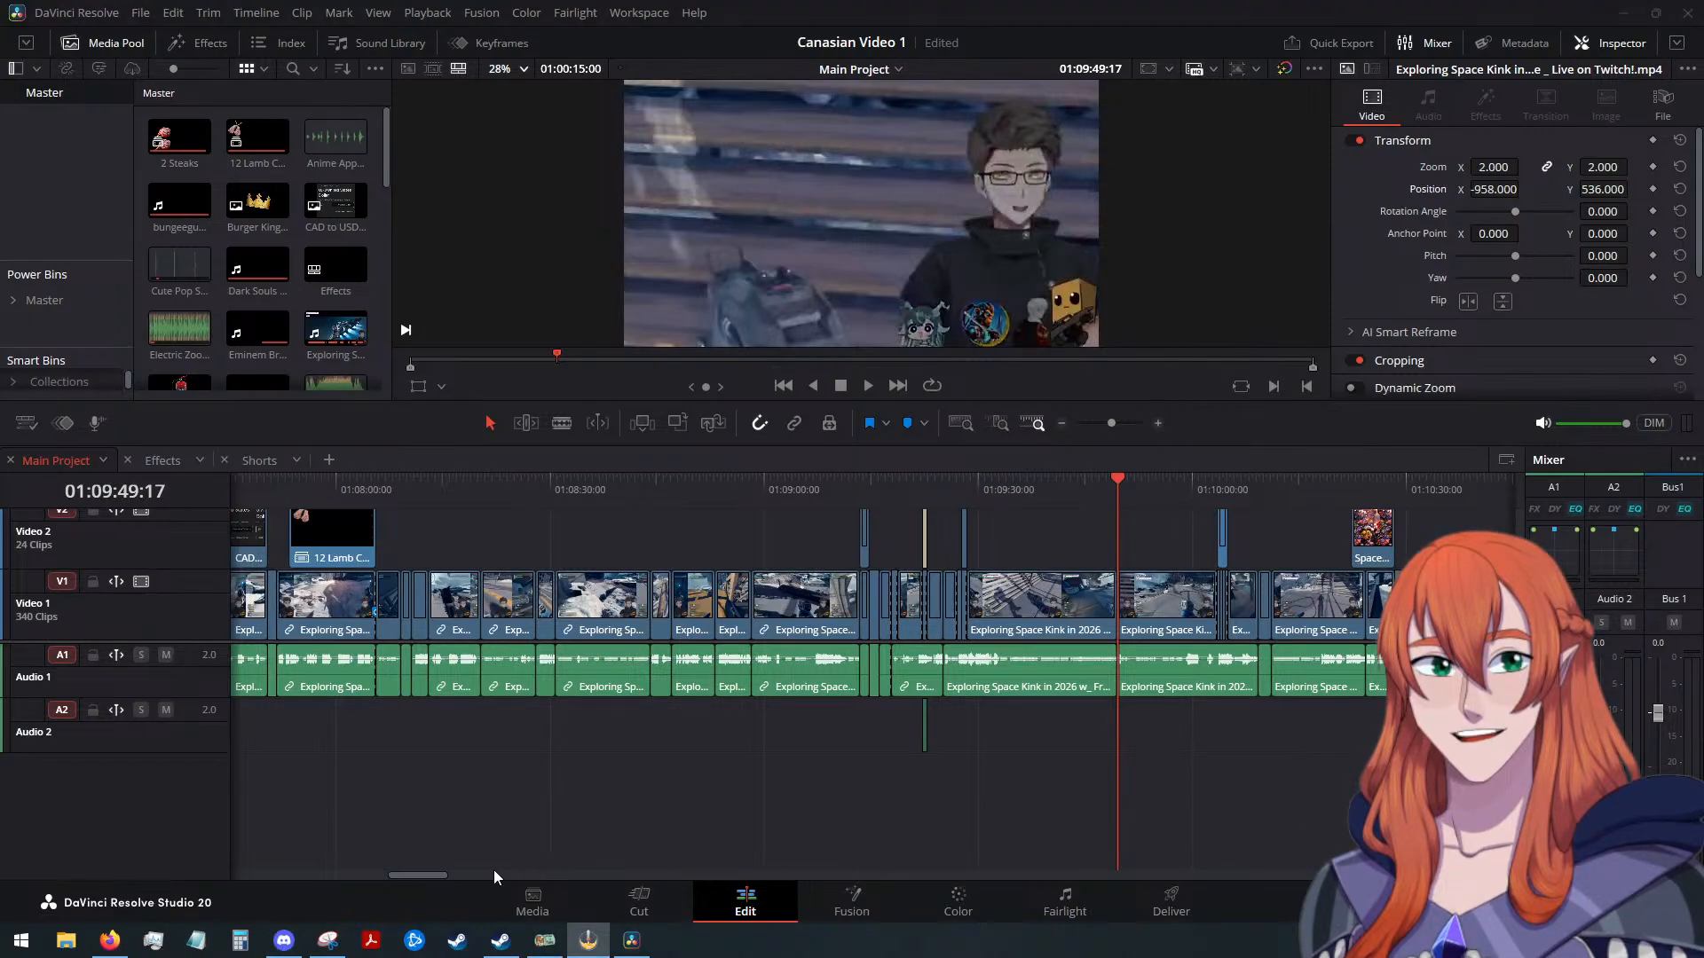
pyautogui.moveTo(434, 876); pyautogui.dragTo(468, 888)
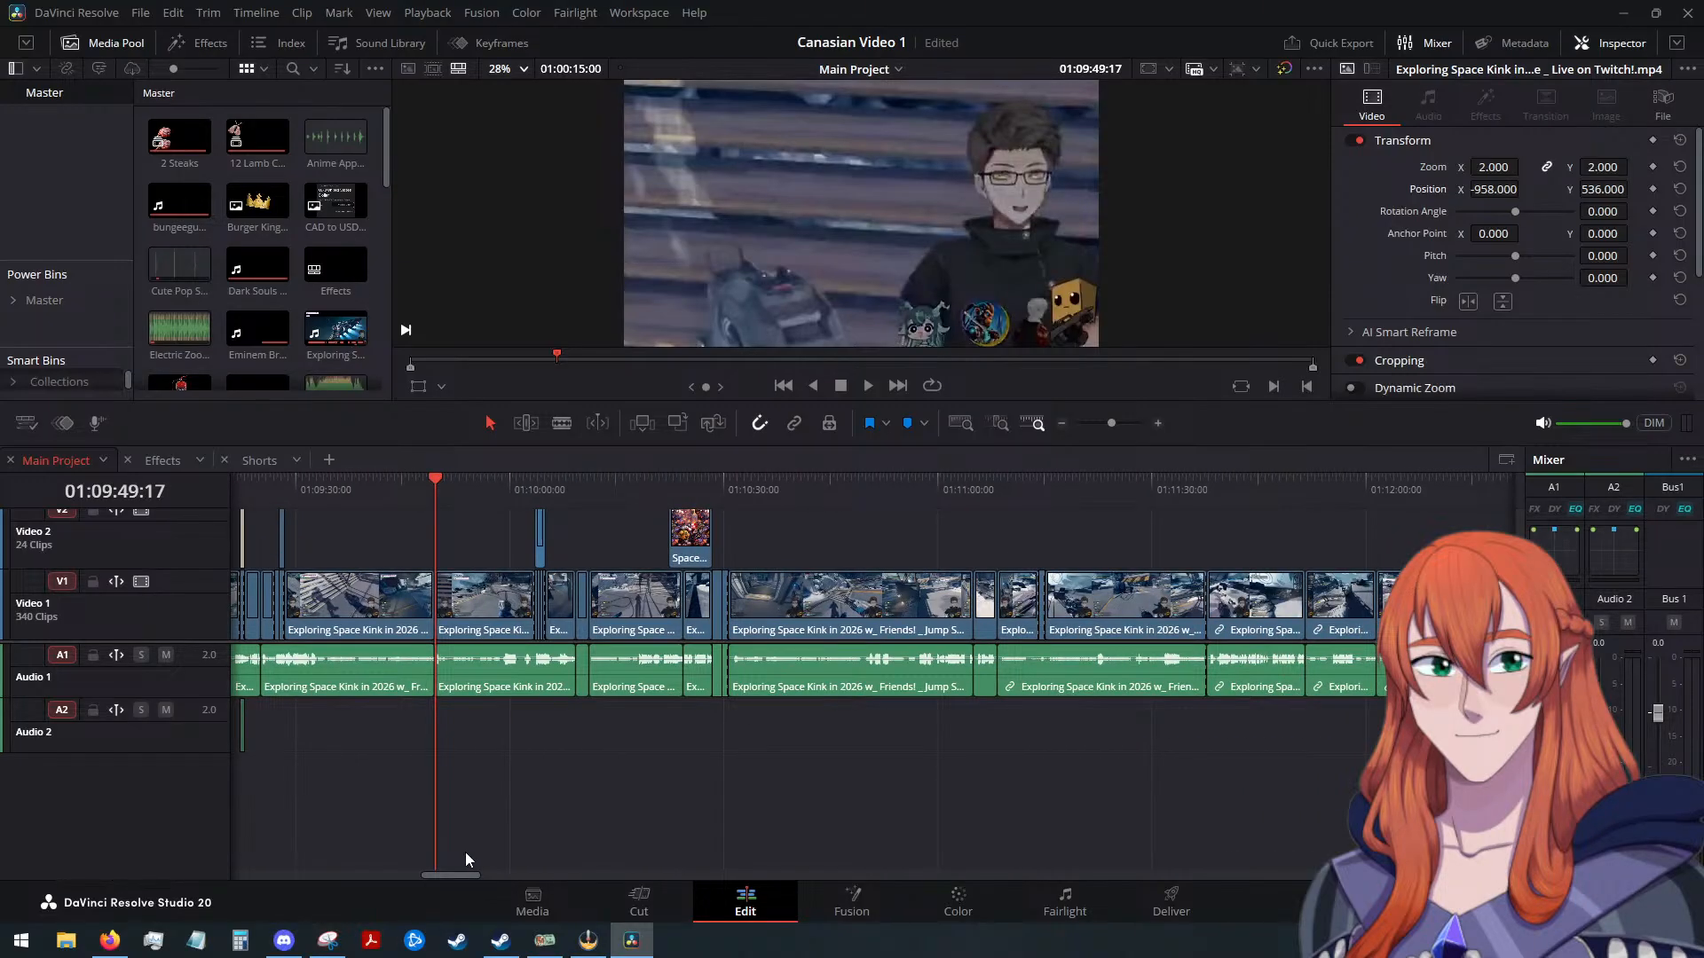
pyautogui.scroll(-4, 739, 756)
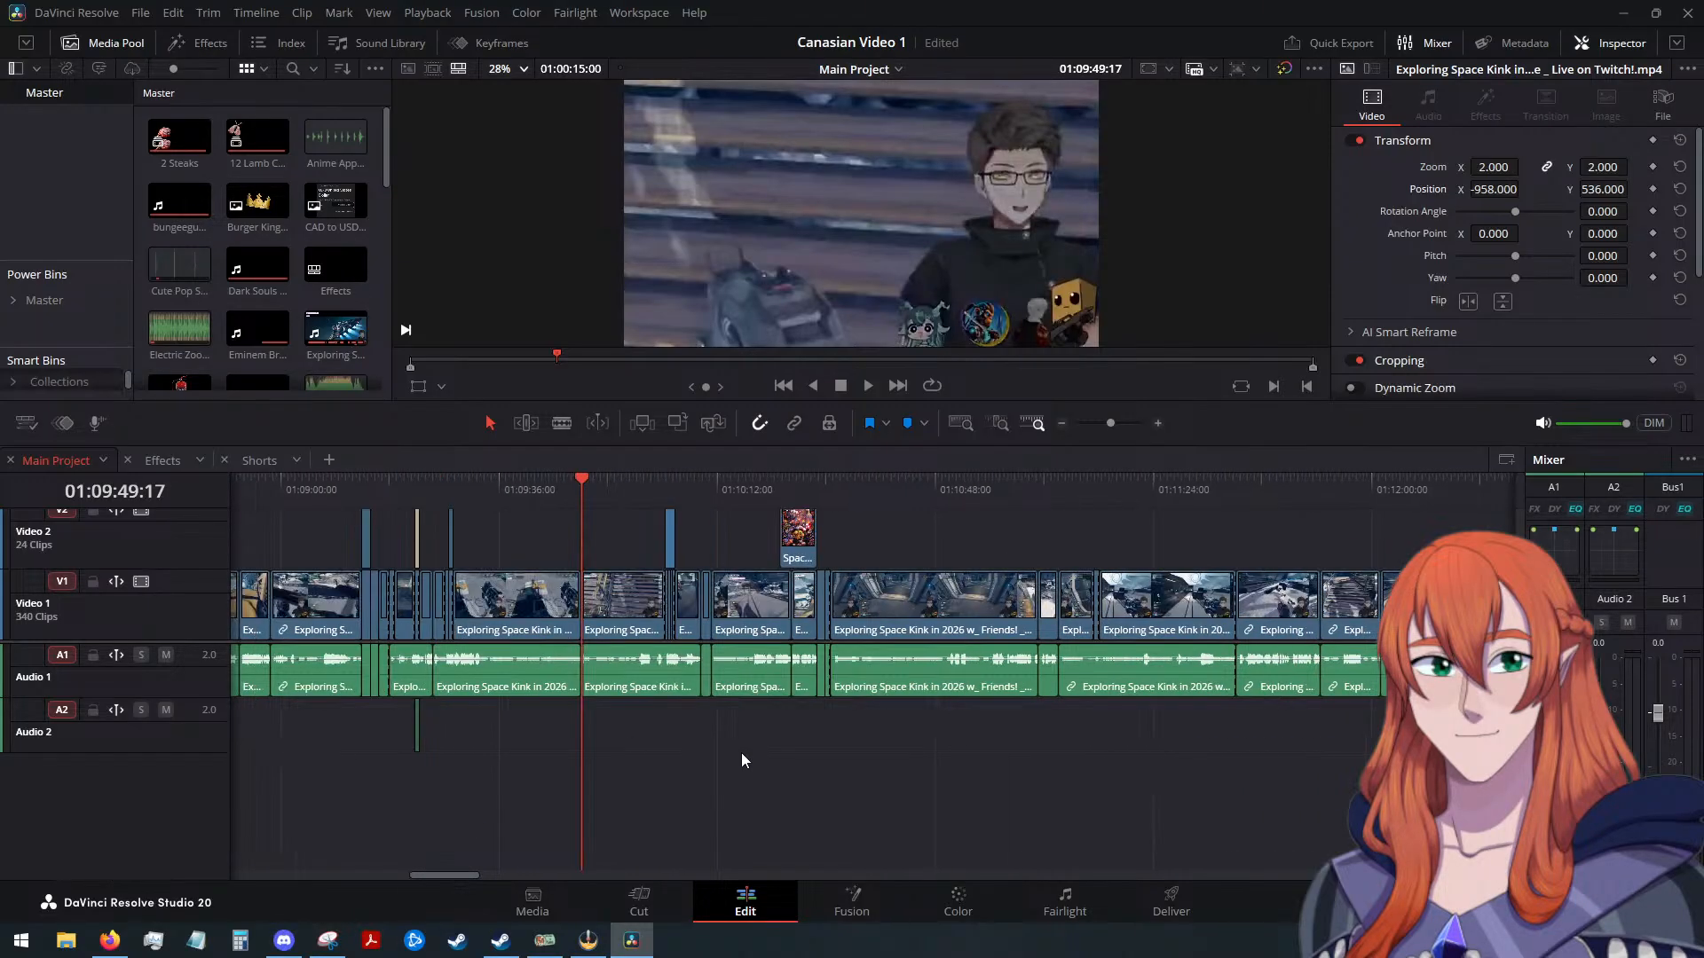
pyautogui.moveTo(461, 875); pyautogui.dragTo(594, 892)
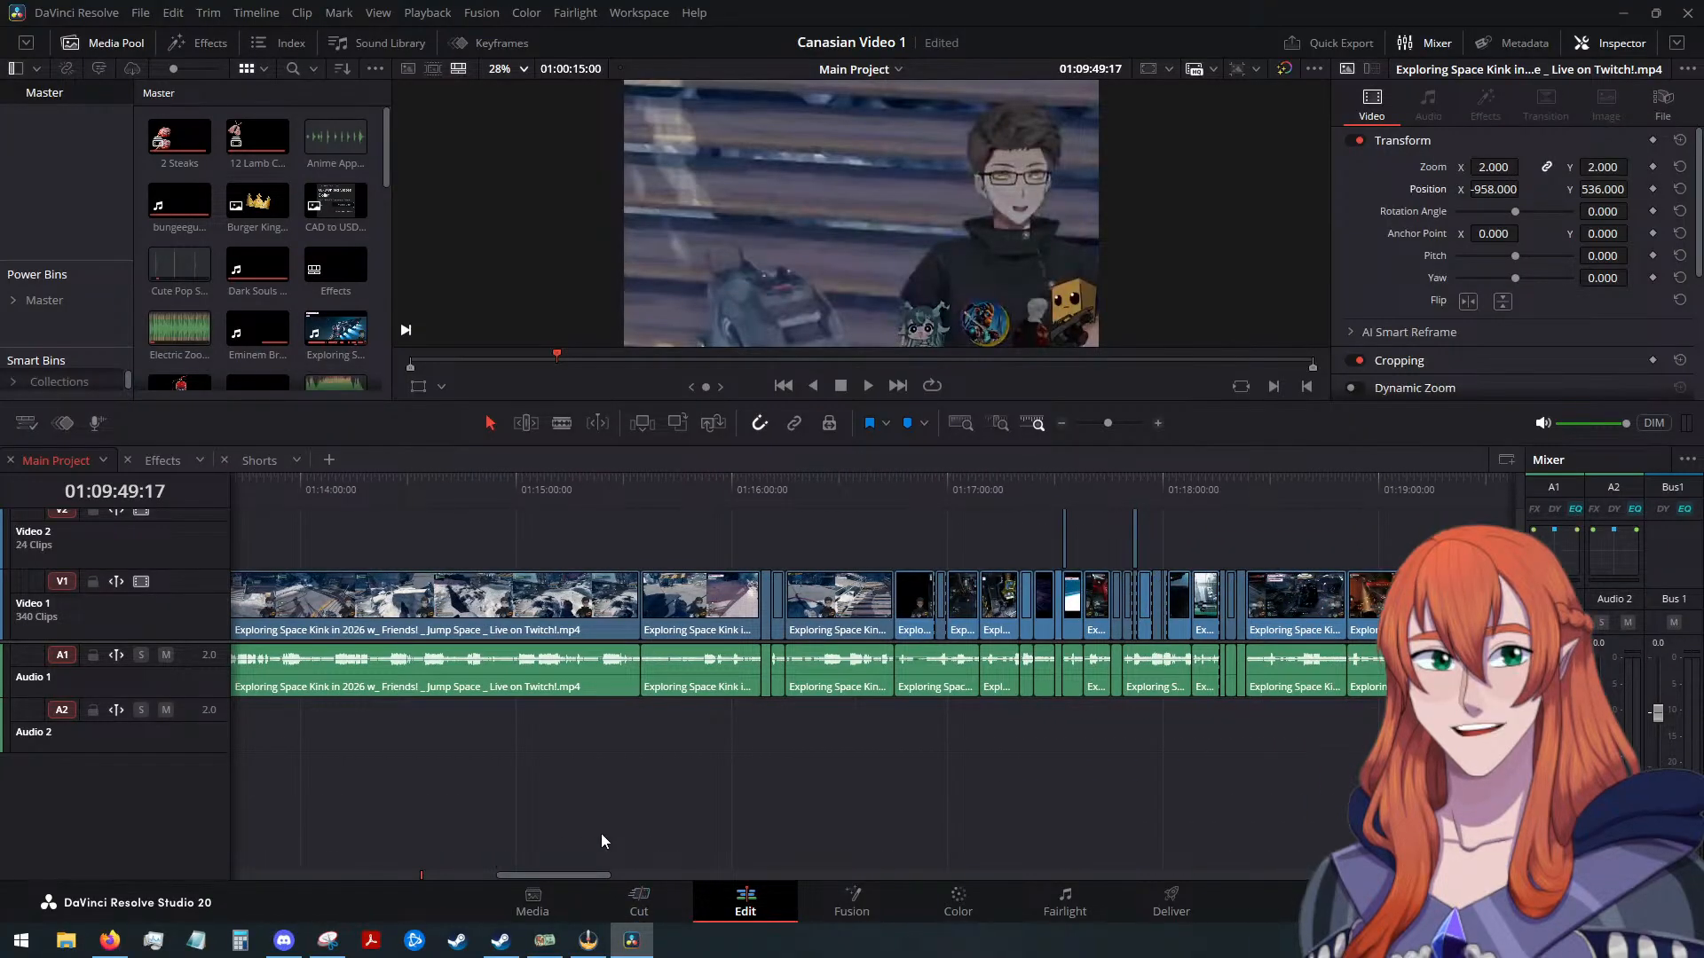
# Preview the Main Project footage from about 01:16:03 and from 01:16:44 to 01:17:30 for short material
pyautogui.click(743, 484)
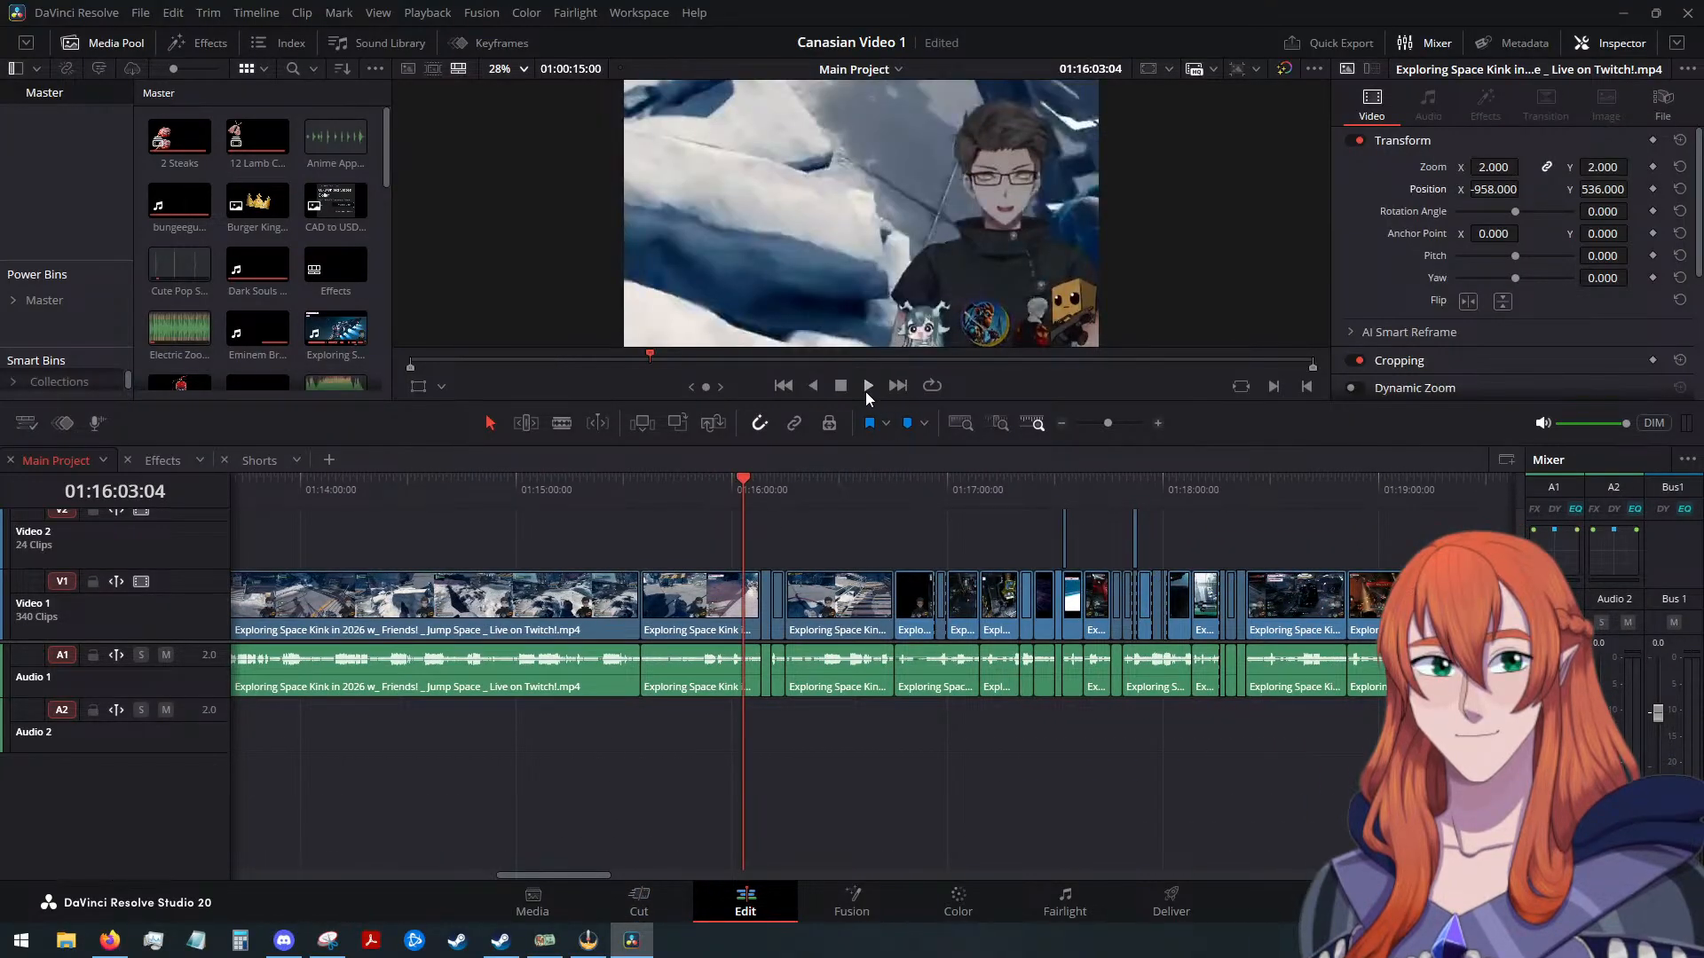
pyautogui.click(866, 388)
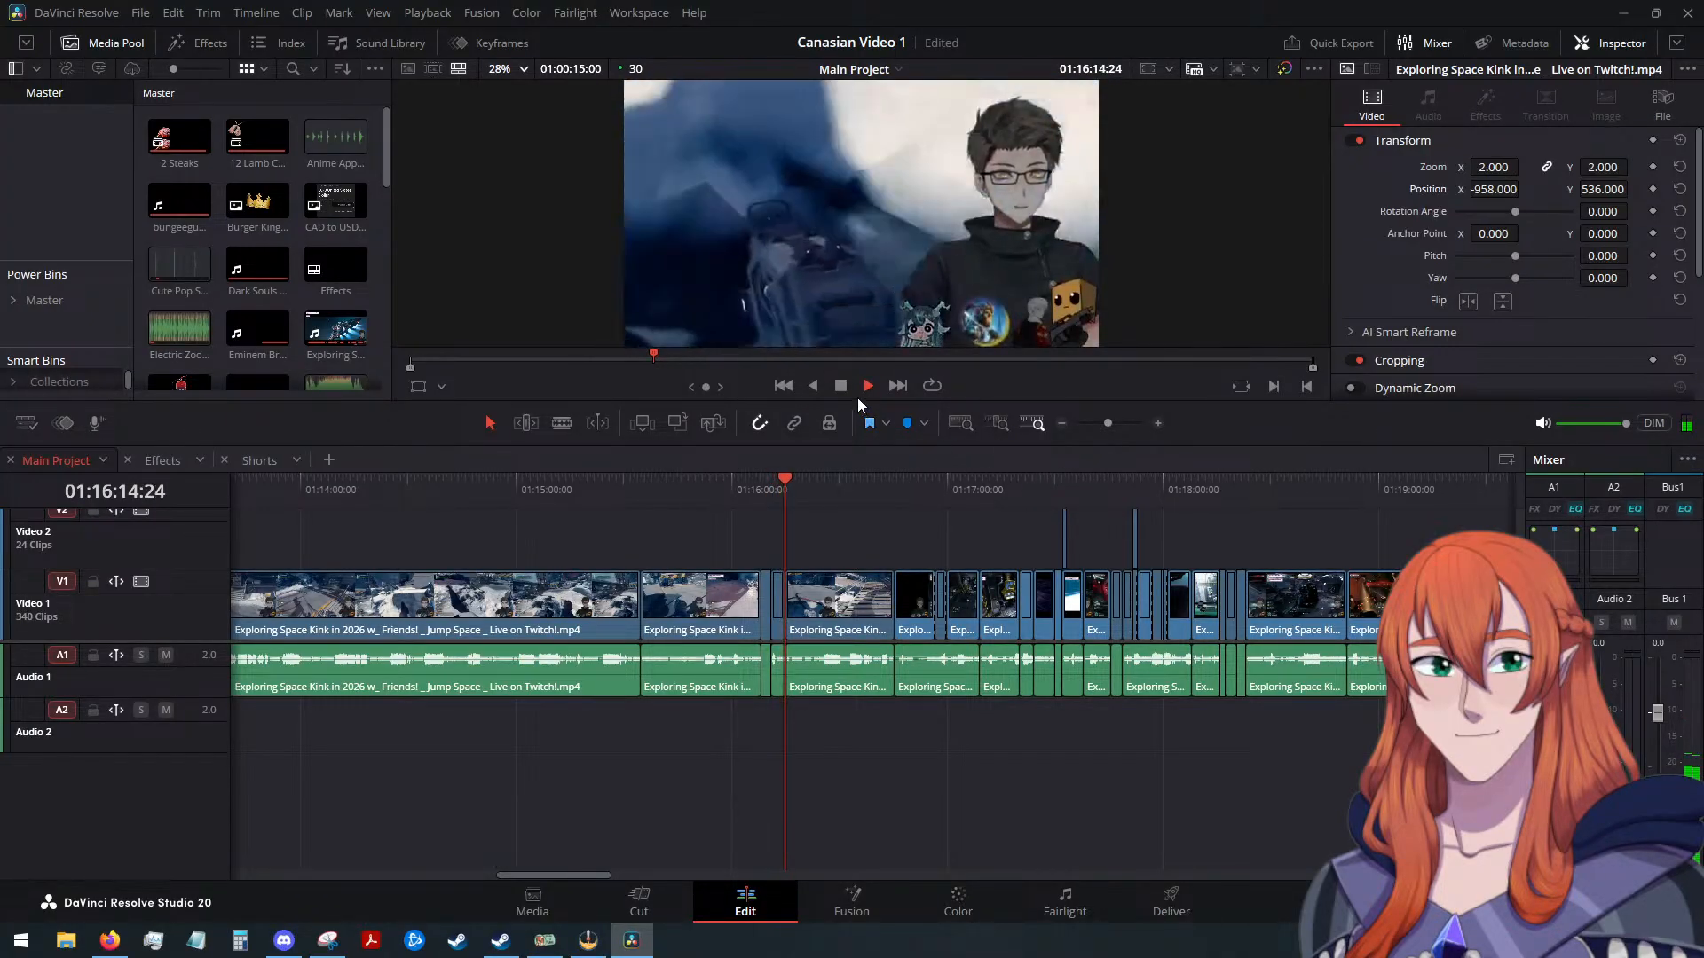
pyautogui.press('space')
pyautogui.click(784, 486)
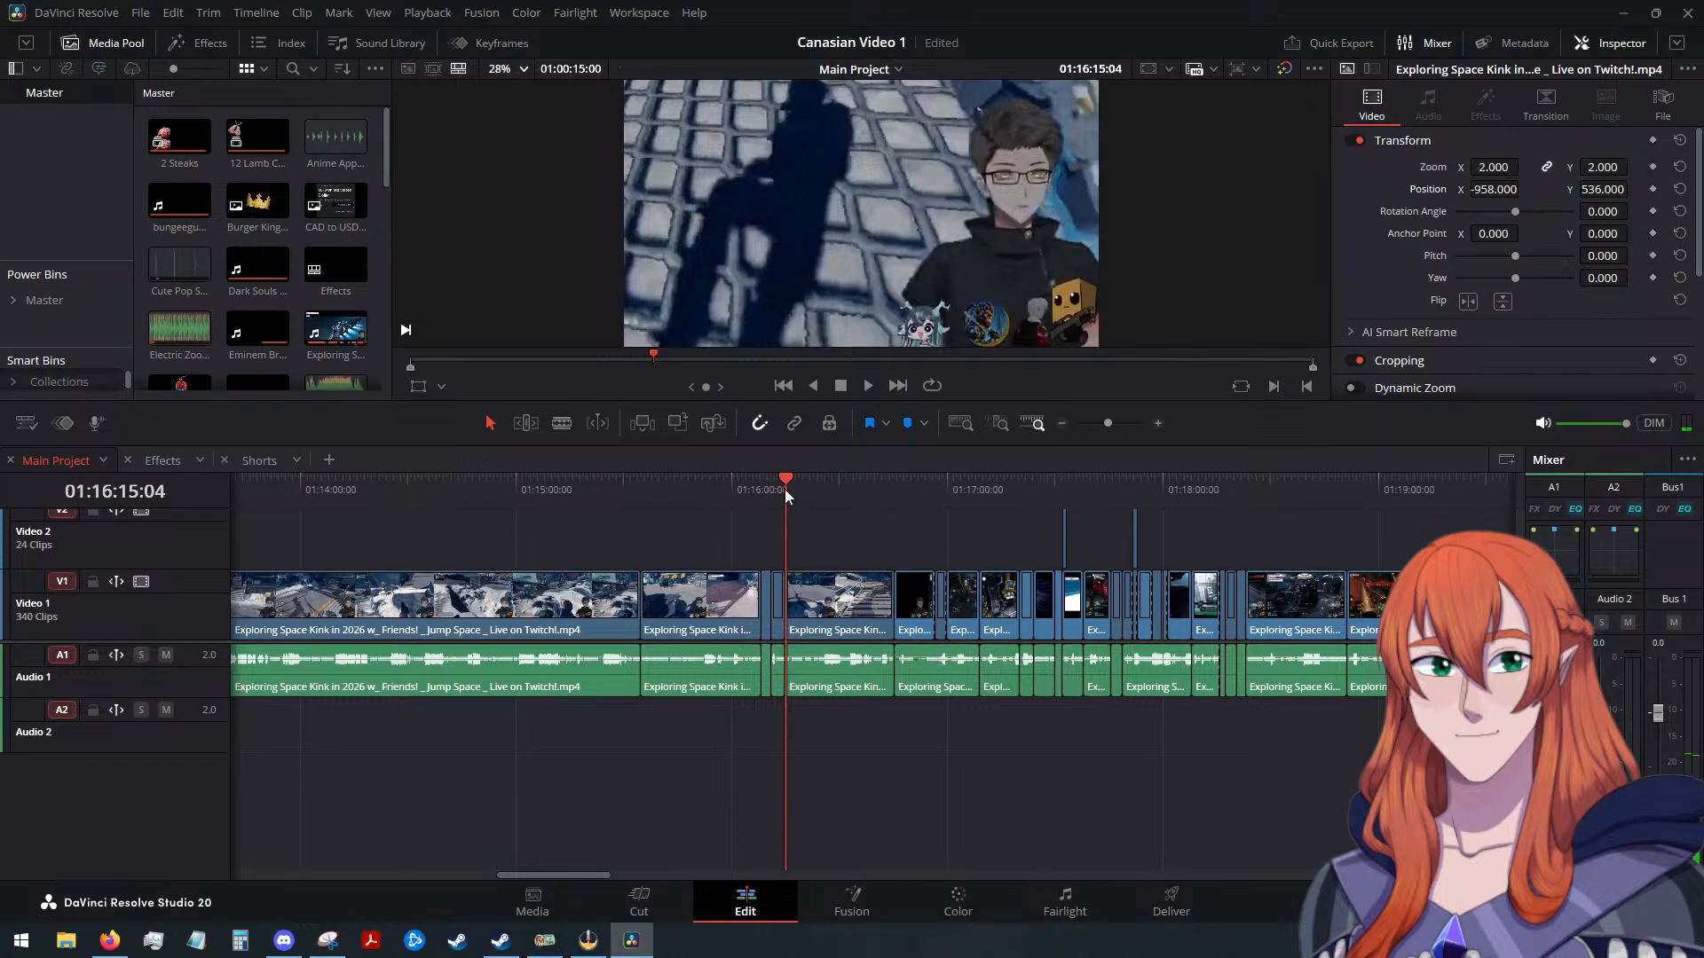
pyautogui.moveTo(784, 488); pyautogui.dragTo(893, 495)
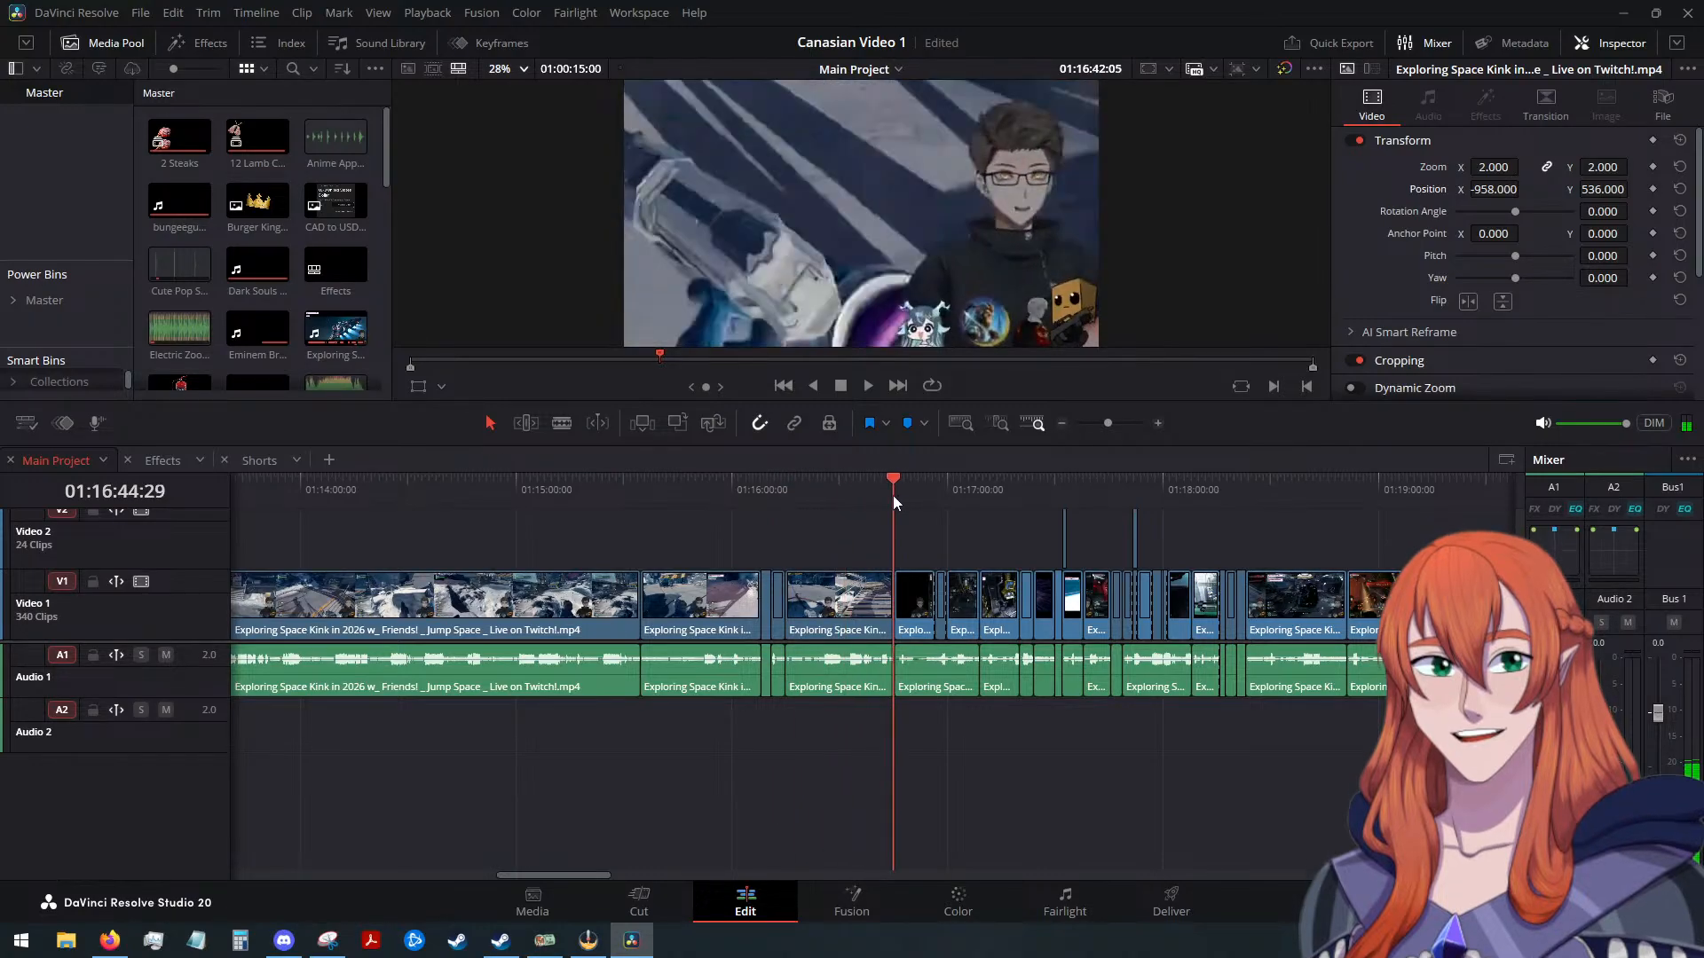
pyautogui.click(866, 385)
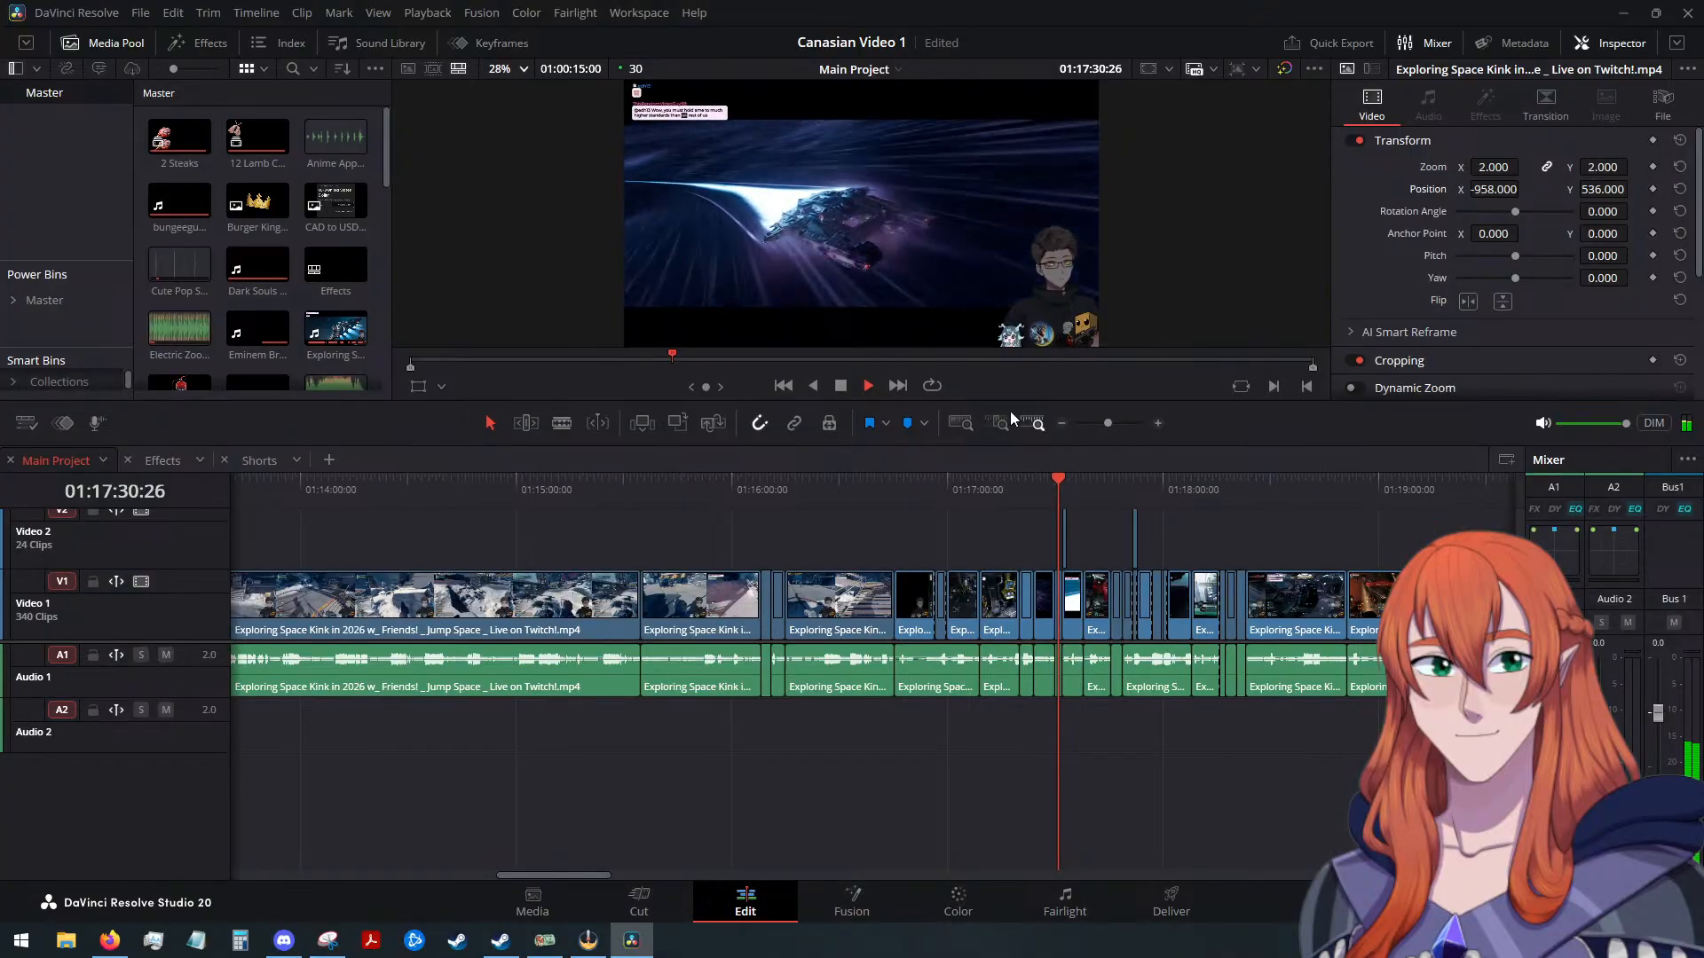
pyautogui.press('space')
# Examine the chat overlay clip around 01:09:13:14 in the Main Project timeline
pyautogui.click(728, 493)
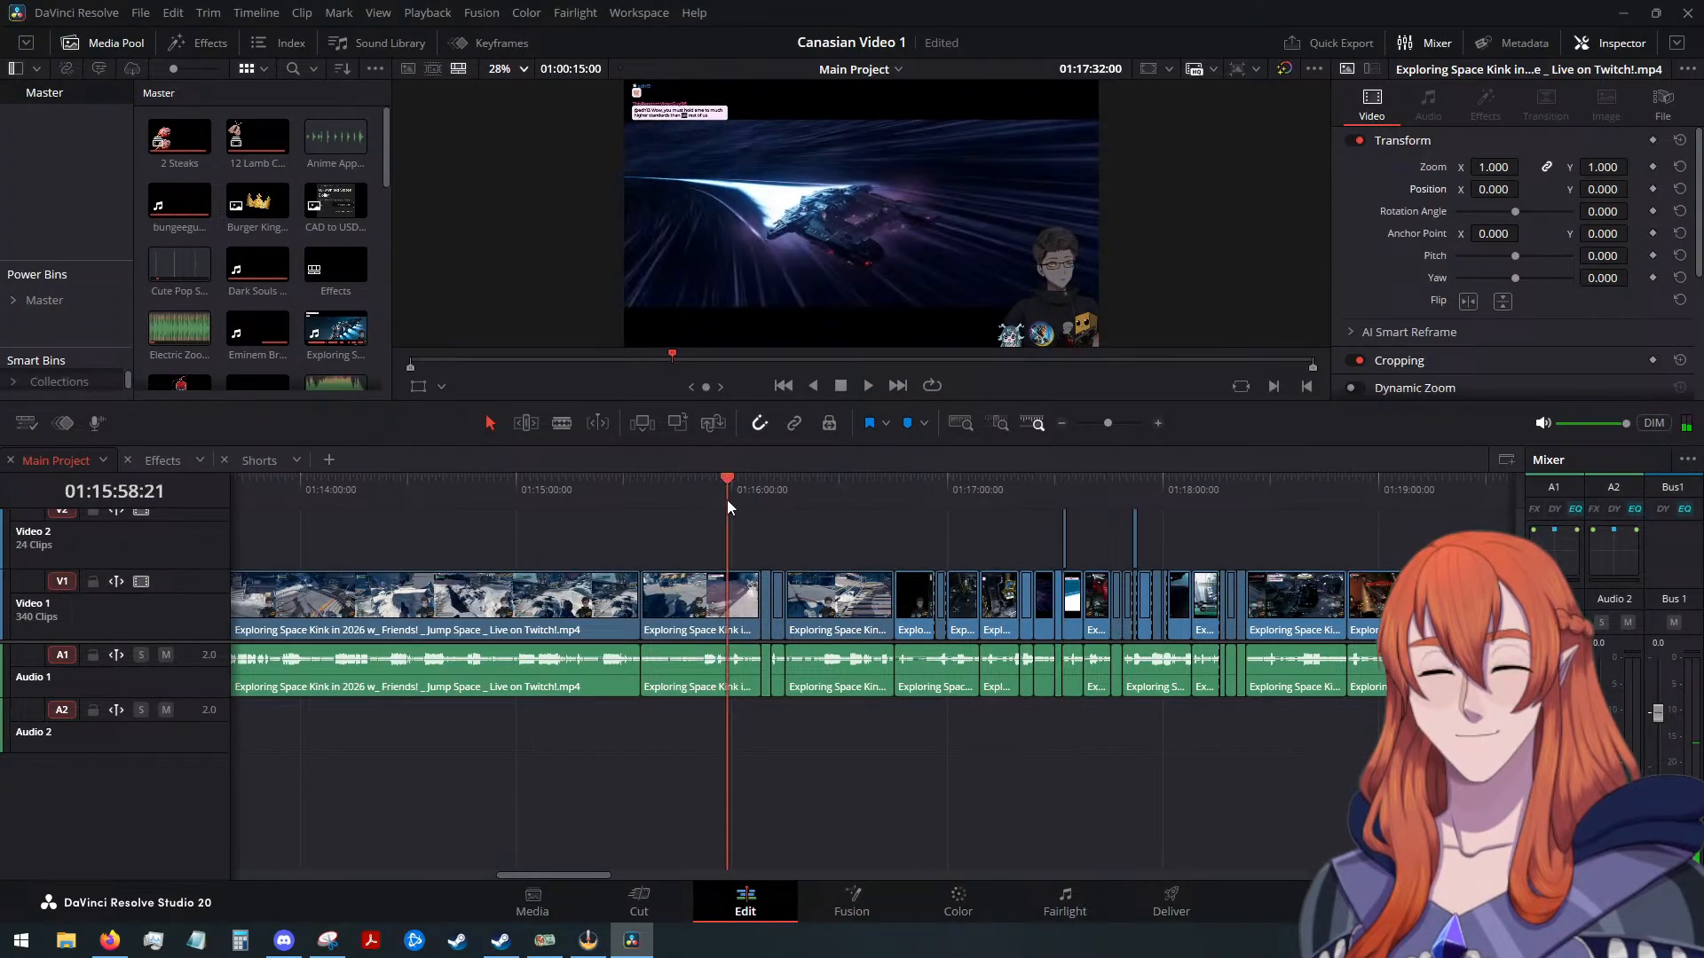
pyautogui.scroll(-3, 752, 519)
pyautogui.click(498, 491)
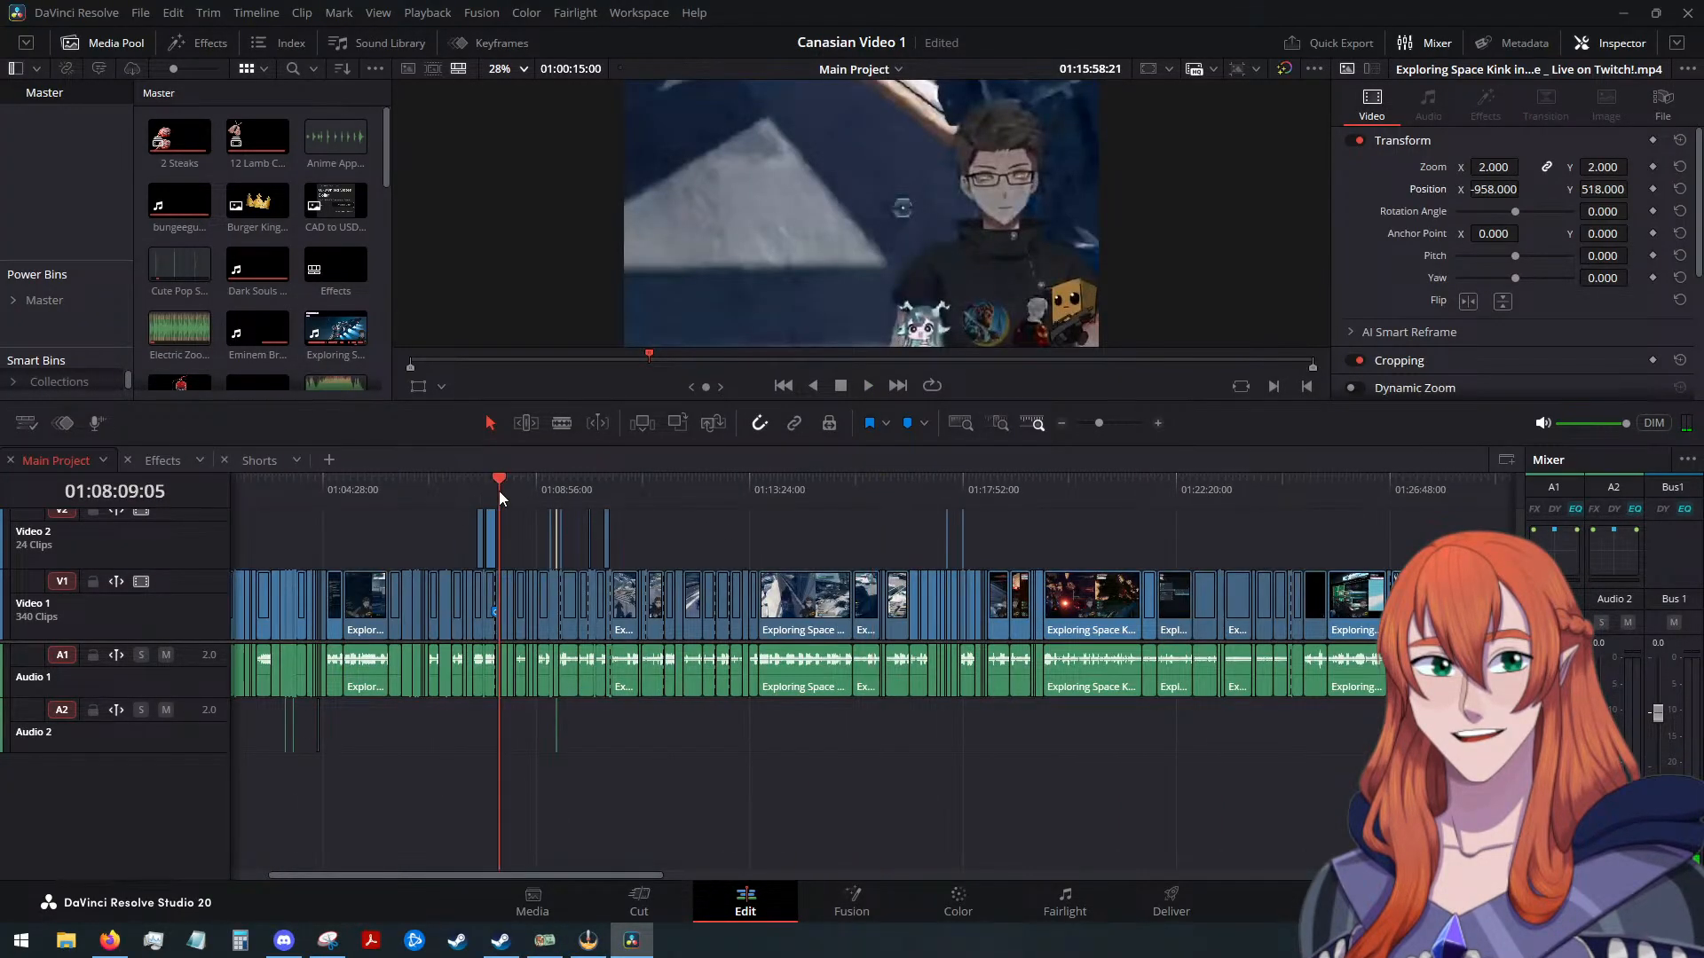
pyautogui.scroll(4, 669, 524)
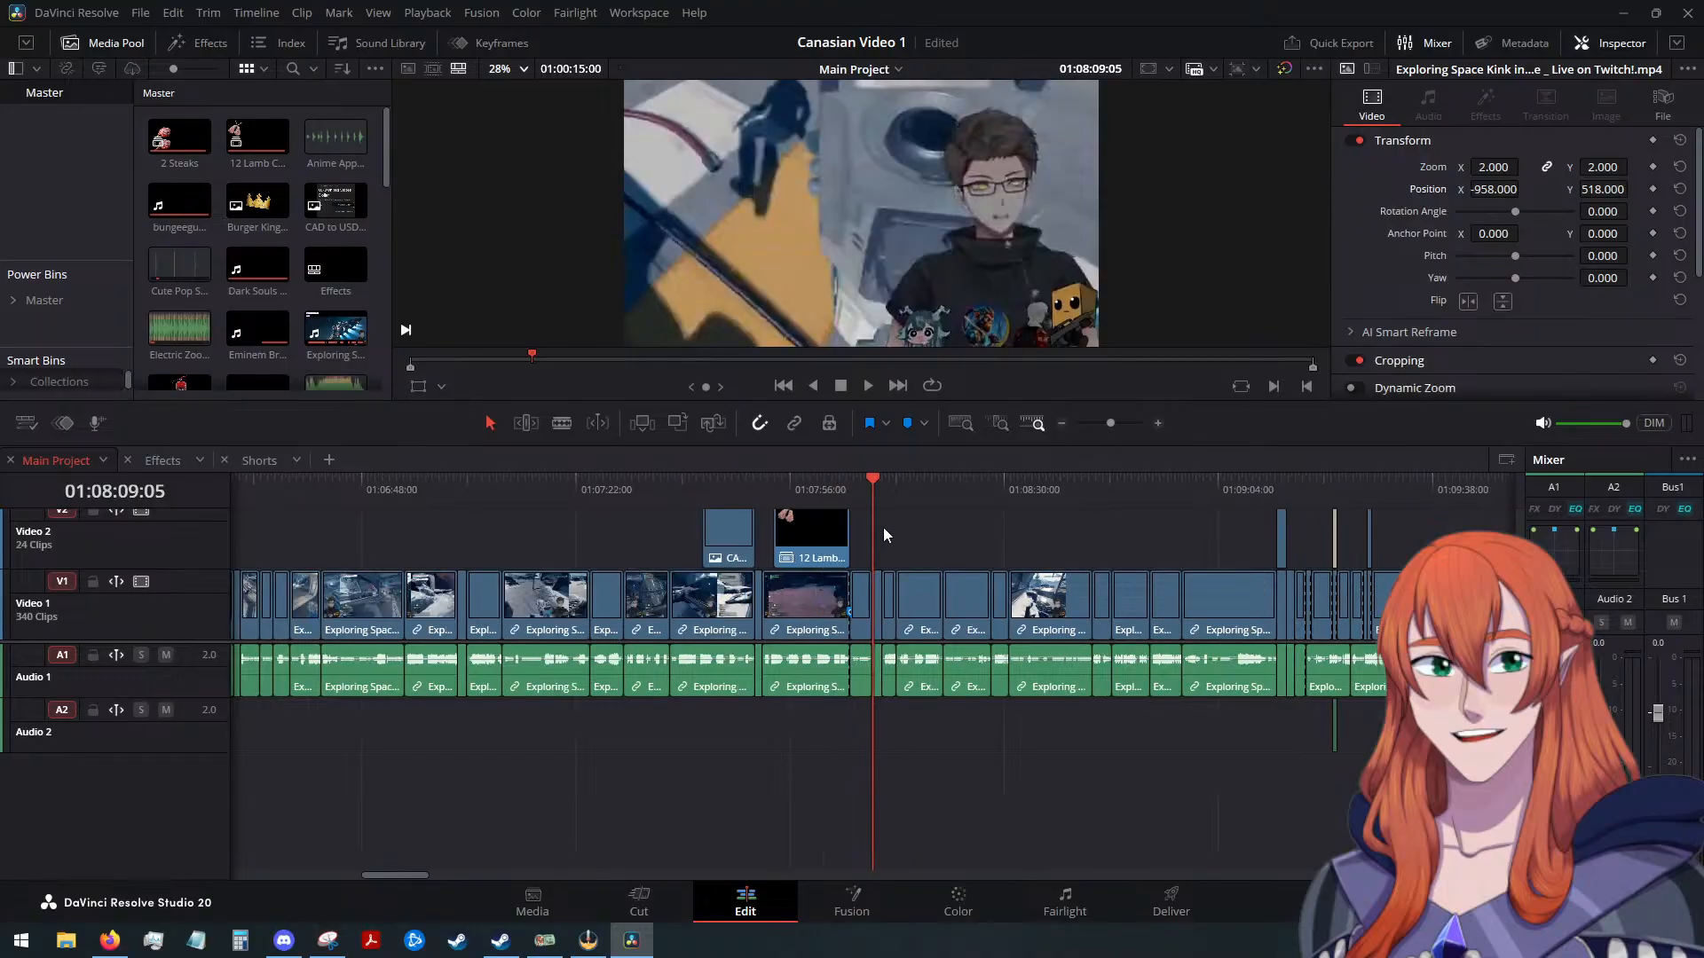
pyautogui.click(1217, 483)
pyautogui.scroll(3, 1313, 523)
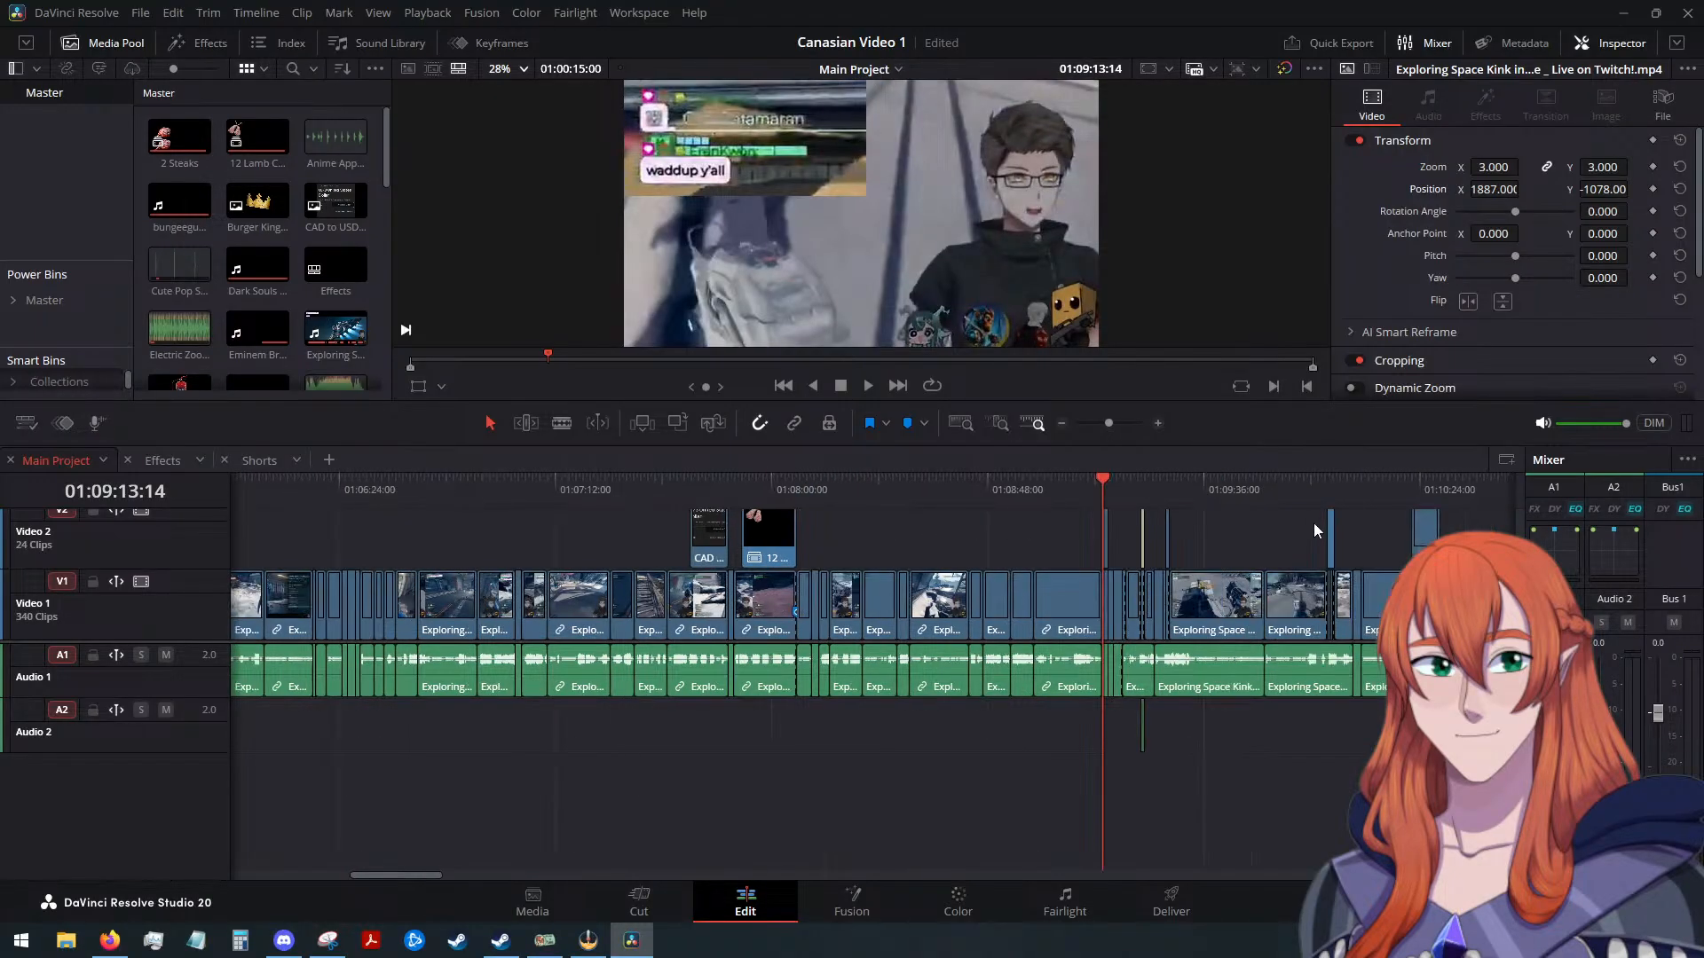
pyautogui.scroll(1, 1173, 520)
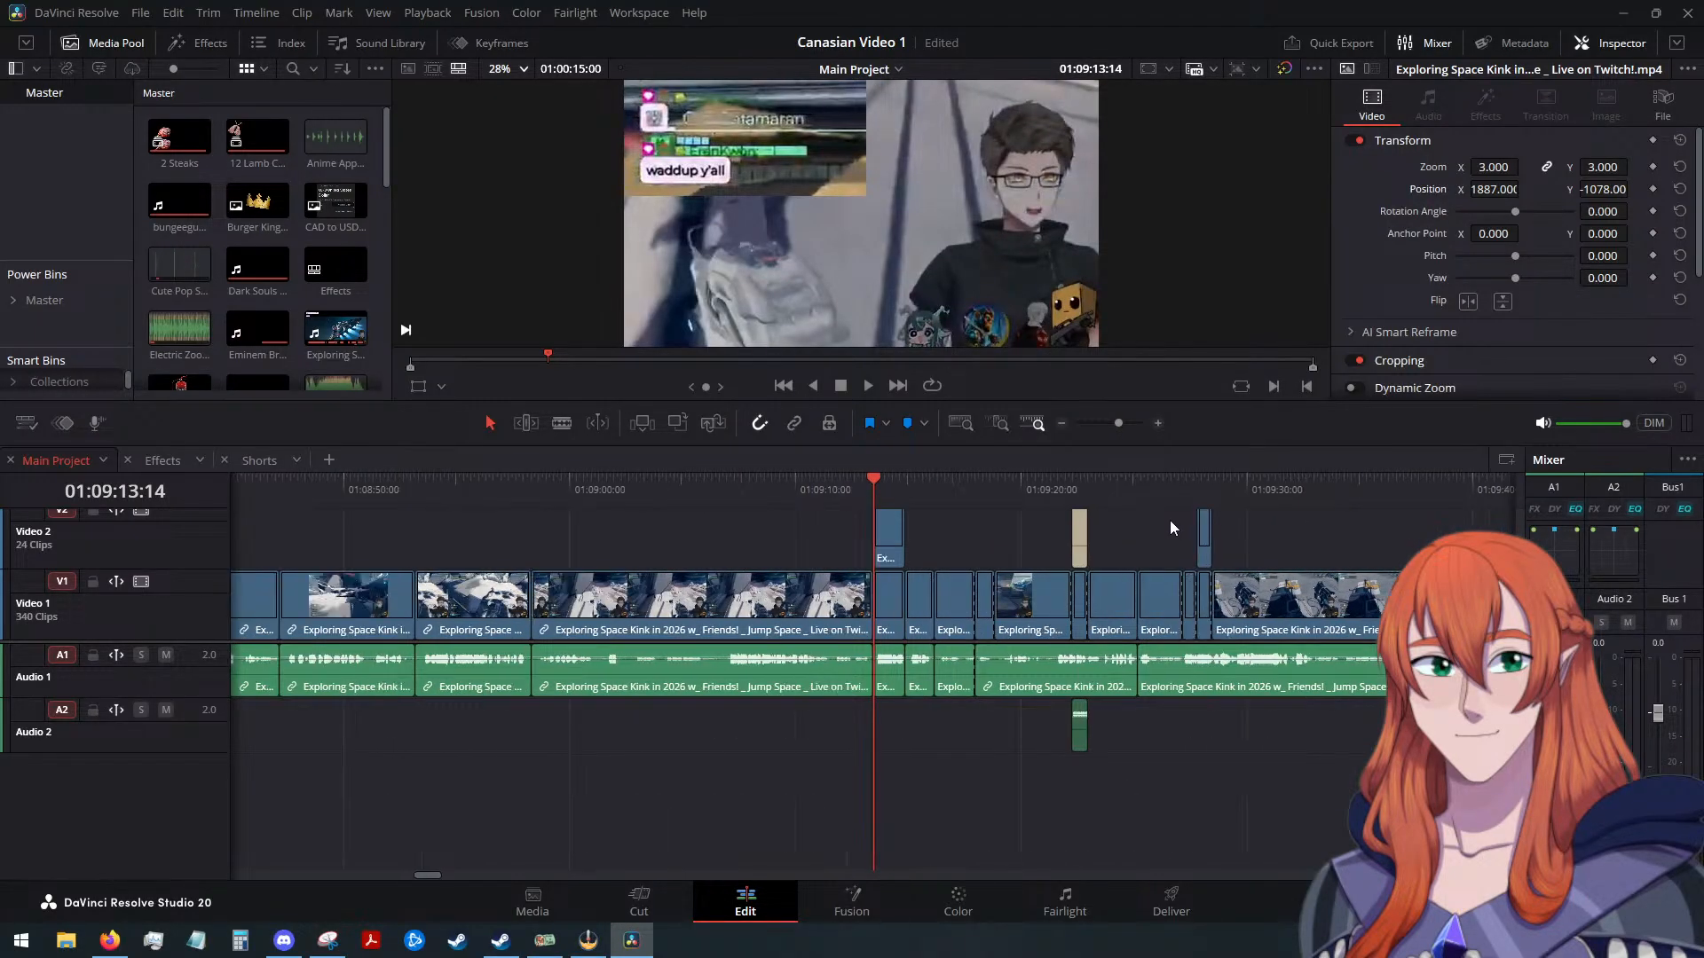
# In the Shorts timeline, scale the chat overlay clip at 01:00:43 to zoom 2.04 and move it to the frame's upper middle, X about 926
pyautogui.click(242, 454)
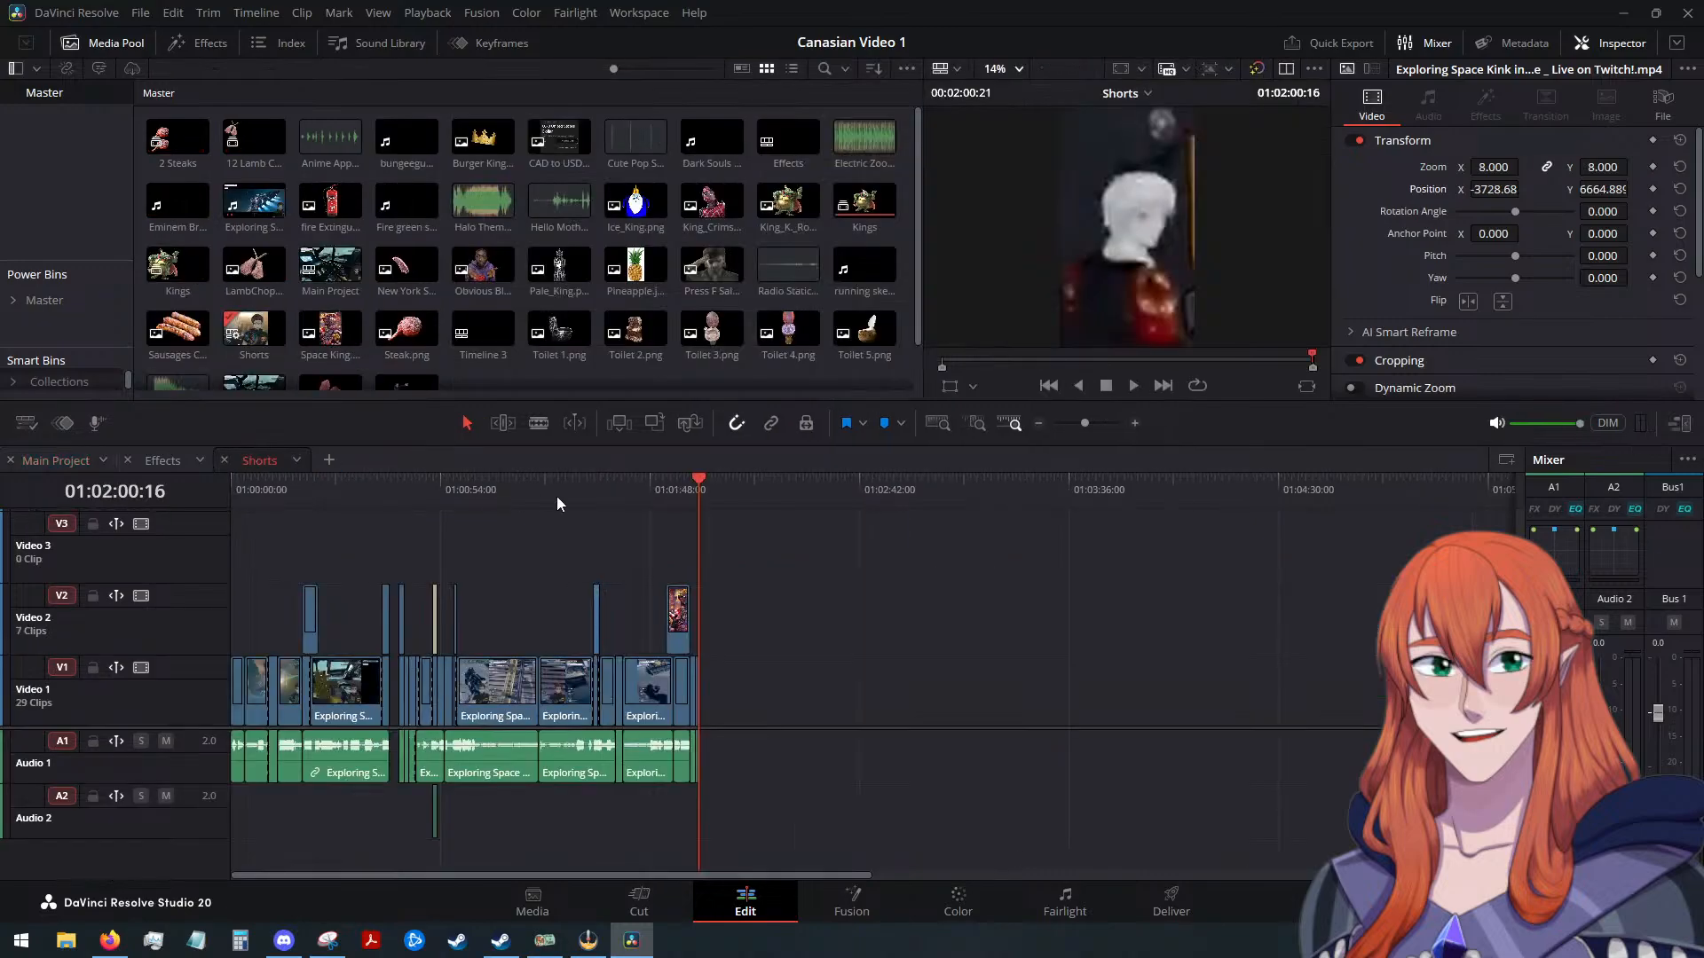
pyautogui.click(401, 495)
pyautogui.scroll(3, 583, 572)
pyautogui.scroll(4, 673, 570)
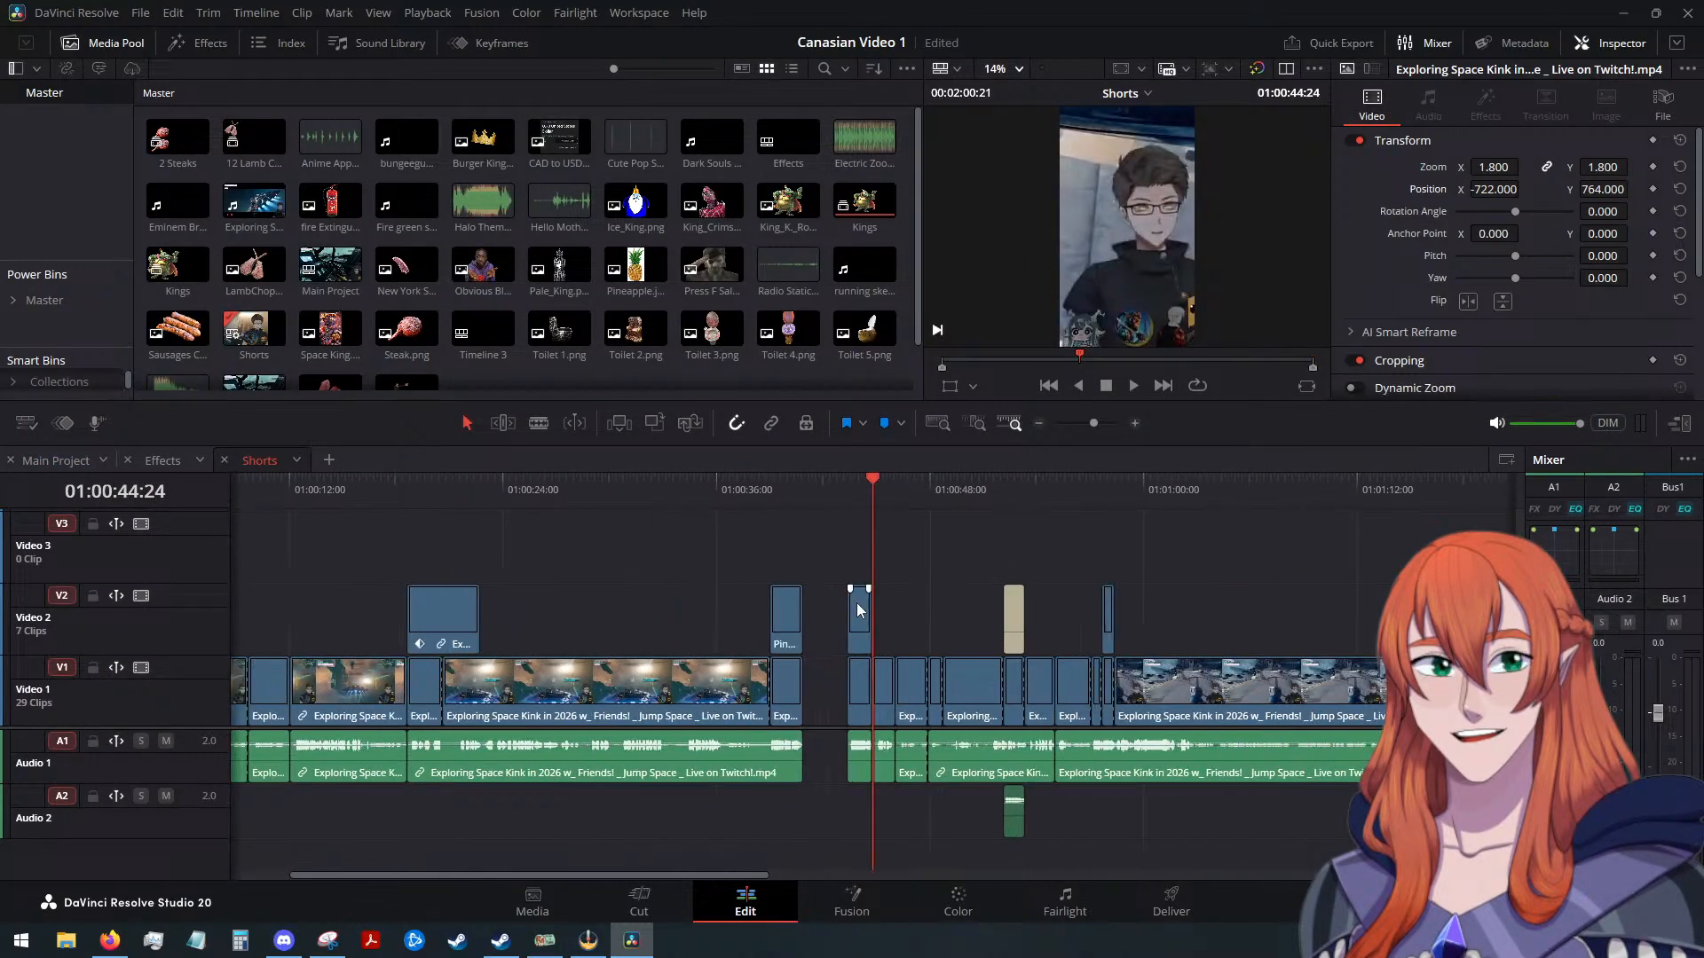
pyautogui.moveTo(865, 488); pyautogui.dragTo(845, 492)
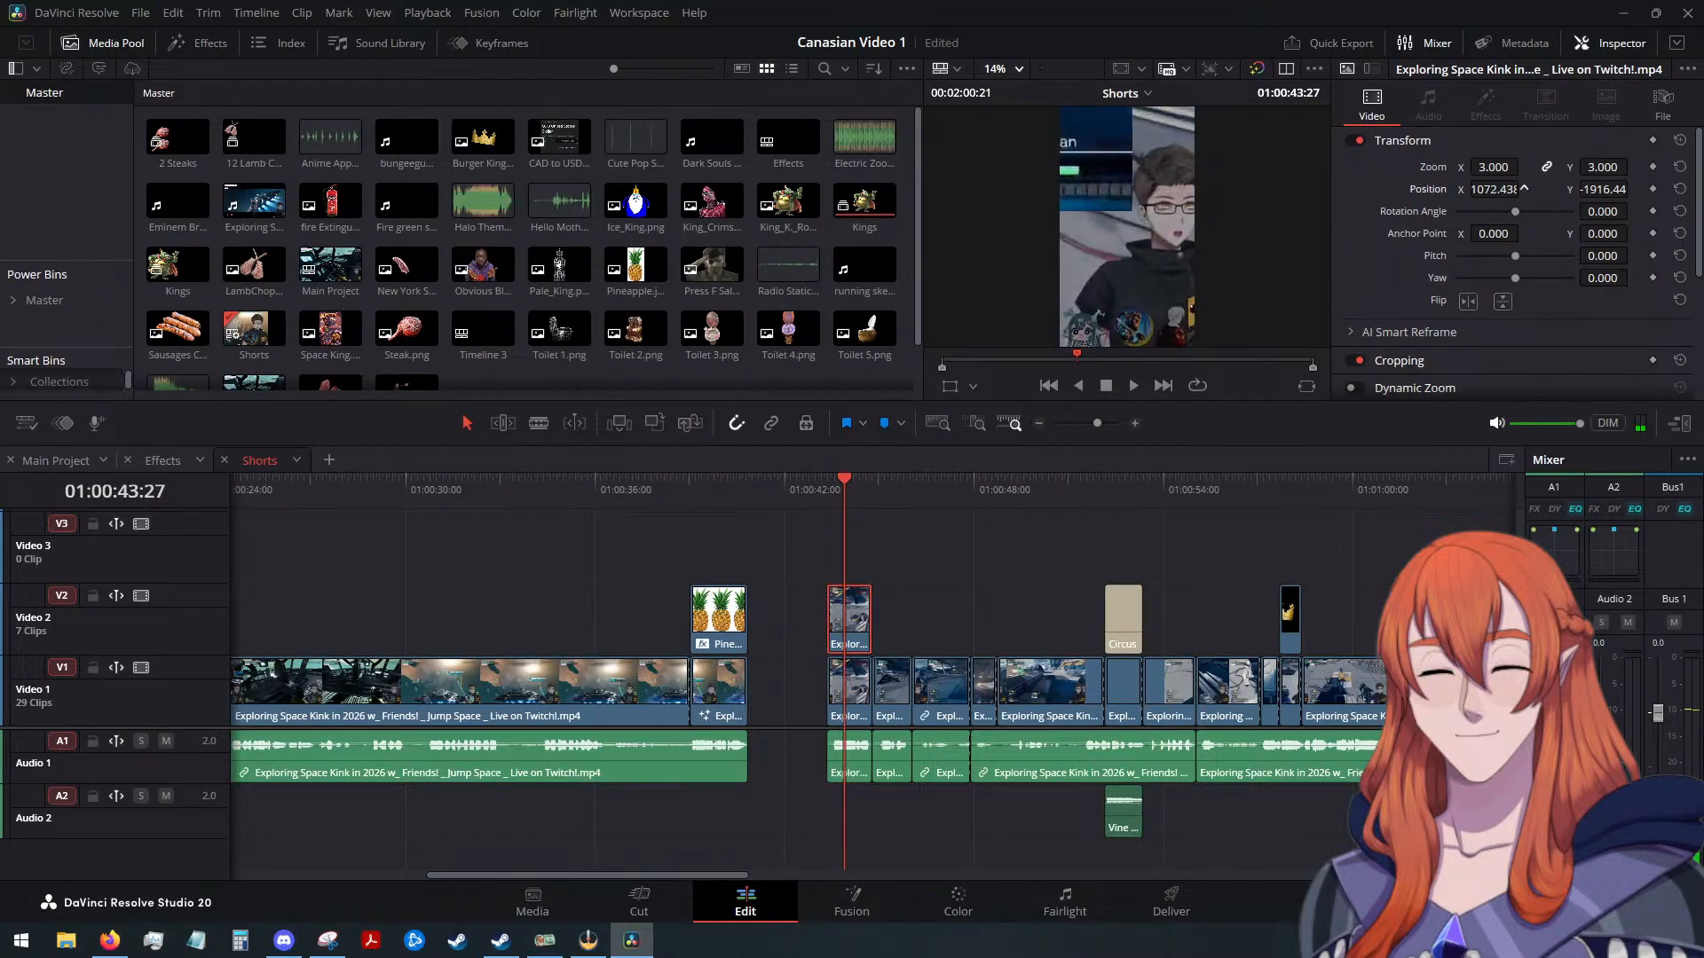
pyautogui.moveTo(1491, 189)
pyautogui.mouseDown()
pyautogui.moveTo(1445, 168)
pyautogui.moveTo(1452, 191)
pyautogui.moveTo(1490, 189)
pyautogui.mouseUp()
pyautogui.moveTo(1638, 189); pyautogui.dragTo(1476, 189)
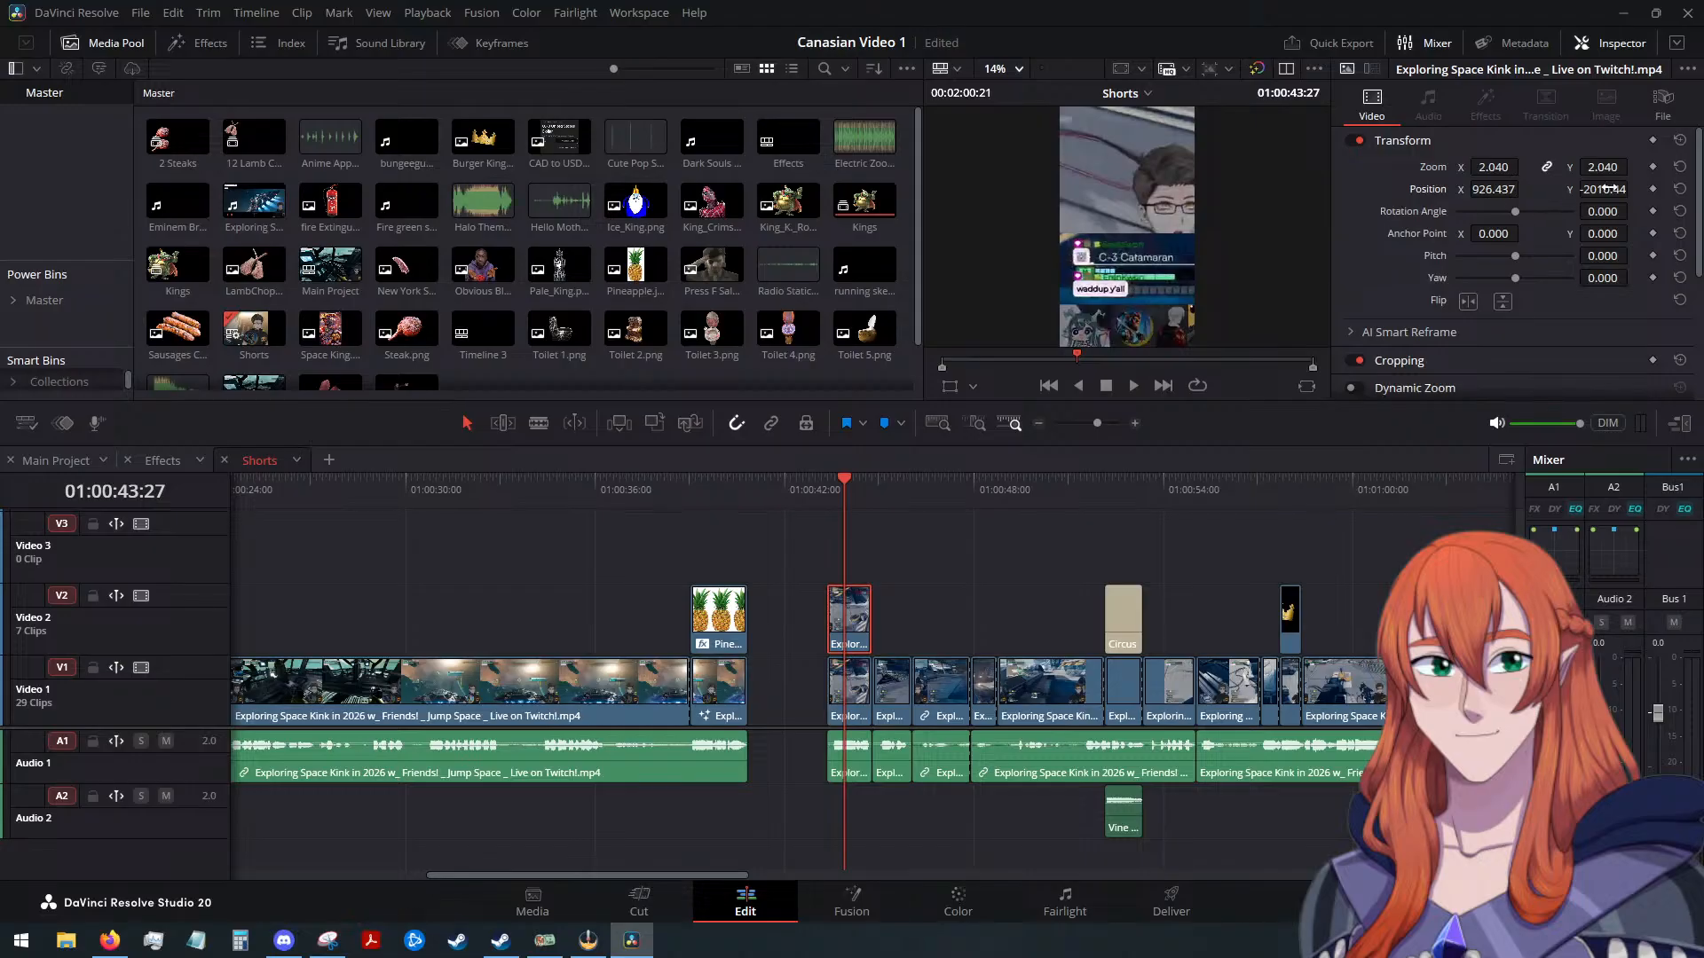
pyautogui.moveTo(1602, 189); pyautogui.dragTo(1686, 189)
# Open the chat overlay clip's cropping settings for adjustment
pyautogui.scroll(-3, 1423, 279)
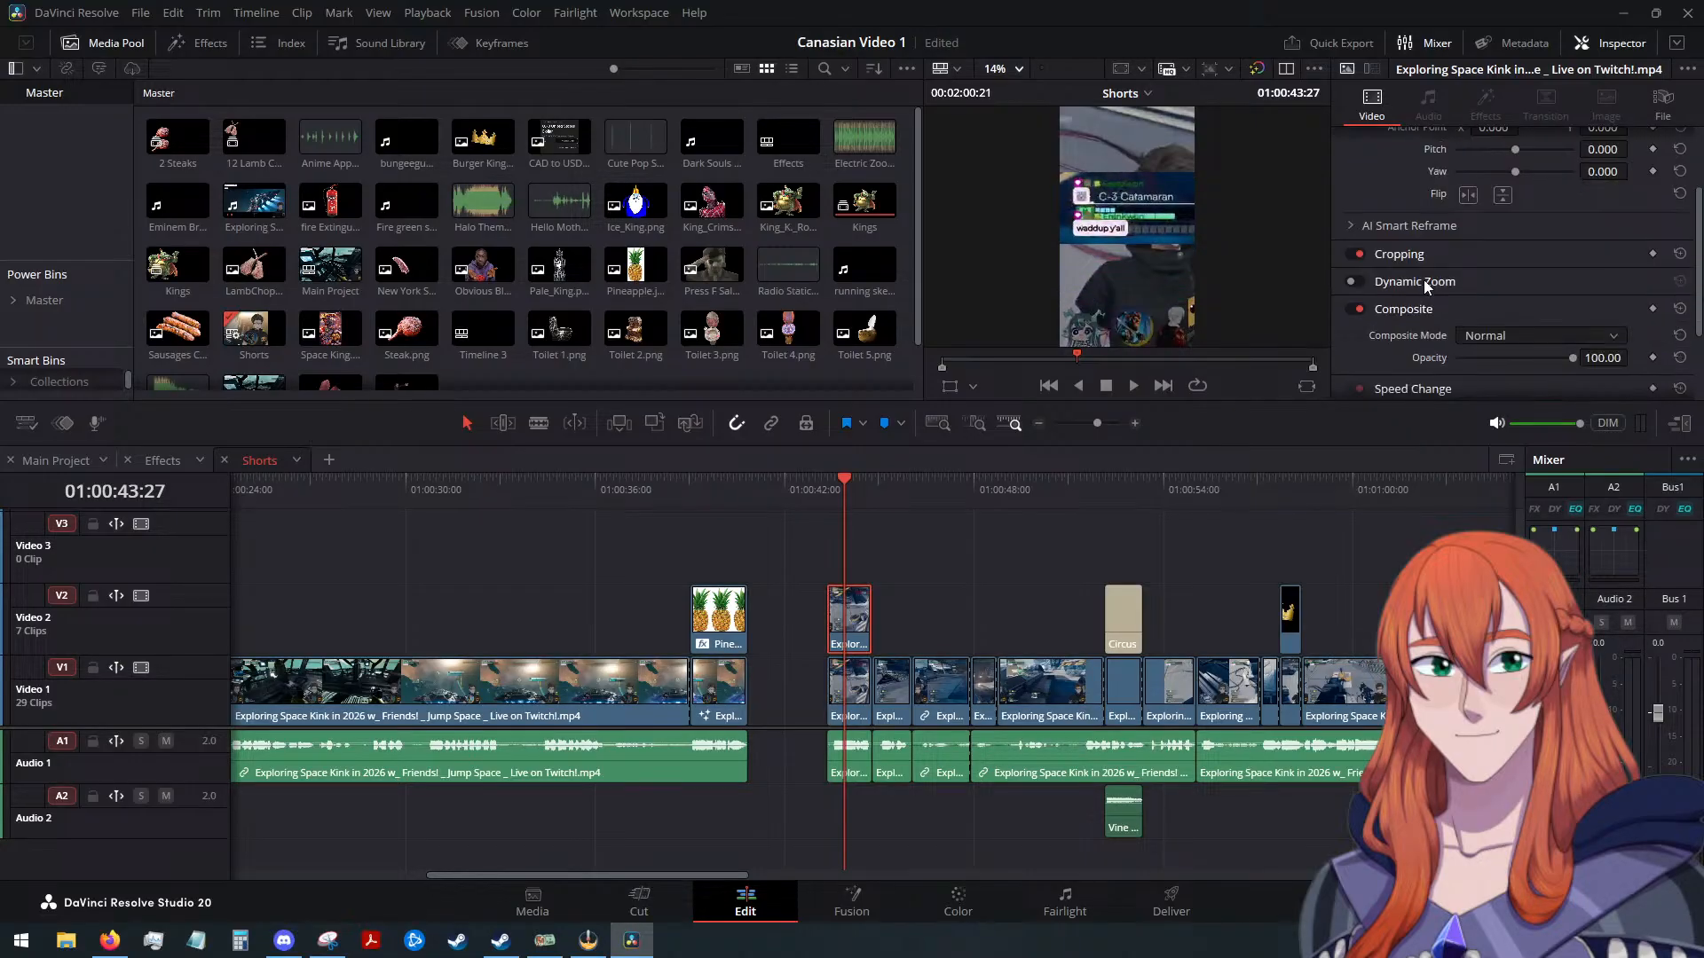
pyautogui.click(1430, 252)
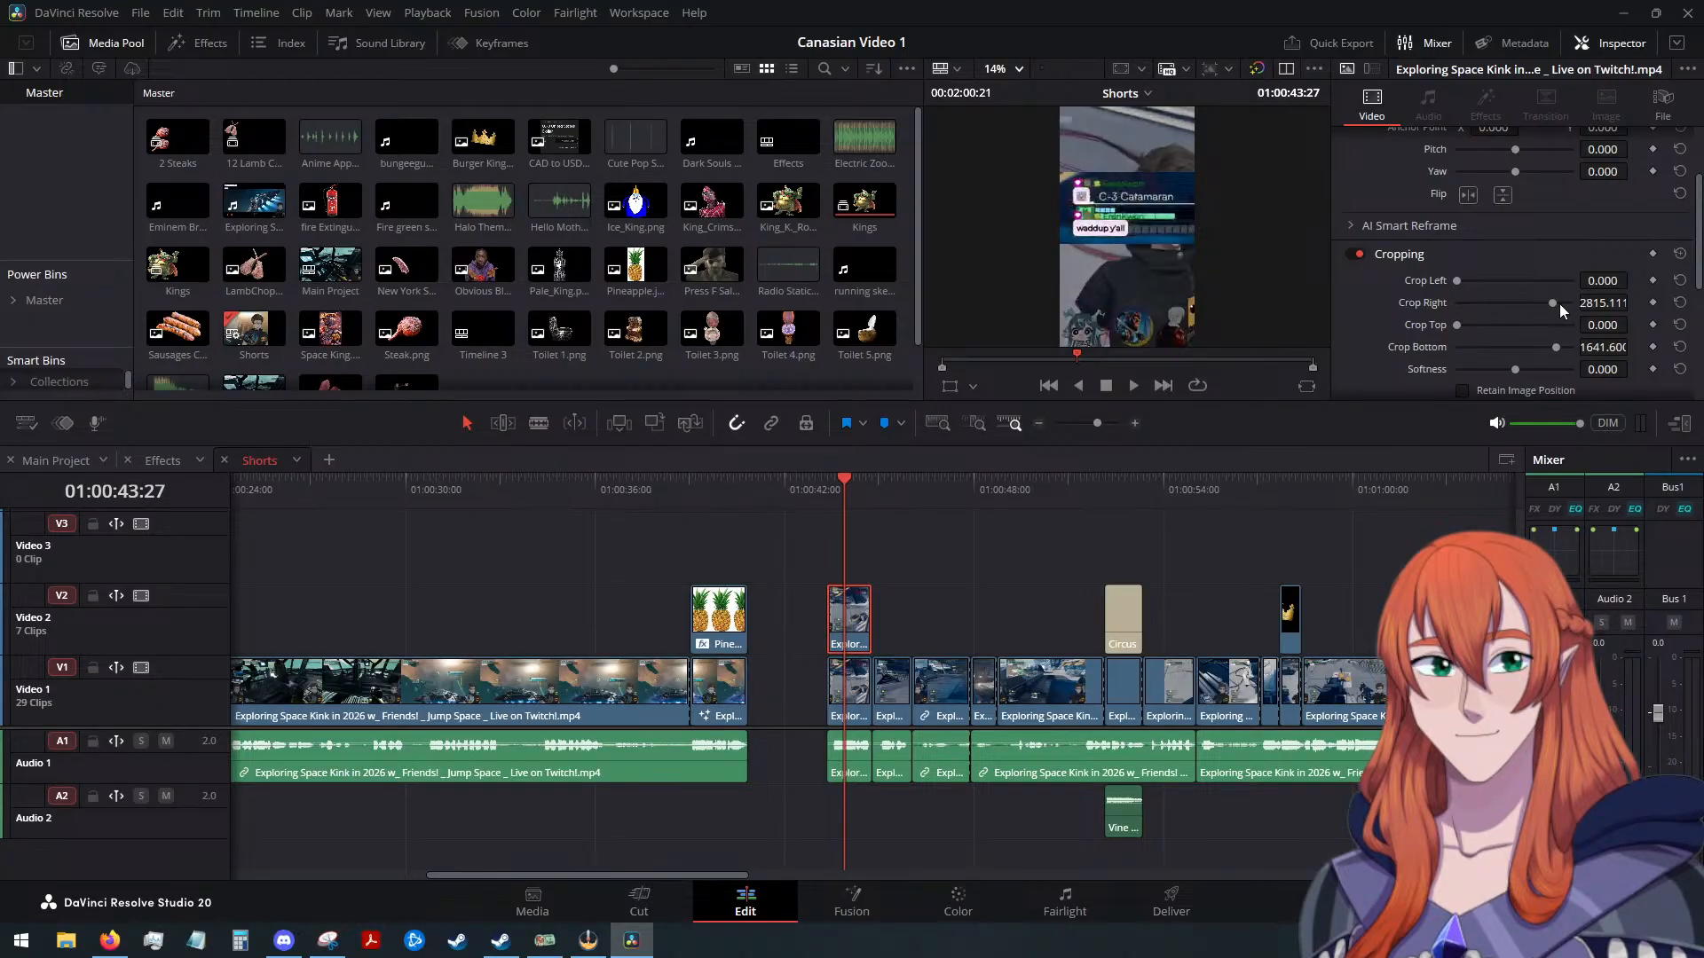
# Crop the chat overlay clip on Video 2 to about 3126.7 right, 146.6 top and 1658.6 bottom
pyautogui.moveTo(1552, 306); pyautogui.dragTo(1562, 304)
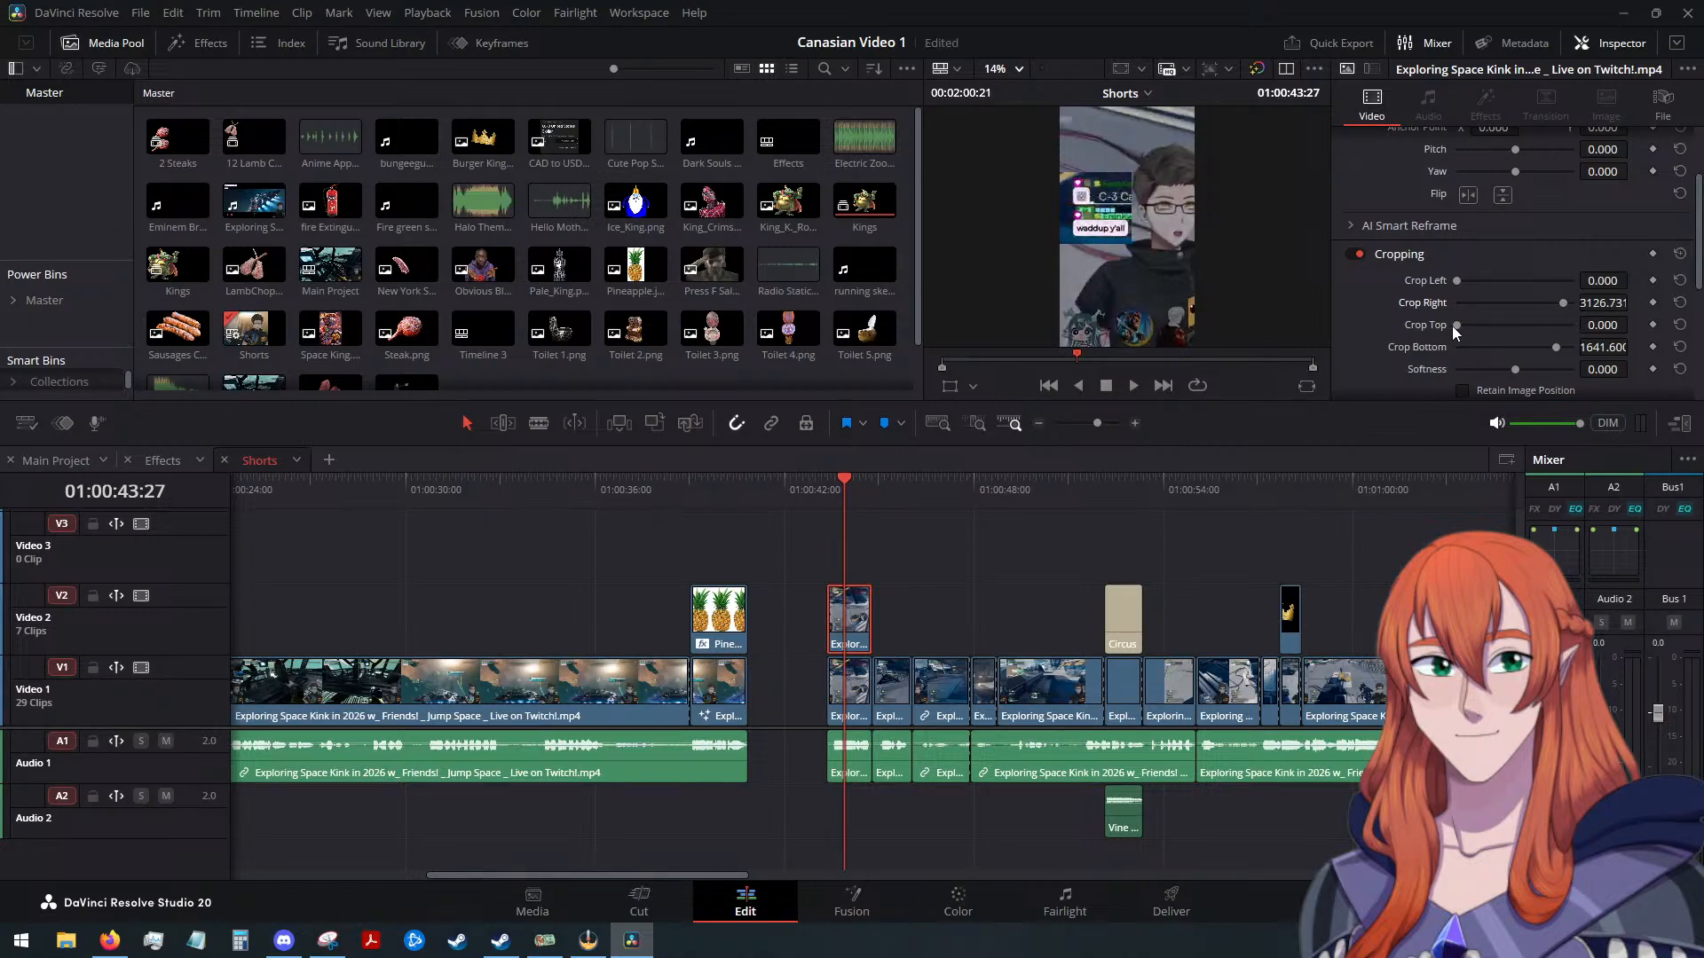
pyautogui.moveTo(1452, 327); pyautogui.dragTo(1461, 328)
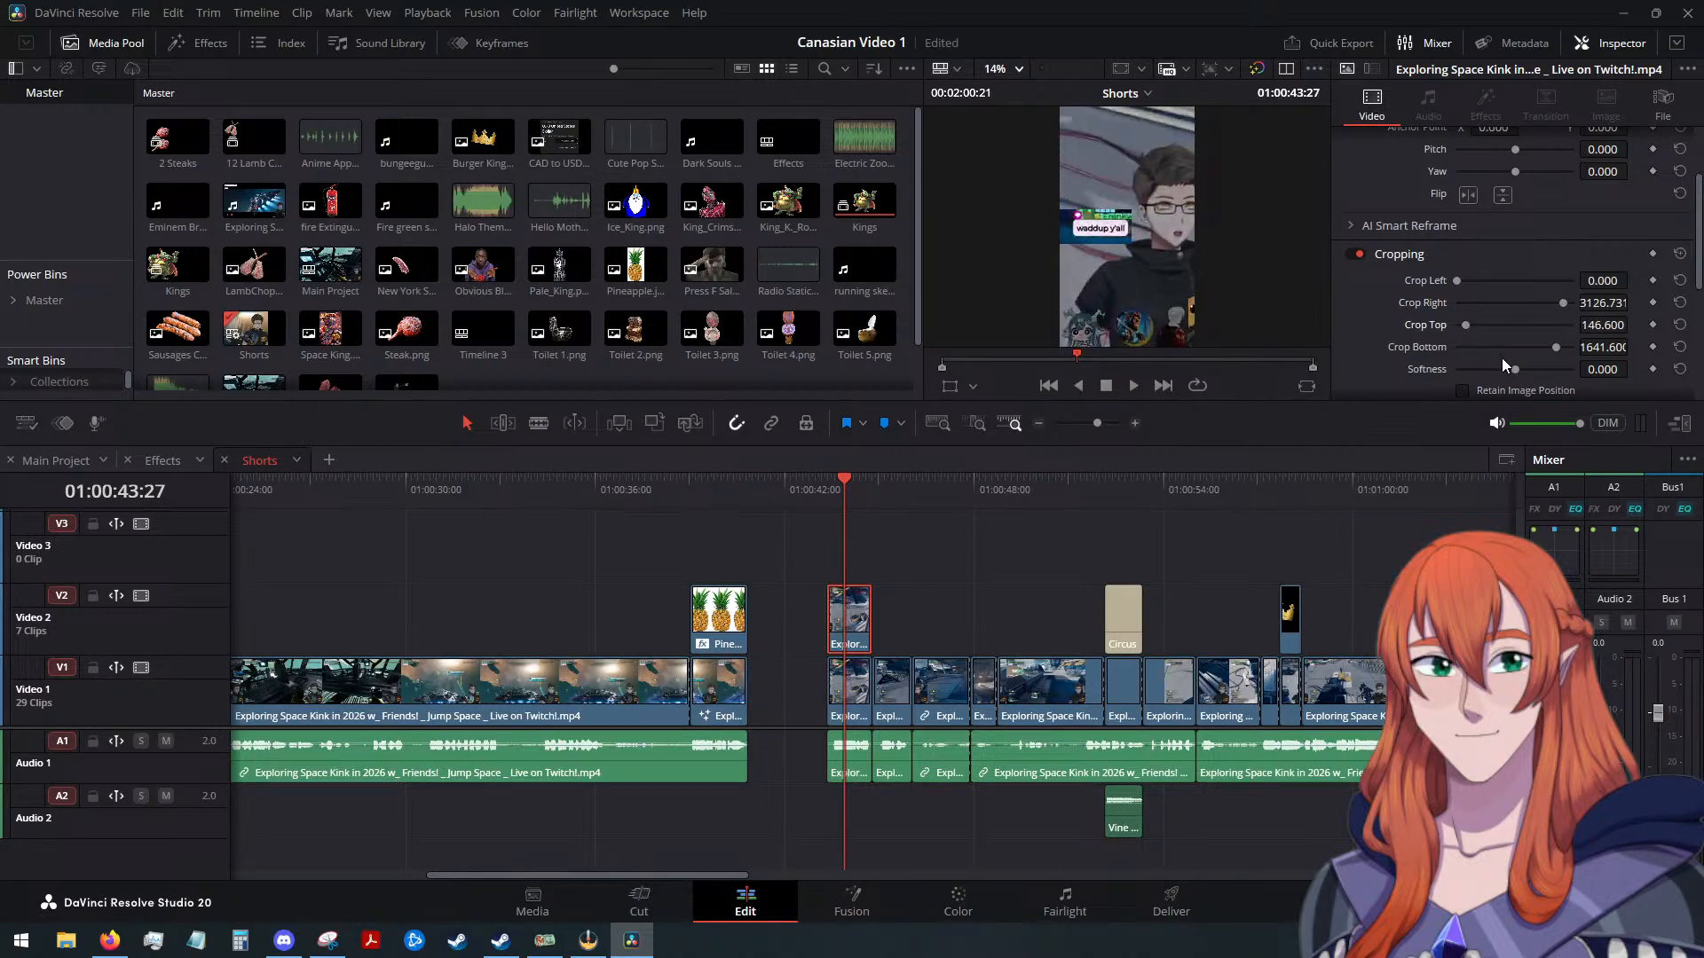
pyautogui.doubleClick(1595, 347)
pyautogui.write('646')
pyautogui.press('Up')
pyautogui.press('Up')
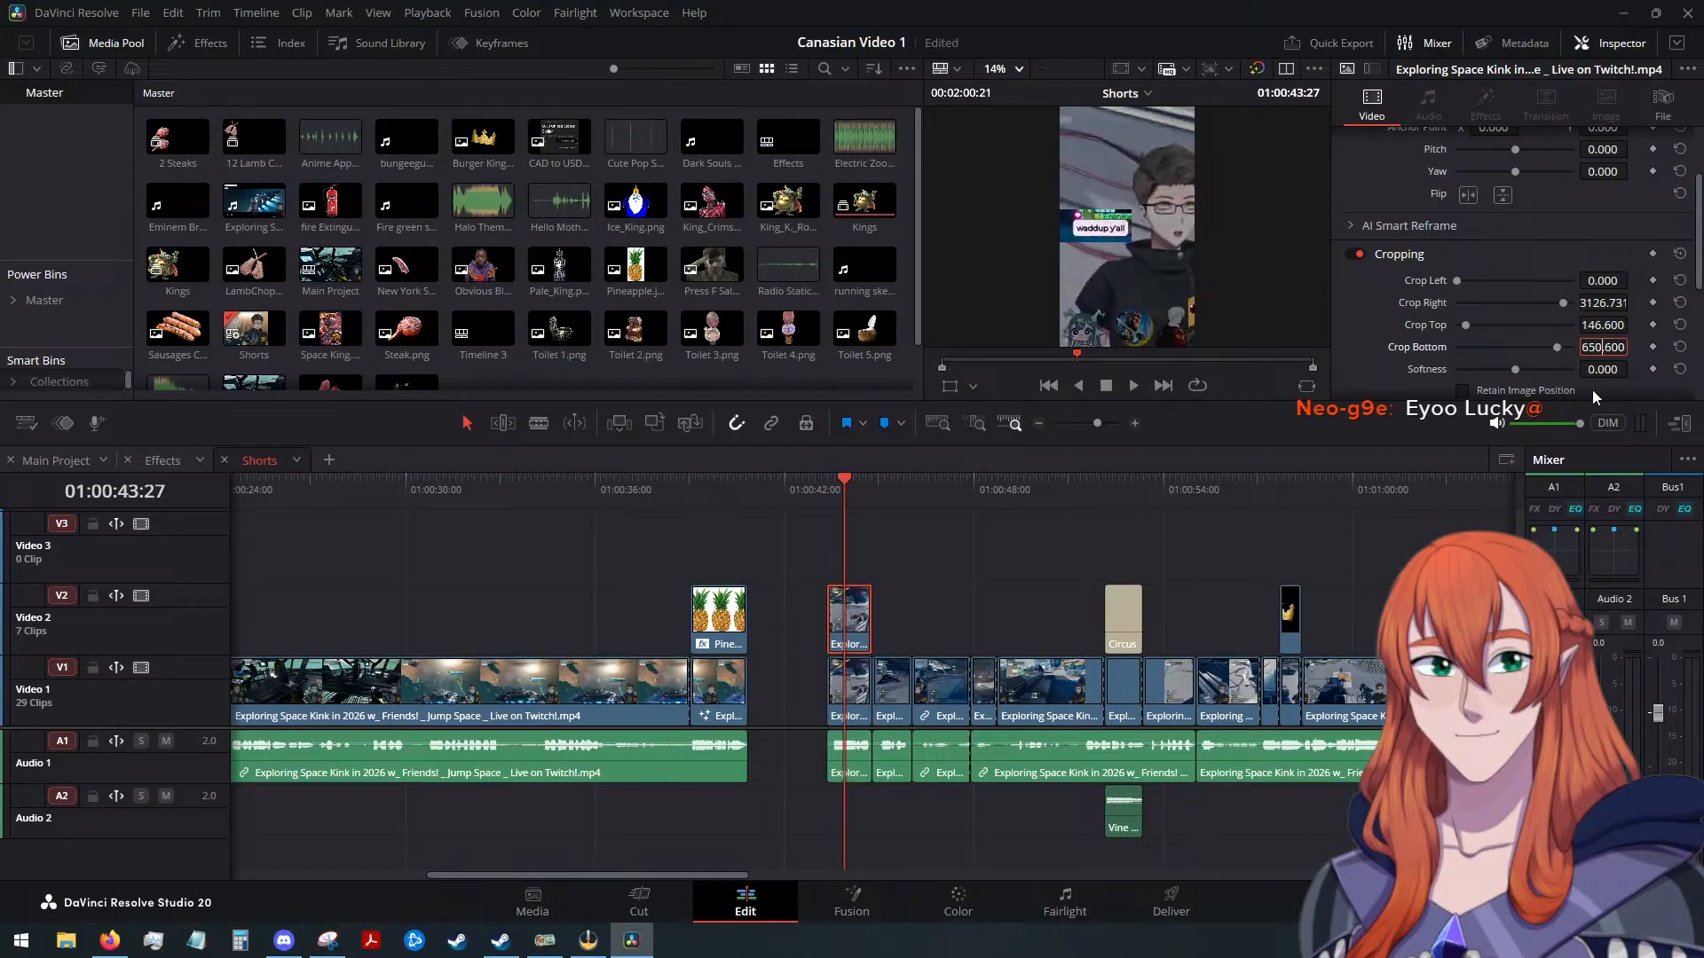
pyautogui.press('Up')
pyautogui.press('Up')
pyautogui.press('Up')
pyautogui.press('Up')
pyautogui.press('Up')
pyautogui.press('Up')
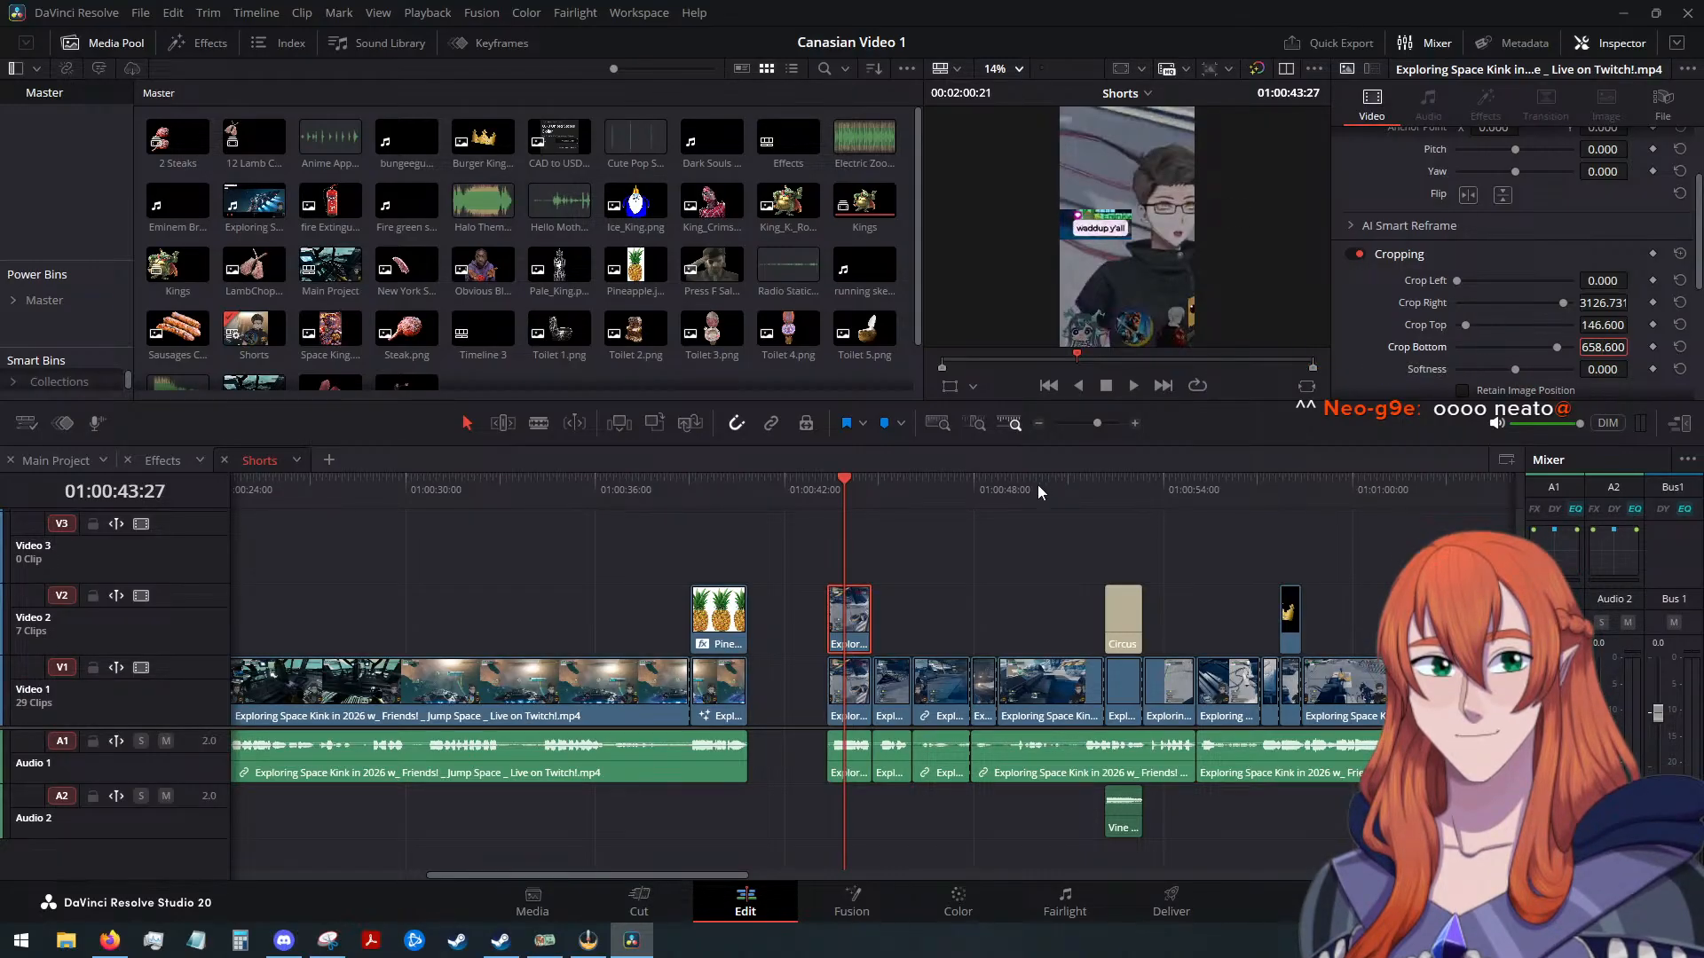
# Fine-tune the overlay clip's right crop to 3130.731
pyautogui.scroll(3, 1413, 306)
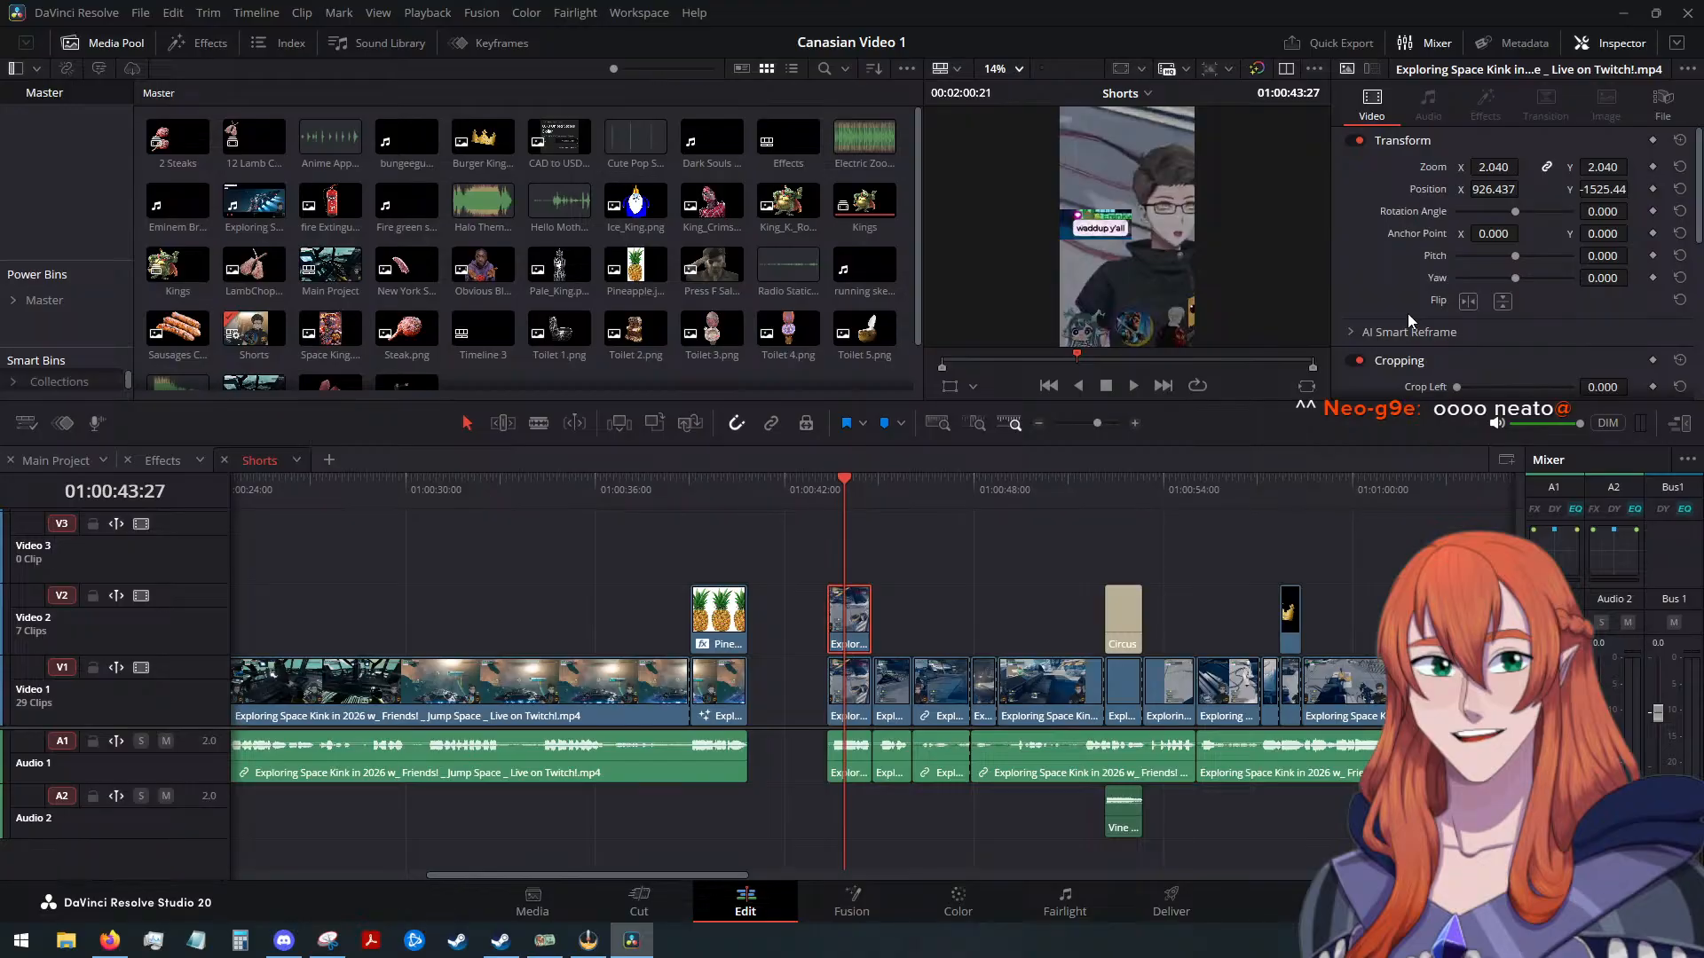
pyautogui.scroll(-3, 1403, 244)
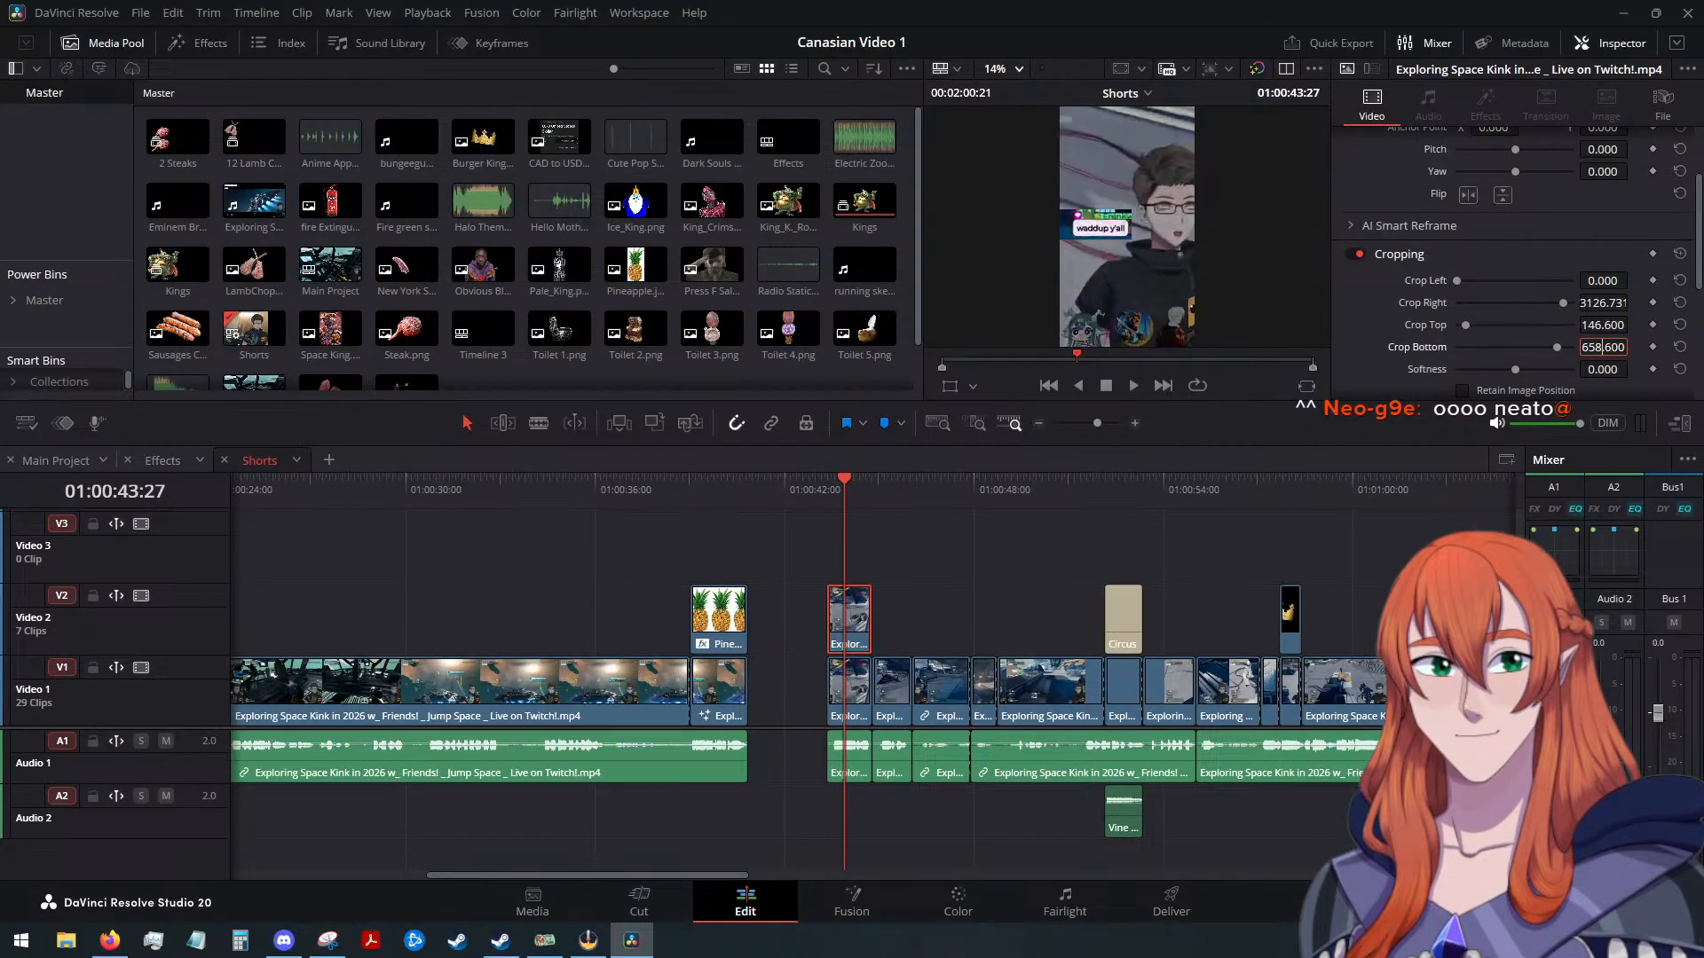
pyautogui.doubleClick(1599, 303)
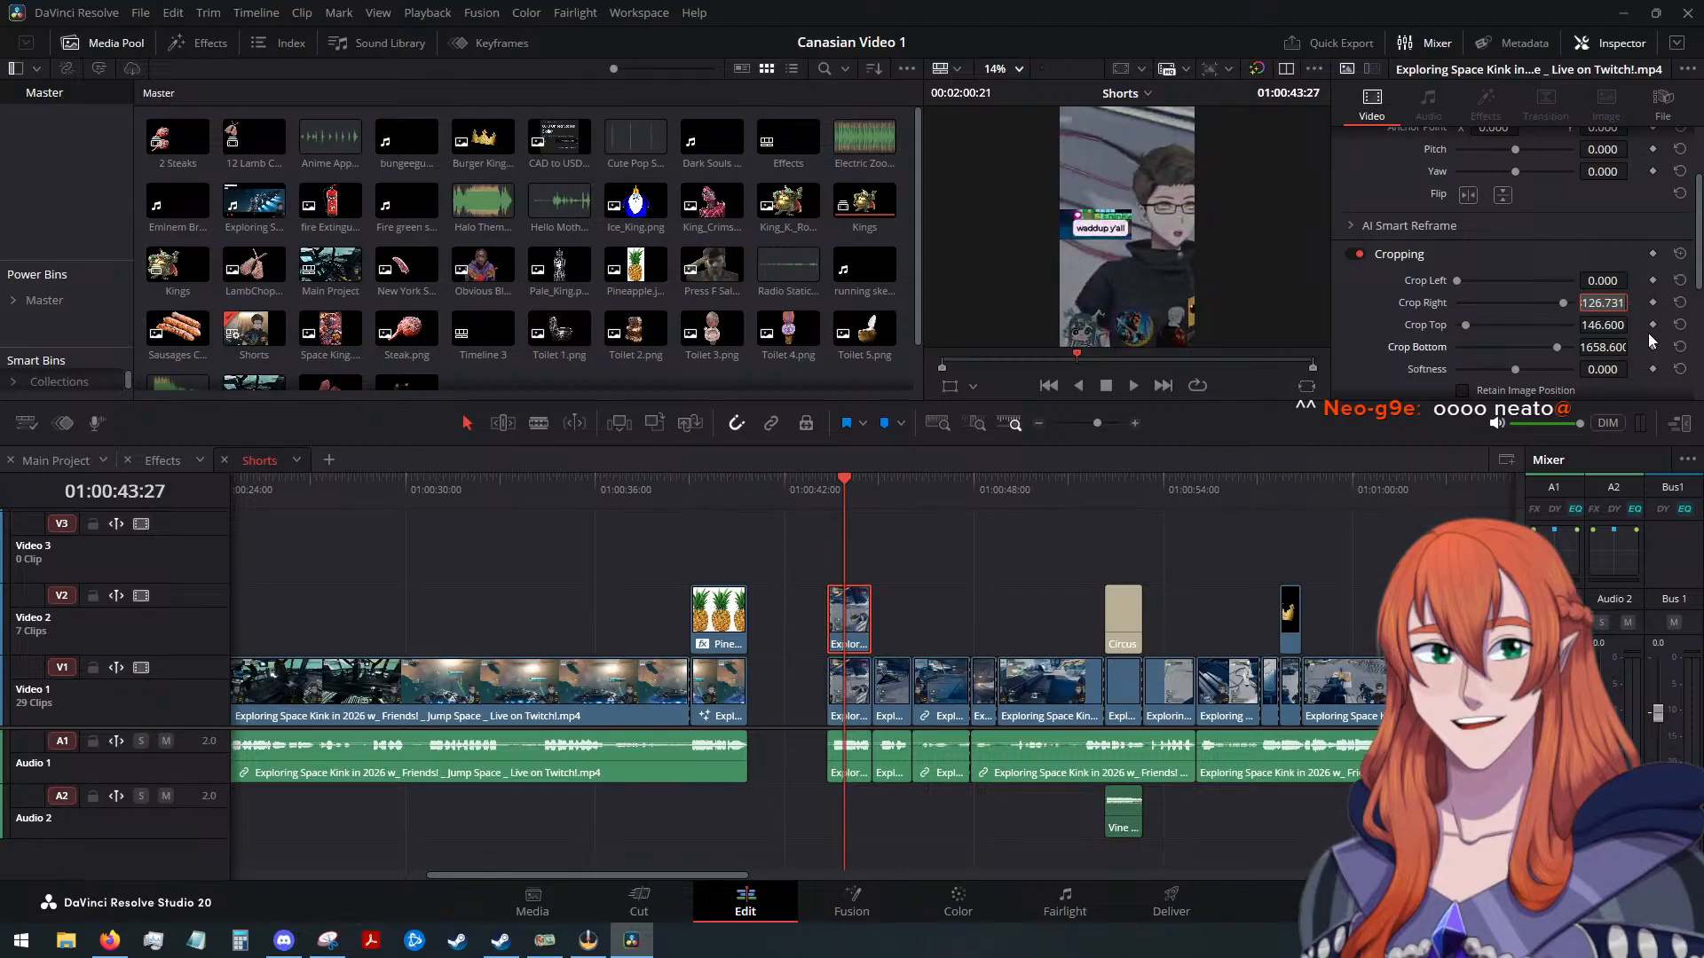
pyautogui.write('129')
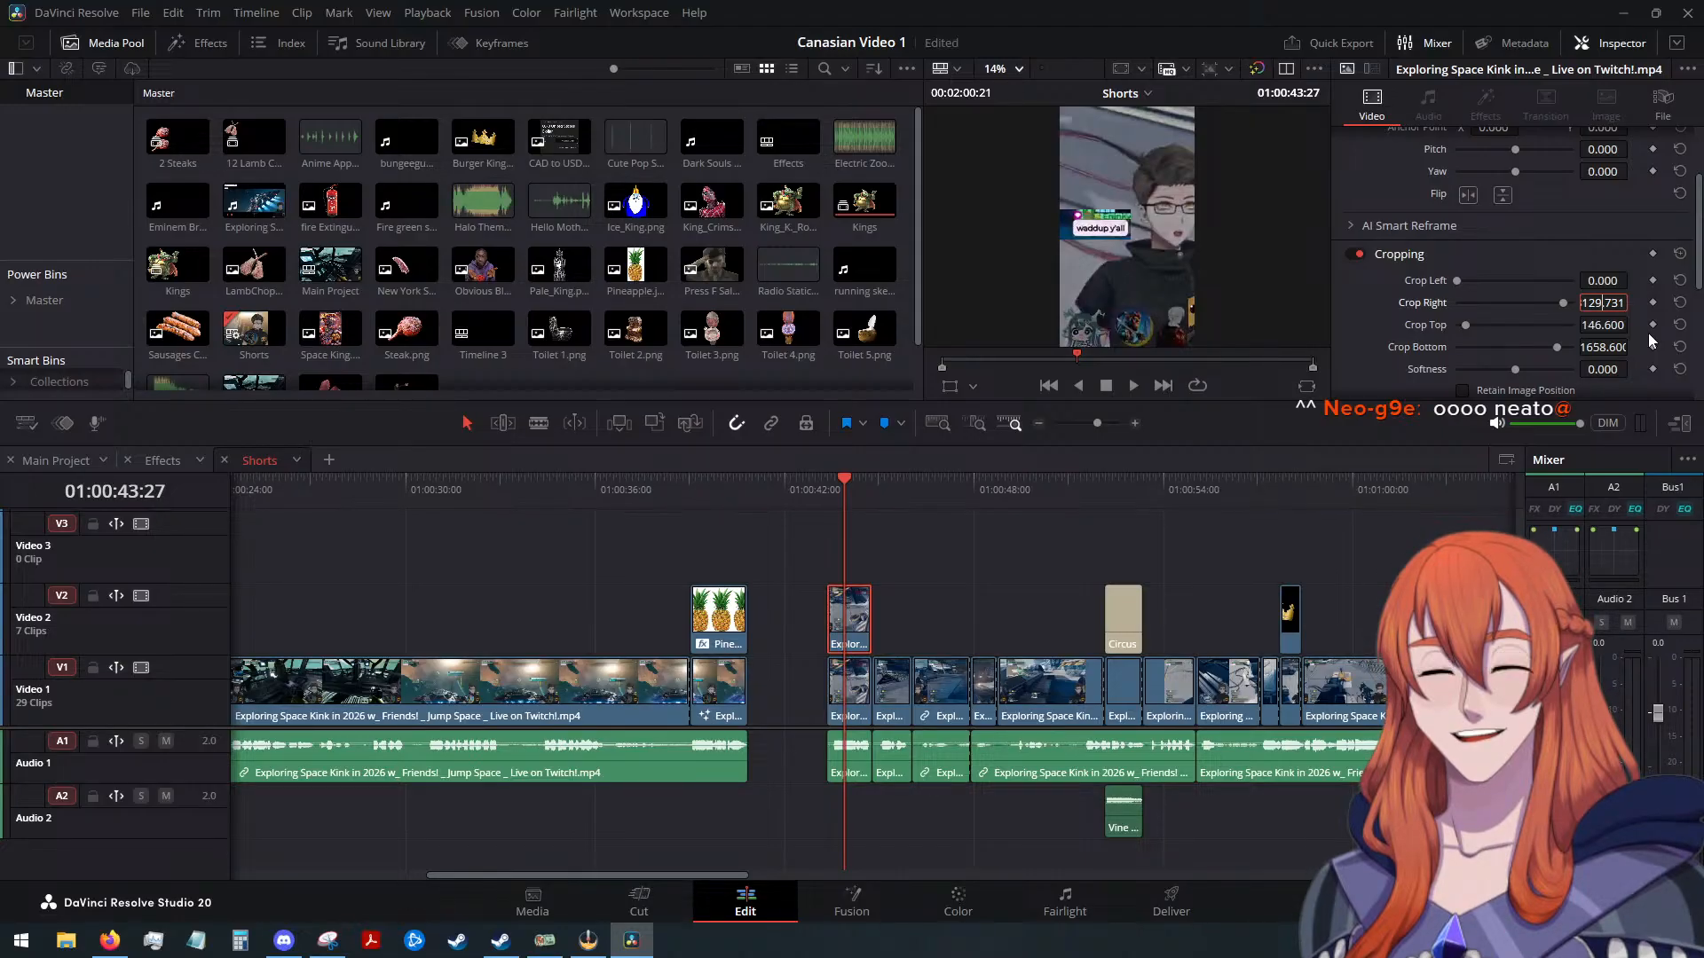
pyautogui.press('Up')
pyautogui.press('Up')
pyautogui.press('Up')
pyautogui.press('Up')
pyautogui.press('Up')
pyautogui.press('Up')
pyautogui.press('Up')
pyautogui.press('Up')
pyautogui.press('Up')
pyautogui.press('Up')
pyautogui.press('Up')
pyautogui.press('Down')
pyautogui.press('Down')
pyautogui.press('Down')
pyautogui.press('Down')
pyautogui.press('Down')
pyautogui.press('Down')
pyautogui.press('Down')
pyautogui.press('Down')
pyautogui.press('Down')
pyautogui.press('Down')
pyautogui.press('Down')
pyautogui.press('Down')
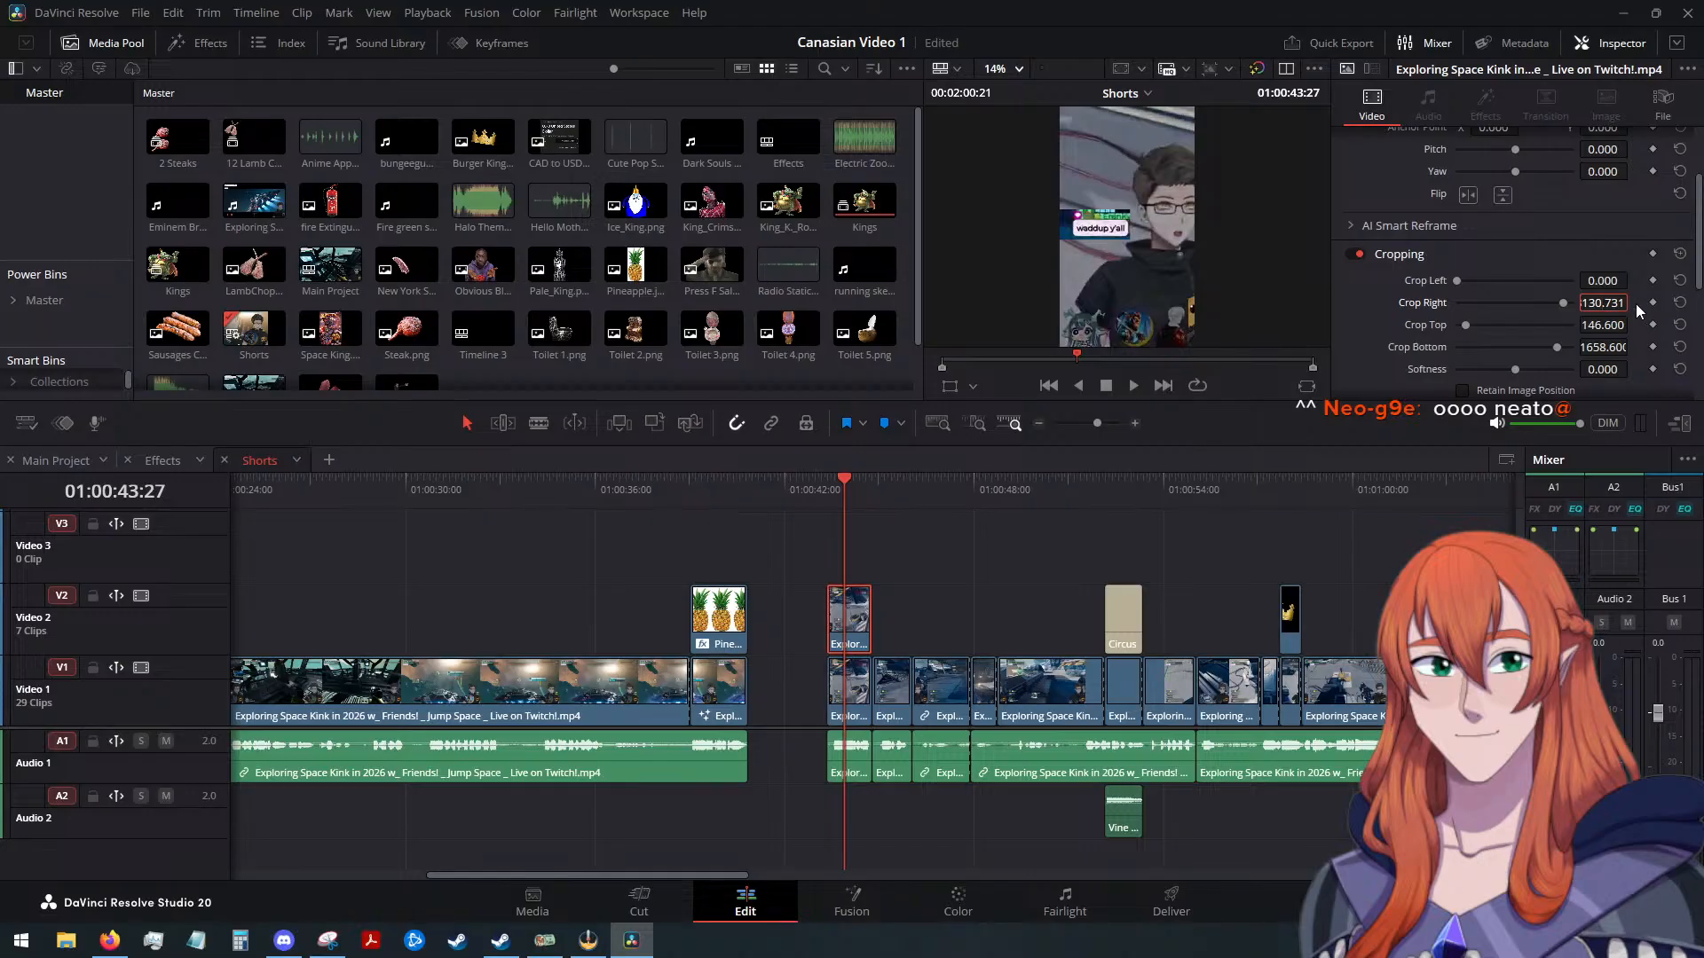
pyautogui.press('Down')
pyautogui.click(1591, 325)
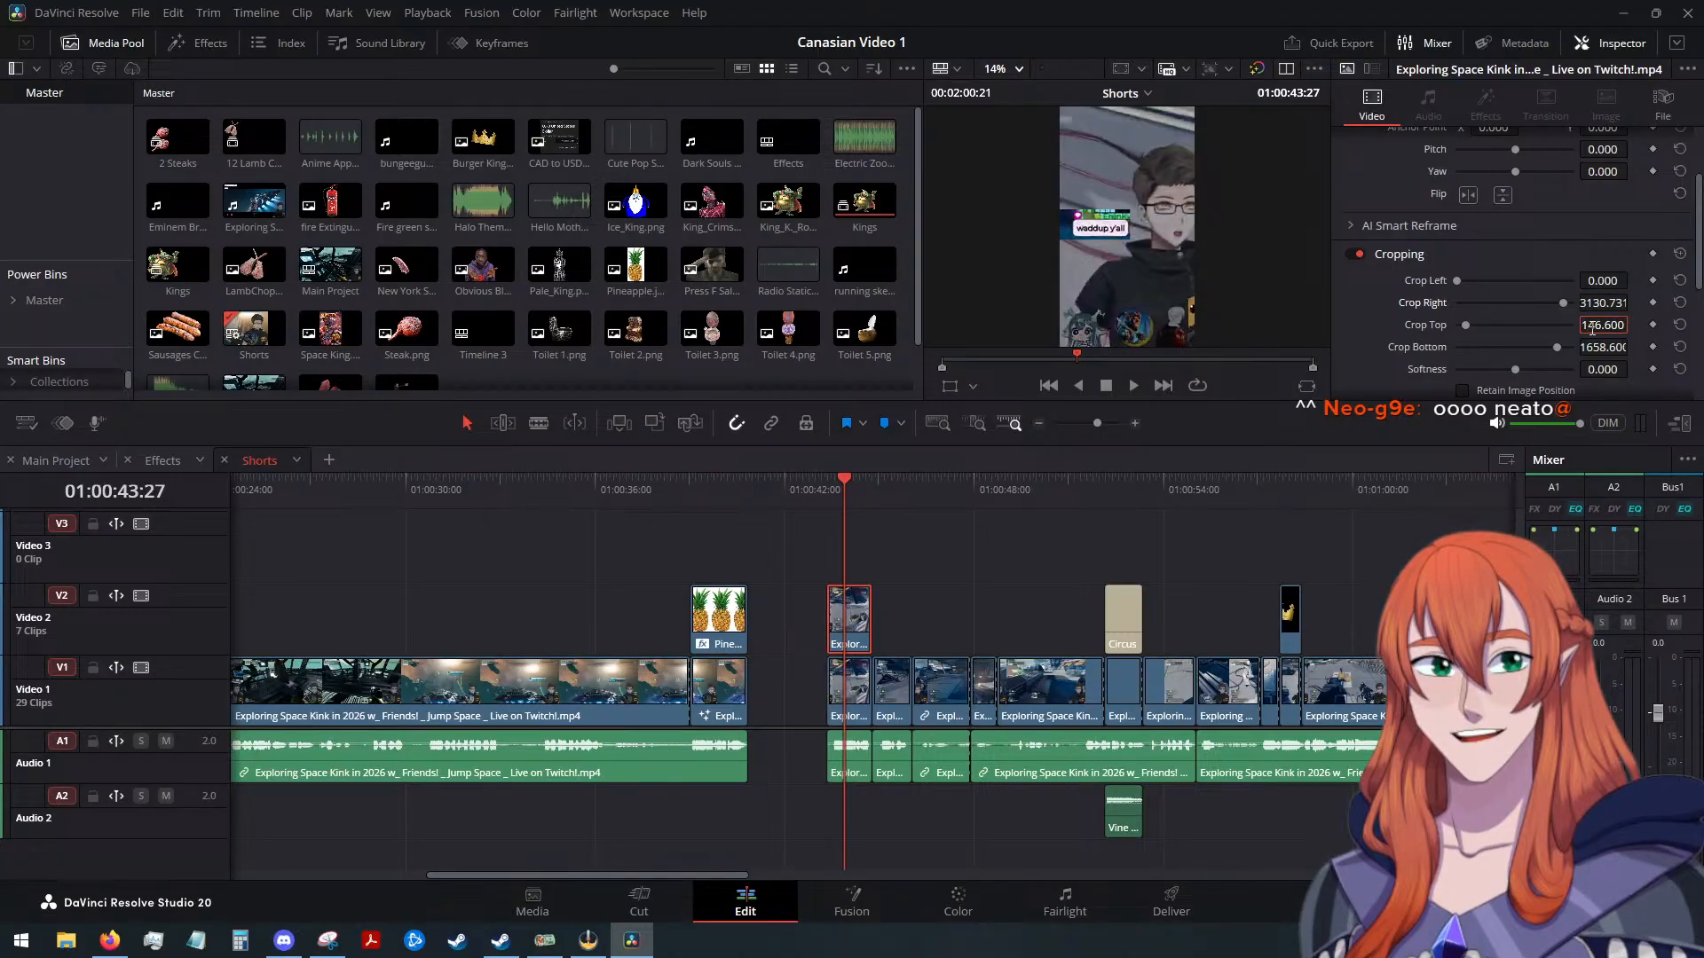
pyautogui.press('Up')
pyautogui.press('Up')
pyautogui.press('Up')
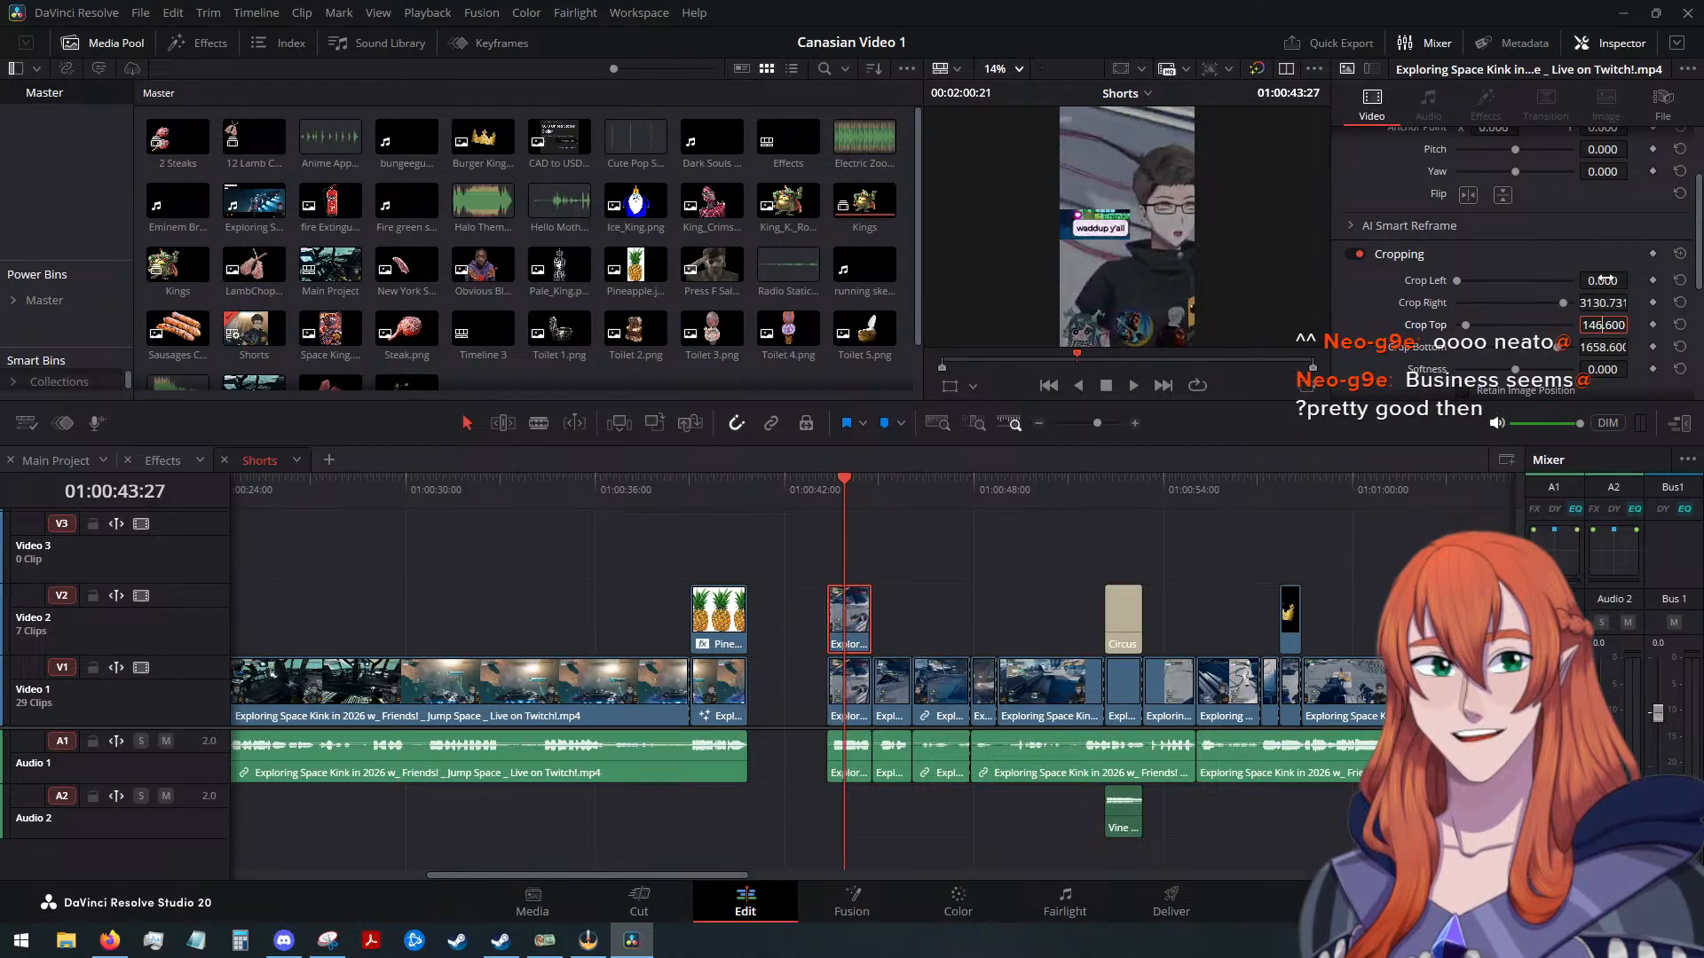
# Set the overlay clip's left crop to 47 to trim the edge beside the chat message
pyautogui.click(1605, 280)
pyautogui.press('Up')
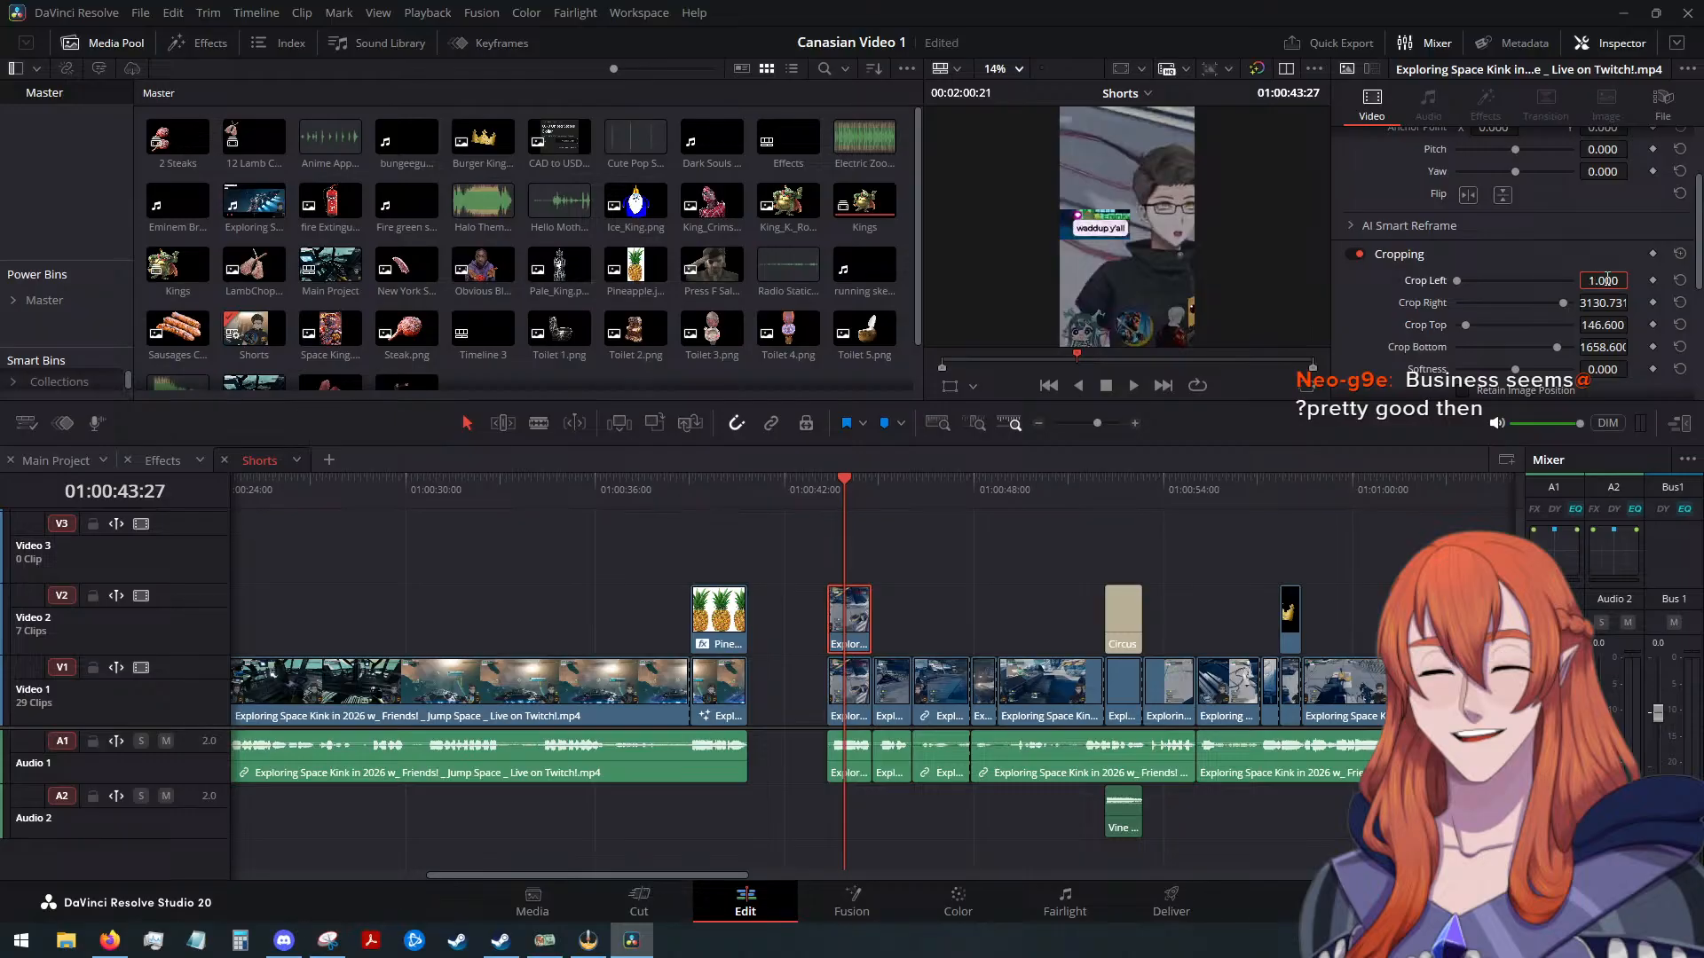
pyautogui.write('28')
pyautogui.press('Return')
pyautogui.press('Up')
pyautogui.press('Up')
pyautogui.press('Up')
pyautogui.press('Up')
pyautogui.press('Up')
pyautogui.press('Up')
pyautogui.press('Up')
pyautogui.press('Up')
pyautogui.press('Up')
pyautogui.press('Up')
pyautogui.press('Up')
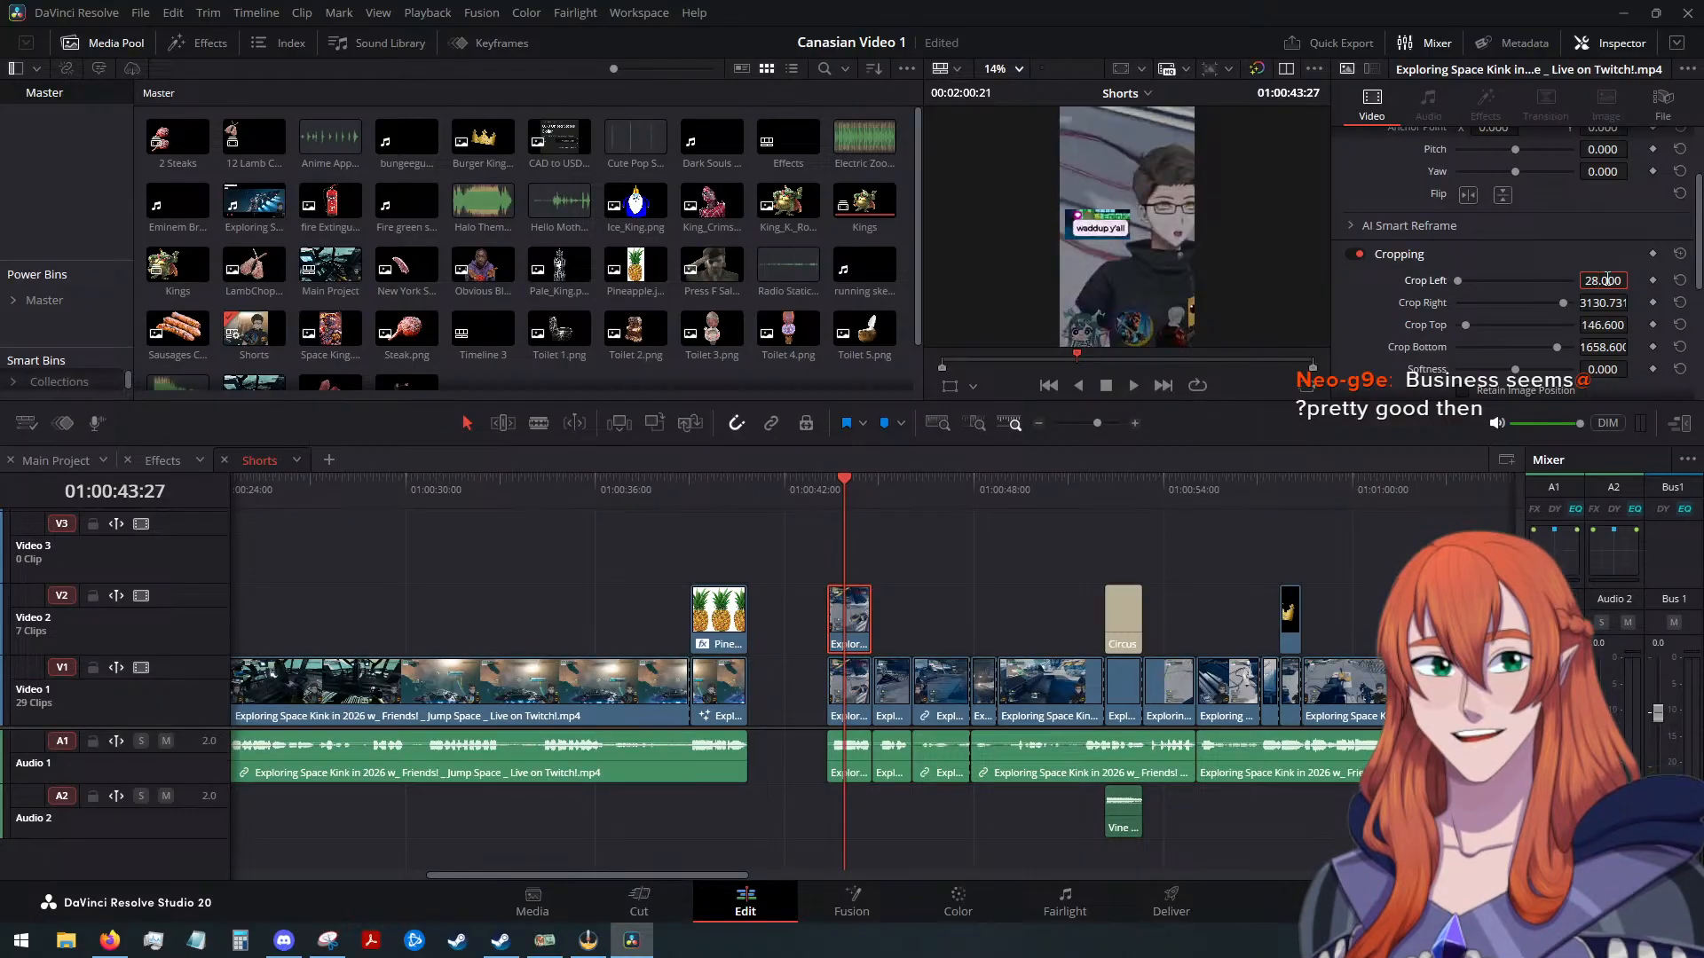
pyautogui.press('Up')
pyautogui.press('Up')
pyautogui.press('Up')
pyautogui.hotkey('alt', 'Tab')
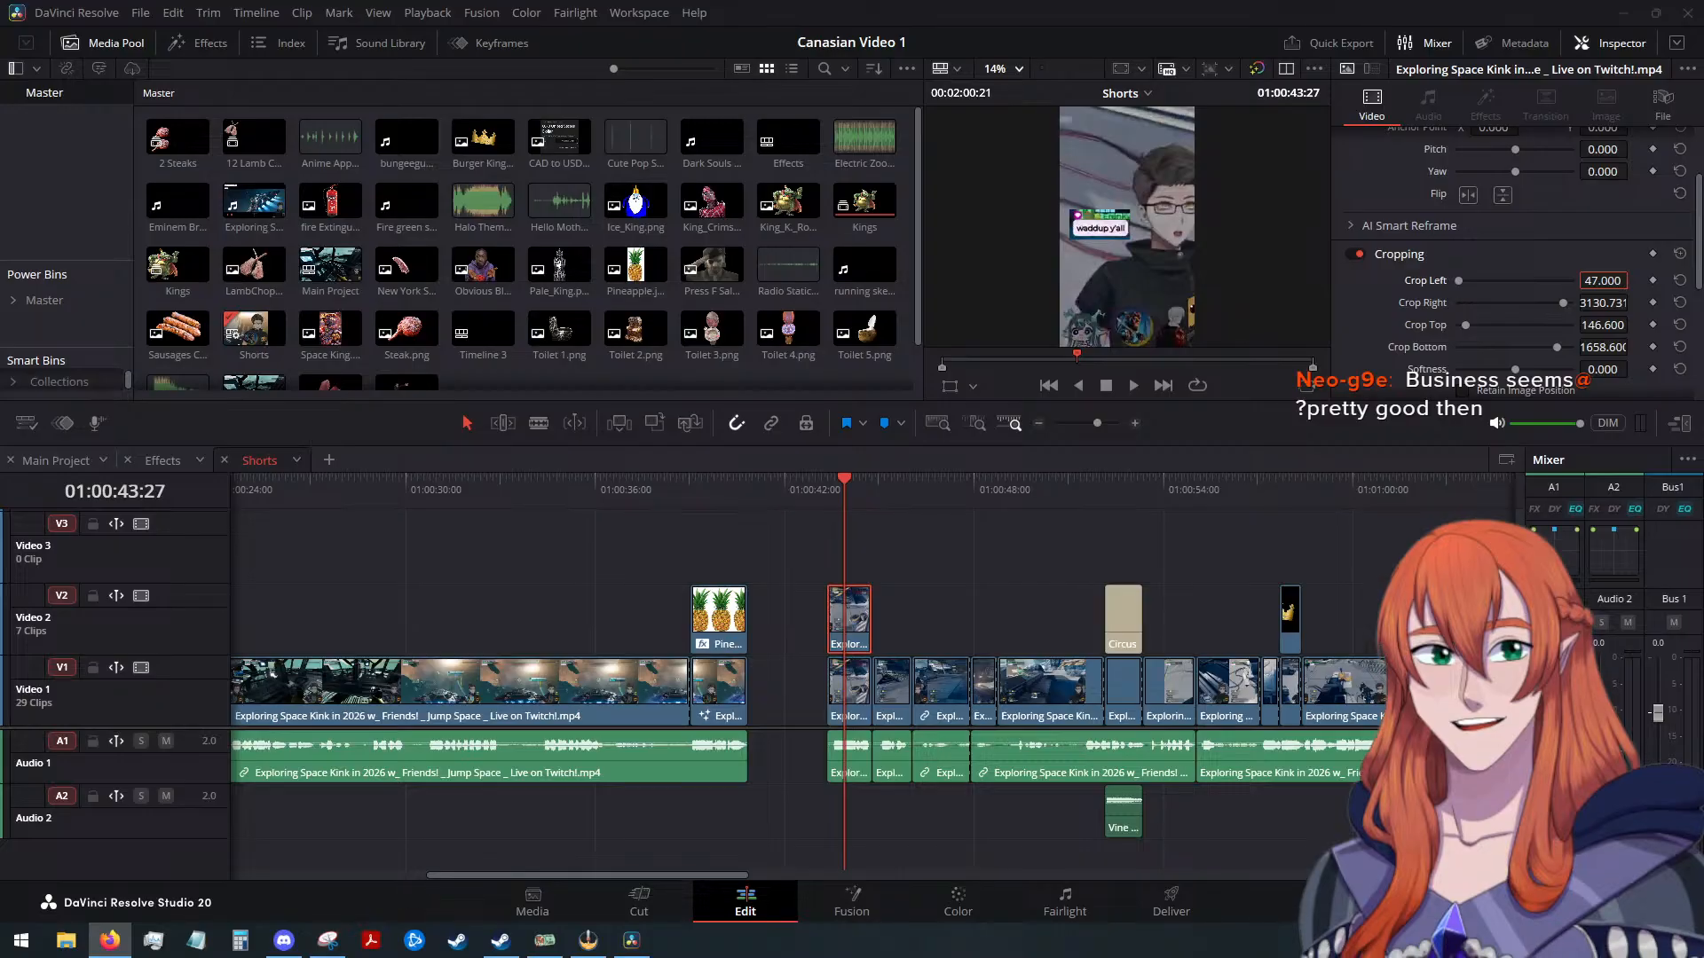
pyautogui.hotkey('alt', 'Tab')
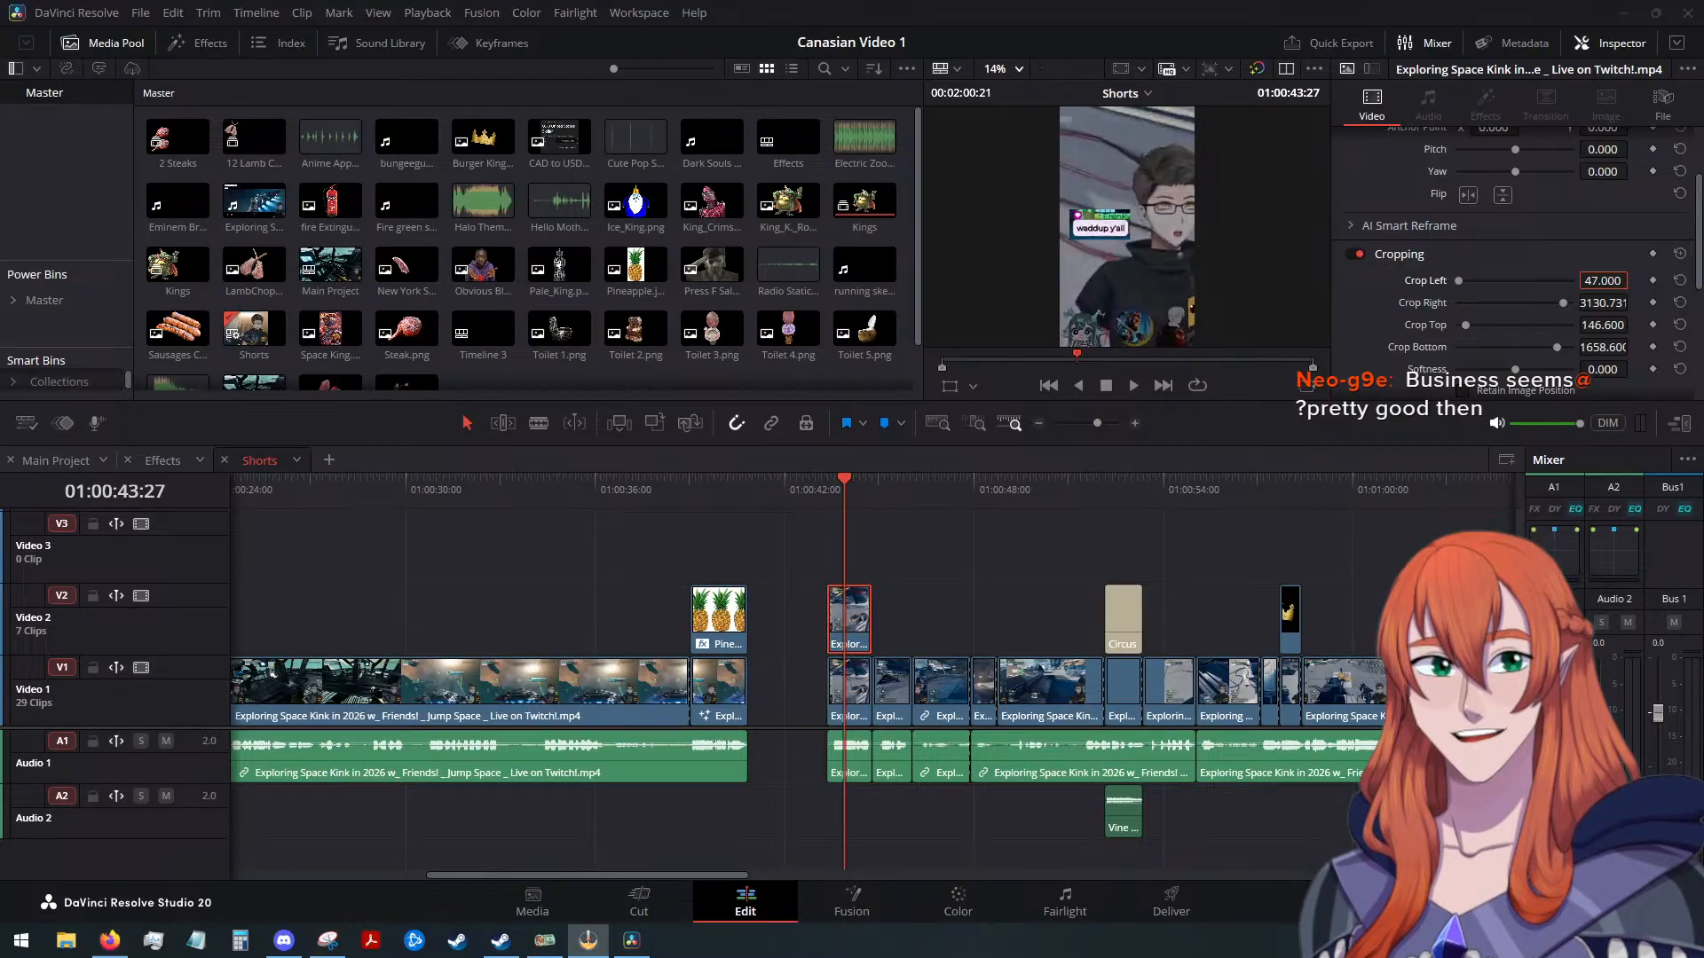
pyautogui.hotkey('alt', 'Tab')
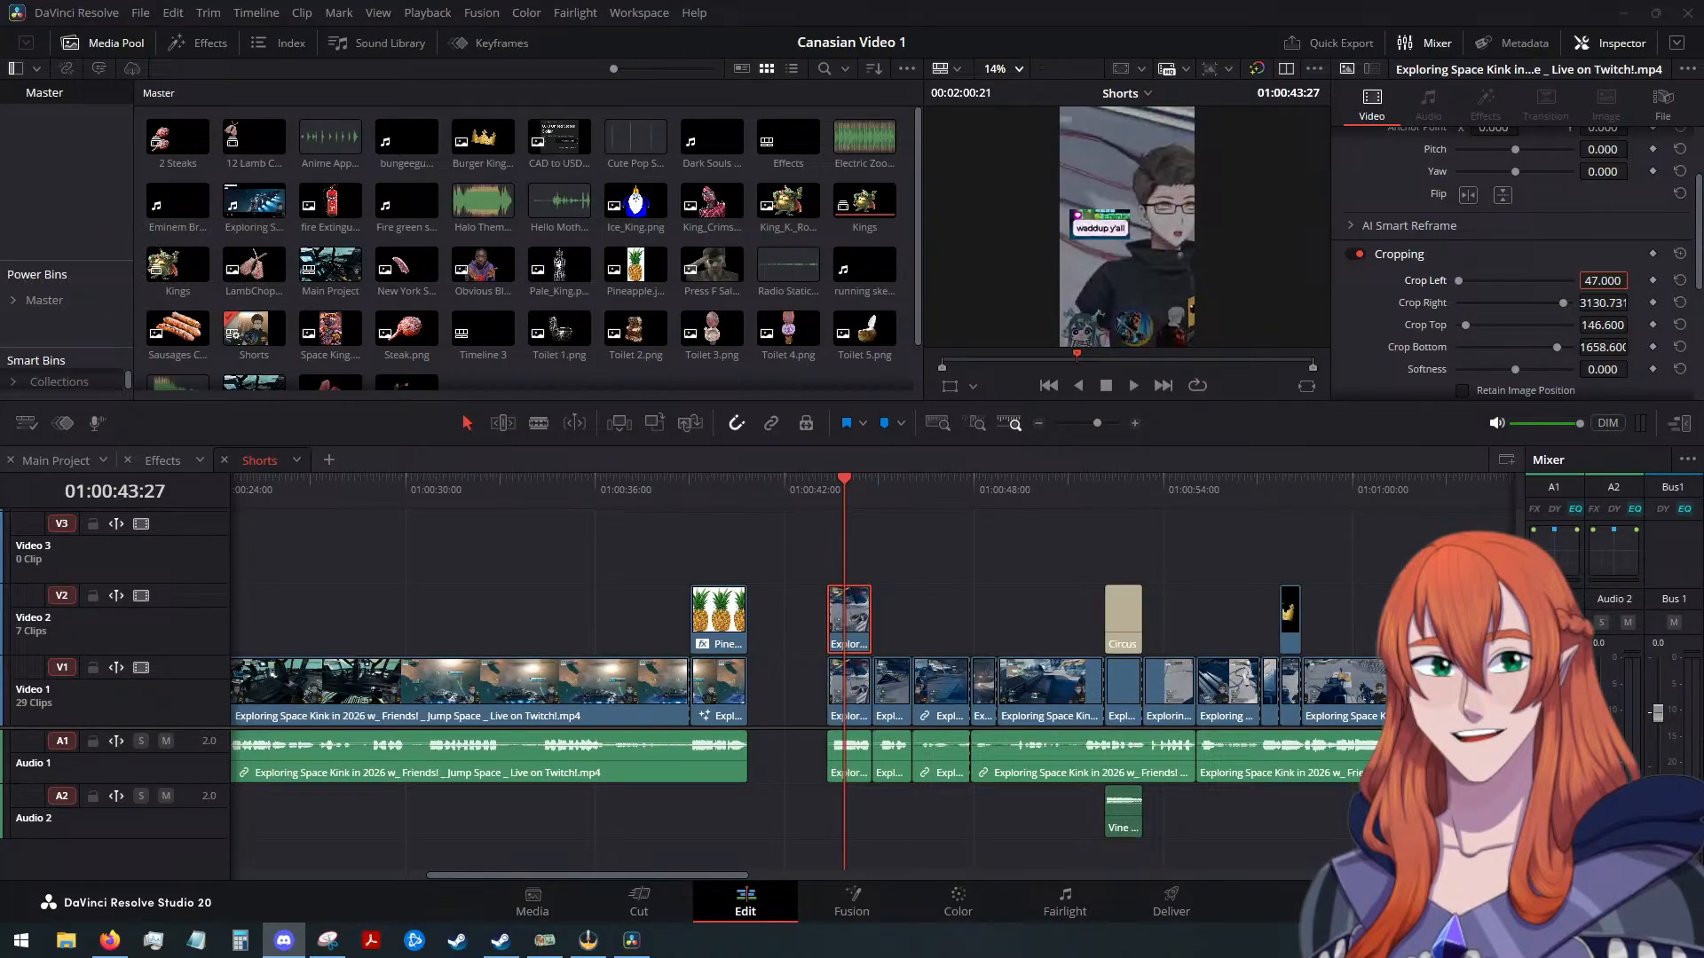
pyautogui.hotkey('alt', 'Tab')
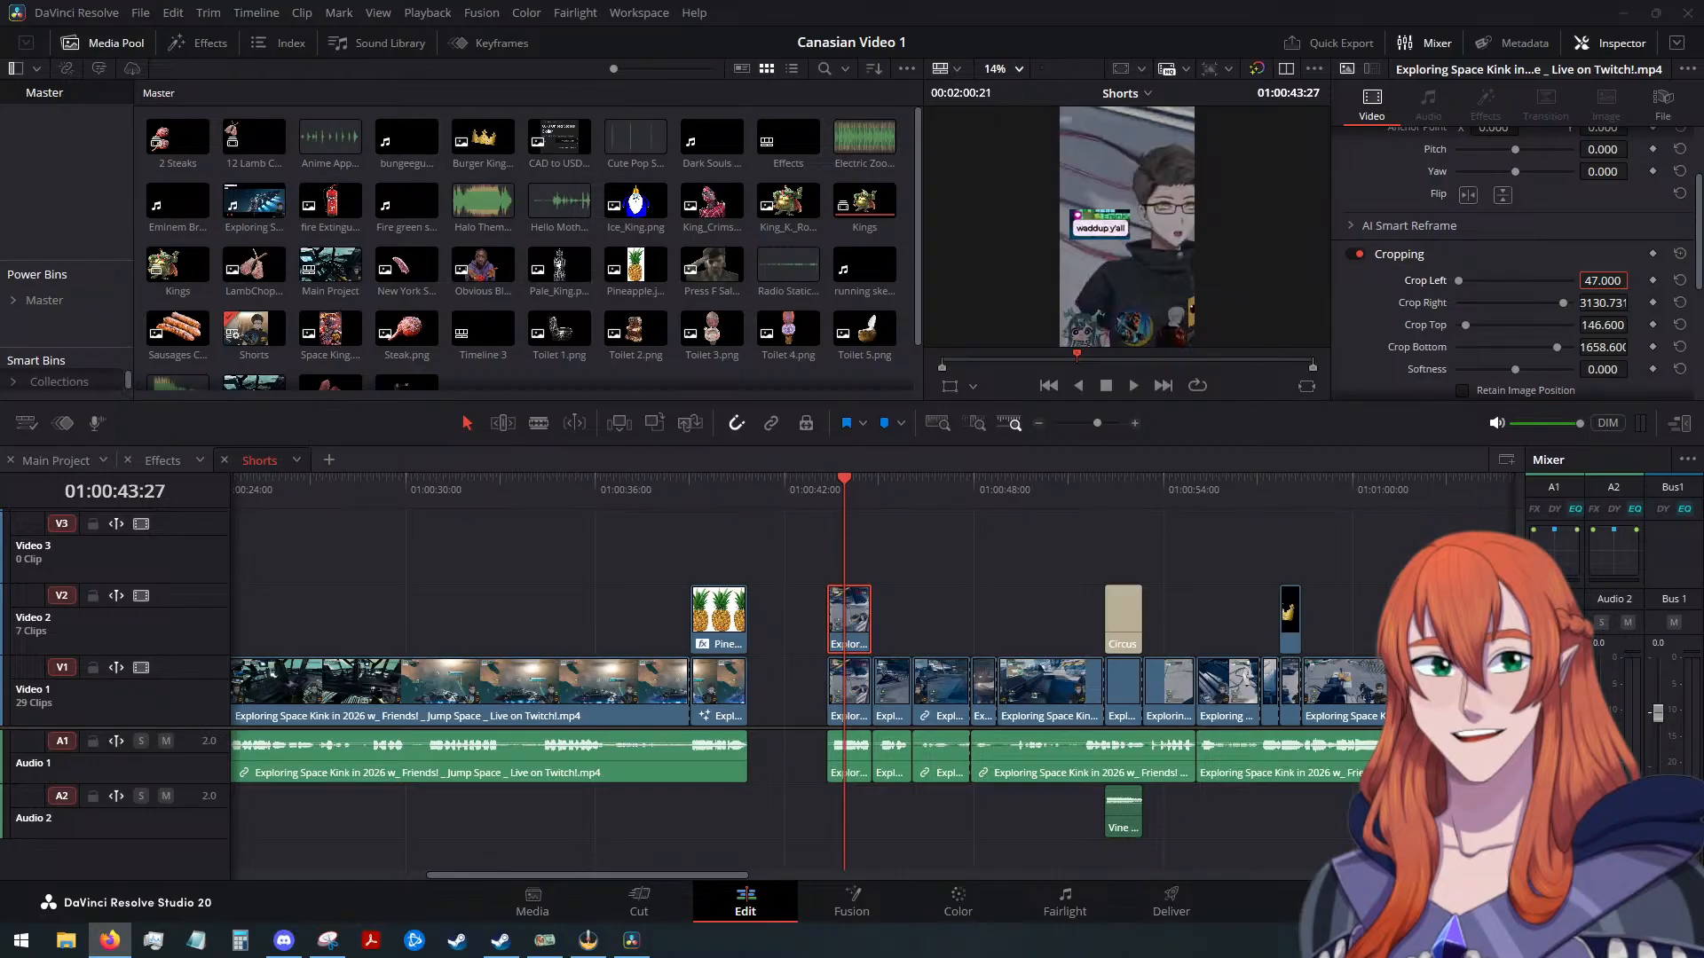
pyautogui.hotkey('alt', 'Tab')
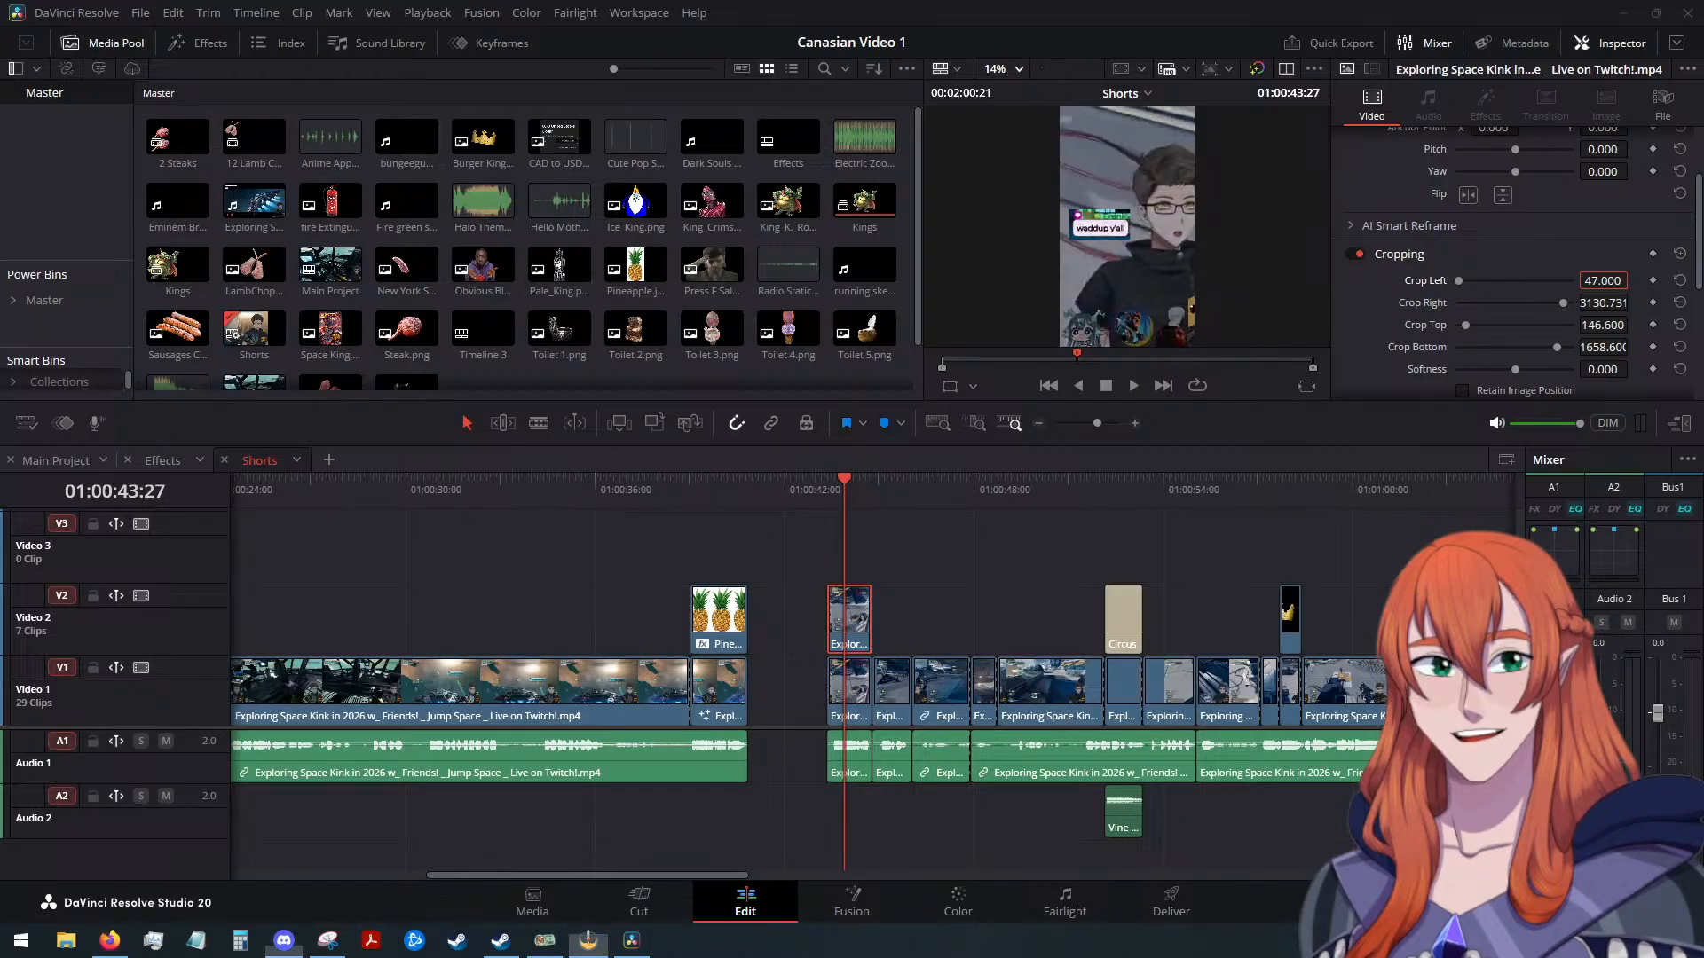
pyautogui.hotkey('alt', 'Tab')
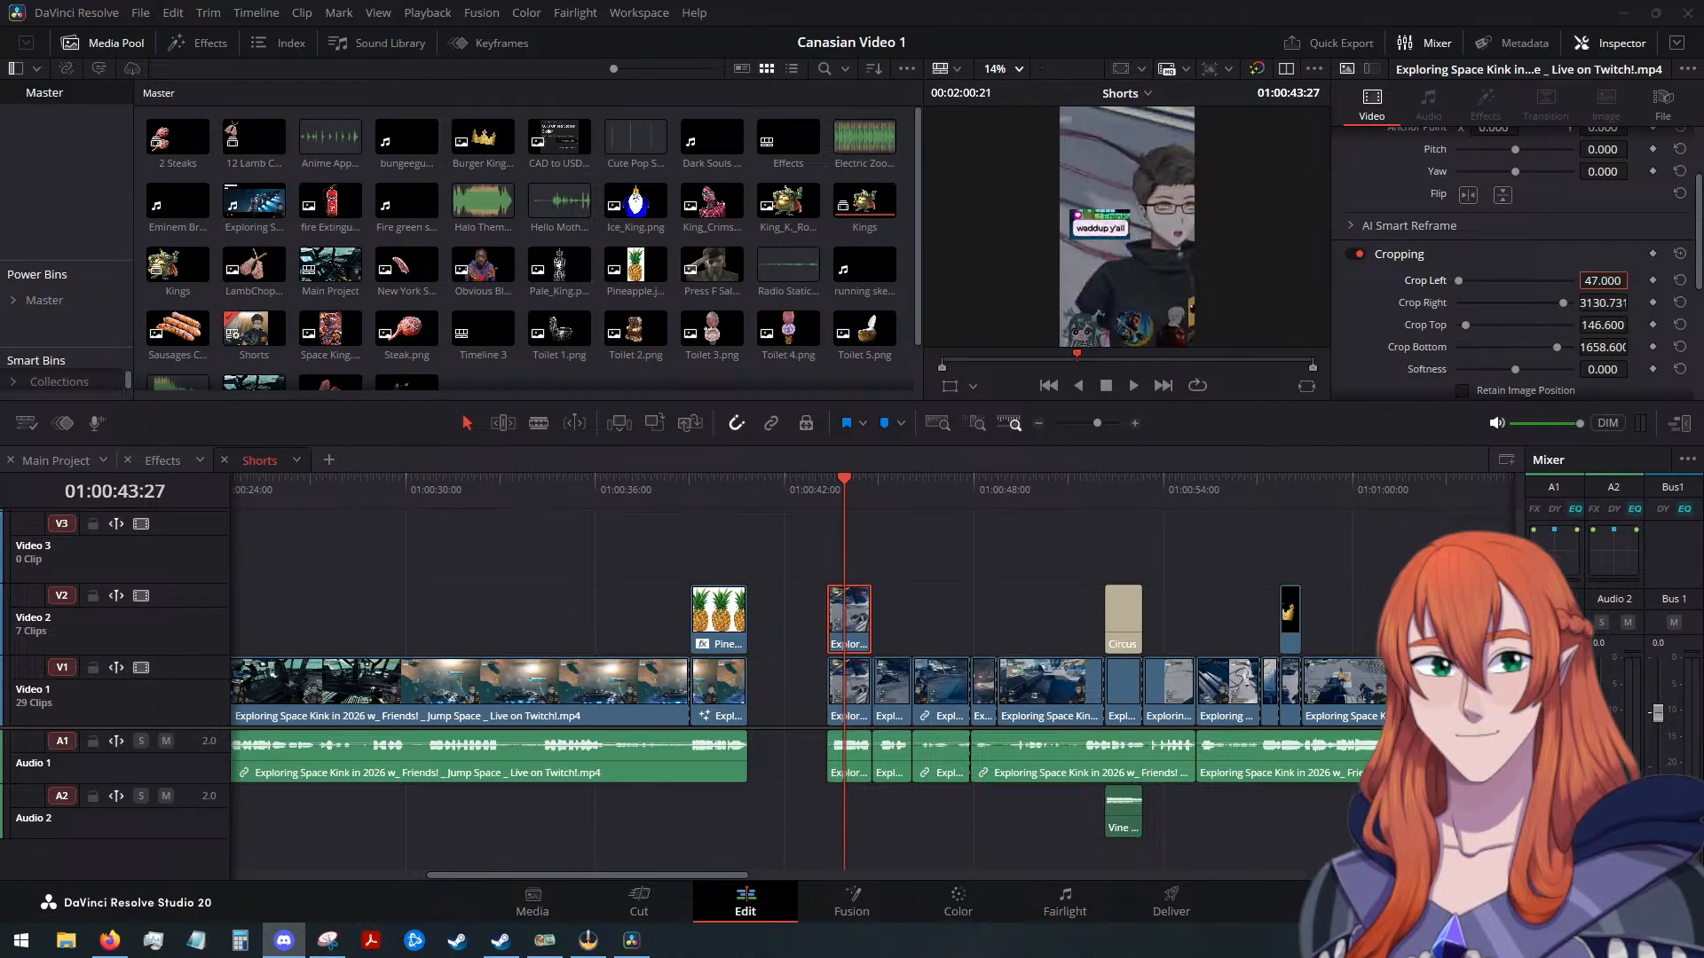
pyautogui.hotkey('alt', 'Tab')
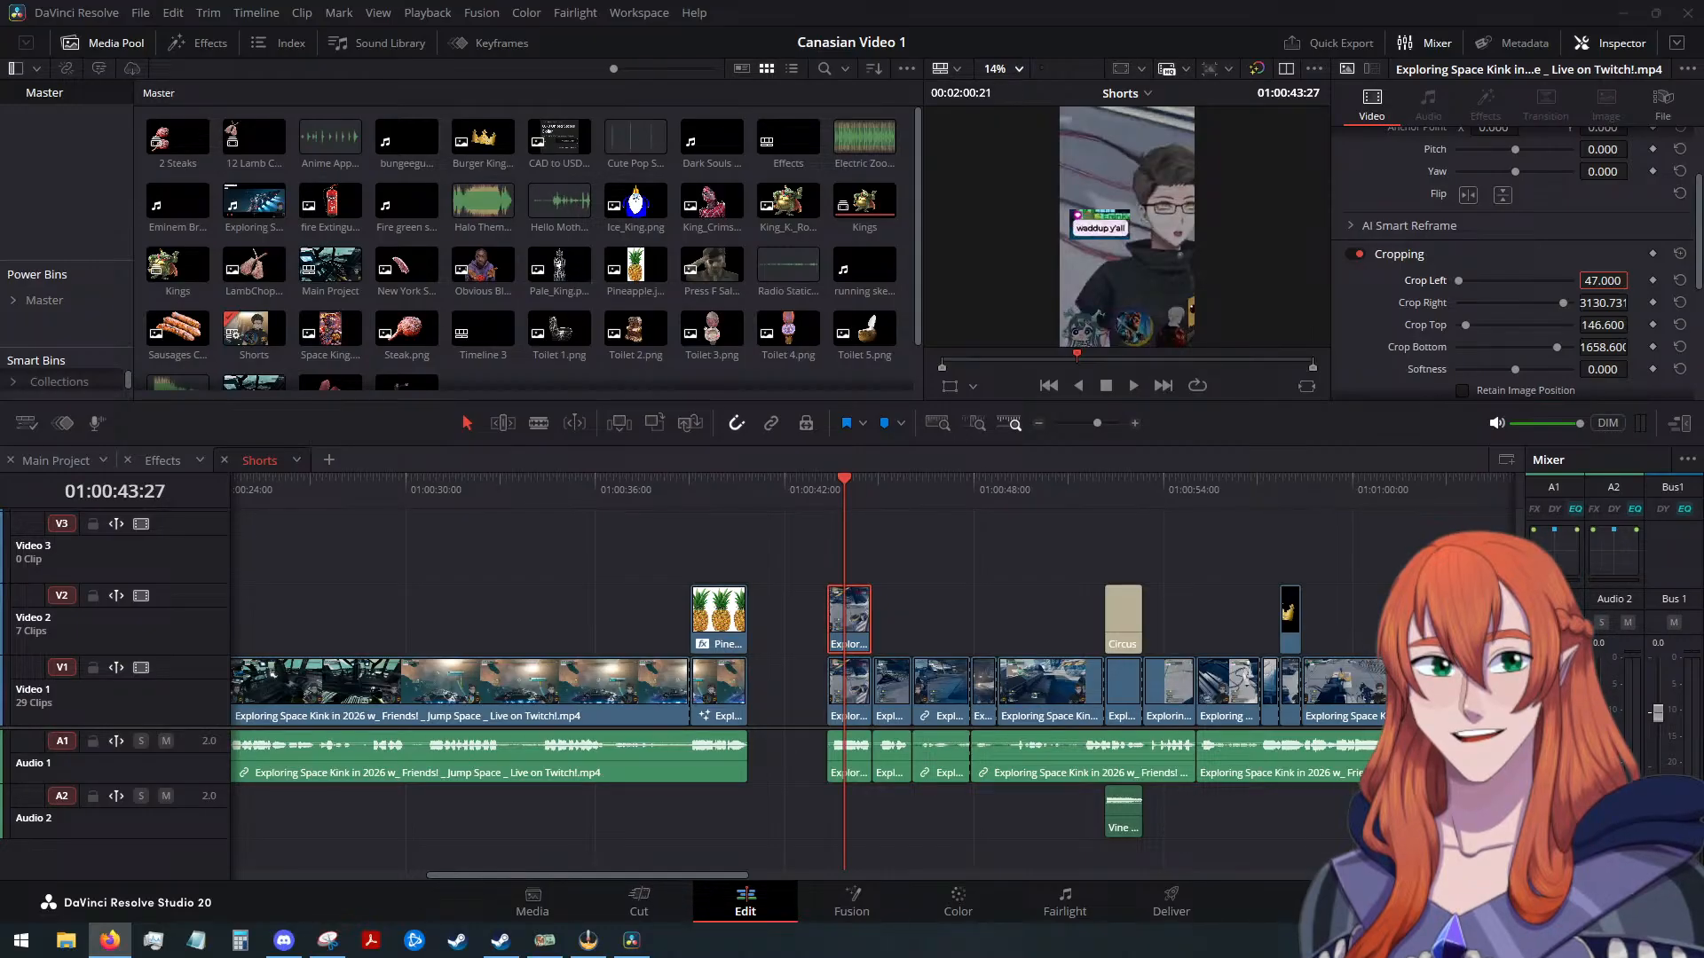
pyautogui.hotkey('alt', 'Tab')
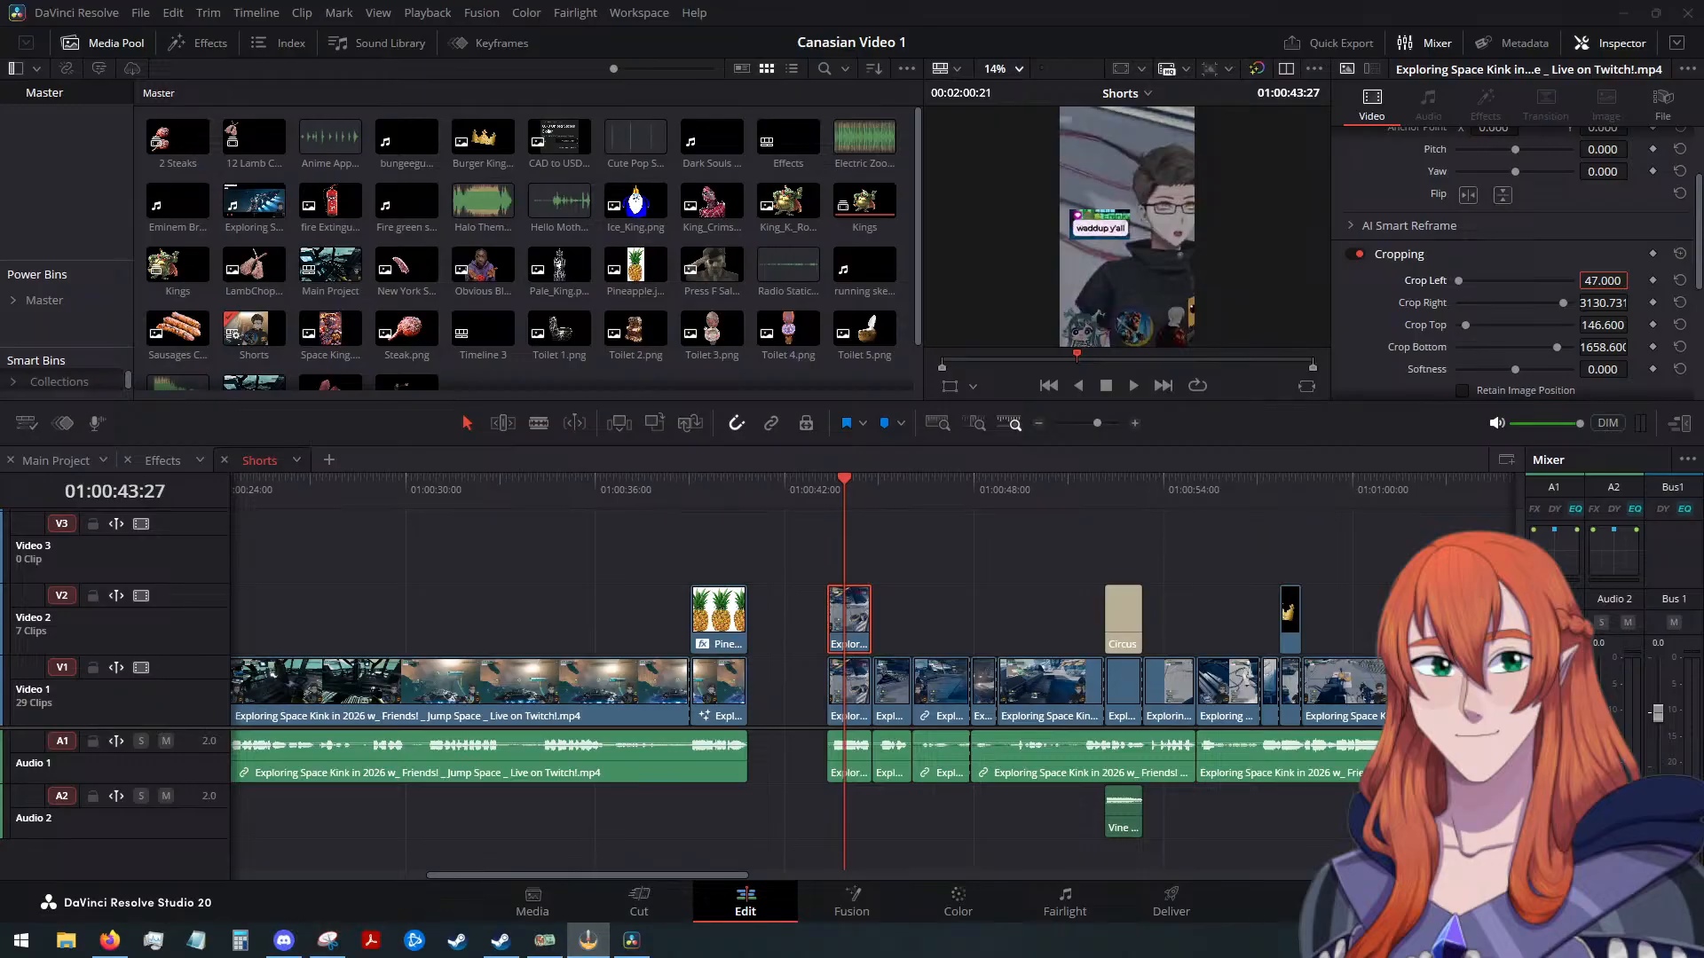
# Switch to the Firefox browser and examine the commission earnings and client review requirements for Get Verified on the VGen Quests page
pyautogui.hotkey('alt', 'Tab')
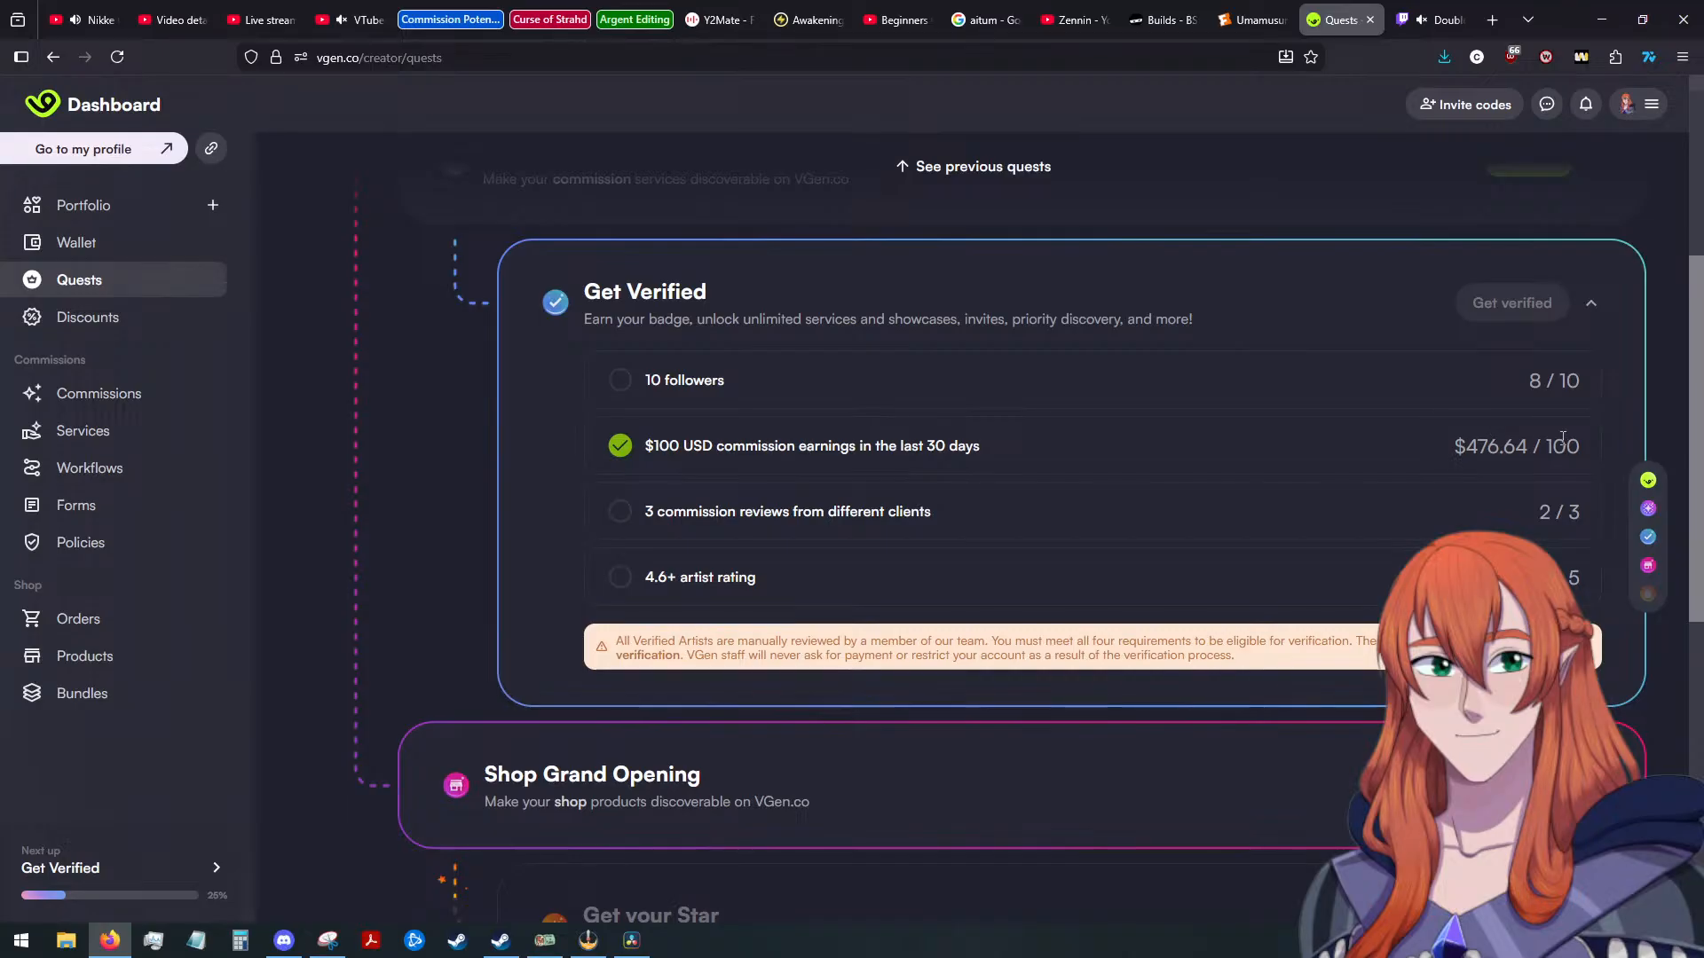
pyautogui.moveTo(1583, 438); pyautogui.dragTo(1467, 449)
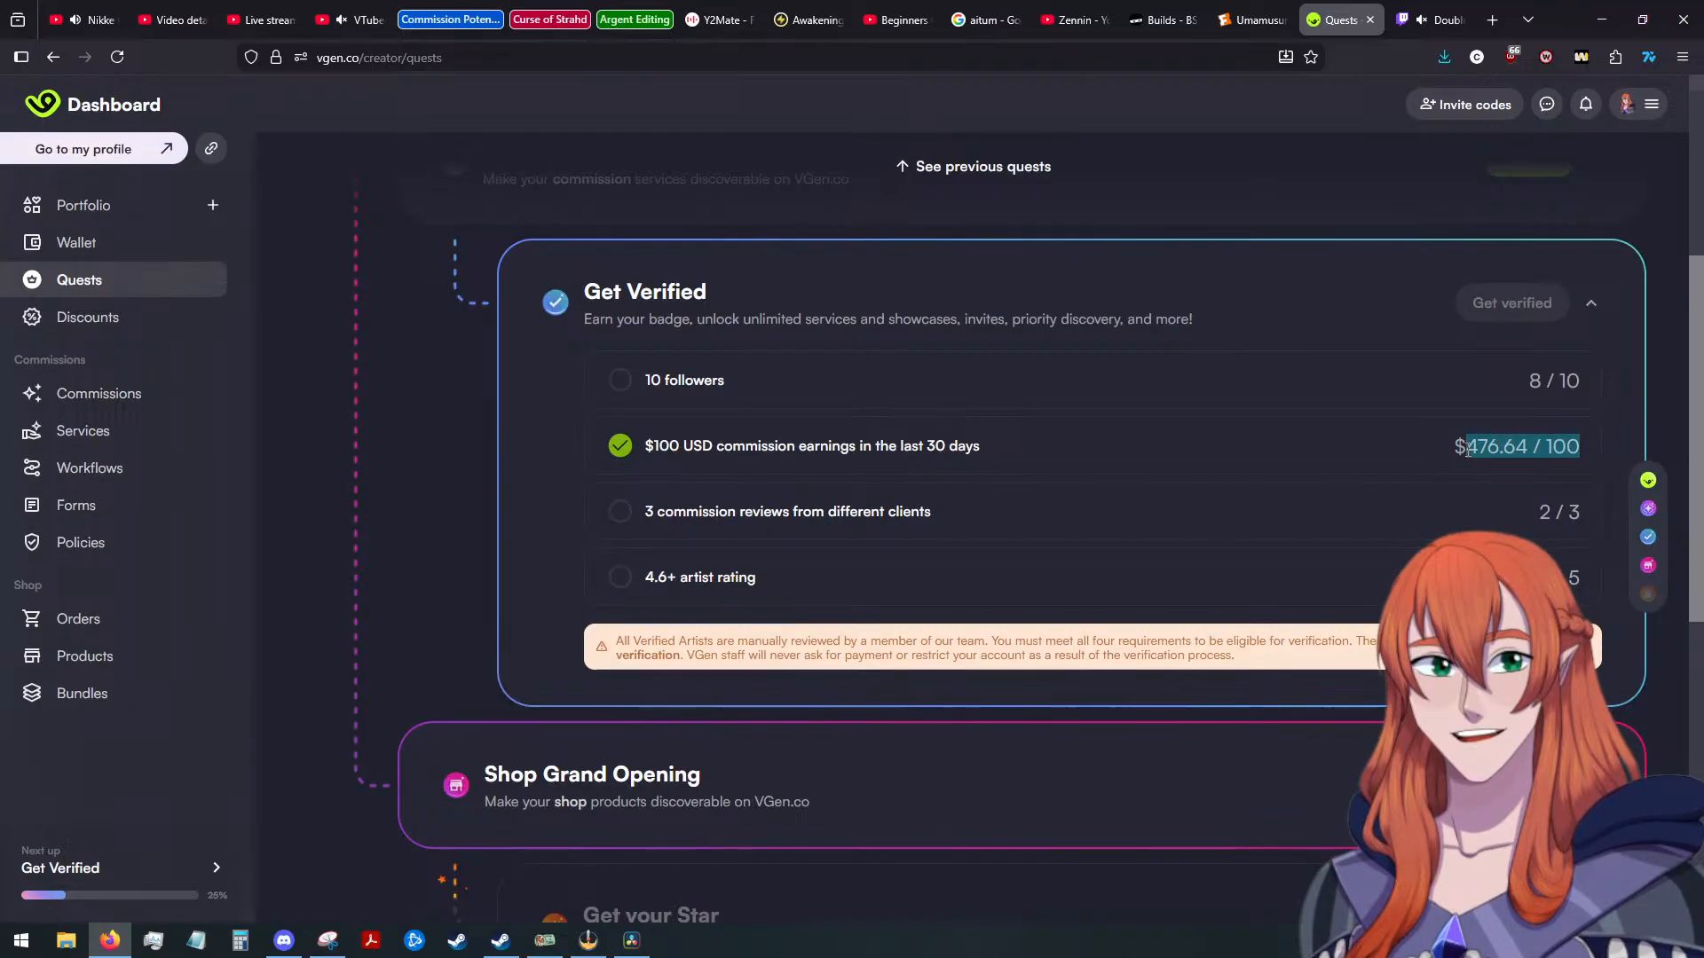
pyautogui.click(587, 940)
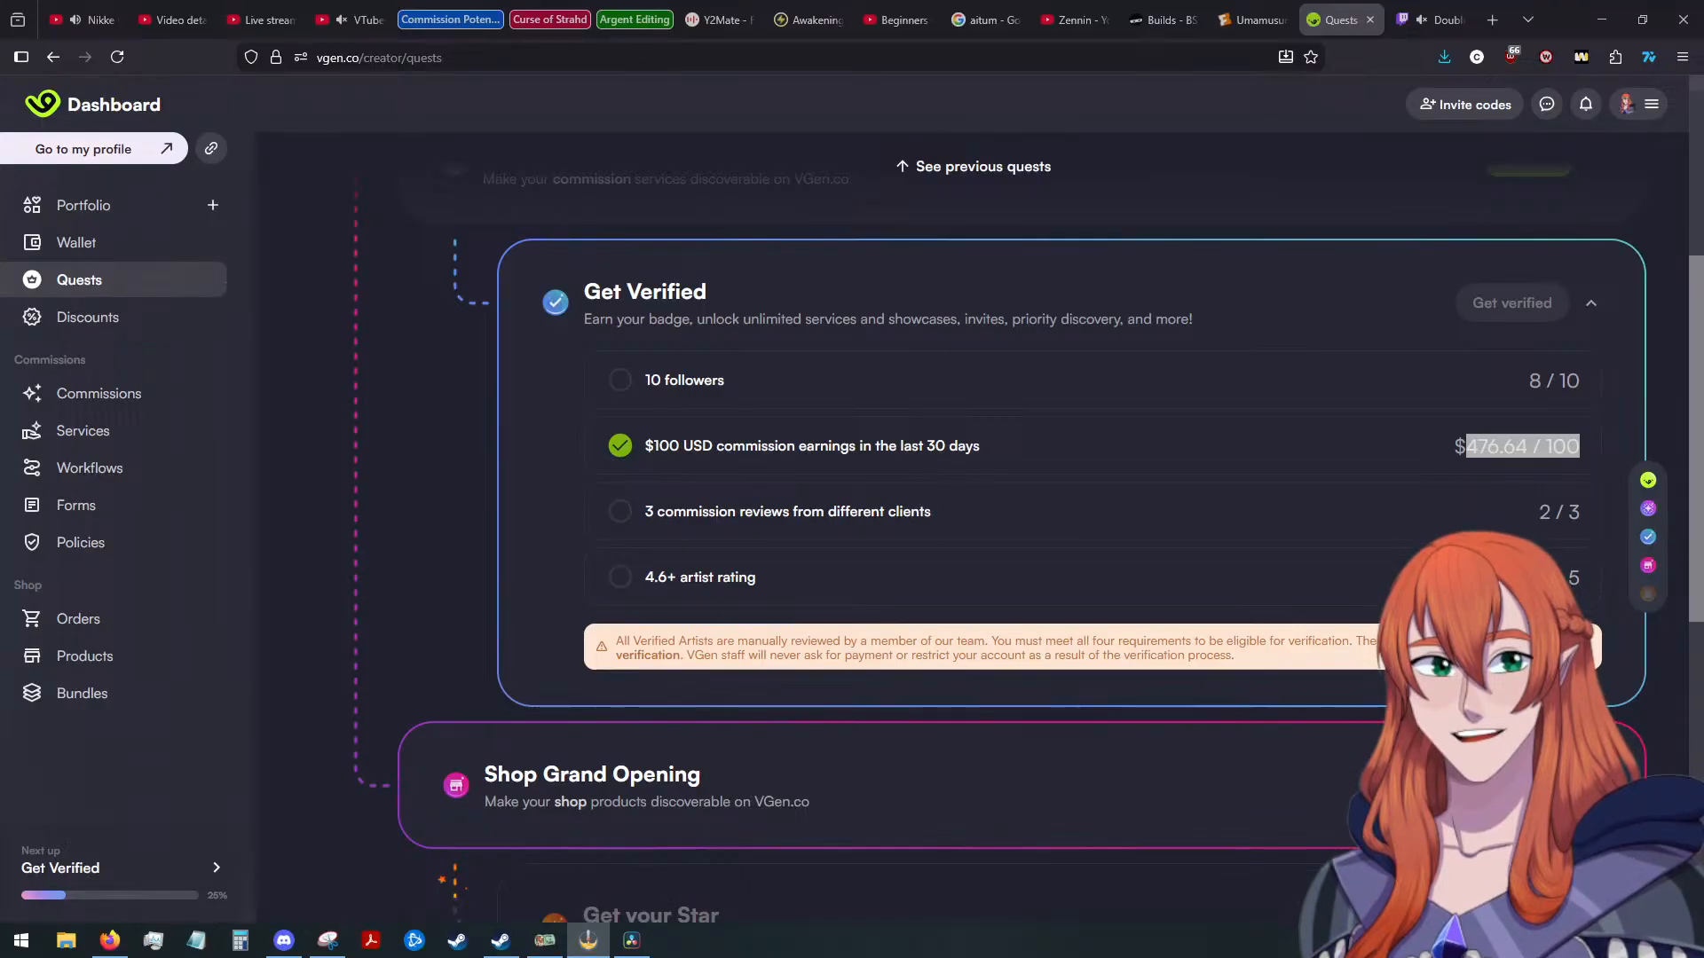
pyautogui.click(187, 753)
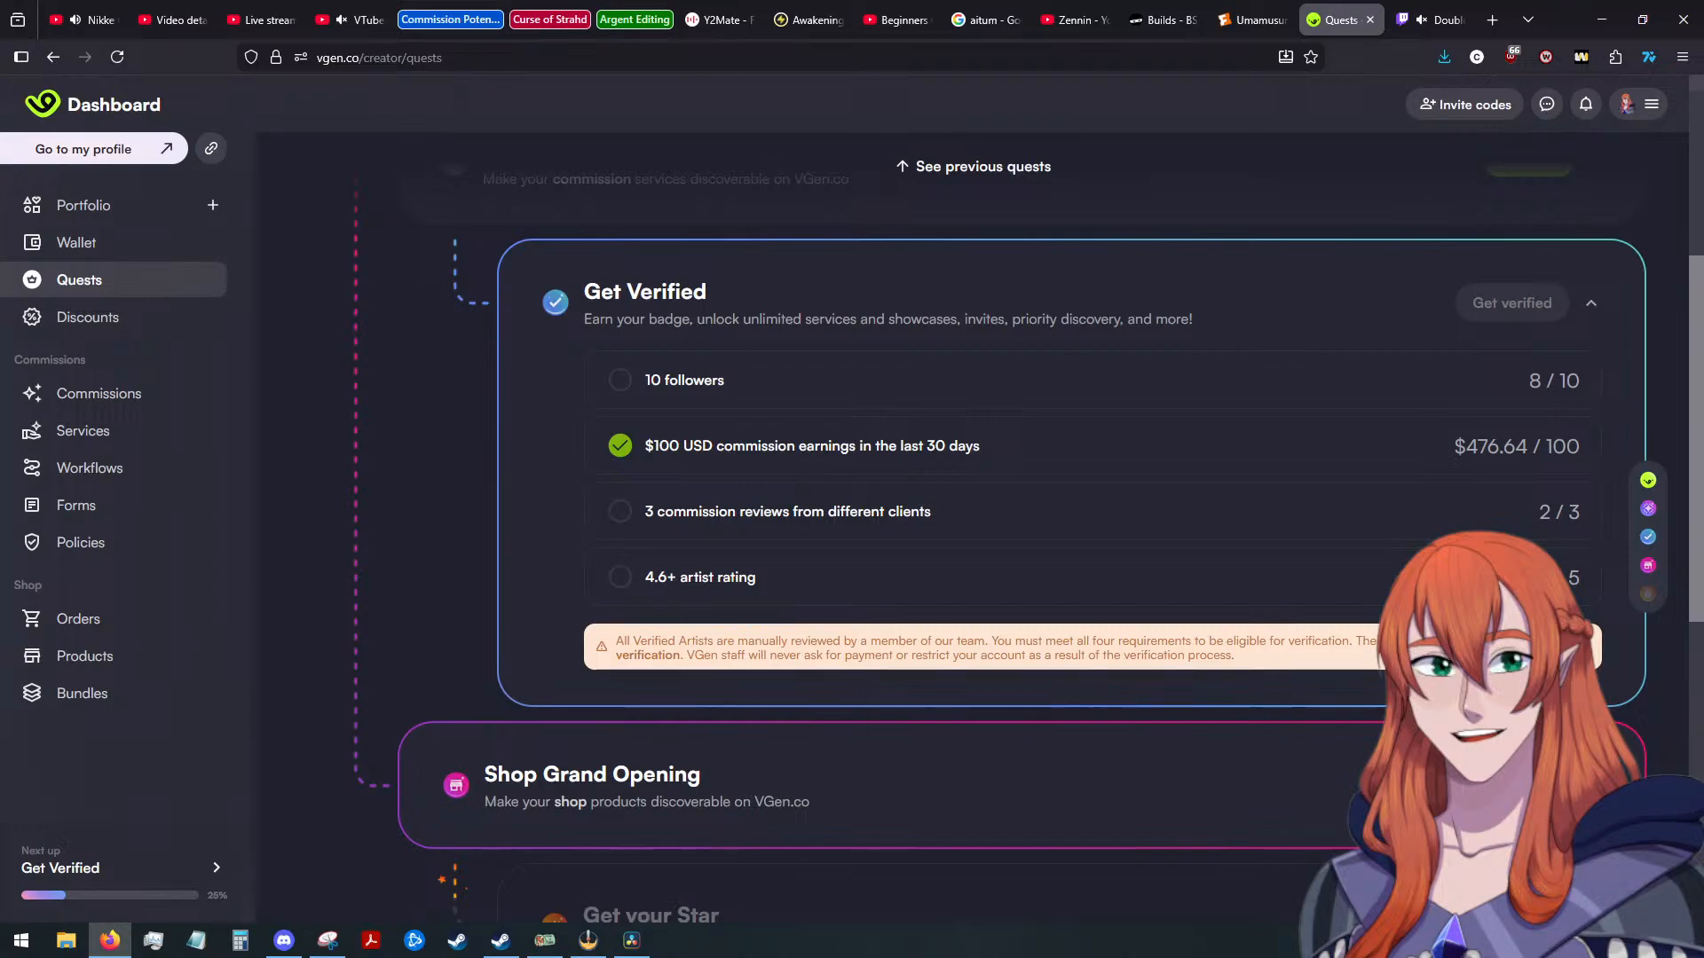
pyautogui.click(588, 940)
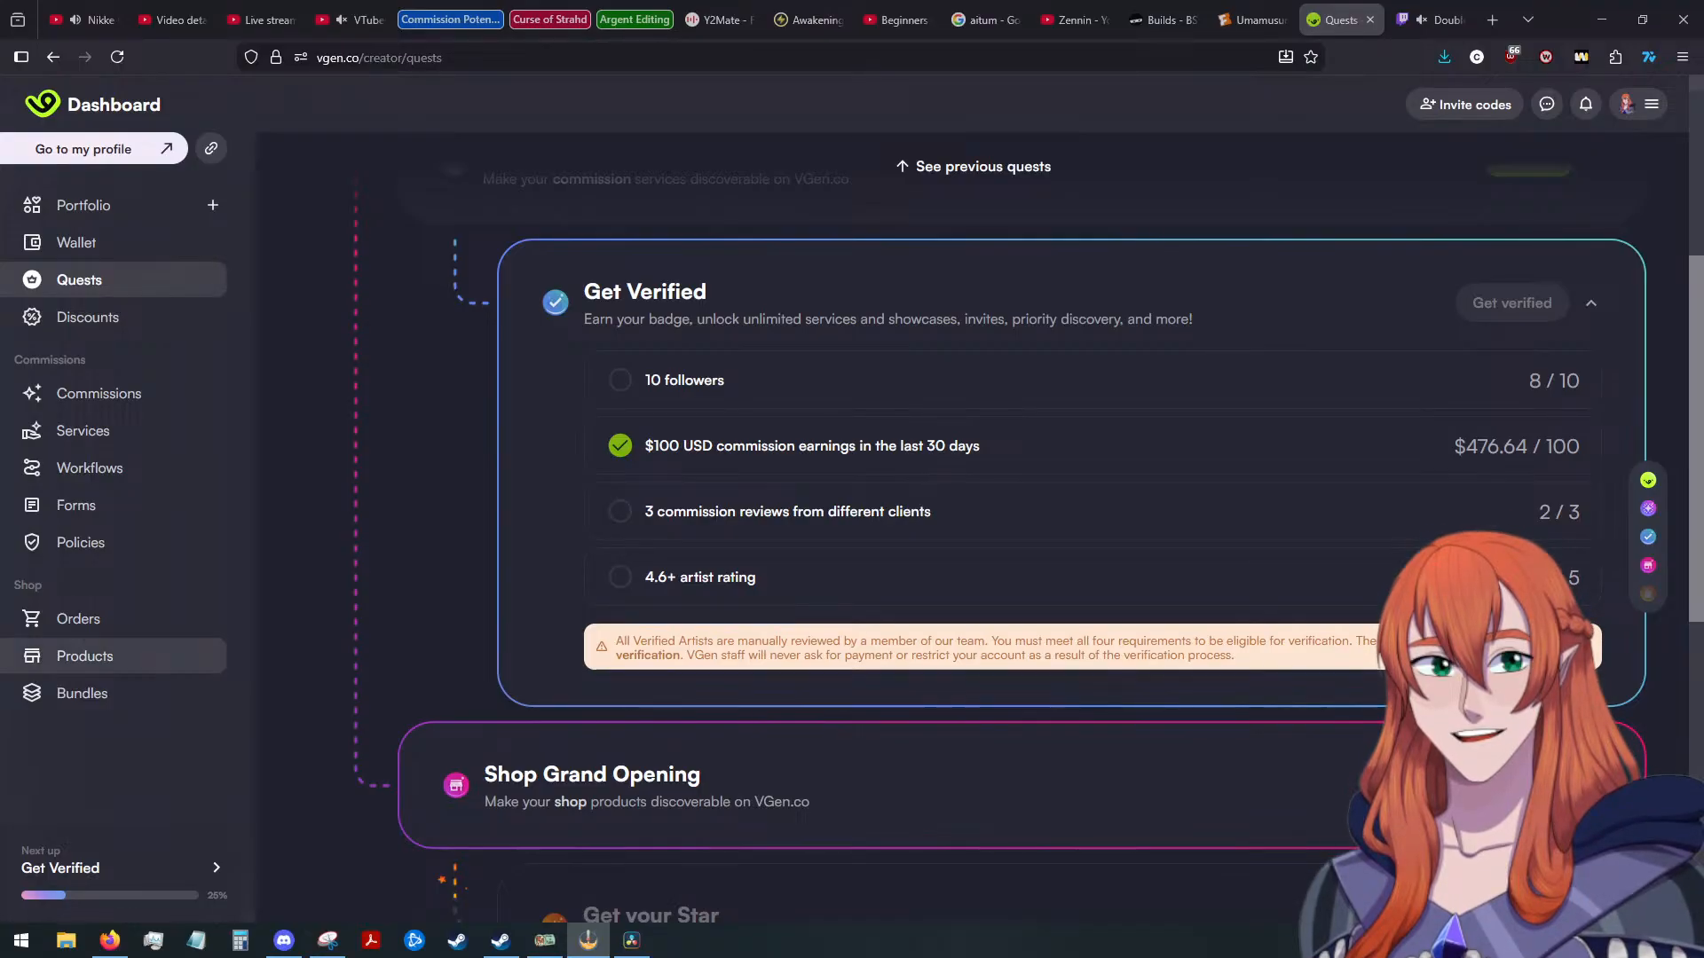
pyautogui.click(169, 742)
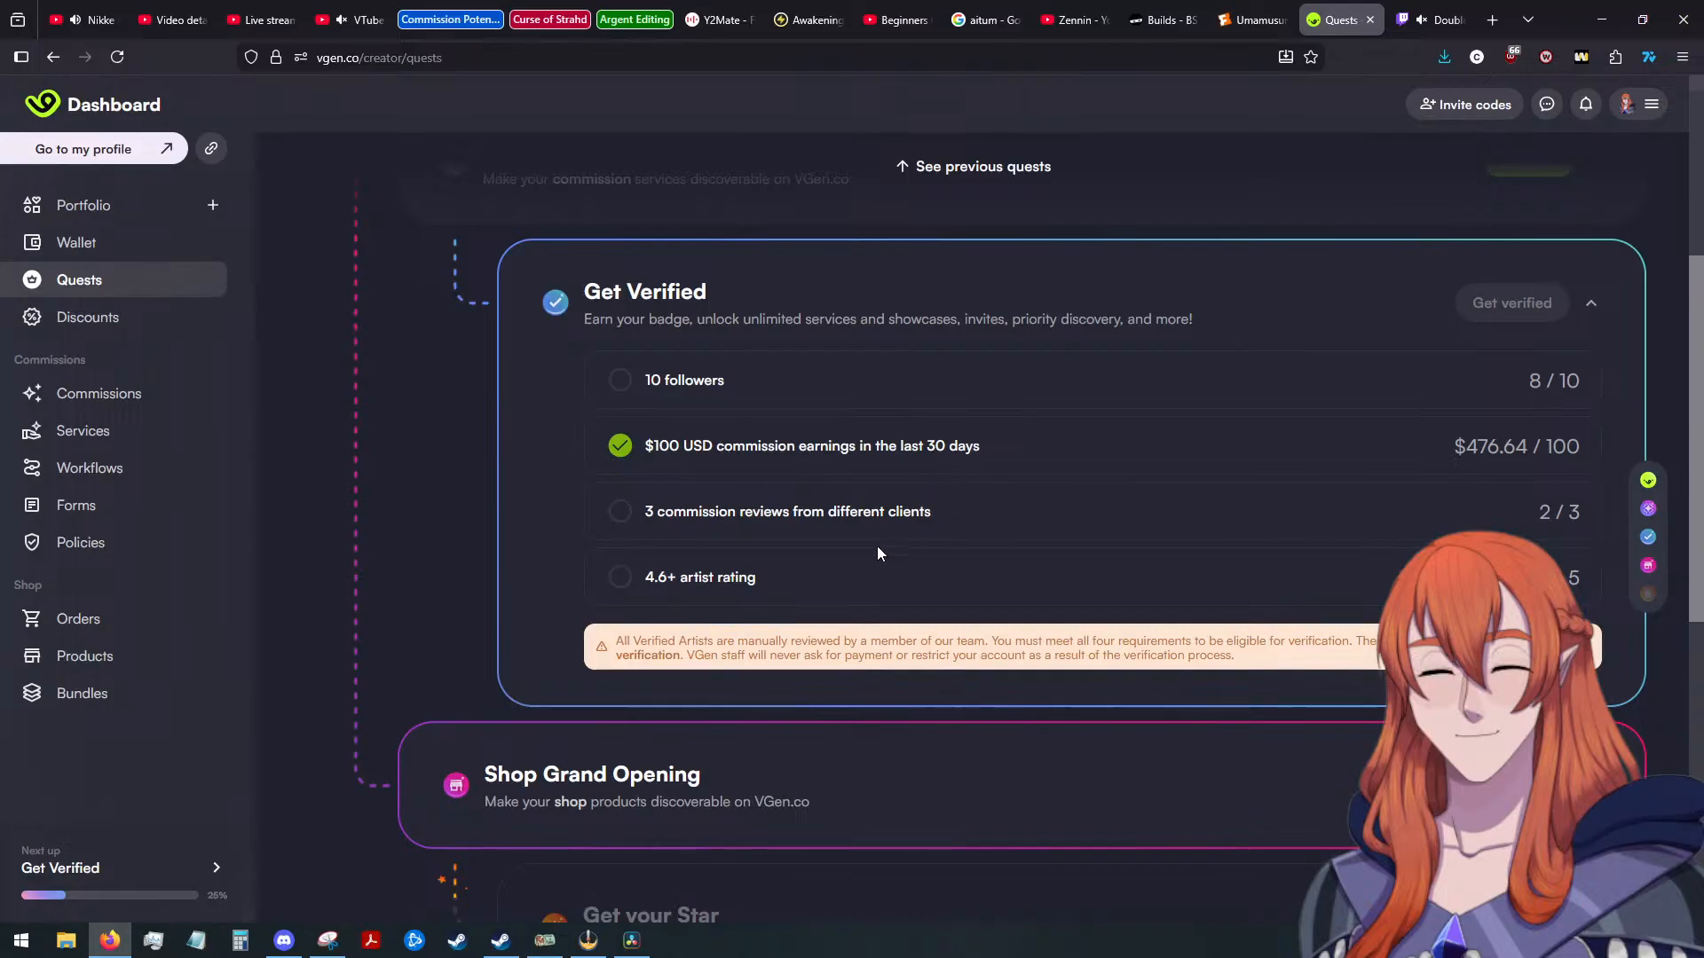
pyautogui.moveTo(636, 510); pyautogui.dragTo(1168, 486)
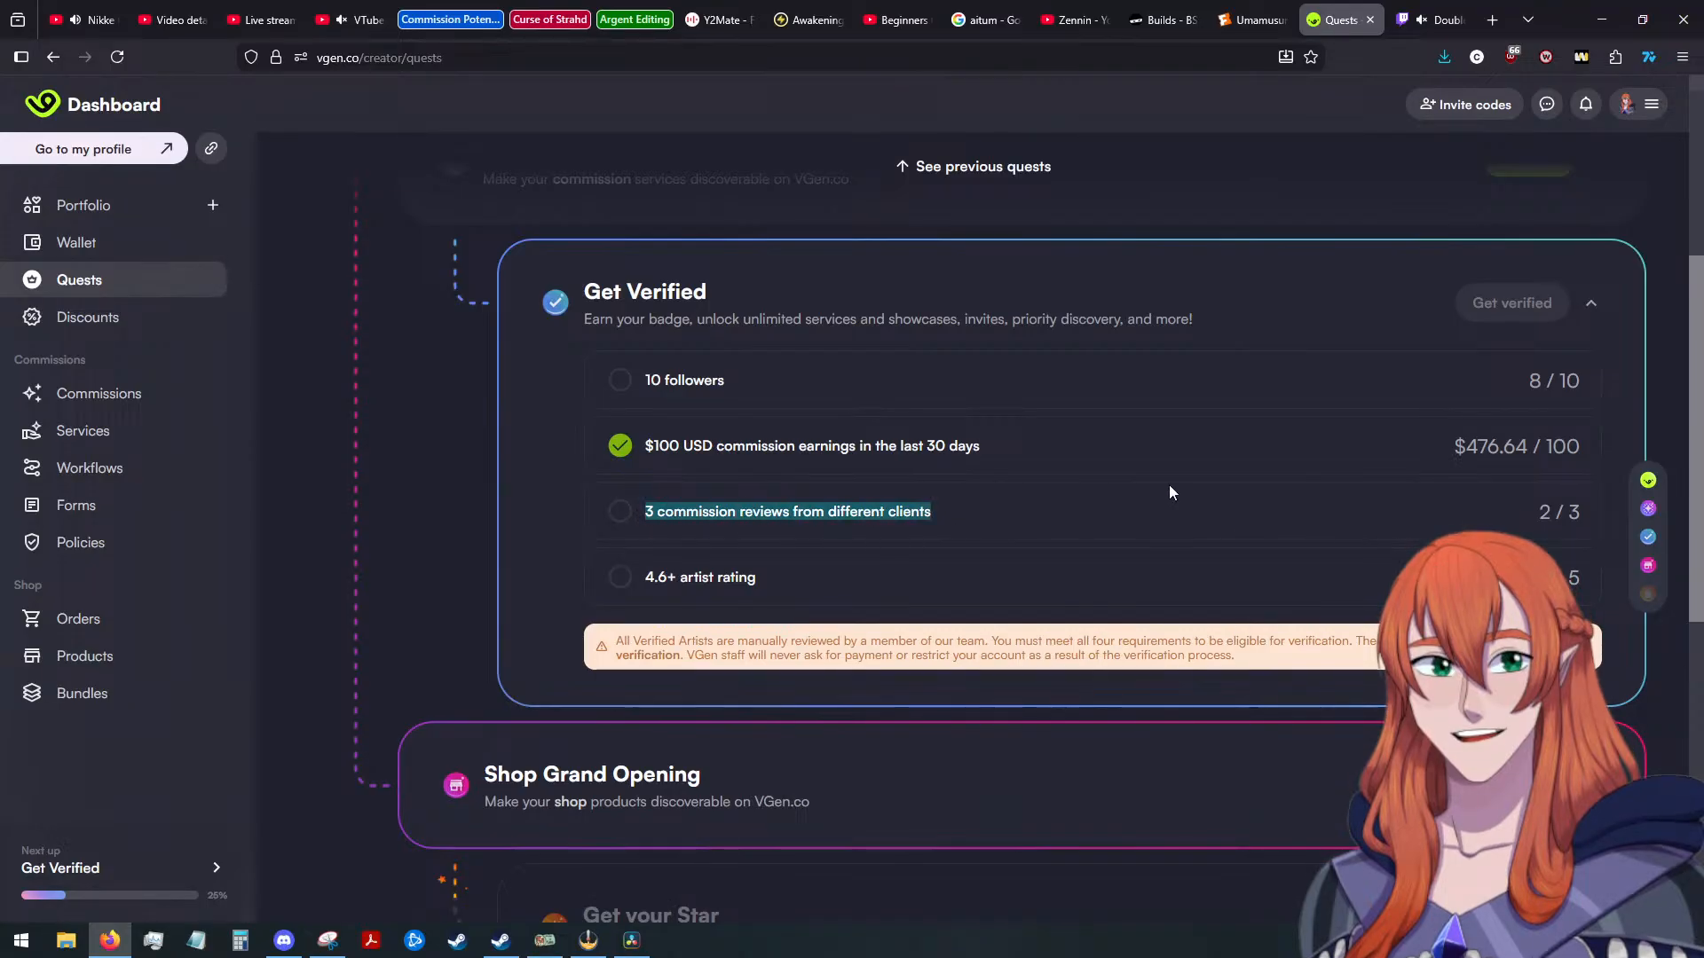
pyautogui.click(1120, 504)
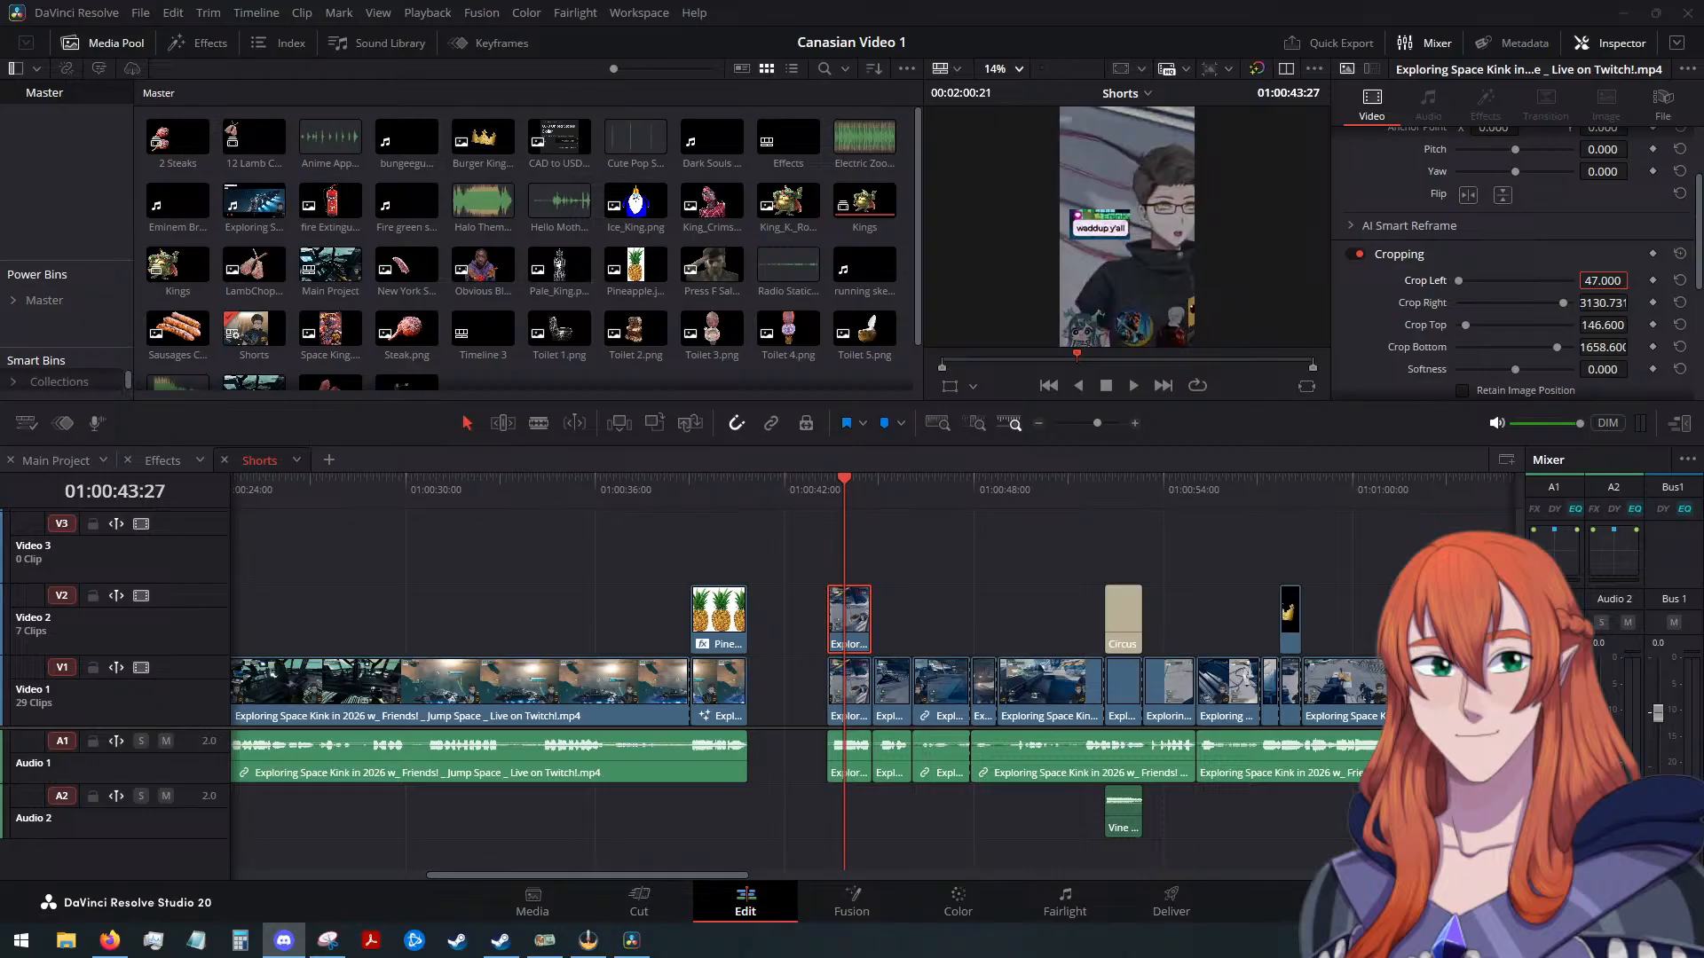
# Switch back to DaVinci Resolve and reposition the cropped overlay clip on Video 2 to X 899.437, Y -909.444
pyautogui.click(849, 624)
pyautogui.scroll(3, 1322, 291)
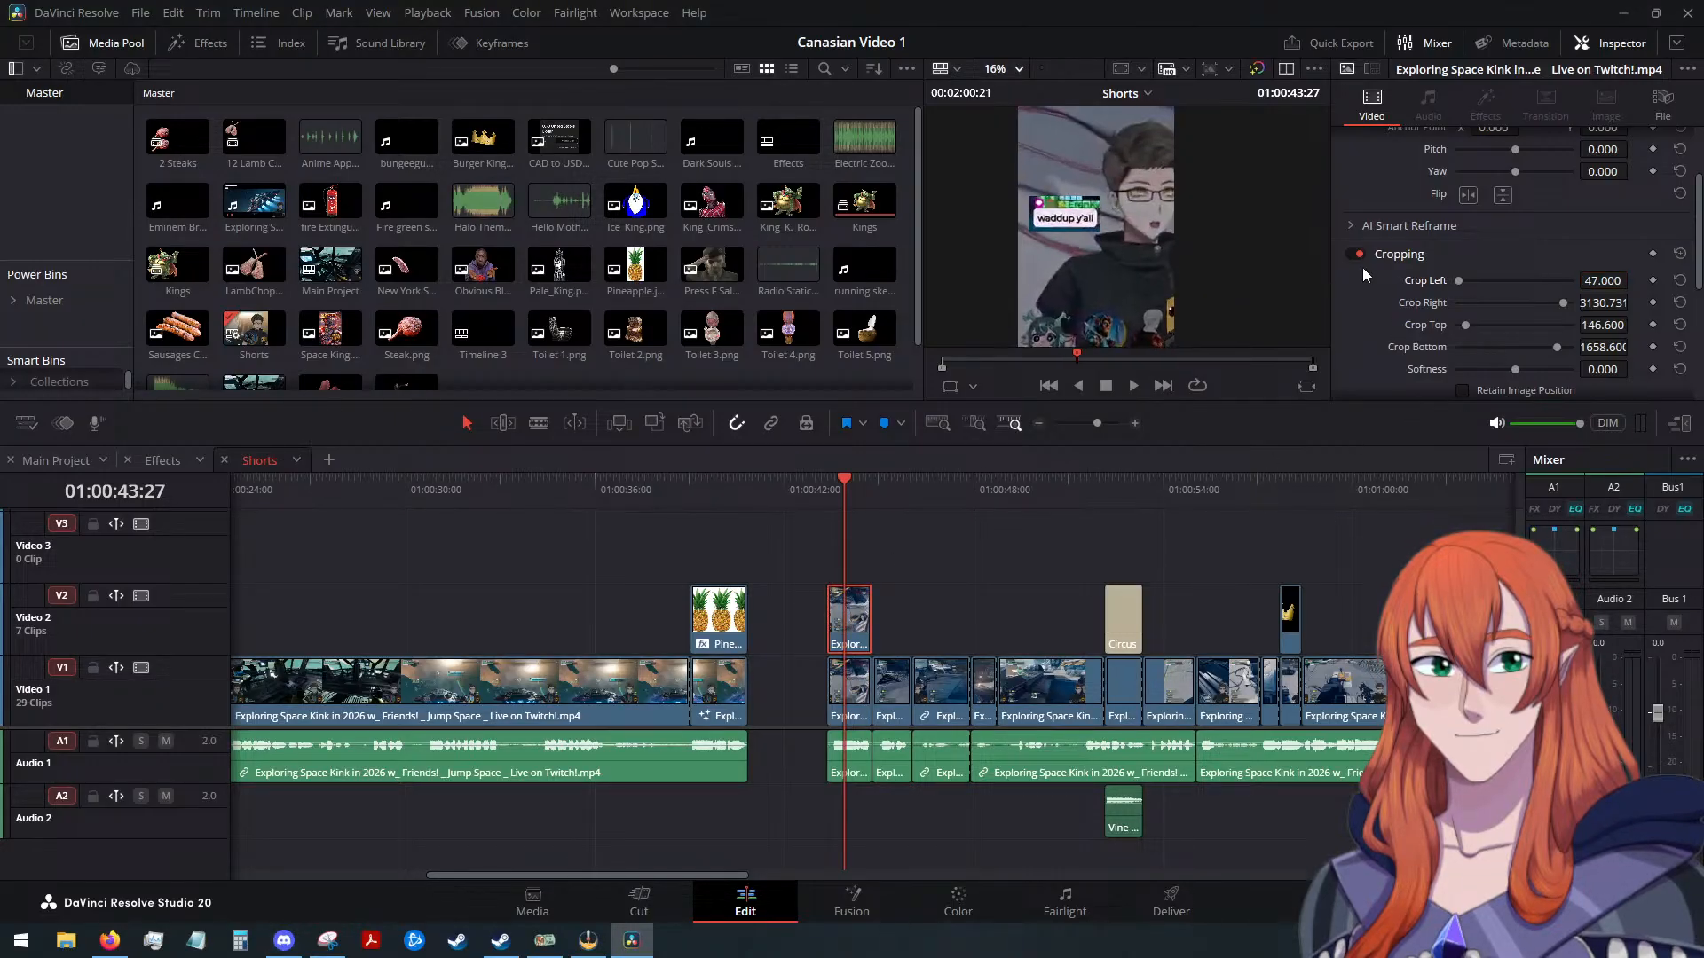
pyautogui.click(1008, 69)
pyautogui.click(1040, 93)
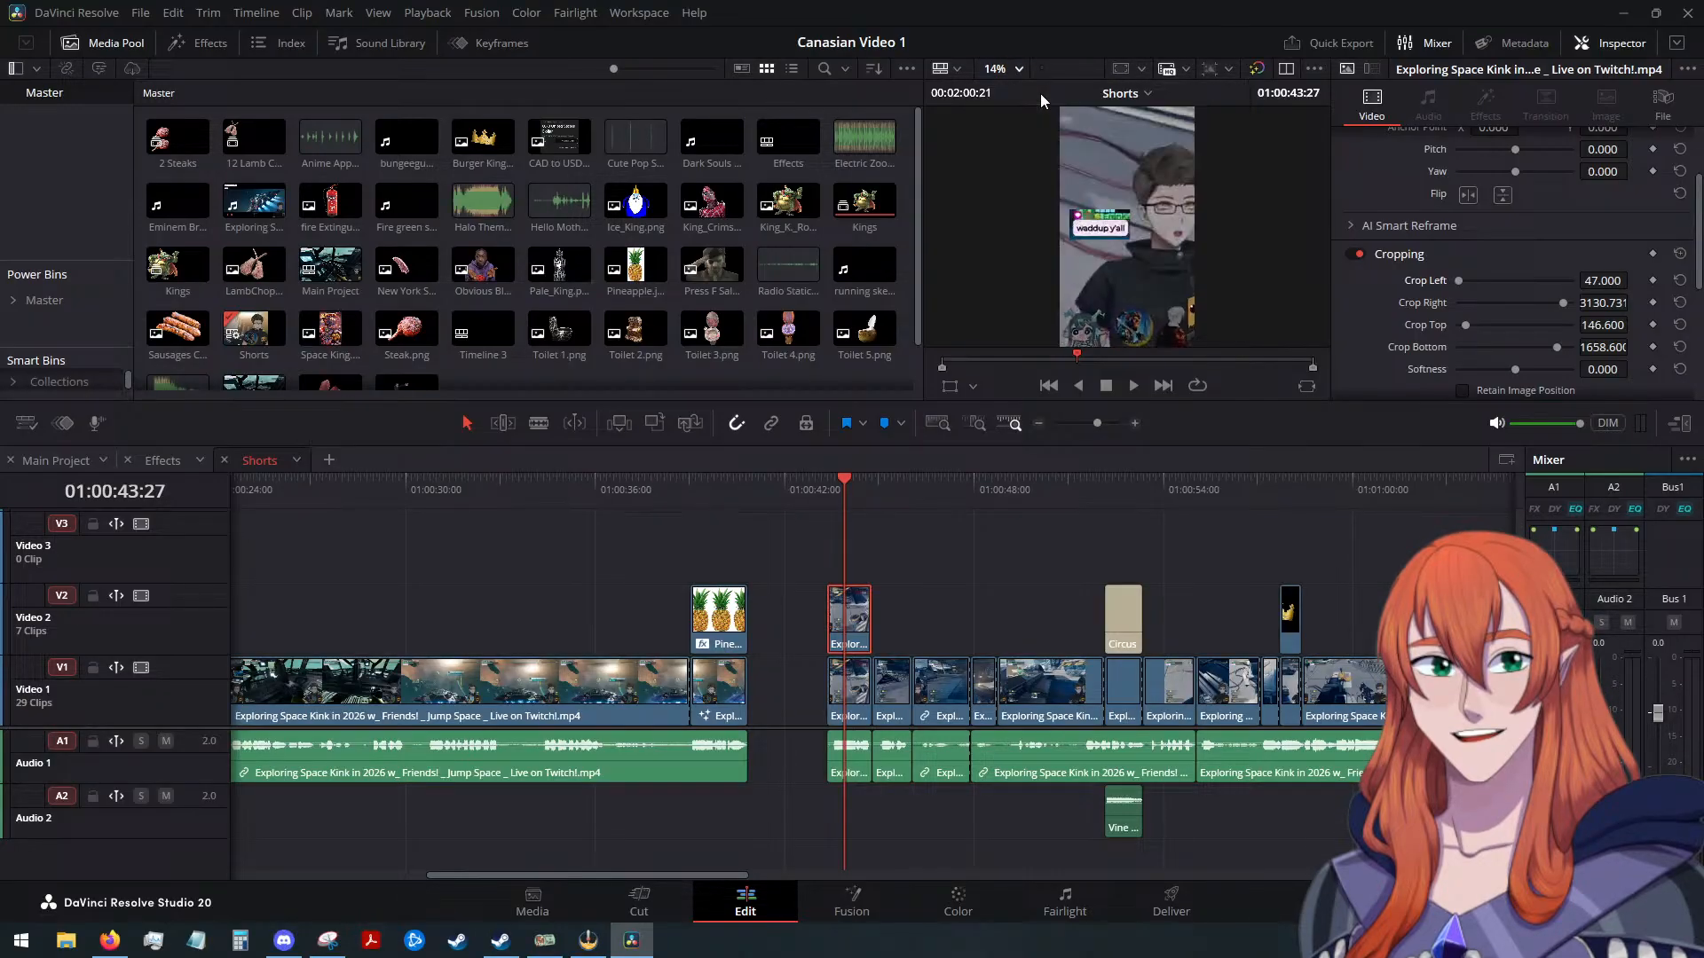
pyautogui.scroll(3, 1344, 200)
pyautogui.click(1493, 189)
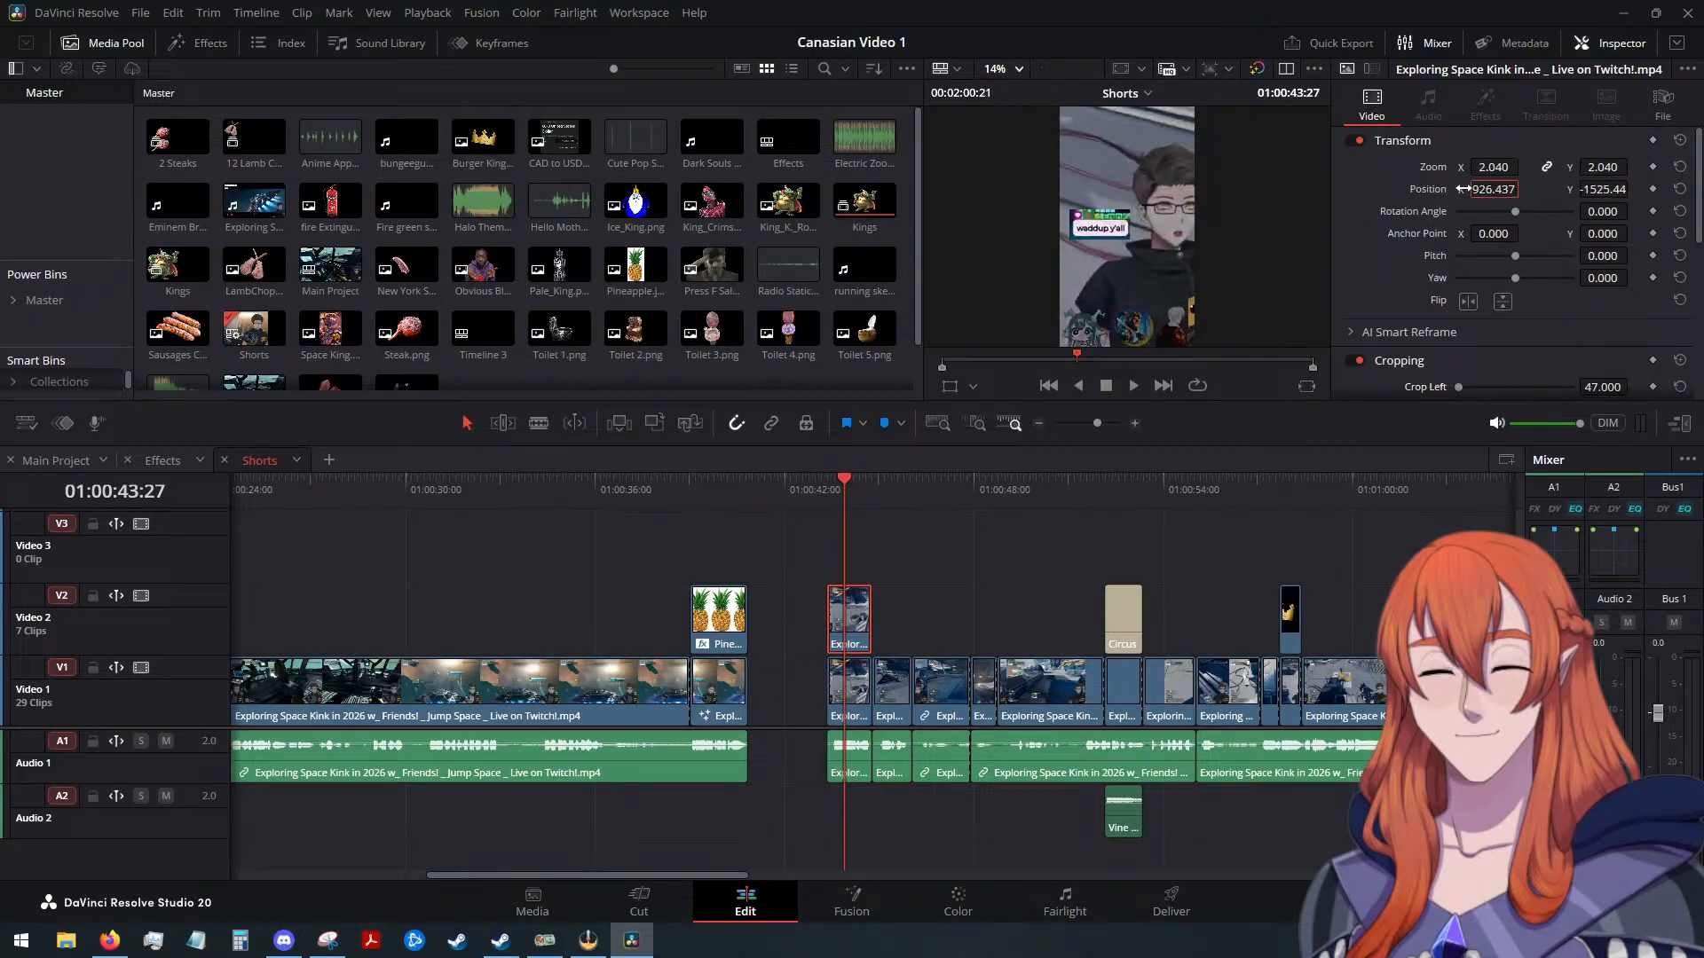
pyautogui.moveTo(1493, 189); pyautogui.dragTo(1469, 189)
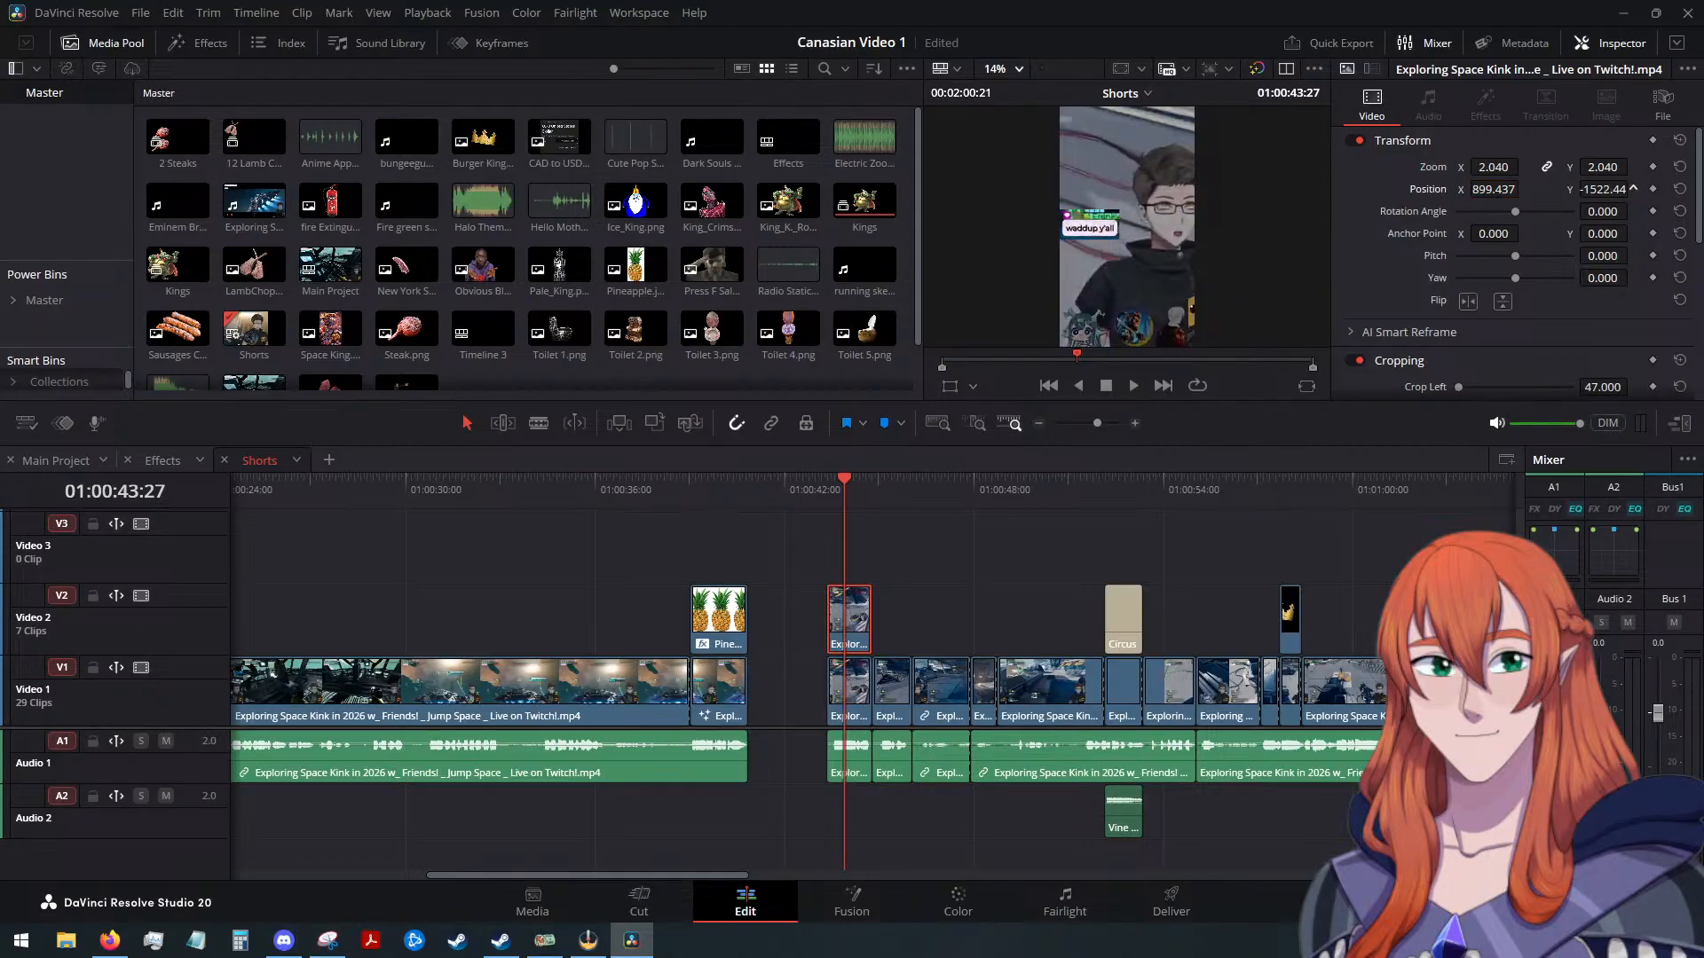
pyautogui.moveTo(1603, 189); pyautogui.dragTo(1632, 188)
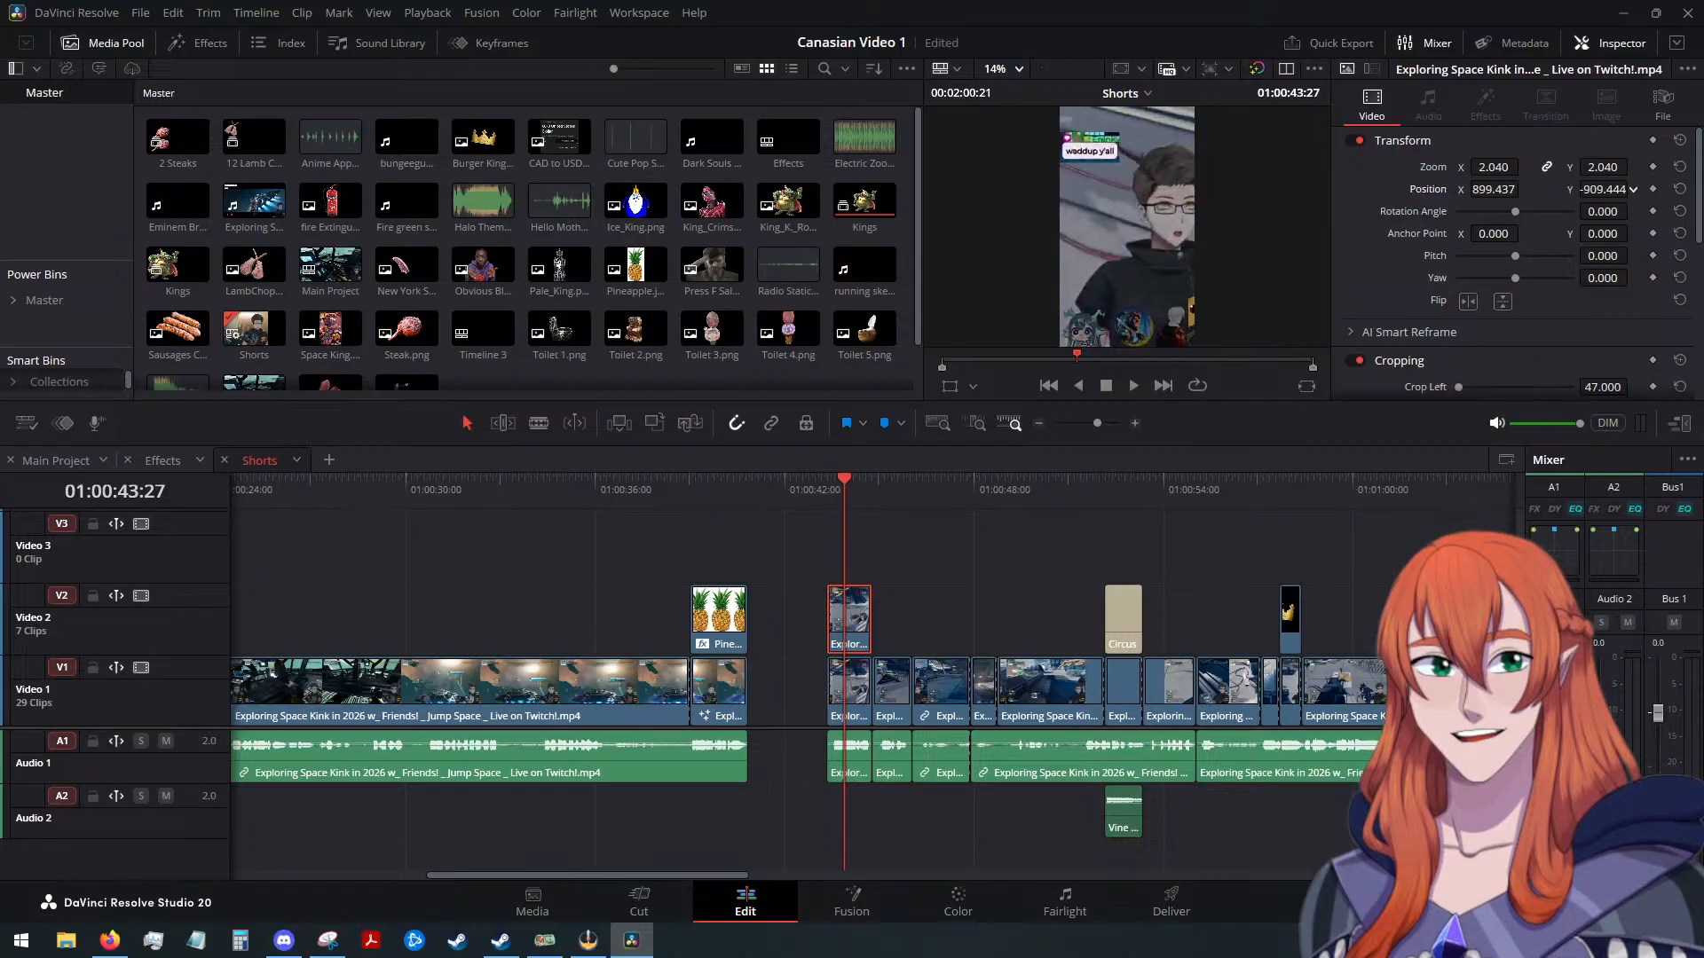
# Move the playhead to the start of the overlay clip at 01:00:43:11
pyautogui.click(830, 481)
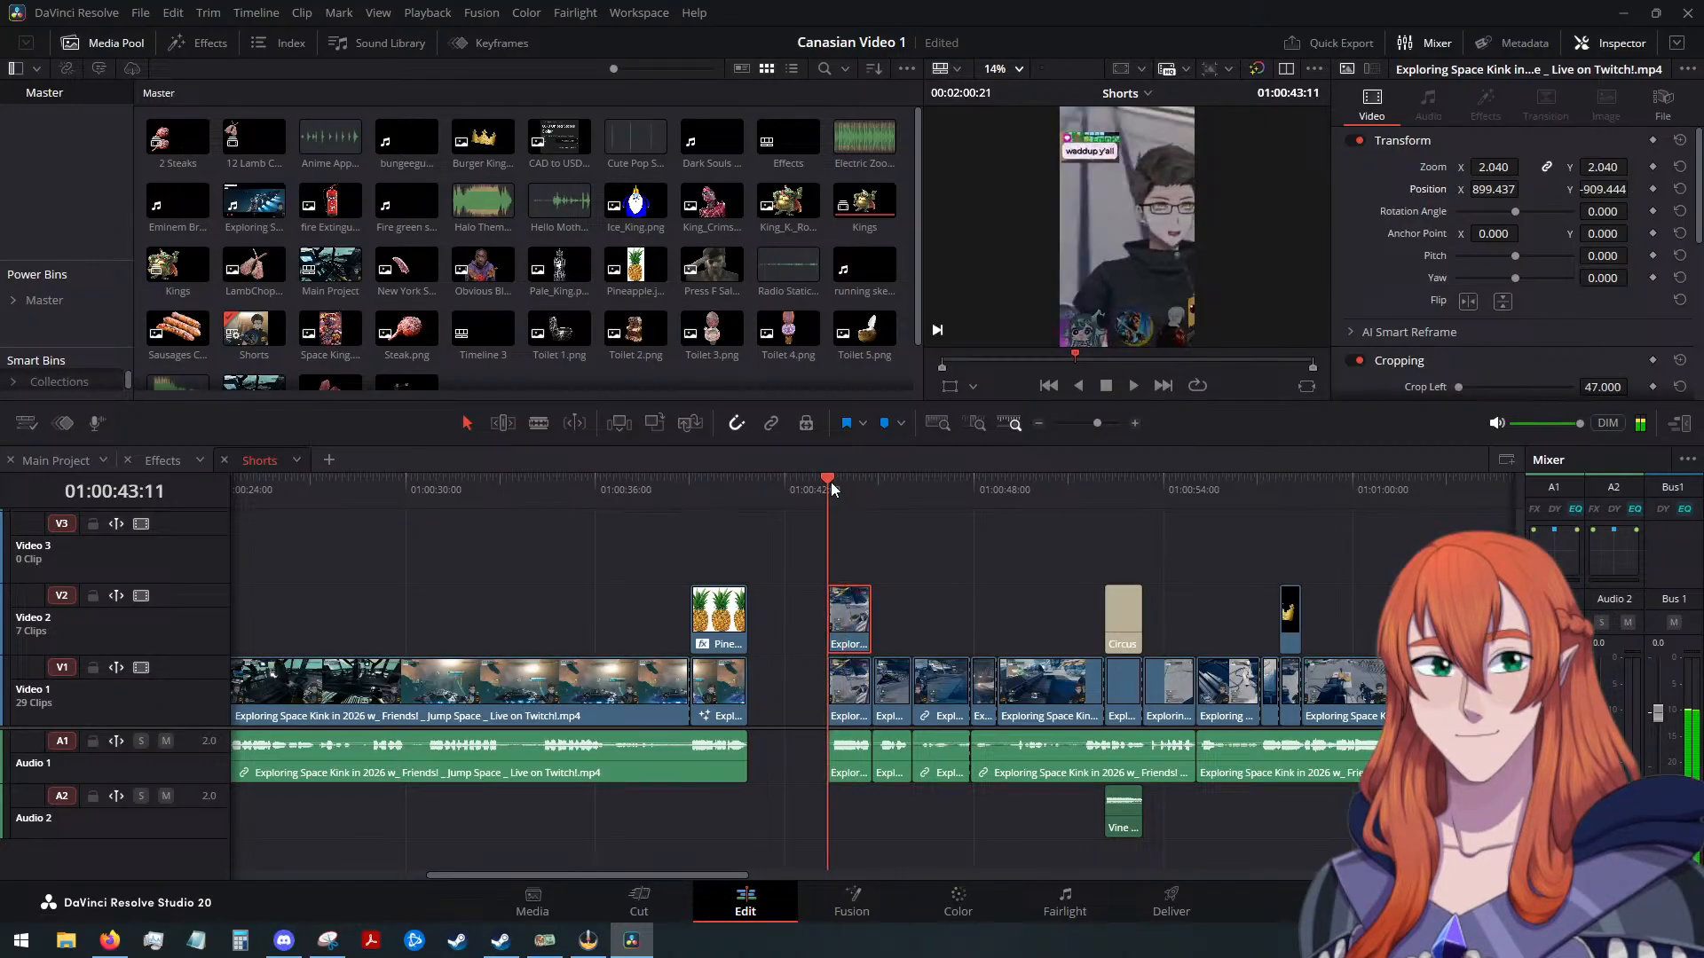
# Play the start of the overlay clip and add a Position keyframe on it at 01:00:43:23
pyautogui.press('space')
pyautogui.press('space')
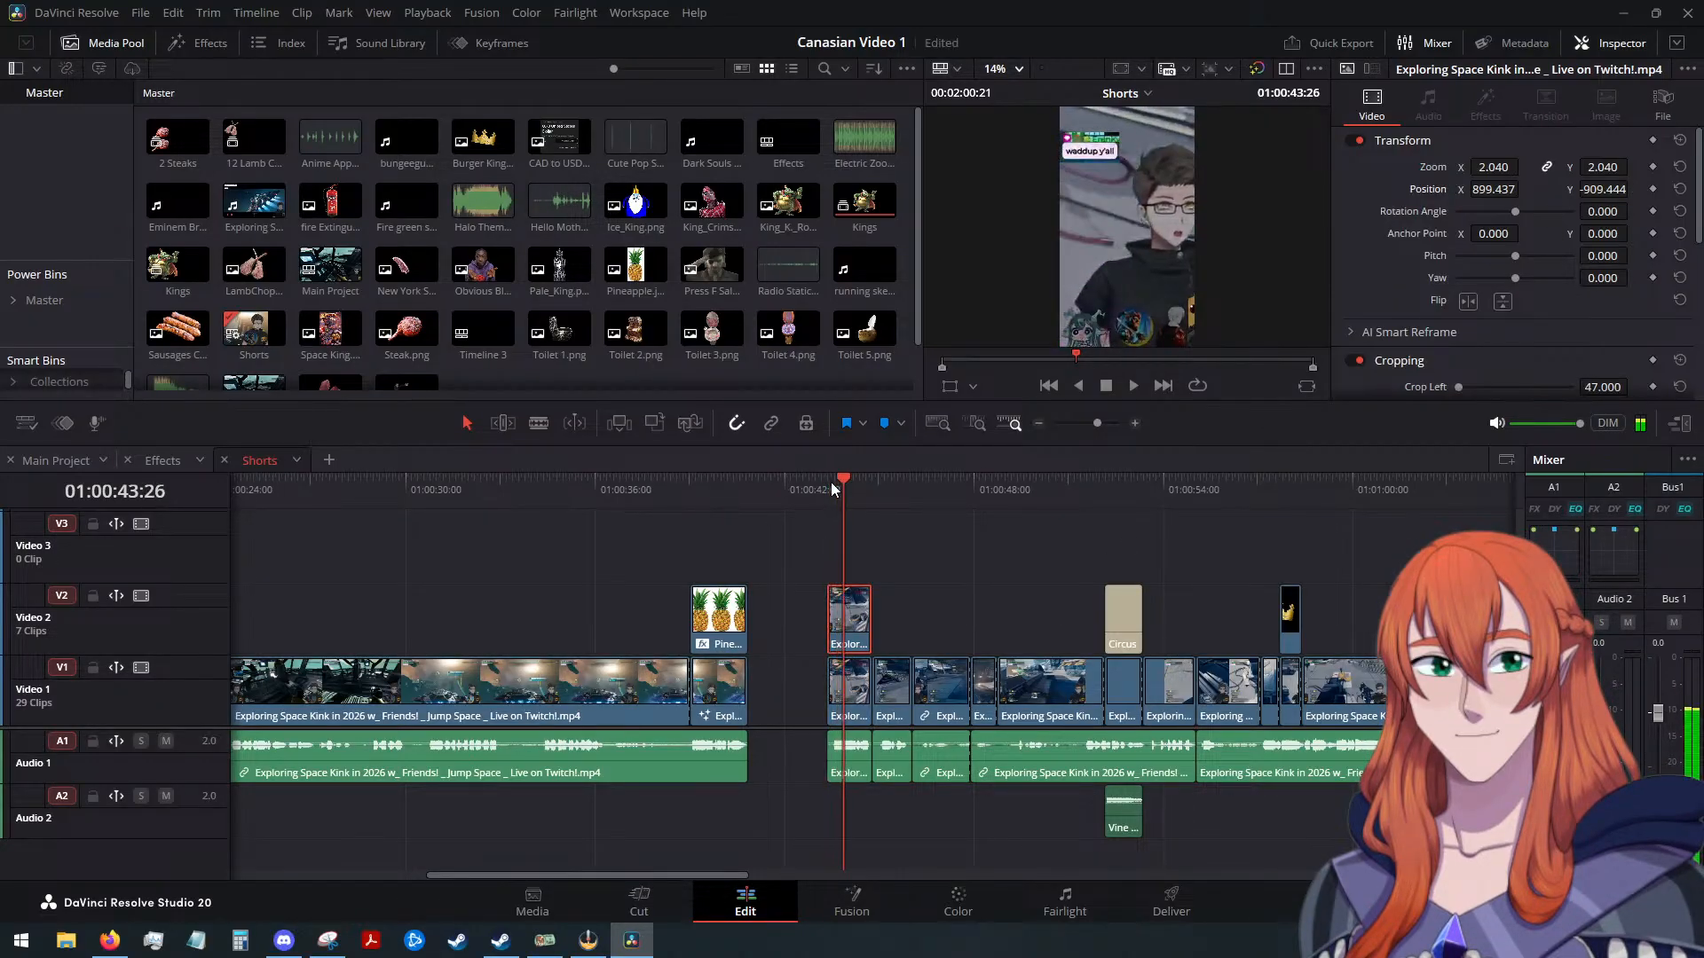
pyautogui.press('Left')
pyautogui.press('Left')
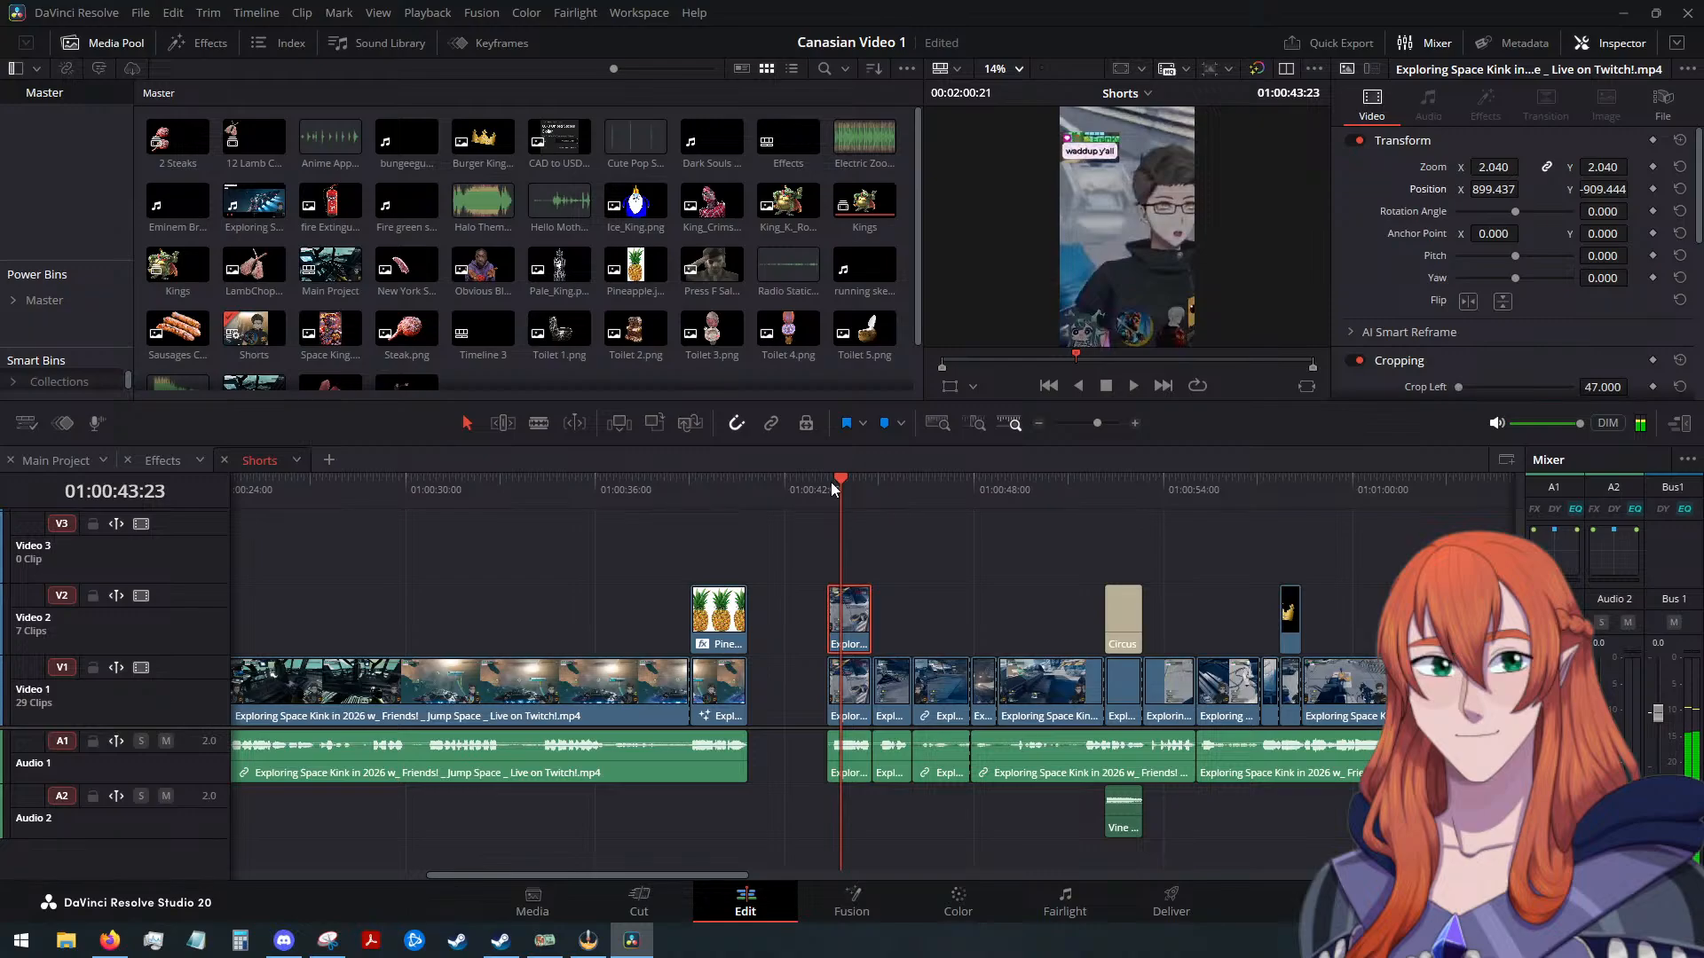
pyautogui.click(1652, 189)
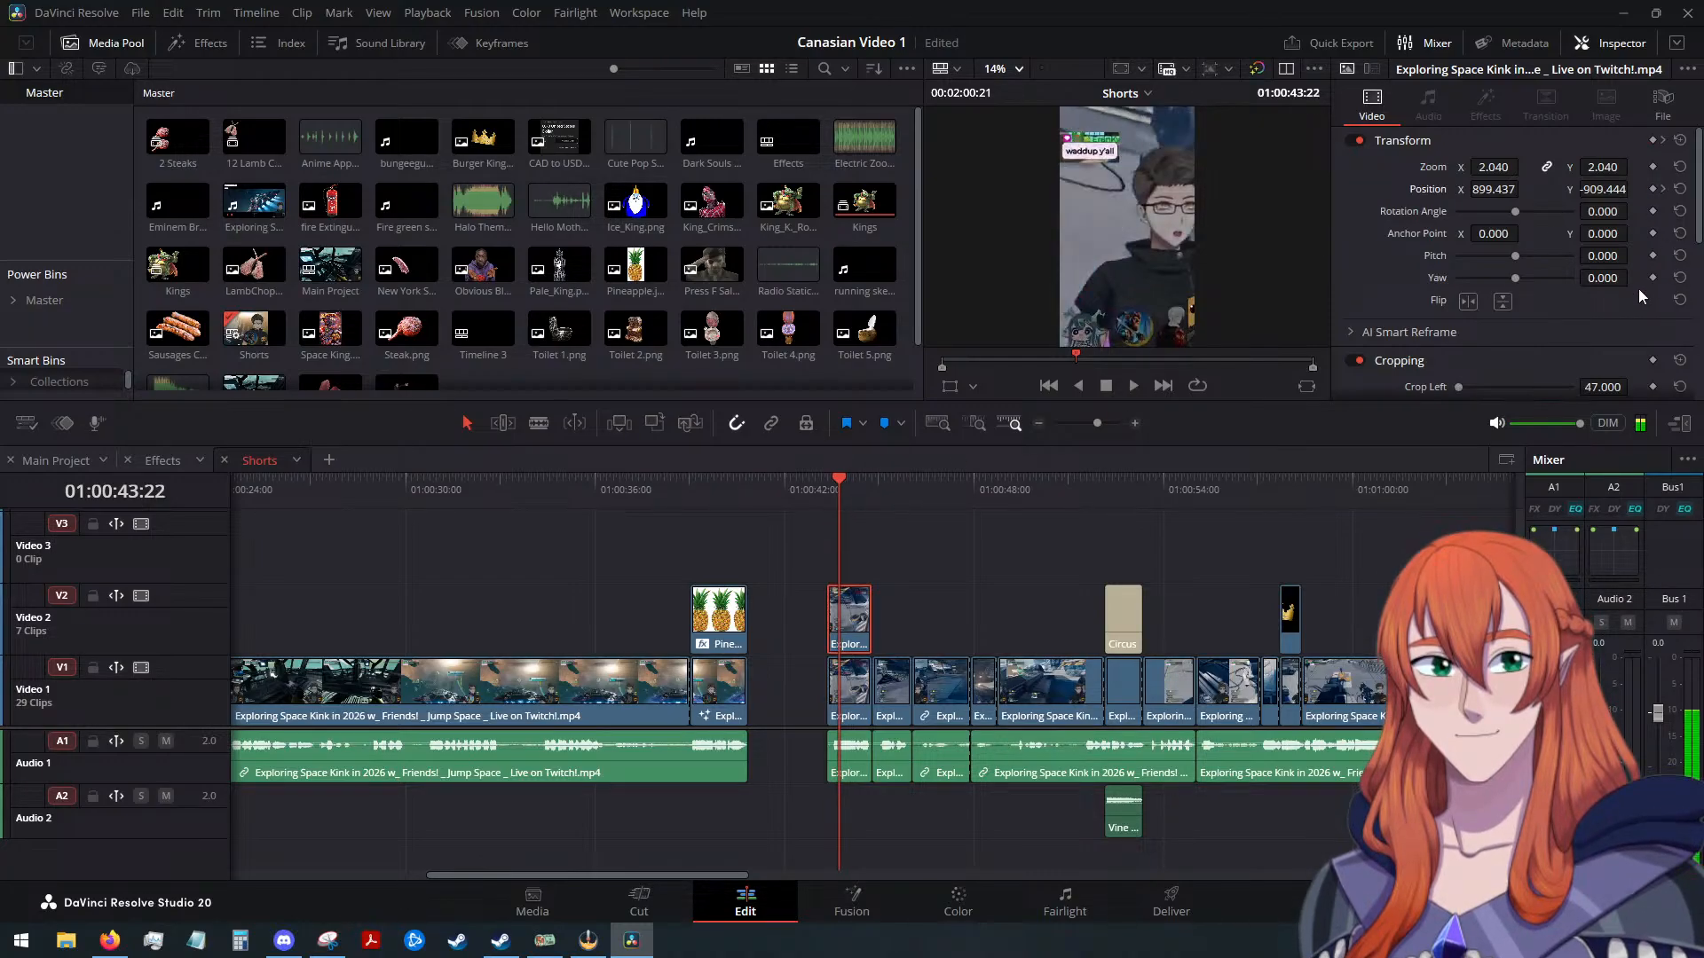
# Step the playhead back frame by frame from the new keyframe to the overlay clip's first frame at 01:00:43:11
pyautogui.press('Left')
pyautogui.press('Left')
pyautogui.press('Left')
pyautogui.press('Left')
pyautogui.press('Left')
pyautogui.press('Left')
pyautogui.press('Left')
pyautogui.press('Left')
pyautogui.press('Left')
pyautogui.press('Left')
pyautogui.press('Left')
pyautogui.press('Left')
pyautogui.press('Left')
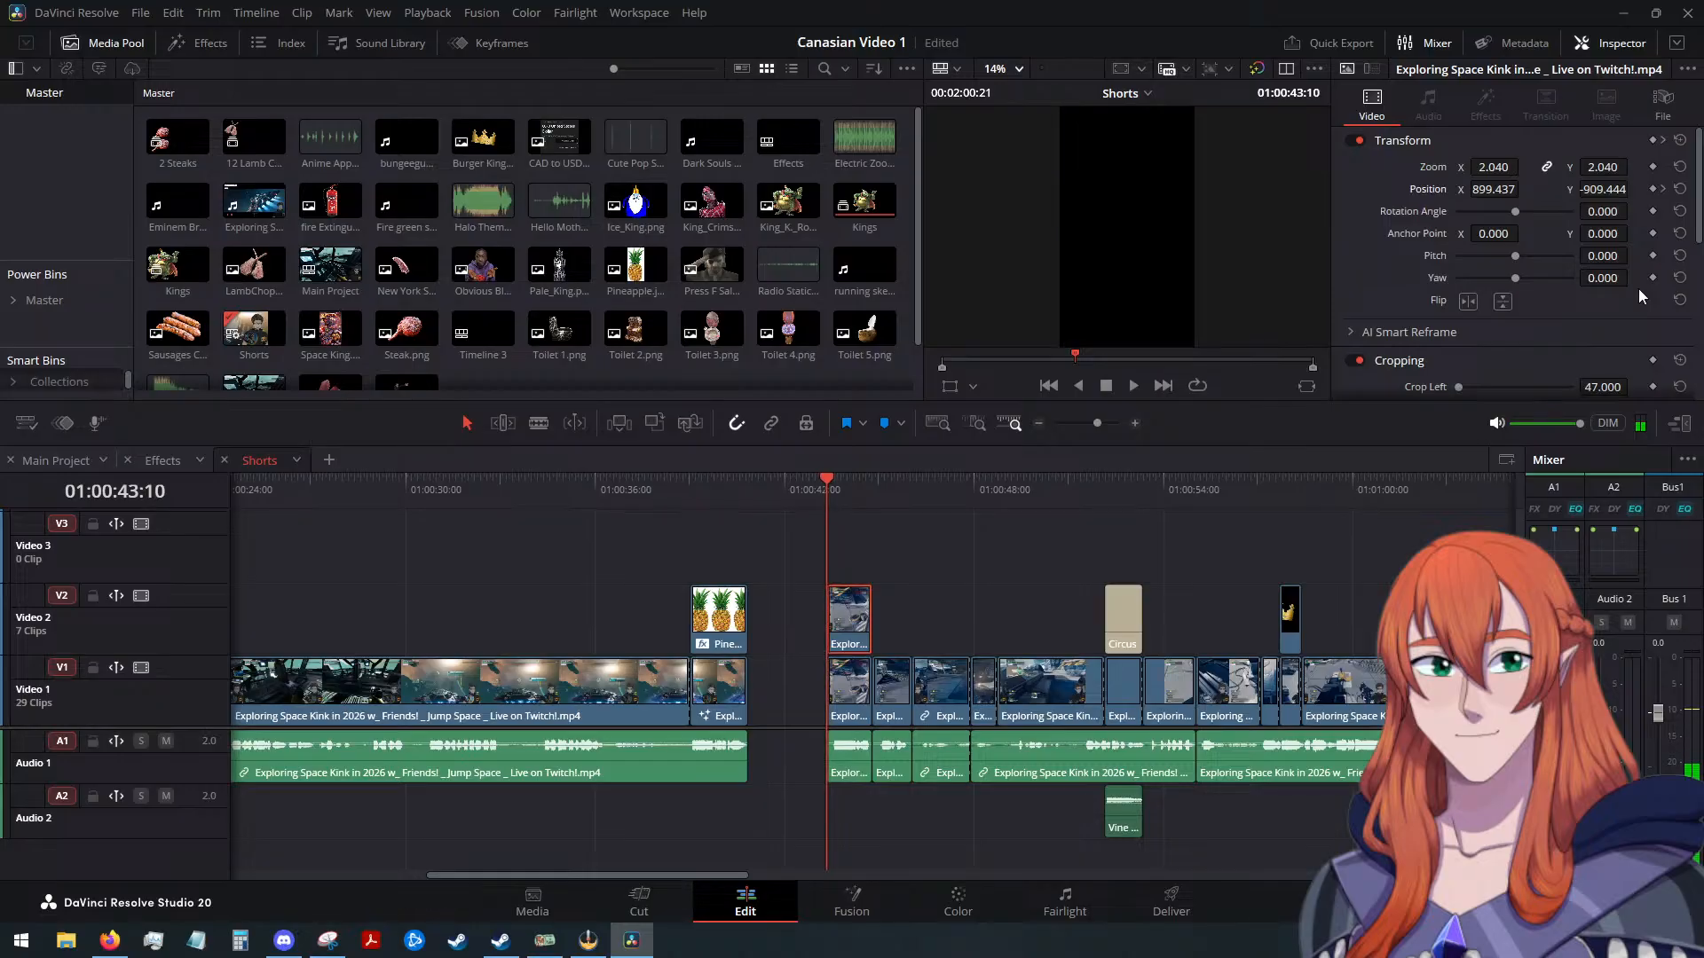
pyautogui.press('Right')
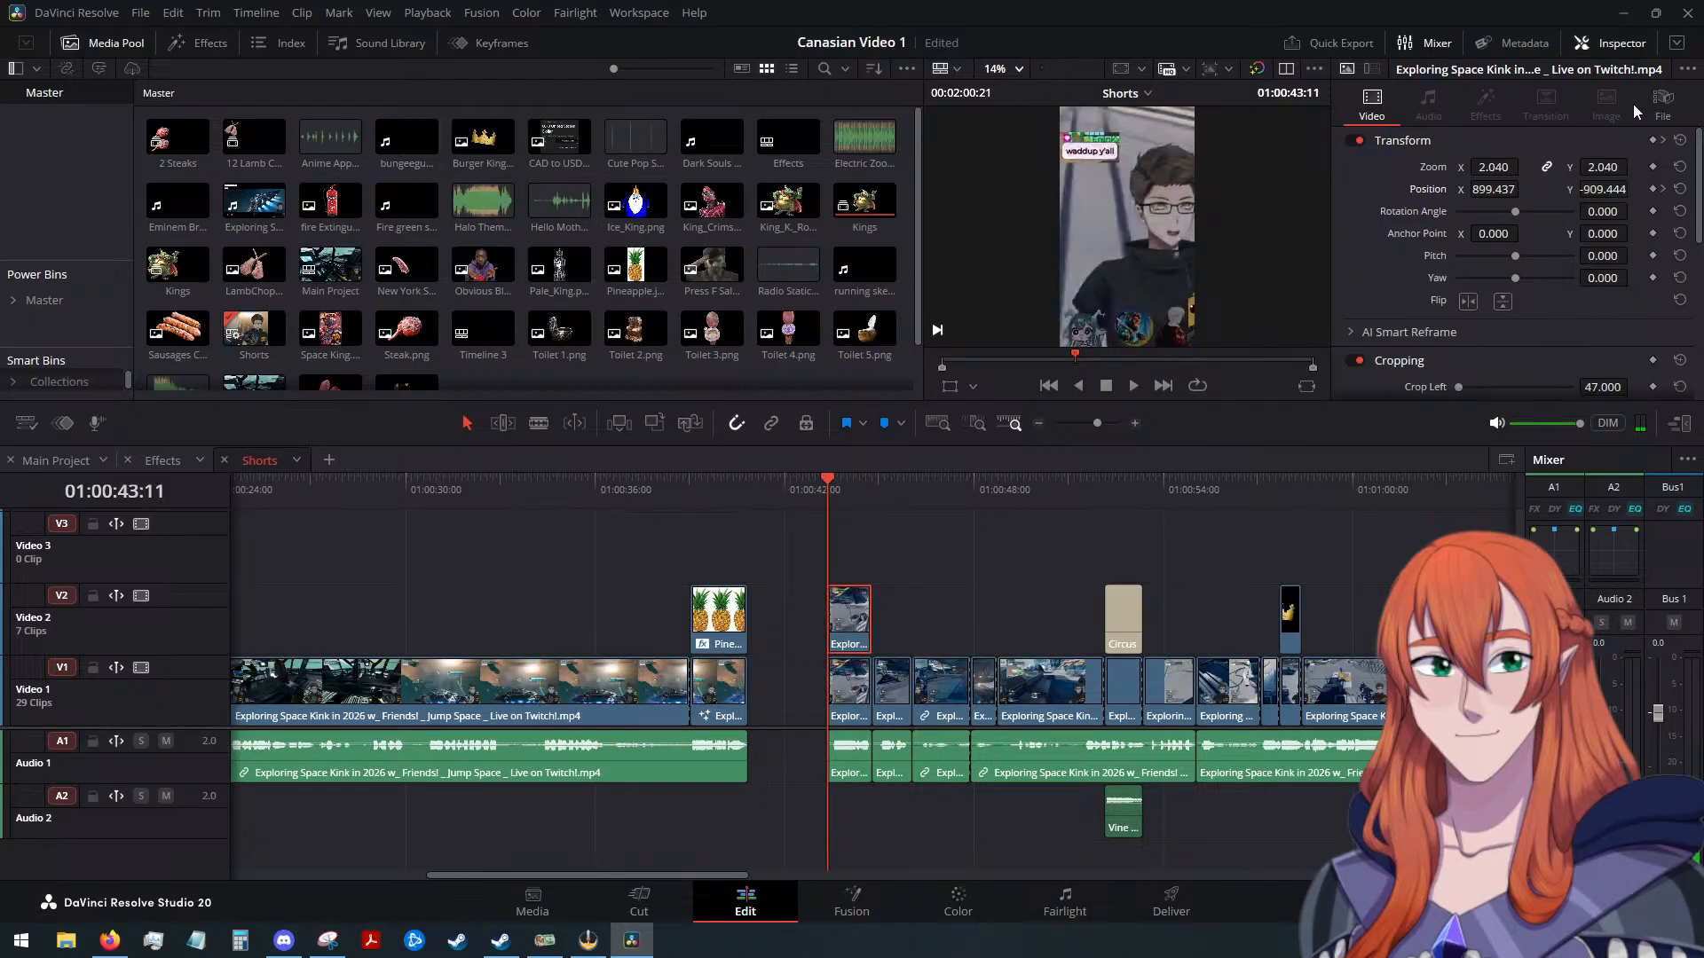
# Keyframe the overlay clip's Position Y at -959.444 at 01:00:43:21, two frames before the existing Position keyframe
pyautogui.click(1664, 189)
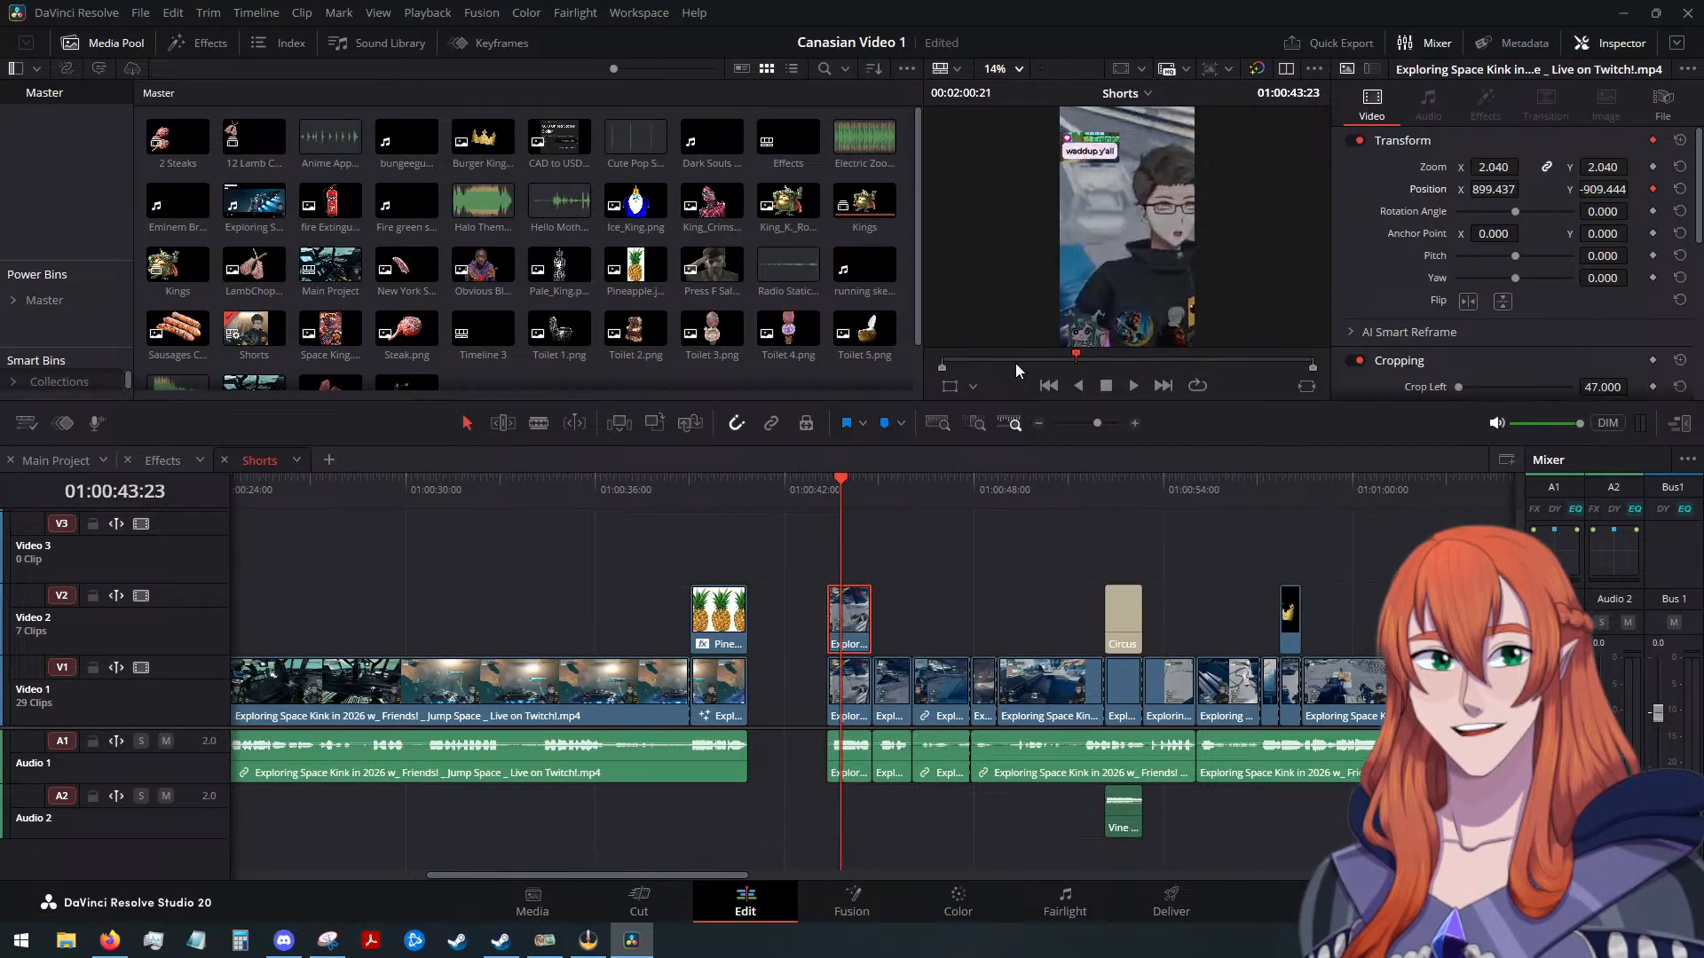
pyautogui.press('Left')
pyautogui.press('Left')
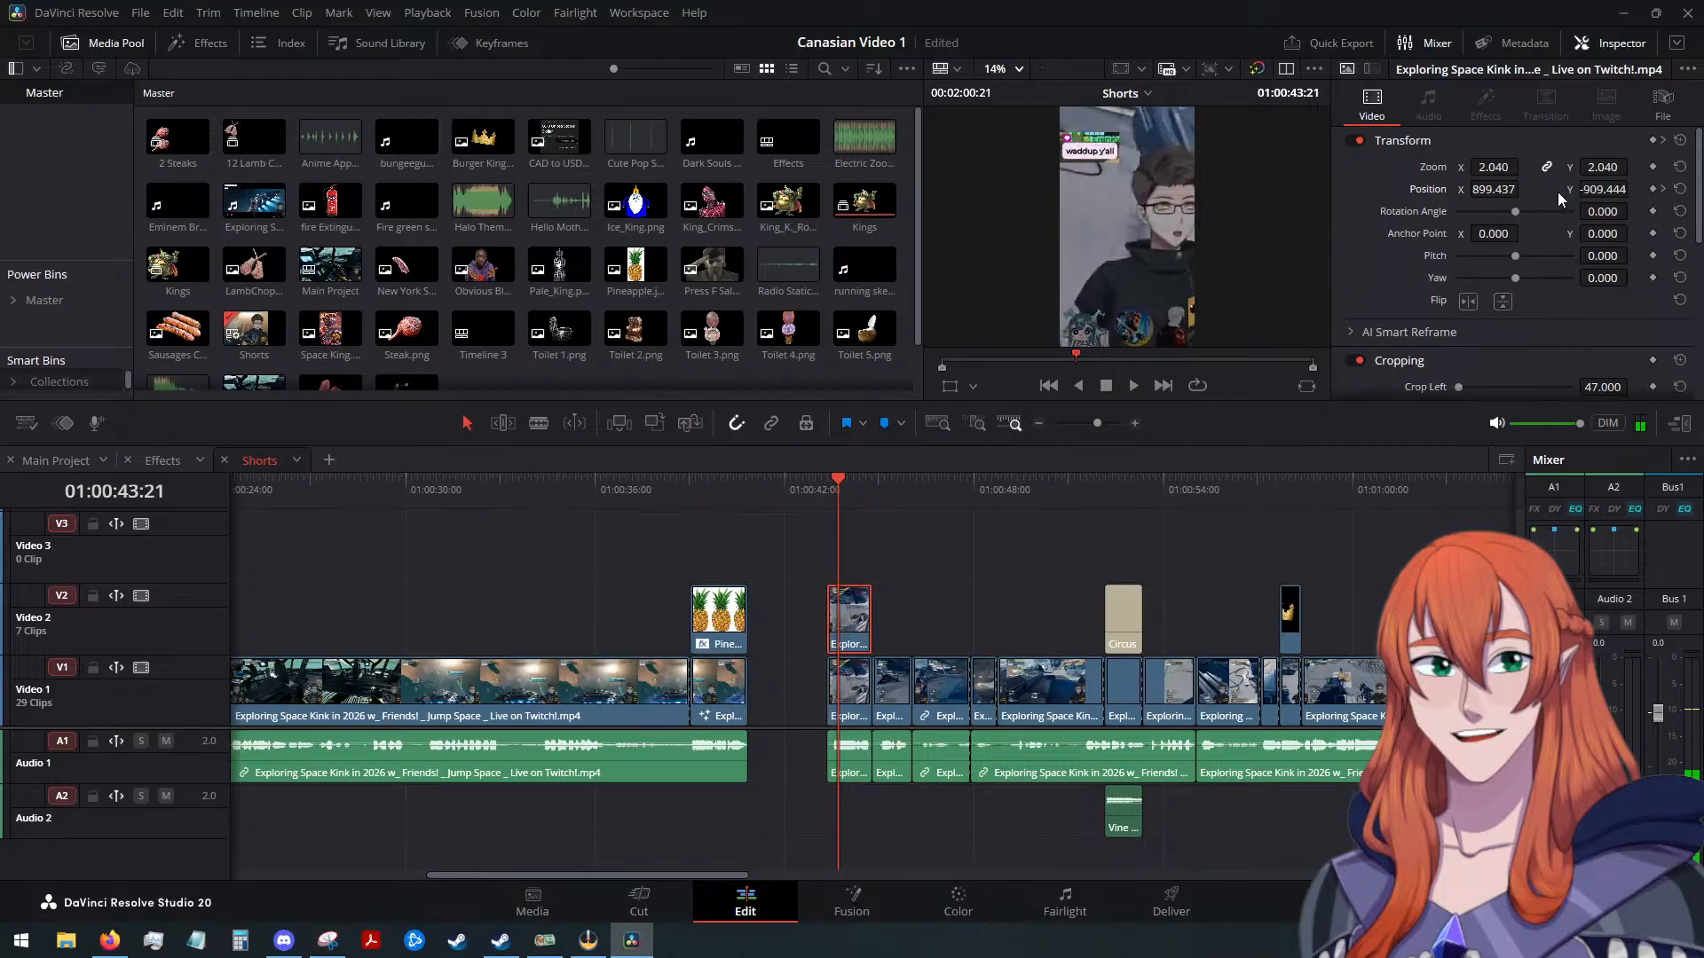
pyautogui.click(1607, 189)
pyautogui.press('Left')
pyautogui.press('Left')
pyautogui.press('Left')
pyautogui.press('Left')
pyautogui.press('Left')
pyautogui.press('BackSpace')
pyautogui.write('5')
pyautogui.press('Return')
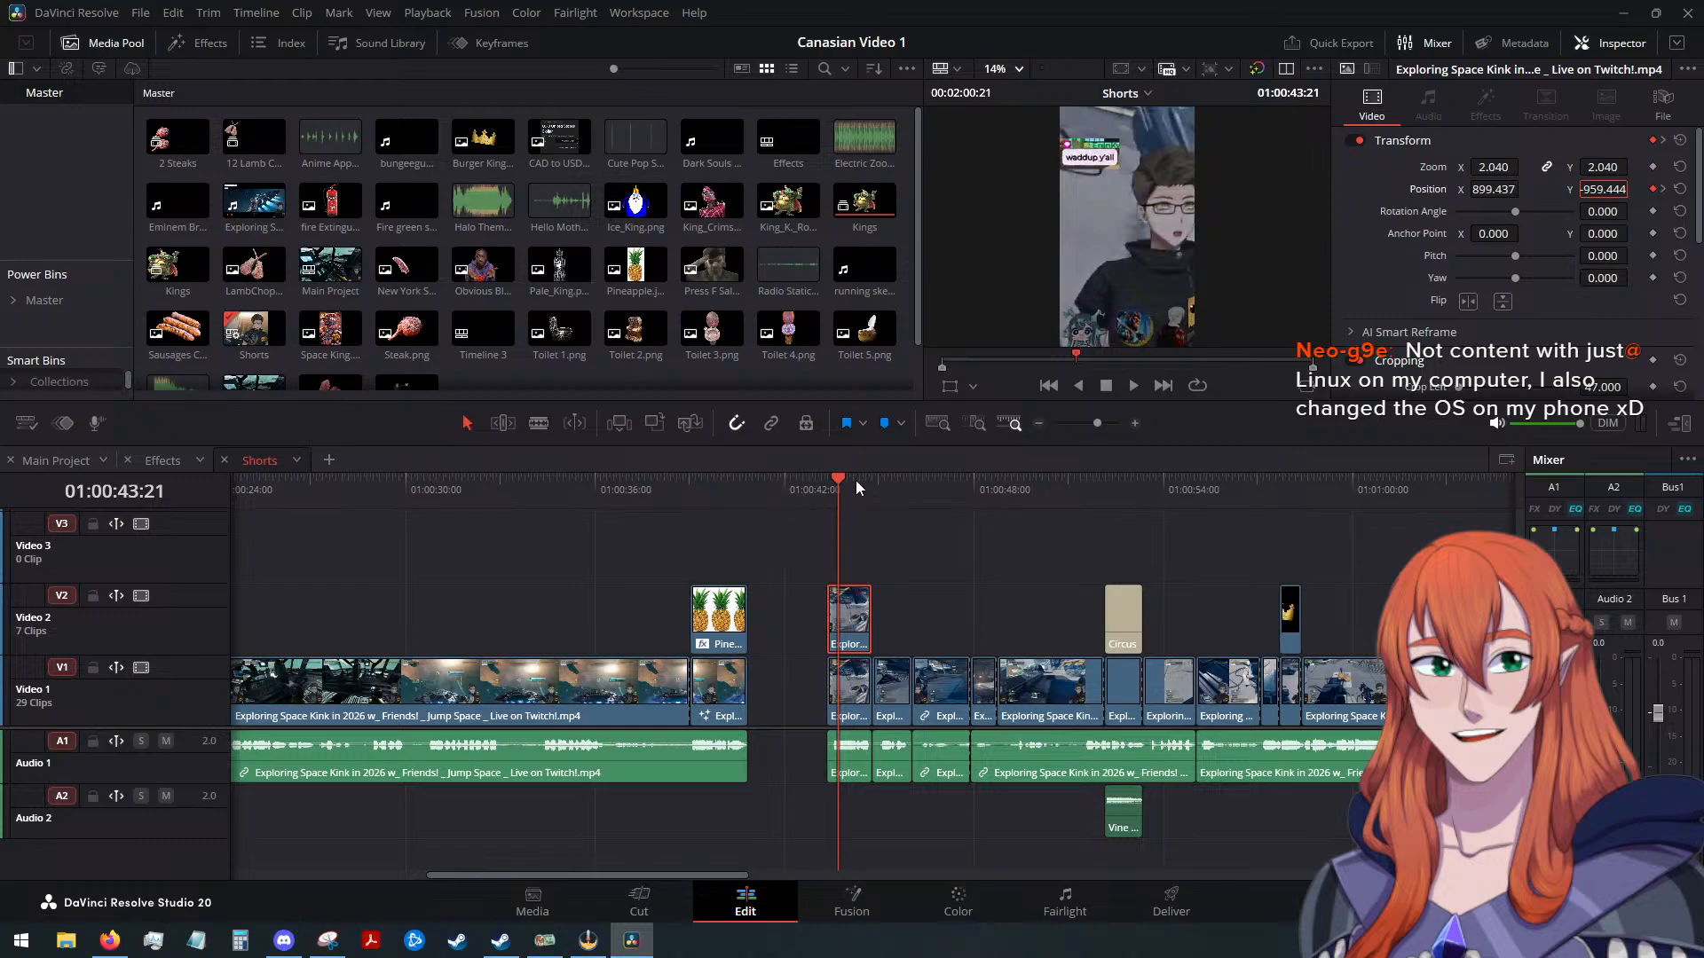
# Keyframe the overlay clip's Position Y at -390.444 on its first frame, 01:00:43:11, and play back the slide-in animation
pyautogui.moveTo(839, 481); pyautogui.dragTo(832, 486)
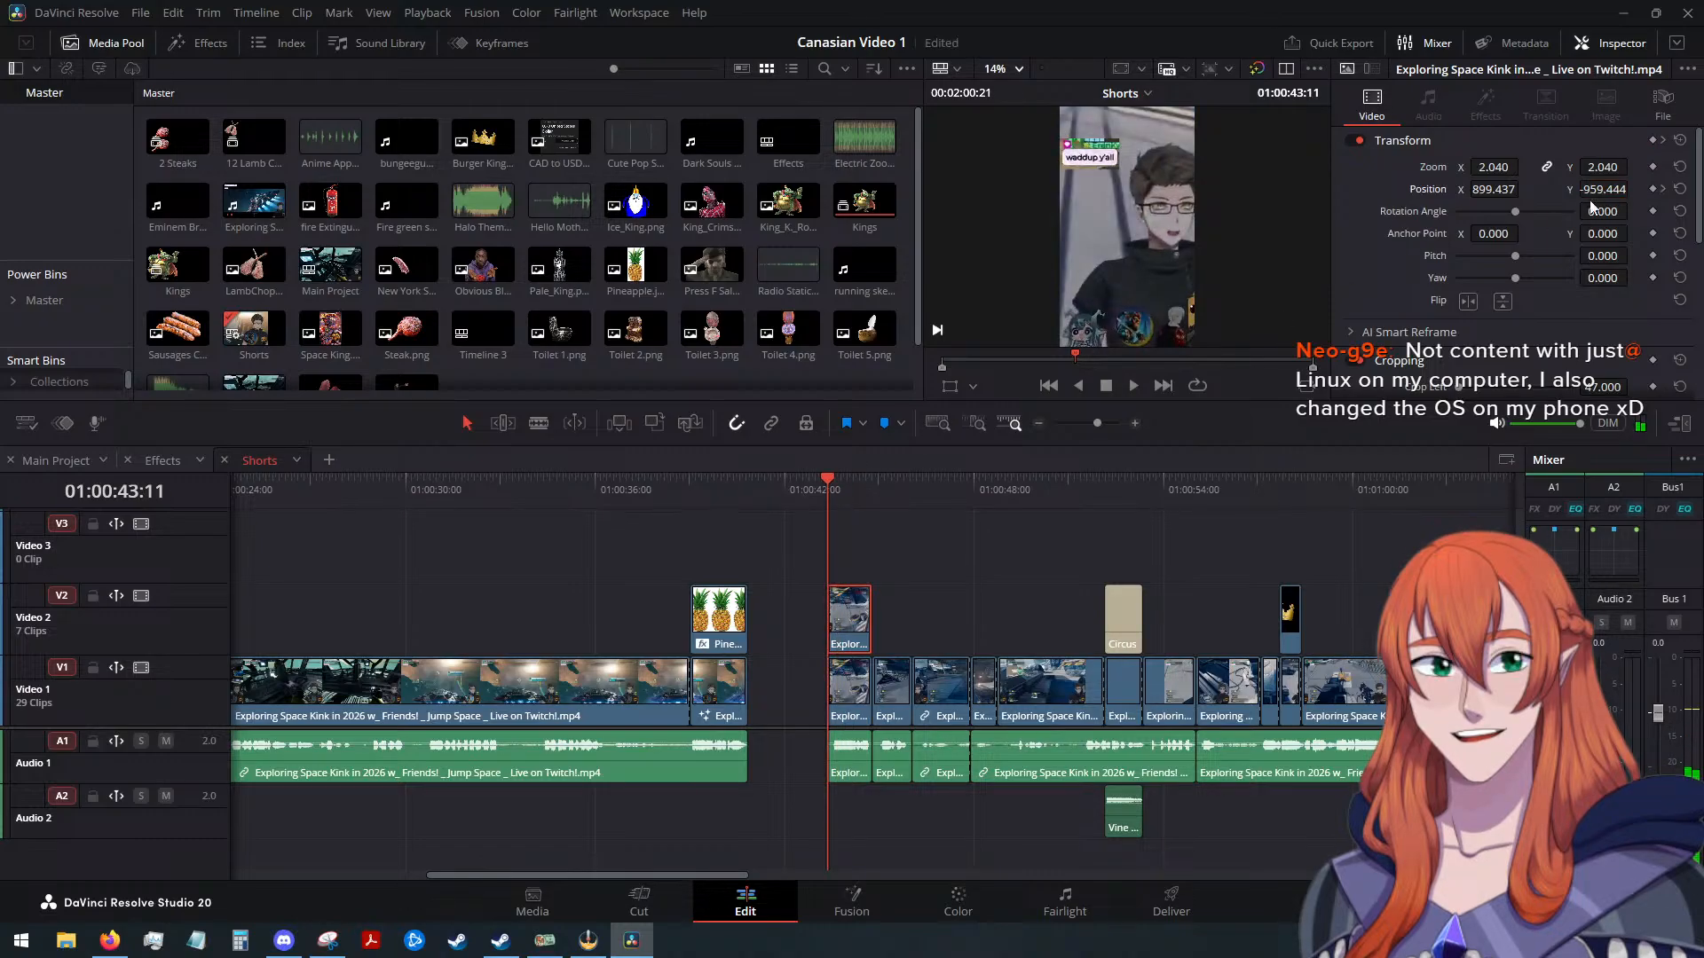
pyautogui.moveTo(1597, 189); pyautogui.dragTo(1635, 187)
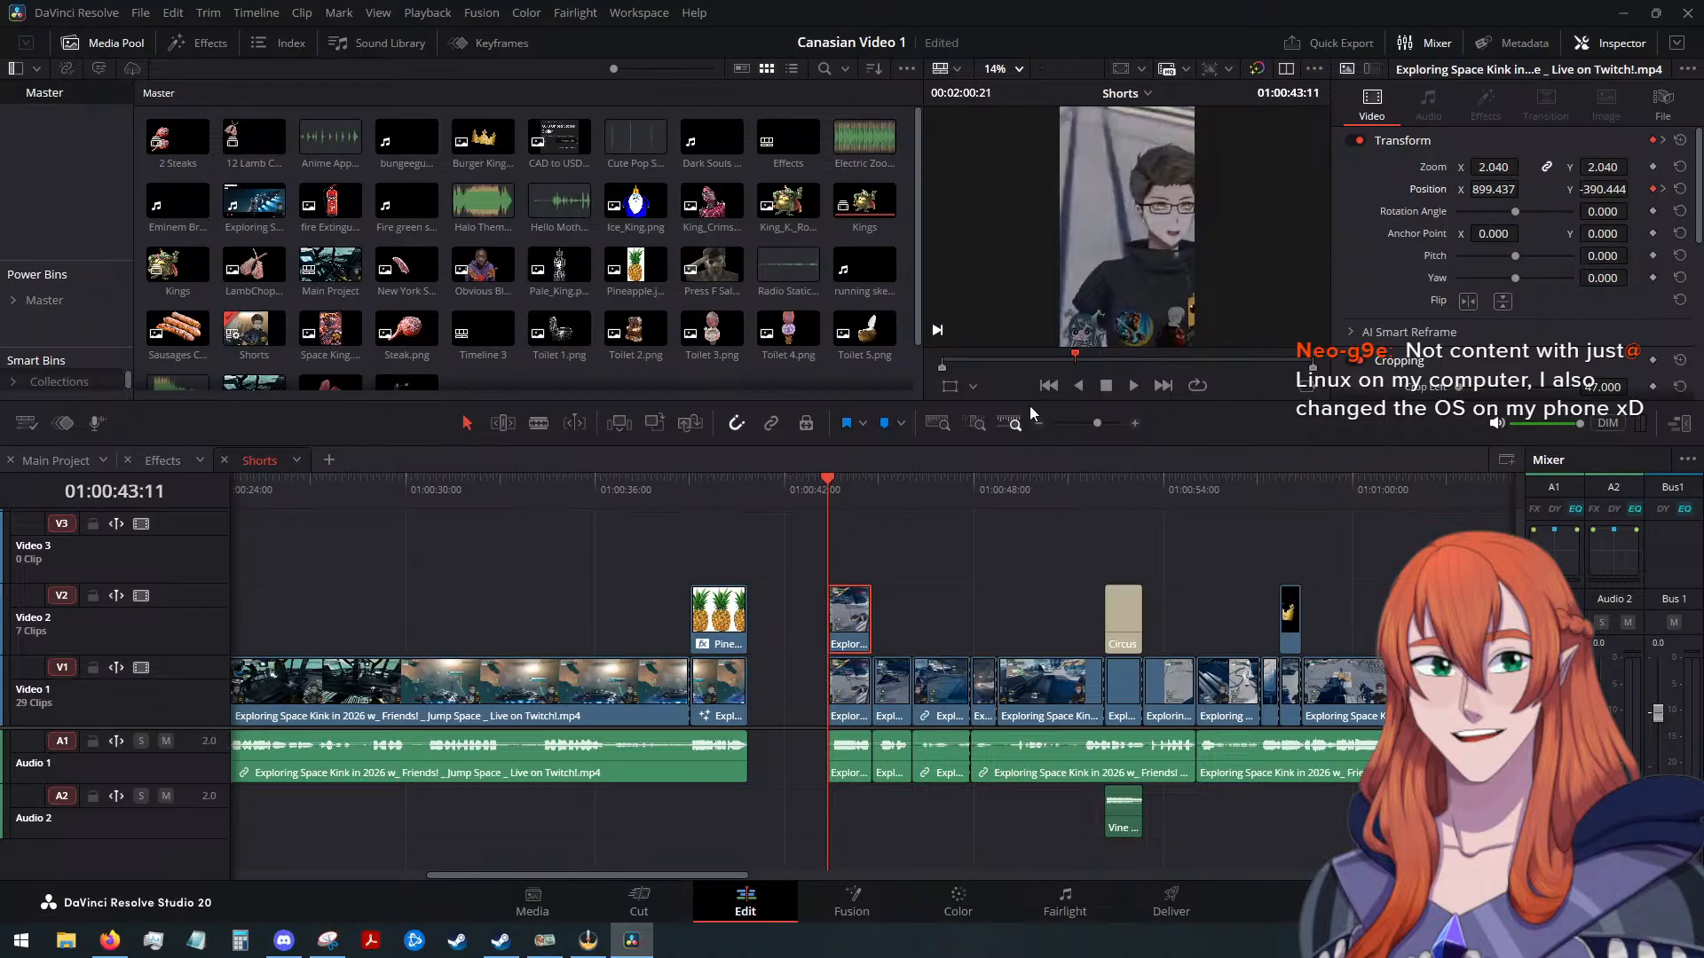
pyautogui.click(1133, 387)
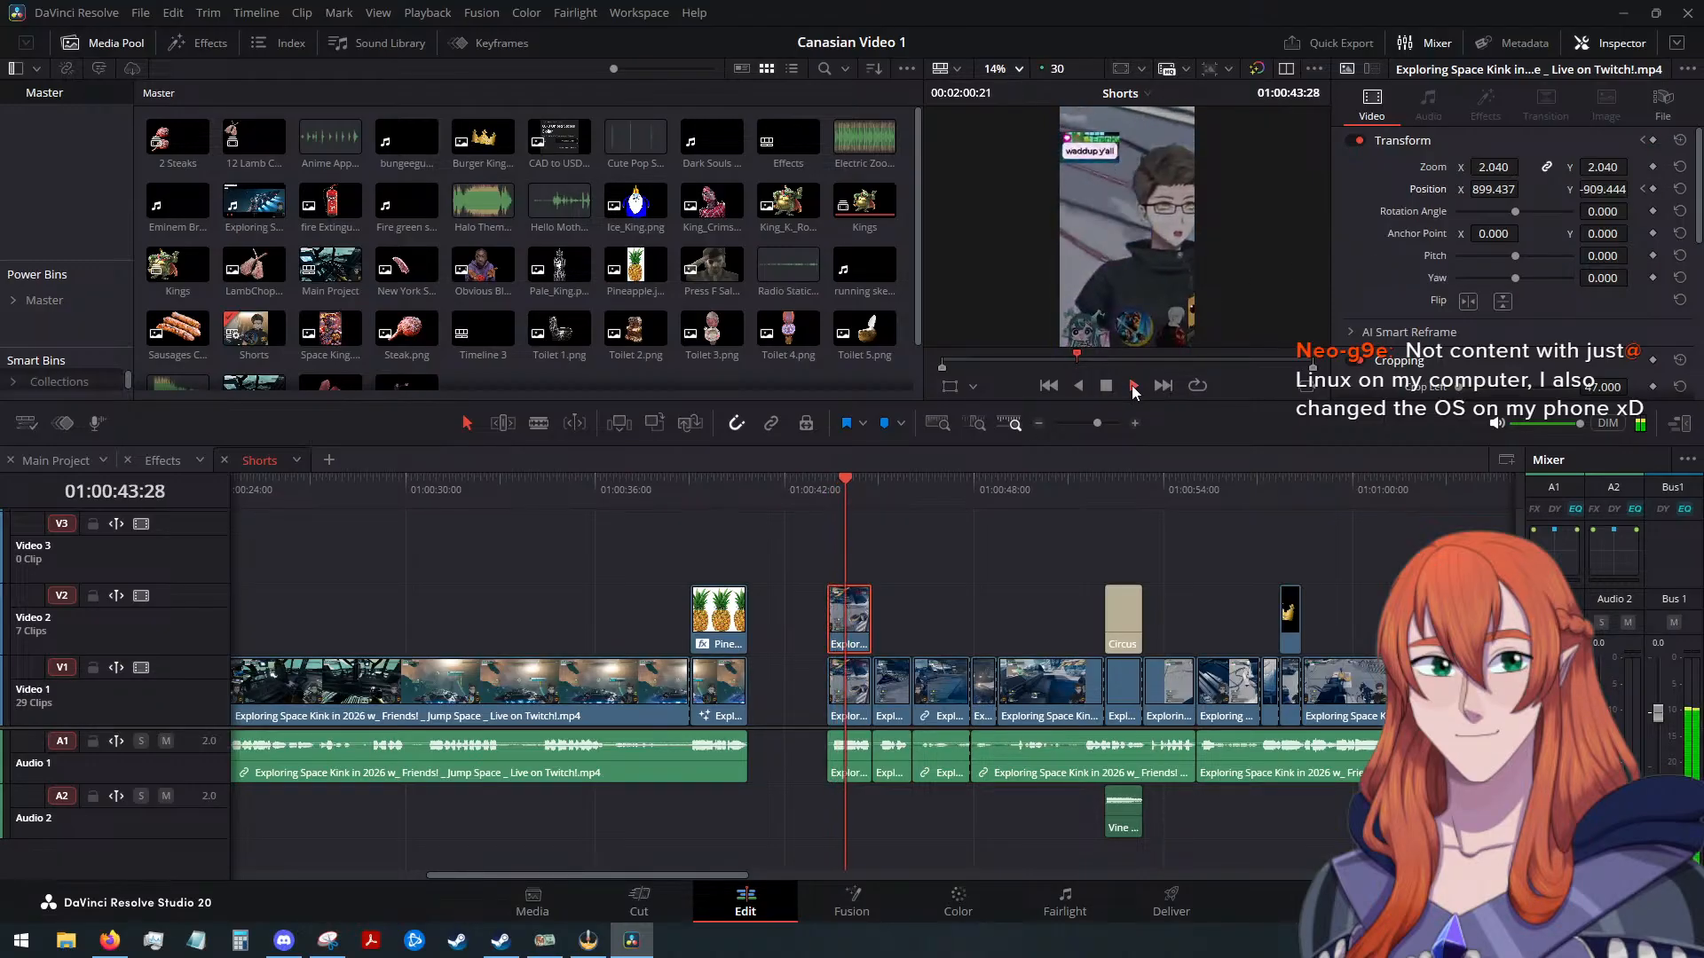
pyautogui.click(1109, 387)
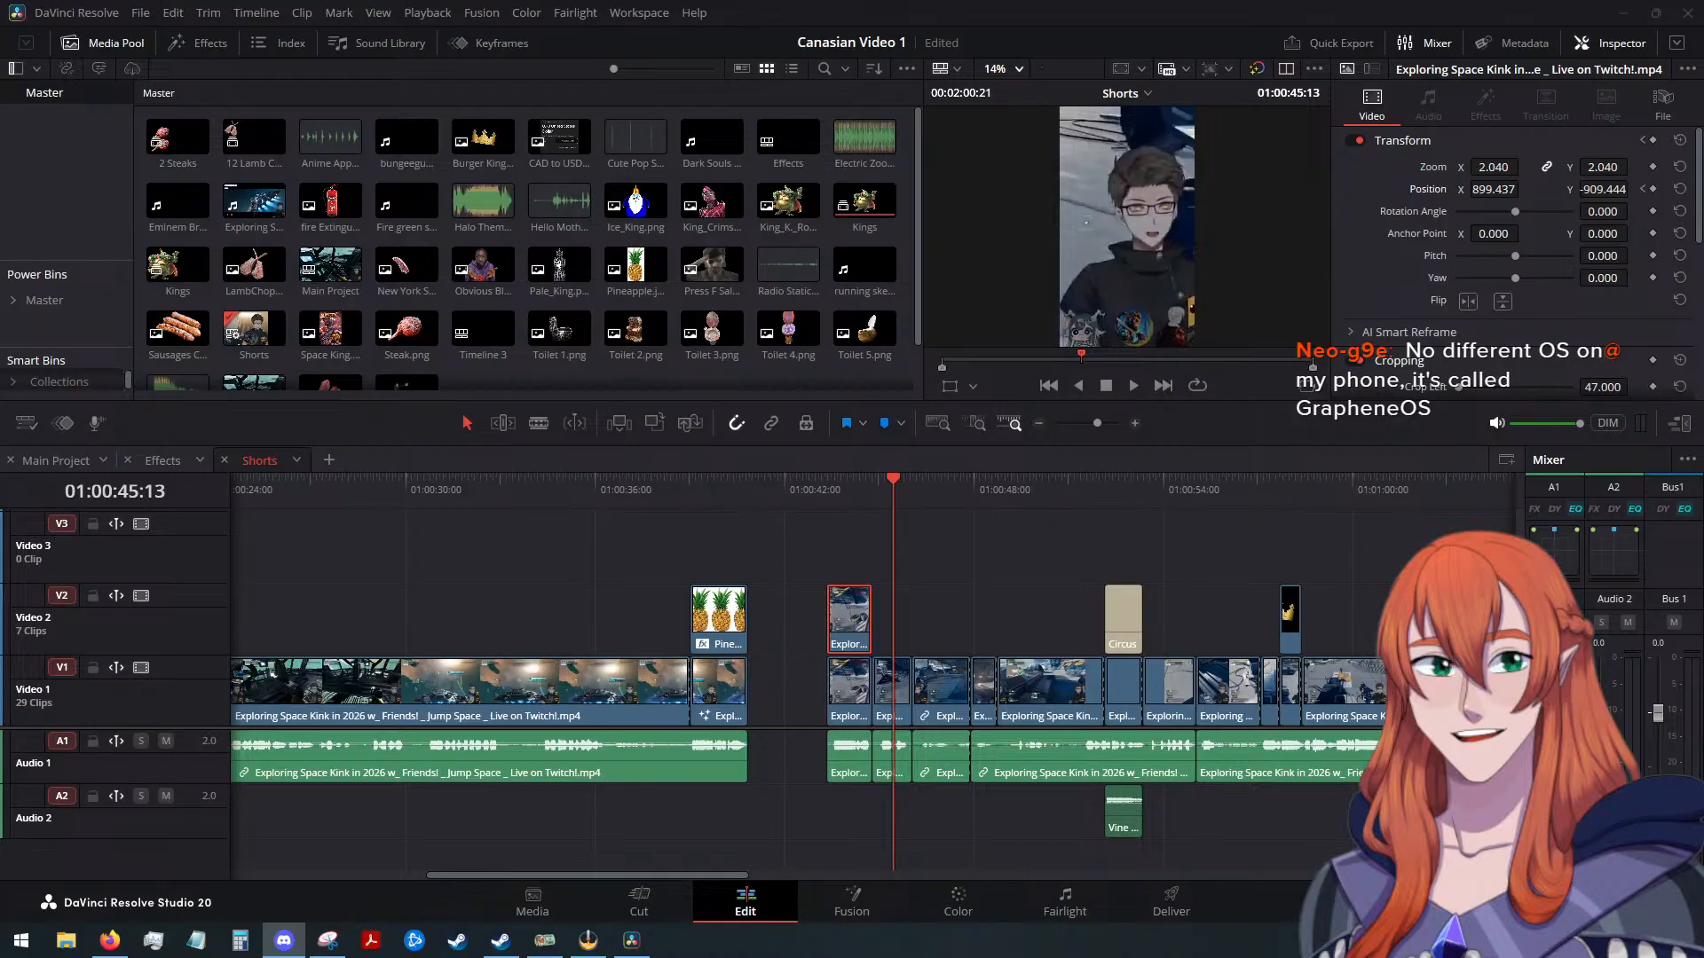
# Review the Shorts timeline from 01:00:45:13 past the Circus clip and return the playhead to the overlay clip's start at 01:00:43:11
pyautogui.click(1469, 593)
pyautogui.scroll(-5, 1455, 594)
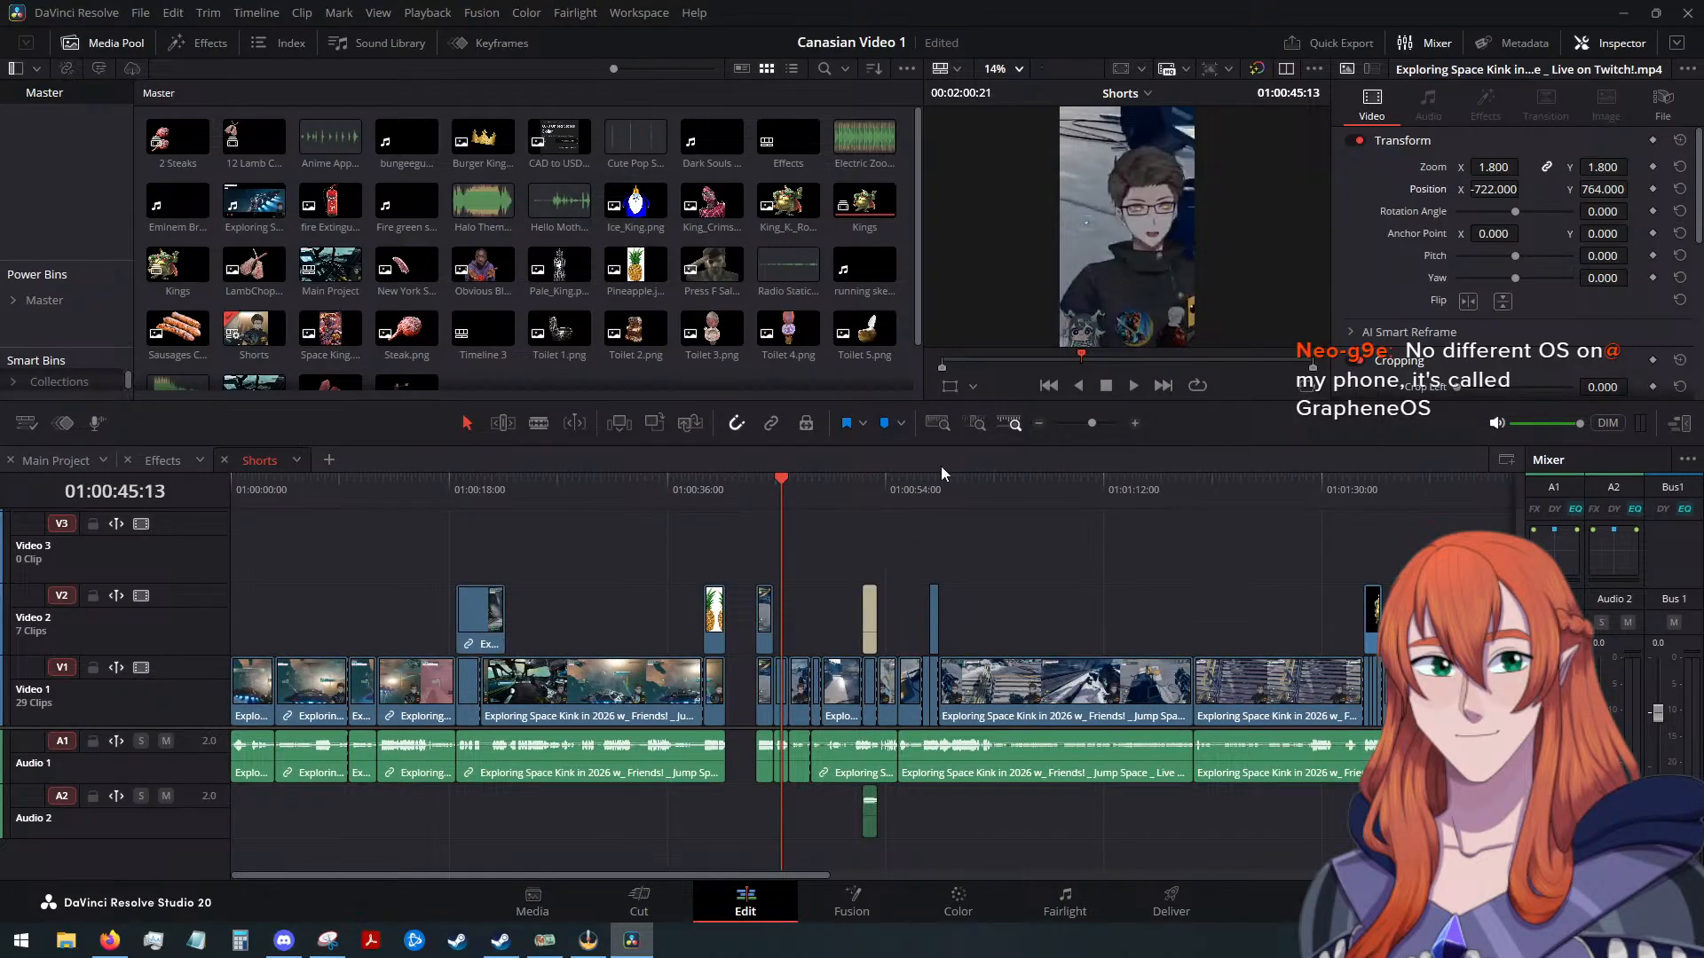
pyautogui.click(1135, 388)
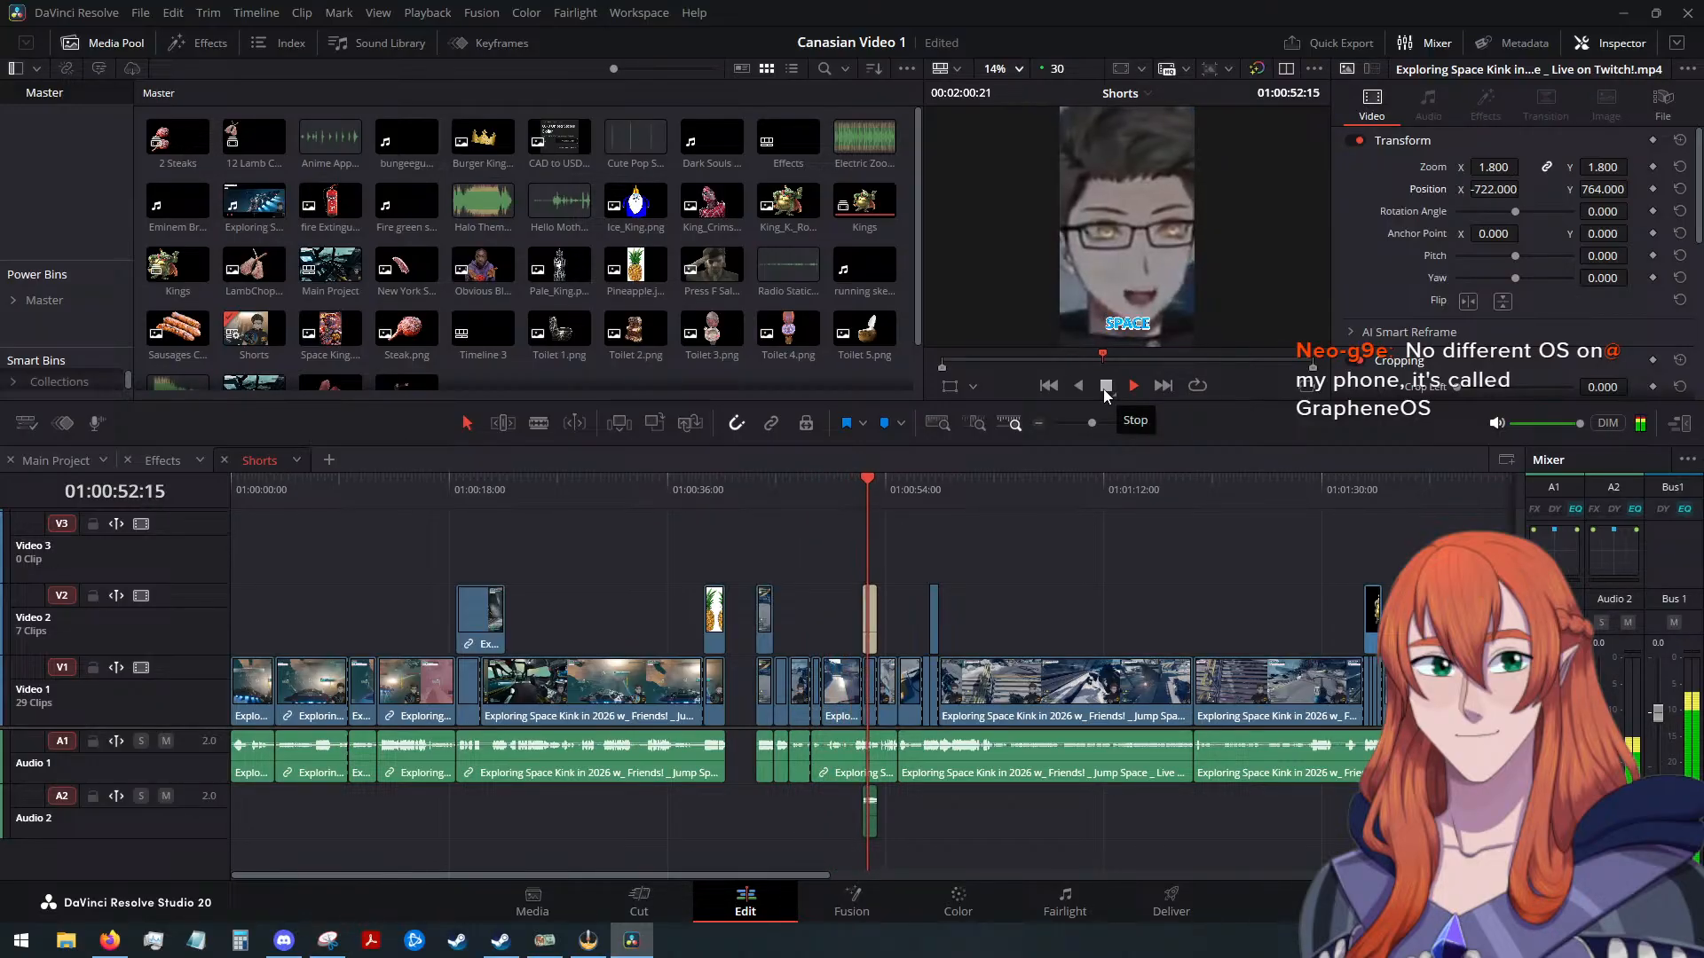
pyautogui.click(1106, 395)
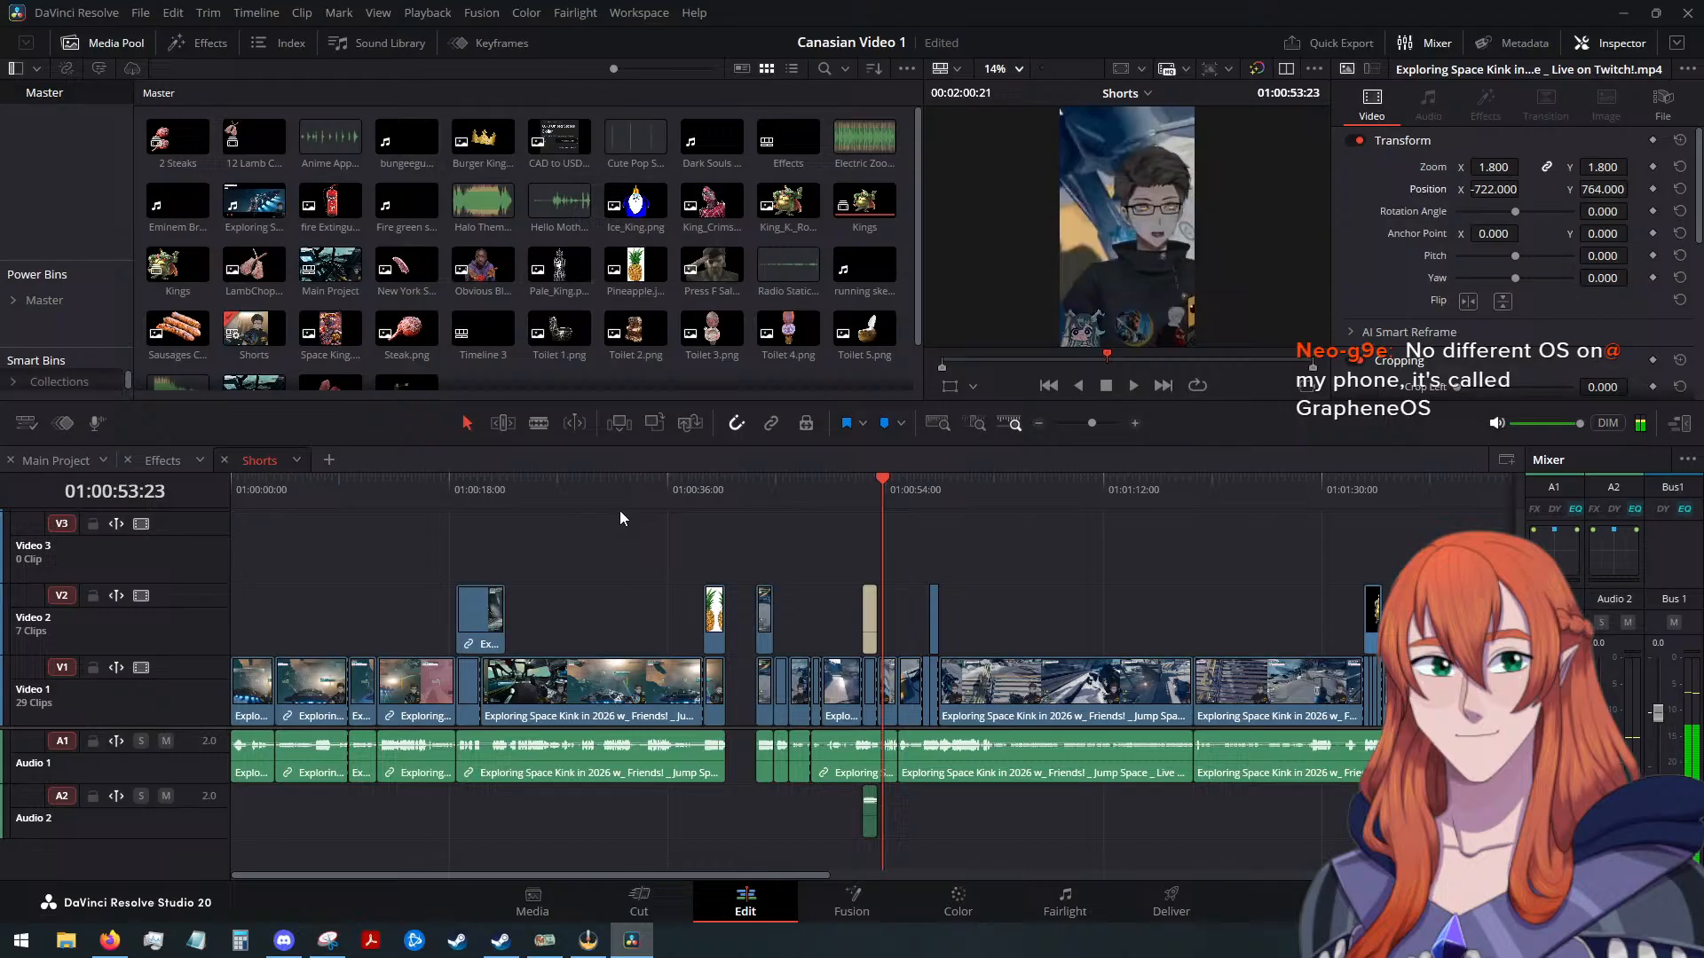
pyautogui.click(756, 494)
pyautogui.scroll(5, 889, 546)
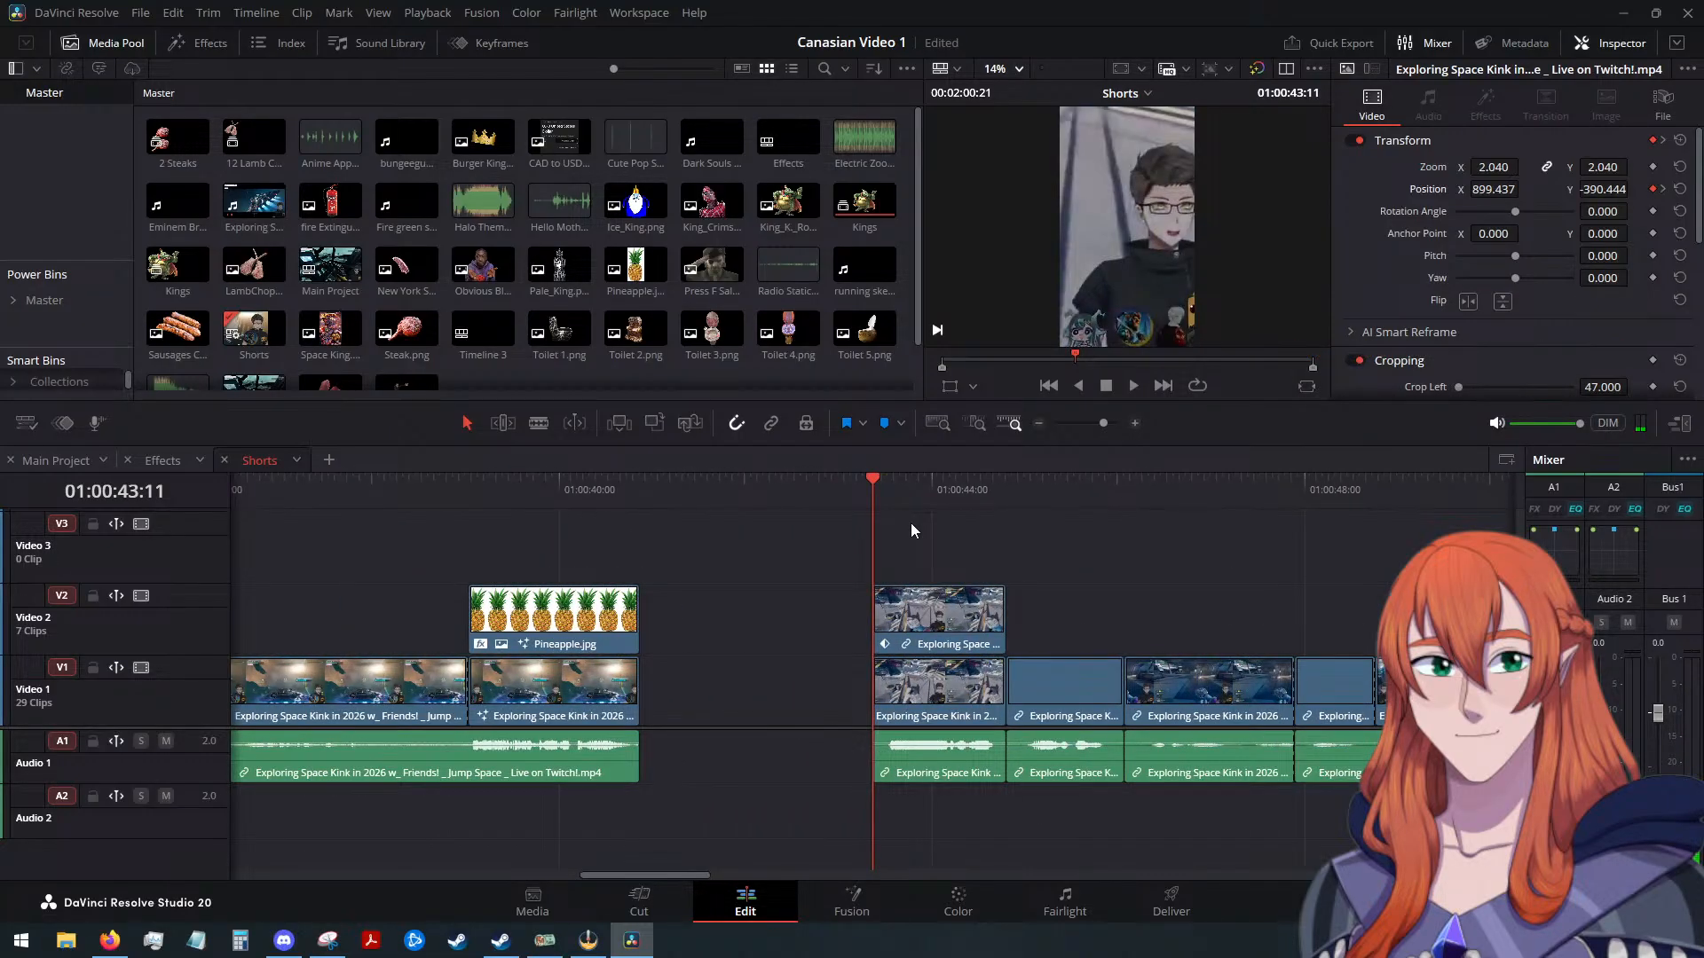
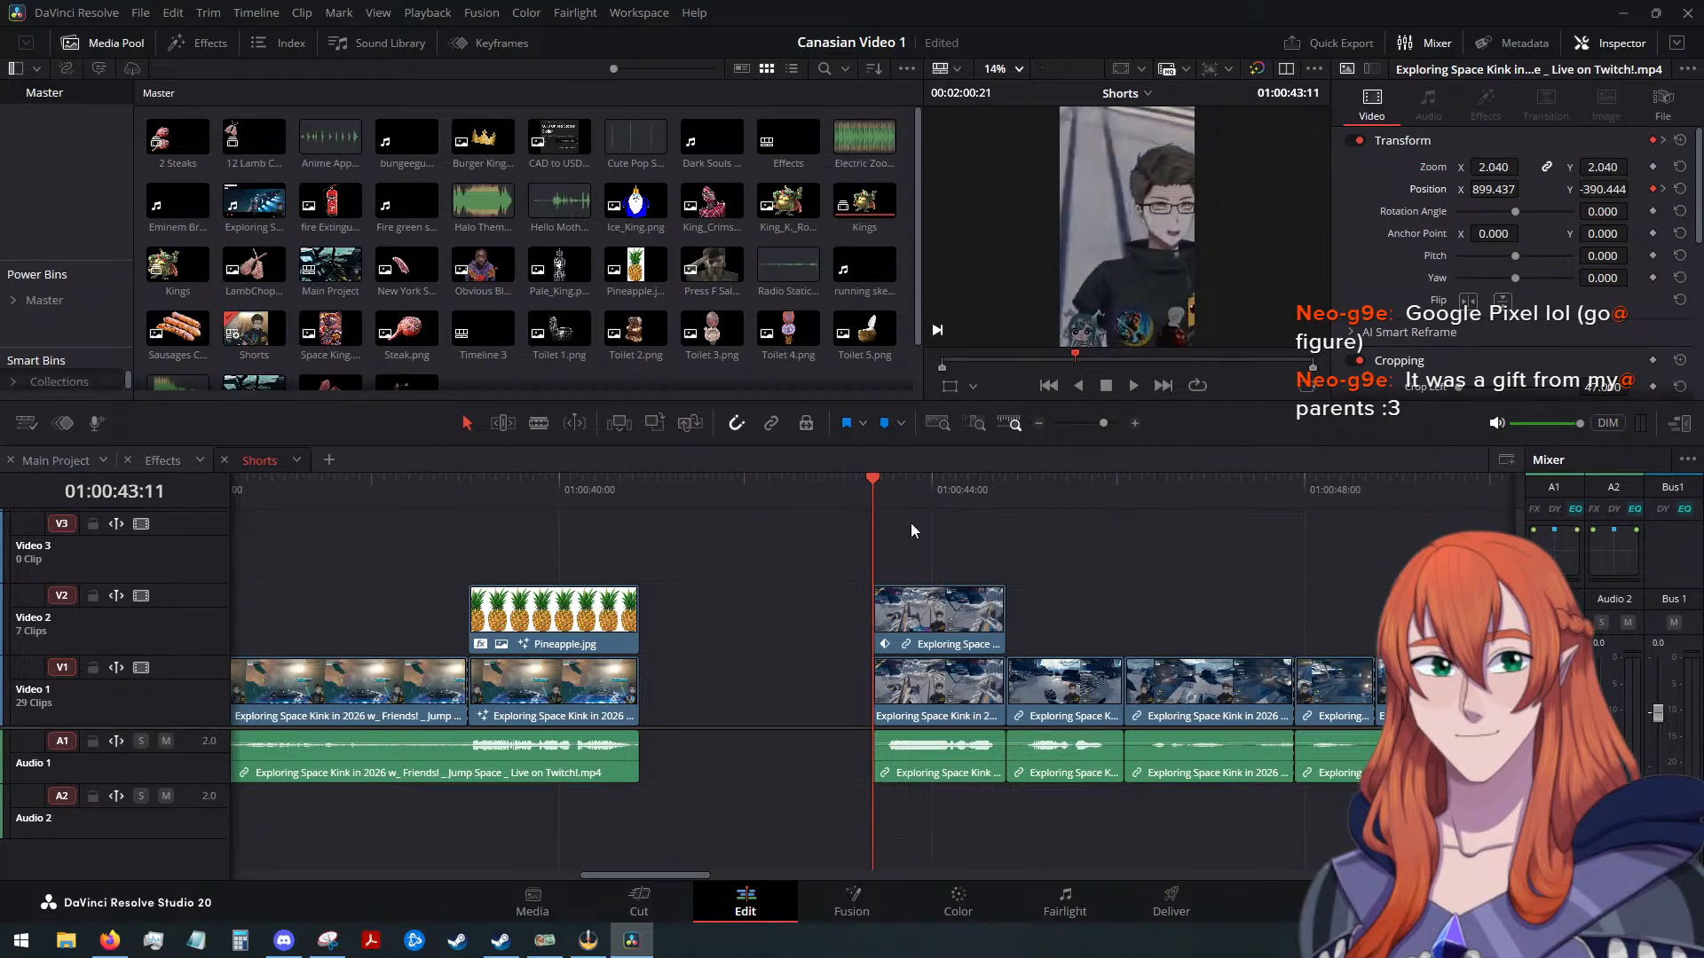
# Move the playhead to the end of the last clip in the Shorts timeline at 01:02:00:21
pyautogui.click(1189, 616)
pyautogui.scroll(-3, 1189, 616)
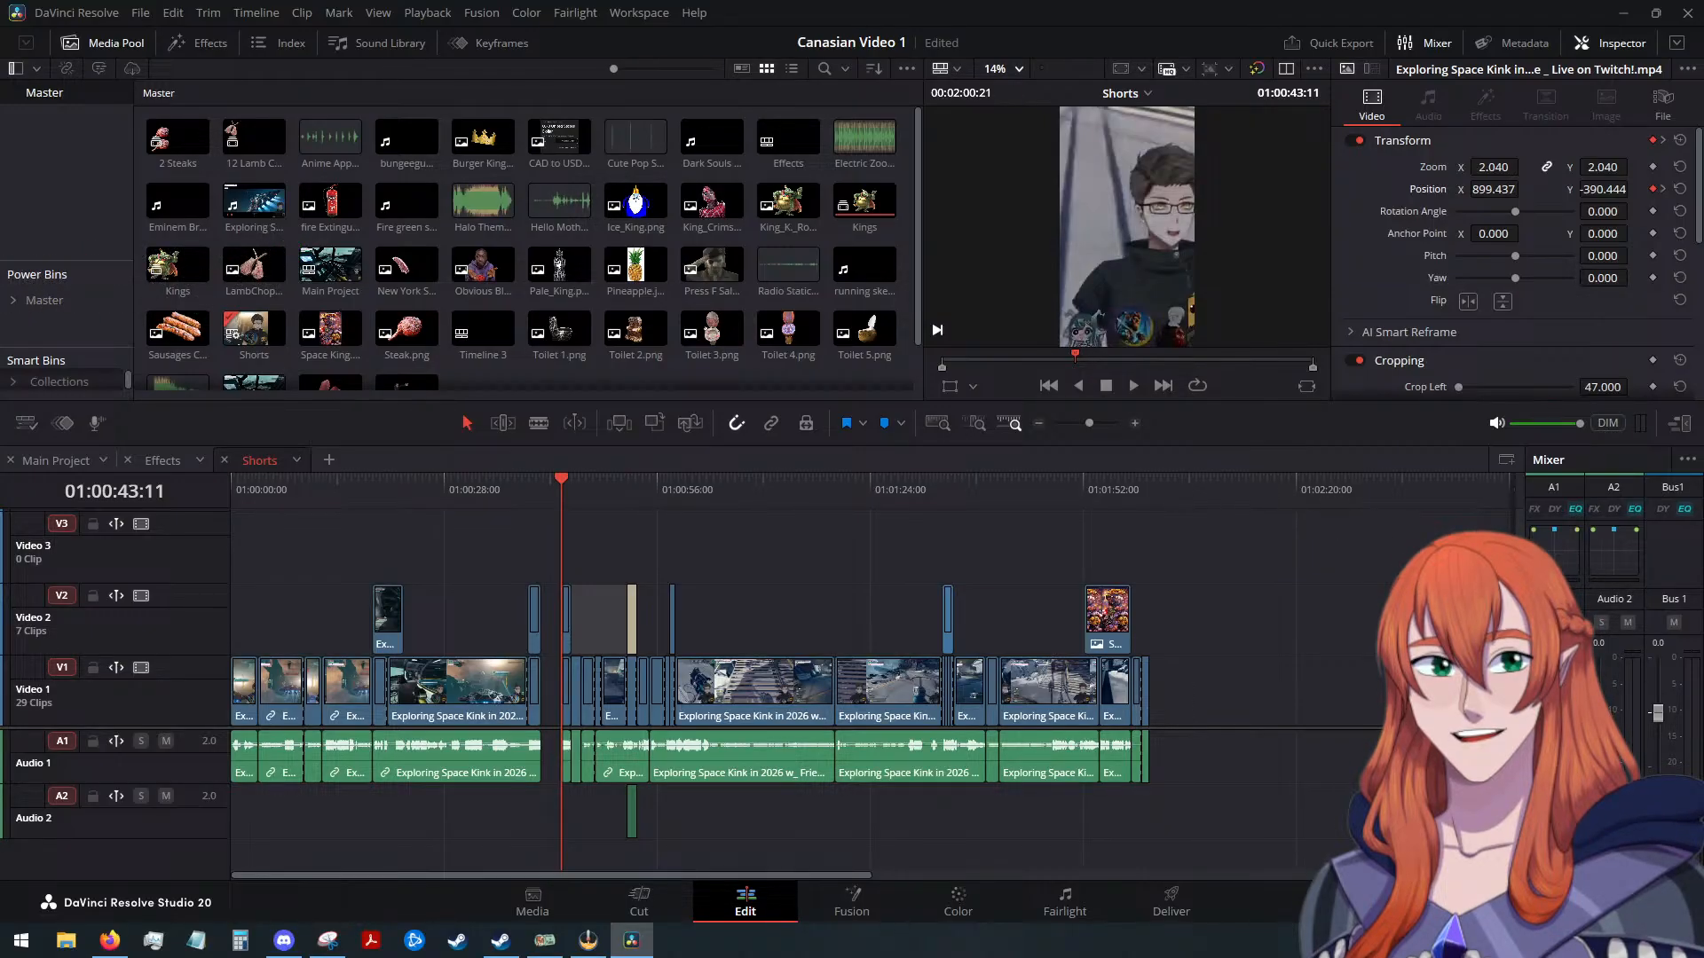
pyautogui.hotkey('alt', 'Tab')
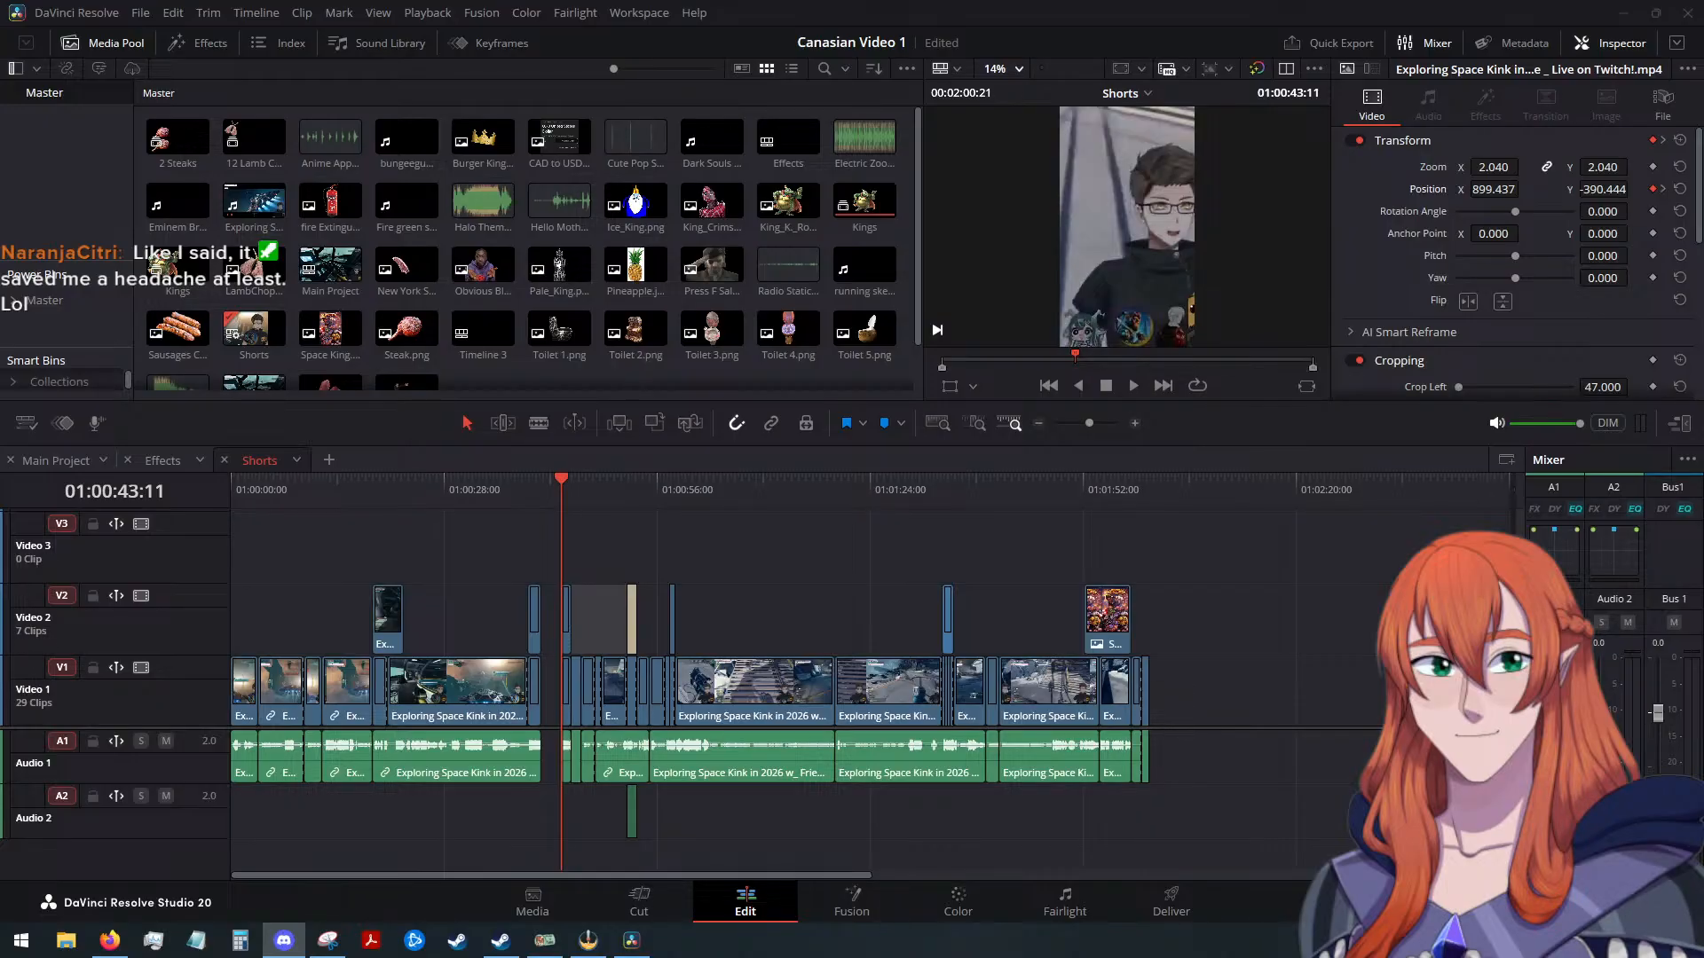
pyautogui.click(1150, 484)
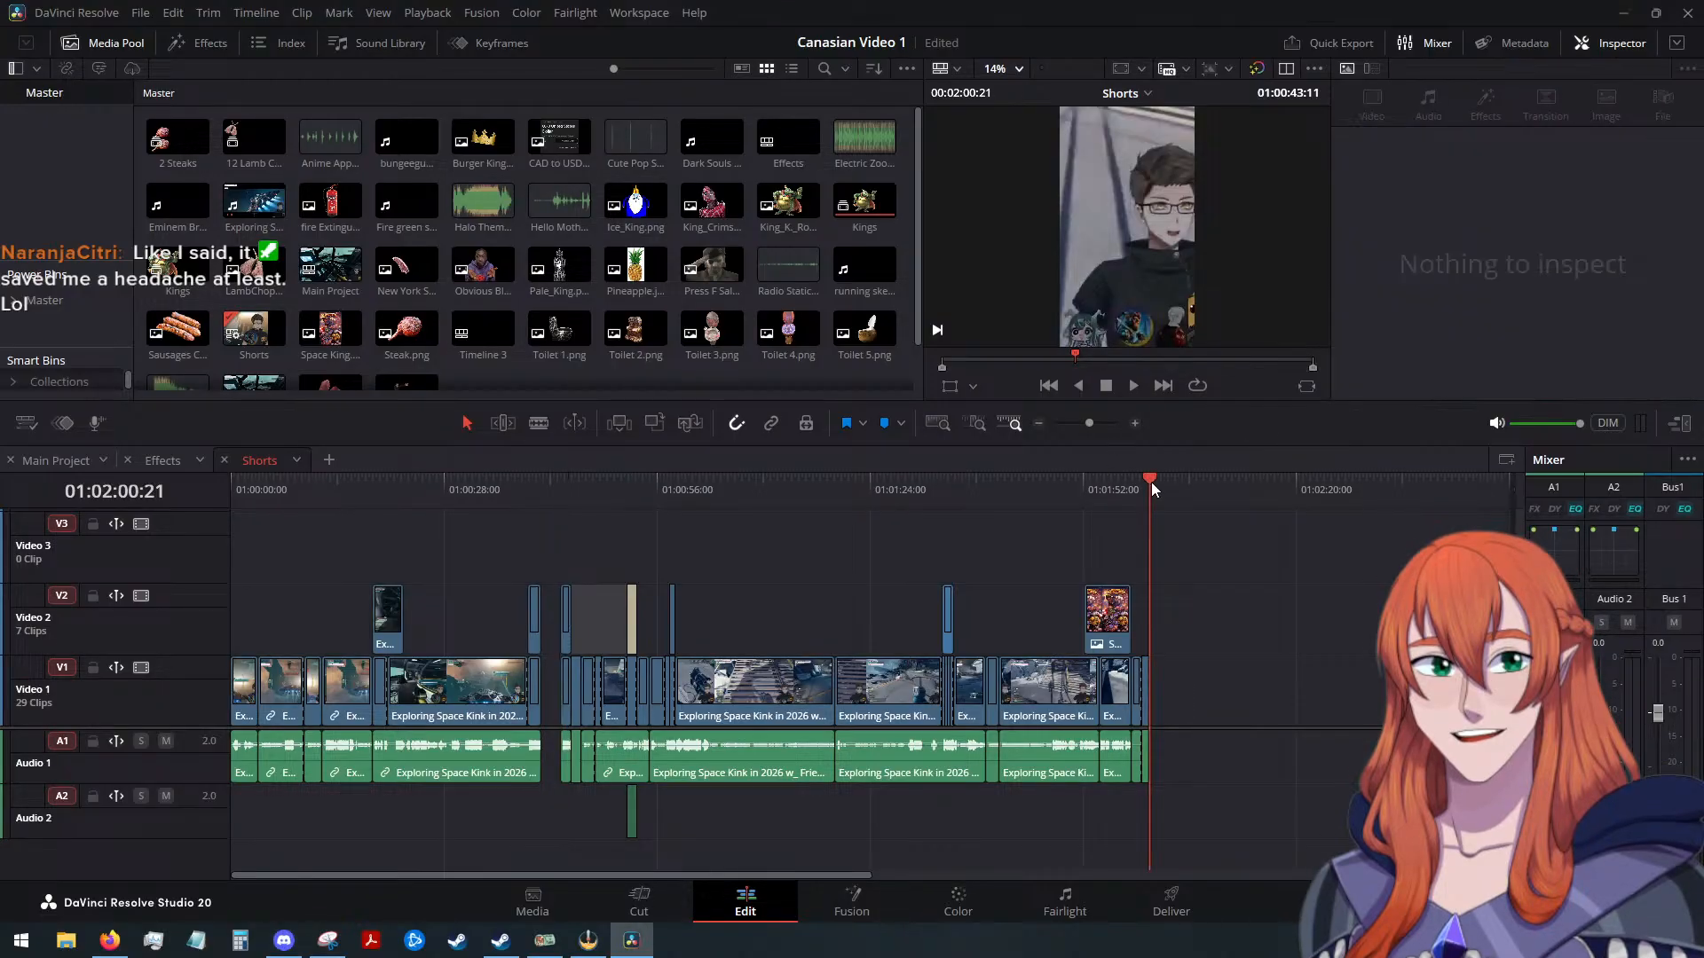
# Open the Main Project timeline and scan the footage from 01:09:13:14 to 01:10:30:24
pyautogui.click(58, 461)
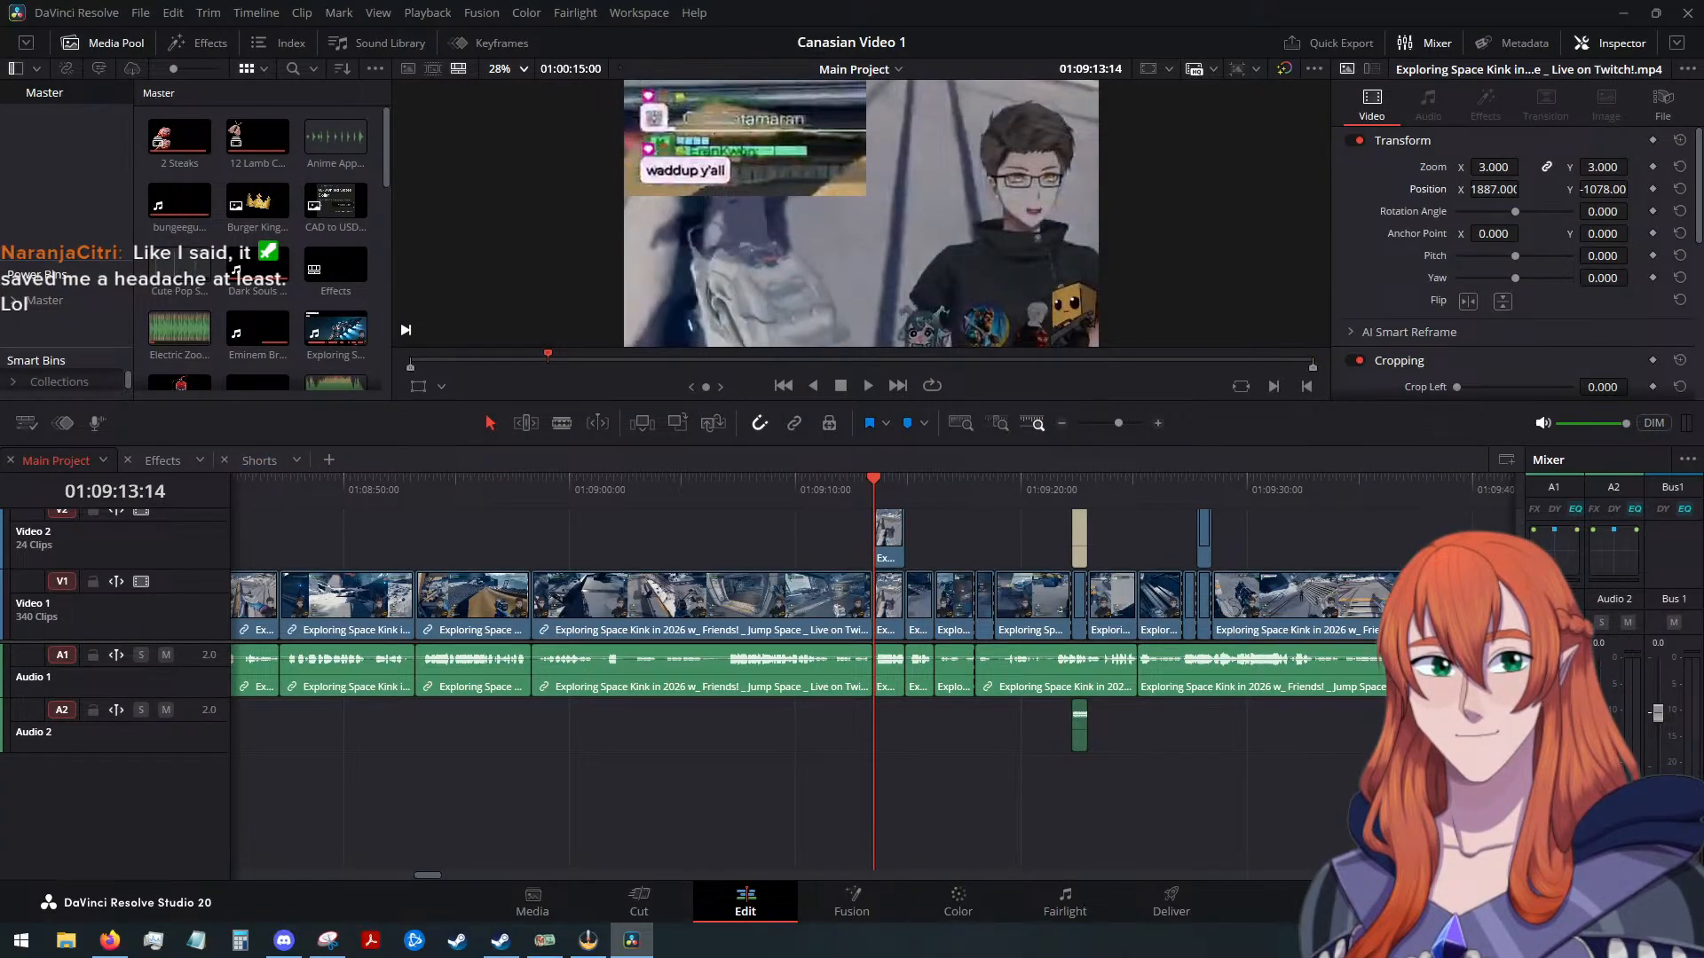
pyautogui.hotkey('alt', 'Tab')
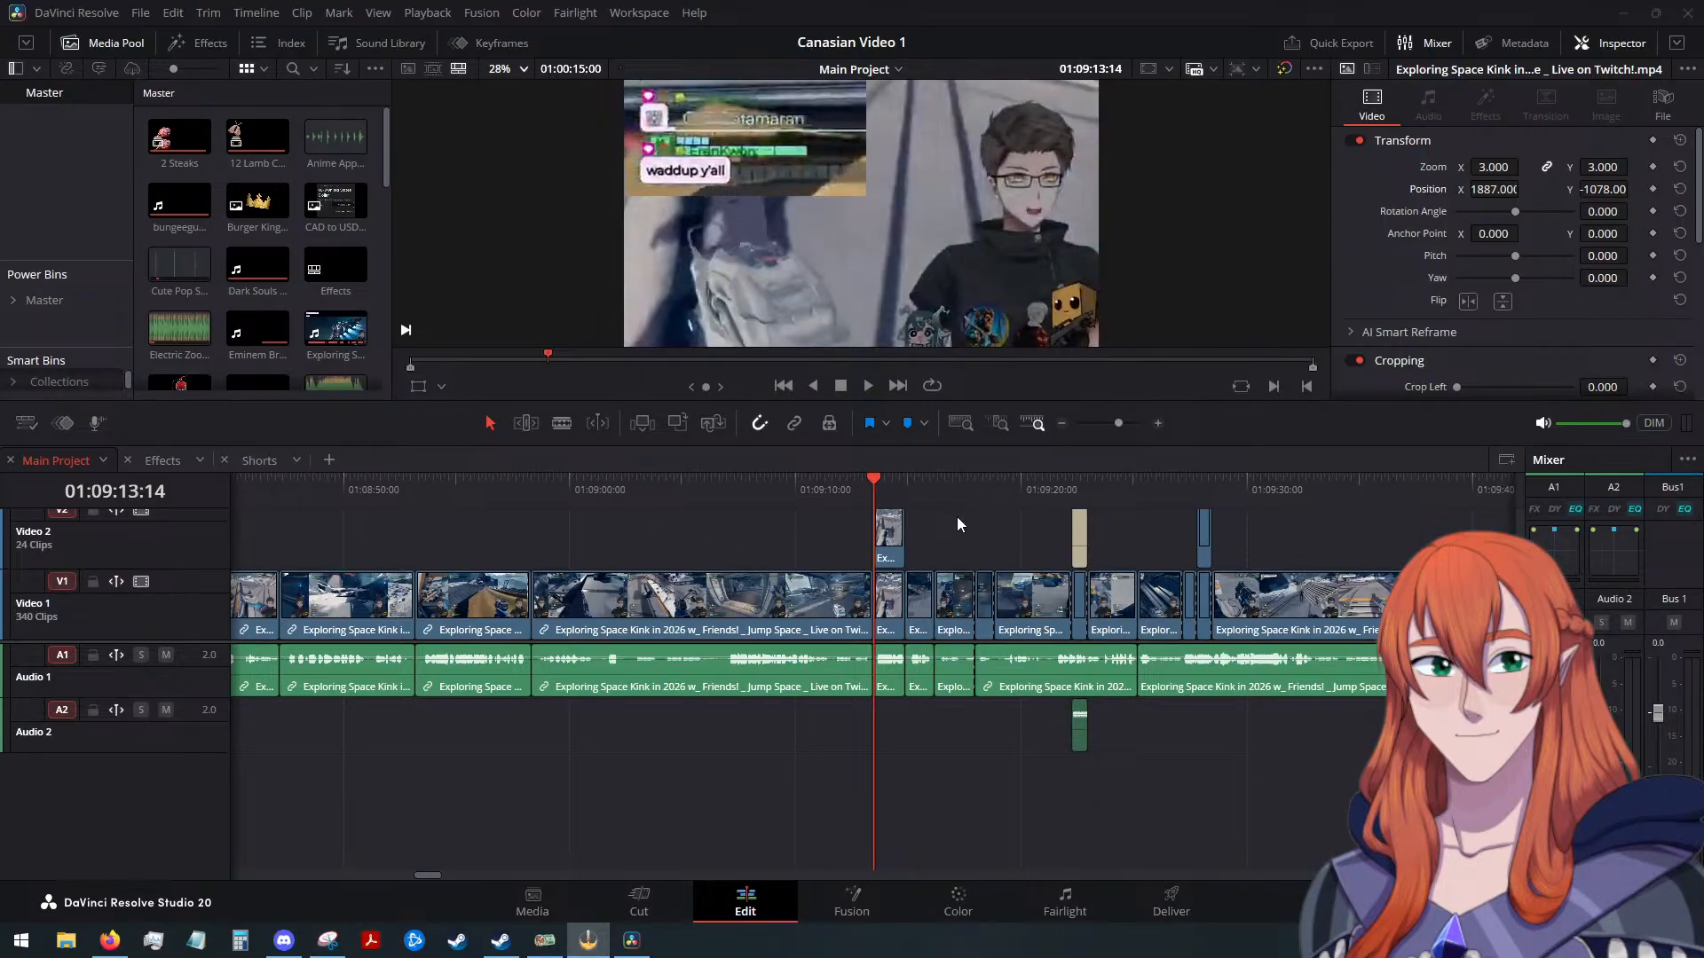
pyautogui.click(1274, 533)
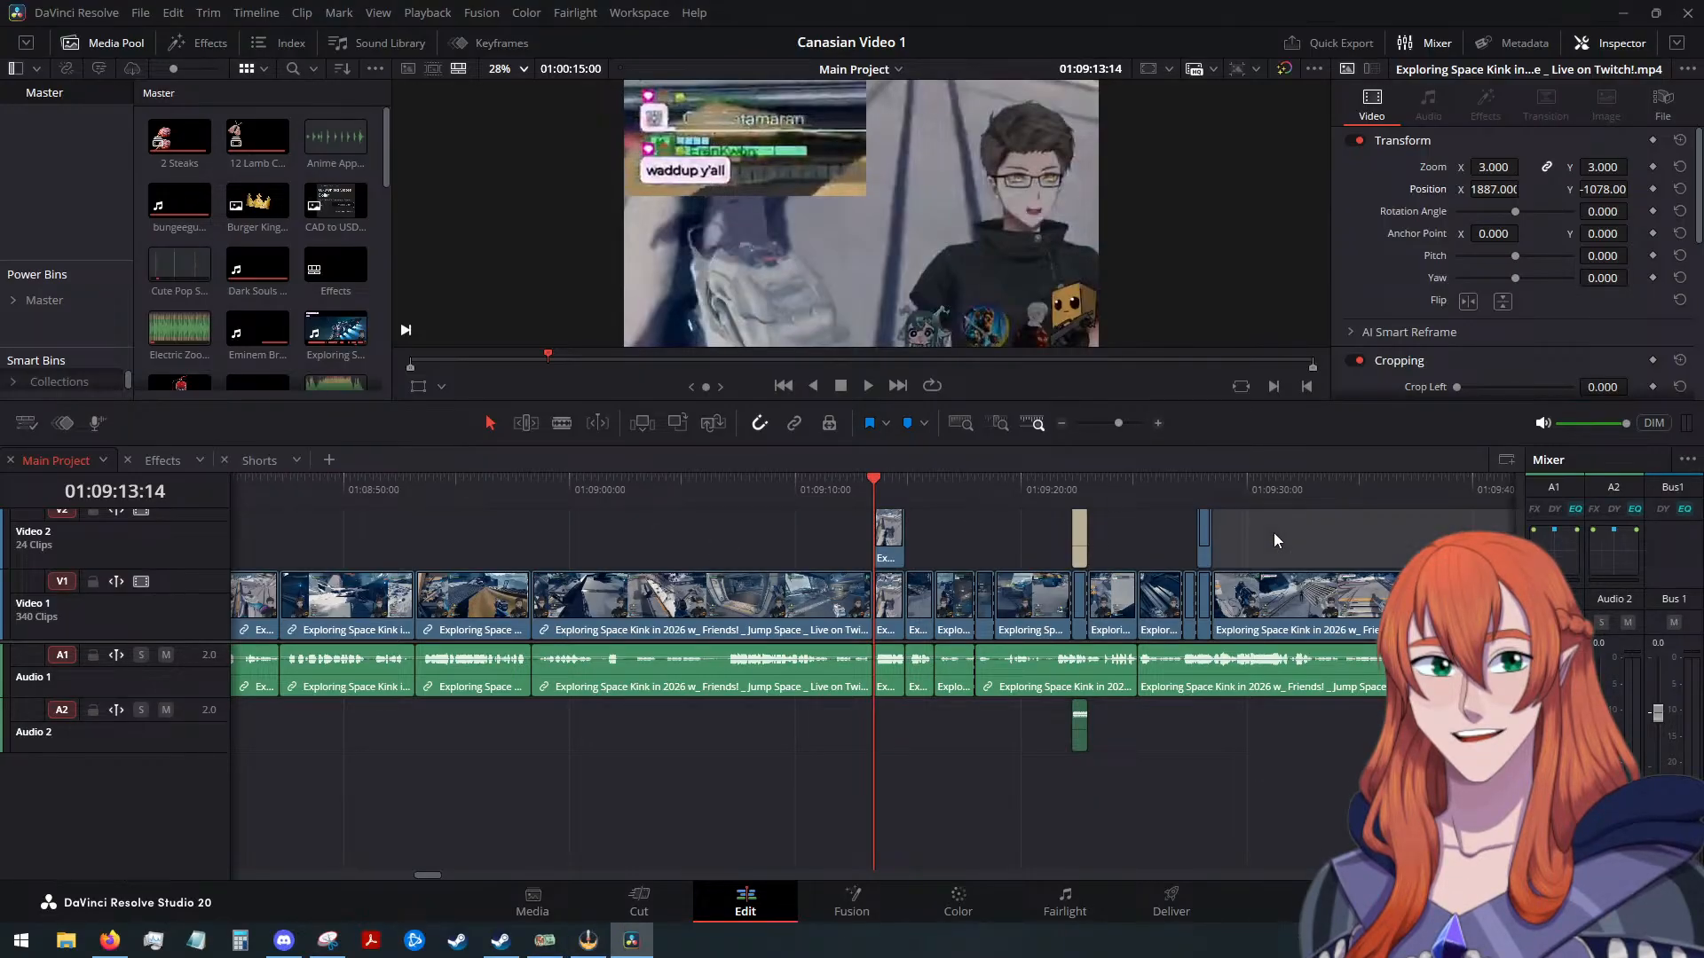
pyautogui.scroll(-4, 1274, 533)
pyautogui.scroll(2, 1169, 552)
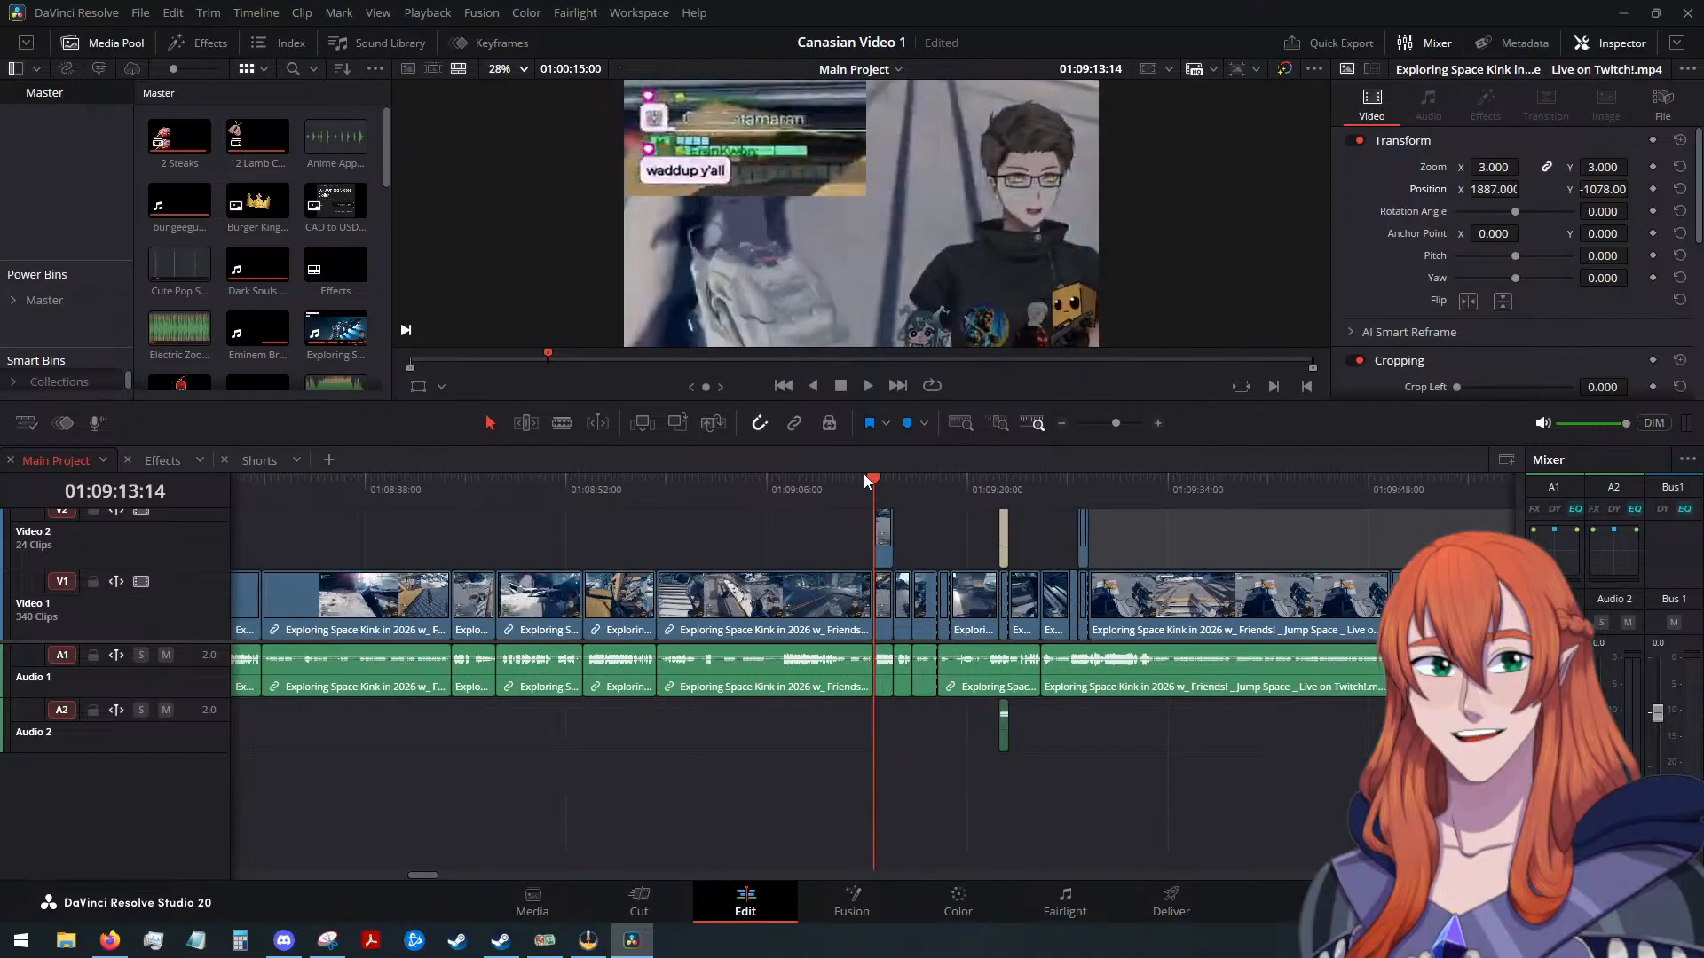
pyautogui.moveTo(868, 479); pyautogui.dragTo(1386, 544)
pyautogui.scroll(-2, 1271, 559)
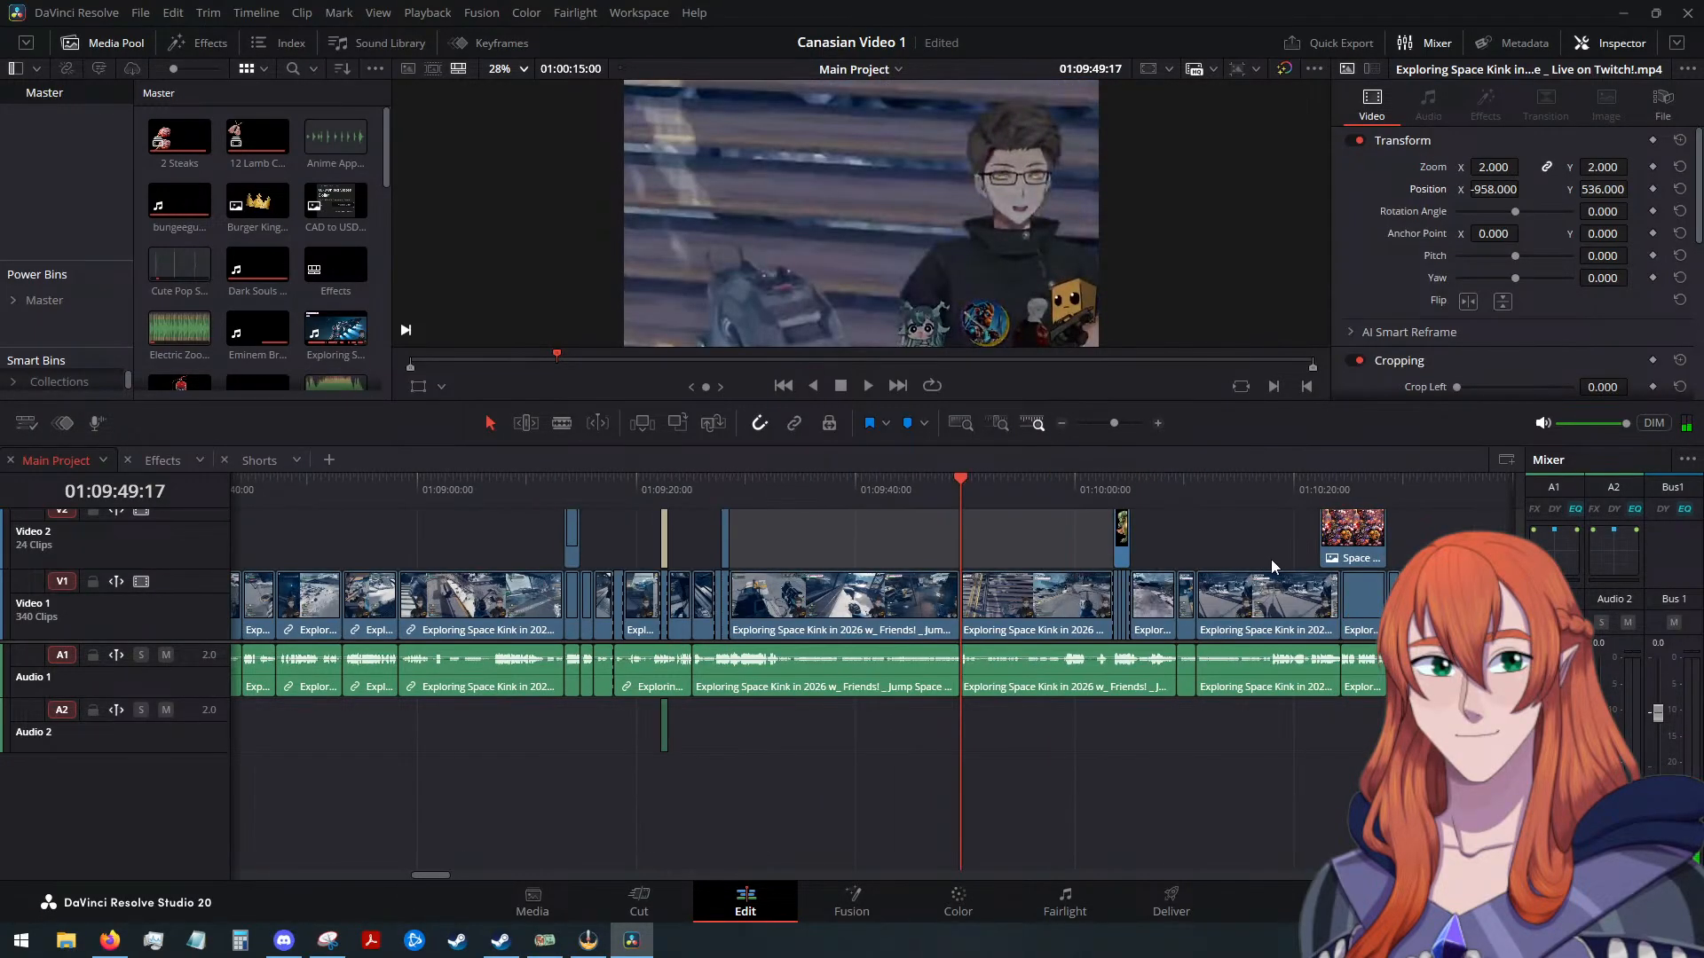
pyautogui.scroll(2, 1270, 559)
pyautogui.moveTo(869, 486); pyautogui.dragTo(1082, 496)
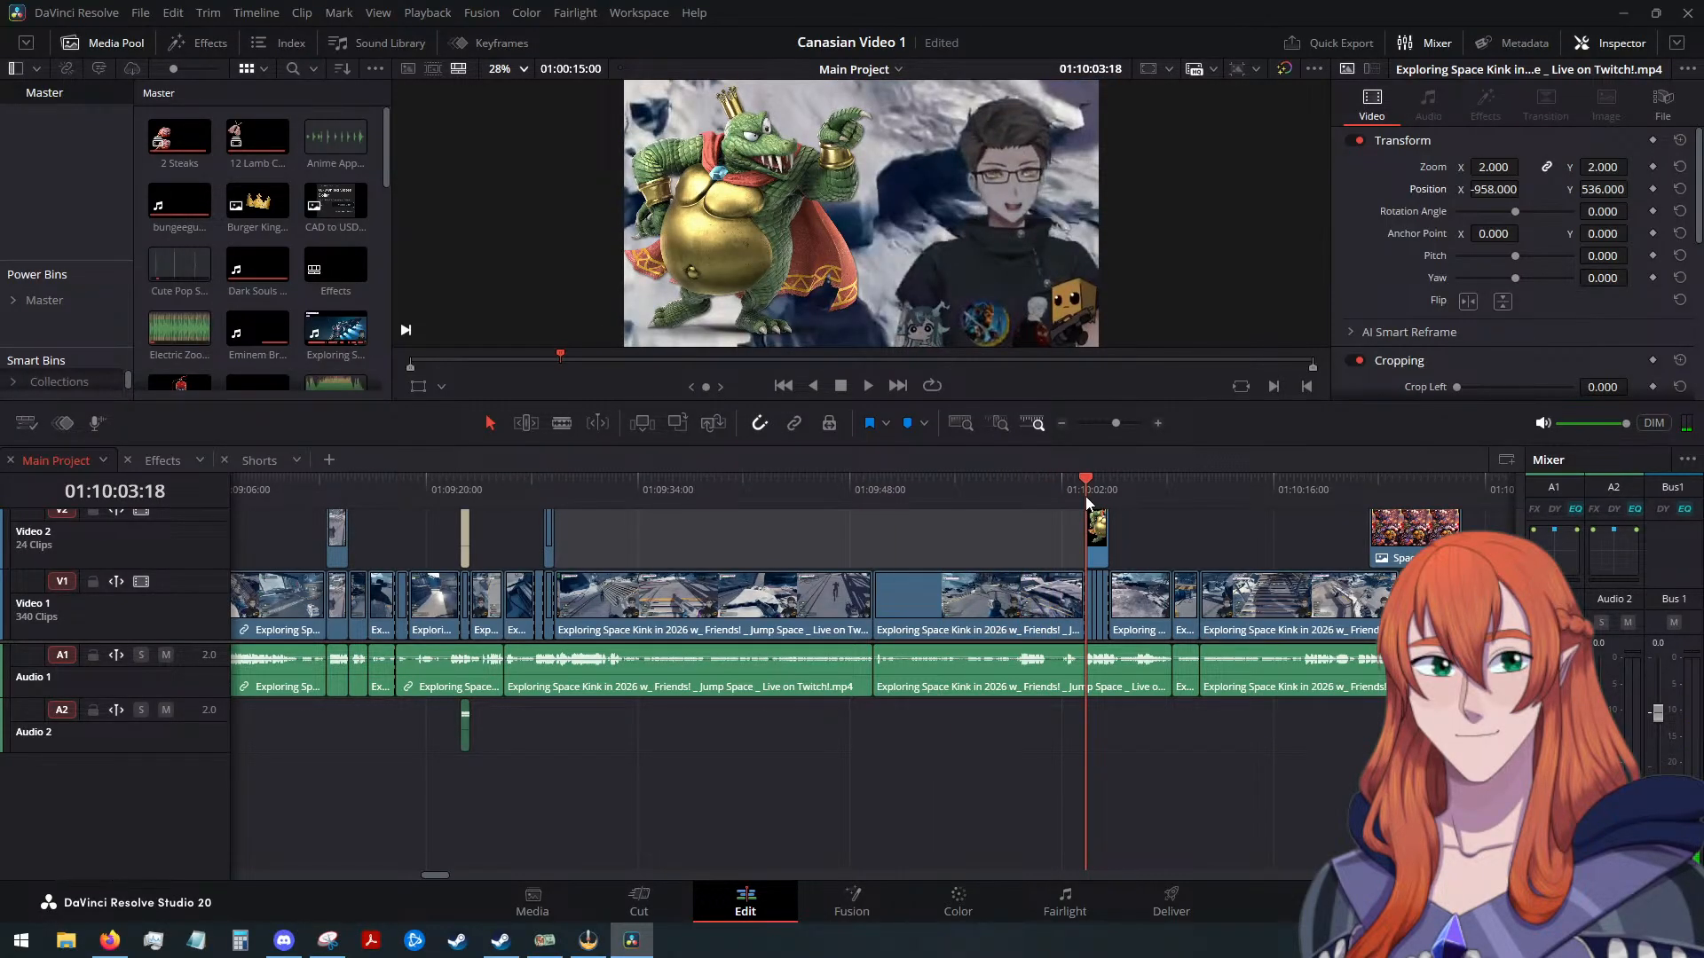
pyautogui.moveTo(1087, 501); pyautogui.dragTo(1497, 524)
pyautogui.scroll(-6, 1175, 541)
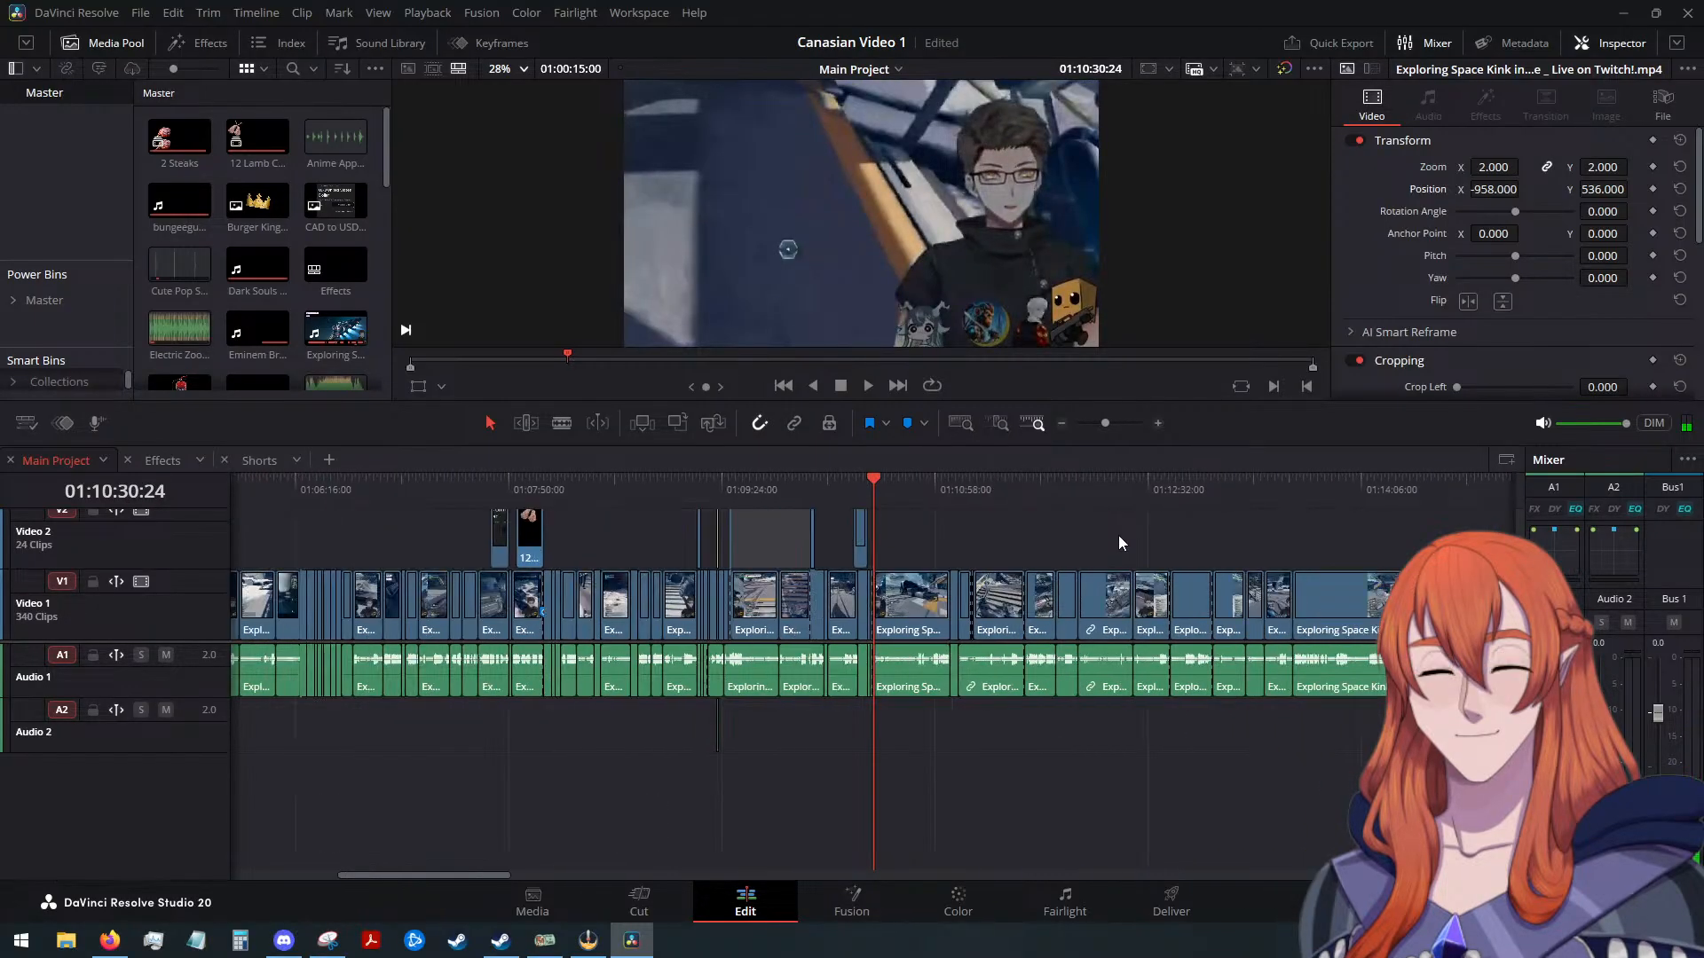
# Move the Main Project playhead to 01:11:01:23 and play the gameplay footage through to 01:11:21:19
pyautogui.scroll(4, 1118, 535)
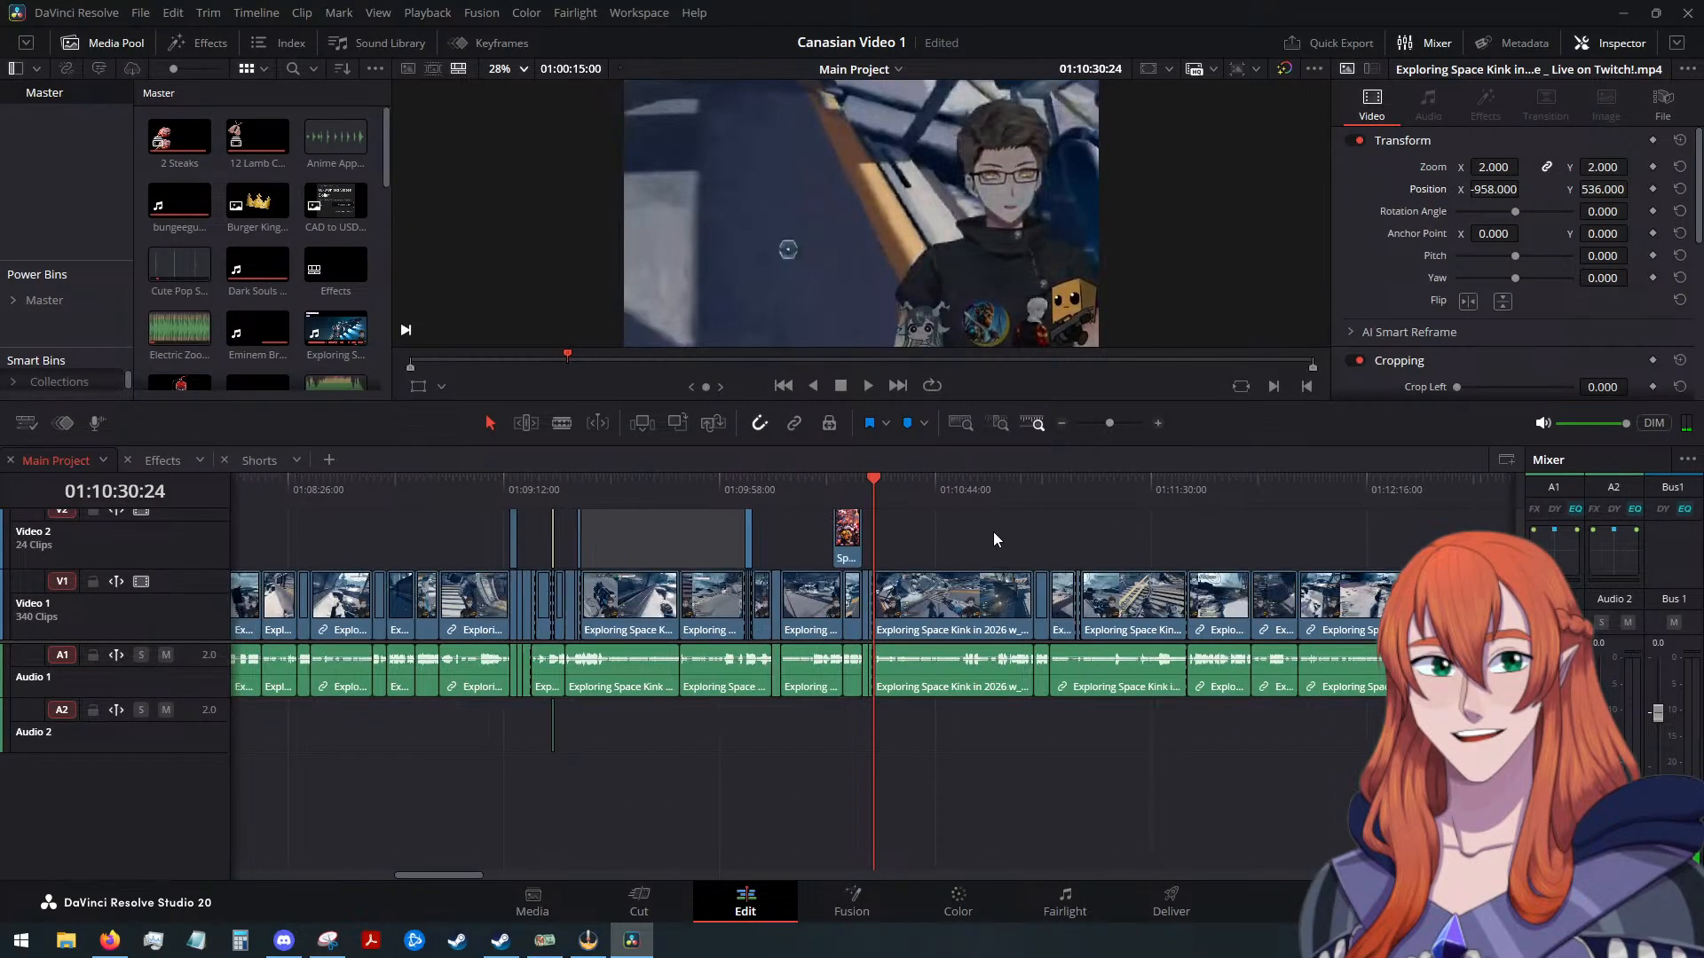
pyautogui.moveTo(871, 483); pyautogui.dragTo(1019, 492)
pyautogui.click(865, 387)
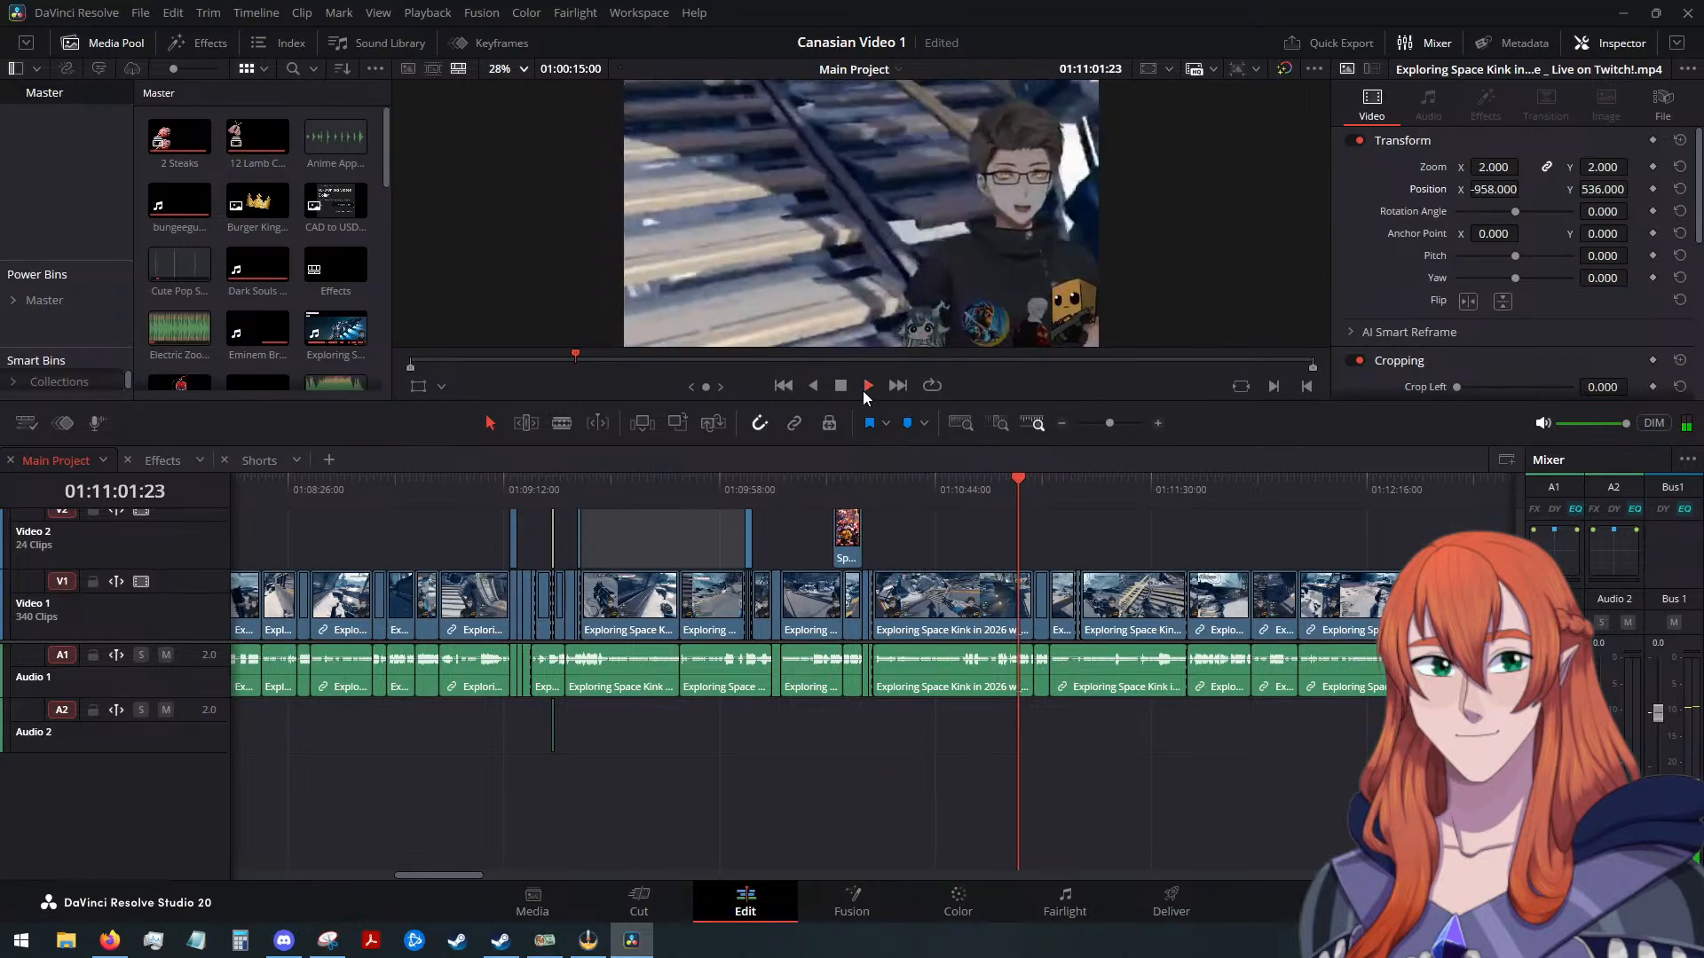
pyautogui.scroll(-1, 1083, 731)
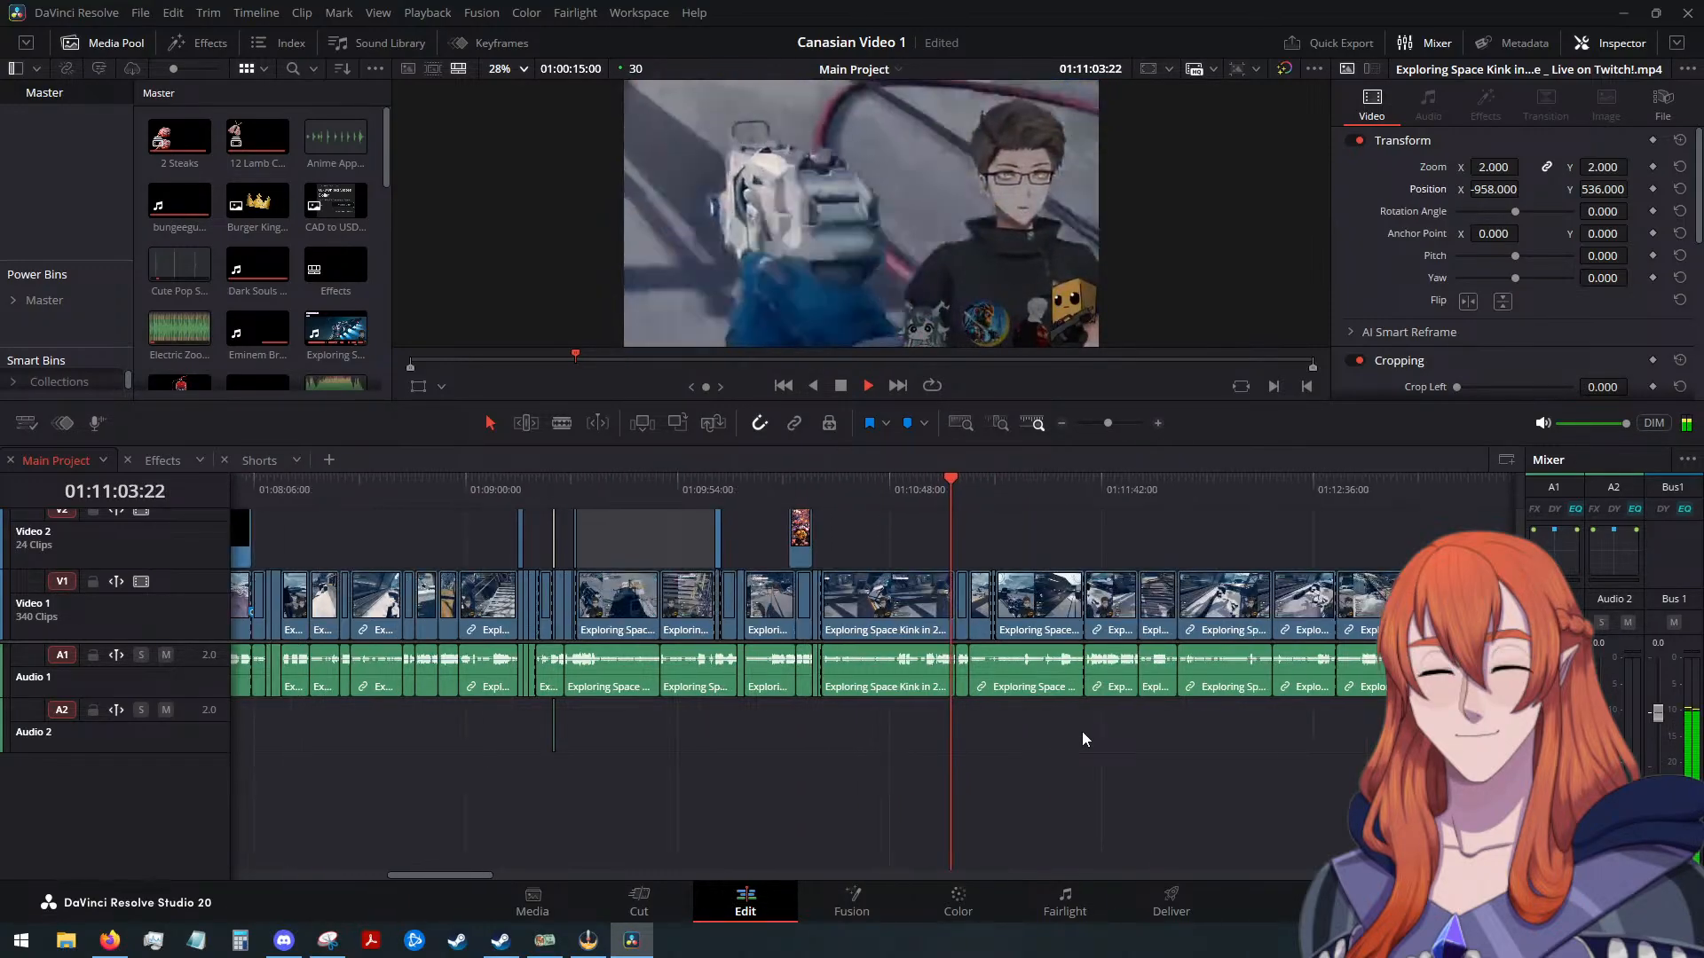
pyautogui.scroll(1, 1082, 731)
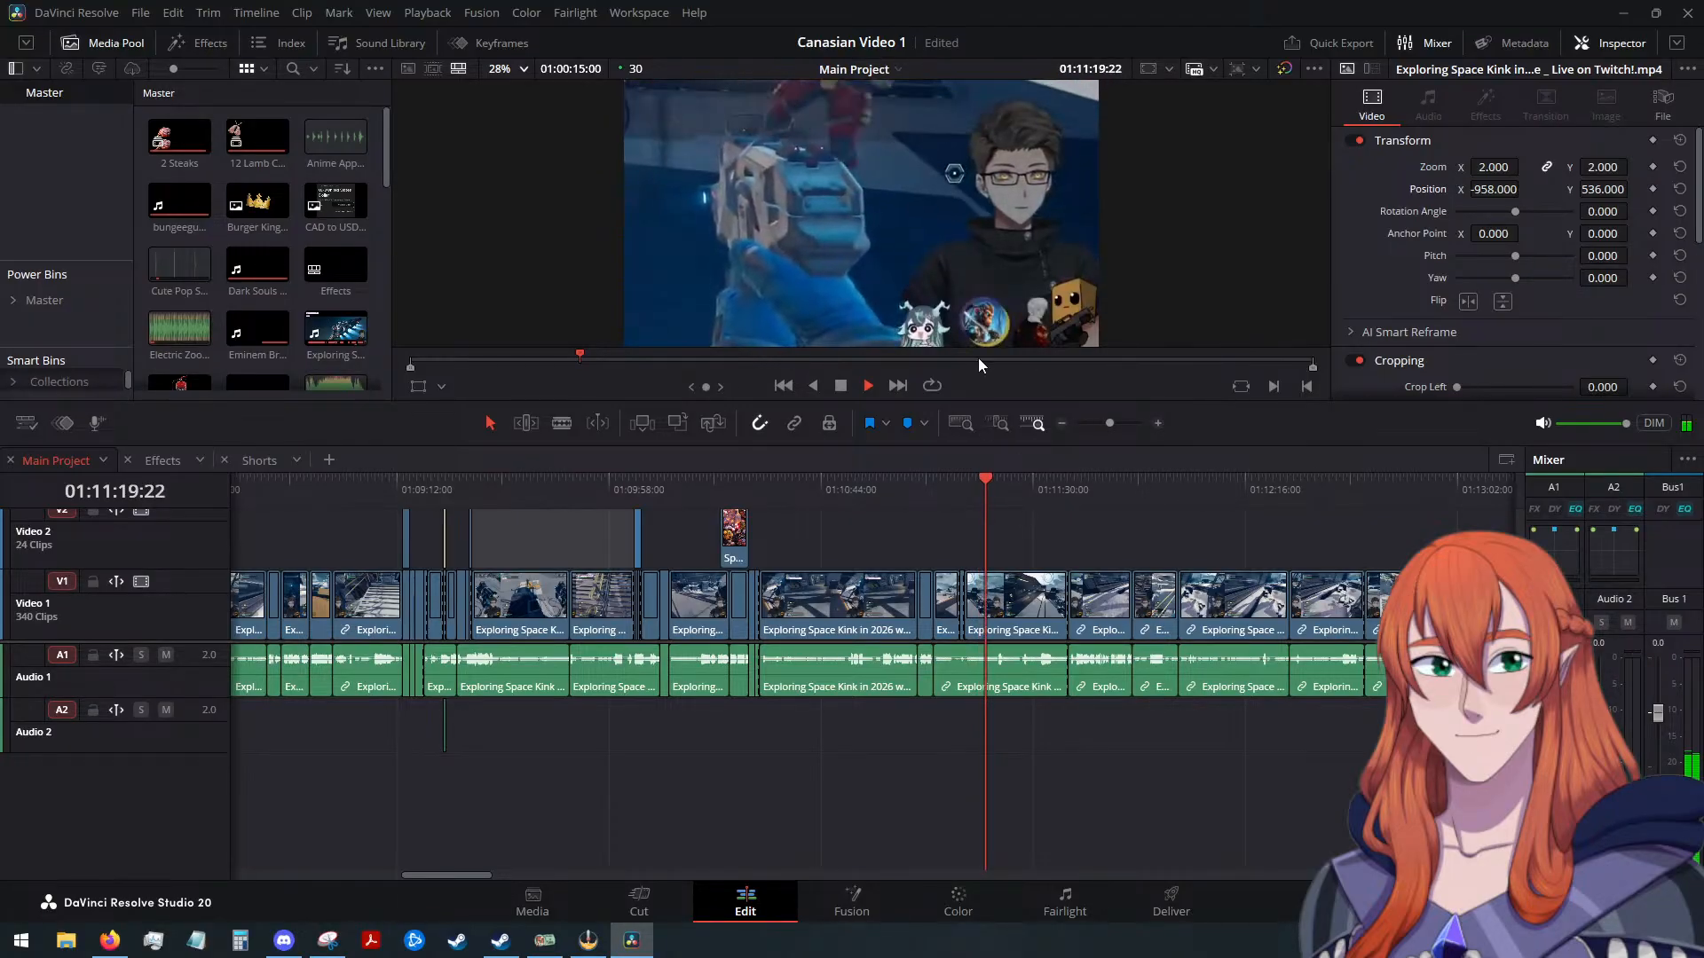
pyautogui.click(839, 386)
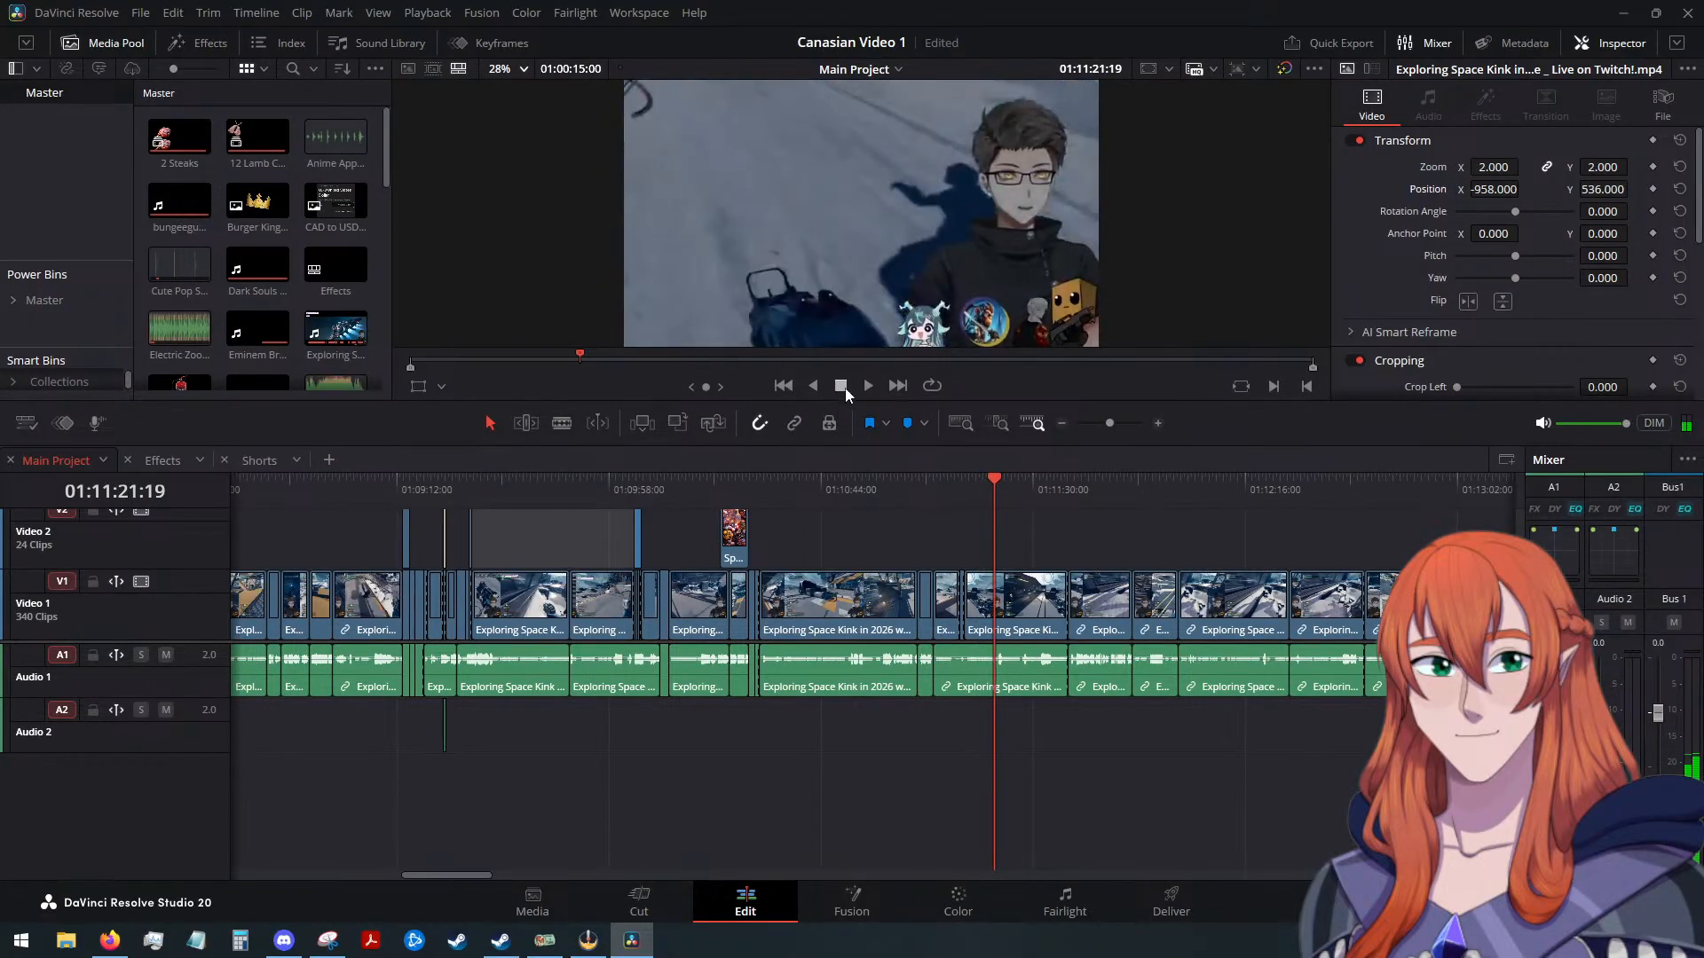
# Move the Main Project playhead to 01:12:52:19 and survey the clips across the whole timeline
pyautogui.moveTo(995, 487); pyautogui.dragTo(1415, 494)
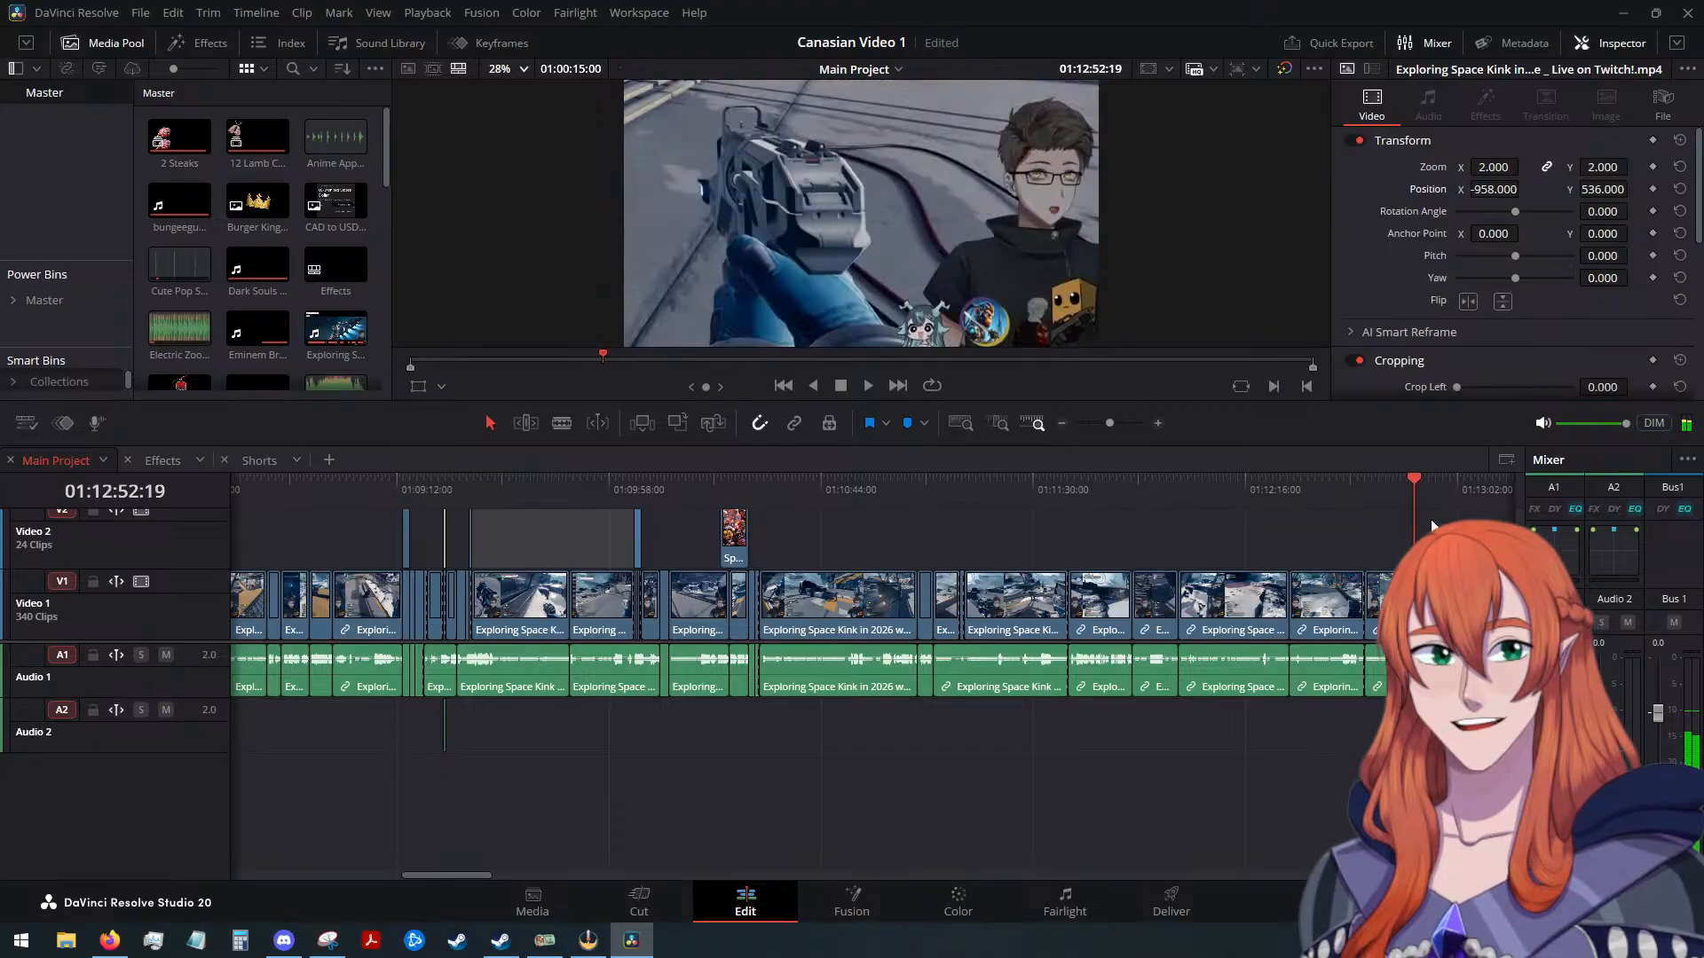
pyautogui.scroll(-4, 1387, 550)
pyautogui.scroll(1, 1288, 559)
pyautogui.scroll(-4, 1289, 565)
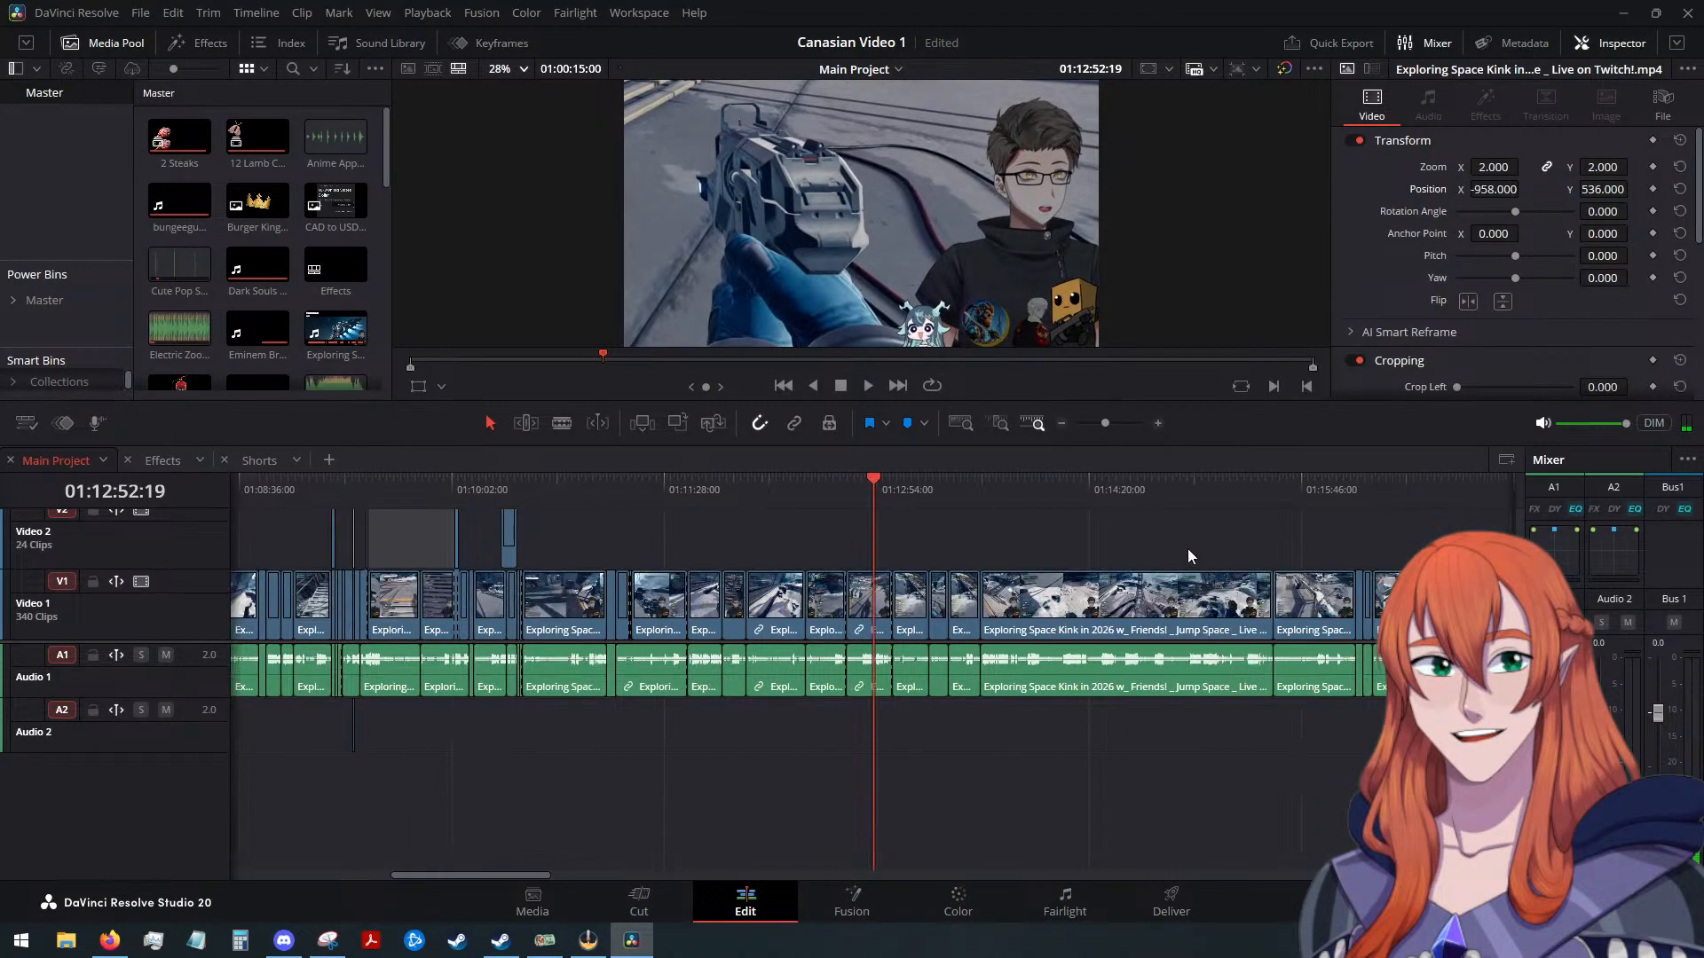
pyautogui.scroll(-2, 1062, 543)
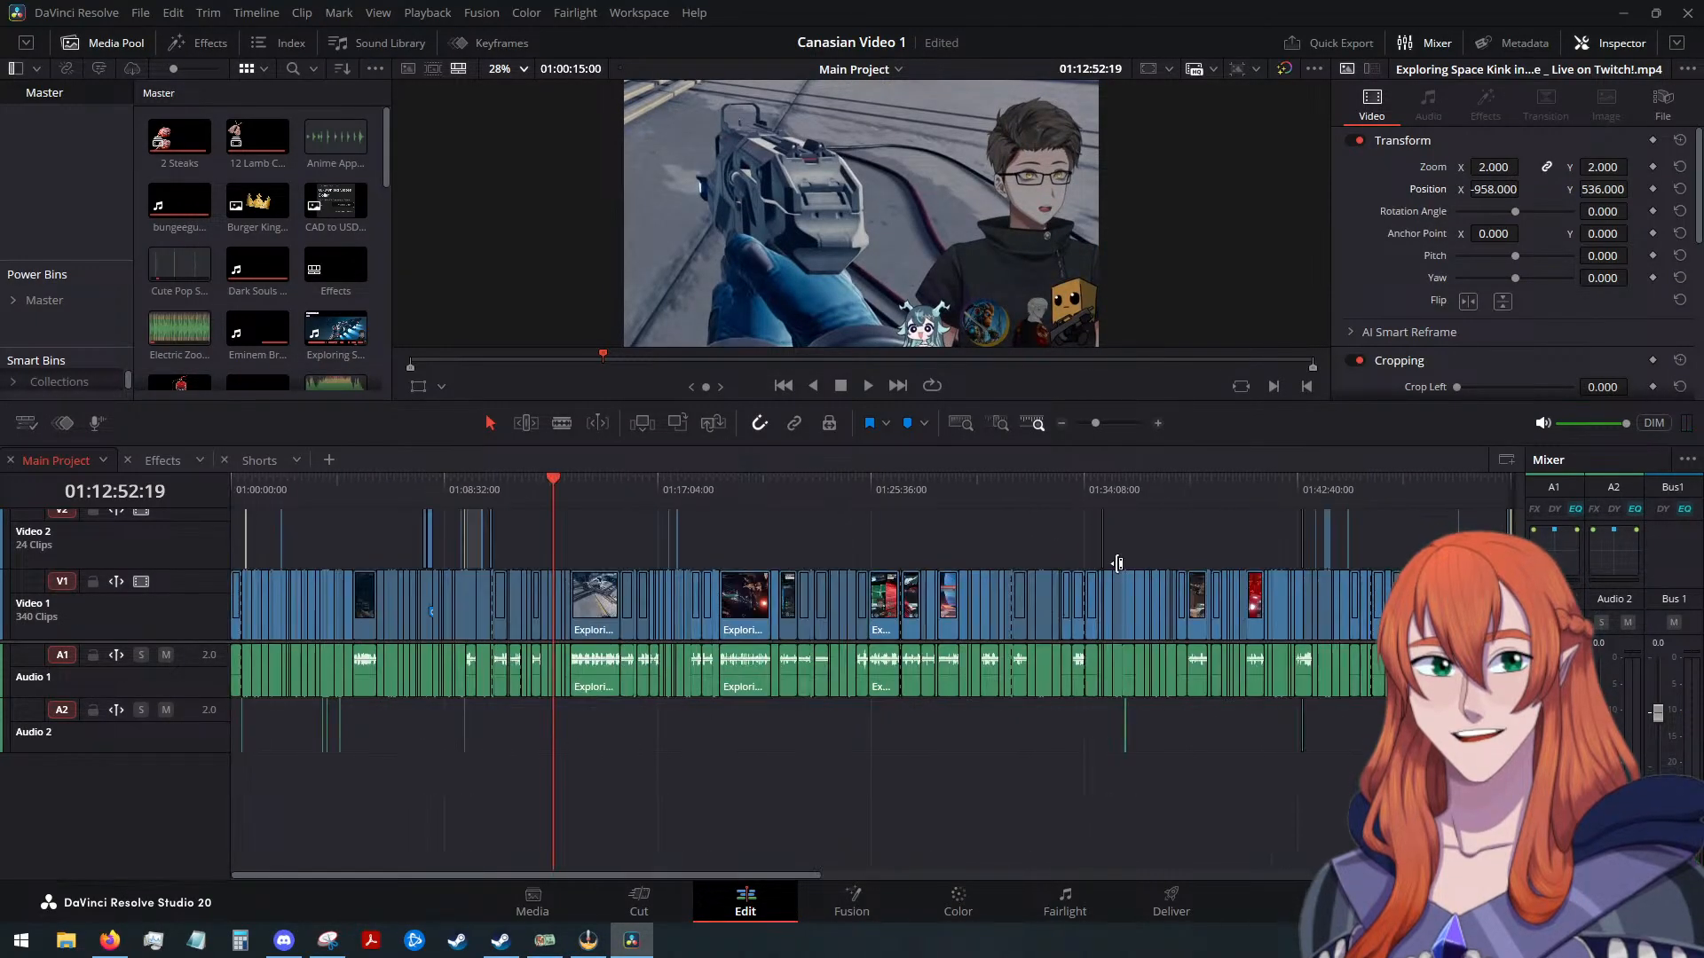
pyautogui.scroll(4, 914, 679)
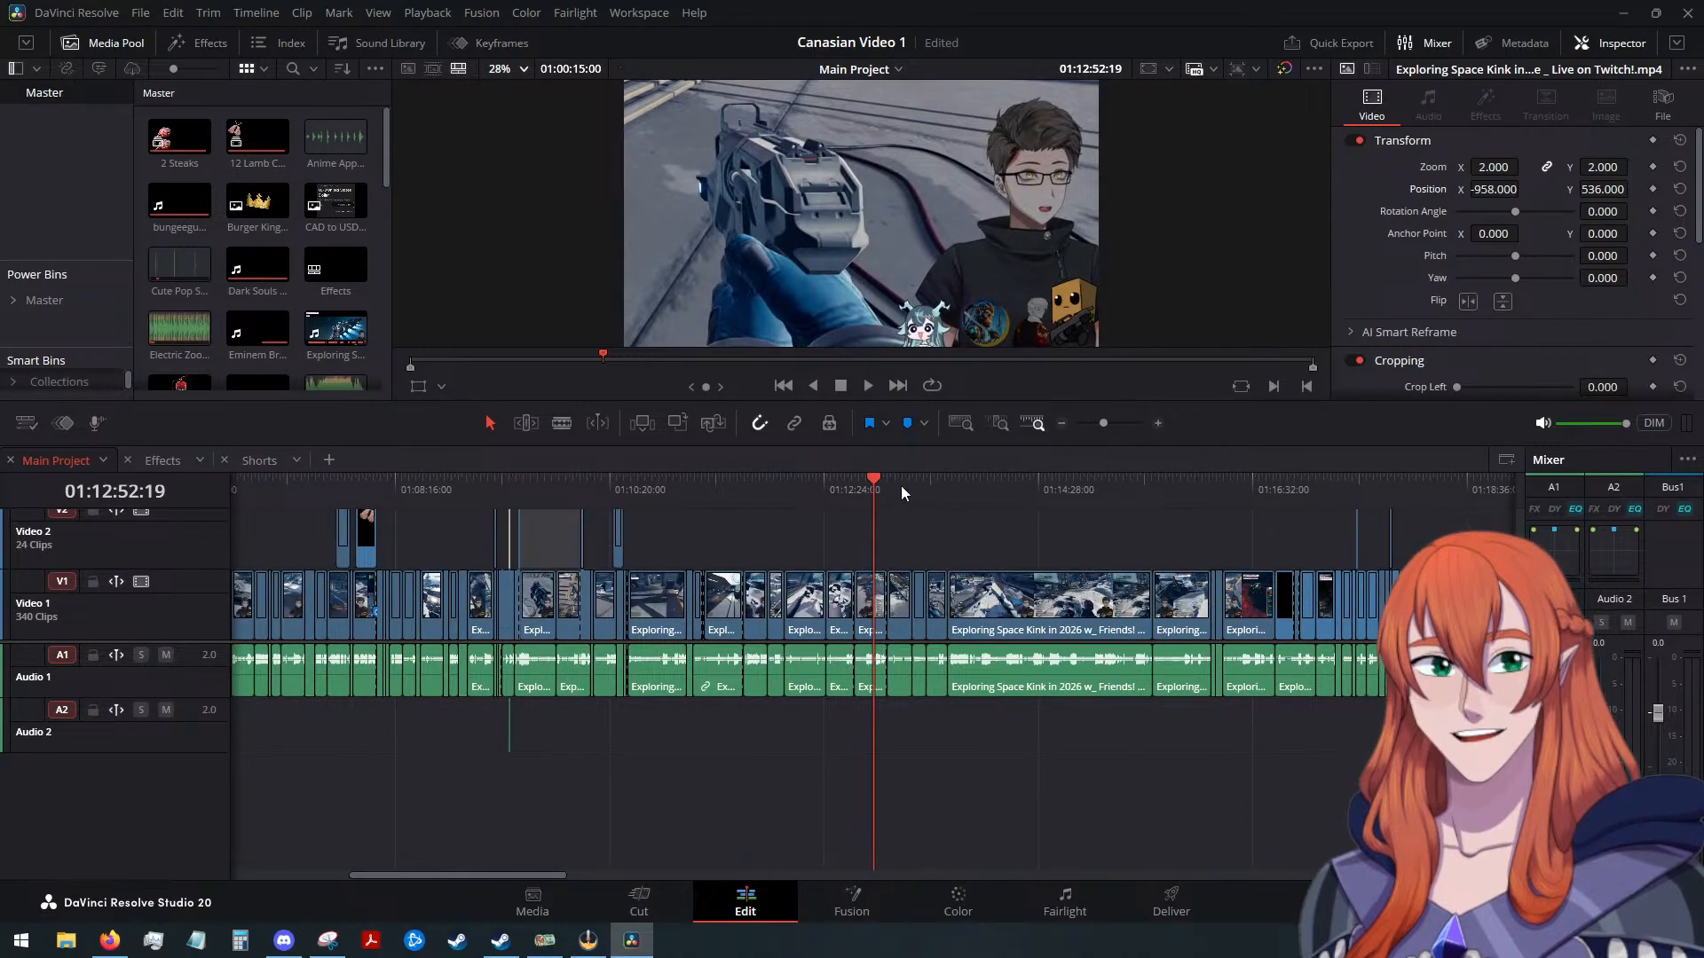
# Move the playhead to 01:15:49:11 and play the gameplay footage through to 01:15:54:22
pyautogui.moveTo(930, 490); pyautogui.dragTo(1178, 516)
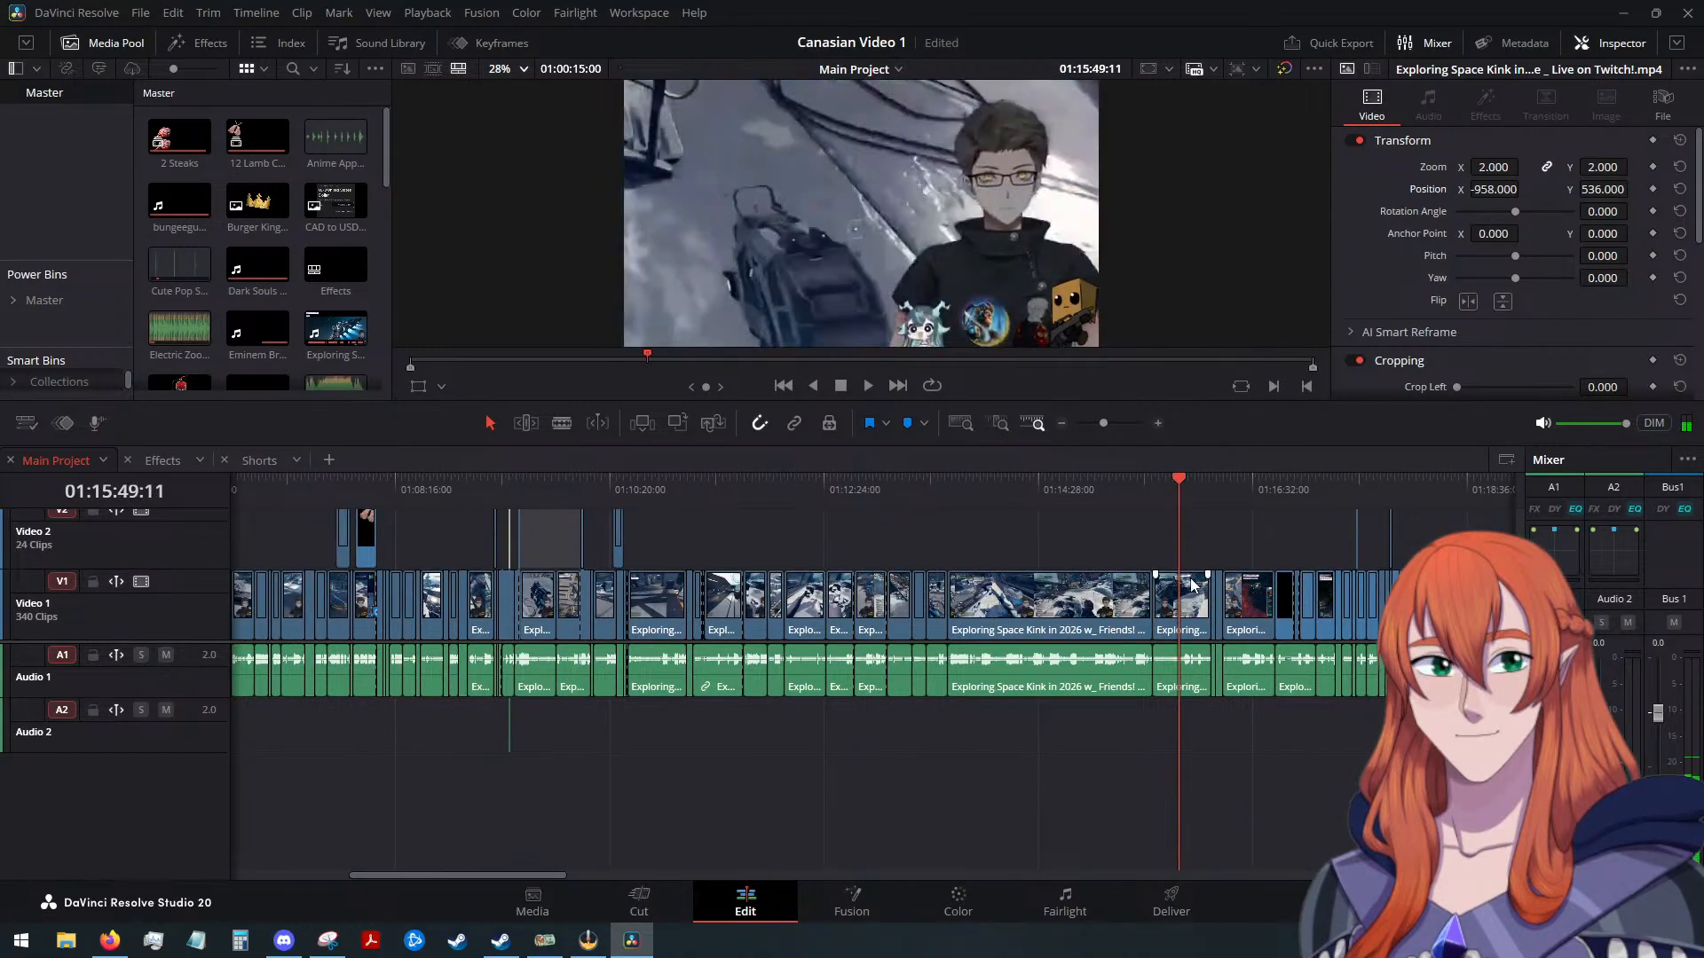
pyautogui.hscroll(3, 1189, 577)
pyautogui.scroll(3, 1171, 540)
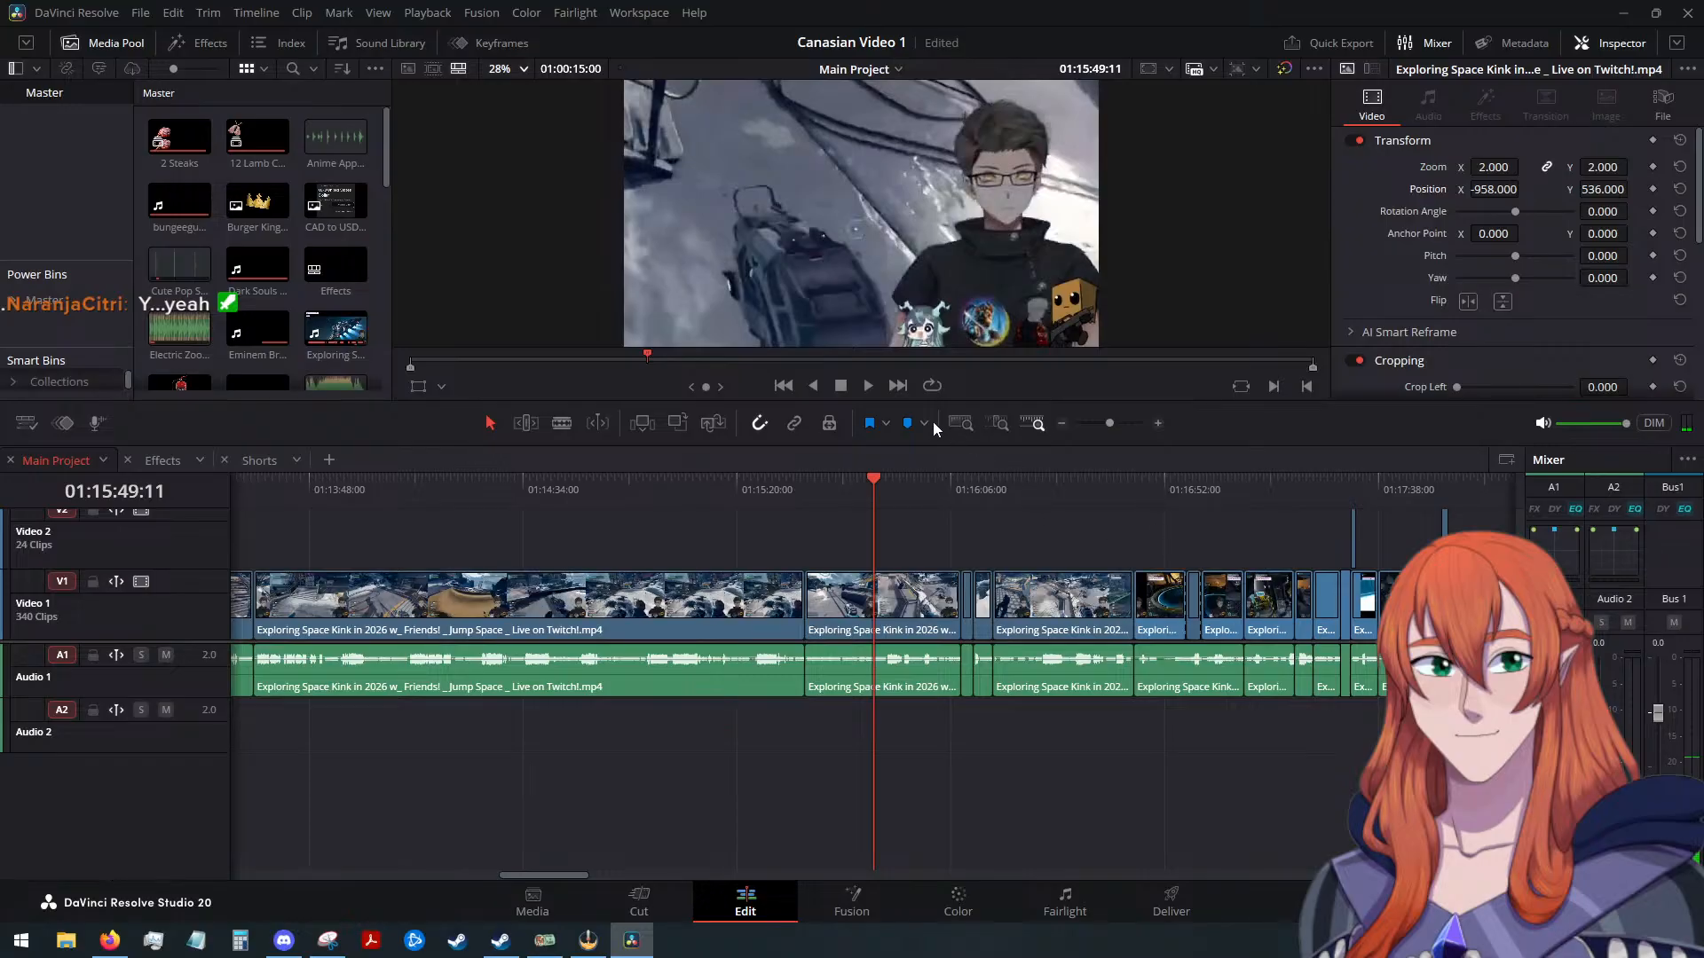
pyautogui.click(869, 390)
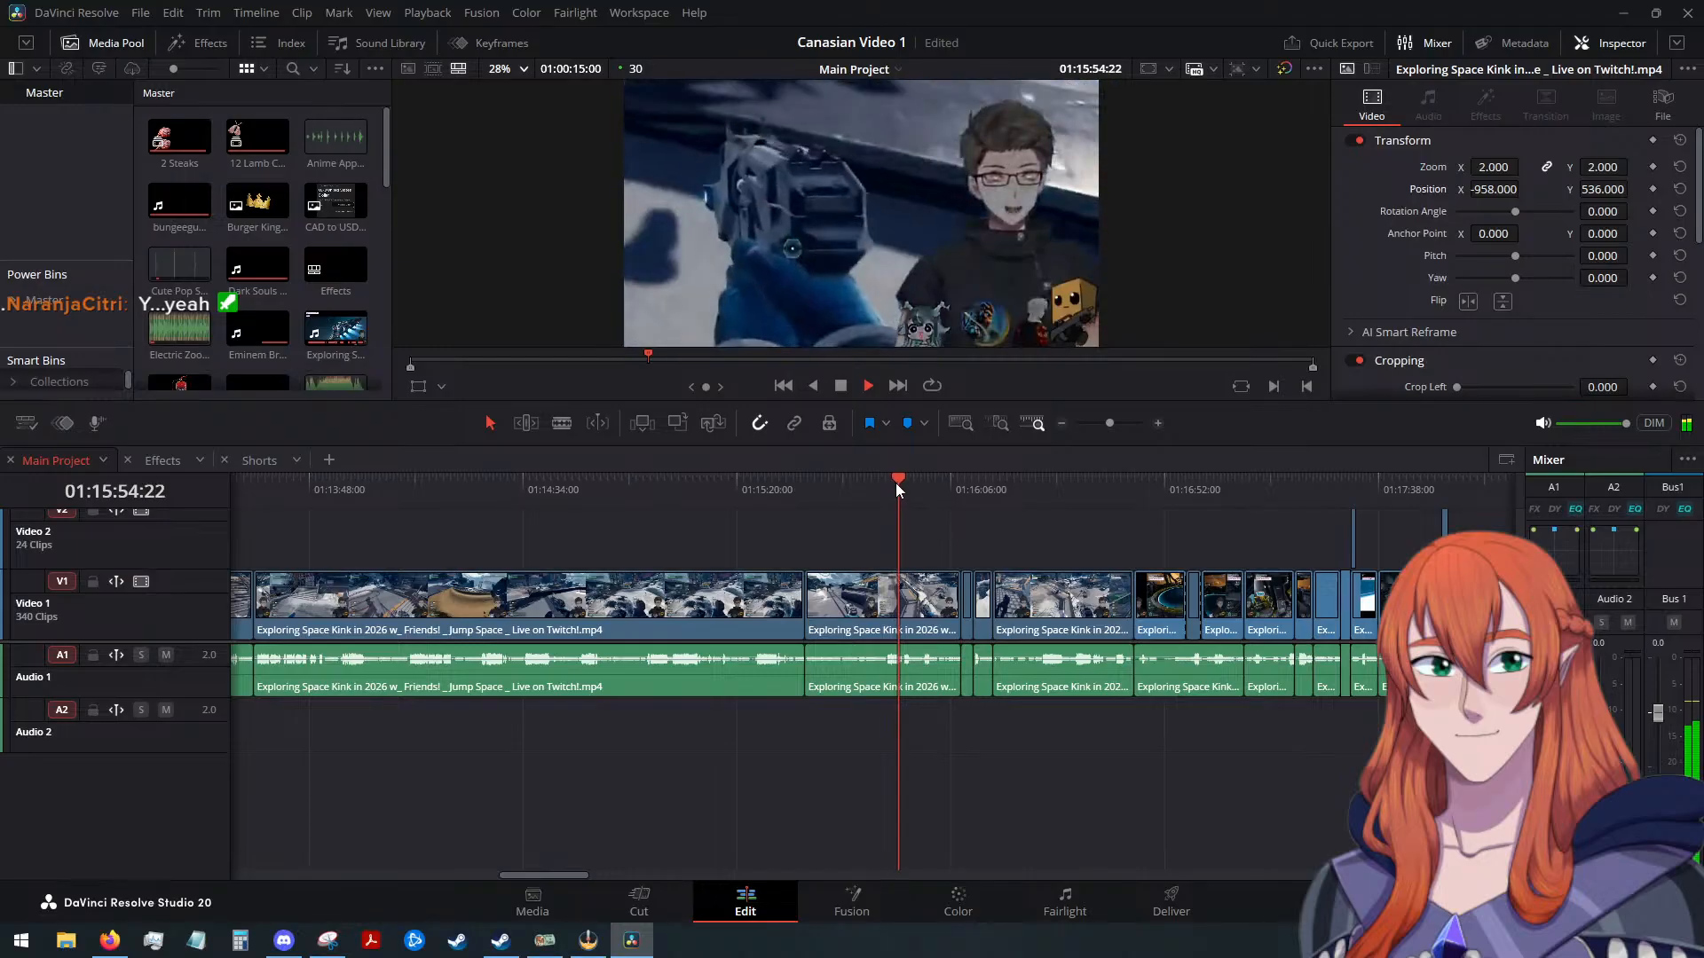
# Jump to 01:17:25:13 and review the space flight footage in the Main Project timeline through to 01:18:08:20
pyautogui.moveTo(896, 483); pyautogui.dragTo(1322, 524)
pyautogui.press('space')
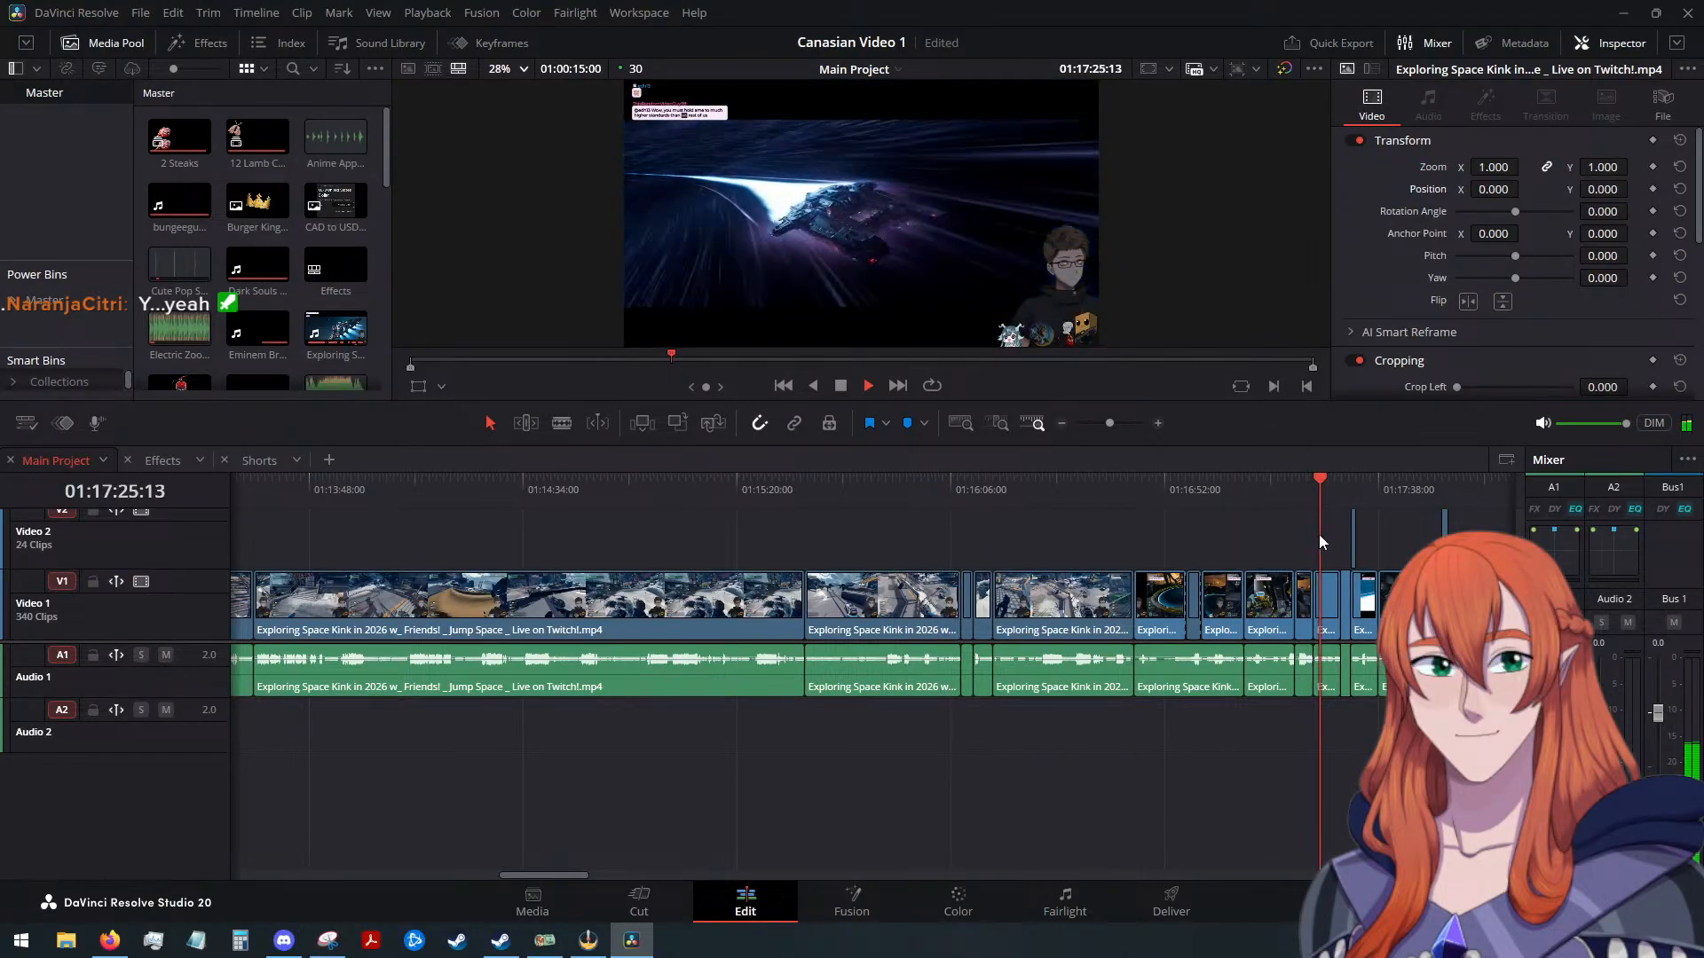
pyautogui.scroll(-2, 1246, 562)
pyautogui.scroll(2, 1205, 552)
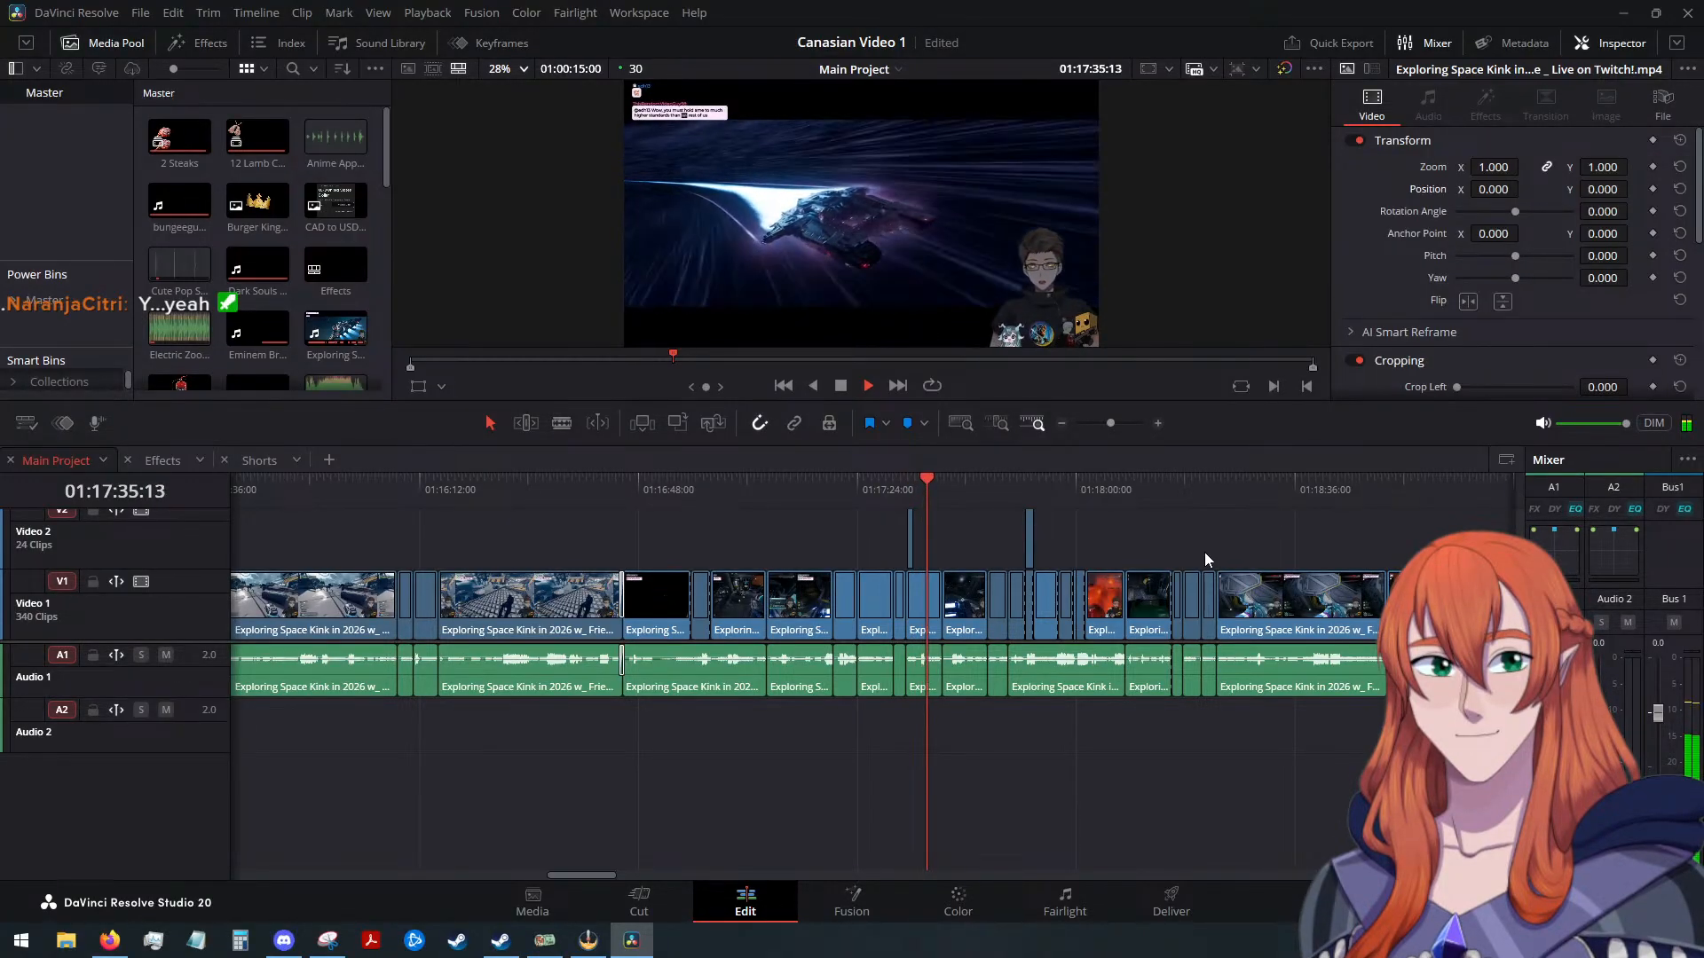
pyautogui.click(839, 386)
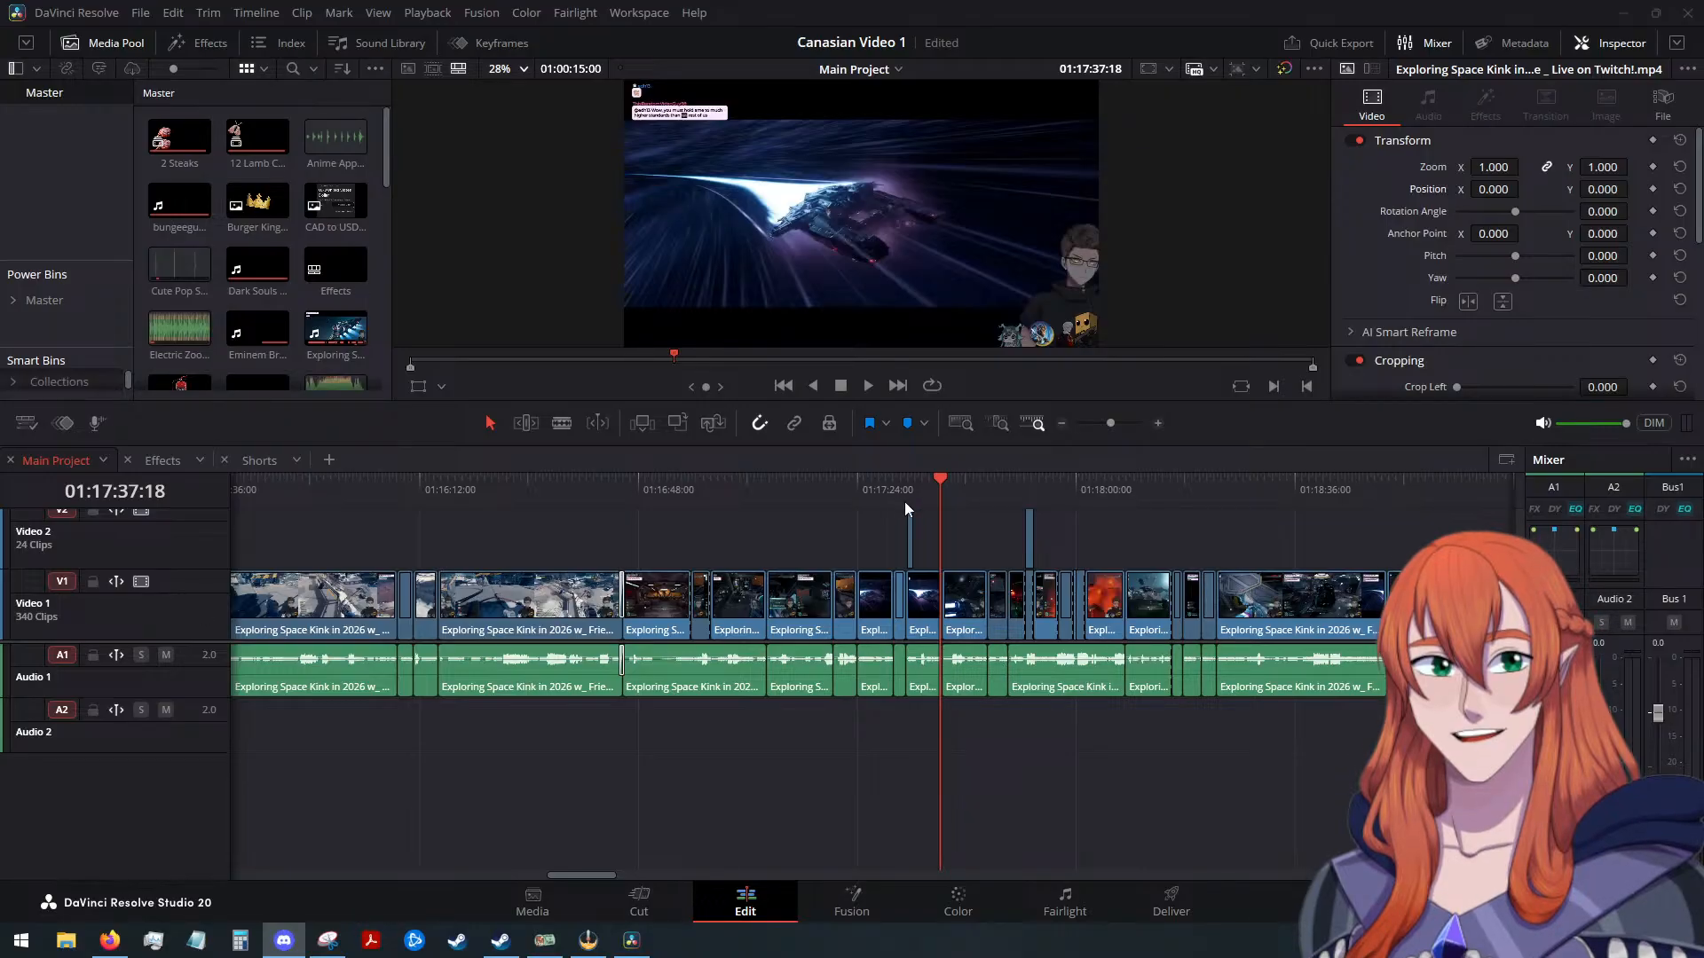
pyautogui.moveTo(938, 484); pyautogui.dragTo(923, 483)
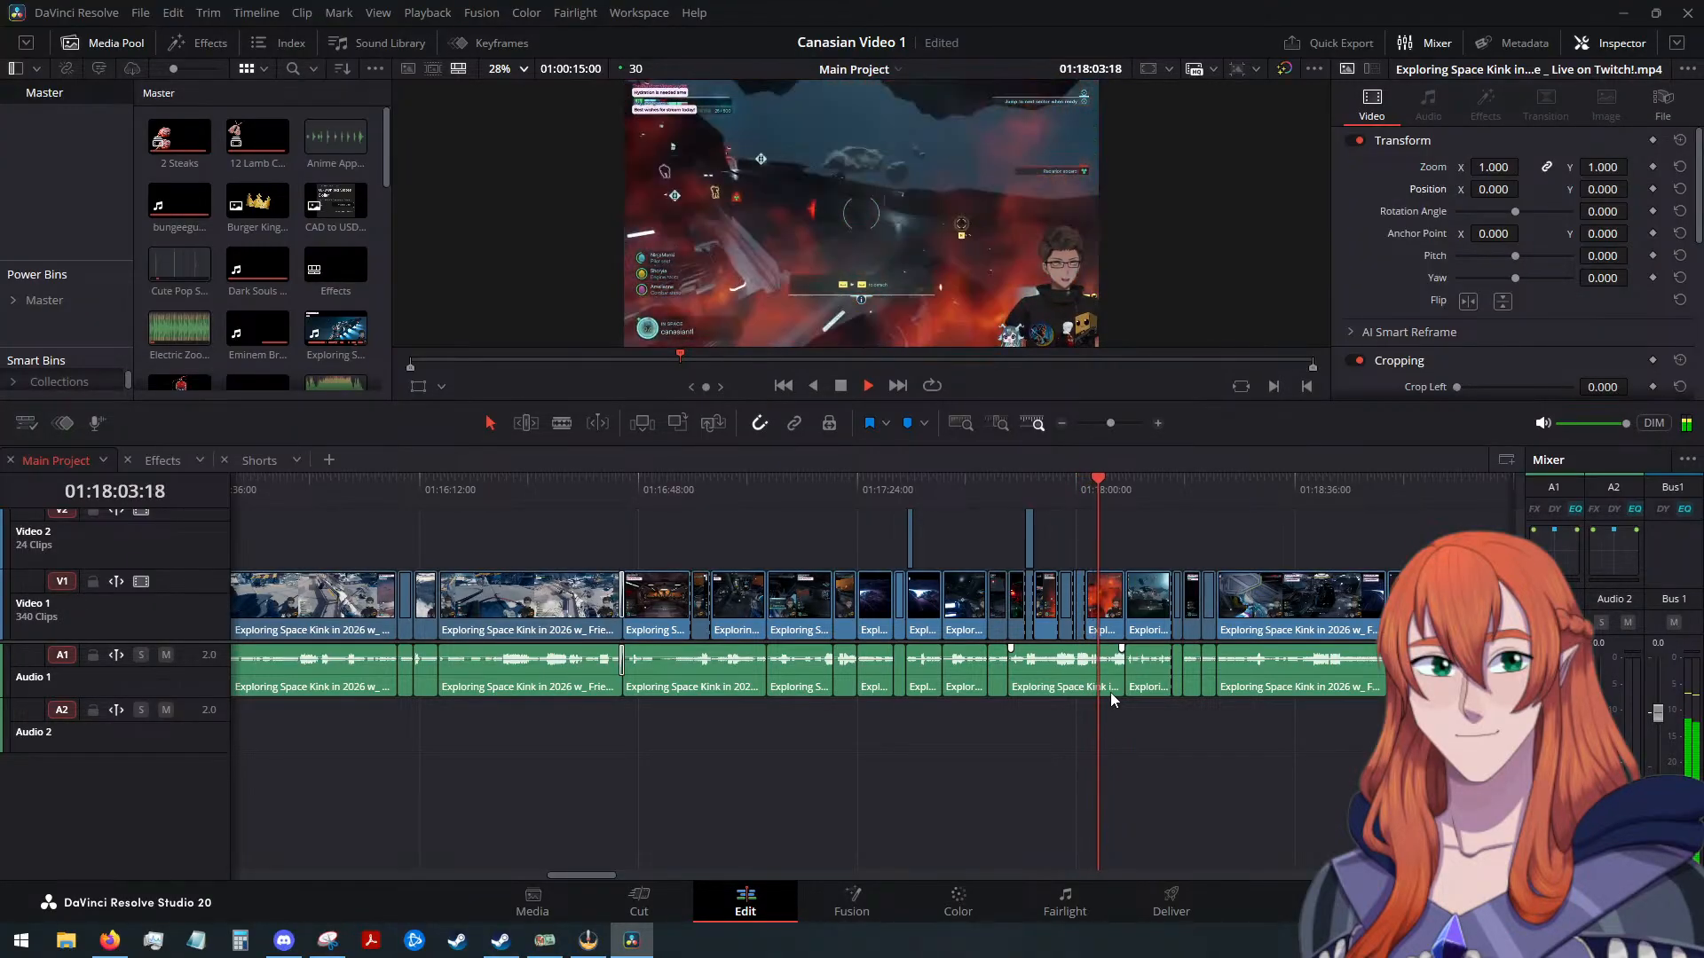
pyautogui.click(841, 388)
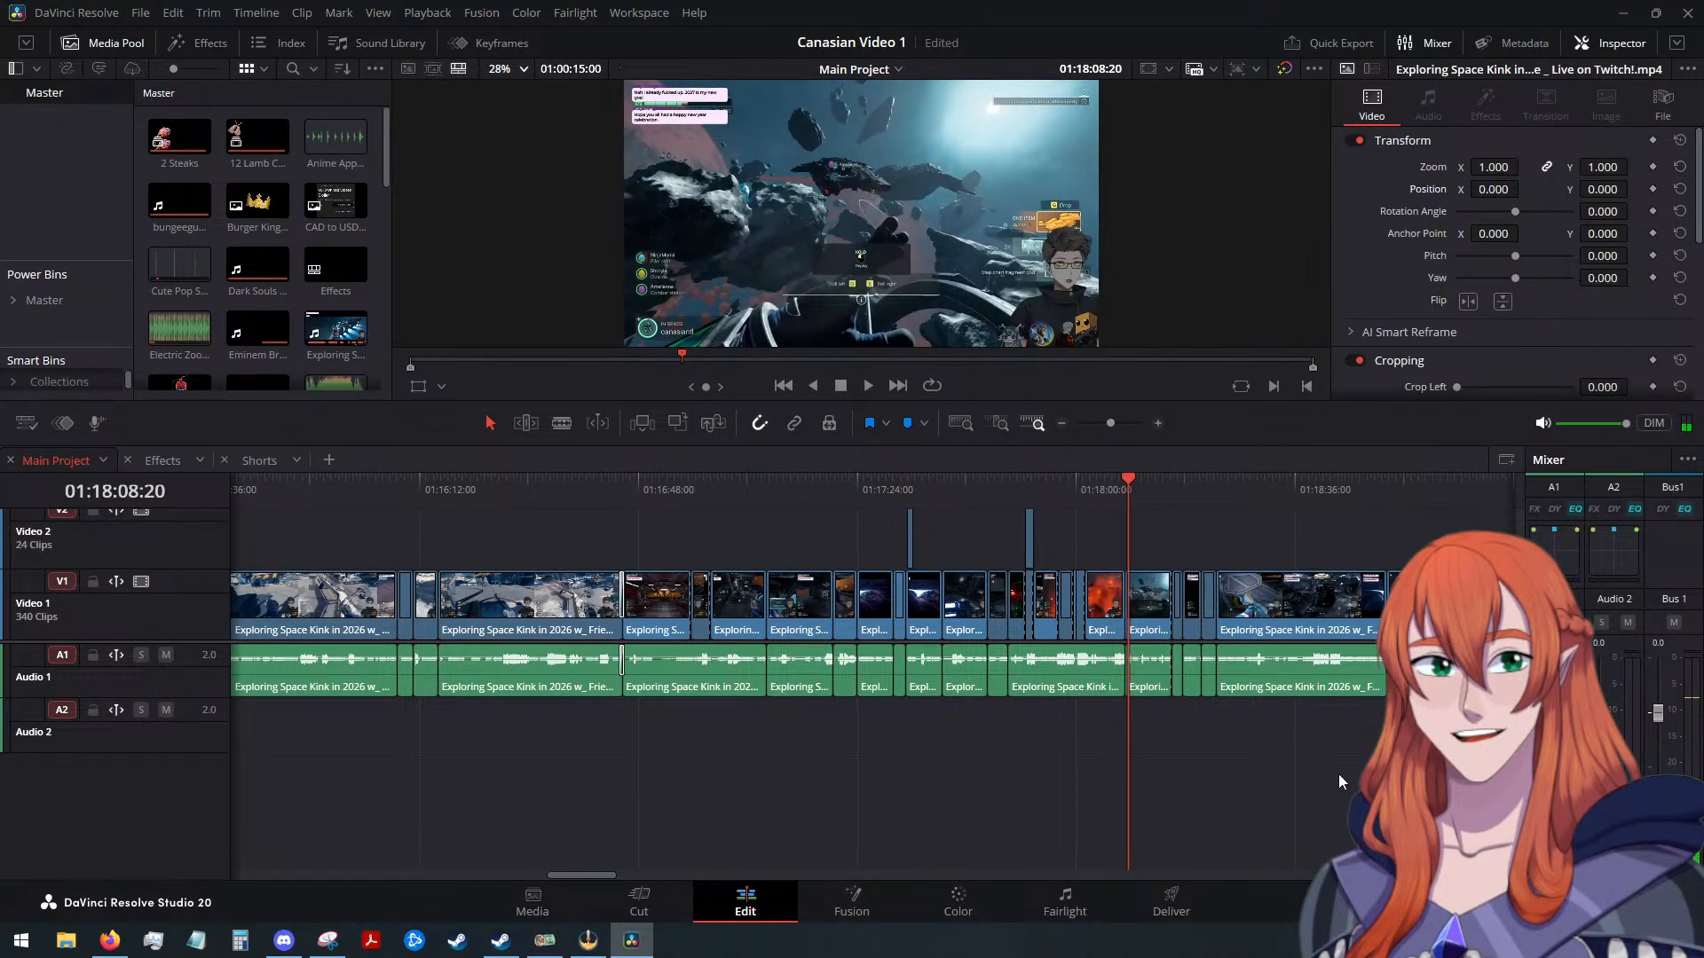
# Move the playhead to the clip start at 01:21:56:07 and play the footage from there
pyautogui.scroll(-5, 1164, 770)
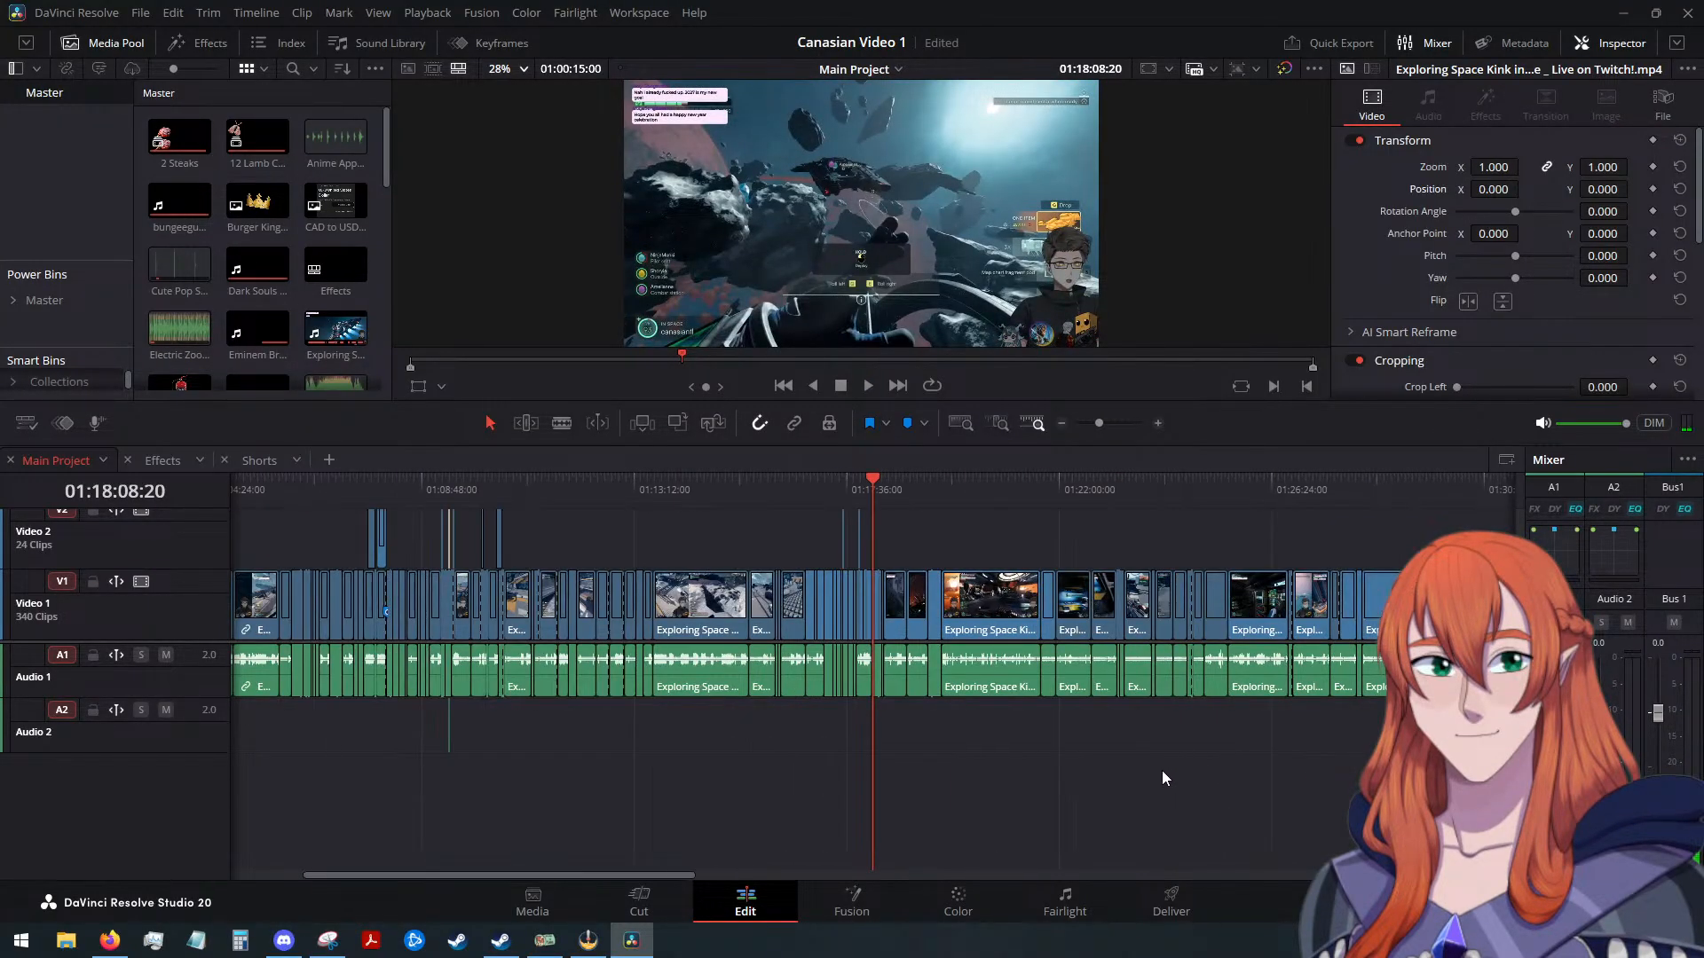
pyautogui.scroll(3, 1162, 772)
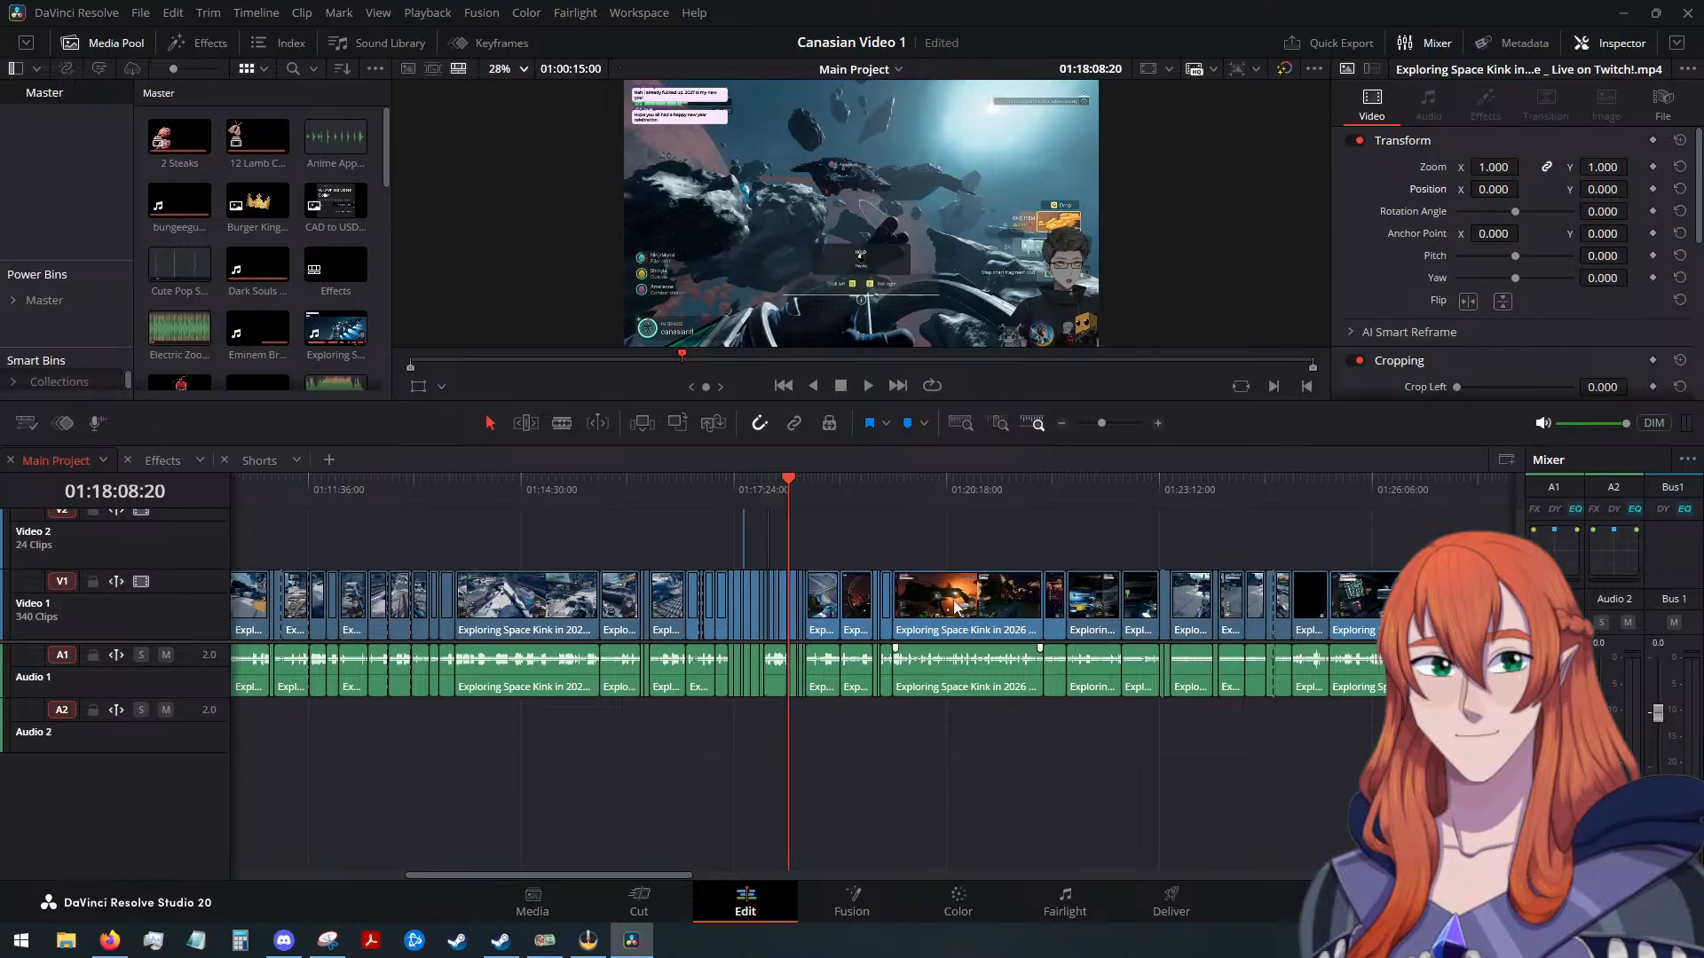
pyautogui.moveTo(788, 495); pyautogui.dragTo(1068, 534)
pyautogui.scroll(2, 1061, 529)
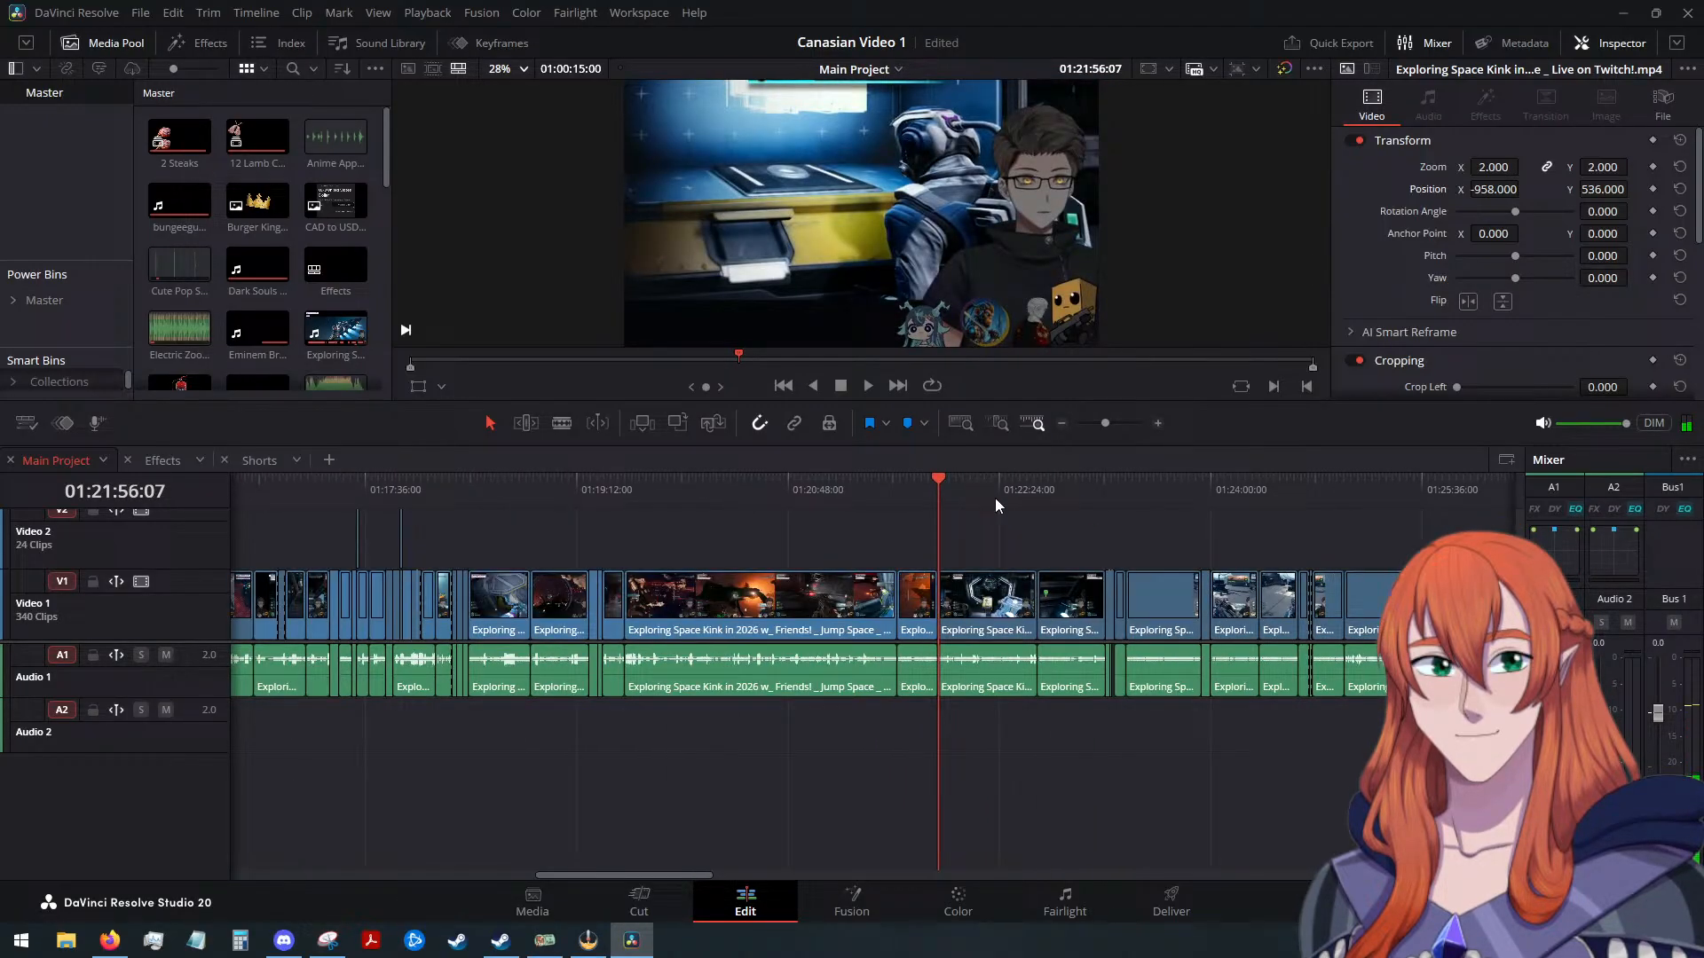
pyautogui.click(867, 385)
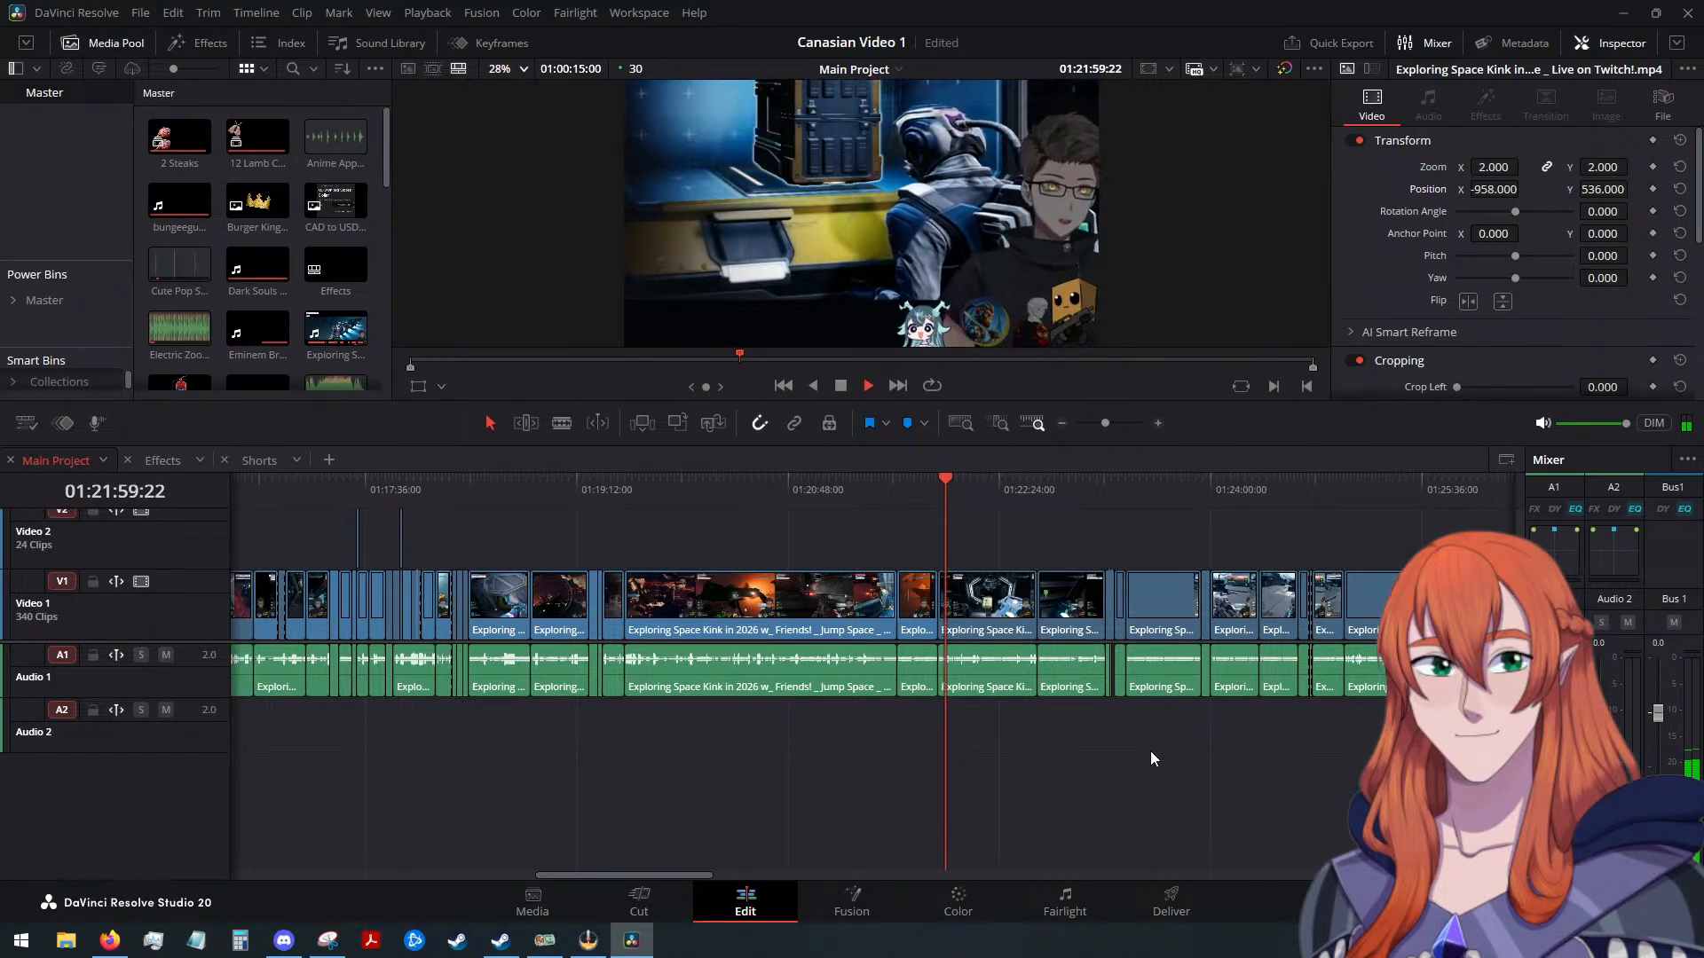
# Skip ahead to 01:23:22:12, return to the cut at 01:22:41:09 and play the footage through to 01:23:08:12
pyautogui.moveTo(951, 483); pyautogui.dragTo(1095, 497)
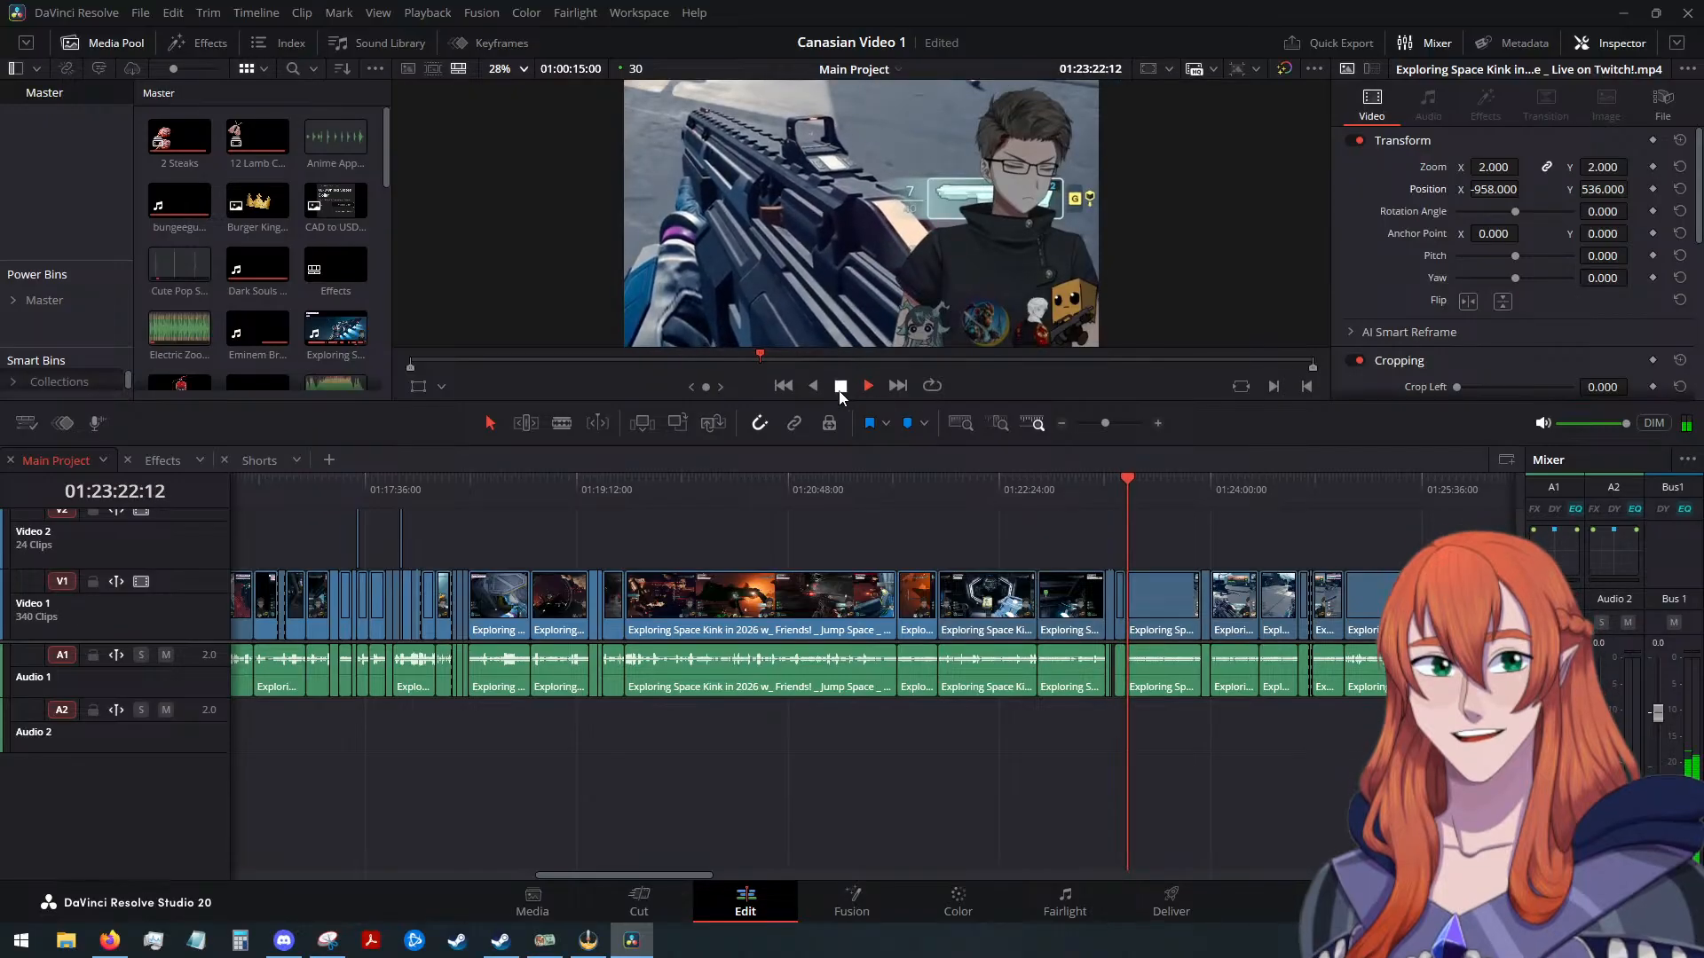
pyautogui.click(1106, 495)
pyautogui.moveTo(1079, 494); pyautogui.dragTo(1037, 490)
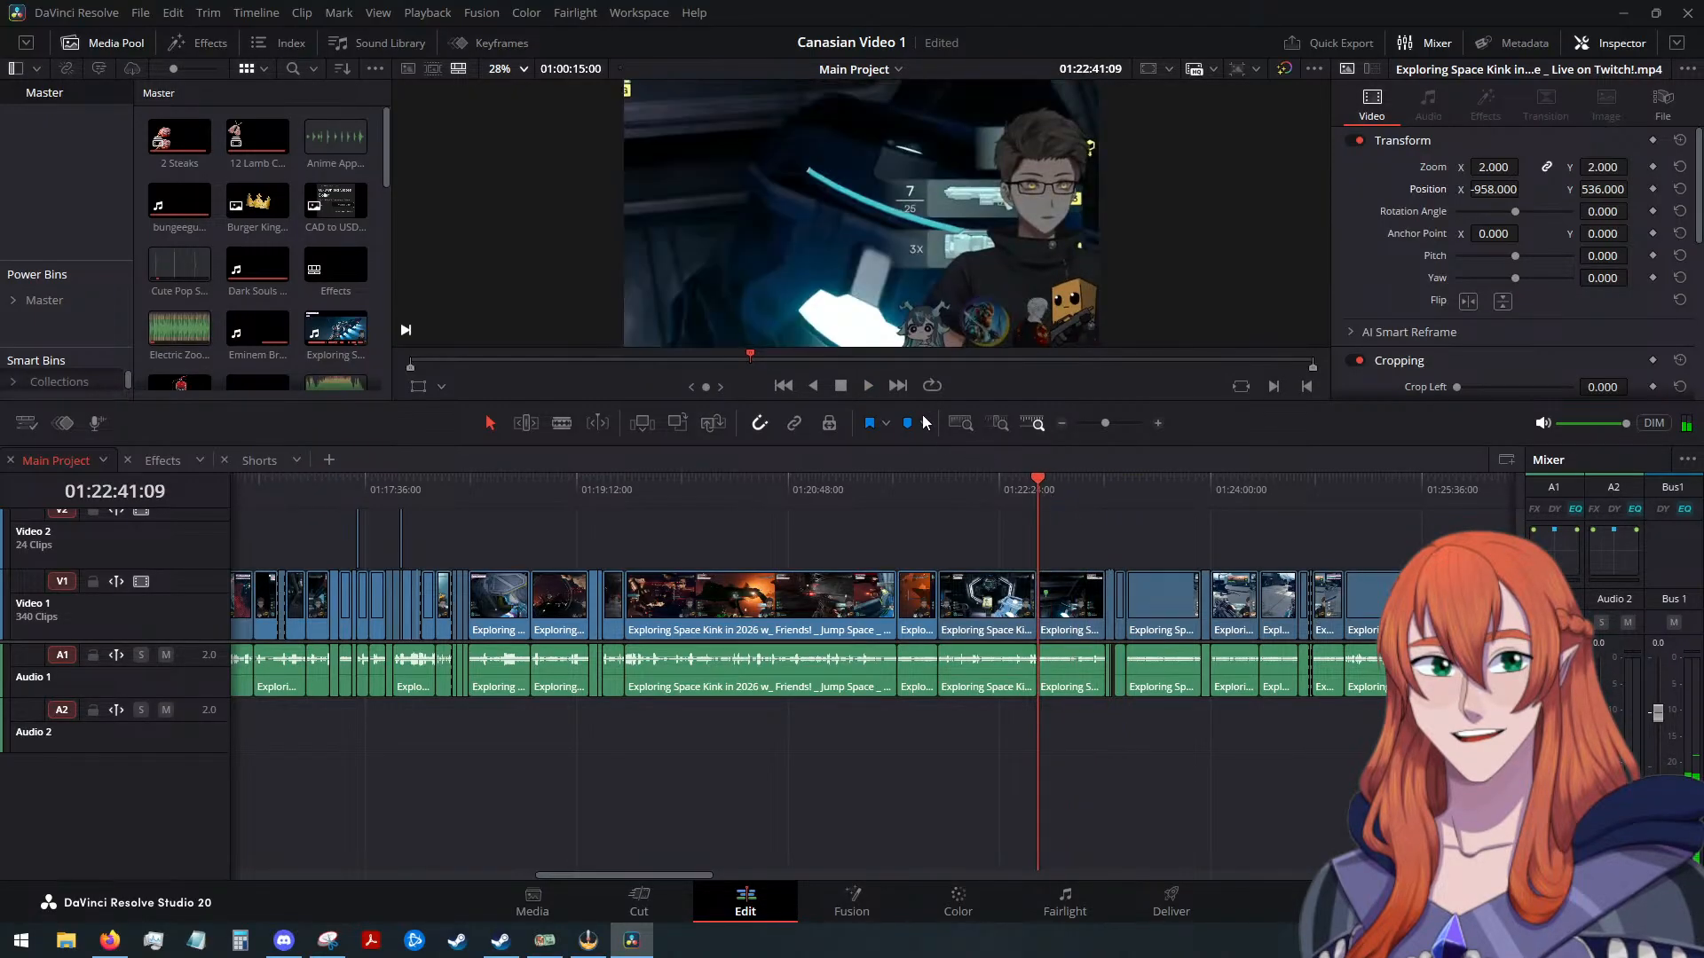
pyautogui.click(867, 387)
pyautogui.scroll(2, 1123, 726)
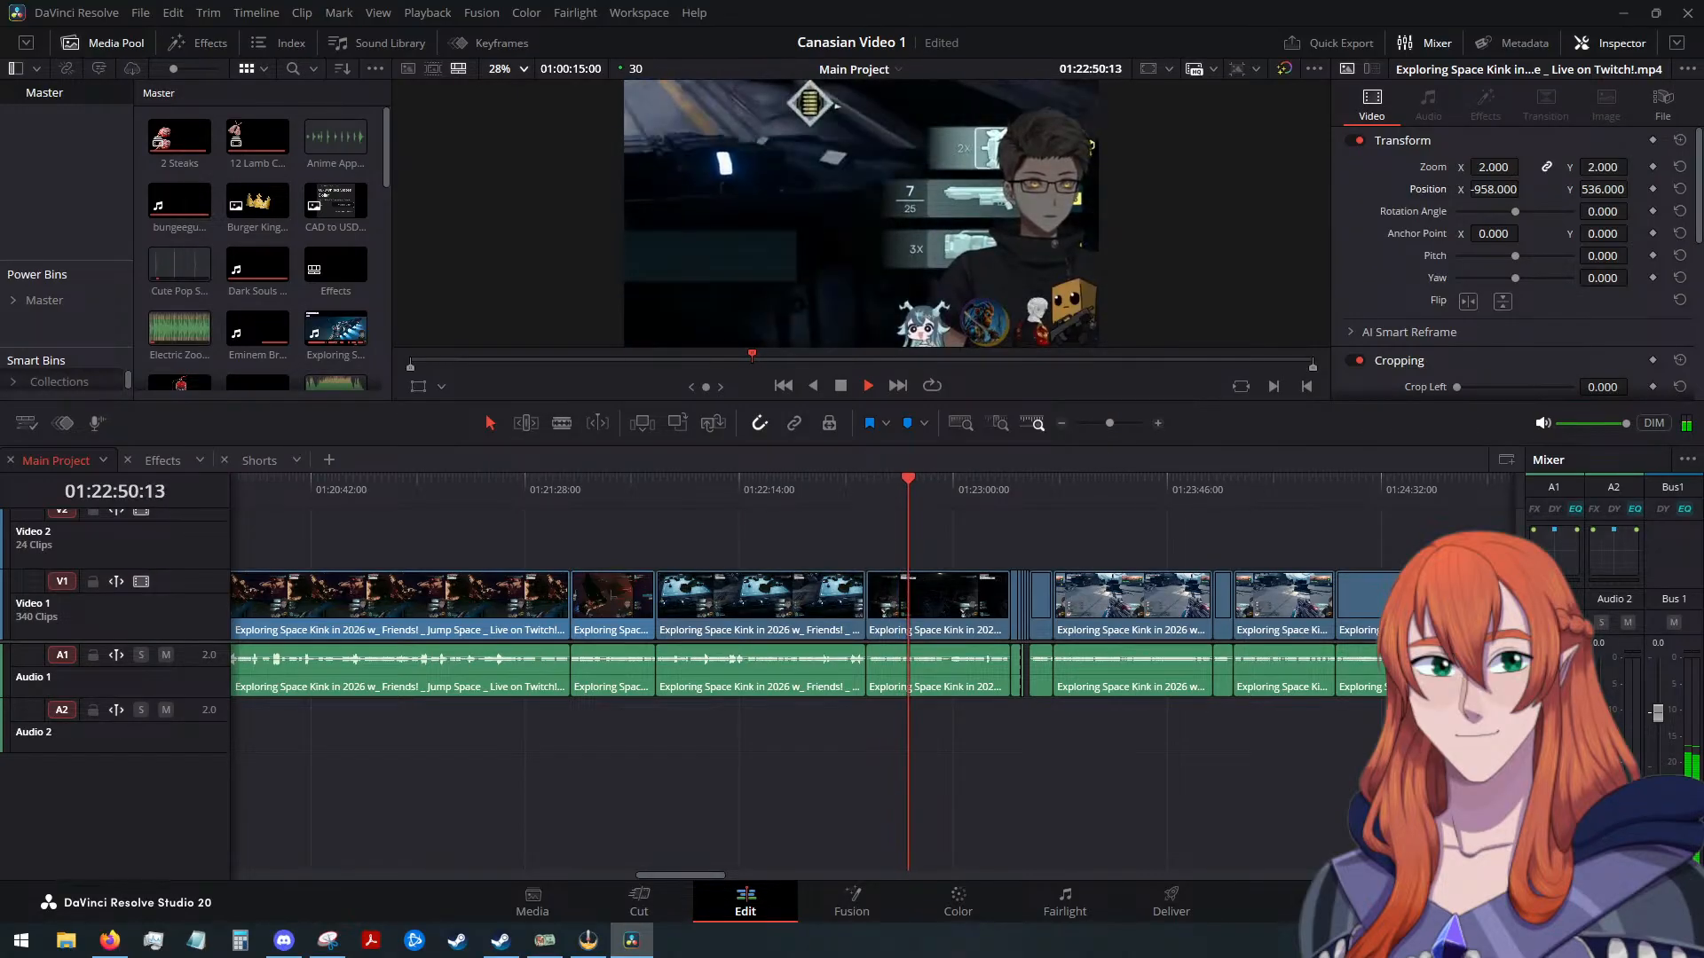
pyautogui.hotkey('alt', 'Tab')
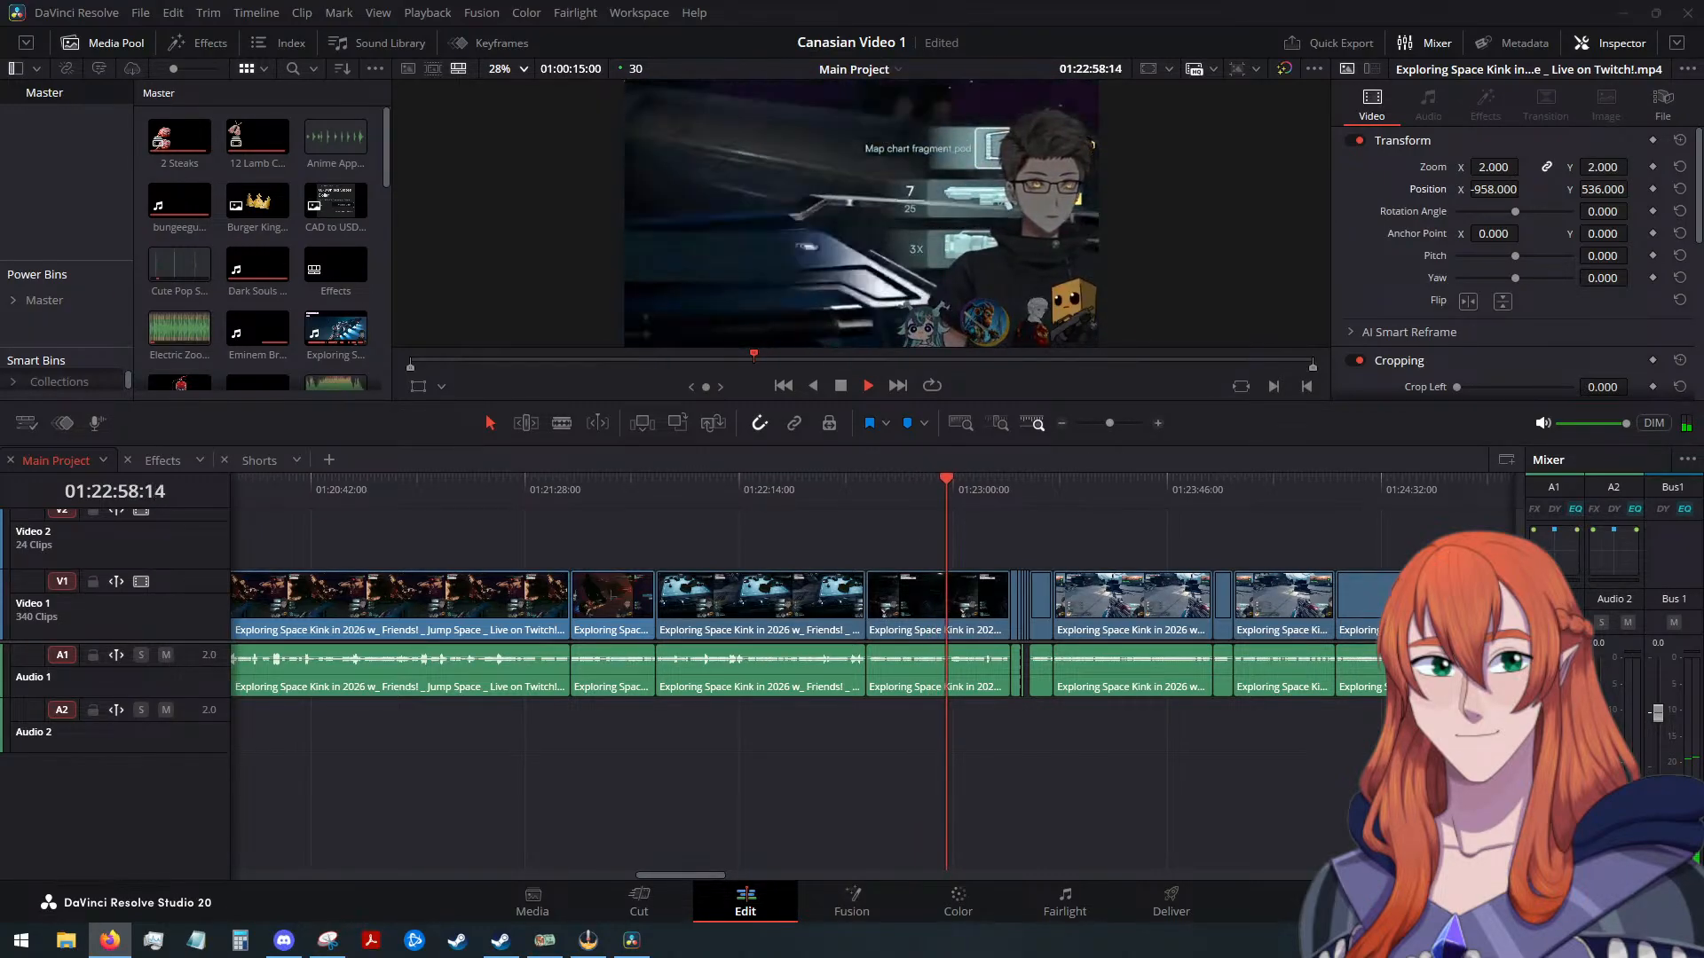
pyautogui.click(836, 388)
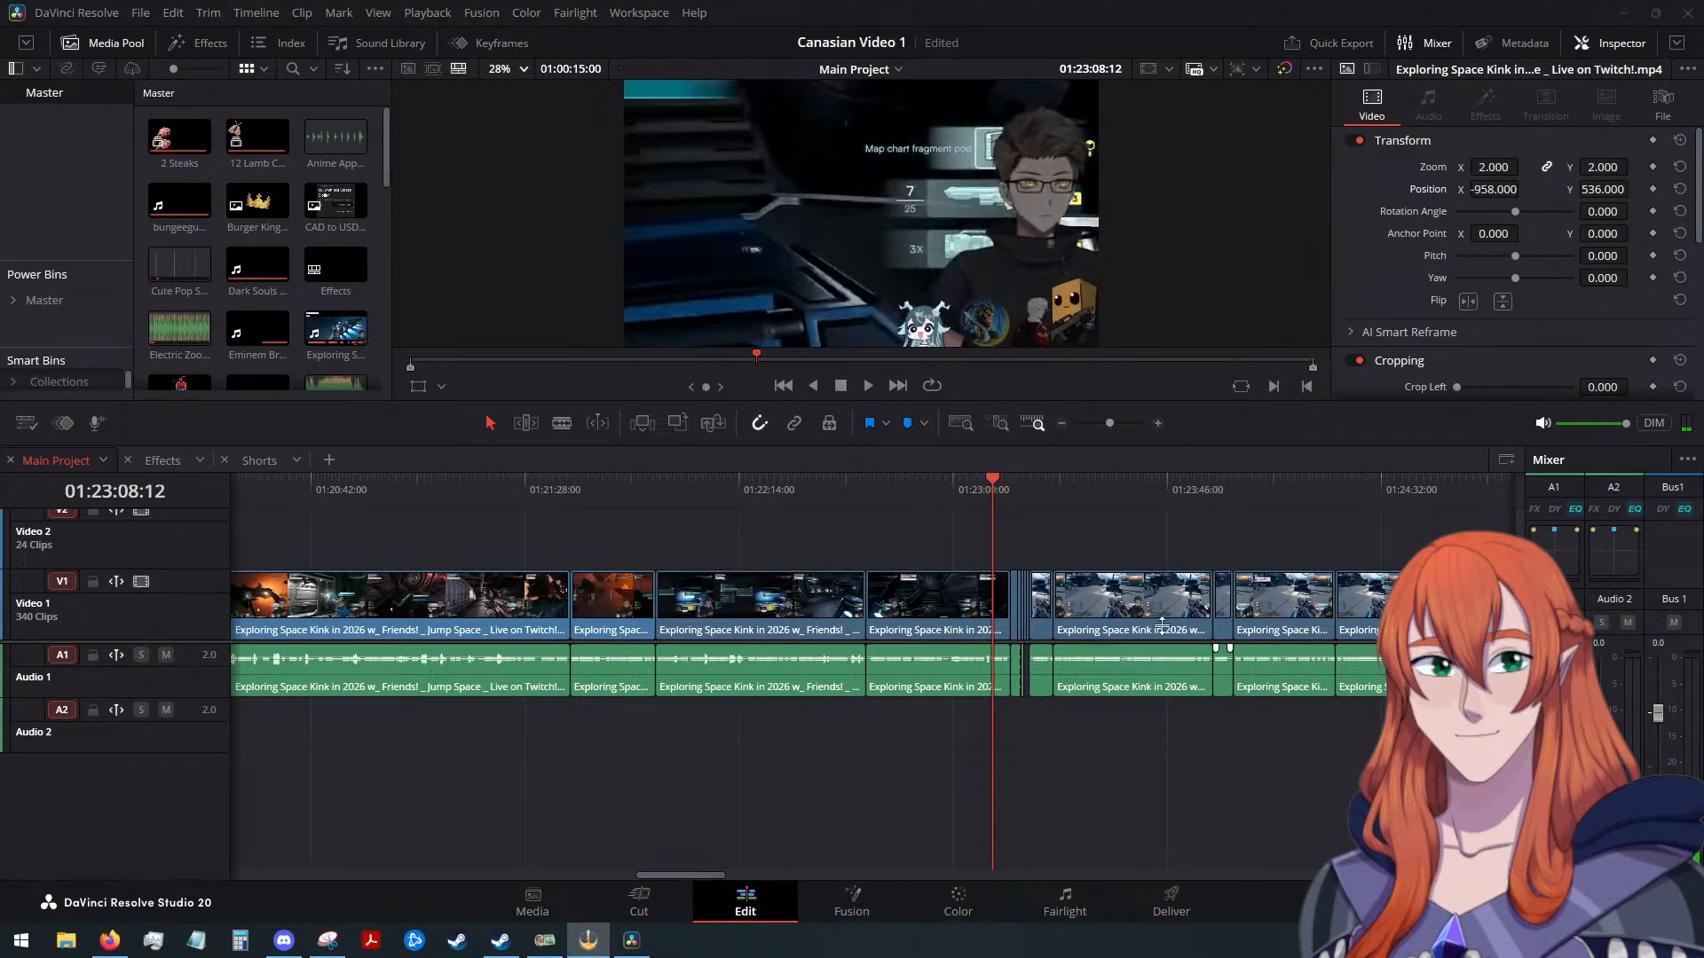
# Preview the footage from 01:24:42:15 and move the playhead on to the cut at 01:25:00:28
pyautogui.moveTo(1212, 493); pyautogui.dragTo(1430, 518)
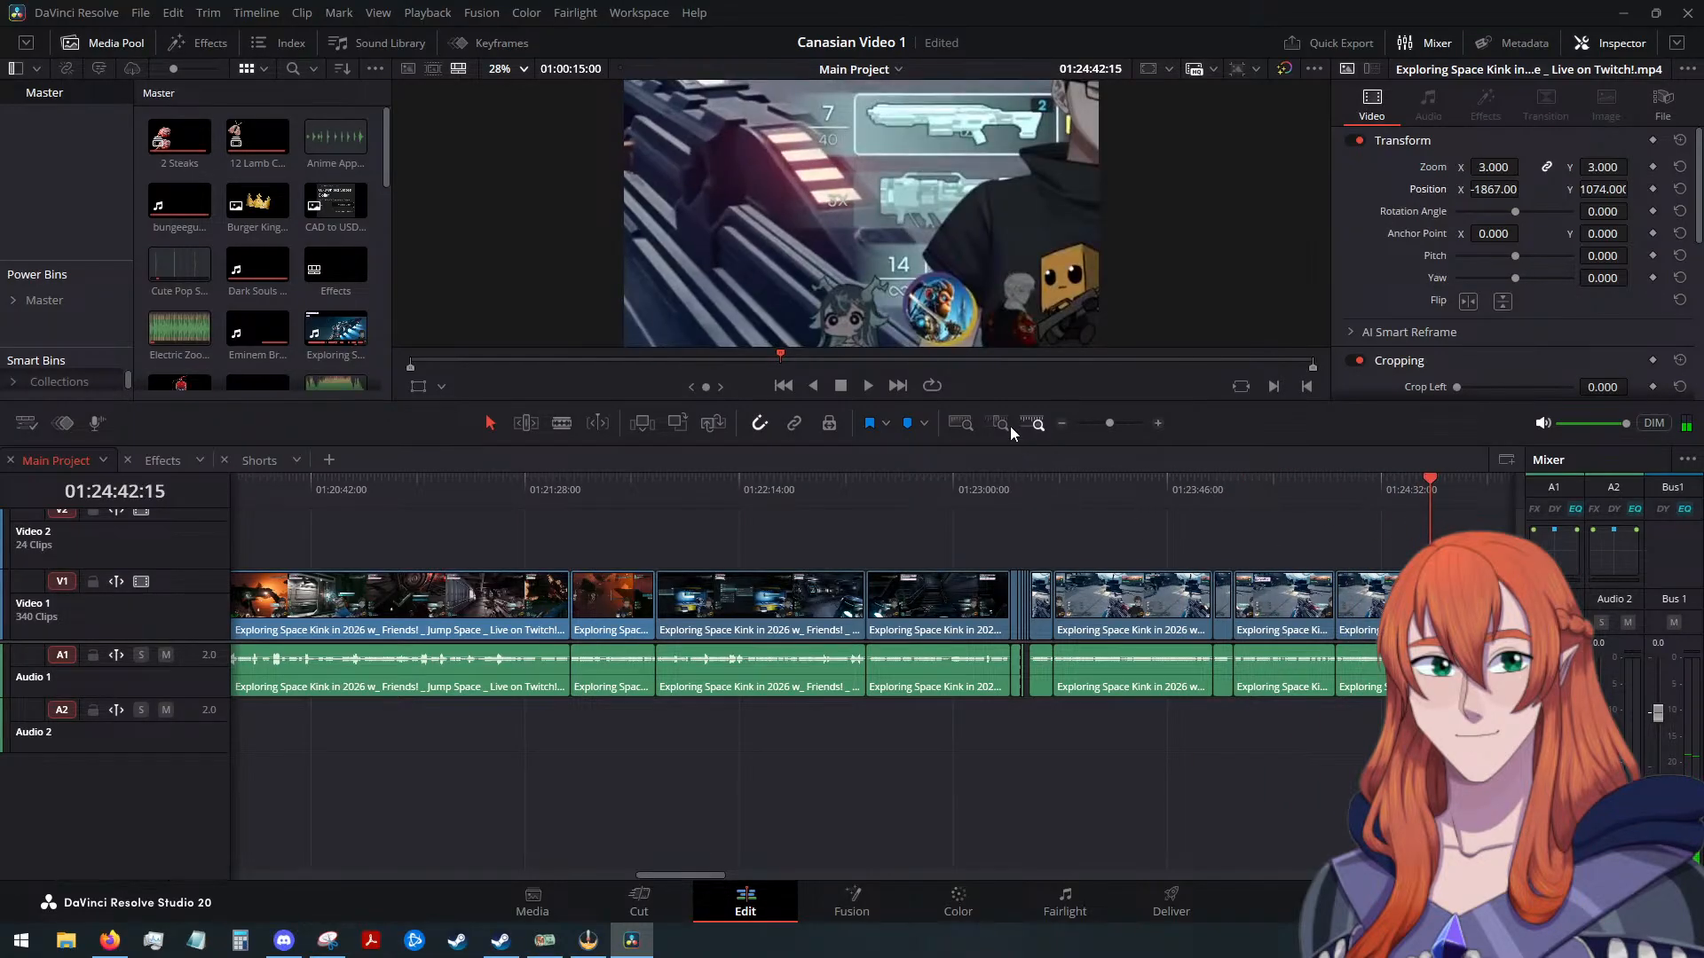
pyautogui.click(872, 390)
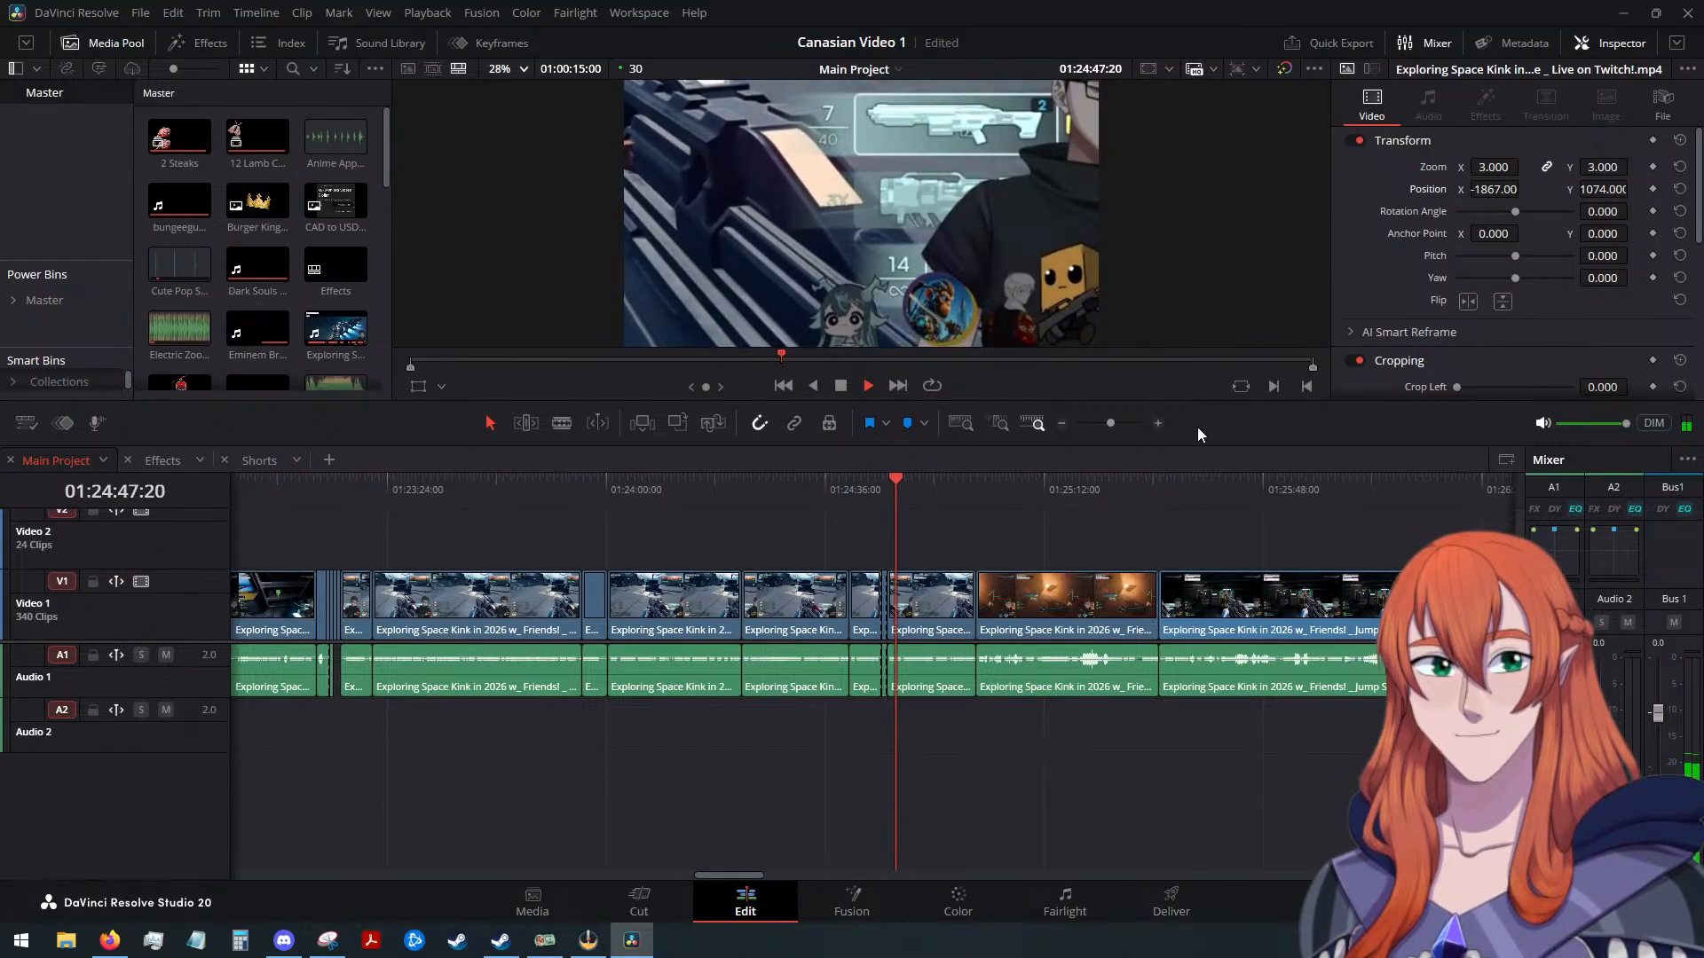
pyautogui.moveTo(905, 486); pyautogui.dragTo(977, 525)
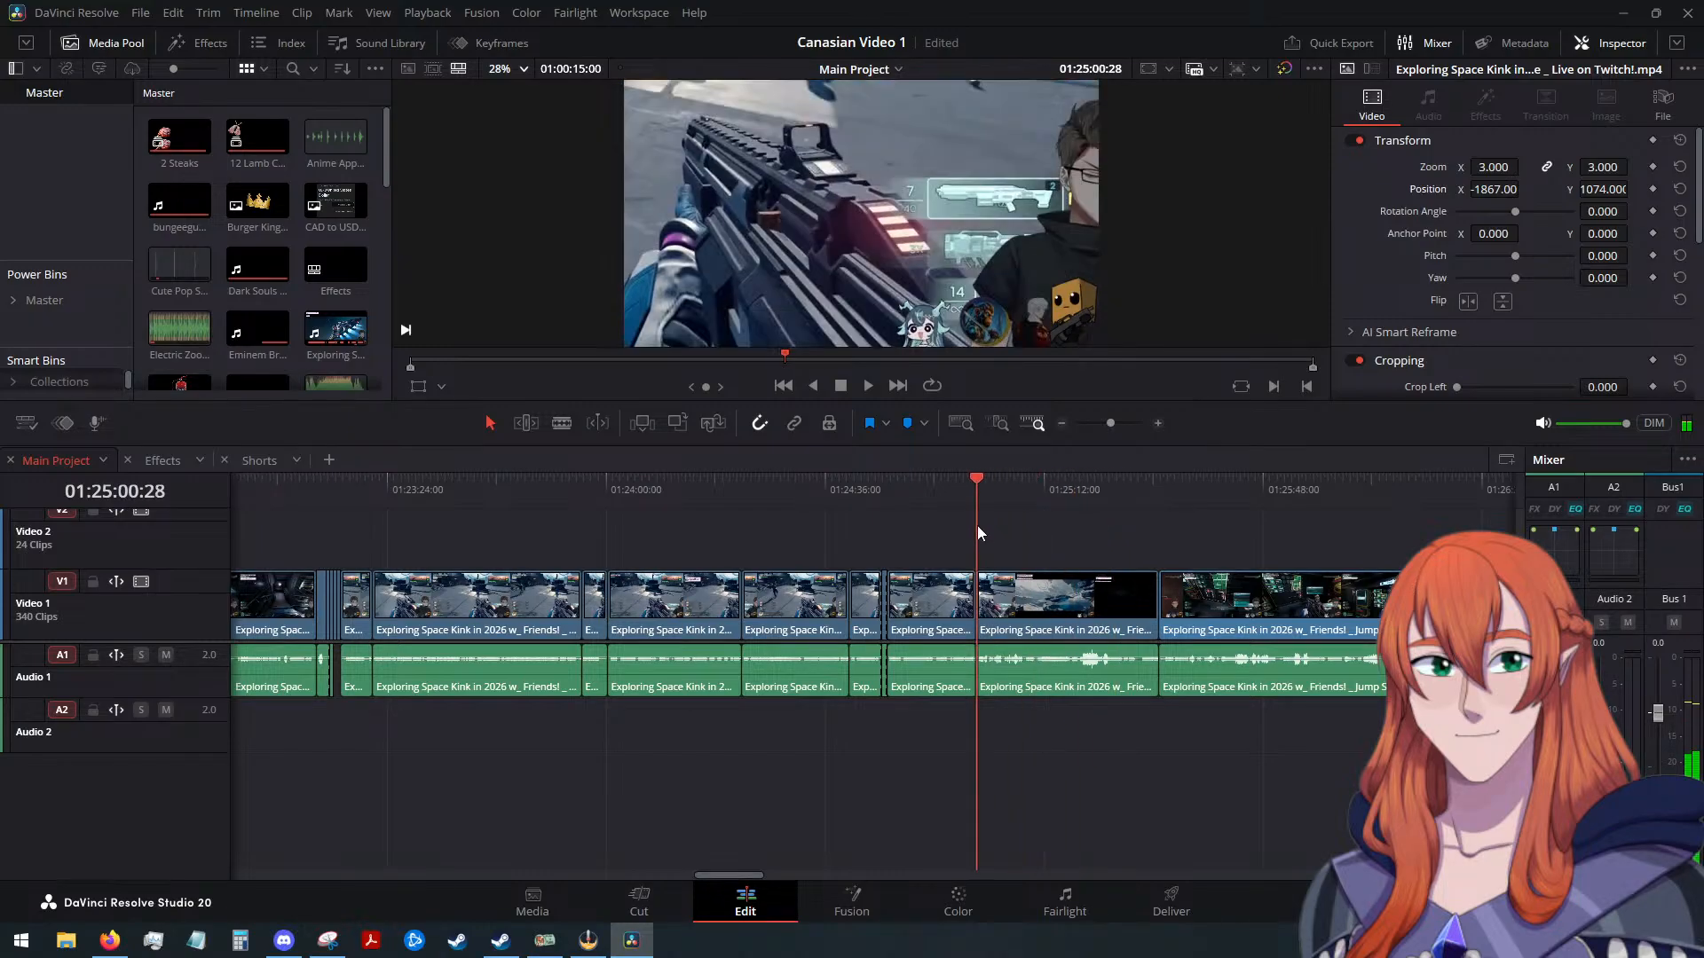
# Play the Main Project footage from 01:25:00:28 through to 01:25:20:26
pyautogui.click(867, 386)
pyautogui.scroll(-2, 1174, 731)
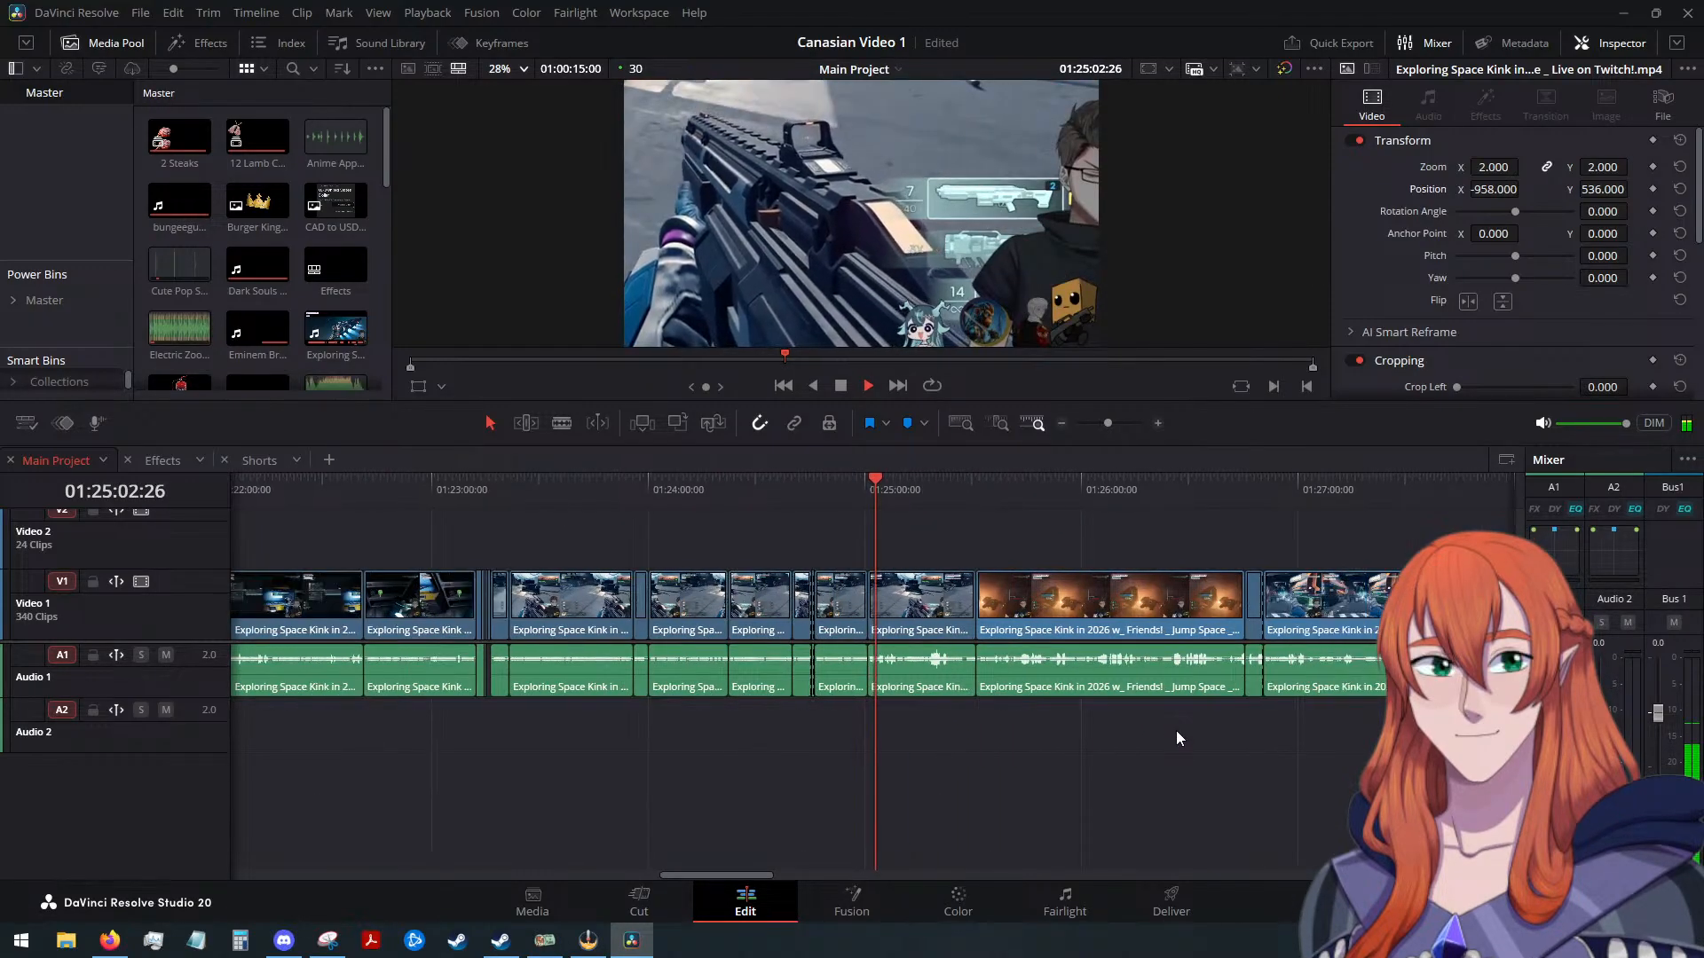
pyautogui.scroll(-2, 1177, 735)
pyautogui.scroll(5, 1153, 708)
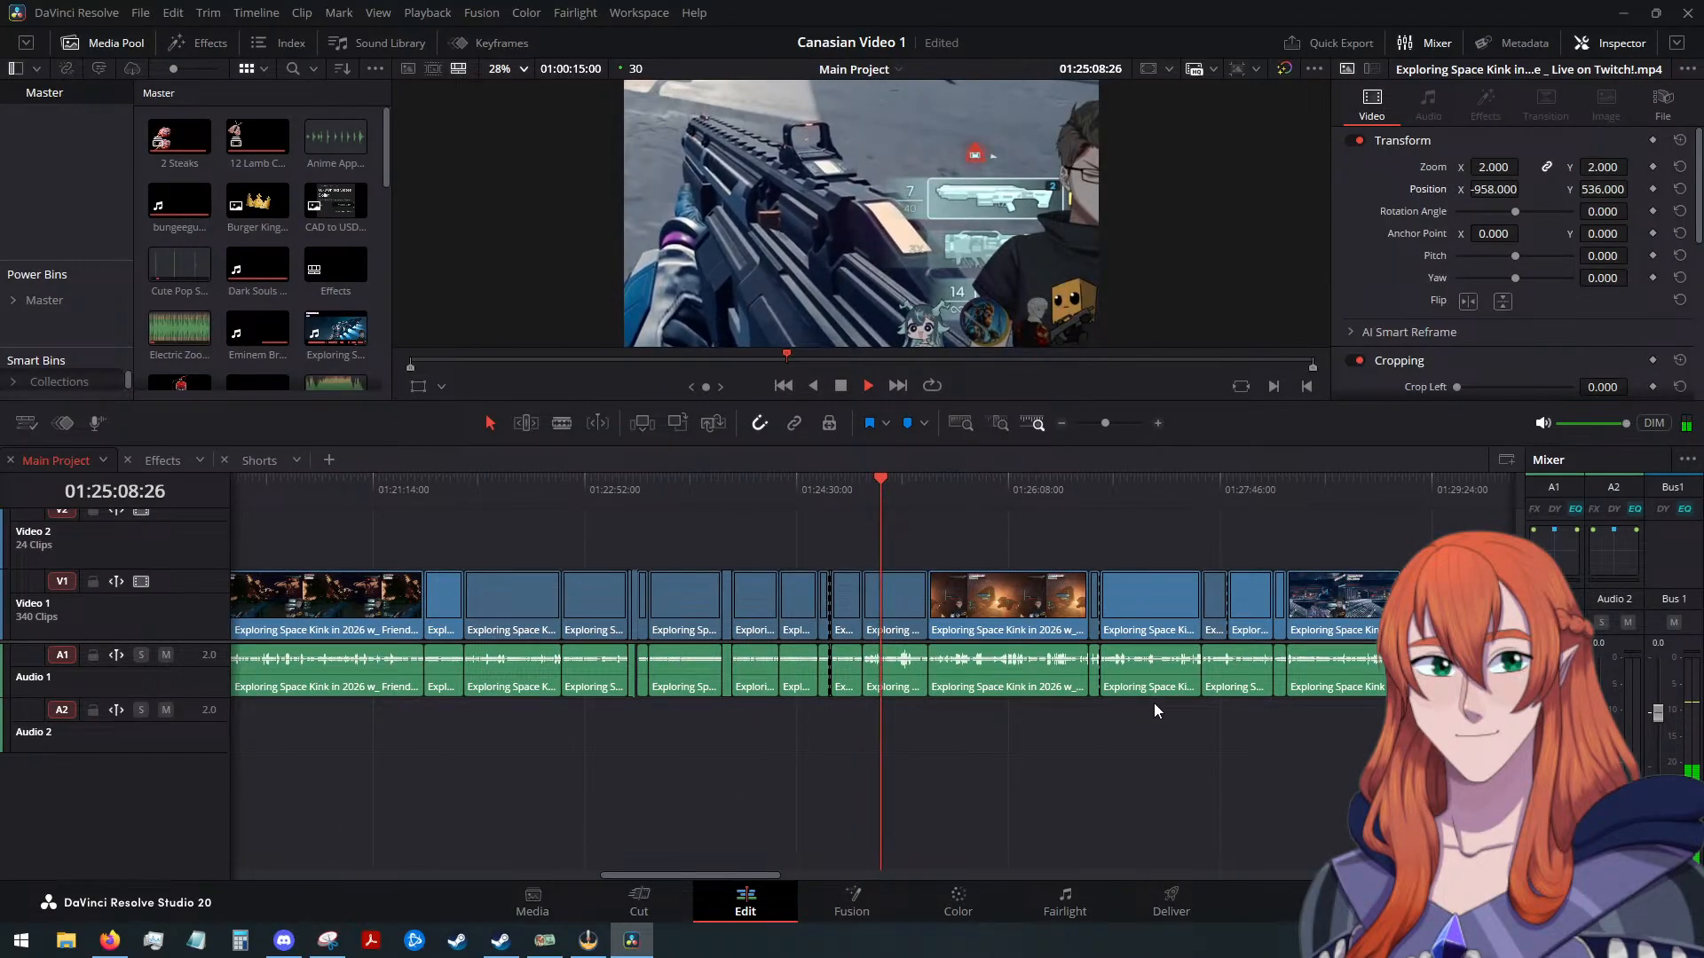
pyautogui.scroll(4, 1154, 702)
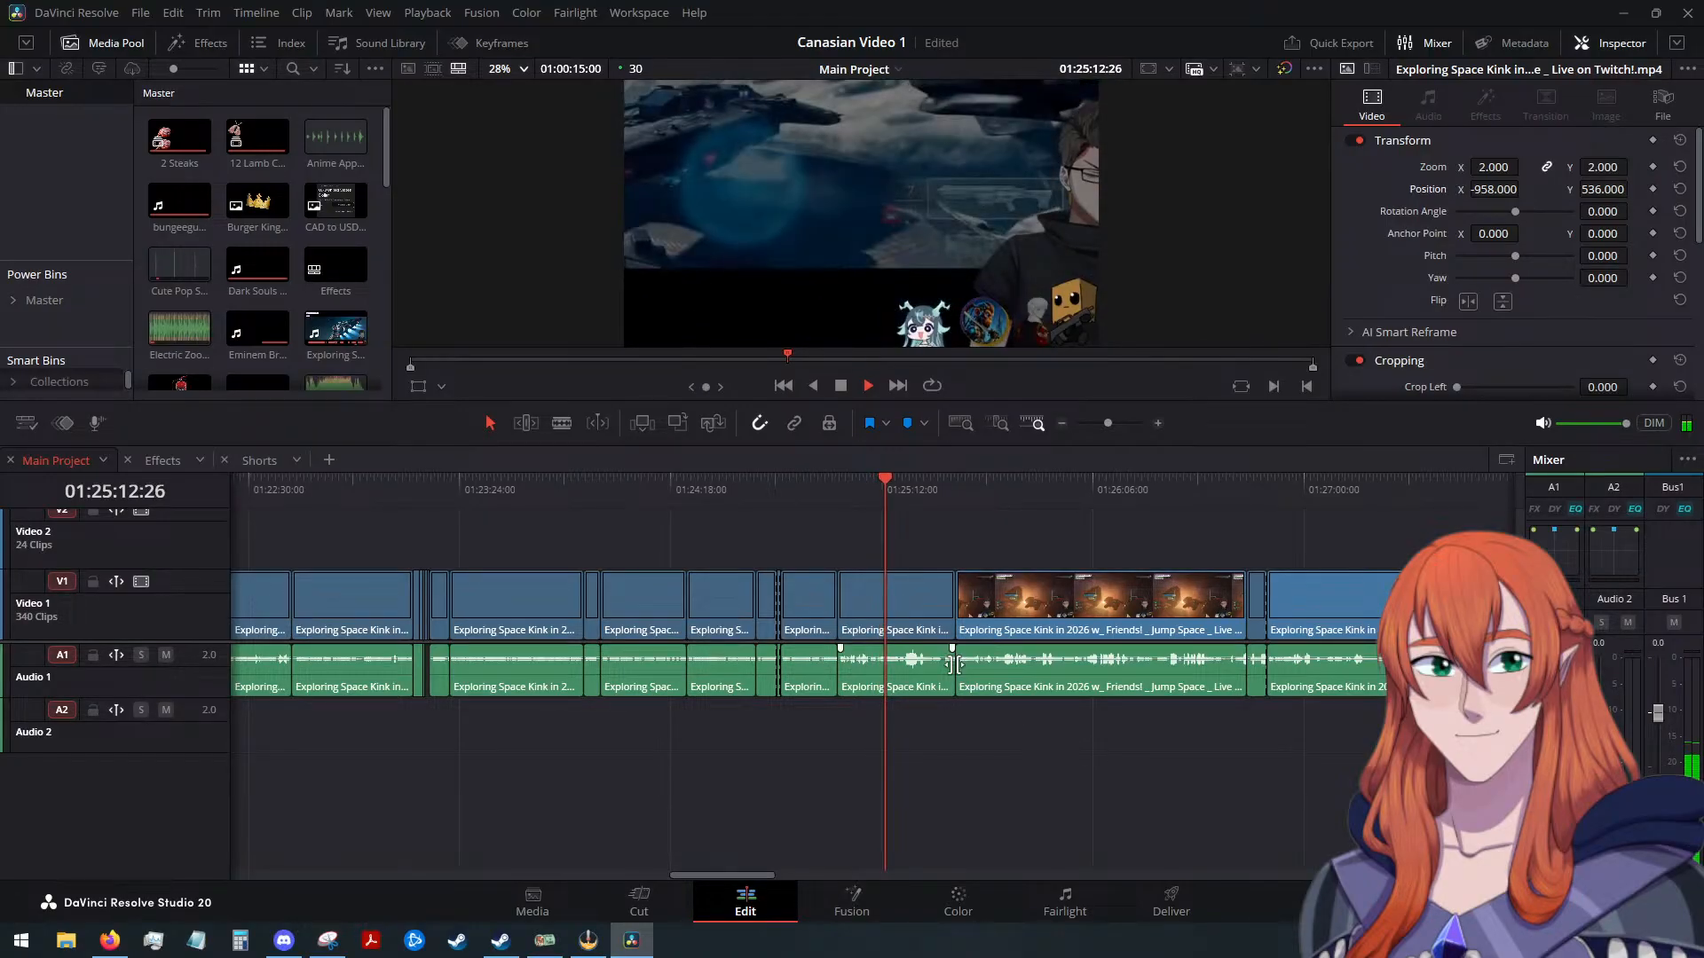
pyautogui.click(840, 386)
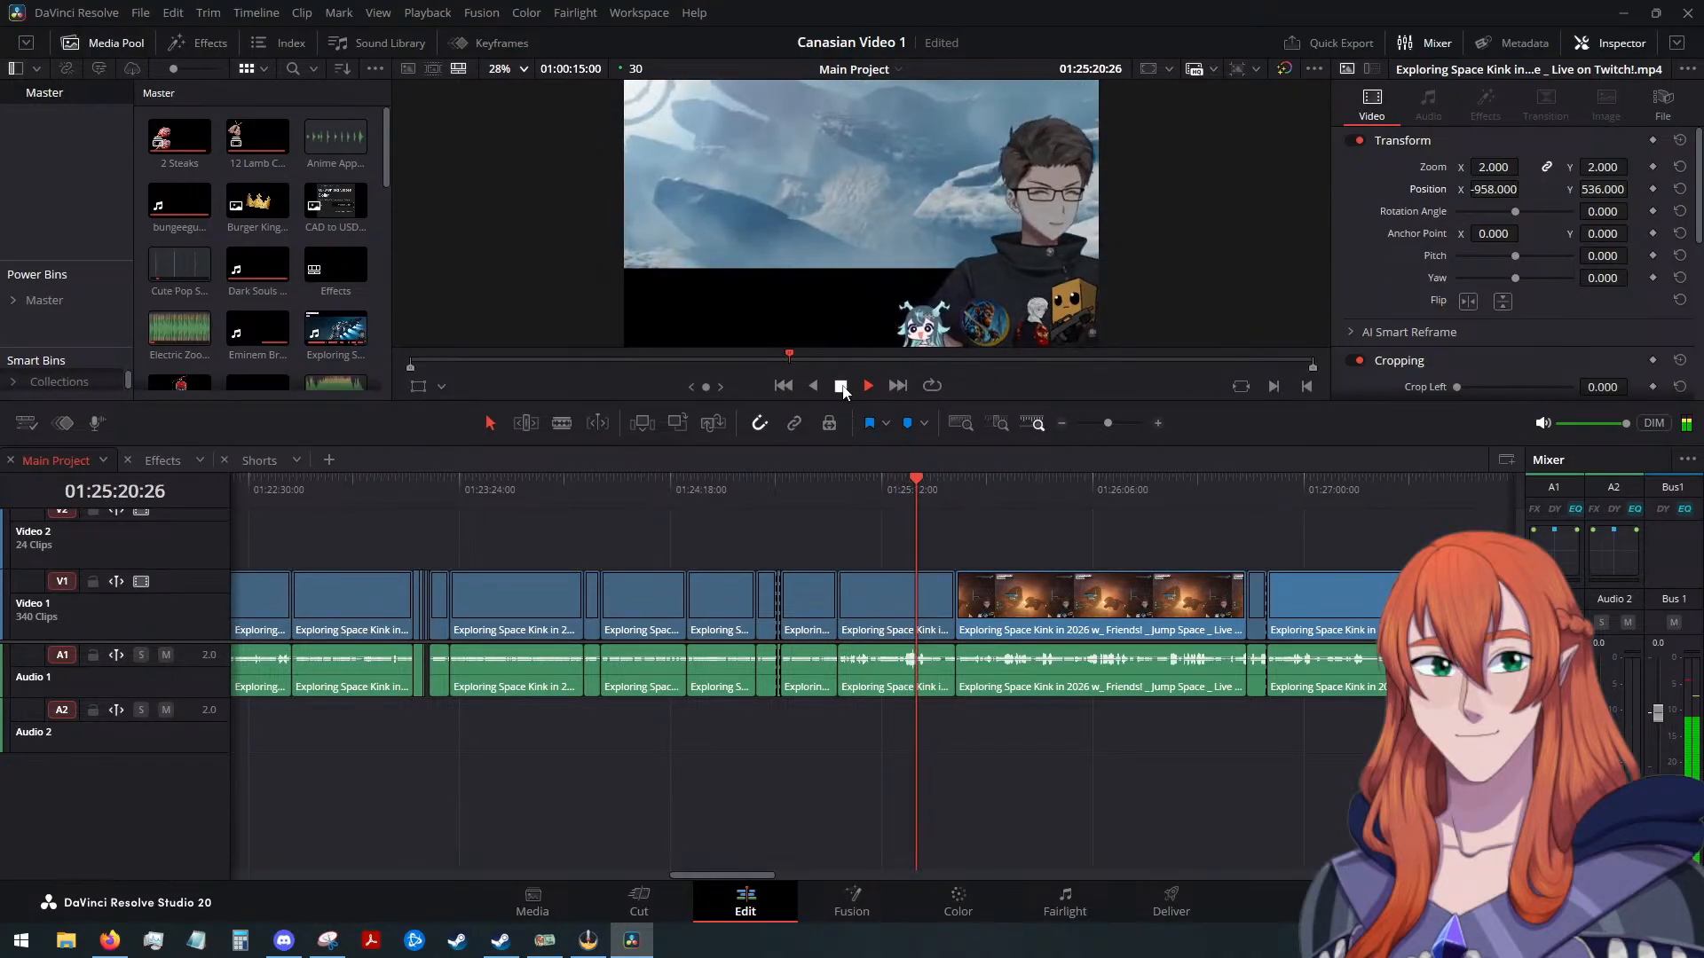
# Scrub ahead to 01:26:05:29, return to the clip's start at 01:25:31:00 and play it through to 01:25:42:13
pyautogui.moveTo(916, 481); pyautogui.dragTo(1094, 513)
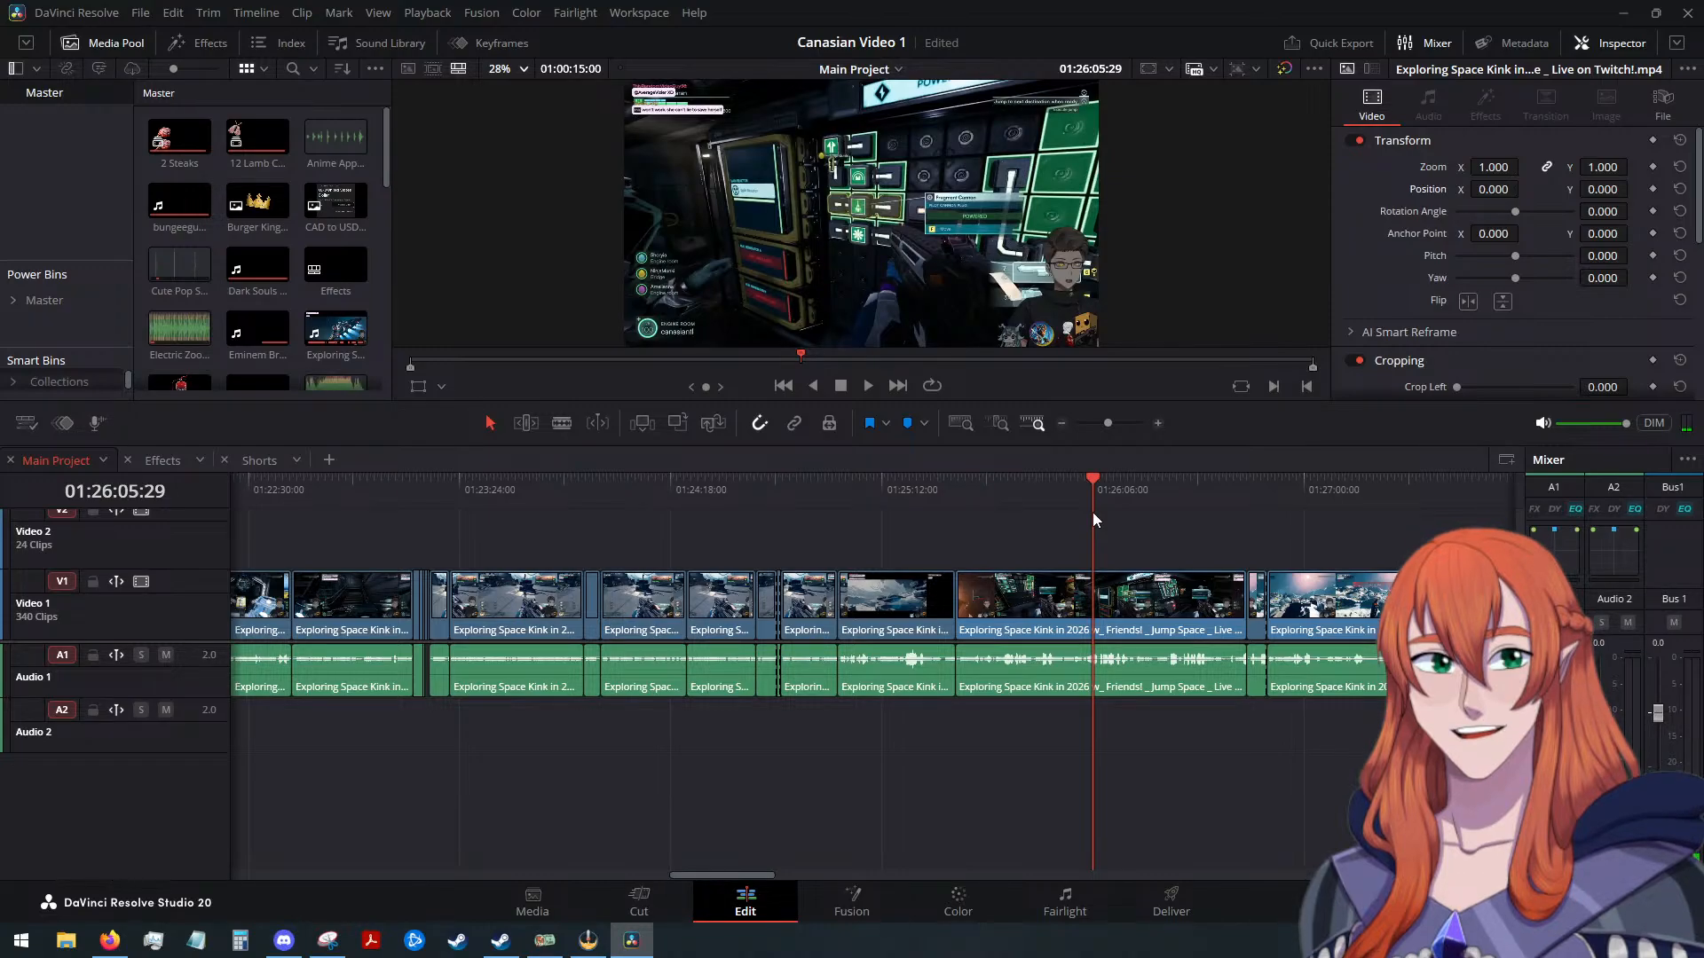
pyautogui.moveTo(1097, 474); pyautogui.dragTo(951, 529)
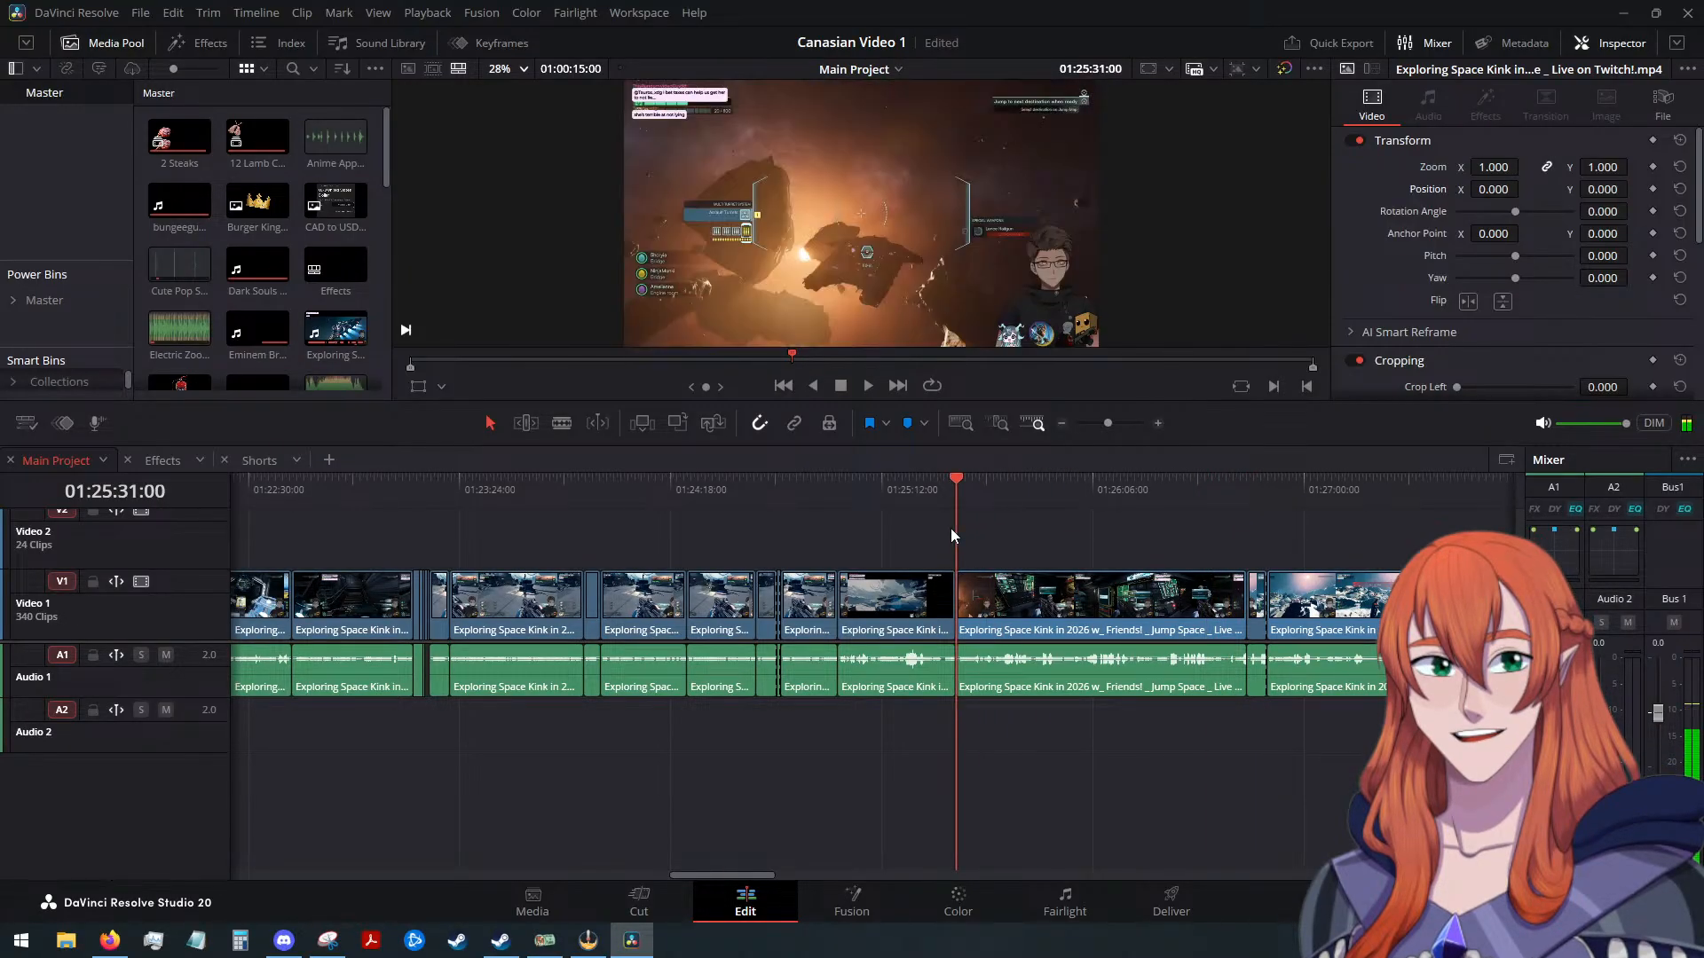
pyautogui.hotkey('alt', 'Tab')
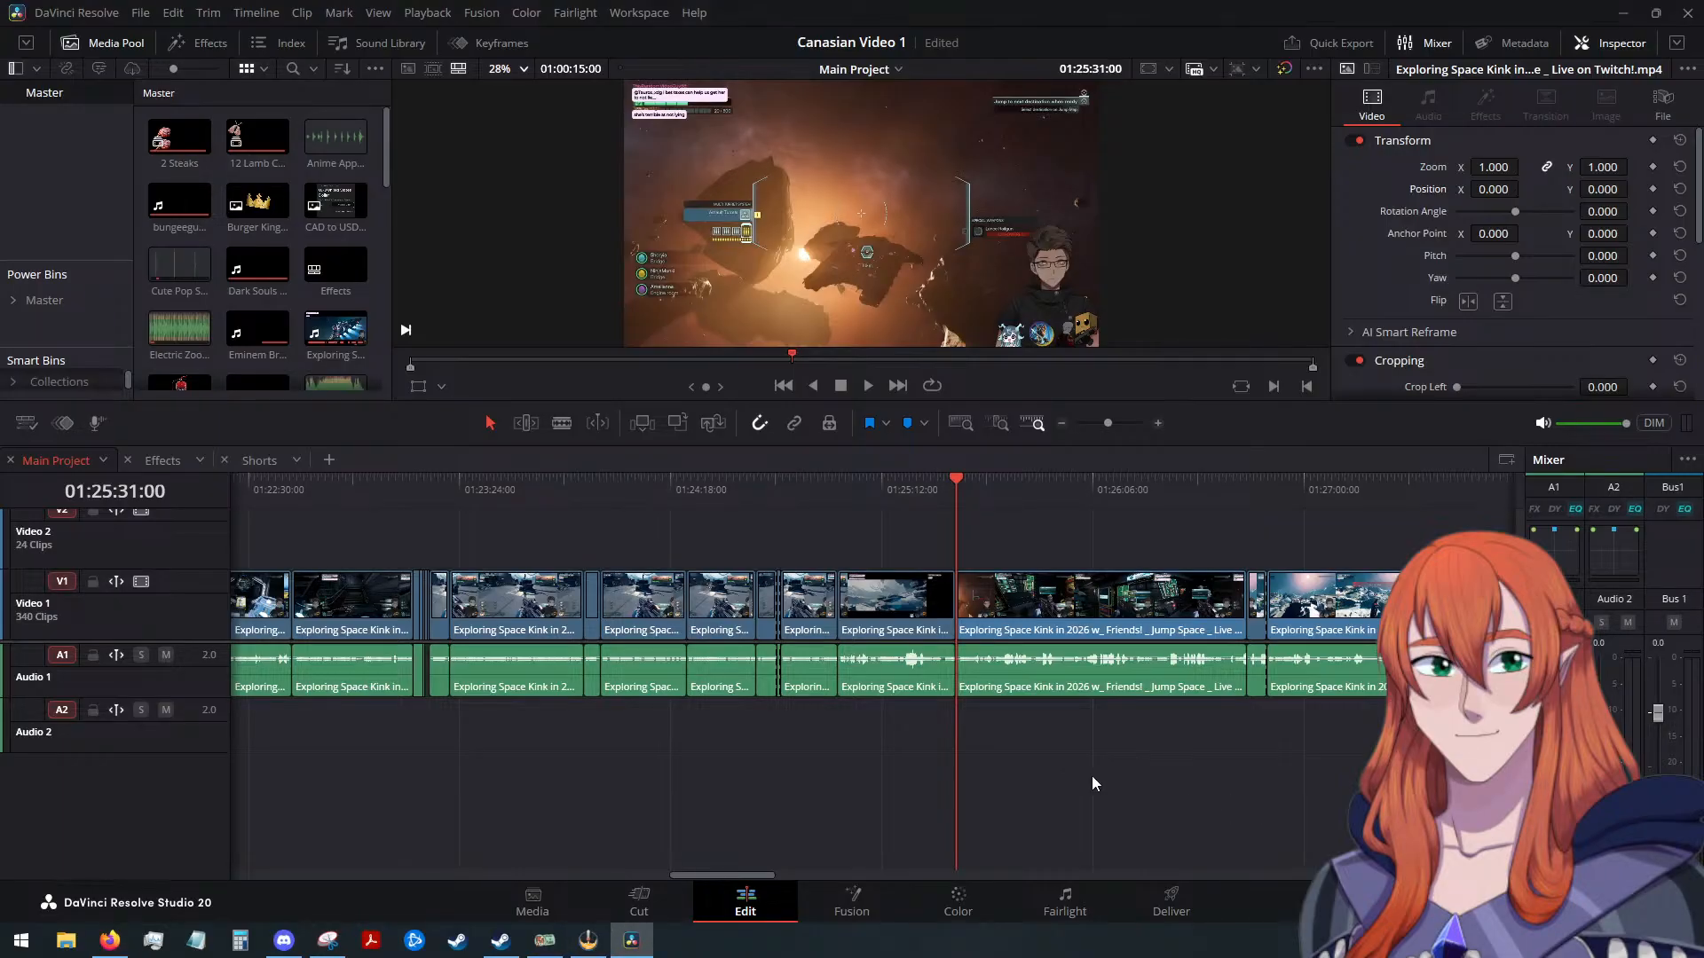
pyautogui.scroll(2, 1100, 763)
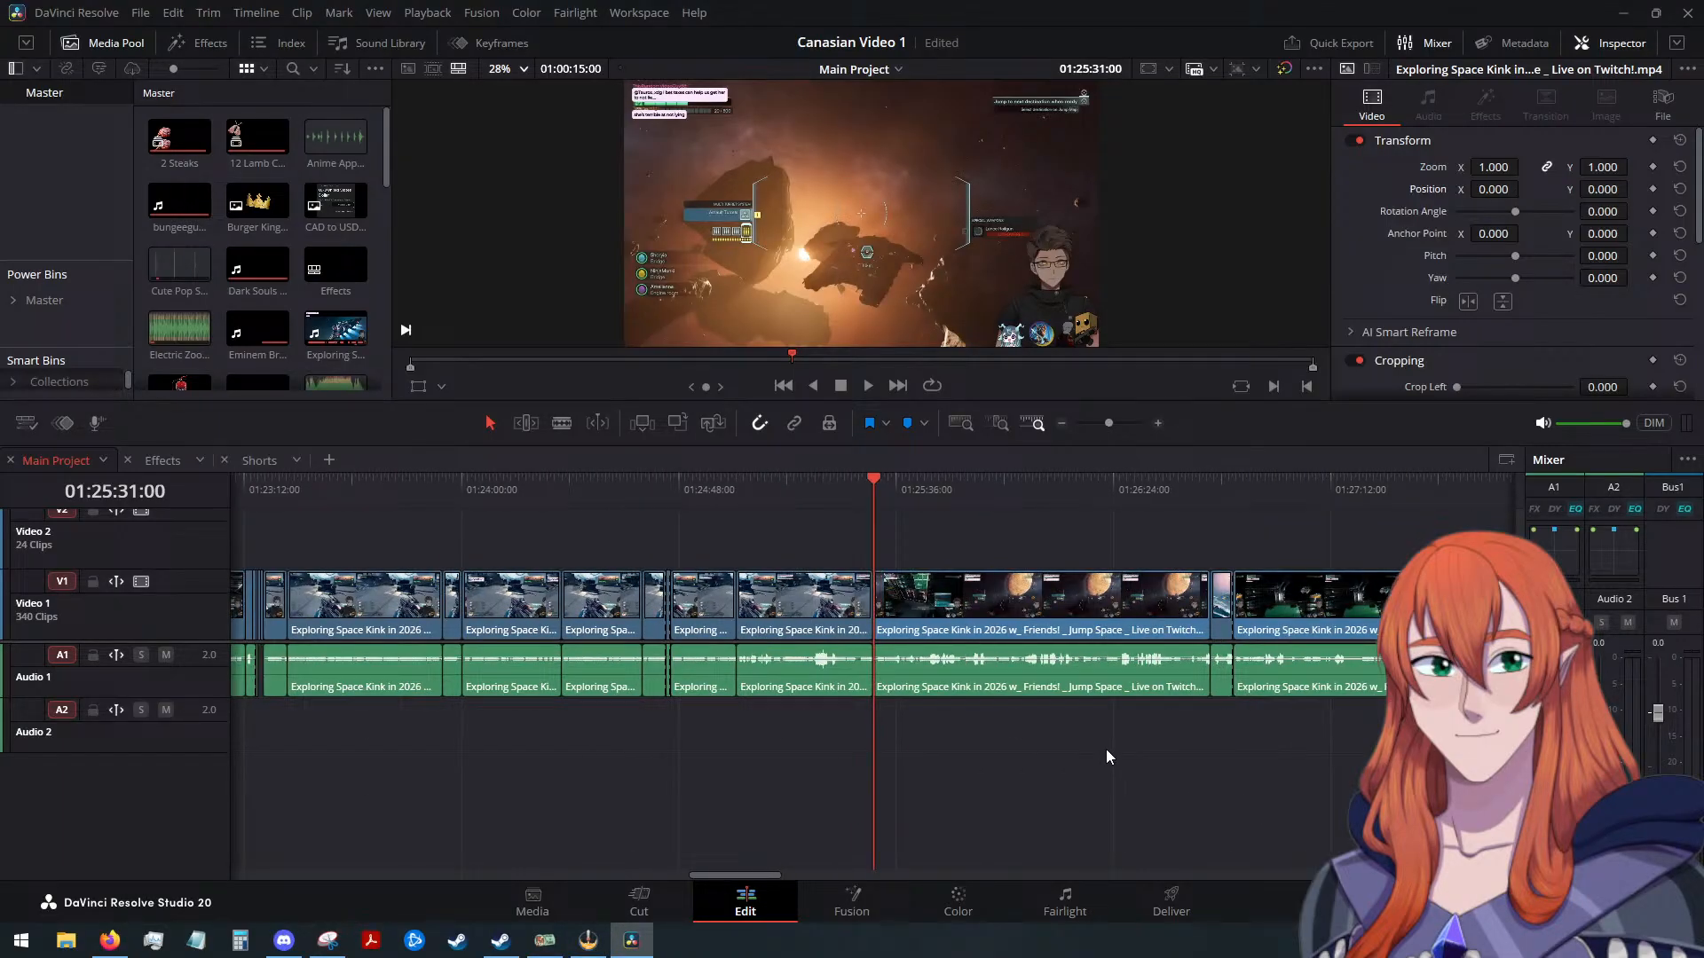
pyautogui.click(870, 387)
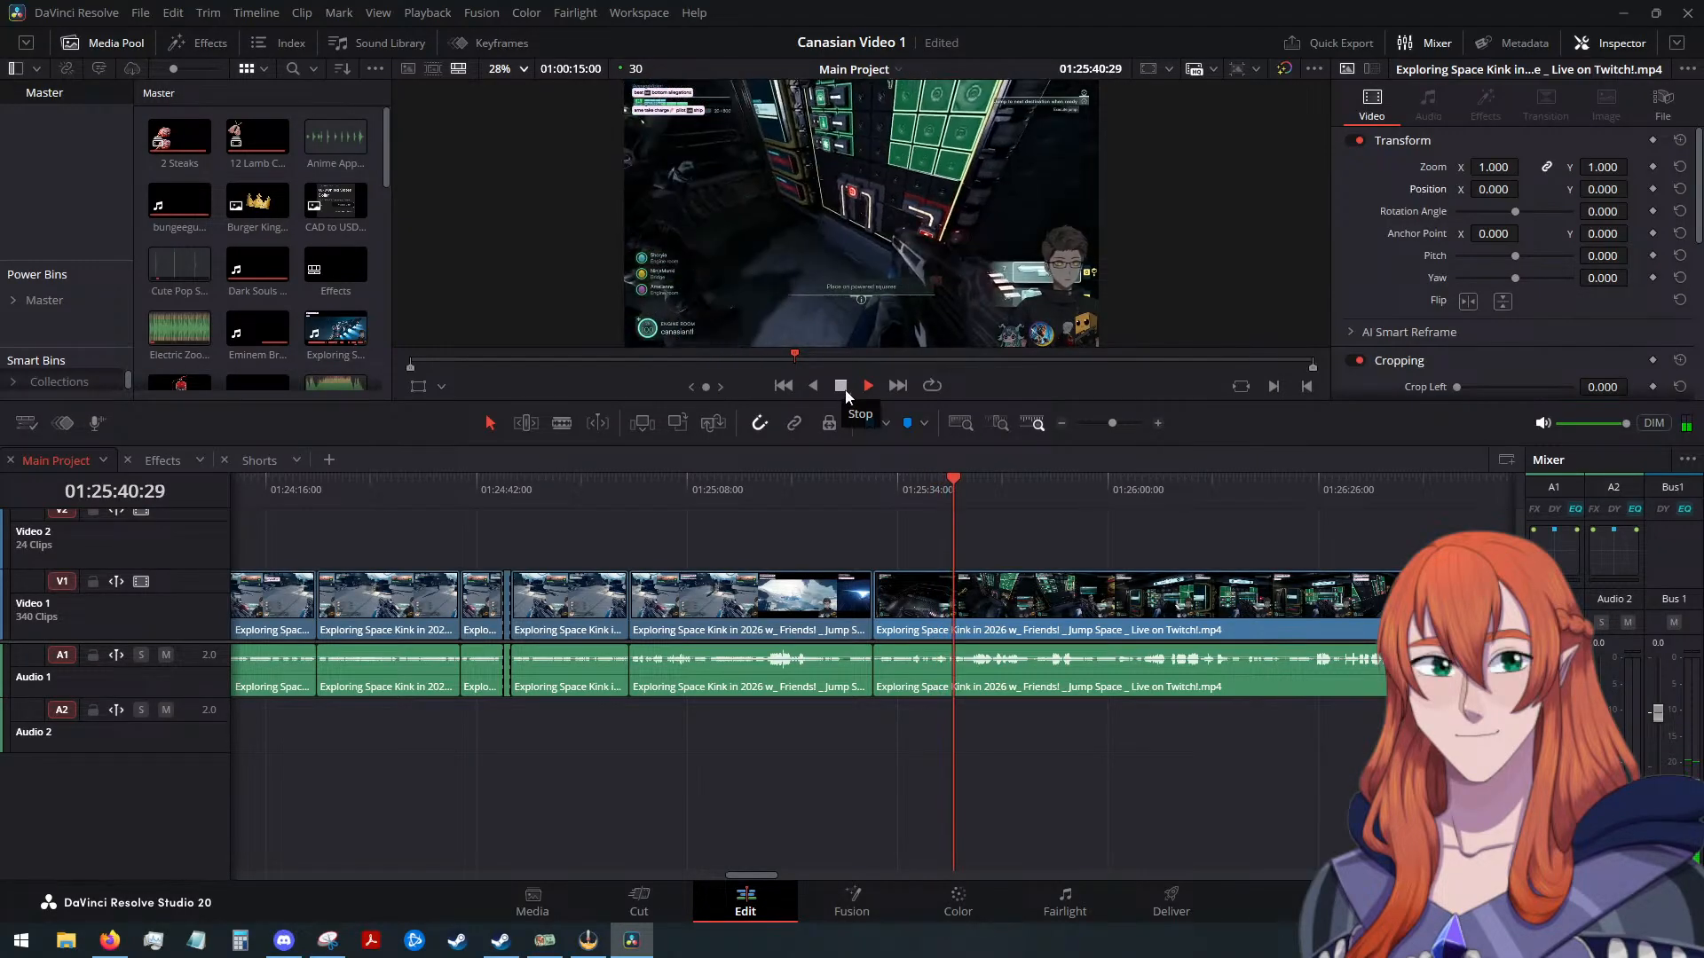
pyautogui.click(844, 390)
# Copy the gameplay clip starting at 01:25:31:00 with its audio and paste it into the Shorts timeline at 01:02:02:17
pyautogui.scroll(-1, 667, 728)
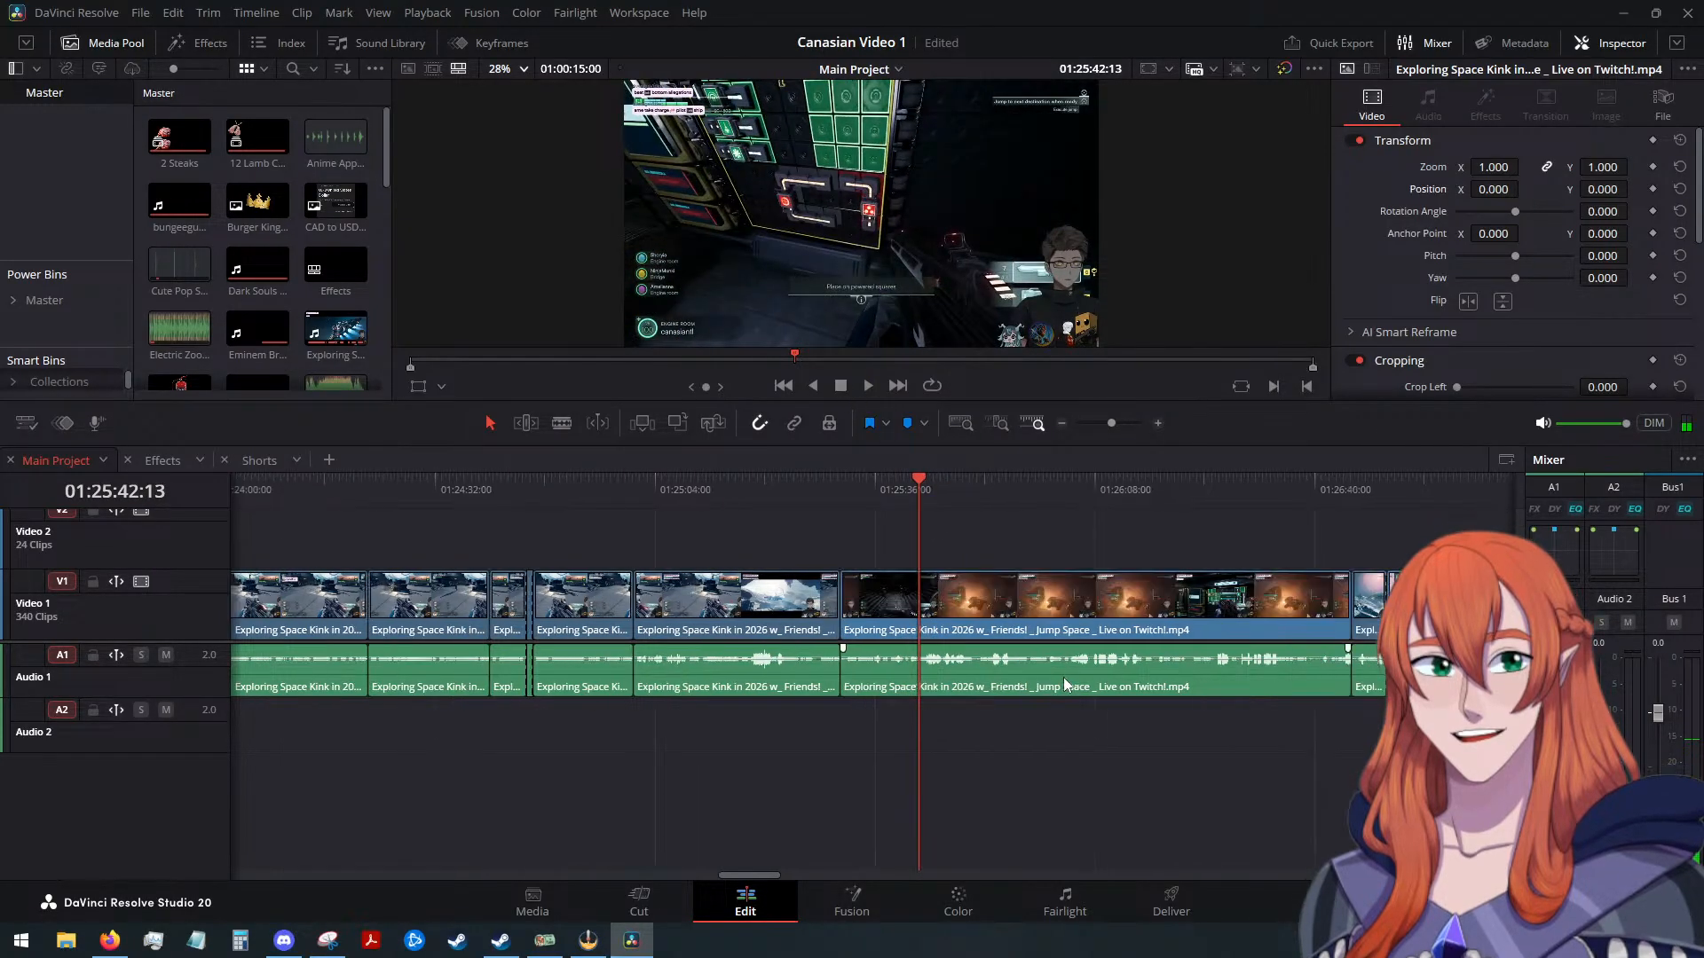
pyautogui.moveTo(1209, 743); pyautogui.dragTo(984, 564)
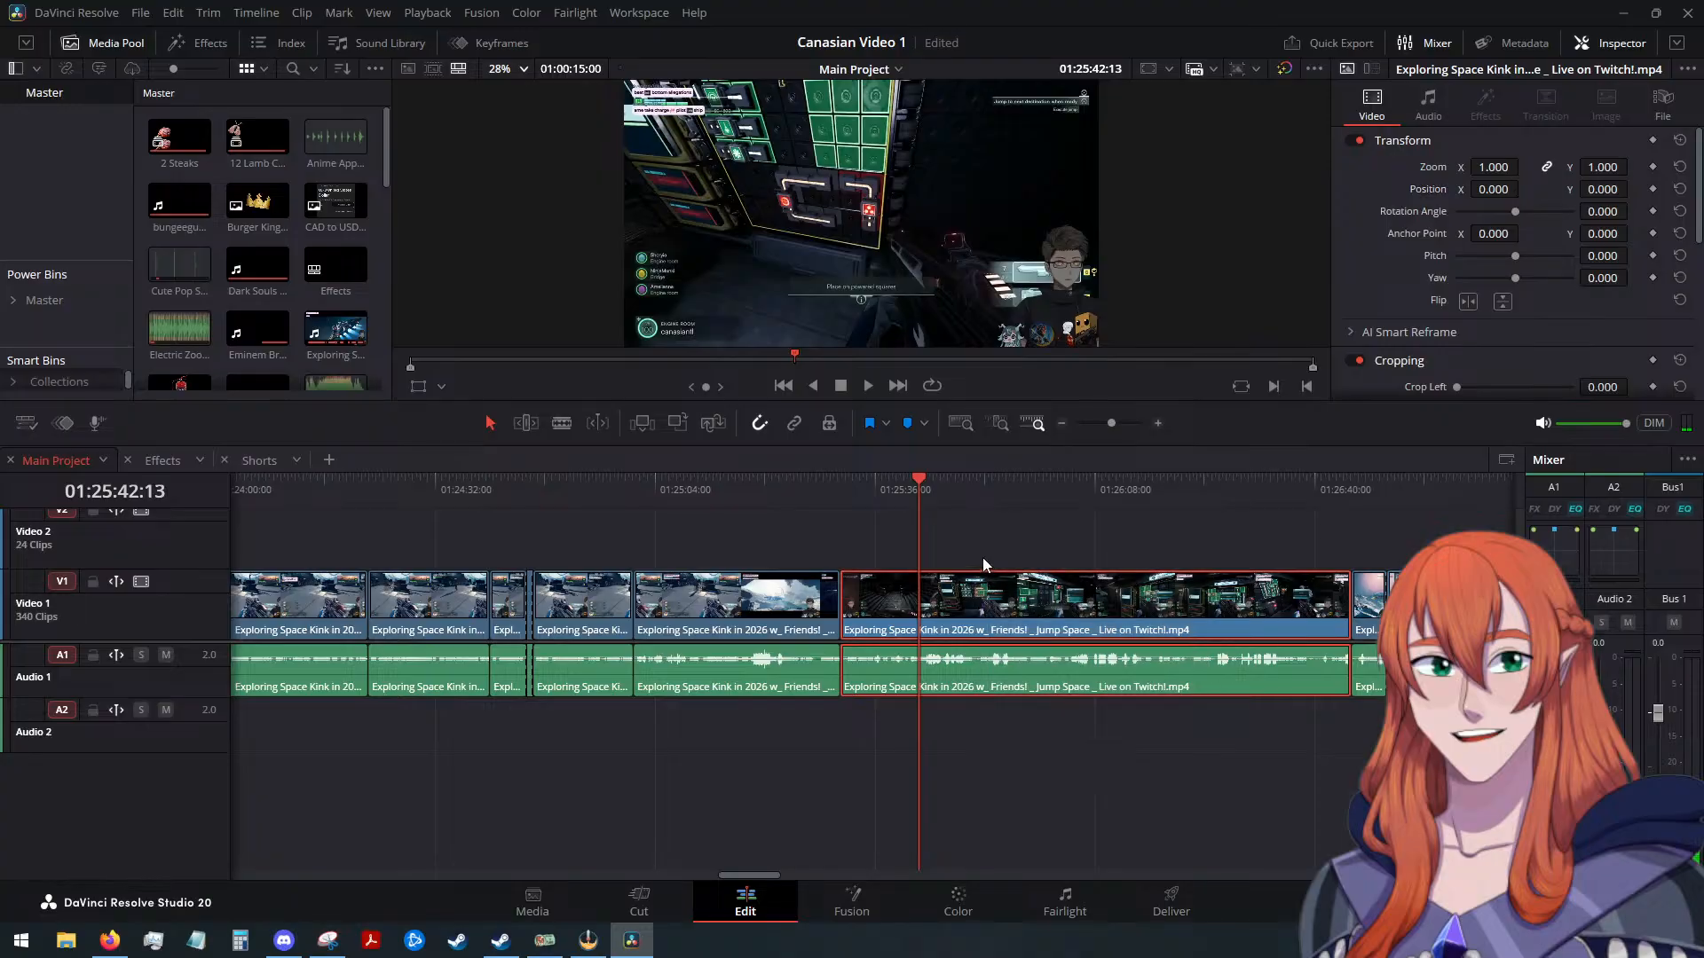
pyautogui.click(258, 460)
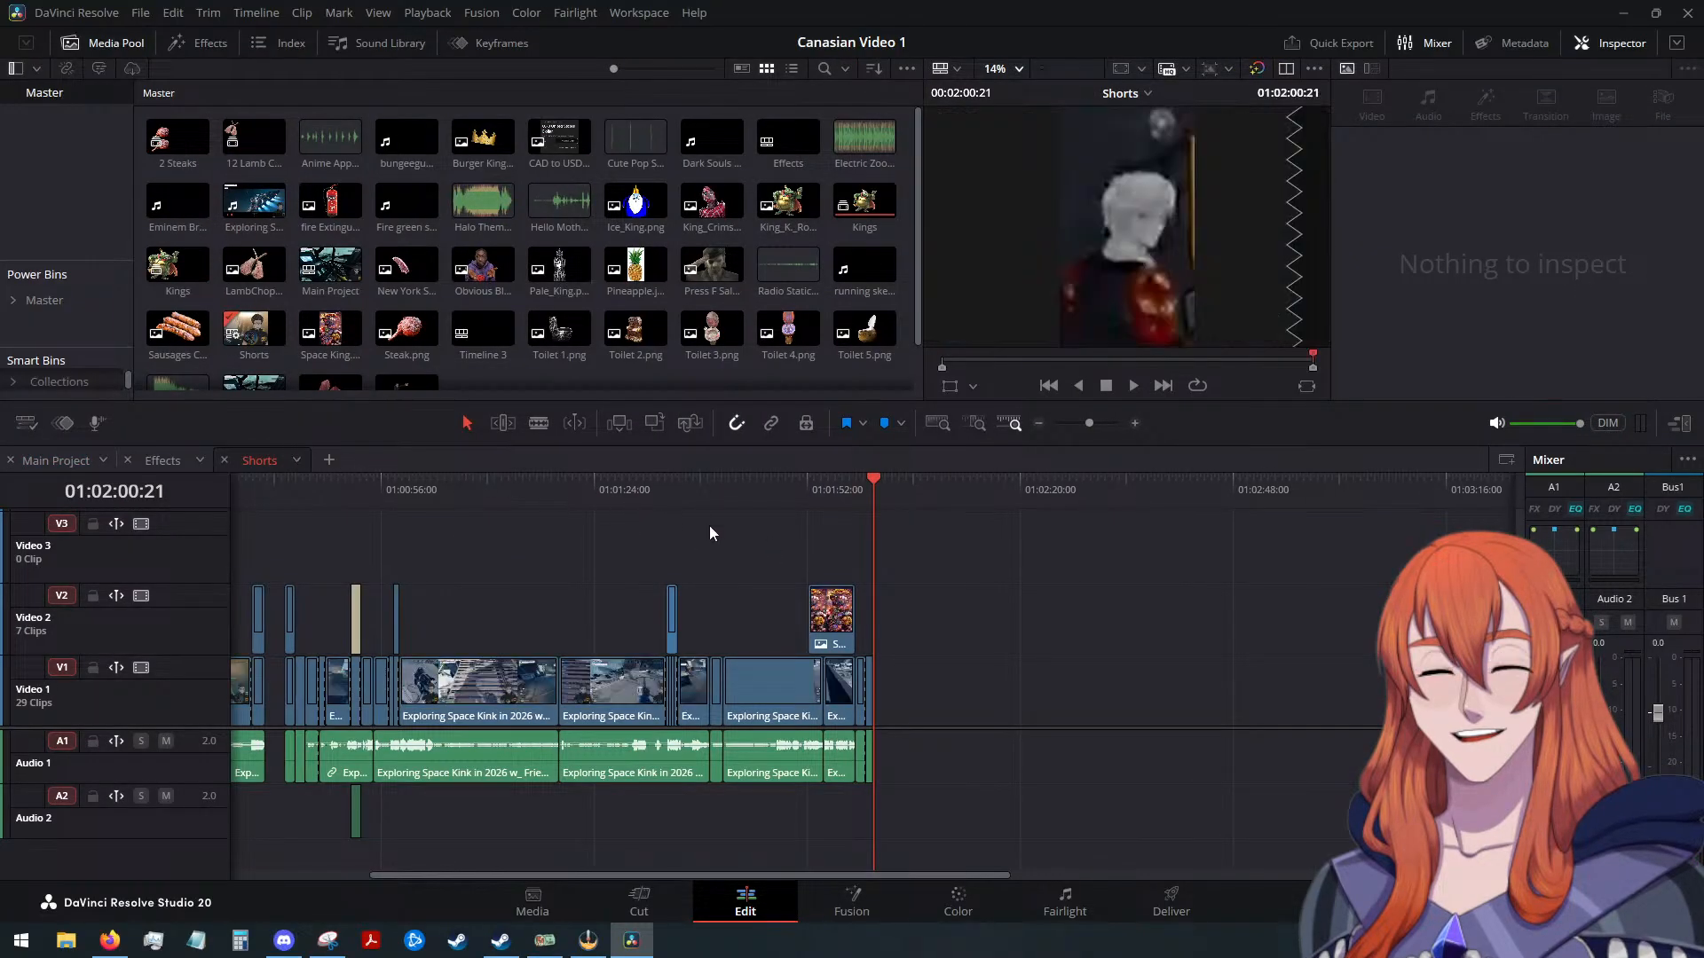
pyautogui.click(888, 492)
pyautogui.hotkey('ctrl', 'v')
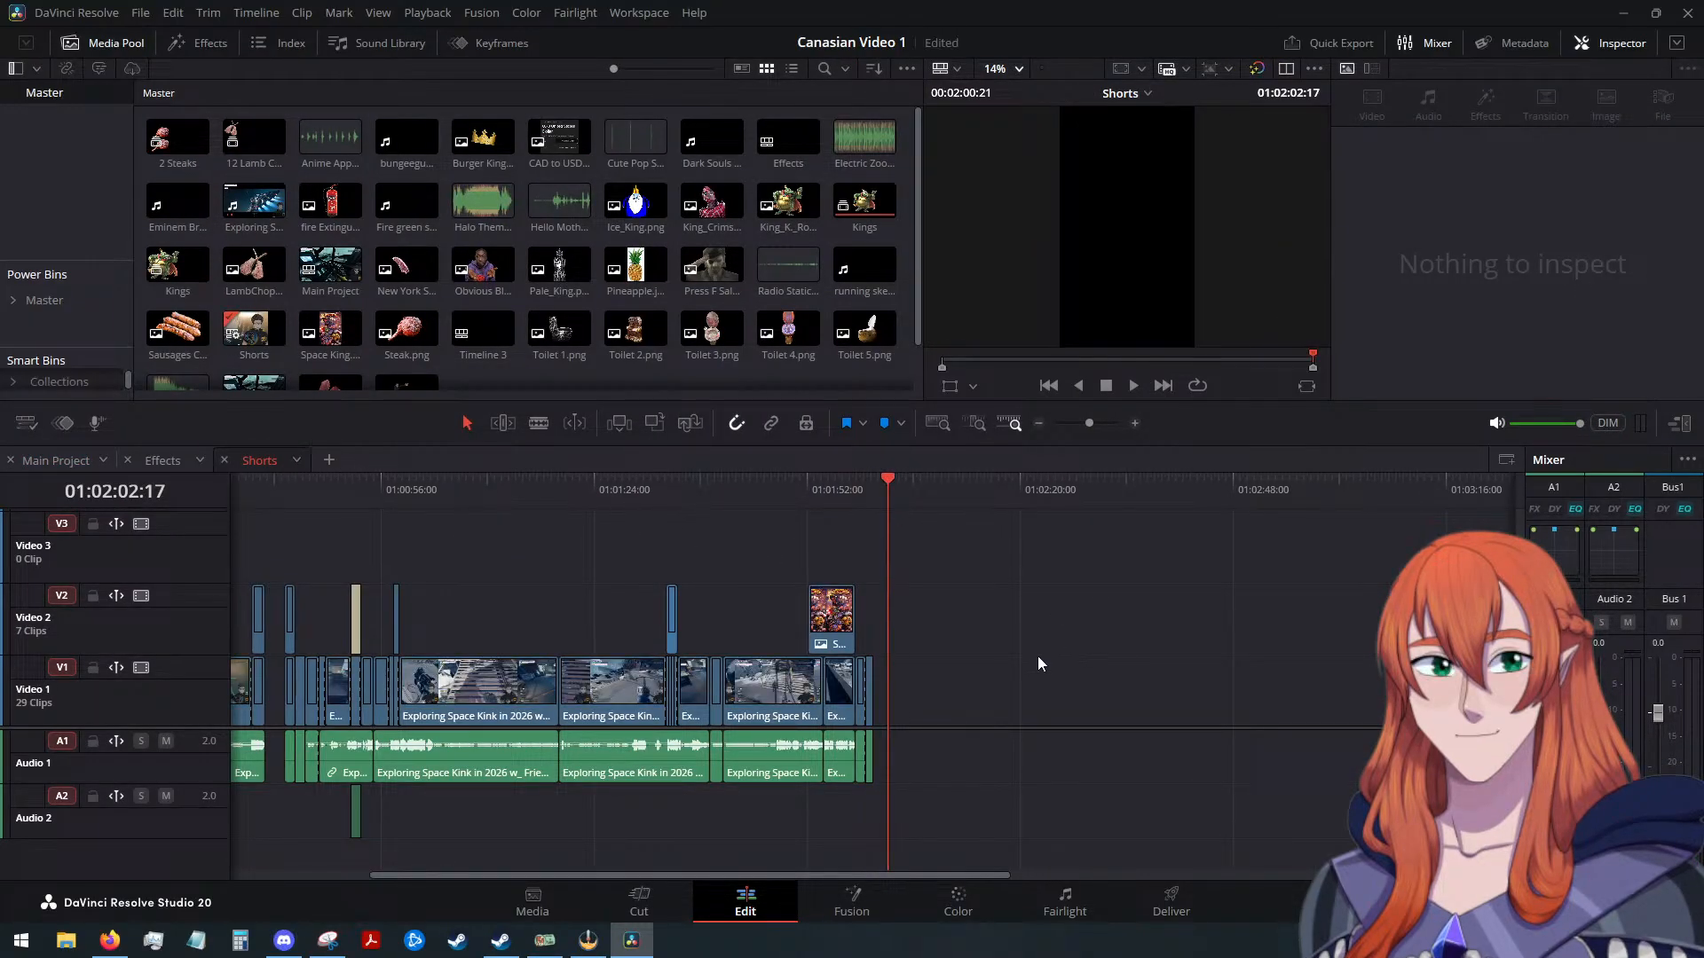
pyautogui.hscroll(3, 1049, 636)
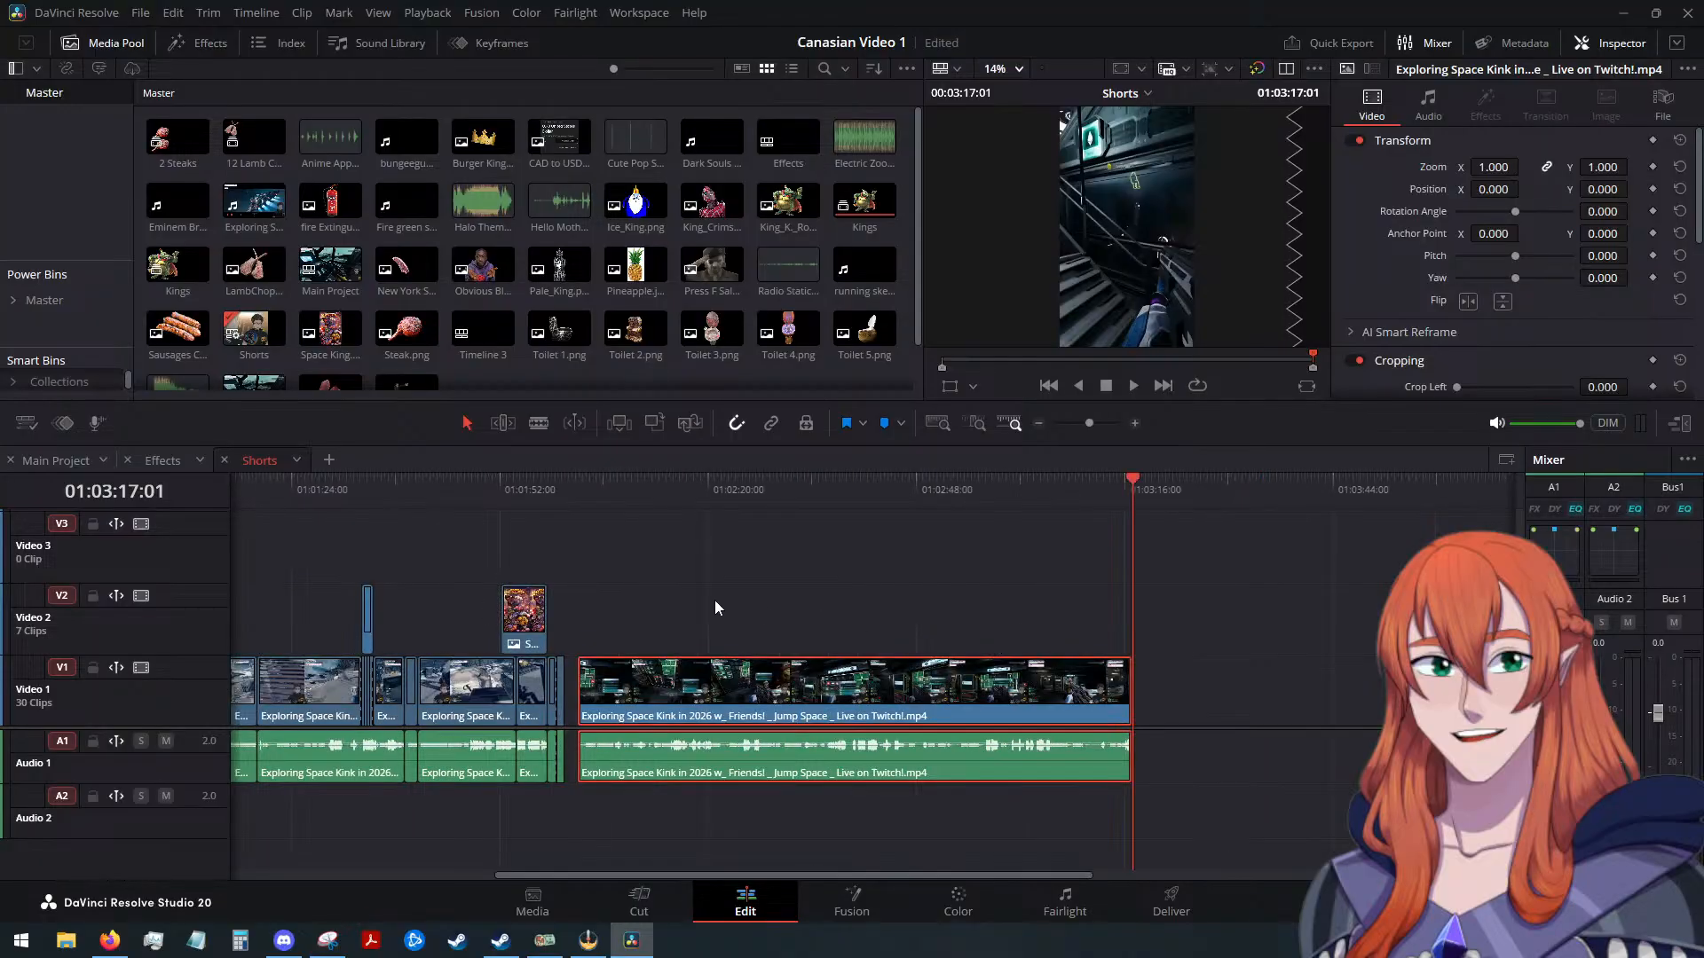
# Raise the pasted clip's video to Video 2 and paste a second copy at 01:02:02:17 on Video 1 beneath it
pyautogui.click(715, 600)
pyautogui.click(681, 704)
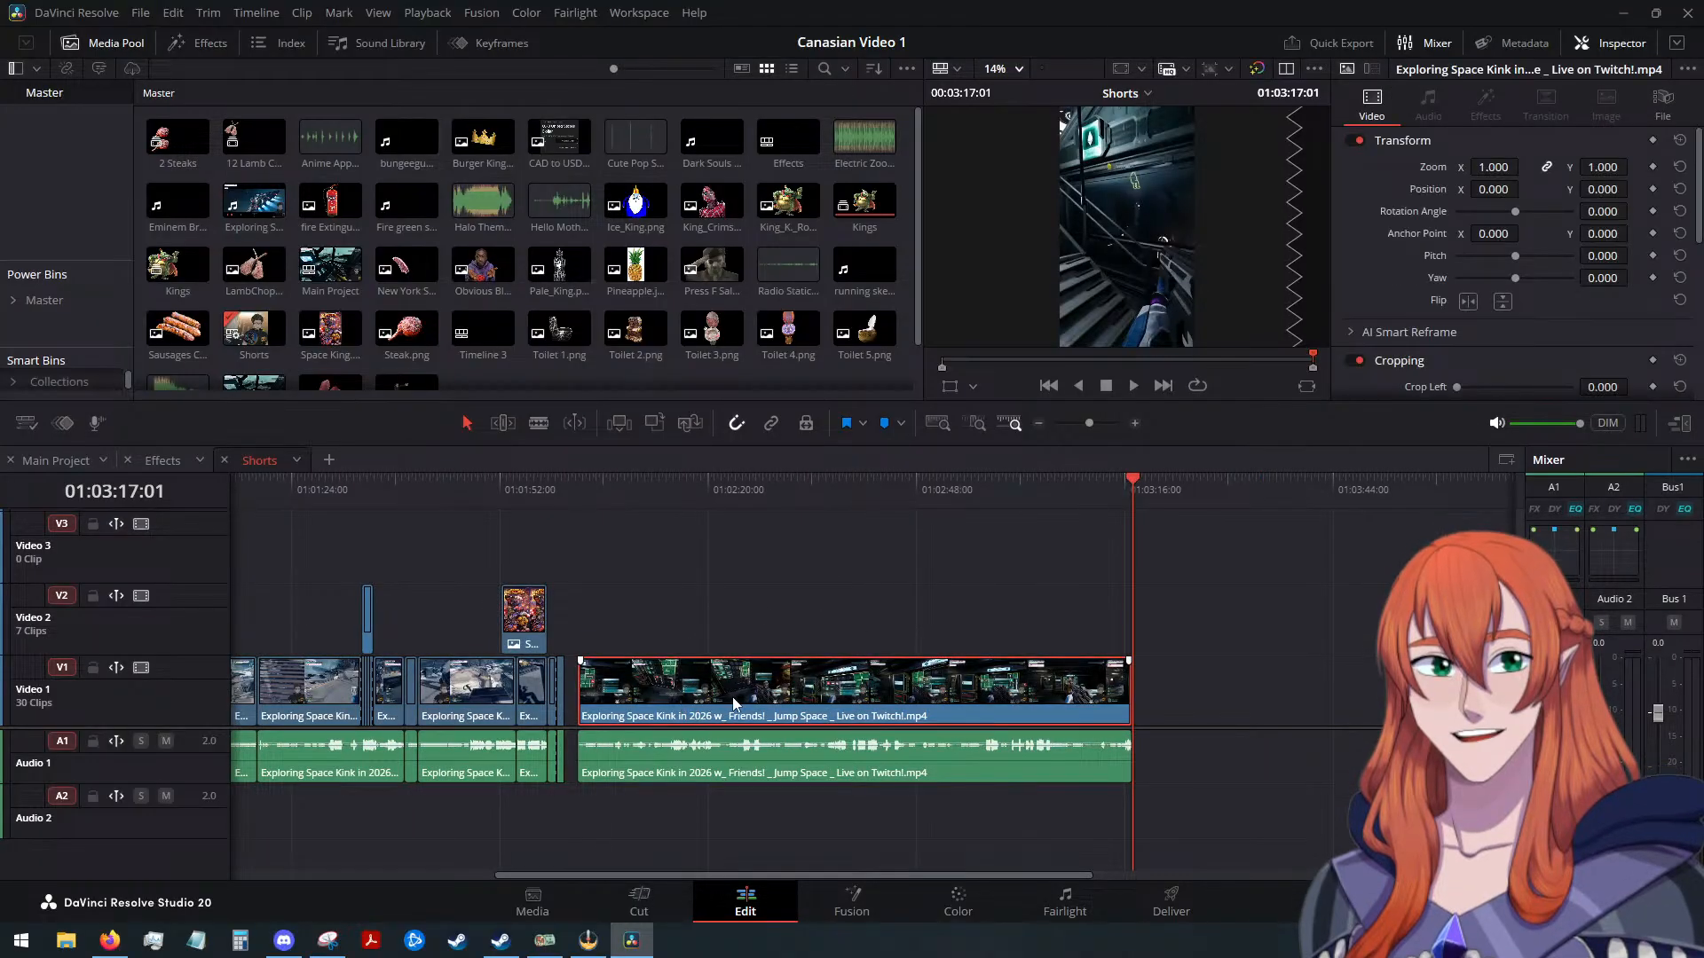
pyautogui.press('Up')
pyautogui.hotkey('alt', 'Up')
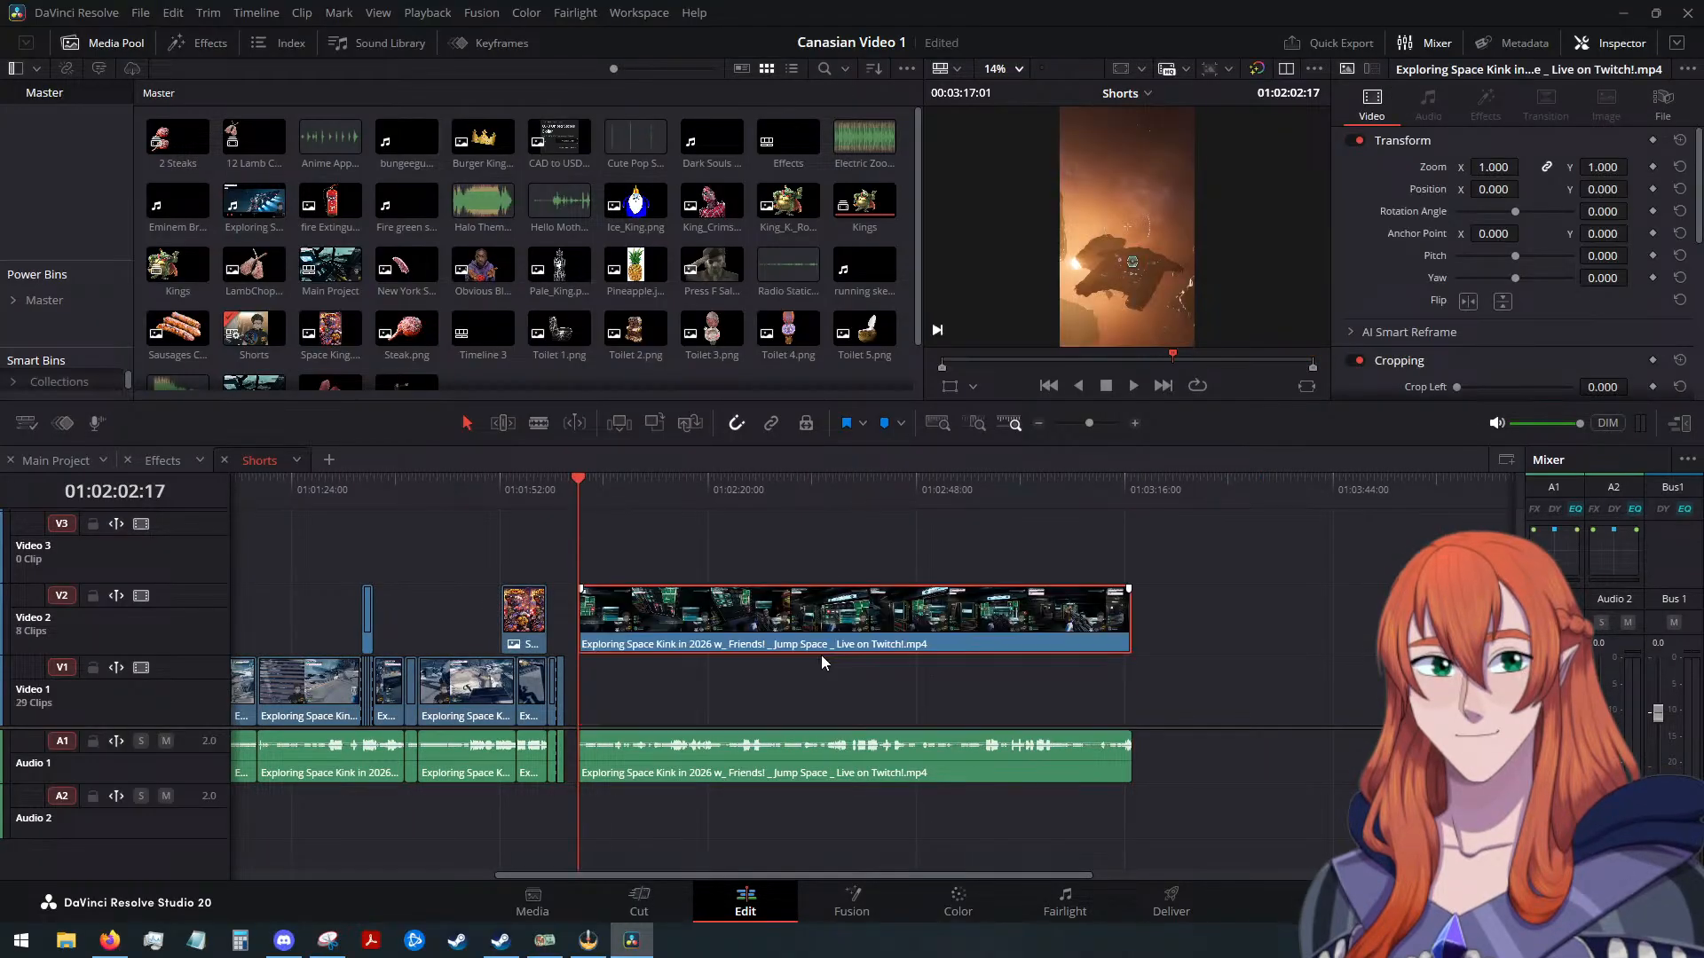
pyautogui.hotkey('ctrl', 'v')
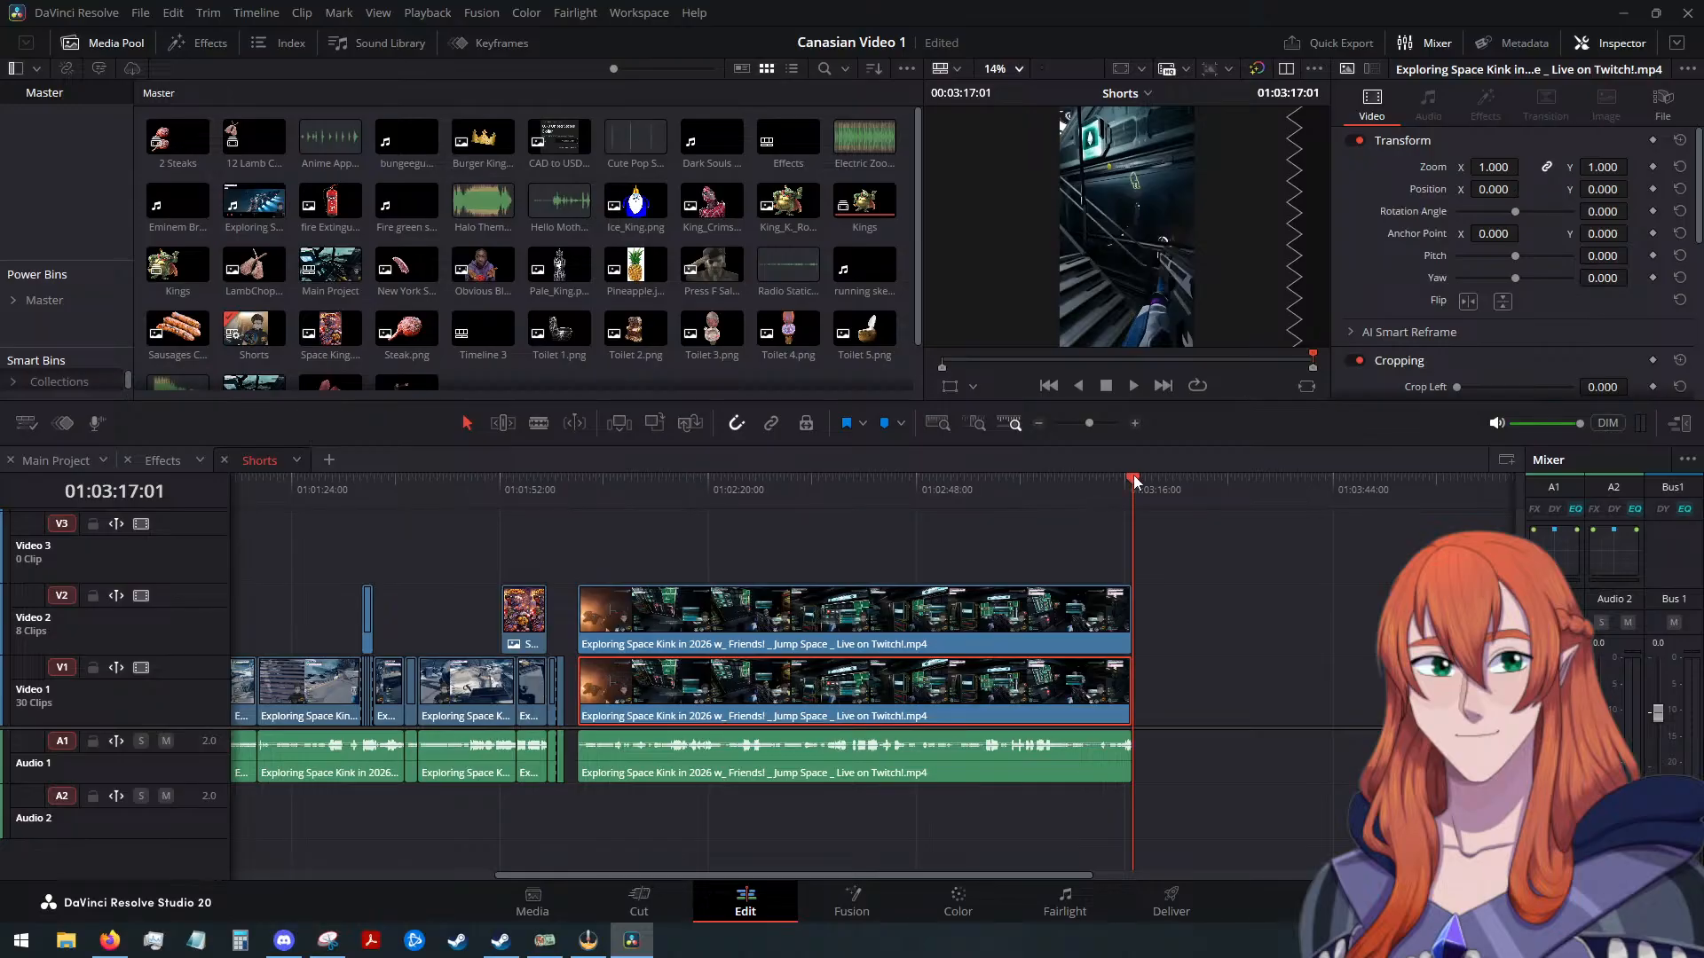
# At 01:02:22:05, scale the Video 2 clip to zoom 2.5 and shift it to about X -1152, Y 1496 to frame the avatar
pyautogui.moveTo(1135, 482); pyautogui.dragTo(724, 520)
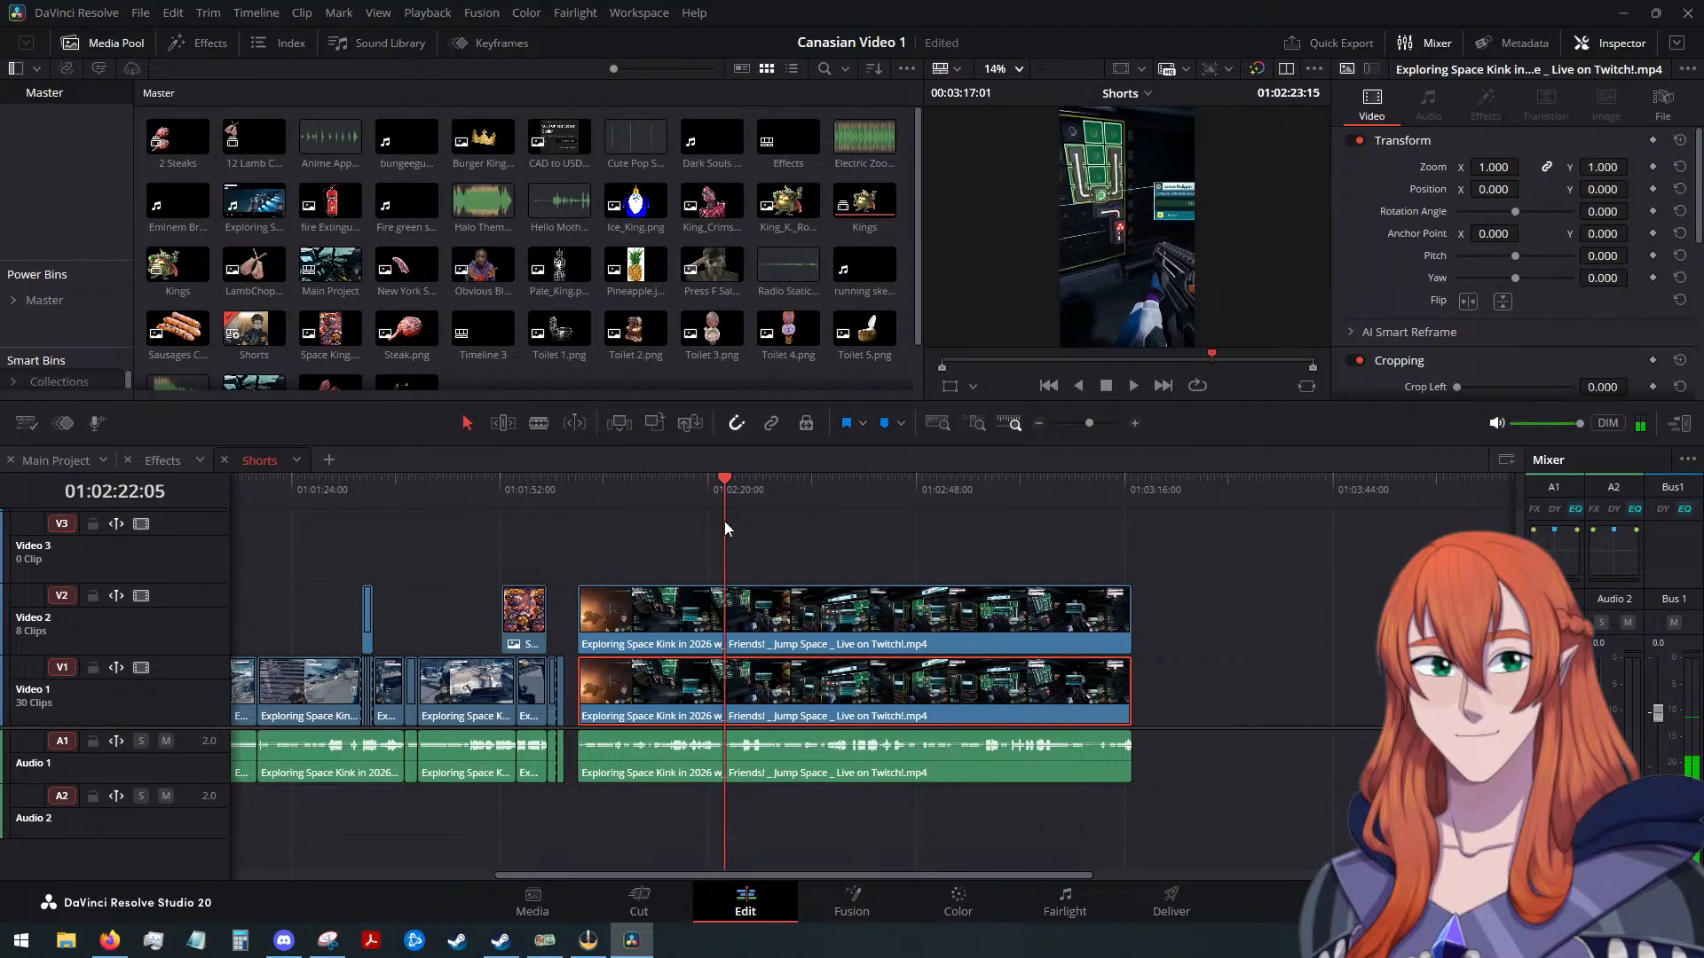
pyautogui.doubleClick(789, 612)
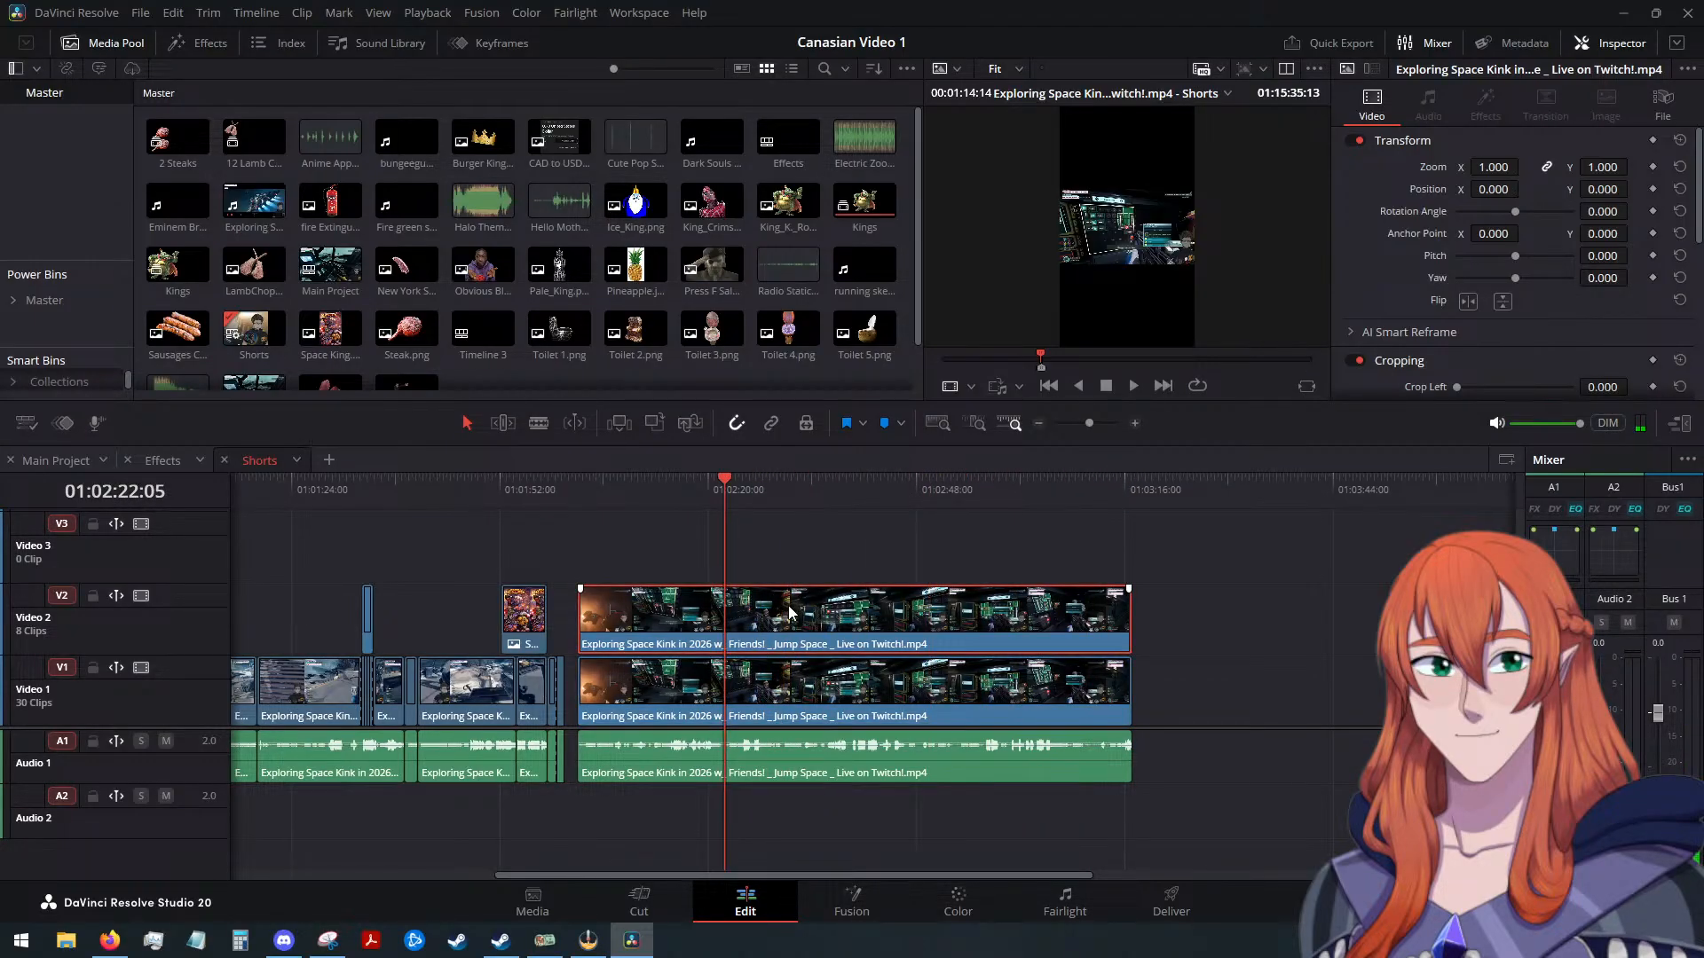
pyautogui.press('q')
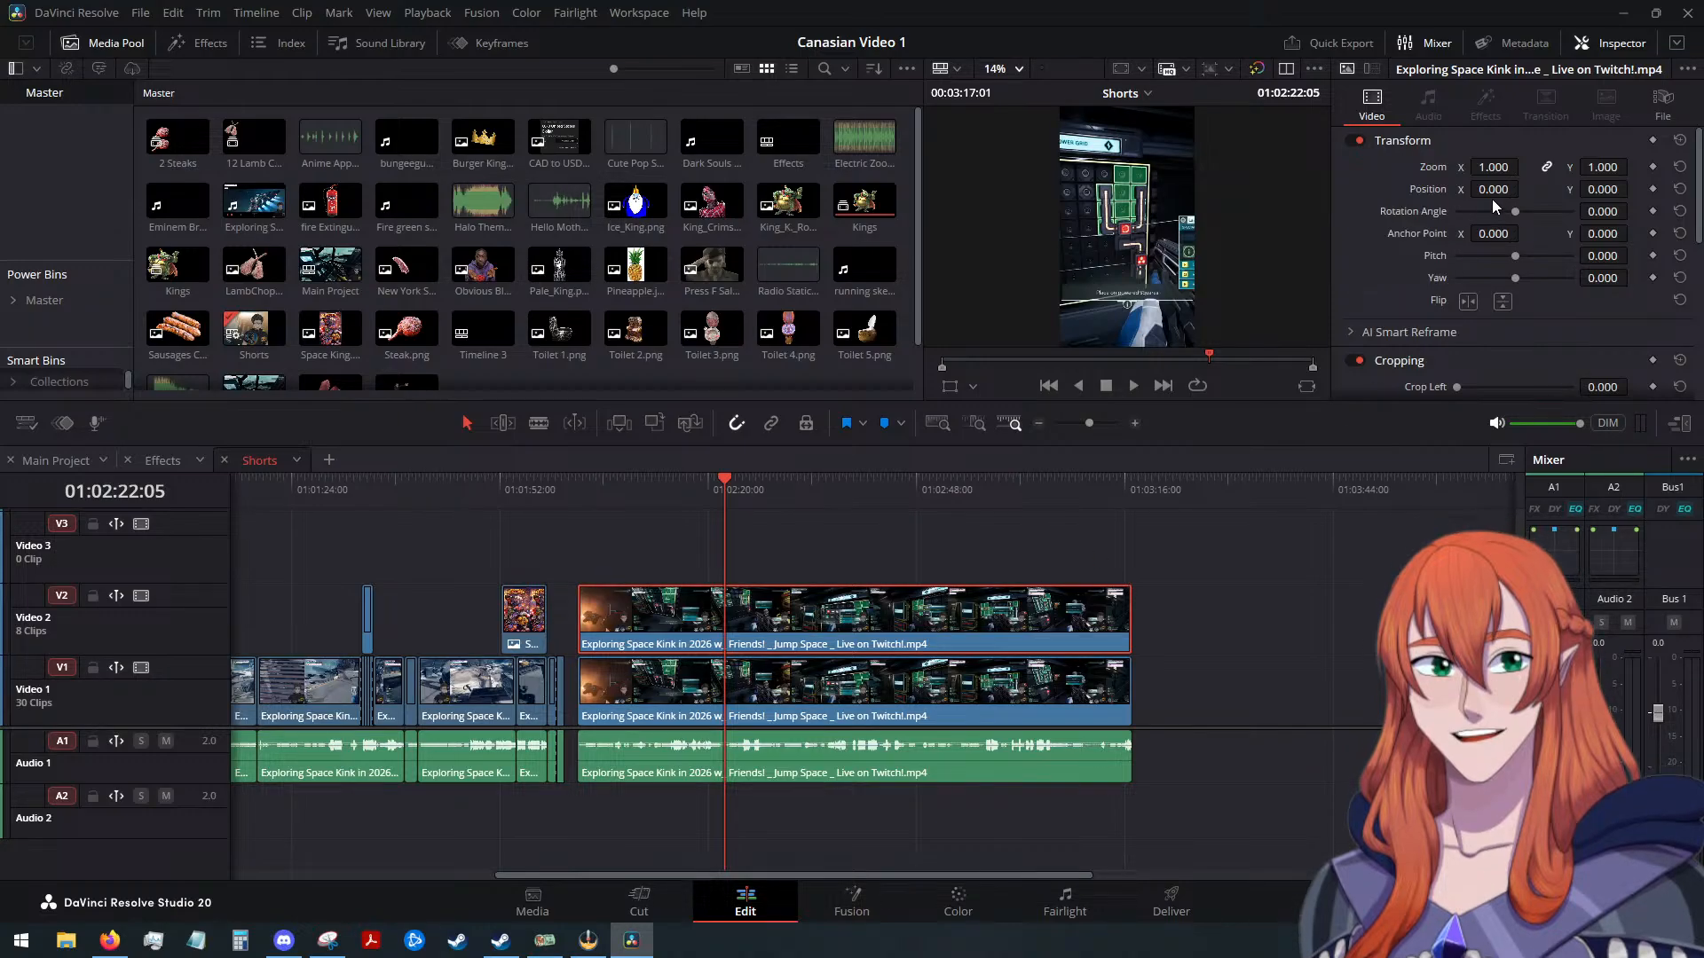
pyautogui.moveTo(1493, 189); pyautogui.dragTo(1398, 189)
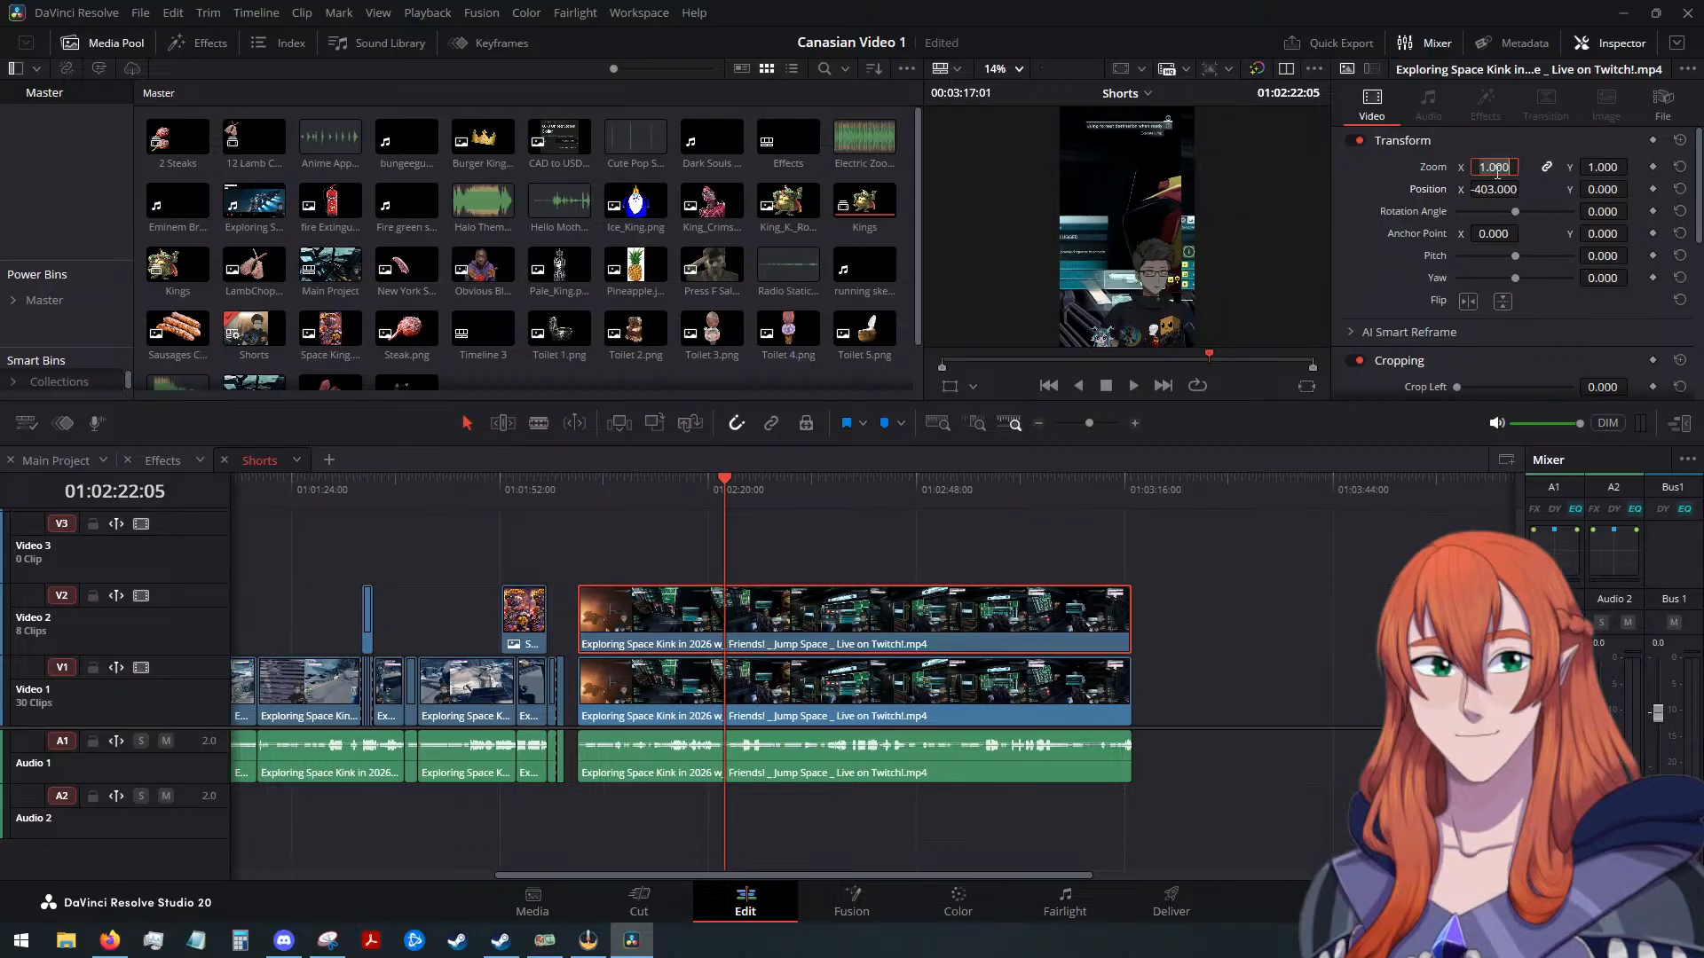
pyautogui.doubleClick(1493, 167)
pyautogui.write('2.5')
pyautogui.press('Return')
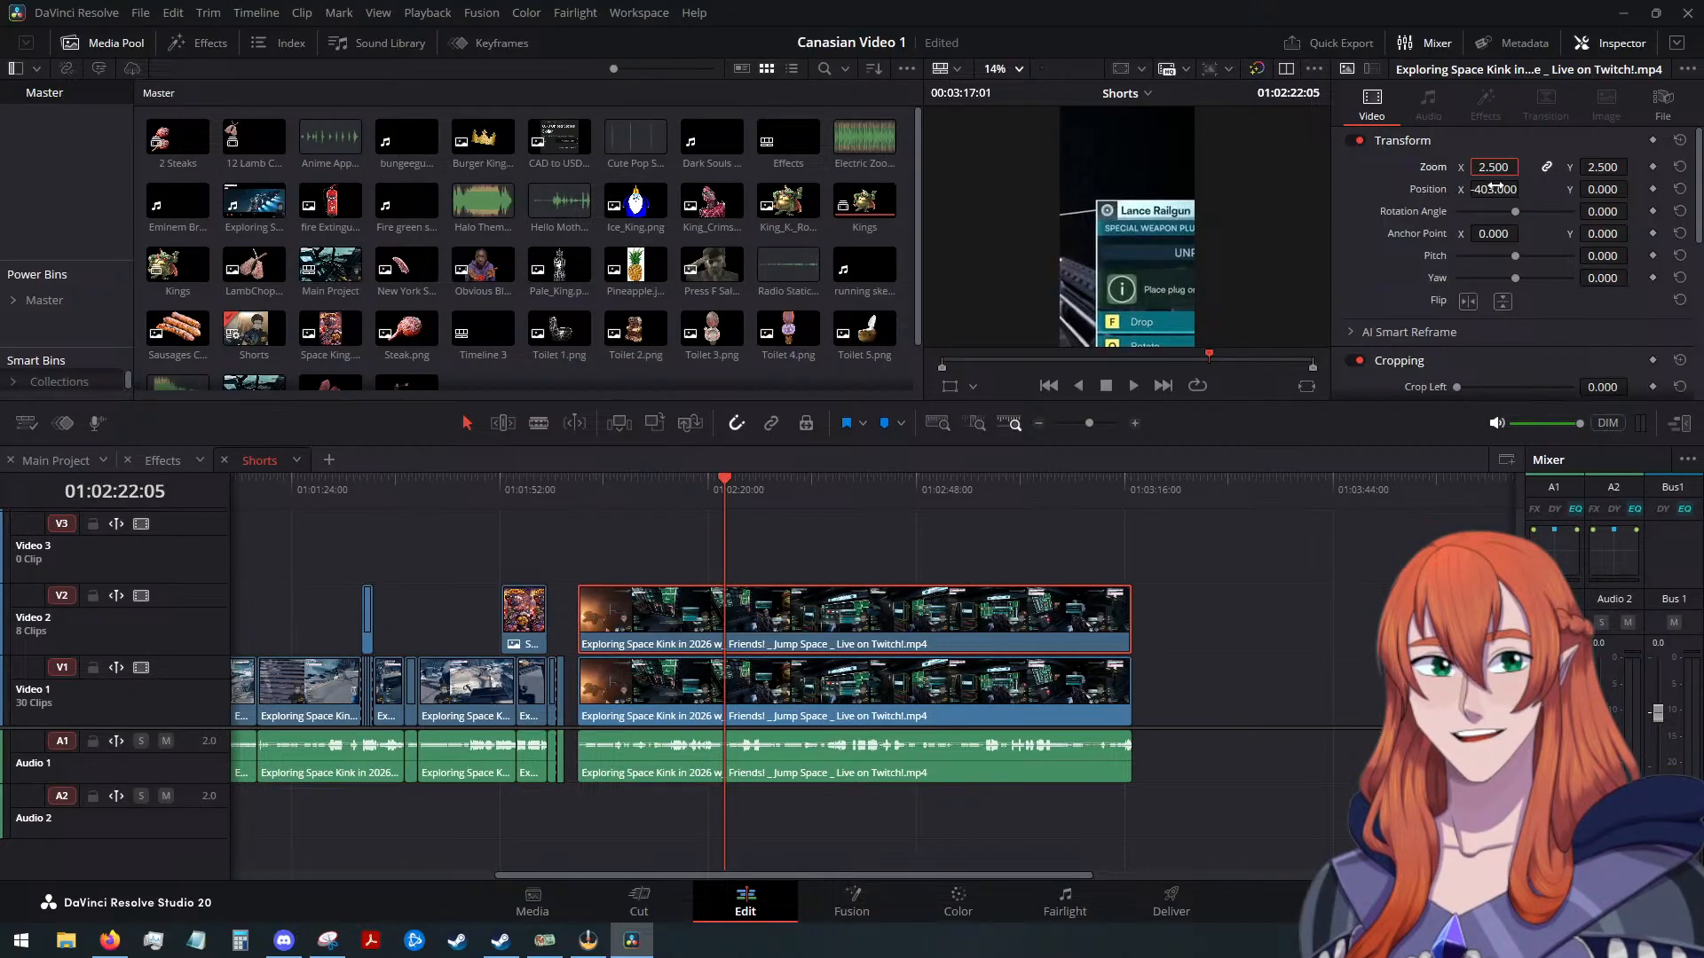
pyautogui.moveTo(1494, 189); pyautogui.dragTo(1345, 206)
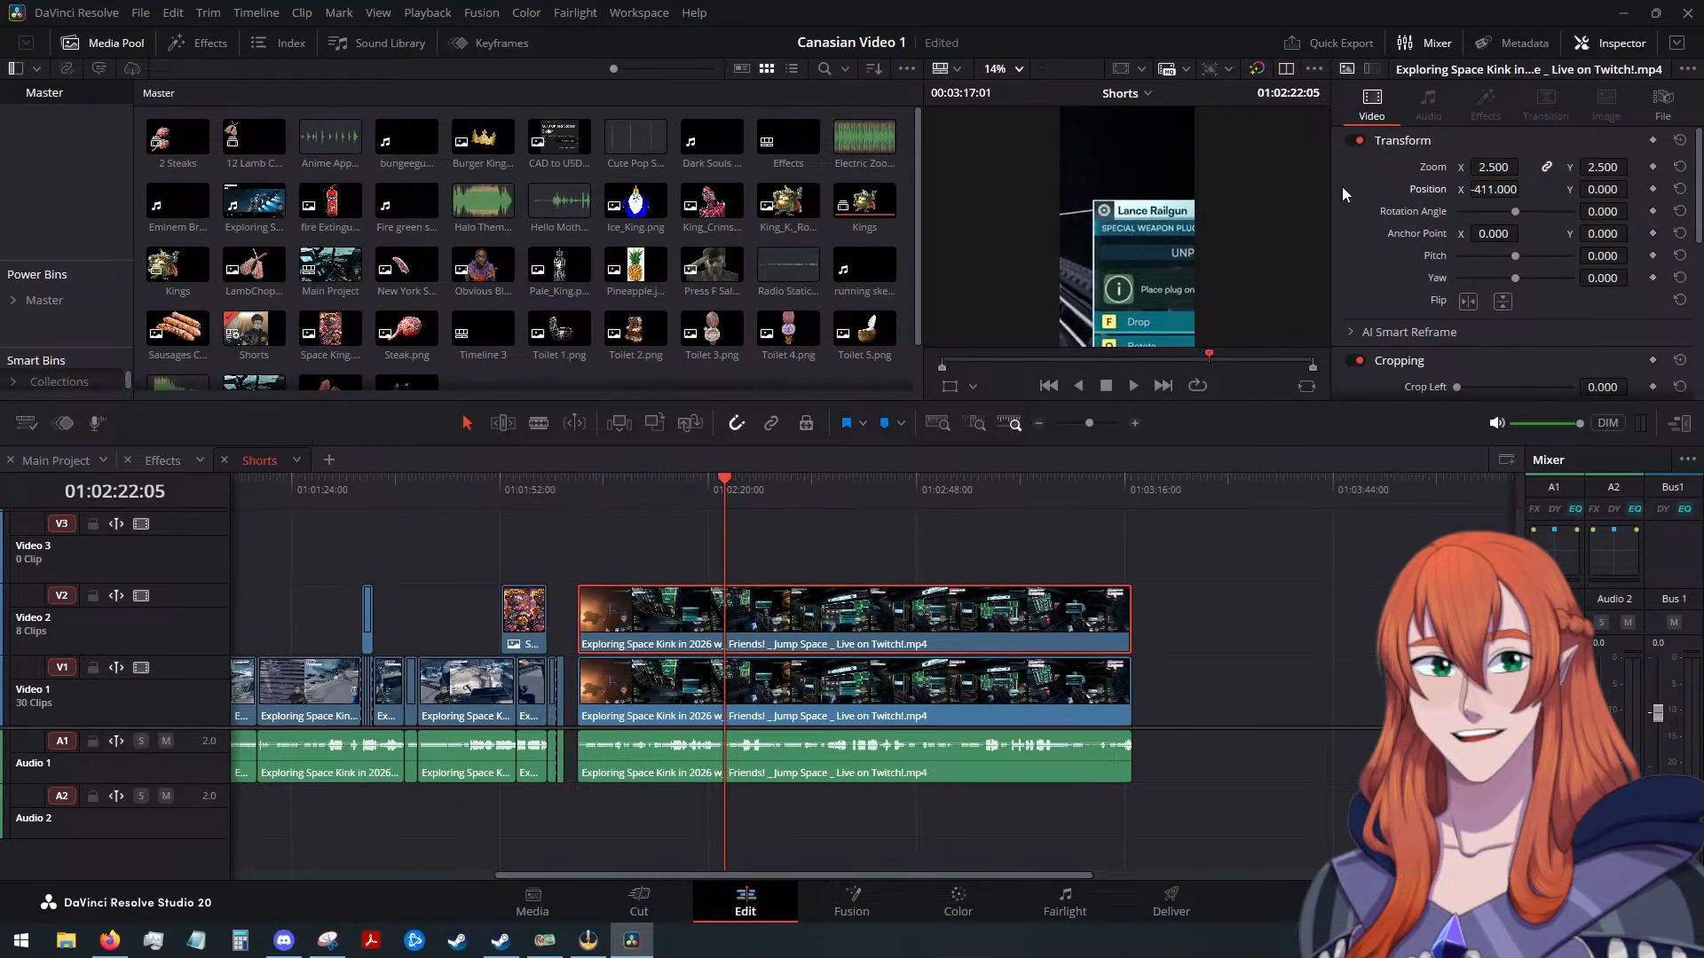
pyautogui.moveTo(1496, 187); pyautogui.dragTo(1686, 187)
# Reduce the Video 2 clip's zoom to 1.5 and reposition it at X -616, lowering the avatar within the vertical frame
pyautogui.click(1488, 166)
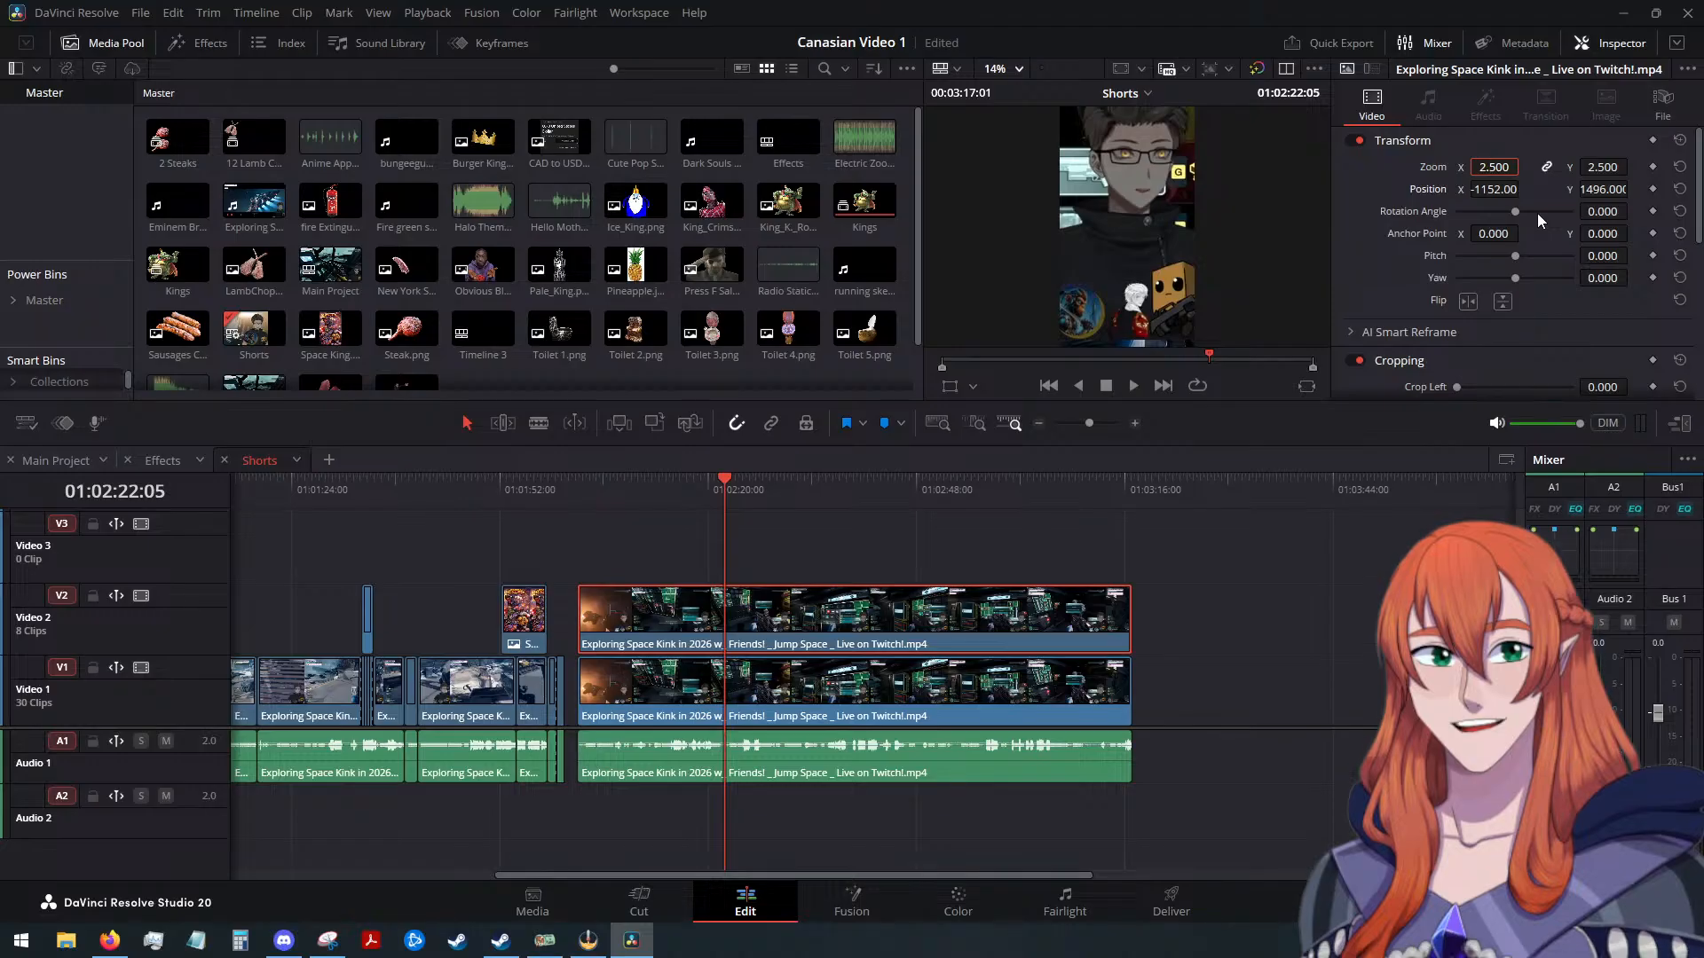
pyautogui.press('BackSpace')
pyautogui.write('1')
pyautogui.press('Return')
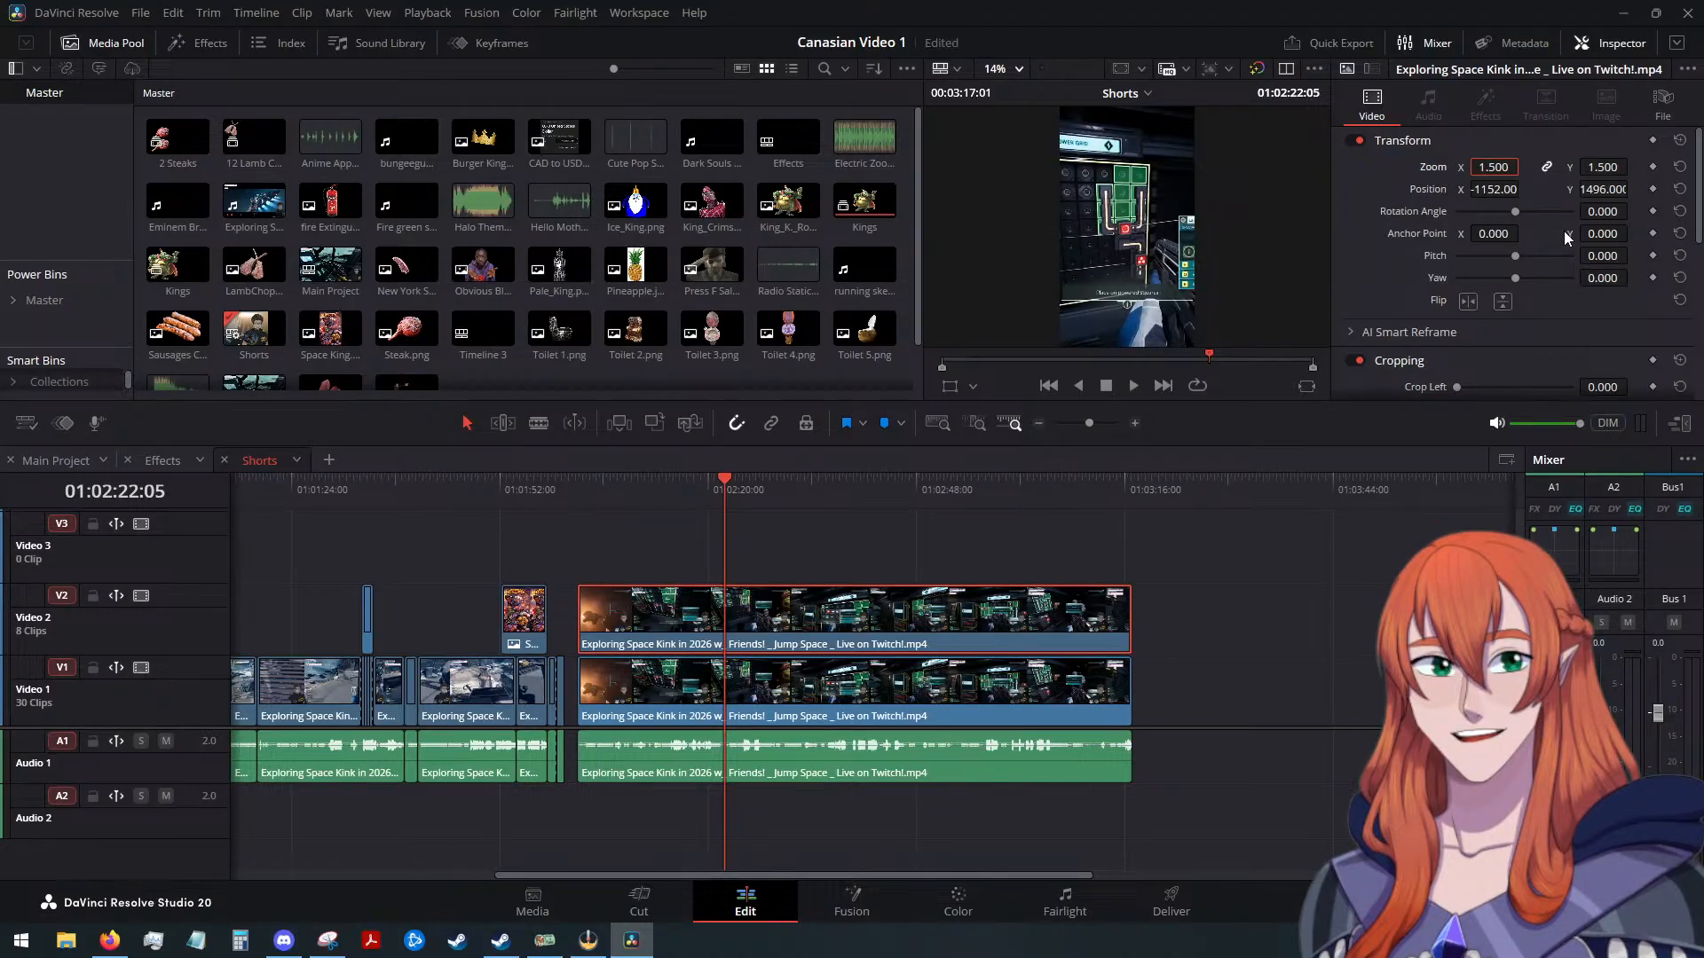
pyautogui.moveTo(1524, 188); pyautogui.dragTo(1571, 188)
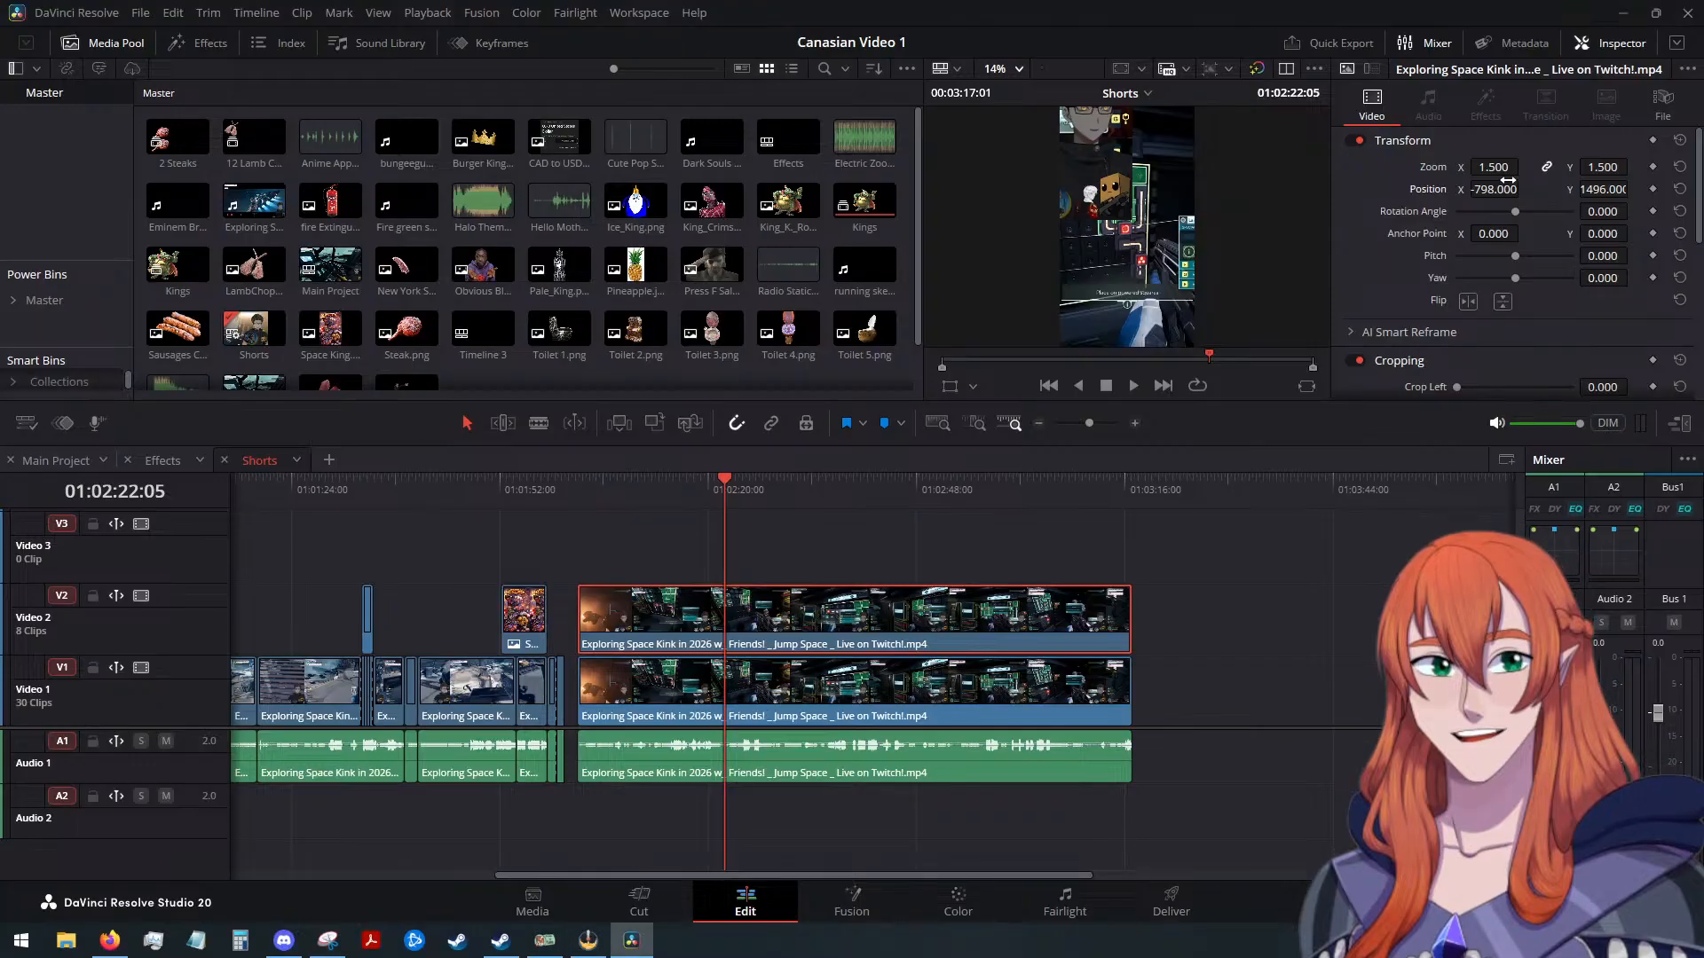
pyautogui.moveTo(1525, 188)
pyautogui.mouseDown()
pyautogui.moveTo(1551, 188)
pyautogui.moveTo(1508, 188)
pyautogui.mouseUp()
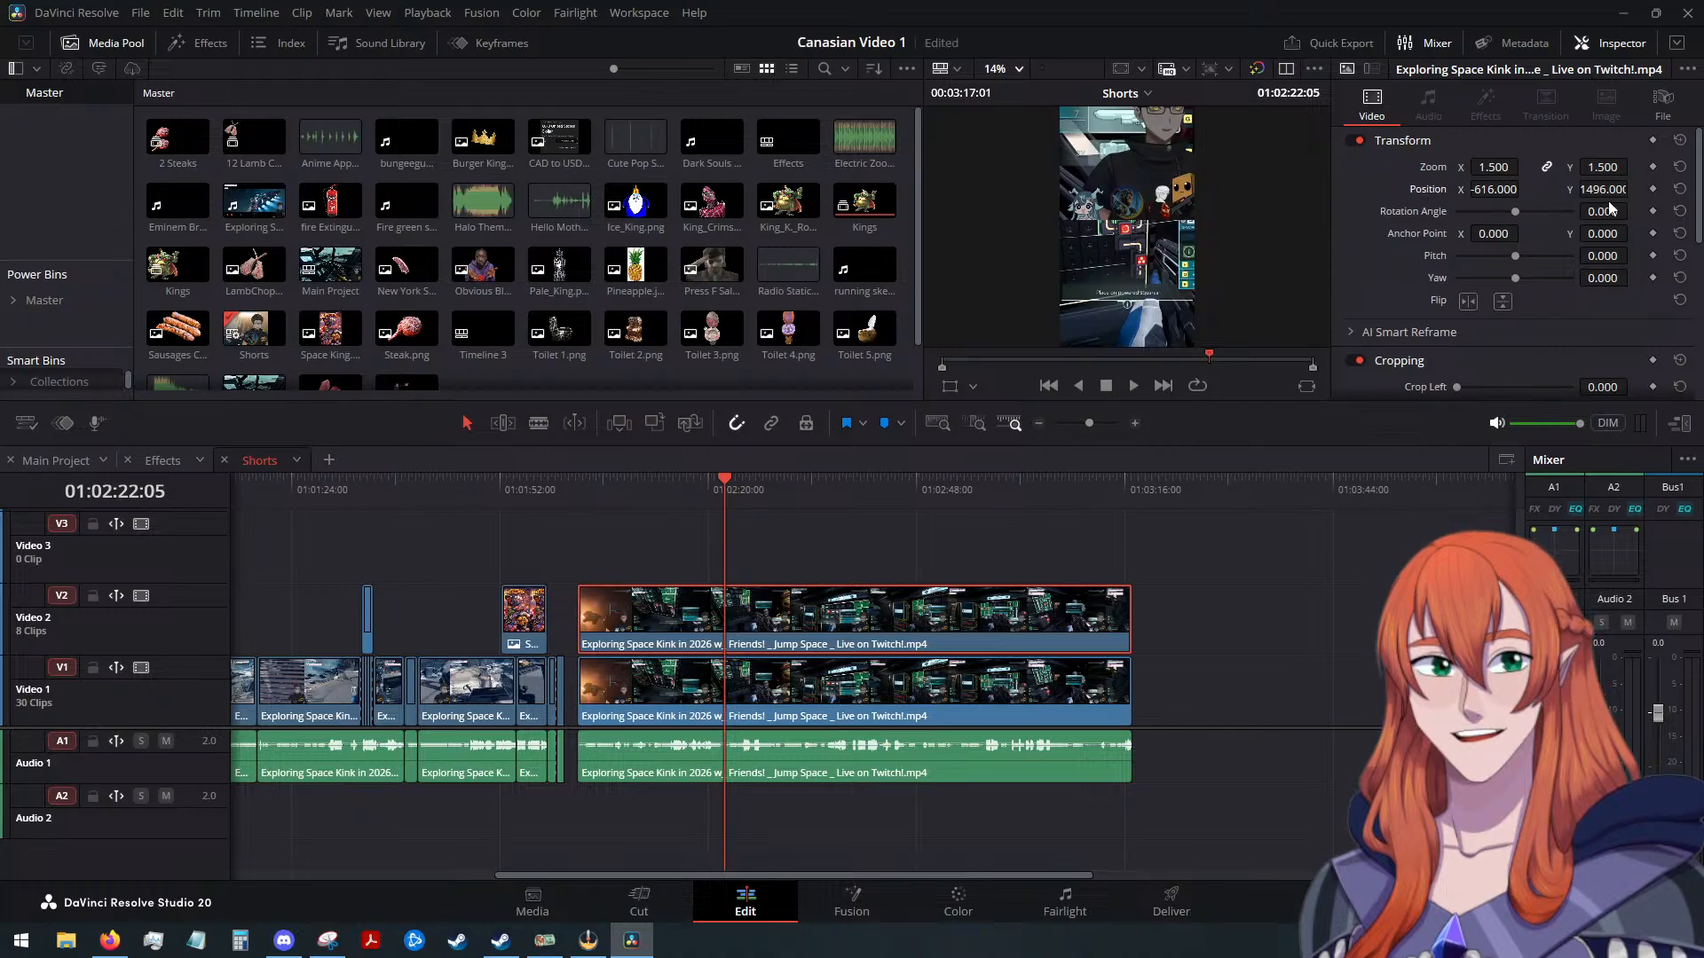
pyautogui.moveTo(1611, 189); pyautogui.dragTo(1633, 187)
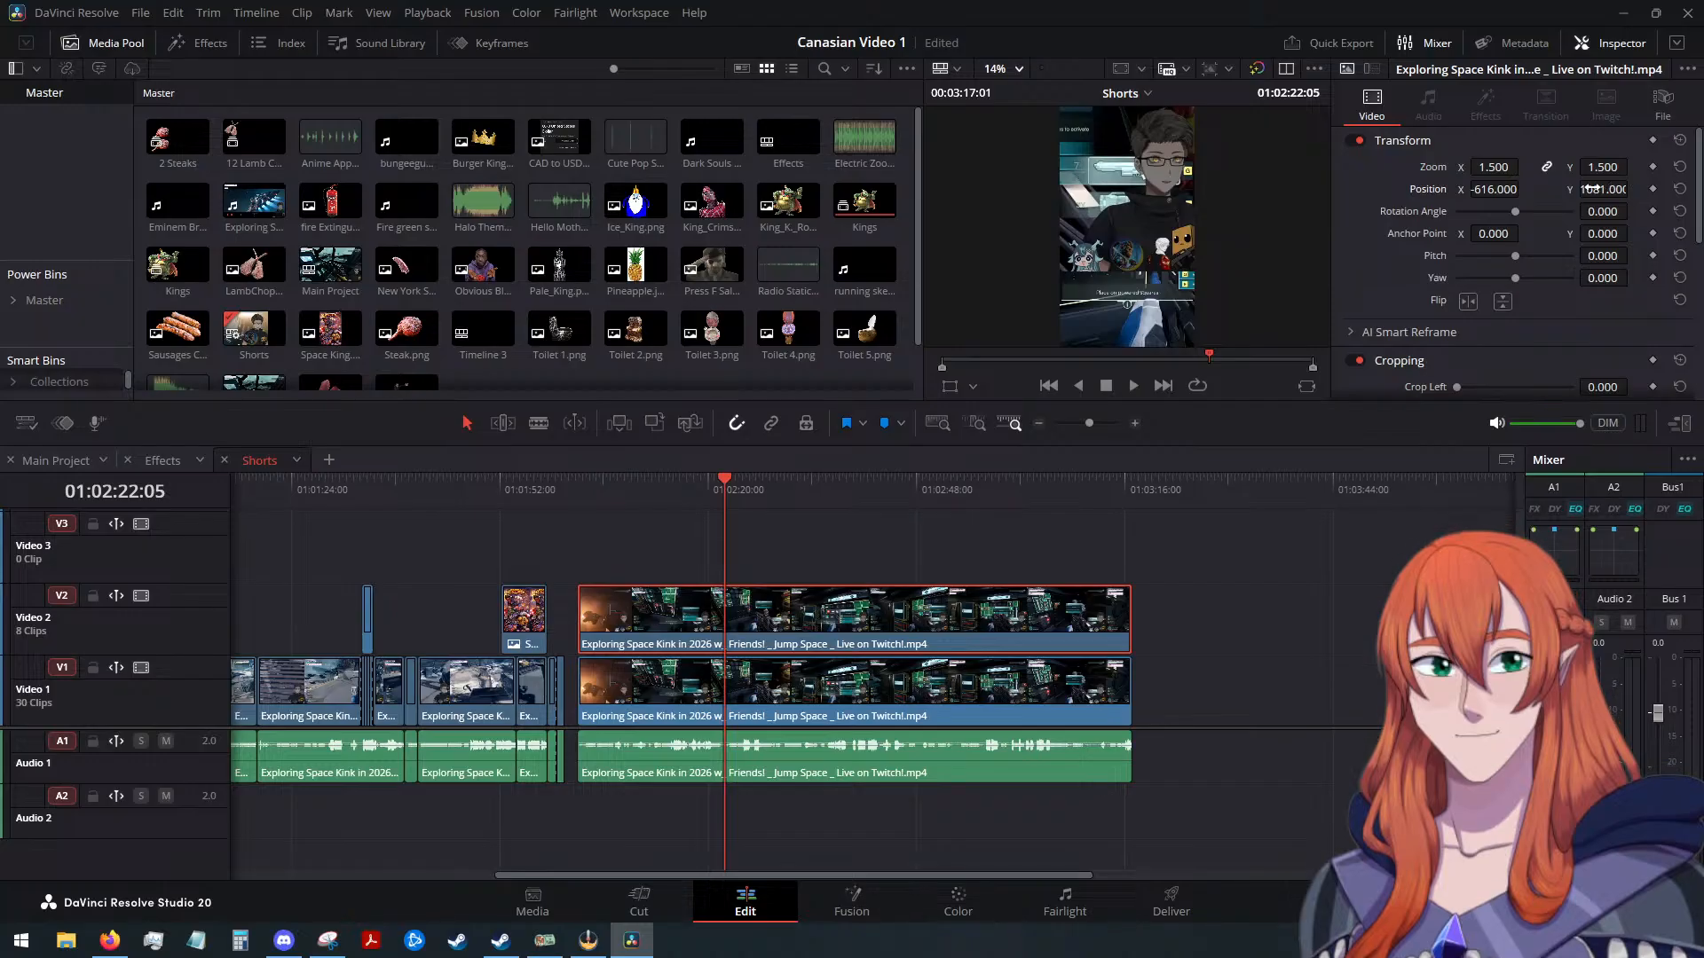
pyautogui.hotkey('ctrl', 's')
# Scale the Video 2 clip down to zoom 1 and place it at about X -360, Y 1152
pyautogui.moveTo(1494, 167); pyautogui.dragTo(1633, 187)
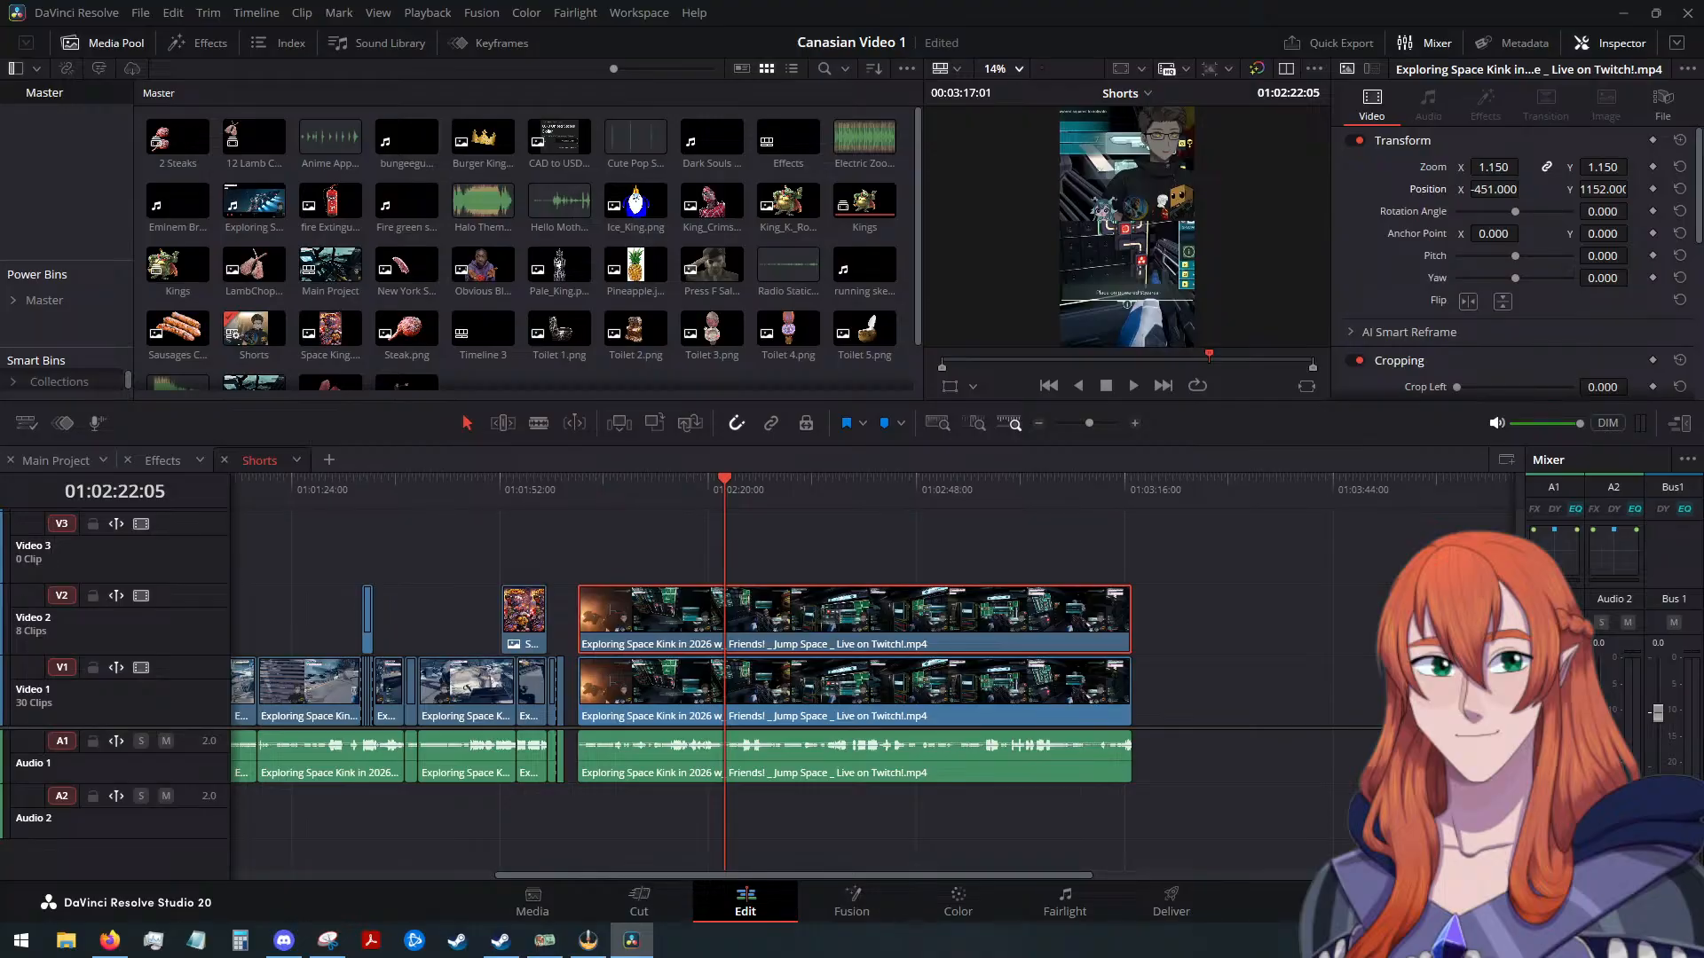
pyautogui.doubleClick(1481, 183)
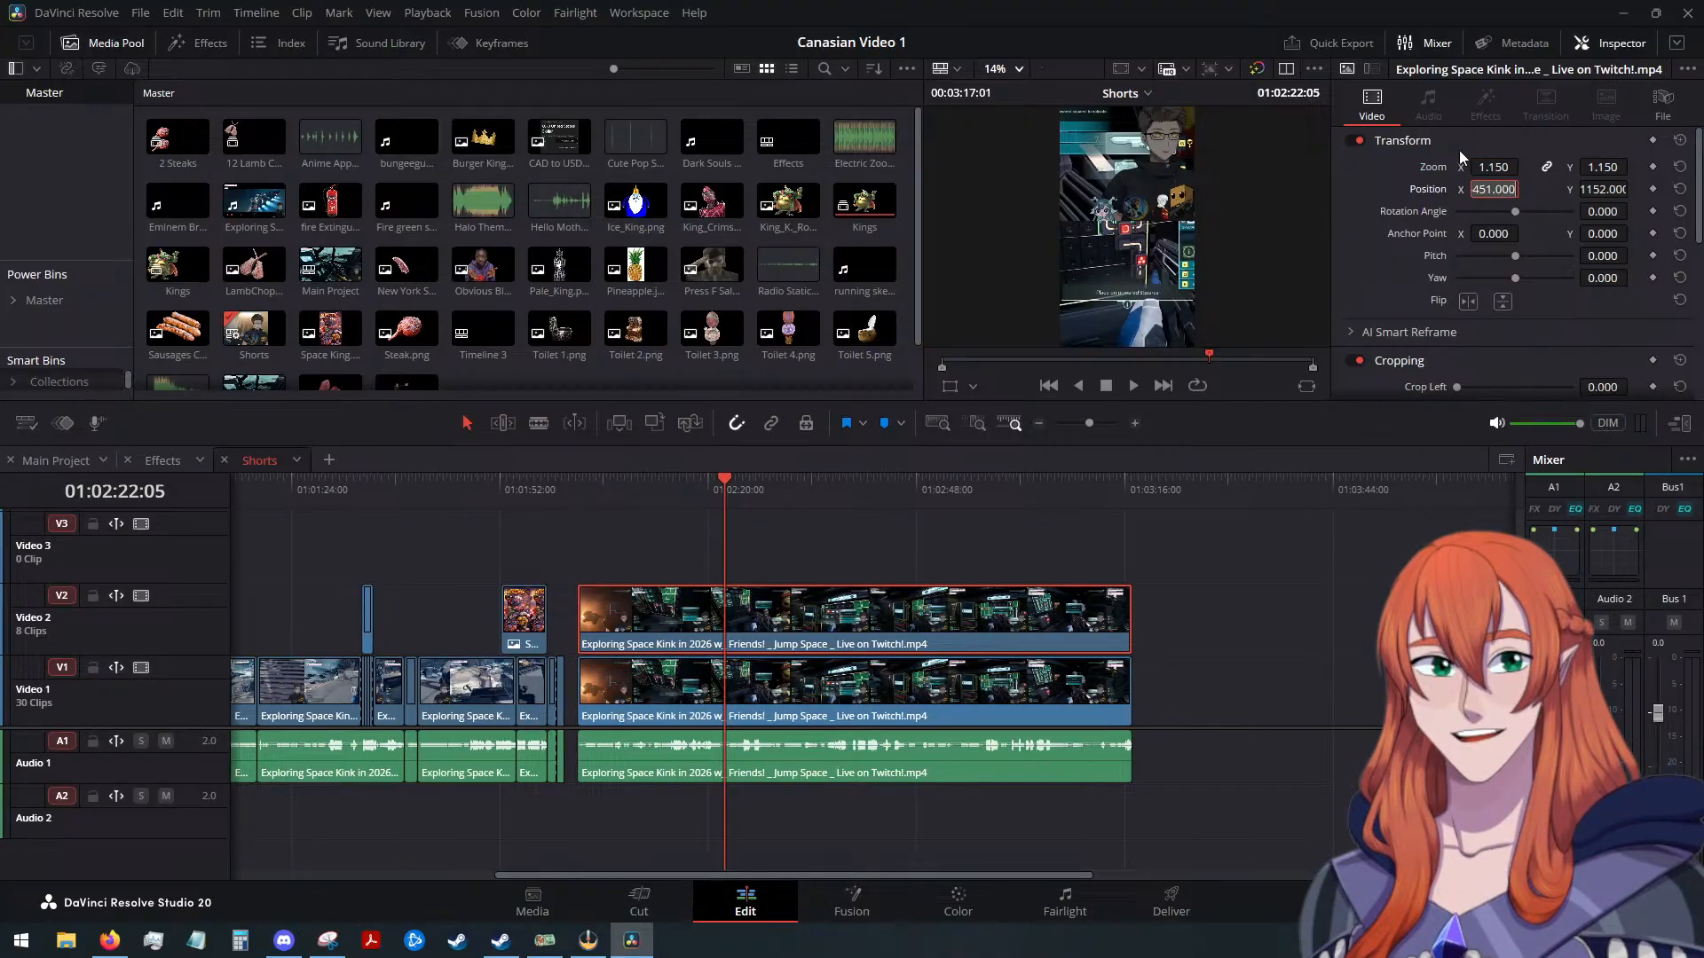
pyautogui.doubleClick(1498, 166)
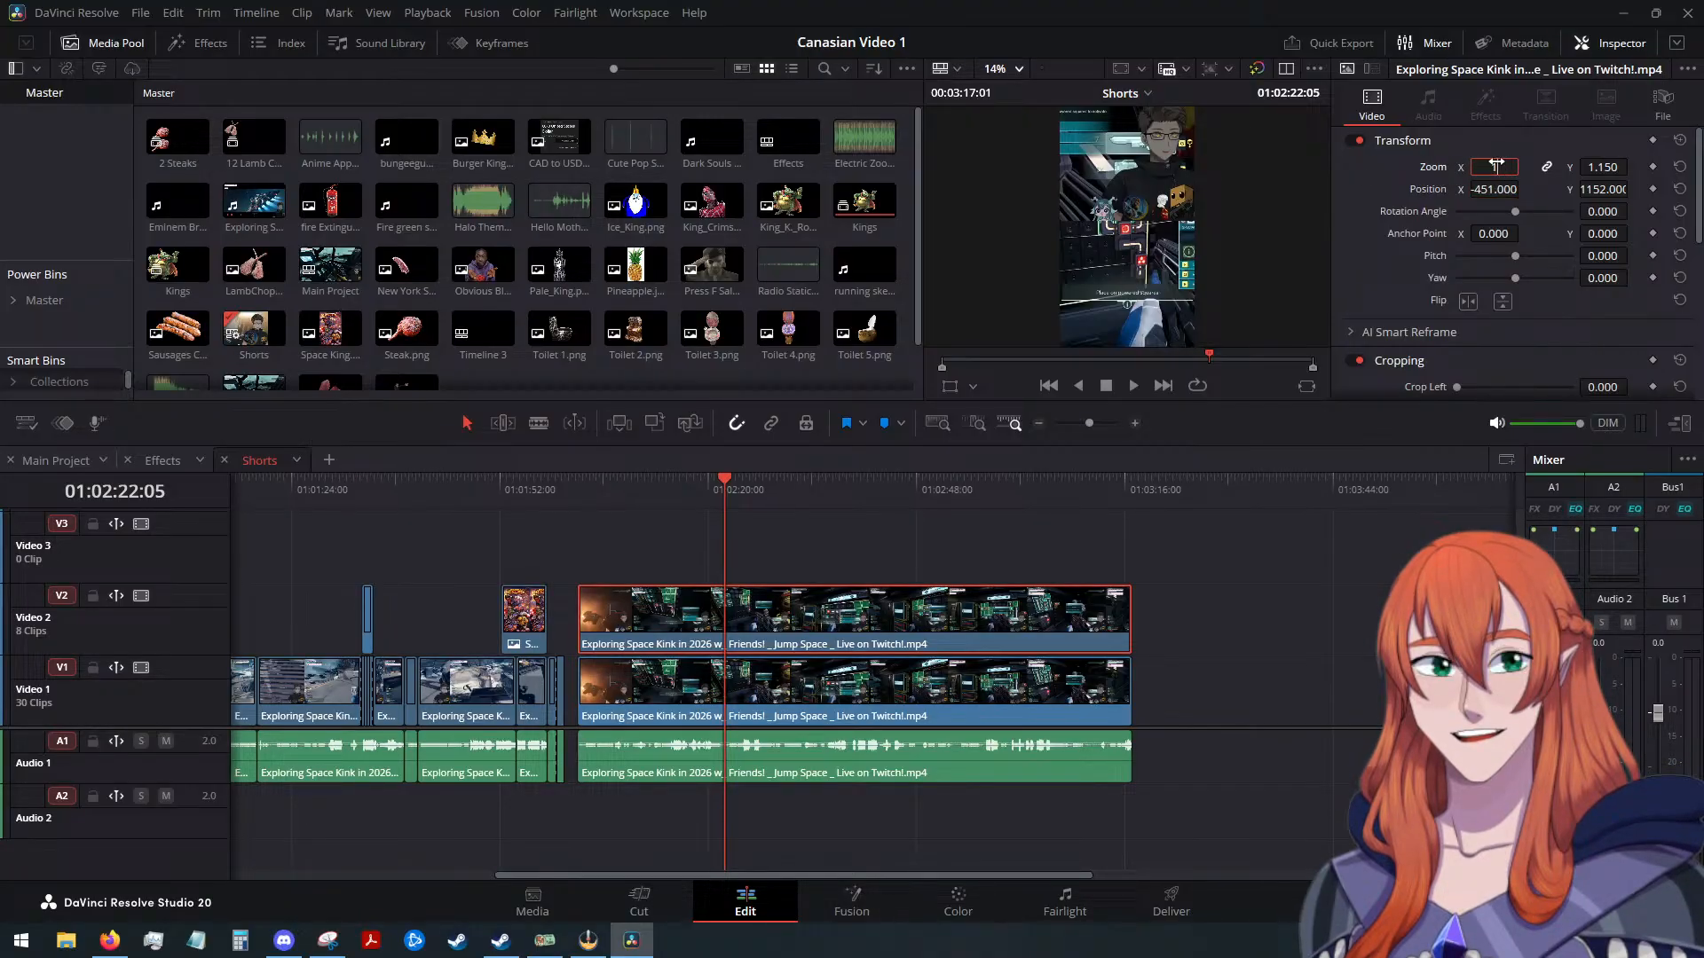
pyautogui.write('1')
pyautogui.press('Return')
pyautogui.moveTo(1481, 189); pyautogui.dragTo(1563, 189)
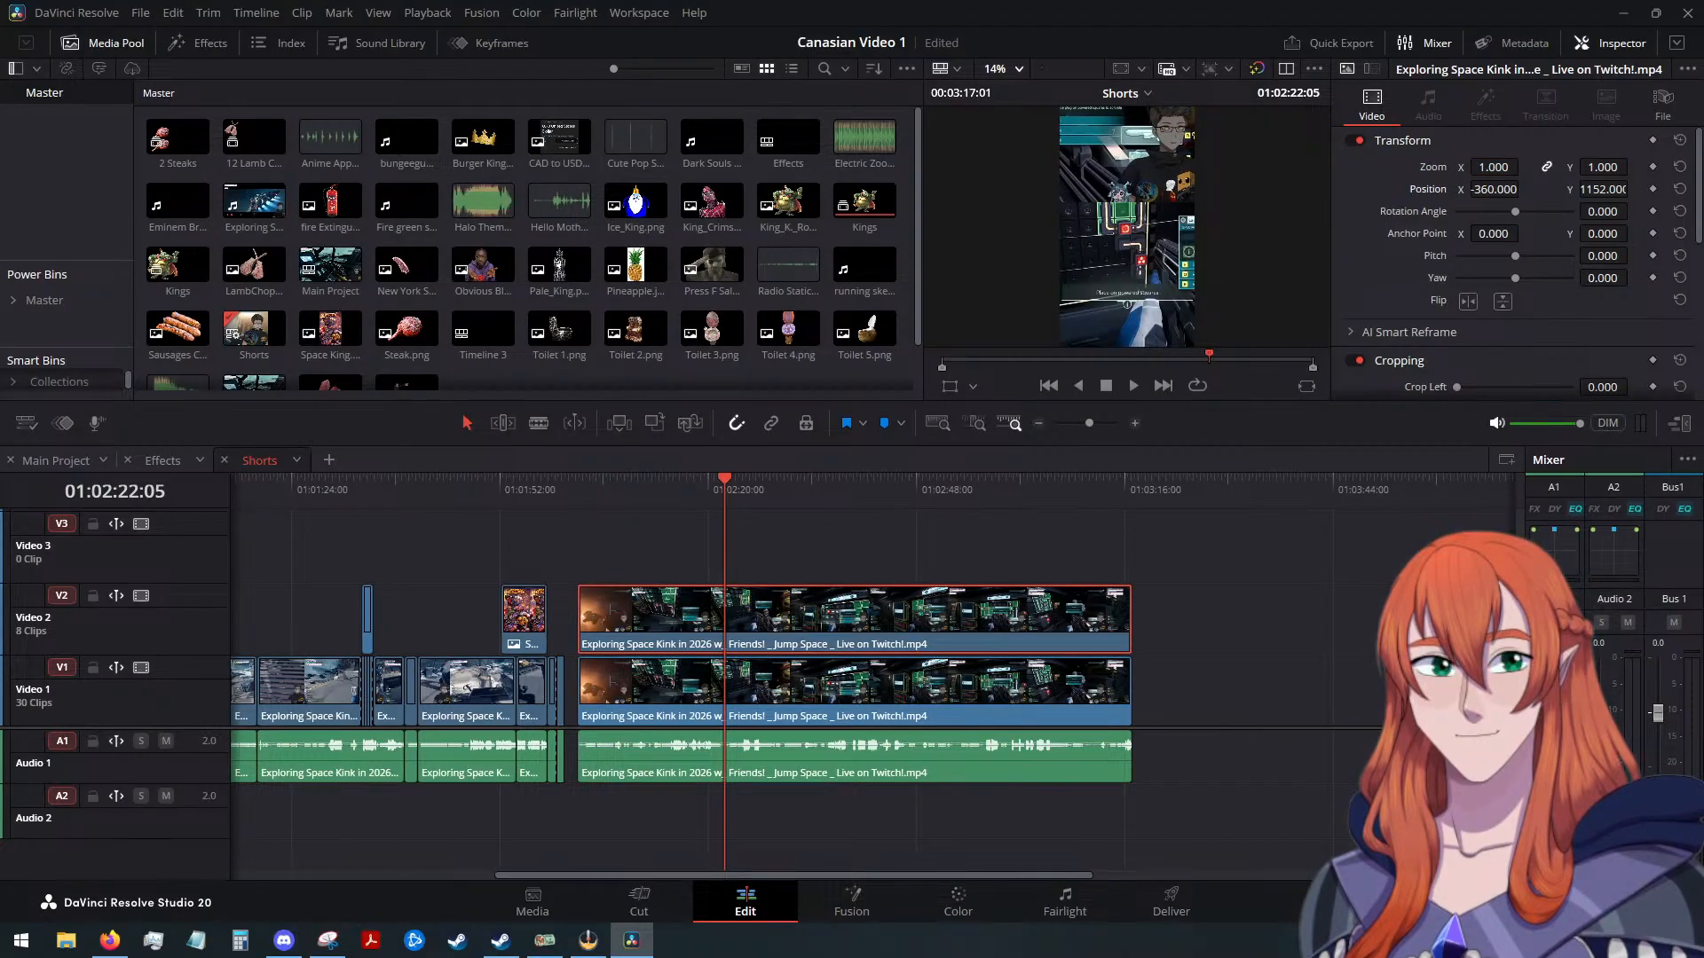
pyautogui.hotkey('alt', 'Tab')
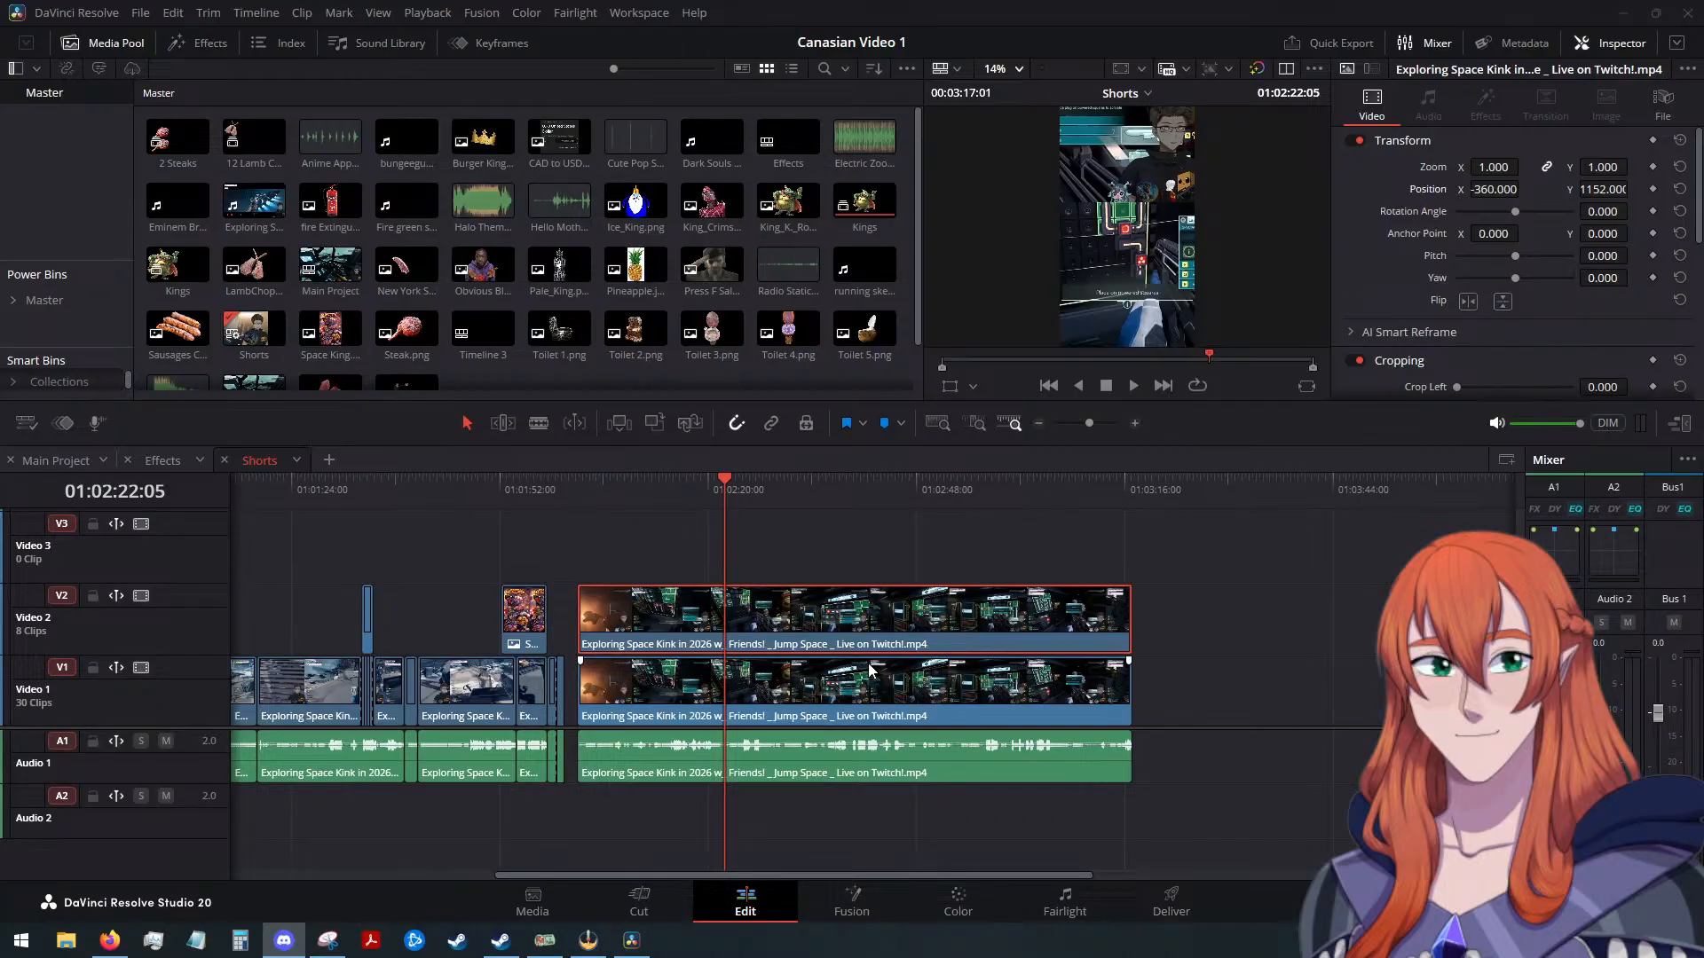
# Try a horizontal flip on the Video 2 clip, remove it, and set the position to about X -365, Y 1169
pyautogui.click(898, 616)
pyautogui.moveTo(1500, 189)
pyautogui.mouseDown()
pyautogui.moveTo(1588, 190)
pyautogui.moveTo(1519, 190)
pyautogui.mouseUp()
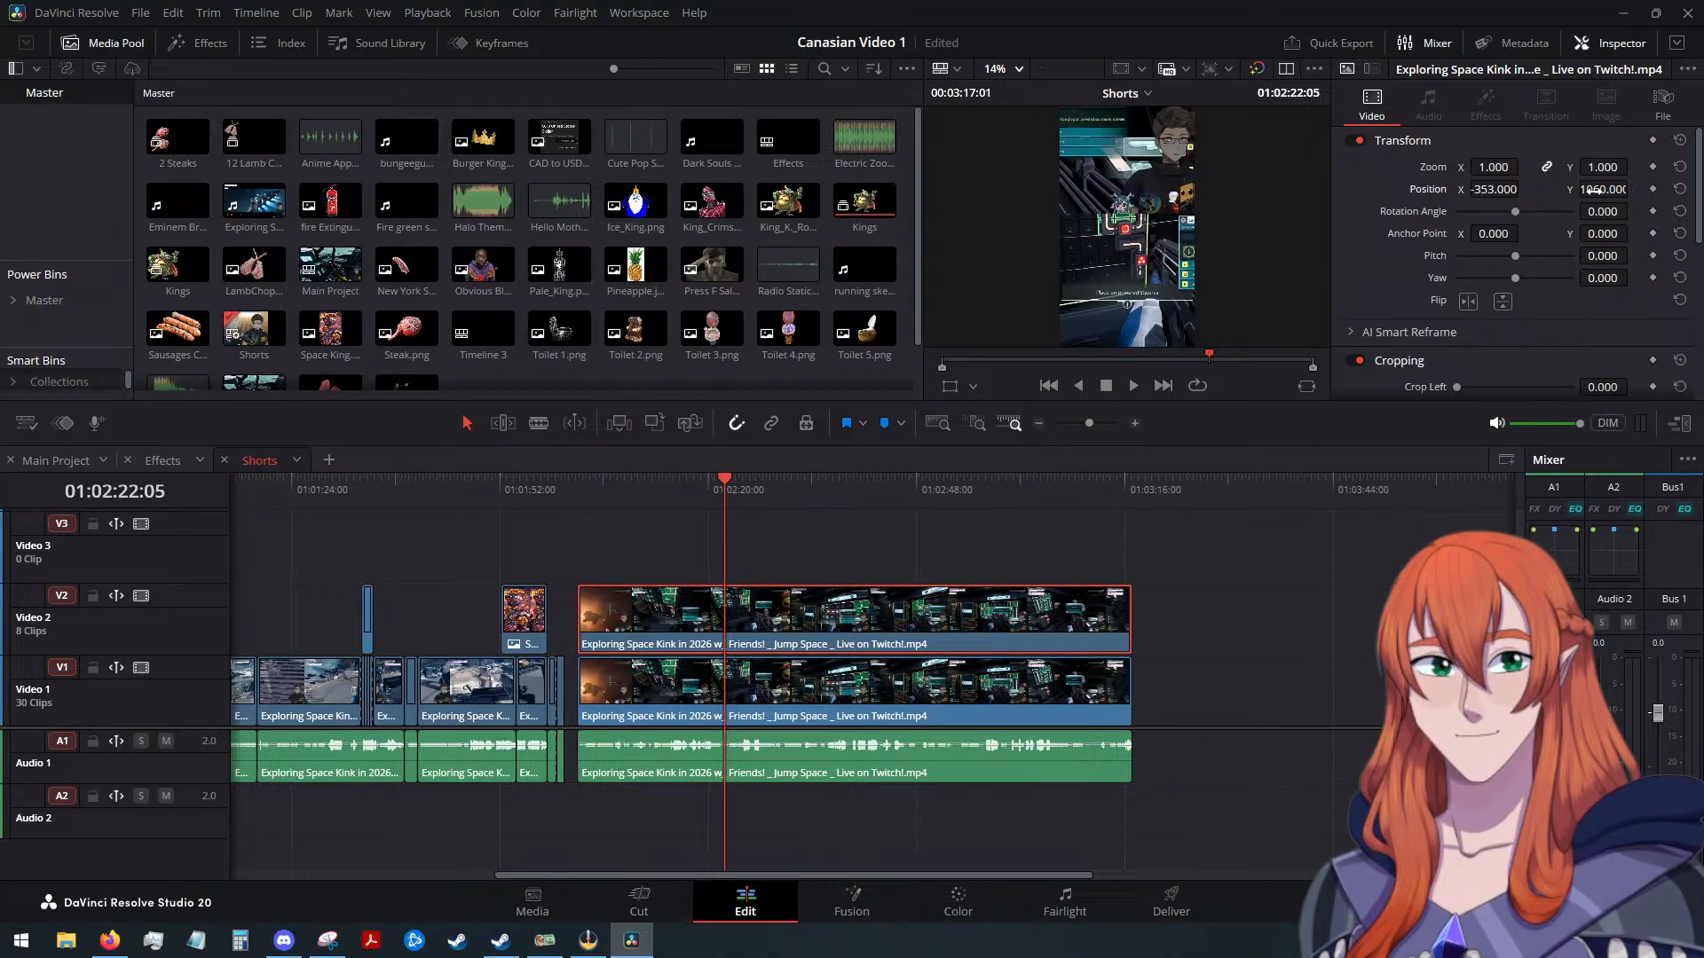
pyautogui.click(1467, 301)
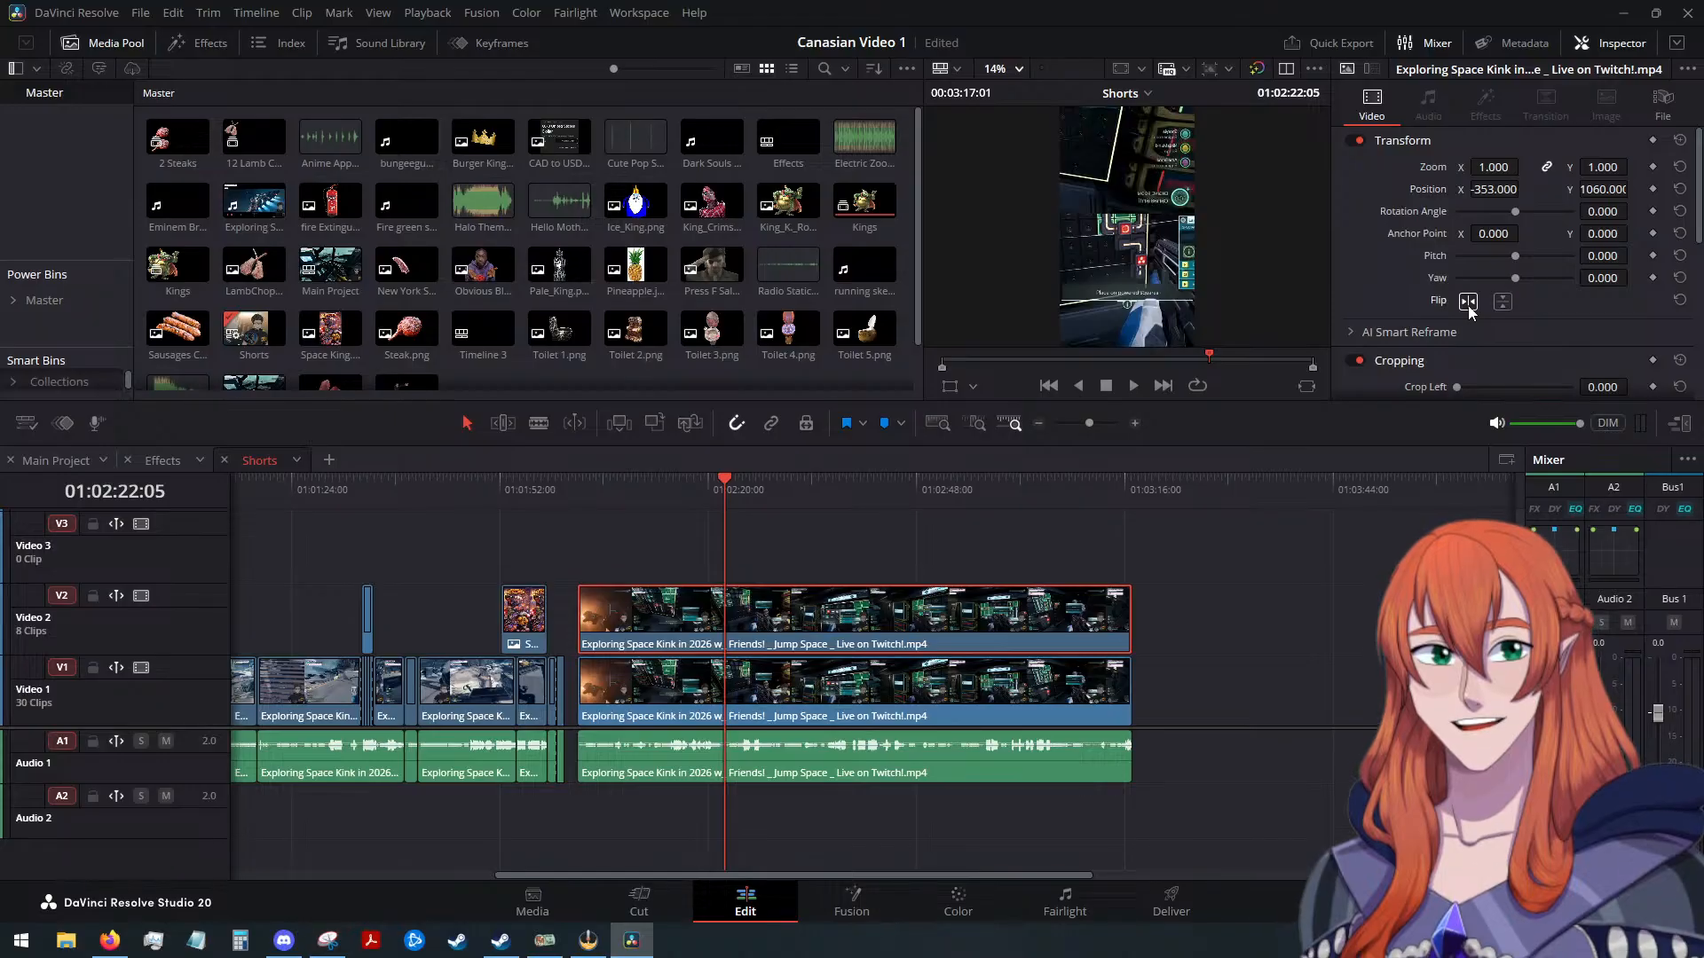
pyautogui.moveTo(1498, 189)
pyautogui.mouseDown()
pyautogui.moveTo(1525, 188)
pyautogui.moveTo(1460, 189)
pyautogui.moveTo(1489, 189)
pyautogui.mouseUp()
pyautogui.click(1467, 302)
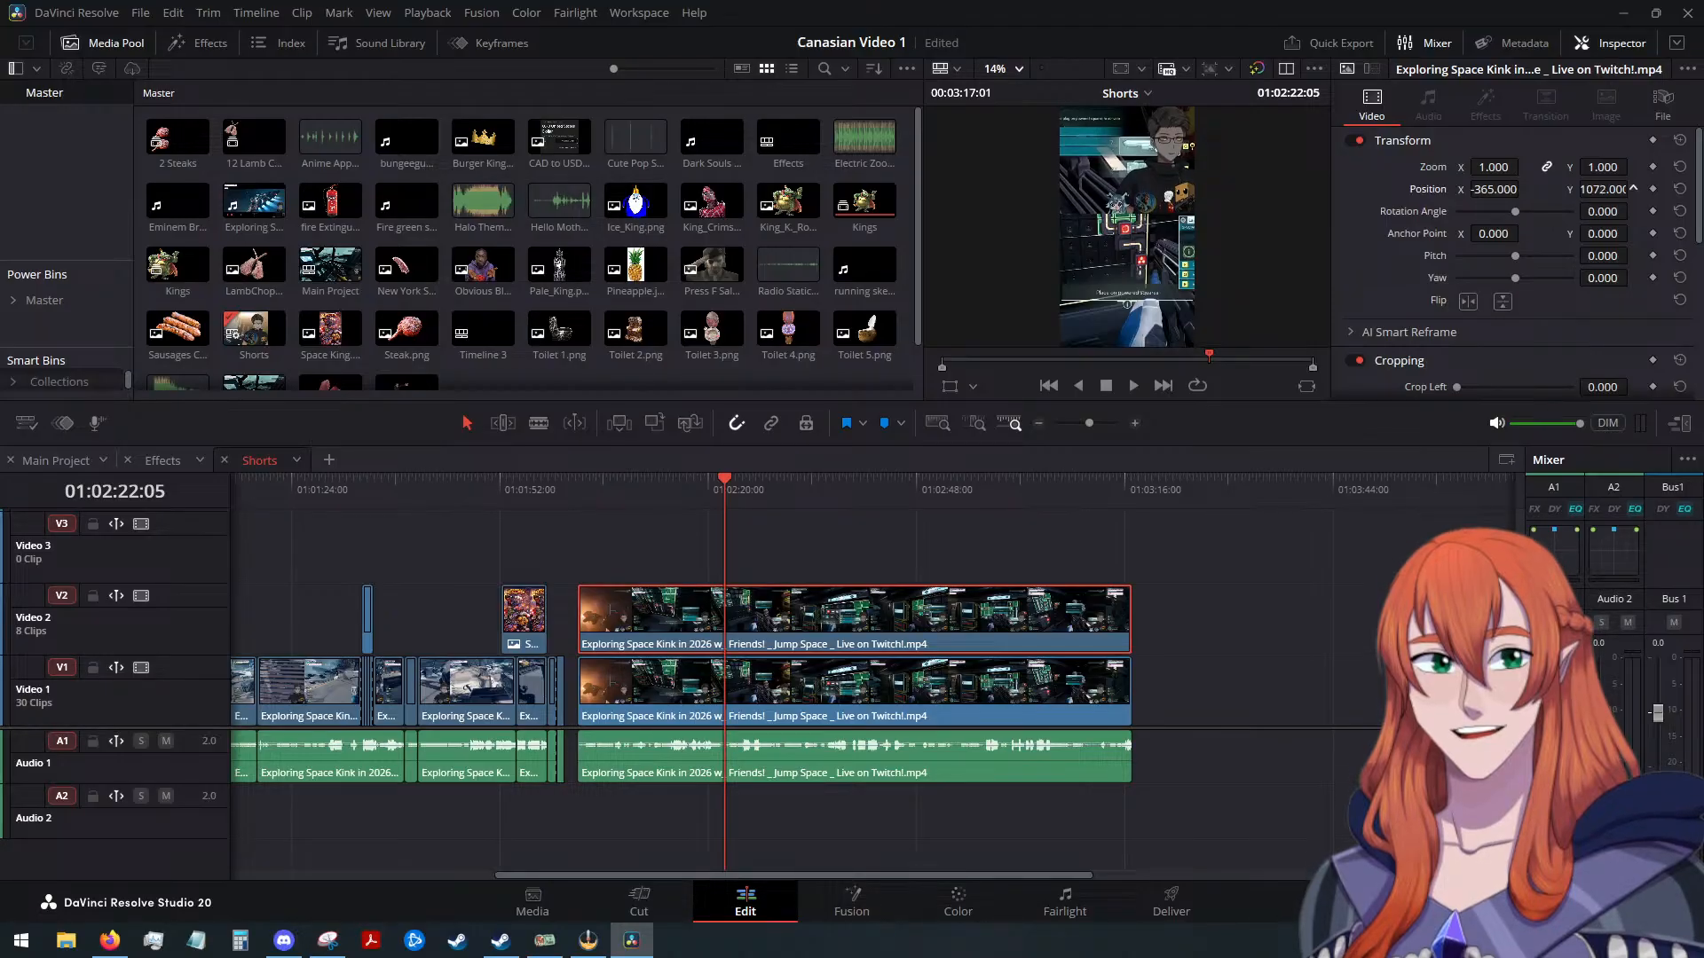
pyautogui.moveTo(1598, 189); pyautogui.dragTo(1633, 187)
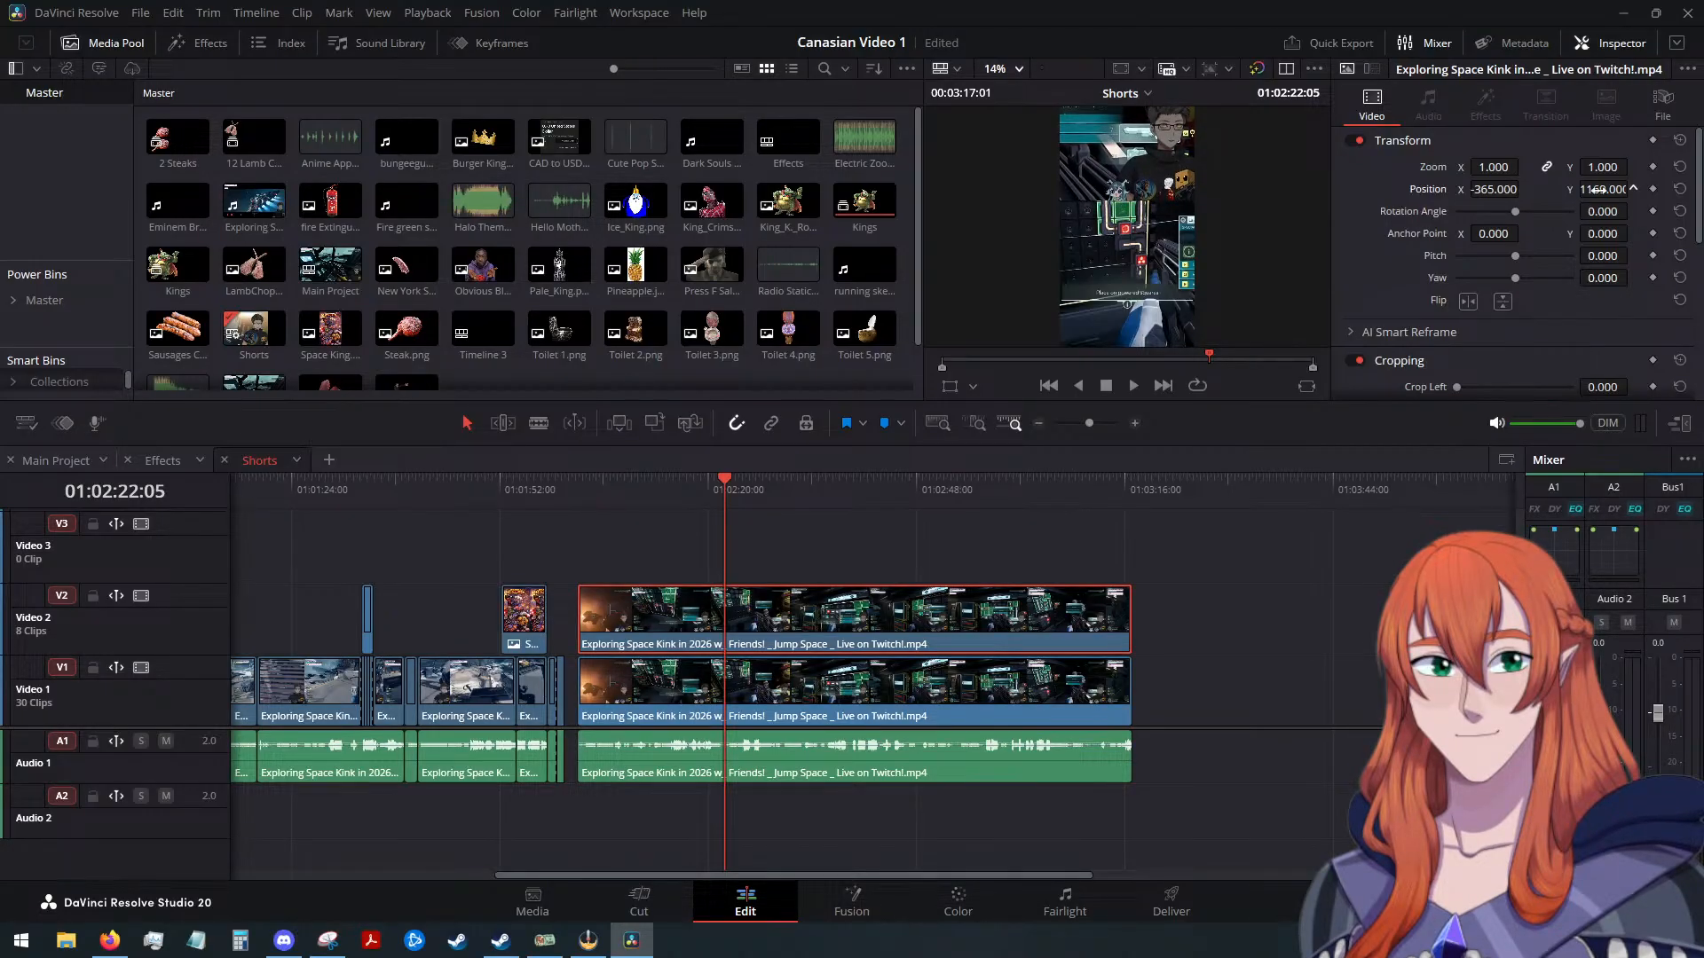
# Lower the Video 1 gameplay clip to position Y -315 and play the stacked layout from 01:02:02:17 to 01:02:12:04
pyautogui.click(1104, 679)
pyautogui.moveTo(1594, 189); pyautogui.dragTo(1633, 187)
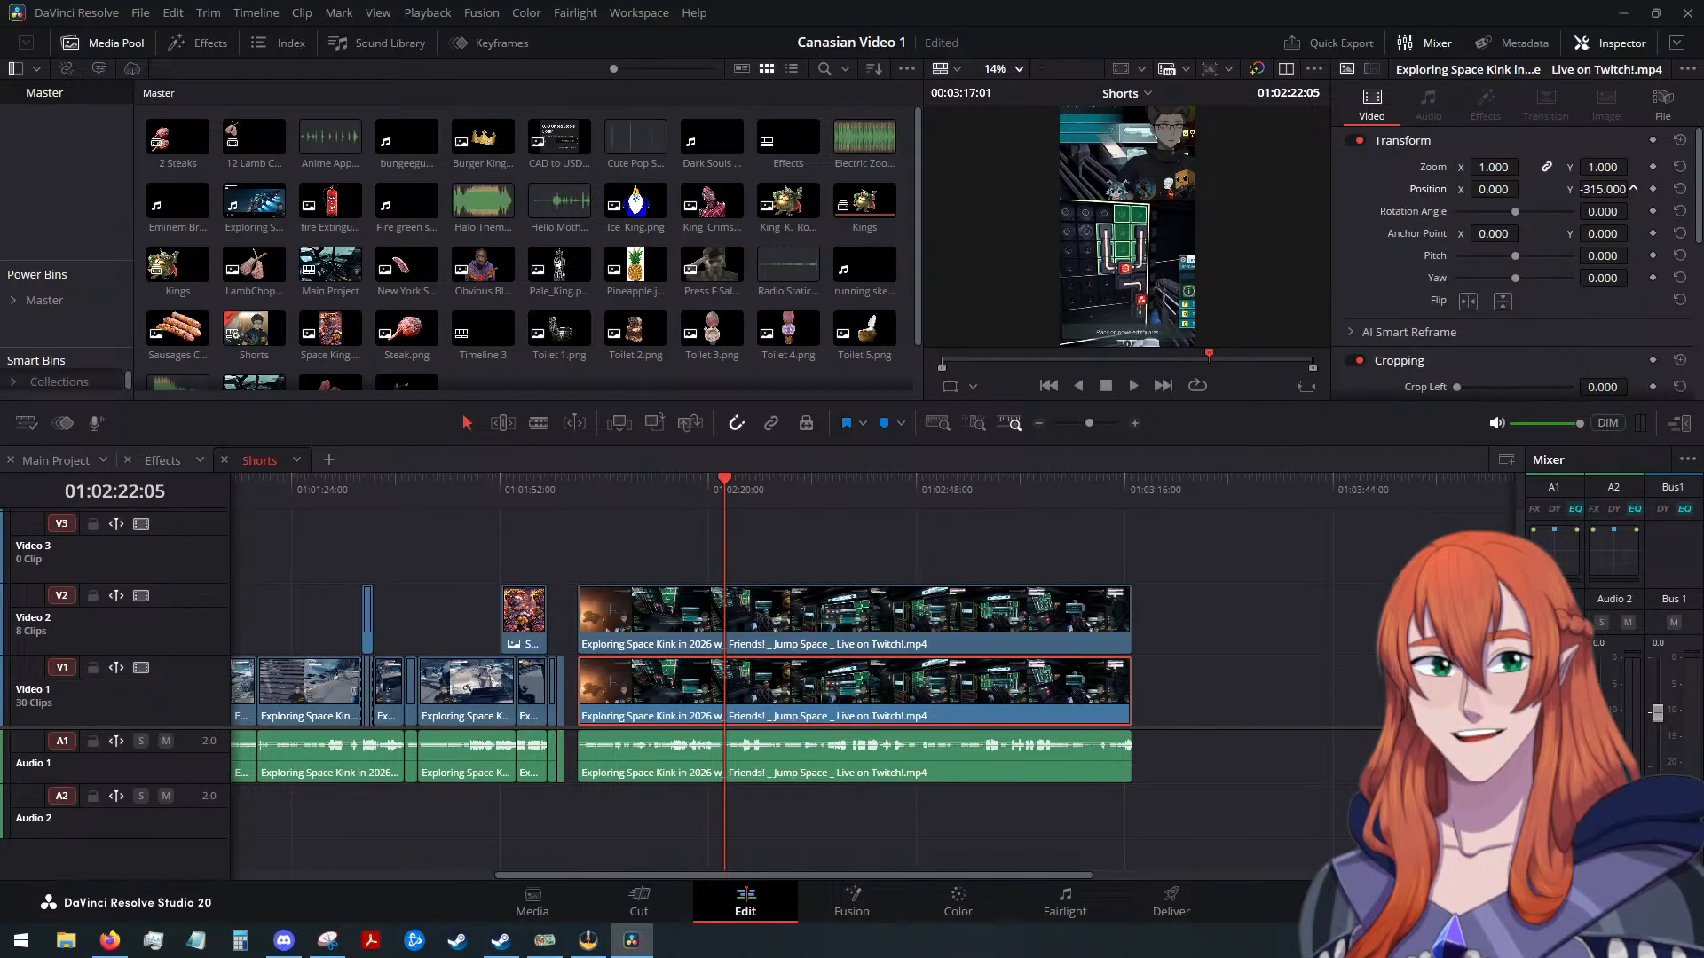
pyautogui.moveTo(721, 482); pyautogui.dragTo(584, 507)
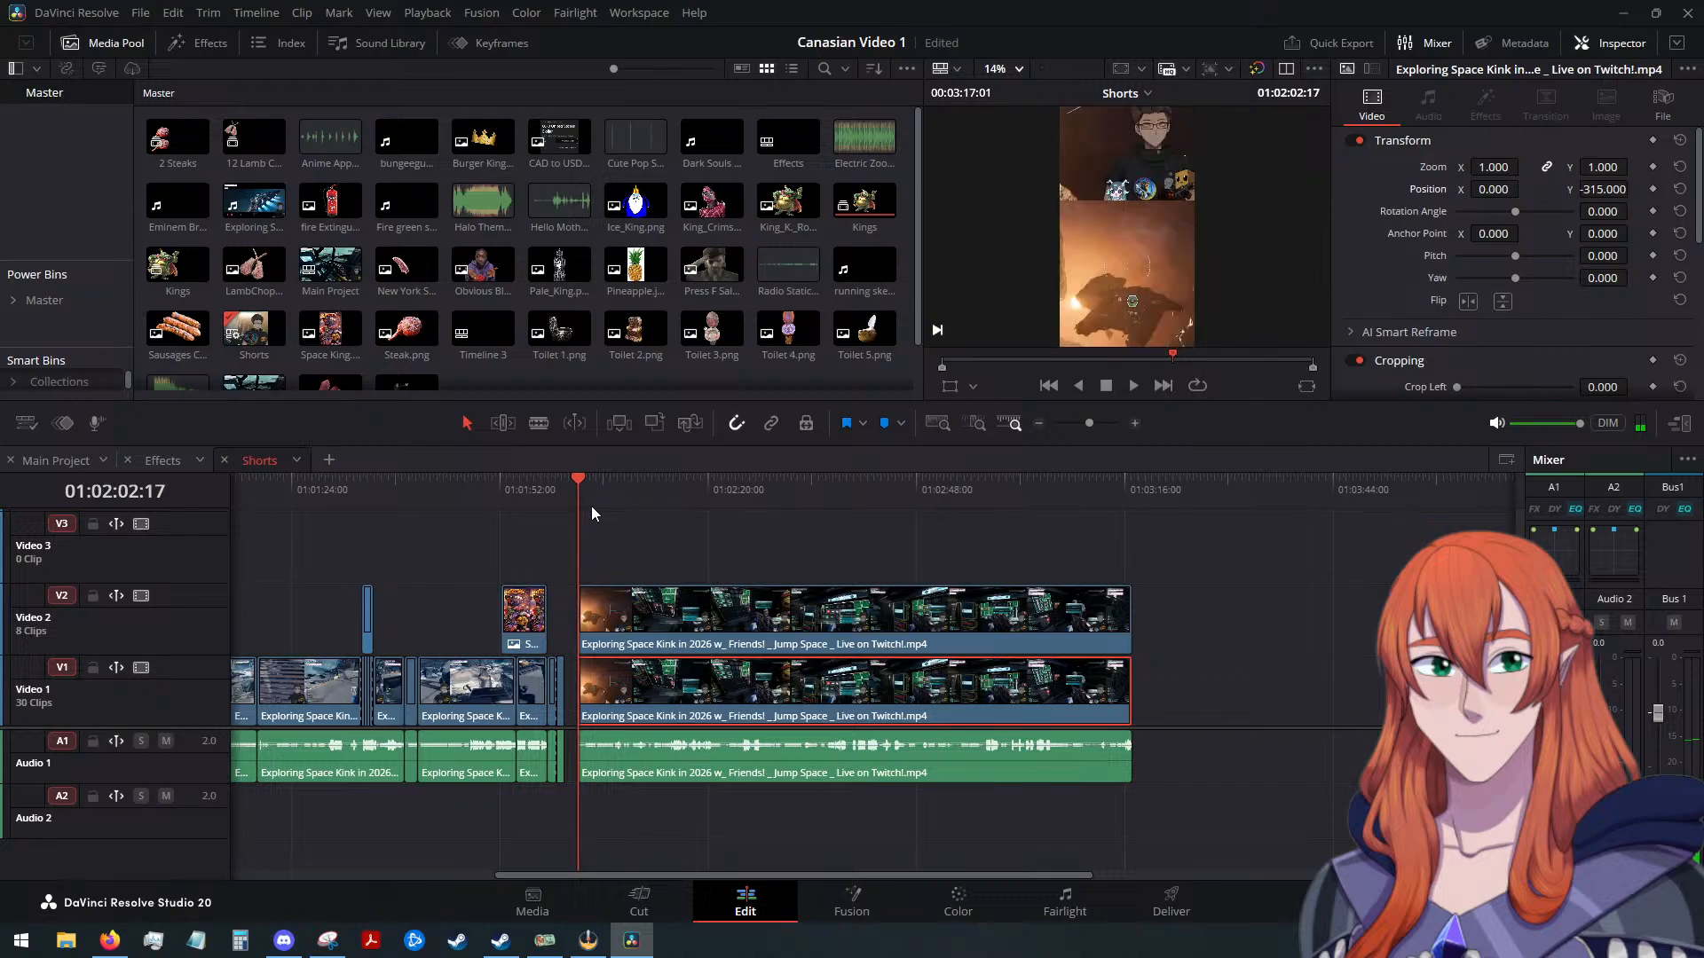
pyautogui.click(1133, 388)
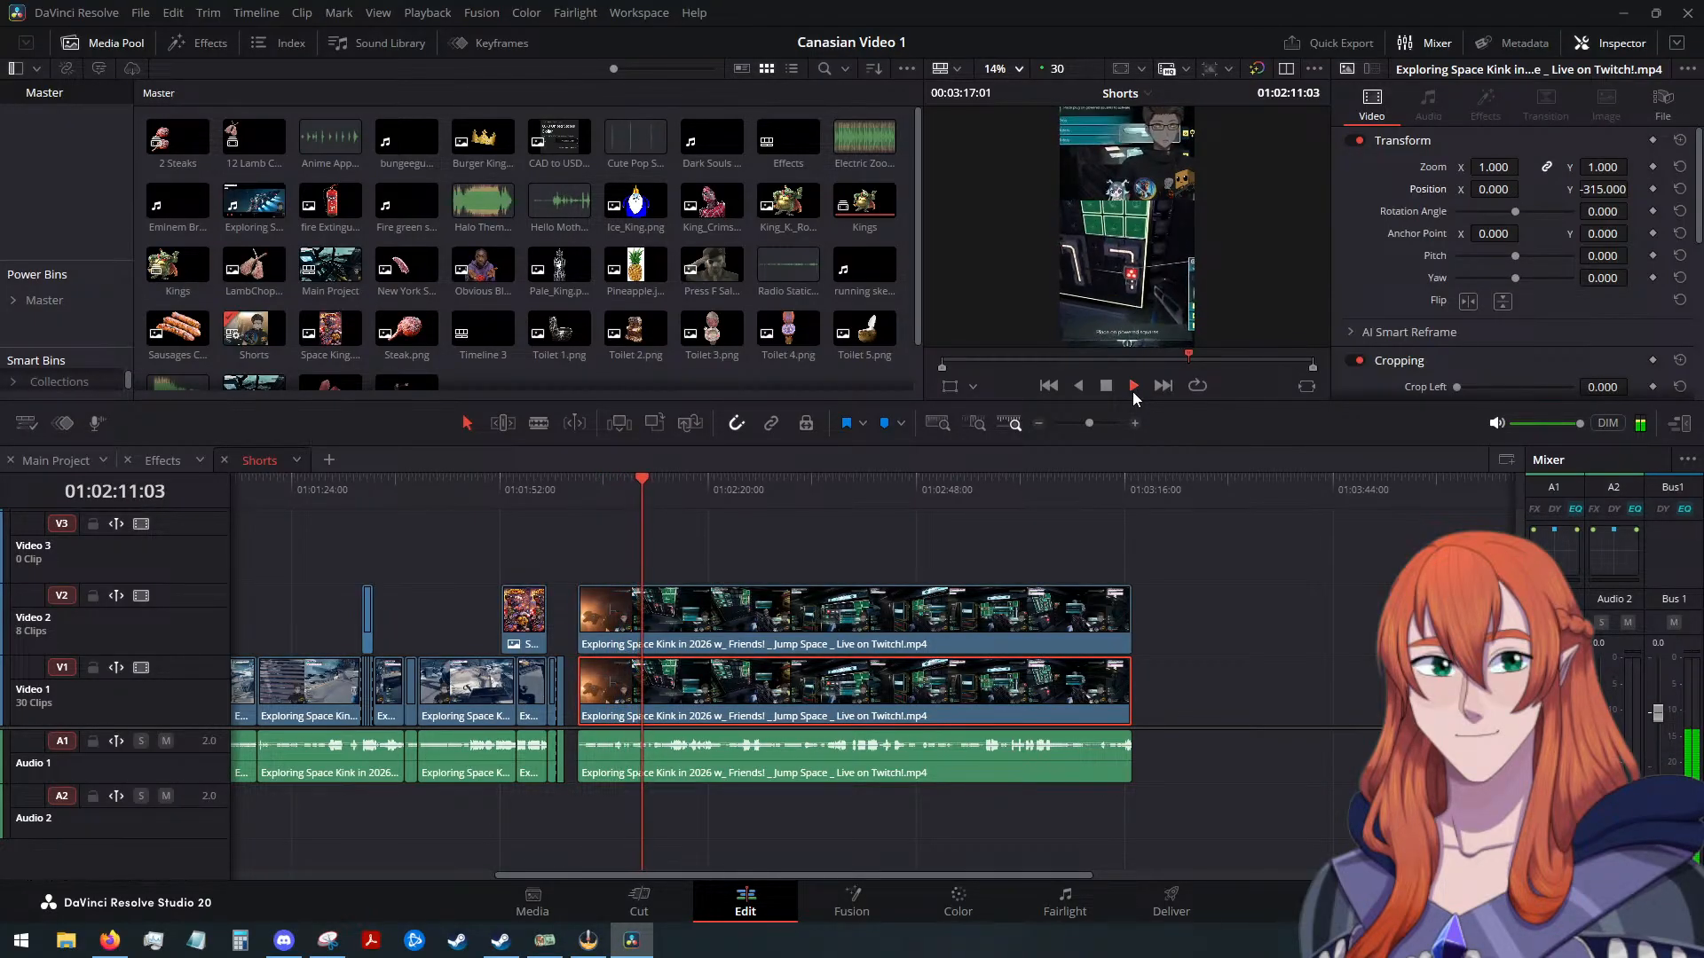
pyautogui.press('space')
# Crop about 2606 off the Video 2 clip's left side, scale it to 1.15 and place it at X -478, Y 1248
pyautogui.click(721, 618)
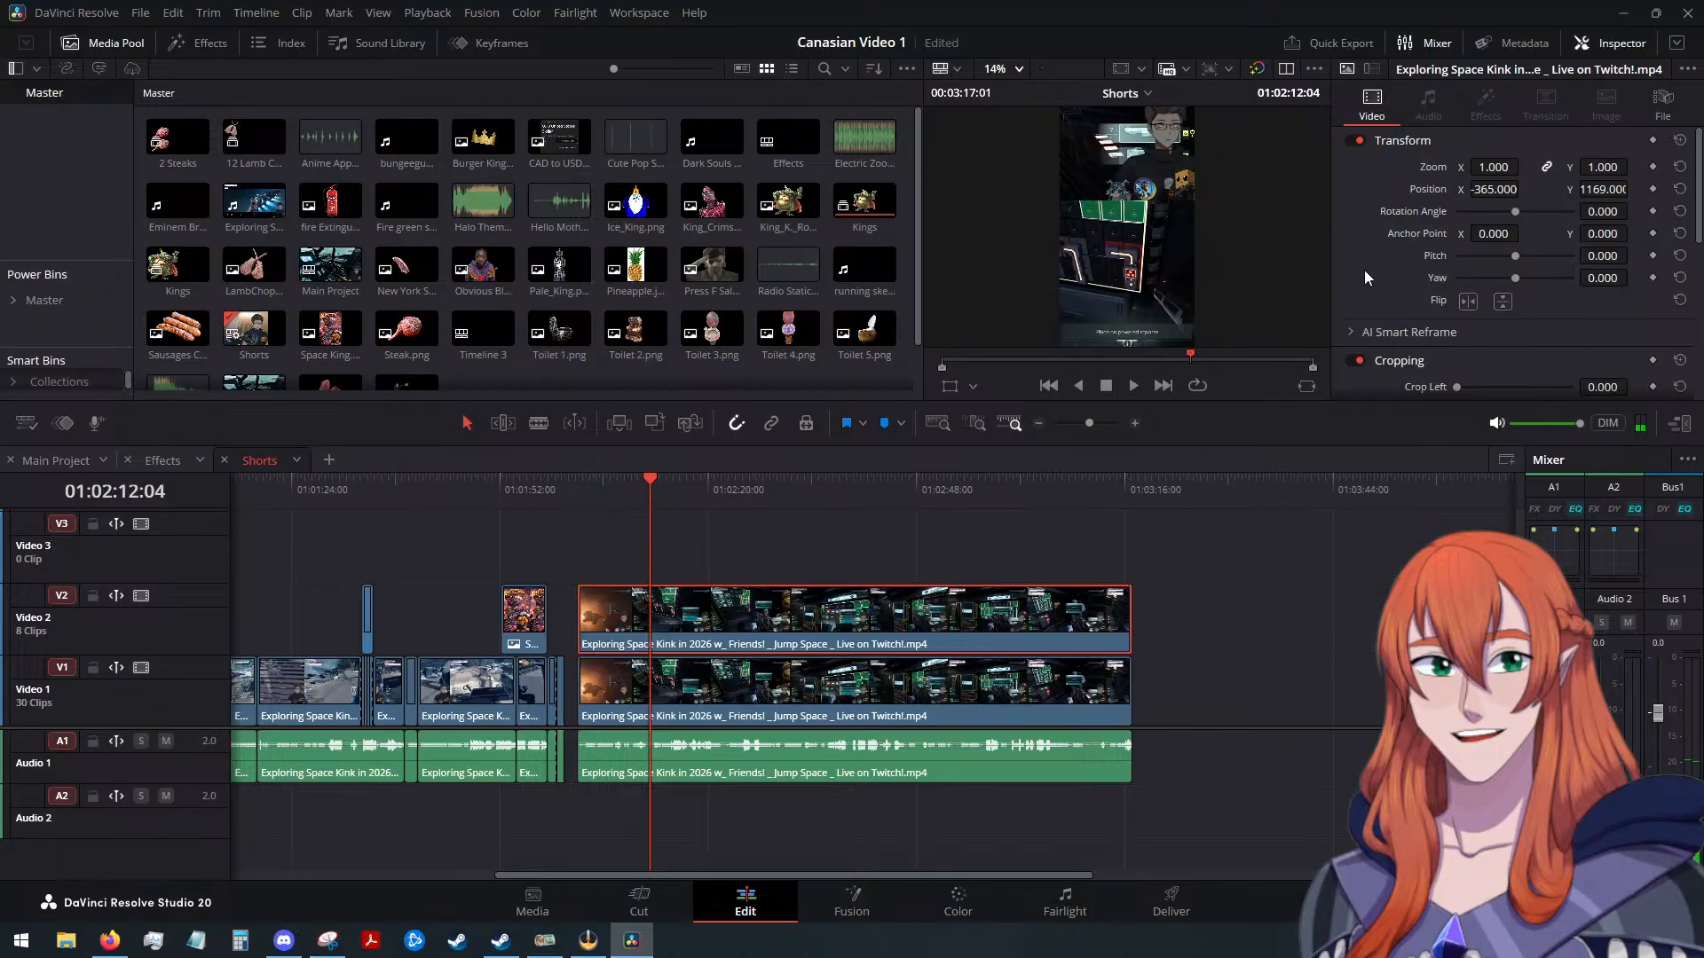
pyautogui.scroll(-1, 1420, 311)
pyautogui.moveTo(1452, 337); pyautogui.dragTo(1540, 344)
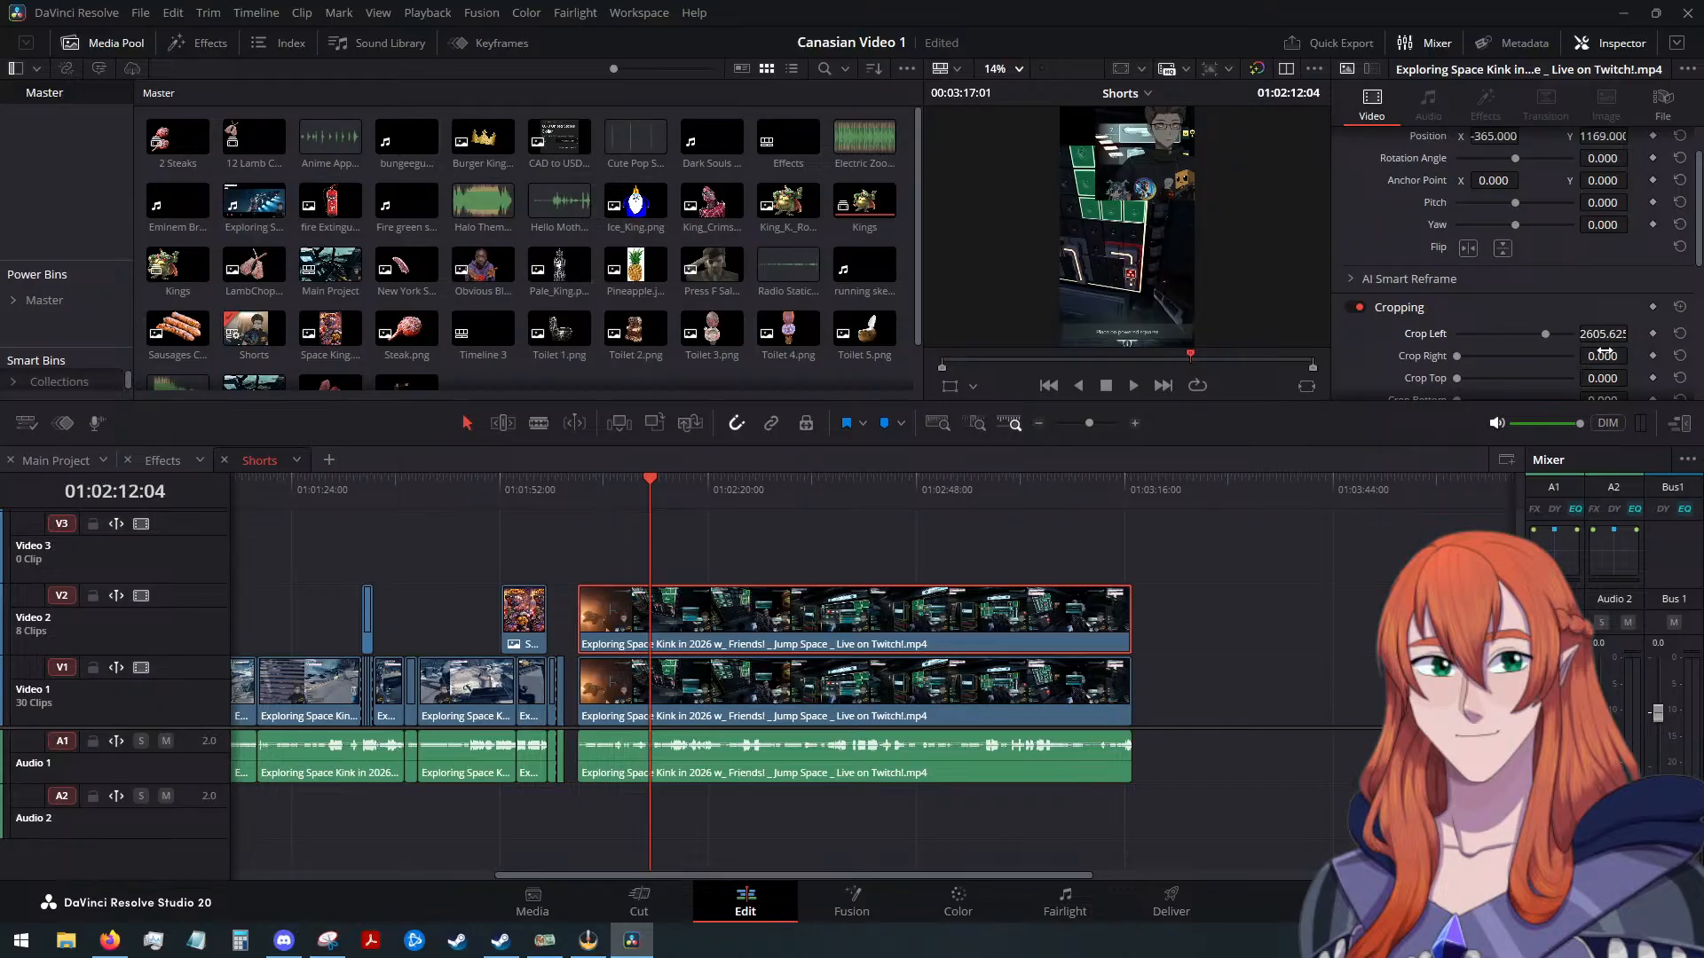
pyautogui.scroll(1, 1489, 321)
pyautogui.moveTo(1535, 189); pyautogui.dragTo(1496, 192)
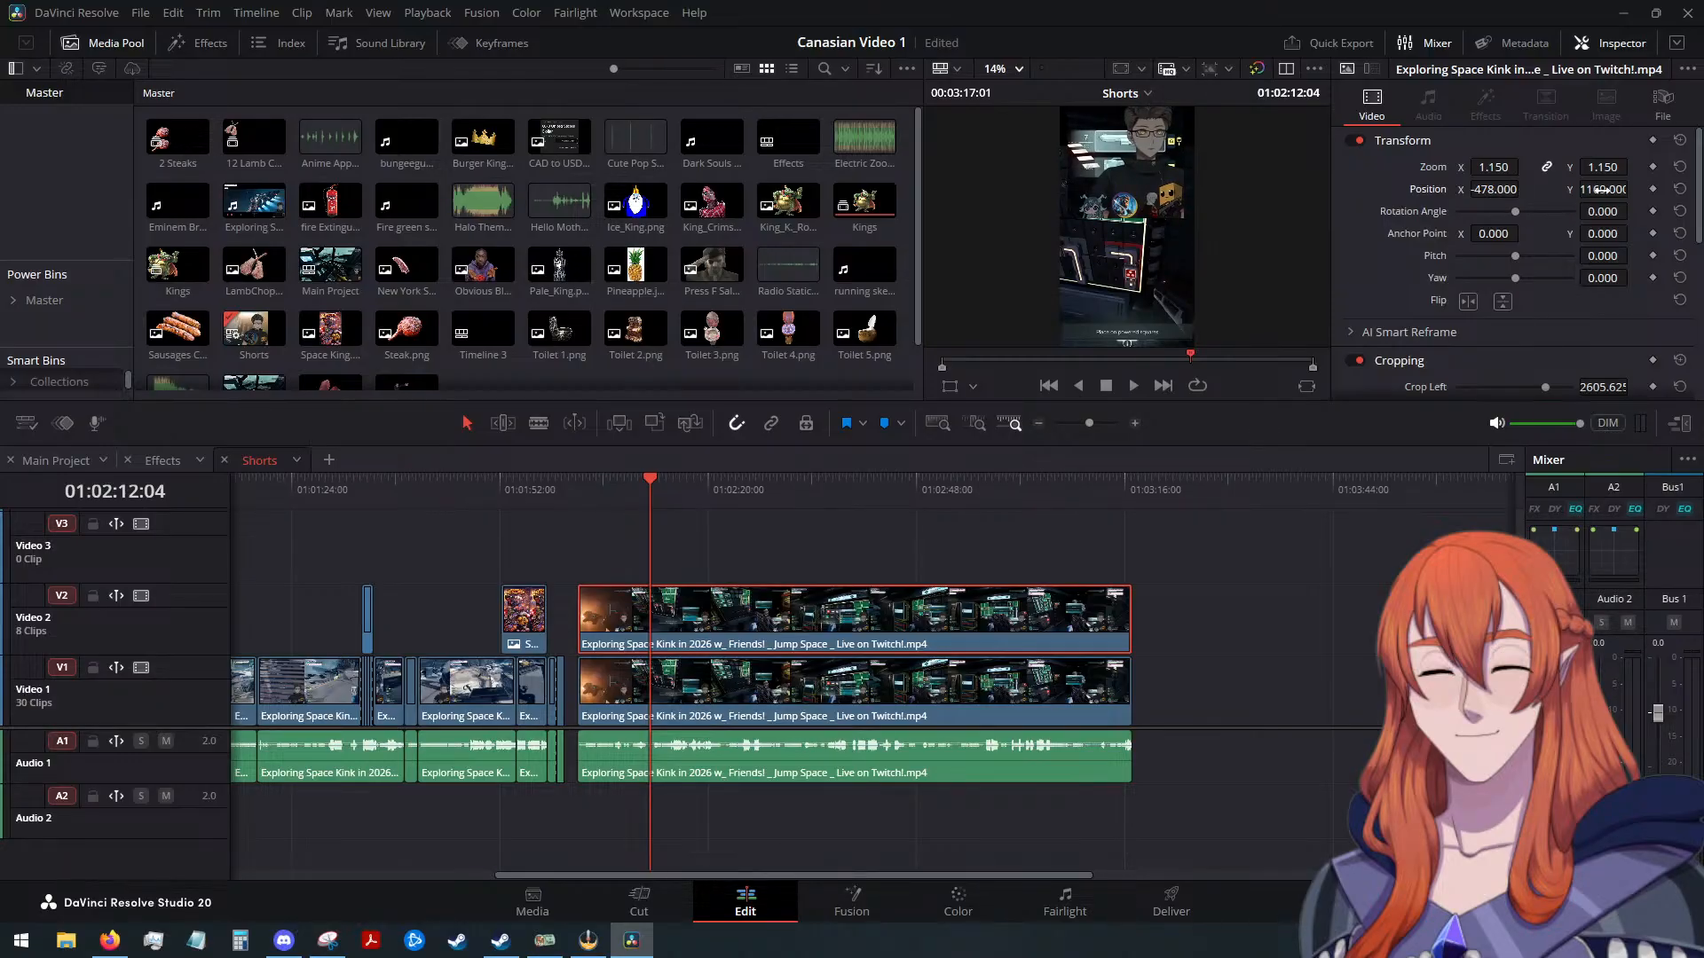
pyautogui.moveTo(1600, 190)
pyautogui.mouseDown()
pyautogui.moveTo(1632, 188)
pyautogui.moveTo(1603, 193)
pyautogui.mouseUp()
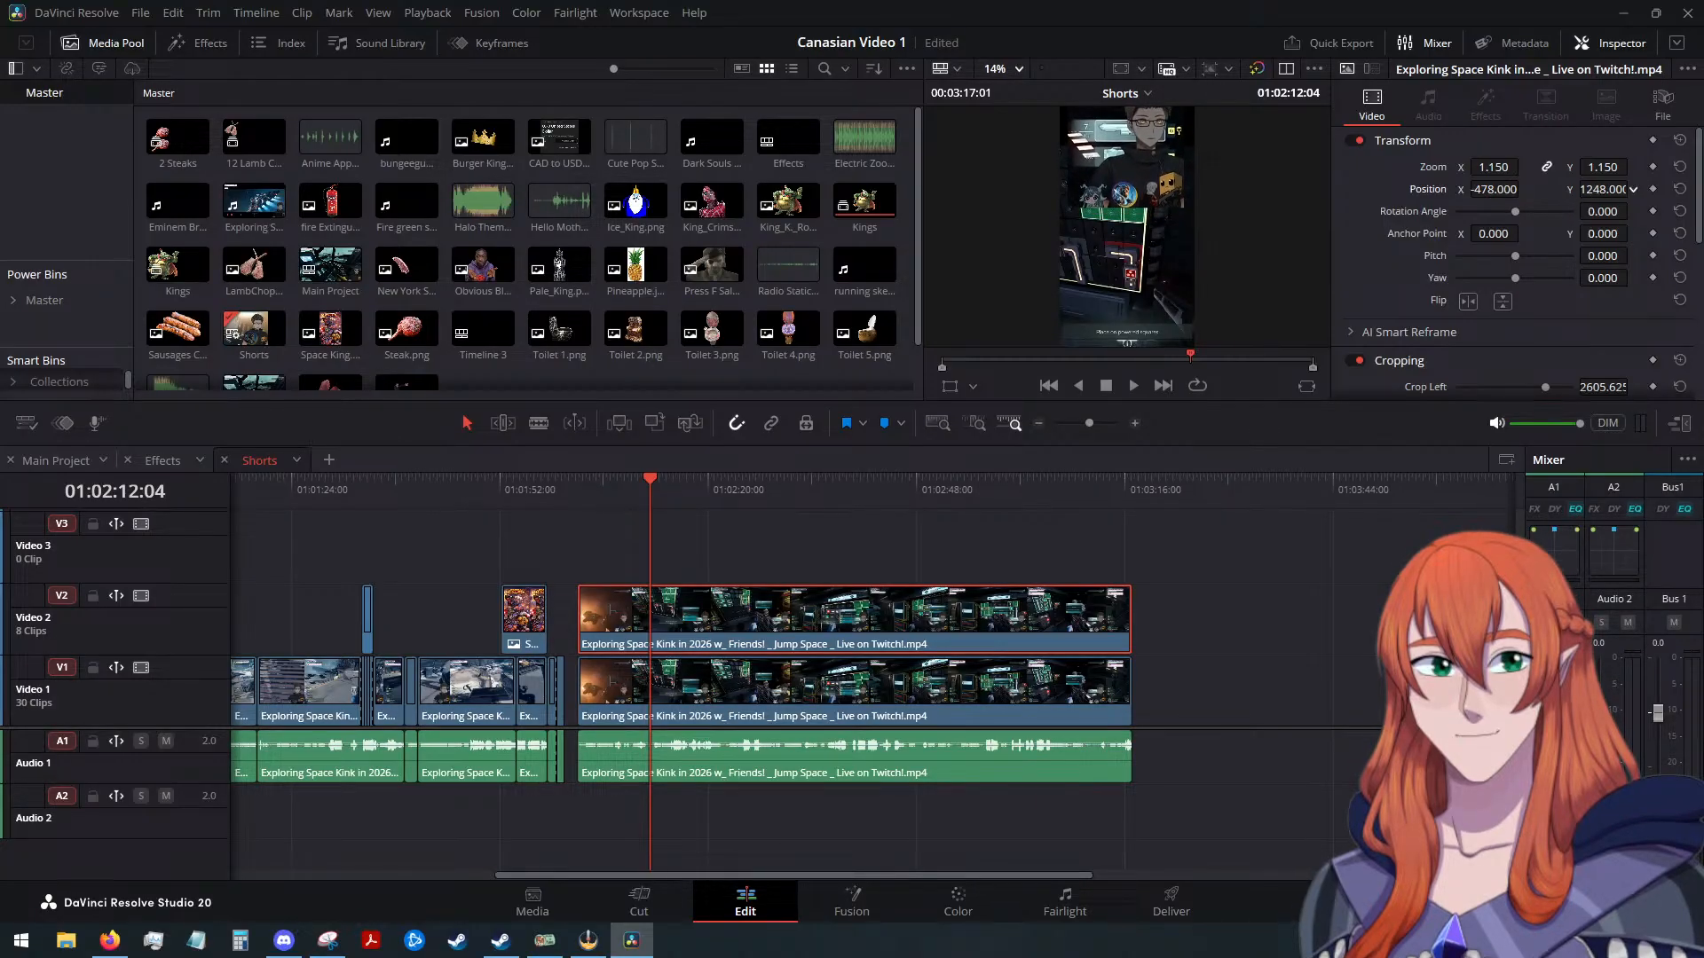
# Undo the Video 2 clip's latest position, zoom and left-crop changes, and play the layout from 01:02:12:04
pyautogui.hotkey('ctrl', 'z')
pyautogui.hotkey('ctrl', 'z')
pyautogui.hotkey('ctrl', 'z')
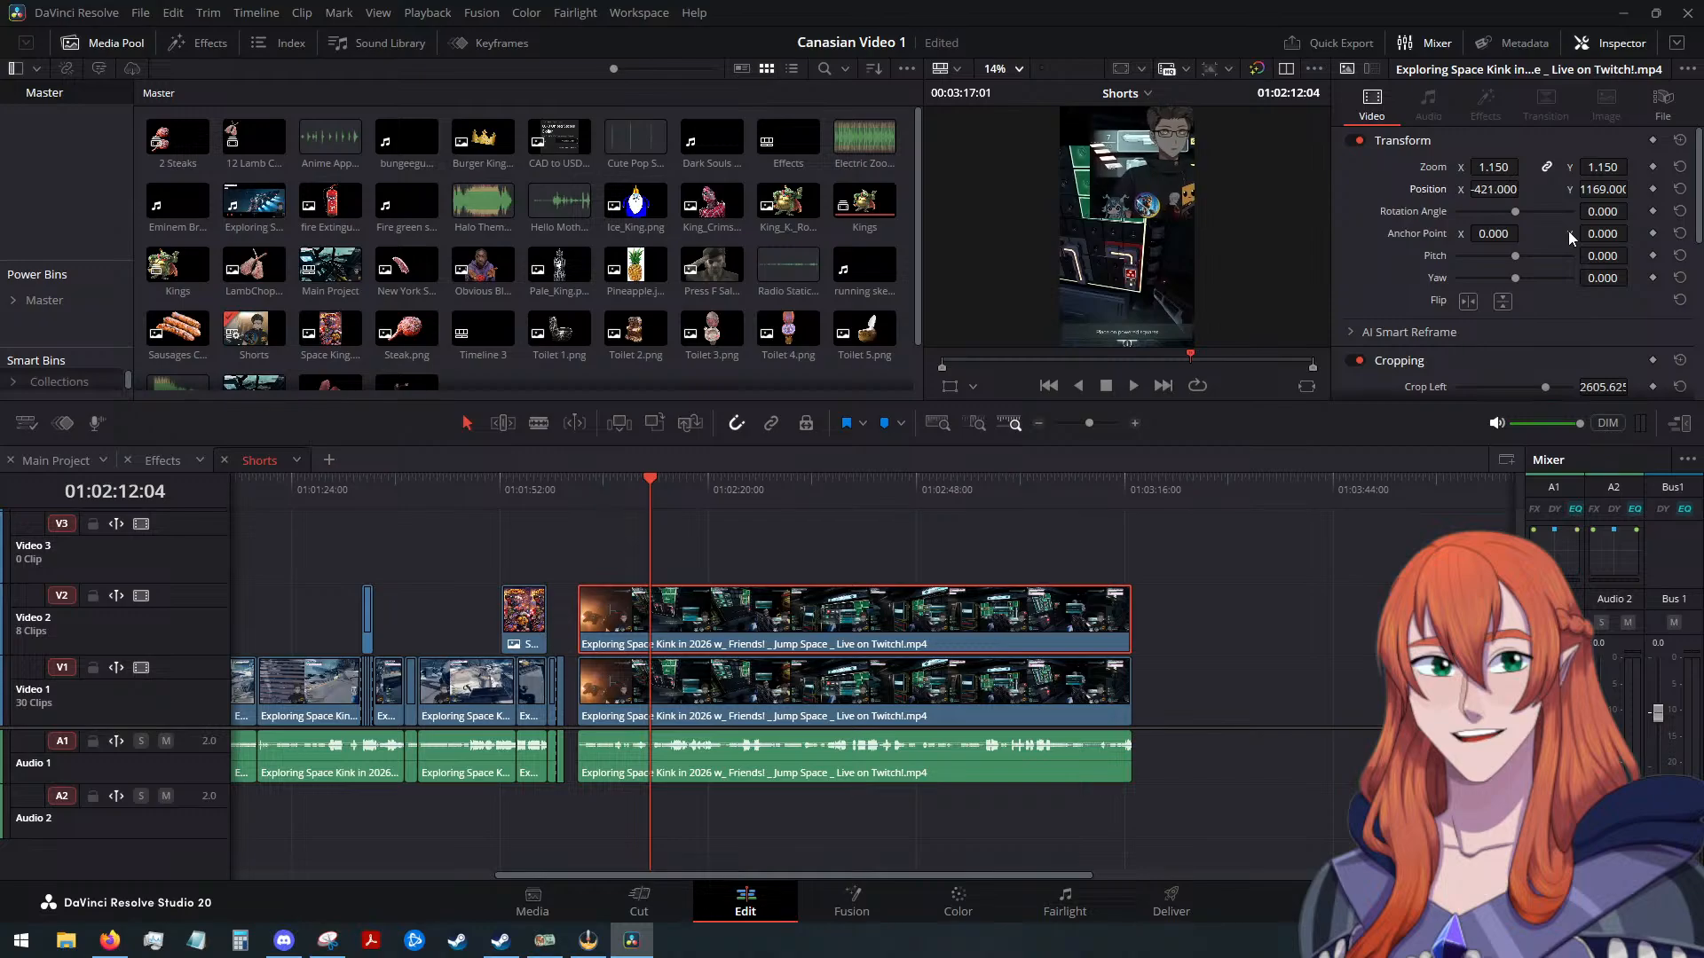
pyautogui.hotkey('ctrl', 'z')
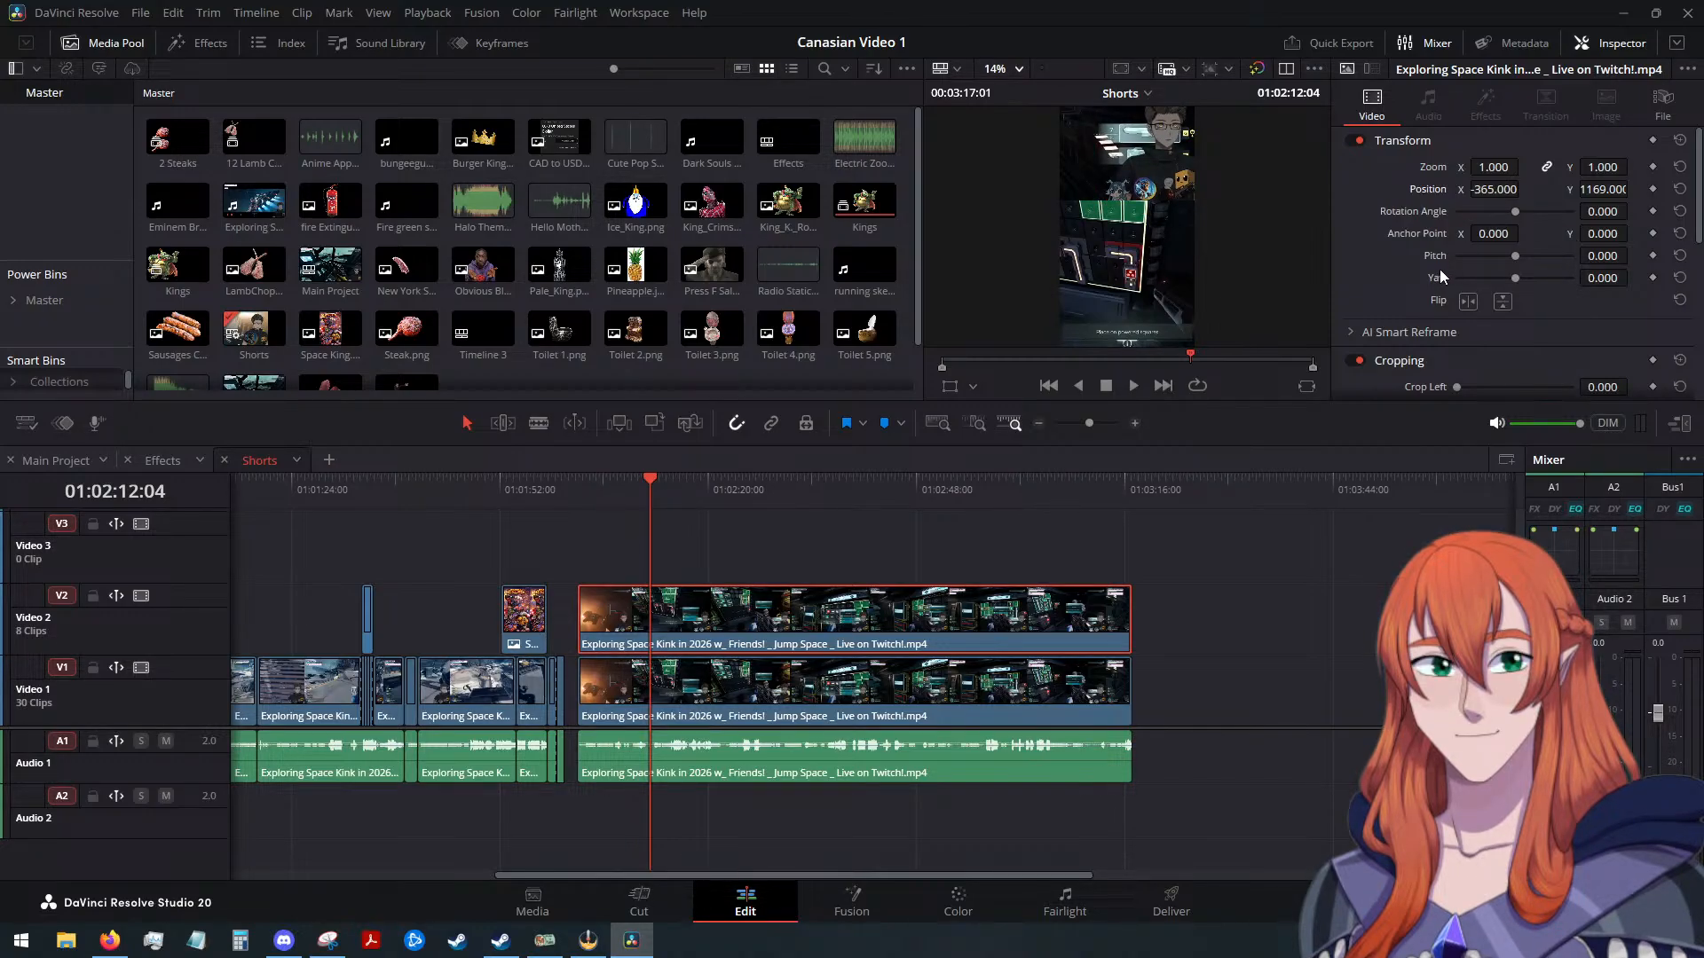
pyautogui.click(1135, 385)
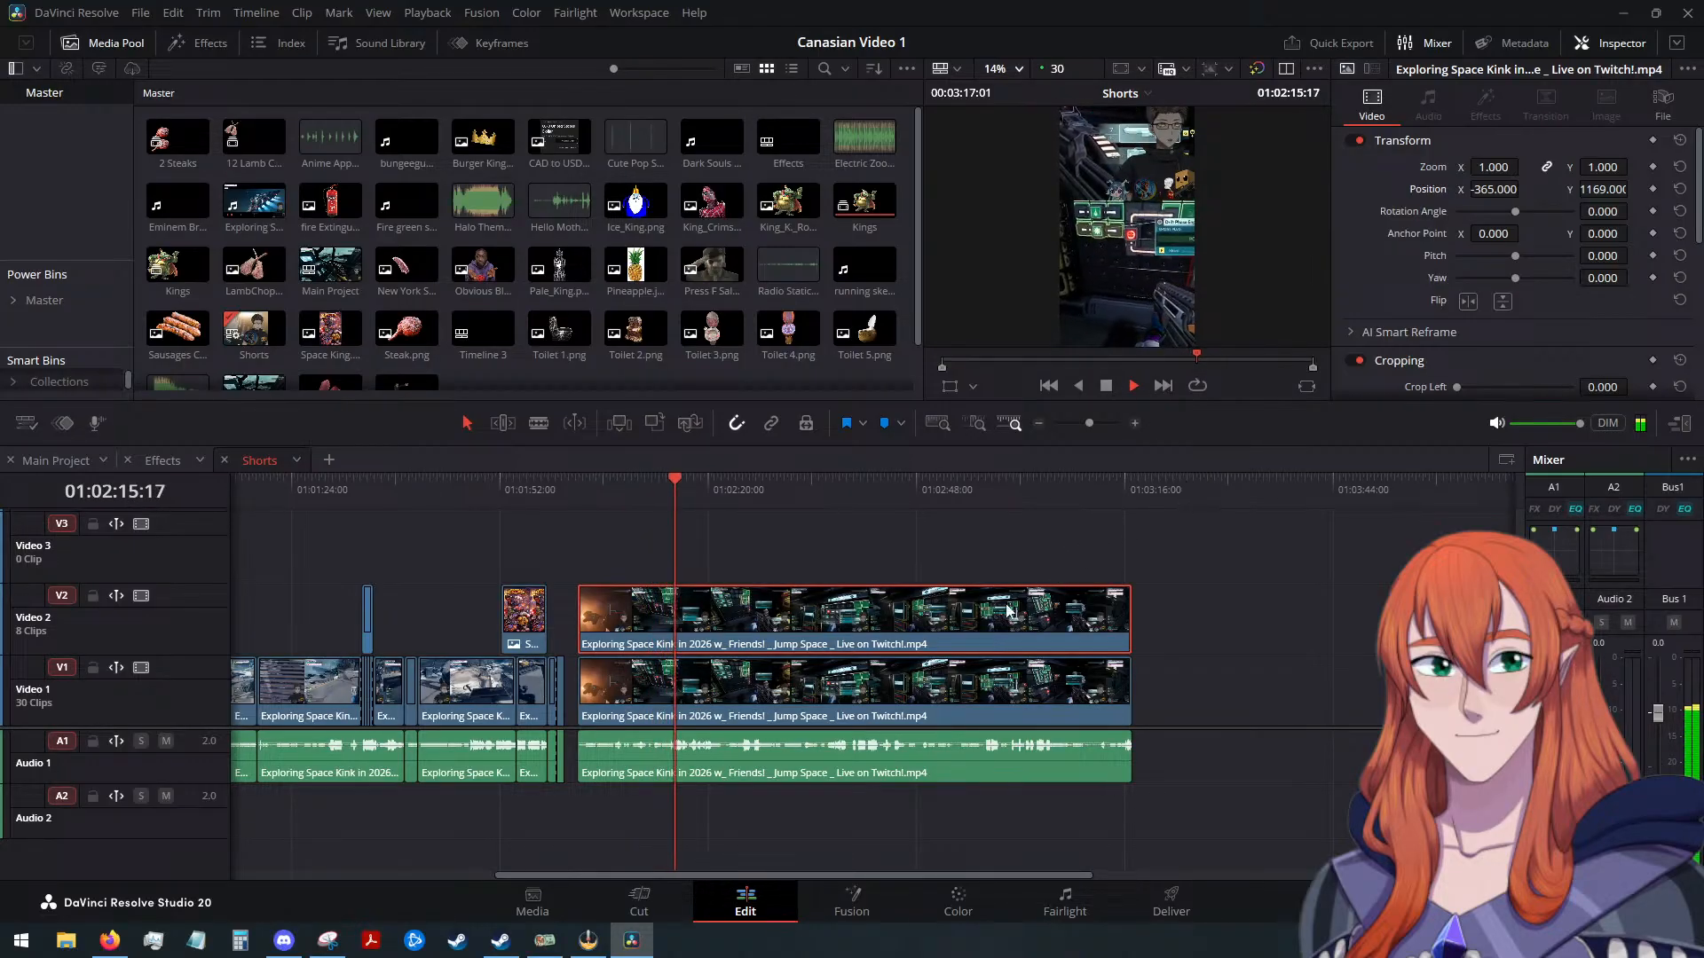
# Stop playback, lower the Video 1 gameplay clip to position Y -434, and play from 01:02:17:08 to check it
pyautogui.click(949, 687)
pyautogui.click(1106, 385)
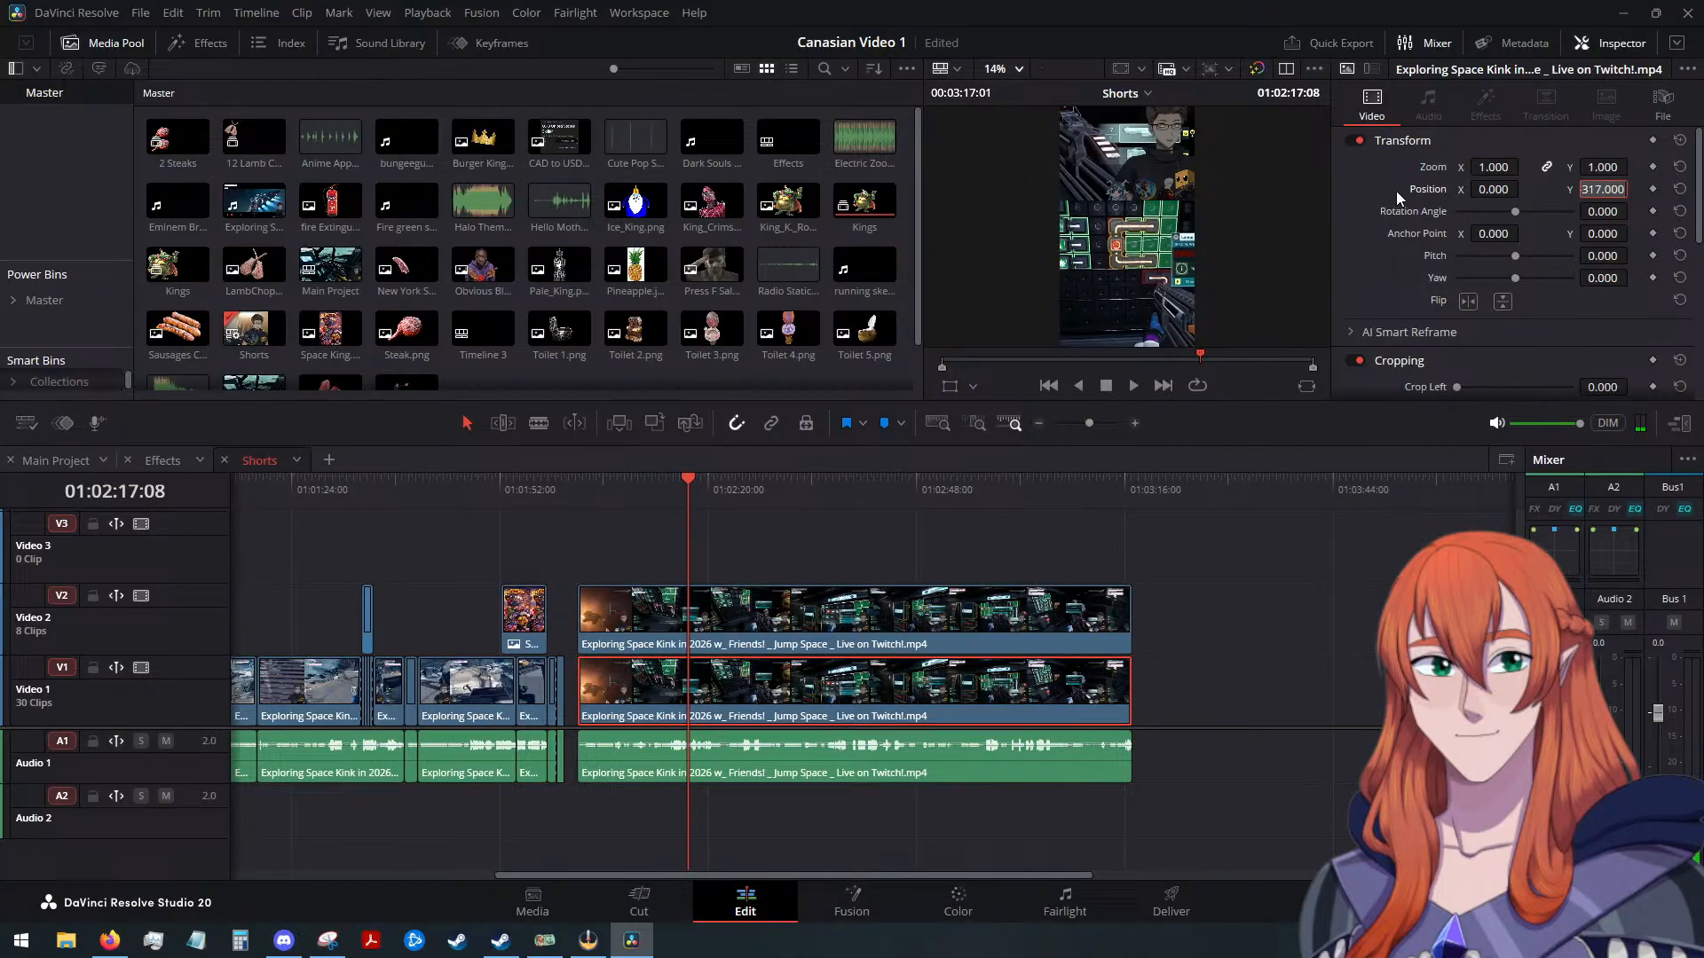
pyautogui.write('-')
pyautogui.moveTo(1602, 189); pyautogui.dragTo(1498, 189)
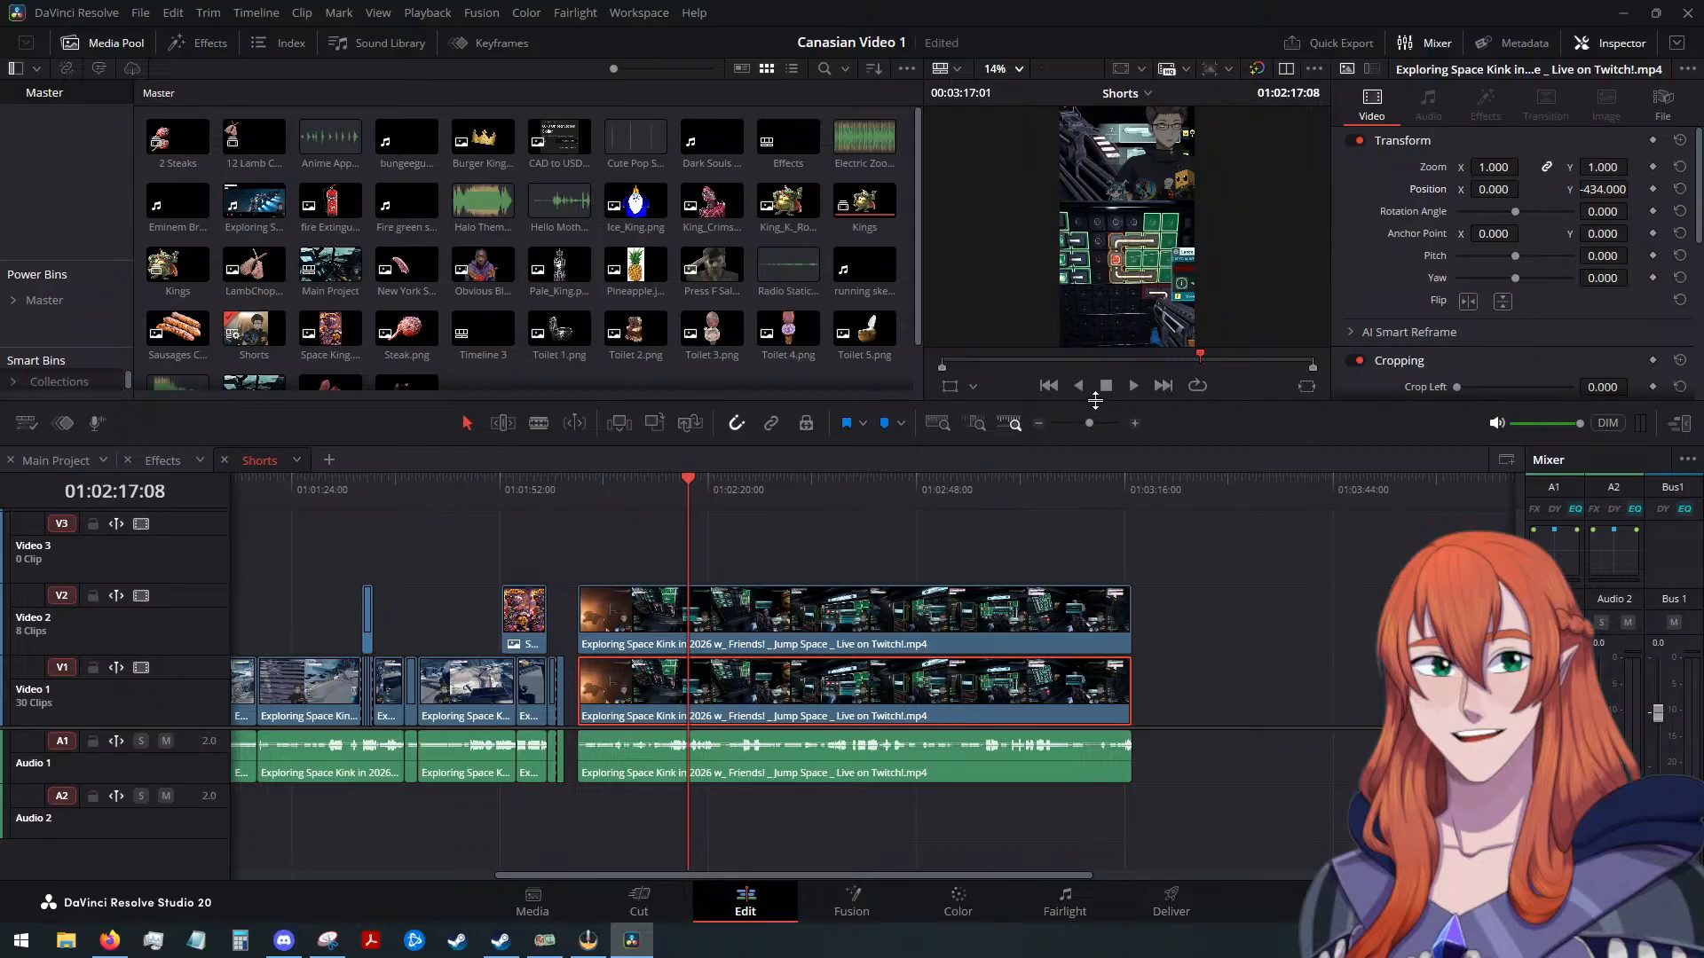
pyautogui.click(1134, 385)
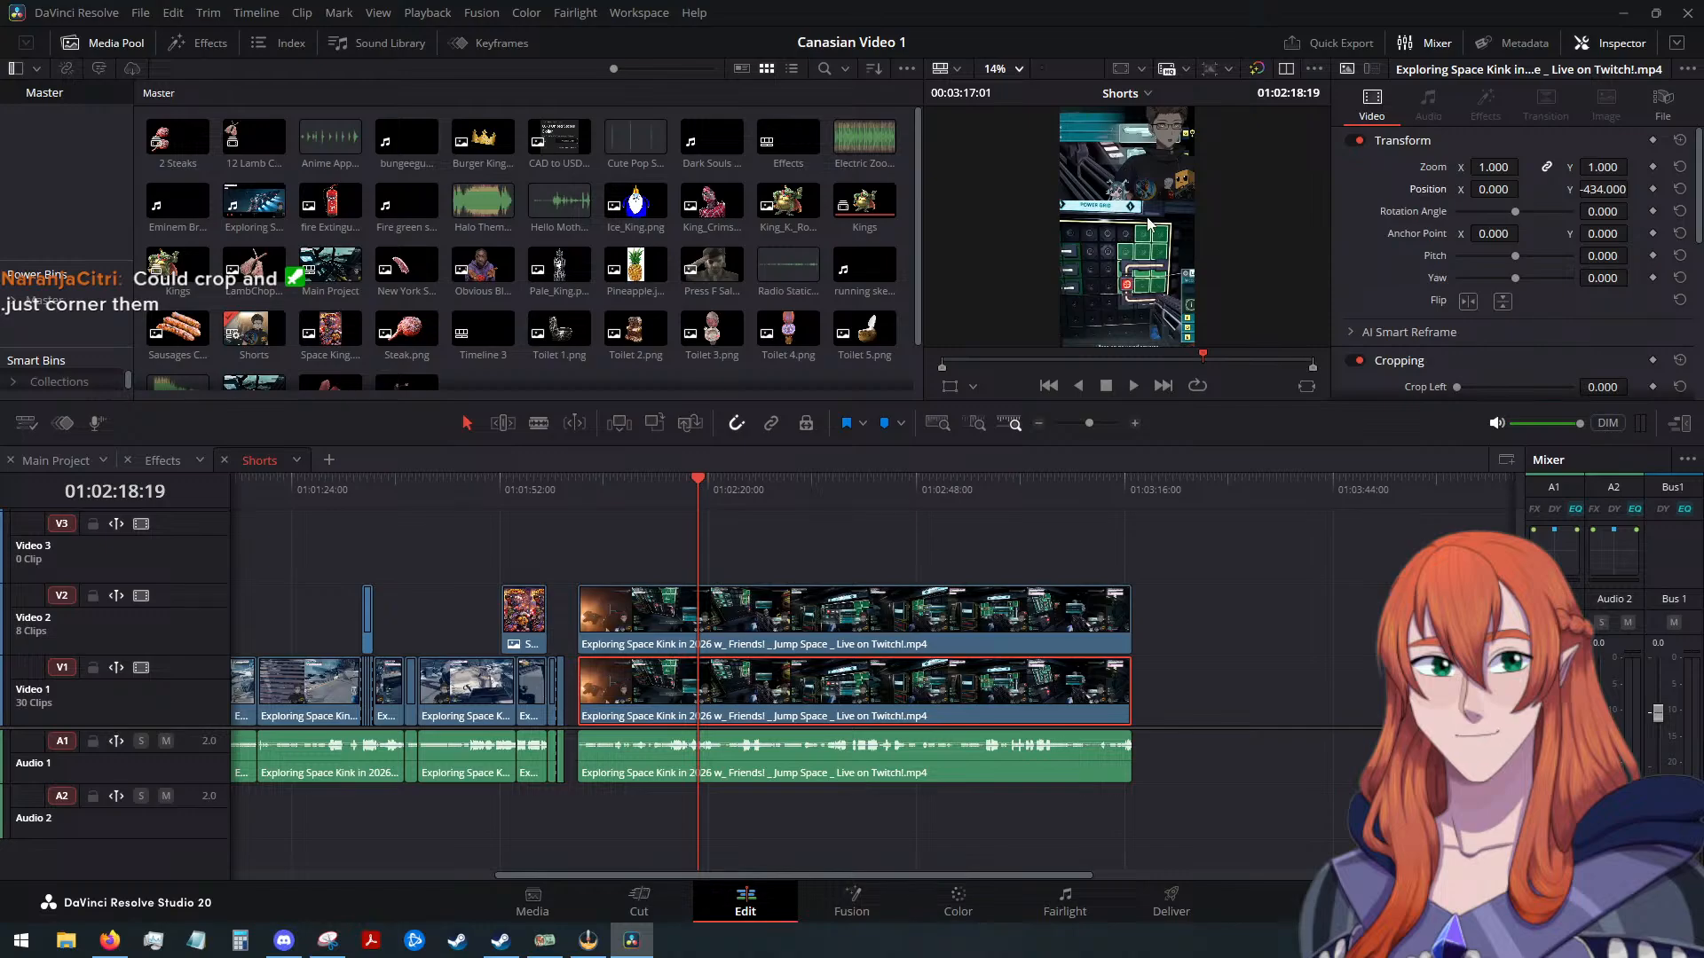
# Crop about 2658 off the Video 2 clip's left side and about 1041 off its top, with its position Y at 590
pyautogui.click(846, 604)
pyautogui.scroll(-3, 1397, 252)
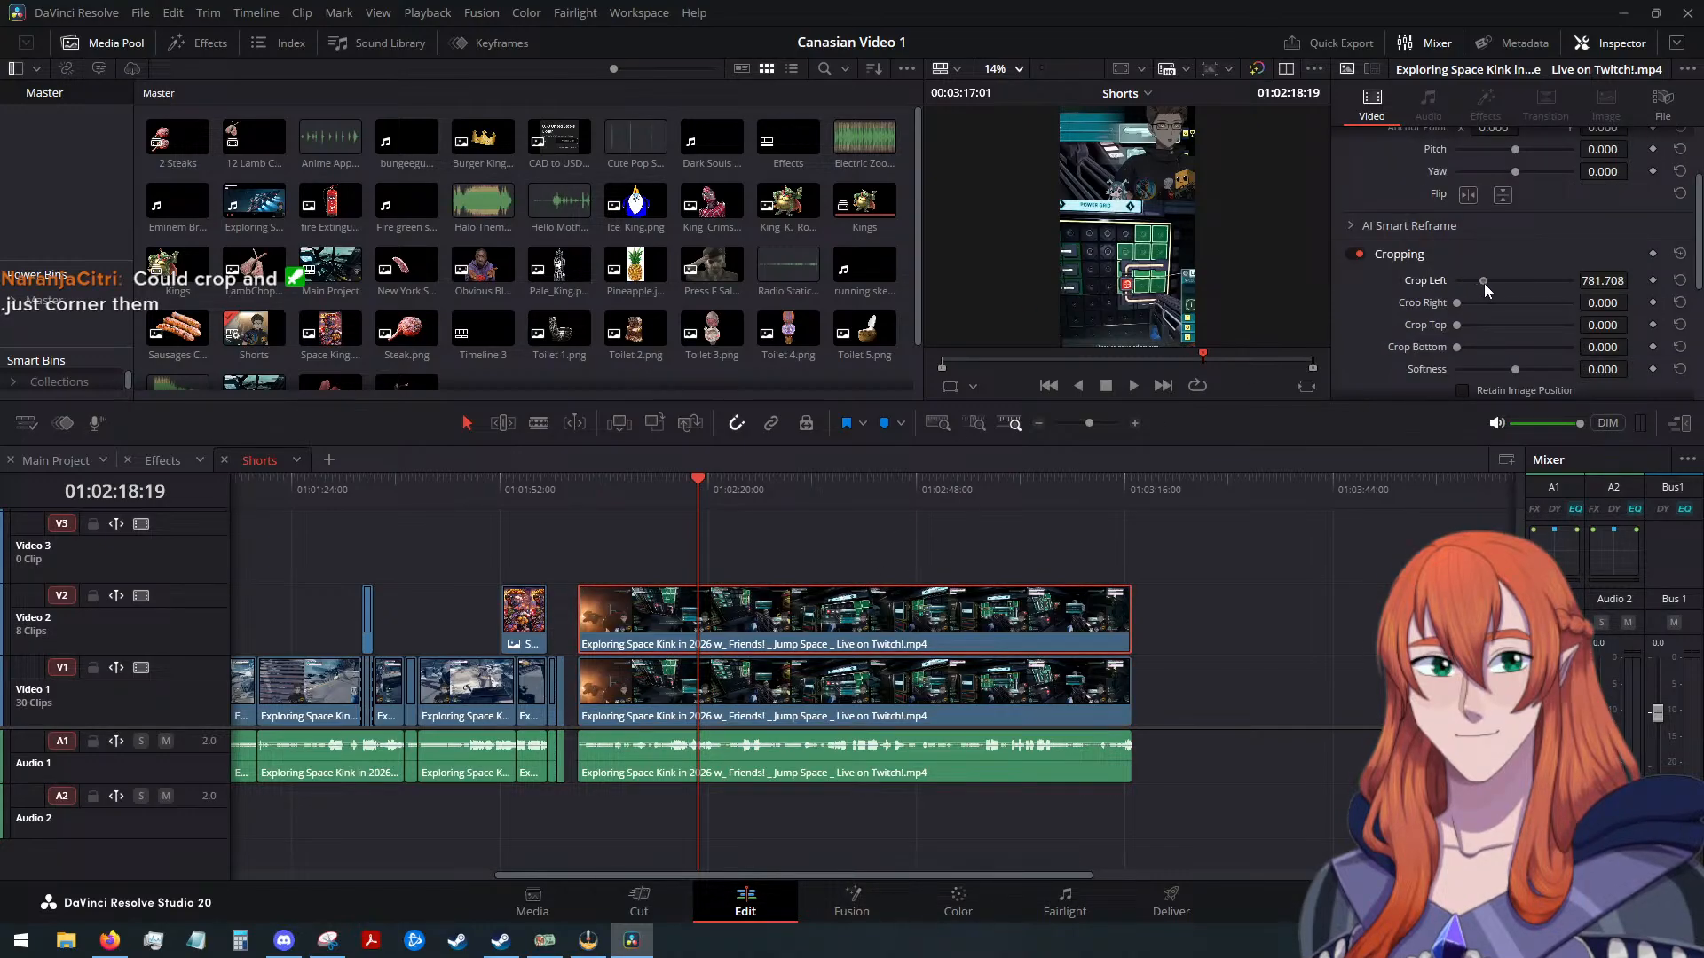
pyautogui.moveTo(1526, 291); pyautogui.dragTo(1551, 291)
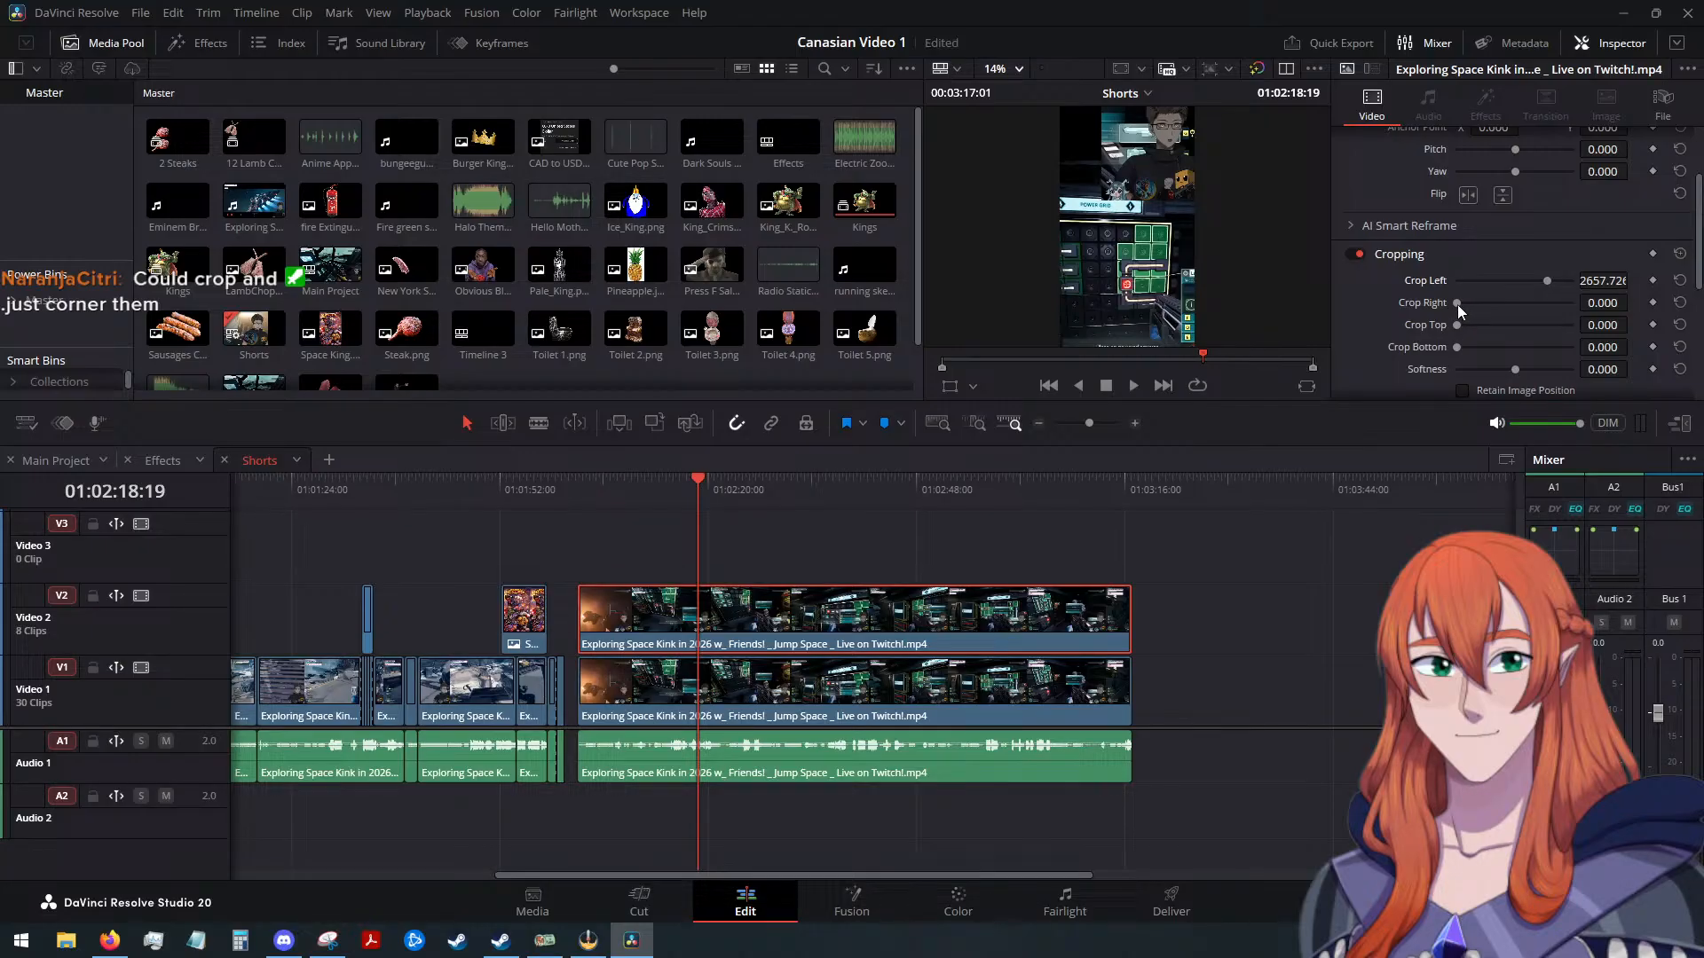
pyautogui.scroll(3, 1477, 279)
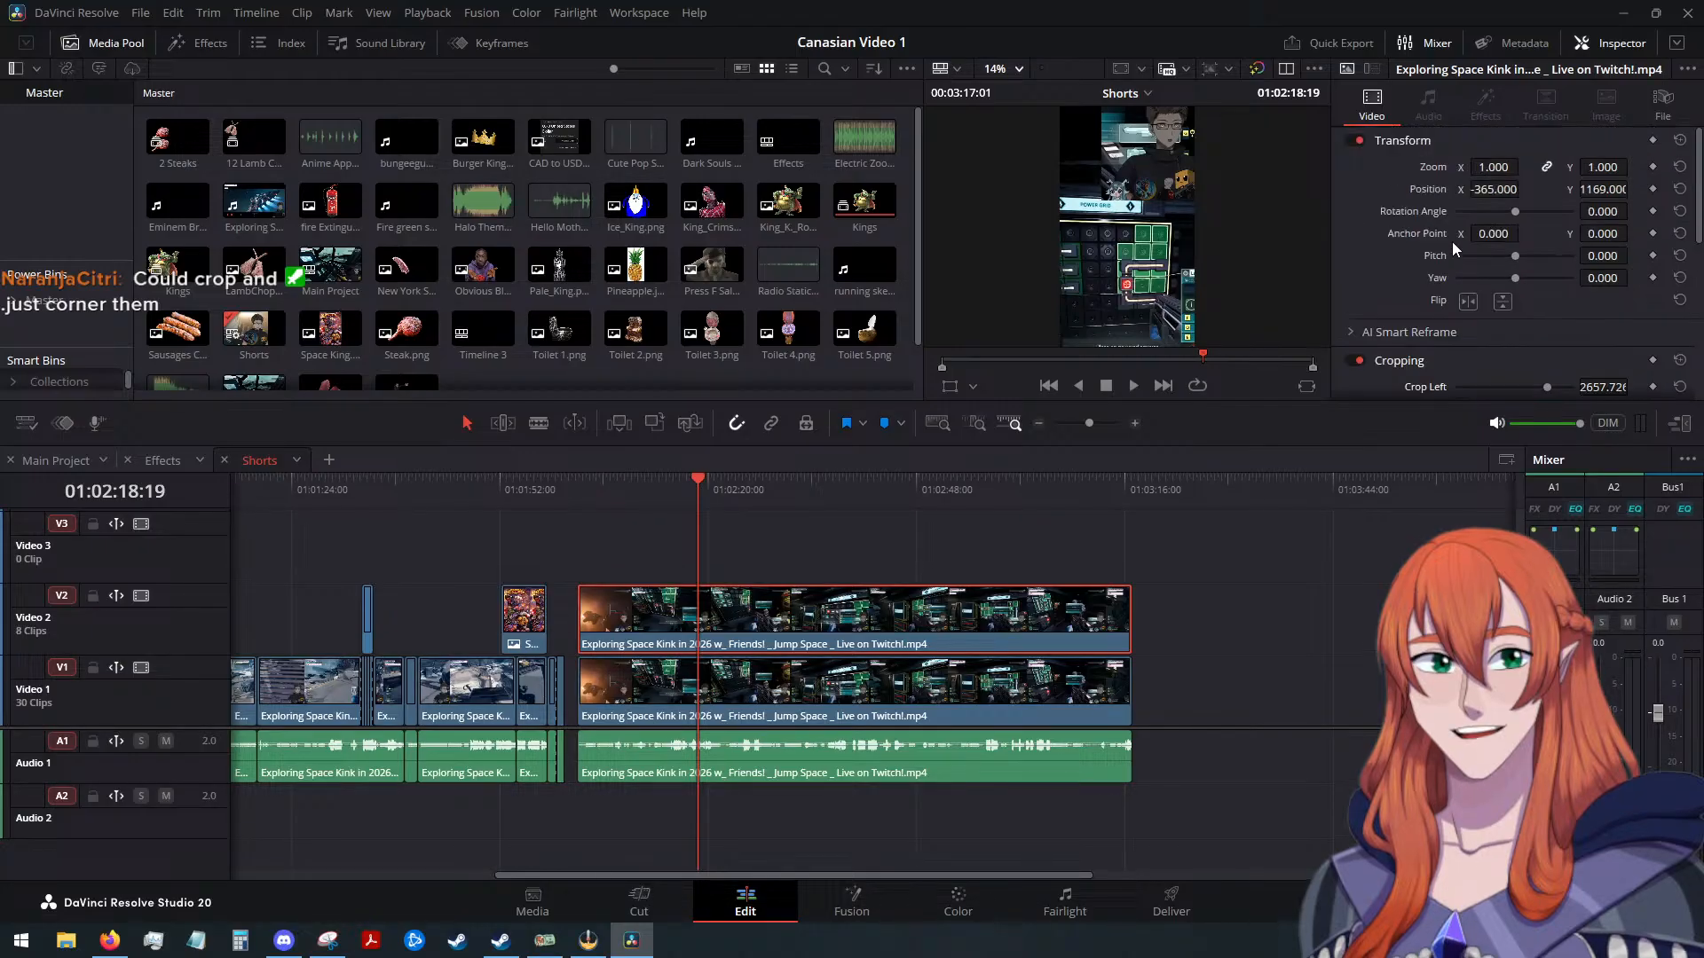
pyautogui.moveTo(1597, 184); pyautogui.dragTo(1634, 187)
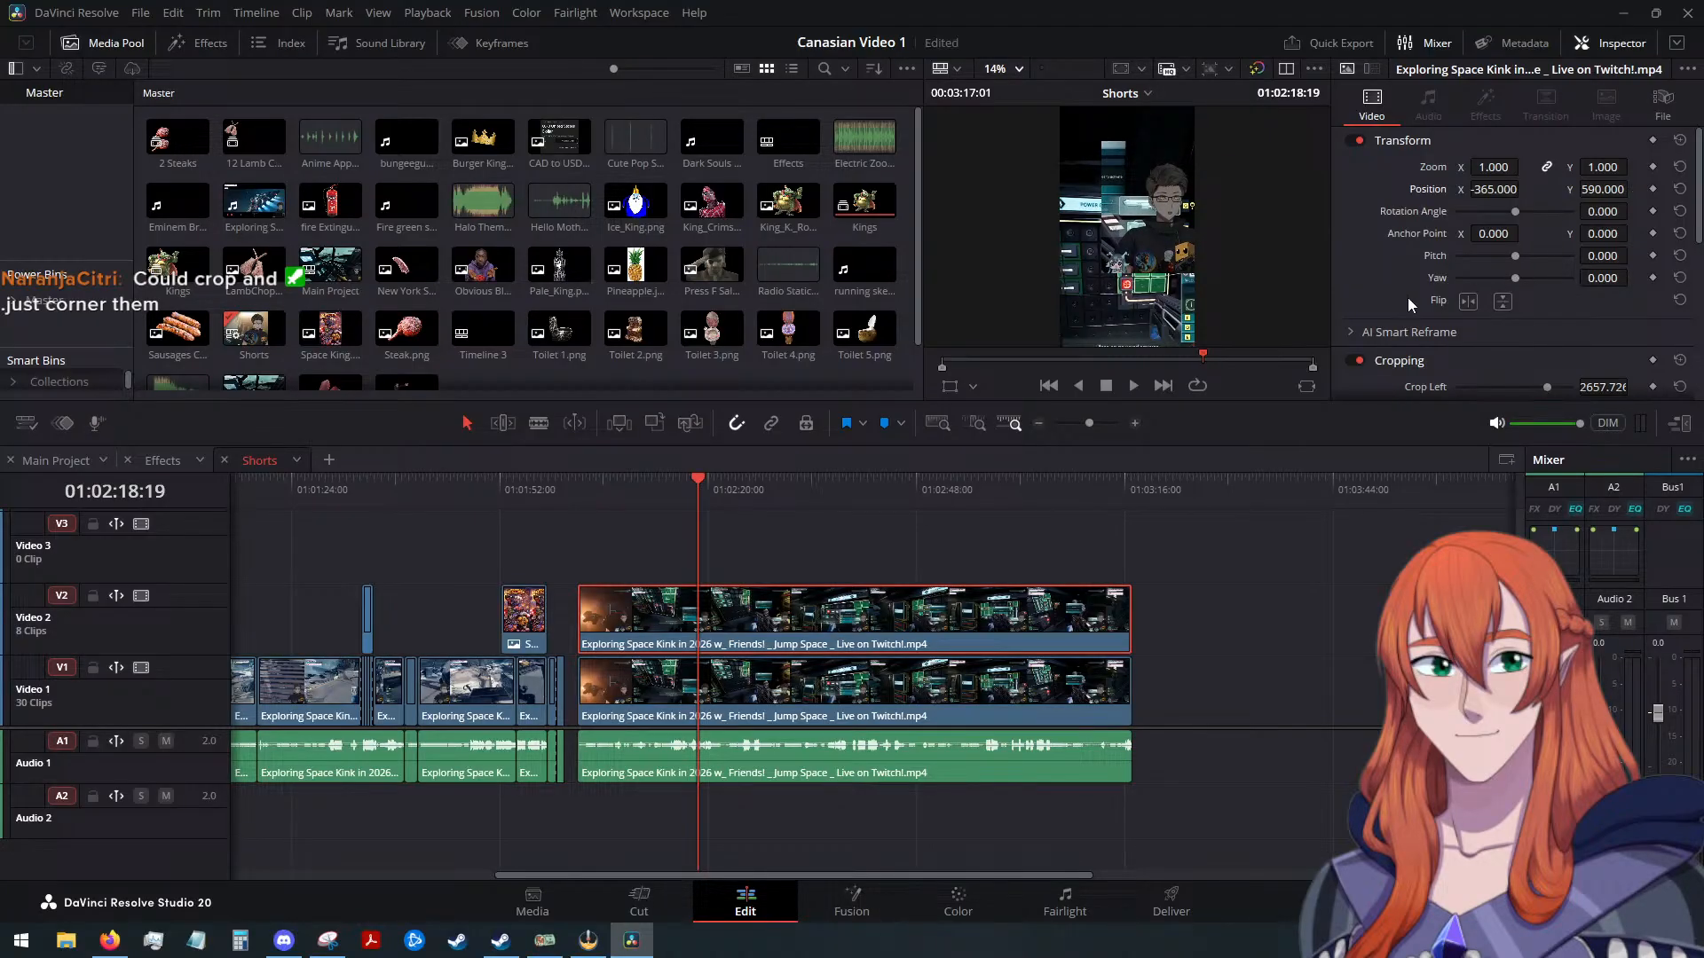
pyautogui.scroll(-3, 1436, 275)
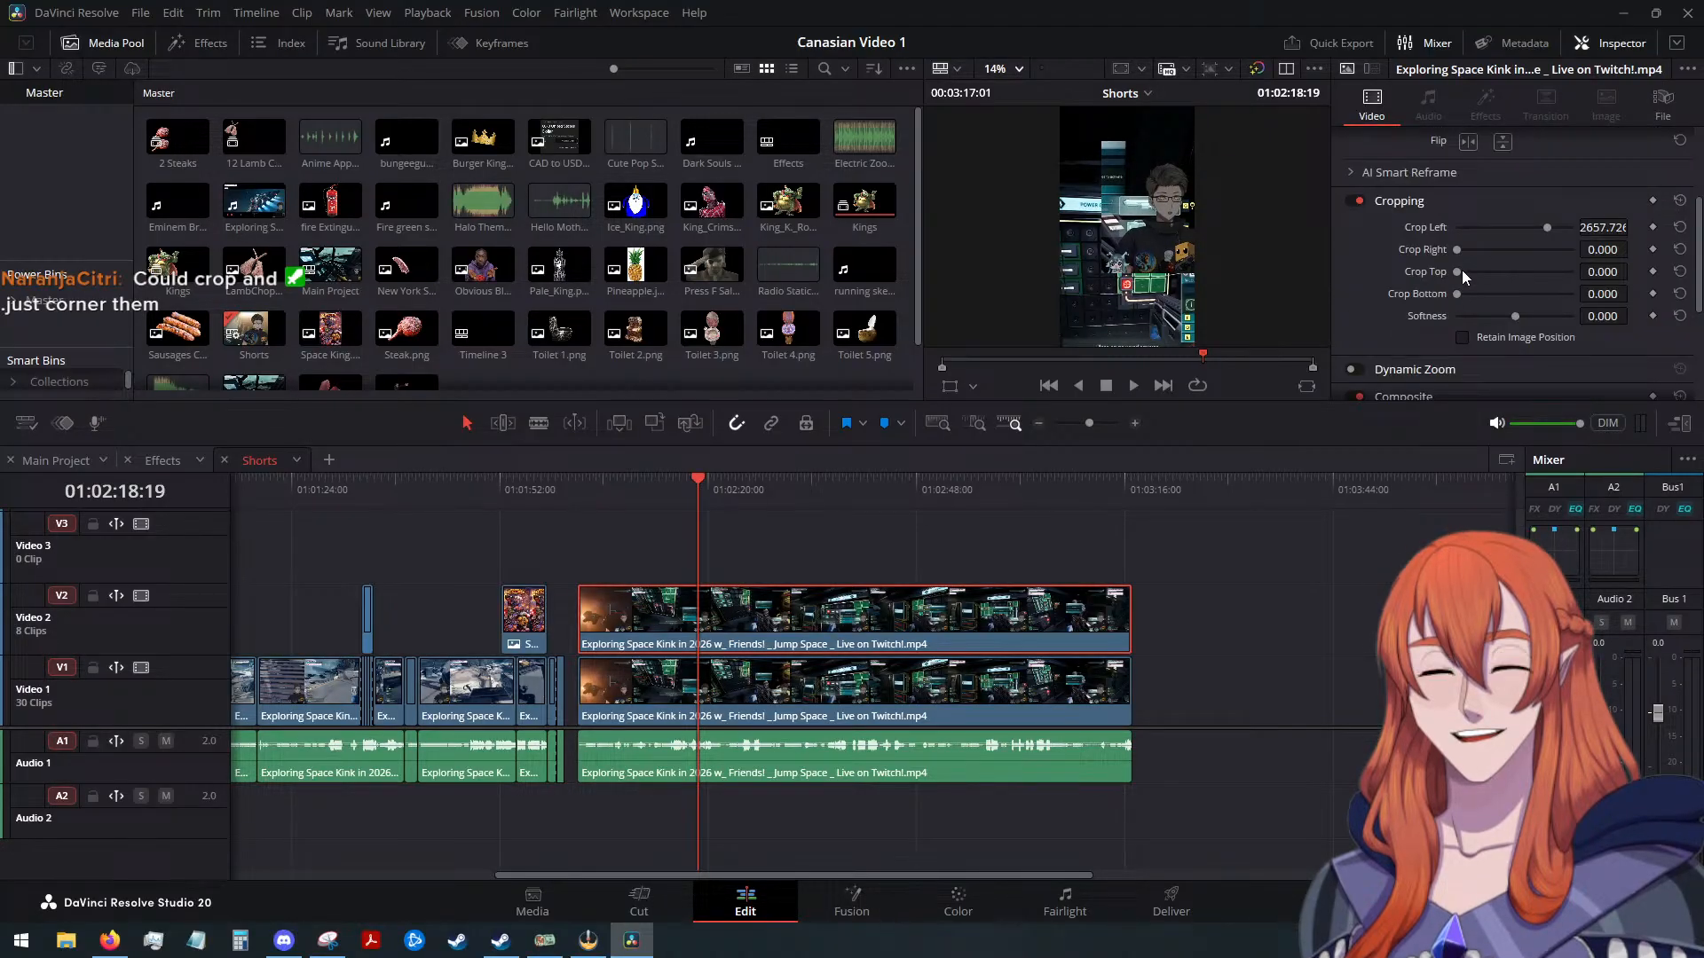
pyautogui.moveTo(1455, 270); pyautogui.dragTo(1517, 274)
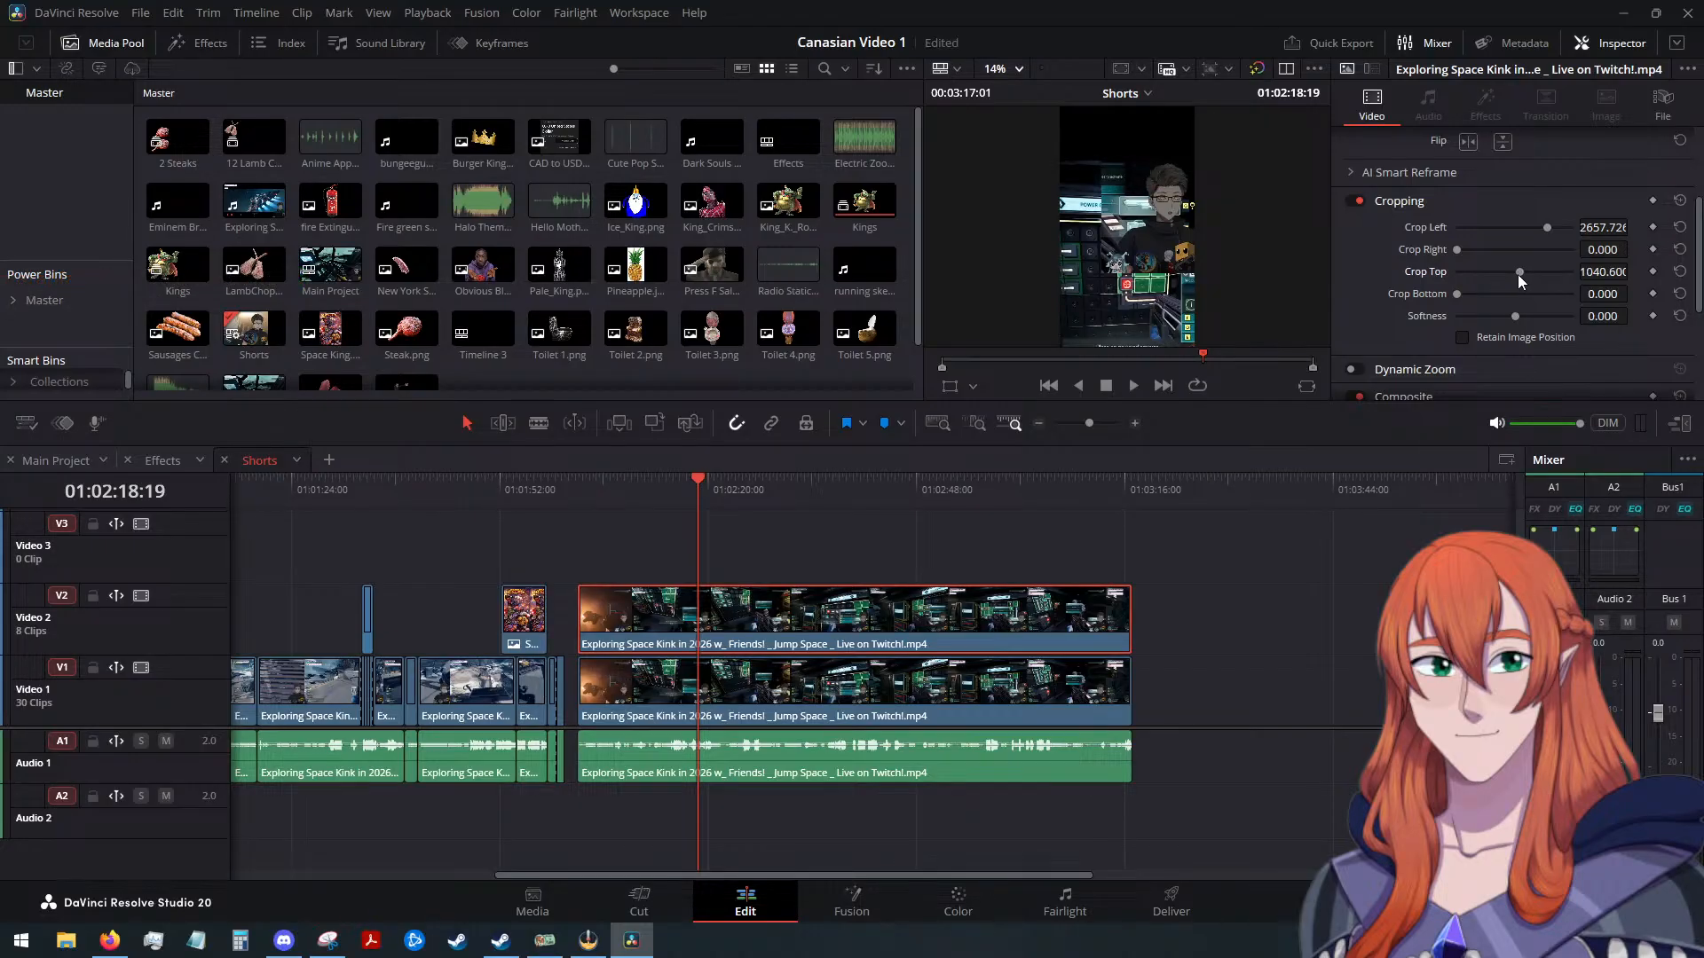
# Scale the Video 2 clip to zoom 0.77 and place it at X -249, Y 979
pyautogui.scroll(3, 1430, 238)
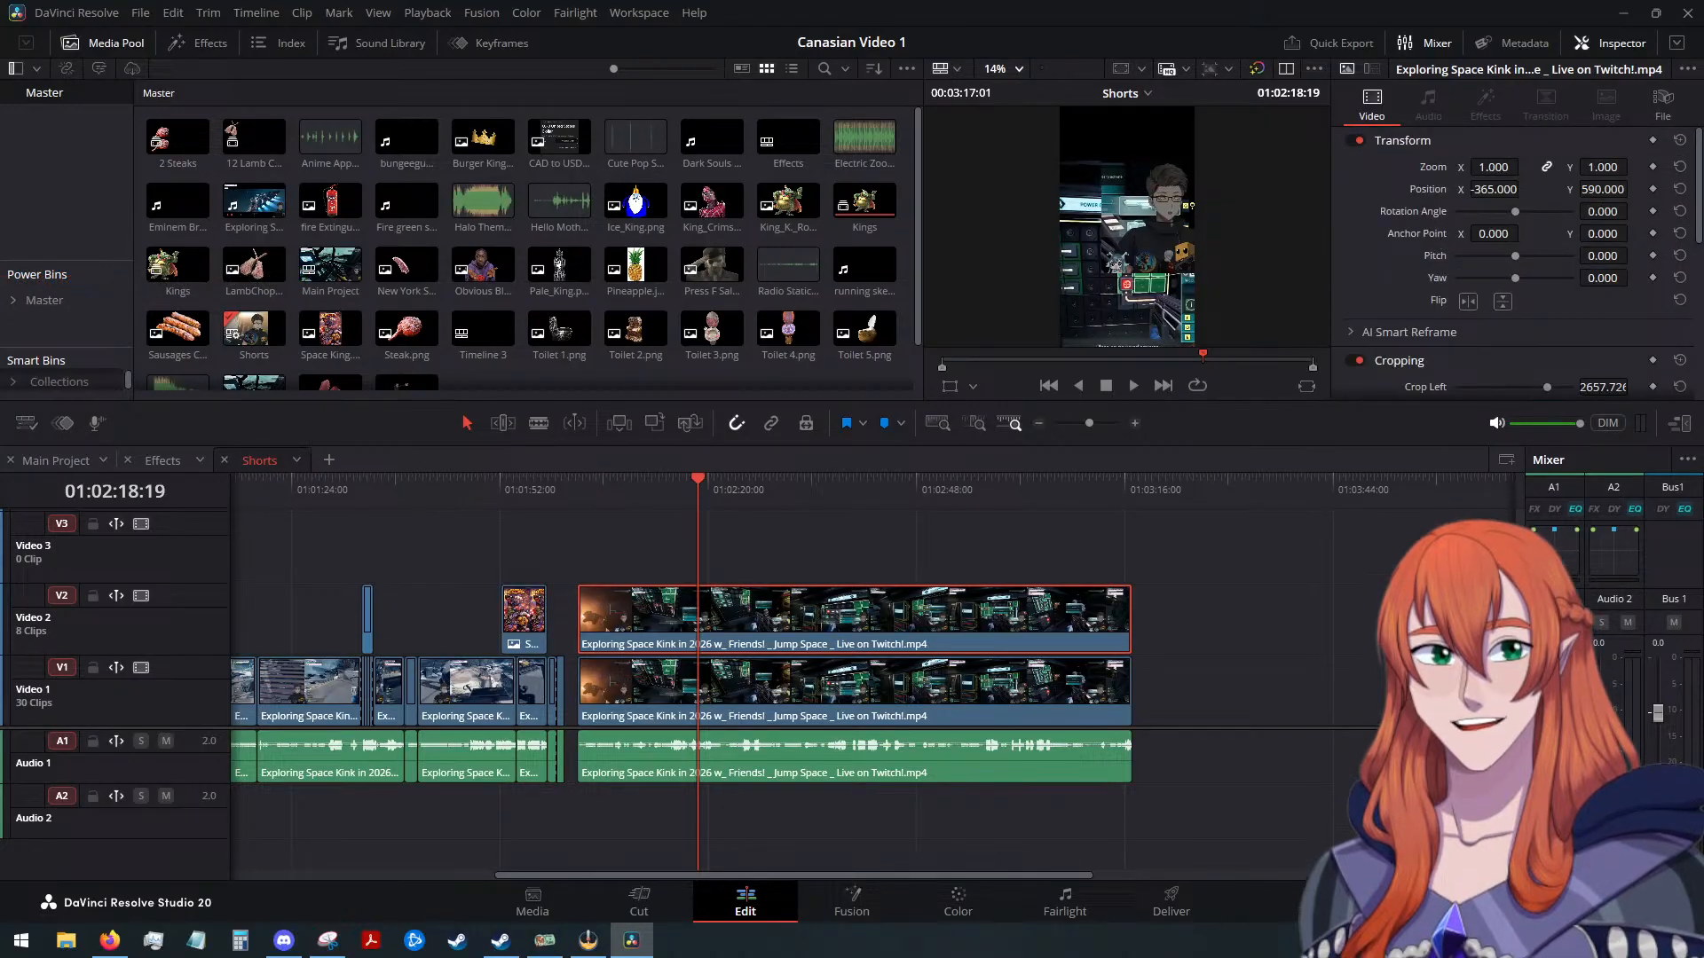
pyautogui.moveTo(1494, 167)
pyautogui.mouseDown()
pyautogui.moveTo(1613, 166)
pyautogui.moveTo(1497, 187)
pyautogui.mouseUp()
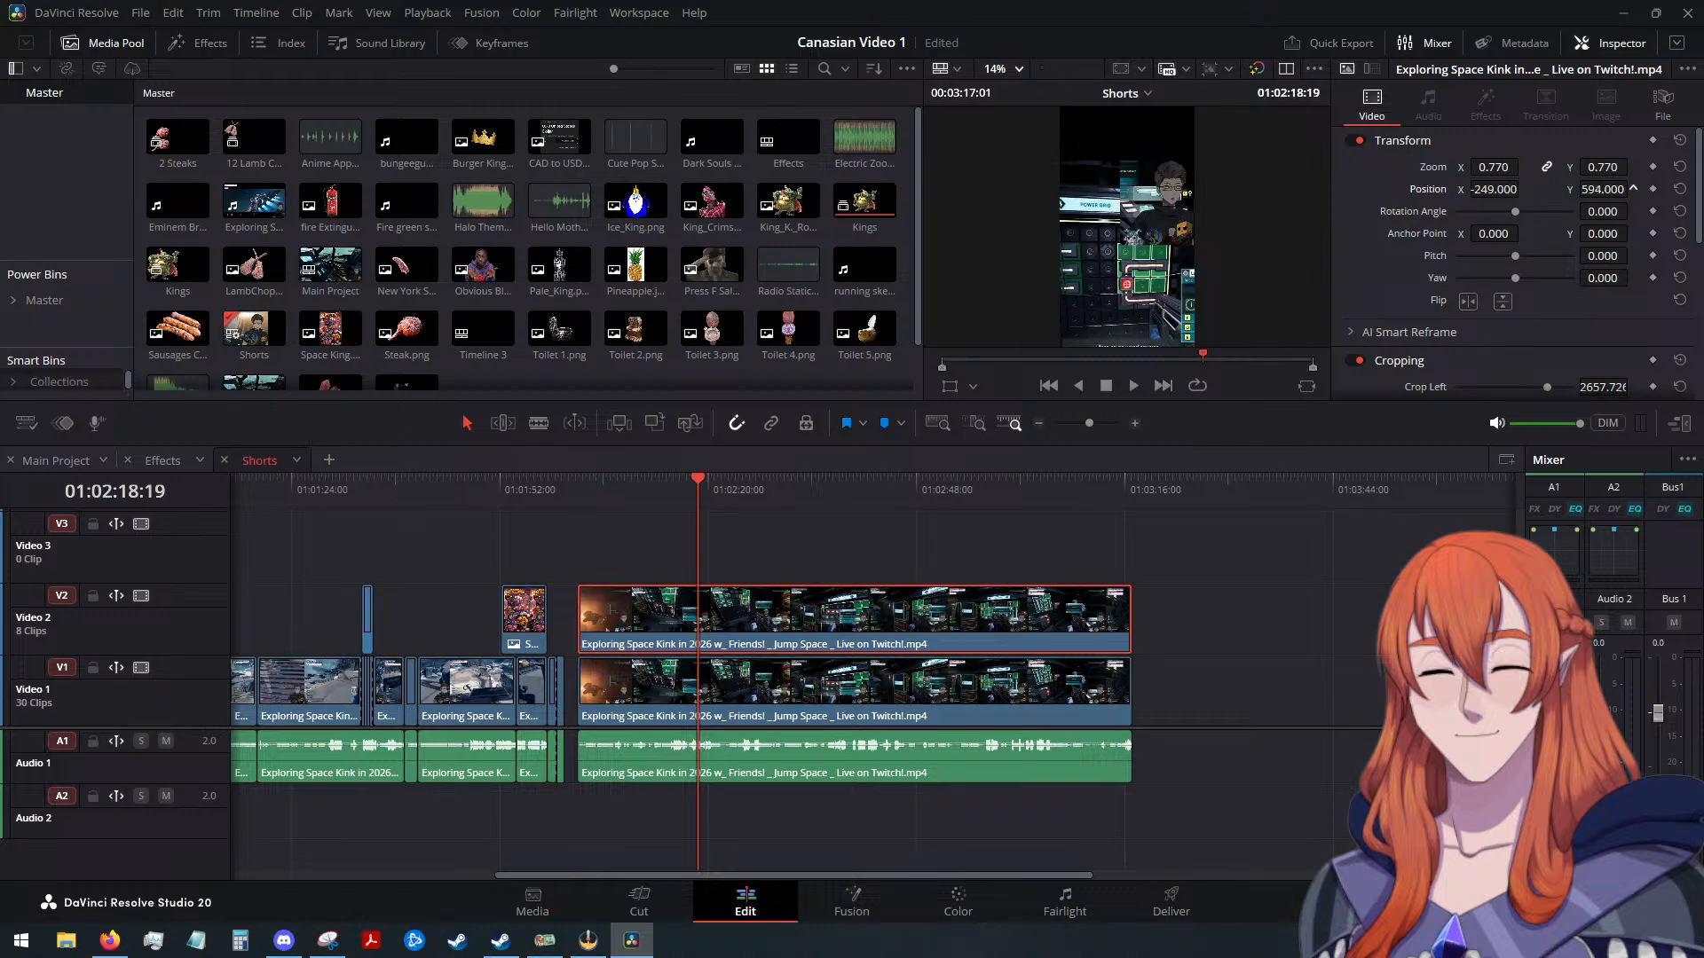
pyautogui.moveTo(1633, 188); pyautogui.dragTo(1632, 189)
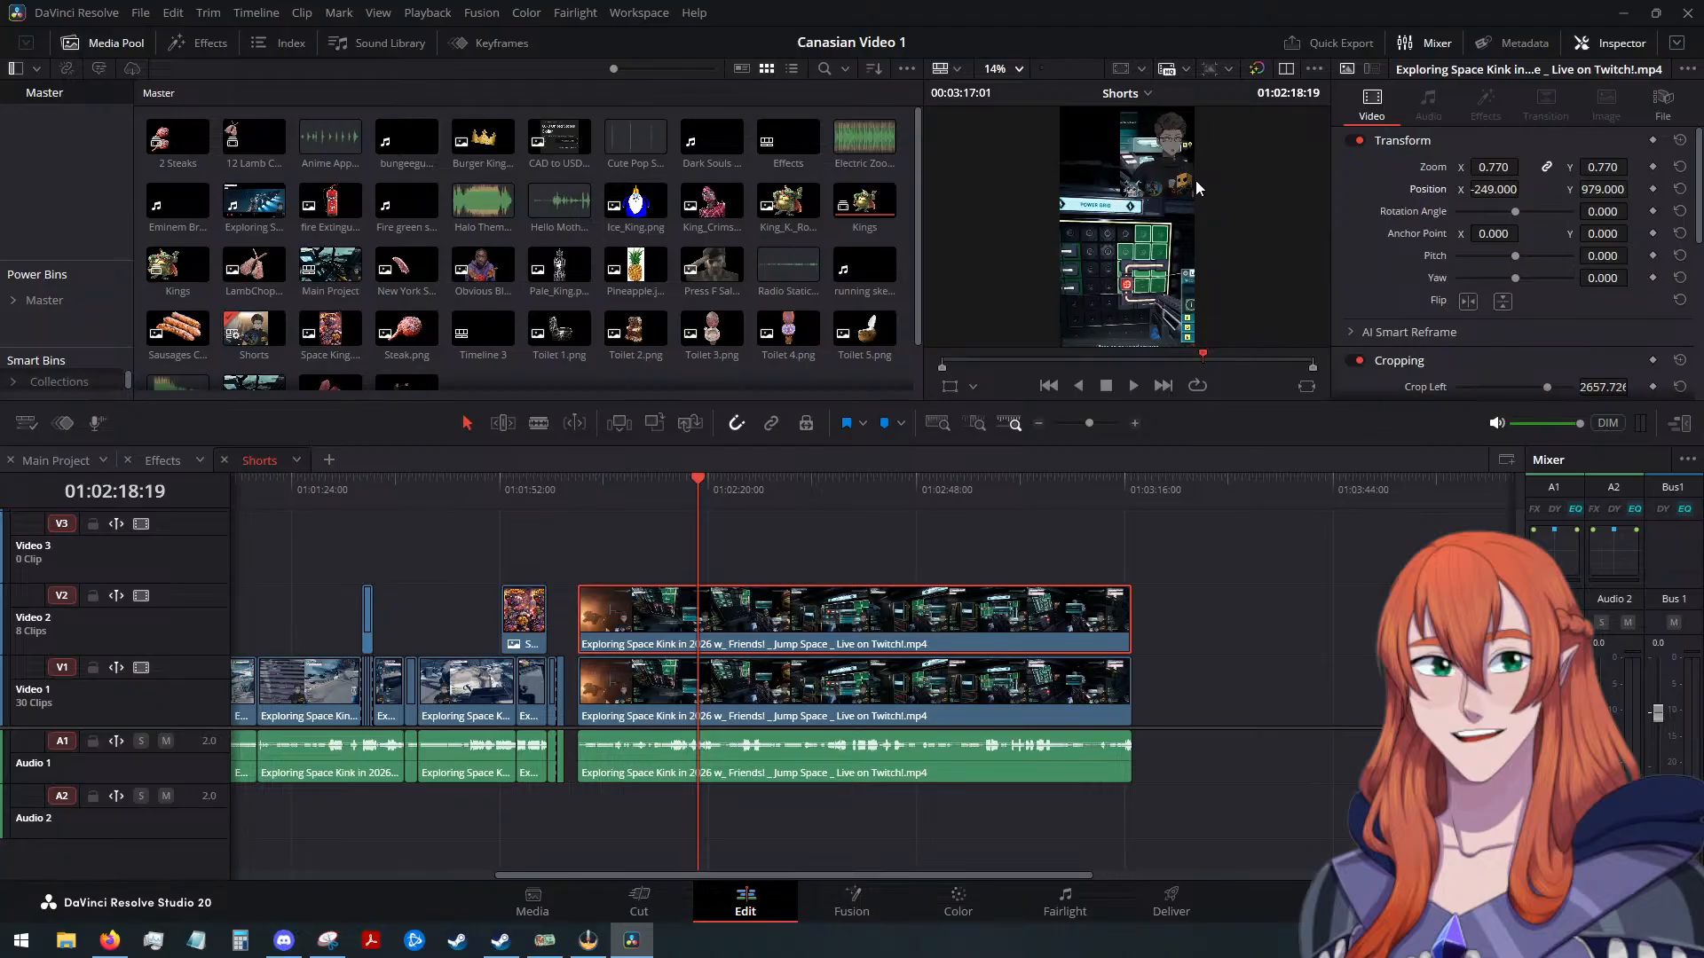
# Browse the Resolve FX library from the Blur to the Warp categories for an effect to use on the Video 2 clip
pyautogui.click(217, 52)
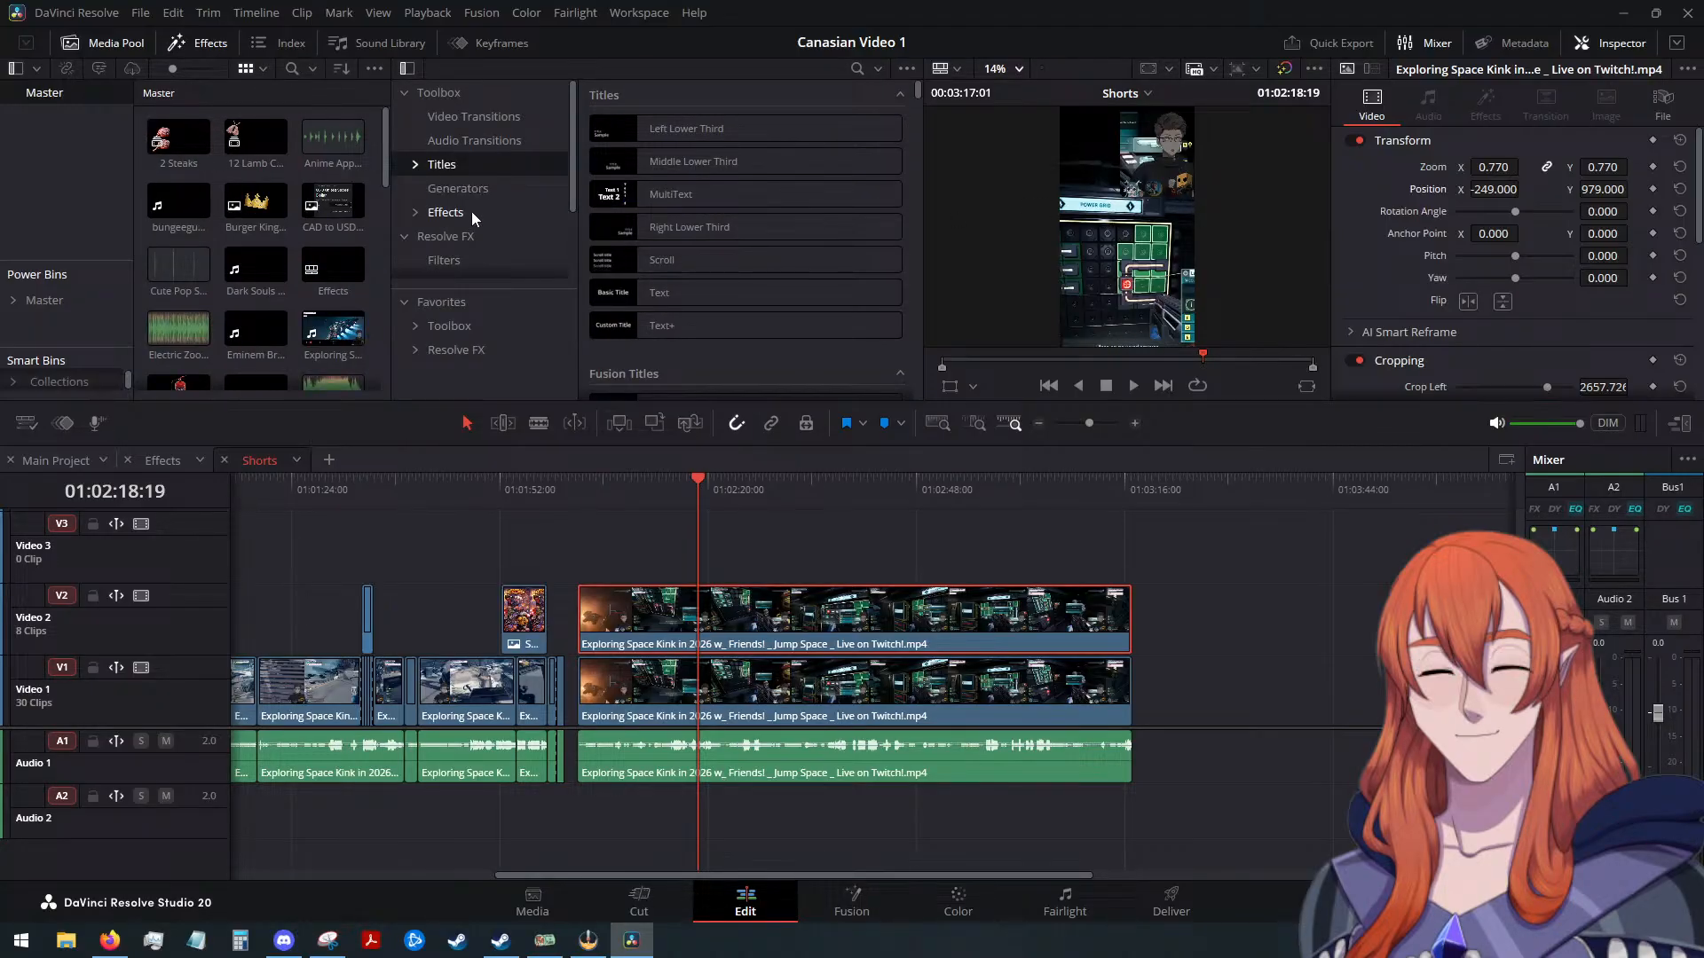
pyautogui.scroll(-3, 471, 211)
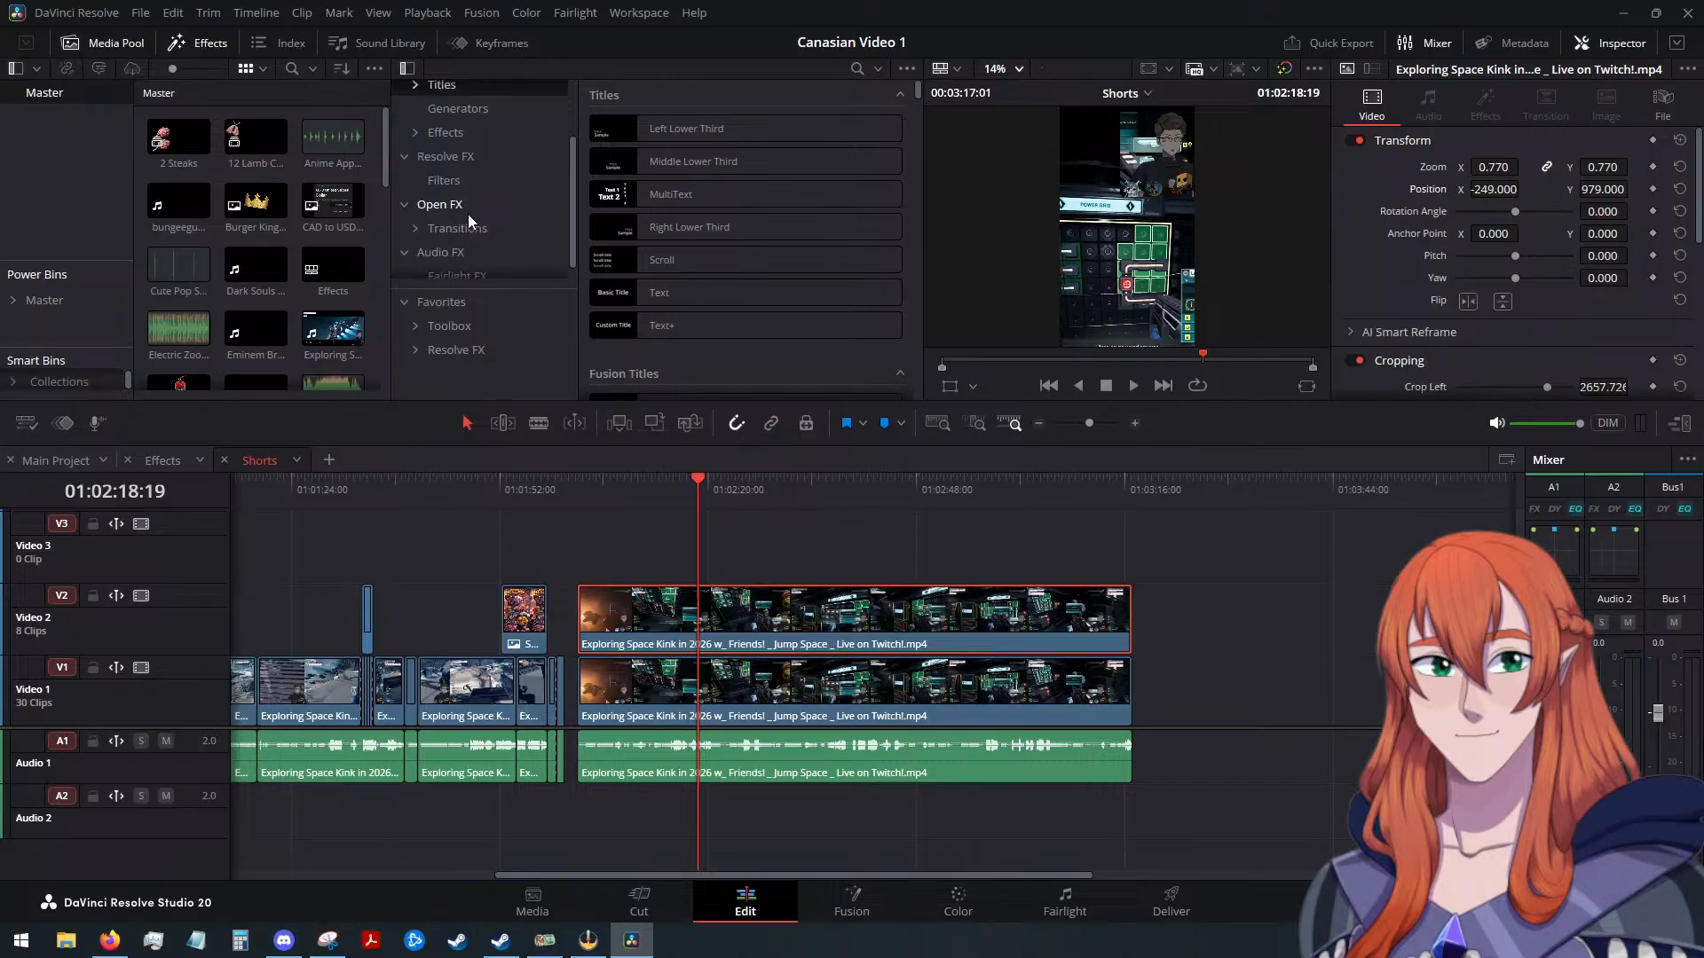
pyautogui.click(456, 160)
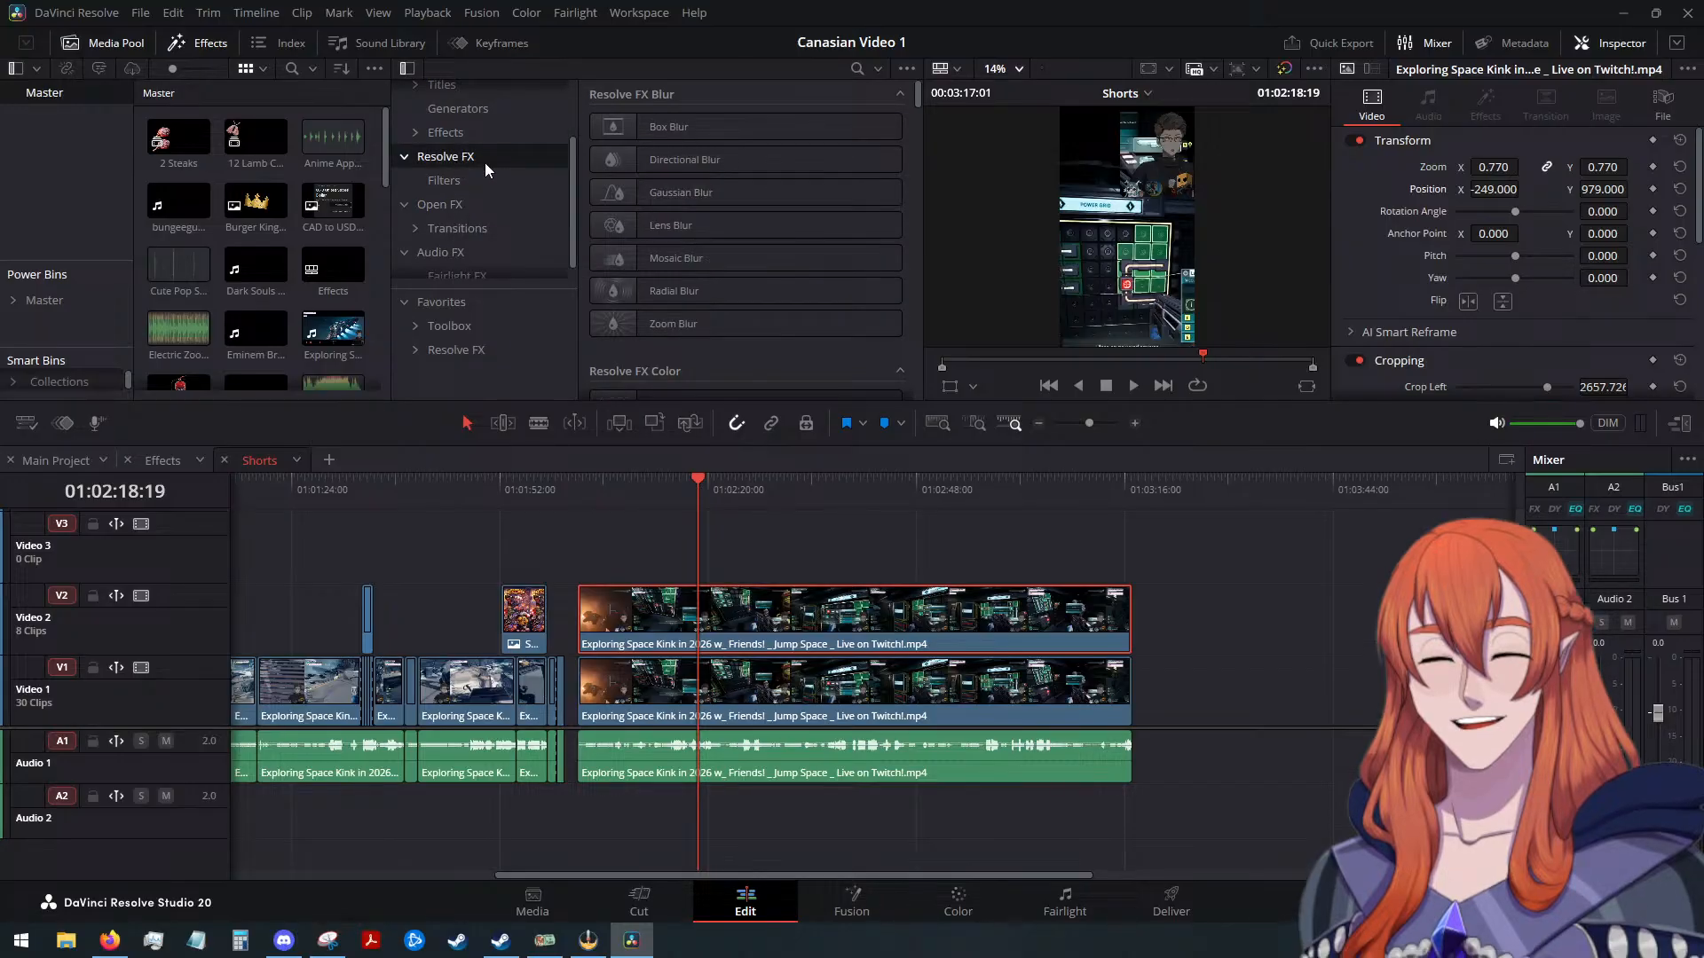
pyautogui.scroll(-2, 709, 248)
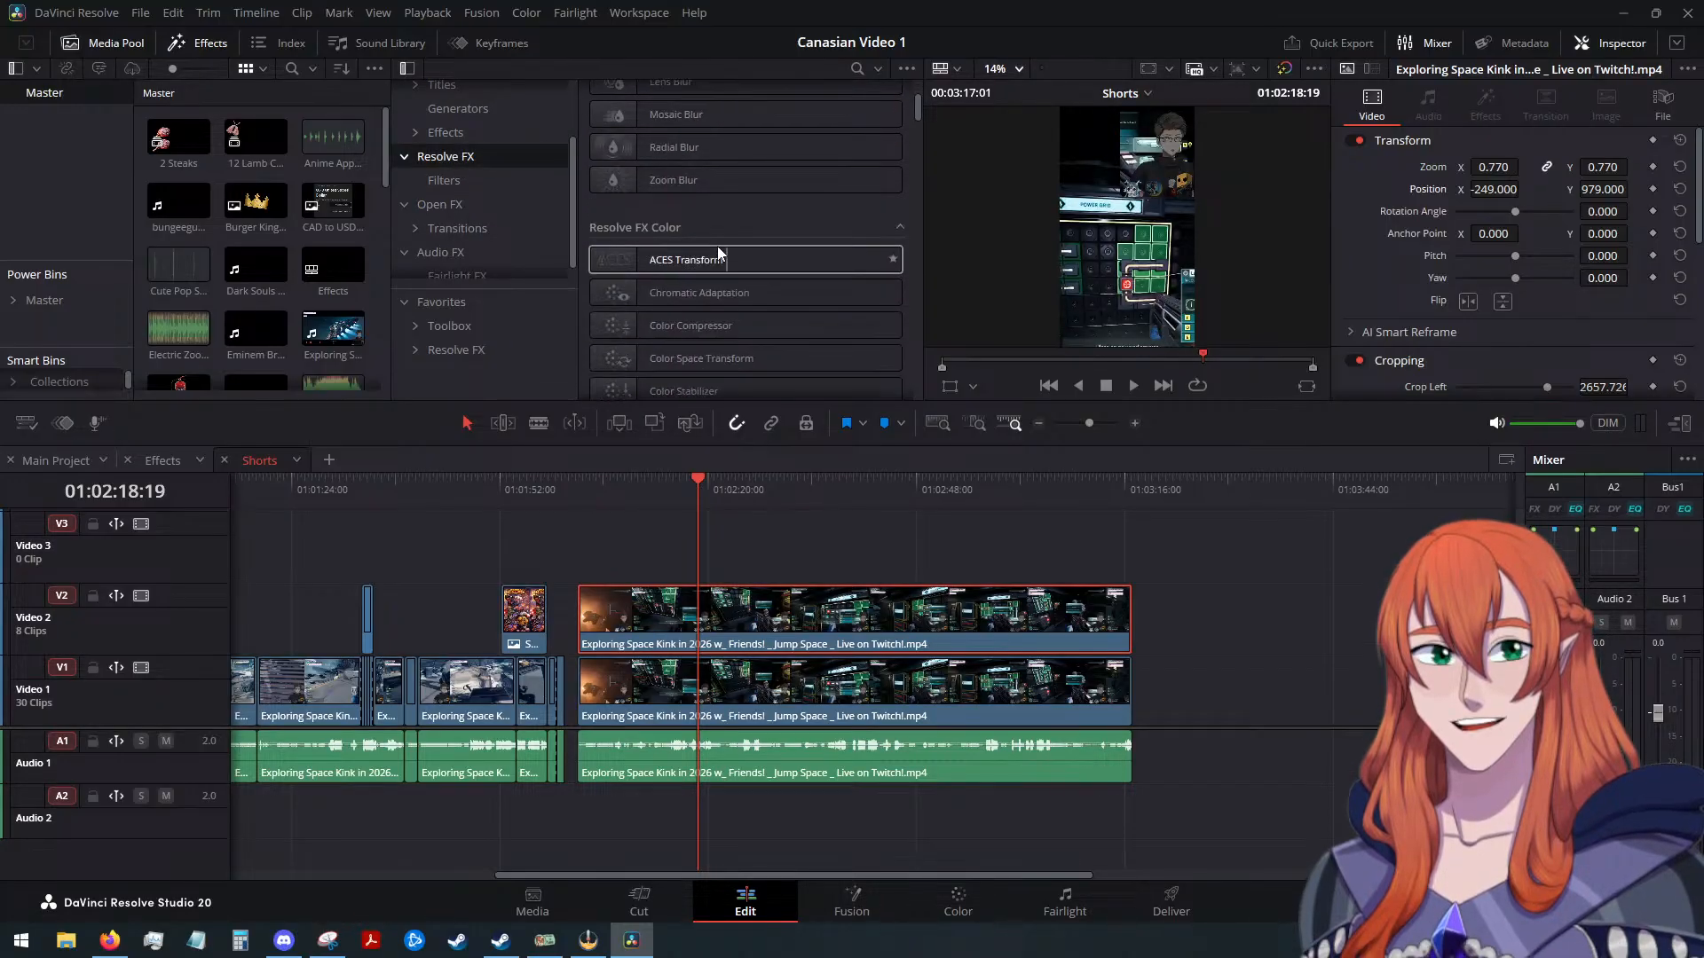
pyautogui.scroll(-4, 715, 243)
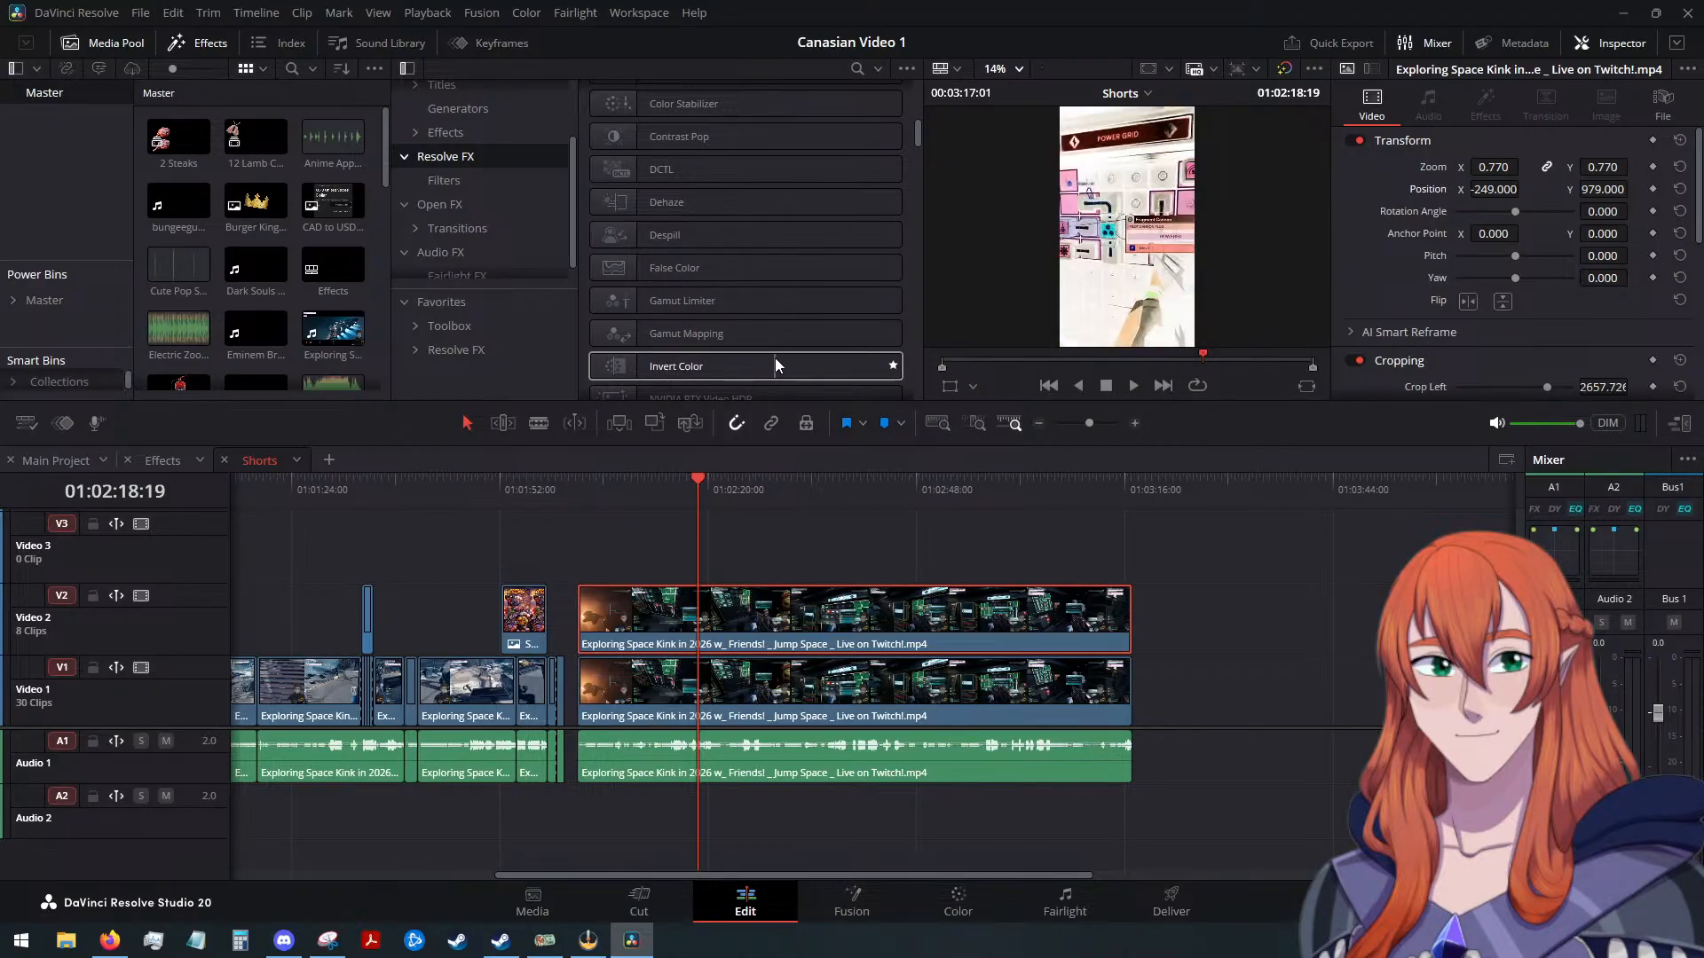
pyautogui.scroll(-2, 775, 358)
pyautogui.scroll(-3, 701, 302)
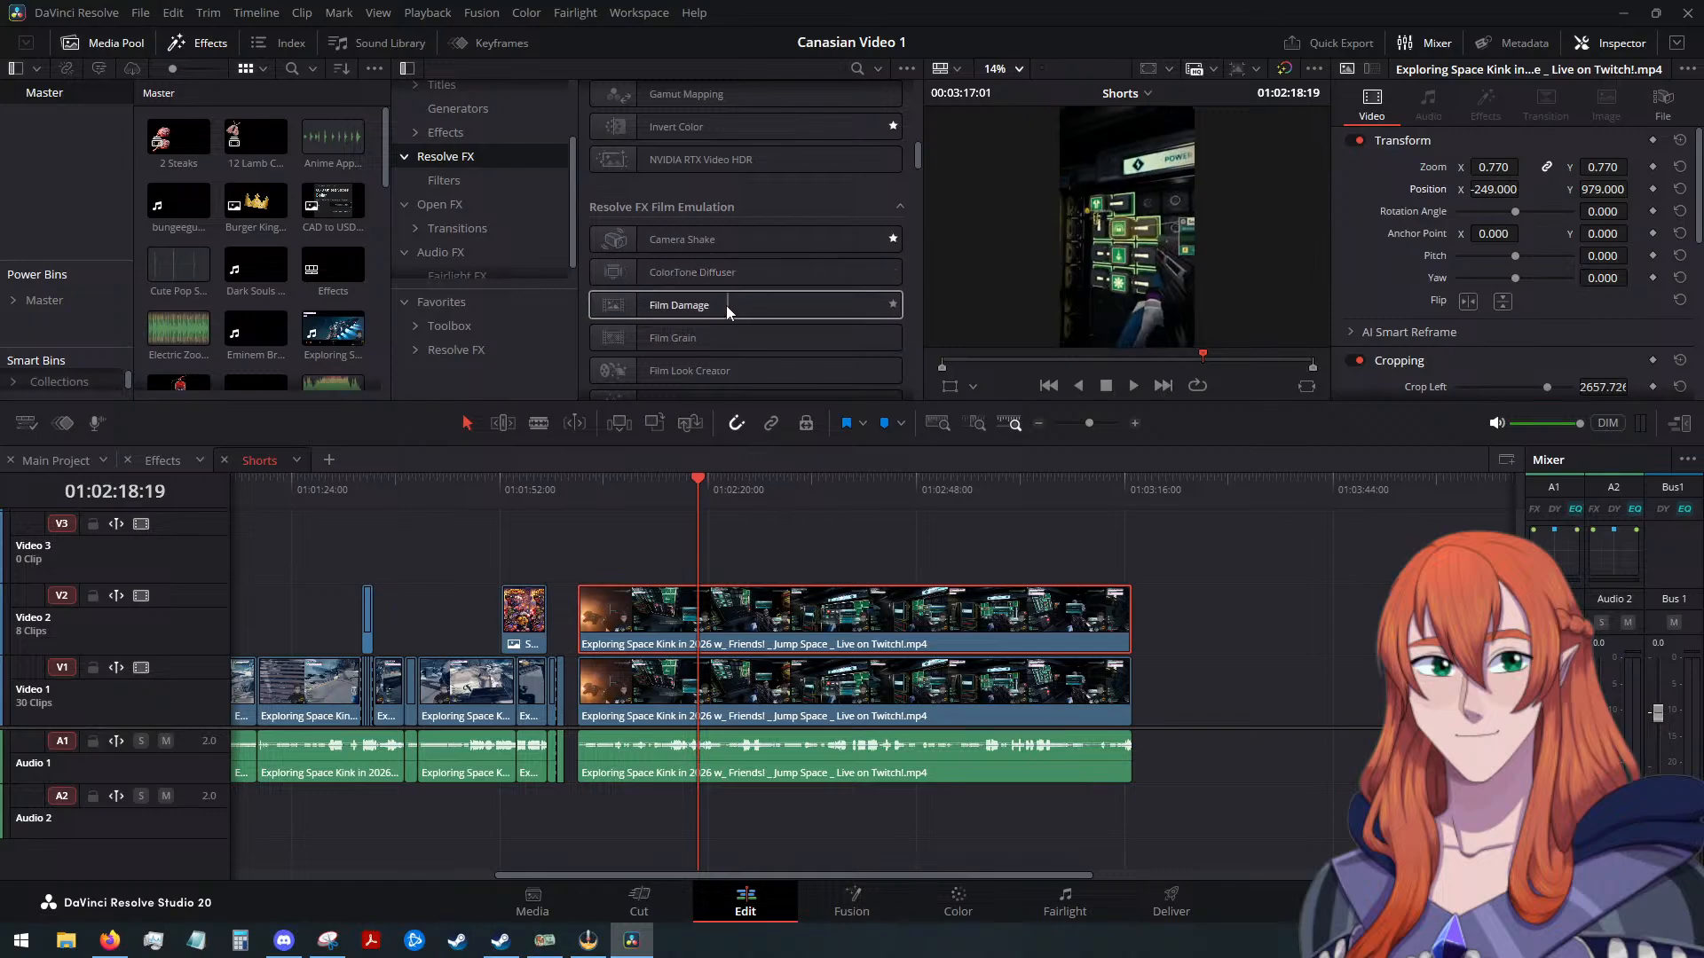
pyautogui.scroll(-5, 728, 337)
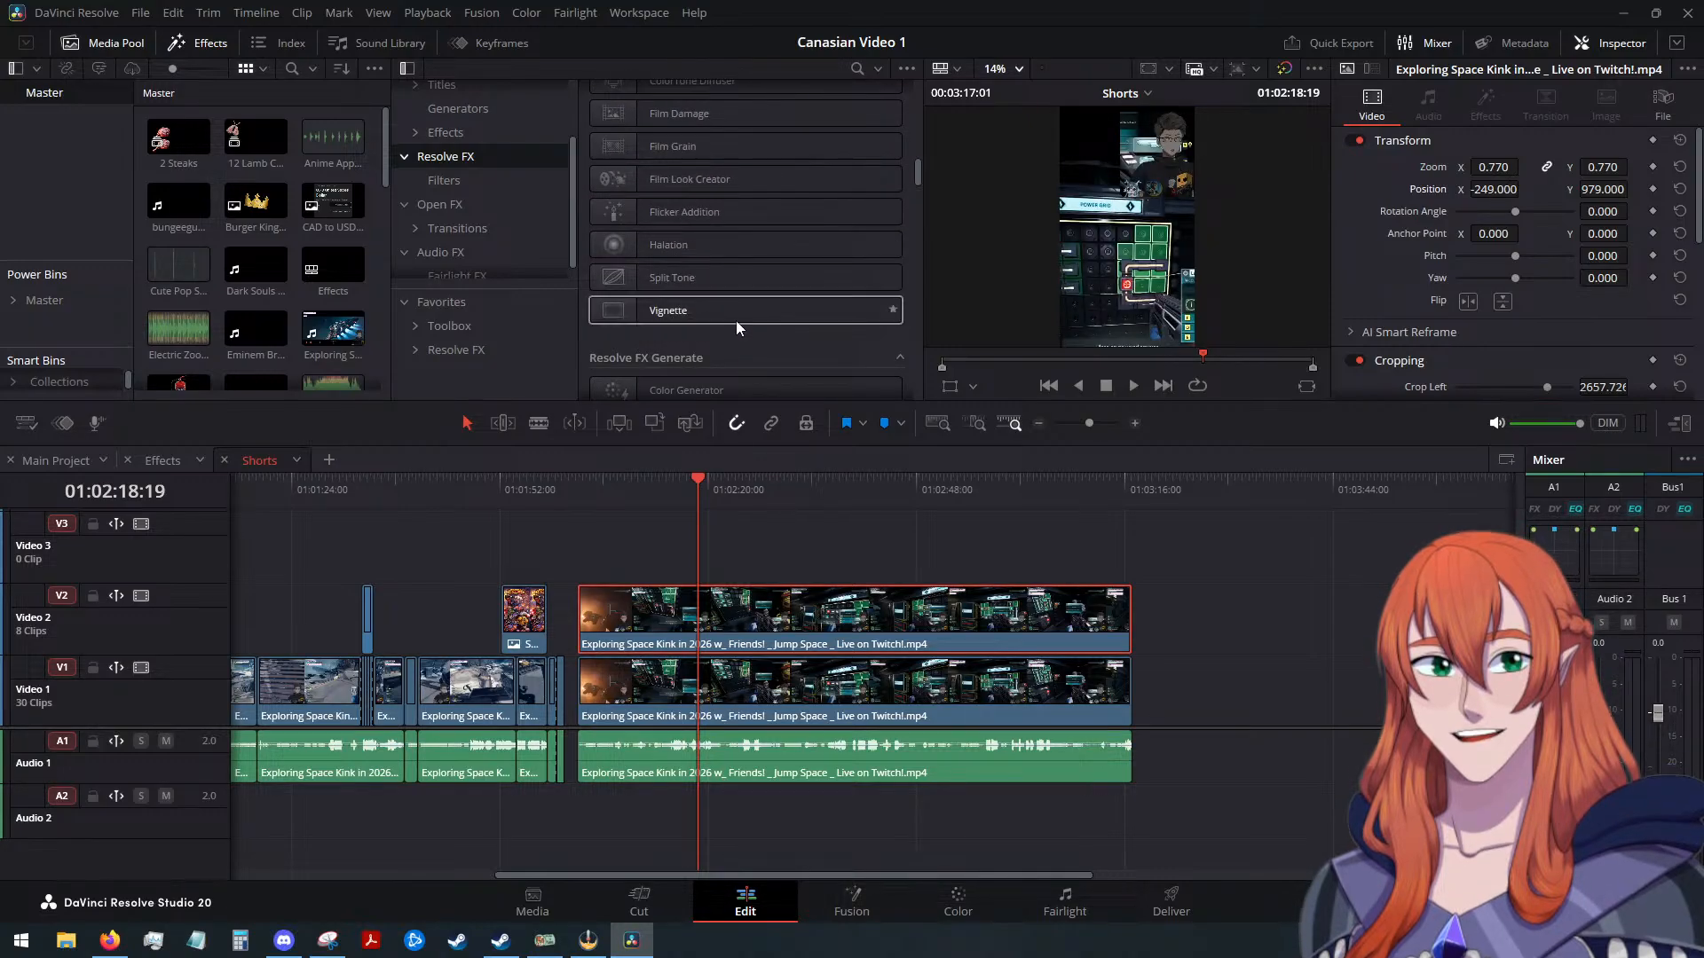
pyautogui.scroll(-9, 733, 289)
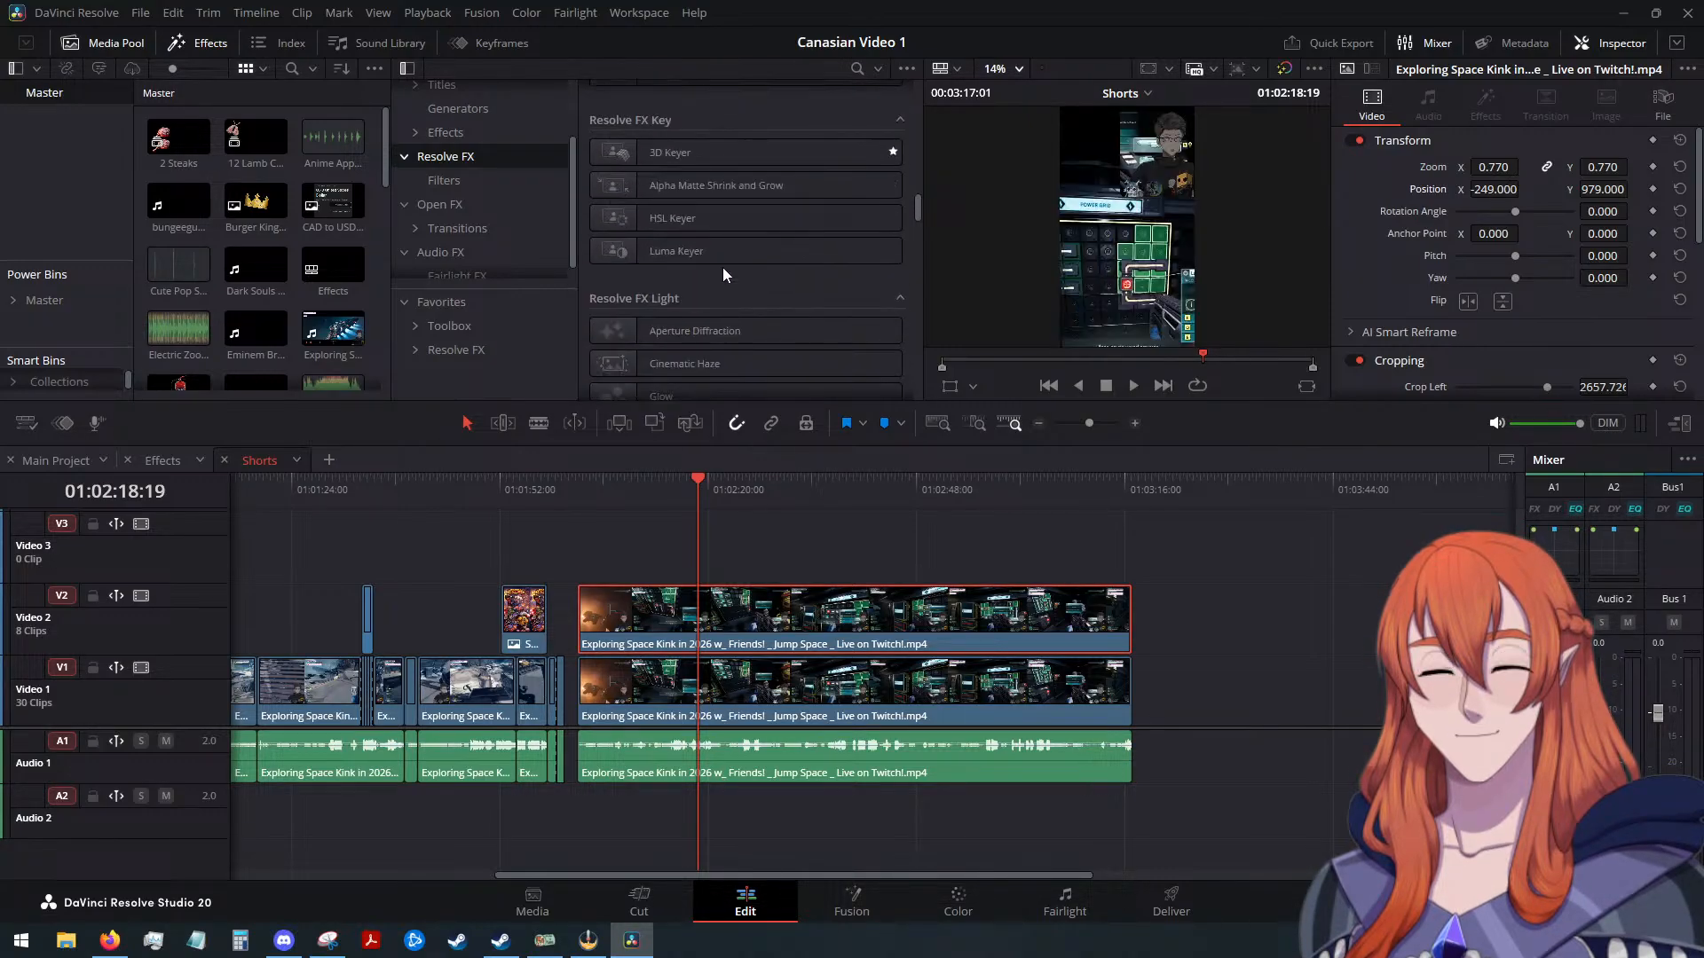
pyautogui.scroll(-10, 727, 262)
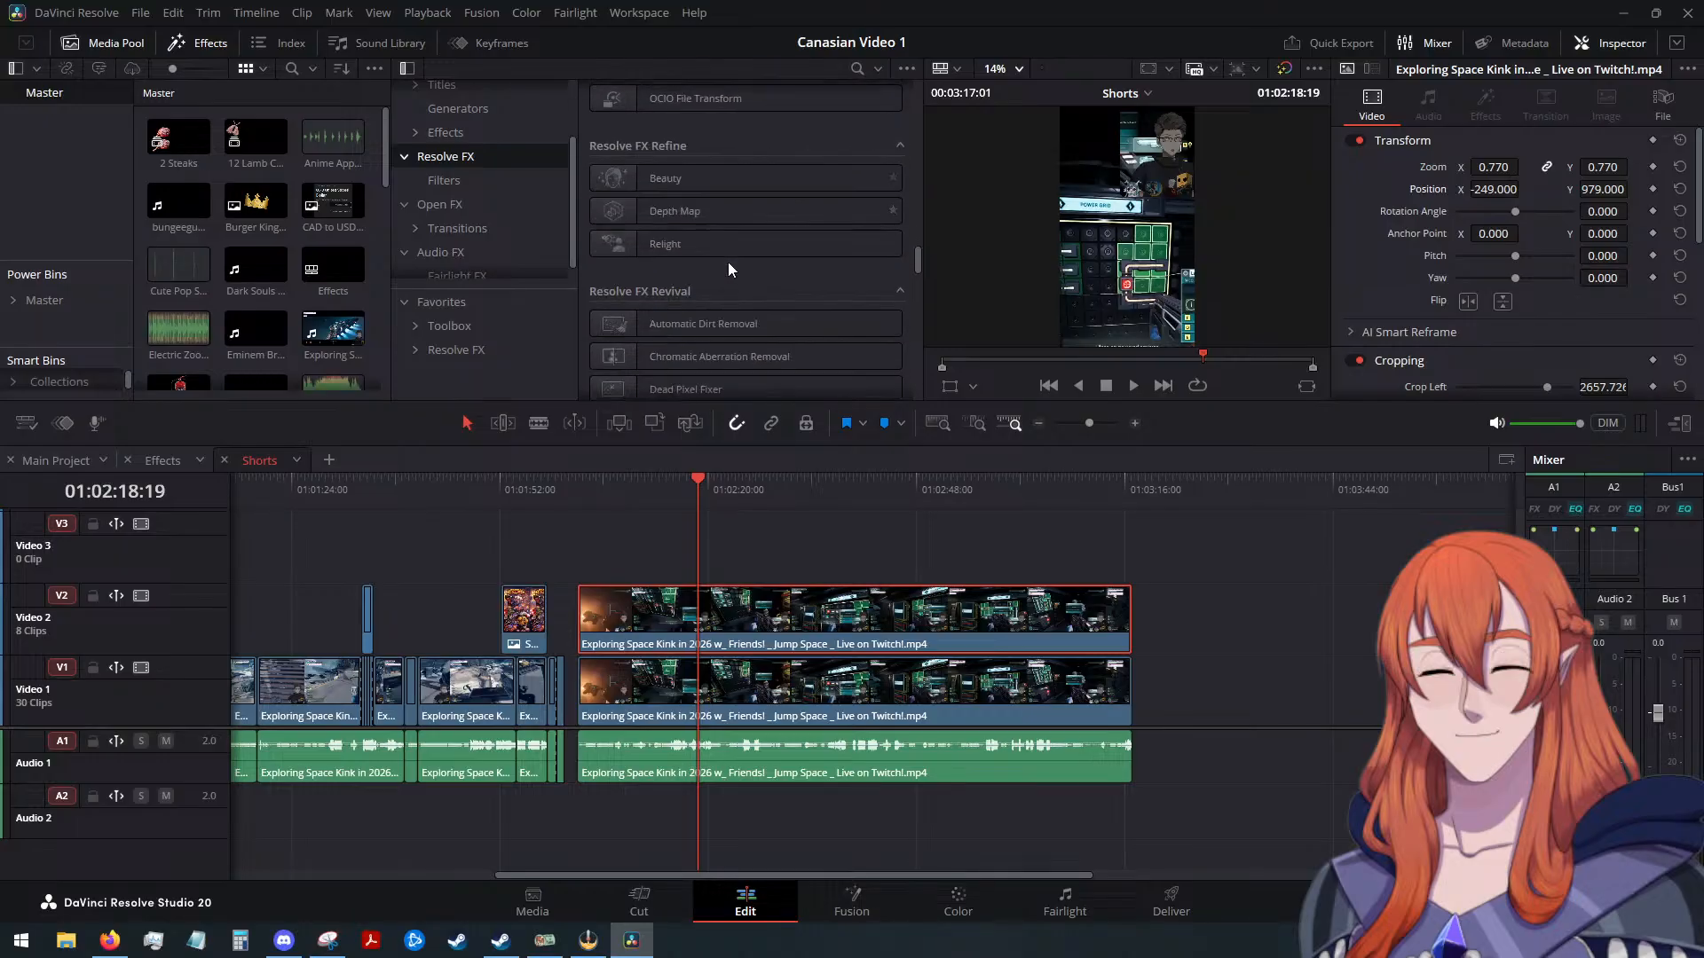
pyautogui.scroll(-1, 732, 282)
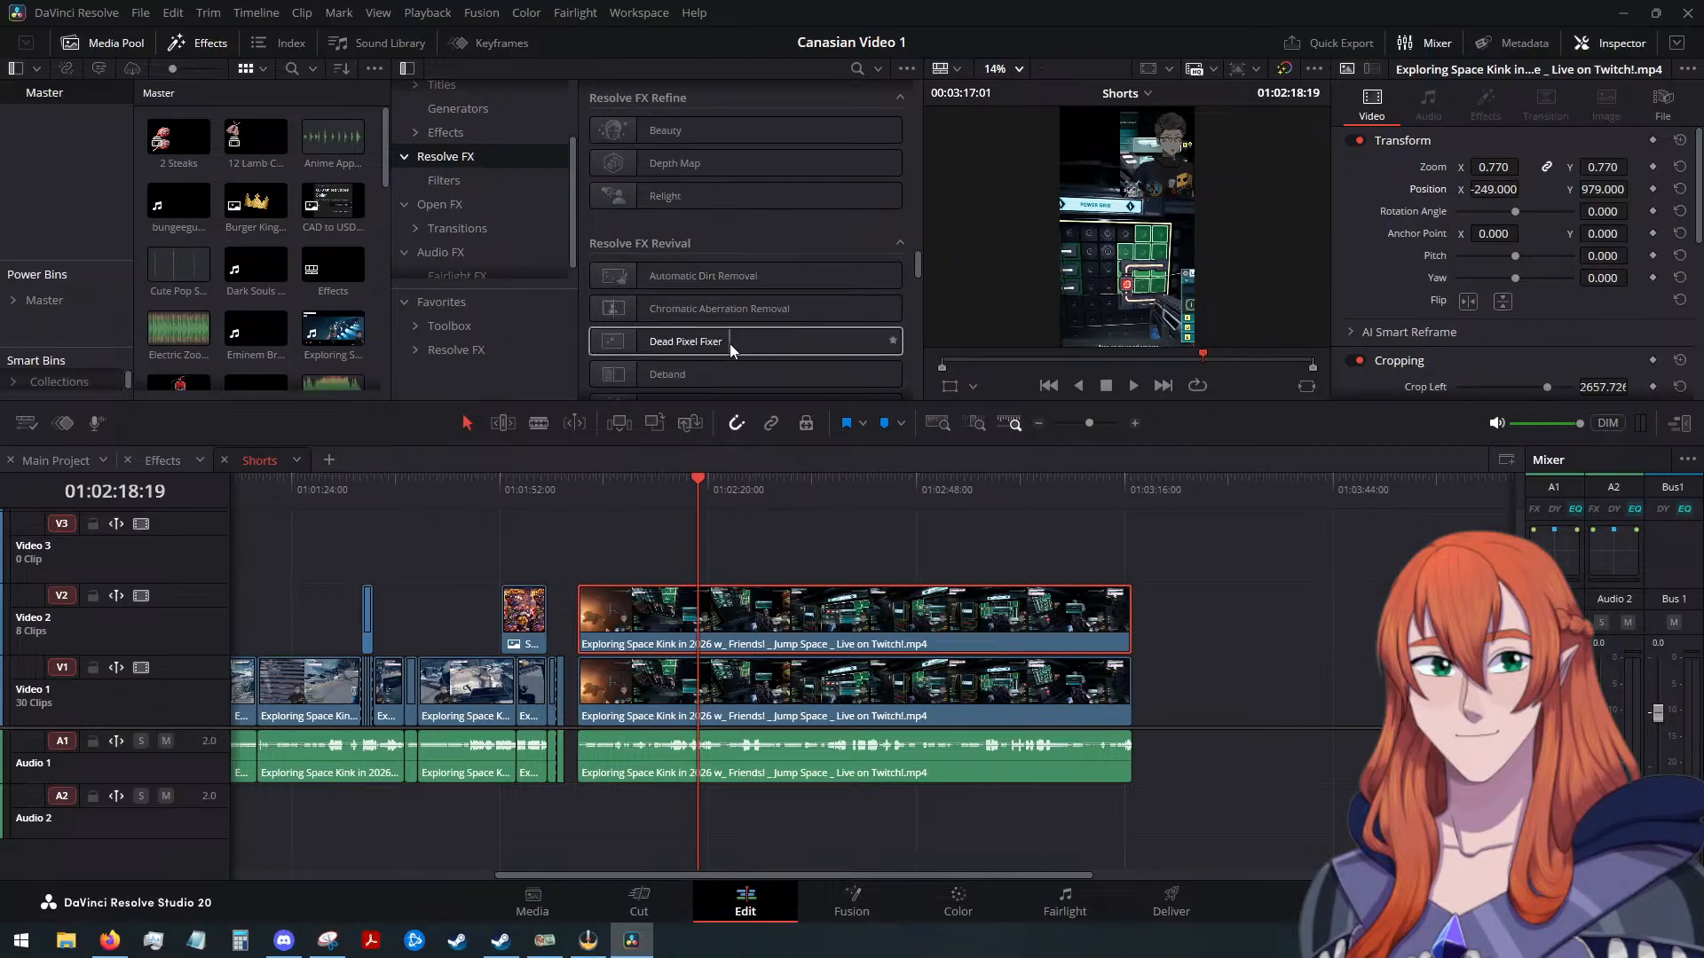
pyautogui.scroll(-3, 710, 364)
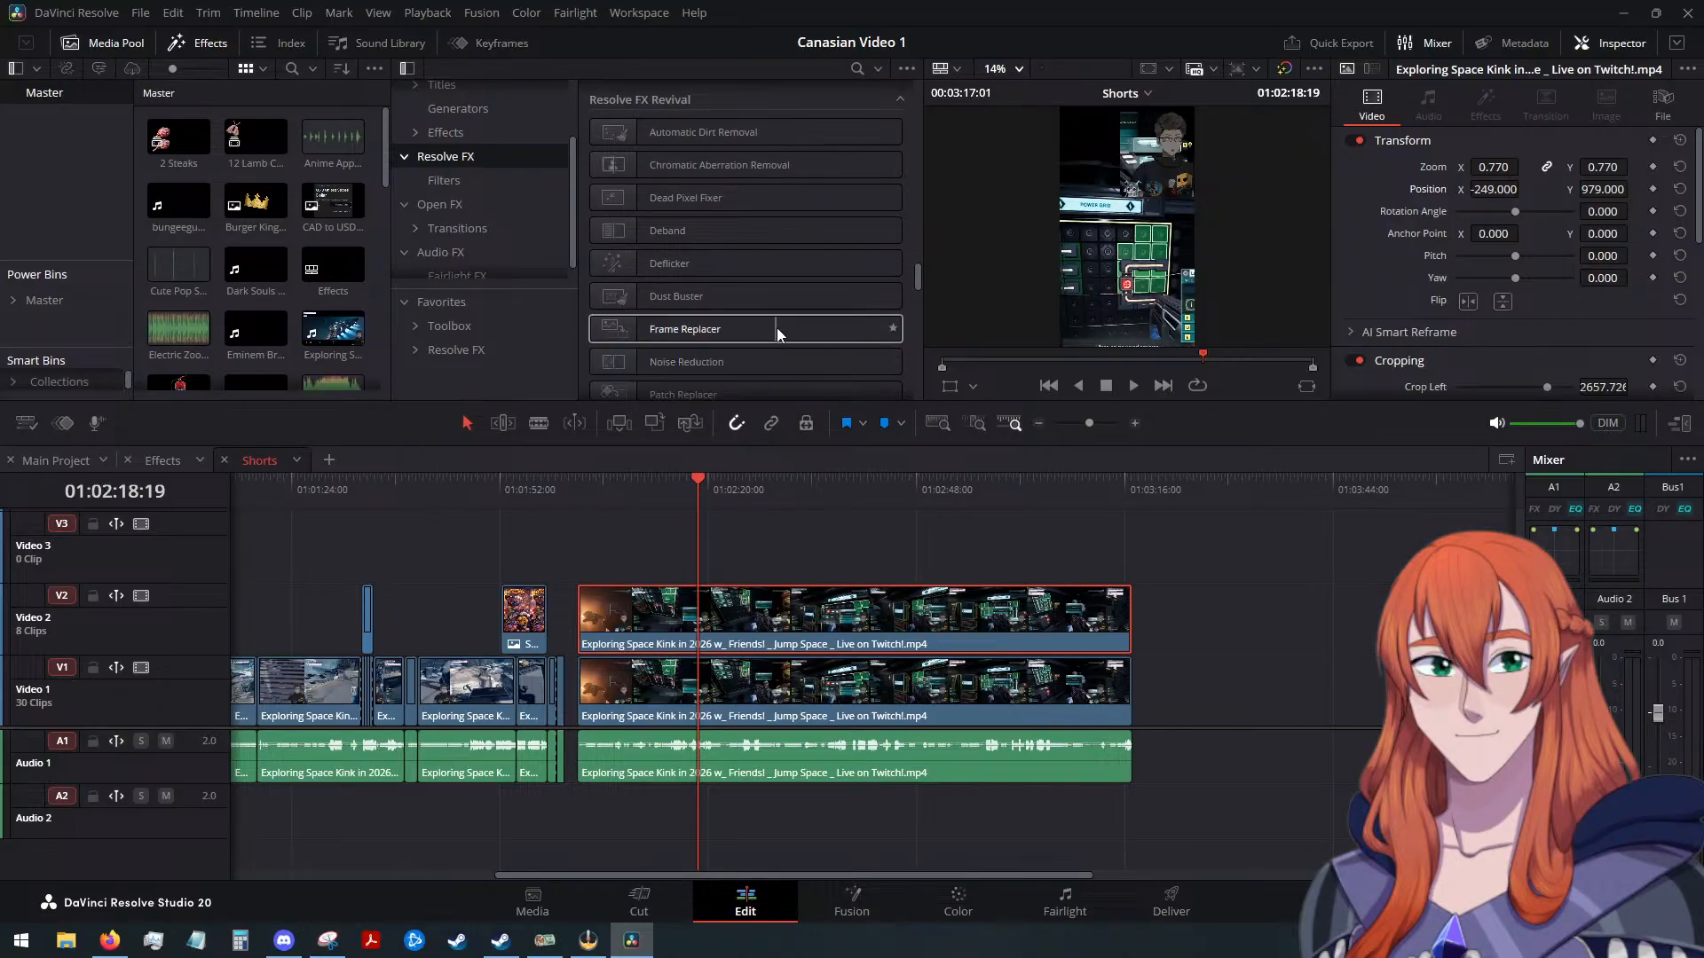
pyautogui.scroll(-2, 711, 337)
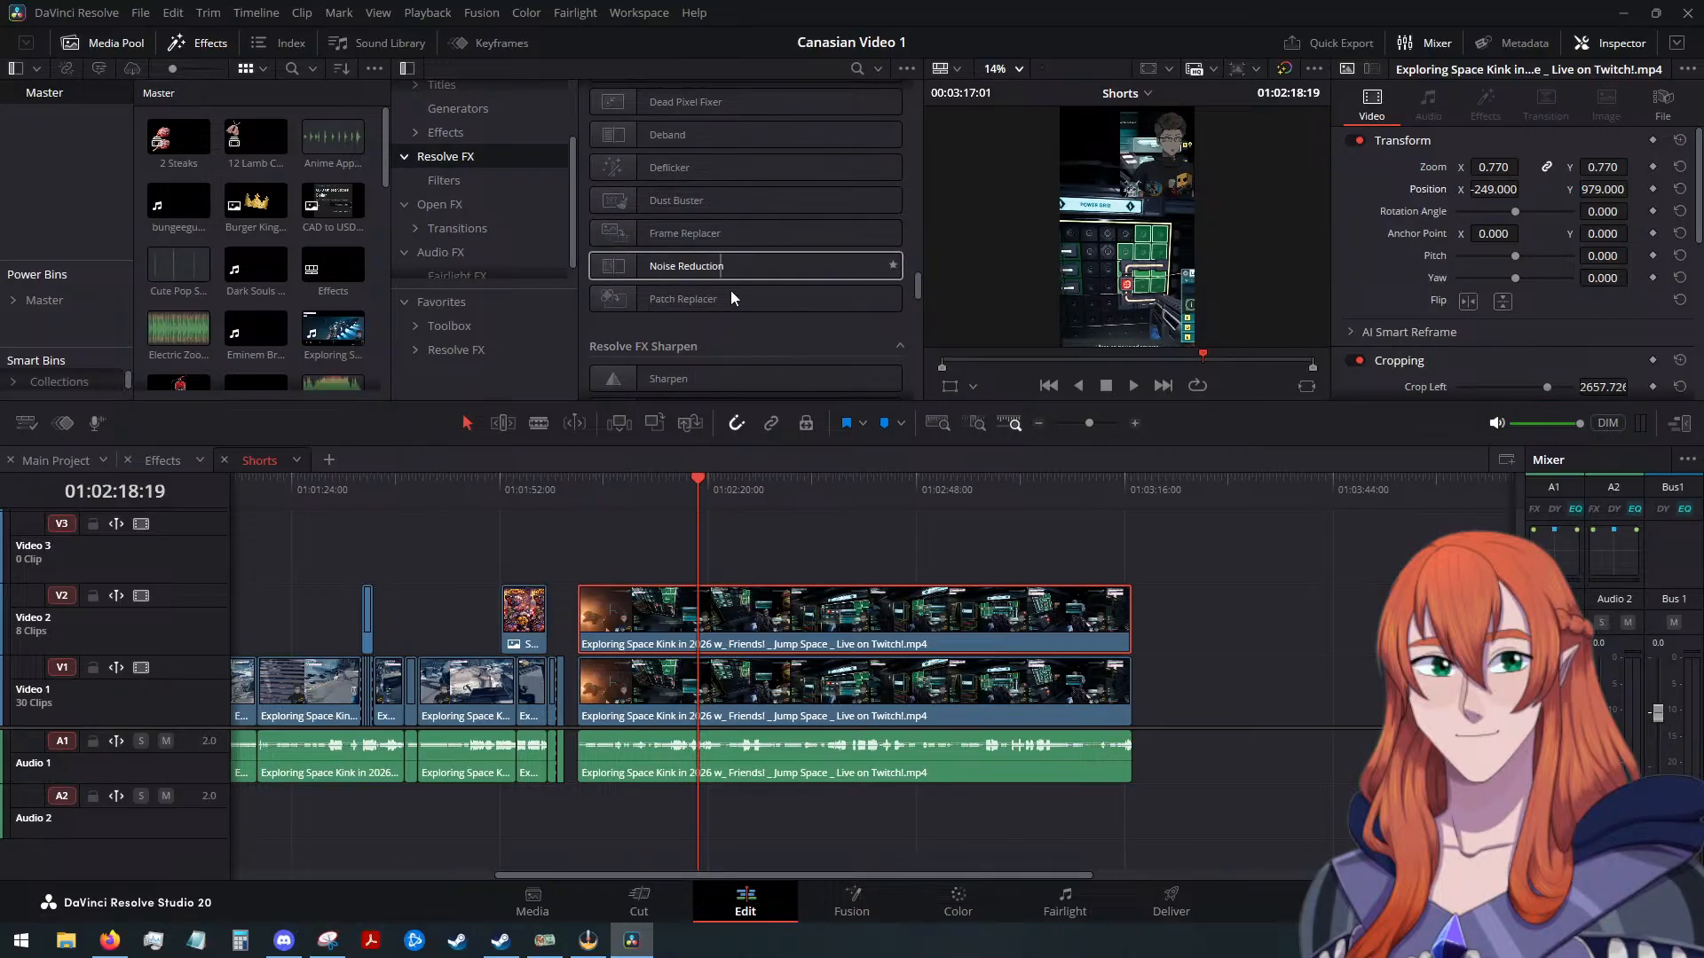
pyautogui.scroll(-8, 763, 298)
pyautogui.scroll(1, 774, 296)
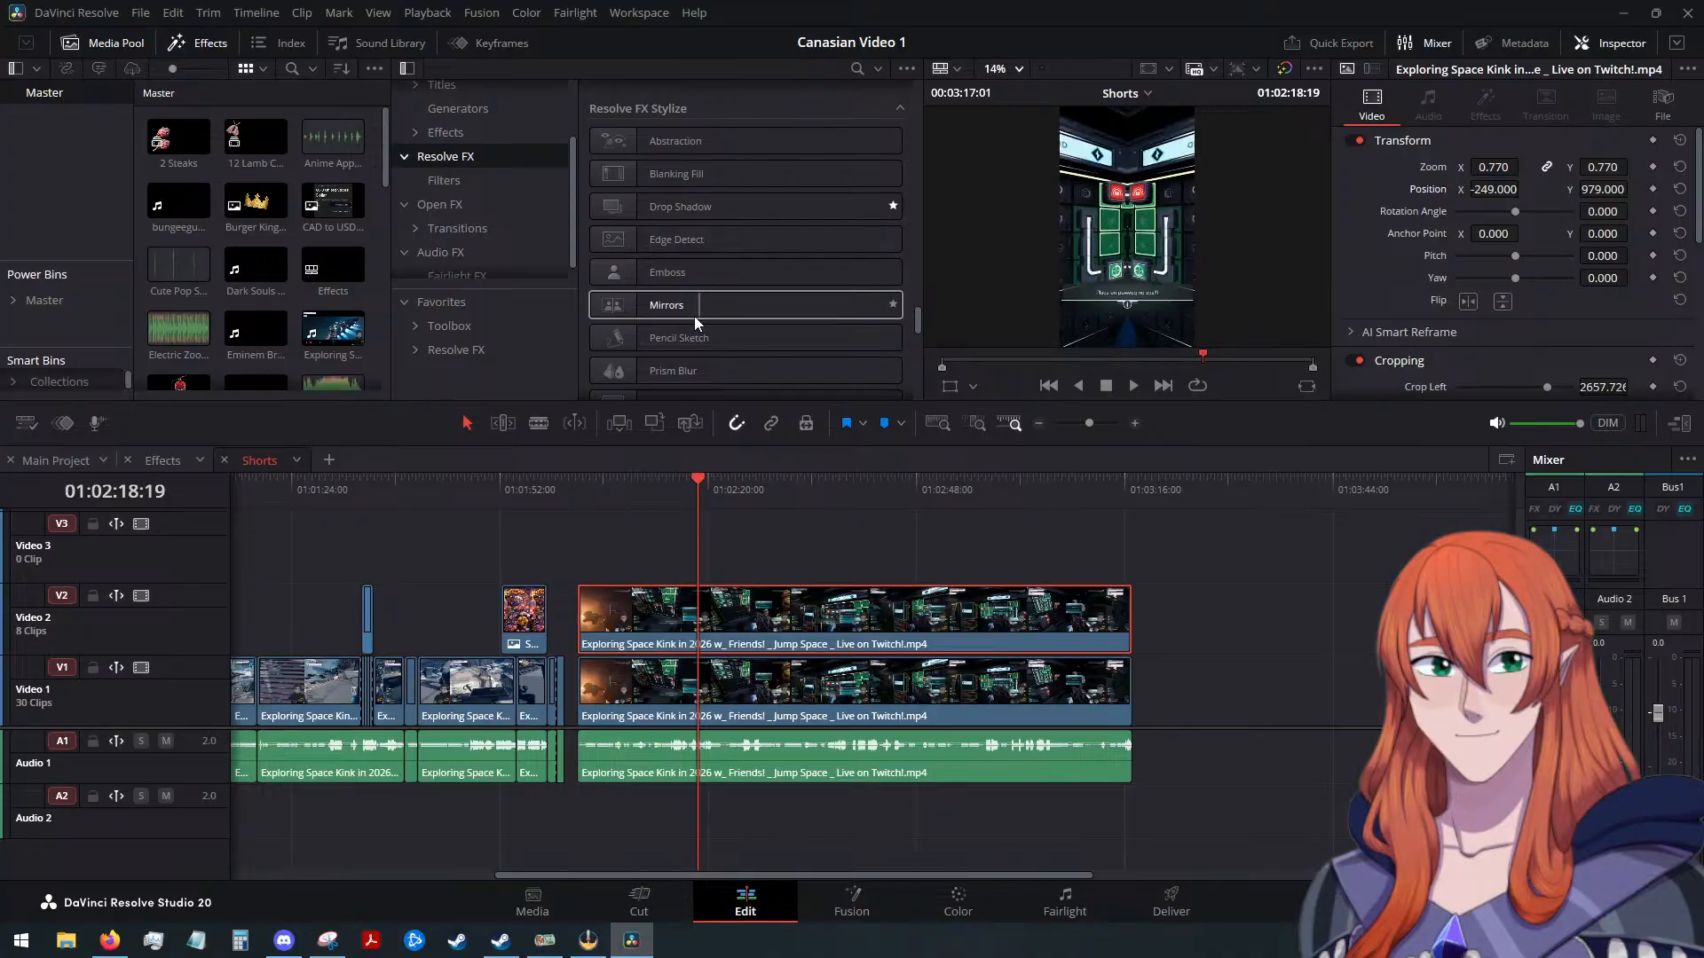
pyautogui.scroll(-1, 741, 332)
pyautogui.scroll(-1, 743, 331)
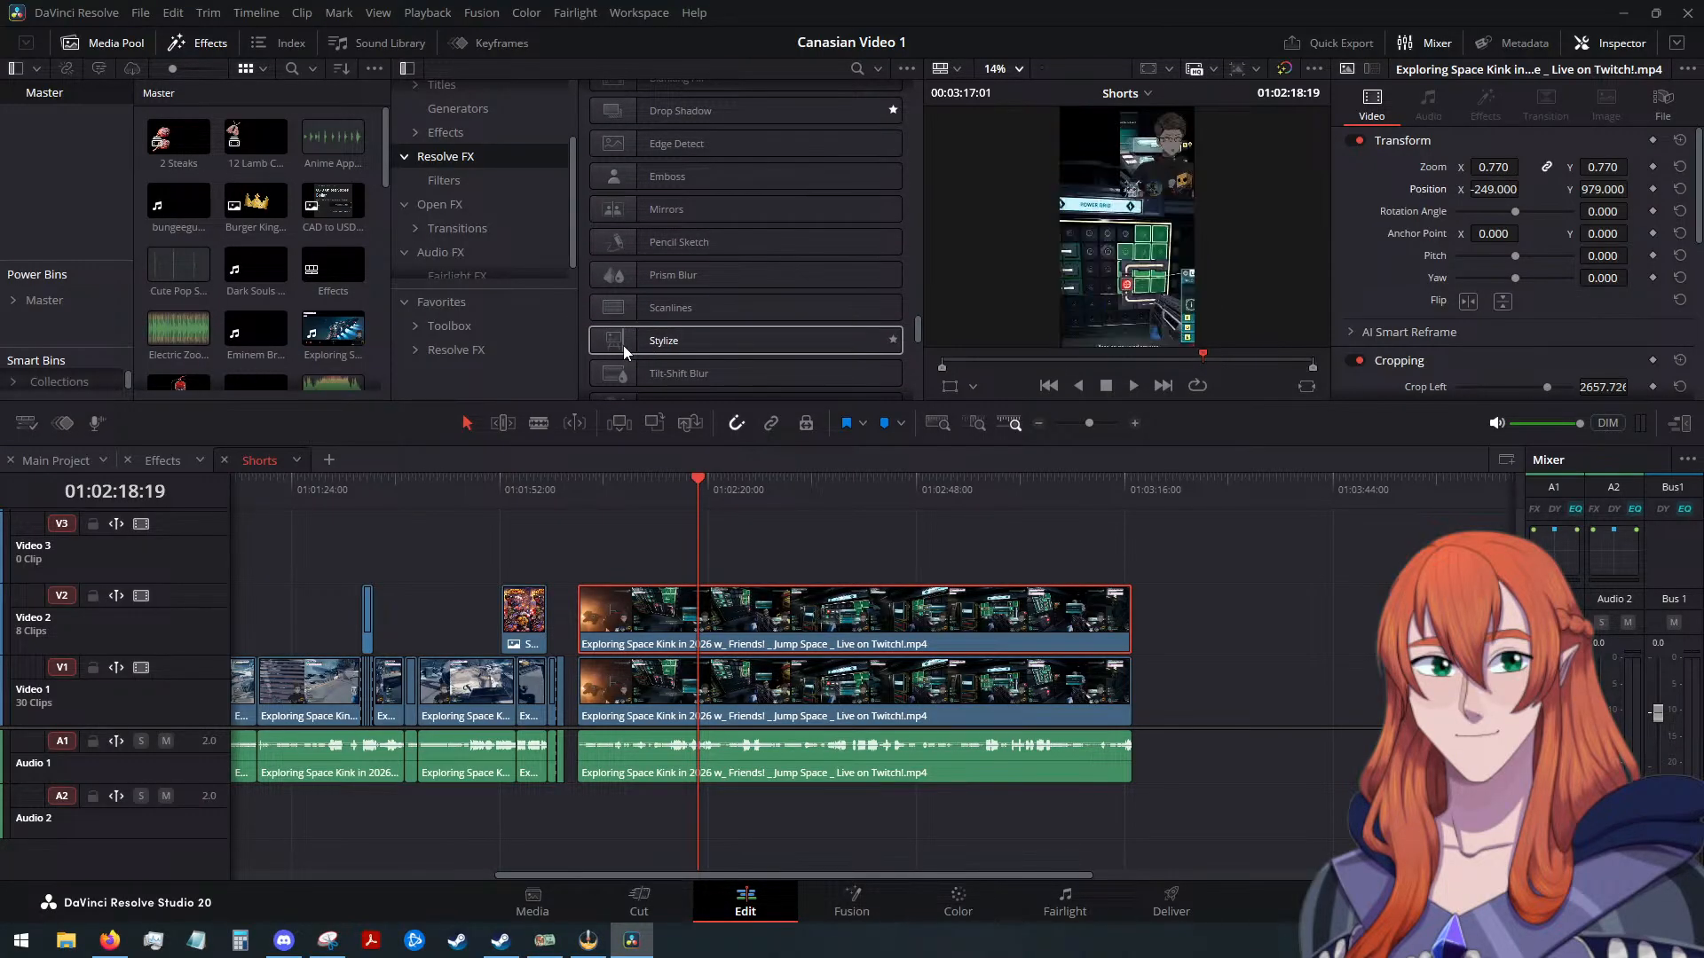
pyautogui.scroll(-5, 719, 333)
pyautogui.scroll(-1, 740, 307)
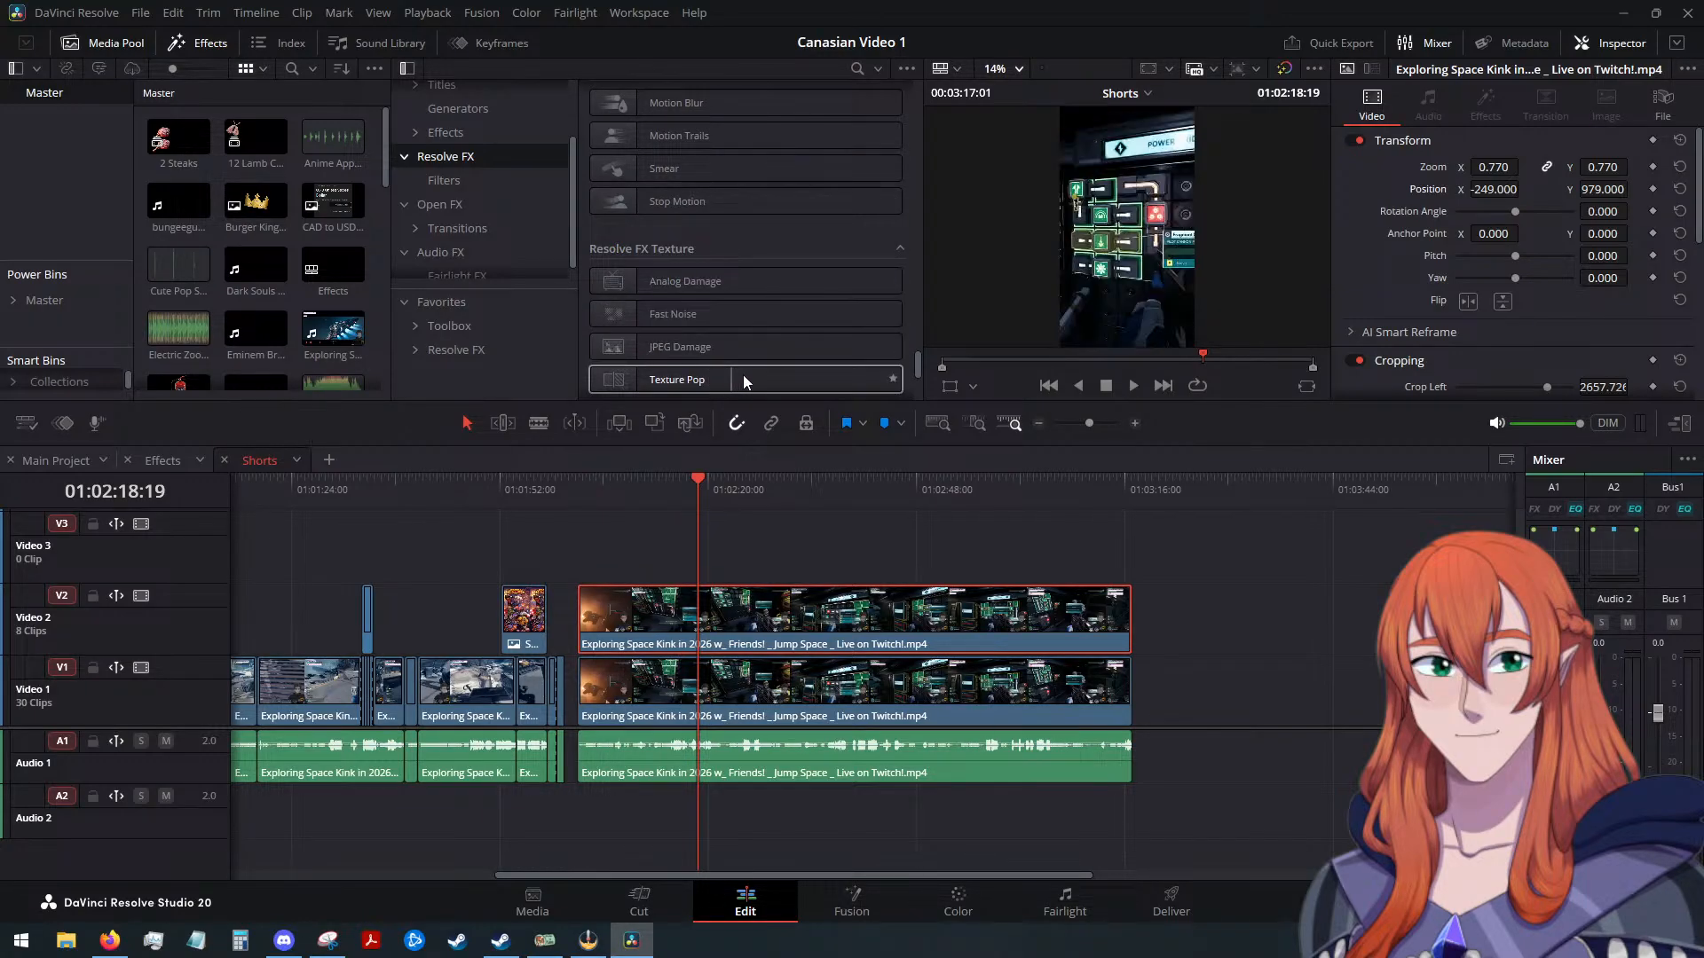
pyautogui.scroll(-3, 745, 374)
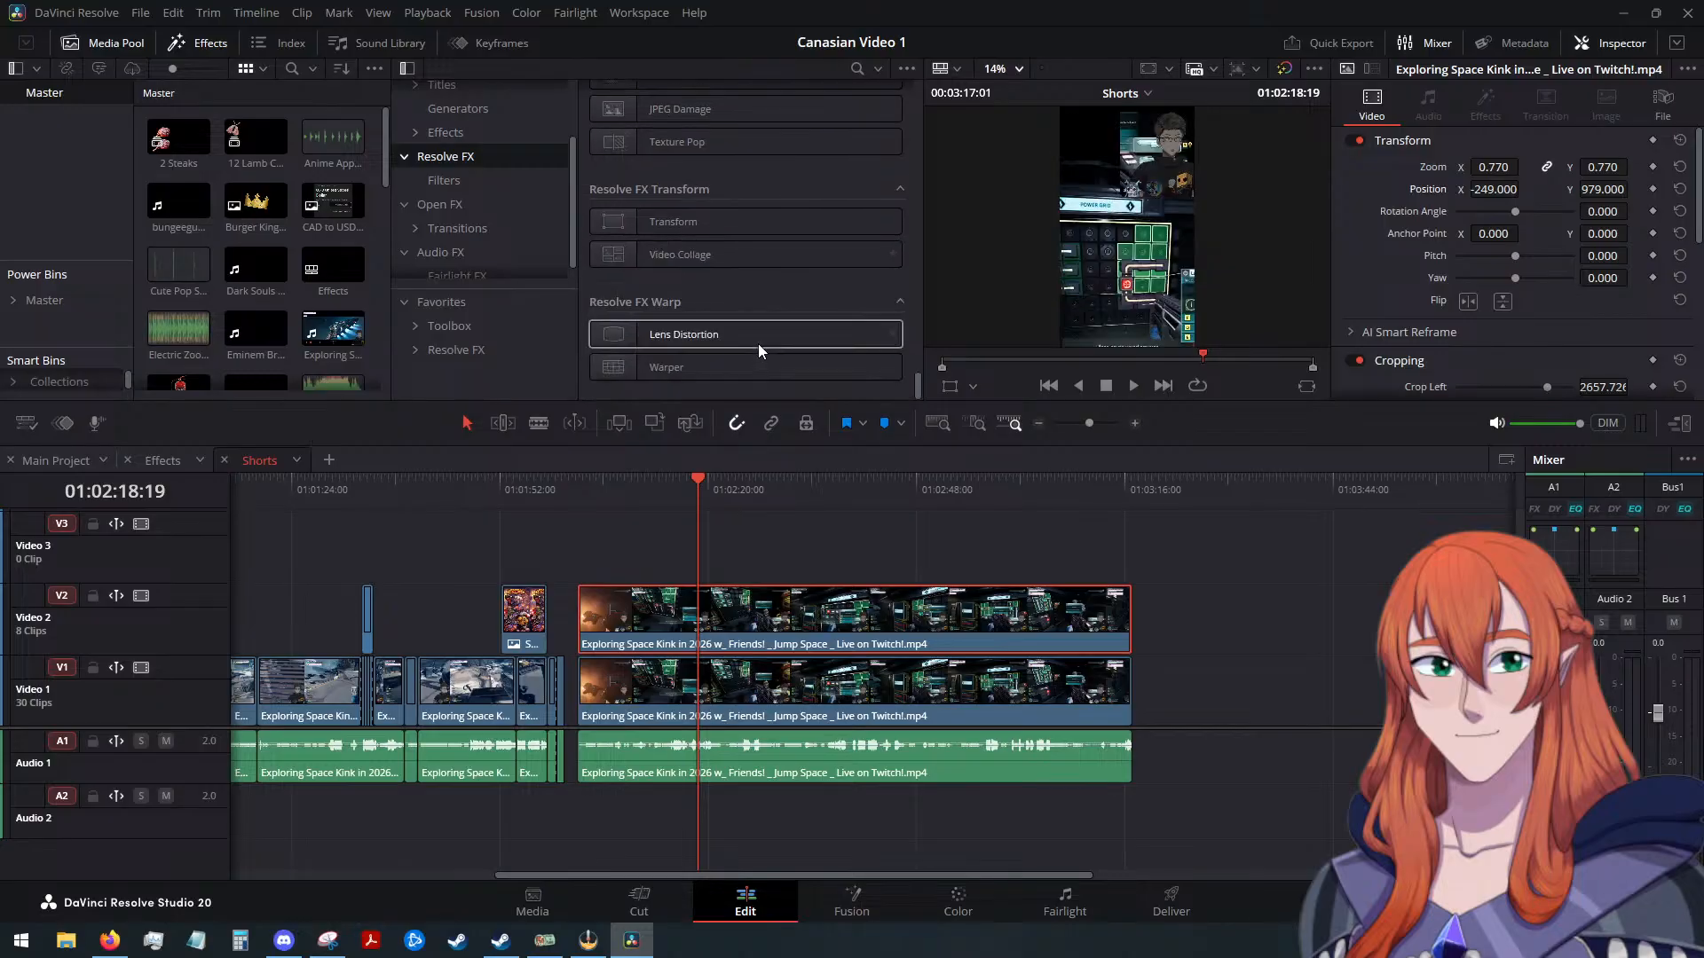
pyautogui.scroll(-2, 737, 350)
# Look through the effect categories and the Fusion Effects list for an effect to use on the Video 2 clip
pyautogui.click(445, 180)
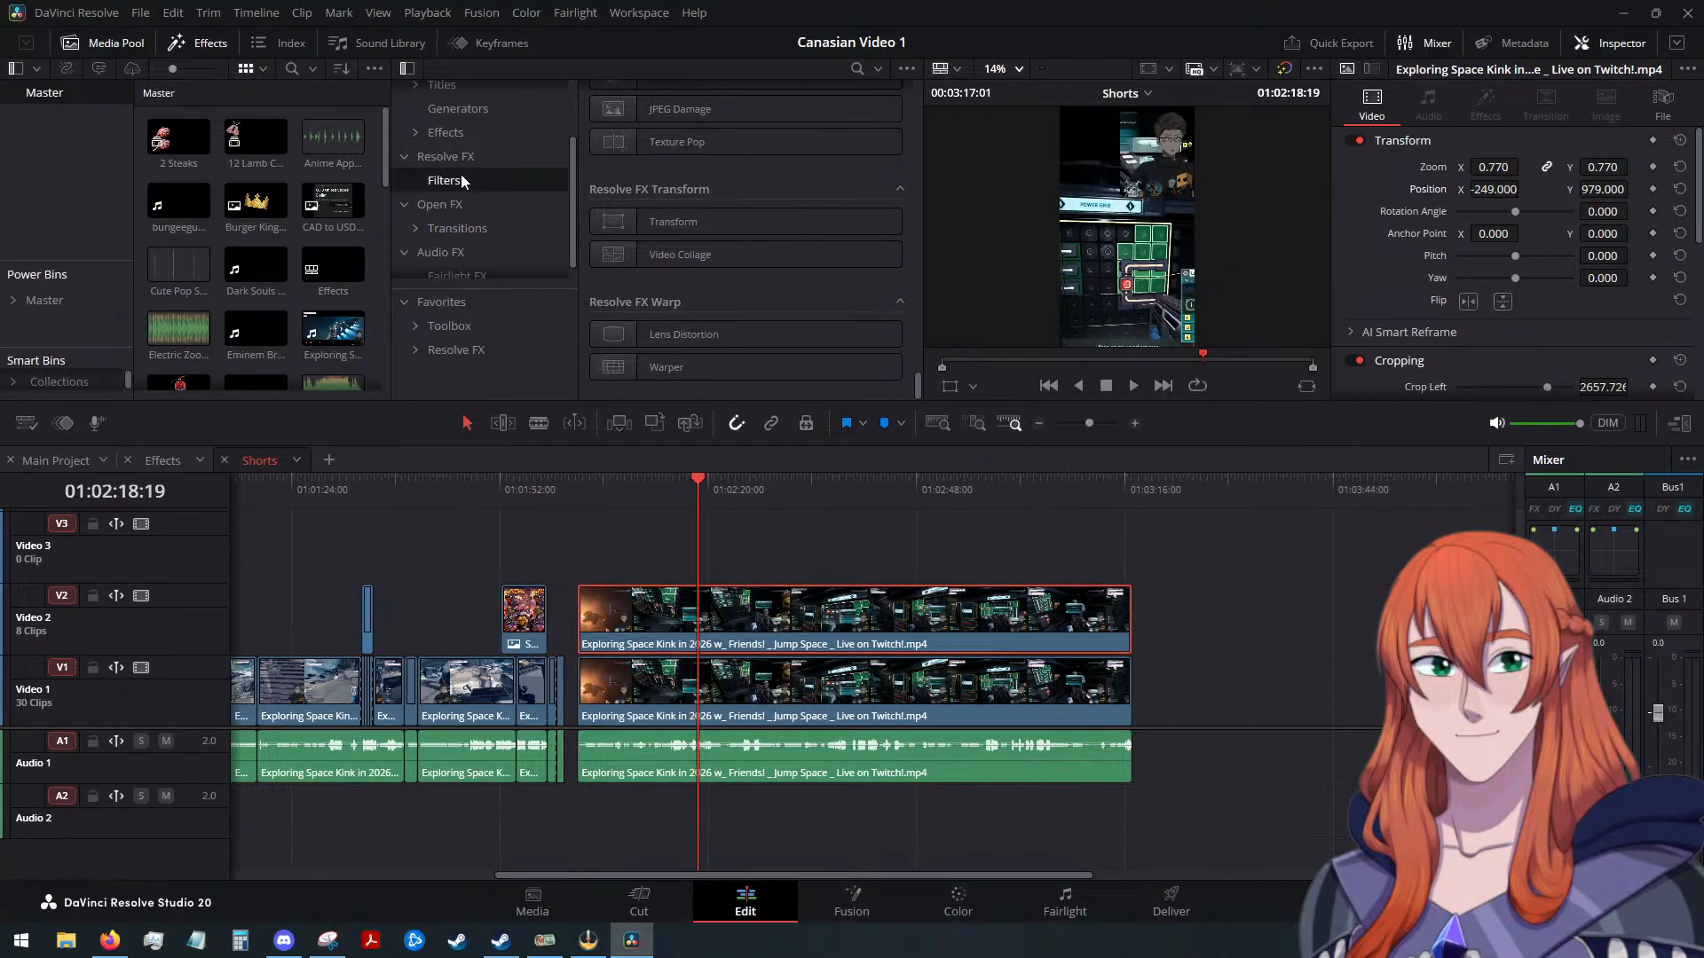
pyautogui.click(456, 160)
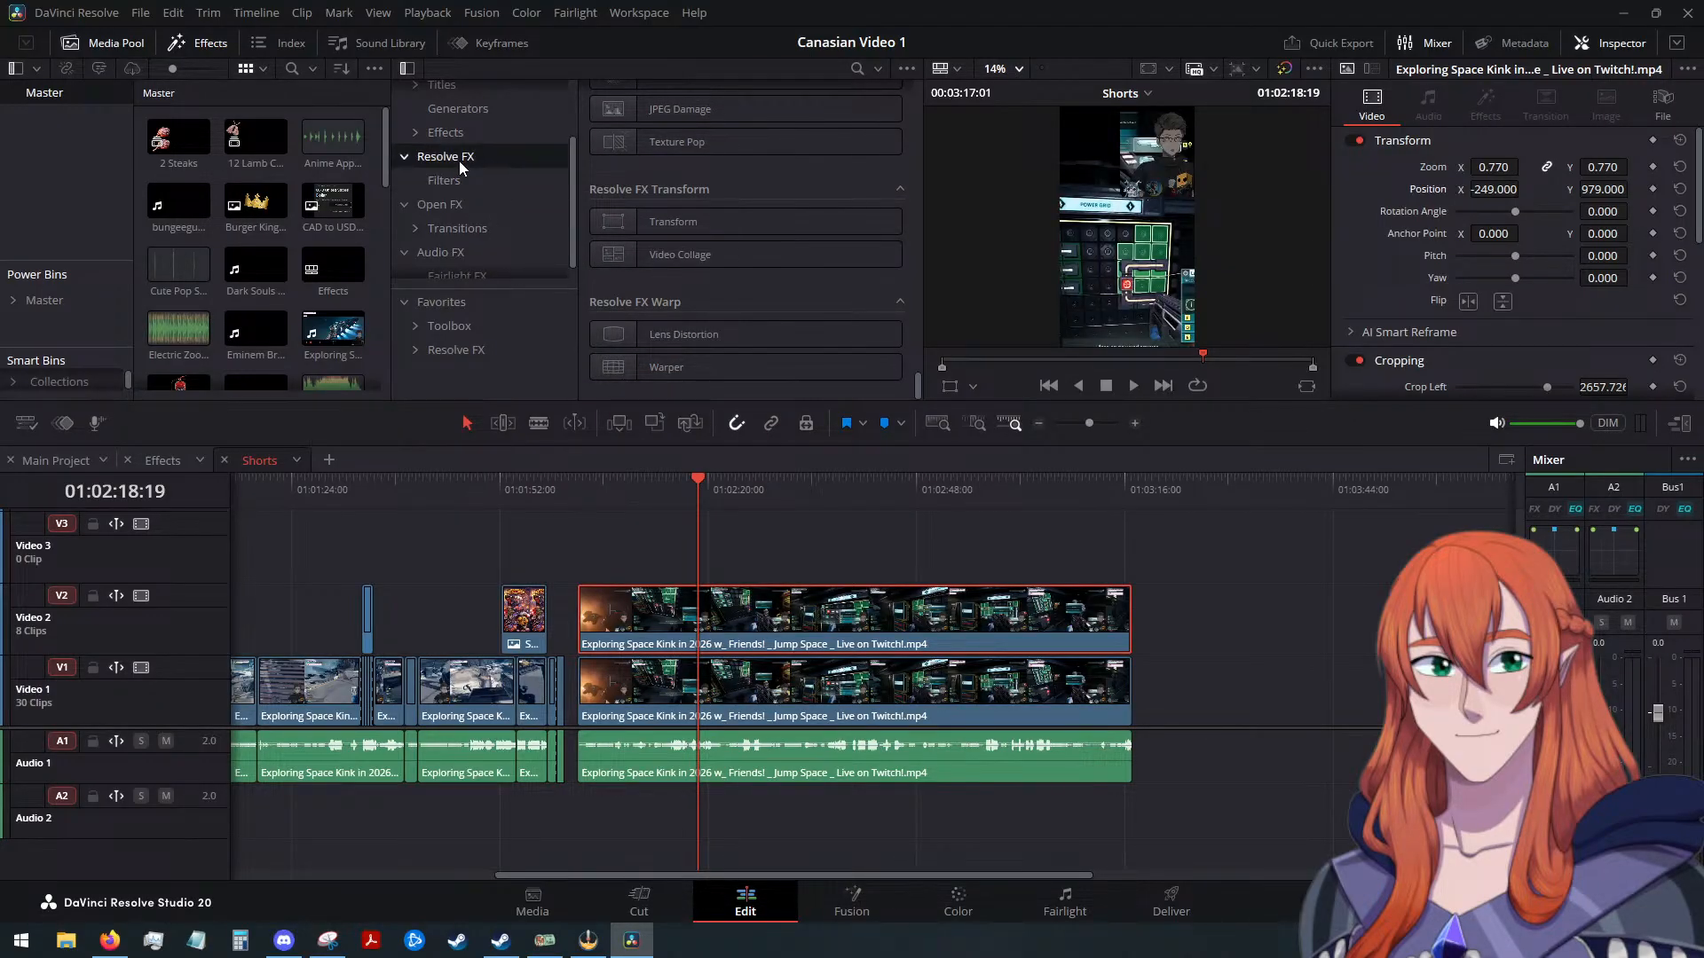
pyautogui.scroll(1, 459, 162)
pyautogui.scroll(1, 460, 163)
pyautogui.click(456, 142)
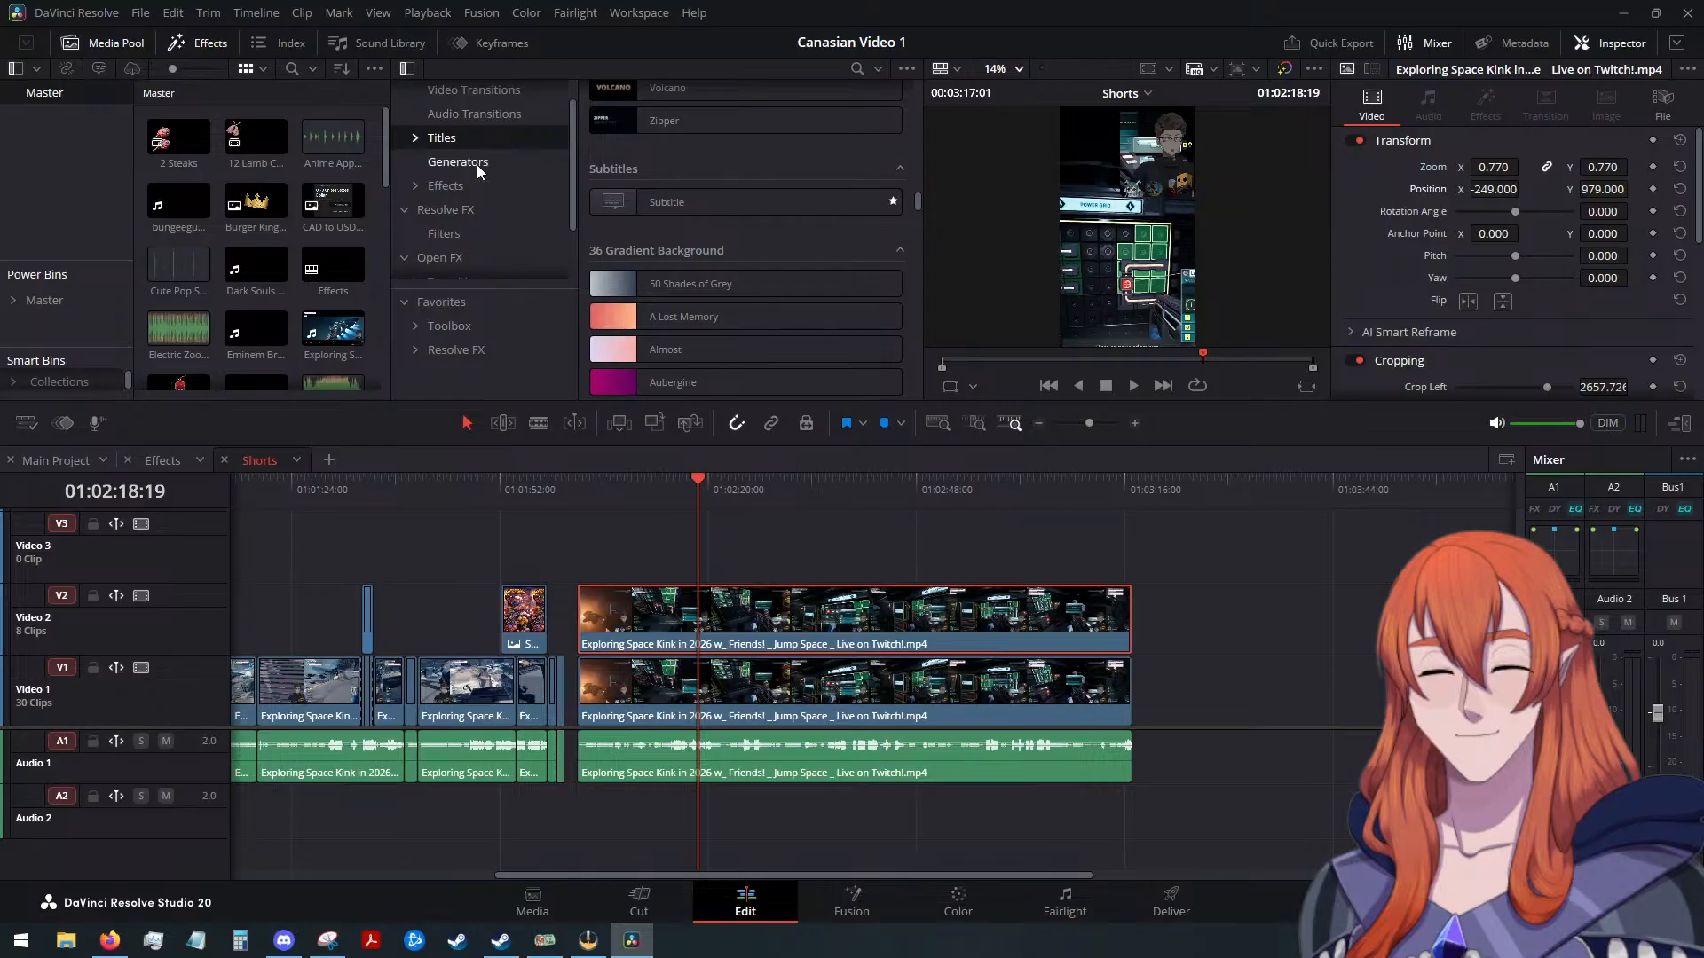
pyautogui.click(479, 166)
pyautogui.click(479, 183)
pyautogui.scroll(-3, 699, 271)
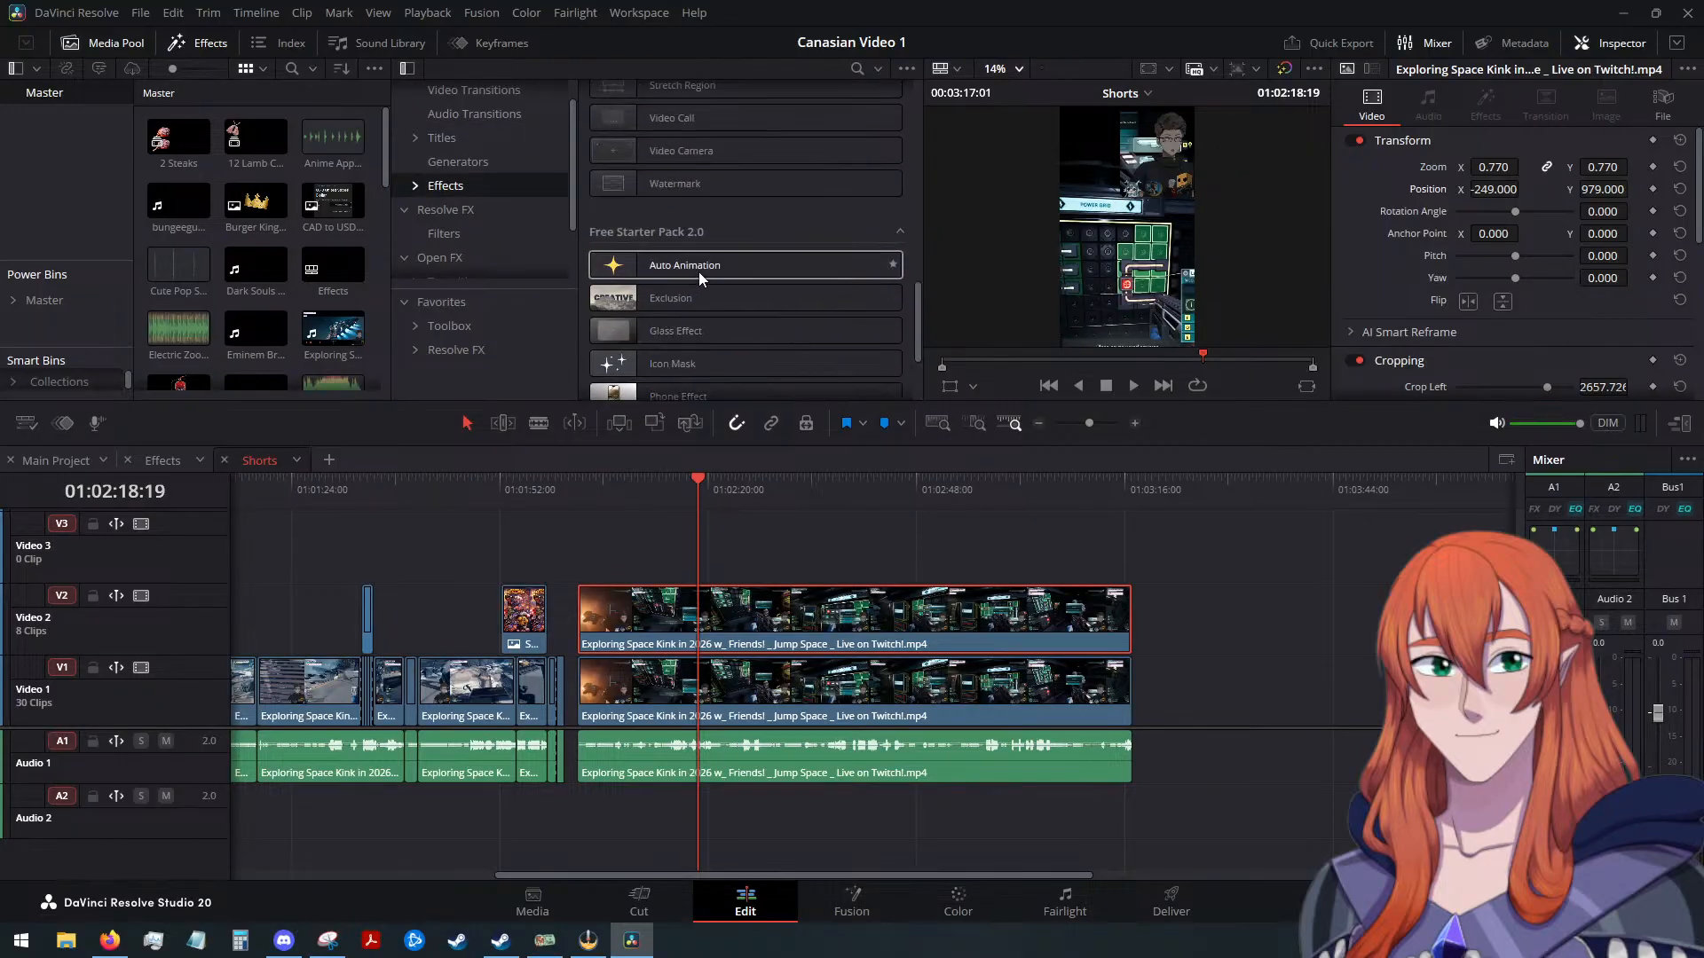
pyautogui.scroll(3, 705, 269)
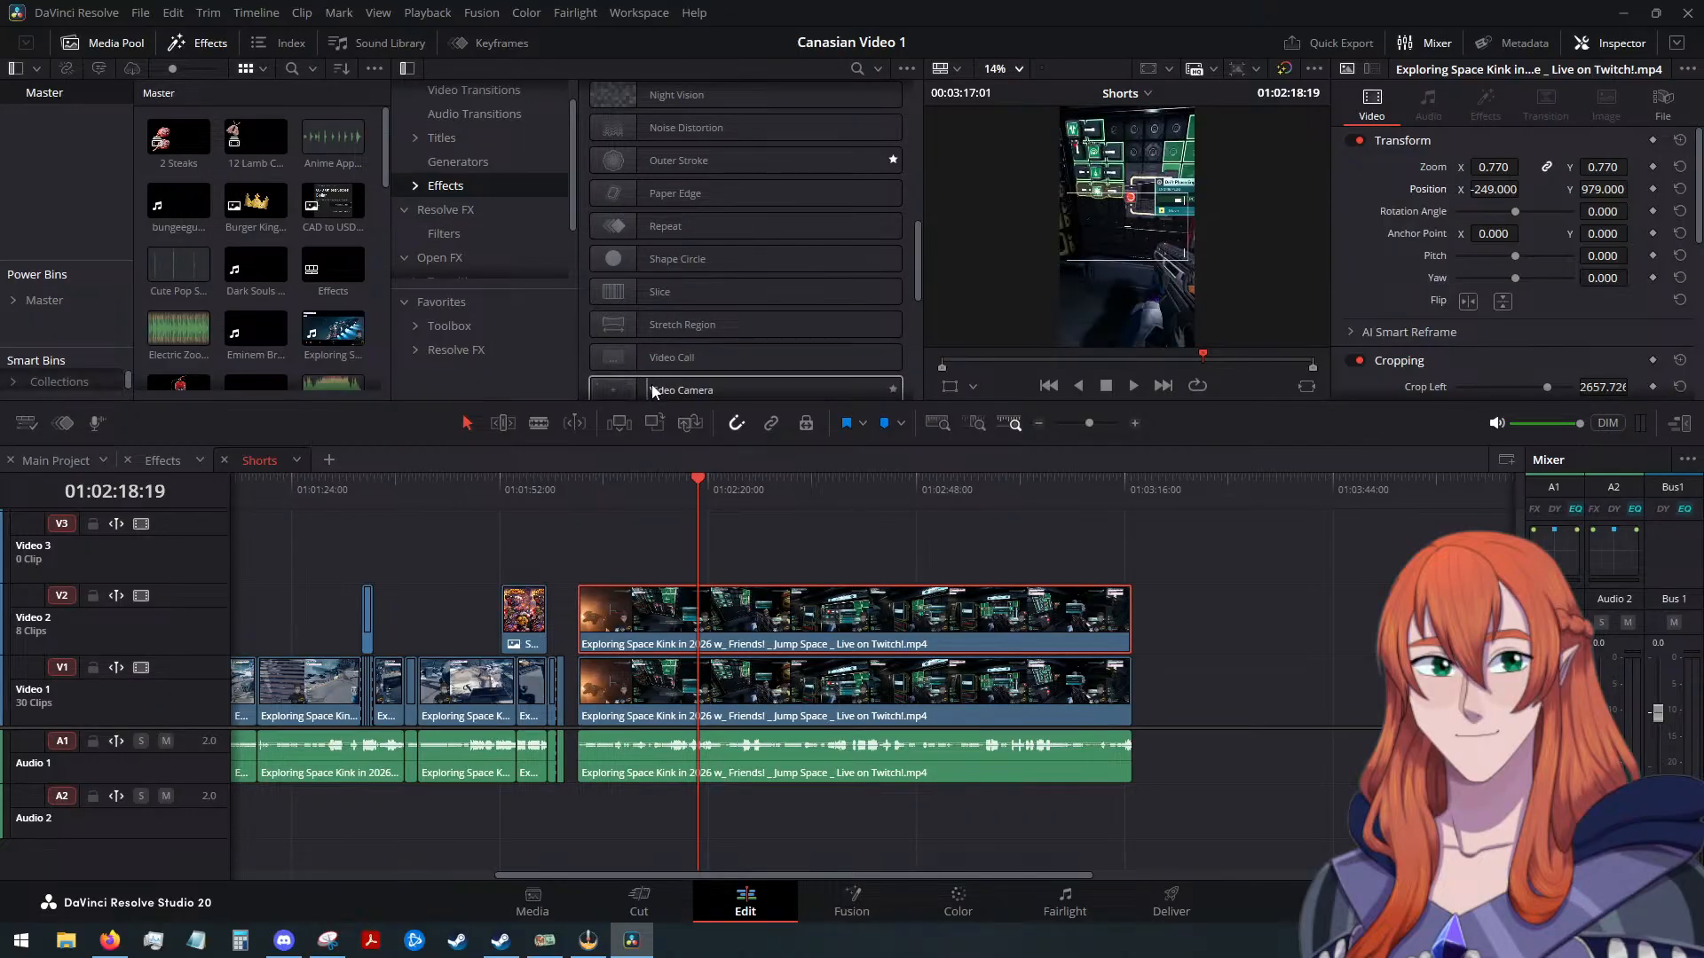
pyautogui.scroll(-2, 679, 390)
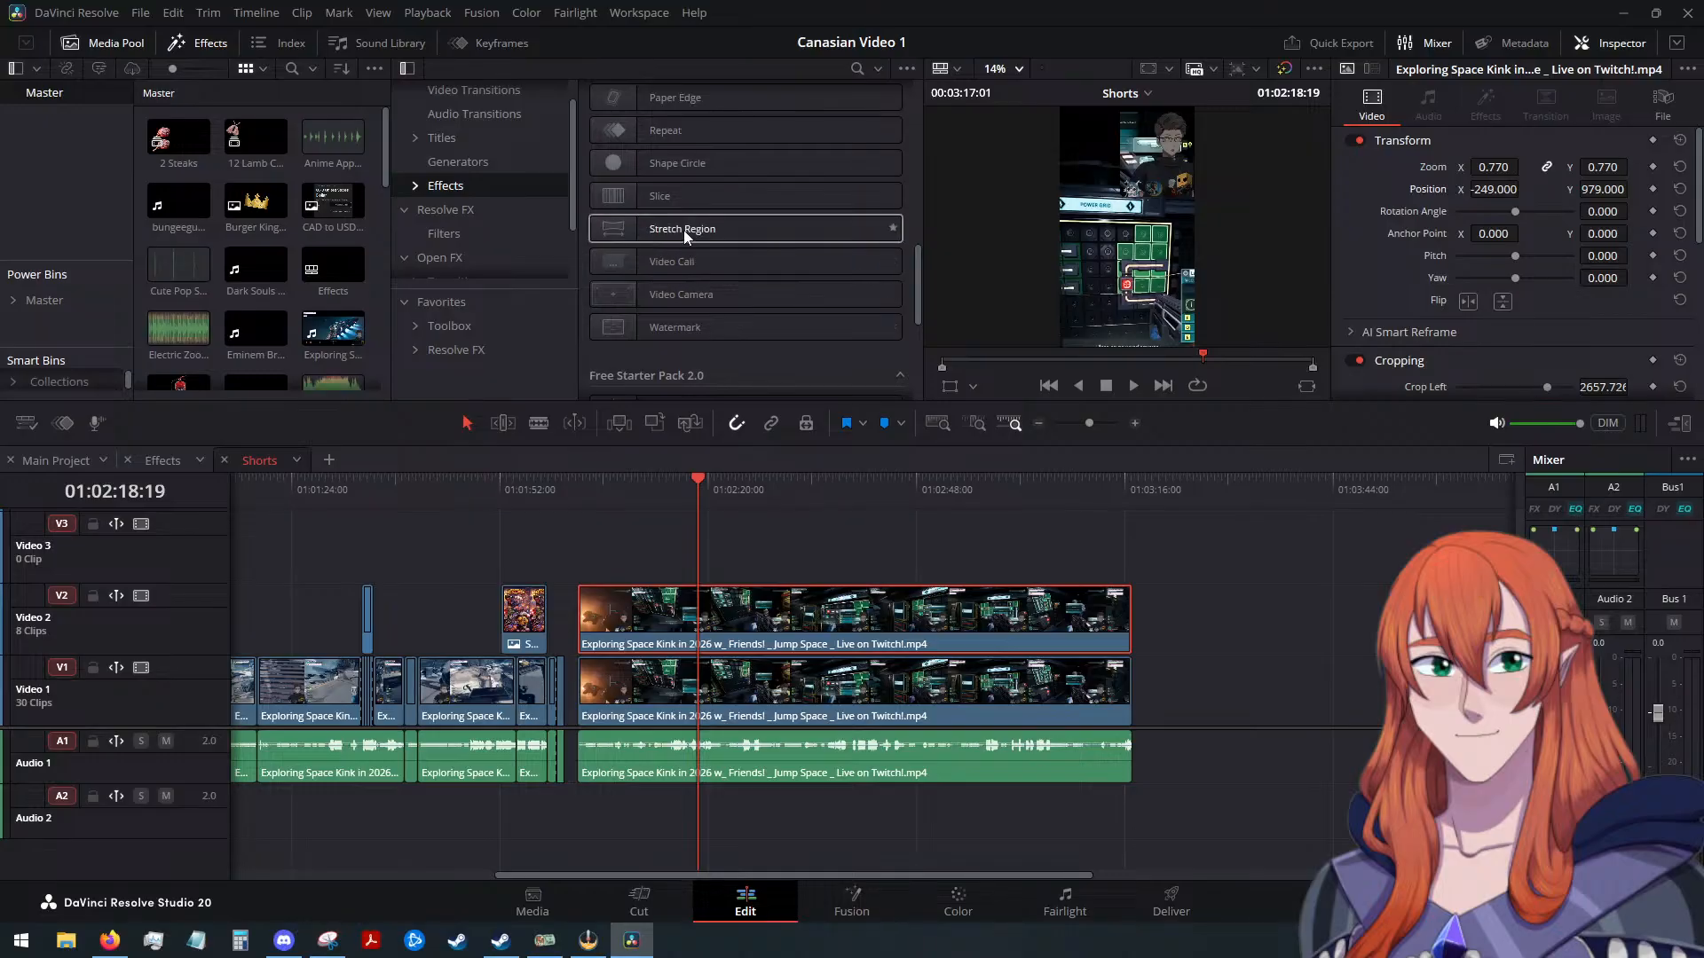
pyautogui.scroll(6, 722, 249)
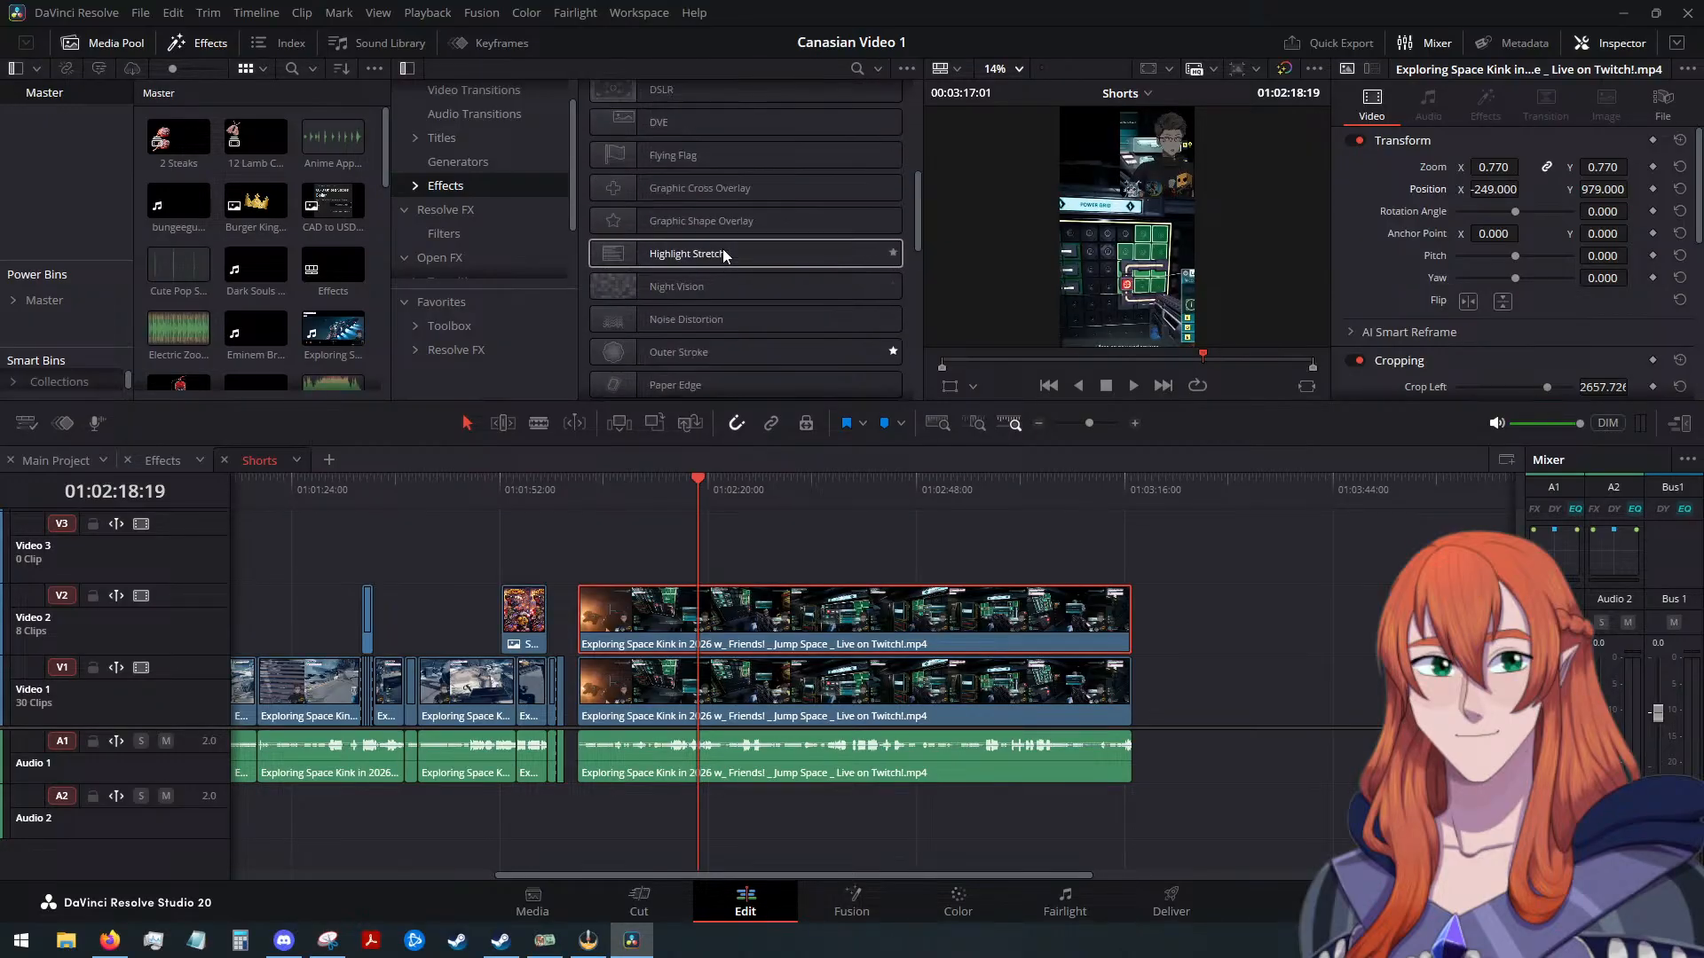
pyautogui.scroll(3, 690, 260)
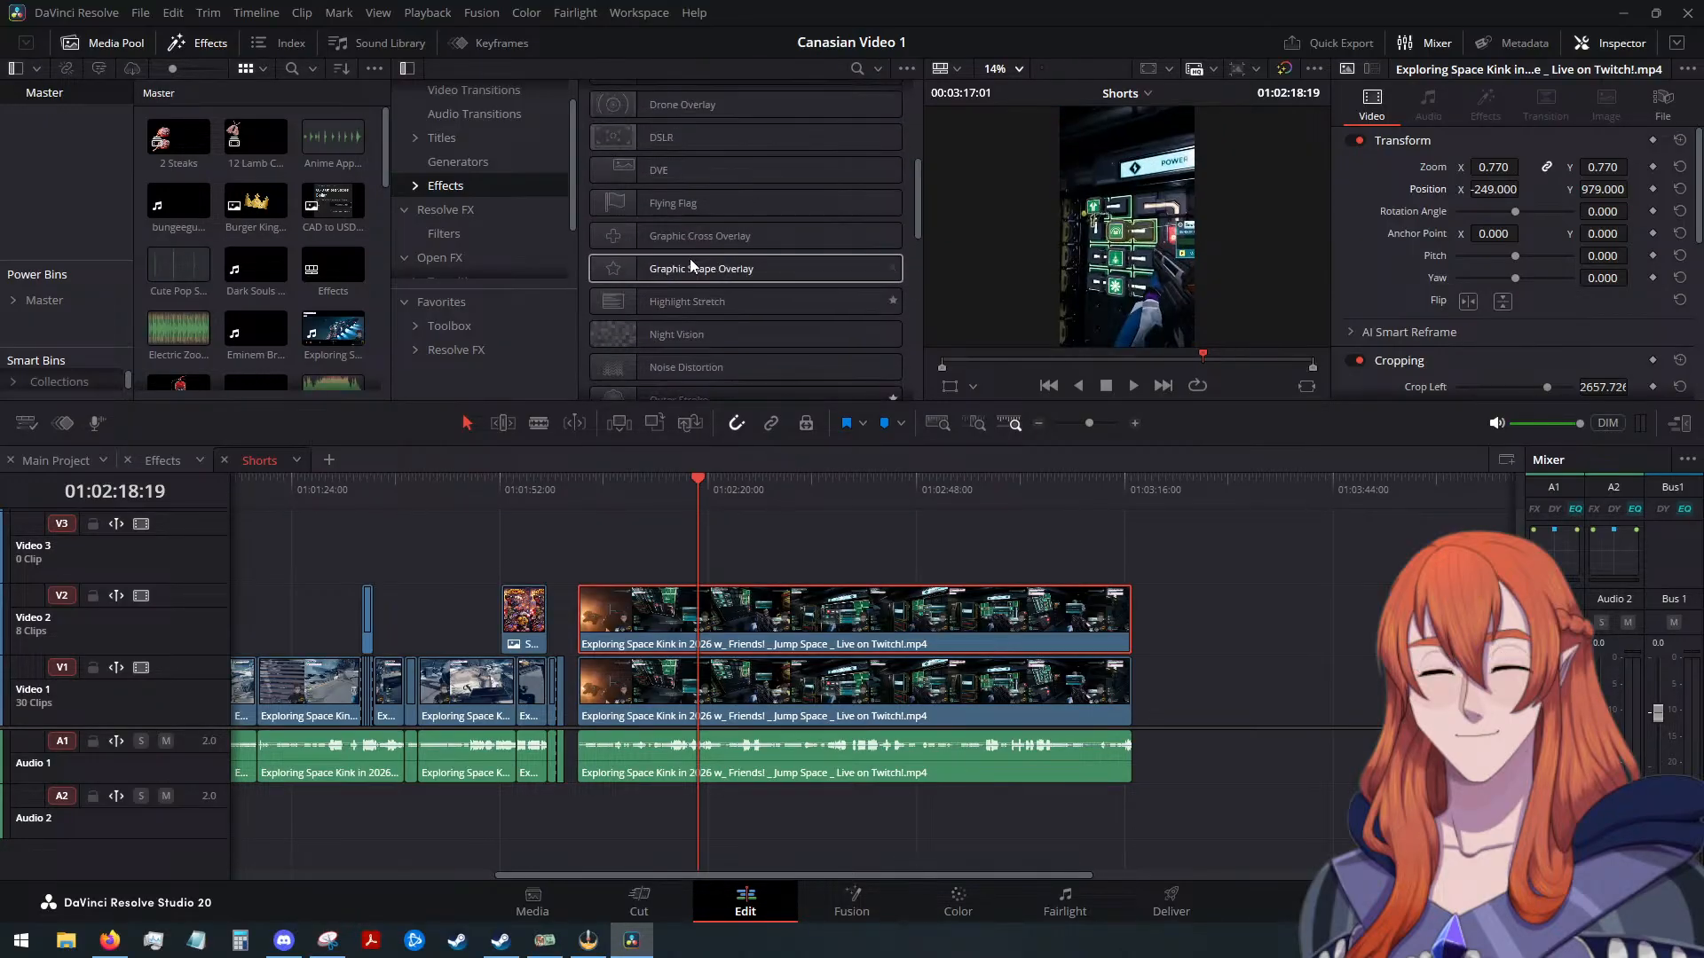
pyautogui.scroll(2, 680, 199)
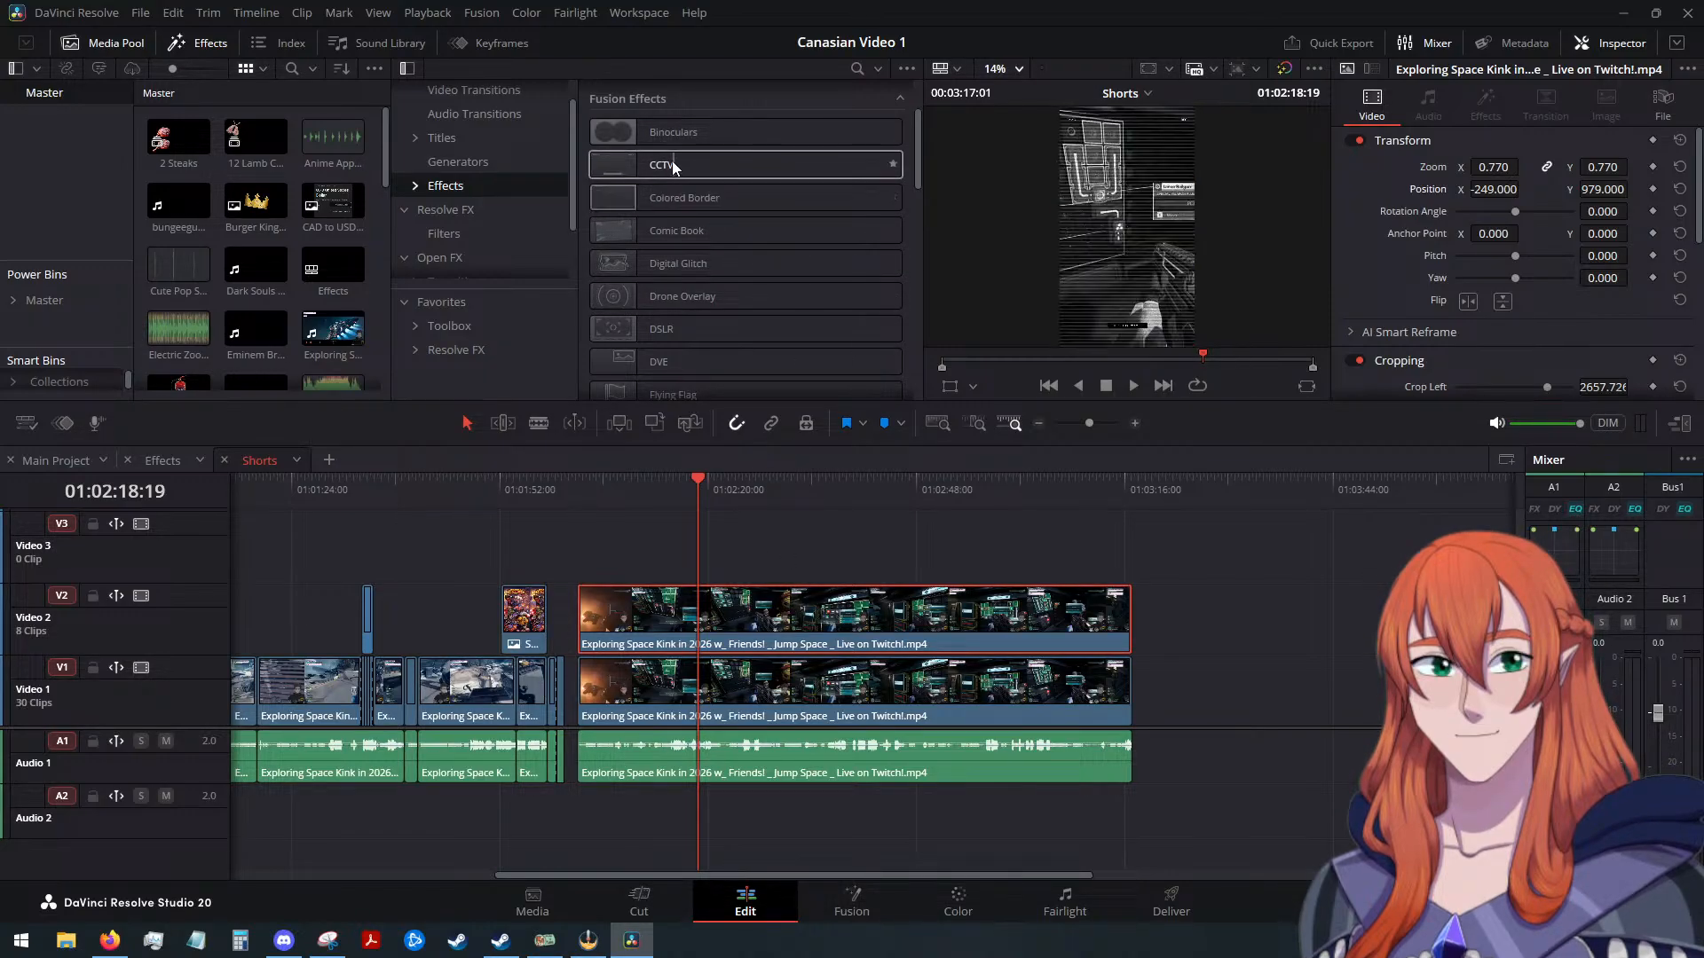
# Try the Colored Border effect on the Video 2 clip and, with that clip moved past the gameplay, on the Video 1 clip
pyautogui.moveTo(689, 197); pyautogui.dragTo(811, 594)
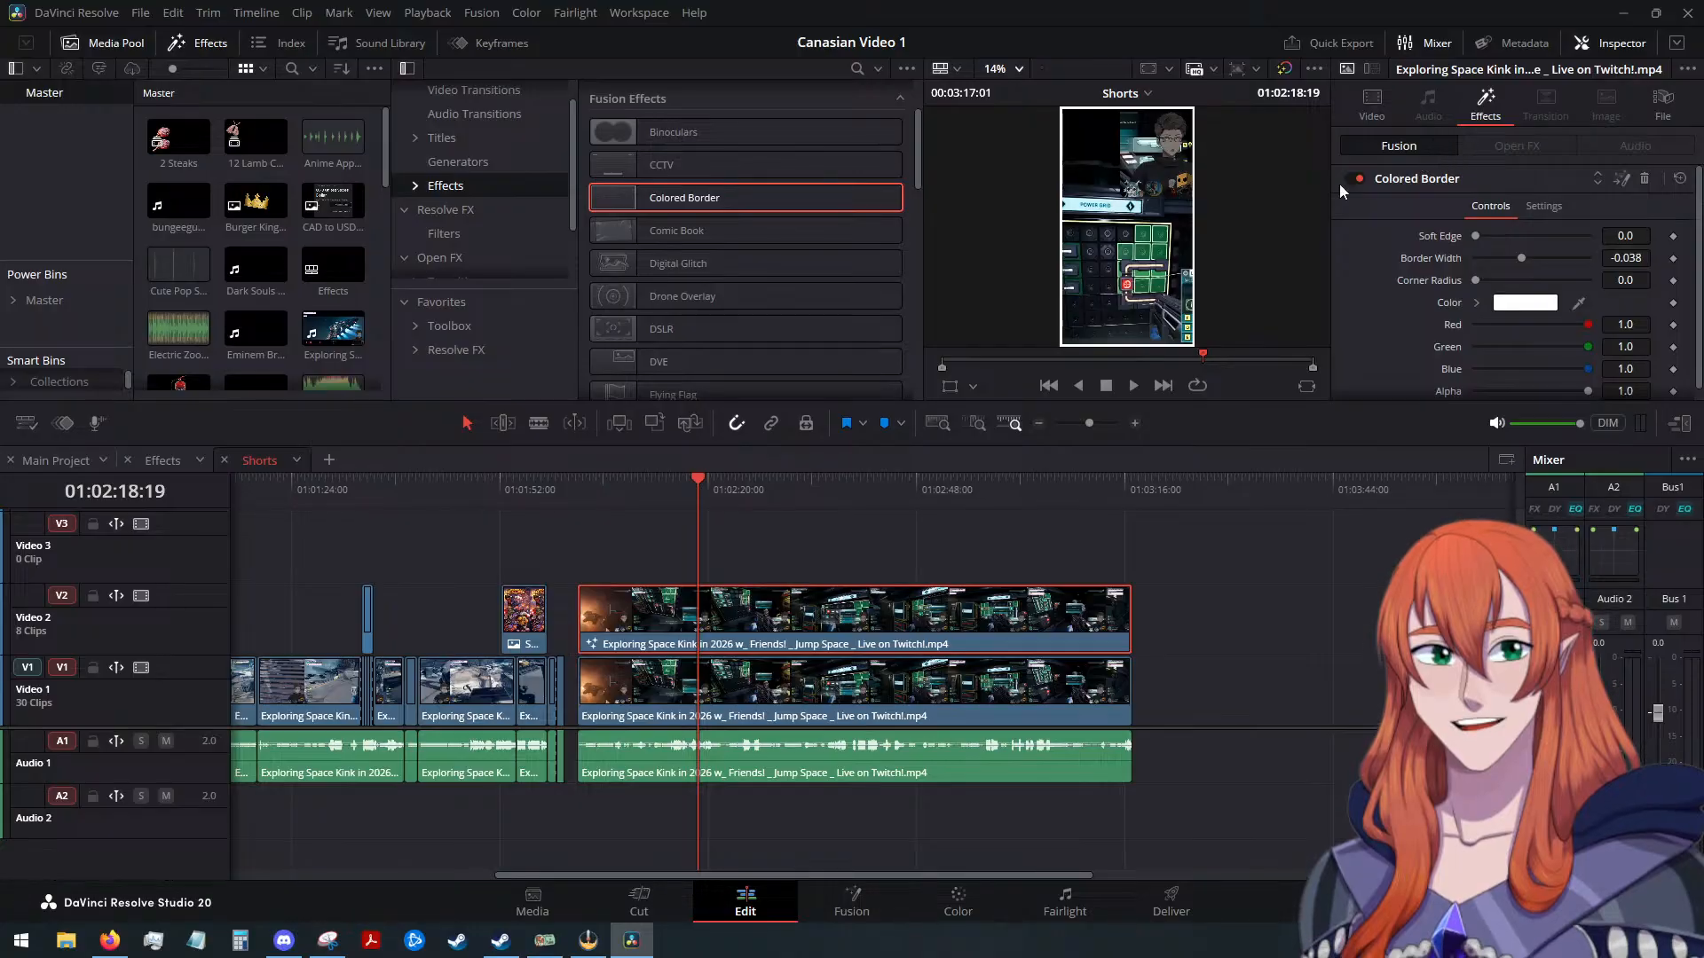
pyautogui.click(839, 586)
pyautogui.moveTo(798, 618); pyautogui.dragTo(1353, 611)
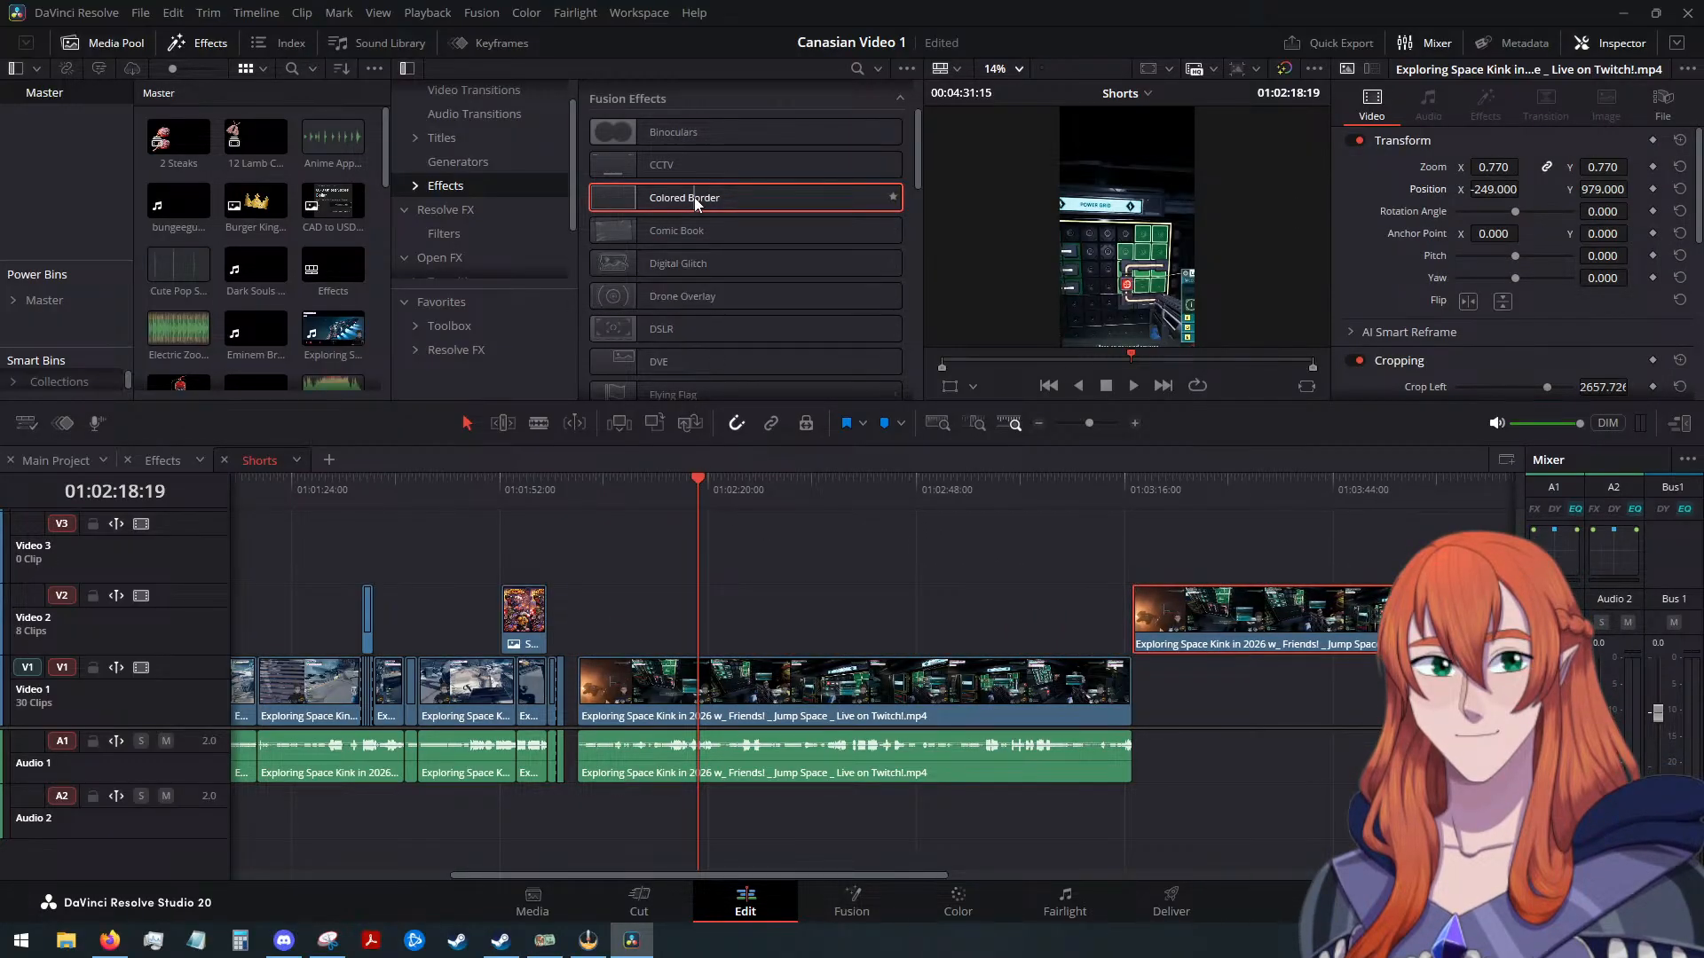
pyautogui.moveTo(694, 197); pyautogui.dragTo(796, 673)
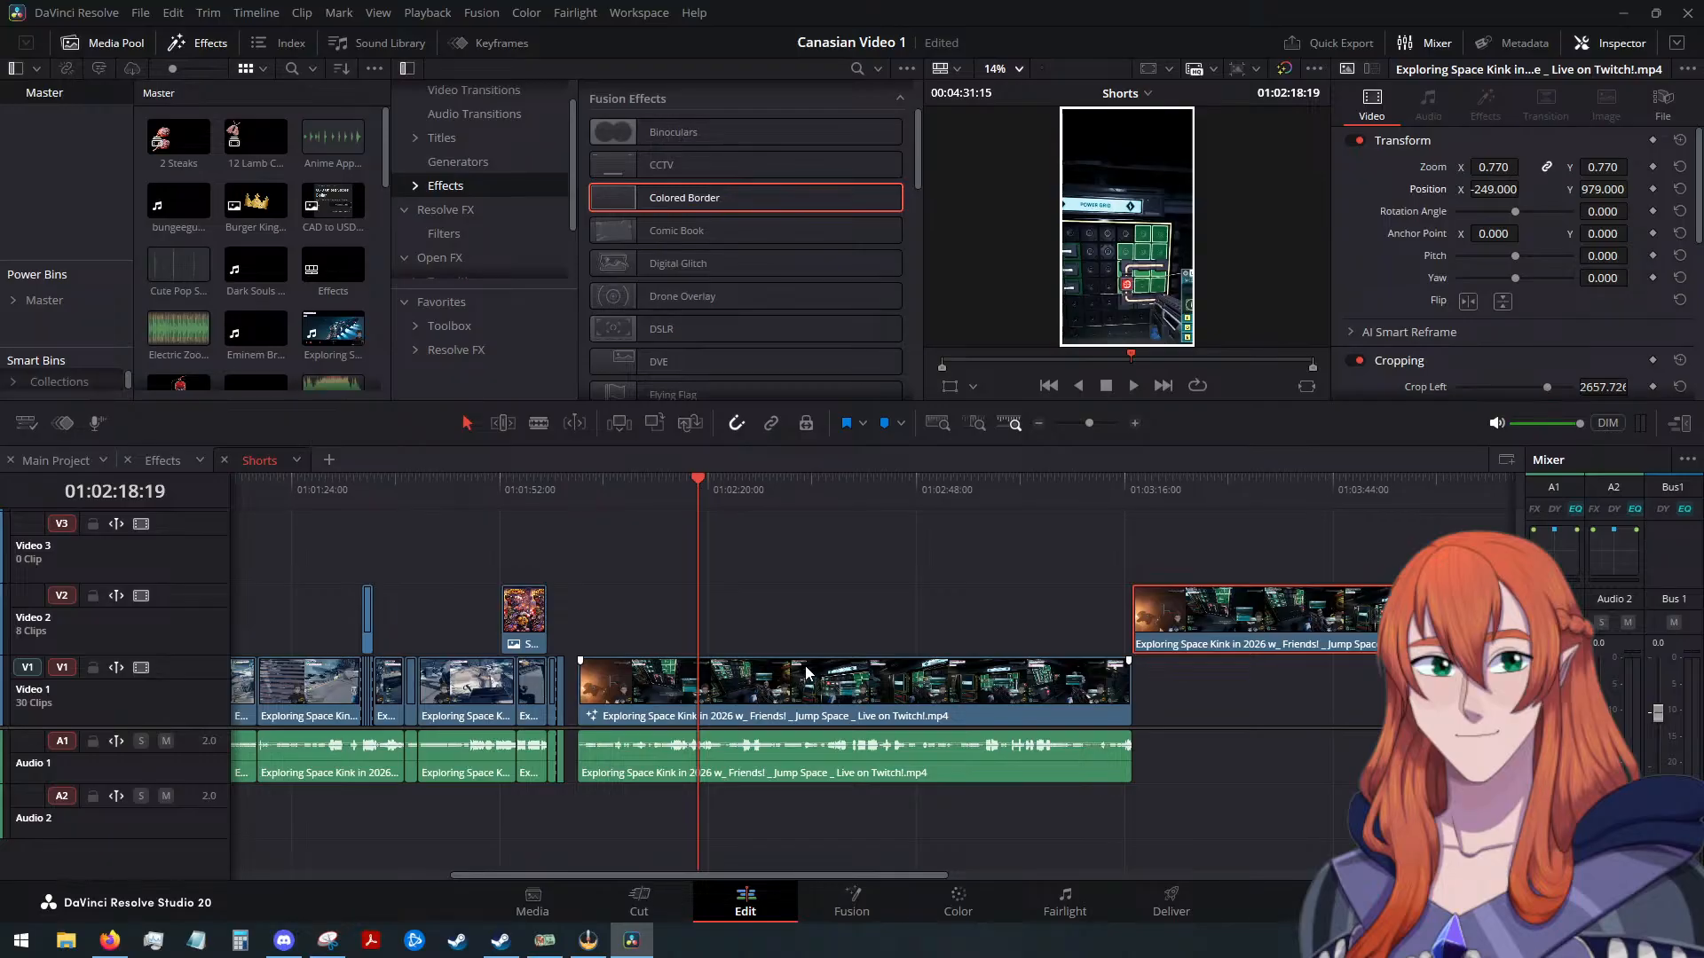
pyautogui.hotkey('ctrl', 'z')
# Try the Colored Border effect with an adjusted border width on the relocated Video 2 clip, viewed at 01:03:24:03
pyautogui.click(707, 480)
pyautogui.moveTo(799, 519); pyautogui.dragTo(1170, 561)
pyautogui.moveTo(711, 500); pyautogui.dragTo(1185, 529)
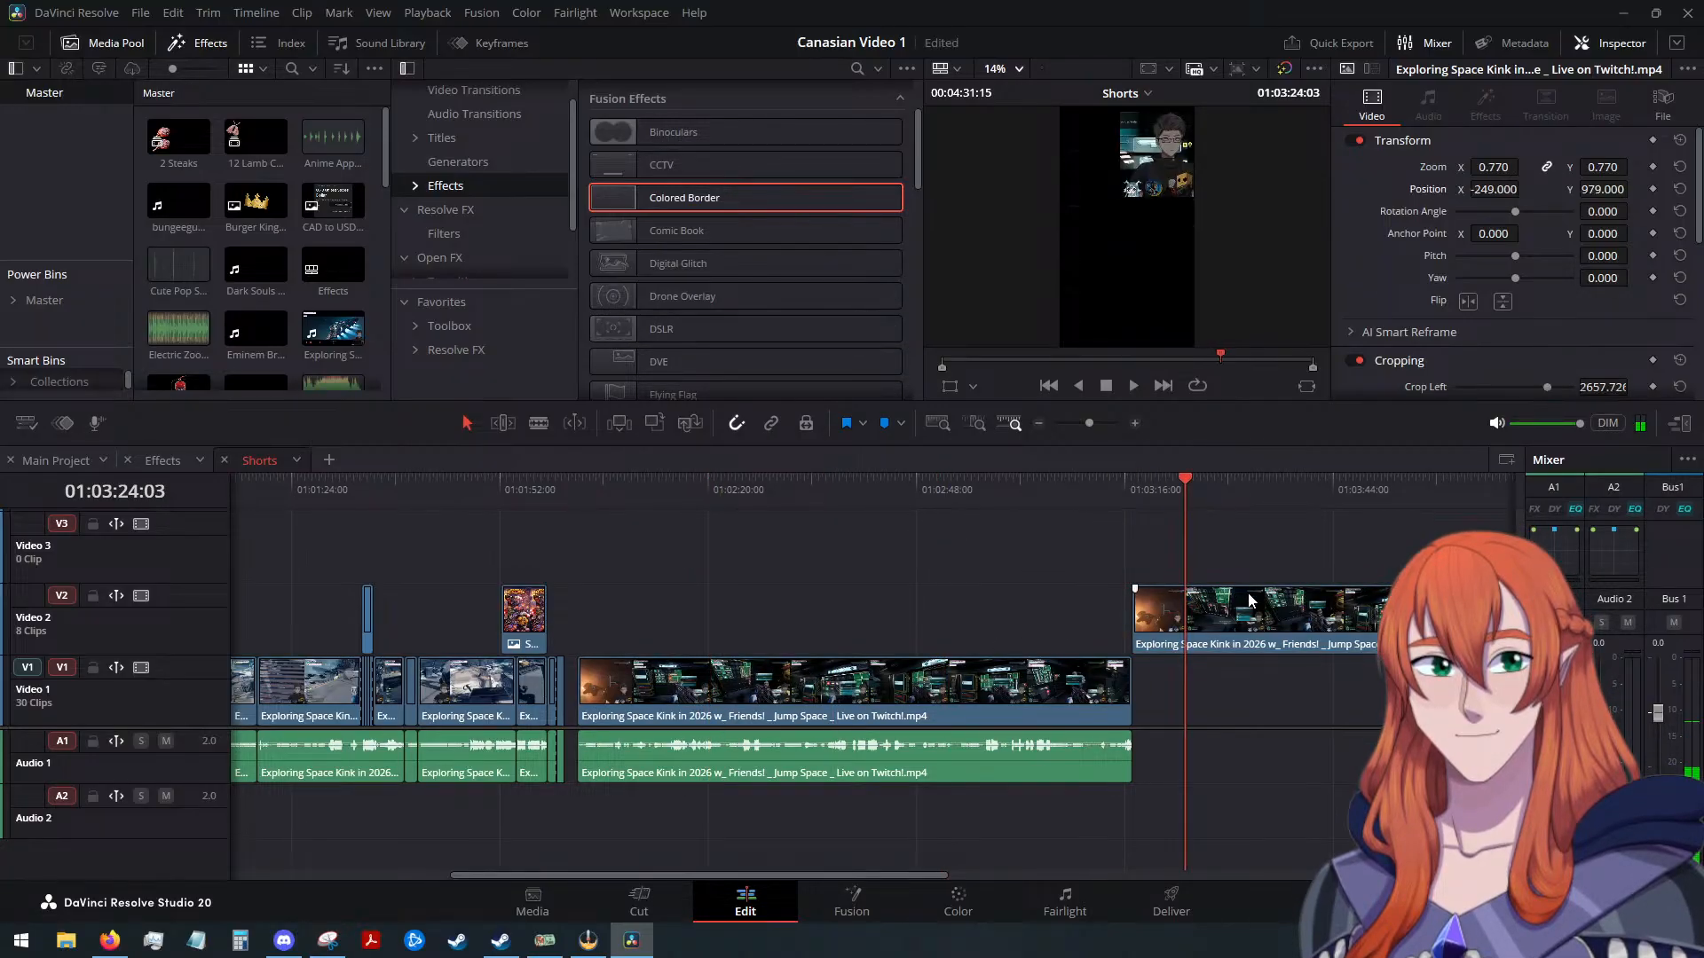
pyautogui.moveTo(701, 198); pyautogui.dragTo(1276, 622)
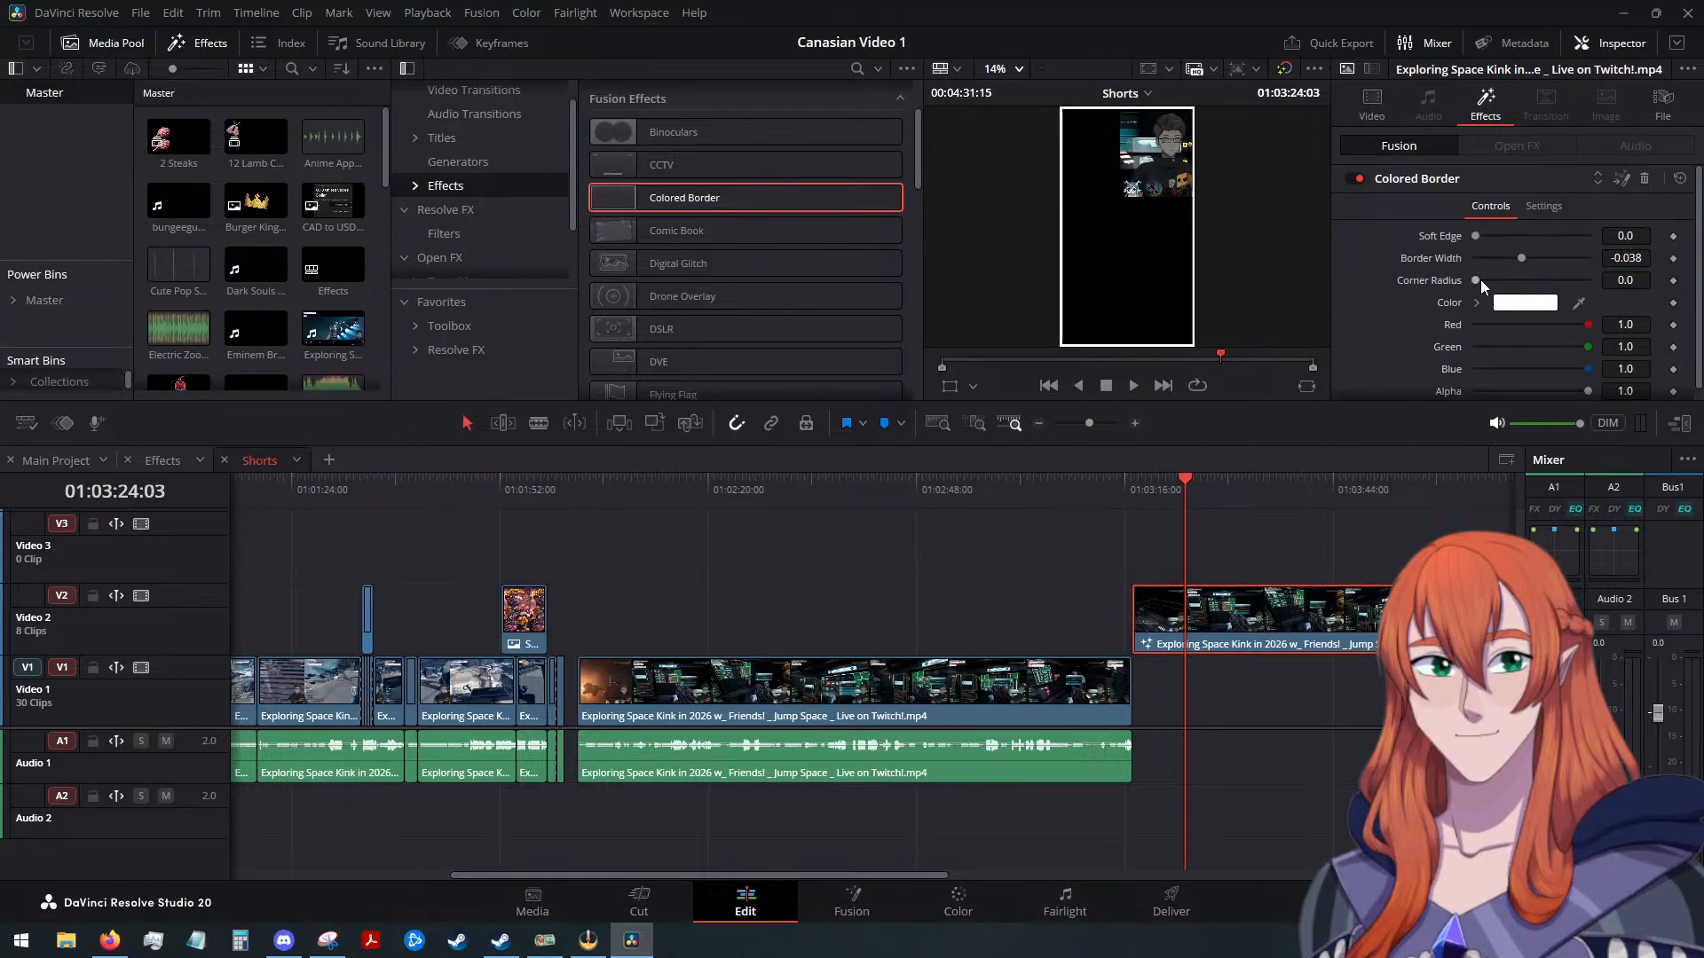
pyautogui.moveTo(1521, 259)
pyautogui.mouseDown()
pyautogui.moveTo(1535, 259)
pyautogui.moveTo(1512, 260)
pyautogui.mouseUp()
pyautogui.hotkey('ctrl', 'z')
pyautogui.scroll(-1, 1430, 264)
pyautogui.click(1554, 198)
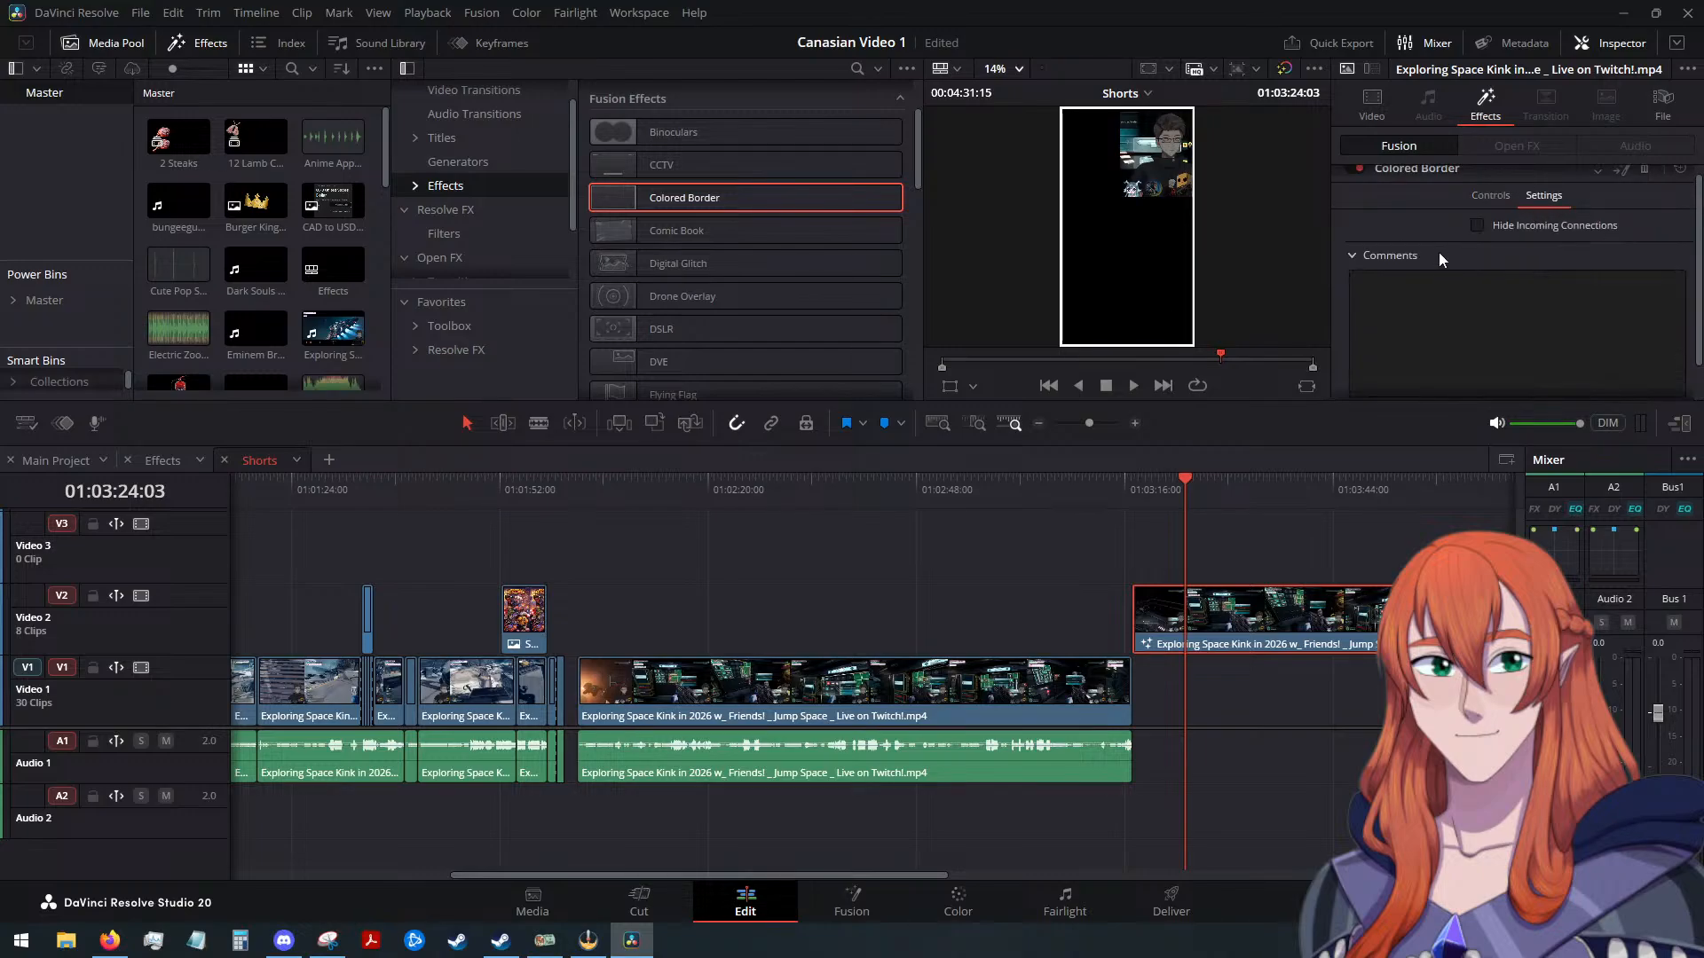
pyautogui.click(1487, 211)
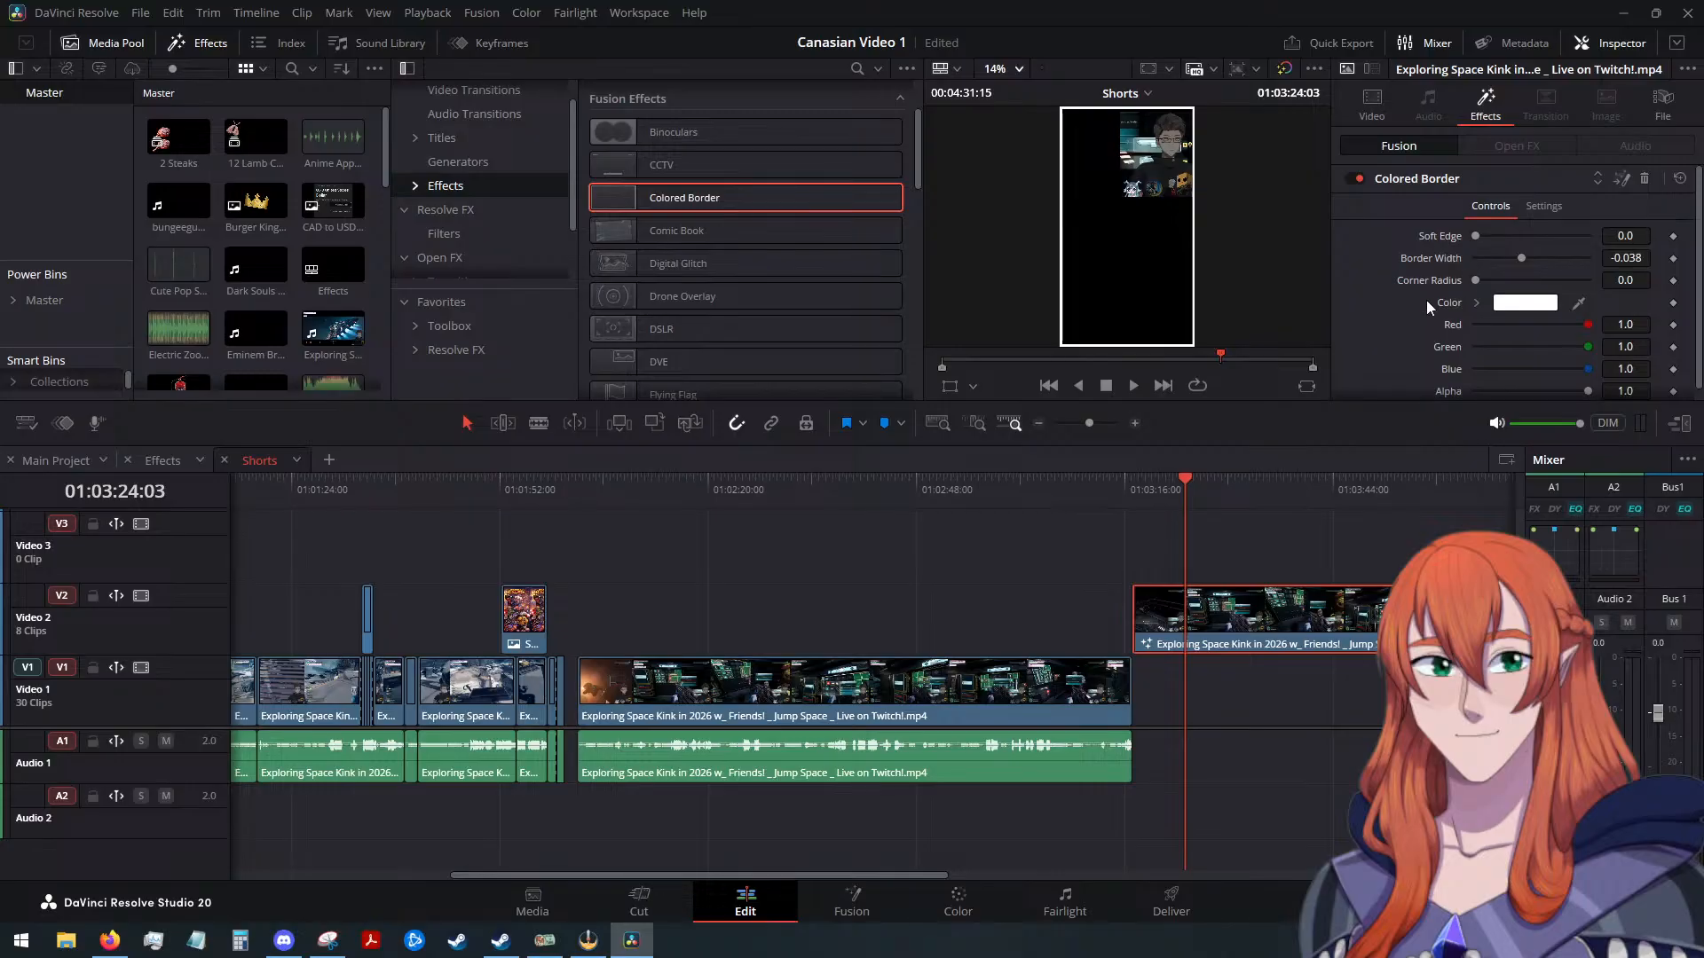
pyautogui.hotkey('ctrl', 'z')
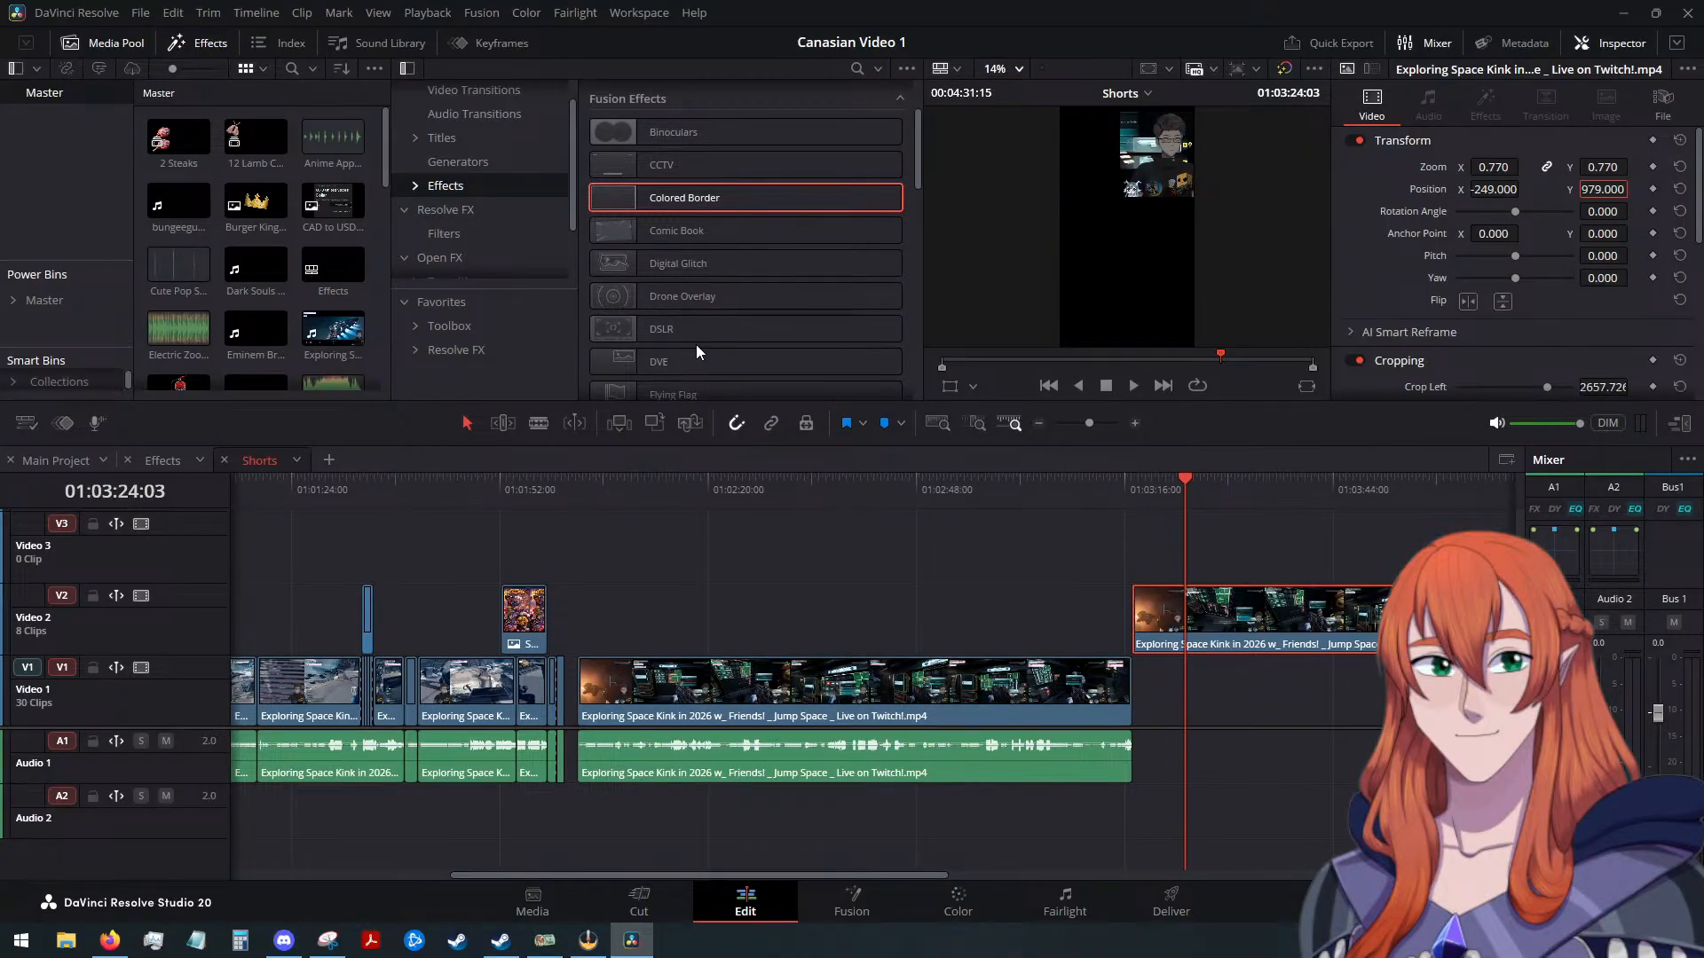
# Move the Video 2 clip back above the Video 1 gameplay clip so that both start together
pyautogui.scroll(-5, 697, 351)
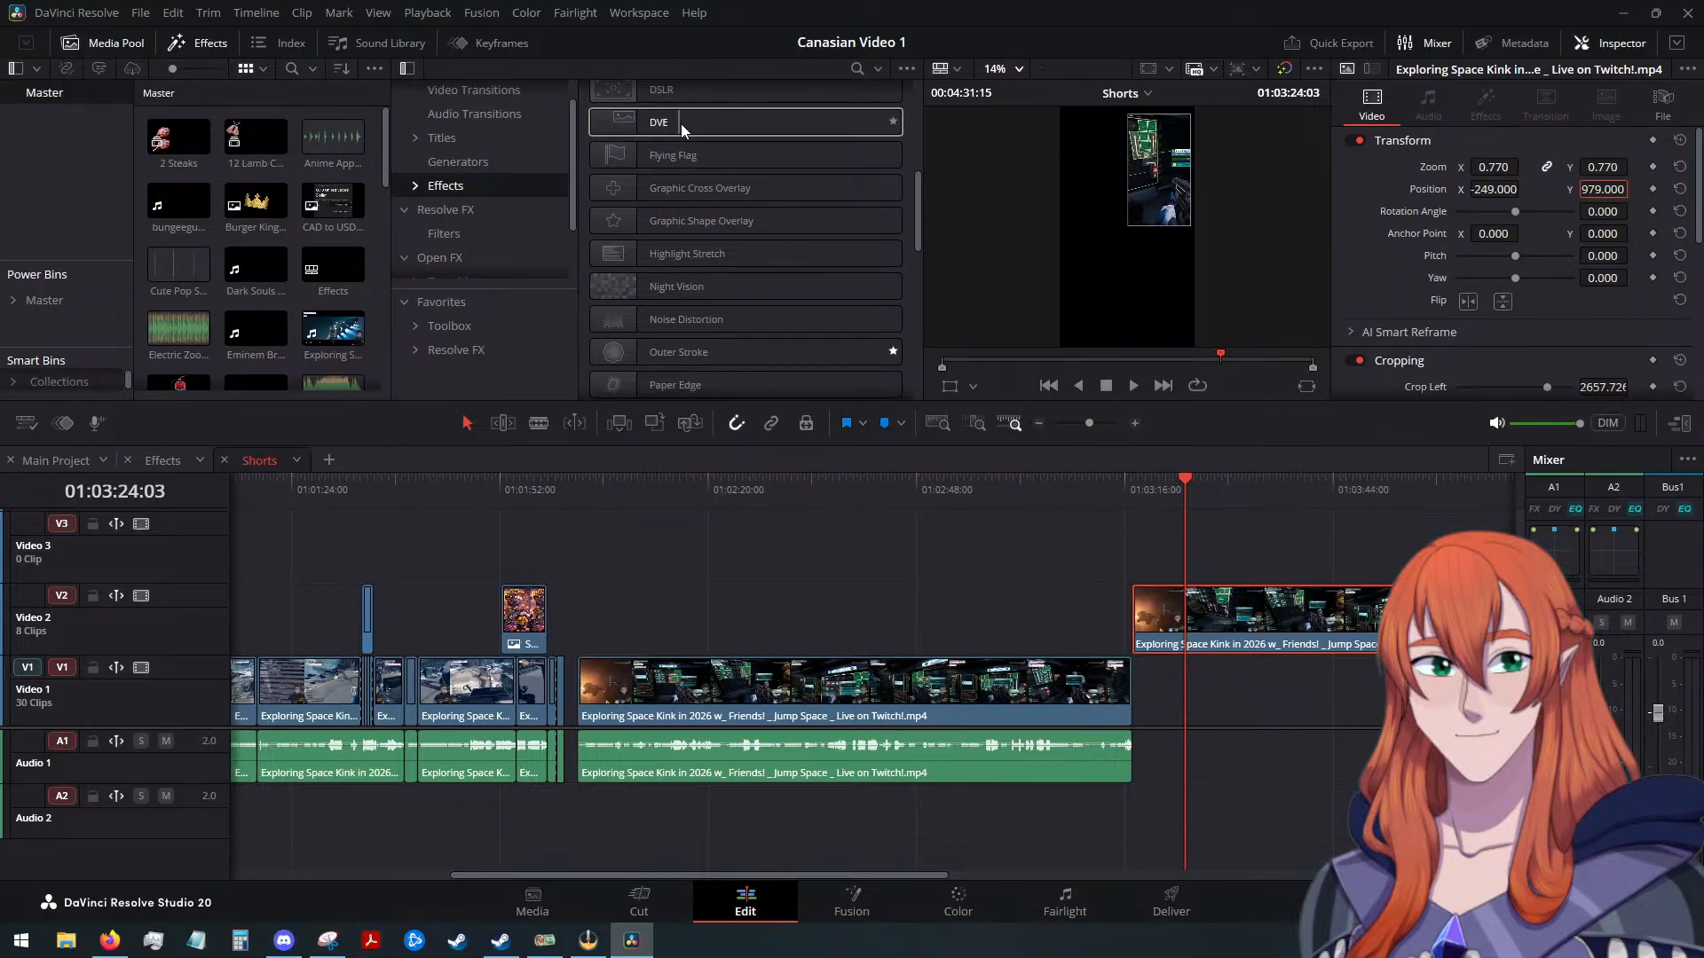
pyautogui.moveTo(988, 598); pyautogui.dragTo(923, 596)
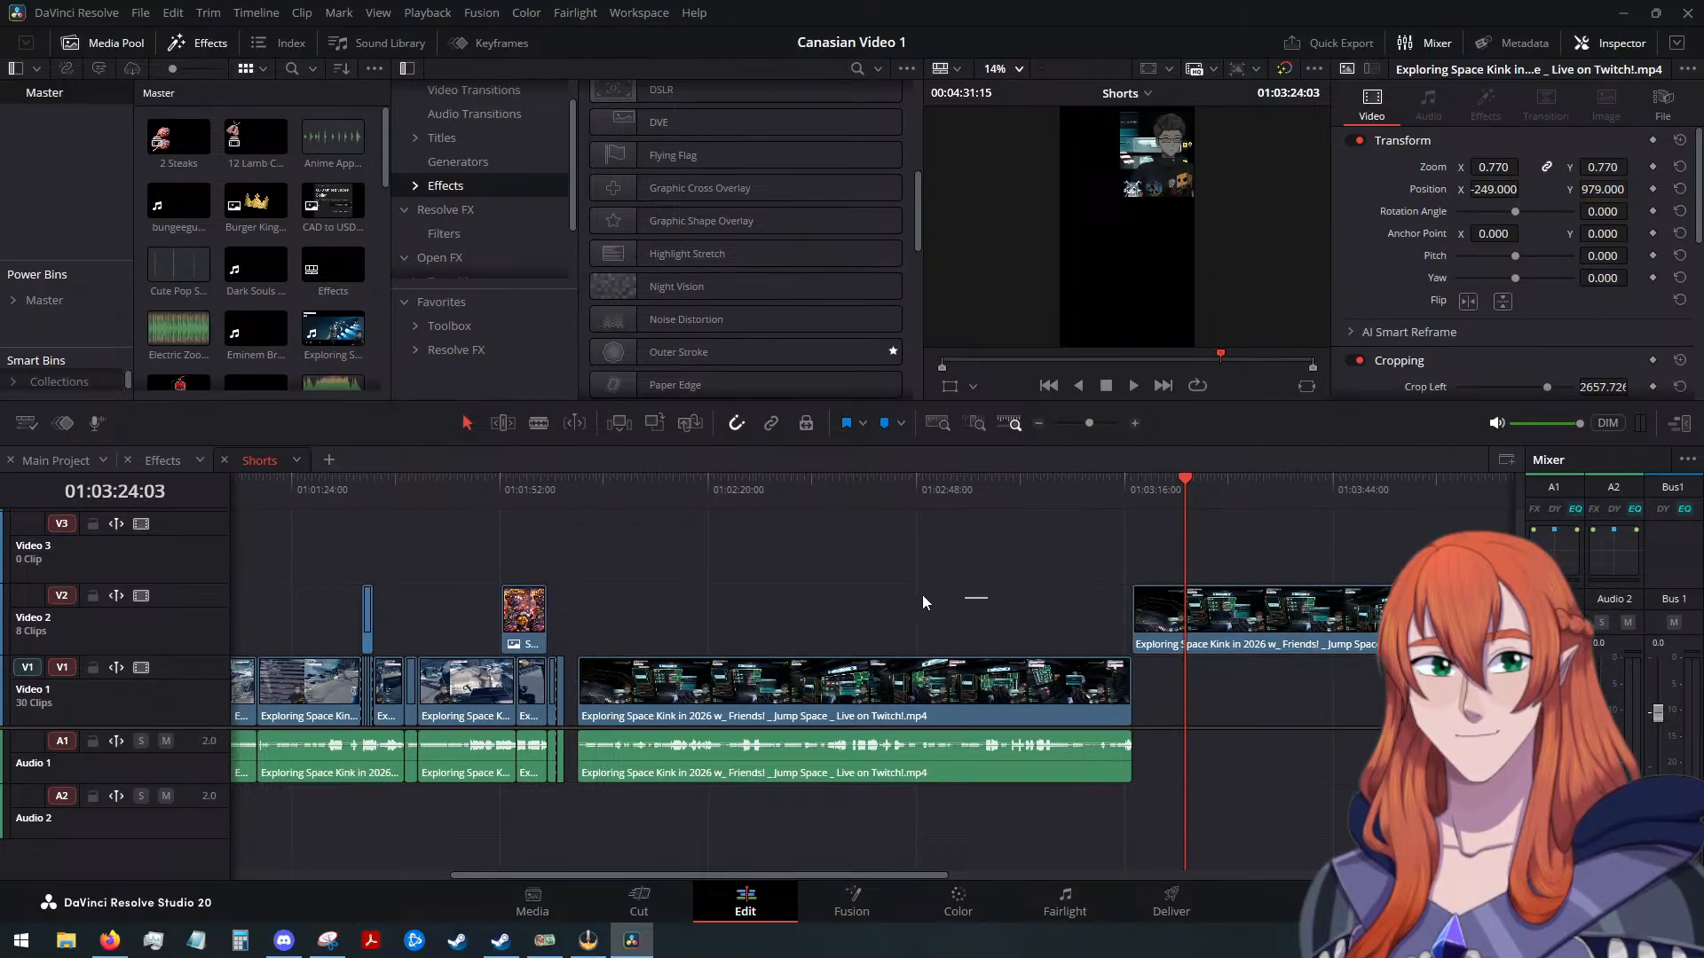
pyautogui.moveTo(1226, 614); pyautogui.dragTo(793, 605)
pyautogui.click(1139, 628)
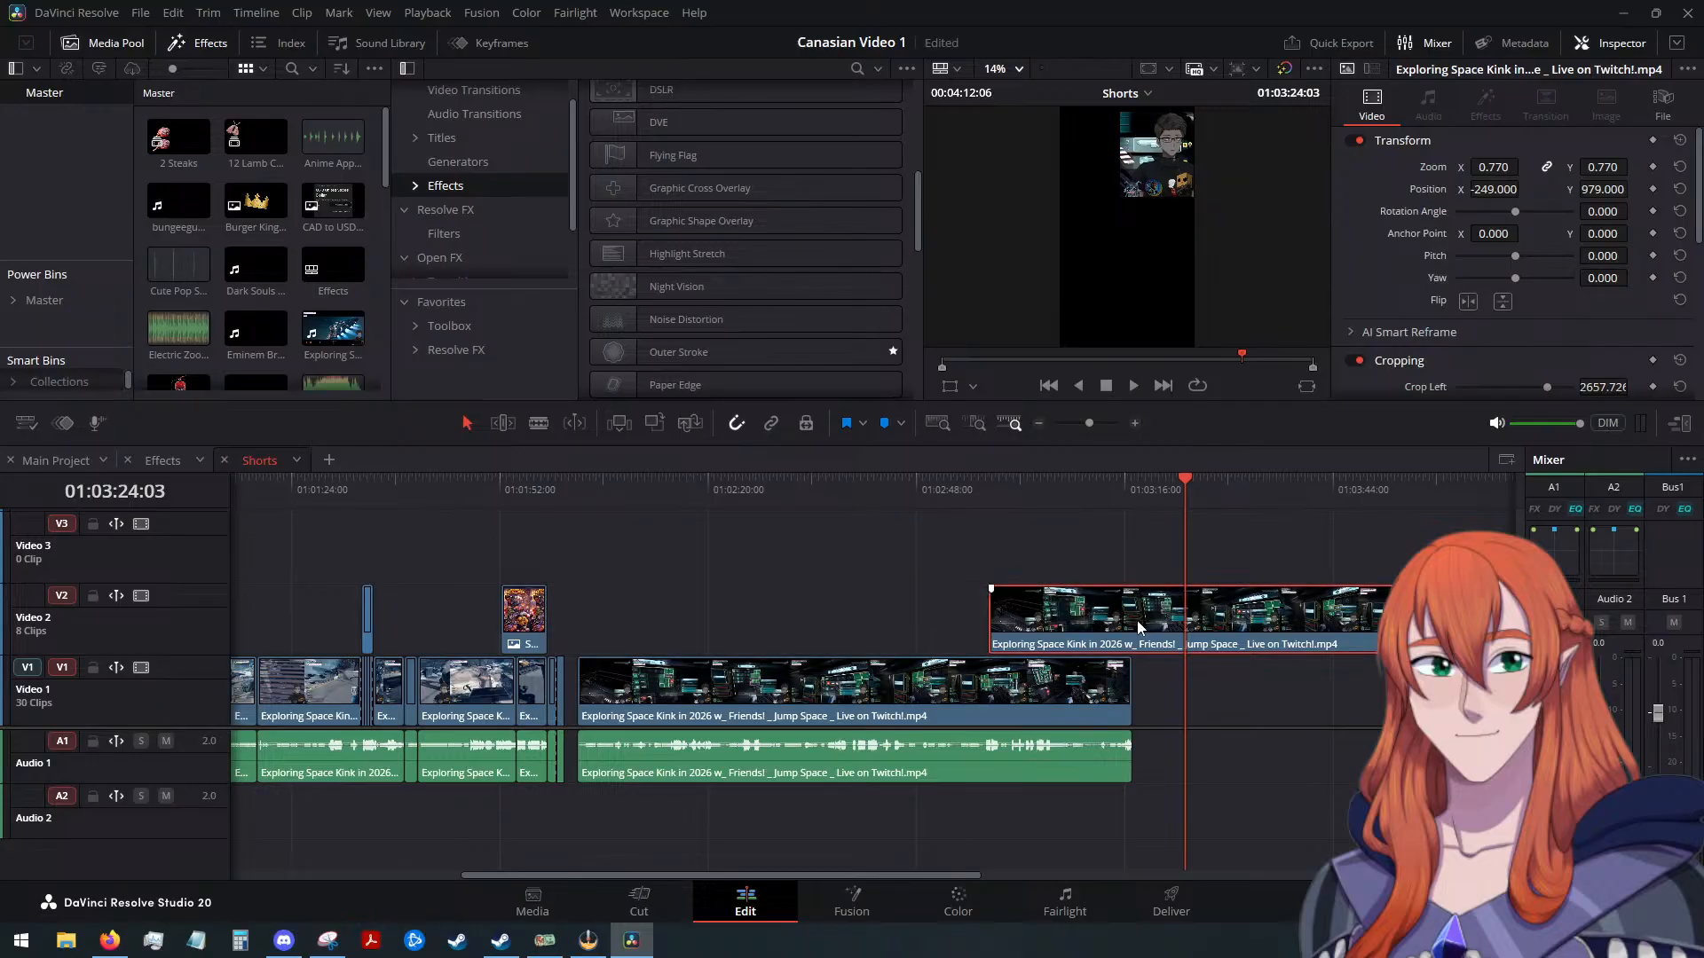
pyautogui.moveTo(1139, 629); pyautogui.dragTo(727, 626)
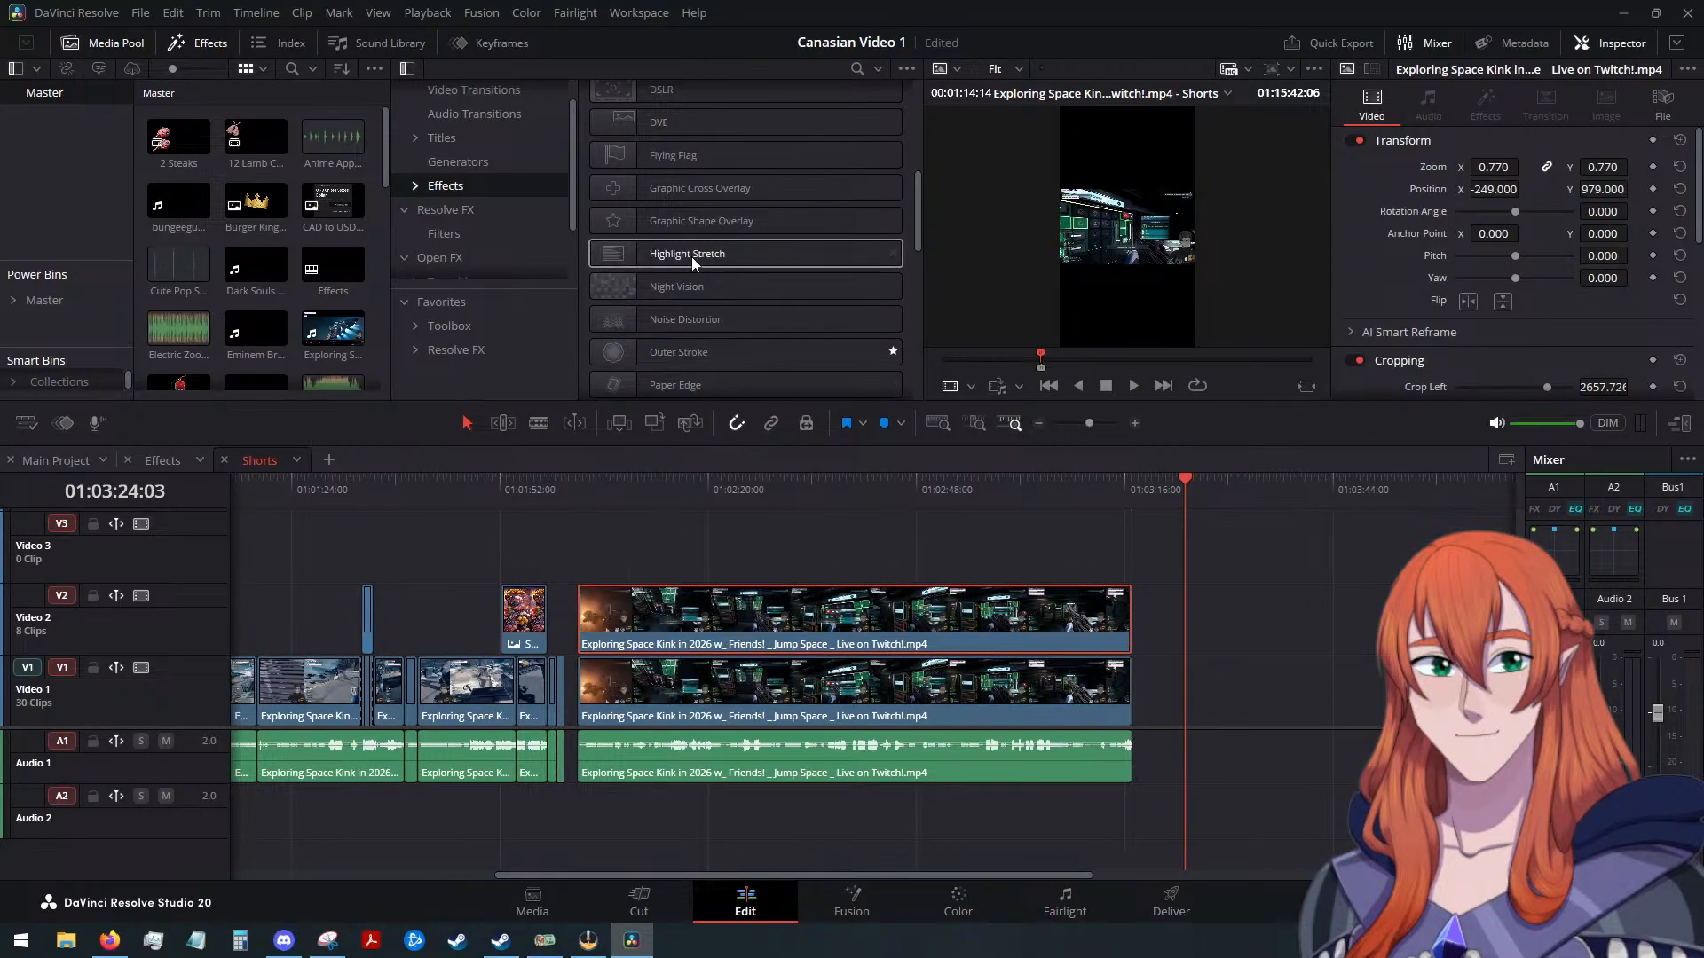
# Apply the DVE effect to the Video 2 clip and view it at 01:02:37:28
pyautogui.doubleClick(710, 124)
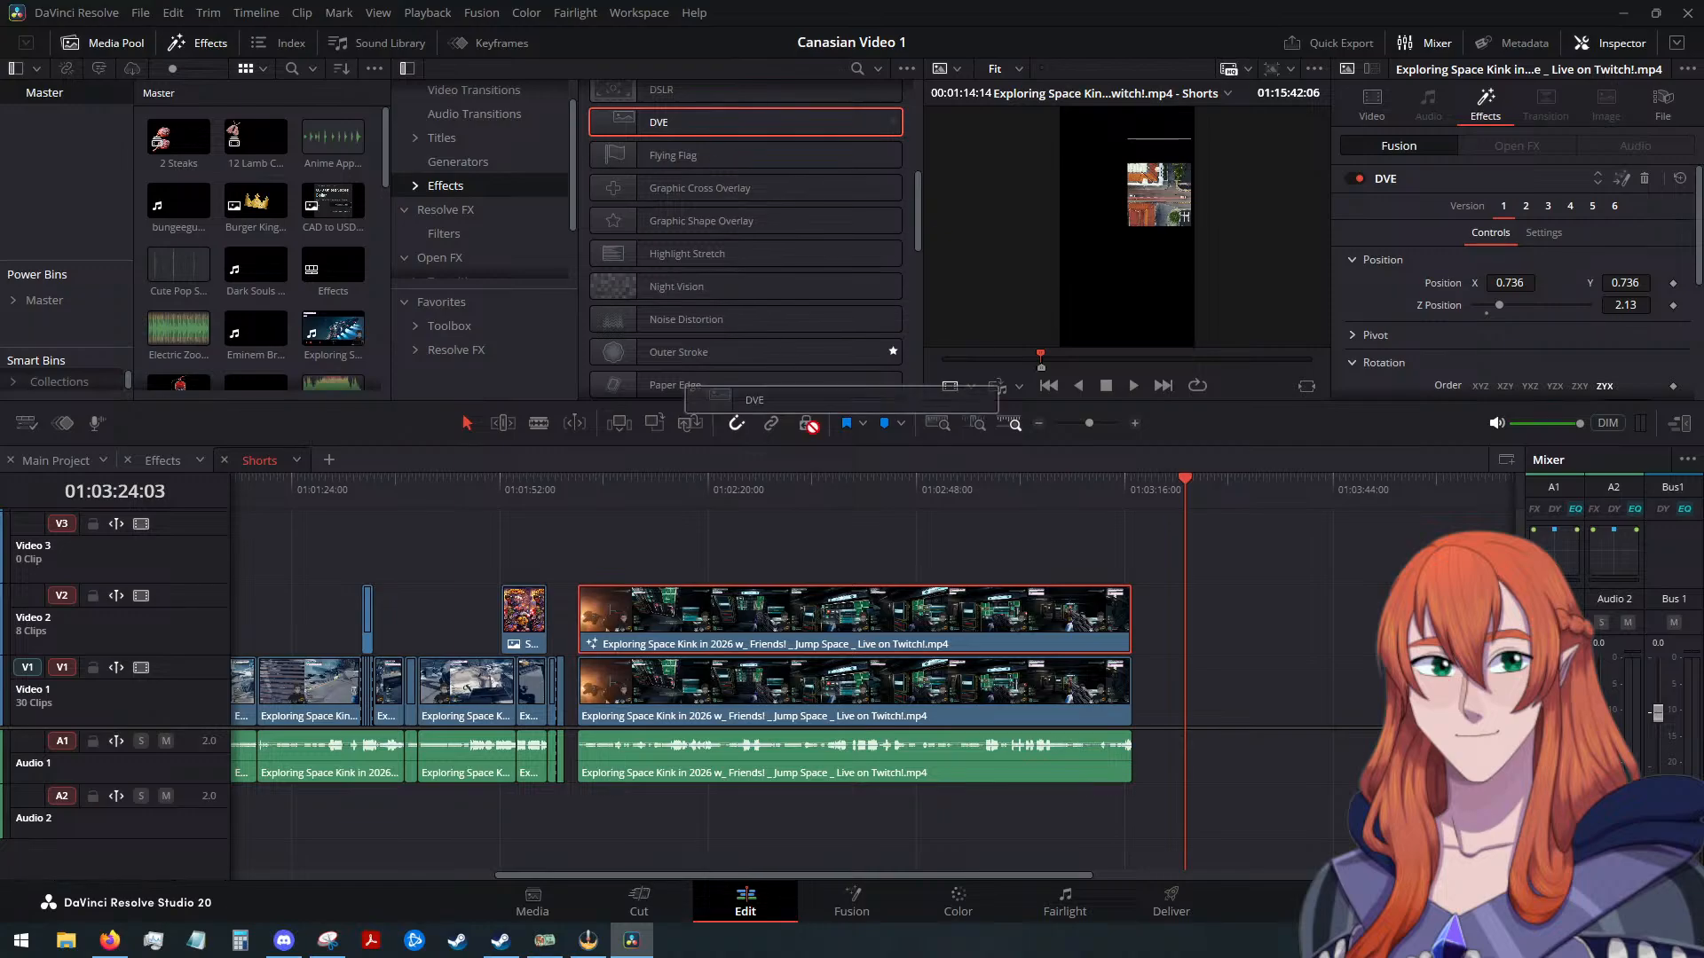
pyautogui.click(827, 614)
pyautogui.moveTo(1157, 494); pyautogui.dragTo(841, 520)
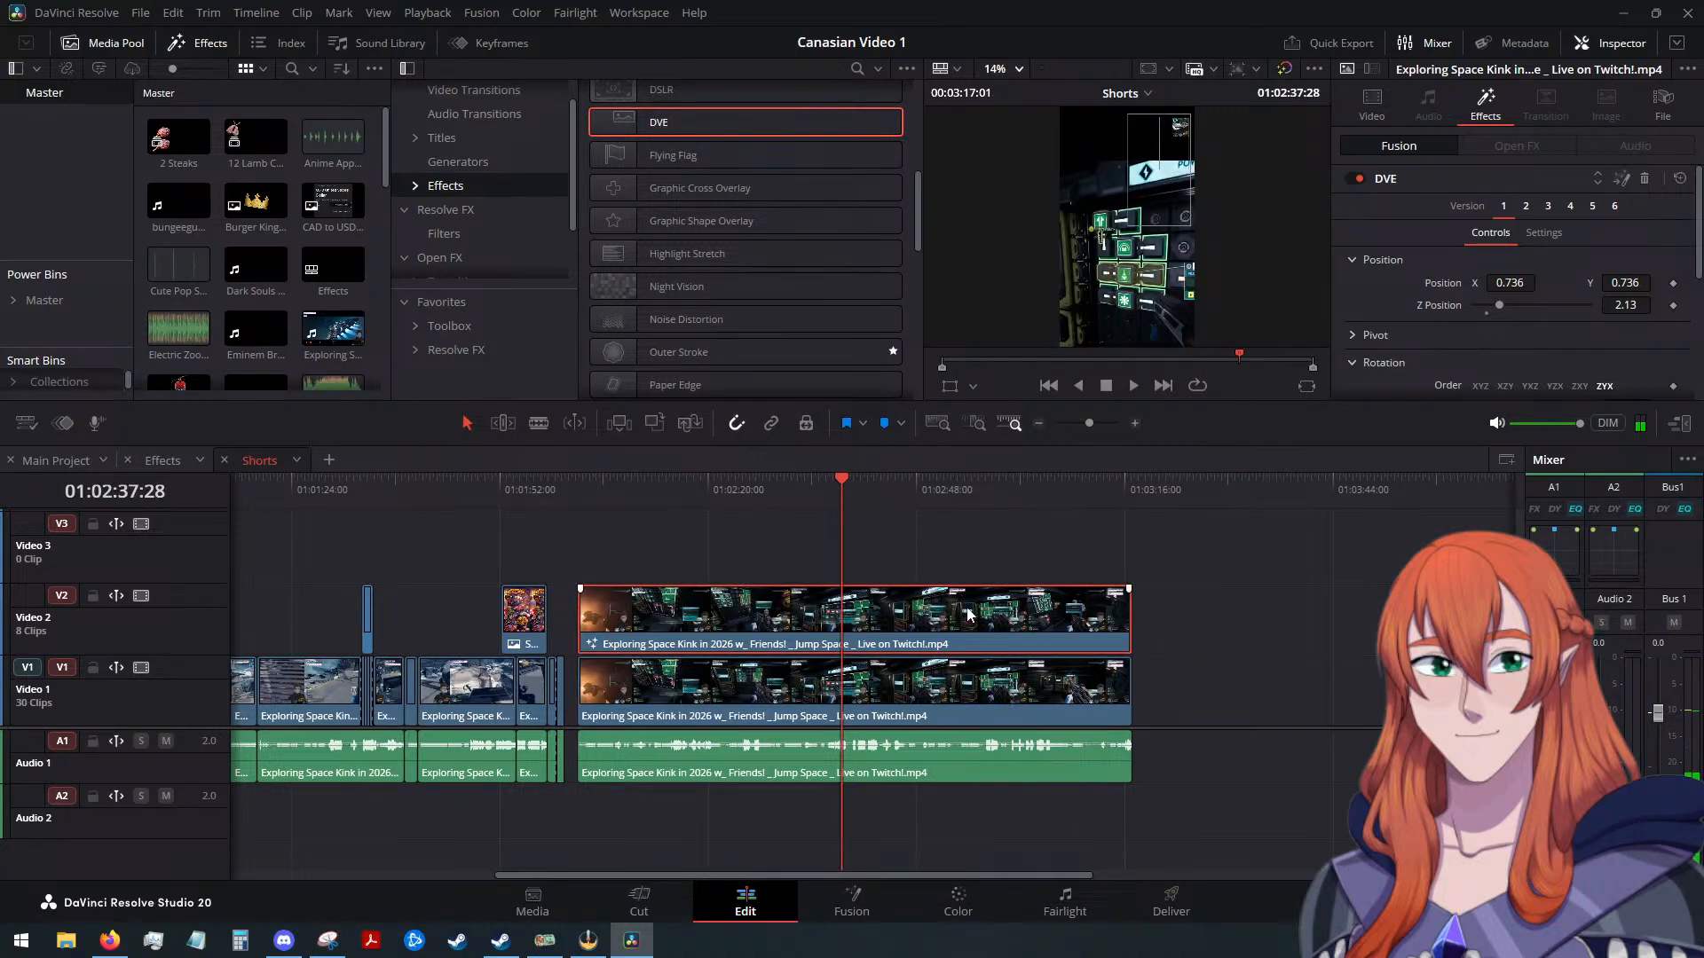
# Try resetting the Video 2 clip's transform, with position X at 150, and changing its zoom
pyautogui.click(1384, 115)
pyautogui.click(1679, 141)
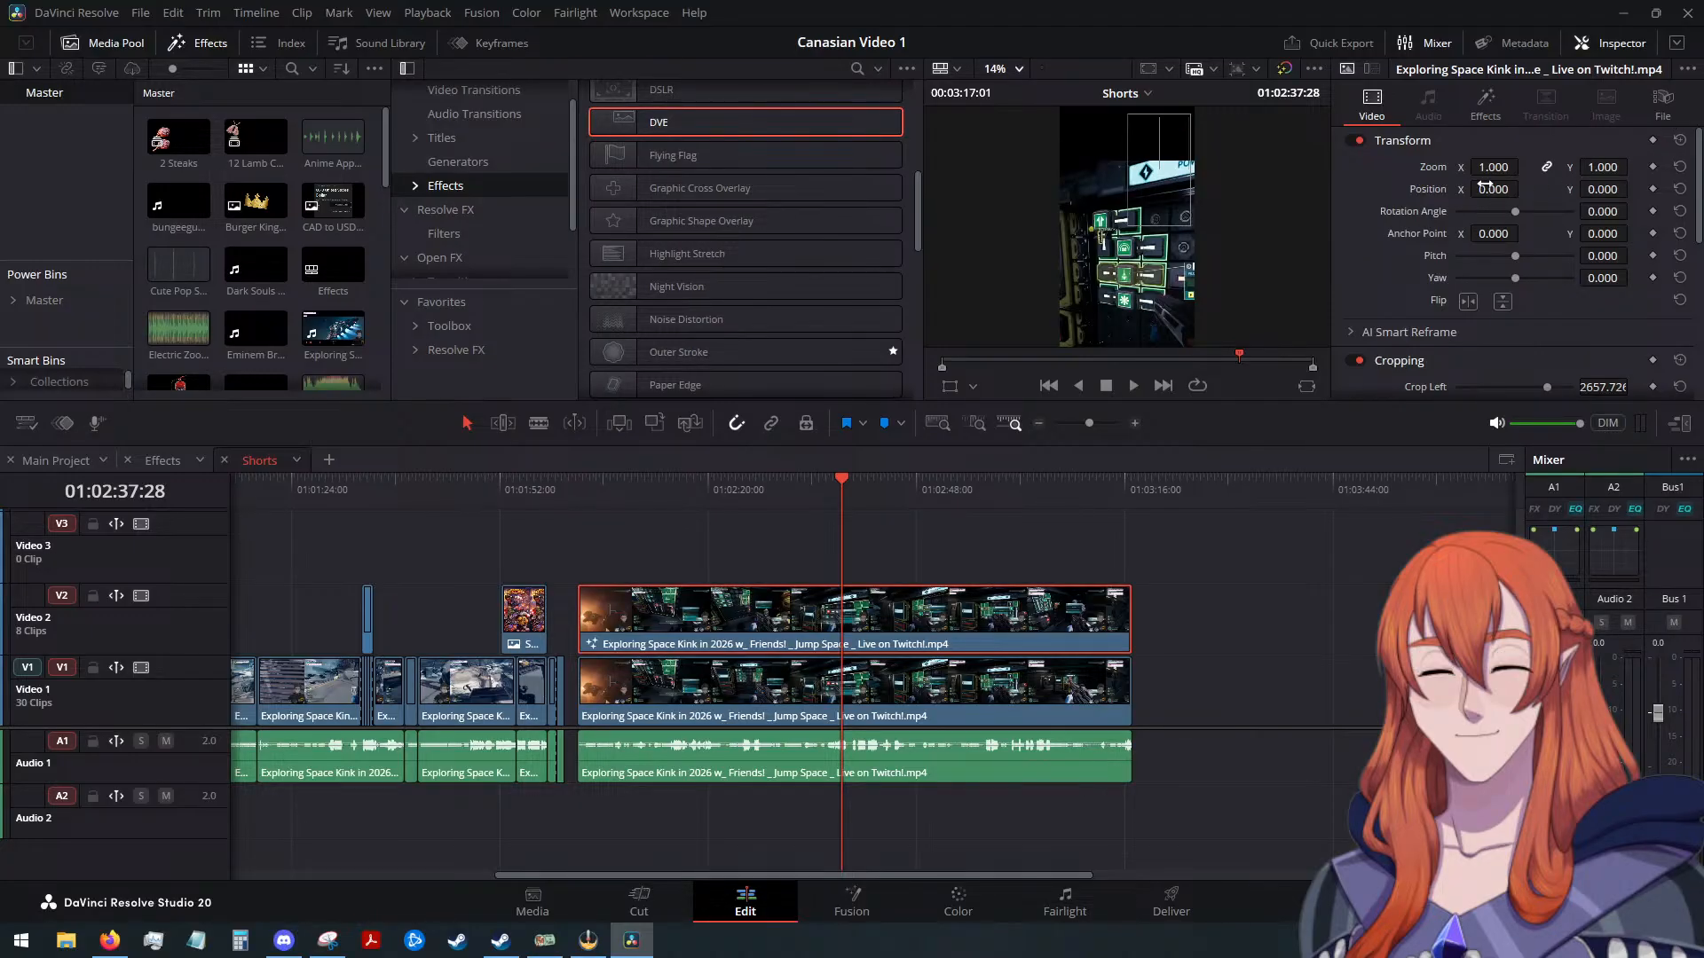
pyautogui.moveTo(1493, 189); pyautogui.dragTo(1494, 190)
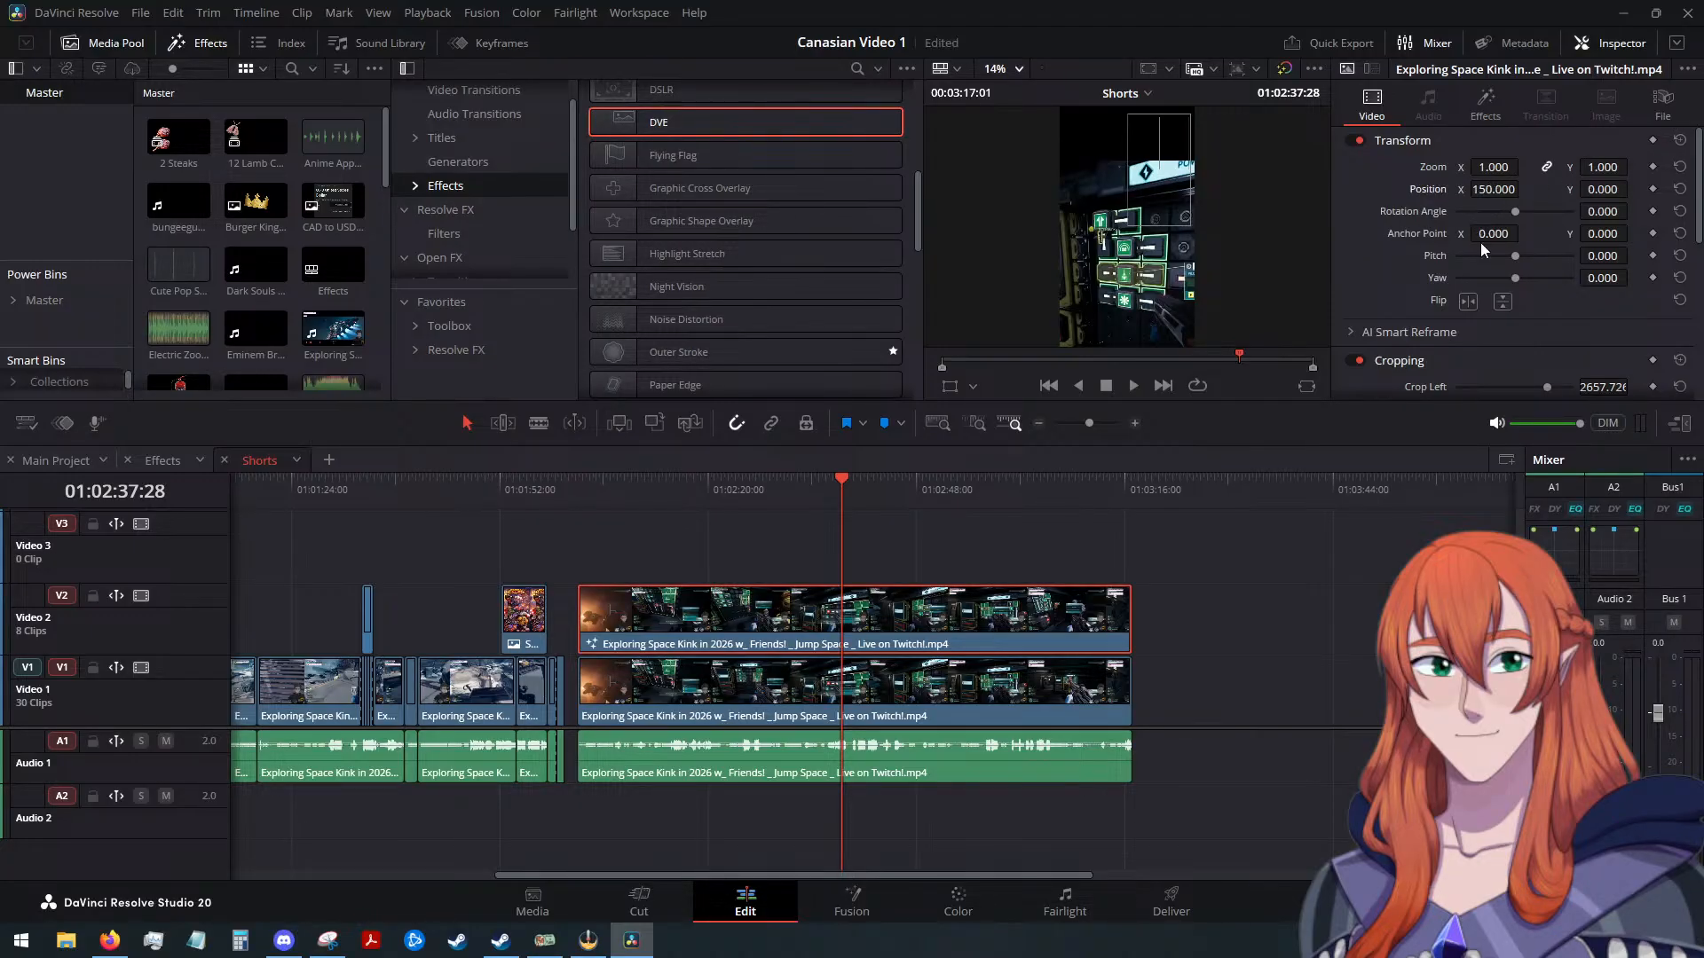
pyautogui.hotkey('ctrl', 'z')
pyautogui.moveTo(1496, 167); pyautogui.dragTo(1384, 189)
pyautogui.hotkey('ctrl', 'z')
# Try a Z Position of 1.26 and a Z rotation of -271.3 for the DVE effect on the Video 2 clip
pyautogui.click(1486, 105)
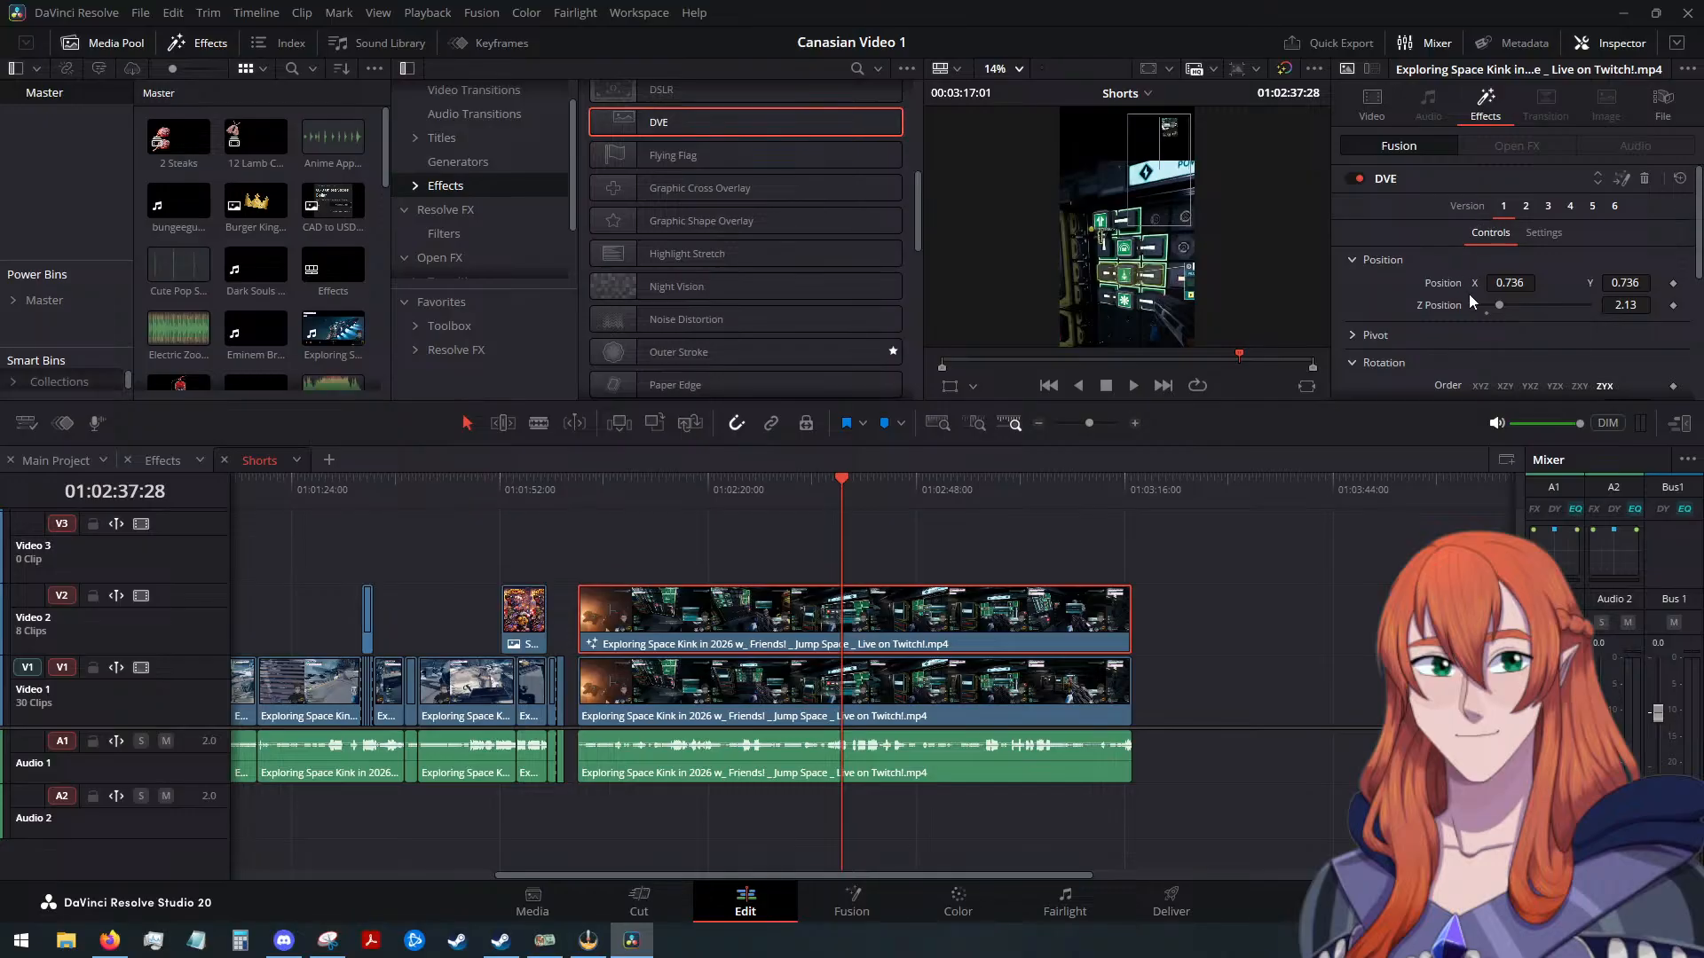
pyautogui.moveTo(1498, 306)
pyautogui.mouseDown()
pyautogui.moveTo(1472, 304)
pyautogui.moveTo(1487, 298)
pyautogui.mouseUp()
pyautogui.scroll(-1, 1433, 249)
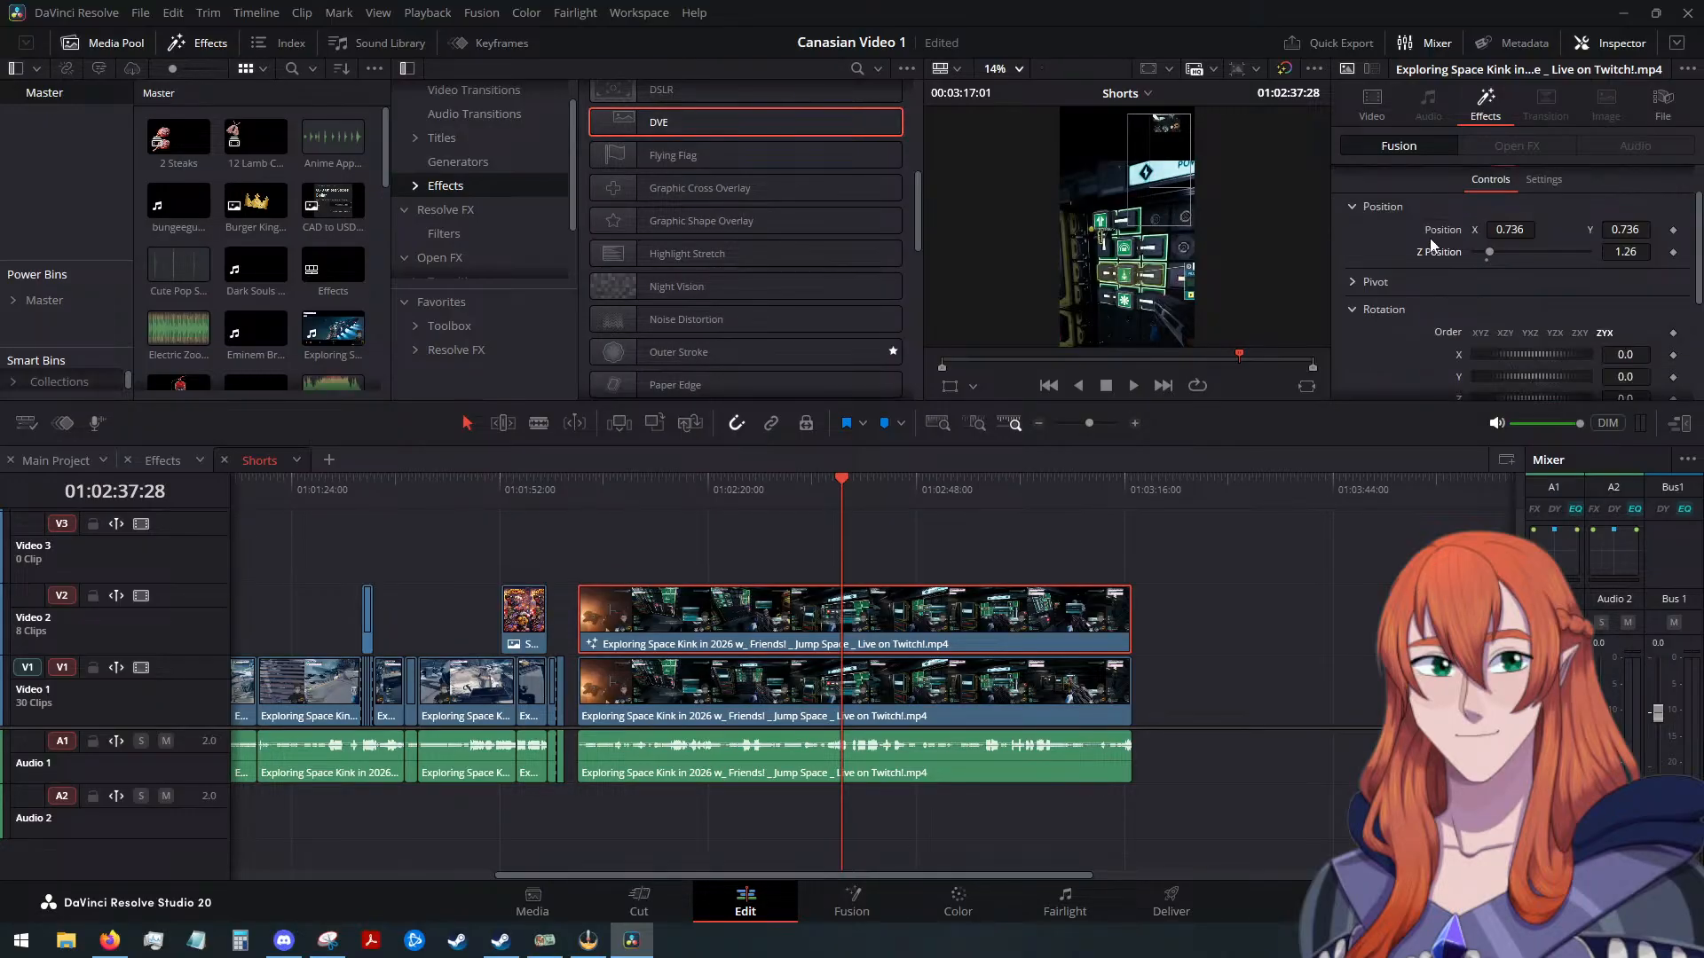
pyautogui.scroll(-1, 1430, 244)
pyautogui.moveTo(1505, 301); pyautogui.dragTo(1439, 349)
pyautogui.hotkey('ctrl', 'z')
pyautogui.hotkey('ctrl', 'z')
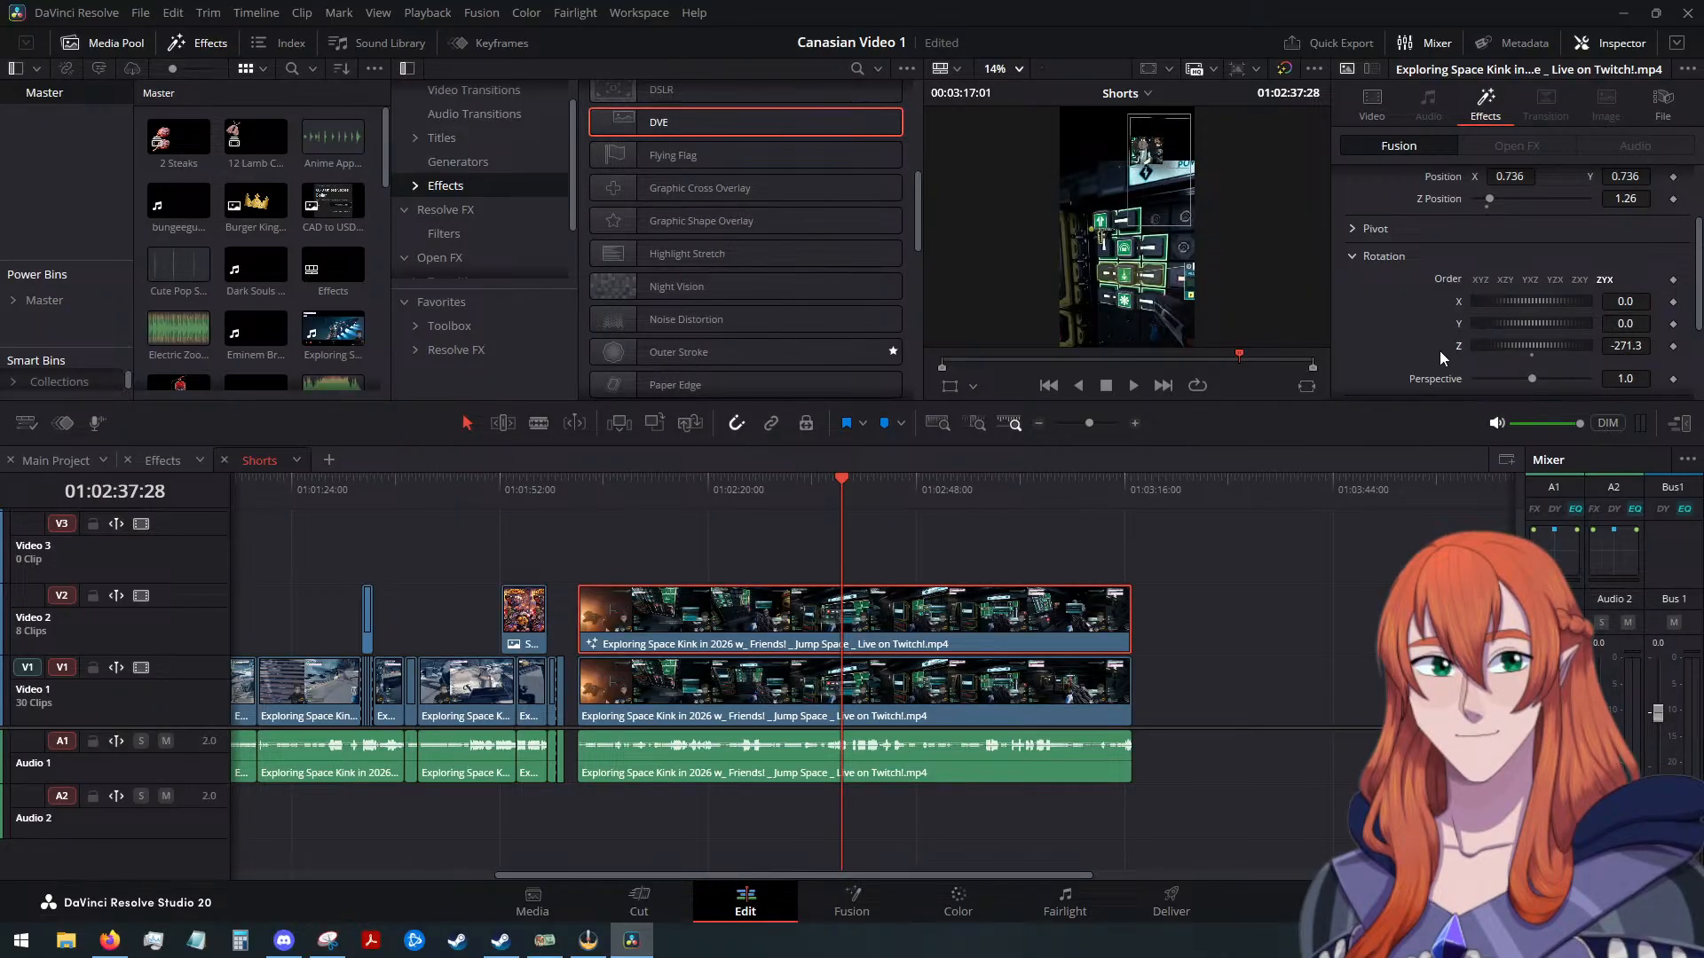
# Try zoom 1.39 and position X -590 on the Video 2 clip, and undo the edits back past the DVE effect
pyautogui.click(1386, 114)
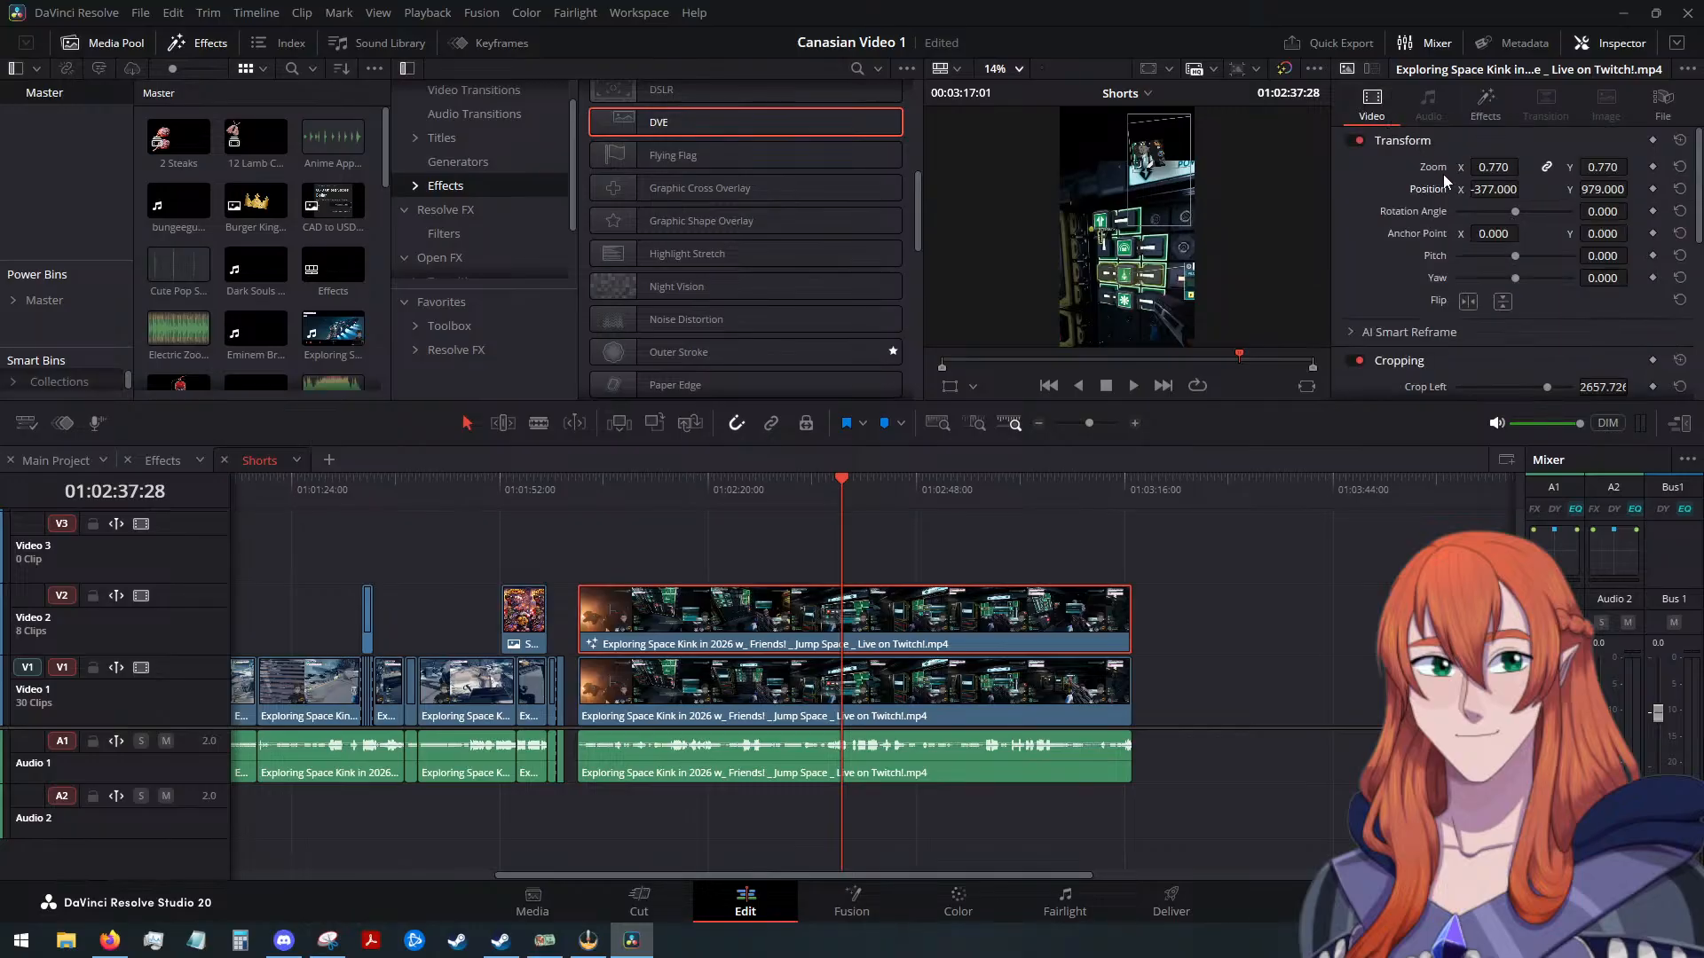
pyautogui.moveTo(1494, 167); pyautogui.dragTo(1524, 188)
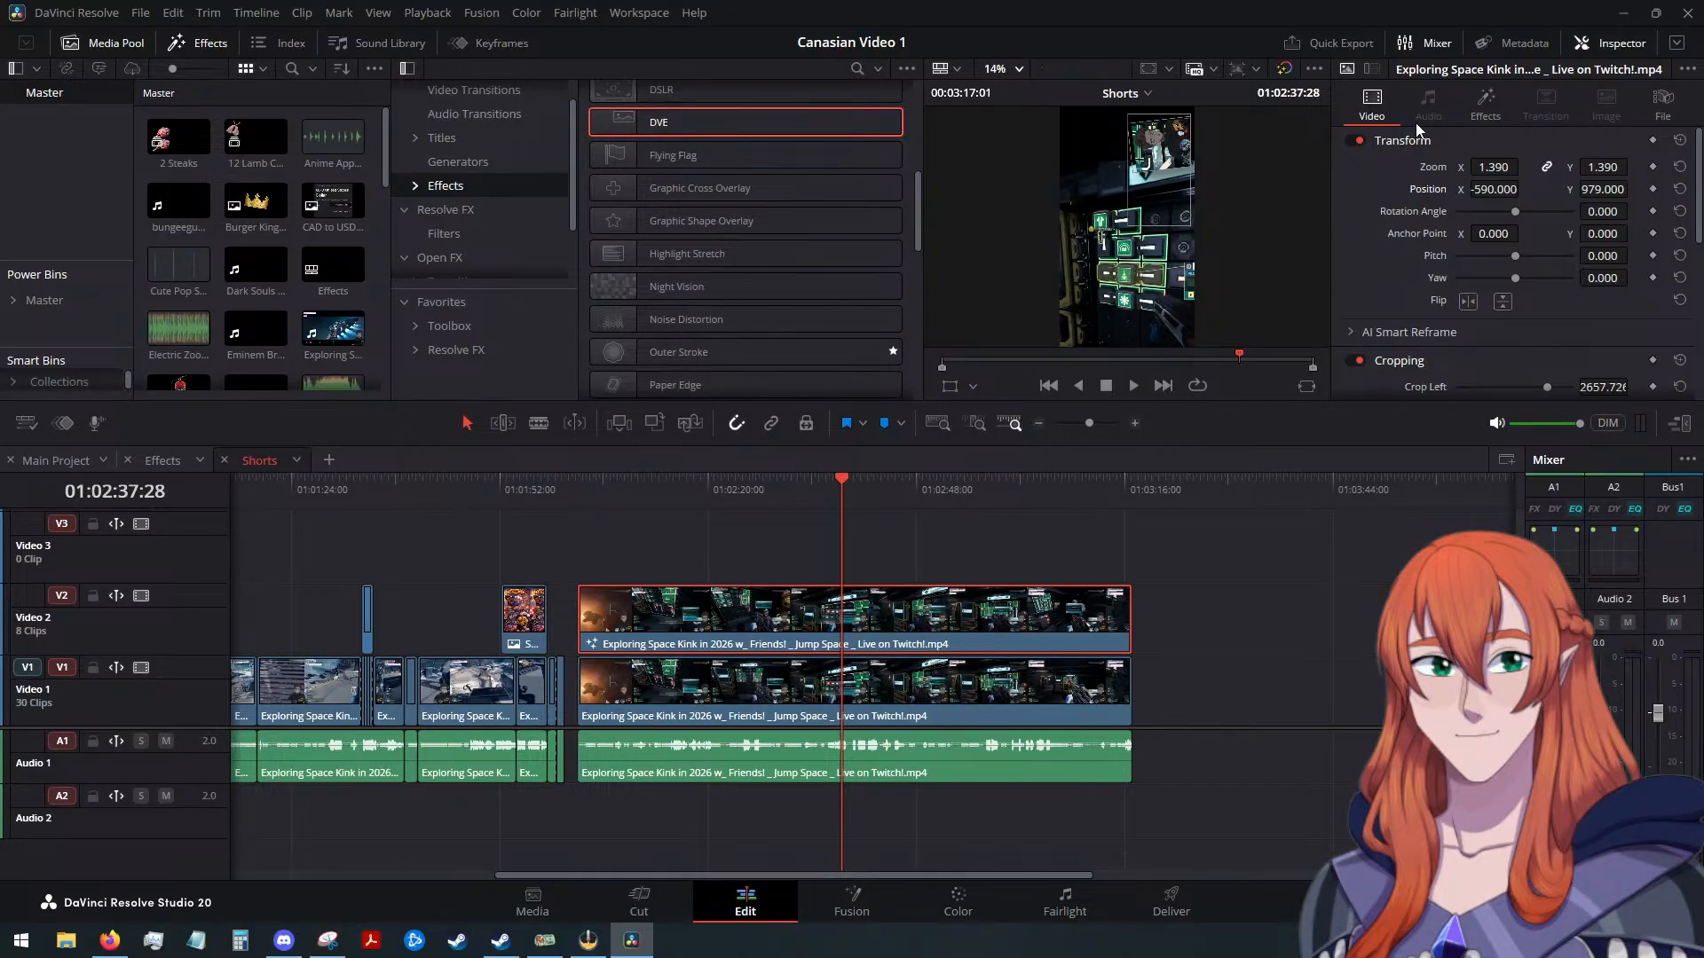
pyautogui.hotkey('ctrl', 'z')
pyautogui.hotkey('ctrl', 'z')
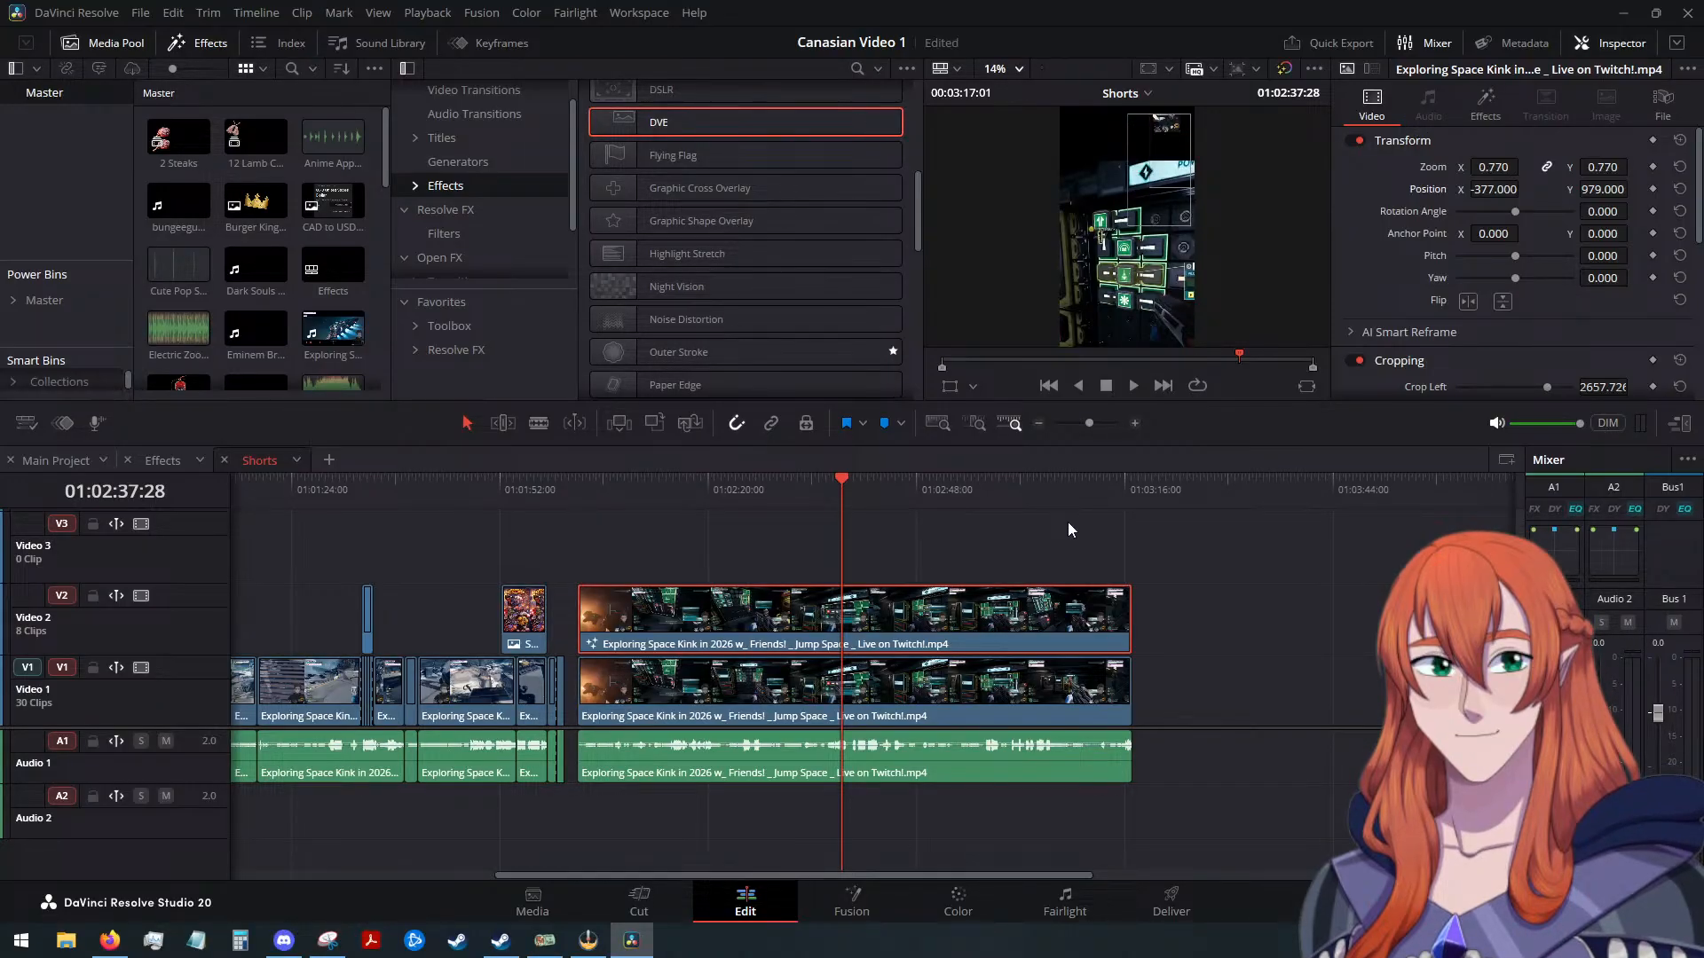
pyautogui.hotkey('ctrl', 'z')
pyautogui.hotkey('ctrl', 'z')
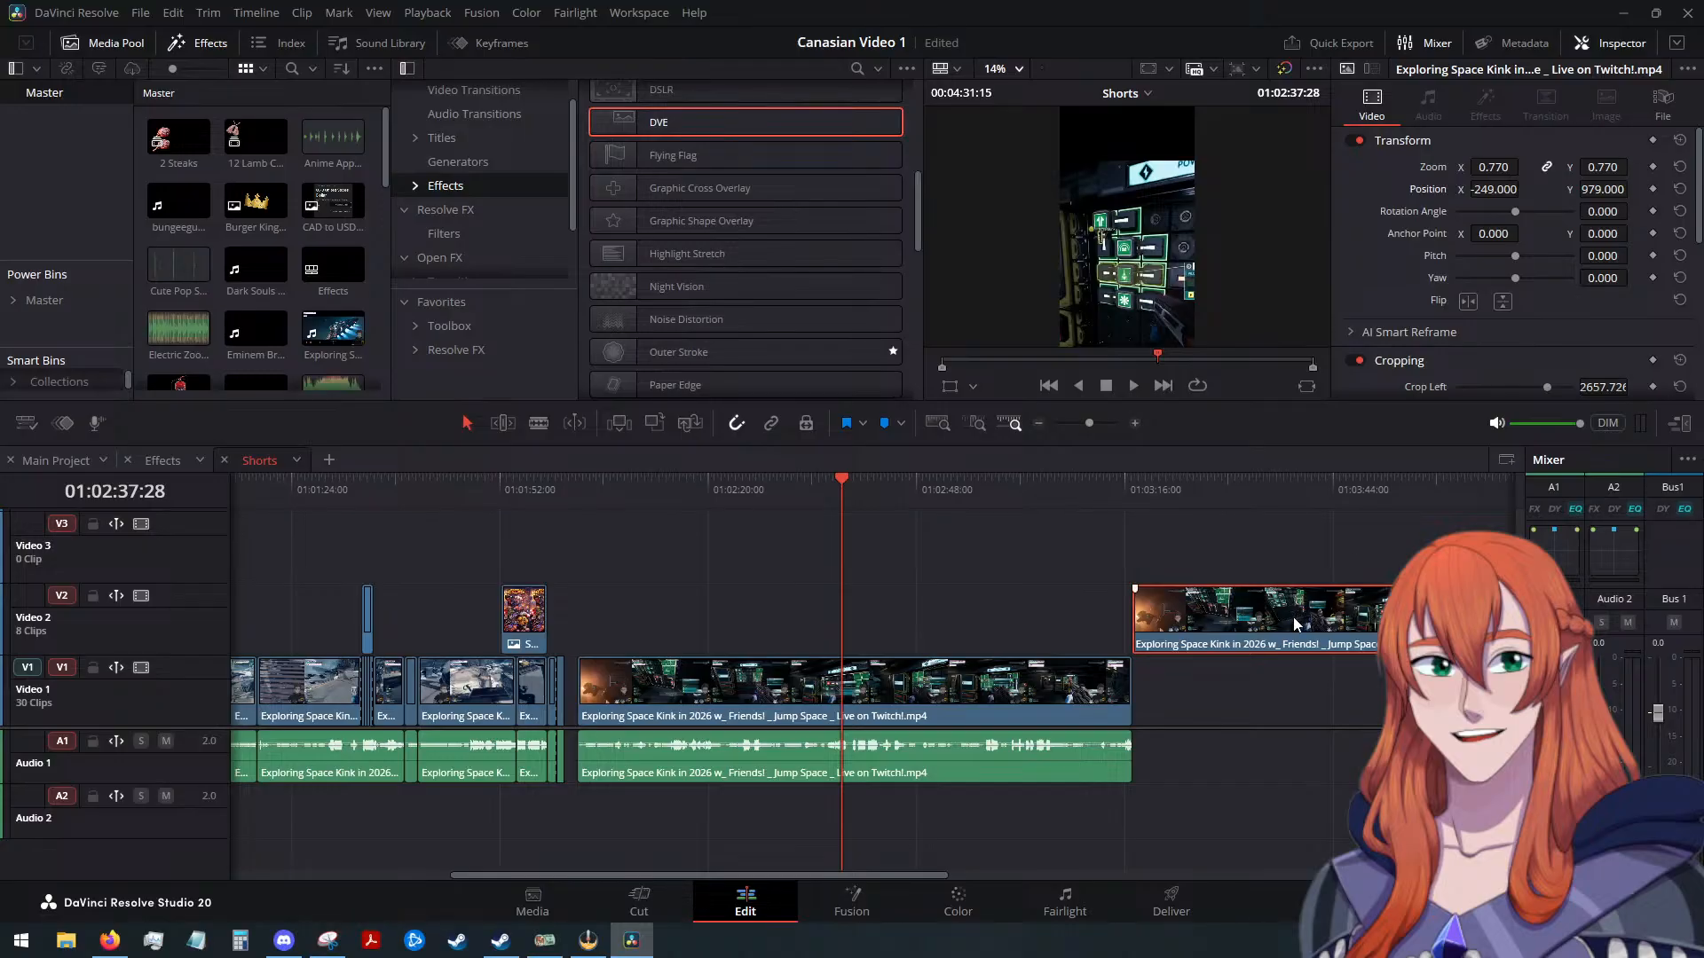
# Align the Video 2 clip above the Video 1 gameplay clip and set its position to X -243, Y 1020
pyautogui.moveTo(1292, 616); pyautogui.dragTo(738, 615)
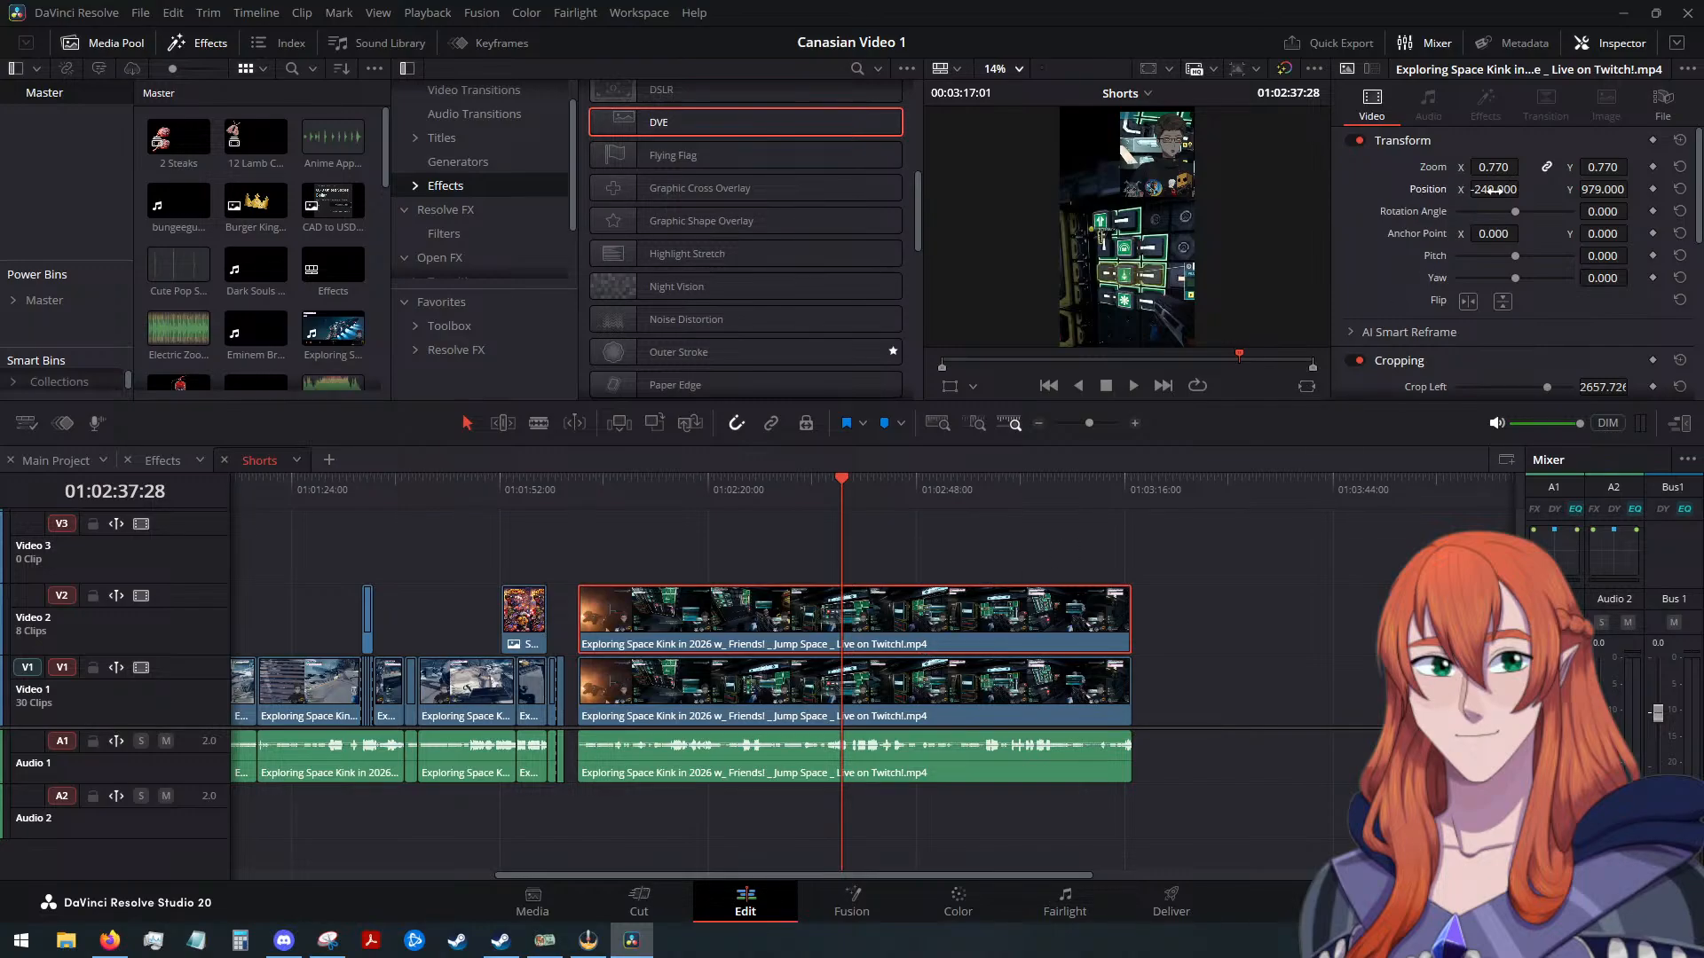
pyautogui.moveTo(1493, 189)
pyautogui.mouseDown()
pyautogui.moveTo(1463, 189)
pyautogui.moveTo(1487, 189)
pyautogui.mouseUp()
pyautogui.moveTo(1614, 203); pyautogui.dragTo(1633, 187)
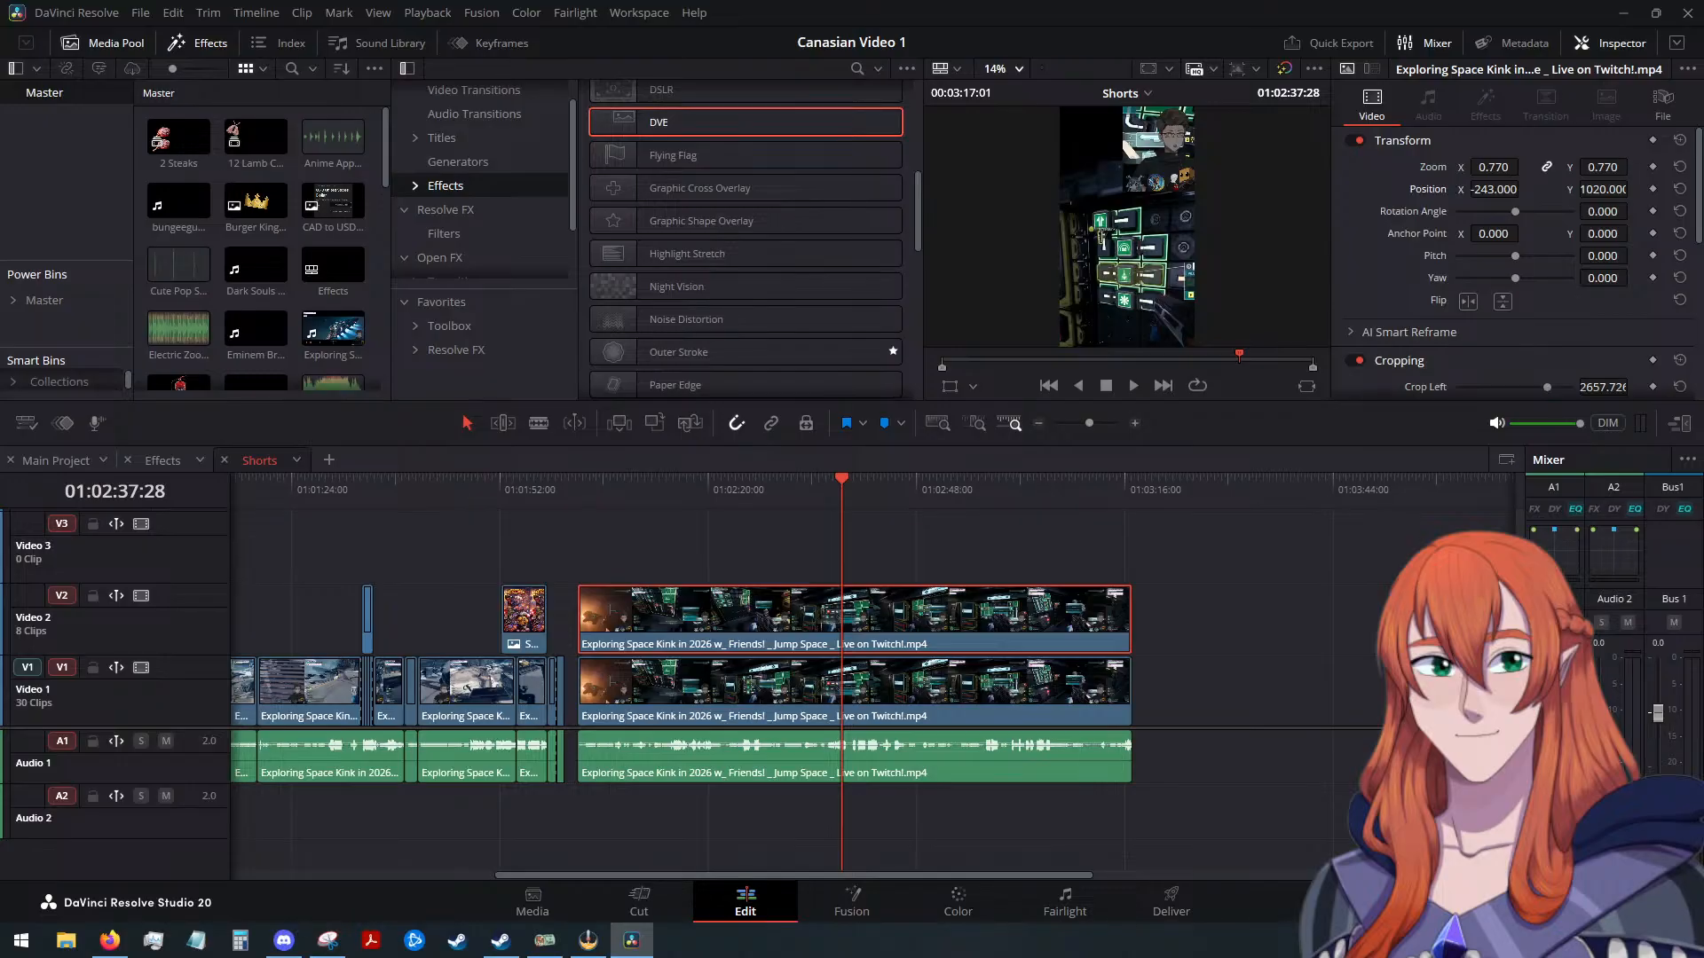
# Examine the avatar overlay against the gameplay at the start of the stacked clips, using an enlarged preview
pyautogui.hotkey('alt', 'Tab')
pyautogui.hotkey('alt', 'Tab')
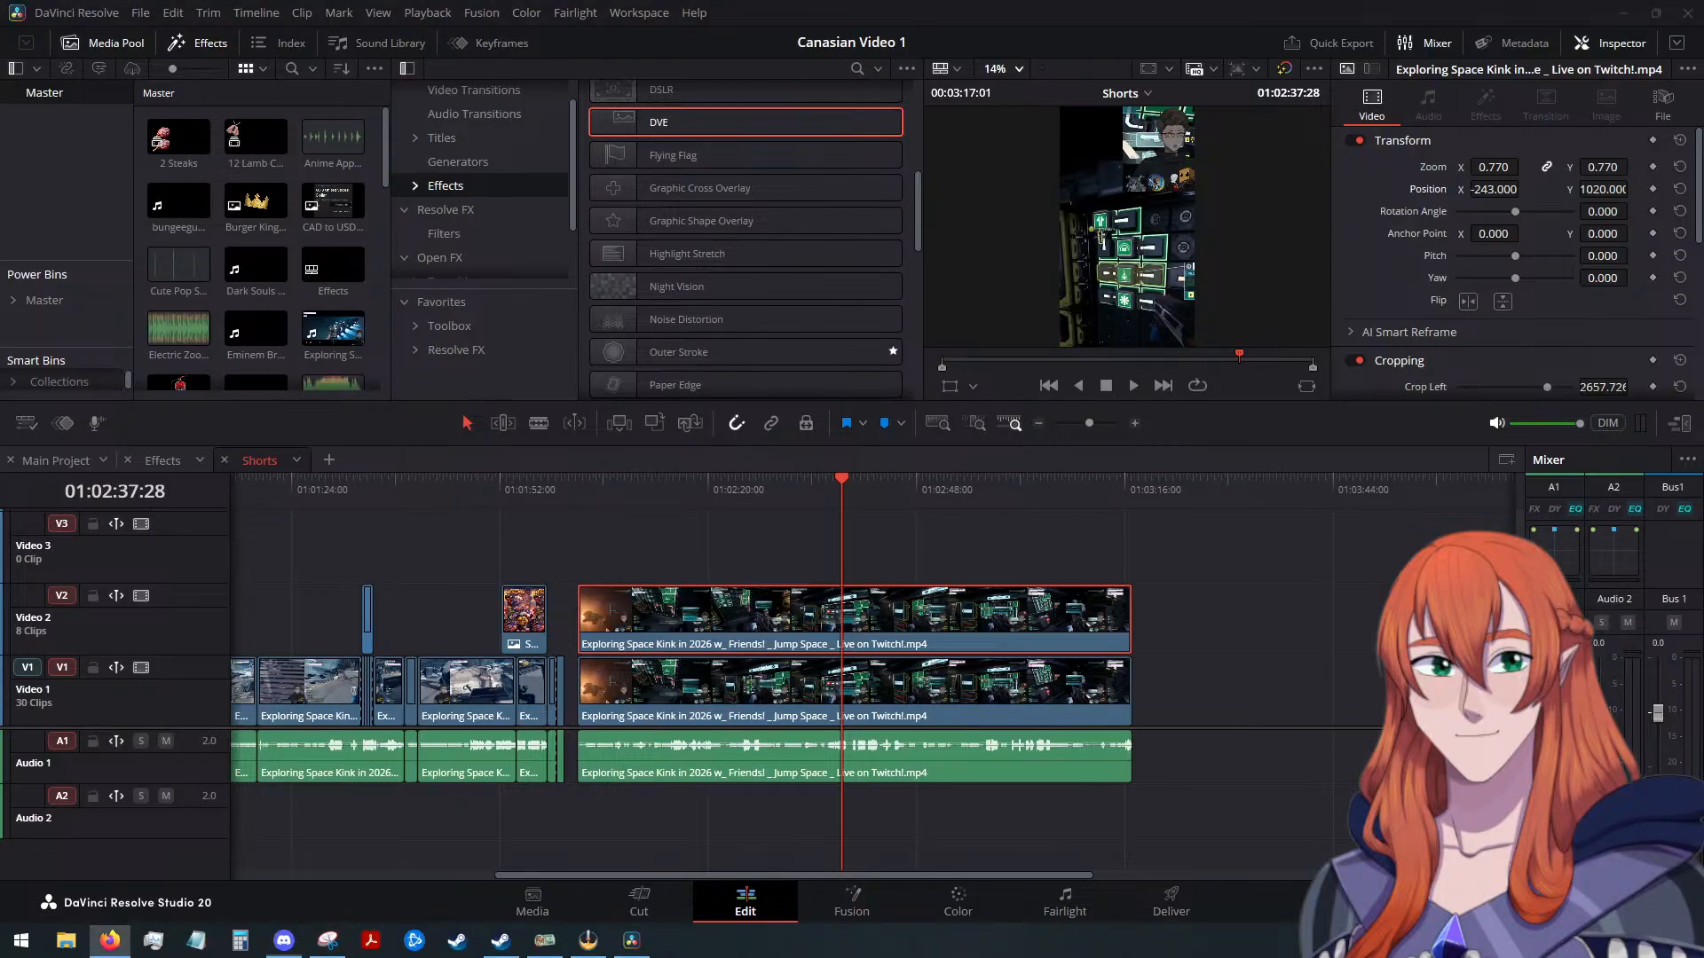
pyautogui.click(742, 545)
pyautogui.moveTo(839, 484); pyautogui.dragTo(584, 520)
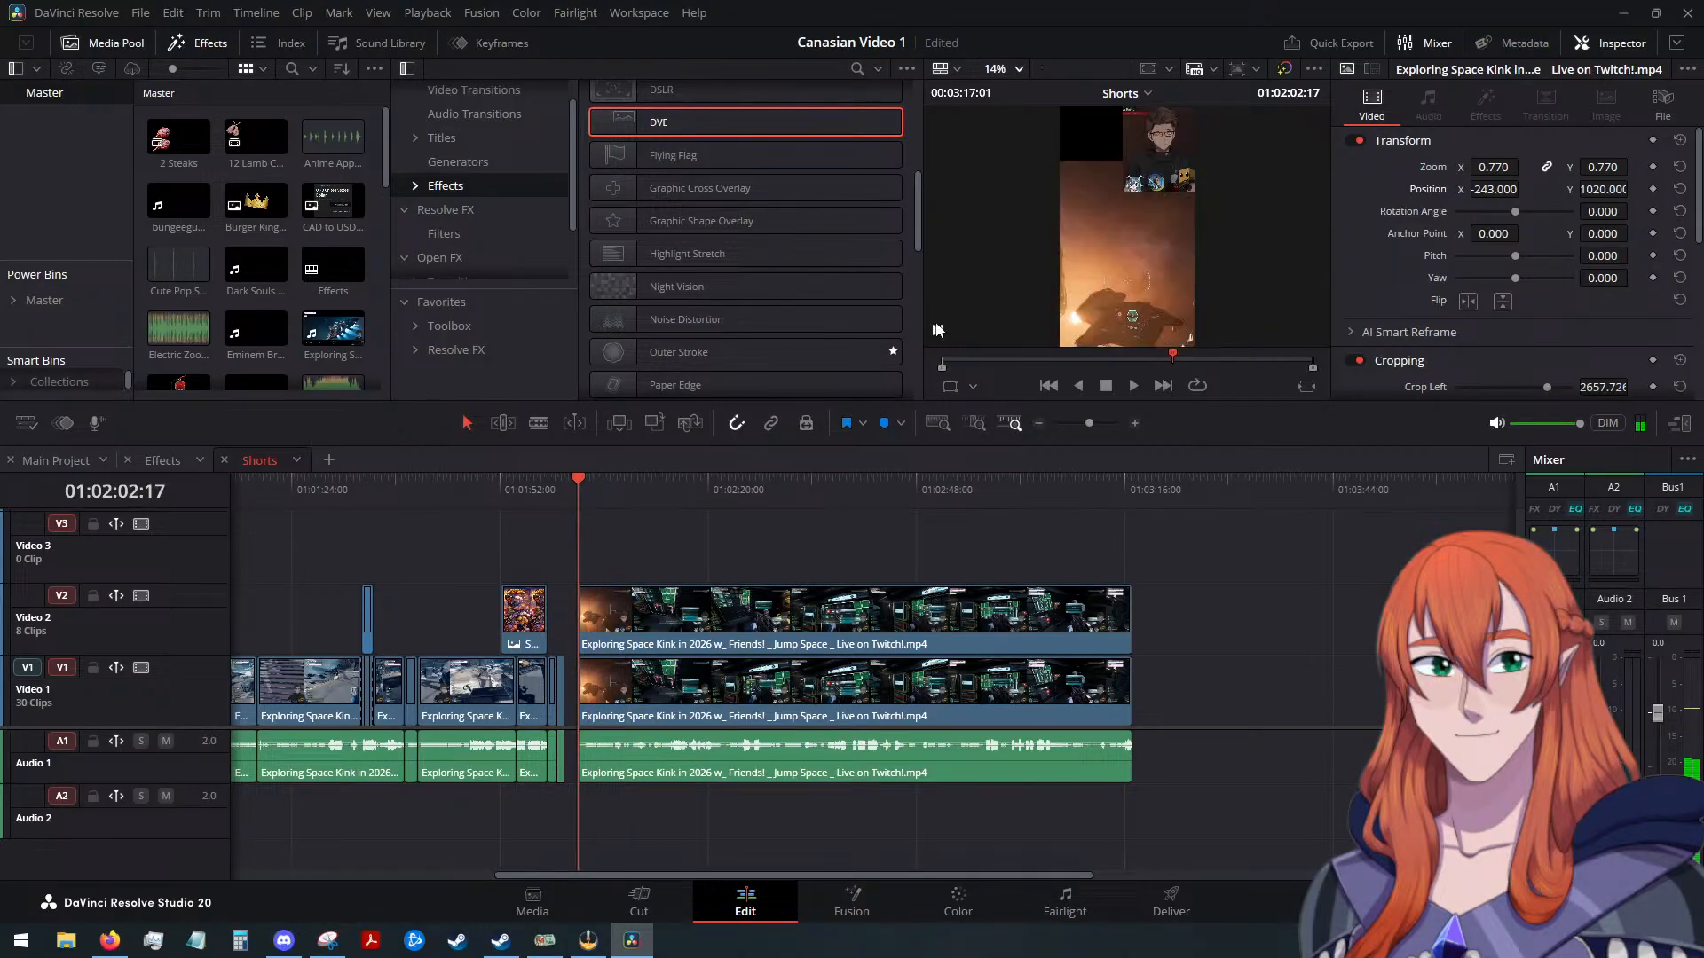
pyautogui.scroll(3, 1075, 206)
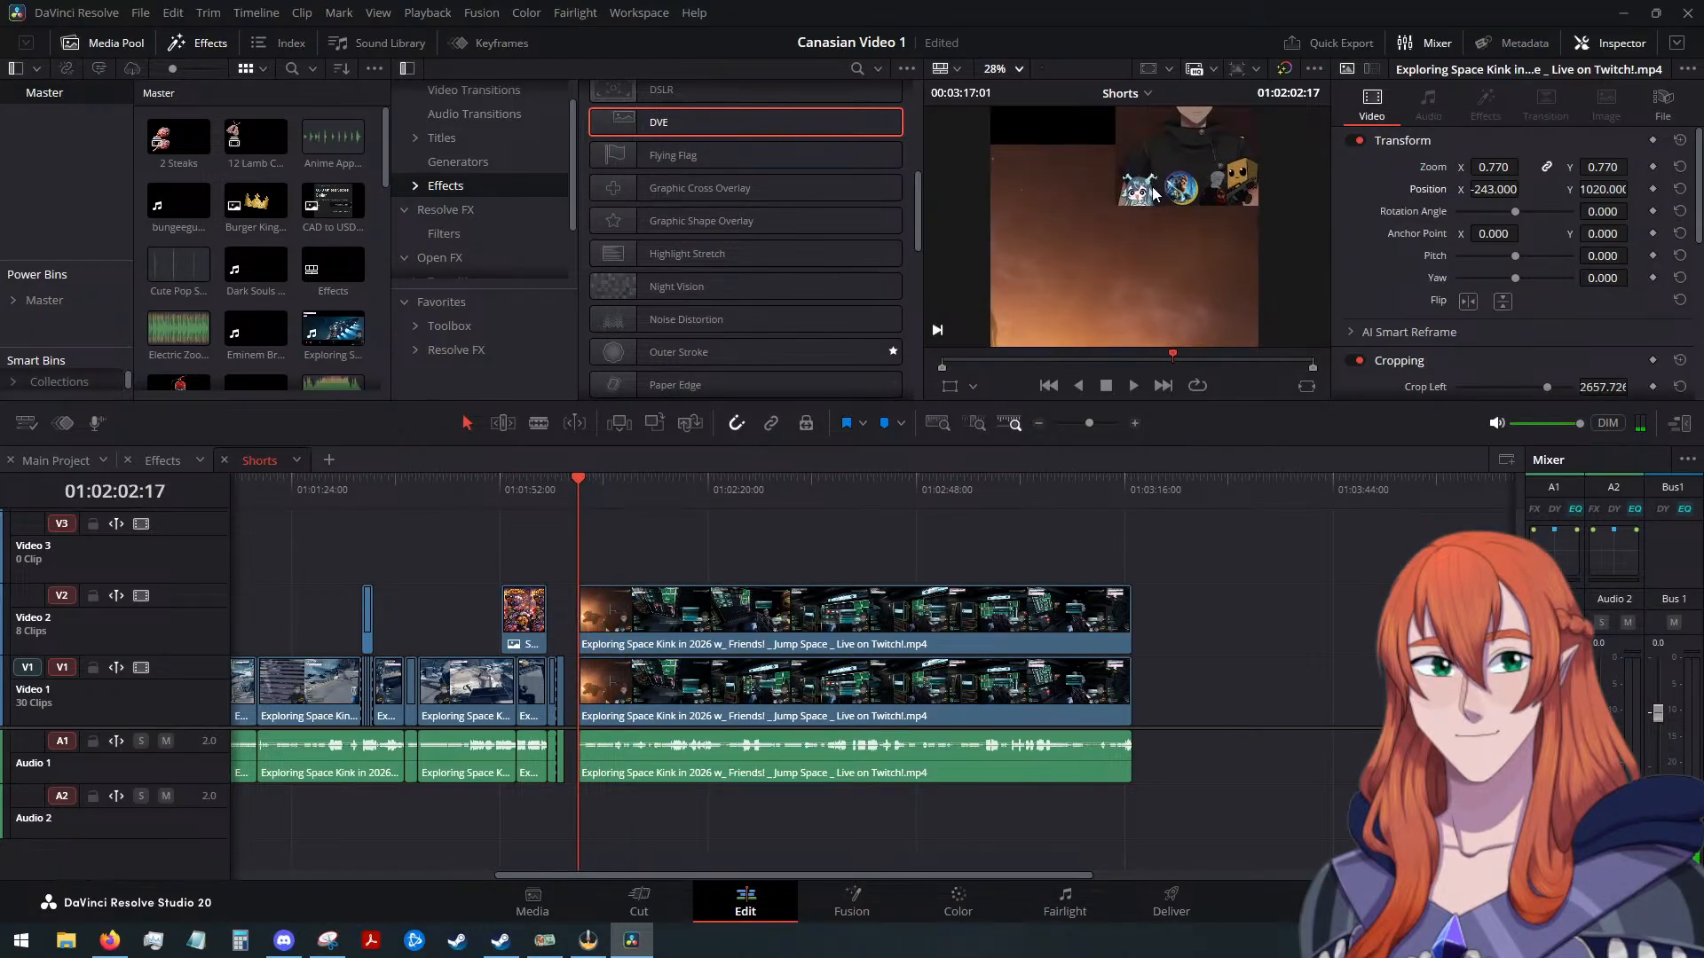
pyautogui.scroll(-1, 1120, 206)
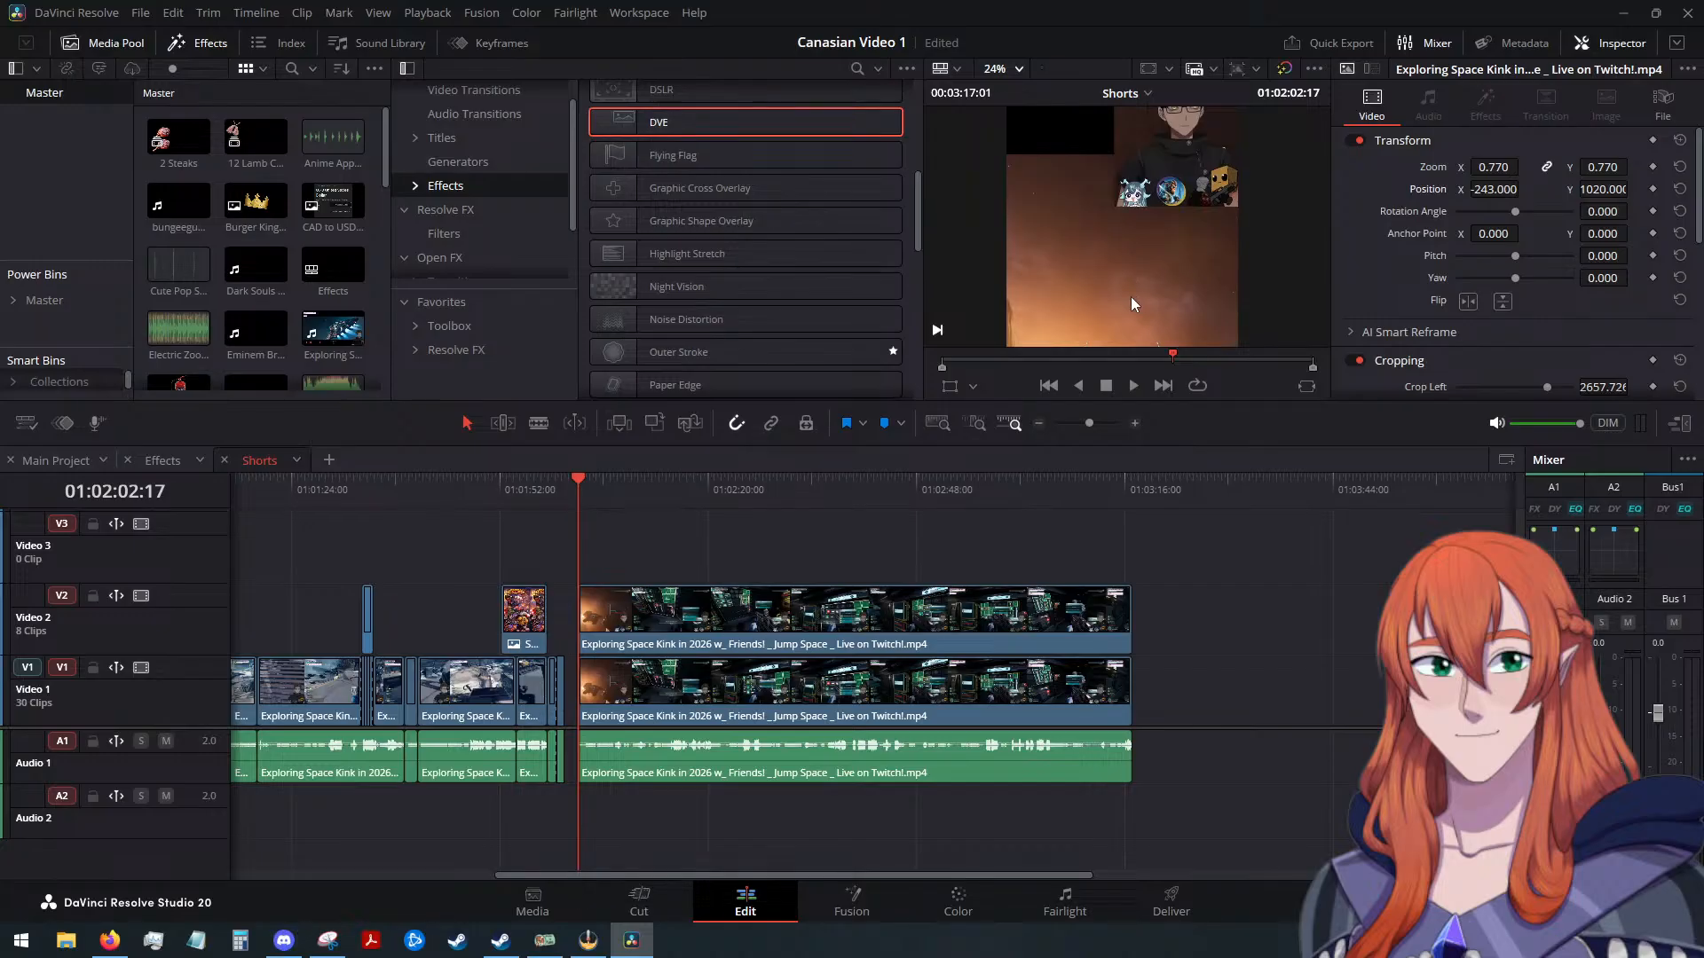
pyautogui.moveTo(1136, 273); pyautogui.dragTo(1152, 103)
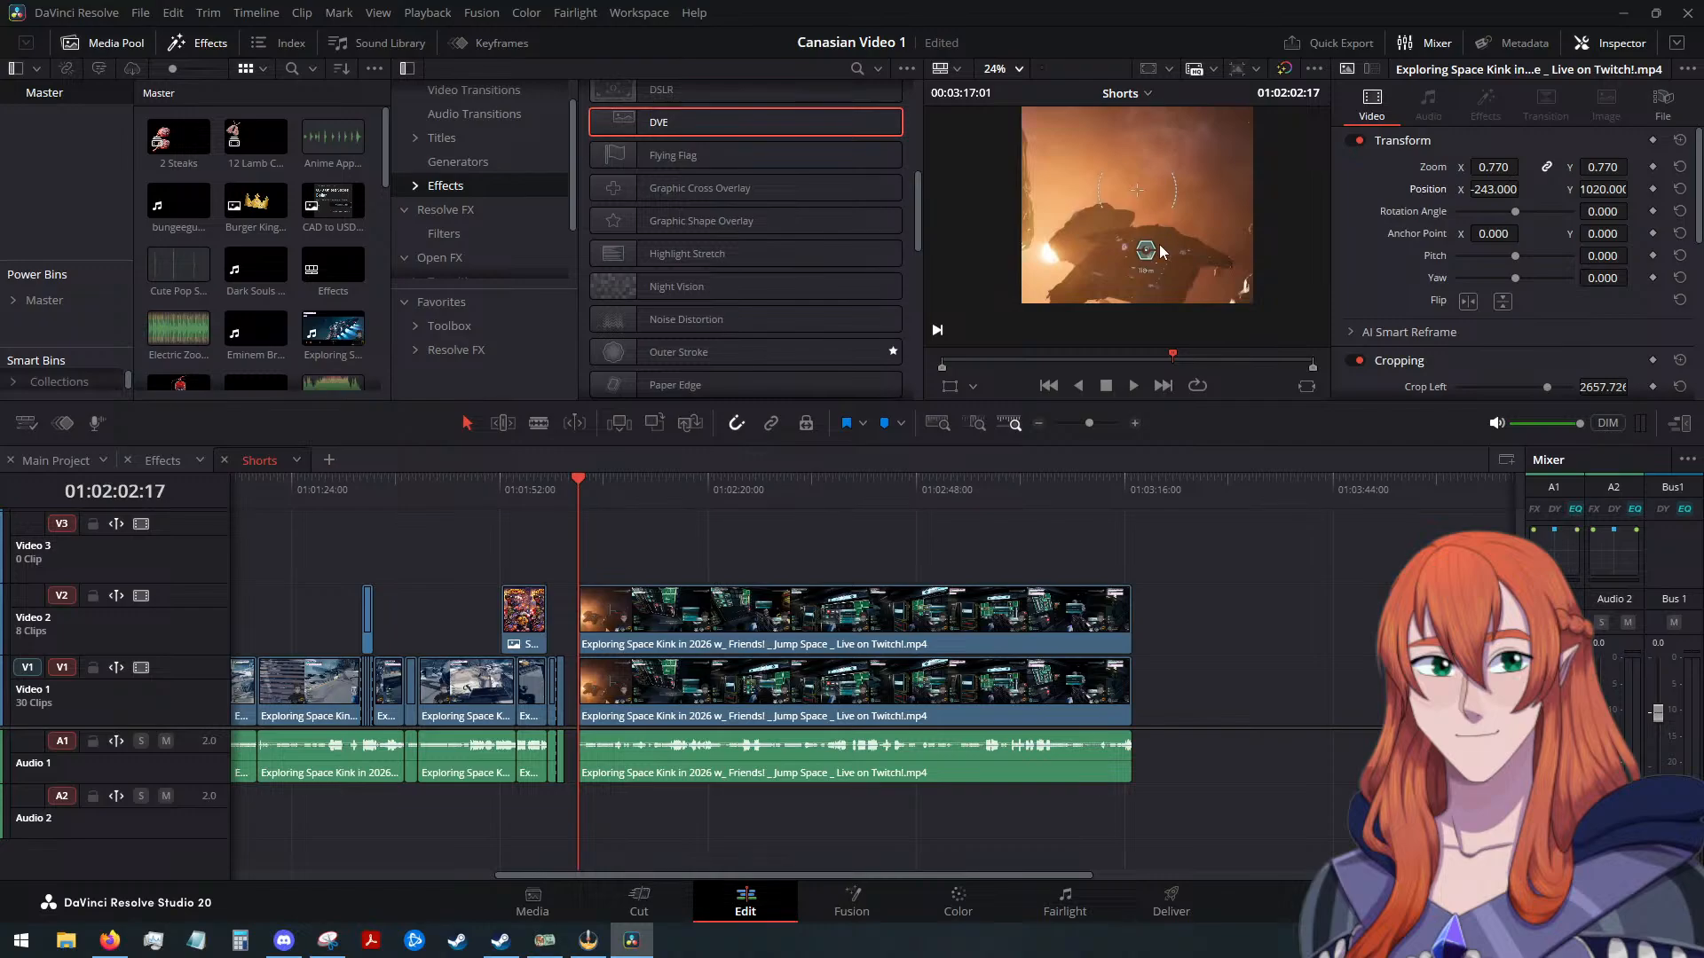
pyautogui.moveTo(1153, 183); pyautogui.dragTo(1148, 291)
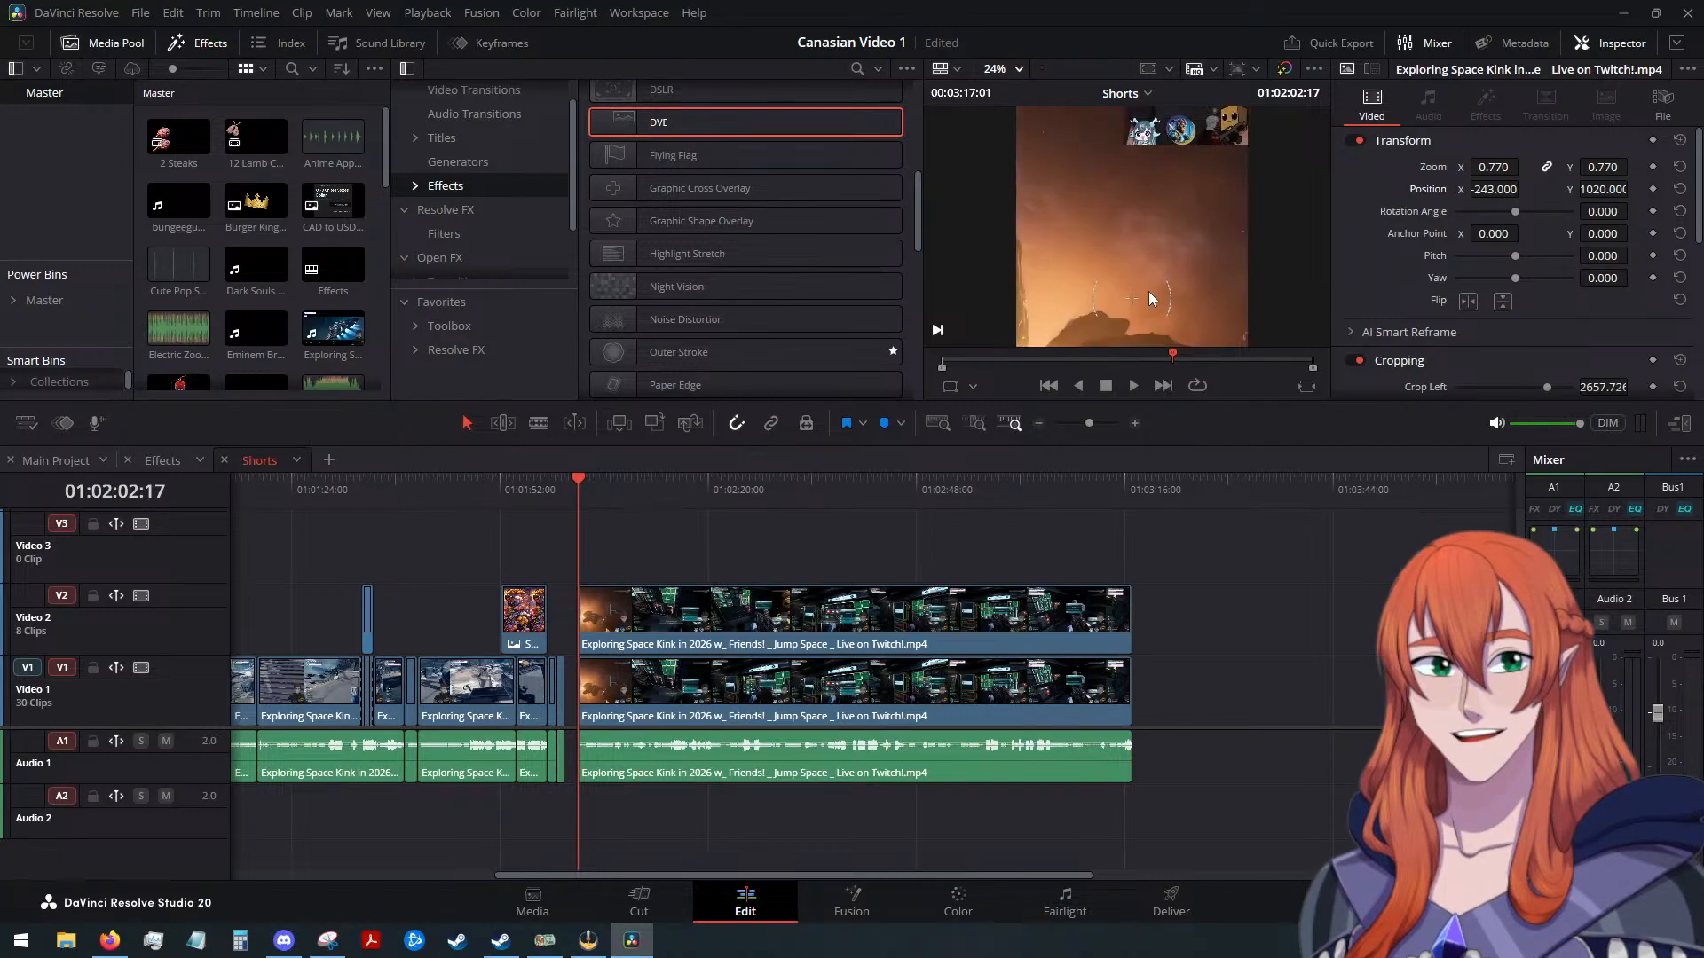
pyautogui.click(1002, 69)
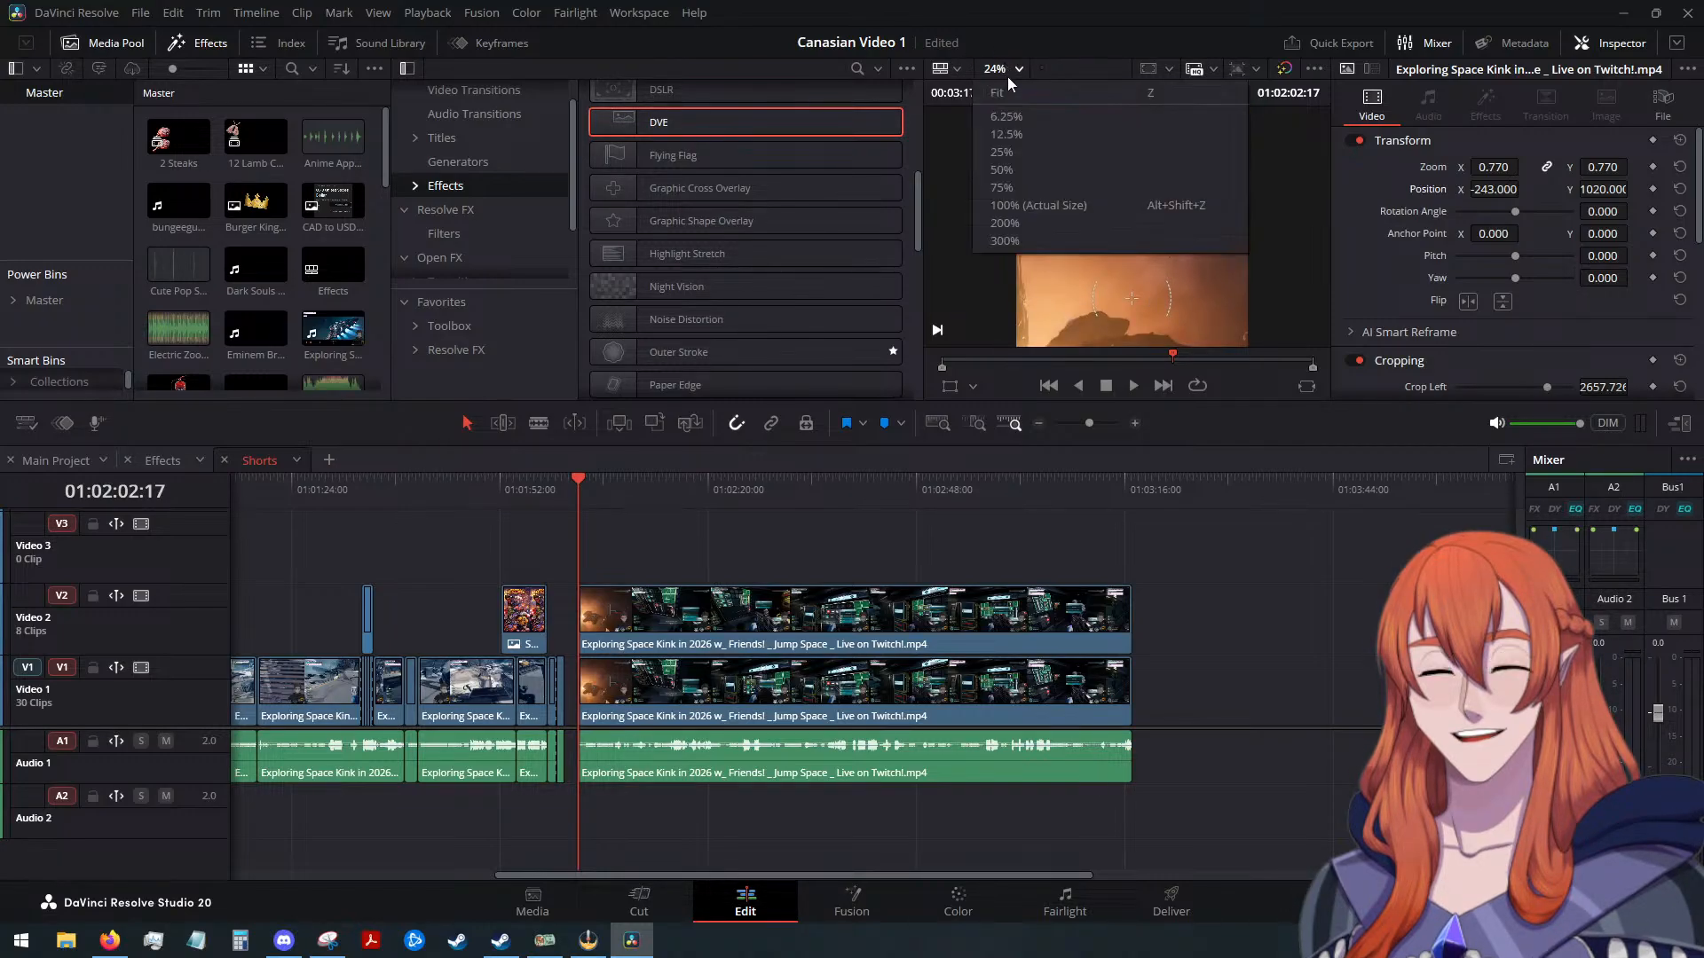
pyautogui.click(1012, 94)
# Widen the Video 2 clip's visible area by setting its left crop to about 390.8, and save the project
pyautogui.doubleClick(831, 633)
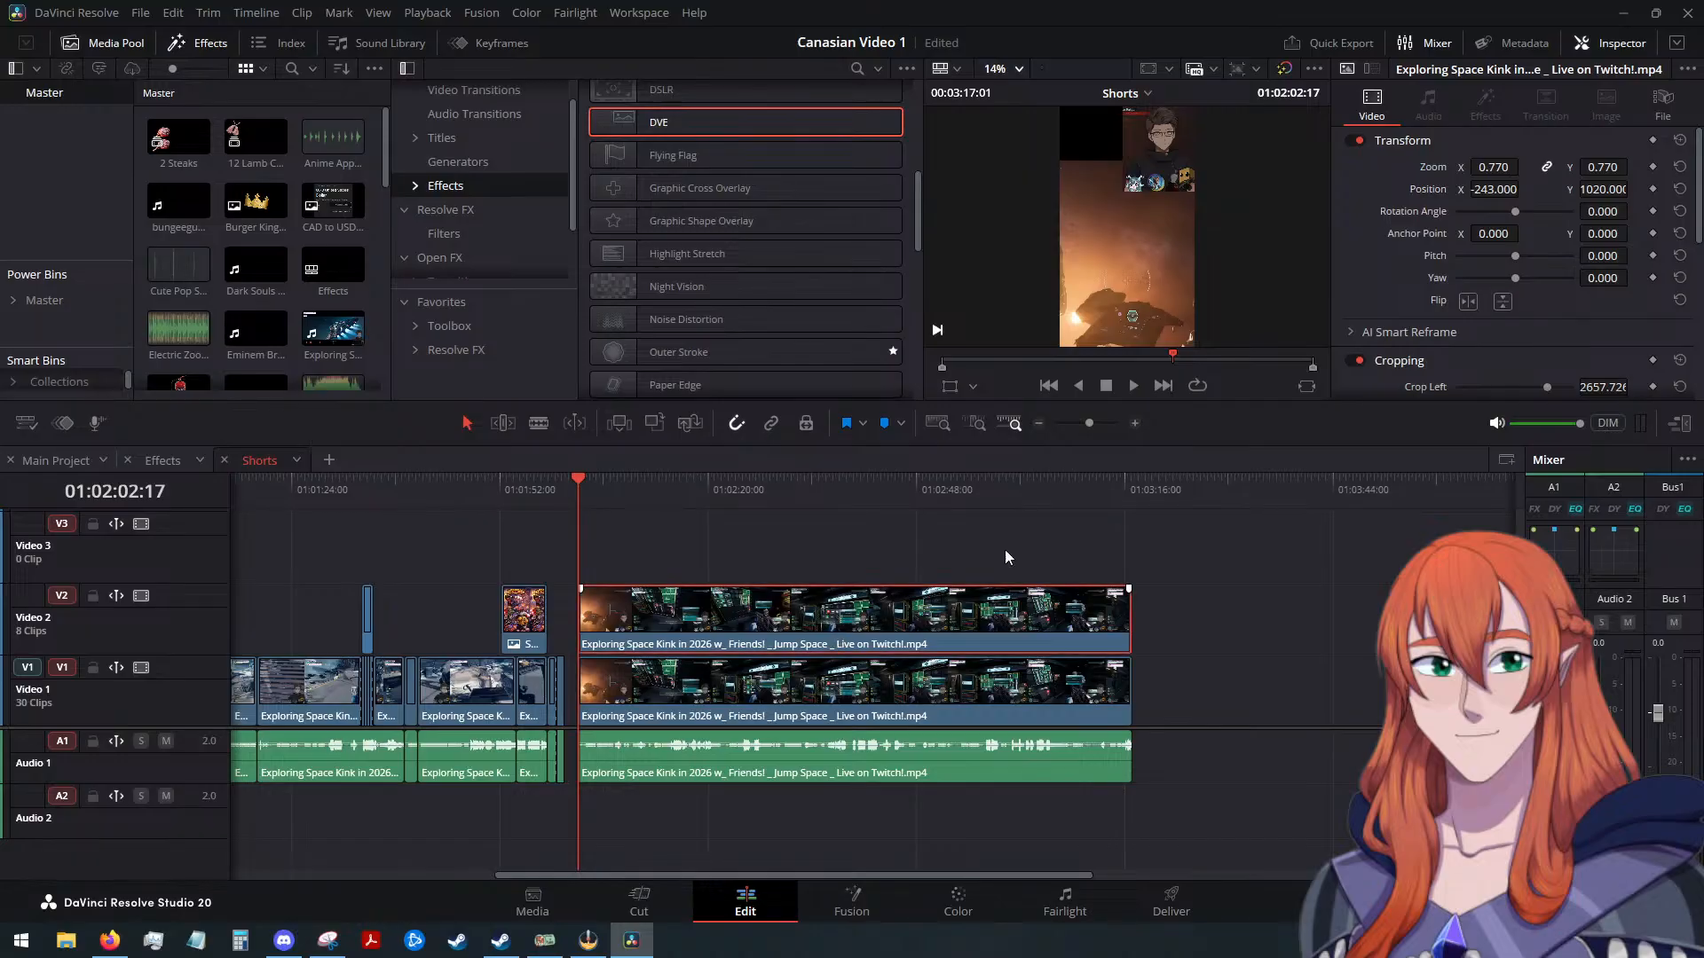
pyautogui.scroll(-2, 1373, 261)
pyautogui.click(955, 618)
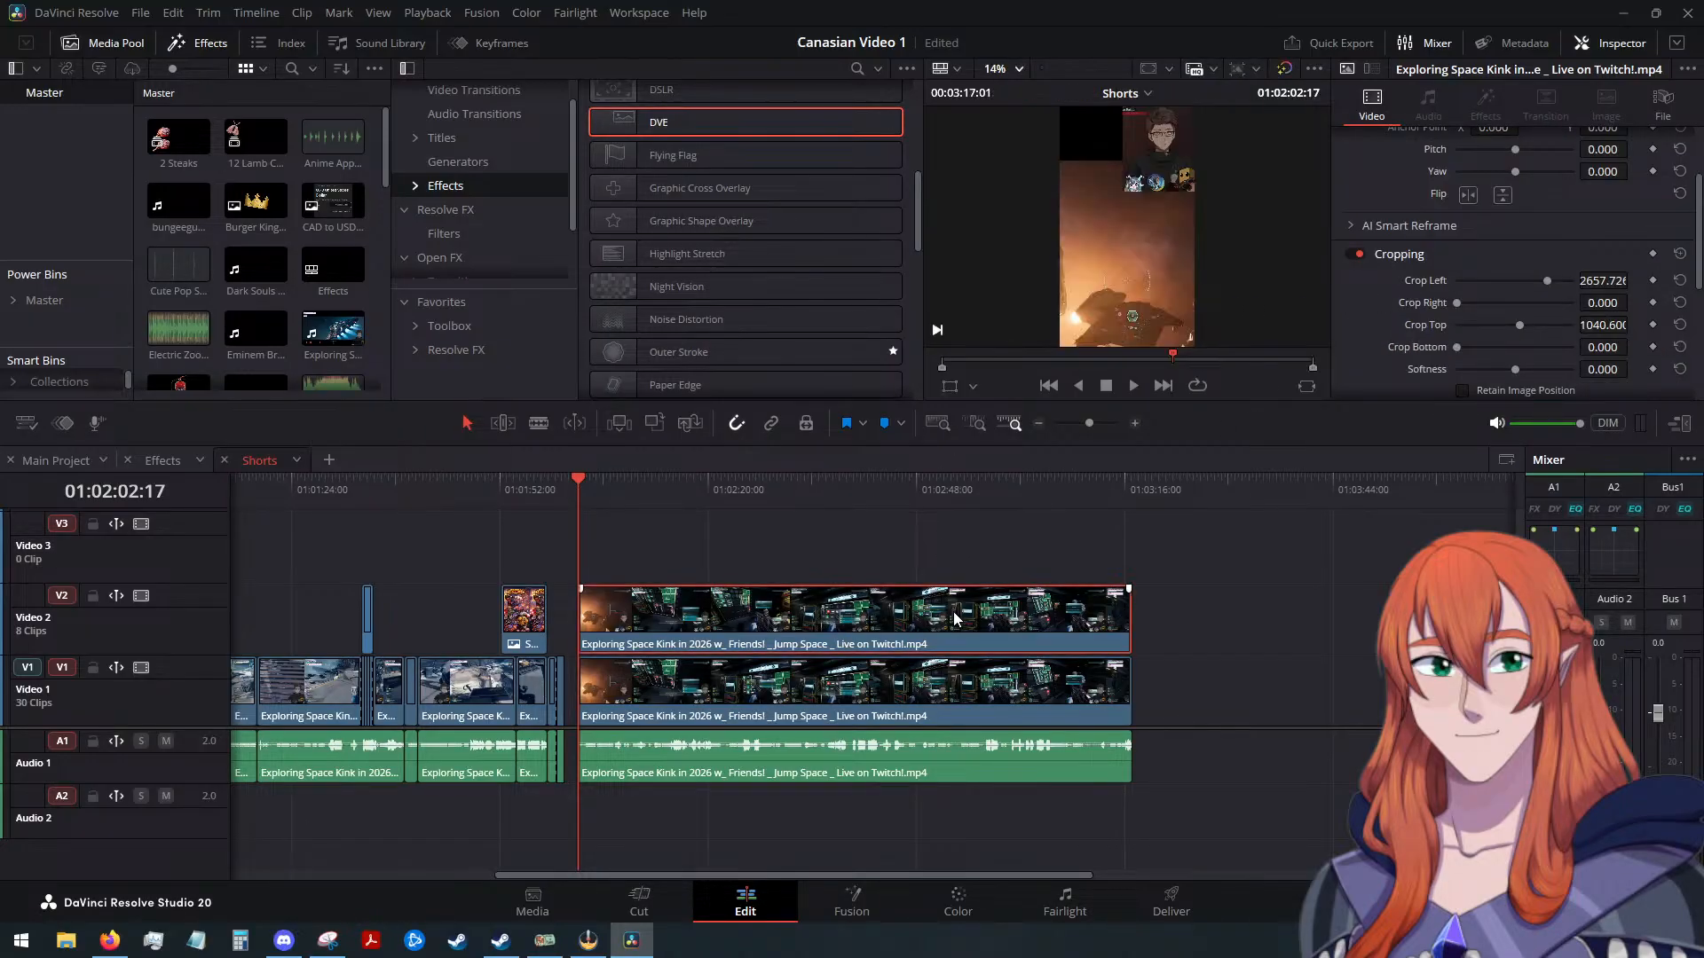
pyautogui.moveTo(1551, 279); pyautogui.dragTo(1469, 283)
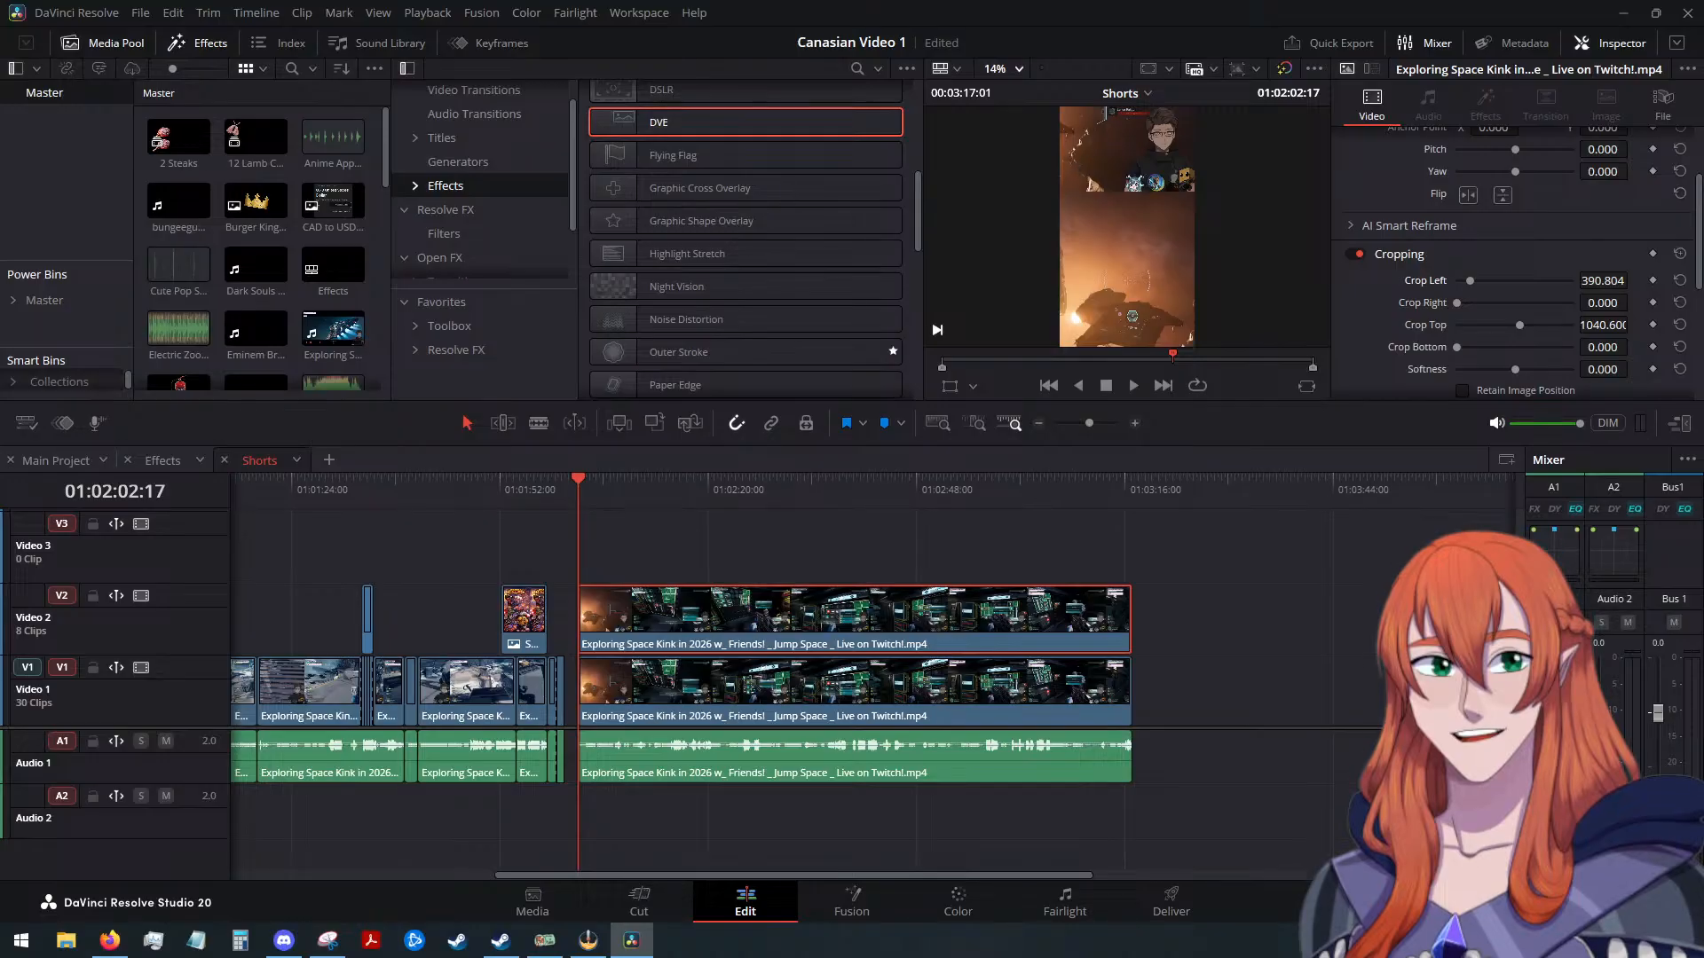
pyautogui.hotkey('ctrl', 's')
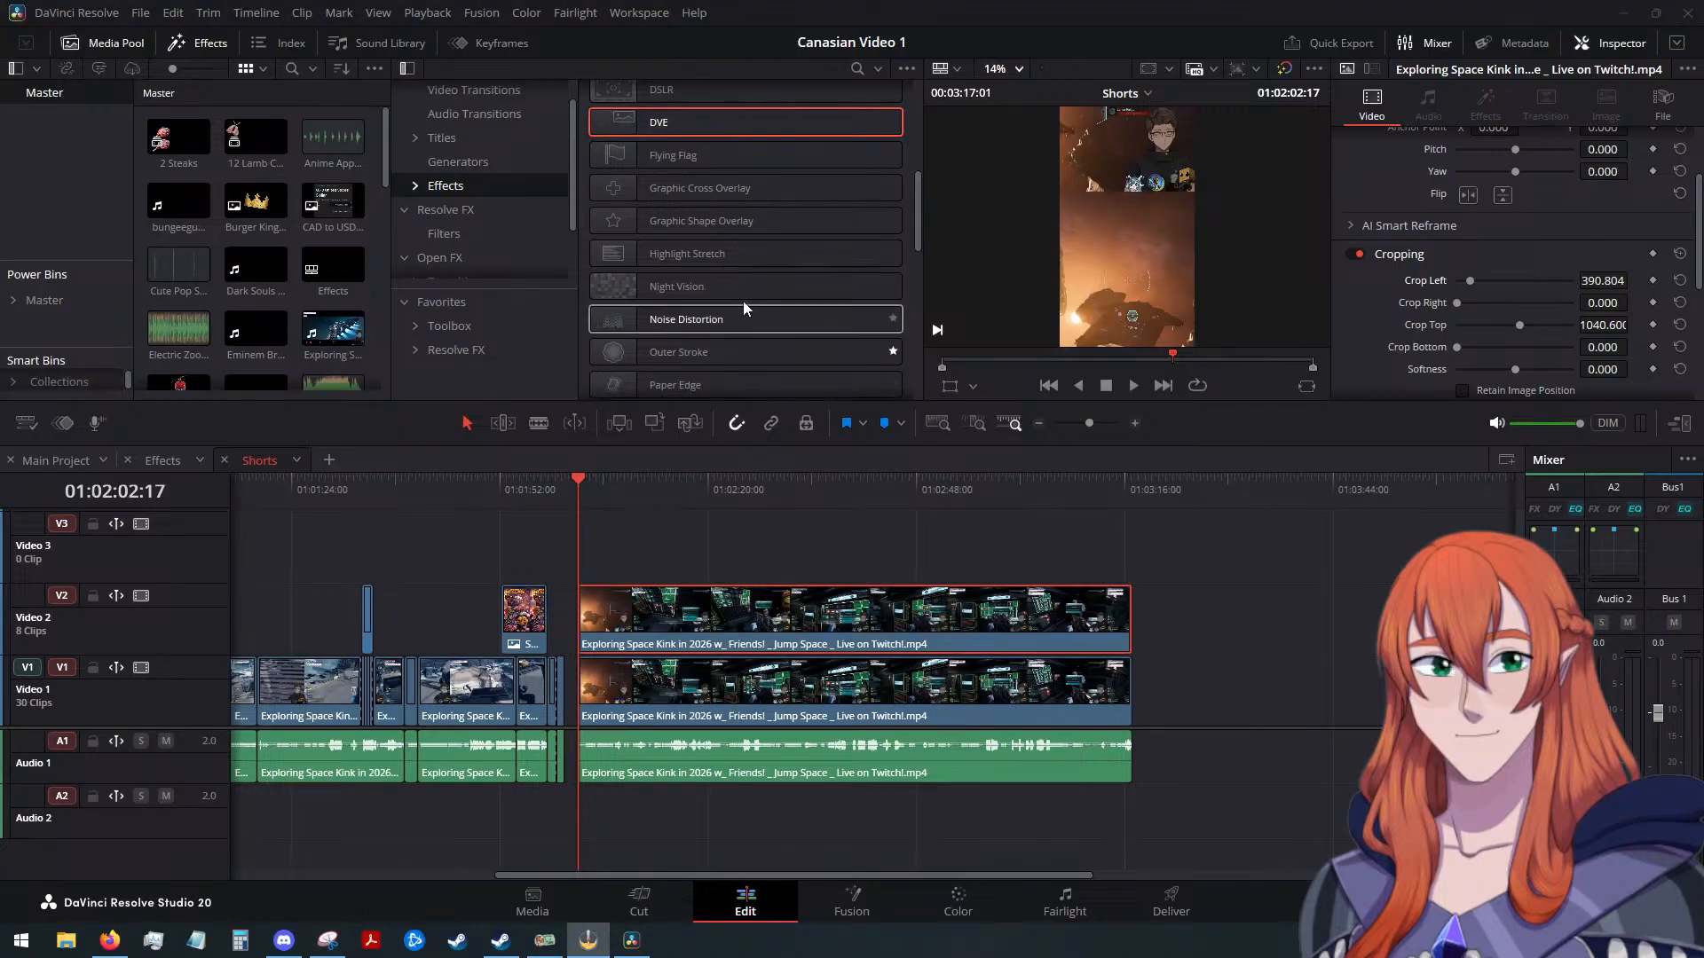
# Play back the stacked clips from their start to review the widened avatar strip above the gameplay
pyautogui.scroll(5, 754, 130)
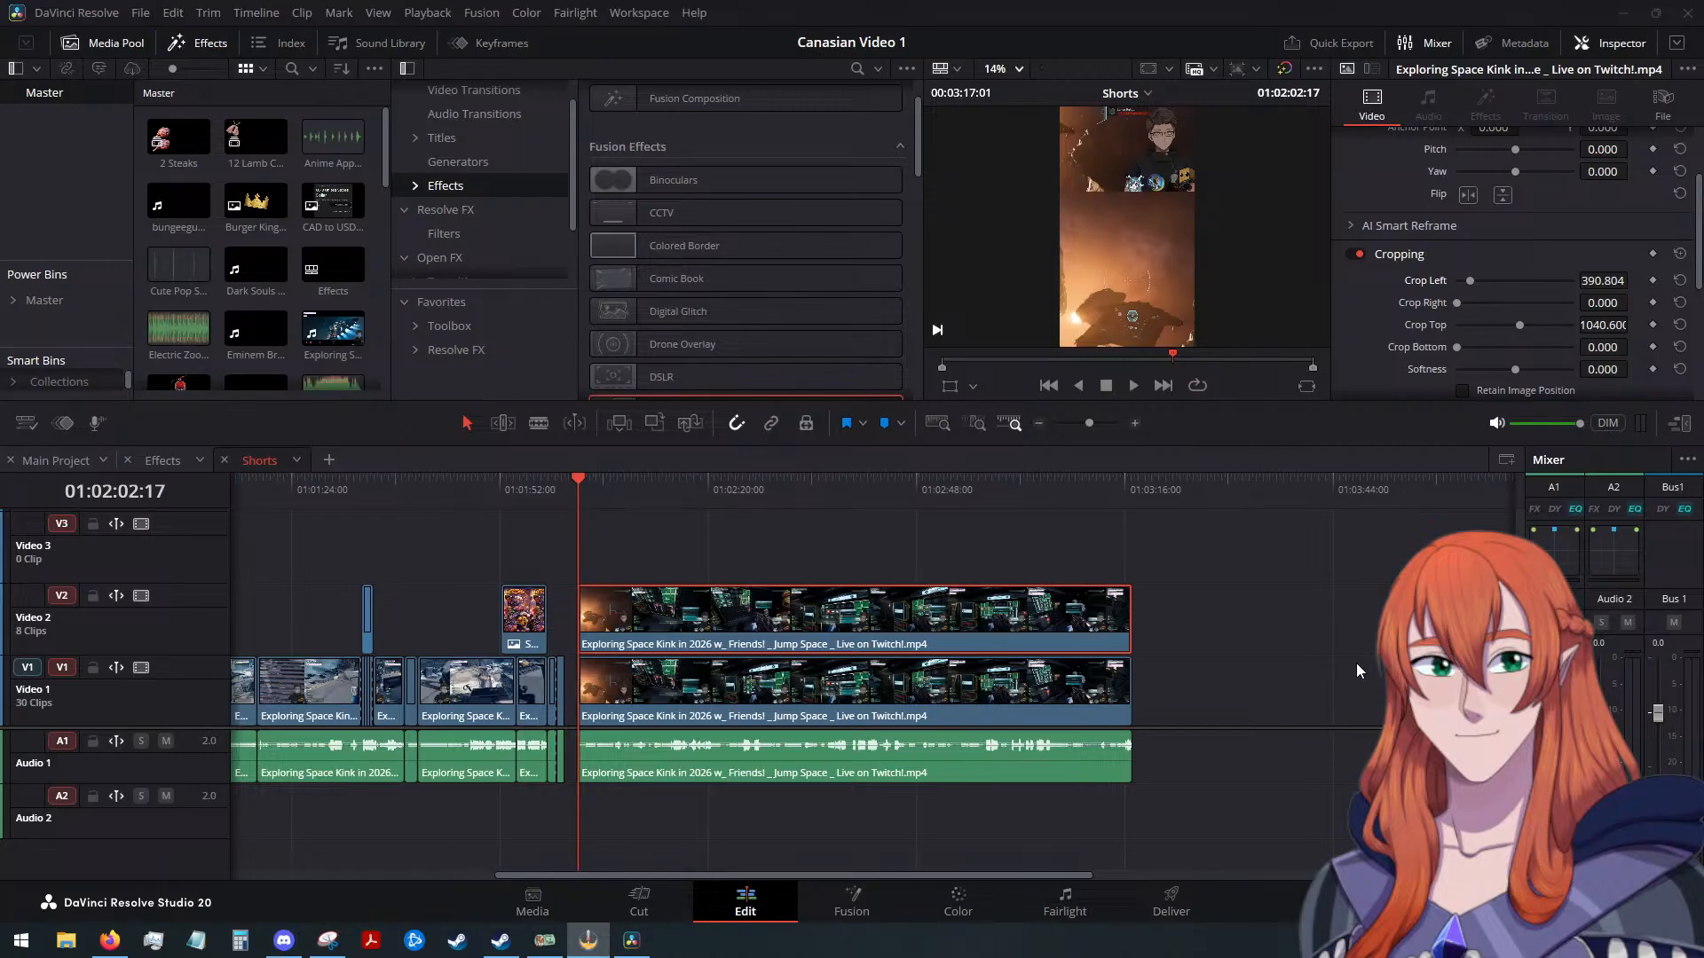
pyautogui.click(1135, 386)
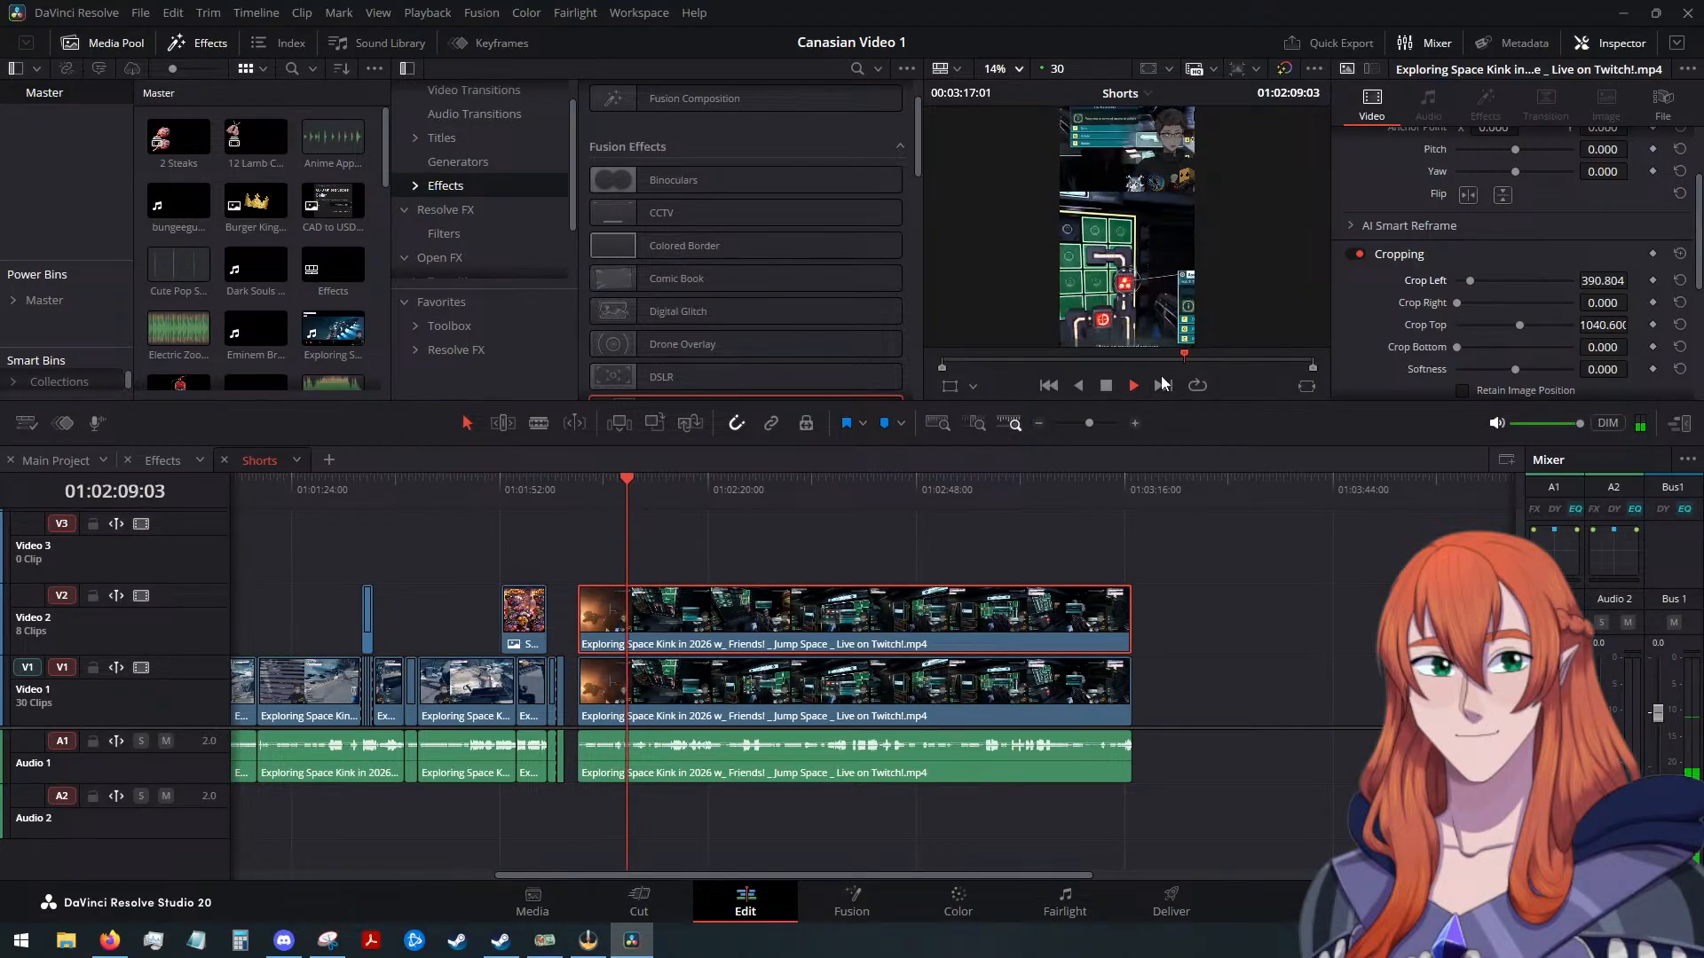
pyautogui.scroll(1, 1242, 554)
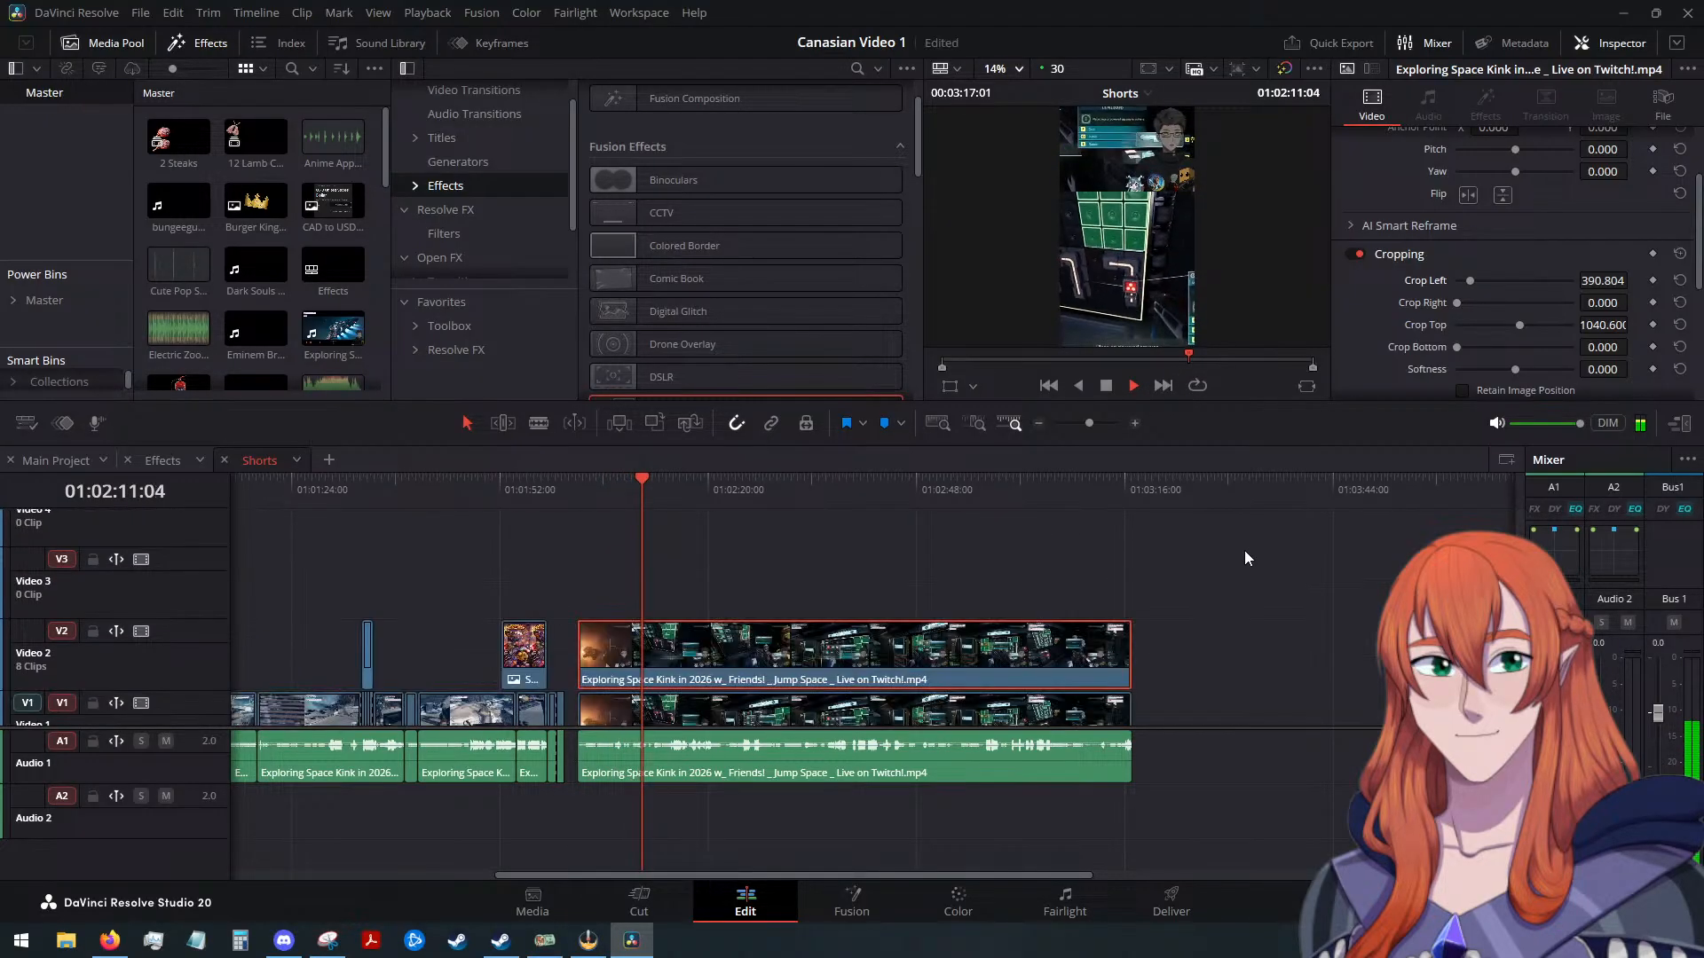
pyautogui.scroll(3, 1519, 265)
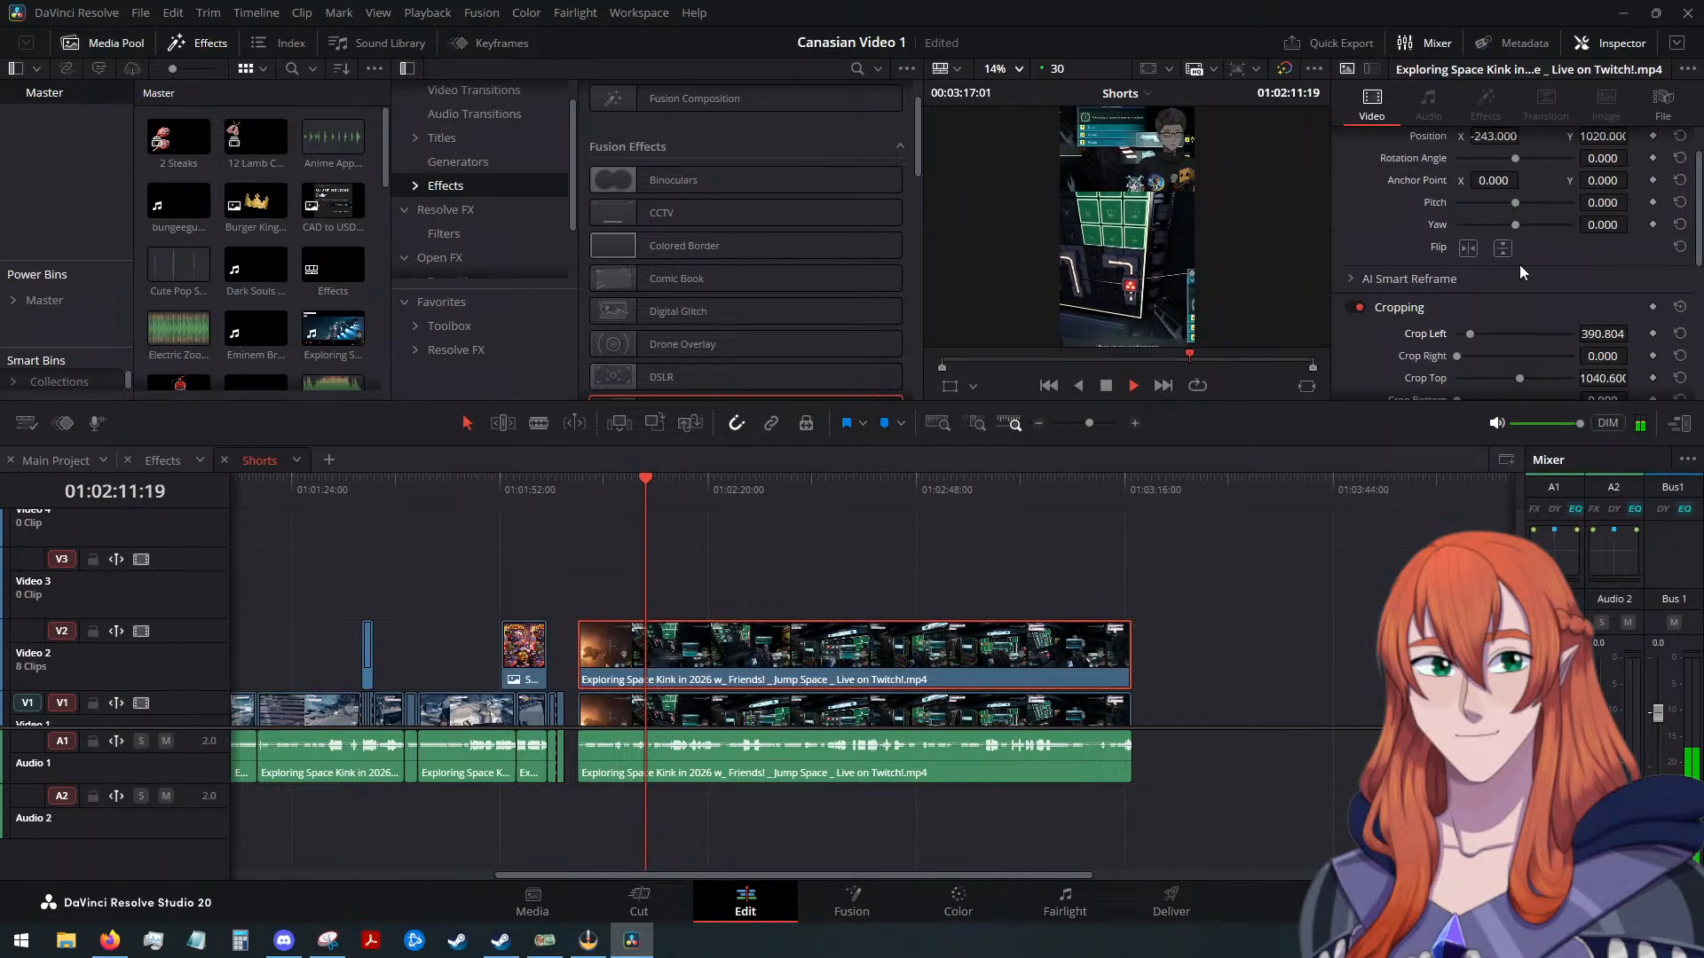
pyautogui.click(1106, 386)
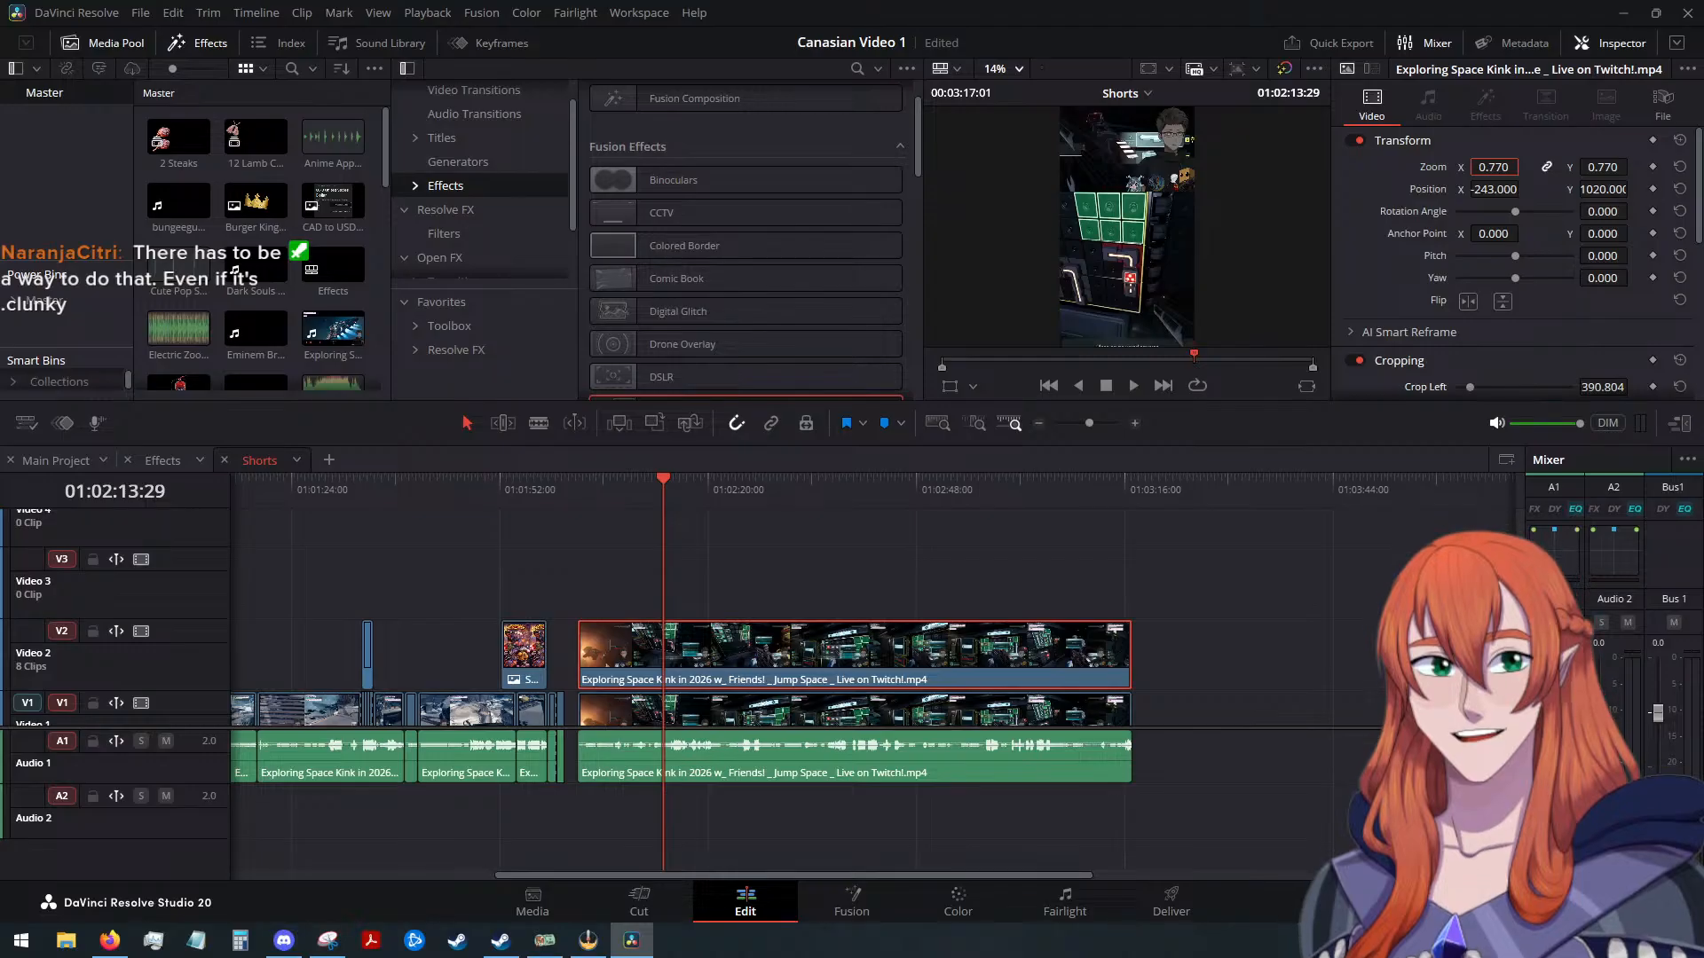
pyautogui.hotkey('alt', 'Tab')
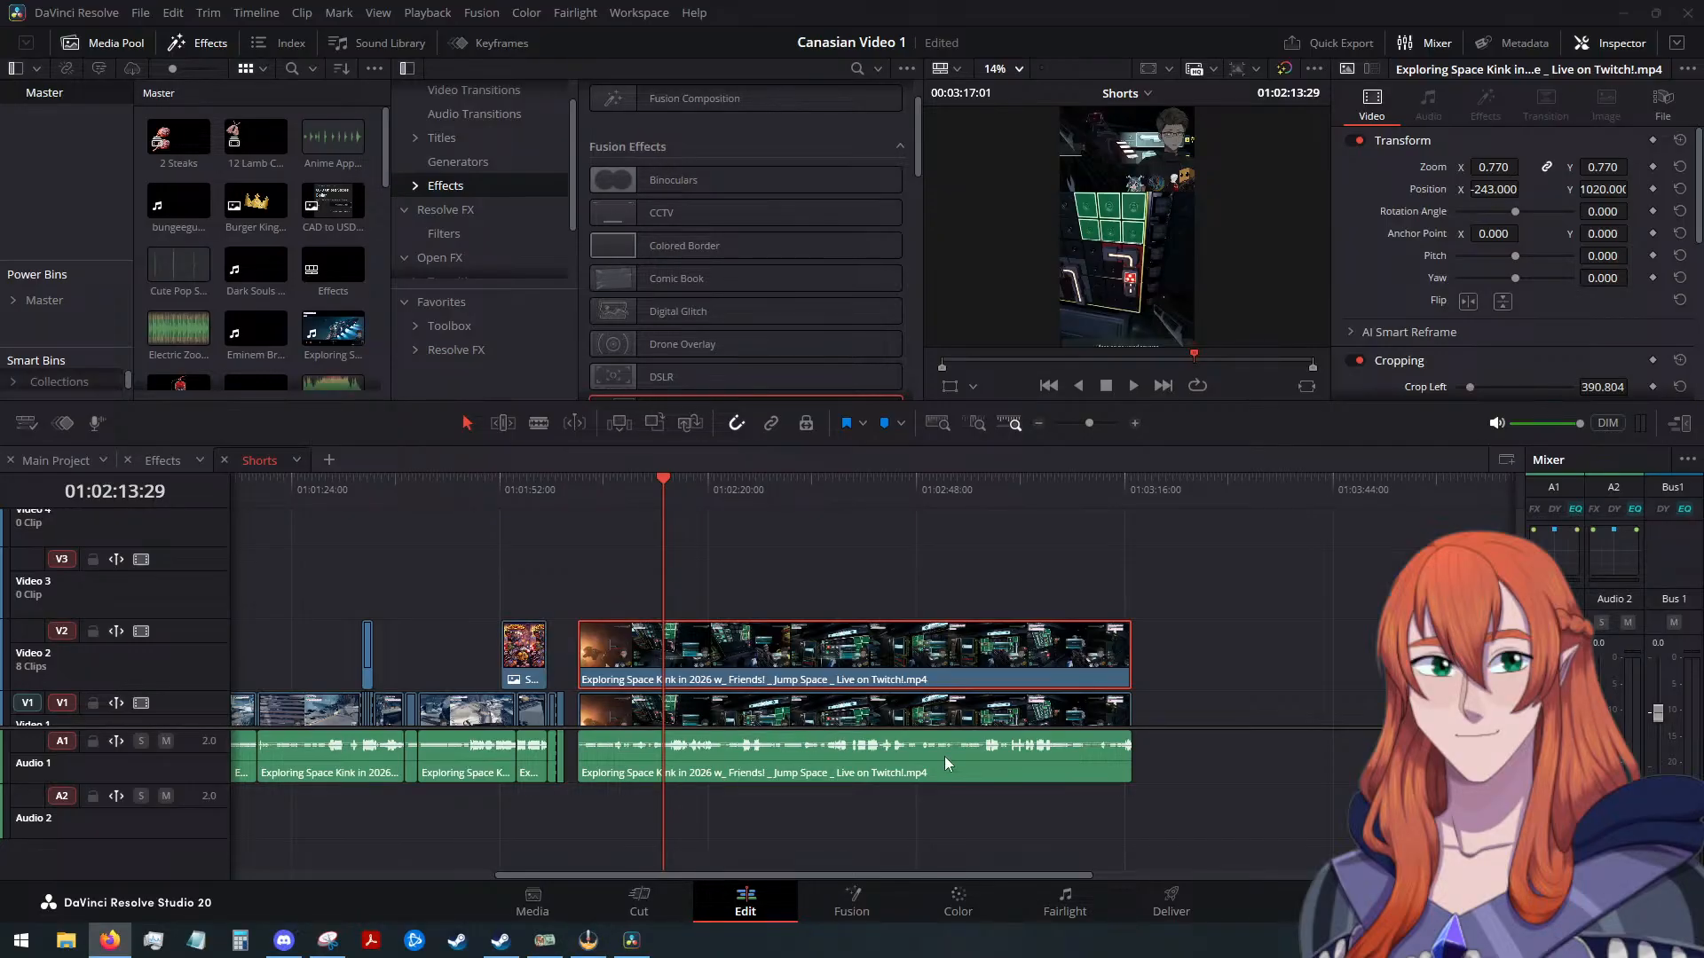
# Try the Colored Border effect on the Video 2 clip and toggle its Hide Incoming Connections option on and off
pyautogui.moveTo(715, 248); pyautogui.dragTo(835, 648)
pyautogui.scroll(1, 1371, 277)
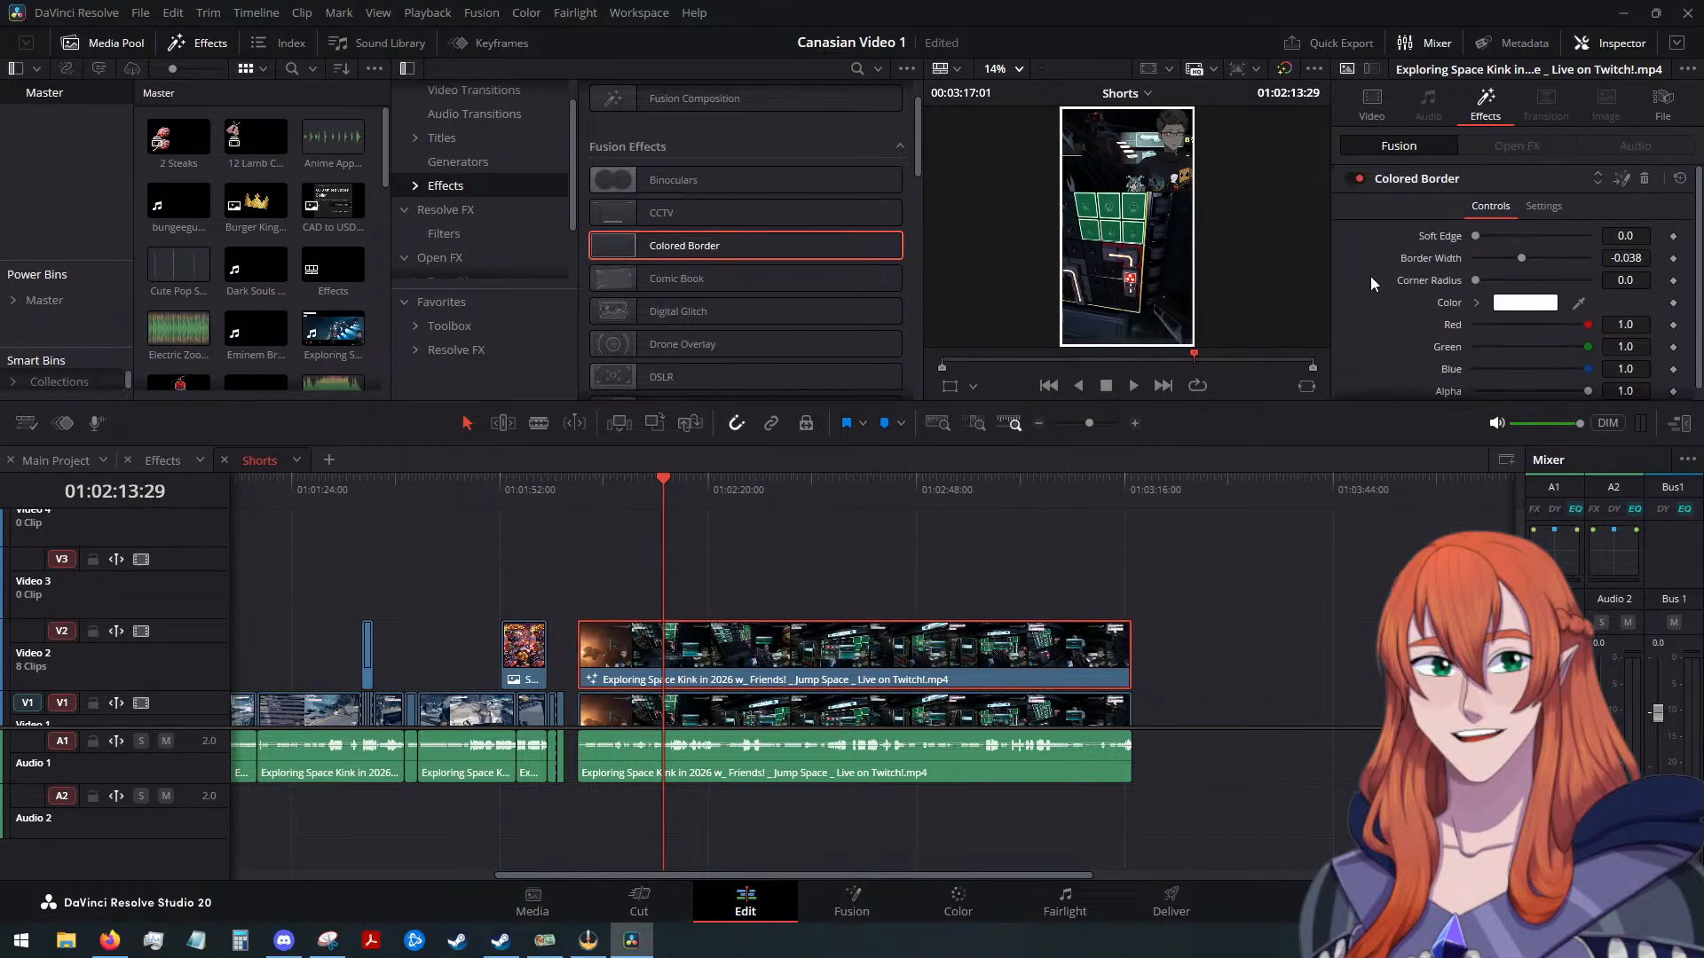
pyautogui.scroll(-1, 1386, 277)
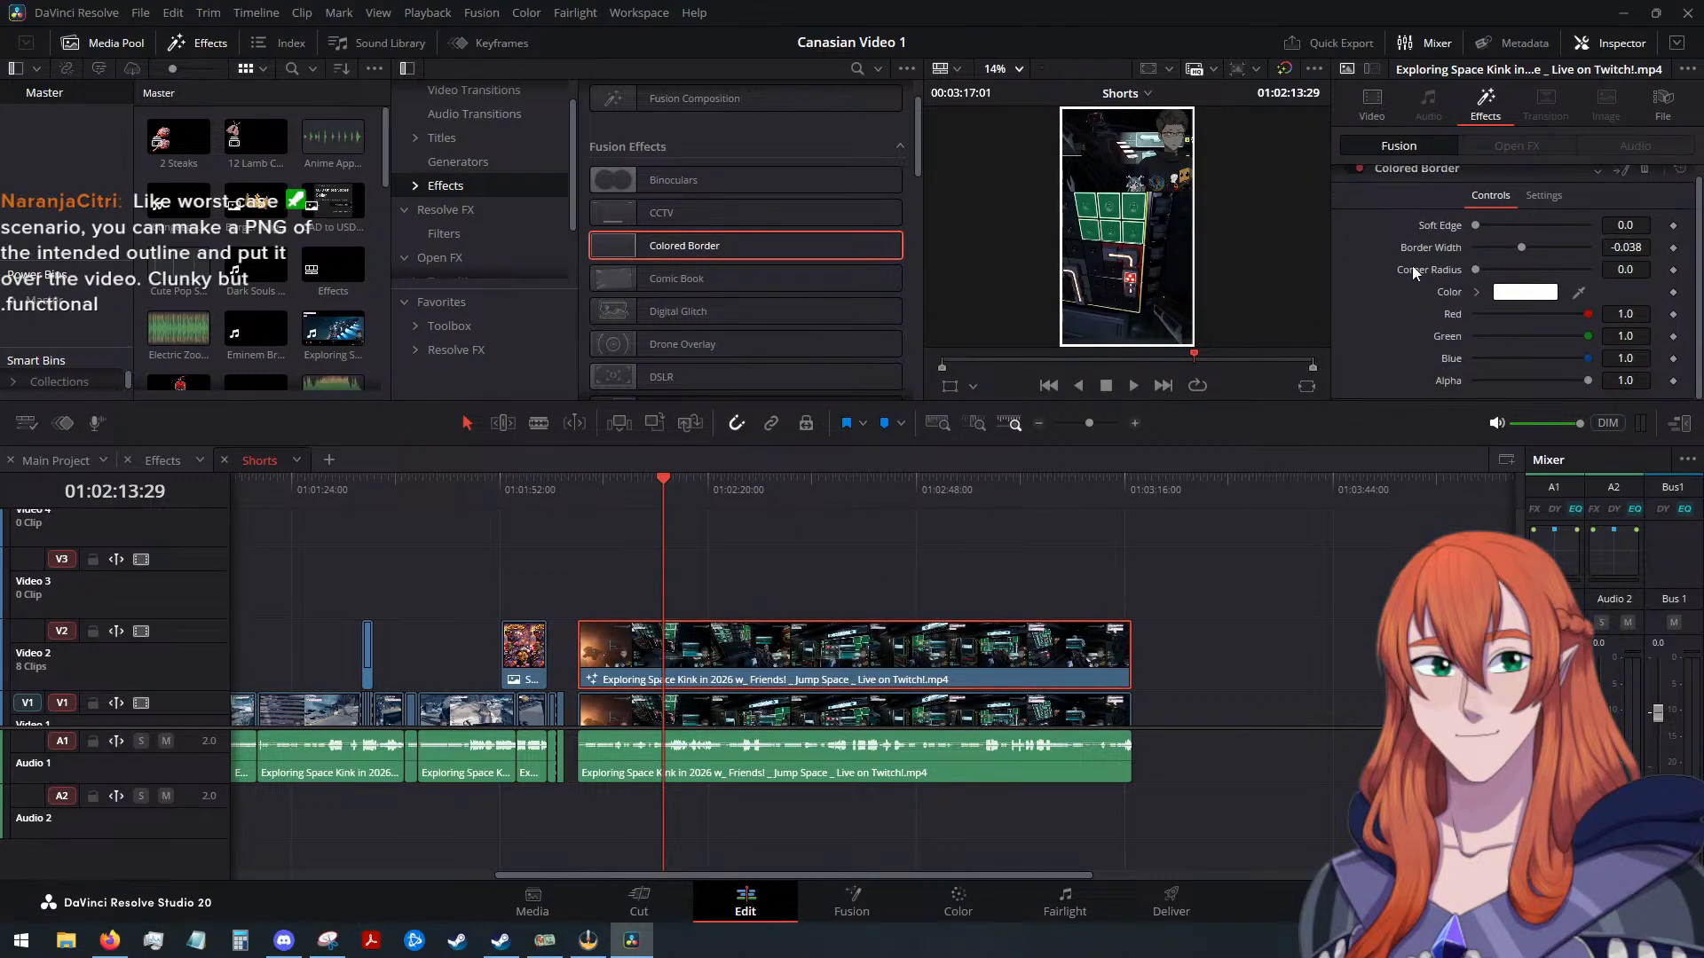
pyautogui.scroll(1, 1414, 265)
pyautogui.click(1528, 222)
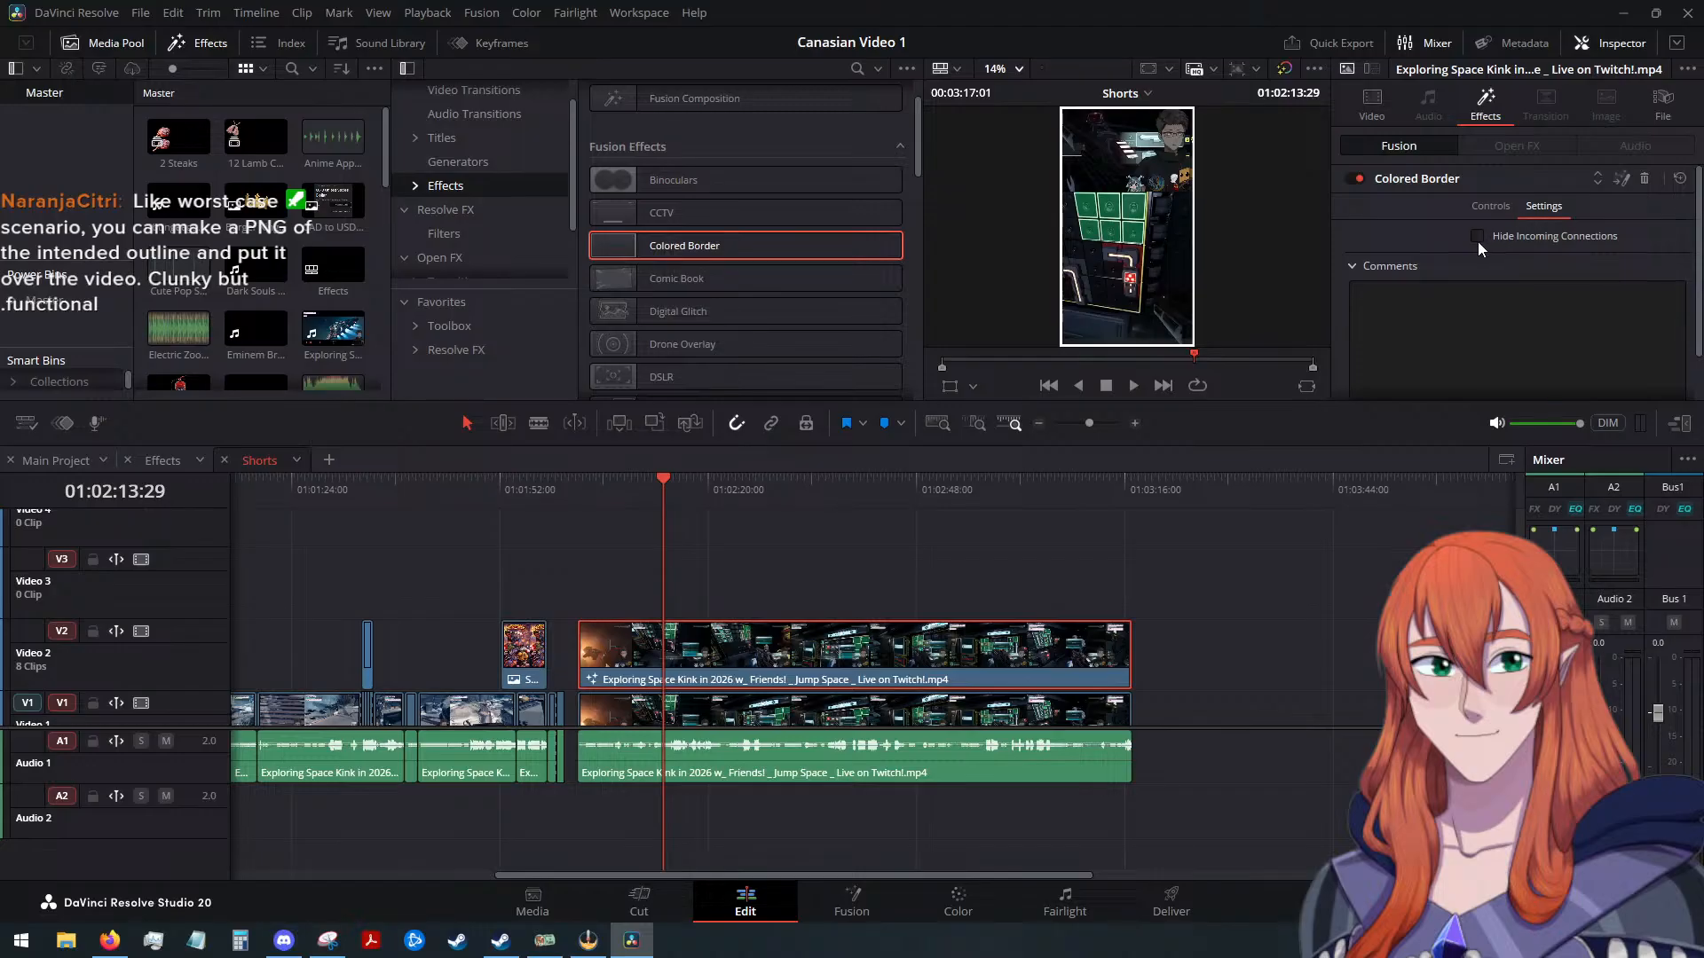
pyautogui.click(1477, 237)
pyautogui.click(1477, 237)
pyautogui.click(1491, 207)
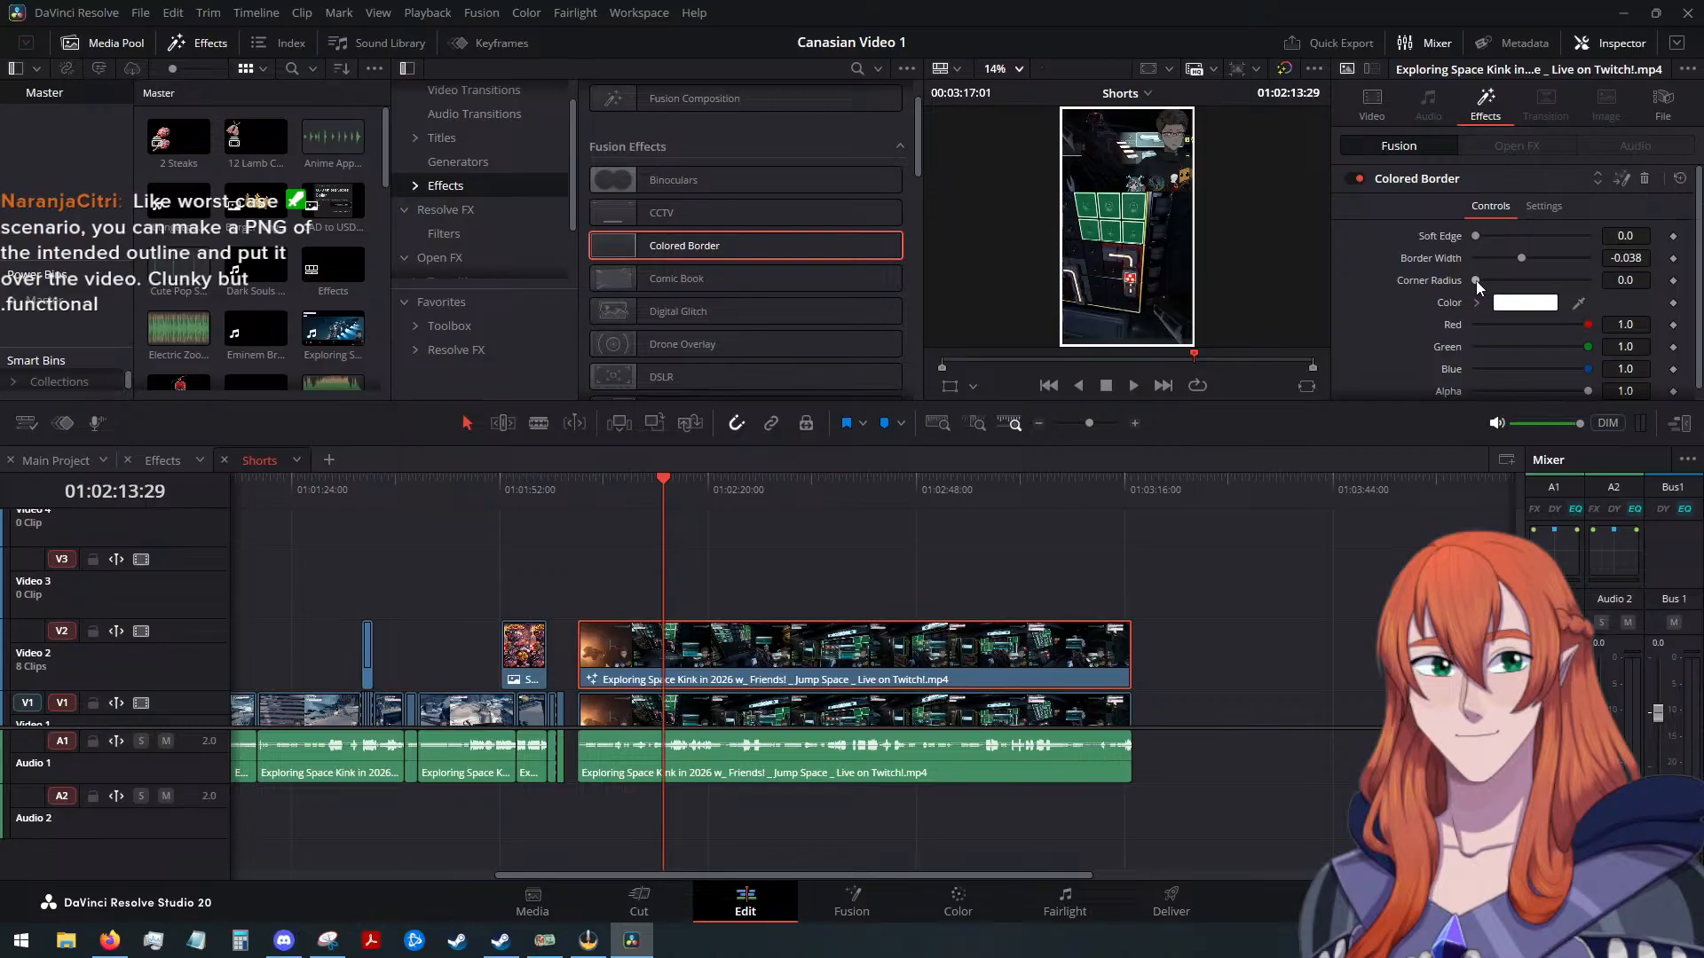
# Try a corner radius of 1.0 and border widths of 0.2 and -0.2 on the Colored Border, and undo the effect
pyautogui.moveTo(1477, 281); pyautogui.dragTo(1595, 285)
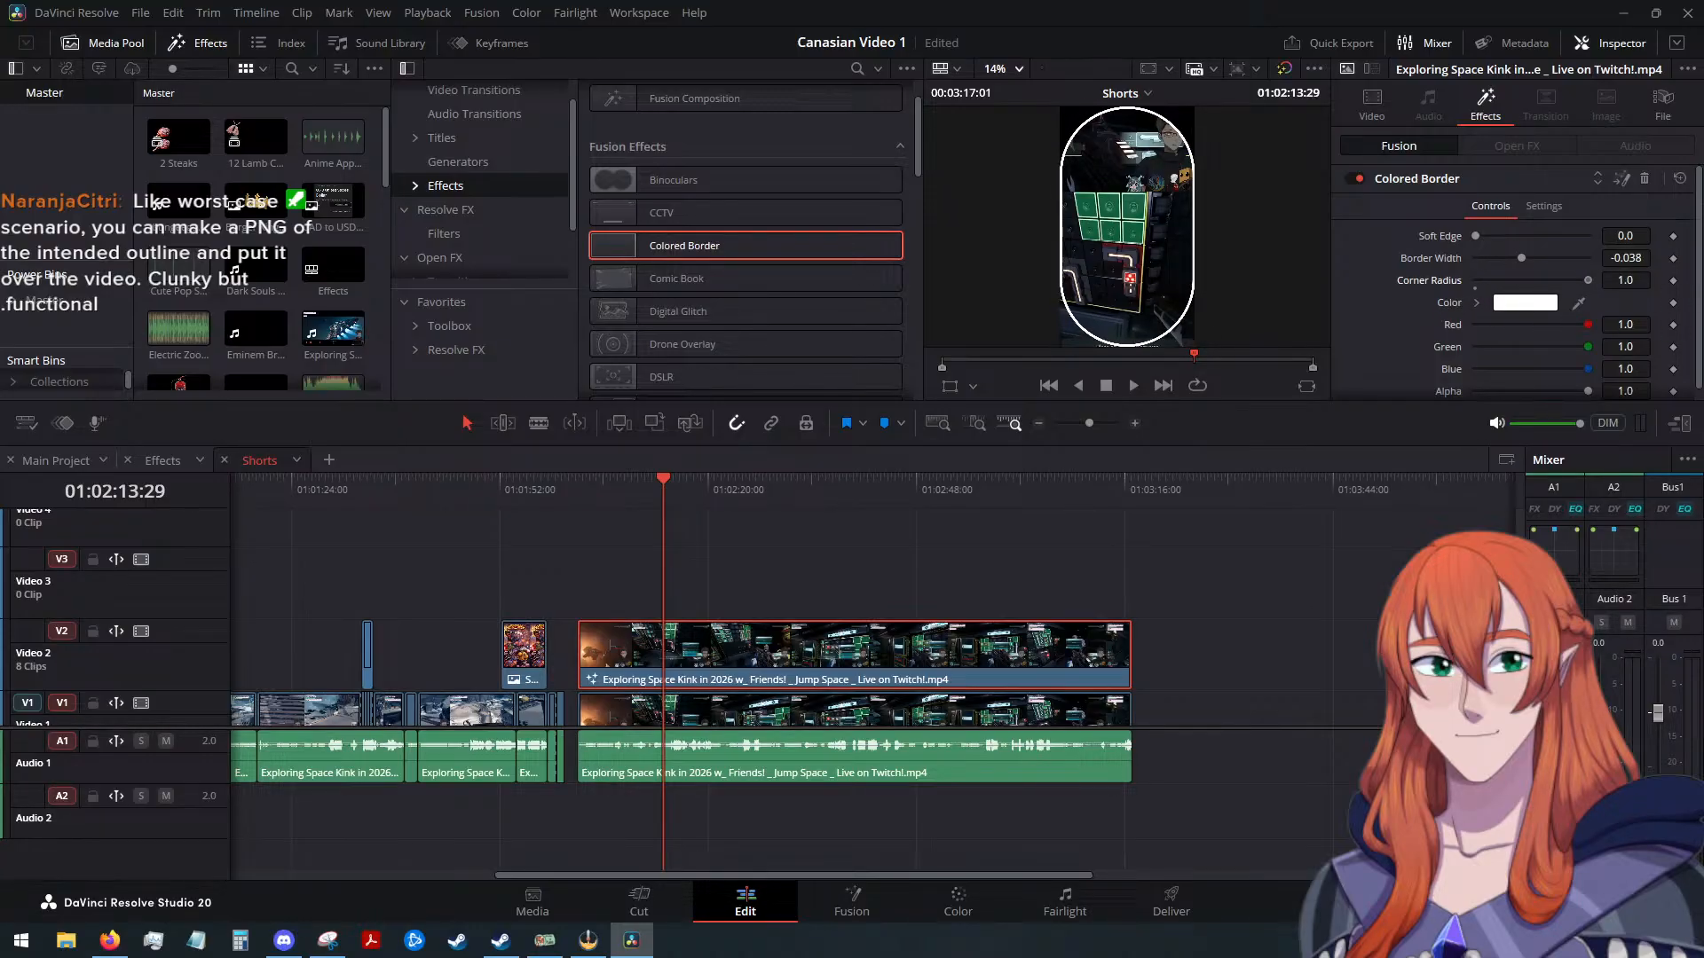
pyautogui.hotkey('ctrl', 'z')
pyautogui.moveTo(1521, 254); pyautogui.dragTo(1390, 274)
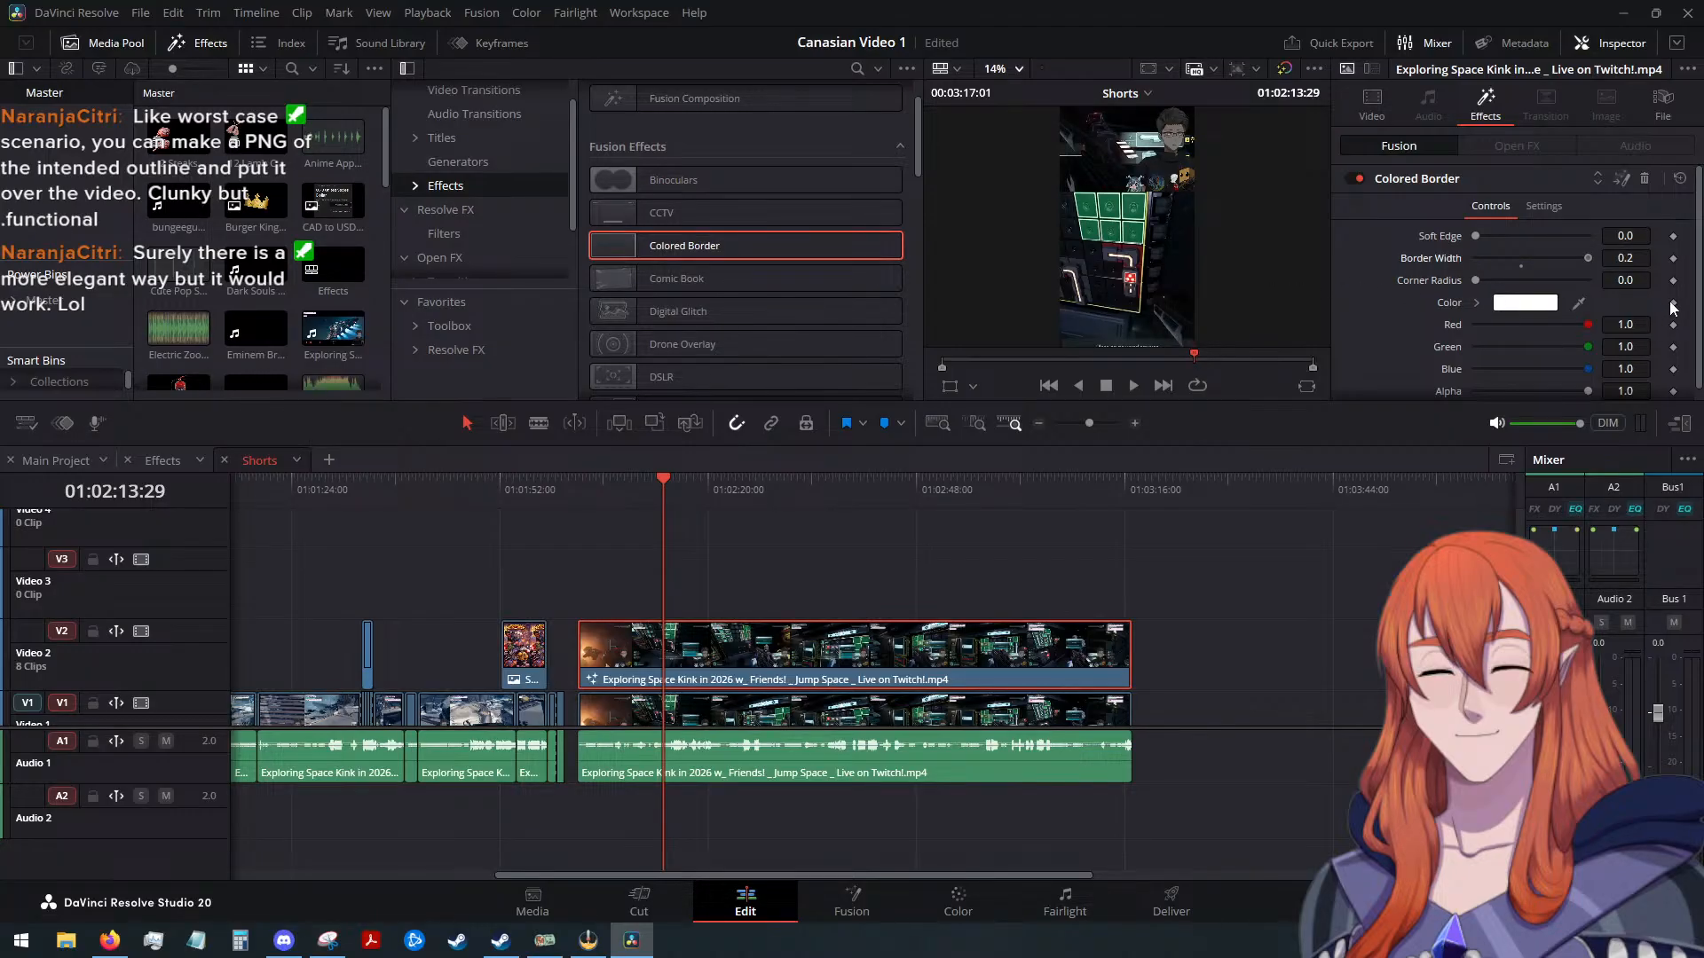
pyautogui.hotkey('ctrl', 'z')
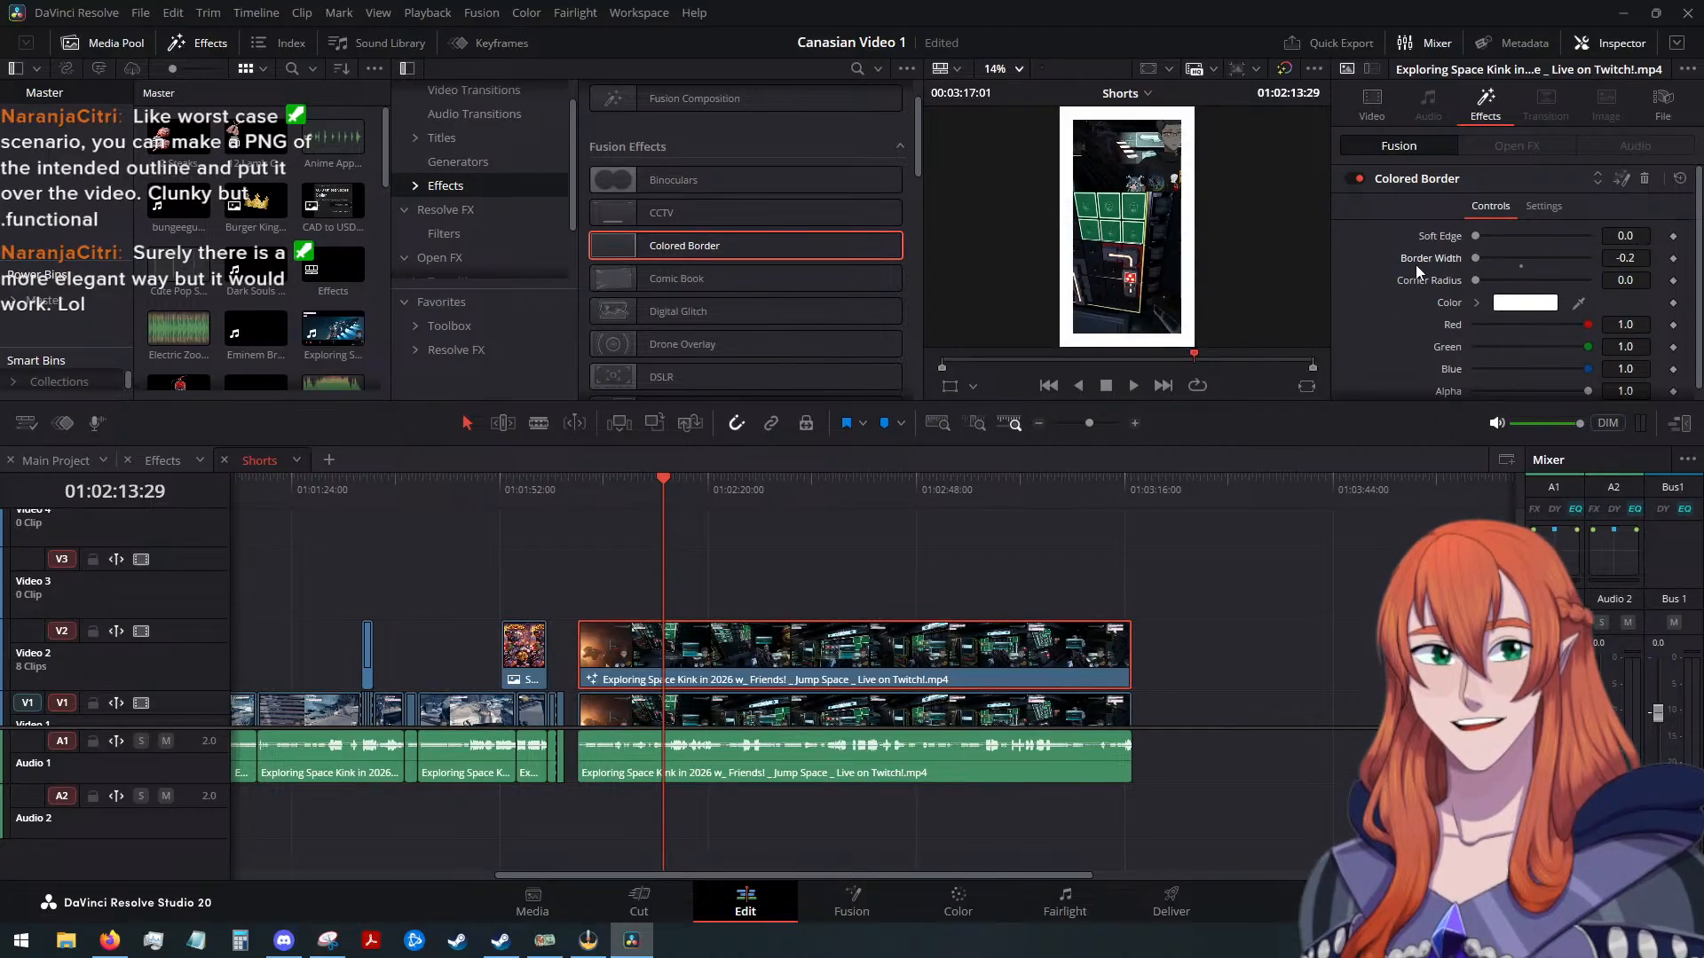
pyautogui.hotkey('ctrl', 'z')
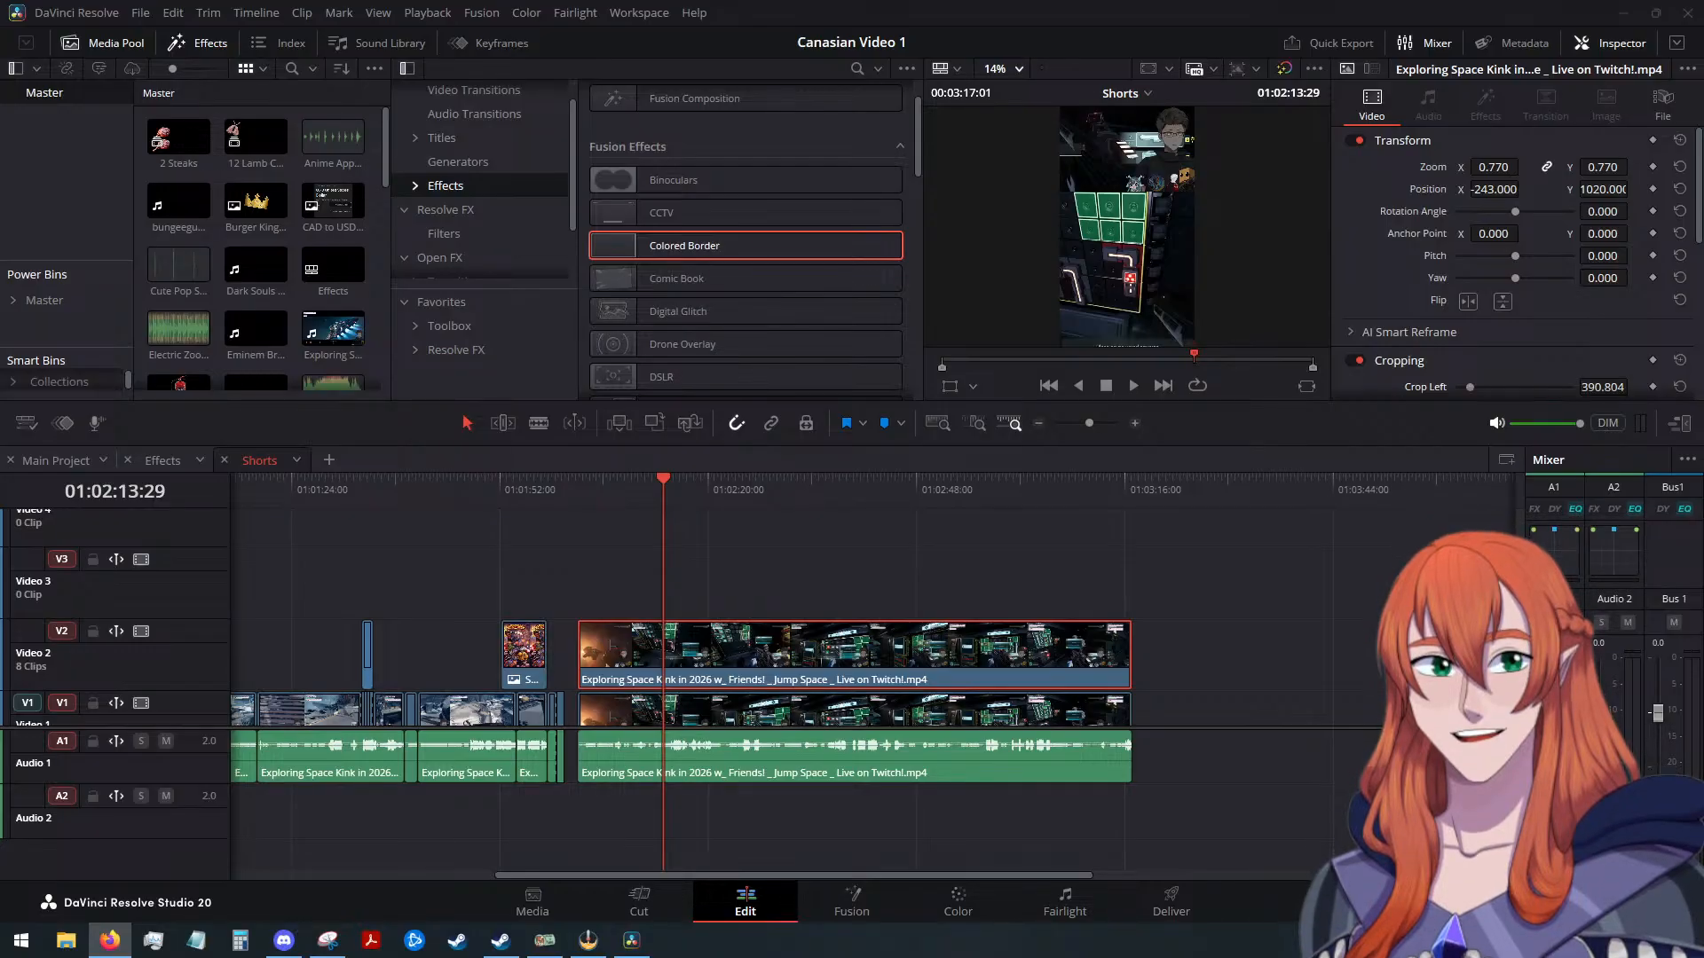
# Move the Video 2 clip past the end of the gameplay clip to leave only the Video 1 picture showing
pyautogui.scroll(-3, 752, 249)
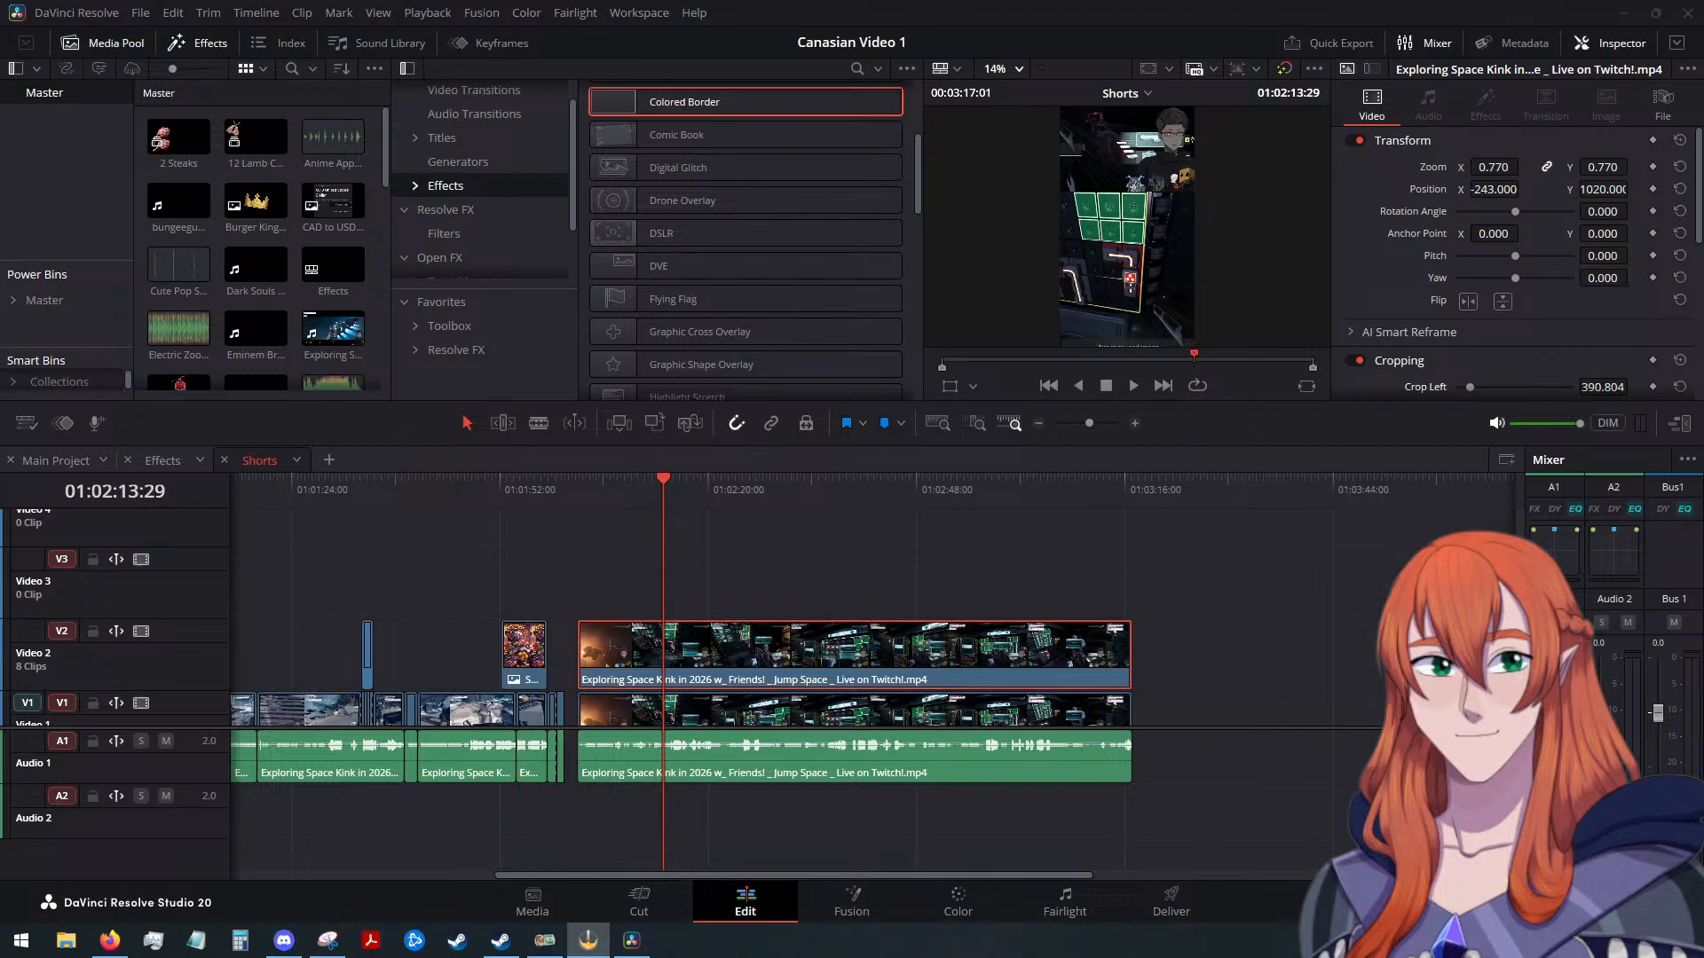
pyautogui.moveTo(822, 652); pyautogui.dragTo(1366, 664)
pyautogui.click(850, 626)
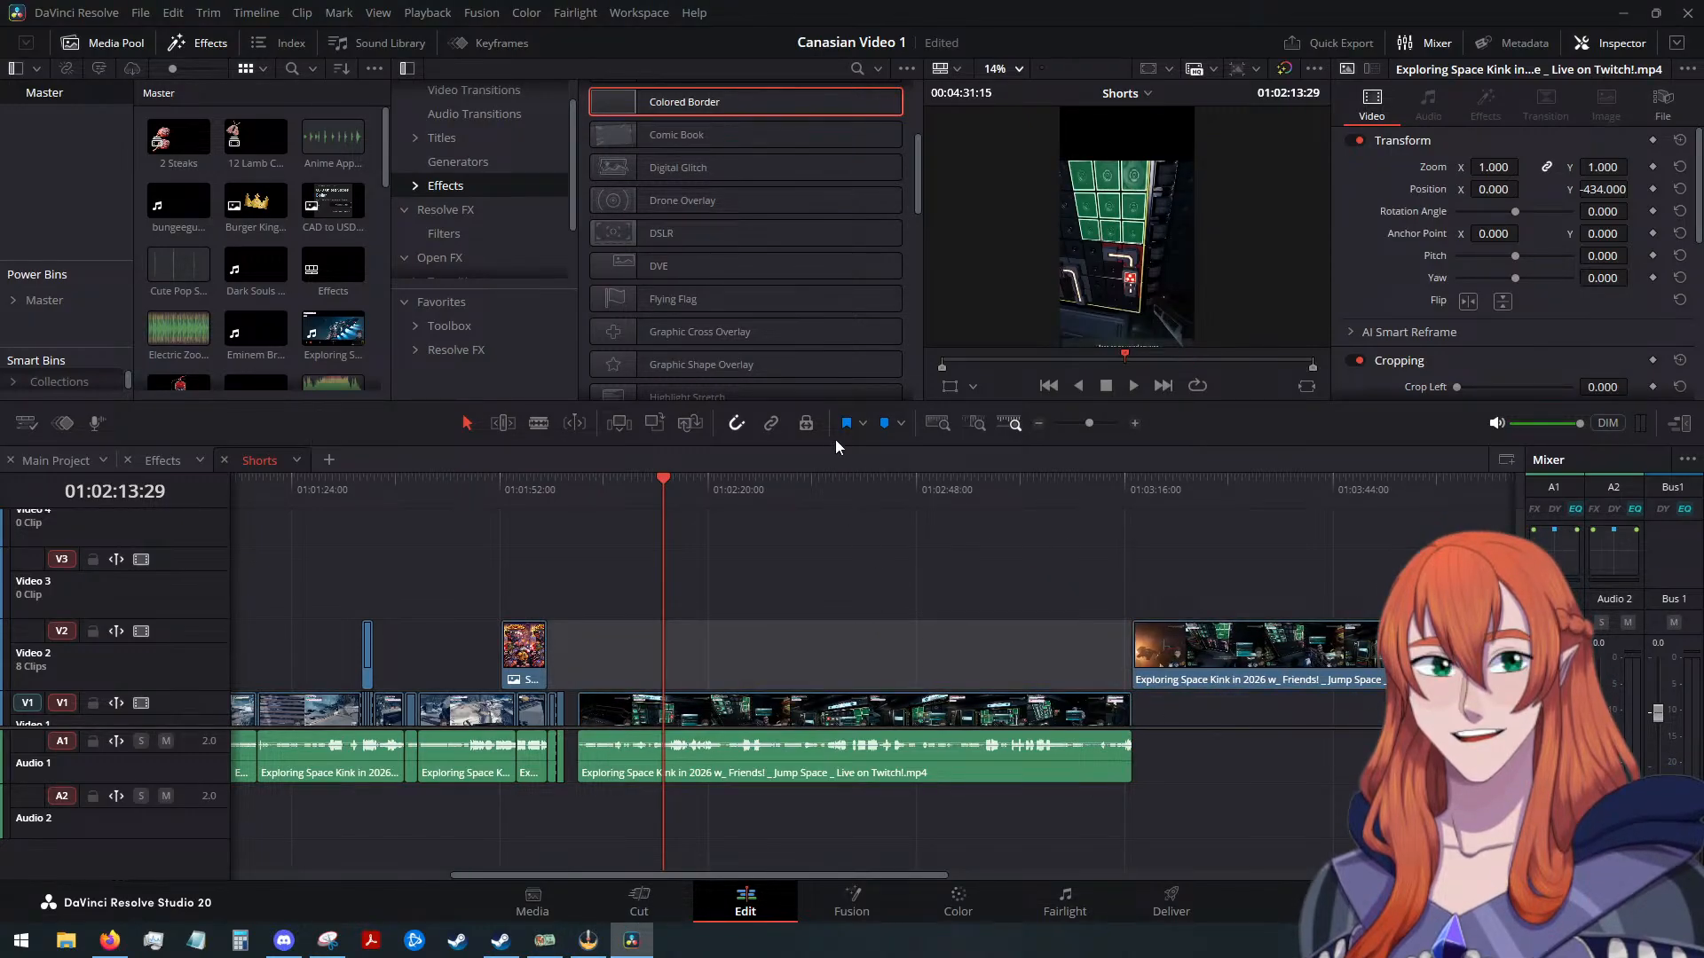
pyautogui.scroll(-1, 820, 603)
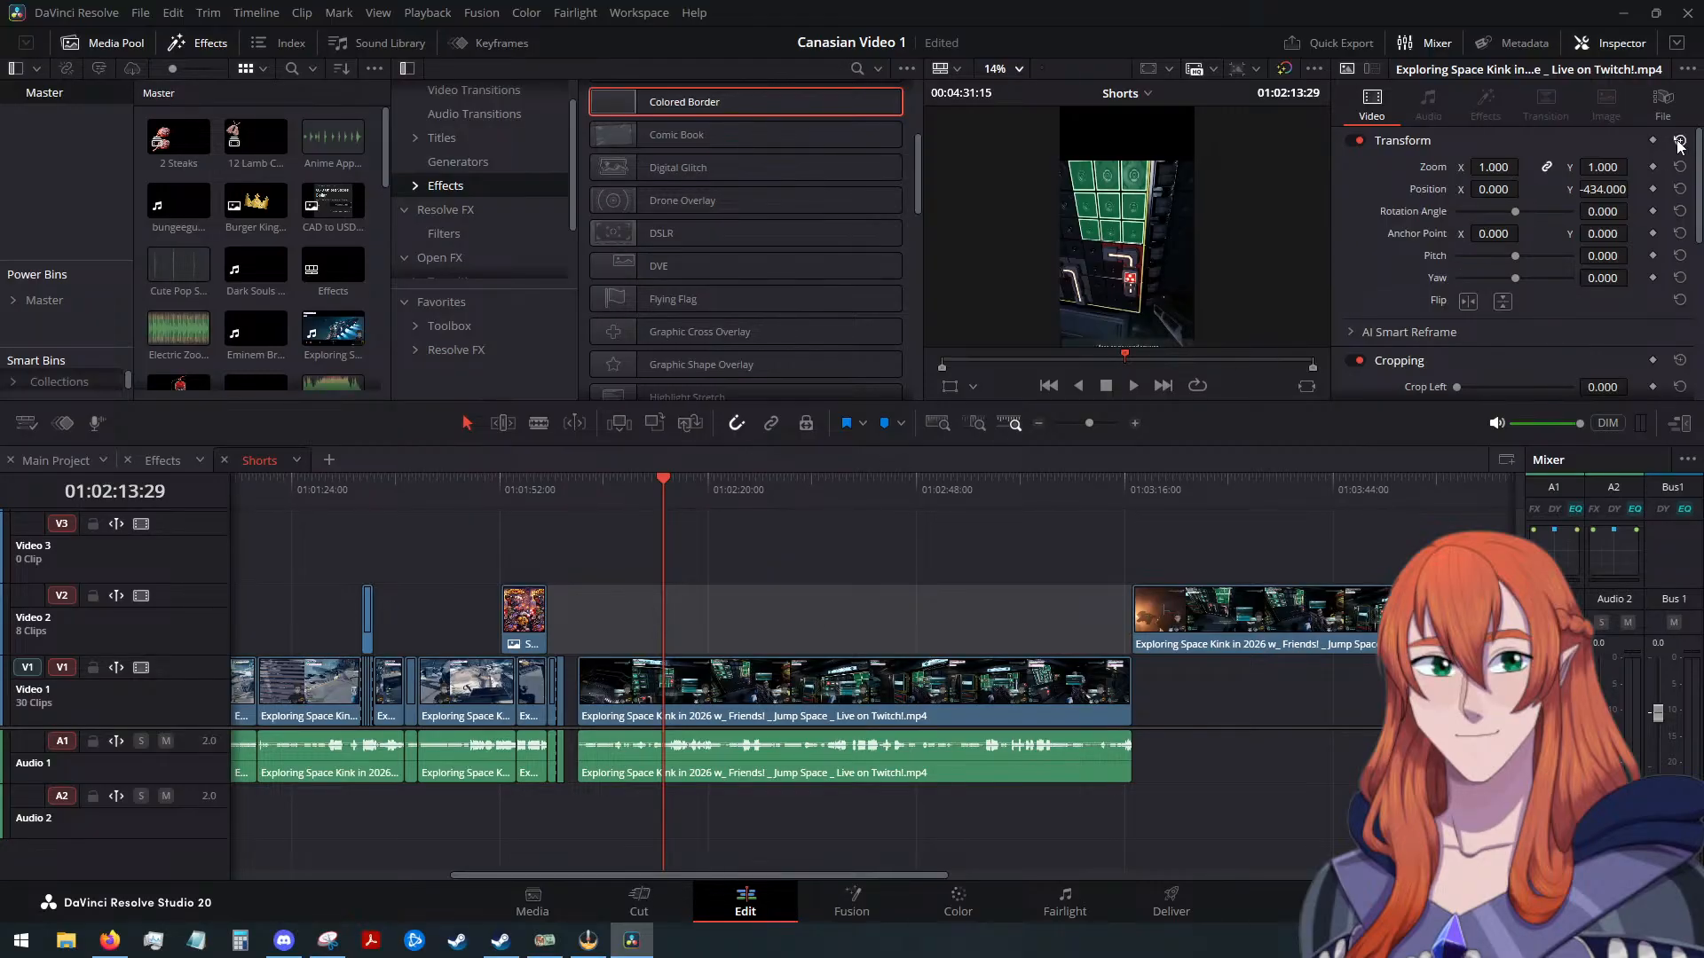
# Shift the Video 1 gameplay clip down to position Y -529, keeping its rotation angle at 0
pyautogui.click(1679, 189)
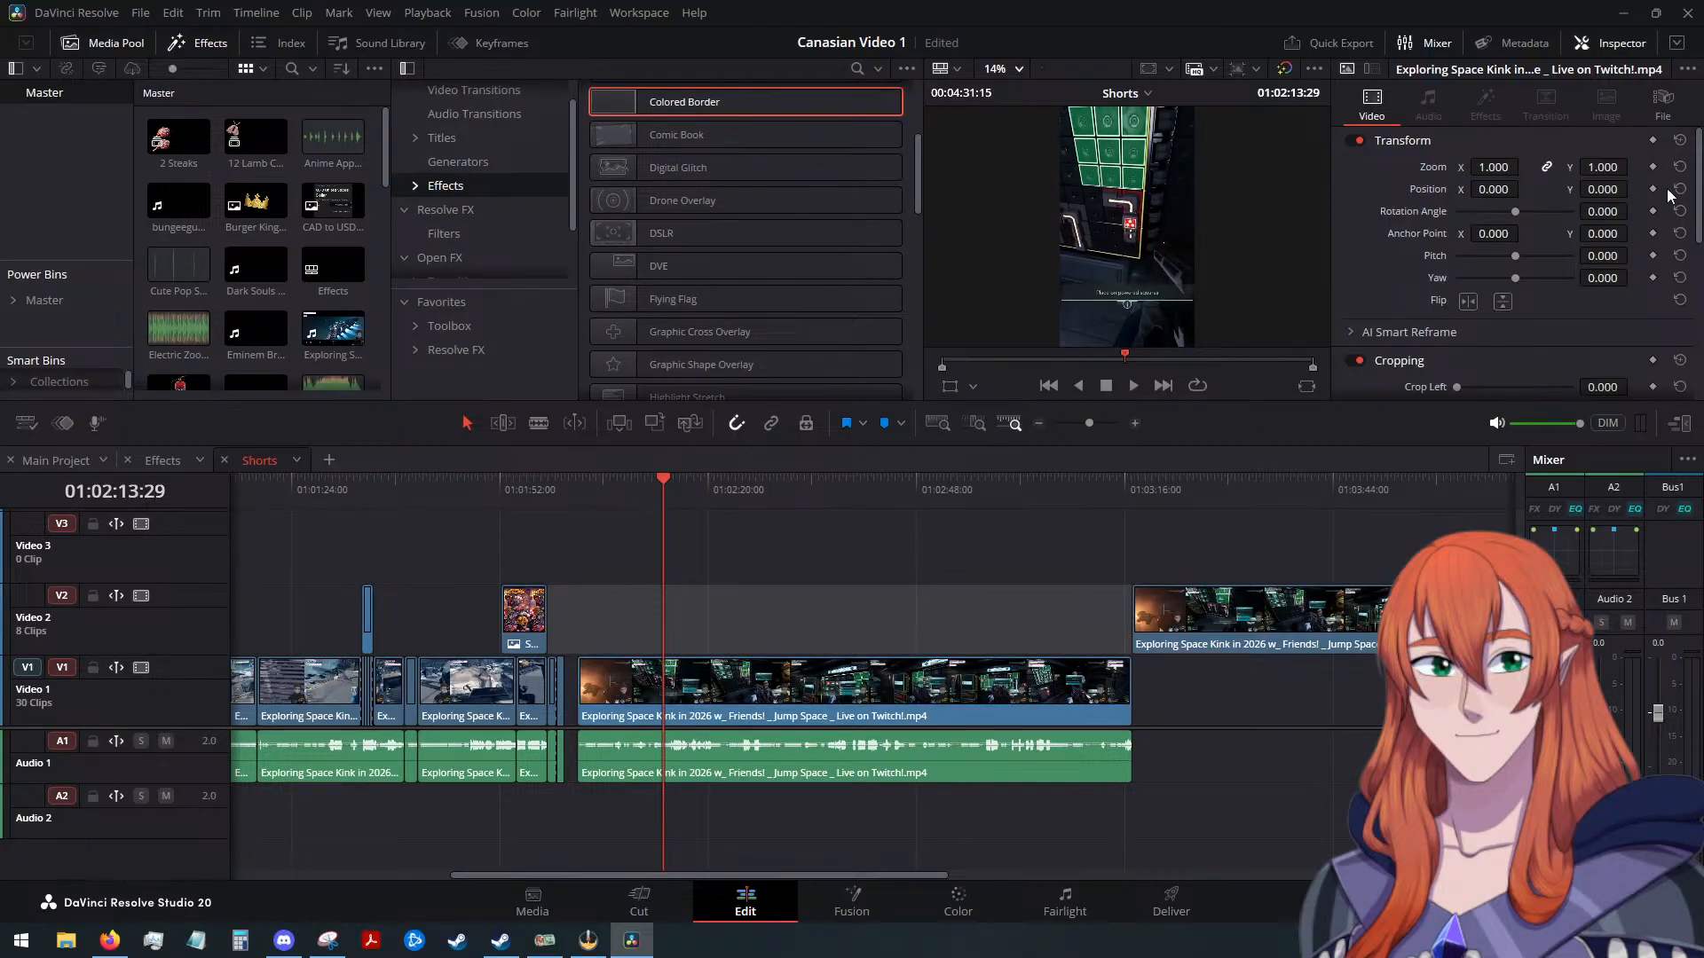
pyautogui.moveTo(1604, 190); pyautogui.dragTo(1318, 190)
pyautogui.click(1573, 208)
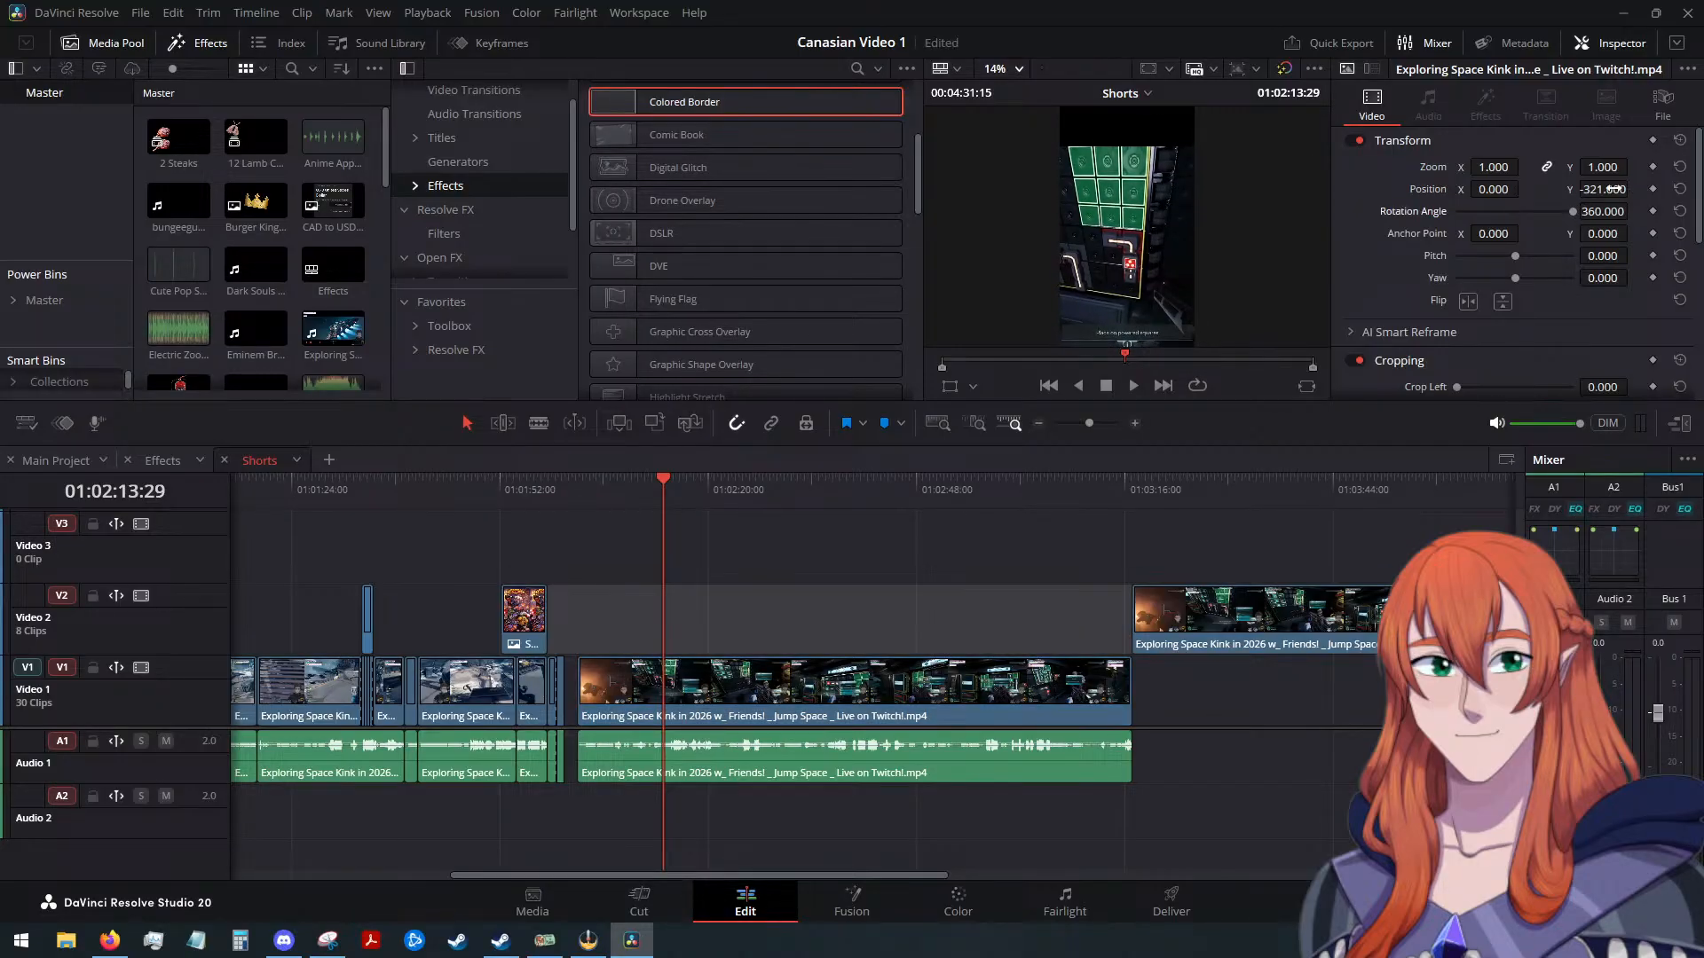
pyautogui.moveTo(1612, 189); pyautogui.dragTo(1597, 189)
pyautogui.doubleClick(1586, 210)
pyautogui.write('0')
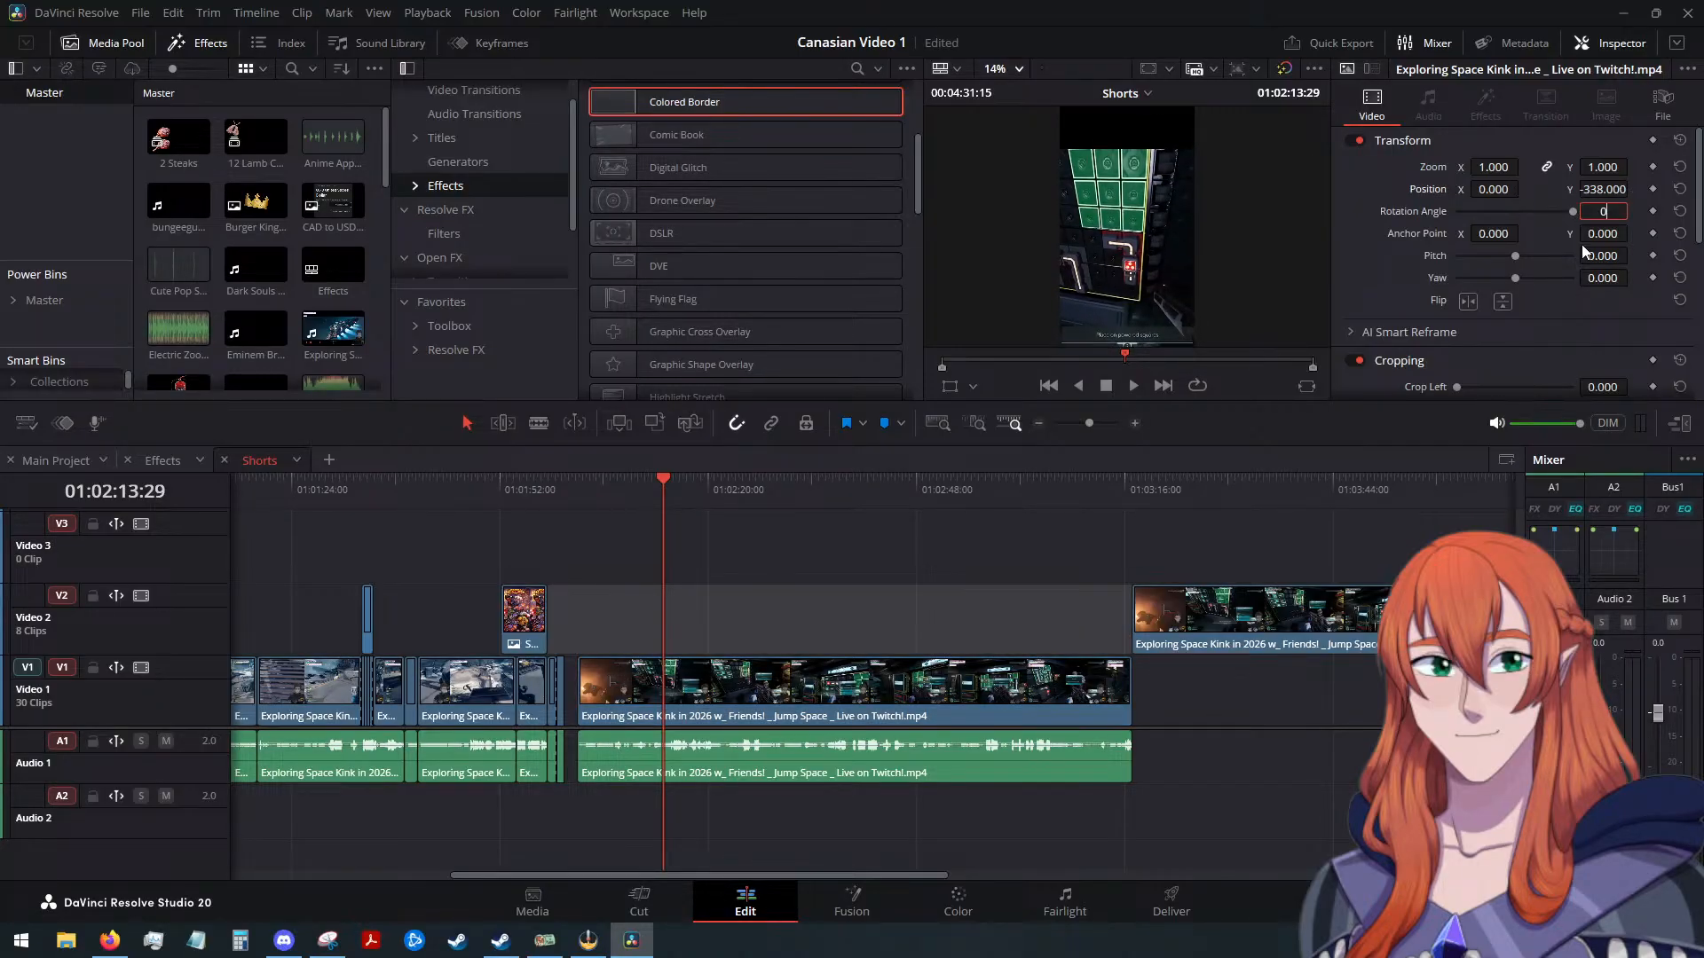
pyautogui.press('Return')
pyautogui.moveTo(1616, 189); pyautogui.dragTo(1447, 189)
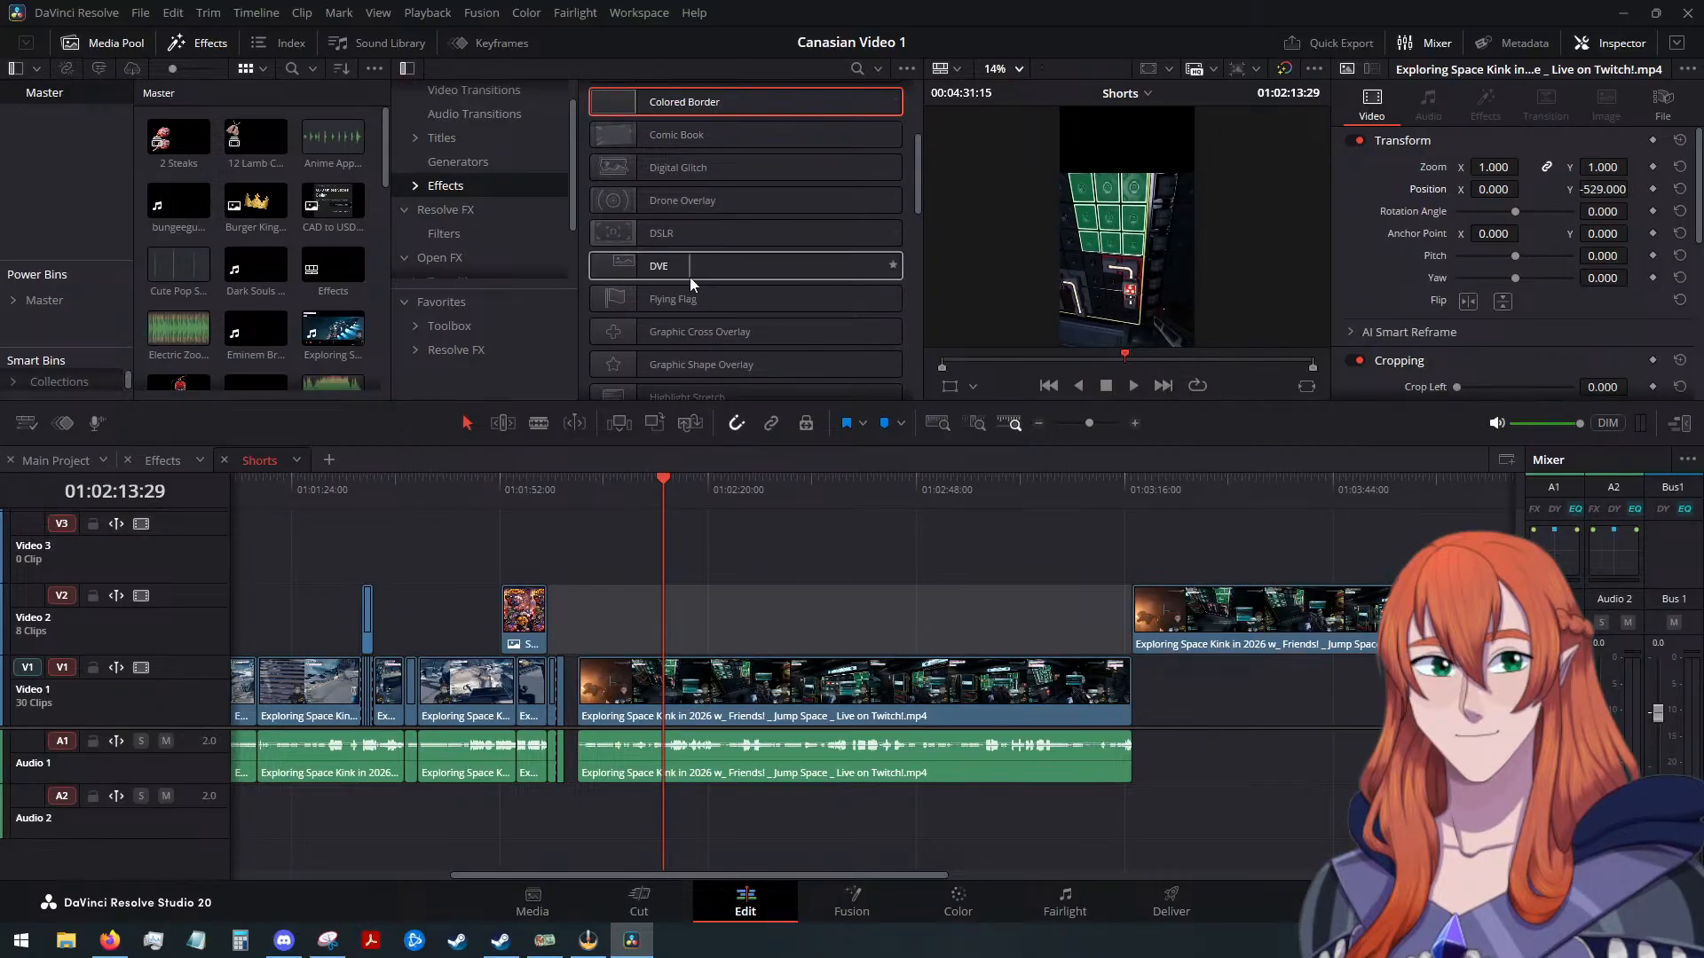
# Try the DVE effect on the Video 1 clip, undo it, and realign the Video 2 clip above the gameplay clip
pyautogui.moveTo(689, 270); pyautogui.dragTo(758, 690)
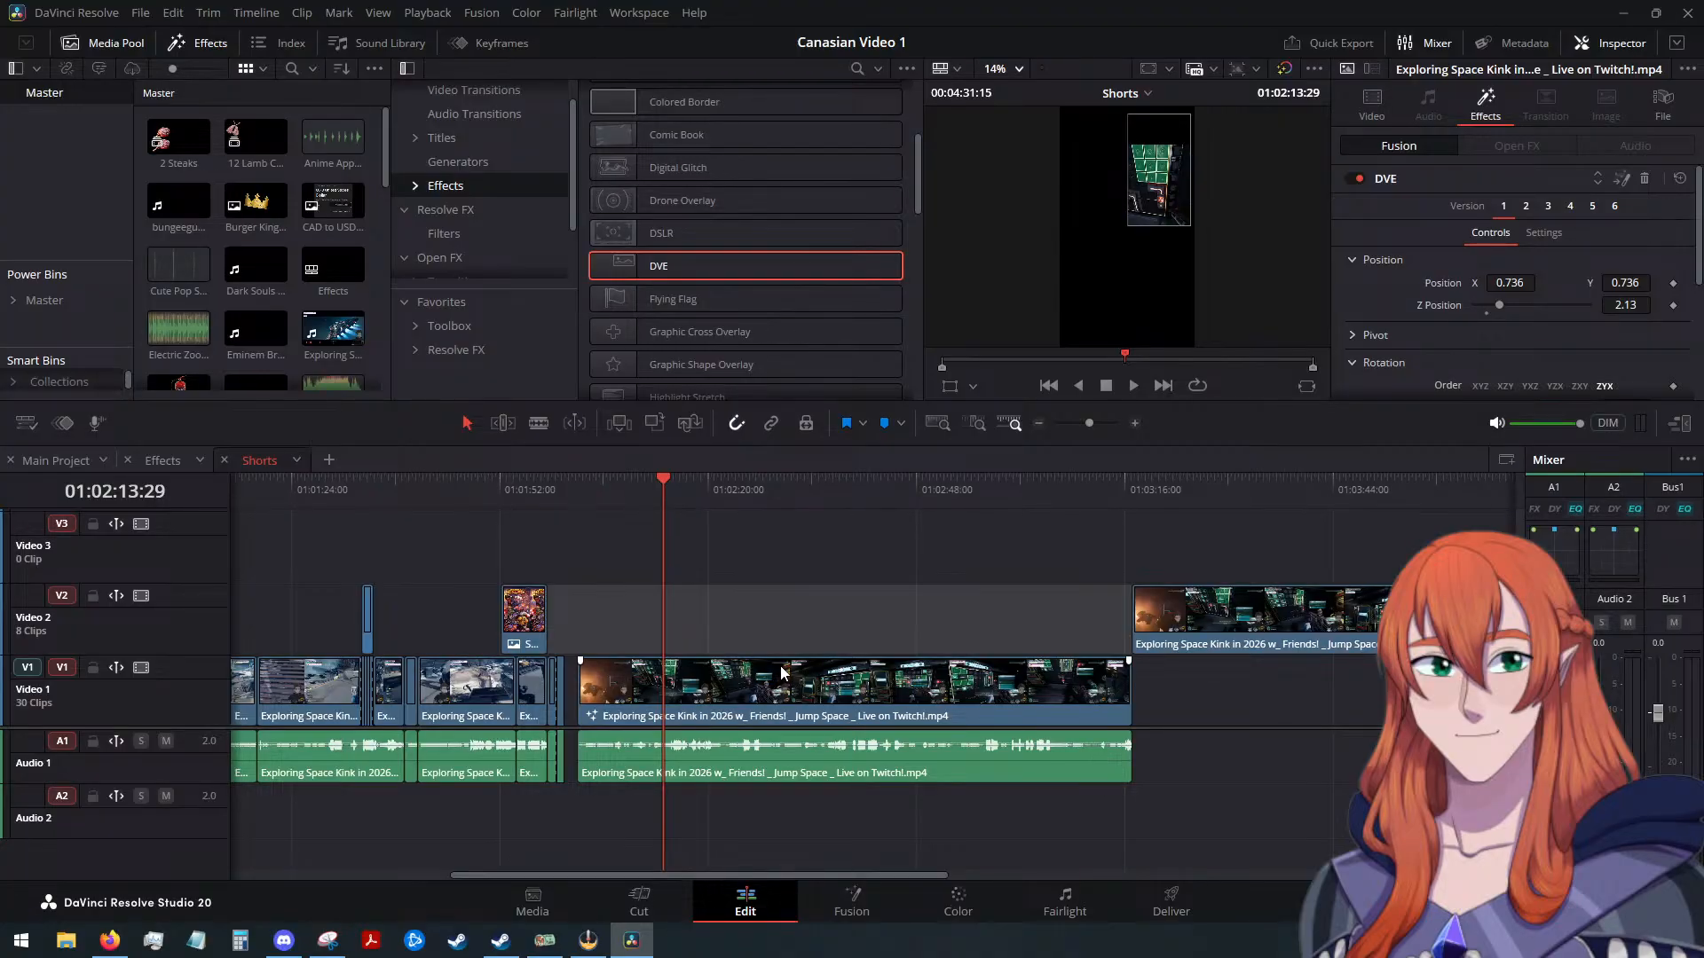
pyautogui.hotkey('ctrl', 'z')
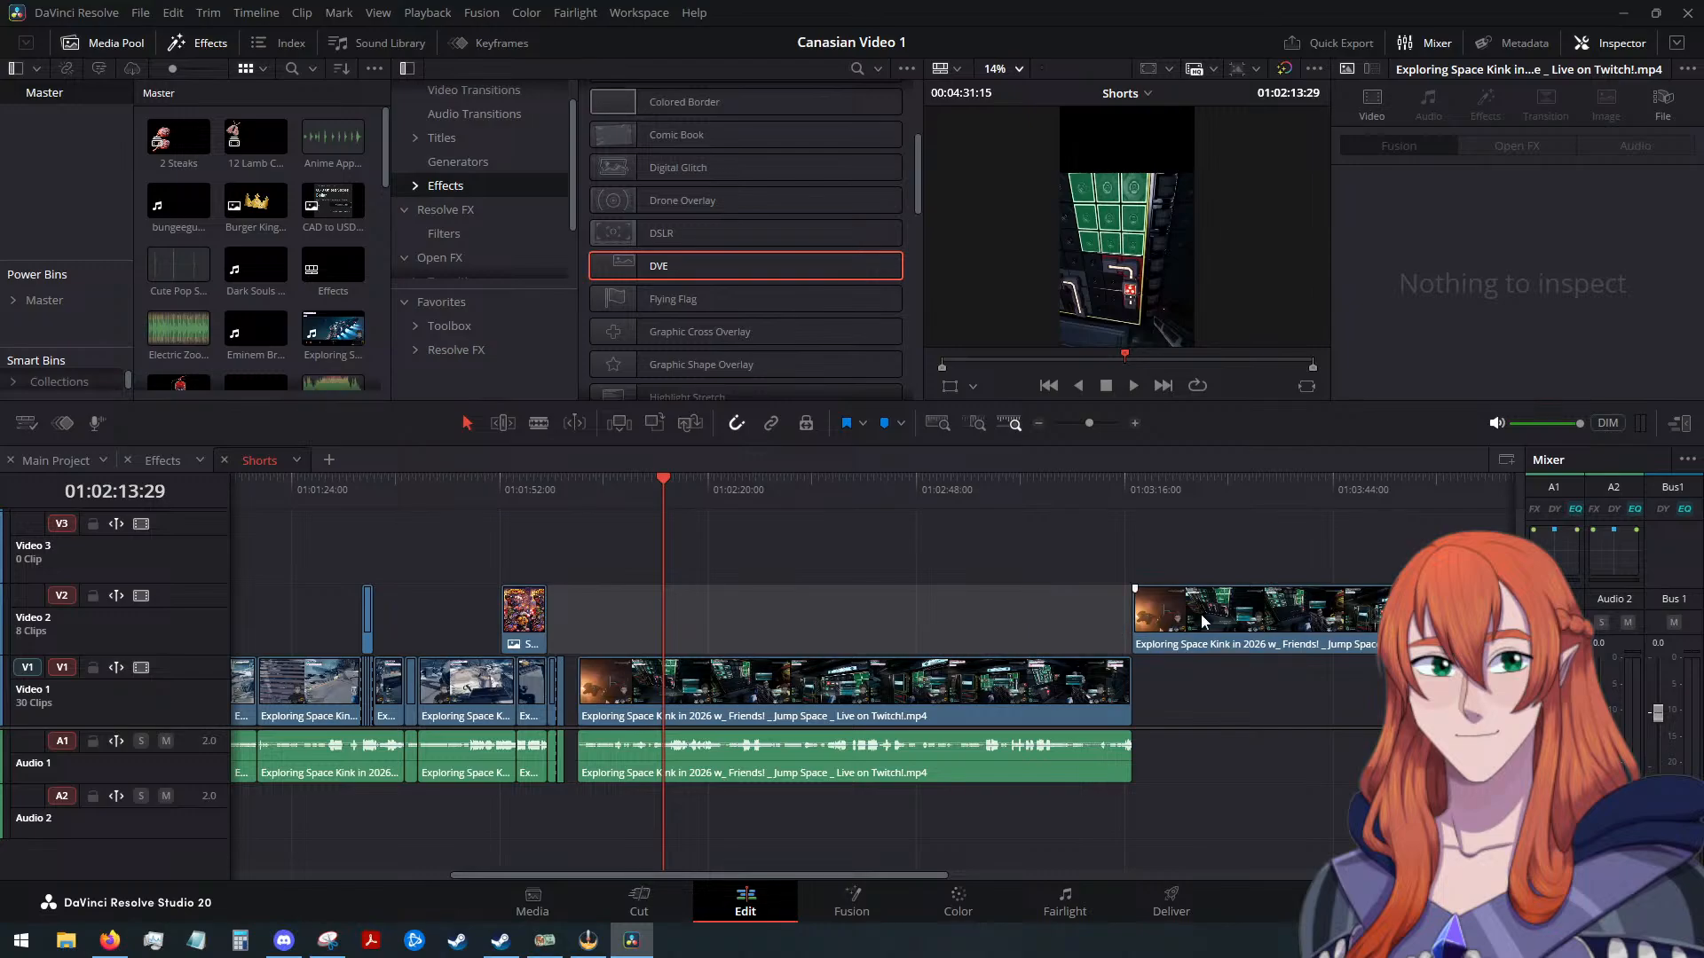
pyautogui.moveTo(1255, 621); pyautogui.dragTo(704, 601)
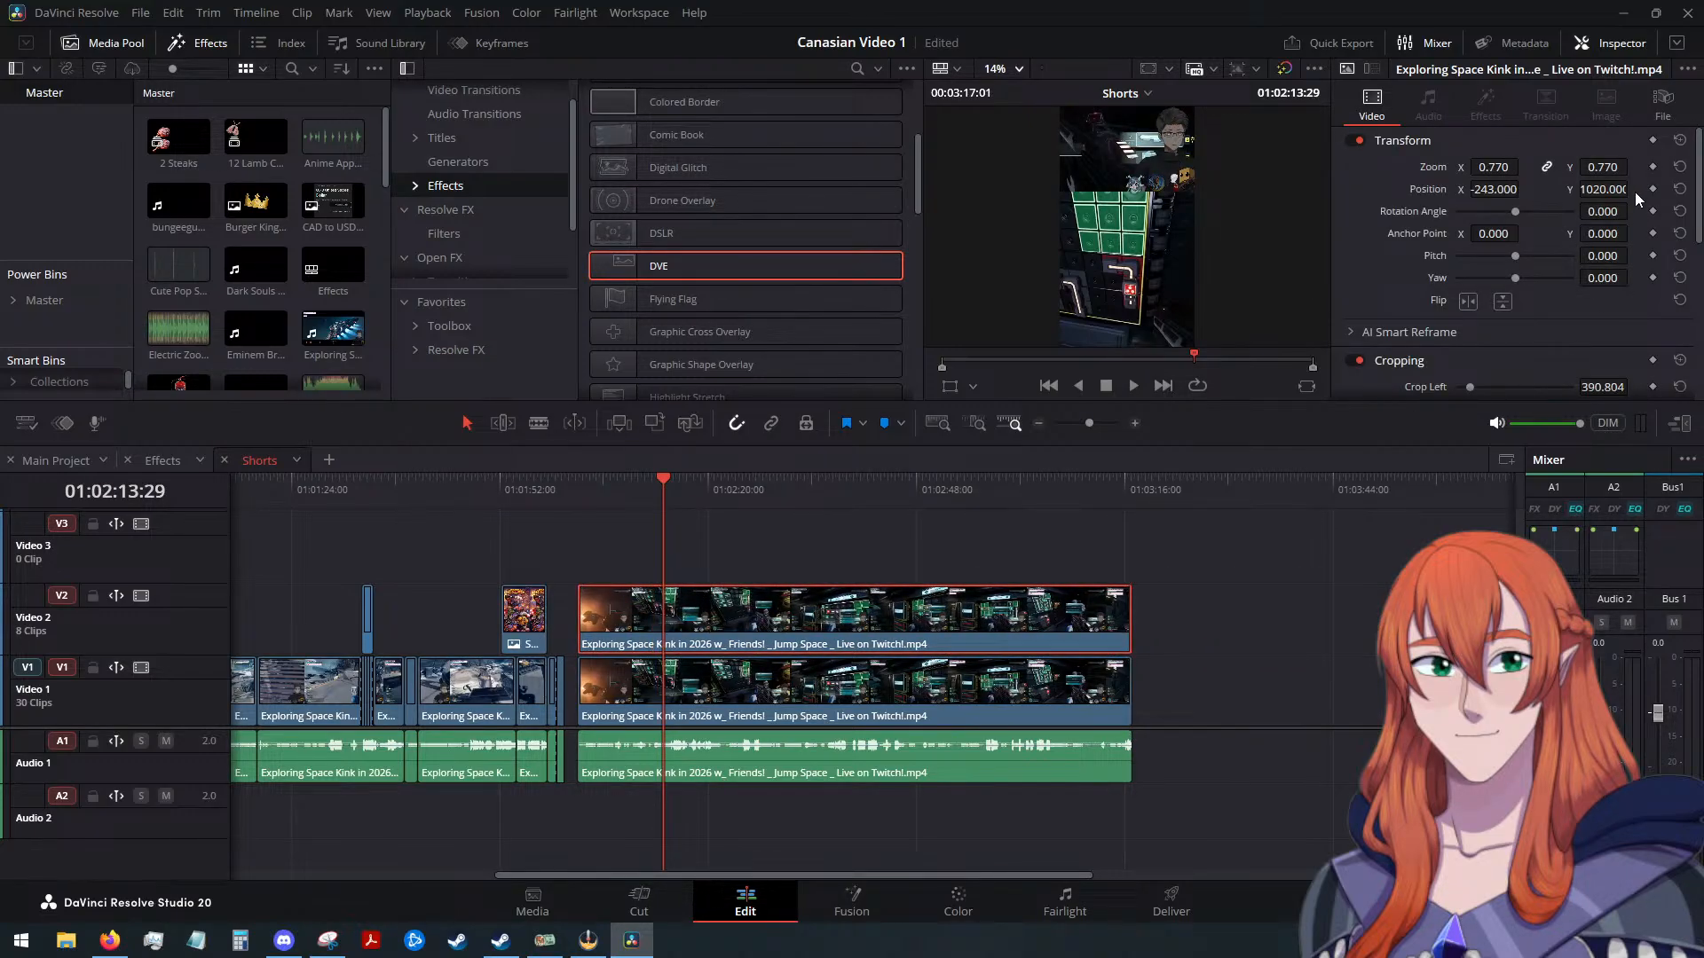
# Reset the Video 2 clip's transform and cropping, with its position X shifted to -405
pyautogui.click(1680, 141)
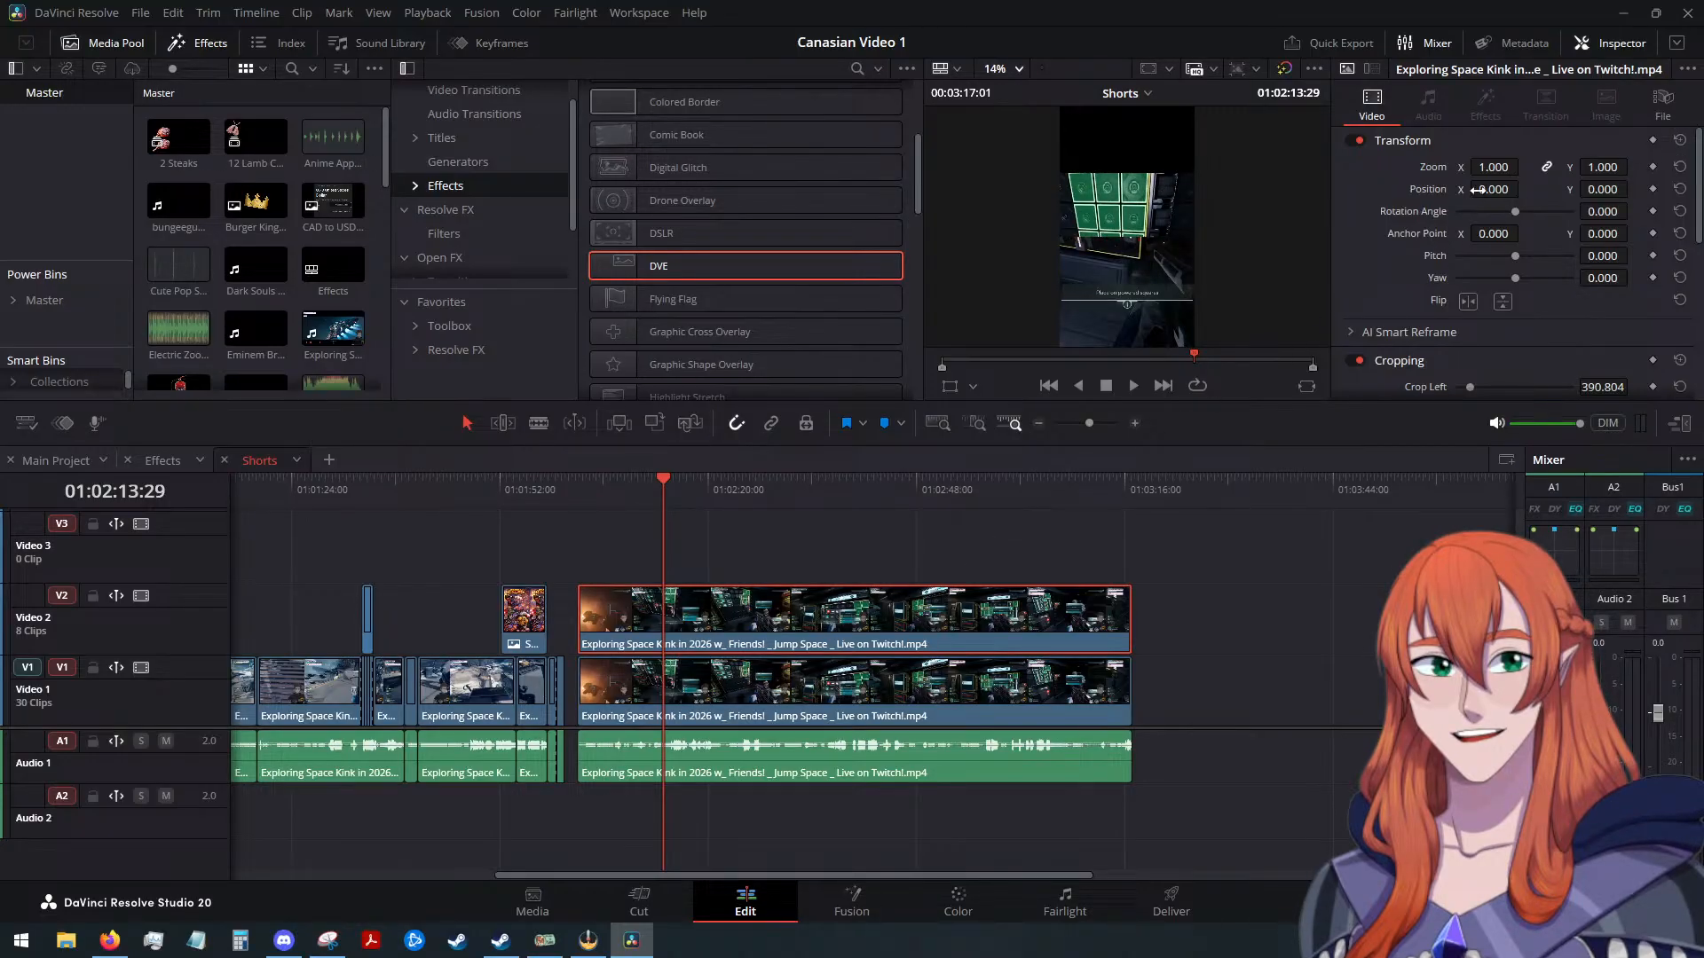
pyautogui.moveTo(1452, 184); pyautogui.dragTo(1349, 184)
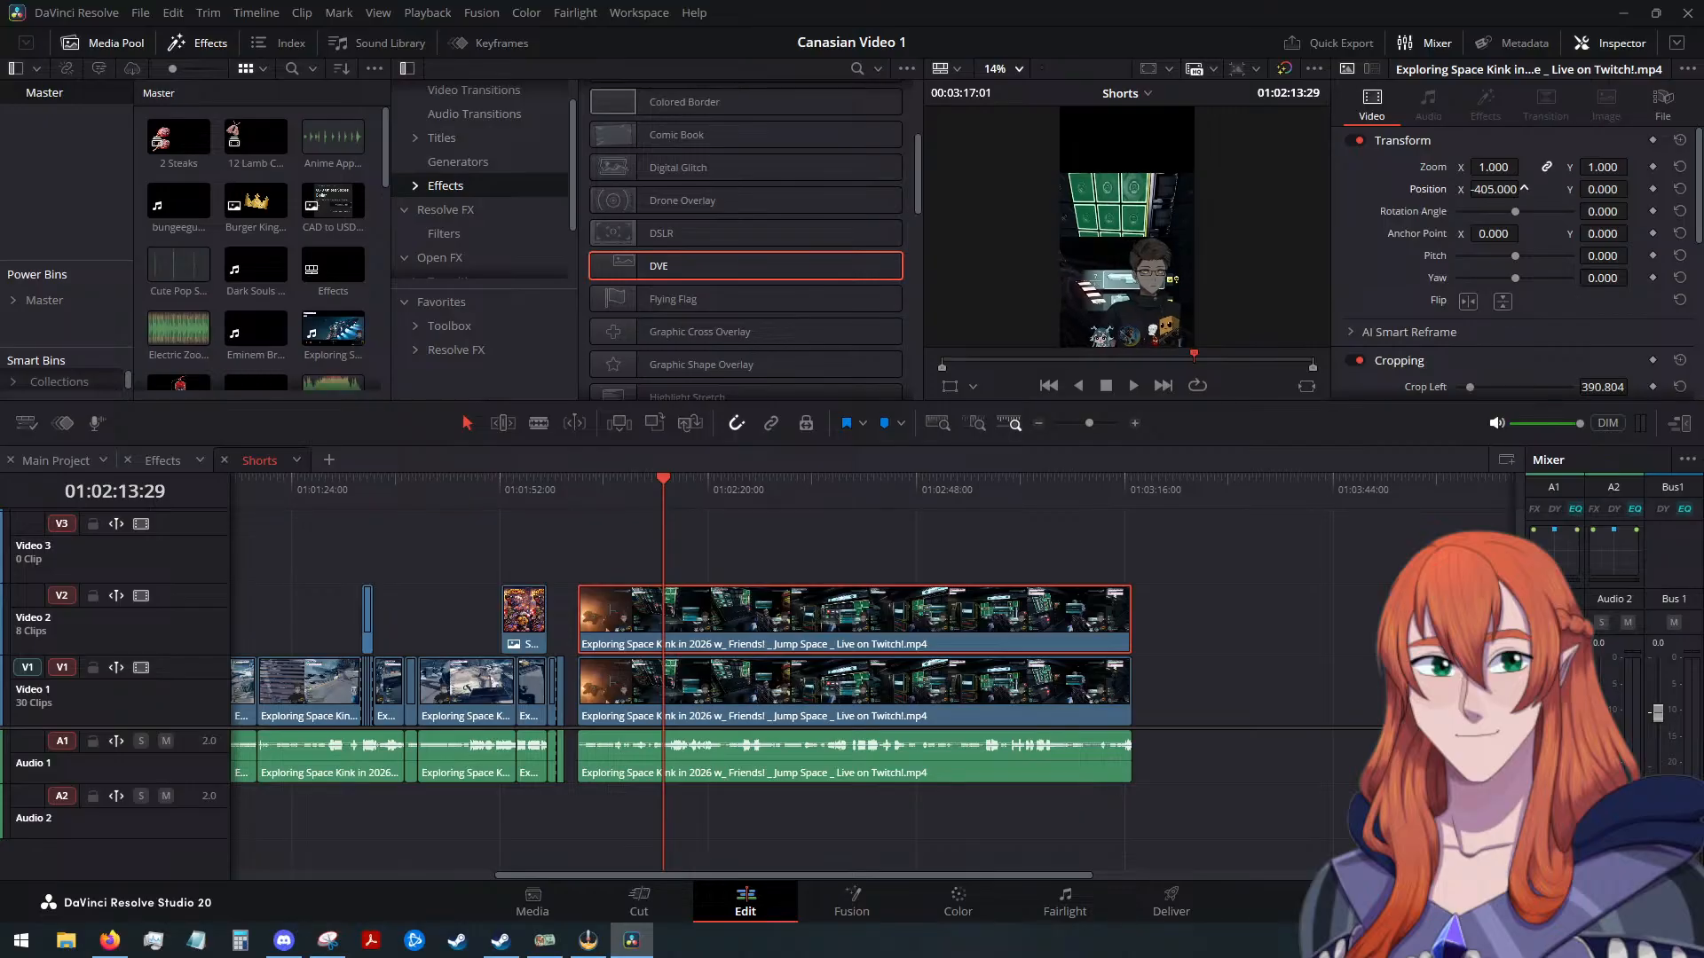
pyautogui.scroll(-2, 1471, 299)
pyautogui.click(1678, 254)
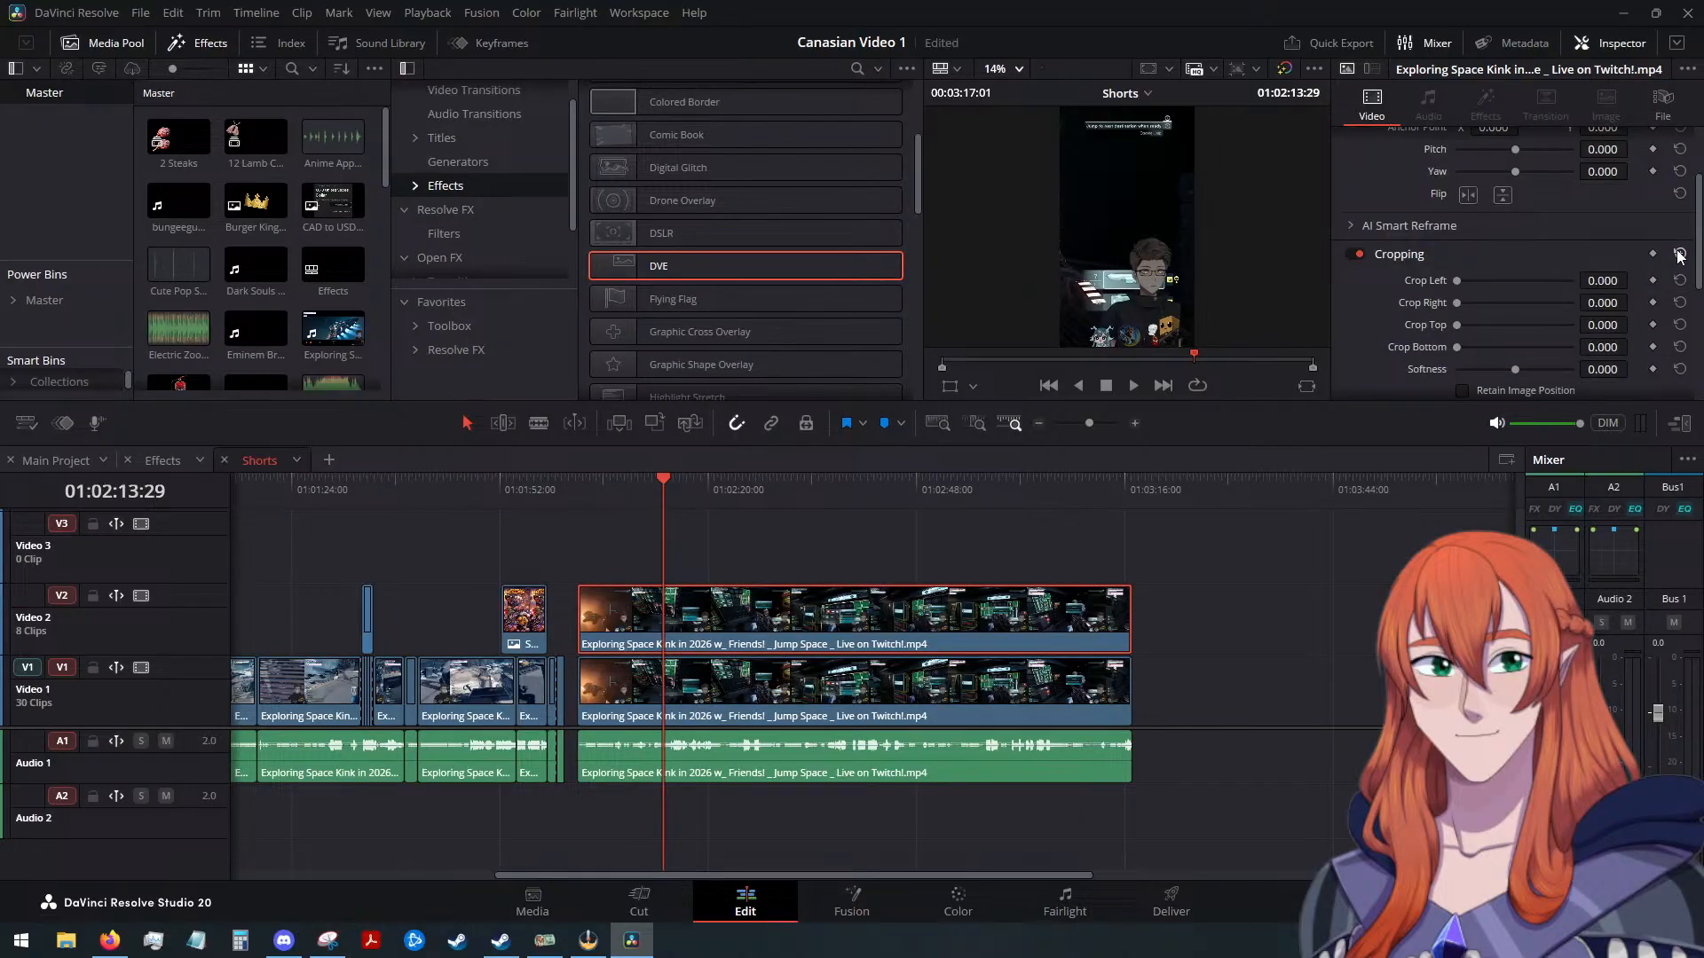
pyautogui.scroll(2, 1424, 199)
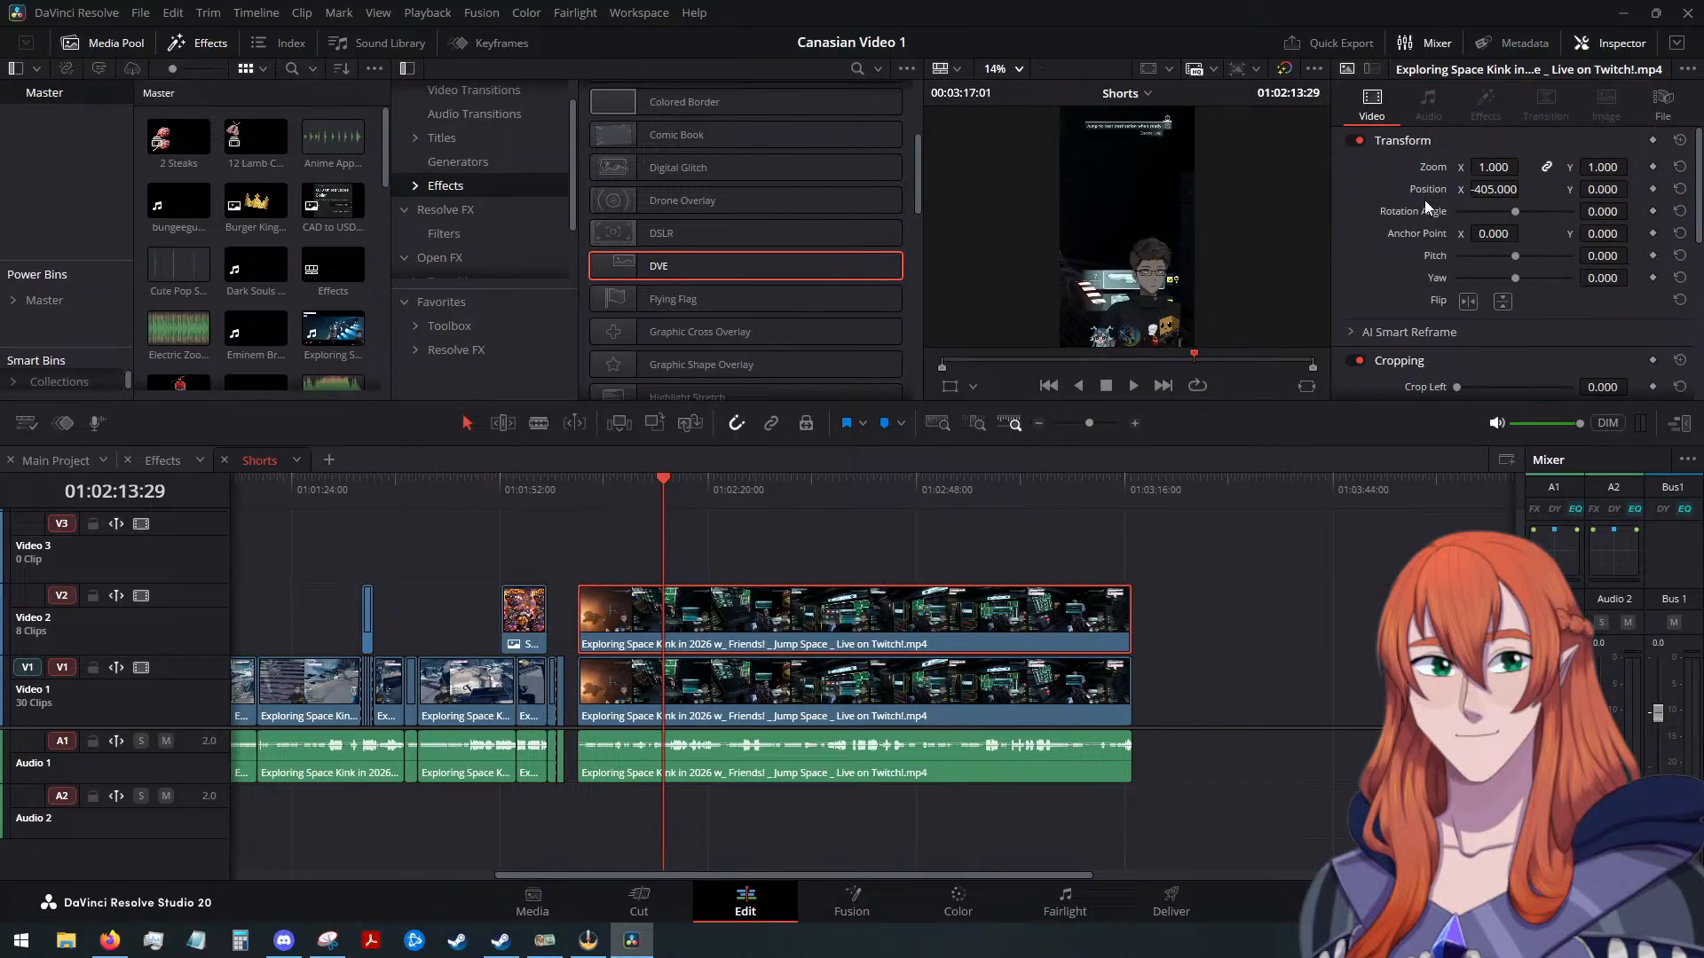
# Set the Video 2 clip's zoom to 2.0 and its position Y to 955
pyautogui.click(1493, 167)
pyautogui.write('2')
pyautogui.press('Return')
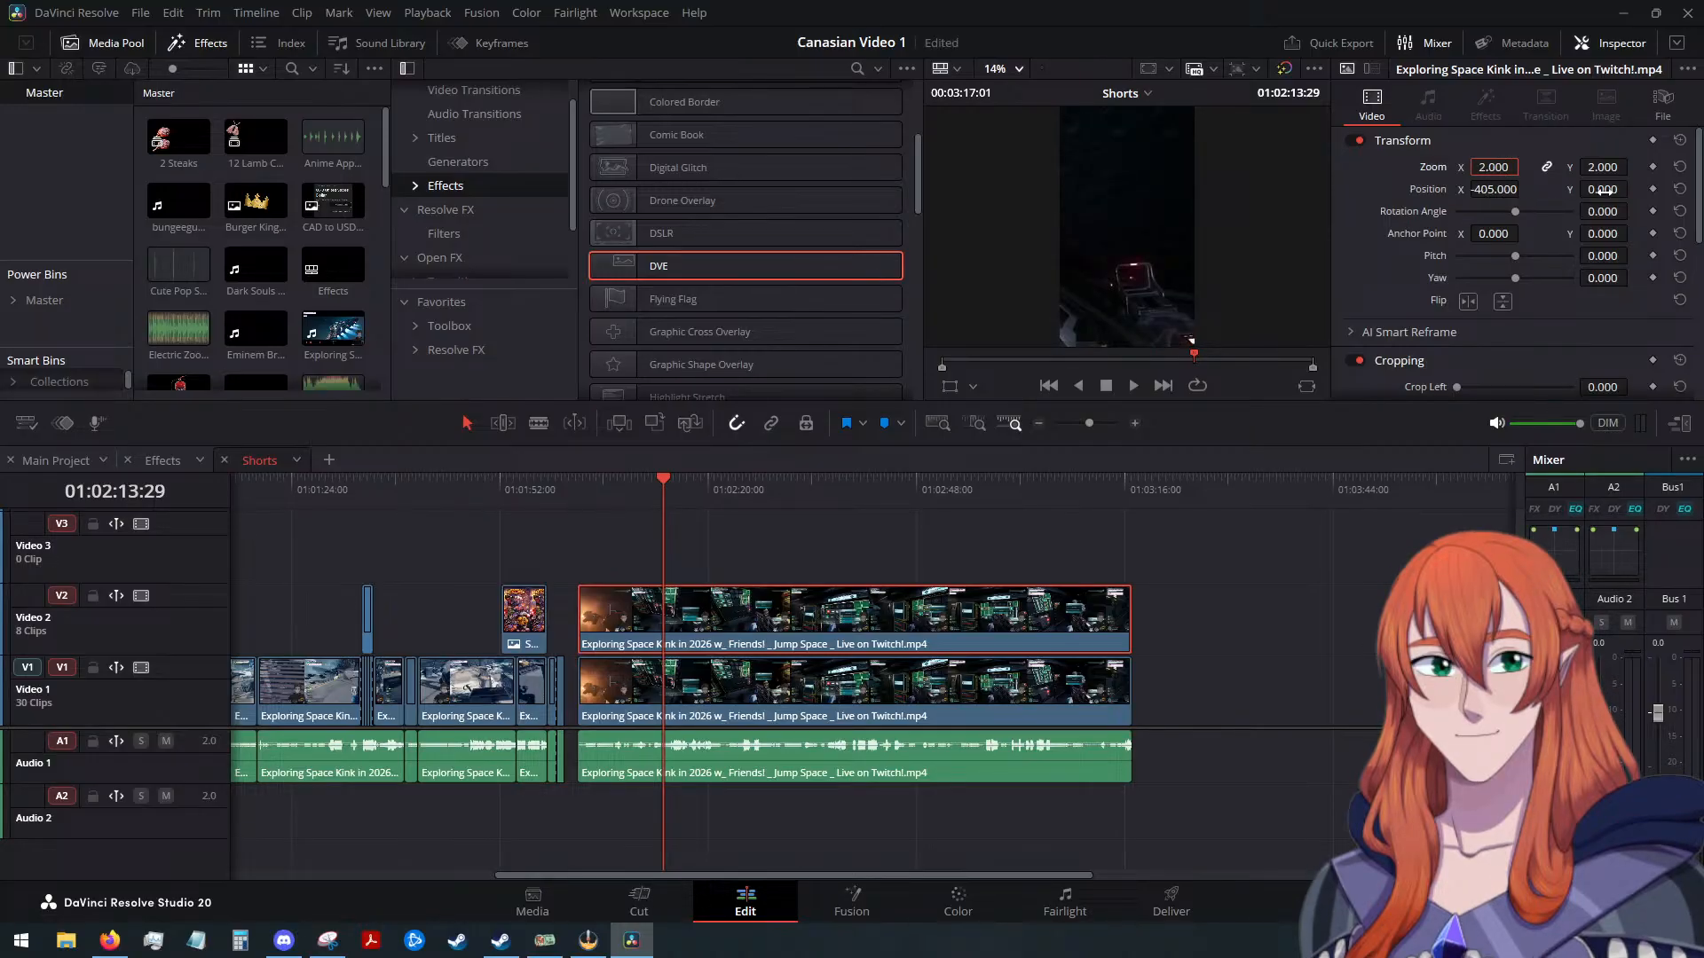
pyautogui.moveTo(1600, 191); pyautogui.dragTo(1623, 189)
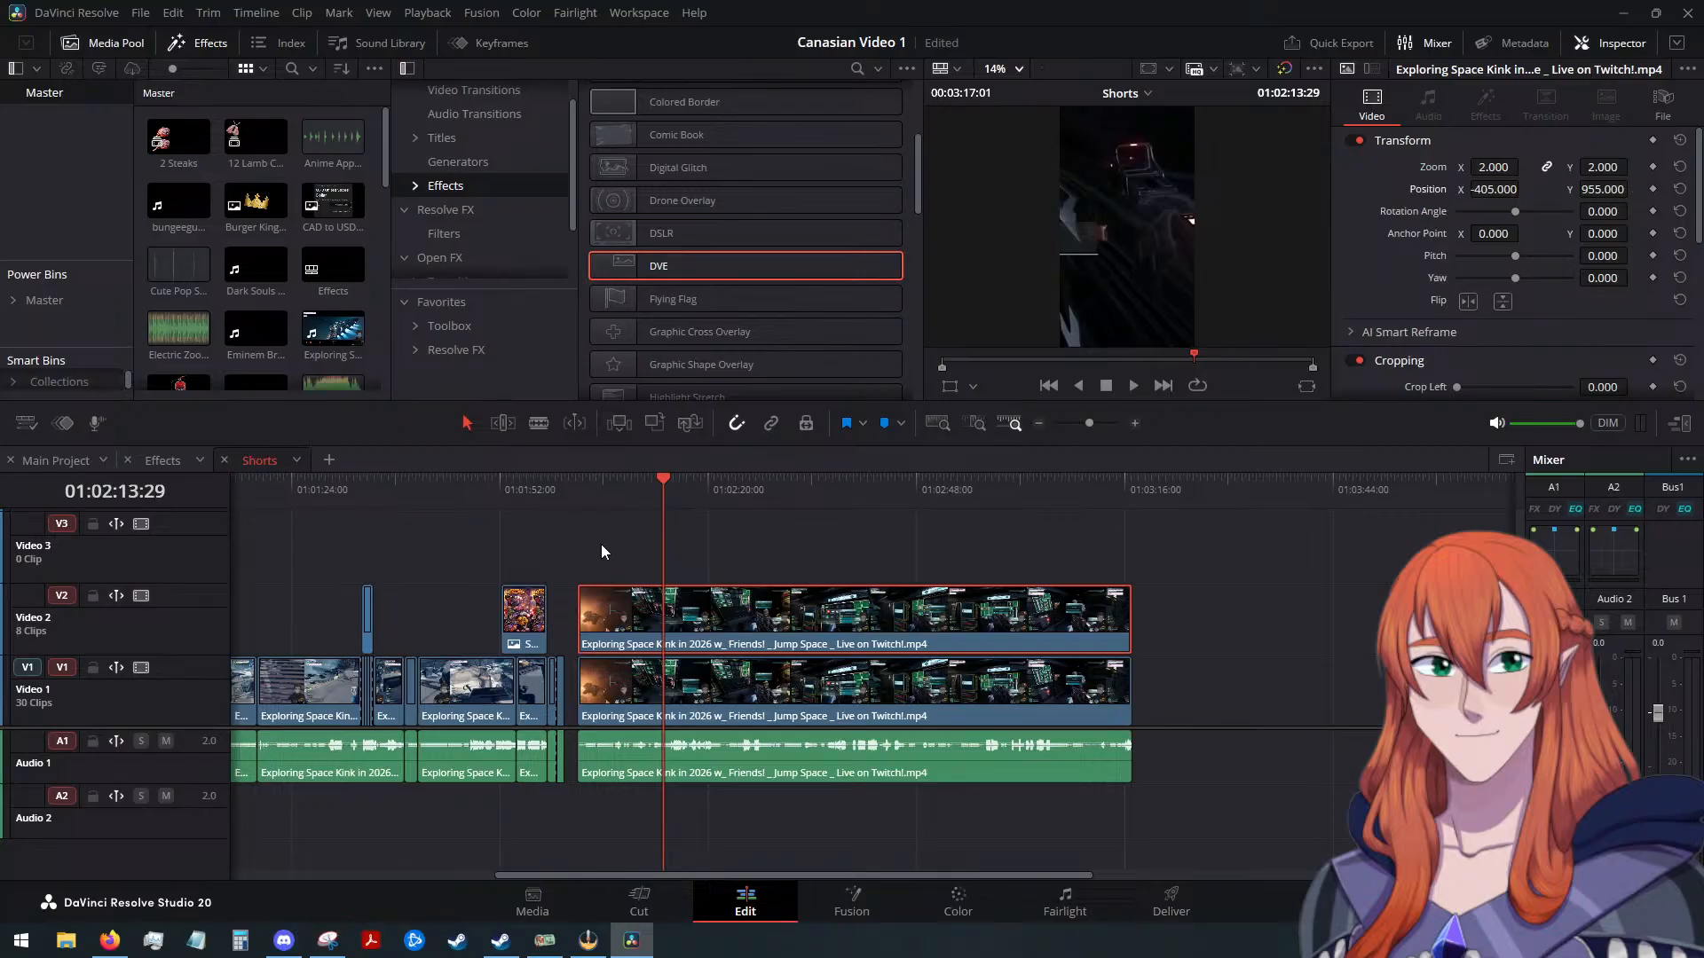
# Copy the attributes of the earlier Video 1 avatar close-up clip at 01:01:47:07 and paste its video attributes onto the Video 2 clip
pyautogui.moveTo(661, 481); pyautogui.dragTo(465, 515)
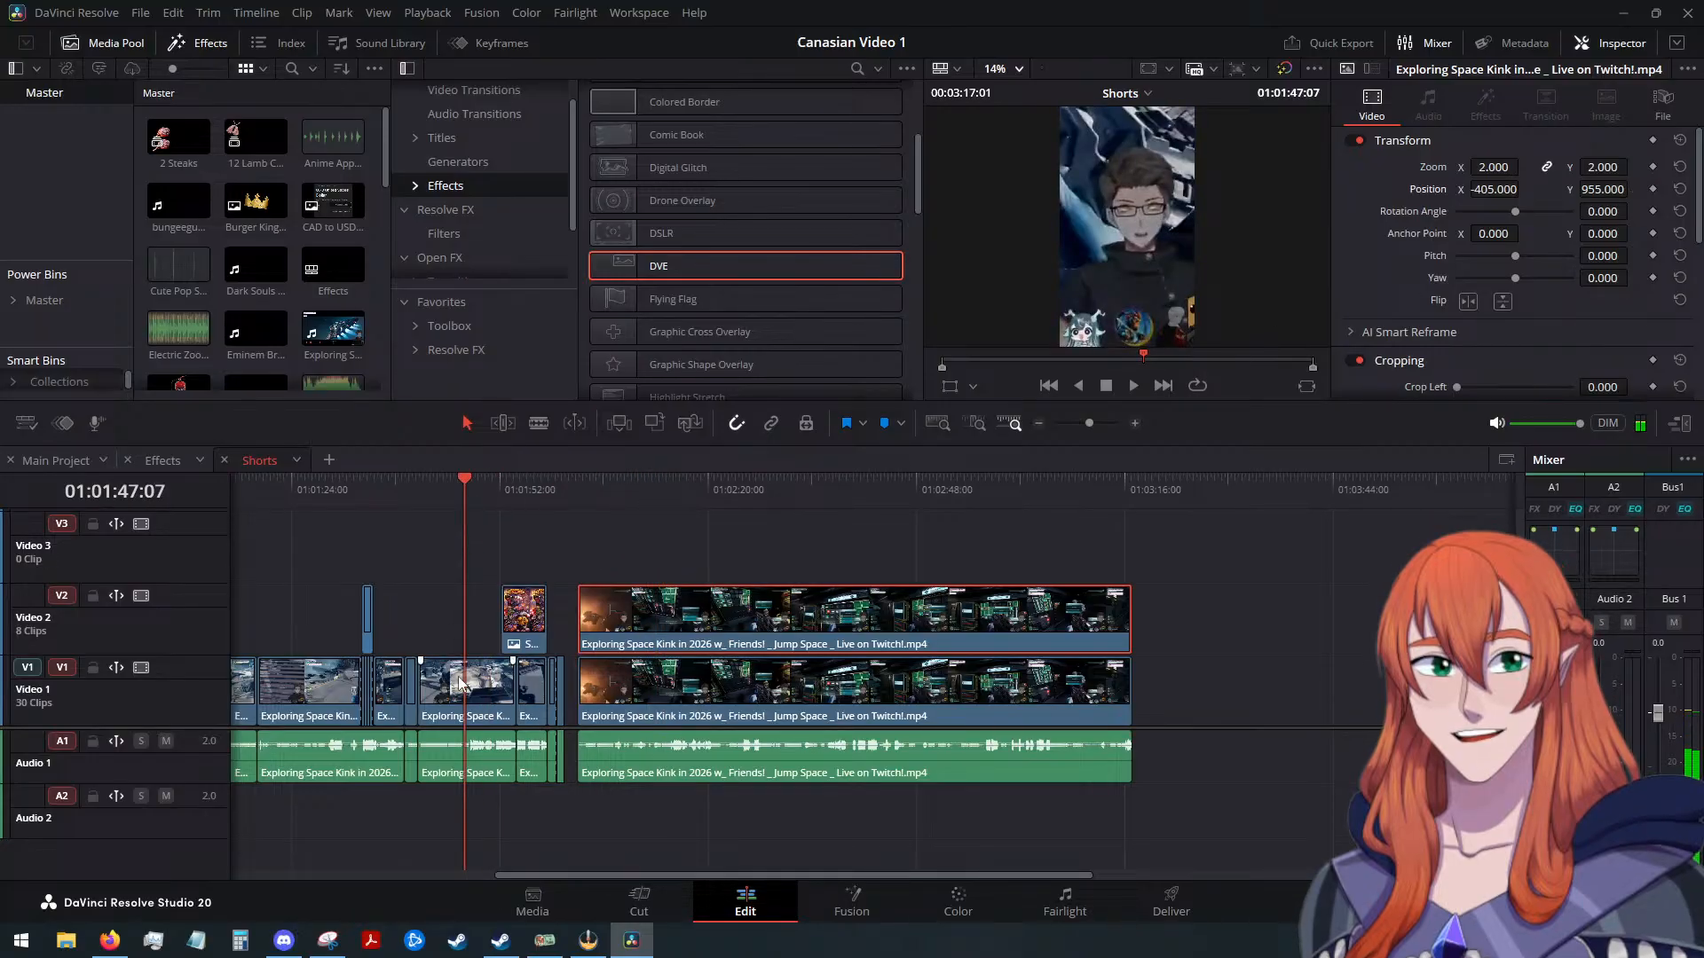
pyautogui.click(486, 688)
pyautogui.click(612, 621)
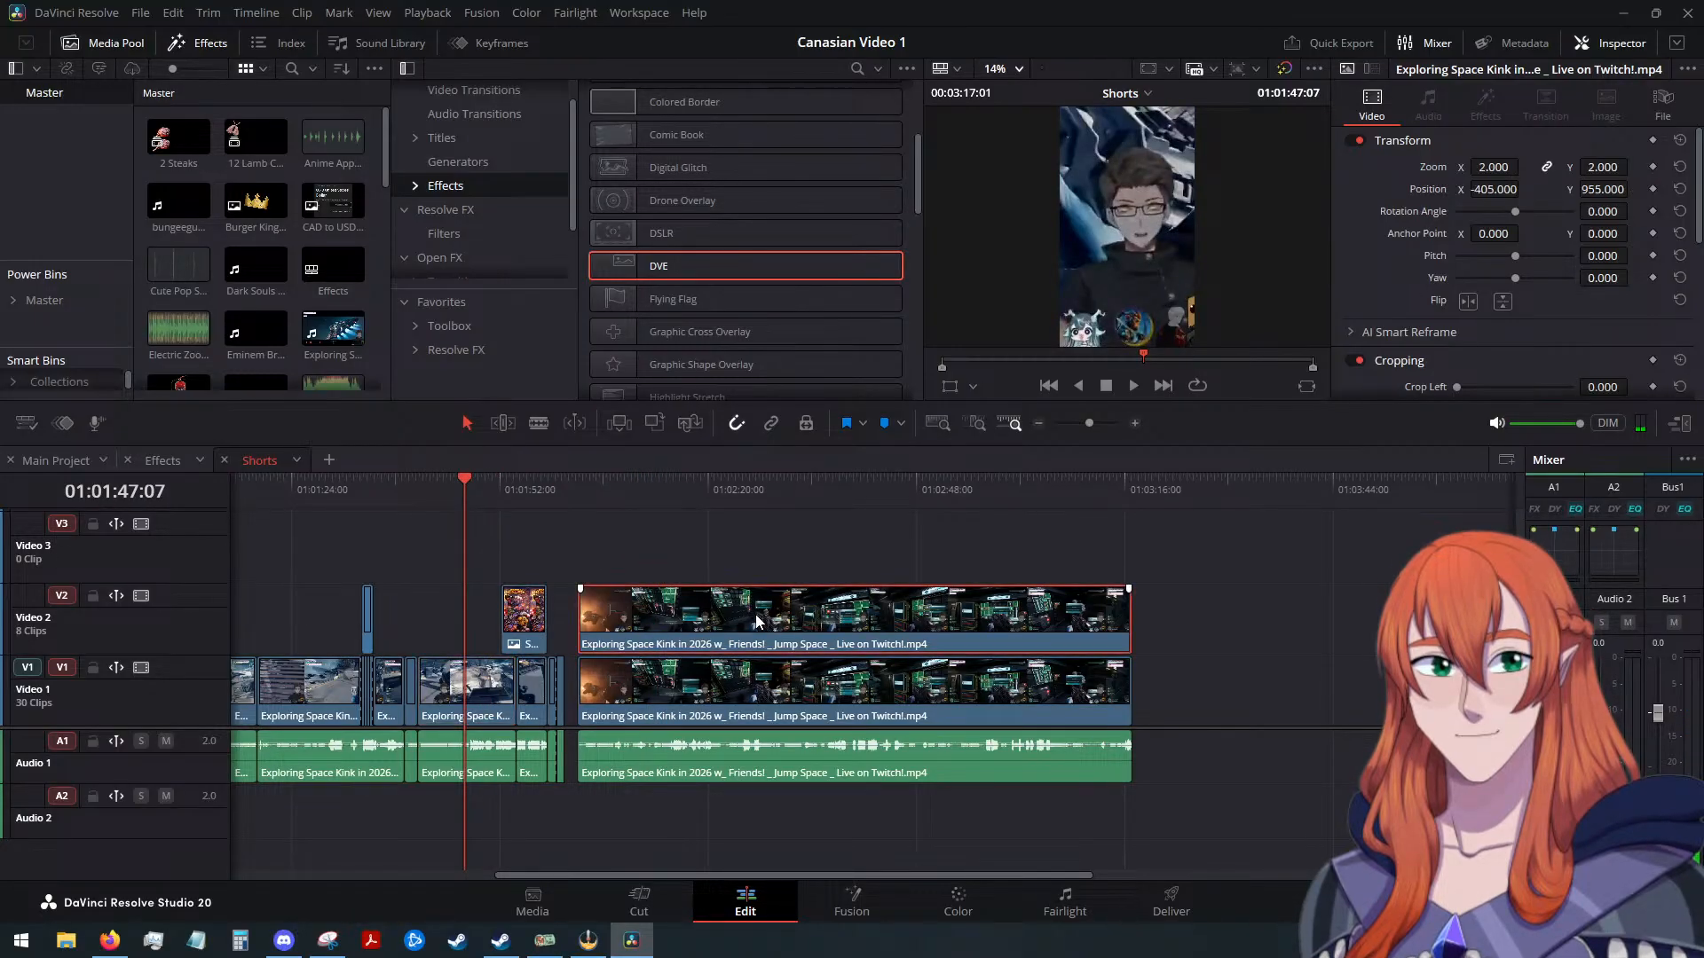
pyautogui.hotkey('alt', 'v')
pyautogui.click(1014, 745)
# Apply the DVE effect to the Video 2 clip and set its Z position to 1.89 and position X to 0.717
pyautogui.moveTo(456, 481); pyautogui.dragTo(786, 528)
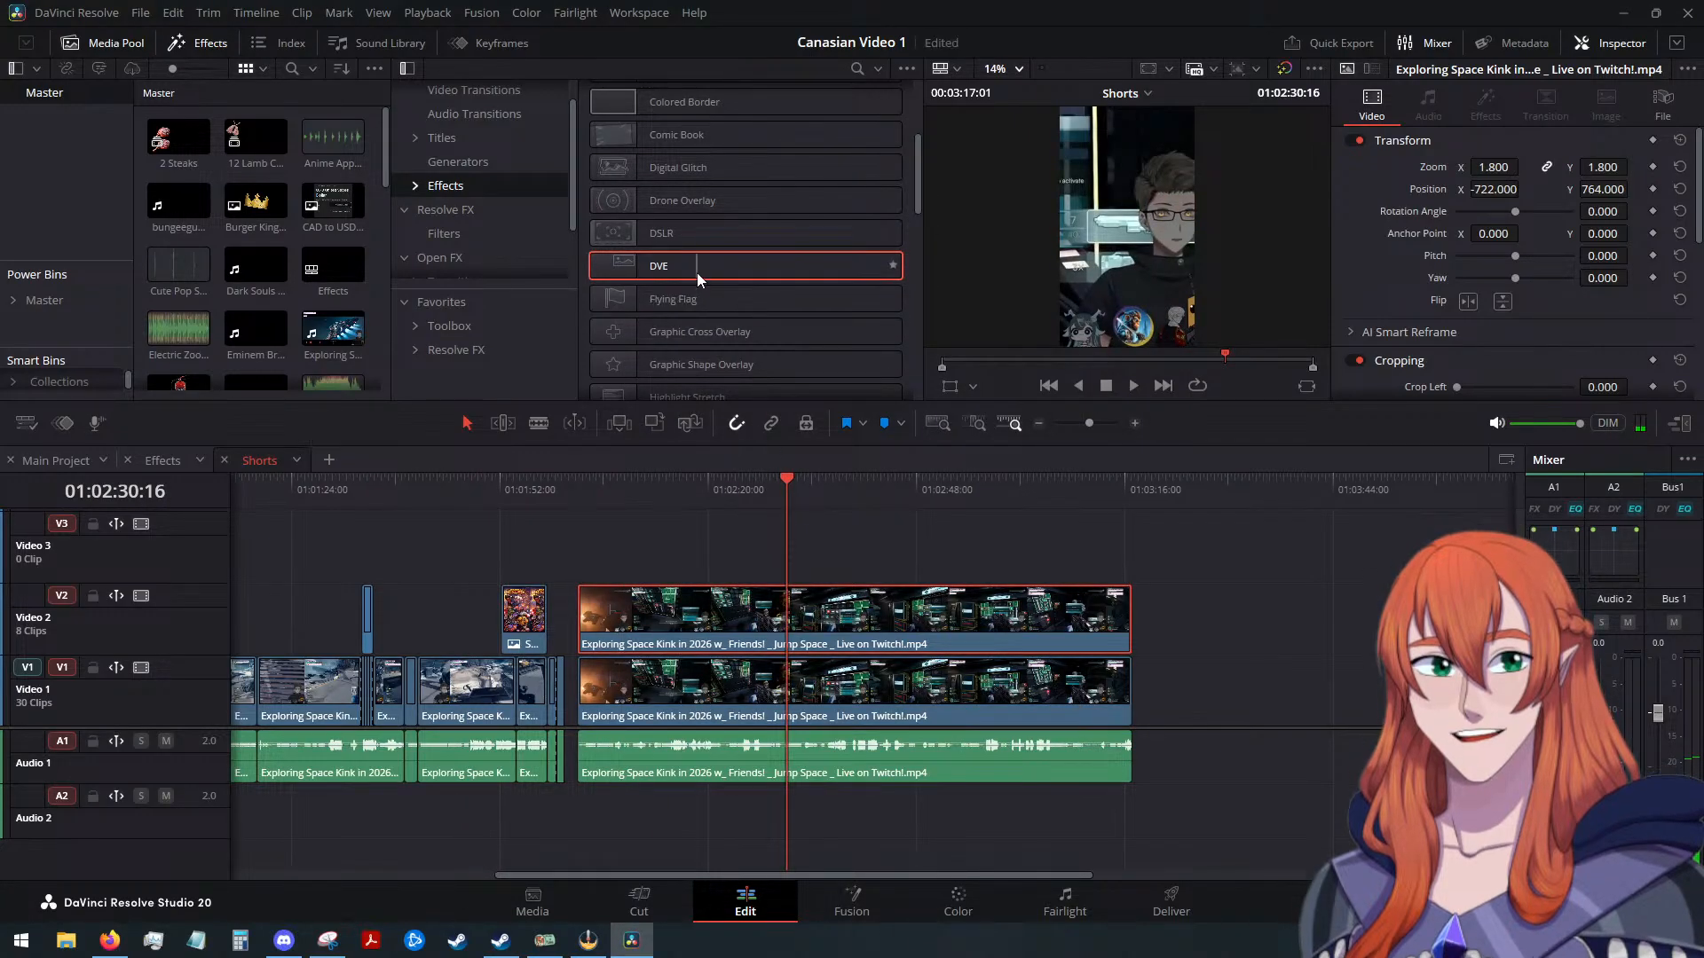
pyautogui.moveTo(695, 273); pyautogui.dragTo(803, 602)
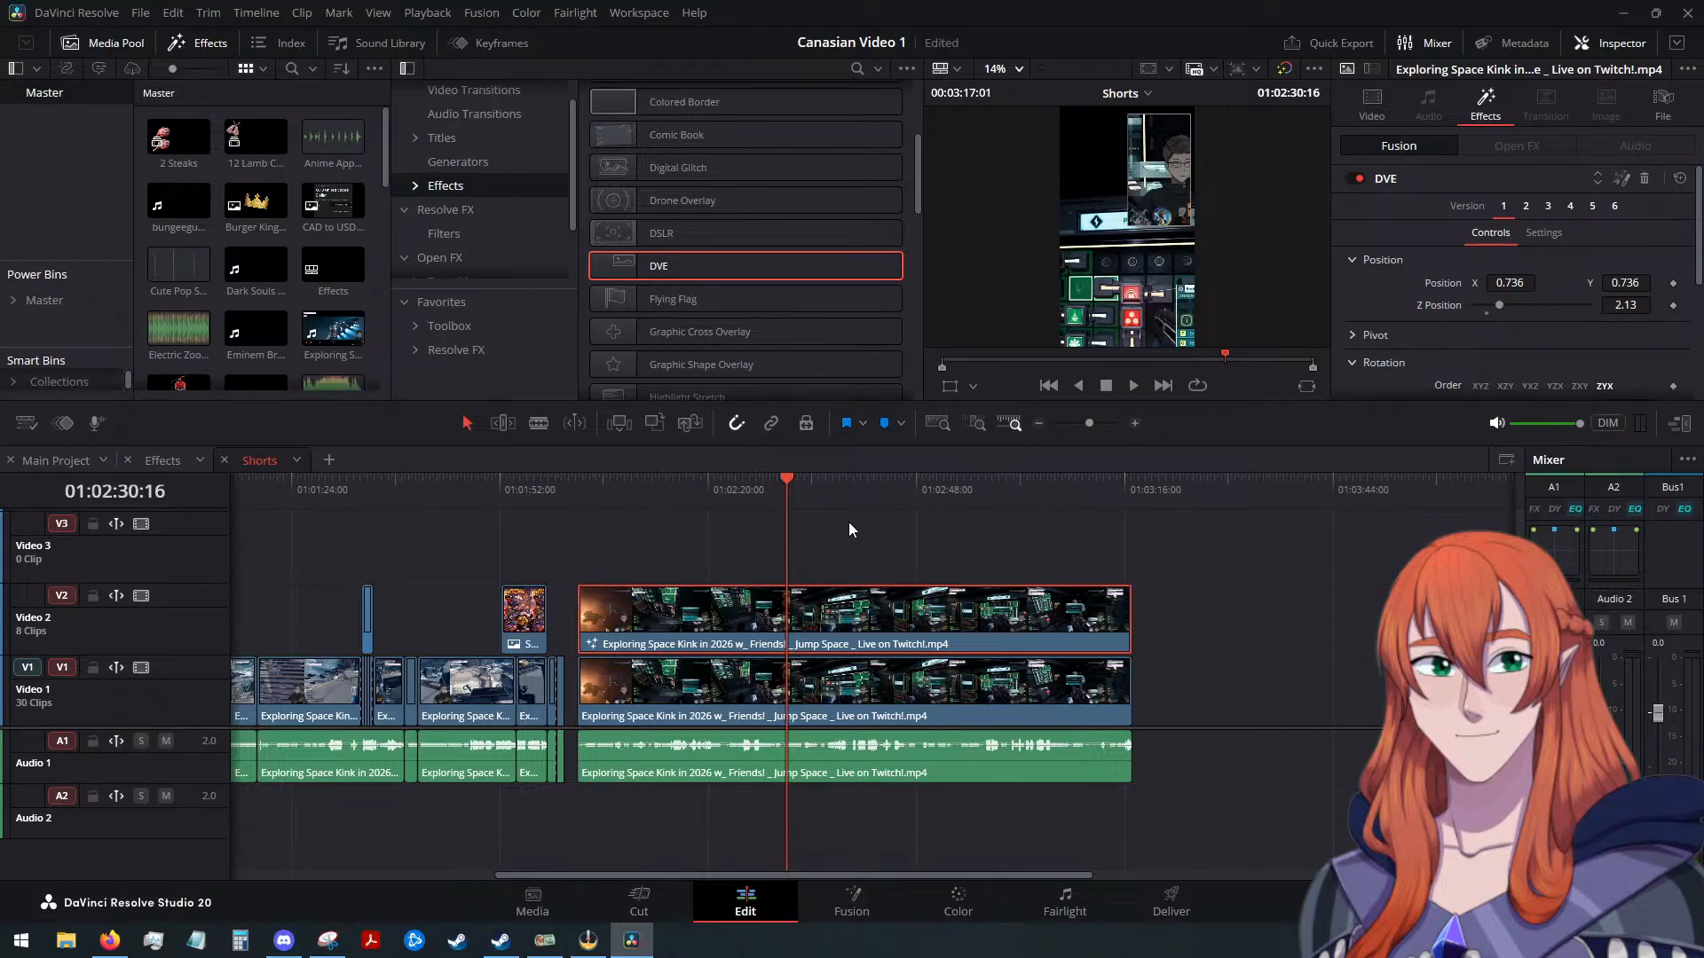
pyautogui.scroll(-1, 1373, 259)
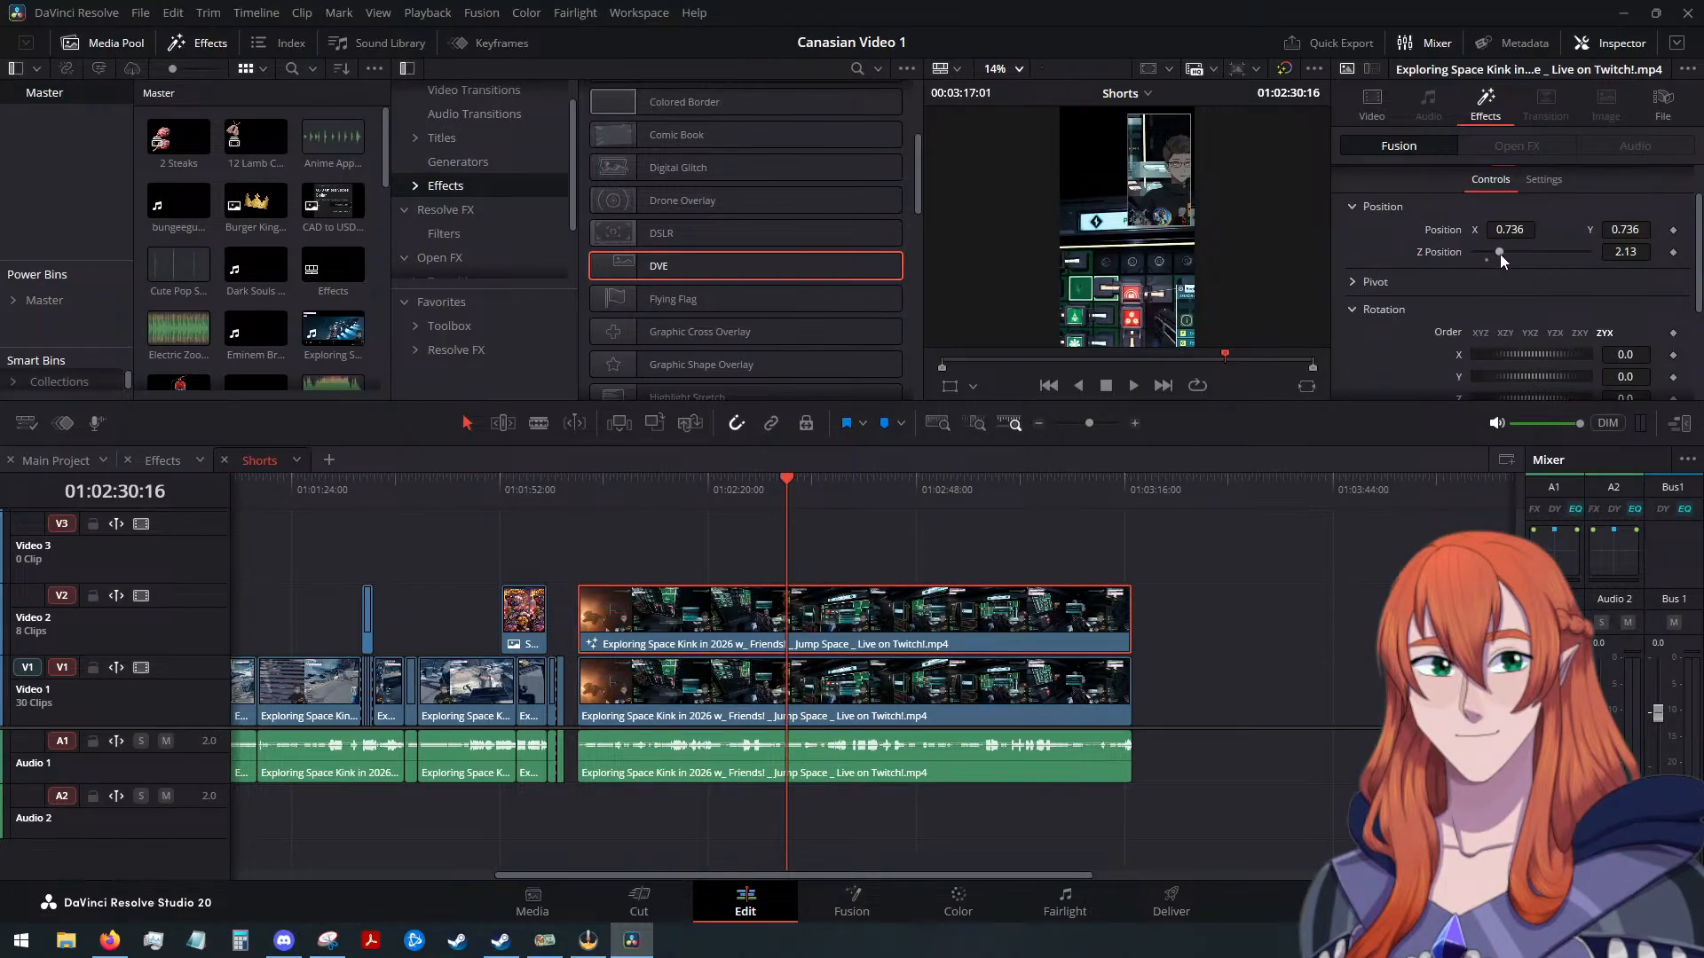
pyautogui.moveTo(1500, 254); pyautogui.dragTo(1497, 254)
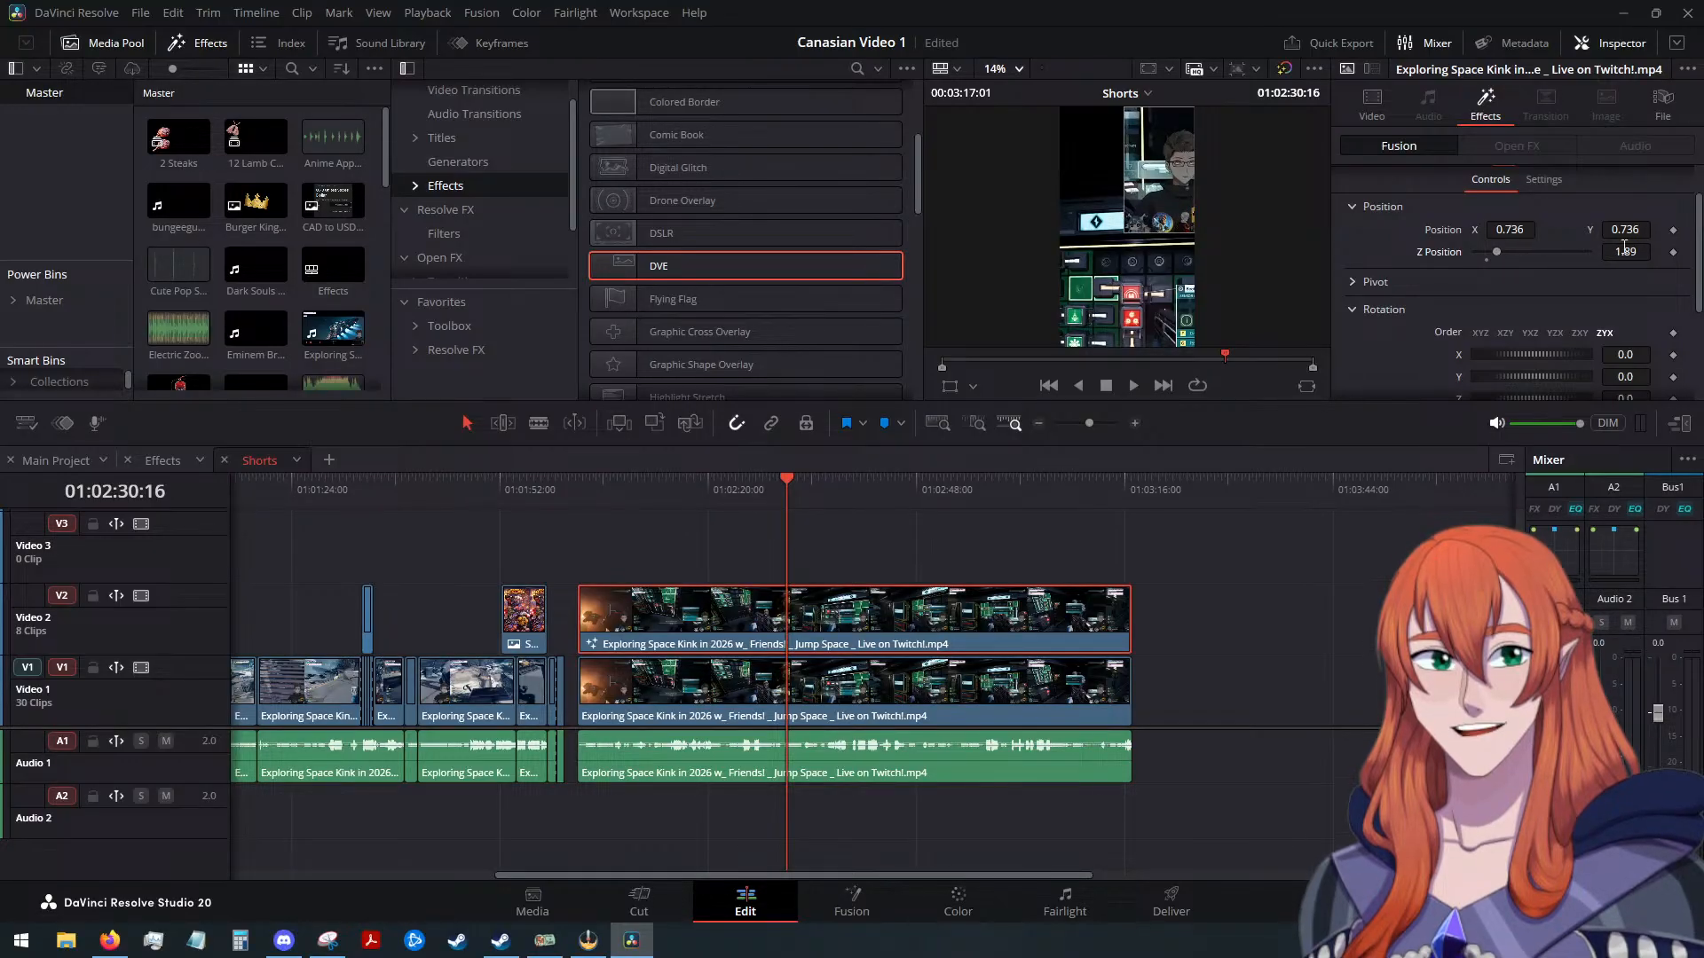
pyautogui.moveTo(1508, 227); pyautogui.dragTo(1490, 226)
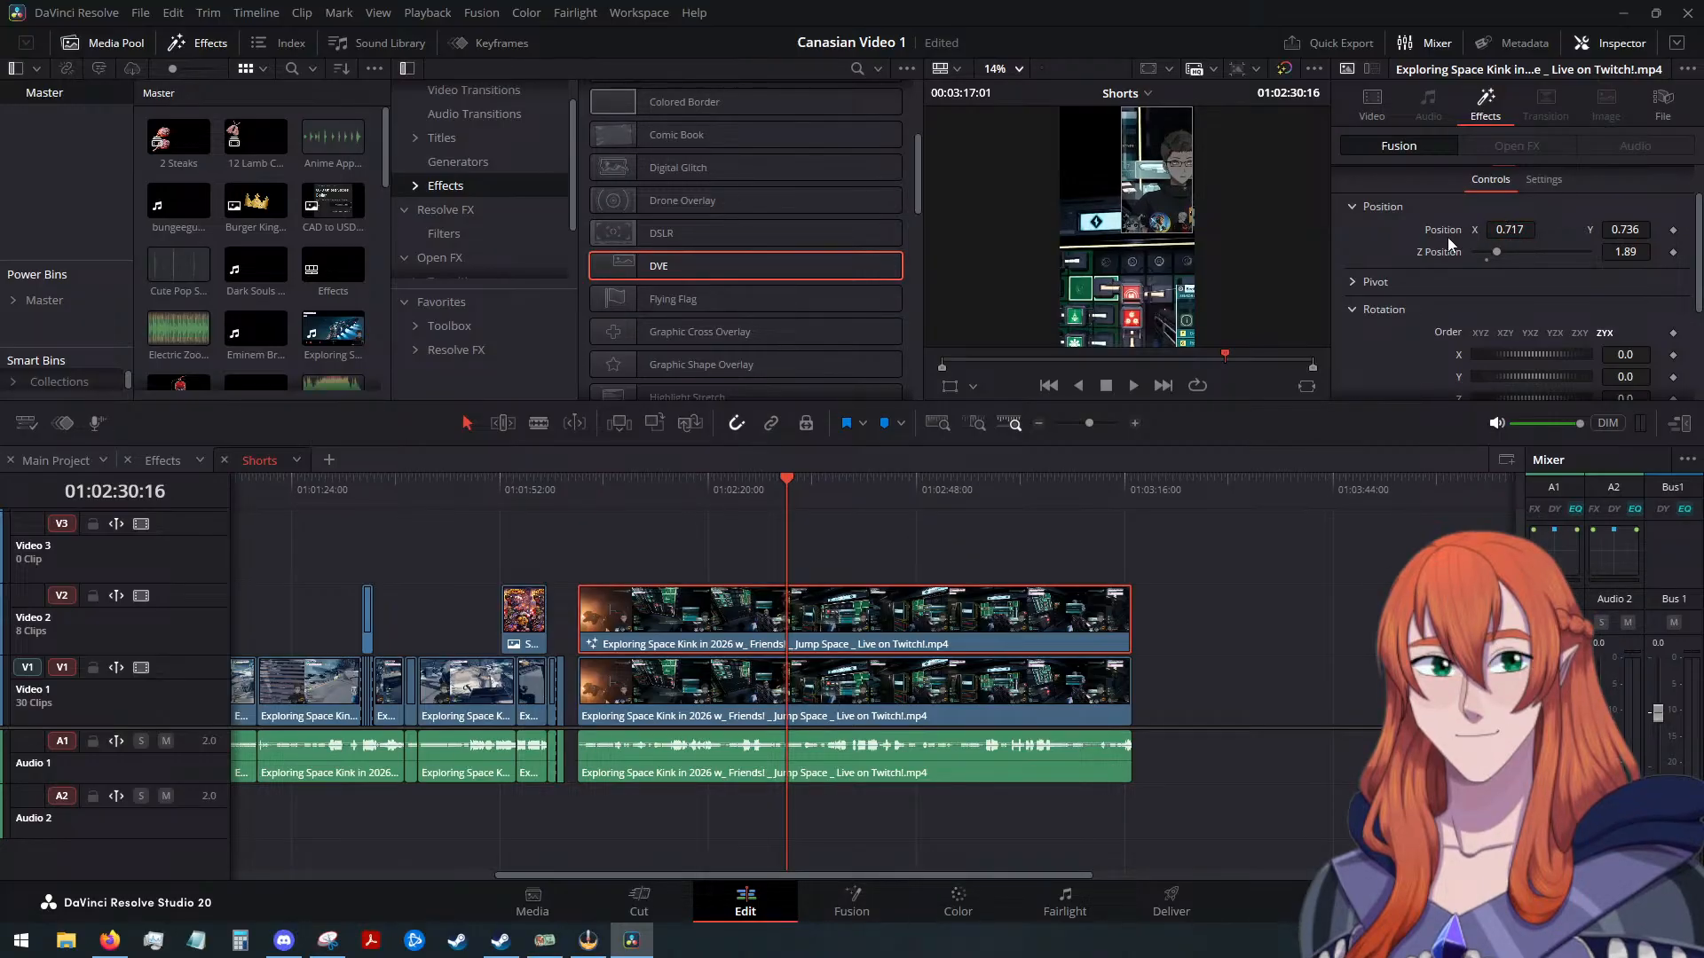
# Try tilting the DVE picture about its X axis and undo the rotation
pyautogui.scroll(-1, 1413, 281)
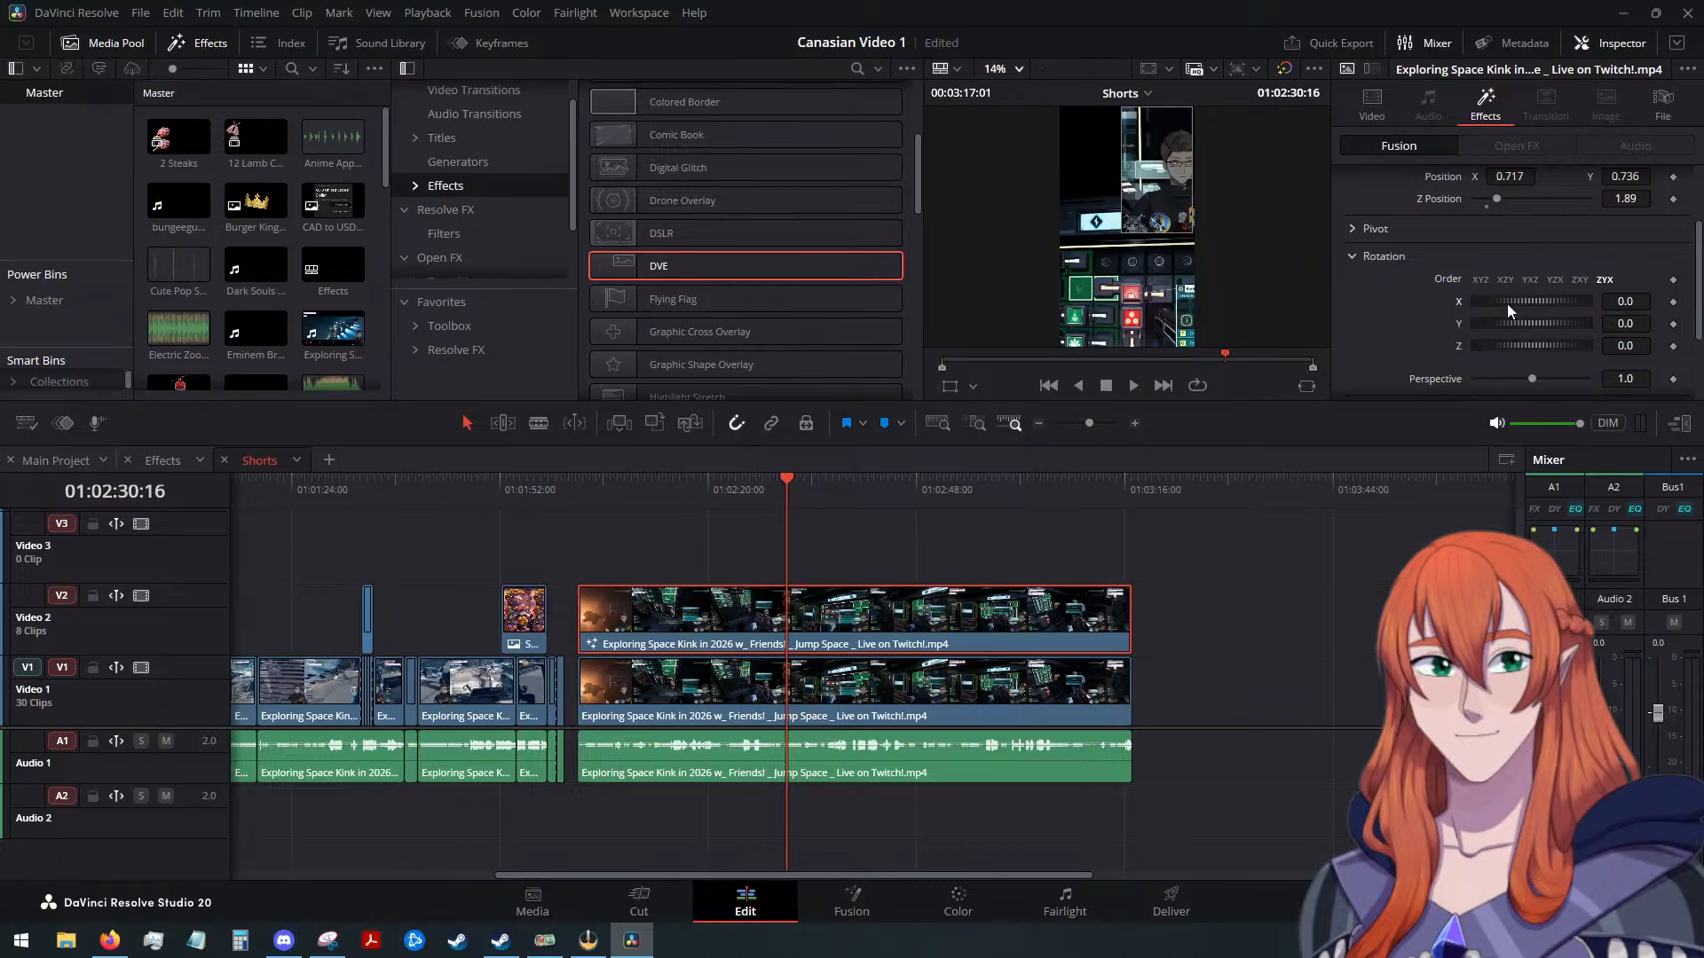
pyautogui.moveTo(1507, 303); pyautogui.dragTo(1514, 303)
pyautogui.moveTo(1509, 306); pyautogui.dragTo(1503, 305)
pyautogui.hotkey('ctrl', 'z')
pyautogui.scroll(3, 1407, 285)
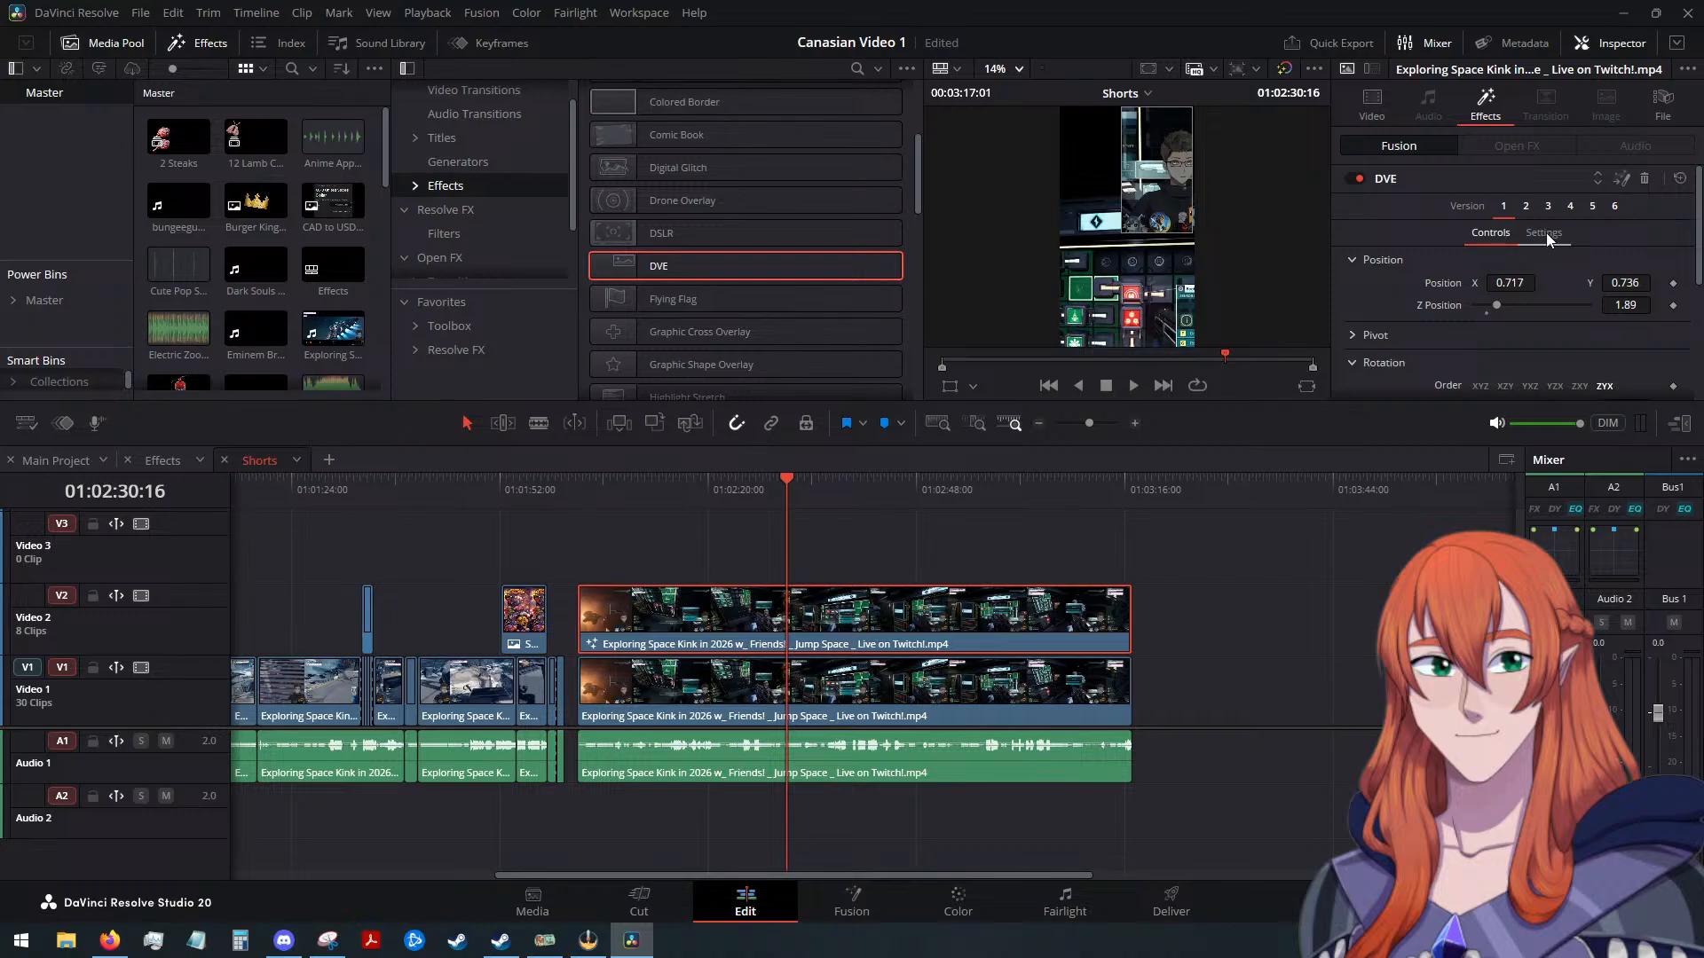
# Switch the DVE effect to version 2, set its position X to about 0.257, and nudge its position Y
pyautogui.click(1526, 205)
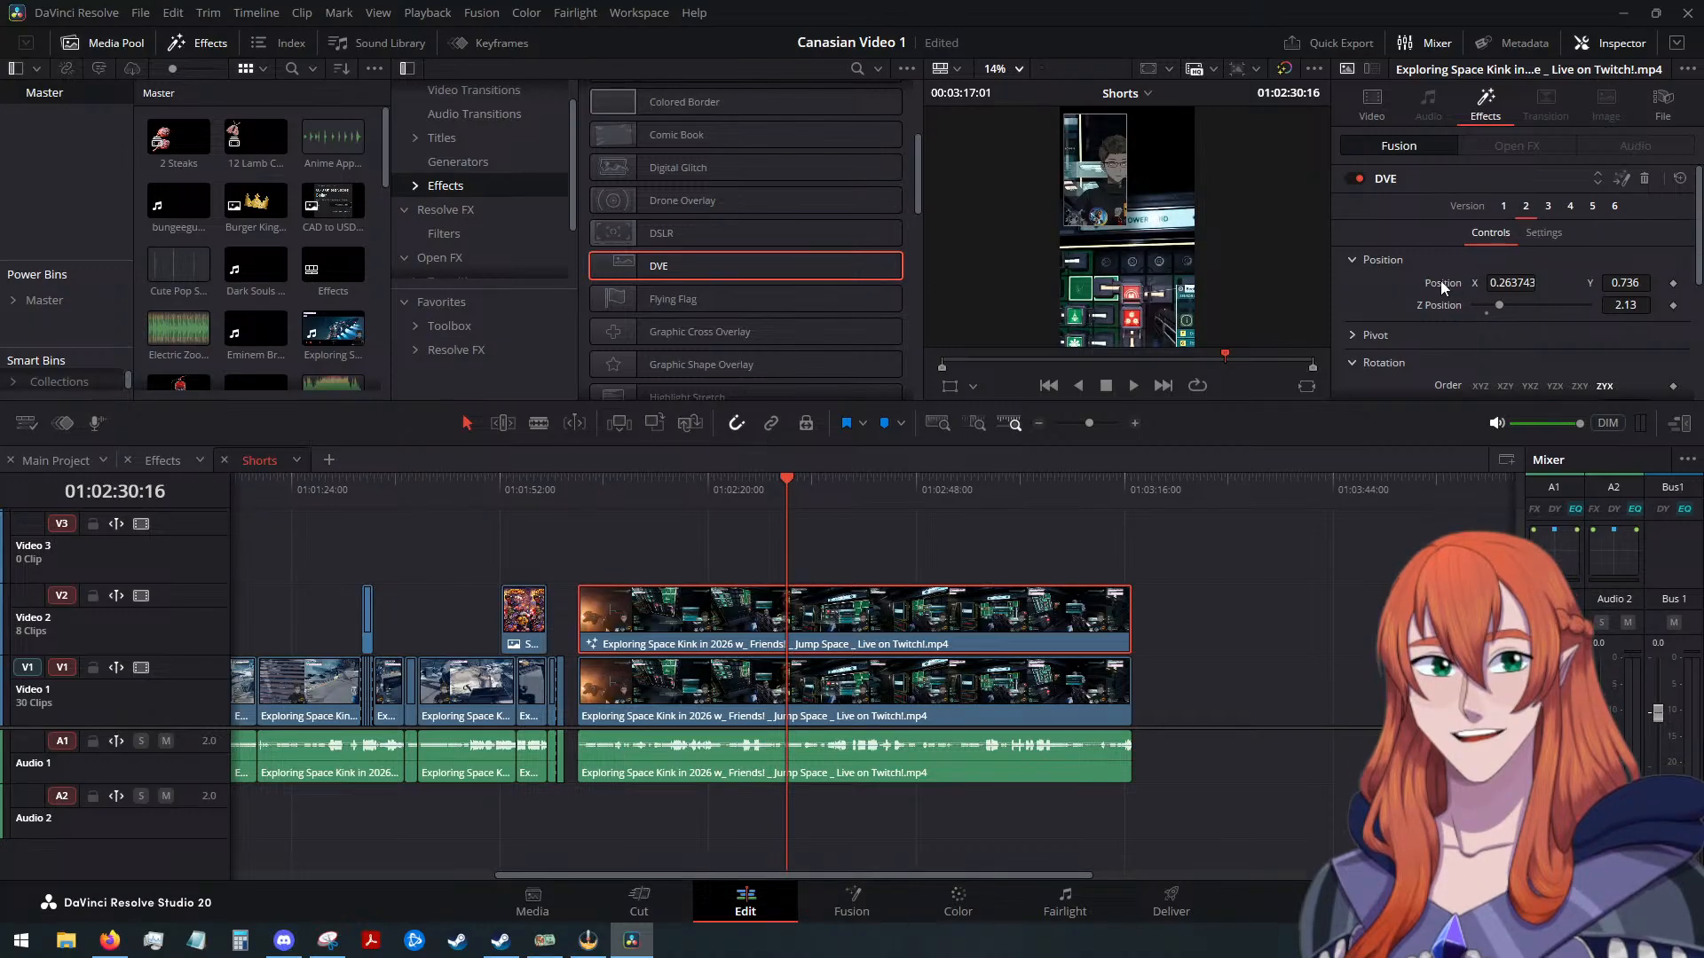
pyautogui.scroll(-2, 1464, 266)
pyautogui.moveTo(1510, 229); pyautogui.dragTo(1504, 230)
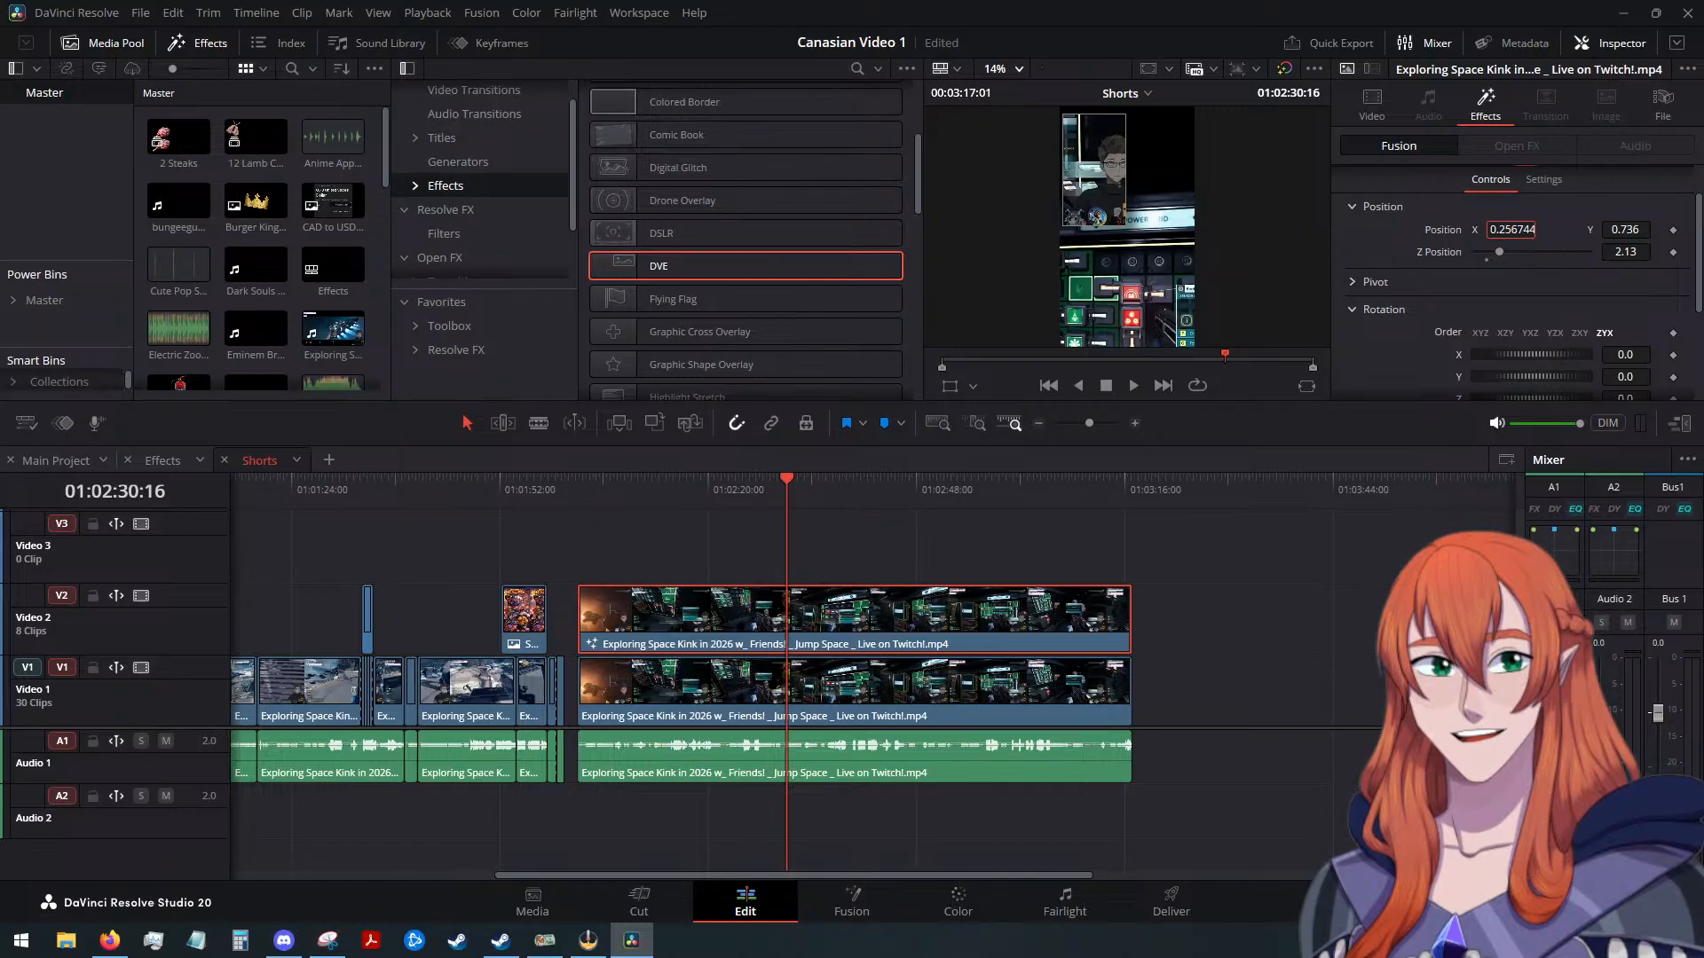
pyautogui.moveTo(1626, 233); pyautogui.dragTo(1626, 231)
# Try the DVE effect's Border Blend and Motion Blur options, returning them to 1.0 and off
pyautogui.scroll(-4, 1401, 318)
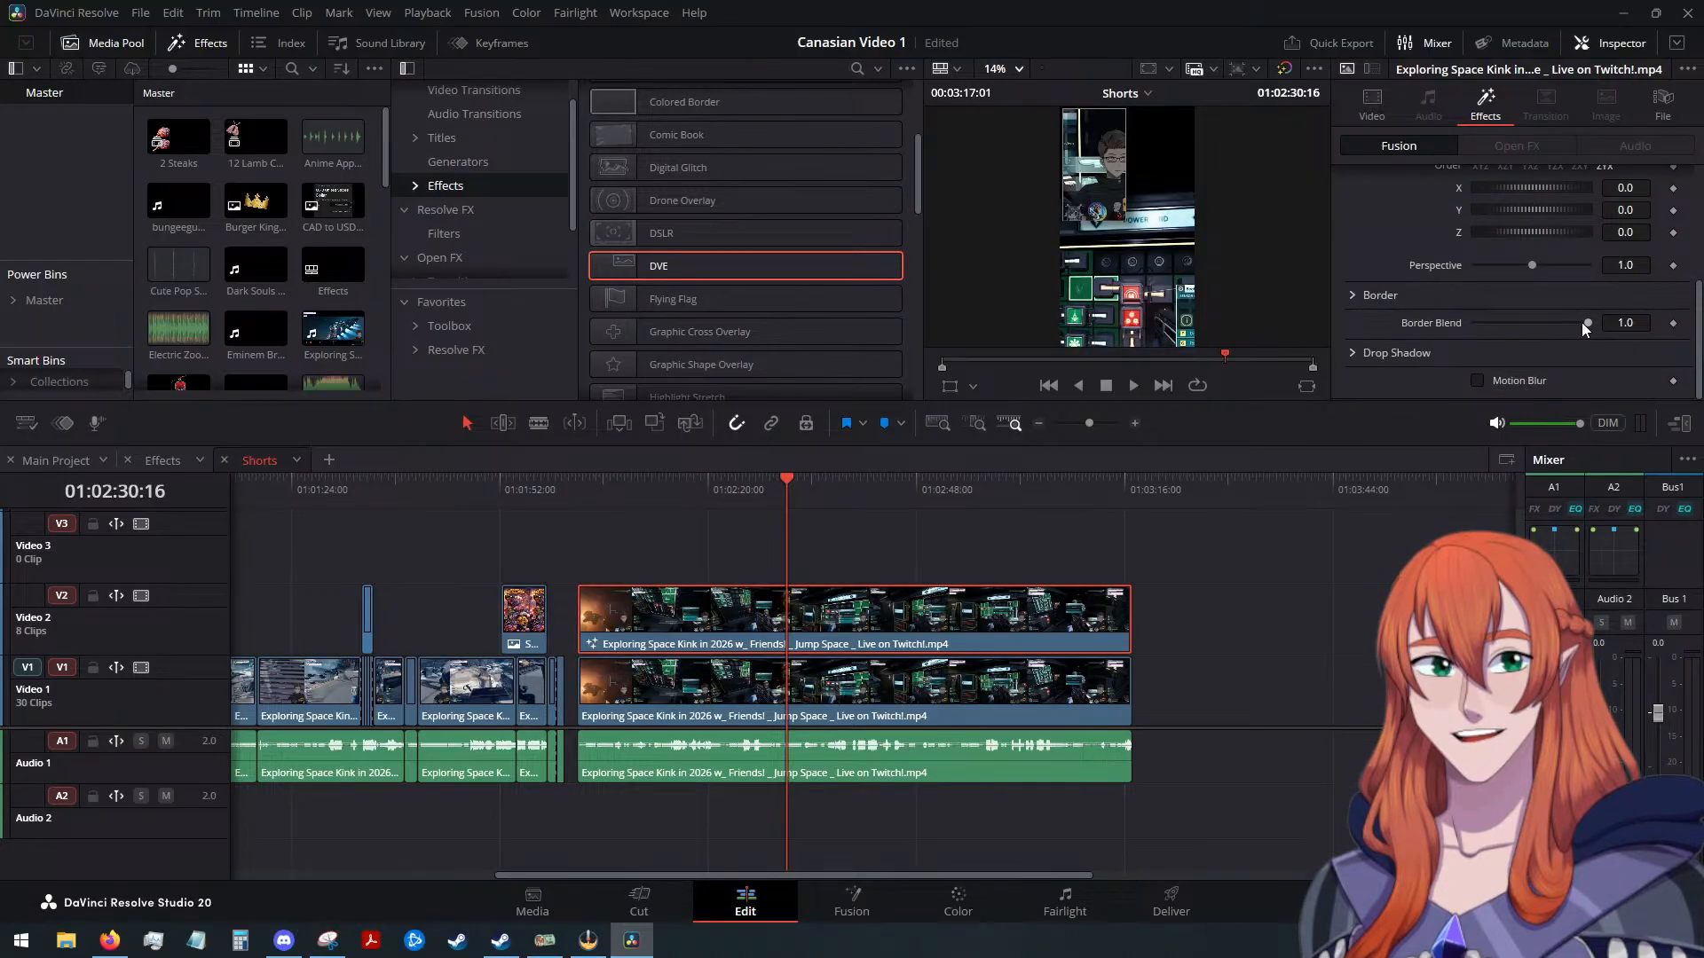
pyautogui.moveTo(1581, 322)
pyautogui.mouseDown()
pyautogui.moveTo(1494, 317)
pyautogui.moveTo(1593, 324)
pyautogui.mouseUp()
pyautogui.click(1476, 381)
pyautogui.click(1477, 381)
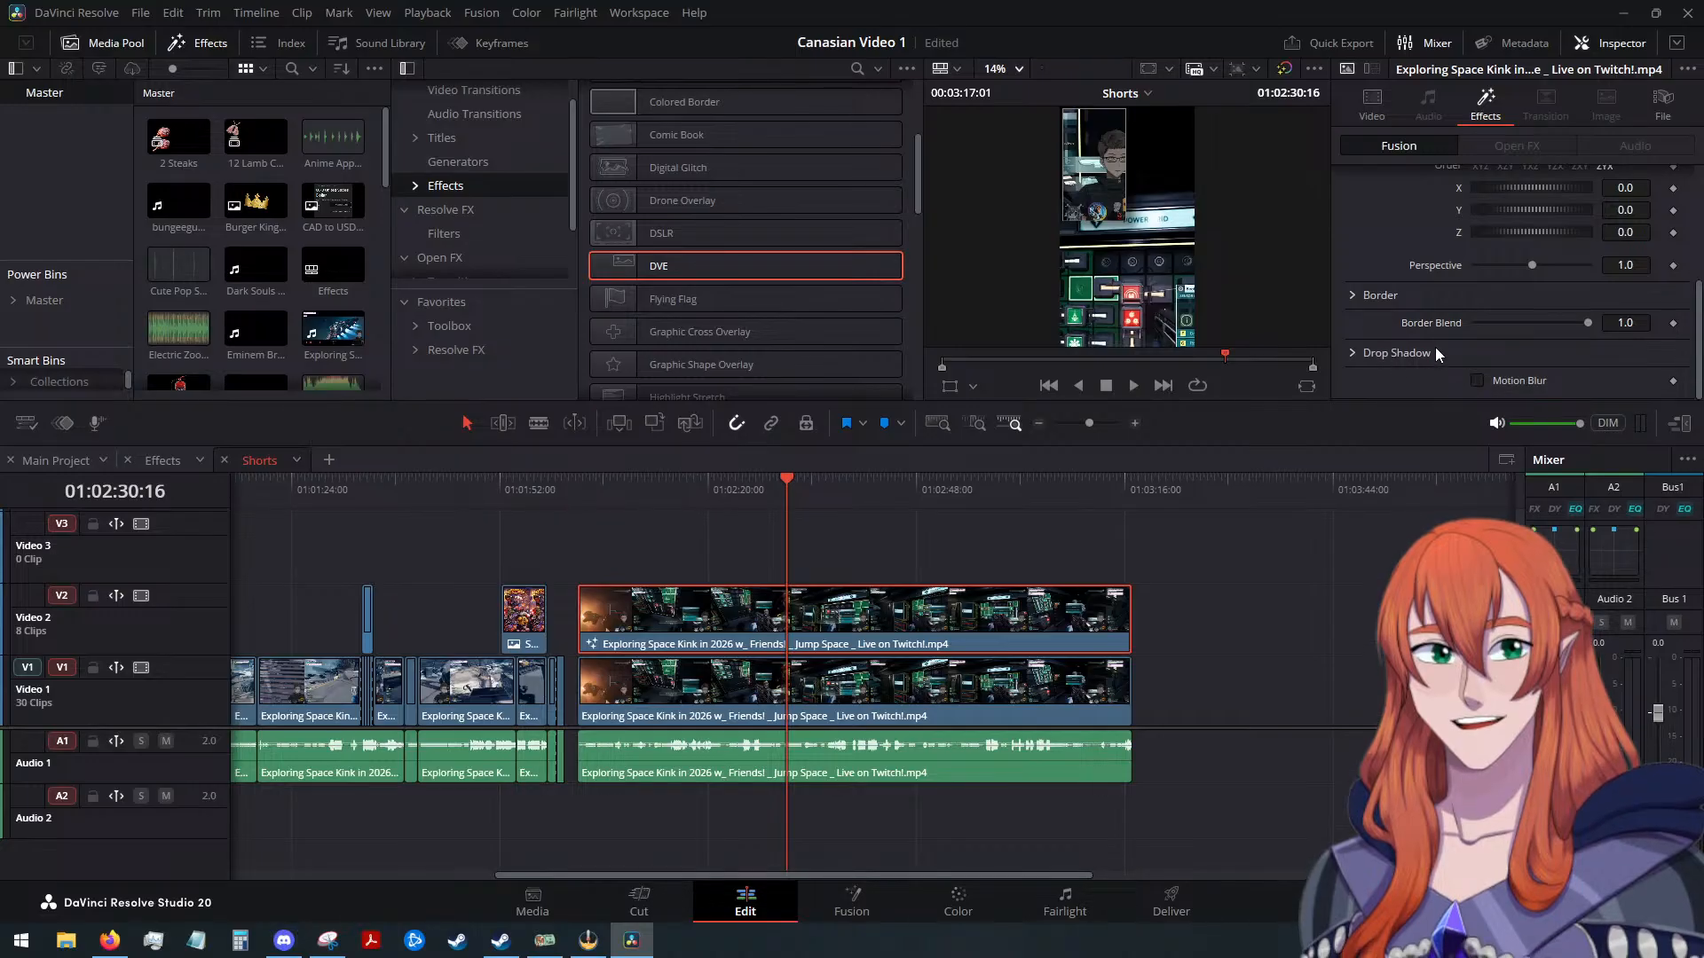
# Try a border Crop Width of 2.0 on the DVE effect and set it back to 1.0
pyautogui.click(1353, 296)
pyautogui.scroll(-2, 1365, 298)
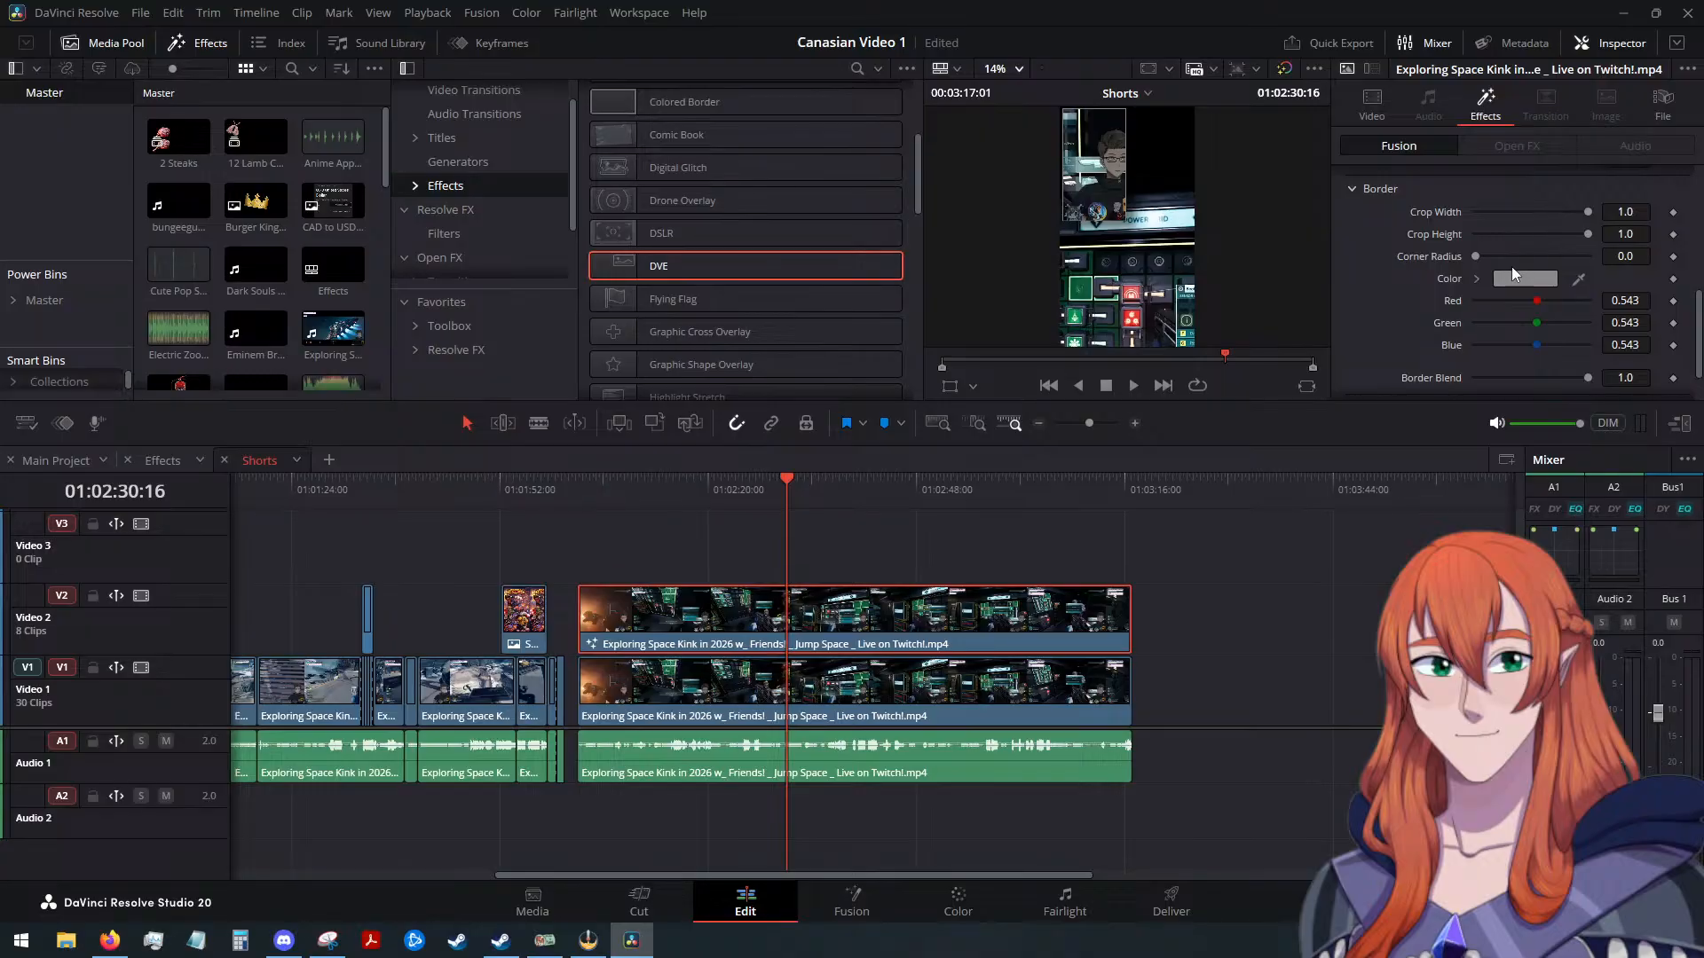
pyautogui.moveTo(1584, 211)
pyautogui.mouseDown()
pyautogui.moveTo(1560, 211)
pyautogui.moveTo(1600, 211)
pyautogui.mouseUp()
pyautogui.click(1633, 212)
pyautogui.press('Left')
pyautogui.press('Left')
pyautogui.press('BackSpace')
pyautogui.write('2')
pyautogui.press('Tab')
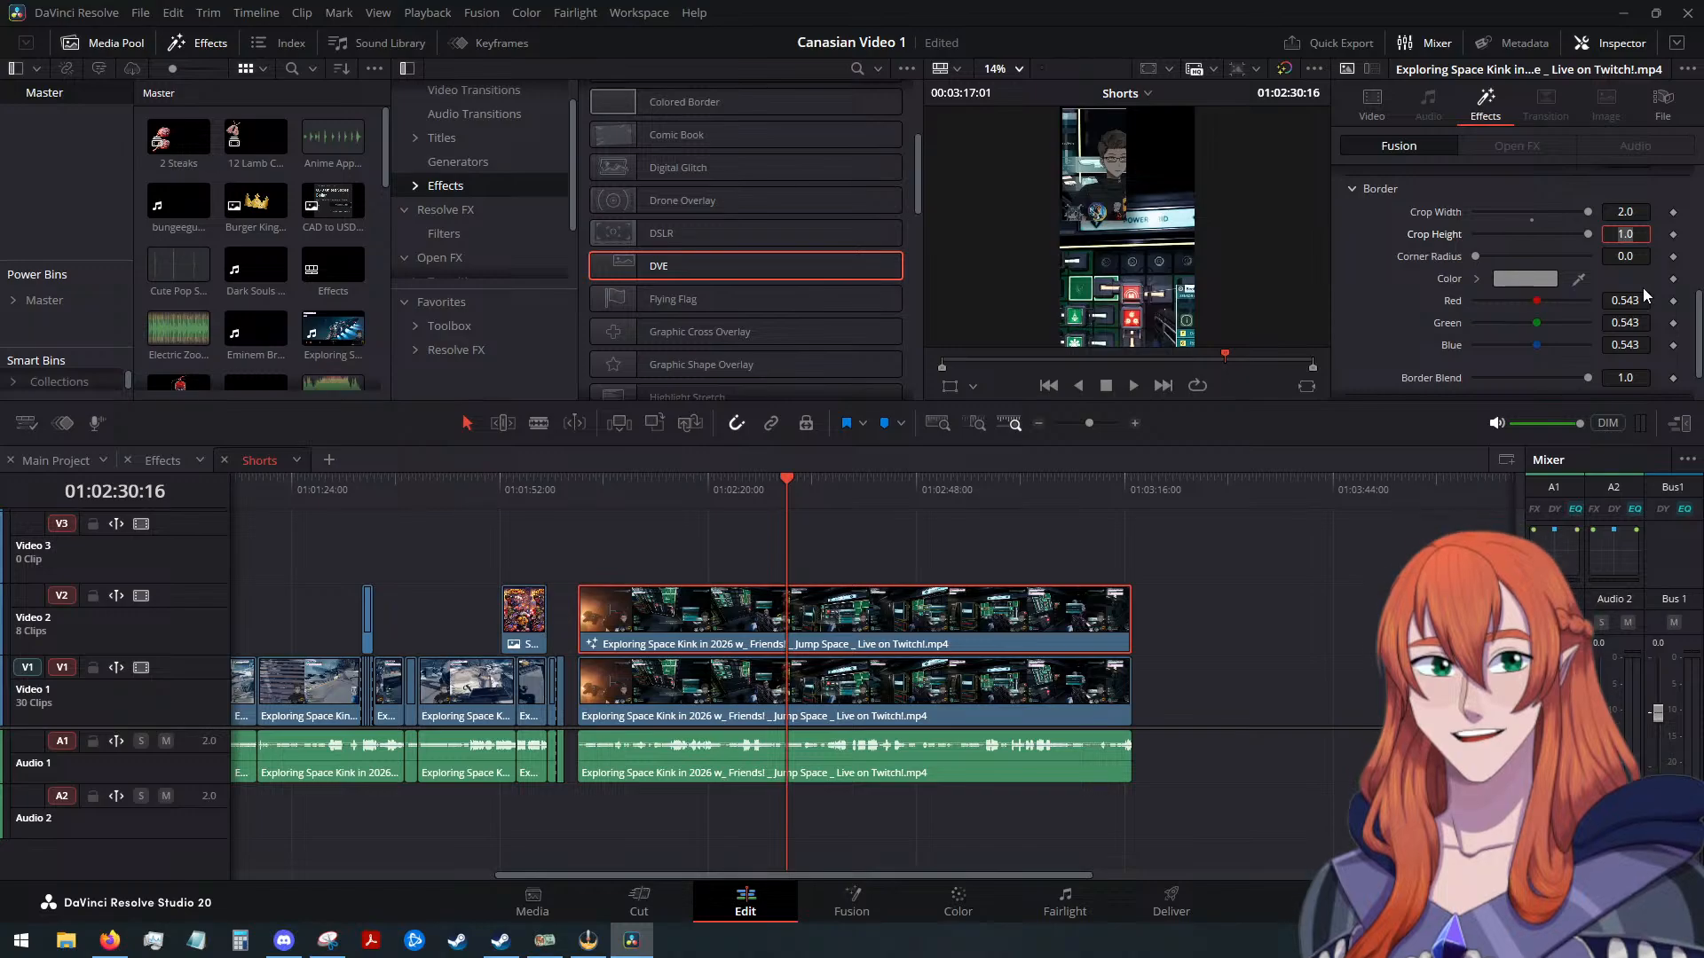
pyautogui.click(1625, 213)
pyautogui.press('BackSpace')
pyautogui.write('1')
pyautogui.press('Tab')
pyautogui.click(1644, 234)
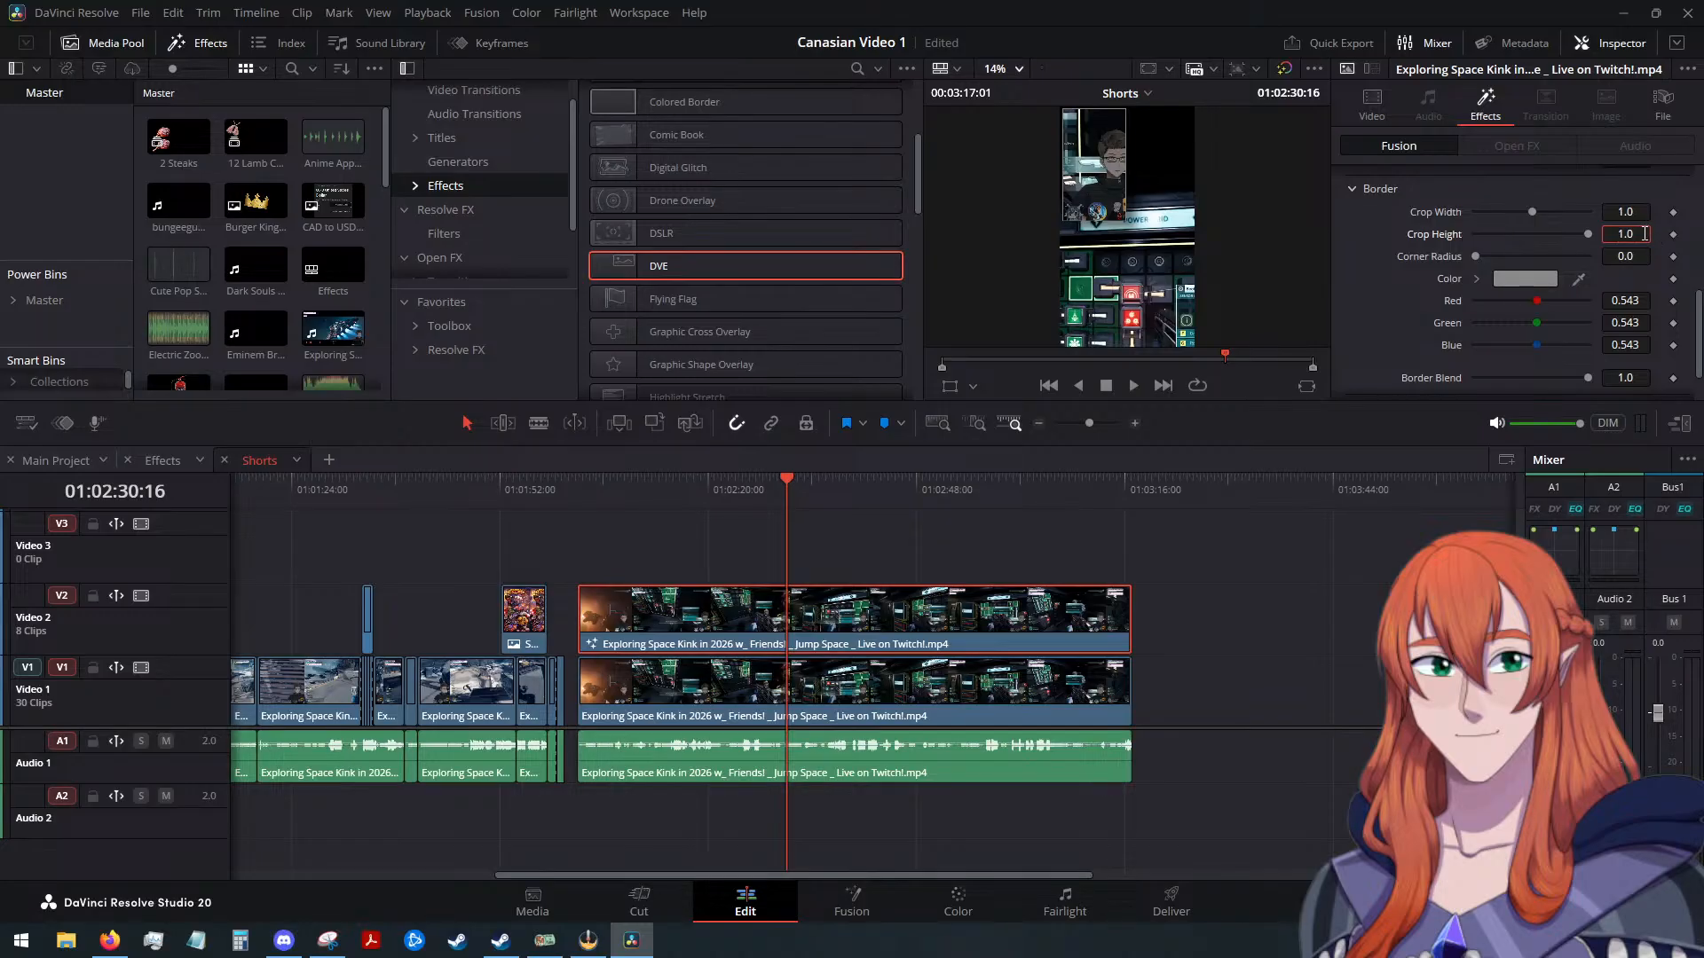
pyautogui.click(1403, 277)
# Change the DVE border color to white (#ffffff), keeping Border Blend at 1.0
pyautogui.scroll(-2, 1477, 346)
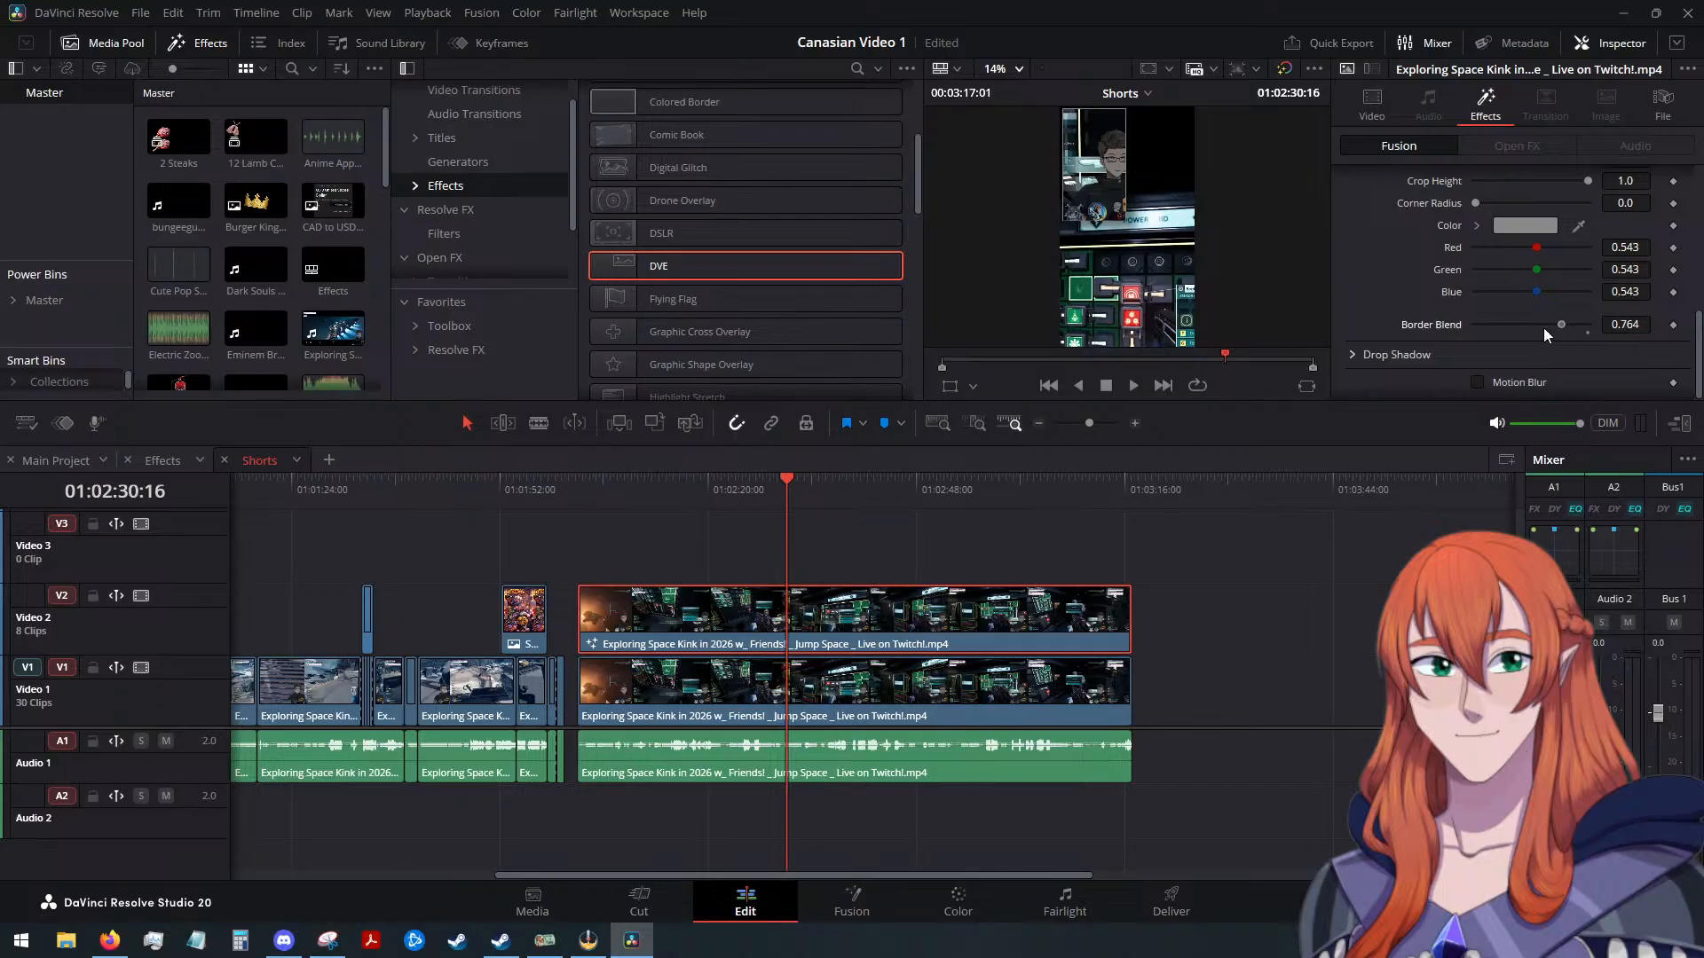
pyautogui.click(1542, 226)
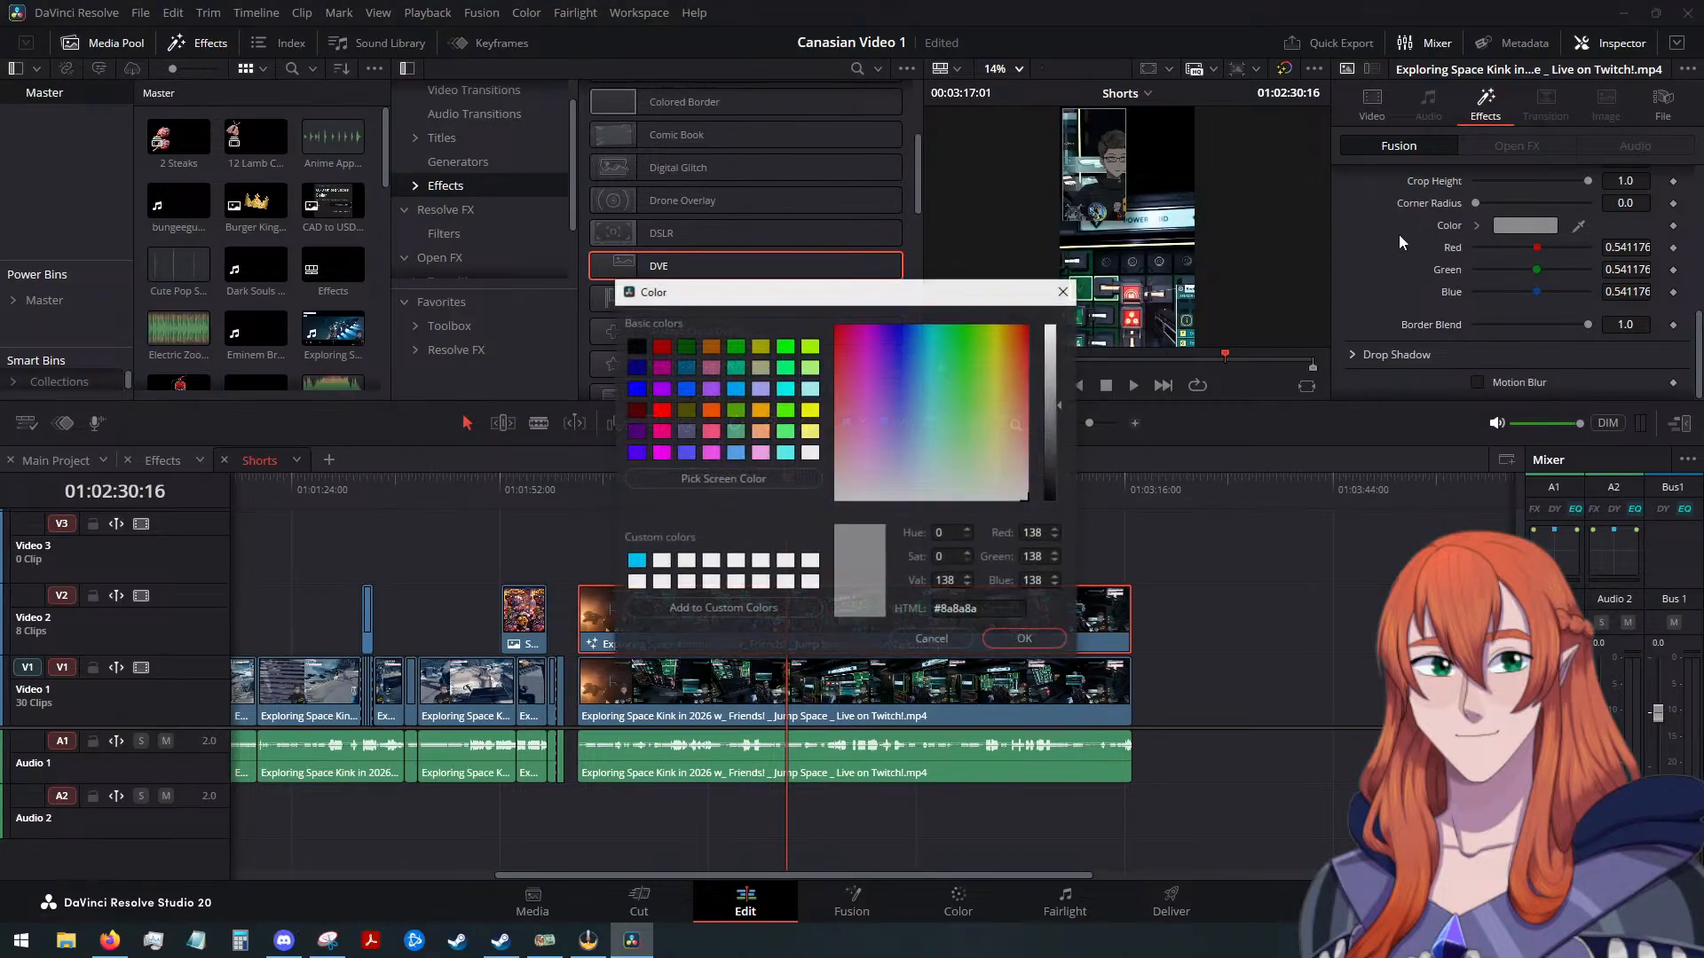
pyautogui.click(806, 454)
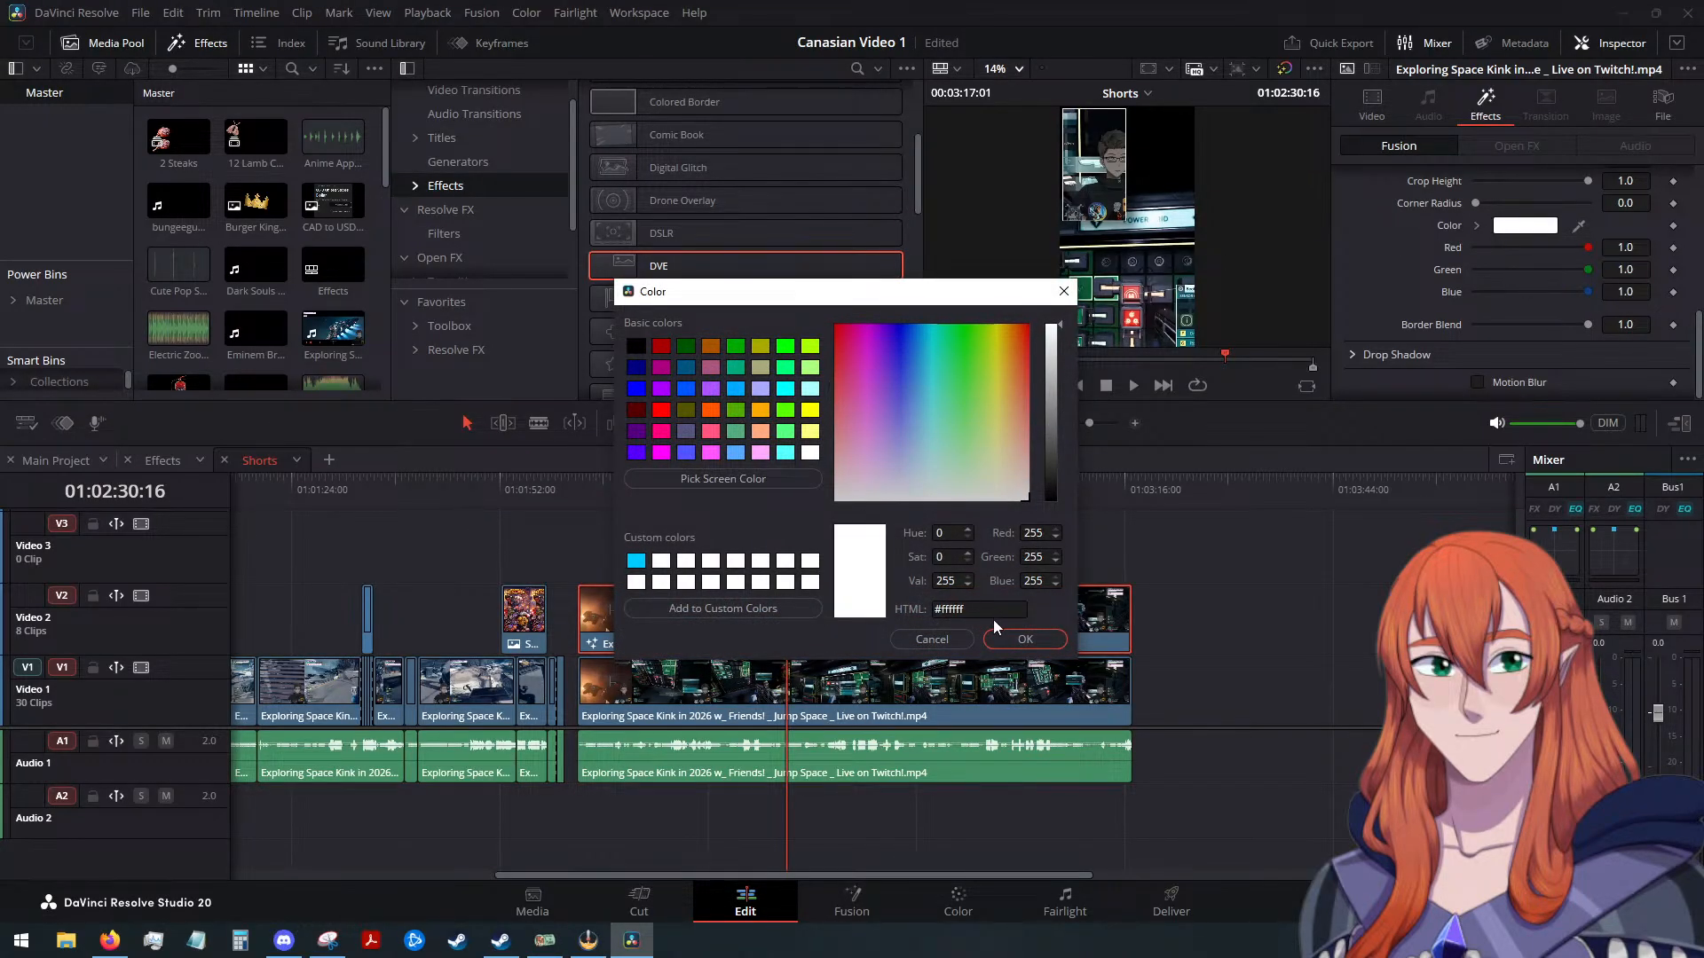
pyautogui.click(1017, 638)
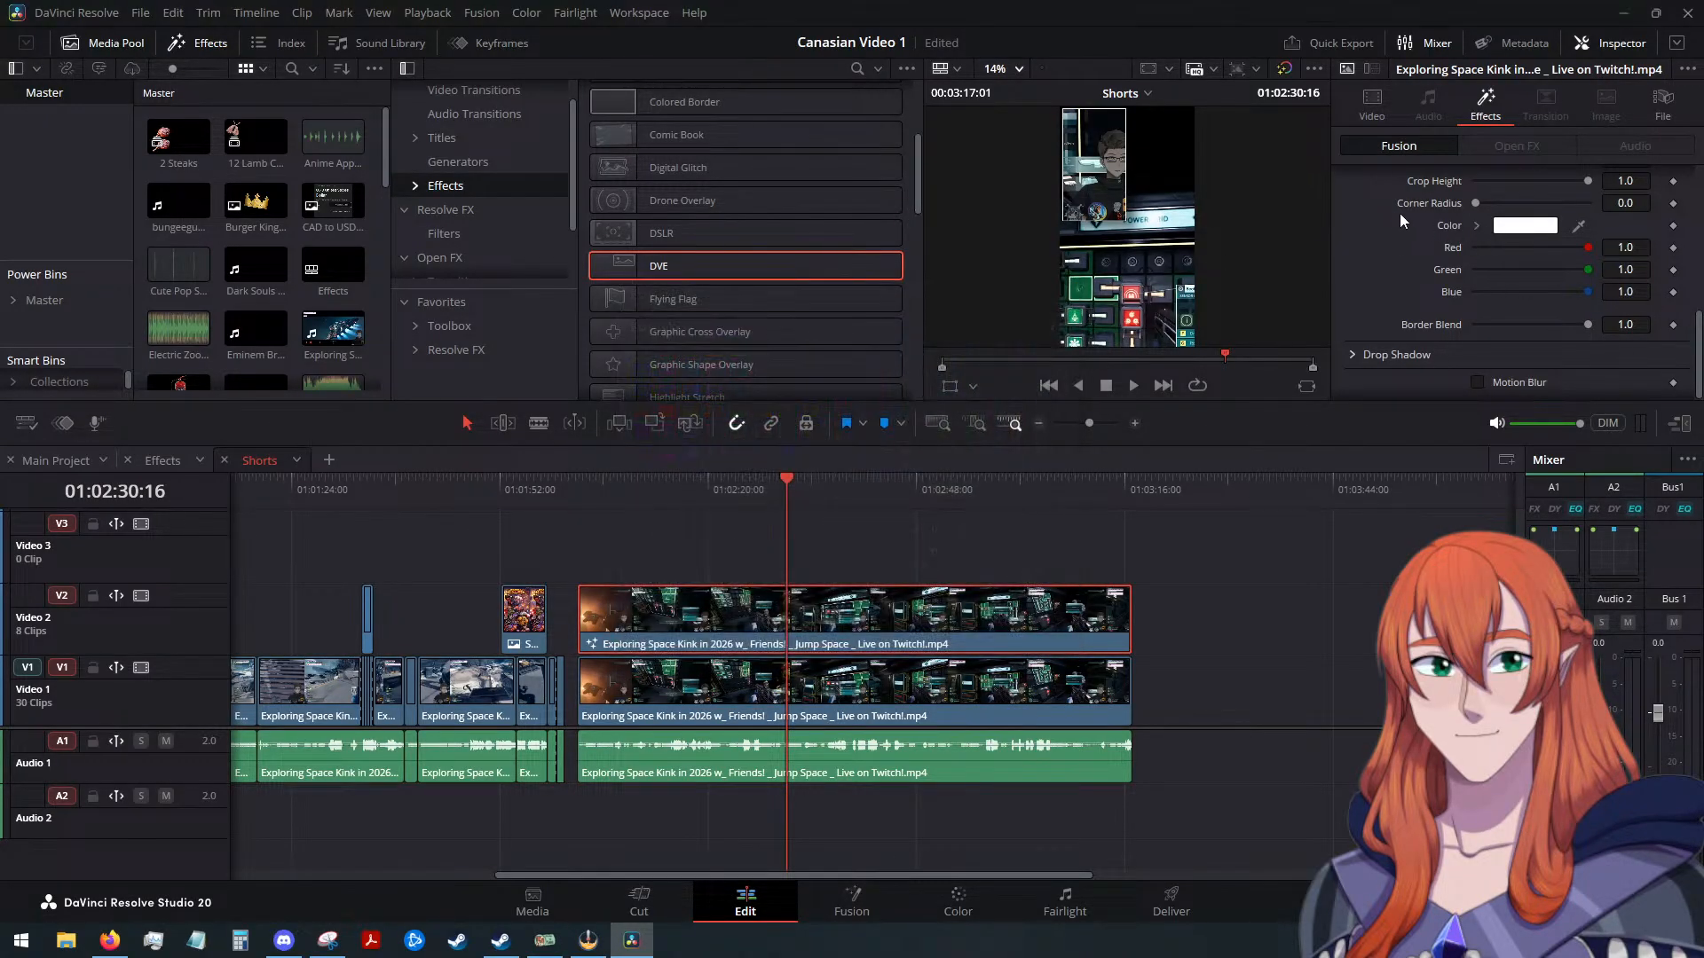
# Try a lower Shadow Strength in the DVE drop shadow settings and undo the change
pyautogui.click(1350, 351)
pyautogui.scroll(-2, 1373, 311)
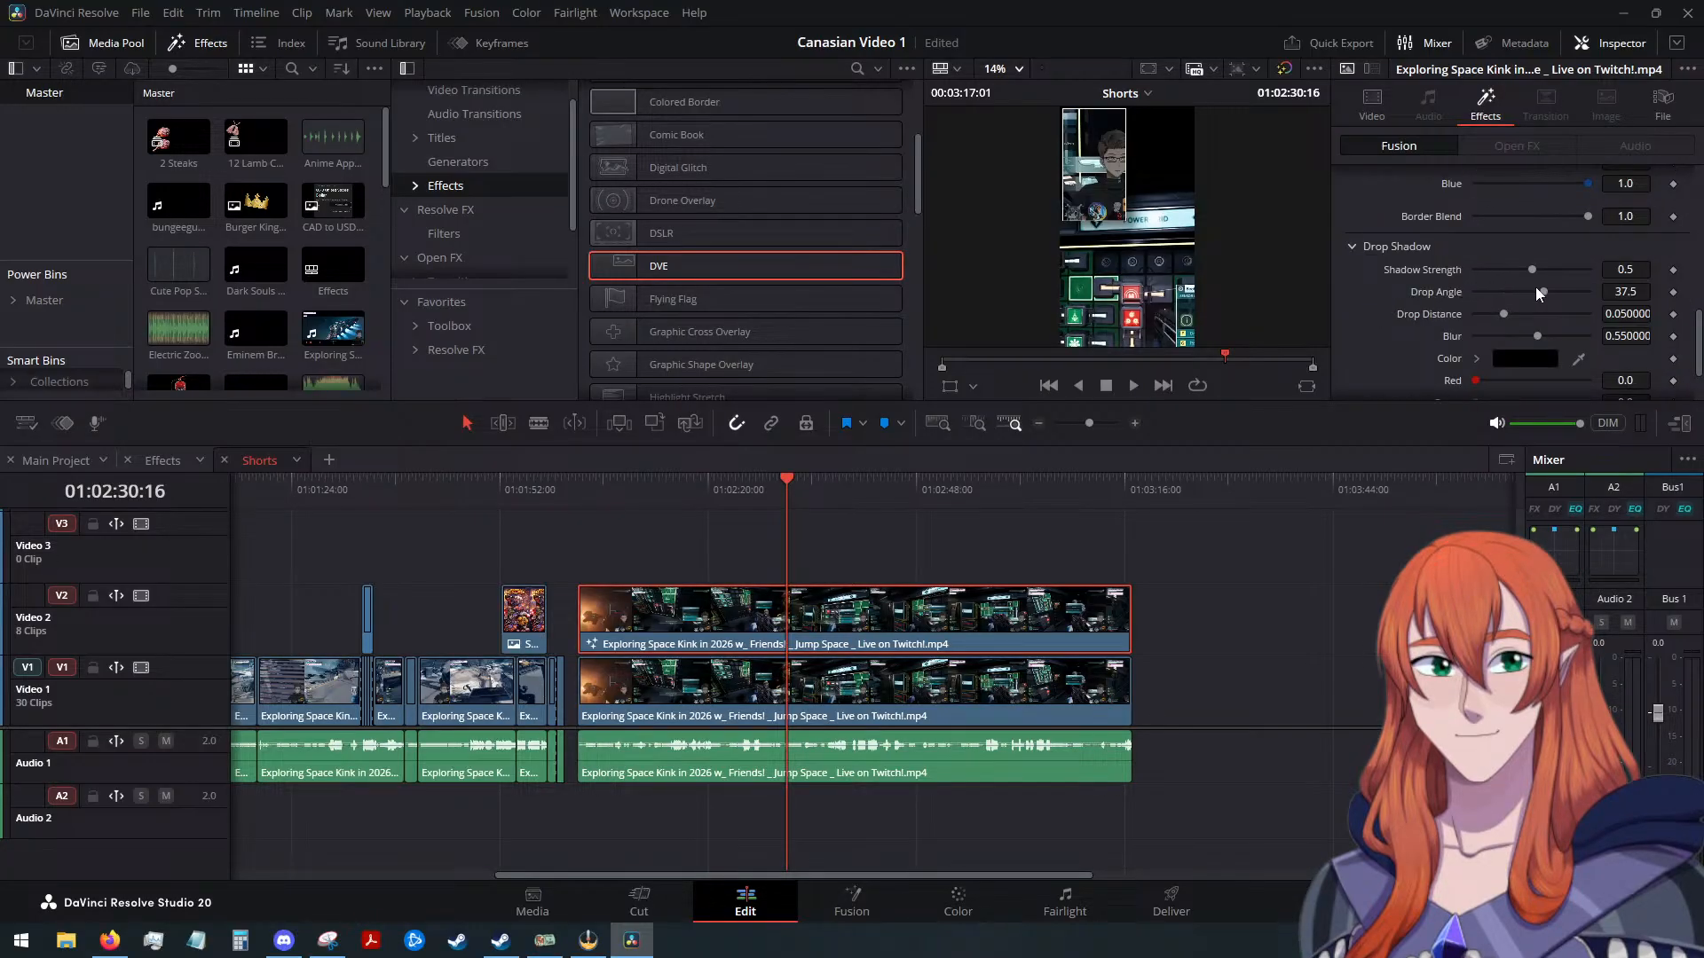
pyautogui.moveTo(1532, 269); pyautogui.dragTo(1518, 268)
pyautogui.hotkey('ctrl', 'z')
pyautogui.scroll(-2, 1430, 324)
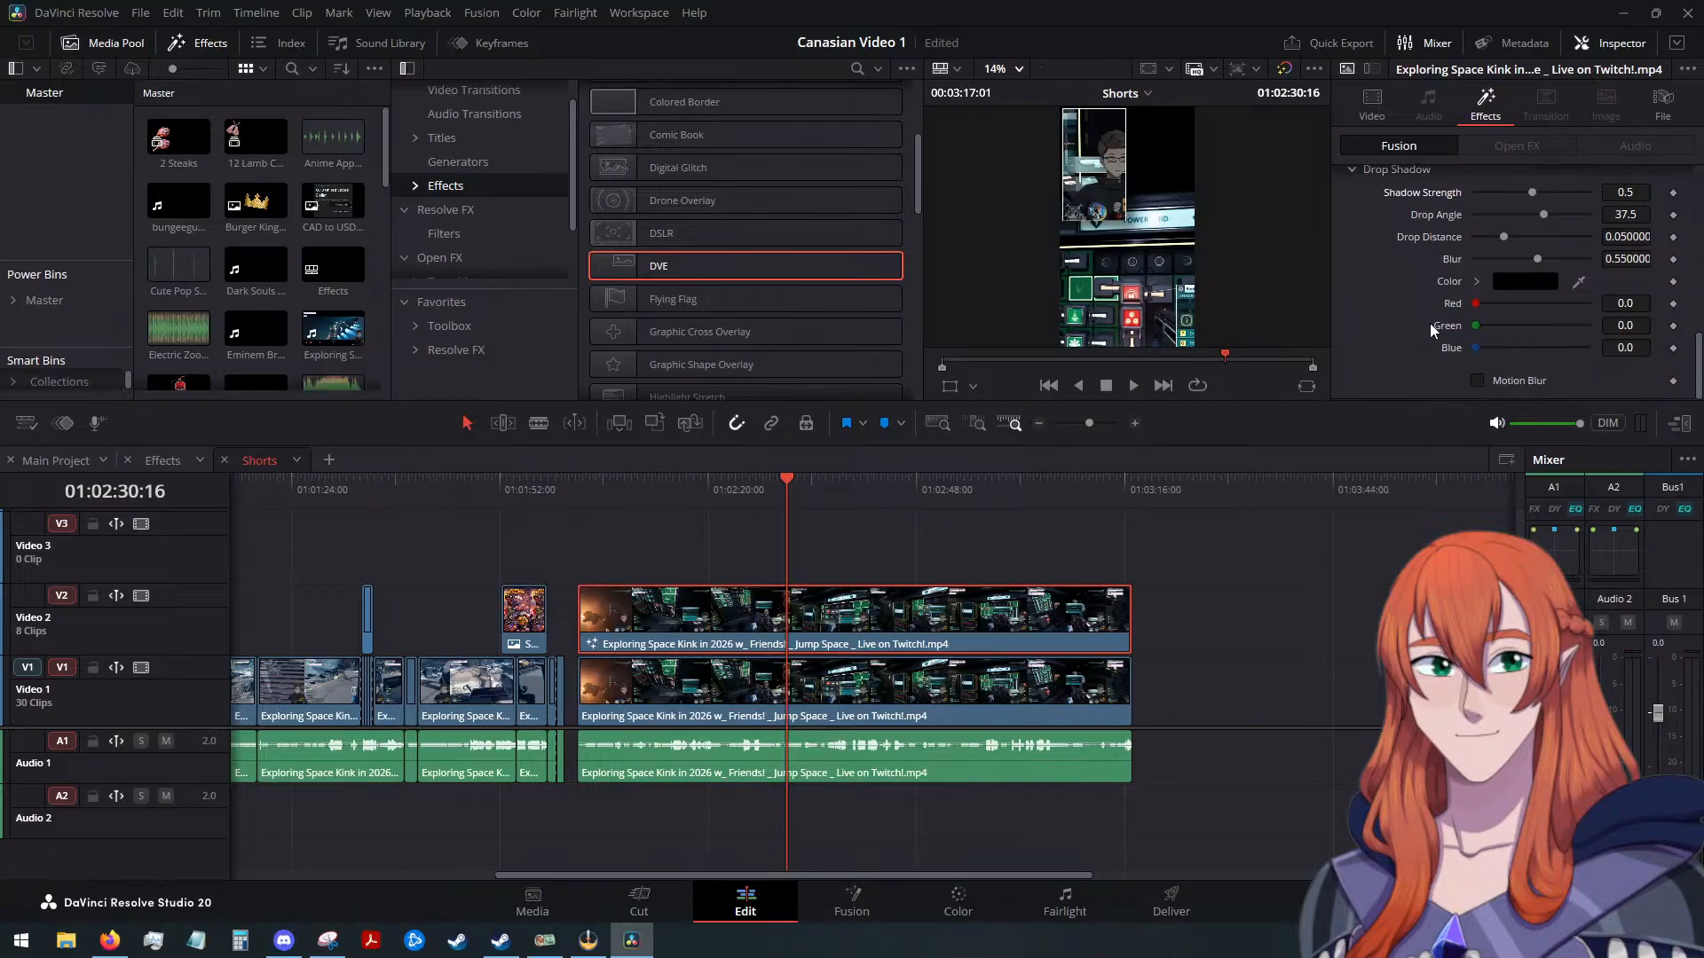
pyautogui.scroll(3, 1429, 360)
pyautogui.scroll(2, 1429, 361)
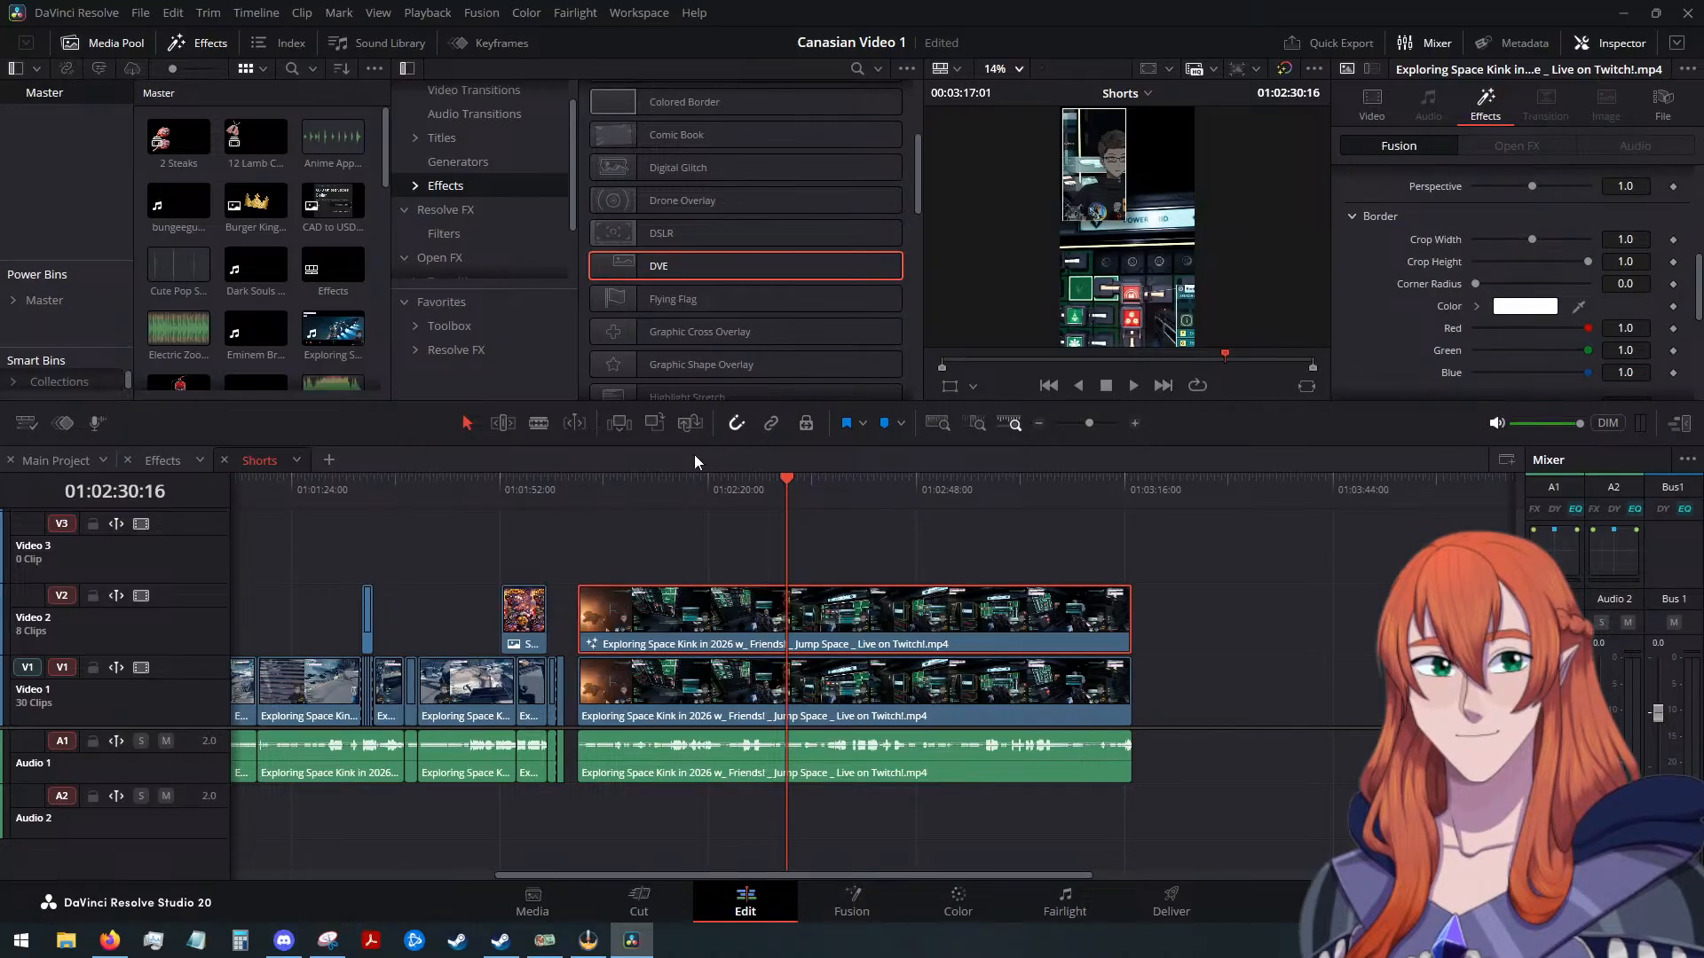
# Scrub to the end of the stacked gameplay clips and play them back from their start to review the layout
pyautogui.moveTo(762, 483); pyautogui.dragTo(1125, 548)
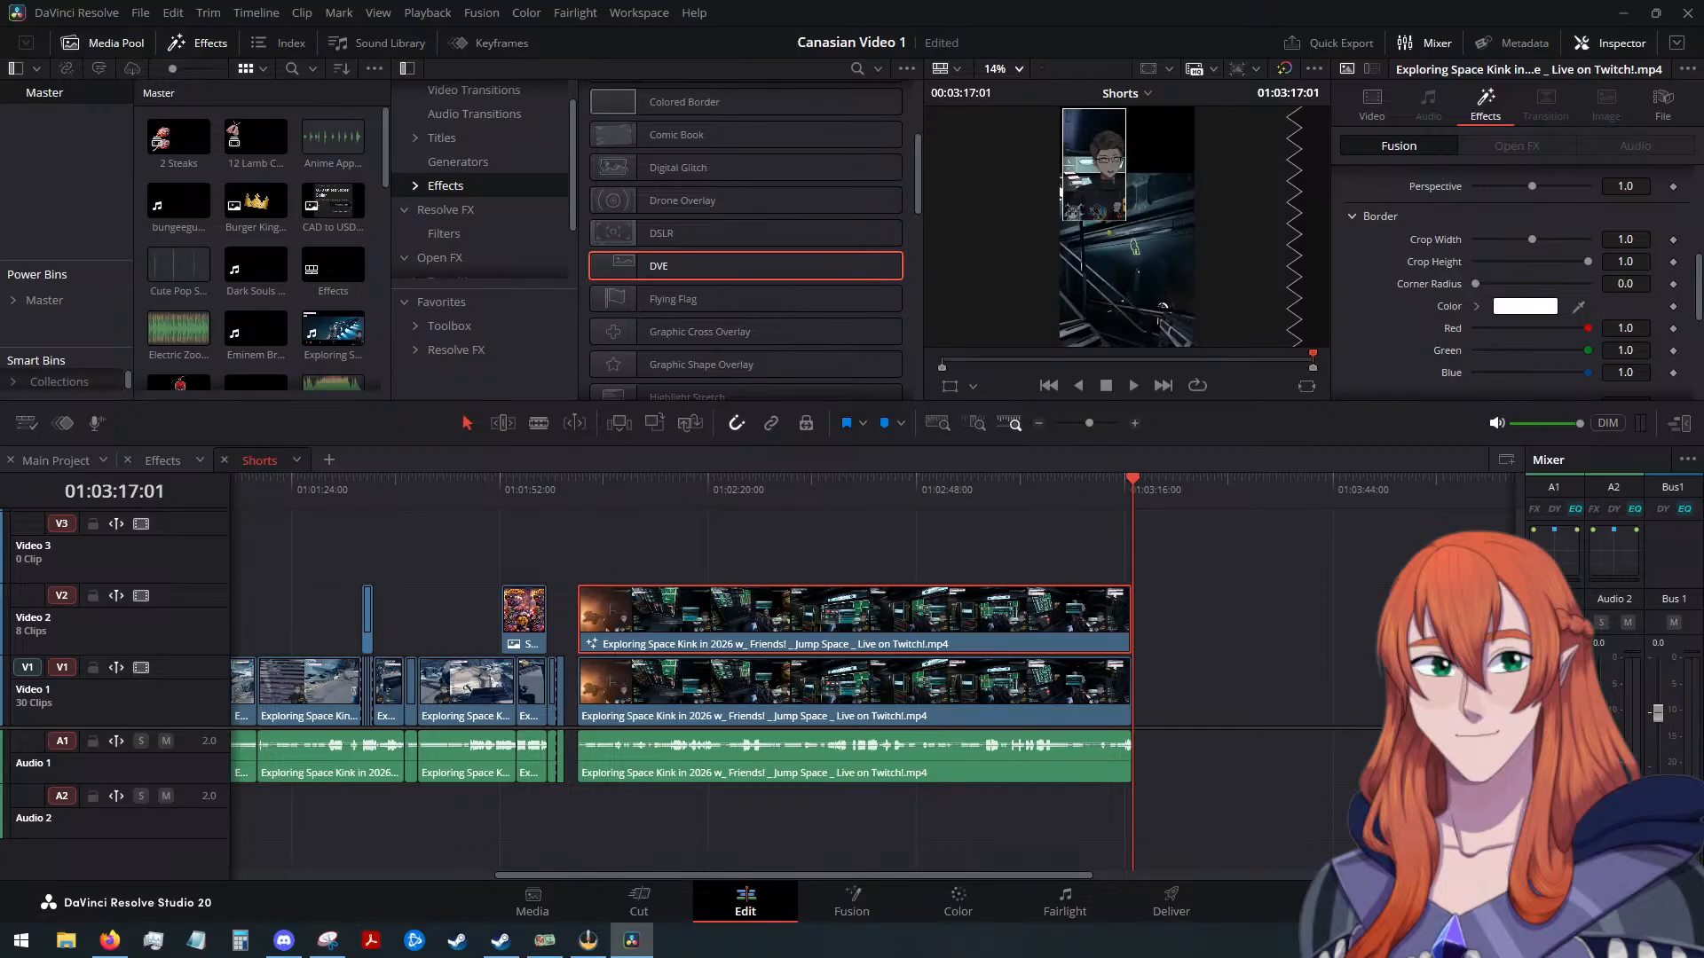
pyautogui.hotkey('alt', 'Tab')
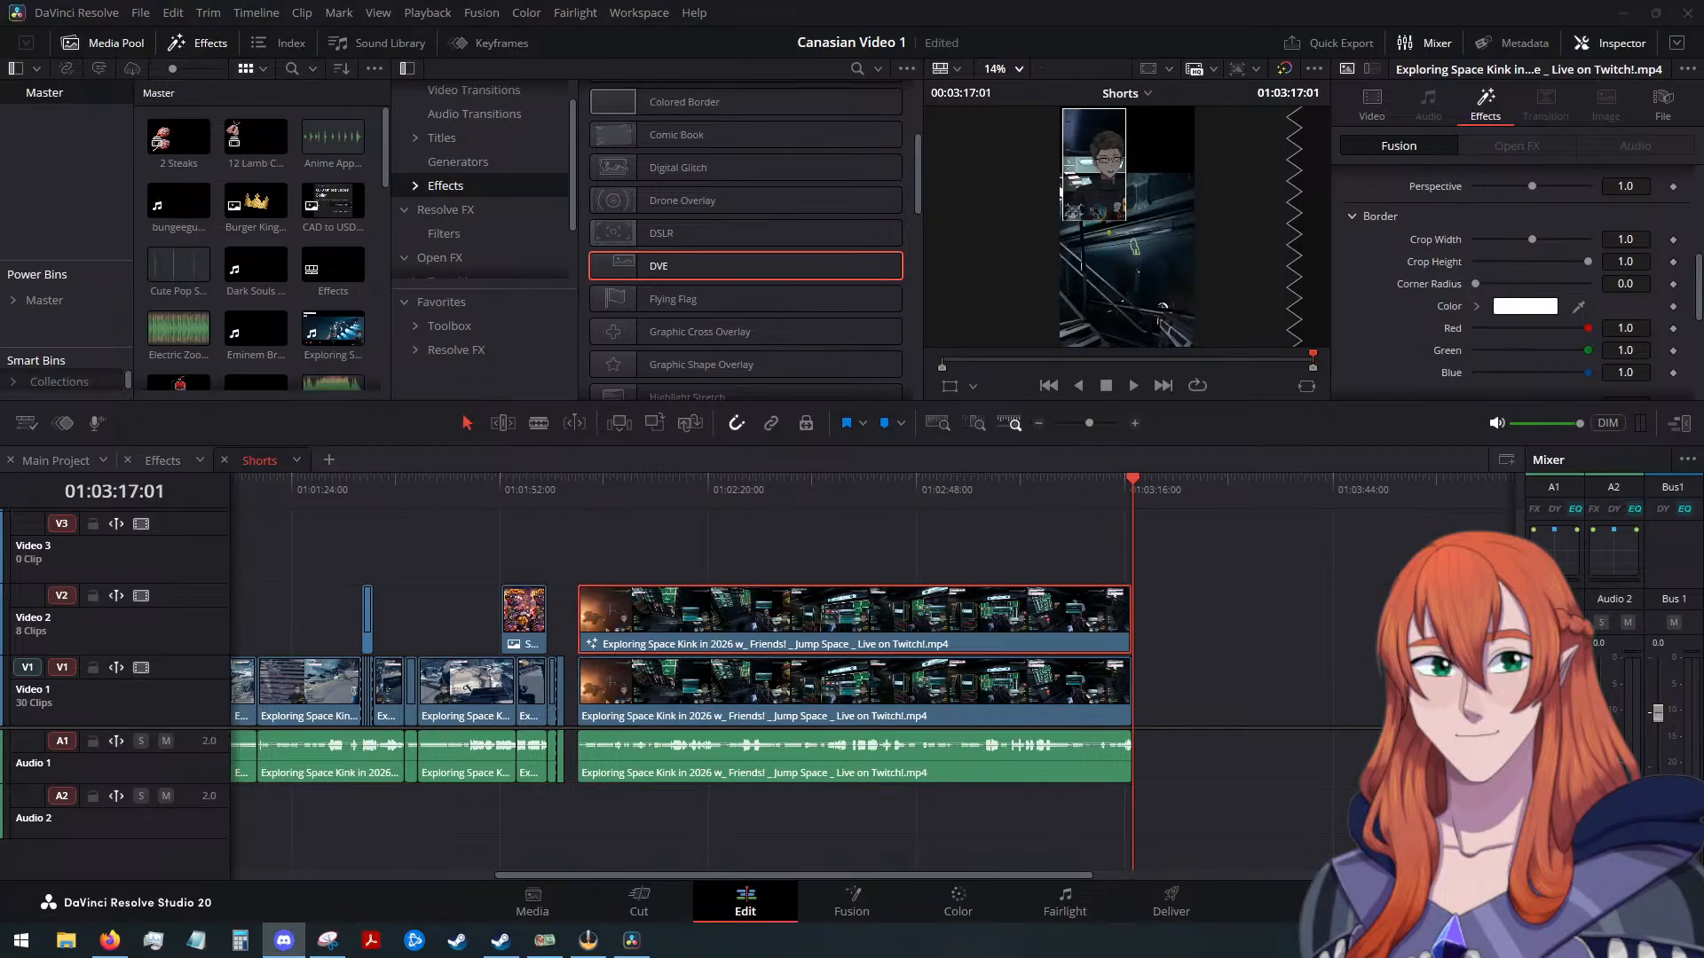
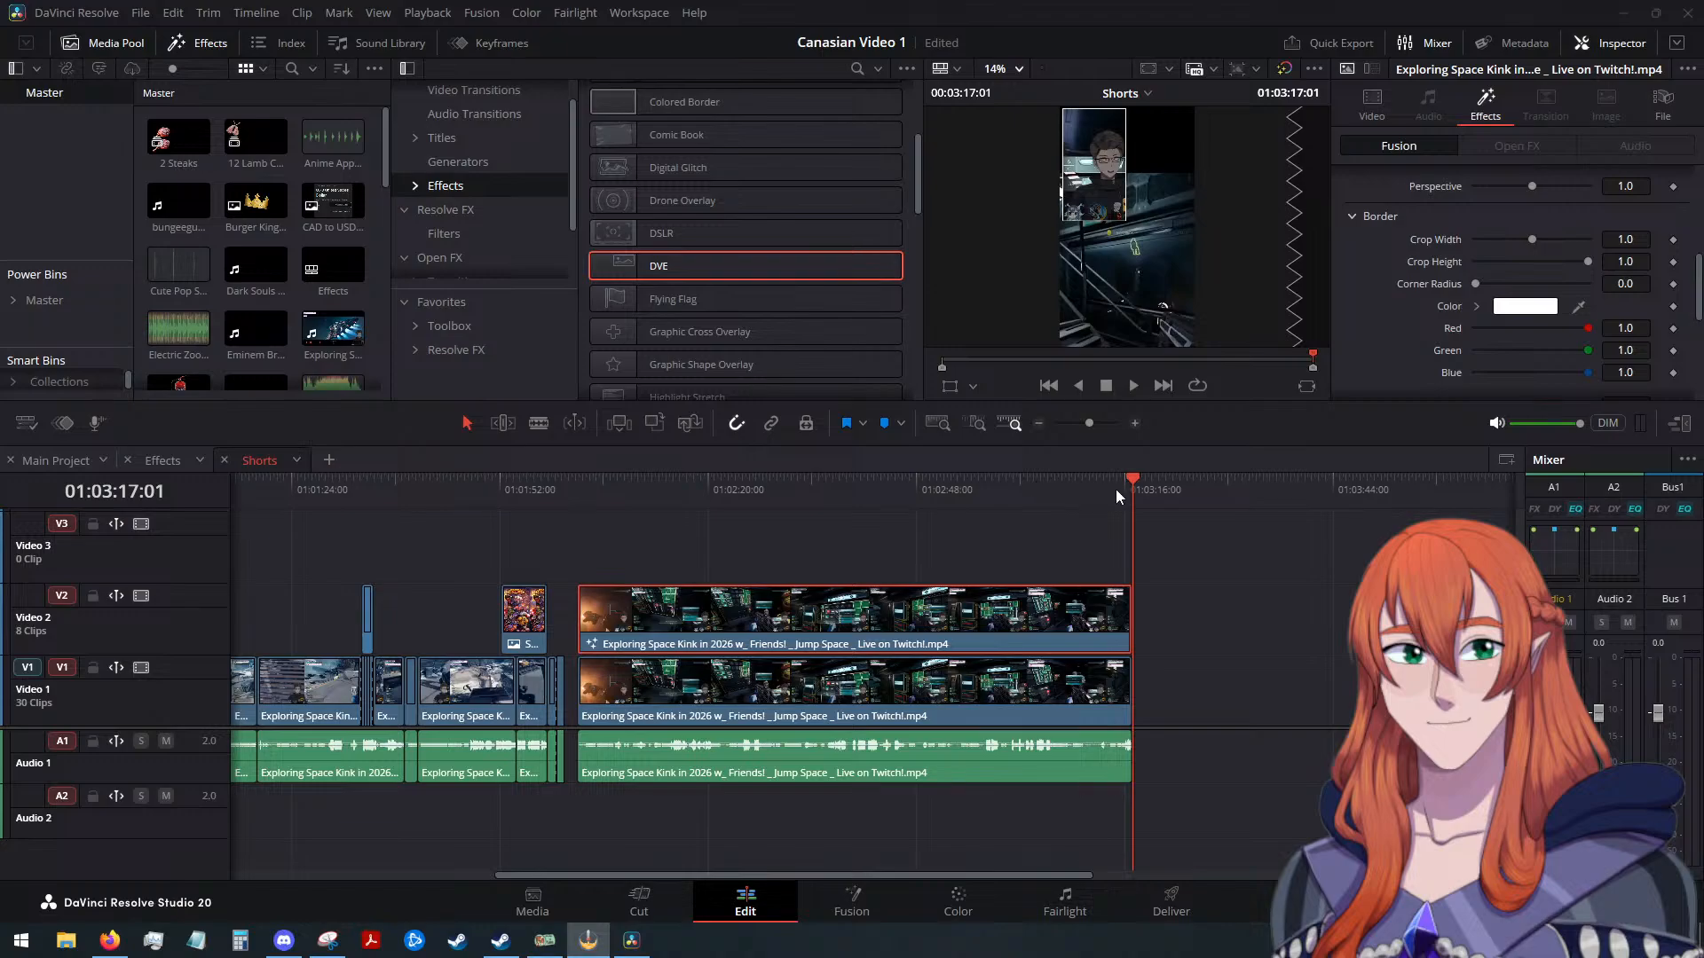
pyautogui.moveTo(1116, 488); pyautogui.dragTo(588, 525)
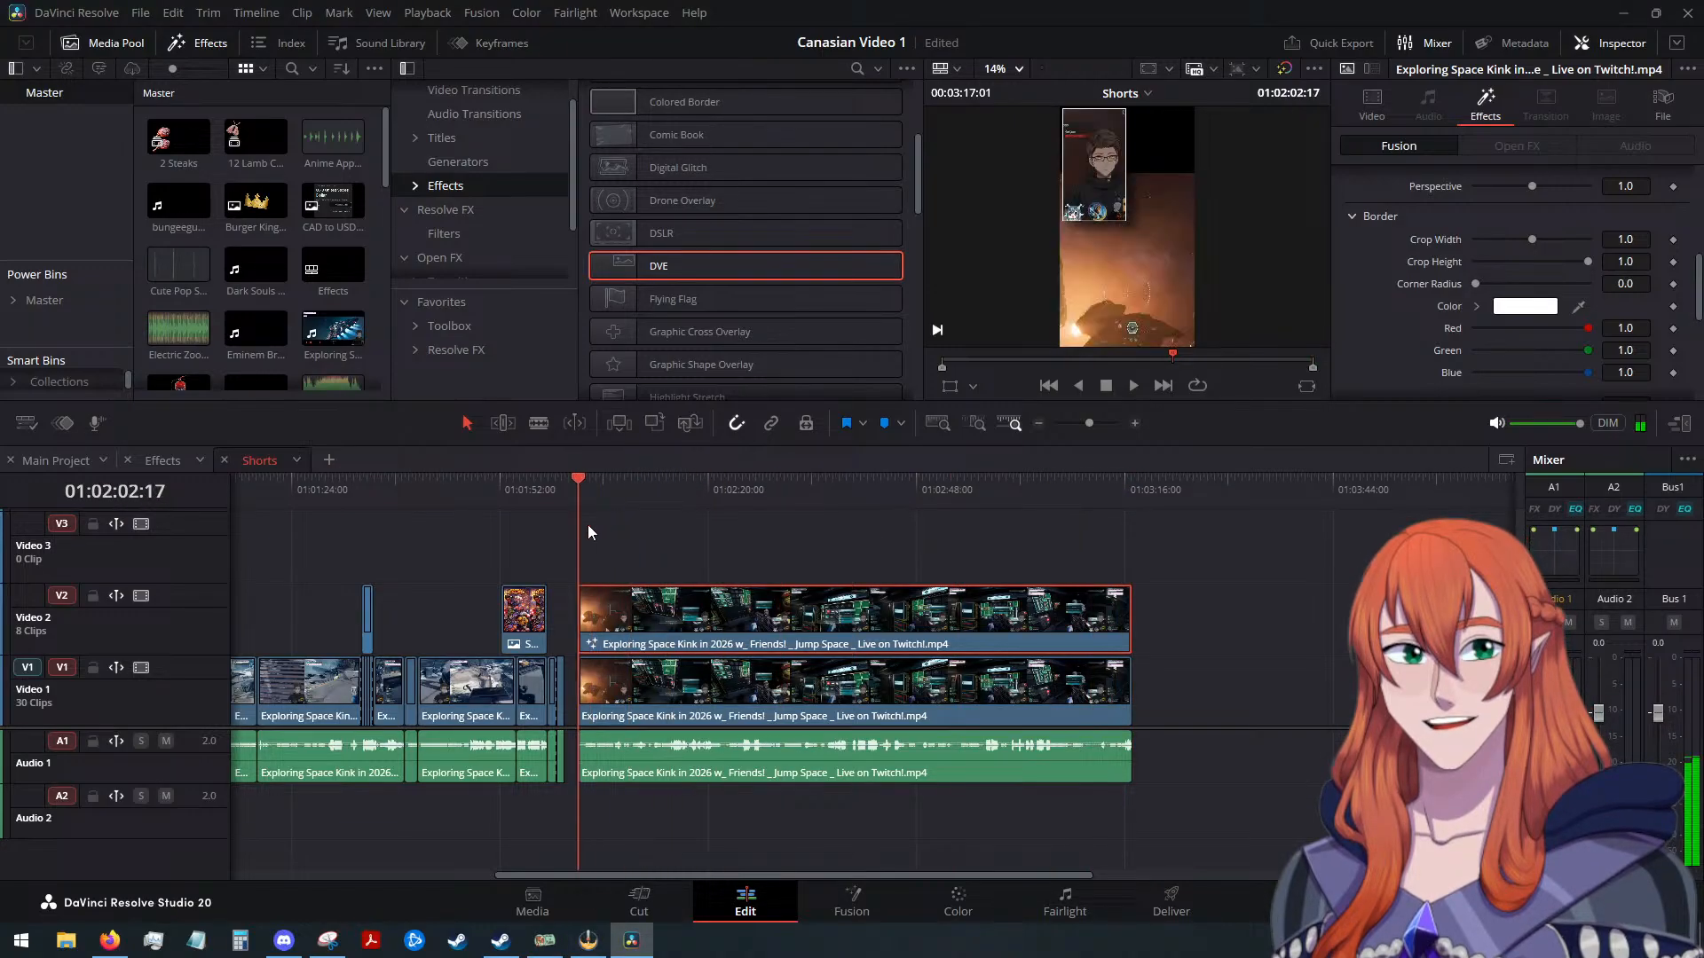
pyautogui.click(1133, 386)
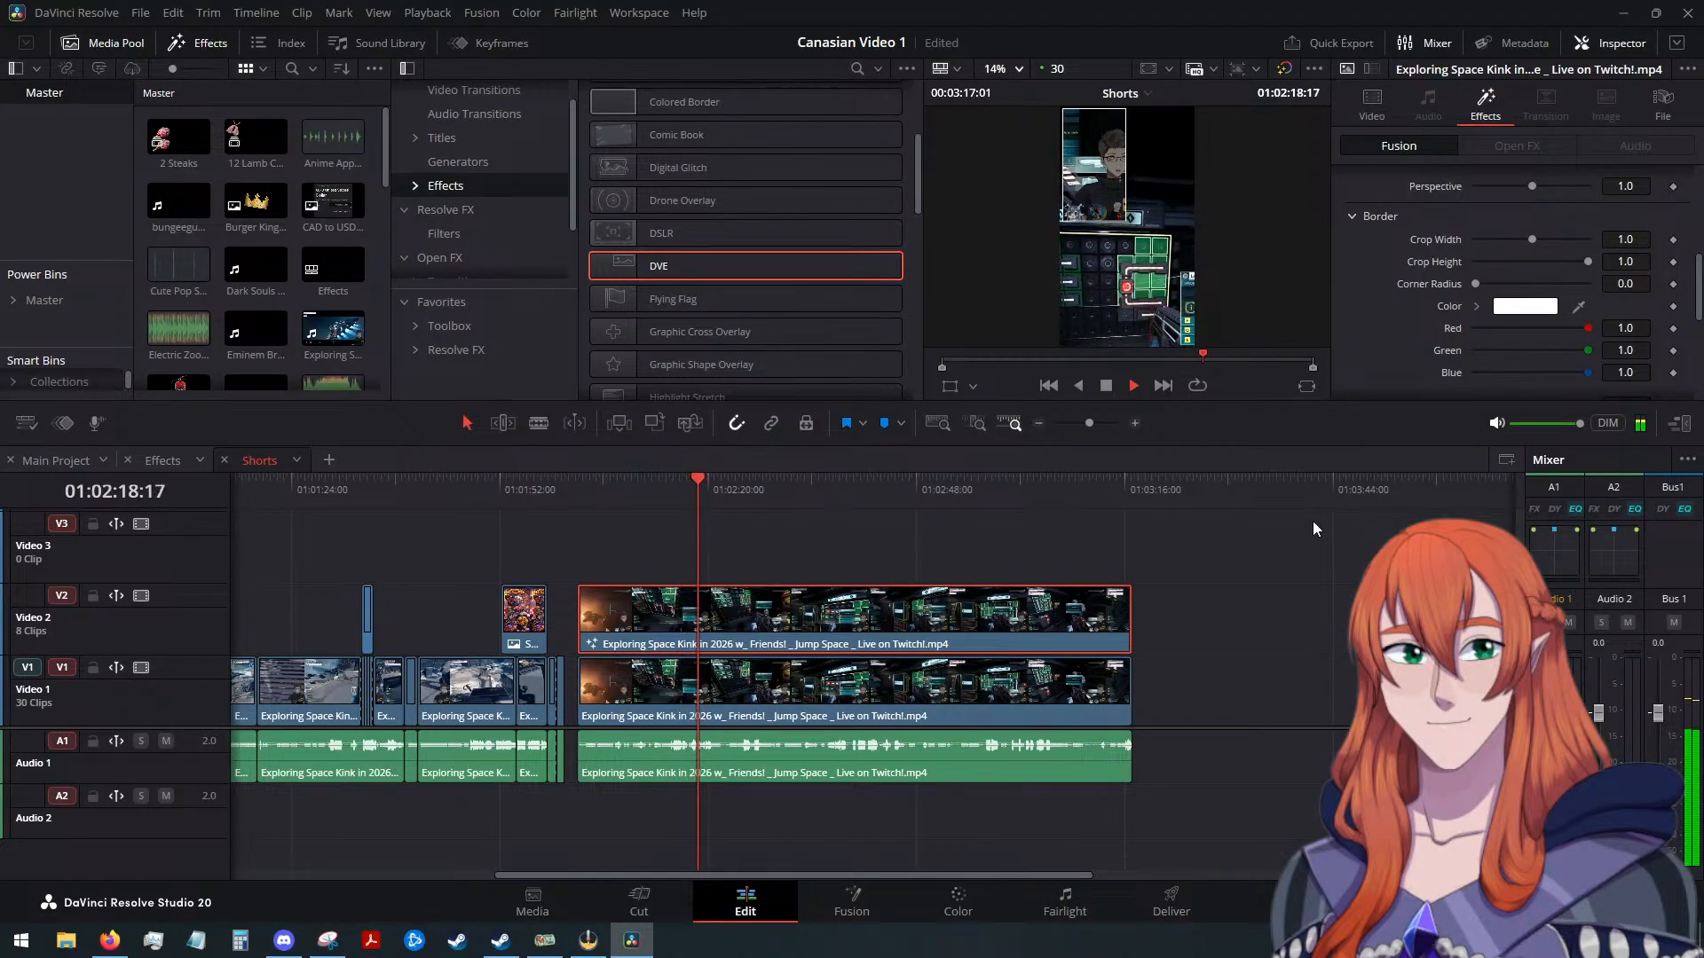
pyautogui.click(1107, 388)
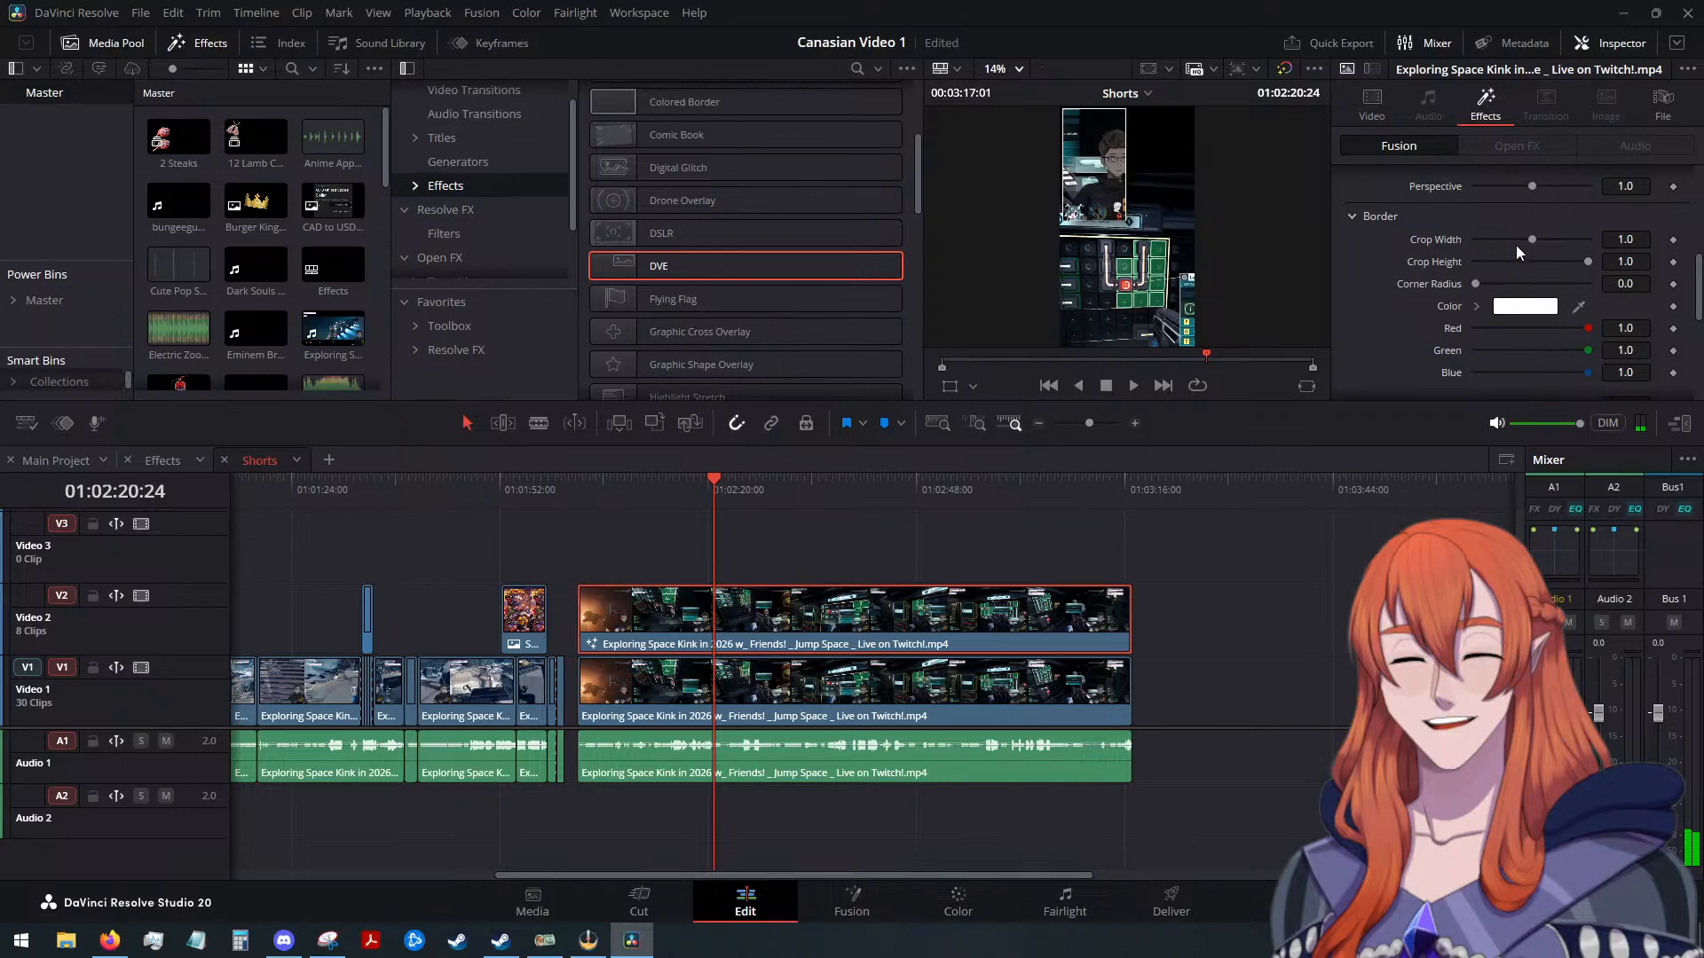
# Try adjusting the DVE border's Crop Height, and preview the effect's version 3 and version 1 layouts
pyautogui.moveTo(1588, 262); pyautogui.dragTo(1620, 282)
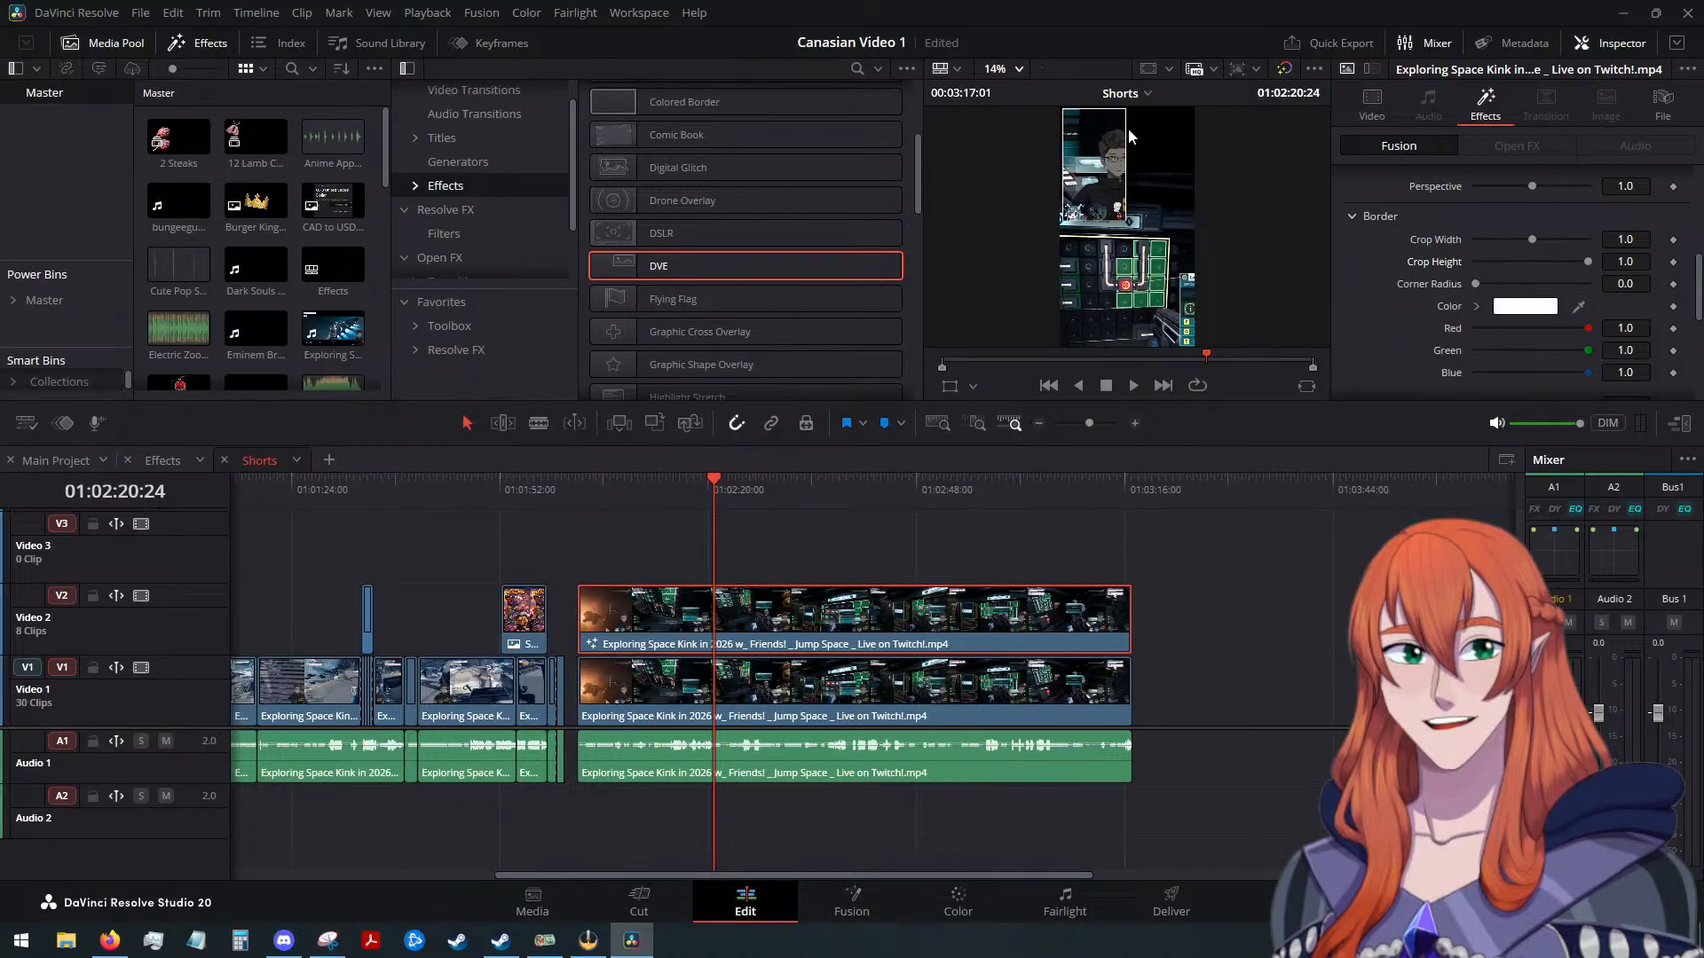
pyautogui.scroll(-2, 1398, 258)
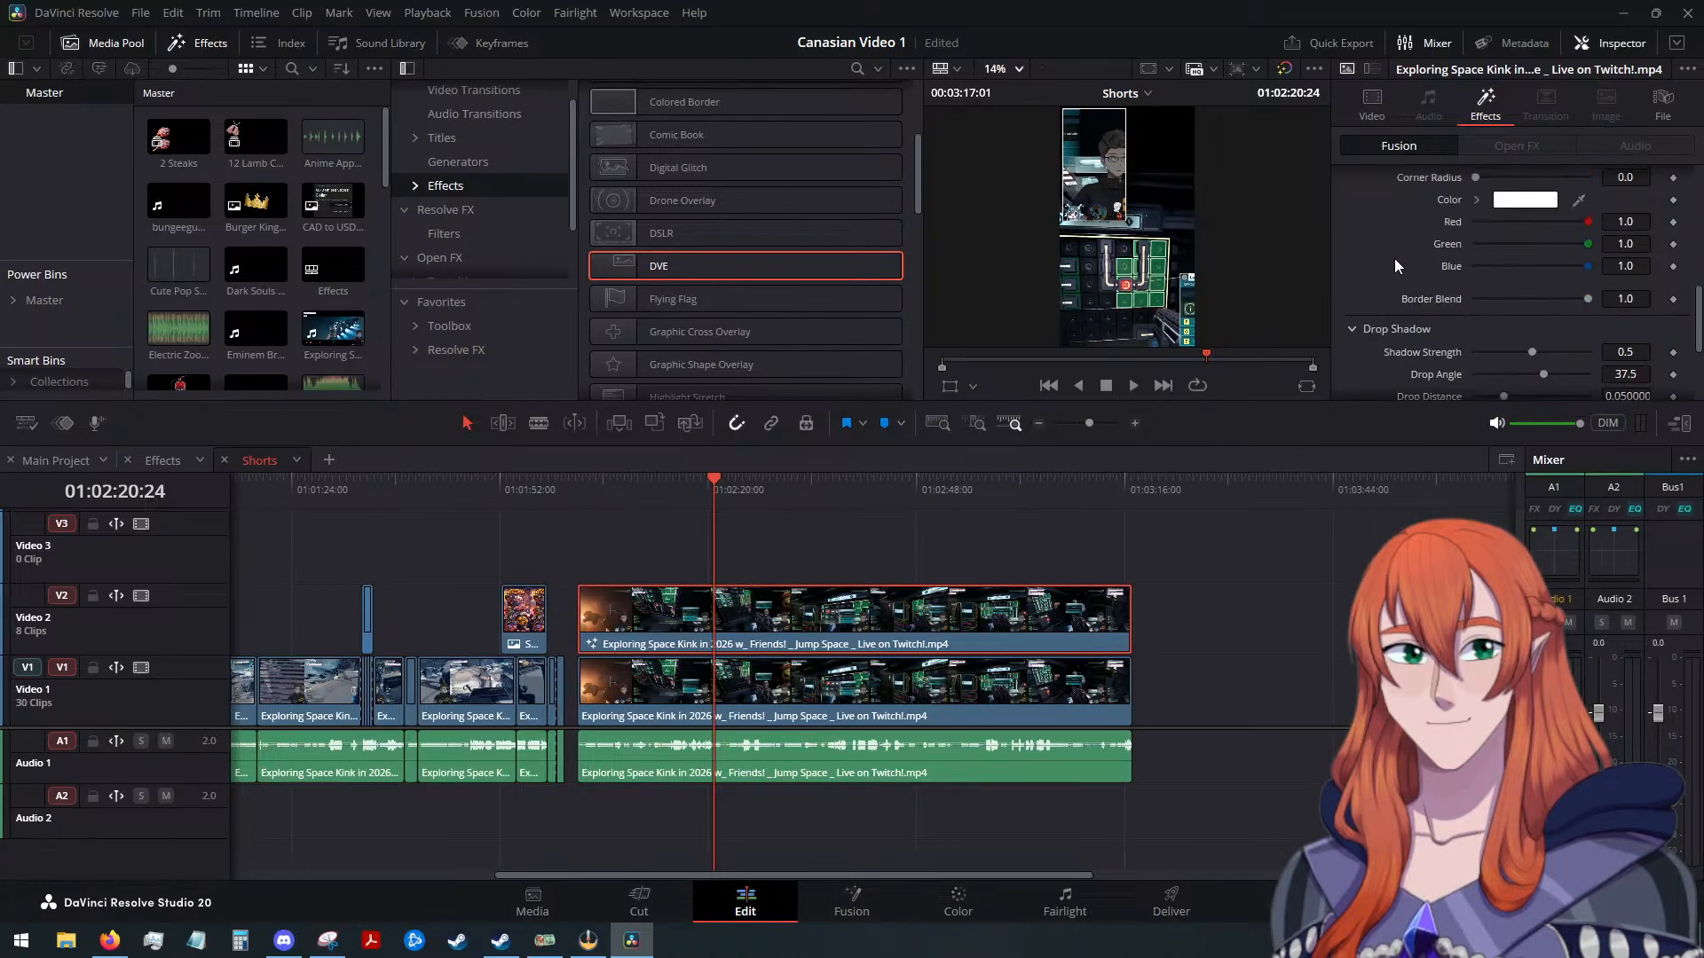
pyautogui.scroll(10, 1393, 258)
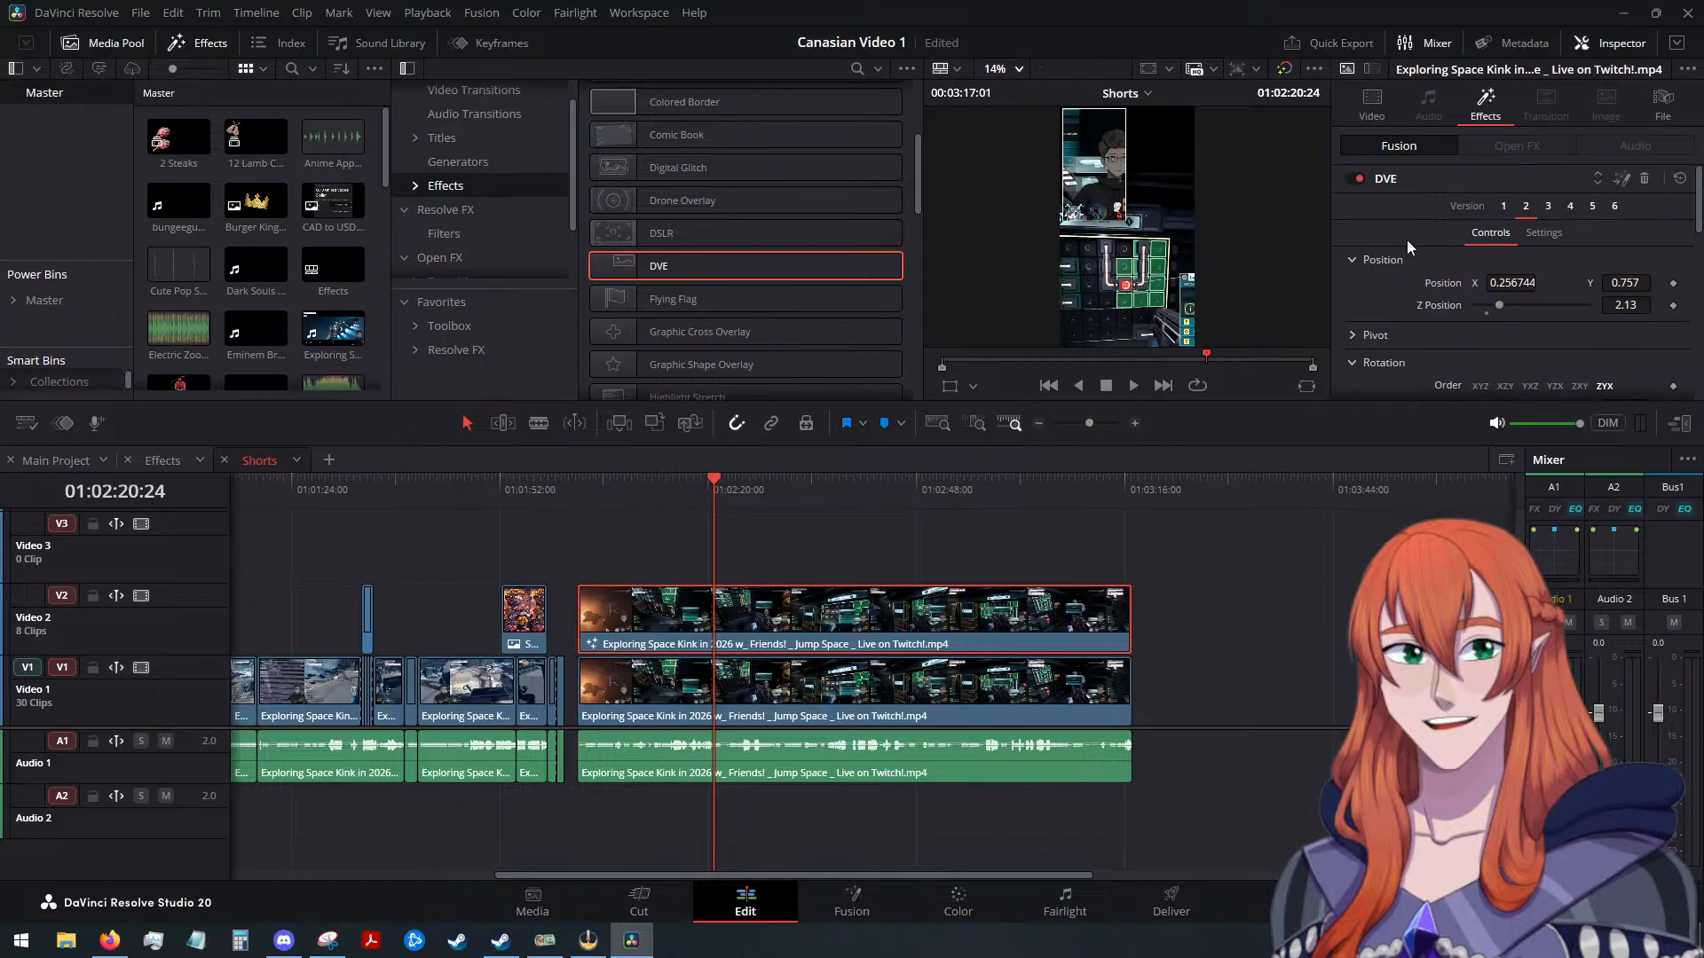
pyautogui.click(1547, 206)
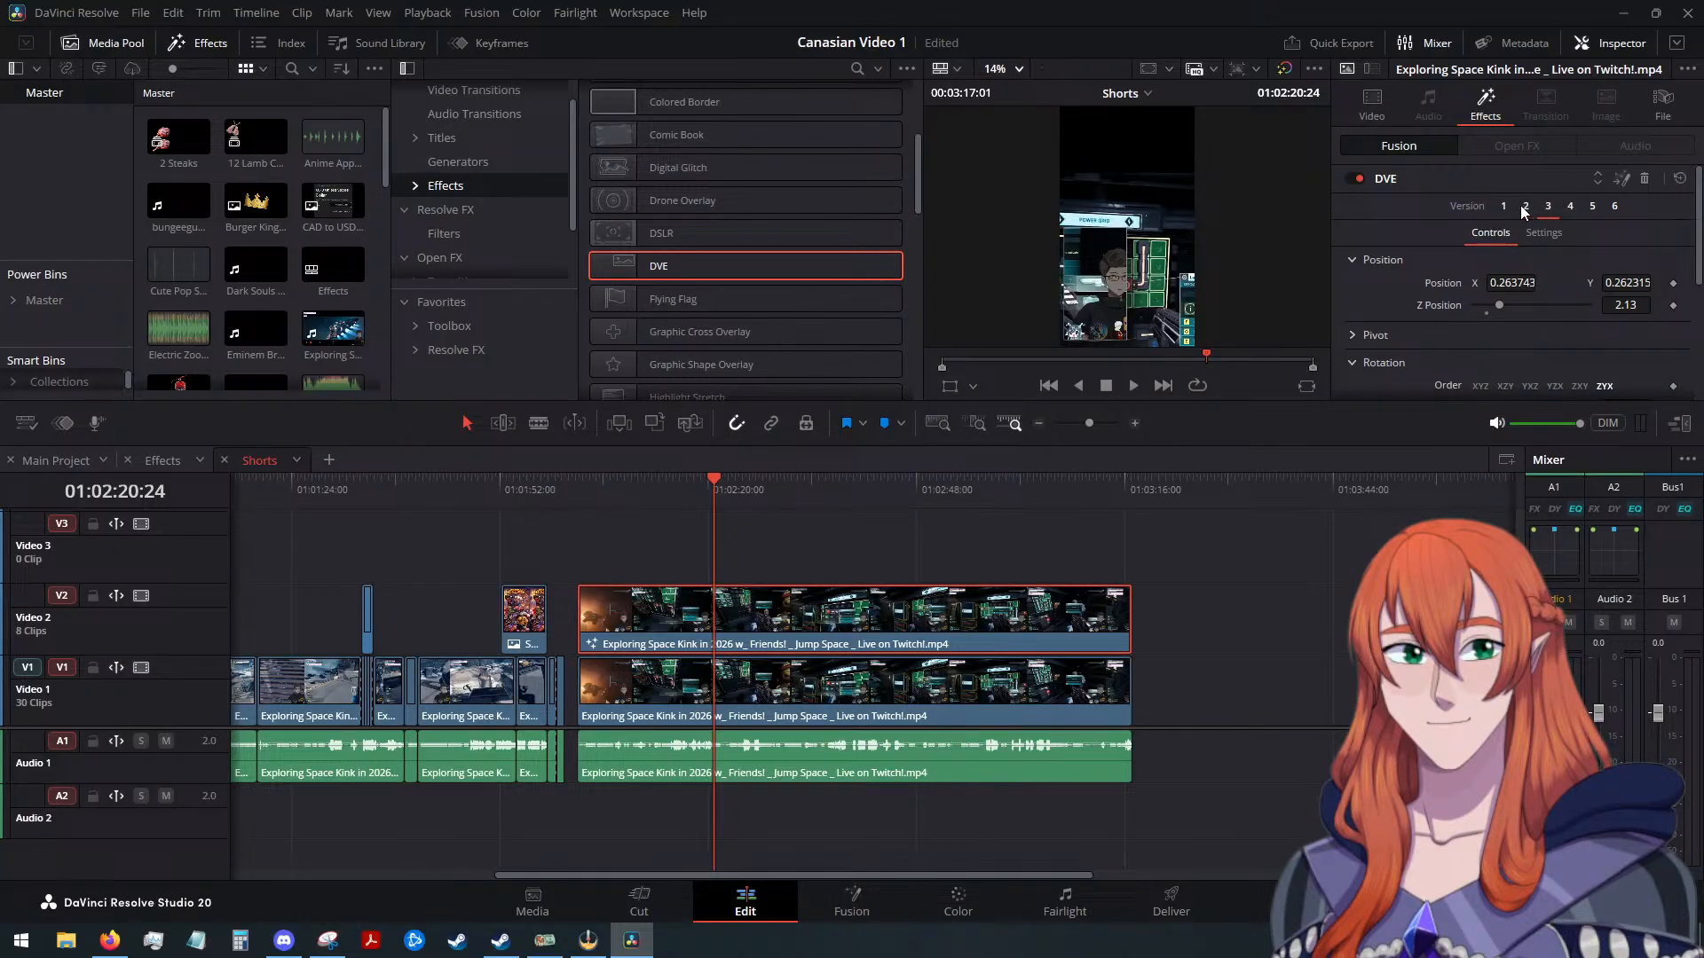
pyautogui.click(1505, 207)
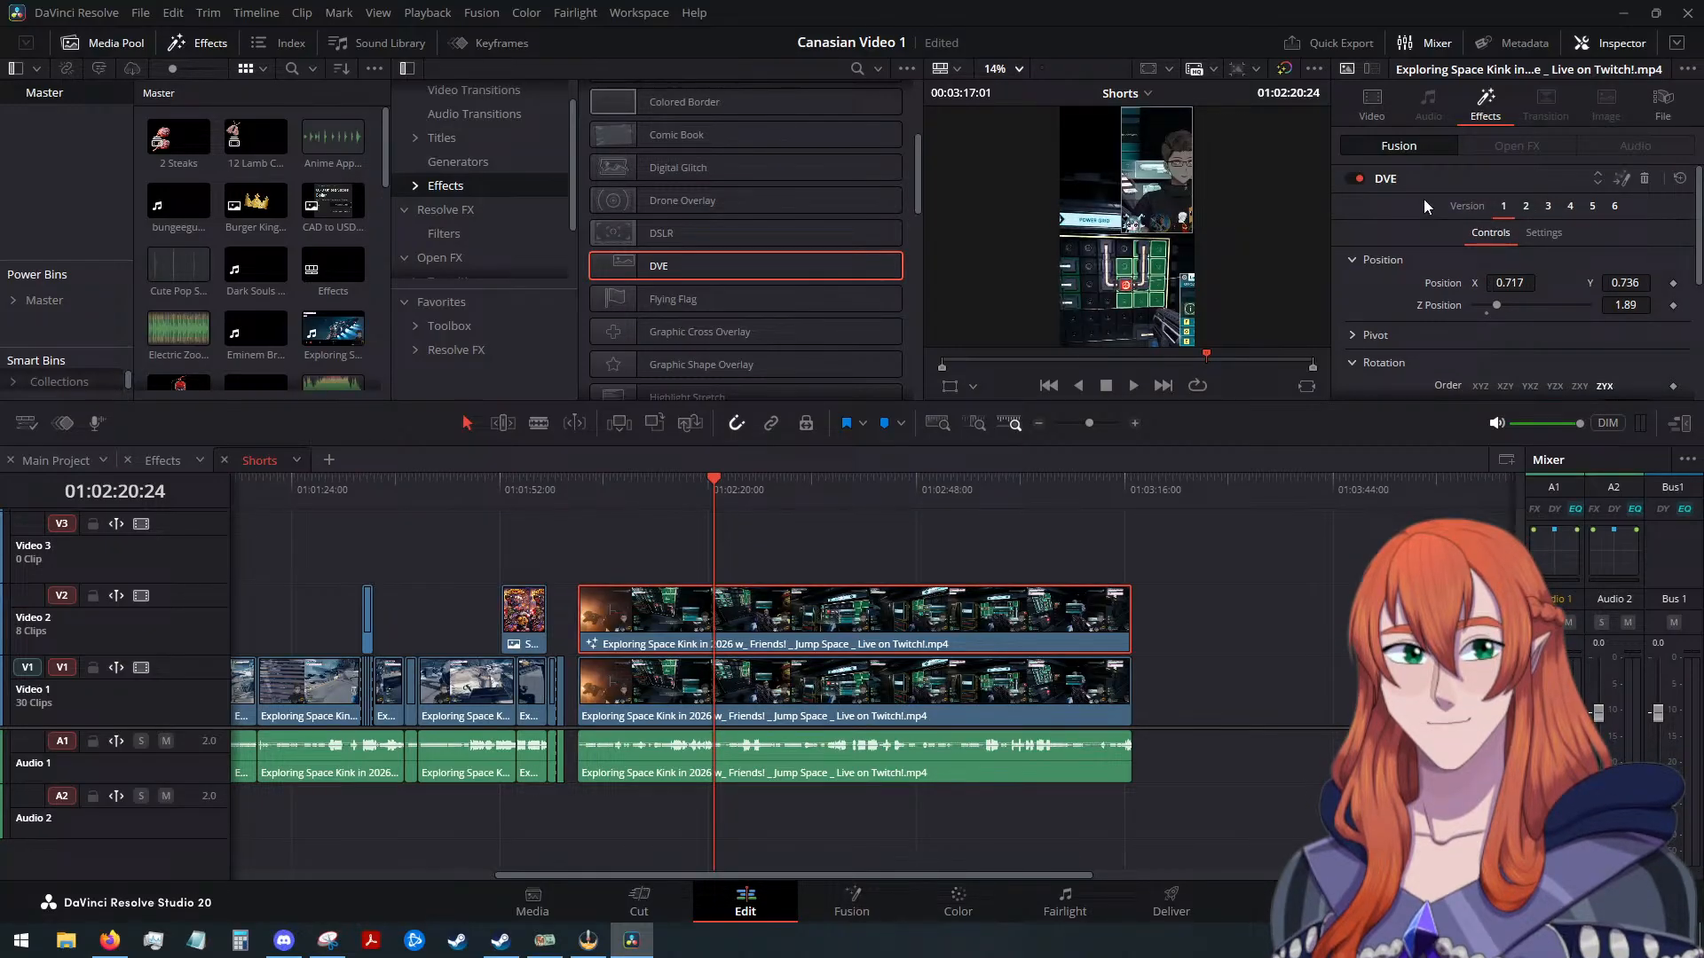
# Try cropping the top of the avatar inset clip with the clip's Crop Top setting
pyautogui.click(1368, 114)
pyautogui.scroll(-5, 1359, 226)
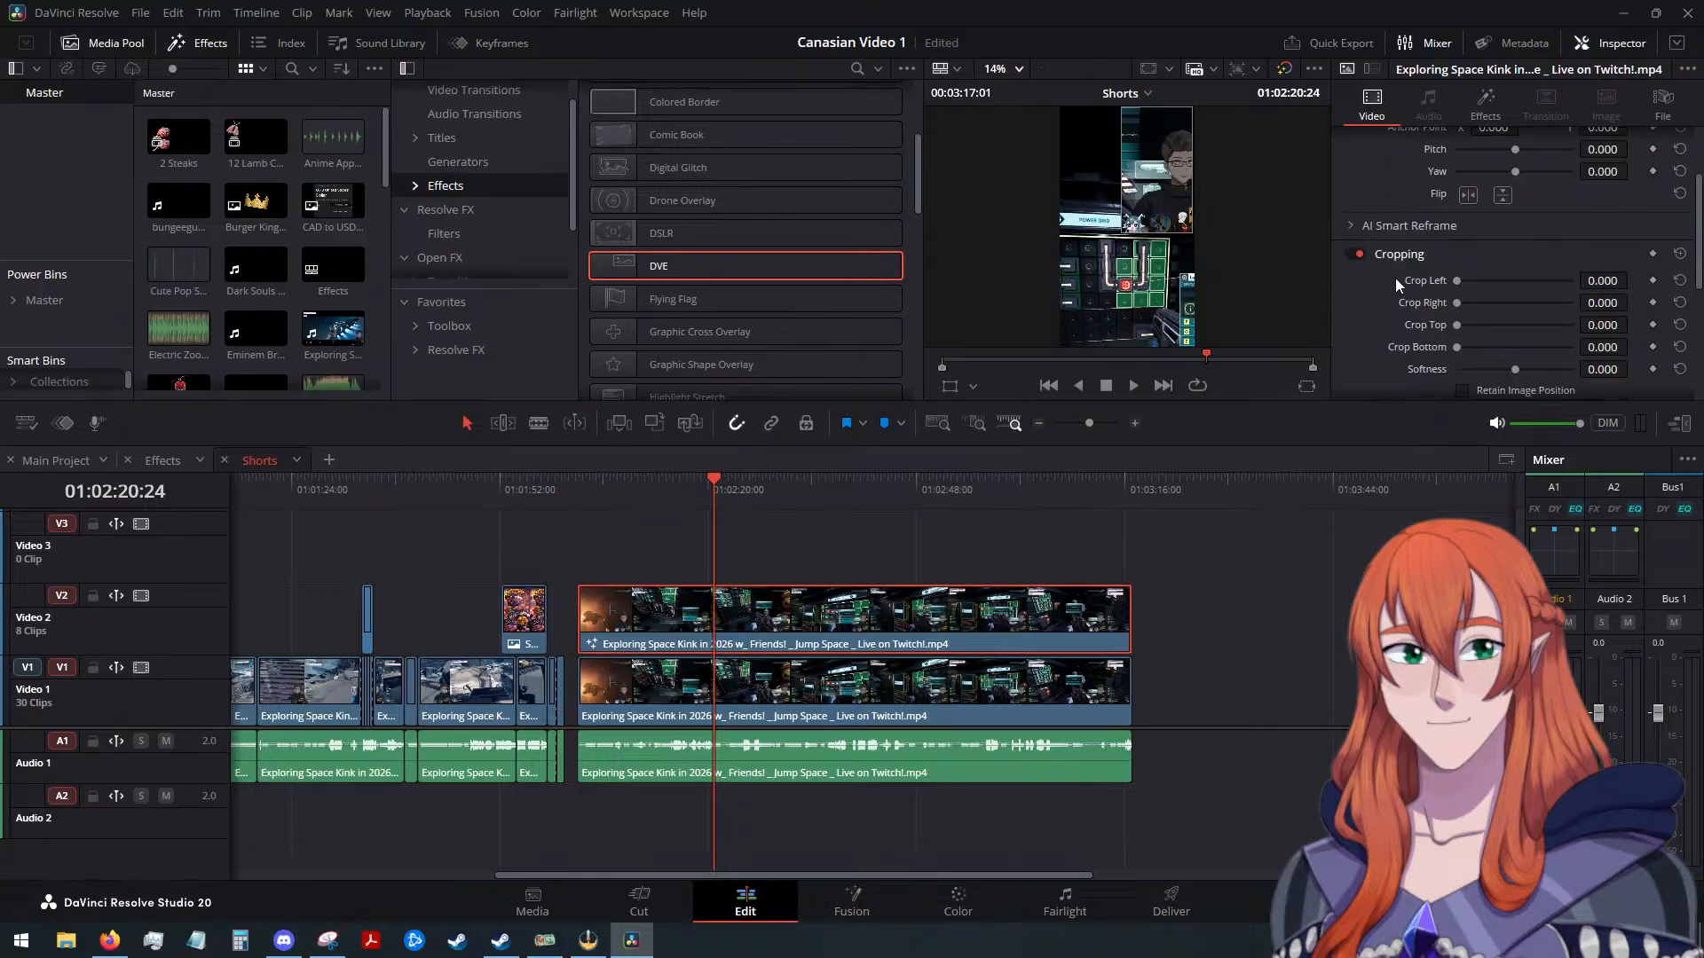
pyautogui.moveTo(1459, 323); pyautogui.dragTo(1519, 320)
pyautogui.scroll(3, 1409, 244)
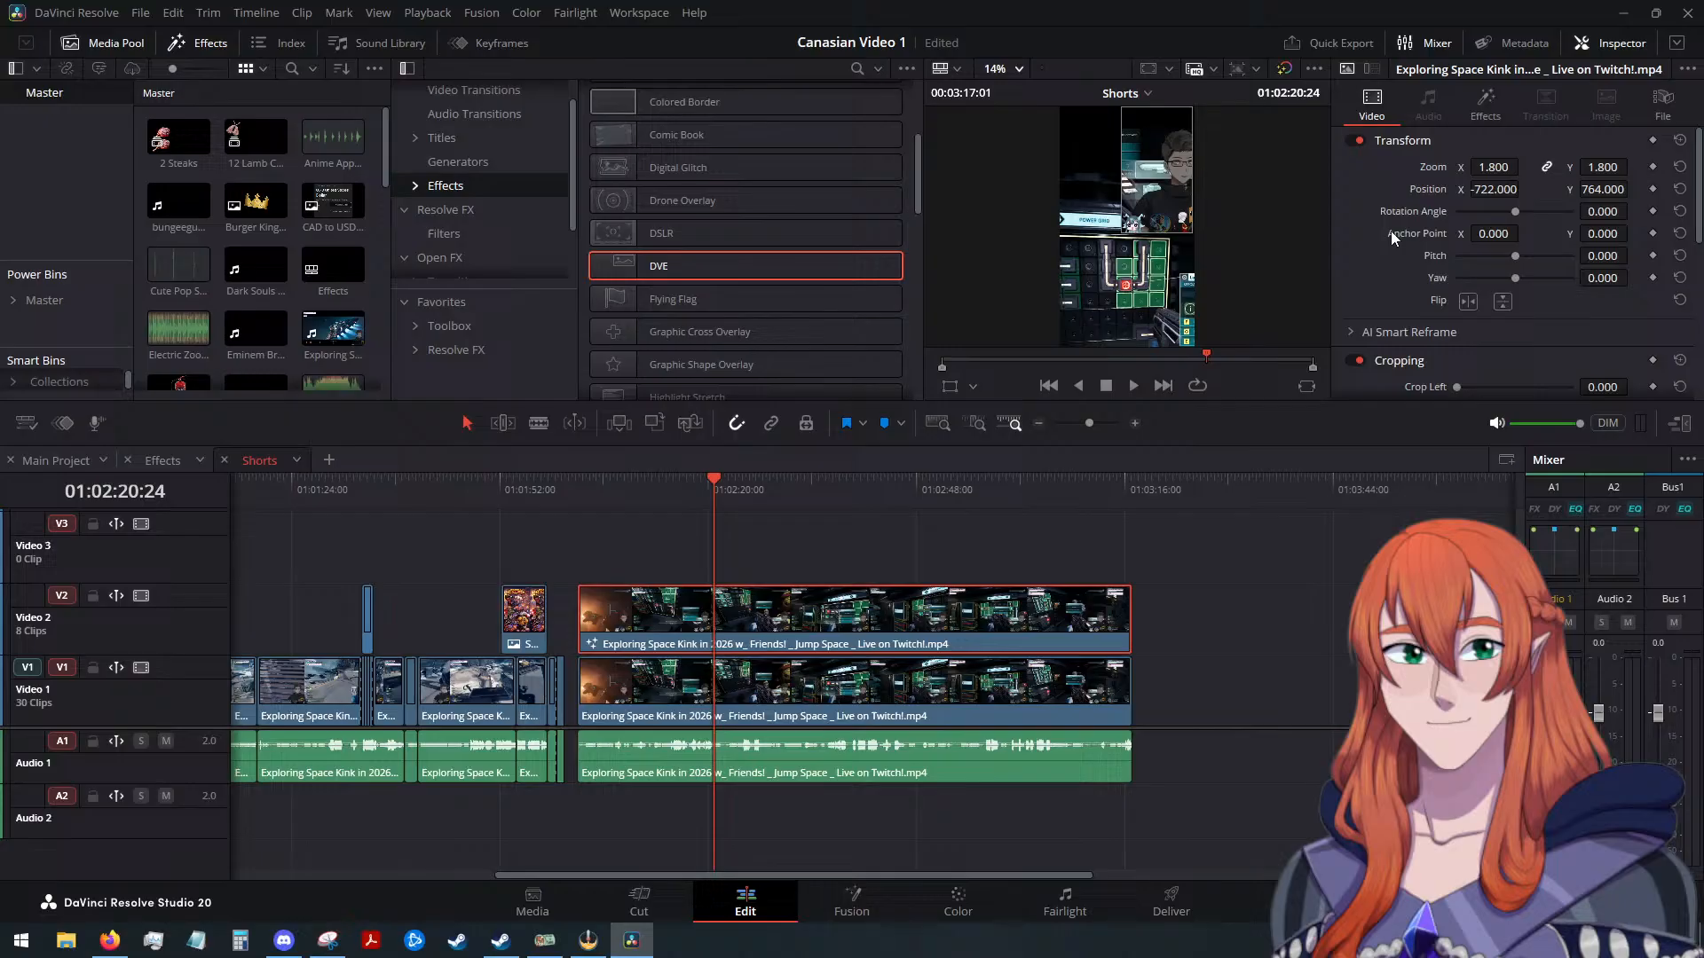
# Try a Zoom of 2.000 on the inset clip with Position about X -801, Y 961, and undo the transform changes
pyautogui.doubleClick(1499, 168)
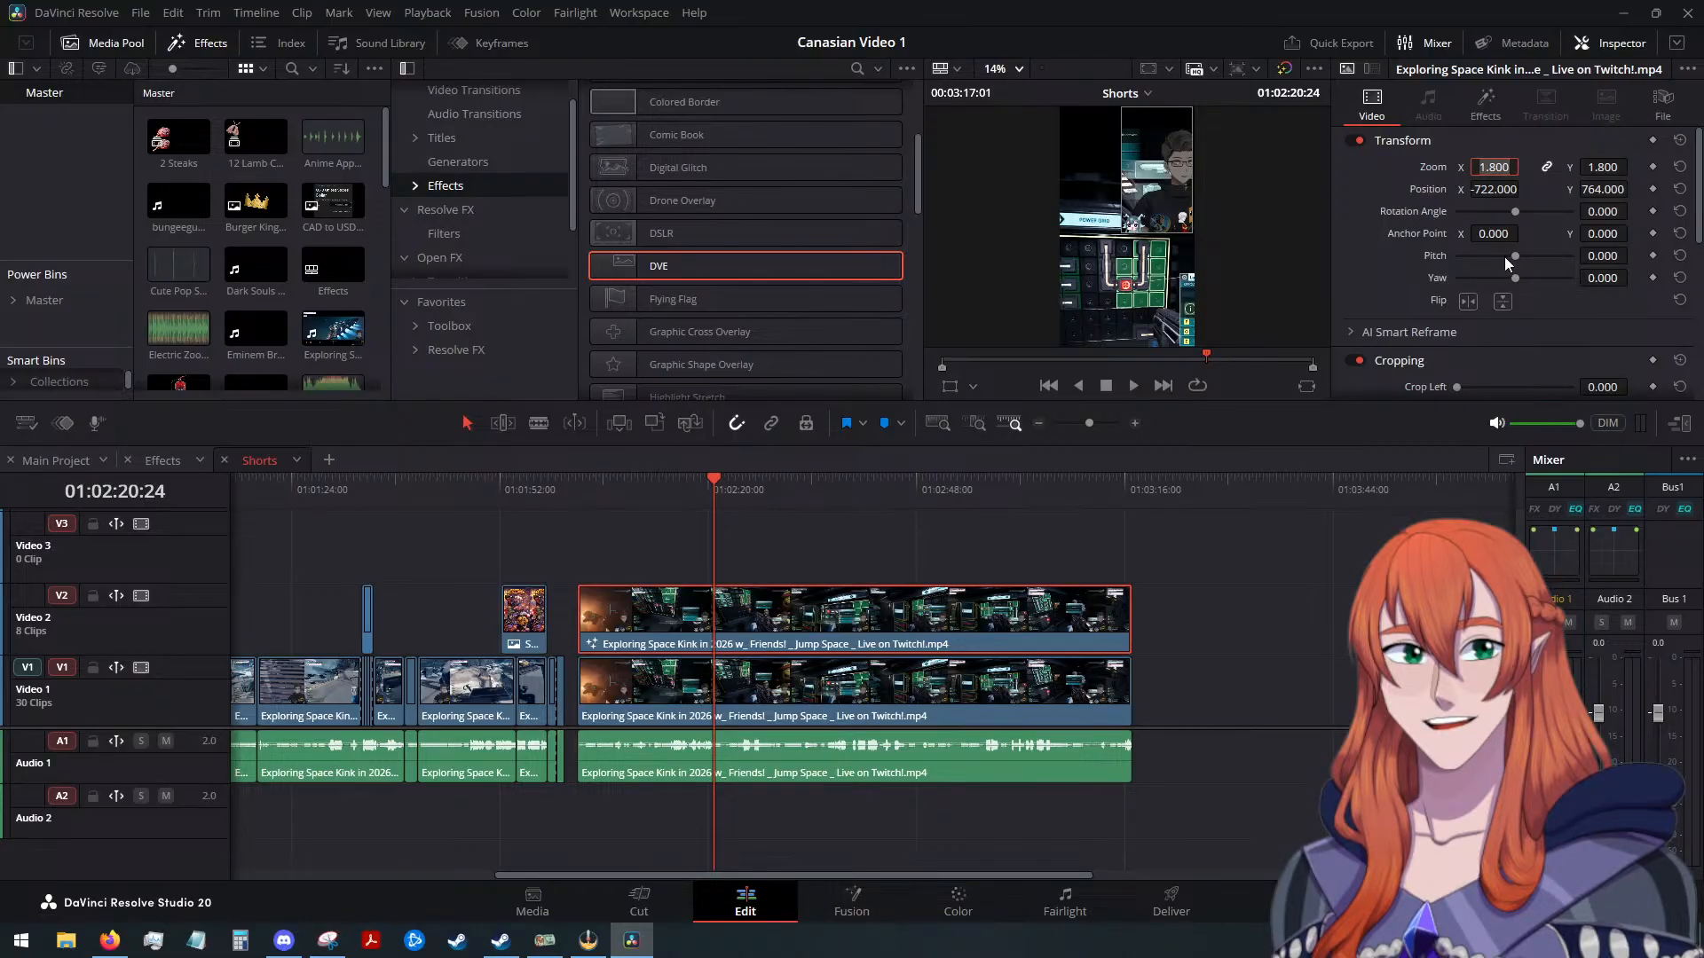
pyautogui.write('2')
pyautogui.press('Return')
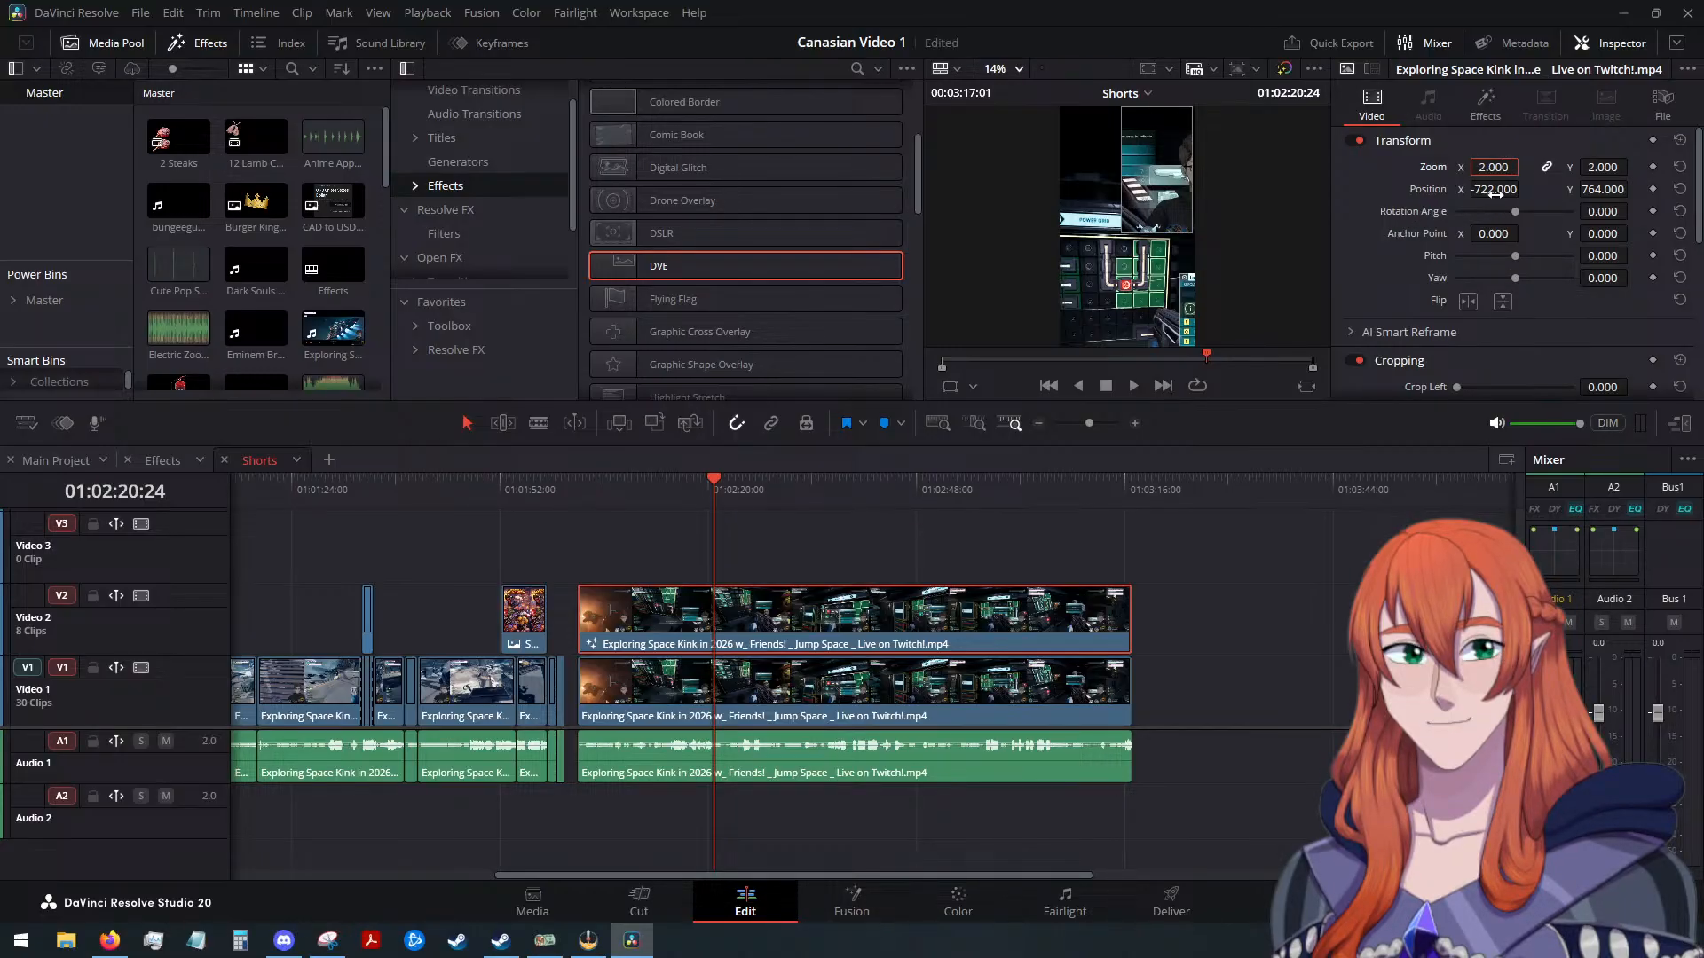
pyautogui.moveTo(1496, 193); pyautogui.dragTo(1620, 189)
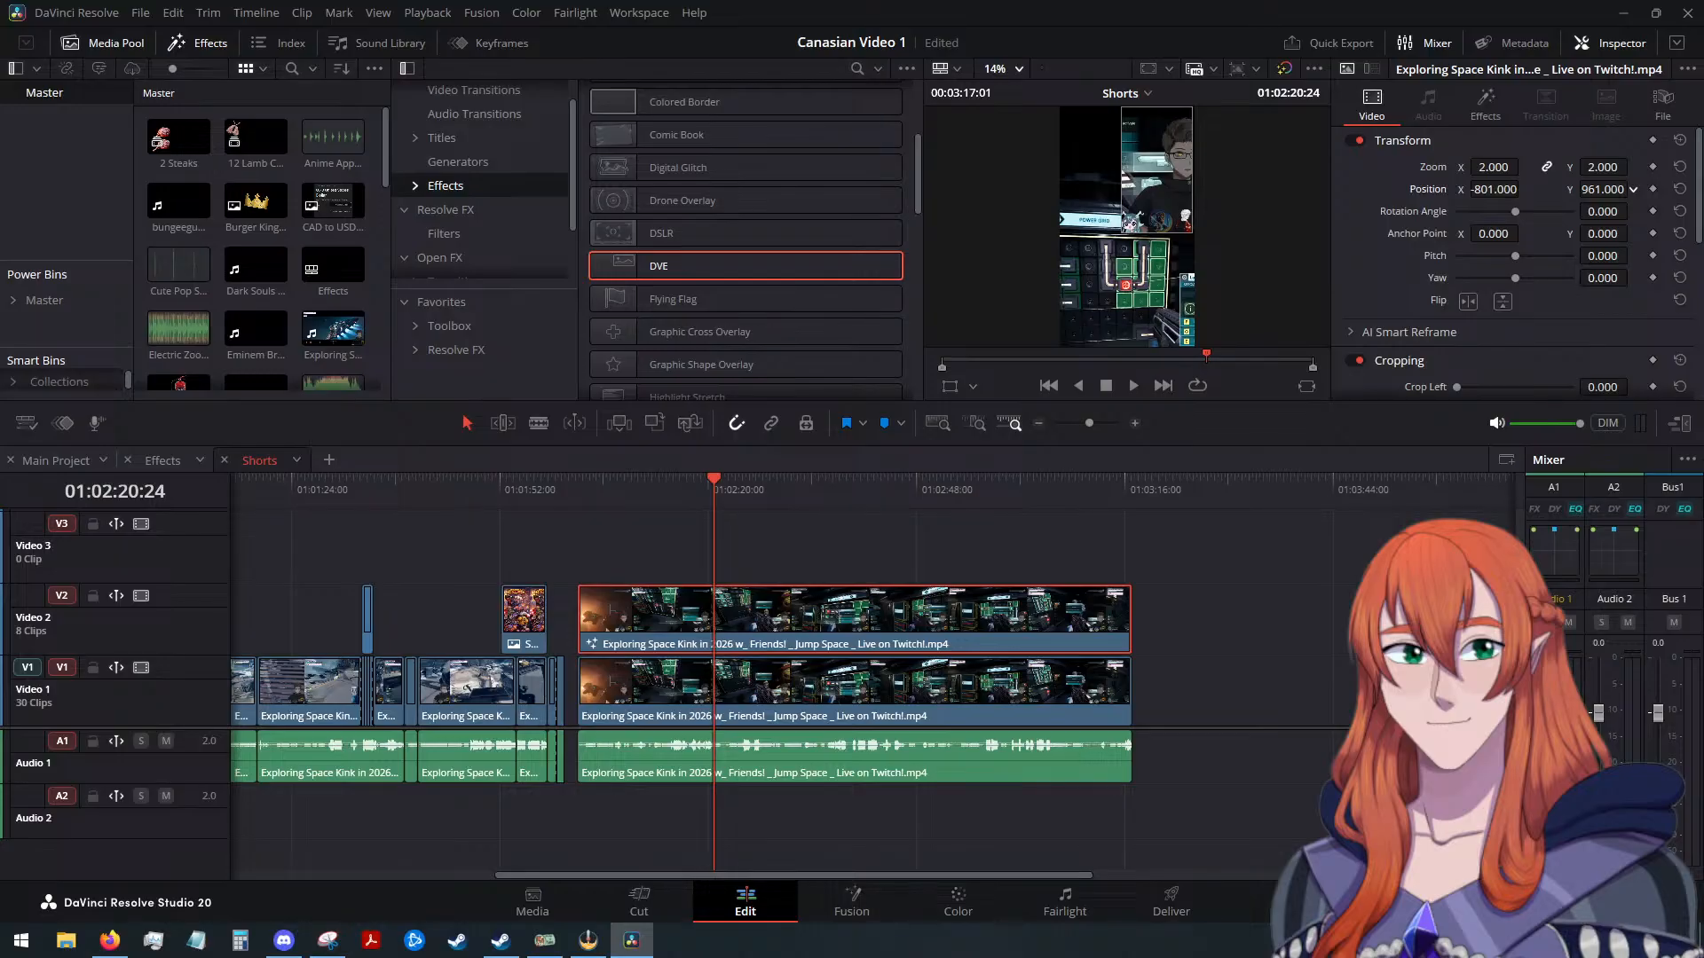
pyautogui.moveTo(1533, 189); pyautogui.dragTo(1500, 189)
pyautogui.hotkey('ctrl', 'z')
pyautogui.hotkey('ctrl', 'z')
pyautogui.hotkey('ctrl', 'z')
pyautogui.hotkey('ctrl', 'z')
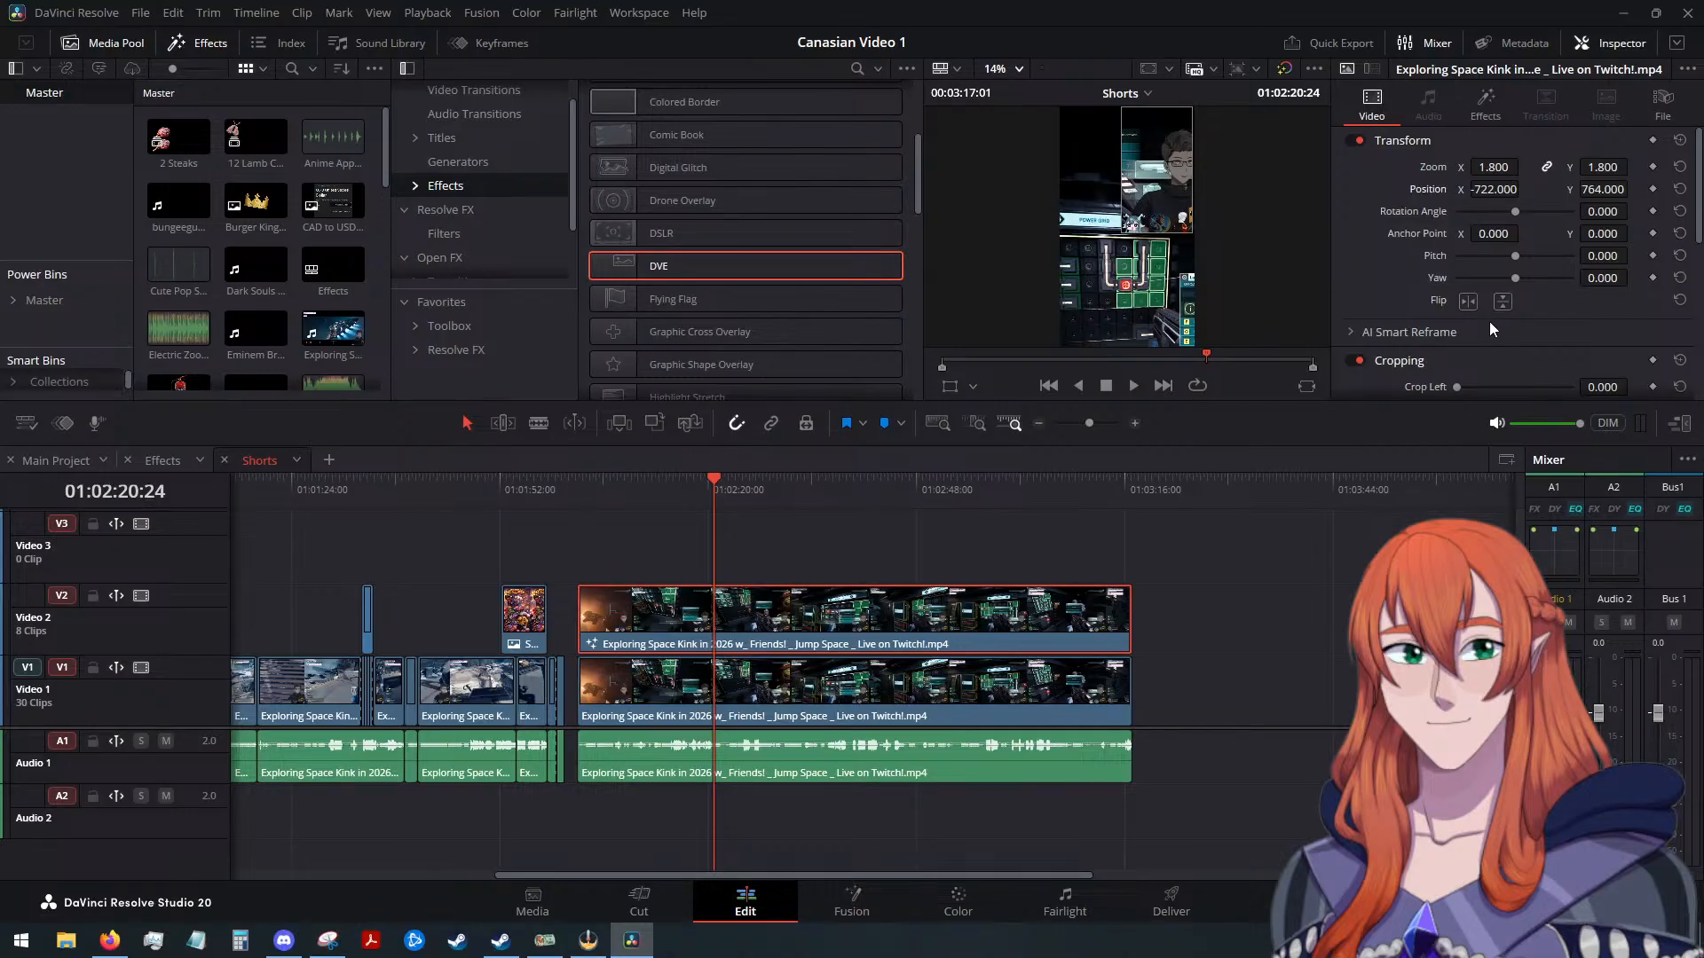
# Try the inset clip's Crop Top again, ending at 0.000
pyautogui.scroll(-2, 1508, 355)
pyautogui.moveTo(1512, 380); pyautogui.dragTo(1443, 372)
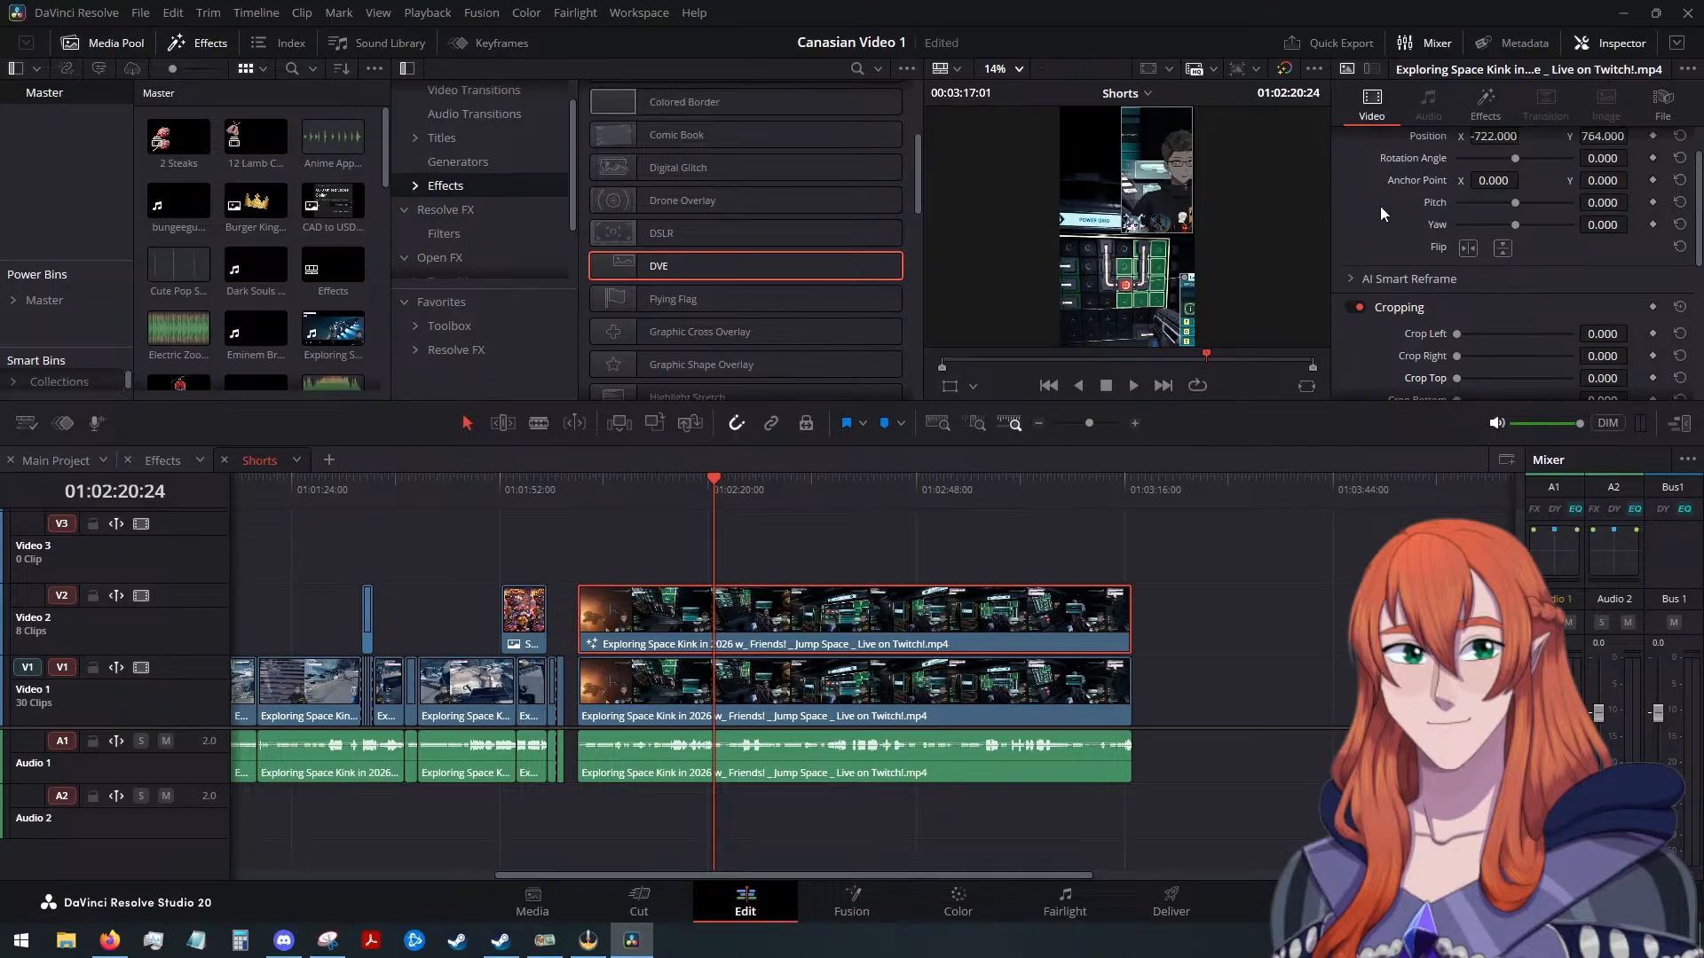
pyautogui.scroll(2, 1382, 205)
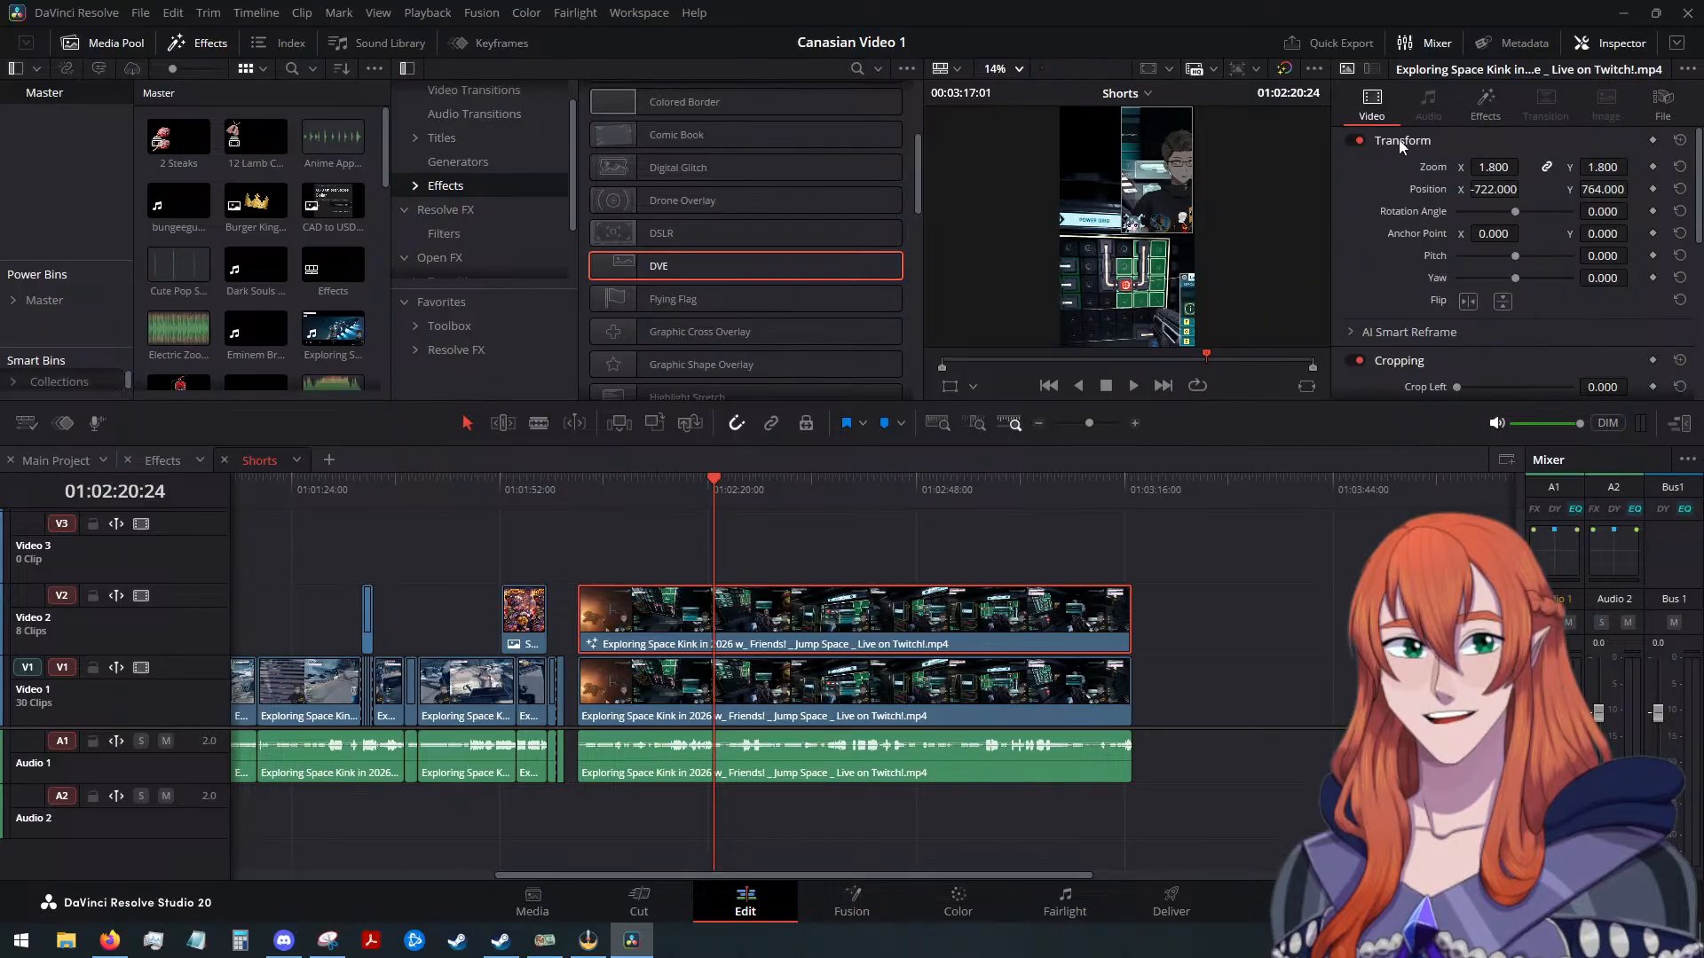
# Compare the inset layouts of DVE versions 1 through 6 and return to version 2
pyautogui.click(1492, 110)
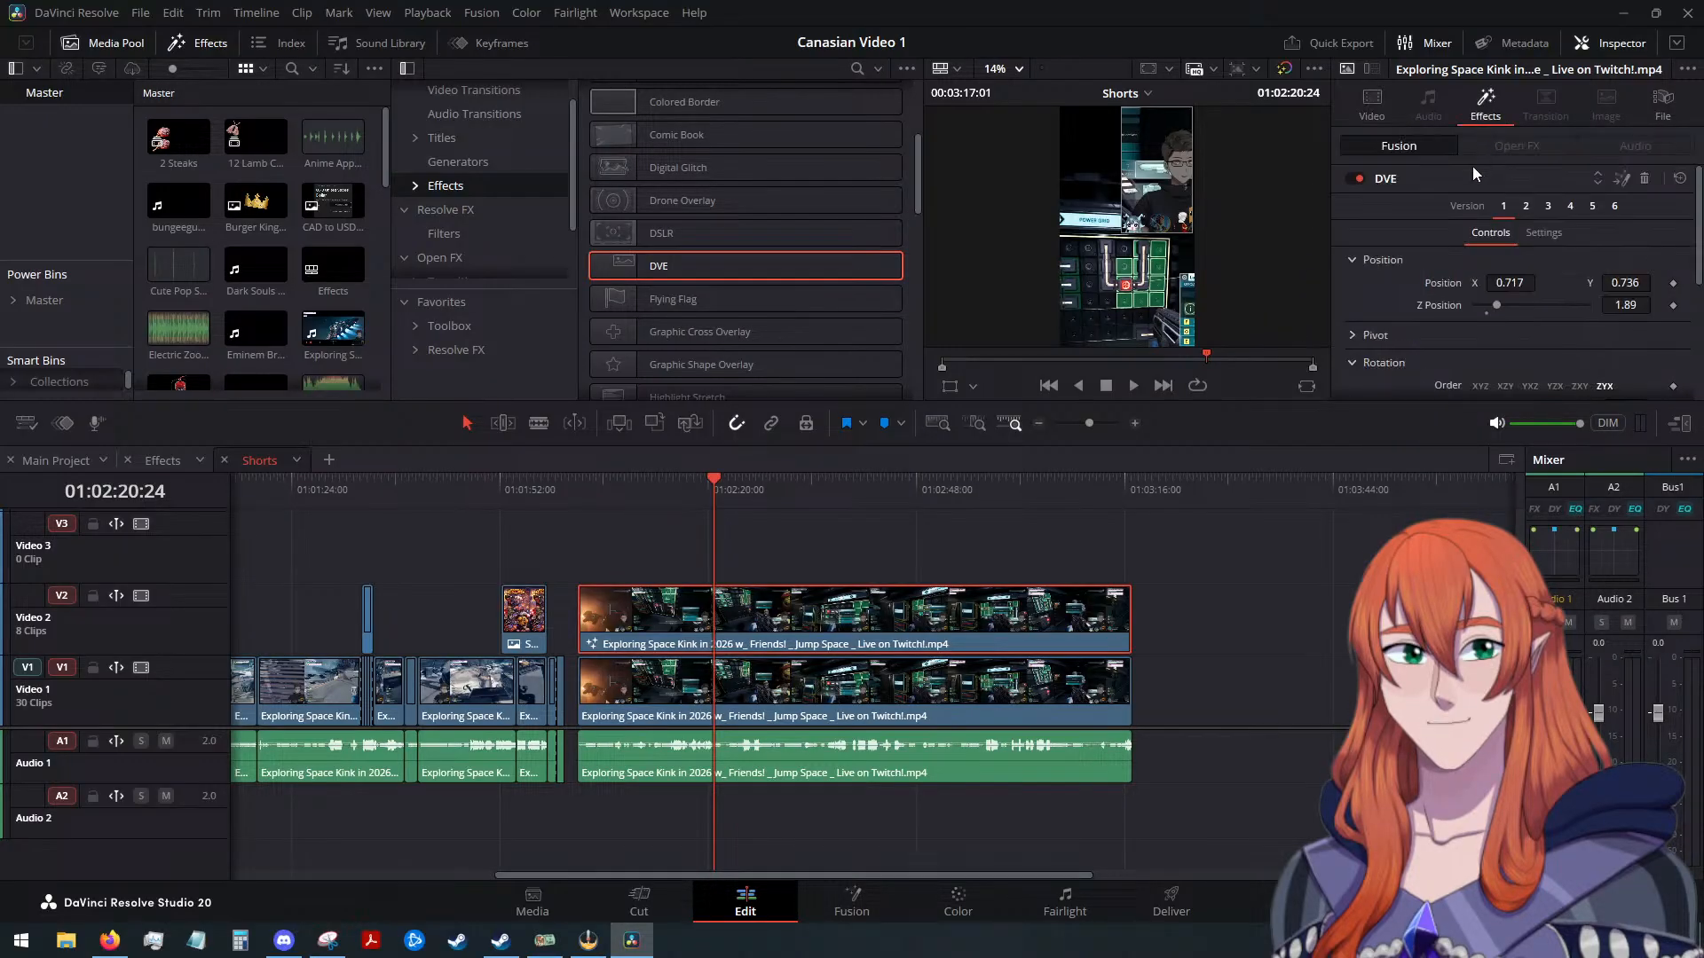
pyautogui.click(1504, 205)
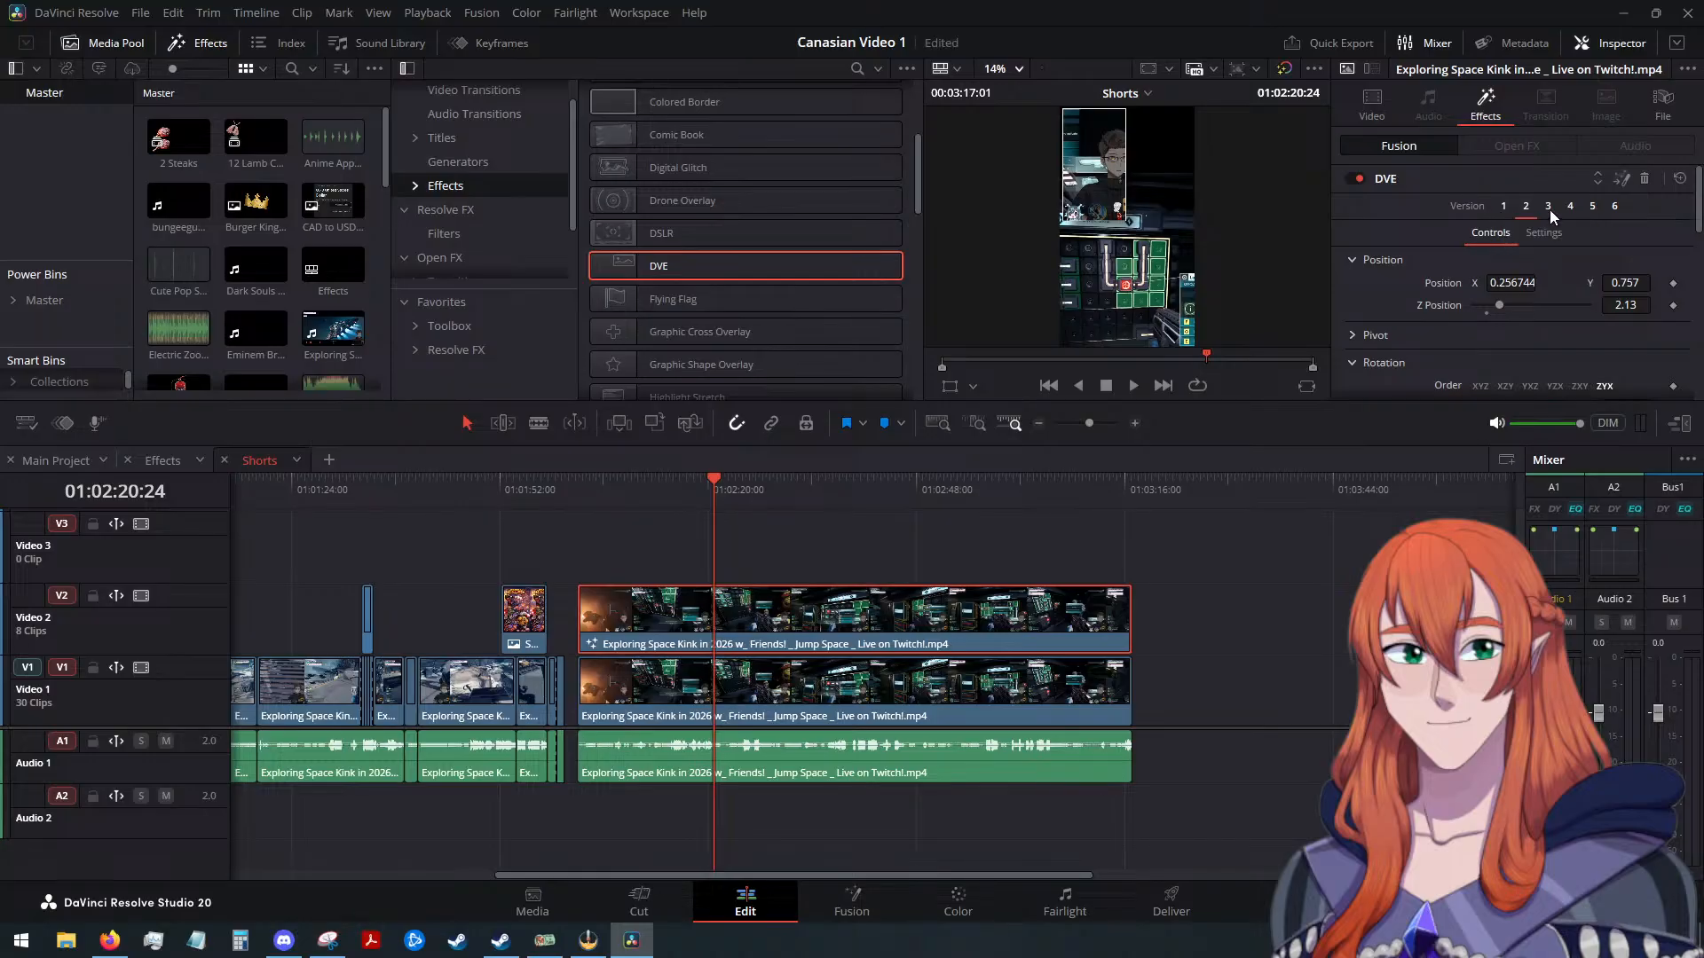
pyautogui.click(1548, 206)
pyautogui.click(1570, 206)
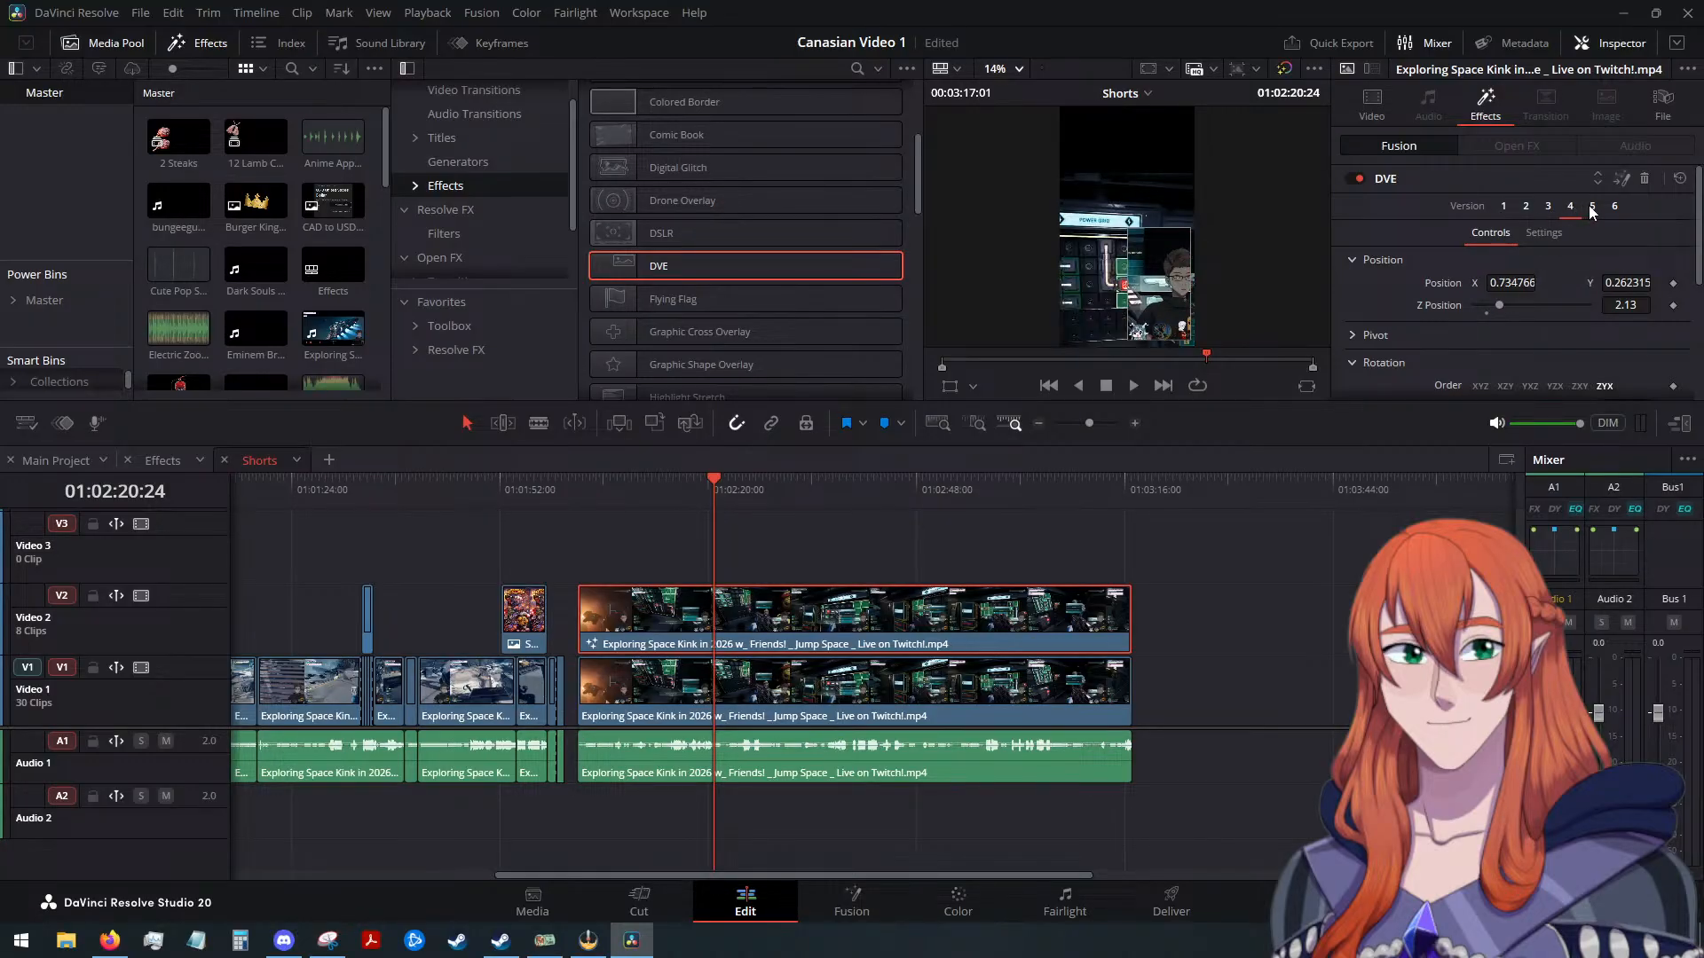
pyautogui.click(1592, 206)
pyautogui.click(1611, 207)
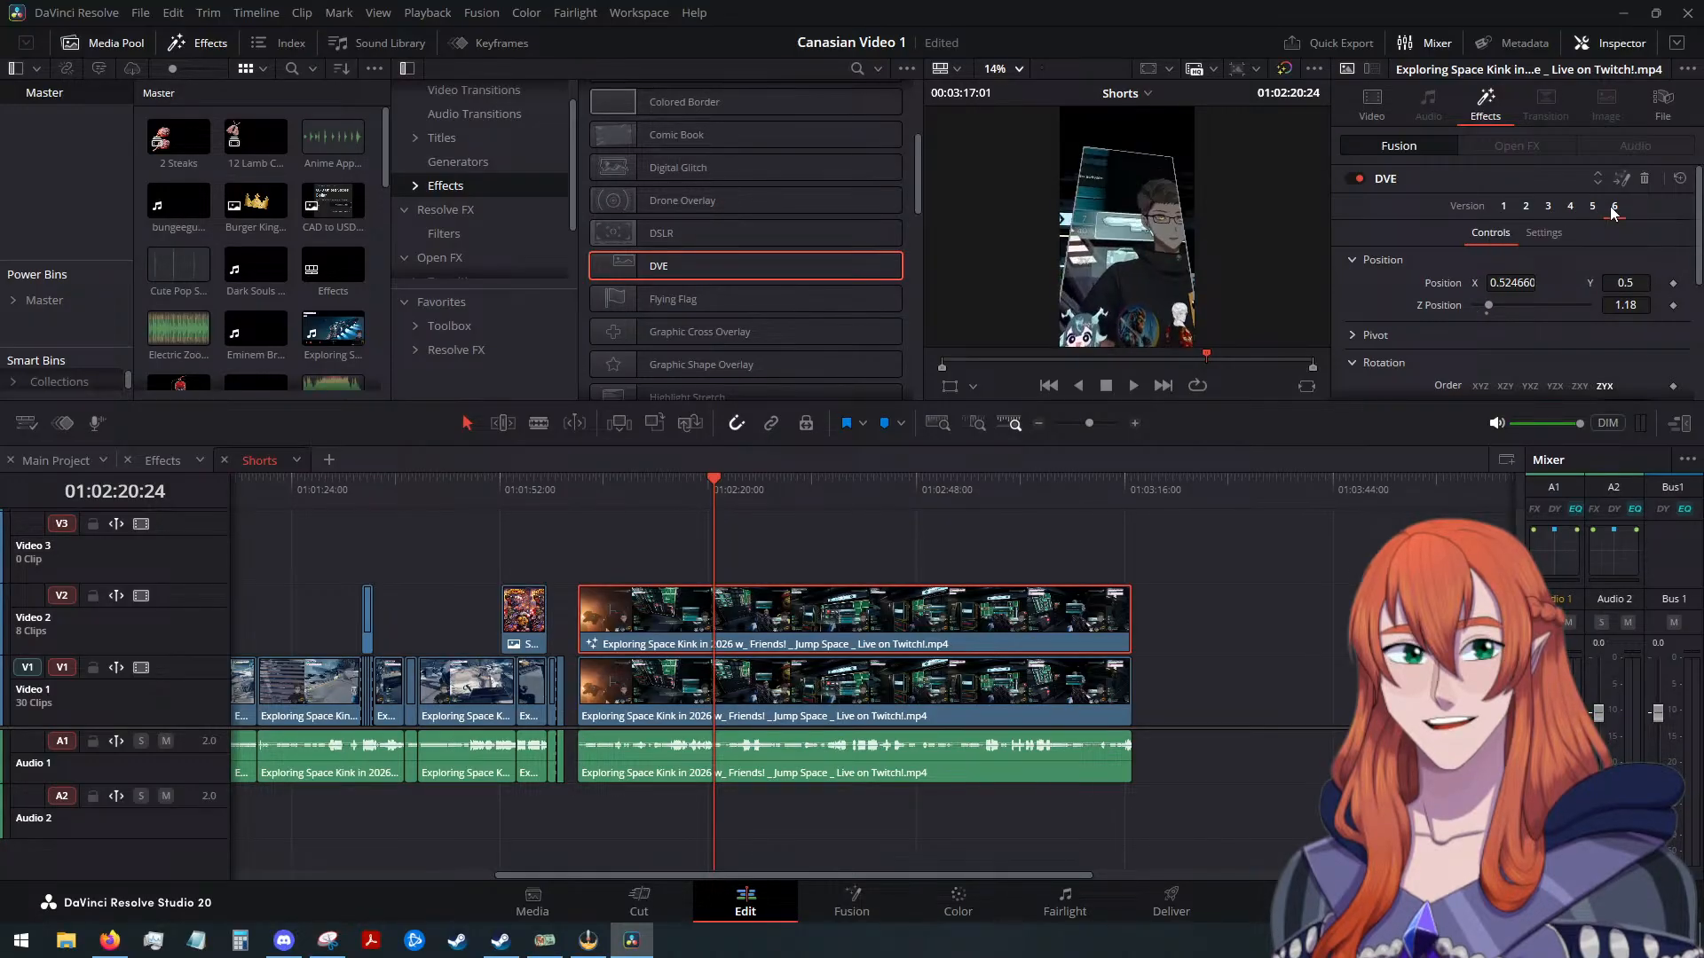
pyautogui.click(1590, 208)
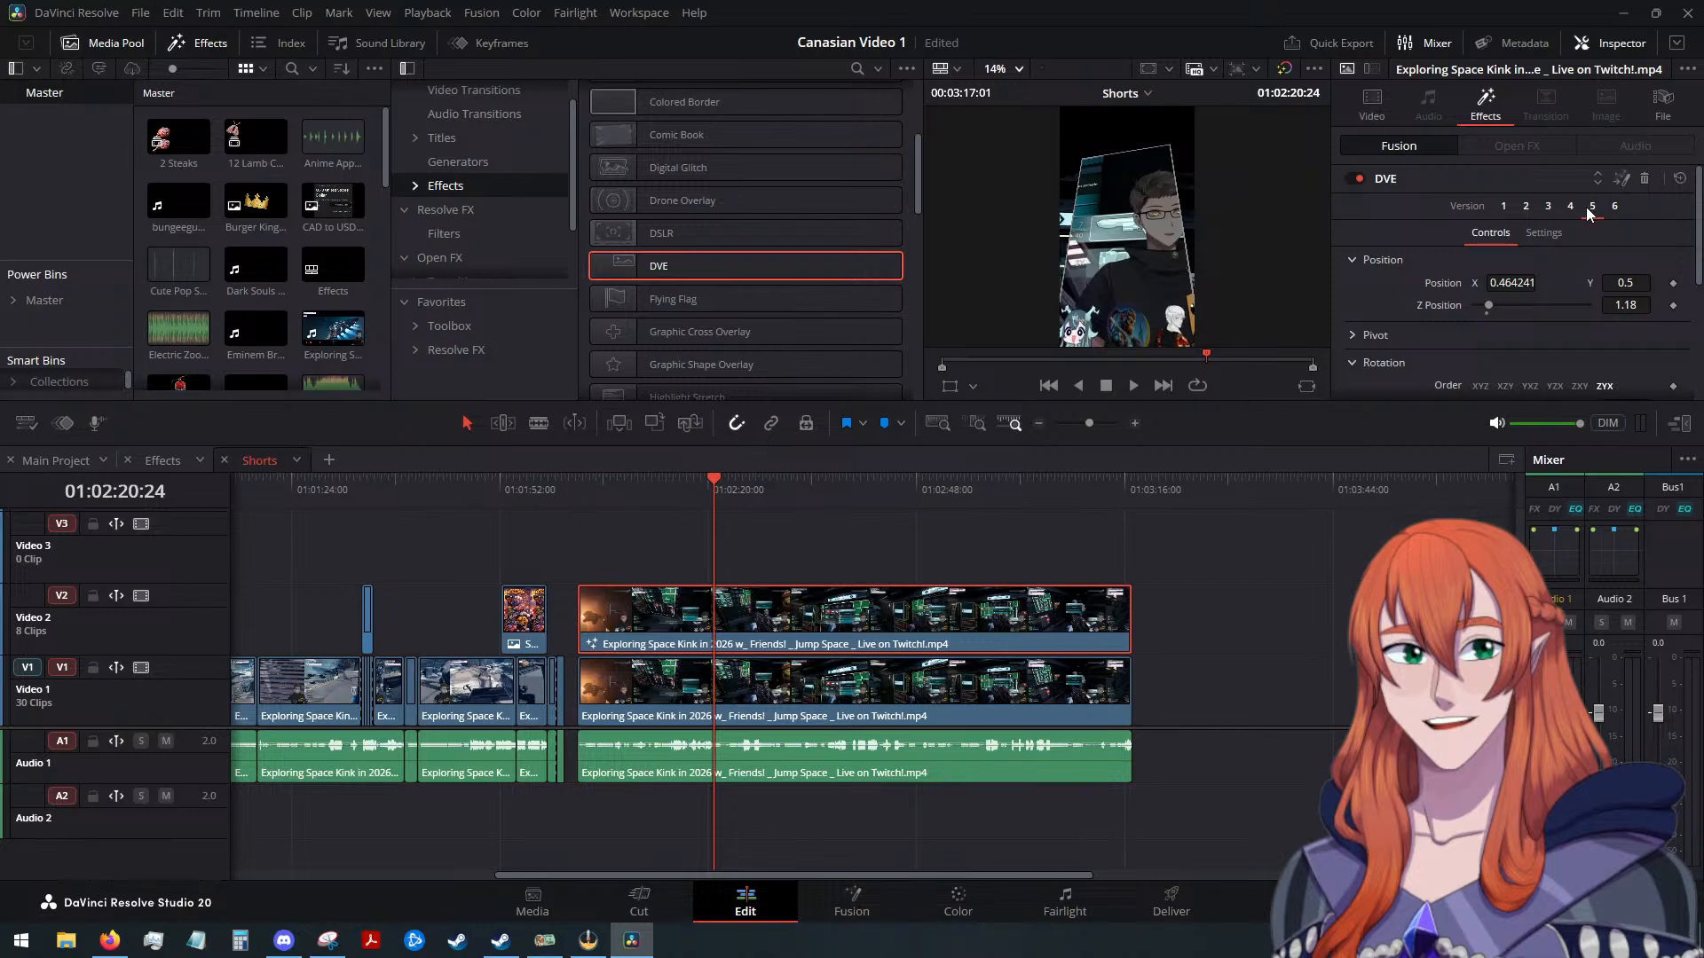
pyautogui.click(1569, 207)
pyautogui.click(1548, 207)
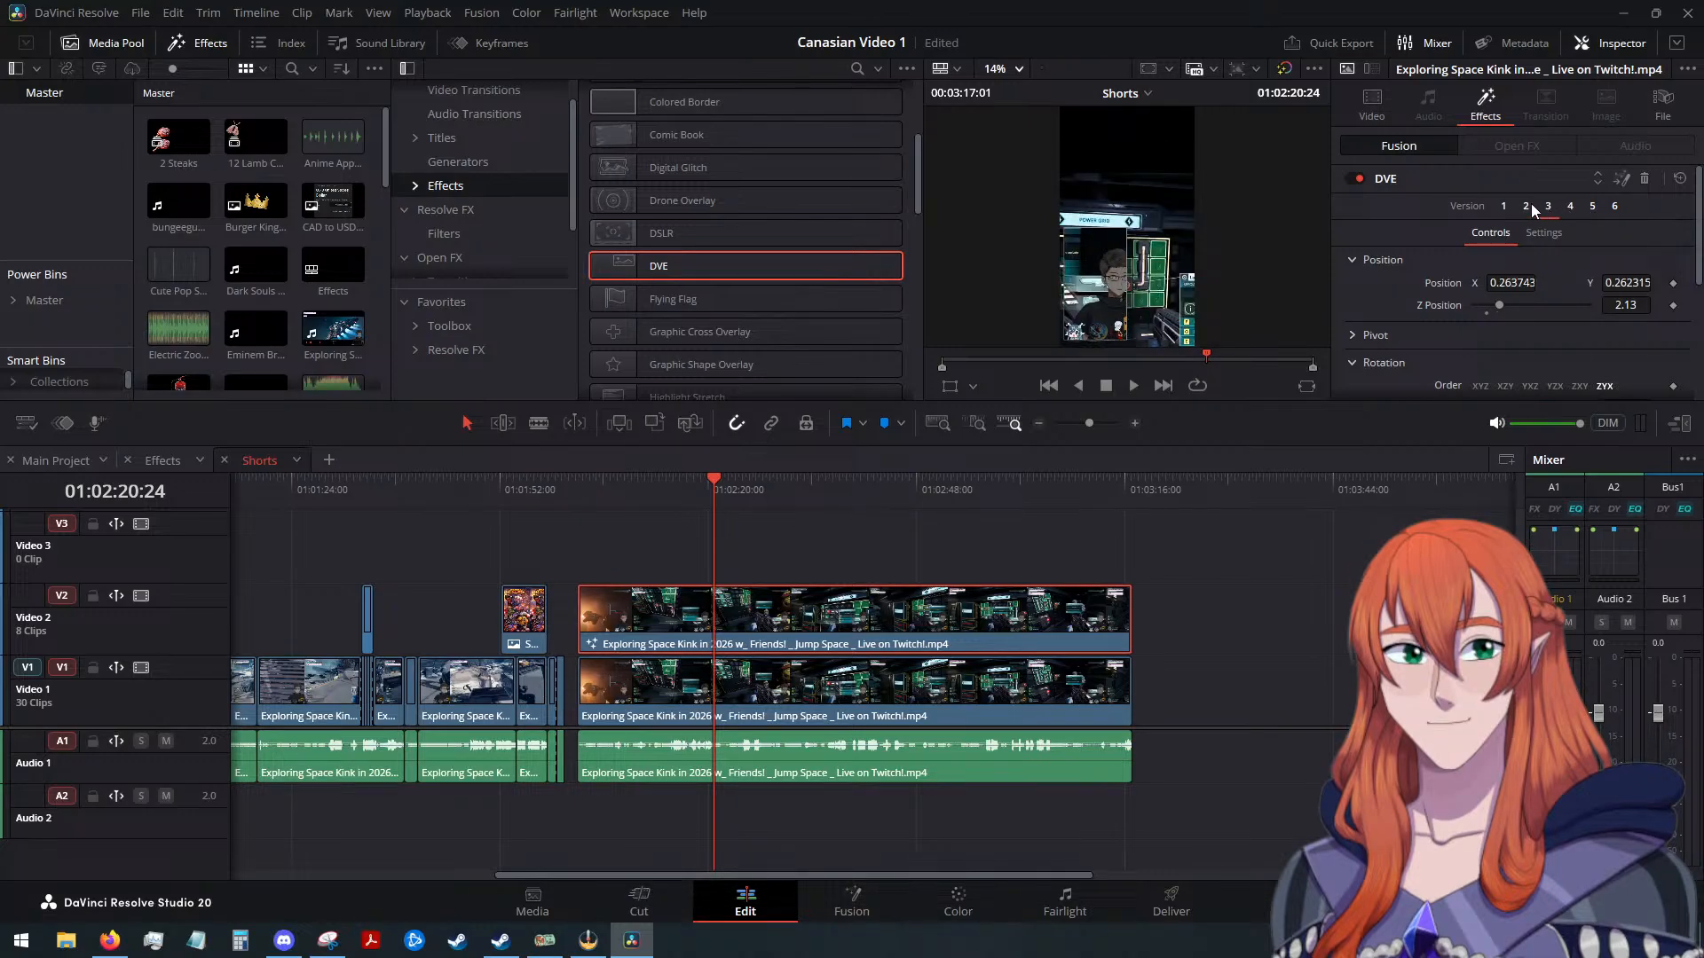
pyautogui.click(1525, 206)
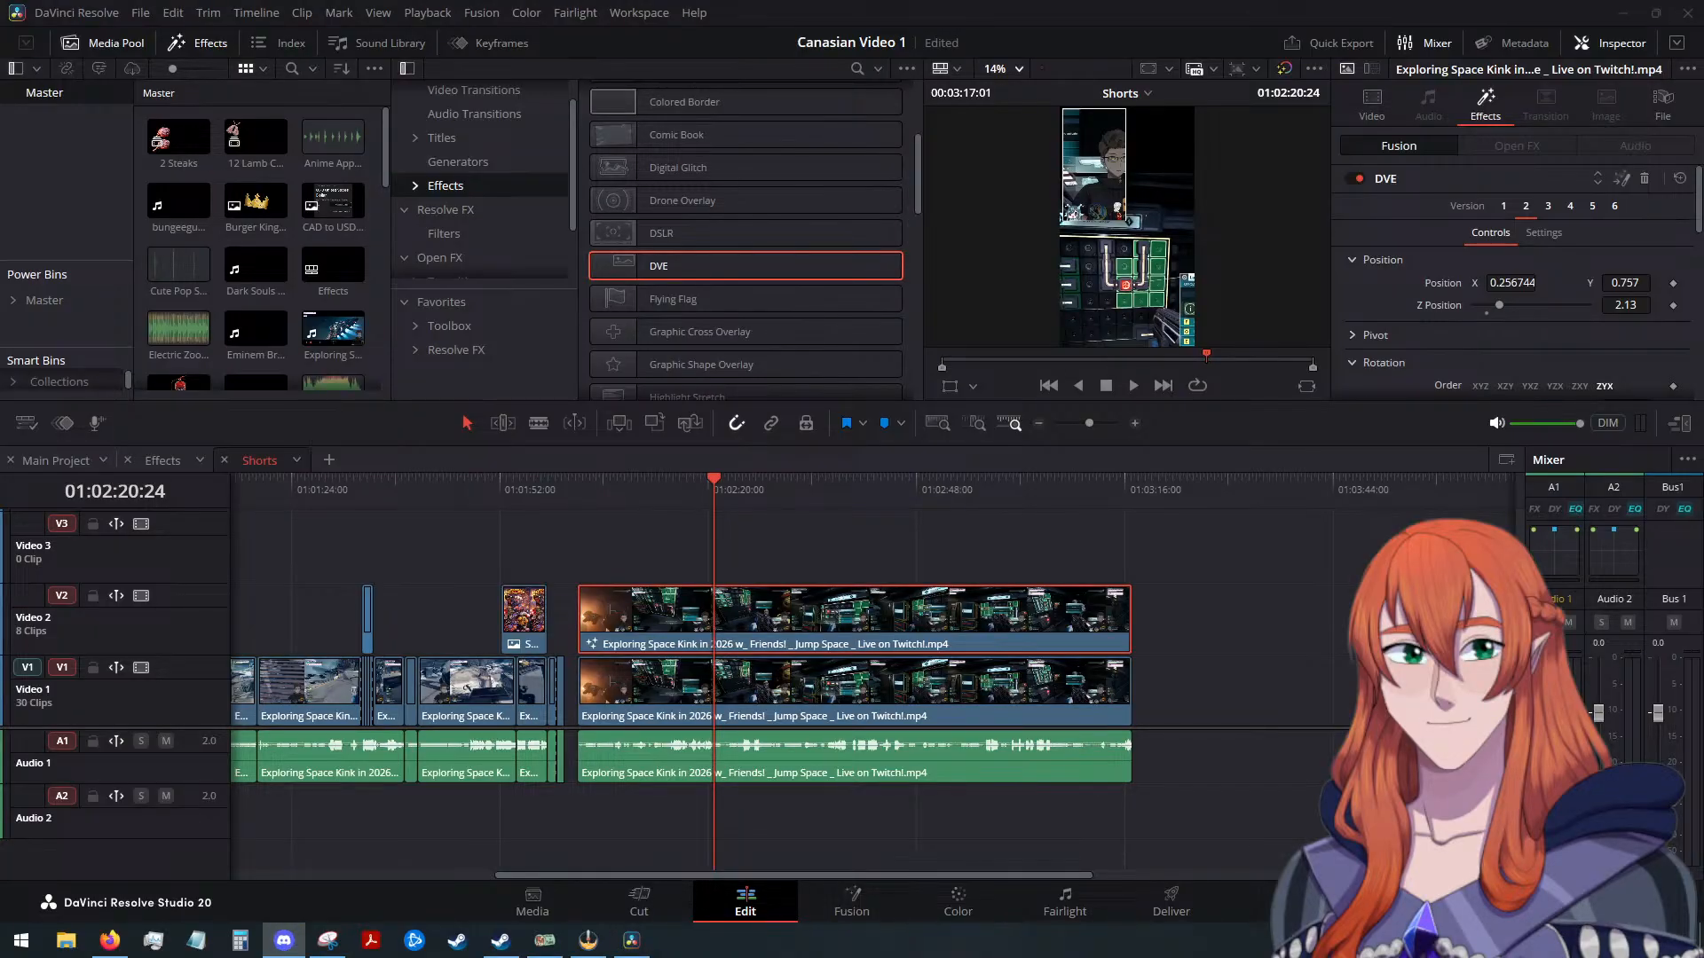
# Deselect the clip, play the stacked gameplay clips through to their end, and move the playhead past them to 01:03:23:01
pyautogui.click(820, 566)
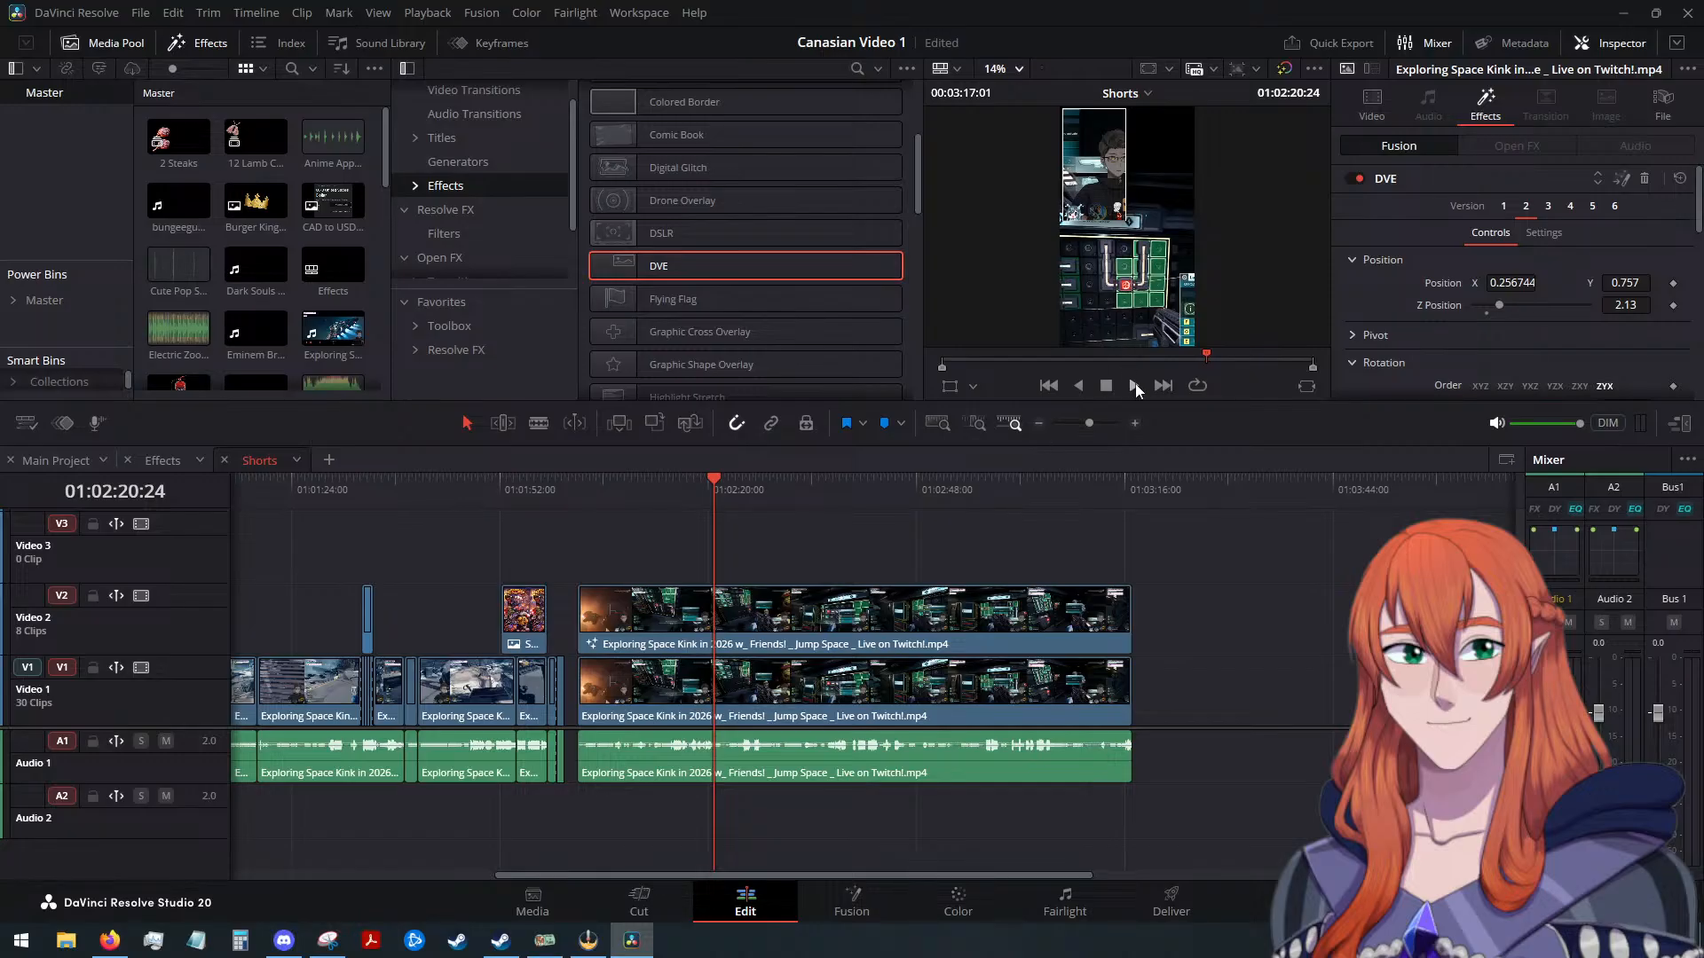
pyautogui.click(1135, 385)
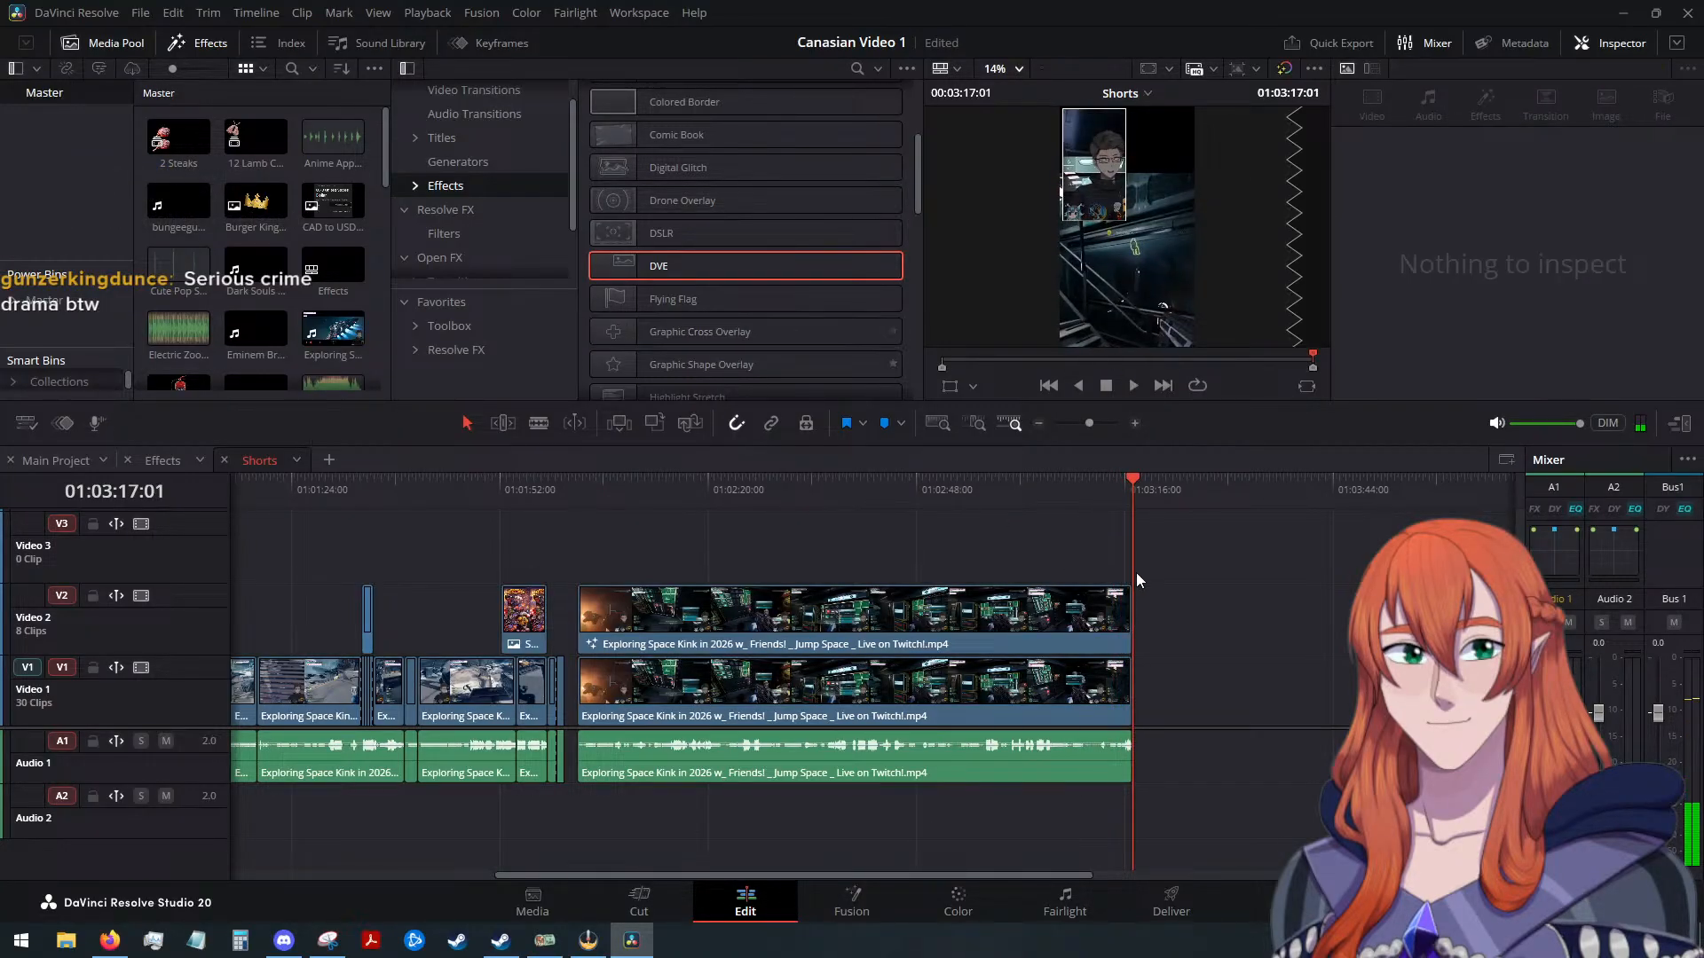
pyautogui.scroll(-3, 1187, 583)
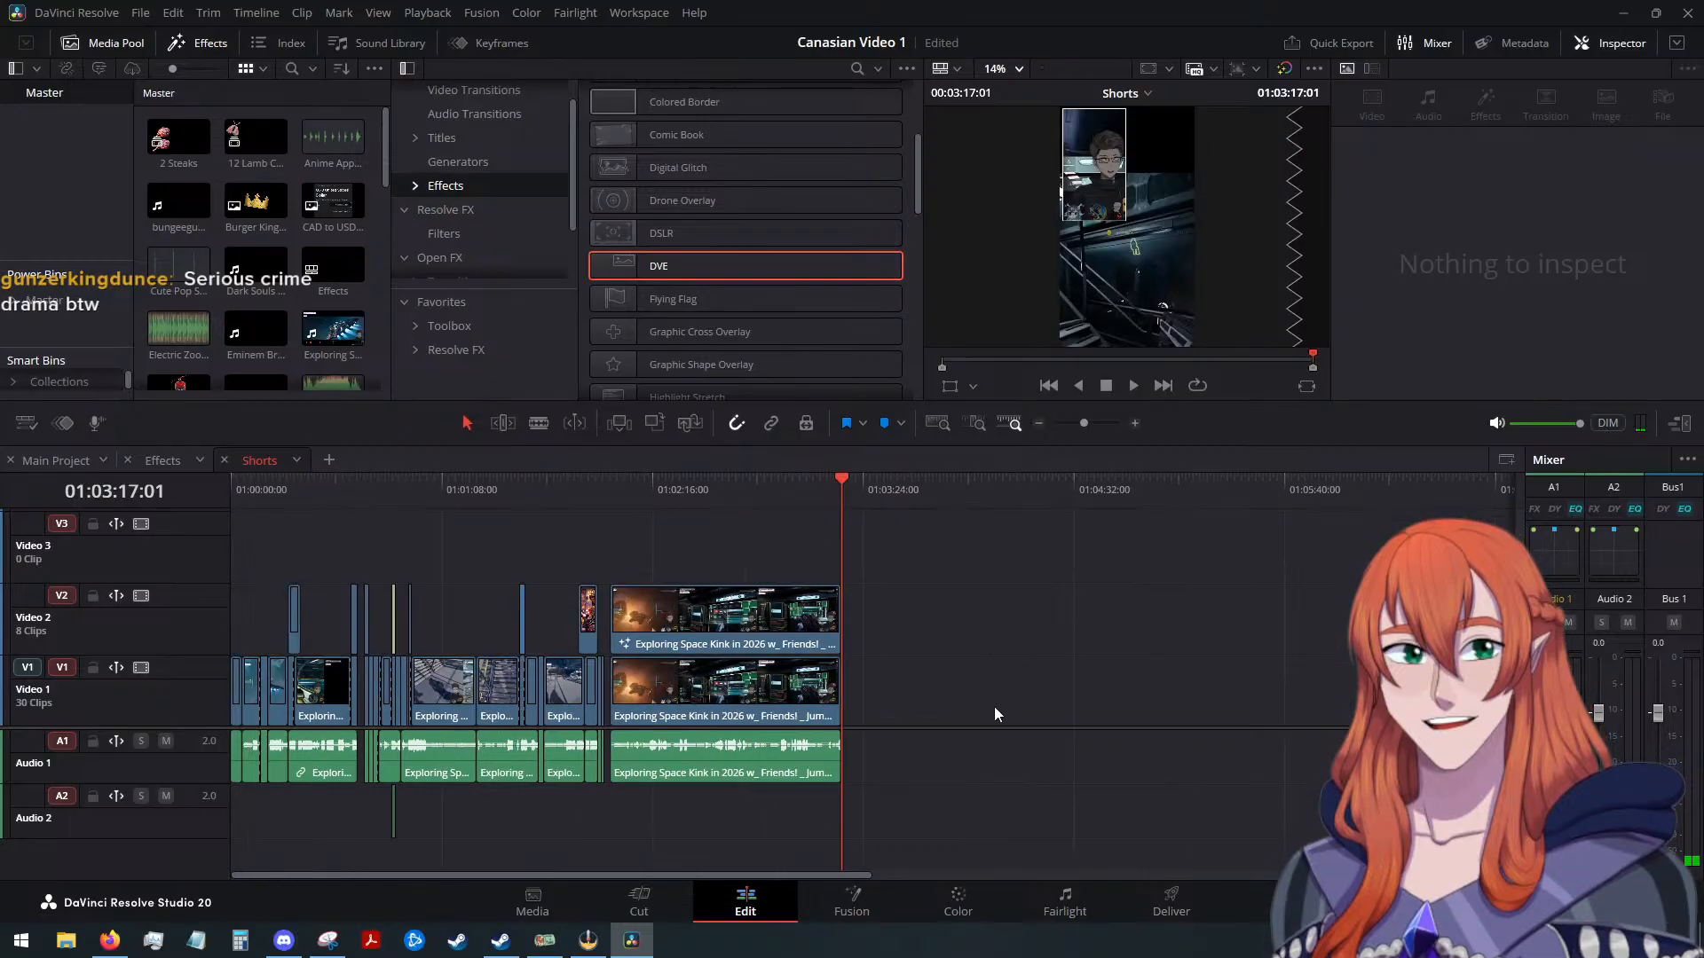
pyautogui.moveTo(855, 481); pyautogui.dragTo(859, 489)
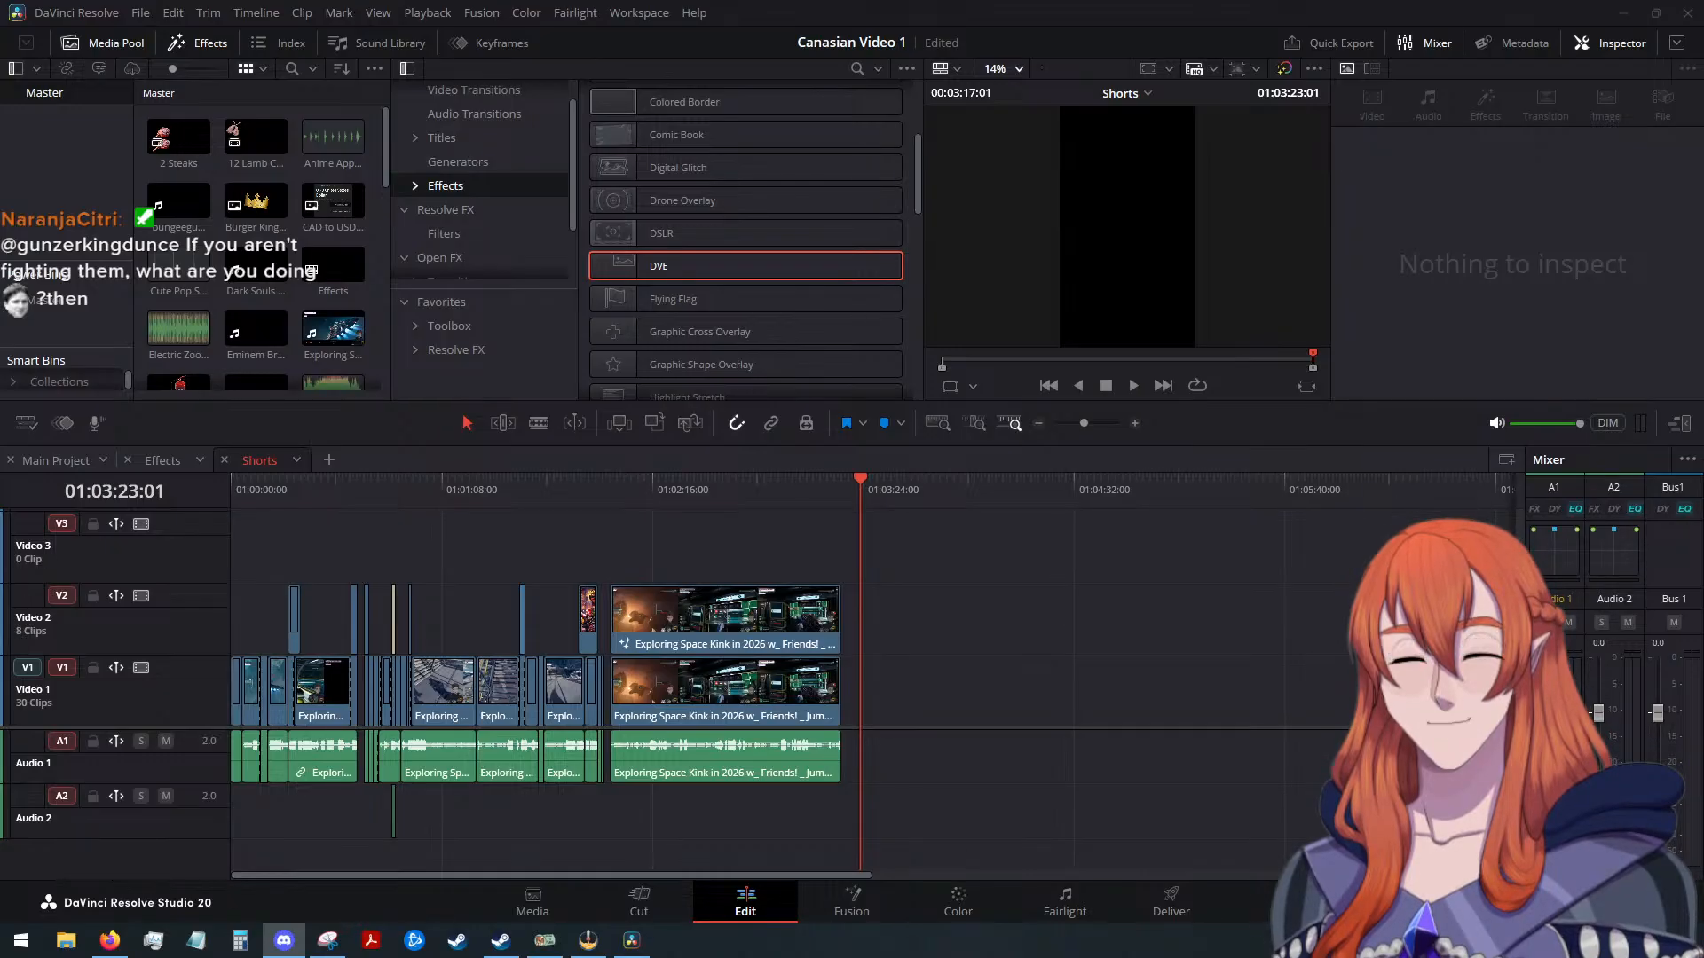
# Switch to the Main Project timeline and show a wider stretch of its clips around the playhead
pyautogui.click(57, 462)
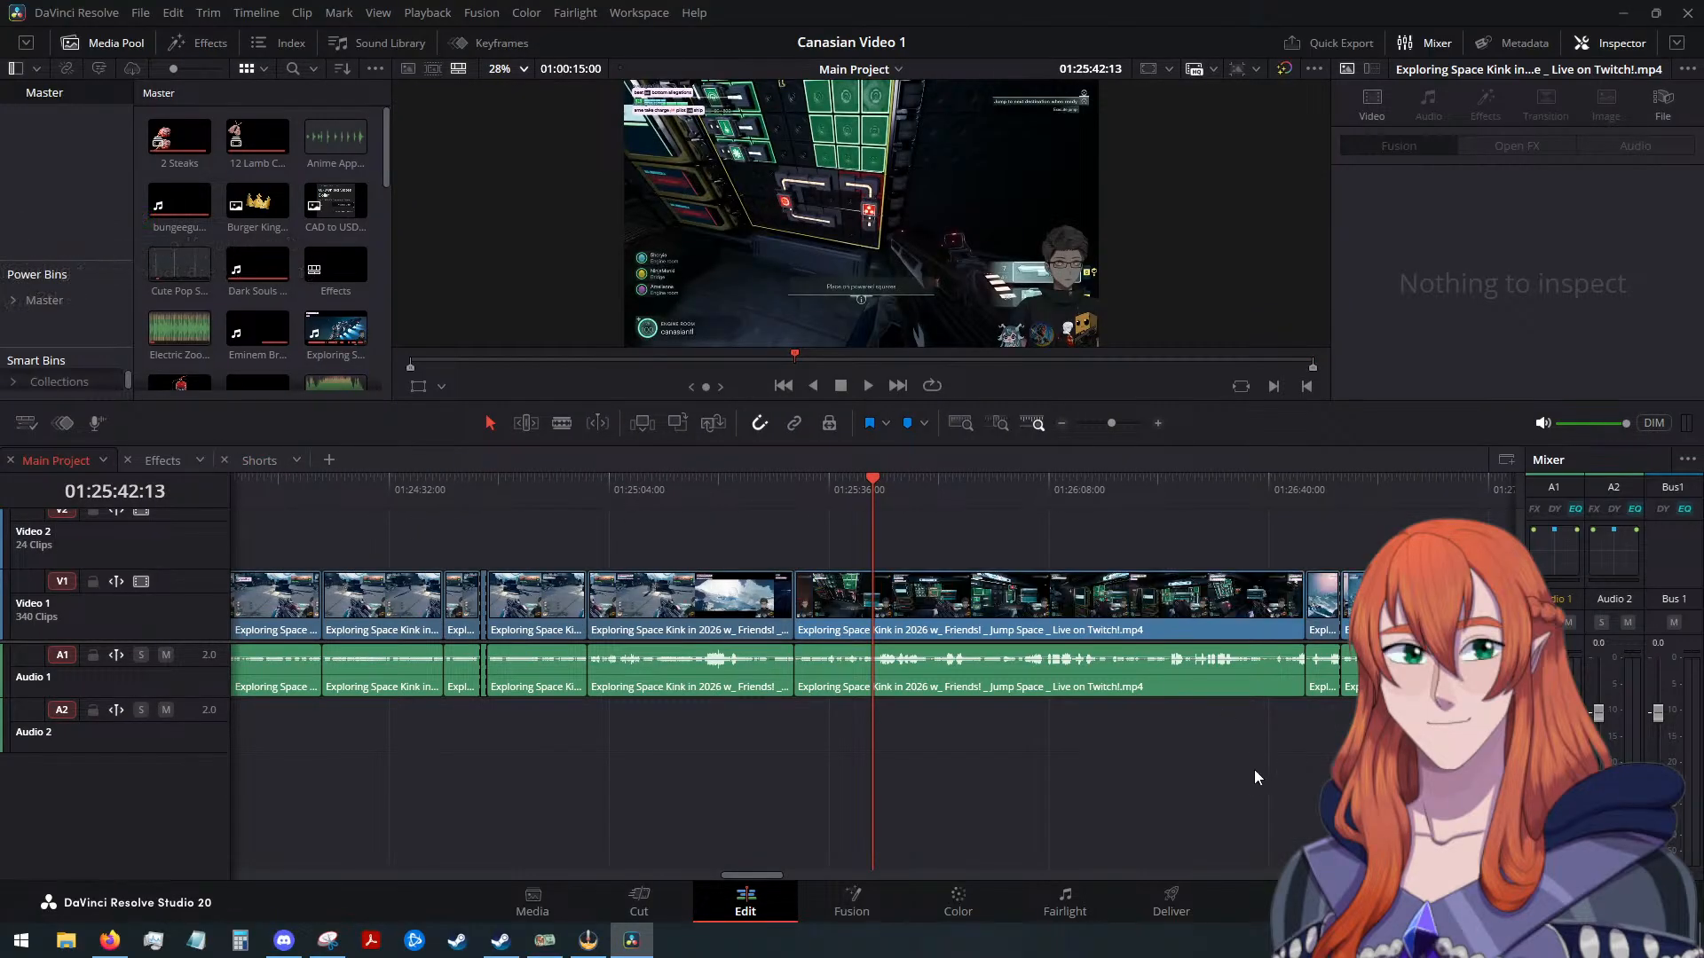
pyautogui.scroll(-10, 1249, 785)
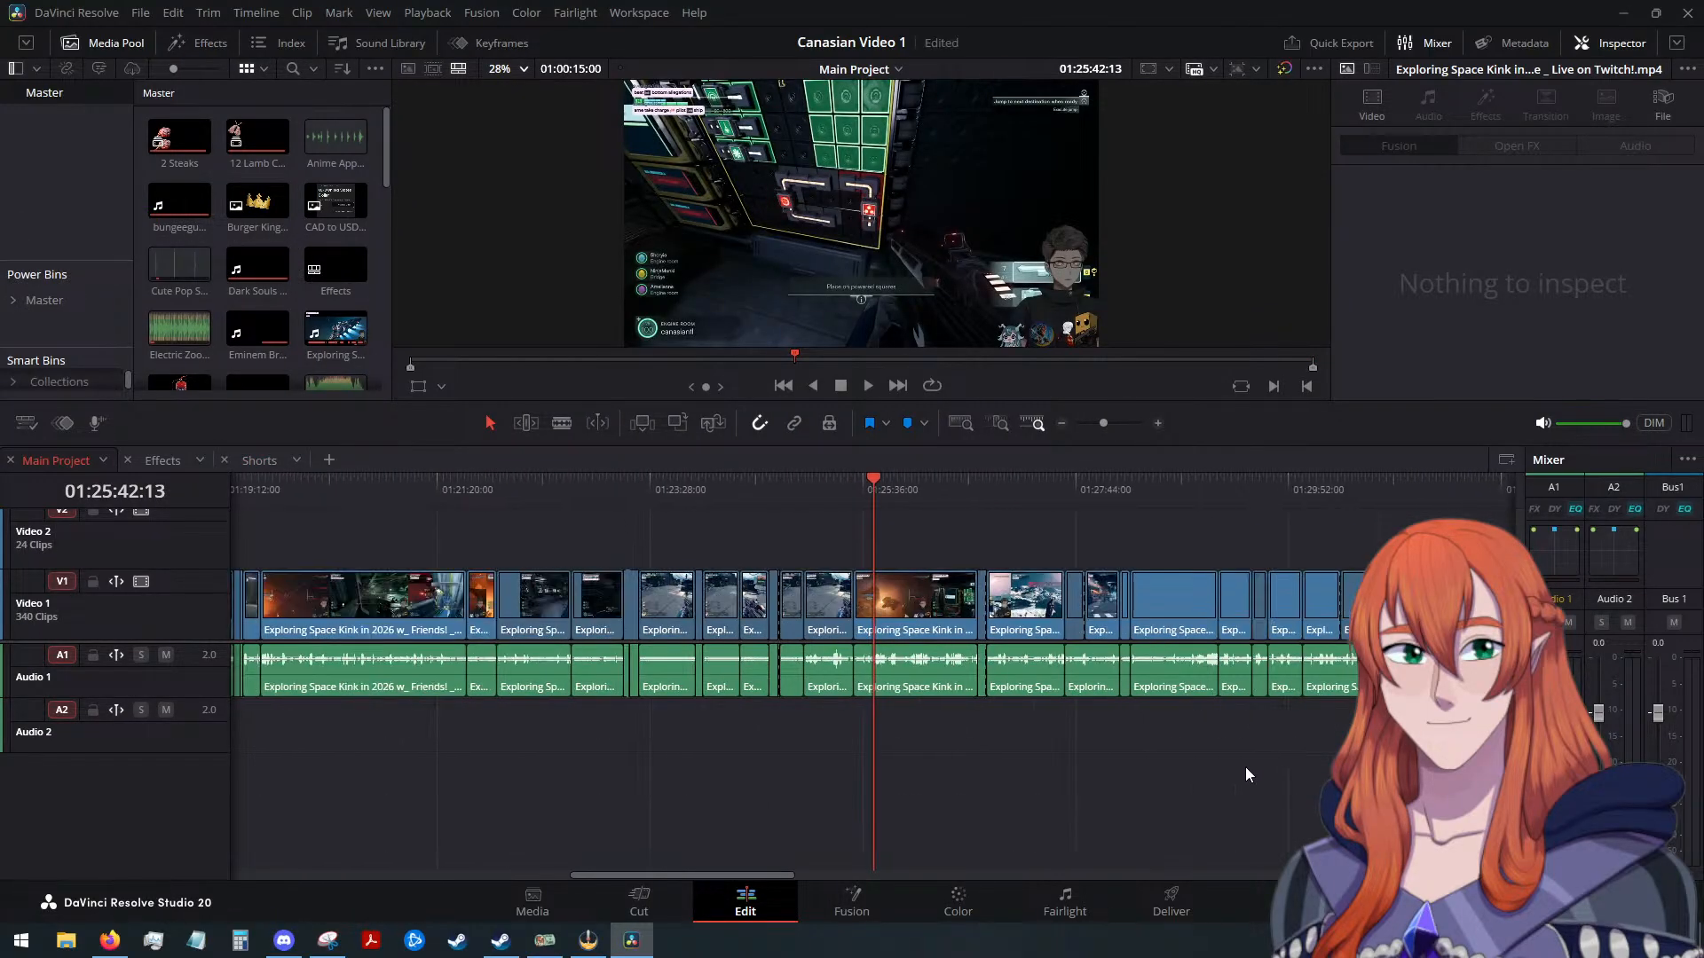
pyautogui.scroll(3, 1188, 733)
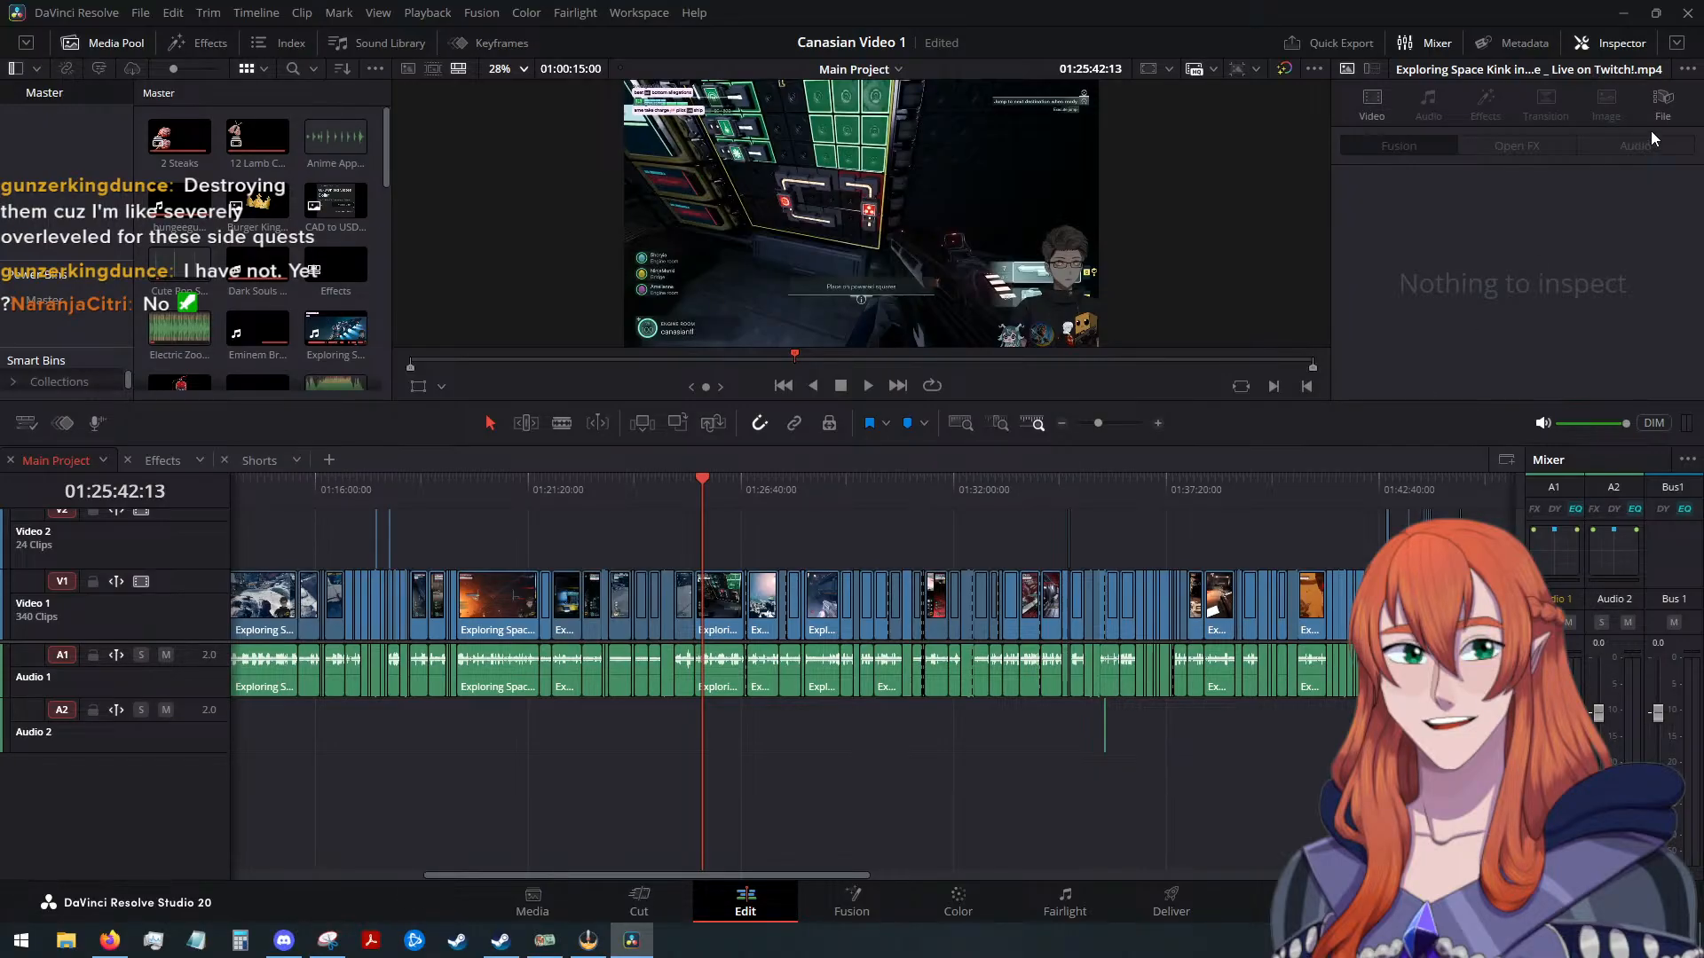
pyautogui.hotkey('alt', 'Tab')
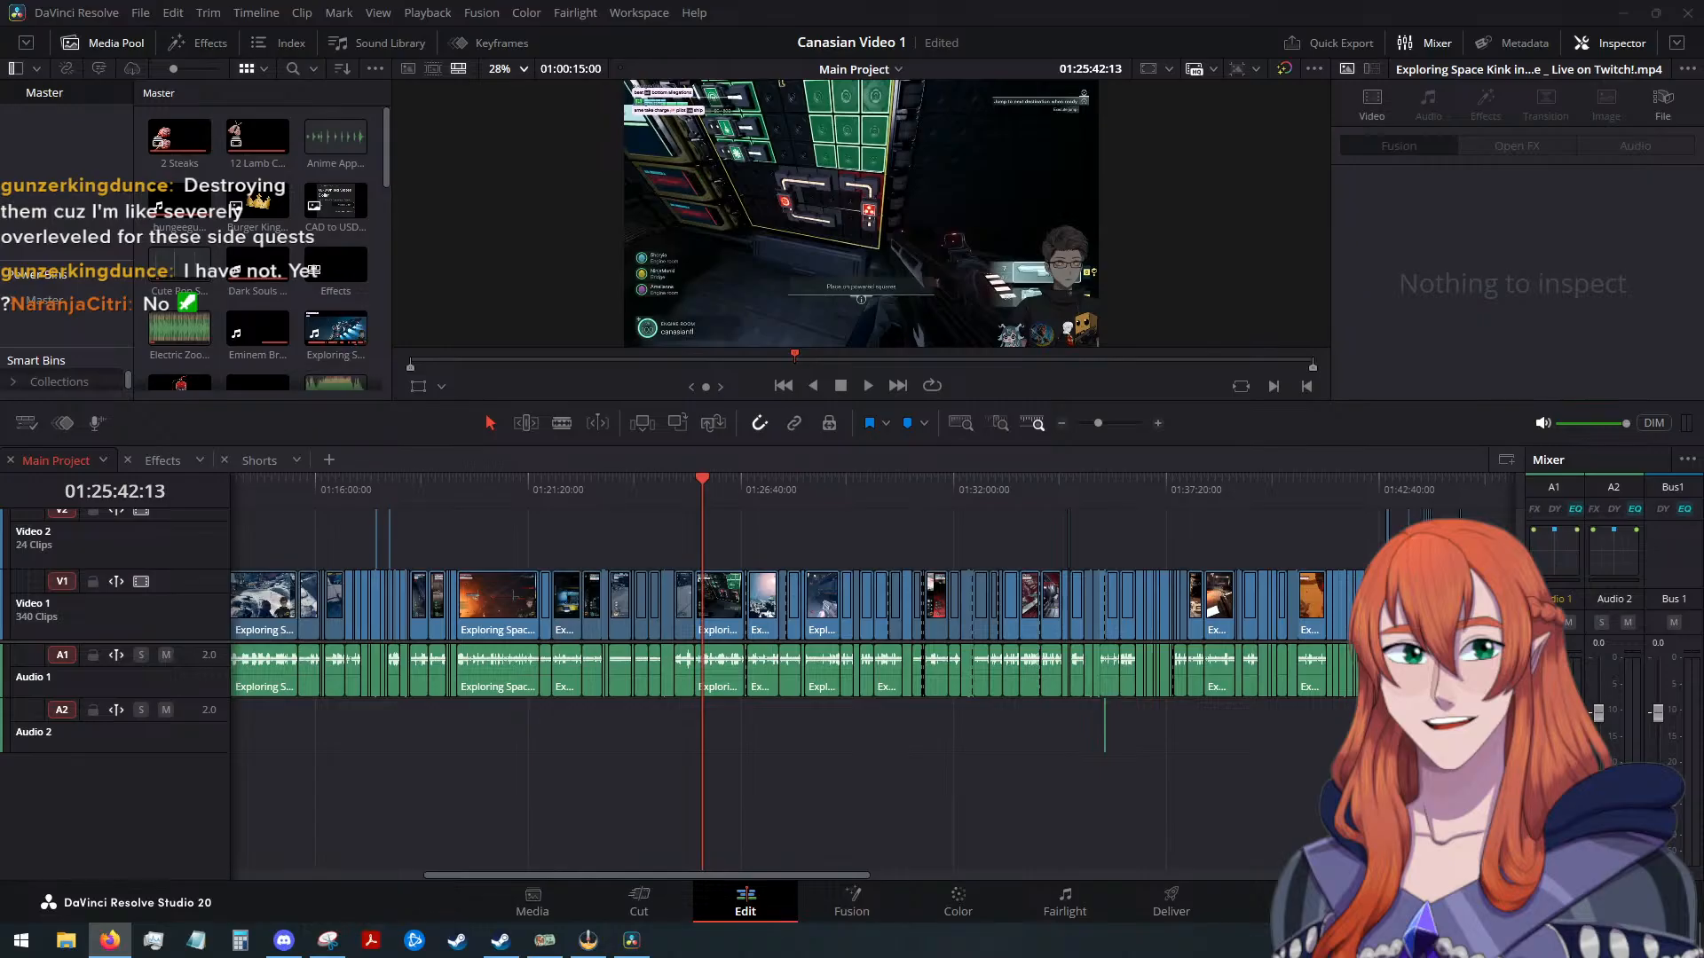
pyautogui.hotkey('alt', 'Tab')
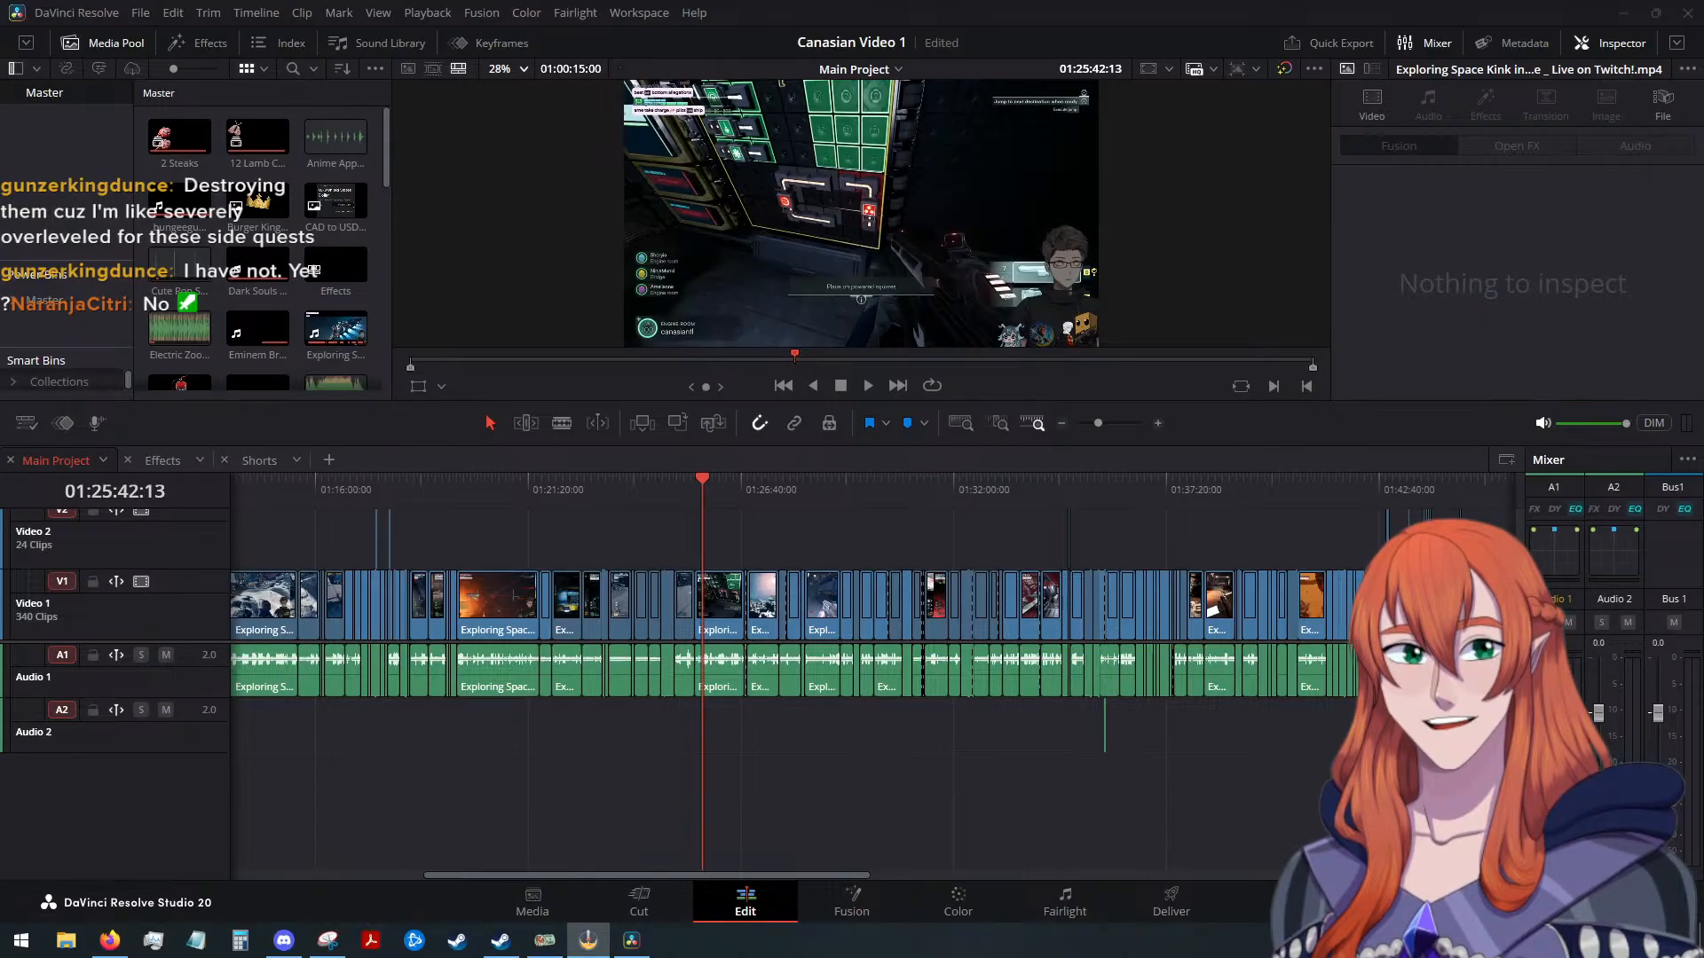
pyautogui.hotkey('alt', 'Tab')
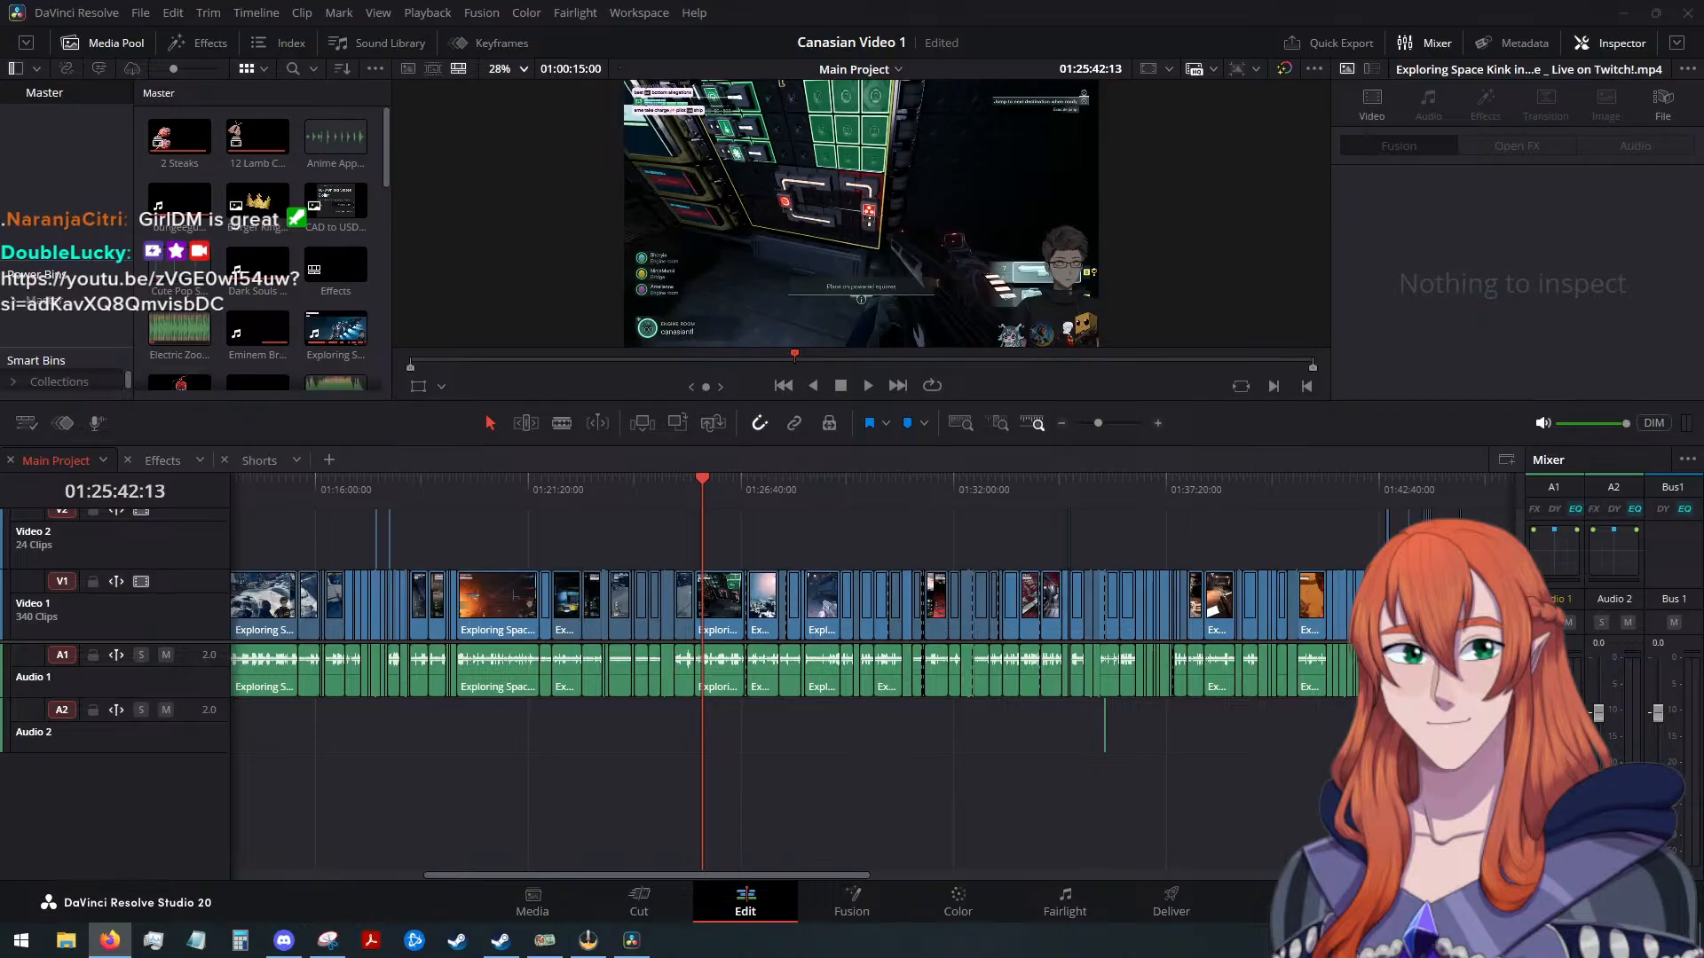
pyautogui.hotkey('alt', 'Tab')
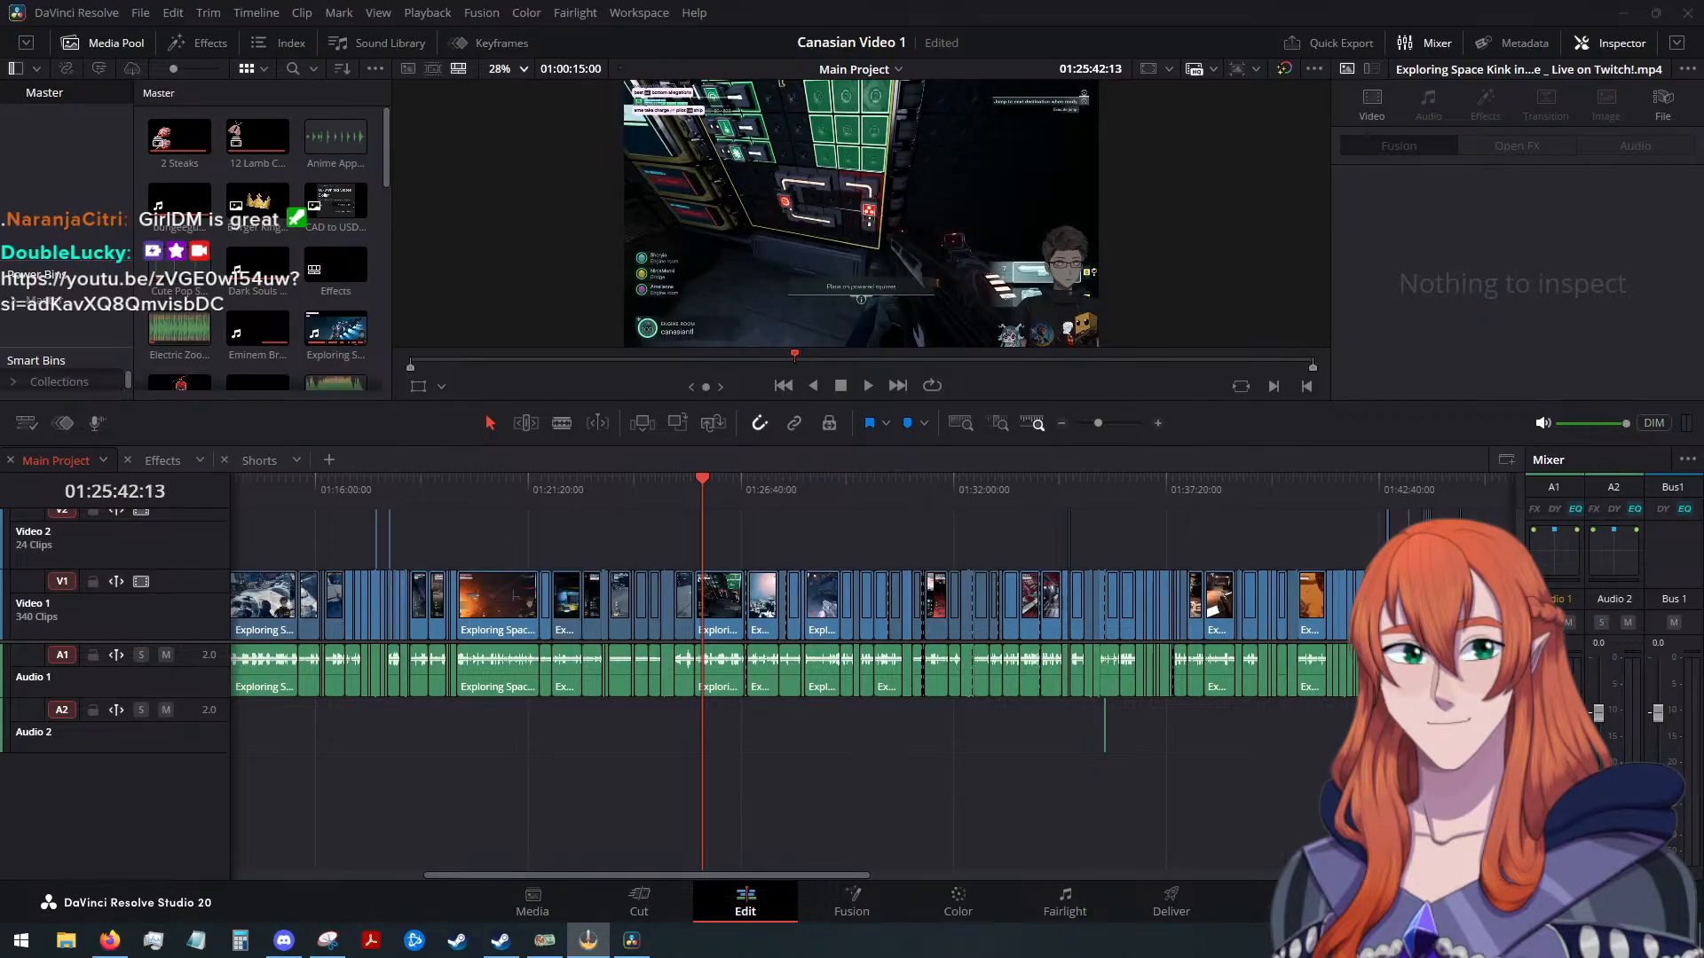
pyautogui.hotkey('alt', 'Tab')
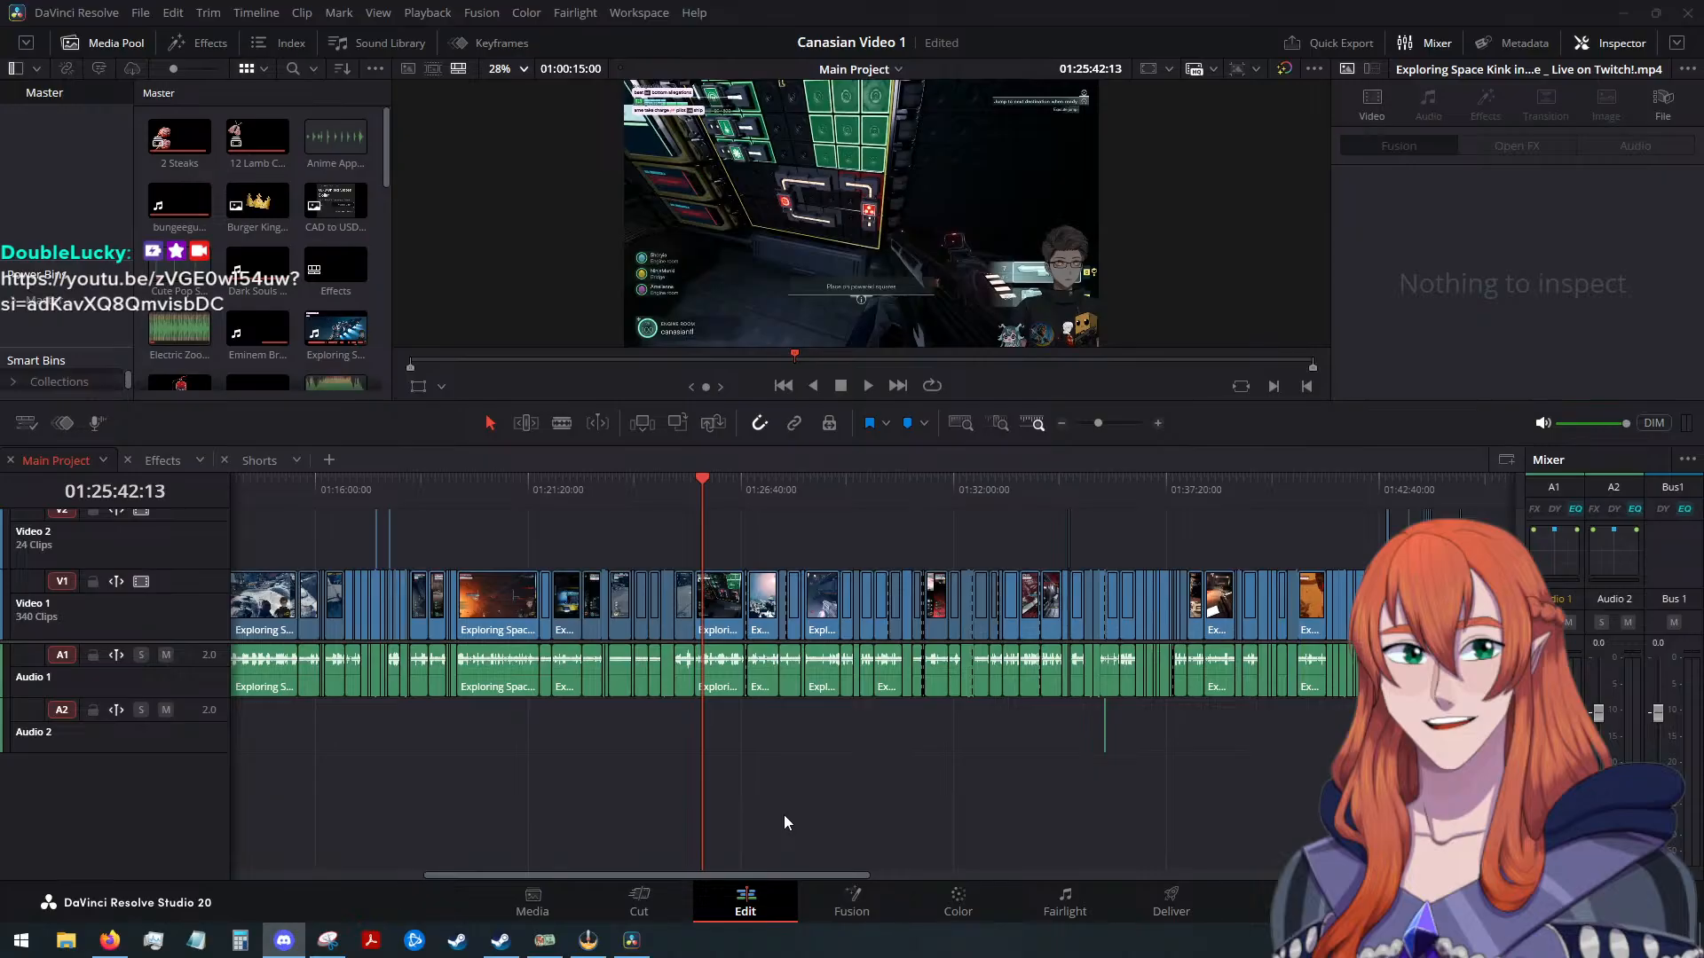
# Scrub the Main Project ahead to about 01:30:00, and go back to 01:29:30:11 to review the footage there
pyautogui.moveTo(701, 476); pyautogui.dragTo(876, 502)
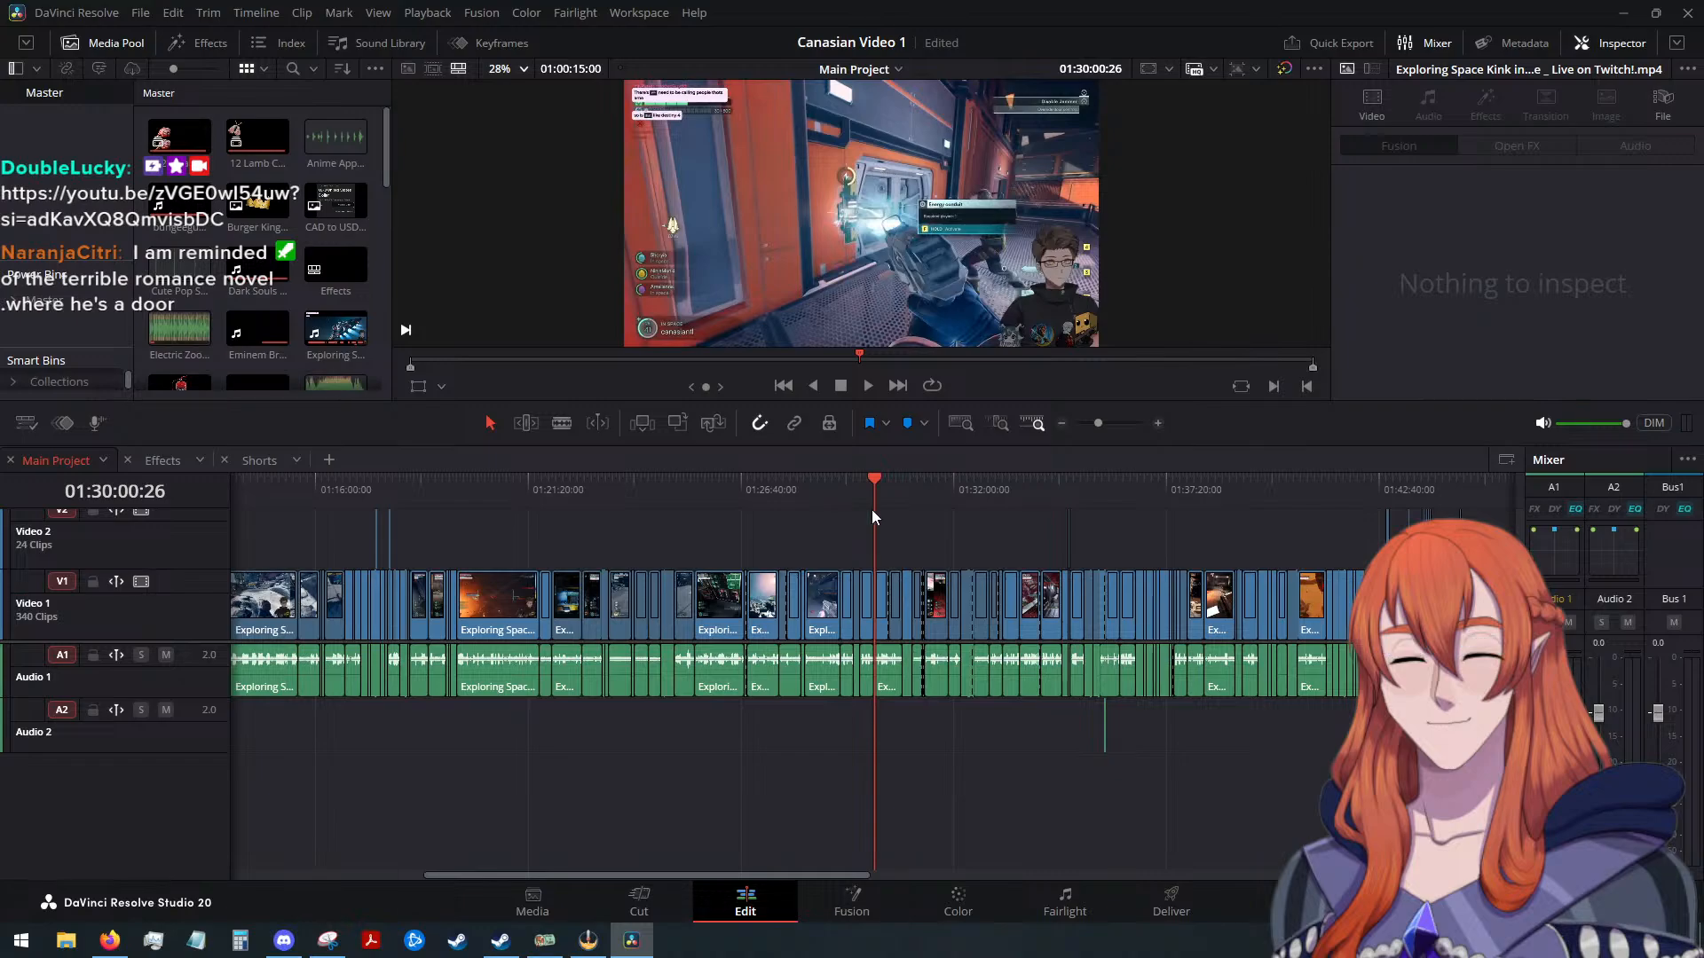
pyautogui.scroll(3, 974, 591)
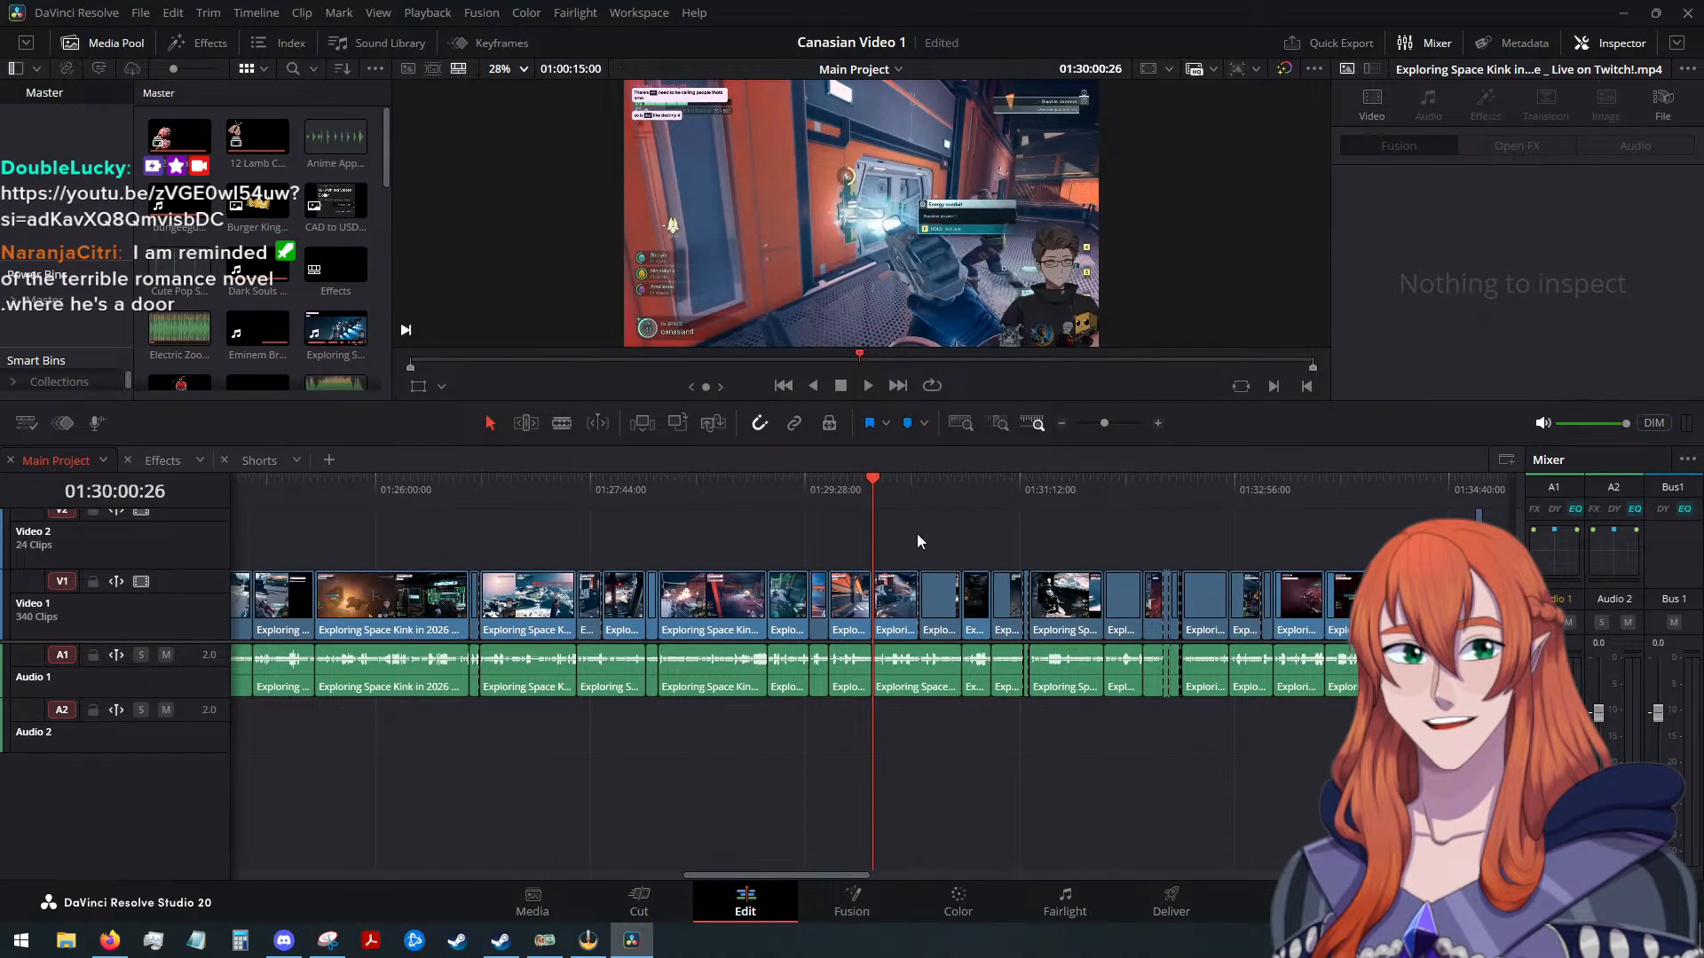
pyautogui.click(809, 498)
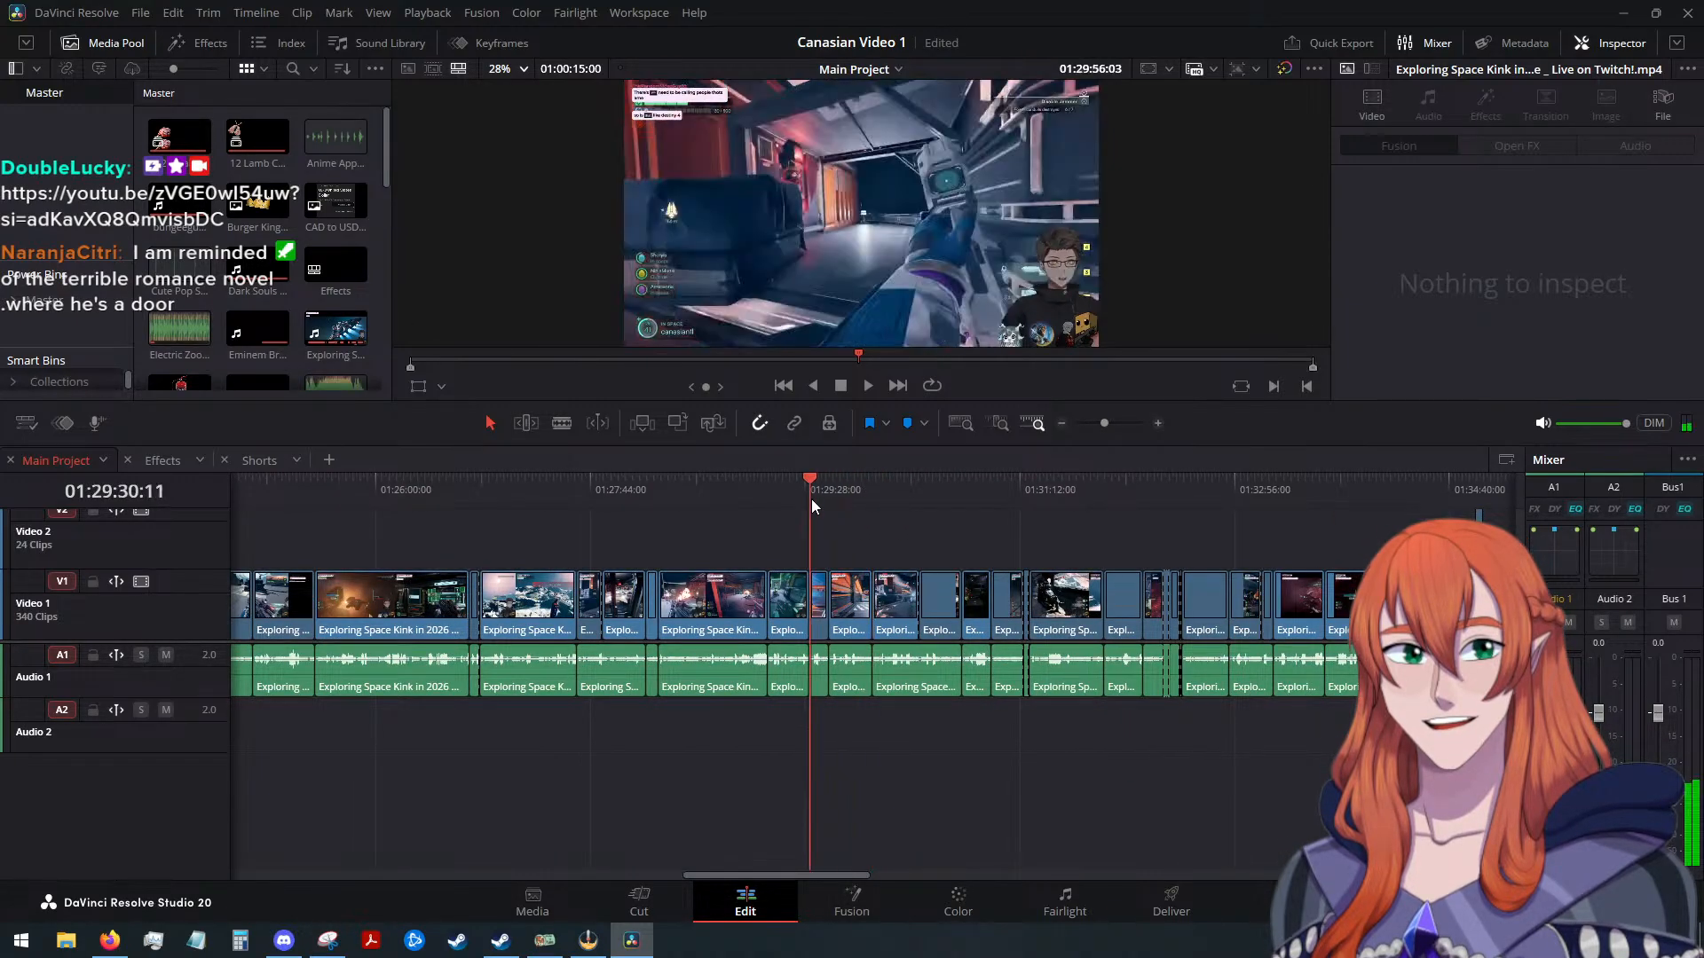
# Play the footage from 01:29:30:11, skip ahead to about 01:31:00, and resume playback to review the clips there
pyautogui.click(867, 389)
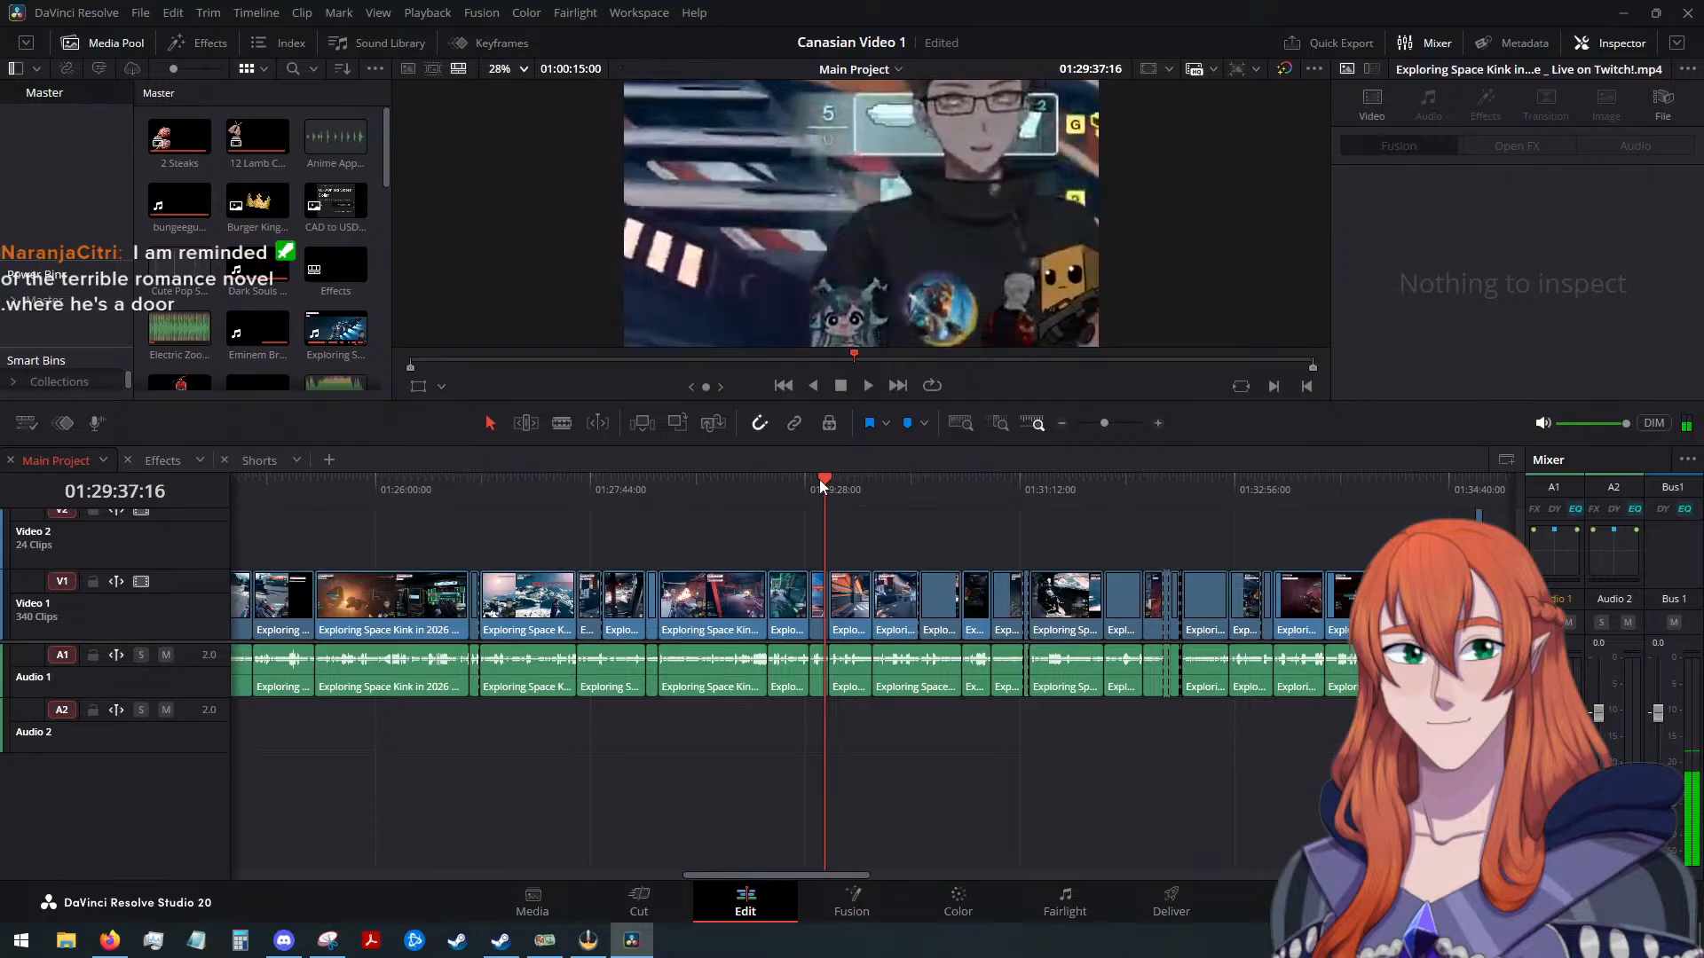
pyautogui.moveTo(823, 483); pyautogui.dragTo(996, 495)
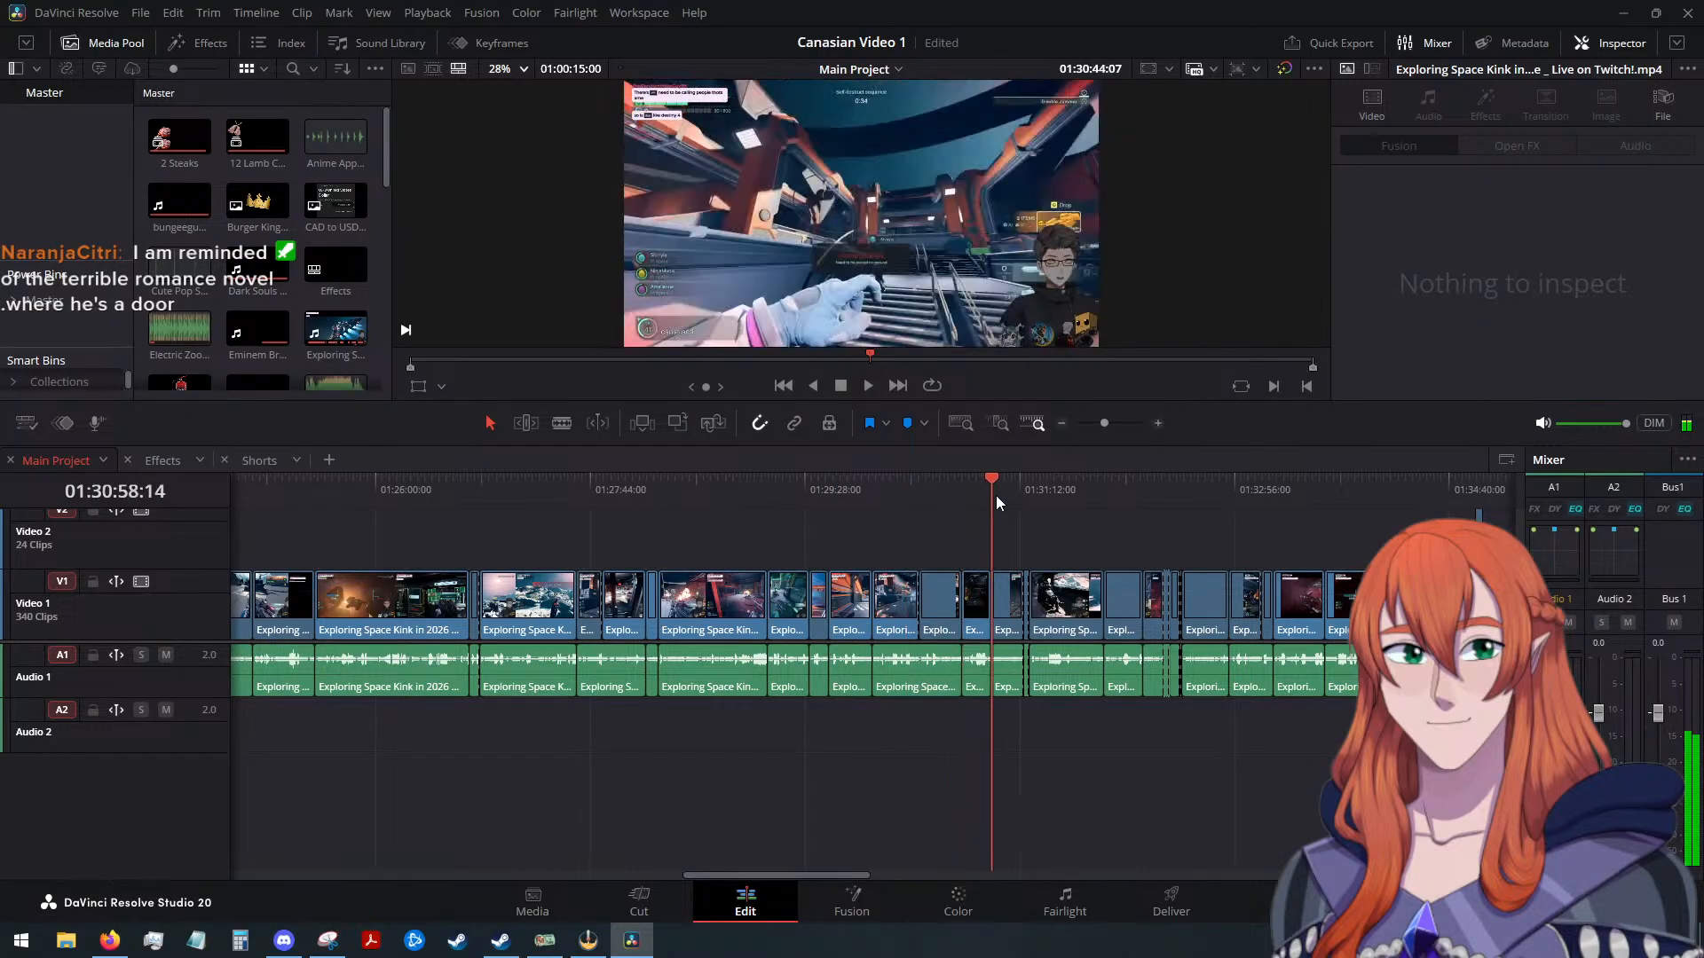
pyautogui.click(865, 392)
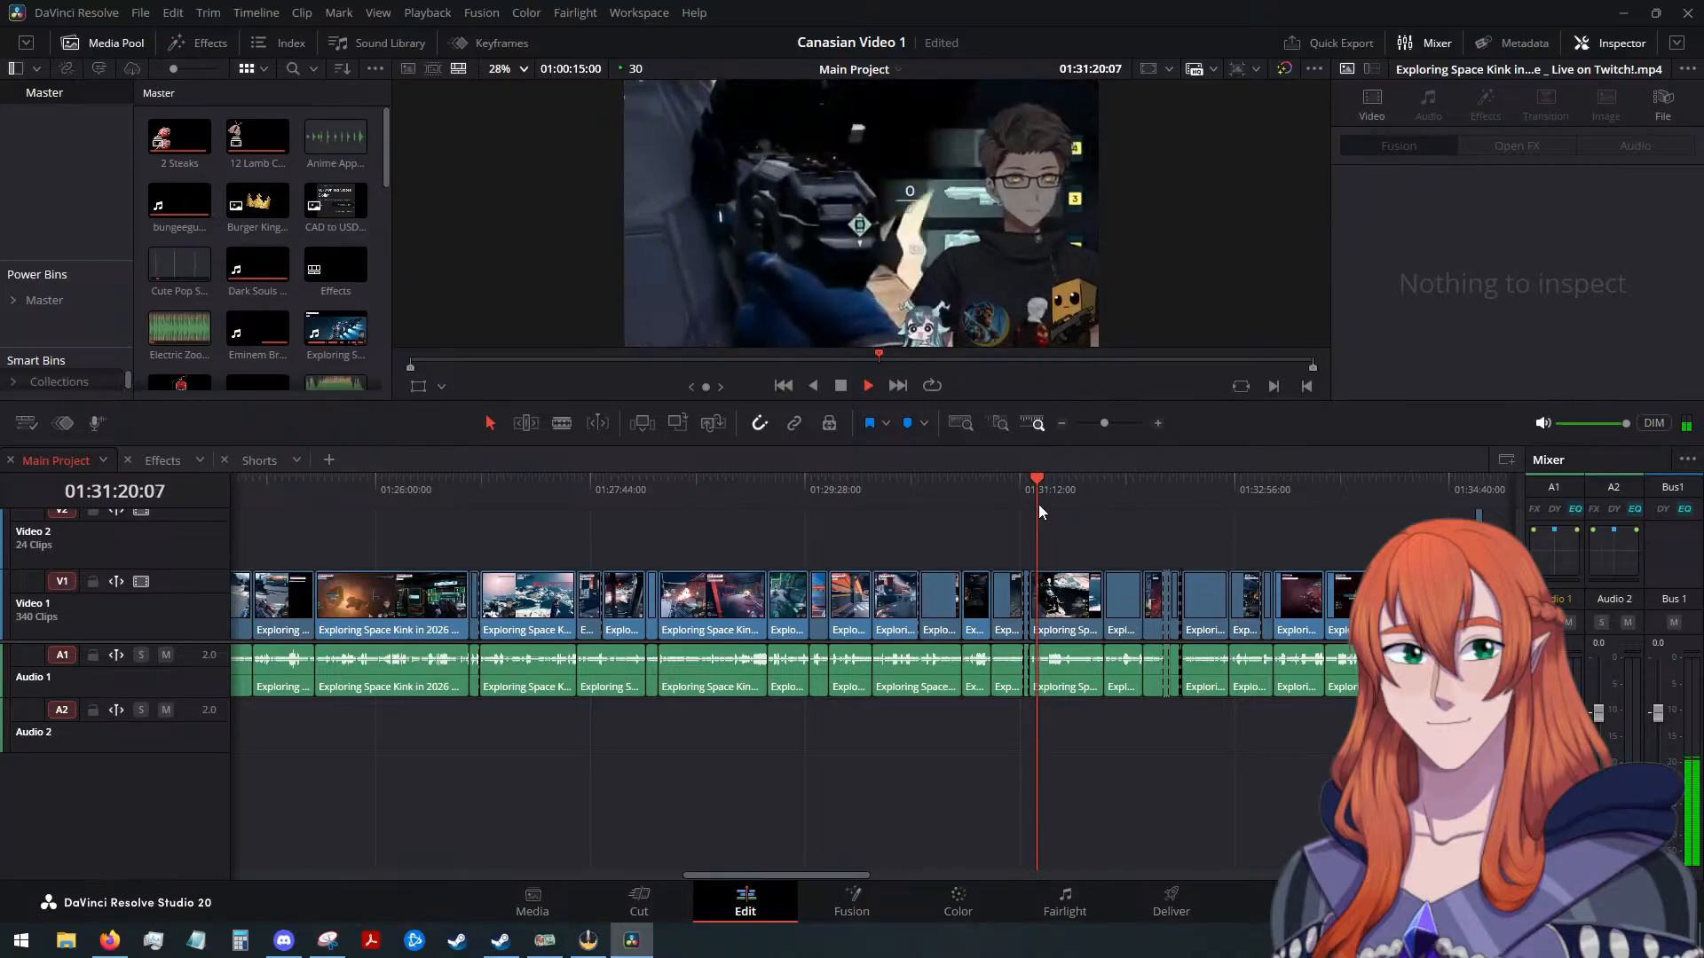
# Scrub ahead to about 01:32:12 and play the footage through to about 01:32:34
pyautogui.moveTo(1049, 486); pyautogui.dragTo(1143, 498)
pyautogui.press('space')
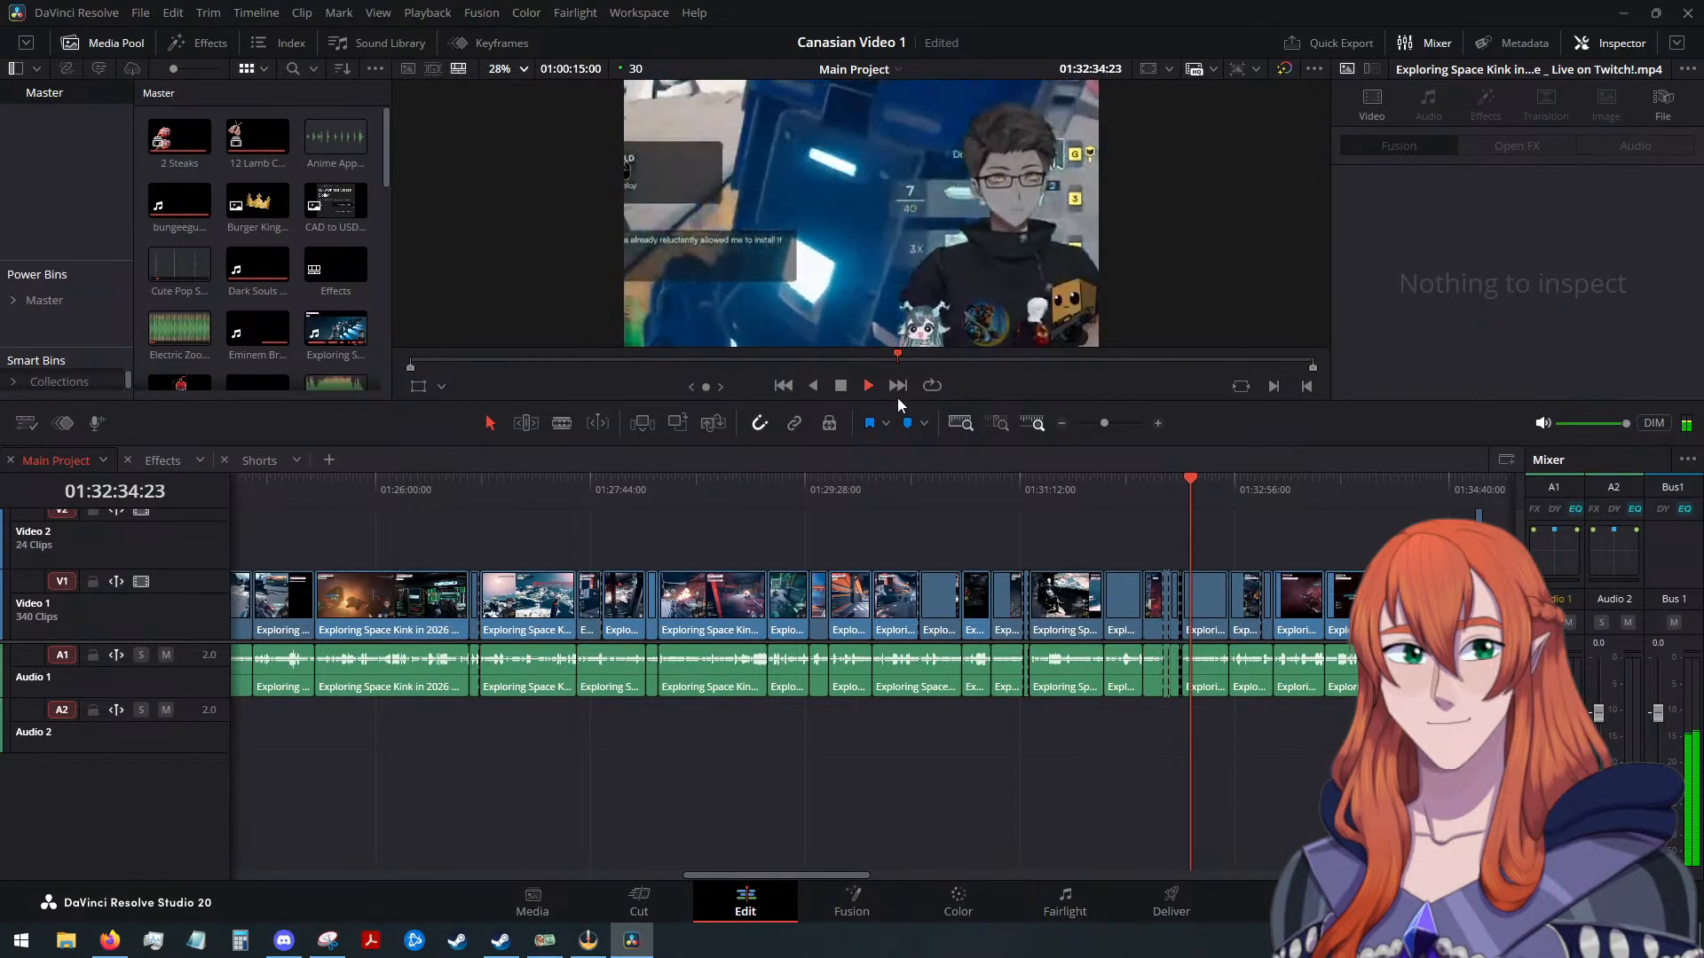
pyautogui.click(847, 385)
# Compare frames of the footage between 01:32:11:23 and about 01:32:37, and park the playhead at 01:32:31:02
pyautogui.click(1152, 487)
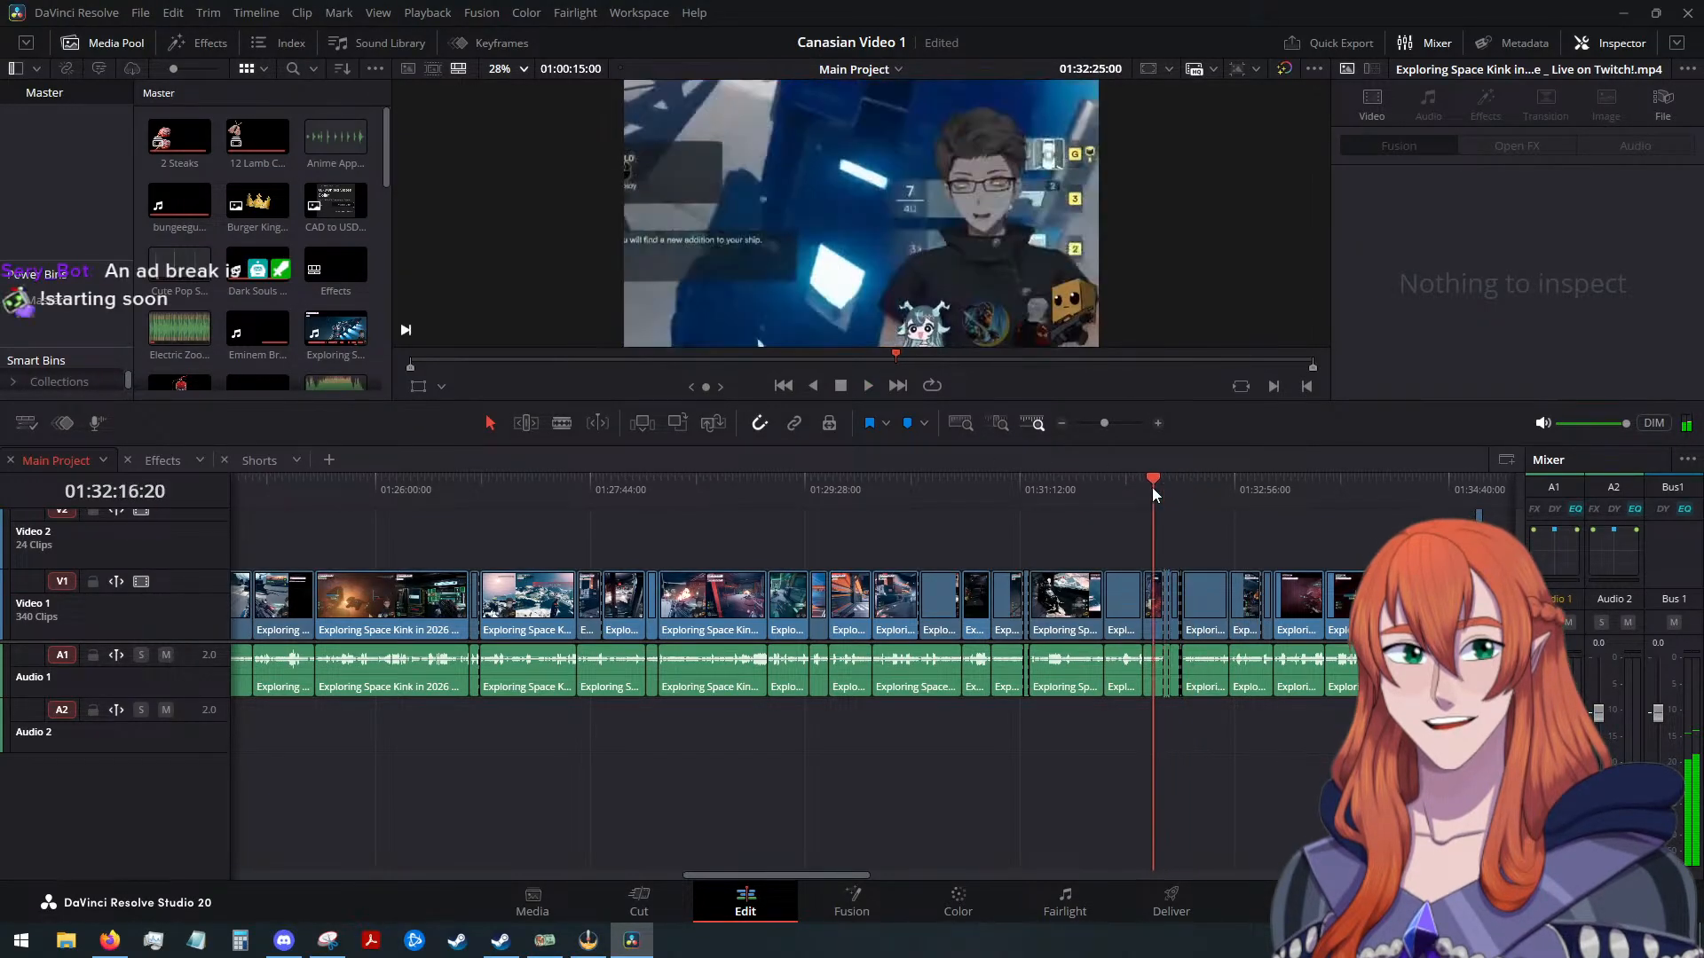
pyautogui.click(1142, 494)
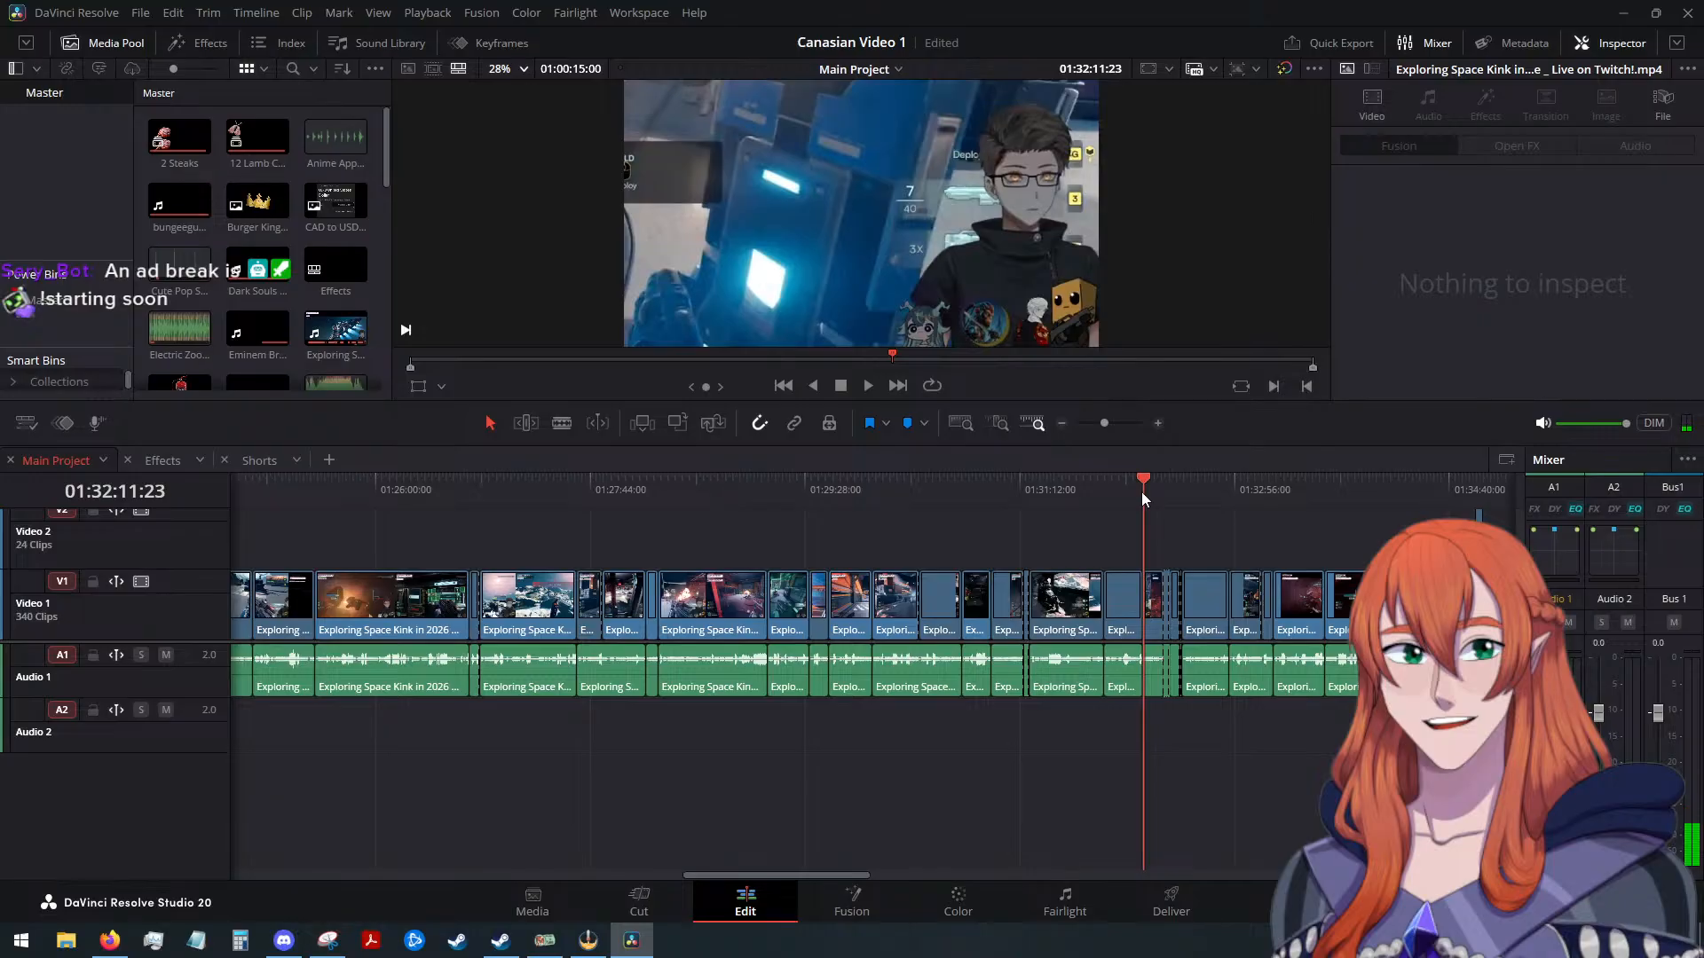
pyautogui.click(1164, 497)
pyautogui.click(1194, 499)
pyautogui.click(1183, 499)
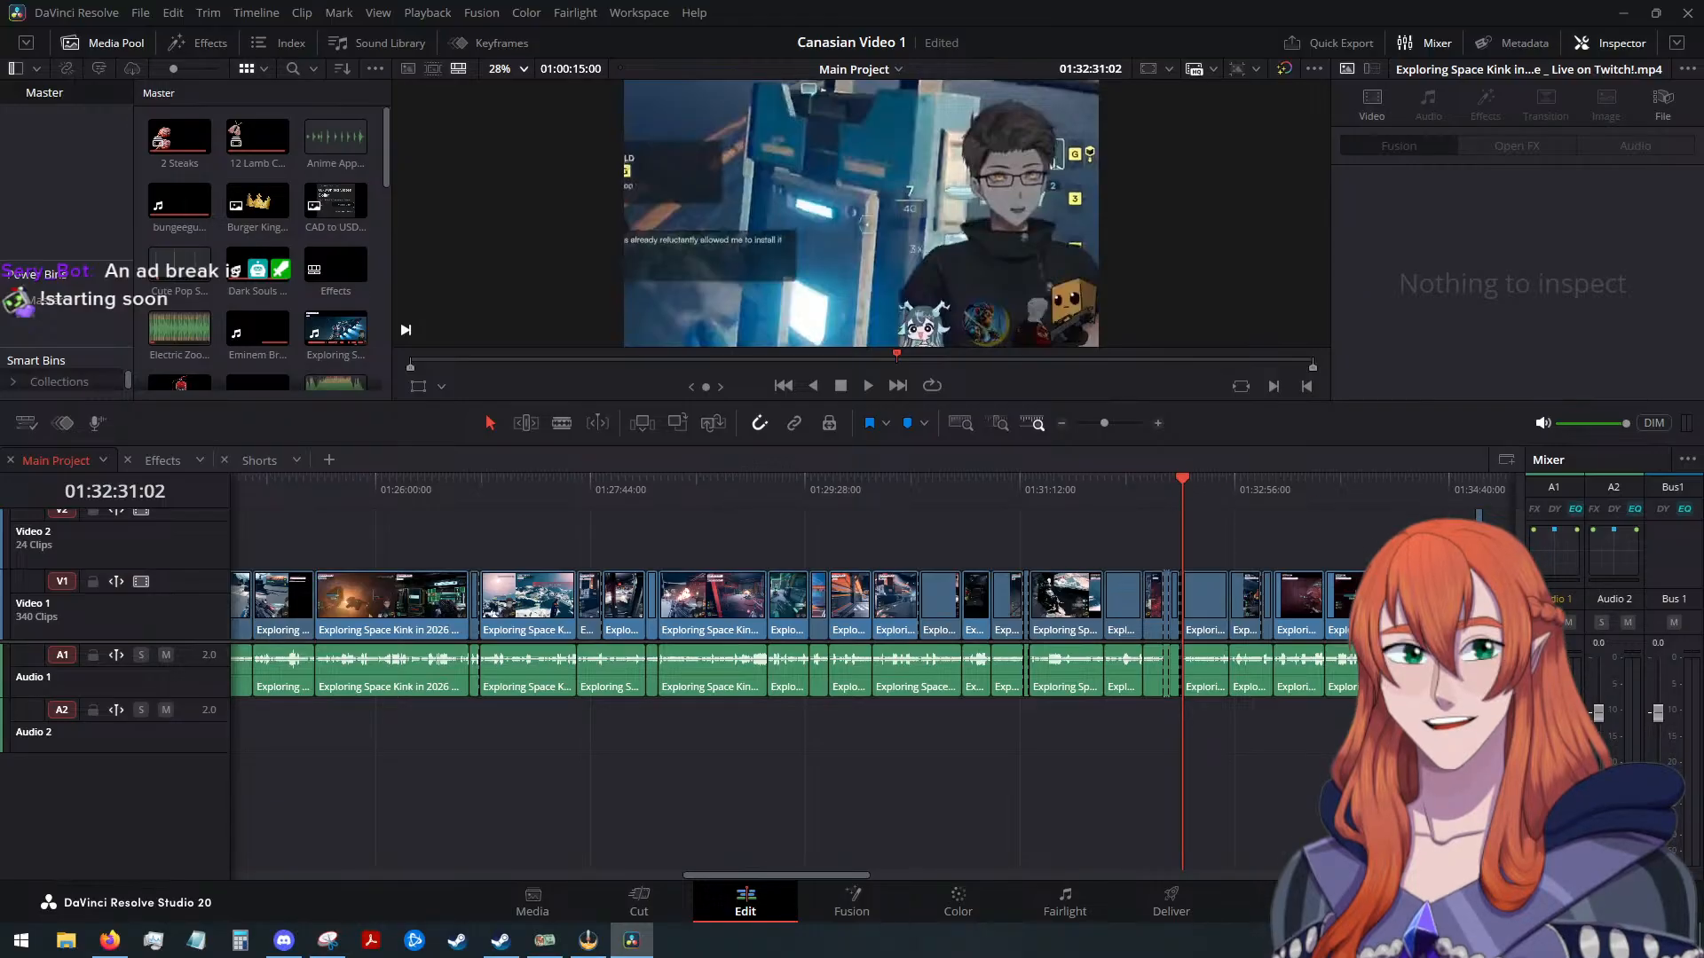
pyautogui.hotkey('alt', 'Tab')
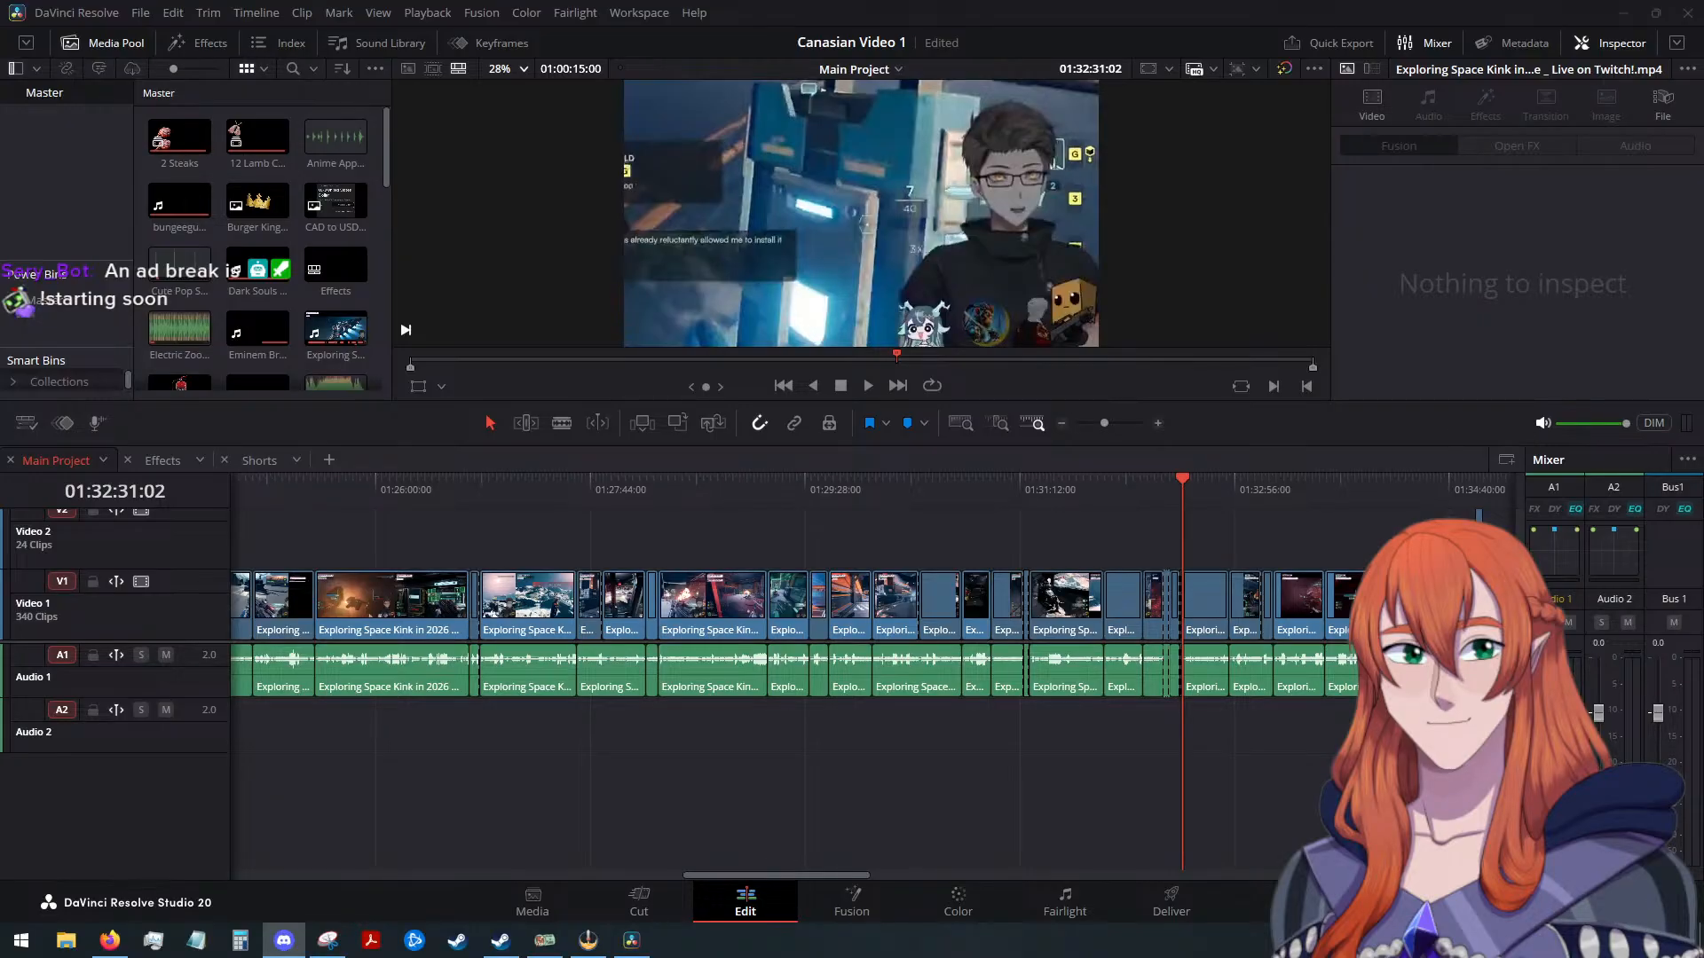
# Scrub ahead to about 01:32:52, play the footage, and stop at 01:33:13:27
pyautogui.moveTo(1183, 487); pyautogui.dragTo(1226, 486)
pyautogui.click(863, 387)
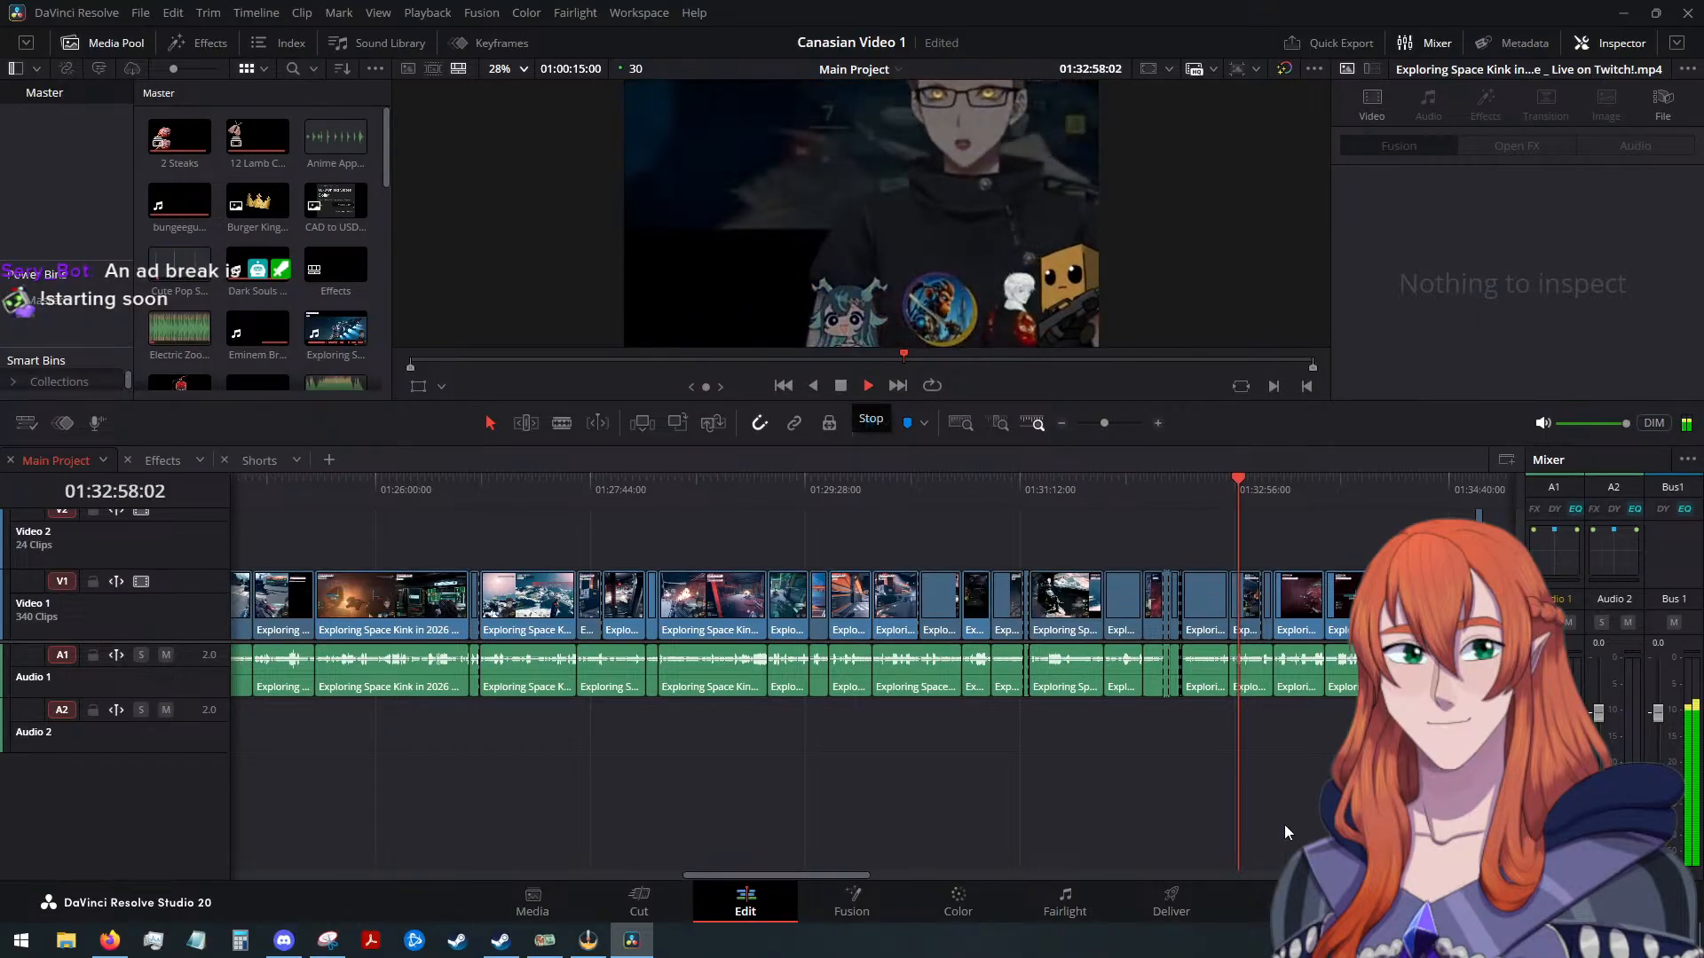
pyautogui.scroll(3, 1317, 787)
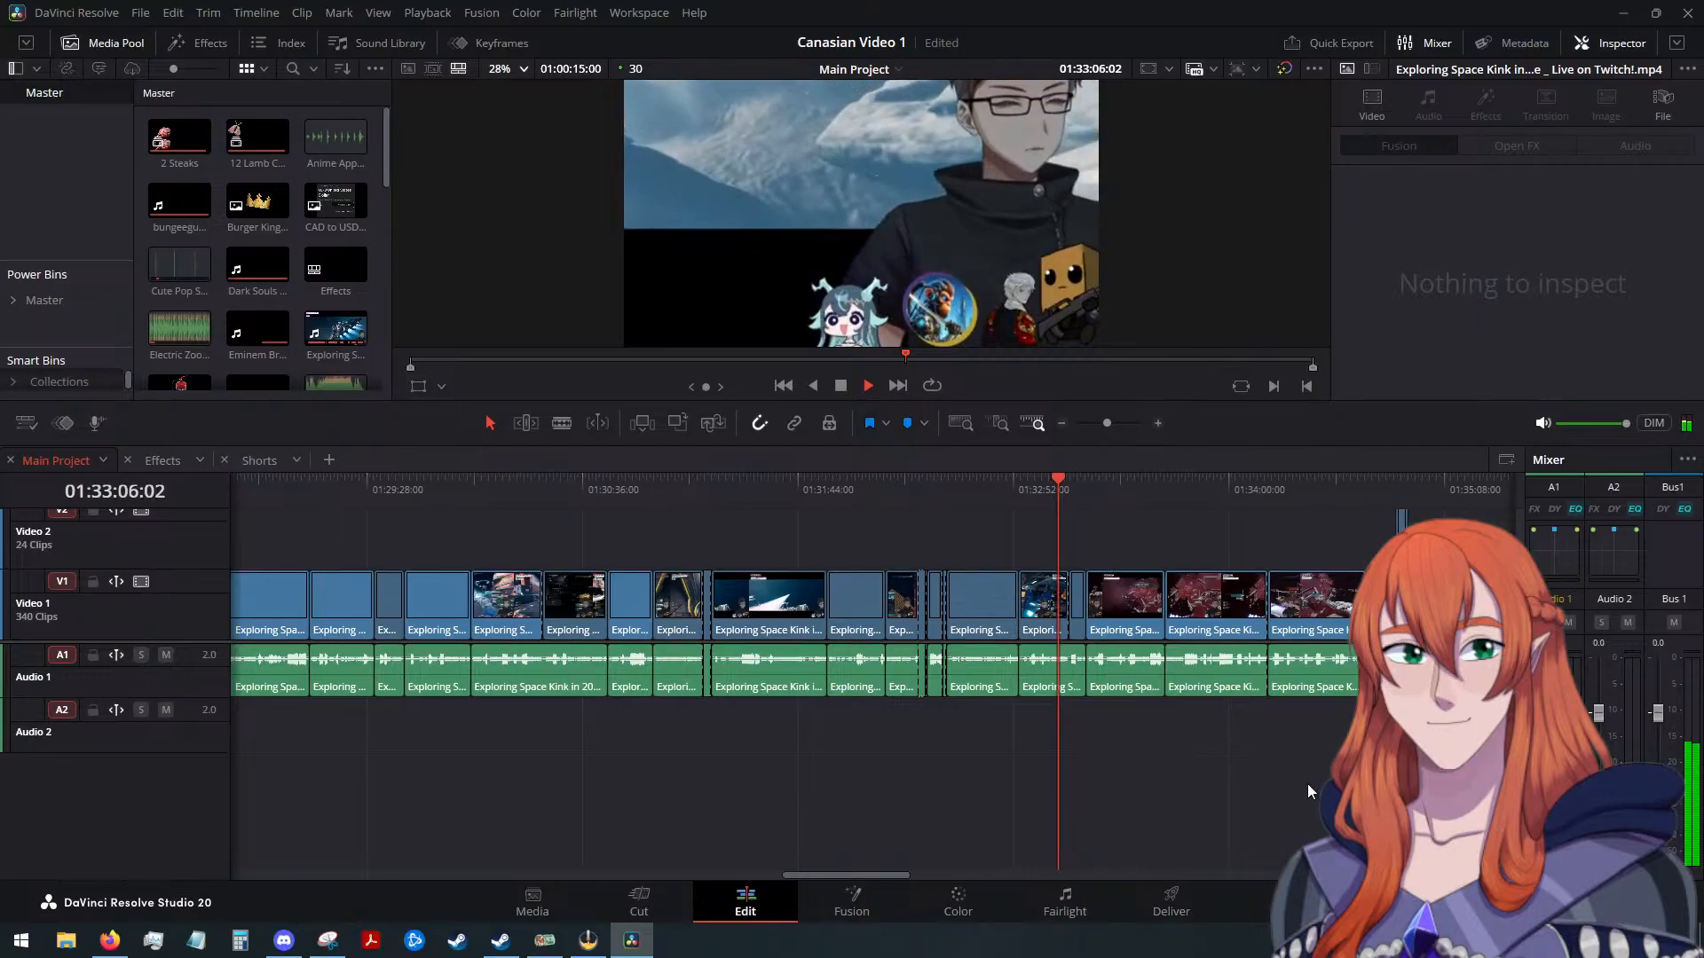
pyautogui.click(841, 385)
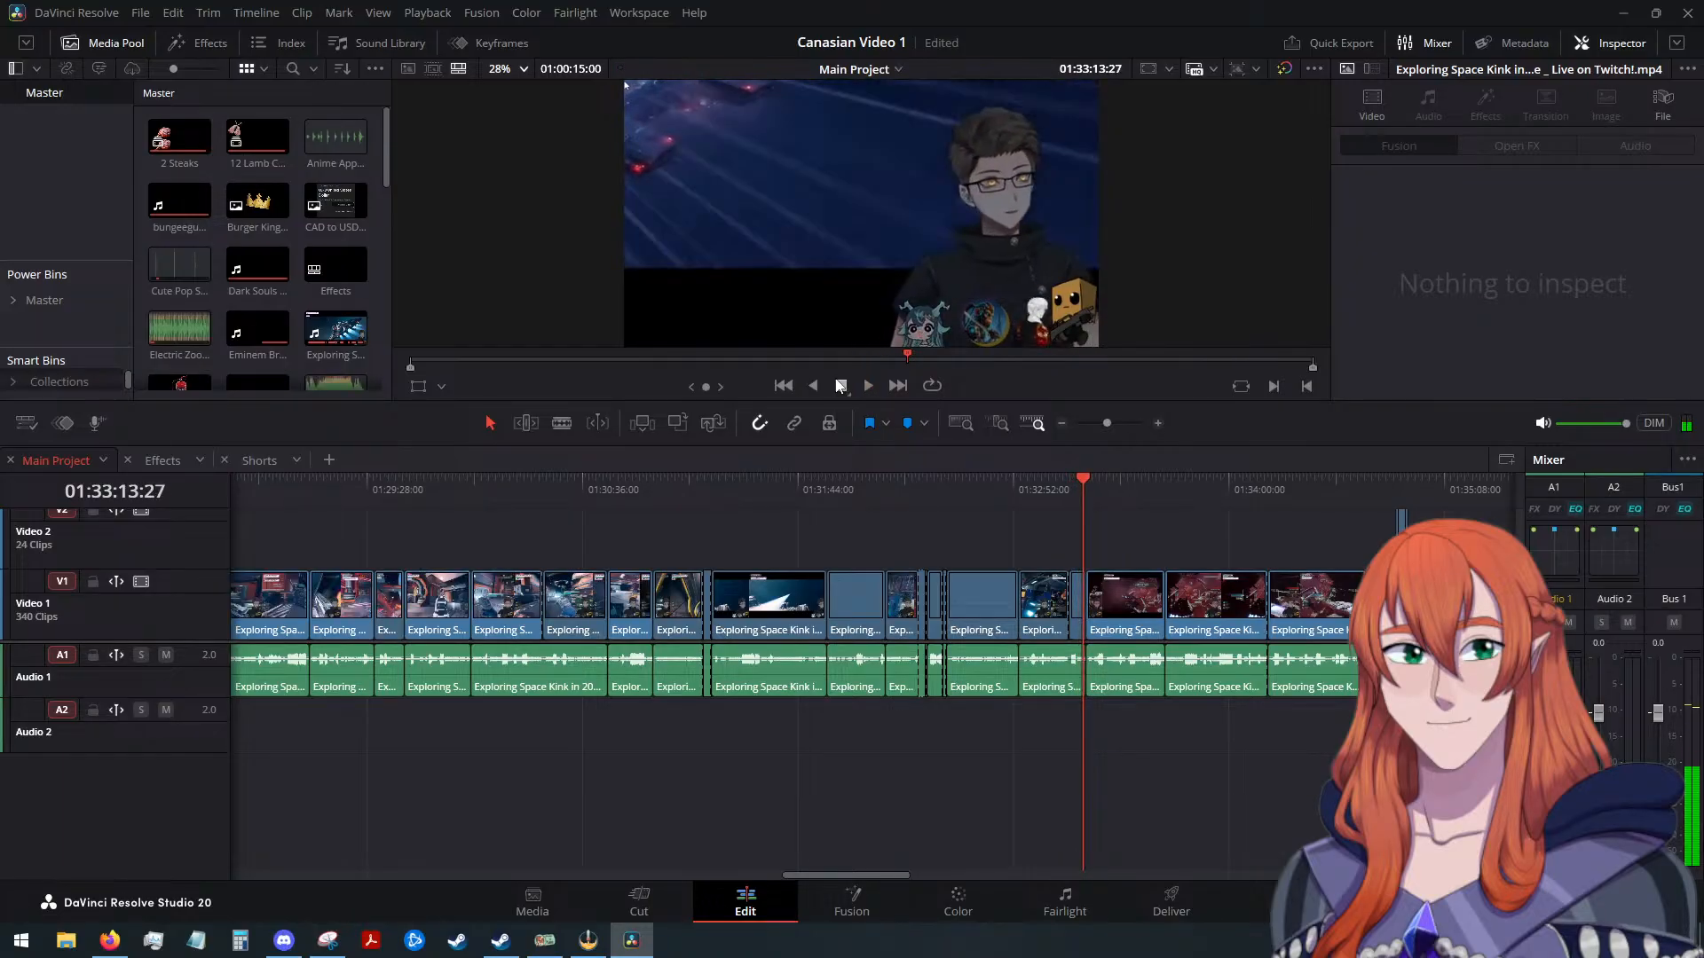
# Skip ahead to 01:35:03:14 and on to 01:35:16:27, and play the footage through to about 01:35:52
pyautogui.moveTo(1080, 483); pyautogui.dragTo(1430, 490)
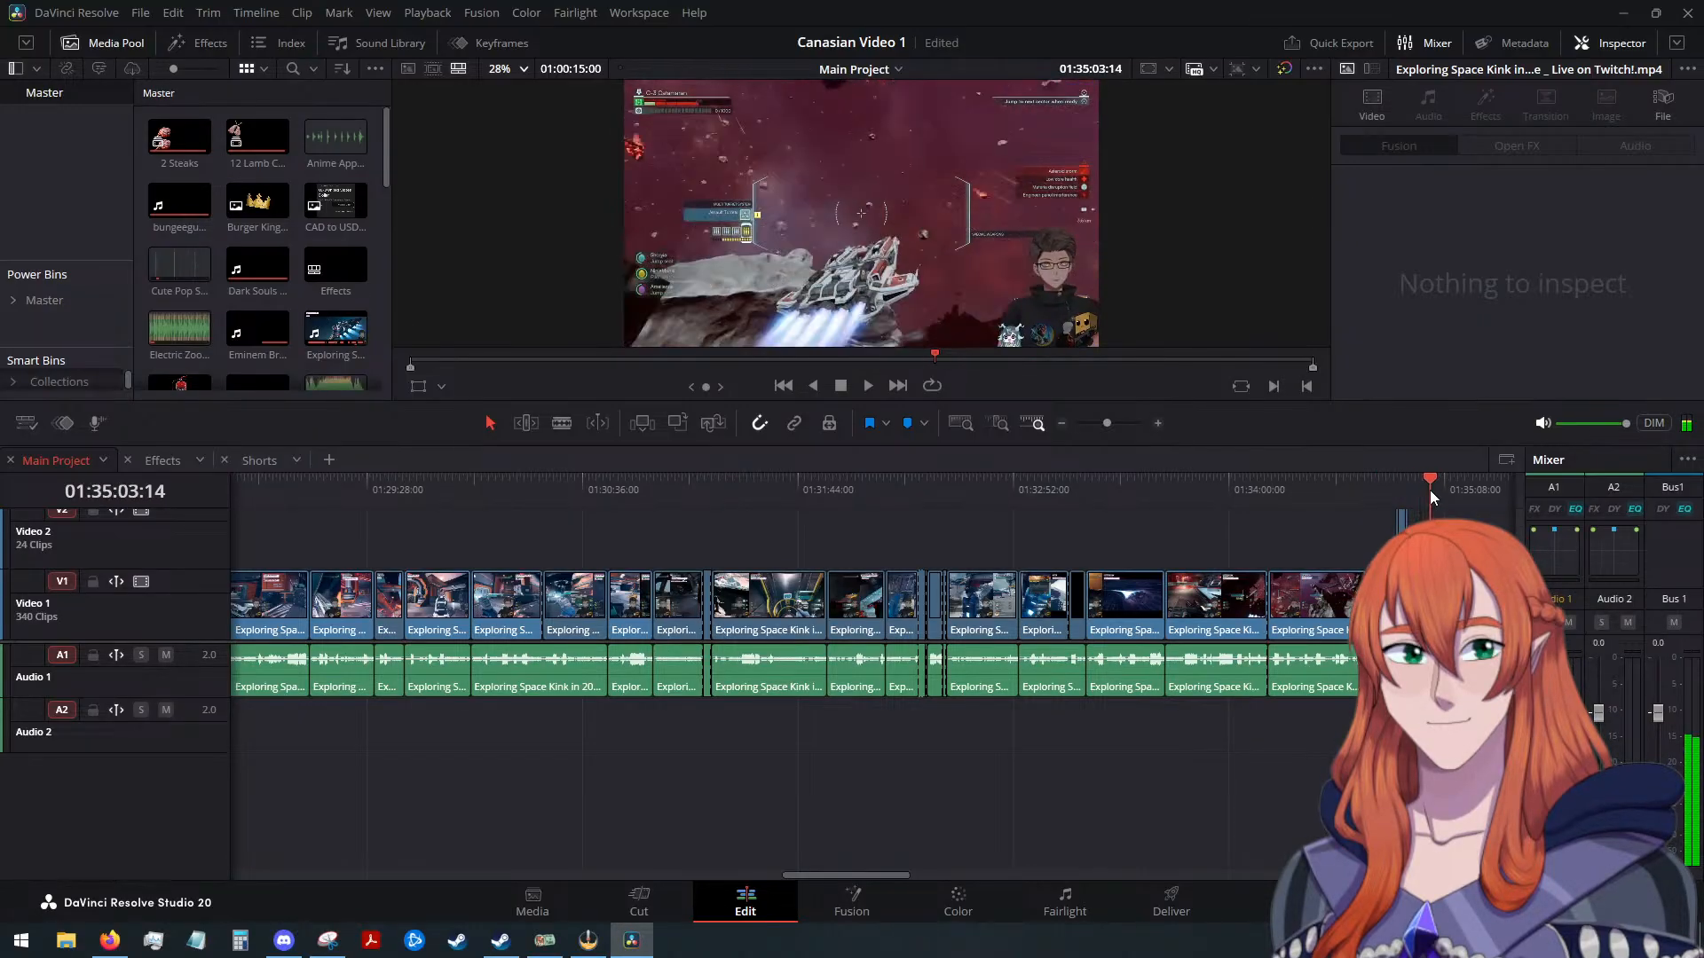
pyautogui.scroll(-5, 1195, 589)
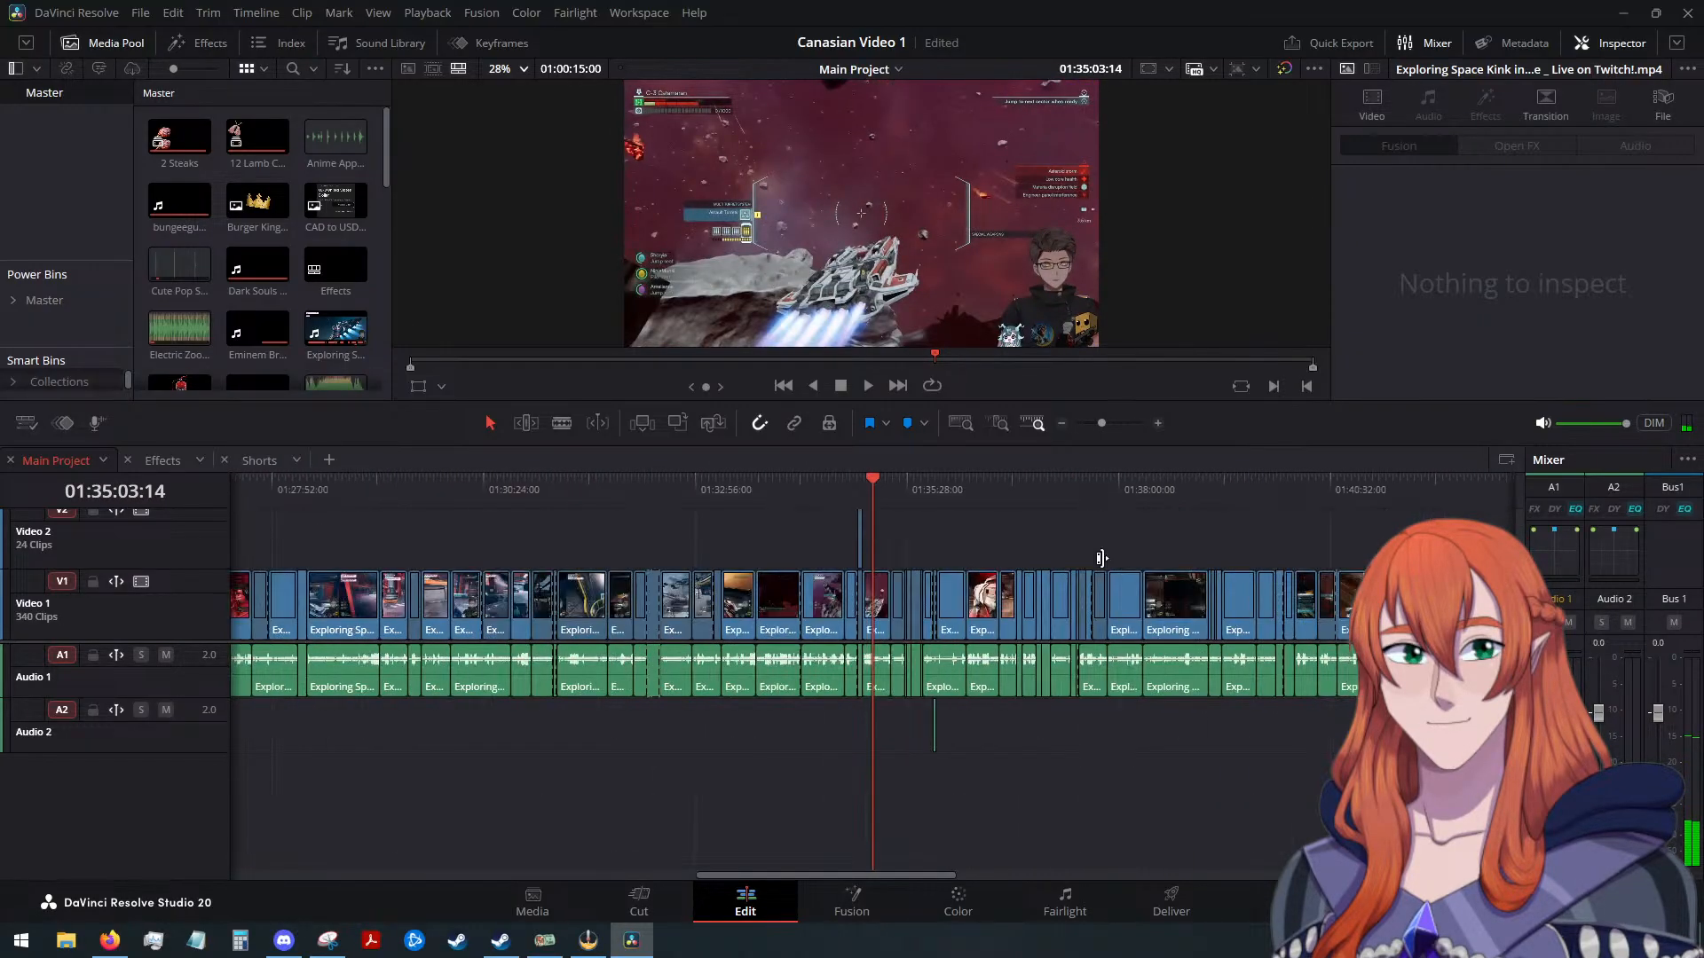
pyautogui.scroll(3, 1096, 554)
pyautogui.scroll(1, 1094, 545)
pyautogui.moveTo(873, 485); pyautogui.dragTo(913, 484)
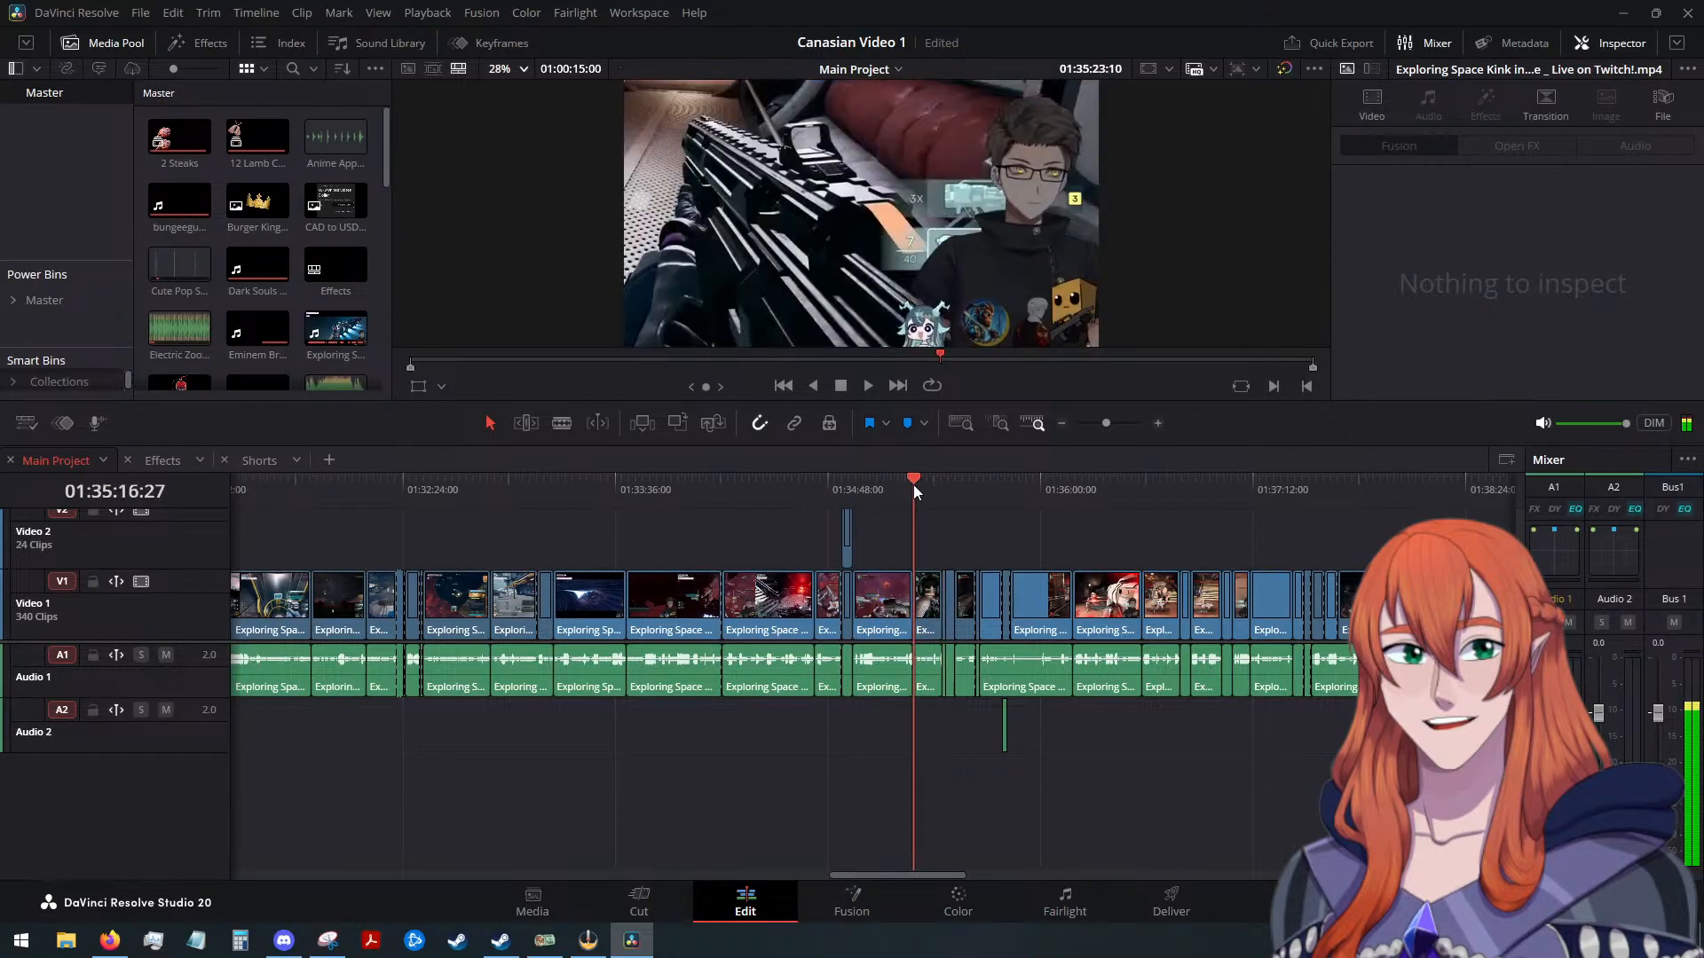
pyautogui.click(875, 387)
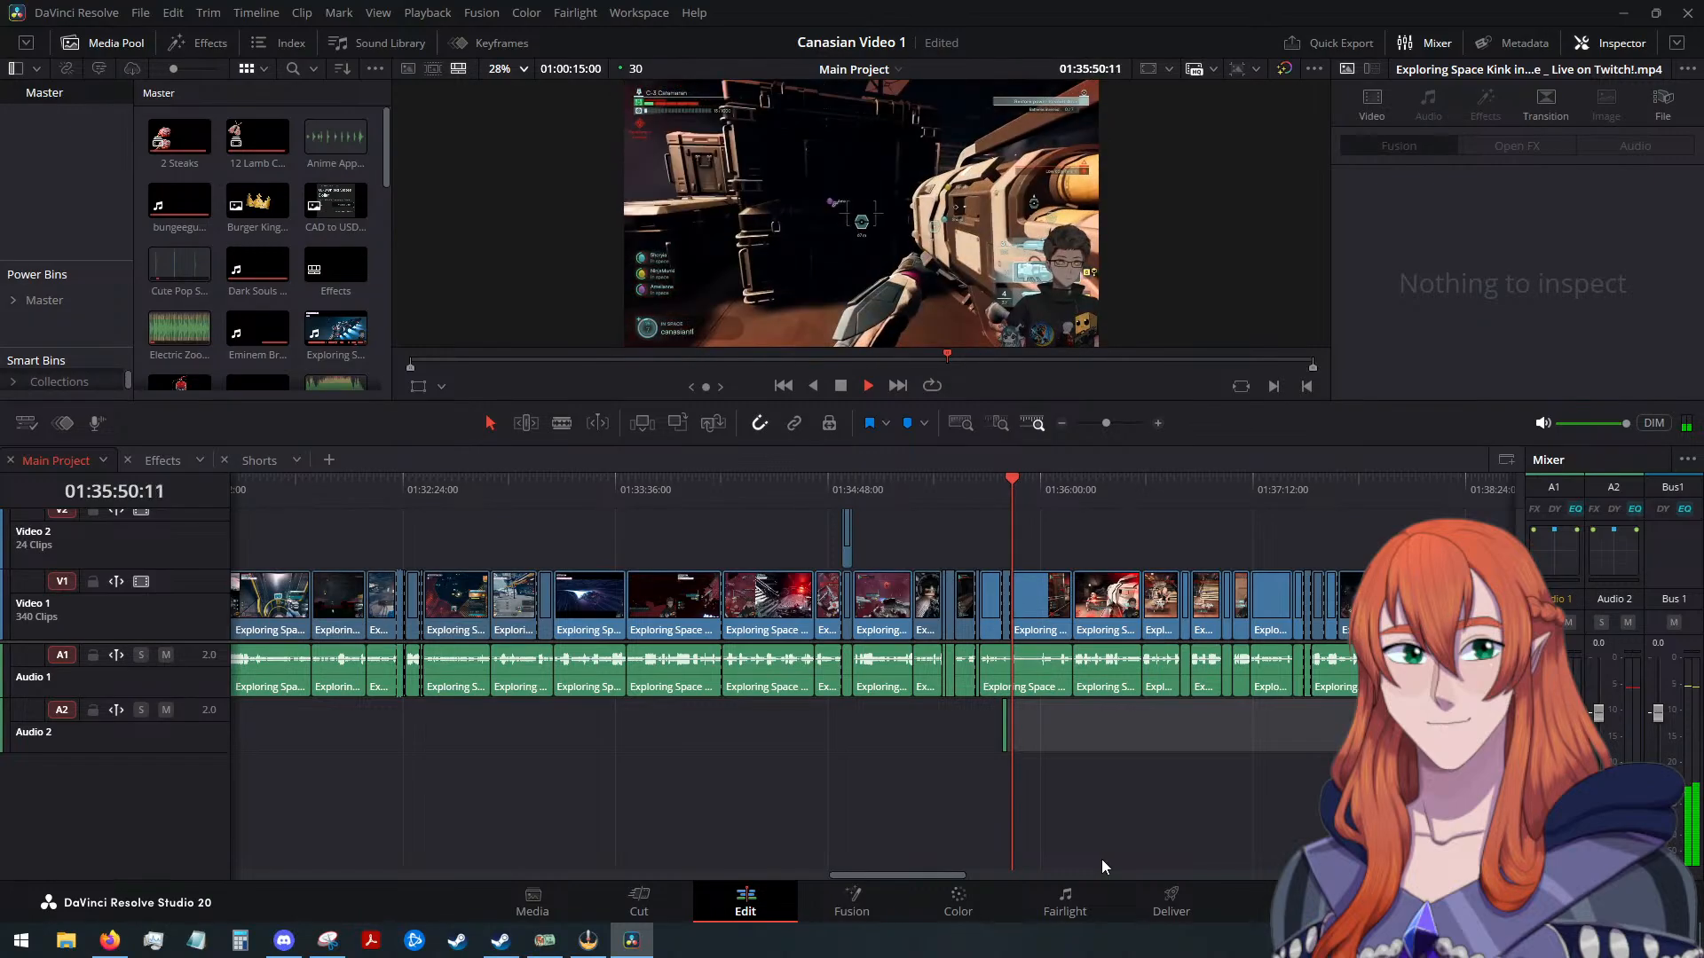
pyautogui.click(868, 385)
pyautogui.scroll(-5, 1163, 699)
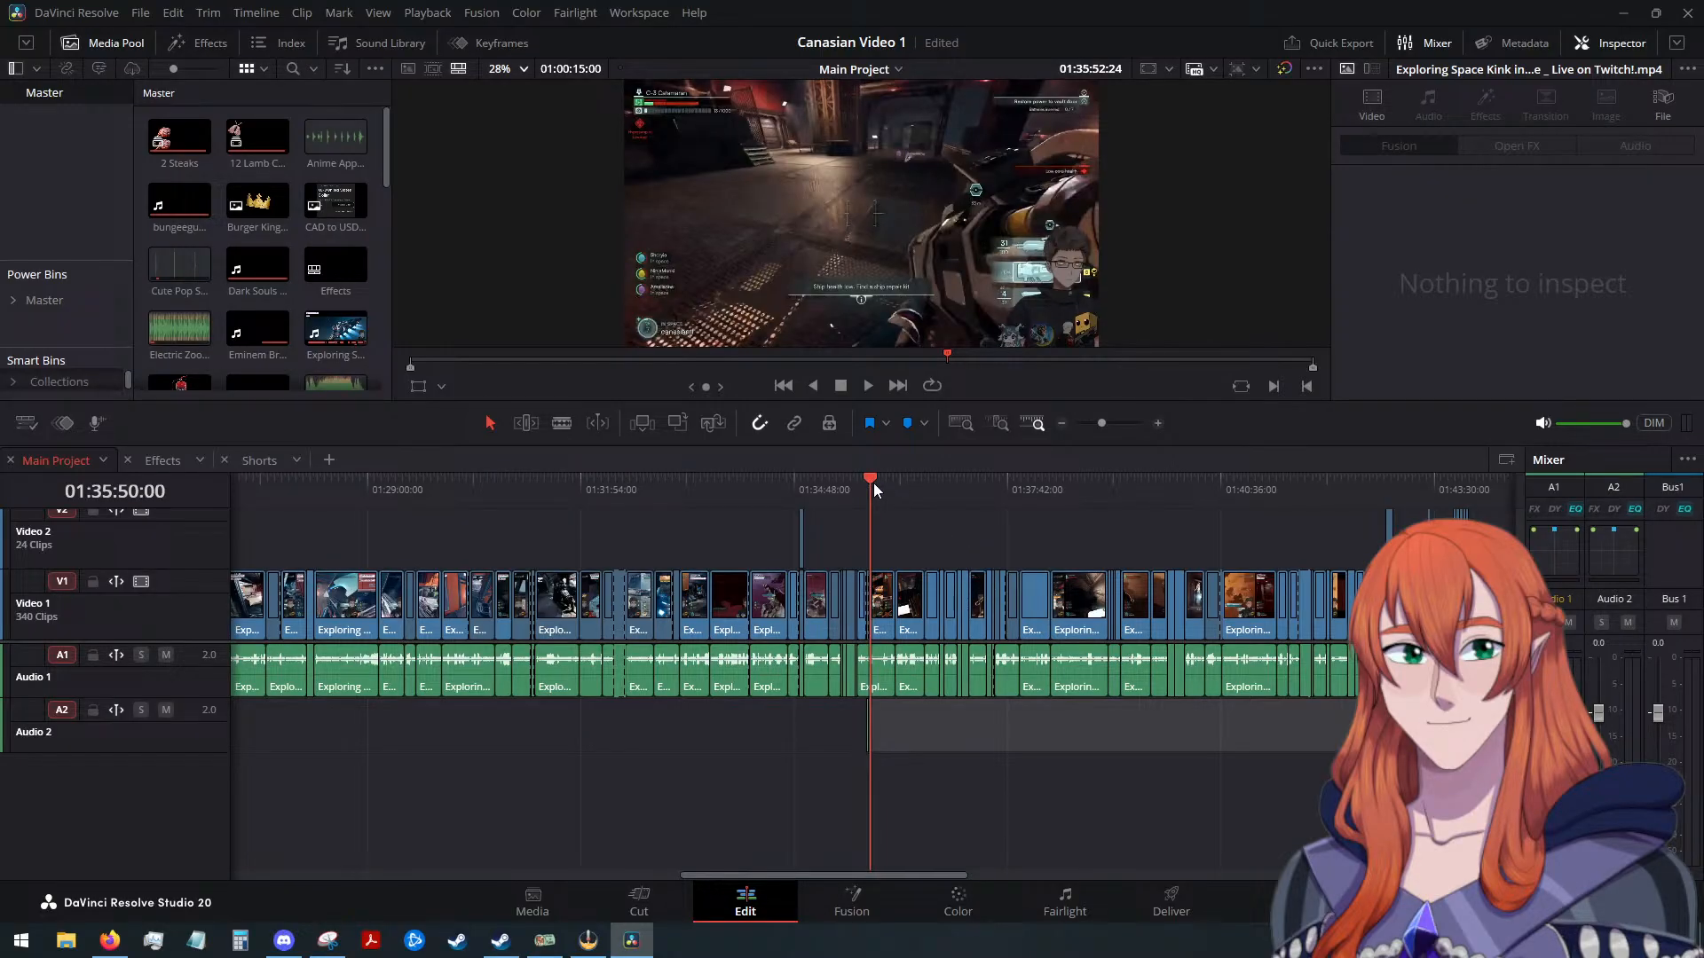
# Preview the Main Project timeline from about 01:42:34, and move the playhead to 01:43:16:20
pyautogui.moveTo(873, 483); pyautogui.dragTo(1365, 540)
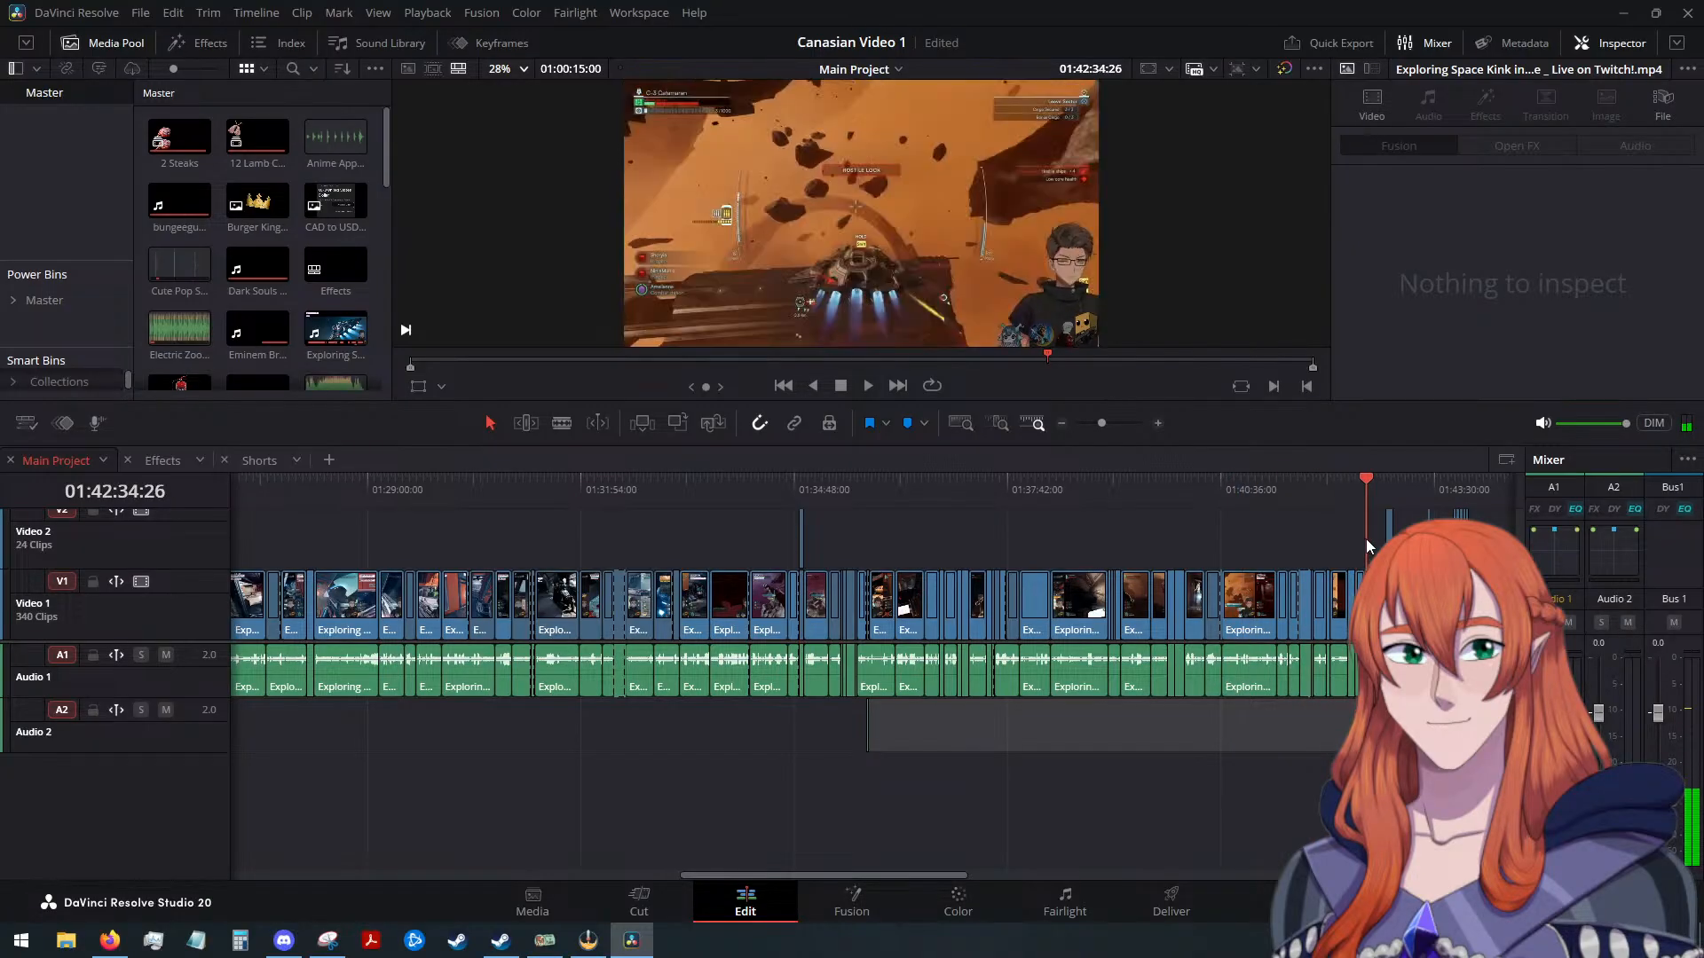
pyautogui.click(866, 380)
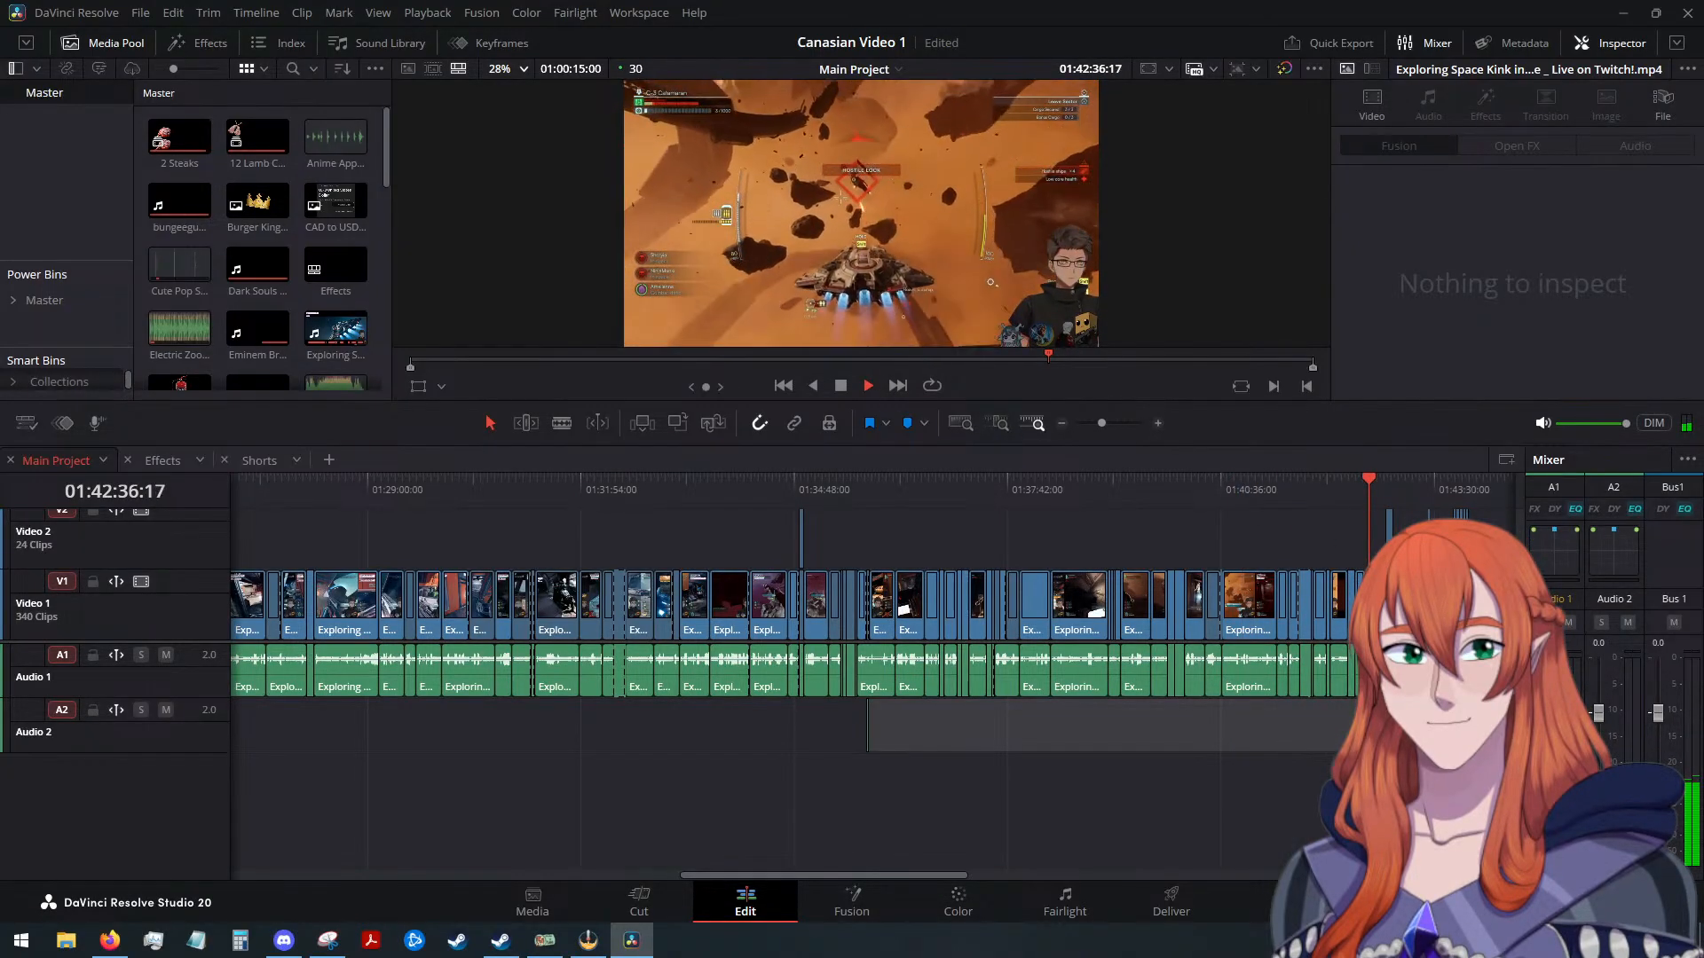
pyautogui.scroll(3, 986, 497)
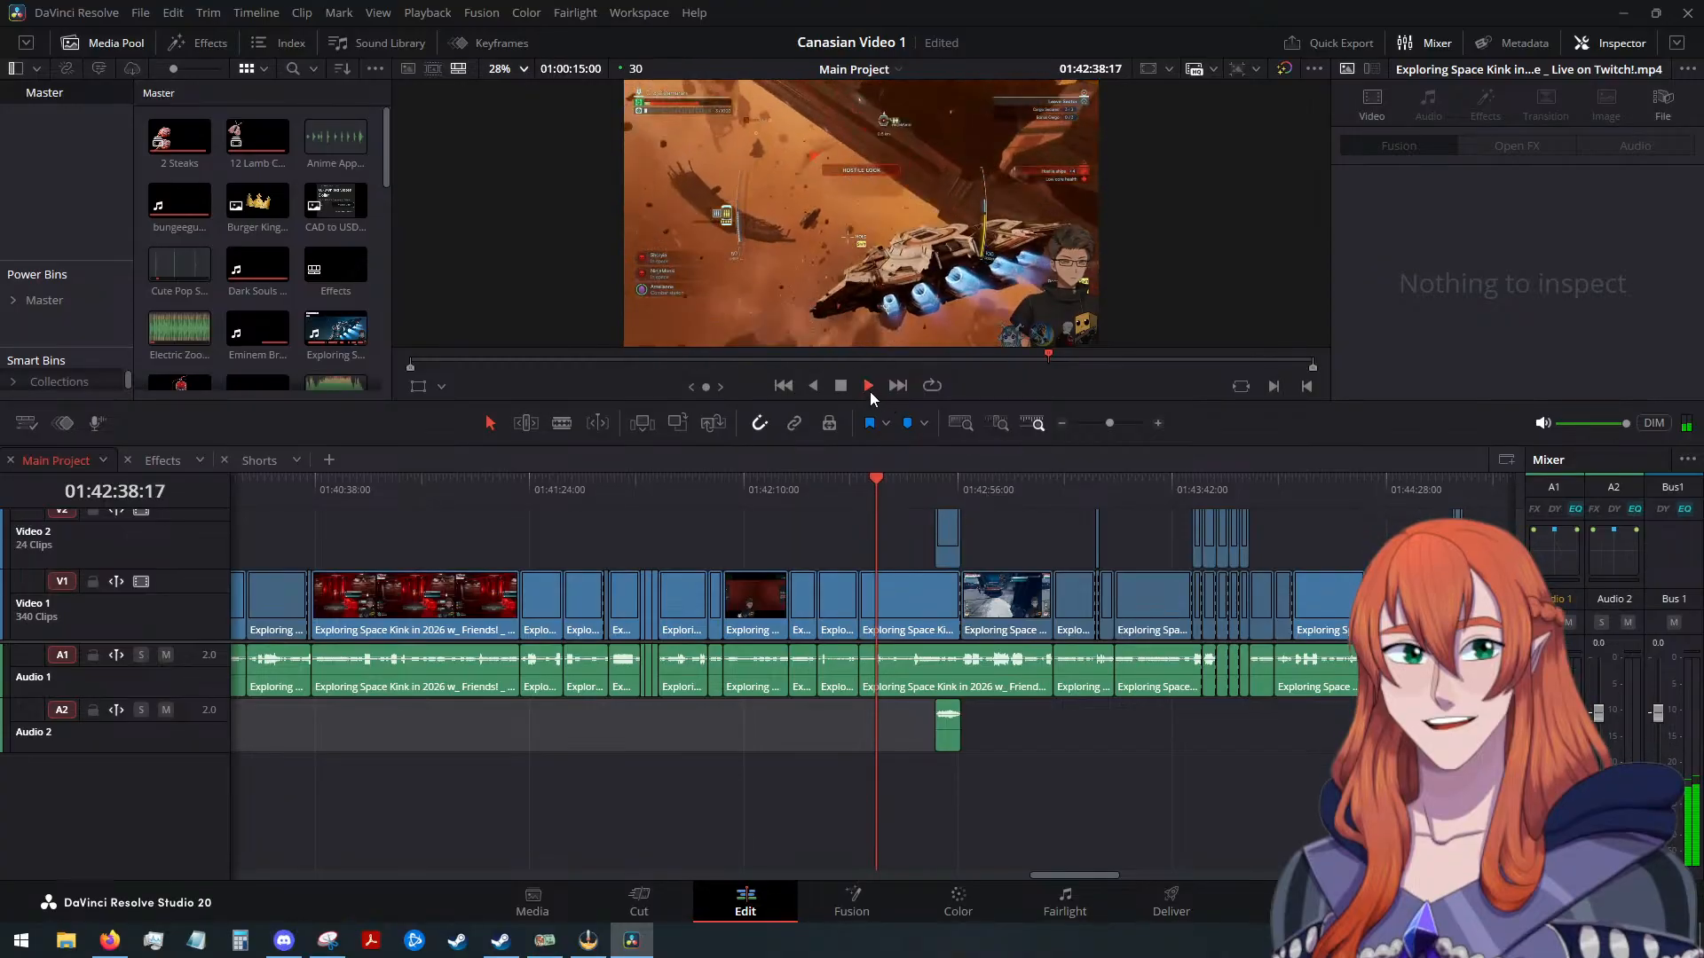
pyautogui.click(841, 386)
pyautogui.moveTo(891, 486); pyautogui.dragTo(1053, 519)
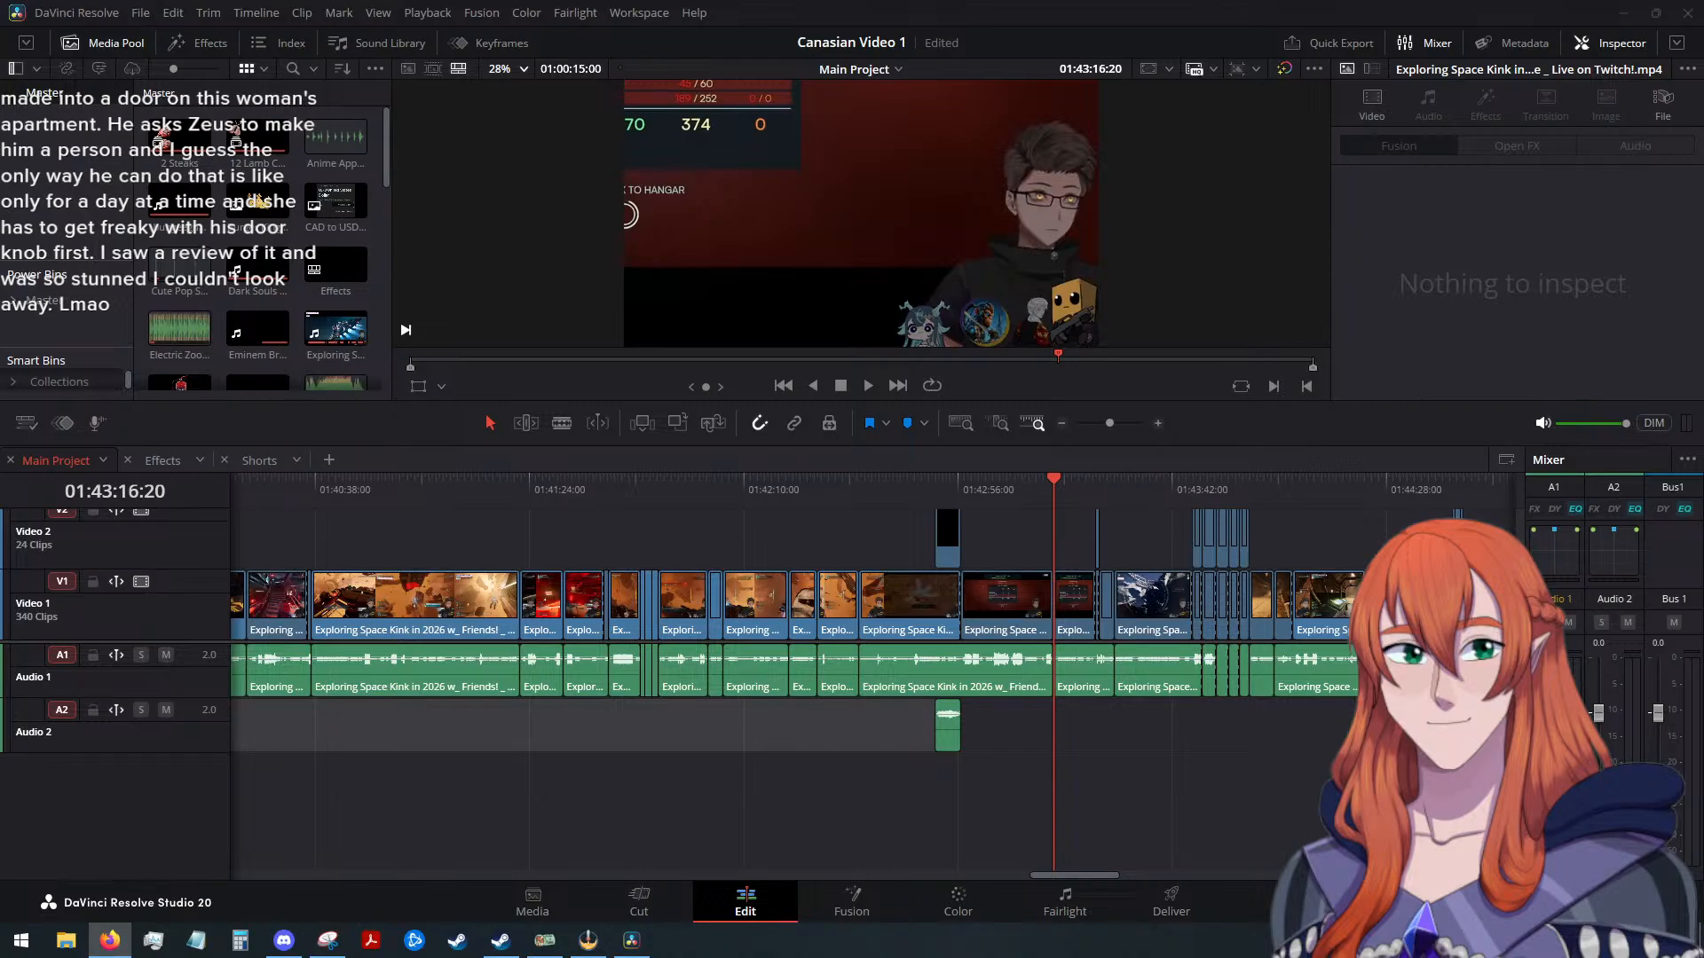
# Play the Main Project timeline from 01:43:16:20 through the toilet image section to about 01:44:07
pyautogui.hotkey('alt', 'Tab')
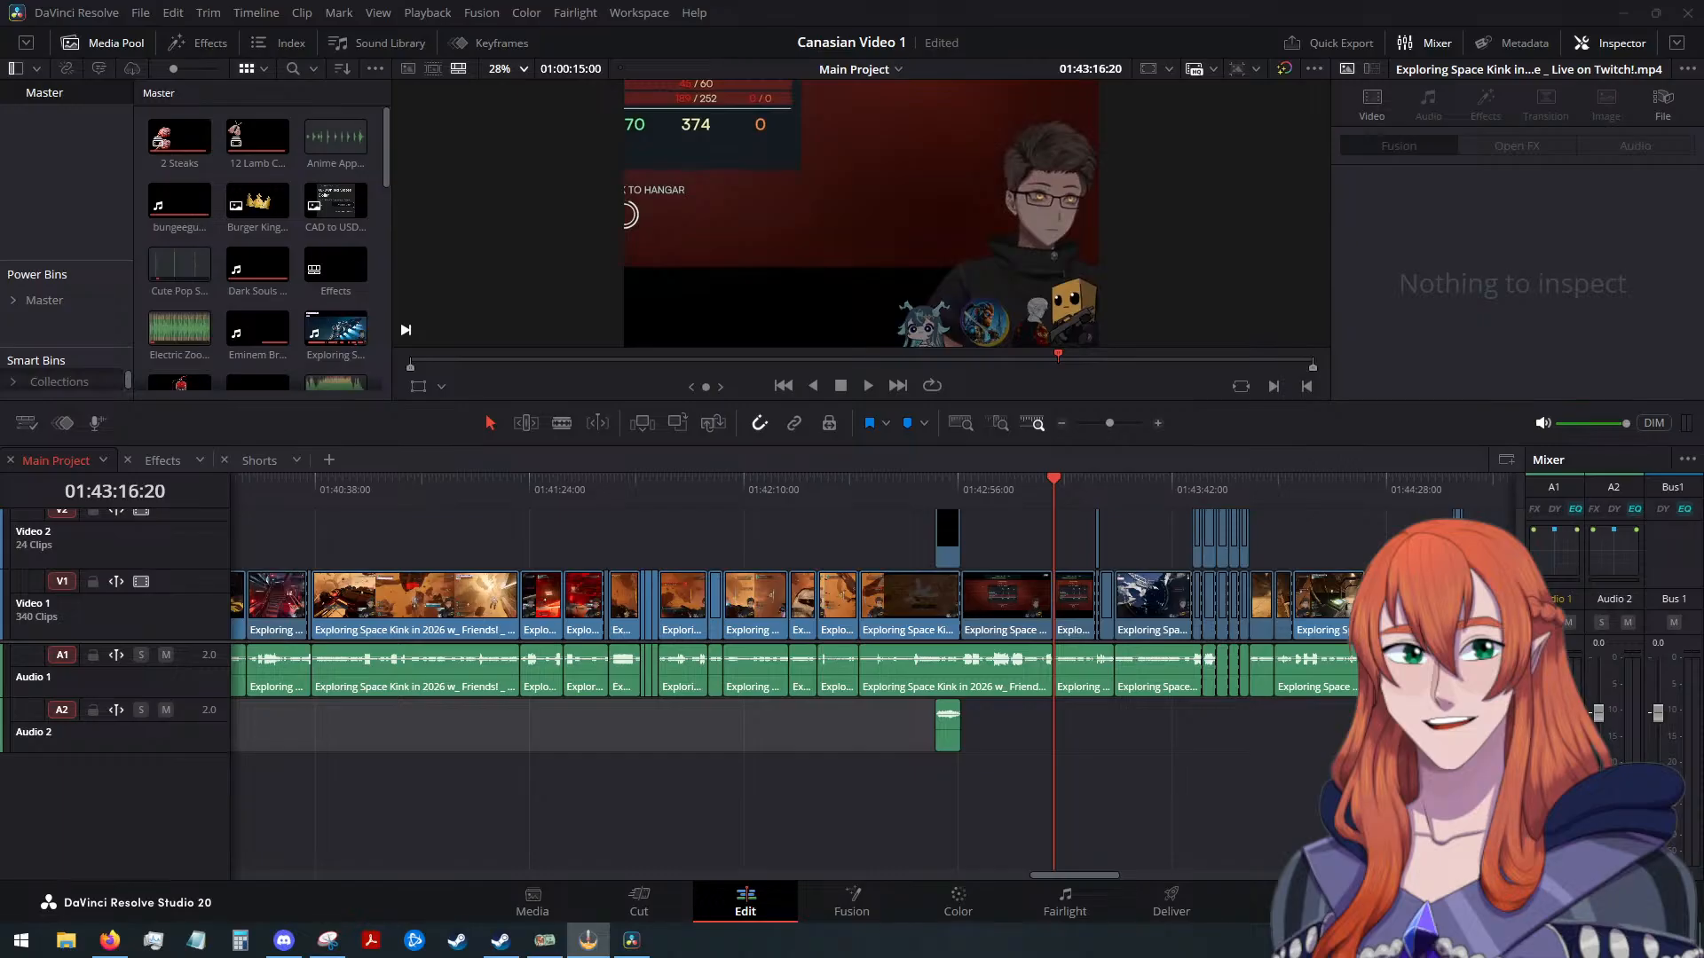
pyautogui.click(870, 390)
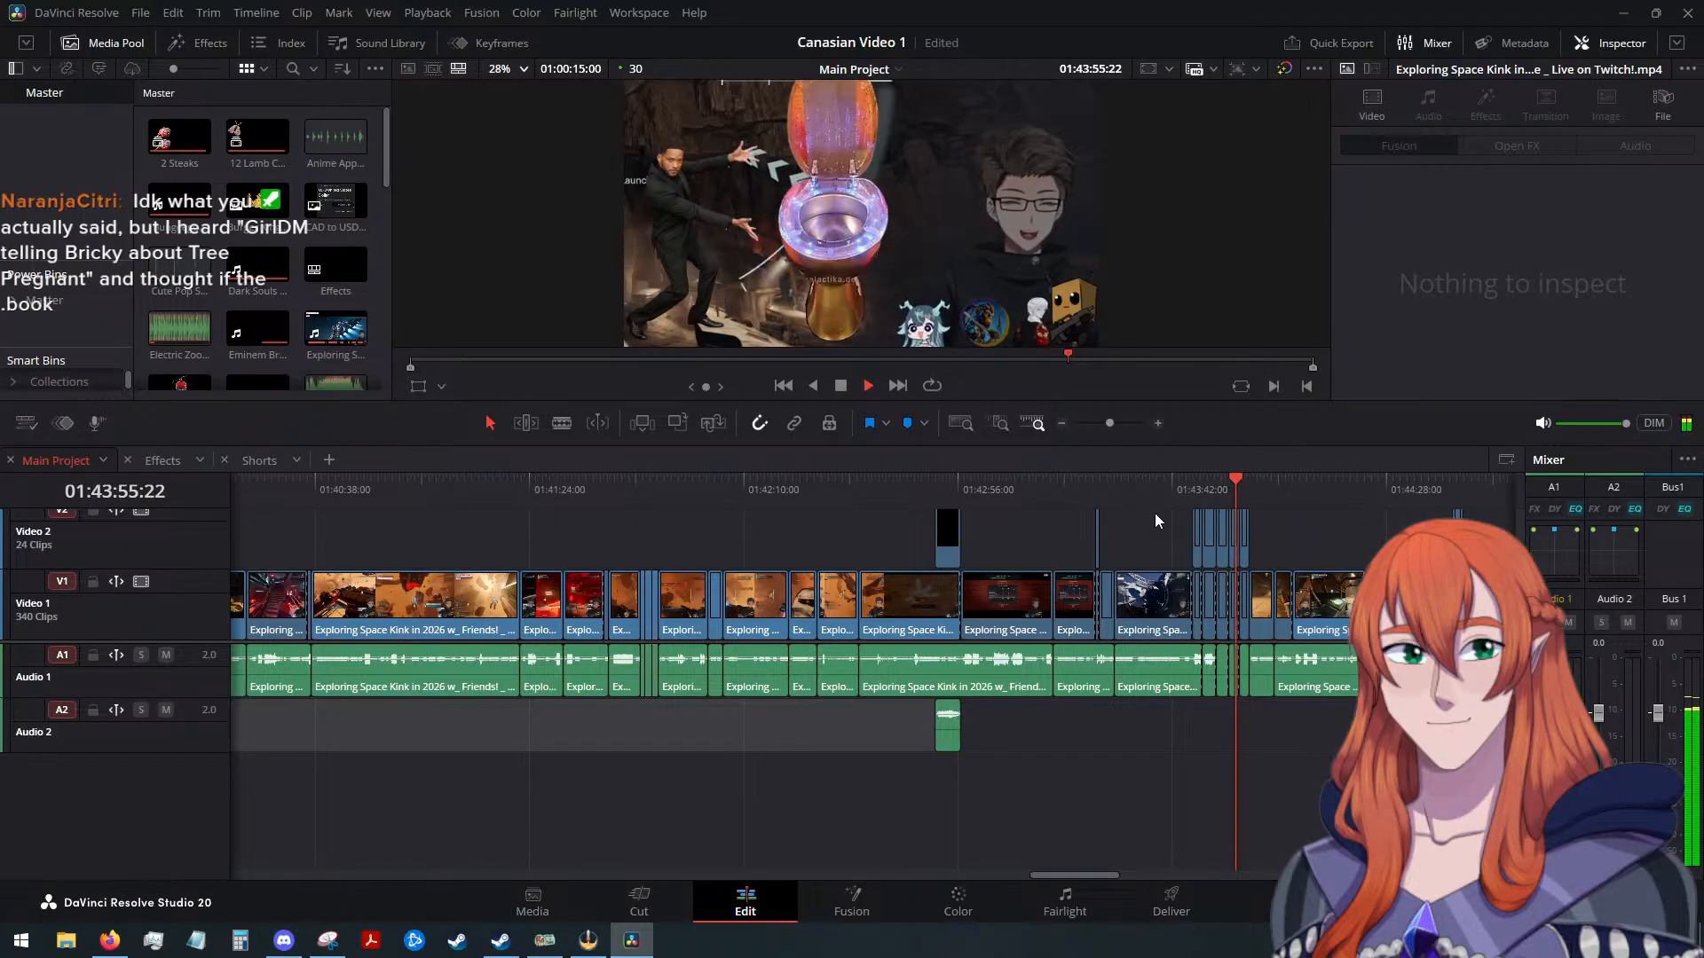
pyautogui.click(841, 389)
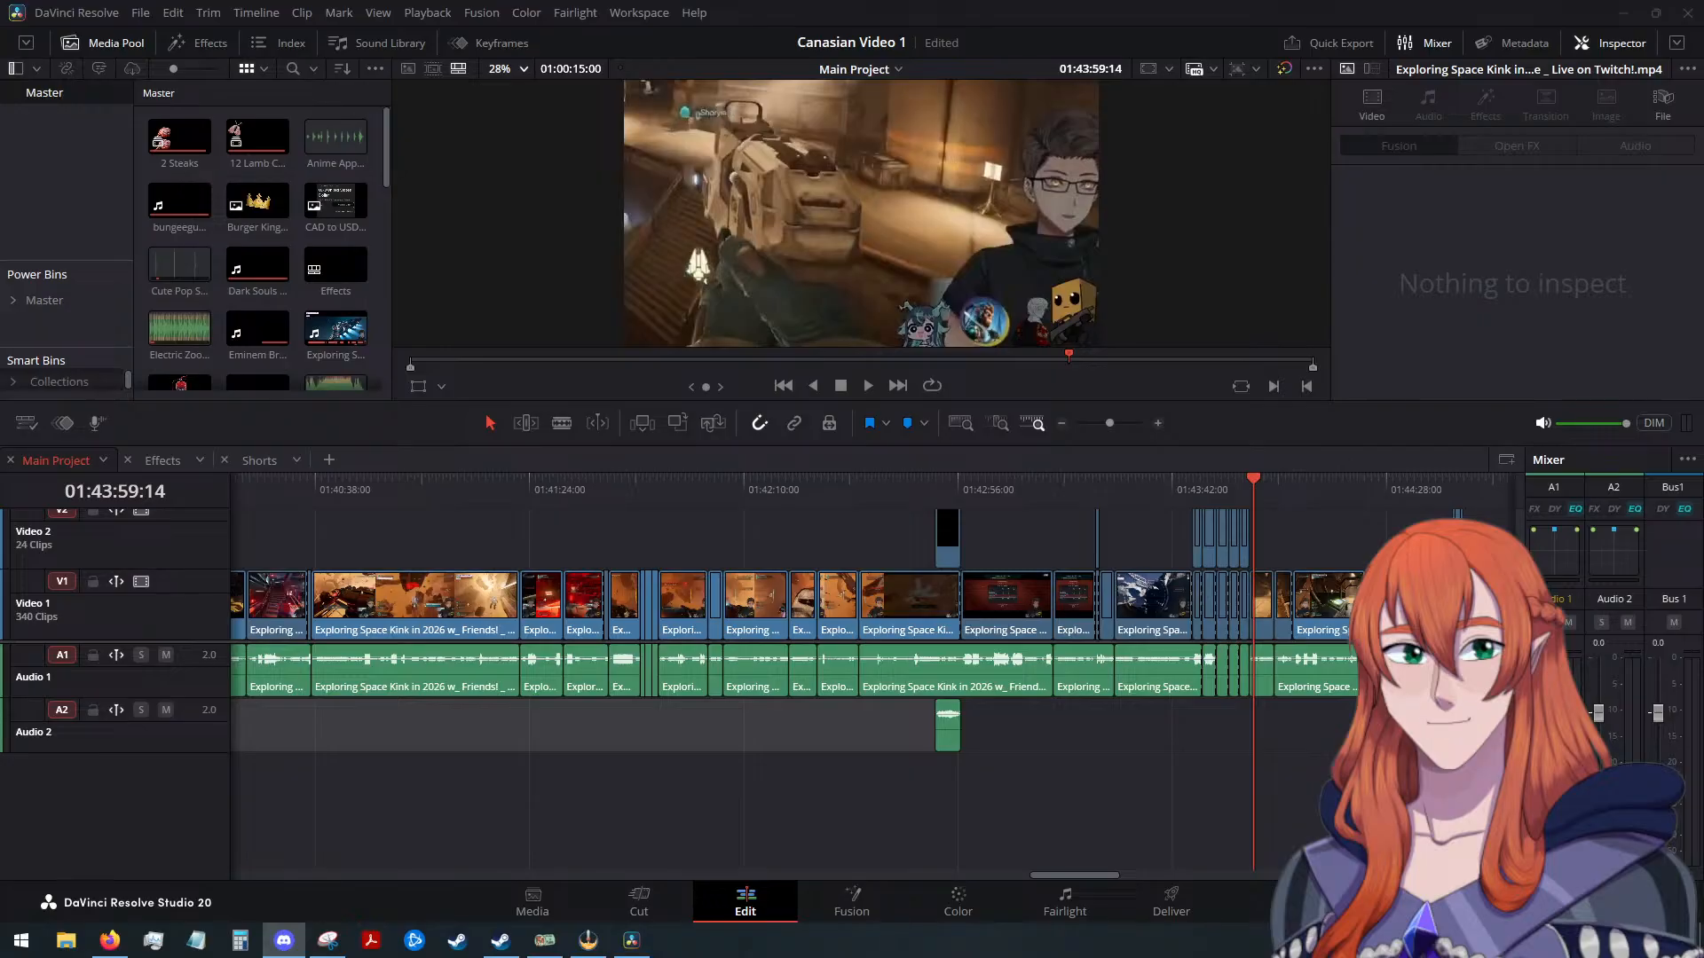
pyautogui.click(1313, 812)
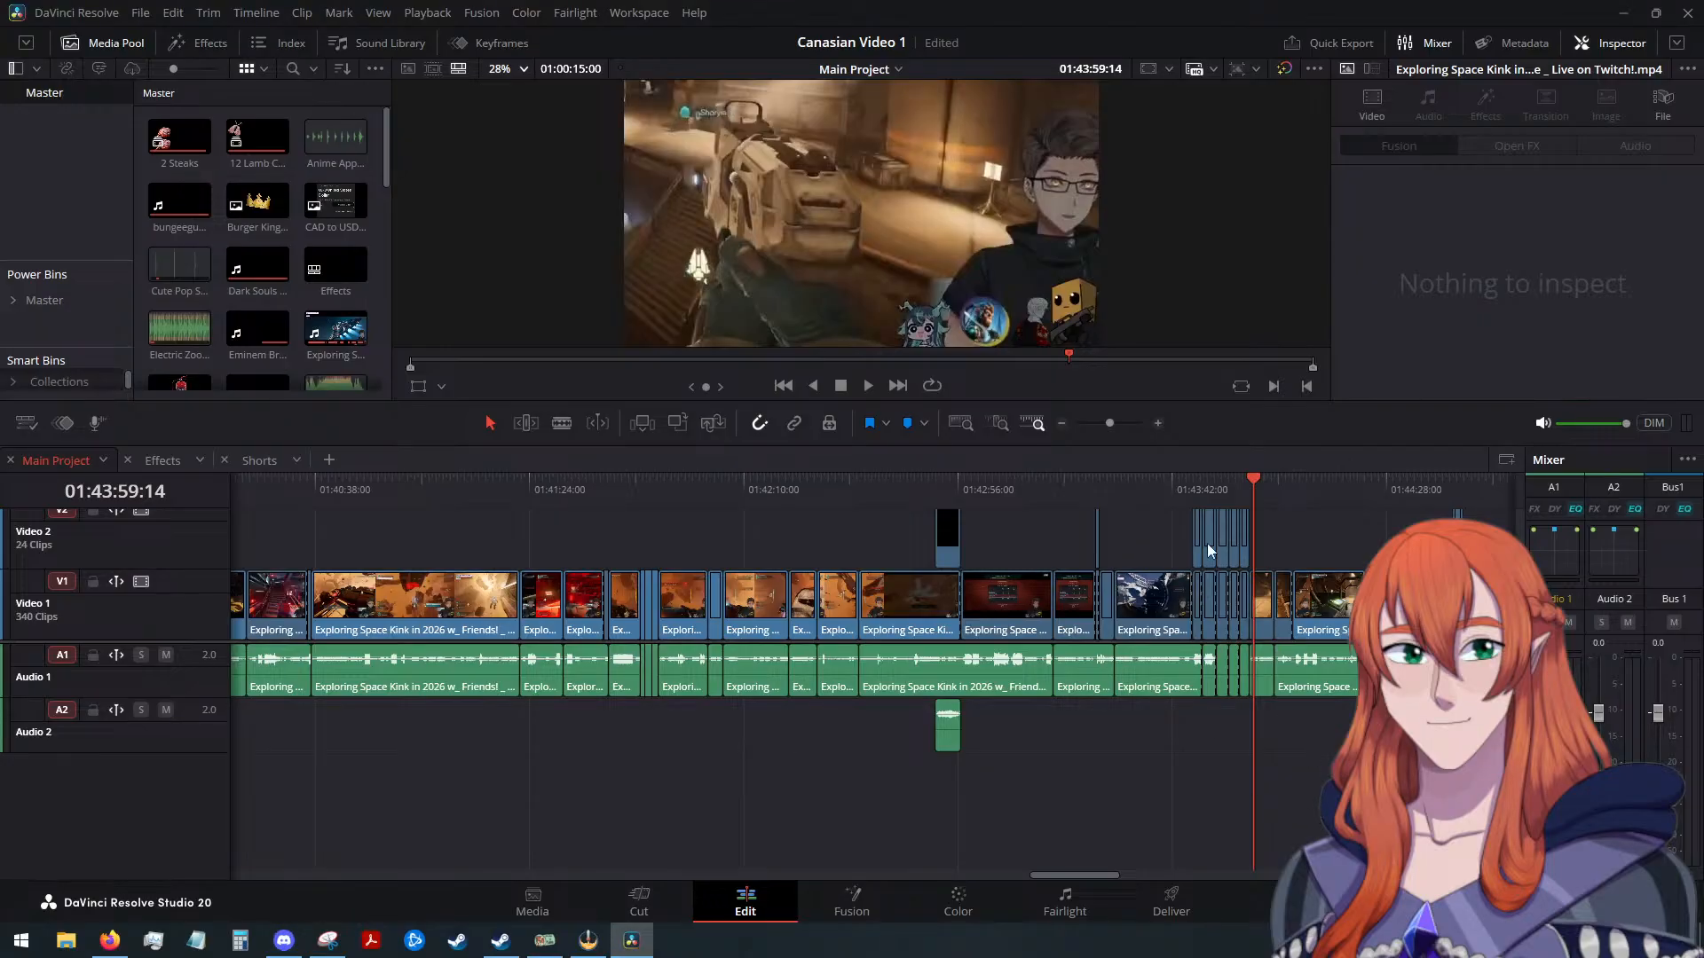
pyautogui.click(1248, 481)
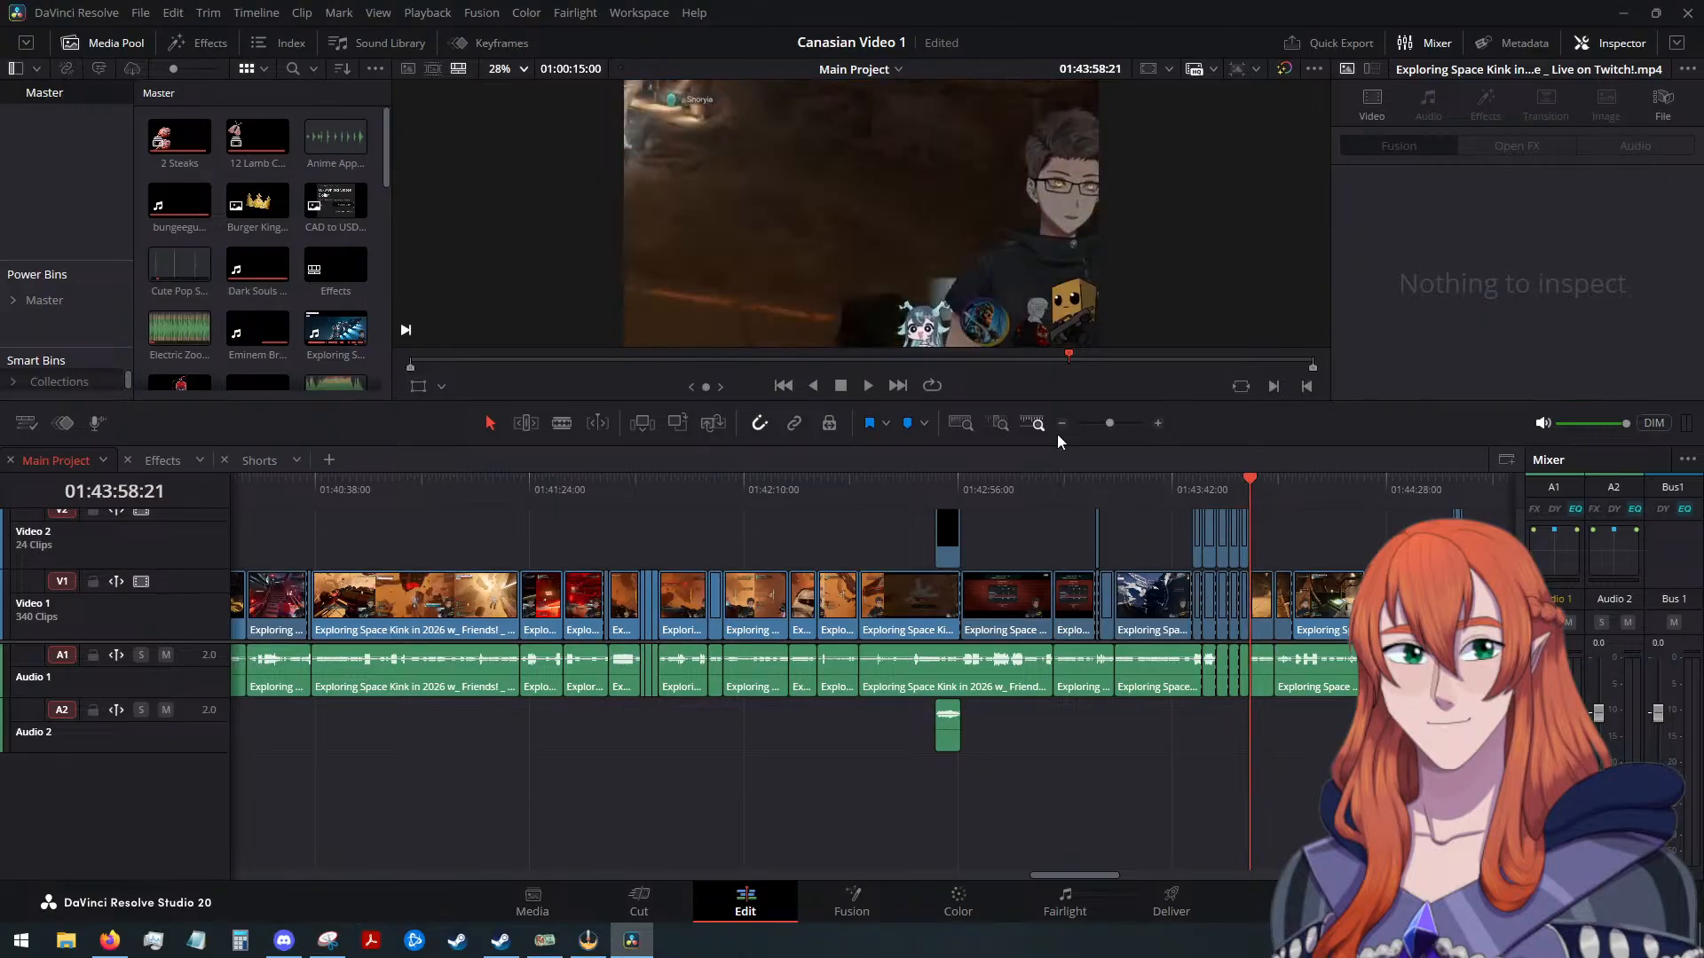
pyautogui.click(860, 389)
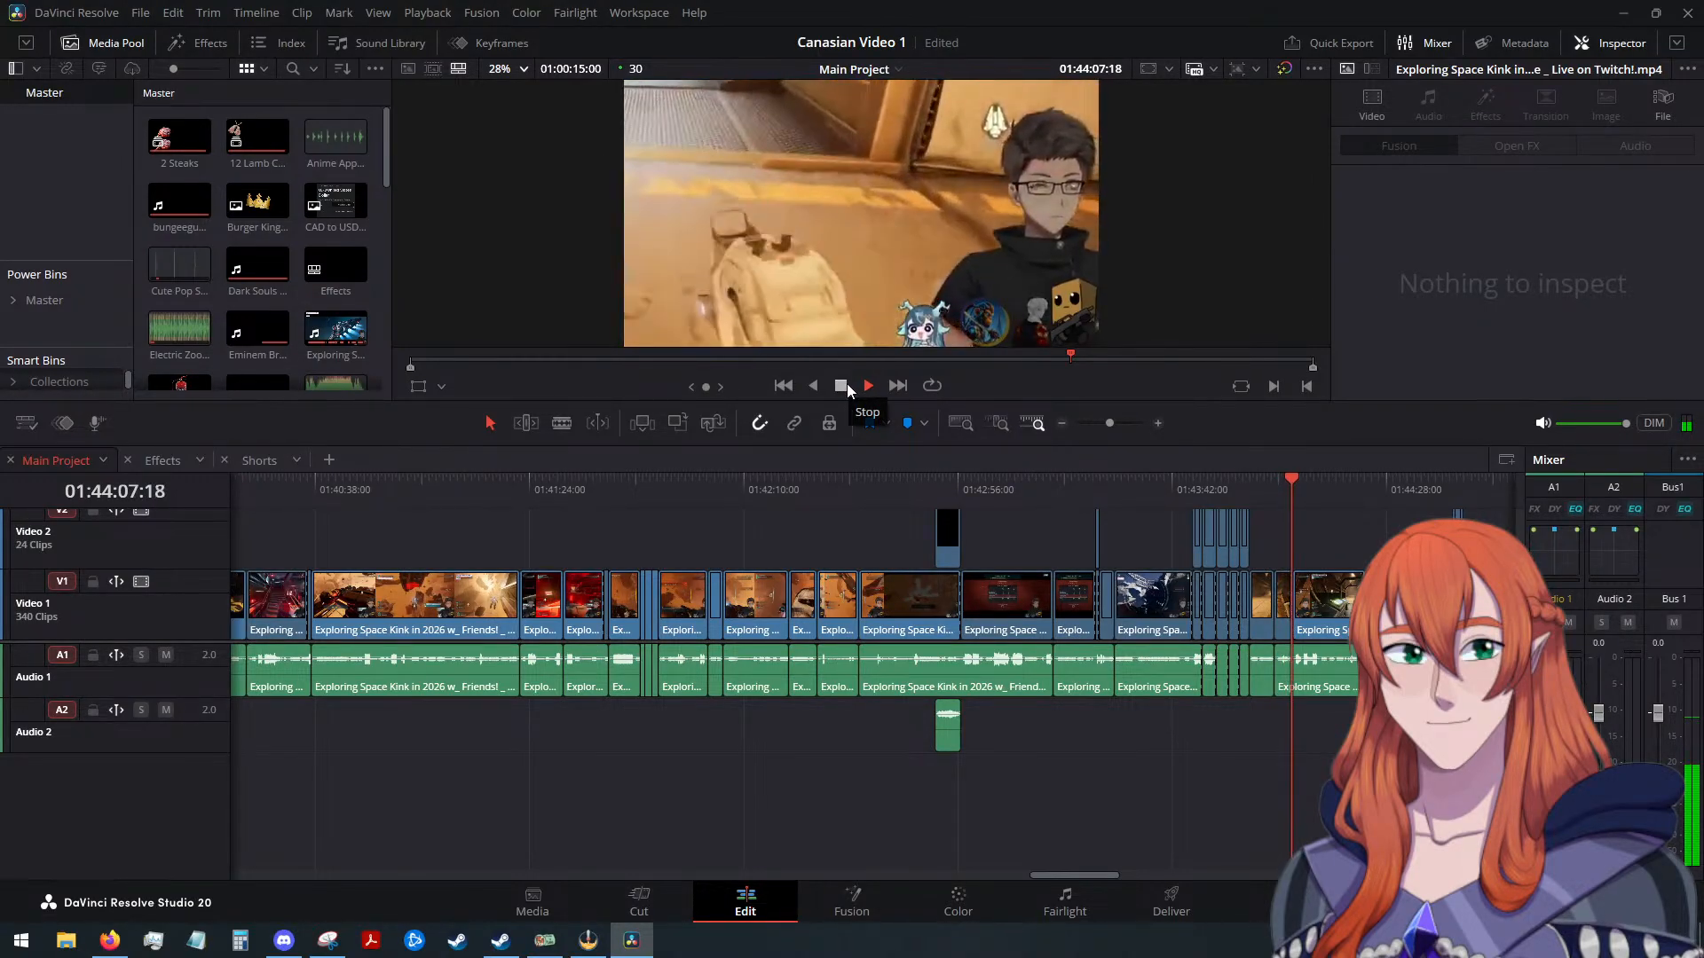
pyautogui.click(840, 386)
# Split the Main Project clip at 01:44:08:04, after the toilet image section
pyautogui.moveTo(1290, 483); pyautogui.dragTo(1267, 488)
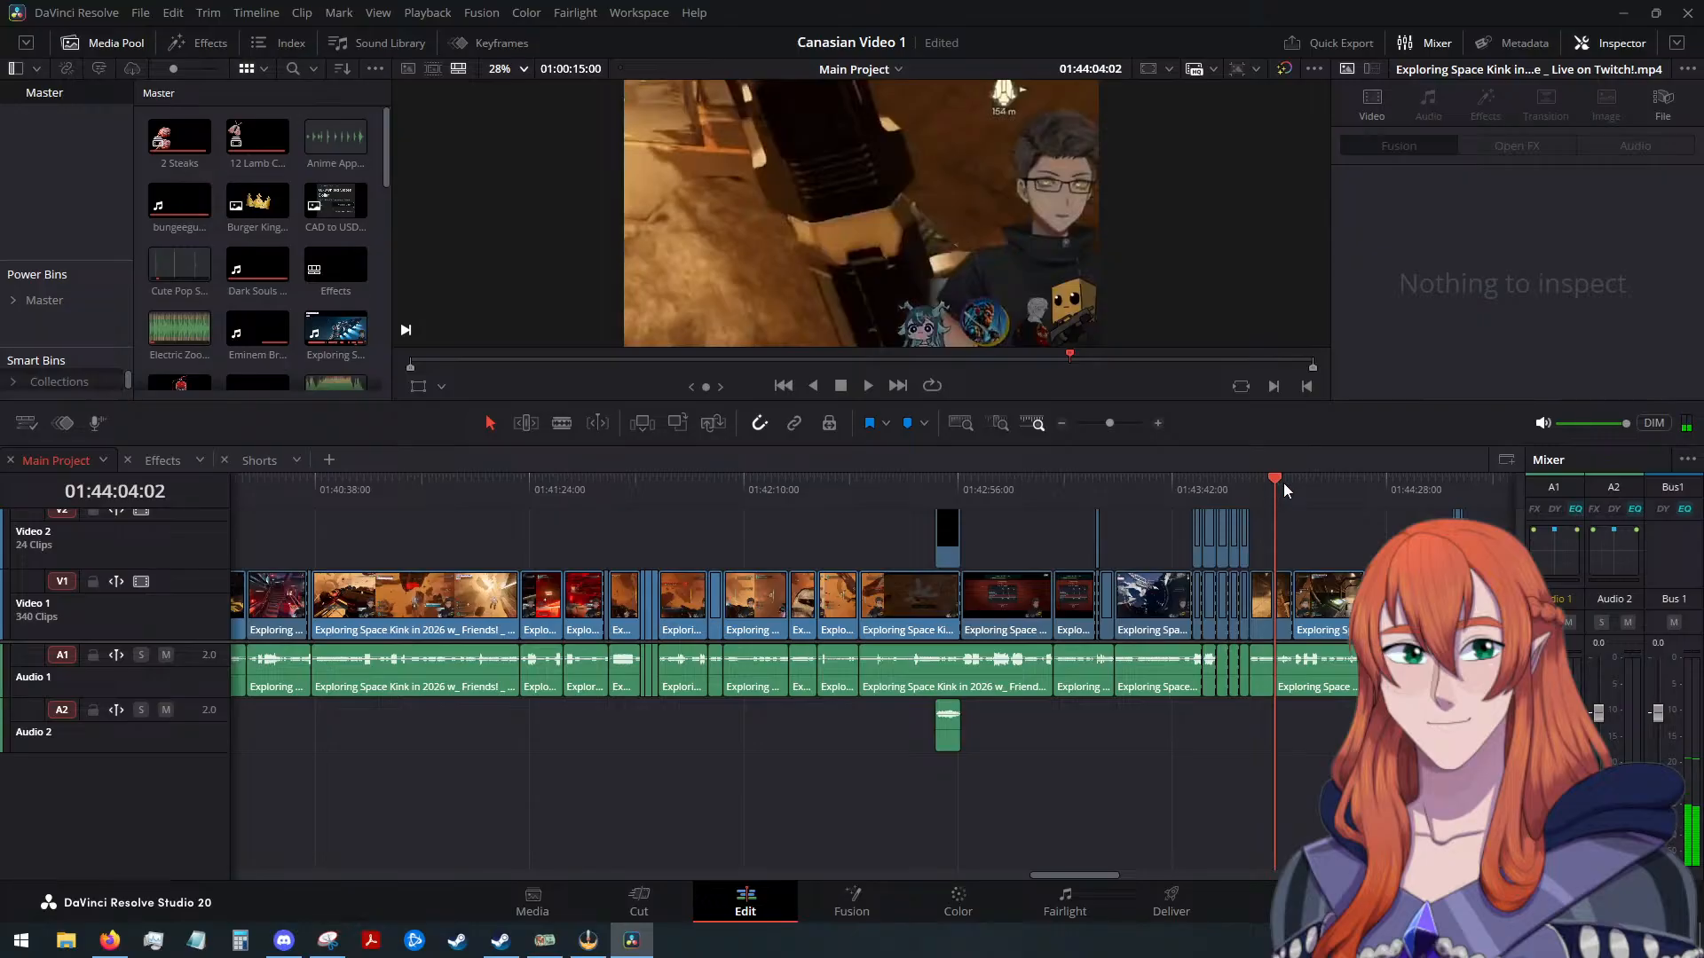
pyautogui.click(1290, 482)
pyautogui.hotkey('ctrl', 'b')
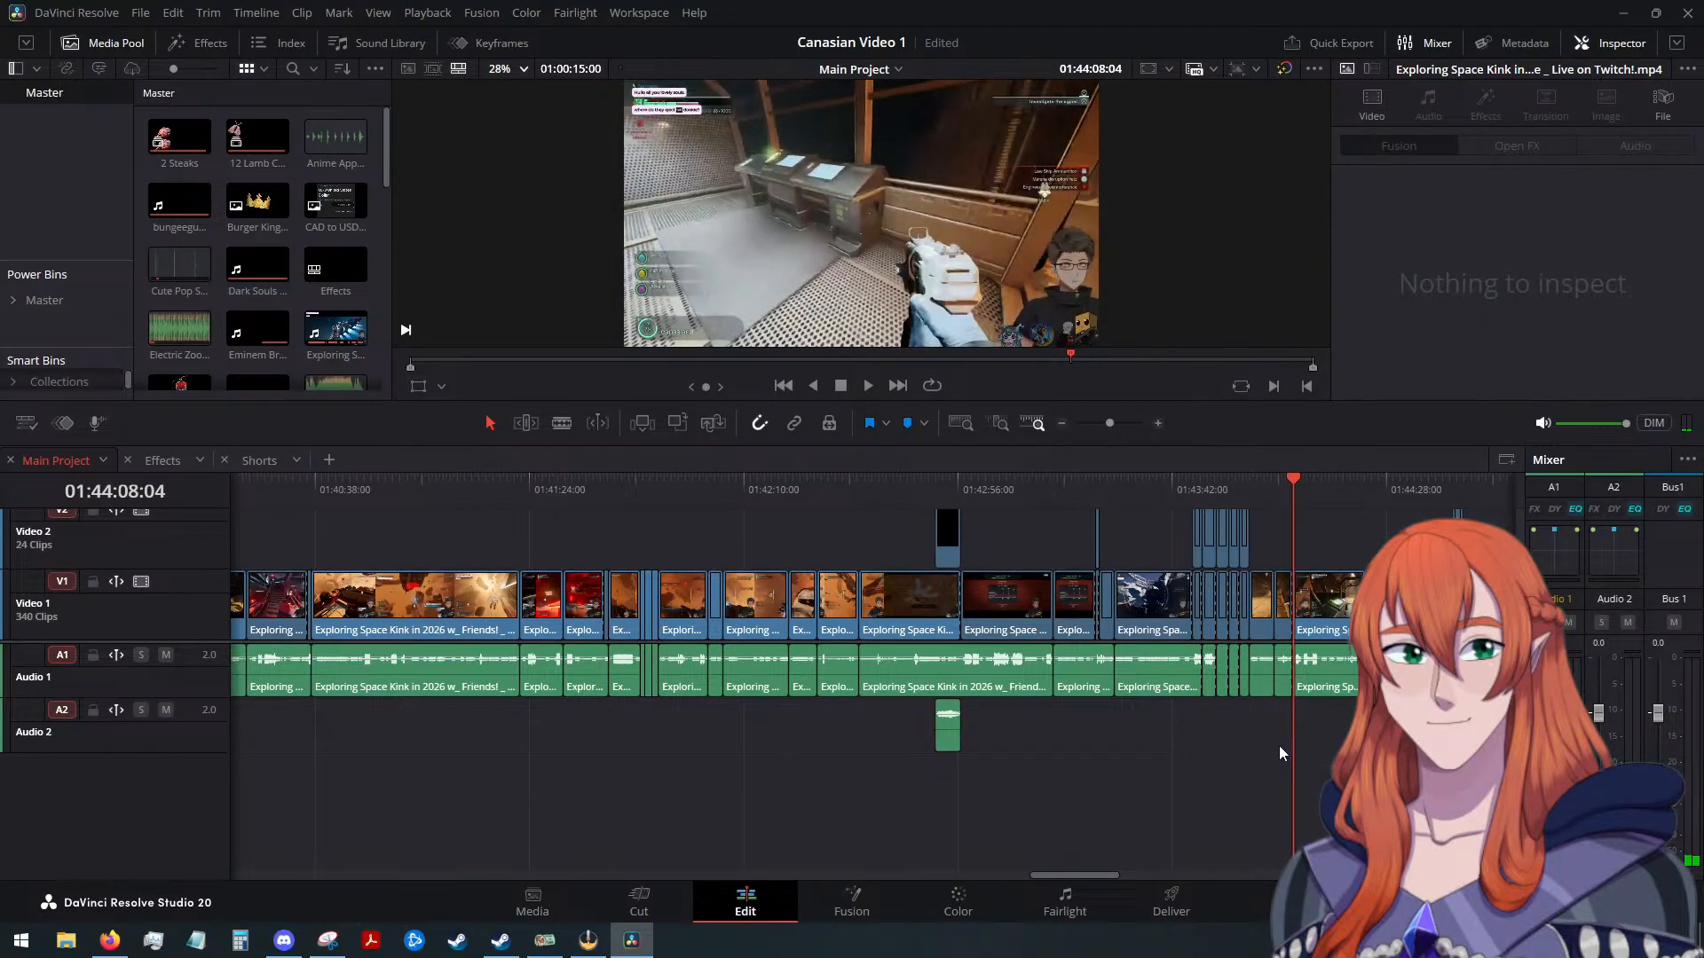
# Copy the toilet image section's video, audio and overlay clips from Main Project into the Shorts timeline at 01:03:20:22
pyautogui.moveTo(1131, 724); pyautogui.dragTo(1275, 528)
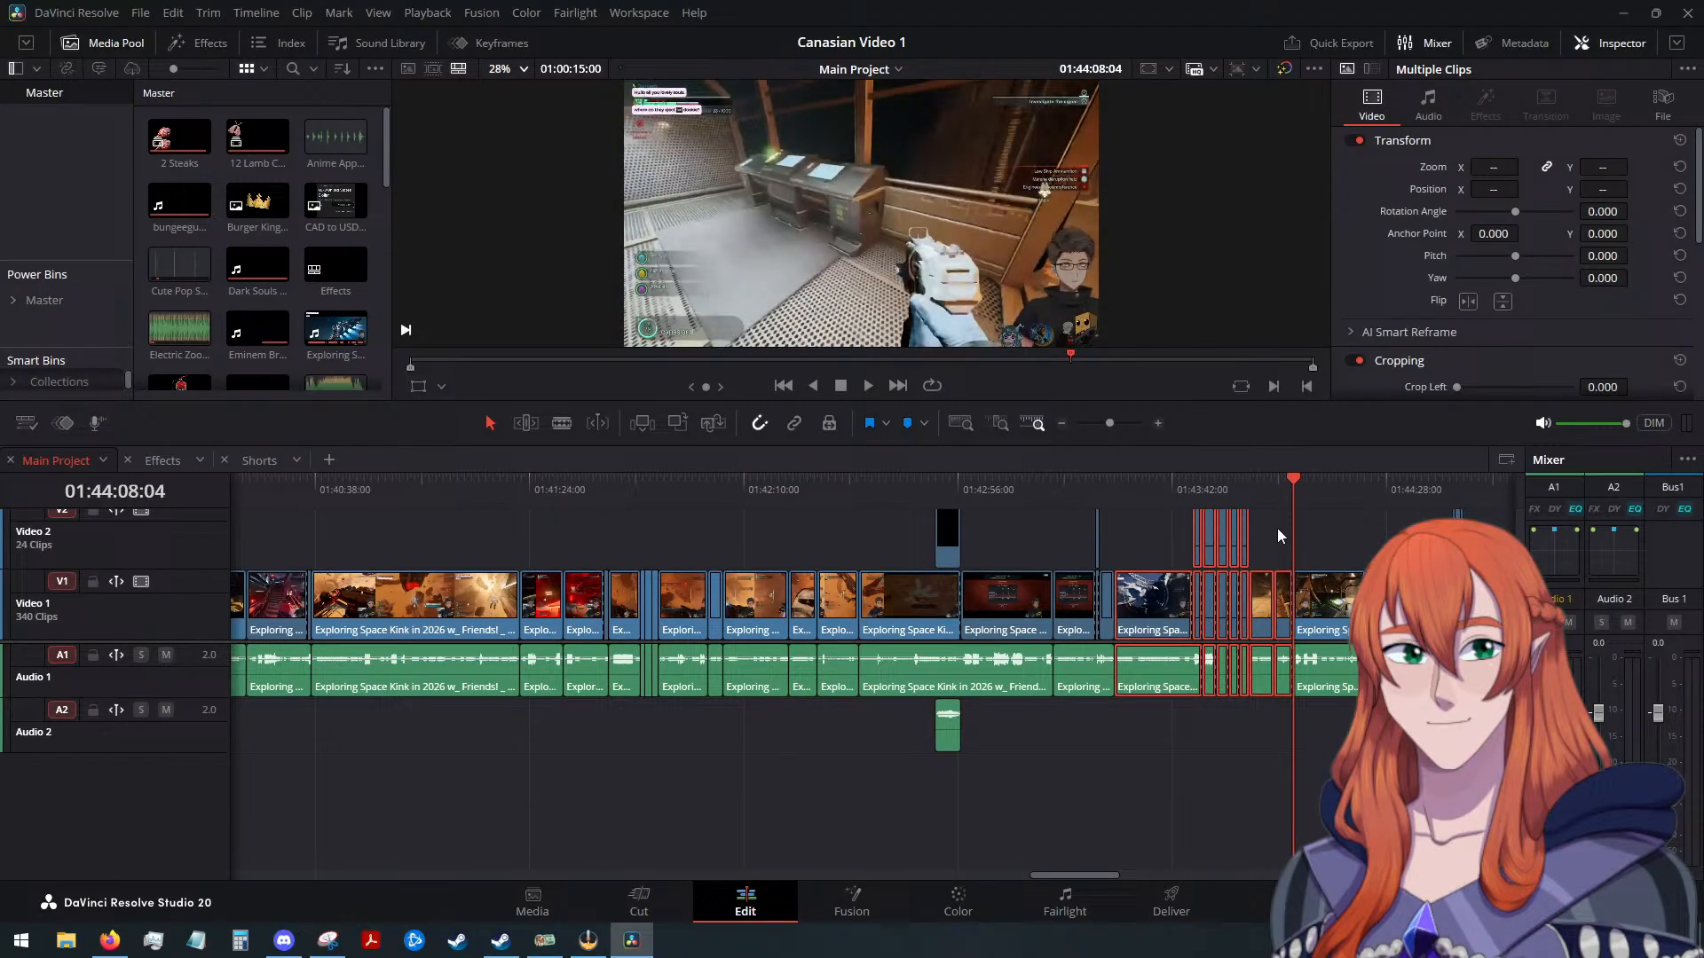
pyautogui.click(258, 459)
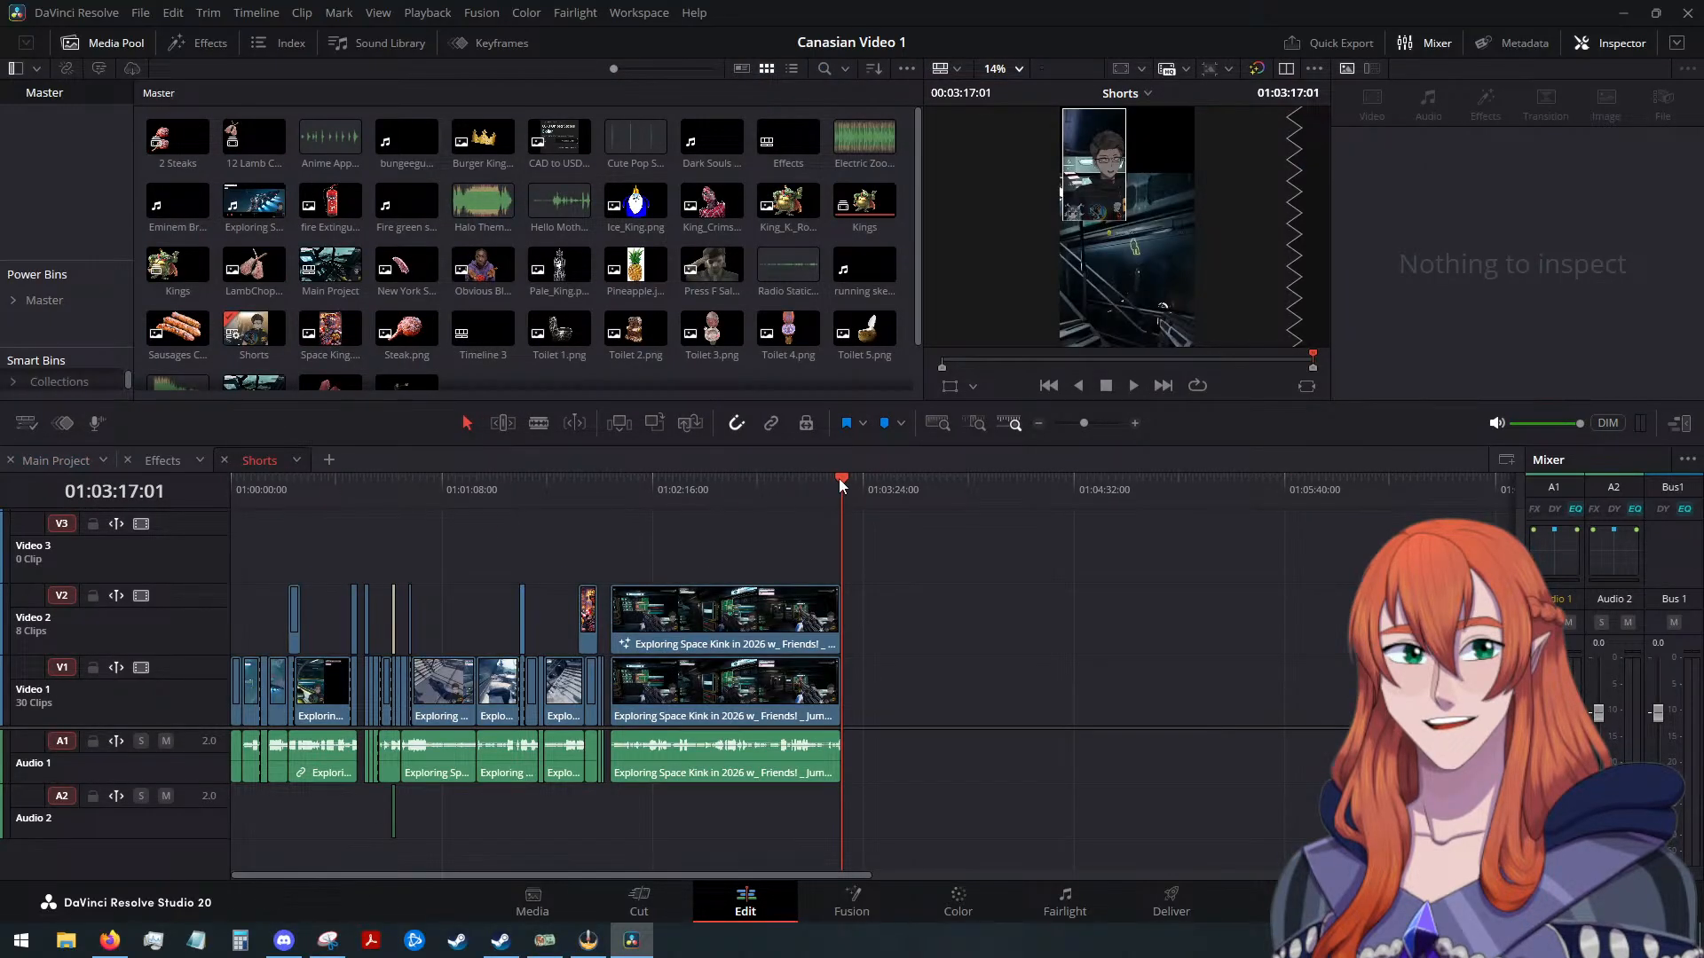
pyautogui.moveTo(841, 477); pyautogui.dragTo(854, 483)
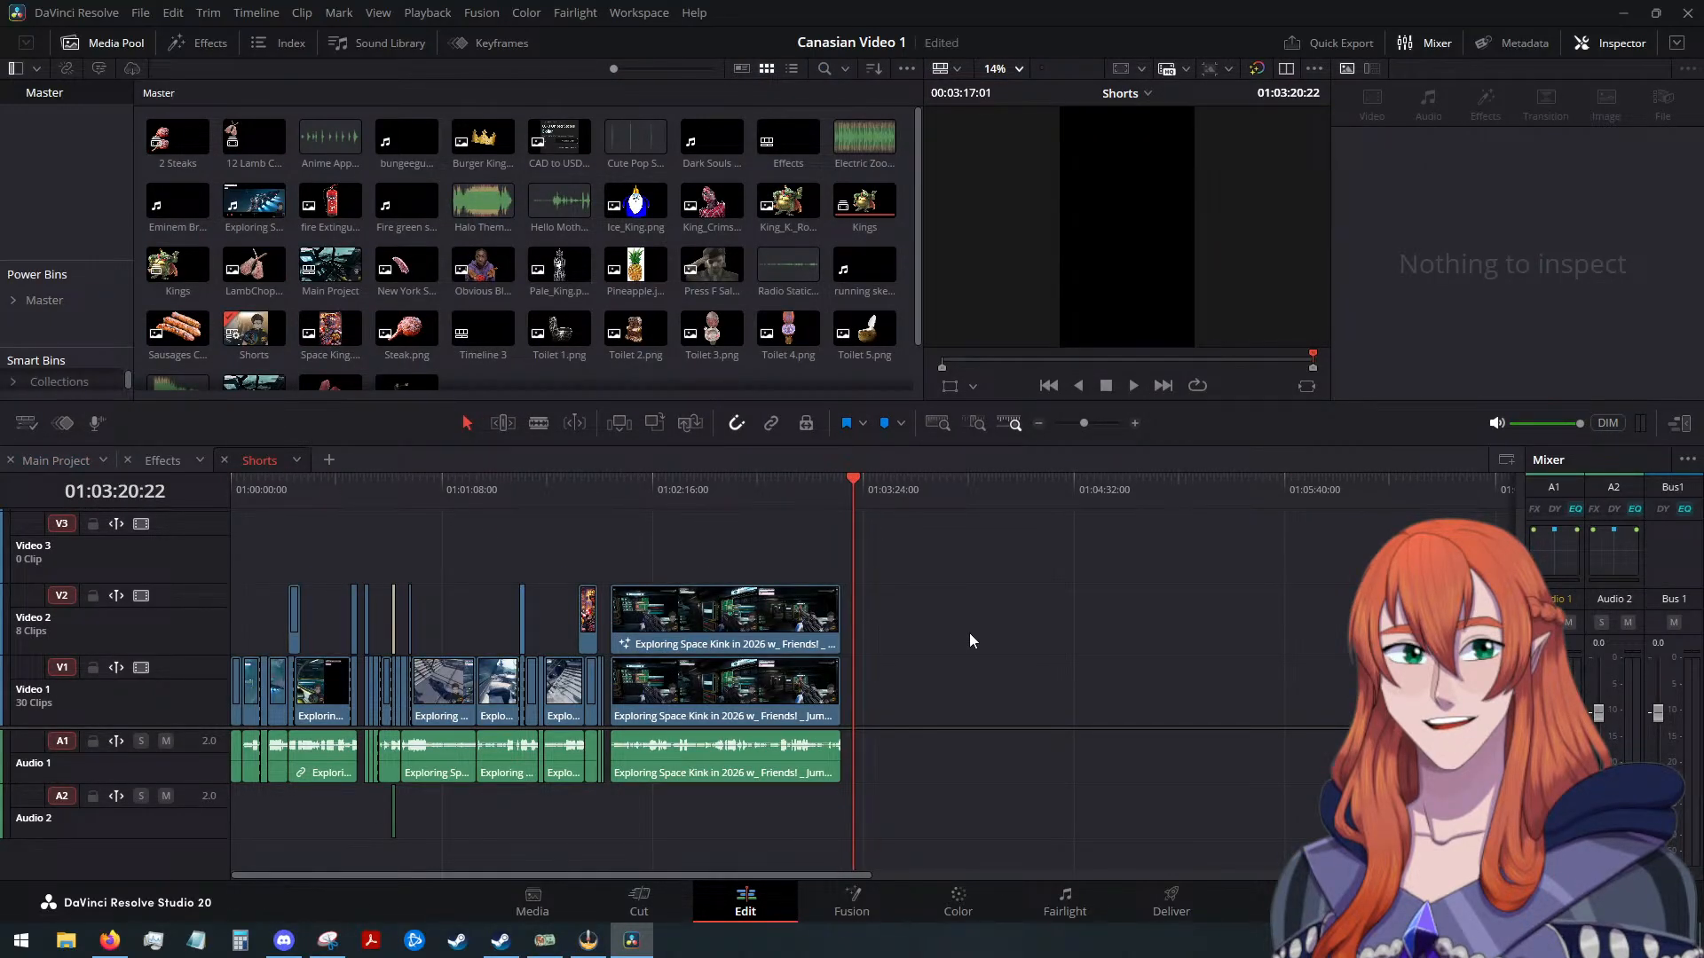
pyautogui.hotkey('ctrl', 'v')
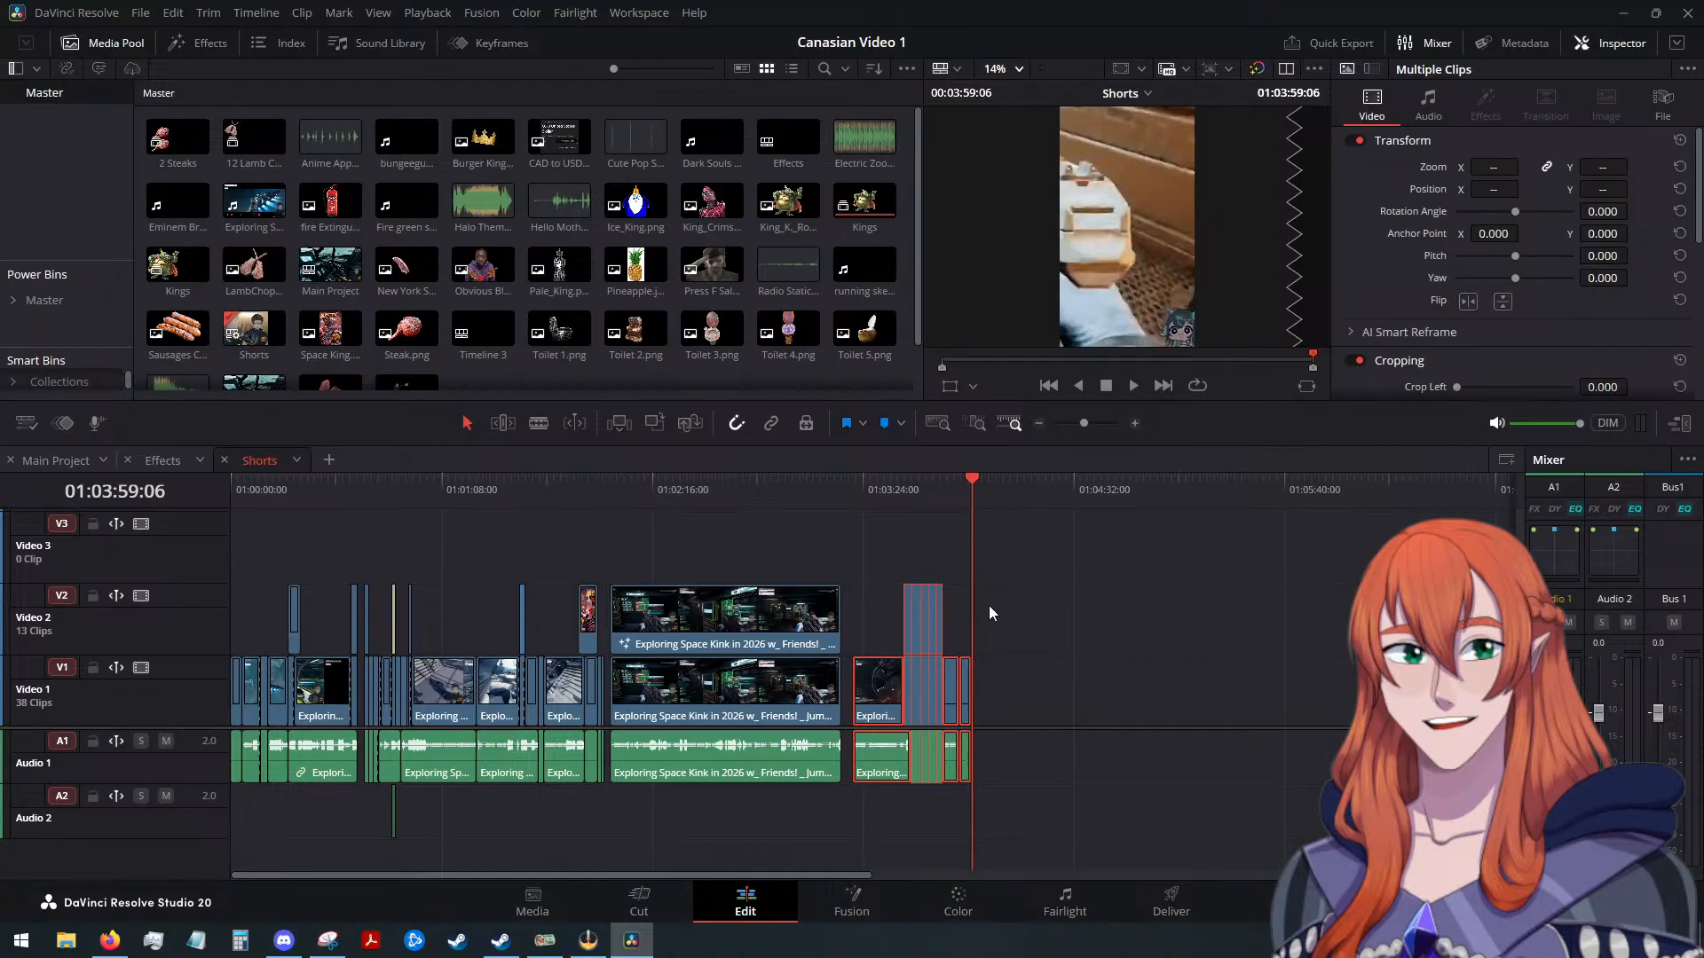
# Paste the position and zoom attributes of an earlier Video 1 gameplay clip onto the first pasted Video 1 clip in Shorts
pyautogui.click(990, 607)
pyautogui.moveTo(974, 486); pyautogui.dragTo(856, 502)
pyautogui.scroll(2, 1059, 637)
pyautogui.scroll(2, 1052, 633)
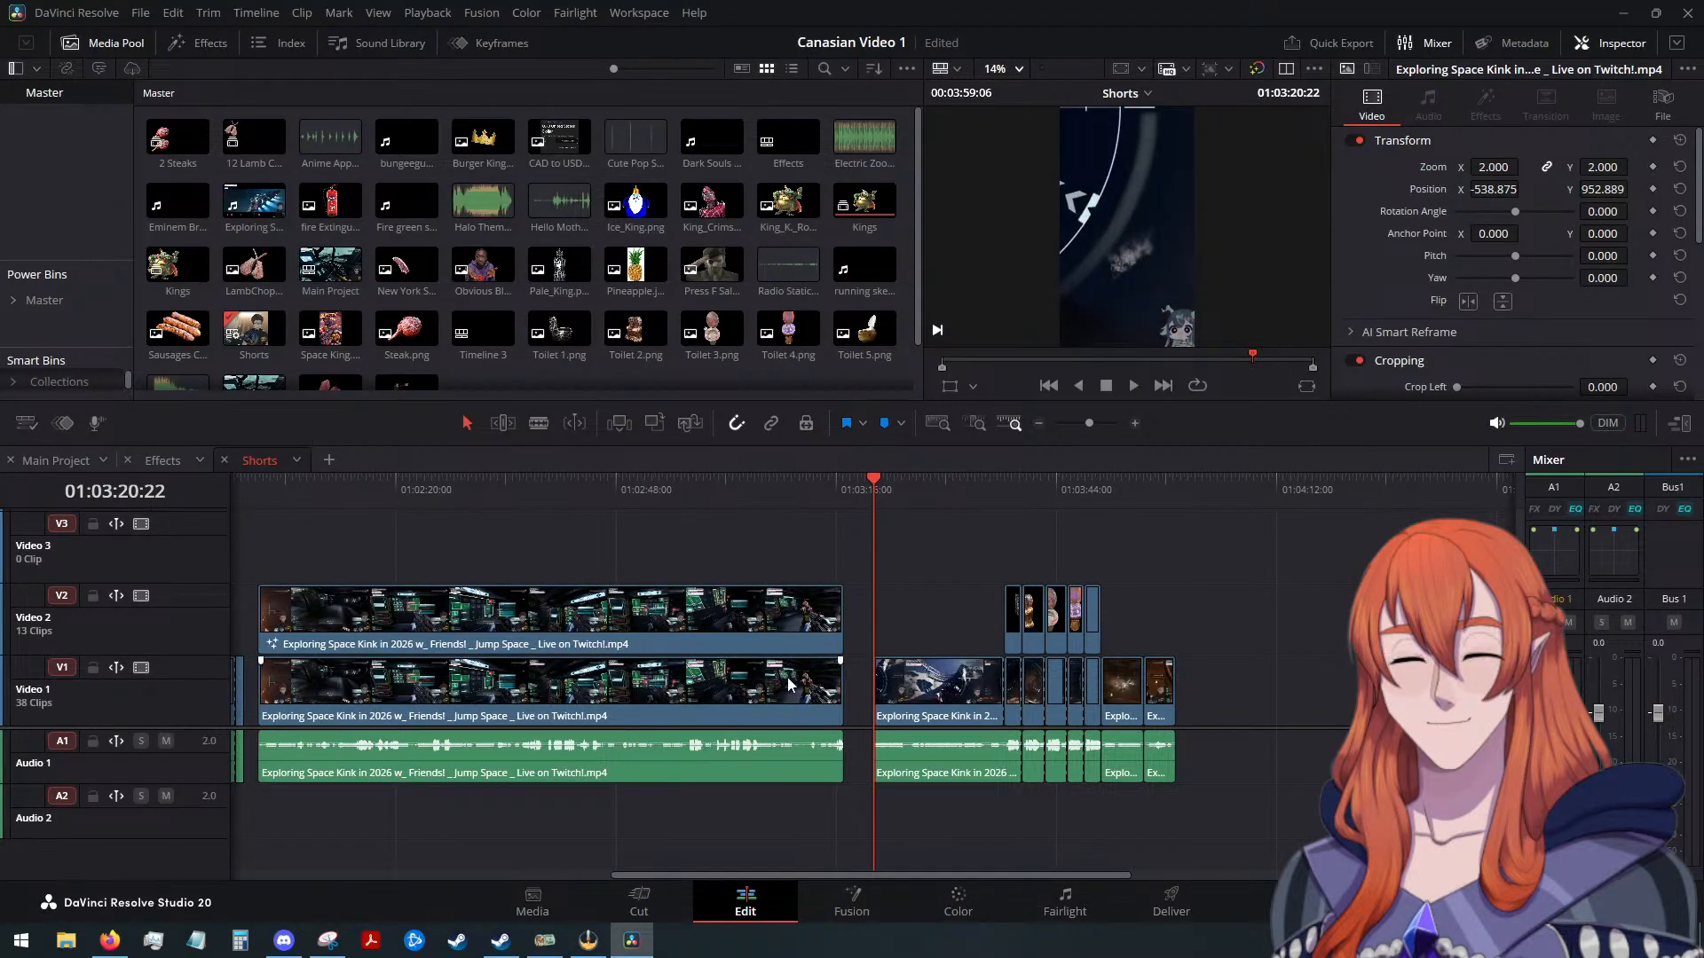
pyautogui.scroll(-1, 697, 691)
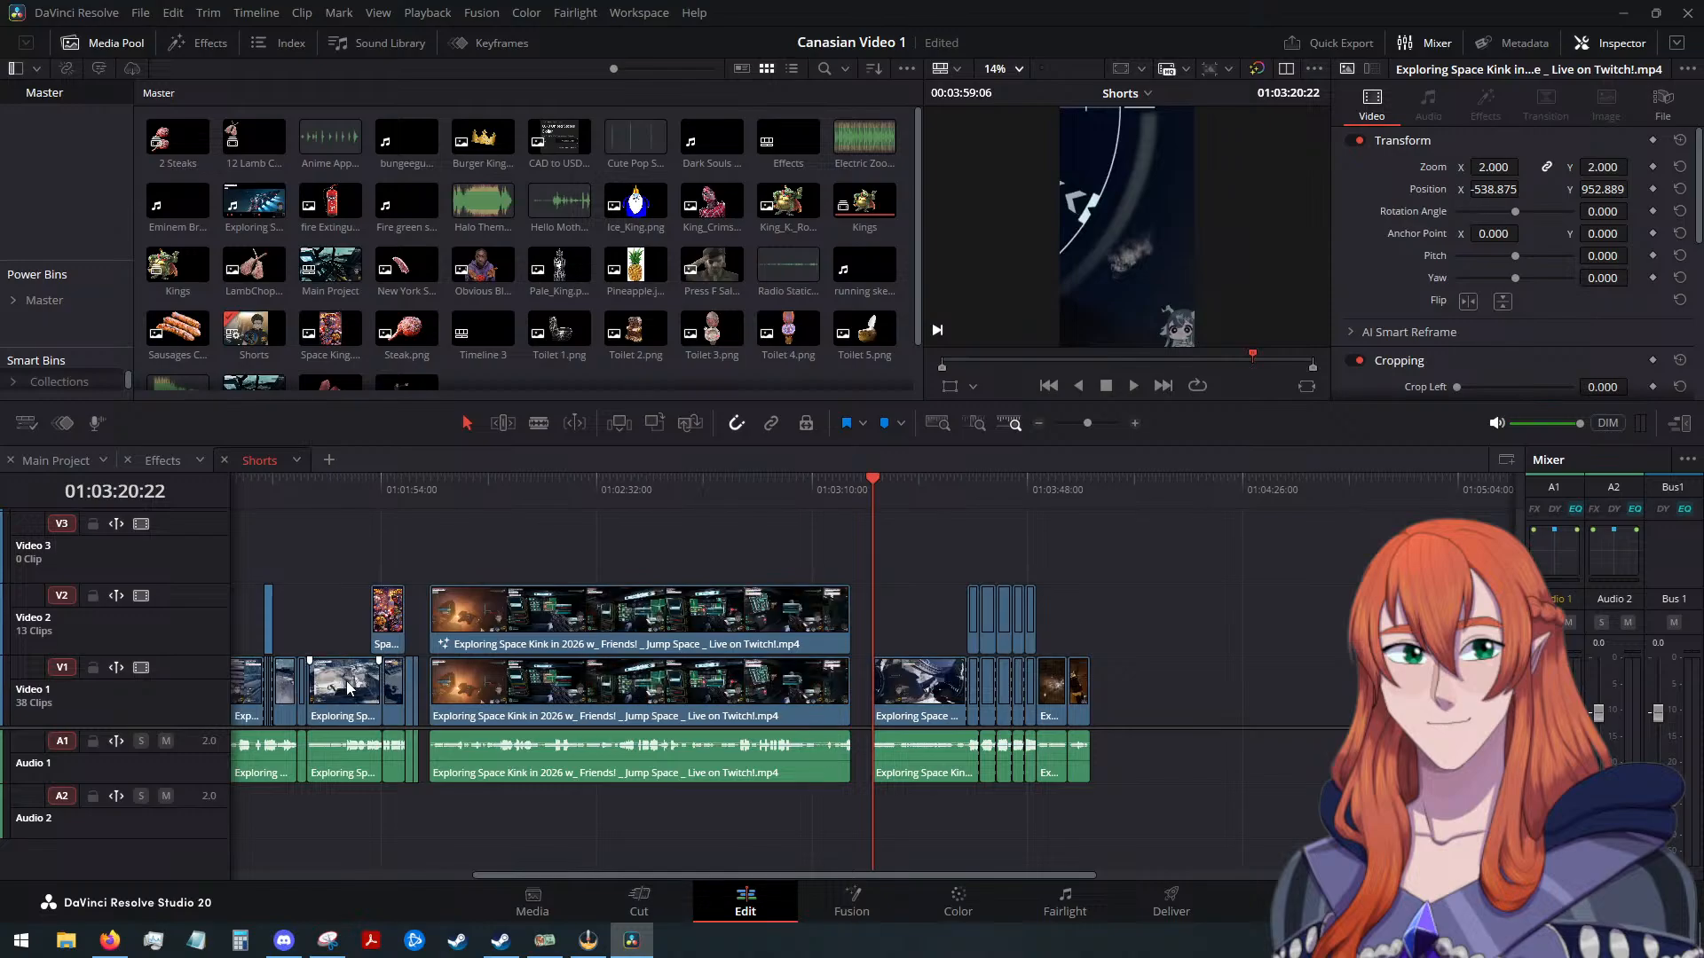
pyautogui.click(352, 690)
pyautogui.click(928, 681)
pyautogui.hotkey('alt', 'v')
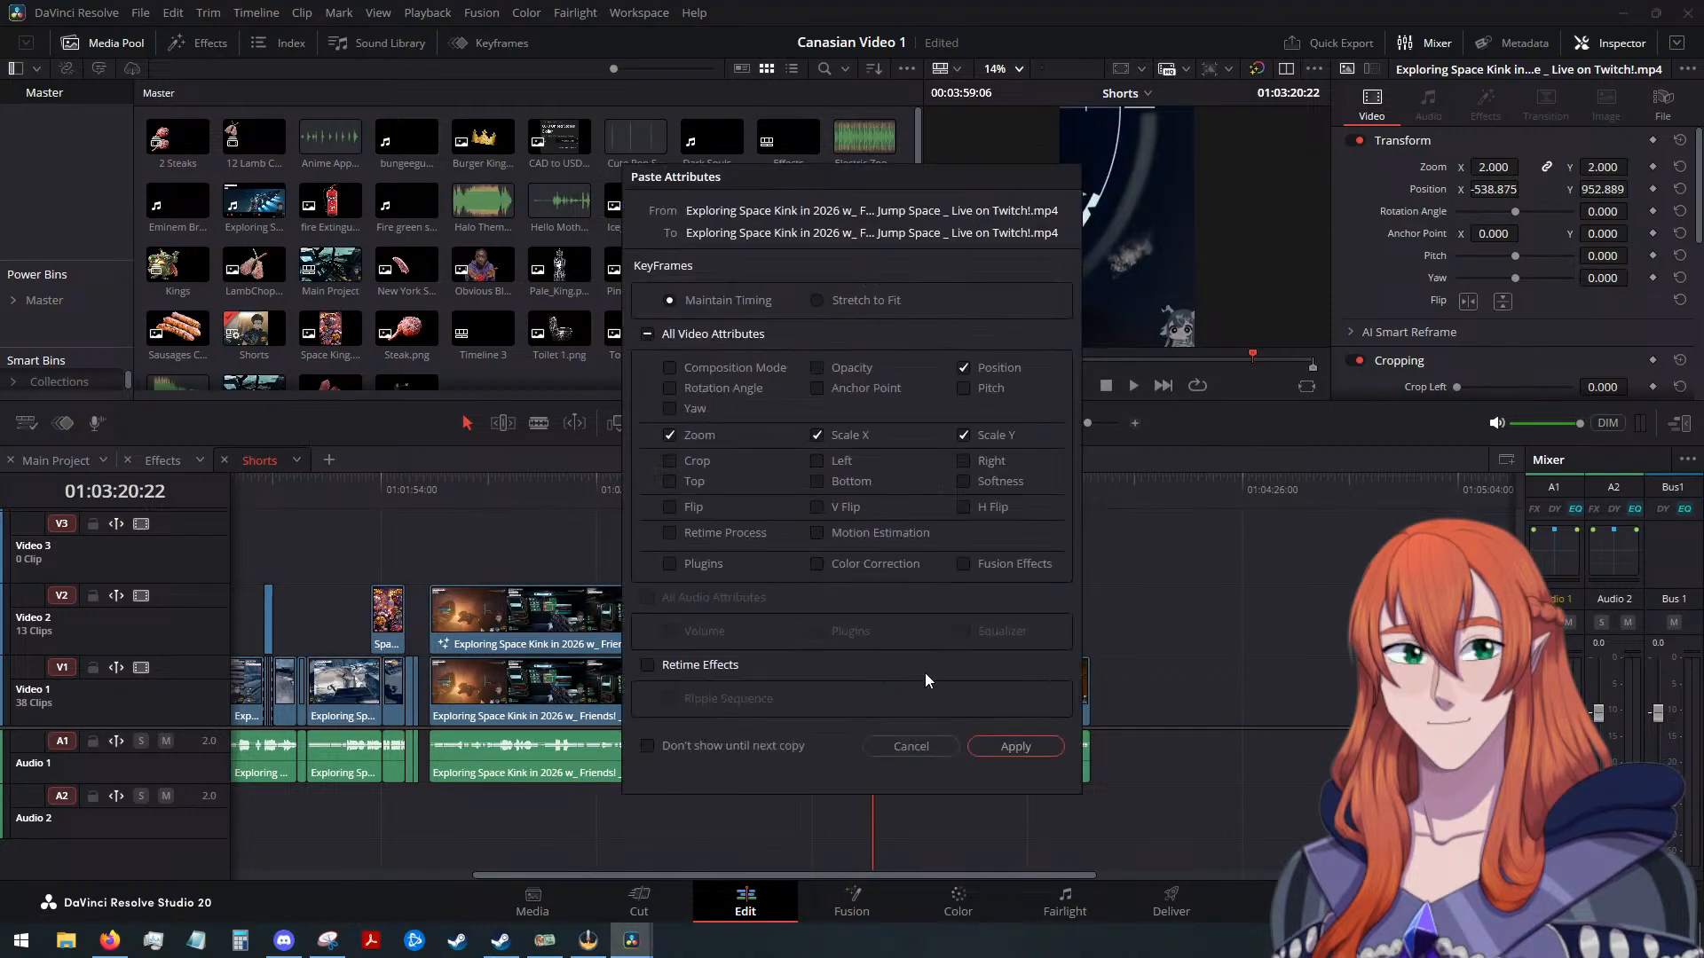
pyautogui.click(1020, 746)
# Scrub through the first pasted clip in Shorts to 01:03:38:16, at the first toilet image
pyautogui.scroll(1, 983, 697)
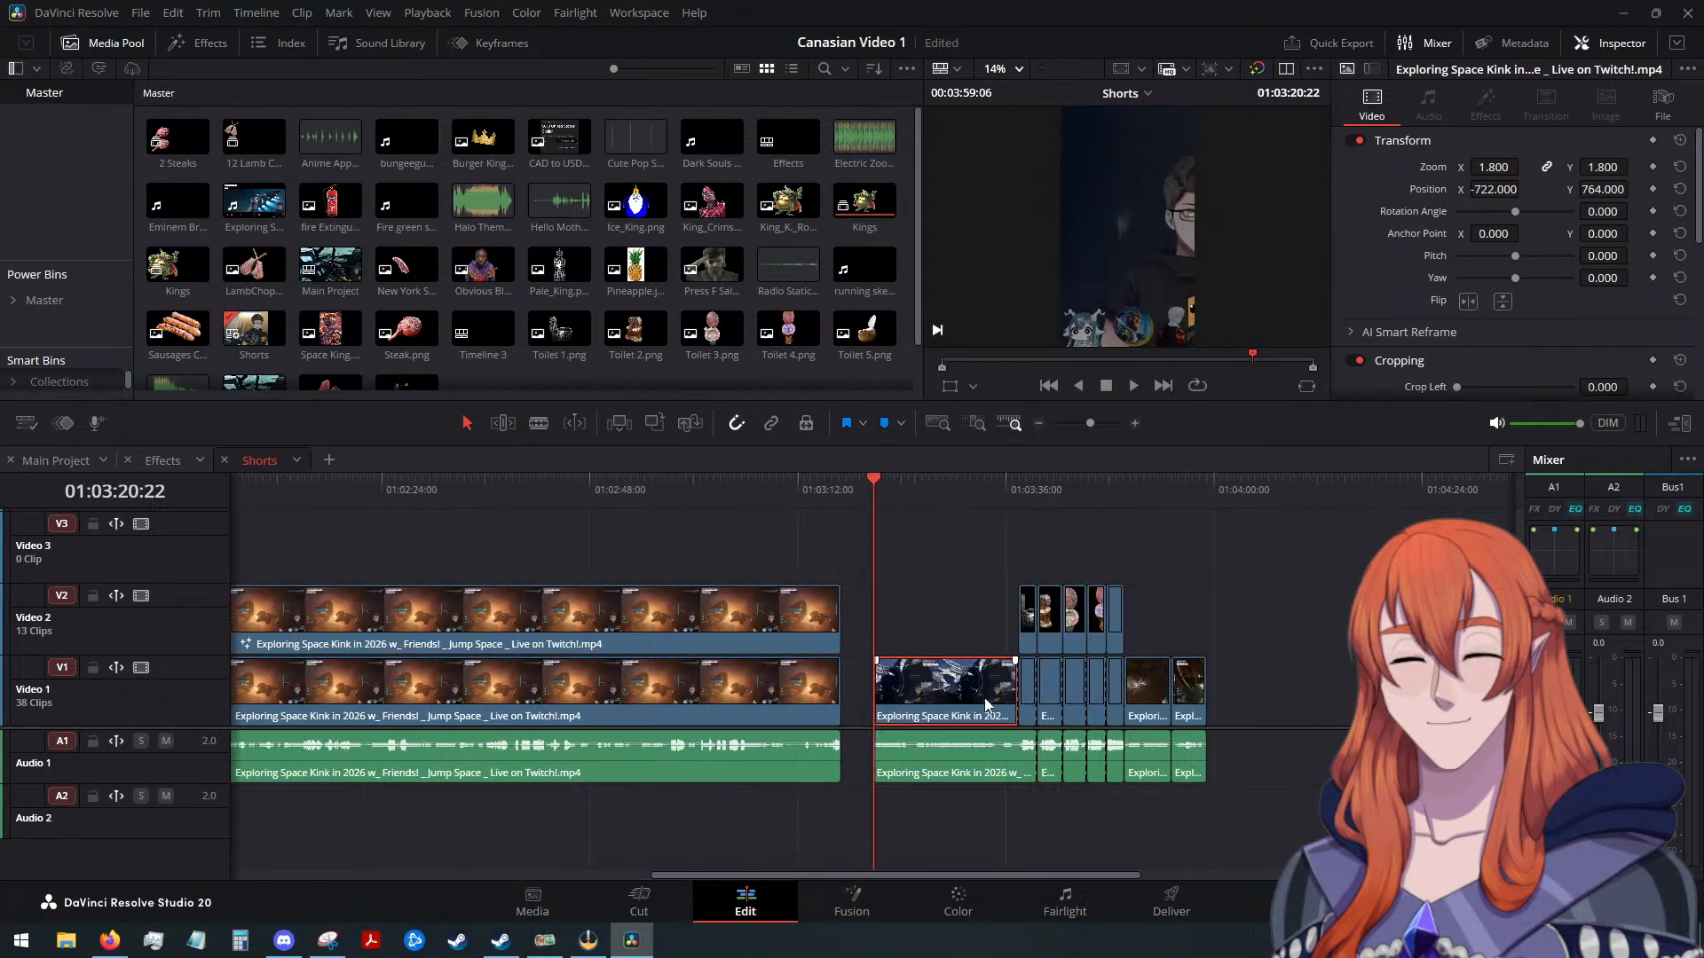
pyautogui.scroll(1, 983, 696)
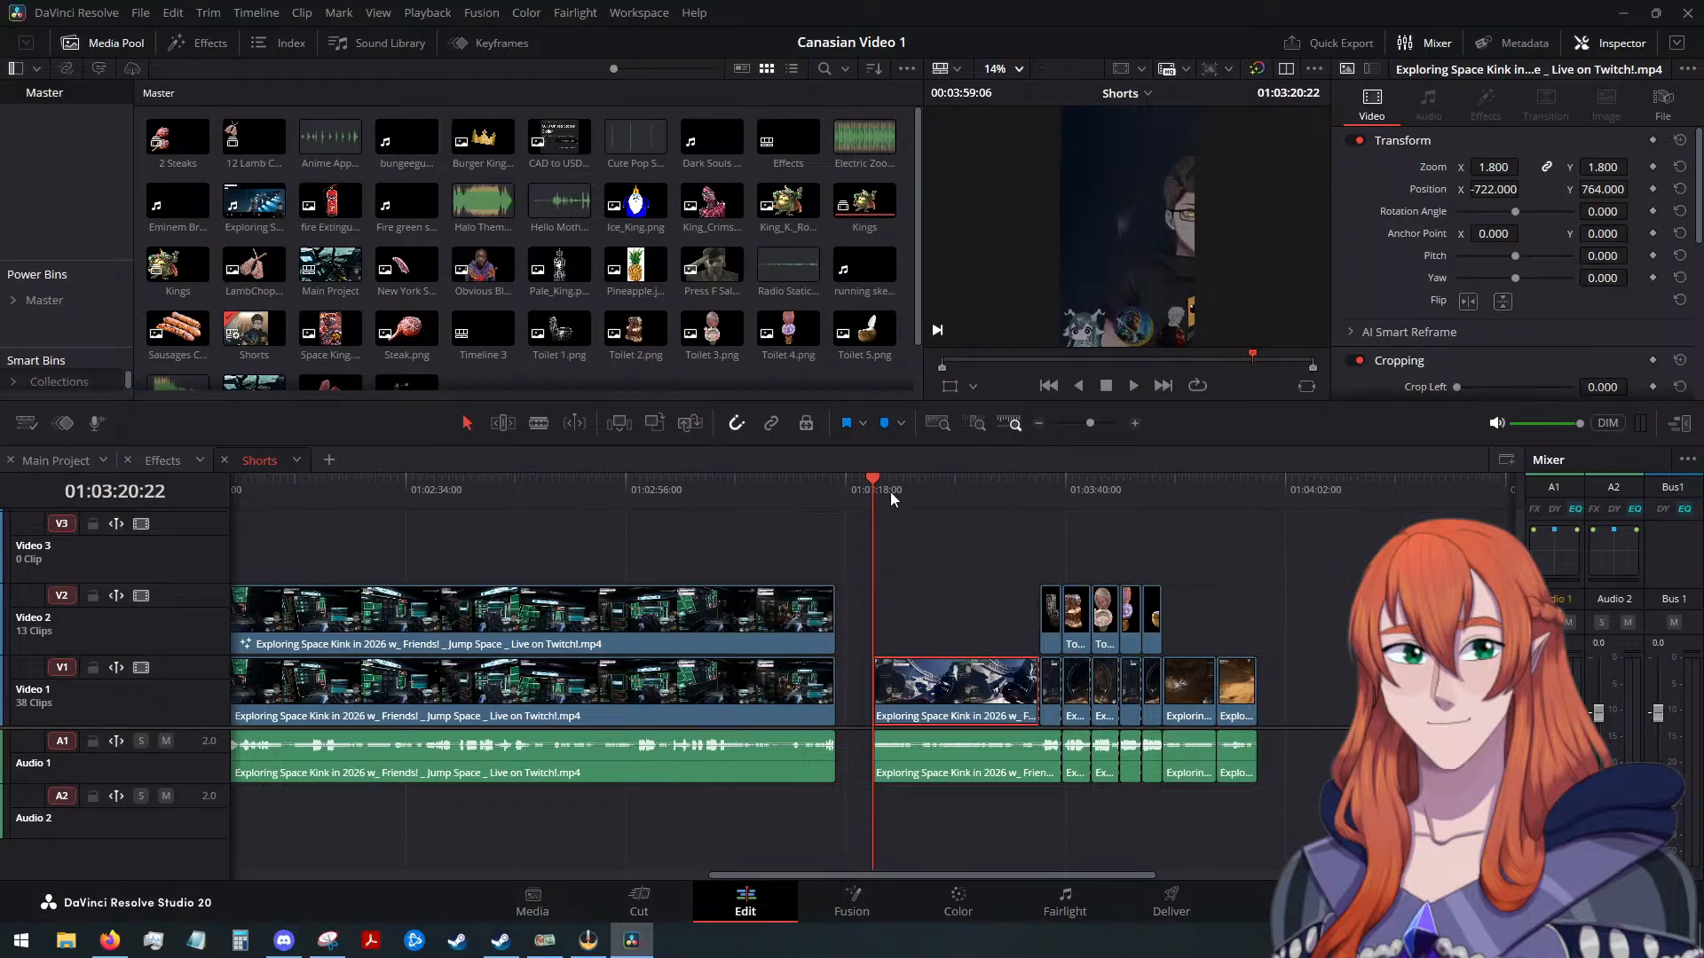
pyautogui.moveTo(870, 481); pyautogui.dragTo(1051, 530)
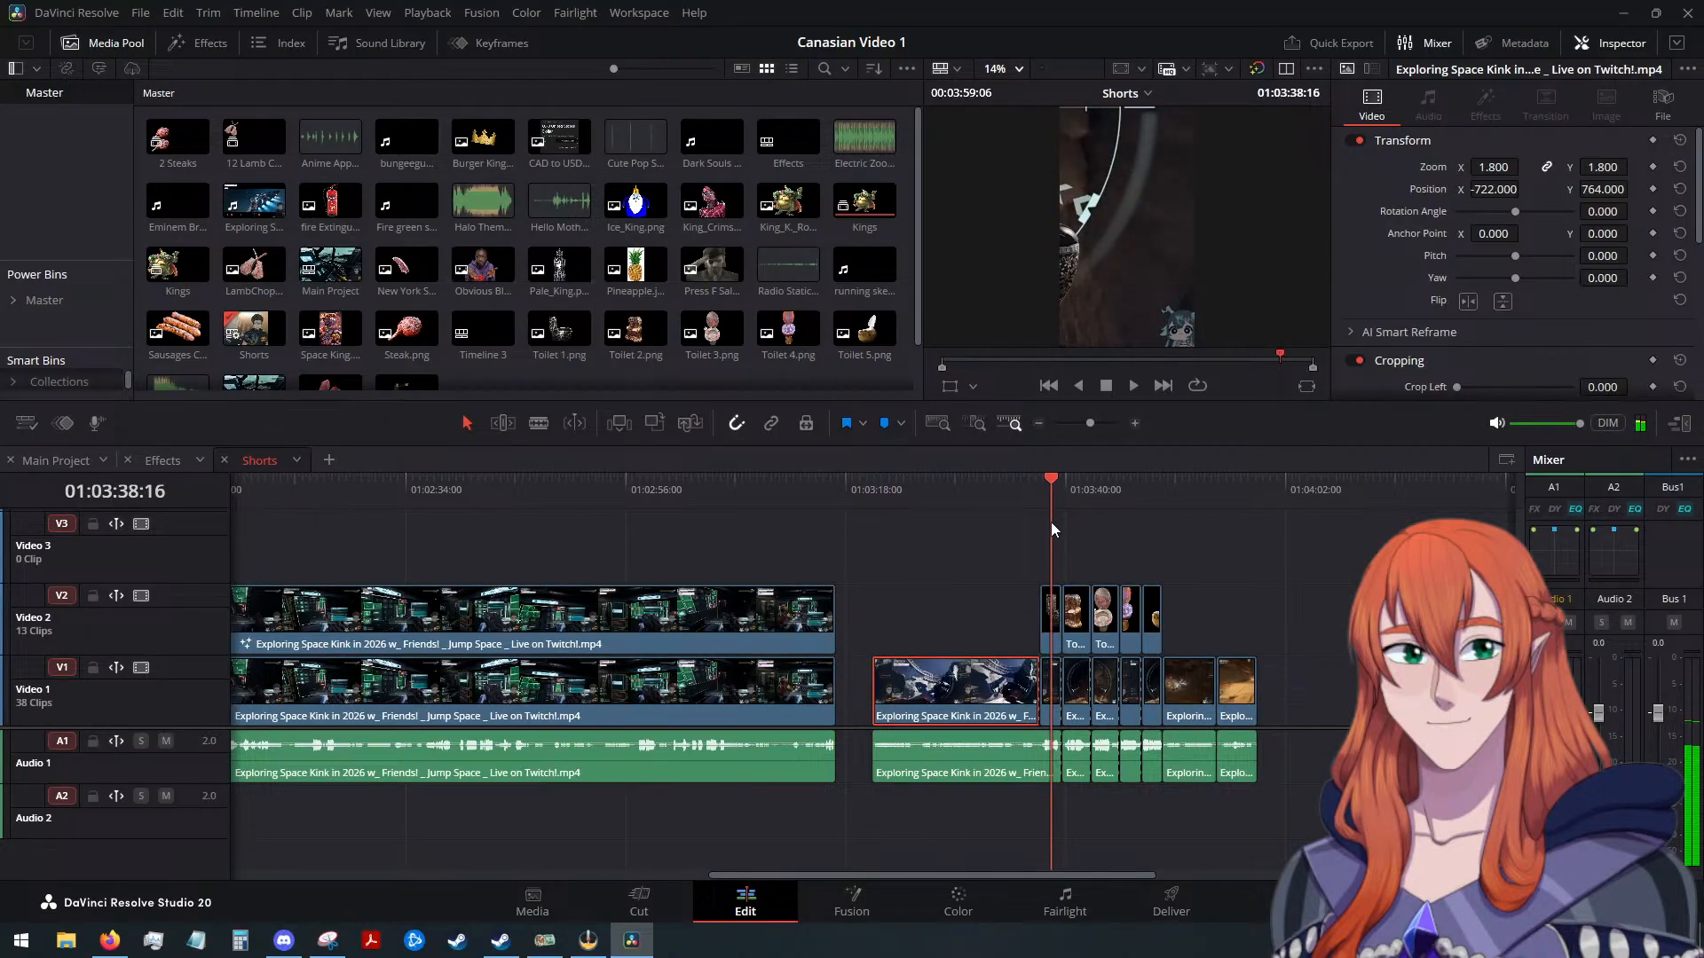
pyautogui.click(1010, 560)
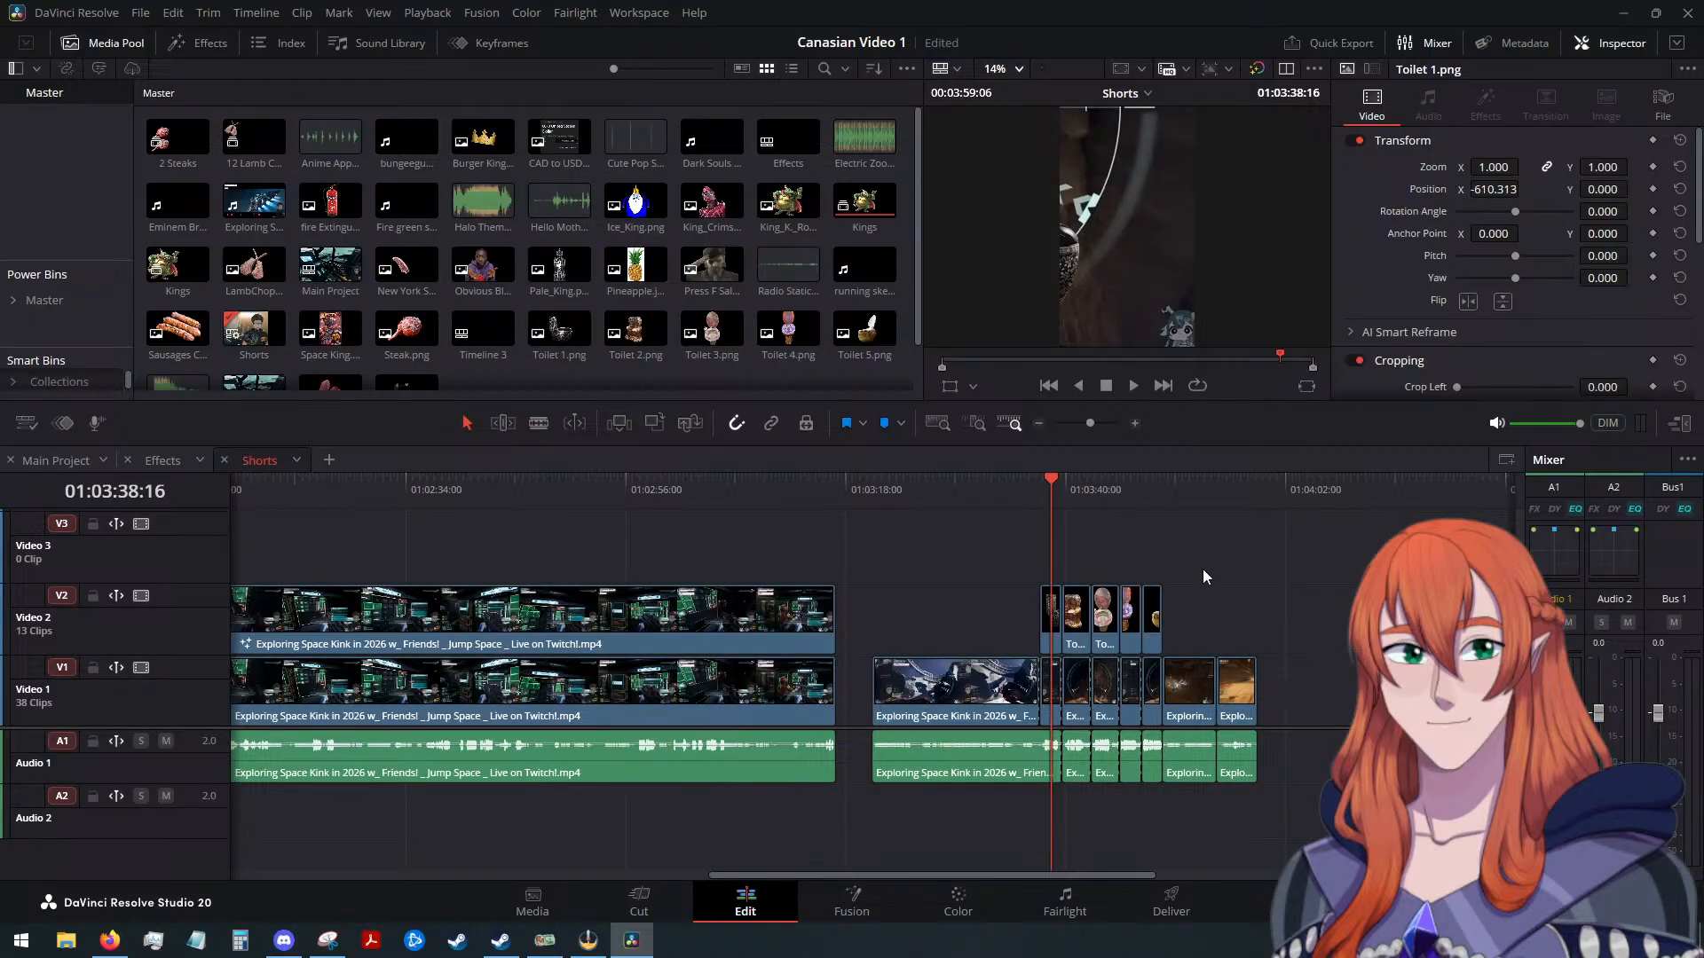
pyautogui.moveTo(1219, 592); pyautogui.dragTo(1038, 623)
pyautogui.click(1033, 616)
pyautogui.click(1100, 619)
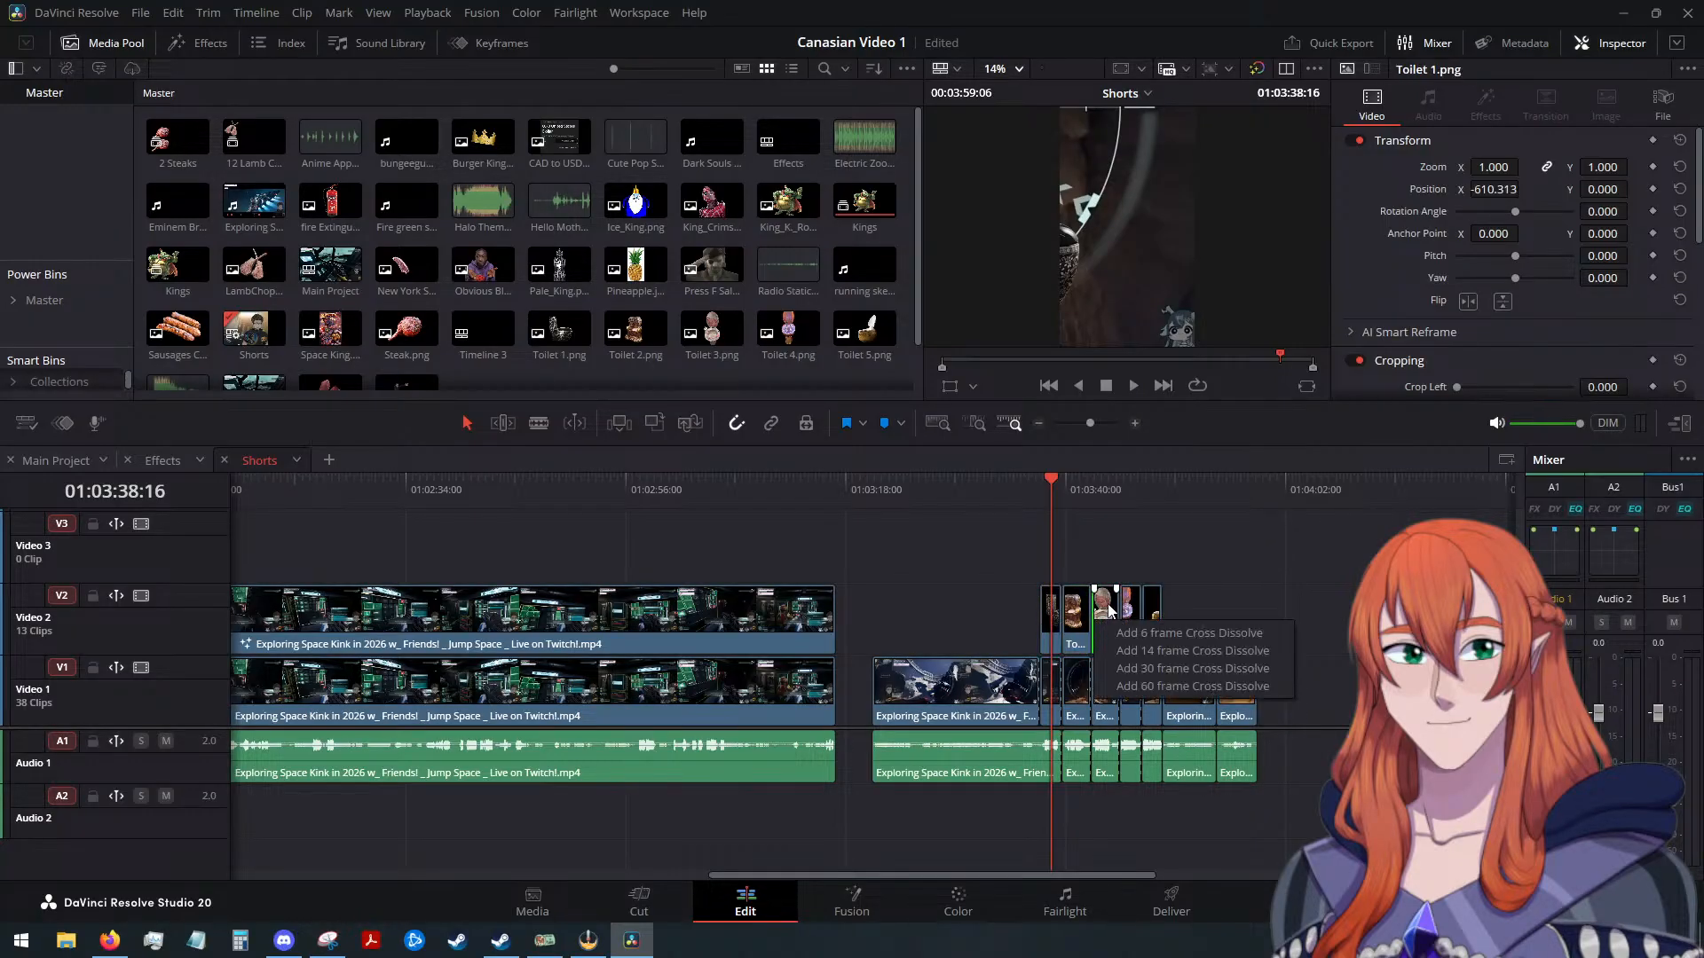
pyautogui.rightClick(1105, 614)
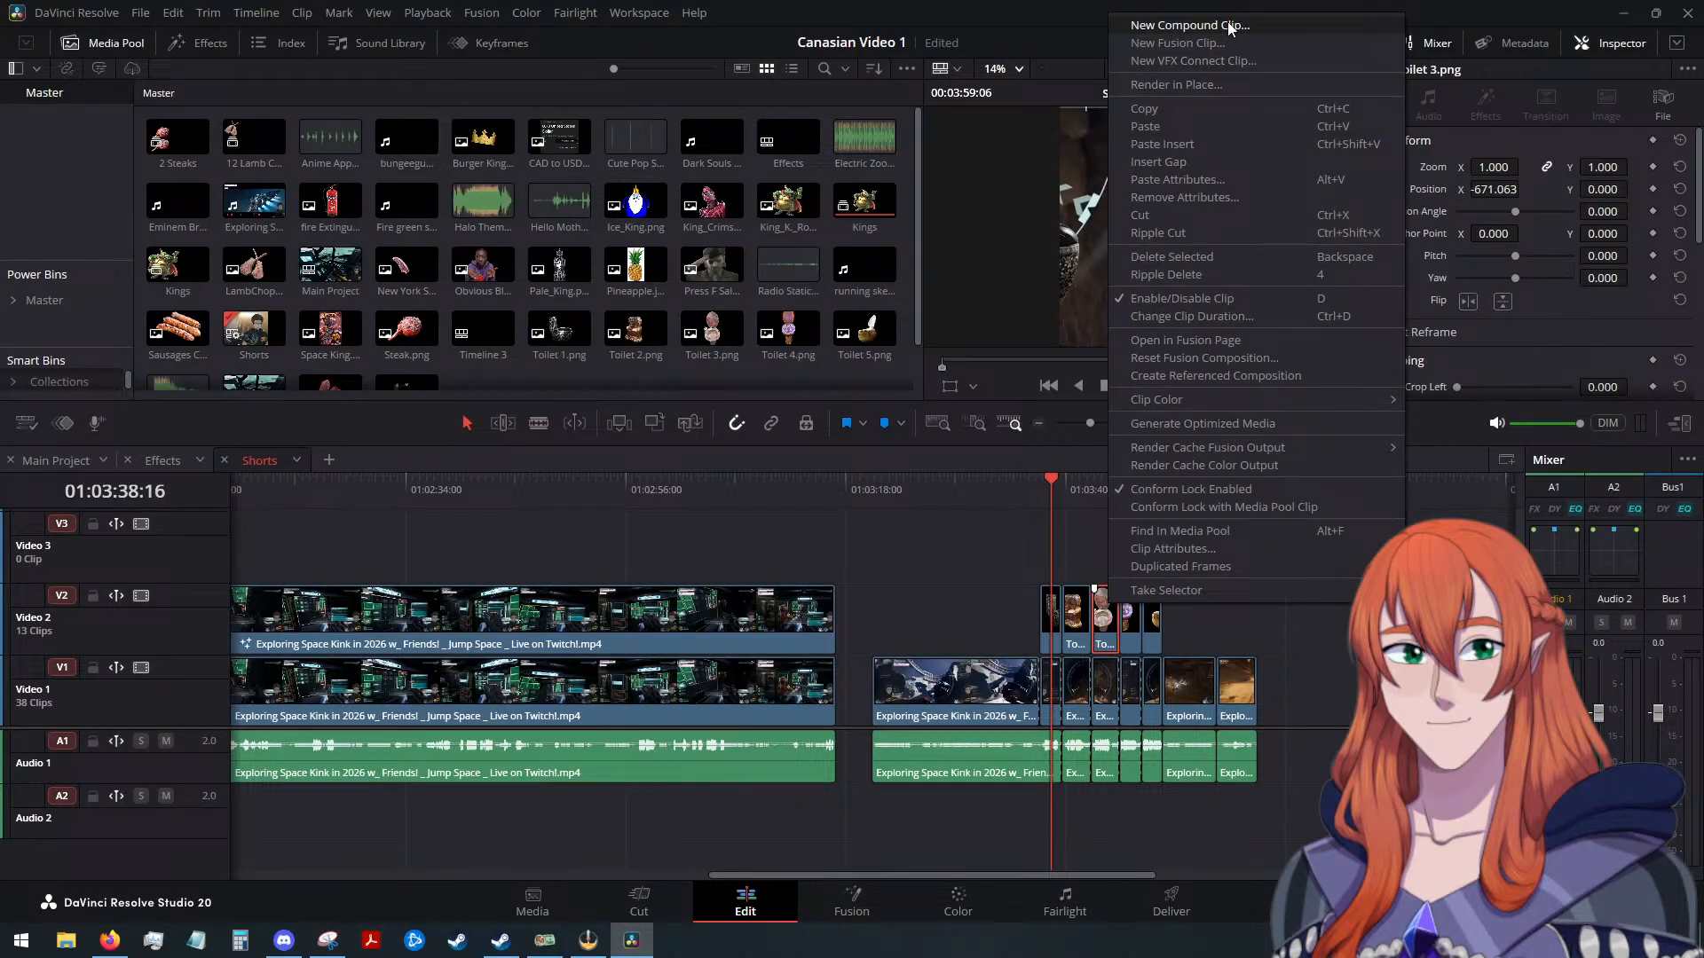
pyautogui.click(966, 539)
pyautogui.moveTo(1215, 552); pyautogui.dragTo(1035, 612)
pyautogui.rightClick(1072, 615)
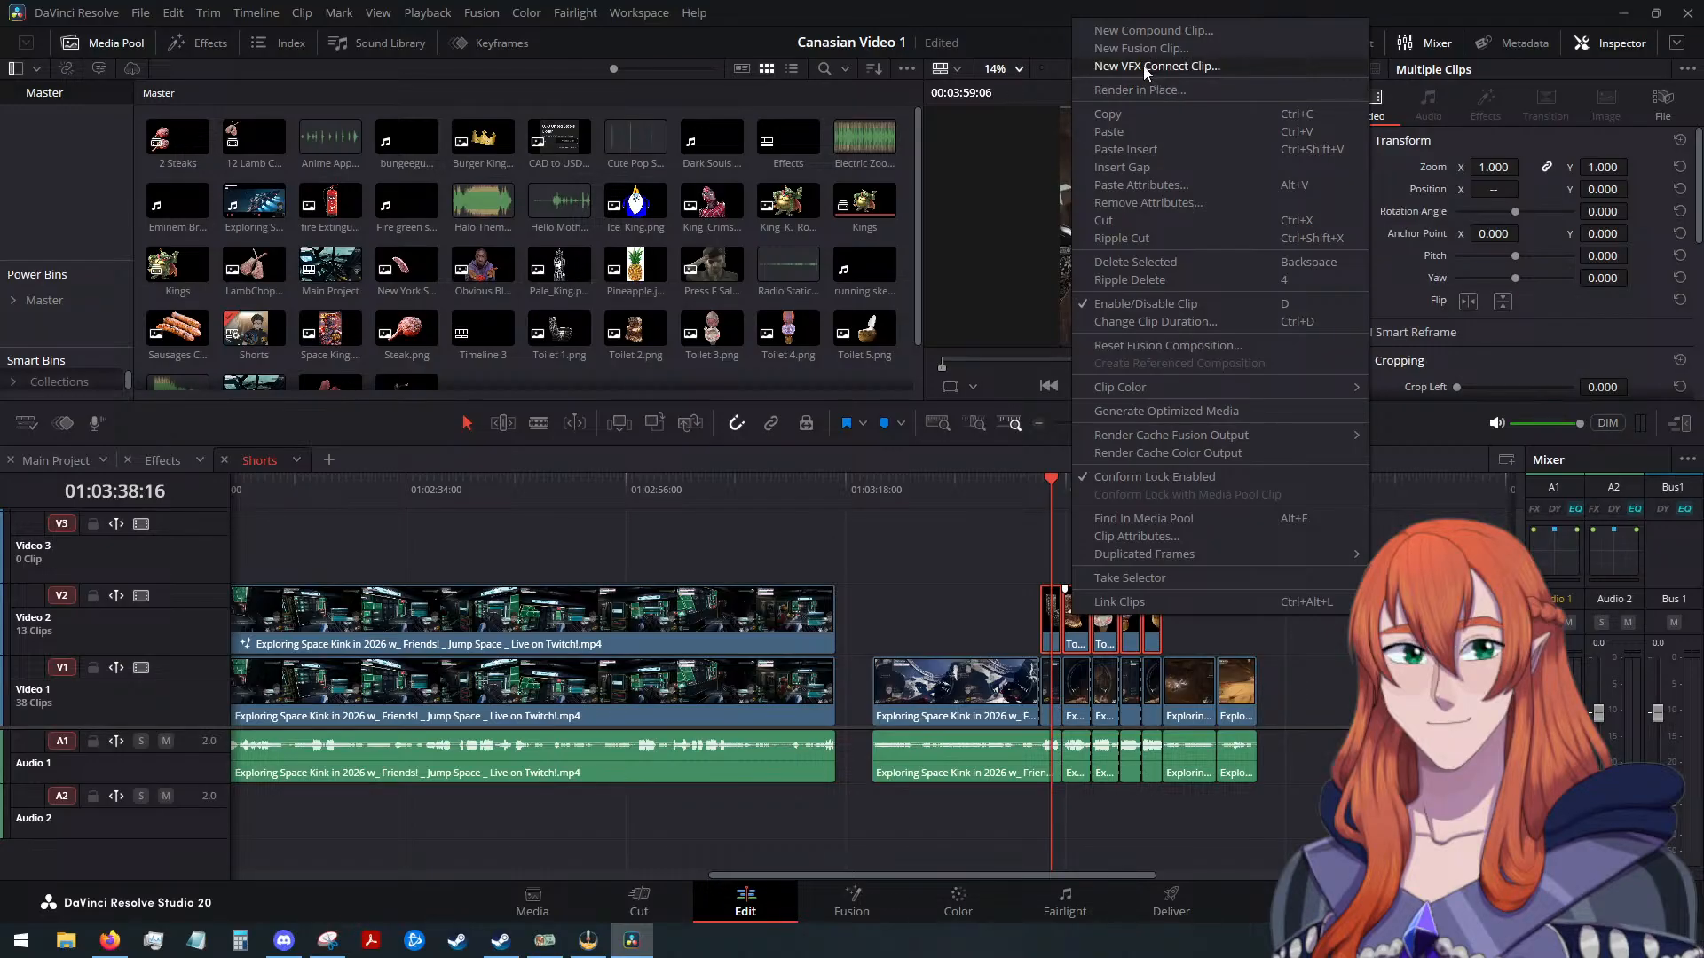
pyautogui.click(994, 579)
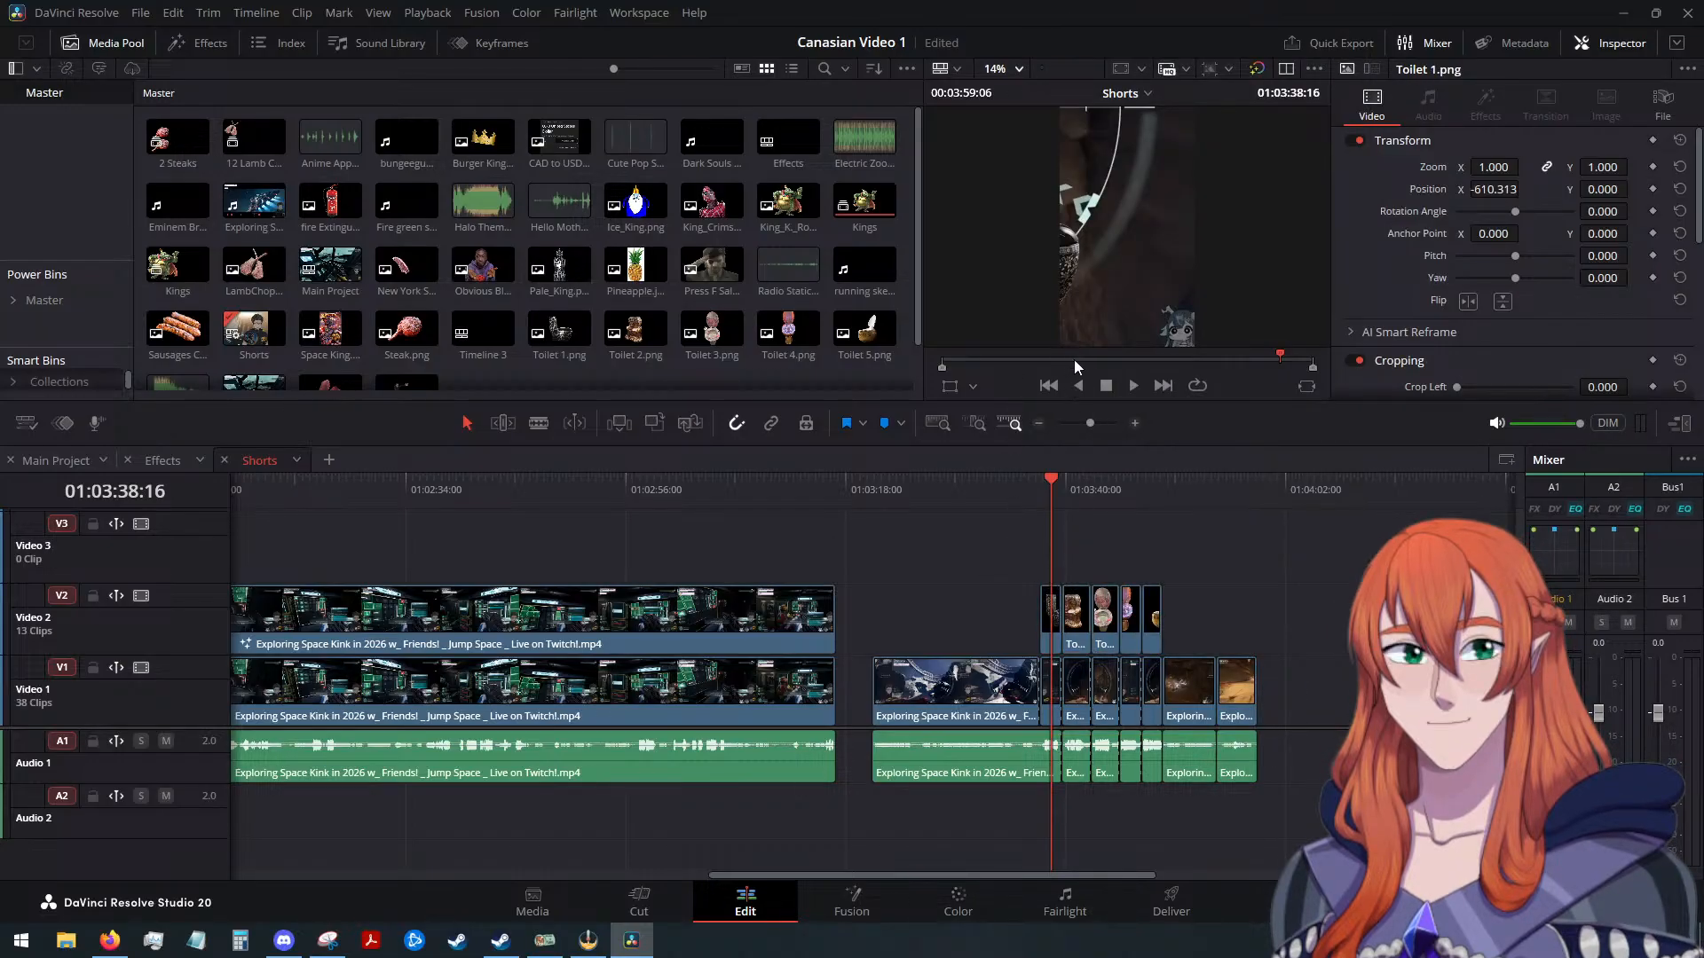
# Copy the five Will Smith pose images from Video 3 of Main Project onto Video 3 of Shorts, above the toilet images
pyautogui.click(44, 458)
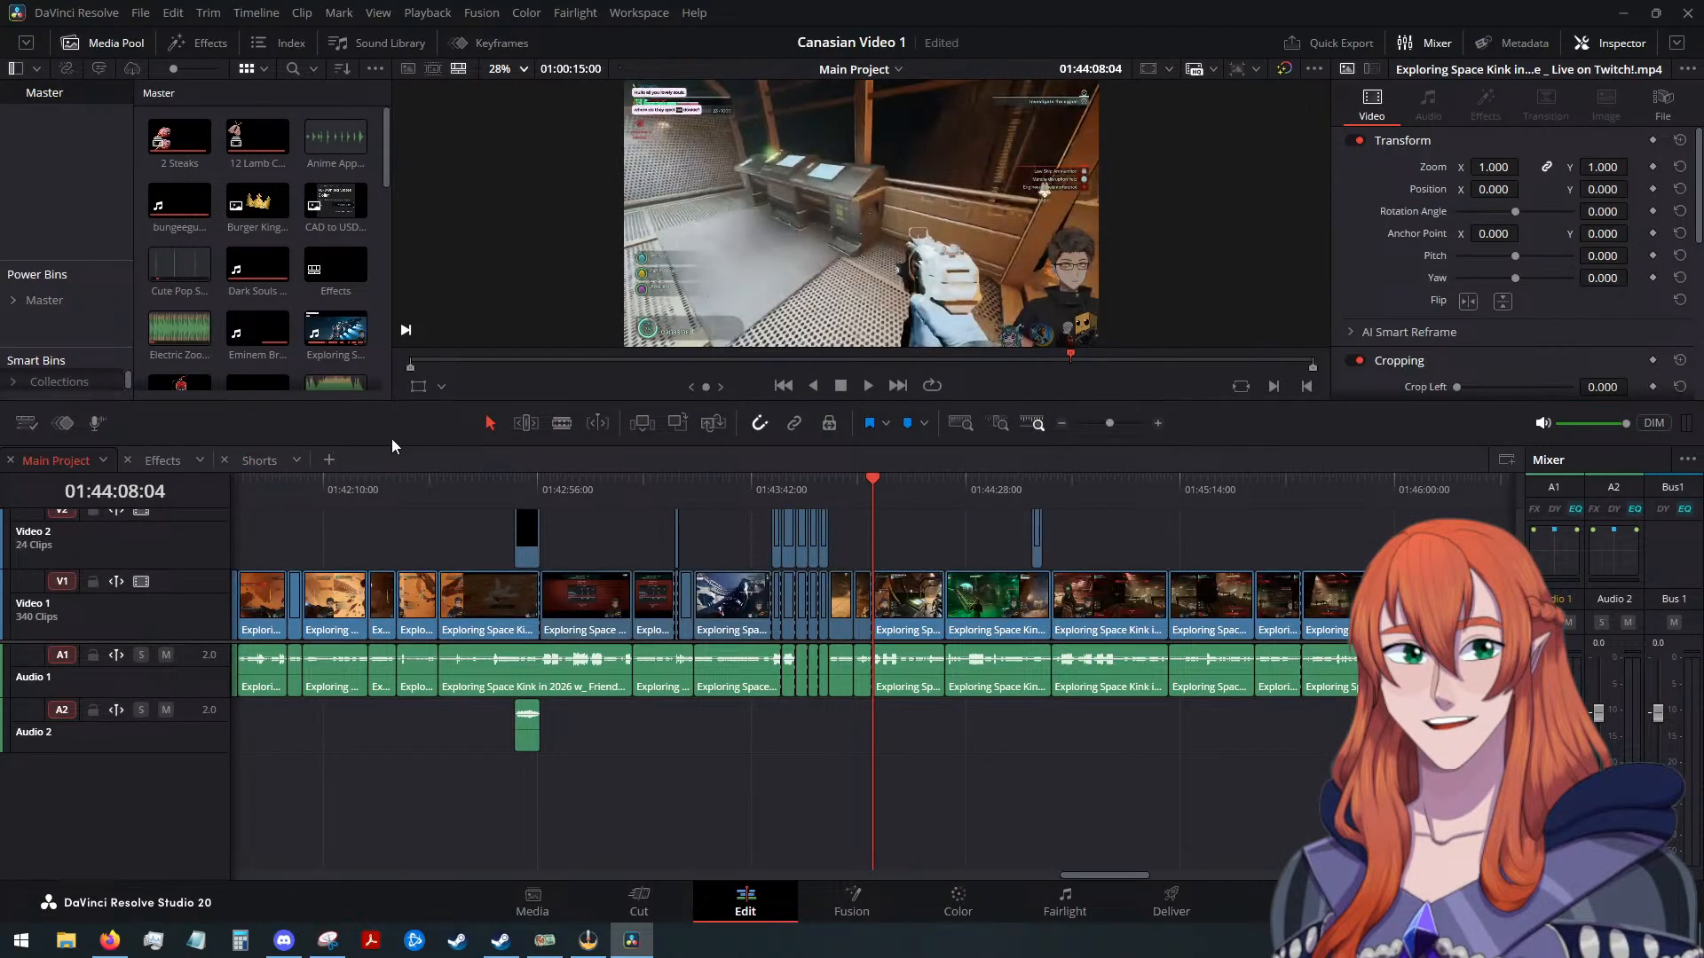
pyautogui.scroll(3, 834, 561)
pyautogui.moveTo(860, 535); pyautogui.dragTo(763, 561)
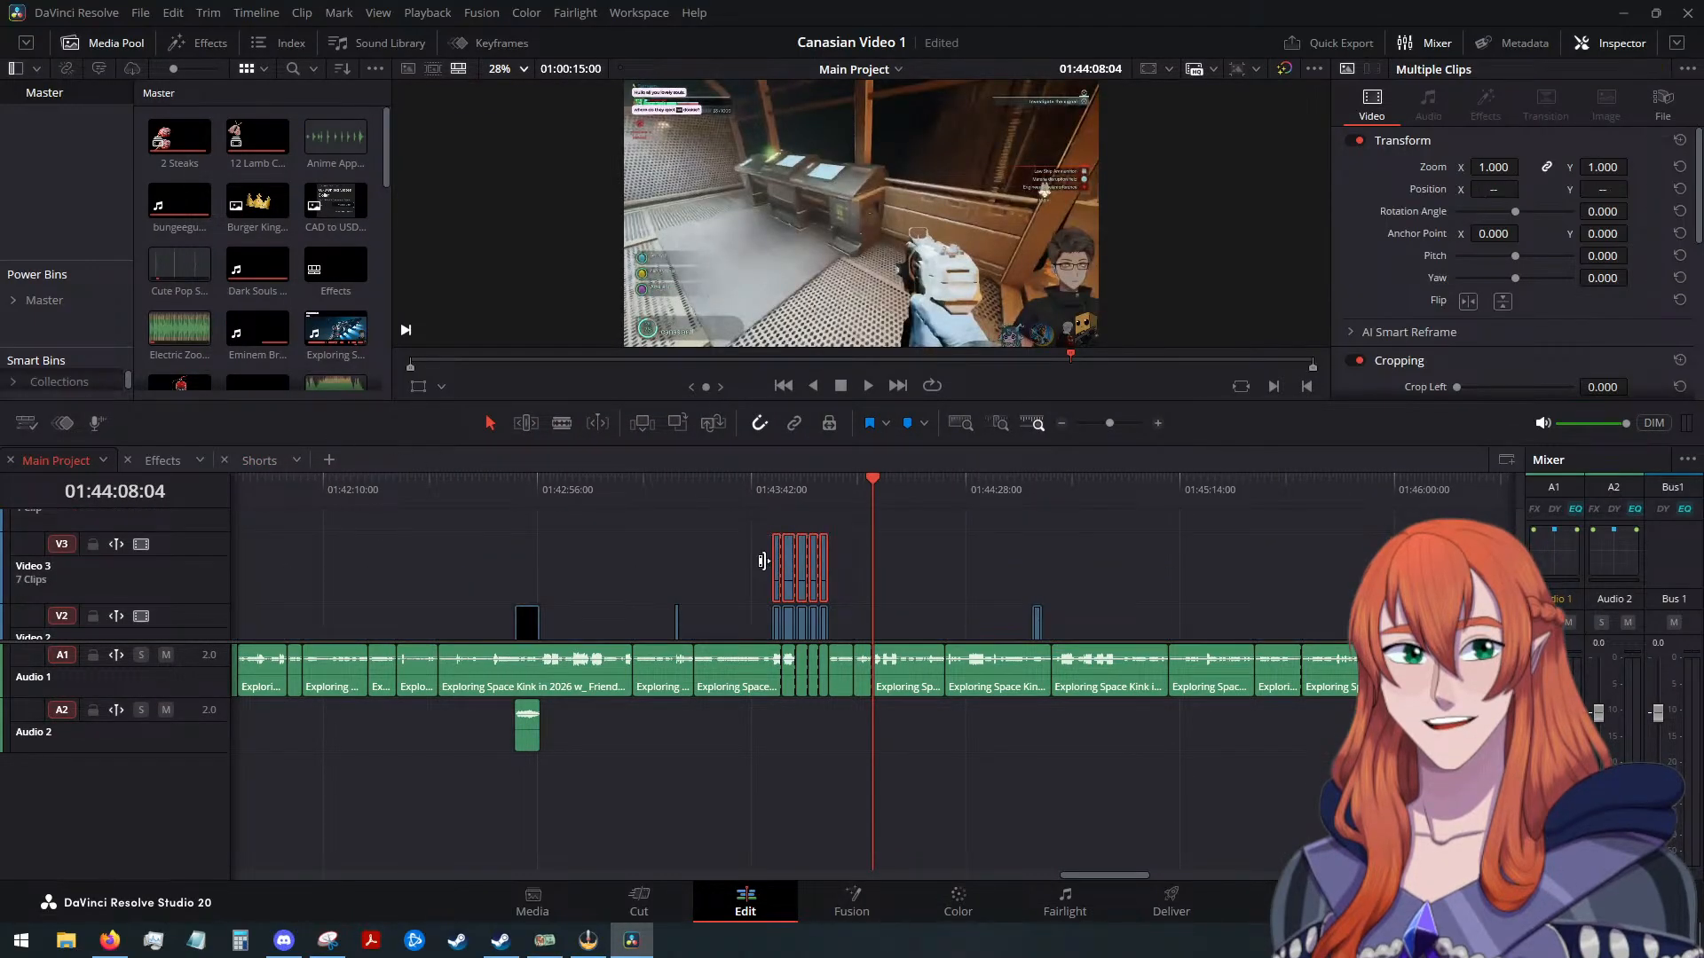
pyautogui.click(266, 460)
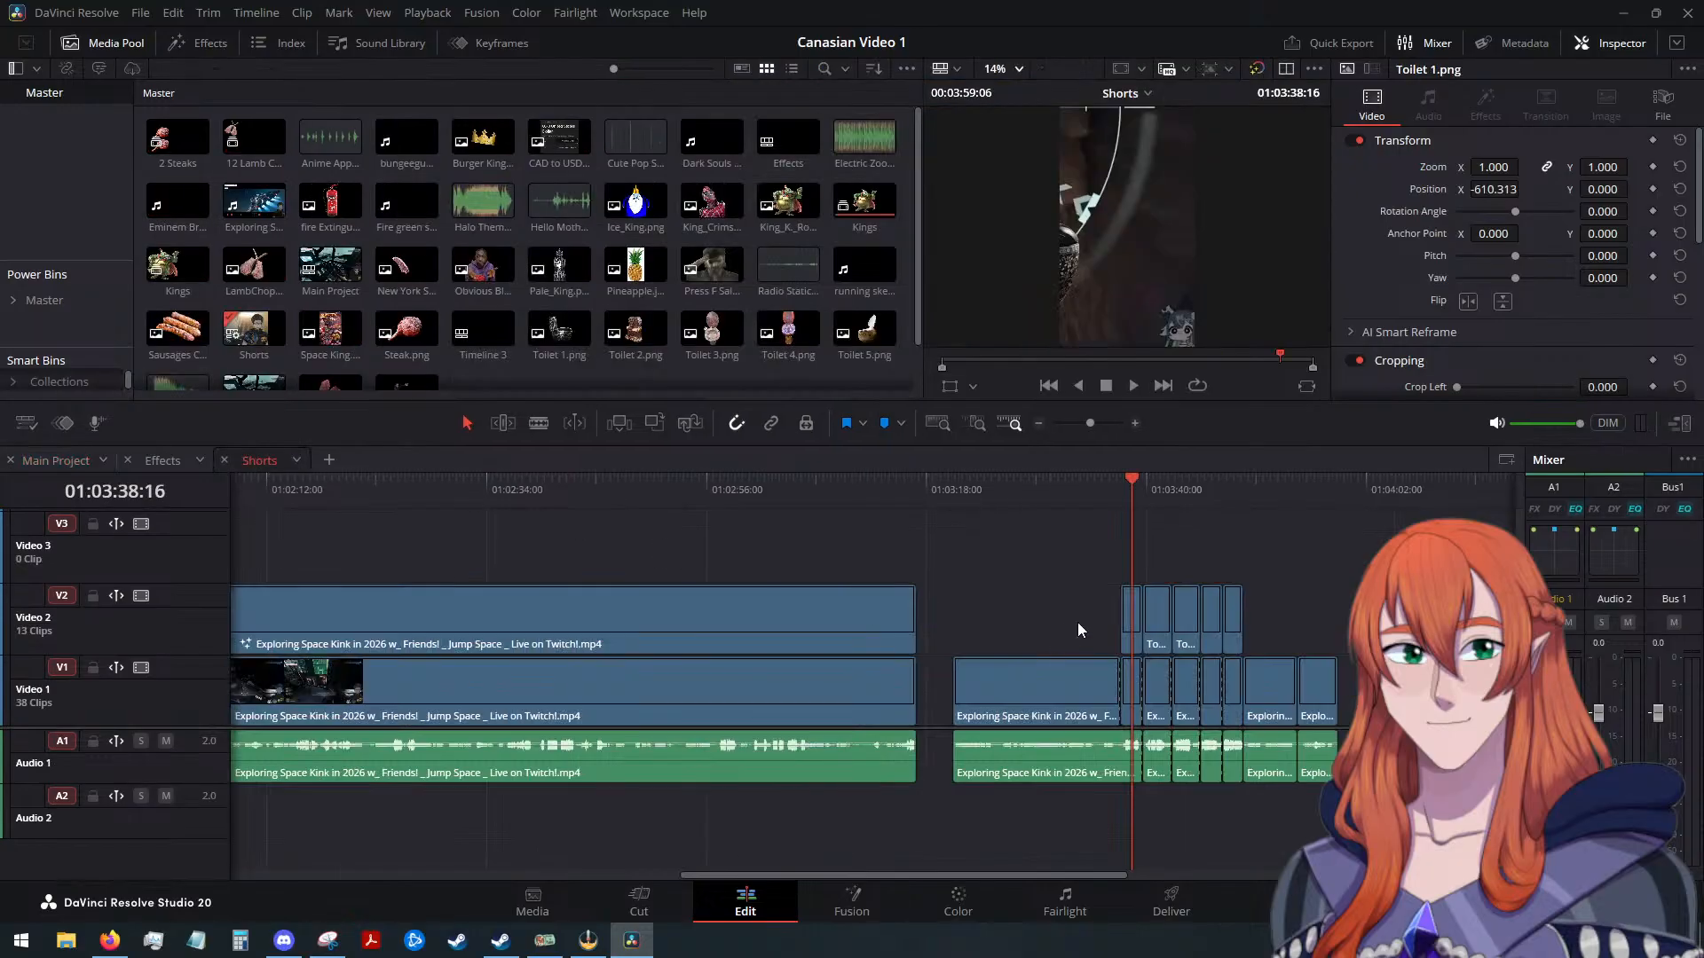
pyautogui.click(1127, 482)
pyautogui.hotkey('ctrl', 'v')
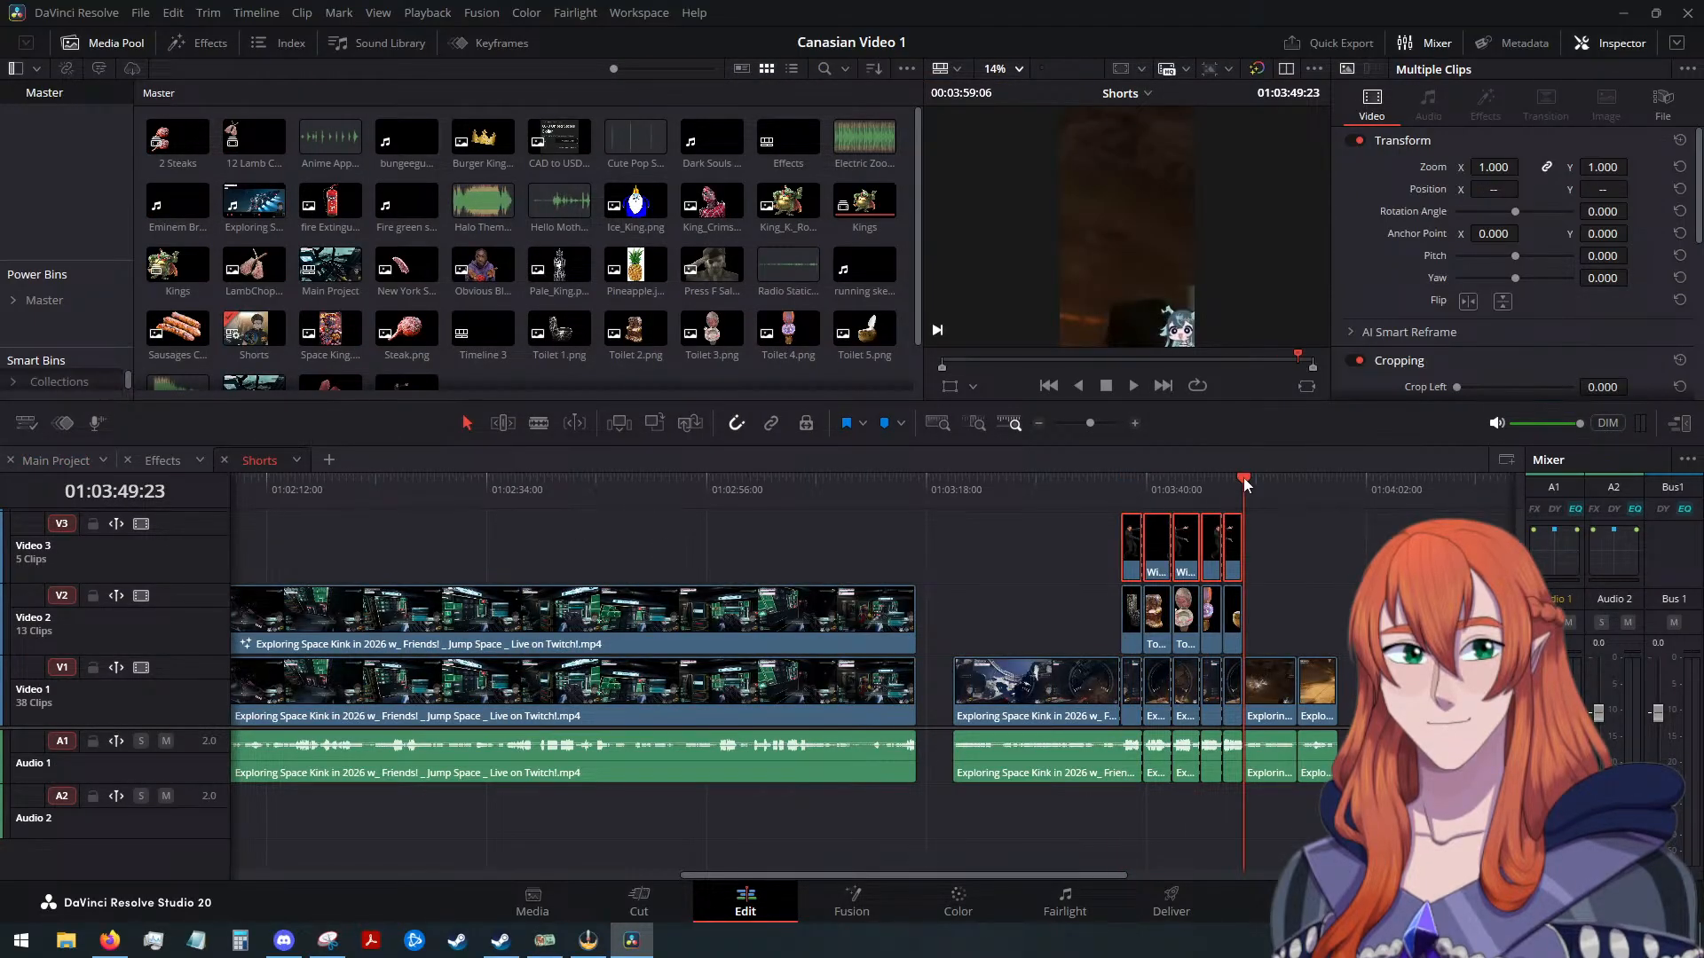
# Set the zoom of the first toilet image and the Will Smith pose above it to 0.5
pyautogui.click(1133, 494)
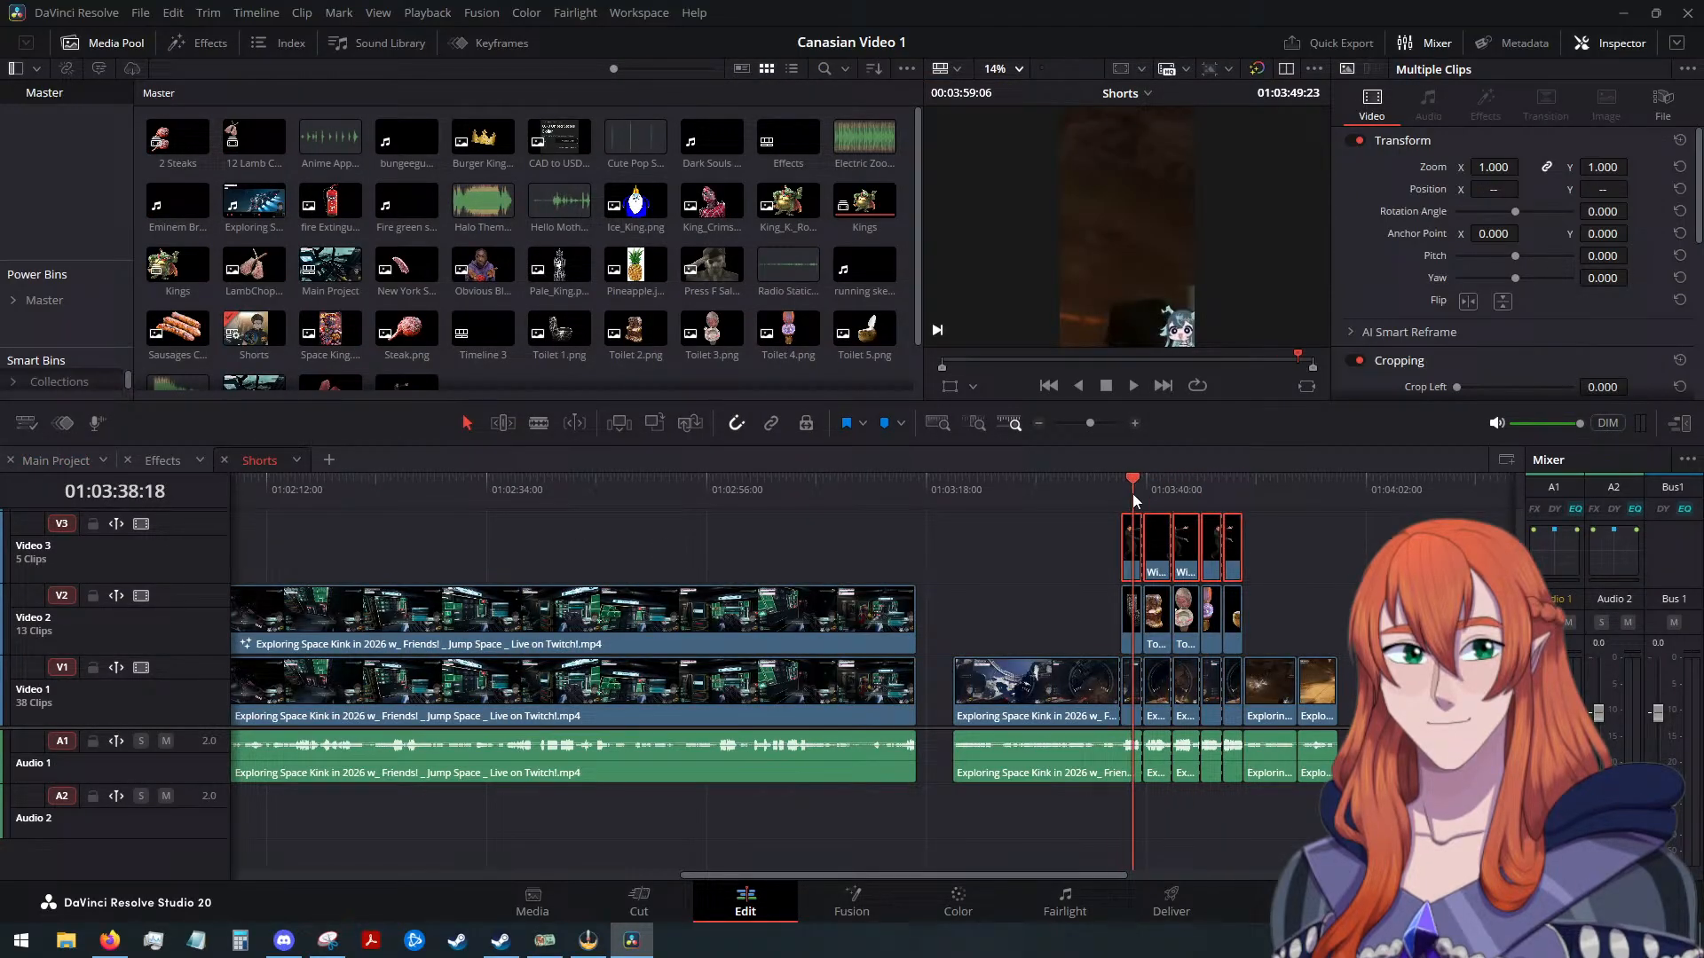
pyautogui.click(1090, 534)
pyautogui.moveTo(1093, 536); pyautogui.dragTo(1142, 630)
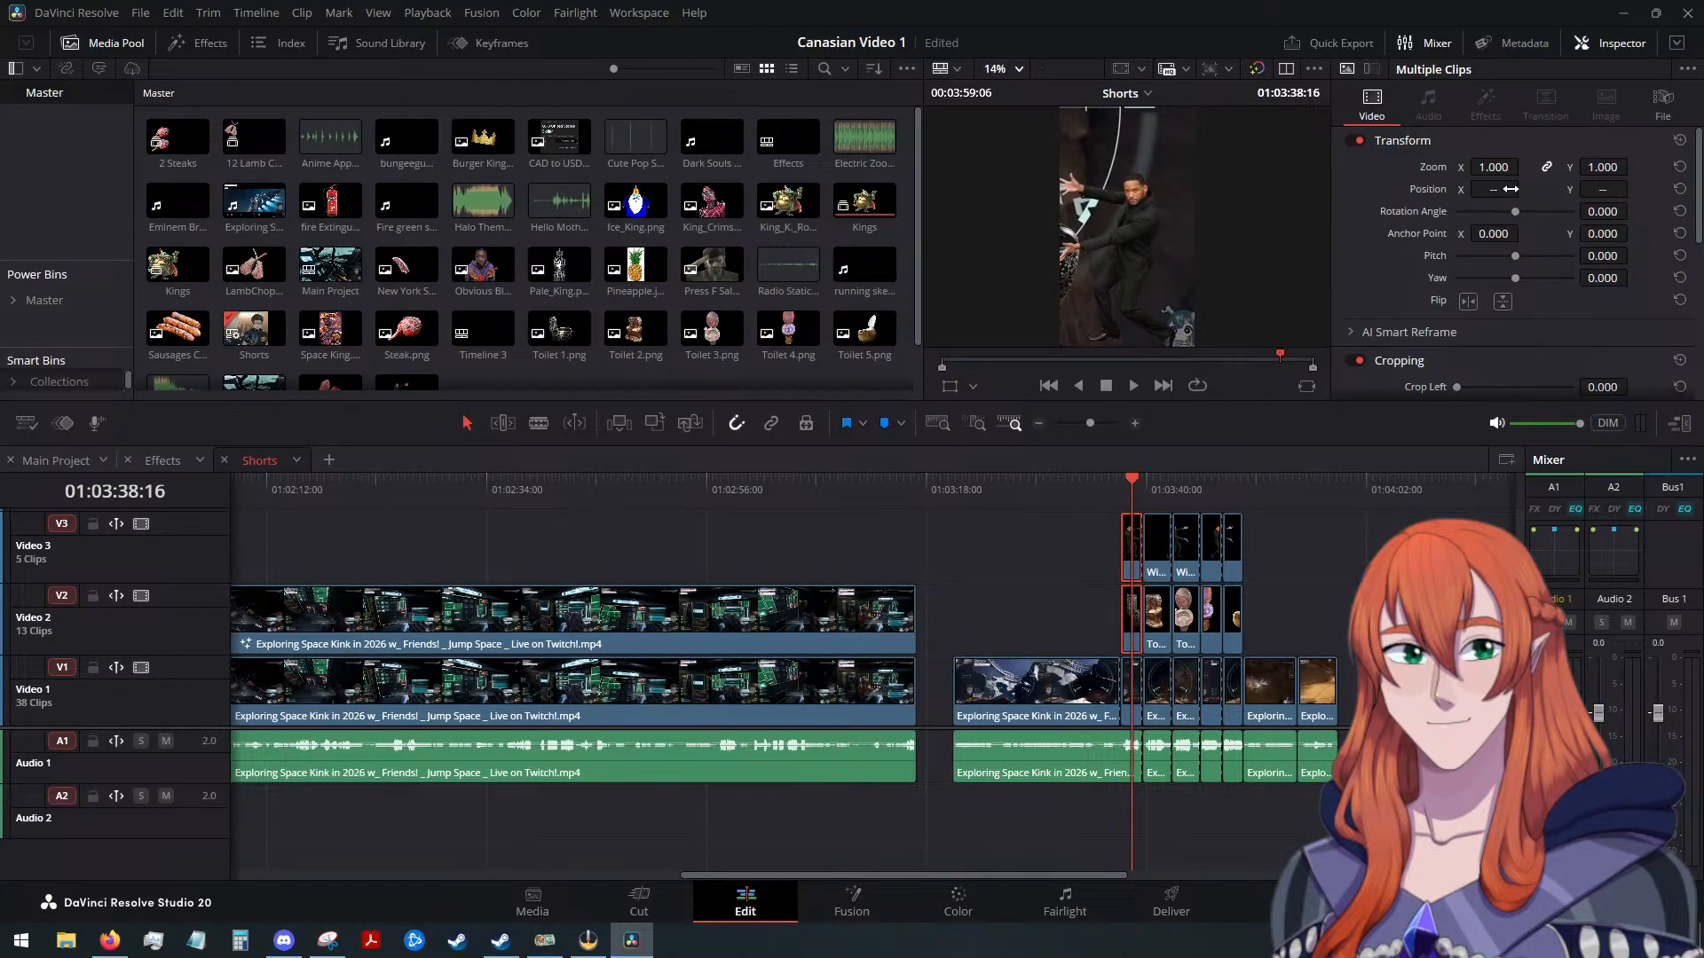
pyautogui.moveTo(1499, 169)
pyautogui.mouseDown()
pyautogui.moveTo(1524, 187)
pyautogui.moveTo(1487, 170)
pyautogui.moveTo(1501, 182)
pyautogui.mouseUp()
pyautogui.moveTo(1524, 188); pyautogui.dragTo(1535, 188)
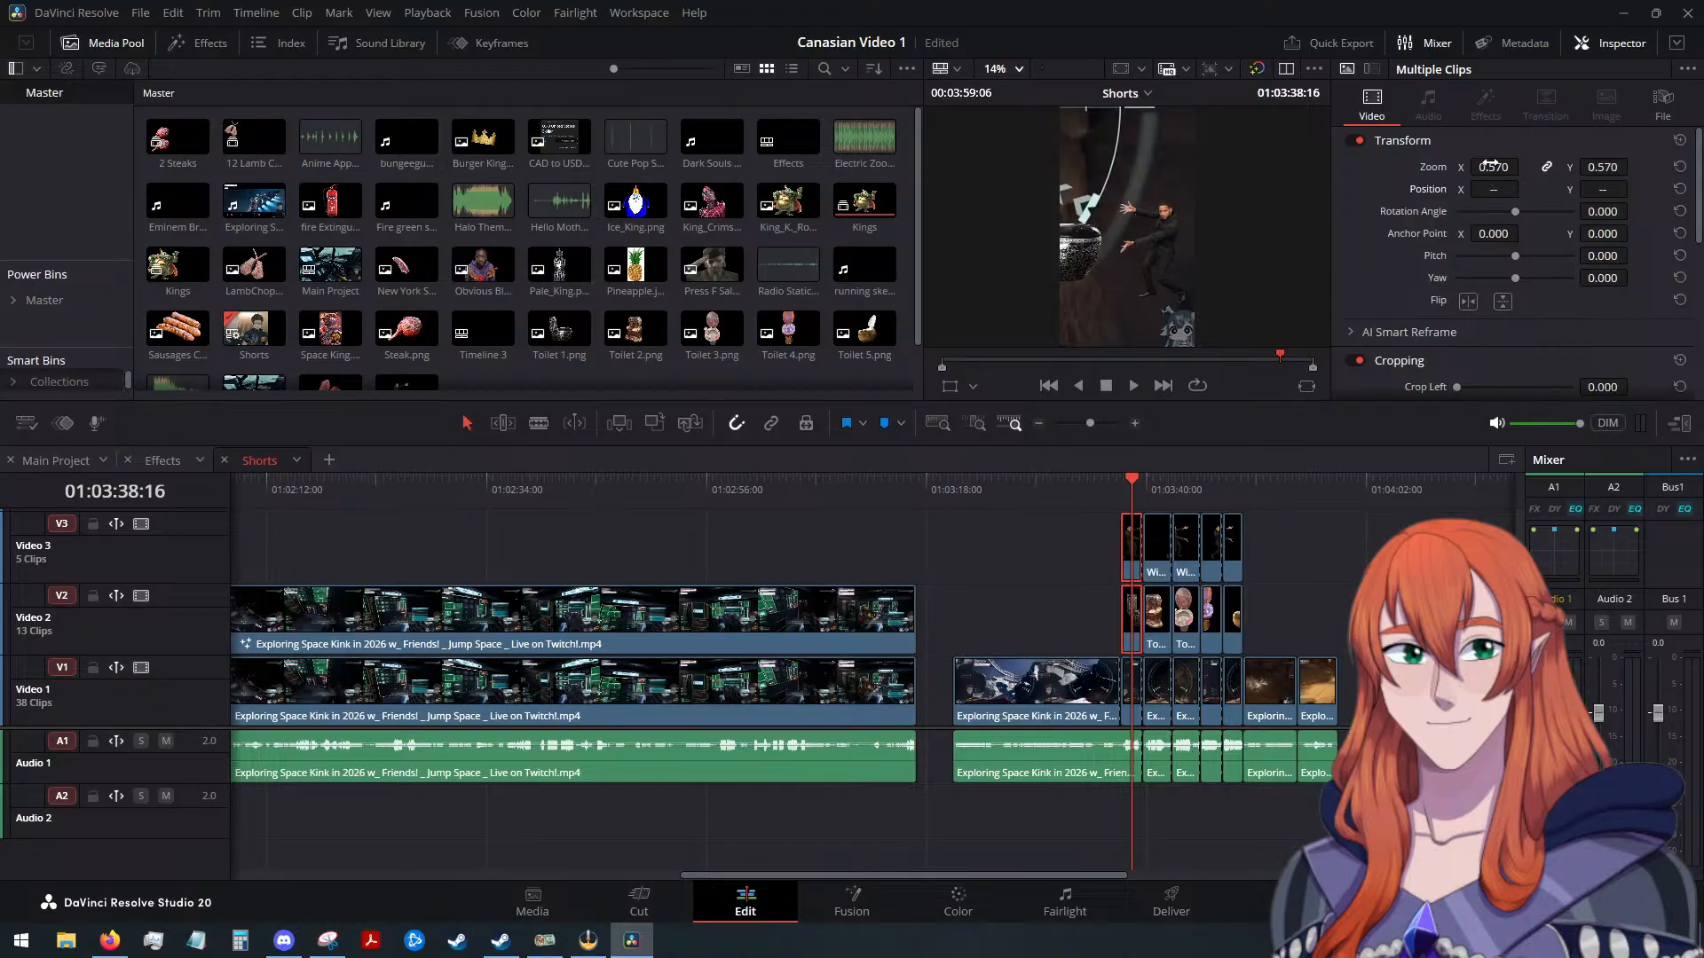
pyautogui.doubleClick(1495, 167)
pyautogui.write('0.5')
pyautogui.press('Return')
# Scale the first Will Smith pose to 0.65 at position X 23.813, and move the first toilet image to X -123.313, Y -169
pyautogui.moveTo(1494, 189); pyautogui.dragTo(1563, 189)
pyautogui.click(1131, 550)
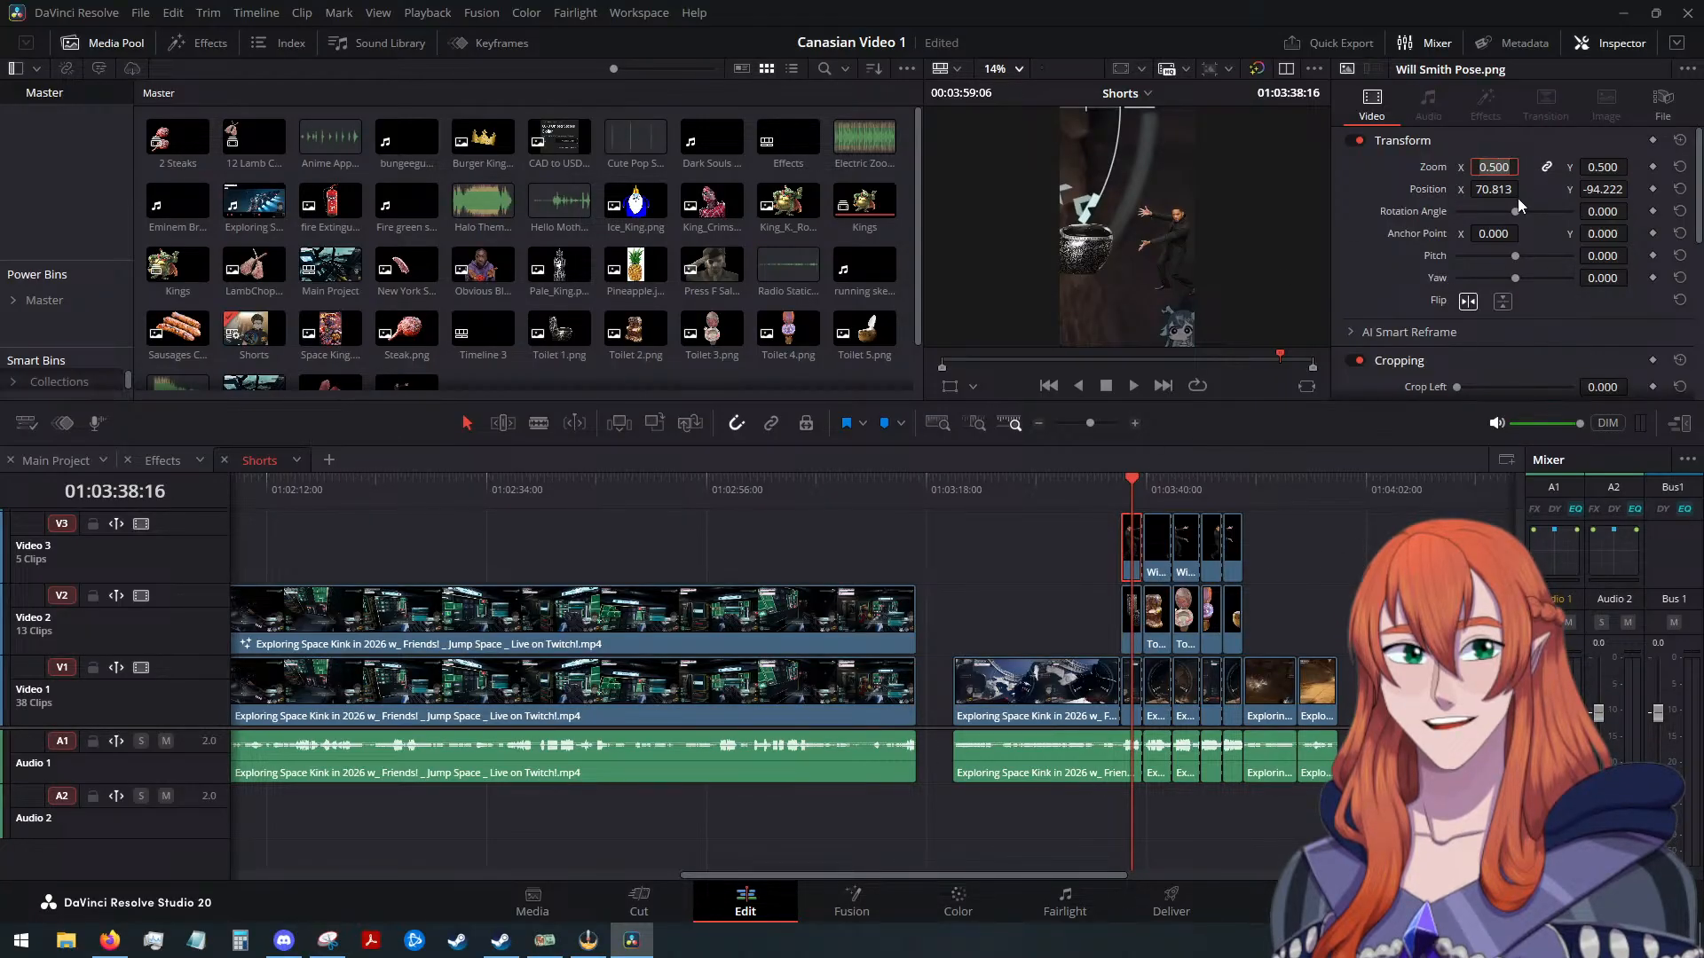
pyautogui.write('0.65')
pyautogui.press('Return')
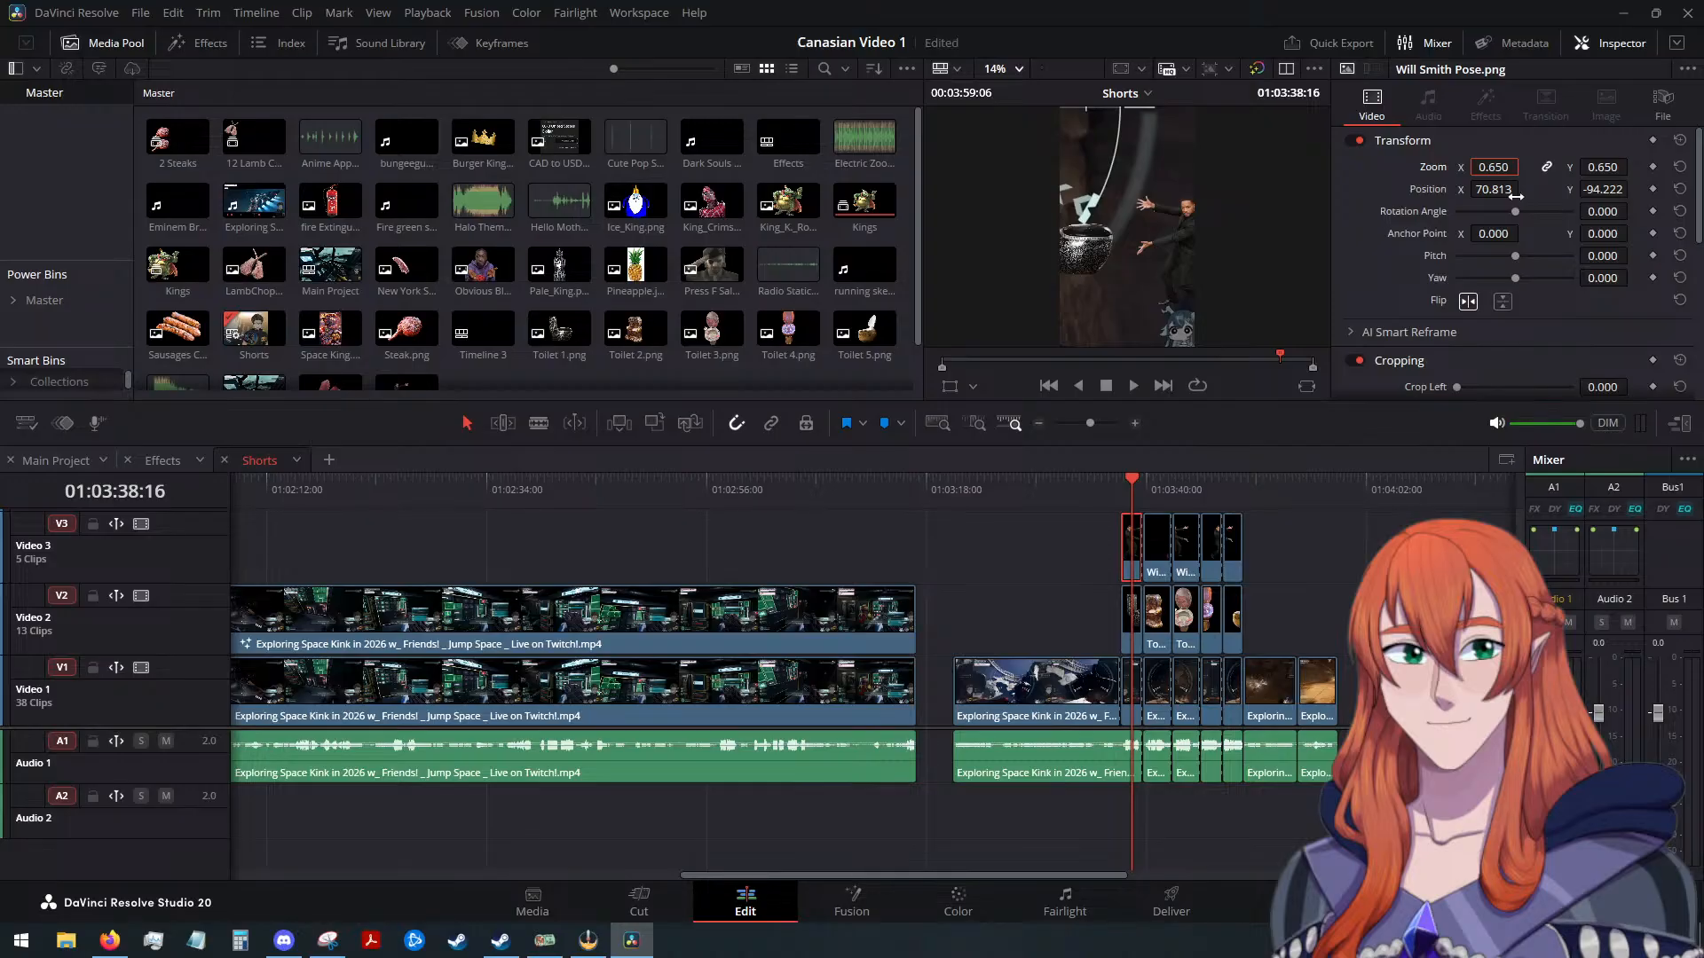
pyautogui.moveTo(1523, 189); pyautogui.dragTo(1452, 189)
pyautogui.click(1134, 619)
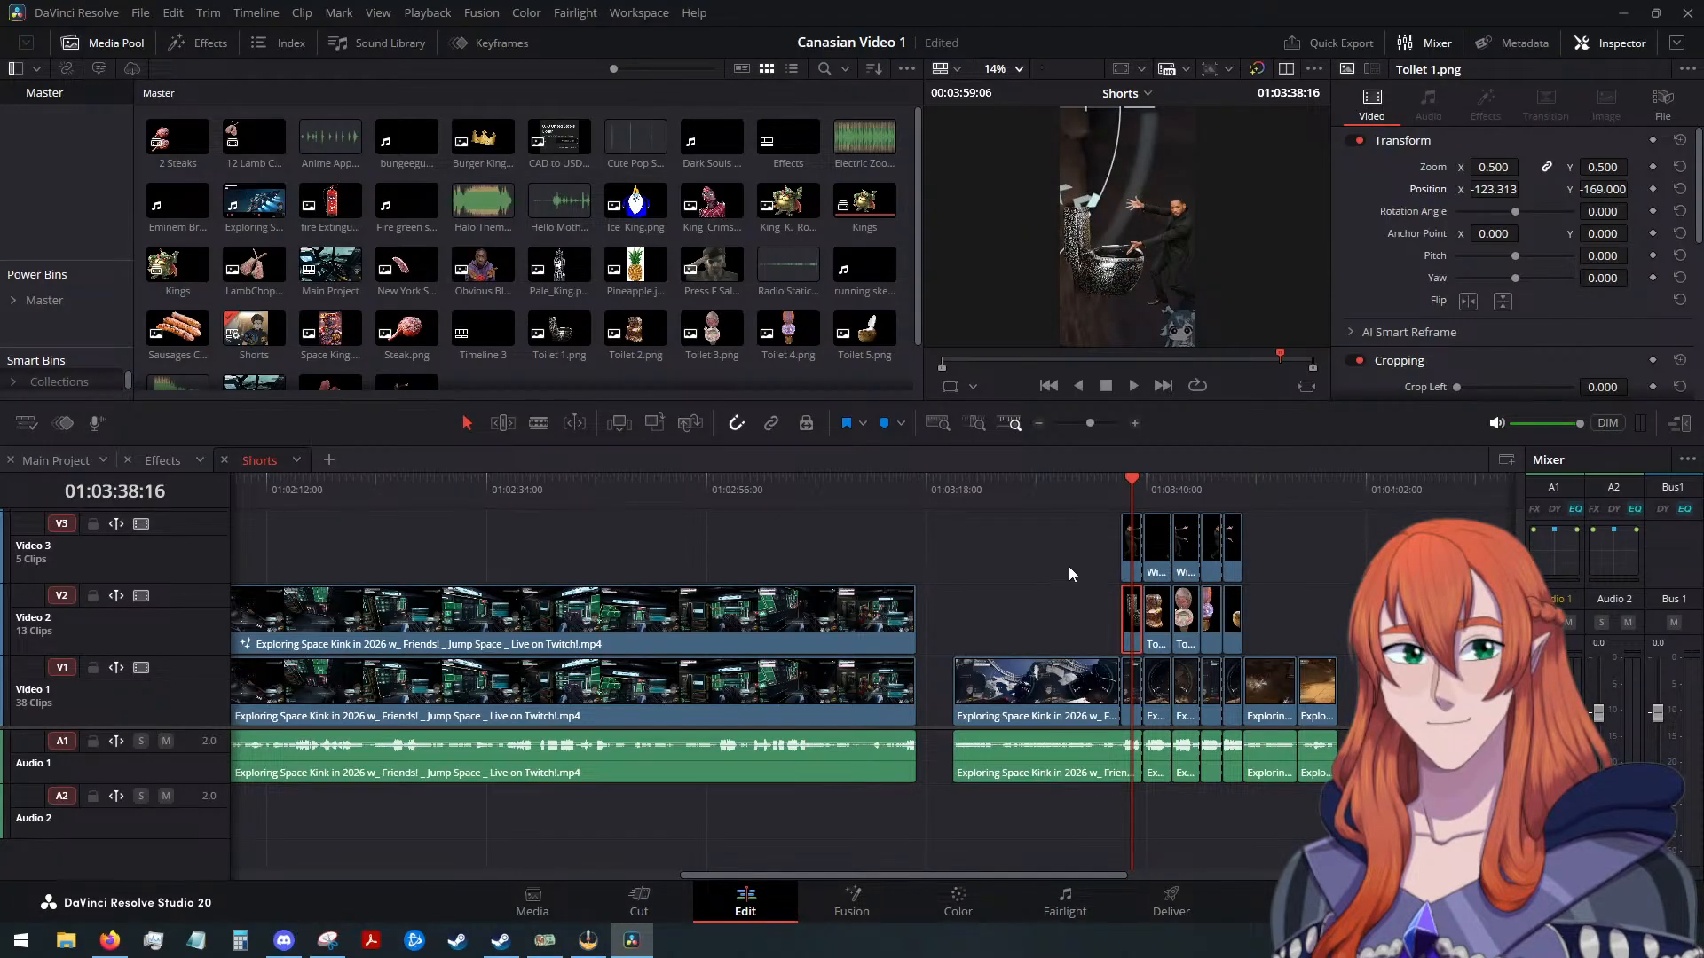
# Copy the first Will Smith pose's position and zoom attributes onto the third and fifth Will Smith poses on Video 3
pyautogui.click(1130, 548)
pyautogui.click(1129, 557)
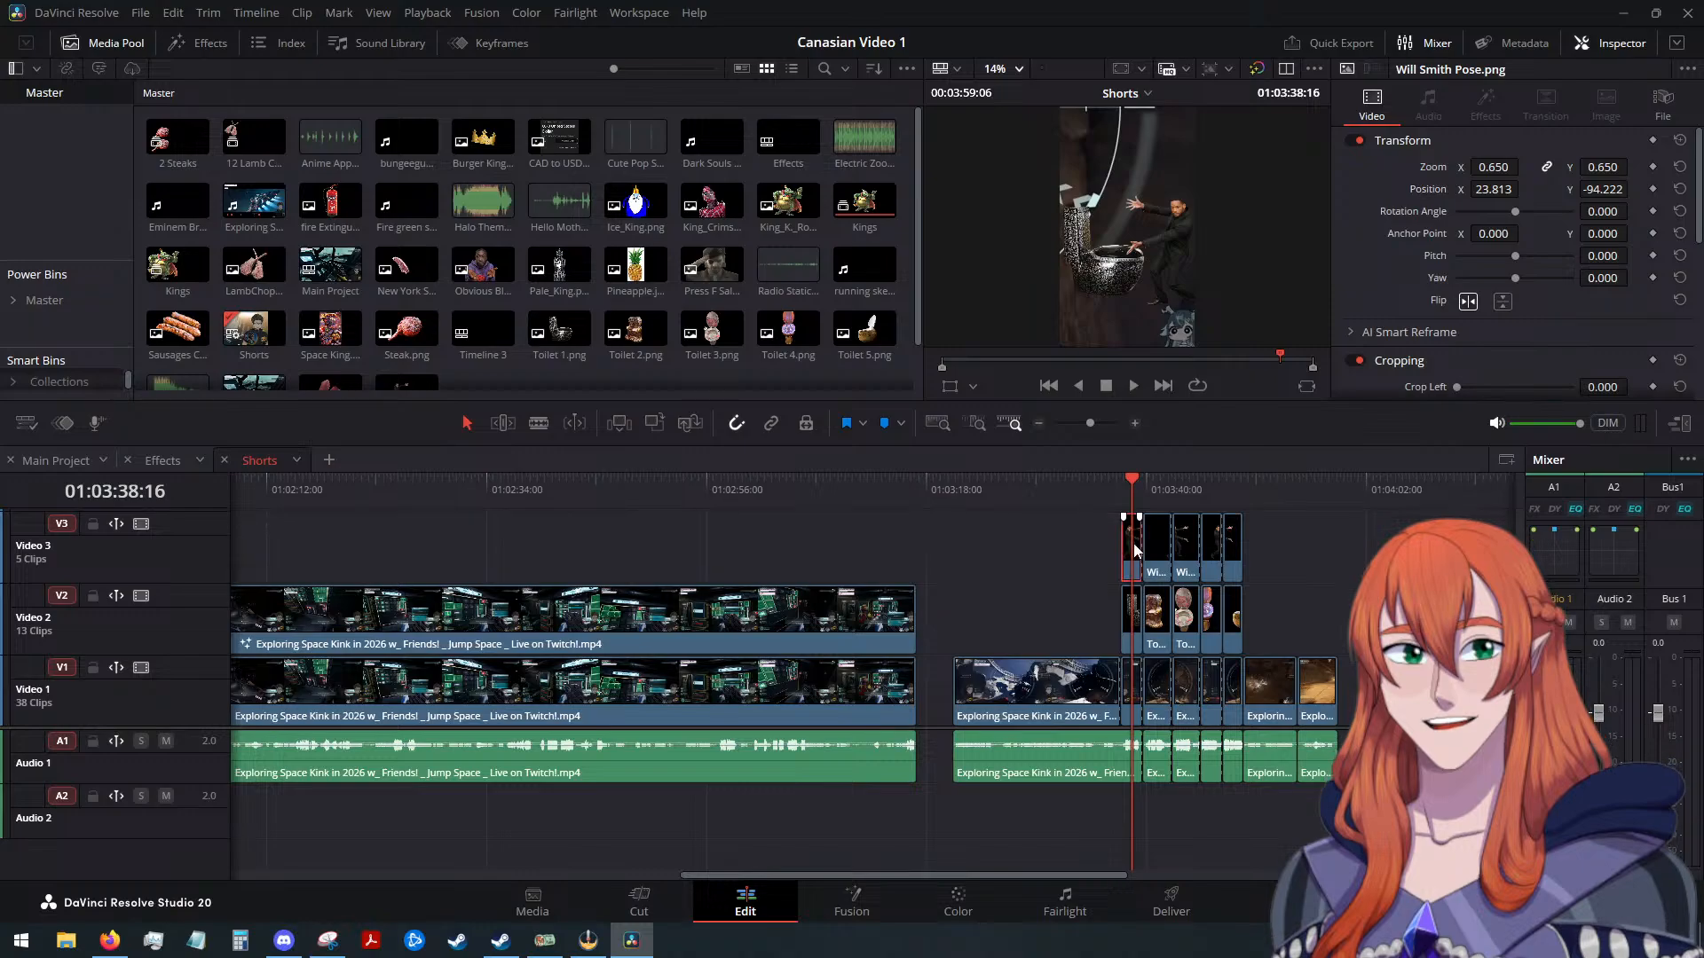
pyautogui.click(1148, 543)
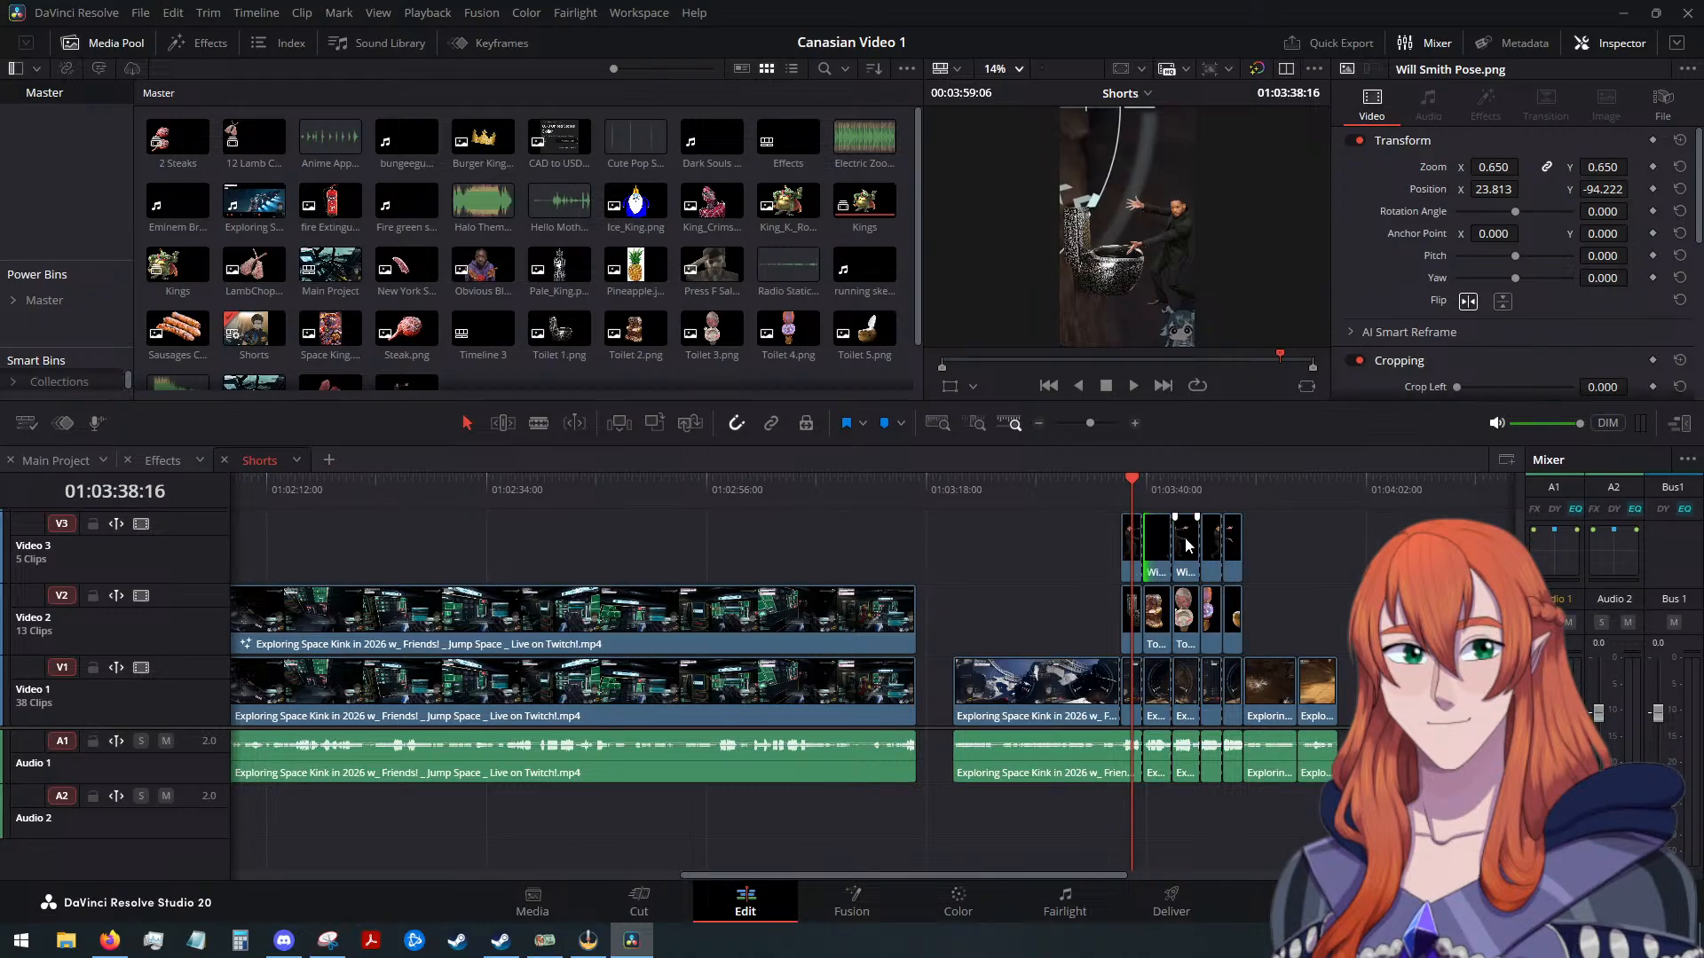
pyautogui.click(1189, 545)
pyautogui.hotkey('alt', 'v')
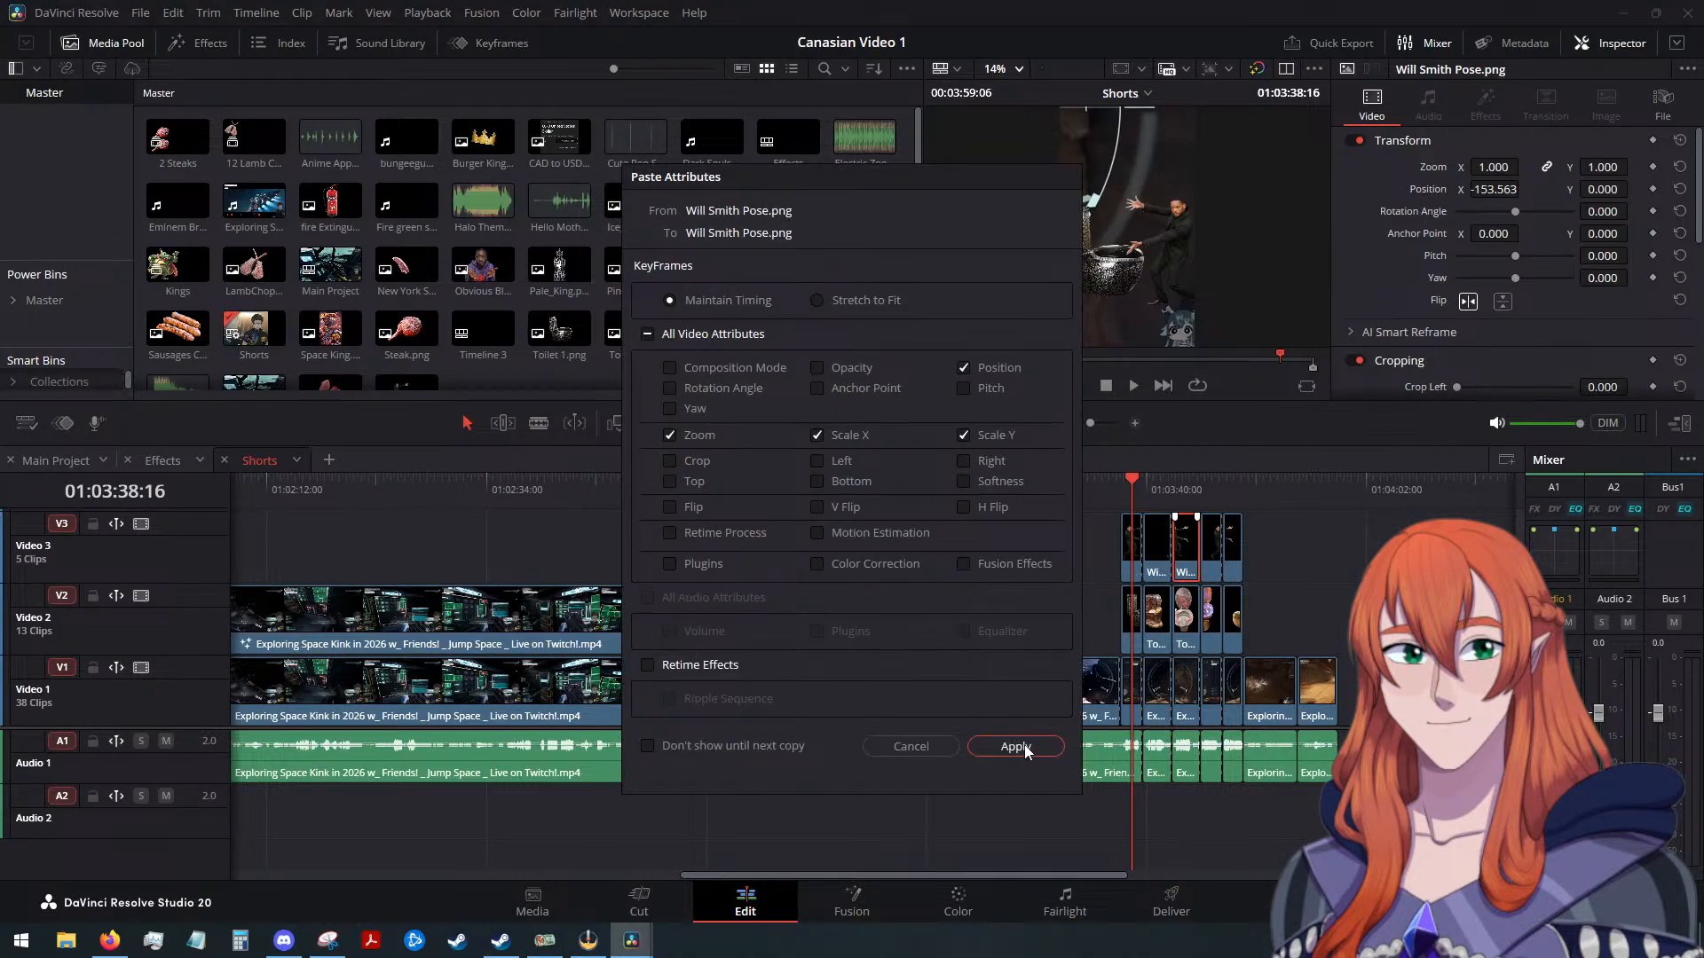
pyautogui.click(1014, 747)
pyautogui.click(1211, 544)
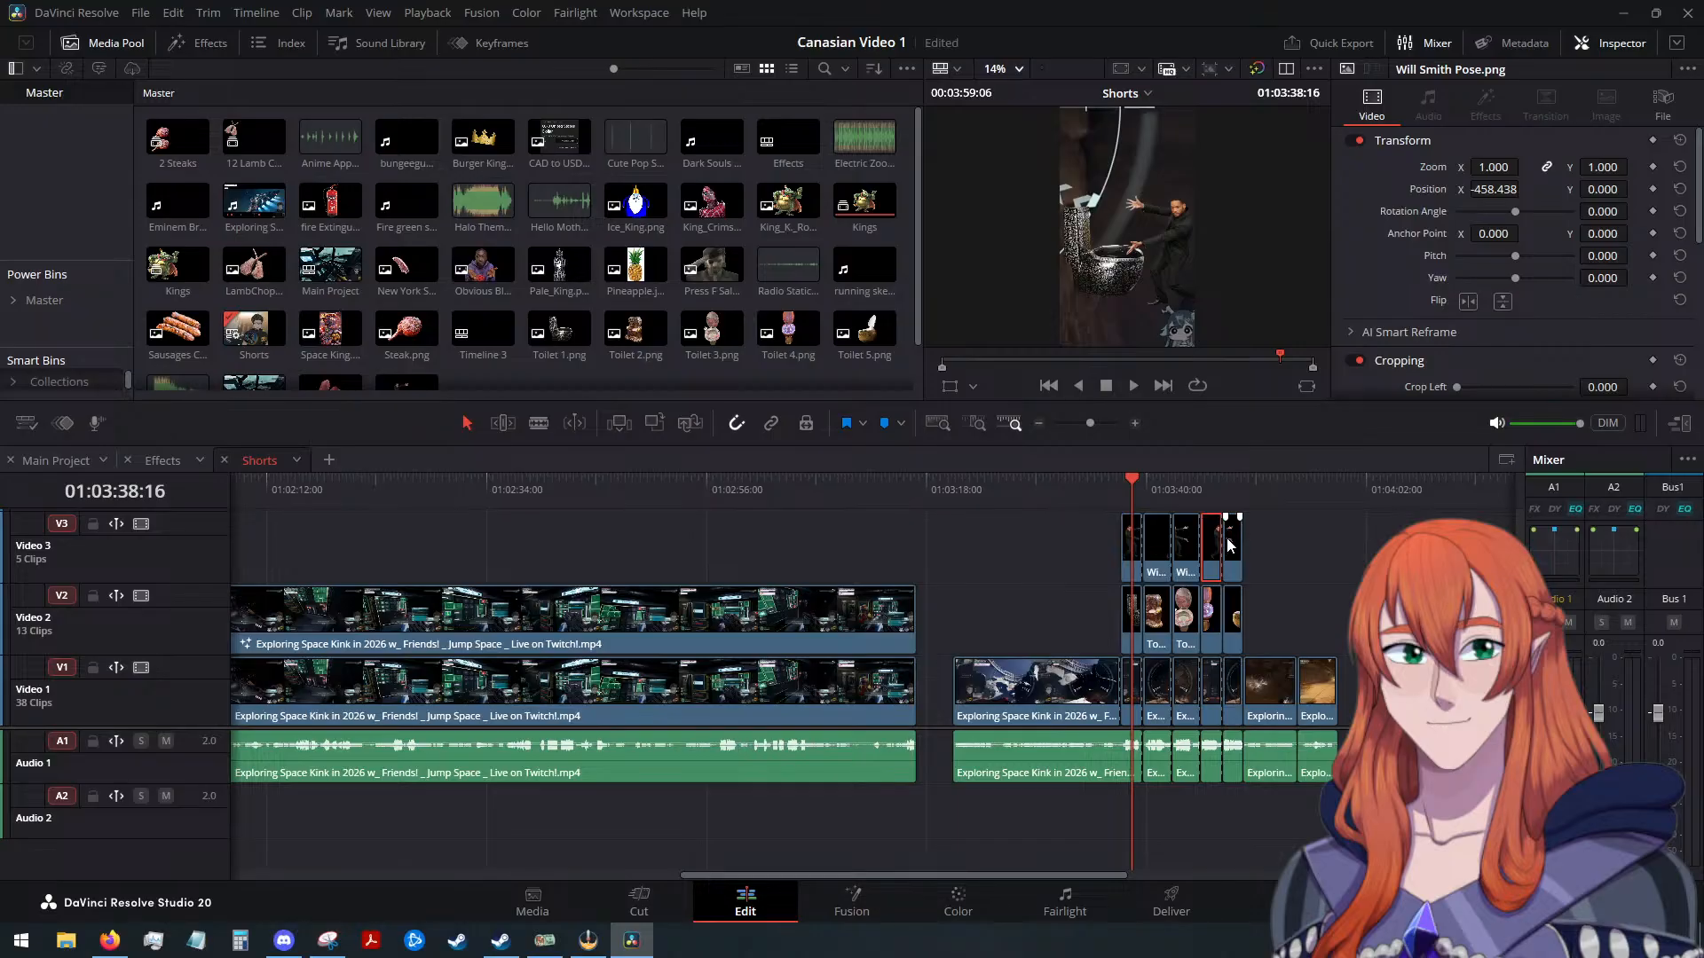
pyautogui.click(1231, 543)
pyautogui.hotkey('alt', 'v')
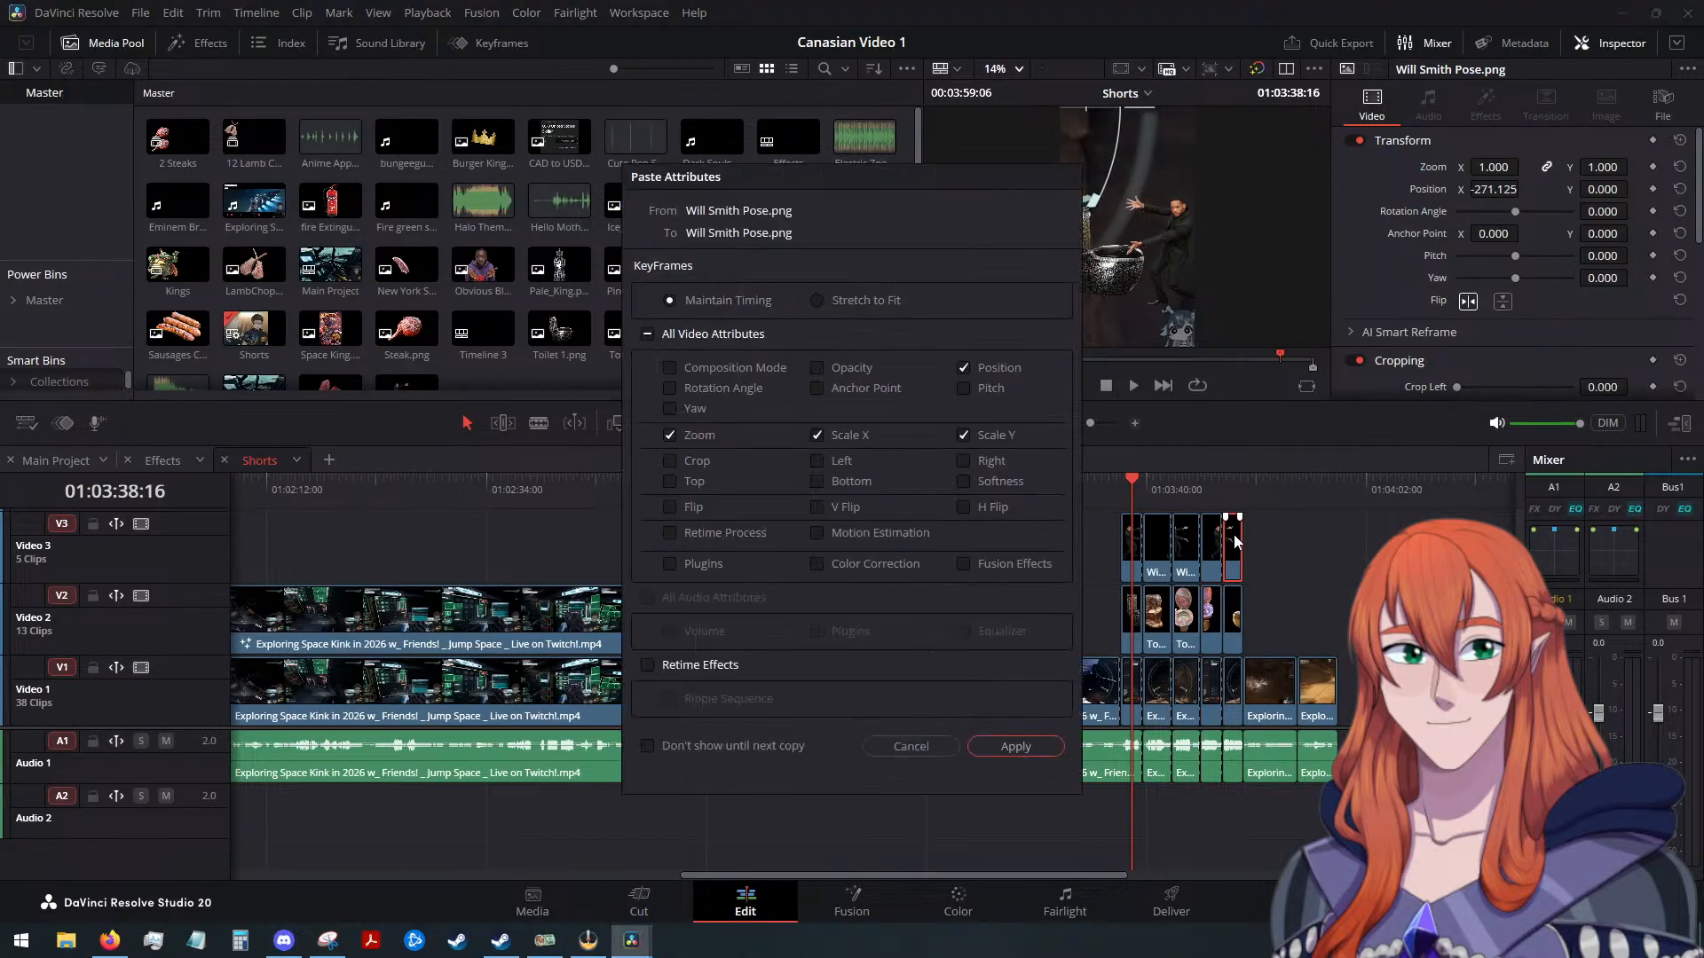
pyautogui.click(1029, 747)
# Copy the first toilet image's position and zoom attributes onto Toilet 2.png and Toilet 3.png on Video 2
pyautogui.moveTo(1136, 486); pyautogui.dragTo(1123, 519)
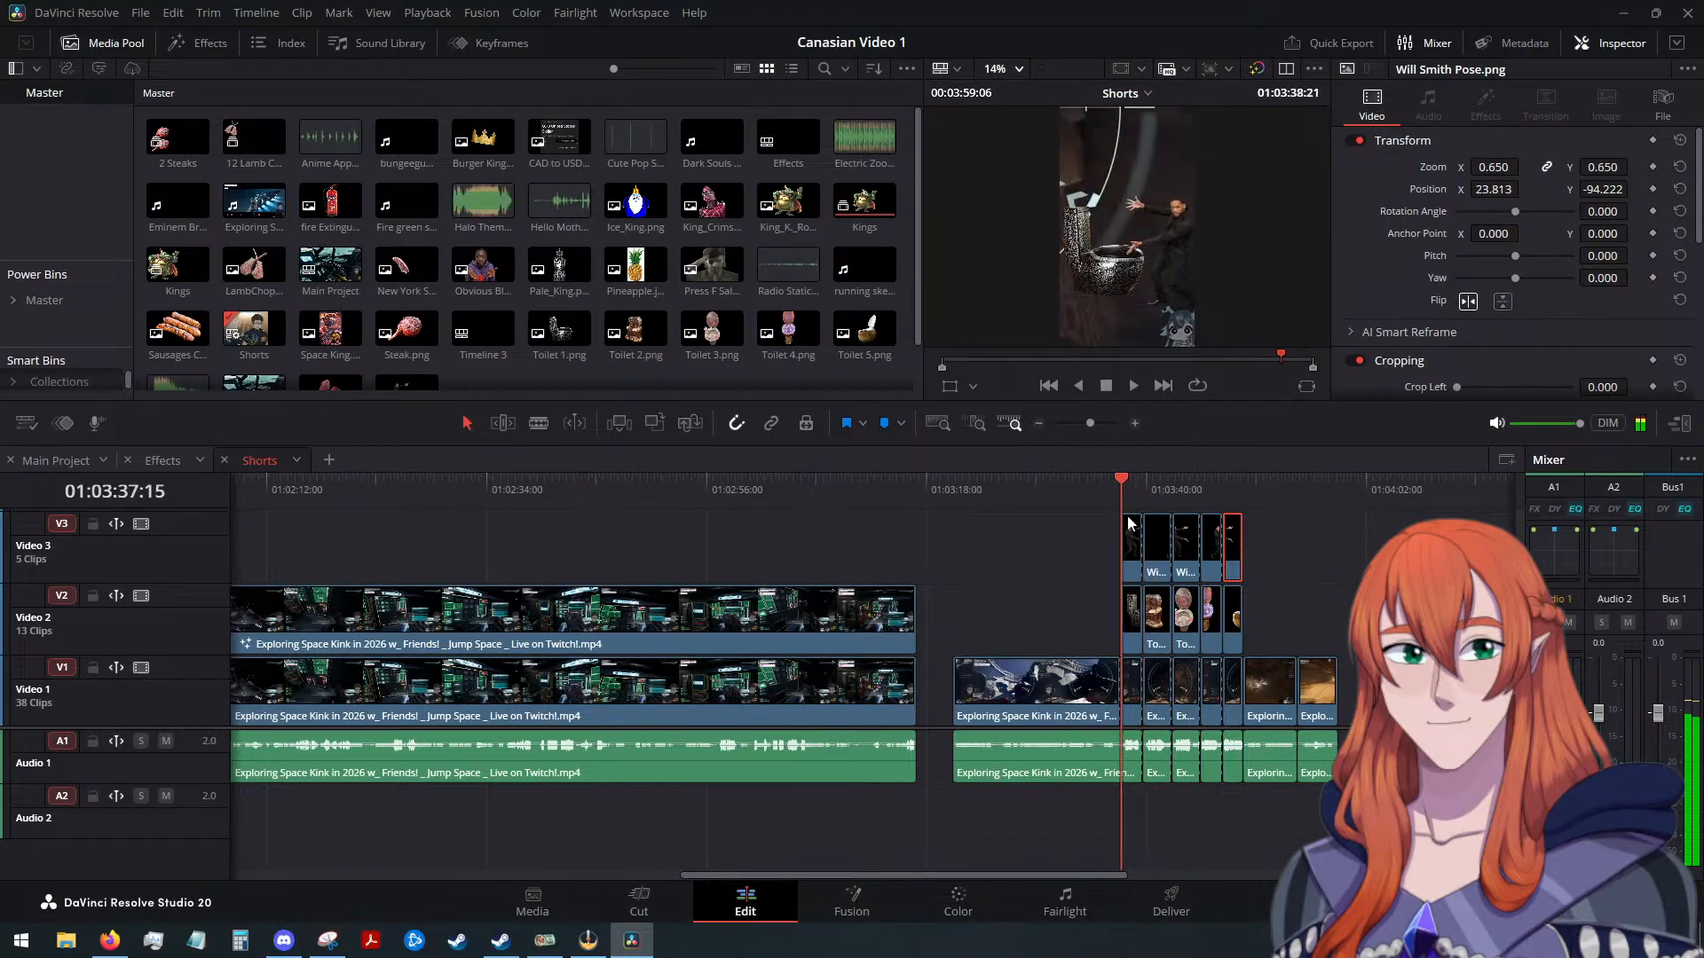
pyautogui.click(1130, 624)
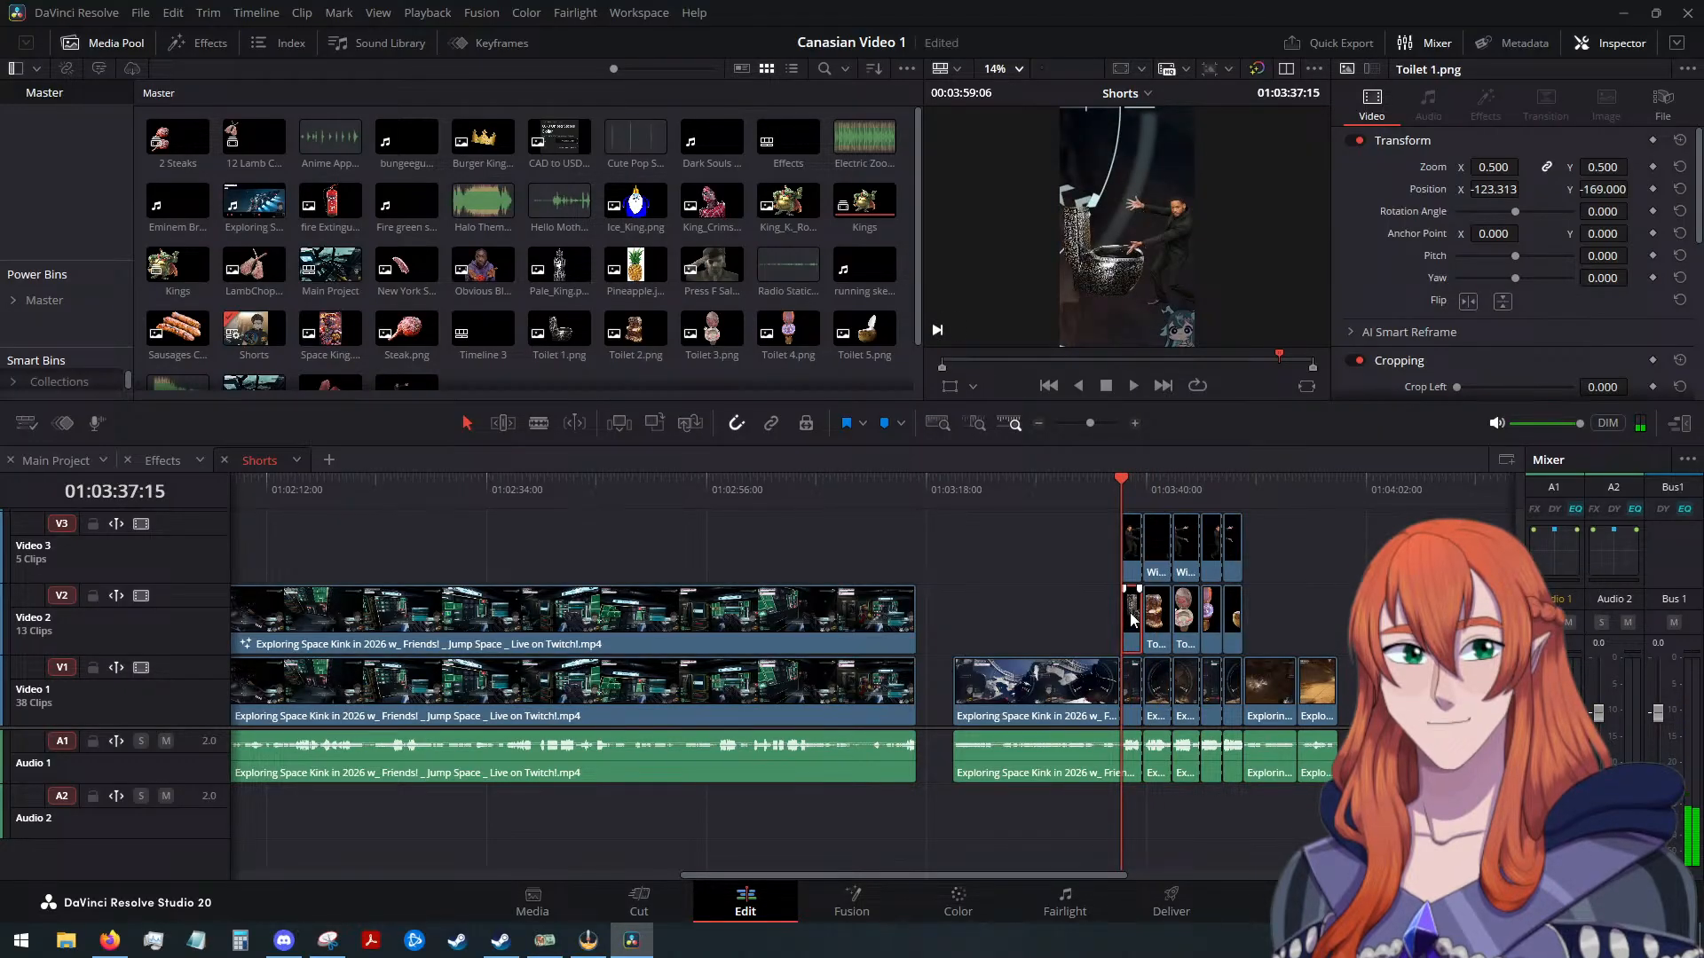
pyautogui.click(1154, 612)
pyautogui.hotkey('alt', 'v')
pyautogui.click(1015, 745)
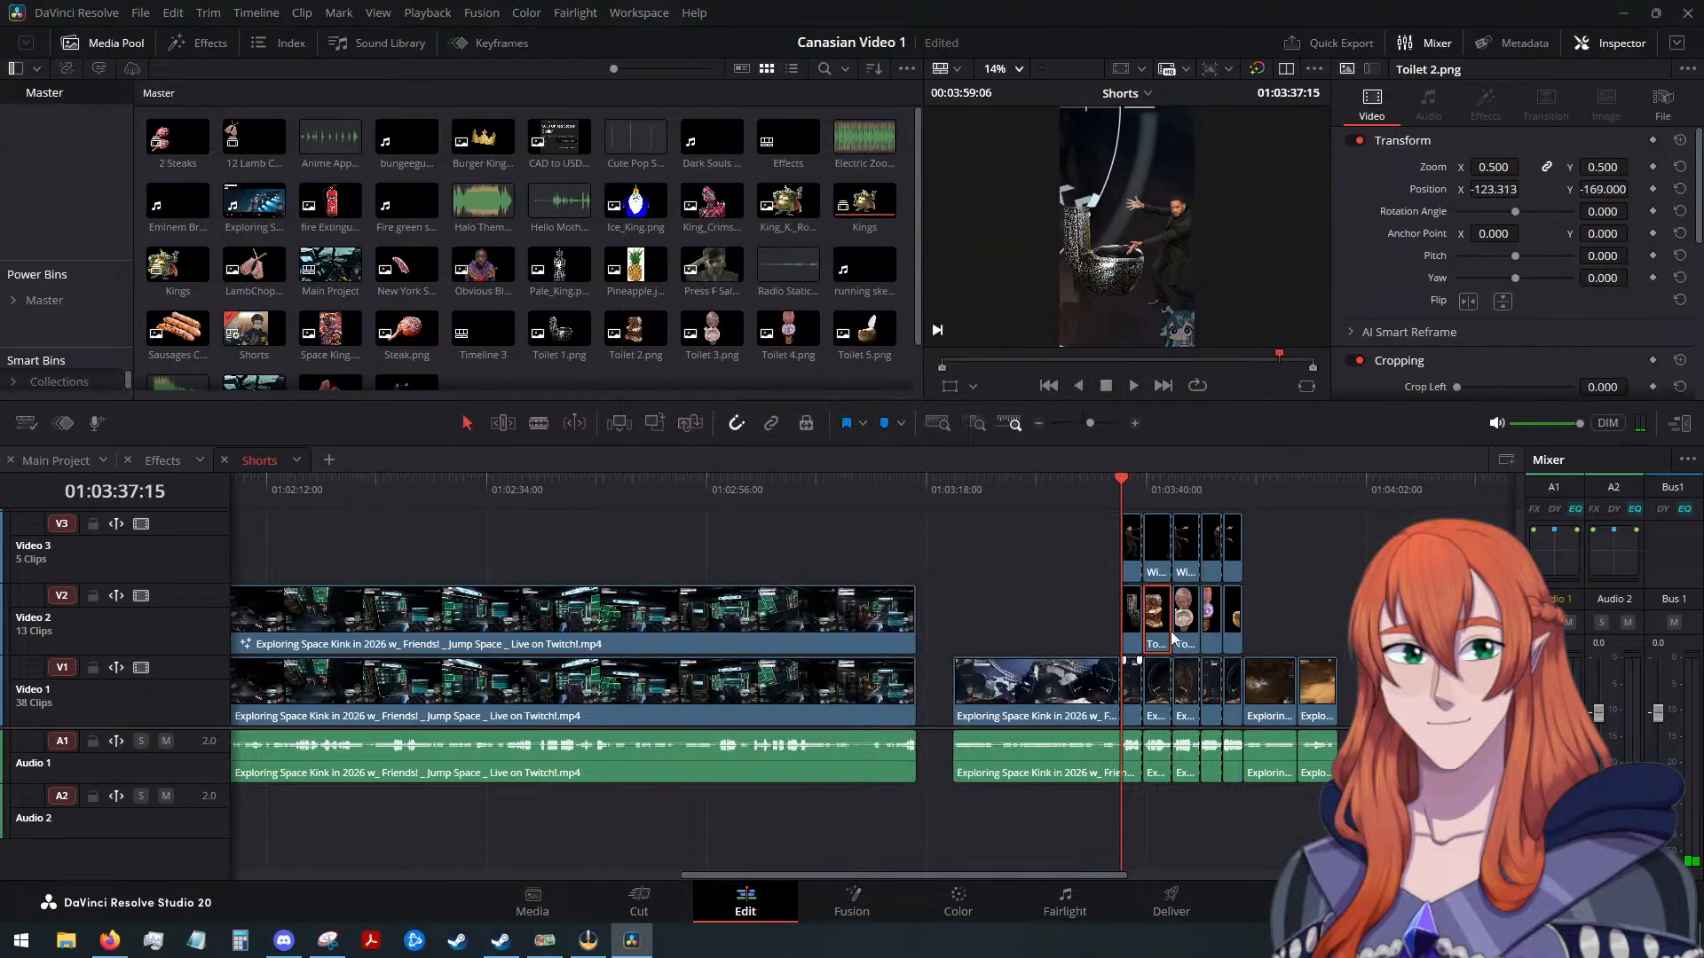
pyautogui.doubleClick(1185, 621)
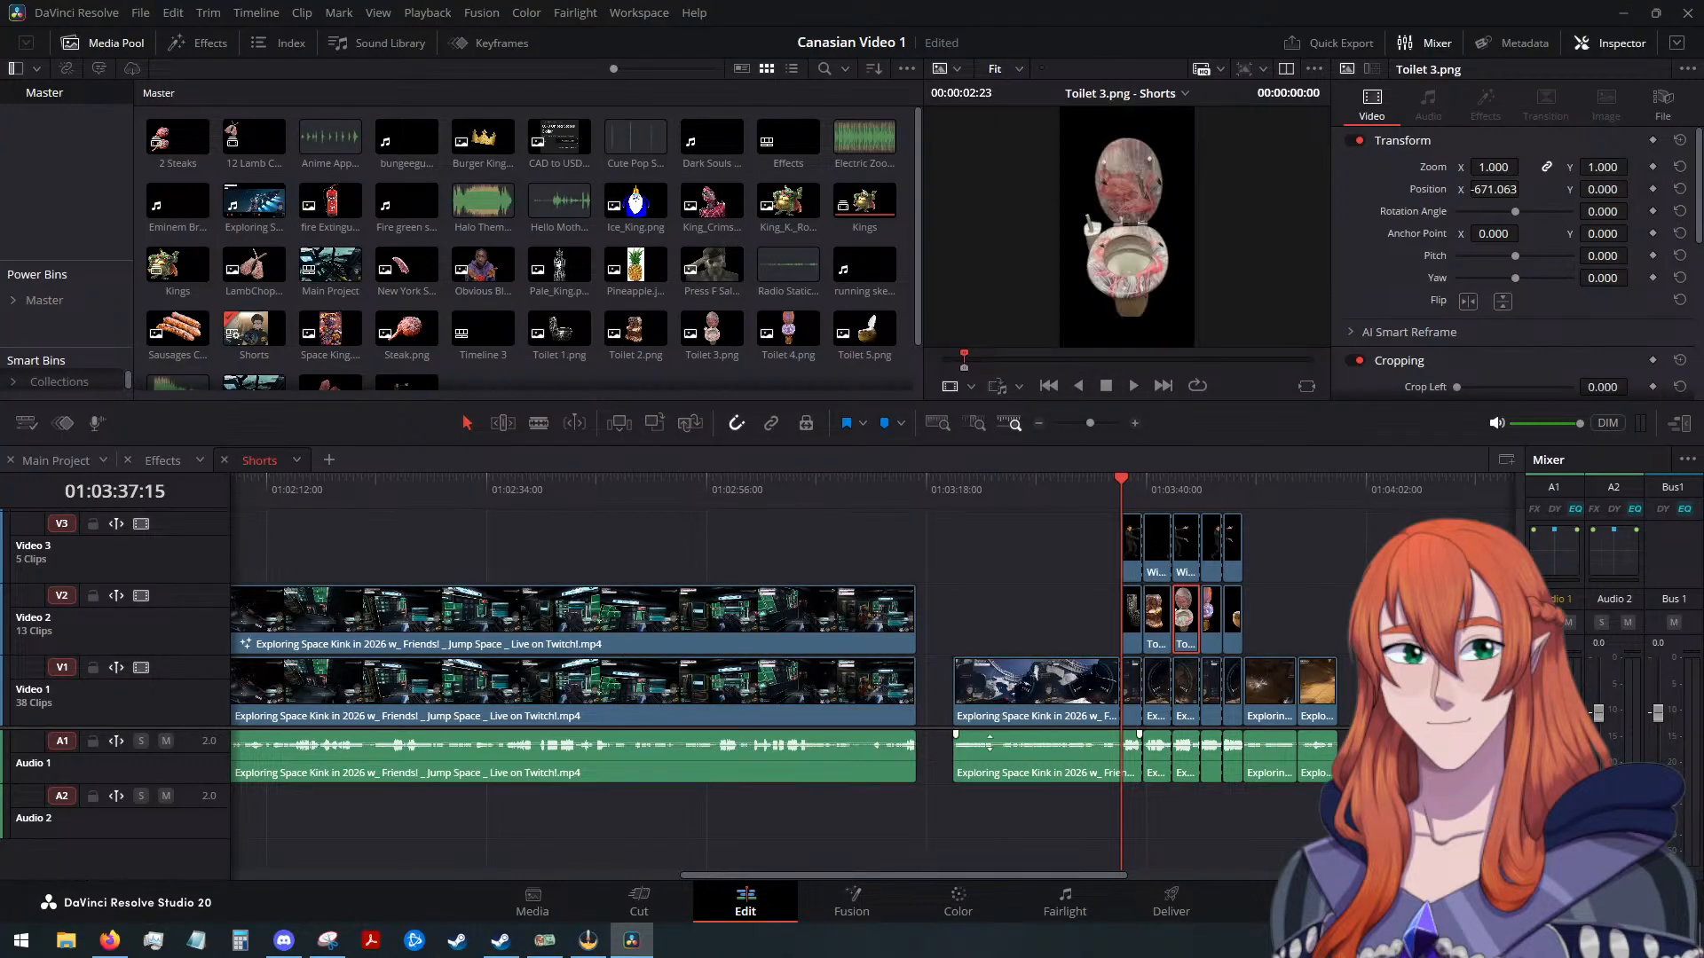
pyautogui.click(1194, 630)
pyautogui.hotkey('alt', 'v')
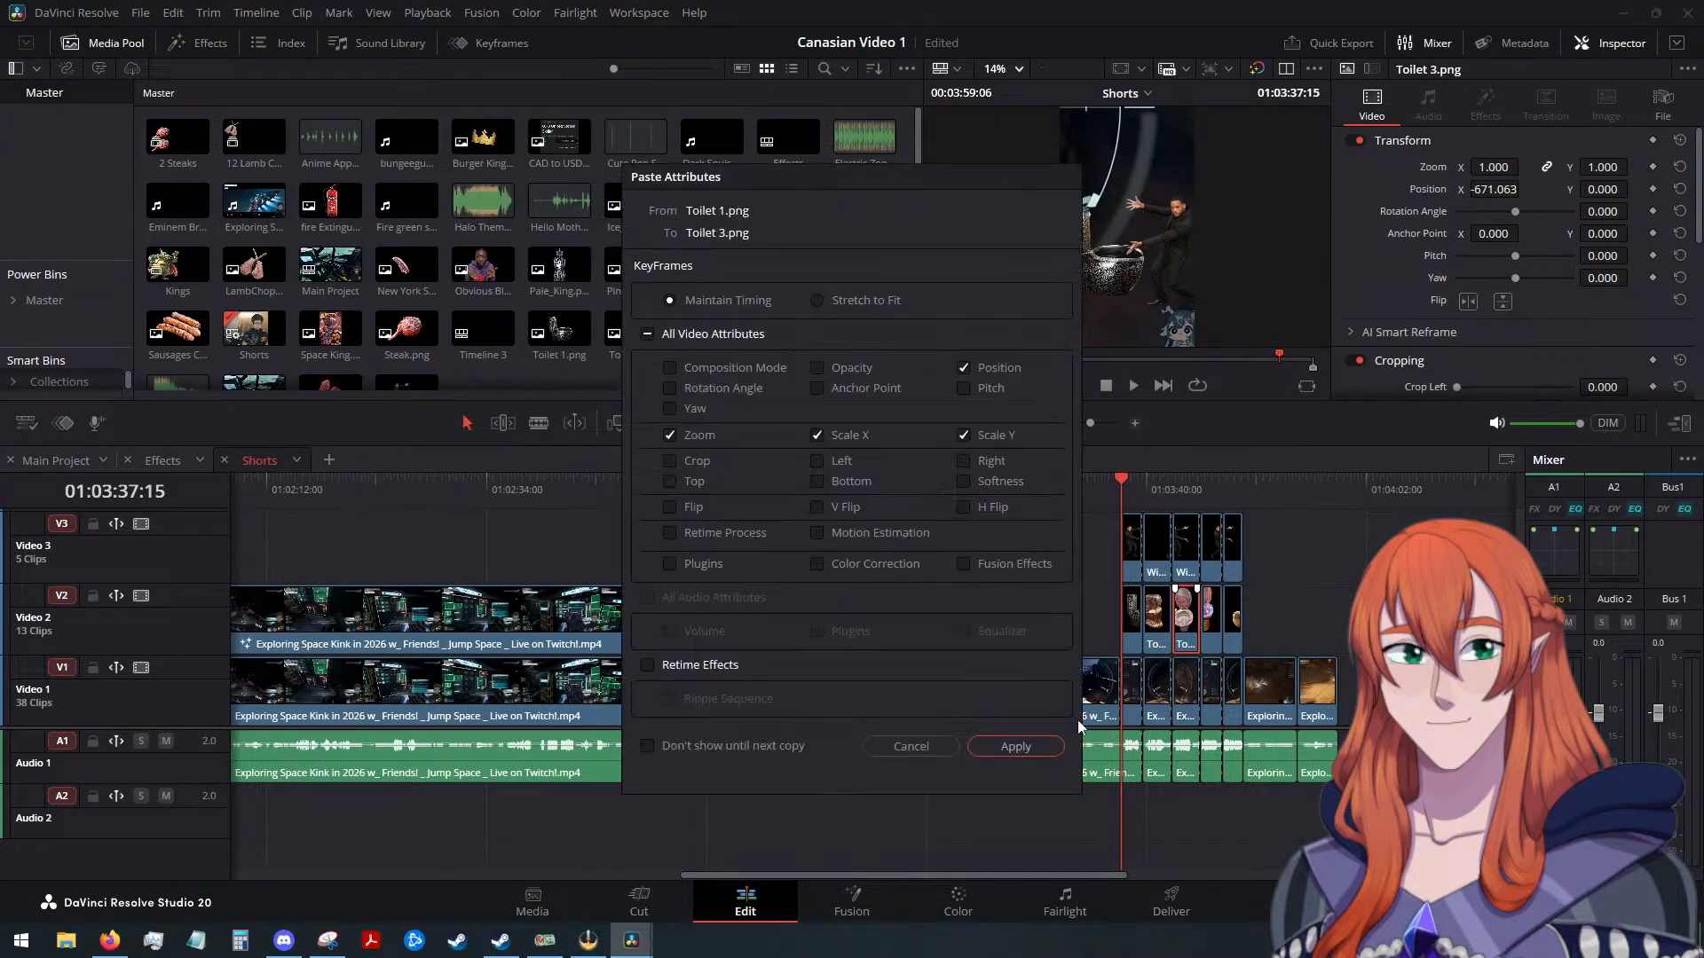
pyautogui.click(1015, 745)
# Paste the first toilet image's position and zoom attributes onto Toilet 4.png and Toilet 5.png
pyautogui.click(1212, 618)
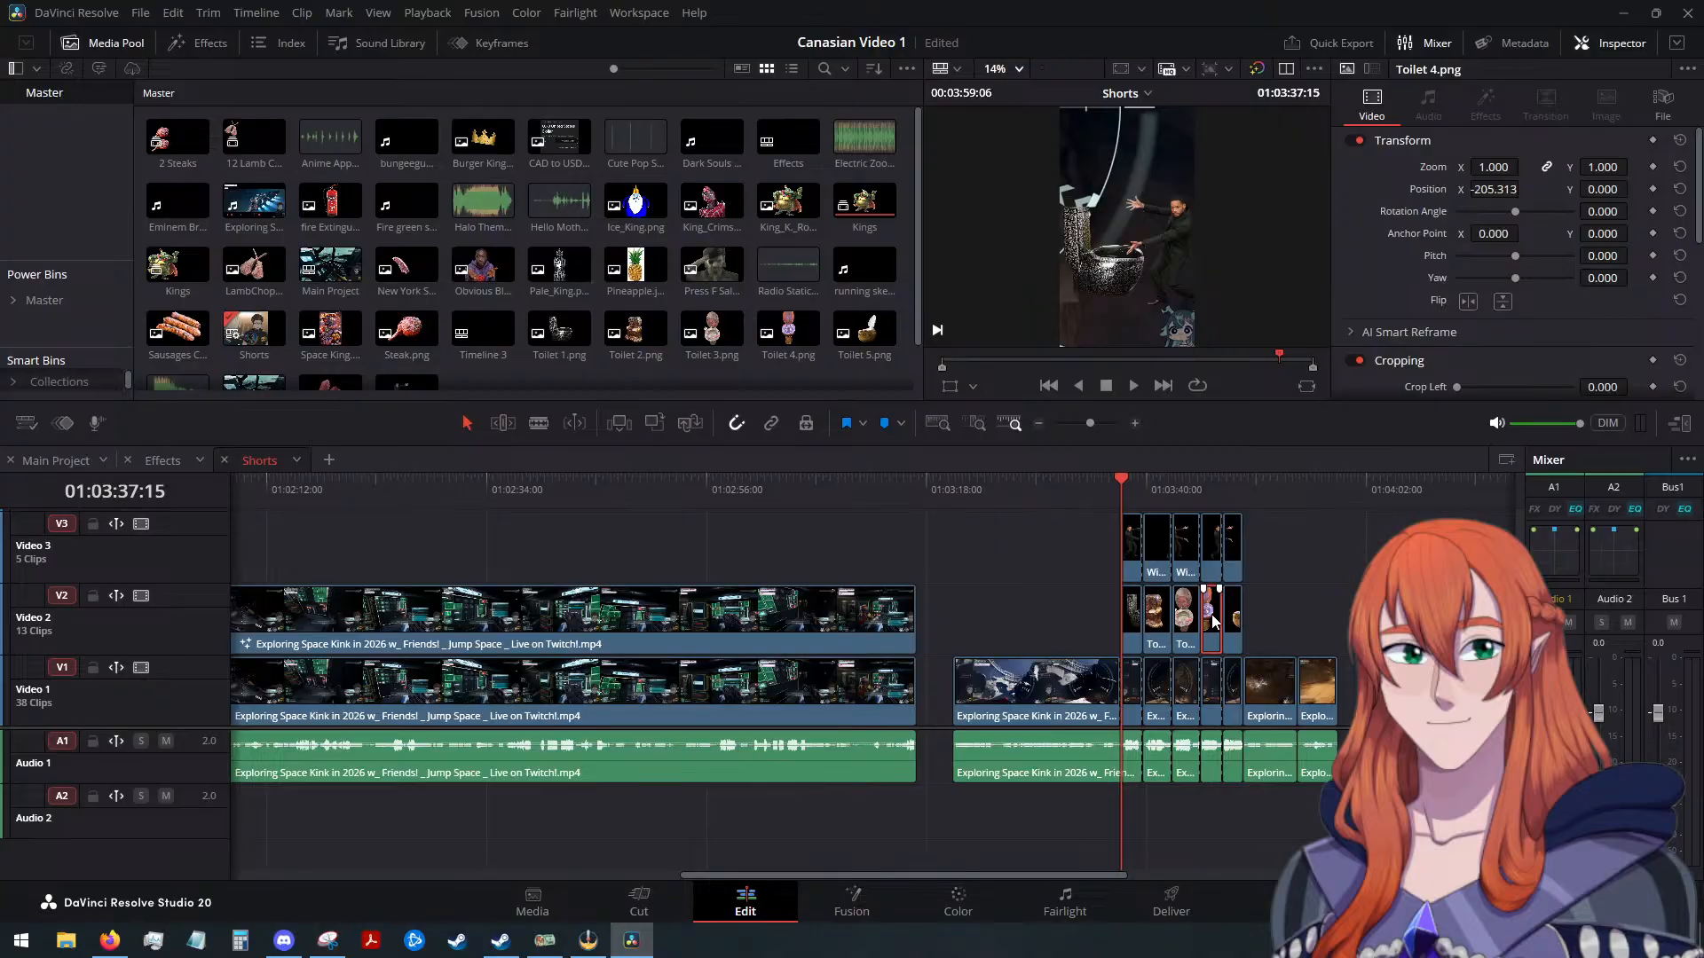
pyautogui.hotkey('alt', 'v')
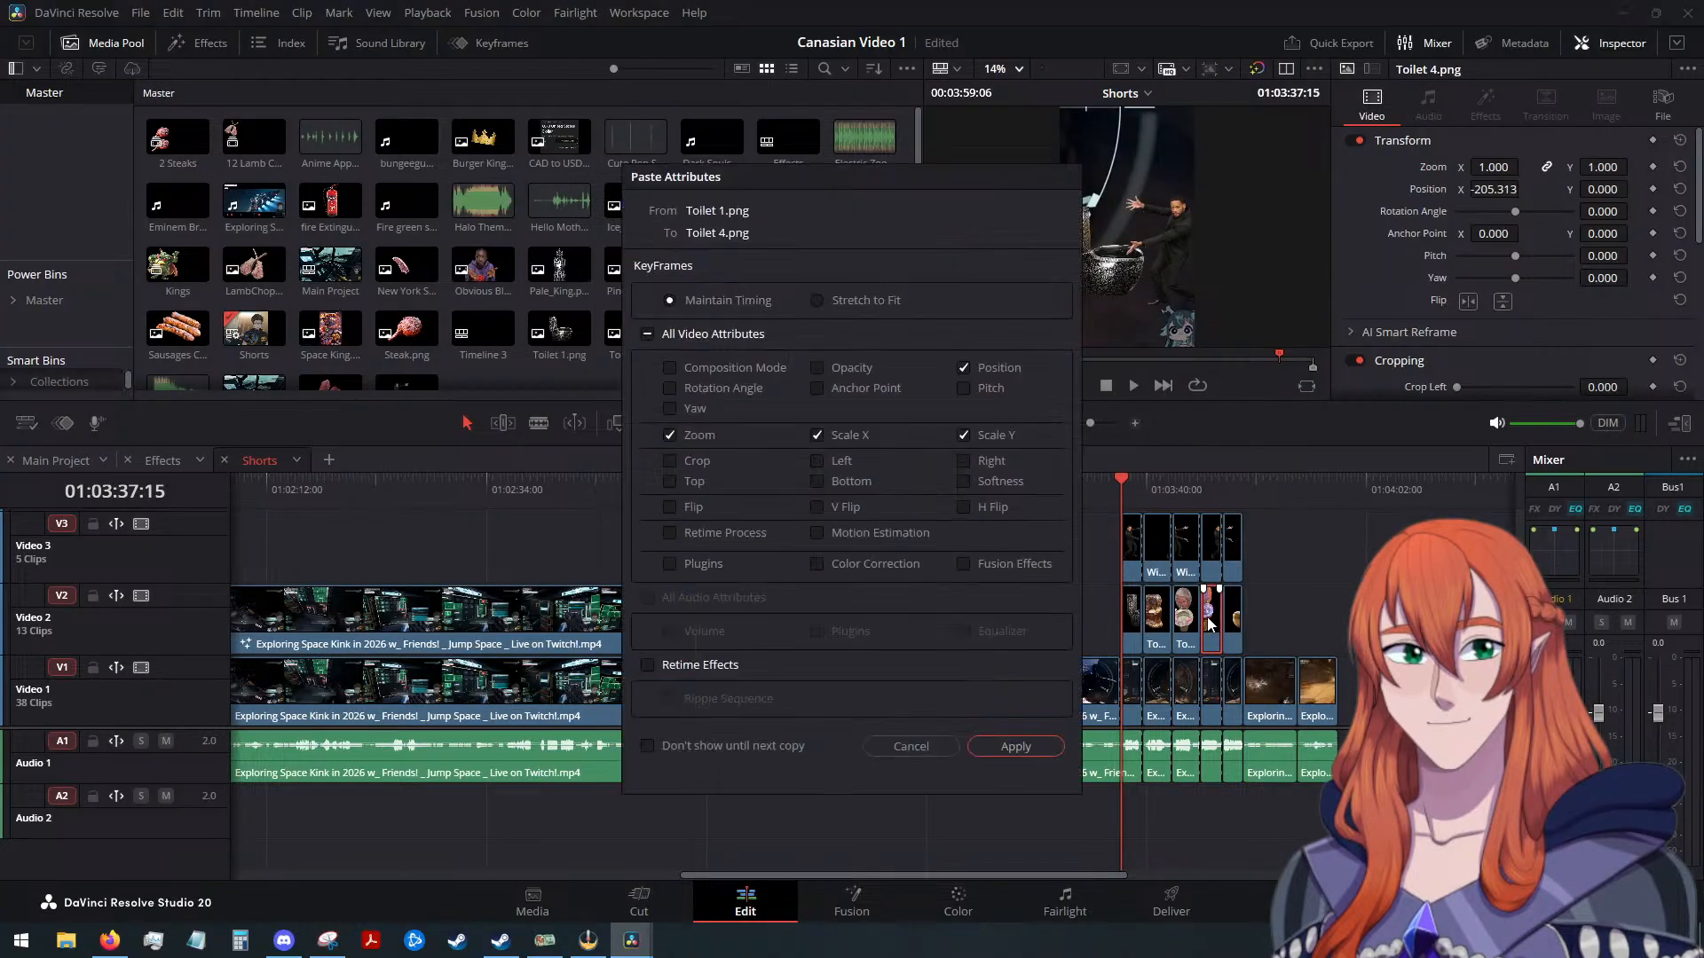
pyautogui.click(1046, 748)
pyautogui.click(1234, 619)
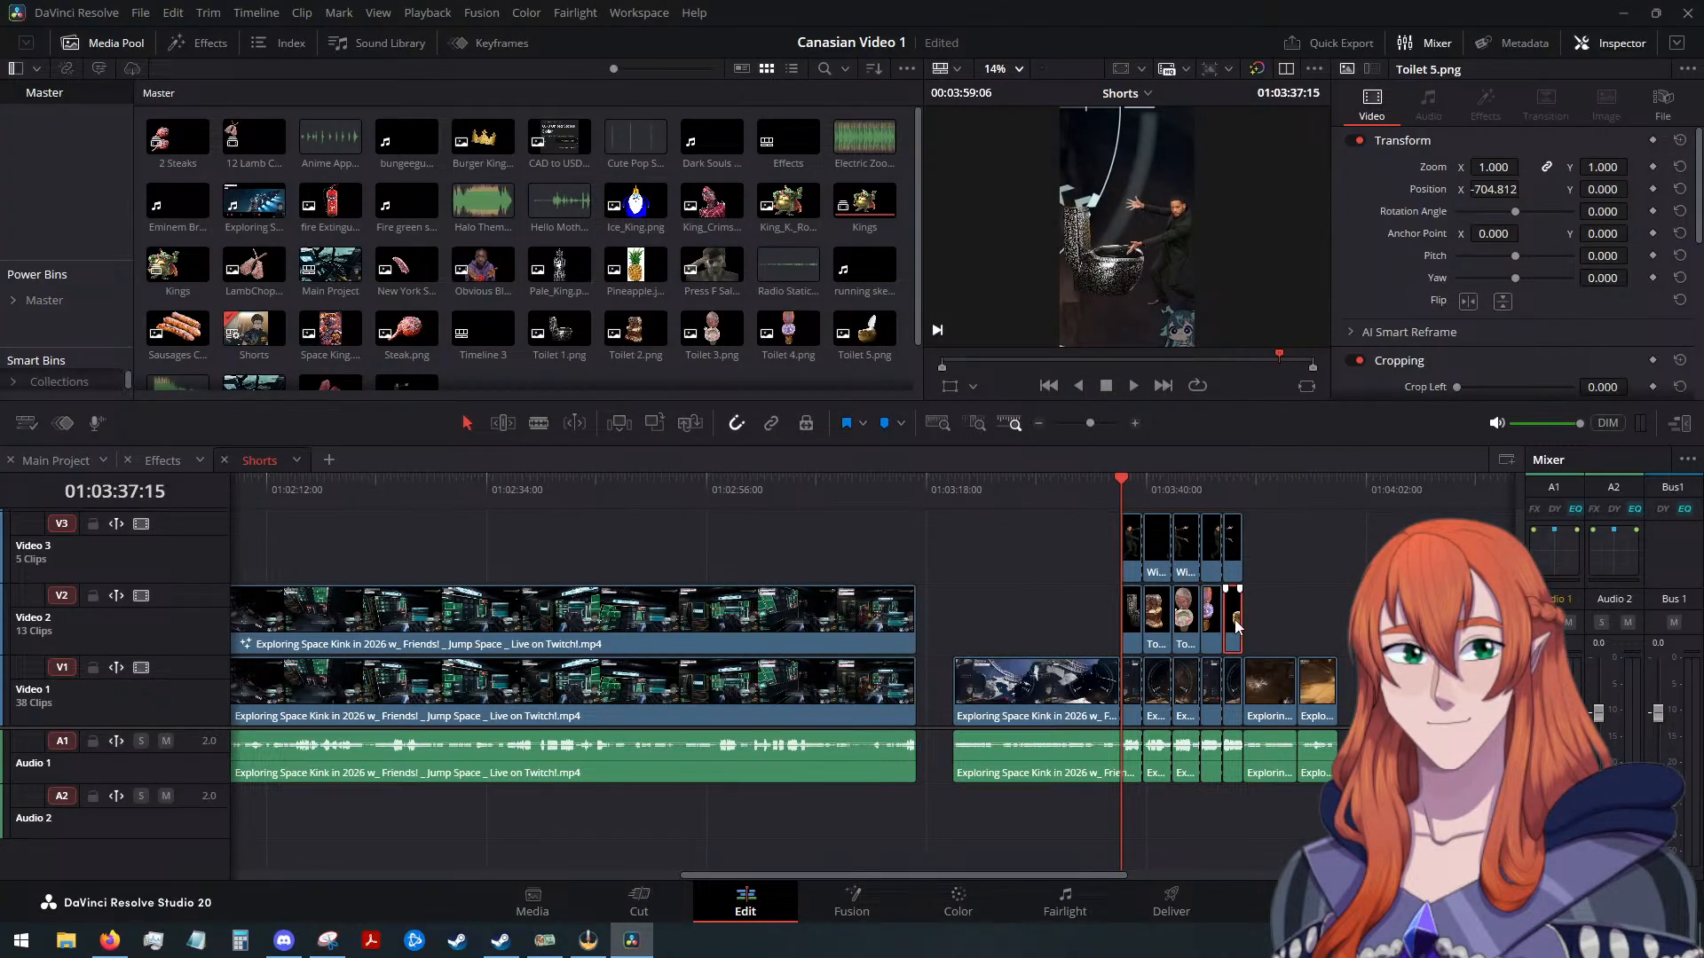
pyautogui.hotkey('alt', 'v')
pyautogui.click(1020, 747)
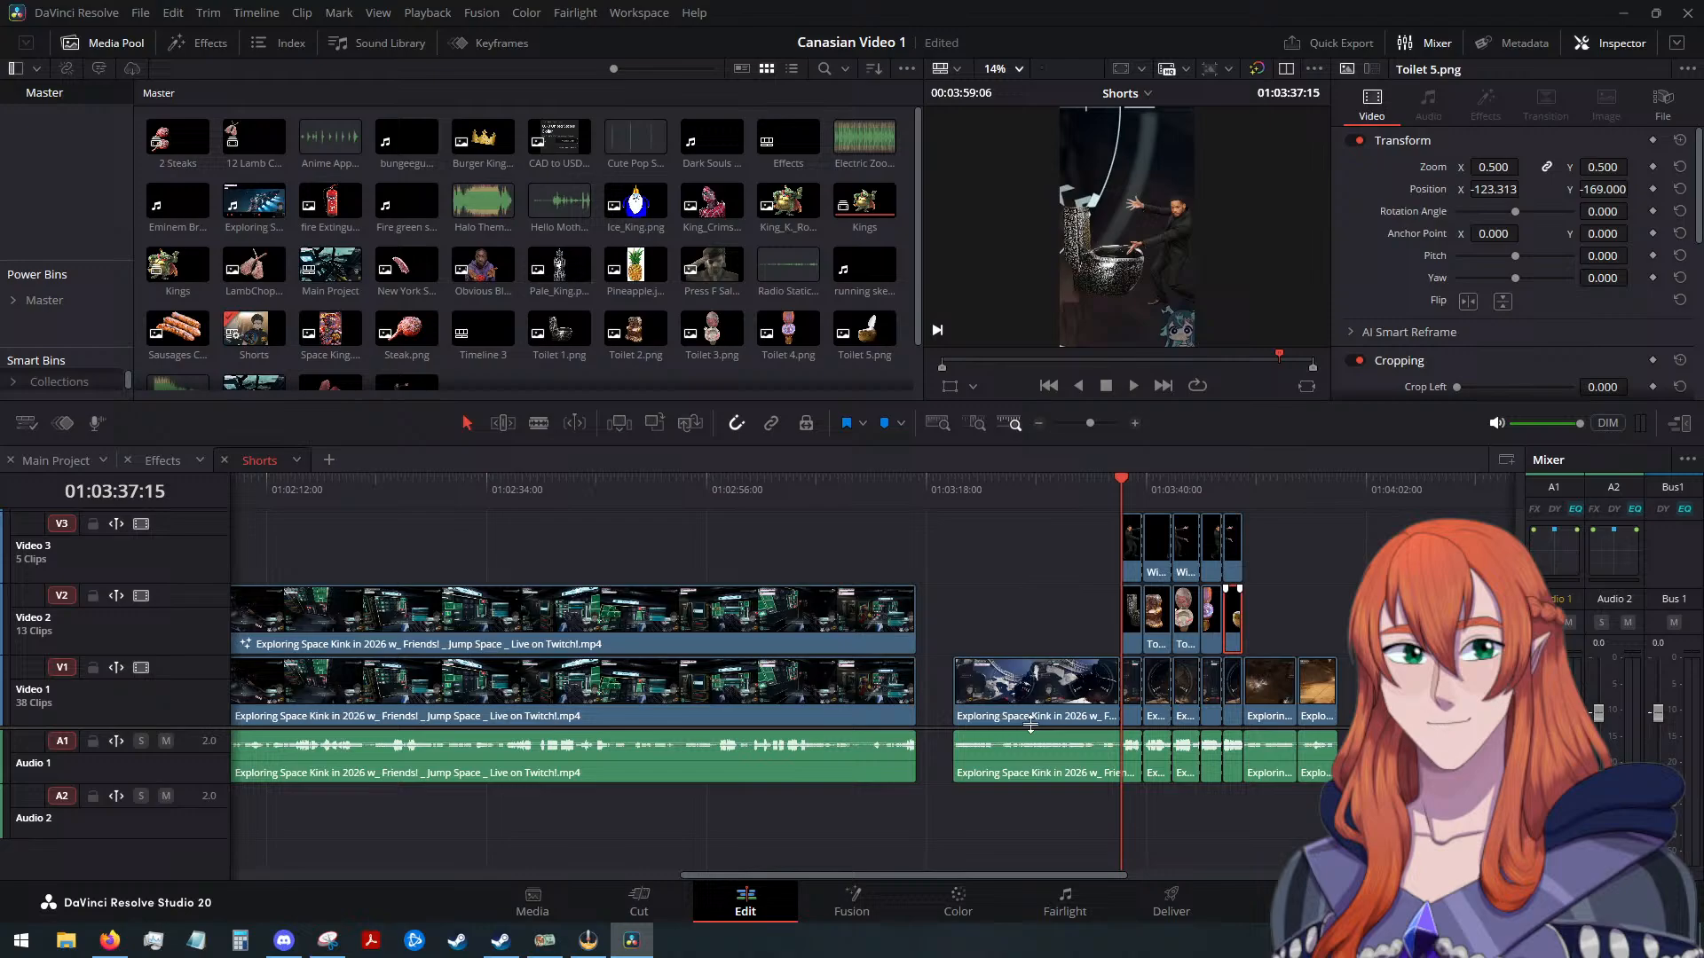
# Play ahead to Toilet 2.png and move that image horizontally to the right side of the vertical frame, leaving it unflipped
pyautogui.click(1135, 387)
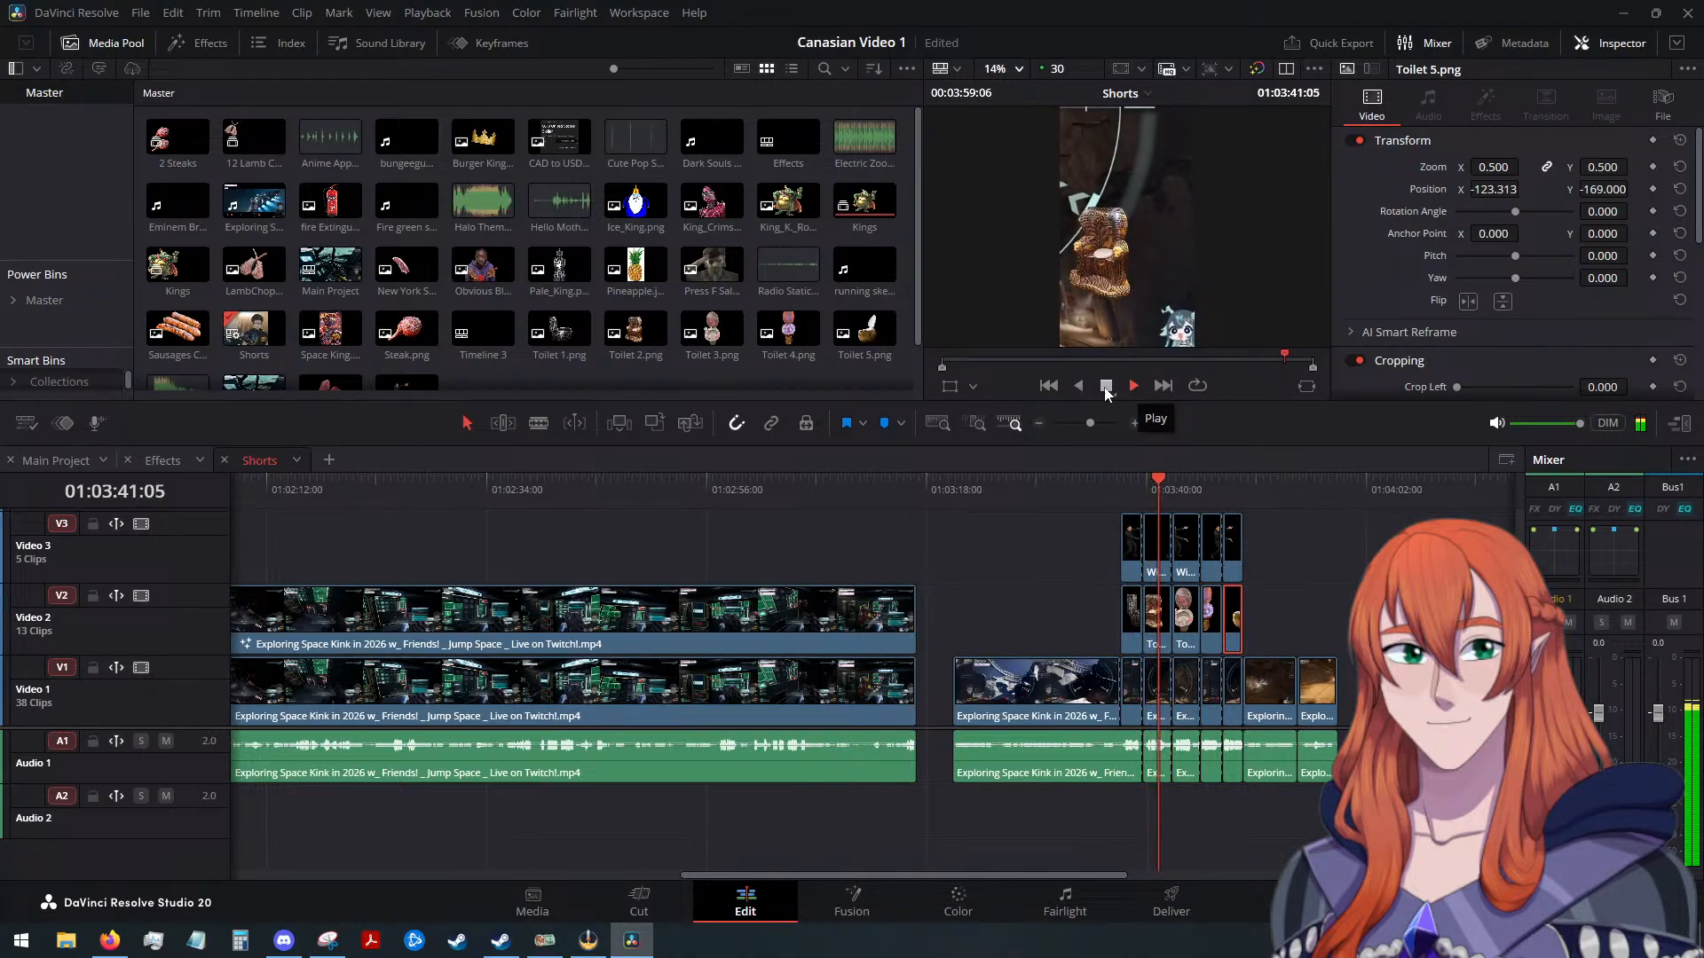
pyautogui.click(1105, 387)
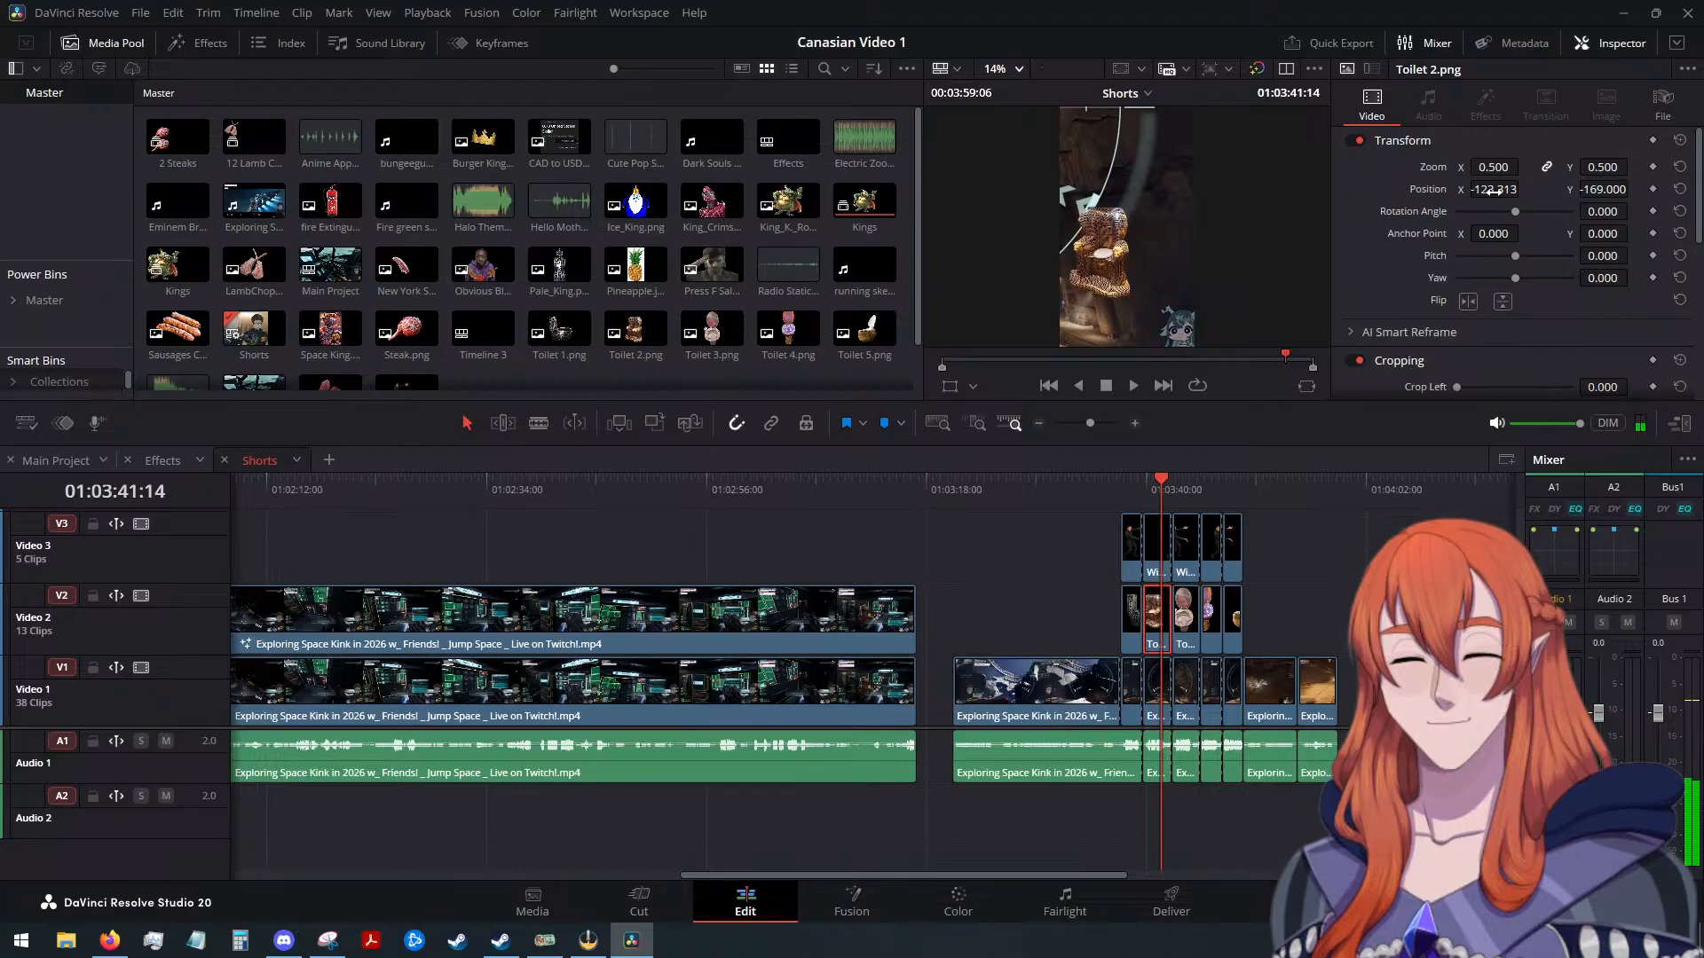
pyautogui.click(1468, 301)
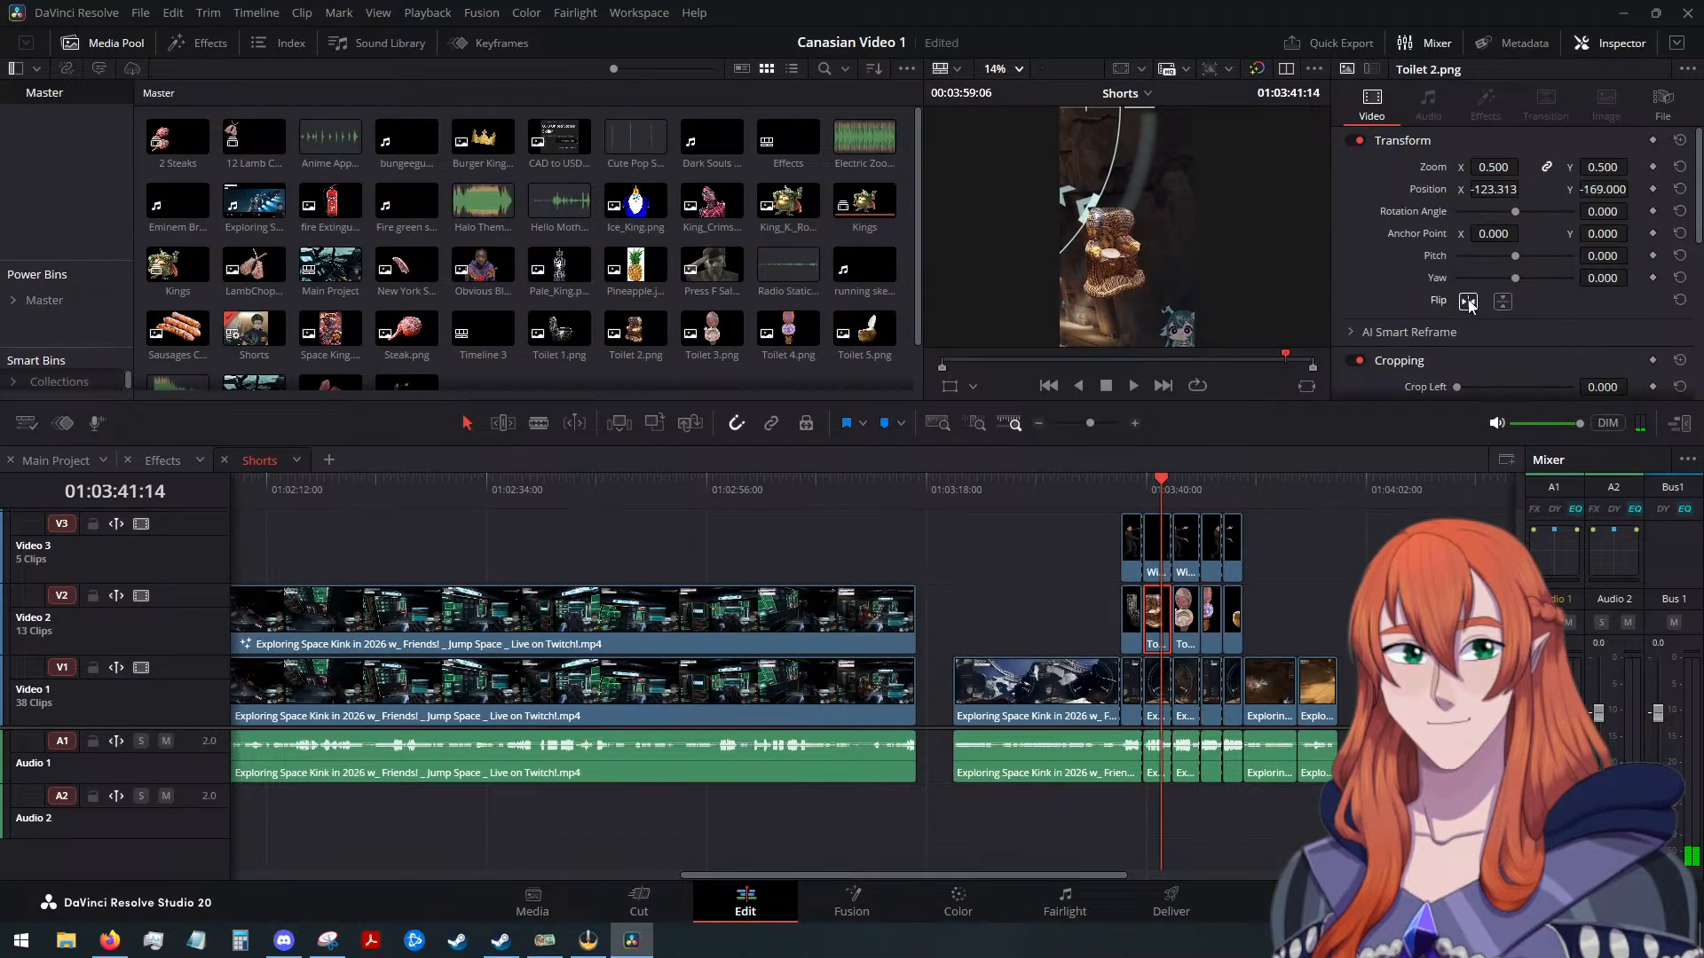
pyautogui.click(1469, 302)
pyautogui.moveTo(1486, 193); pyautogui.dragTo(1553, 193)
# Set the second Will Smith pose's zoom to 0.65 and position X to 12.312, leaving it unflipped
pyautogui.click(1156, 552)
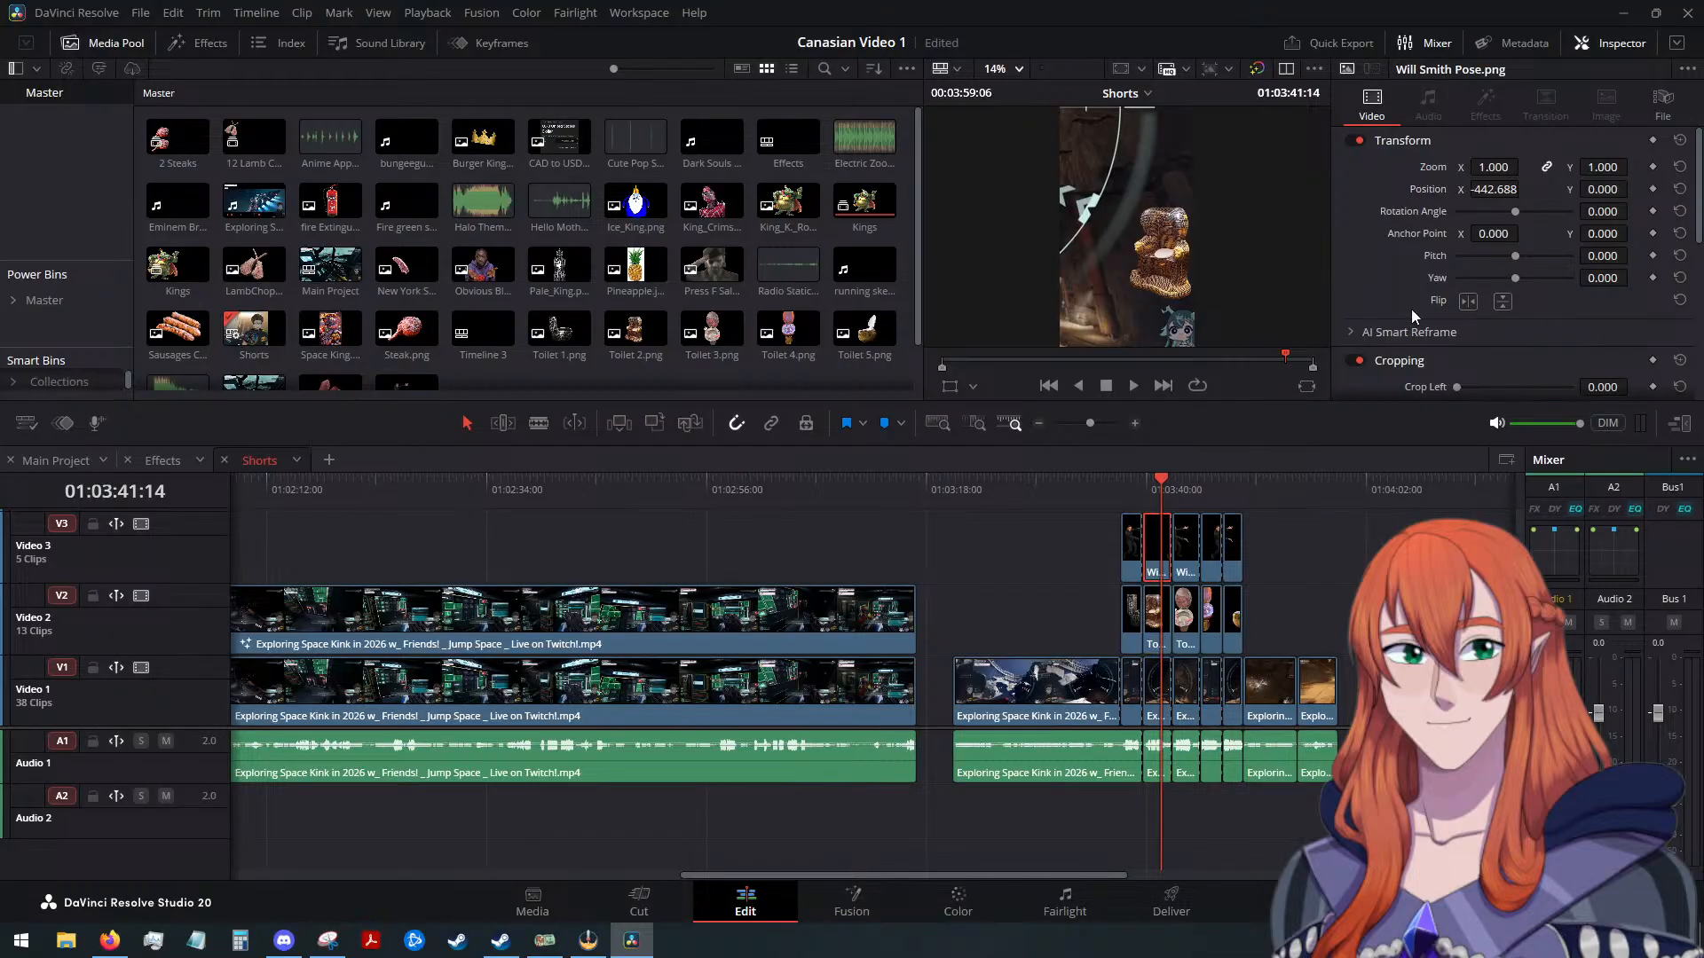
pyautogui.click(1467, 302)
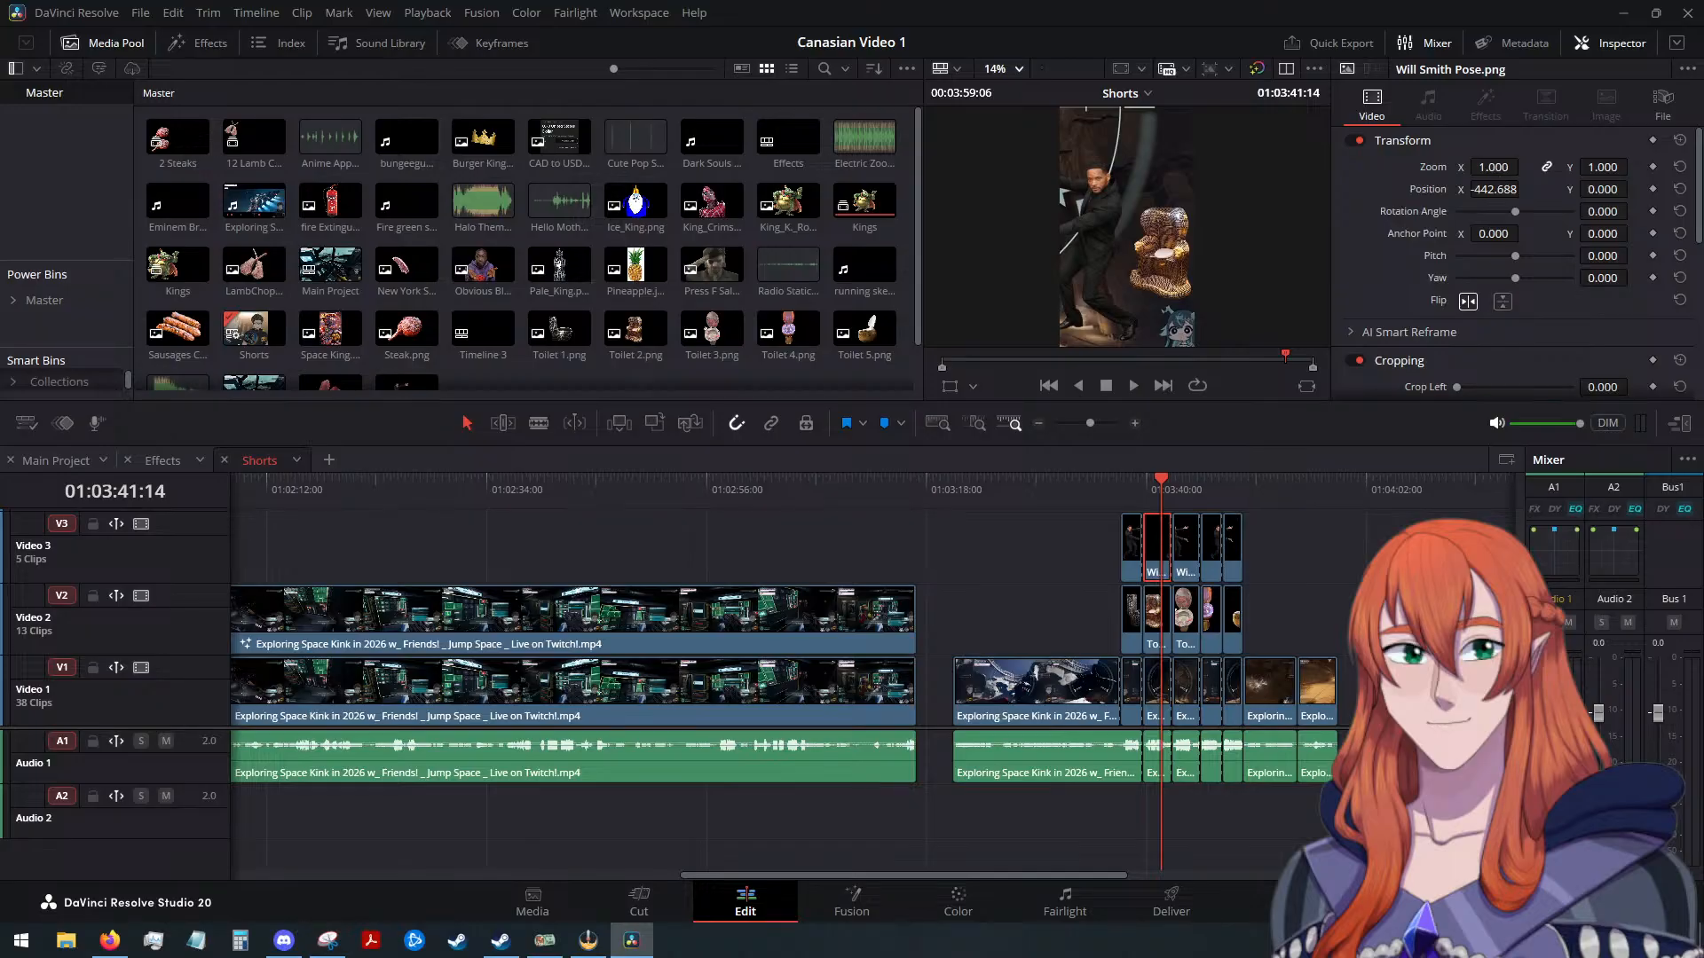
pyautogui.click(1493, 166)
pyautogui.write('0.65')
pyautogui.press('Return')
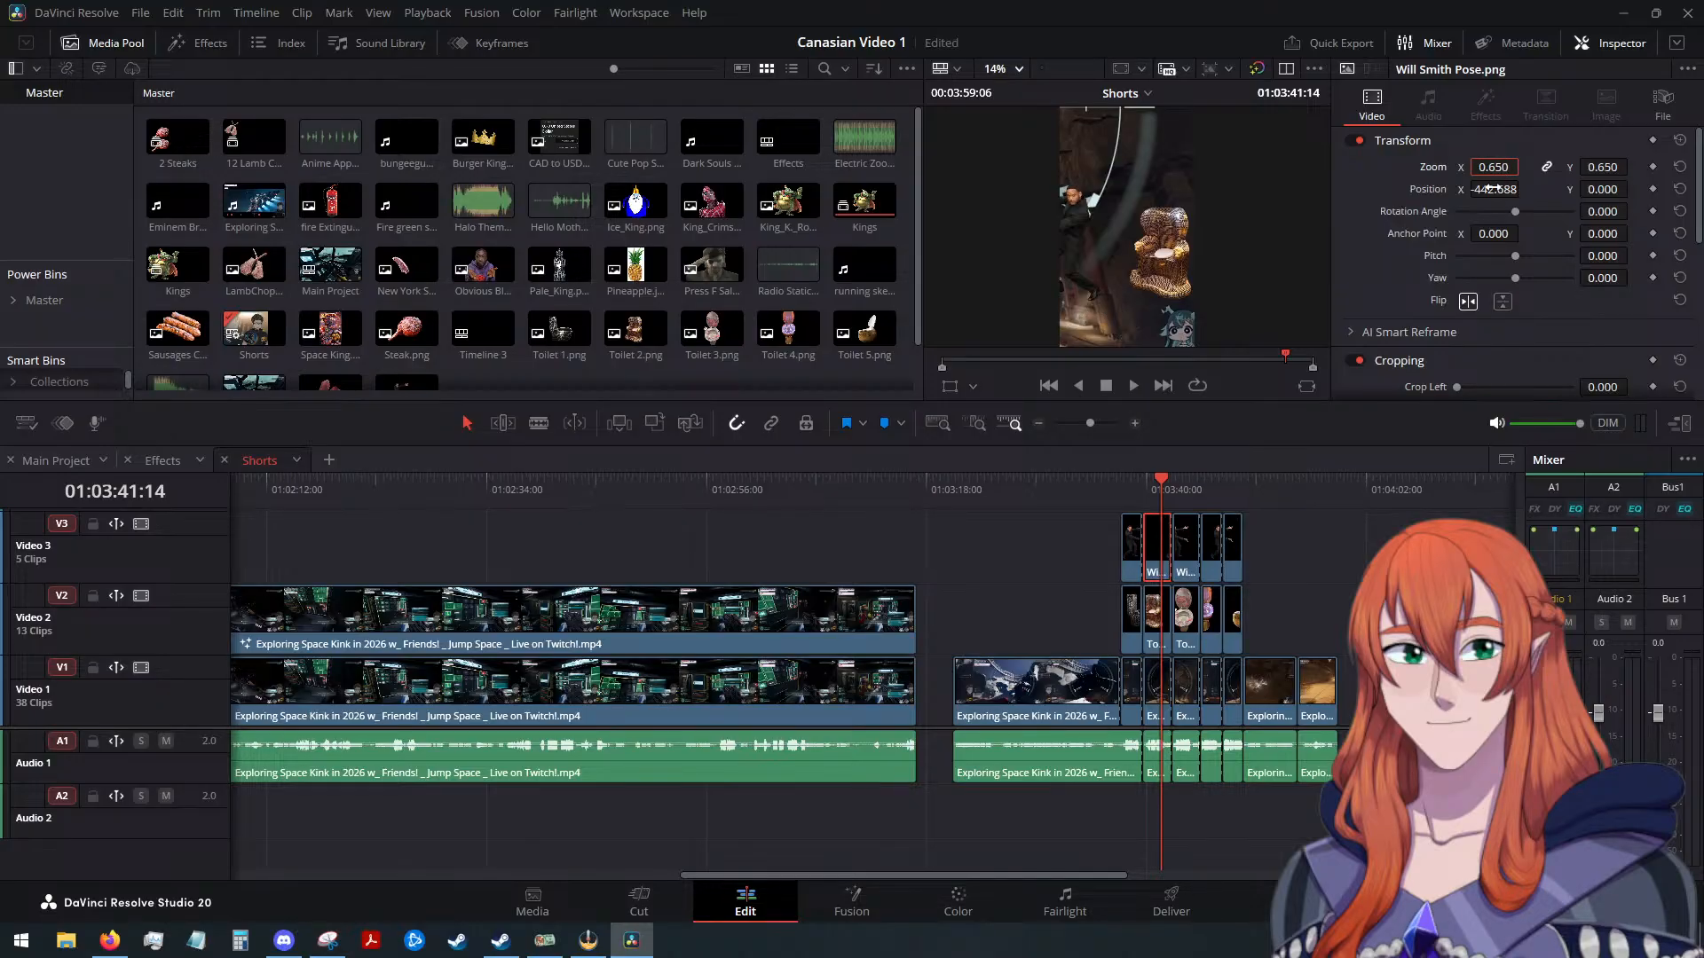
pyautogui.click(1466, 302)
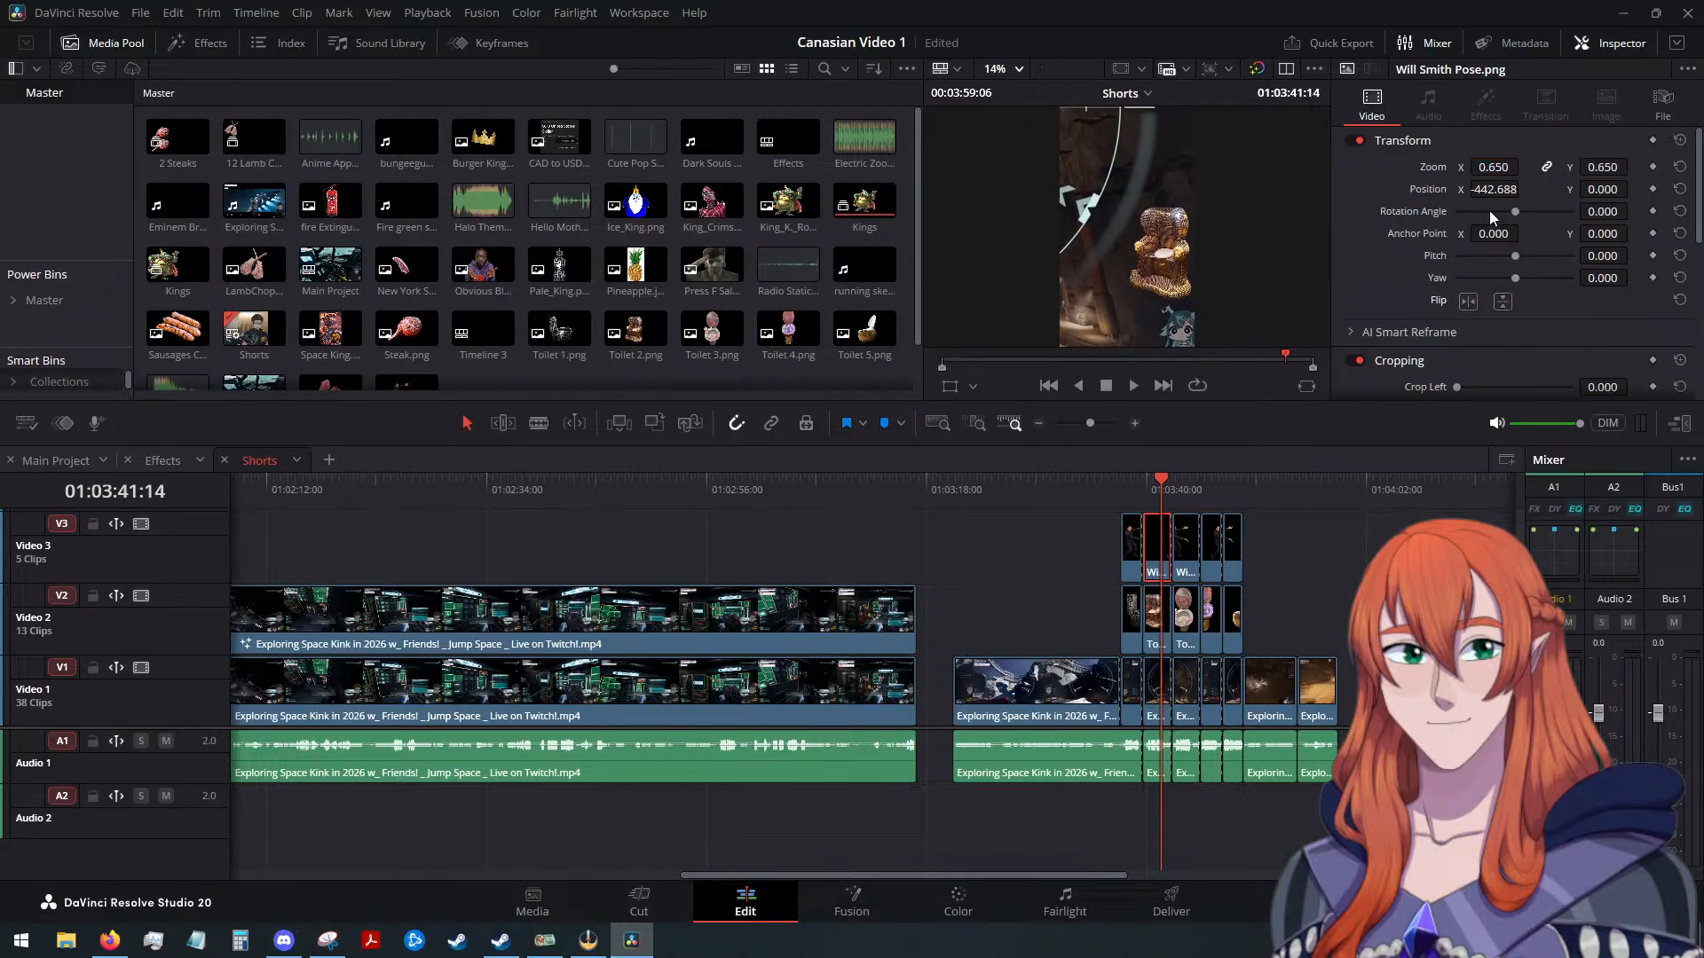
pyautogui.moveTo(1523, 188); pyautogui.dragTo(1579, 188)
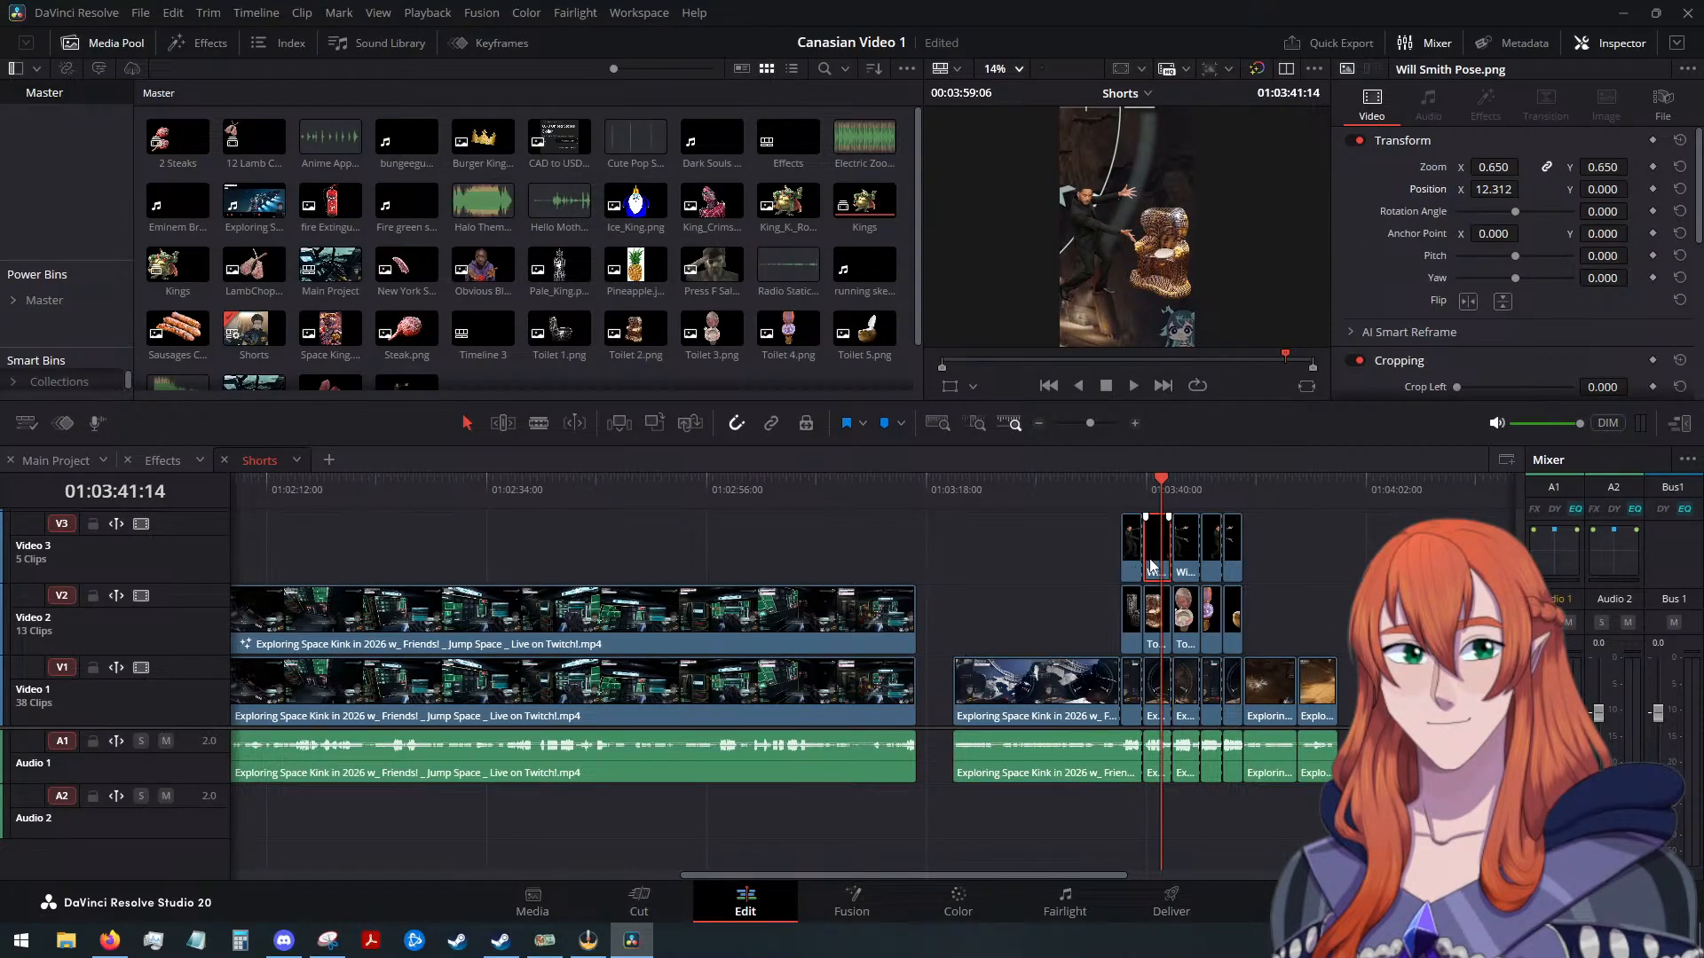
# Paste the second Will Smith pose's position and zoom attributes onto the fourth Will Smith pose on Video 3
pyautogui.click(1207, 541)
pyautogui.hotkey('alt', 'v')
pyautogui.click(1015, 746)
# Play through the toilet image section, then return to Toilet 4.png and set its position X to 265.688
pyautogui.moveTo(1157, 477); pyautogui.dragTo(1105, 481)
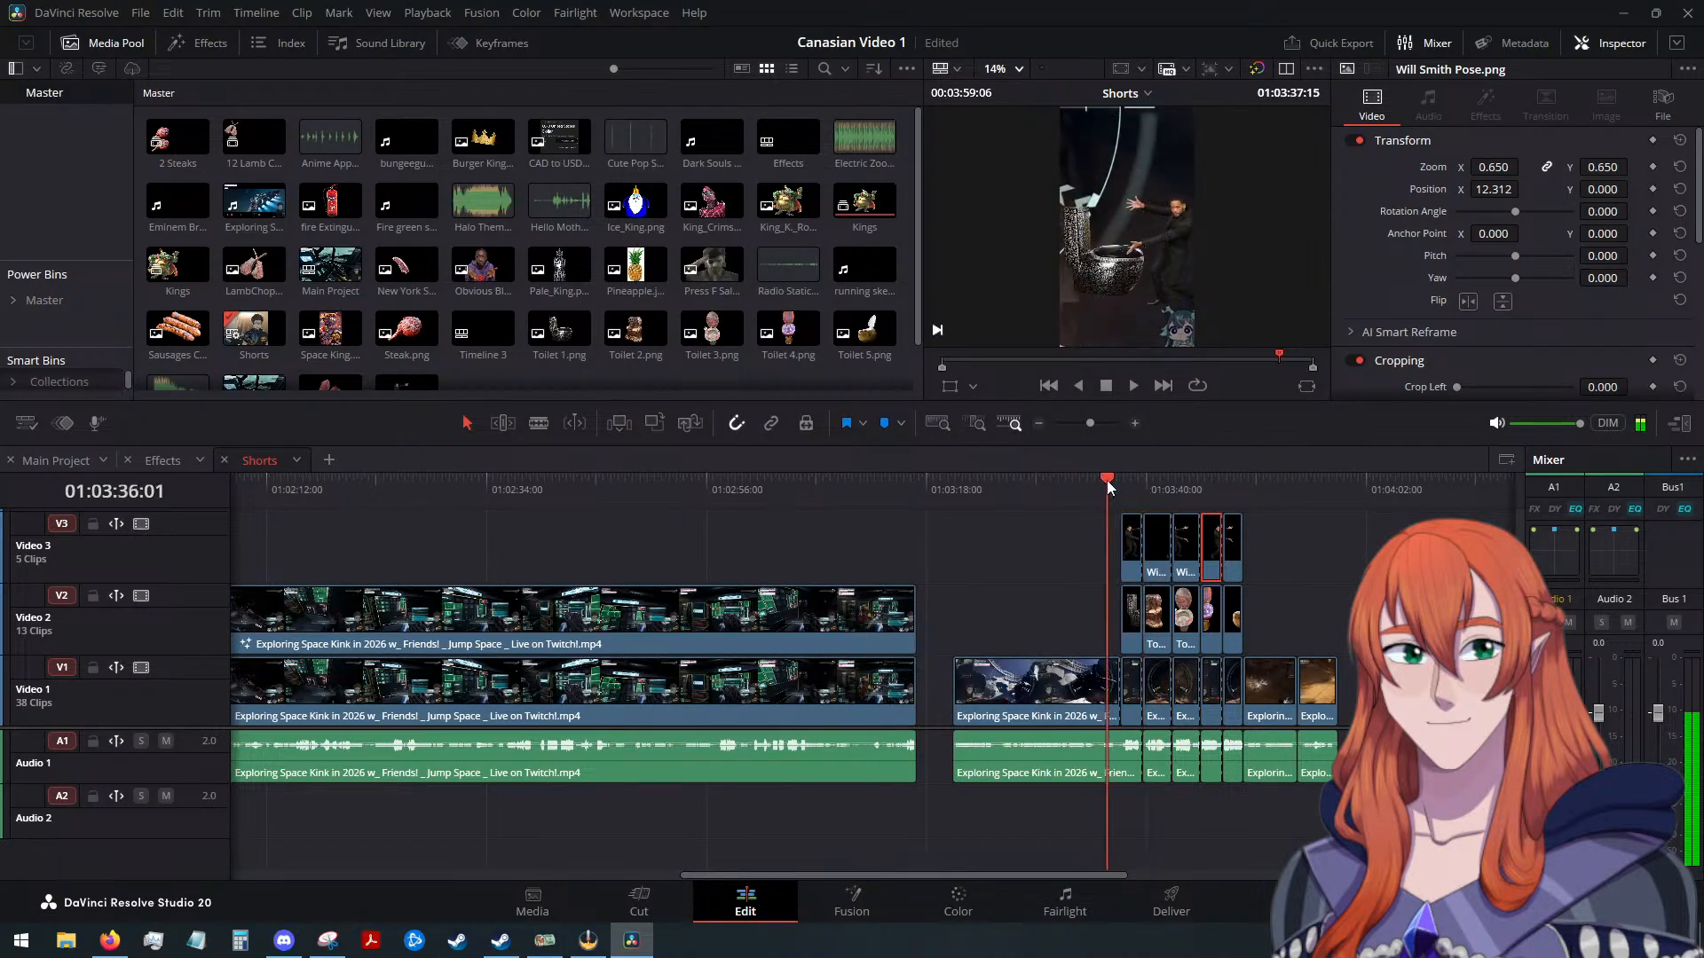
pyautogui.click(1131, 389)
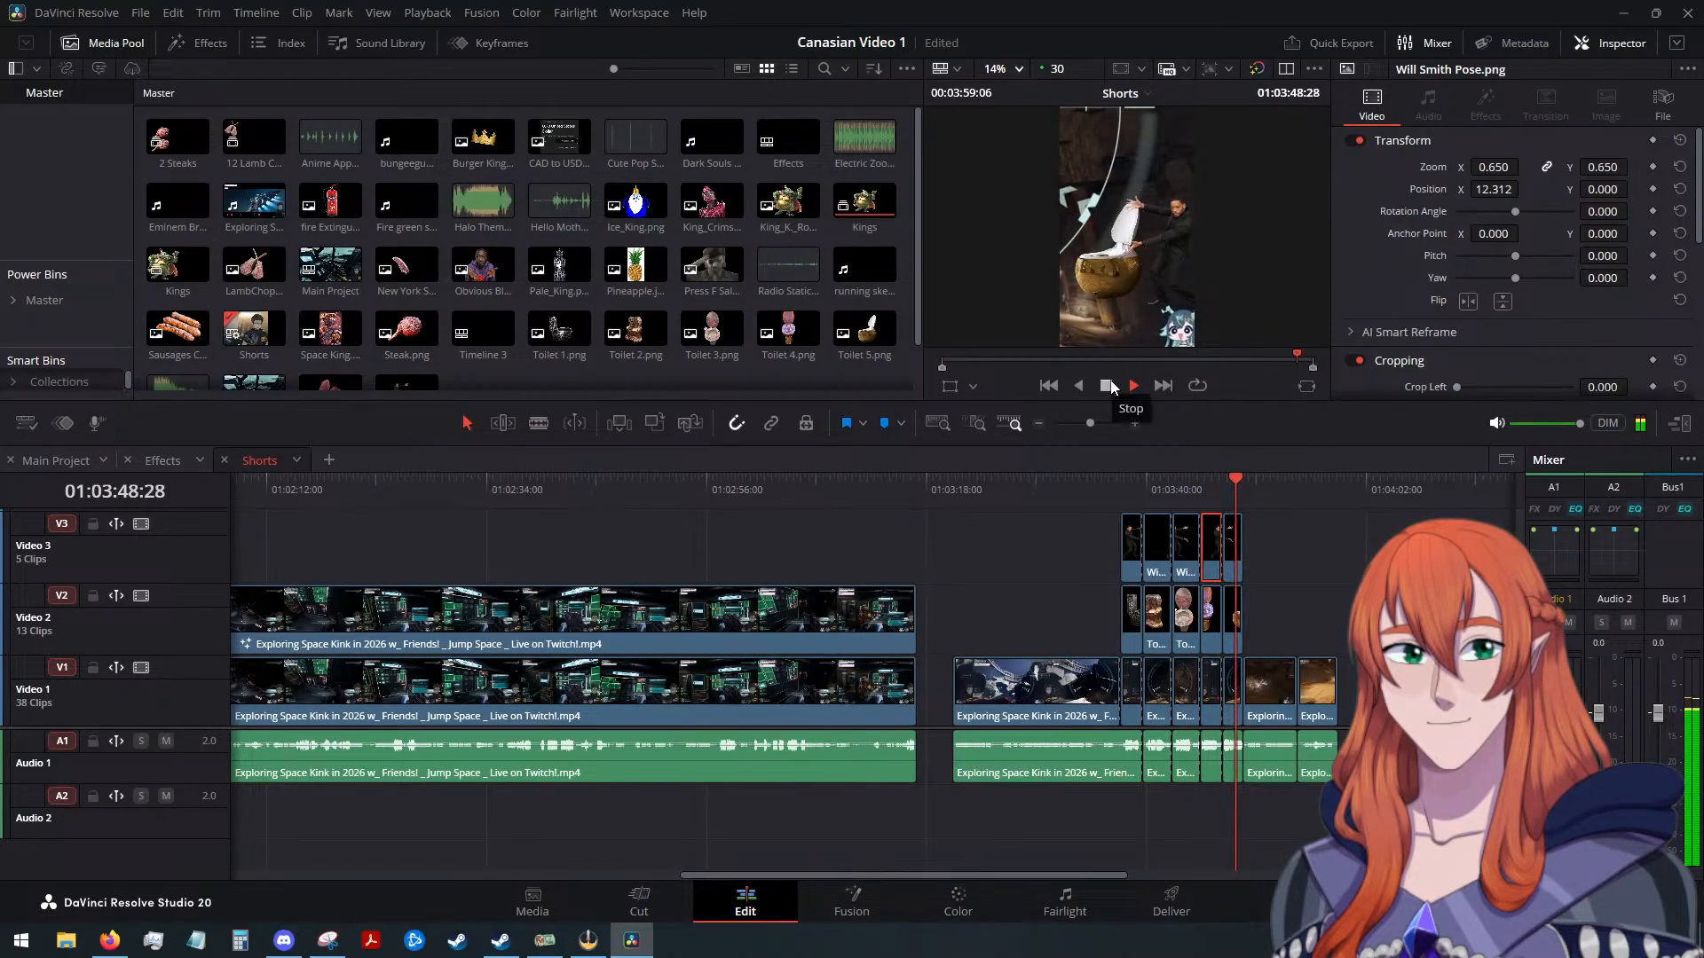
pyautogui.press('space')
pyautogui.moveTo(1233, 488); pyautogui.dragTo(1210, 493)
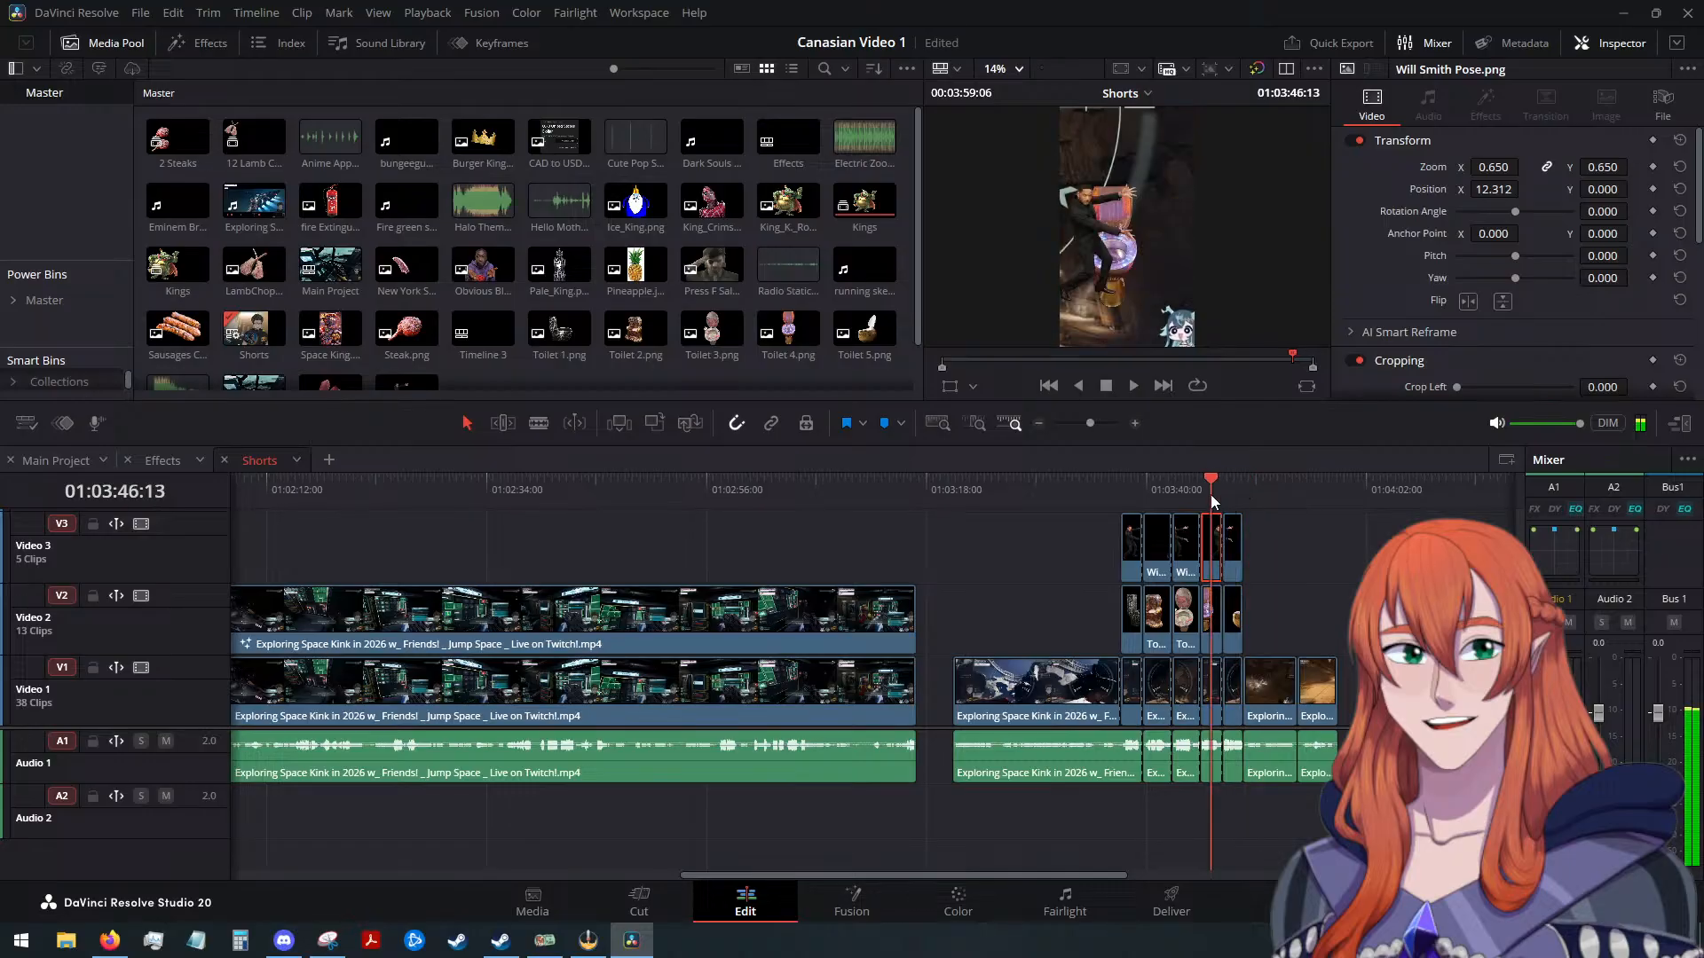
pyautogui.click(1205, 614)
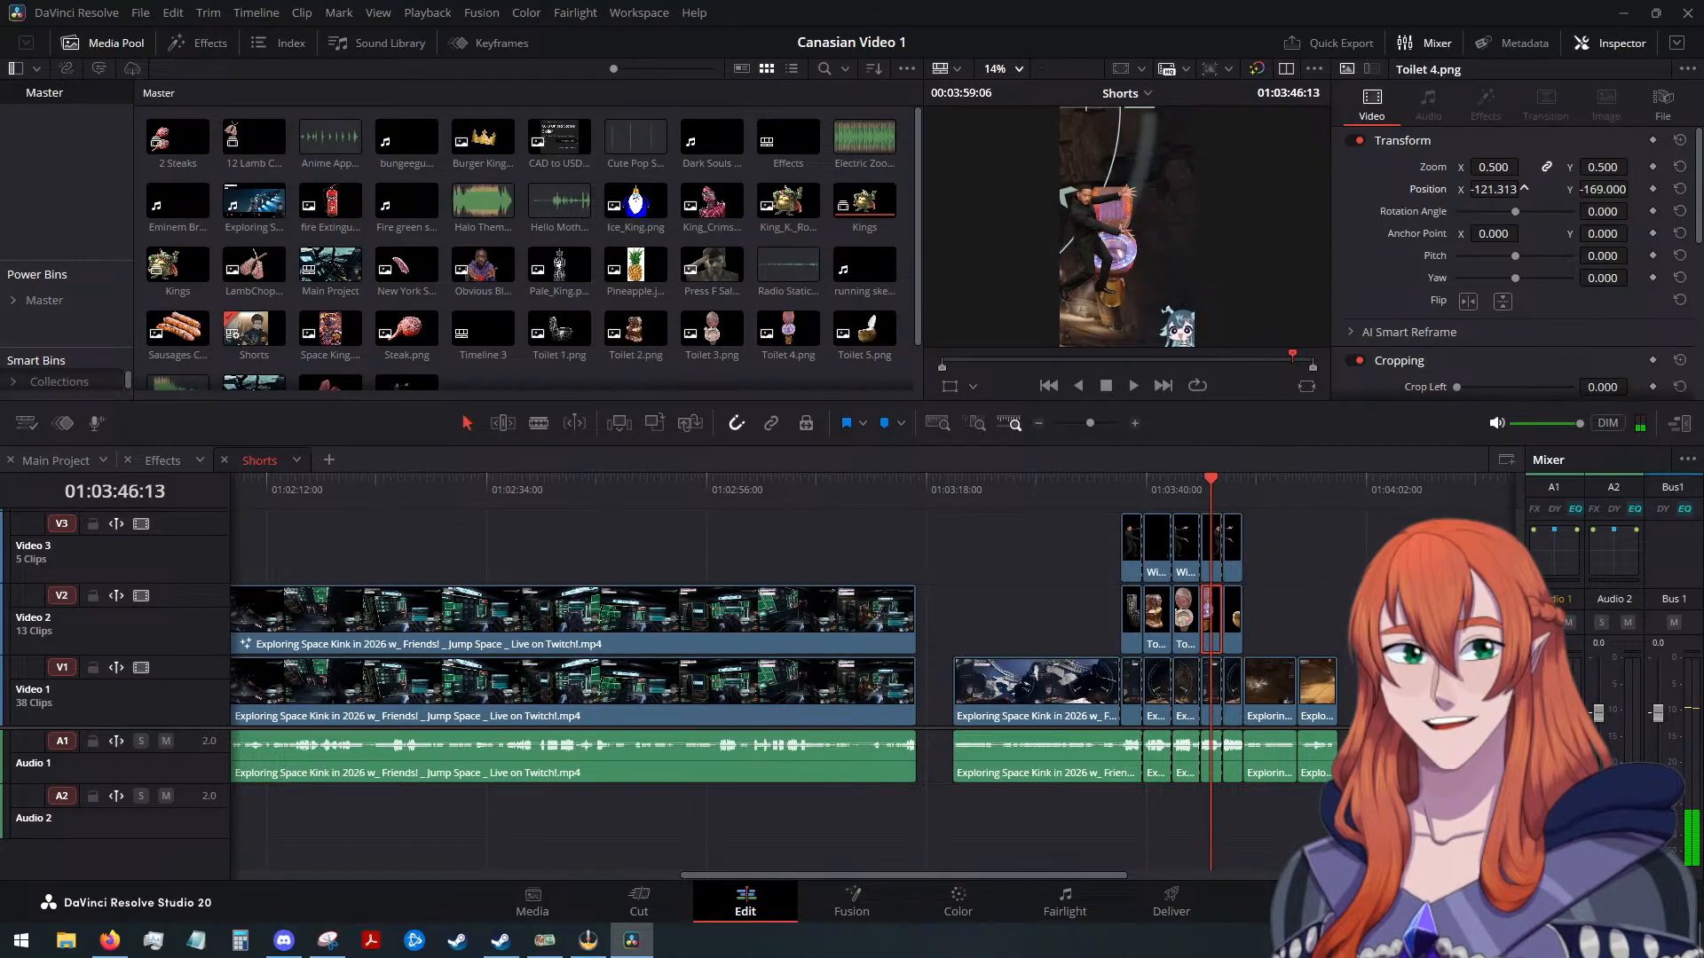
pyautogui.moveTo(1492, 188); pyautogui.dragTo(1497, 189)
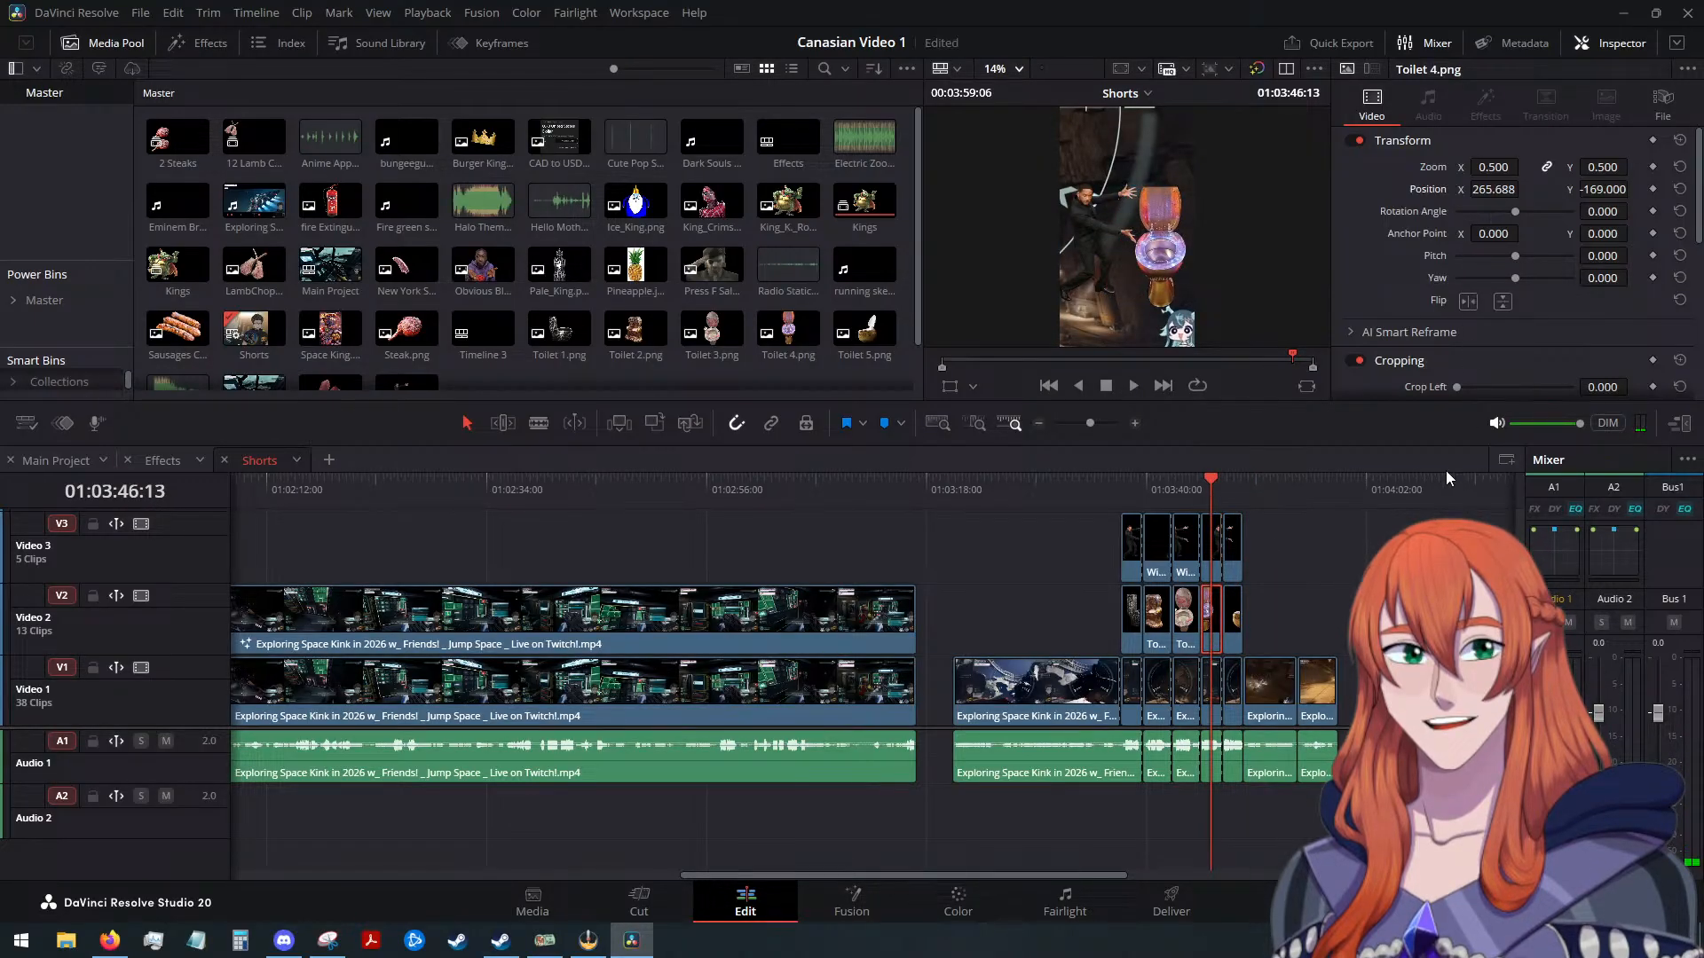
# Go to the toilet short's start at 01:03:20:22, then find its source clip in Main Project at 01:43:29:20
pyautogui.moveTo(1210, 488); pyautogui.dragTo(957, 519)
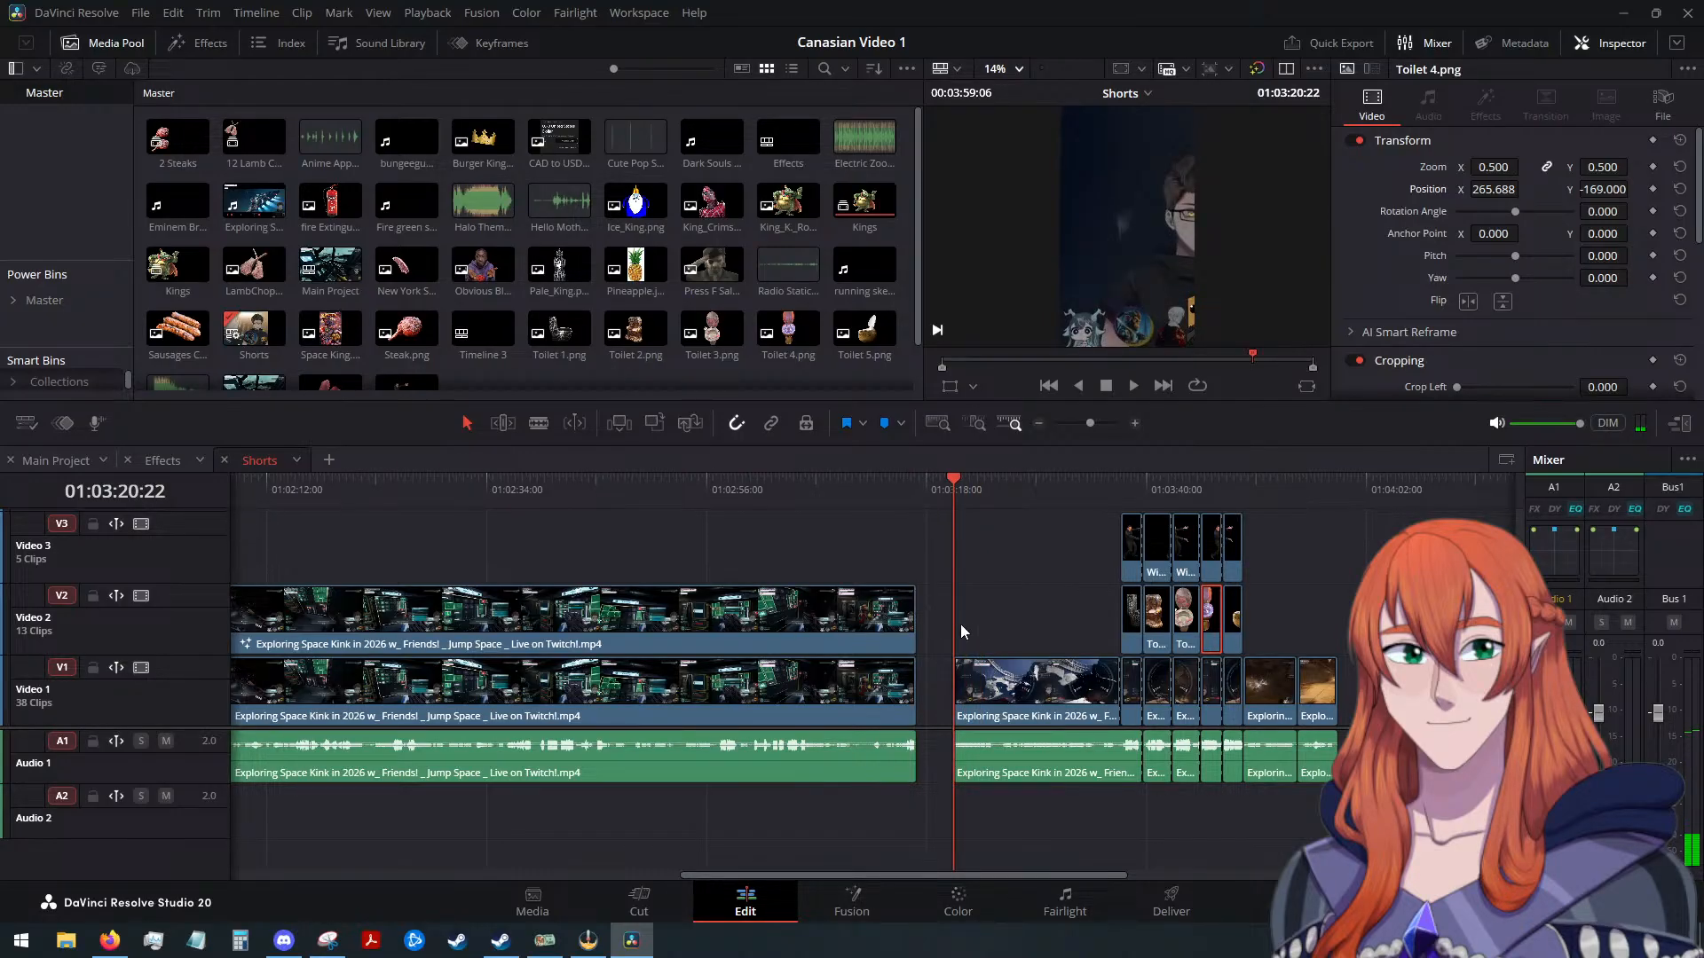
pyautogui.scroll(-3, 961, 631)
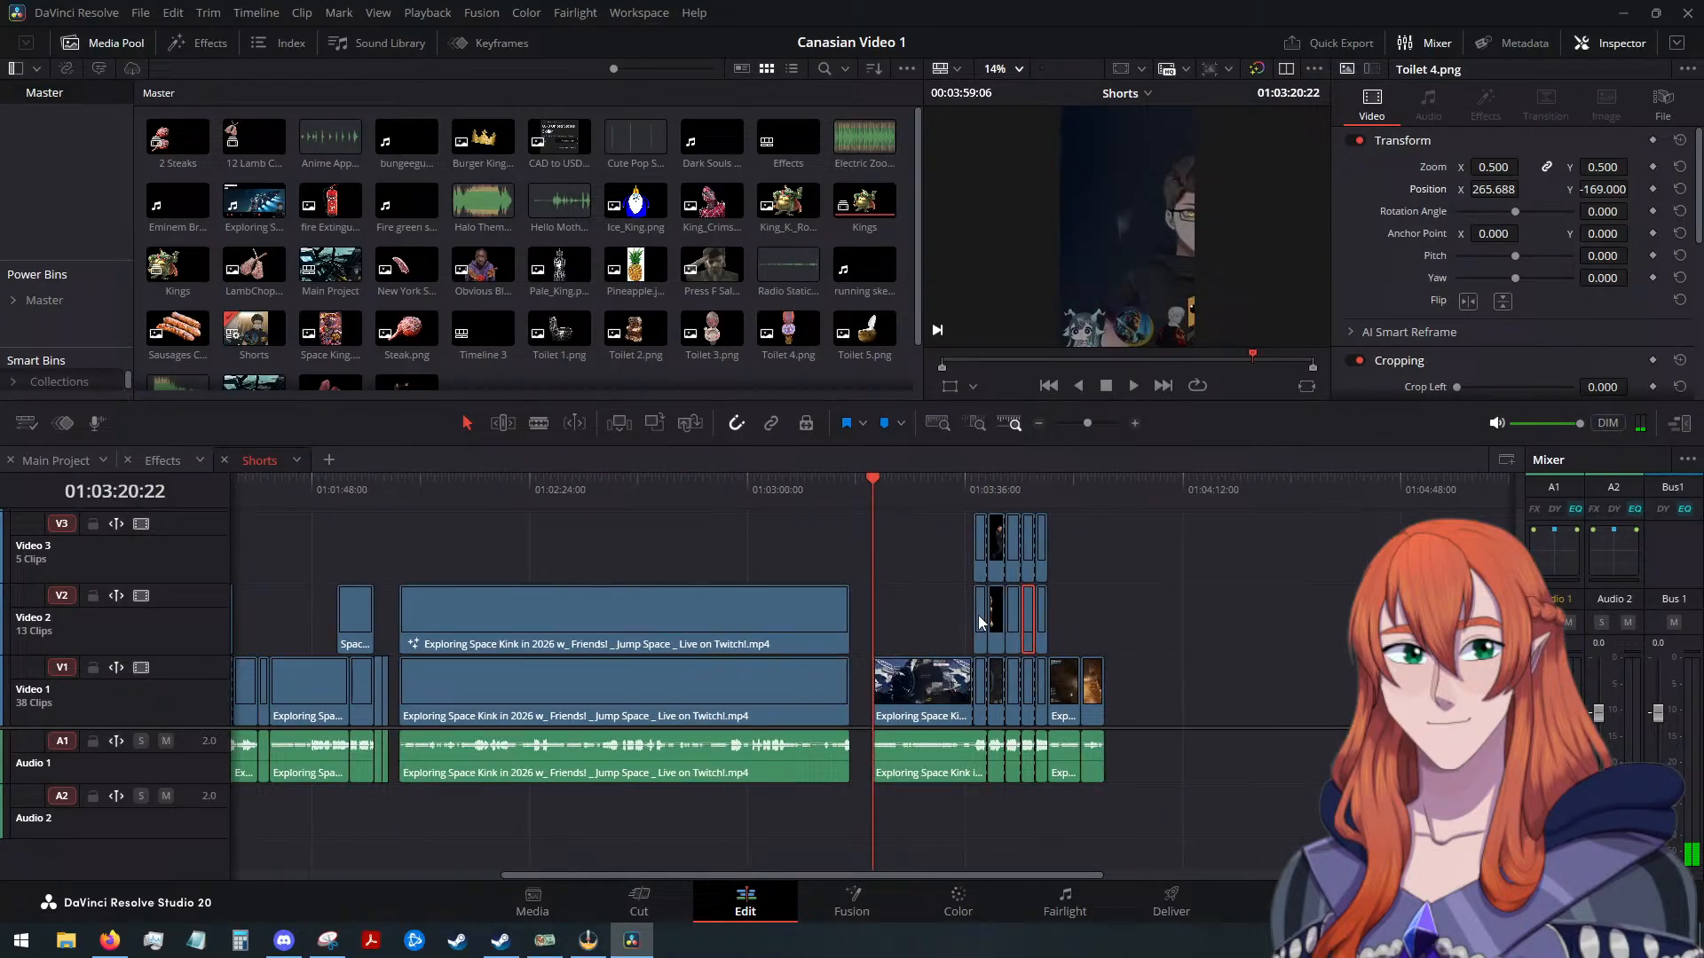
pyautogui.click(55, 461)
pyautogui.hotkey('alt', 'Tab')
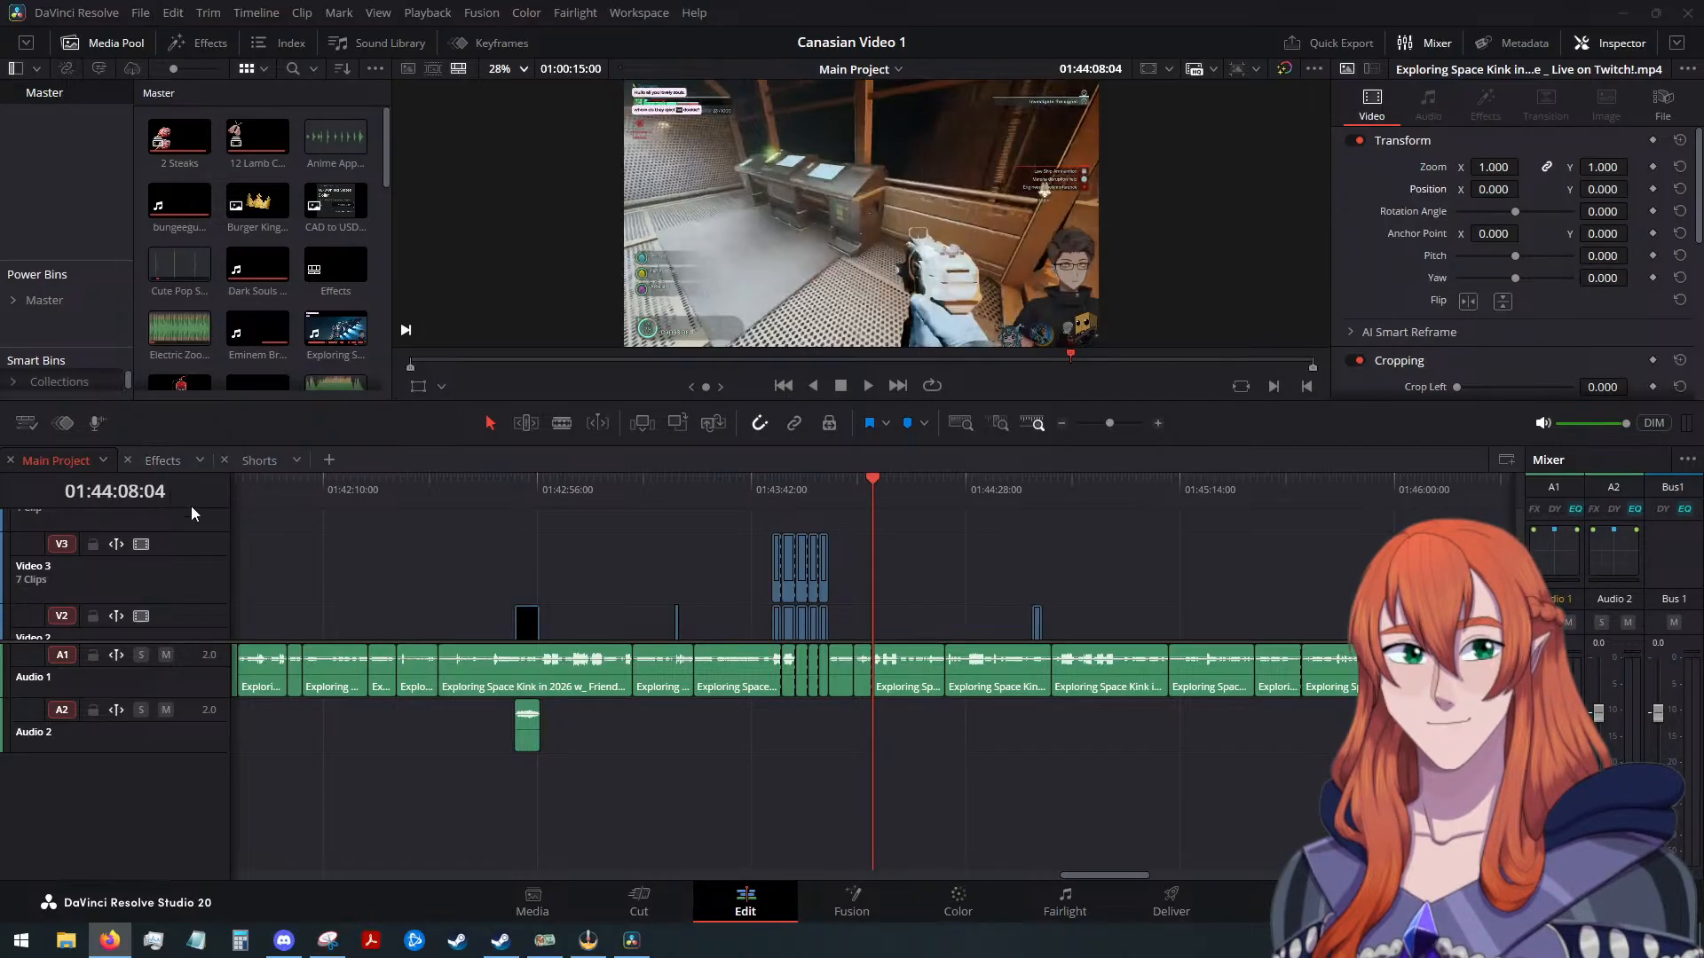
pyautogui.scroll(-2, 709, 552)
pyautogui.moveTo(880, 485); pyautogui.dragTo(694, 507)
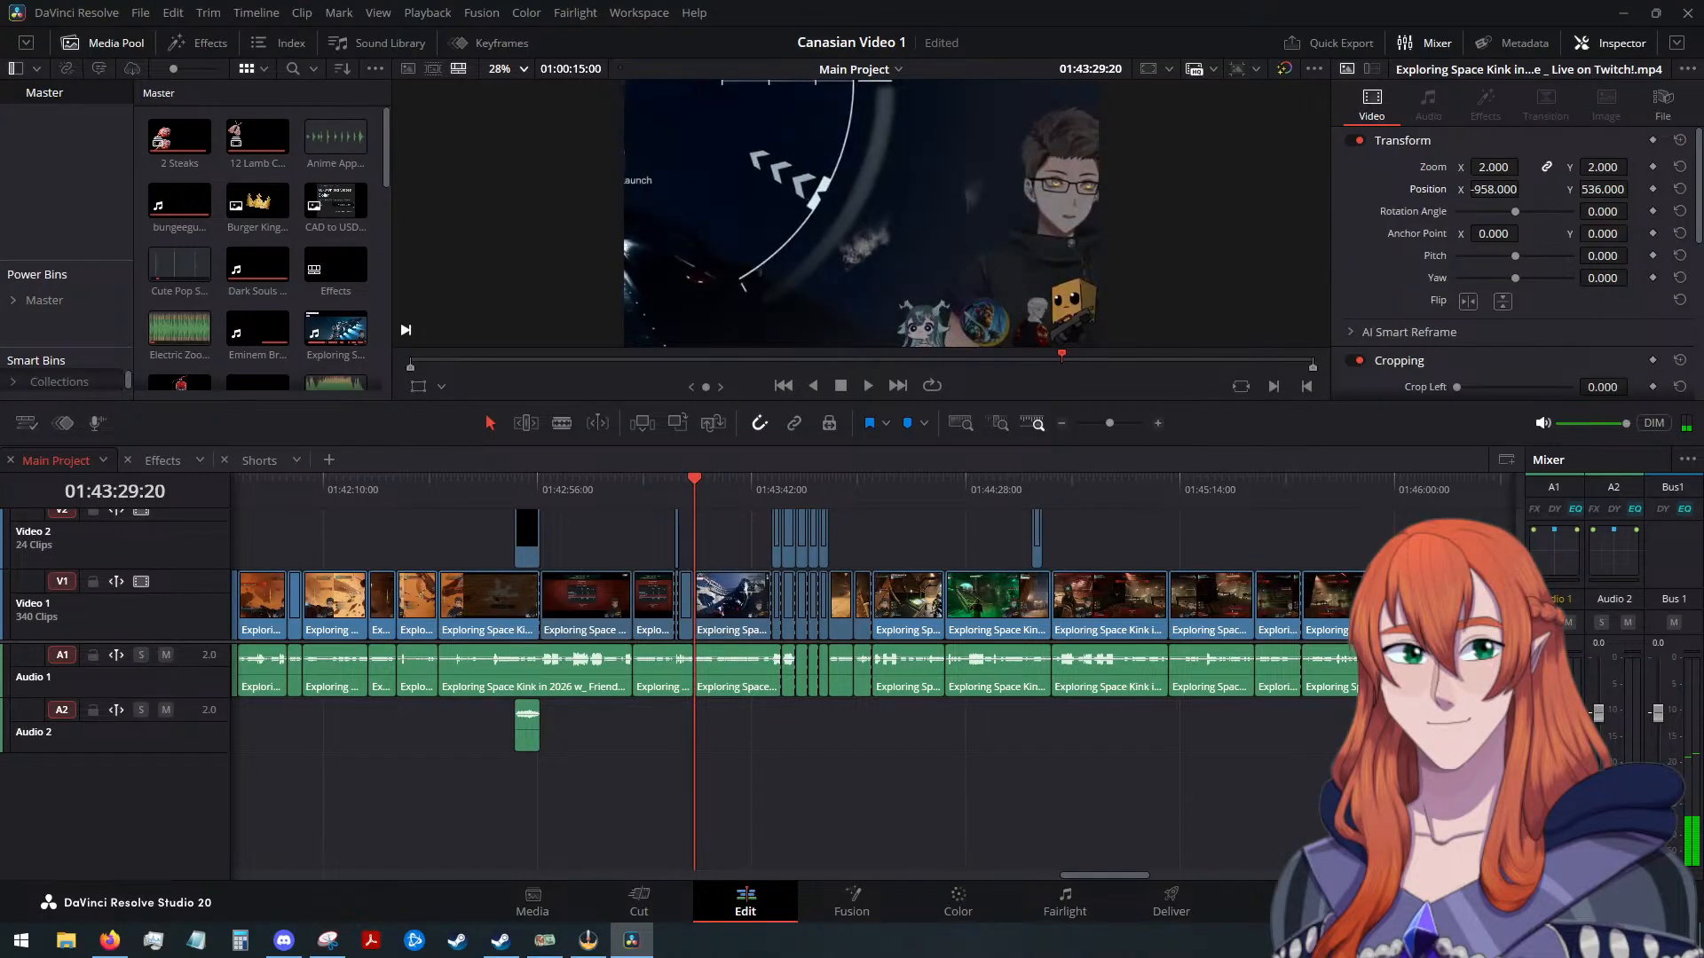
pyautogui.hotkey('alt', 'Tab')
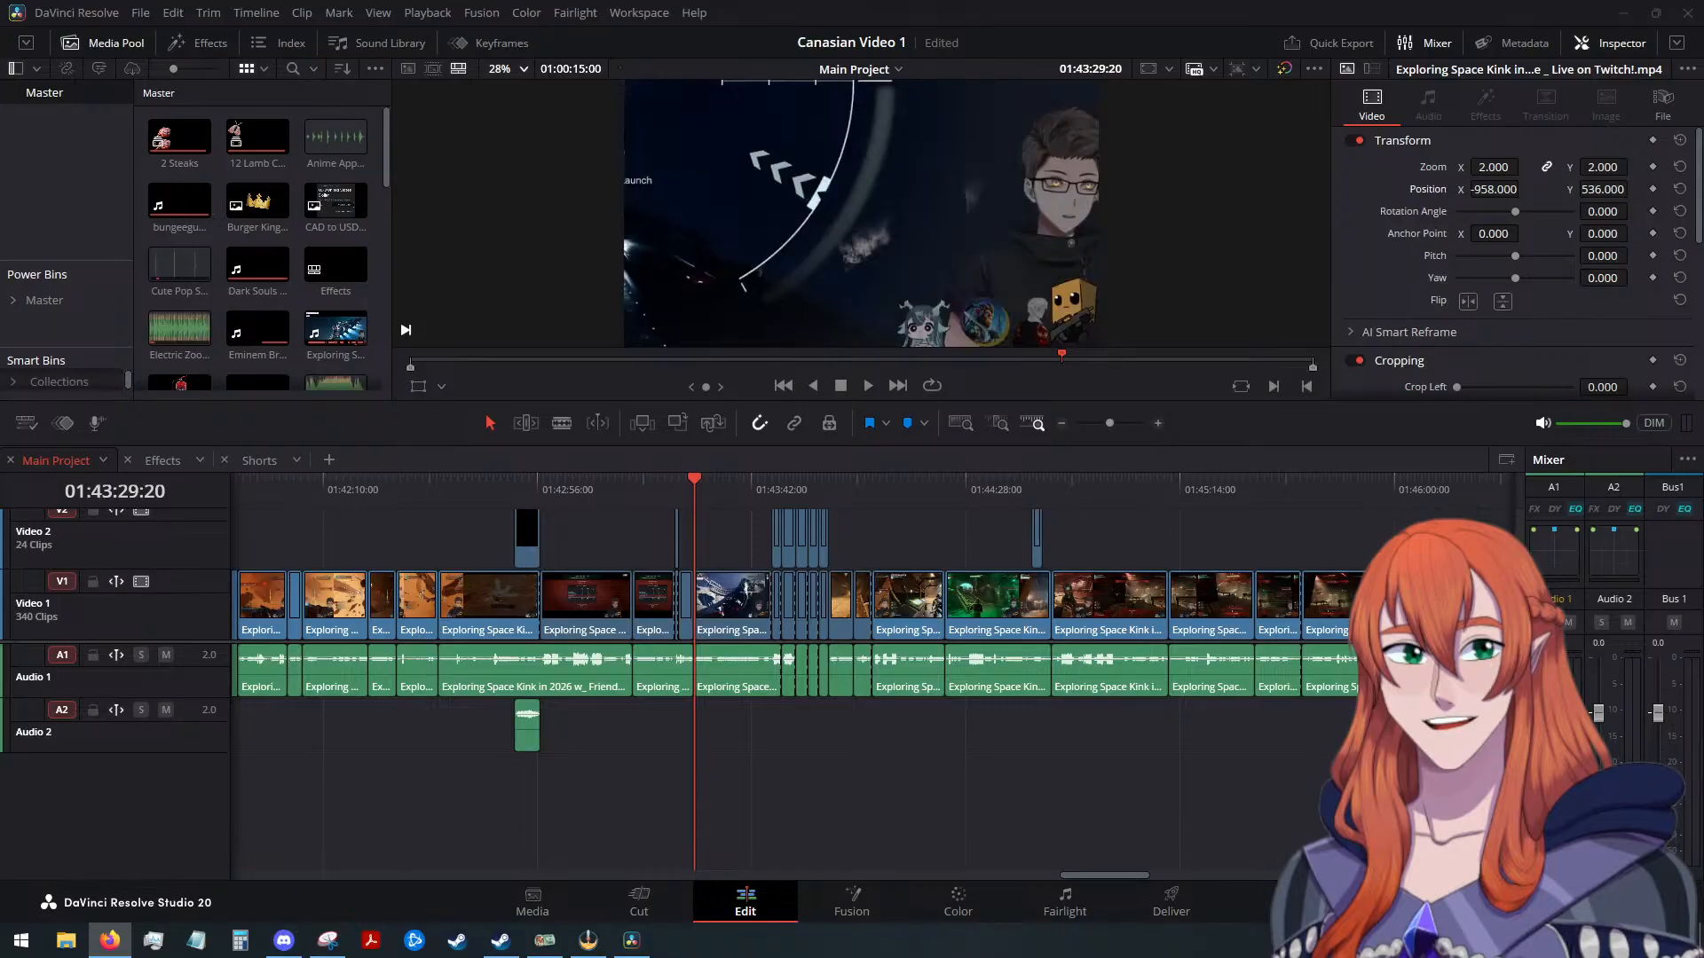
pyautogui.hotkey('alt', 'Tab')
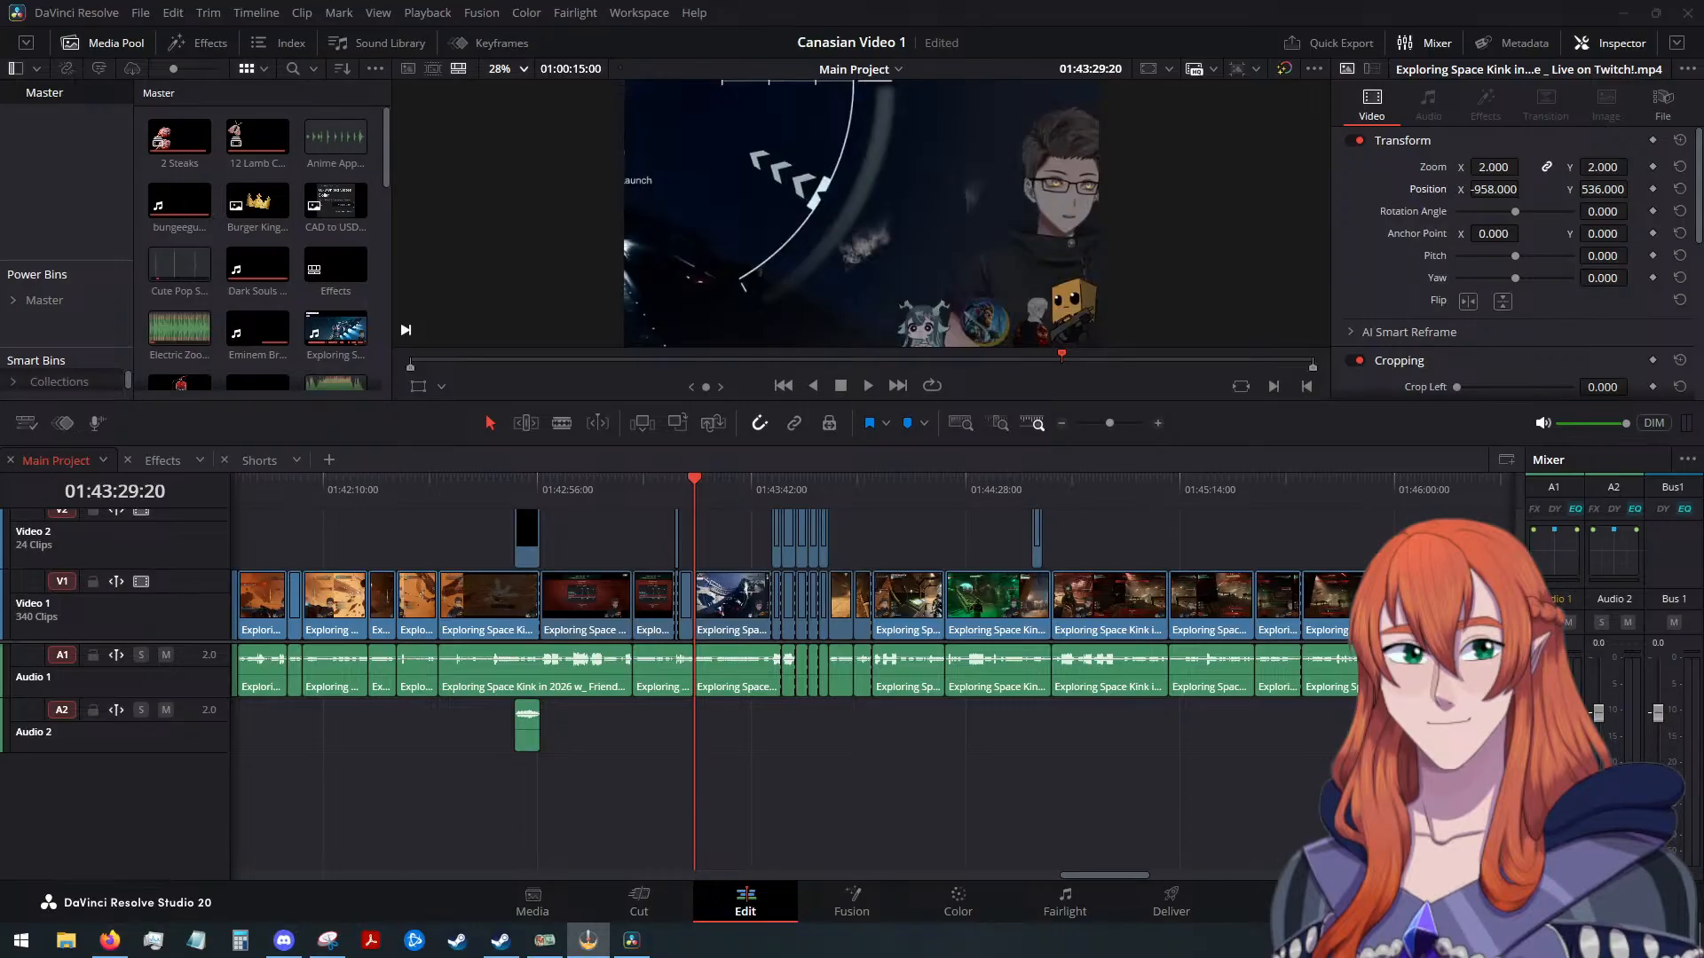
pyautogui.hotkey('alt', 'Tab')
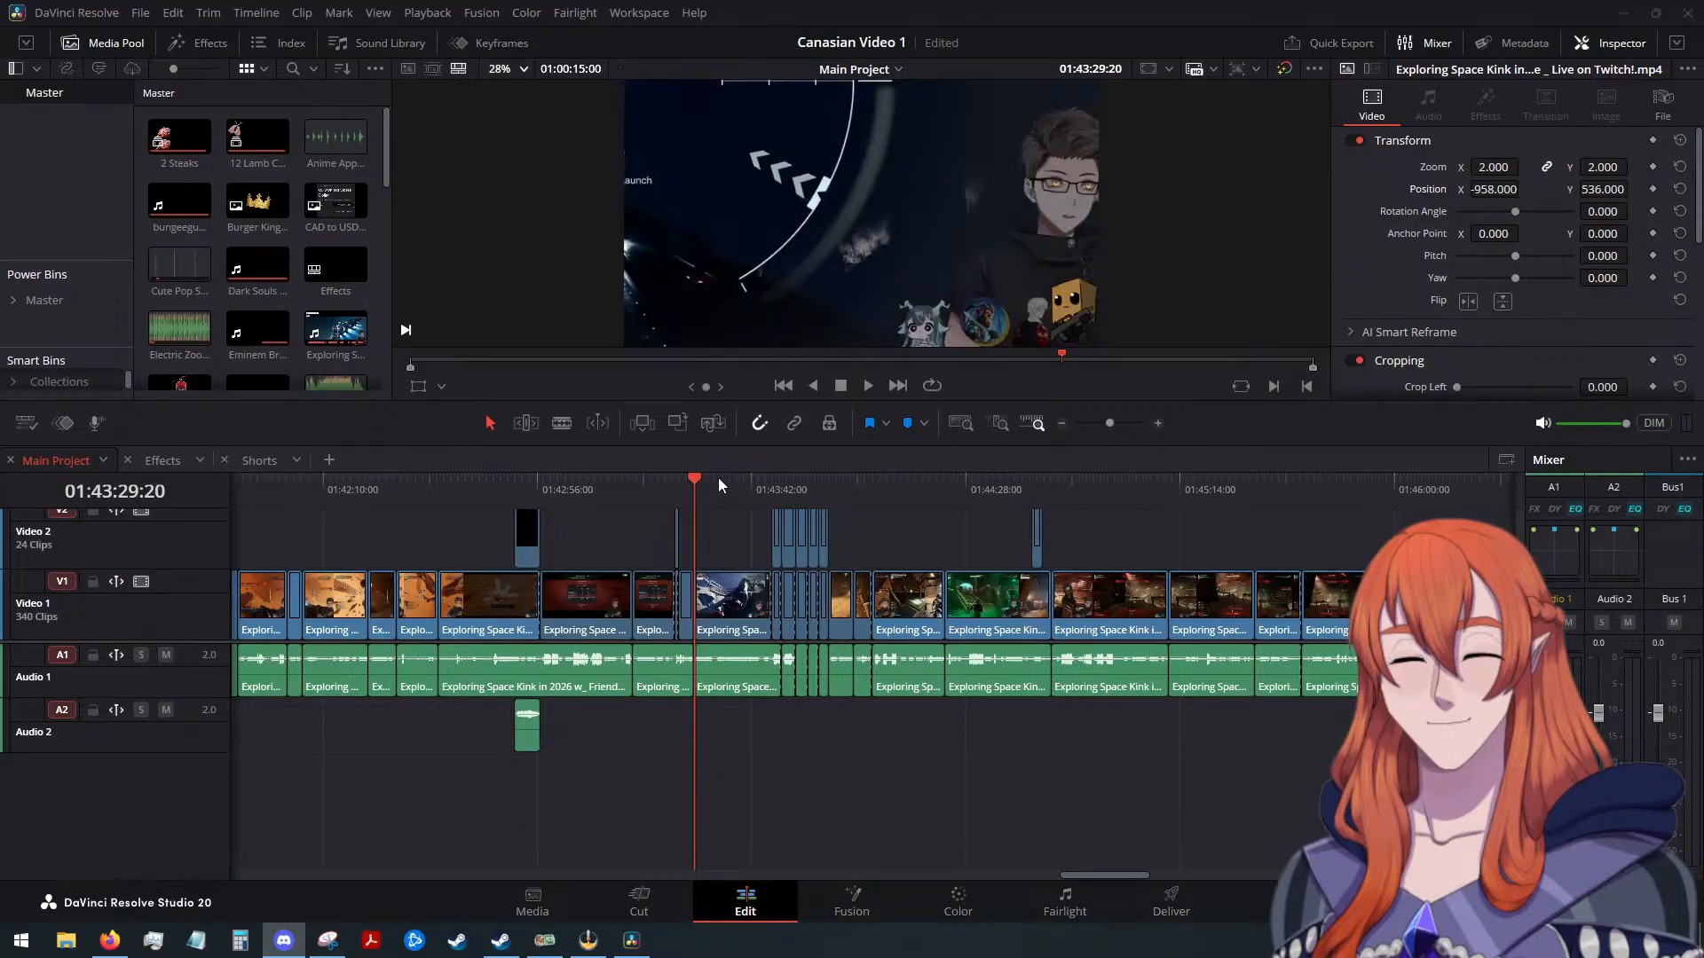
pyautogui.click(694, 476)
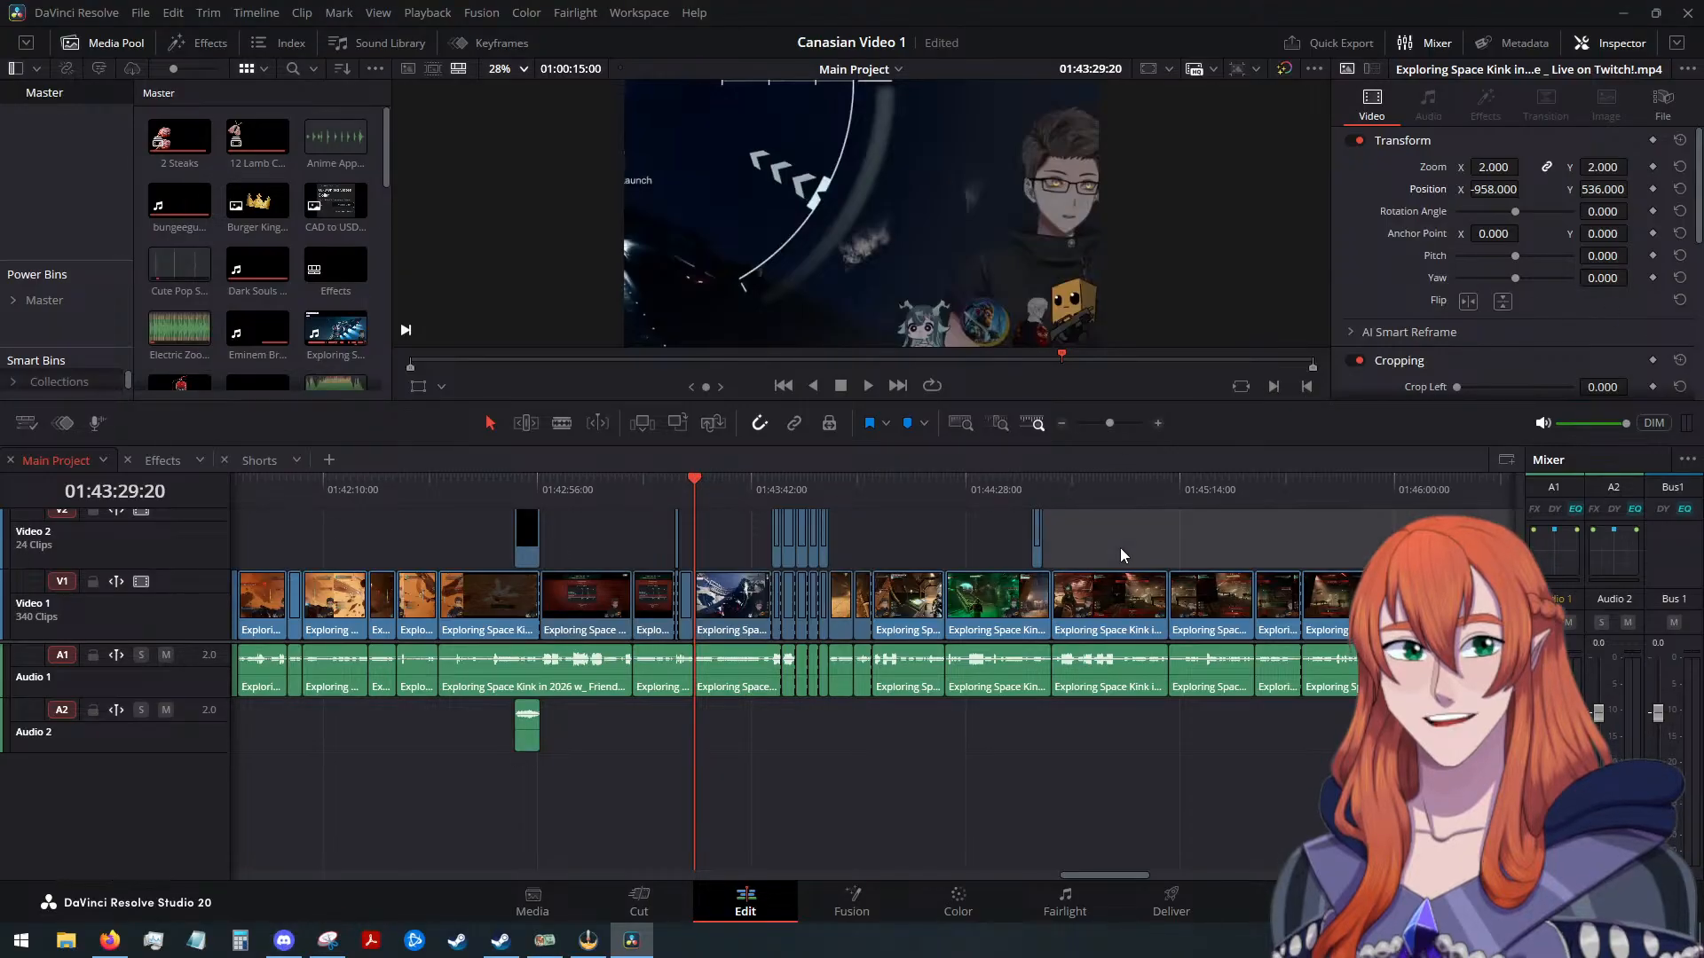
# Find the options menu section in Main Project and play it from 01:50:57:03 to about 01:51:33
pyautogui.scroll(-5, 1120, 547)
pyautogui.scroll(-2, 1120, 547)
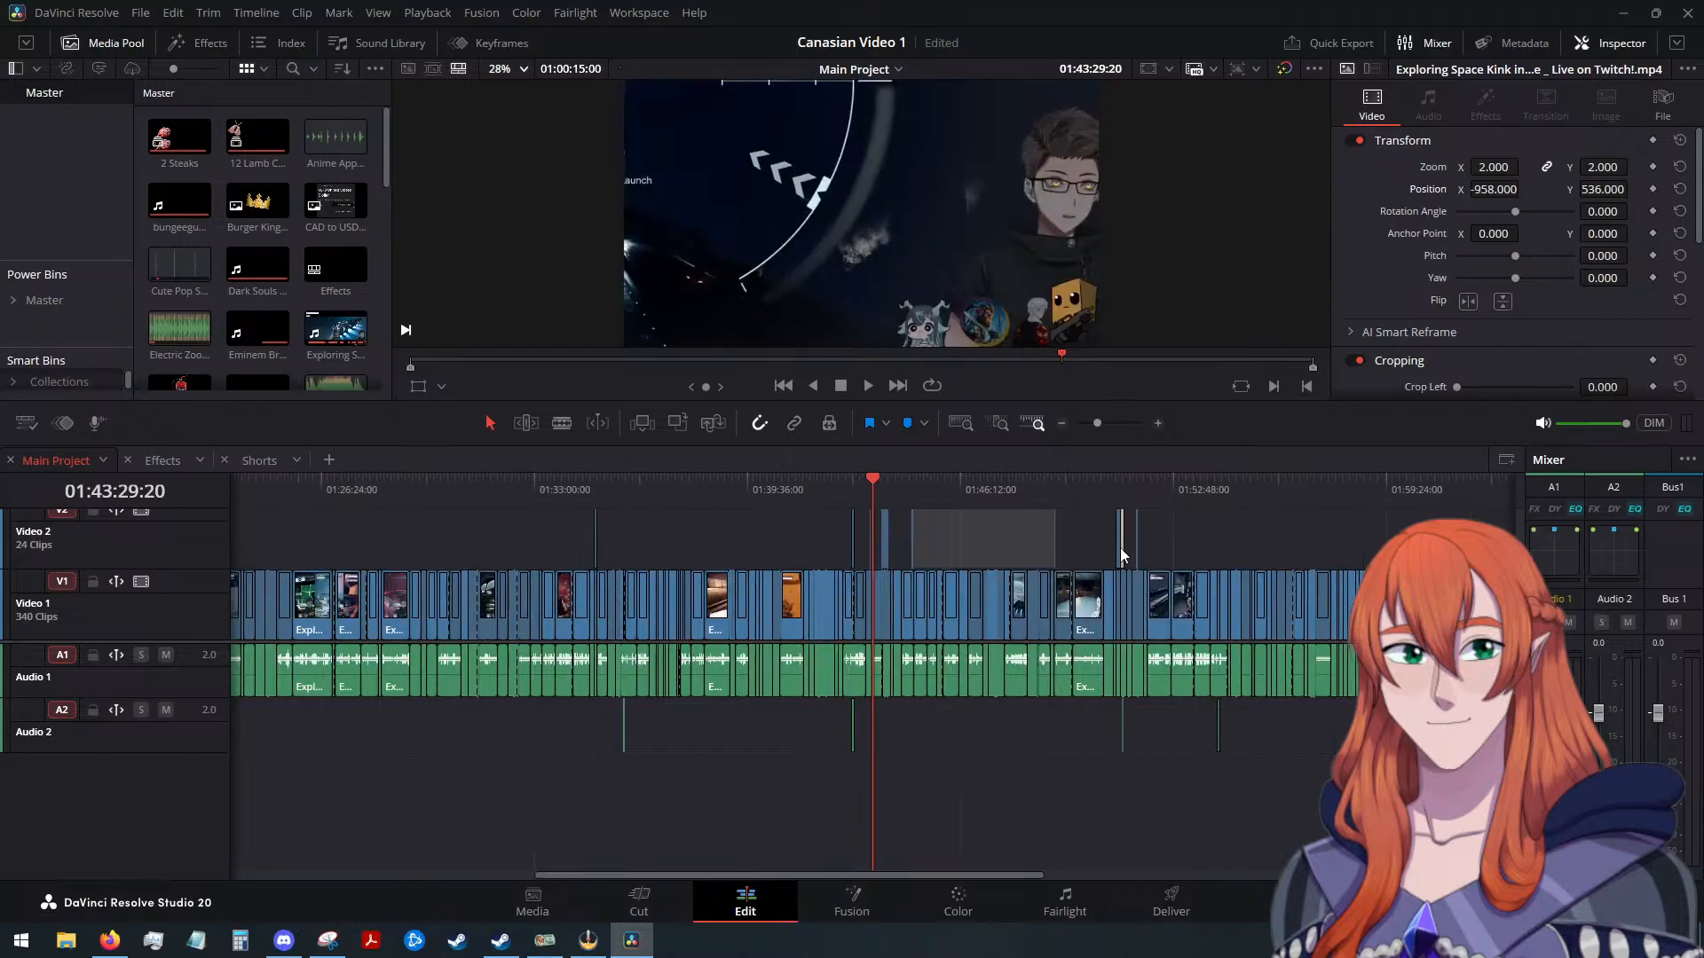
pyautogui.click(1304, 486)
pyautogui.scroll(4, 1304, 507)
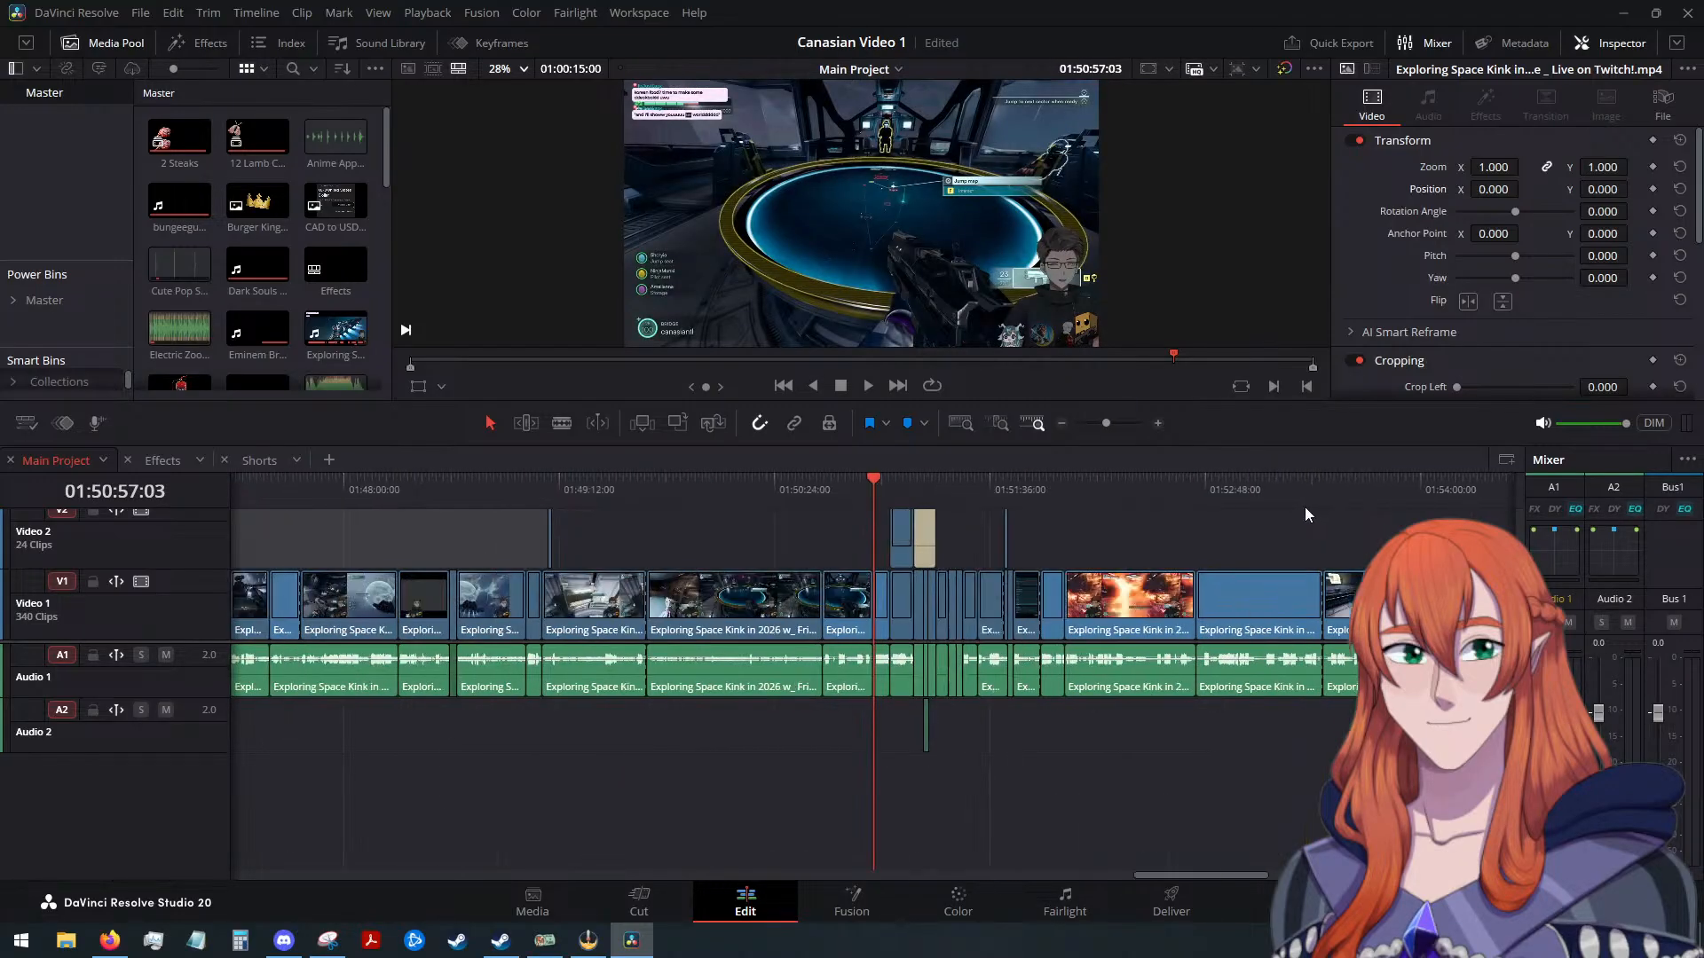
pyautogui.click(869, 387)
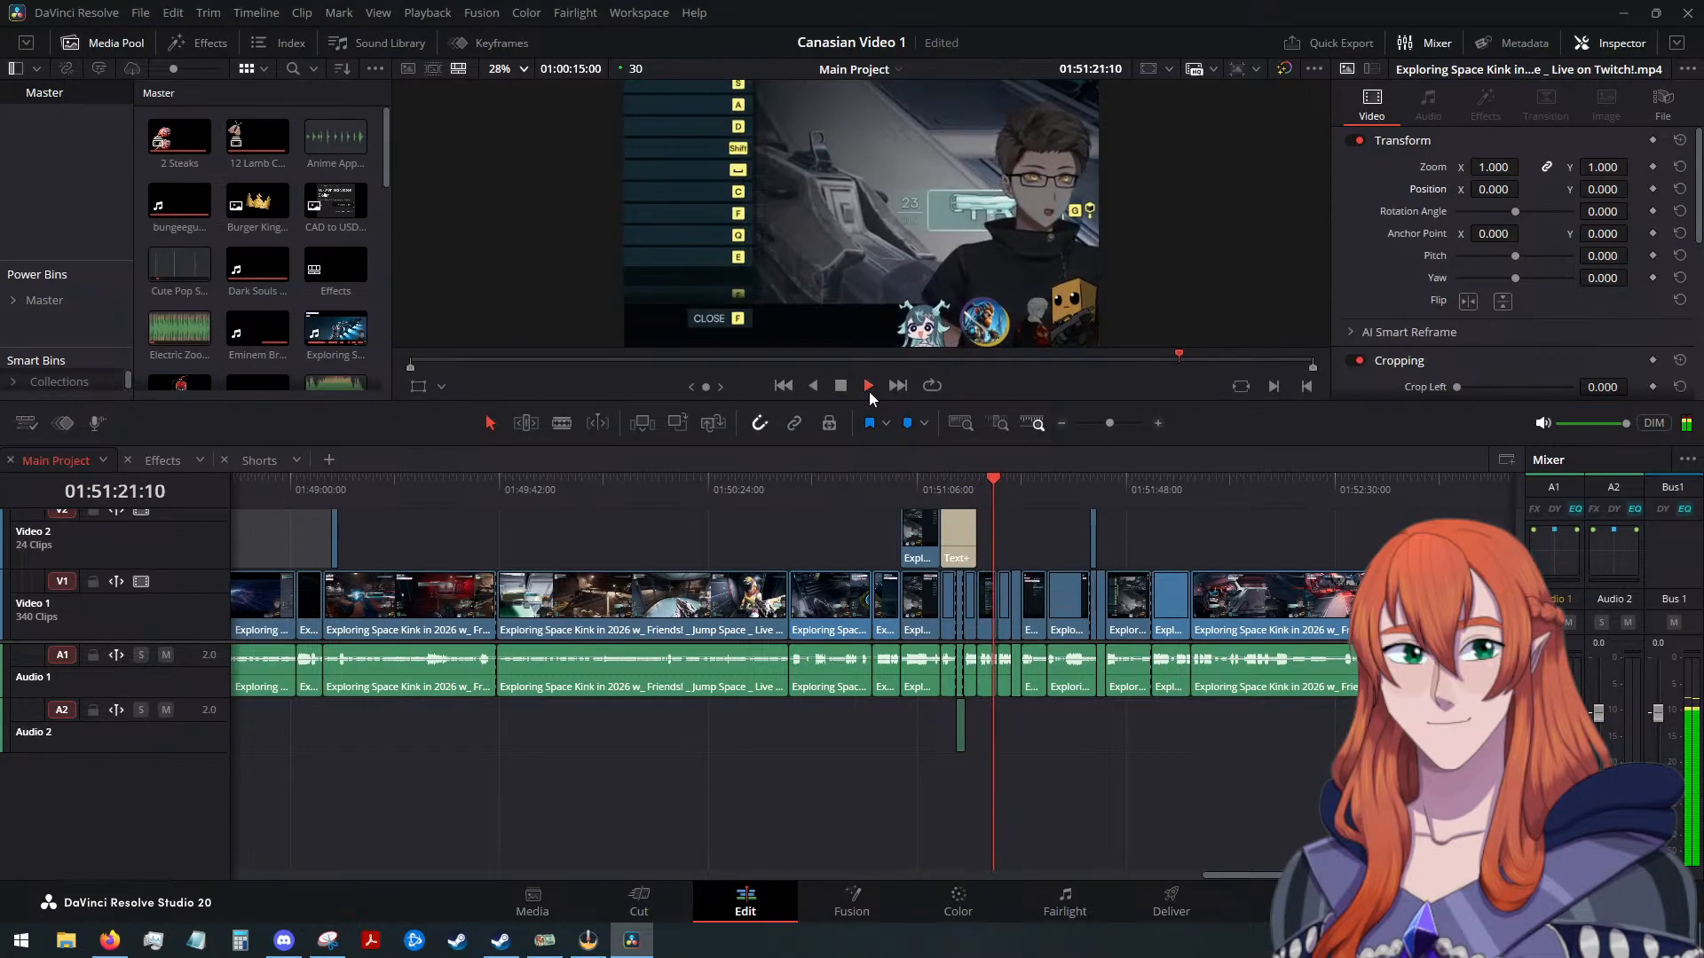
pyautogui.scroll(1, 1104, 770)
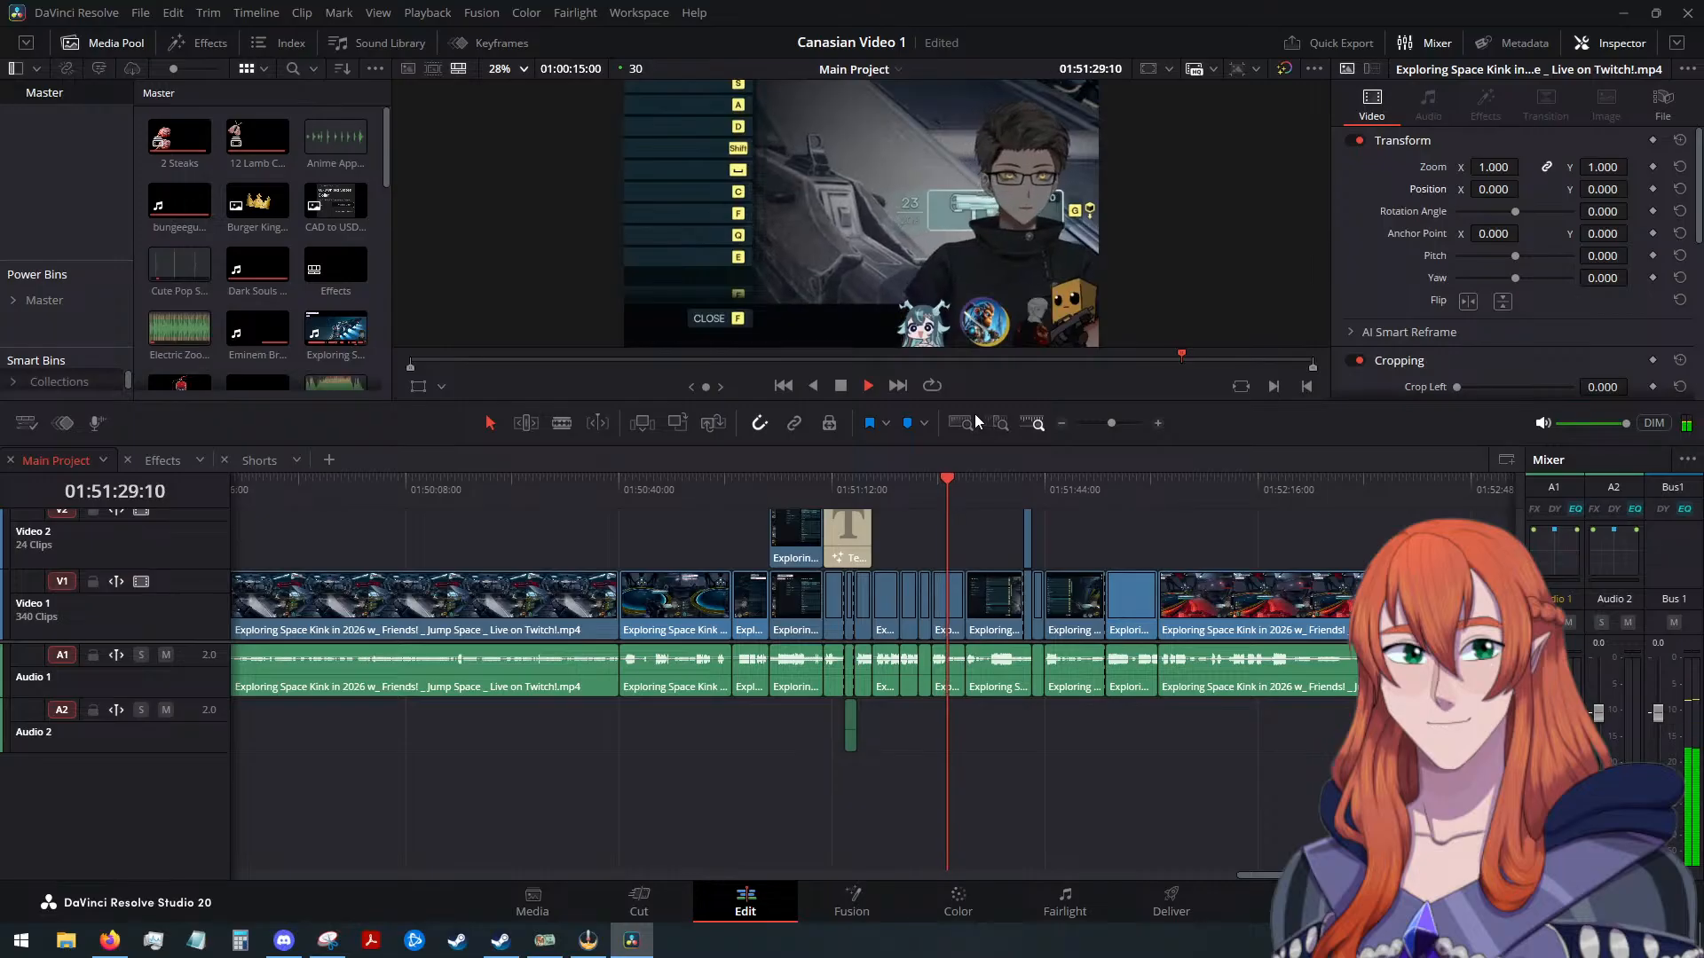
pyautogui.click(842, 385)
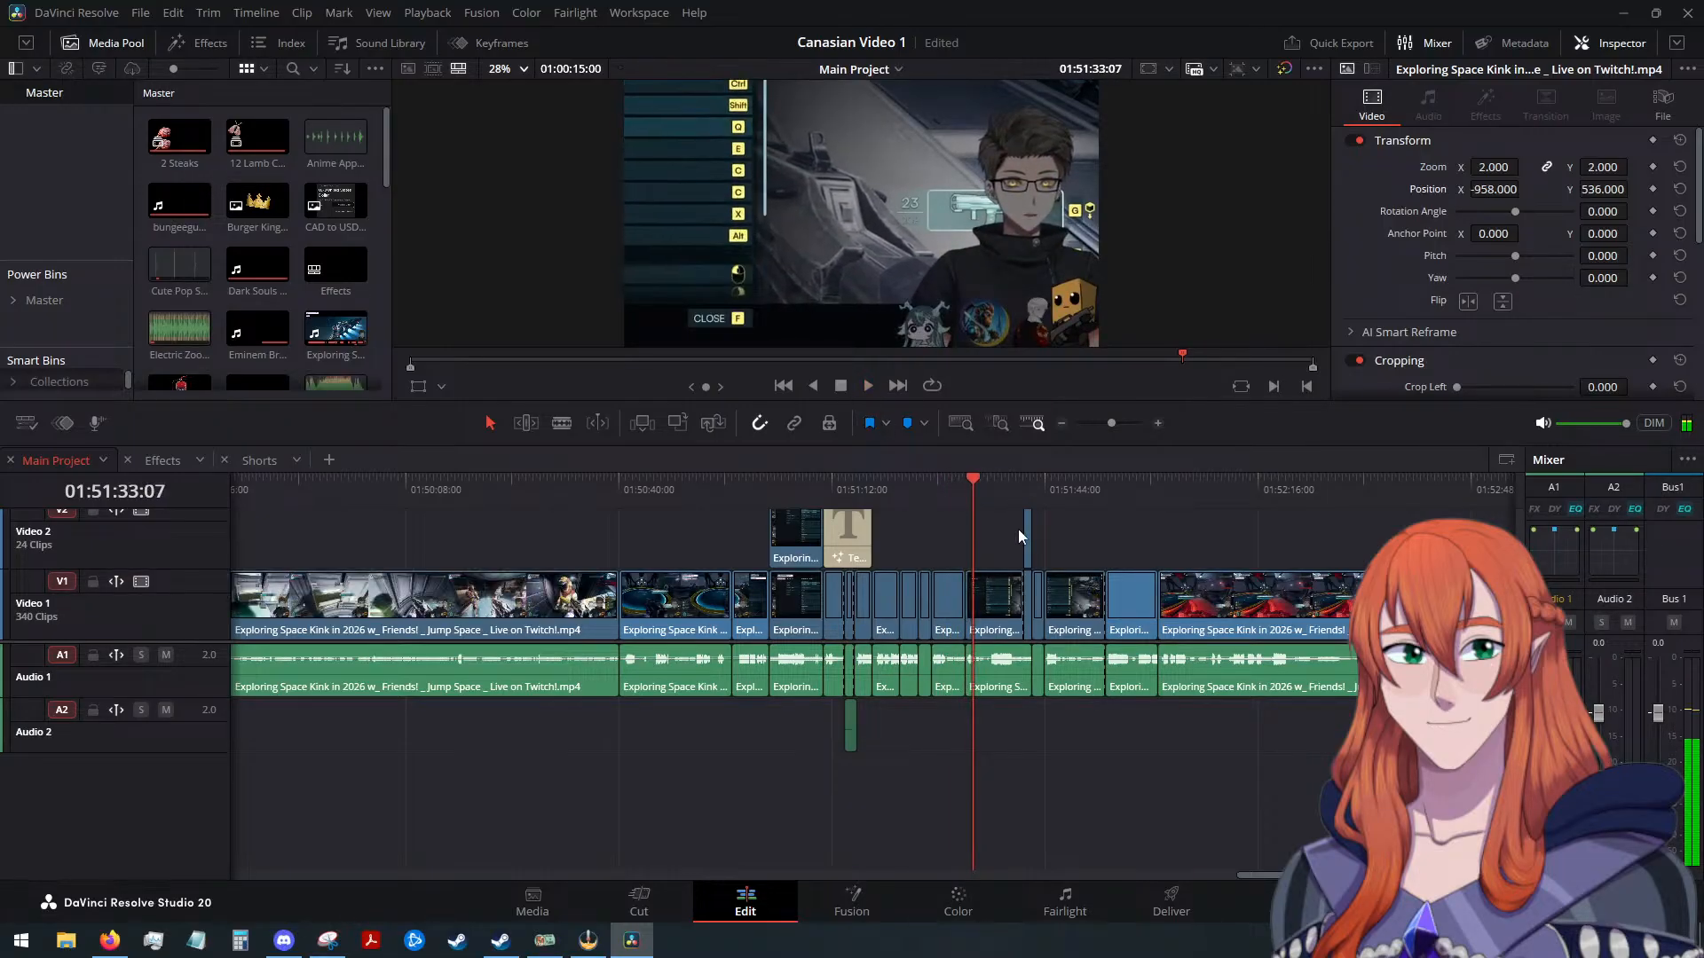
pyautogui.moveTo(978, 487); pyautogui.dragTo(770, 509)
pyautogui.moveTo(799, 721); pyautogui.dragTo(1008, 560)
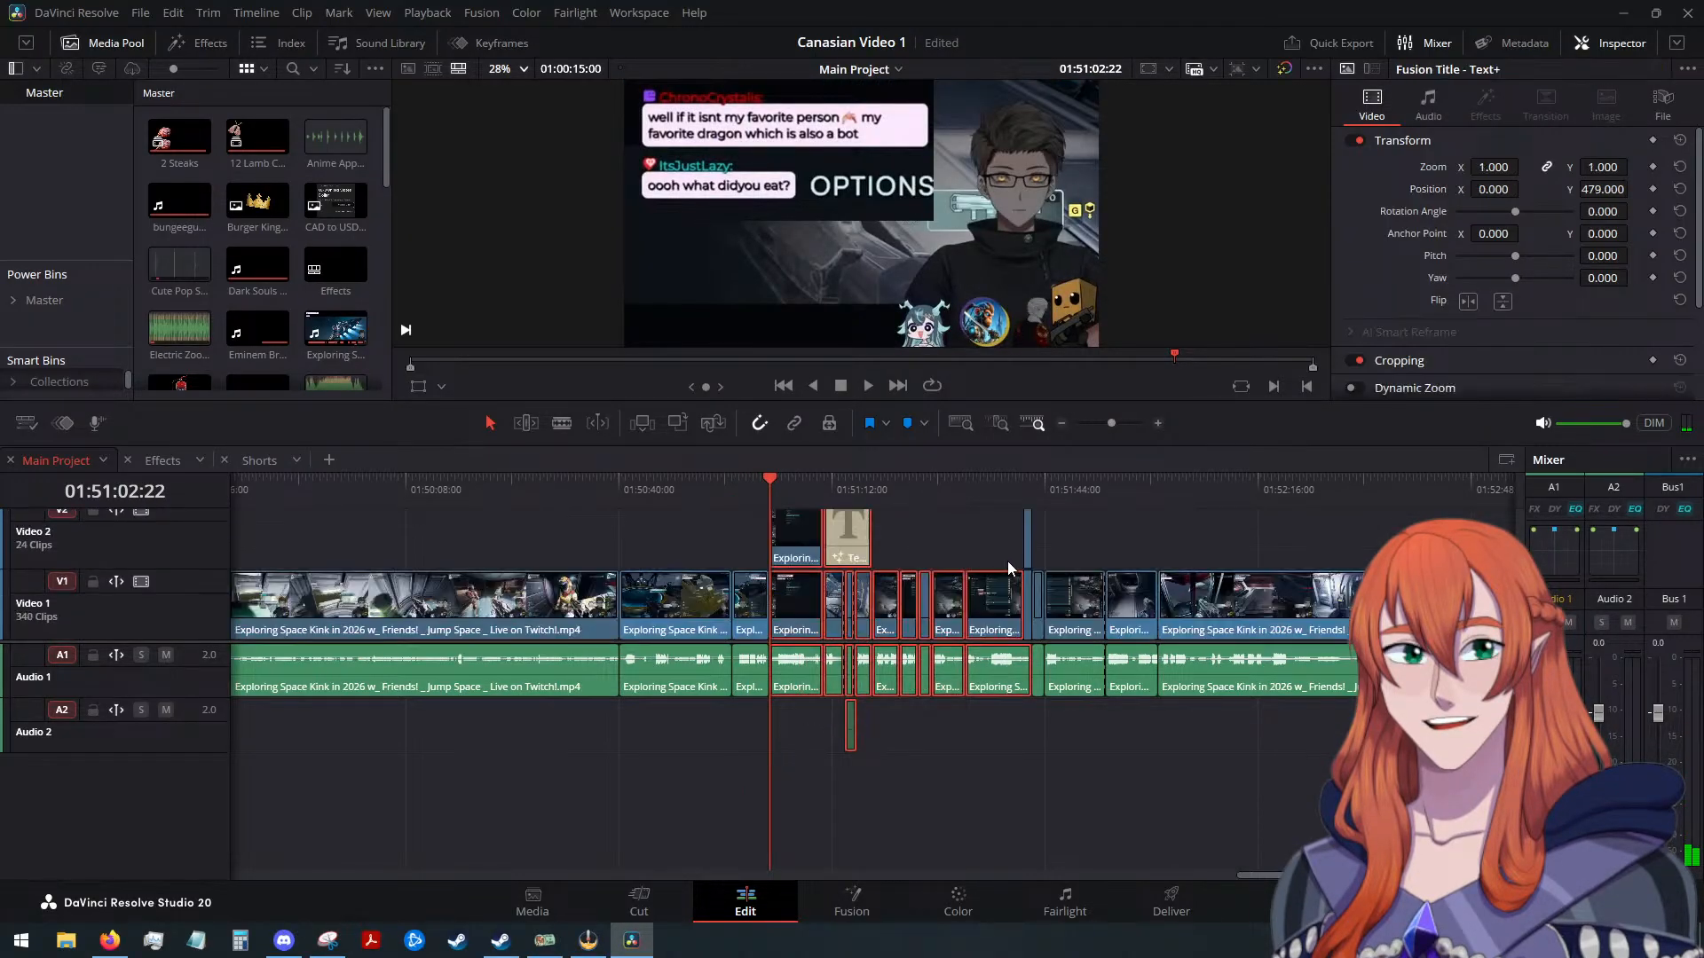
pyautogui.click(1008, 532)
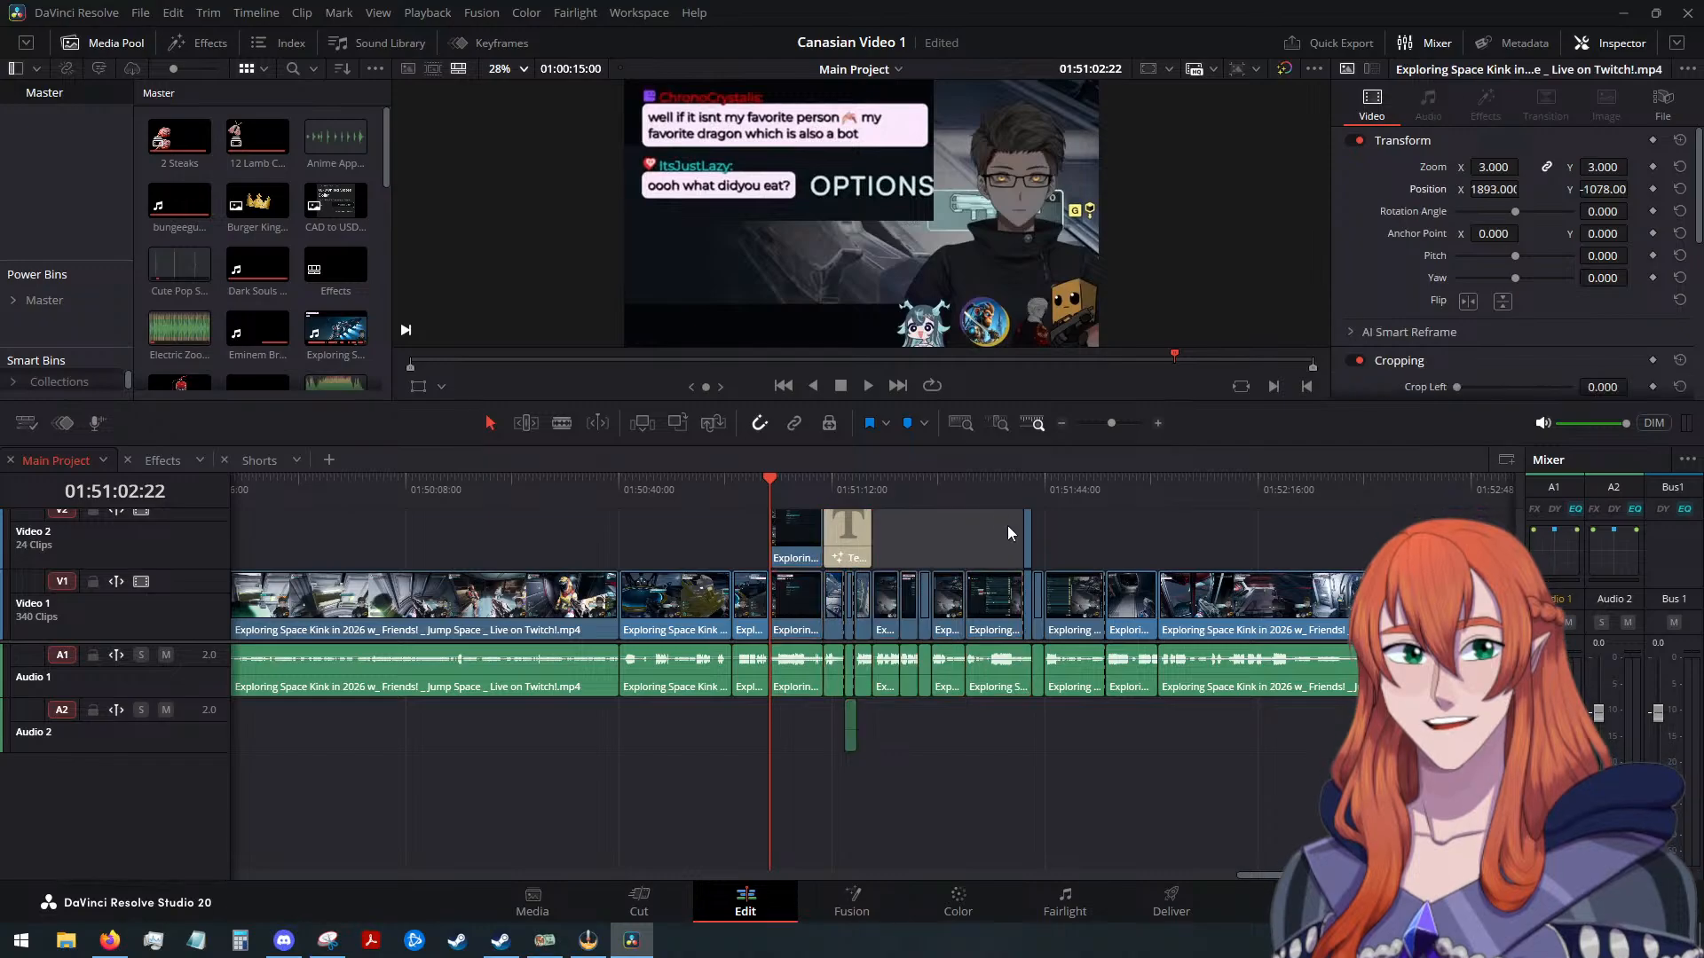
# Replay the end of the options menu section around 01:51:42 to 01:51:45 to locate its closing cut
pyautogui.click(1022, 484)
pyautogui.click(868, 386)
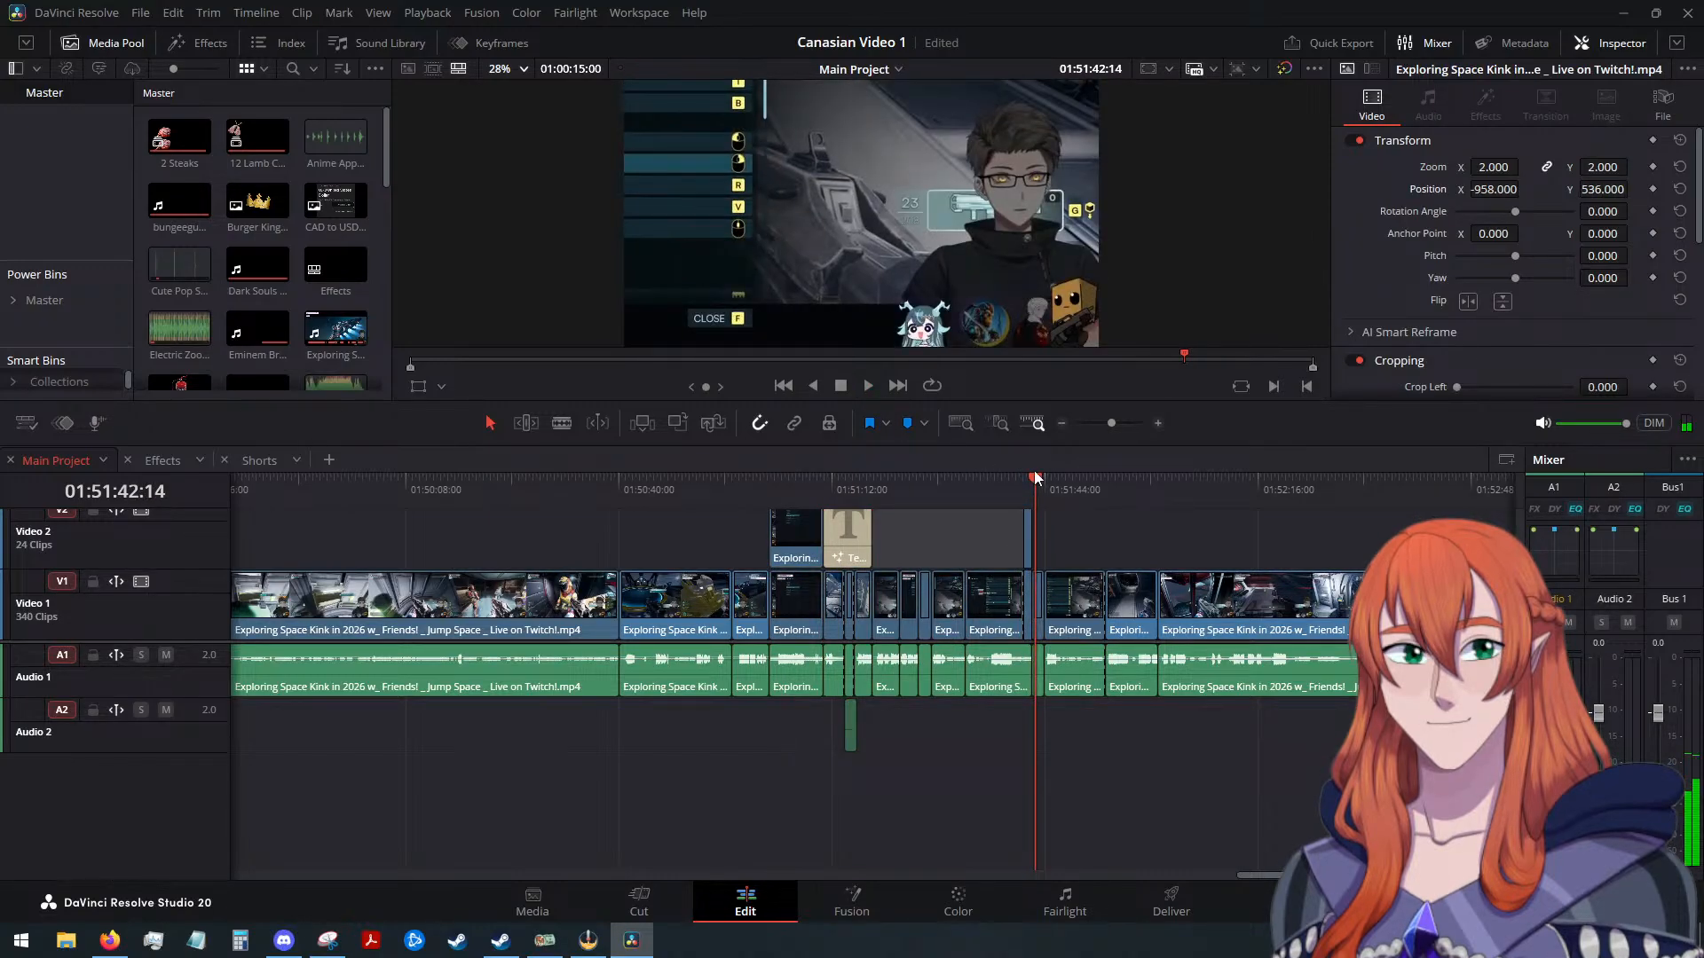
pyautogui.moveTo(1035, 471)
pyautogui.mouseDown()
pyautogui.moveTo(977, 491)
pyautogui.moveTo(1037, 477)
pyautogui.moveTo(1004, 483)
pyautogui.moveTo(1019, 486)
pyautogui.mouseUp()
pyautogui.click(868, 386)
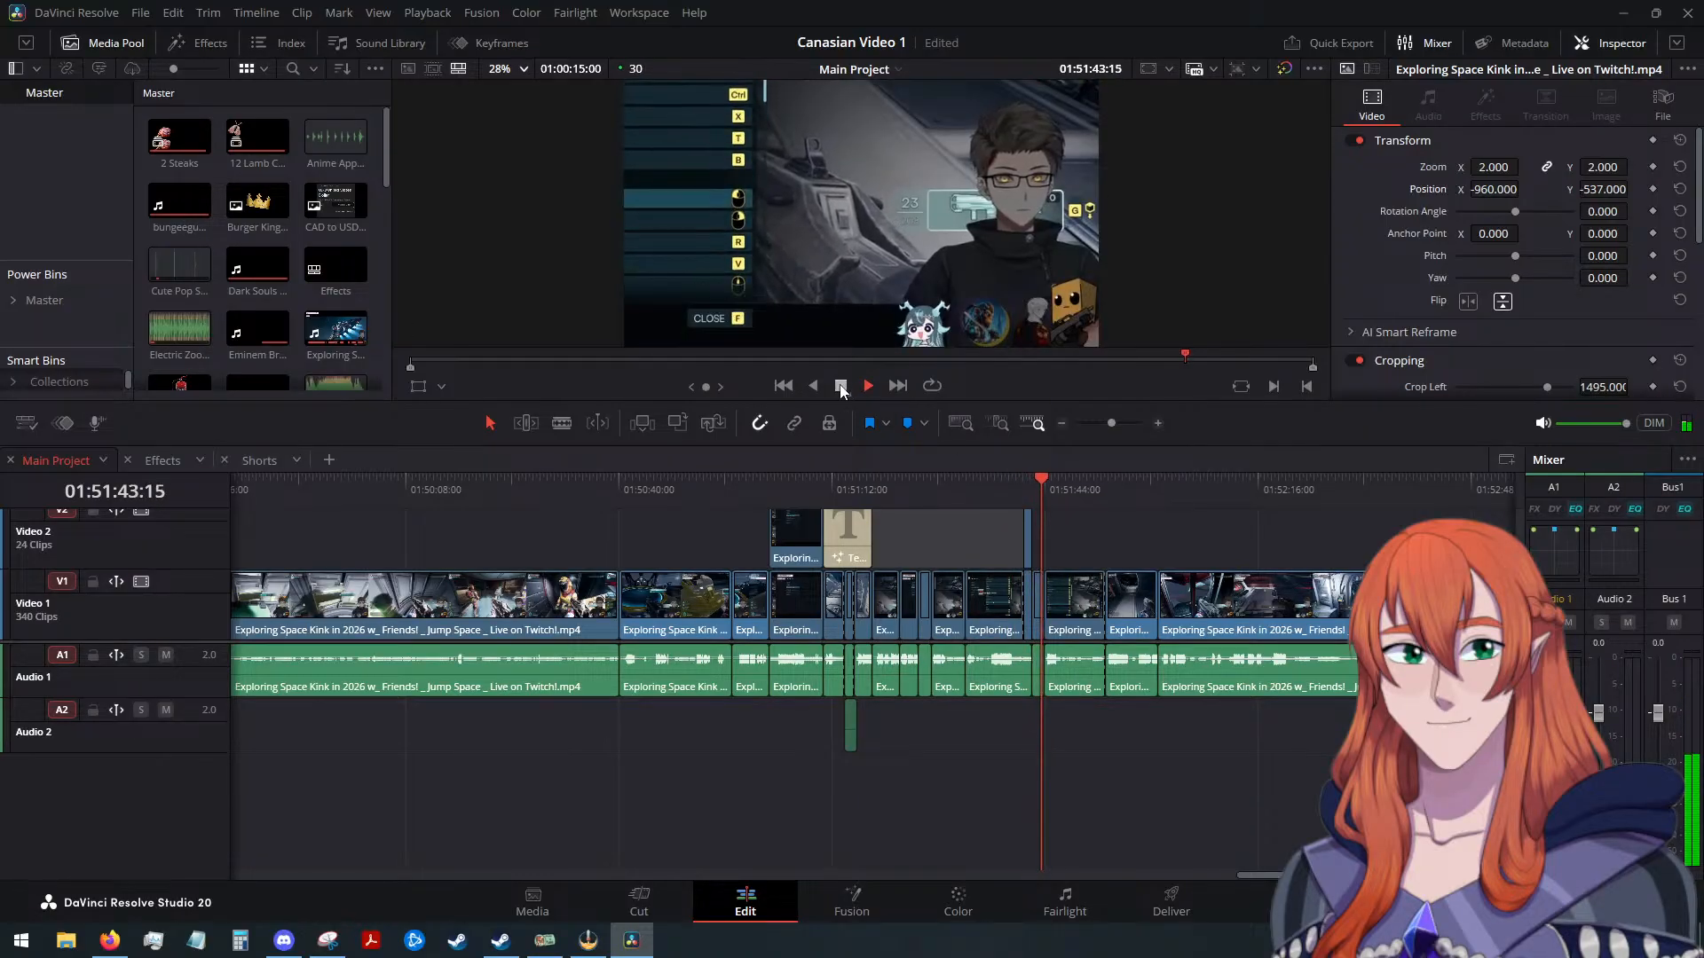
pyautogui.press('space')
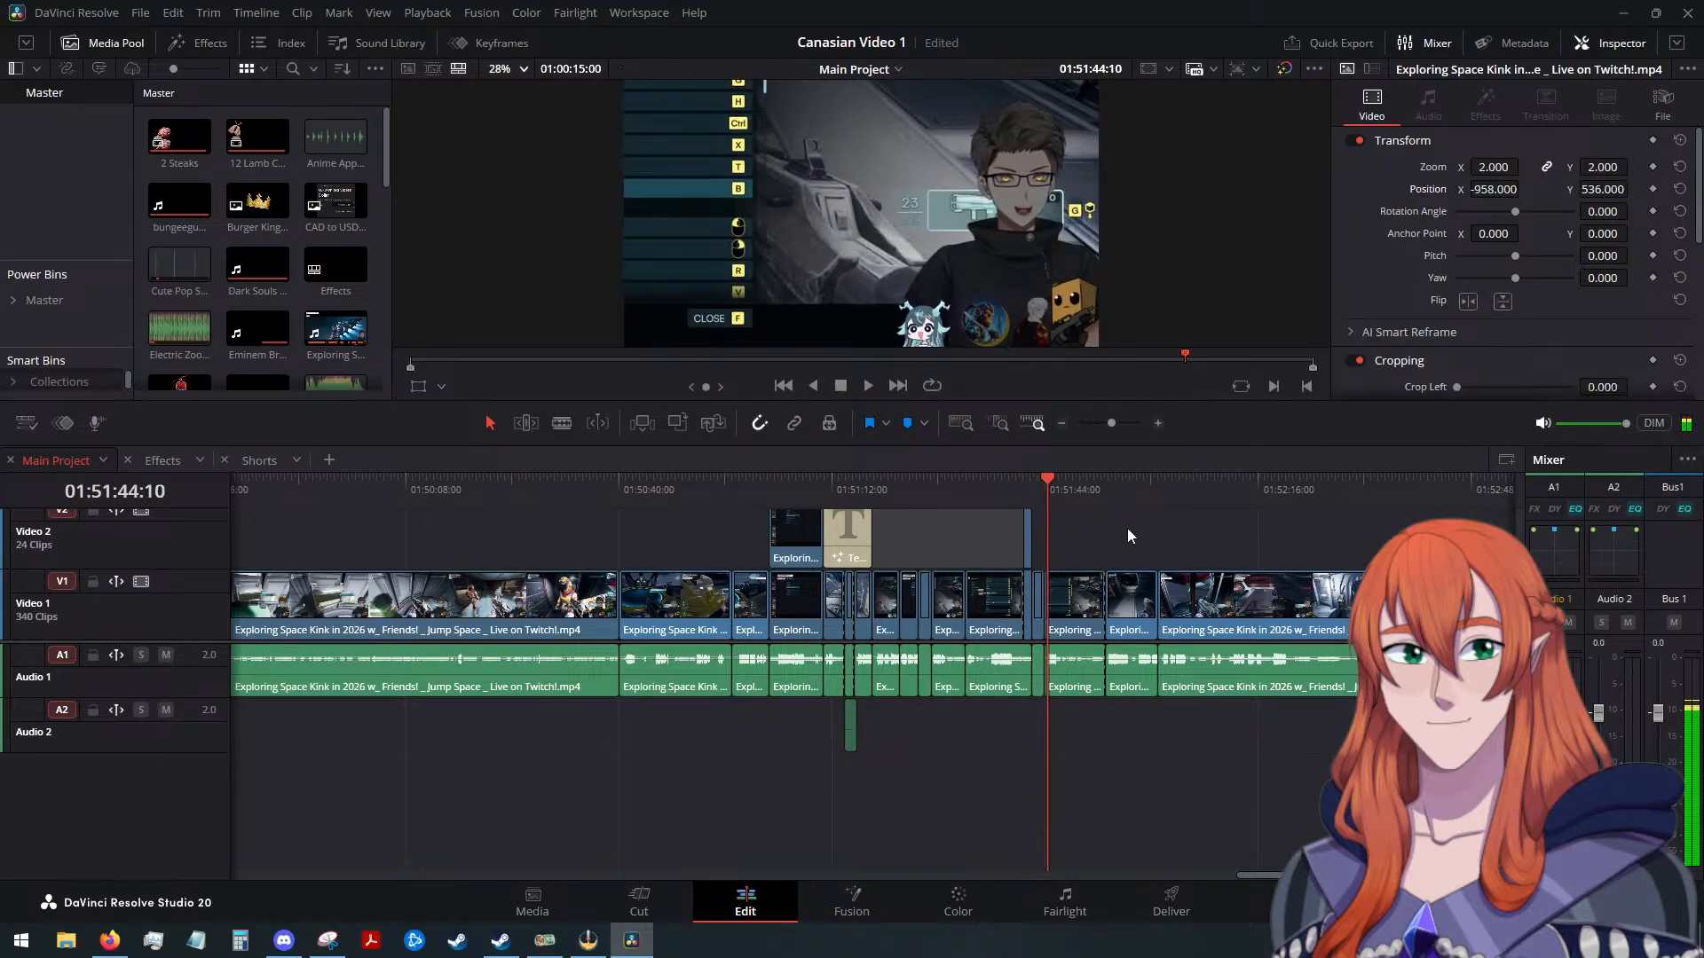
pyautogui.click(865, 387)
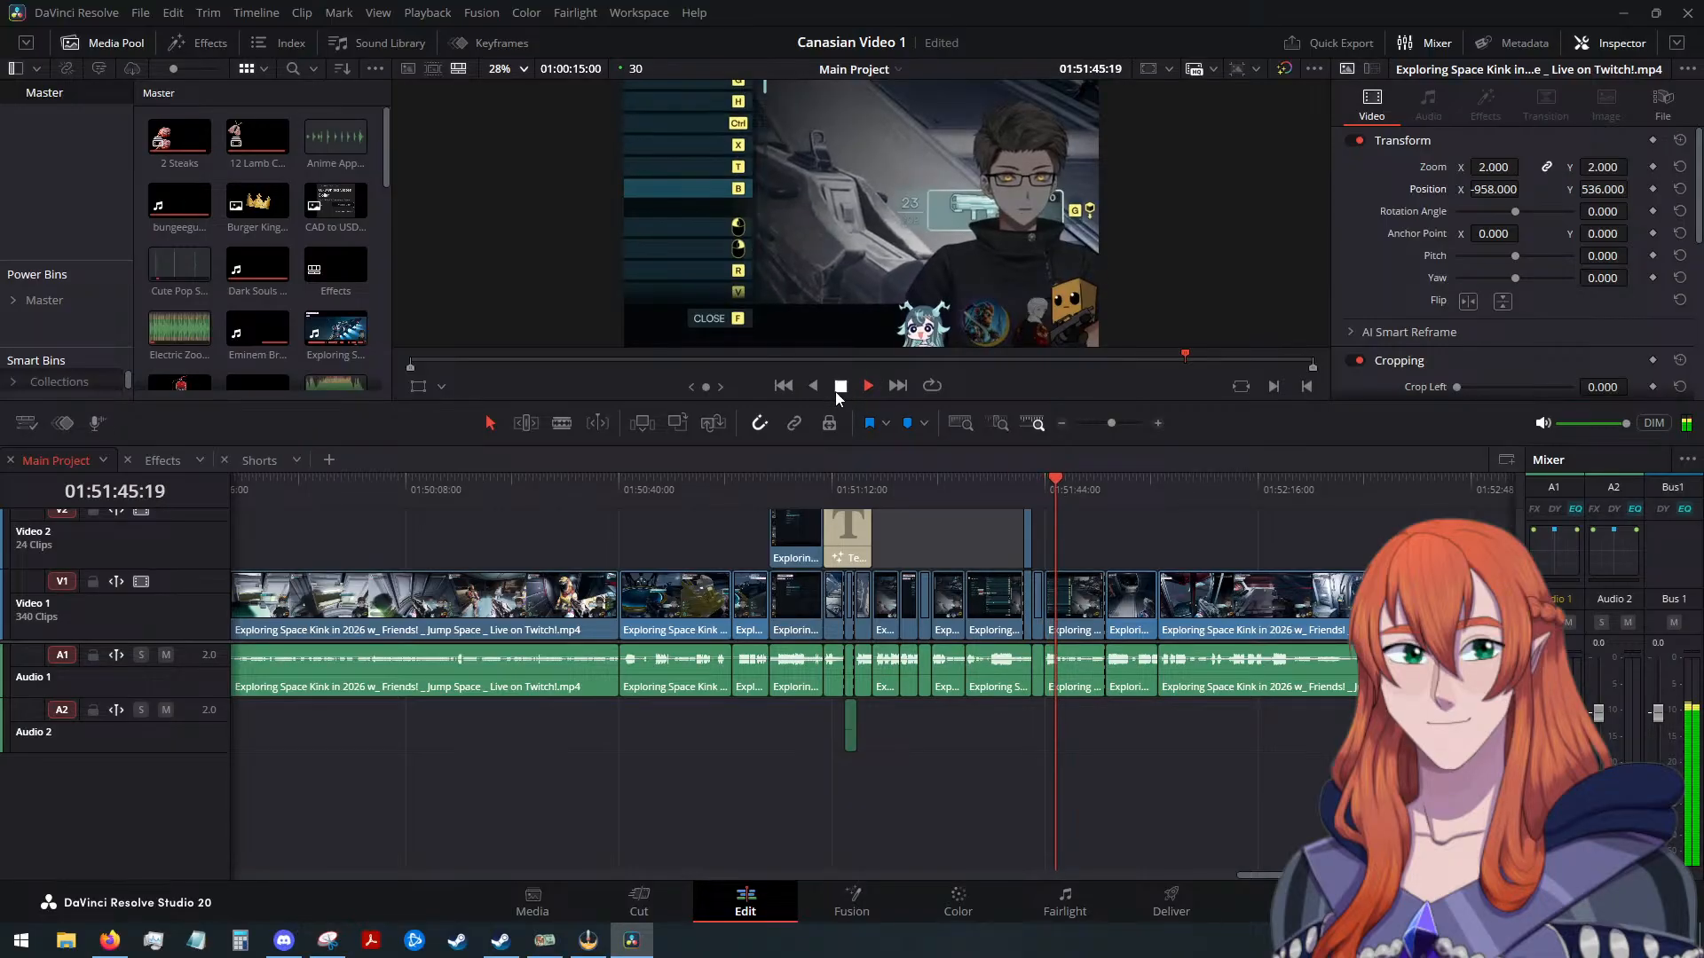
pyautogui.click(838, 388)
pyautogui.click(1046, 484)
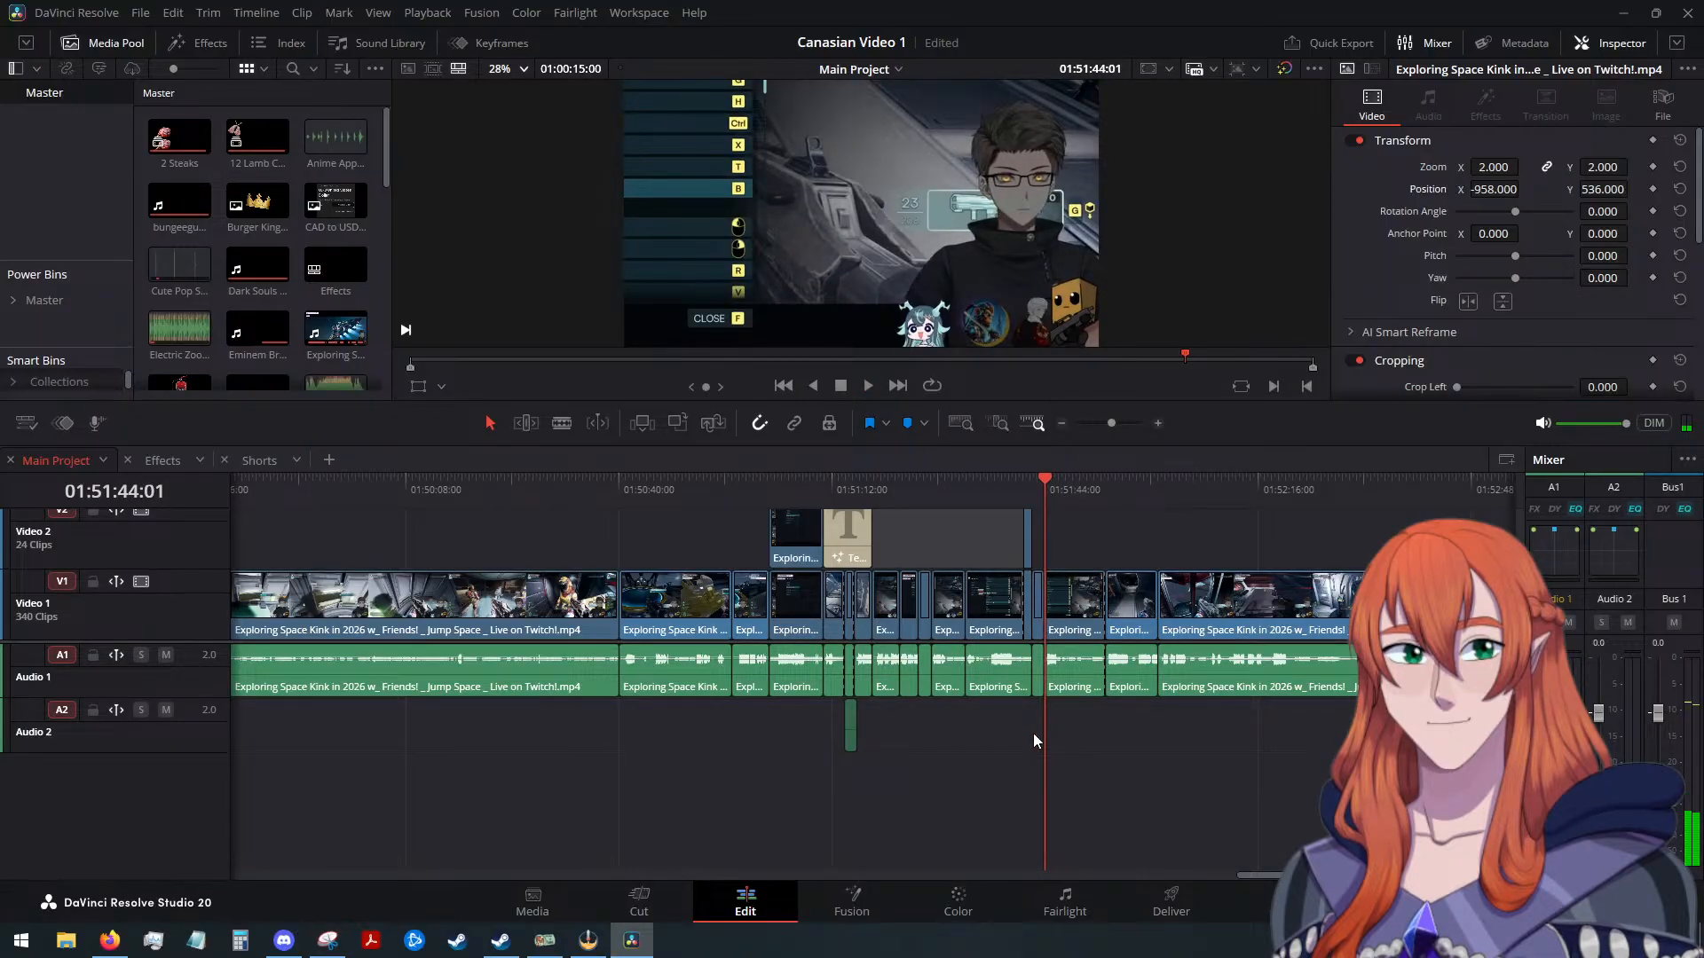
# Copy the options menu section's clips, 01:51:02 to 01:51:44 in Main Project, into Shorts just after the toilet short
pyautogui.moveTo(1040, 727); pyautogui.dragTo(770, 545)
pyautogui.scroll(-3, 799, 545)
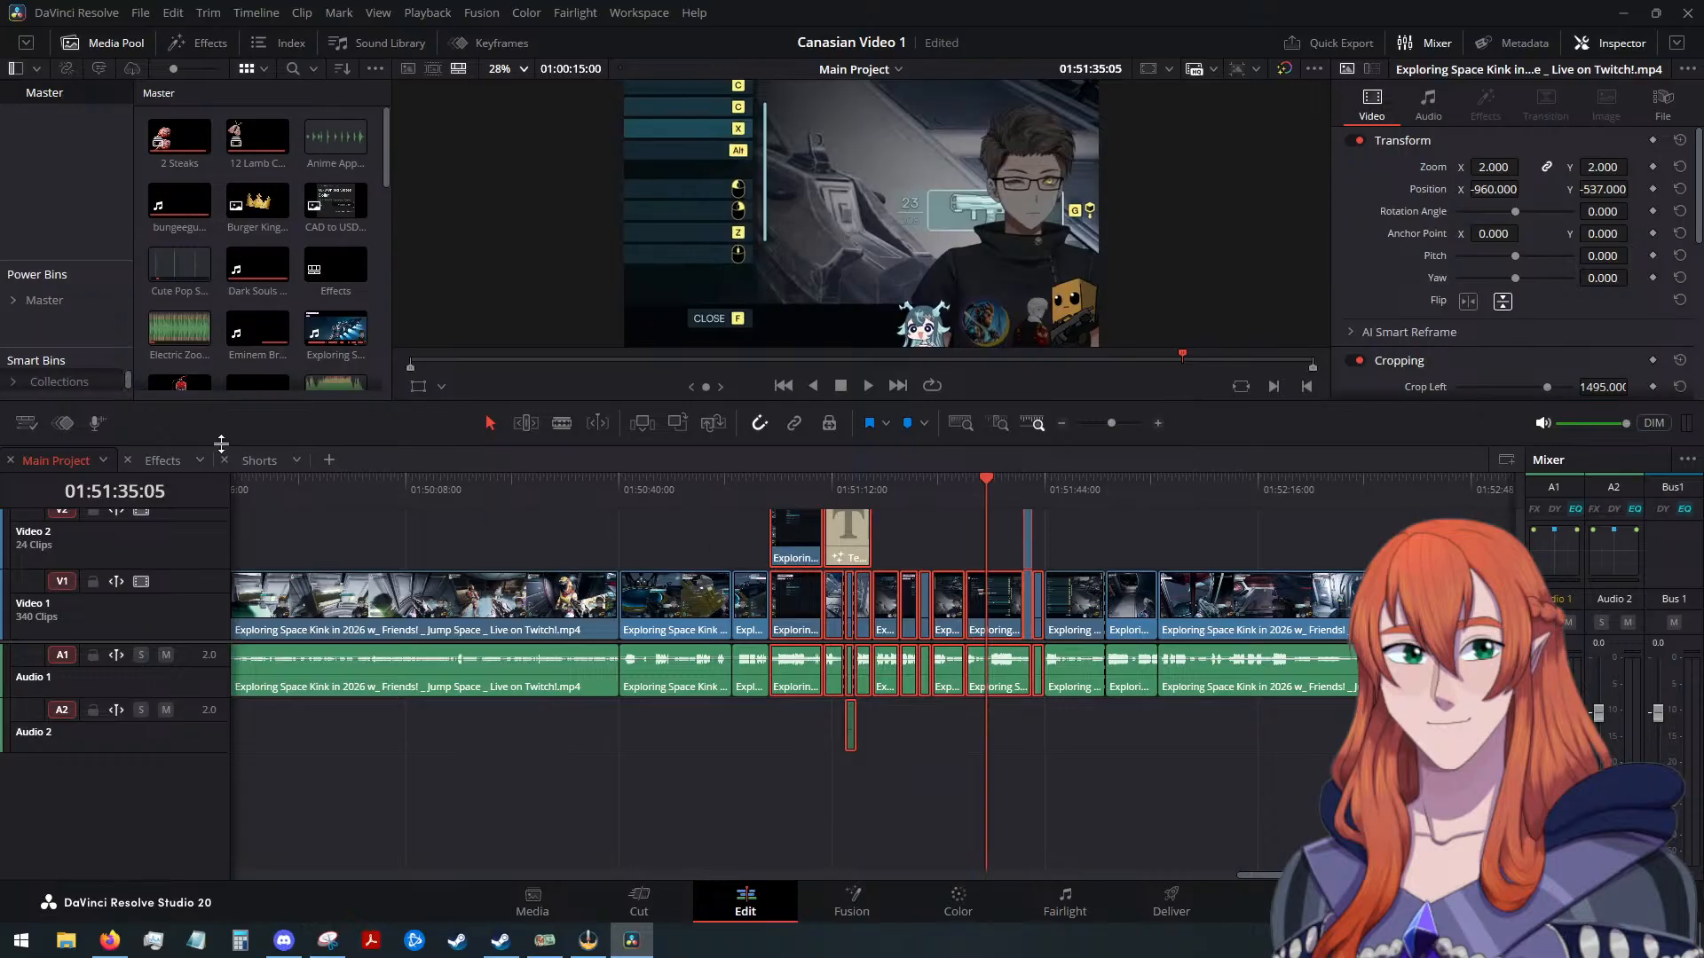
pyautogui.click(251, 460)
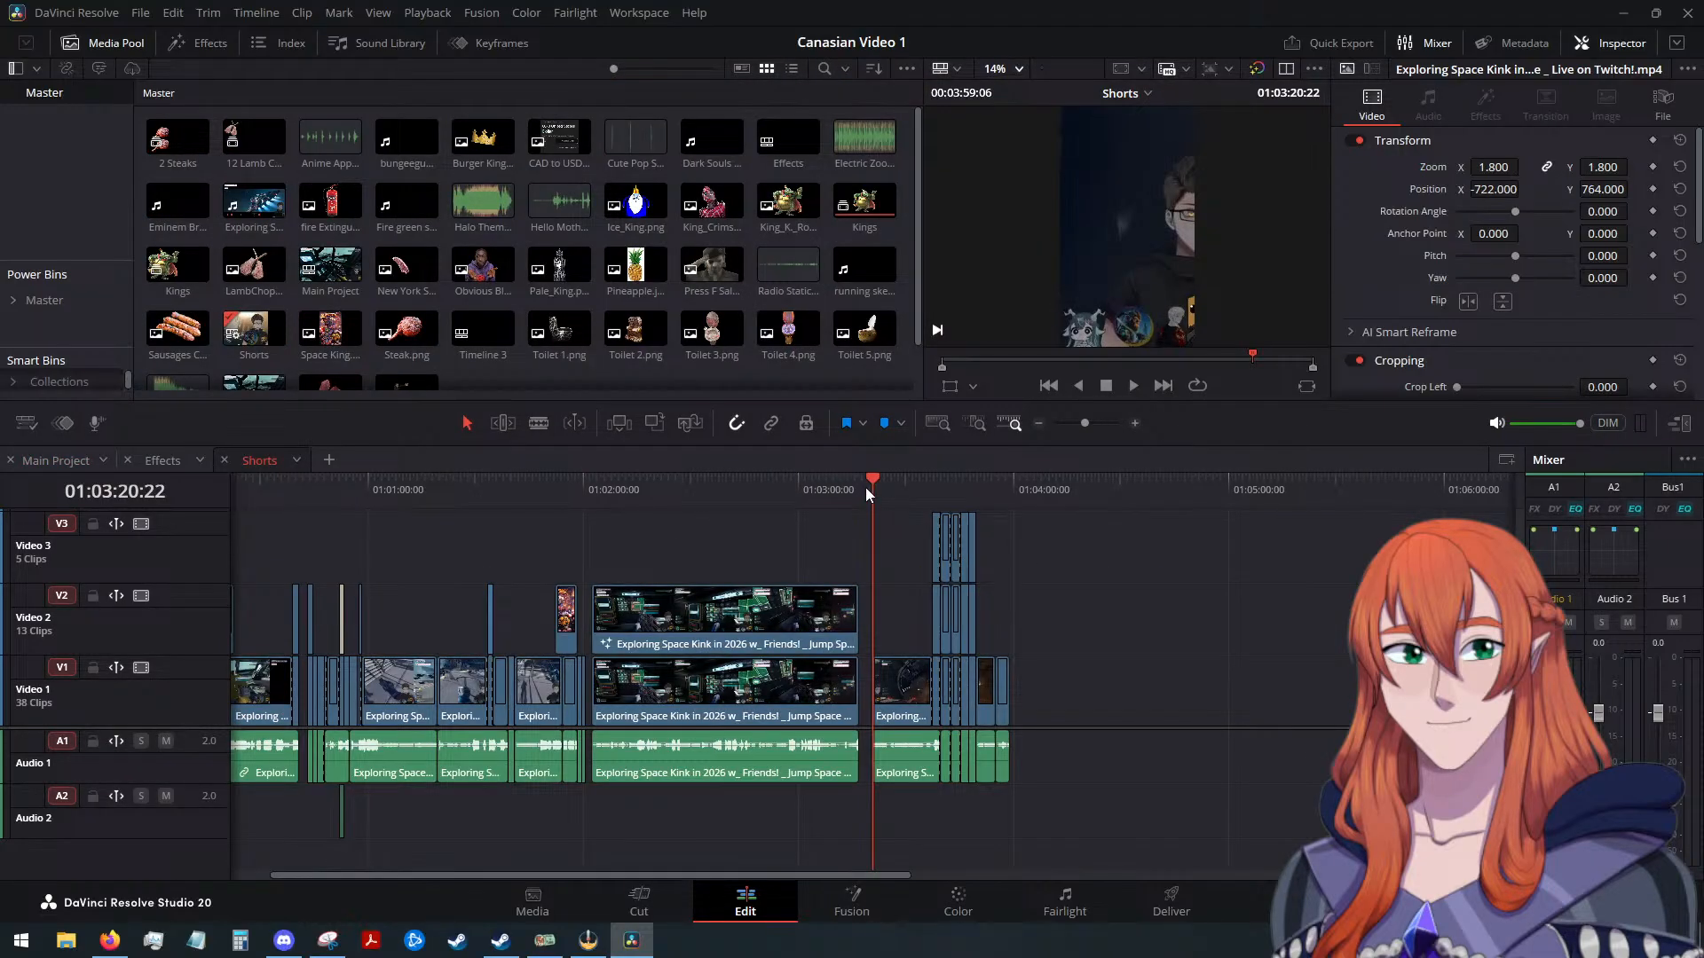
pyautogui.moveTo(868, 479); pyautogui.dragTo(1027, 533)
pyautogui.hotkey('ctrl', 'v')
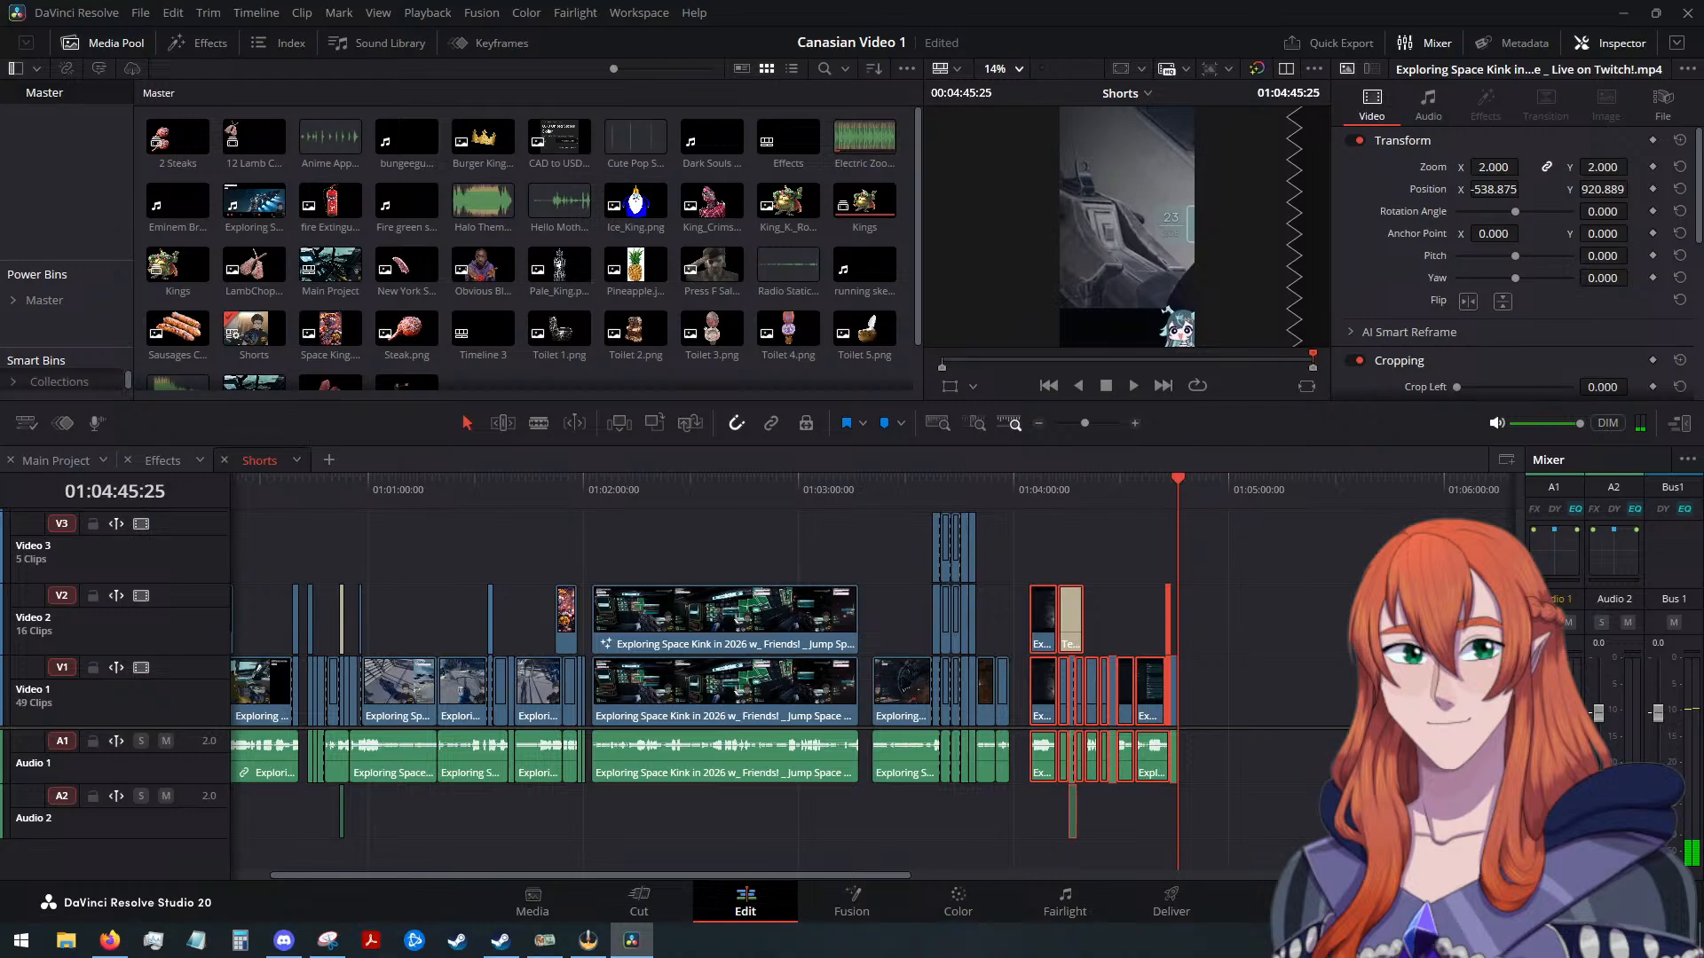
pyautogui.hotkey('alt', 'Tab')
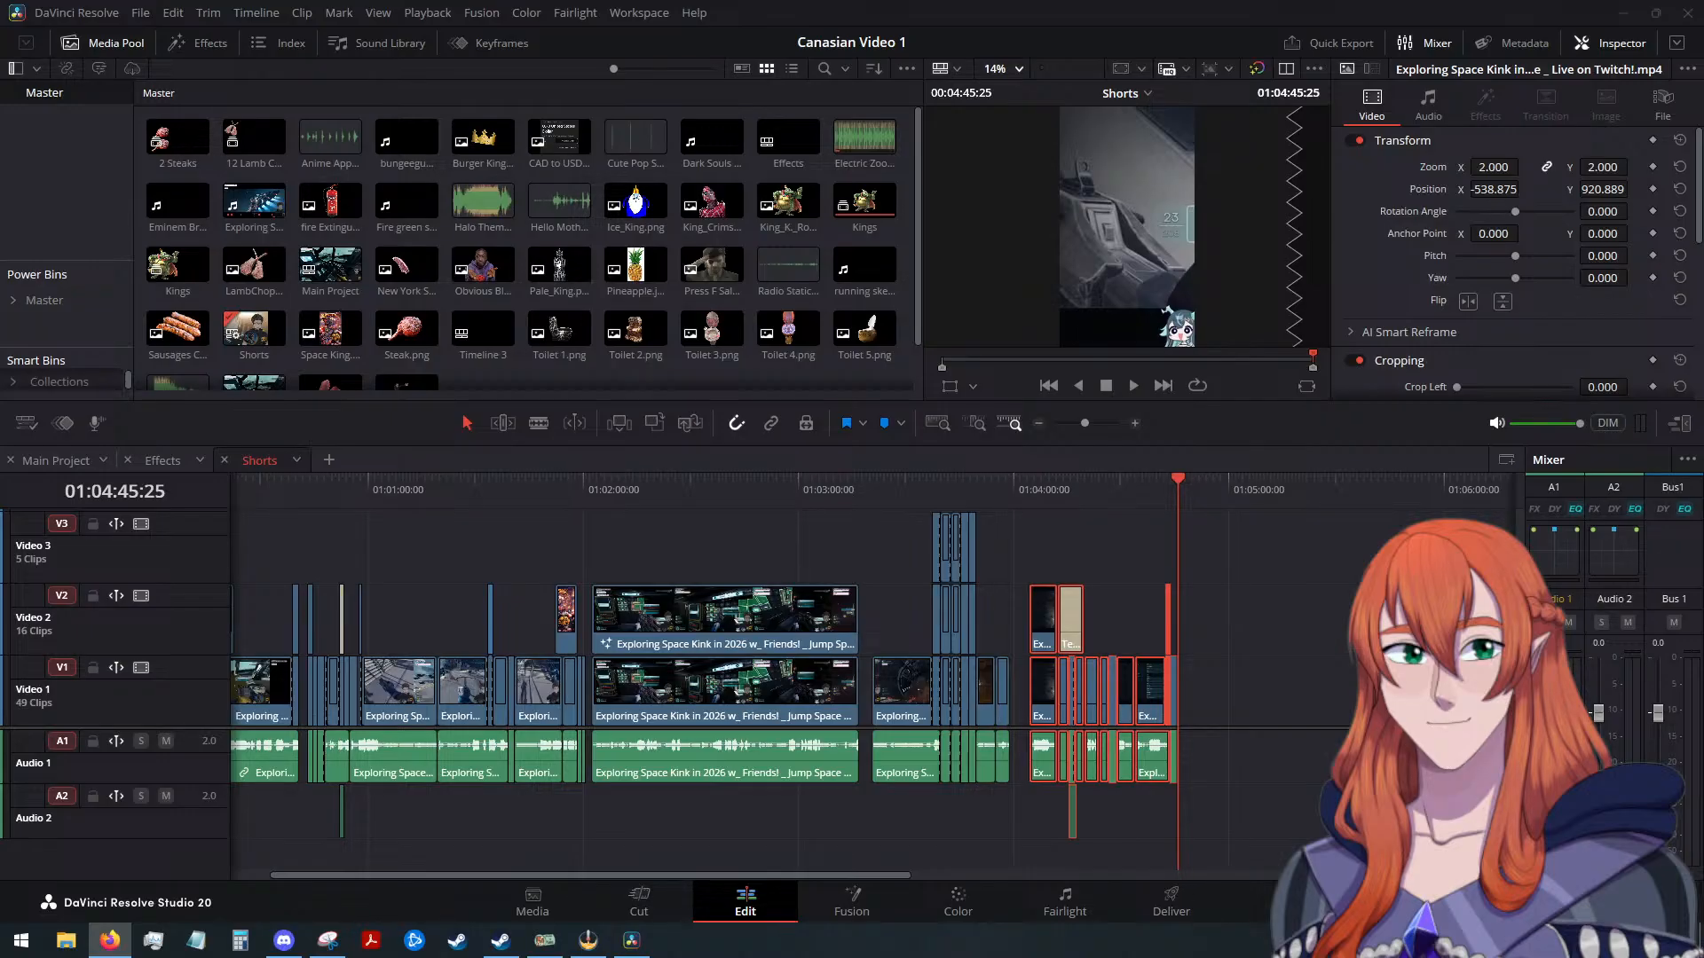
pyautogui.hotkey('alt', 'Tab')
pyautogui.hotkey('alt', 'Tab')
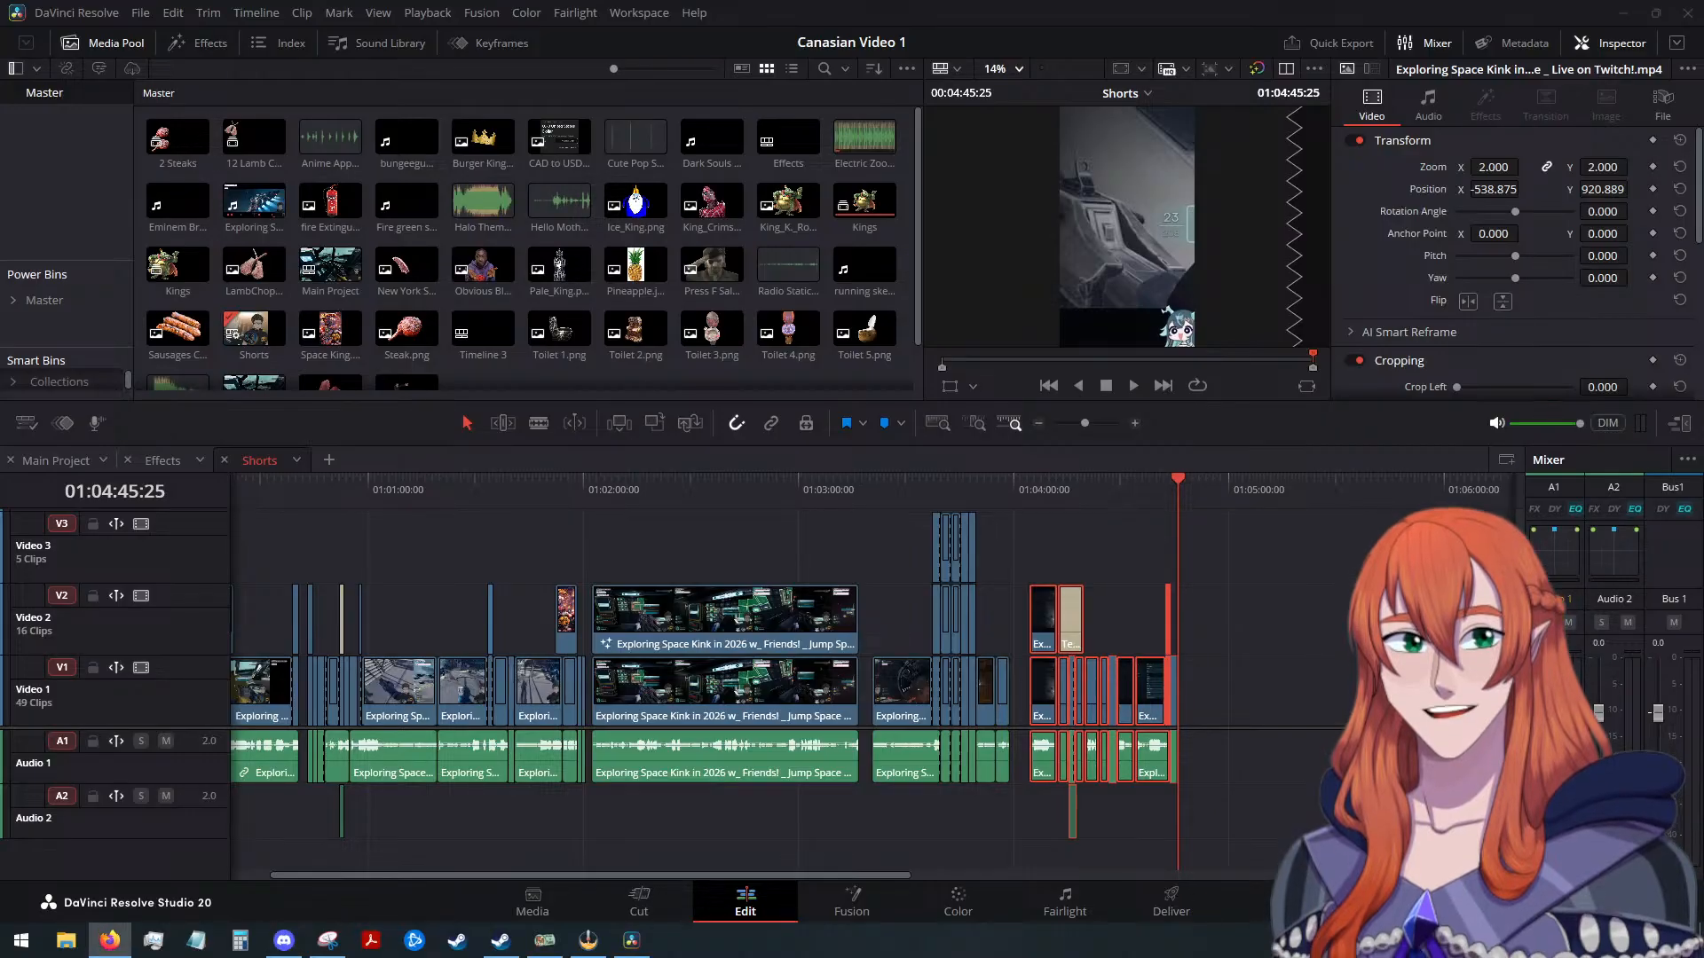
pyautogui.hotkey('alt', 'Tab')
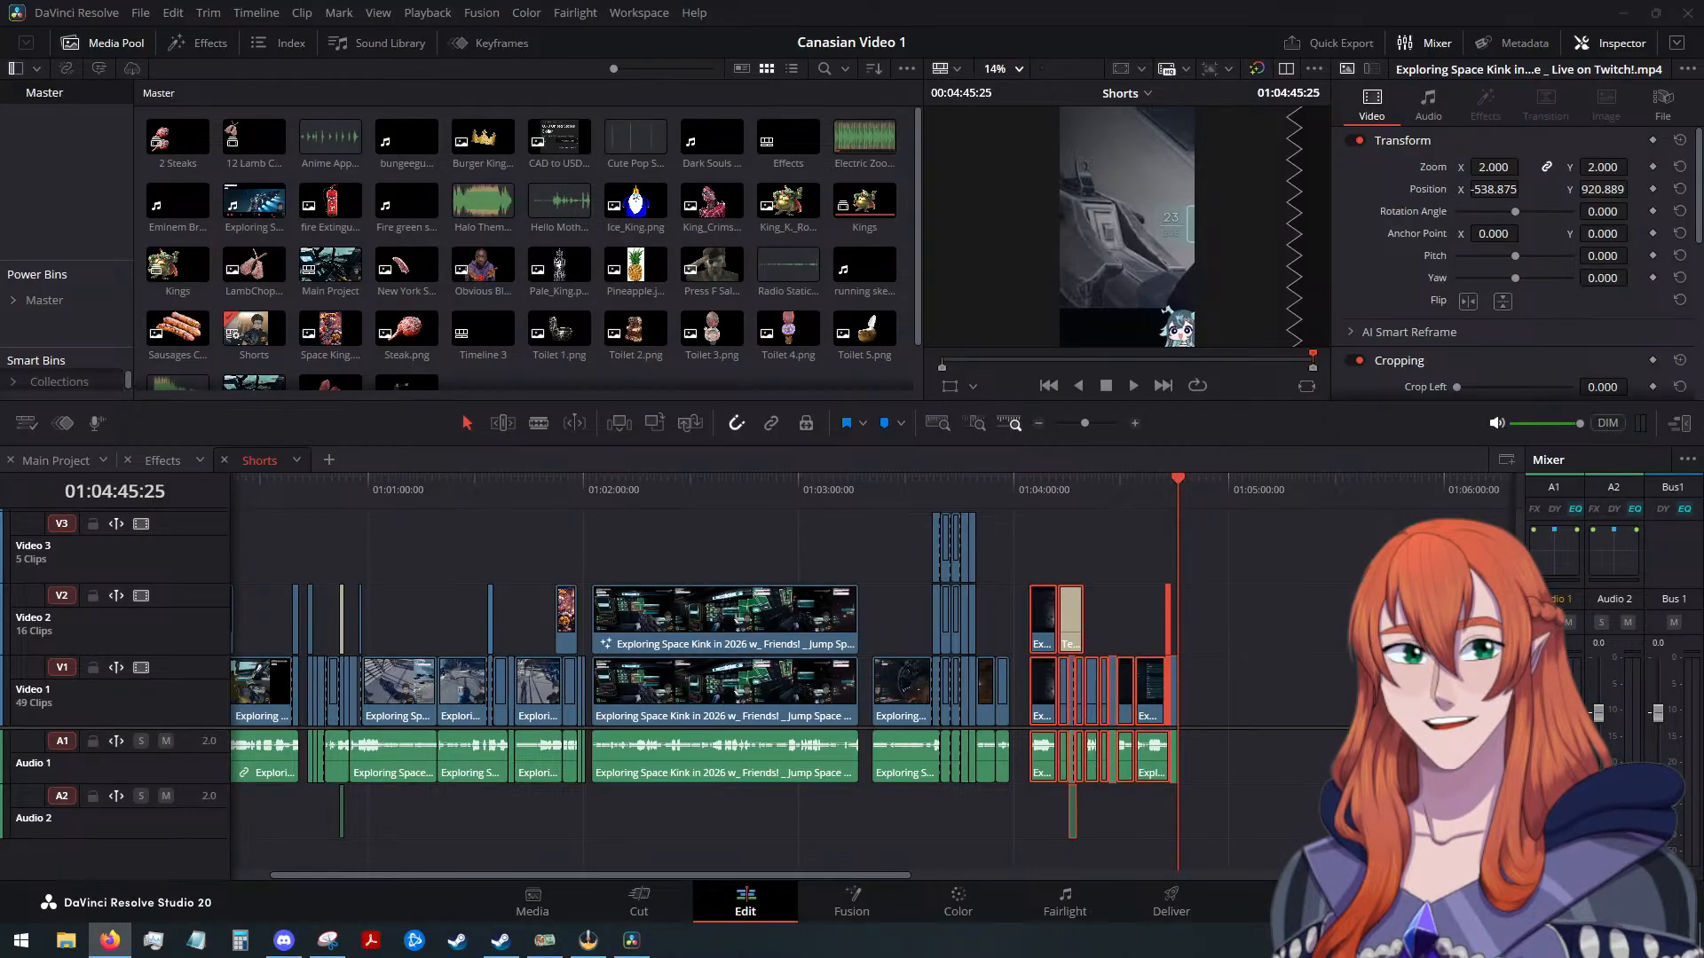
pyautogui.hotkey('alt', 'Tab')
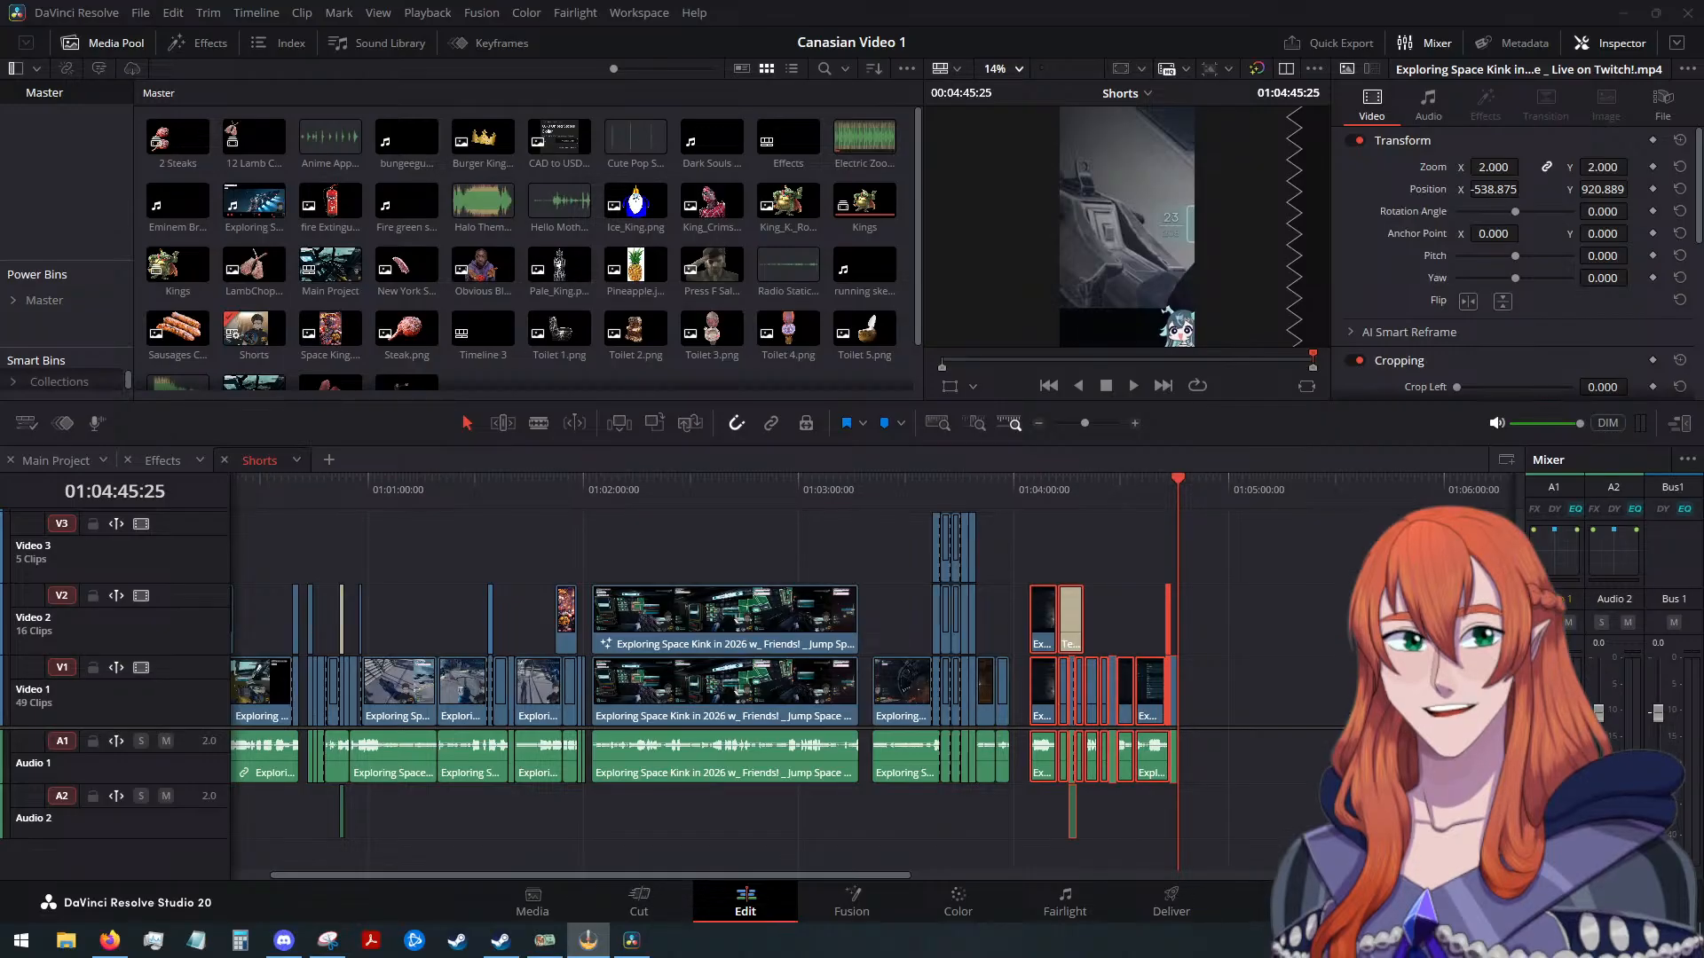
# Play the opening of the pasted options menu section in Shorts from 01:04:04:16
pyautogui.click(1034, 499)
pyautogui.scroll(2, 1186, 685)
pyautogui.scroll(2, 1205, 664)
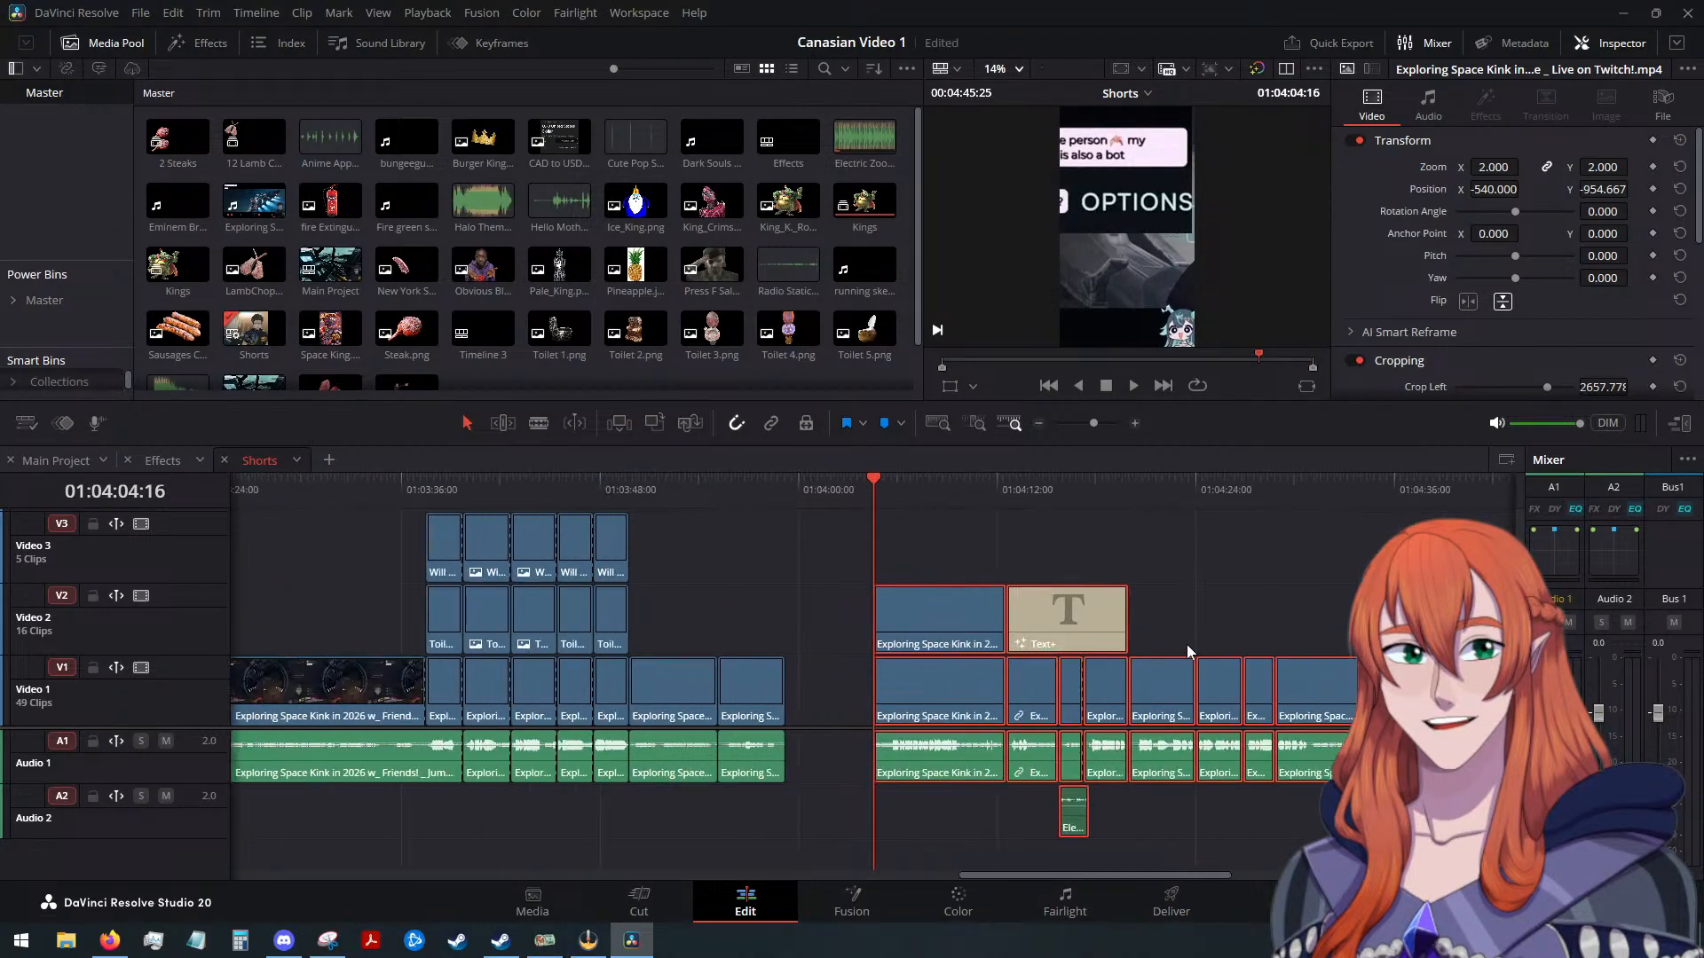
pyautogui.click(1250, 578)
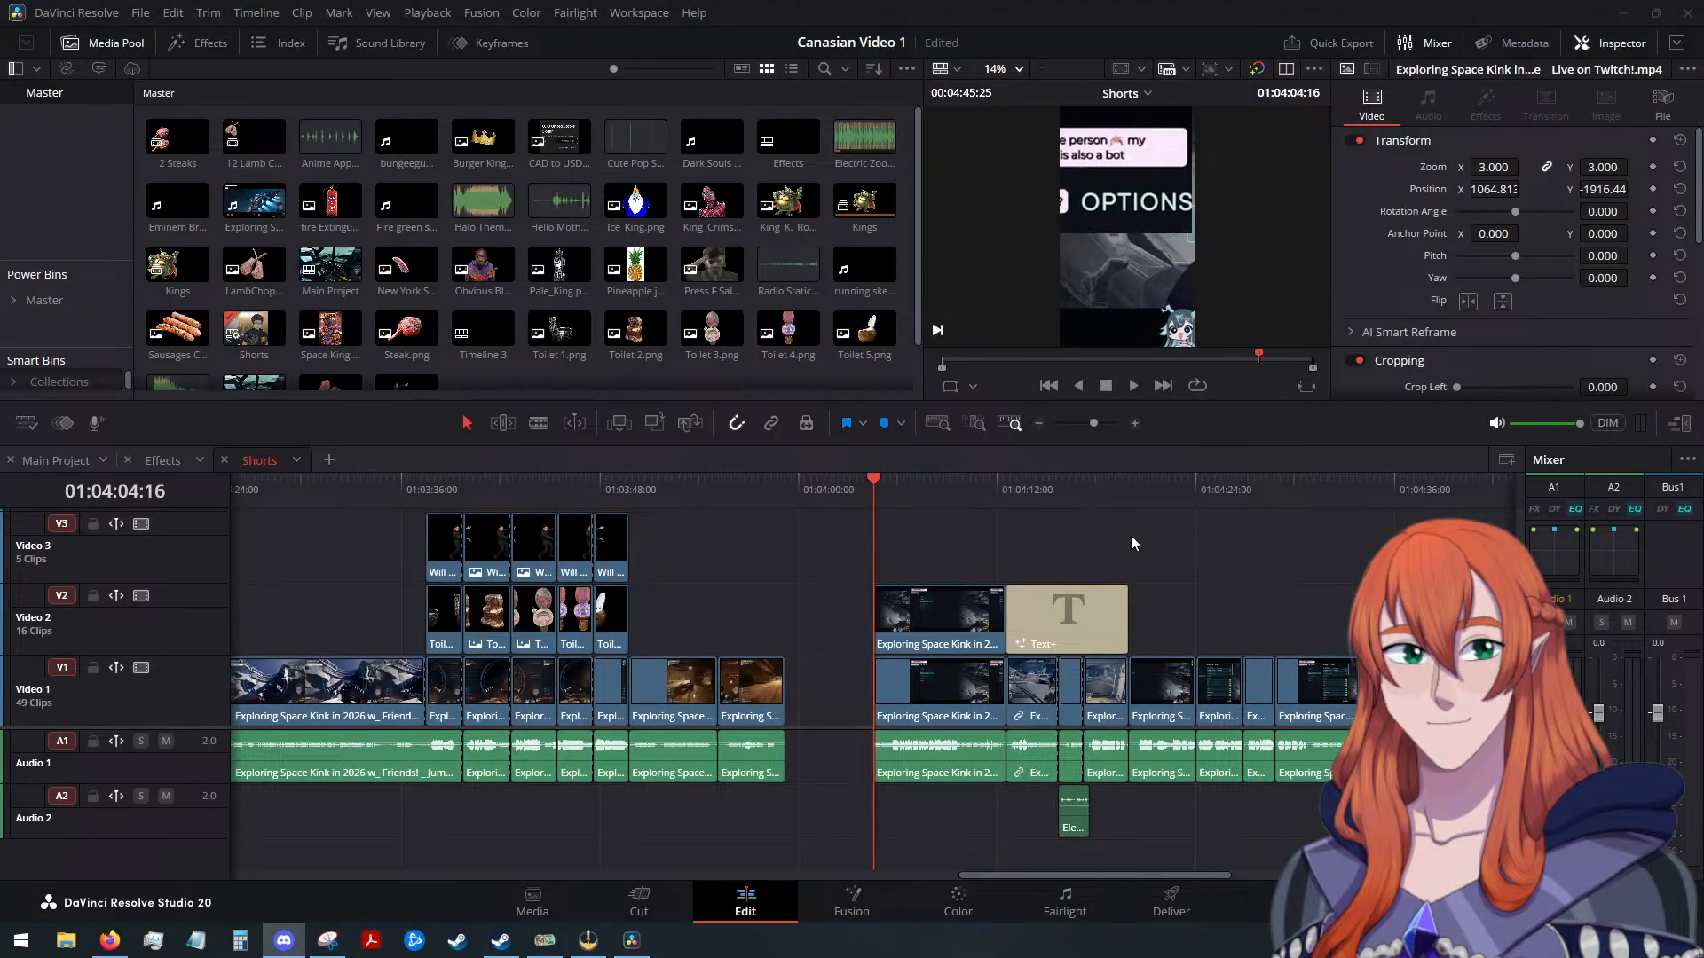
pyautogui.click(1132, 386)
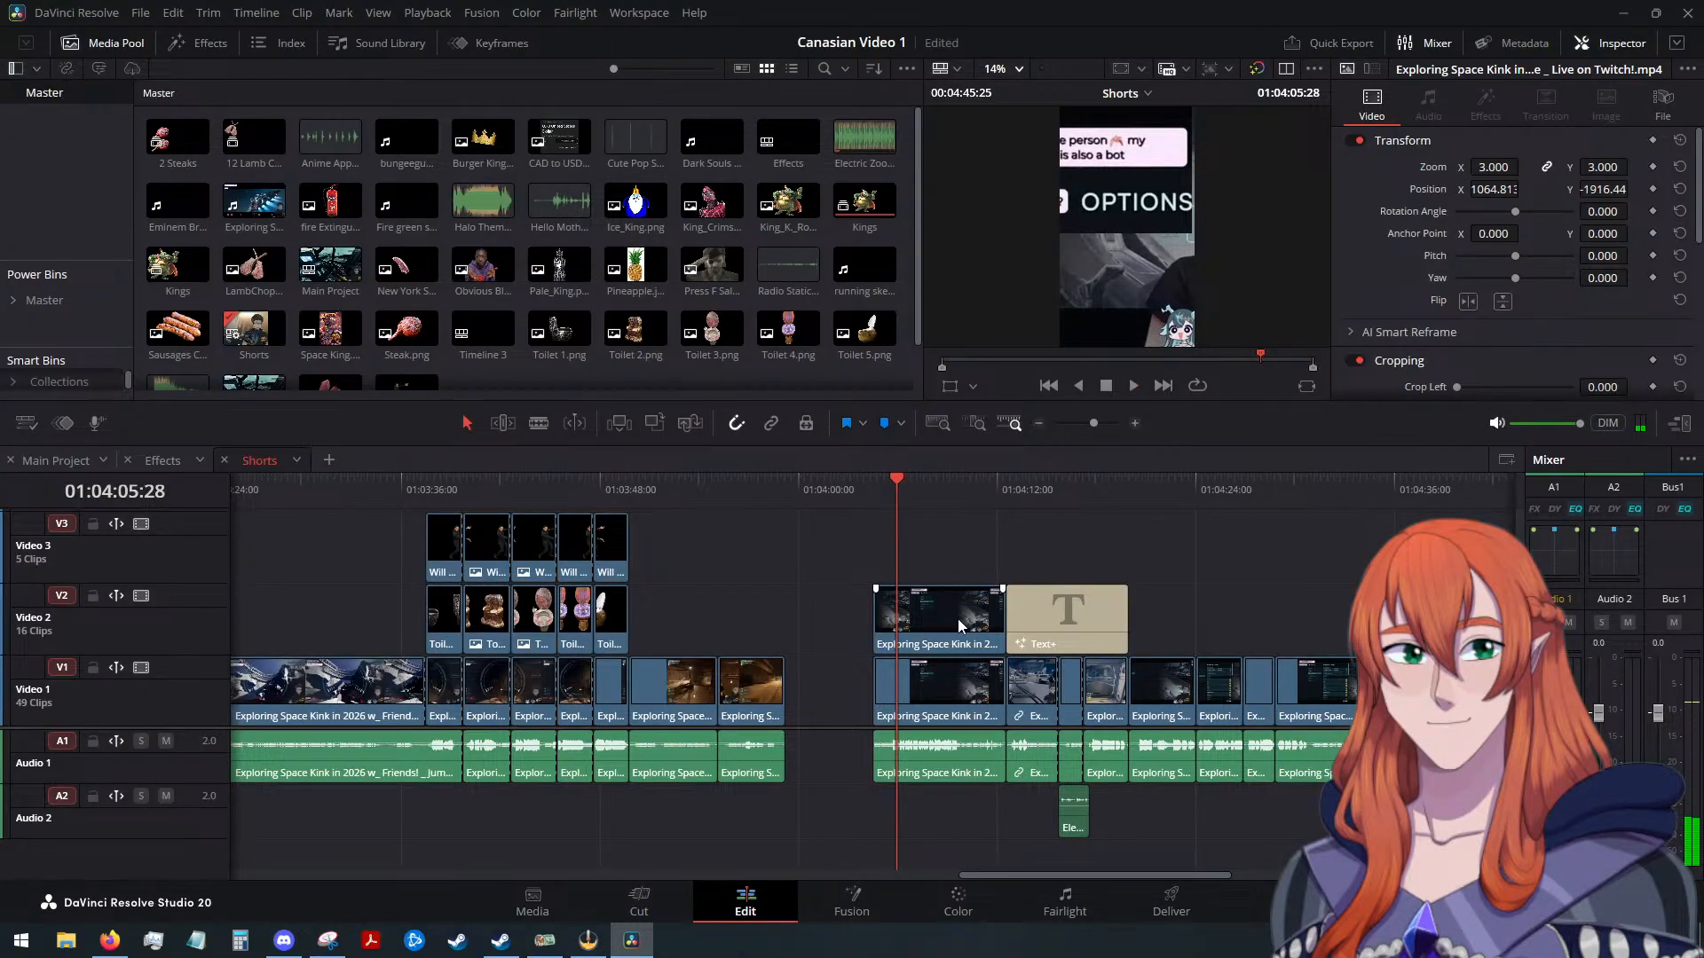
# Paste the position and zoom attributes of the toilet short's first clip onto the options menu section's first Video 1 clip
pyautogui.hotkey('ctrl', '=')
pyautogui.hotkey('ctrl', '-')
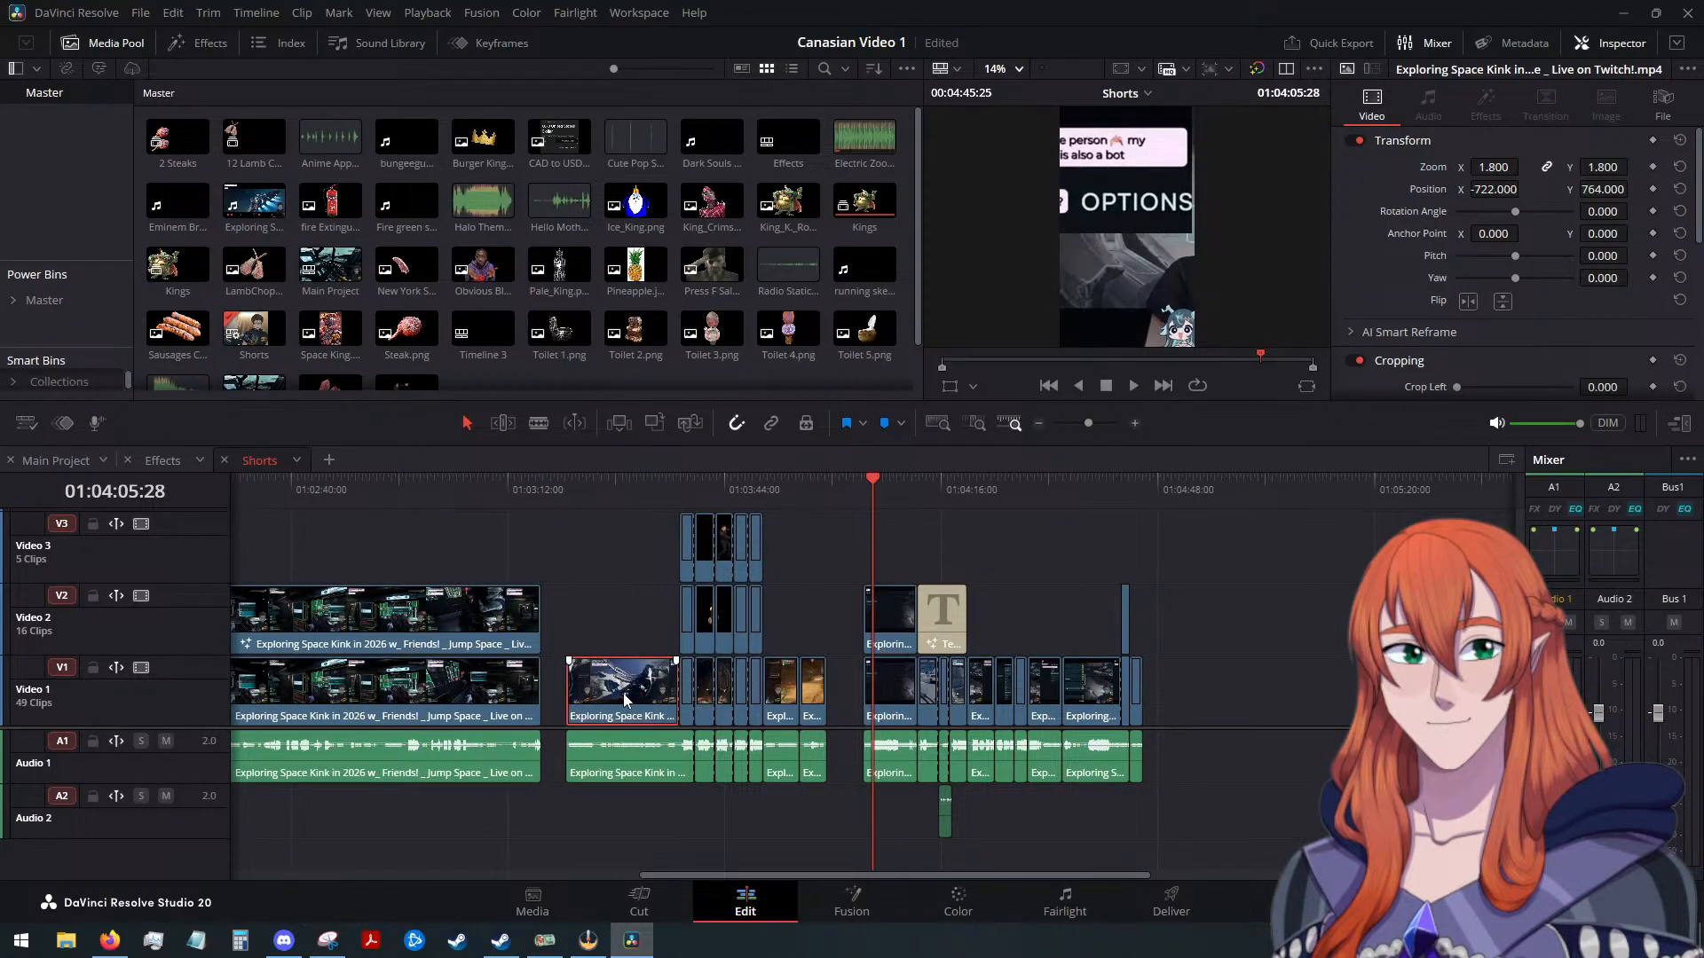
pyautogui.click(882, 699)
pyautogui.hotkey('alt', 'v')
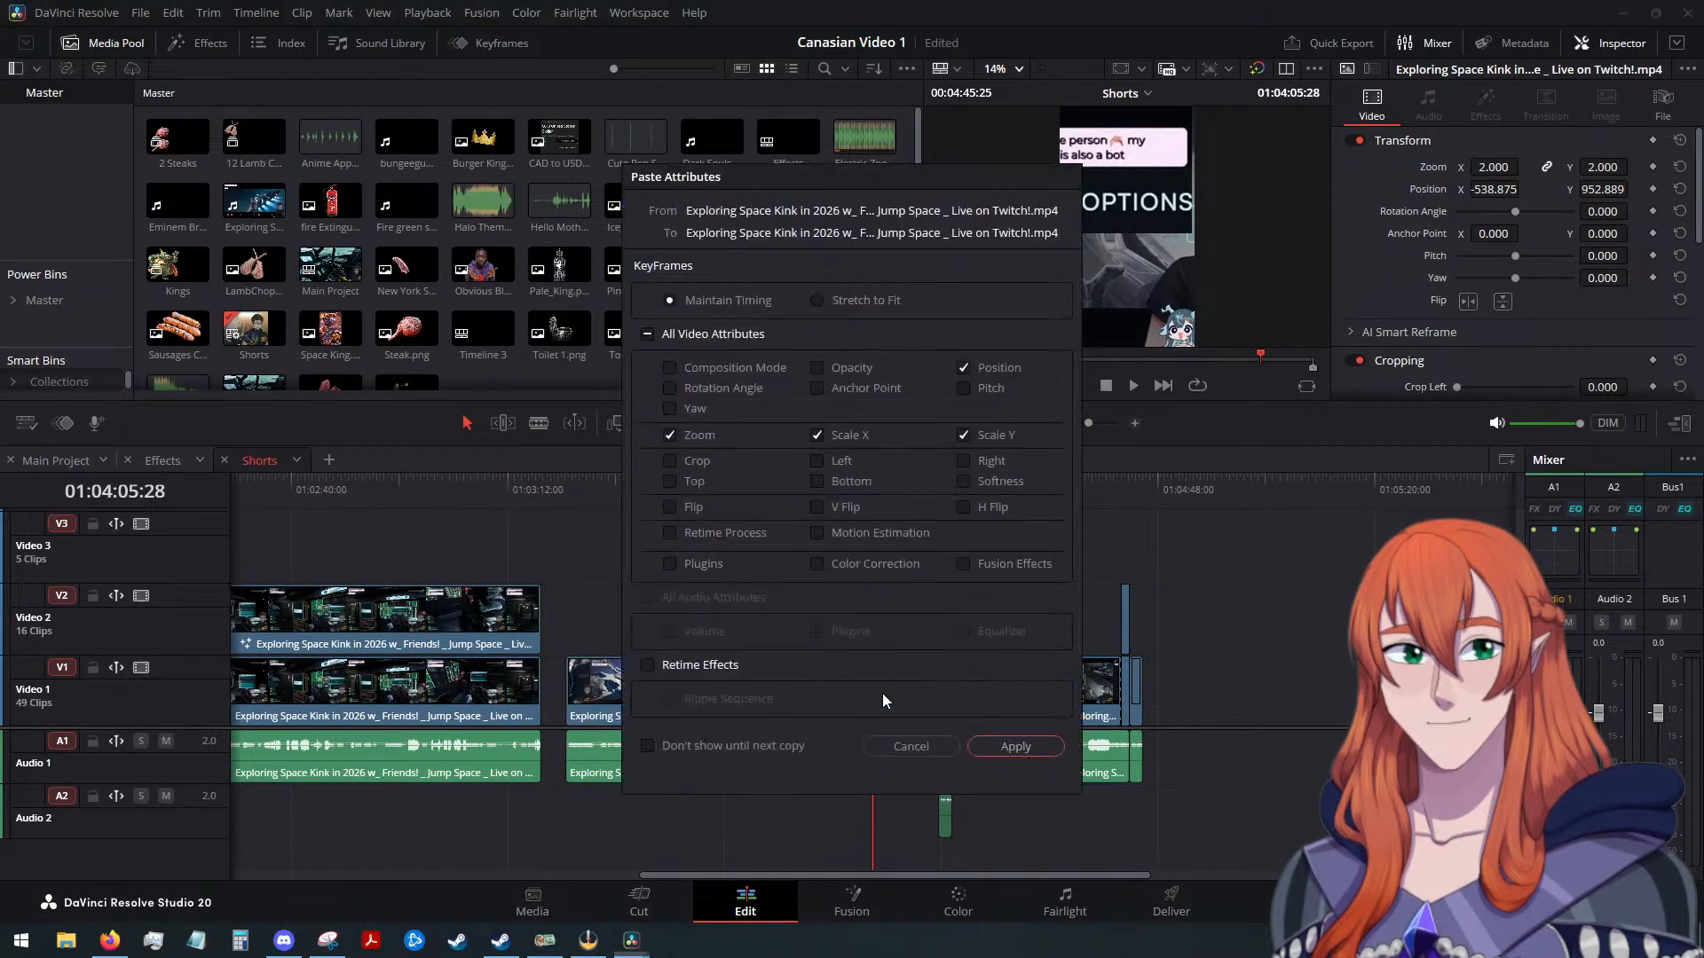
pyautogui.click(1021, 743)
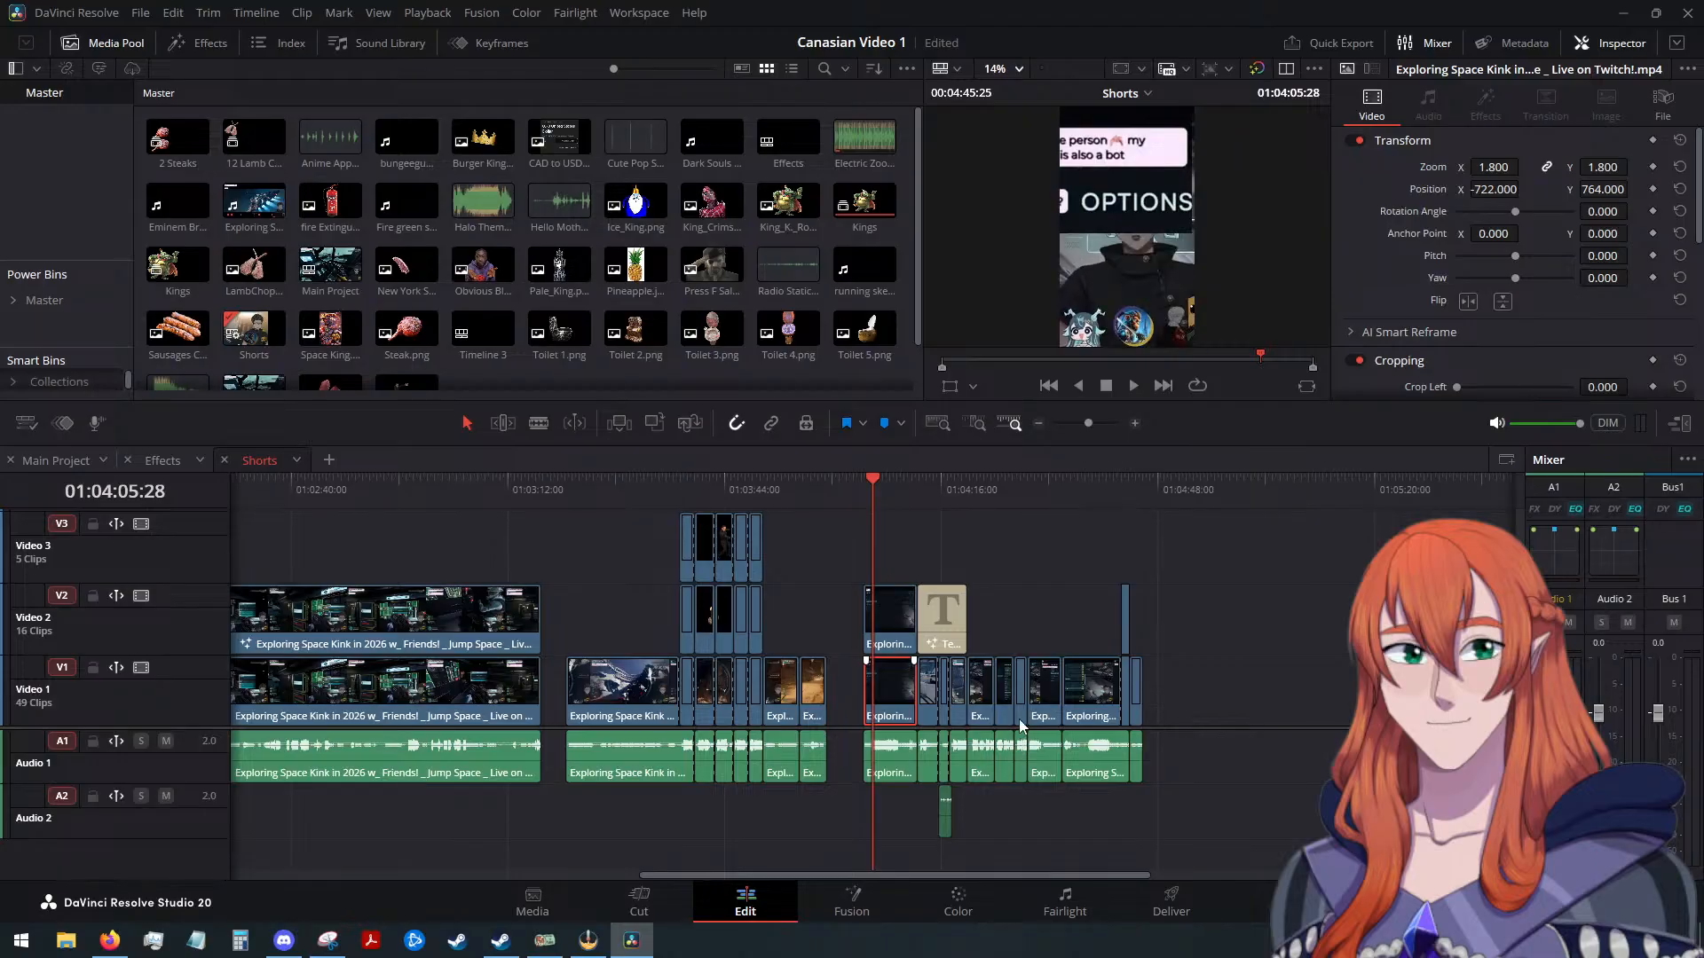
# Set the Video 2 chat overlay's zoom to 1.5 and its position to about X 618.8, Y -1455.4
pyautogui.scroll(5, 1040, 697)
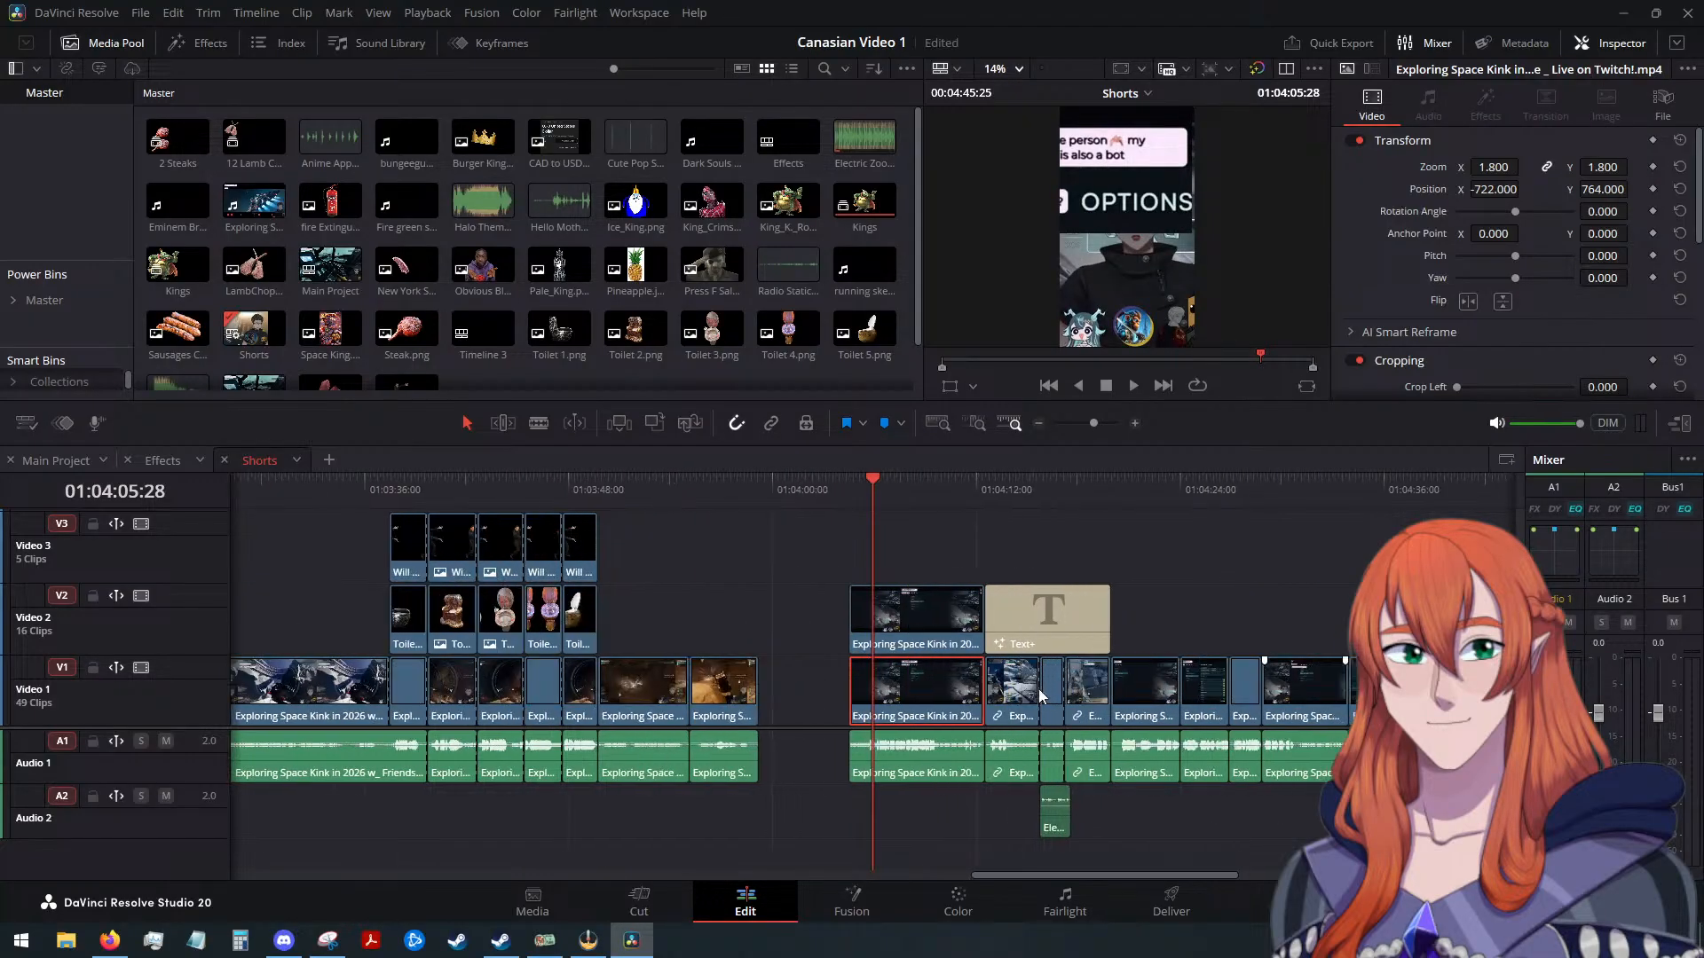
pyautogui.click(932, 634)
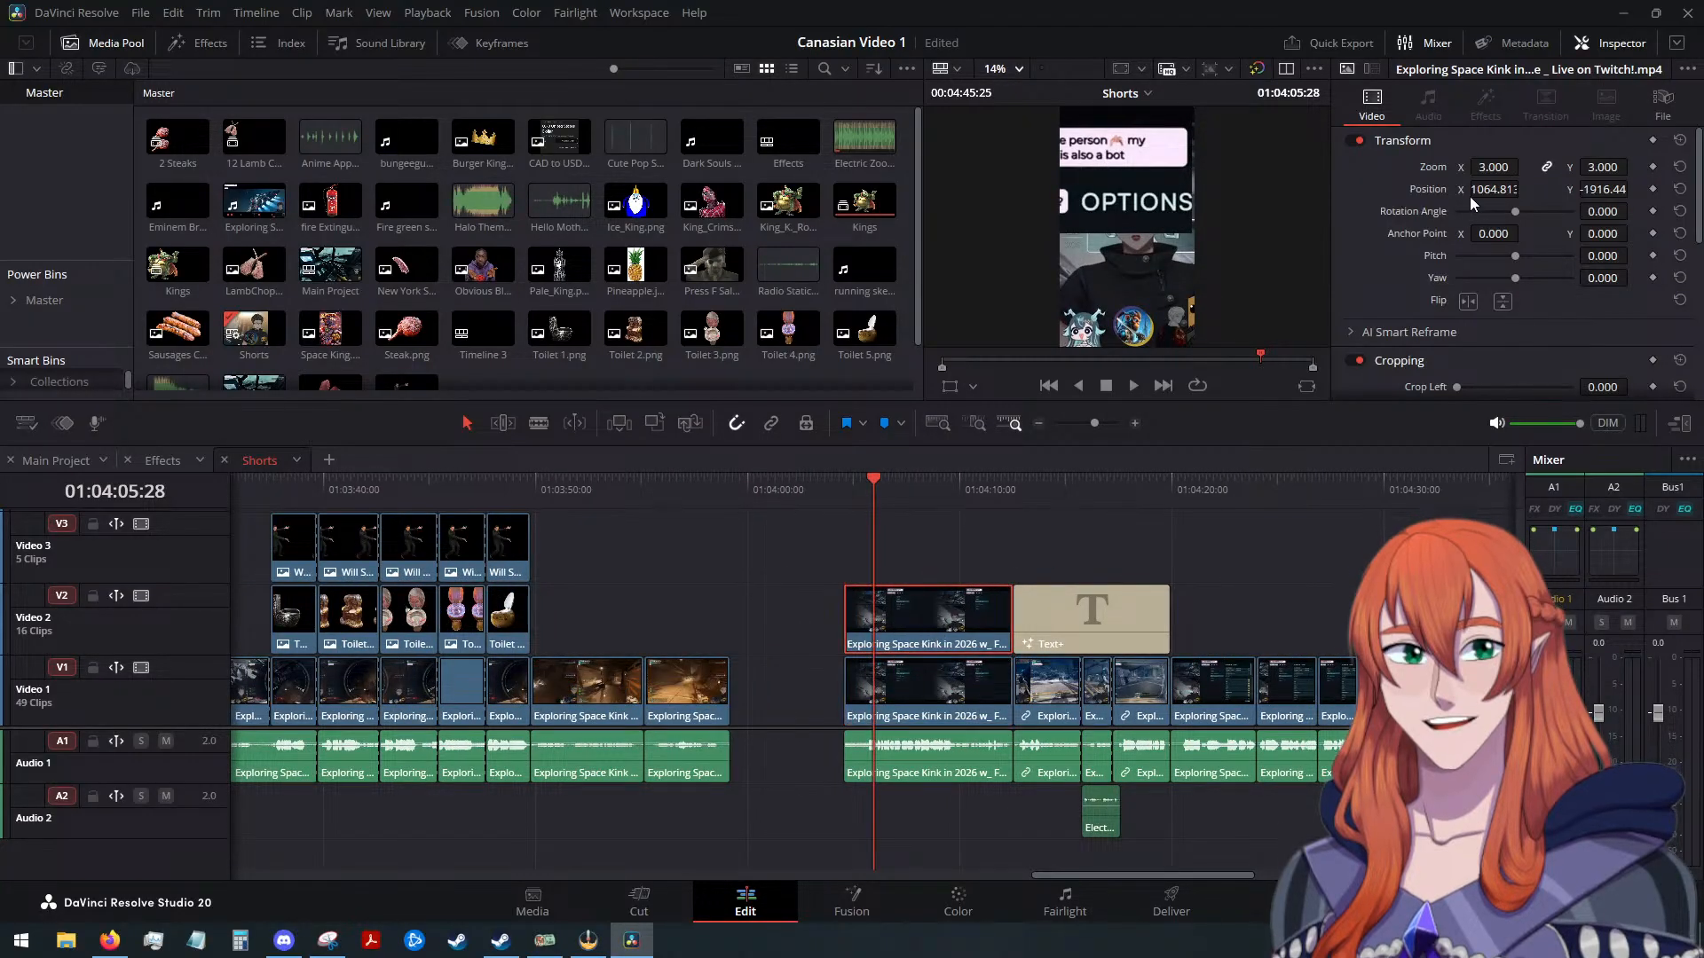
pyautogui.moveTo(1495, 166); pyautogui.dragTo(1396, 166)
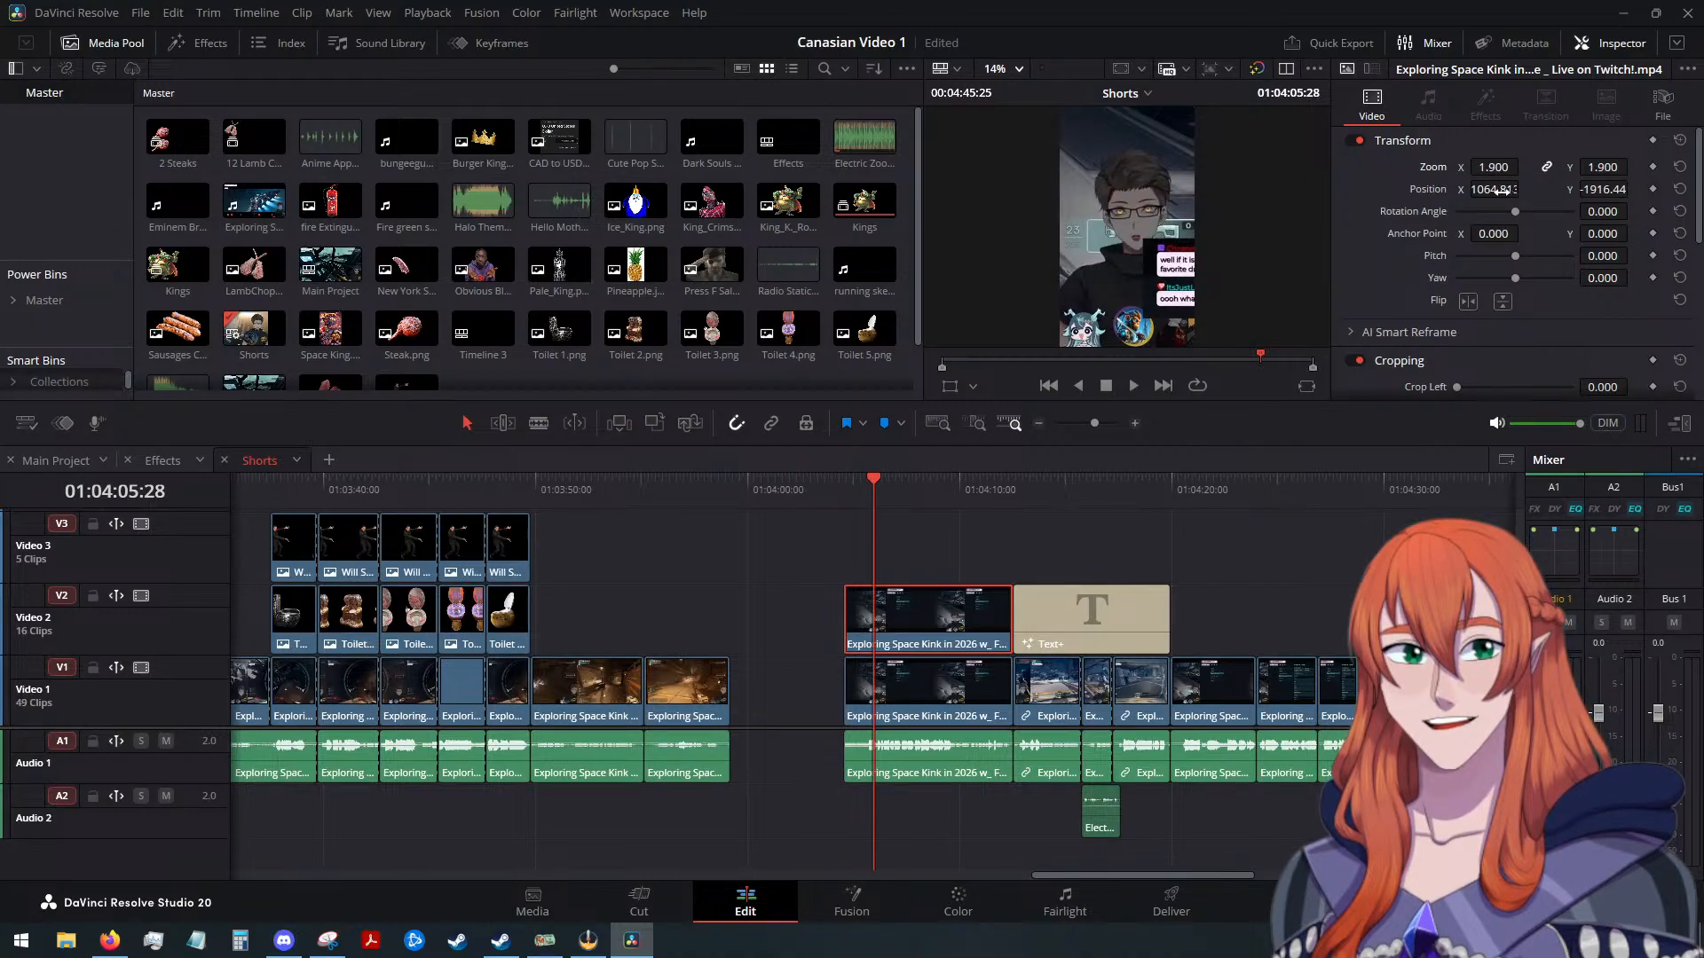
pyautogui.moveTo(1497, 190); pyautogui.dragTo(1544, 206)
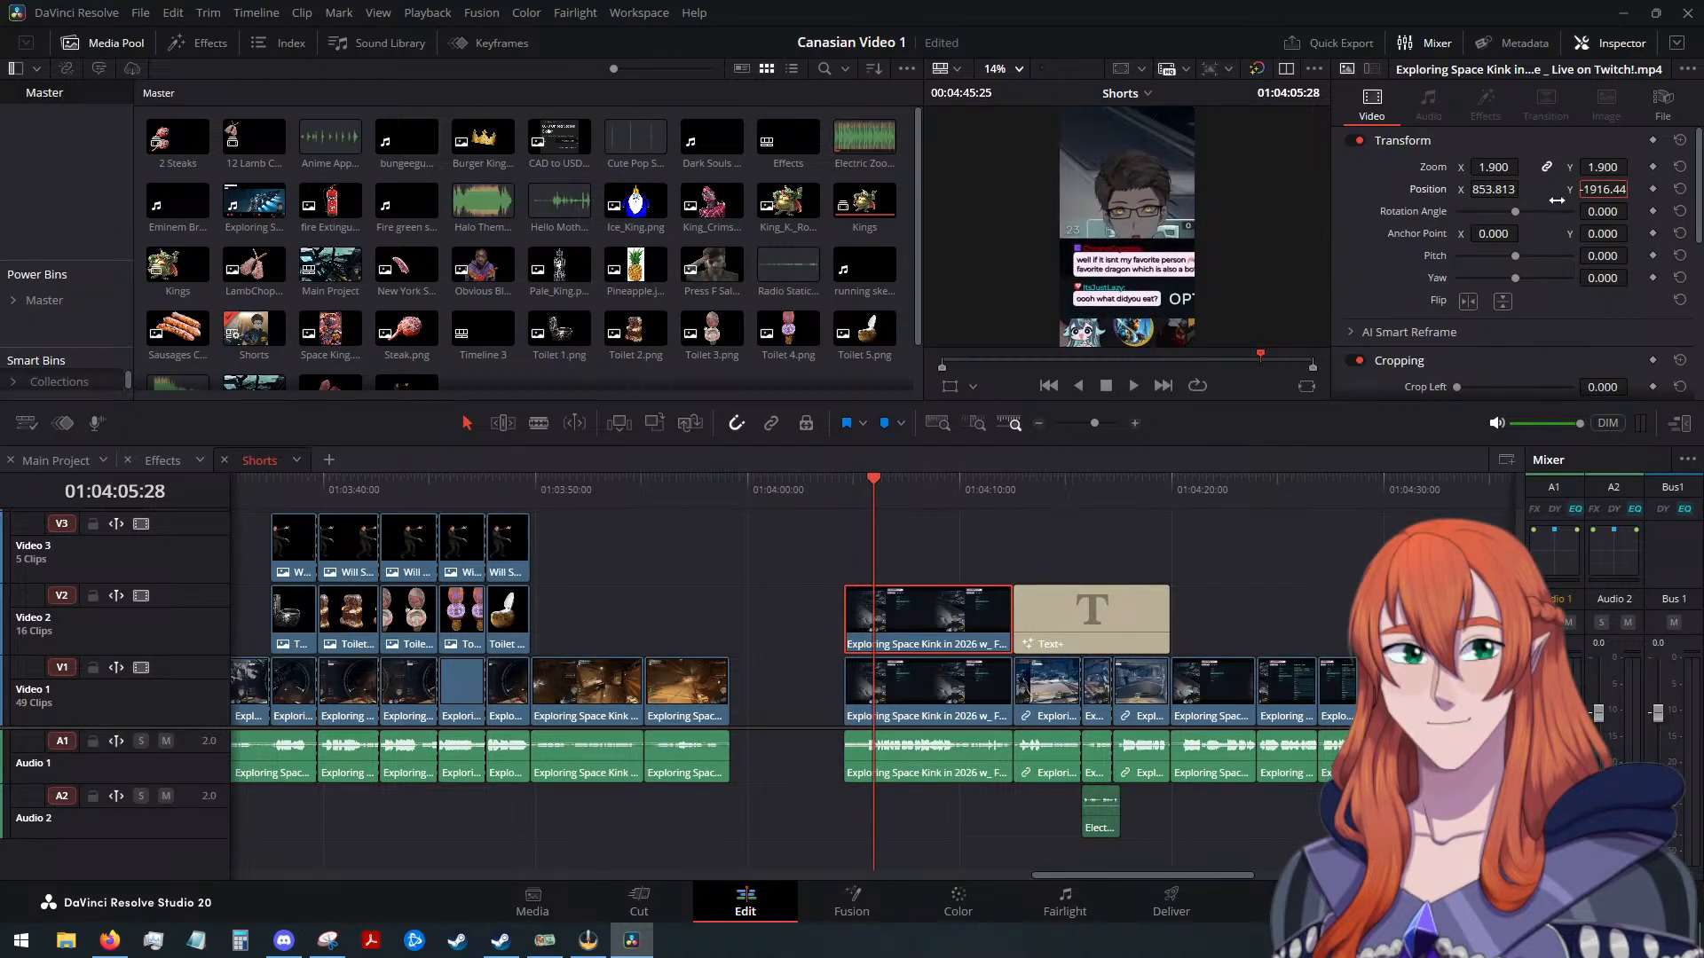
pyautogui.click(1605, 189)
pyautogui.press('Return')
pyautogui.moveTo(1608, 190); pyautogui.dragTo(1680, 189)
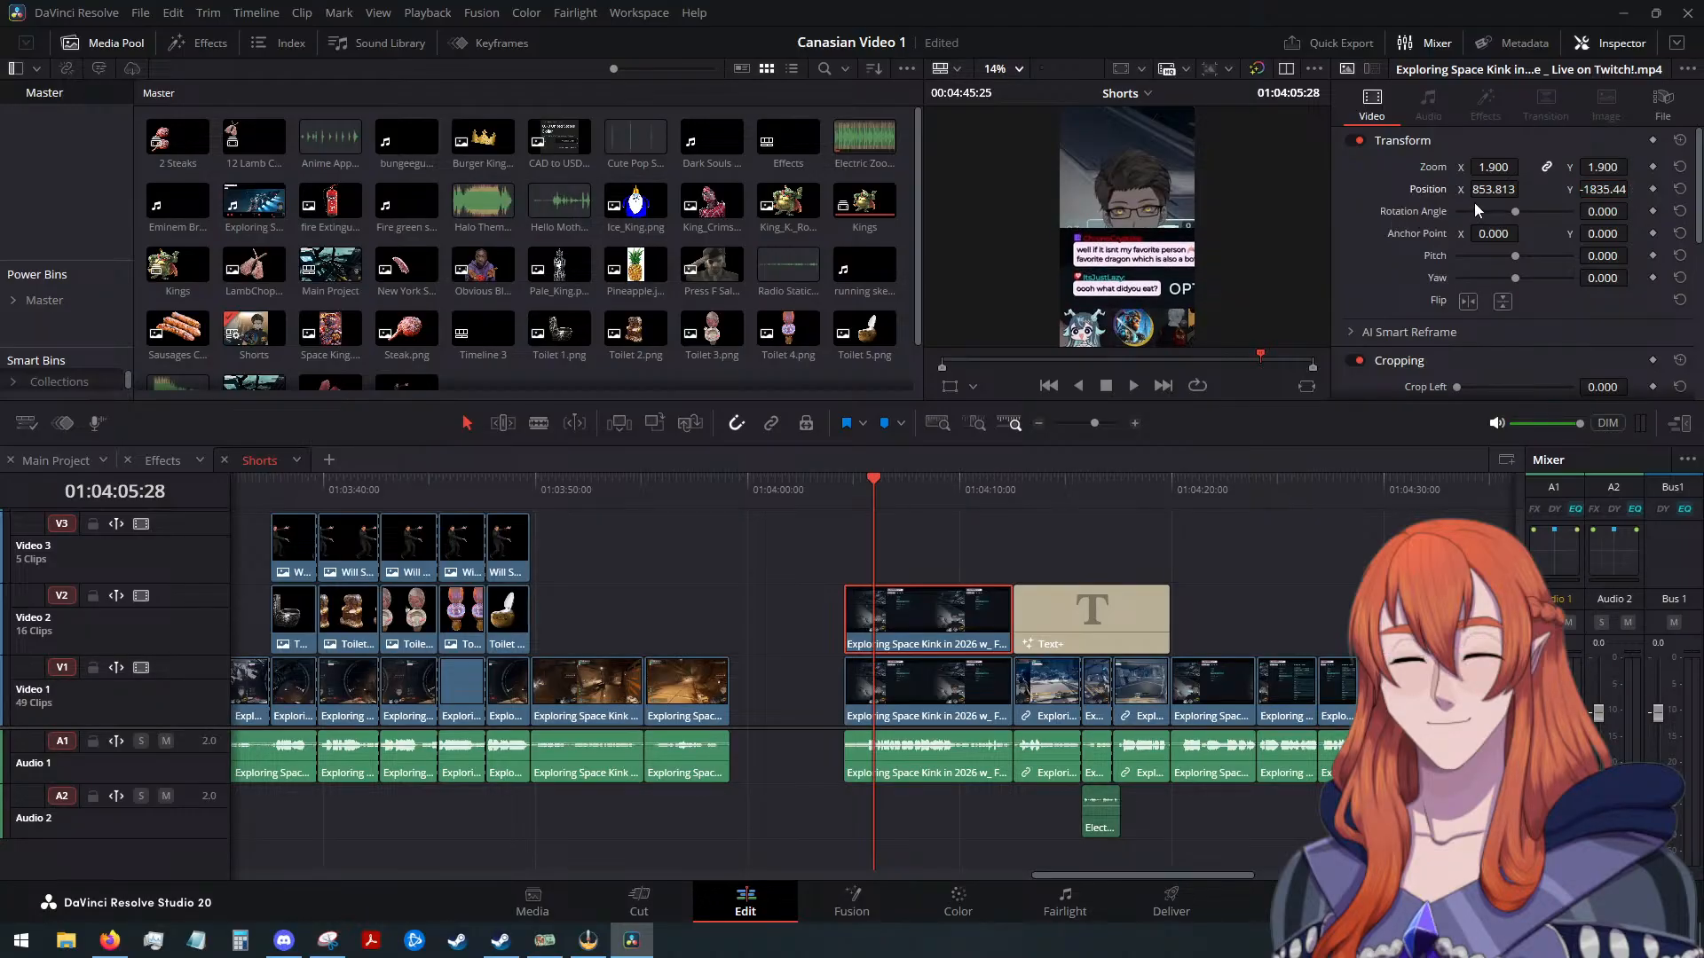
pyautogui.moveTo(1494, 190)
pyautogui.mouseDown()
pyautogui.moveTo(1467, 168)
pyautogui.moveTo(1523, 187)
pyautogui.mouseUp()
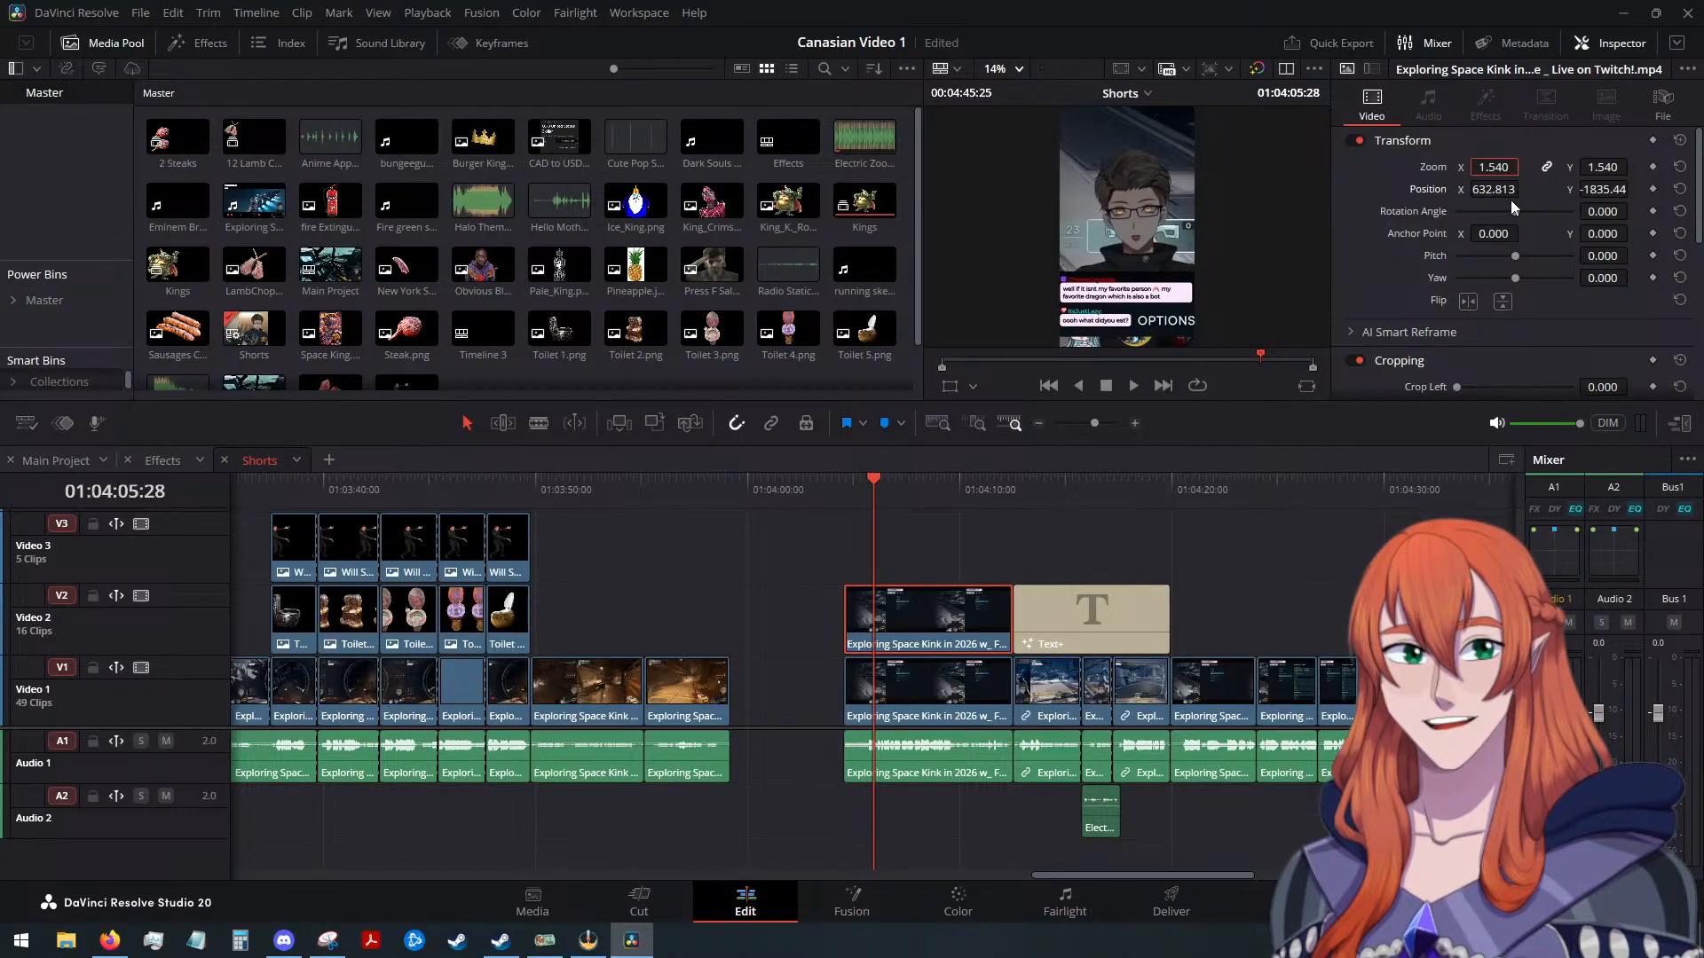
pyautogui.doubleClick(1502, 167)
pyautogui.write('1.5')
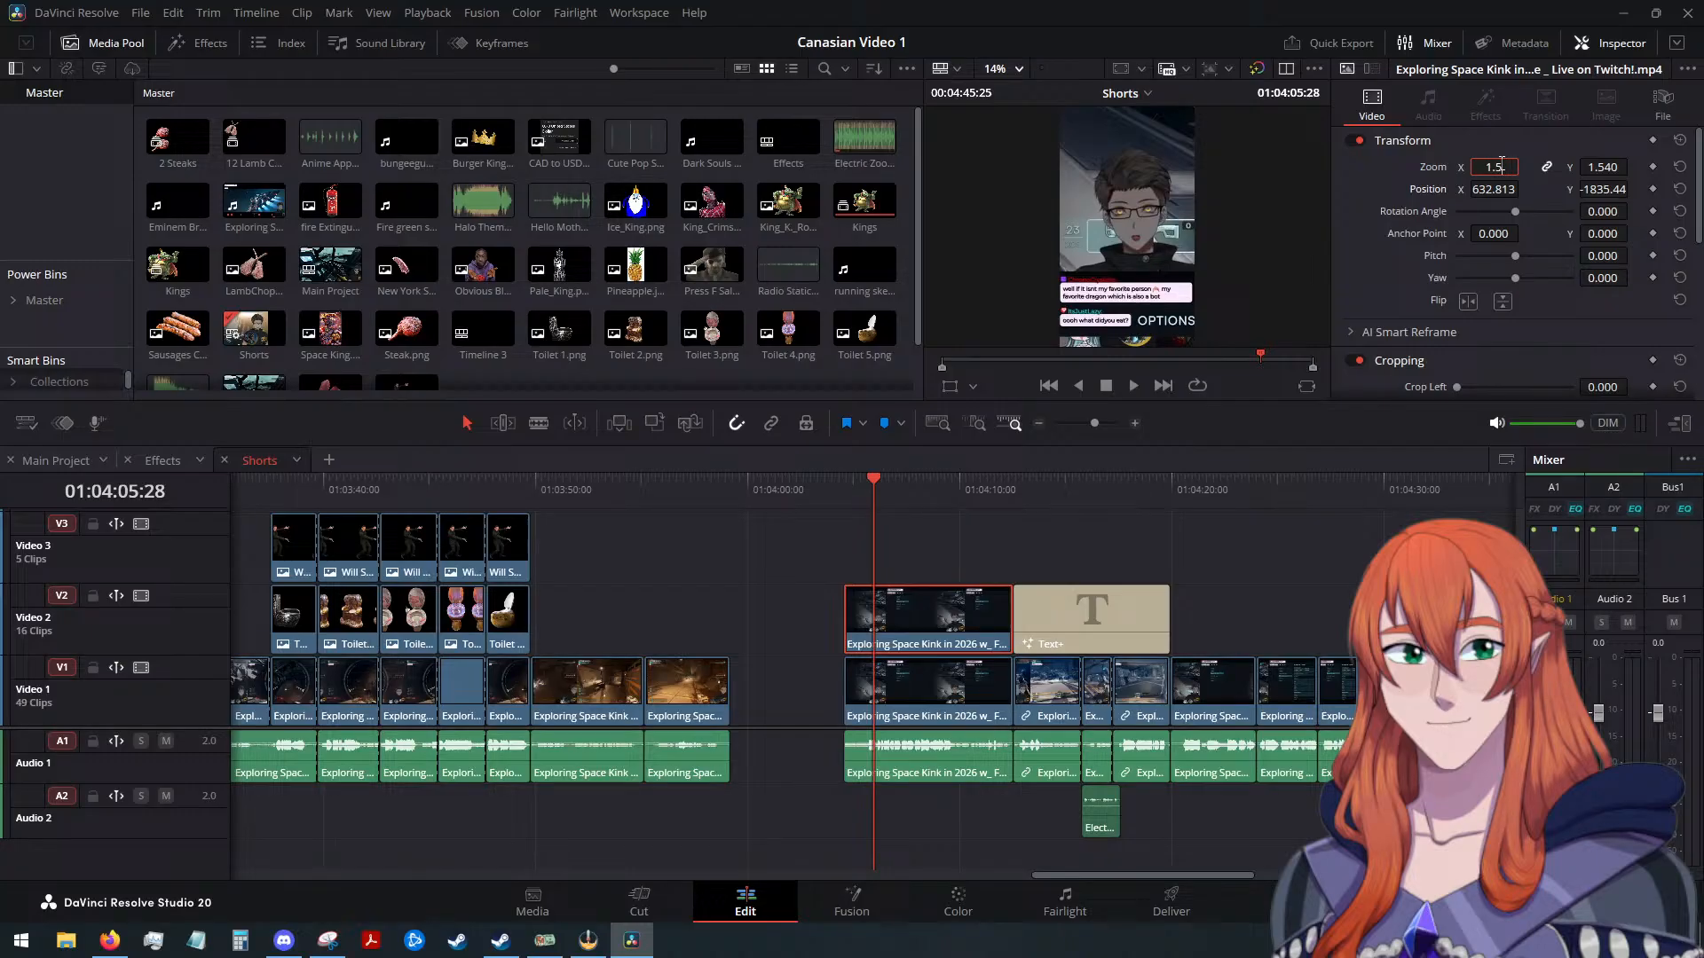
pyautogui.press('Return')
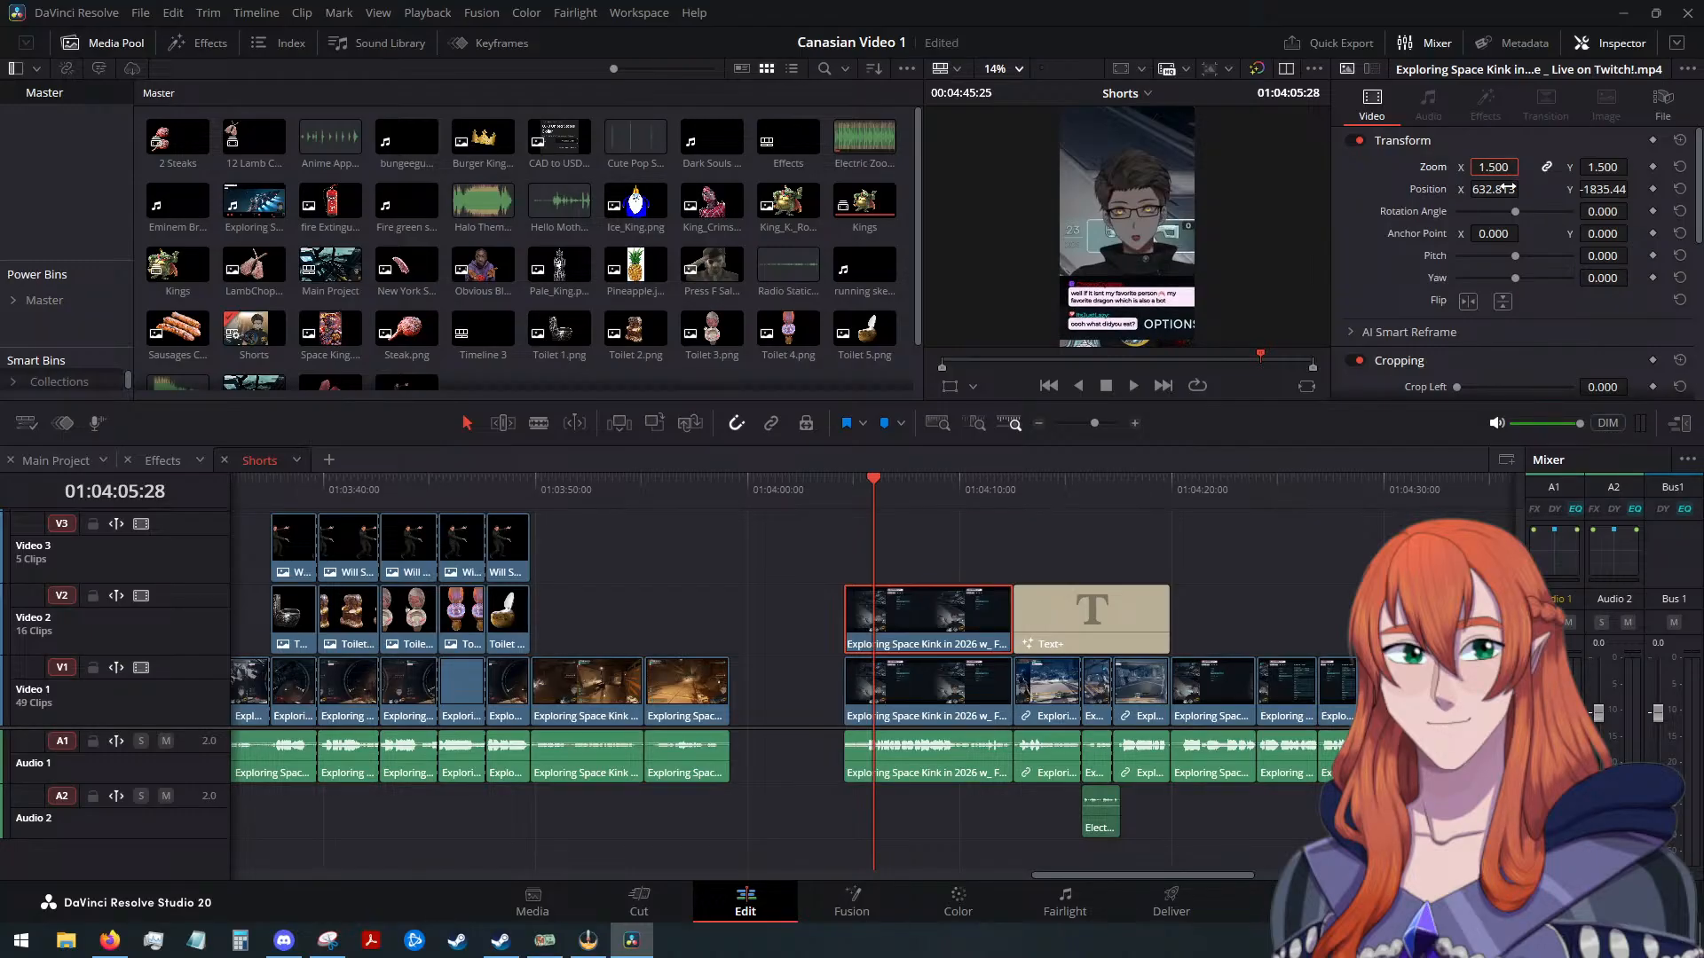
pyautogui.moveTo(1508, 187); pyautogui.dragTo(1495, 189)
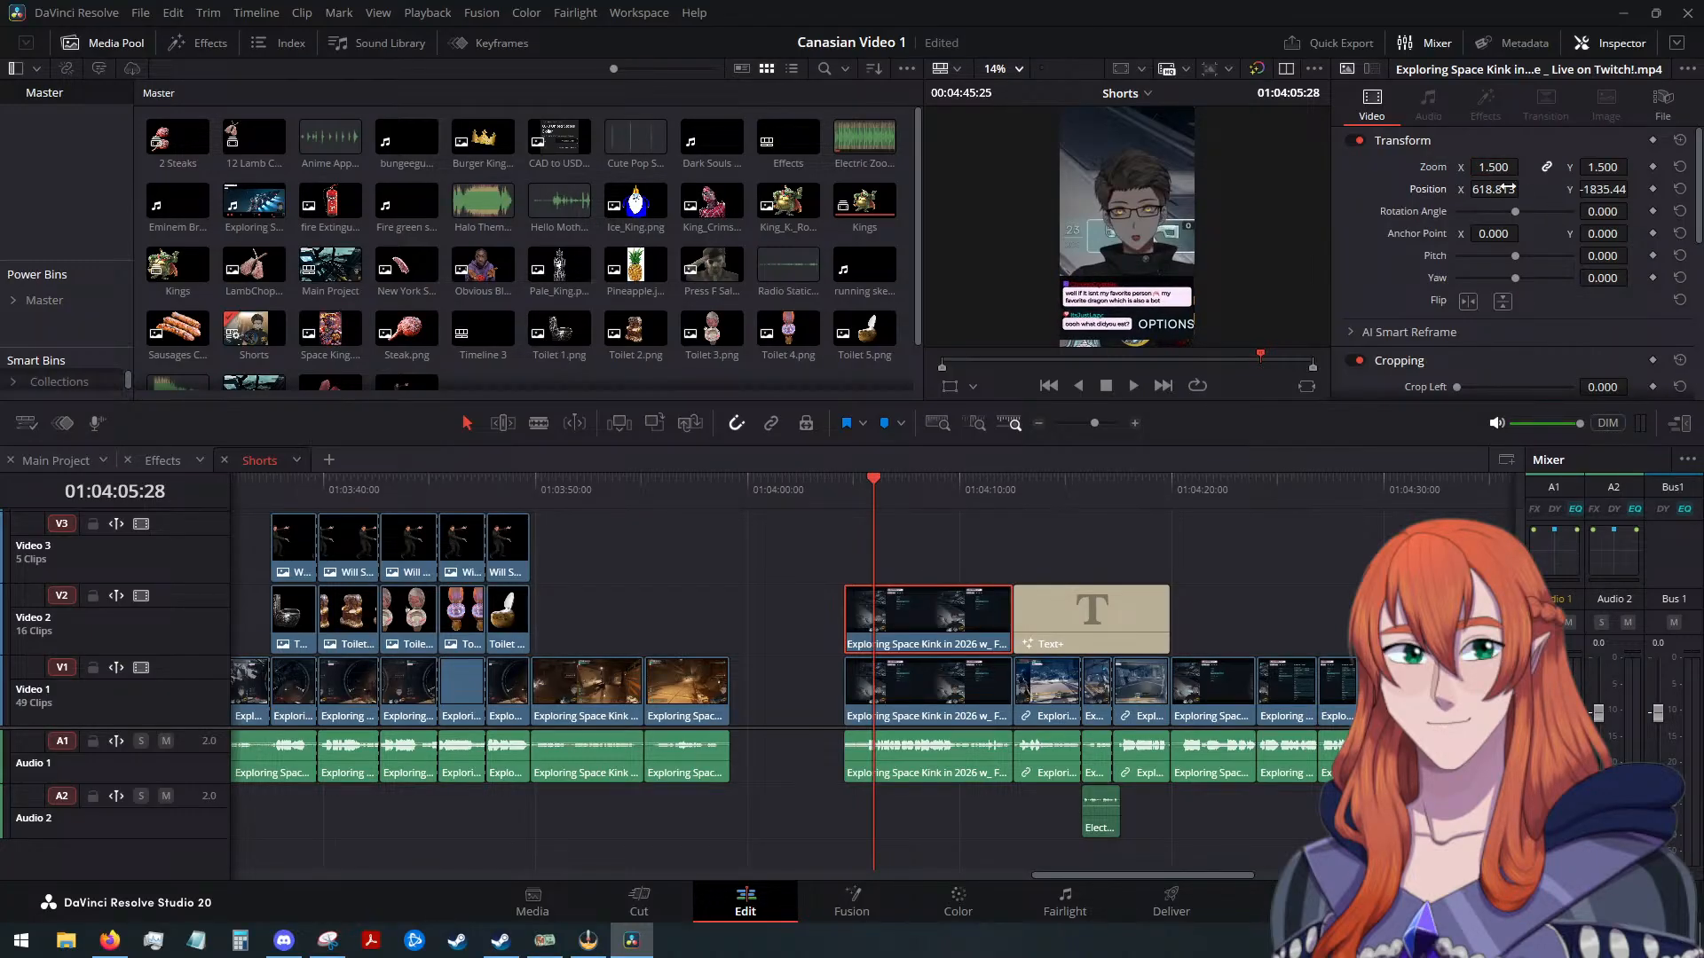
pyautogui.moveTo(1602, 189); pyautogui.dragTo(1471, 276)
# Crop the chat overlay by about 1744 at the bottom, 17 at the top and 51 on the left
pyautogui.scroll(-2, 1473, 275)
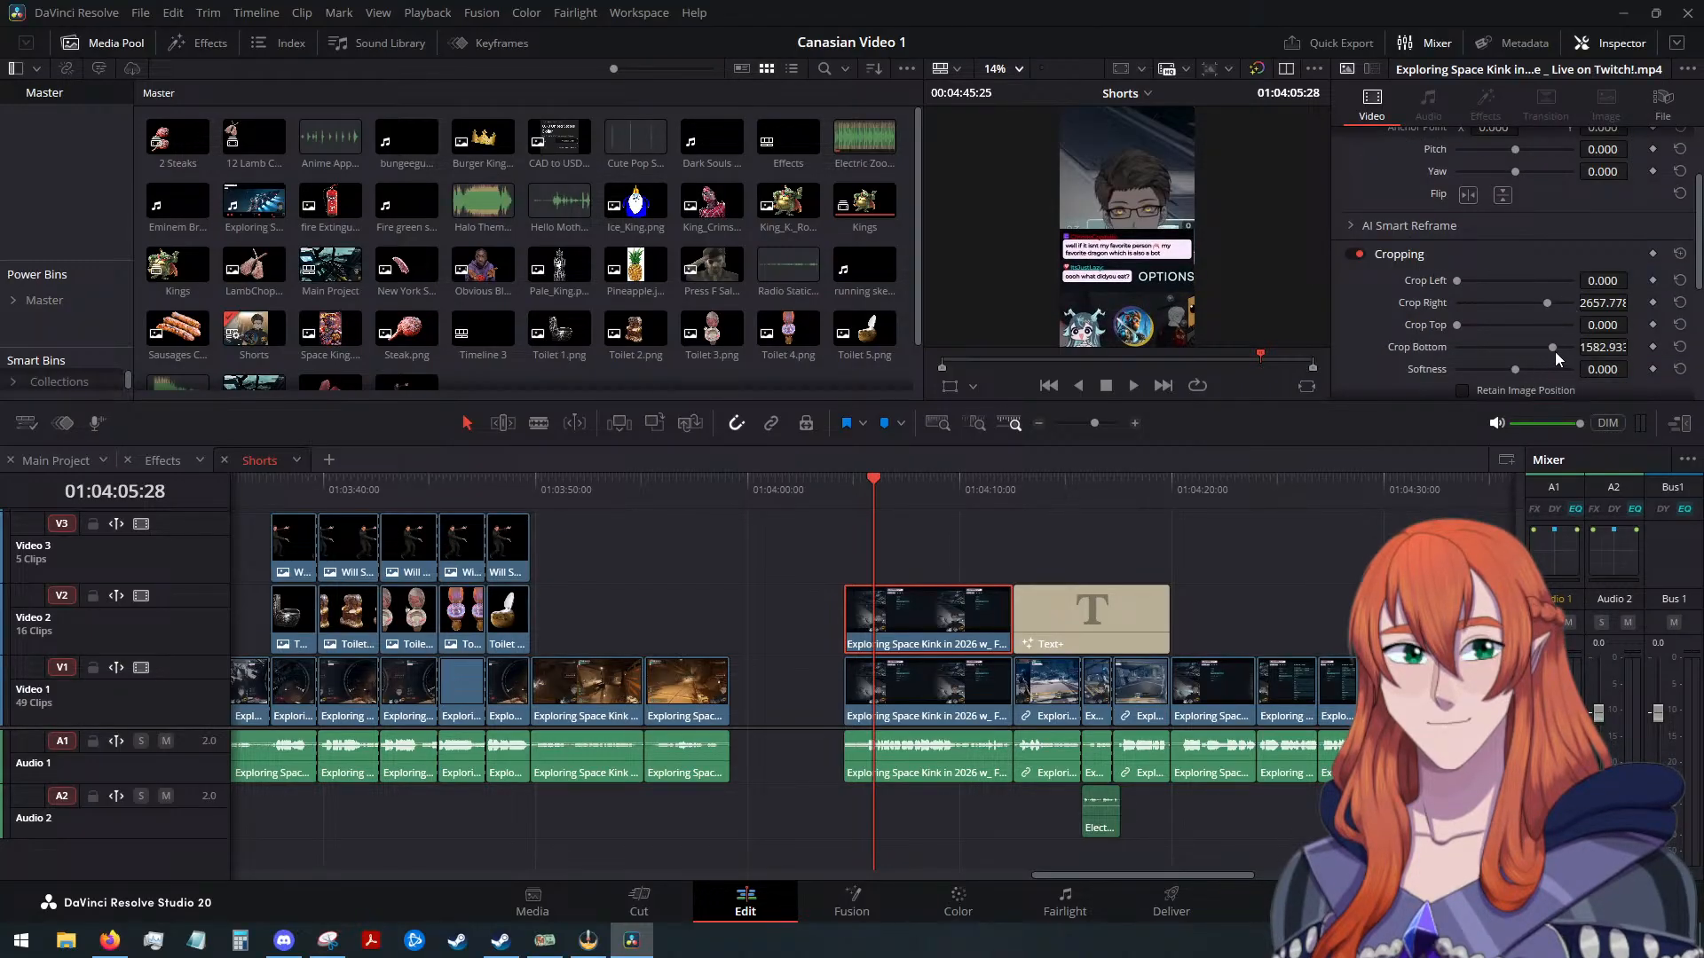
pyautogui.moveTo(1551, 347); pyautogui.dragTo(1561, 346)
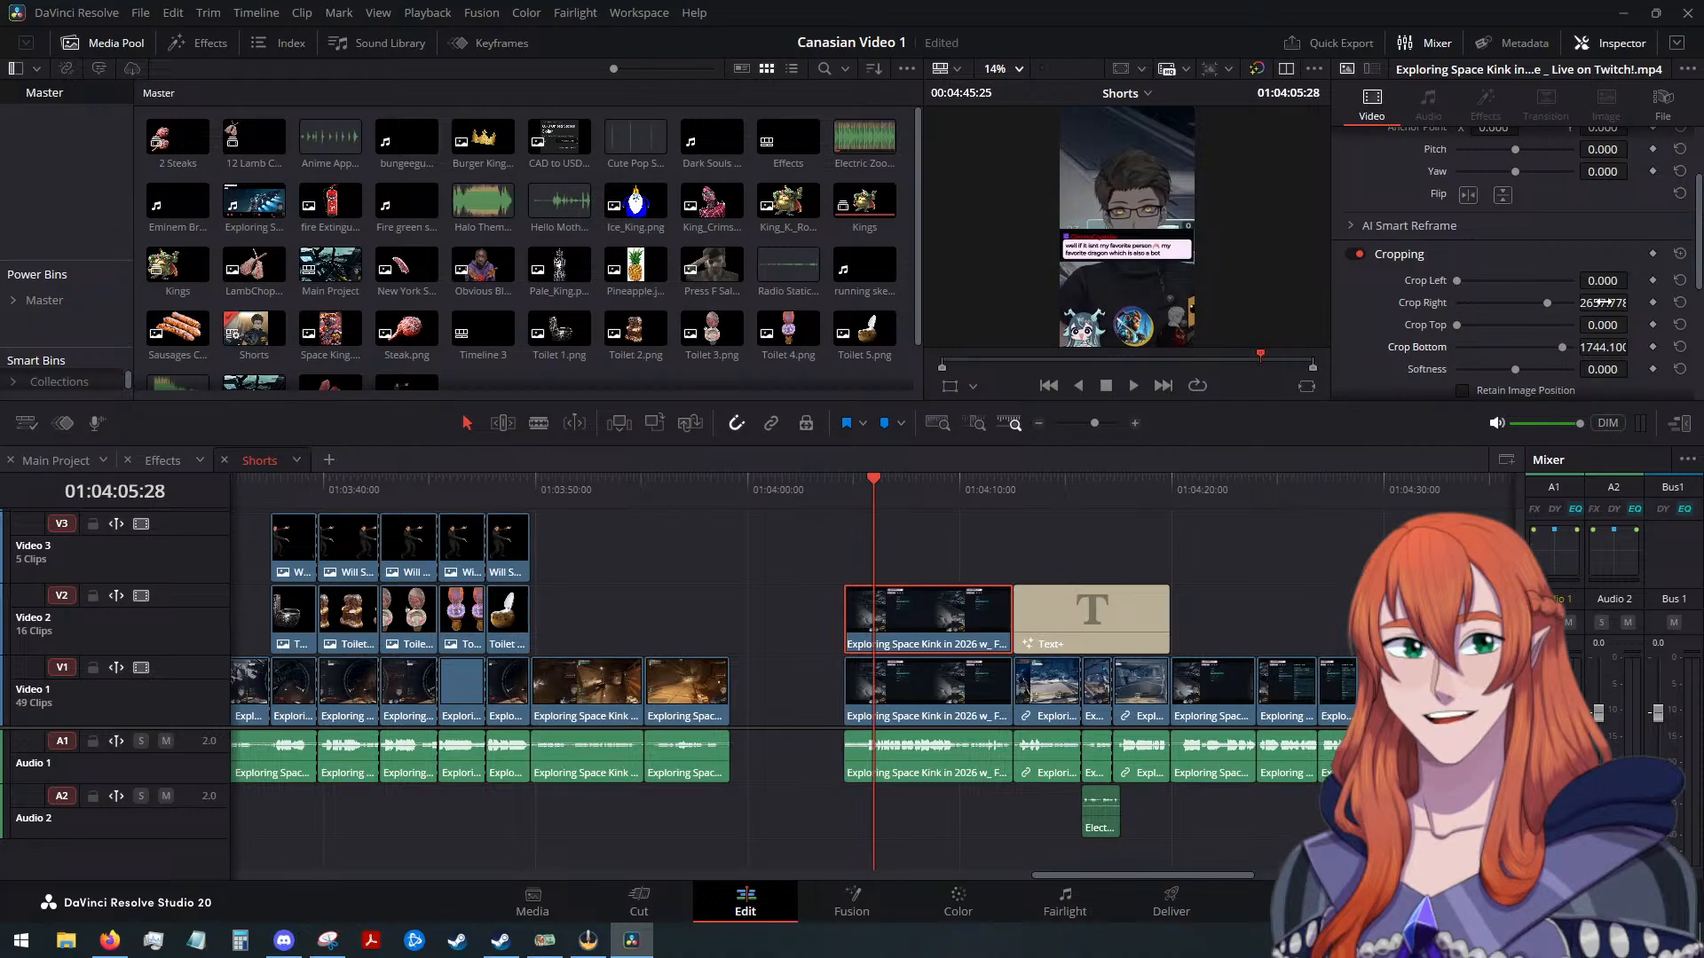
pyautogui.click(1599, 325)
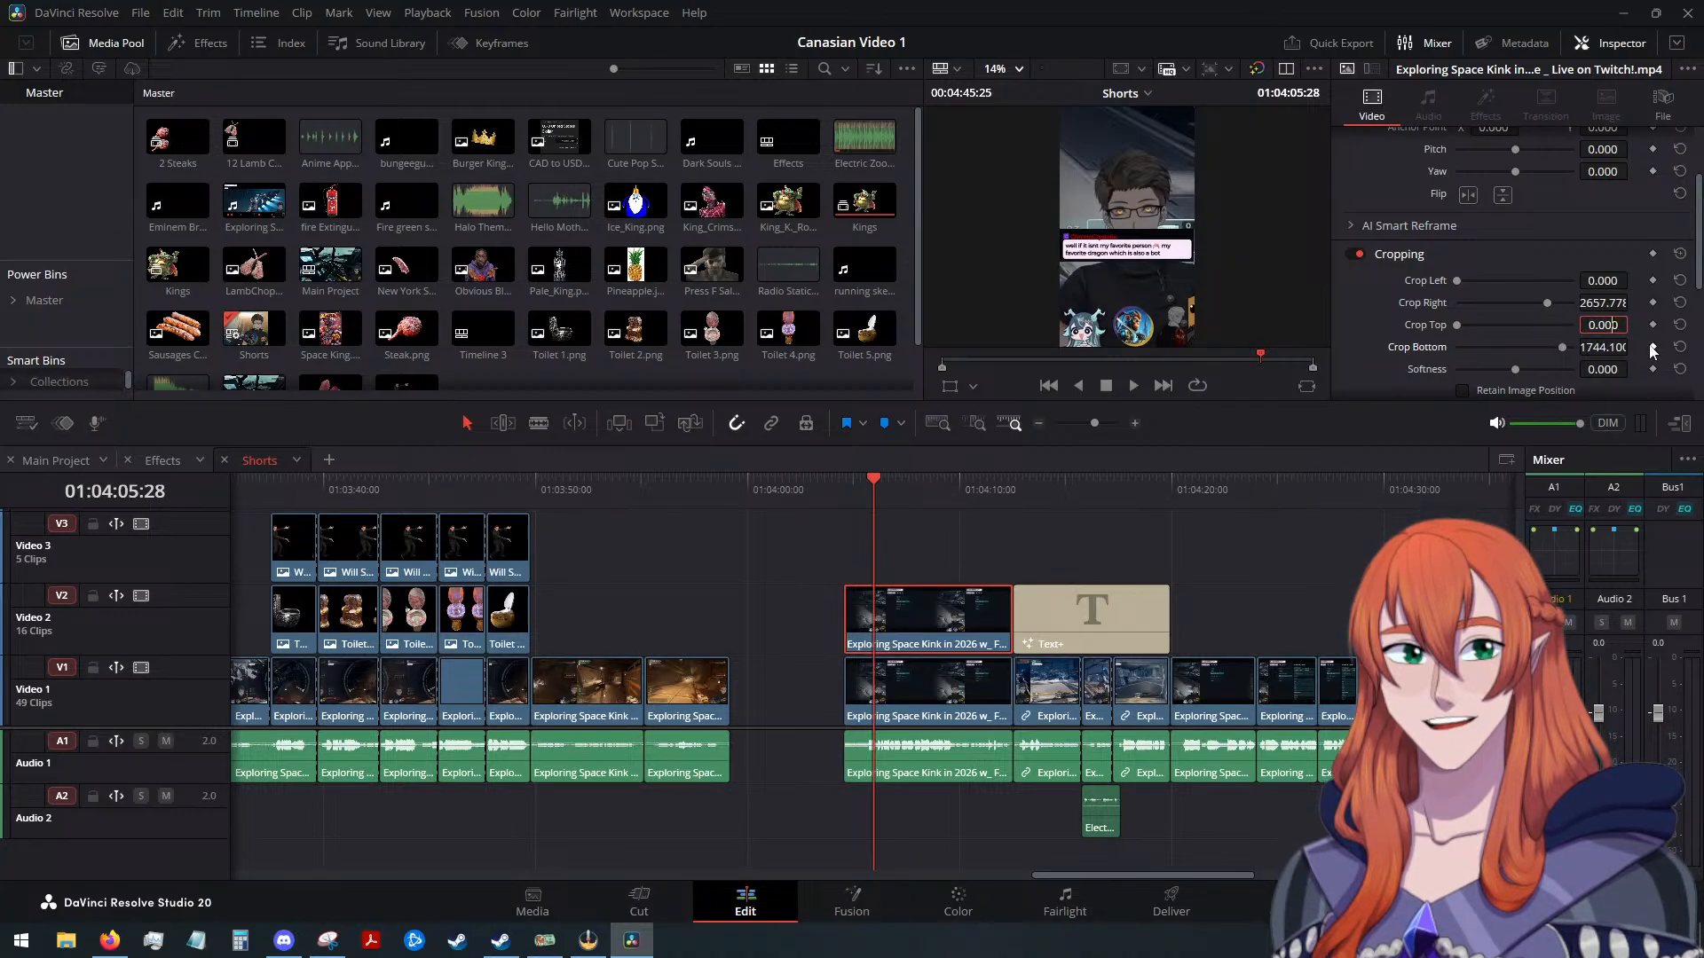
pyautogui.write('17')
pyautogui.click(1606, 280)
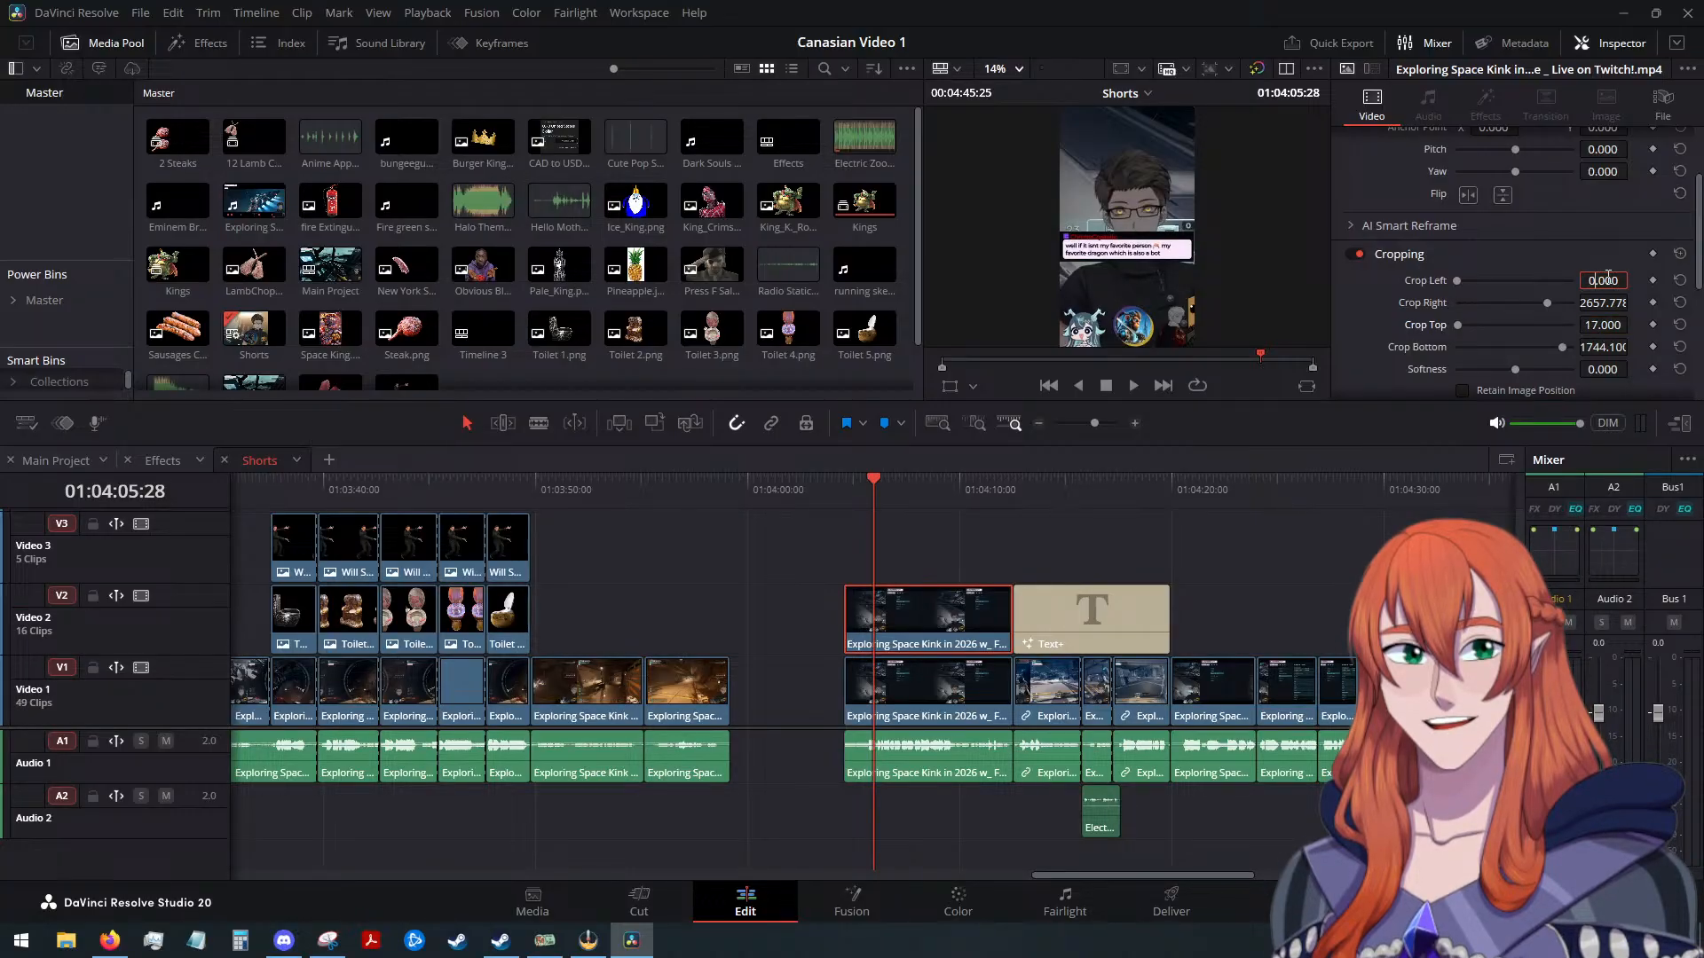
pyautogui.write('13')
pyautogui.press('Up')
pyautogui.press('Up')
pyautogui.press('Up')
pyautogui.press('Up')
pyautogui.press('Up')
pyautogui.press('Up')
pyautogui.press('Up')
pyautogui.press('Up')
pyautogui.press('Up')
pyautogui.press('Up')
pyautogui.press('Up')
pyautogui.press('Up')
pyautogui.press('Up')
pyautogui.press('Up')
pyautogui.press('Up')
pyautogui.press('Up')
pyautogui.press('Up')
pyautogui.press('Up')
pyautogui.press('Up')
pyautogui.press('Up')
# Move the cropped chat overlay to about X 613.8, Y -1601.4
pyautogui.scroll(3, 1370, 267)
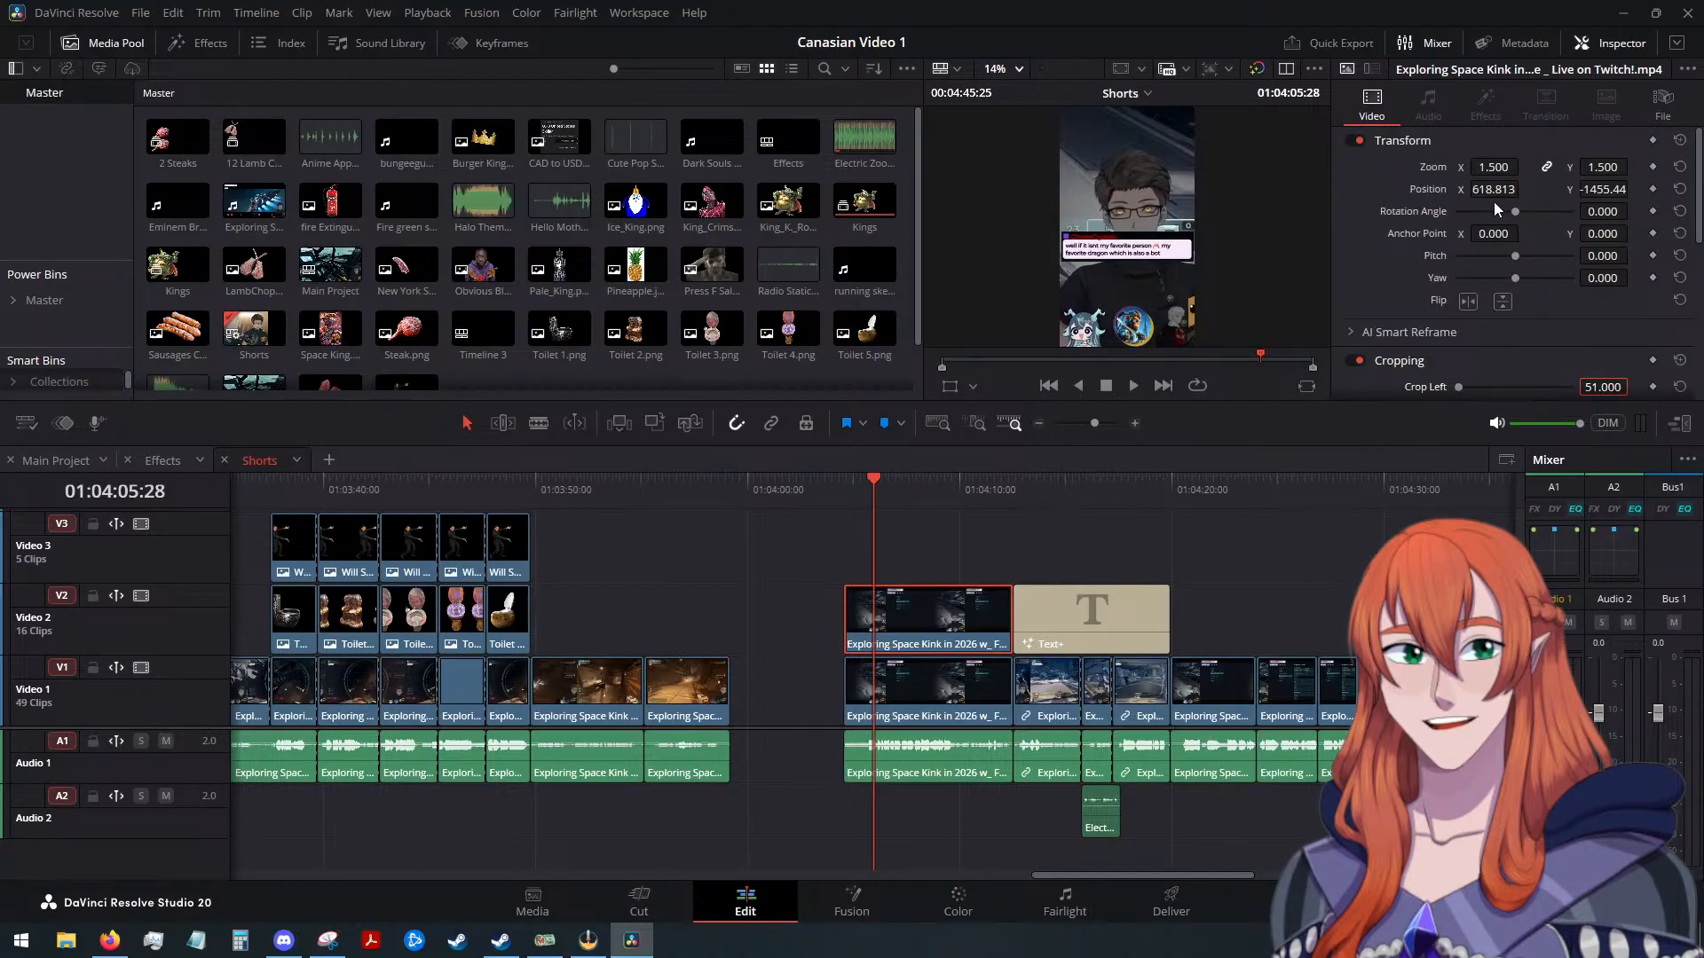
pyautogui.moveTo(1496, 189); pyautogui.dragTo(1491, 190)
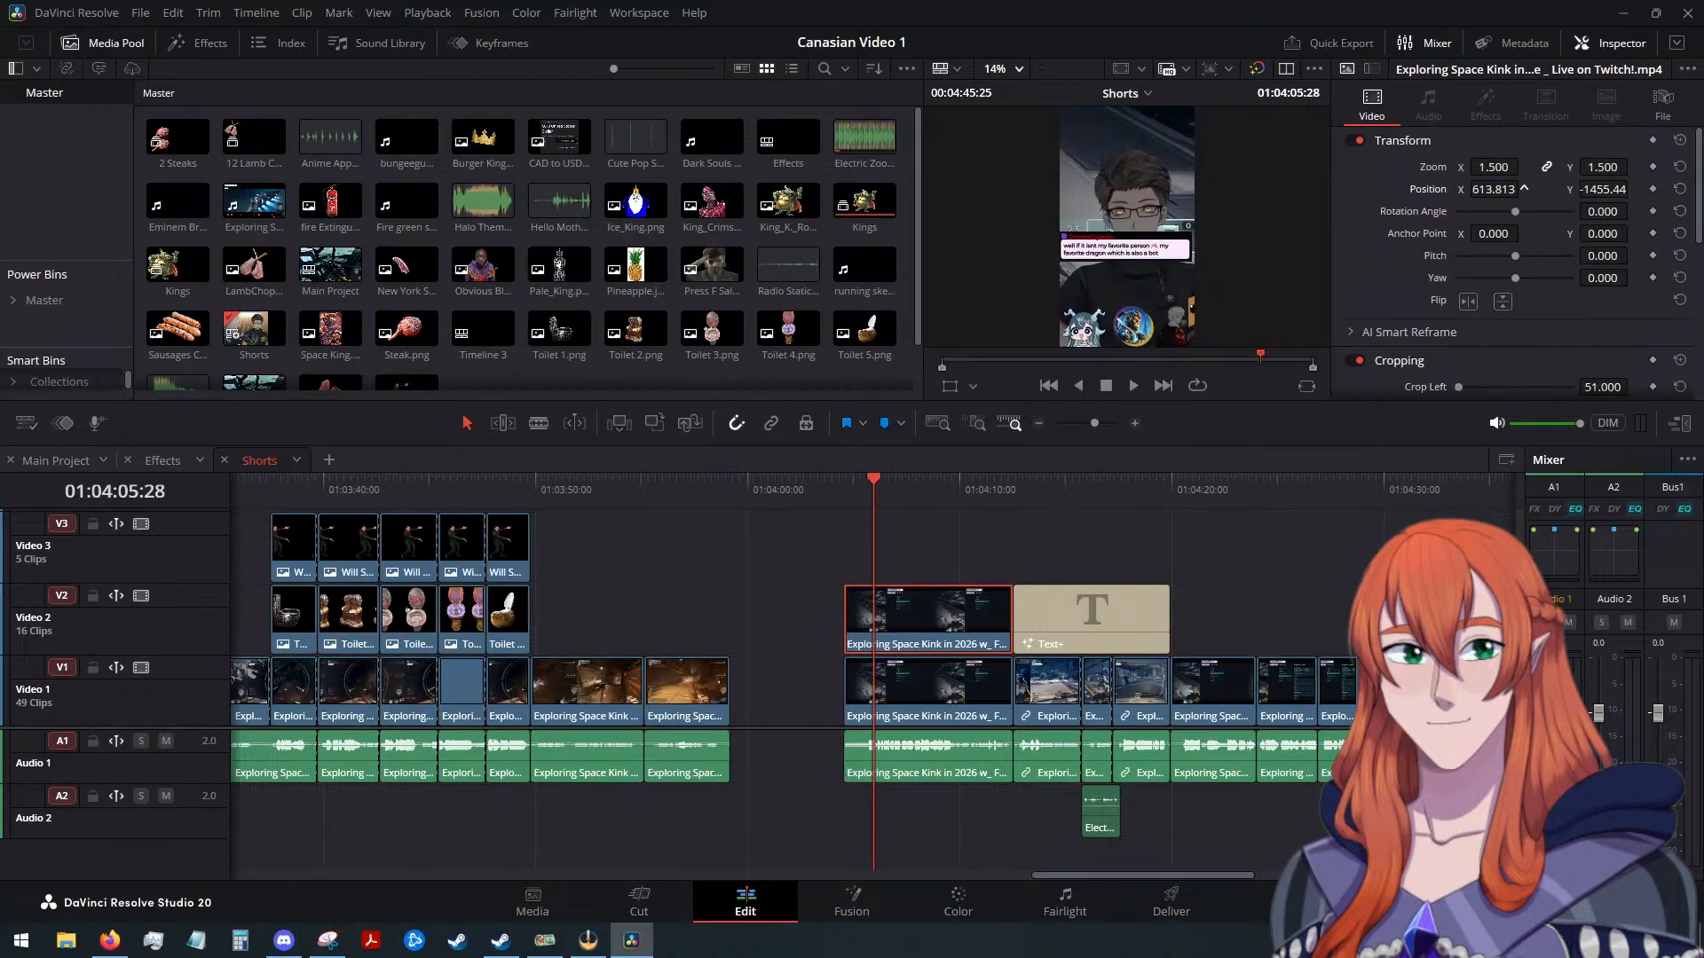
pyautogui.moveTo(1633, 188); pyautogui.dragTo(1632, 188)
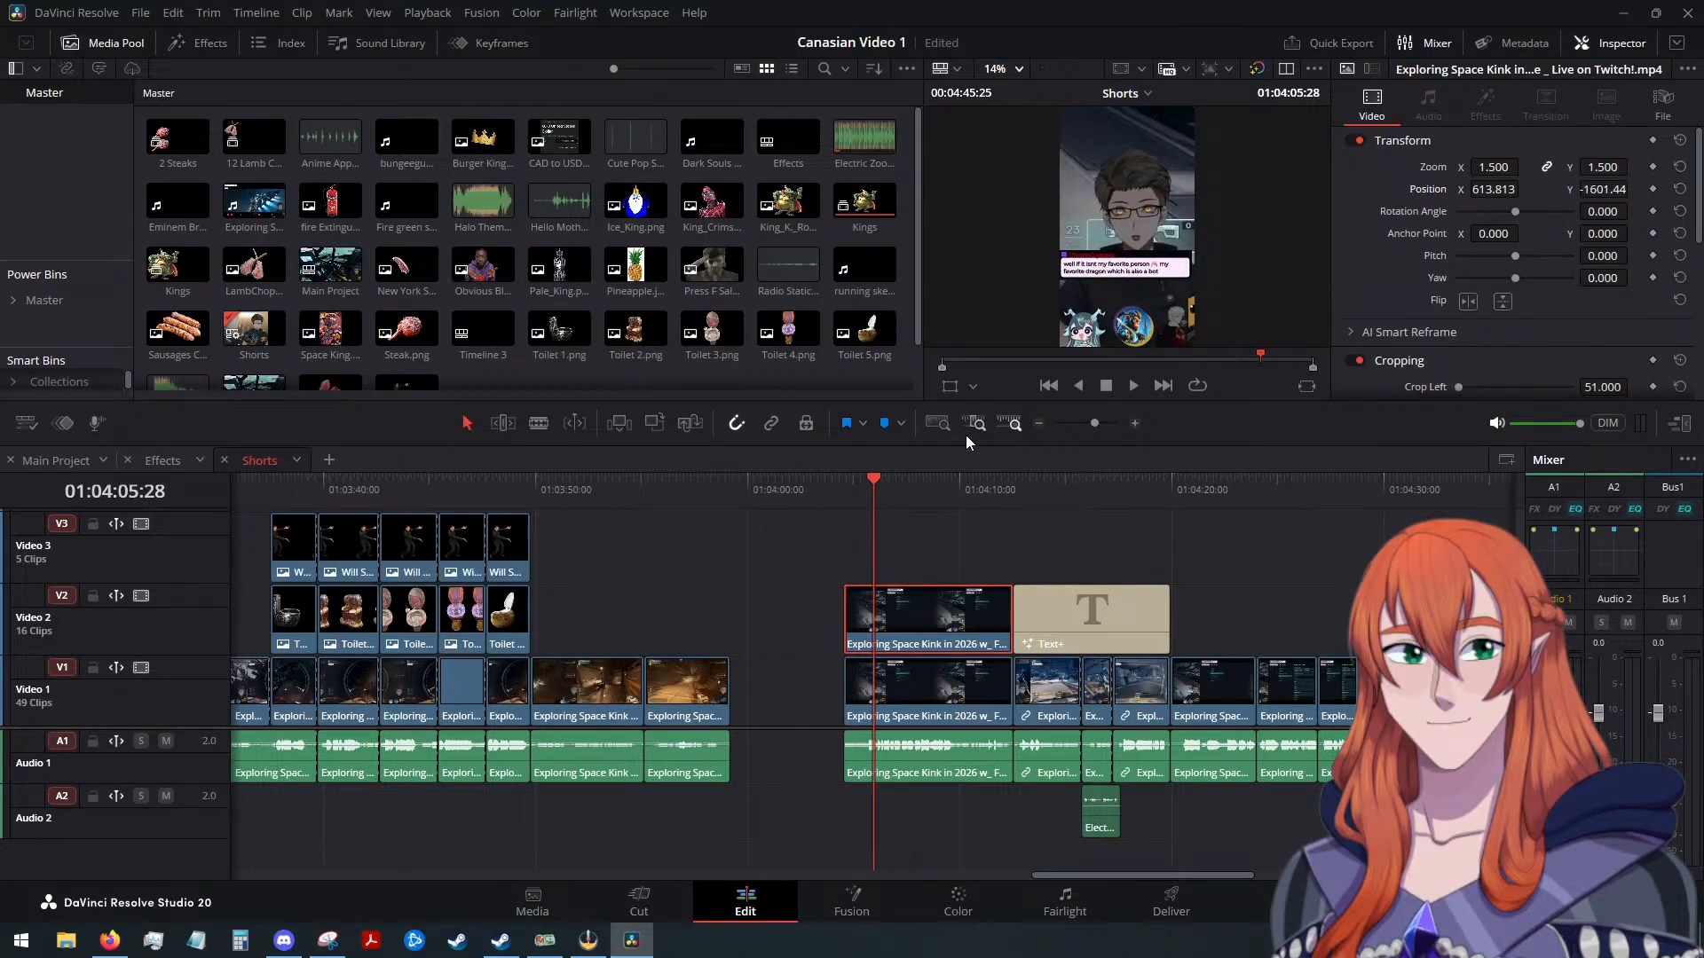
# Play the options menu section's opening from 01:04:04:16 and add a position keyframe to the chat overlay at 01:04:05:16
pyautogui.click(845, 488)
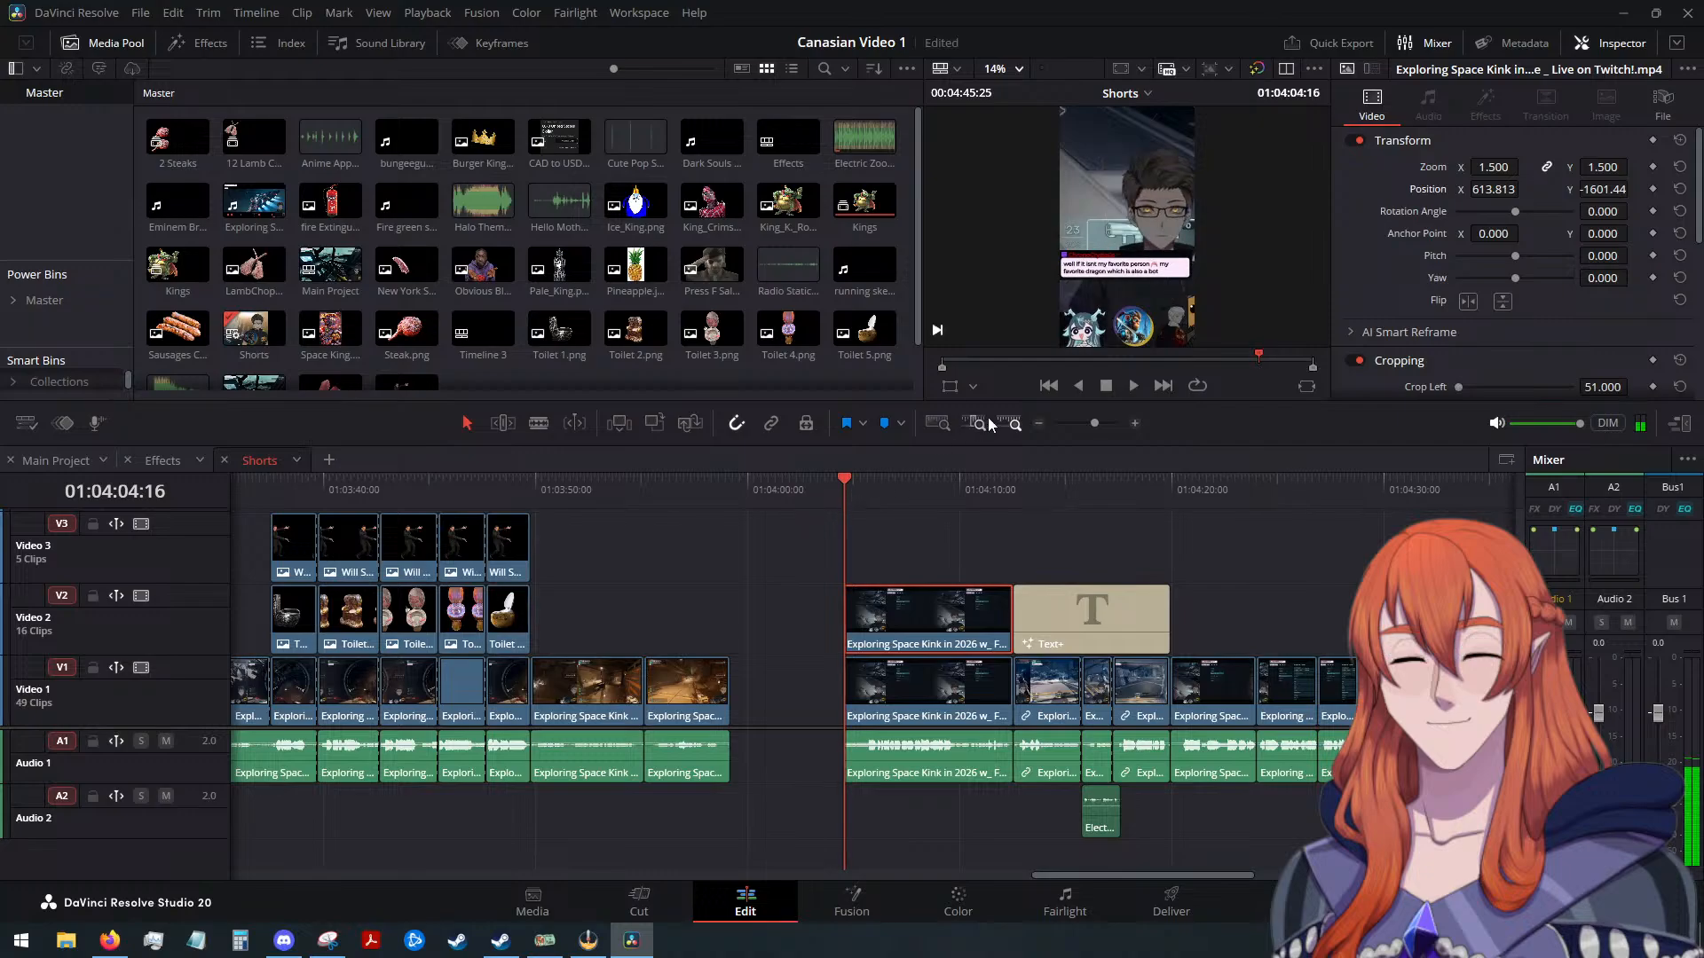
pyautogui.click(1135, 386)
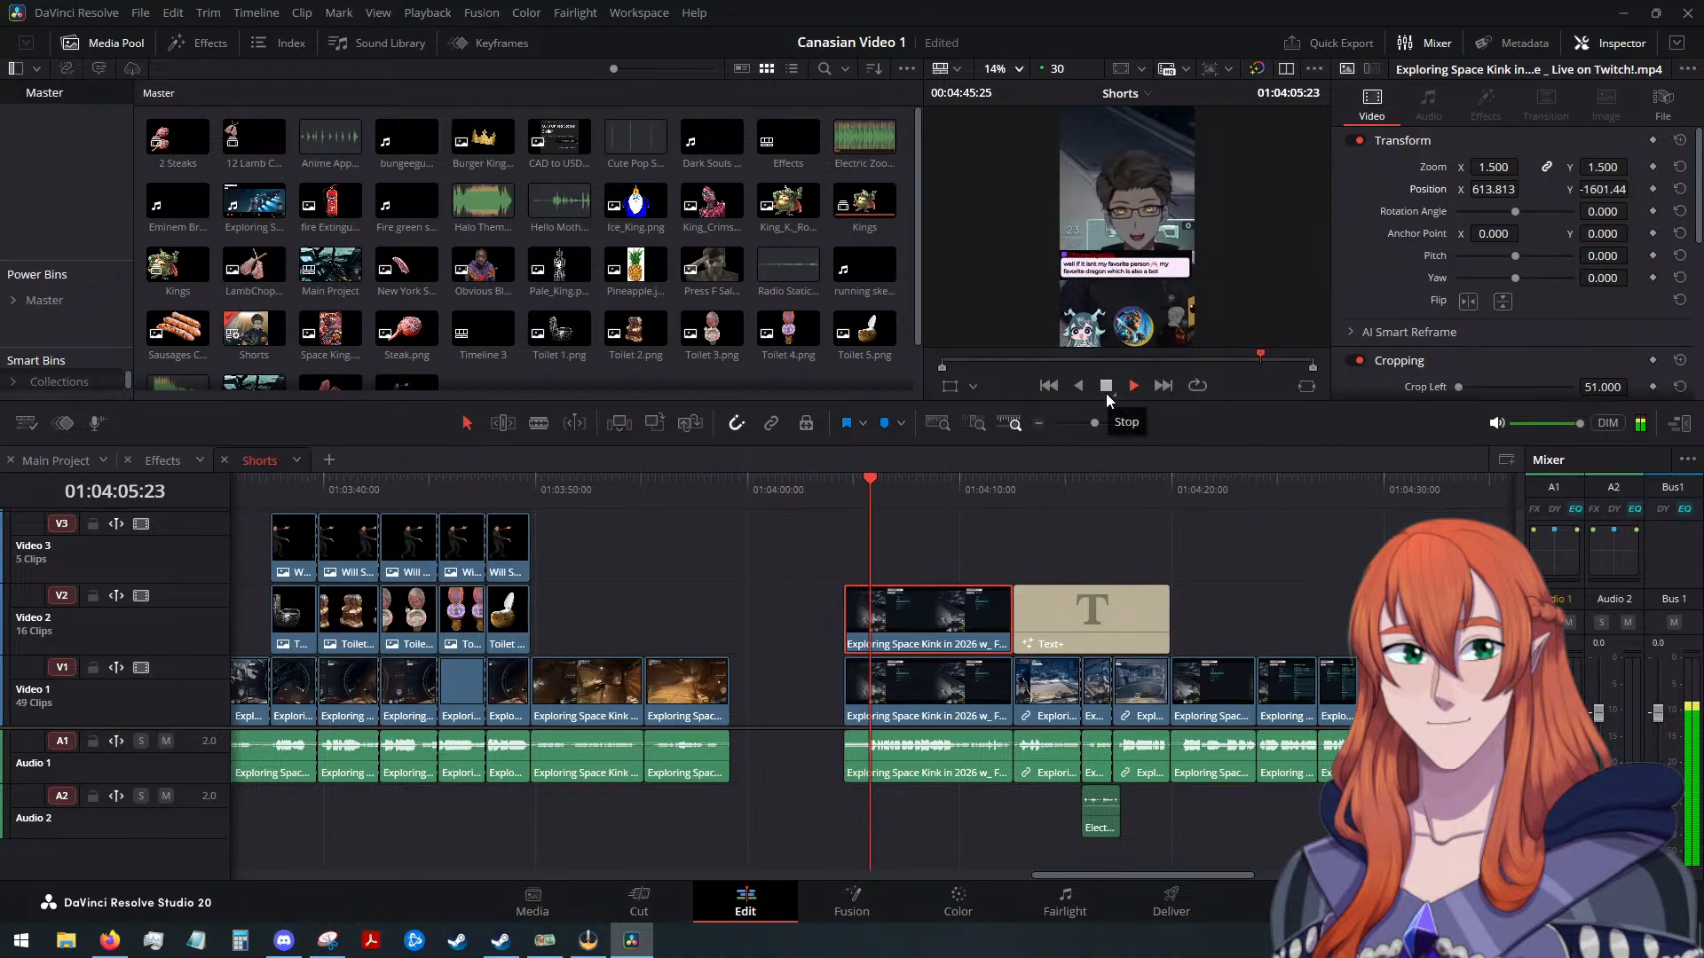
pyautogui.moveTo(876, 478); pyautogui.dragTo(865, 481)
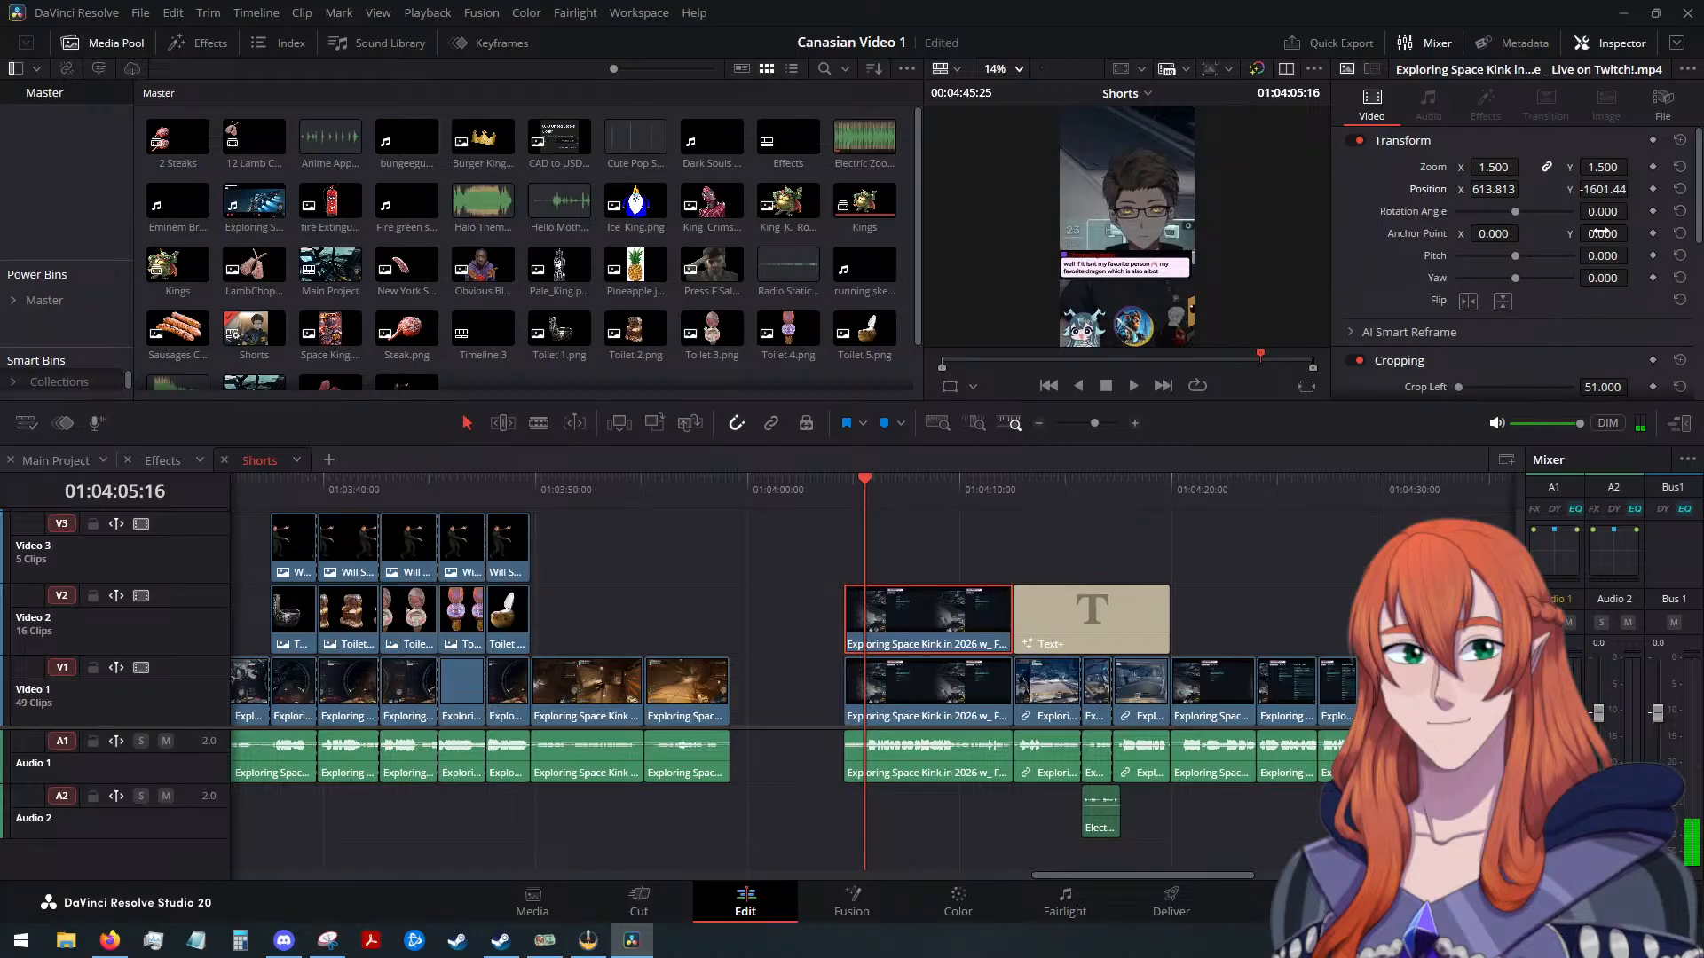
pyautogui.click(1652, 191)
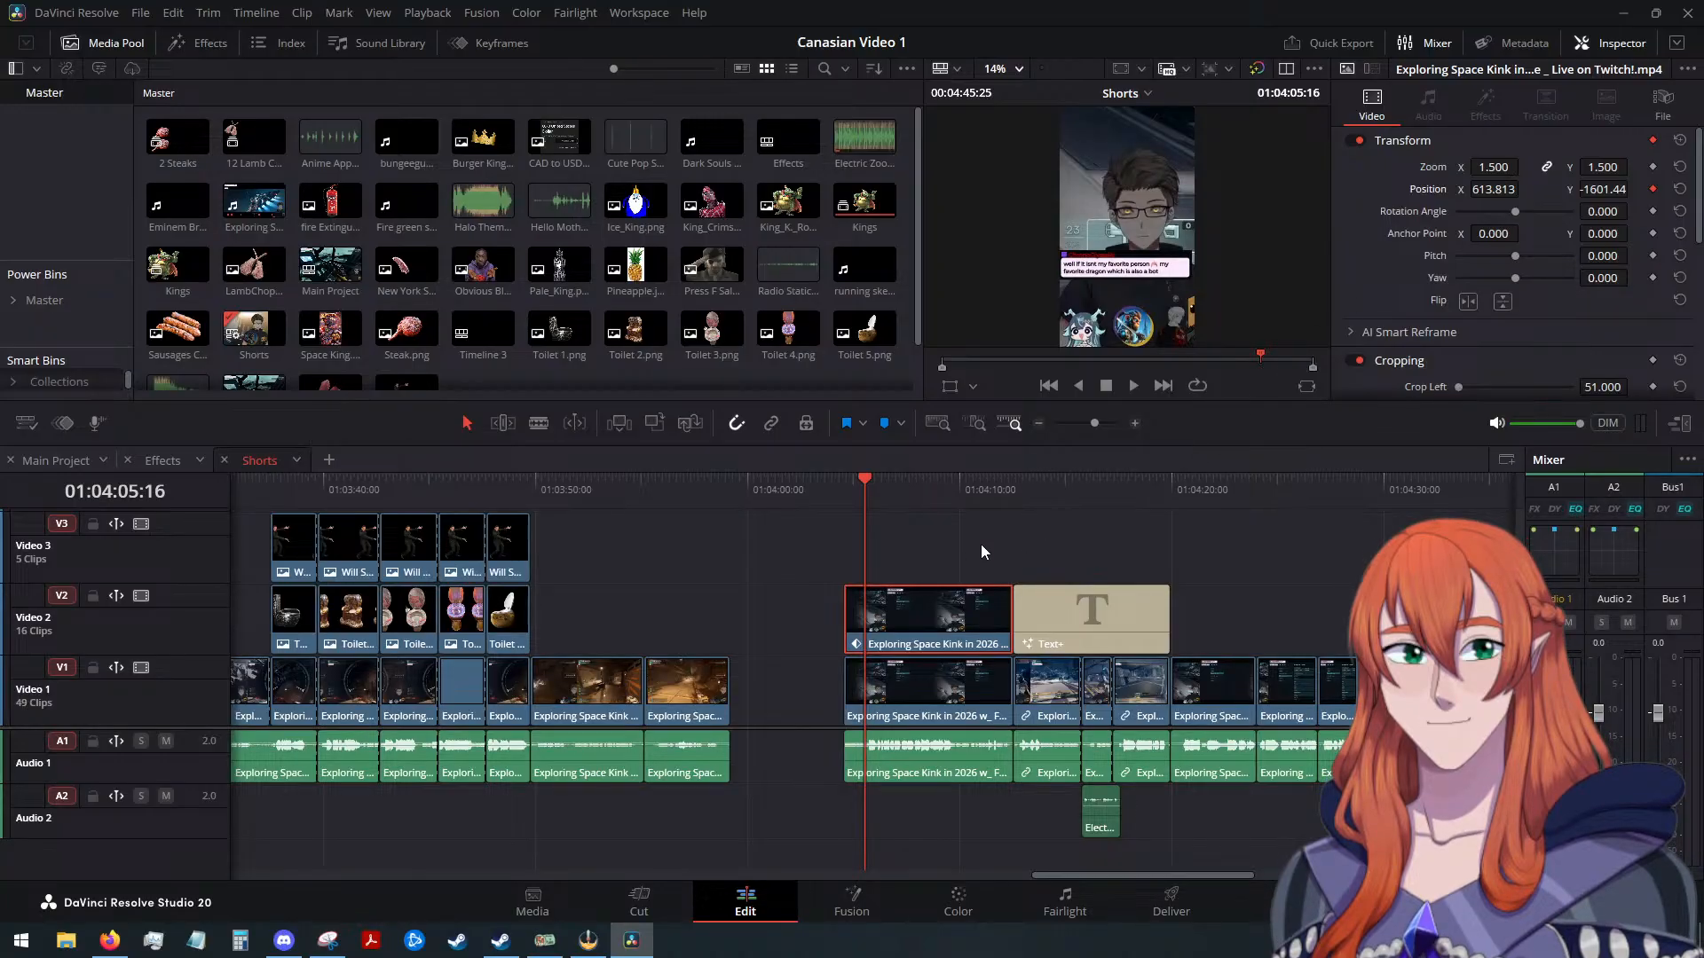
# Set a second position keyframe on the chat overlay at 01:04:05:09 with Y at about -1651.4
pyautogui.moveTo(864, 483); pyautogui.dragTo(850, 486)
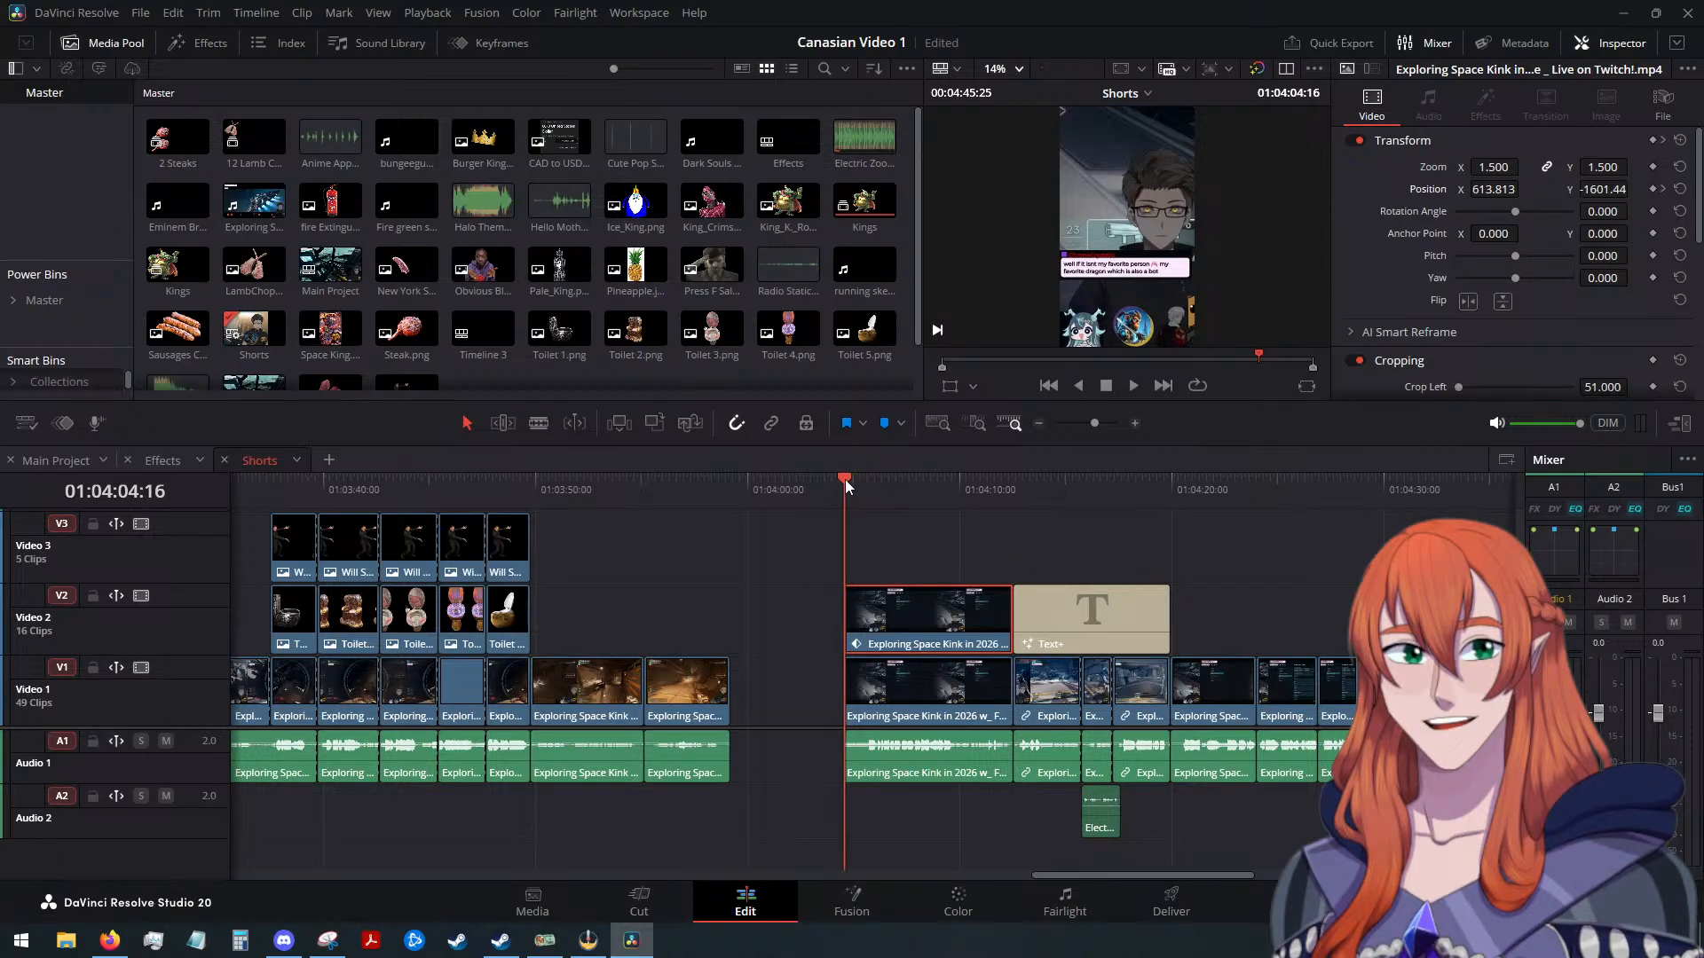
pyautogui.moveTo(845, 480)
pyautogui.mouseDown()
pyautogui.moveTo(871, 482)
pyautogui.moveTo(847, 481)
pyautogui.mouseUp()
pyautogui.click(1272, 557)
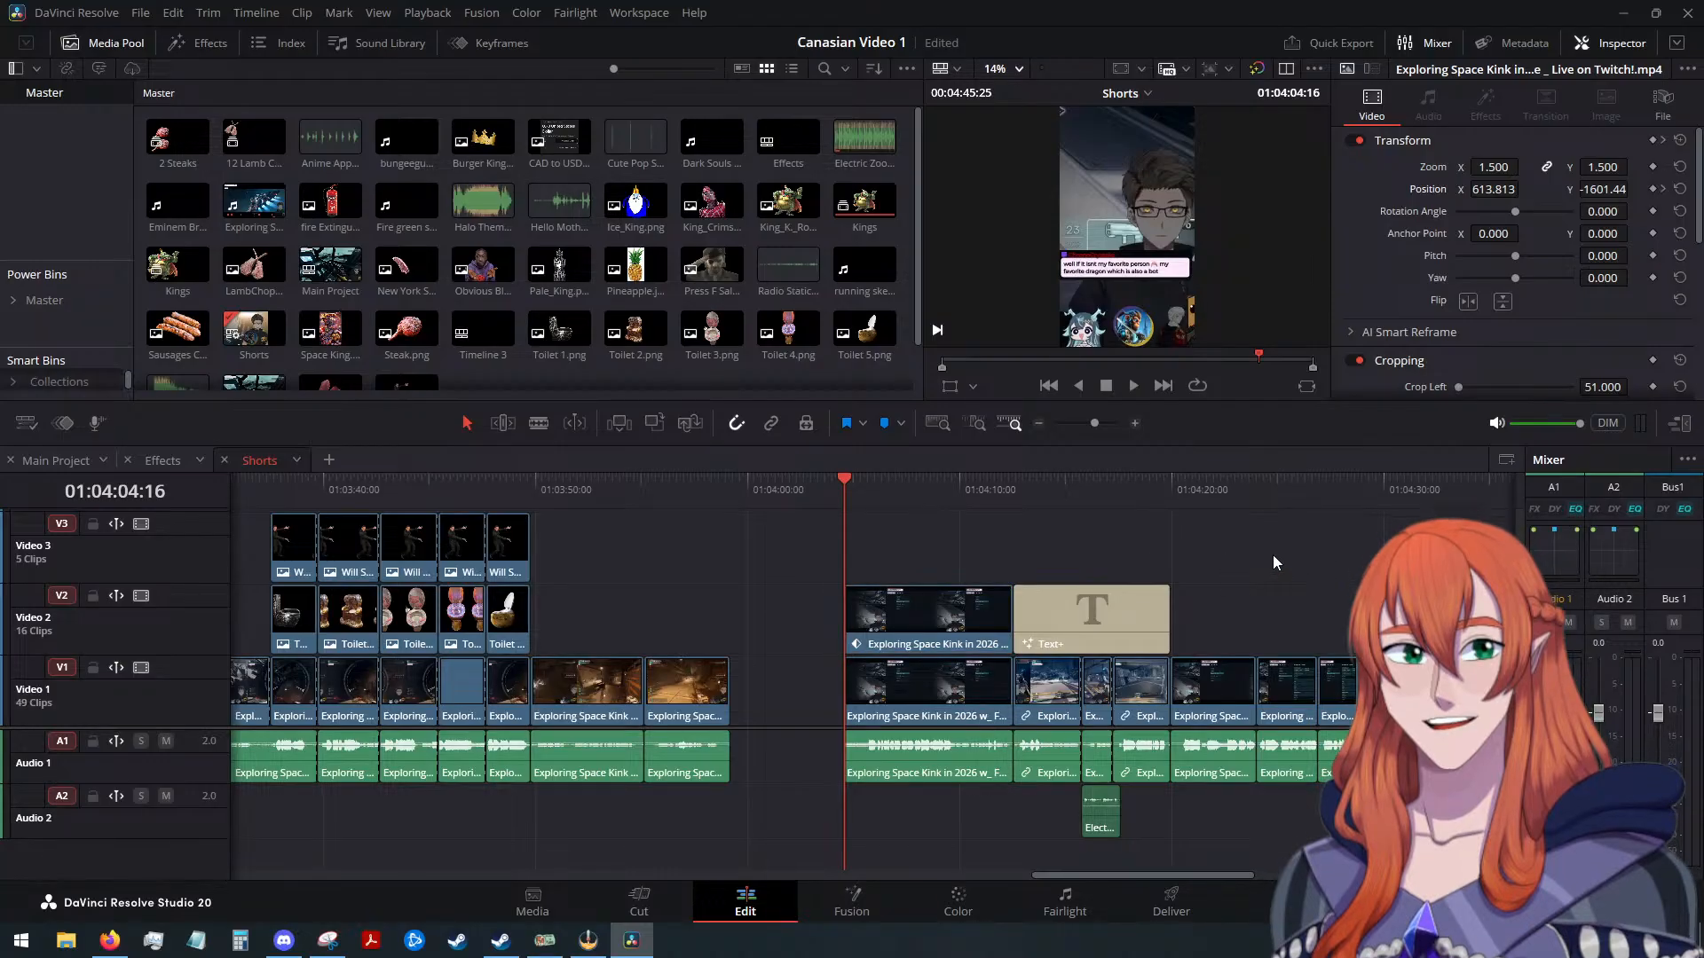
pyautogui.click(1653, 189)
pyautogui.press('Left')
pyautogui.press('Left')
pyautogui.press('Left')
pyautogui.press('Left')
pyautogui.press('Left')
pyautogui.press('Left')
pyautogui.press('Left')
pyautogui.press('Left')
pyautogui.press('Left')
pyautogui.press('Left')
pyautogui.press('Left')
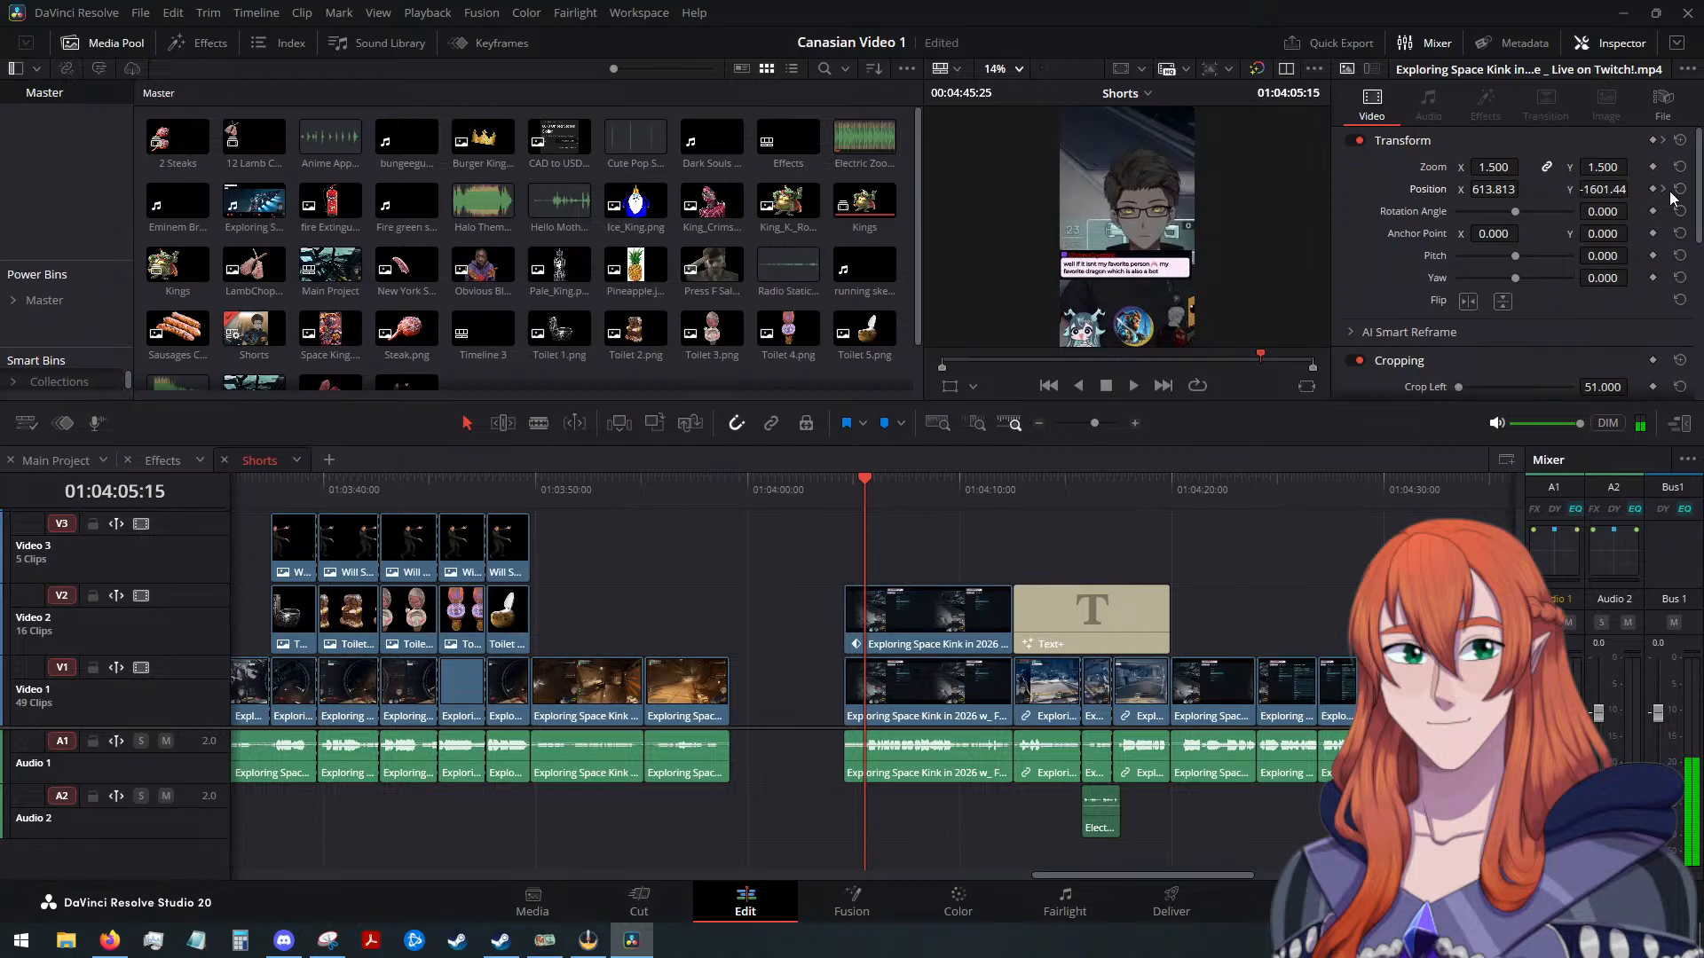
pyautogui.press('Left')
pyautogui.press('Left')
pyautogui.press('Left')
pyautogui.press('Left')
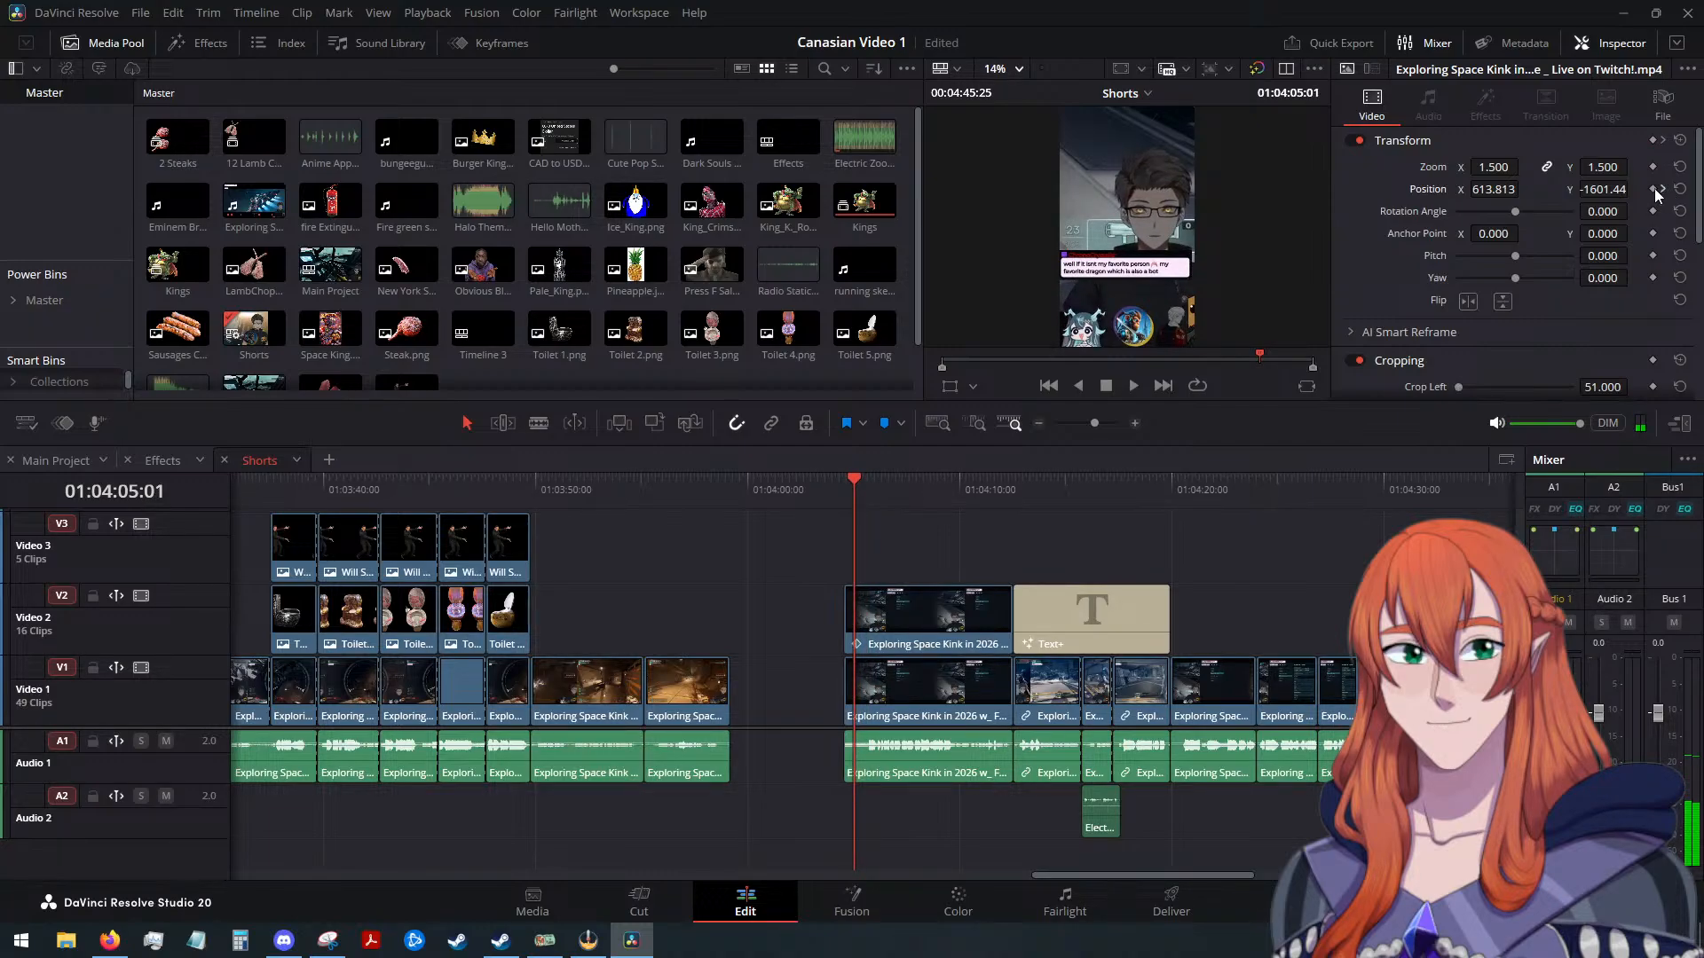
pyautogui.press('Right')
pyautogui.press('Right')
pyautogui.press('Right')
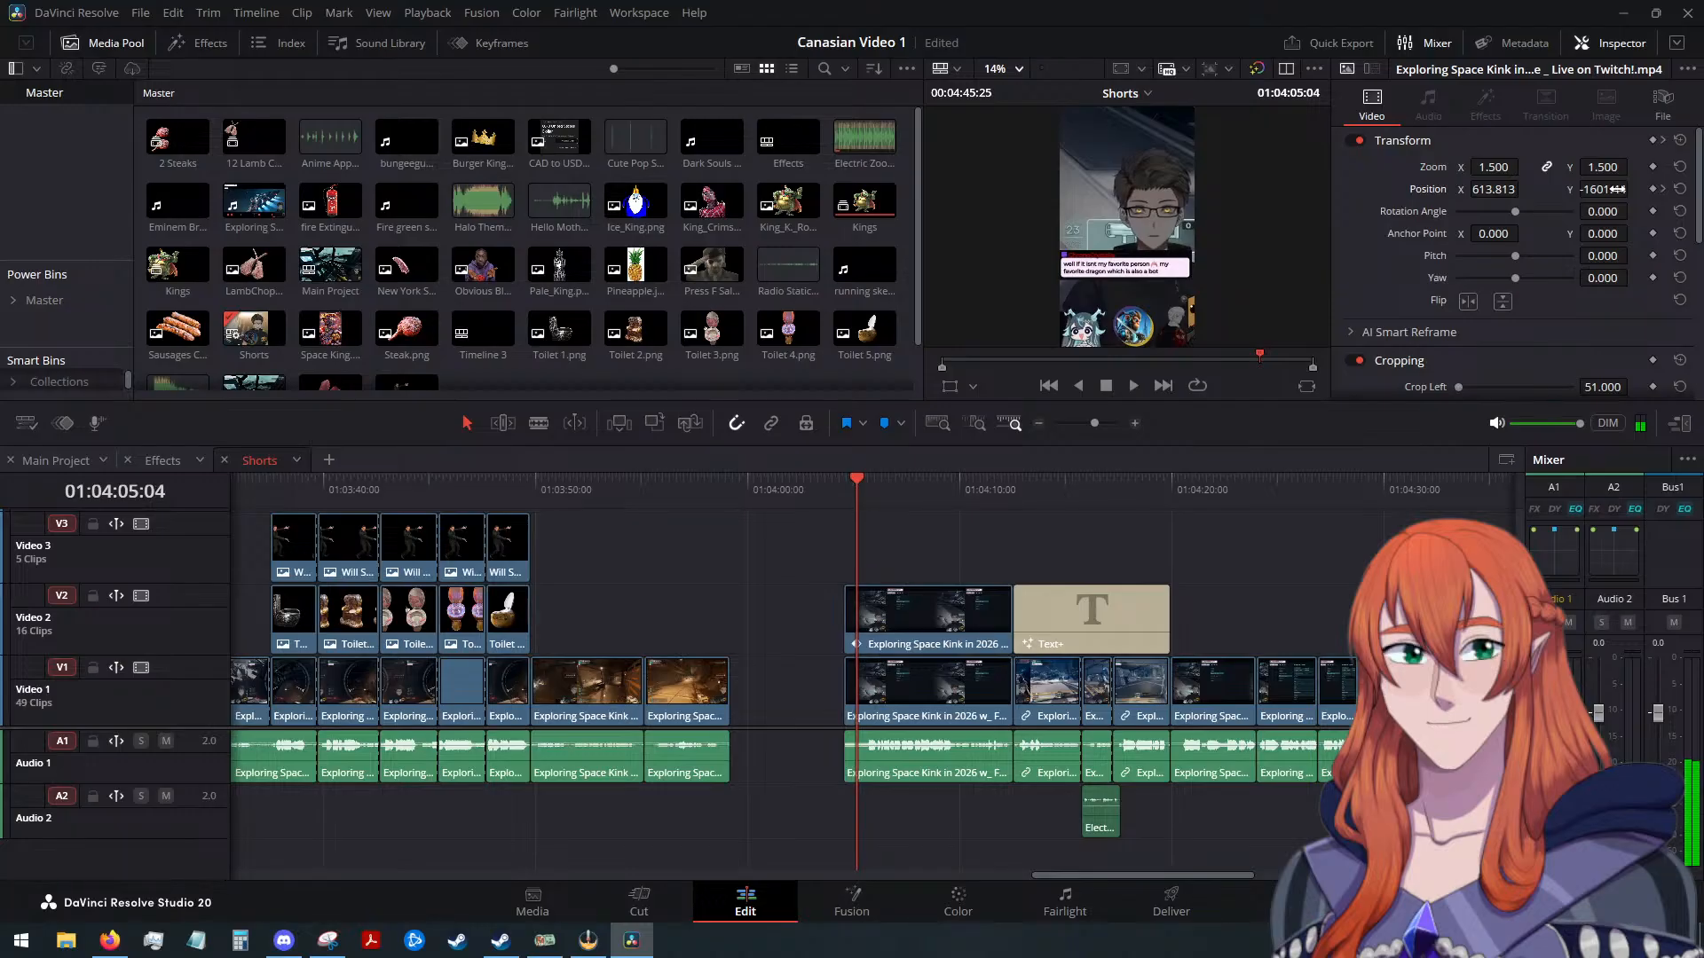
pyautogui.press('Right')
pyautogui.press('Right')
pyautogui.press('Right')
pyautogui.press('Right')
pyautogui.press('Right')
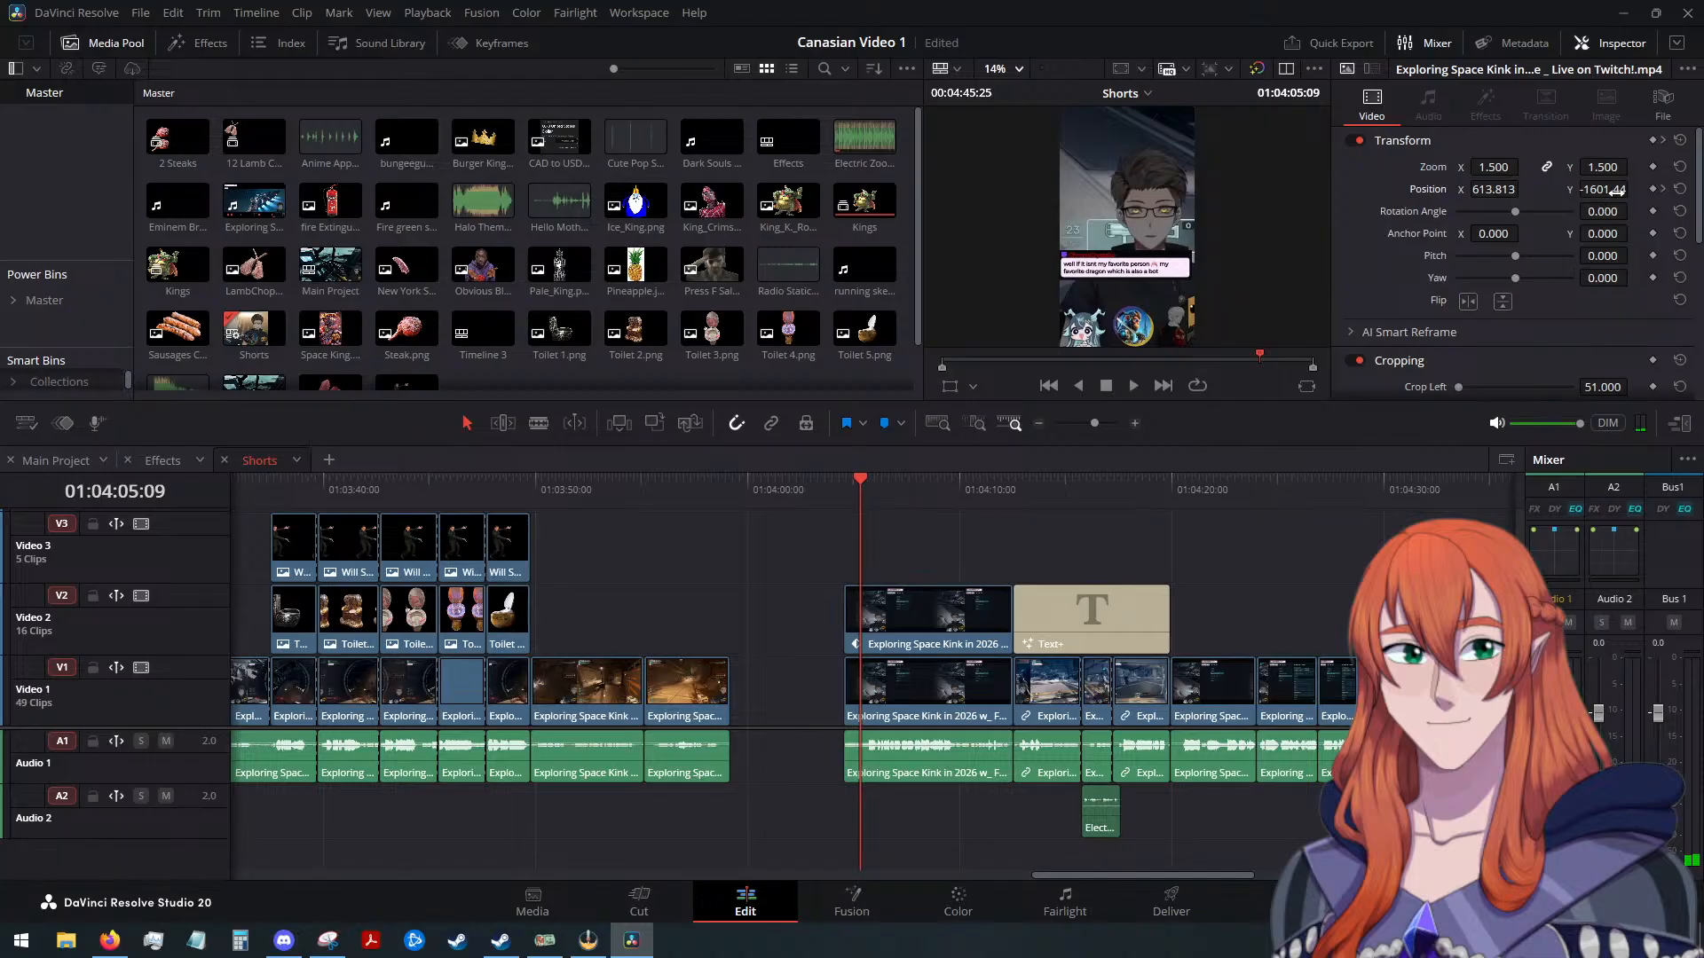
pyautogui.click(1601, 193)
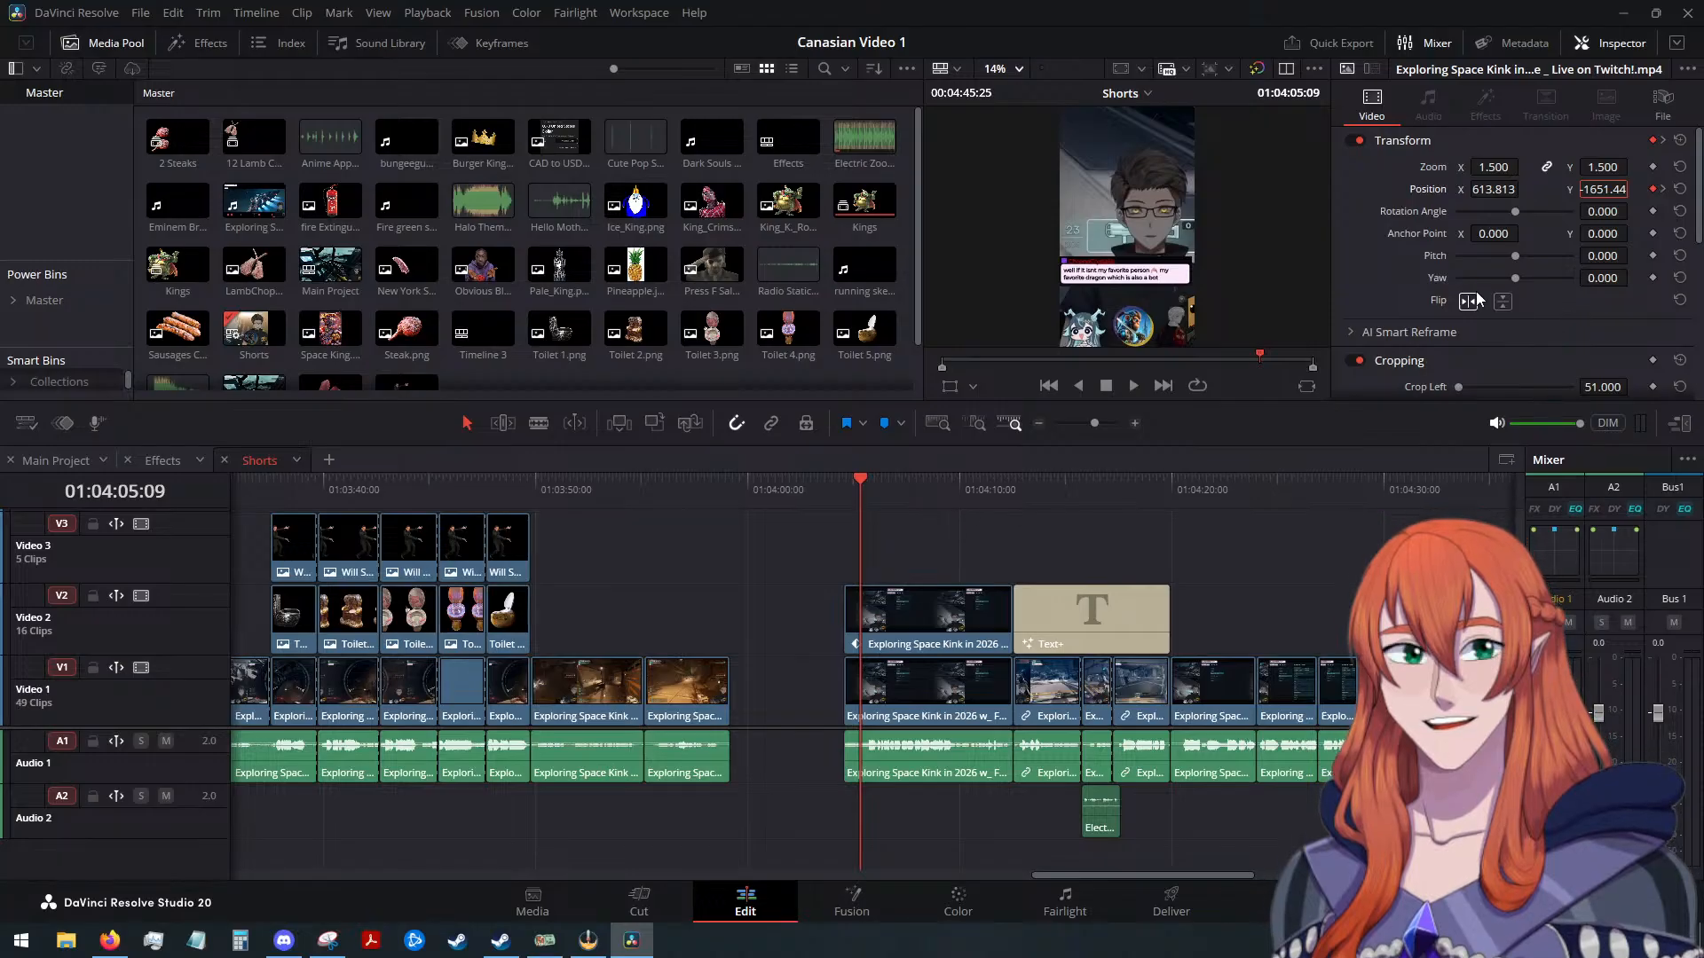
# Adjust the chat overlay's vertical position at the section's start, 01:04:04:16, and replay the section up to 01:04:14:01
pyautogui.click(847, 482)
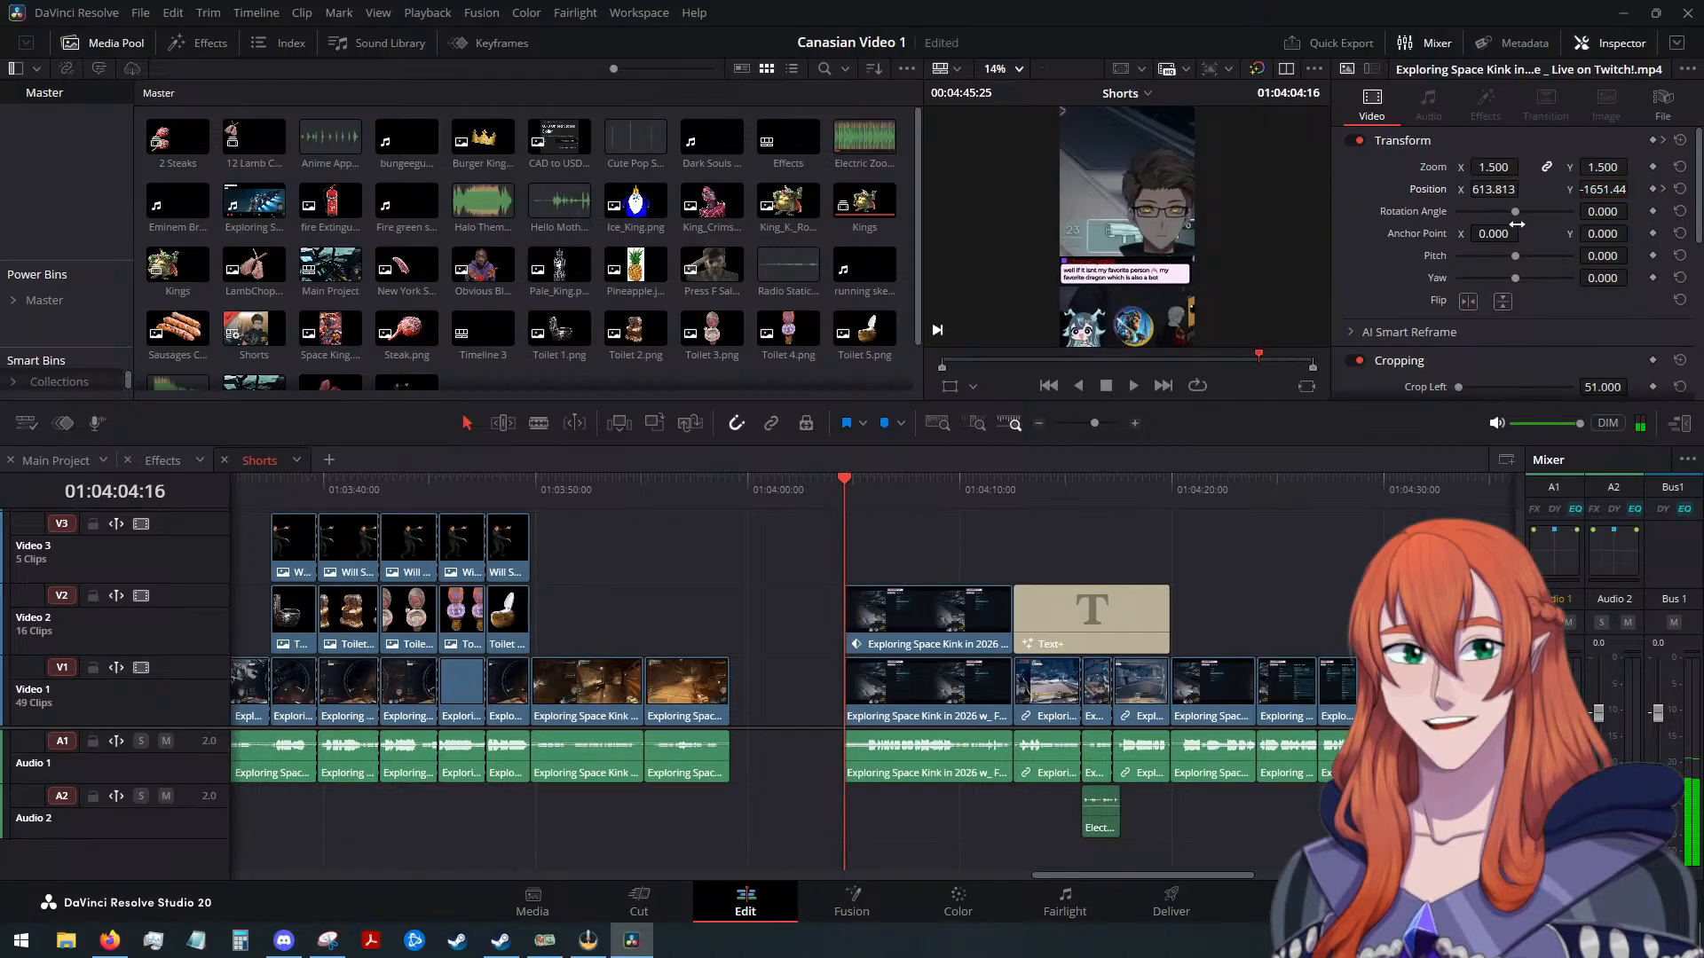
pyautogui.moveTo(1602, 189); pyautogui.dragTo(1633, 188)
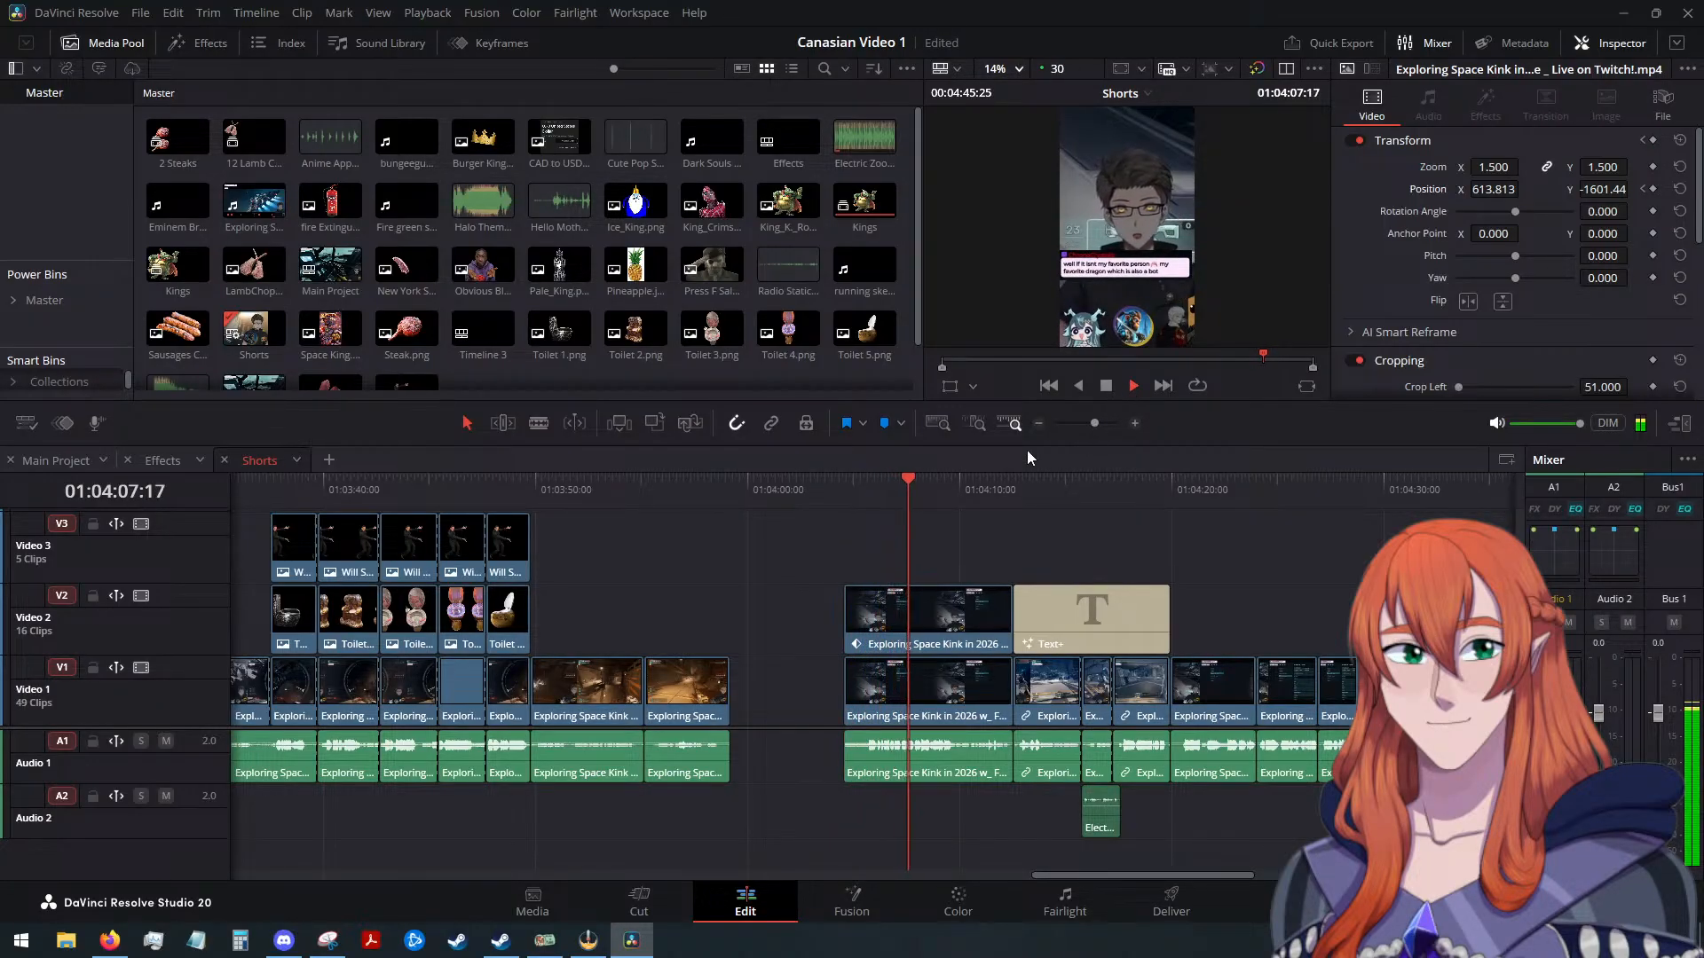
pyautogui.click(1111, 386)
# Paste the position and zoom attributes of the section's first Video 1 clip onto the three clips beneath the Text+ title
pyautogui.click(1113, 621)
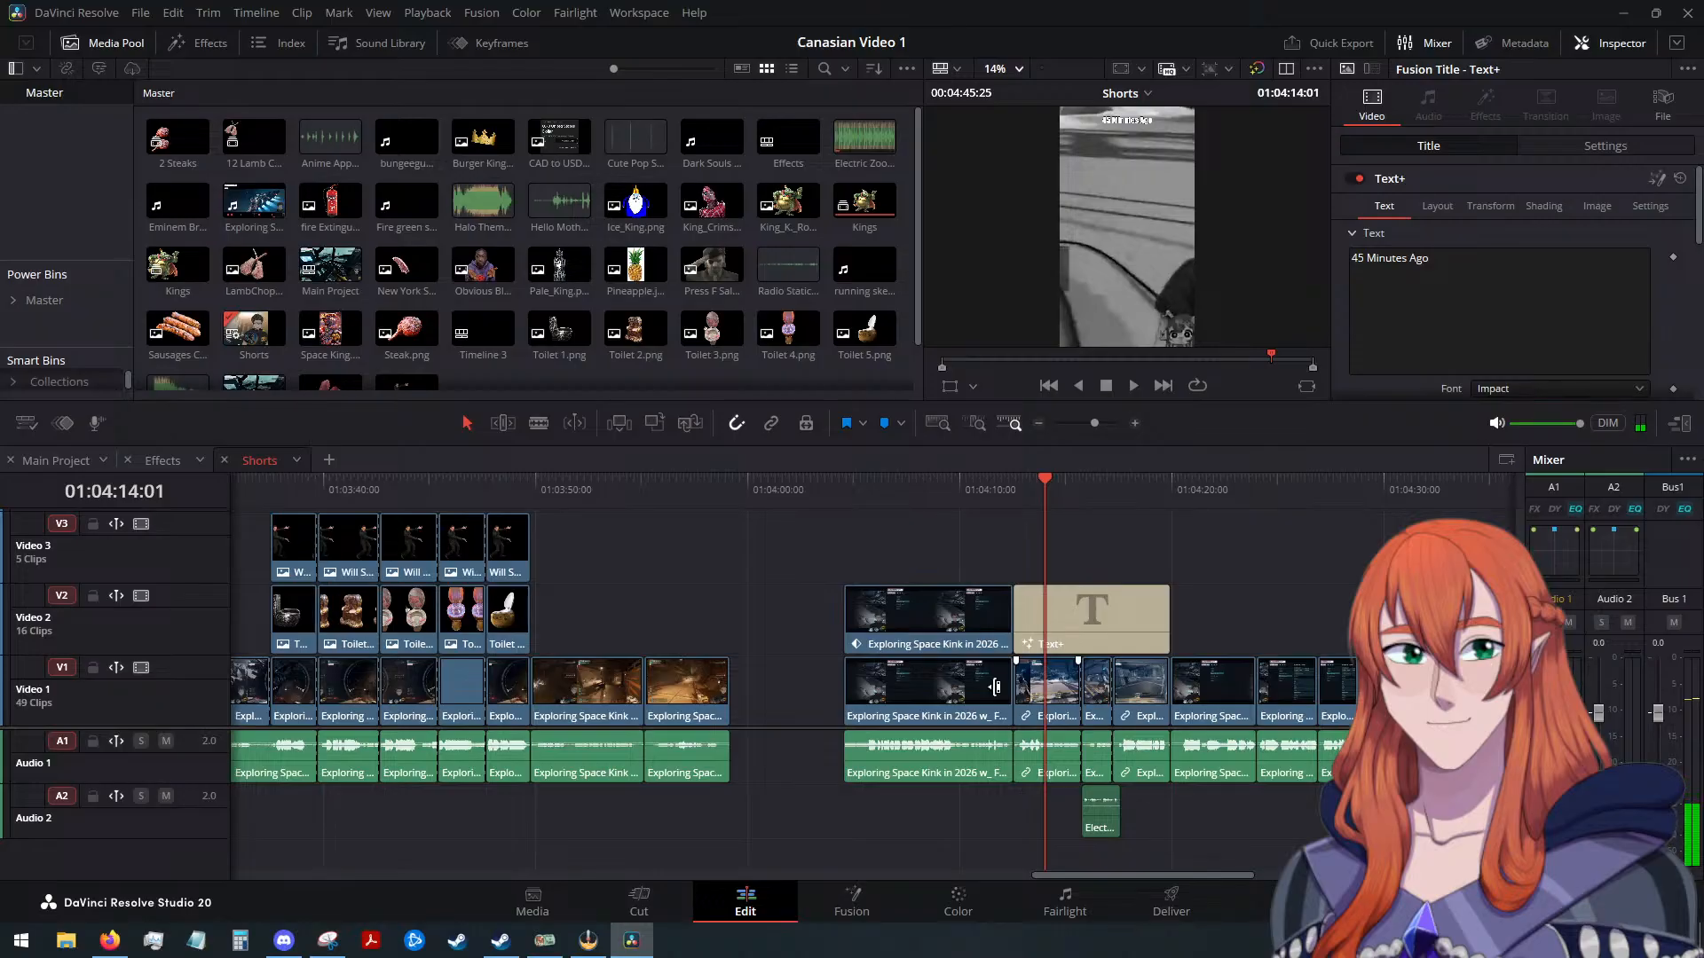
pyautogui.click(887, 697)
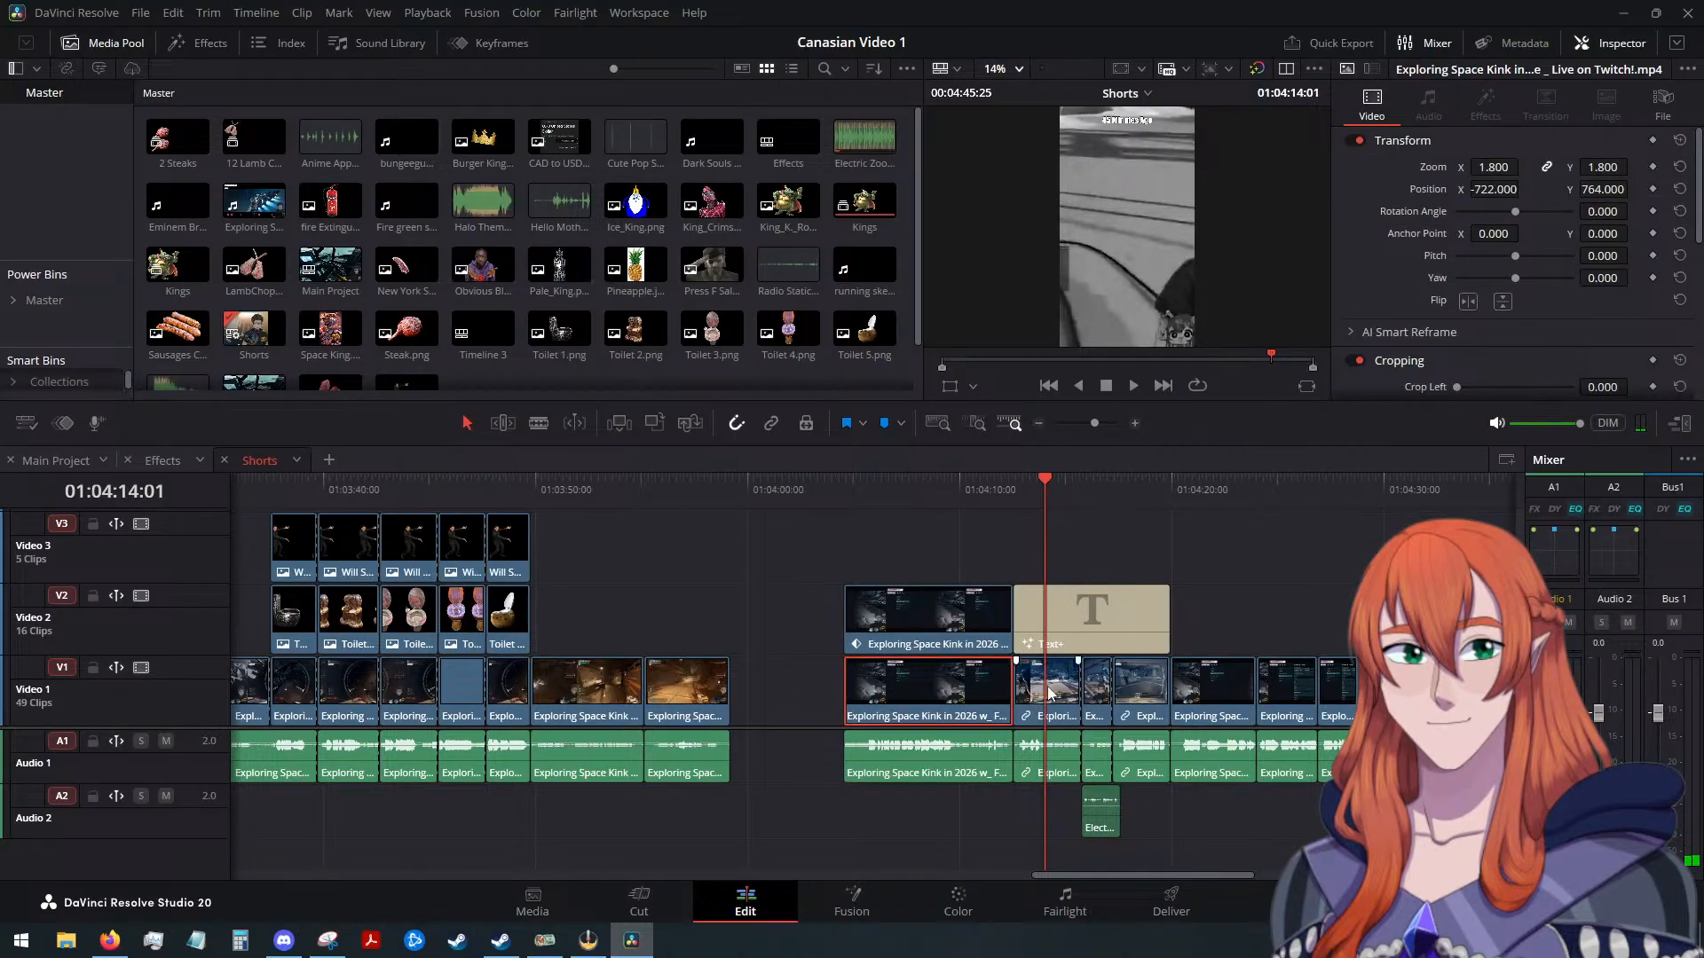
pyautogui.hotkey('alt', 'v')
pyautogui.click(1022, 748)
pyautogui.click(1096, 692)
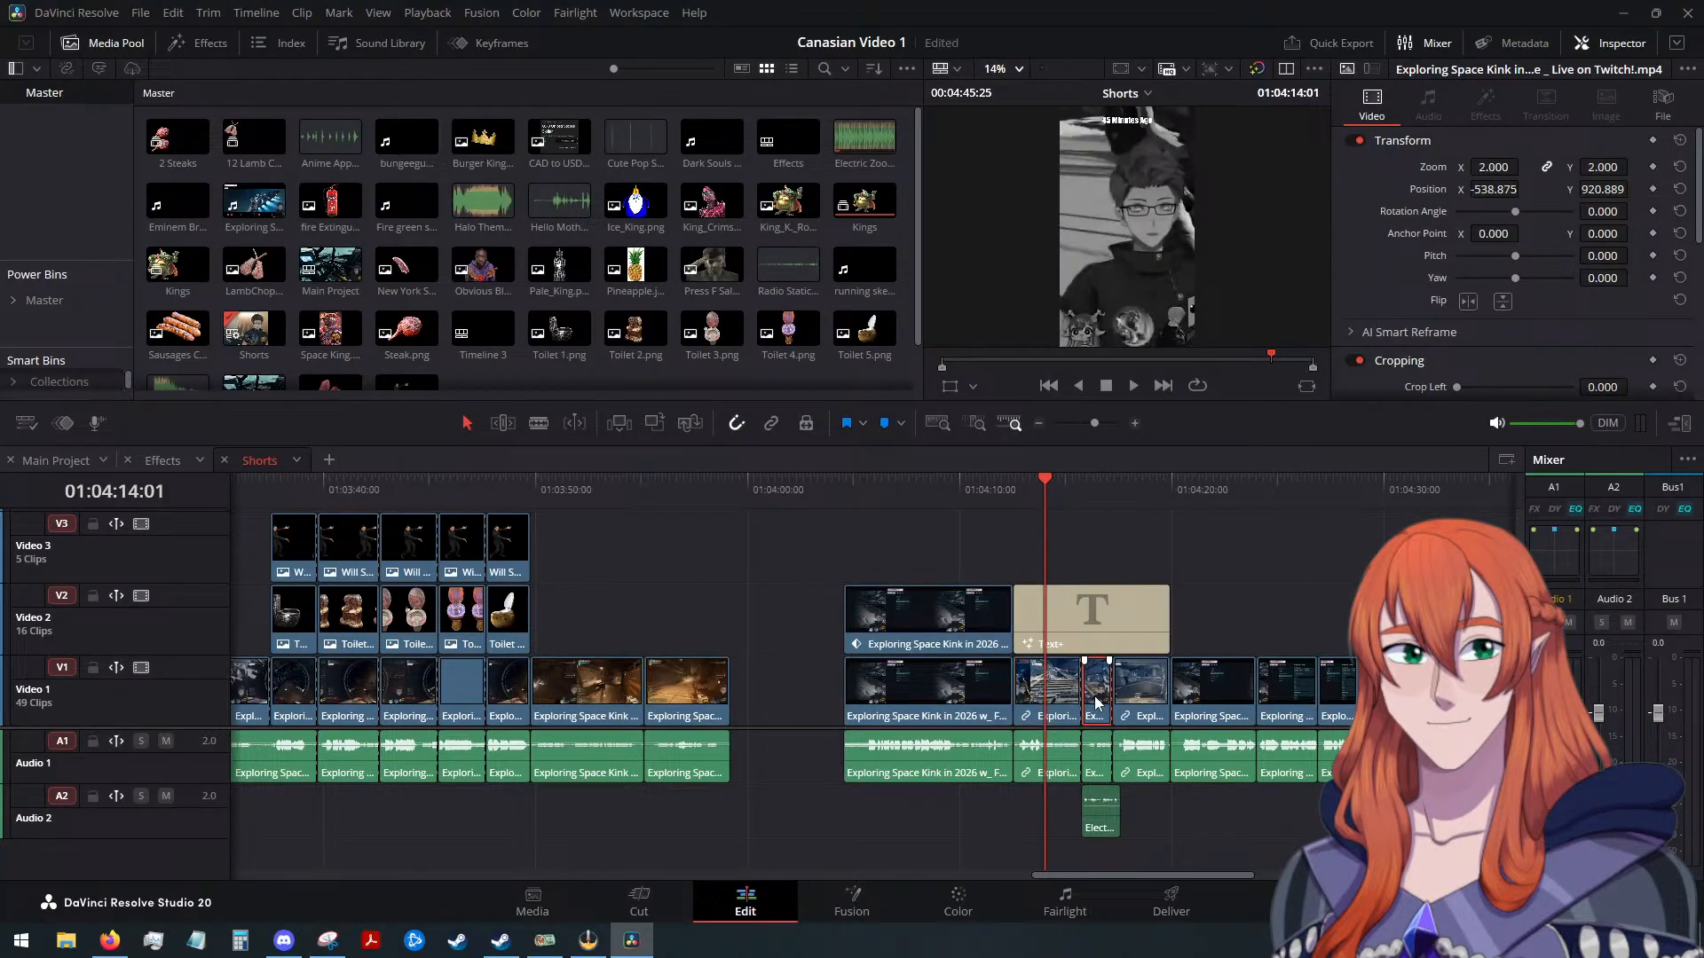
pyautogui.hotkey('alt', 'v')
pyautogui.click(1014, 750)
pyautogui.click(1134, 689)
pyautogui.hotkey('alt', 'v')
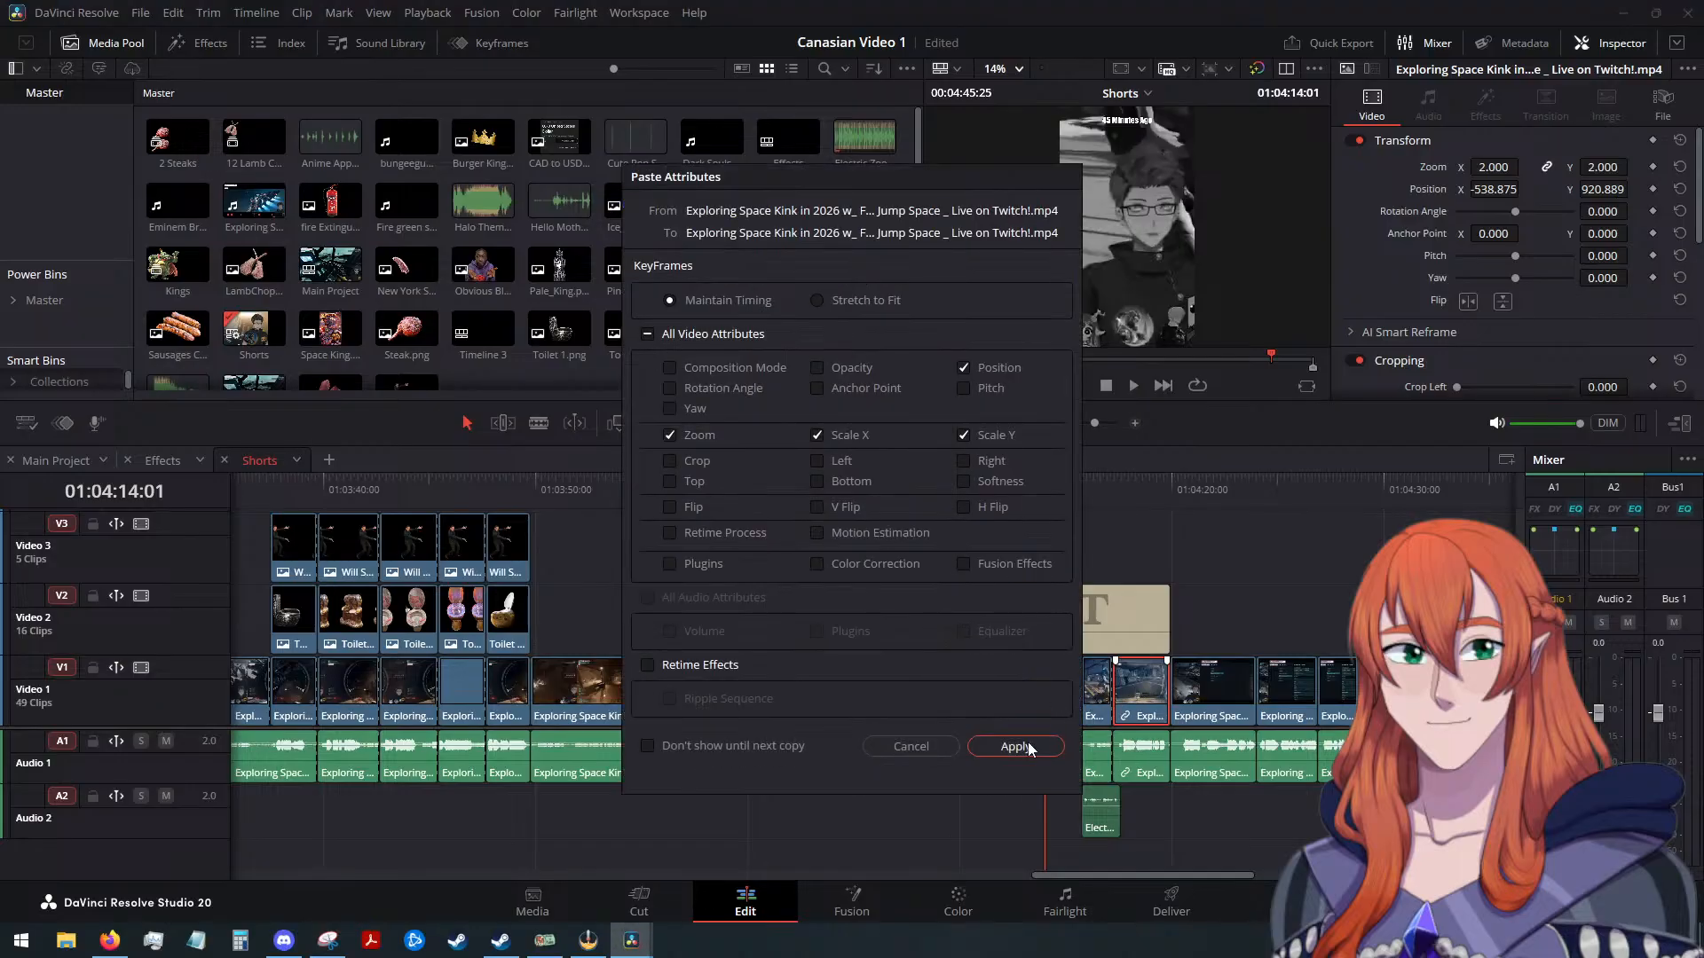
pyautogui.click(1027, 743)
# Change the Text+ title to read "Eariler This Video" and enlarge its size to about 0.2087
pyautogui.click(1098, 593)
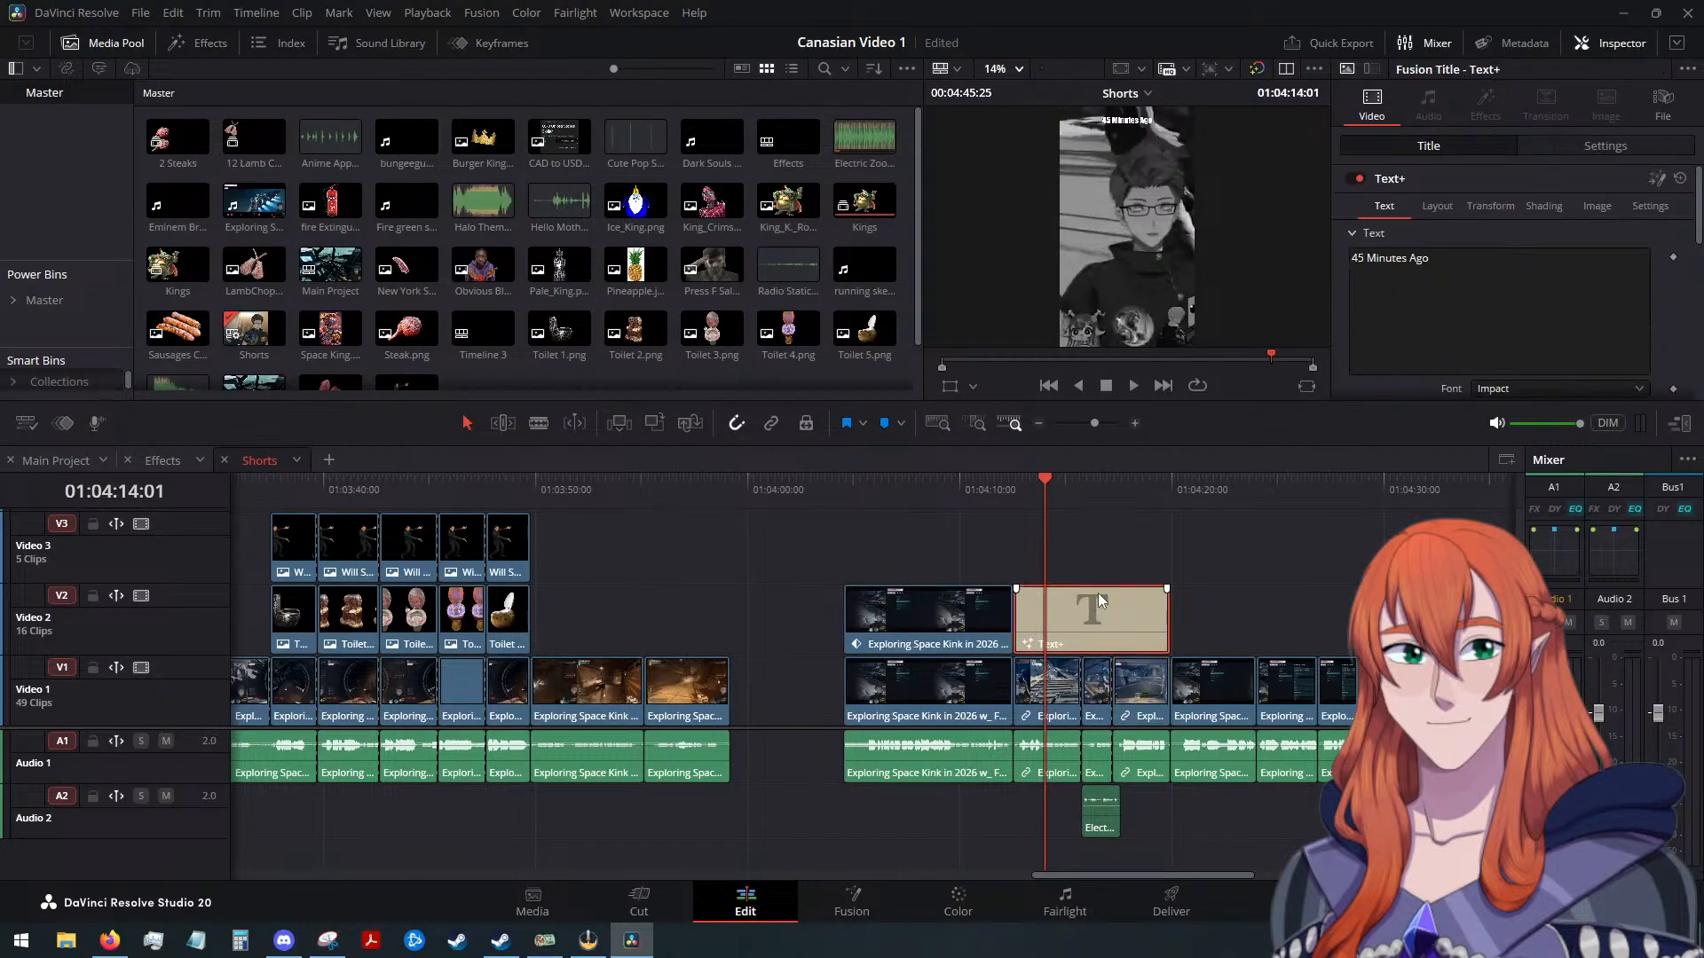
pyautogui.moveTo(1432, 258); pyautogui.dragTo(1308, 254)
pyautogui.doubleClick(1418, 259)
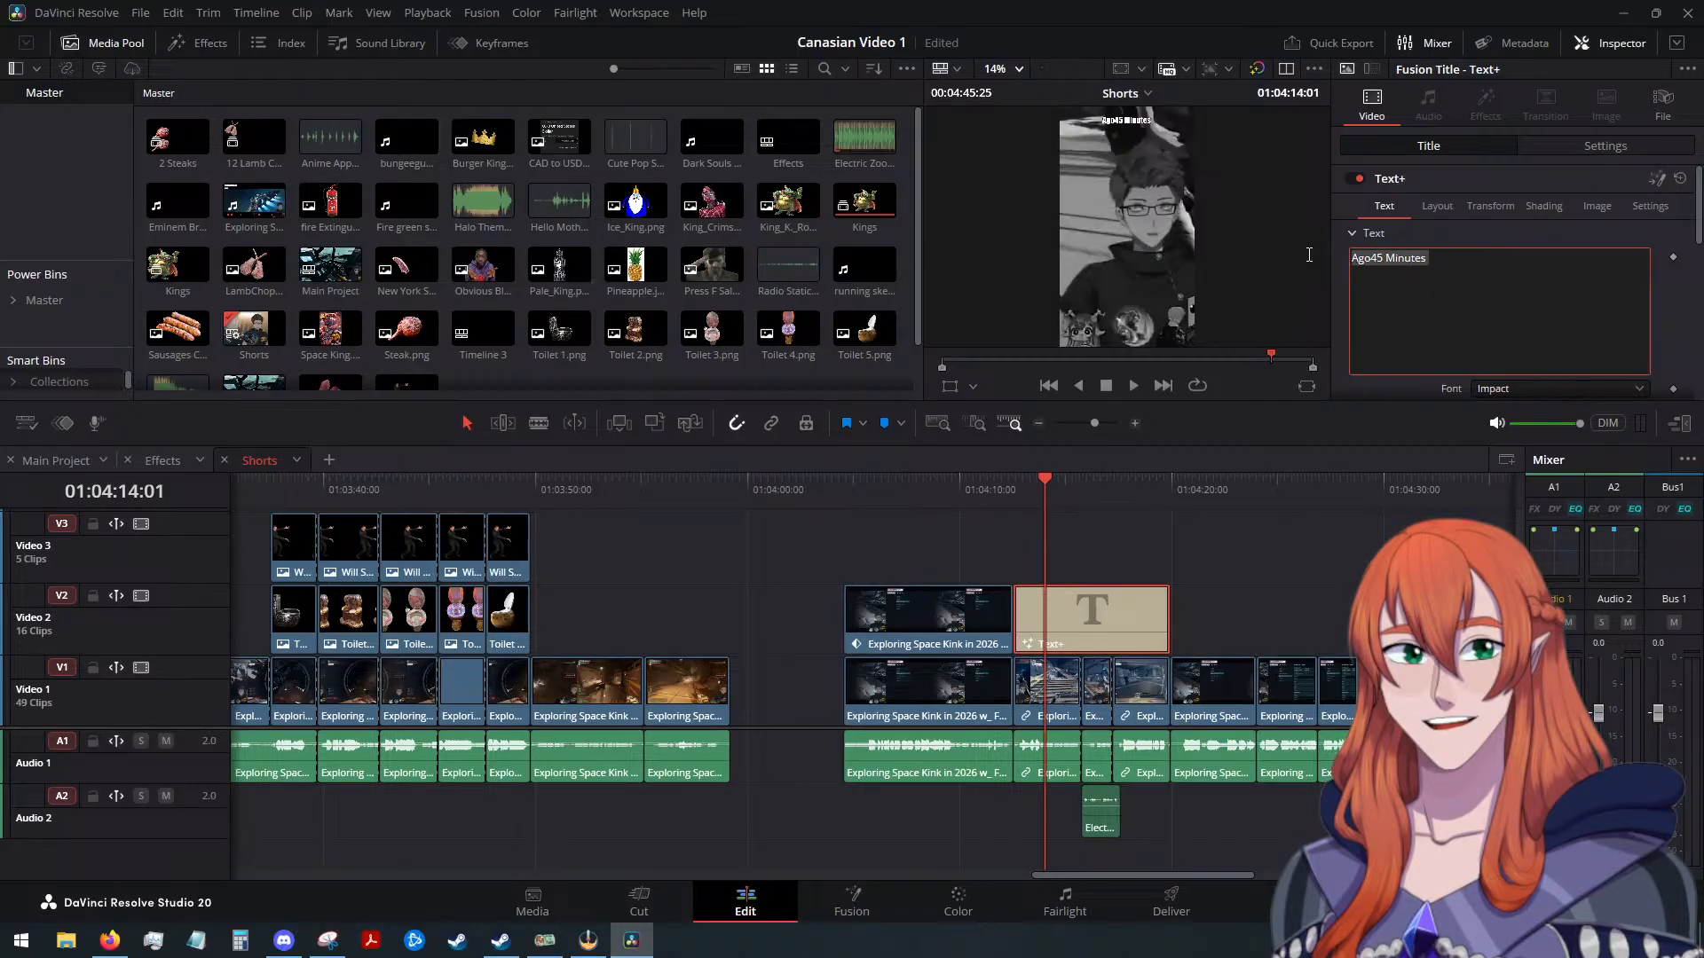
pyautogui.write('Eariler This Video')
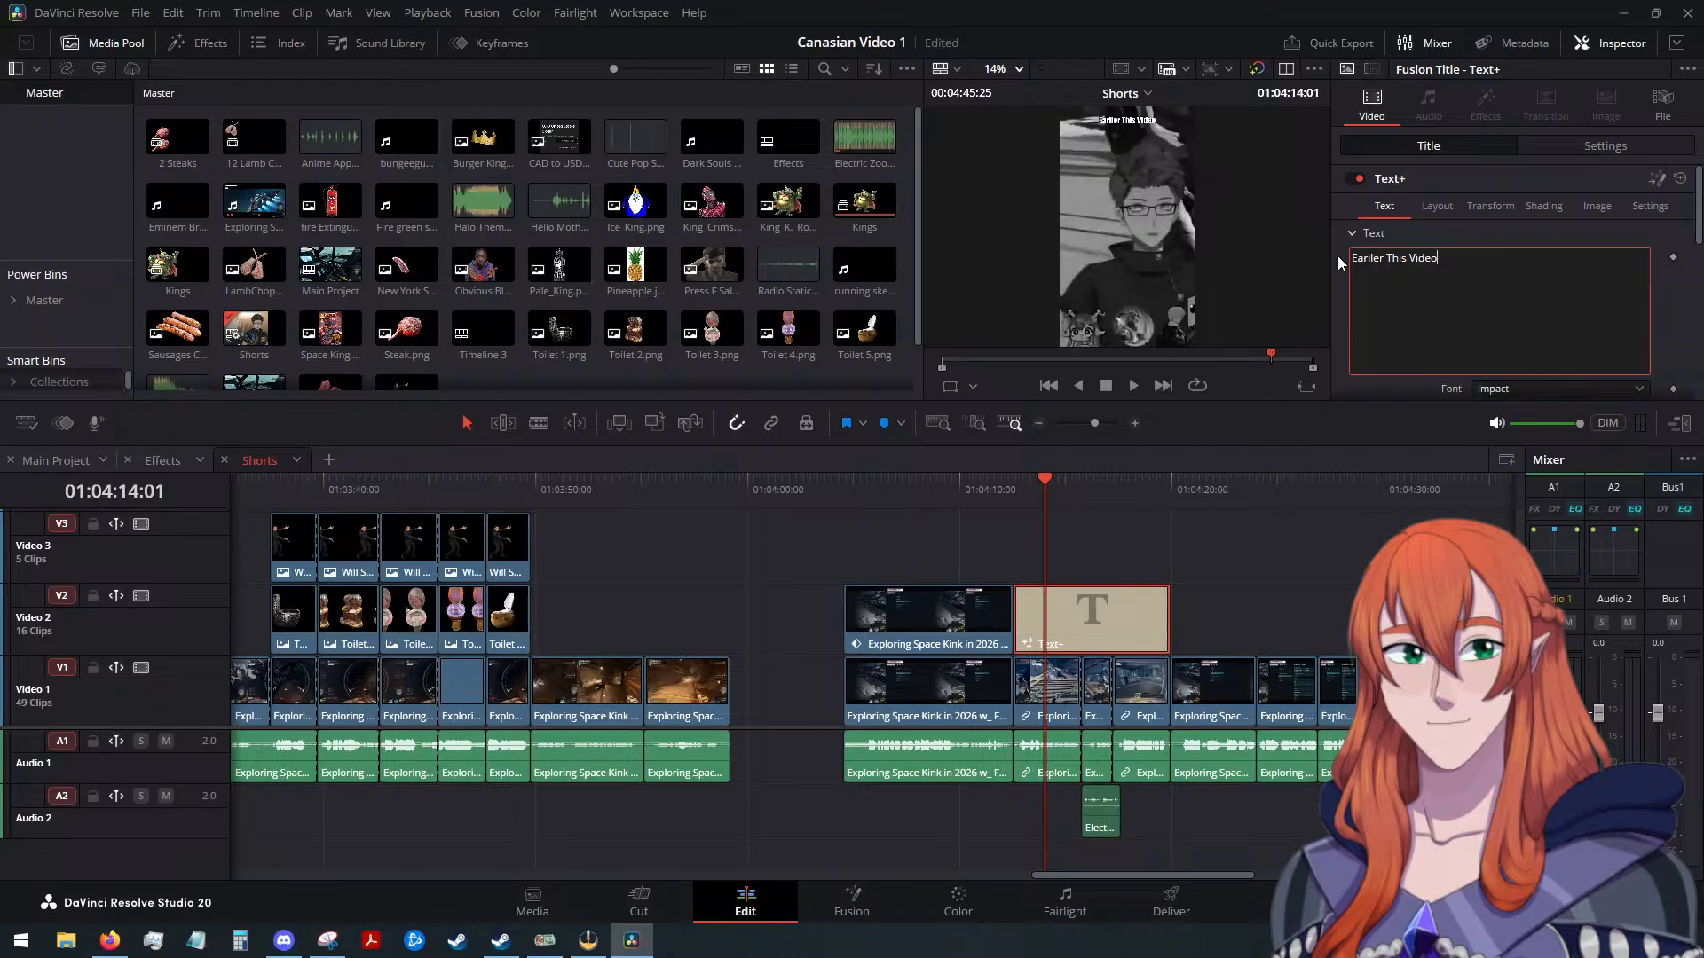
pyautogui.scroll(-2, 1446, 256)
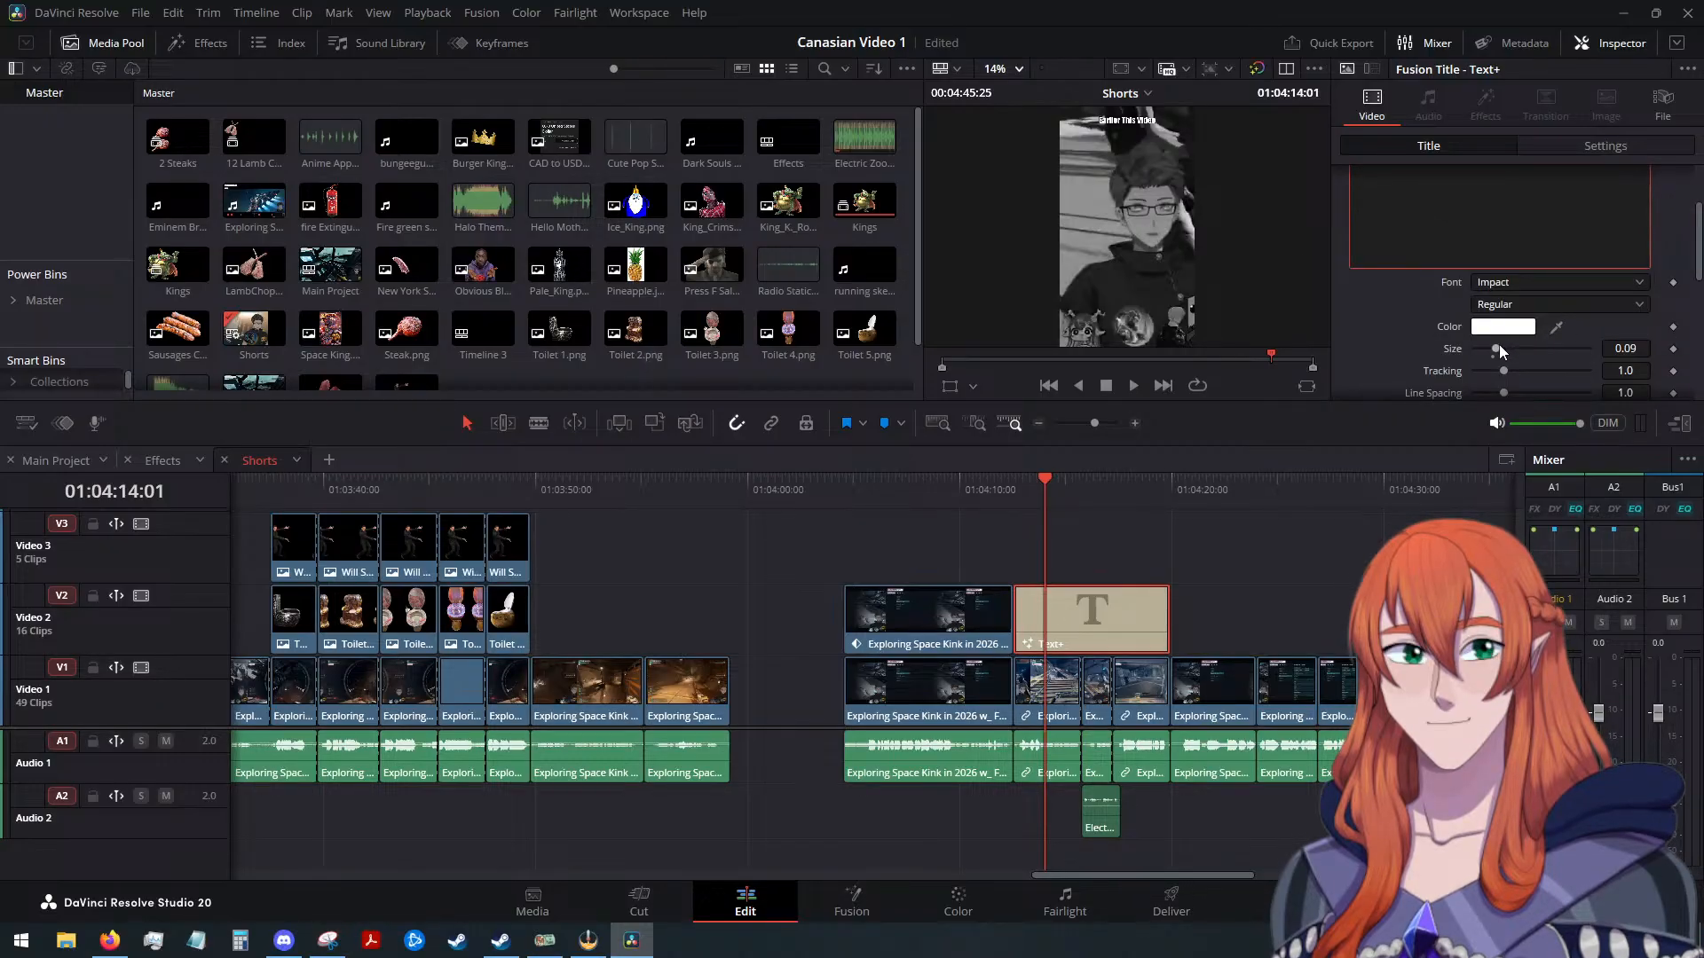
pyautogui.moveTo(1500, 349); pyautogui.dragTo(1525, 349)
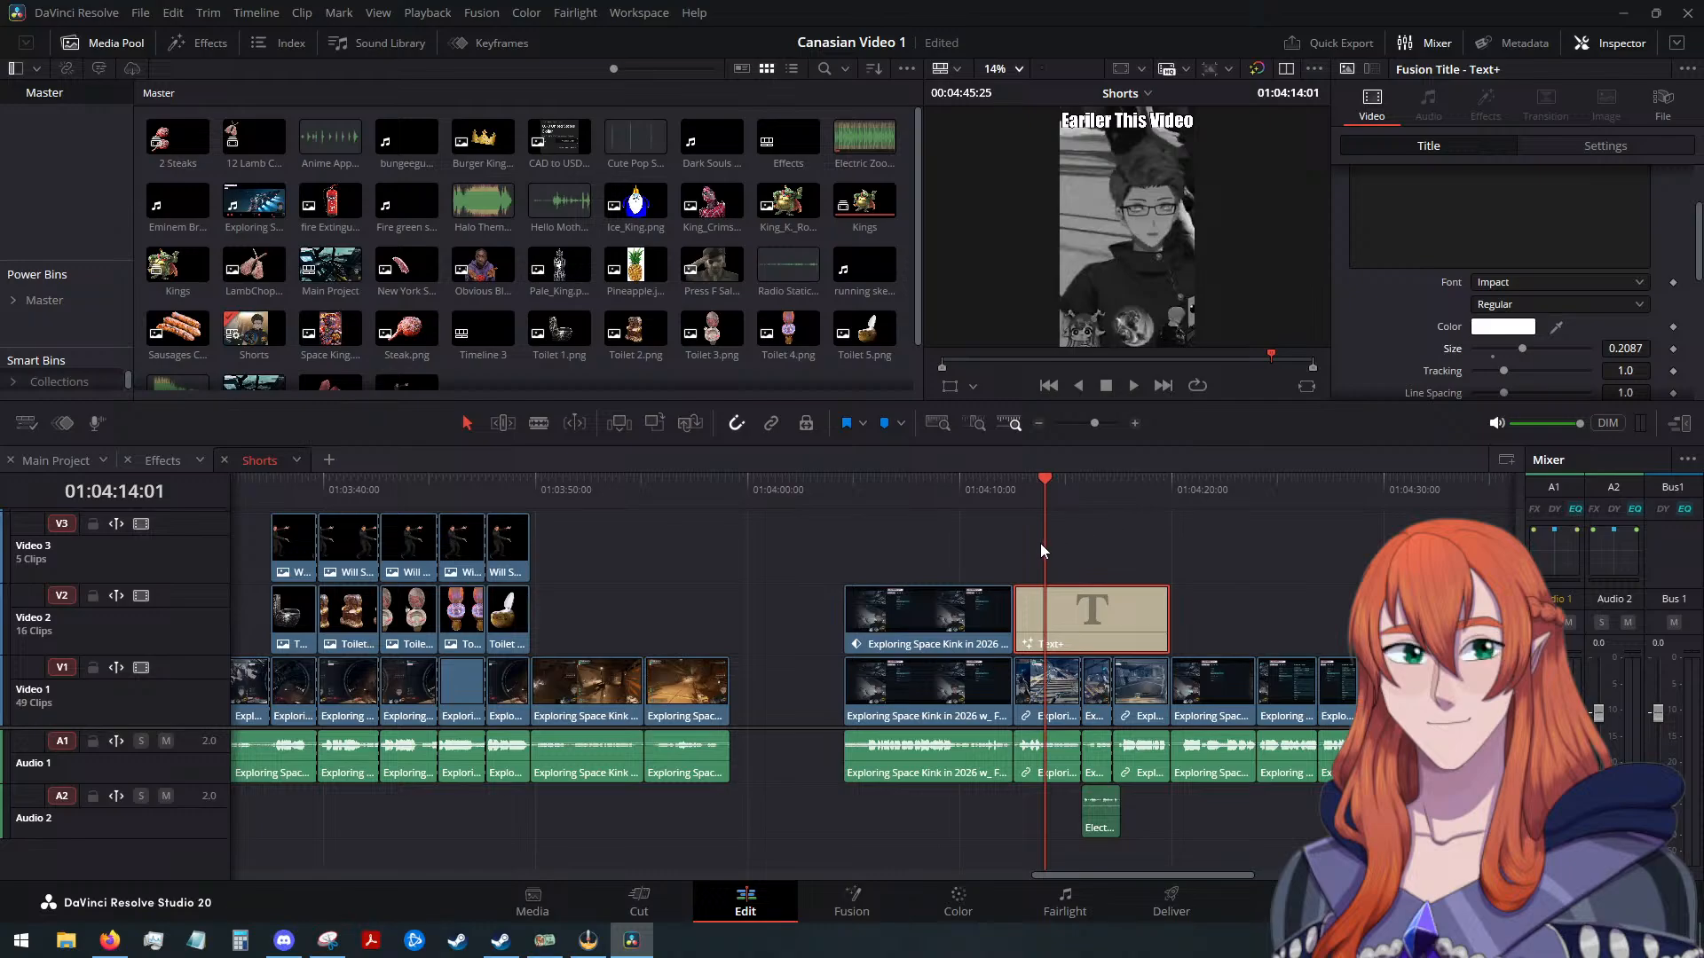
# Copy the section's first Video 1 clip and paste its position and zoom attributes onto the first two Video 1 clips after the title
pyautogui.moveTo(1031, 492); pyautogui.dragTo(916, 514)
pyautogui.moveTo(963, 521); pyautogui.dragTo(1084, 539)
pyautogui.scroll(-3, 1185, 545)
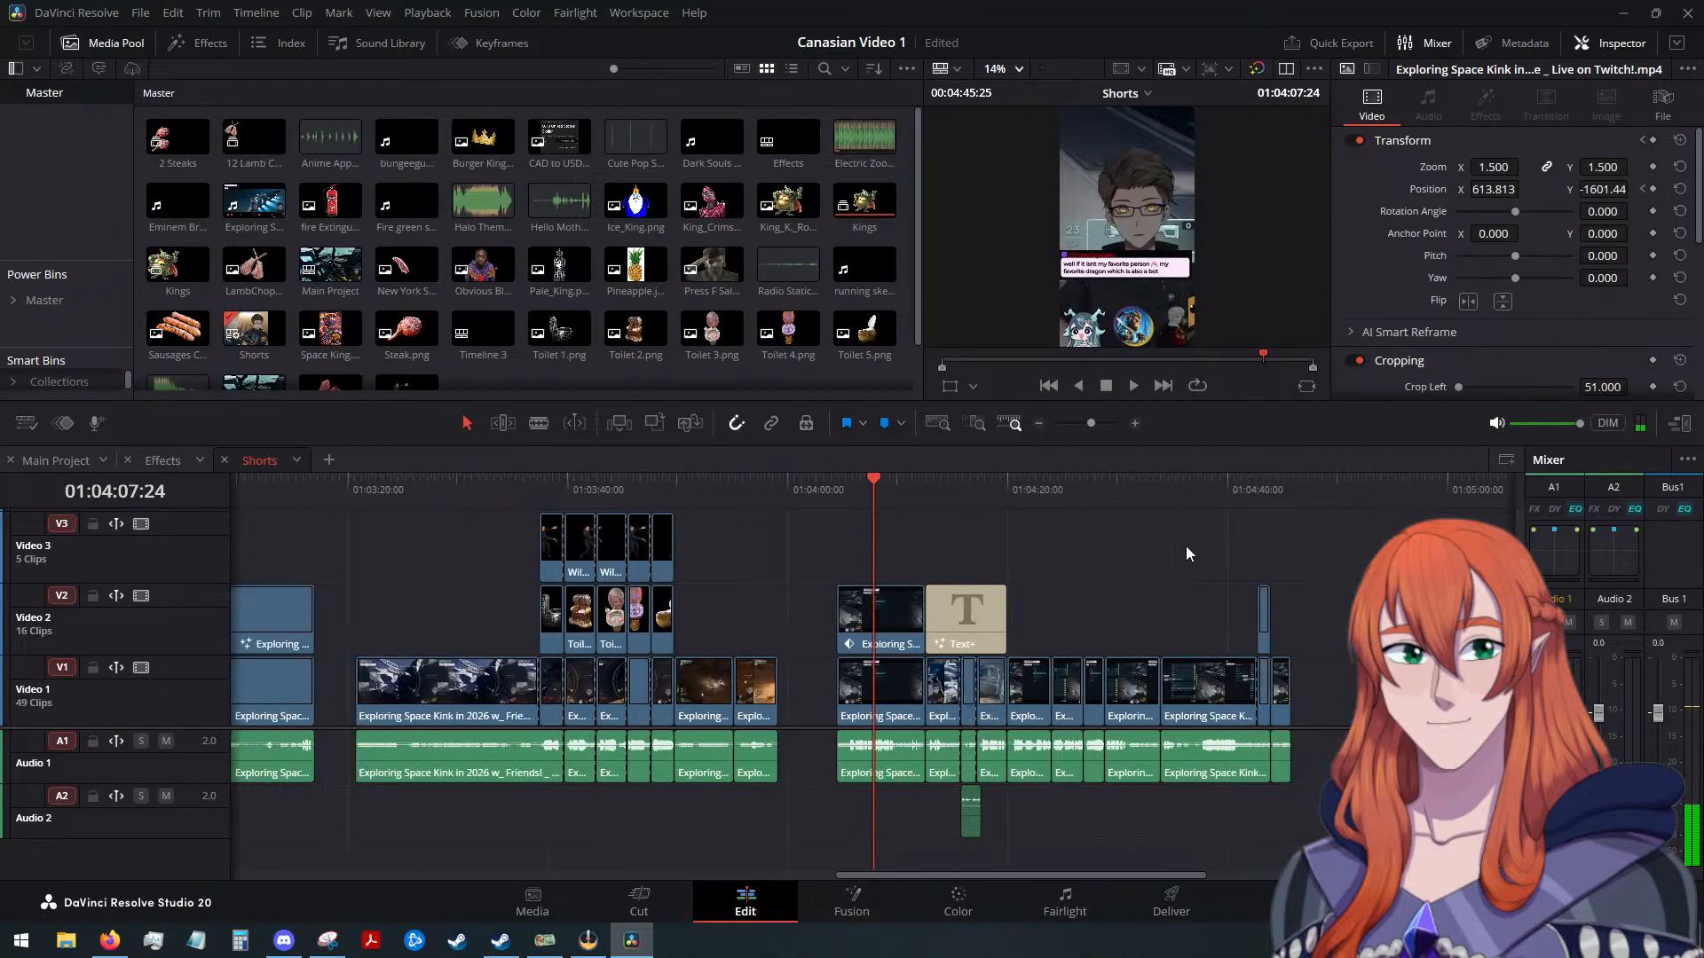
pyautogui.scroll(1, 1154, 559)
pyautogui.scroll(-1, 1137, 575)
pyautogui.click(887, 692)
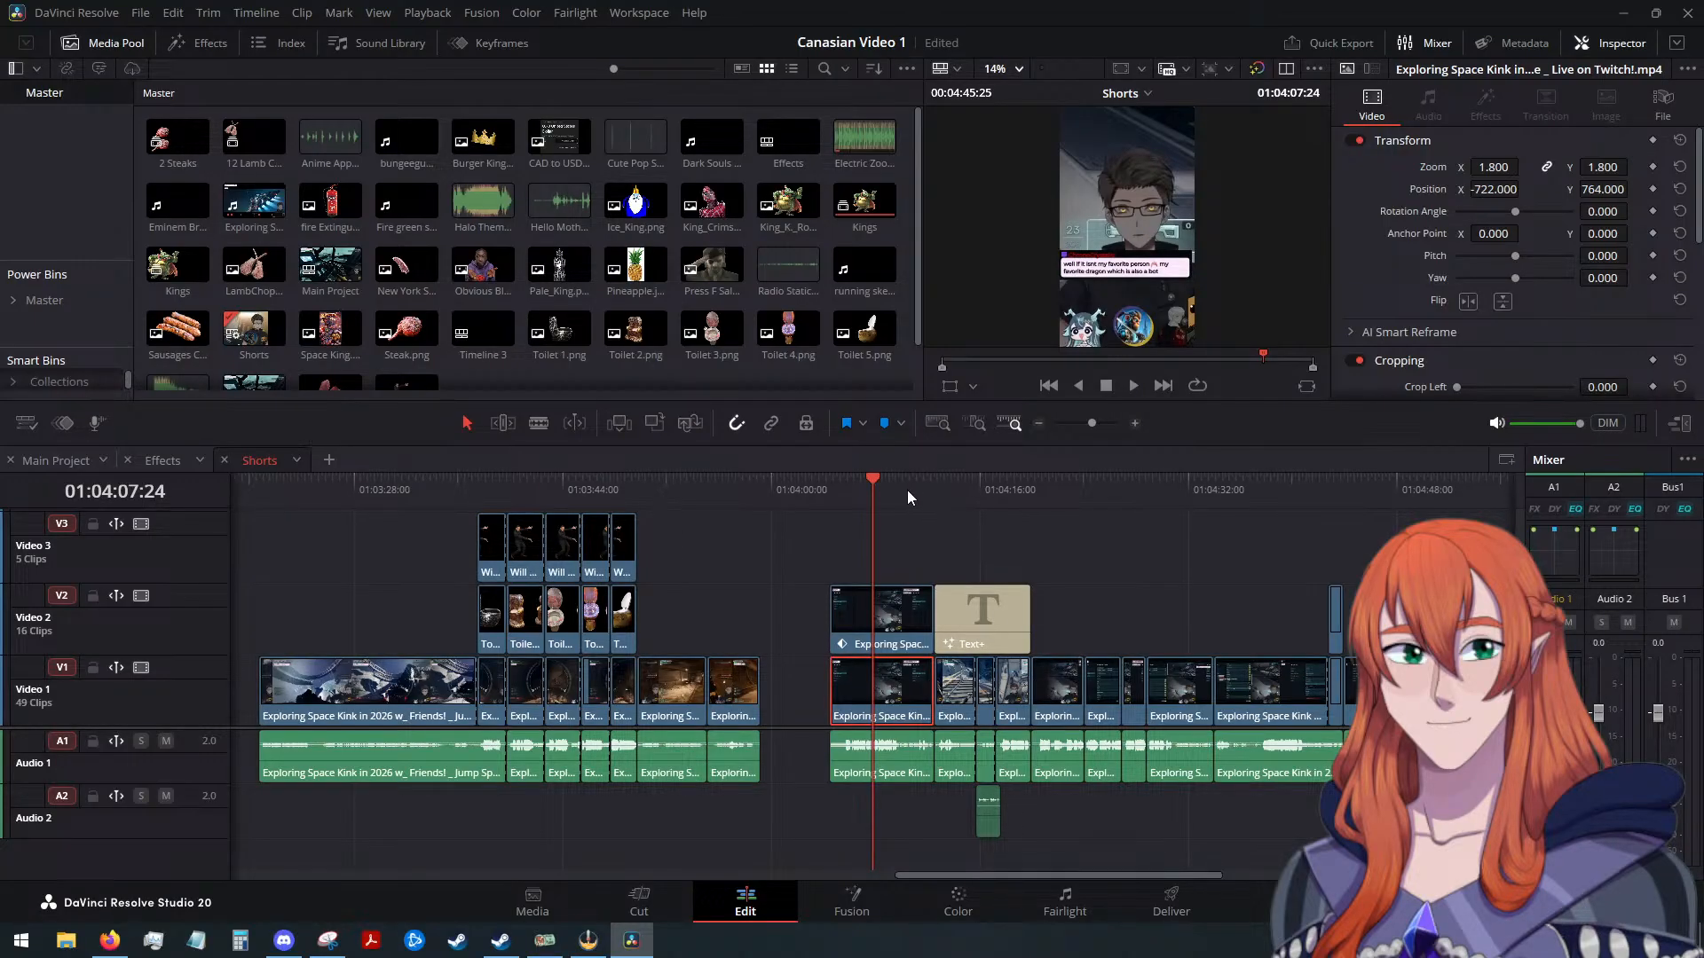
pyautogui.moveTo(869, 490); pyautogui.dragTo(1031, 522)
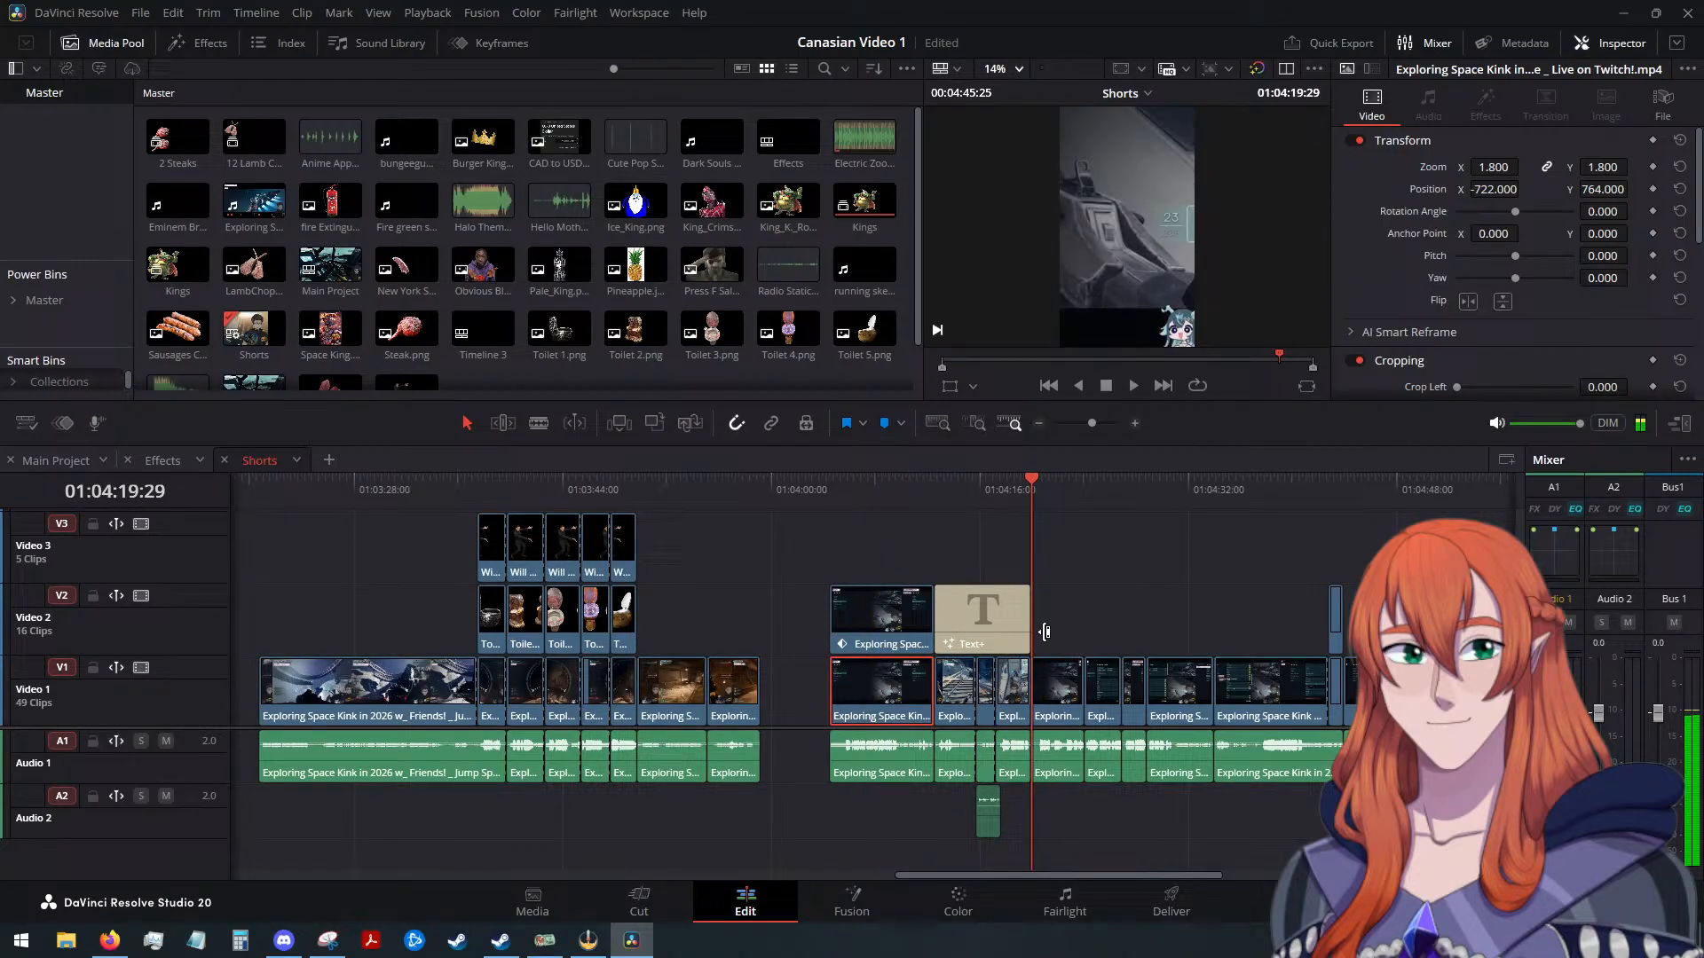
pyautogui.click(1061, 693)
pyautogui.hotkey('alt', 'v')
pyautogui.click(1036, 746)
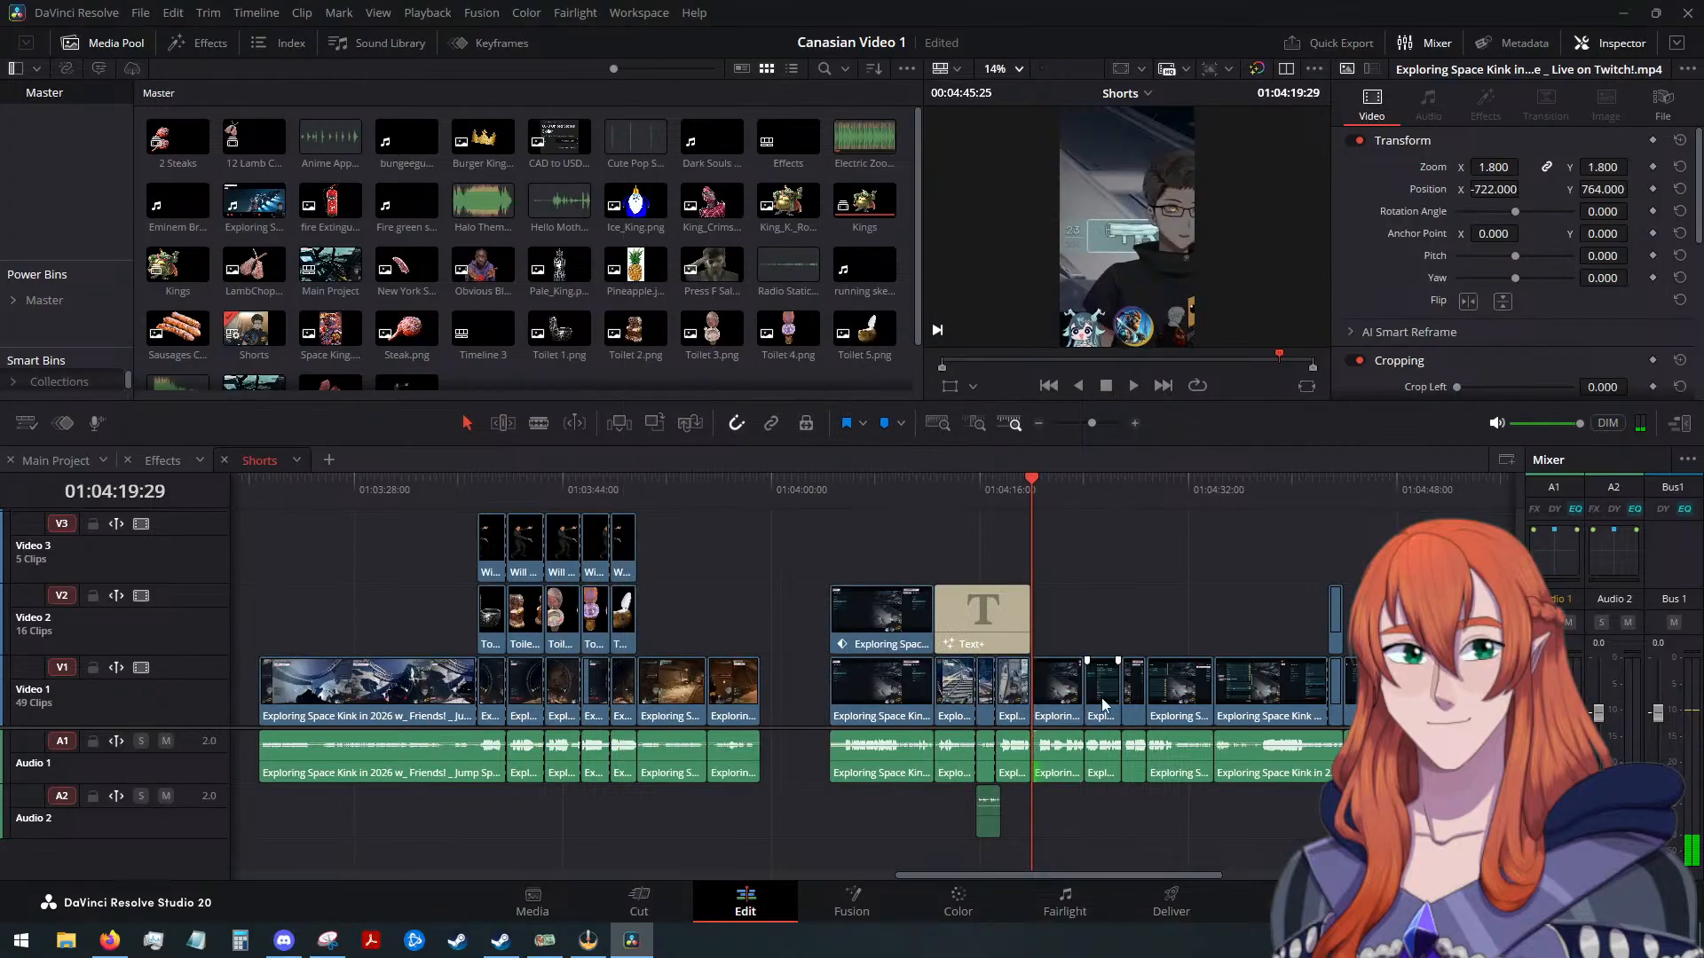
pyautogui.click(1104, 692)
pyautogui.hotkey('alt', 'v')
pyautogui.click(1035, 746)
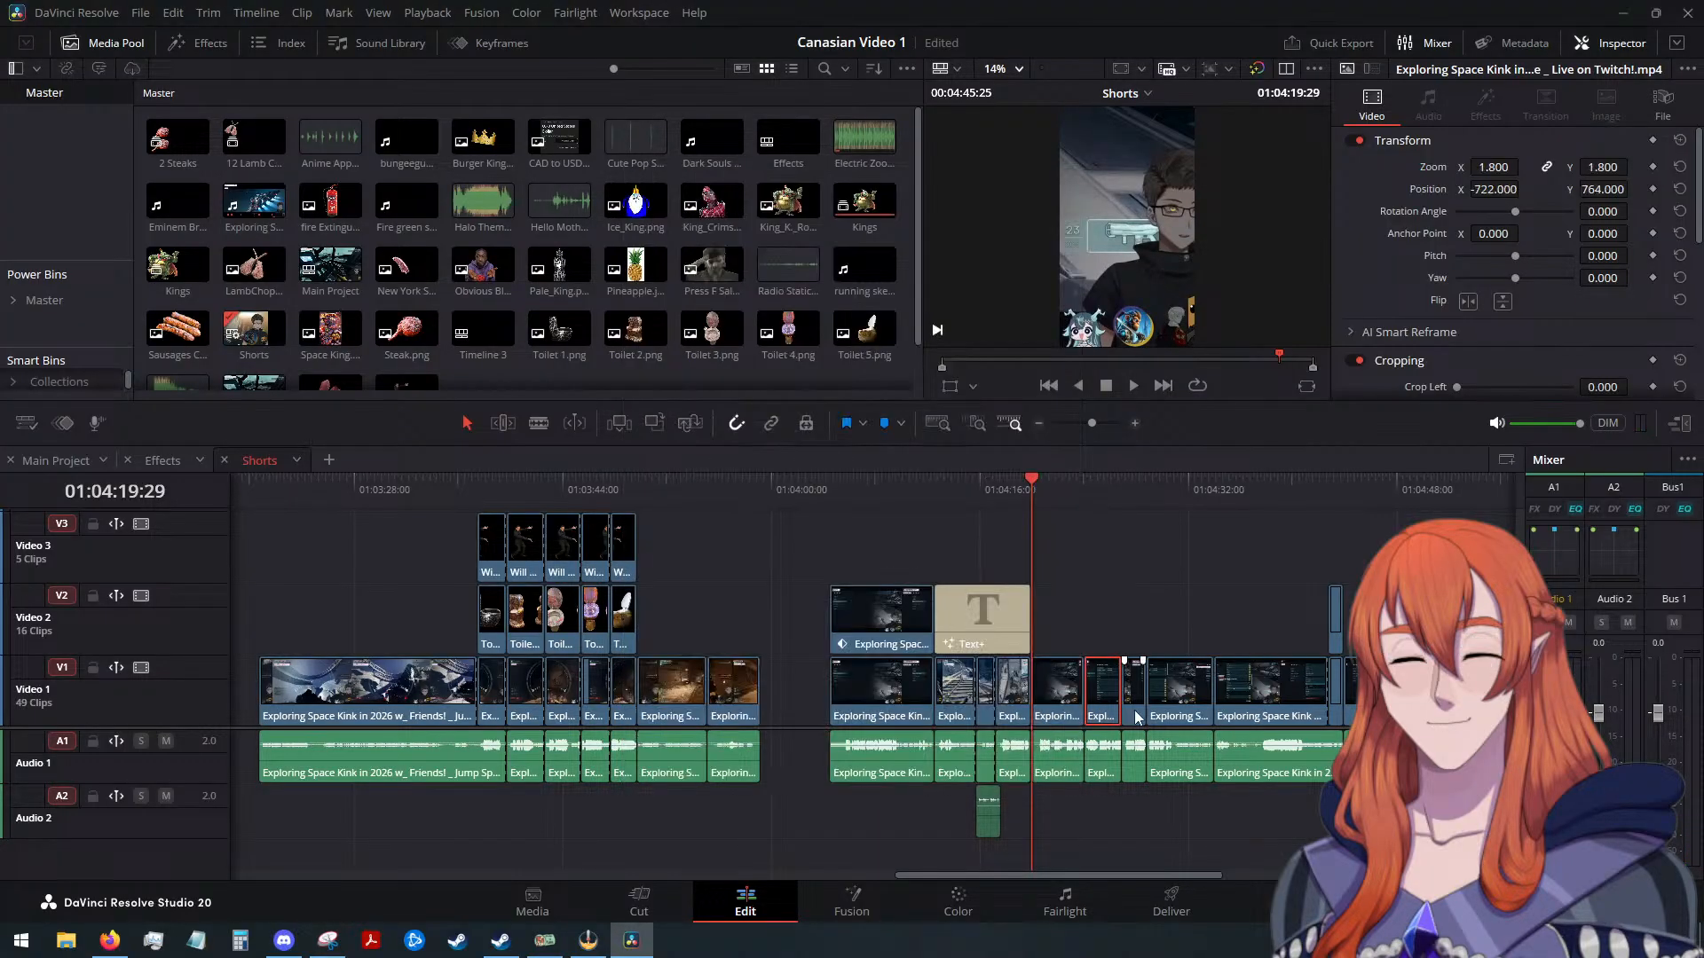
# Paste the same position and zoom attributes onto the next three Video 1 clips, up to 01:04:42:23
pyautogui.click(1129, 385)
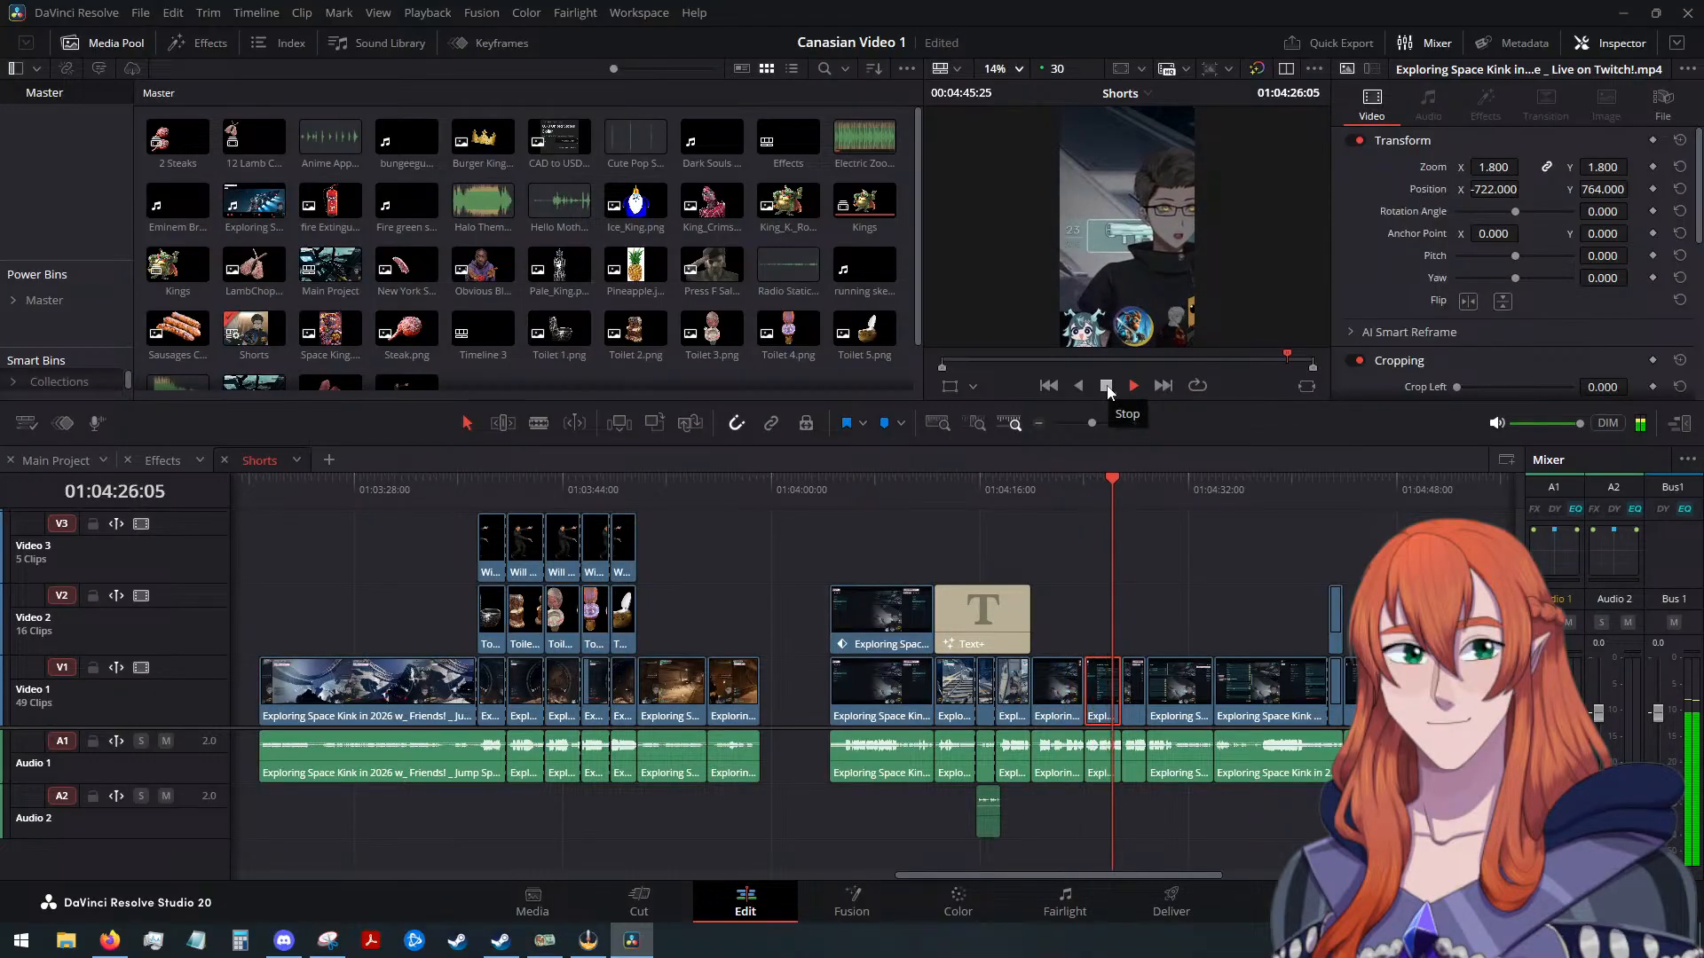
pyautogui.click(1106, 387)
pyautogui.click(1138, 692)
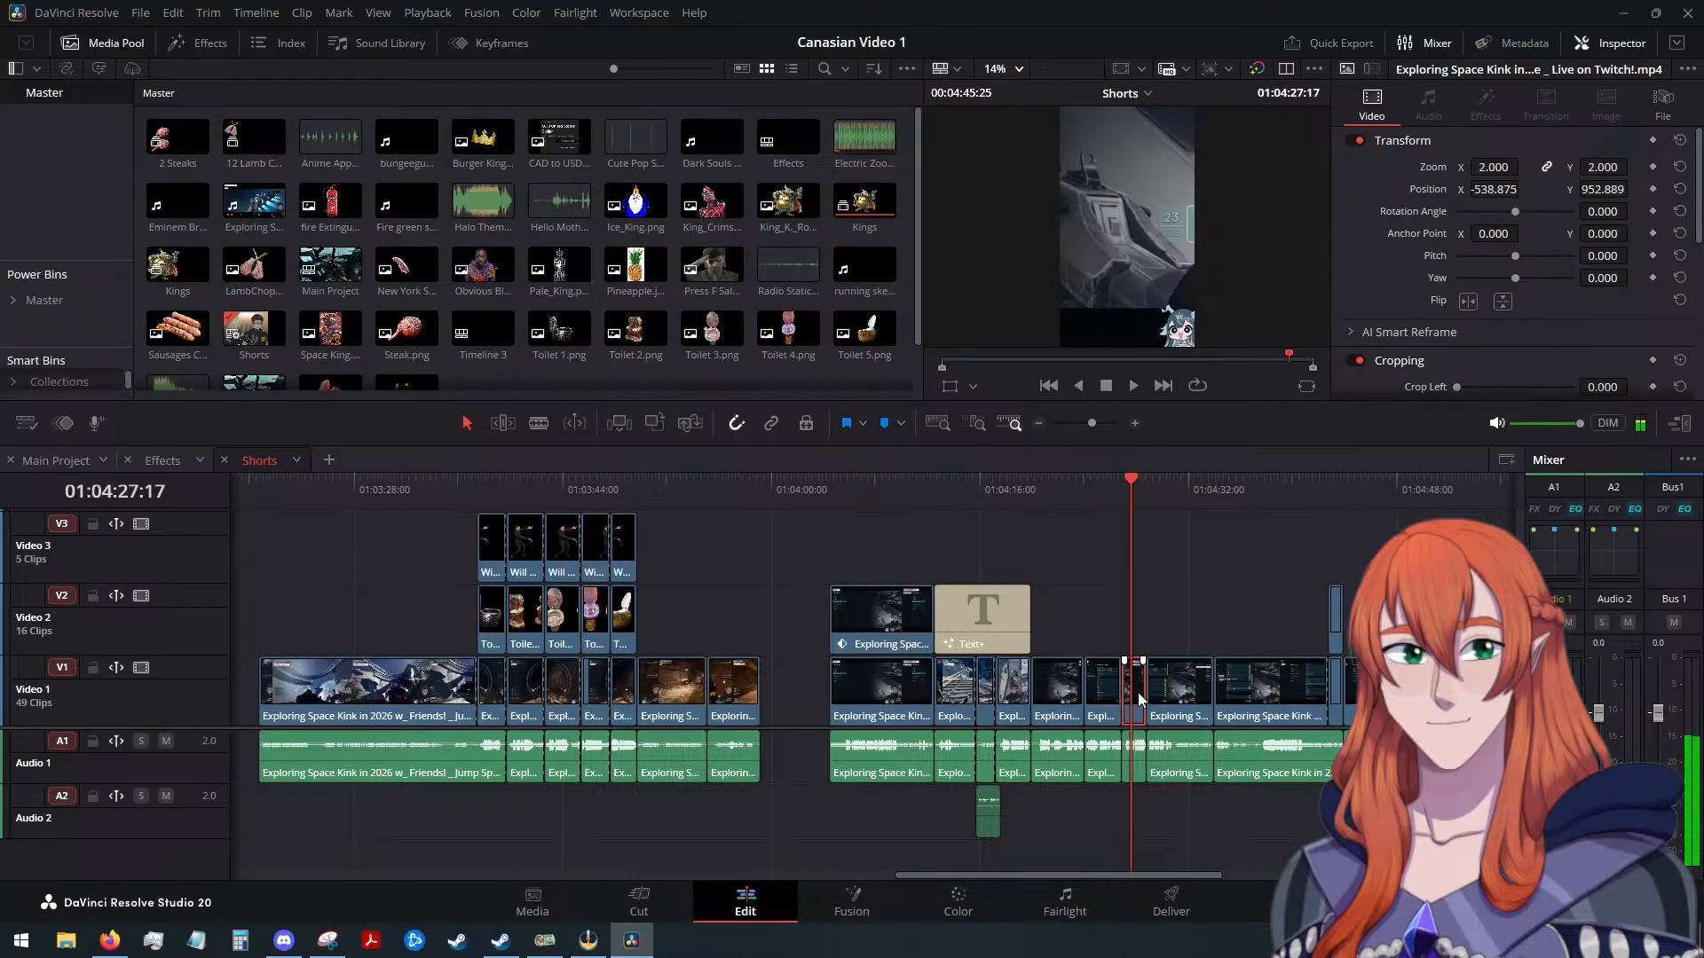
pyautogui.hotkey('alt', 'v')
pyautogui.click(998, 746)
pyautogui.click(1175, 692)
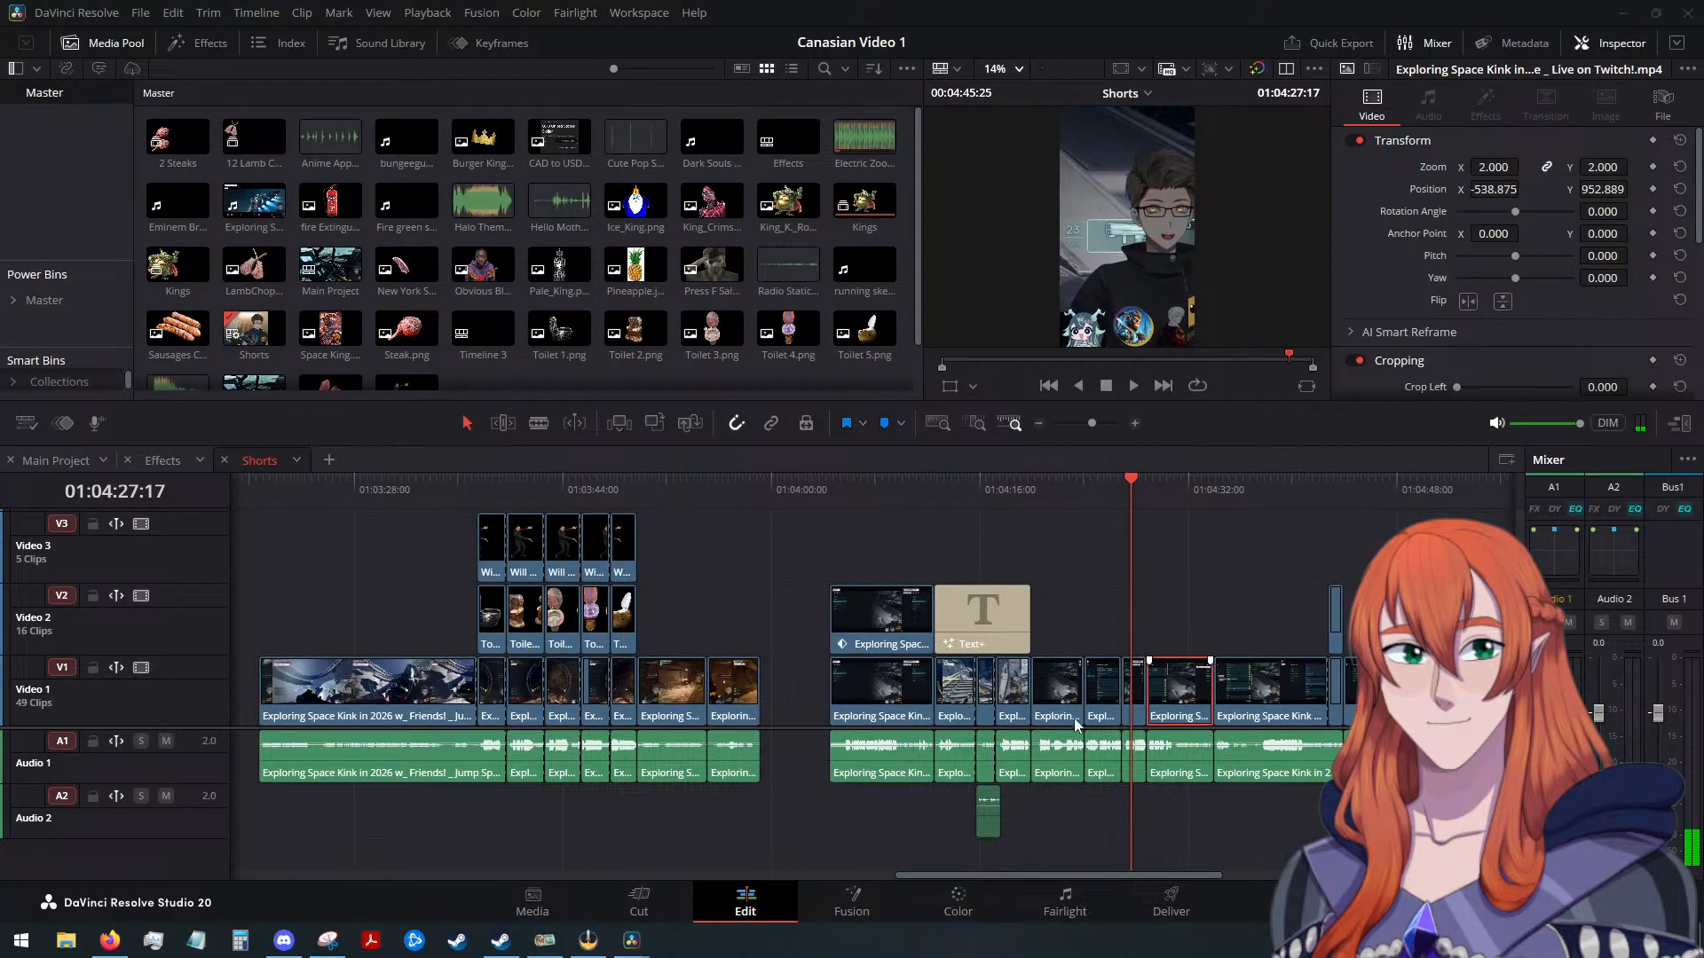
pyautogui.hotkey('alt', 'v')
pyautogui.click(1038, 753)
pyautogui.click(1255, 683)
pyautogui.hotkey('alt', 'v')
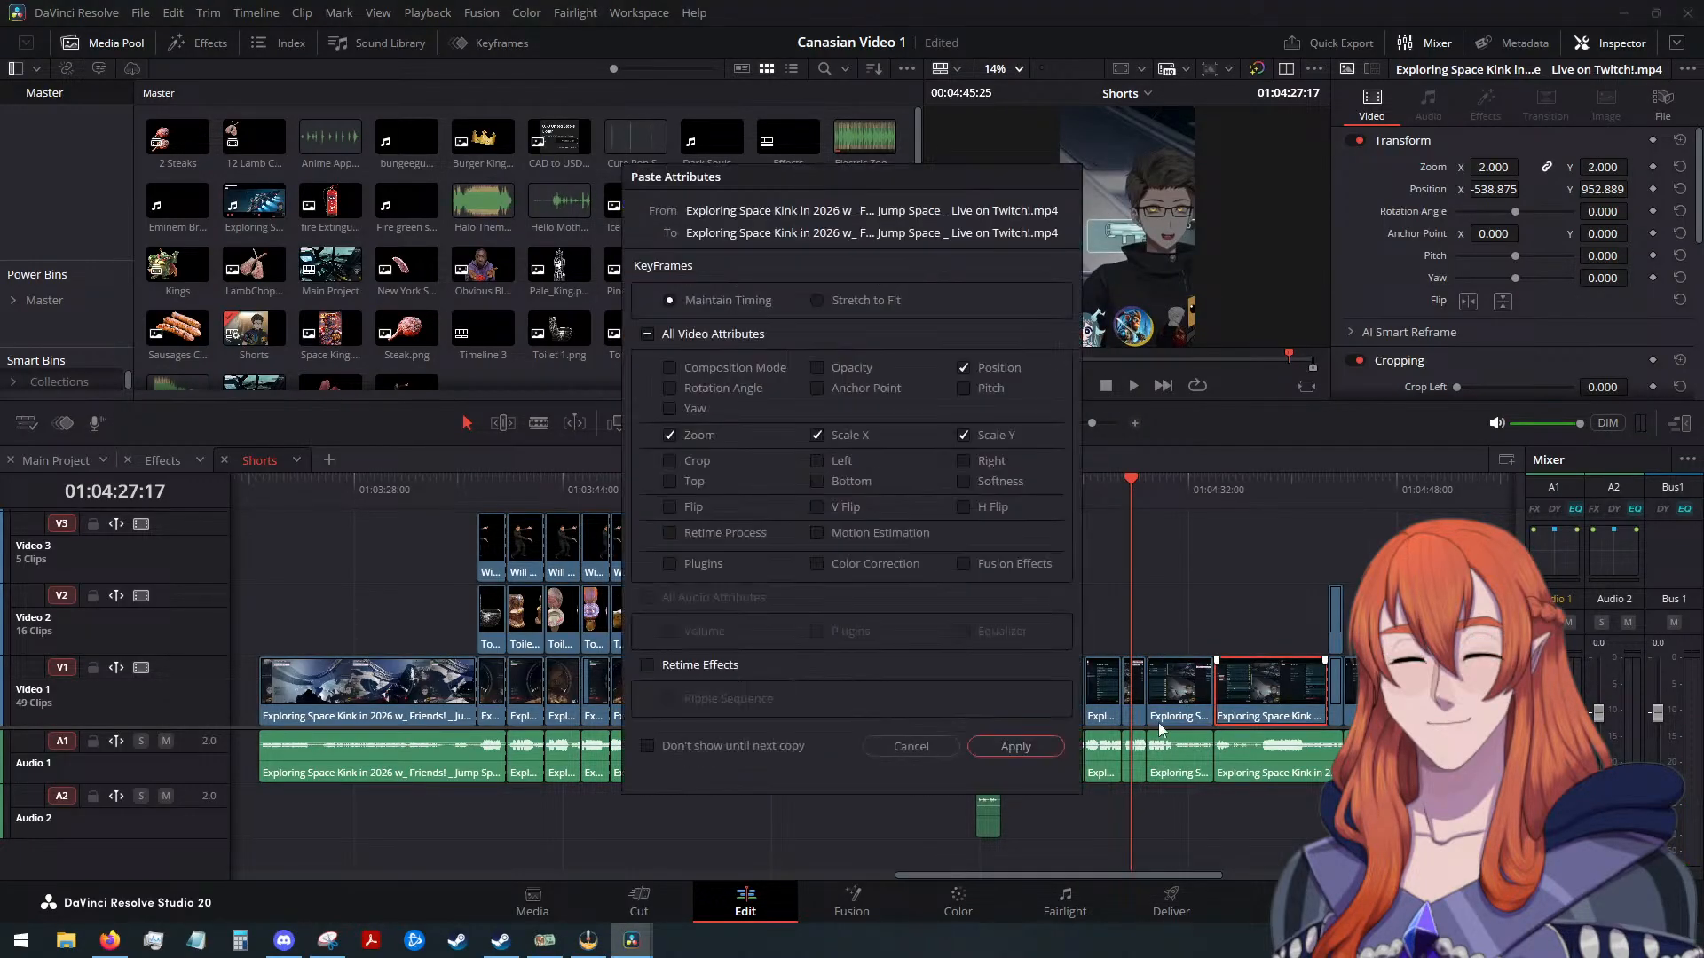
pyautogui.click(1016, 752)
# Play the section's ending and paste the position and zoom attributes onto the short Video 1 clip beneath the Video 2 overlay
pyautogui.click(1134, 387)
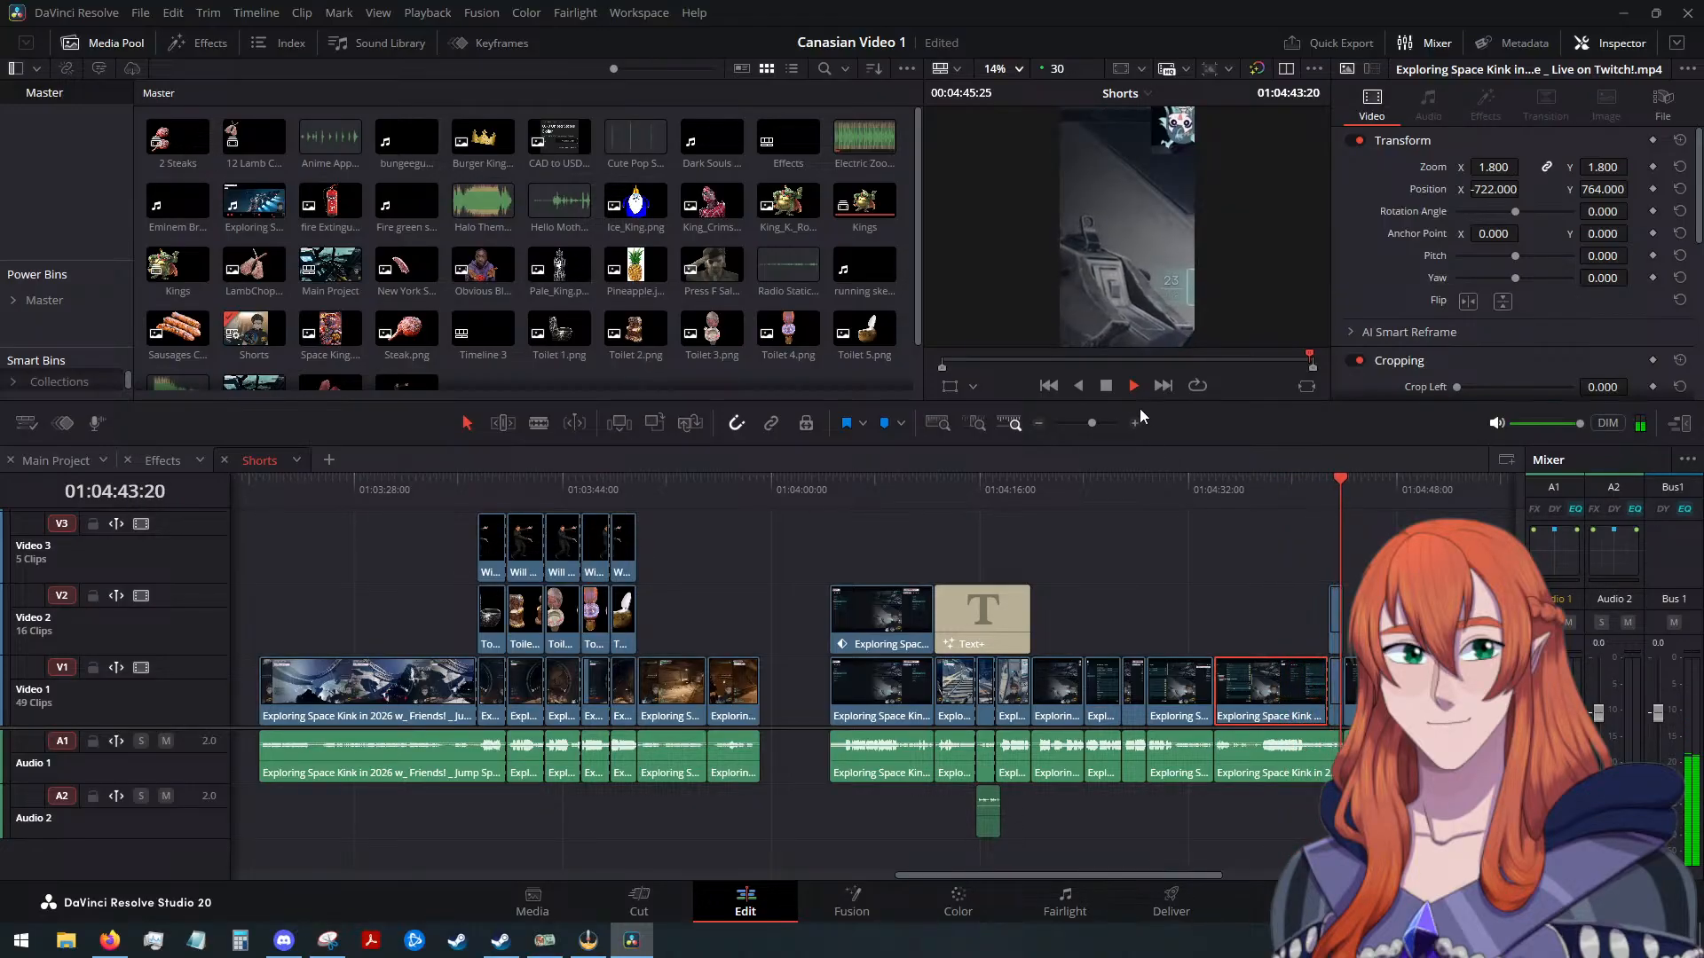
pyautogui.click(1107, 385)
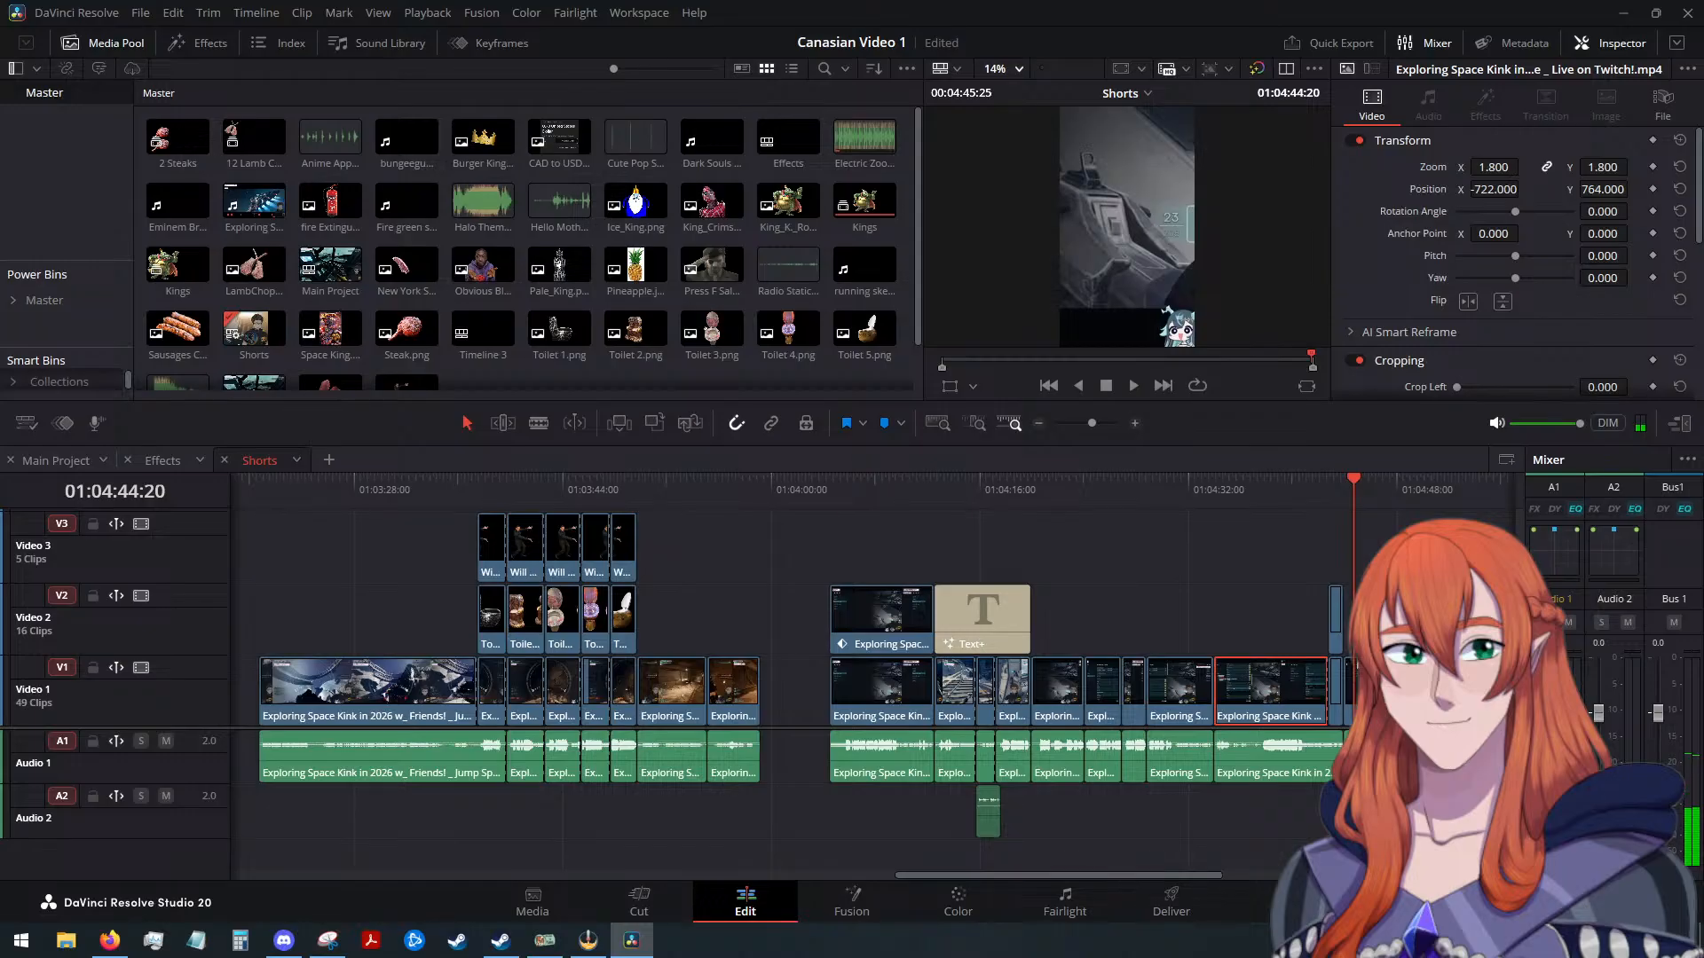
pyautogui.click(1334, 687)
pyautogui.hotkey('alt', 'v')
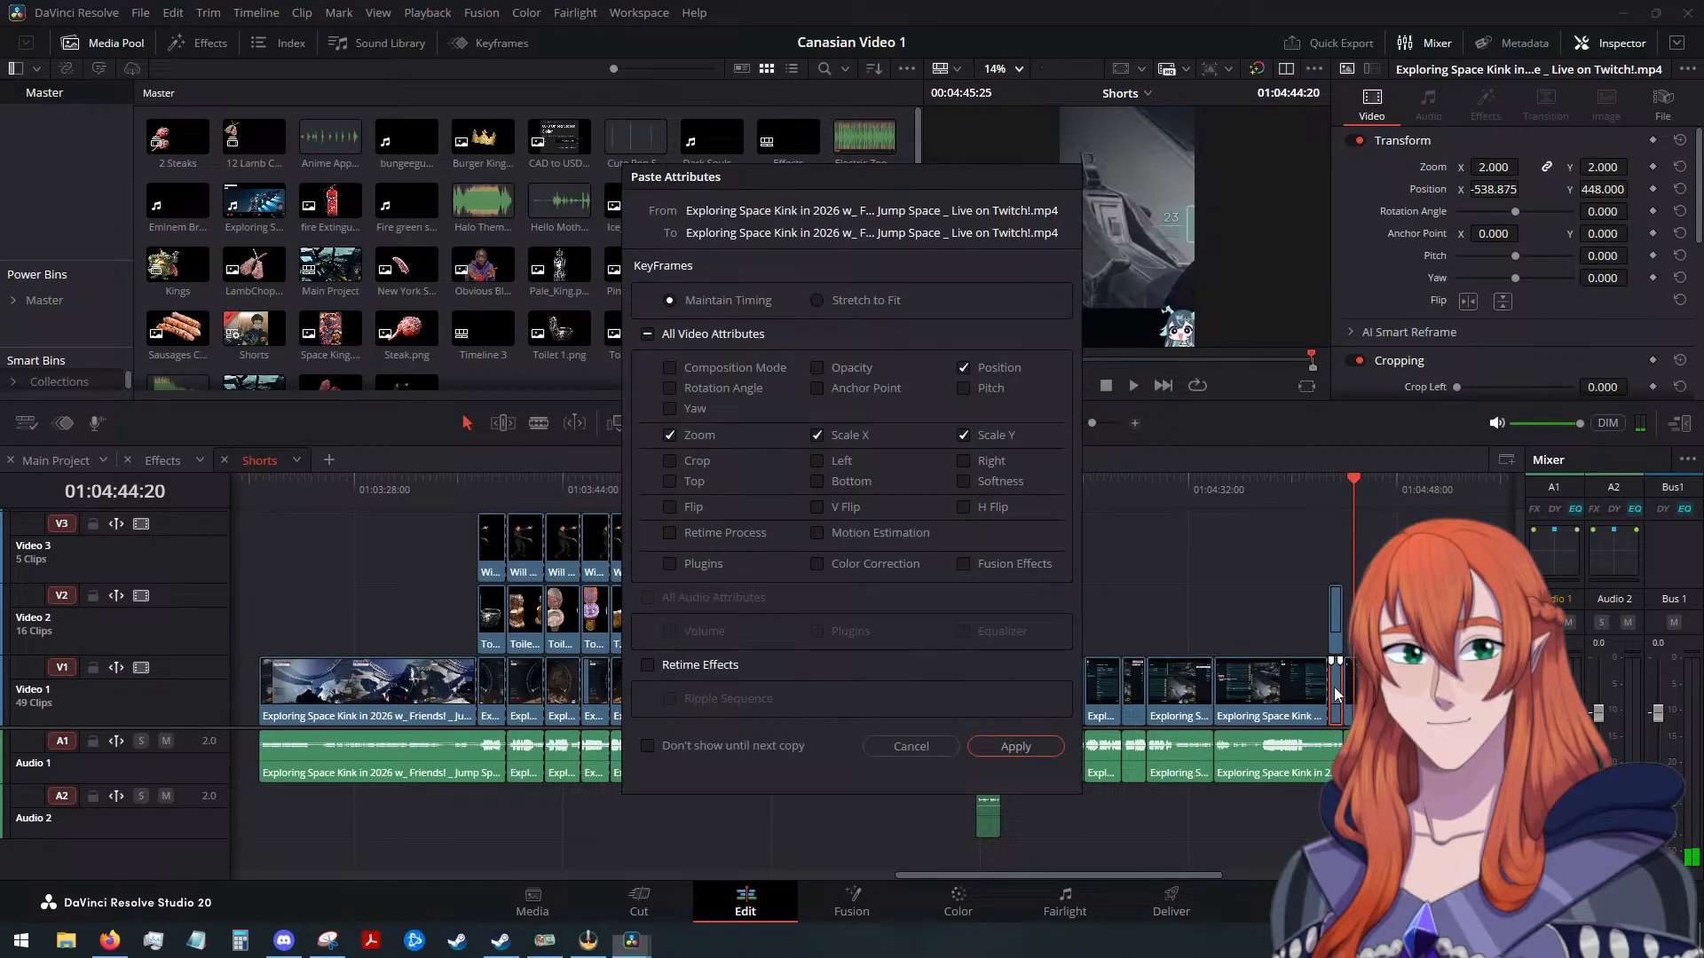
pyautogui.click(1014, 745)
# At 01:04:42:23, set the short Video 1 clip's position Y to 432
pyautogui.click(1330, 481)
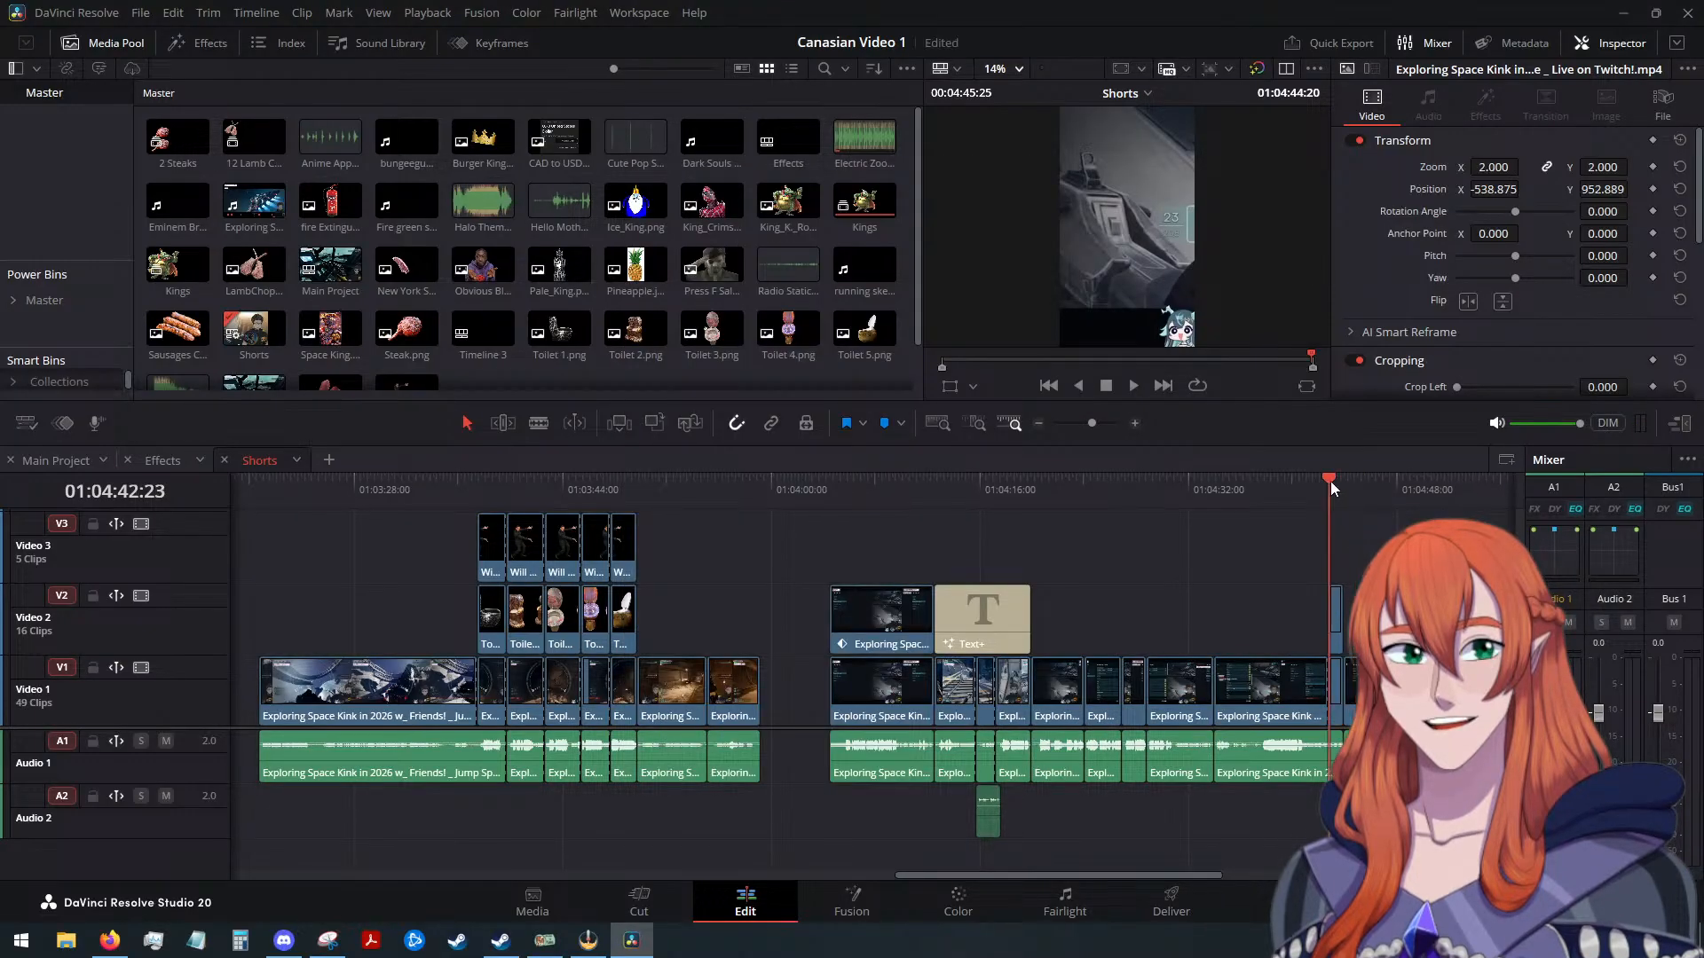
pyautogui.scroll(3, 1359, 548)
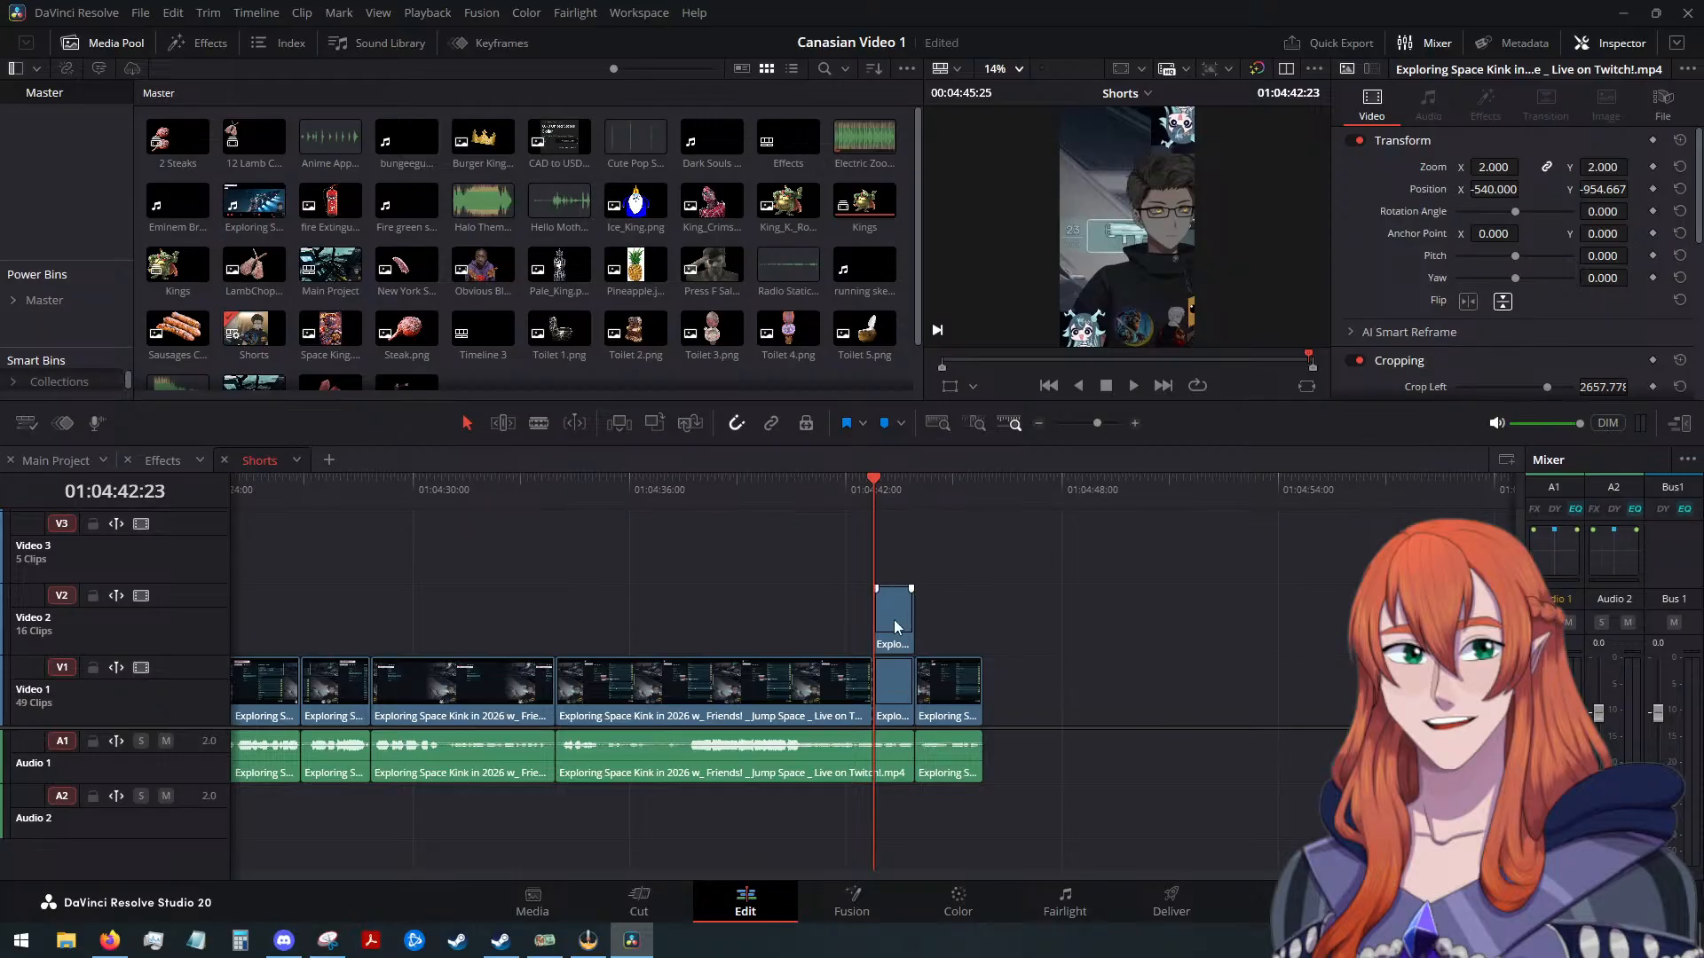
pyautogui.click(896, 684)
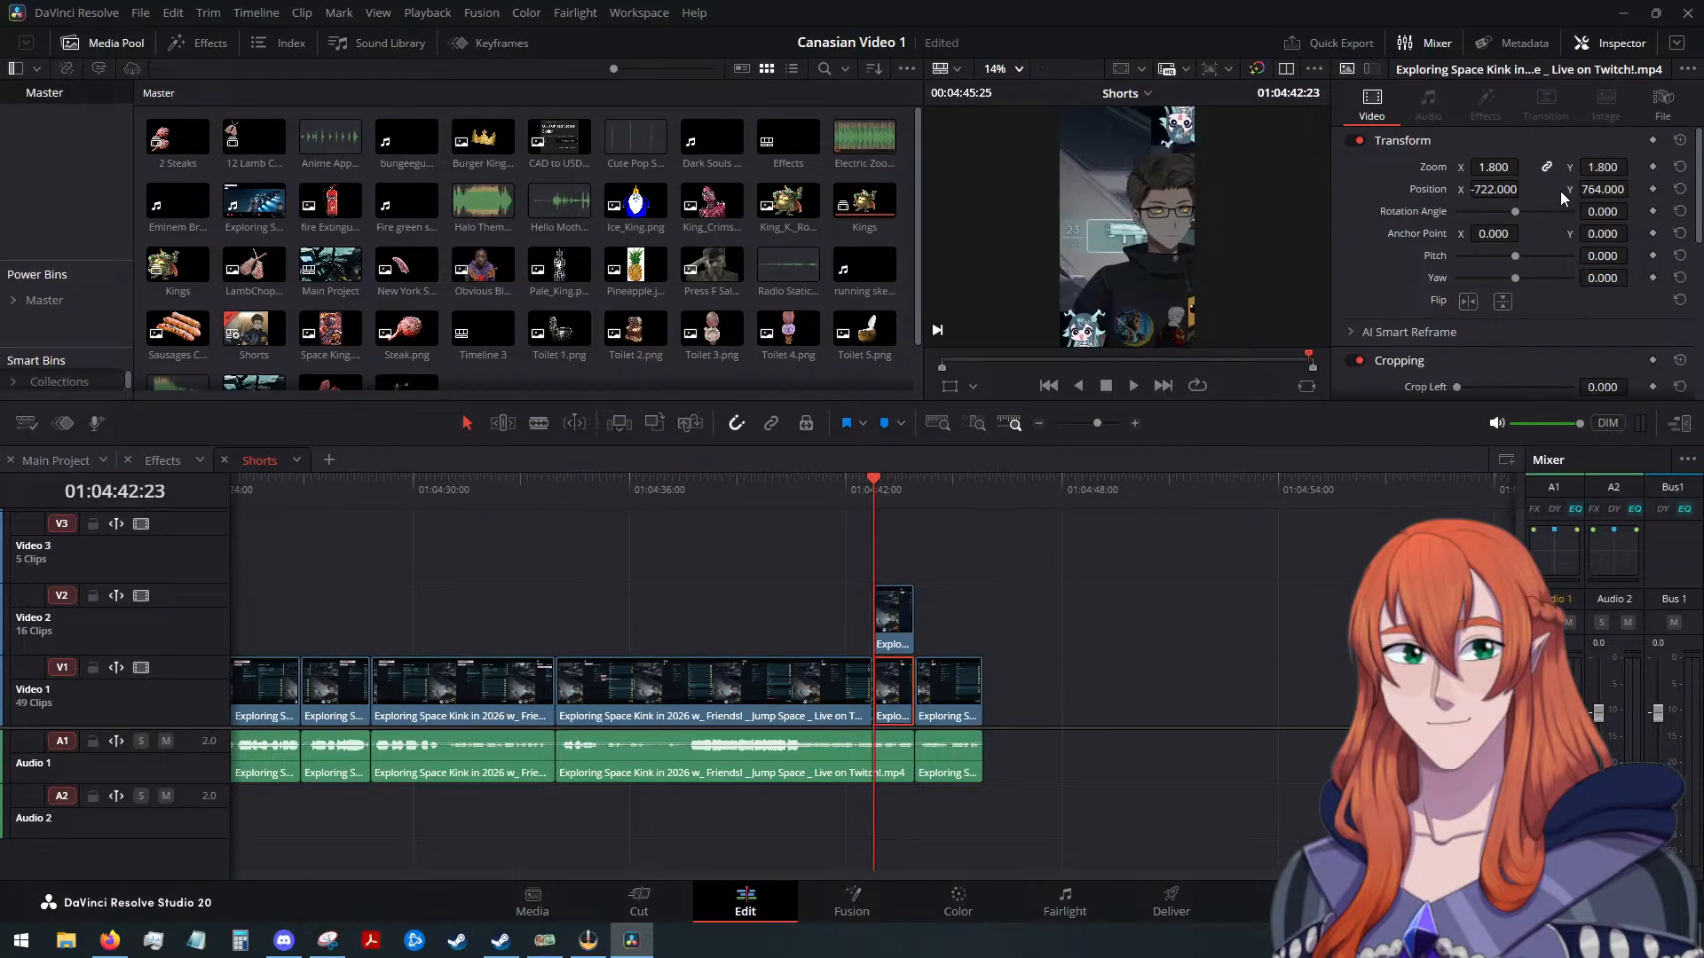
pyautogui.moveTo(1602, 193); pyautogui.dragTo(1635, 189)
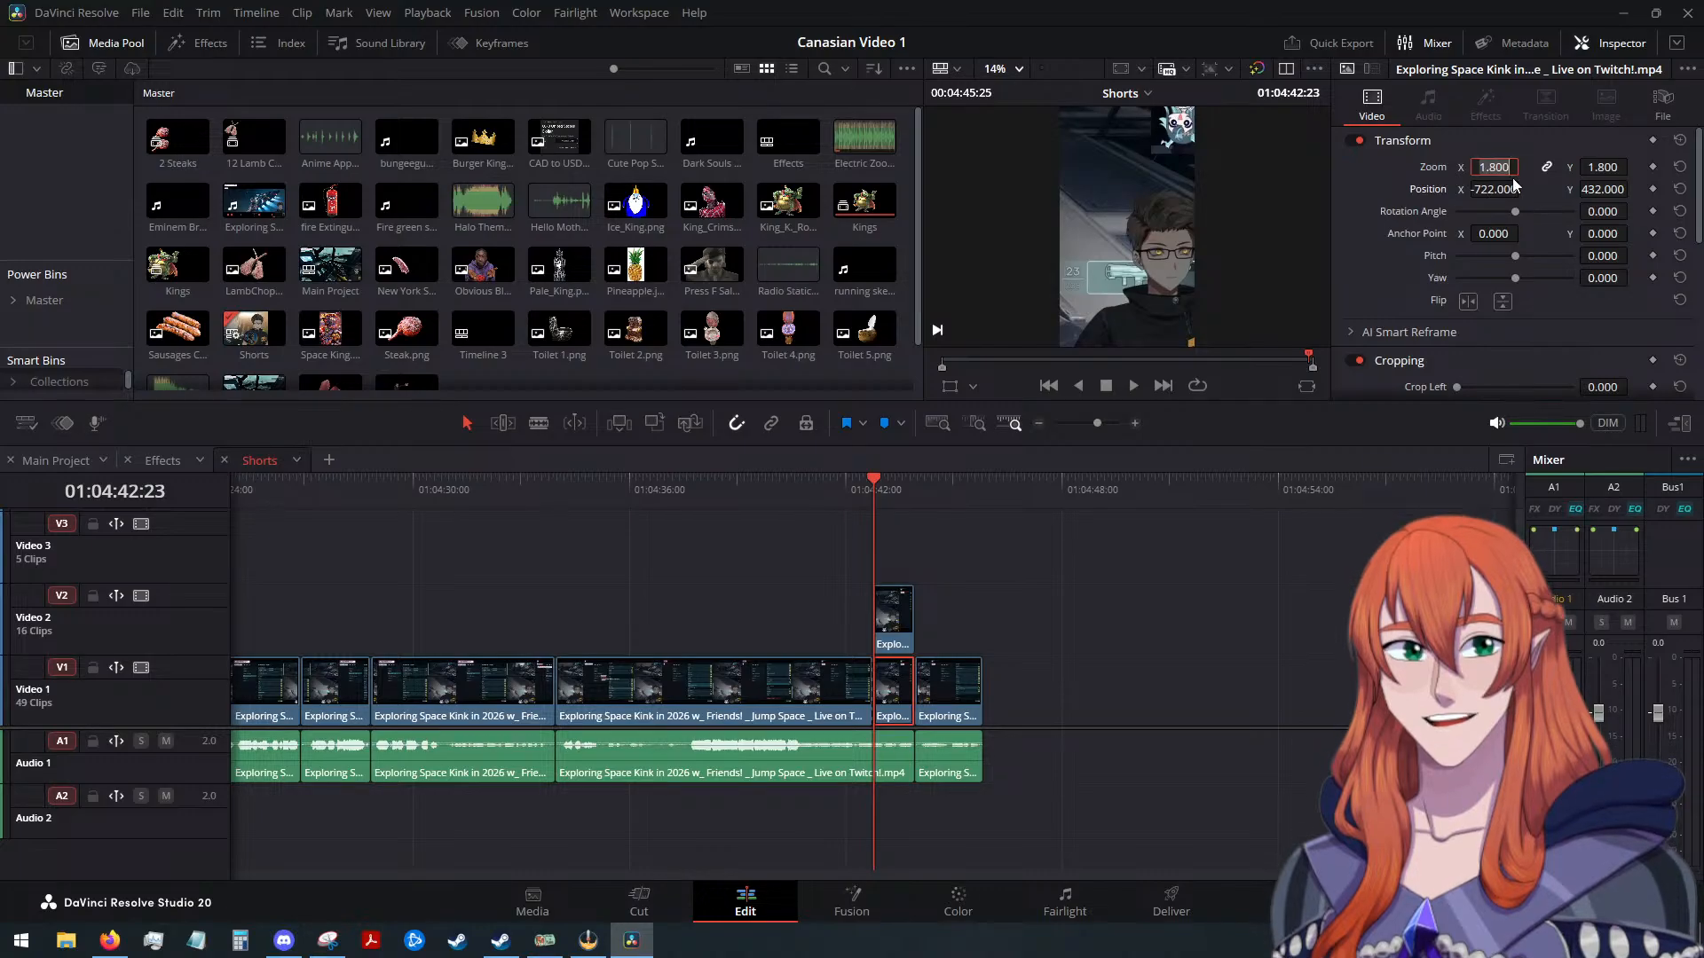
# Try moving the flipped Video 2 overlay clip to X -810, and try pasting the short clip's position and zoom attributes onto it
pyautogui.click(886, 630)
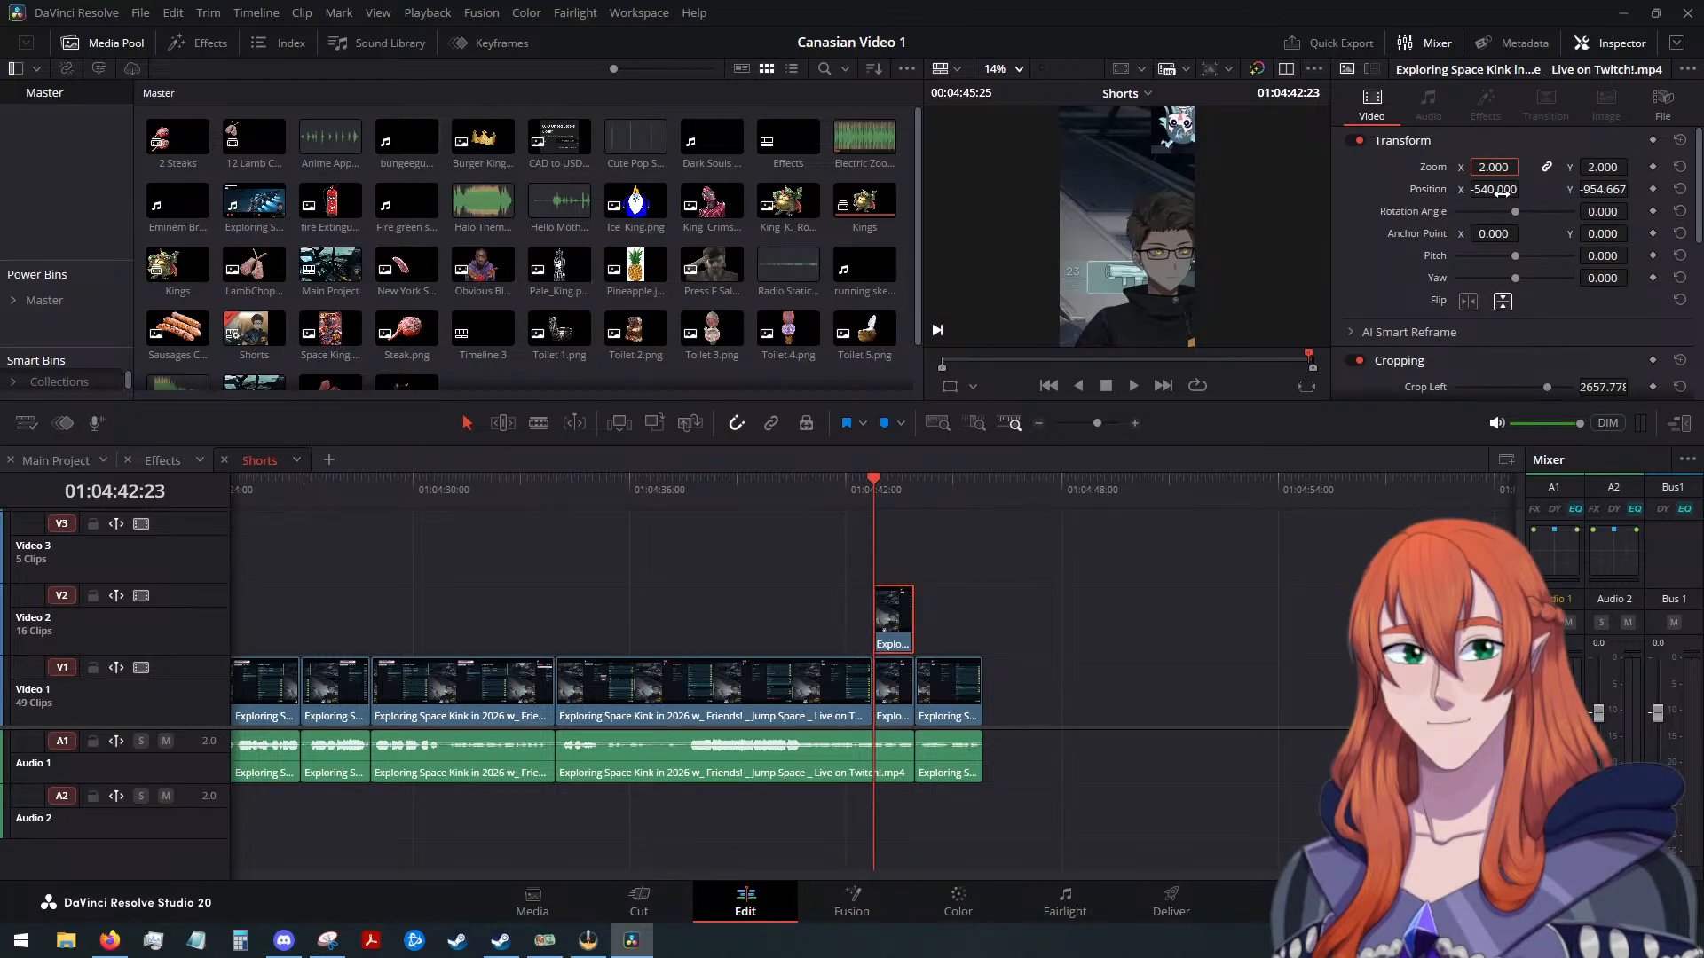
pyautogui.moveTo(1498, 189); pyautogui.dragTo(1523, 189)
pyautogui.moveTo(1496, 189); pyautogui.dragTo(1480, 189)
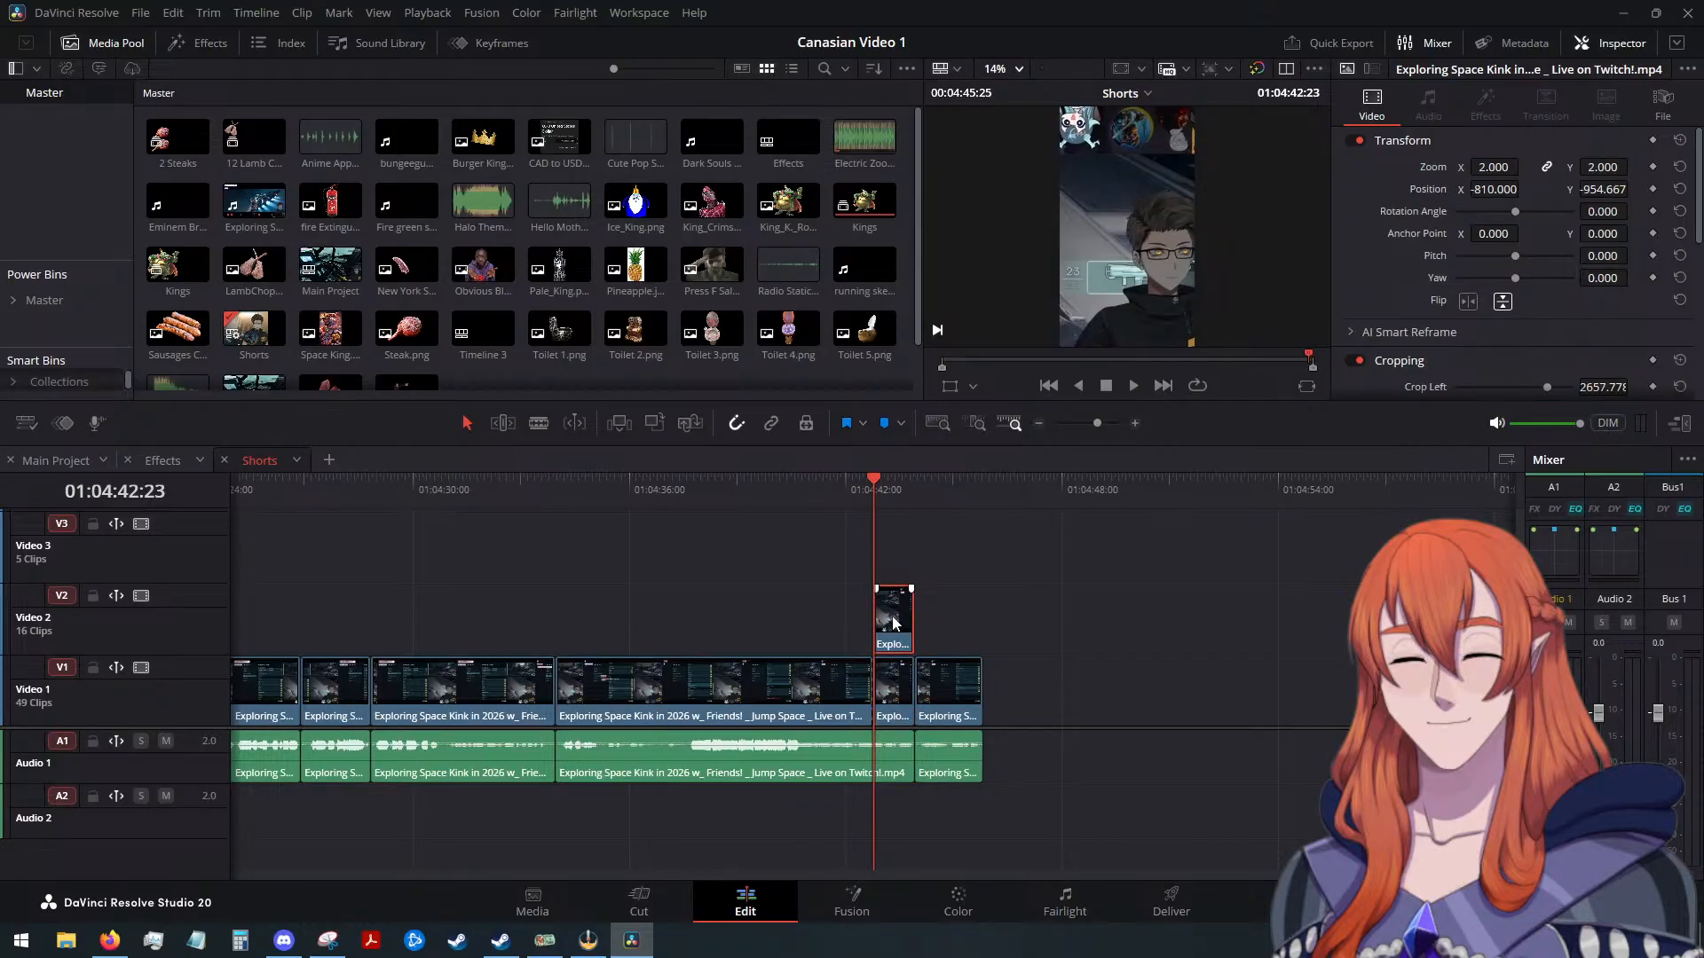
pyautogui.hotkey('alt', 'v')
pyautogui.click(1016, 745)
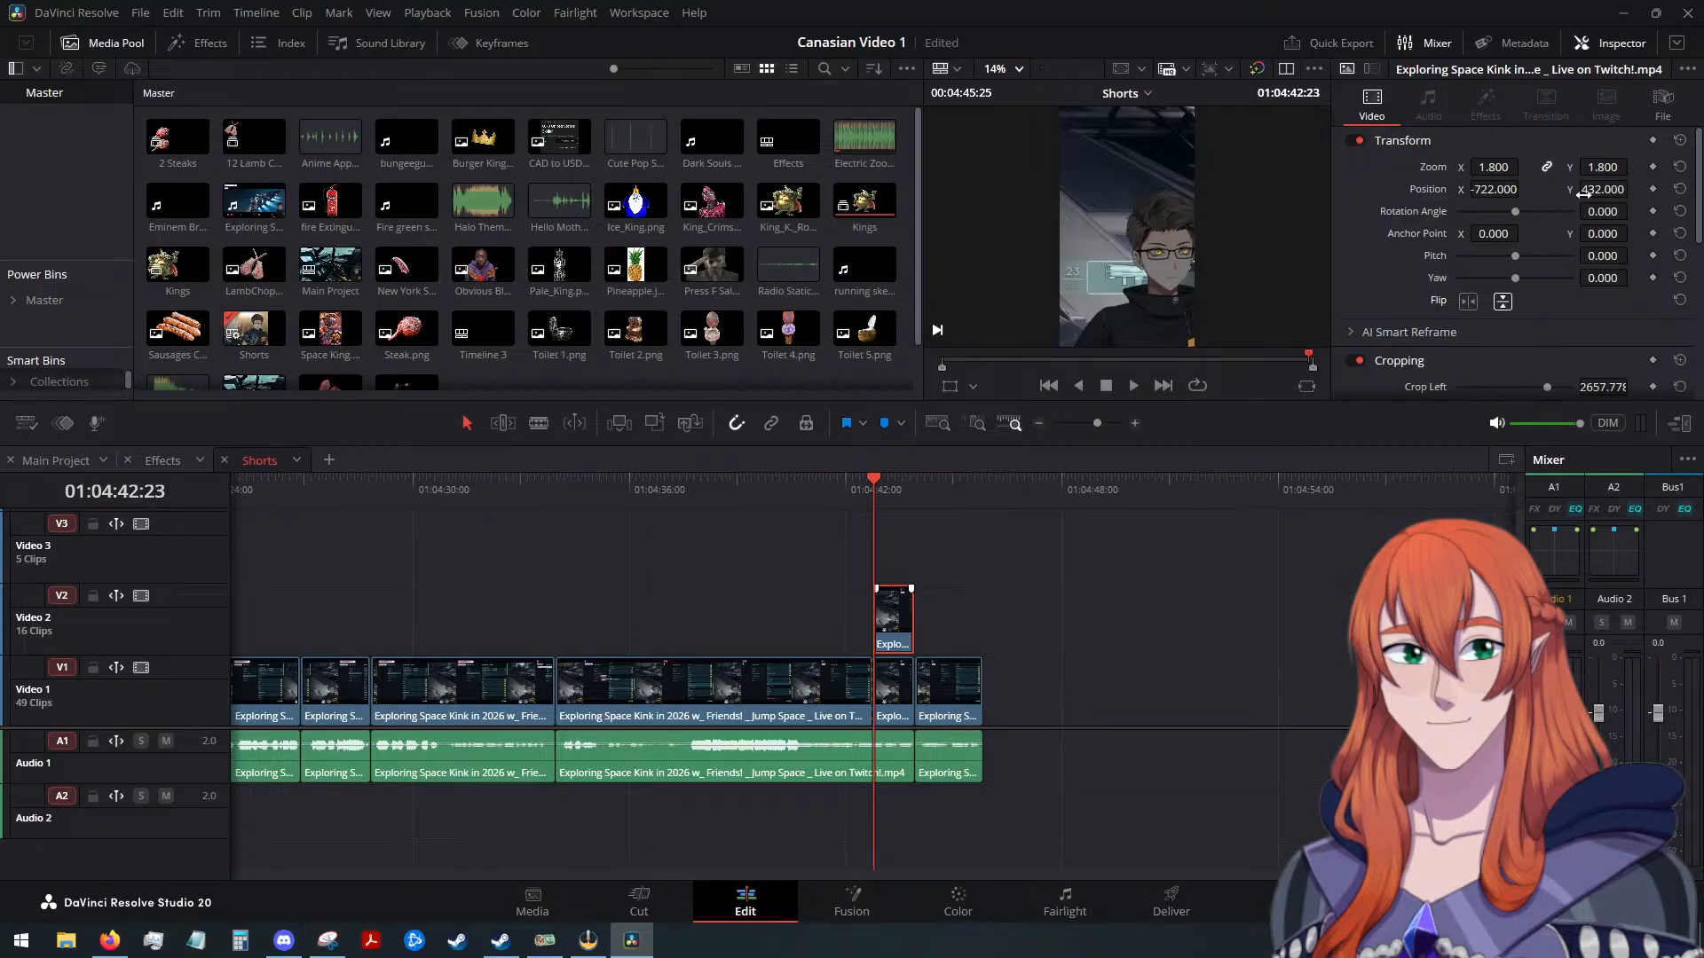
pyautogui.moveTo(1597, 190); pyautogui.dragTo(1221, 185)
pyautogui.moveTo(533, 162); pyautogui.dragTo(1703, 213)
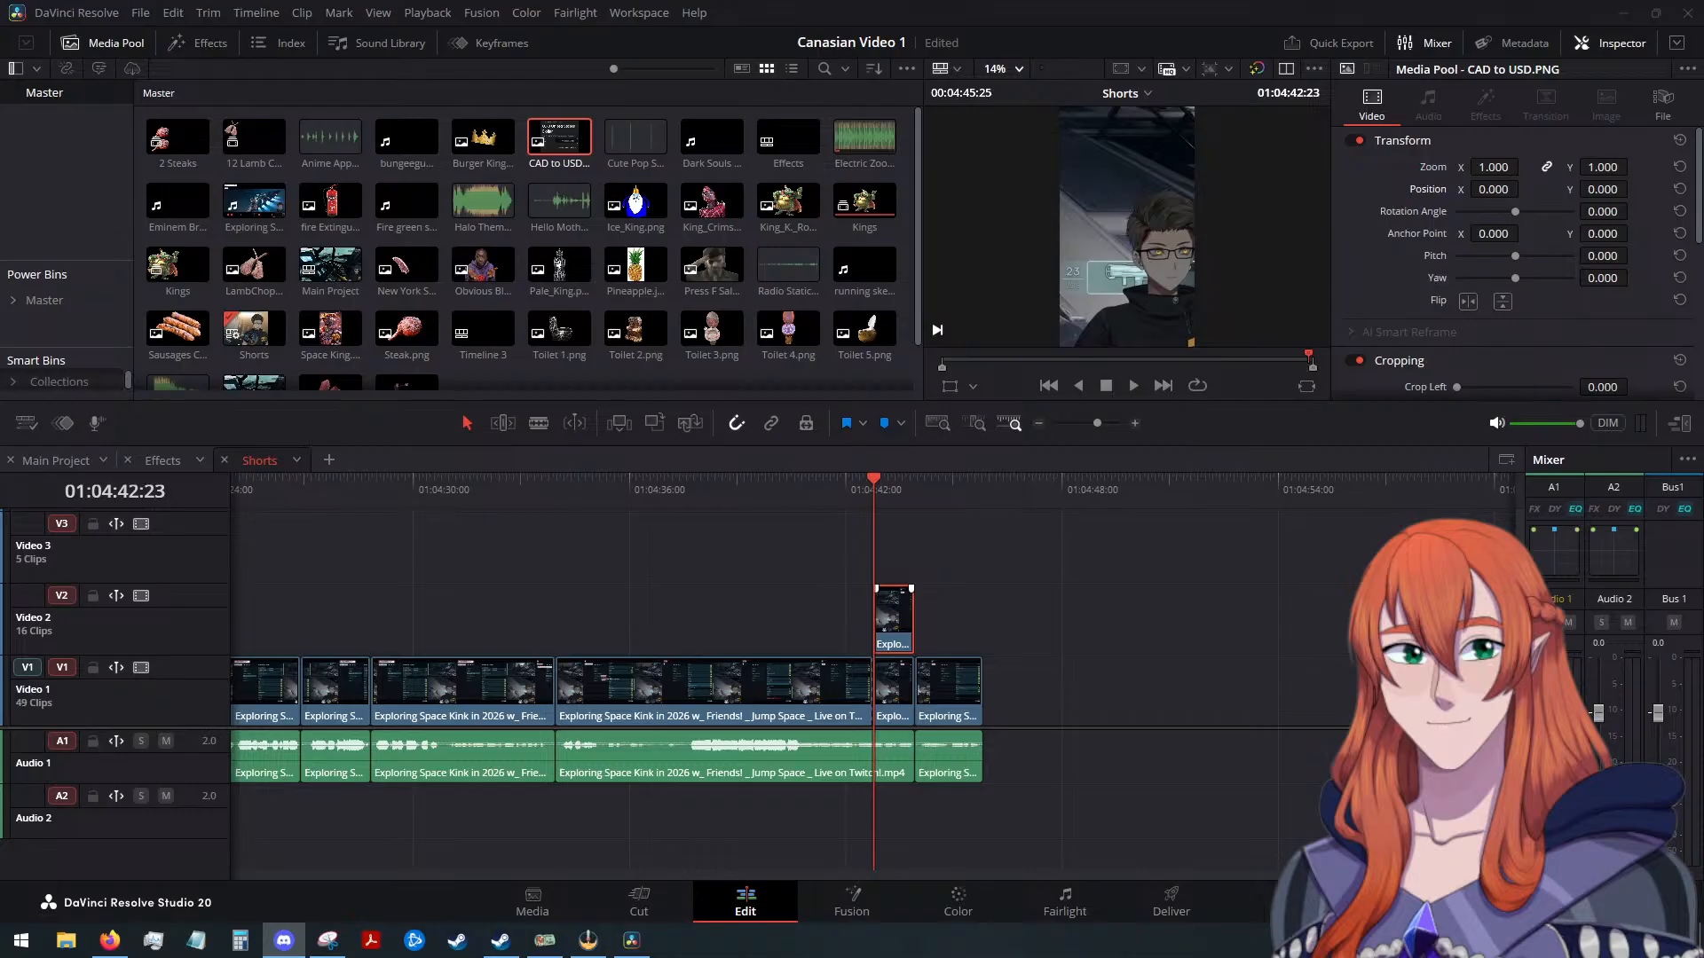
pyautogui.click(1155, 543)
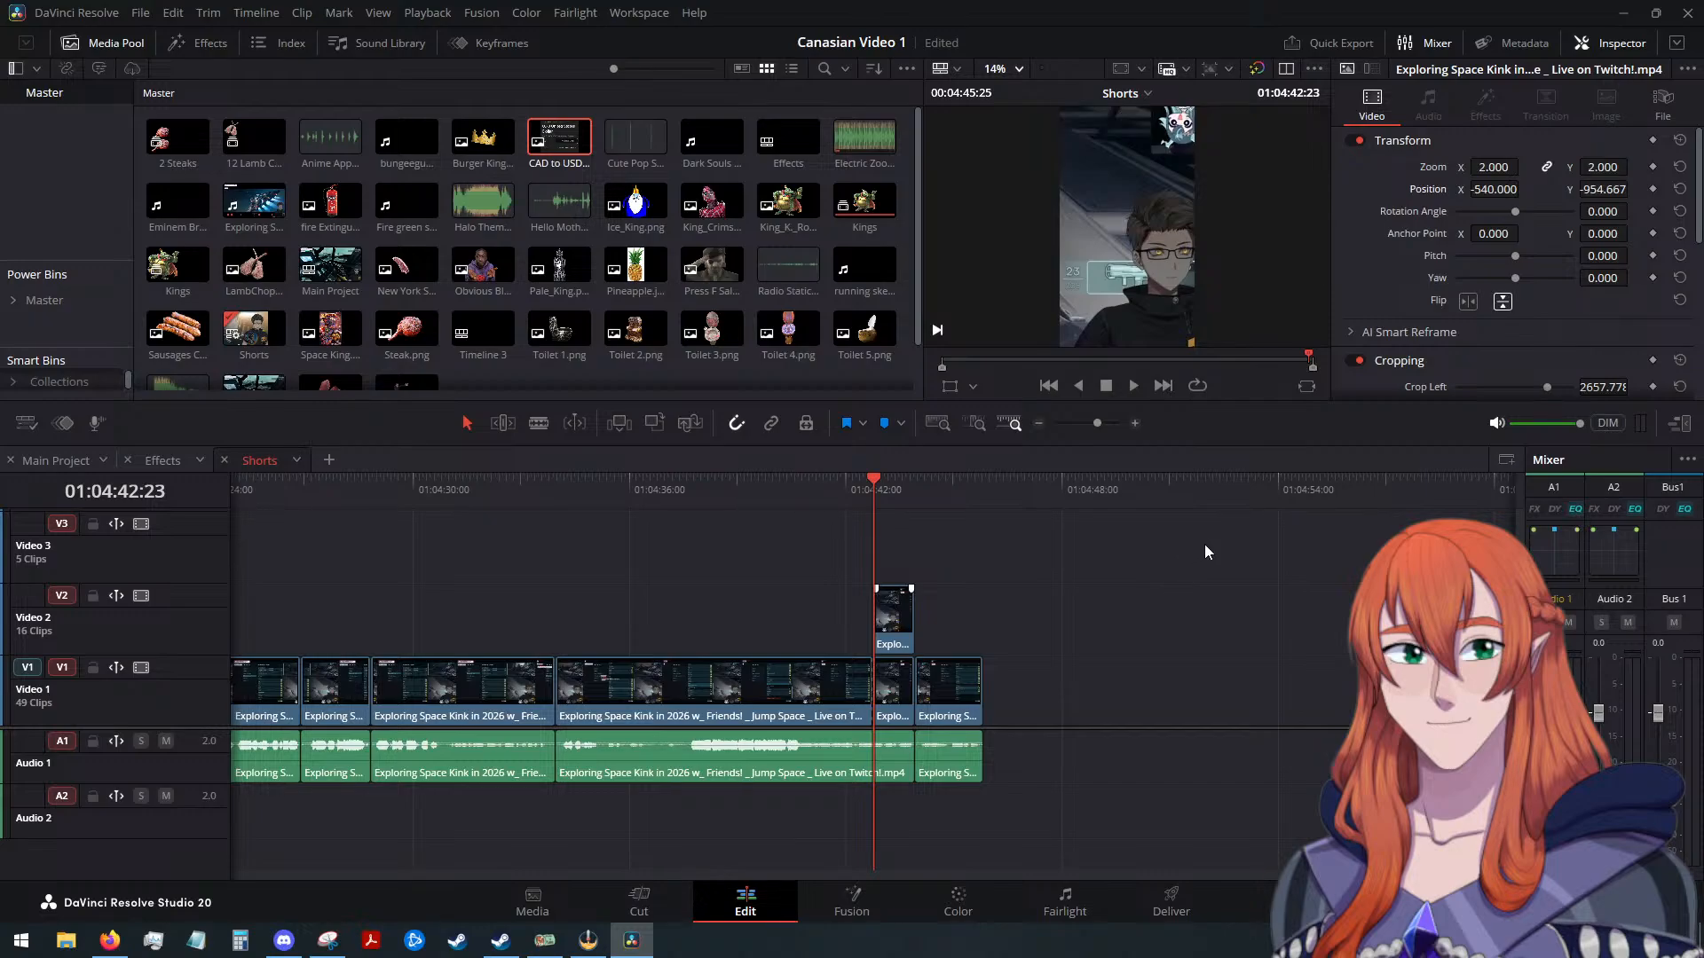
# Set the flipped Video 2 overlay clip's zoom to 1.8 and its position to X -718, Y -762.667, and play it back
pyautogui.doubleClick(898, 685)
pyautogui.click(895, 622)
pyautogui.click(1489, 168)
pyautogui.write('1.8')
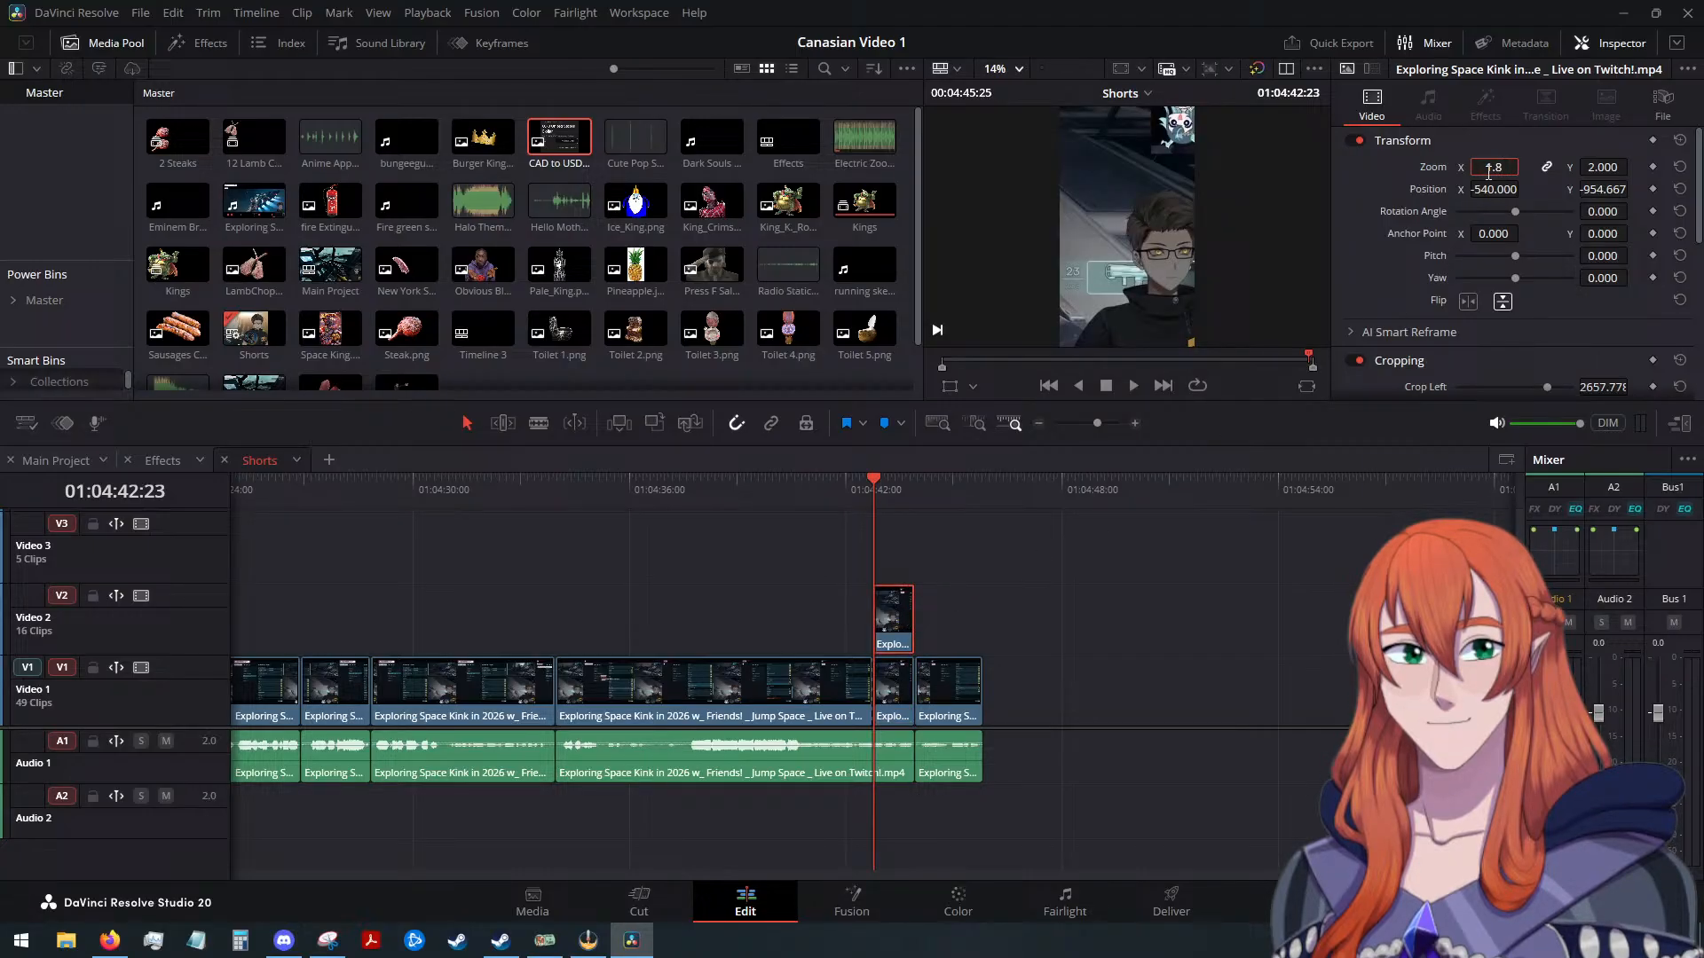
pyautogui.press('Return')
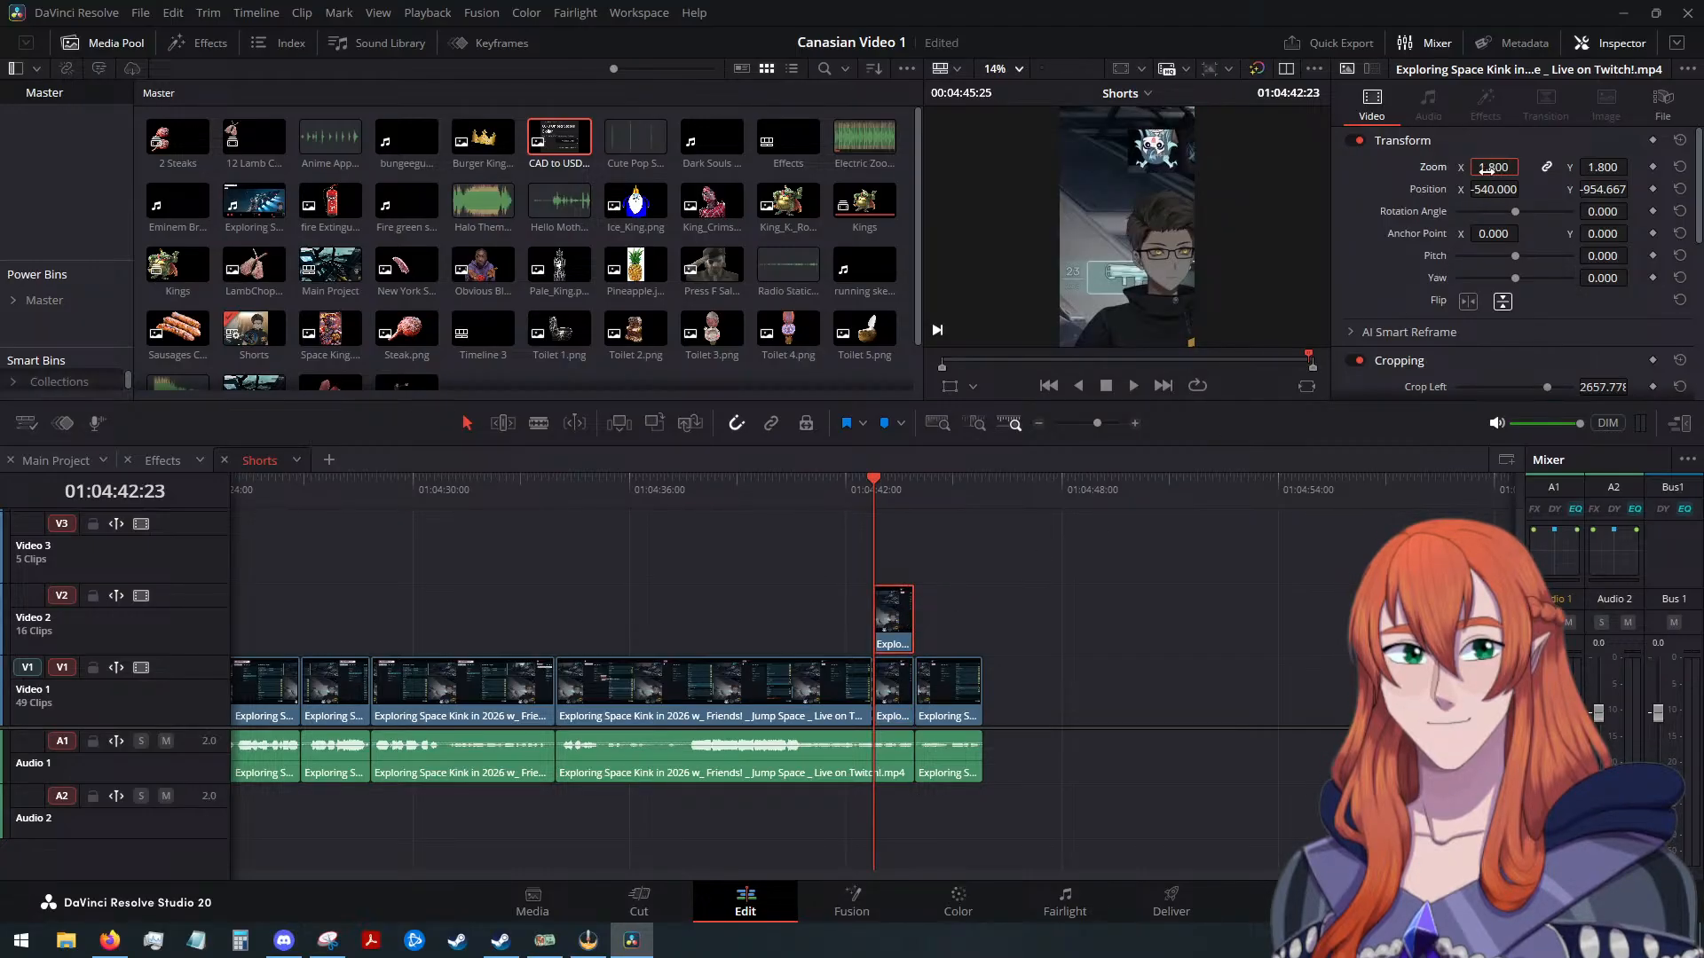
pyautogui.moveTo(1500, 189); pyautogui.dragTo(1685, 189)
pyautogui.click(1524, 190)
pyautogui.click(1524, 189)
pyautogui.click(1523, 190)
pyautogui.click(1524, 190)
pyautogui.click(1523, 190)
pyautogui.click(1632, 188)
pyautogui.click(1632, 188)
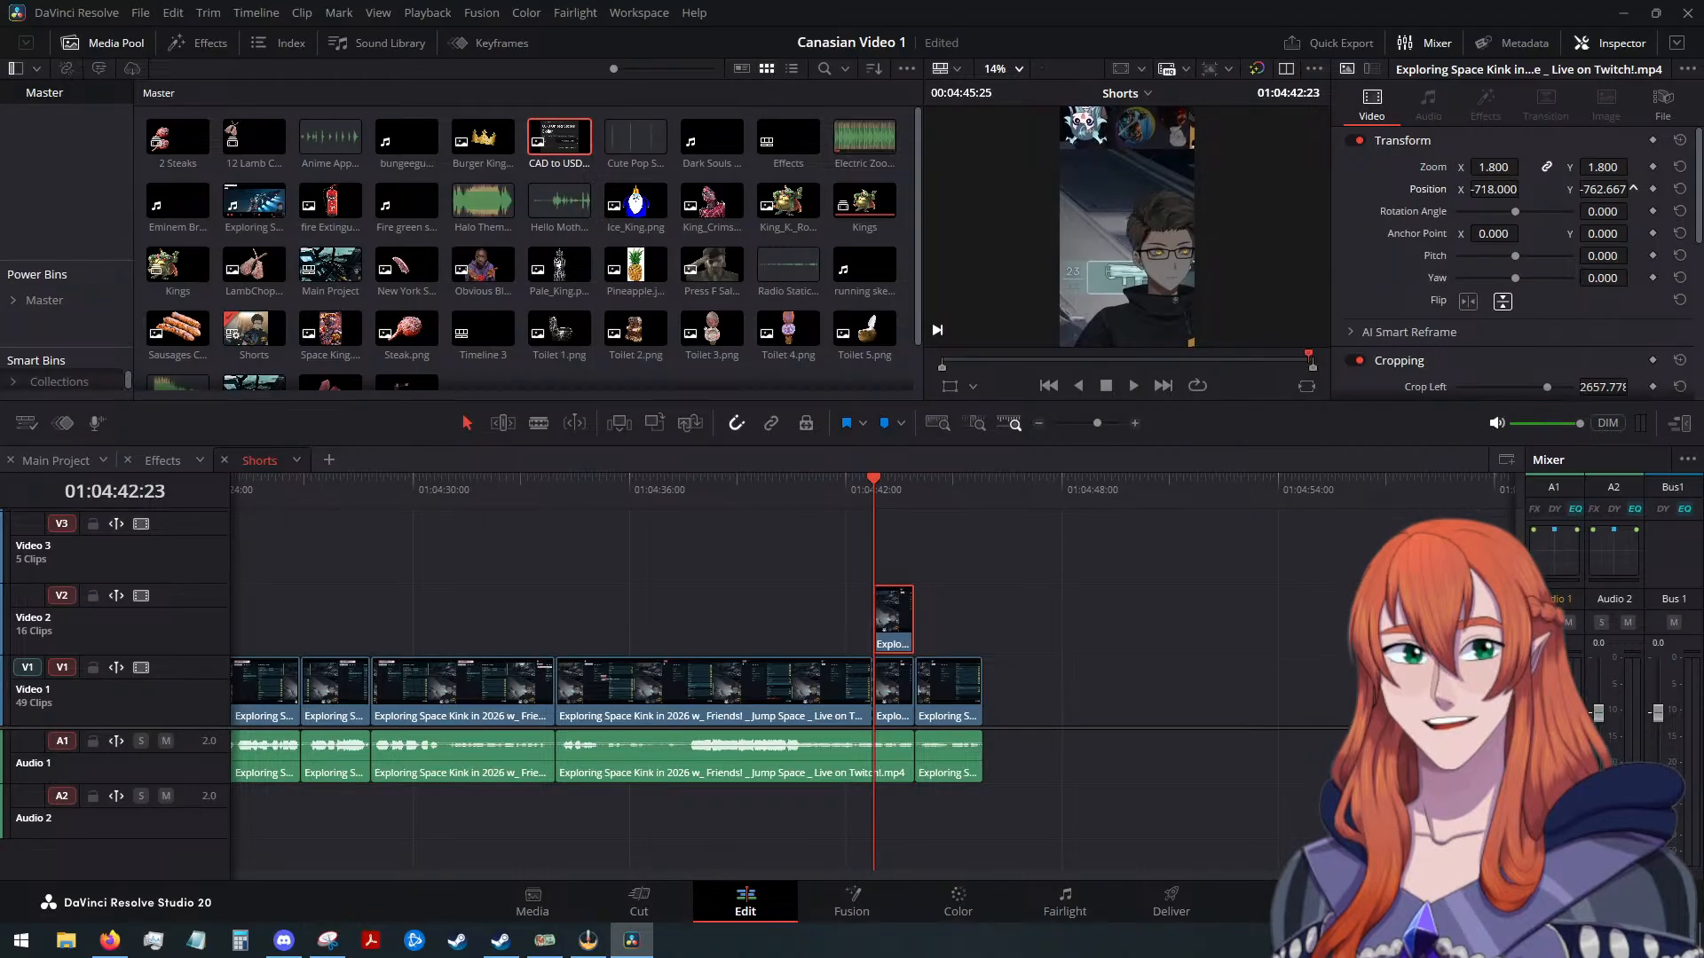
pyautogui.click(1003, 553)
pyautogui.click(1134, 385)
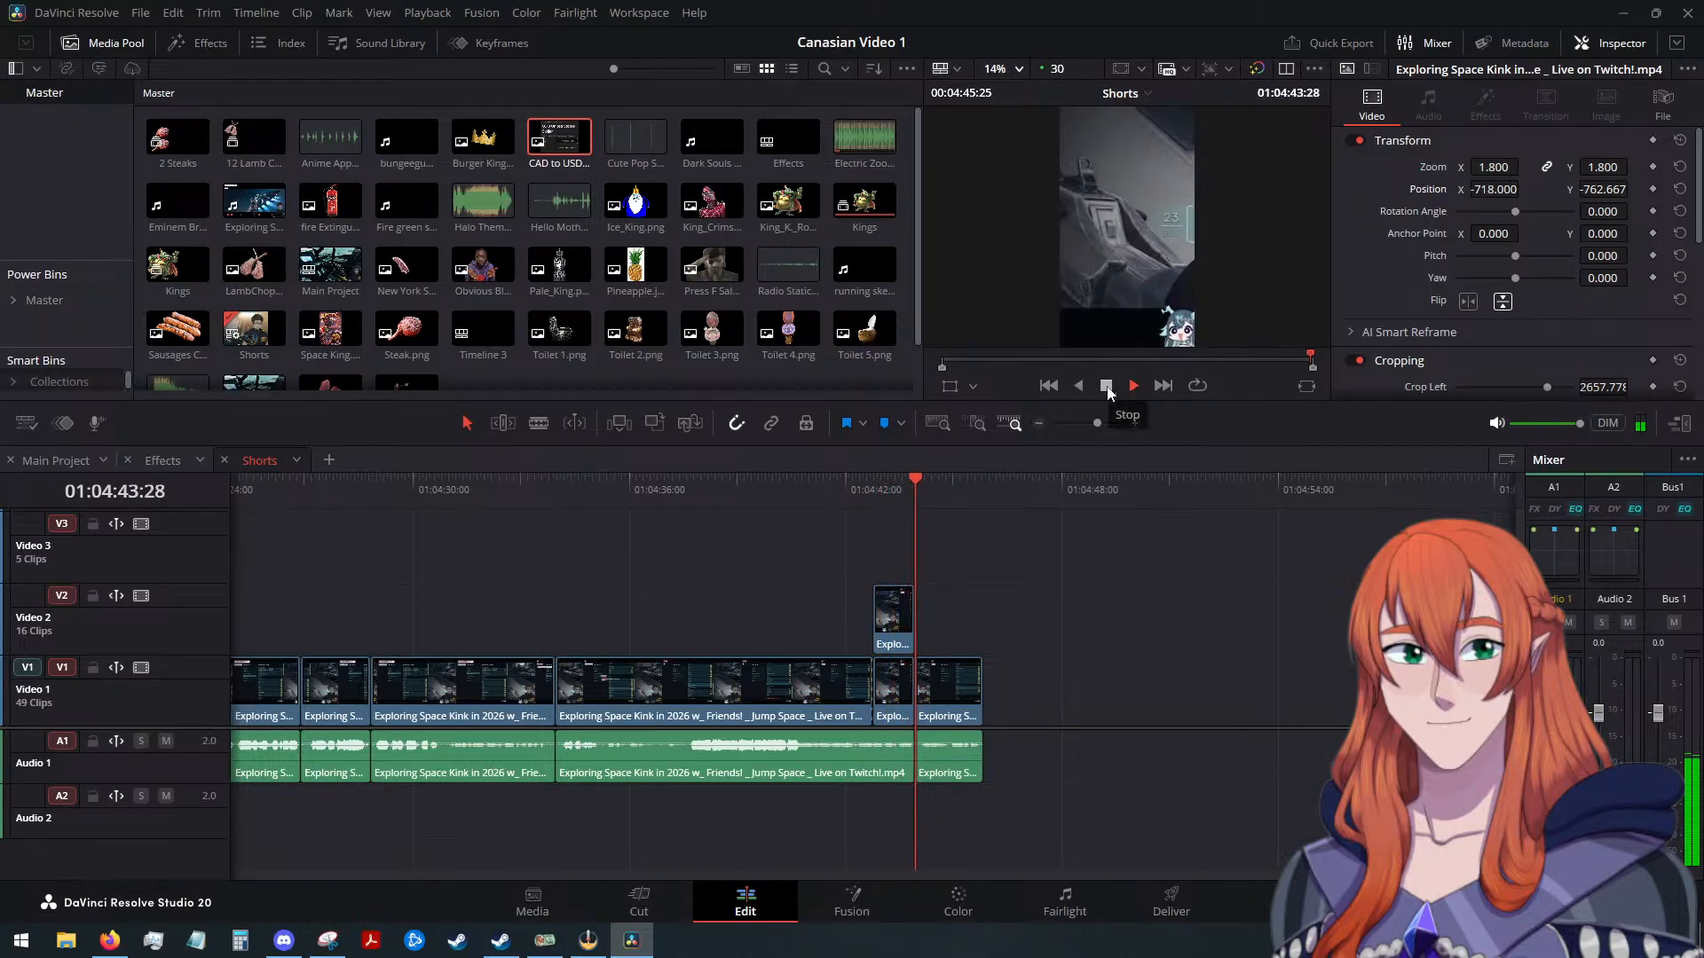
# Try pasting the short clip's zoom and its position with Y at 432 onto the section's last Video 1 clip
pyautogui.click(951, 671)
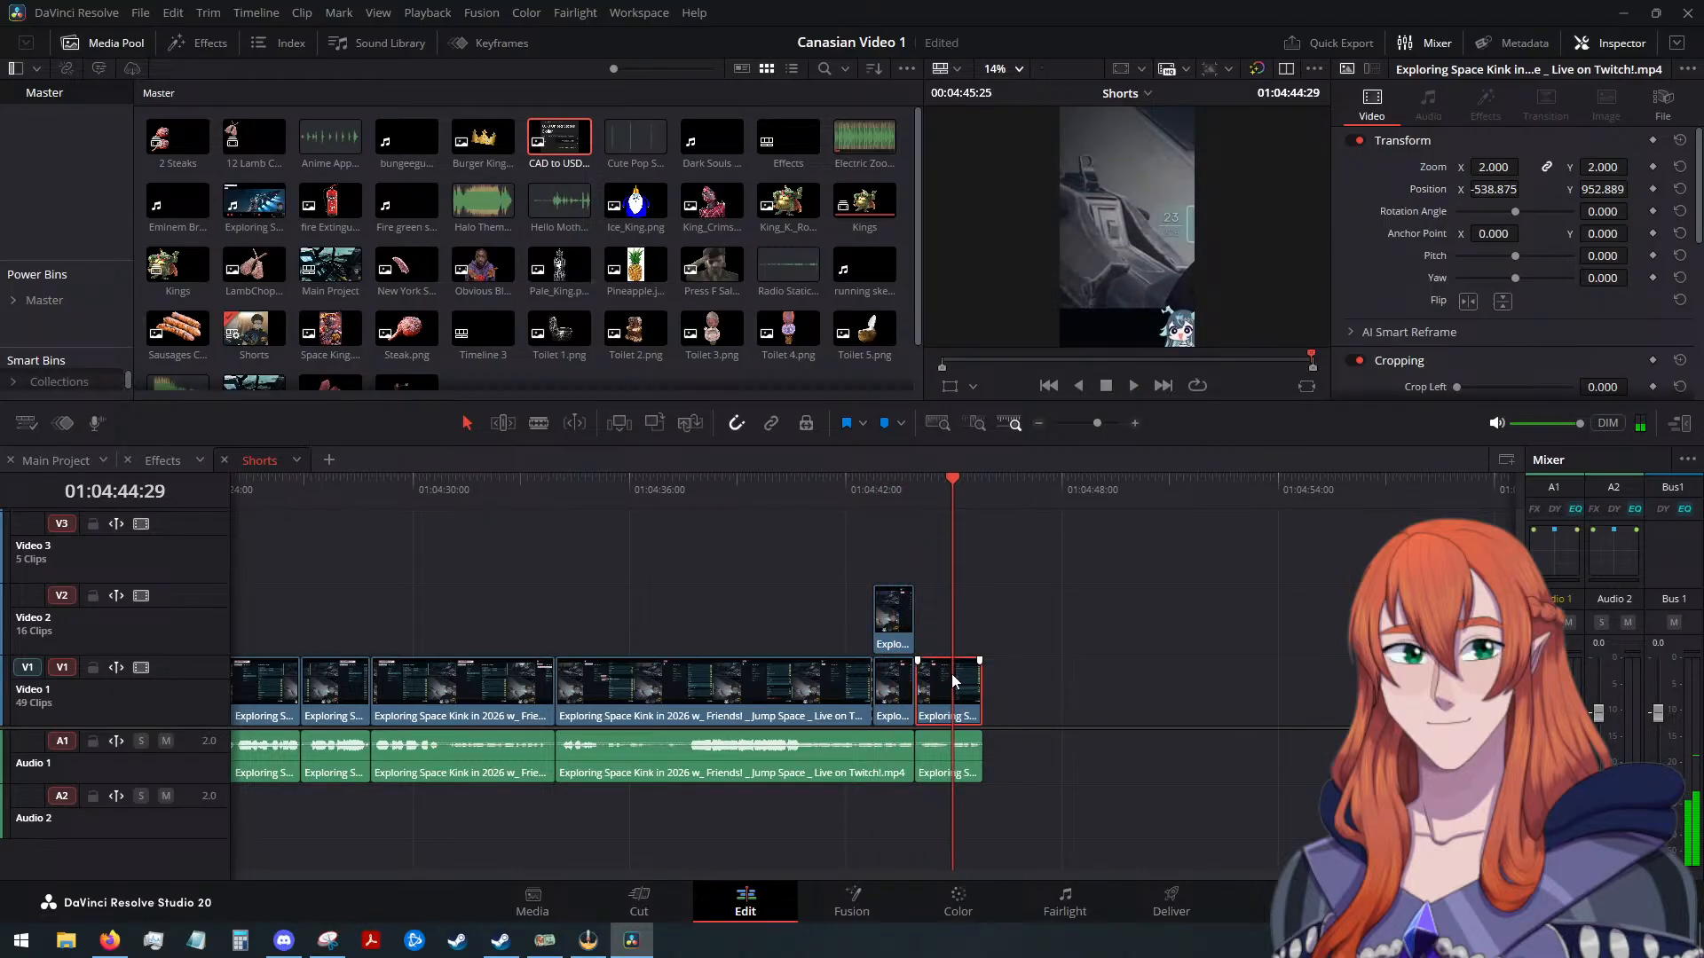
pyautogui.hotkey('alt', 'v')
pyautogui.click(1003, 749)
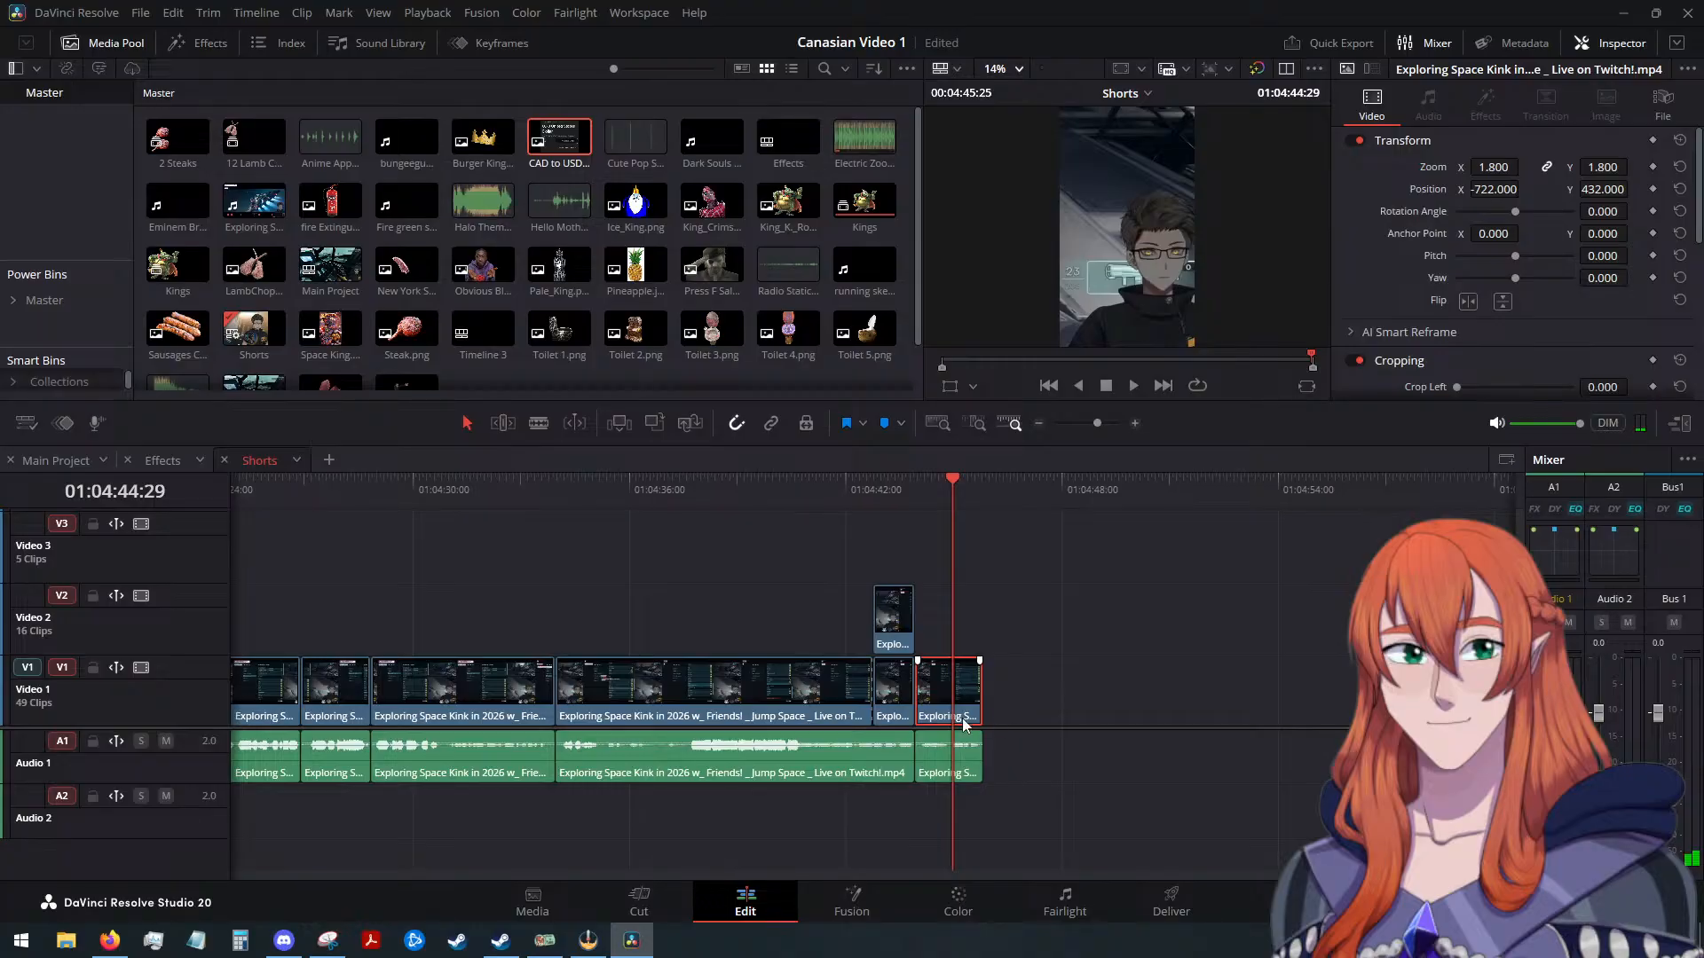
pyautogui.hotkey('alt', 'v')
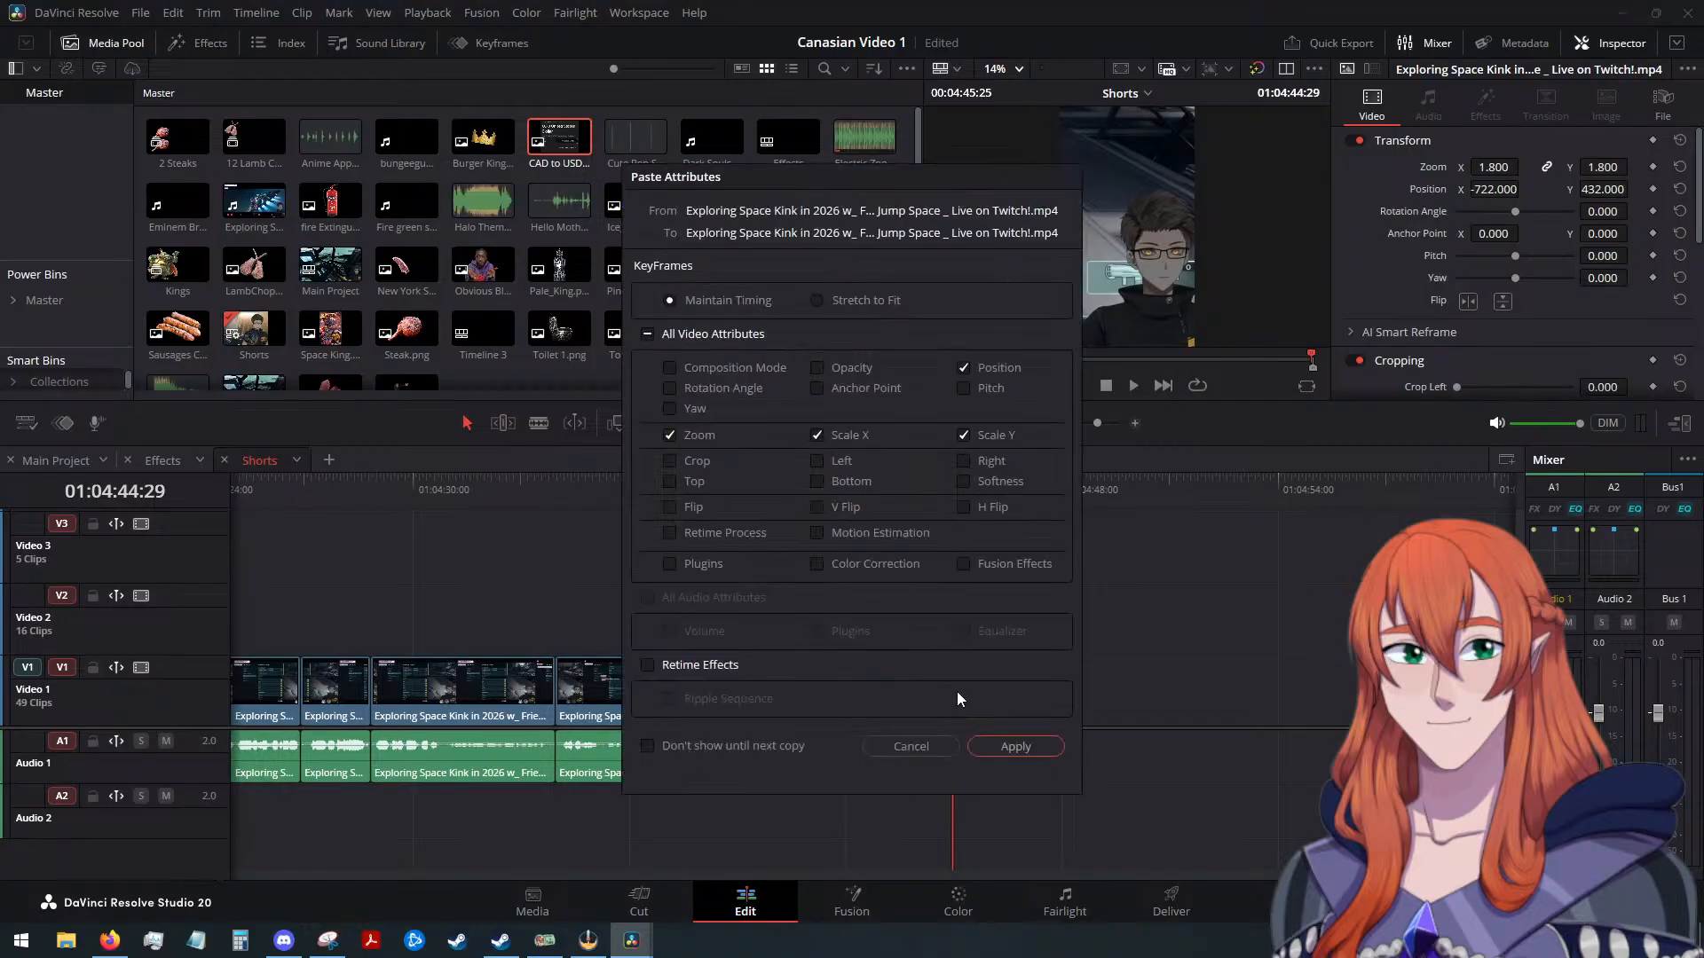
pyautogui.click(983, 749)
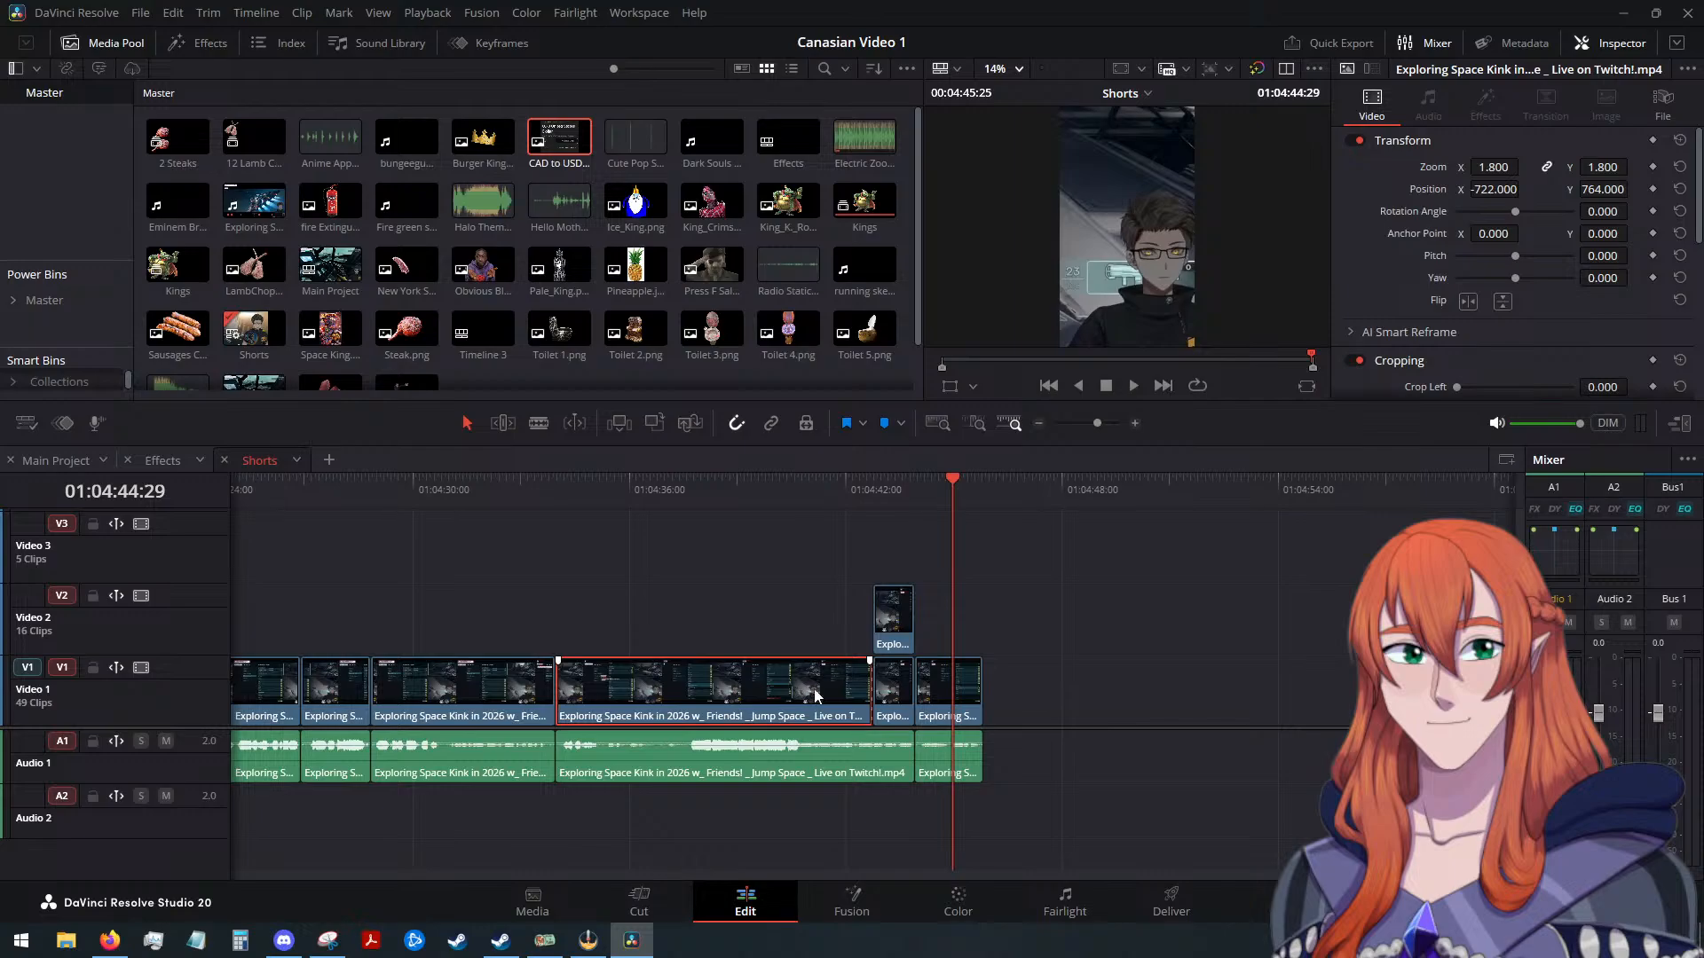
# Paste the position and zoom attributes of the long Video 1 clip before 01:04:42:23 onto the section's last clip
pyautogui.hotkey('alt', 'v')
pyautogui.click(1011, 741)
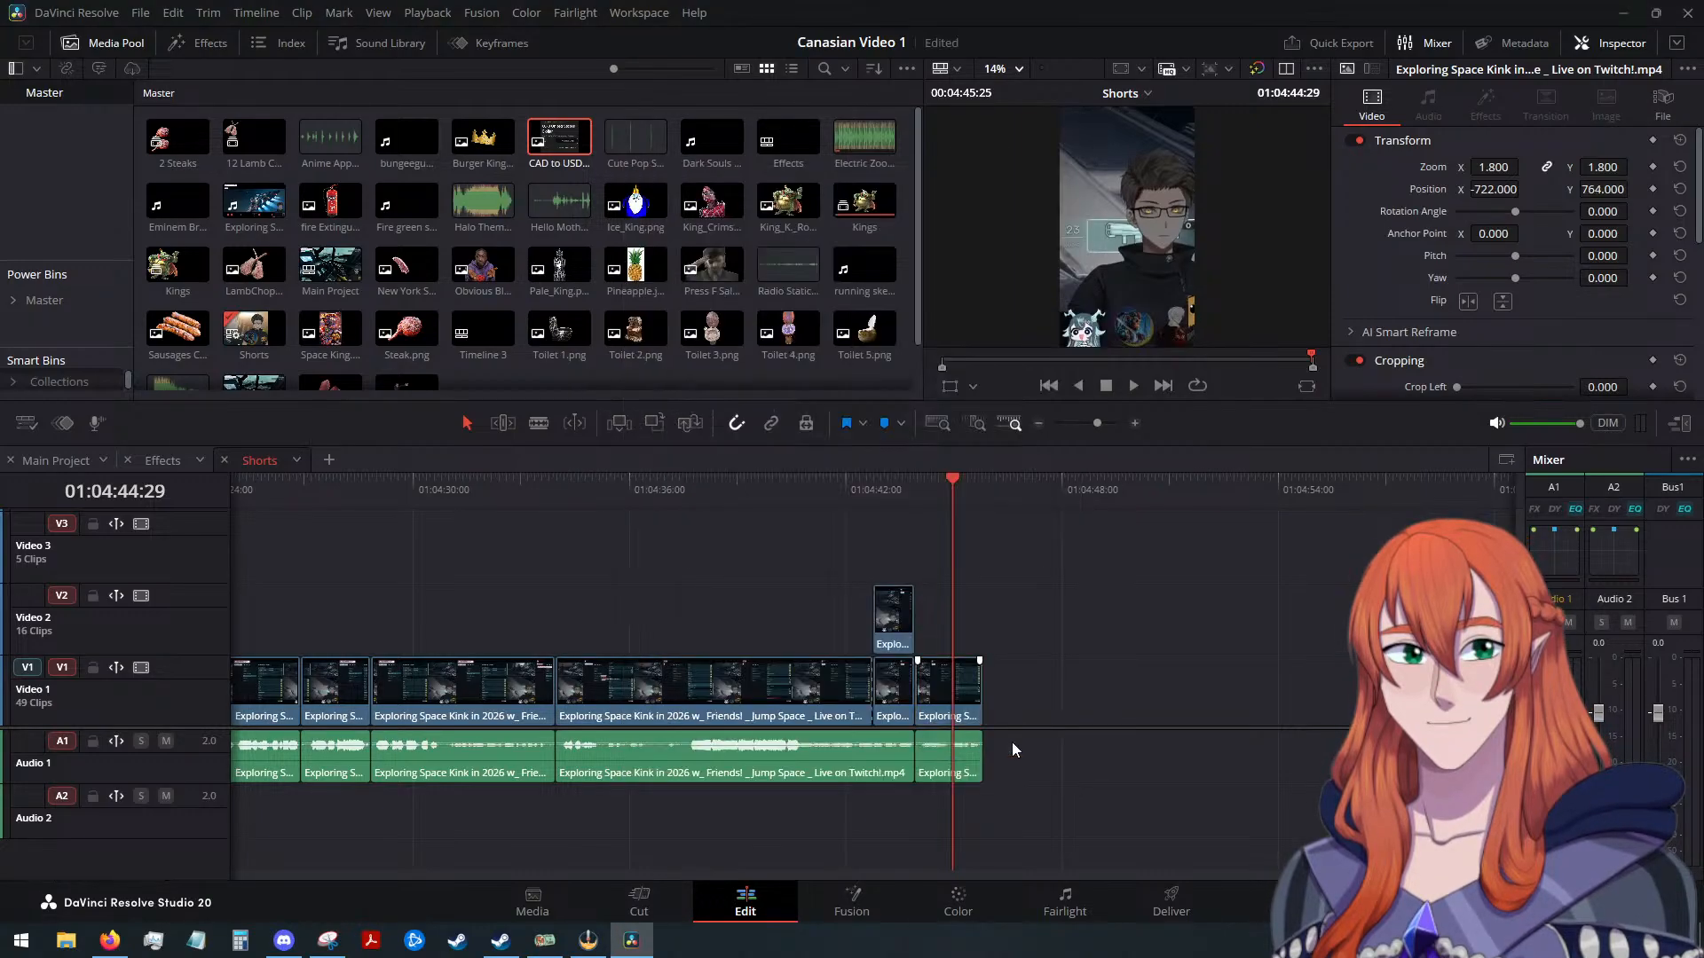
# Play back the final clips of the options menu section through to the end of the Shorts timeline
pyautogui.moveTo(955, 484); pyautogui.dragTo(910, 498)
pyautogui.click(1134, 387)
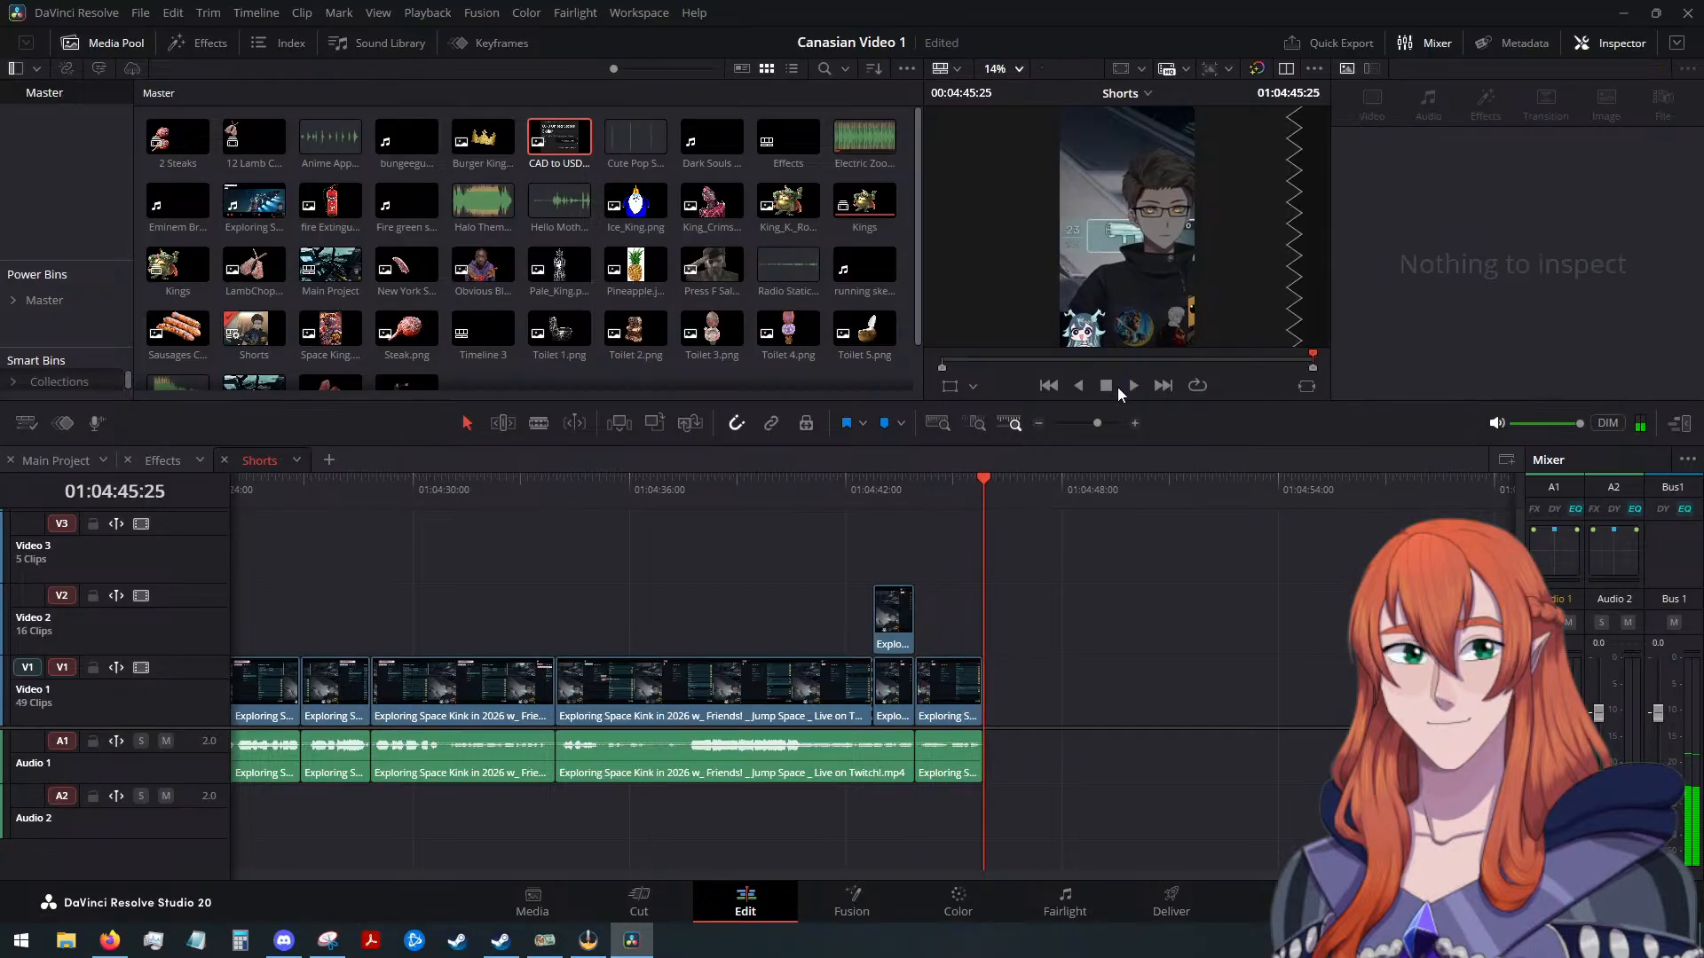
pyautogui.scroll(-6, 1036, 618)
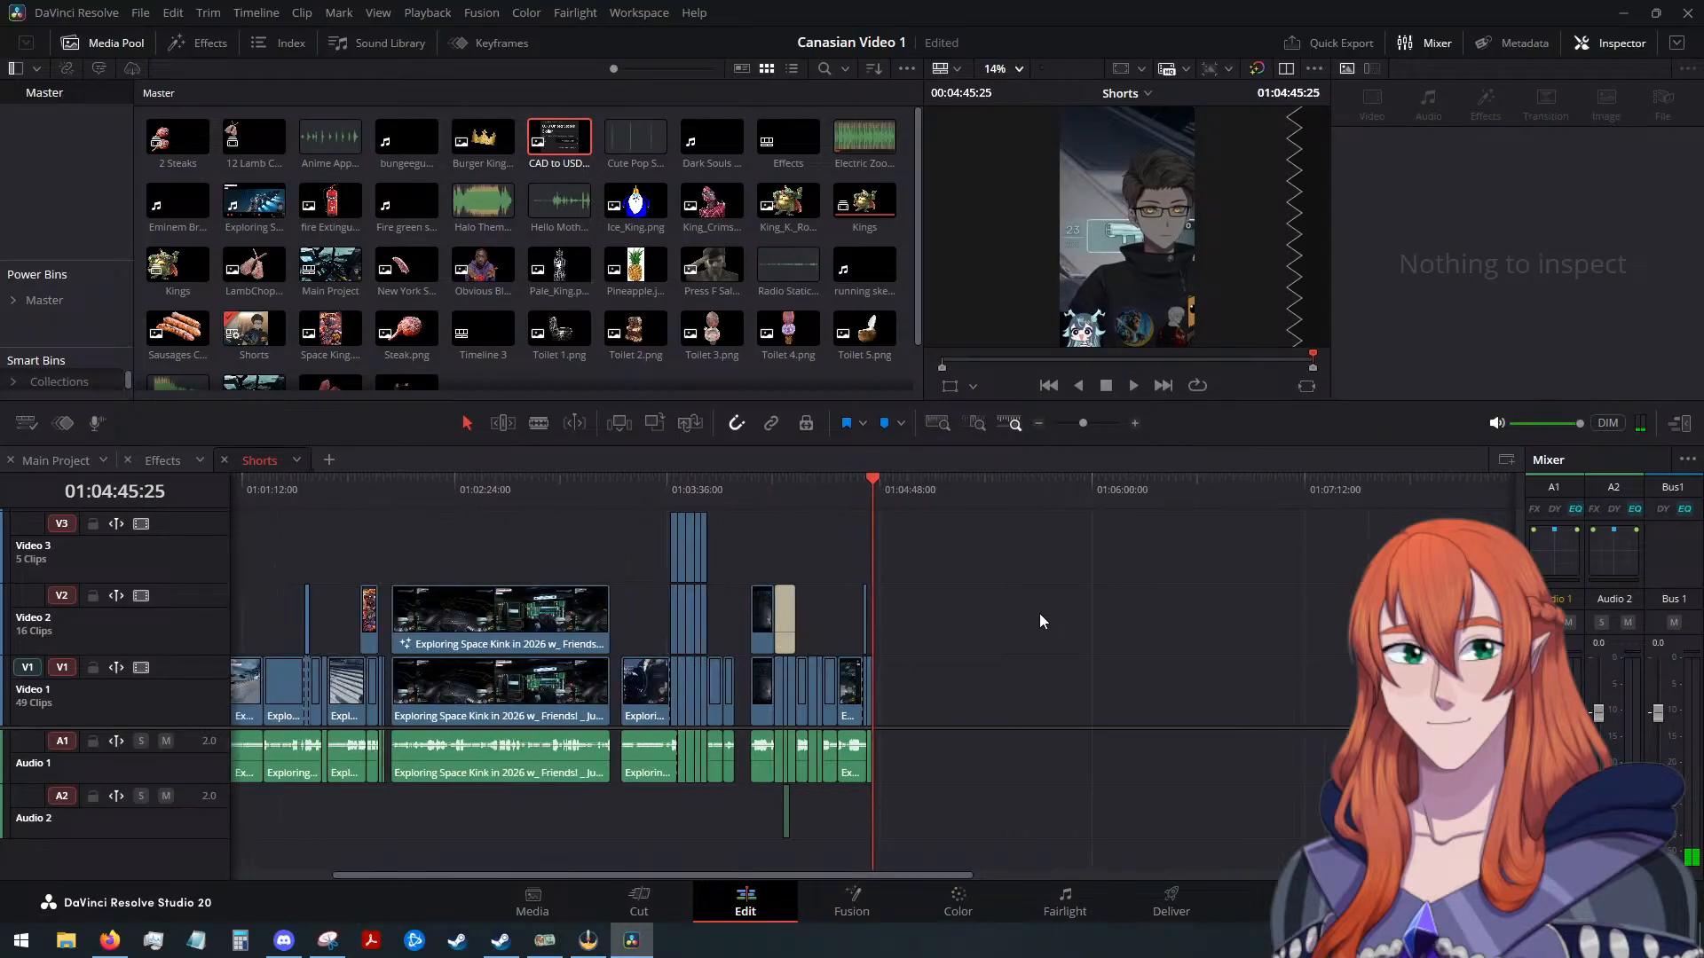
pyautogui.scroll(-3, 1040, 621)
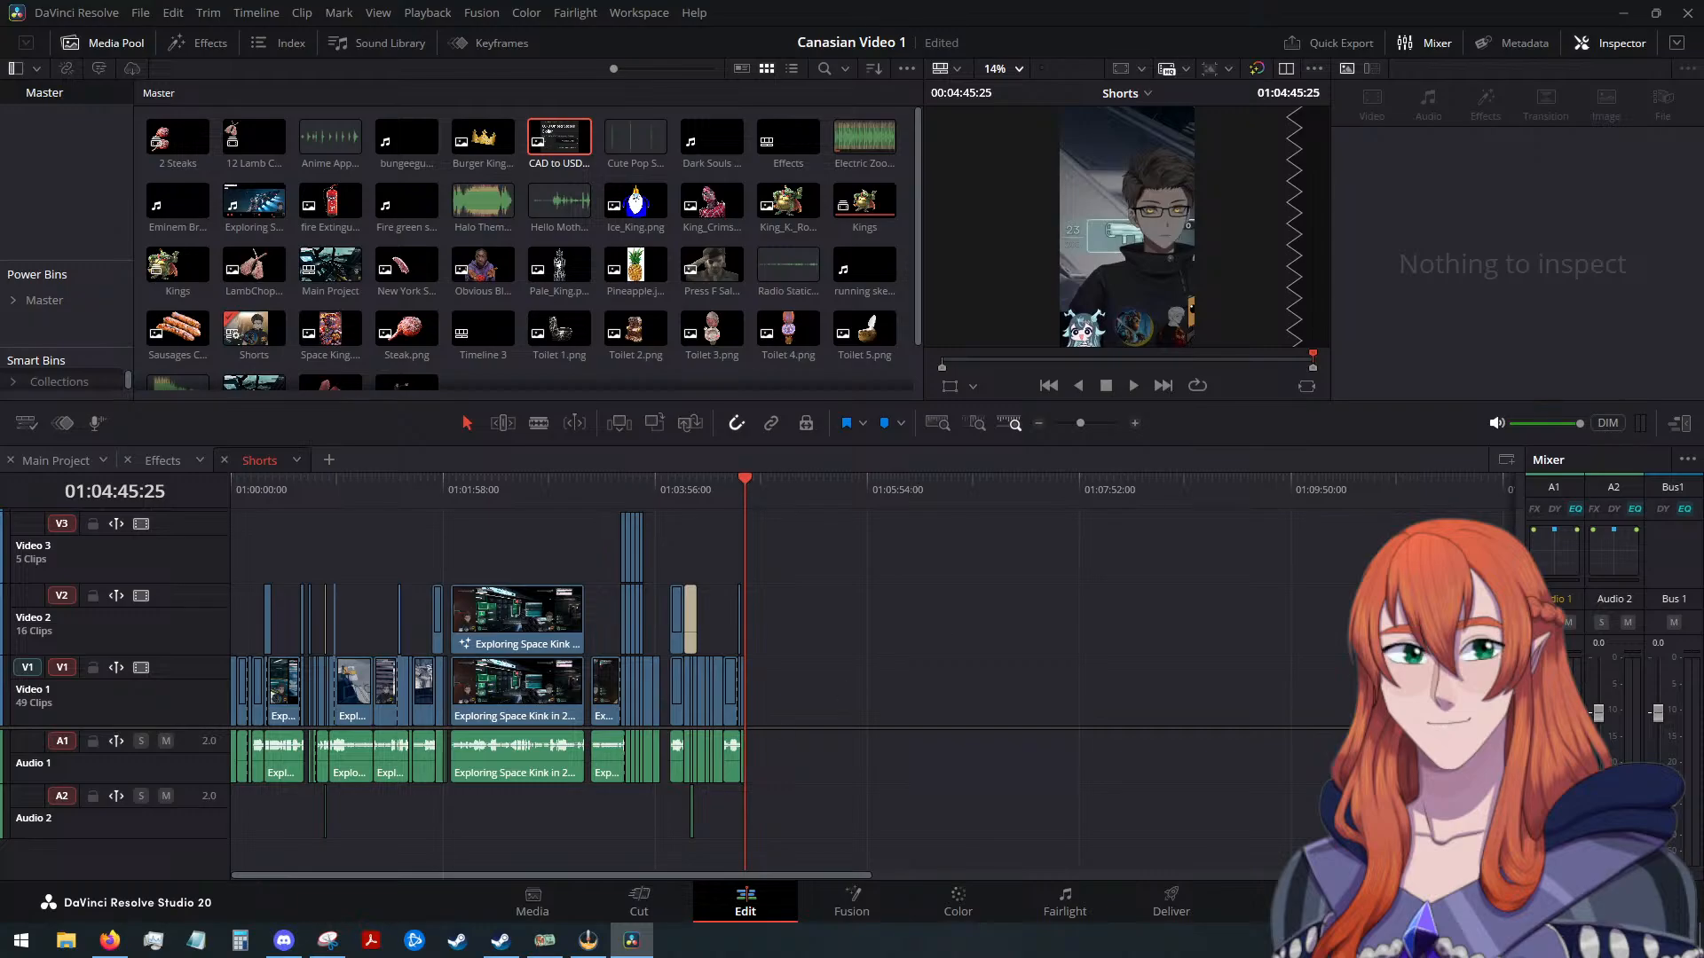
pyautogui.hotkey('alt', 'Tab')
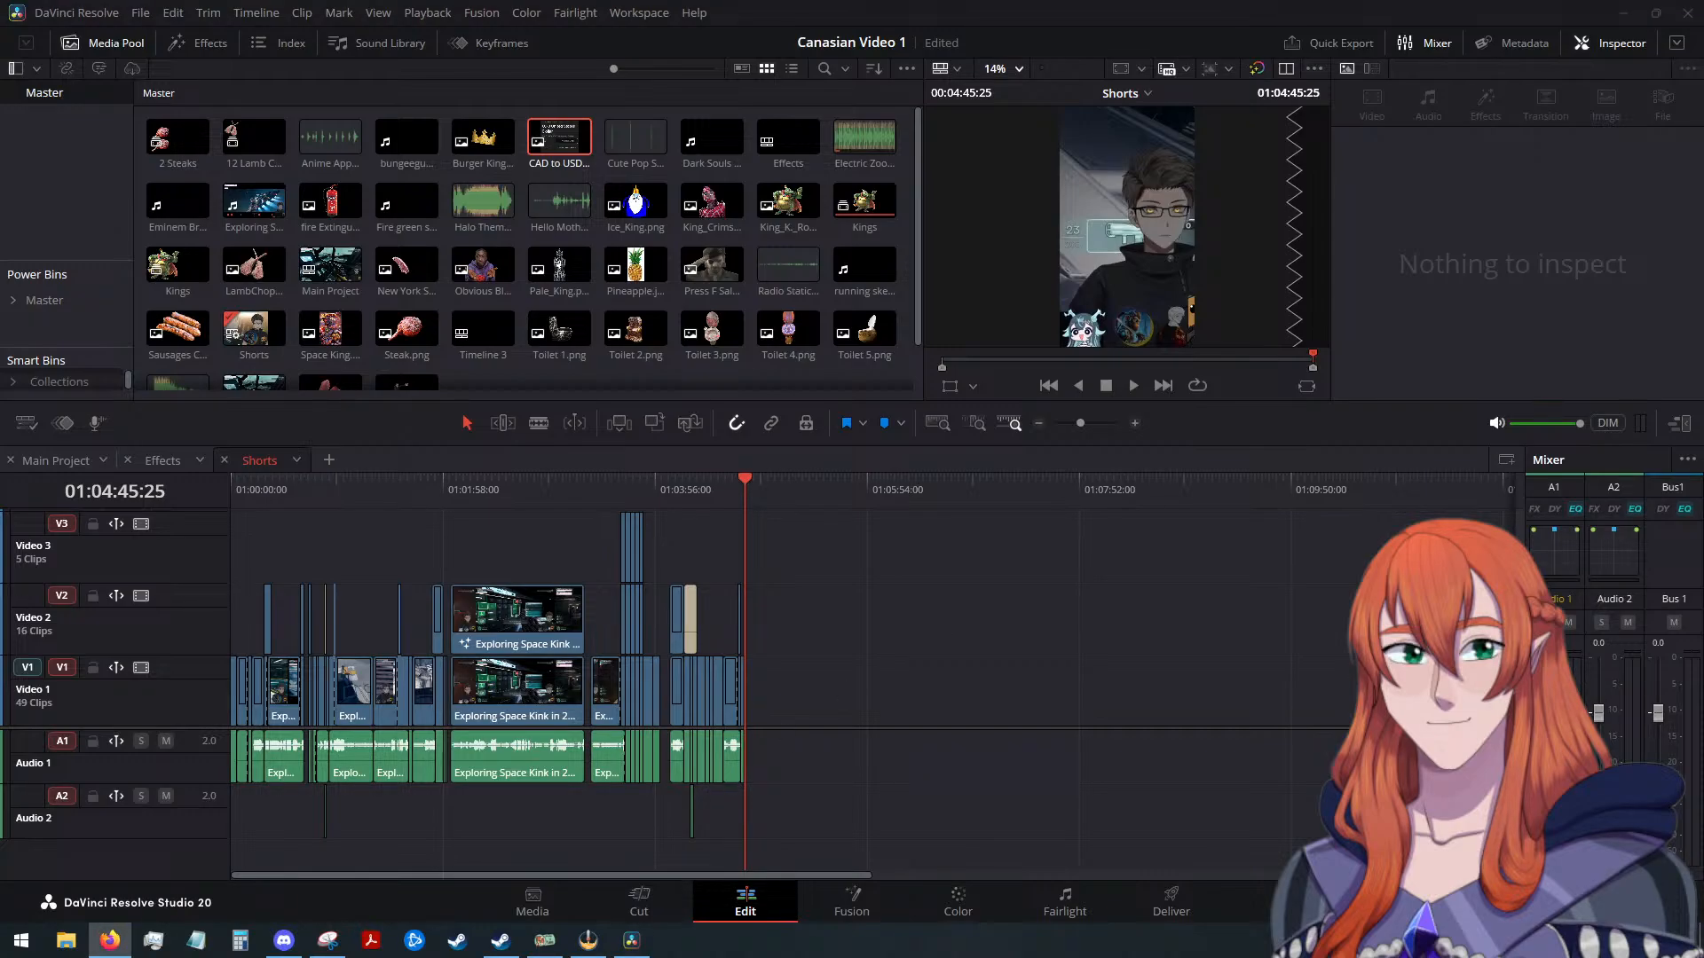
pyautogui.hotkey('alt', 'Tab')
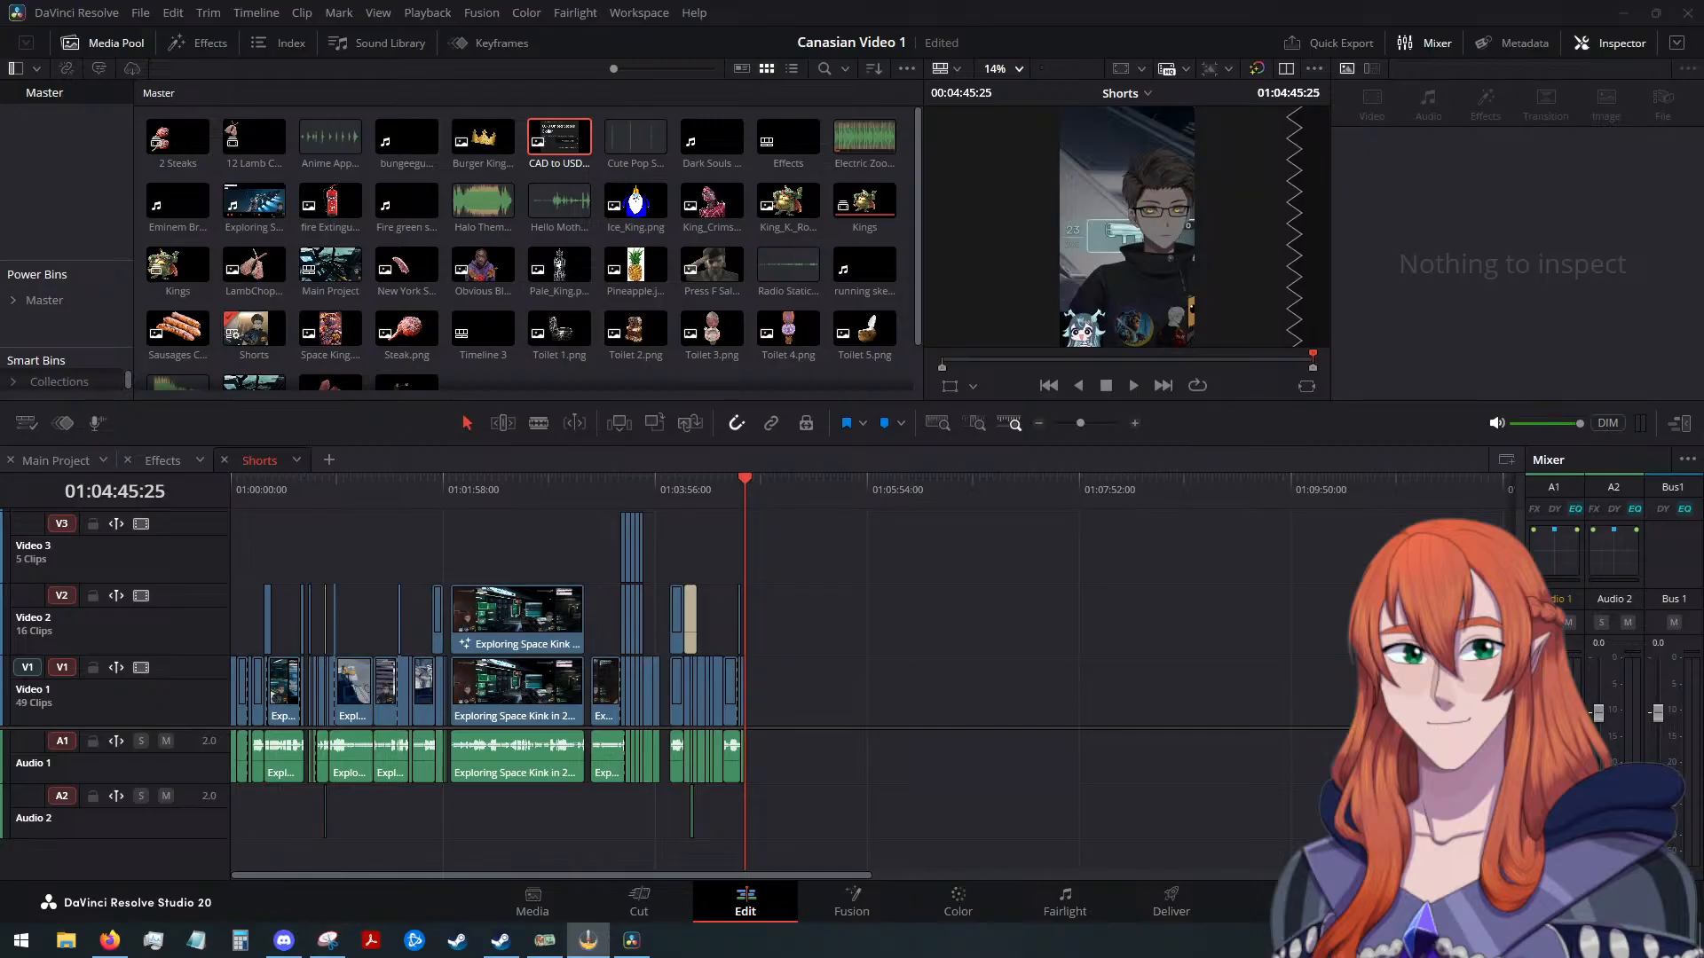
pyautogui.hotkey('alt', 'Tab')
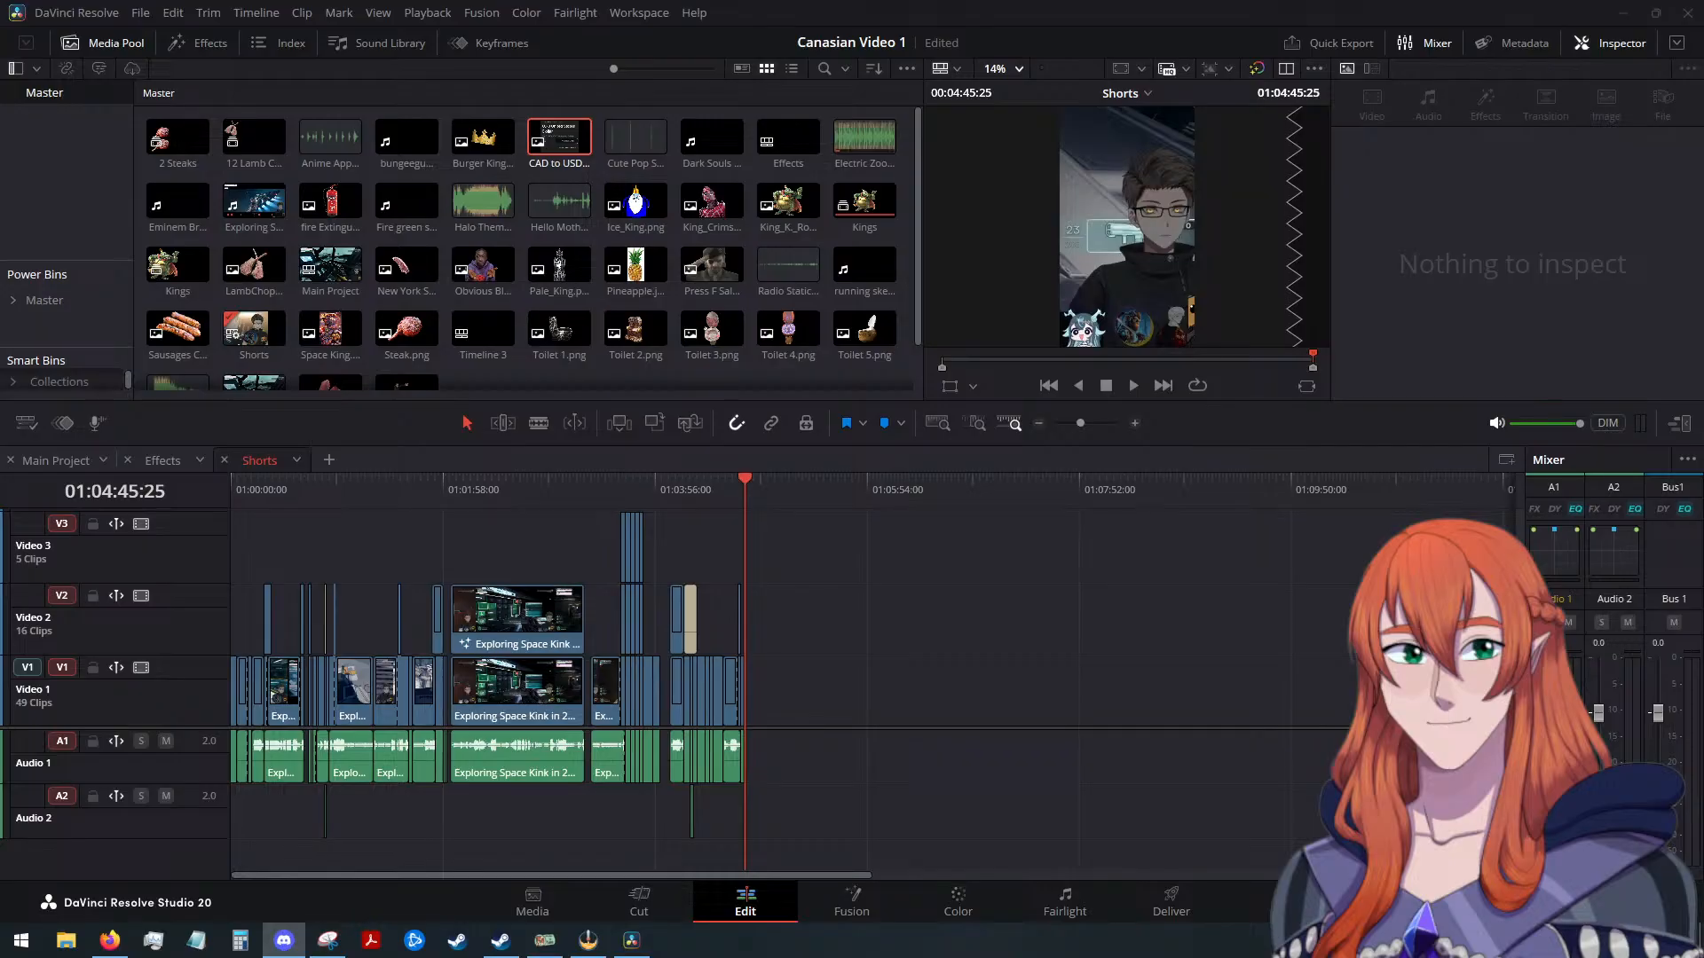
pyautogui.hotkey('alt', 'Tab')
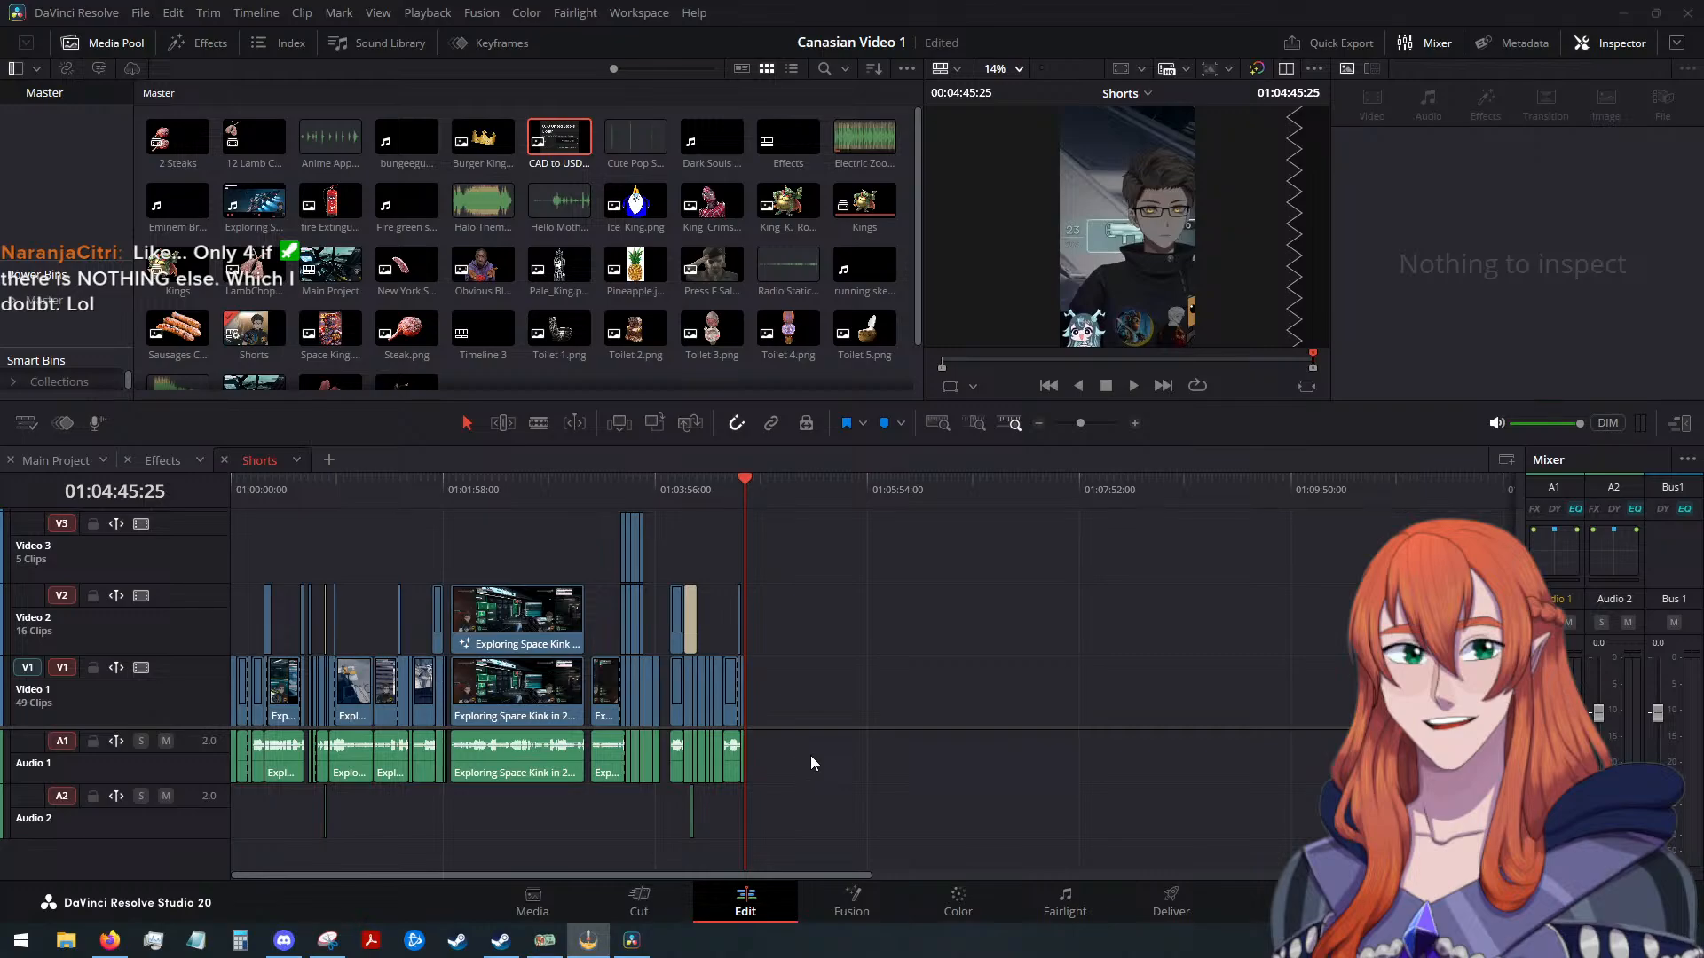
# Delete the long section around 01:02:41 from the Shorts timeline, including its Video 2, Video 1 and Audio 1 clips
pyautogui.click(521, 490)
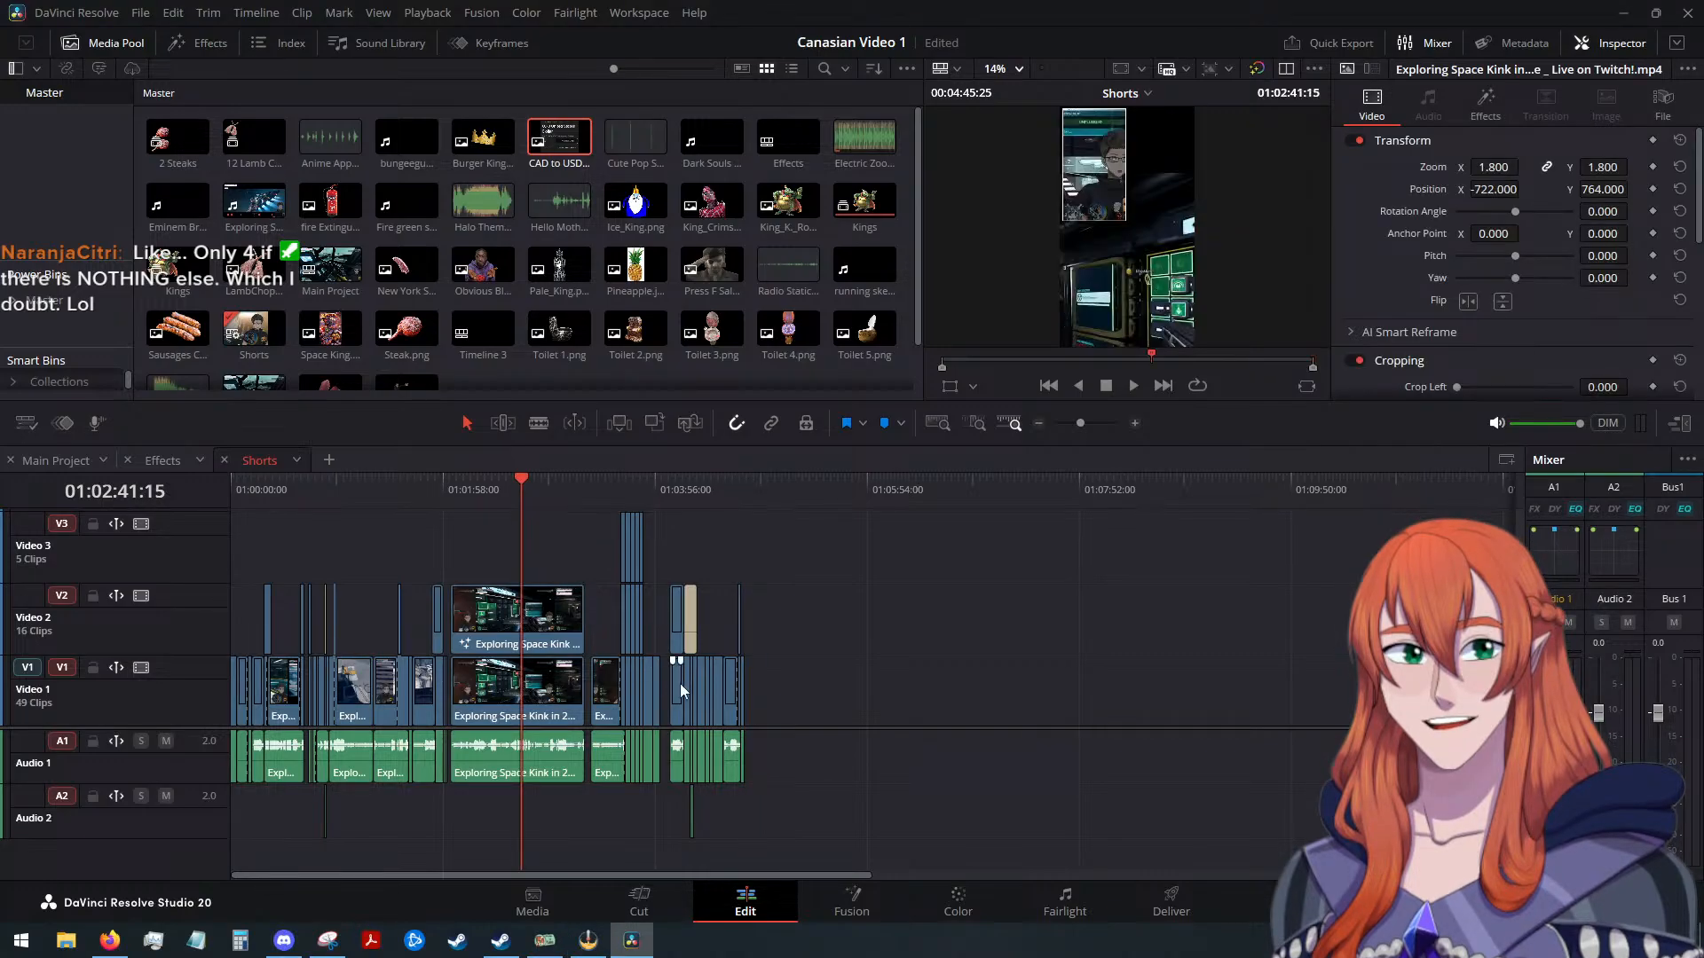
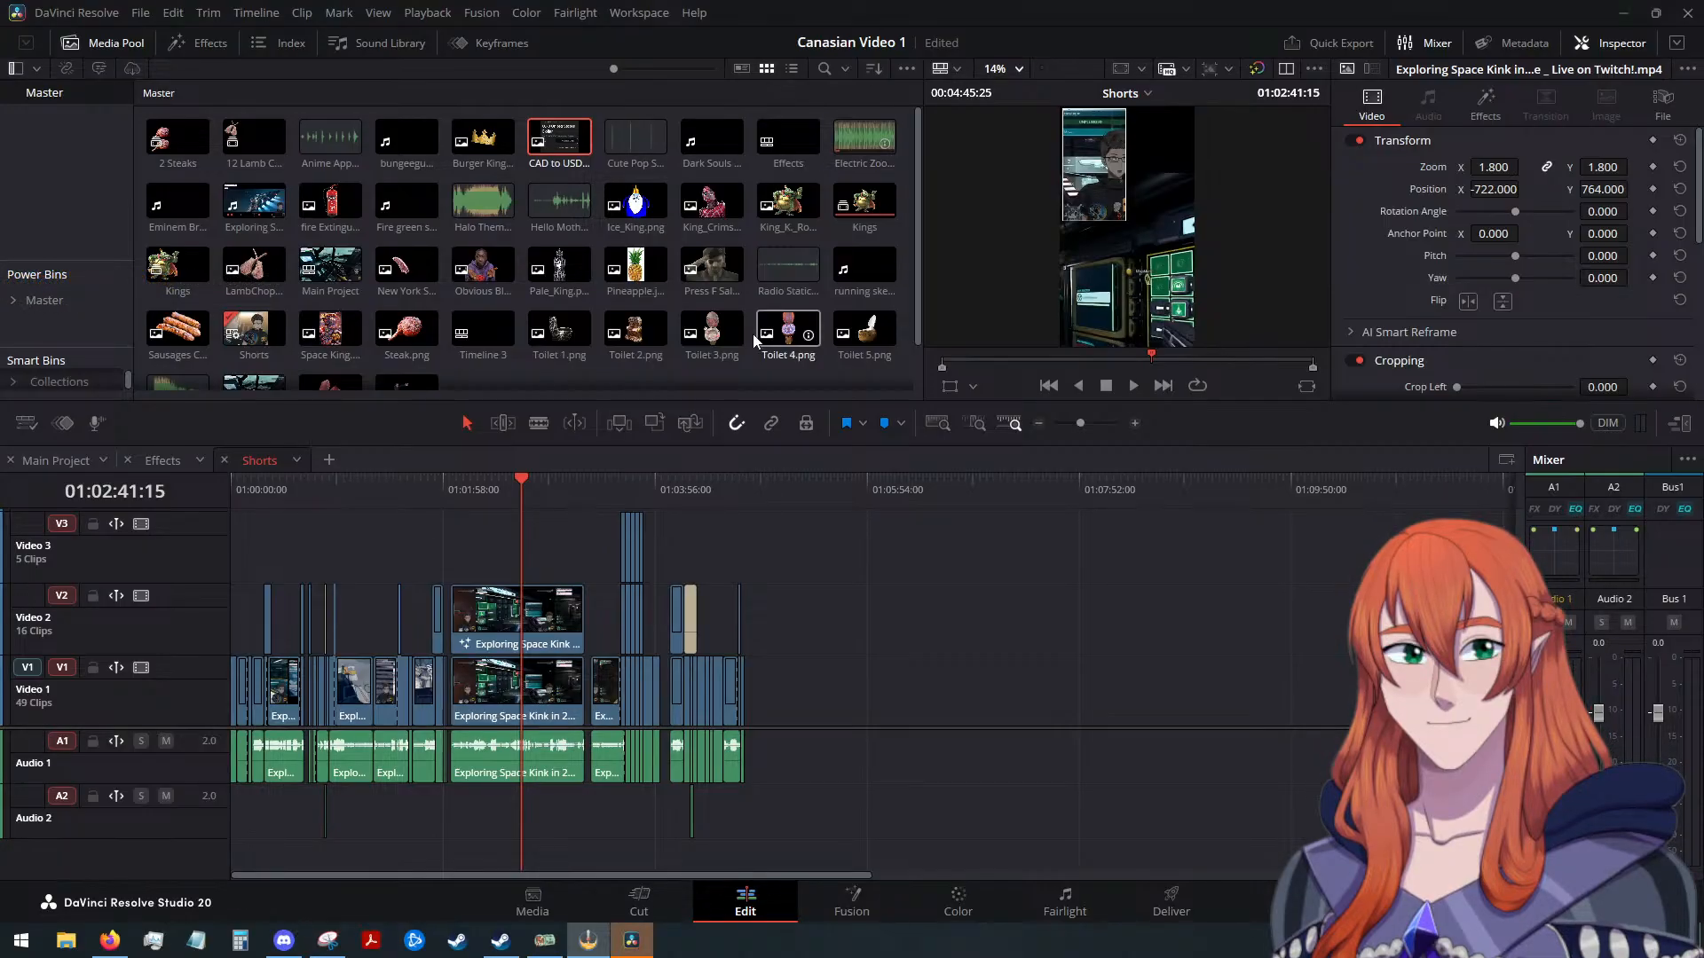
pyautogui.click(730, 484)
pyautogui.scroll(2, 849, 550)
pyautogui.scroll(-3, 848, 550)
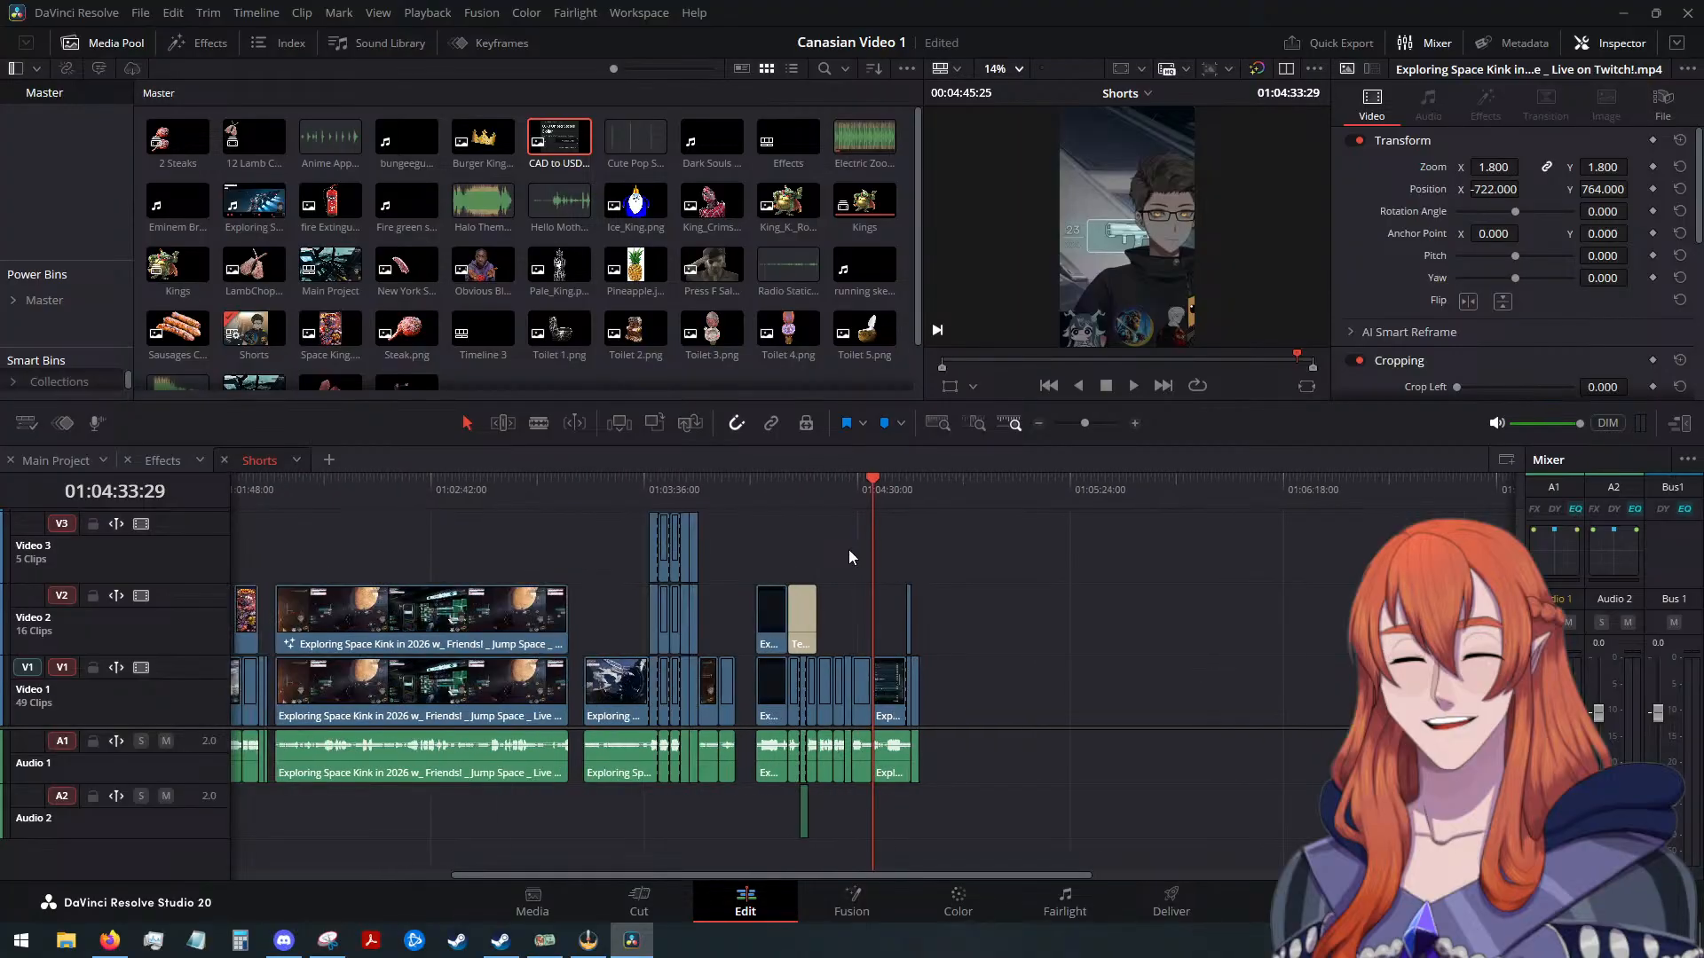
pyautogui.hotkey('alt', 'Tab')
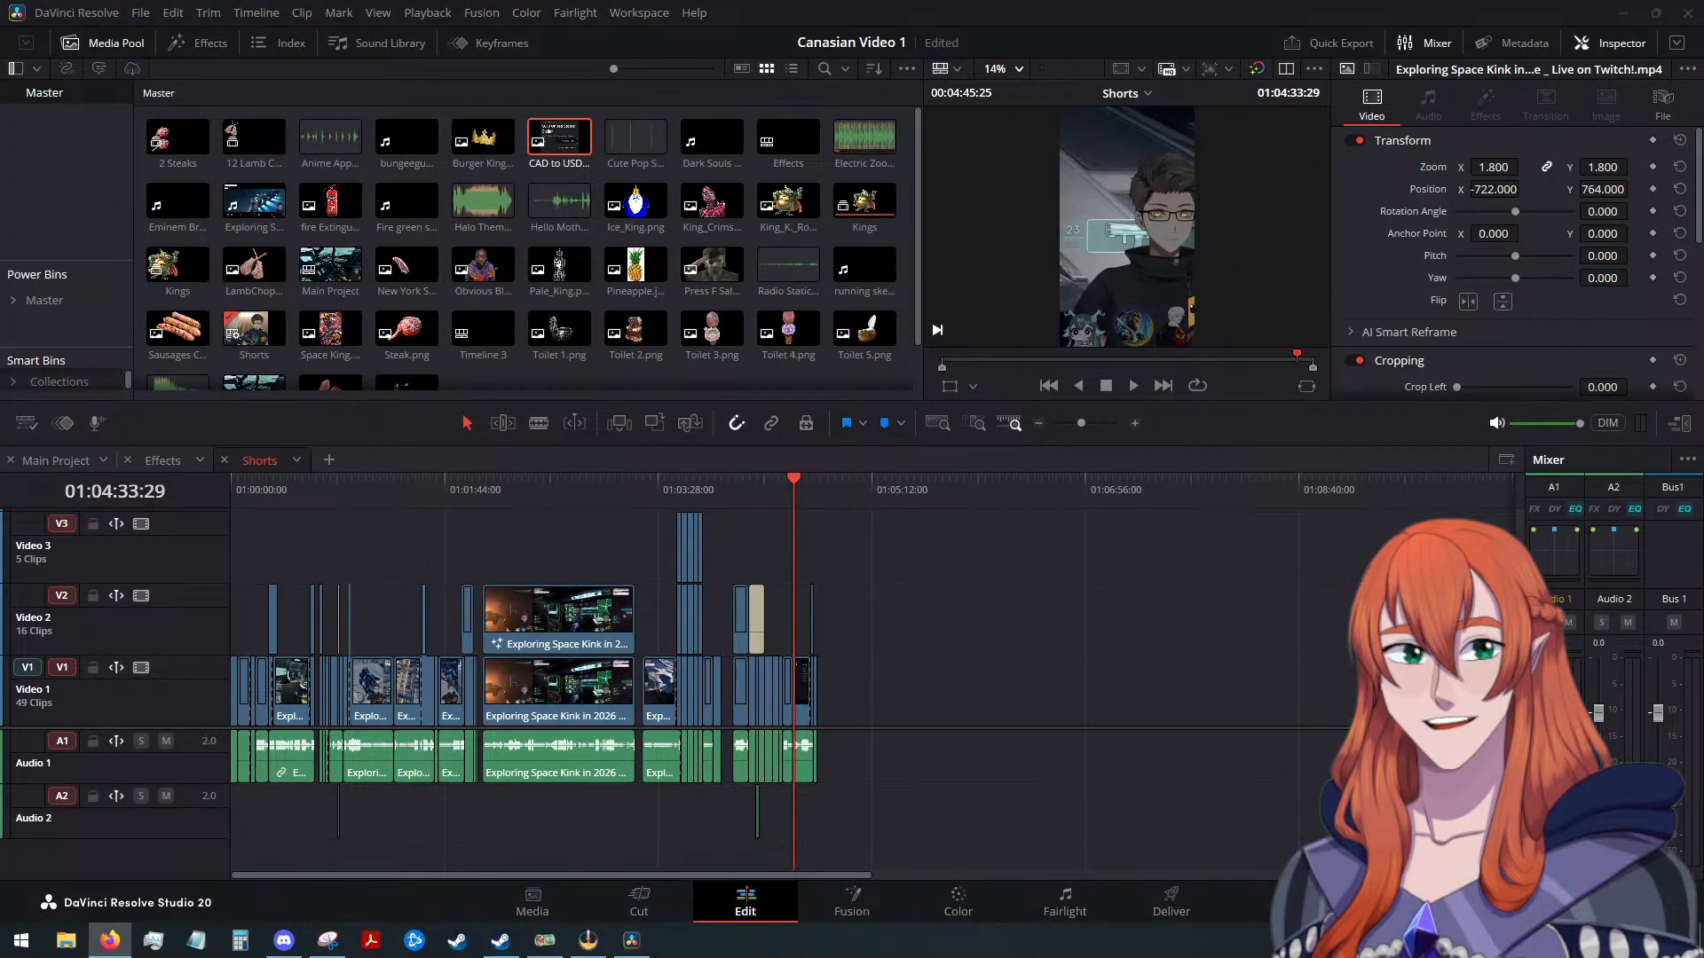
pyautogui.hotkey('alt', 'Tab')
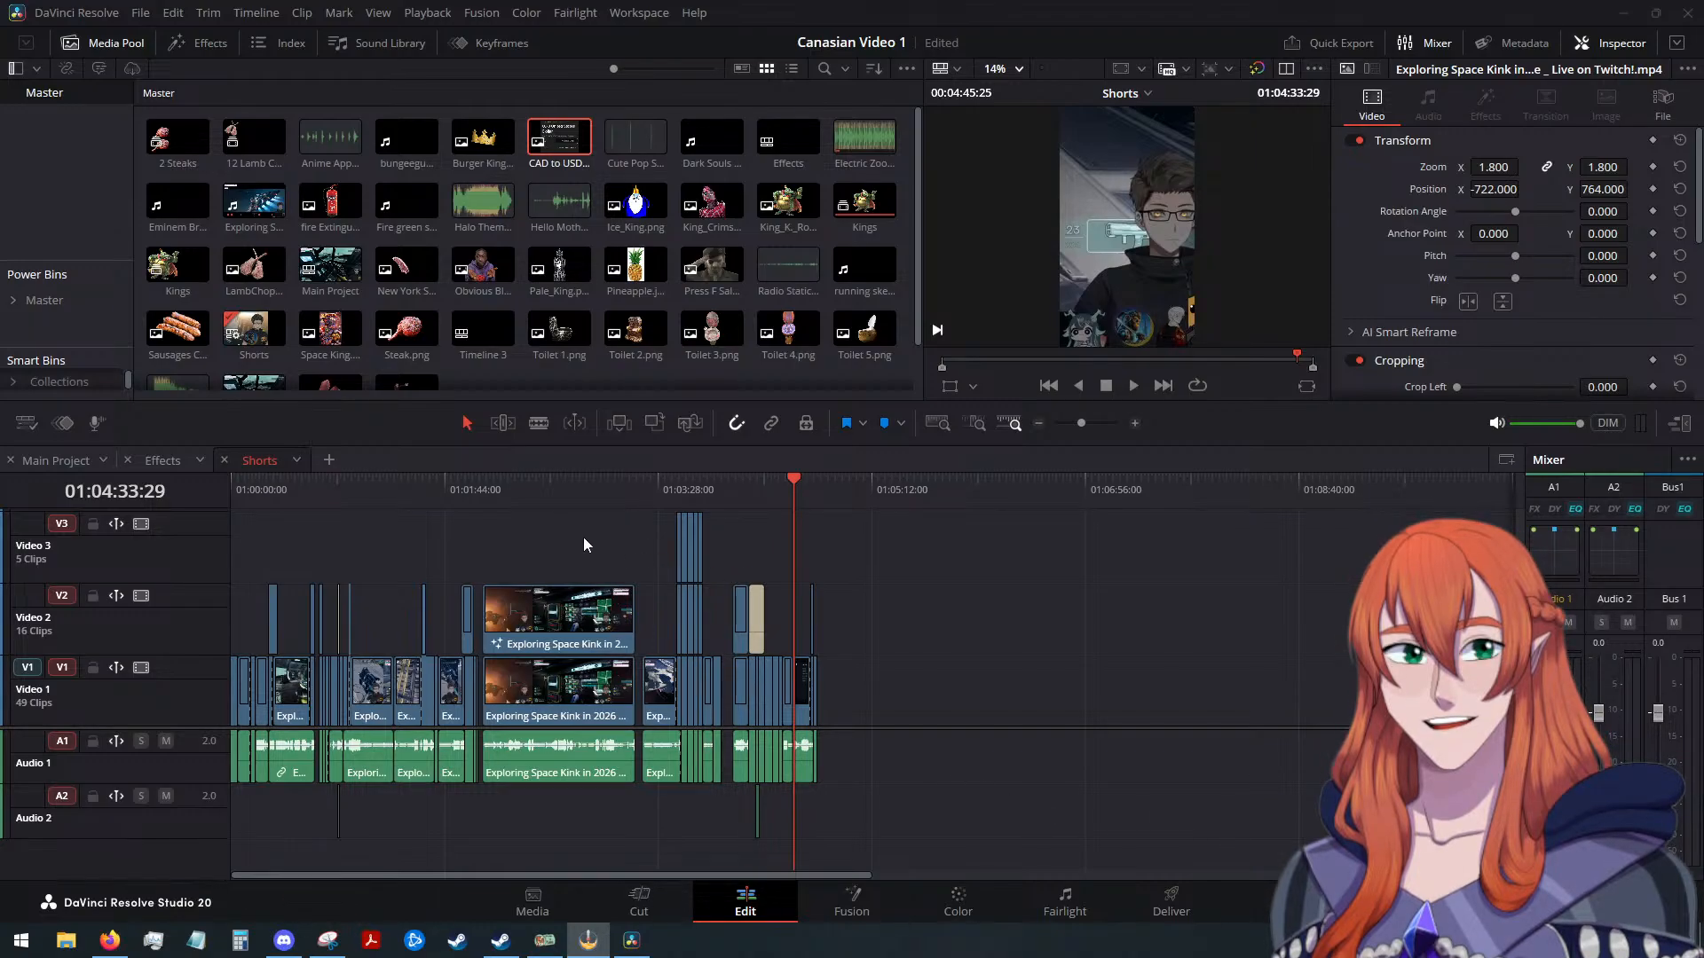
pyautogui.moveTo(583, 531); pyautogui.dragTo(583, 805)
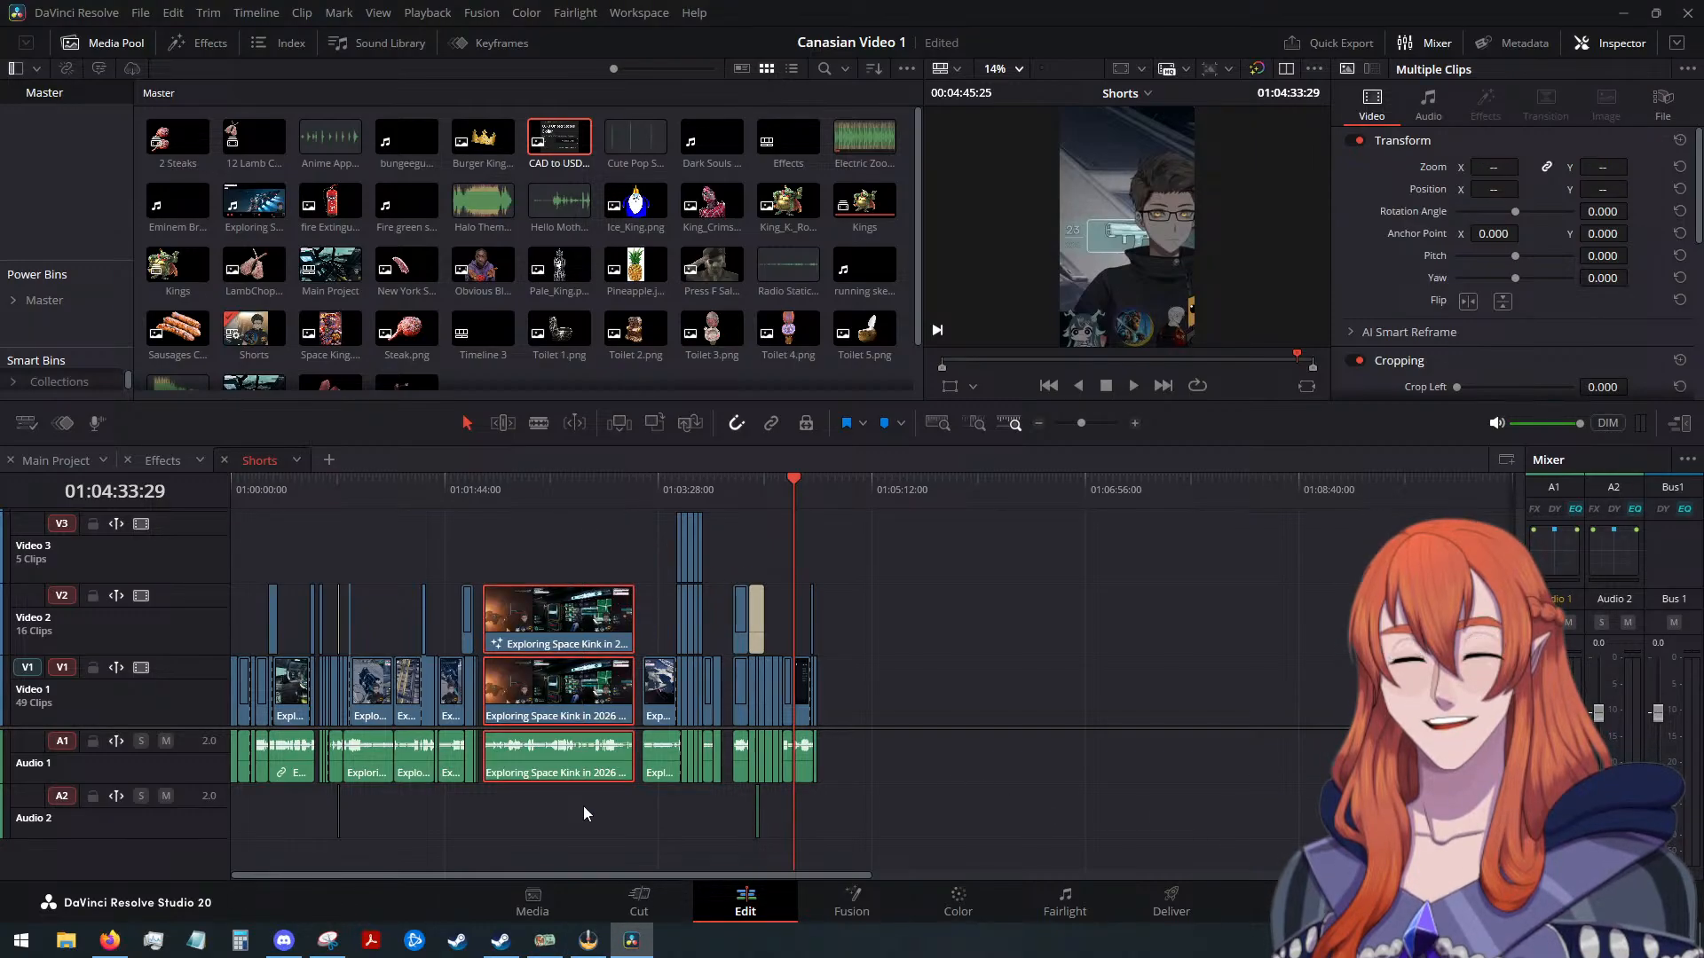
pyautogui.press('Delete')
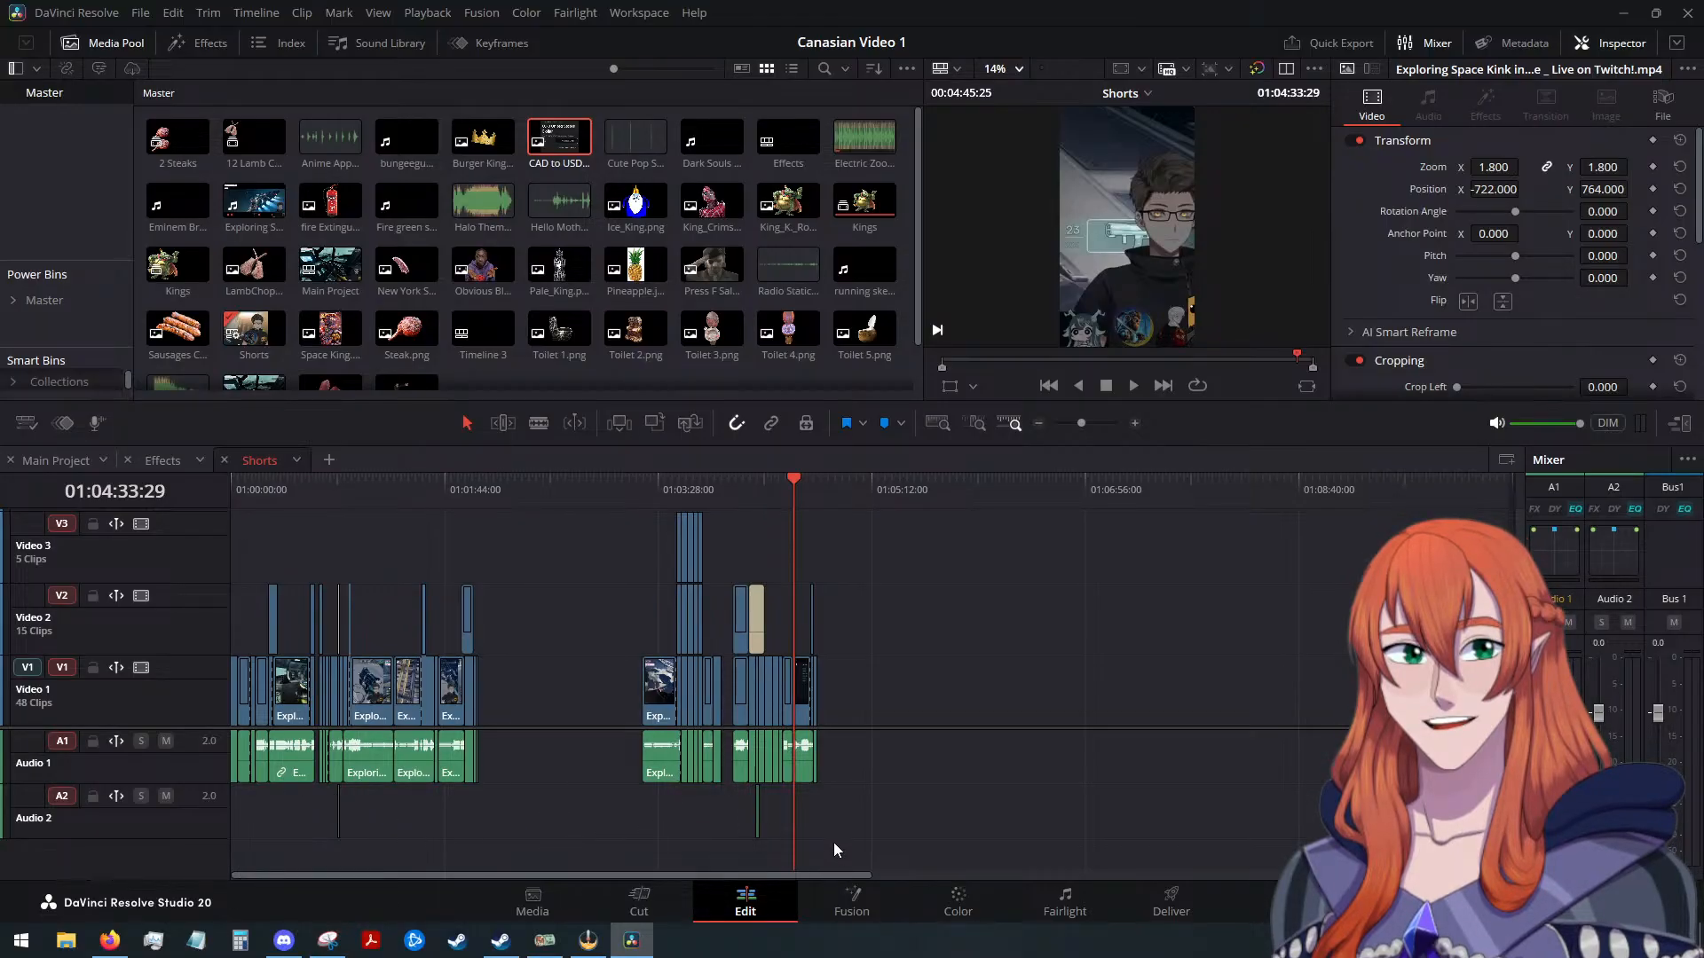
# Open the Main Project timeline and play the footage from about 01:53:57 to 01:54:15 as a candidate for another short
pyautogui.click(56, 461)
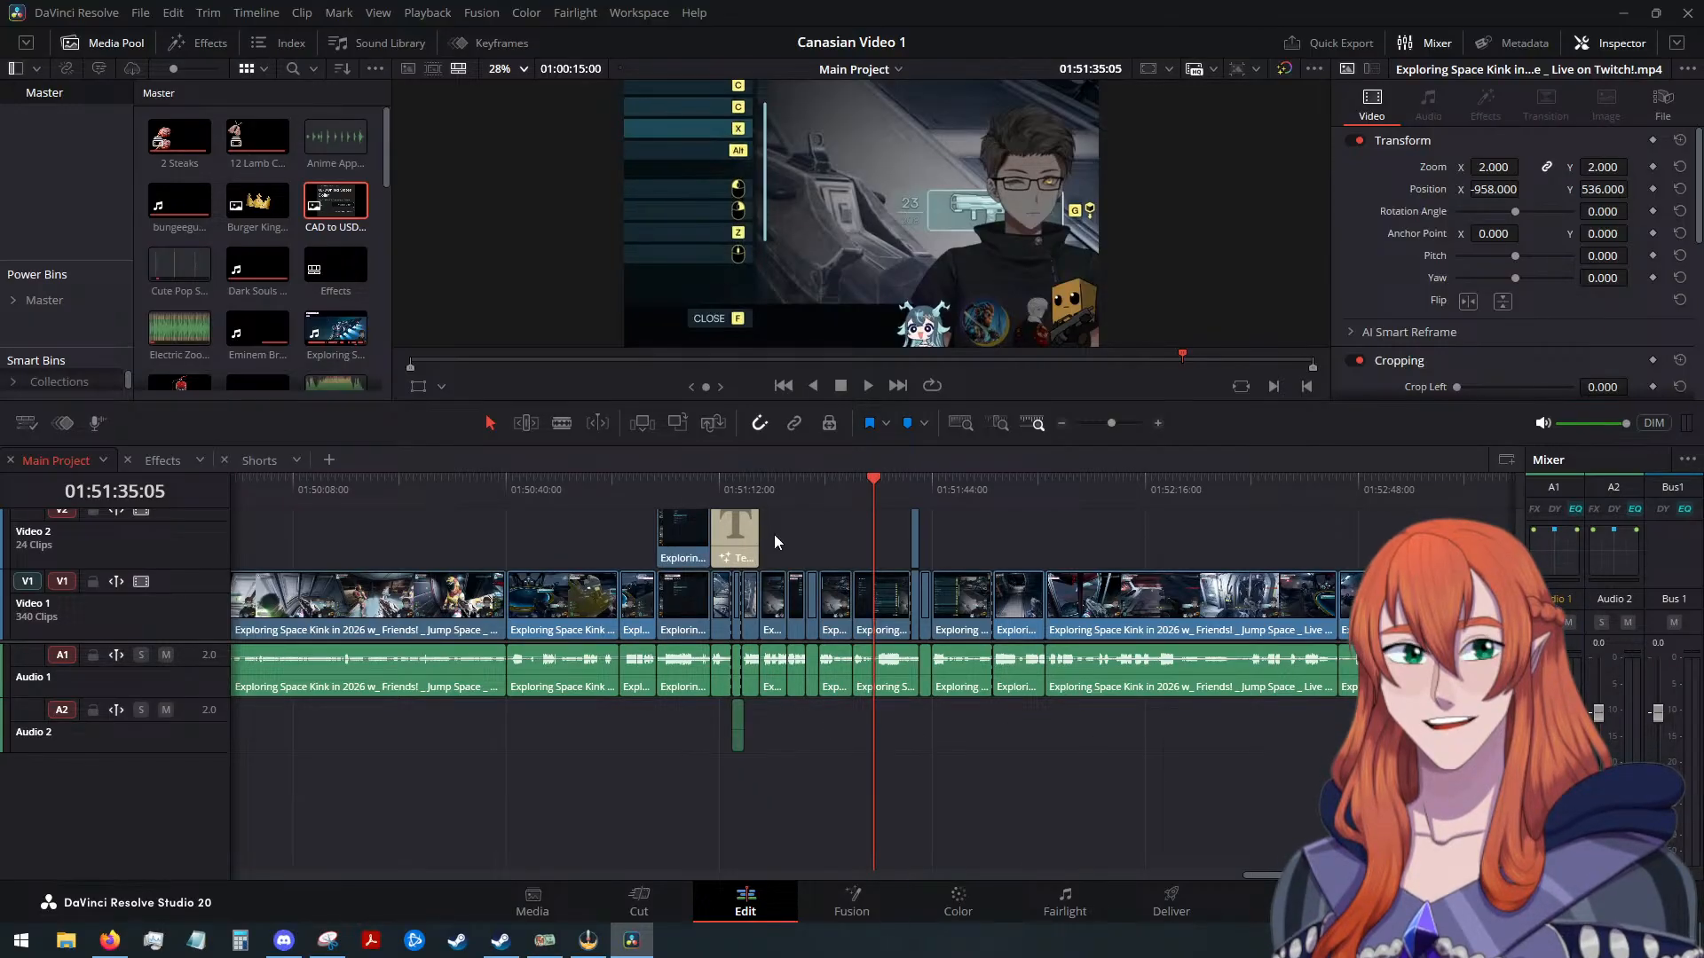
pyautogui.click(731, 484)
pyautogui.scroll(2, 976, 586)
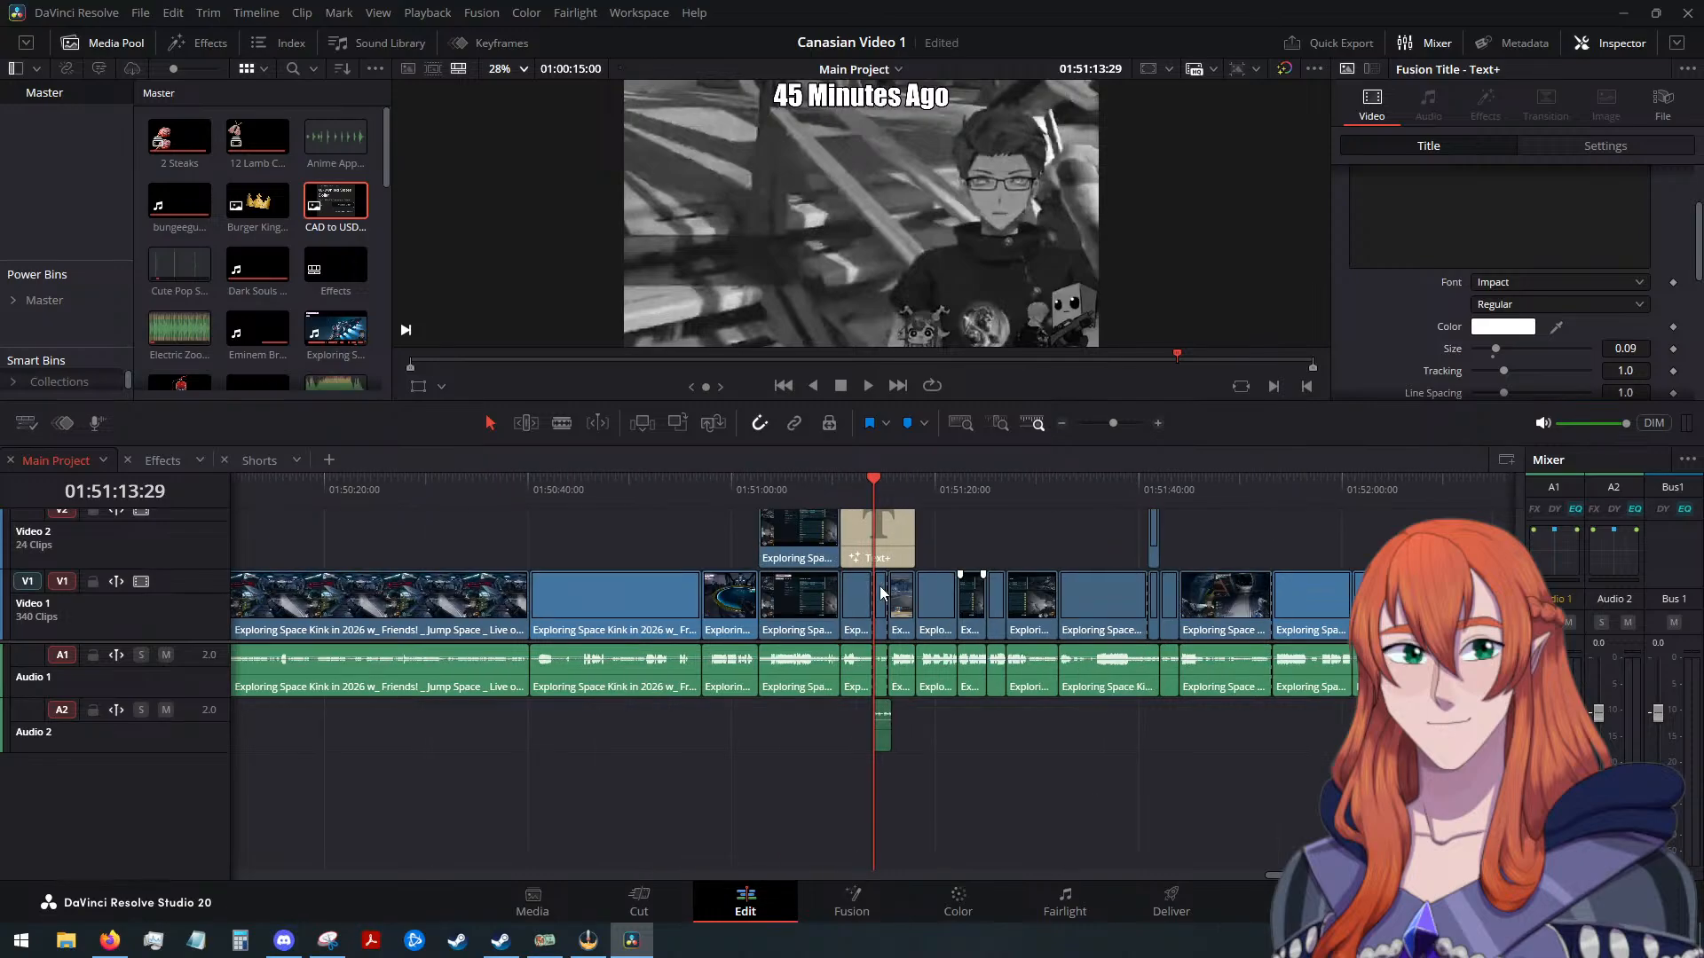
pyautogui.scroll(-4, 912, 572)
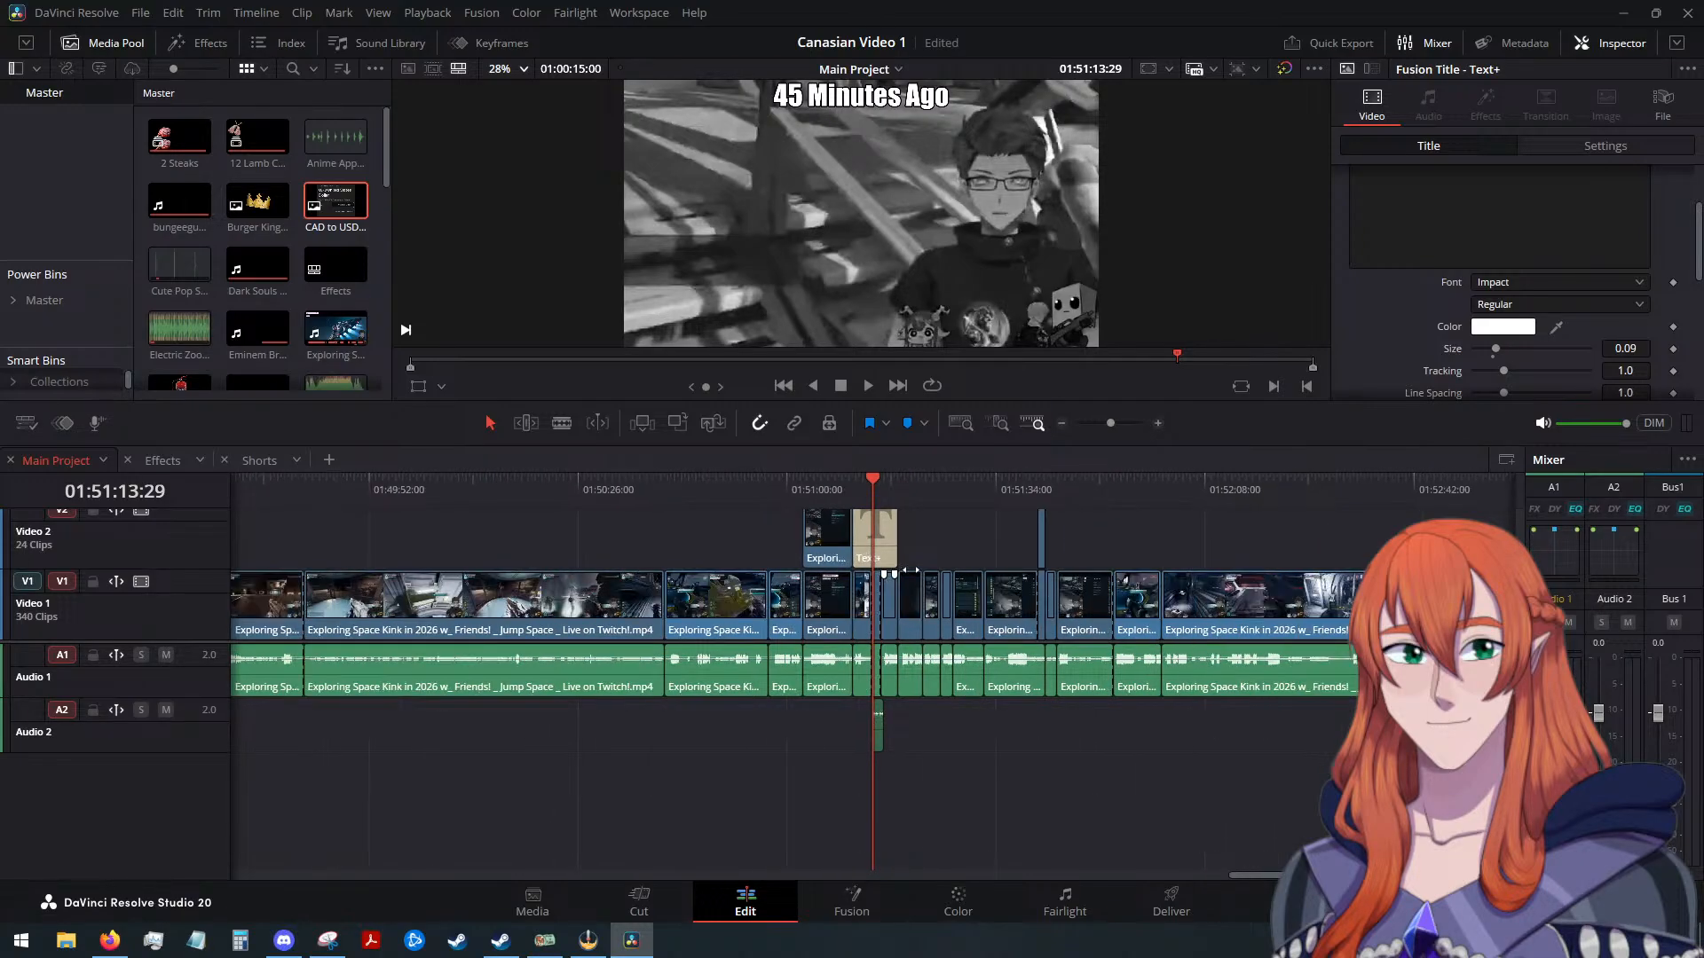
pyautogui.scroll(-4, 912, 579)
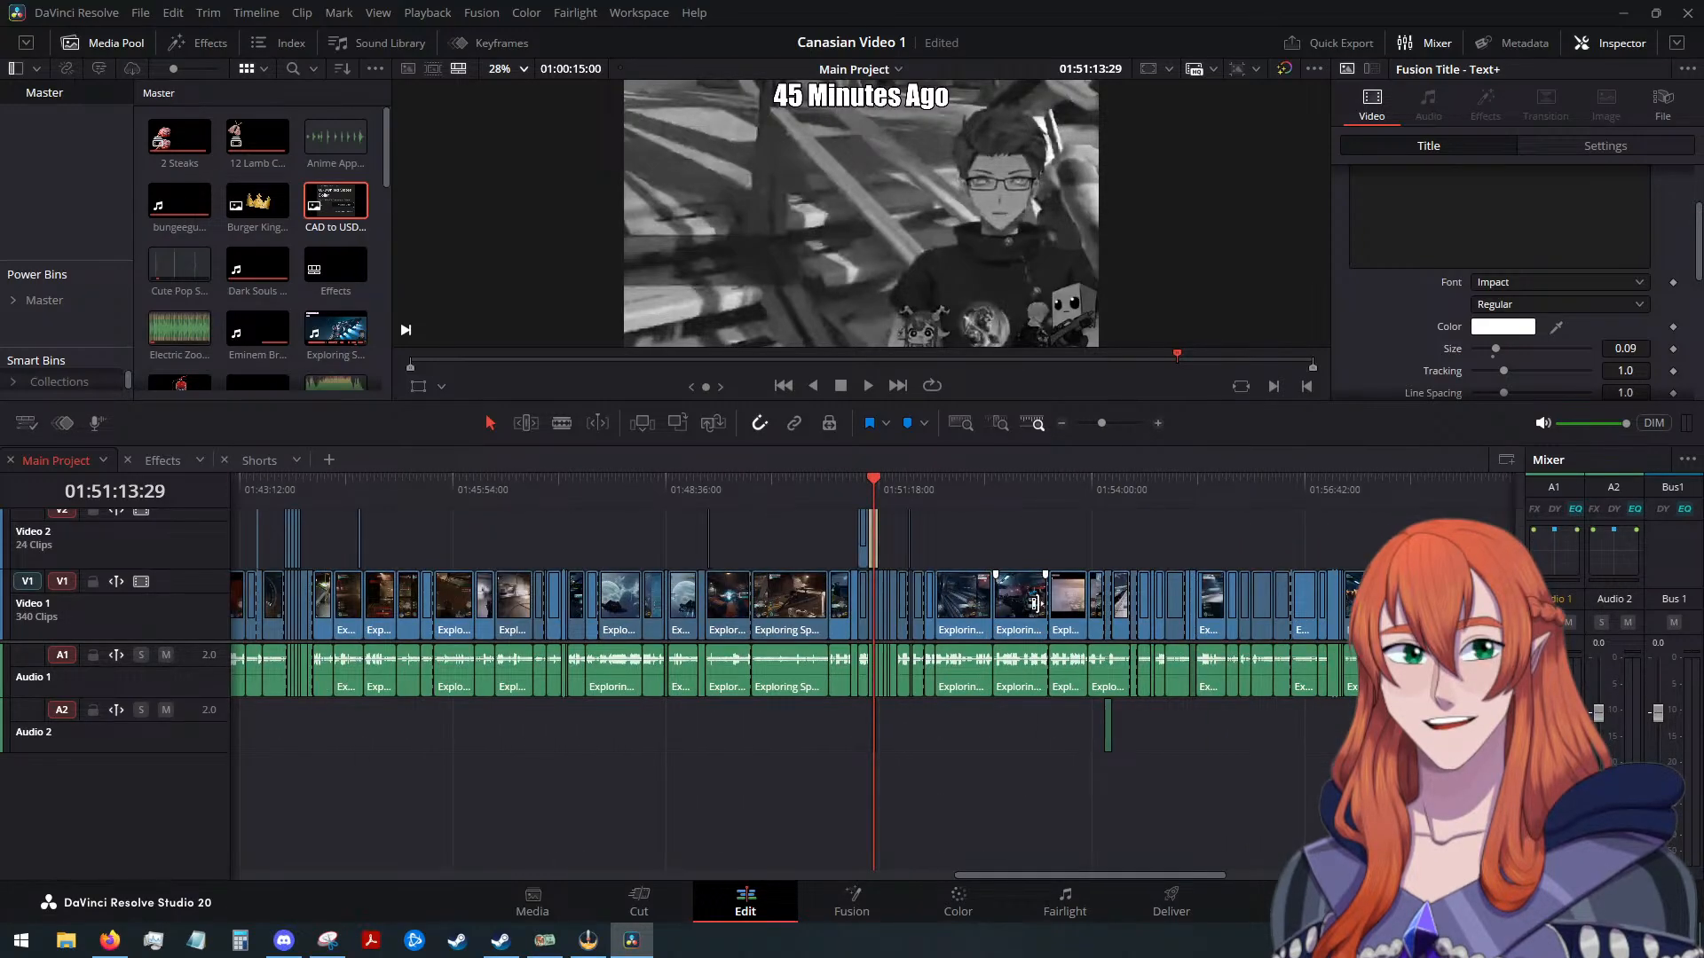
pyautogui.scroll(-2, 1034, 604)
pyautogui.click(1081, 499)
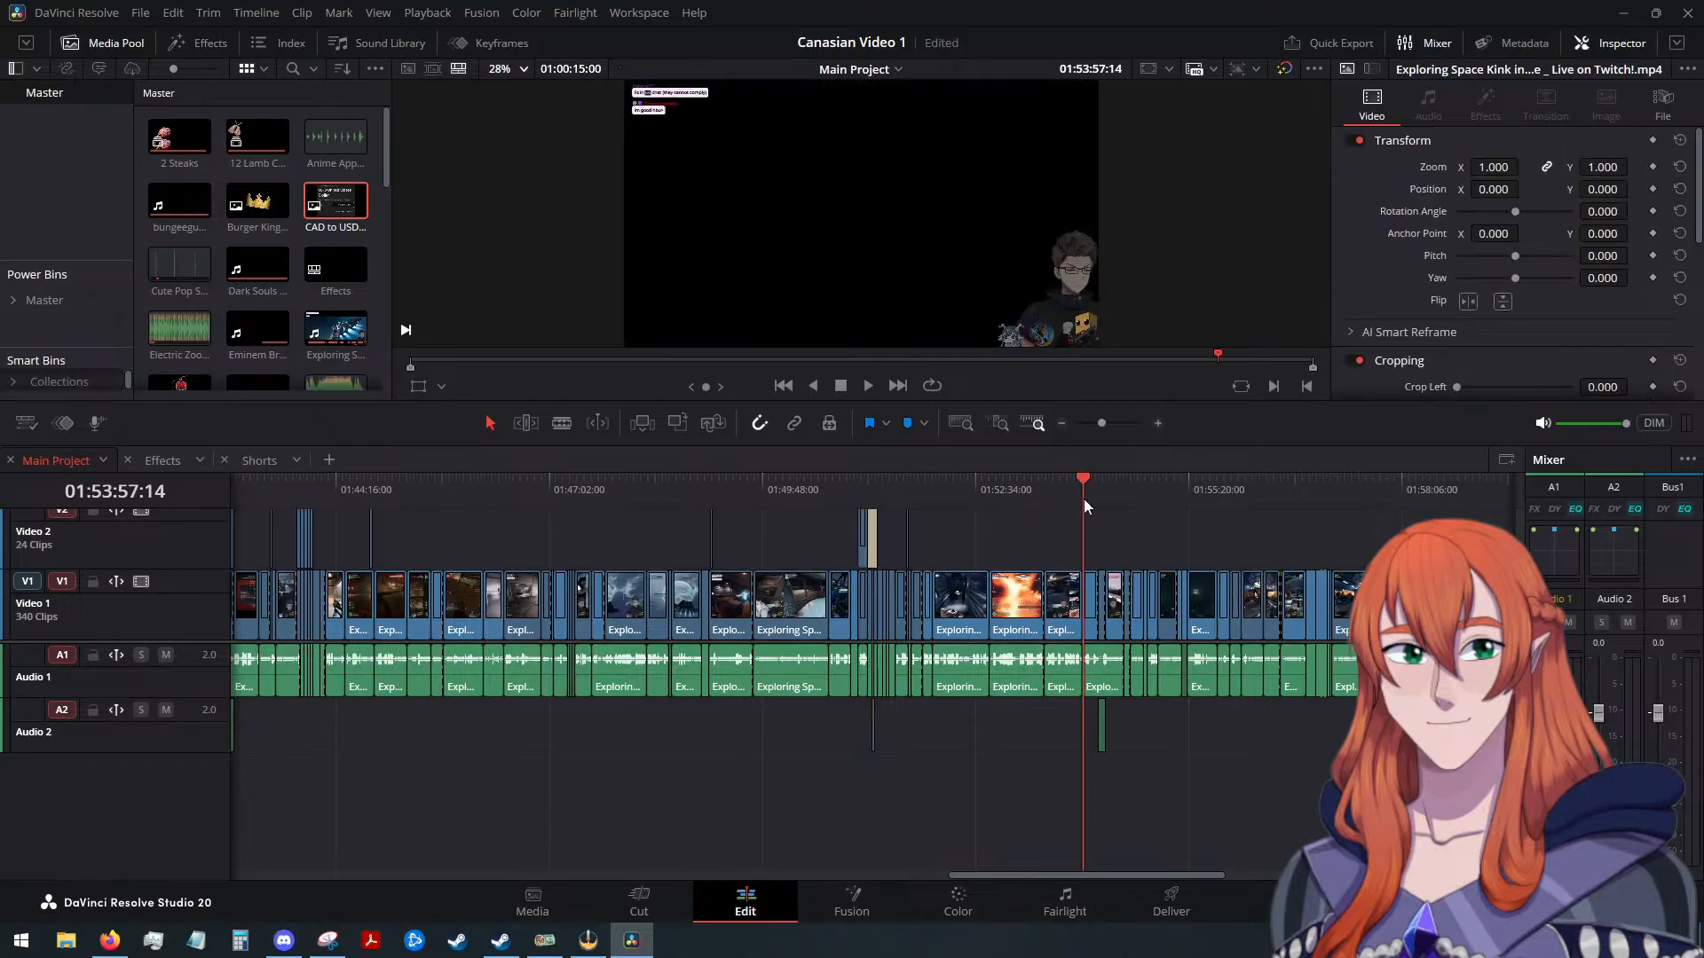
pyautogui.scroll(3, 1098, 541)
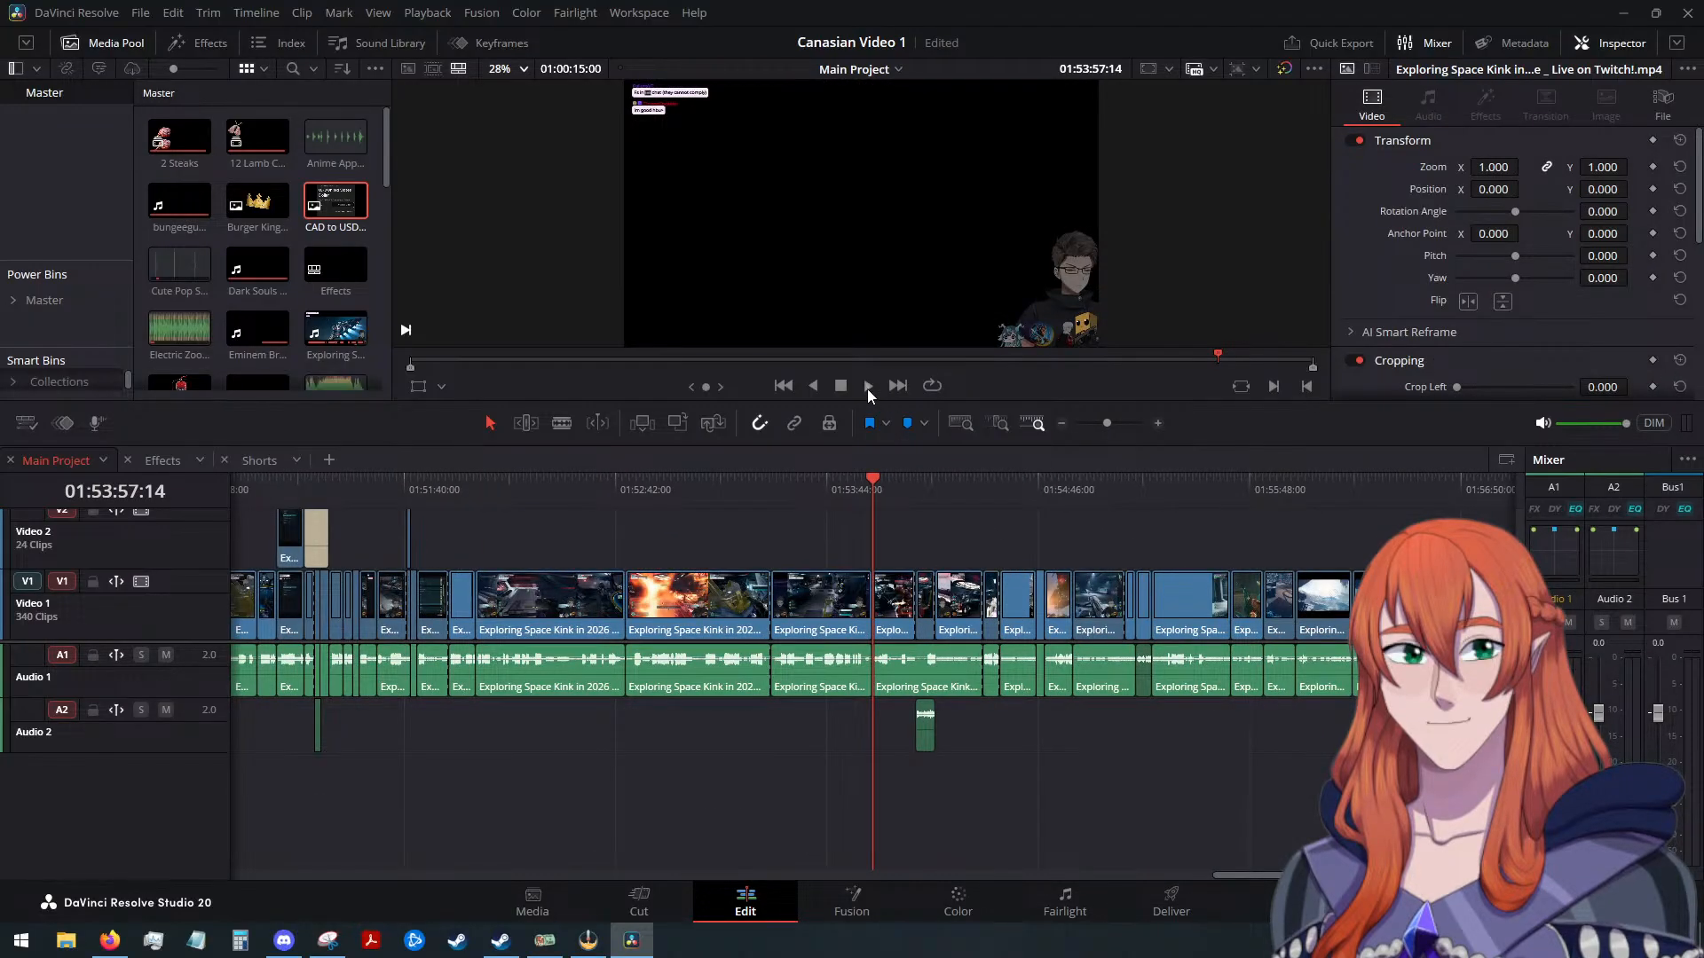
pyautogui.click(867, 387)
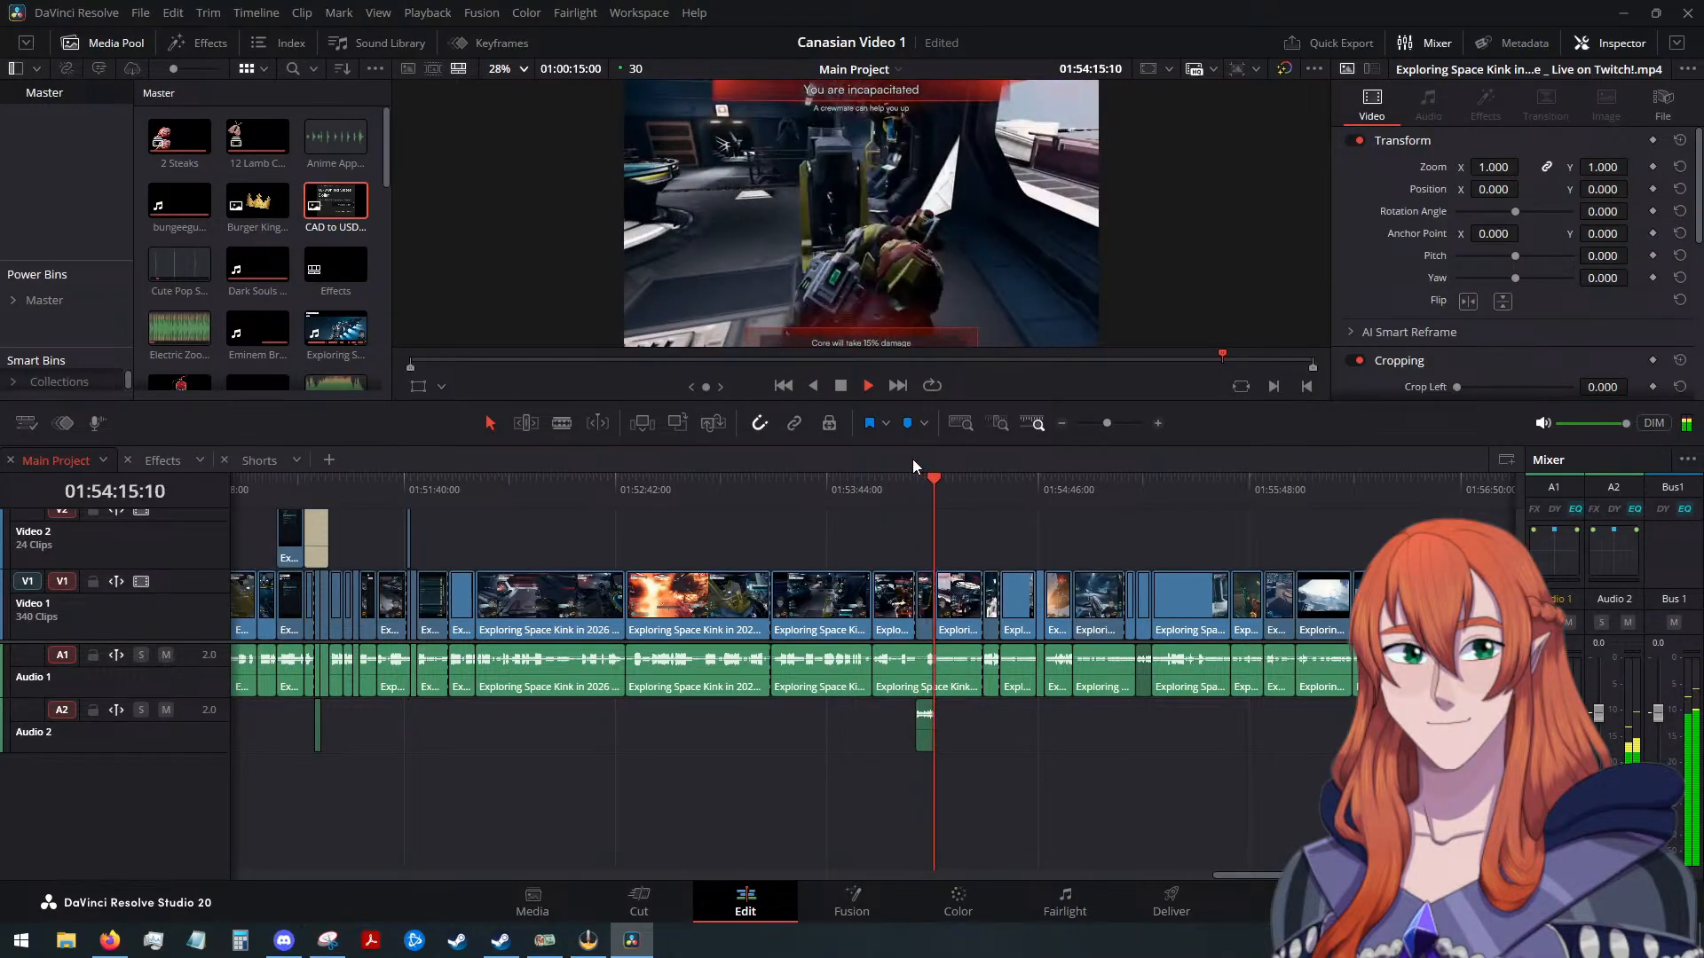
pyautogui.click(840, 387)
# Review the Main Project footage from 01:55:11 to 01:55:42 and around 01:57:00 for another short
pyautogui.click(1127, 498)
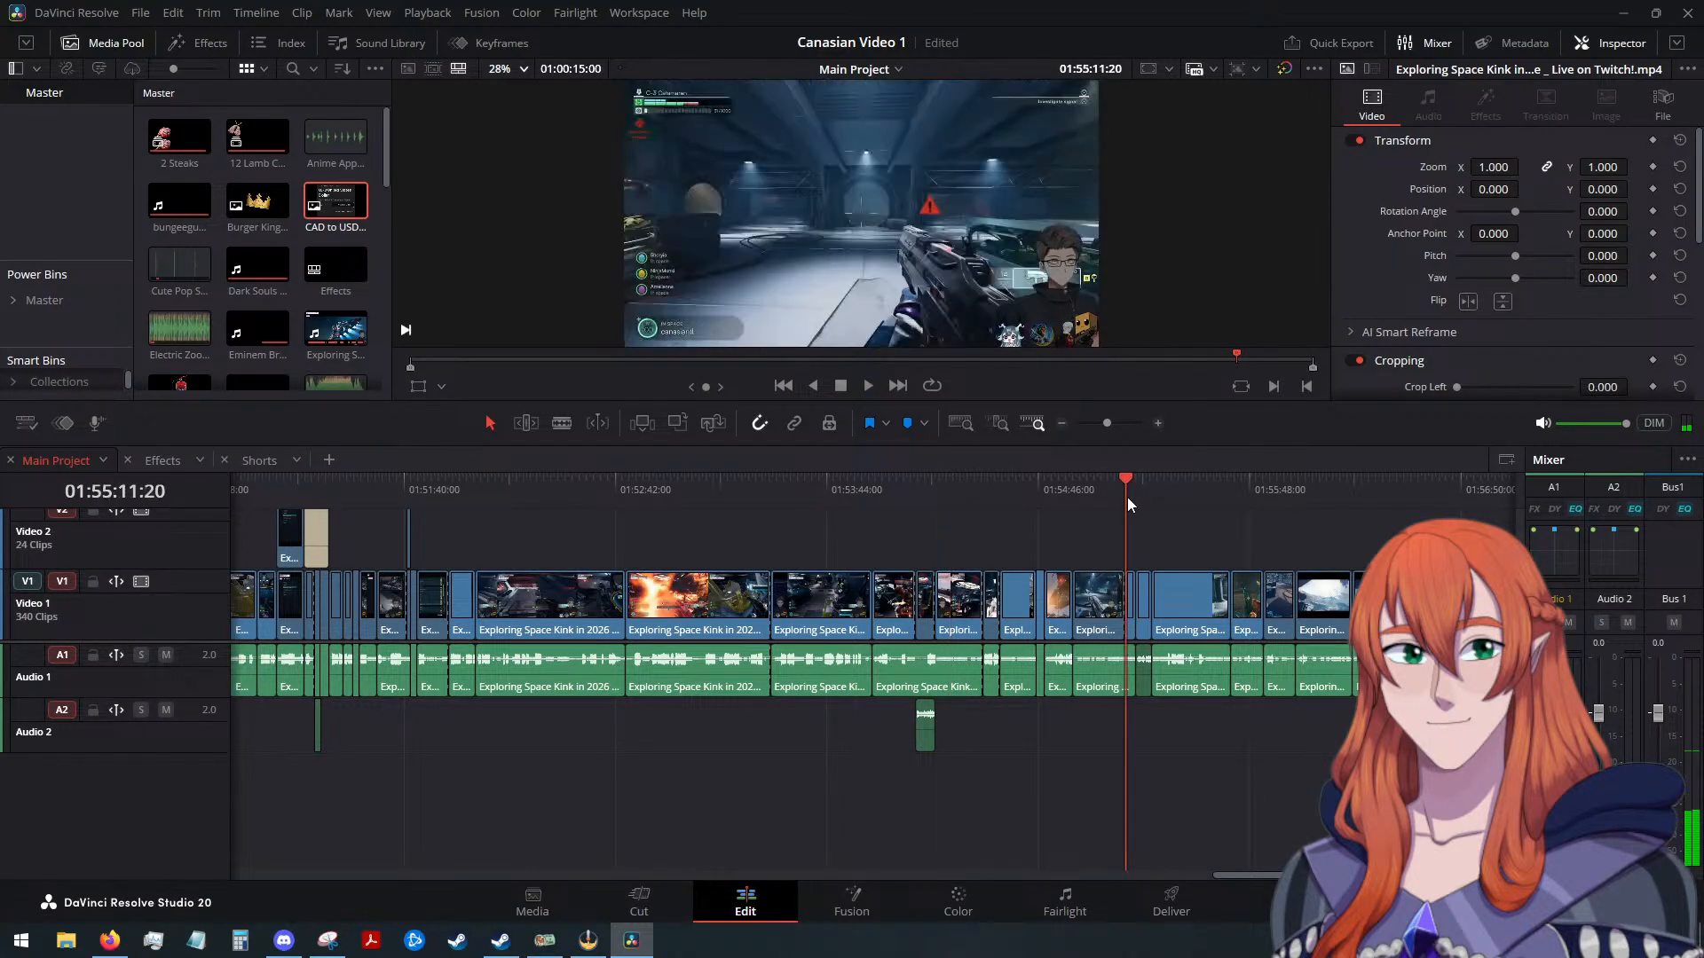
pyautogui.click(875, 391)
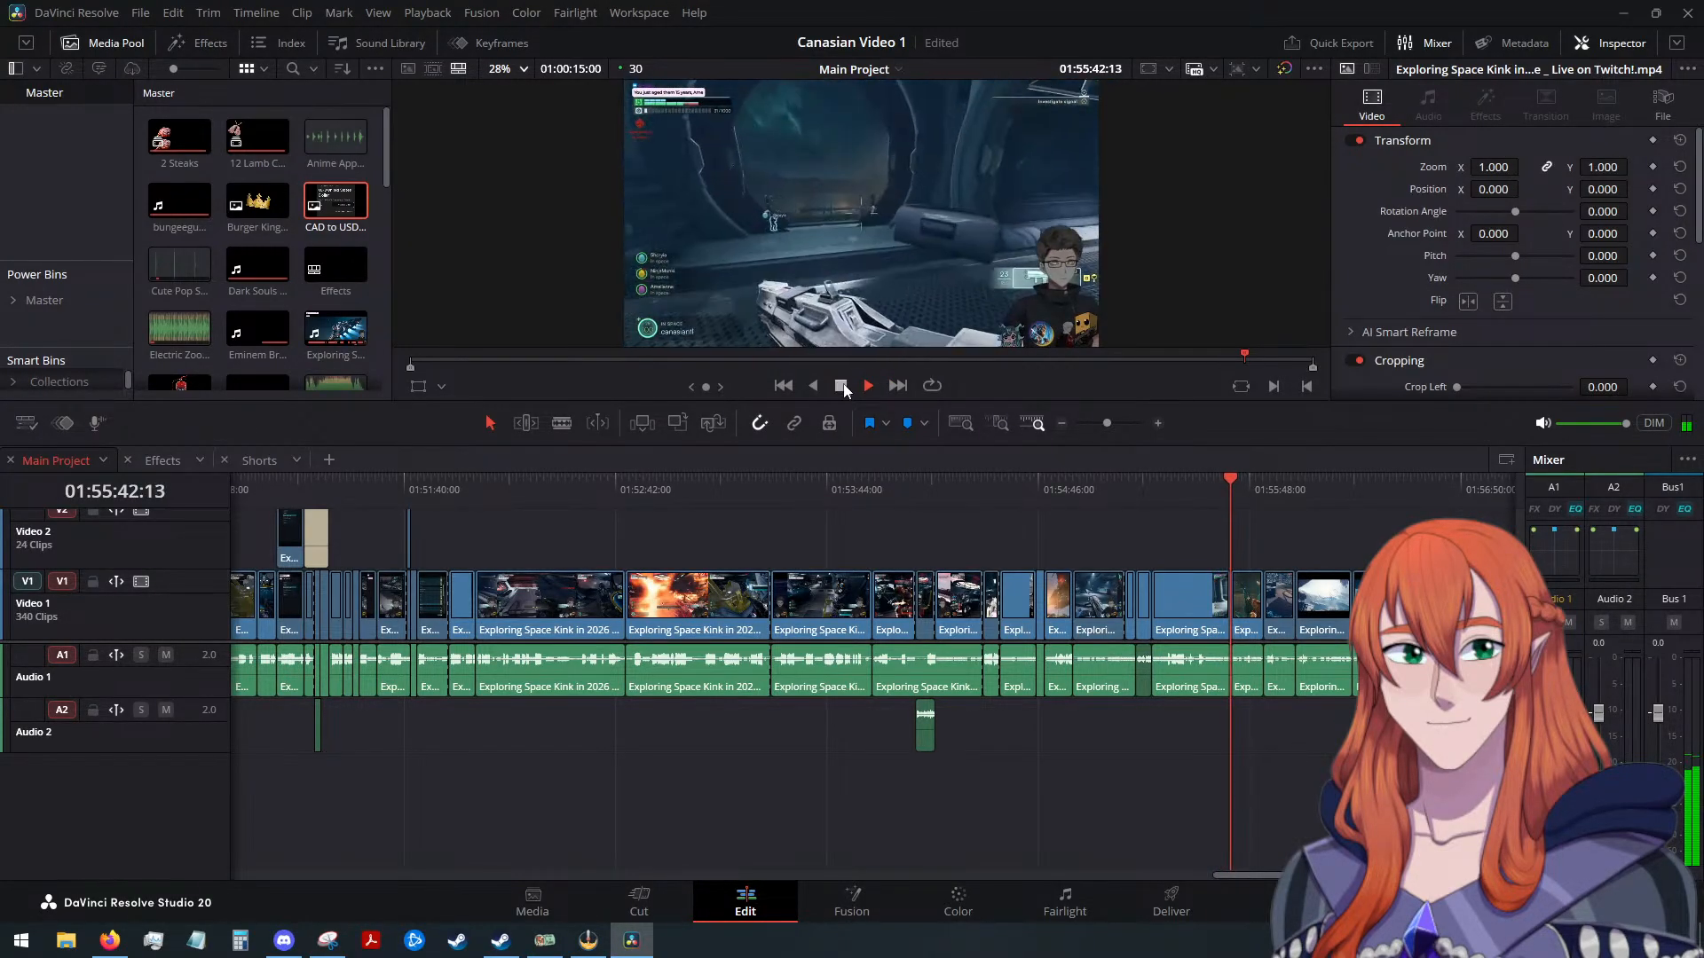
pyautogui.press('space')
pyautogui.scroll(-1, 1113, 798)
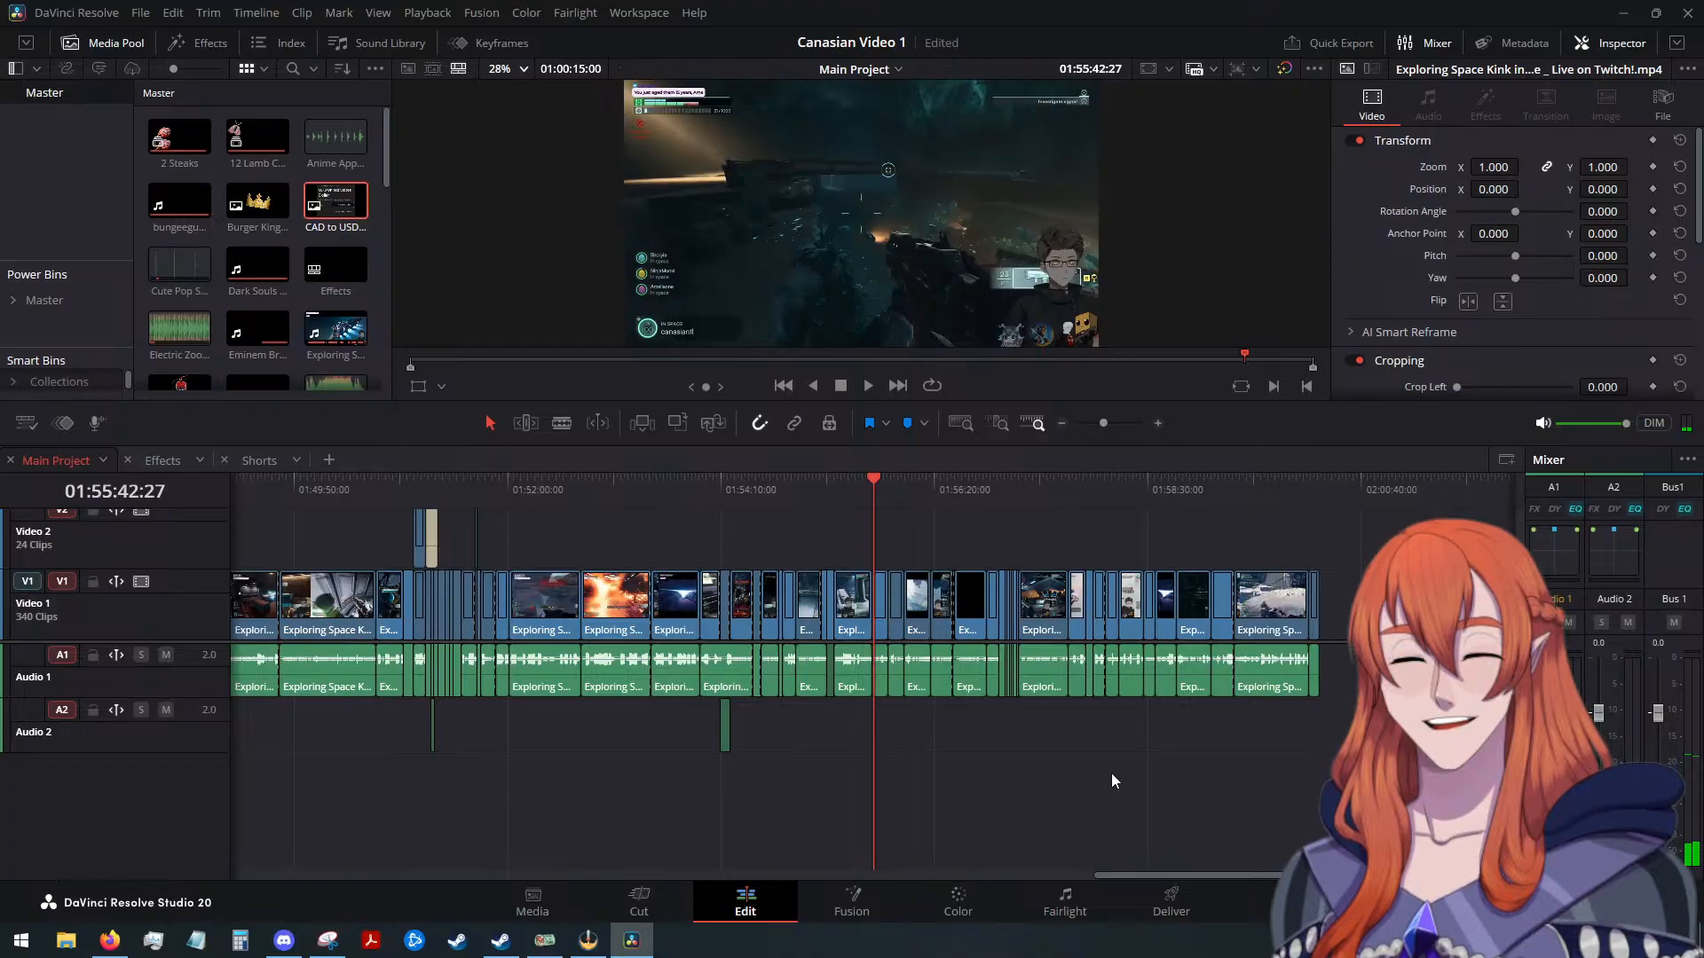
pyautogui.scroll(2, 1104, 674)
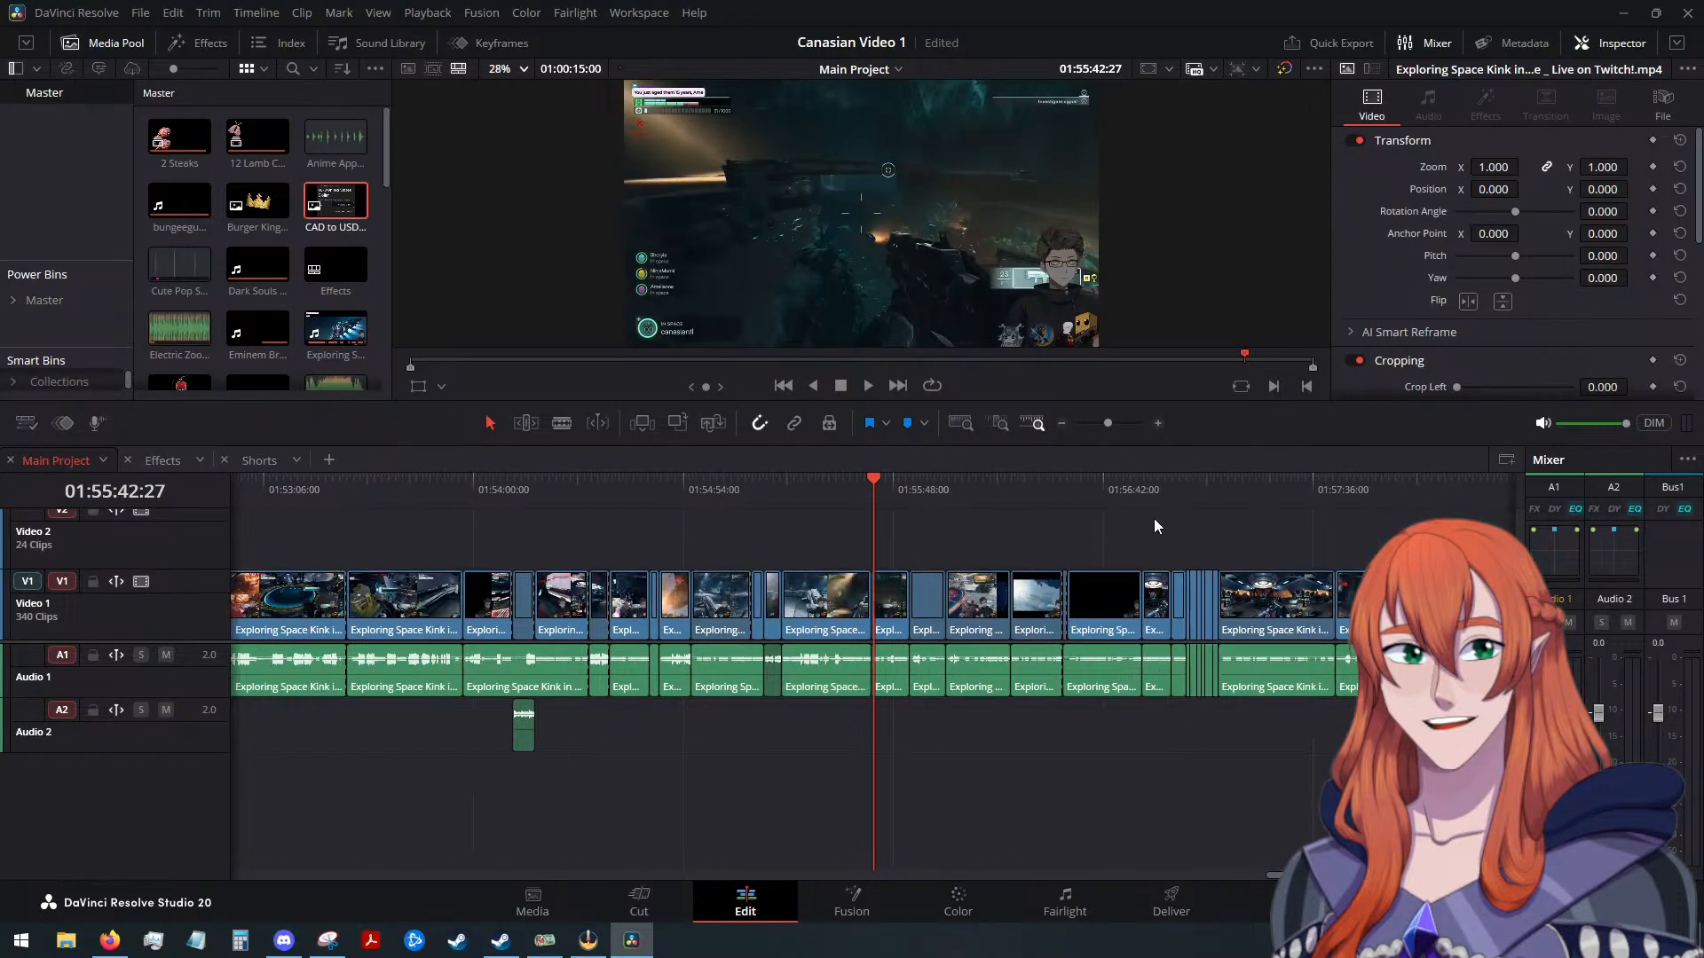
pyautogui.click(1159, 480)
pyautogui.scroll(1, 1208, 541)
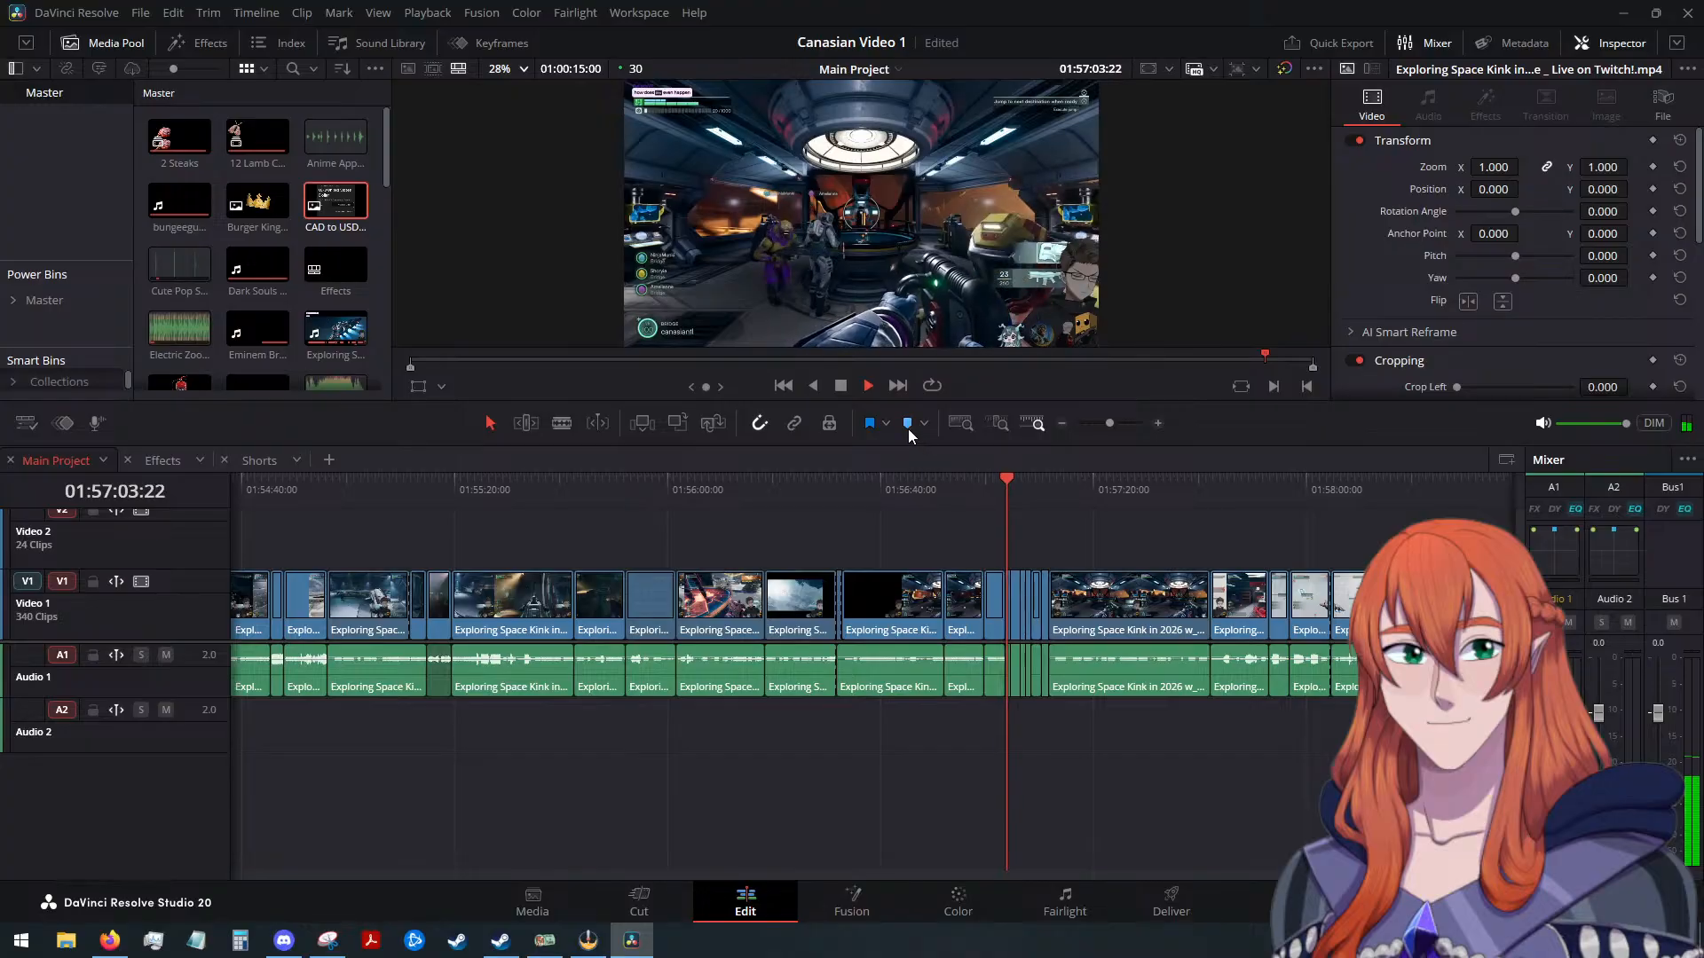
pyautogui.click(840, 386)
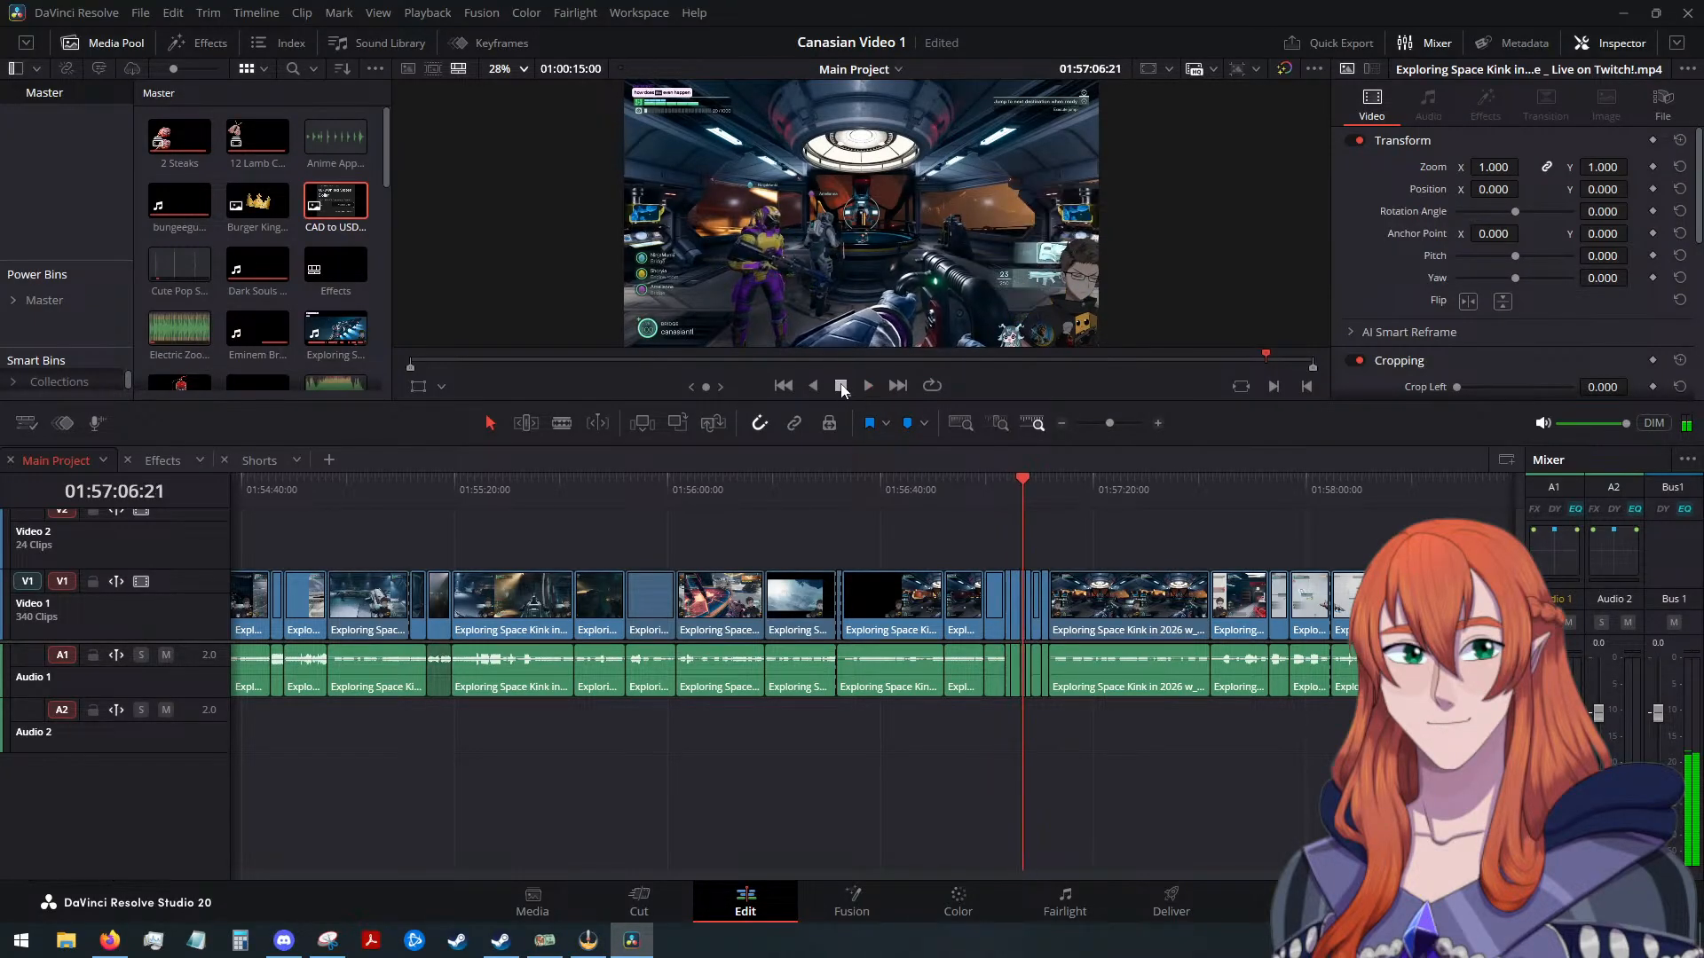
# Check the Main Project footage at 01:57:29 and 01:48:00, and play it briefly from 01:47:18, to find another short
pyautogui.click(1143, 491)
pyautogui.hotkey('ctrl', '-')
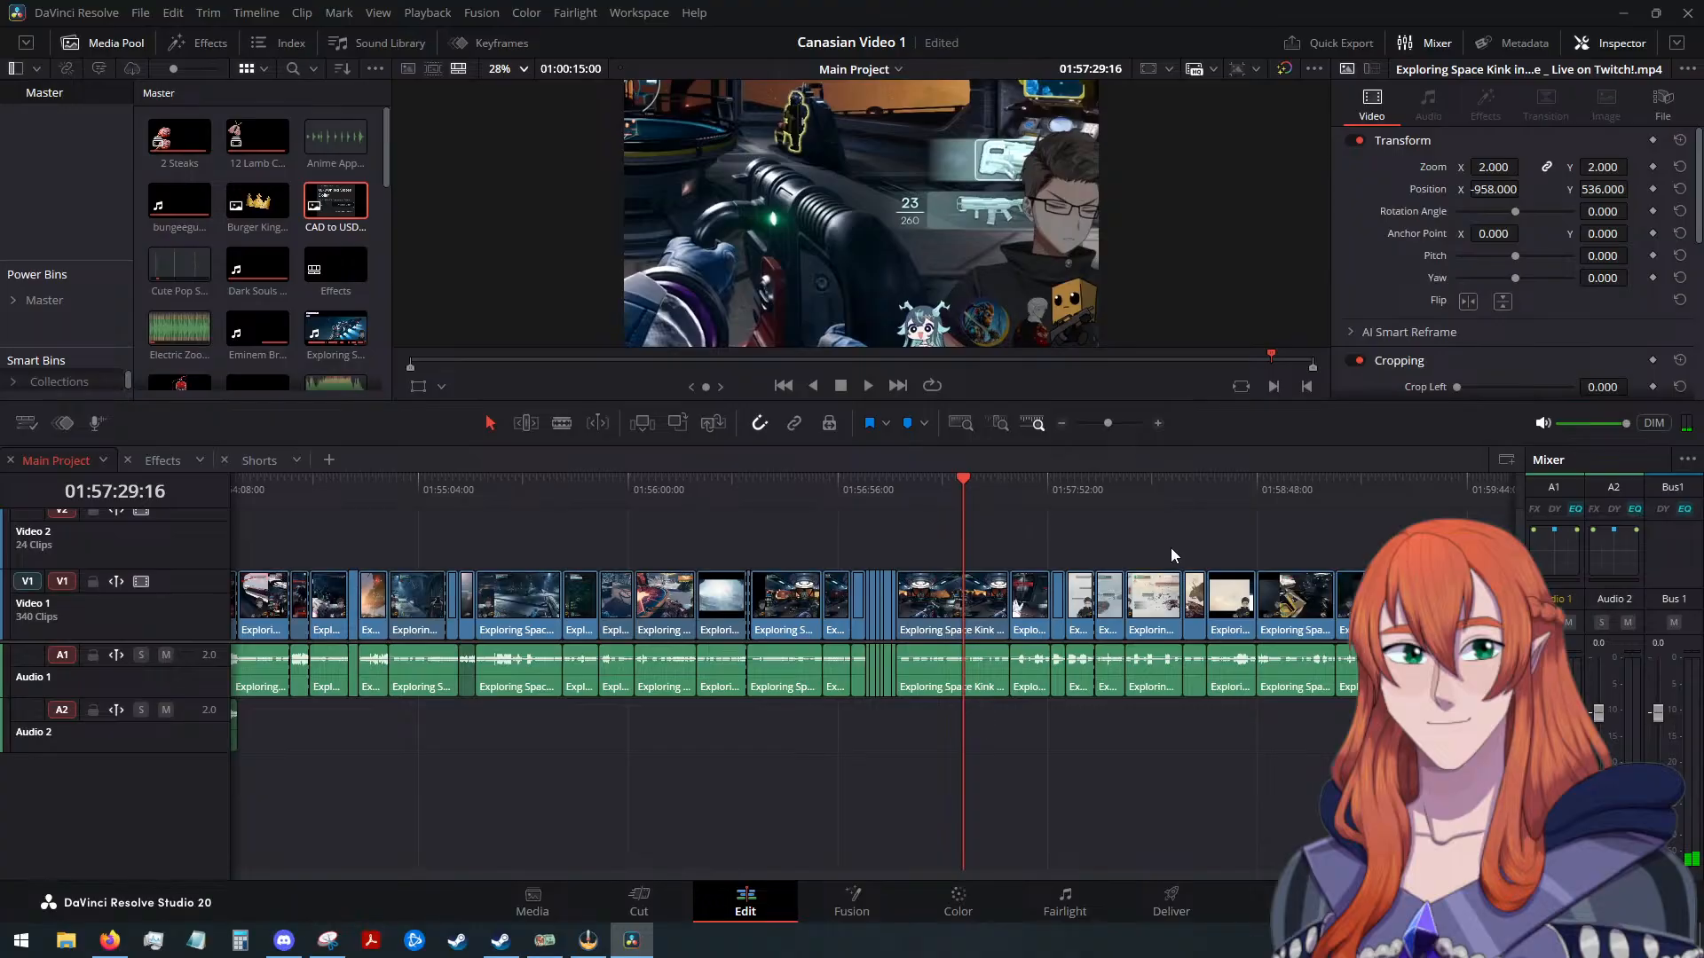
pyautogui.hotkey('ctrl', '-')
pyautogui.hotkey('ctrl', '-')
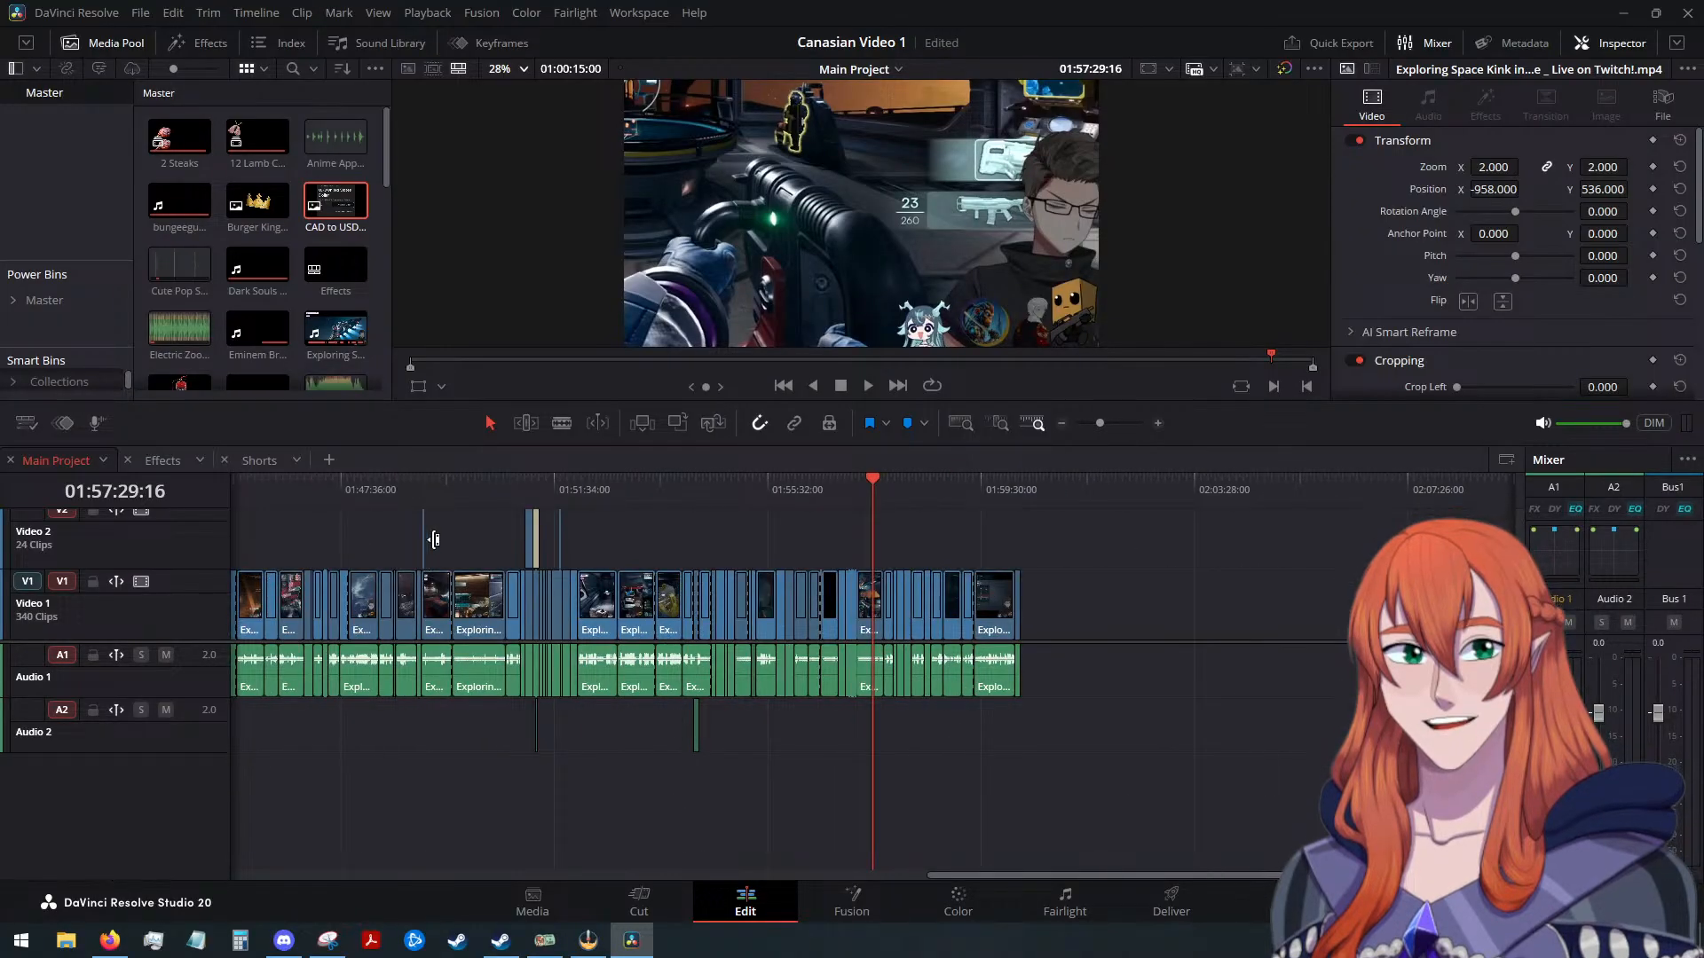
pyautogui.click(362, 502)
pyautogui.scroll(-3, 396, 514)
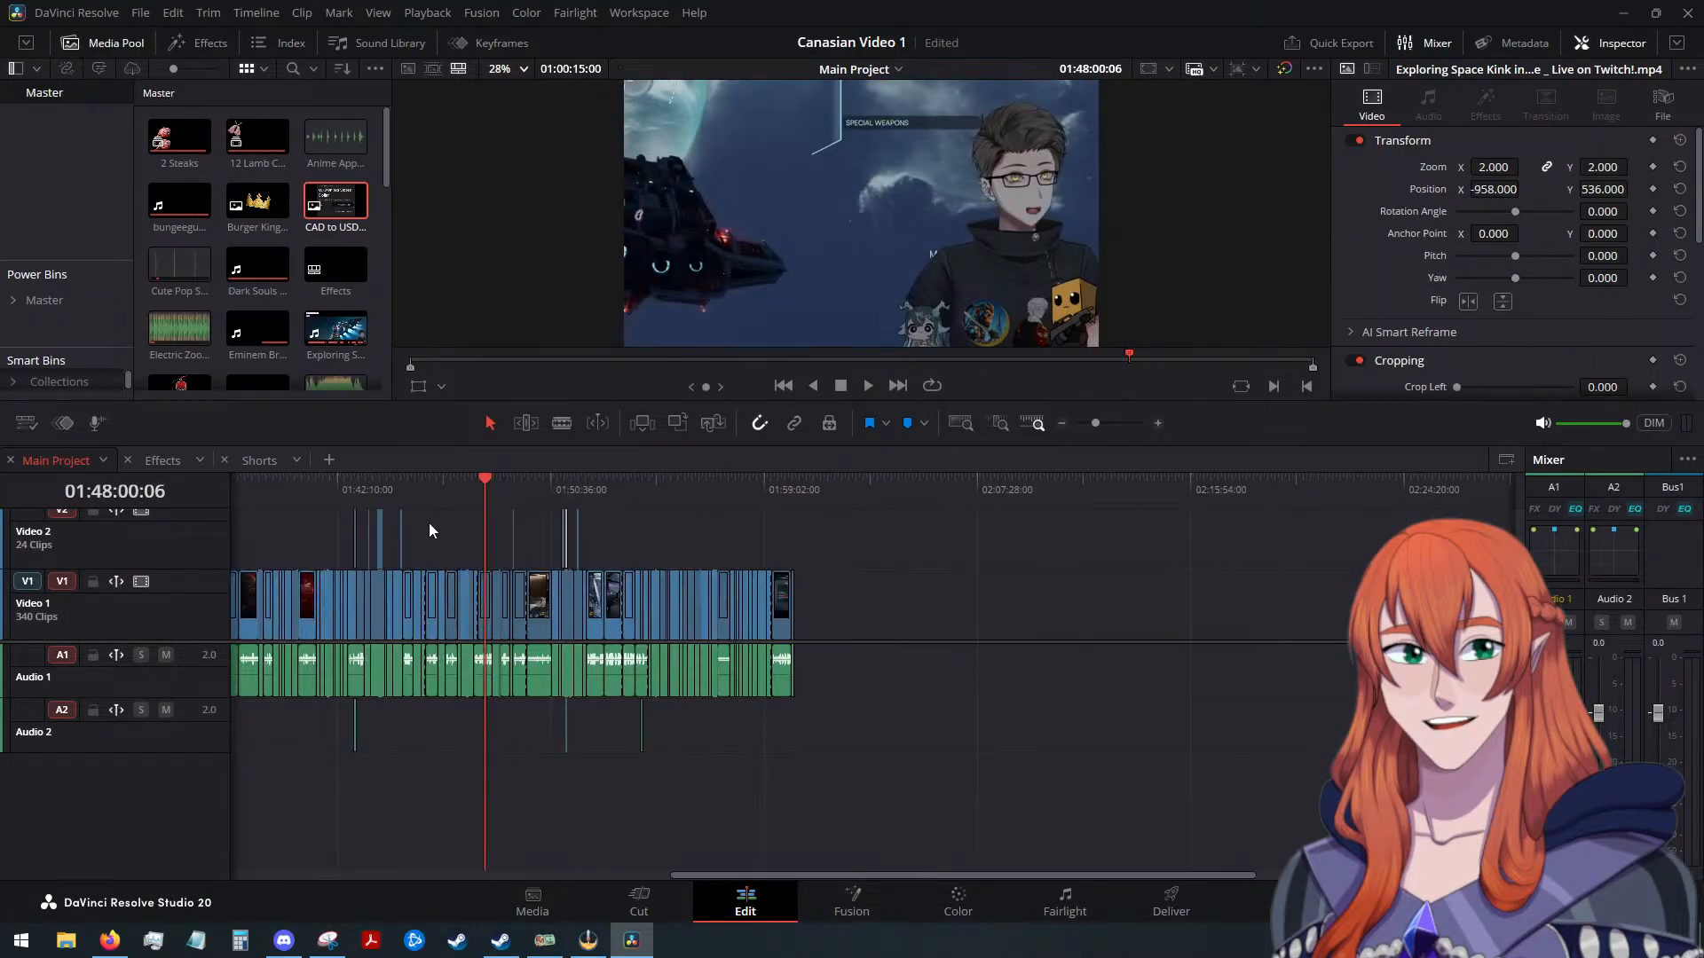
pyautogui.scroll(4, 444, 524)
pyautogui.scroll(2, 592, 534)
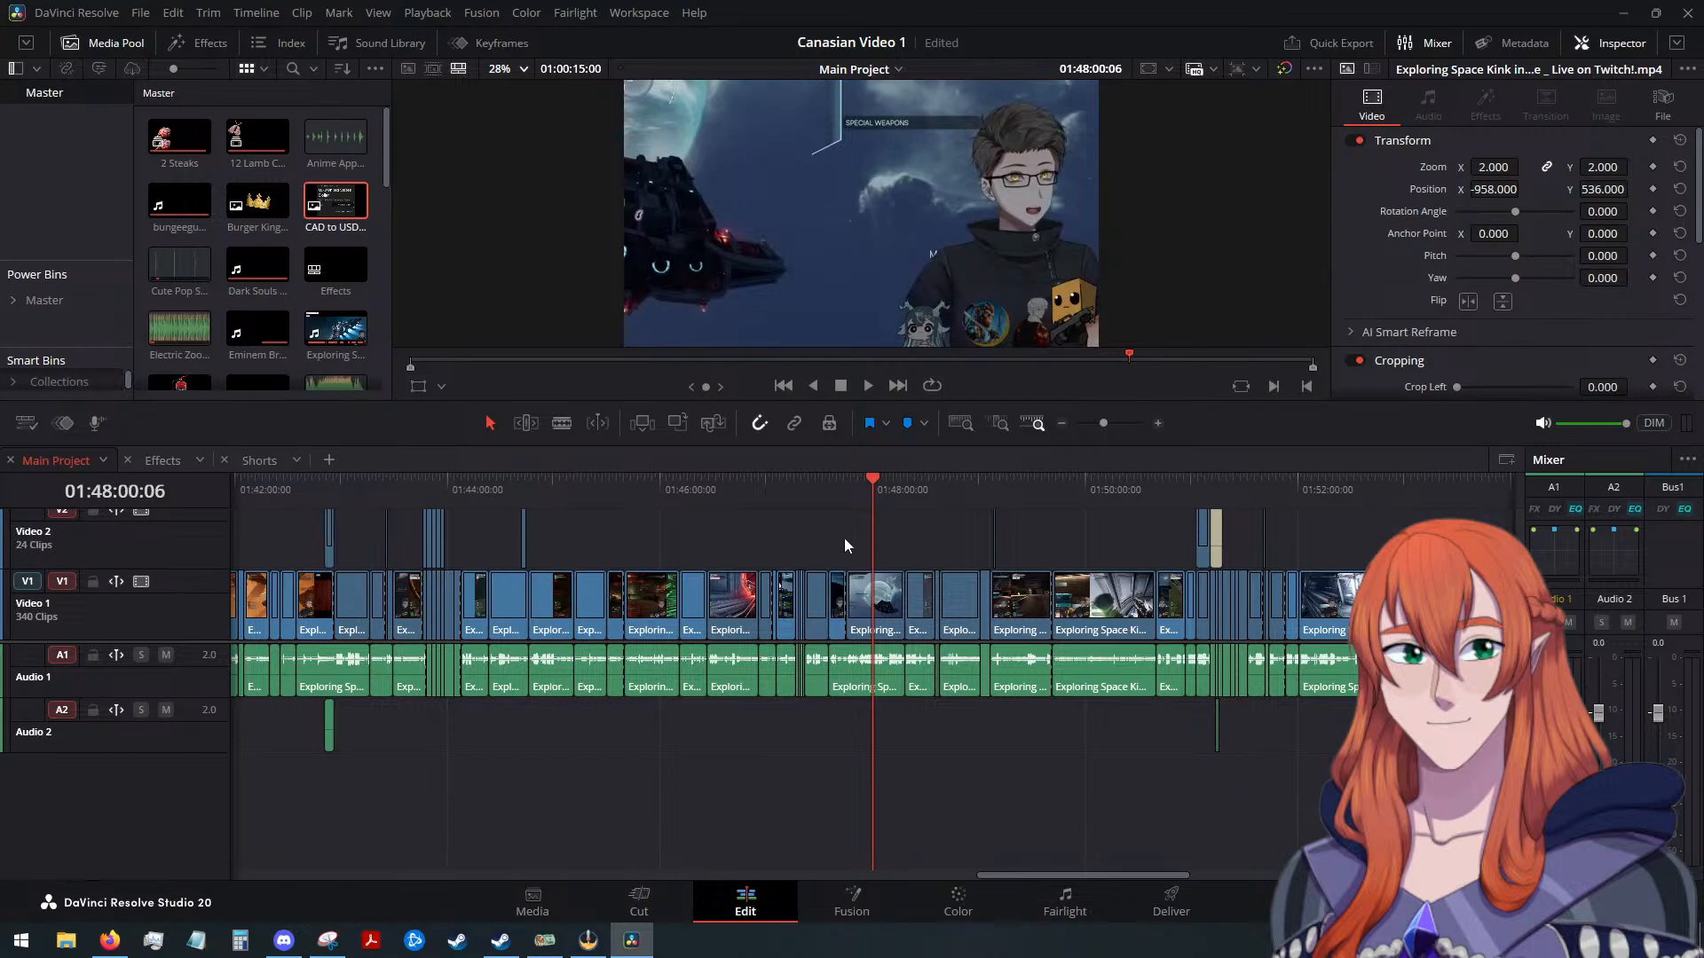
pyautogui.click(798, 506)
pyautogui.scroll(3, 817, 508)
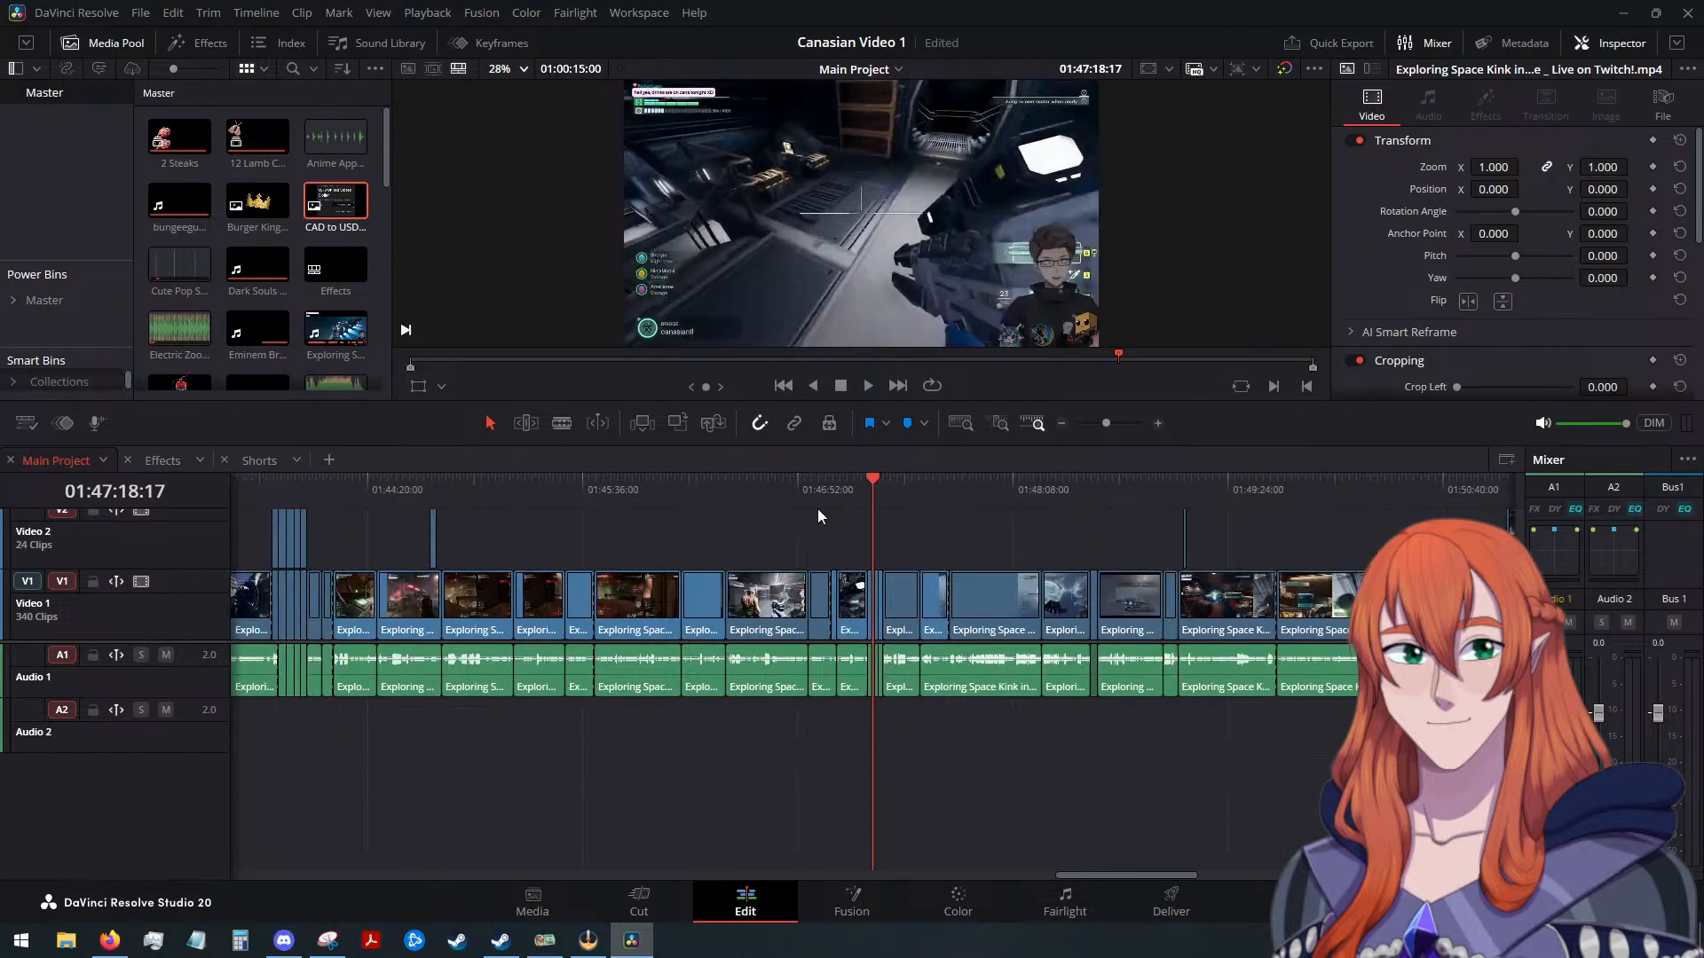
pyautogui.scroll(2, 860, 518)
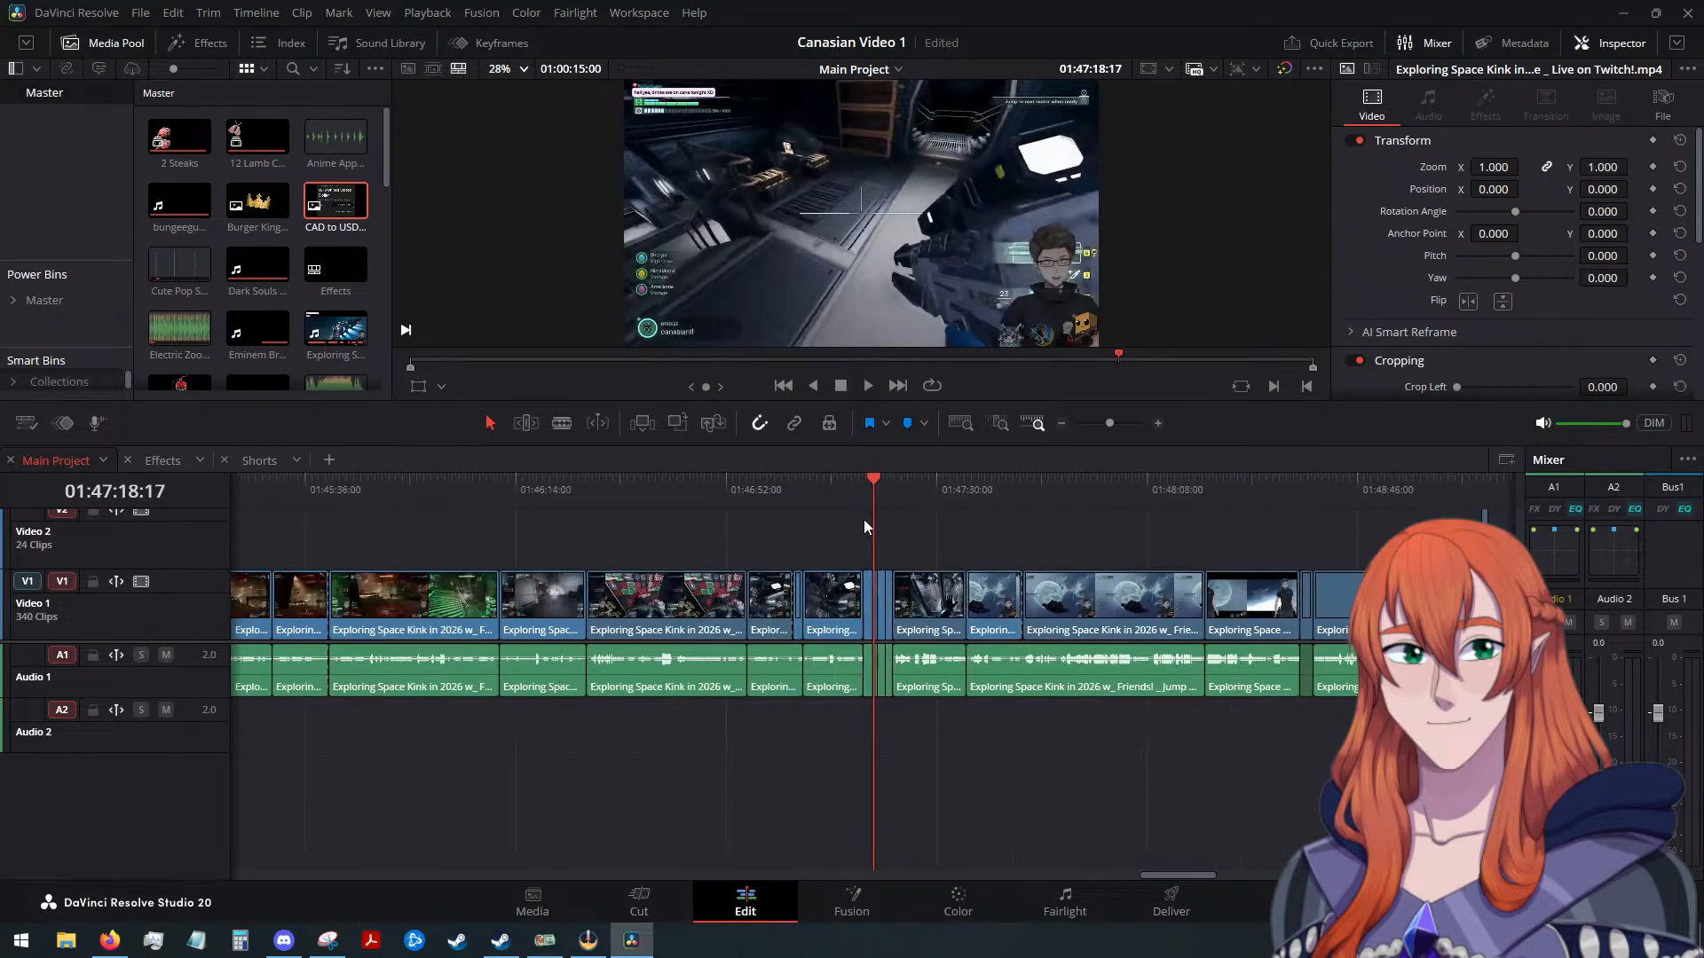
pyautogui.click(868, 387)
pyautogui.click(839, 388)
pyautogui.scroll(-2, 1278, 614)
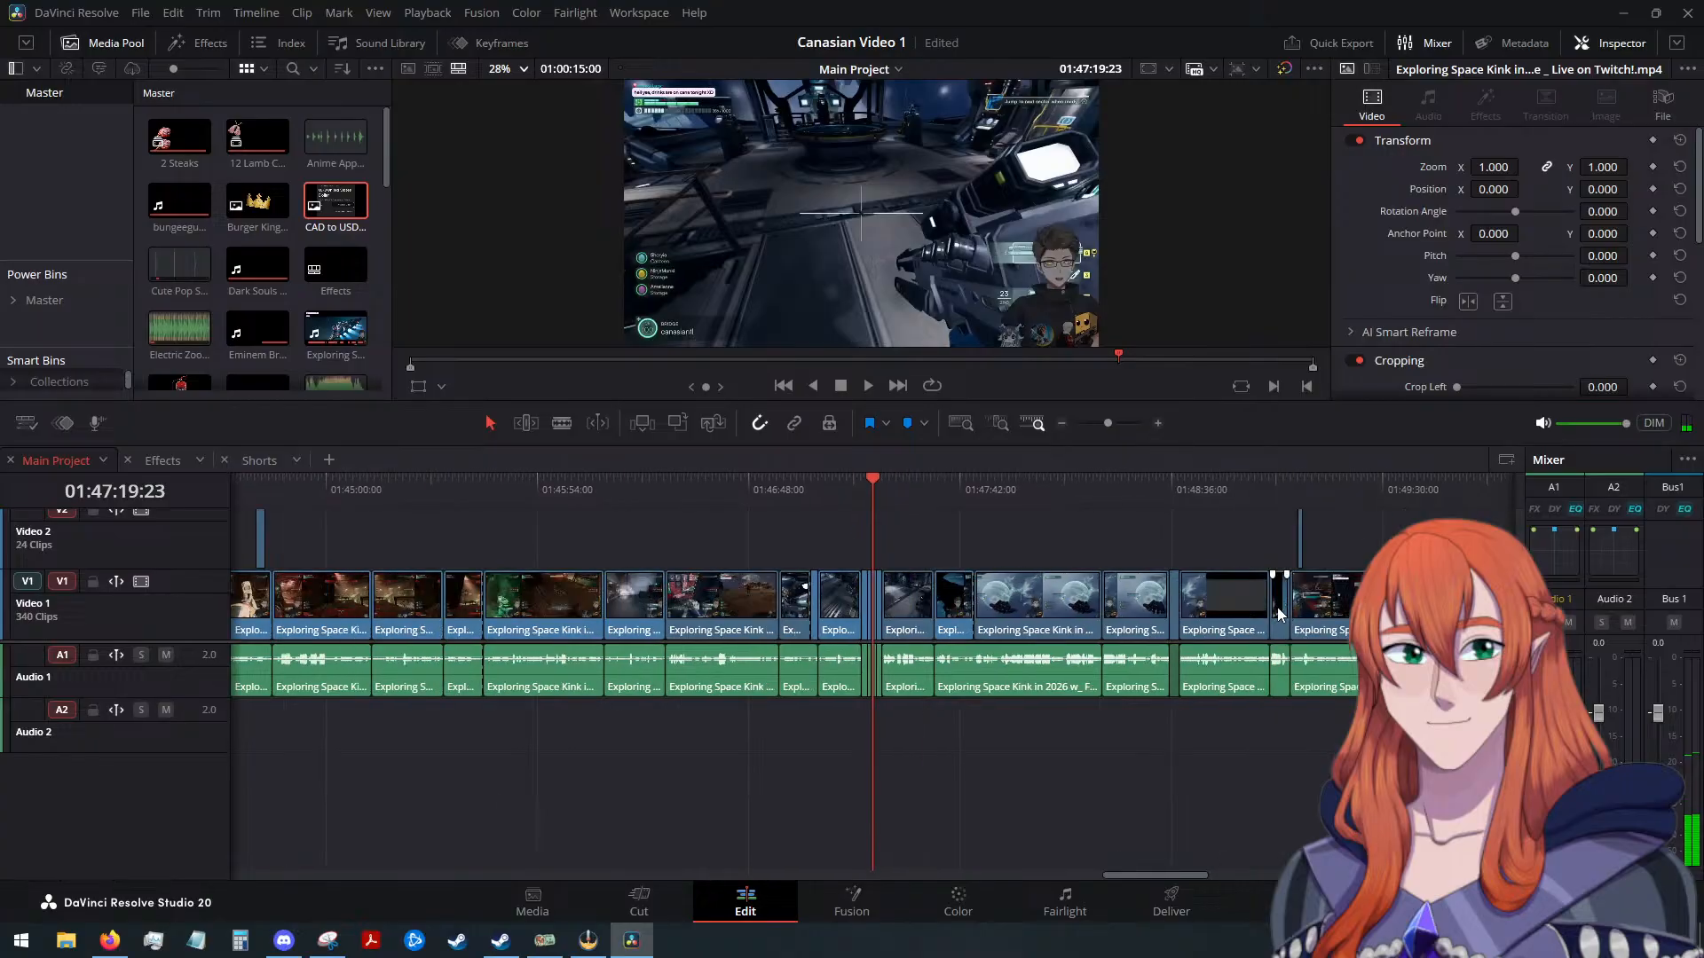
pyautogui.scroll(-5, 1278, 614)
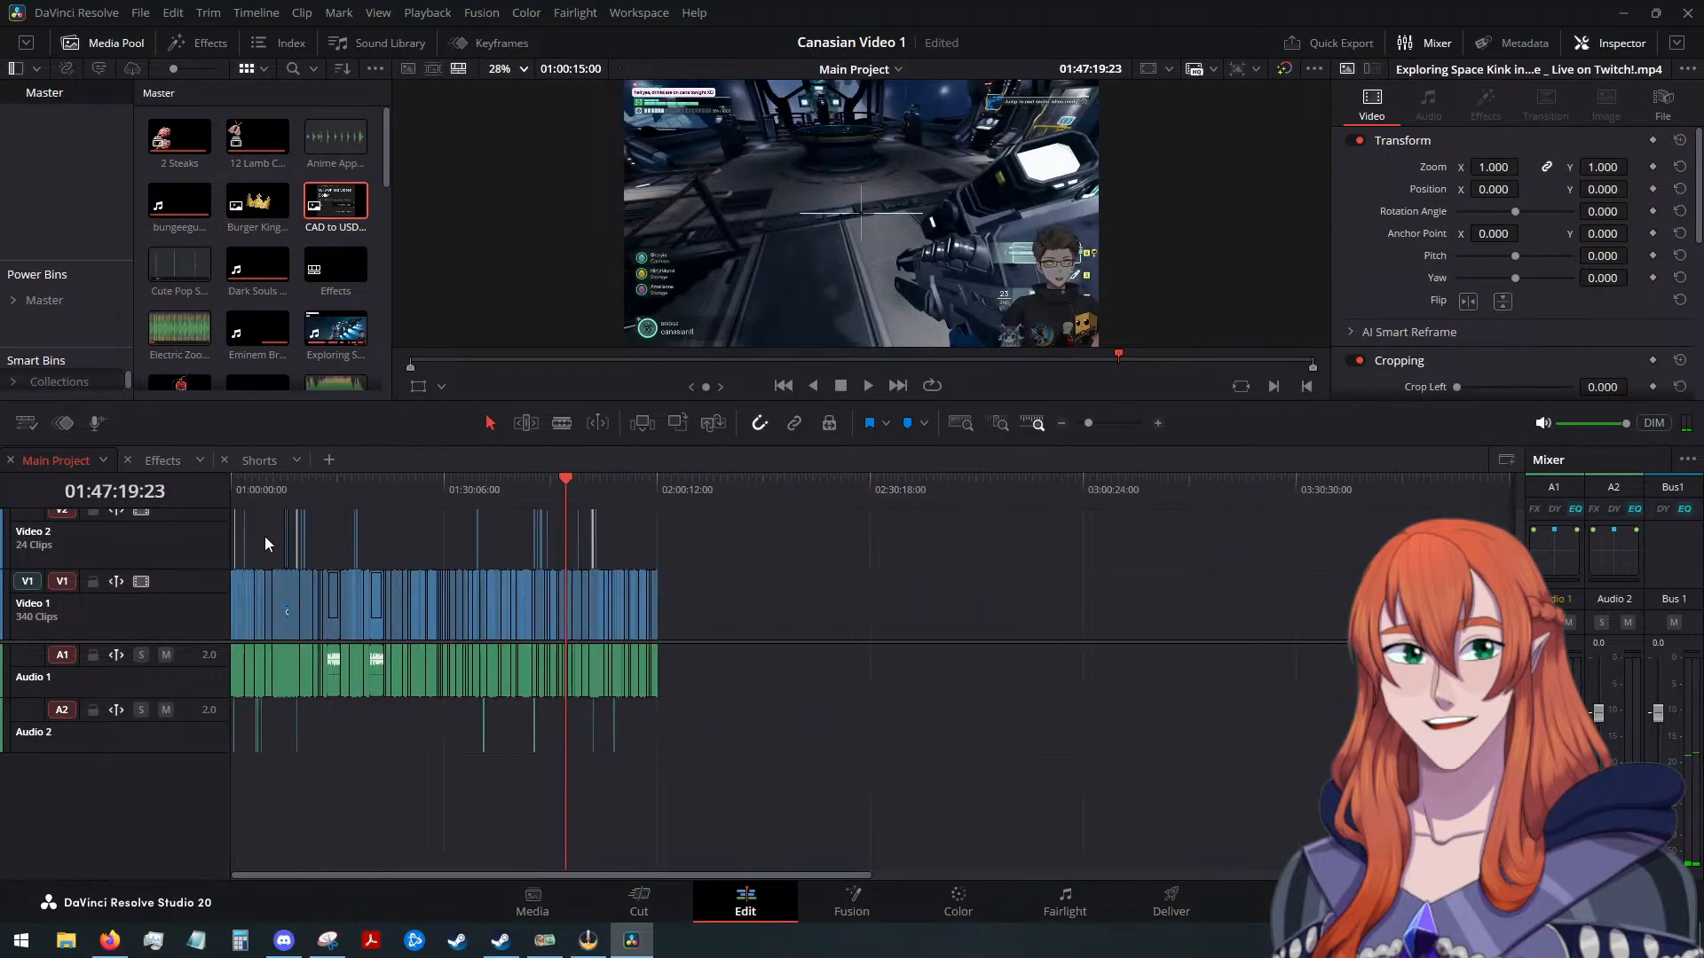
# Check the Main Project footage at 01:03:35 and play it from 01:03:41 to 01:03:46 as a candidate for another short
pyautogui.click(256, 482)
pyautogui.scroll(4, 669, 584)
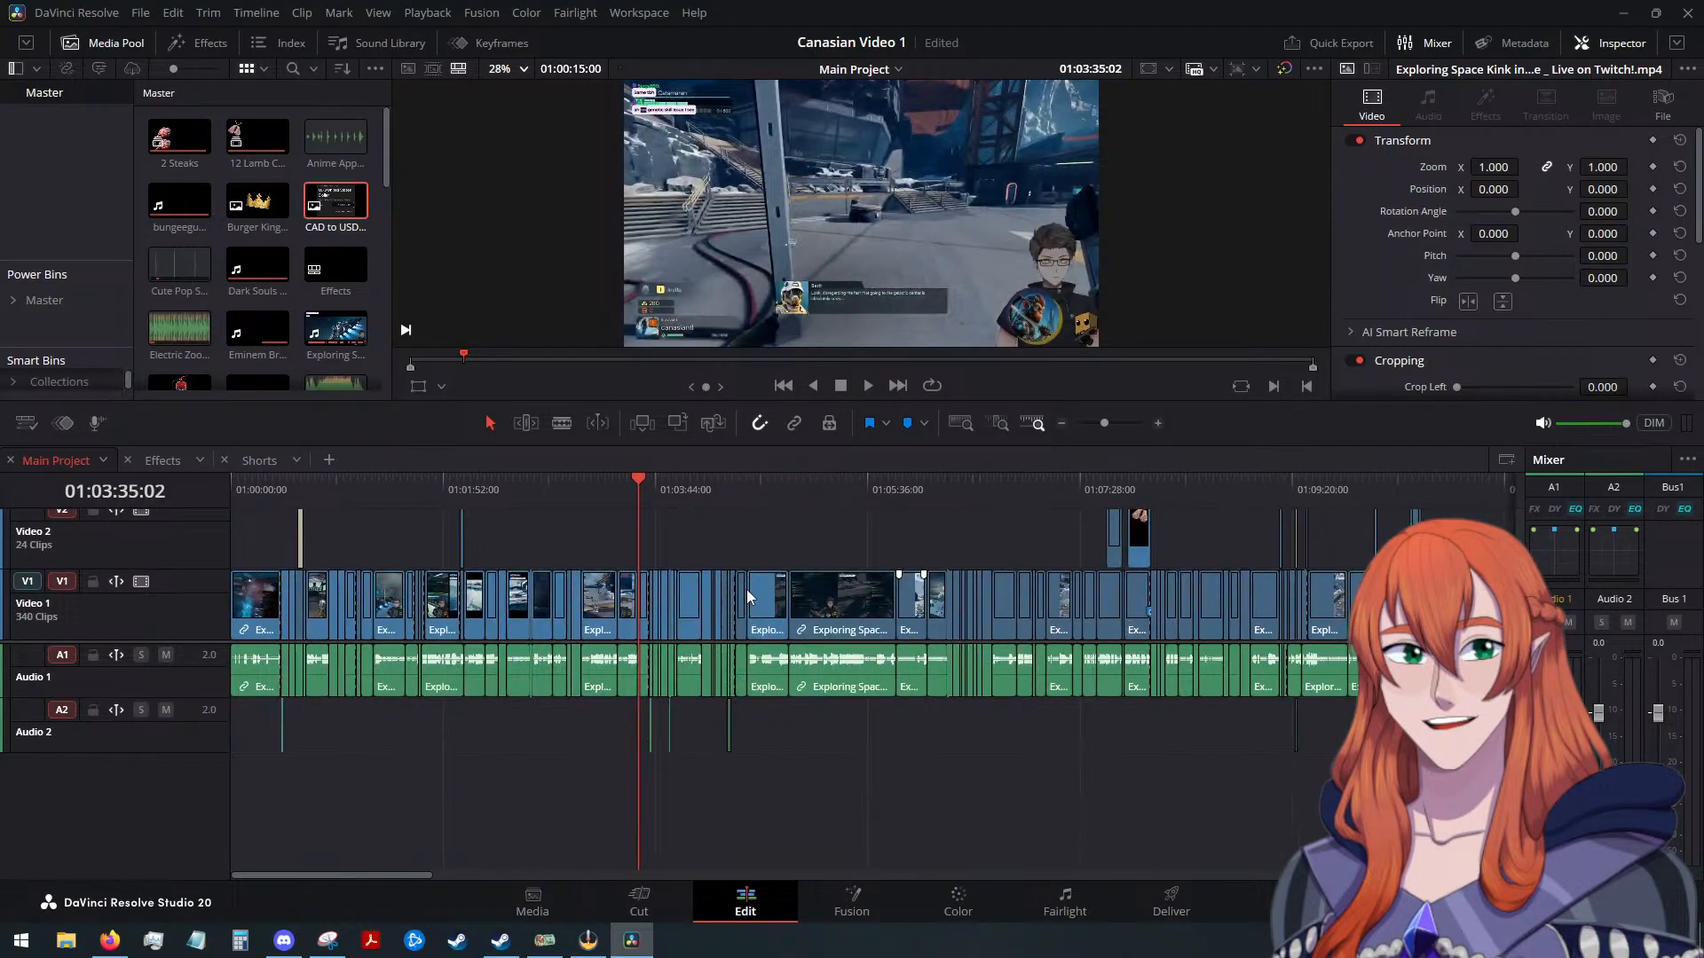
pyautogui.scroll(3, 747, 589)
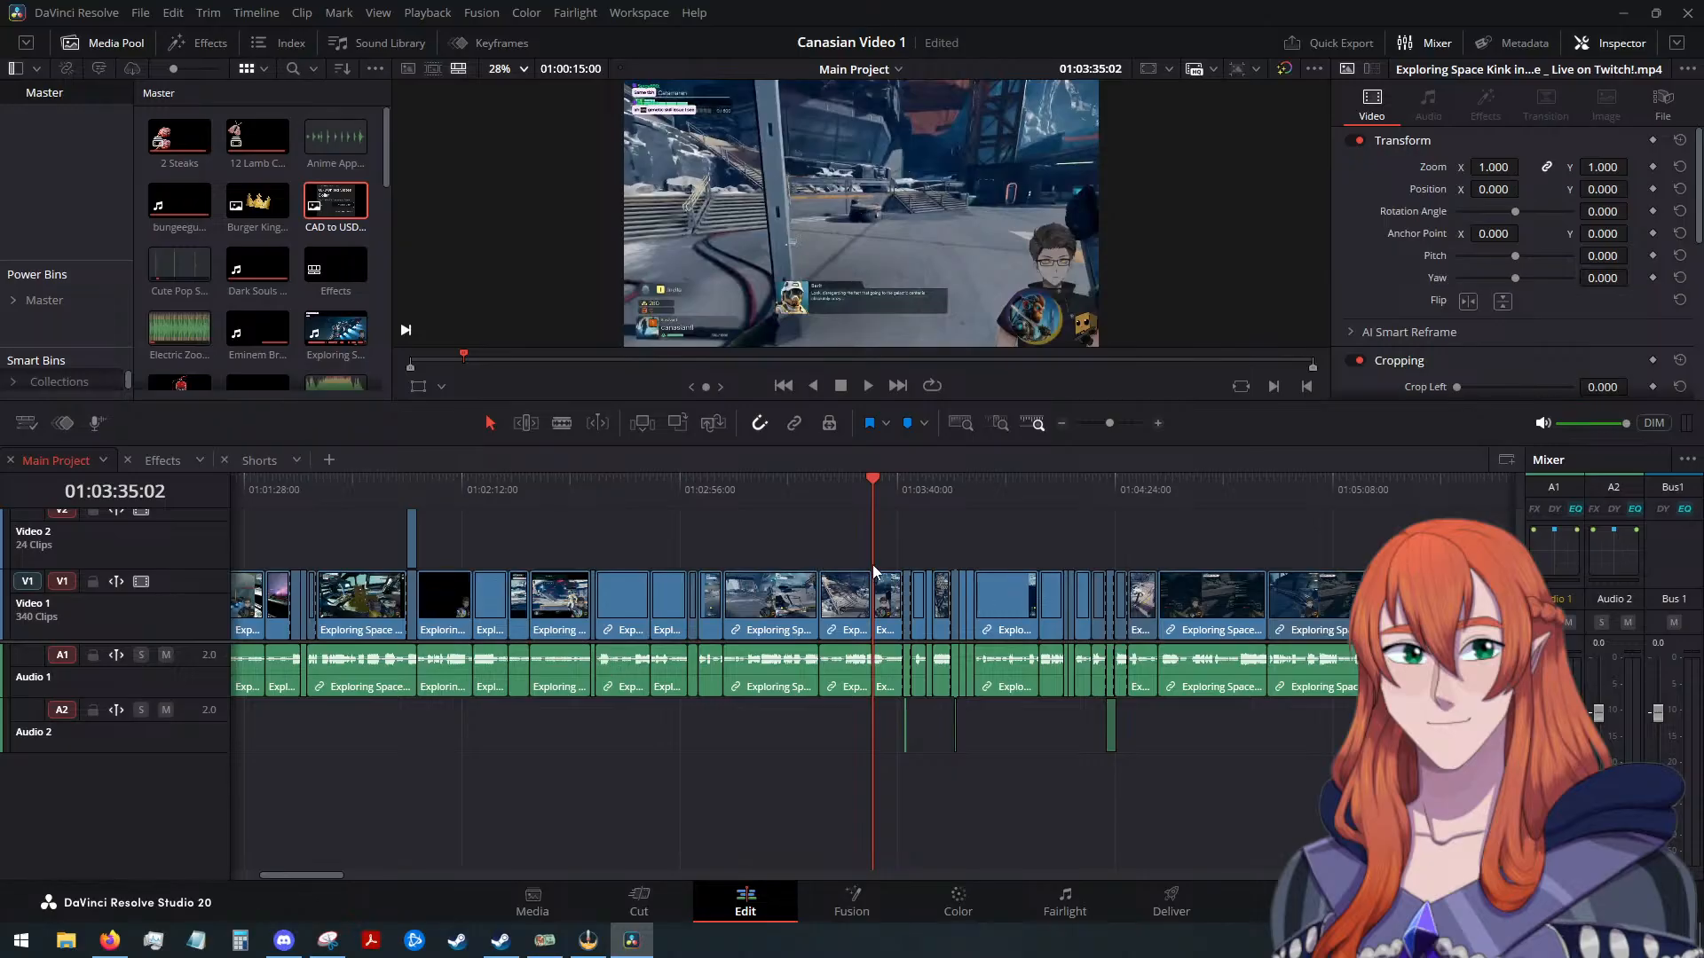
pyautogui.click(901, 484)
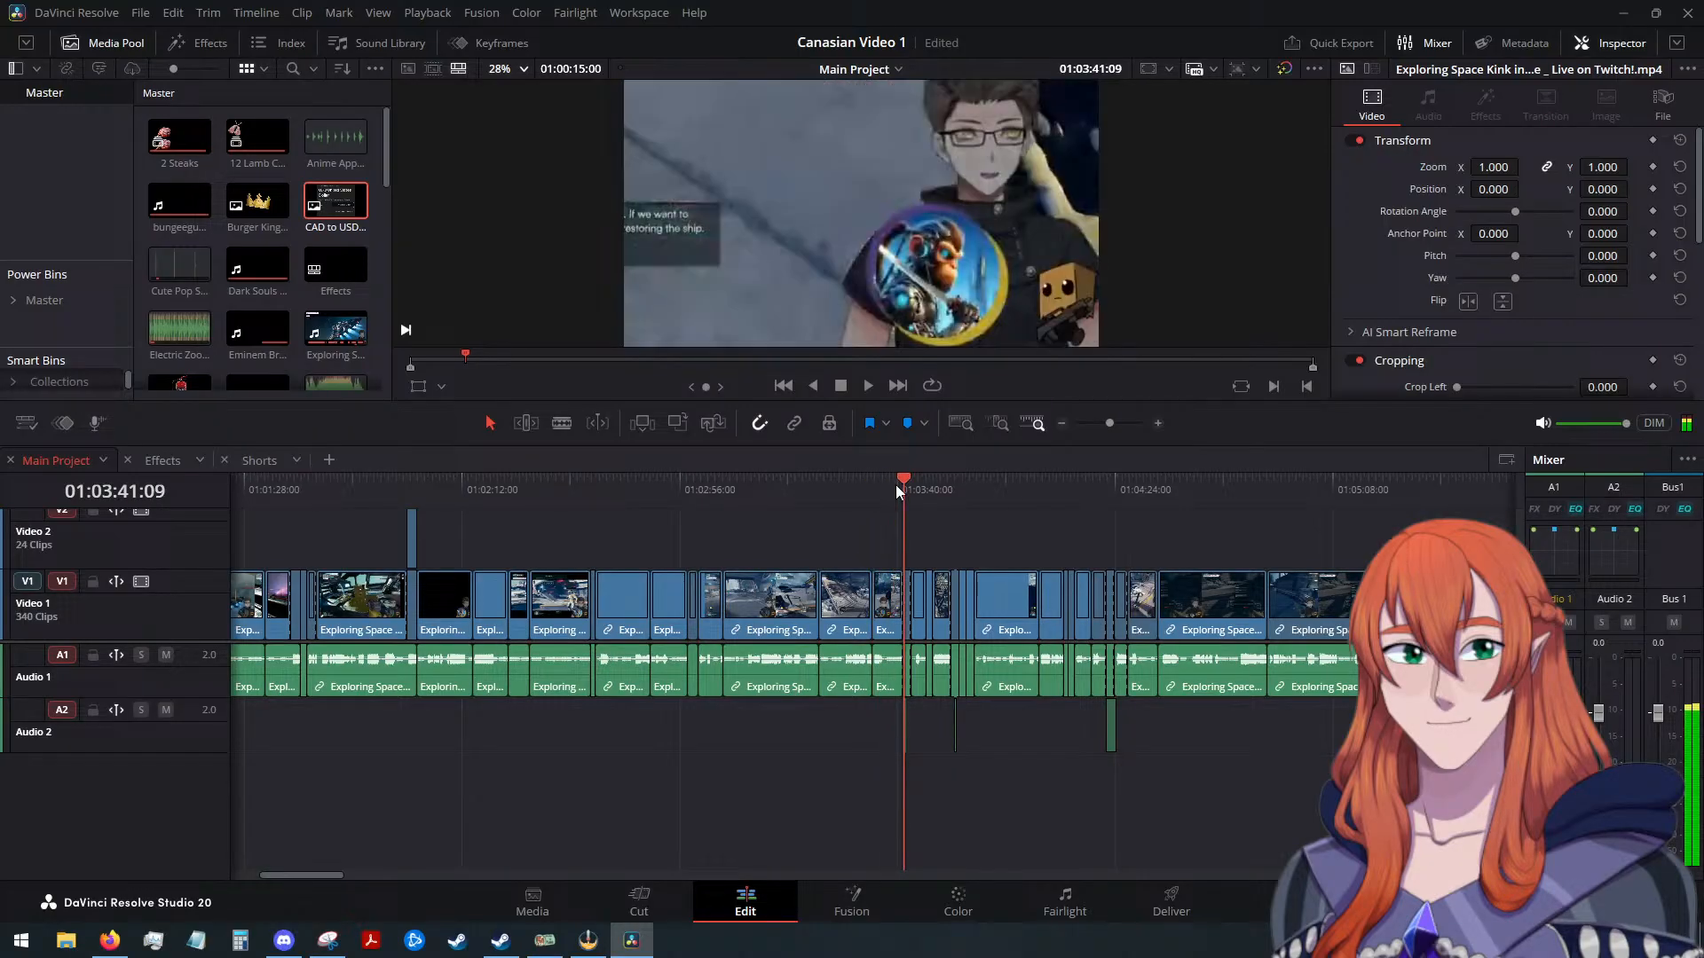
pyautogui.click(863, 386)
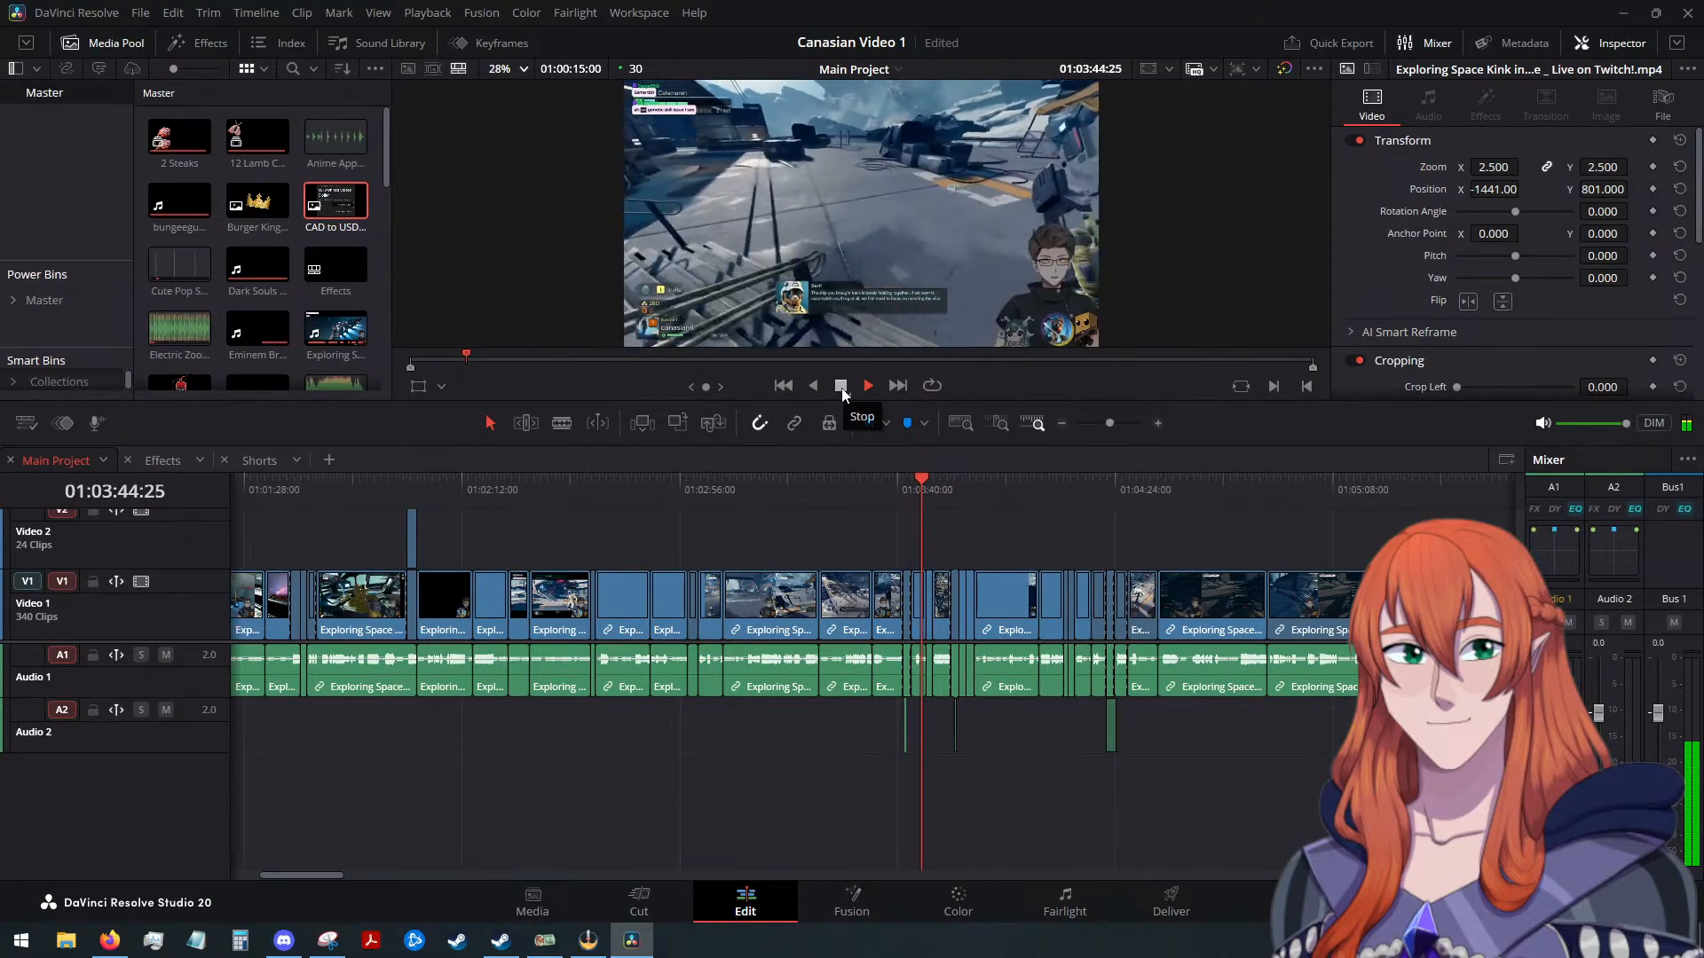
pyautogui.click(841, 387)
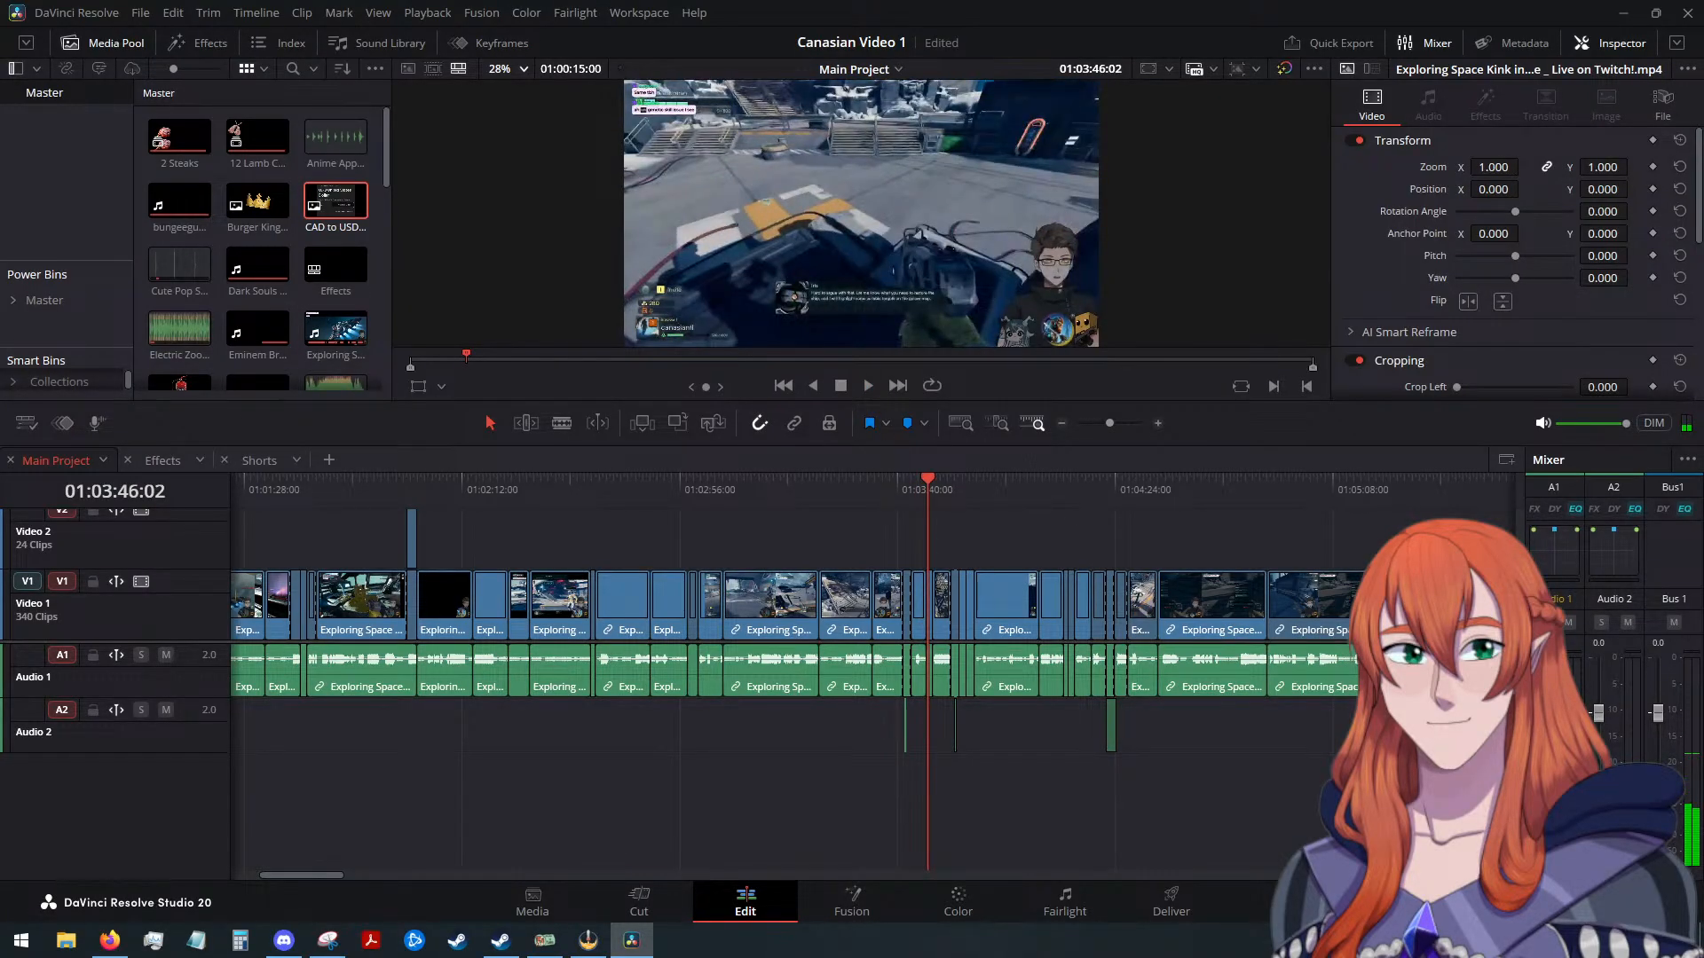
pyautogui.hotkey('alt', 'Tab')
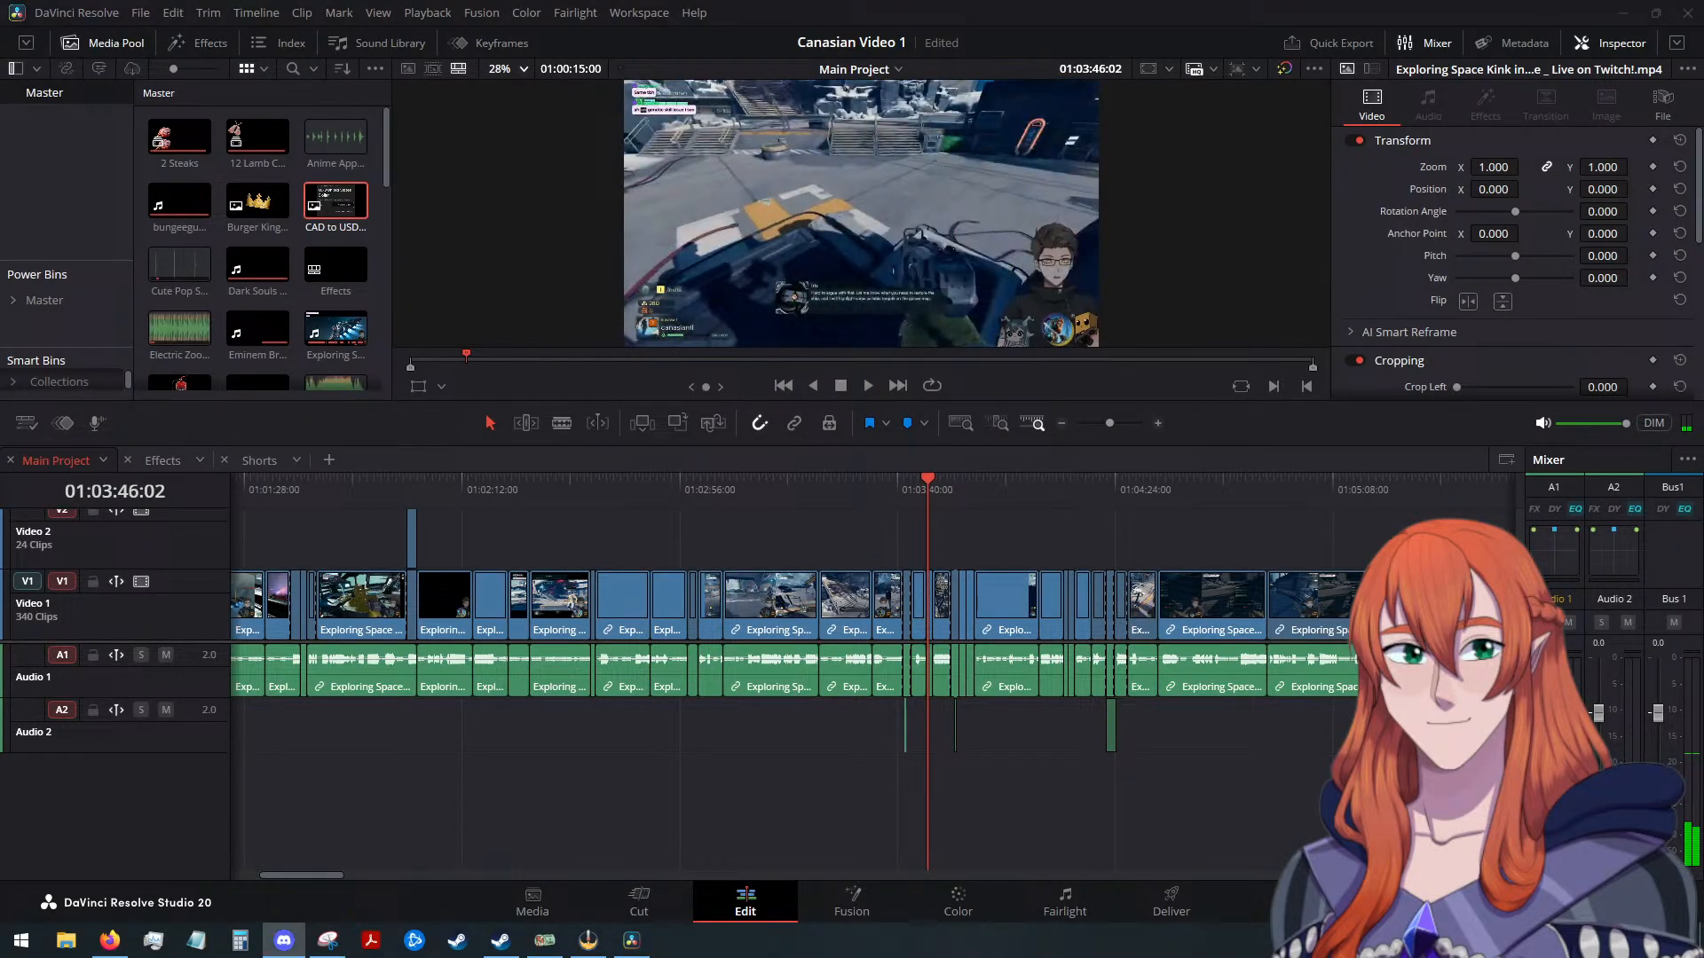
# Play the Main Project footage from 01:04:13 to 01:04:22 and from 01:06:24 to about 01:06:38 to find another short
pyautogui.click(1066, 488)
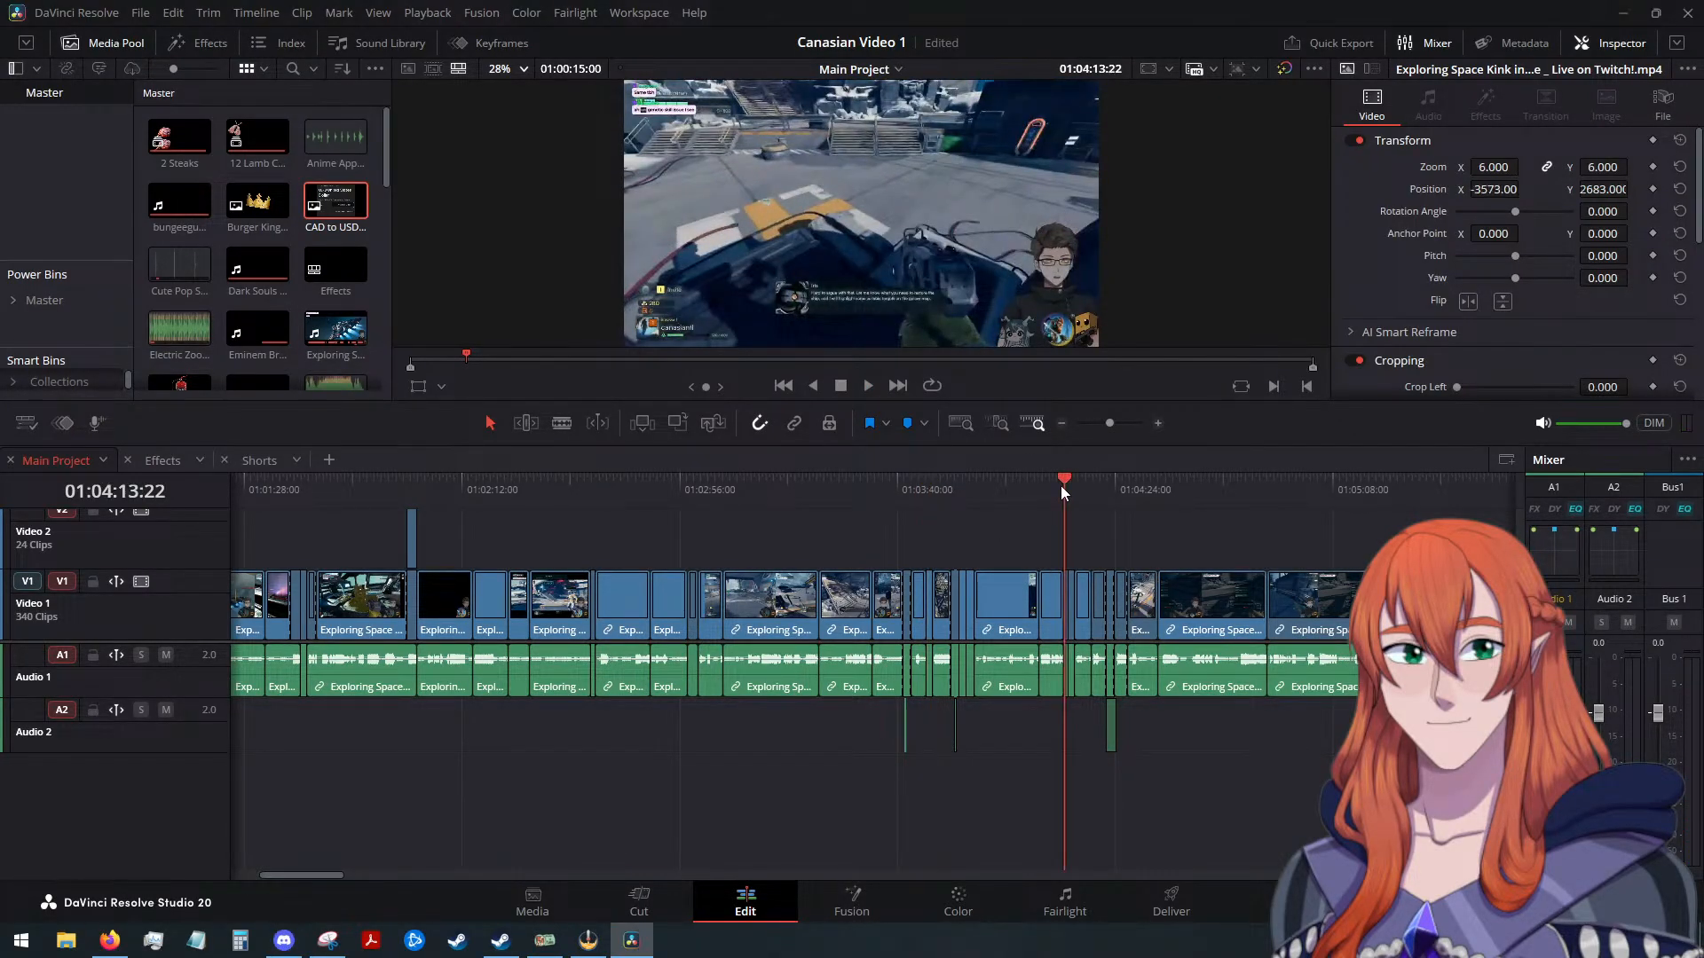
pyautogui.click(867, 386)
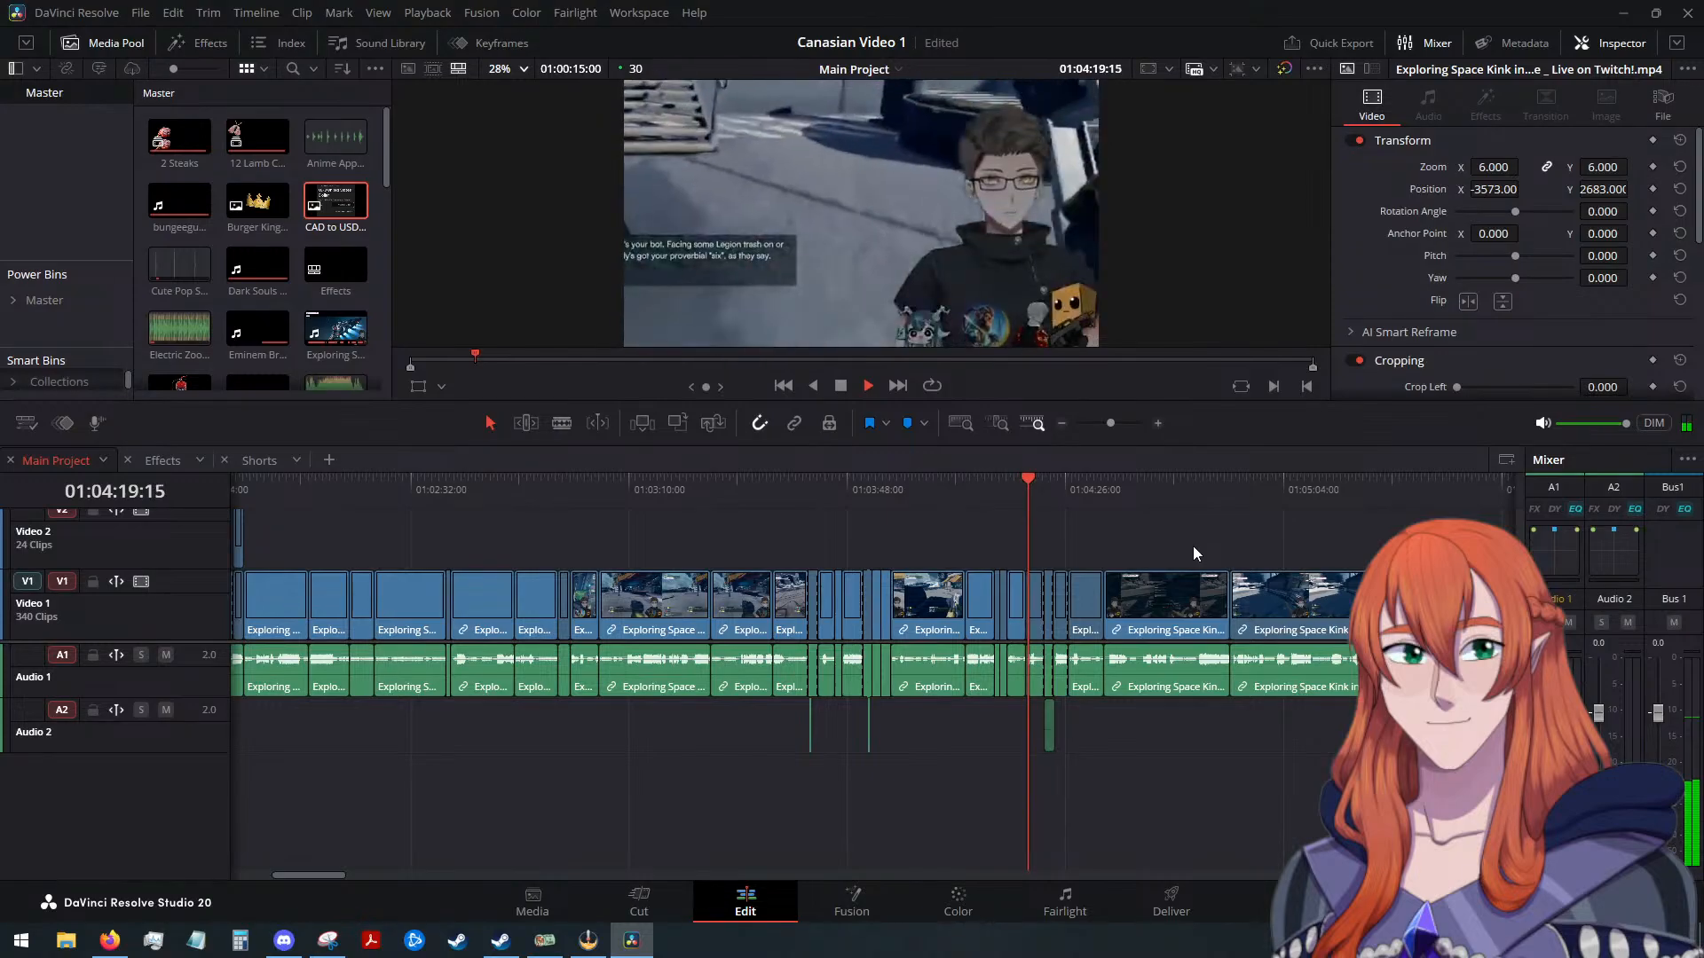
pyautogui.click(840, 386)
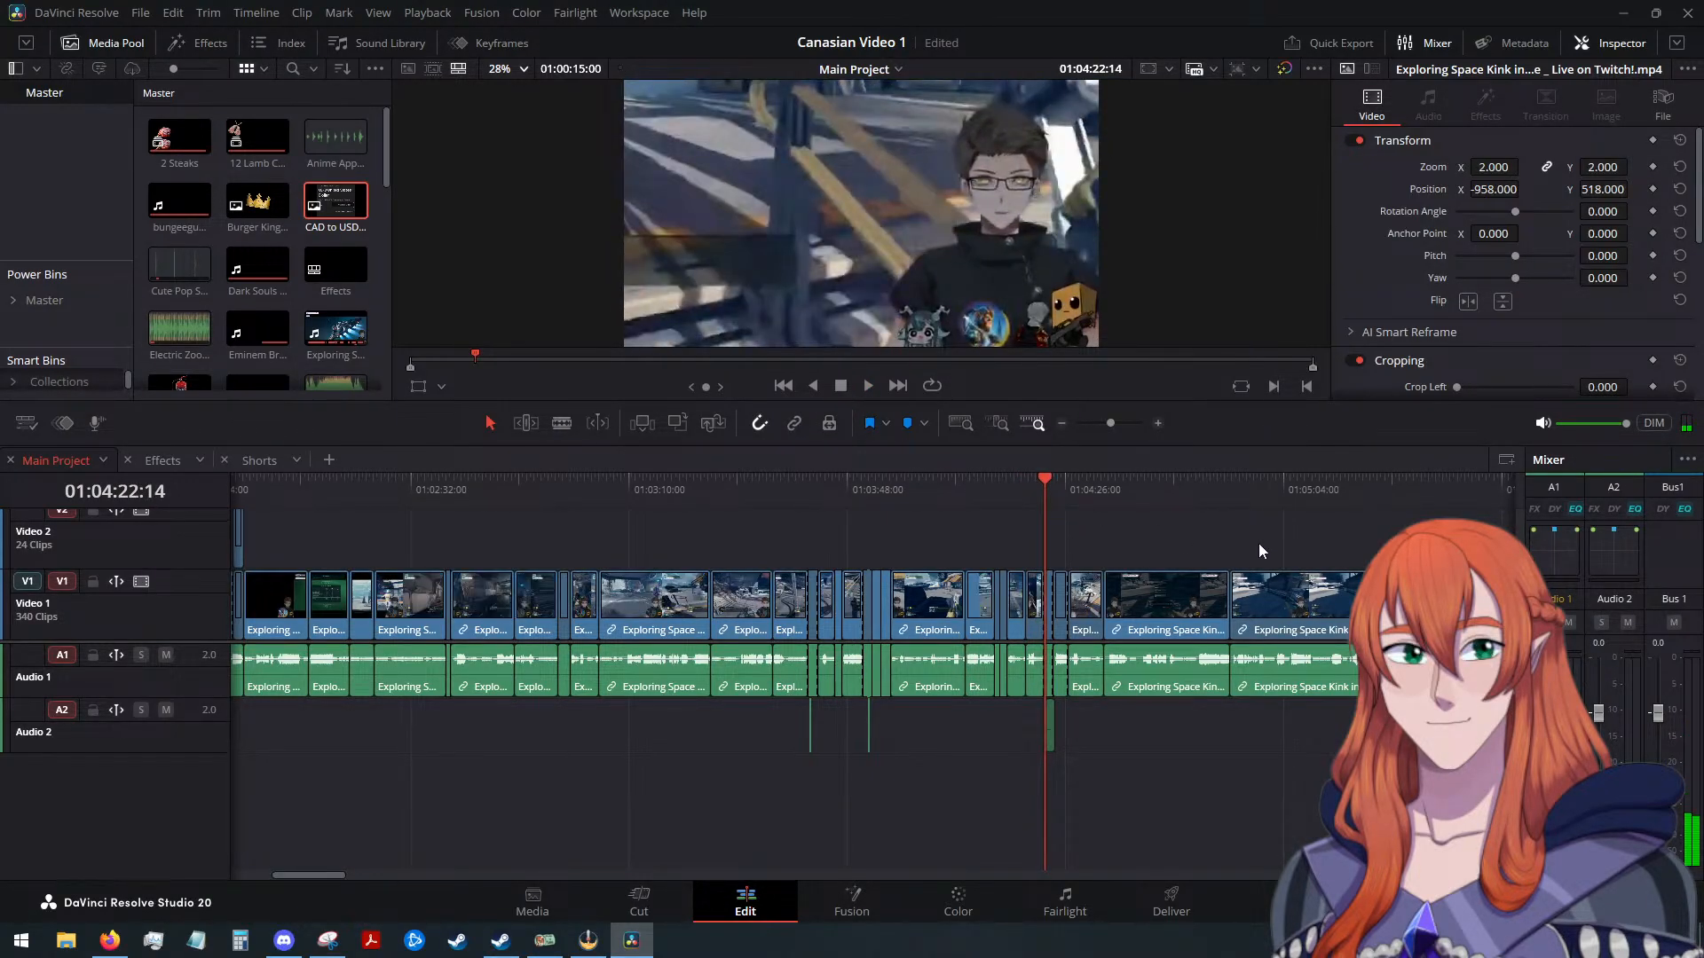
pyautogui.keyDown('ctrl'); pyautogui.scroll(-4, 1258, 543); pyautogui.keyUp('ctrl')
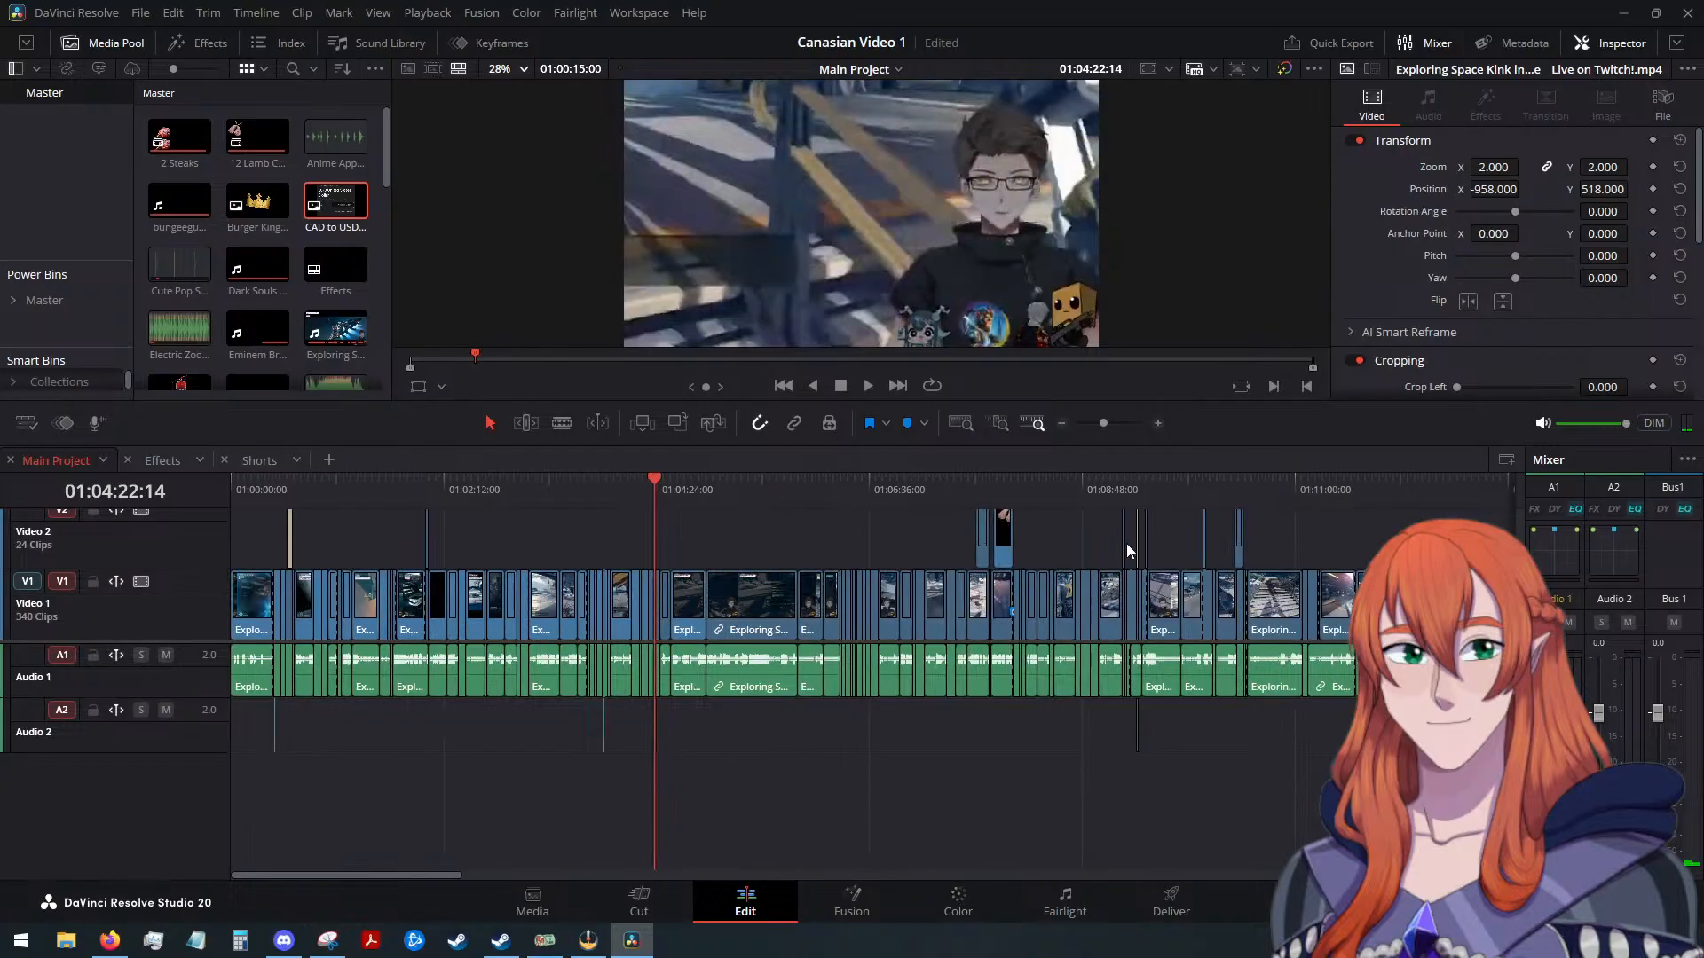
pyautogui.click(850, 494)
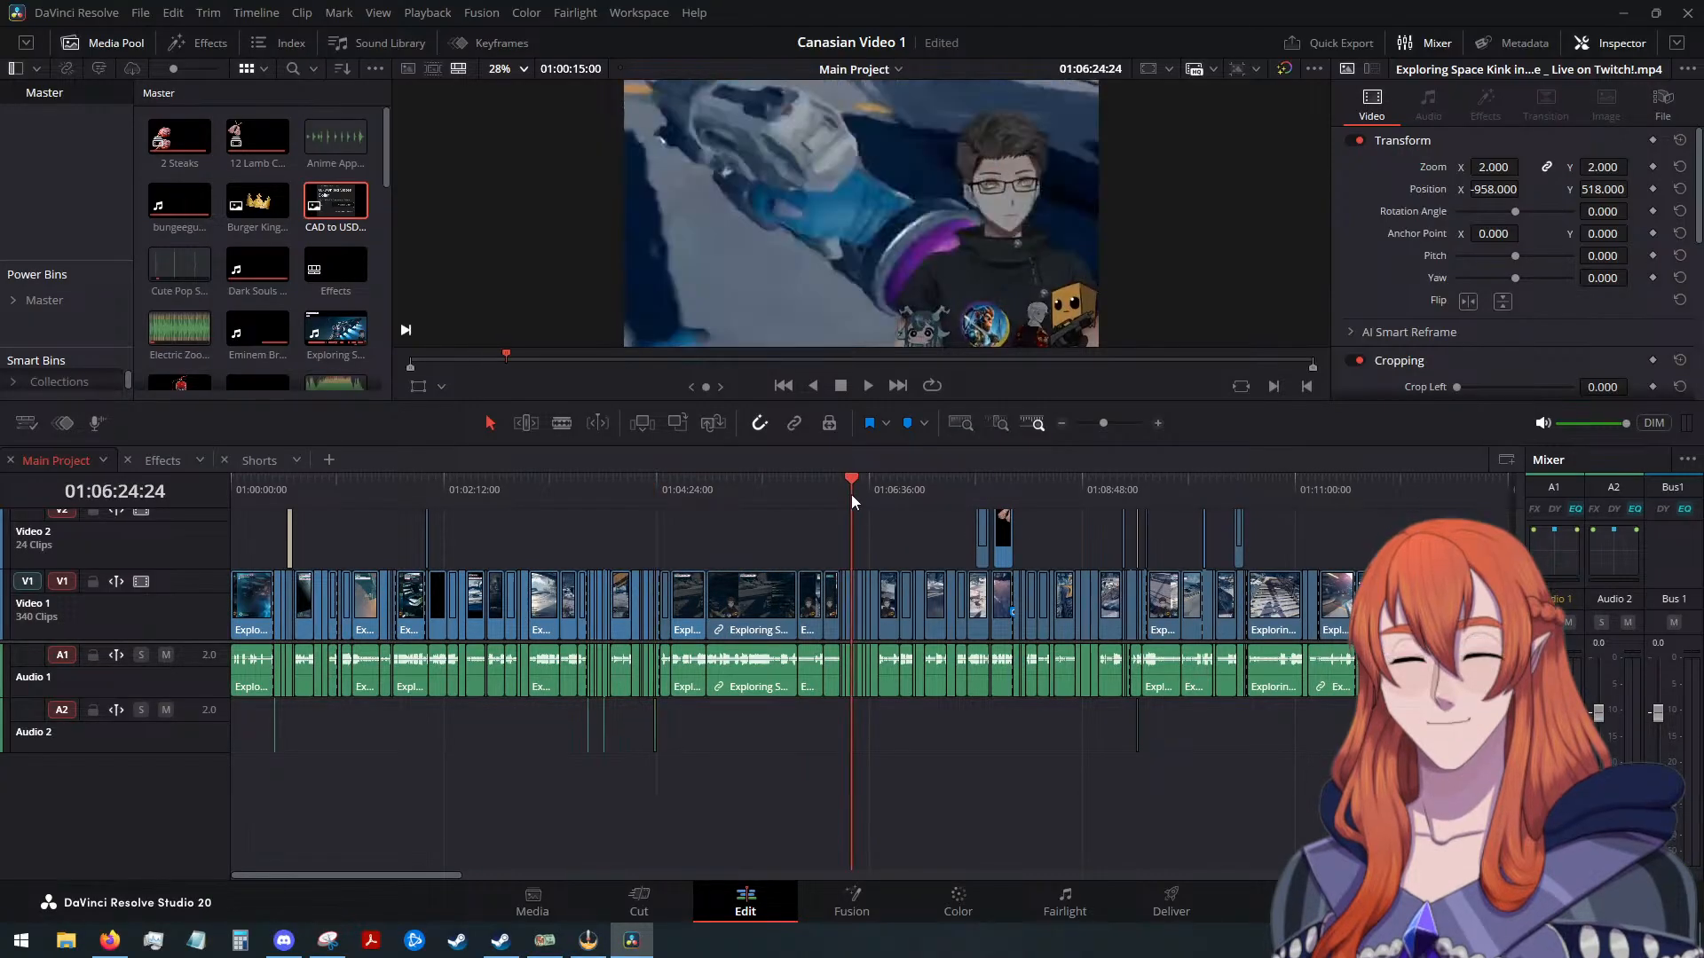
pyautogui.click(869, 386)
pyautogui.keyDown('ctrl'); pyautogui.scroll(3, 909, 557); pyautogui.keyUp('ctrl')
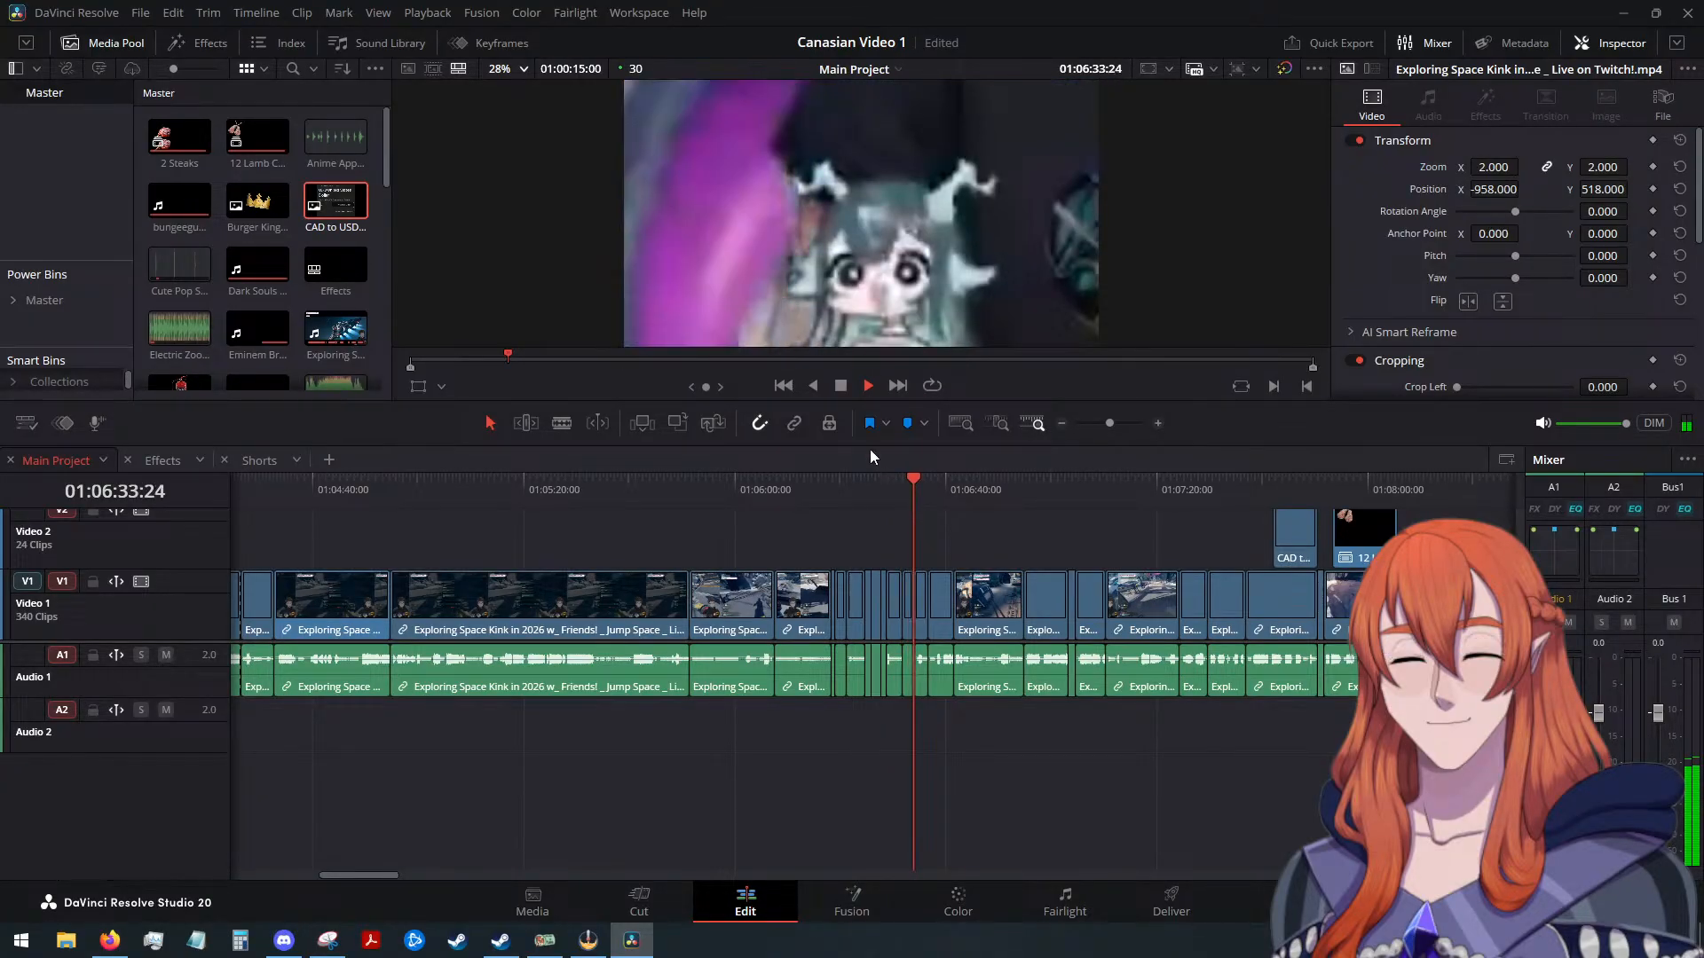
pyautogui.click(842, 388)
# Check the Main Project footage at 01:14:03 and play it briefly from 01:16:08 to look for a usable section
pyautogui.hotkey('shift', 'z')
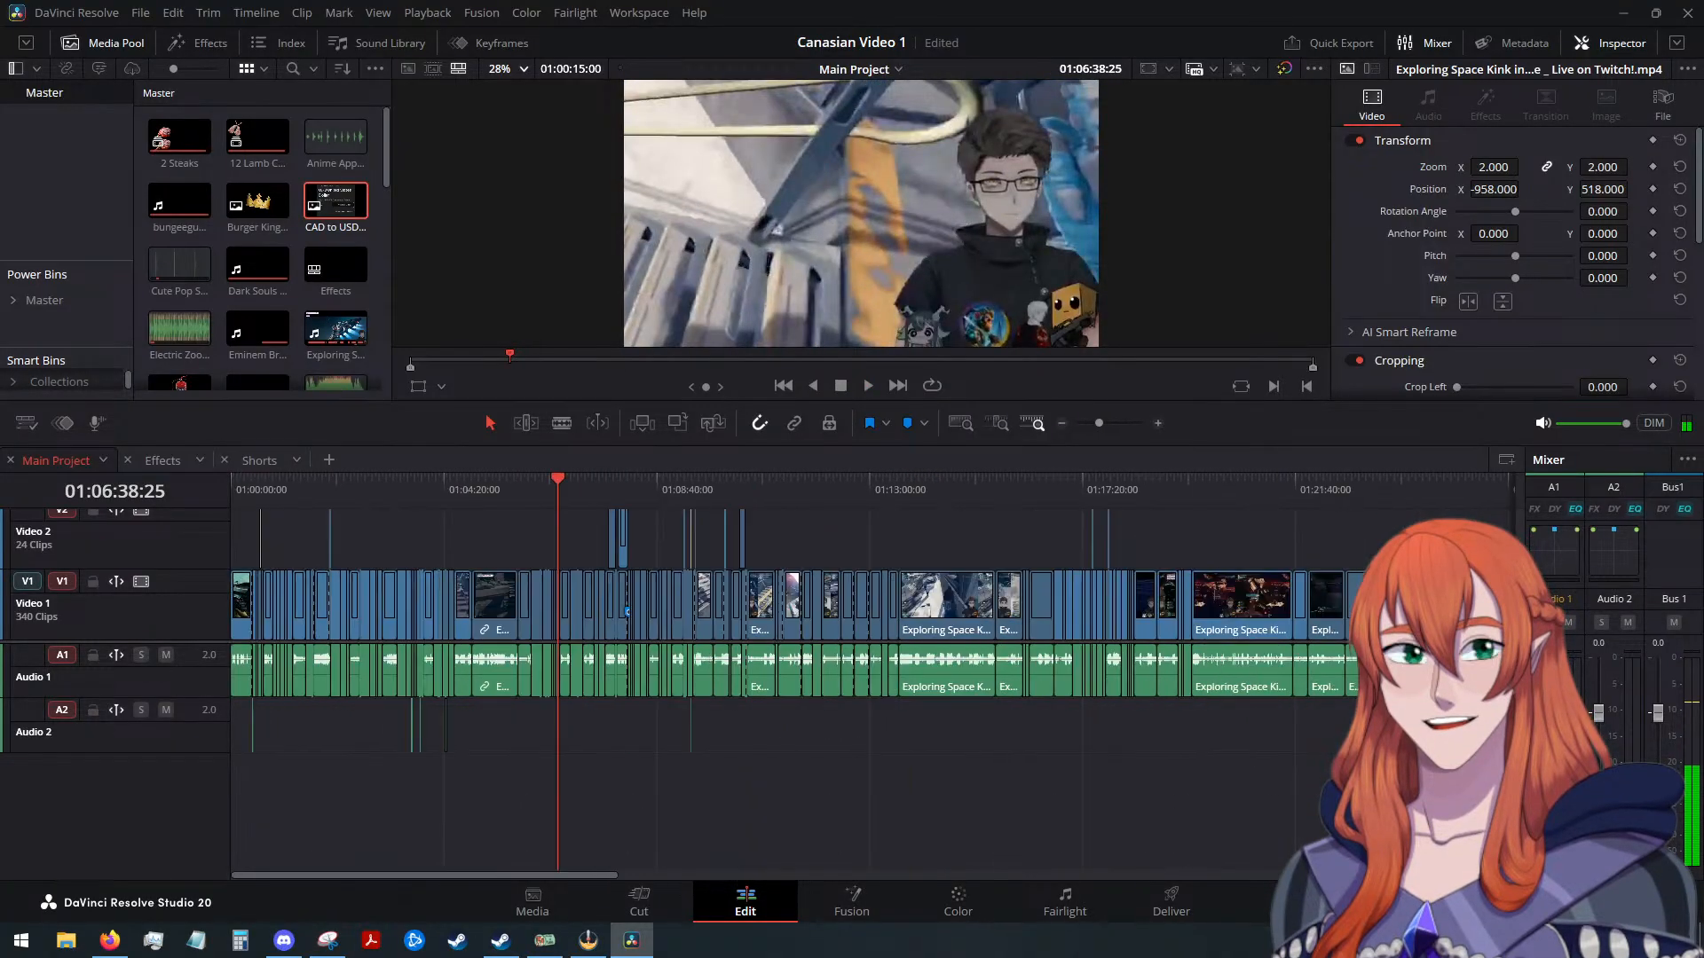
pyautogui.hotkey('ctrl', '=')
pyautogui.hotkey('ctrl', '=')
pyautogui.hotkey('ctrl', '=')
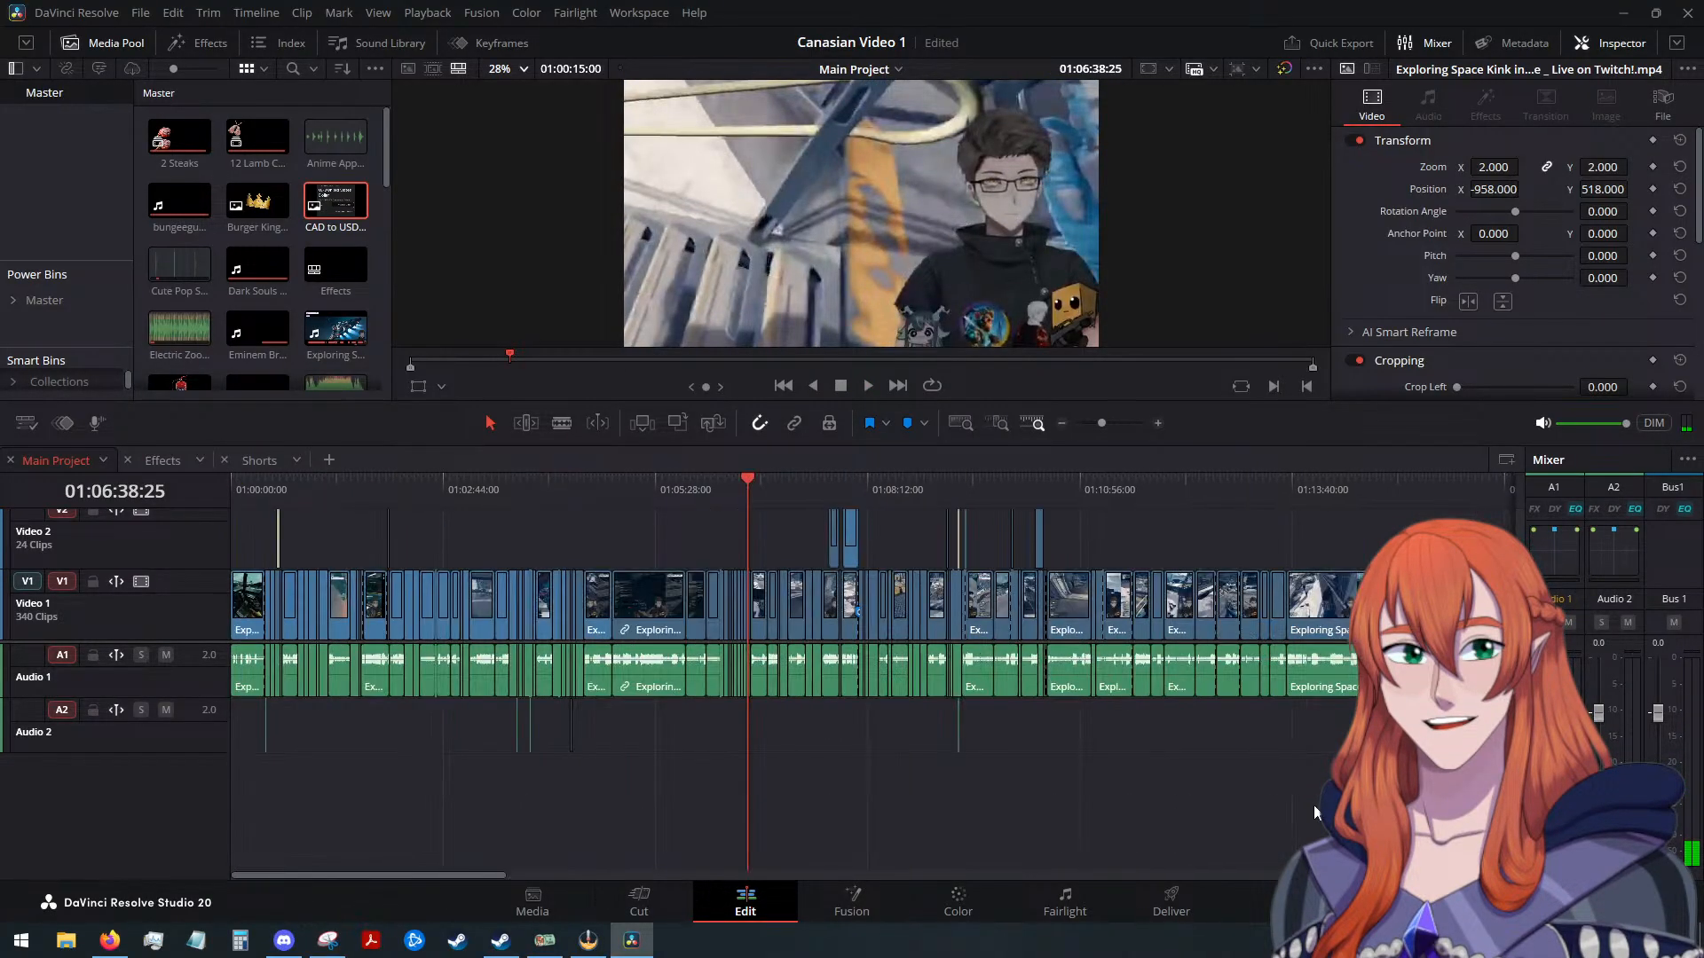
pyautogui.click(1322, 487)
pyautogui.hscroll(5, 1297, 727)
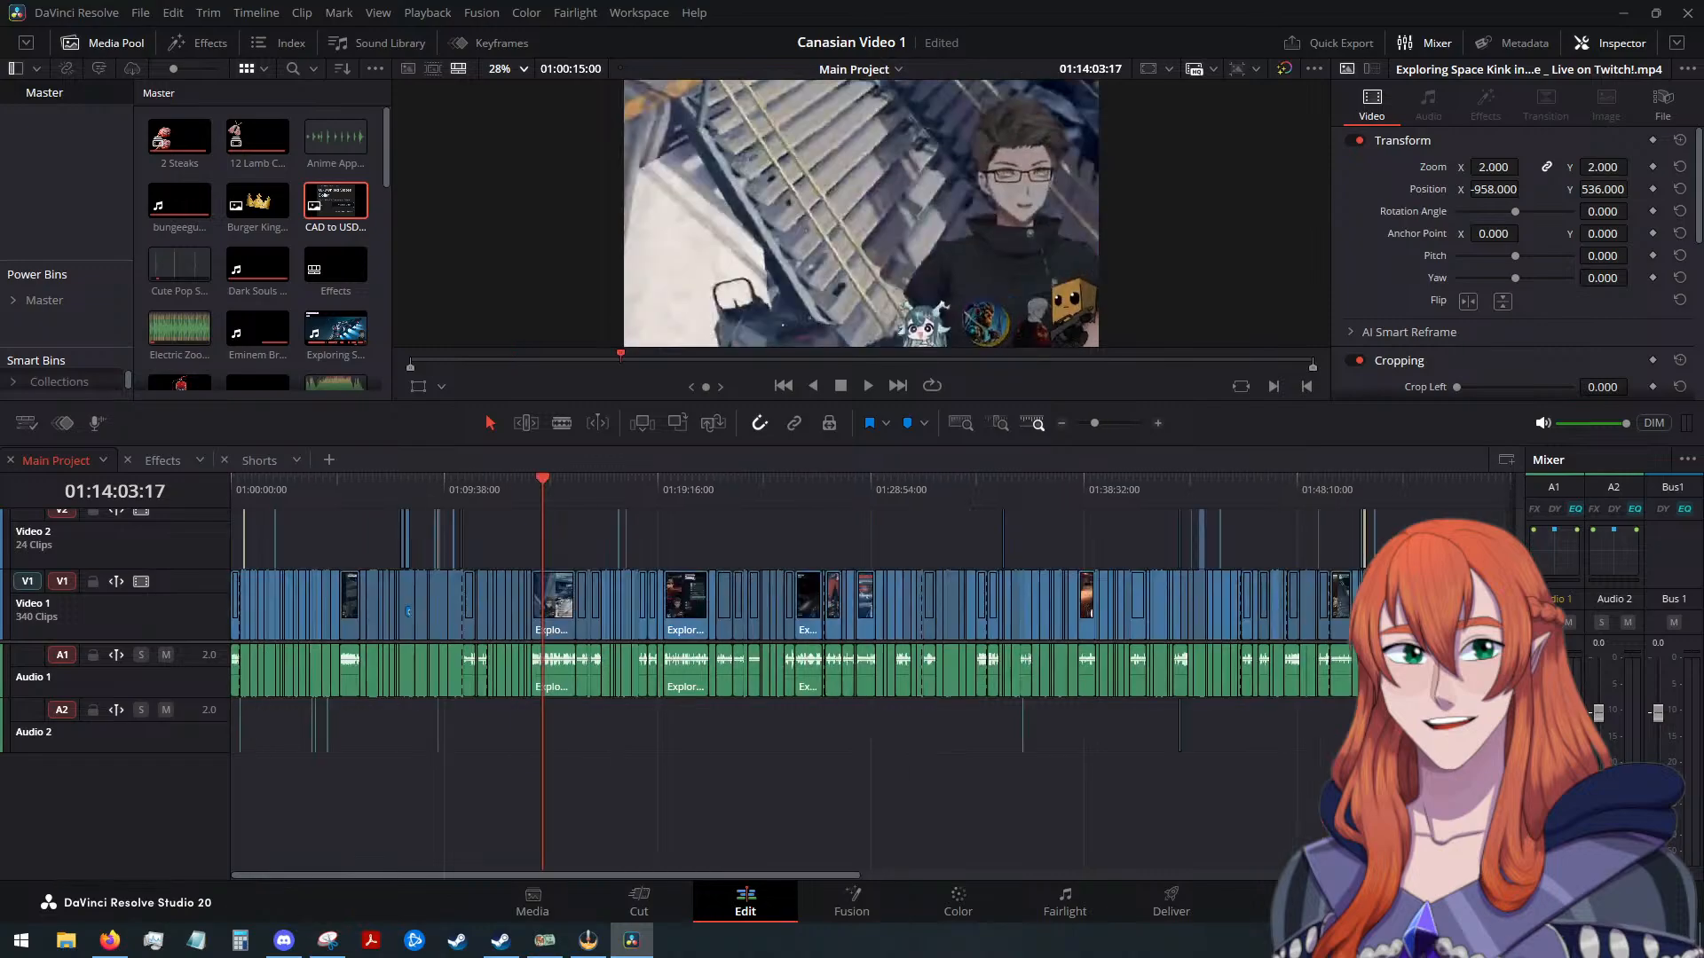
pyautogui.hotkey('ctrl', '=')
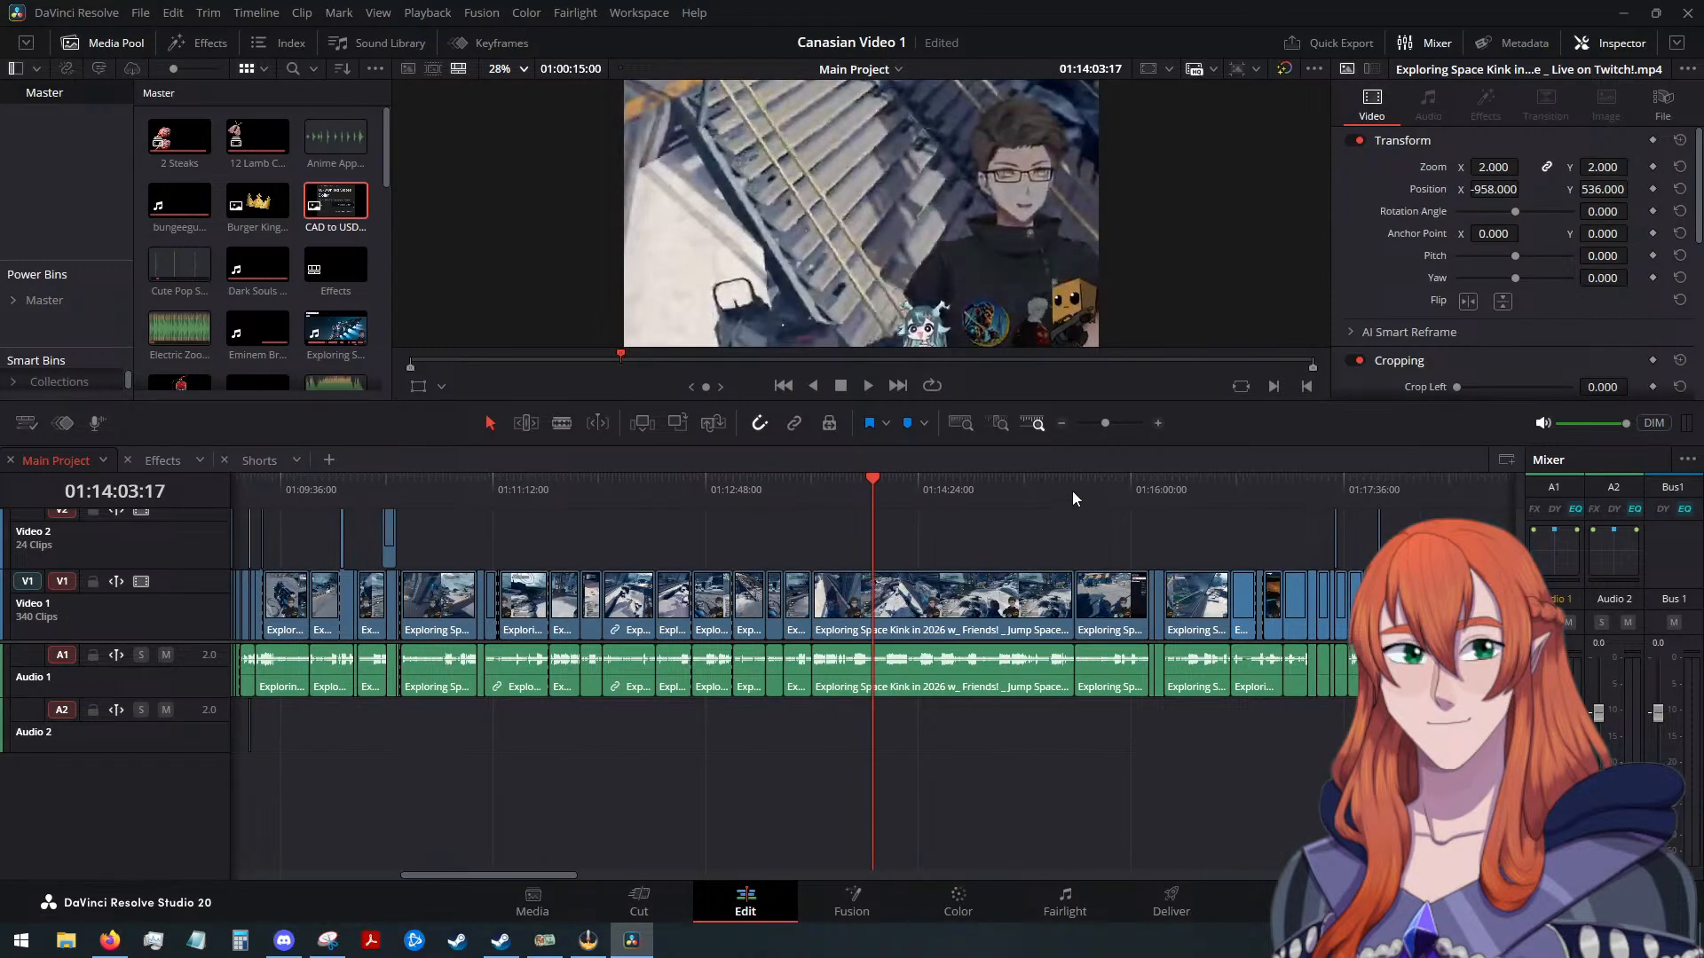
pyautogui.click(1149, 490)
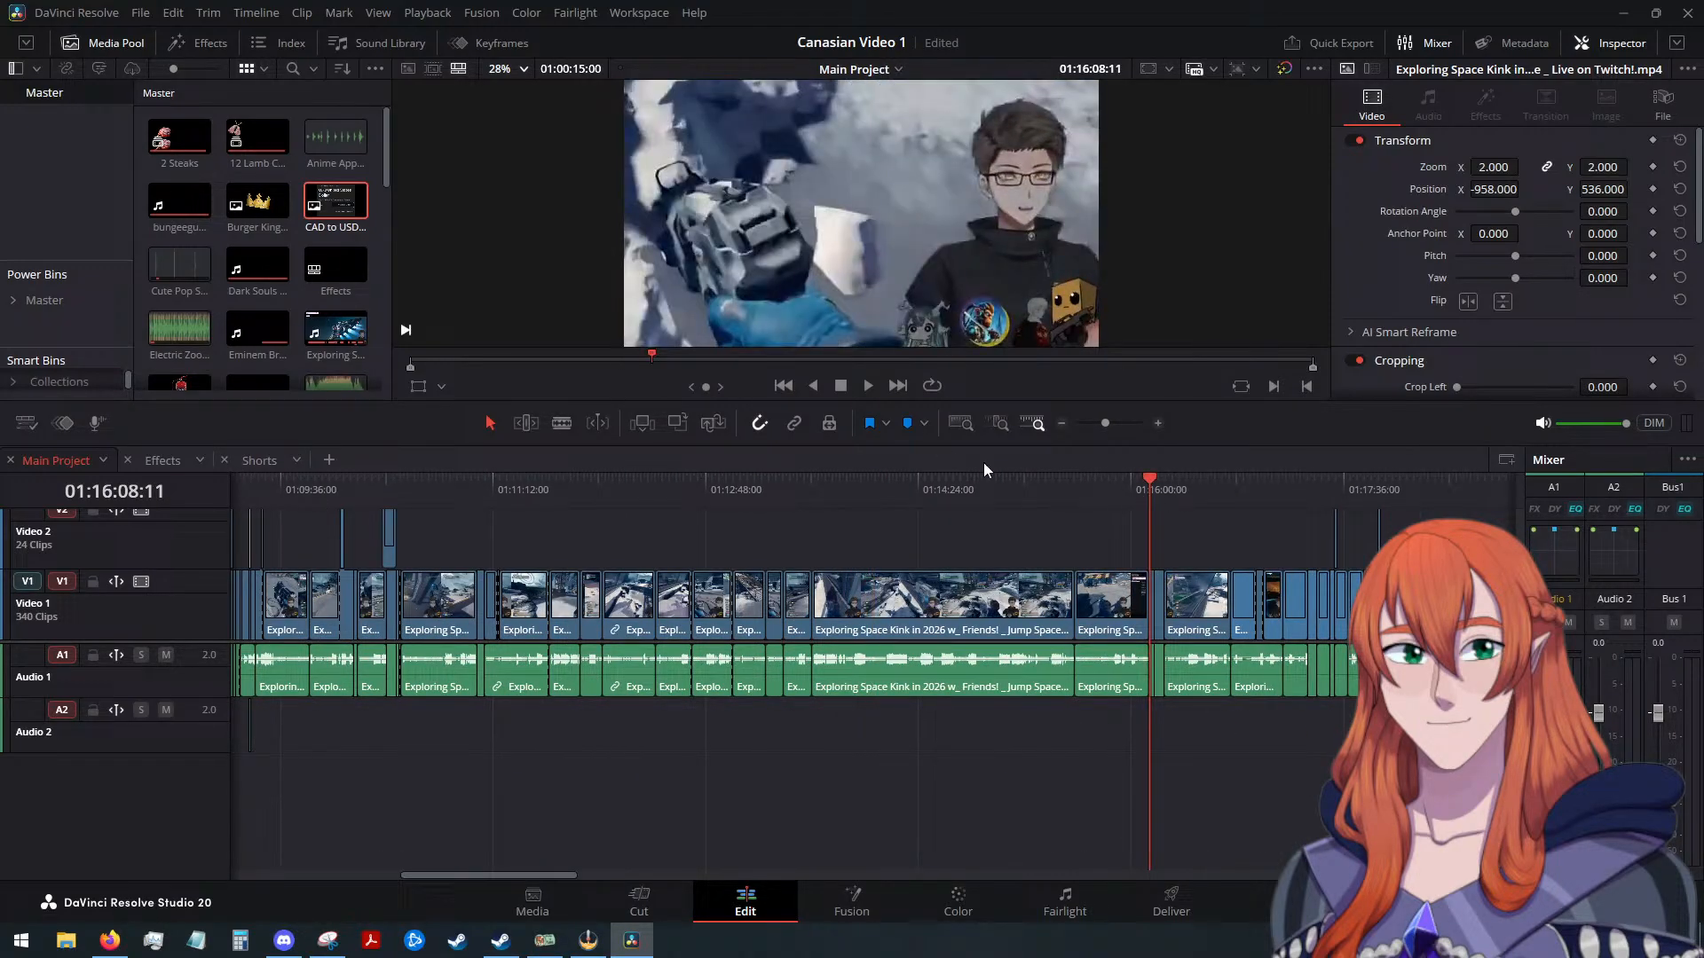
pyautogui.click(867, 385)
pyautogui.hotkey('ctrl', '-')
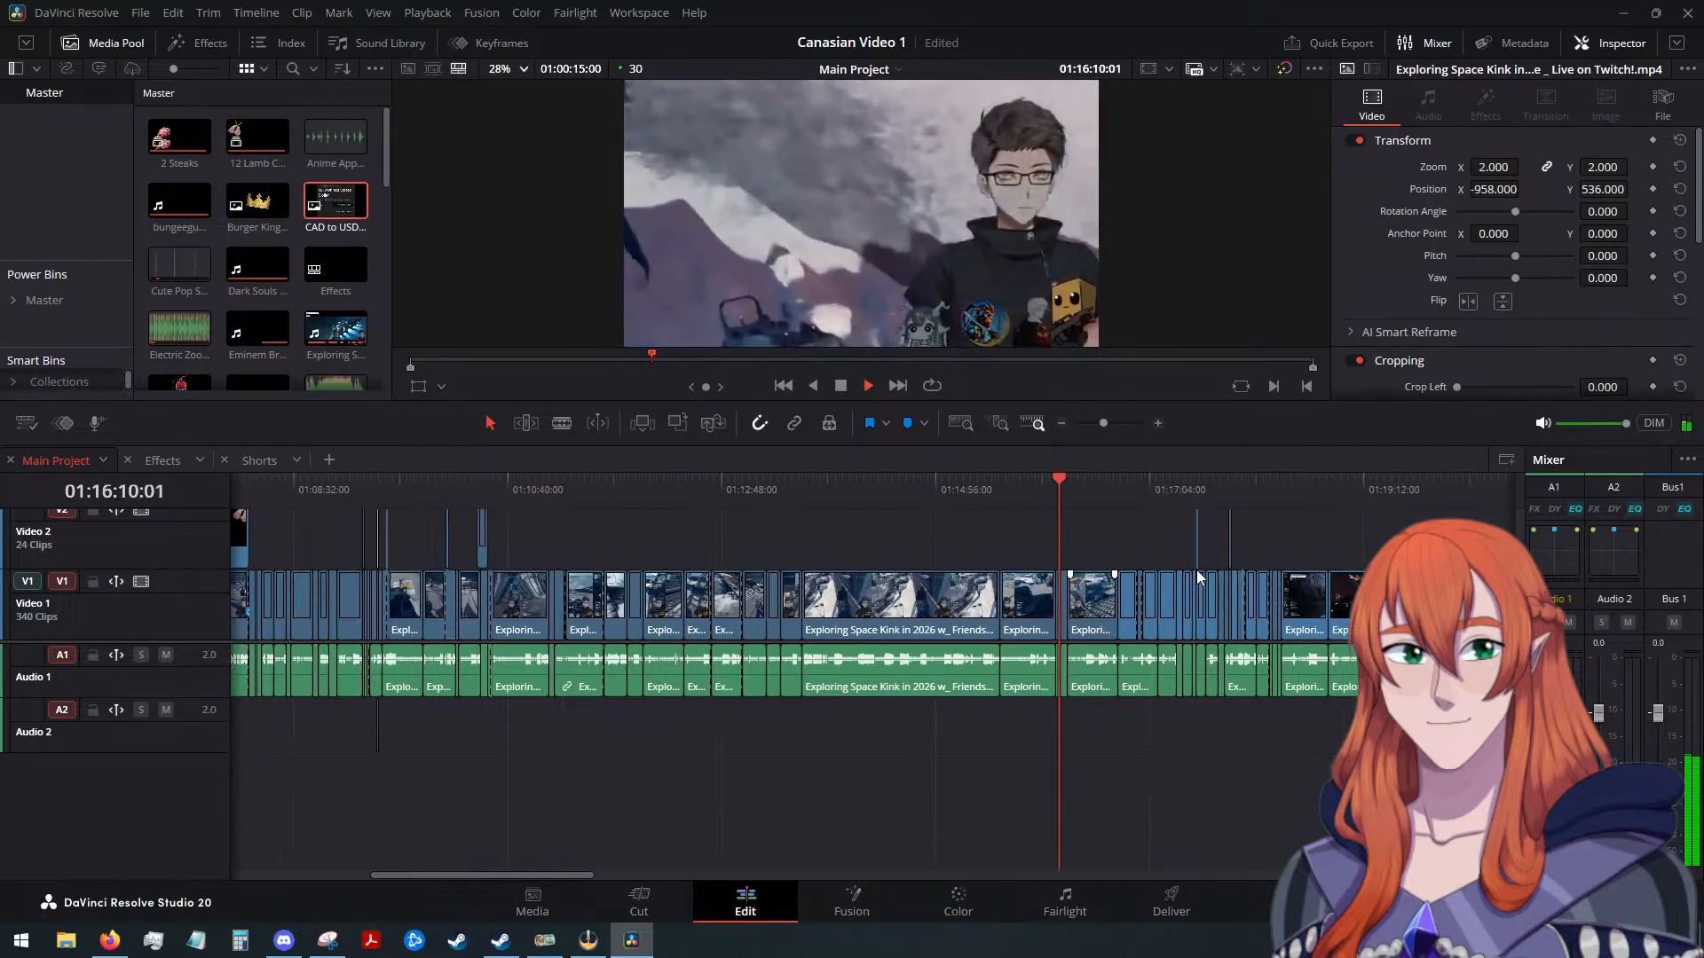
pyautogui.hotkey('ctrl', '-')
# Play the Main Project footage from about 01:17:20 to 01:18:08 as a candidate for another short
pyautogui.click(1047, 497)
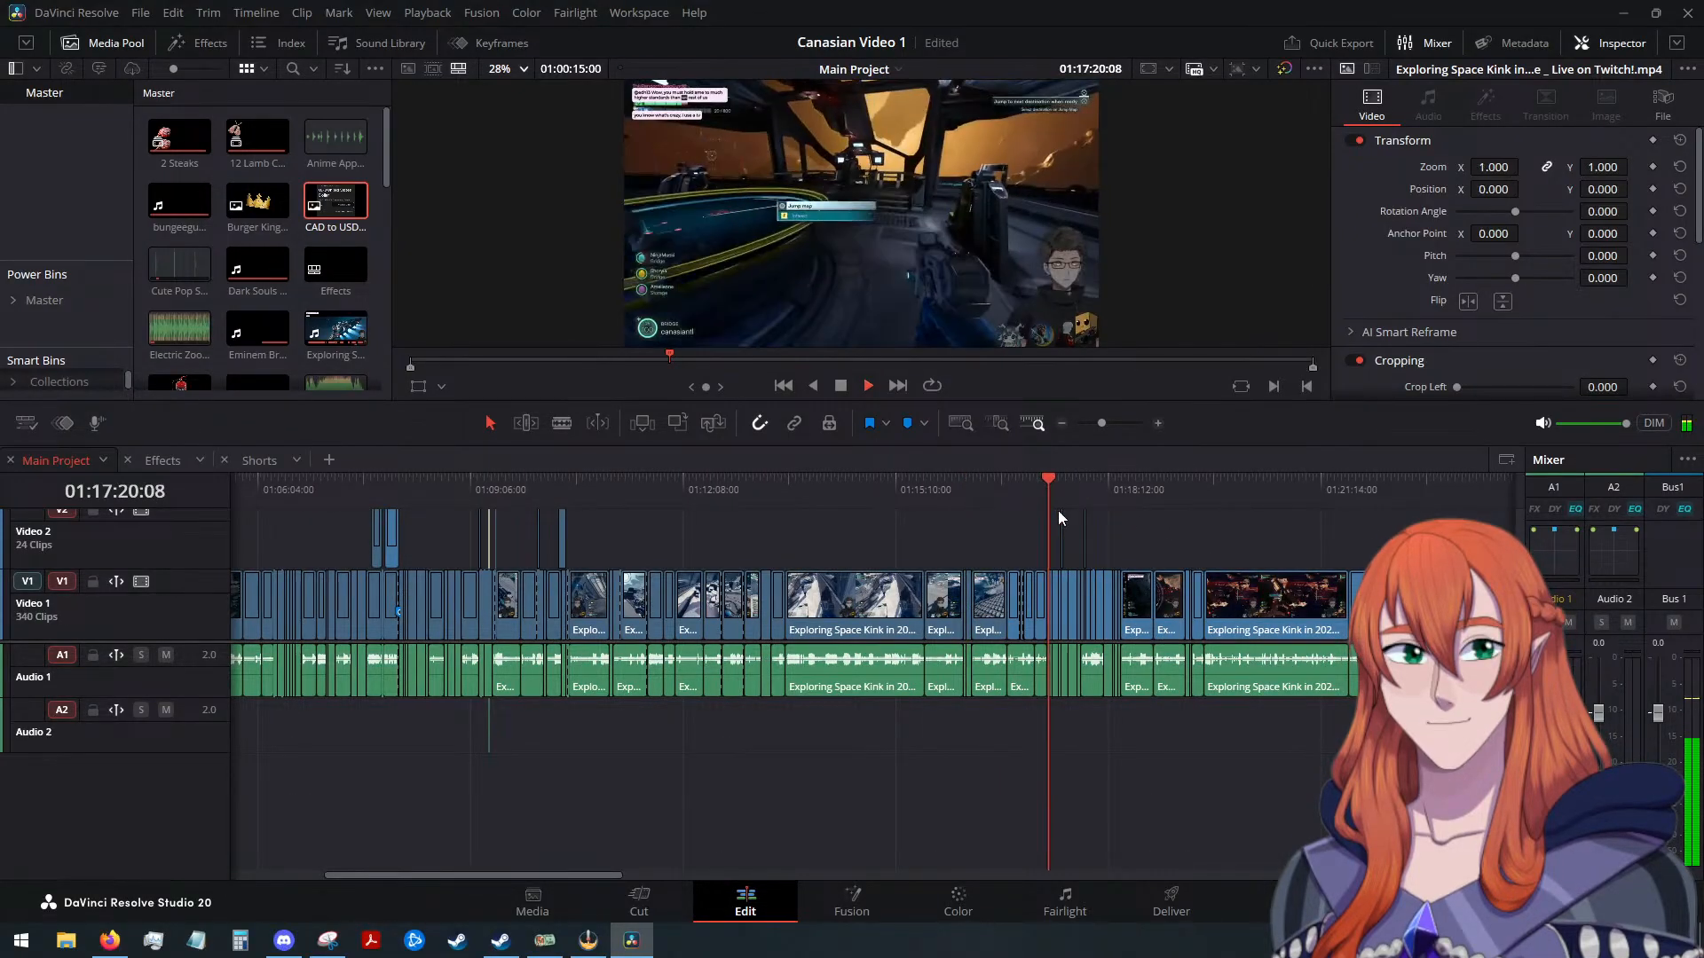
pyautogui.hotkey('ctrl', '=')
pyautogui.hotkey('ctrl', '=')
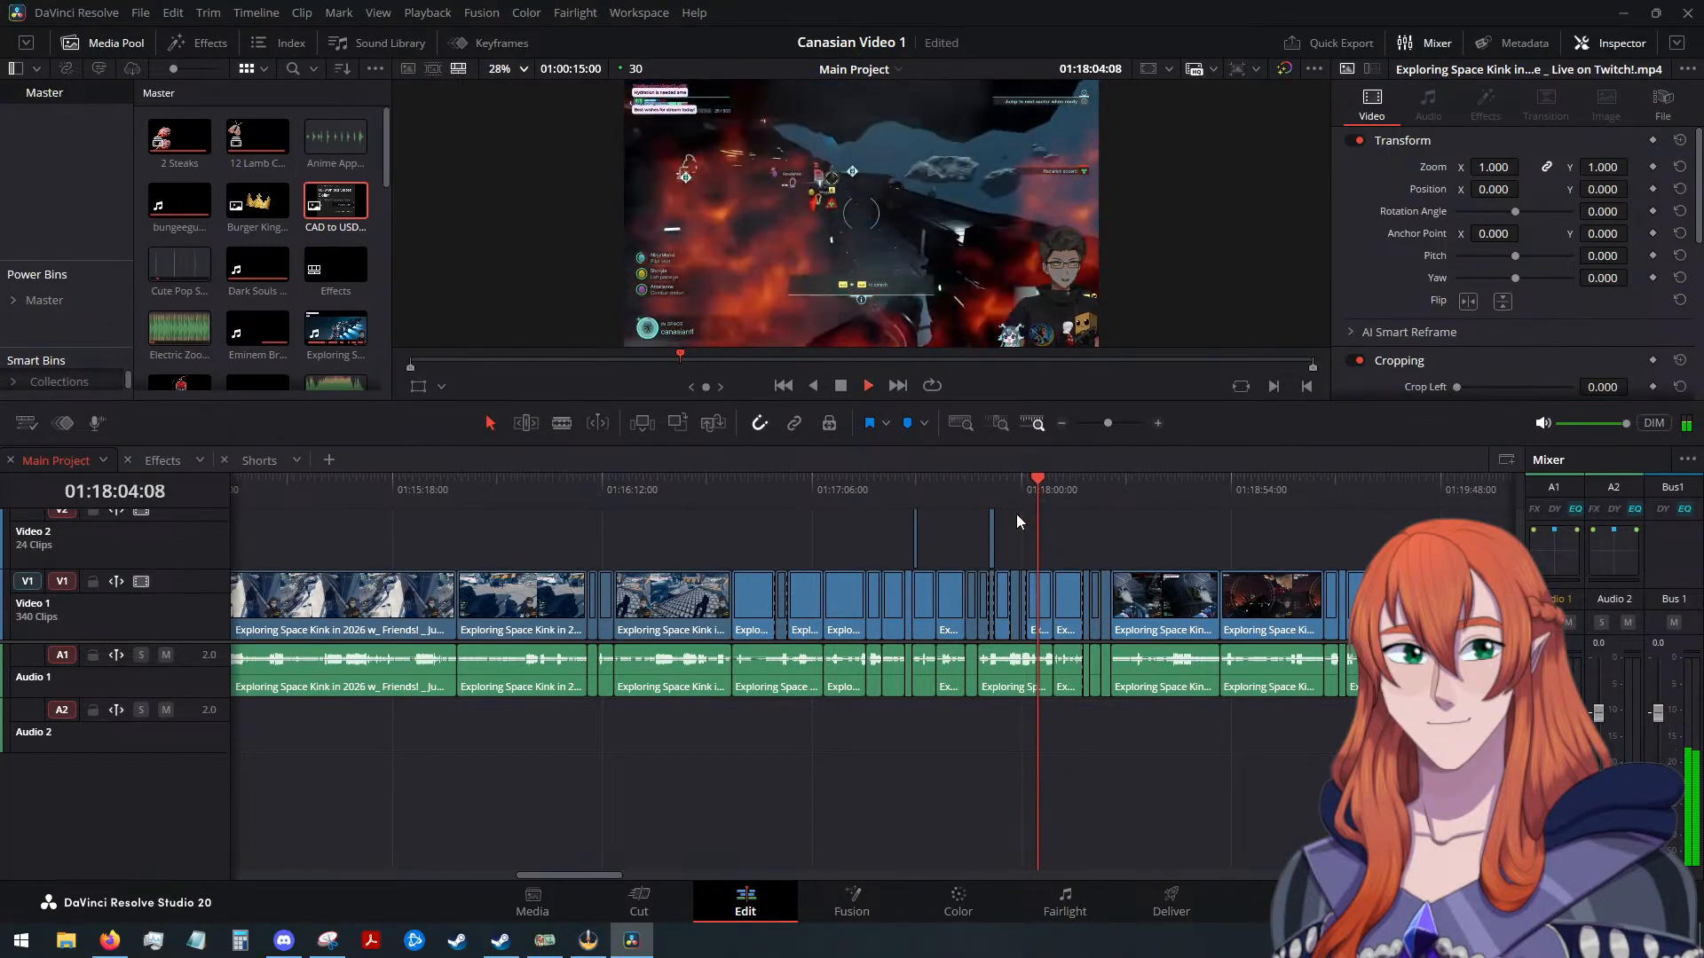
pyautogui.scroll(3, 1015, 514)
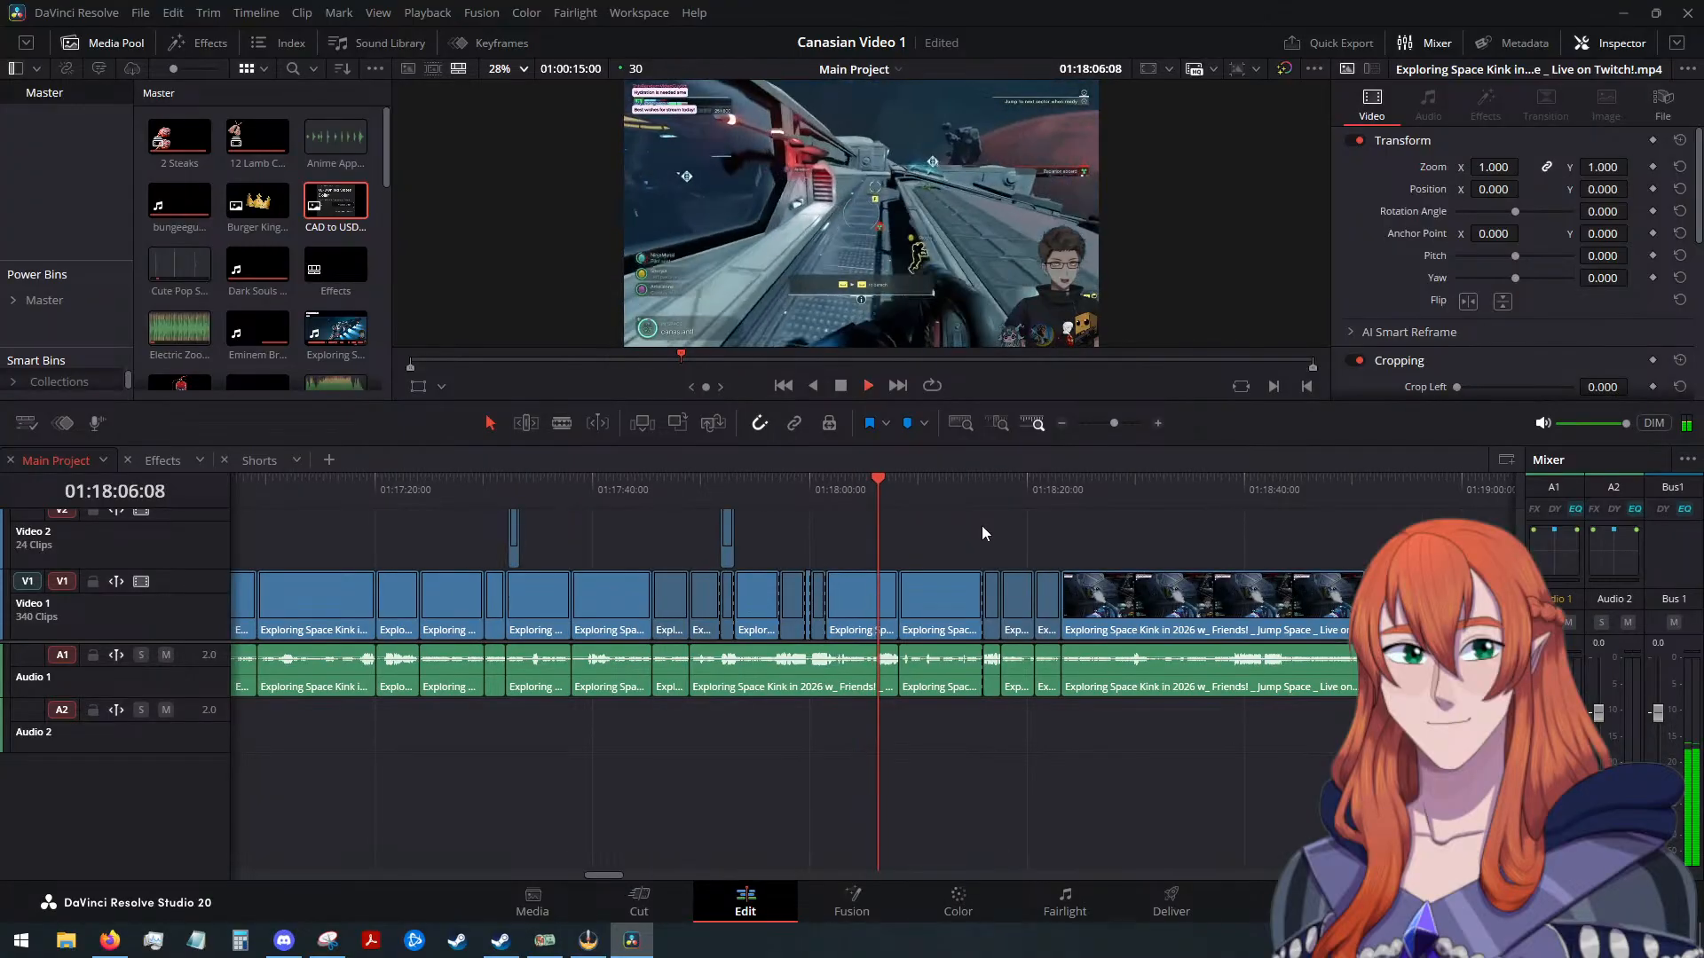
pyautogui.click(842, 387)
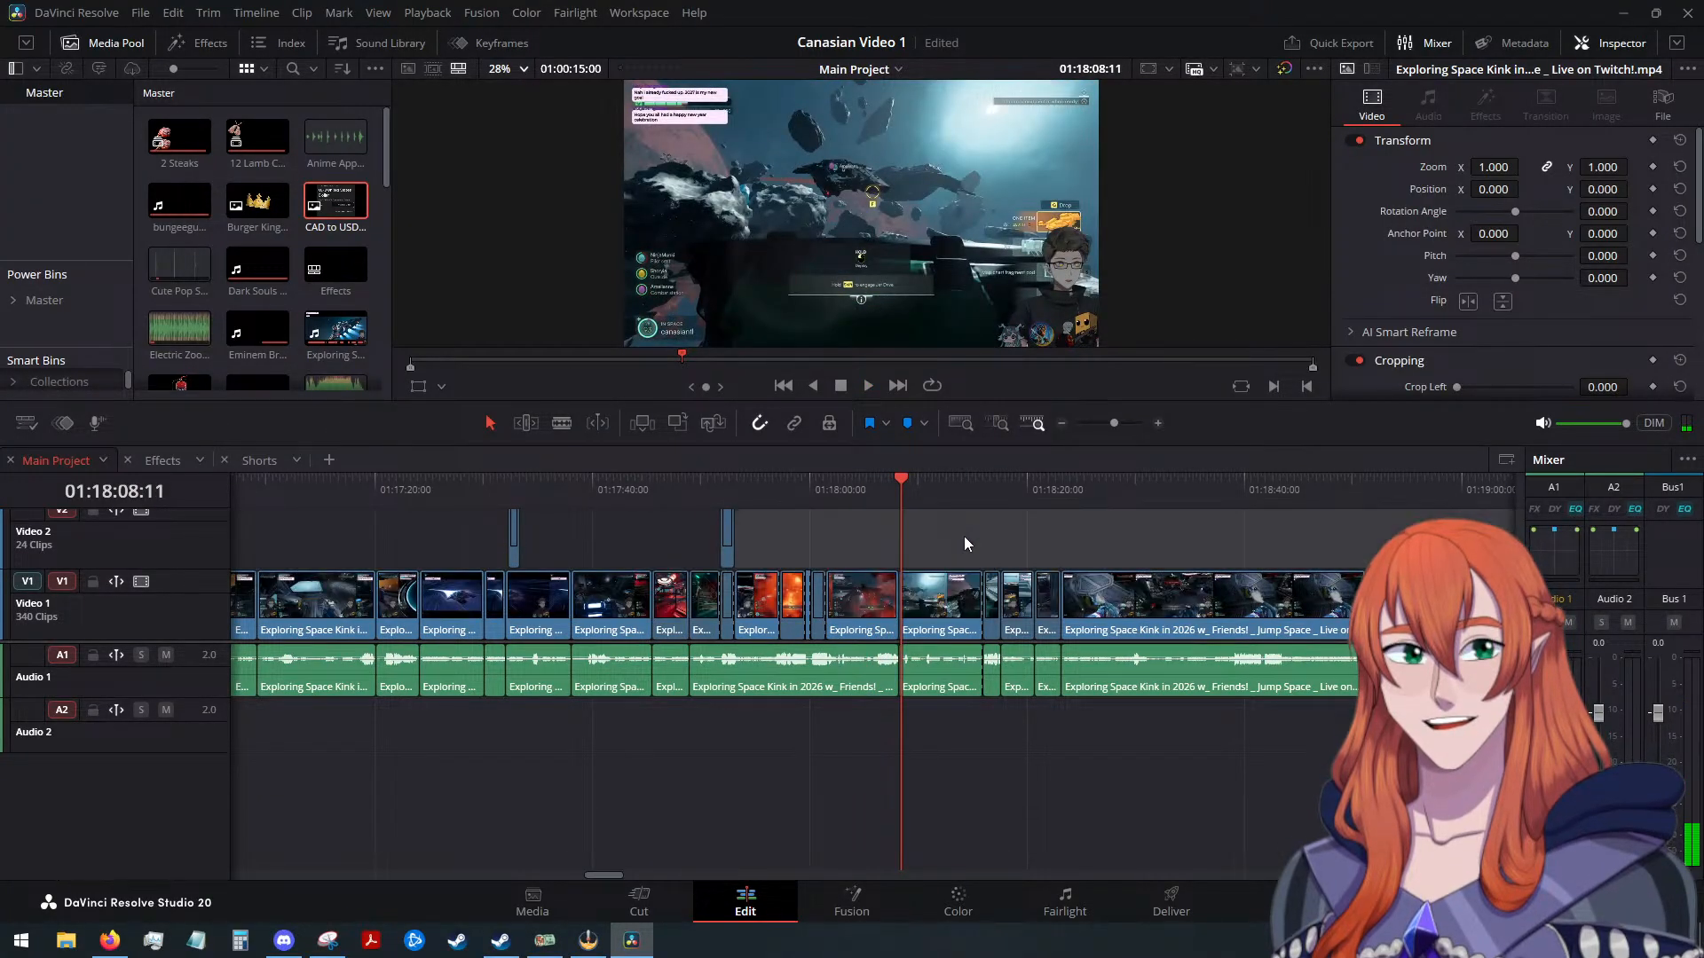
# Replay the footage from 01:17:45 to 01:17:59 and from 01:18:05 to about 01:18:20 to judge where the short should start and end
pyautogui.moveTo(894, 479); pyautogui.dragTo(656, 504)
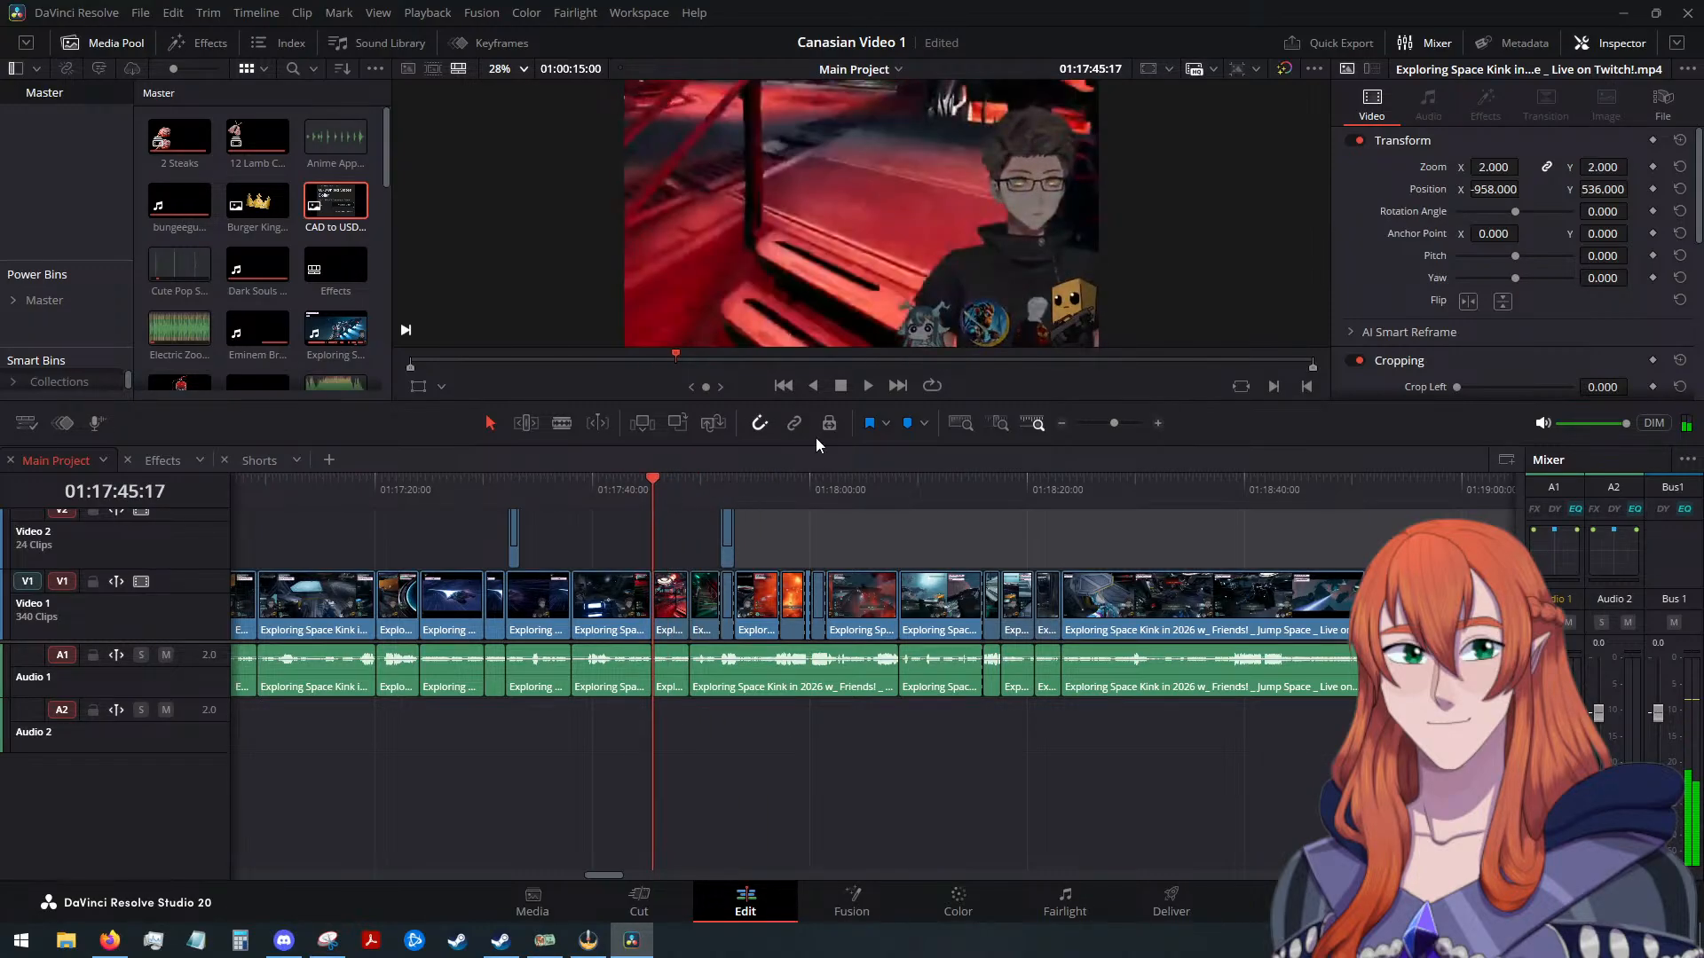
pyautogui.click(867, 386)
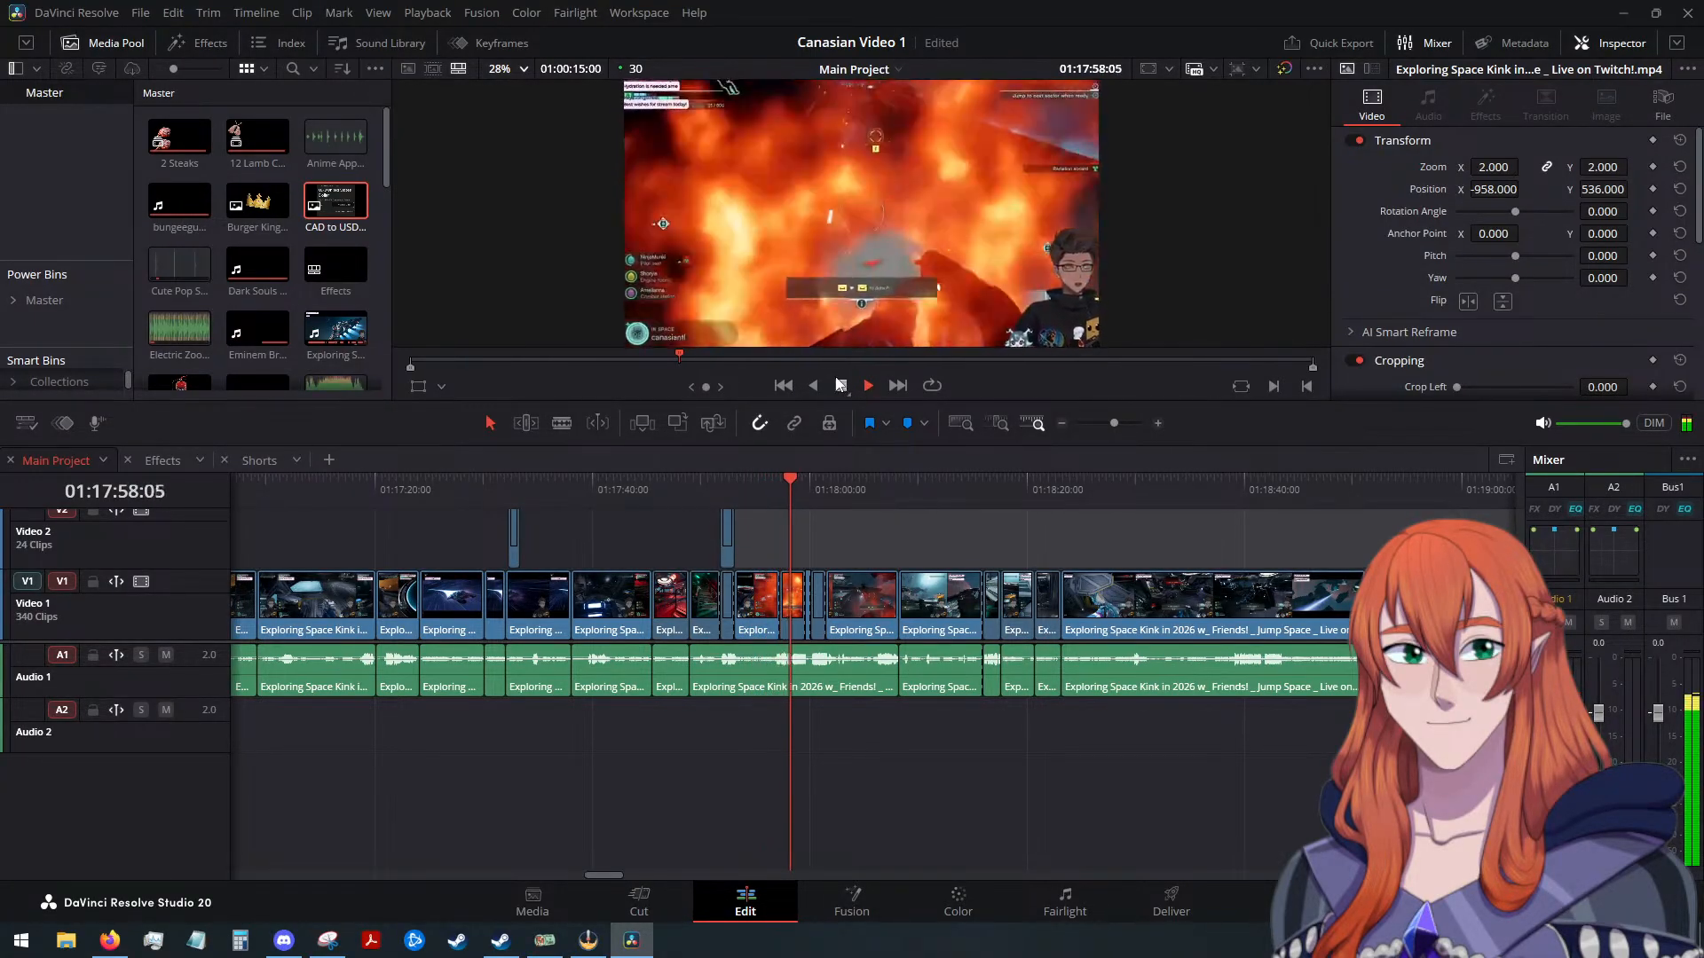
pyautogui.click(725, 488)
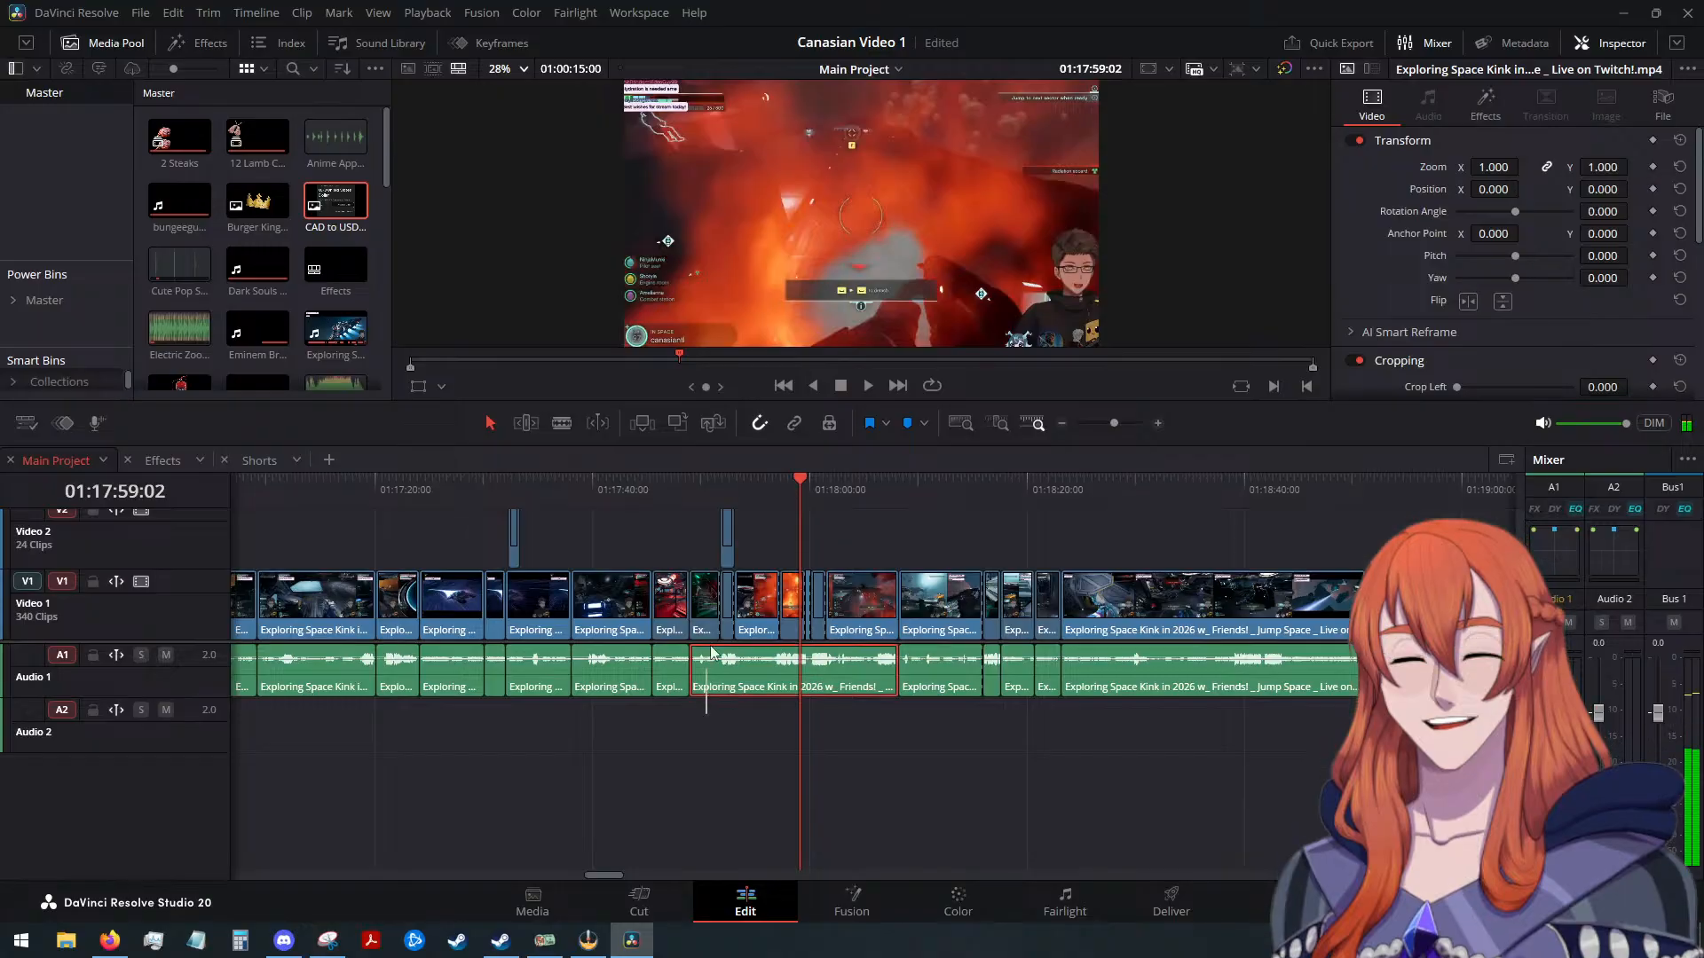
pyautogui.moveTo(705, 715); pyautogui.dragTo(865, 501)
pyautogui.click(979, 532)
pyautogui.click(992, 499)
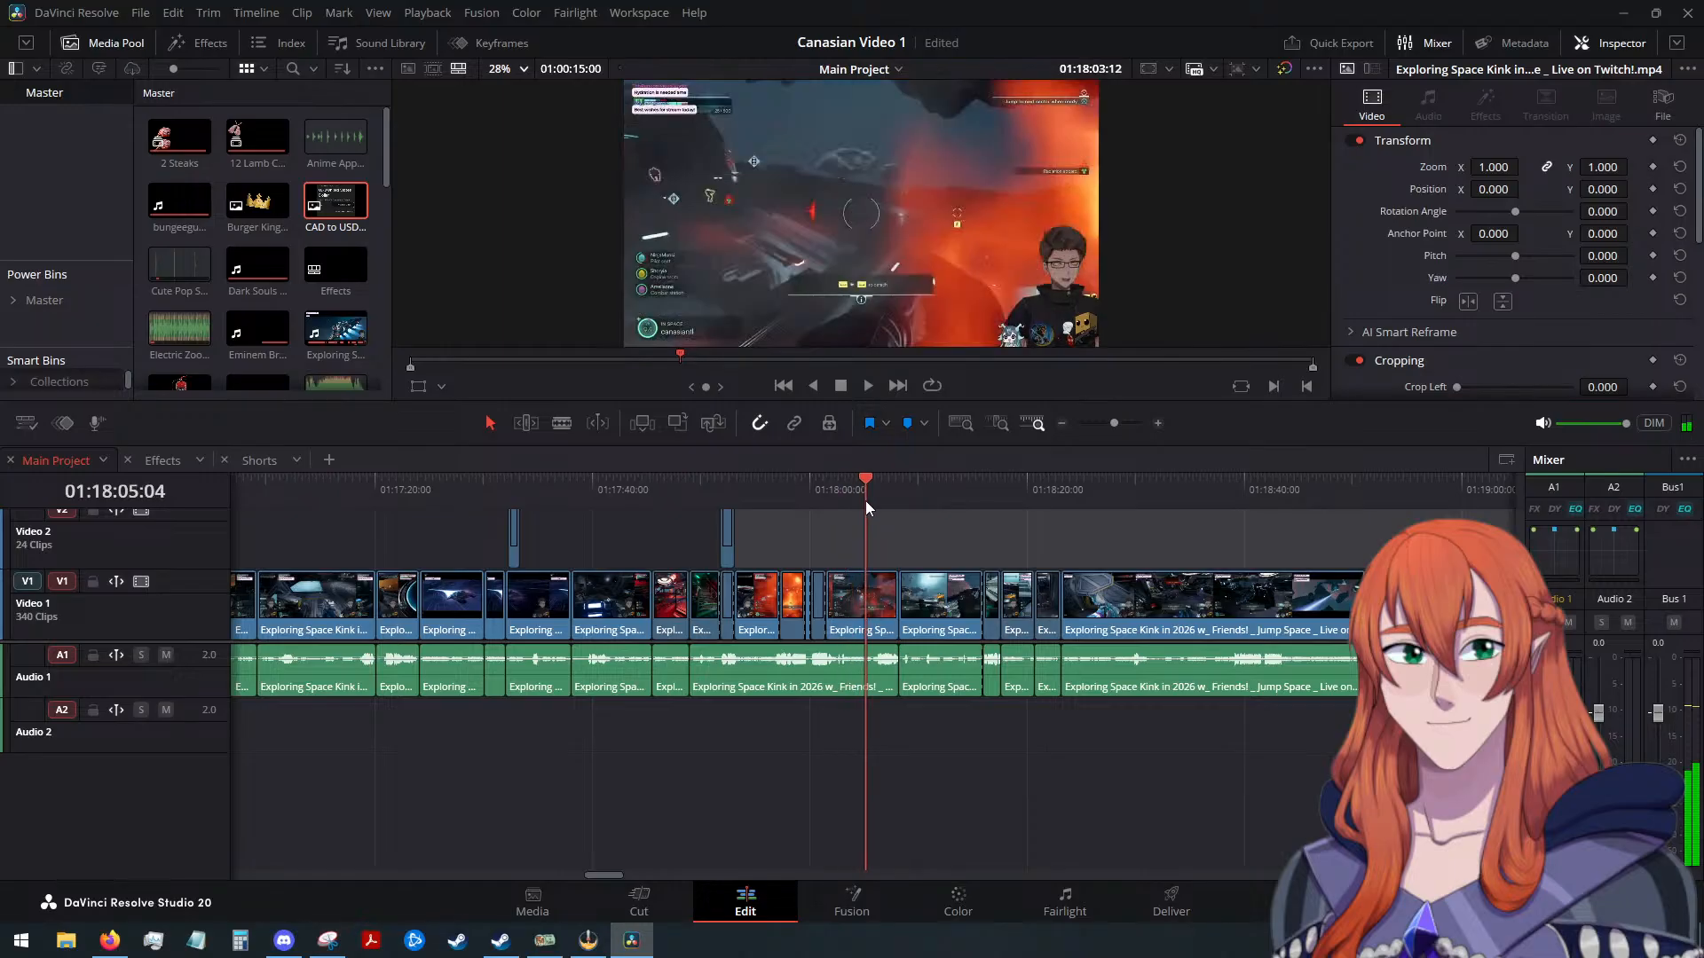
pyautogui.click(870, 385)
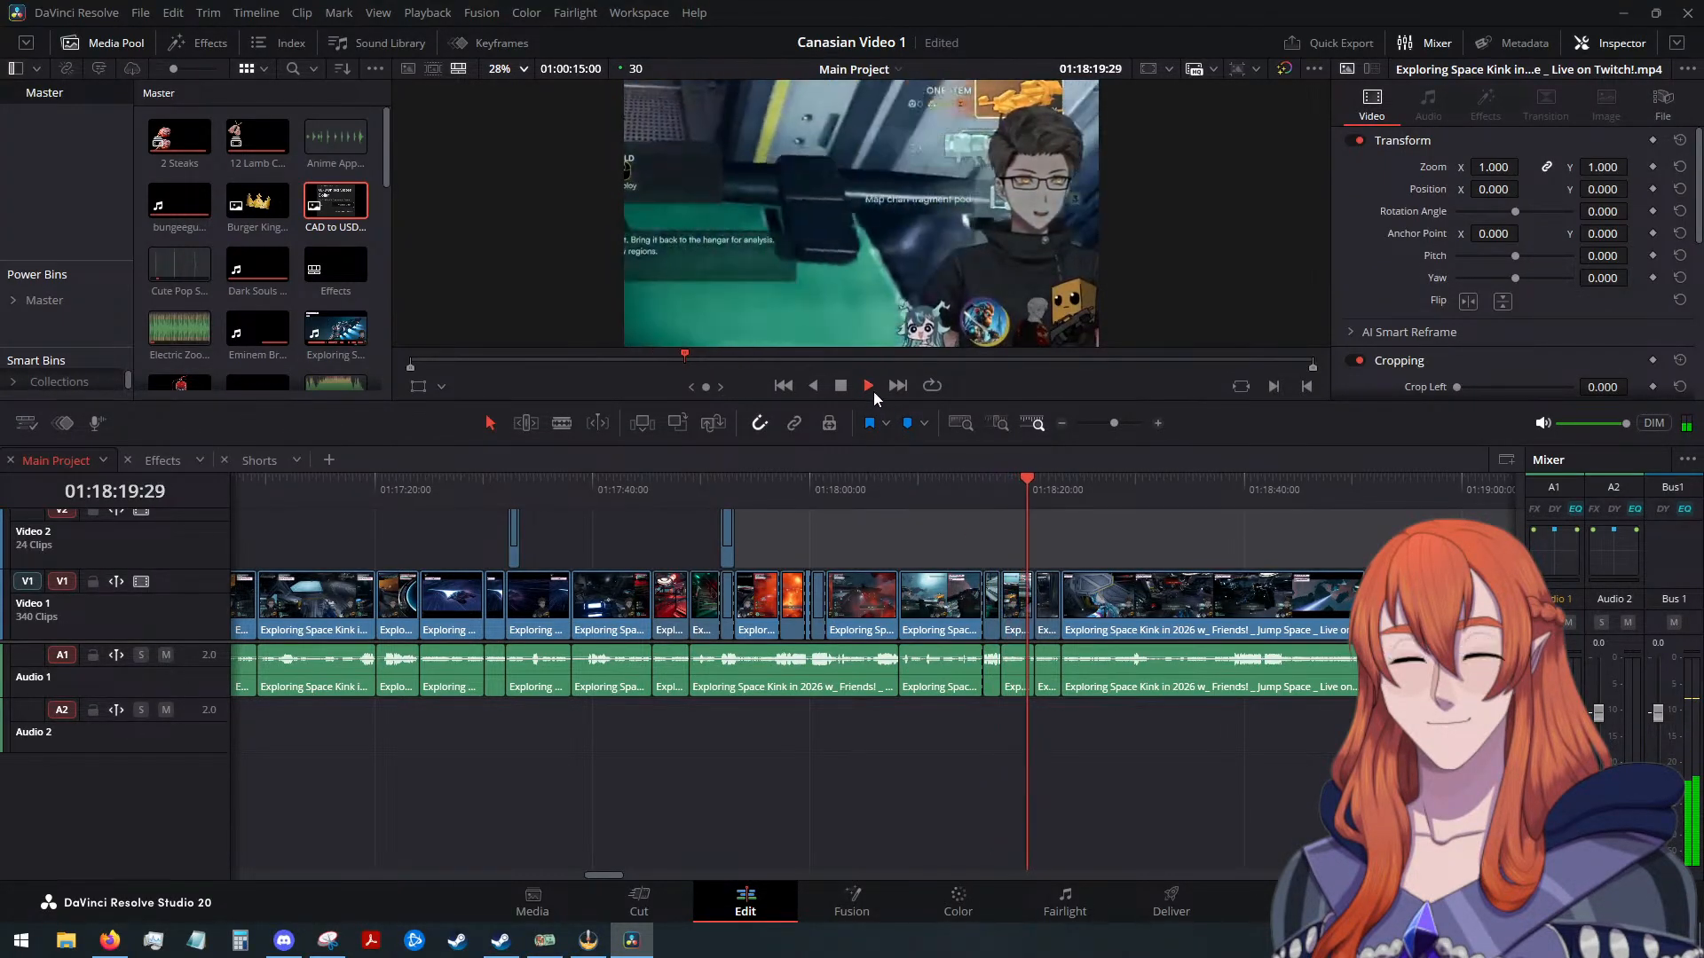
pyautogui.click(841, 385)
# Select and copy the Main Project clips from 01:17:48:28 to about 01:18:08, including their audio and the Video 2 and Video 3 overlays
pyautogui.moveTo(1022, 480); pyautogui.dragTo(695, 504)
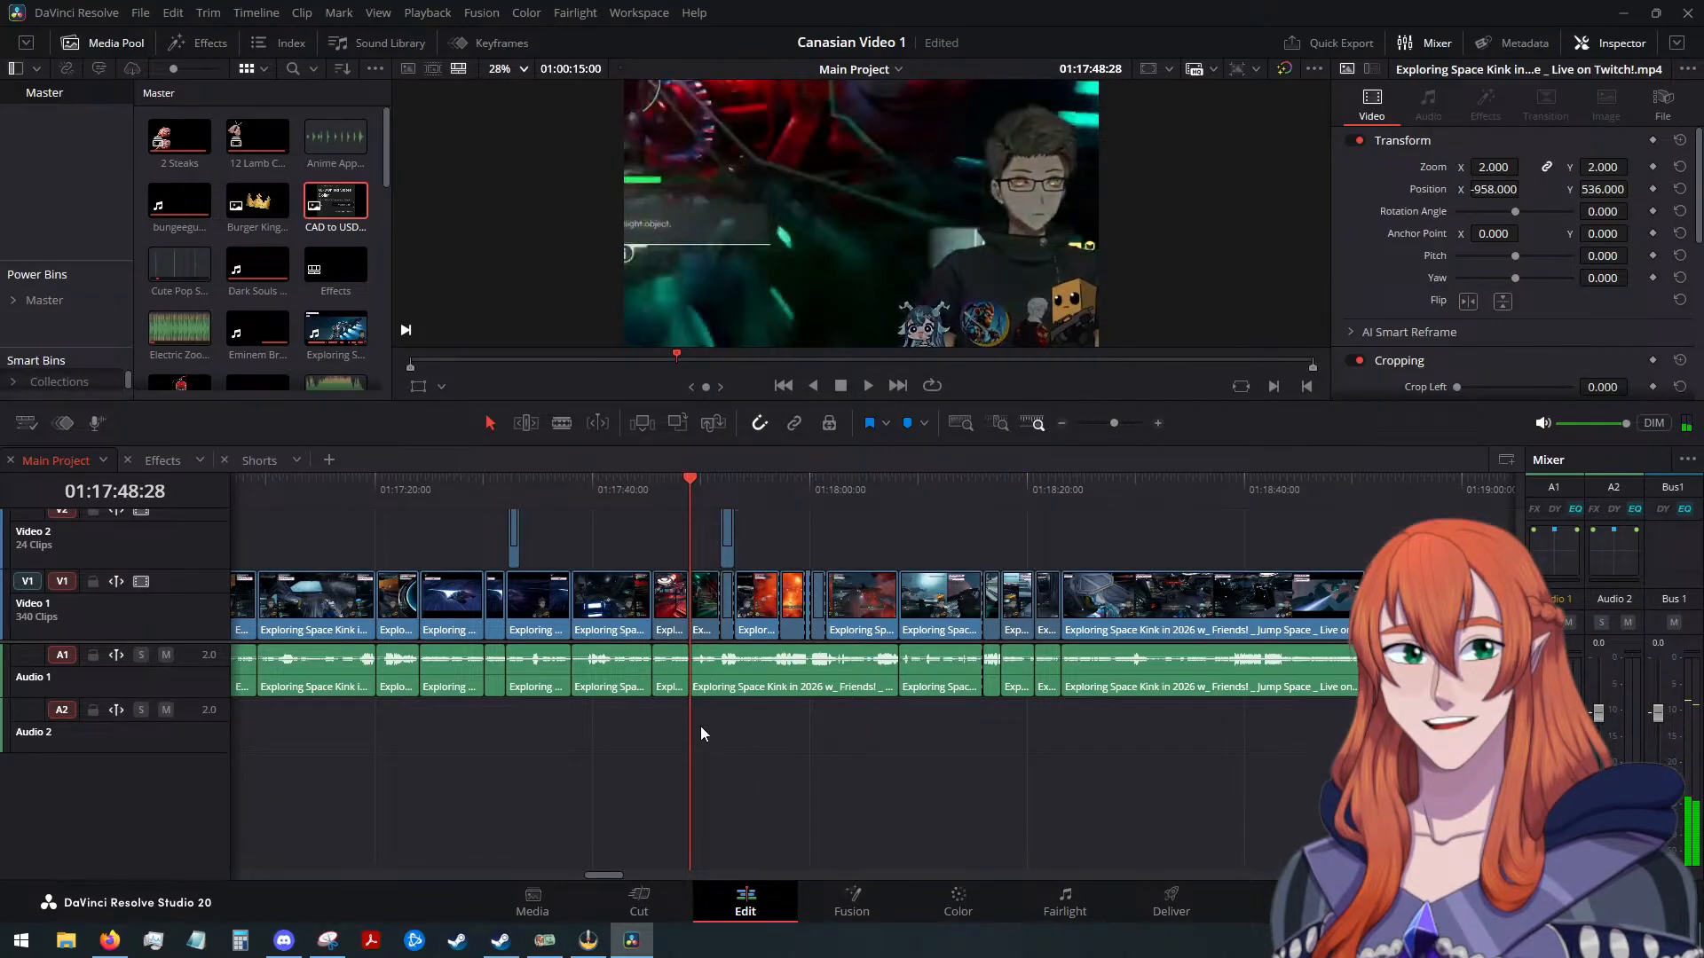
pyautogui.moveTo(709, 563); pyautogui.dragTo(881, 527)
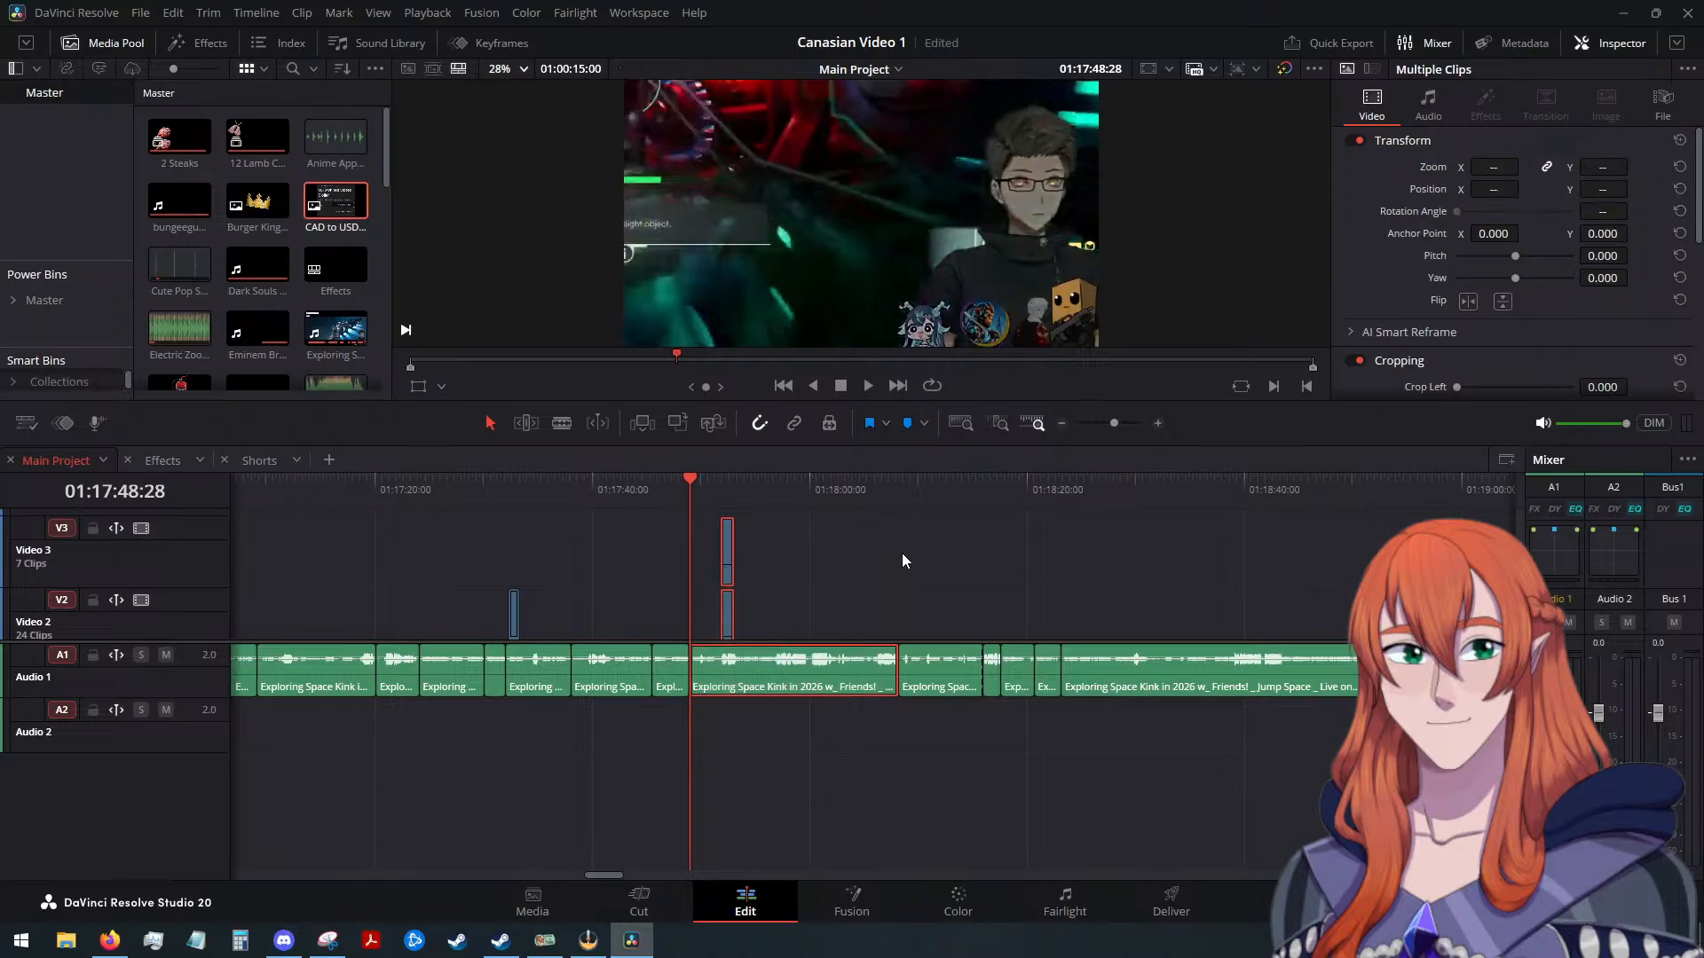
pyautogui.scroll(-2, 902, 554)
pyautogui.scroll(-2, 901, 552)
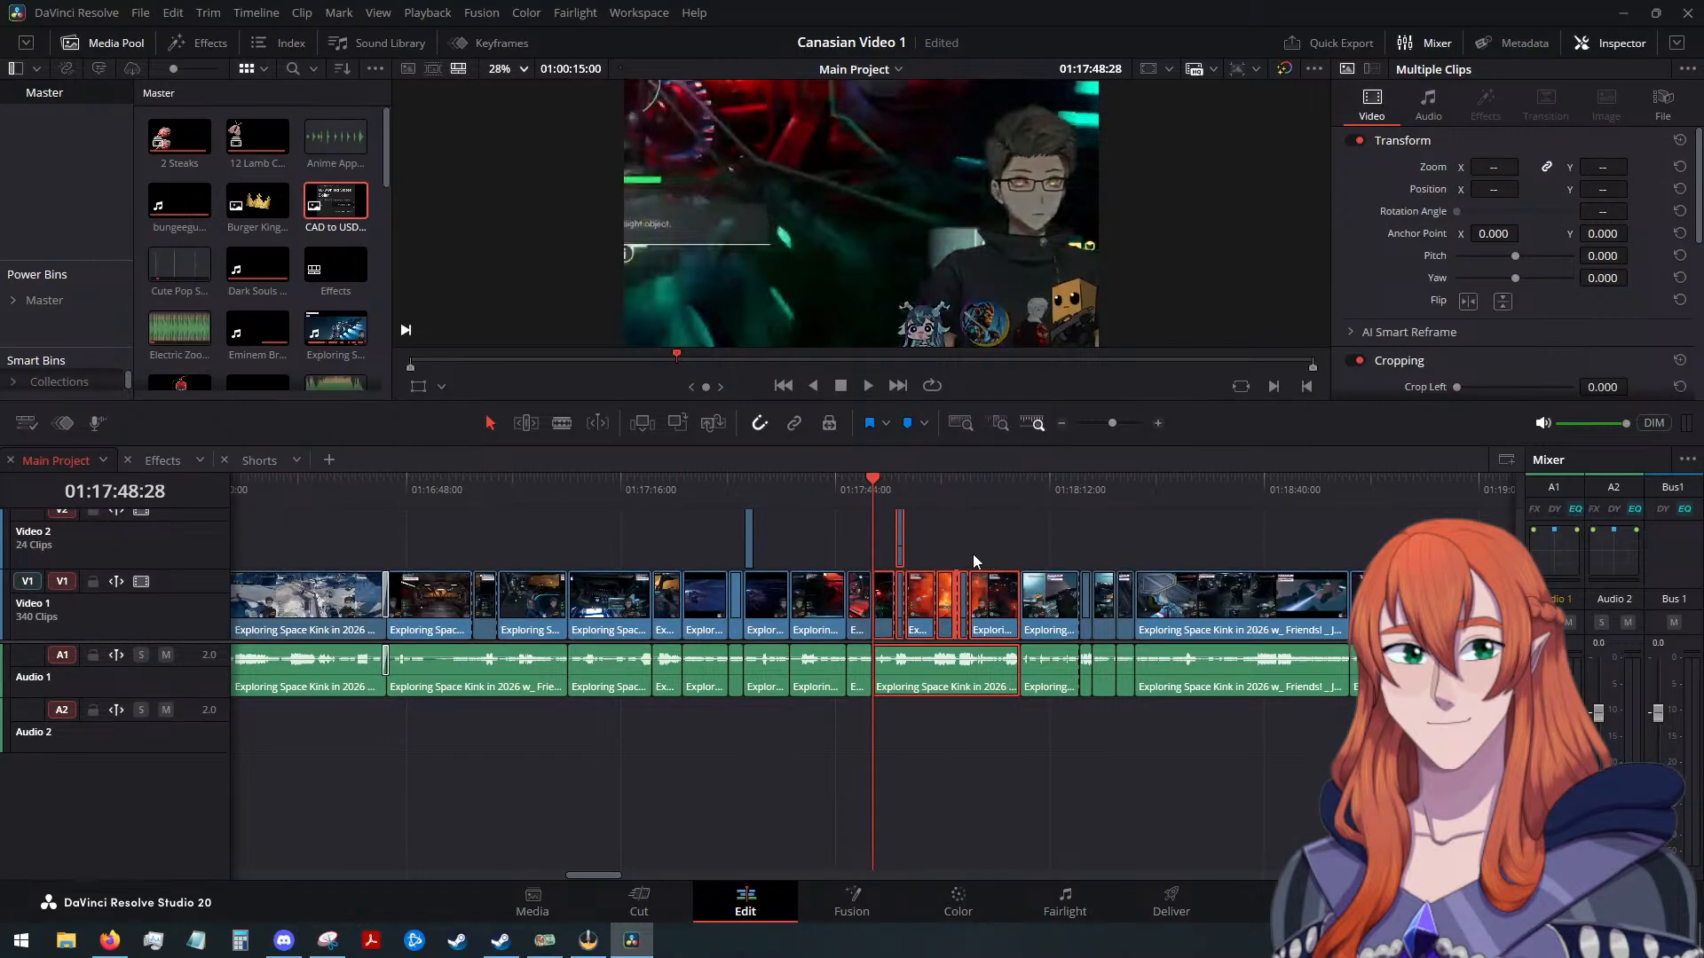
# Open the Shorts timeline and paste the copied section into the empty gap at about 01:02:09
pyautogui.click(253, 459)
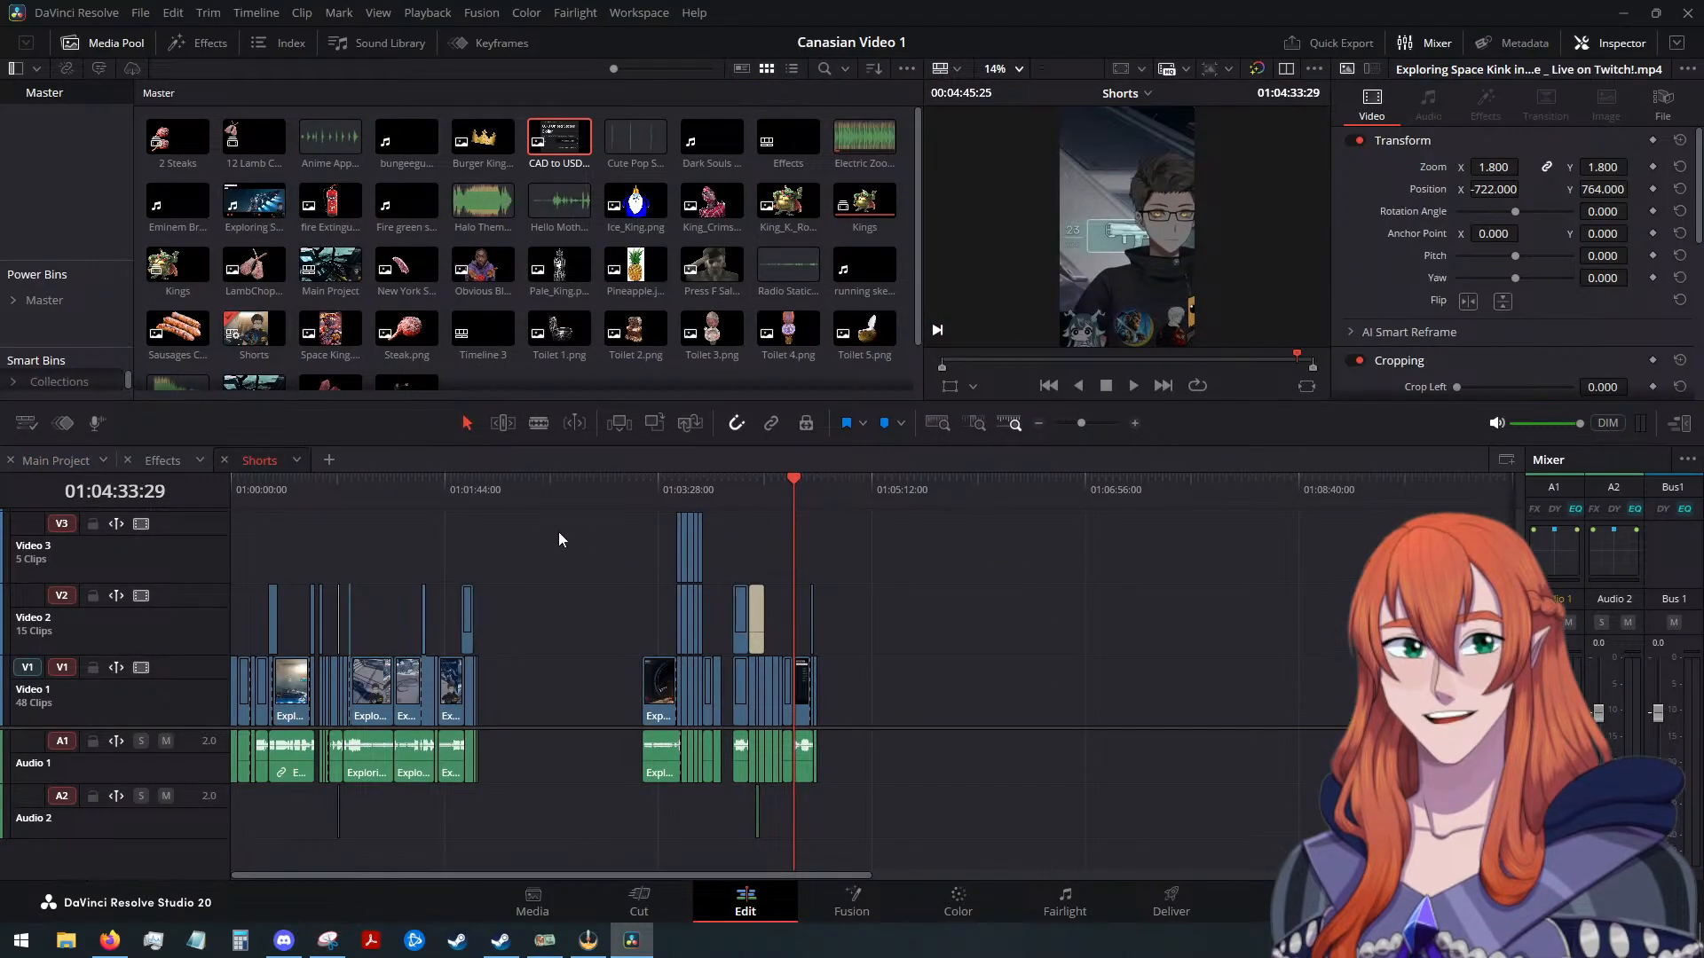
pyautogui.click(503, 498)
pyautogui.click(496, 493)
pyautogui.hotkey('ctrl', 'v')
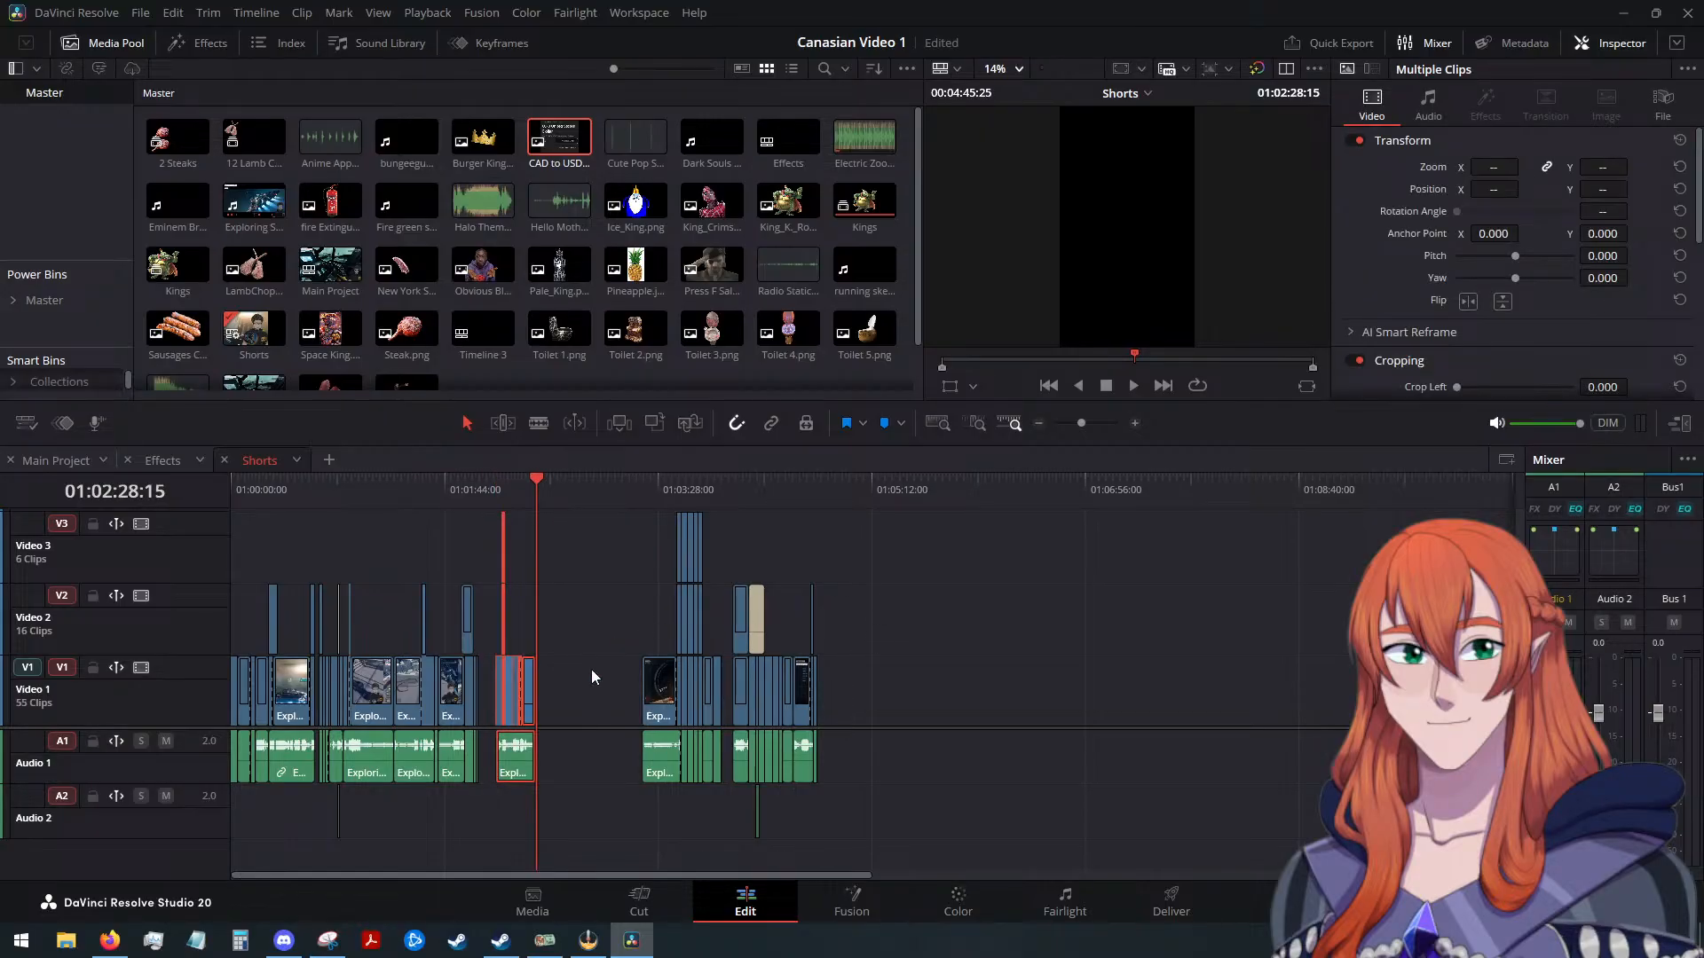
# Paste the zoom, scale and position attributes (zoom 1.800, position -722, 764) from a clip in the earlier short onto the first pasted Video 1 clip
pyautogui.scroll(5, 591, 669)
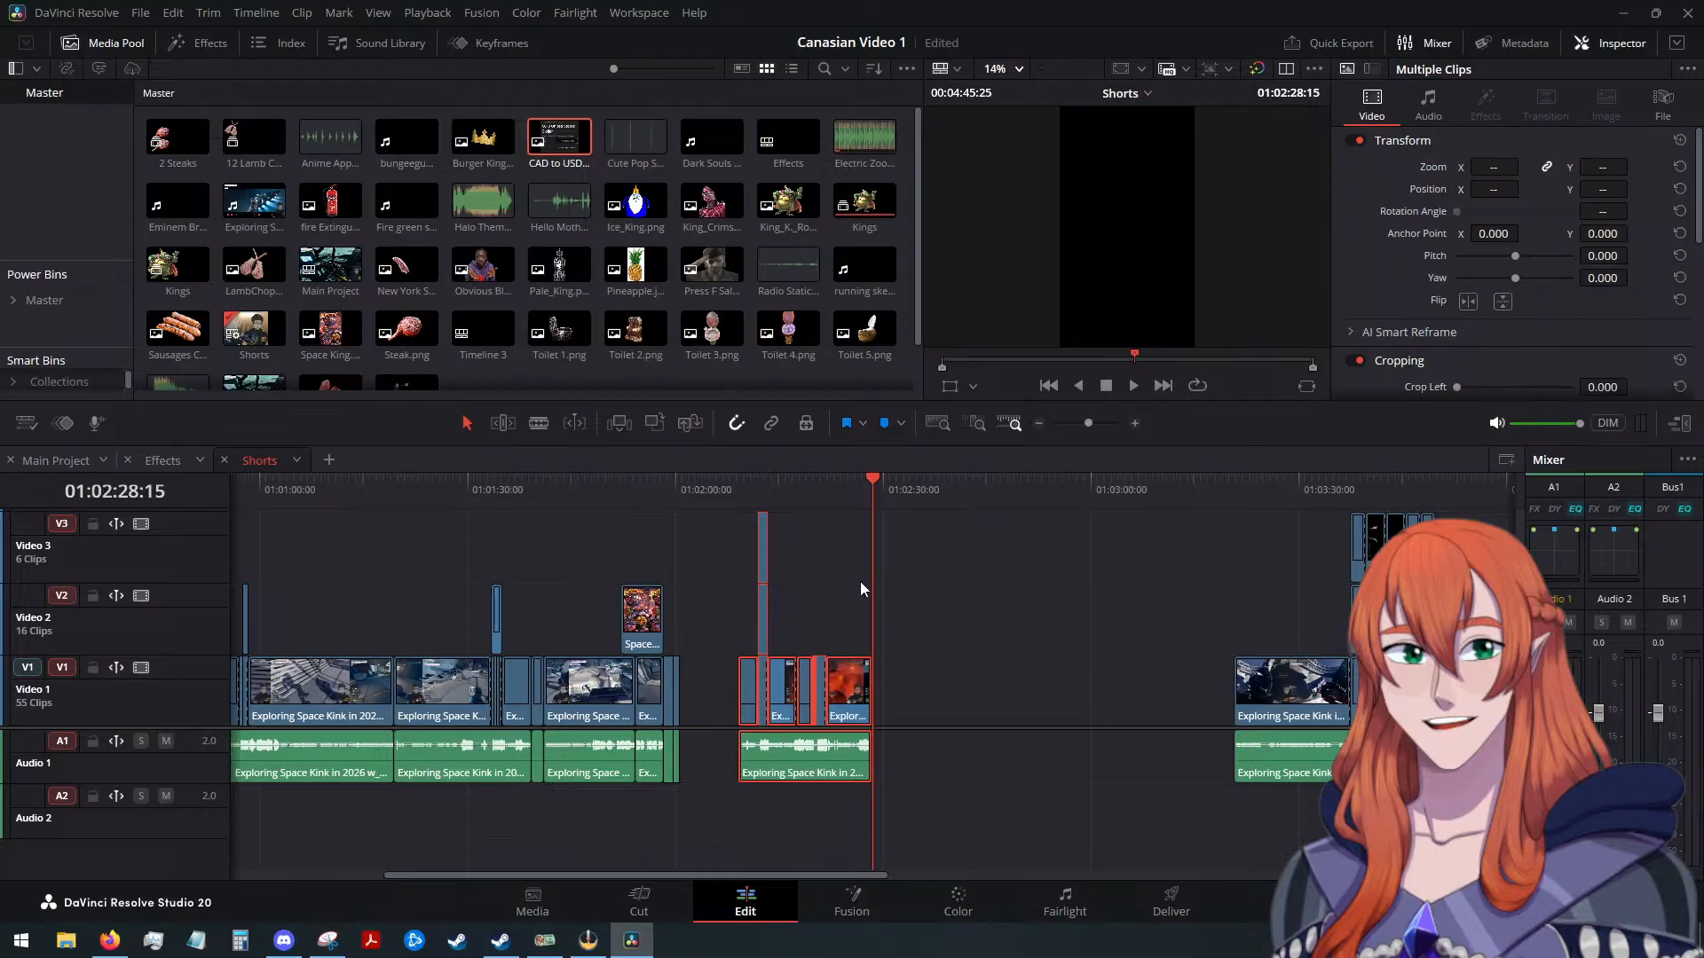
pyautogui.click(812, 562)
pyautogui.click(759, 497)
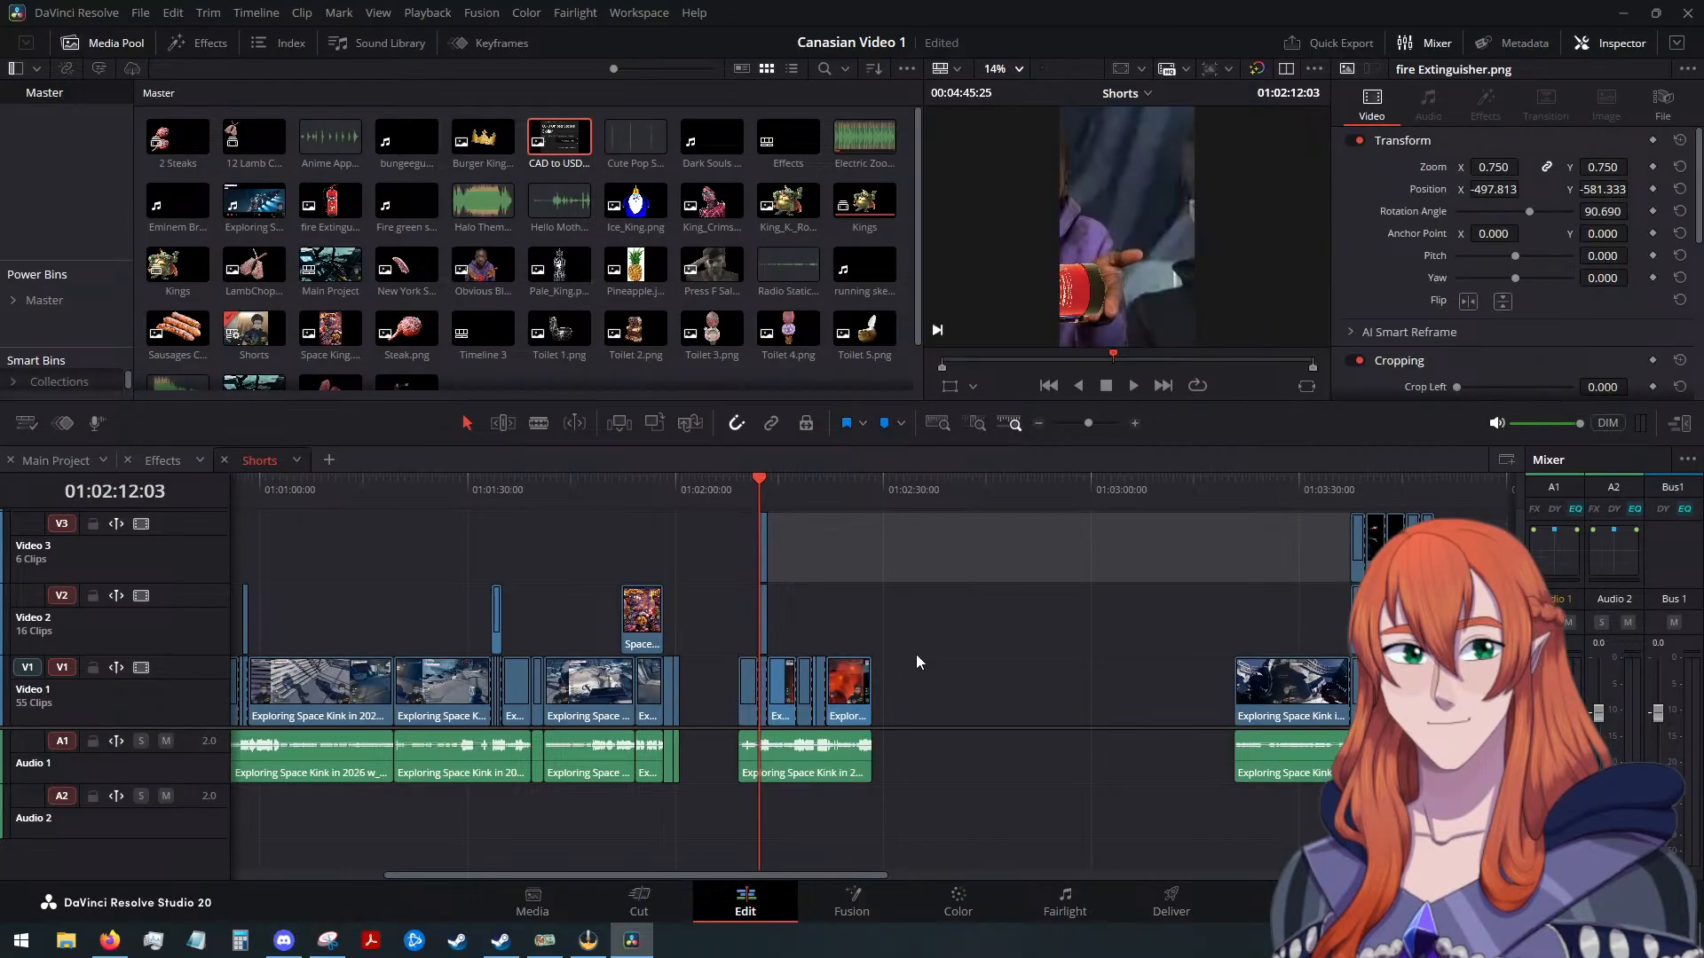
pyautogui.scroll(6, 916, 653)
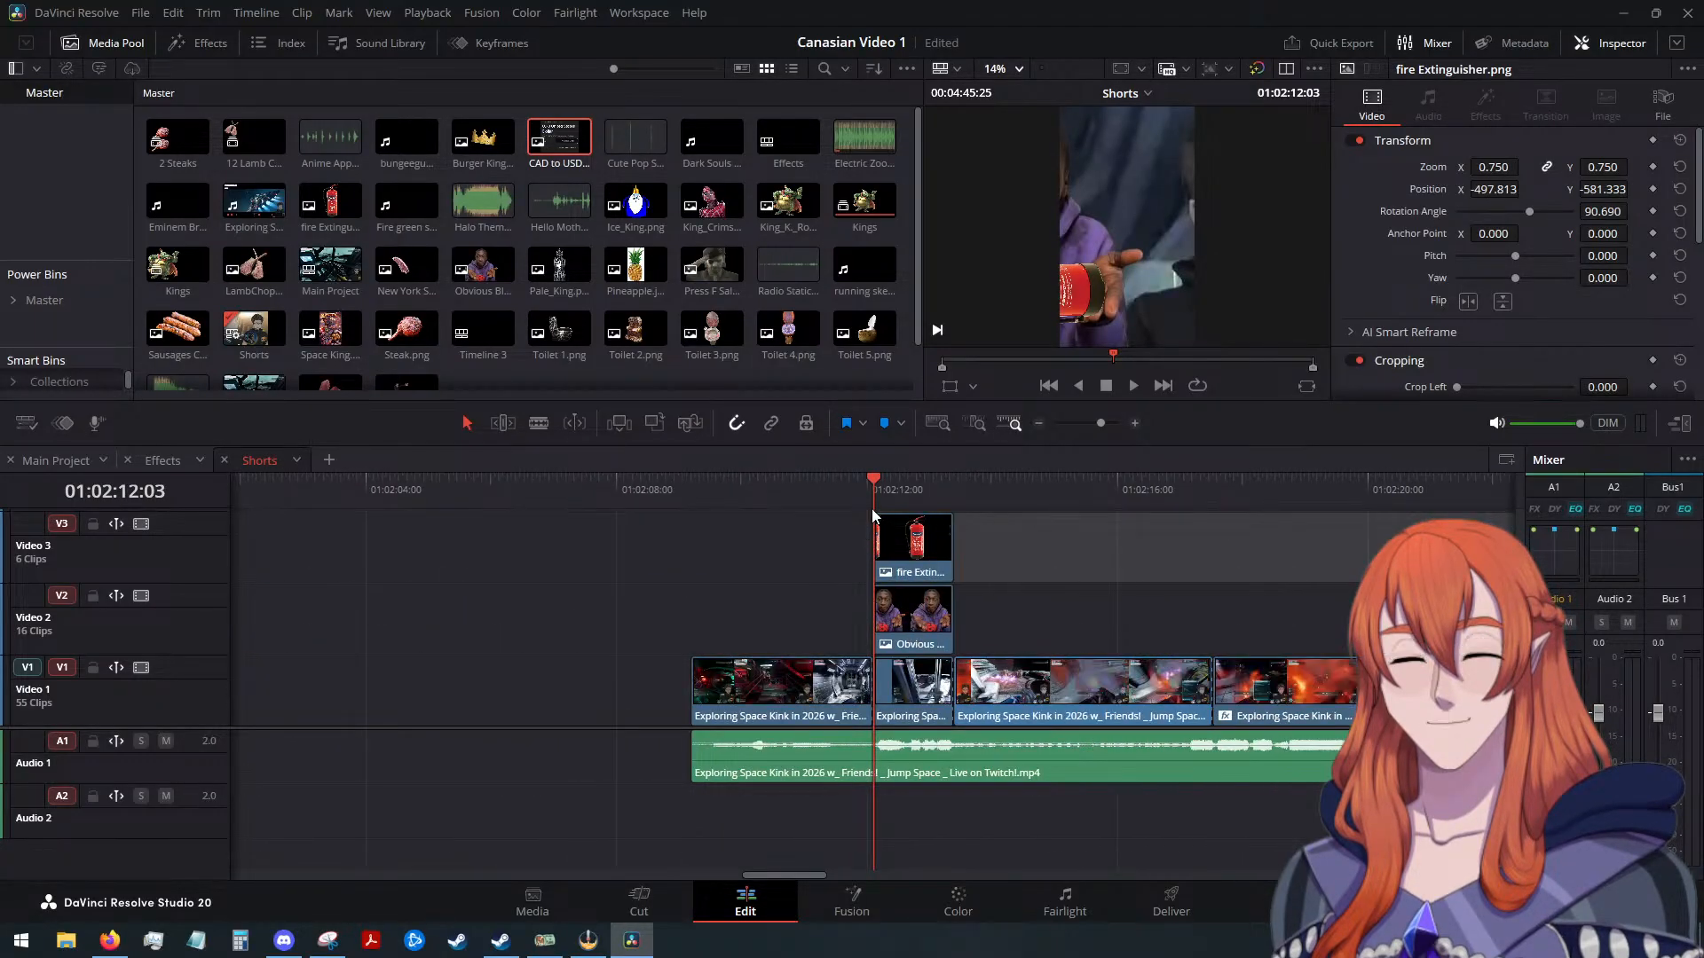
pyautogui.moveTo(872, 509); pyautogui.dragTo(763, 513)
pyautogui.scroll(-3, 761, 533)
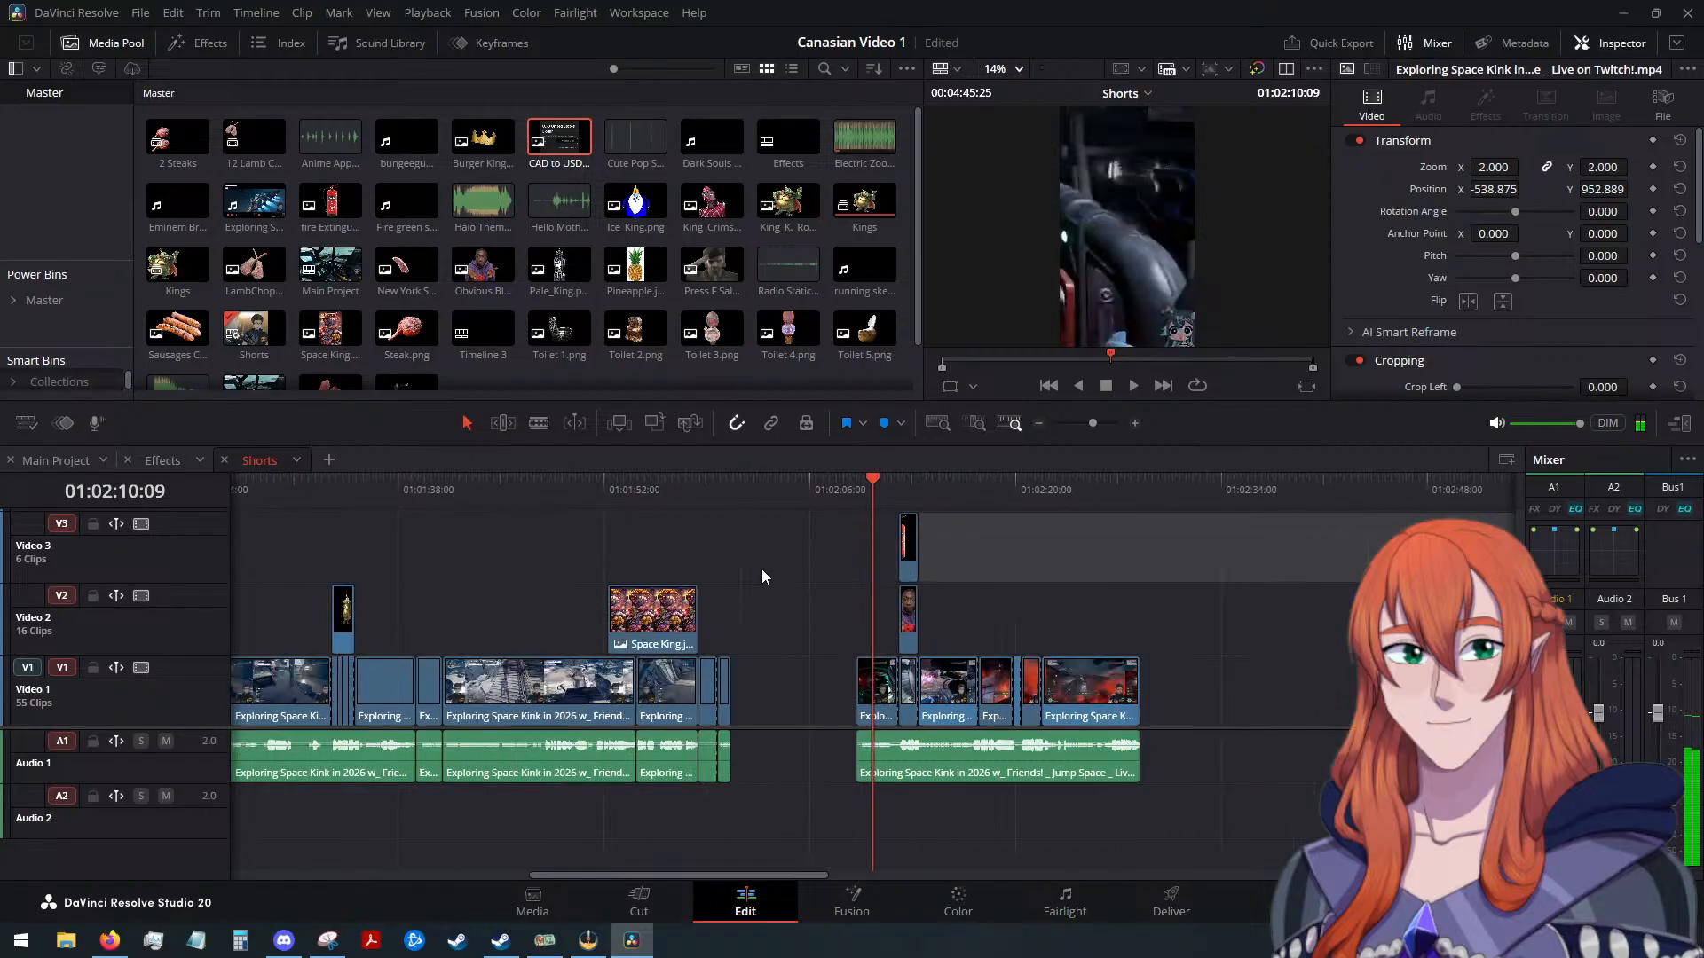
pyautogui.click(594, 685)
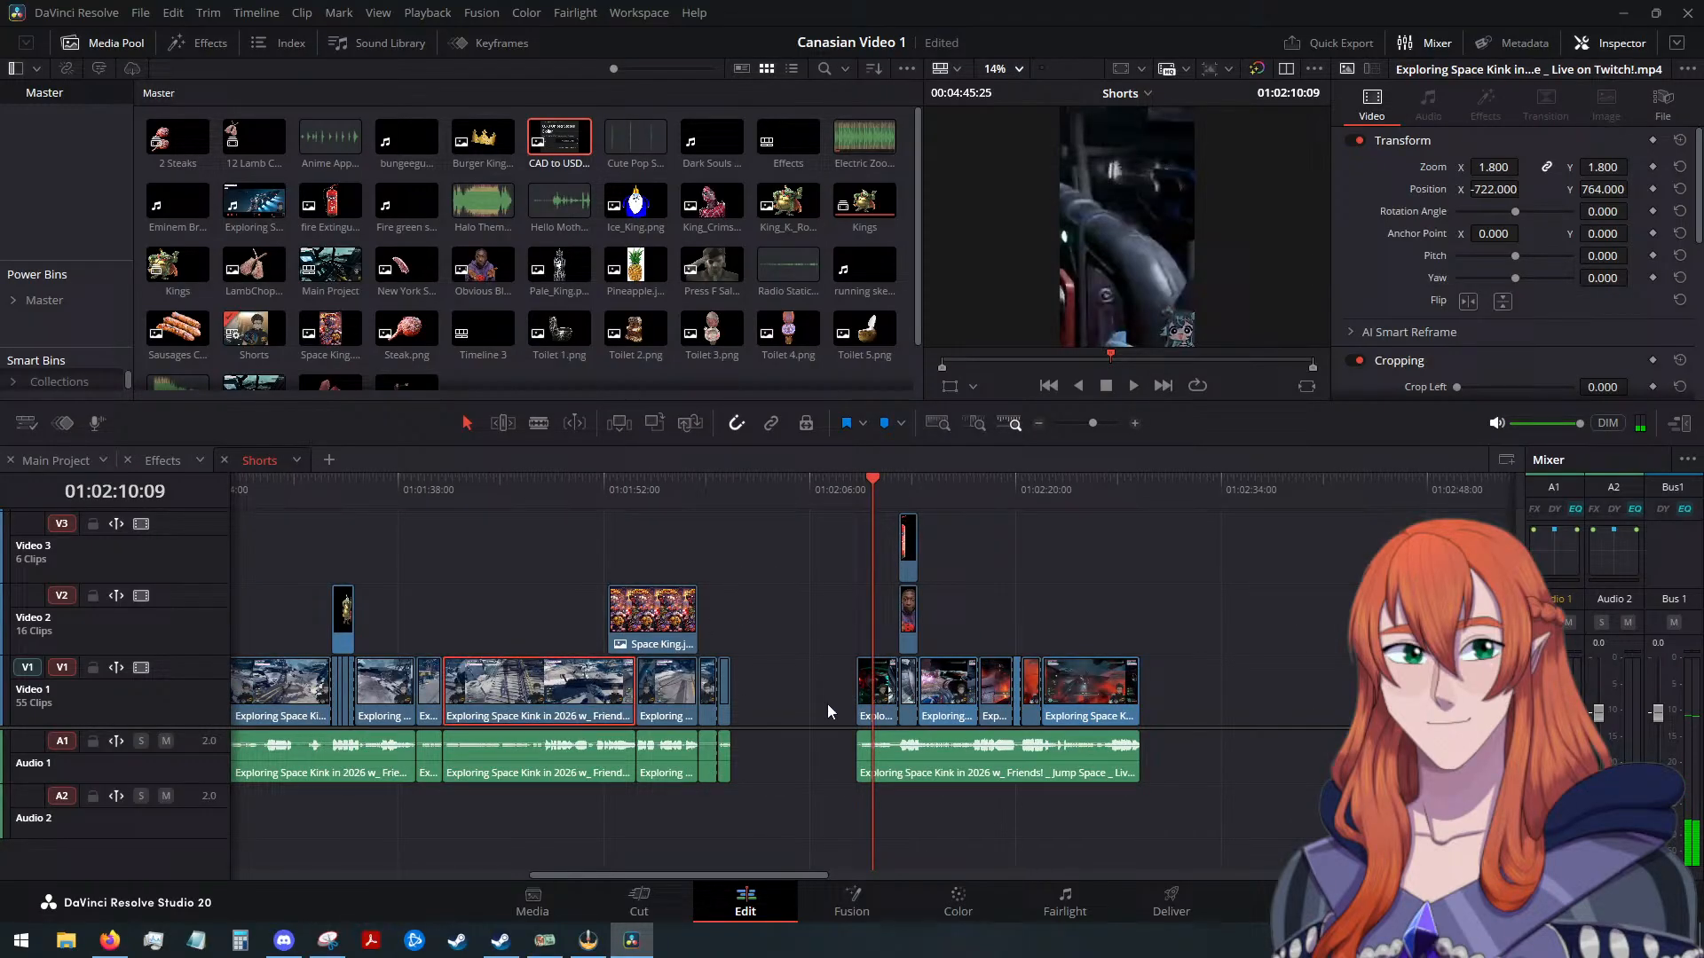
pyautogui.click(890, 694)
pyautogui.hotkey('alt', 'v')
pyautogui.click(994, 748)
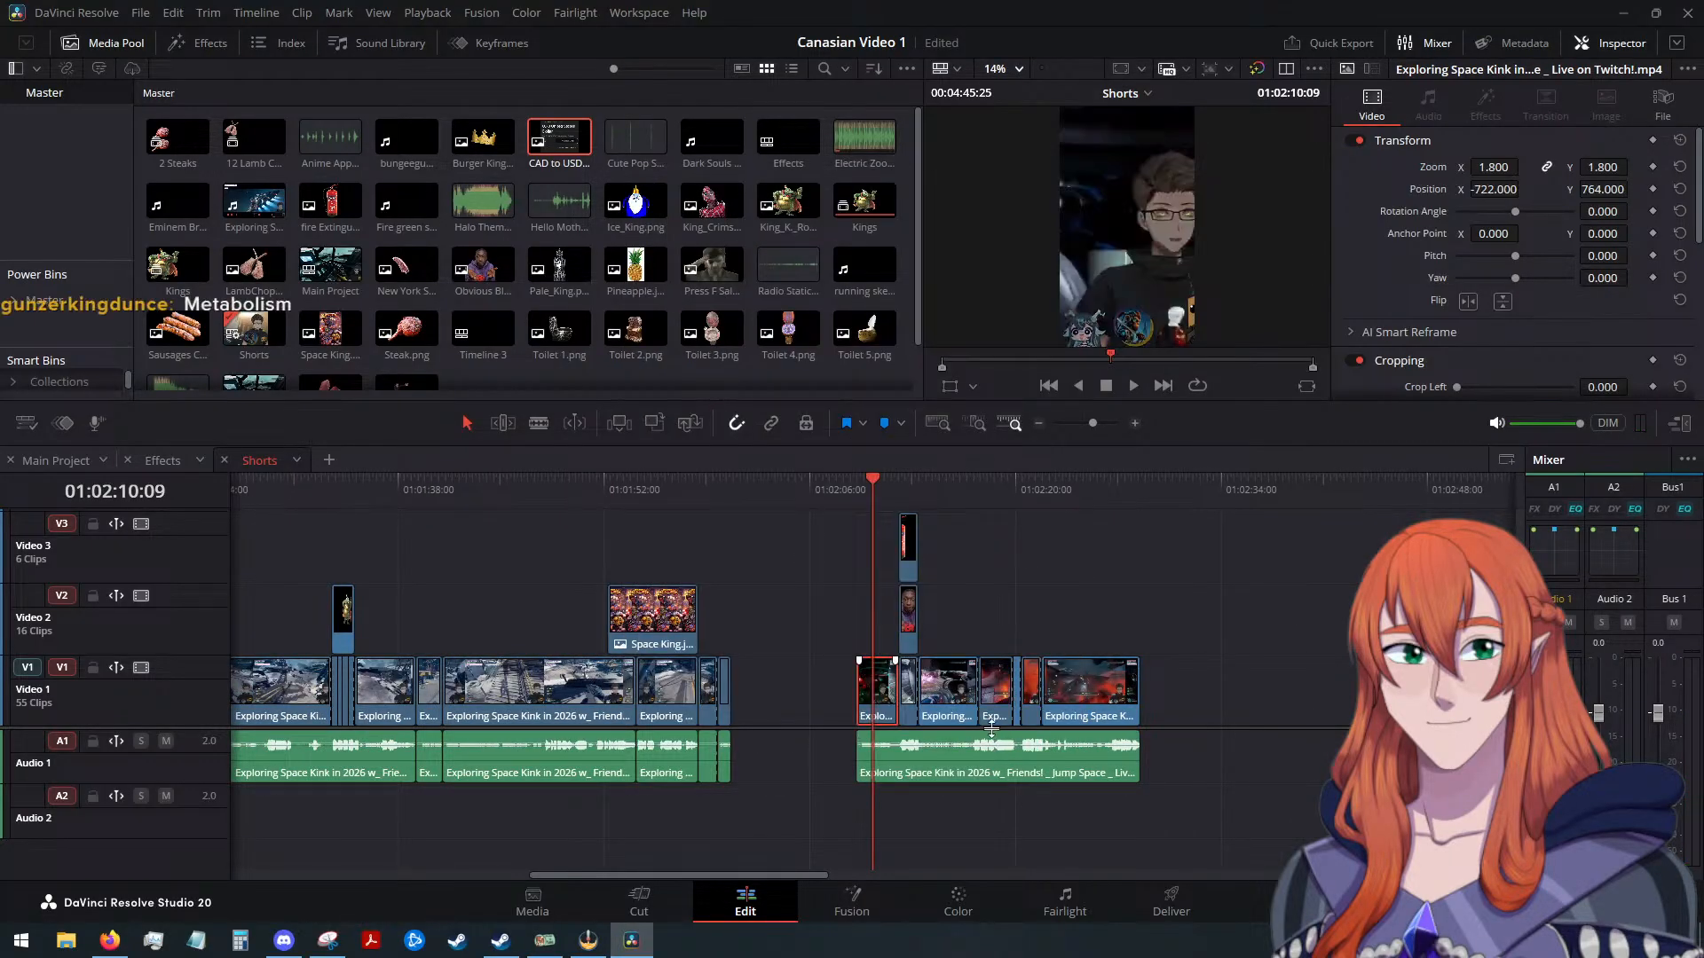
# Shrink the fire extinguisher and man image overlays at 01:02:12 together, centre them horizontally in the vertical frame and lower them by 137
pyautogui.scroll(4, 983, 711)
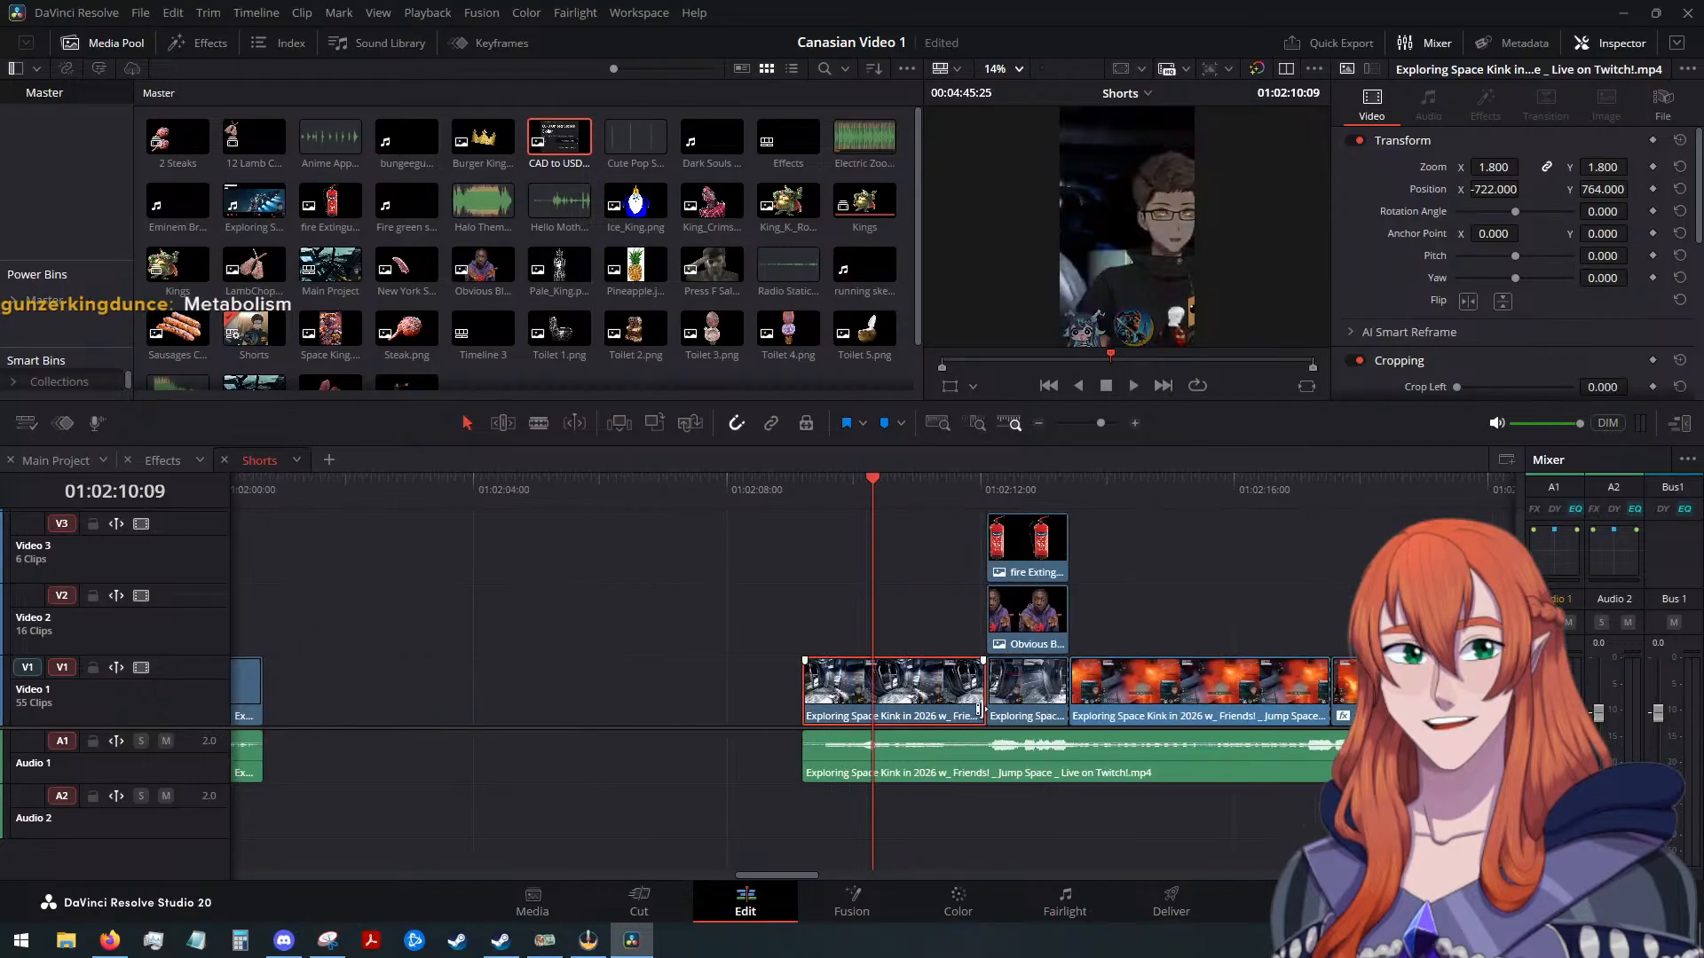
pyautogui.moveTo(878, 488); pyautogui.dragTo(1006, 497)
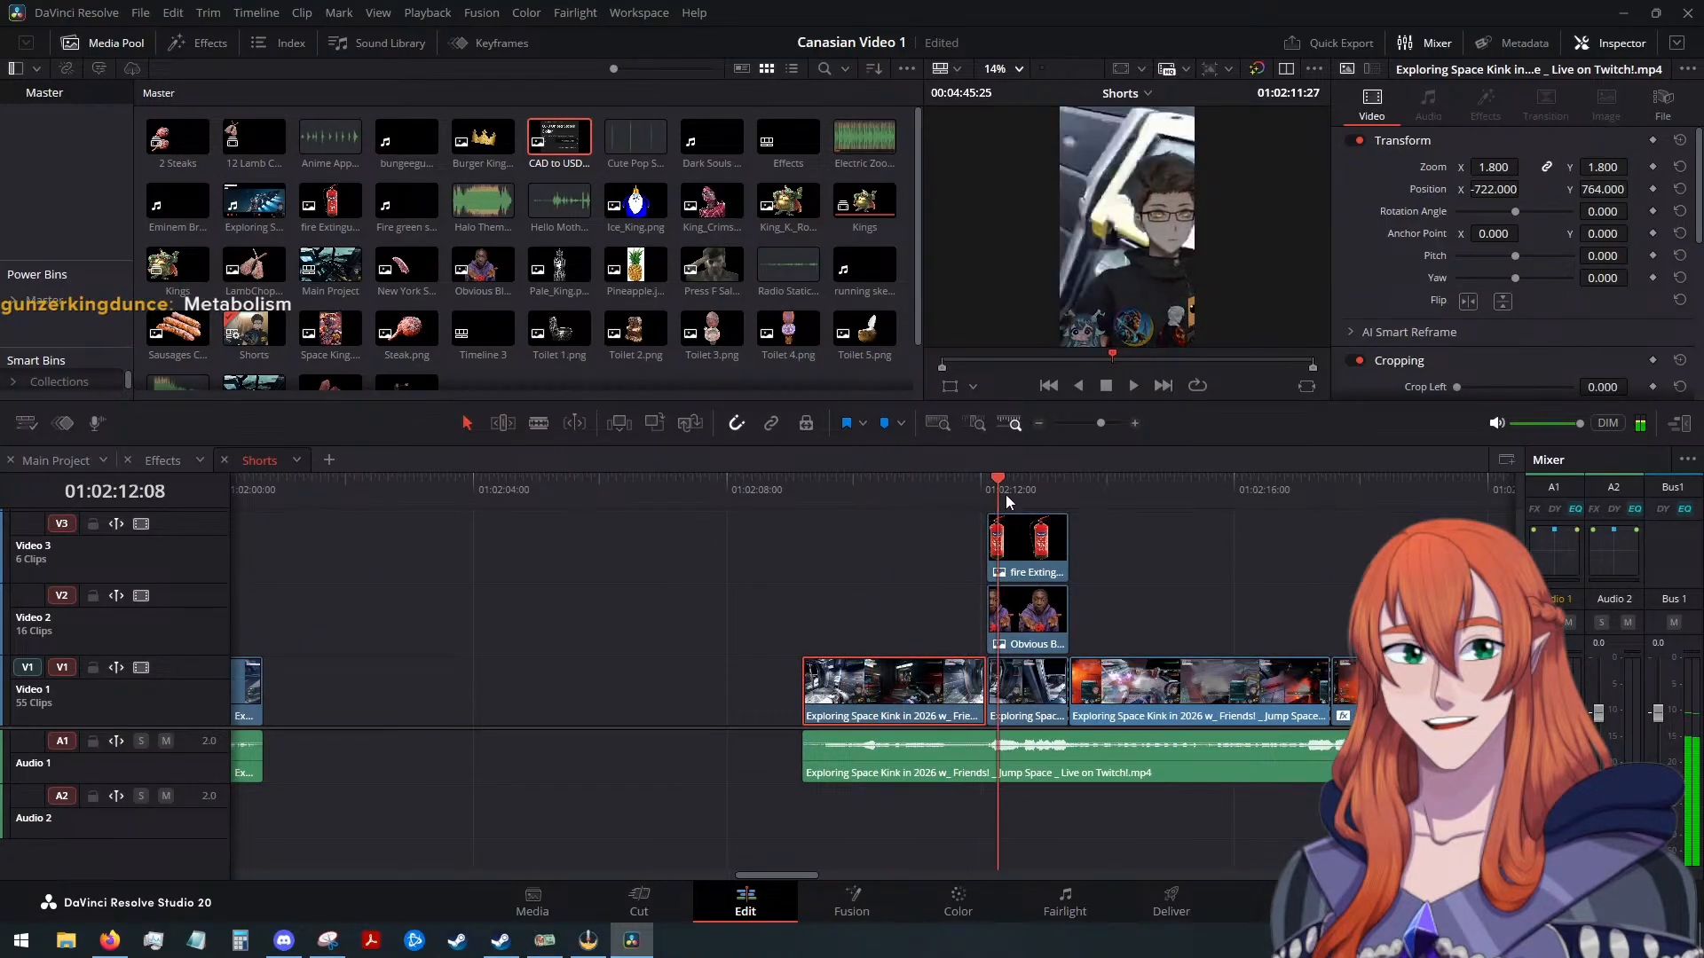
pyautogui.moveTo(1104, 535); pyautogui.dragTo(1040, 622)
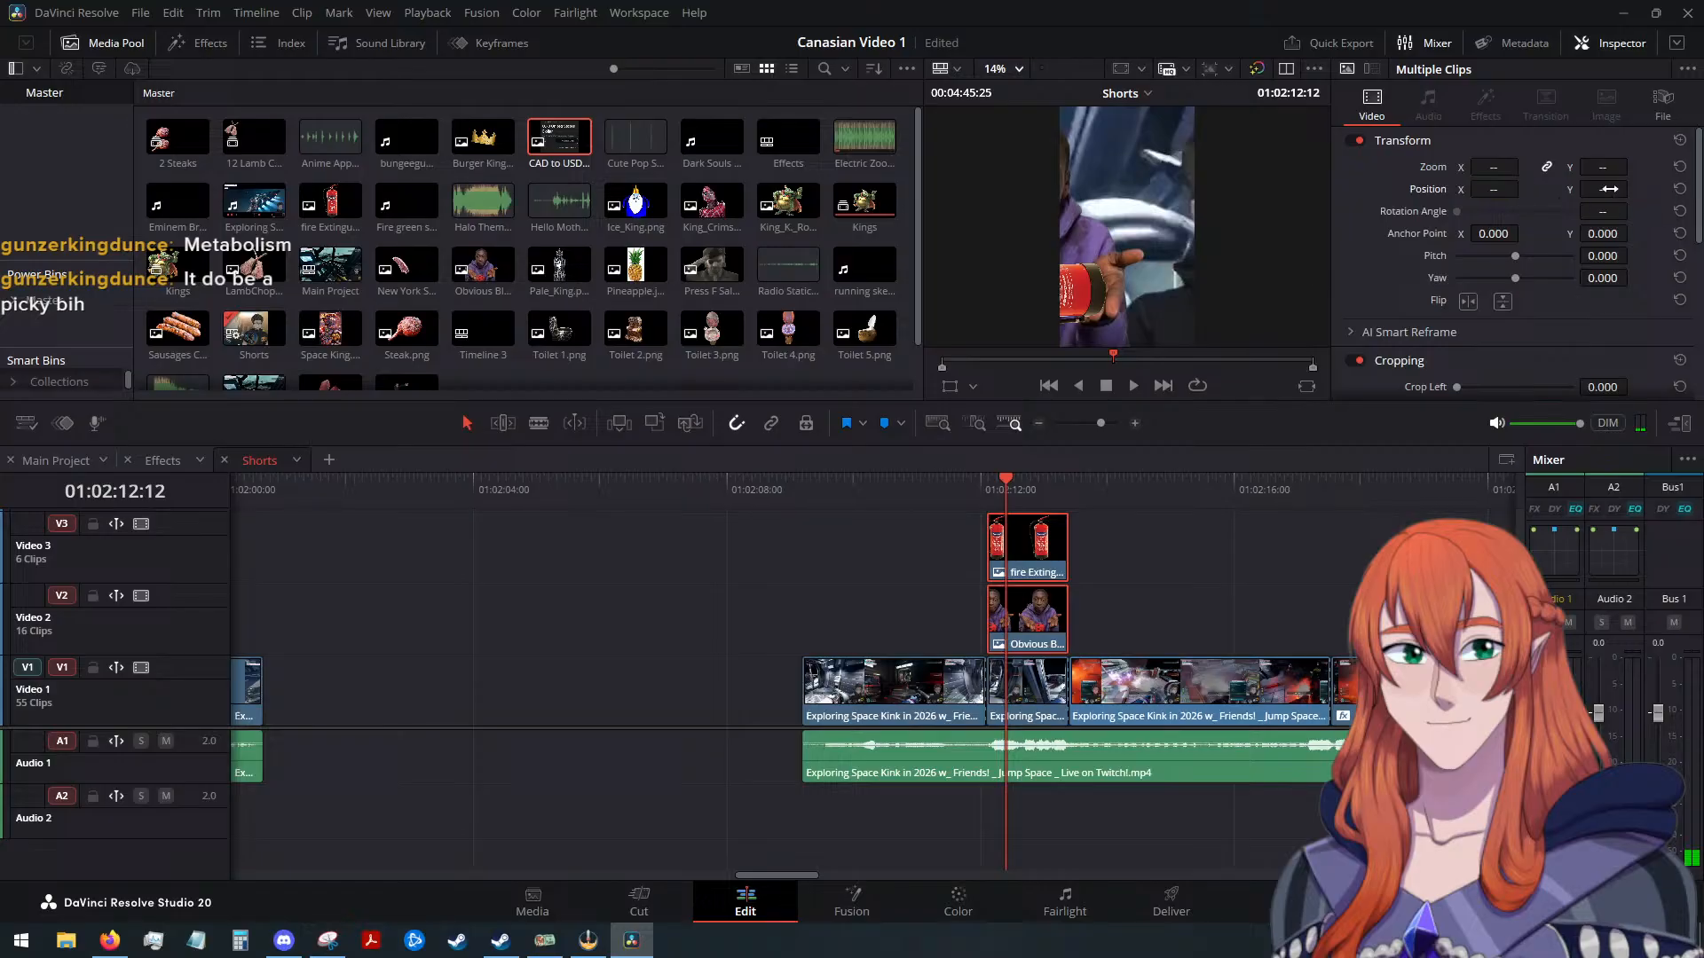
pyautogui.moveTo(1499, 189)
pyautogui.mouseDown()
pyautogui.moveTo(1523, 189)
pyautogui.moveTo(1488, 167)
pyautogui.mouseUp()
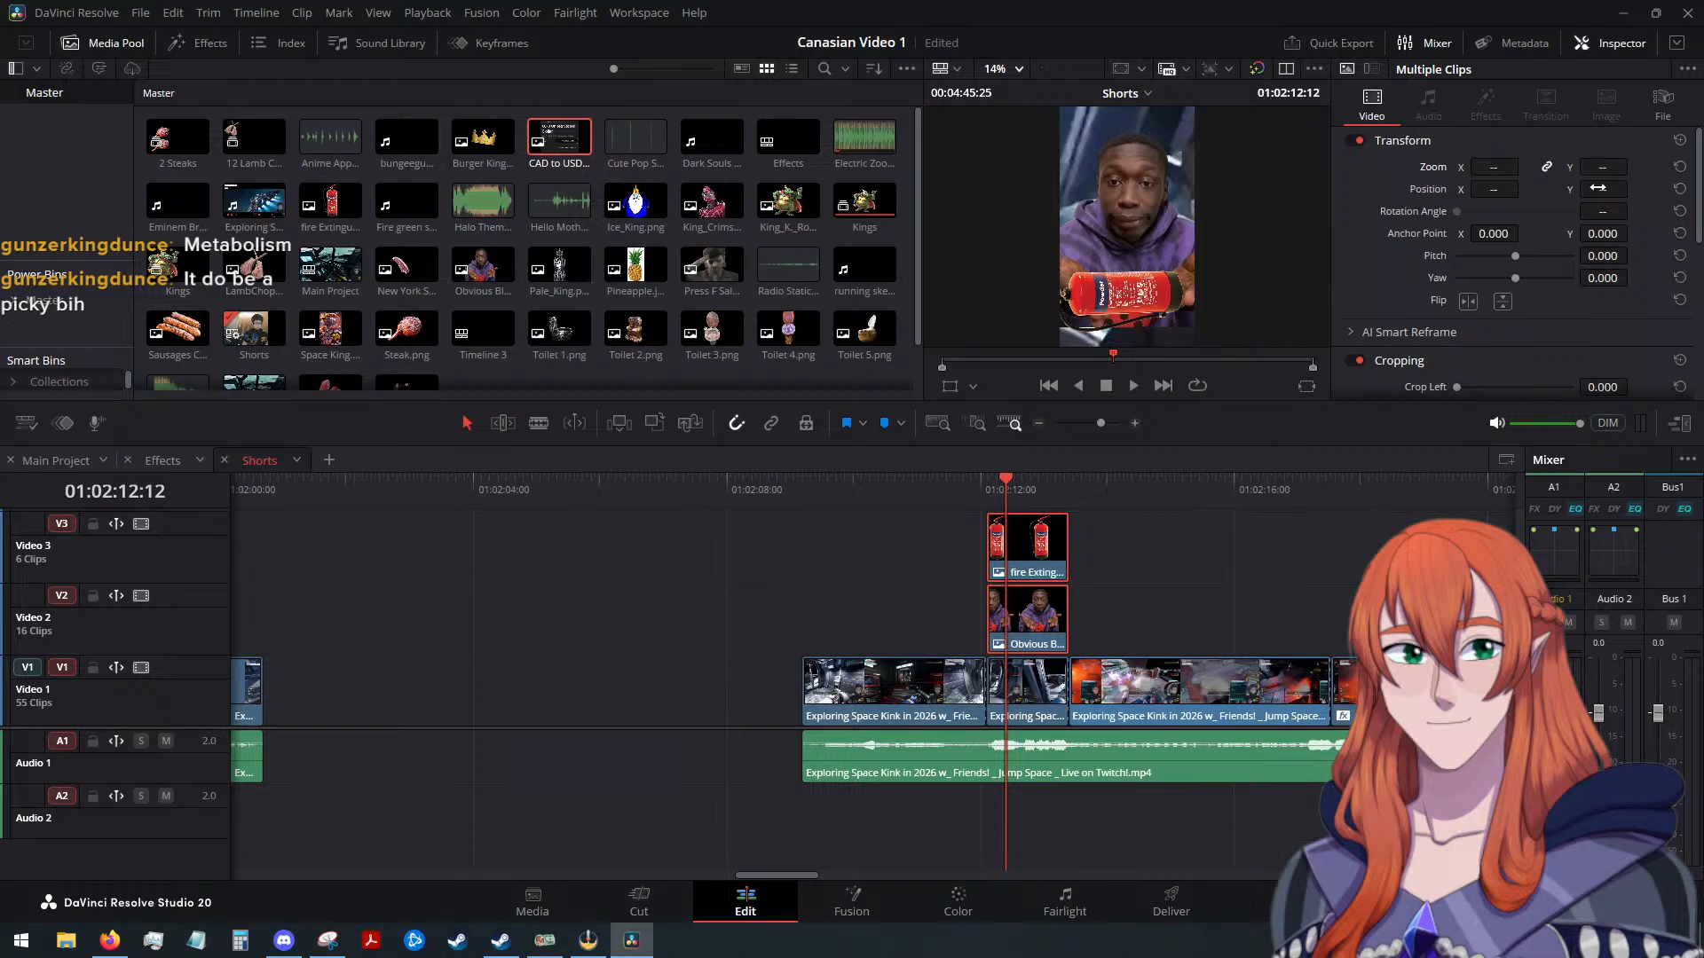
pyautogui.moveTo(1600, 190); pyautogui.dragTo(1481, 190)
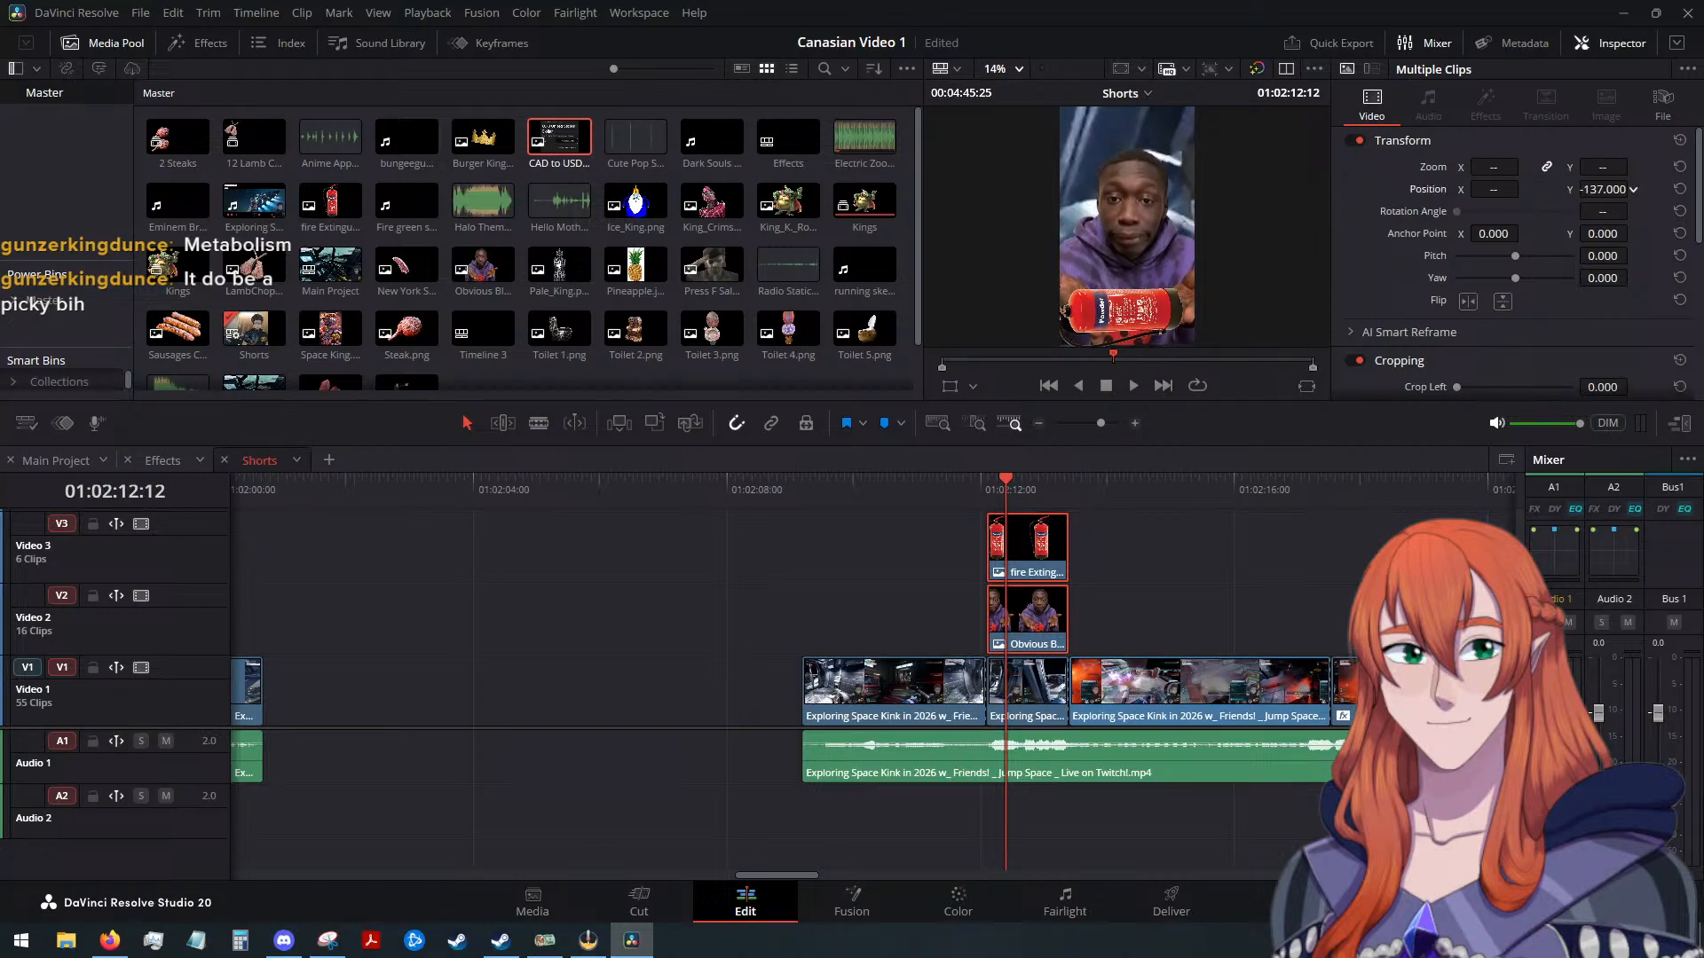
# Set the fire extinguisher overlay's position to X -27.813 and Y -581.333 so it sits in the man's hands
pyautogui.click(1044, 549)
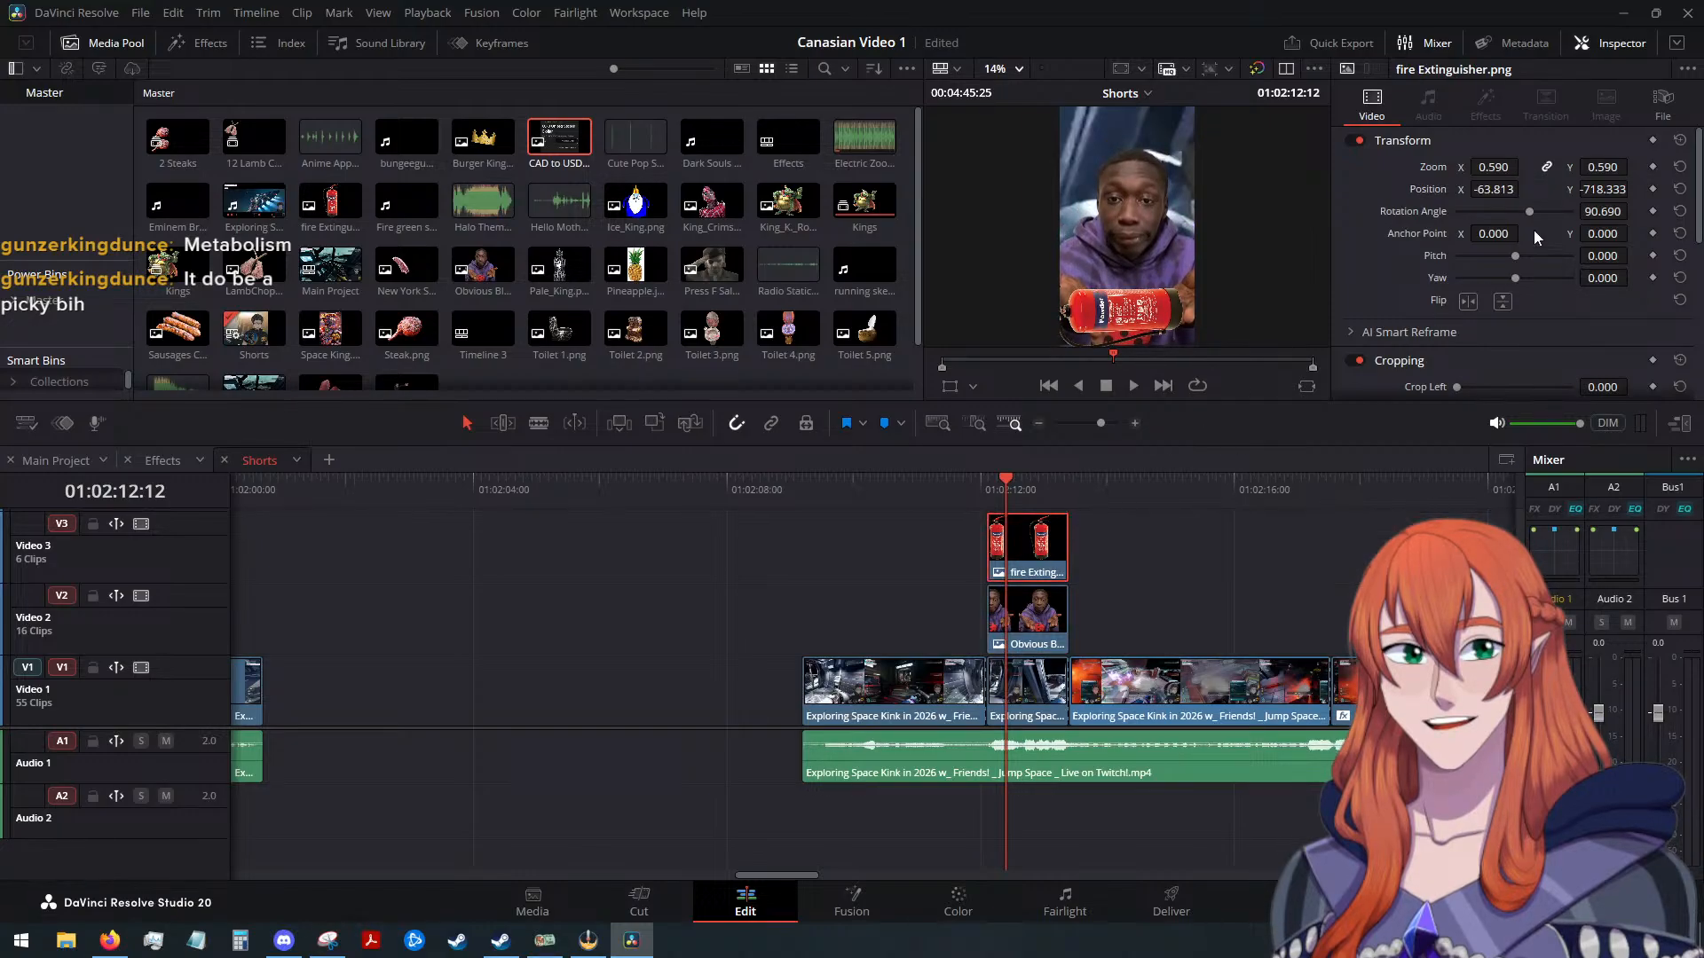
pyautogui.moveTo(1513, 190); pyautogui.dragTo(1524, 189)
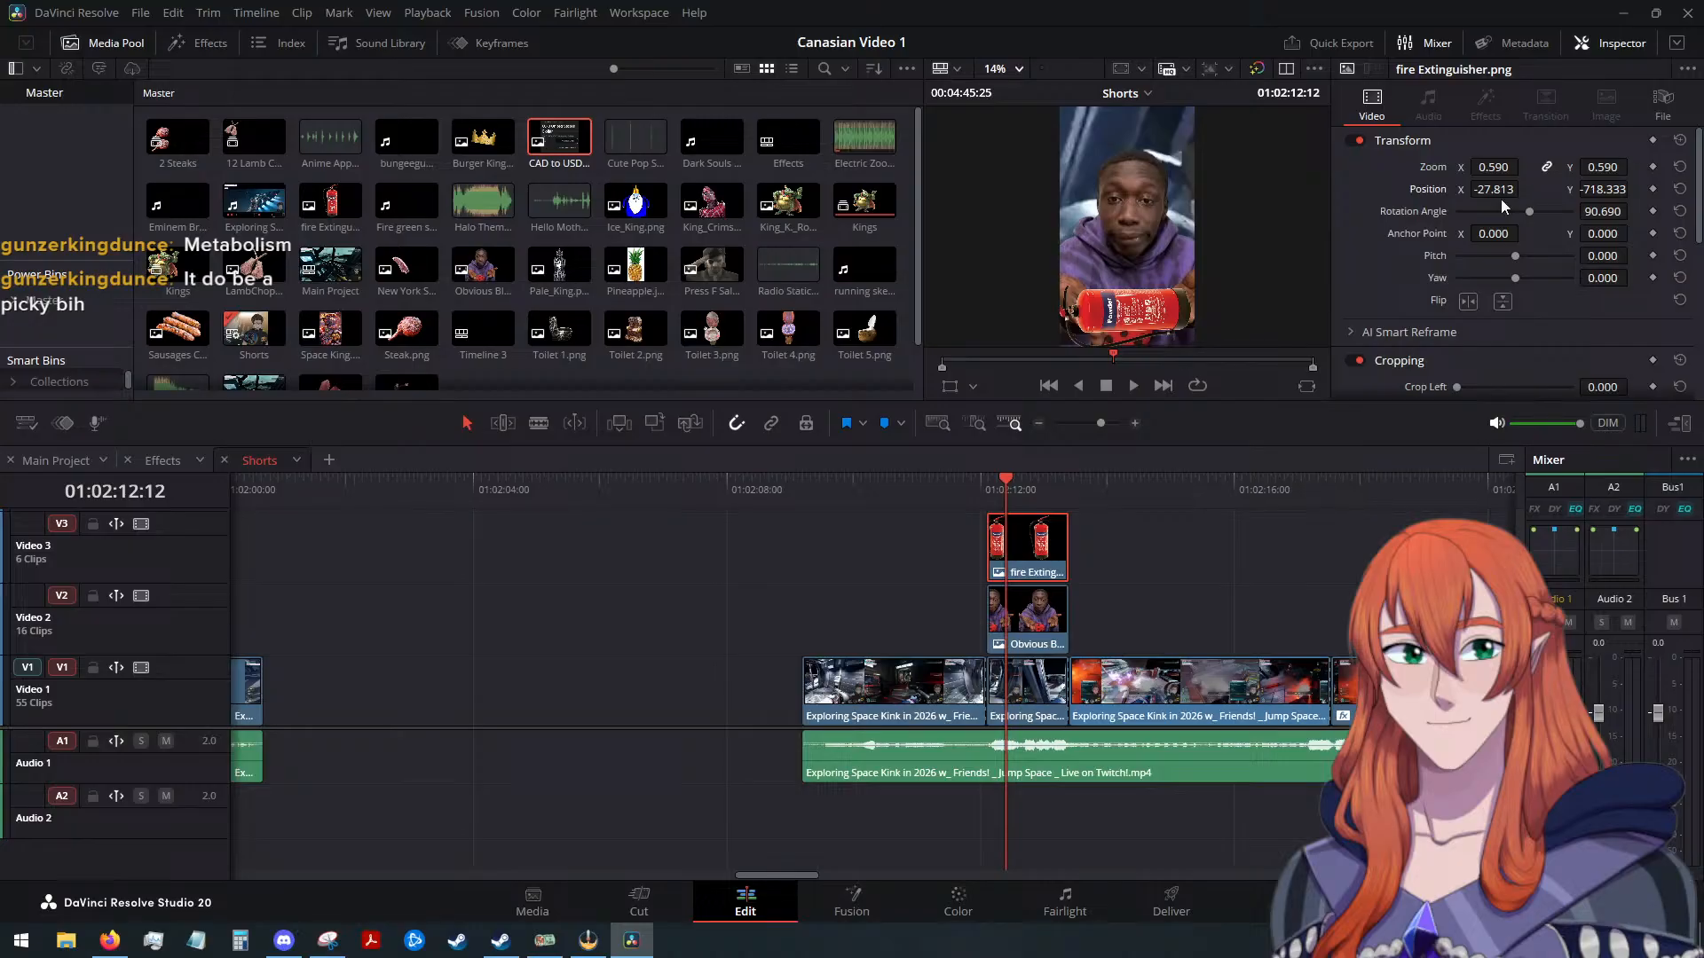
pyautogui.doubleClick(1604, 190)
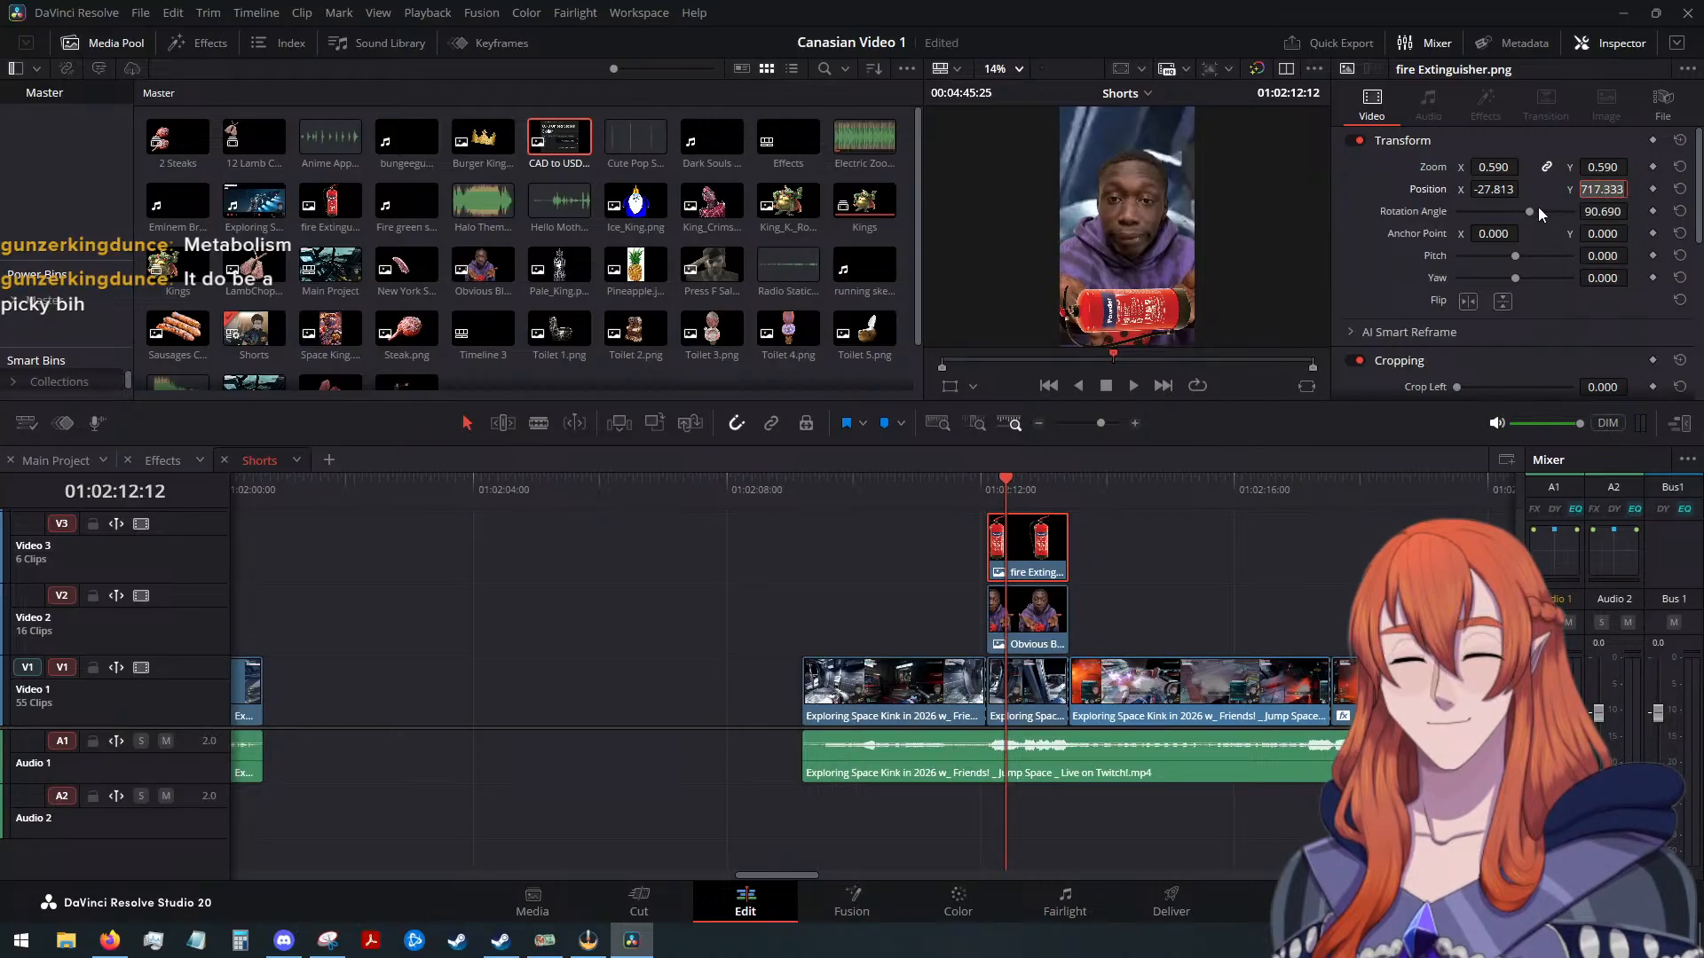
pyautogui.click(1364, 263)
pyautogui.moveTo(1595, 189); pyautogui.dragTo(1595, 189)
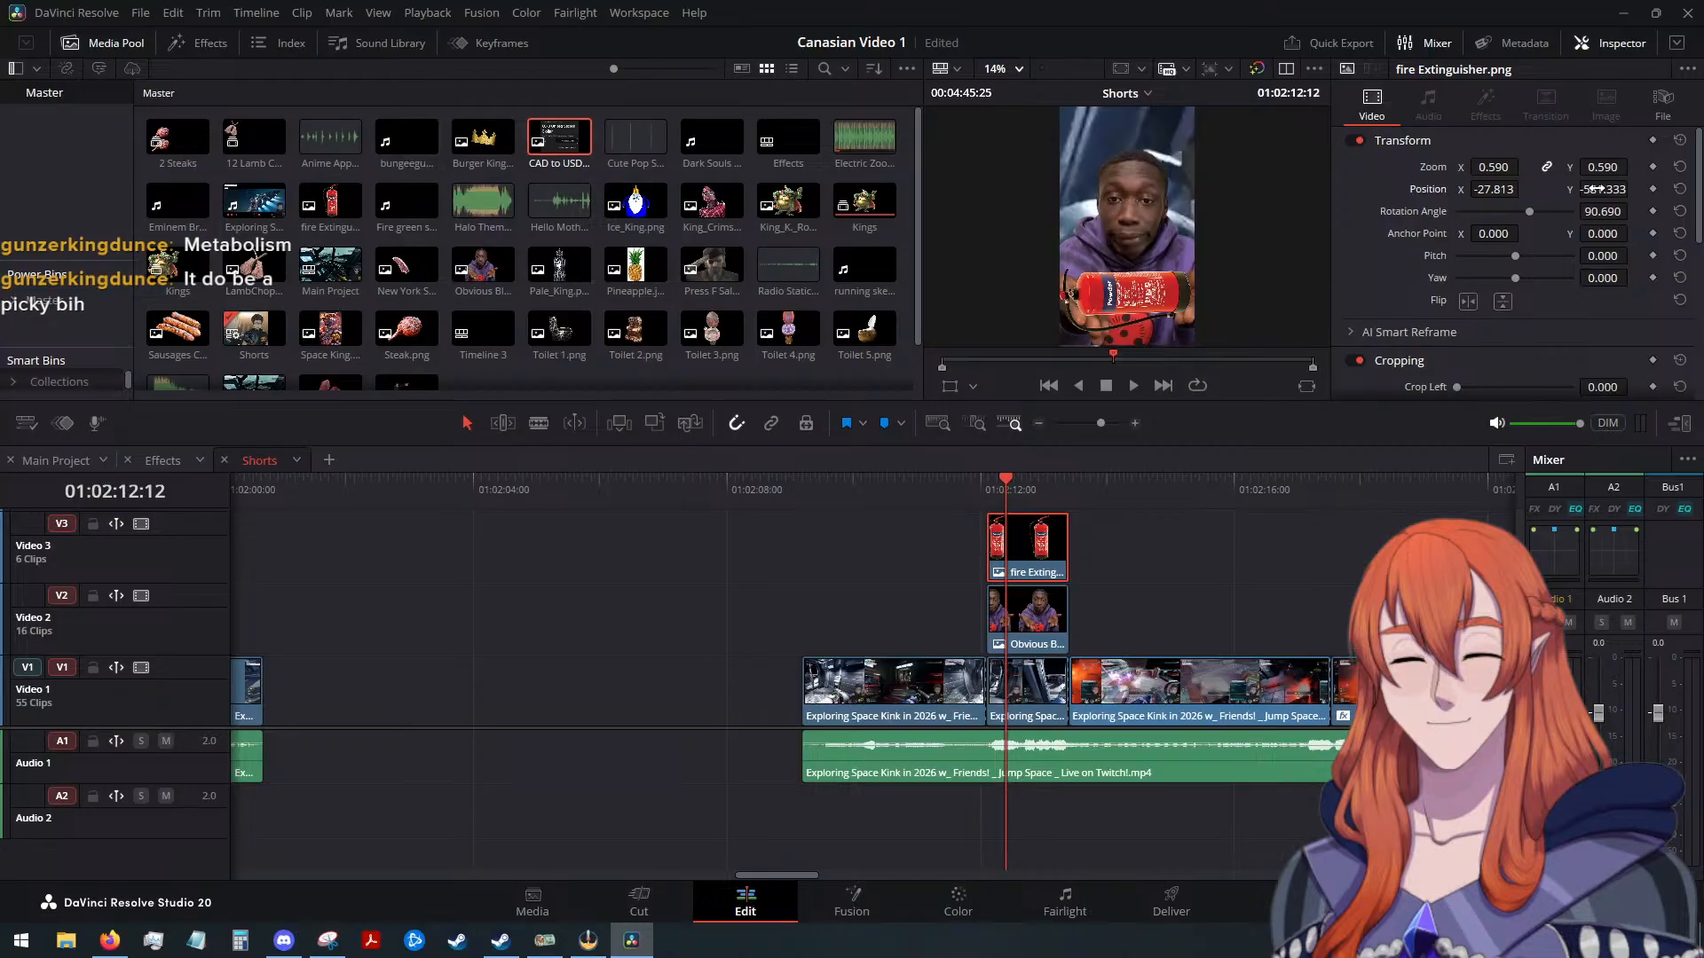
pyautogui.hotkey('ctrl', 's')
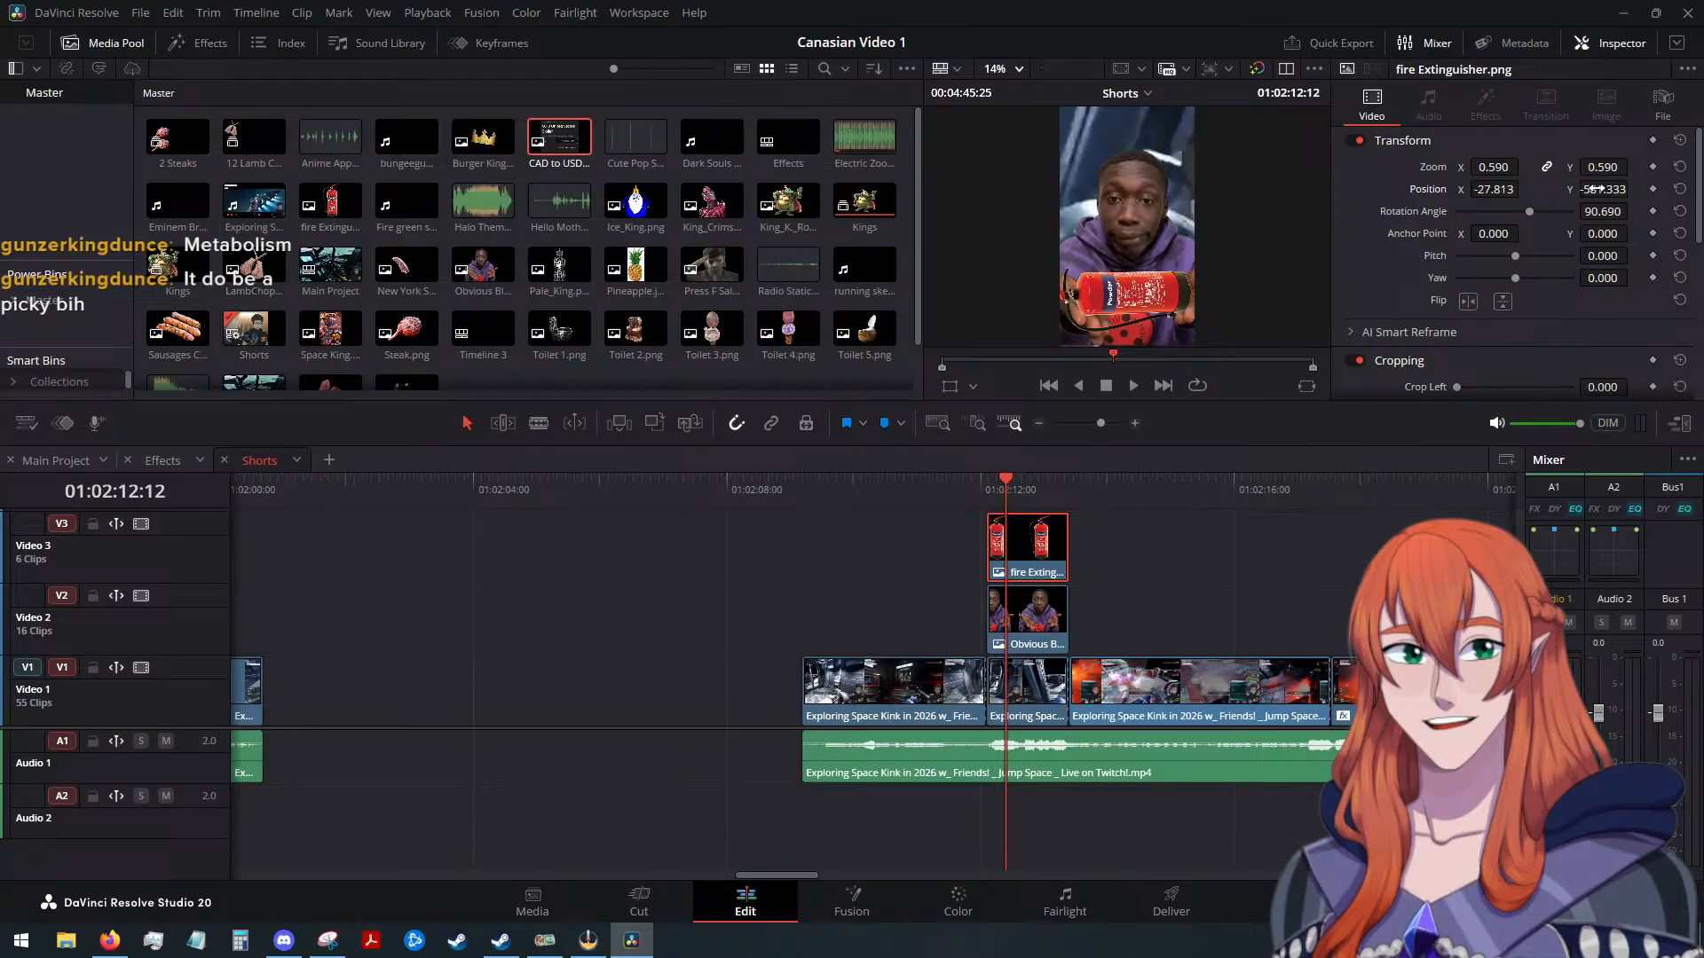
pyautogui.moveTo(1594, 189); pyautogui.dragTo(1595, 189)
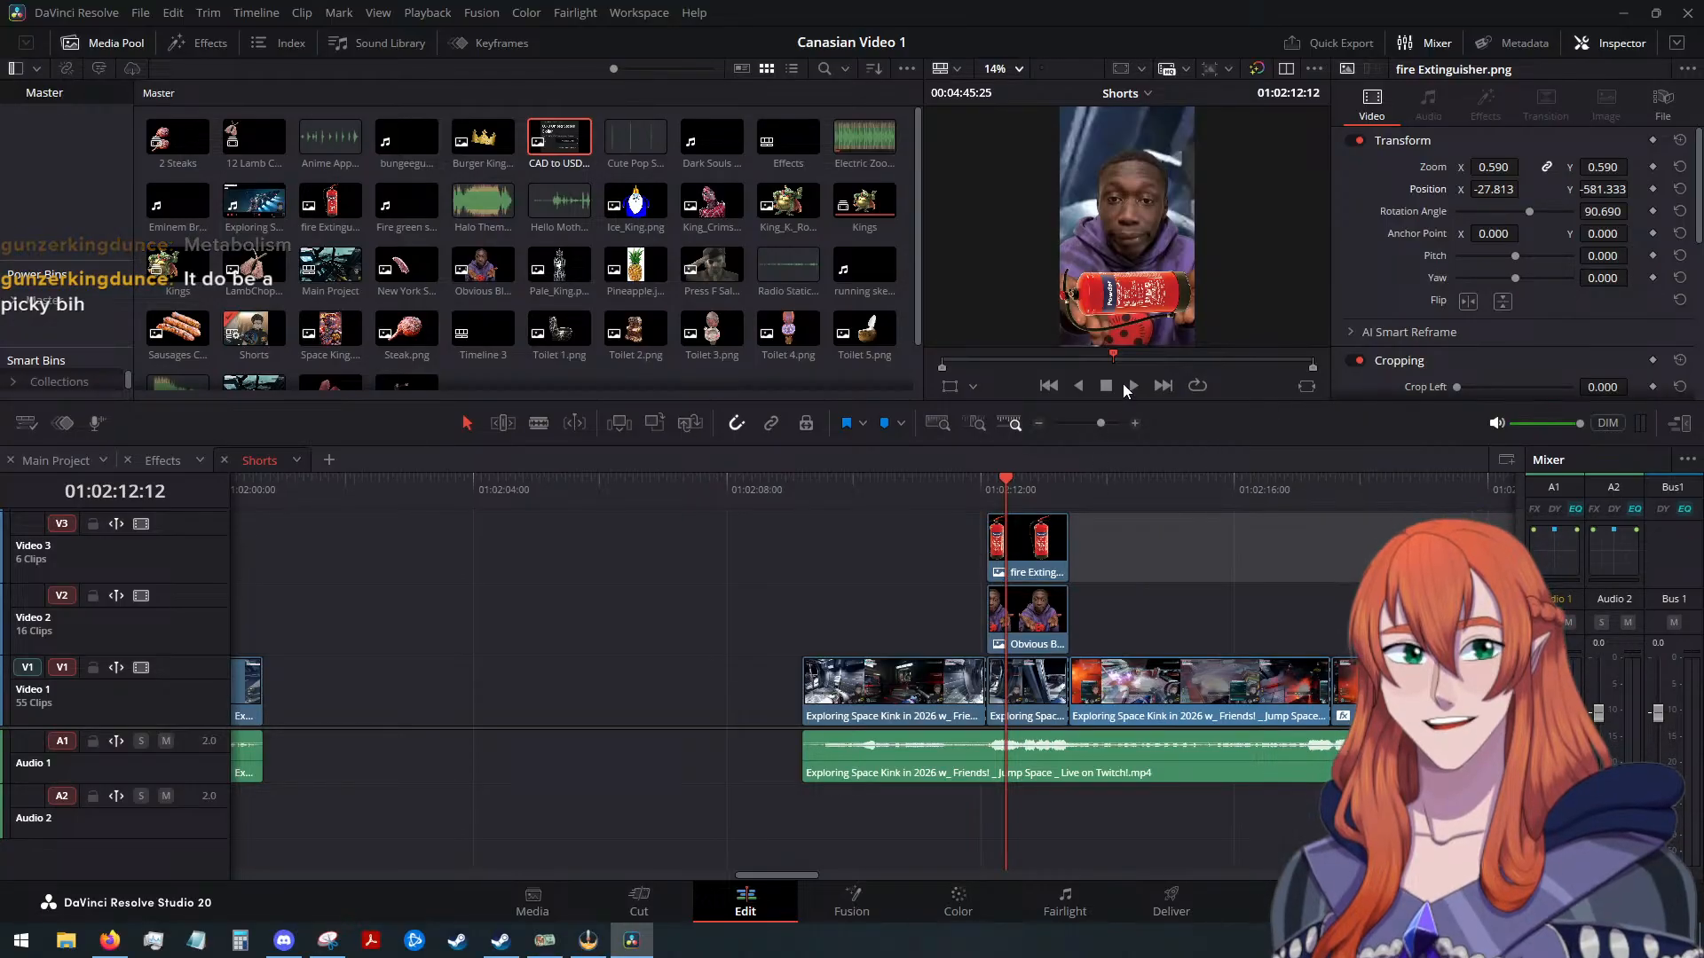
# Play from 01:02:12 to about 01:02:17, and paste the same zoom, scale and position attributes onto the two Video 1 clips following the overlays
pyautogui.click(1128, 386)
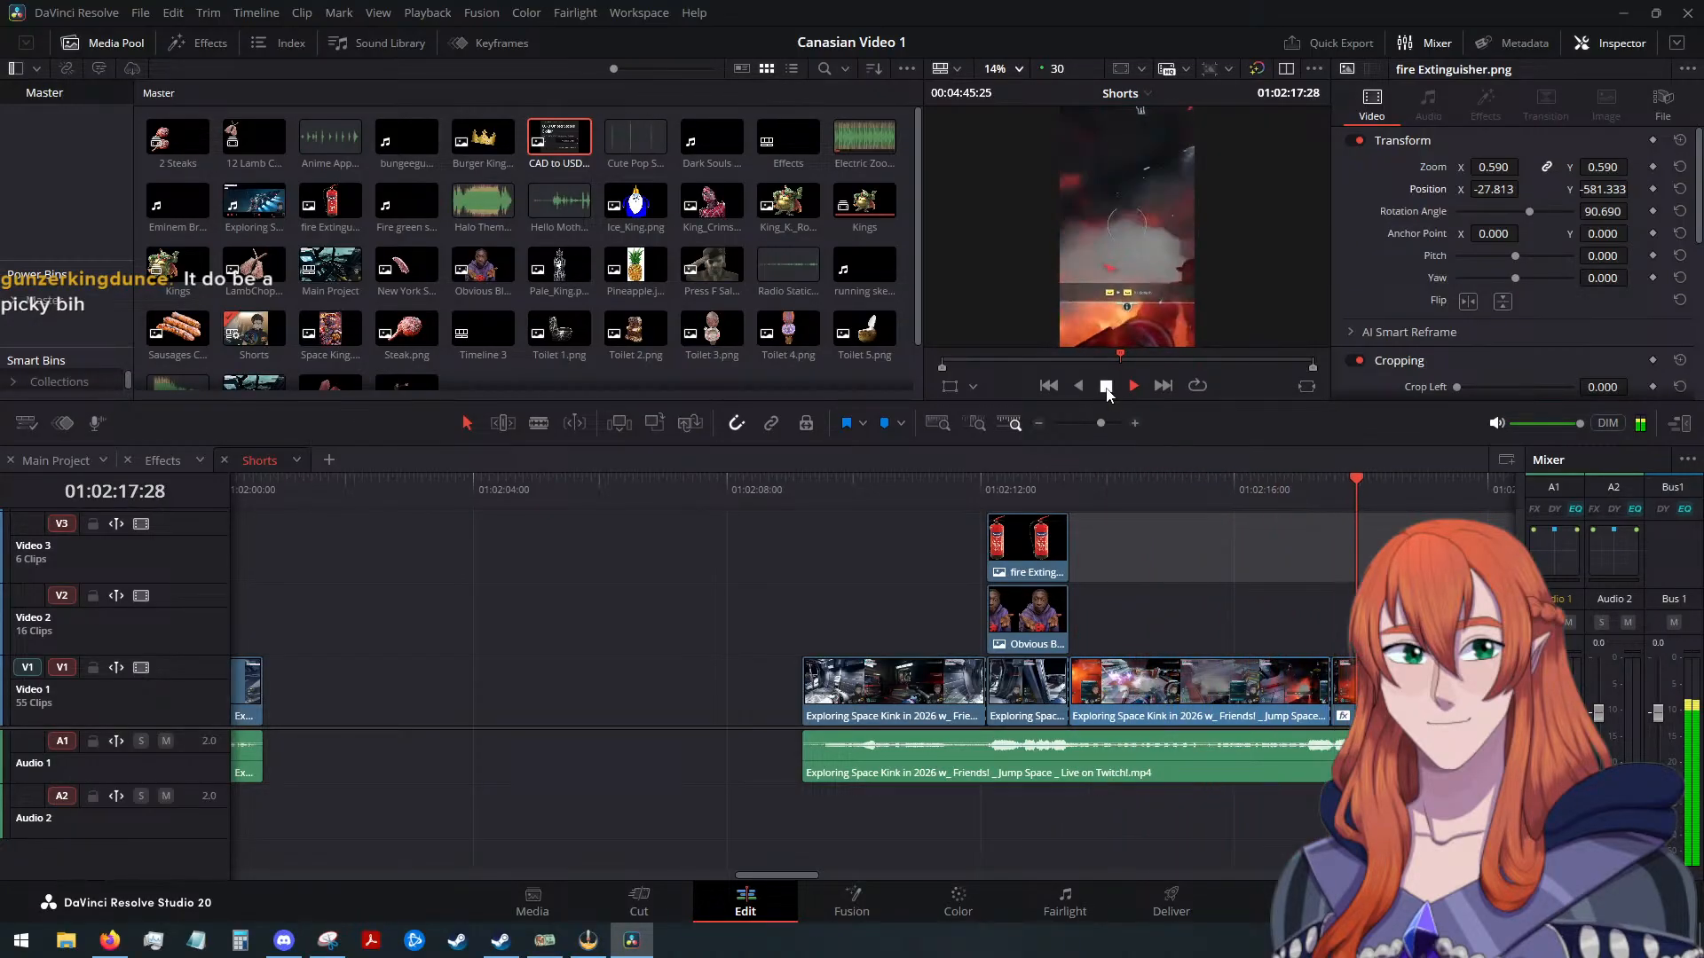
pyautogui.click(1106, 388)
pyautogui.scroll(-3, 1349, 573)
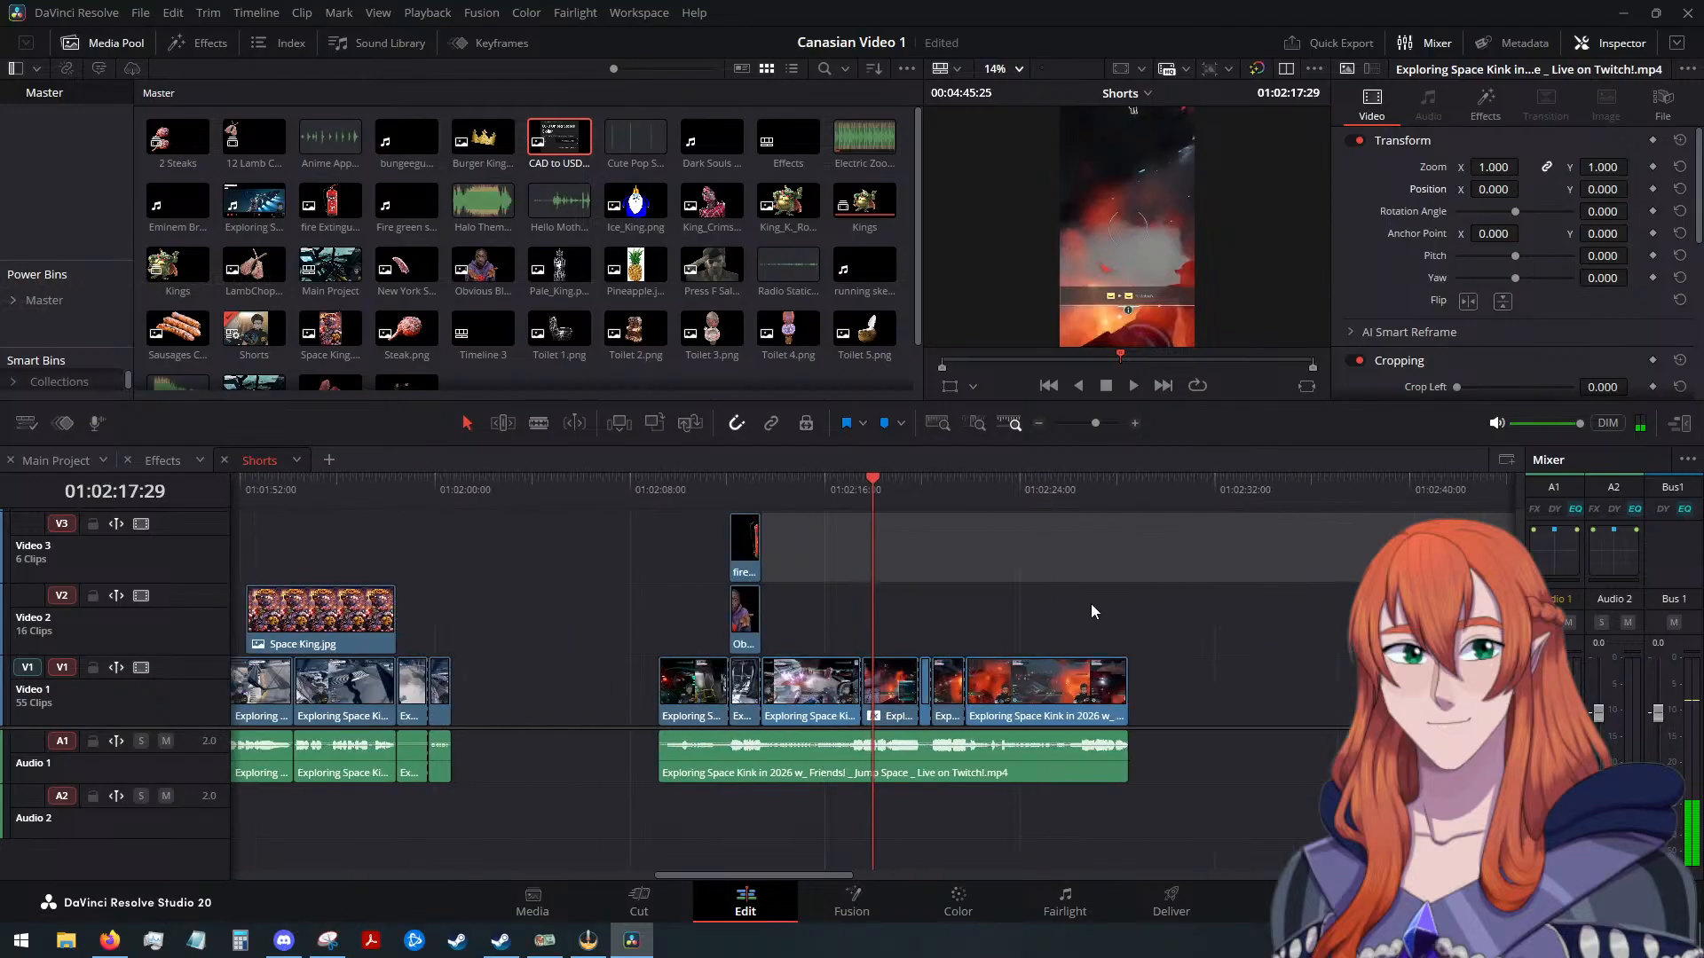
pyautogui.scroll(3, 875, 587)
pyautogui.click(751, 697)
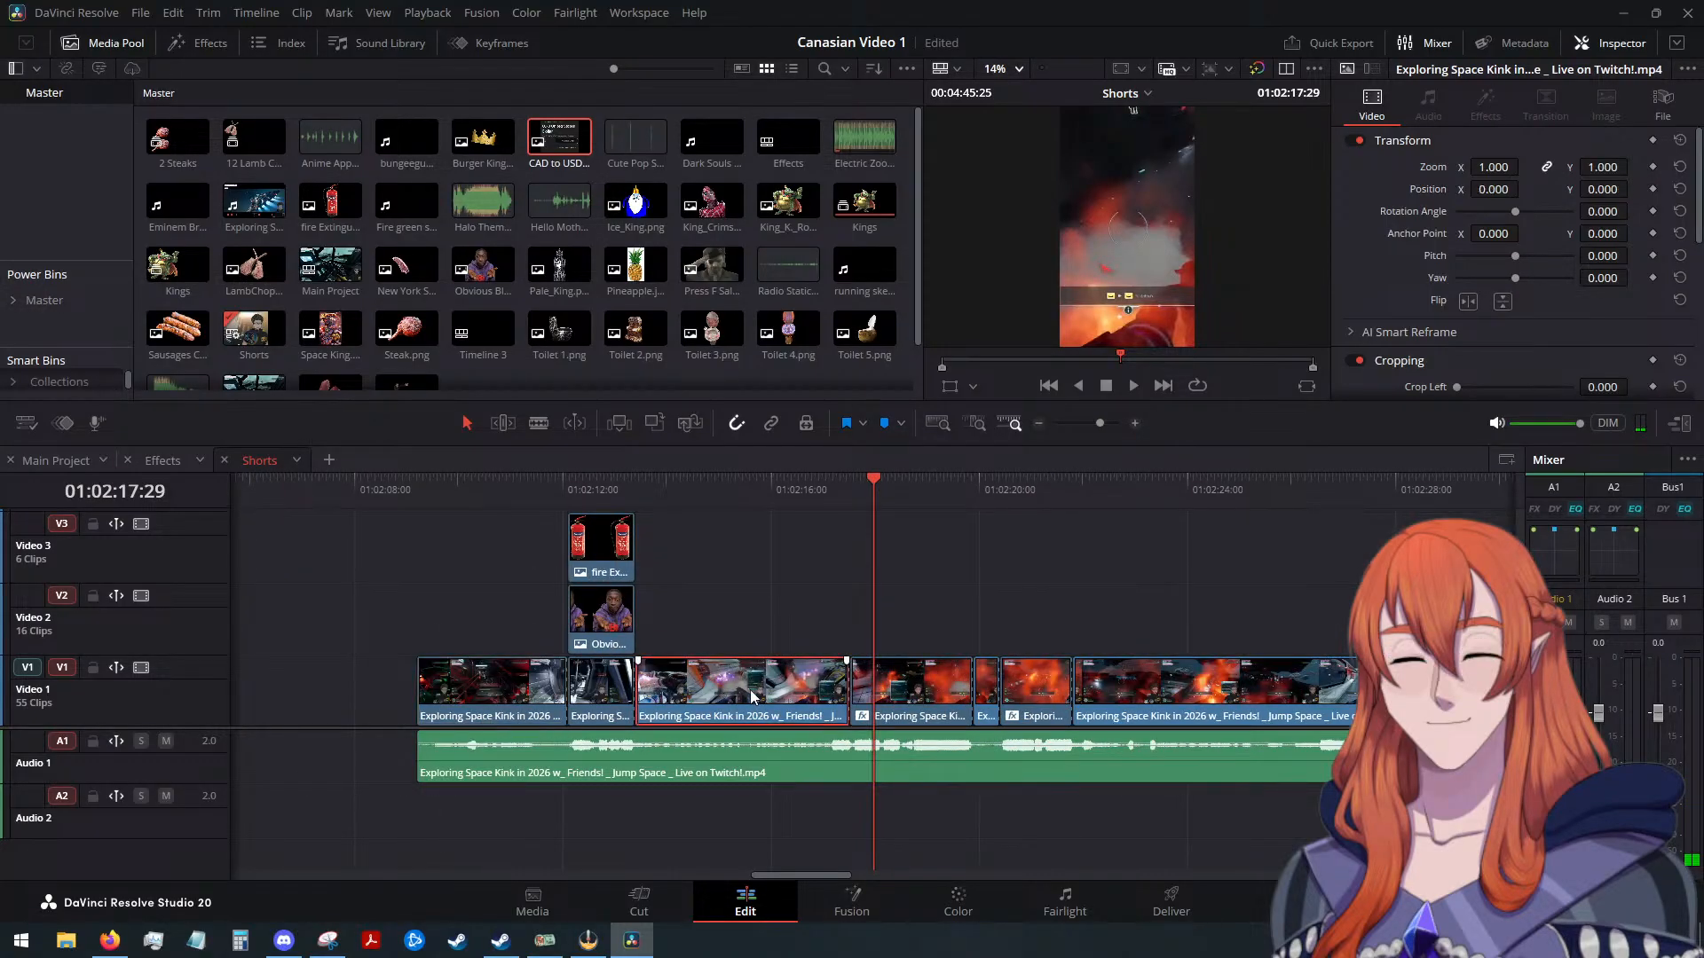
pyautogui.hotkey('alt', 'v')
pyautogui.click(1012, 747)
pyautogui.click(912, 690)
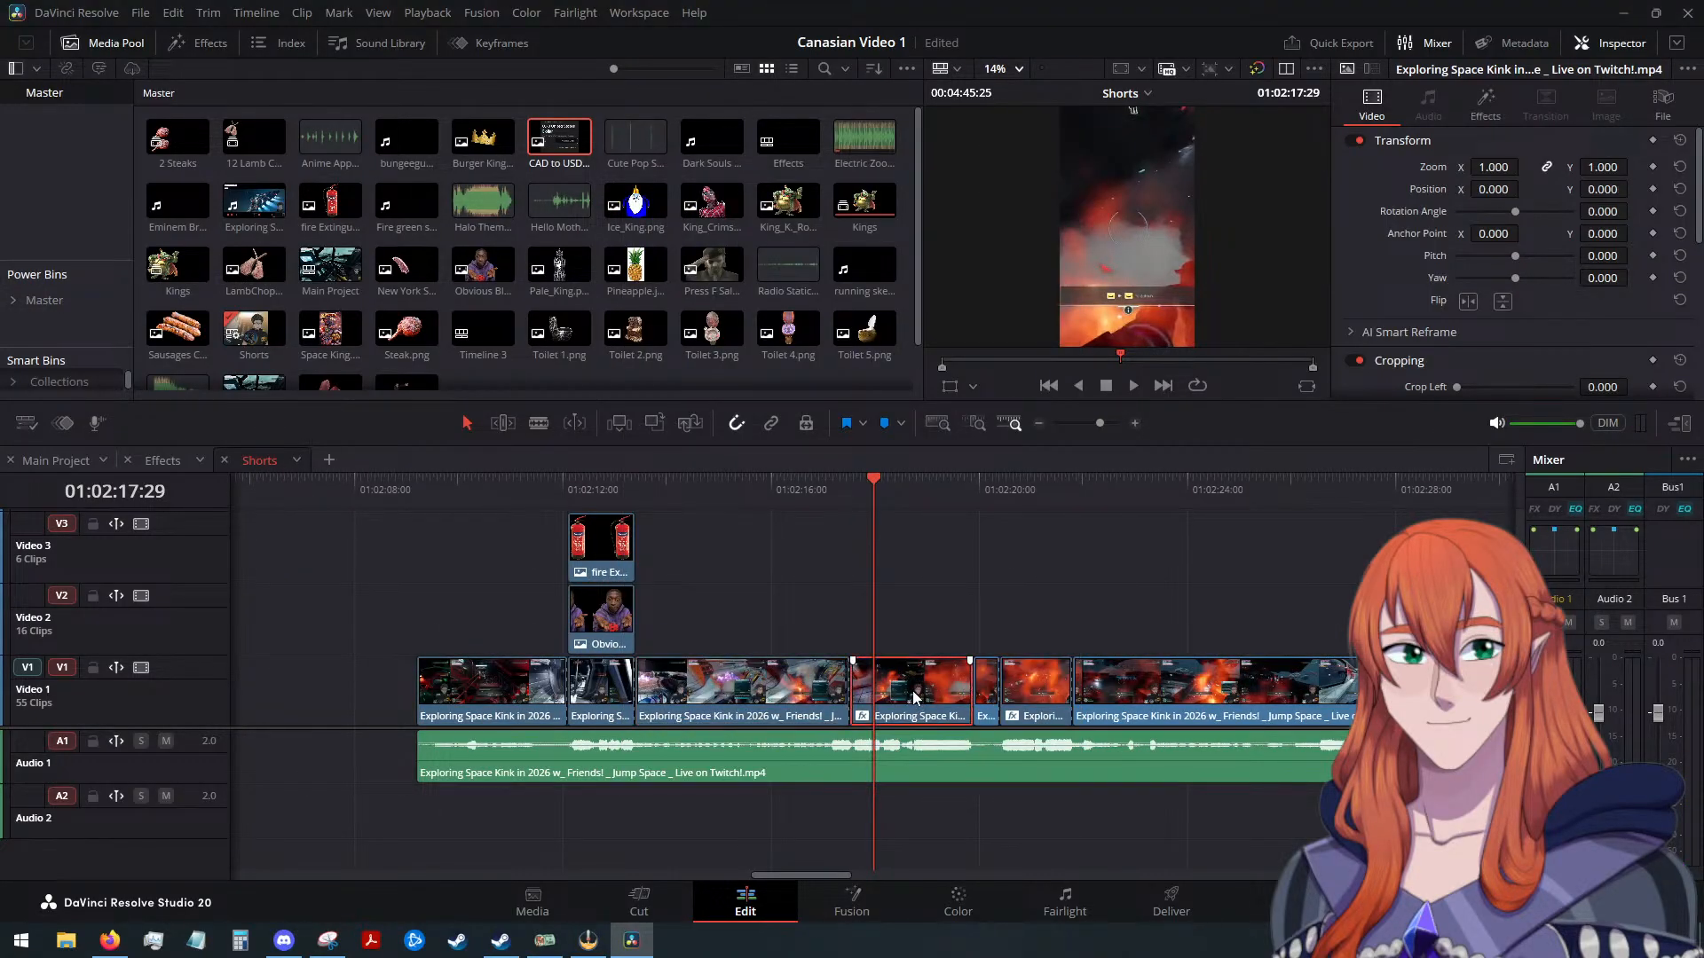
pyautogui.hotkey('alt', 'v')
pyautogui.click(1004, 745)
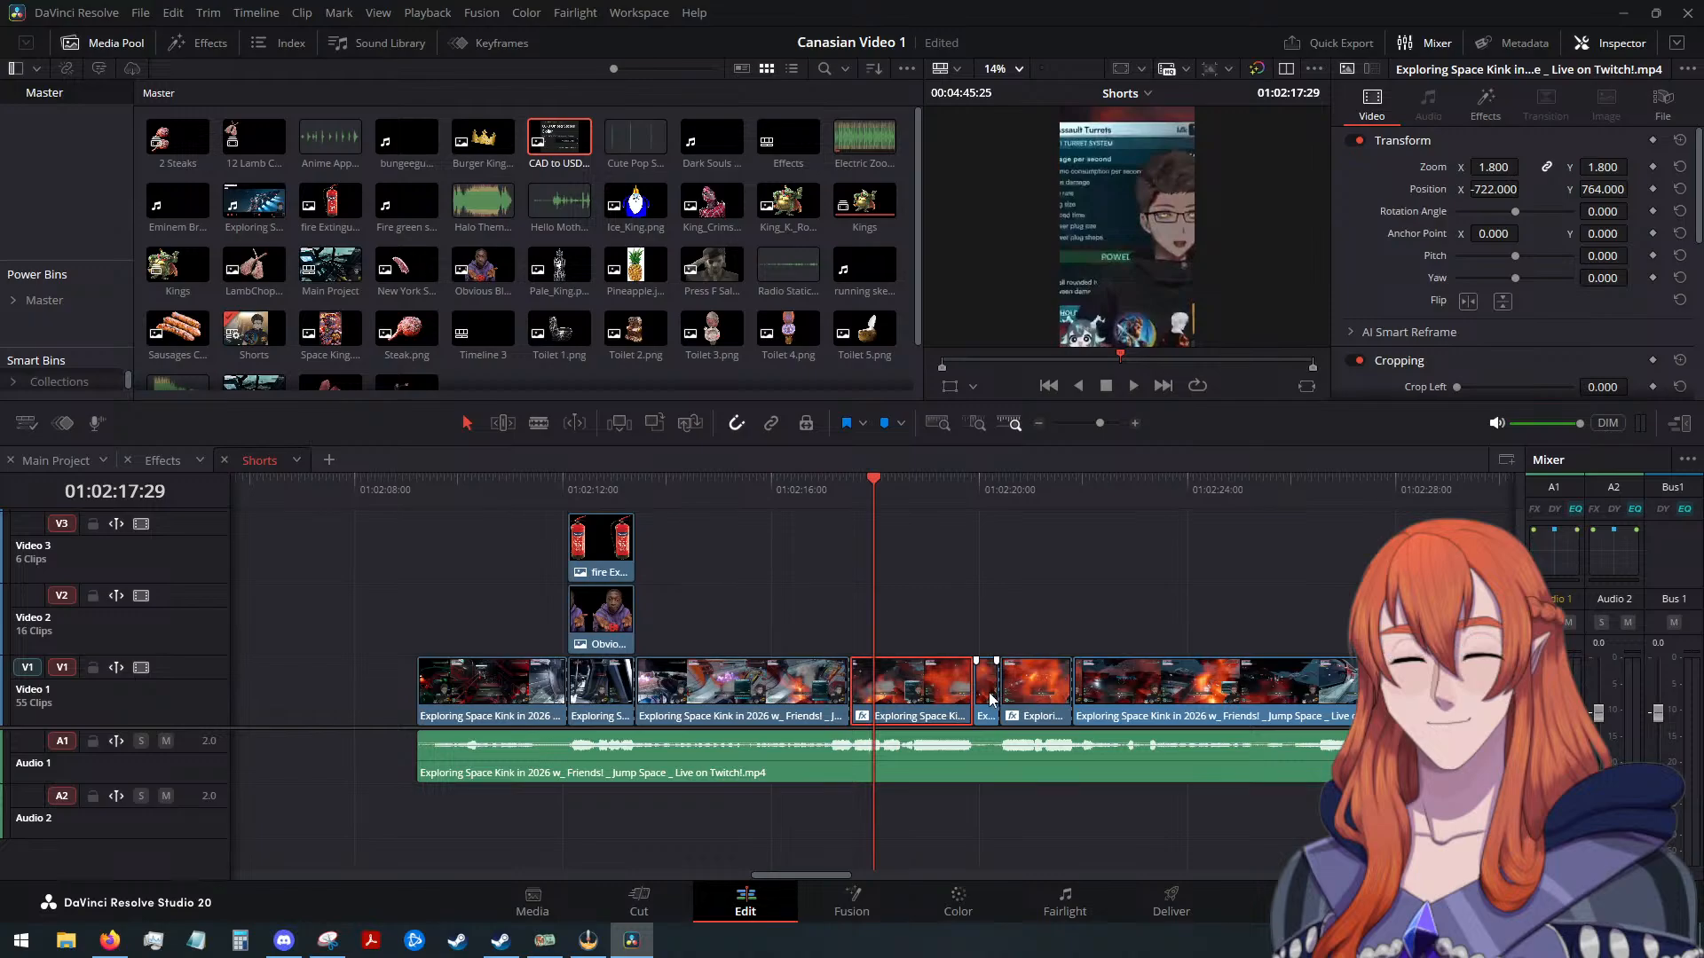
# Paste the zoom, scale and position attributes onto the remaining Video 1 clips, from about 01:02:20 to the end of the pasted section
pyautogui.click(1133, 386)
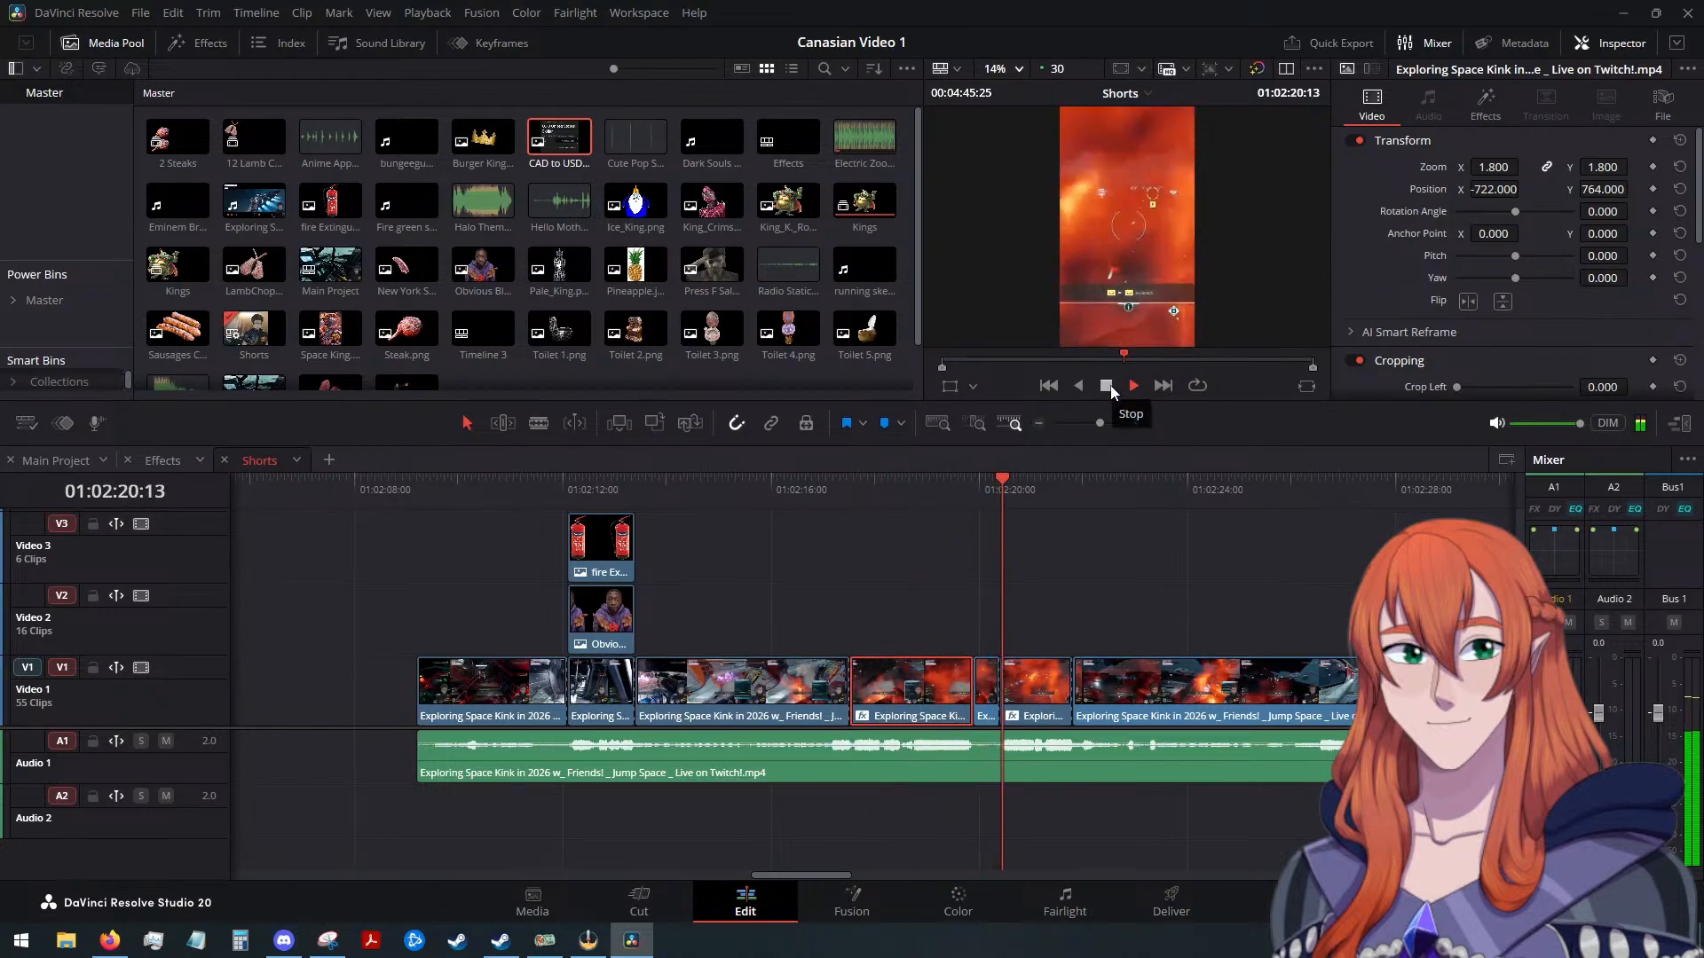
pyautogui.click(1110, 385)
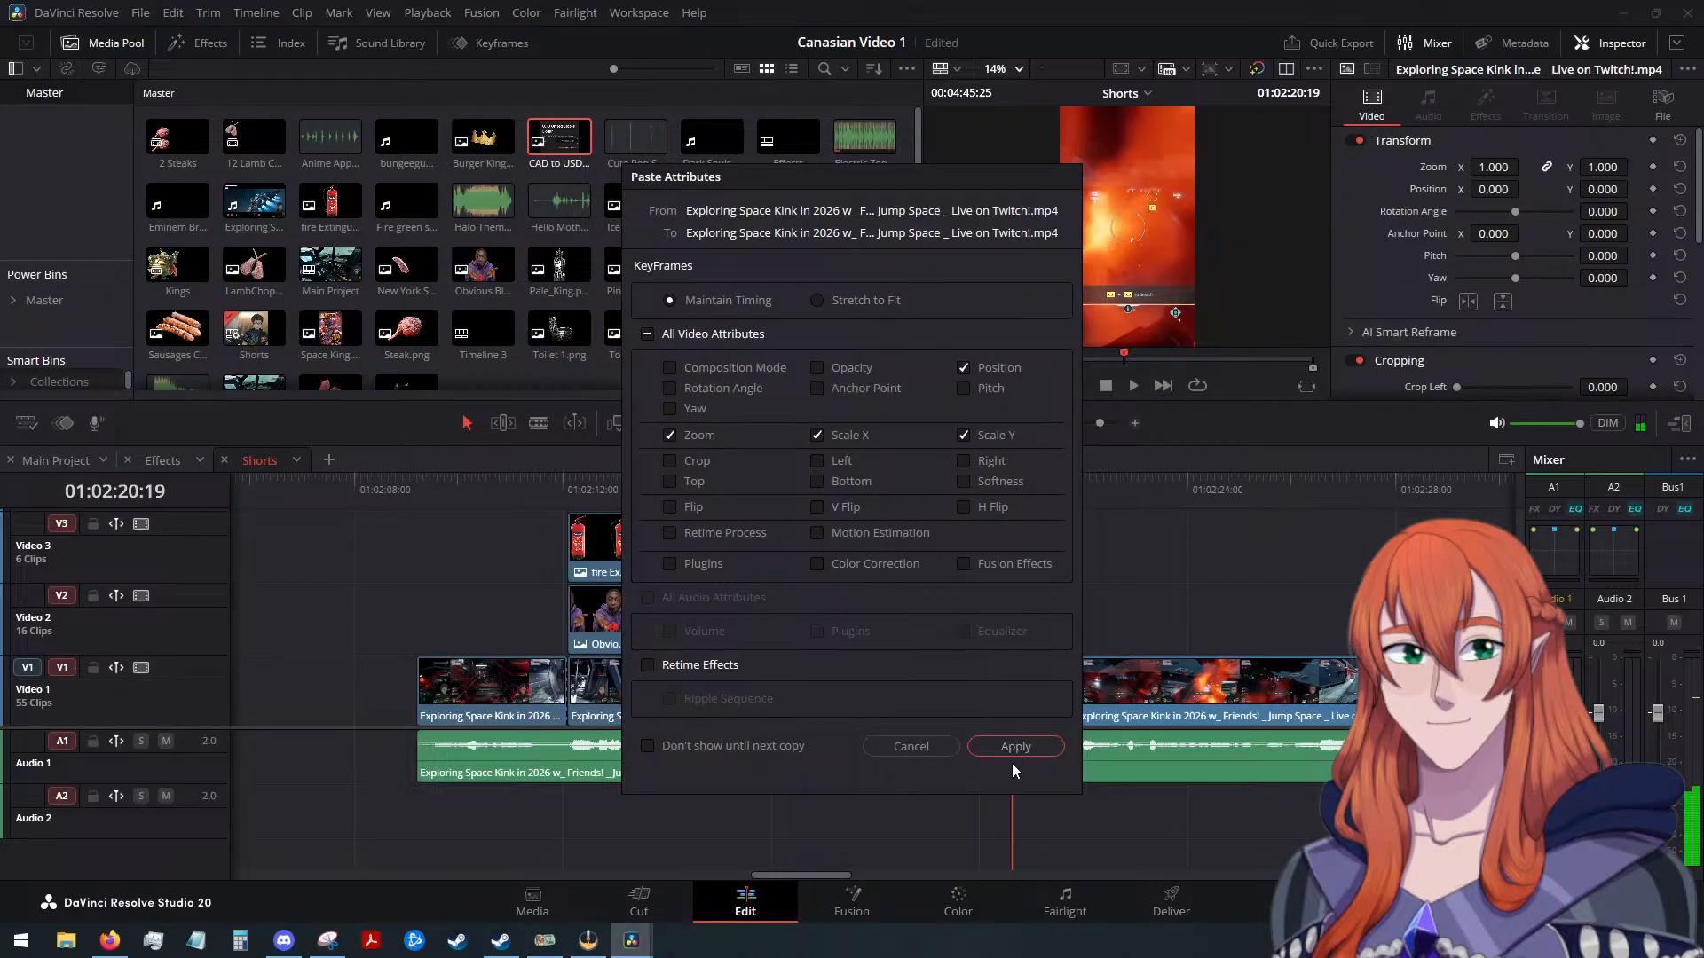
pyautogui.click(1016, 746)
pyautogui.hotkey('alt', 'v')
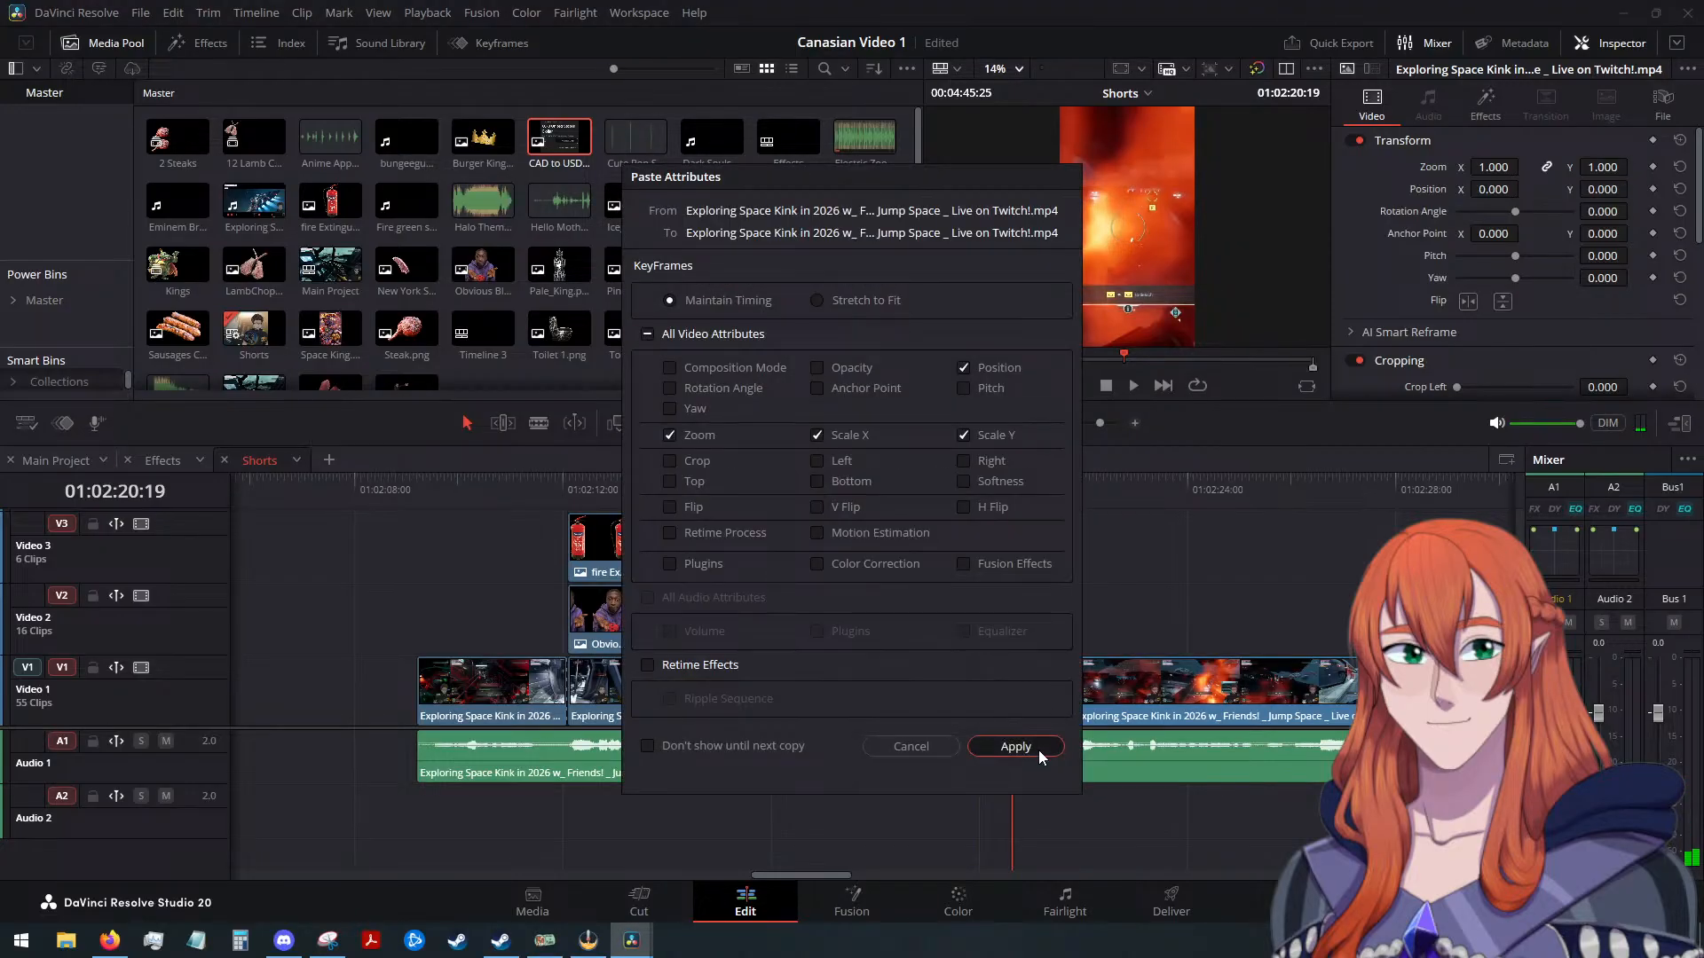
pyautogui.click(1015, 746)
pyautogui.moveTo(1006, 481); pyautogui.dragTo(1072, 488)
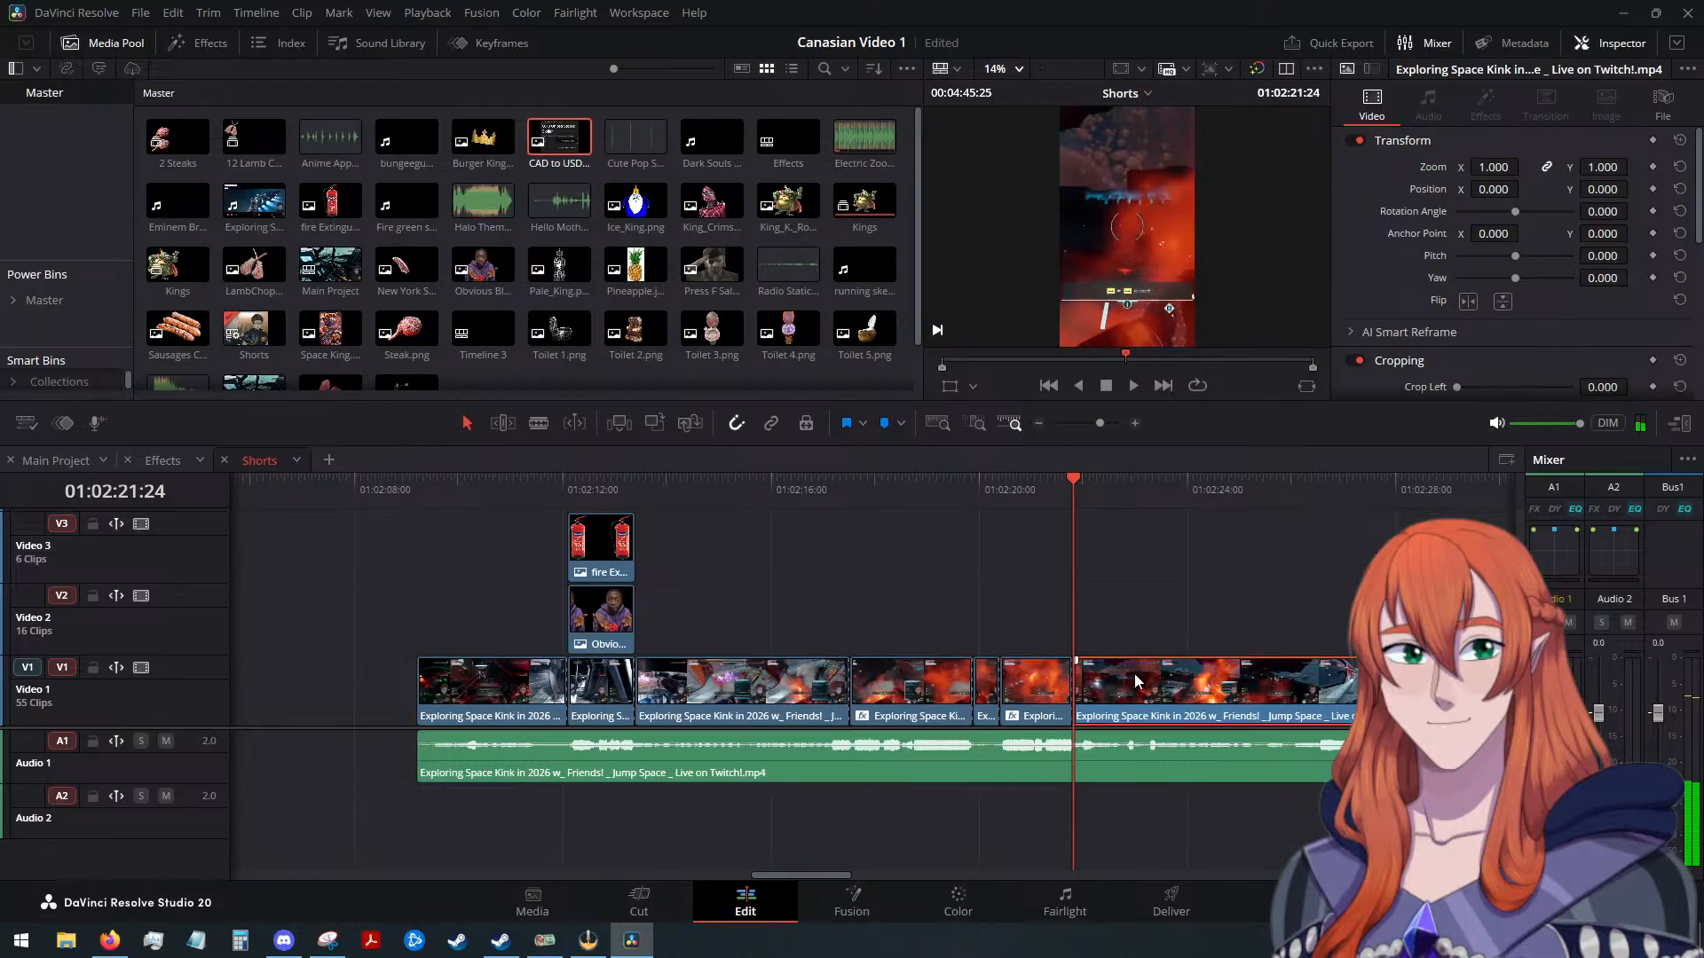
pyautogui.hotkey('alt', 'v')
pyautogui.click(1006, 738)
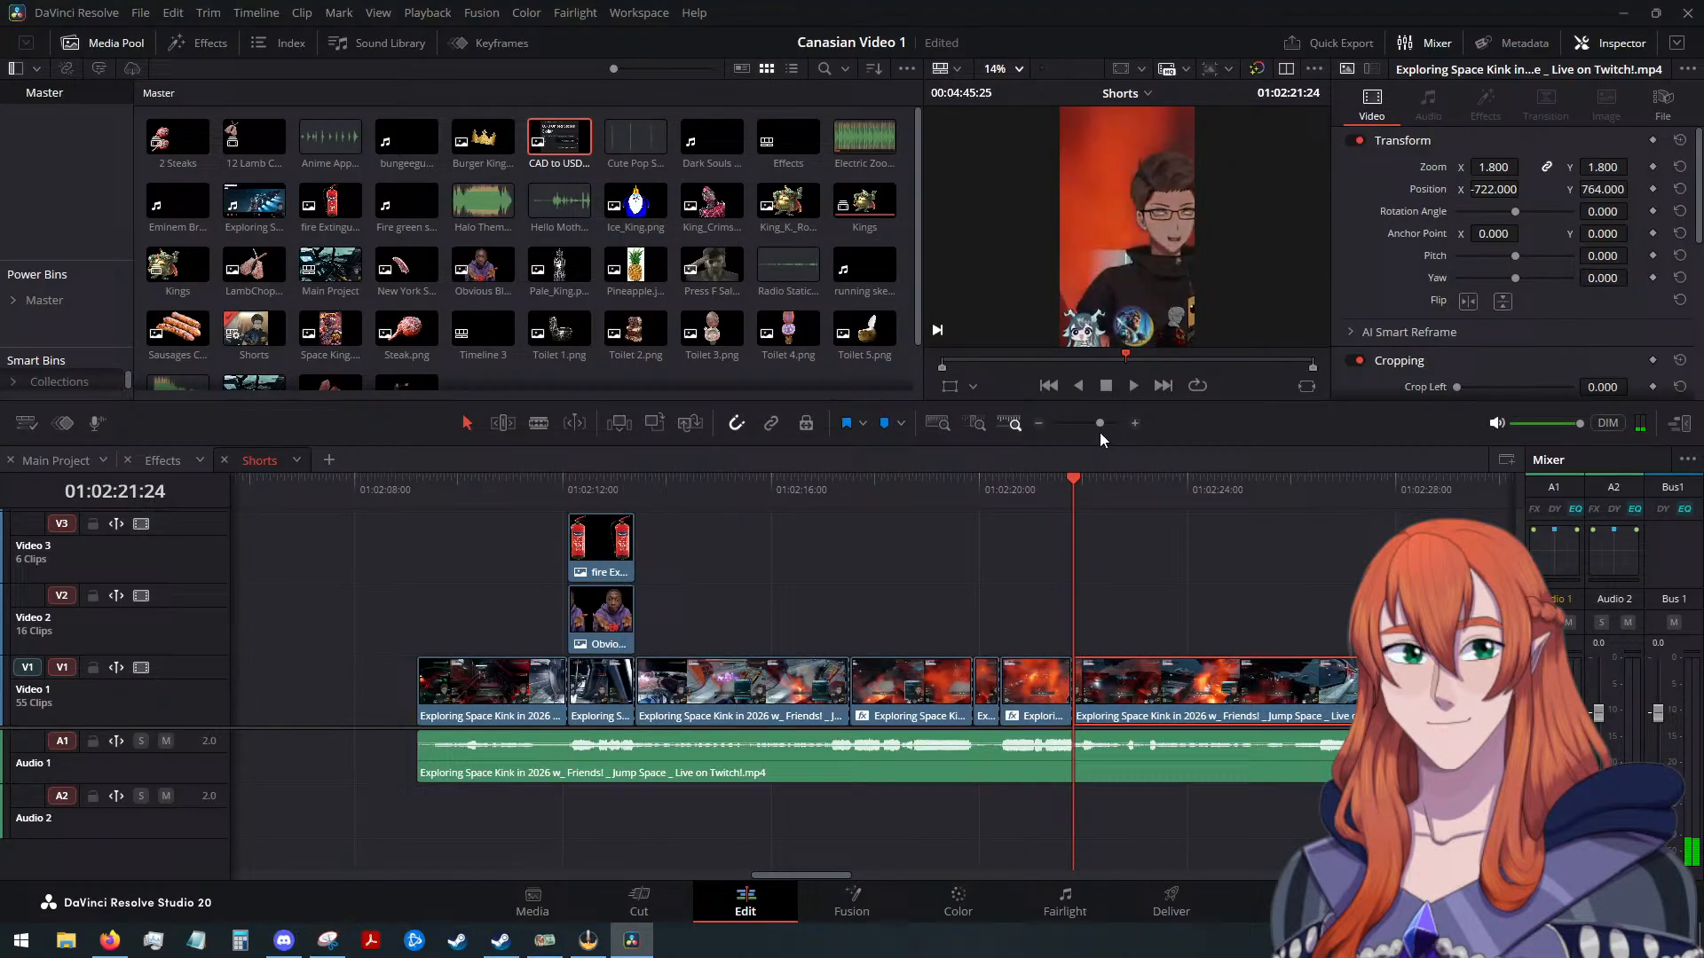
# Play the section's last clip from 01:02:21:24 to its end and return the playhead to the clip's start
pyautogui.click(1132, 386)
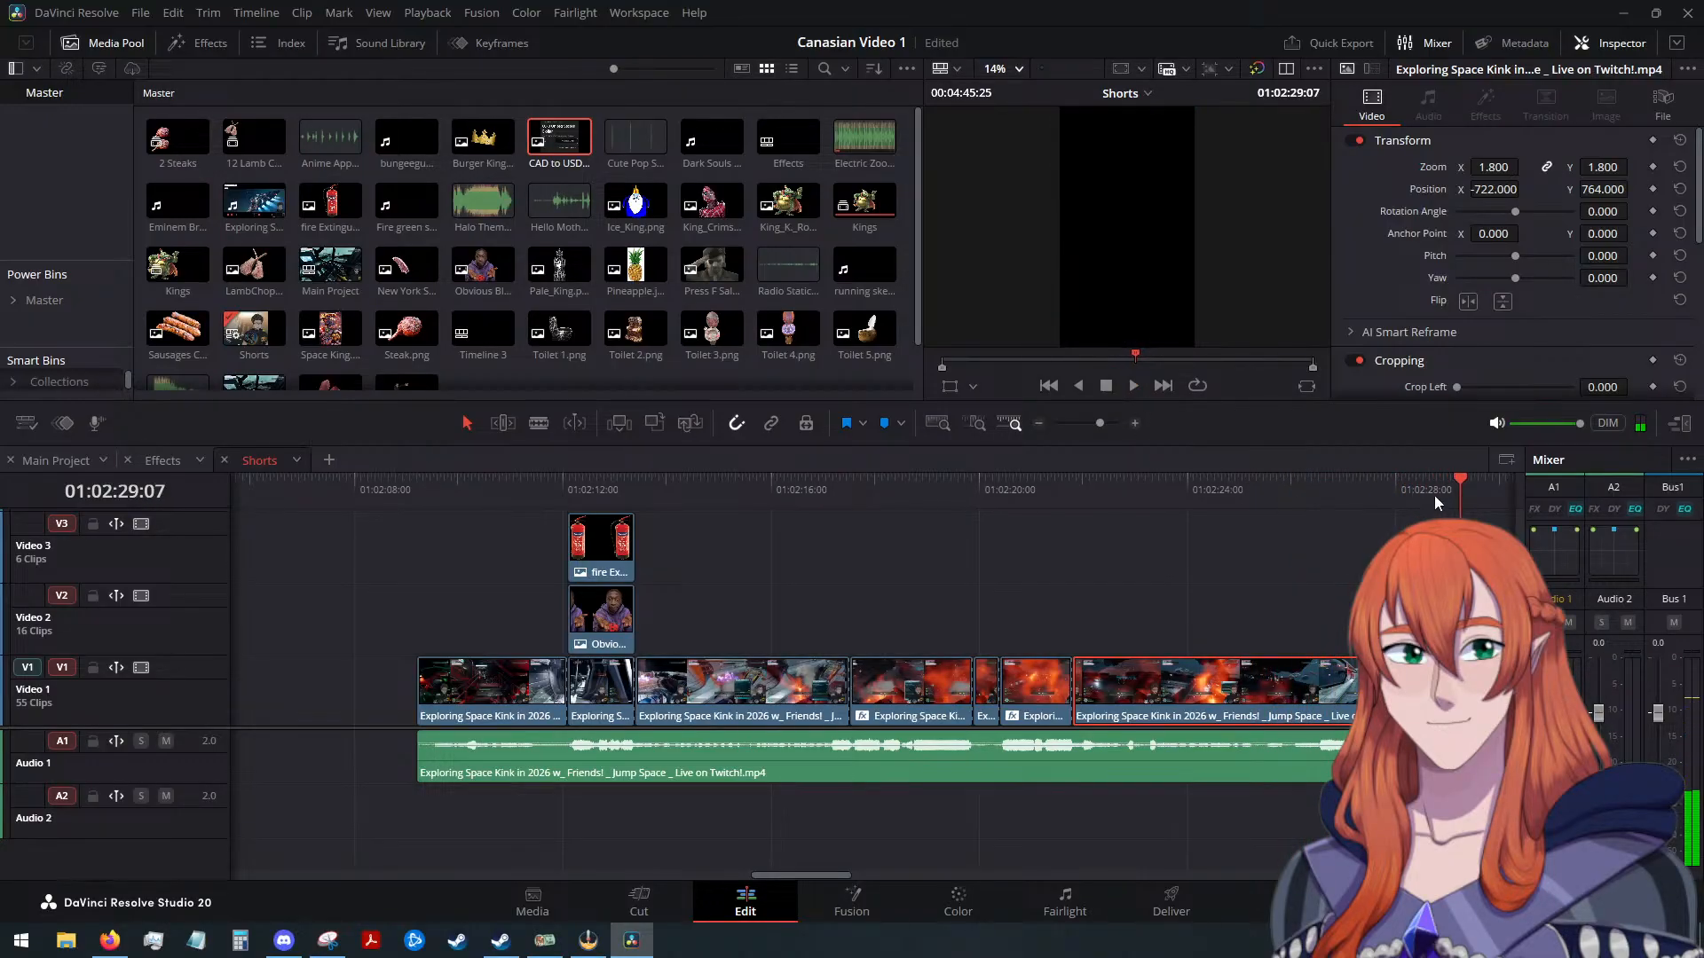
pyautogui.moveTo(1445, 477); pyautogui.dragTo(1068, 524)
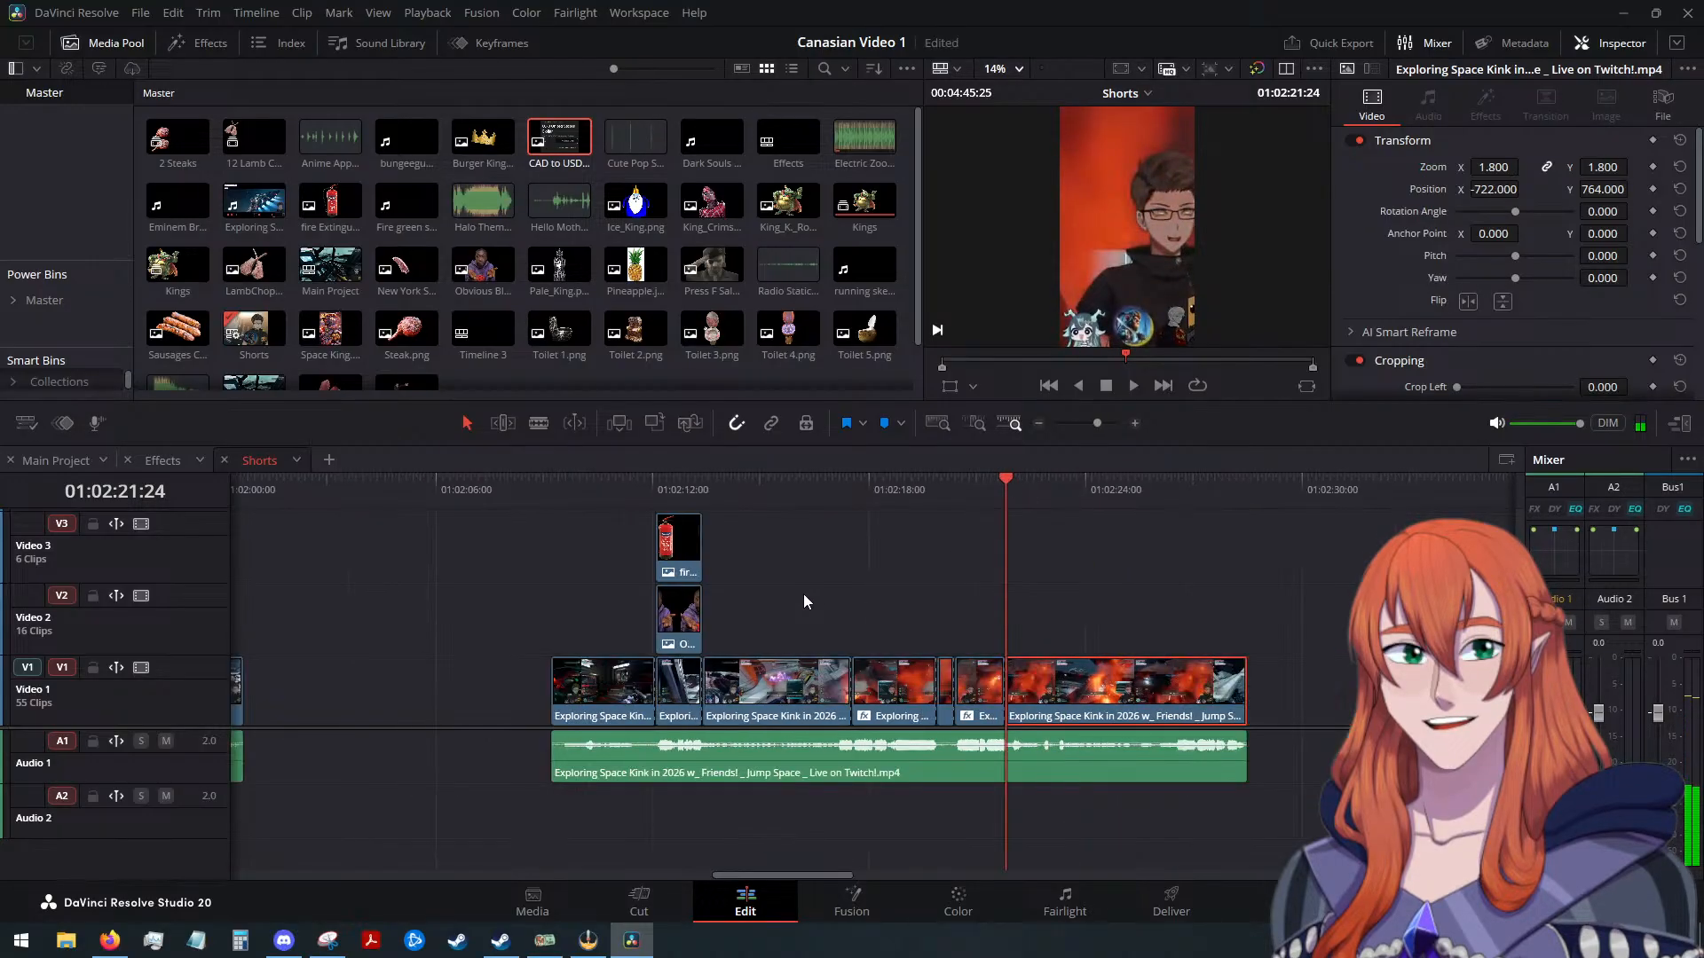
pyautogui.hscroll(3, 803, 593)
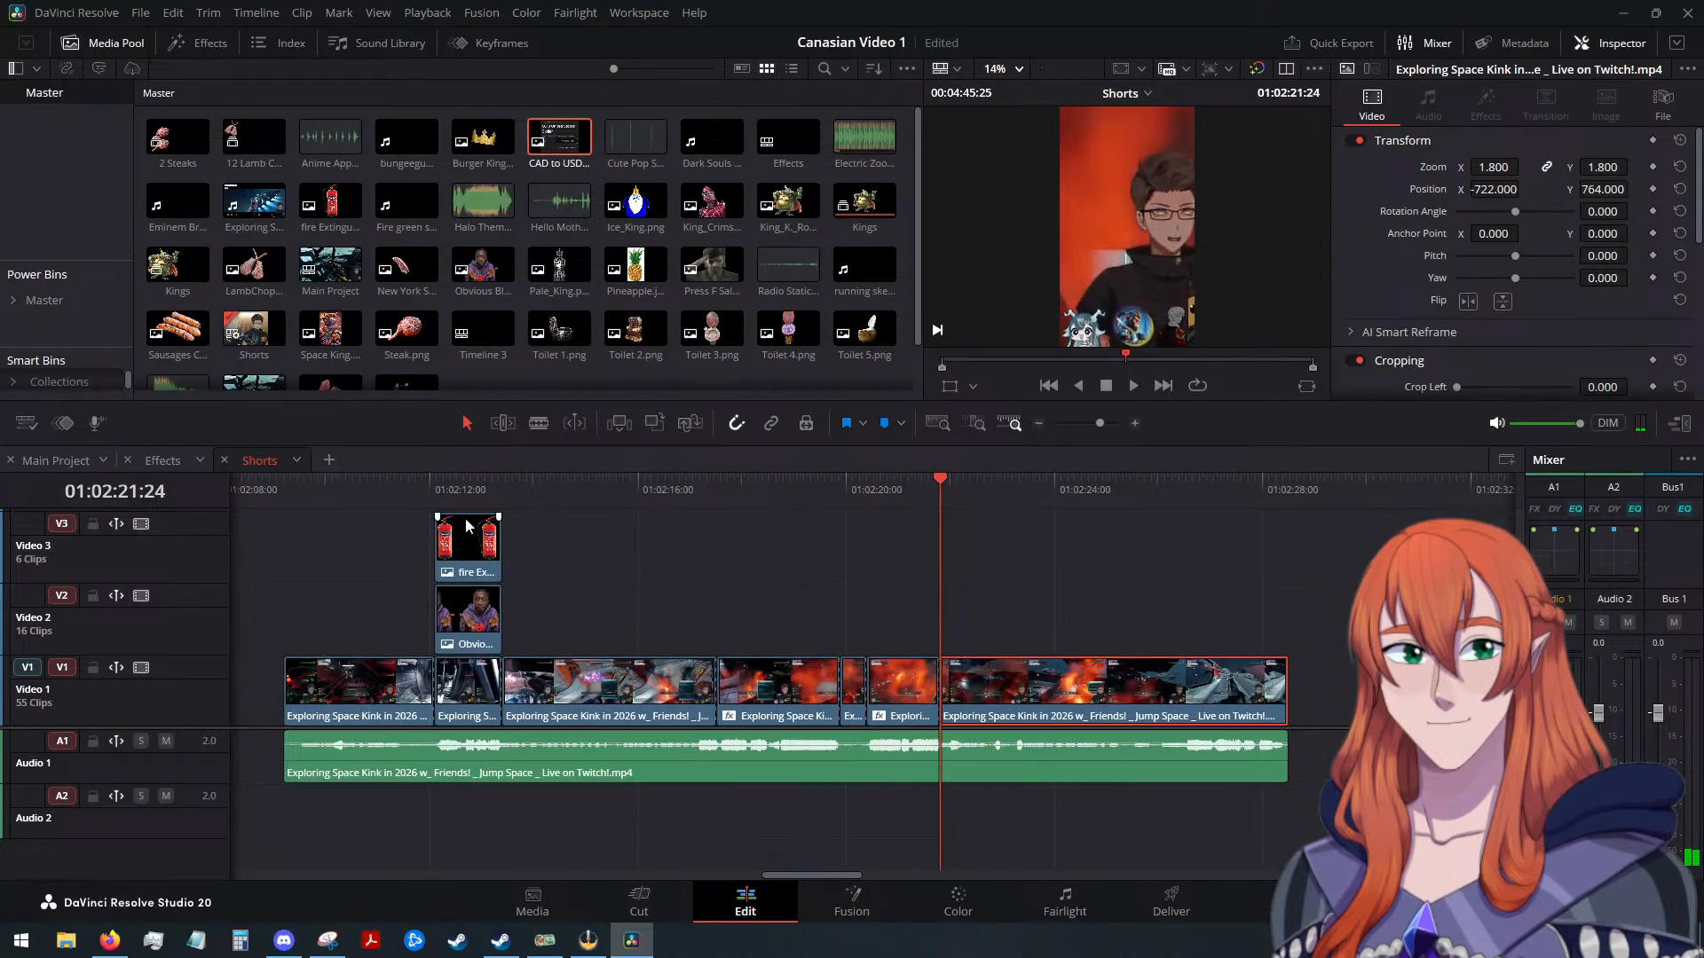
# Open the Effects timeline and place Fire green screen VFX.mp4 from the media pool at its start on Video 1
pyautogui.click(176, 460)
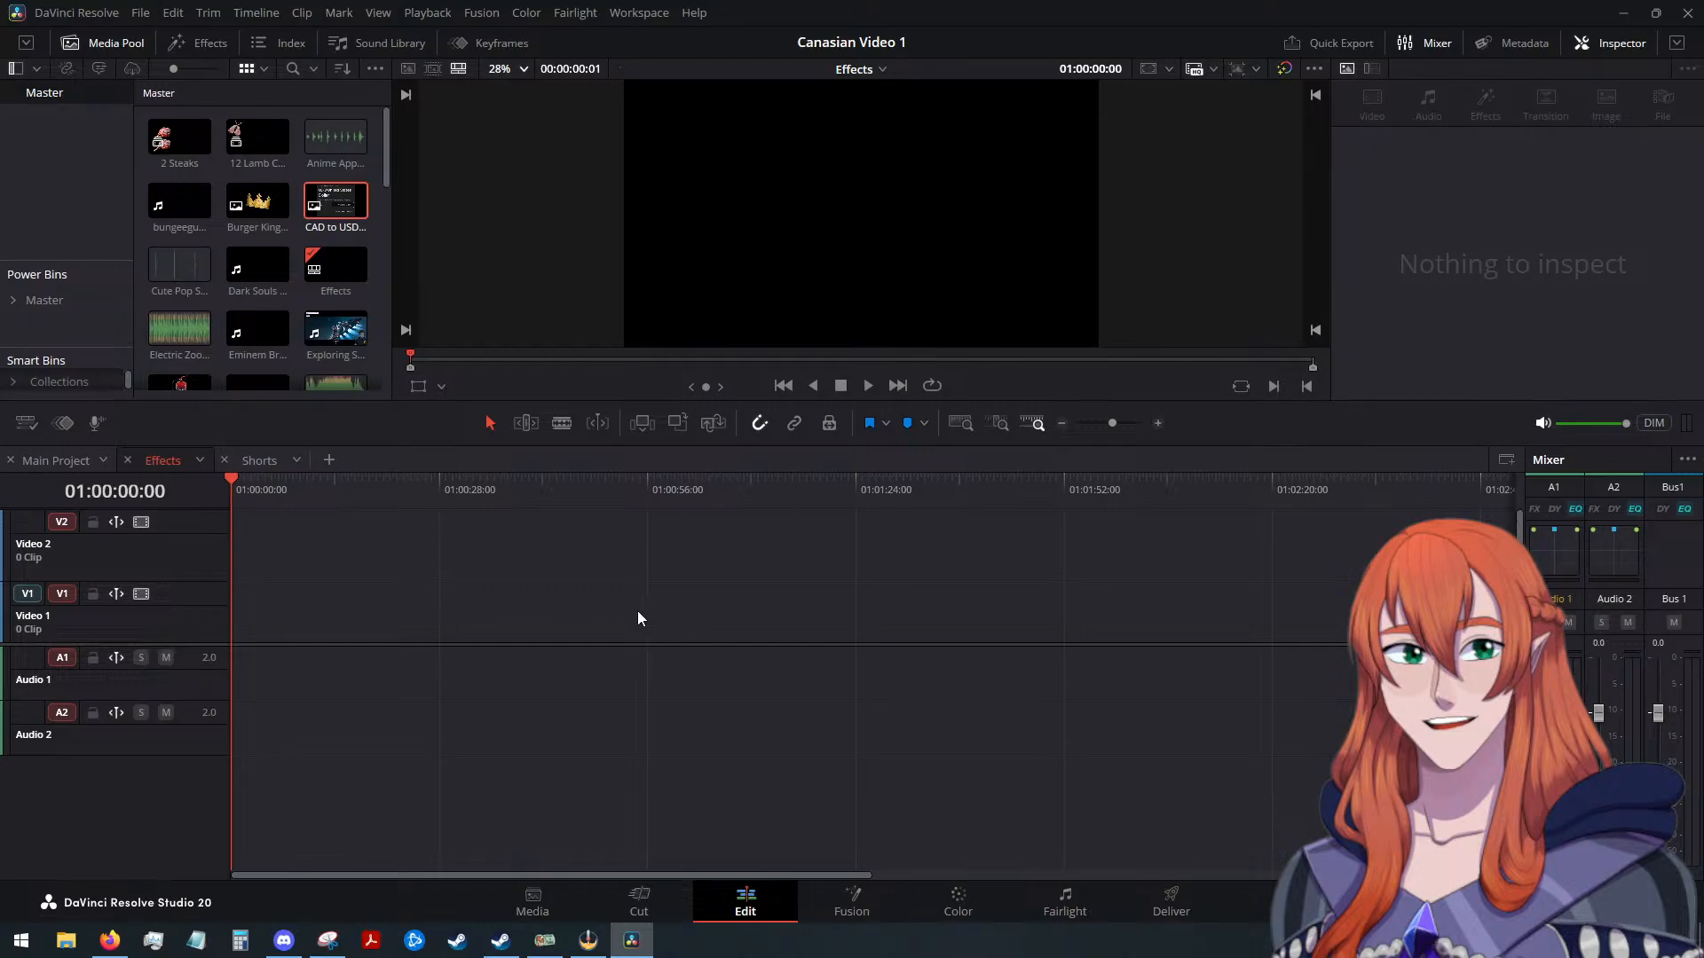
pyautogui.scroll(-10, 257, 284)
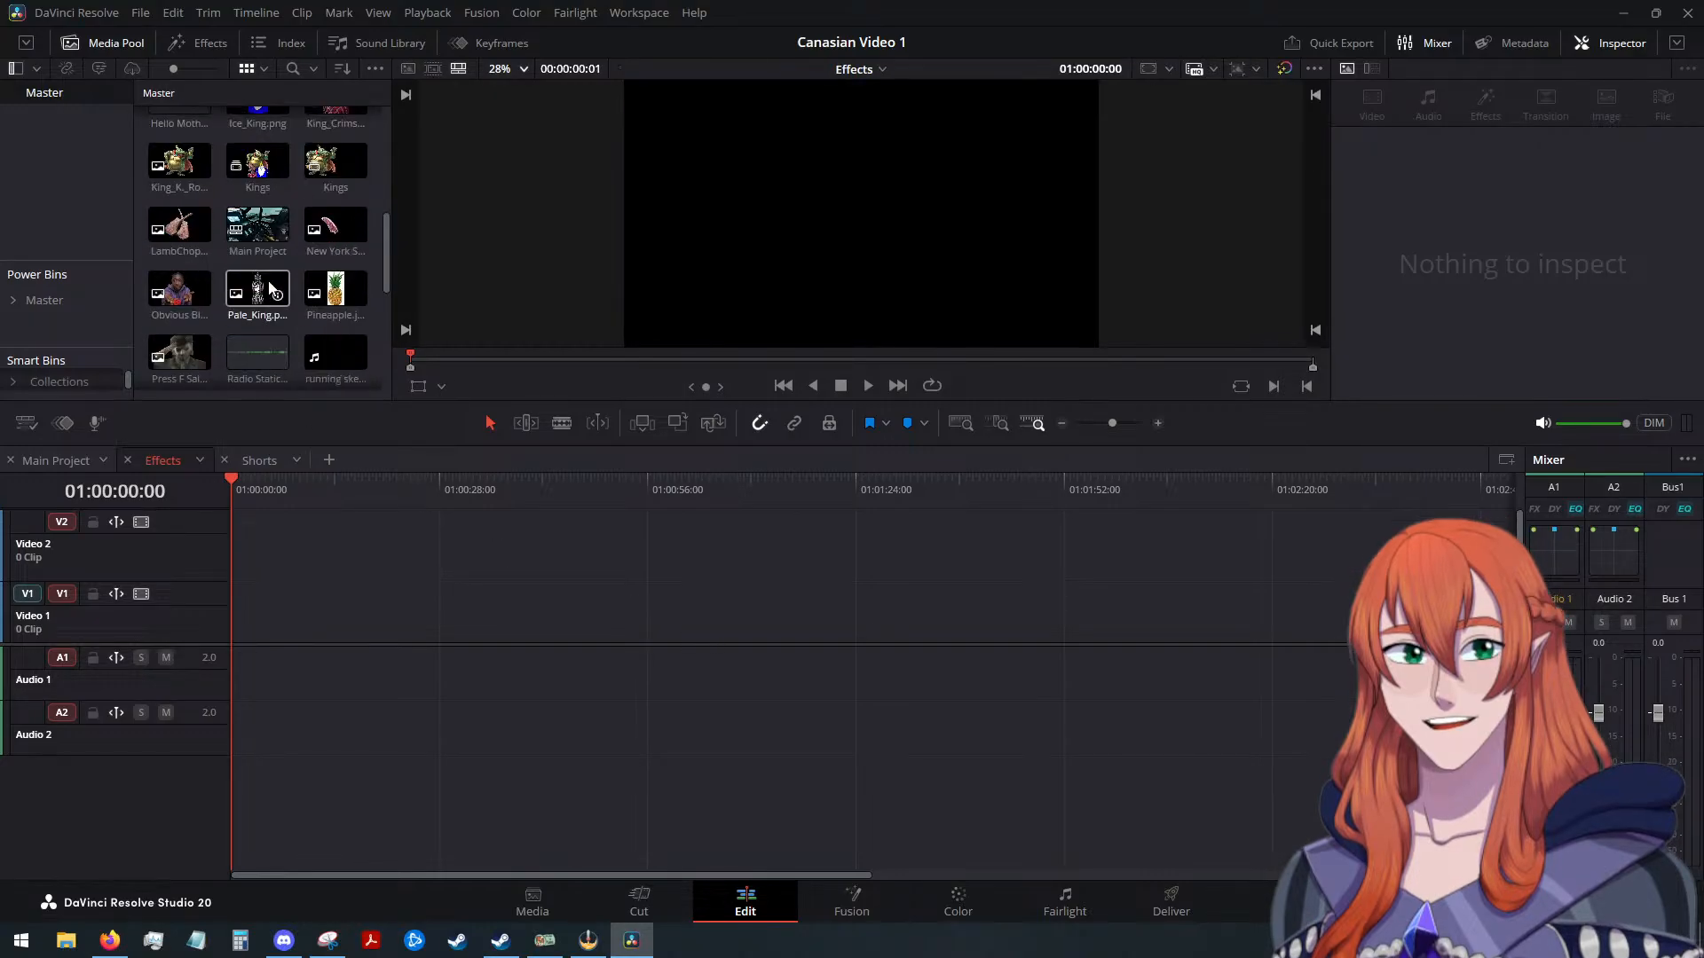
pyautogui.scroll(-3, 284, 319)
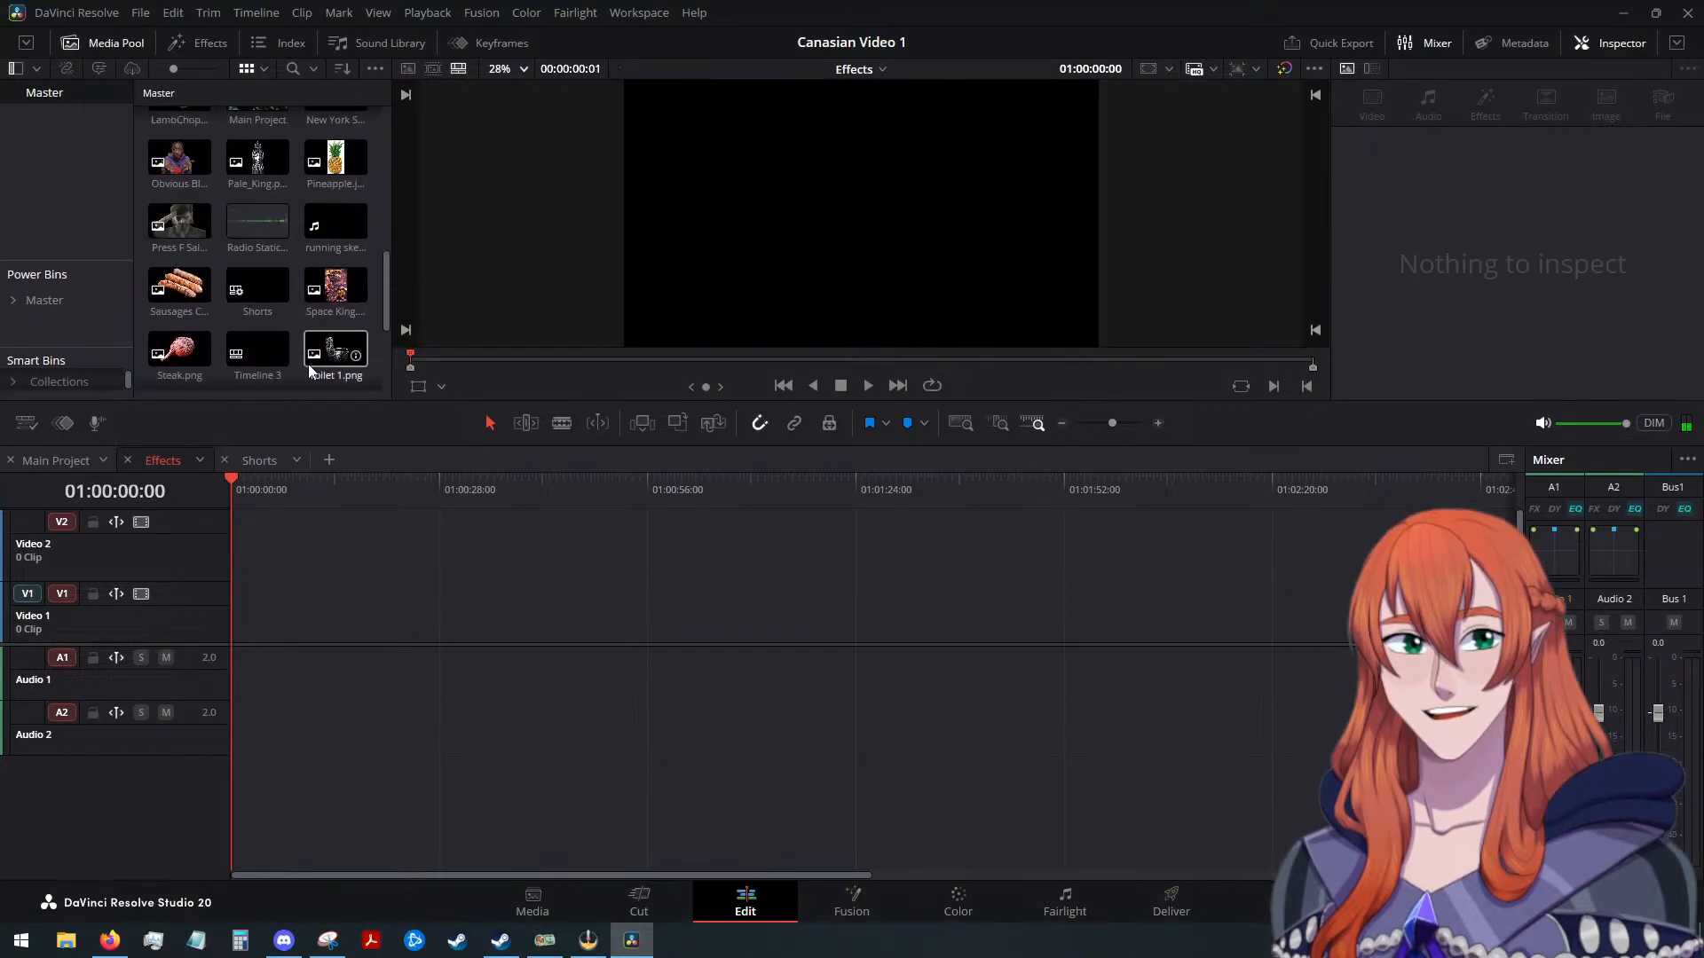
pyautogui.scroll(5, 298, 346)
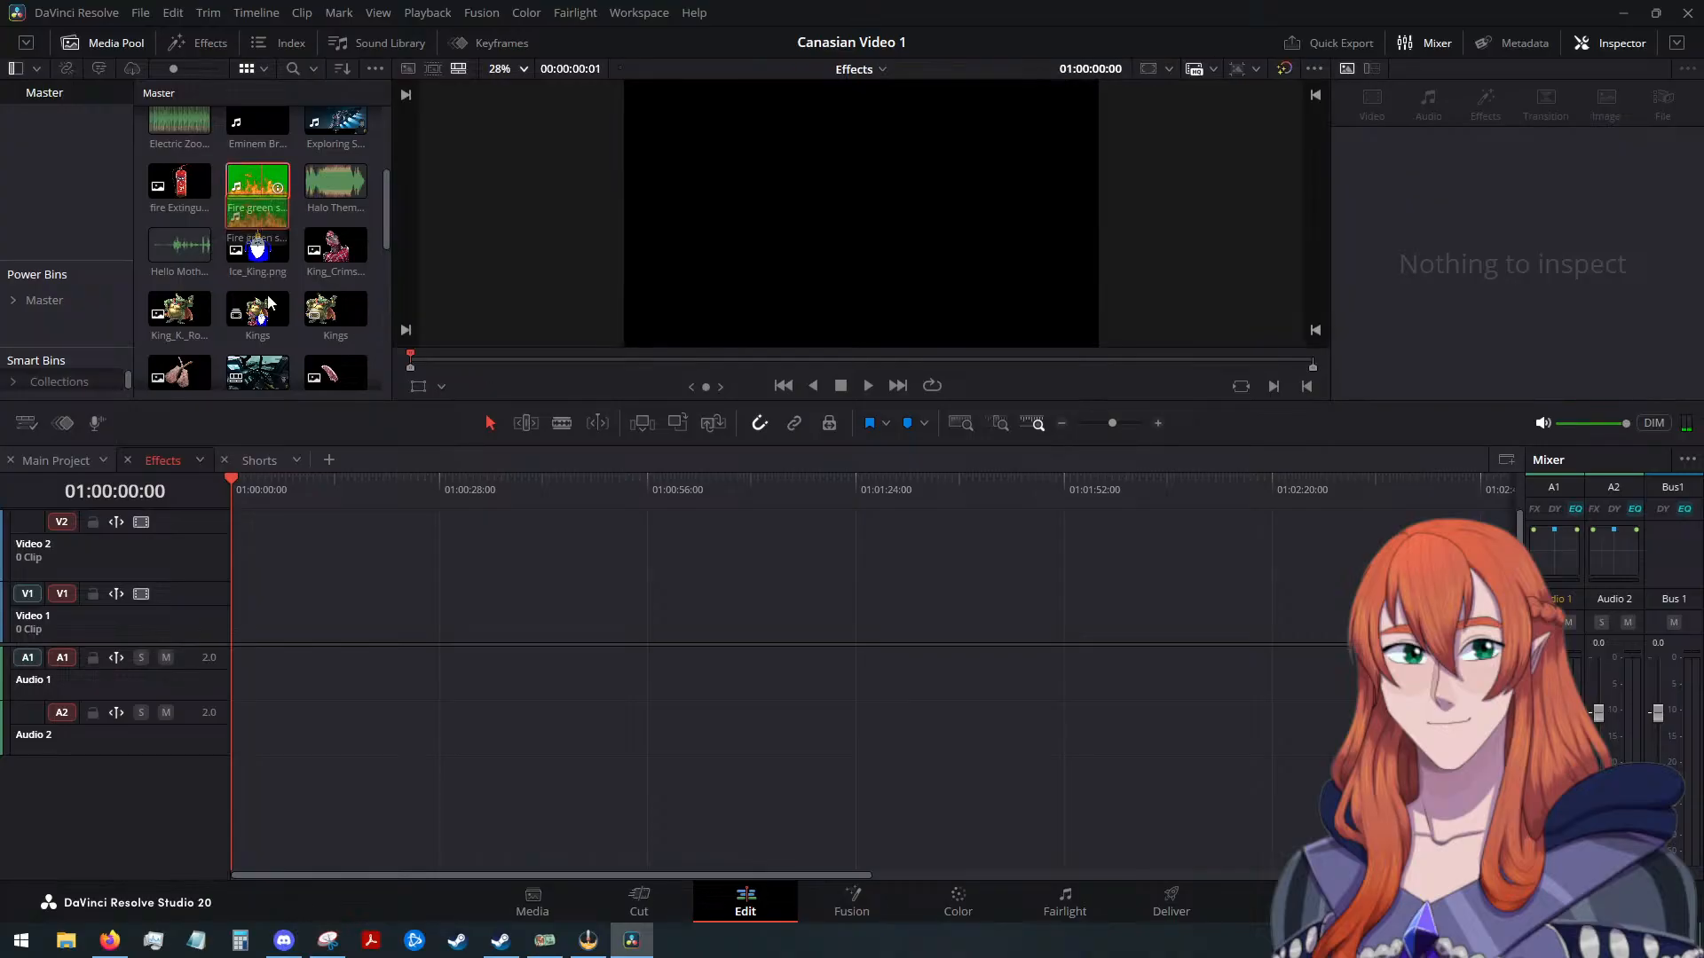
pyautogui.moveTo(269, 303); pyautogui.dragTo(243, 591)
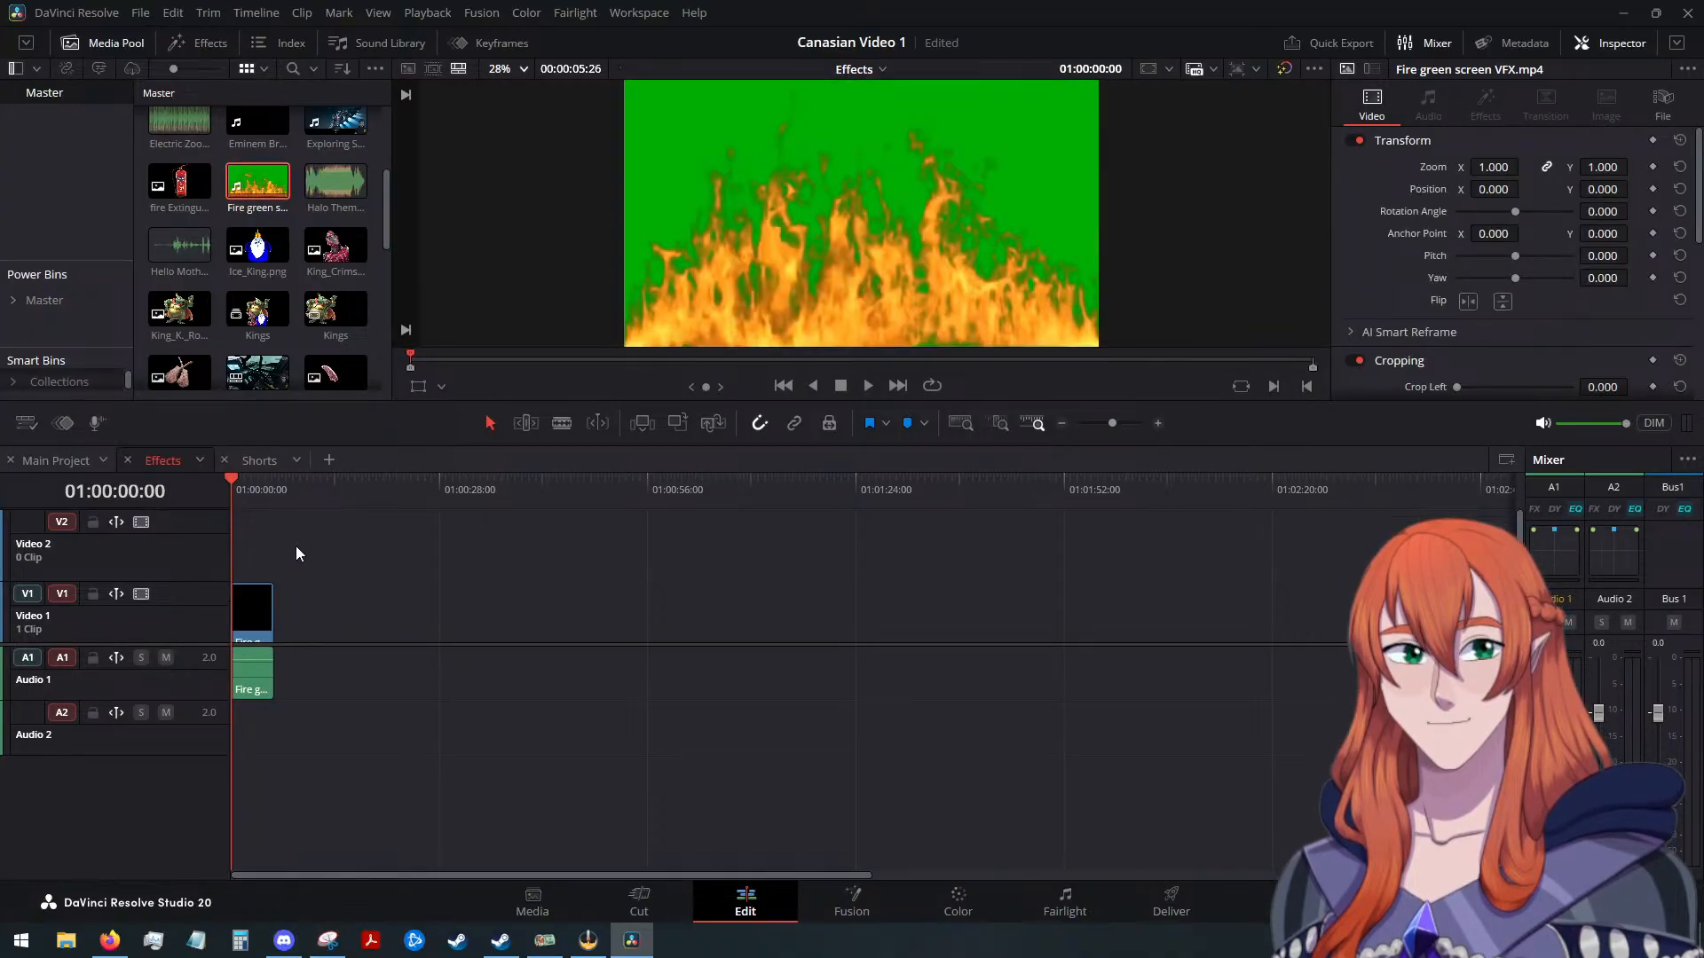
# Apply the favorited 3D Keyer effect to the Fire green screen VFX.mp4 clip on Video 1
pyautogui.click(209, 37)
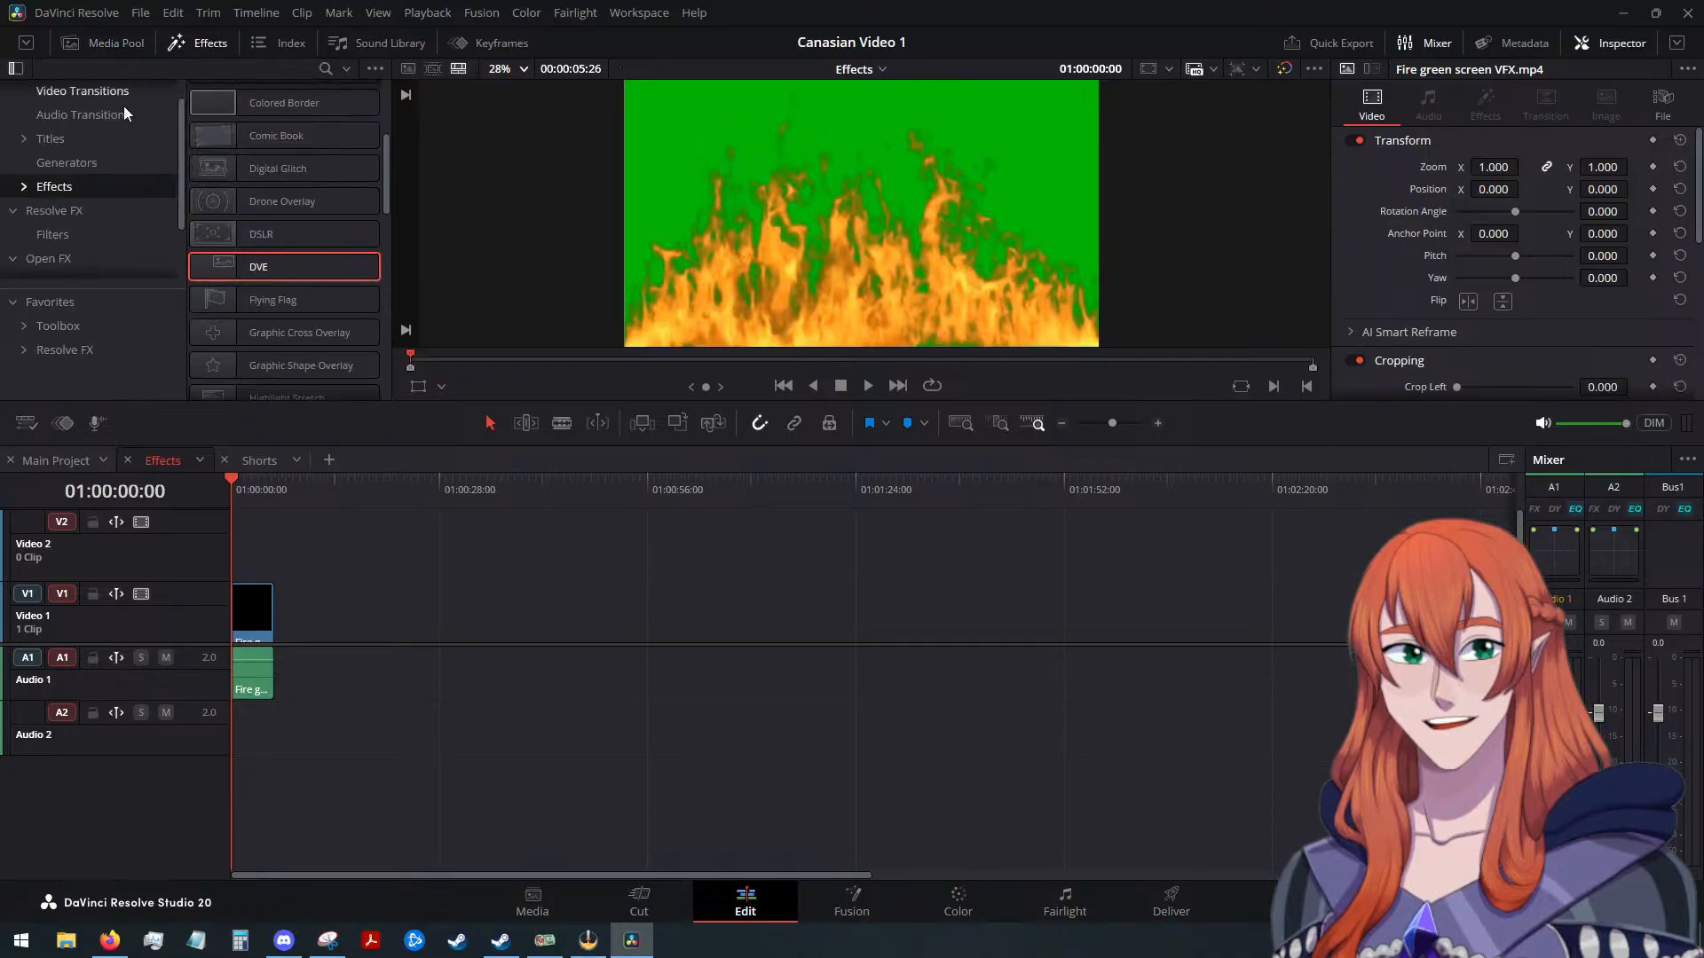
pyautogui.click(60, 311)
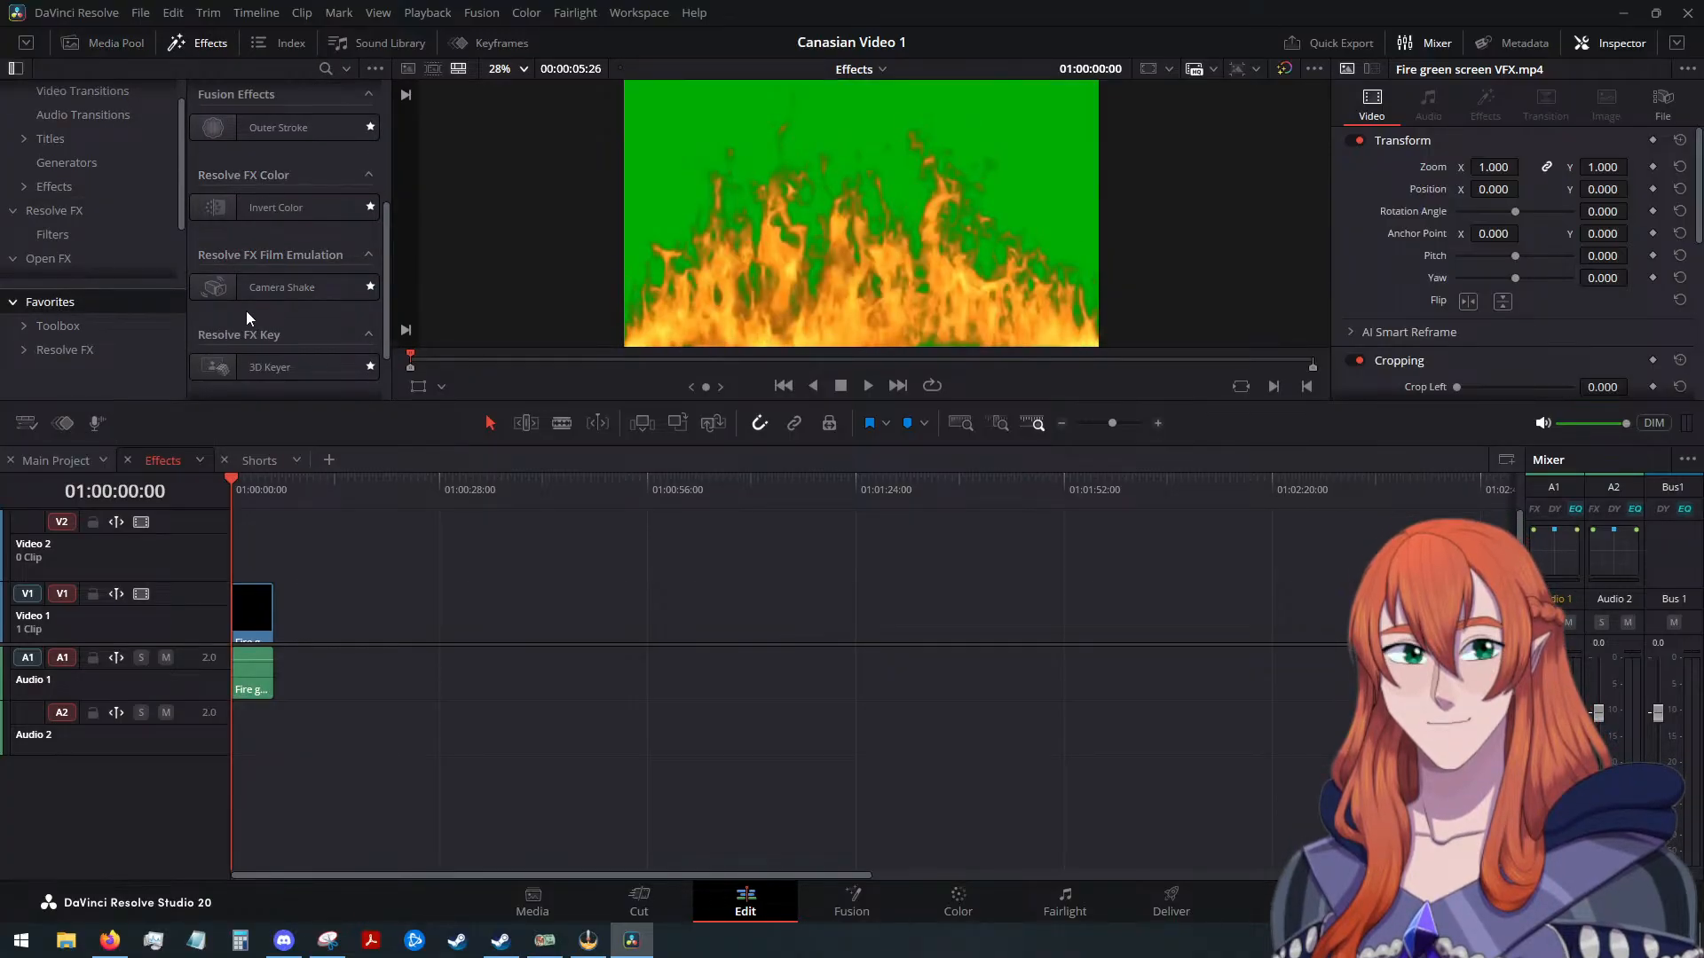
pyautogui.scroll(-1, 248, 311)
pyautogui.moveTo(263, 289); pyautogui.dragTo(253, 606)
# Sample the clip's green background with the 3D Keyer in the viewer and set Despill to 1.000
pyautogui.click(441, 386)
pyautogui.click(470, 482)
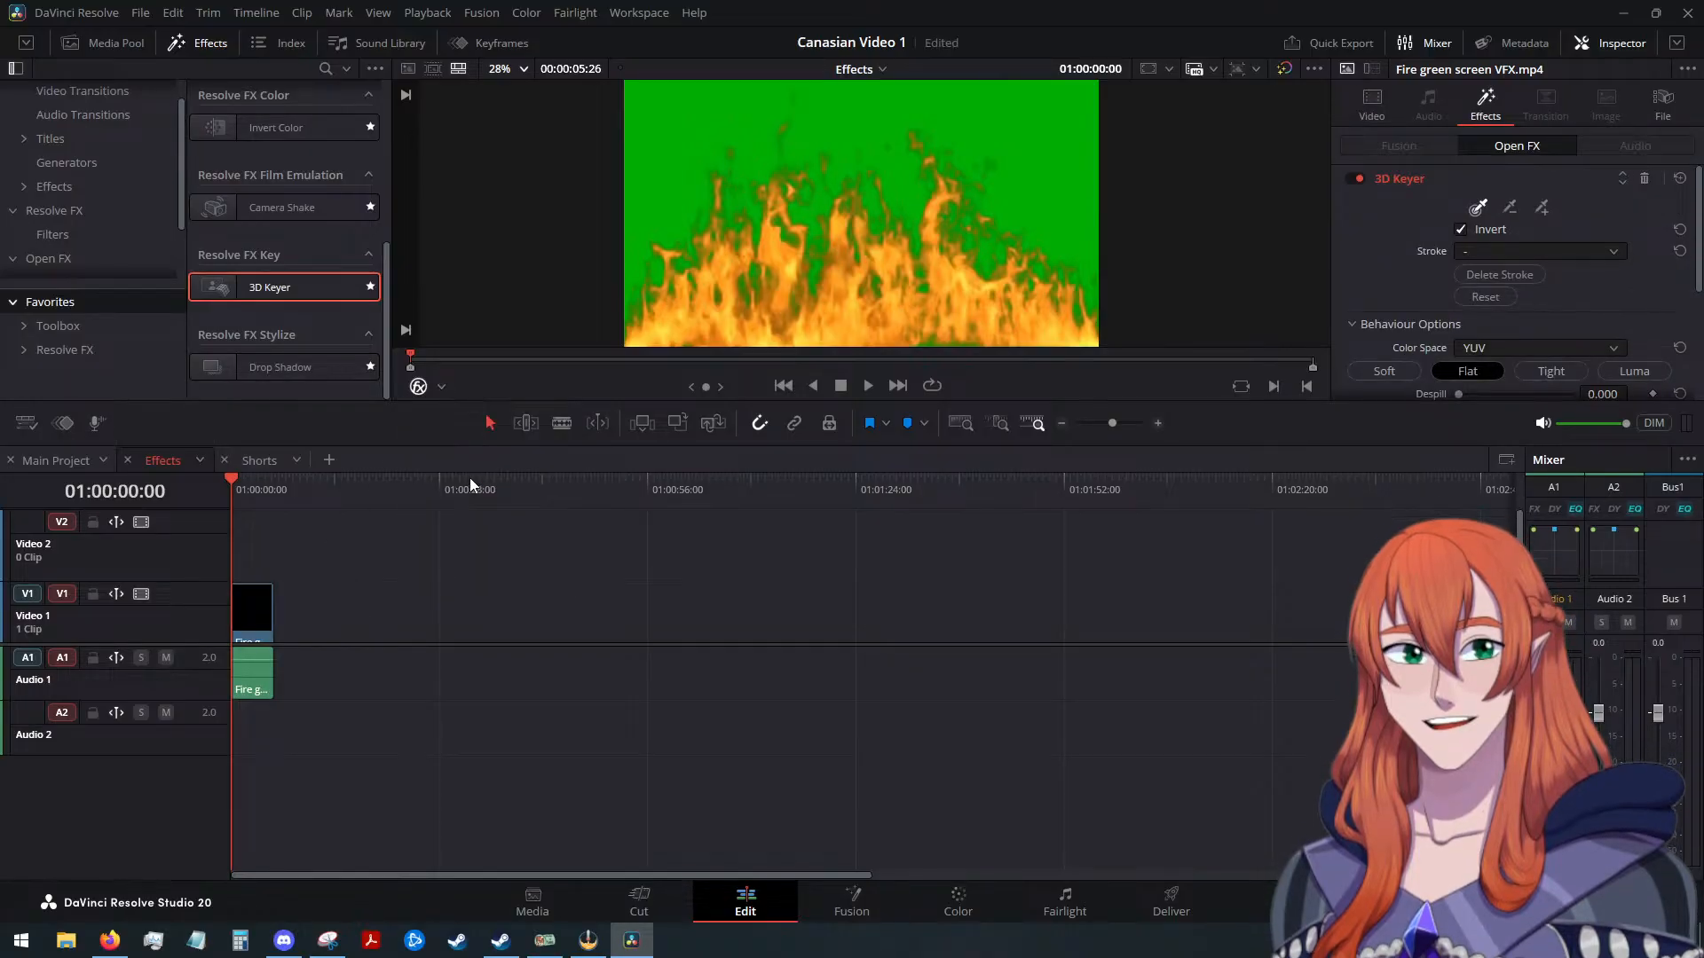
pyautogui.click(657, 133)
pyautogui.scroll(-1, 1420, 311)
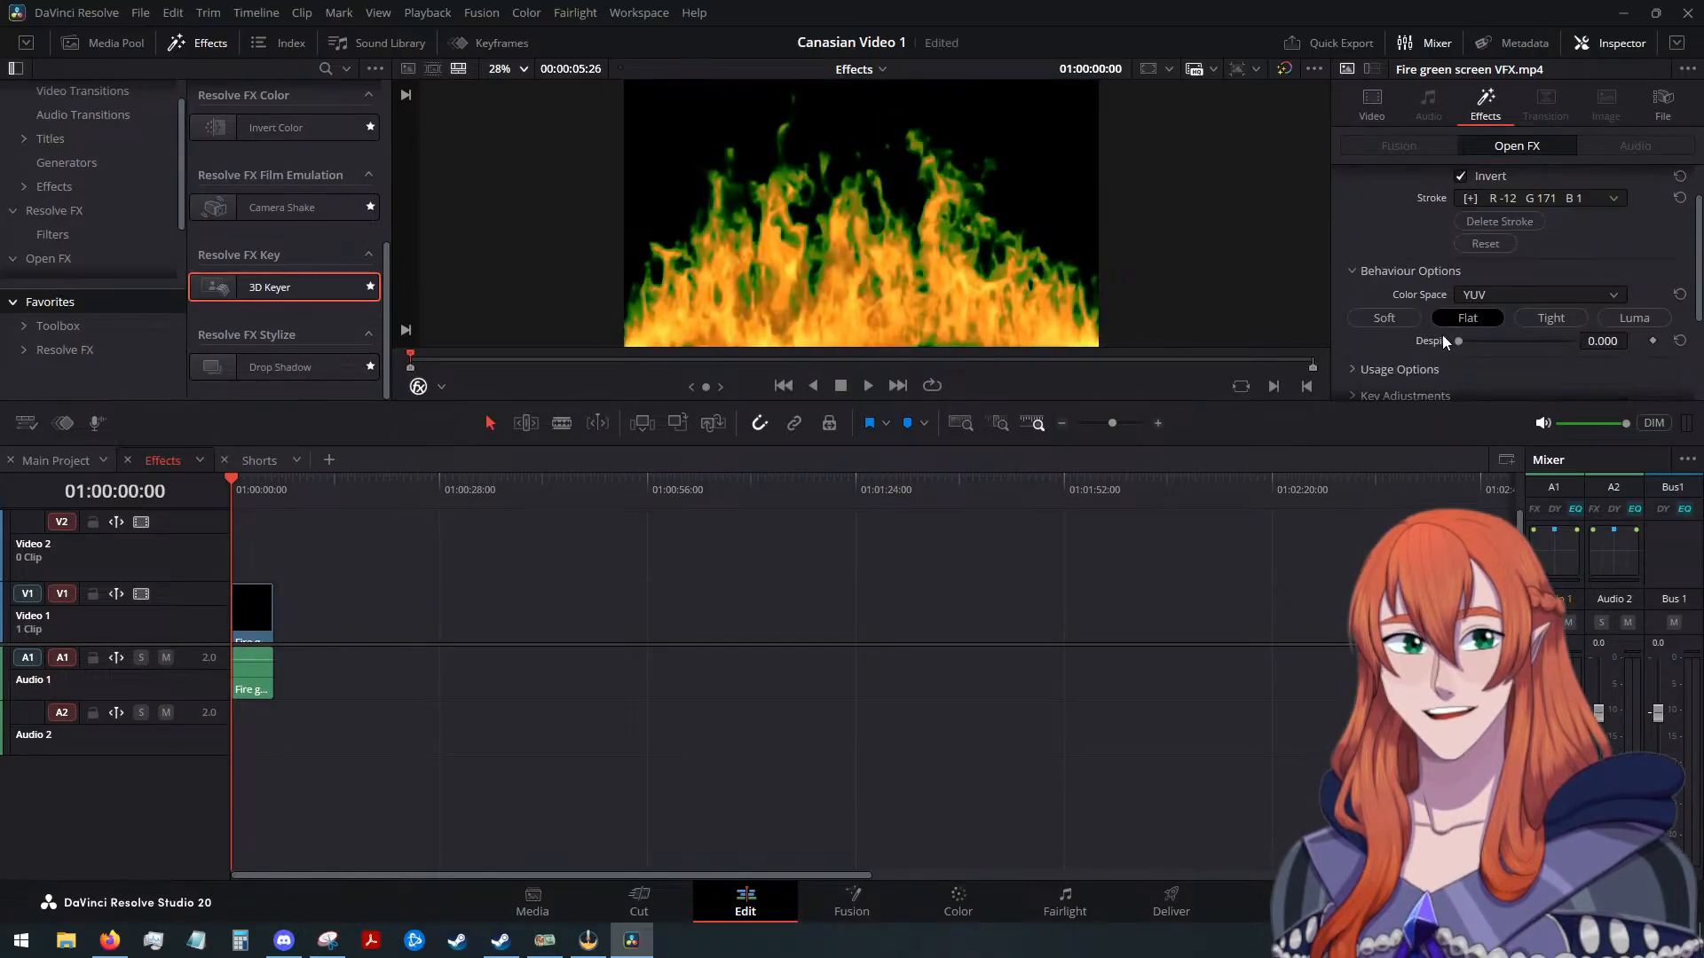
pyautogui.moveTo(1457, 340); pyautogui.dragTo(1664, 344)
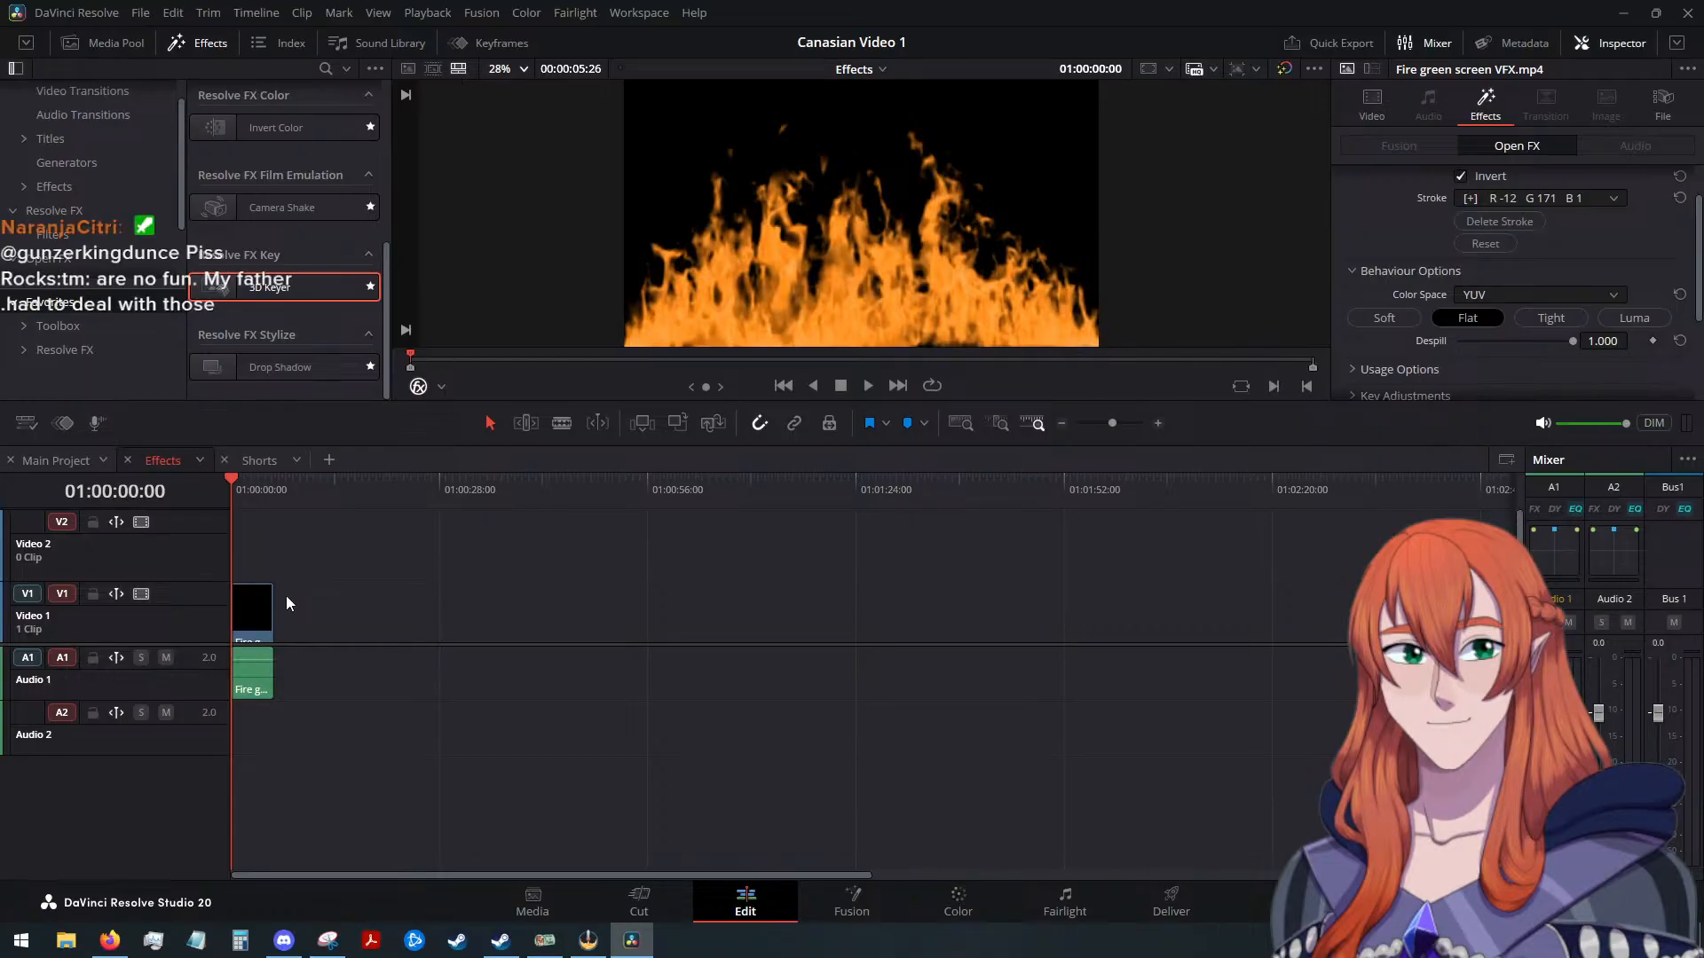
# Delete the fire clip's audio from Audio 1 and copy its video clip
pyautogui.click(250, 680)
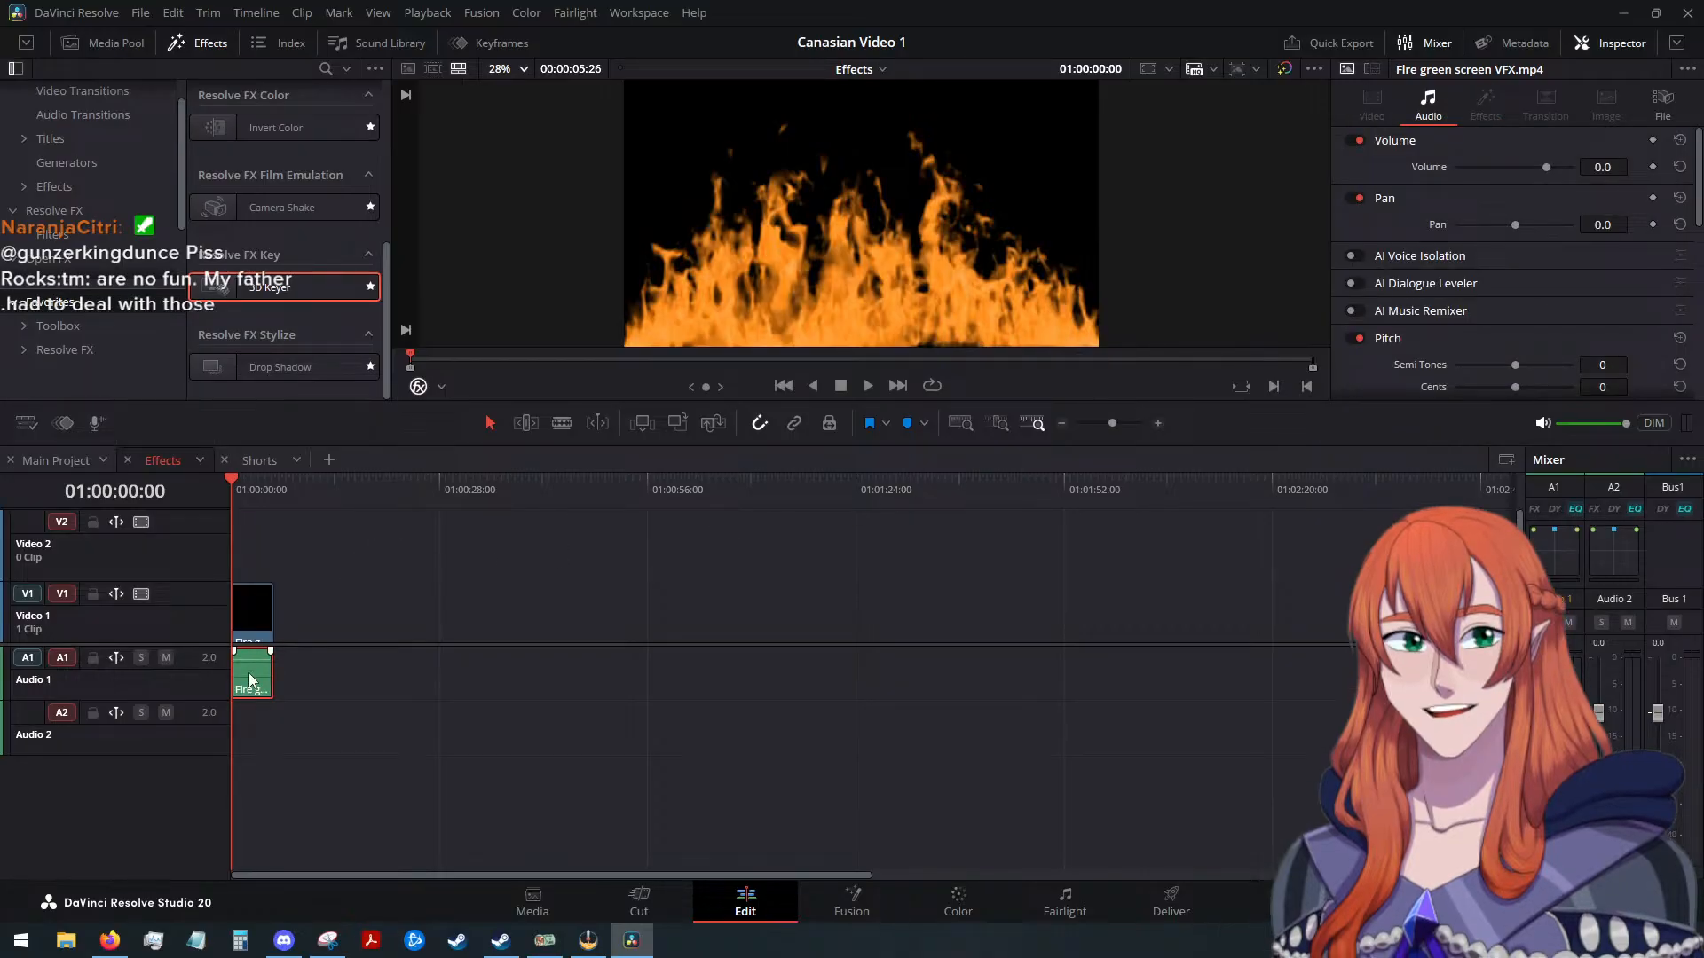
pyautogui.press('Delete')
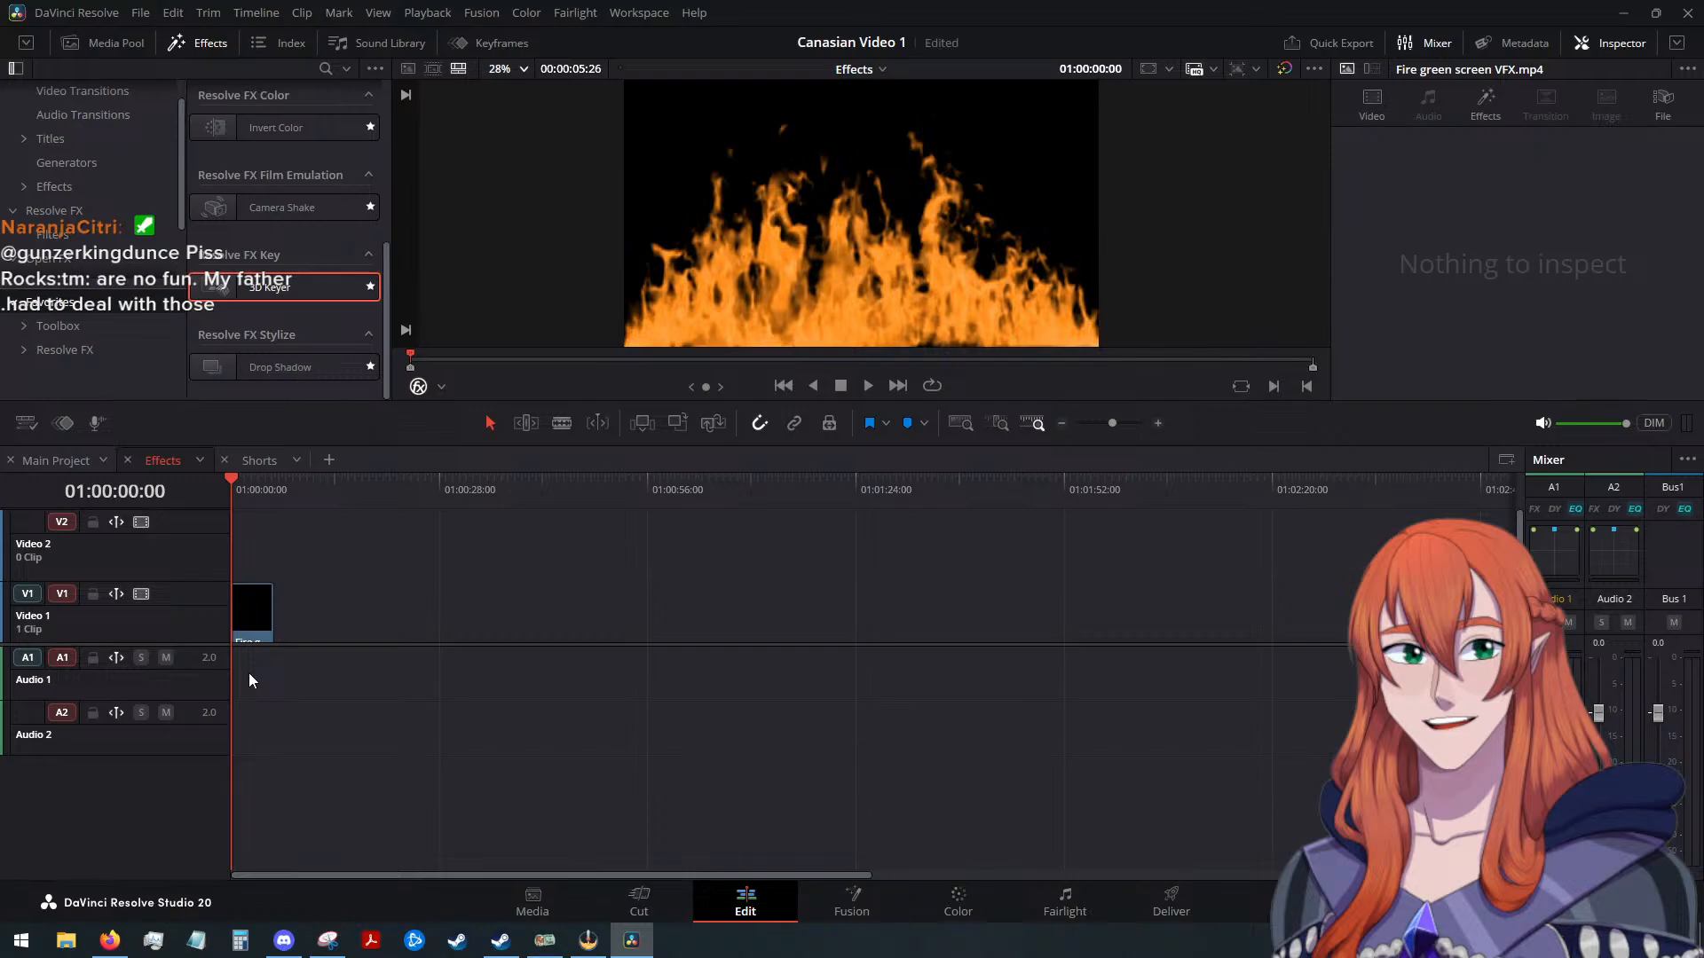
pyautogui.click(252, 619)
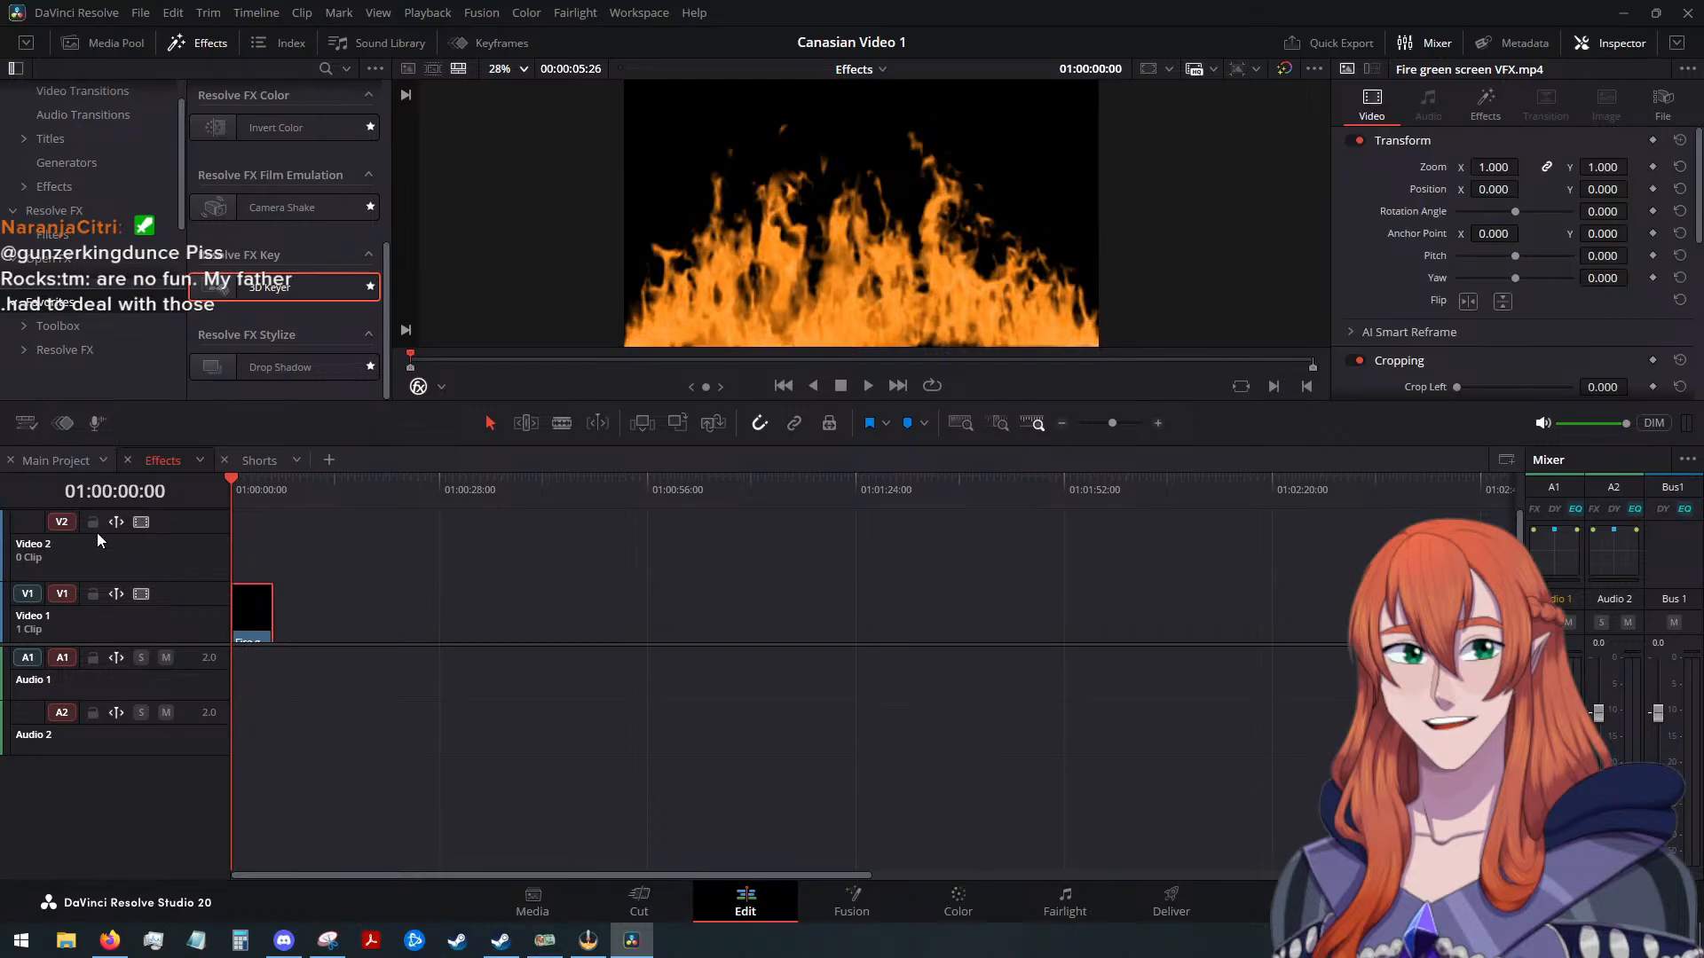
# In the Main Project timeline, move the playhead to 01:17:57:08 and try pasting the fire clip there
pyautogui.click(55, 460)
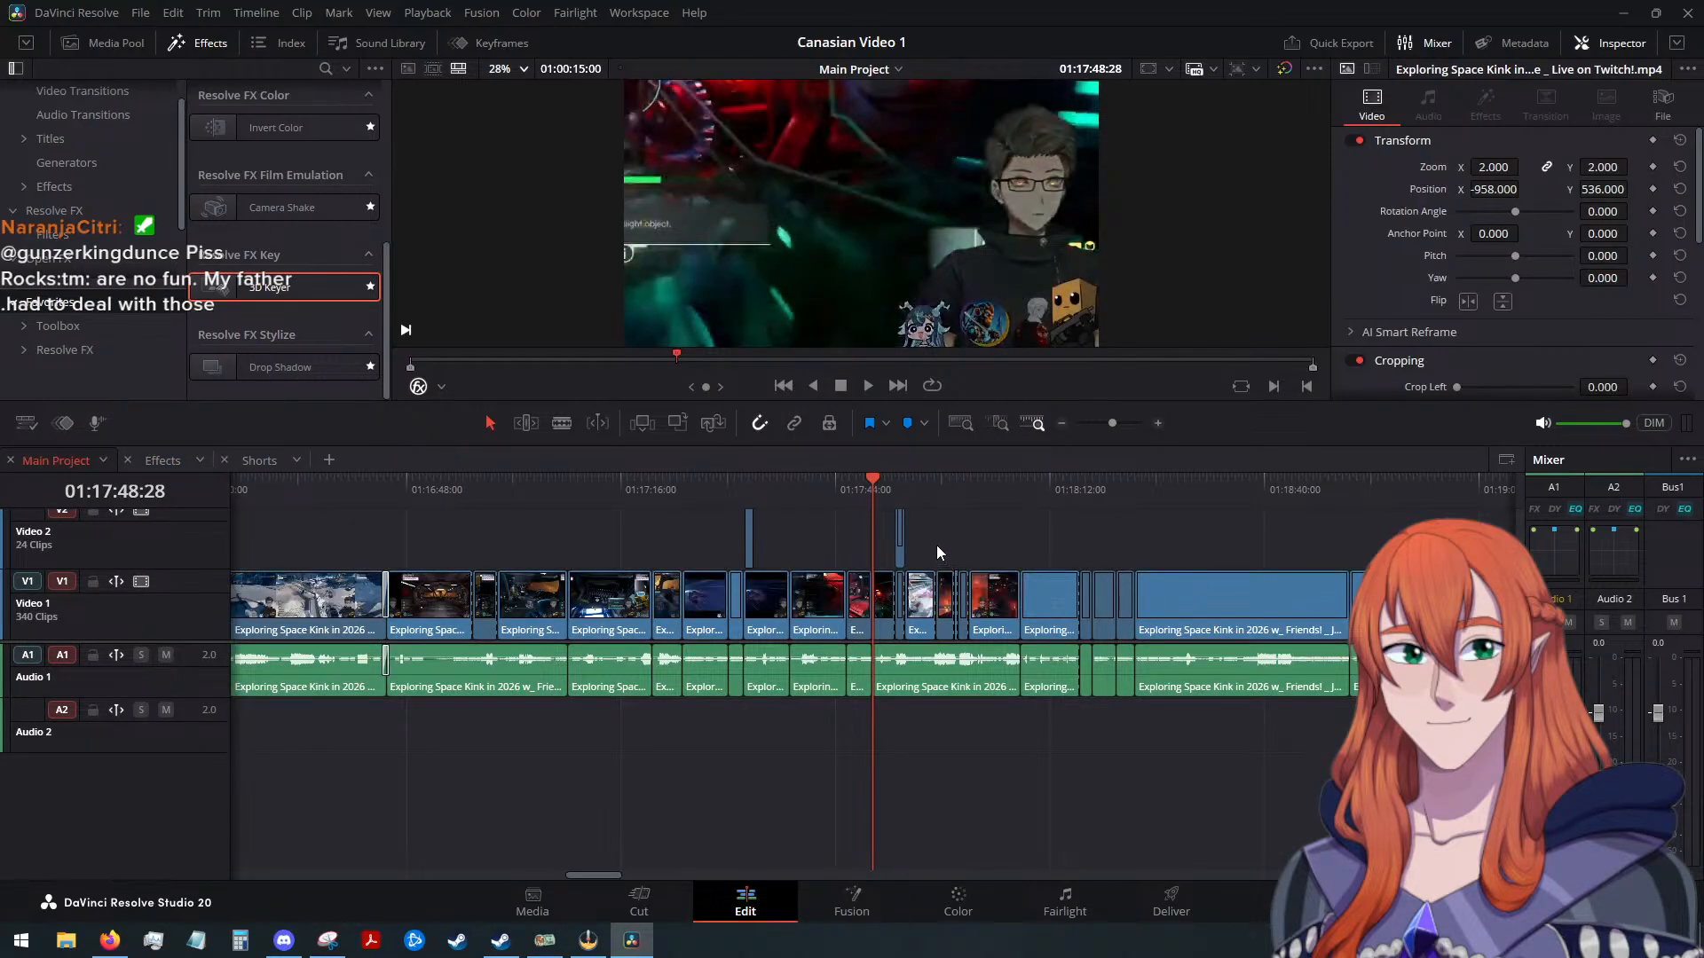
pyautogui.scroll(2, 999, 564)
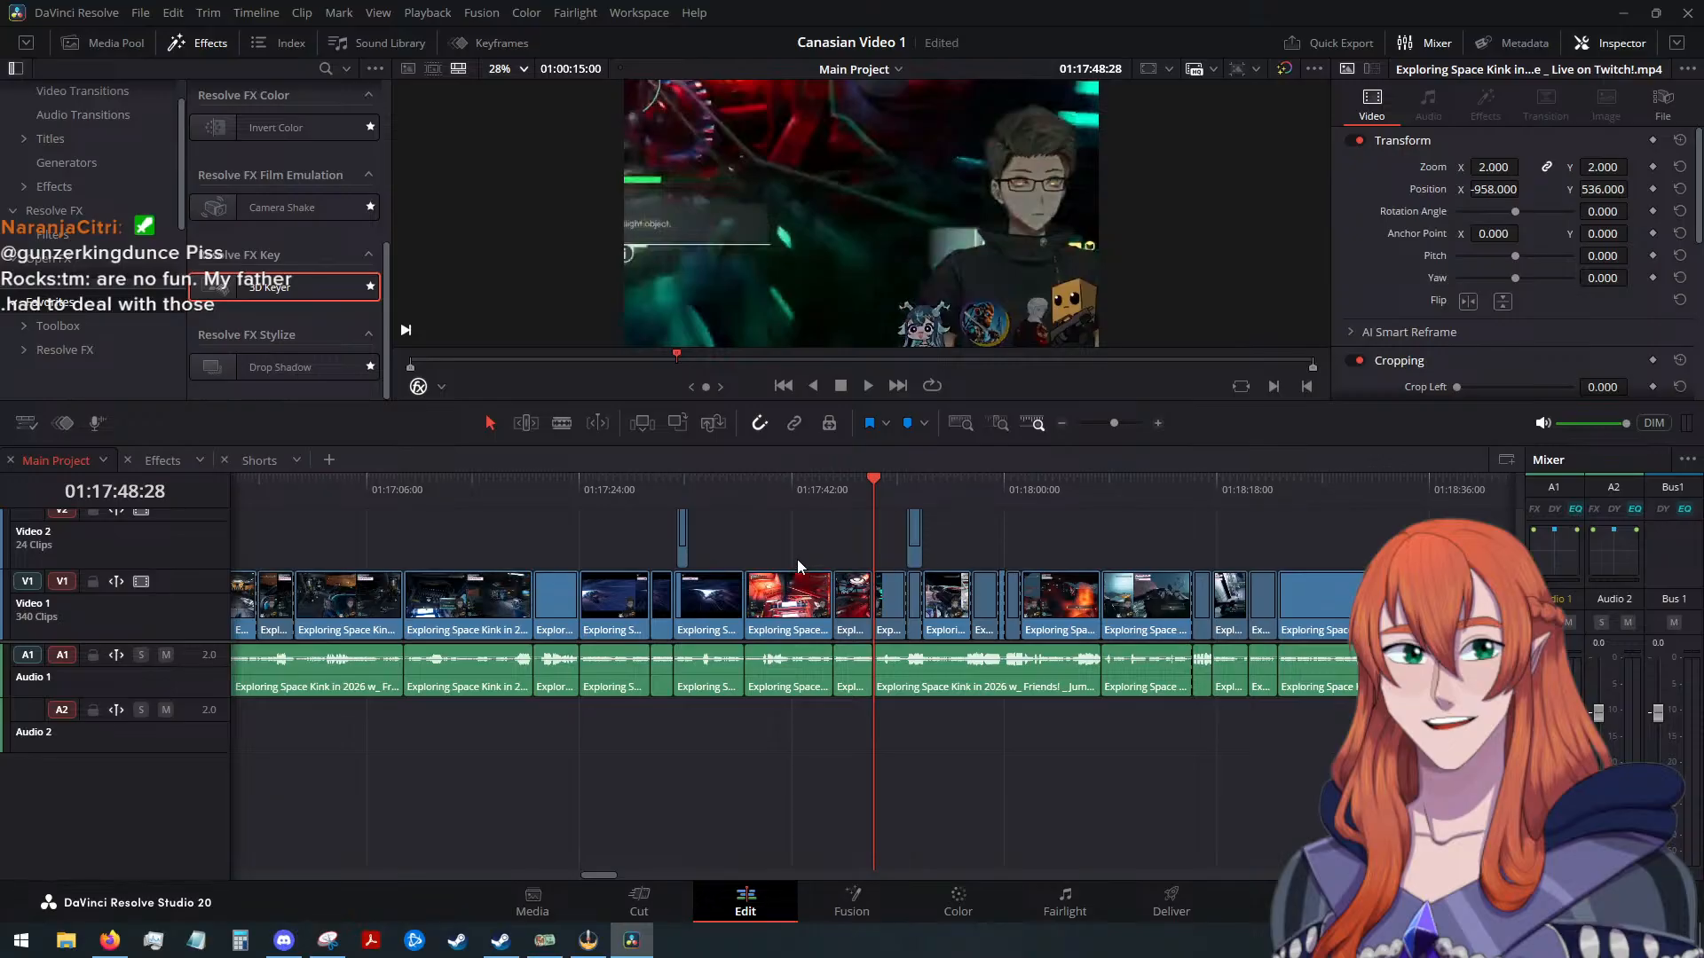
pyautogui.moveTo(862, 488); pyautogui.dragTo(971, 513)
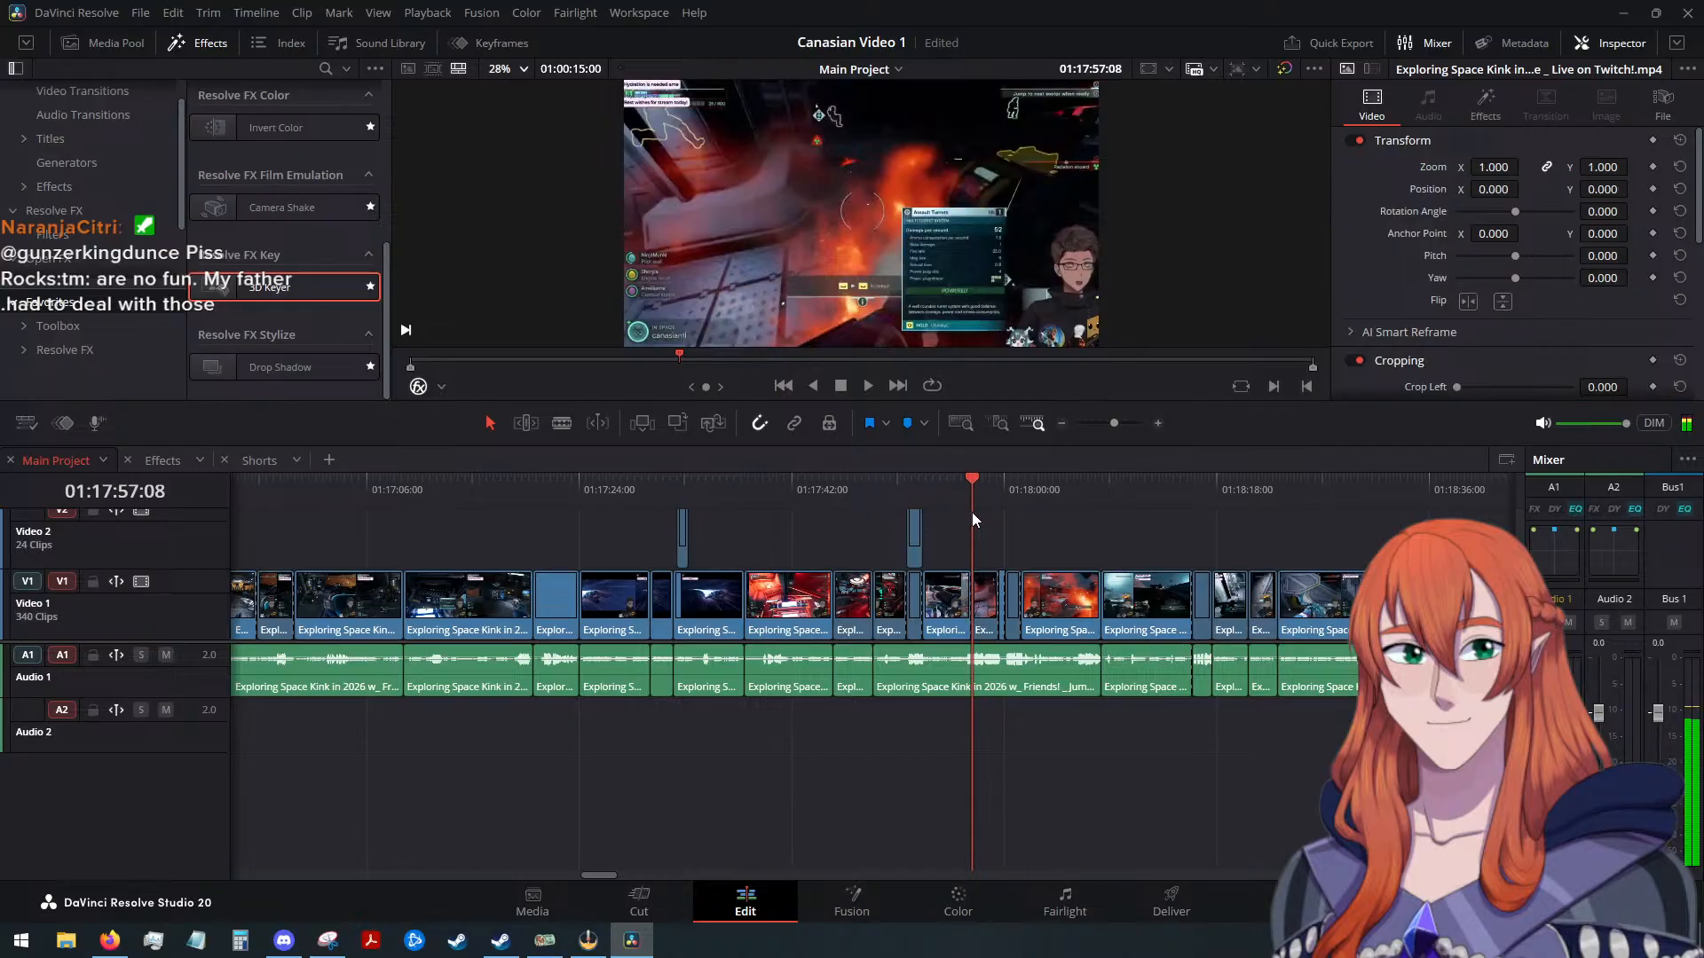
pyautogui.hotkey('ctrl', 'v')
pyautogui.hotkey('ctrl', 'z')
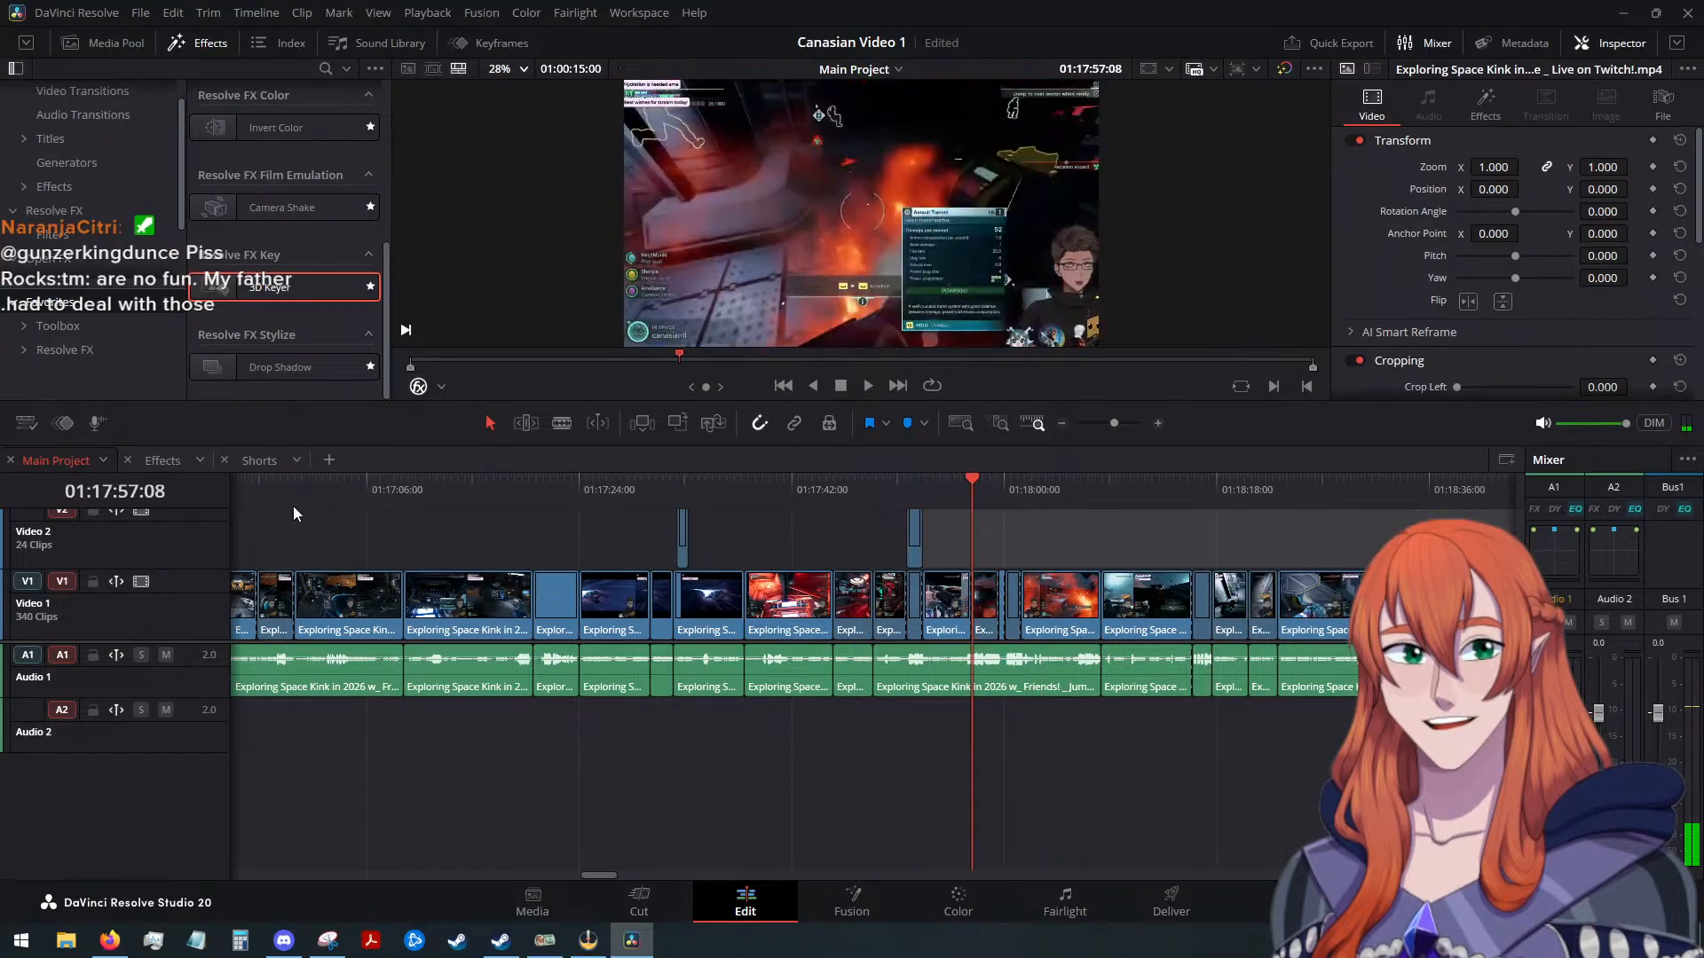
# Move the fire clip up to Video 2 in the Effects timeline and paste it into Main Project at 01:17:57:08
pyautogui.click(162, 460)
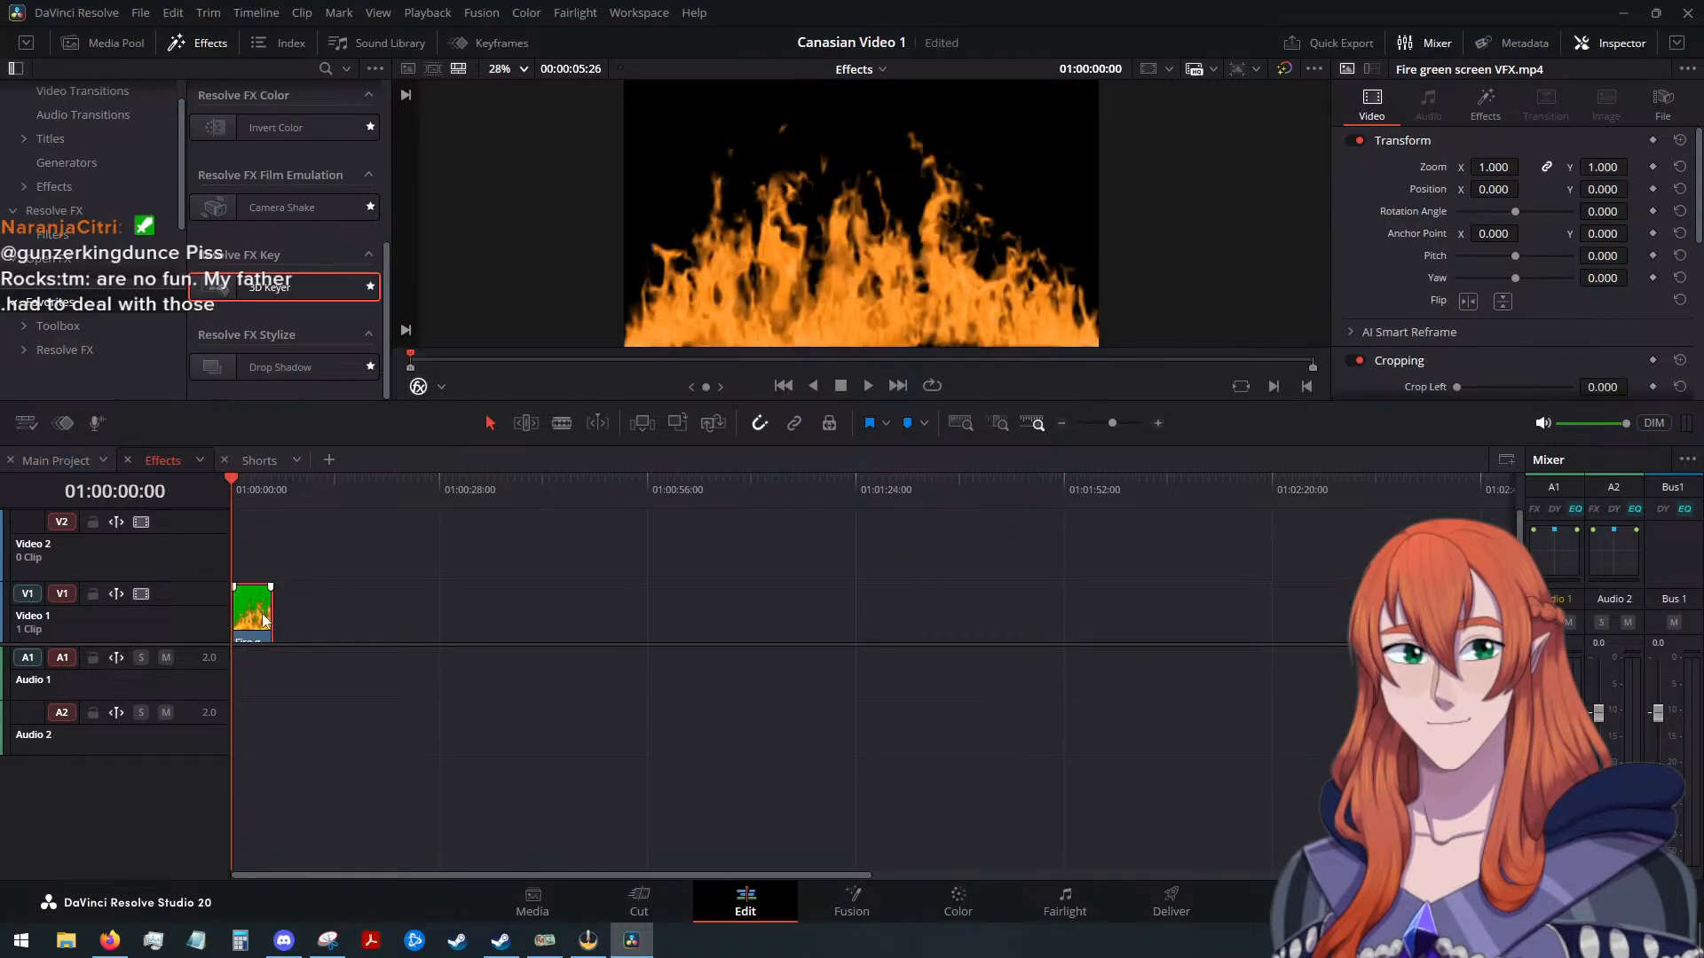
pyautogui.hotkey('alt', 'Up')
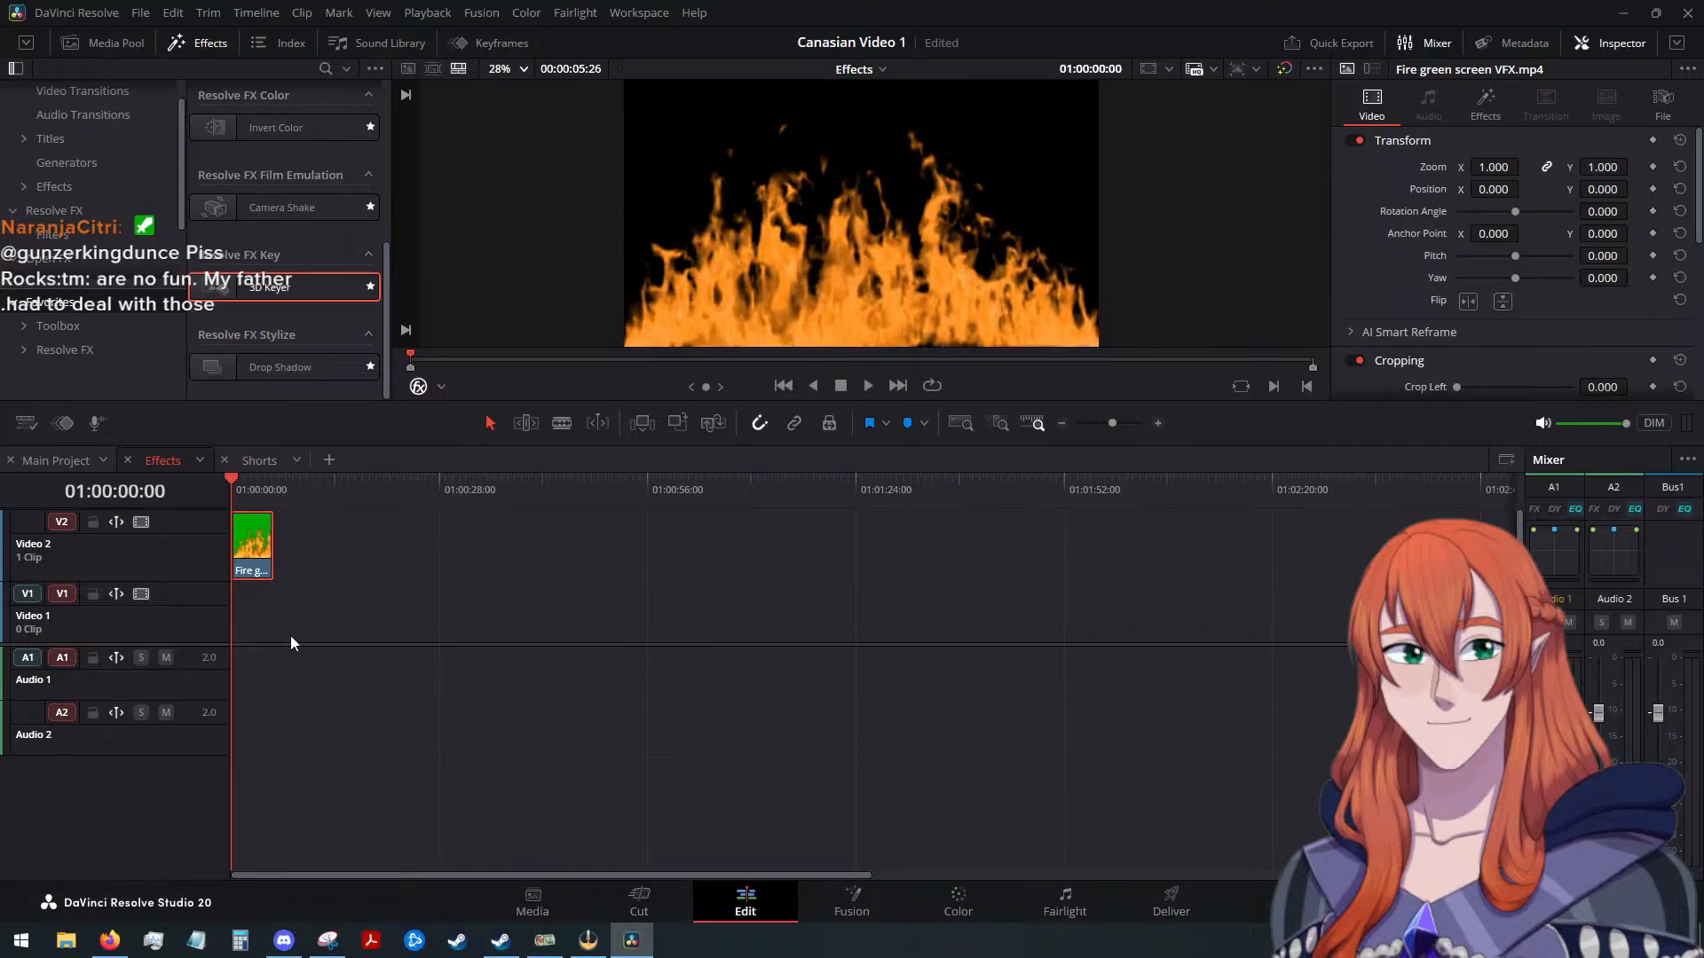
pyautogui.click(50, 461)
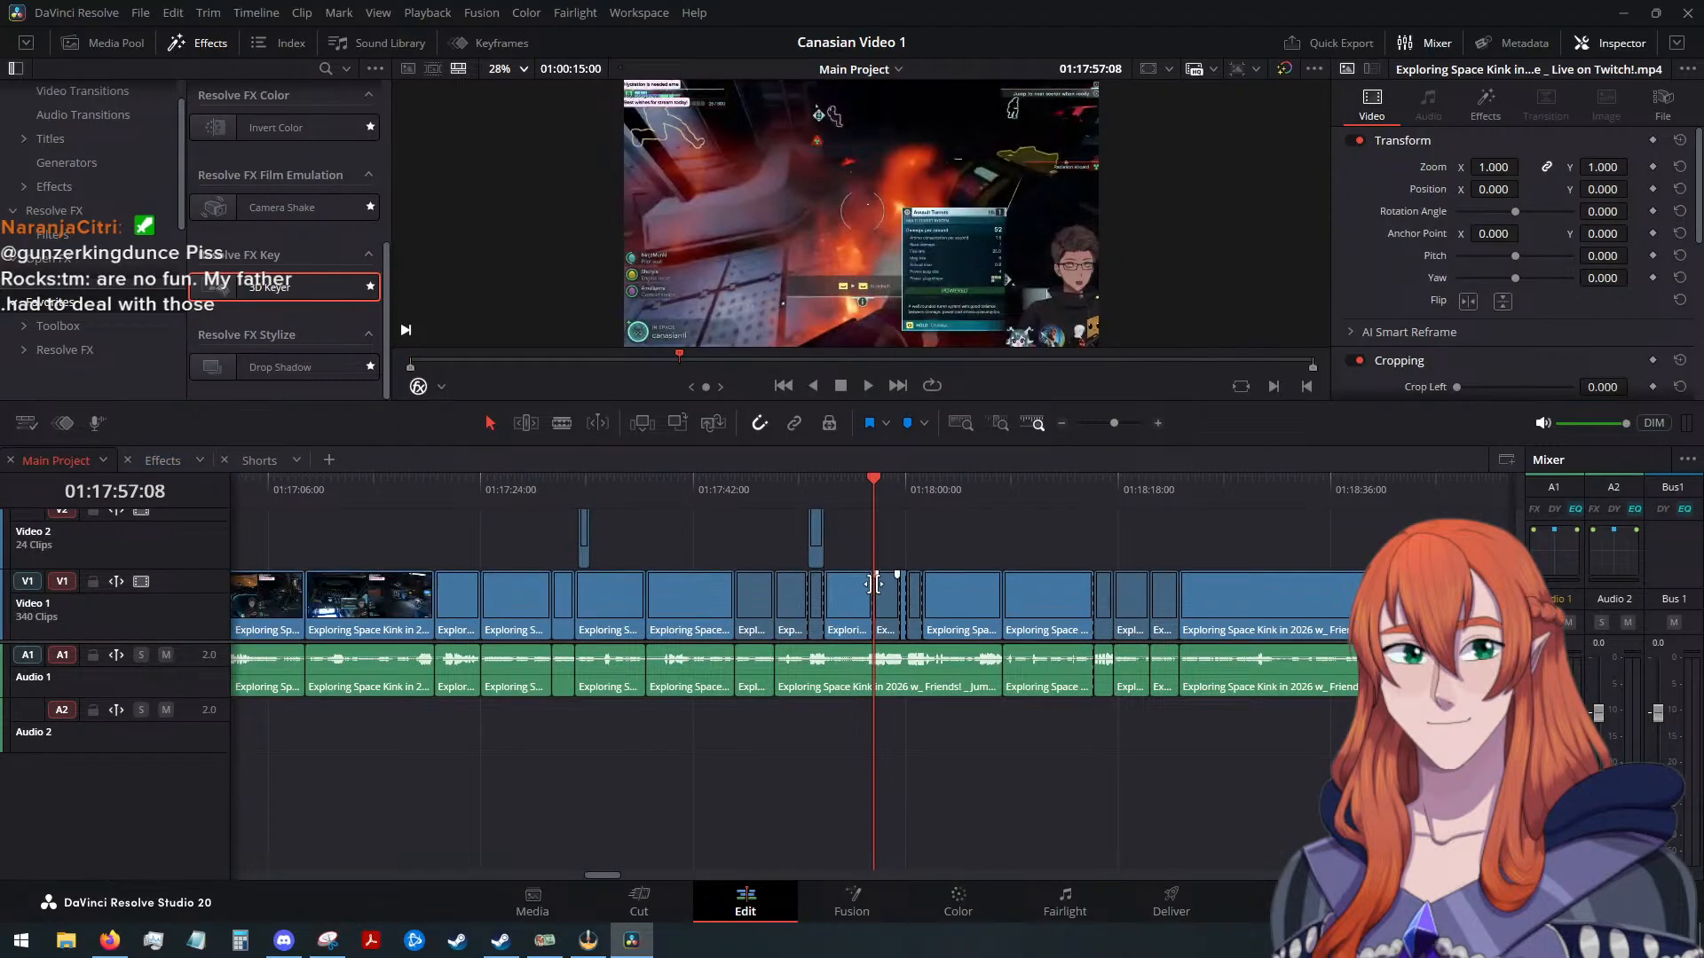
pyautogui.hotkey('ctrl', 'v')
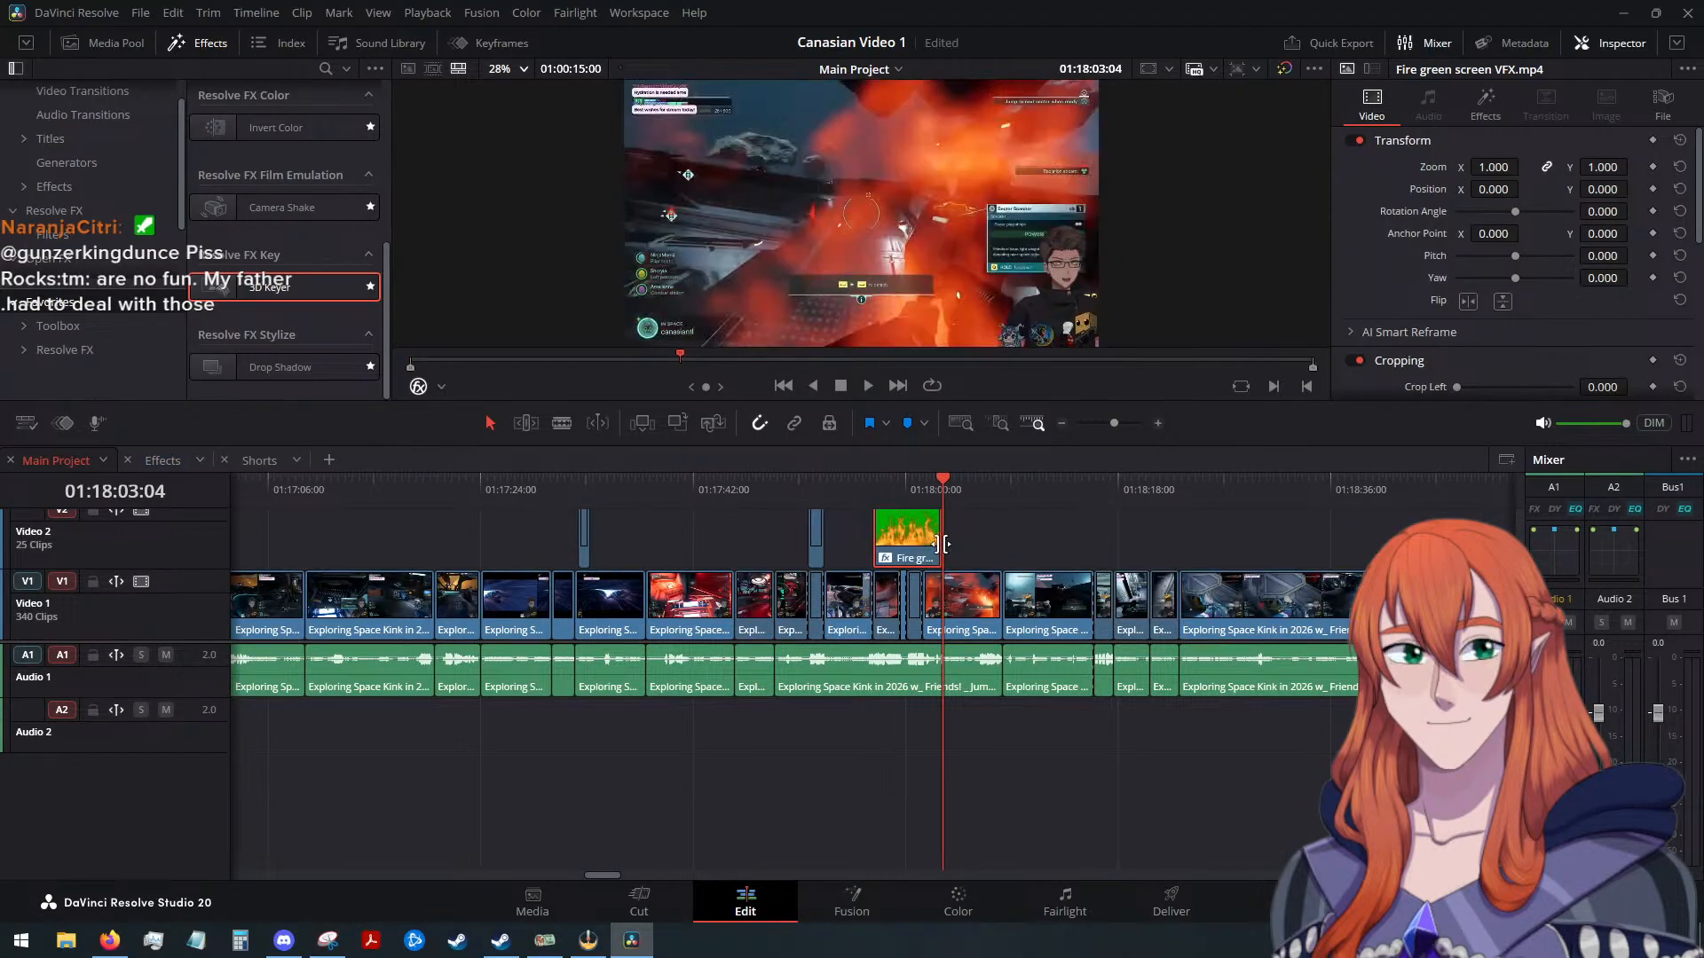
# Trim the pasted fire clip's end back to the cut on Video 1 and remove its part between 01:17:59:19 and 01:18:00:04
pyautogui.moveTo(939, 543); pyautogui.dragTo(926, 546)
pyautogui.scroll(3, 985, 548)
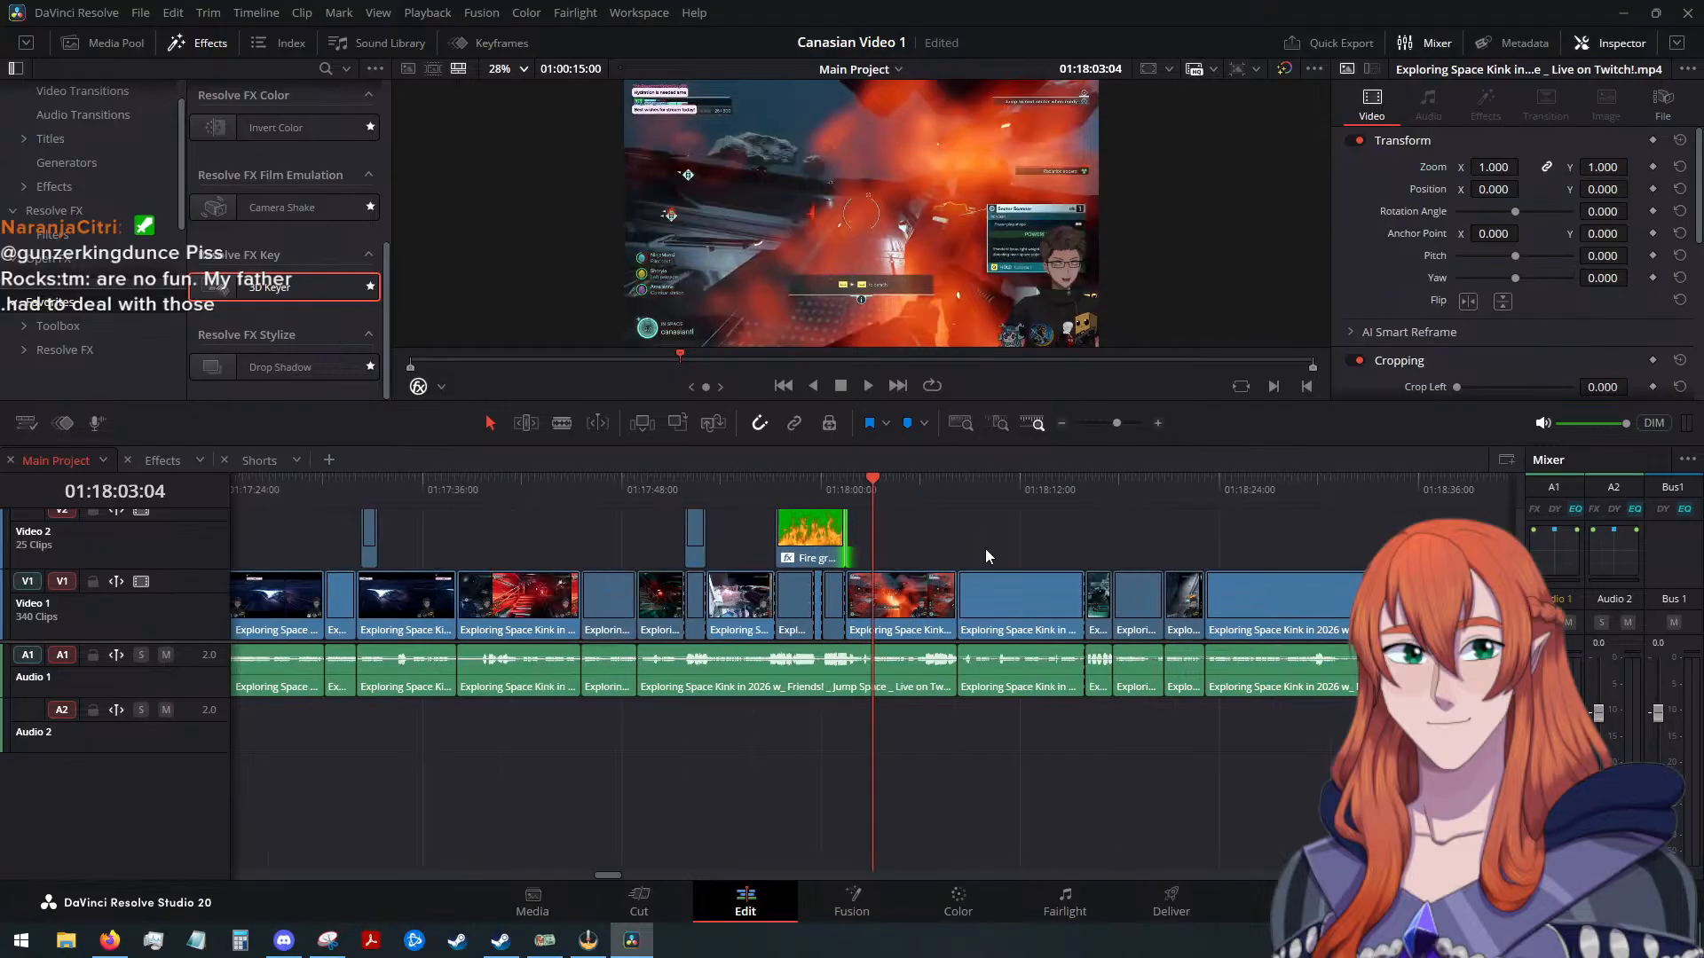
pyautogui.moveTo(859, 495); pyautogui.dragTo(796, 499)
pyautogui.hotkey('ctrl', 'b')
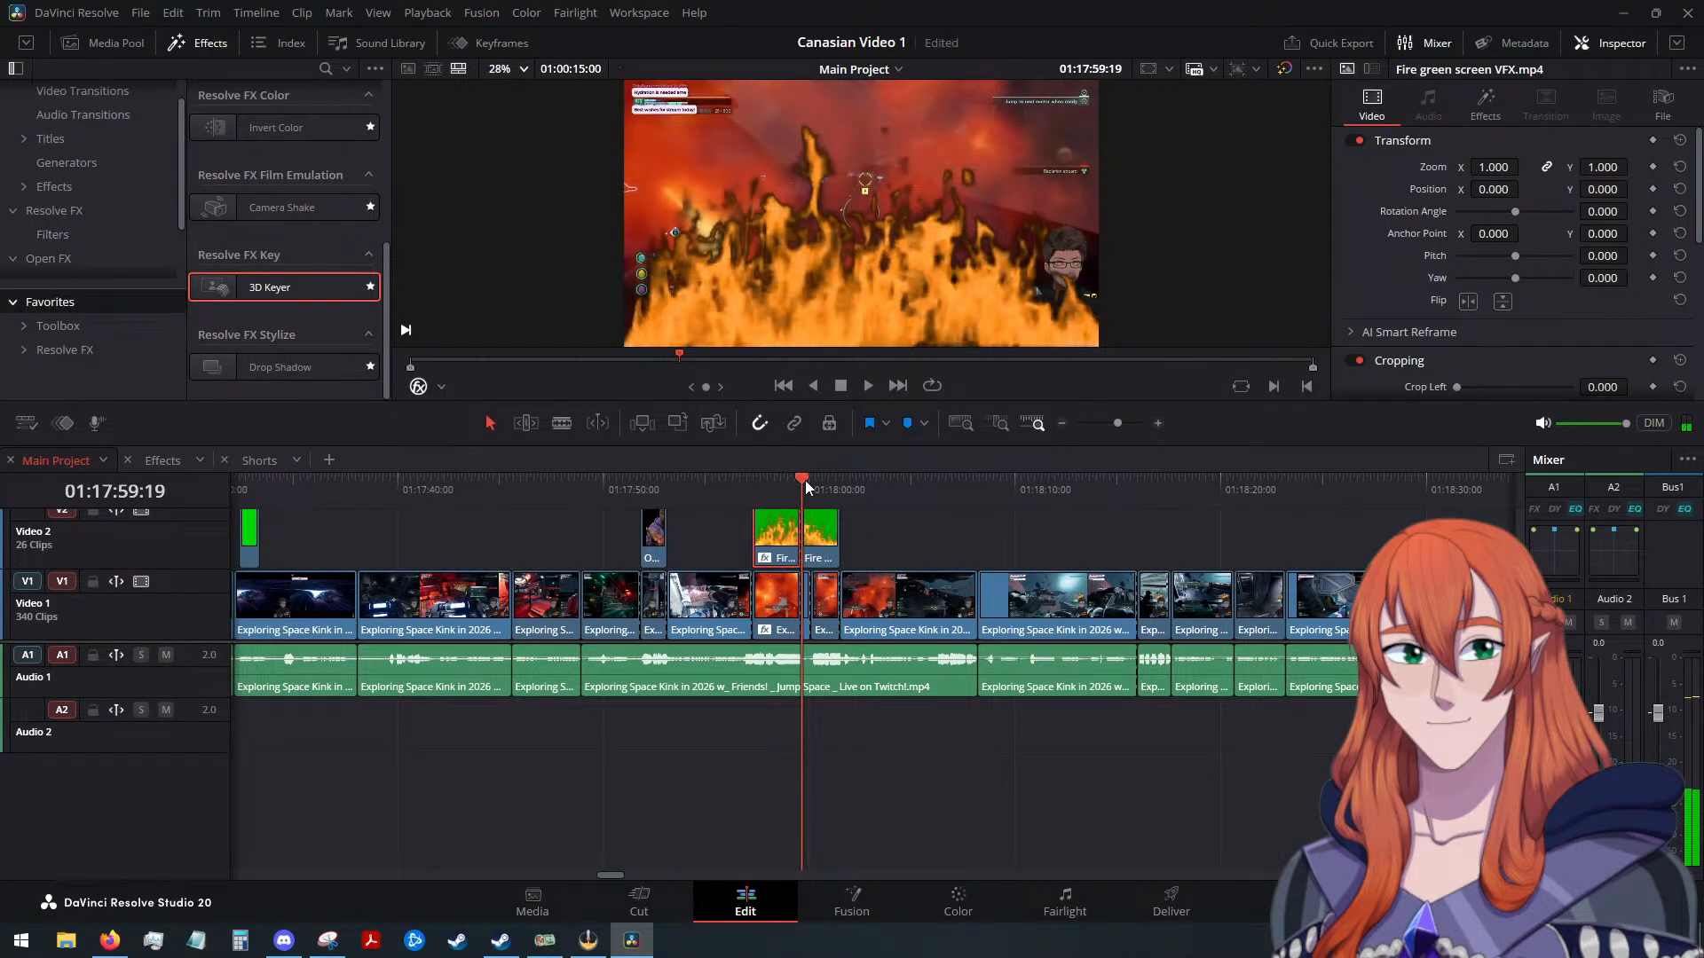
pyautogui.click(811, 481)
pyautogui.hotkey('ctrl', 'b')
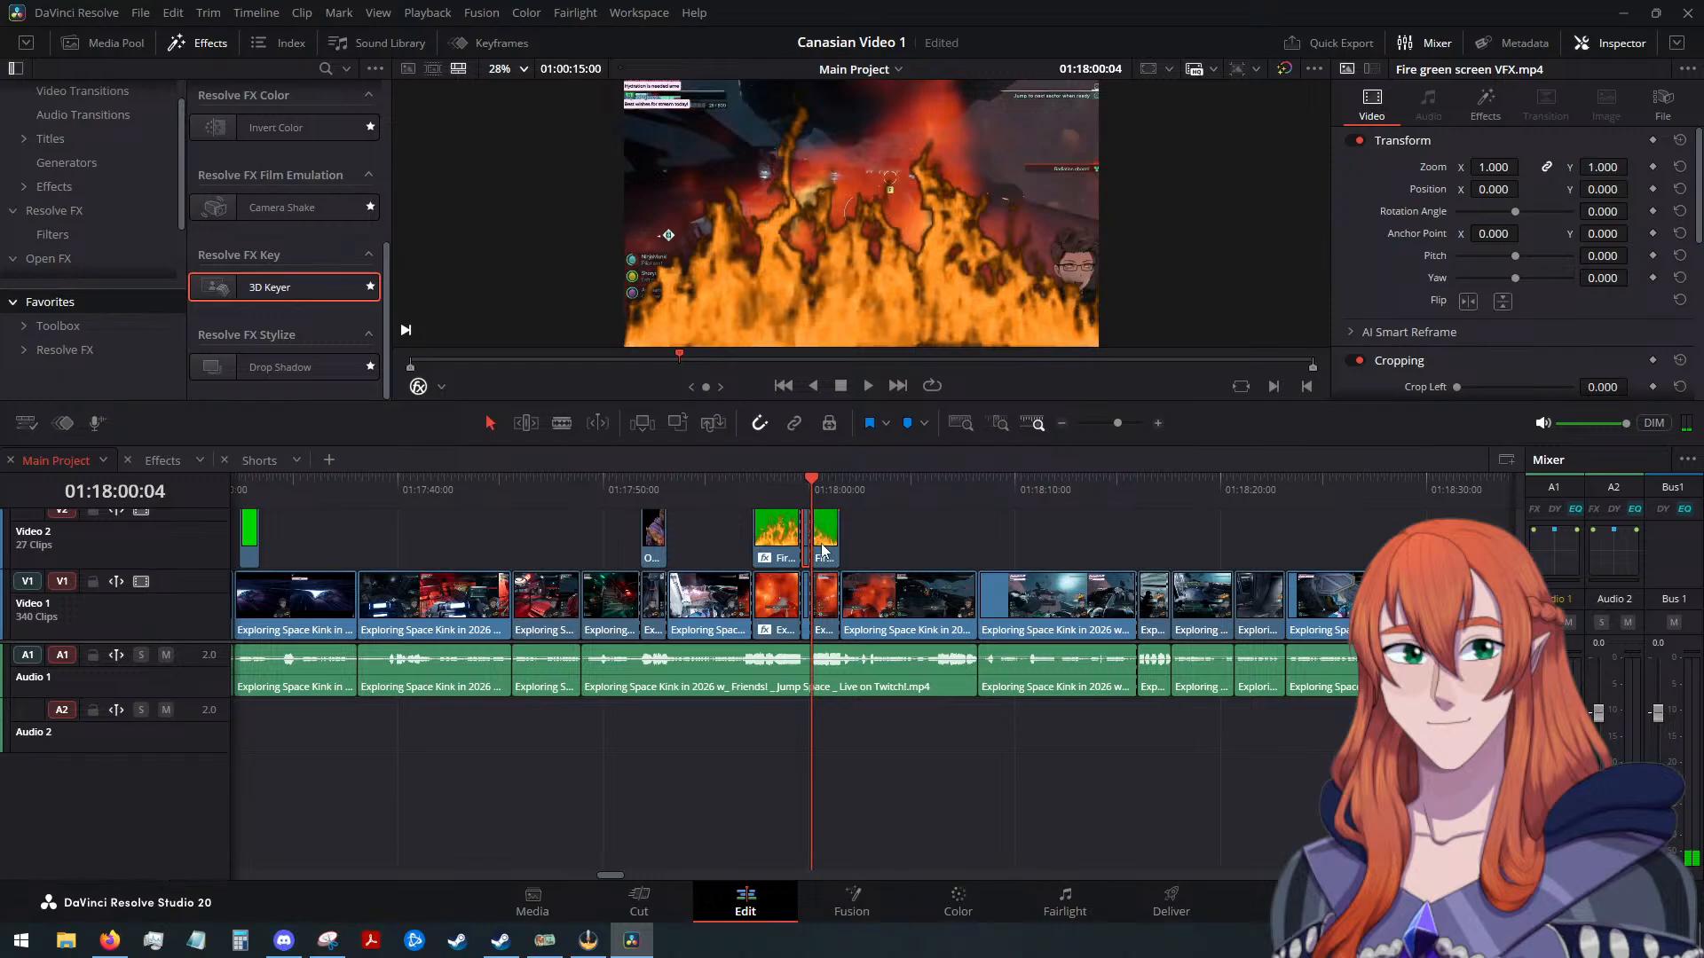
pyautogui.press('Delete')
# Play the fire overlay in Main Project from 01:17:55:29 to about 01:17:58:10
pyautogui.moveTo(802, 494); pyautogui.dragTo(726, 488)
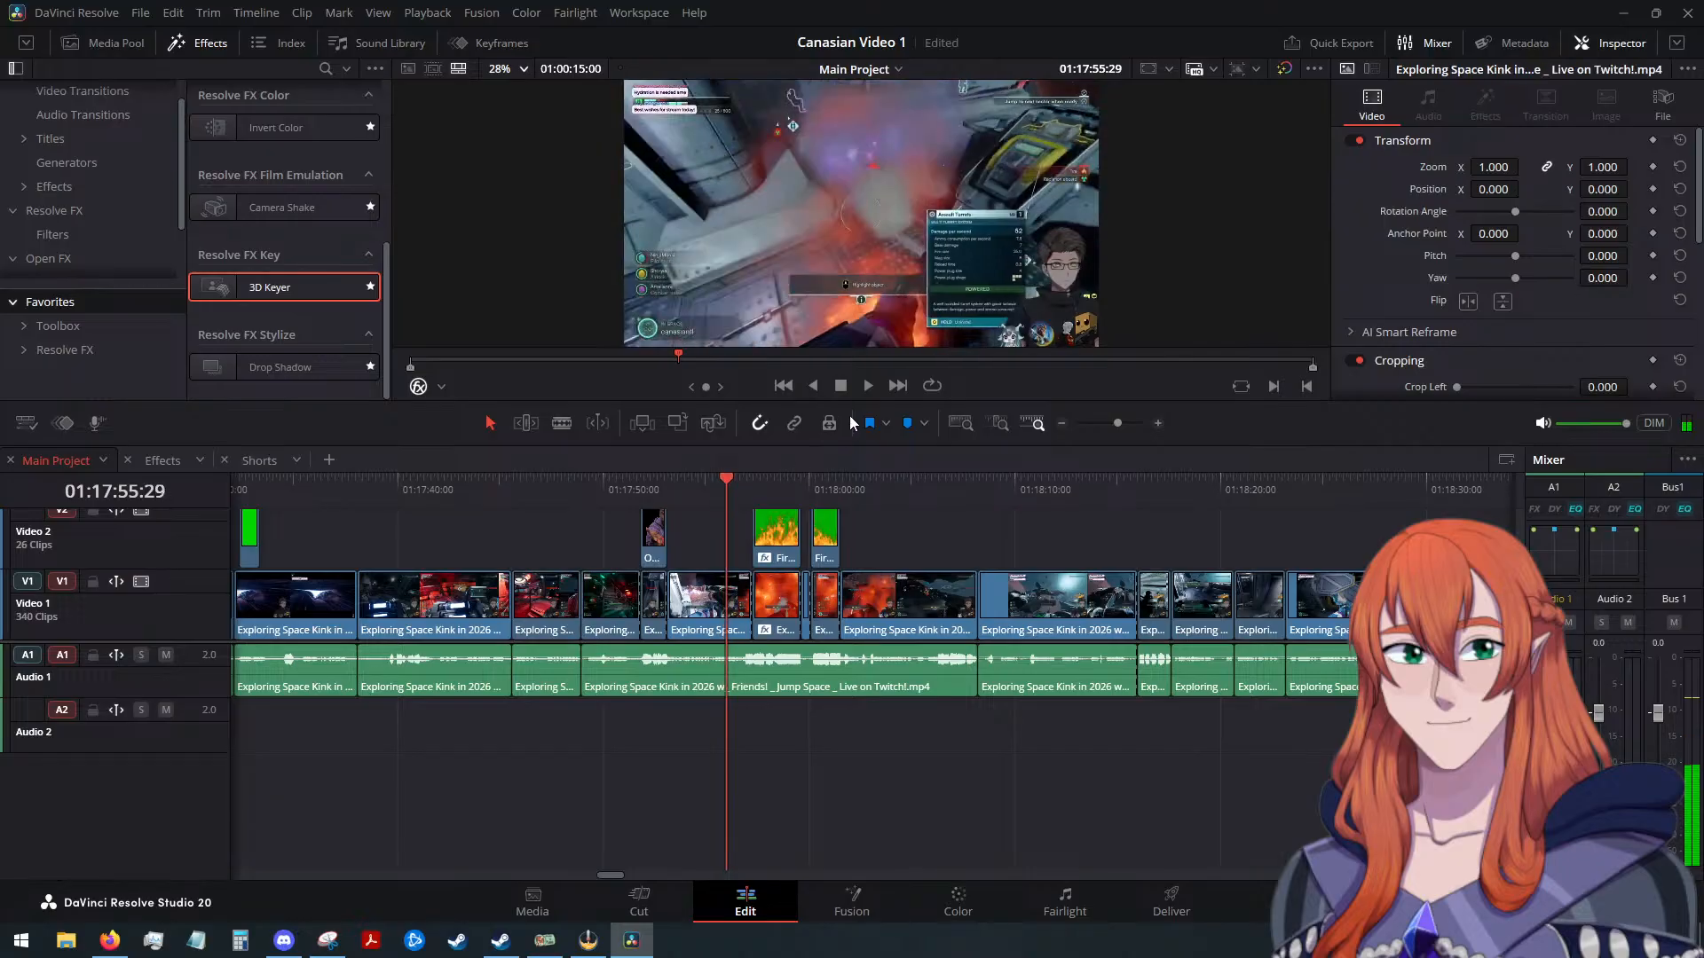
pyautogui.press('space')
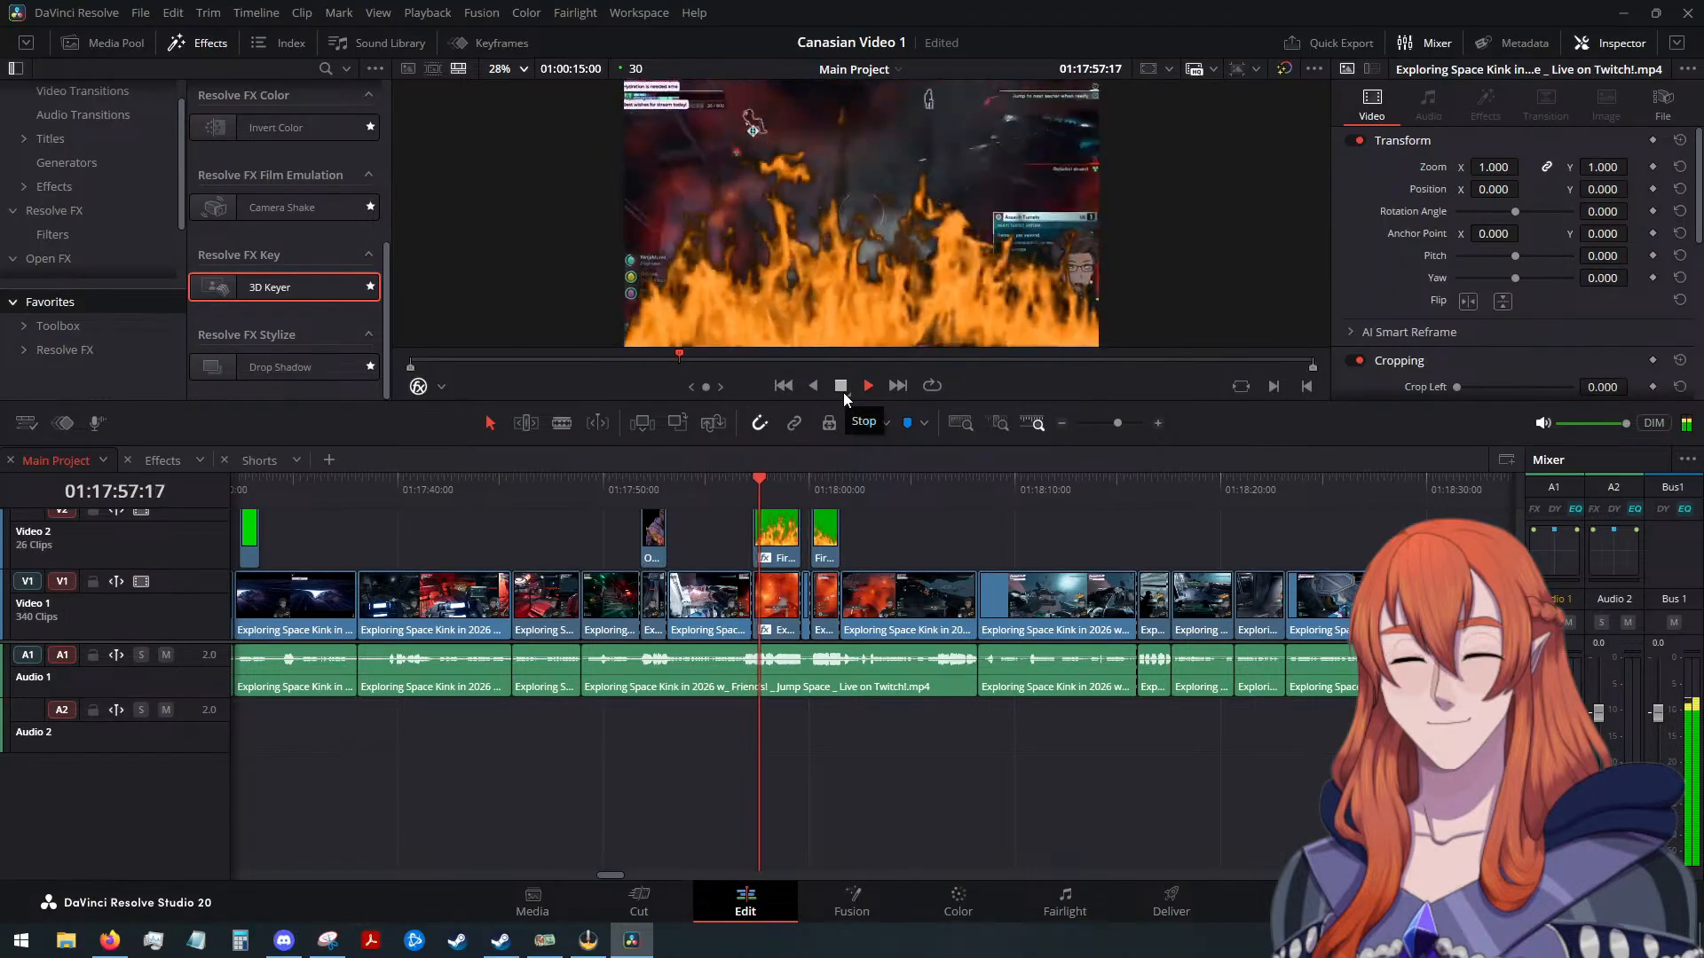
pyautogui.click(843, 392)
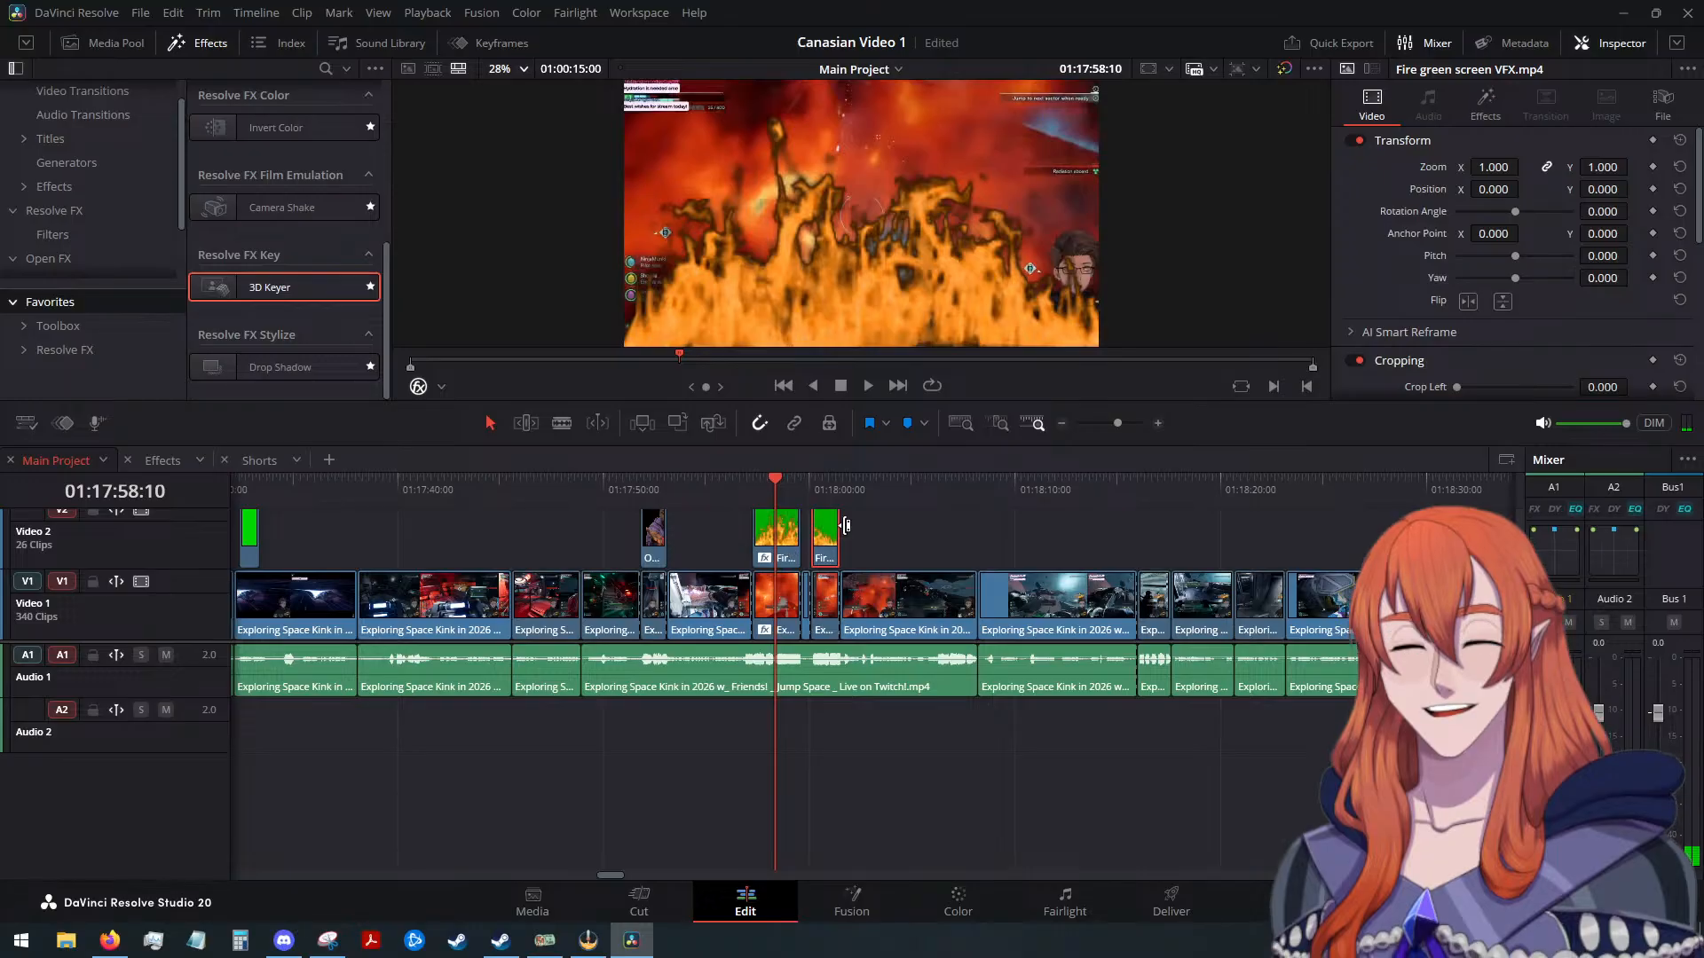
# Copy both fire clips into the Shorts timeline at 01:02:17:16 on Video 2 and preview the overlay at 01:02:18:04
pyautogui.keyDown('ctrl'); pyautogui.click(783, 547); pyautogui.keyUp('ctrl')
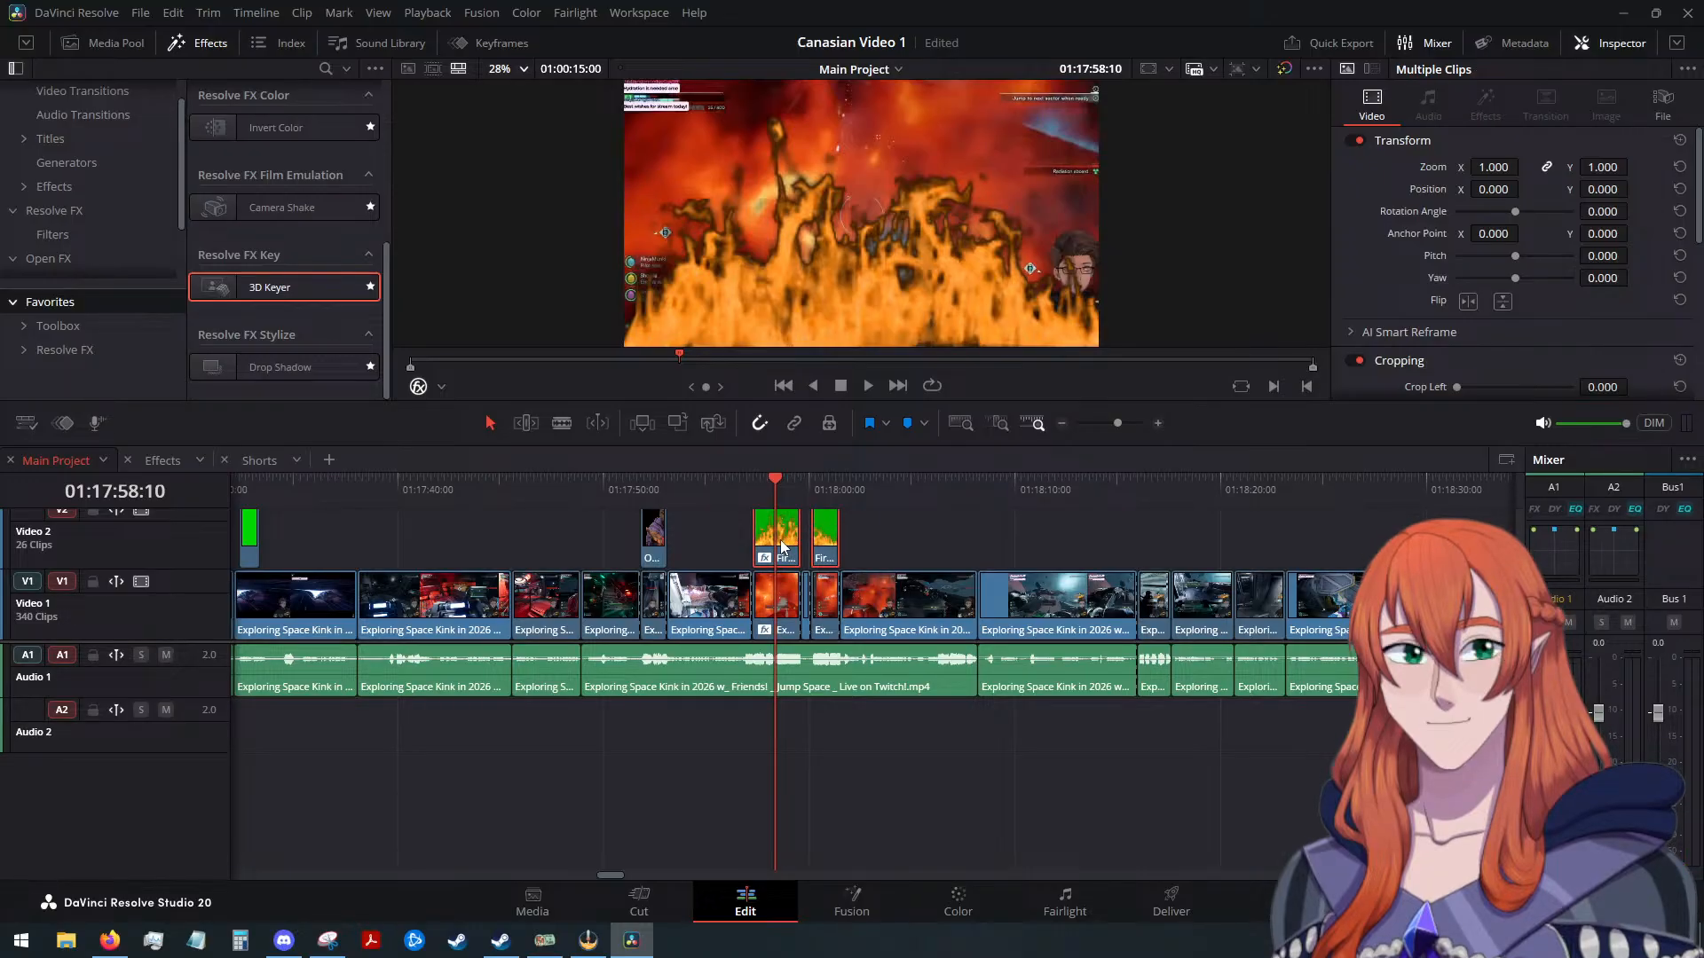
pyautogui.click(252, 459)
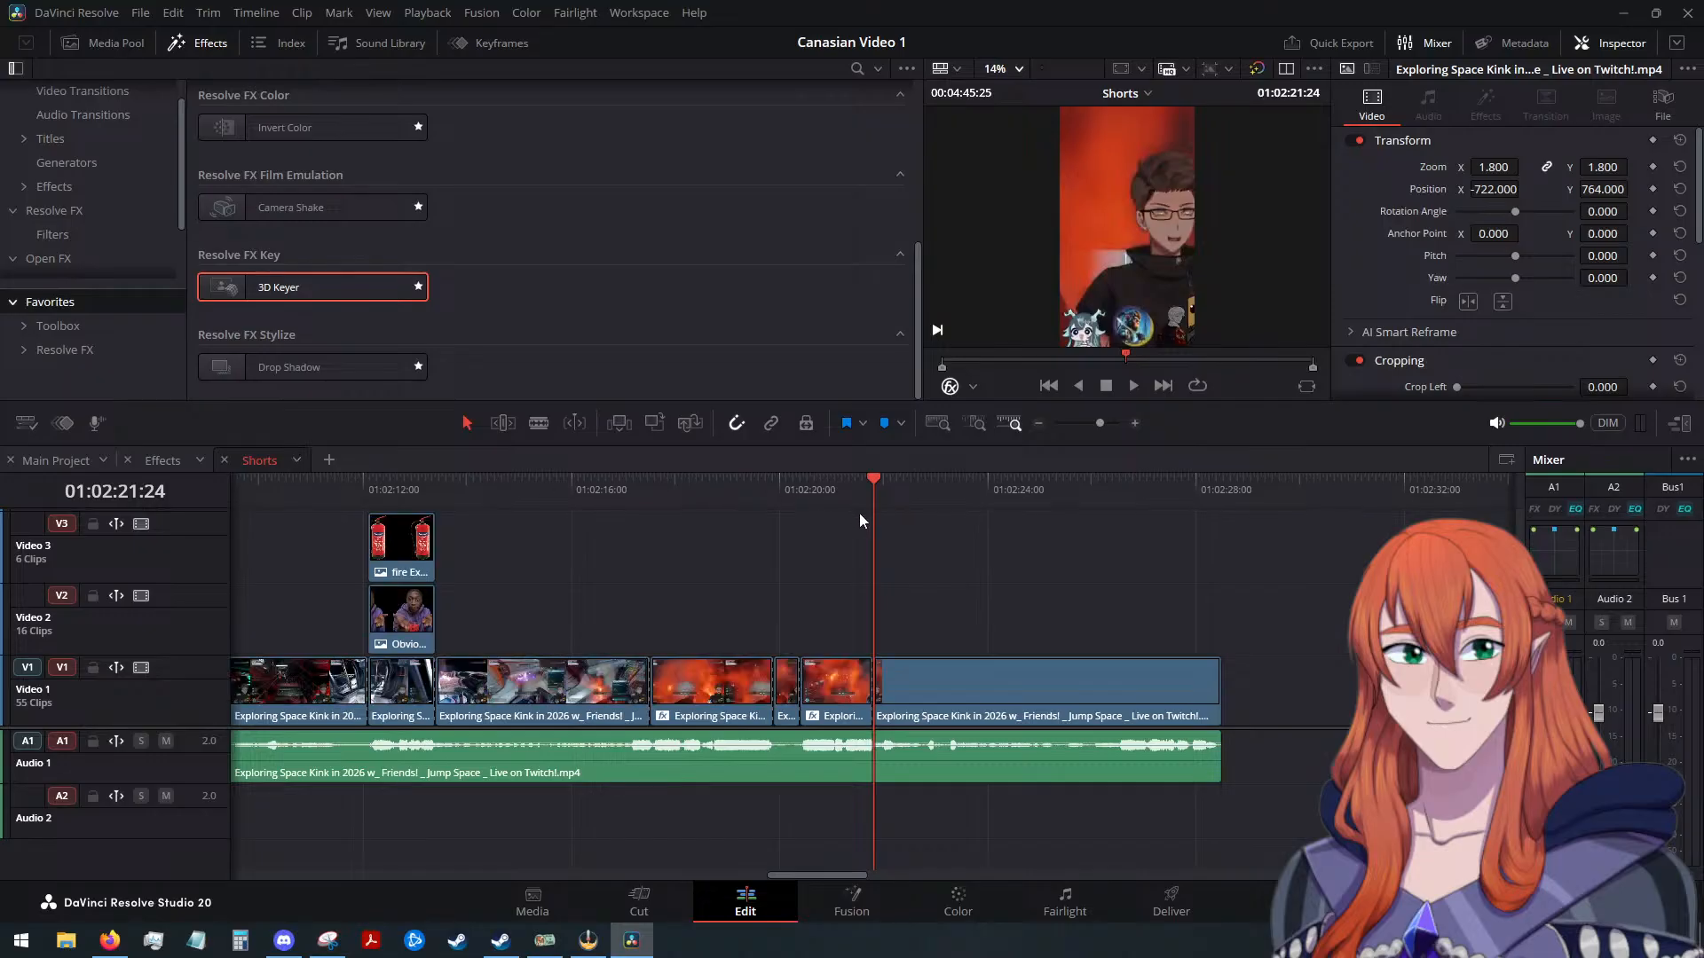
pyautogui.moveTo(868, 499); pyautogui.dragTo(646, 518)
pyautogui.hotkey('ctrl', 'v')
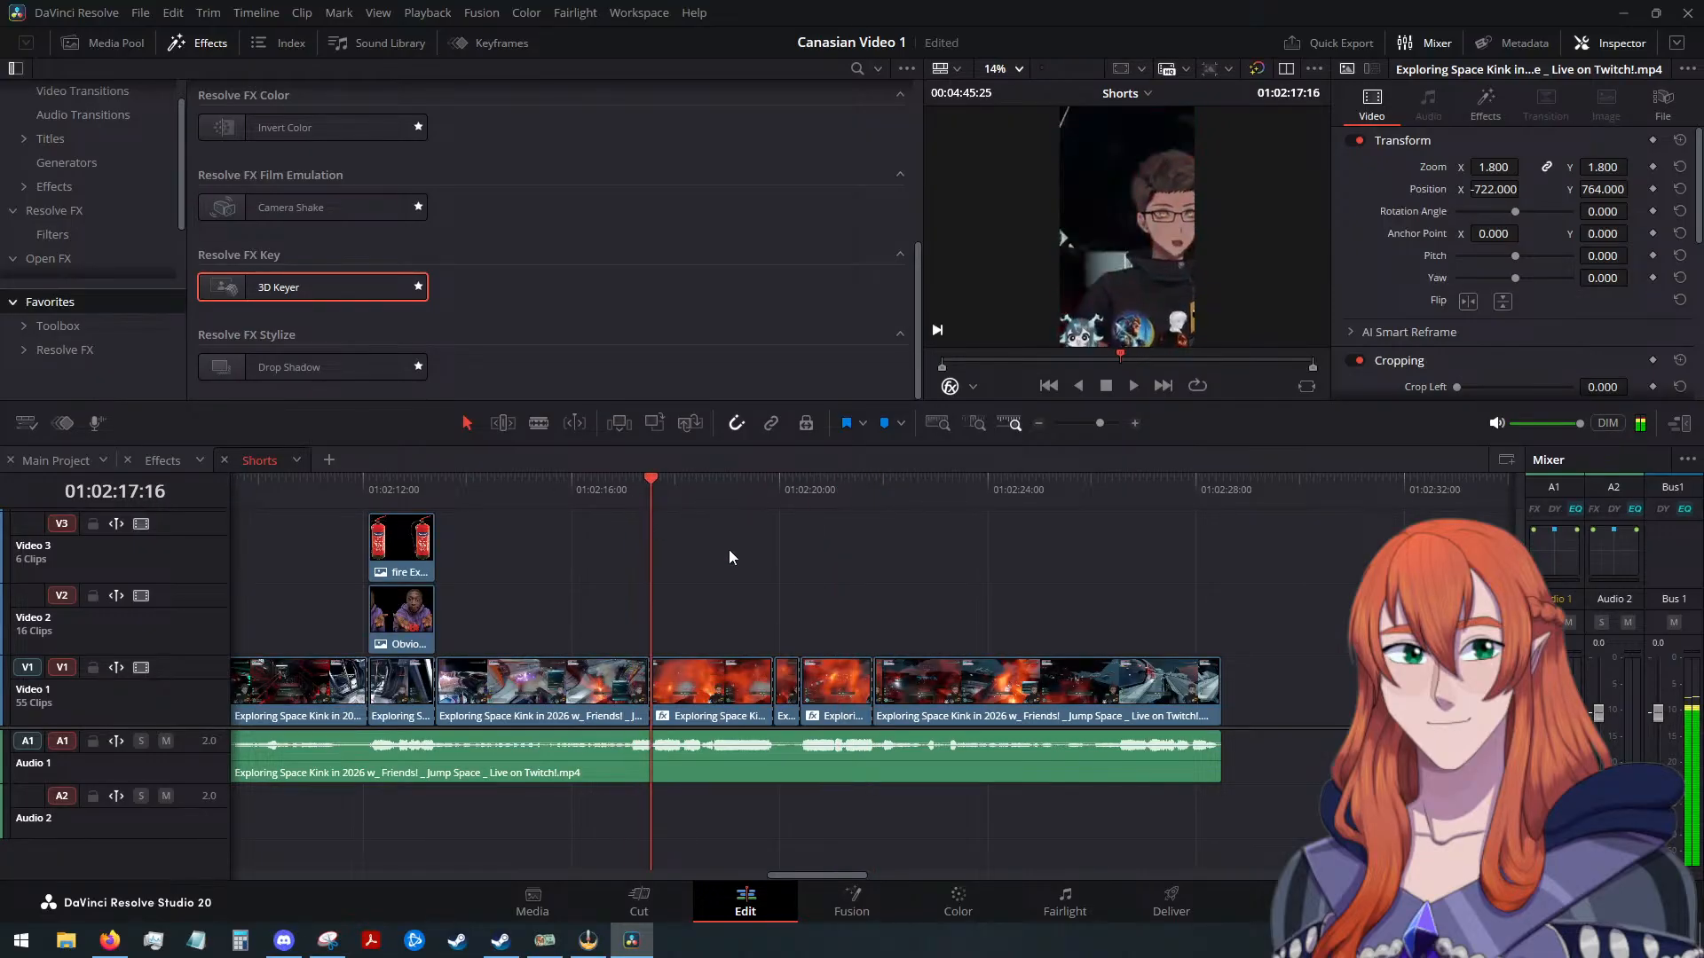
pyautogui.moveTo(838, 481); pyautogui.dragTo(683, 490)
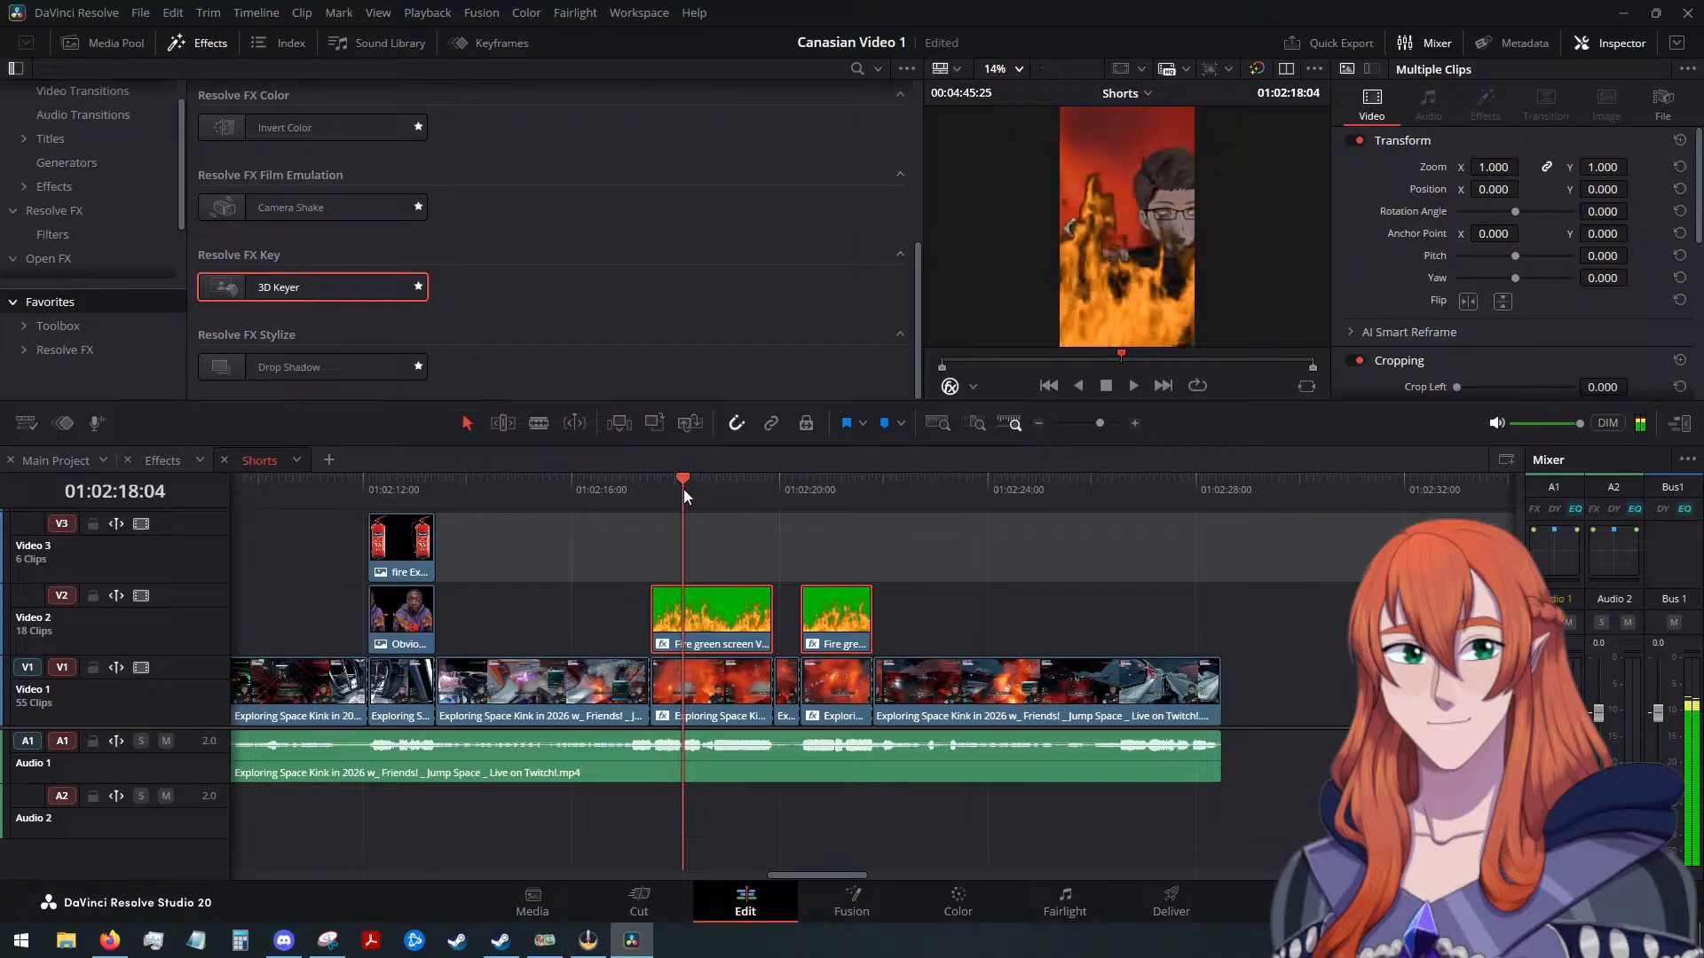
# Set the opacity of both fire clips in the Shorts timeline to 50
pyautogui.scroll(-5, 1419, 317)
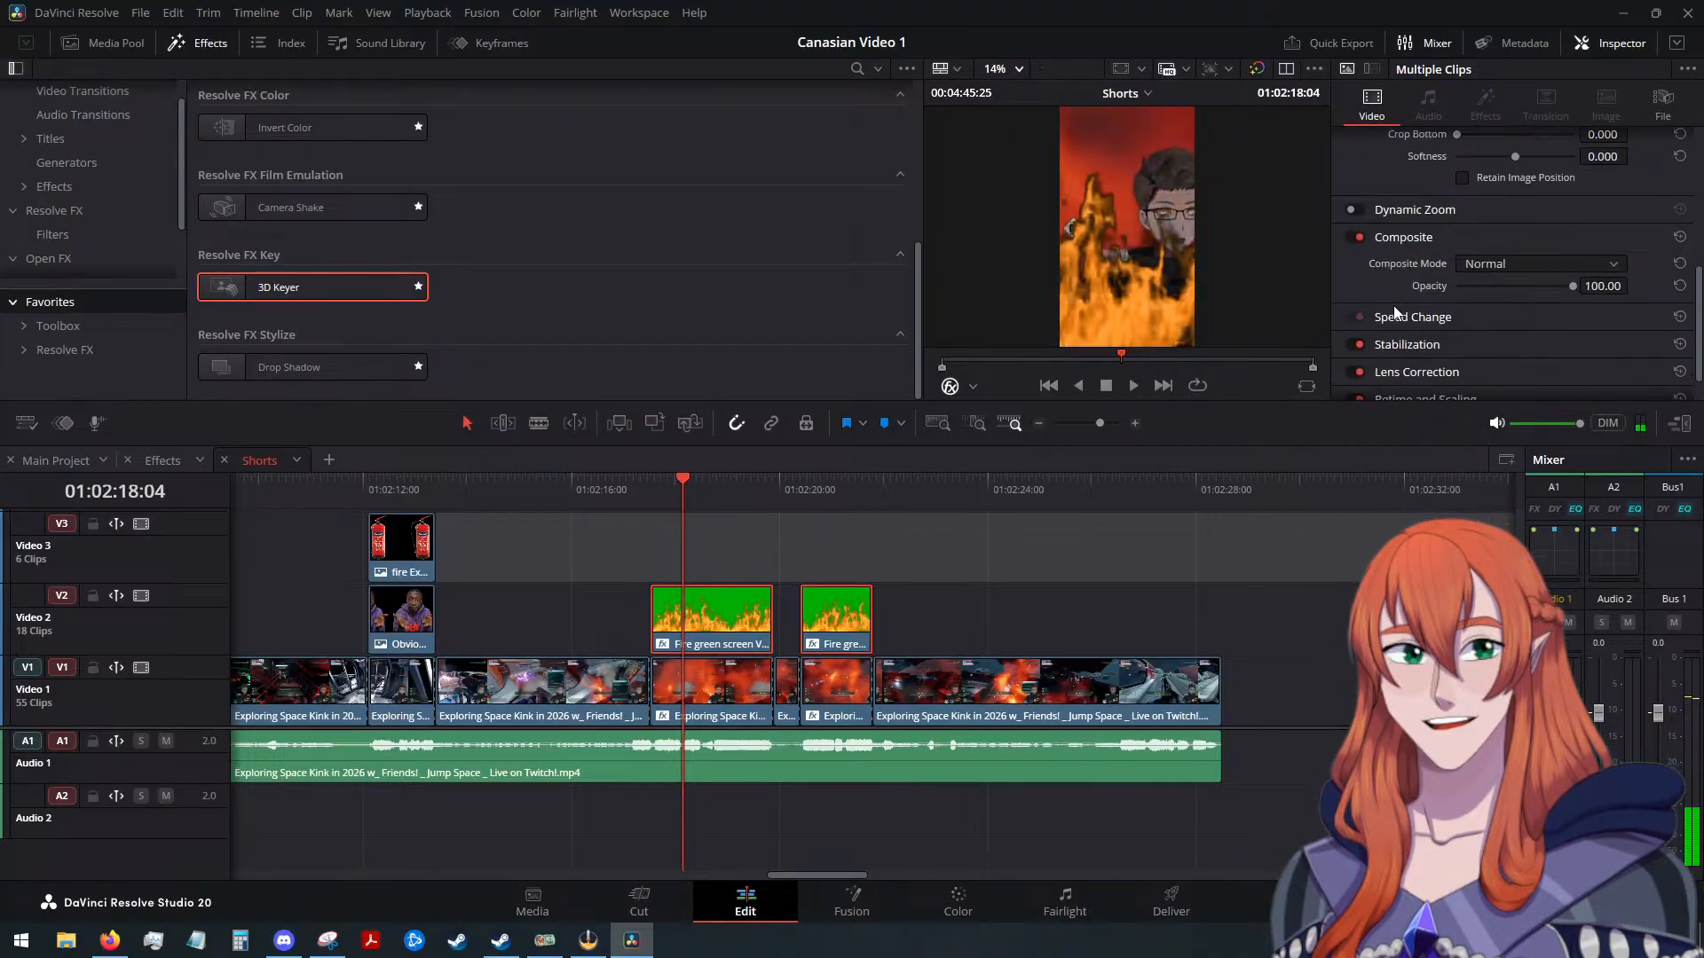
pyautogui.click(1598, 285)
pyautogui.write('5')
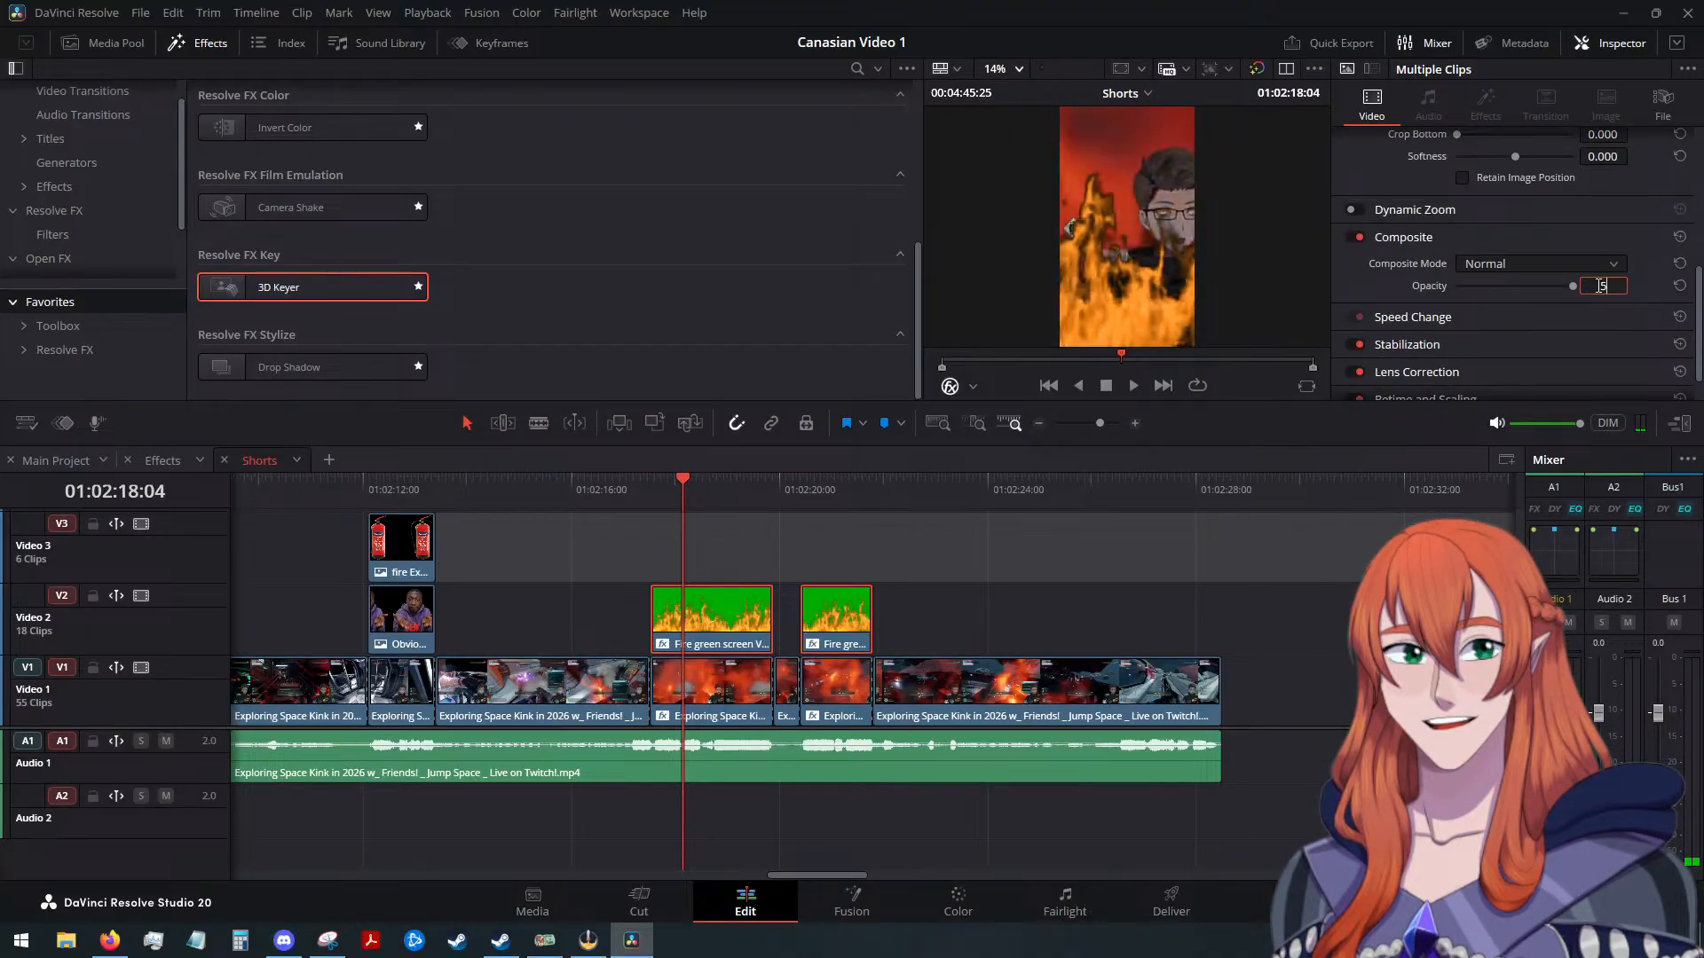
pyautogui.write('0')
pyautogui.press('Return')
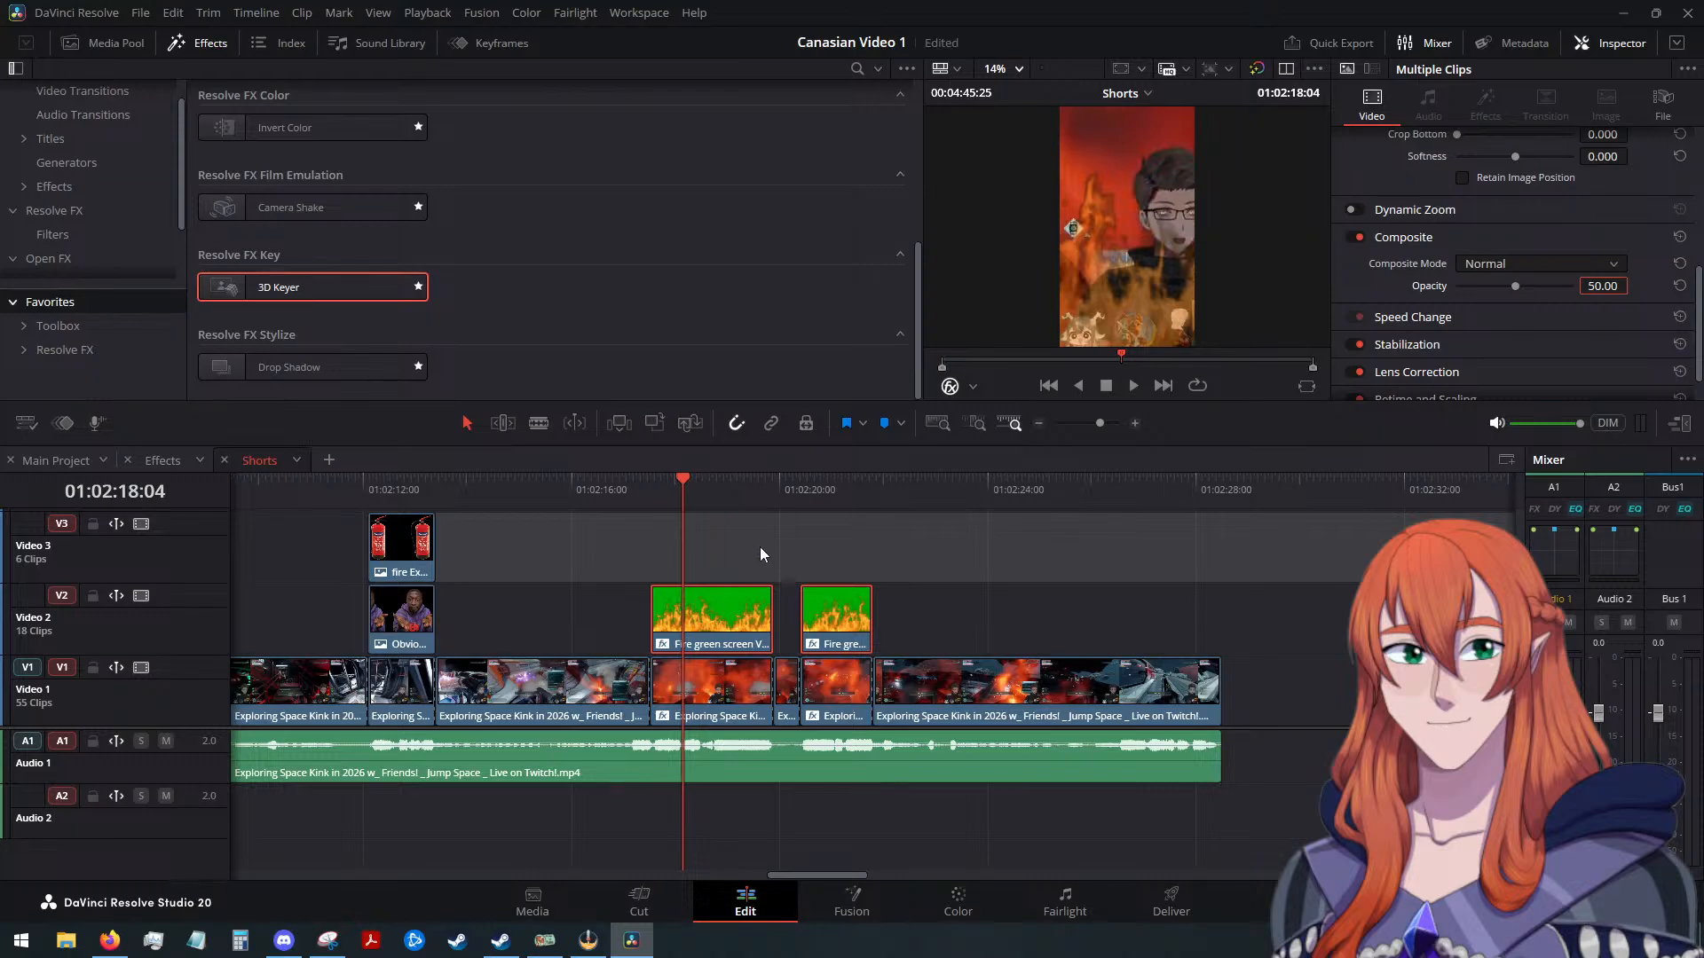
# Set both fire clips' zoom to 0.720 and Y position to -284, and set their opacity to 100
pyautogui.click(759, 550)
pyautogui.moveTo(855, 594); pyautogui.dragTo(684, 652)
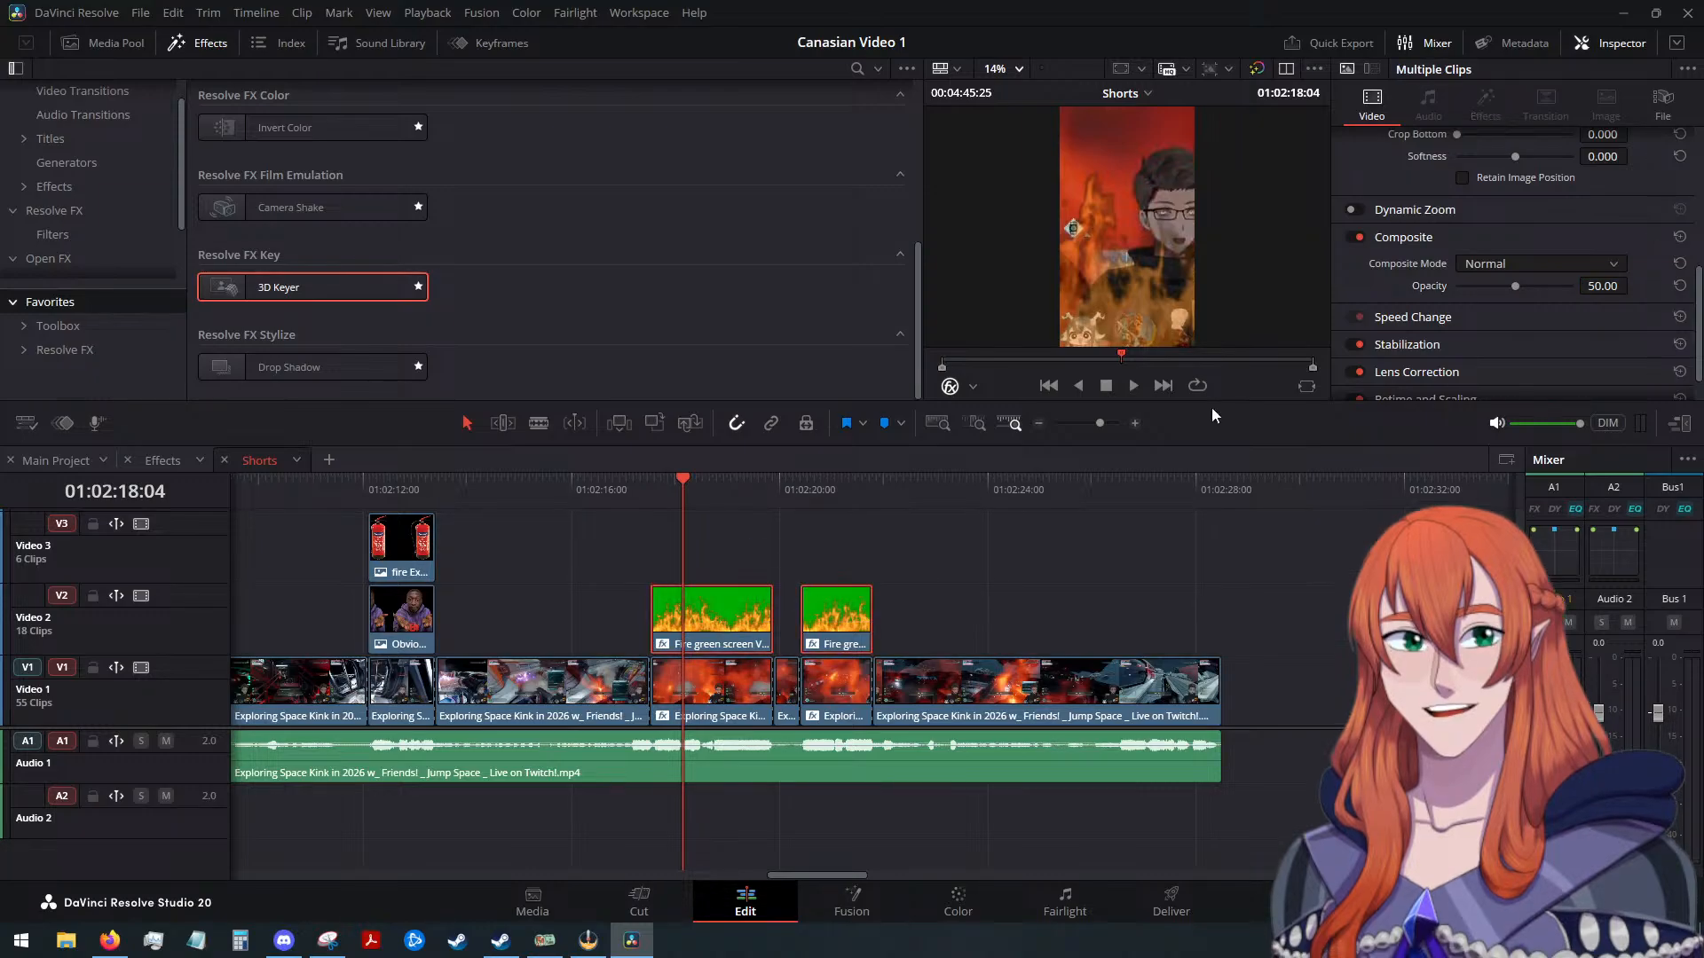
pyautogui.scroll(6, 1455, 211)
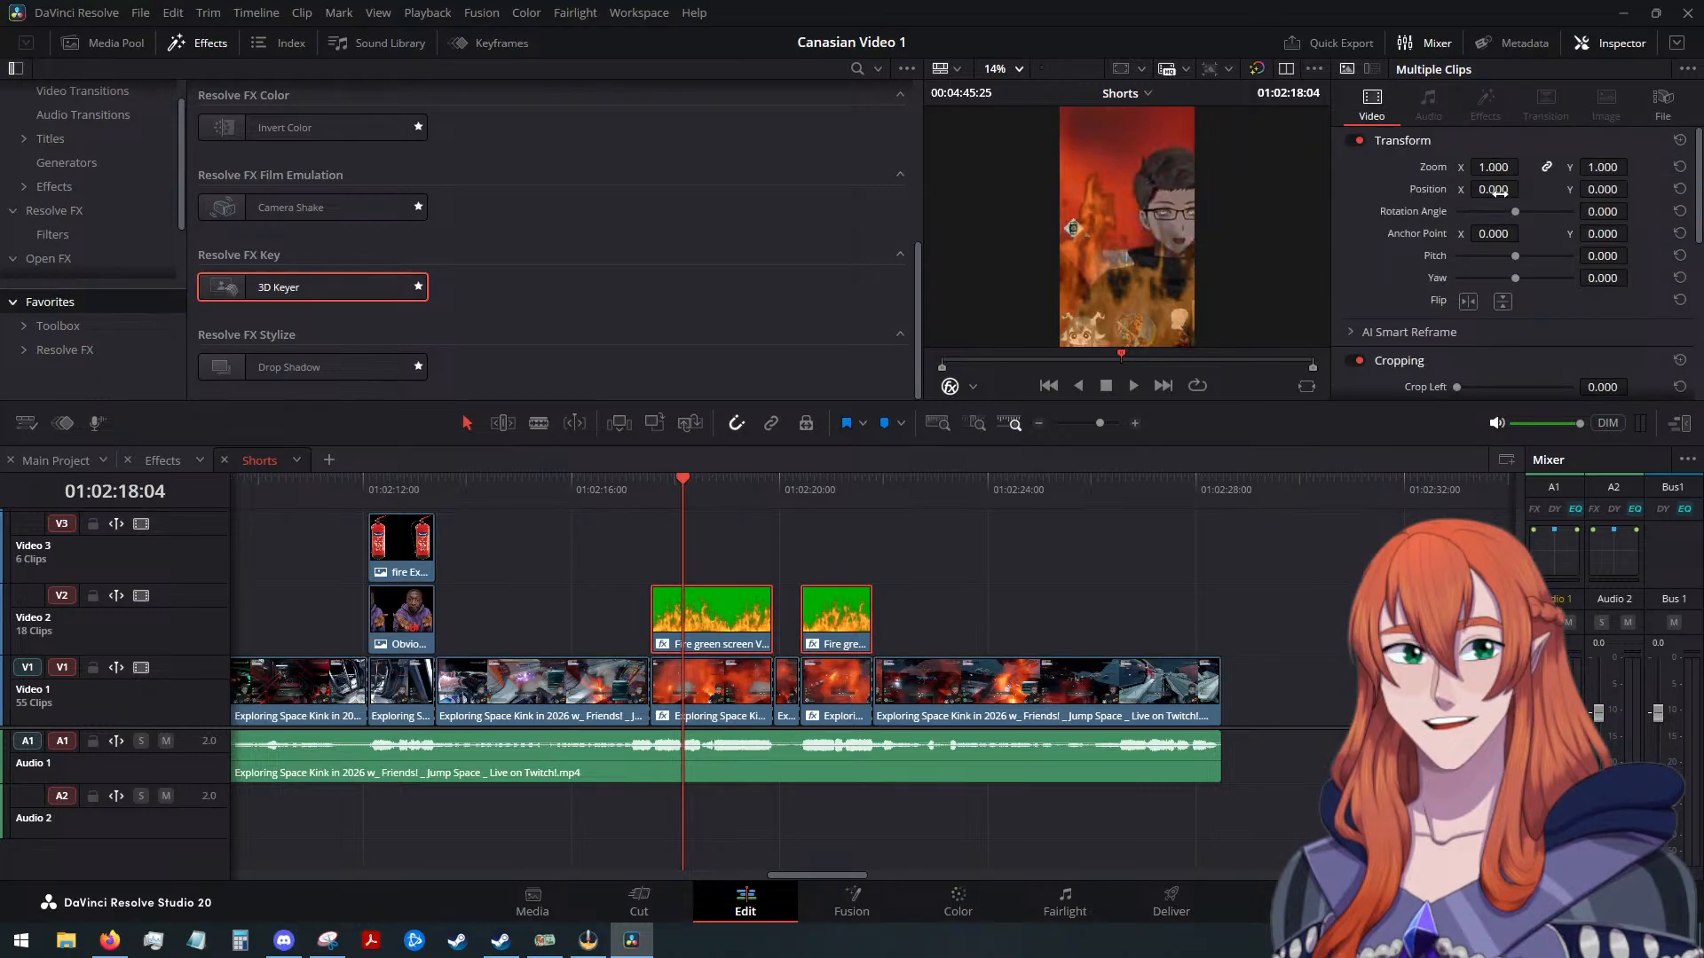
pyautogui.moveTo(1496, 191); pyautogui.dragTo(1633, 190)
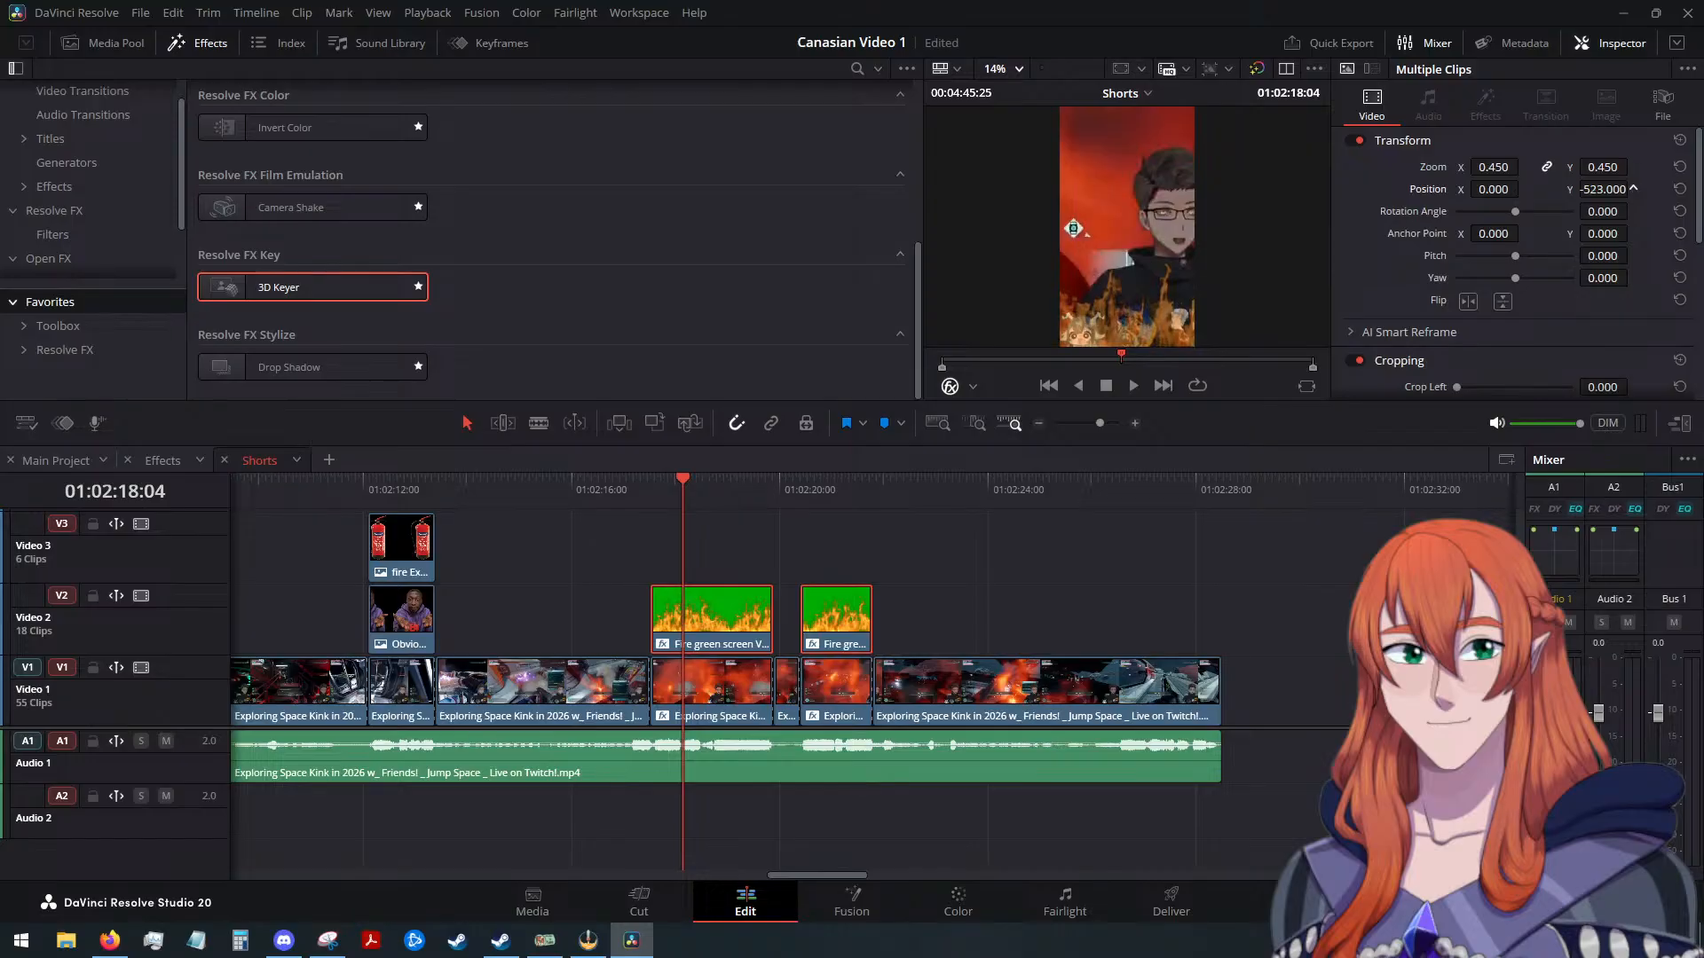
pyautogui.moveTo(1494, 168); pyautogui.dragTo(1637, 187)
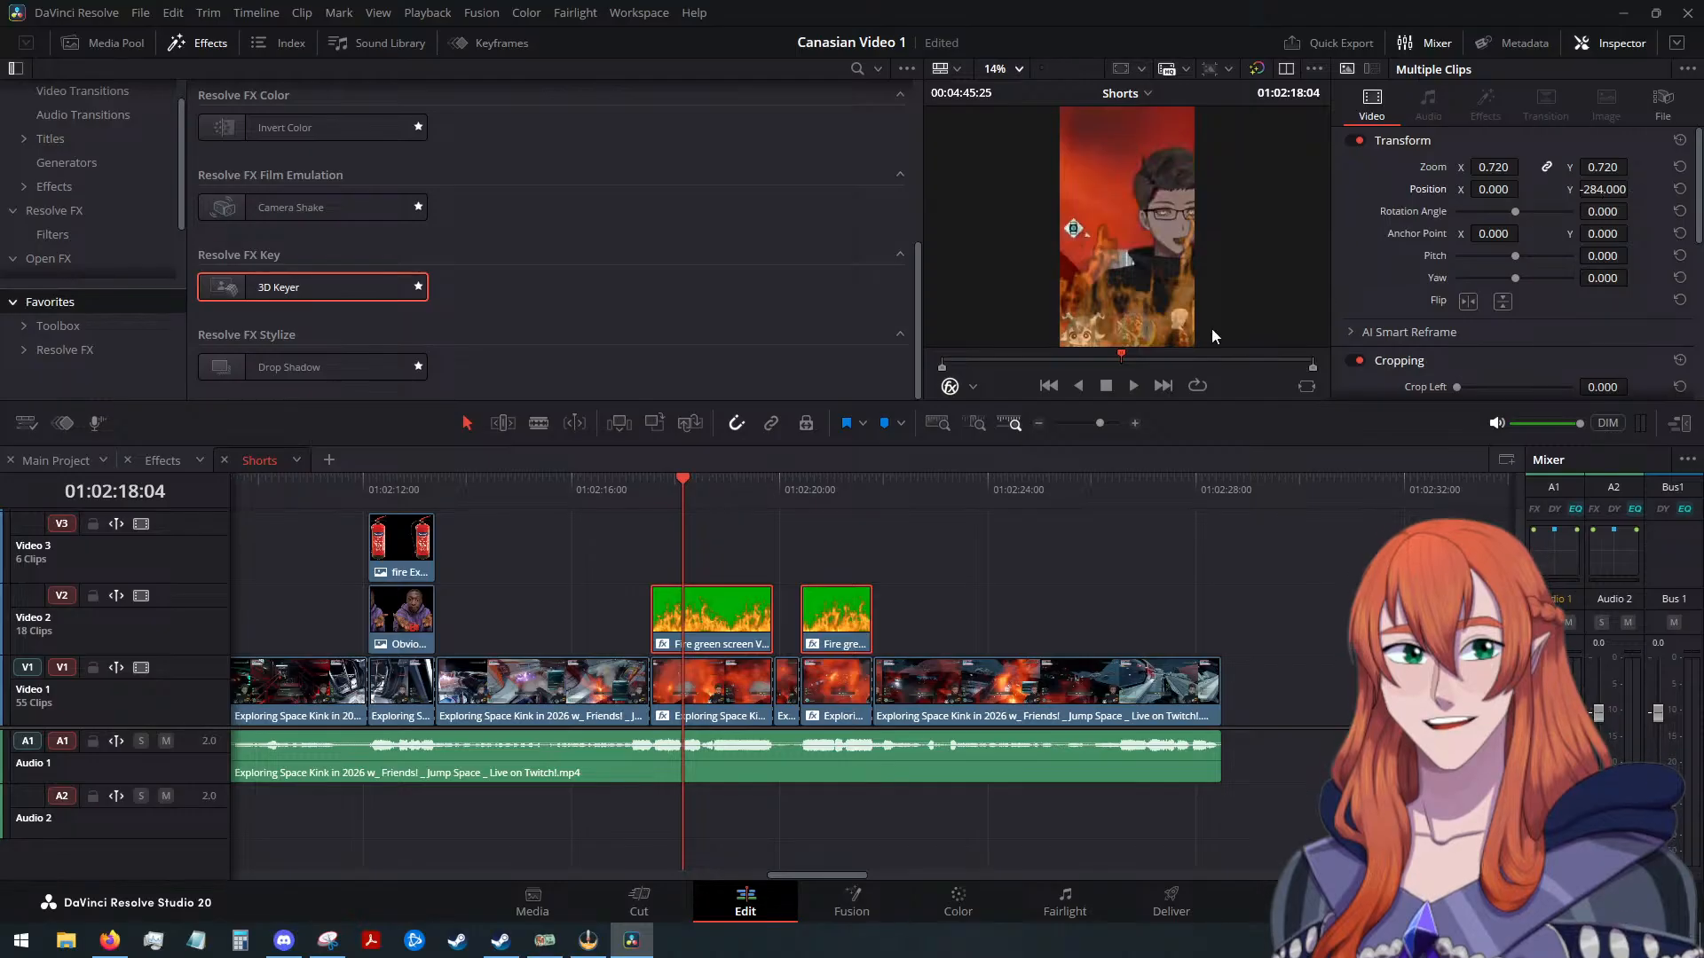
pyautogui.scroll(-5, 1459, 297)
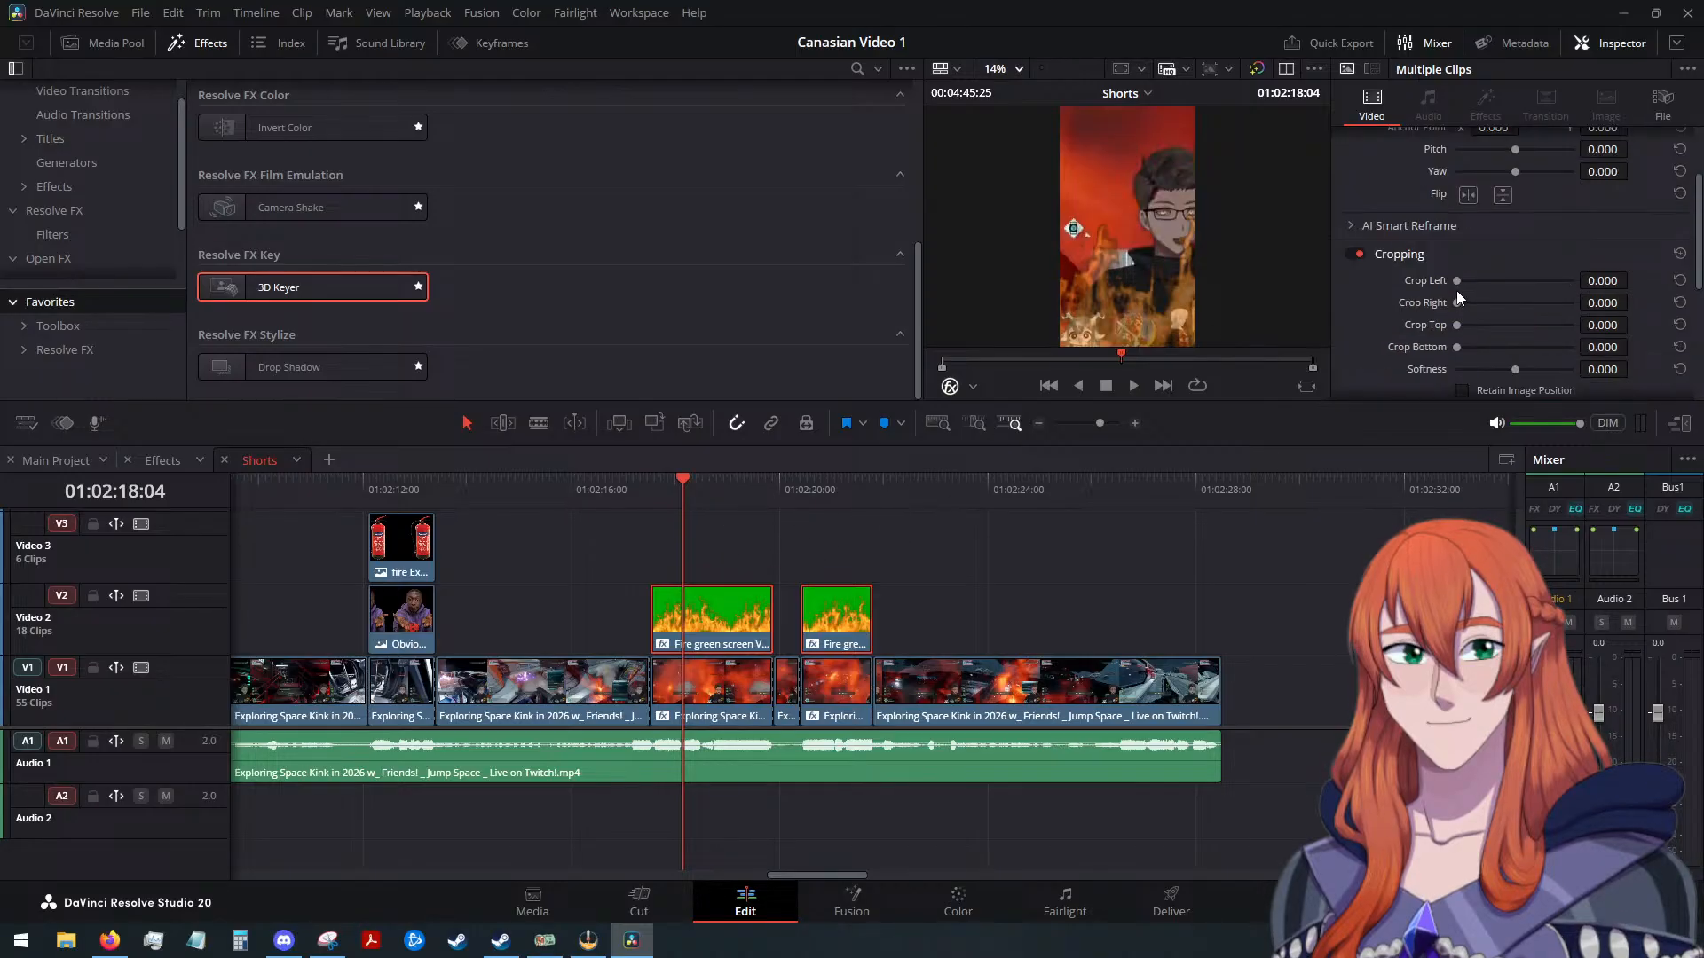
pyautogui.moveTo(1521, 341); pyautogui.dragTo(1645, 348)
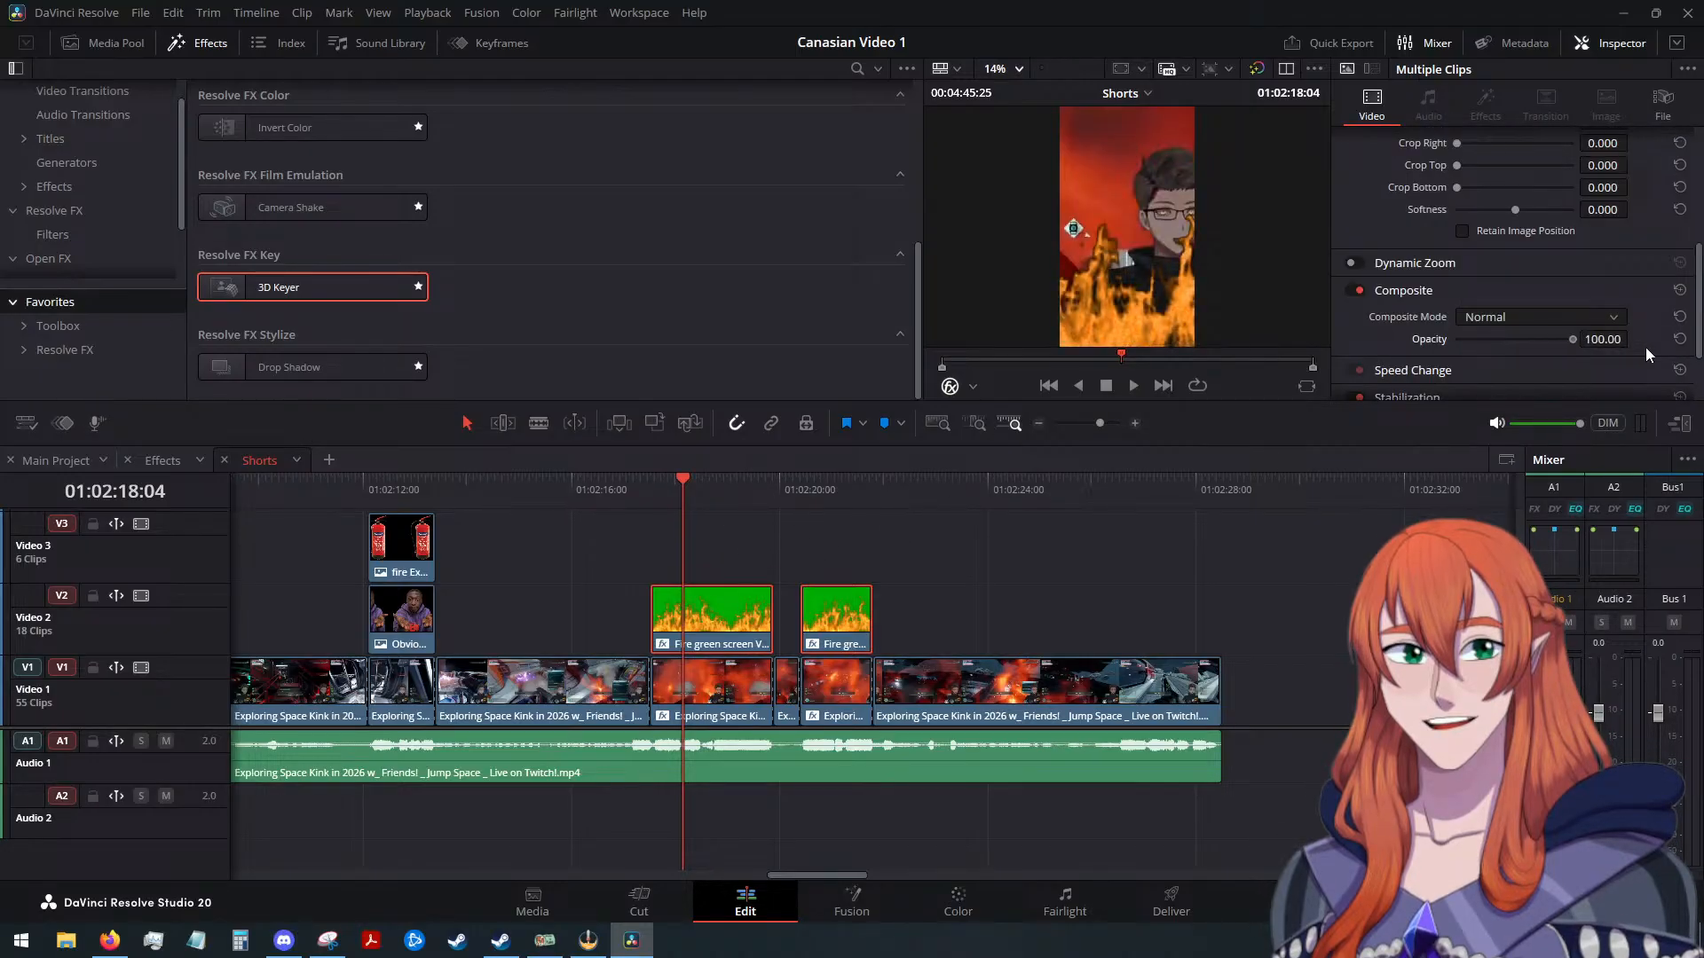
# Play the Shorts timeline from 01:02:17:16 to about 01:02:24:13 to check the fire overlays
pyautogui.click(885, 558)
pyautogui.moveTo(688, 475); pyautogui.dragTo(654, 485)
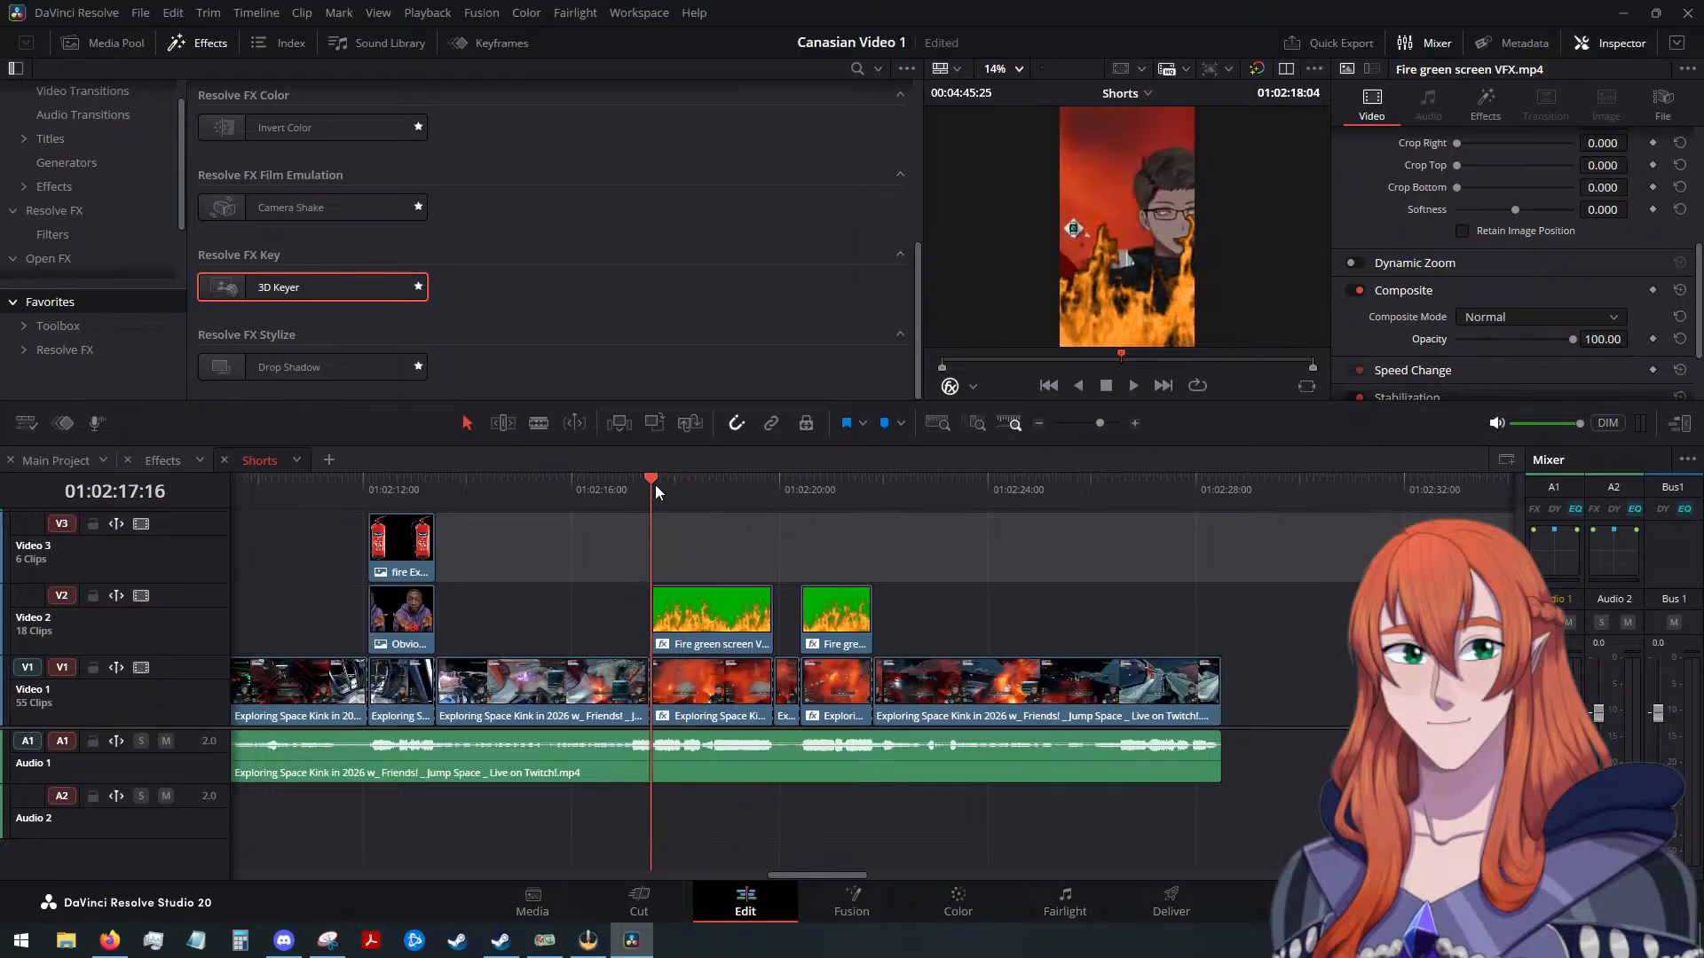
pyautogui.click(1132, 387)
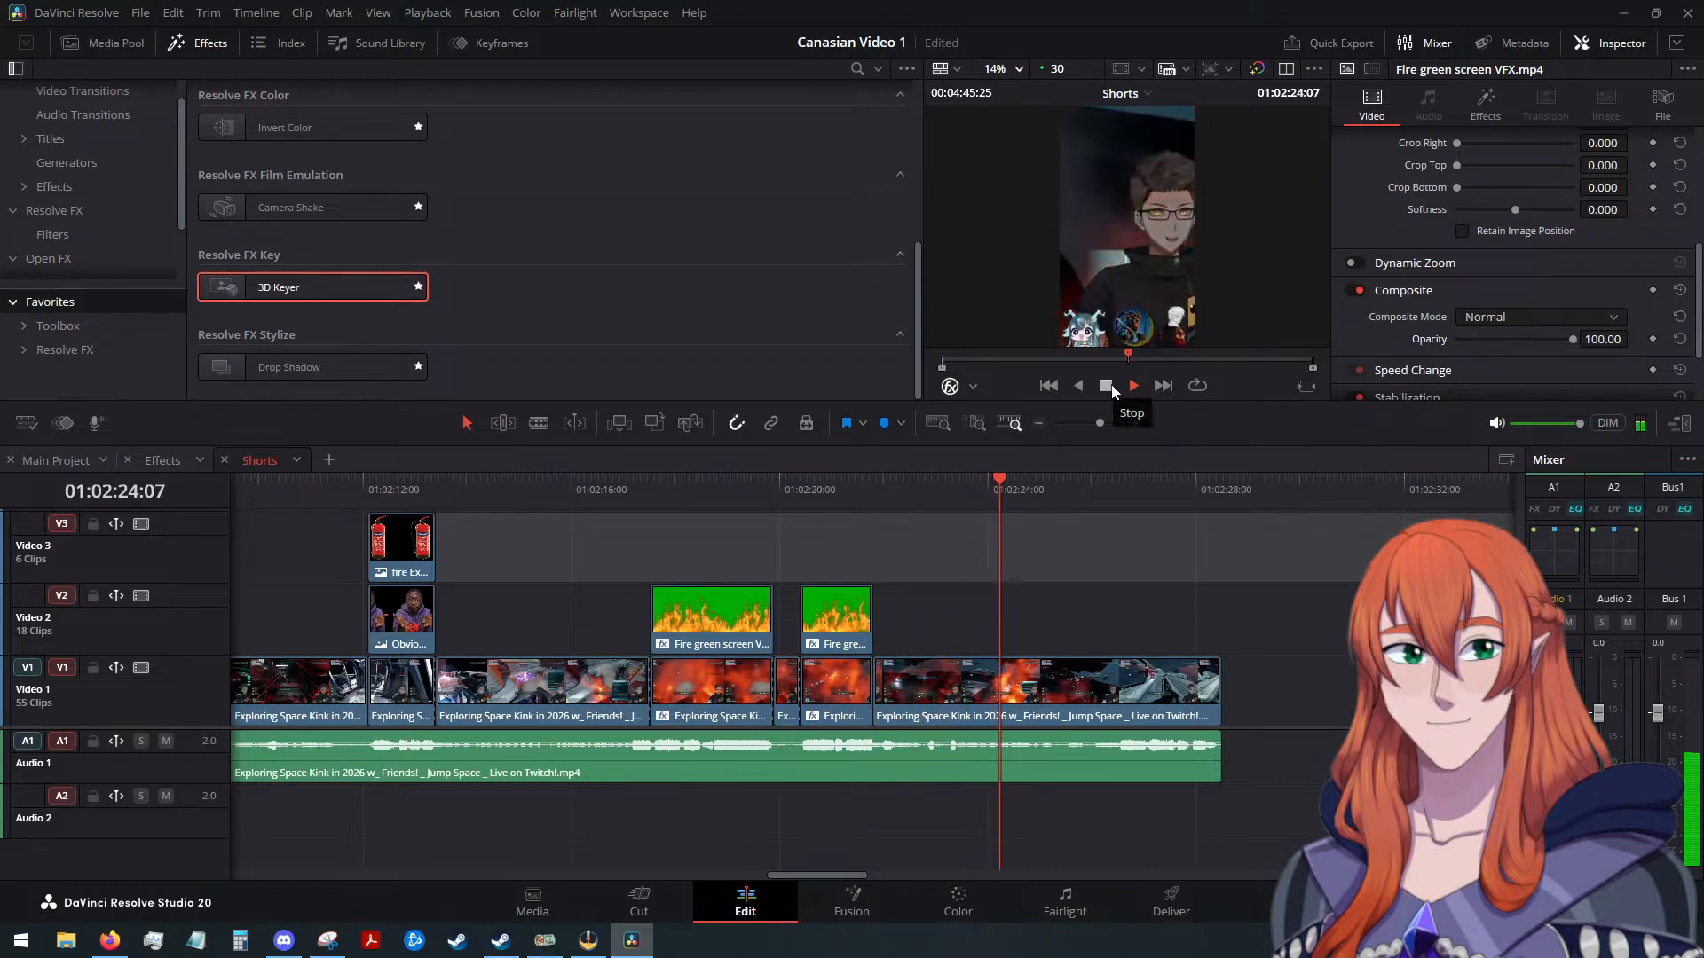
pyautogui.click(1111, 385)
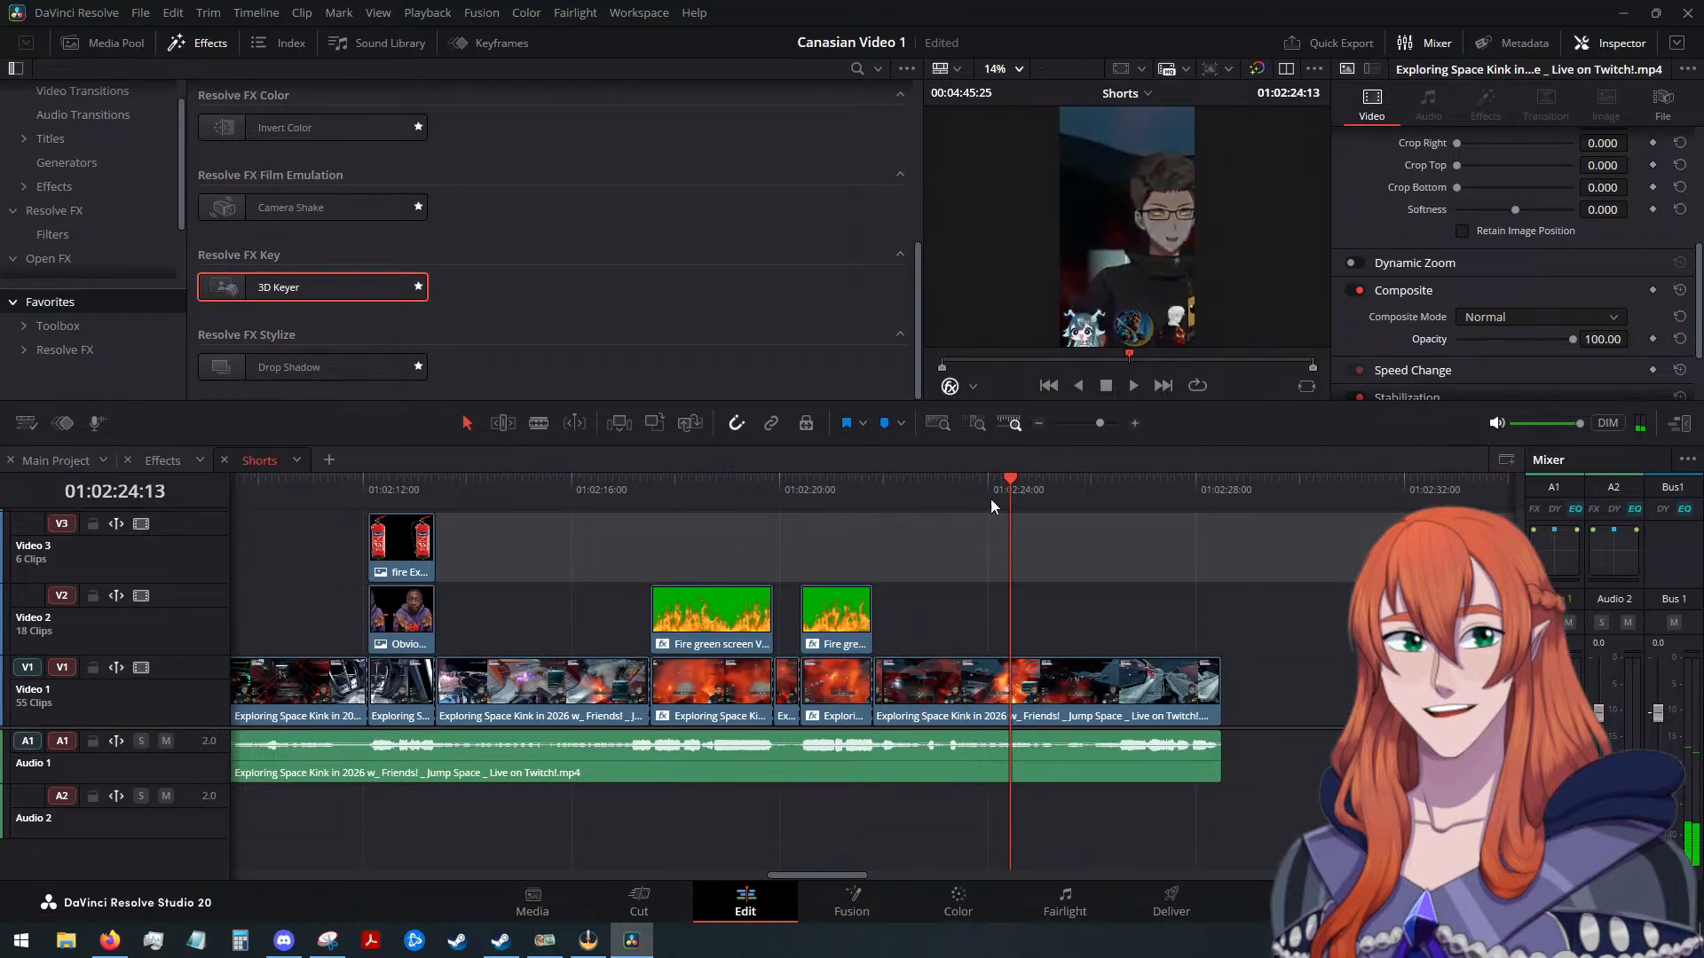
# Split the Shorts audio clip at 01:02:21:24, where the second fire section ends
pyautogui.moveTo(976, 487); pyautogui.dragTo(882, 504)
pyautogui.hotkey('ctrl', 'b')
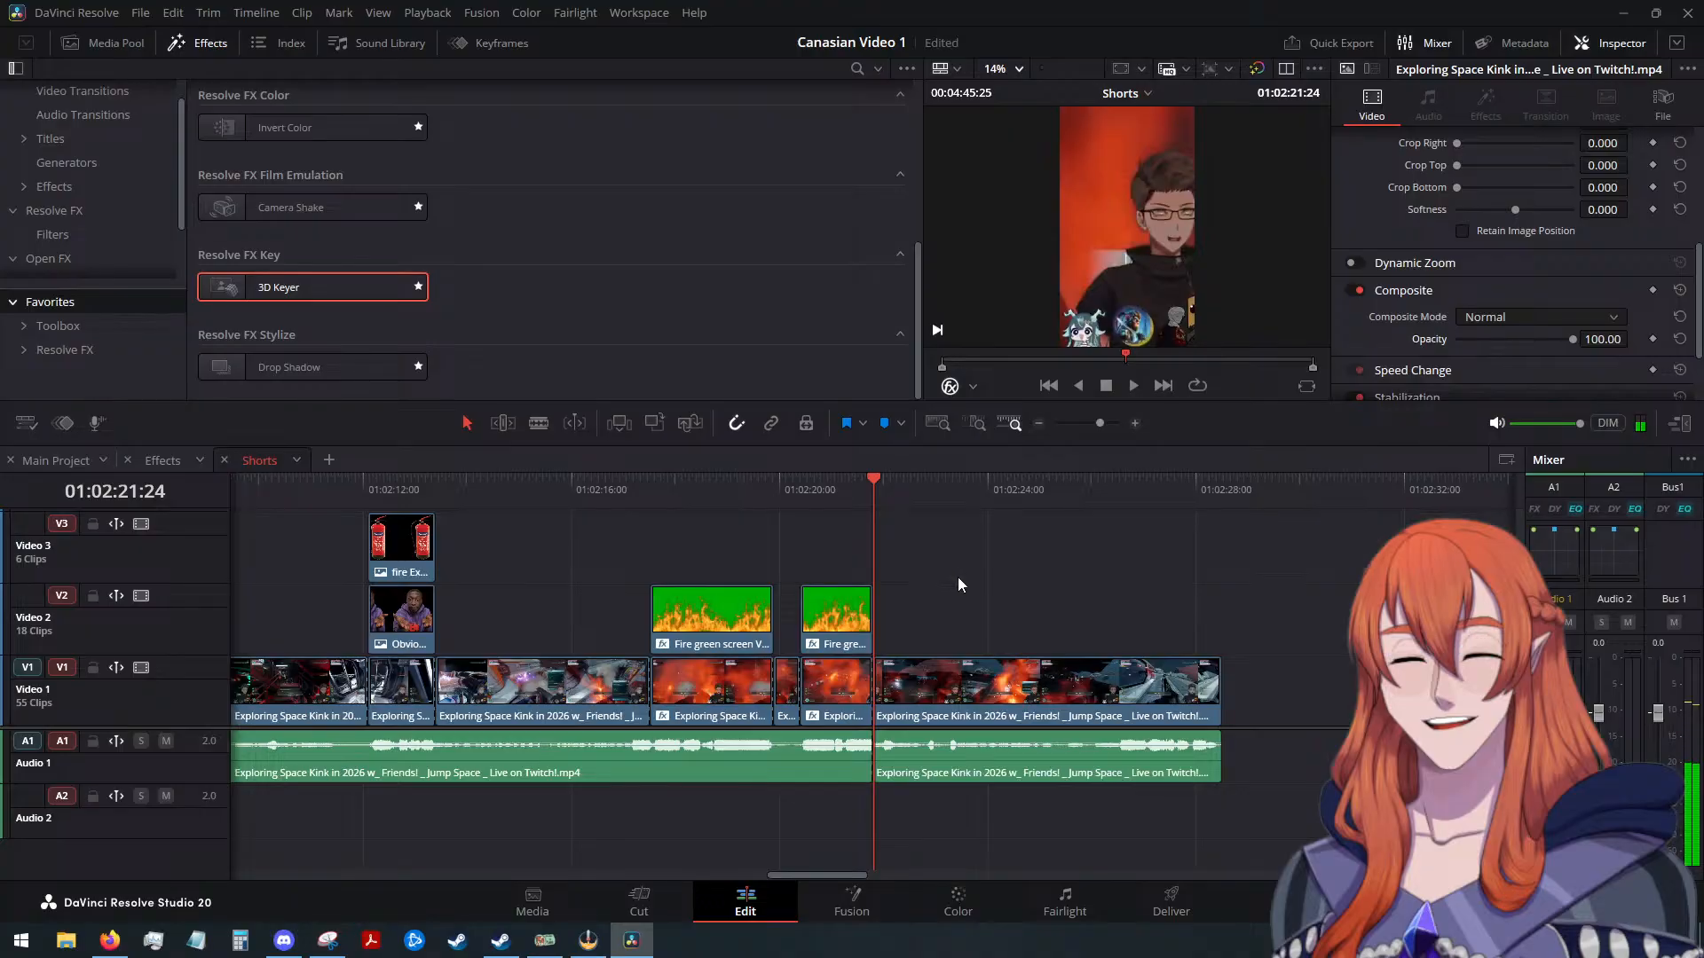
# Replace the fire clip in the Effects timeline with Sonic 06 RTFD Best of from the Pitch Footage folder, placed at the start of Video 1
pyautogui.click(161, 461)
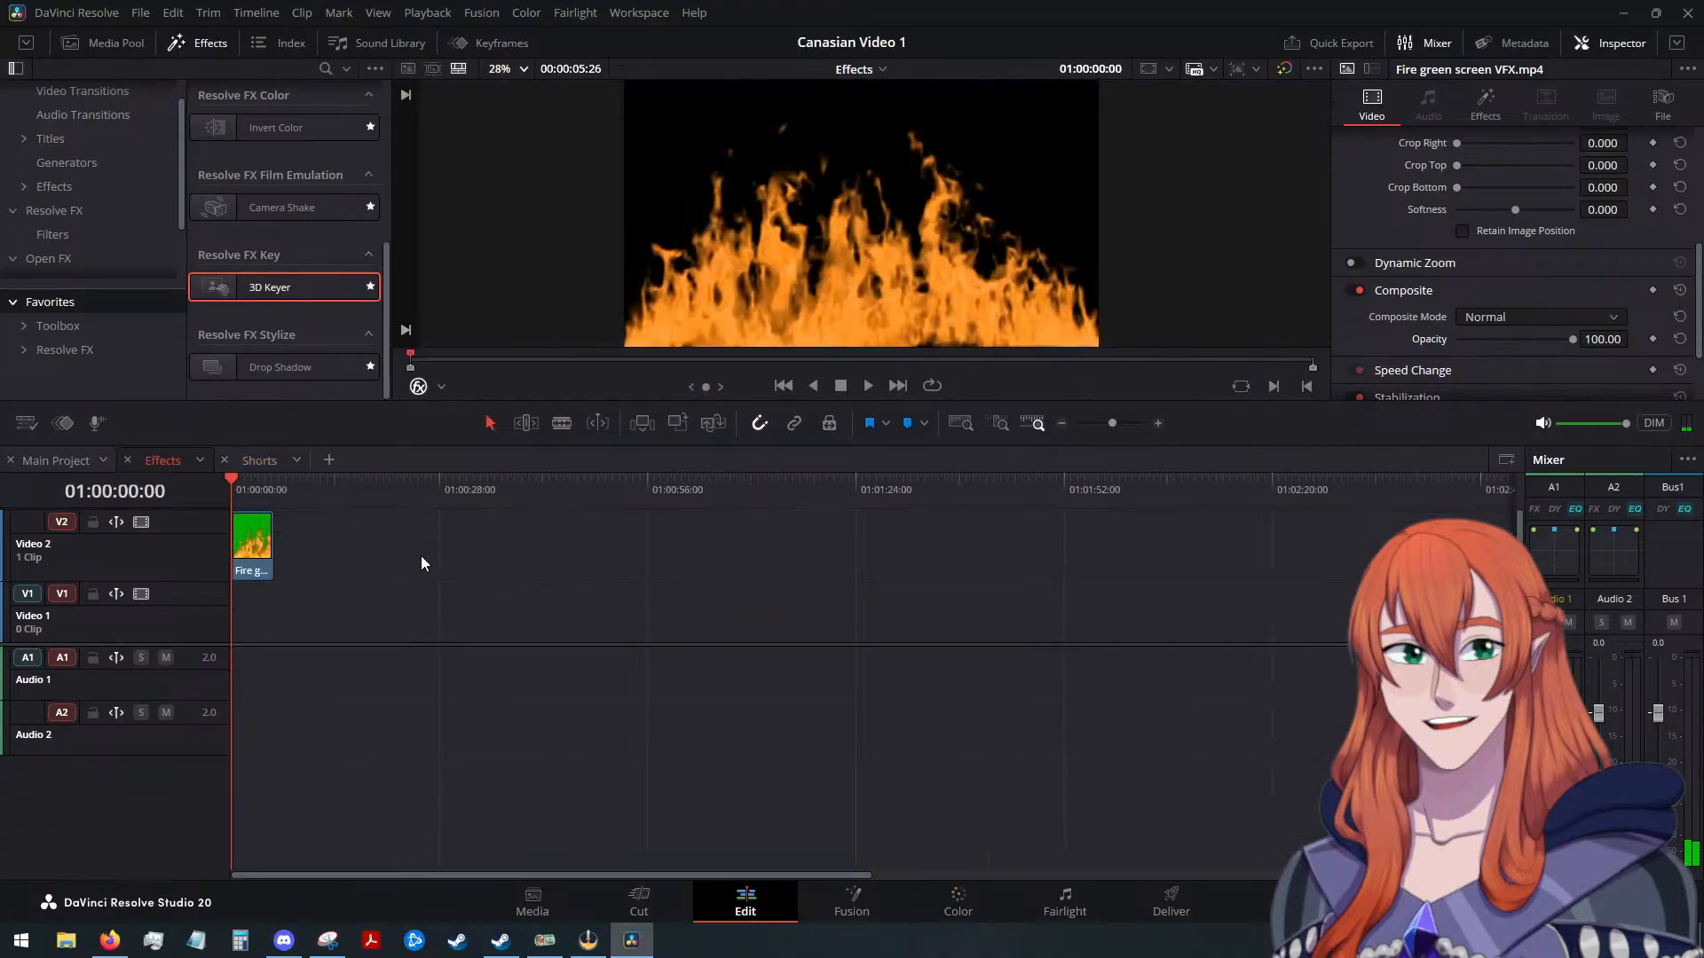
pyautogui.press('Delete')
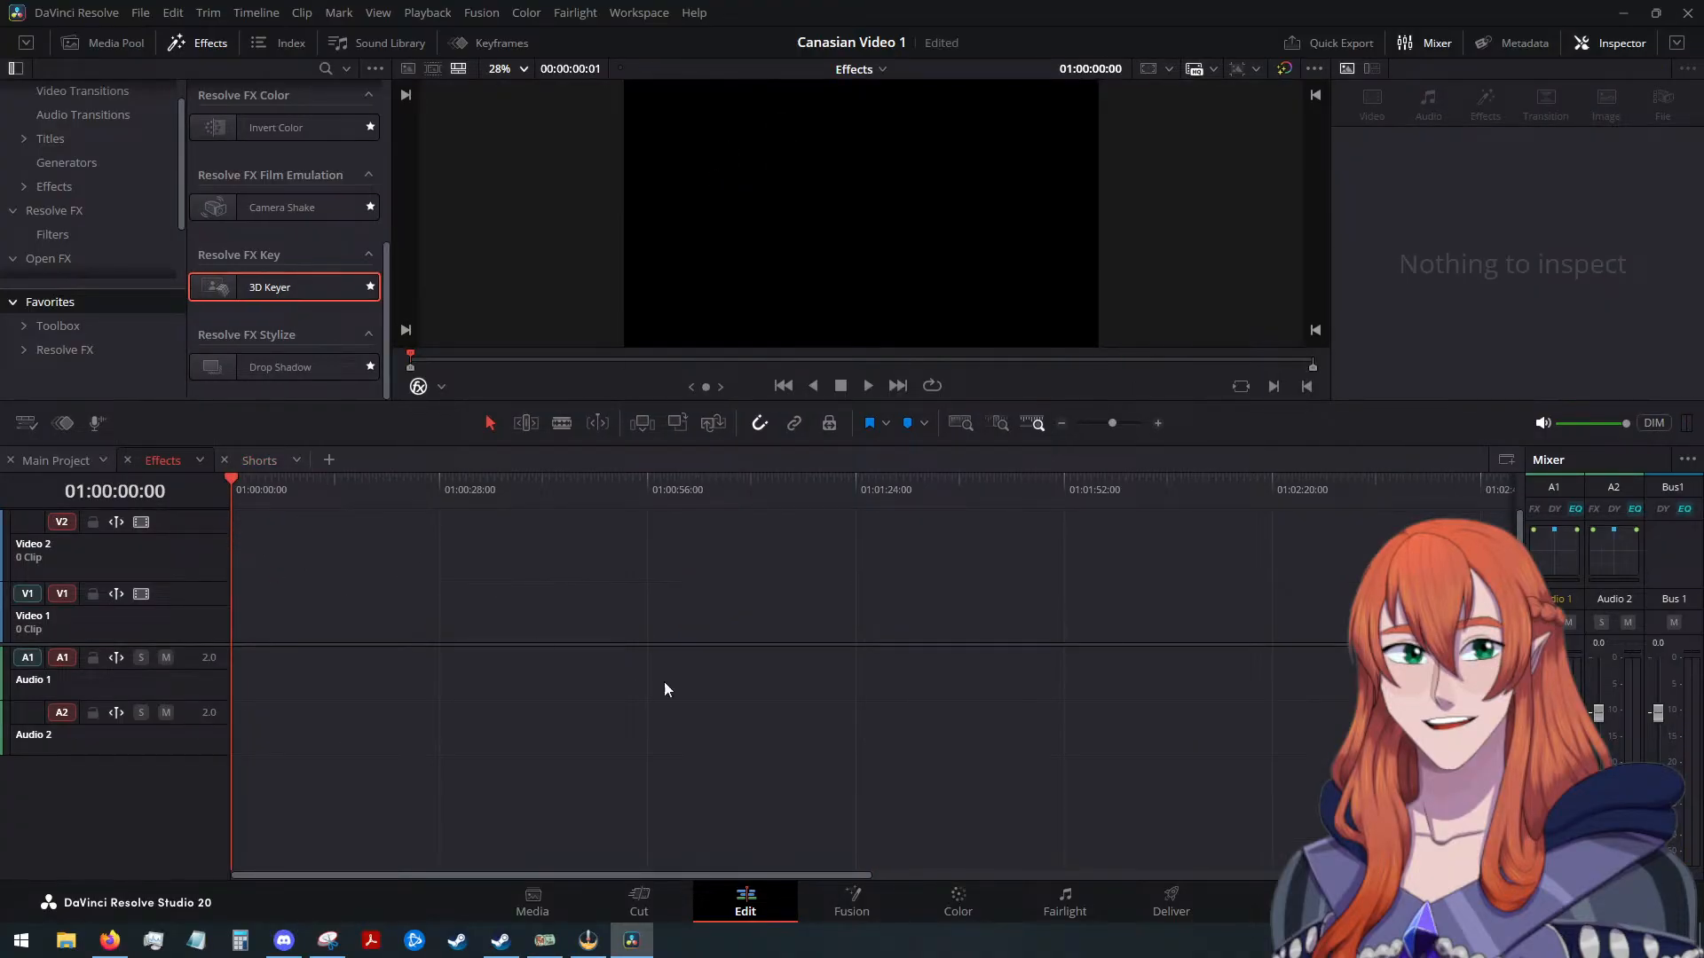
pyautogui.press('super+e')
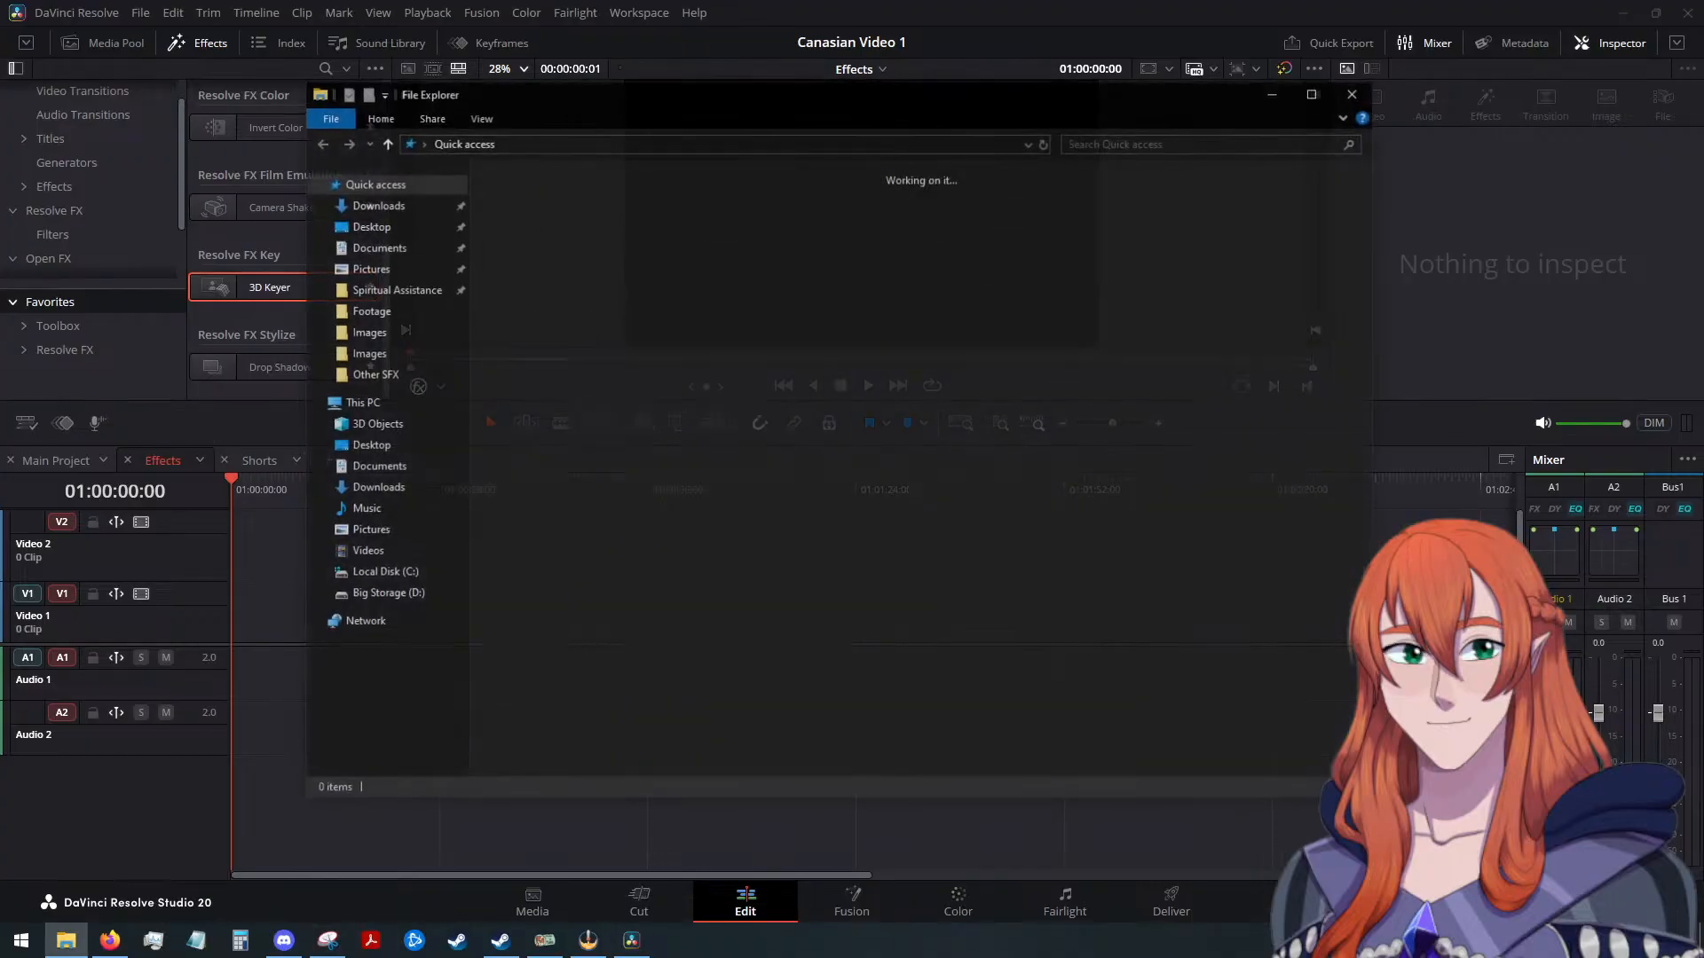
pyautogui.click(381, 271)
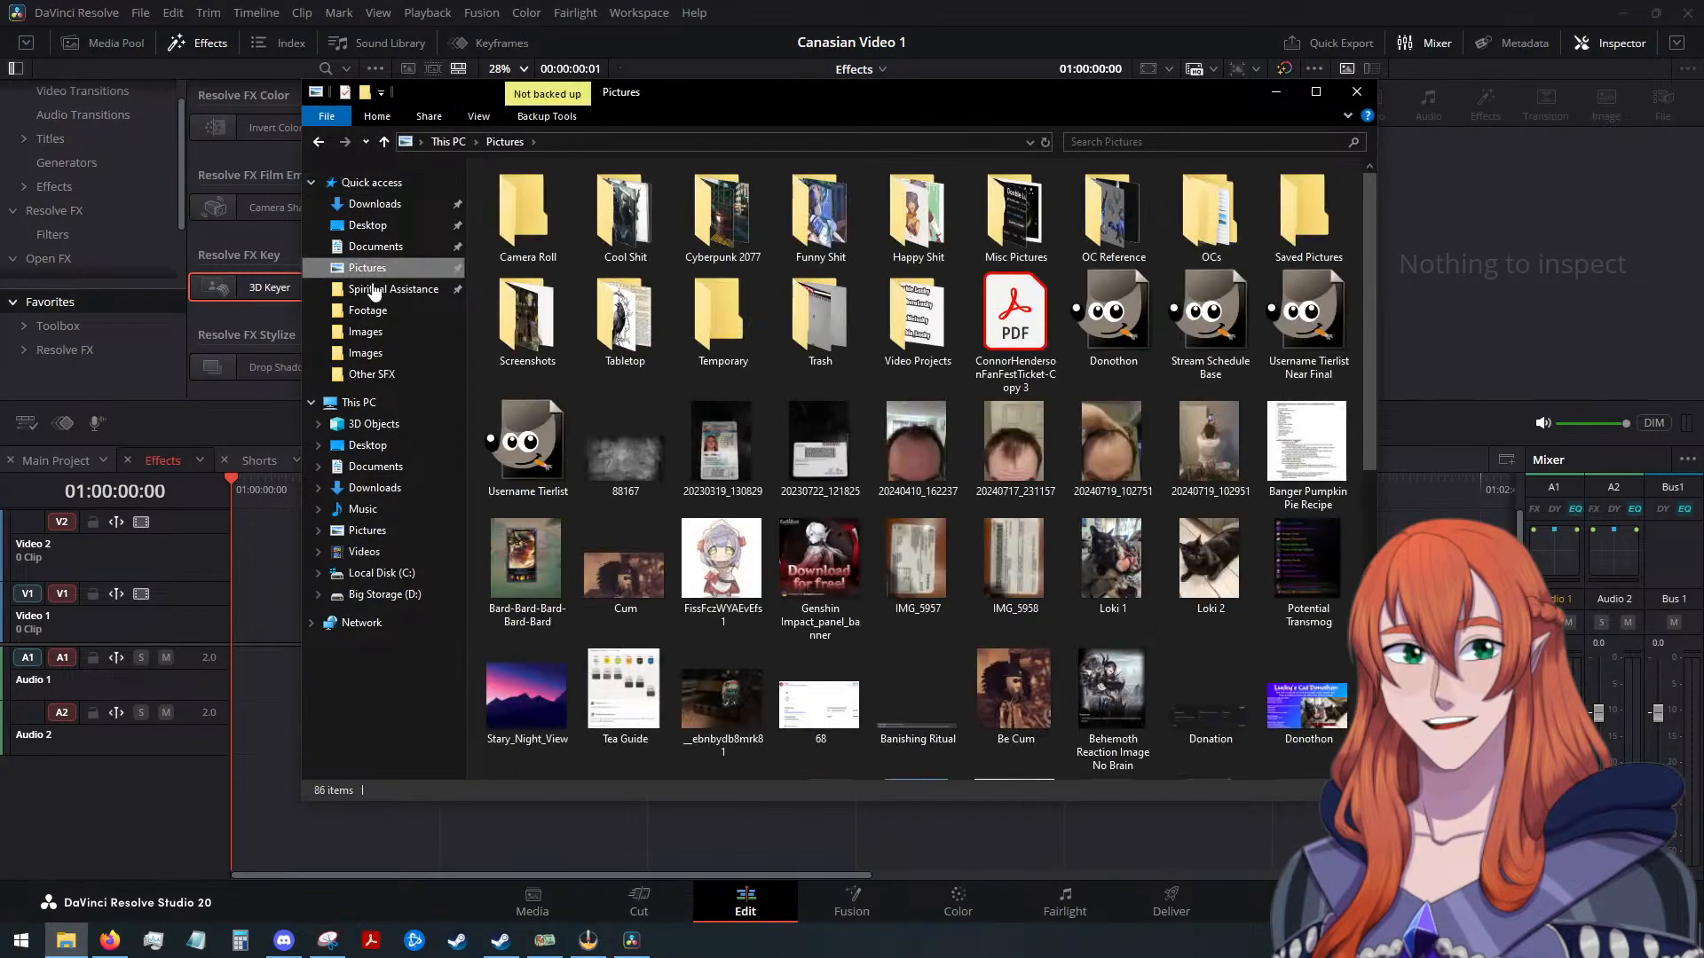
pyautogui.click(382, 334)
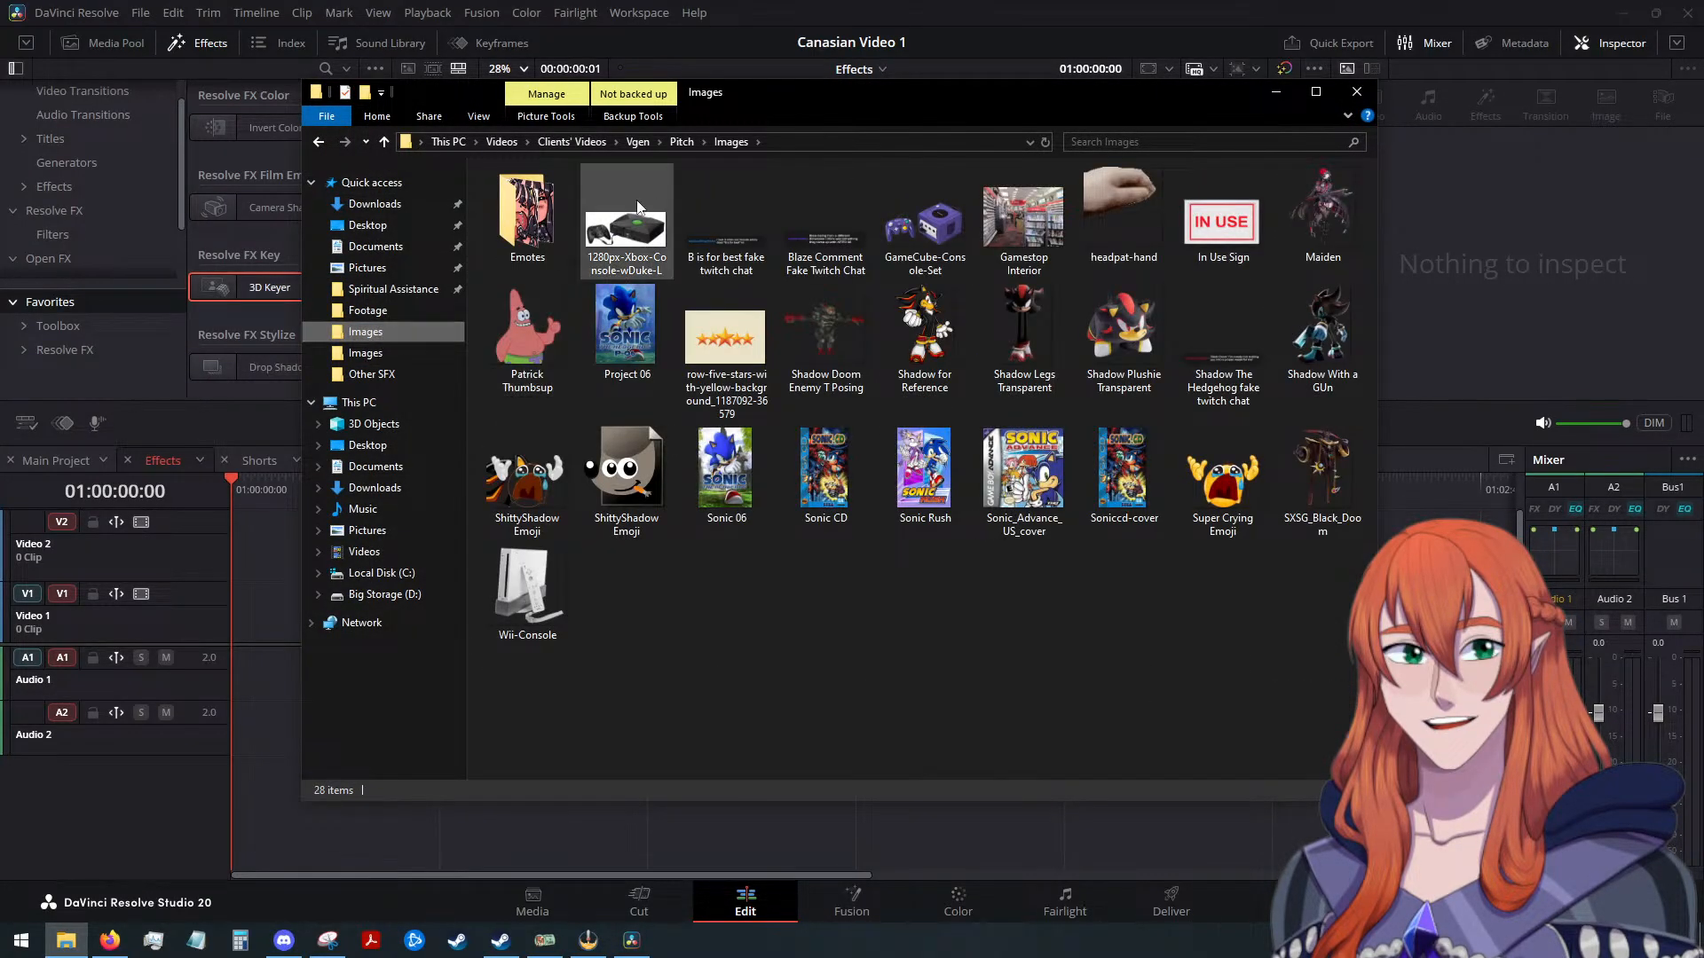
pyautogui.click(680, 143)
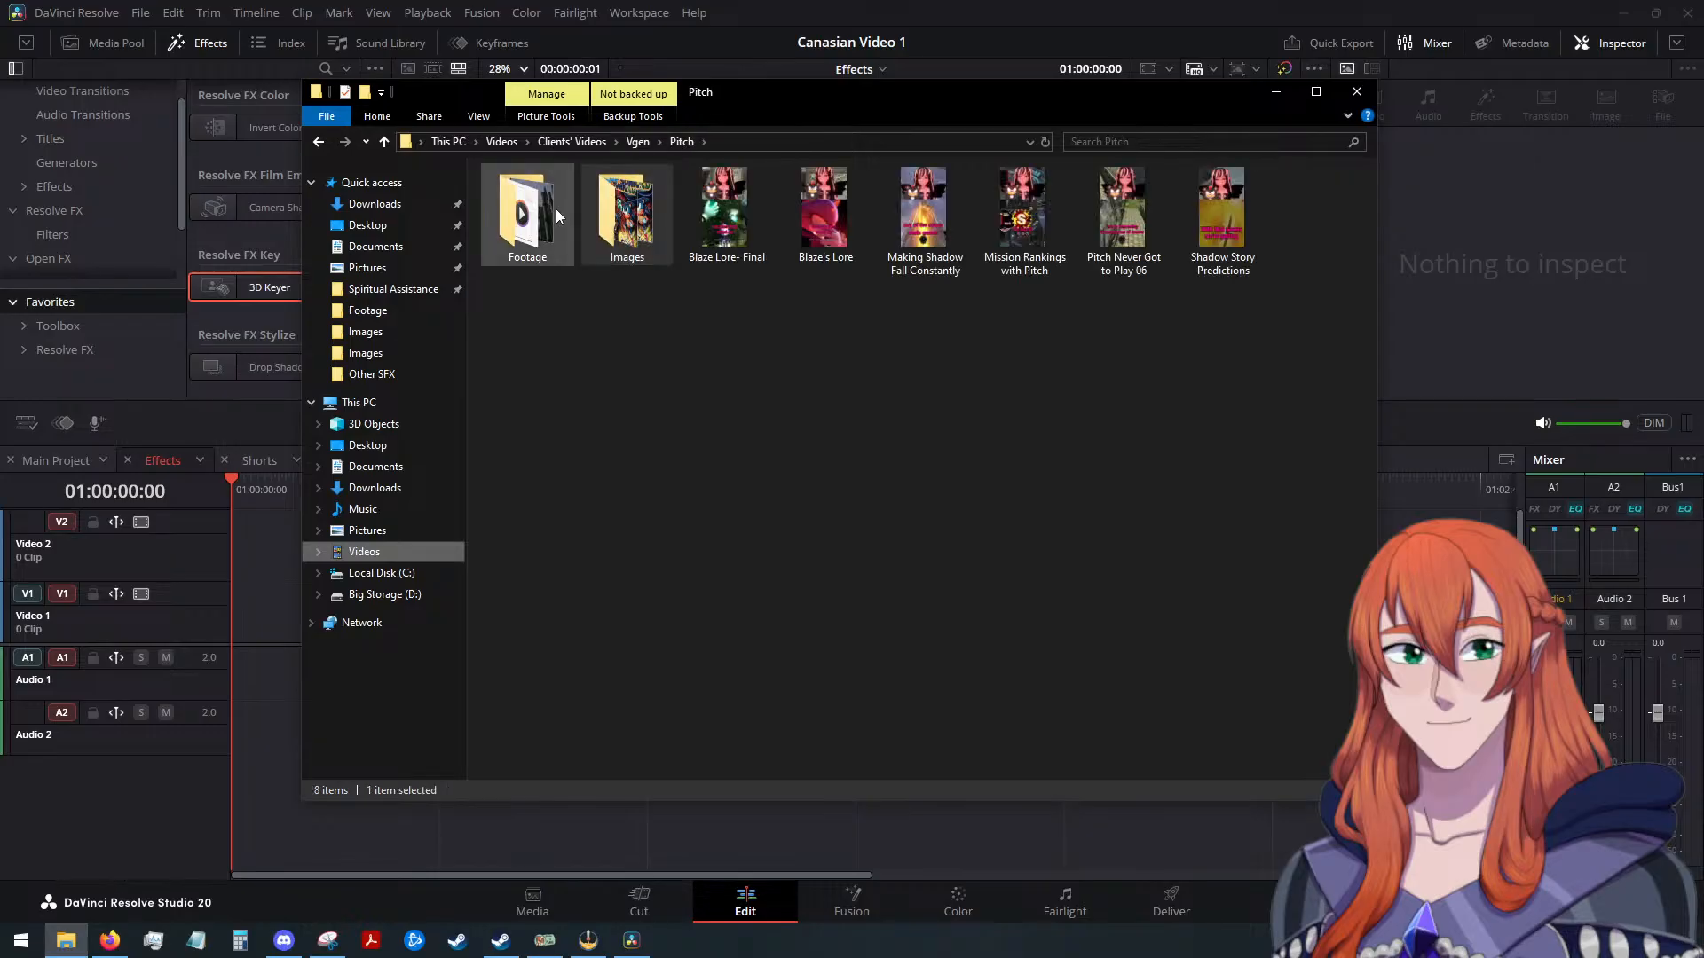
pyautogui.doubleClick(555, 209)
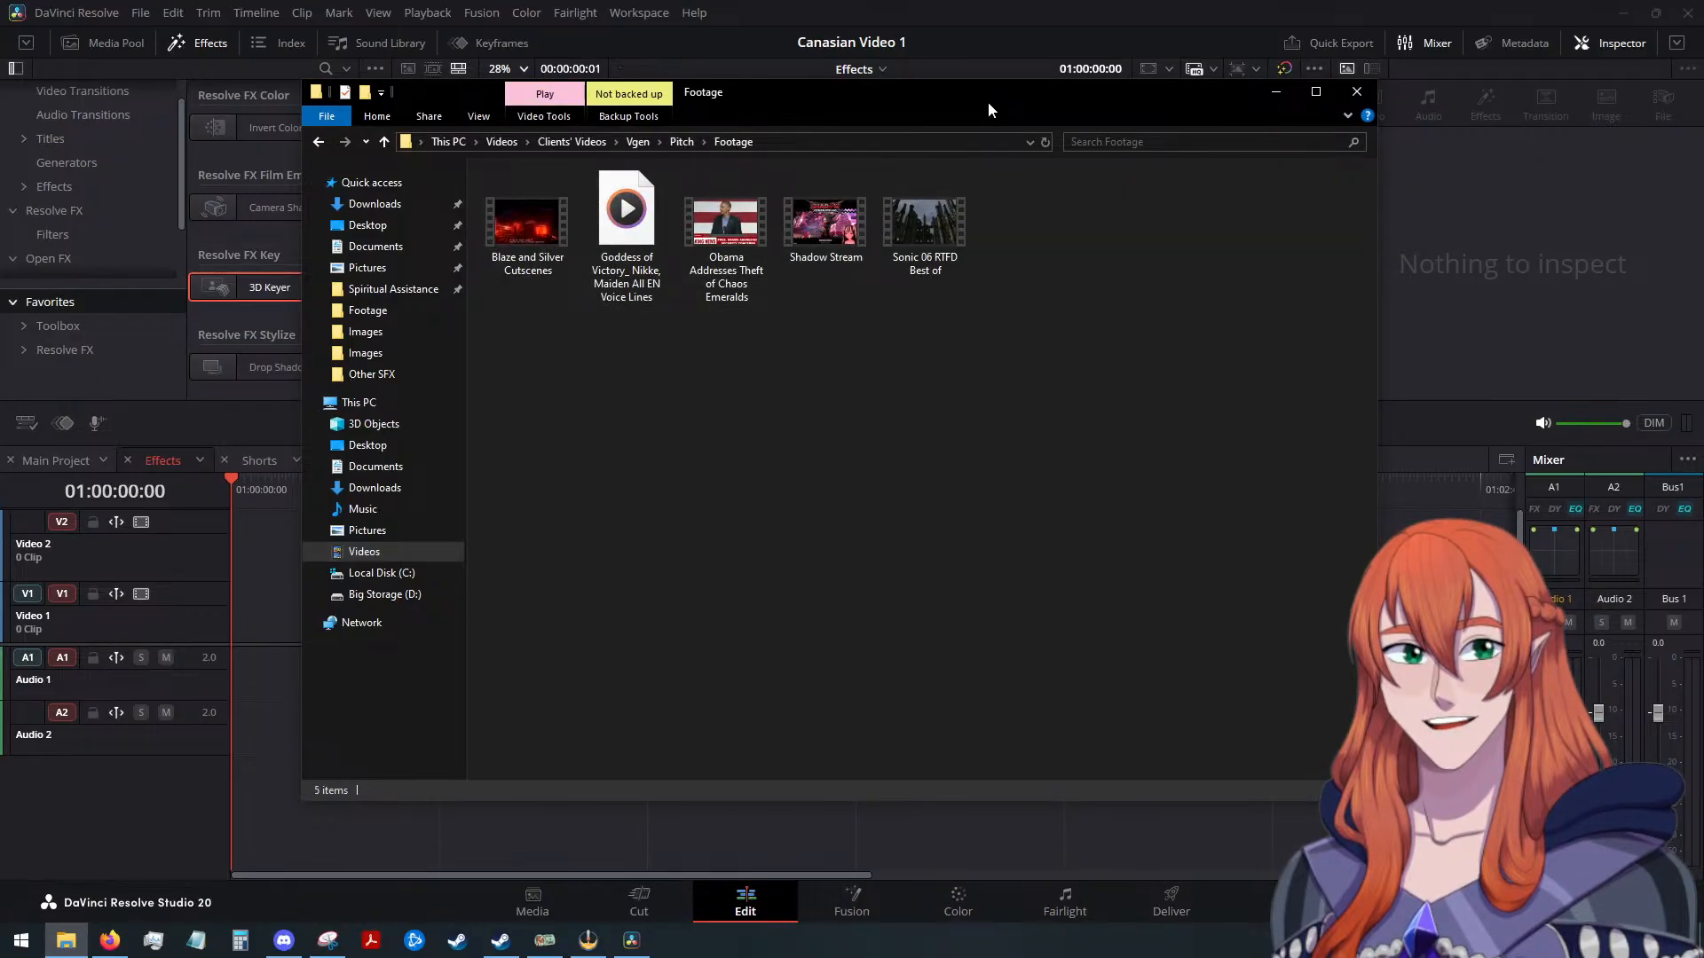
pyautogui.moveTo(988, 103); pyautogui.dragTo(1702, 163)
pyautogui.moveTo(1703, 497); pyautogui.dragTo(229, 625)
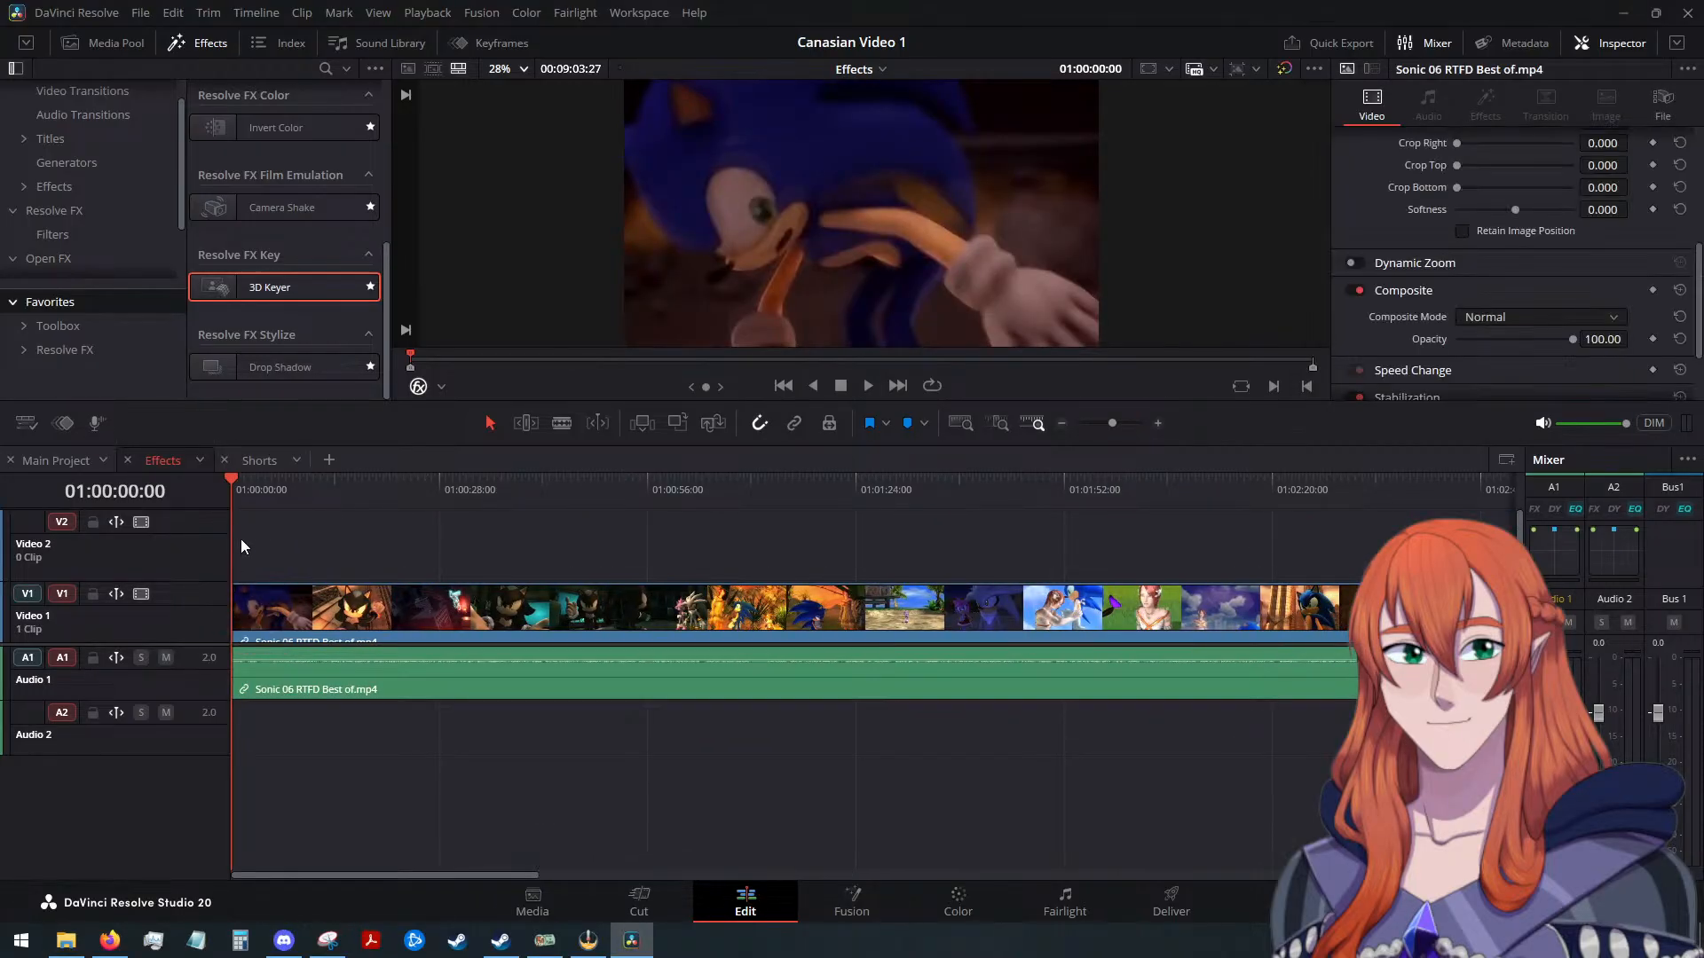
# Split the Sonic 06 clip and its audio at 01:01:06:04, on the first frame of the Sonic-in-flames shot
pyautogui.moveTo(227, 477); pyautogui.dragTo(722, 523)
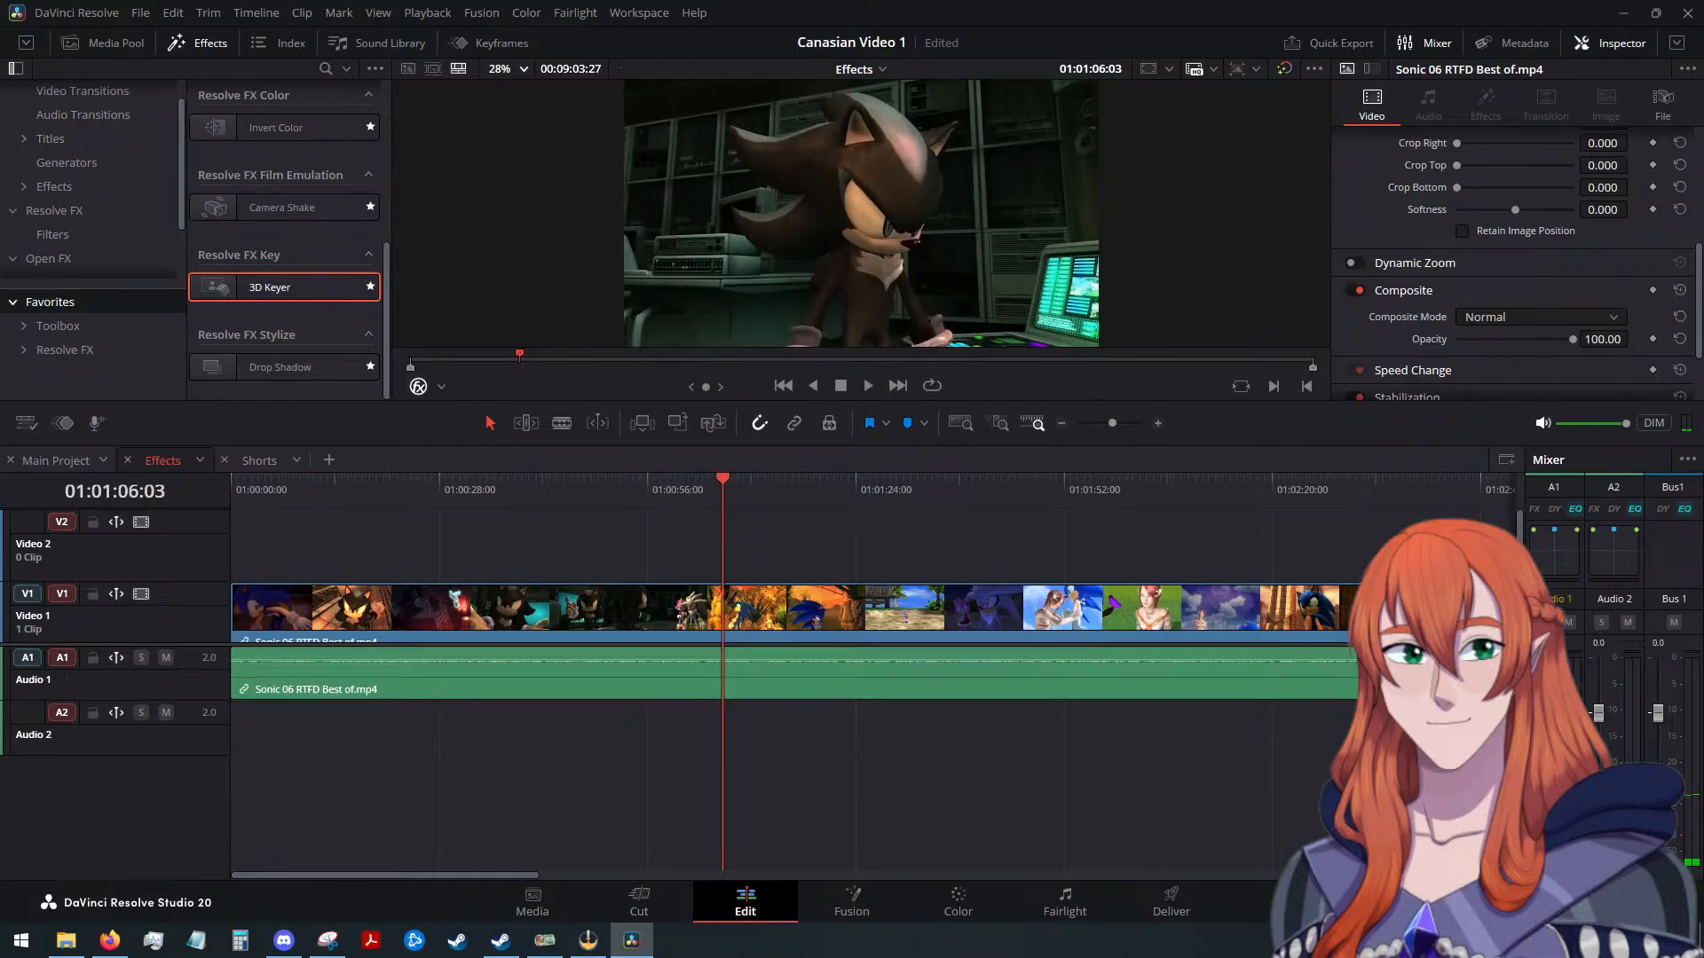
pyautogui.hotkey('alt', 'Tab')
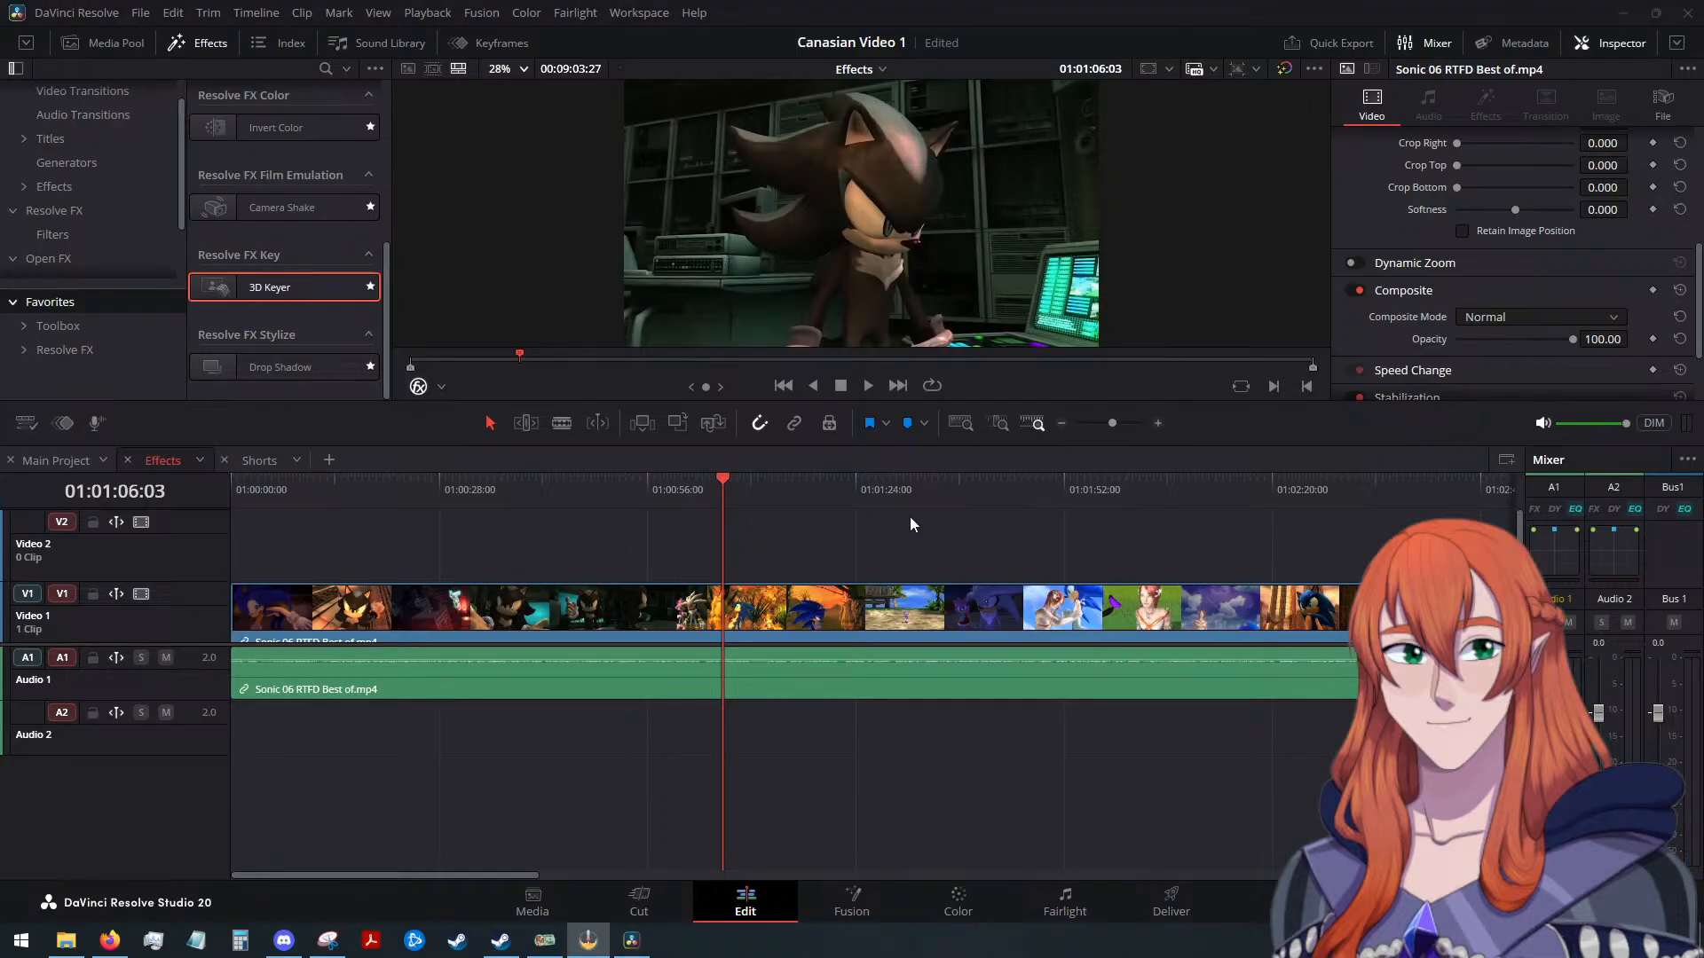
pyautogui.hotkey('alt', 'Tab')
pyautogui.press('Right')
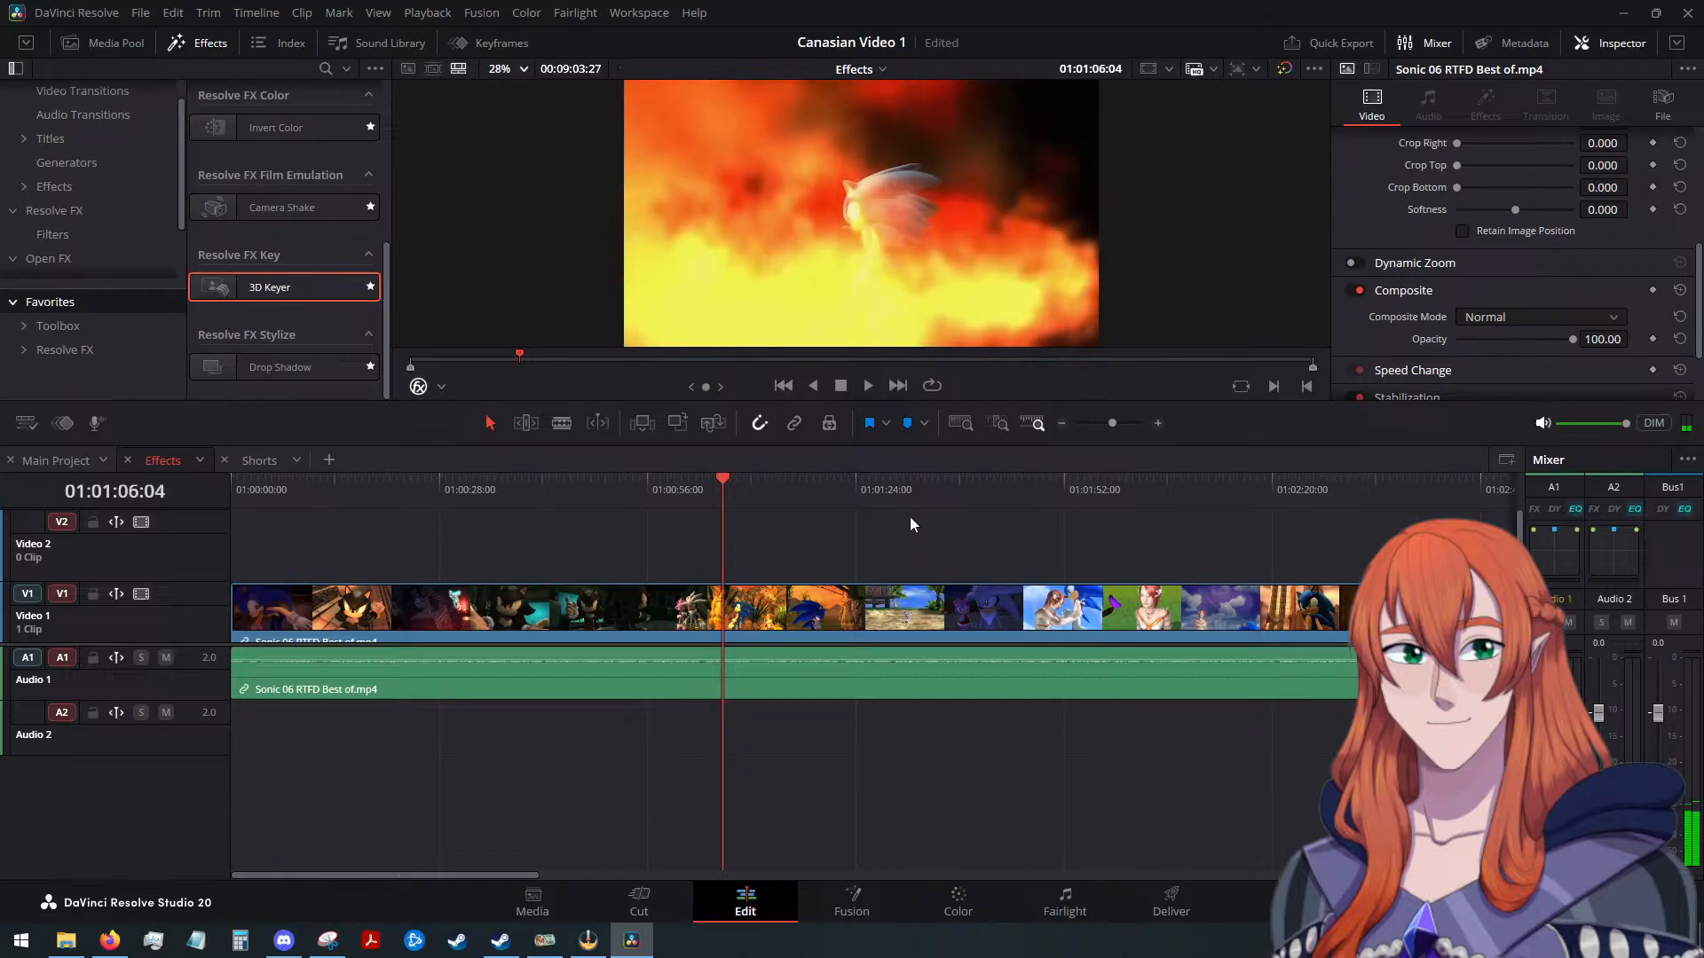
pyautogui.press('Left')
pyautogui.press('Right')
pyautogui.hotkey('ctrl', 'b')
# Move the playhead frame by frame past the end of the Sonic-in-flames shot, to 01:01:09:23 in the Effects timeline
pyautogui.moveTo(724, 487)
pyautogui.mouseDown()
pyautogui.moveTo(787, 491)
pyautogui.moveTo(743, 497)
pyautogui.mouseUp()
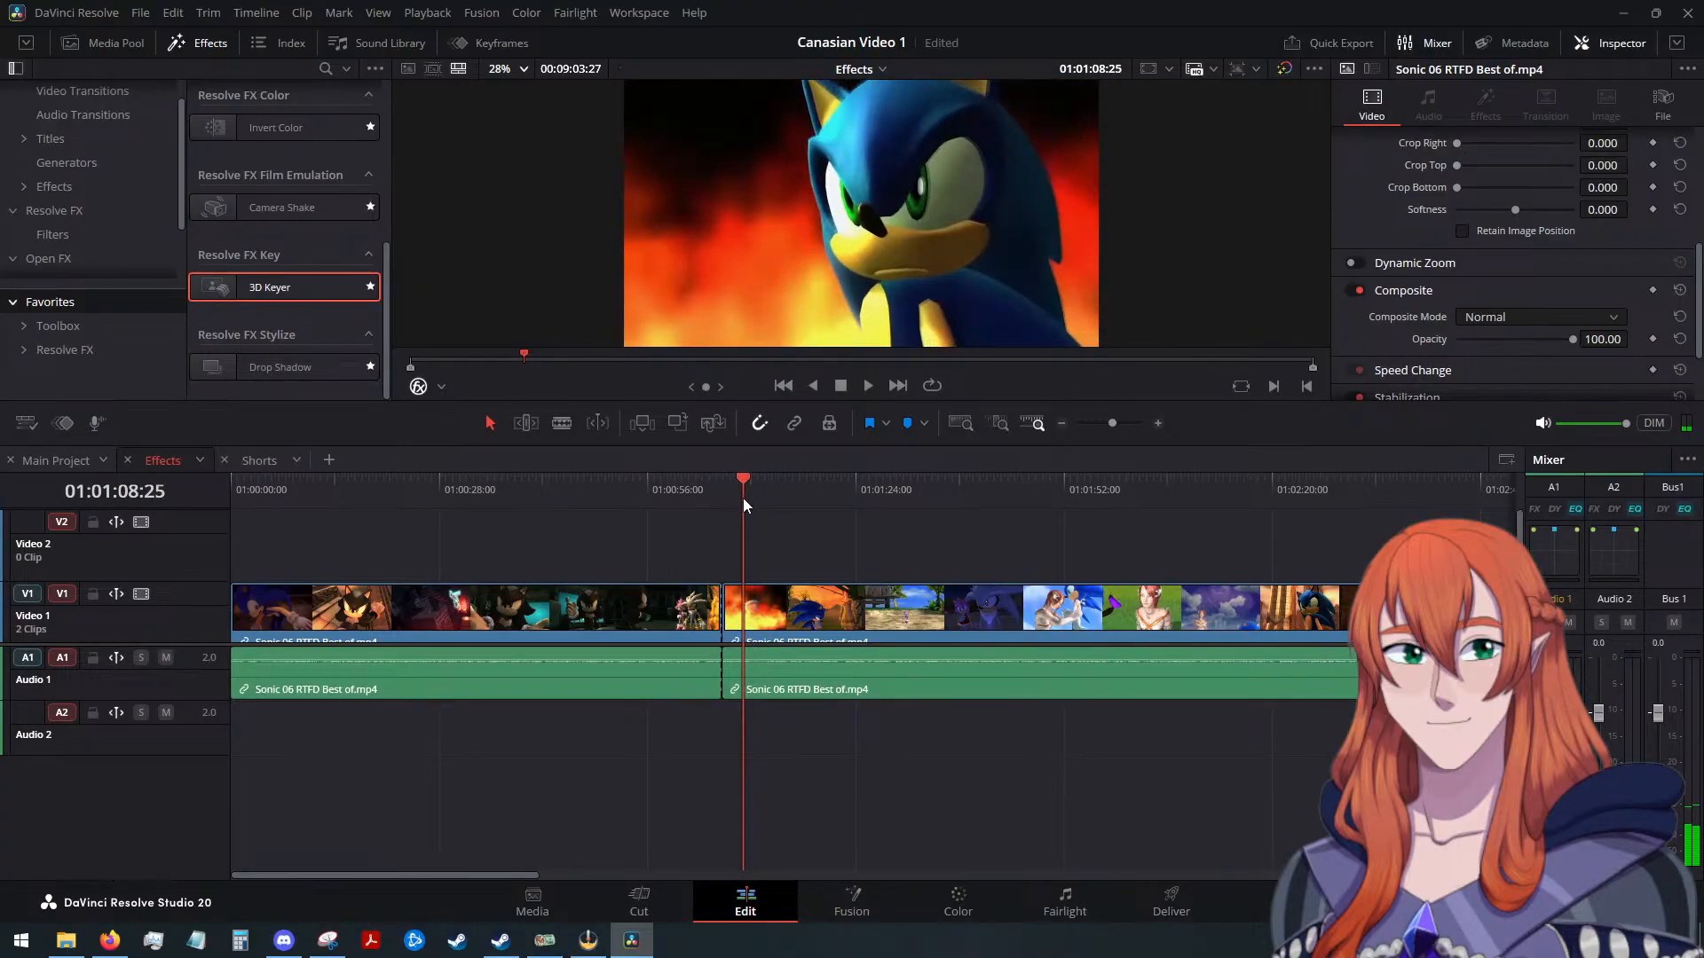
pyautogui.press('Right')
pyautogui.press('Right')
pyautogui.press('Right')
pyautogui.press('Right')
pyautogui.press('Right')
pyautogui.press('Right')
pyautogui.press('Right')
pyautogui.press('Right')
pyautogui.press('Right')
pyautogui.press('Right')
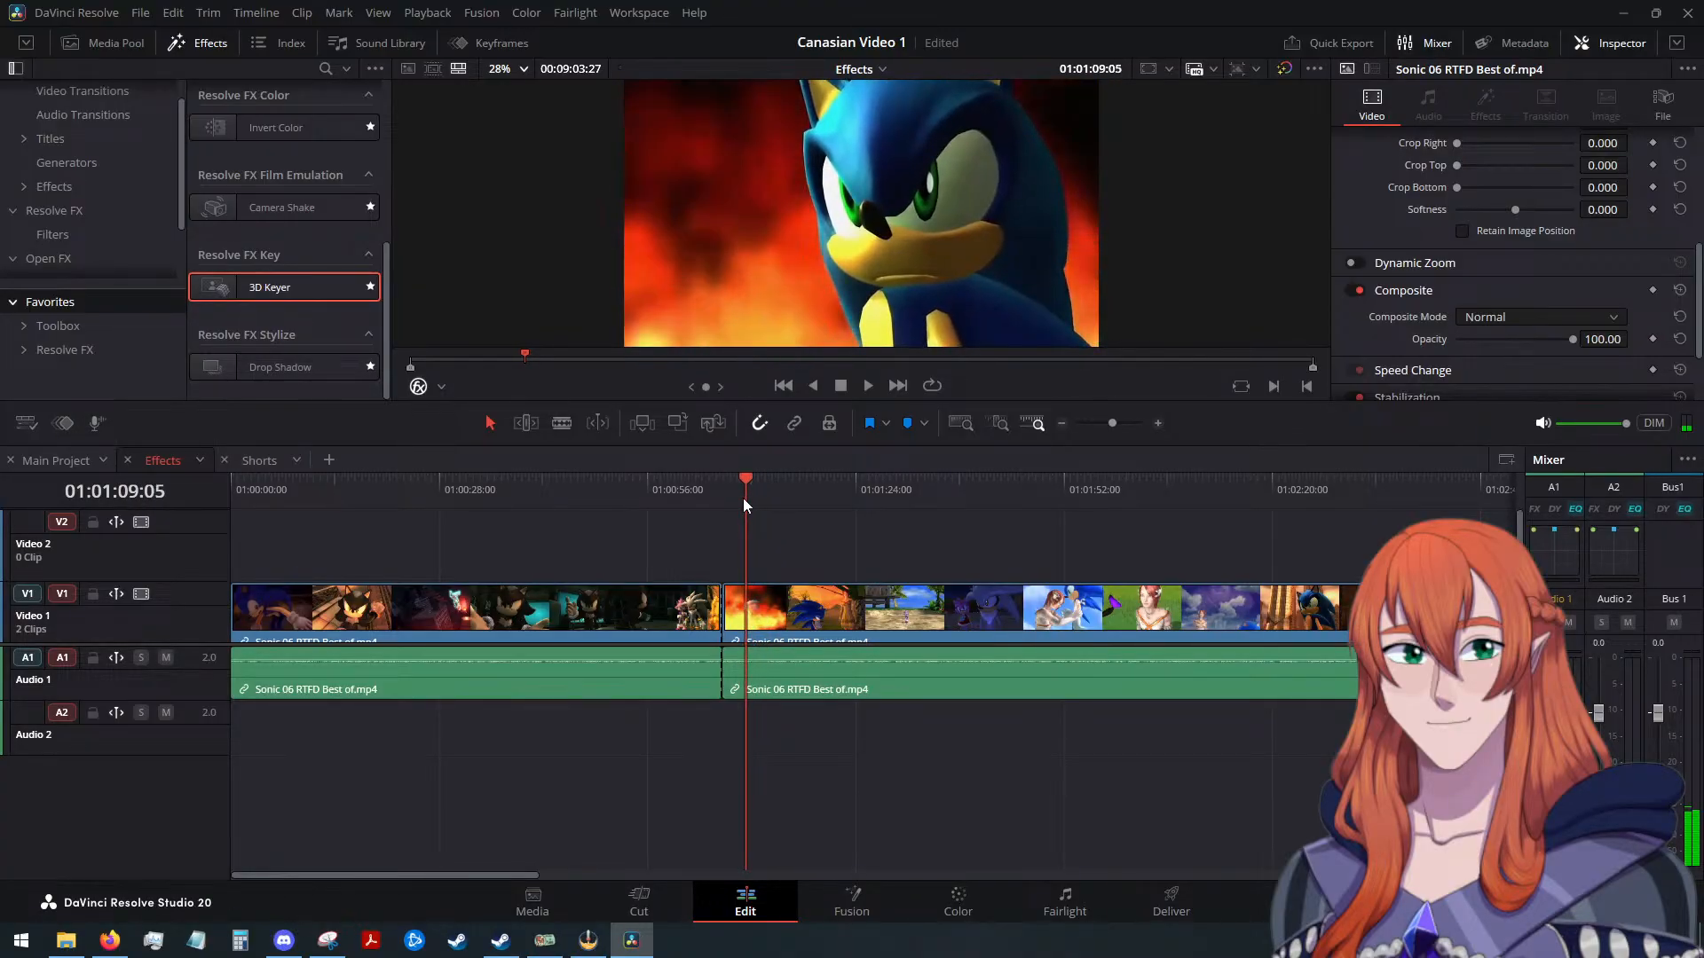
pyautogui.press('Right')
pyautogui.press('Right')
pyautogui.press('Right')
pyautogui.press('Right')
pyautogui.press('Right')
pyautogui.press('Right')
pyautogui.press('Right')
pyautogui.press('Right')
pyautogui.press('Right')
pyautogui.press('Right')
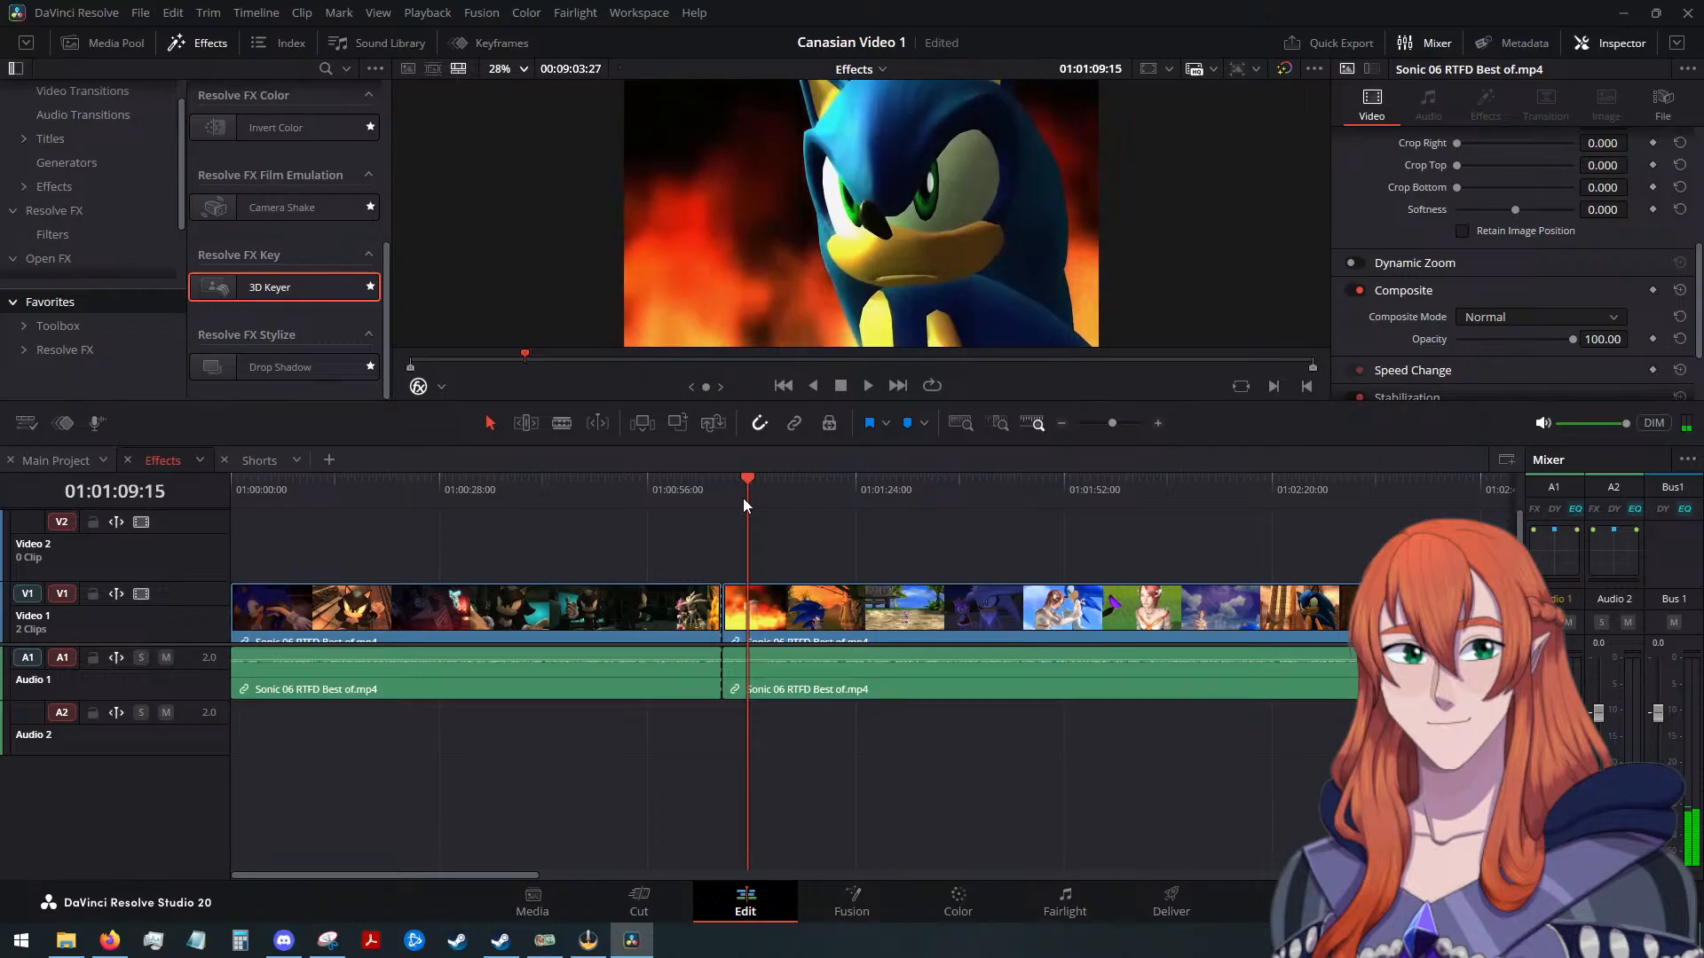
pyautogui.press('Right')
pyautogui.press('Right')
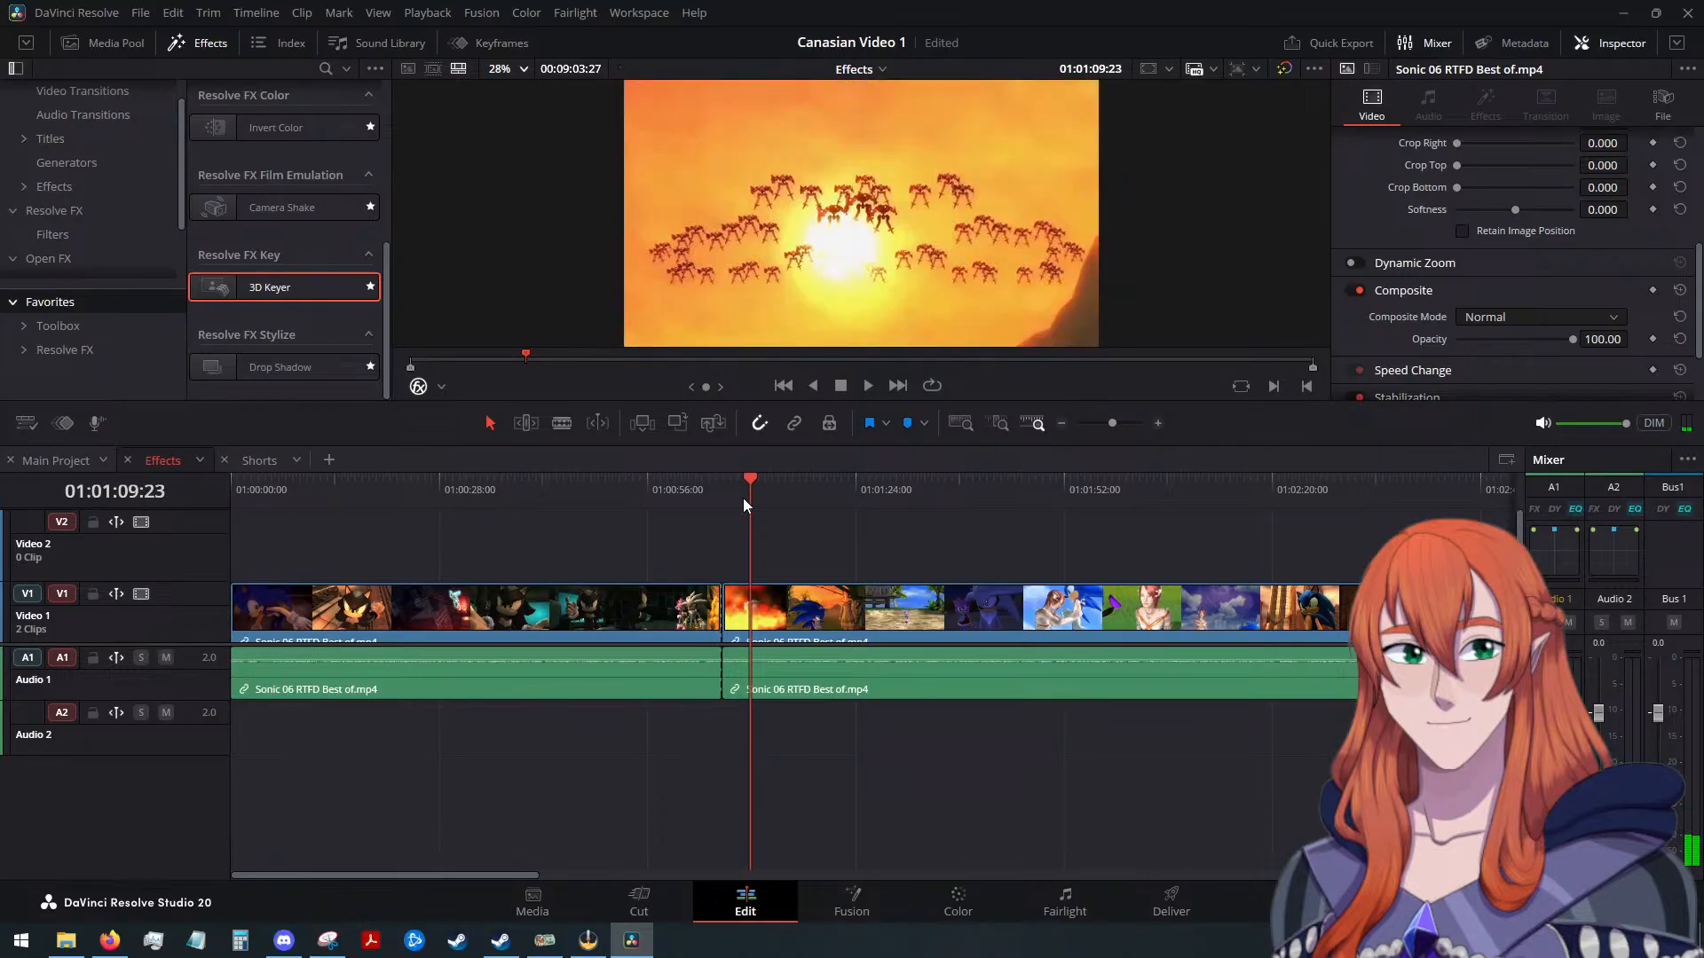
# Split the Sonic 06 clip at 01:01:09:21 and set the short middle segment's audio volume to 5.0
pyautogui.hotkey('ctrl', 'b')
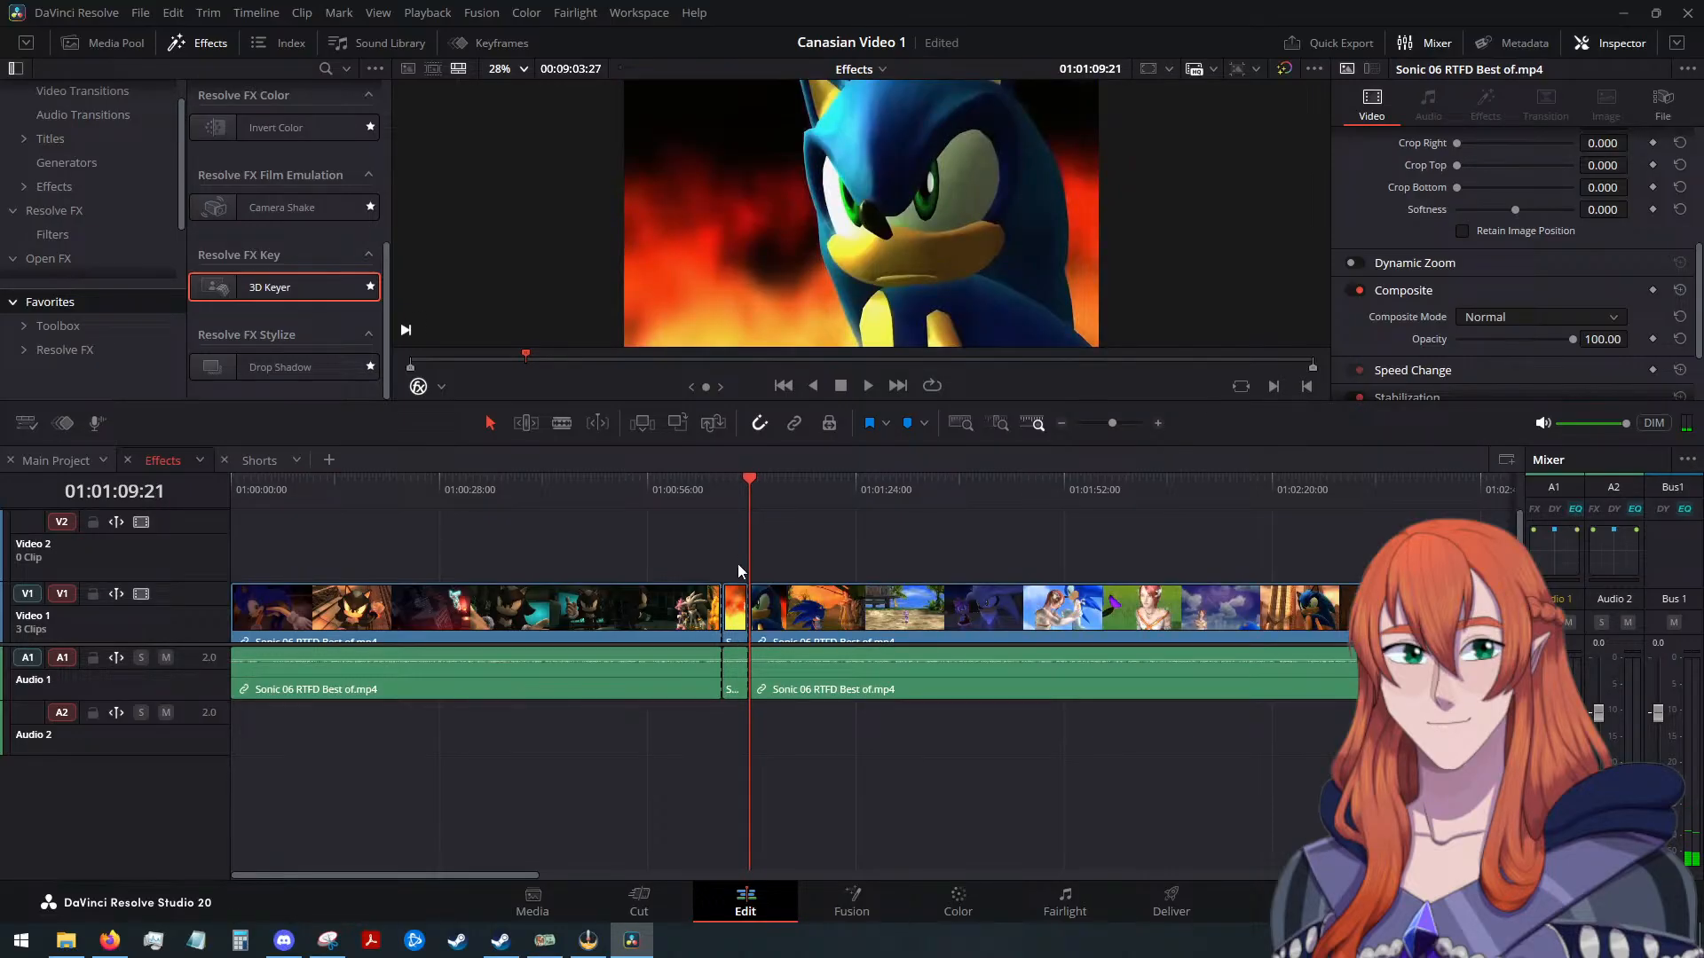
pyautogui.click(735, 678)
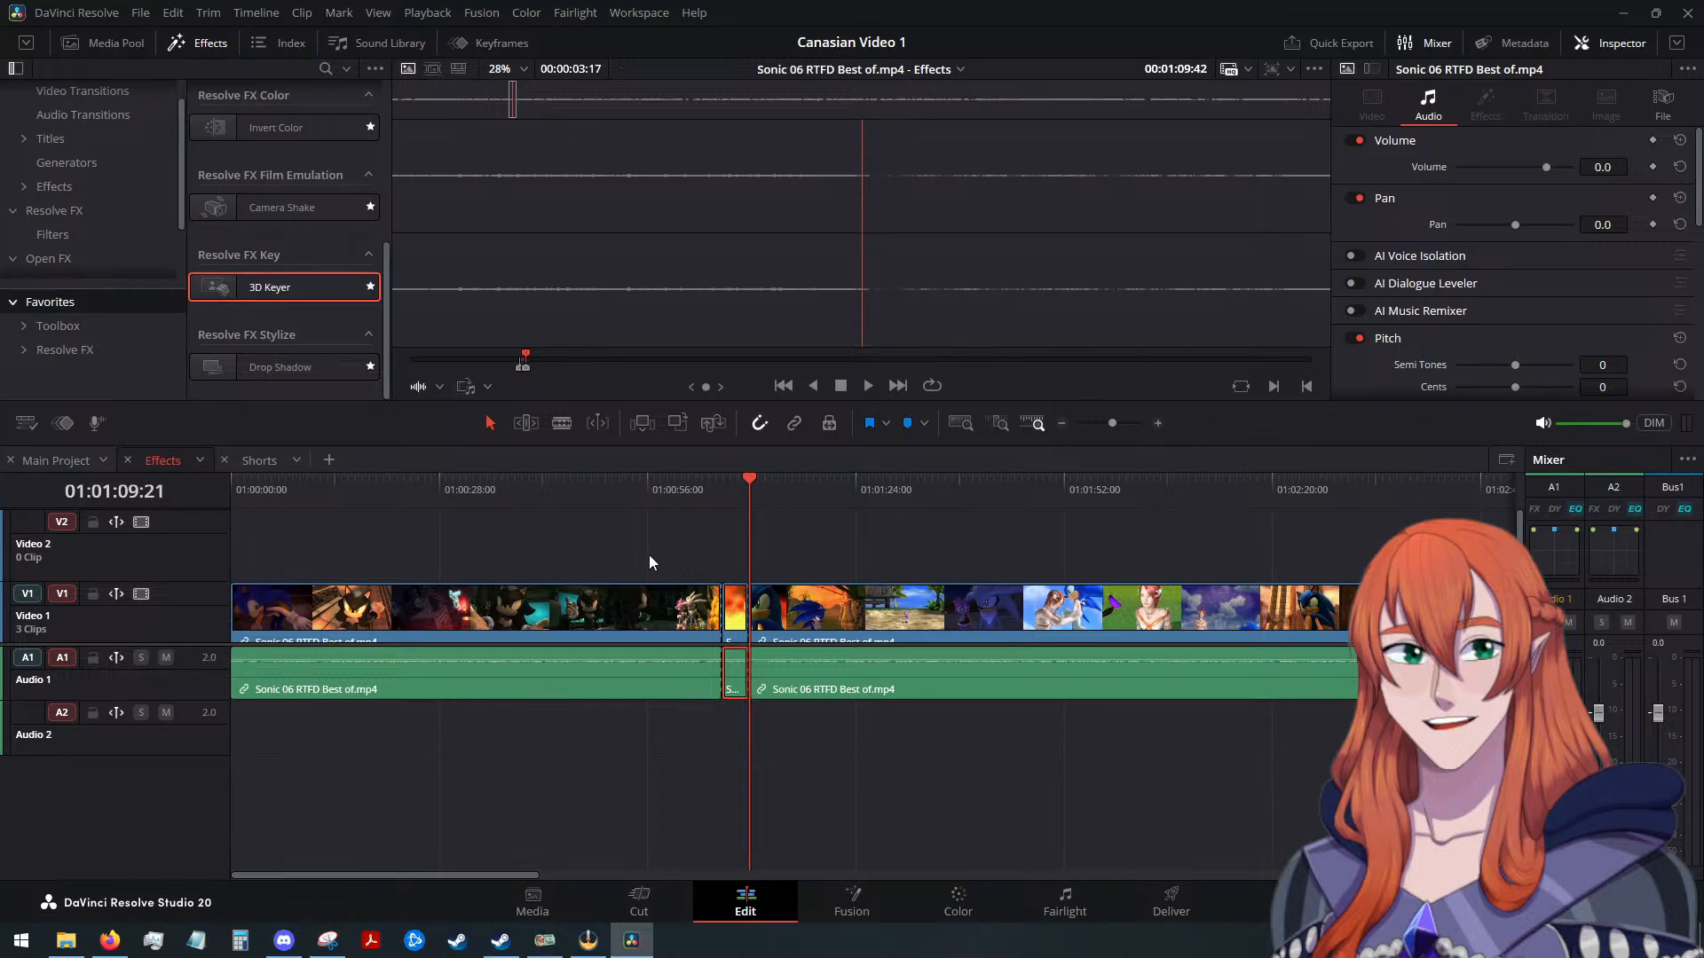
pyautogui.click(792, 524)
pyautogui.click(748, 667)
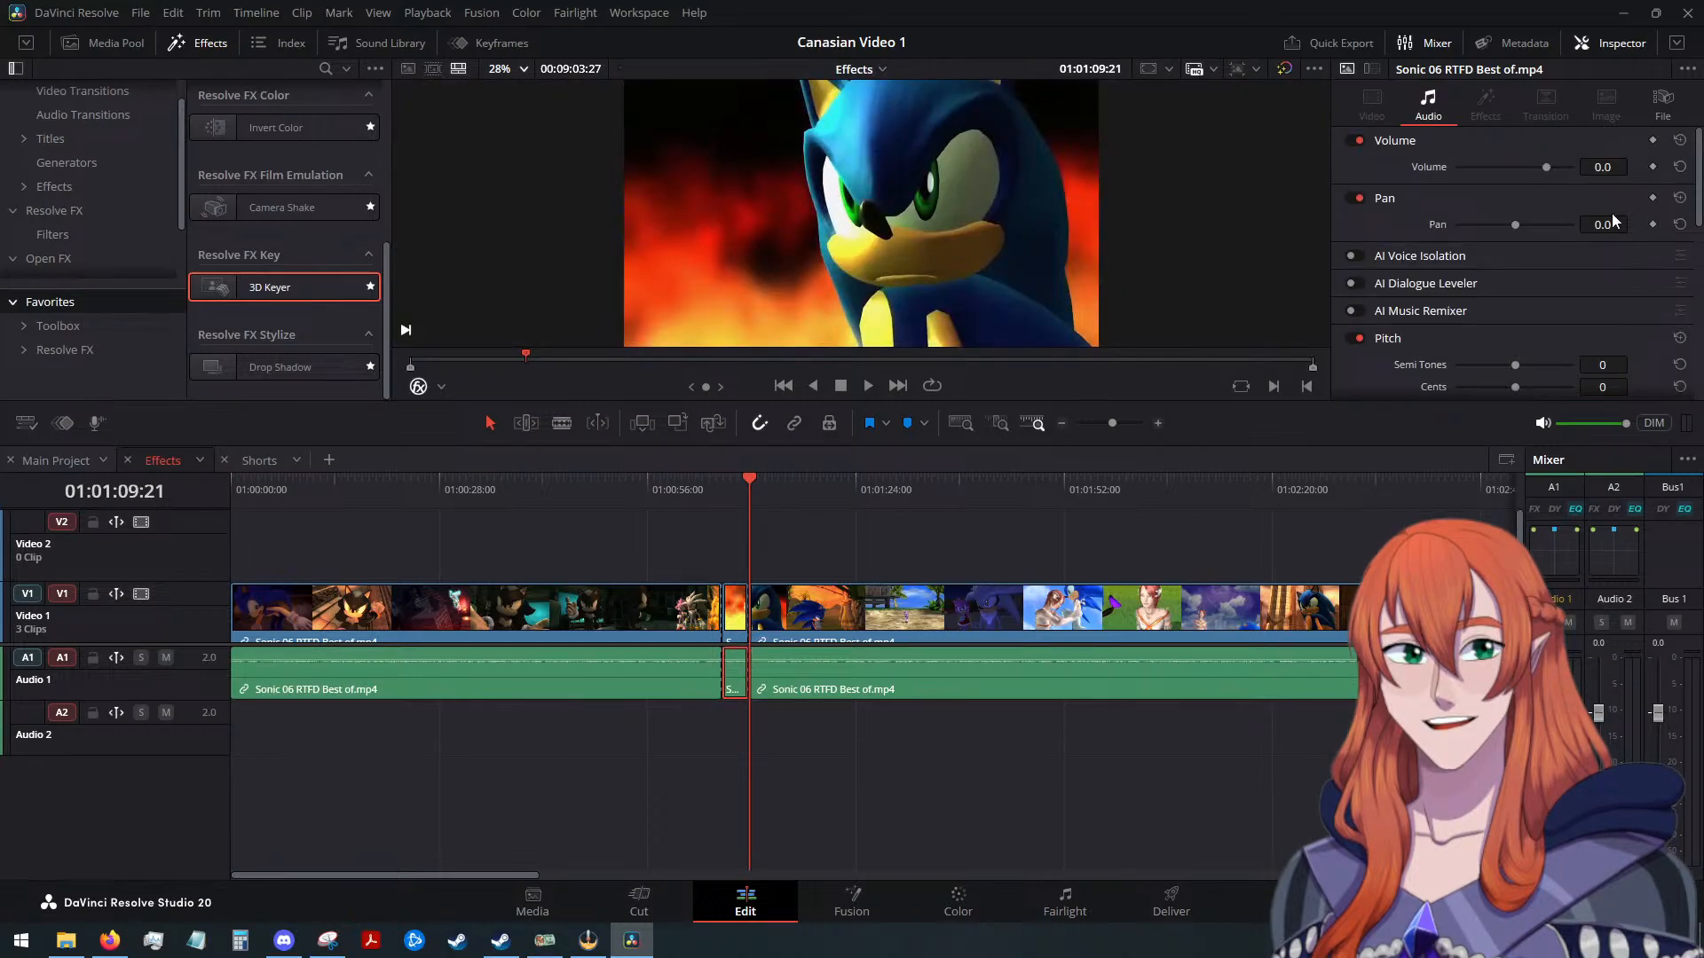
pyautogui.click(1603, 168)
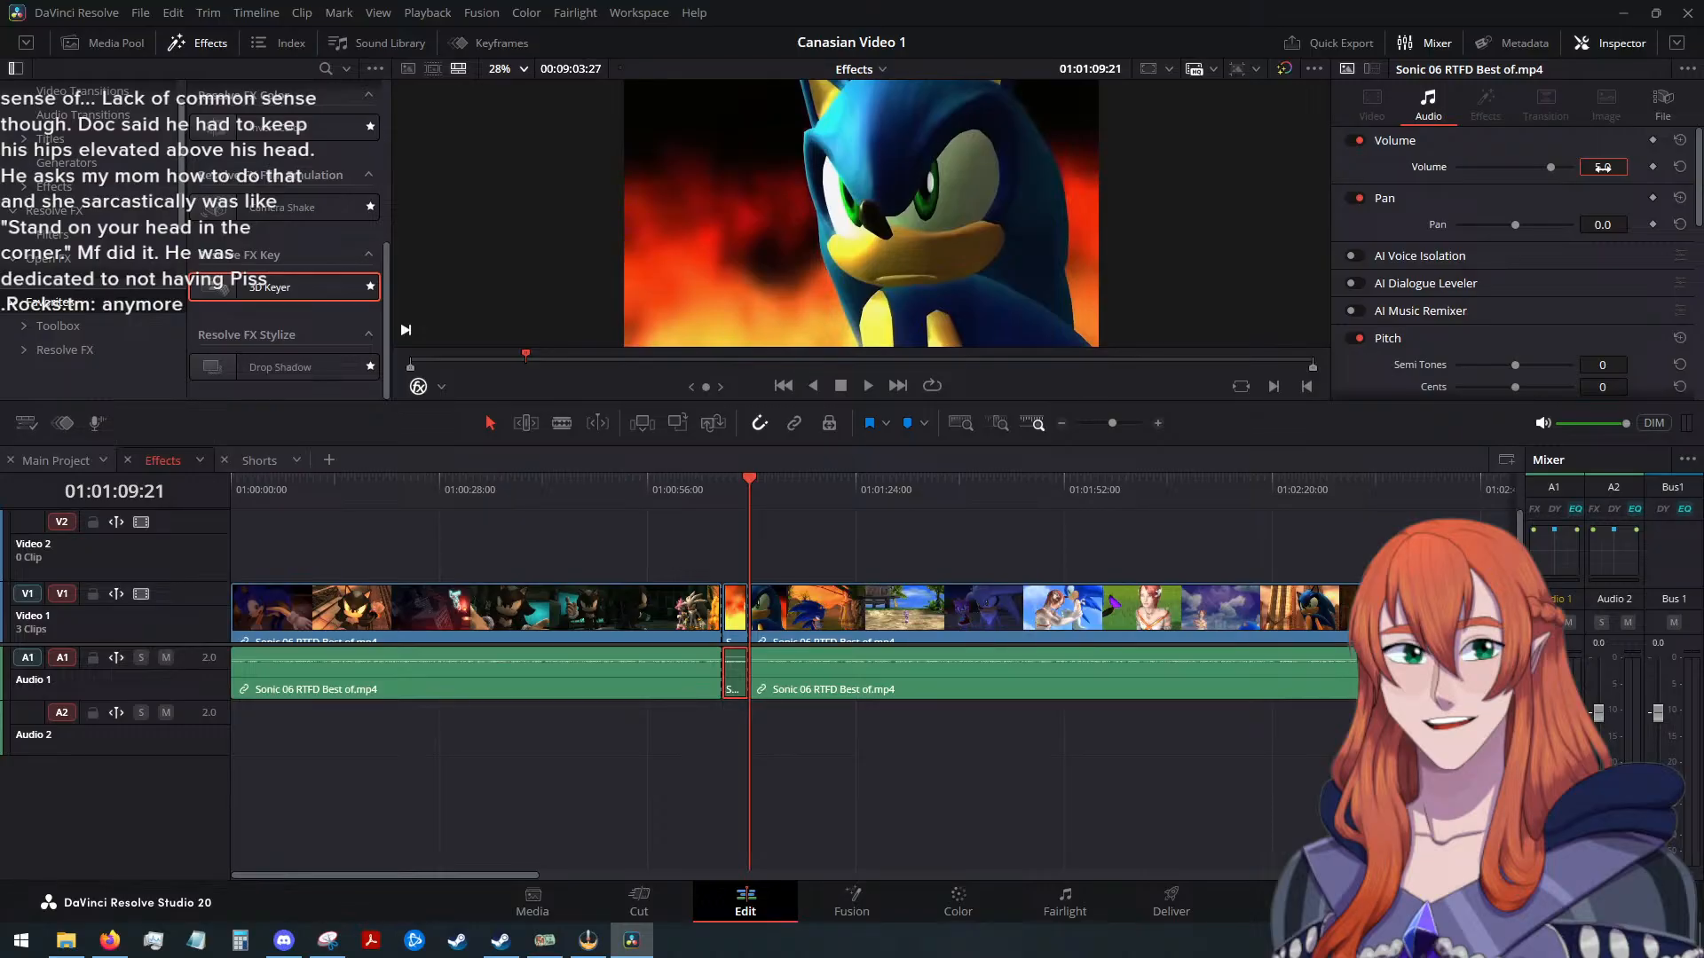
pyautogui.click(787, 546)
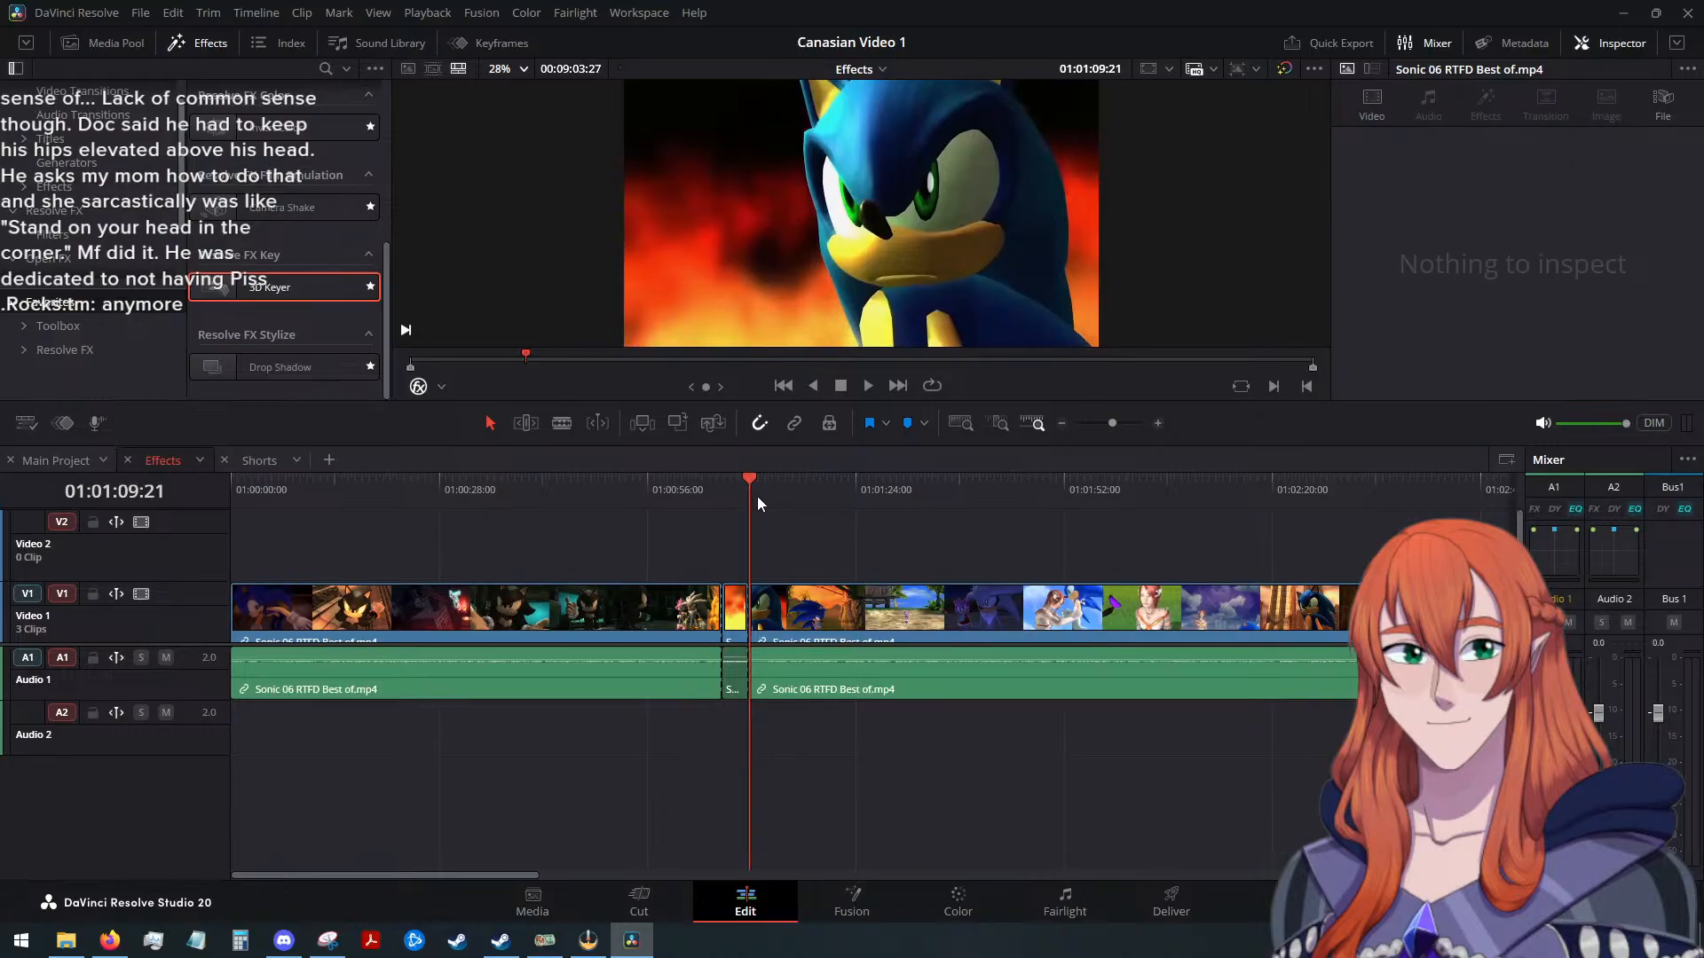
# Play back the short Sonic segment to hear its audio level
pyautogui.click(724, 477)
pyautogui.click(862, 385)
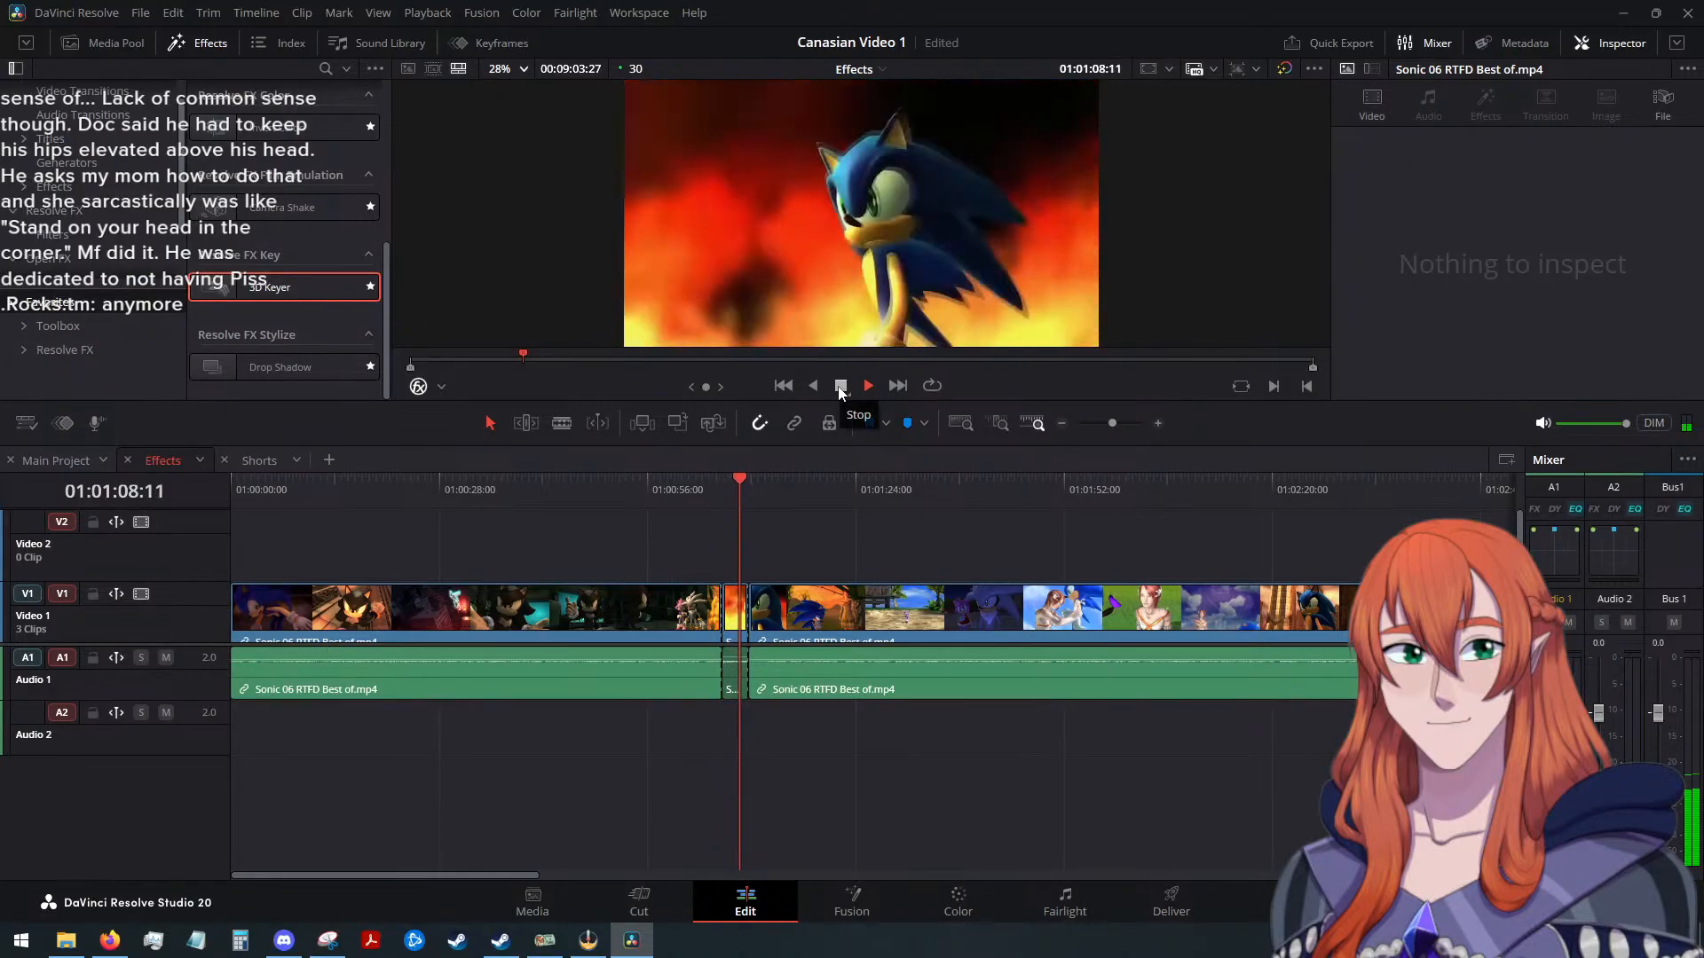
pyautogui.click(840, 387)
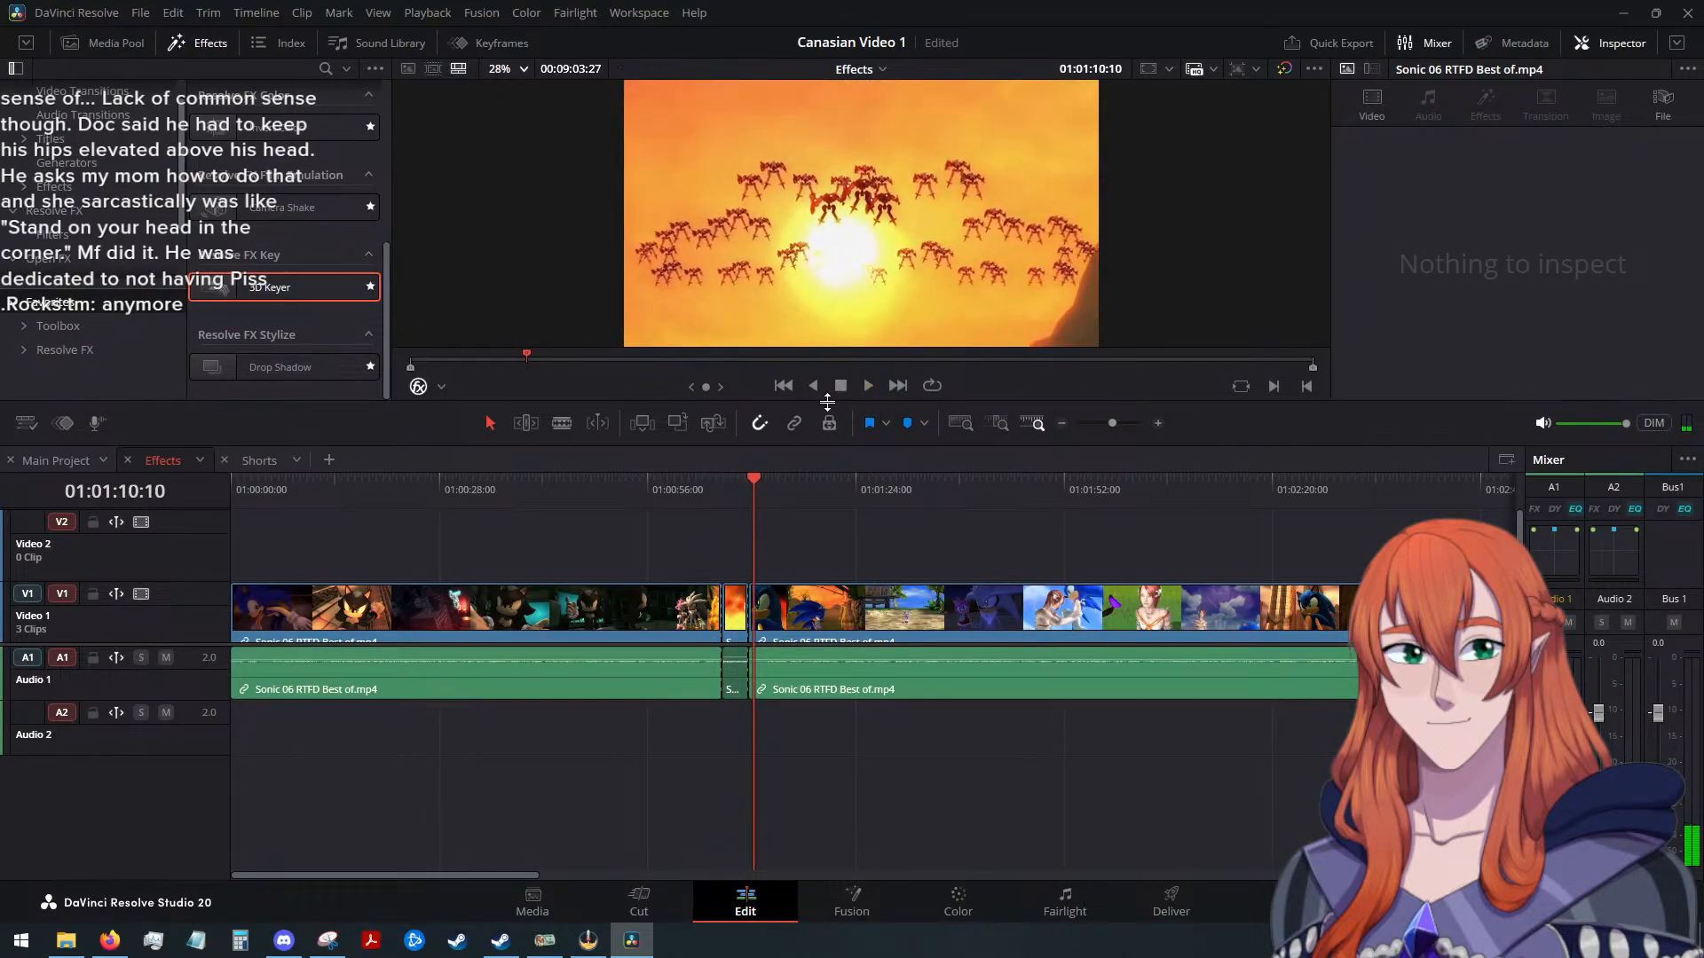
# Raise the short Sonic segment's audio volume to 10.0 and play it back from its start
pyautogui.moveTo(756, 502); pyautogui.dragTo(729, 498)
pyautogui.click(735, 607)
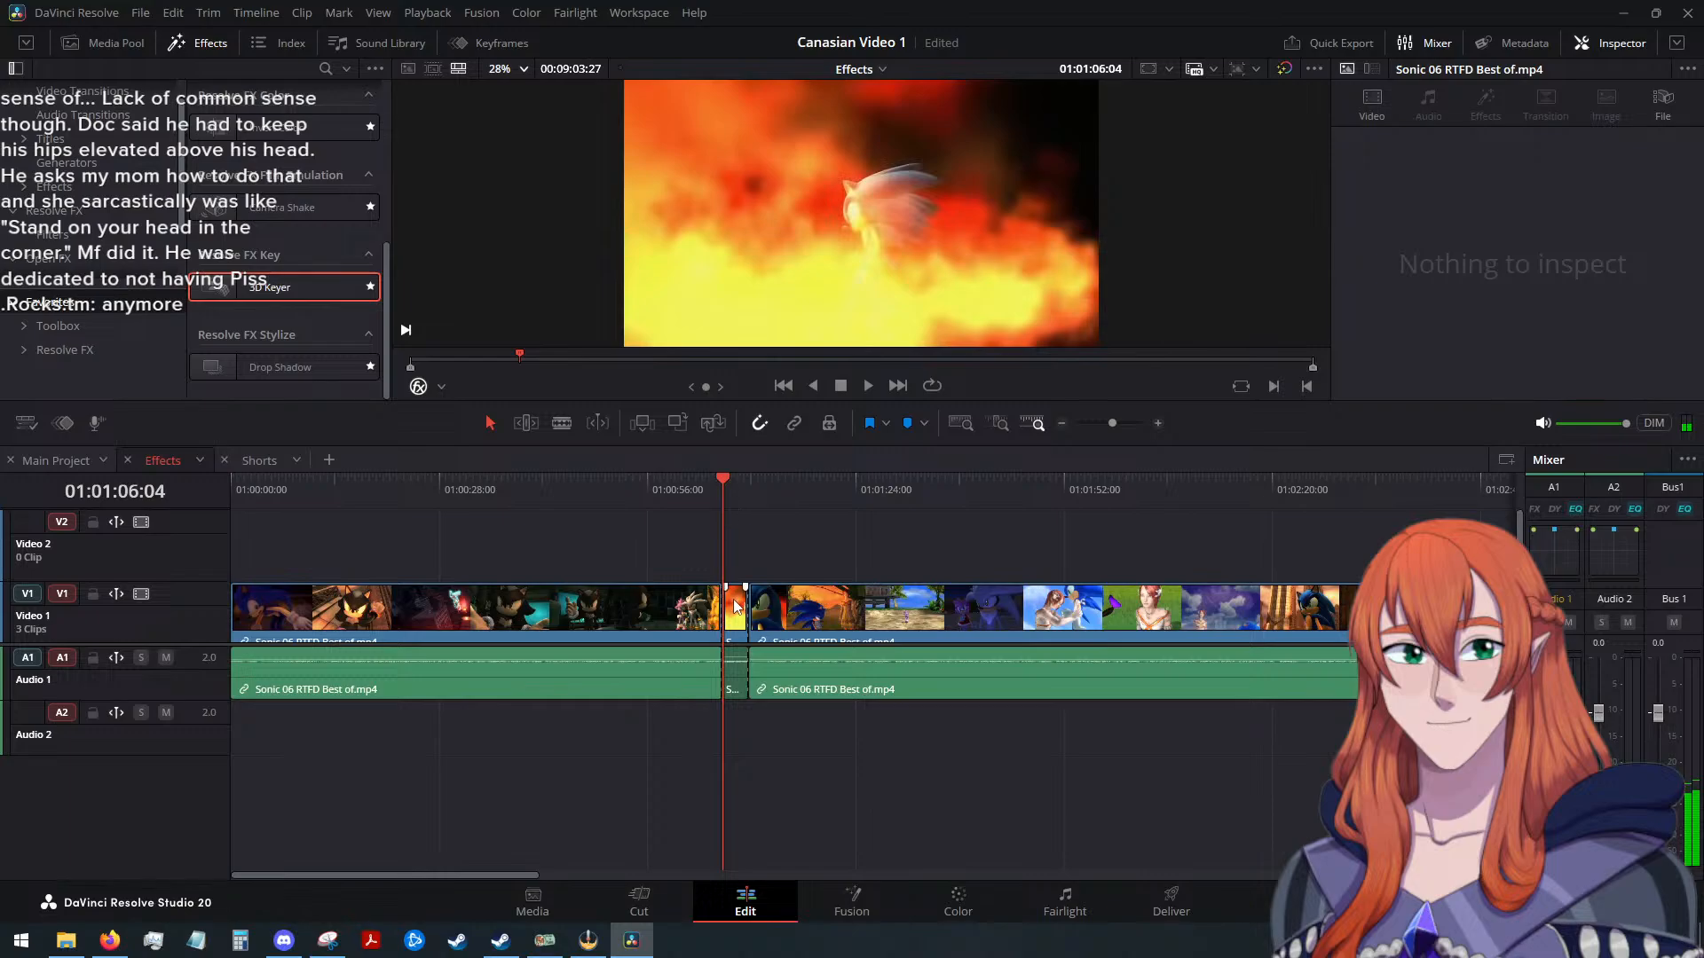
pyautogui.scroll(4, 1500, 241)
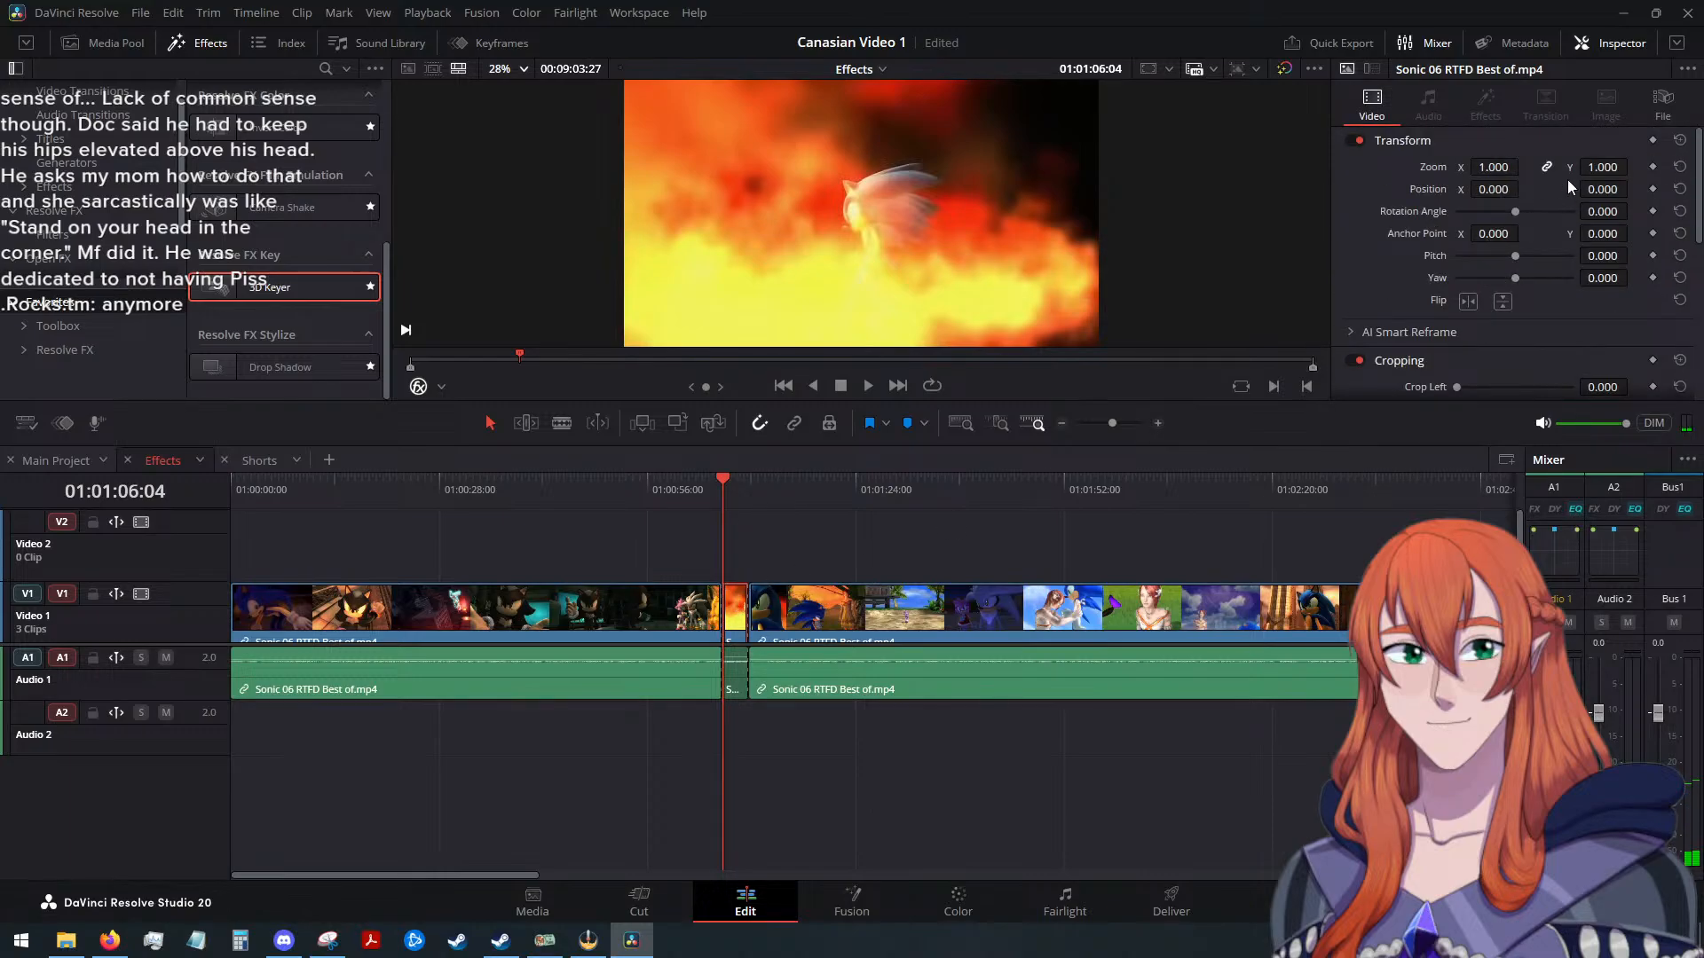
pyautogui.click(735, 689)
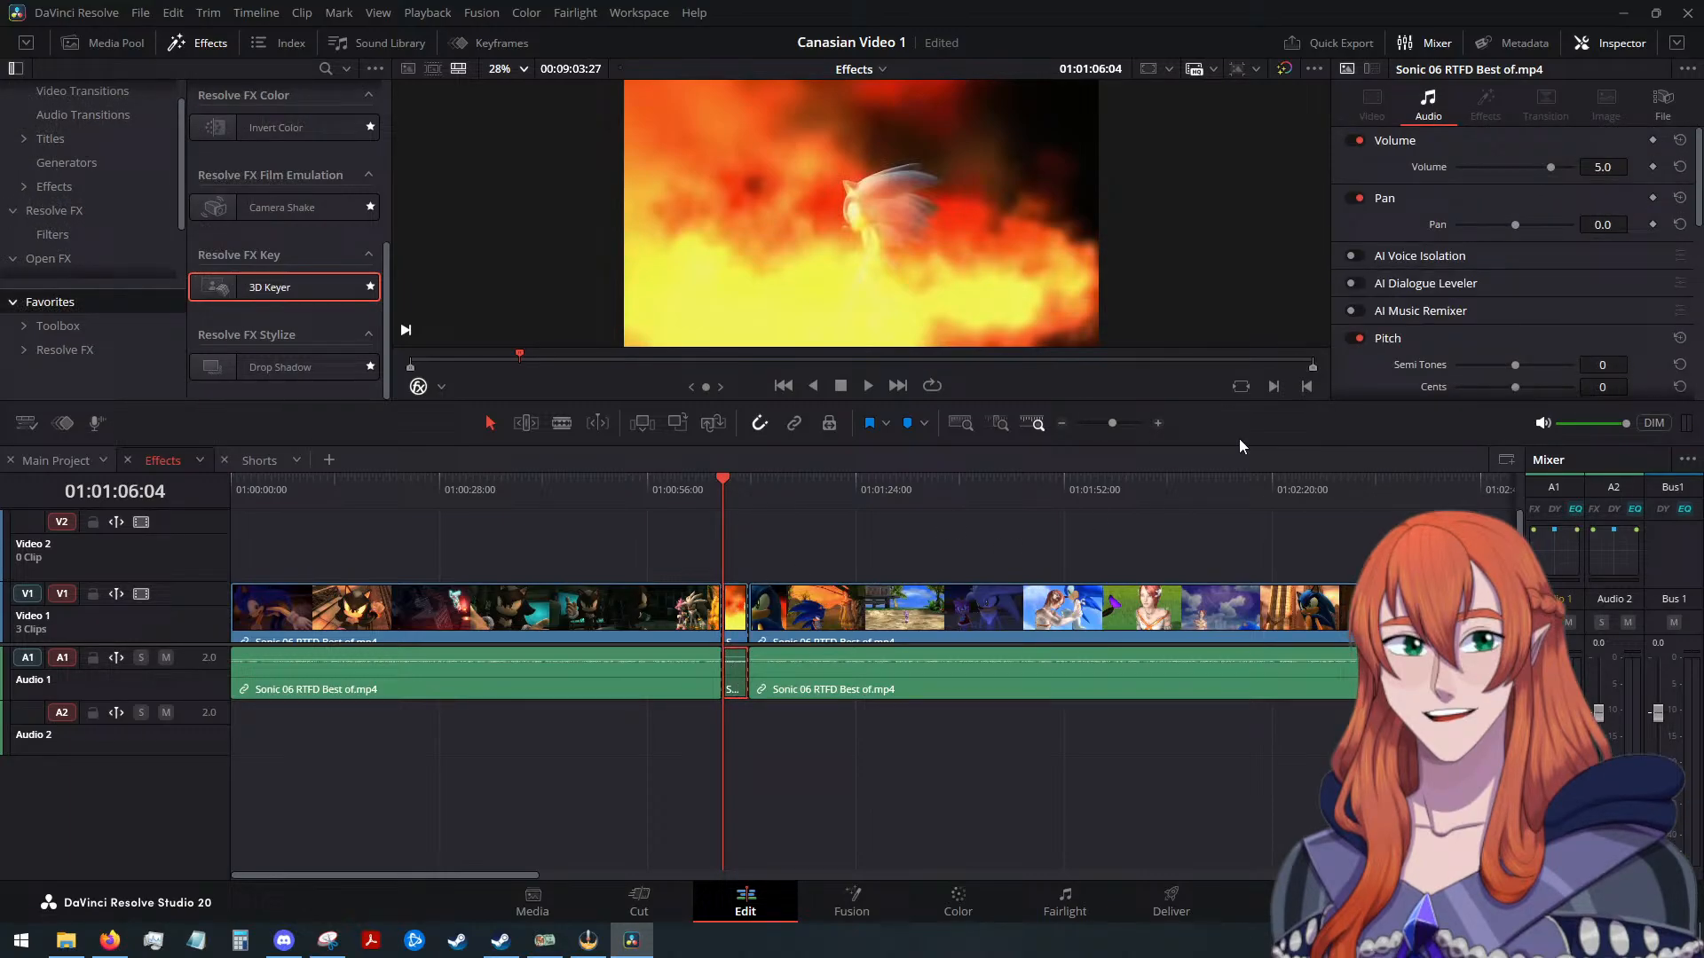
pyautogui.click(1606, 167)
pyautogui.write('10')
pyautogui.press('Return')
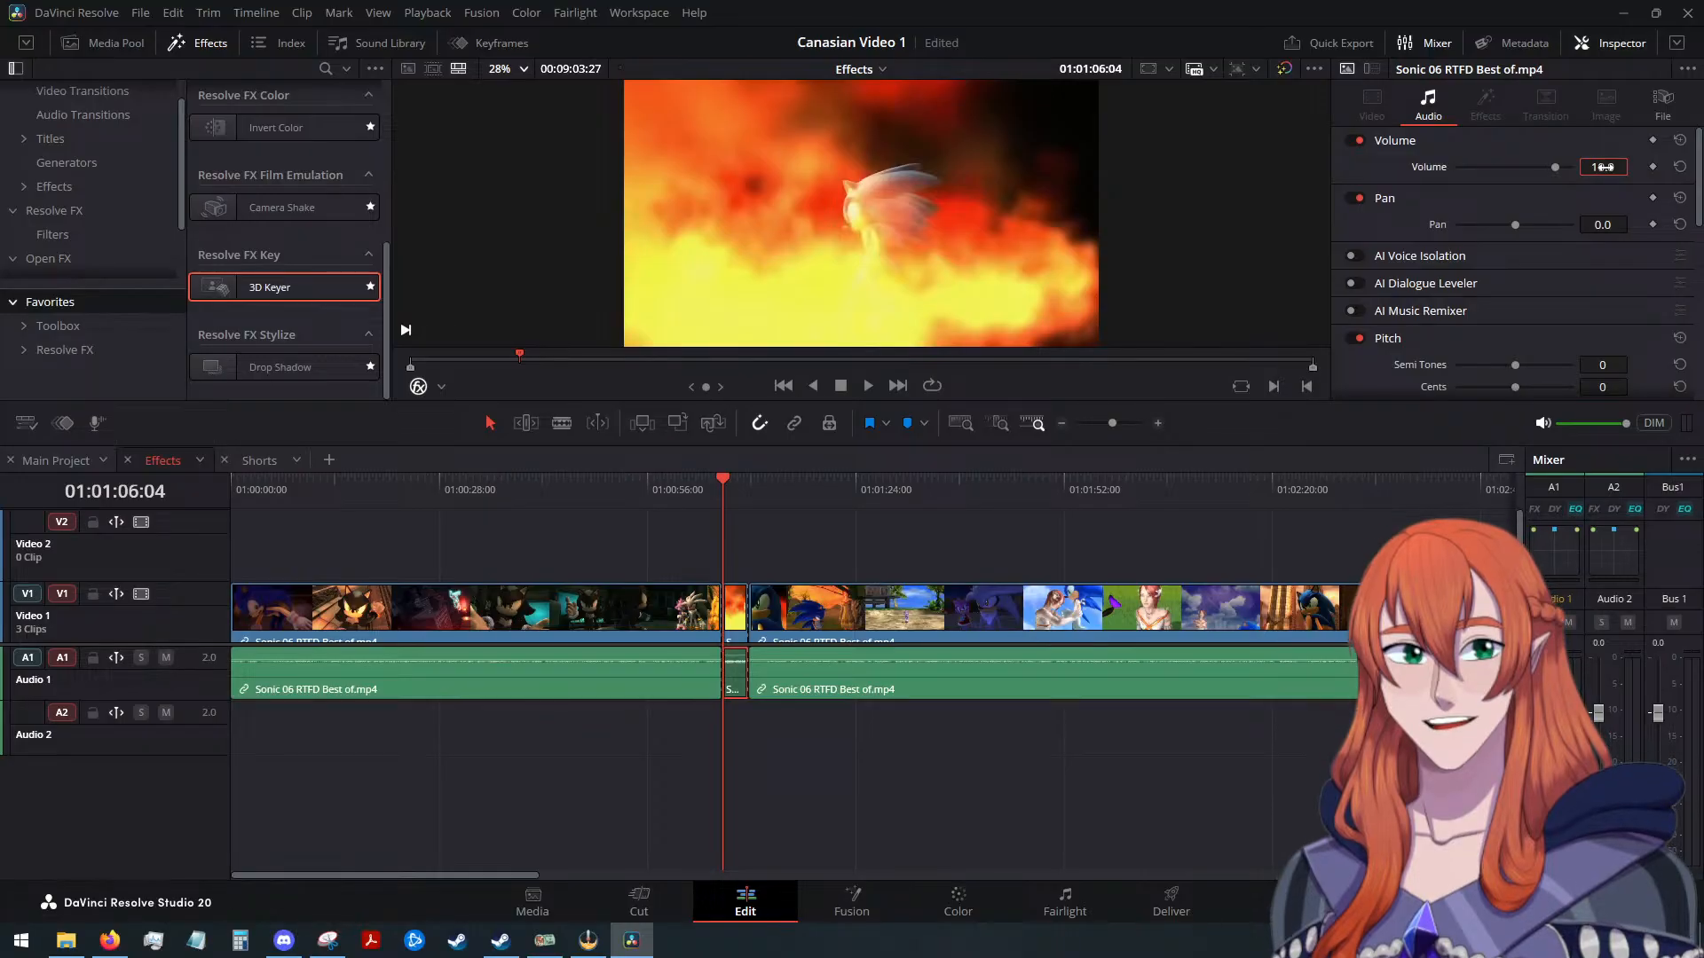
pyautogui.click(868, 385)
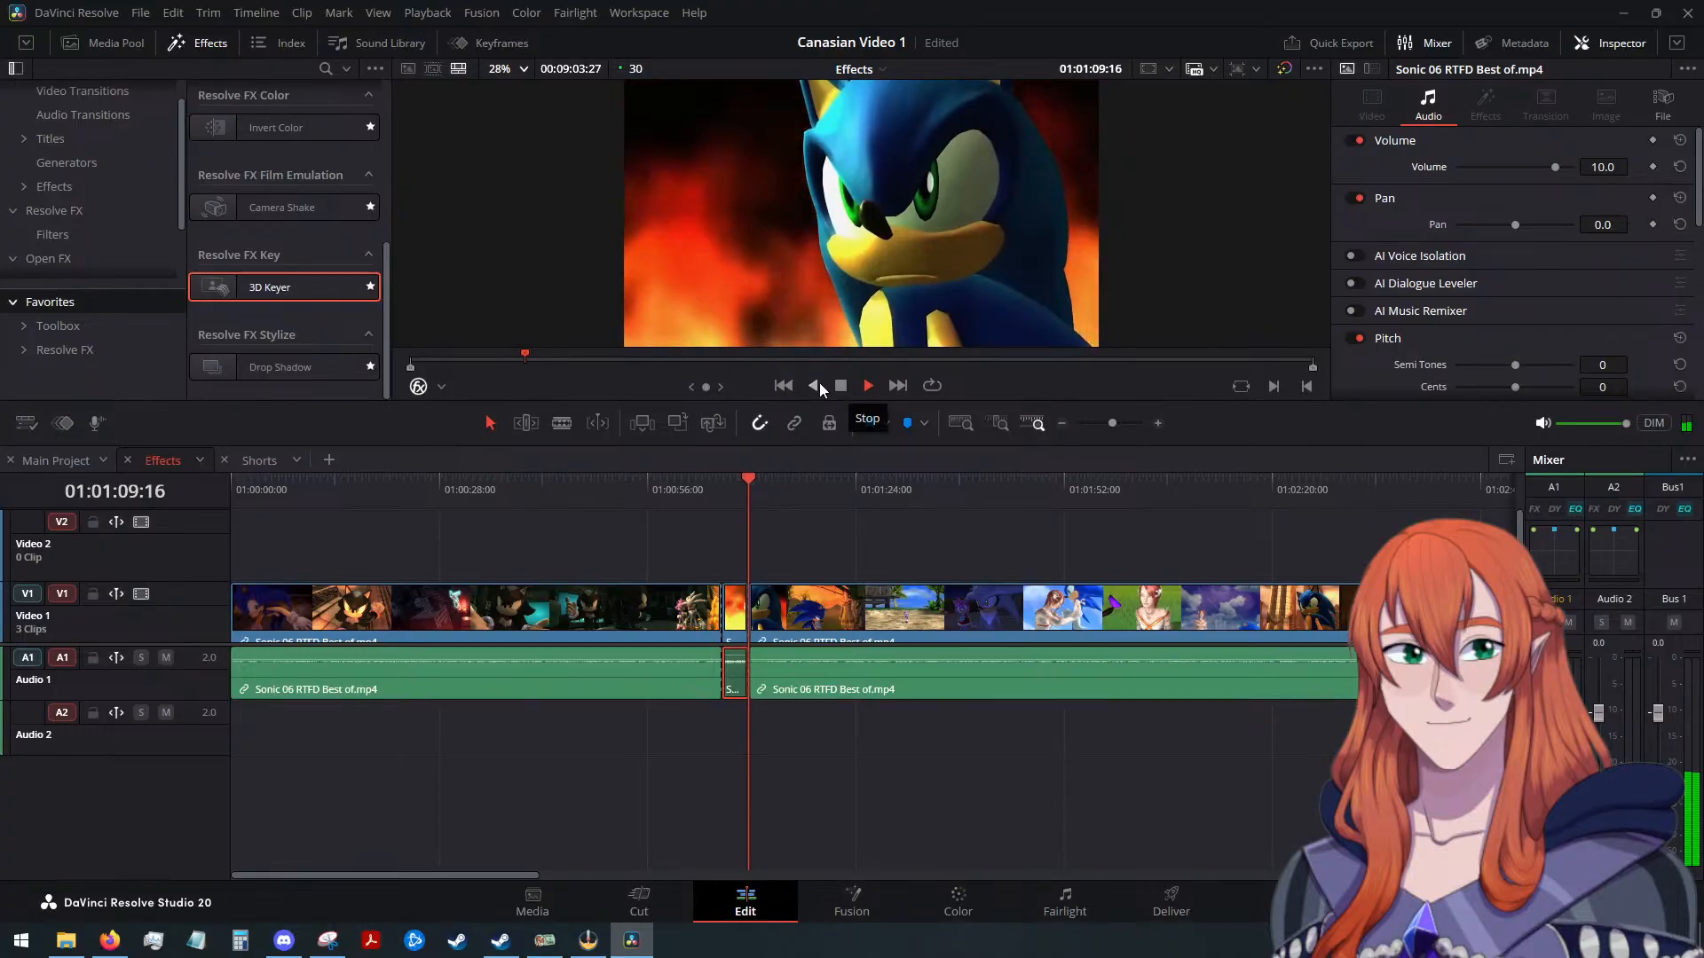
pyautogui.click(838, 387)
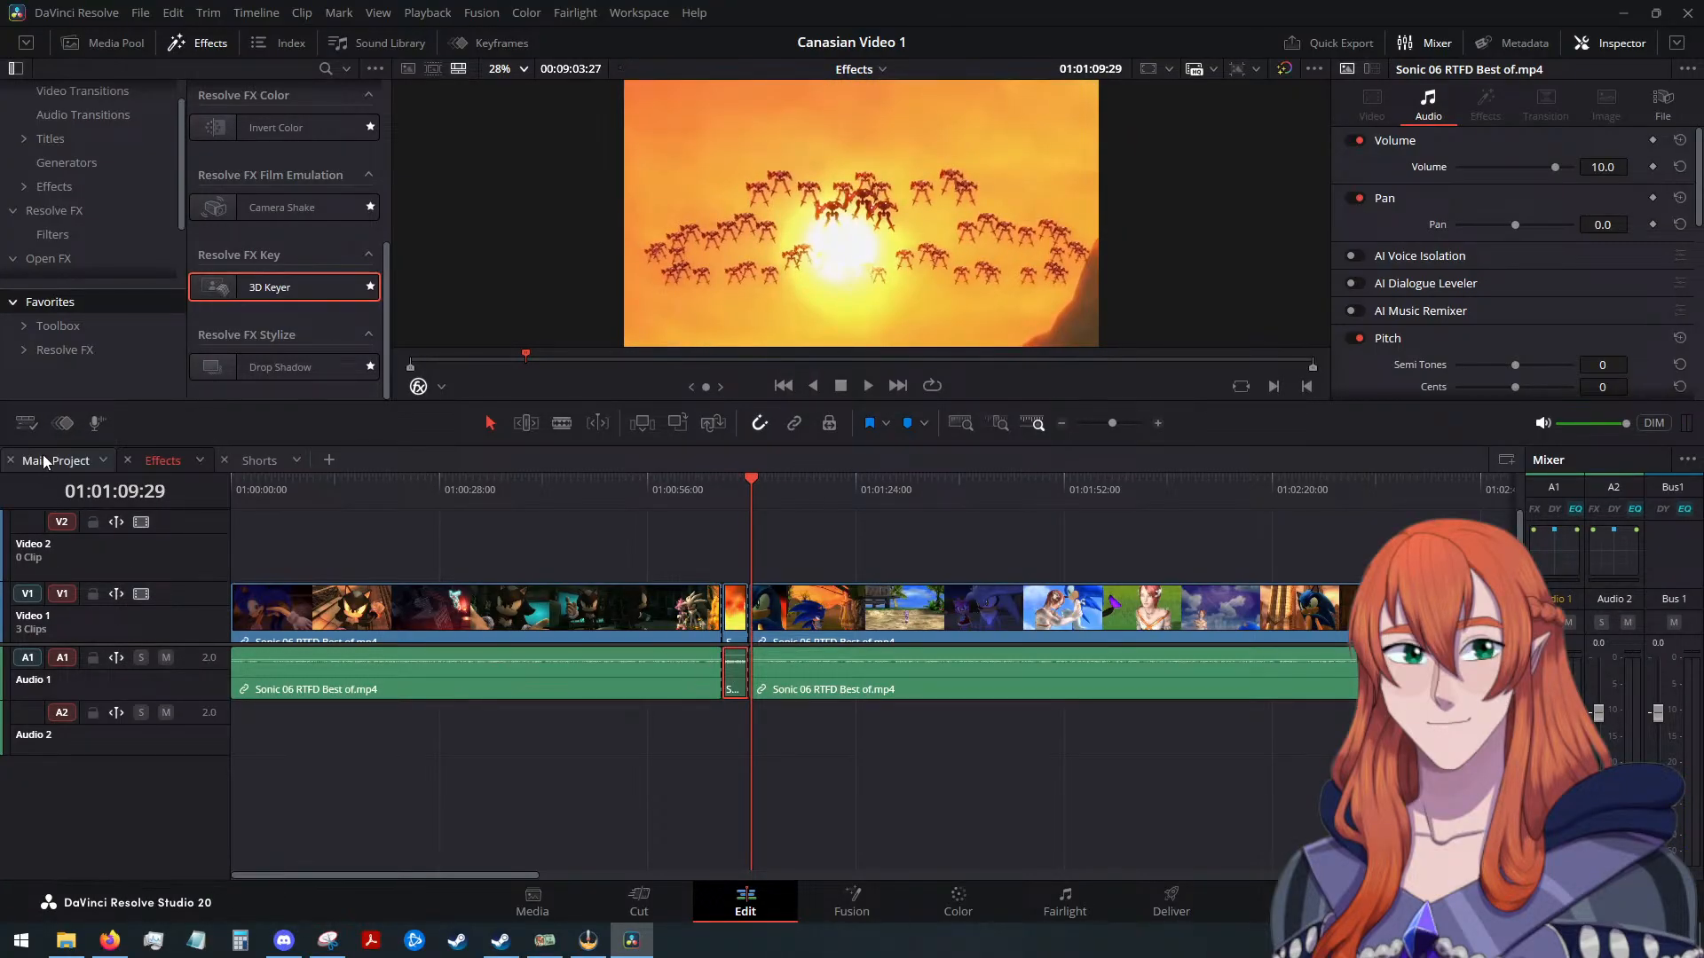
# Copy the Sonic audio segment into the Shorts timeline on Audio 2, starting at the first fire green screen clip
pyautogui.click(264, 461)
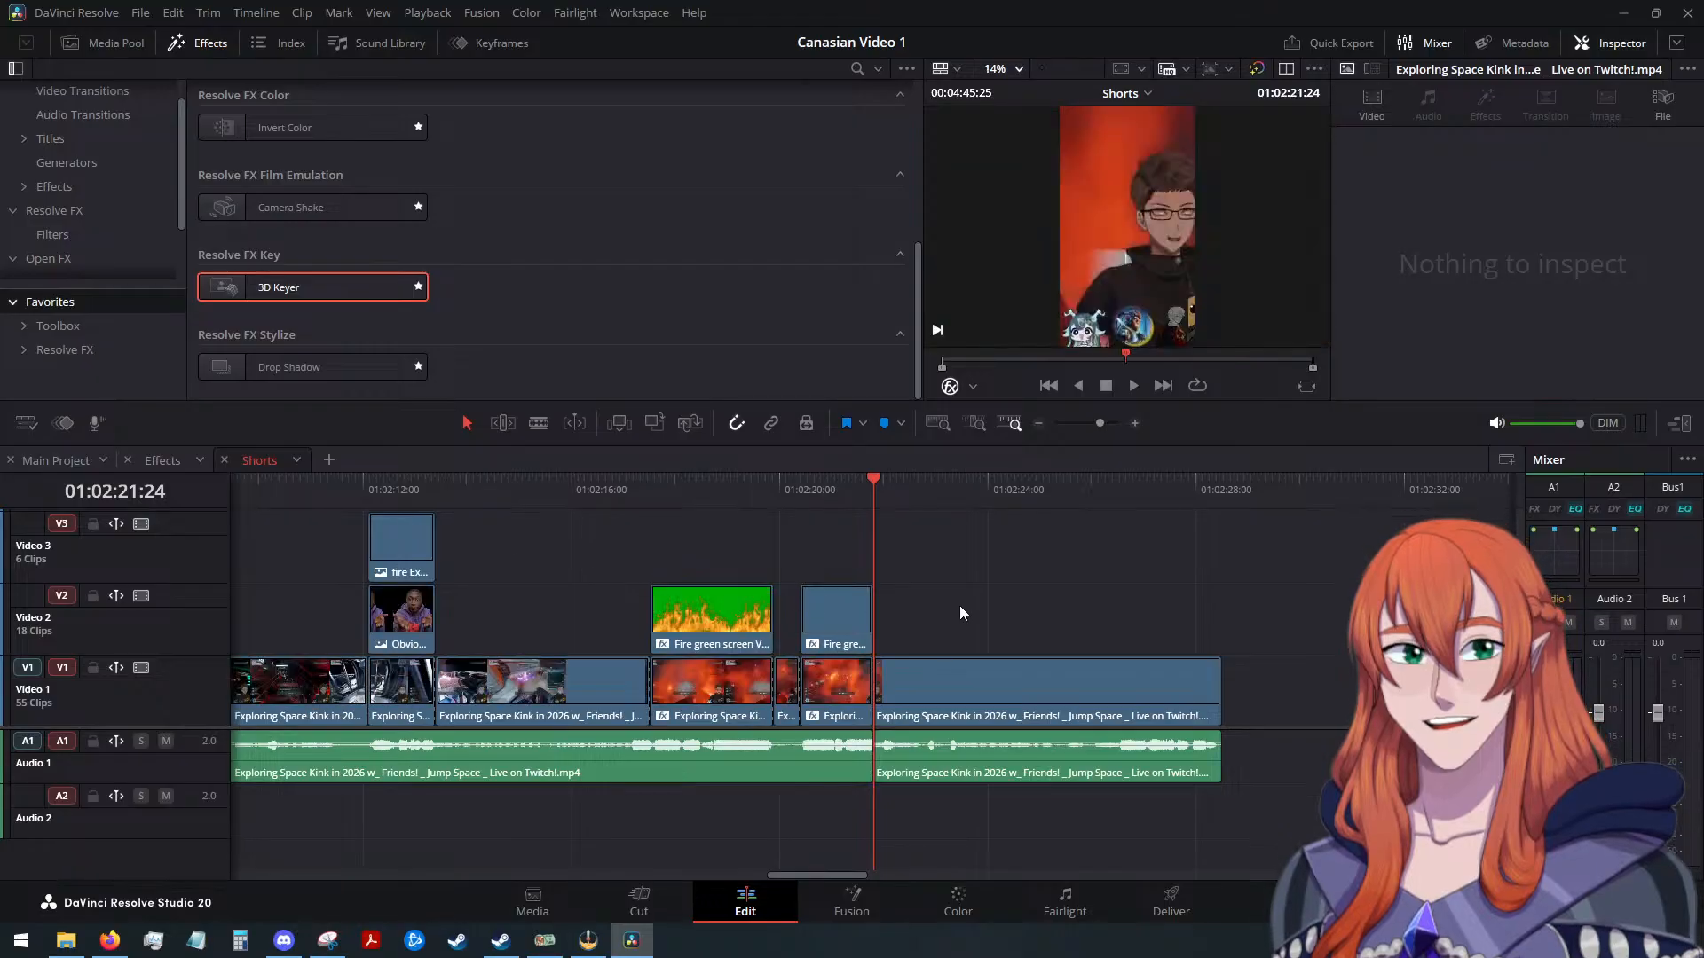
pyautogui.click(888, 490)
pyautogui.moveTo(900, 492); pyautogui.dragTo(1226, 515)
pyautogui.hotkey('ctrl', 'v')
pyautogui.moveTo(1314, 772); pyautogui.dragTo(871, 845)
pyautogui.moveTo(1238, 827); pyautogui.dragTo(716, 804)
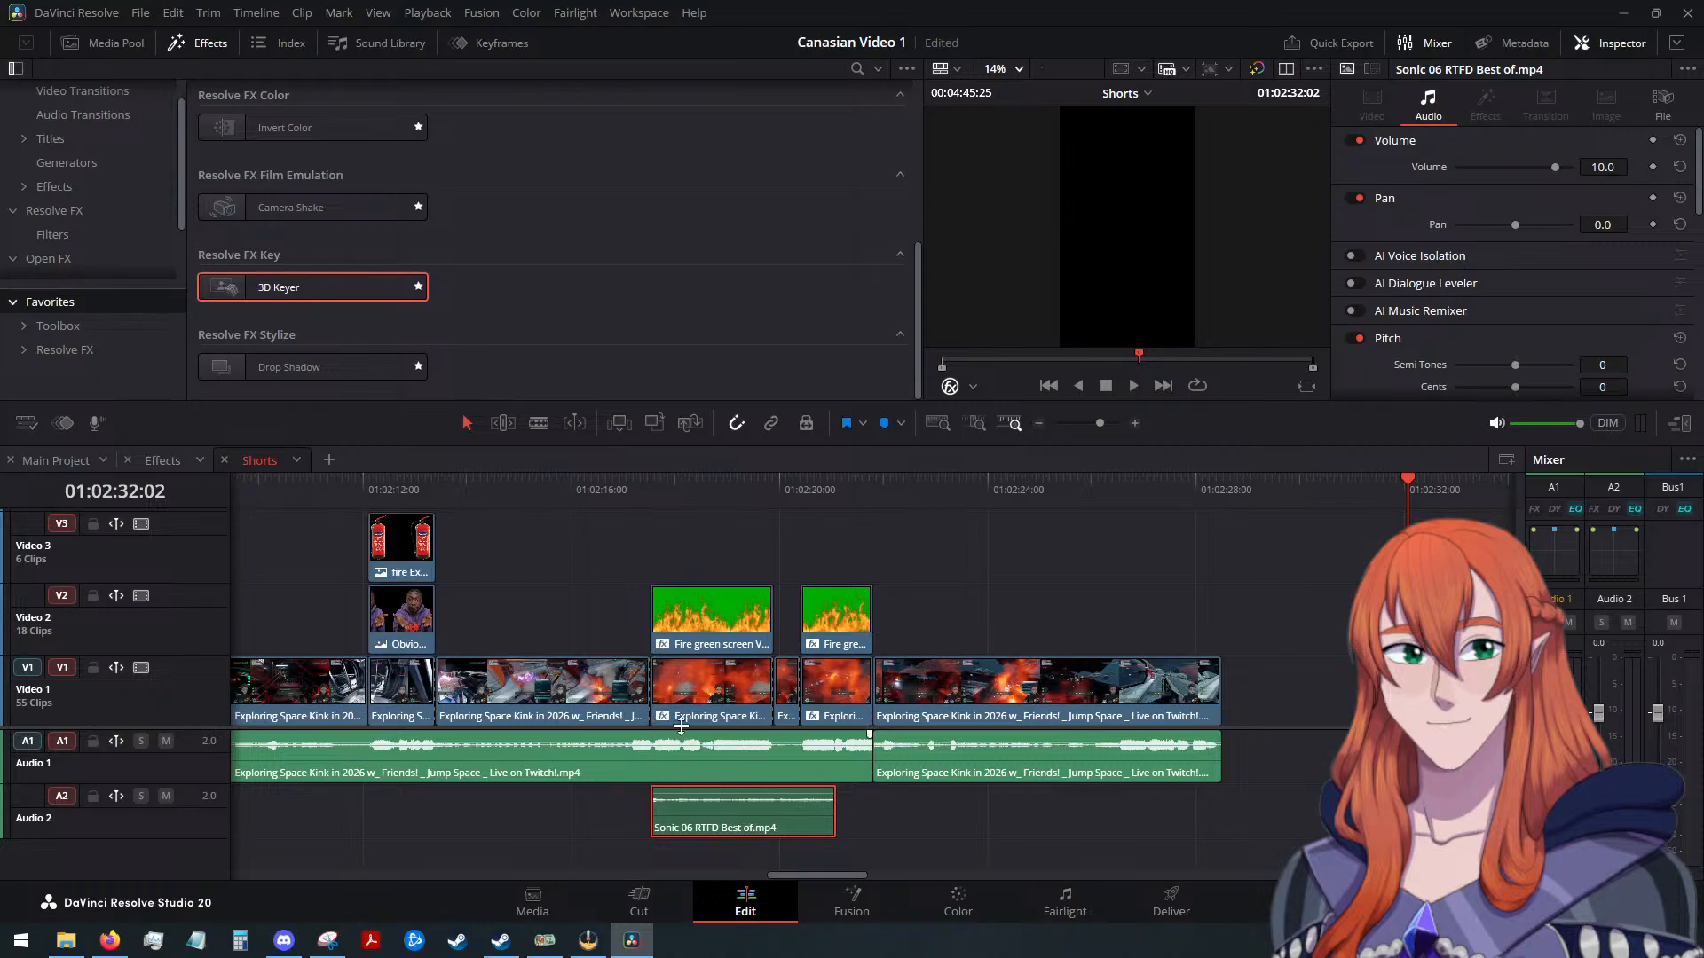
# Play back the Shorts timeline from 01:02:17:16 to hear the Sonic audio under the fire clips
pyautogui.click(648, 490)
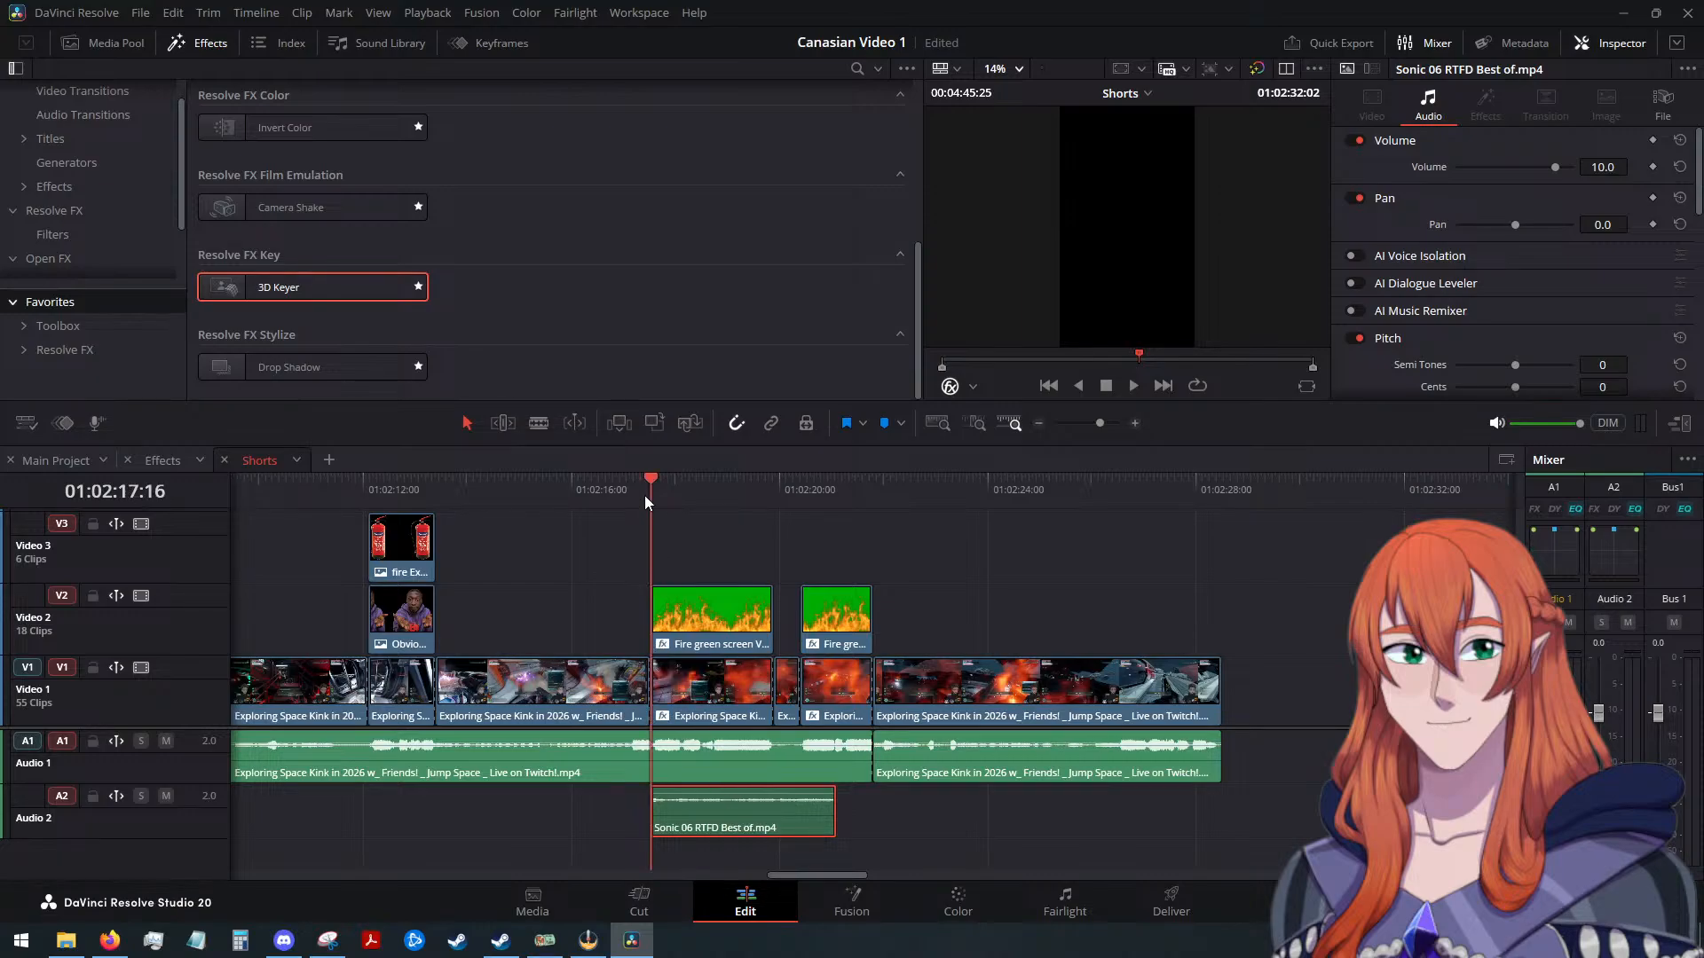
pyautogui.click(1133, 385)
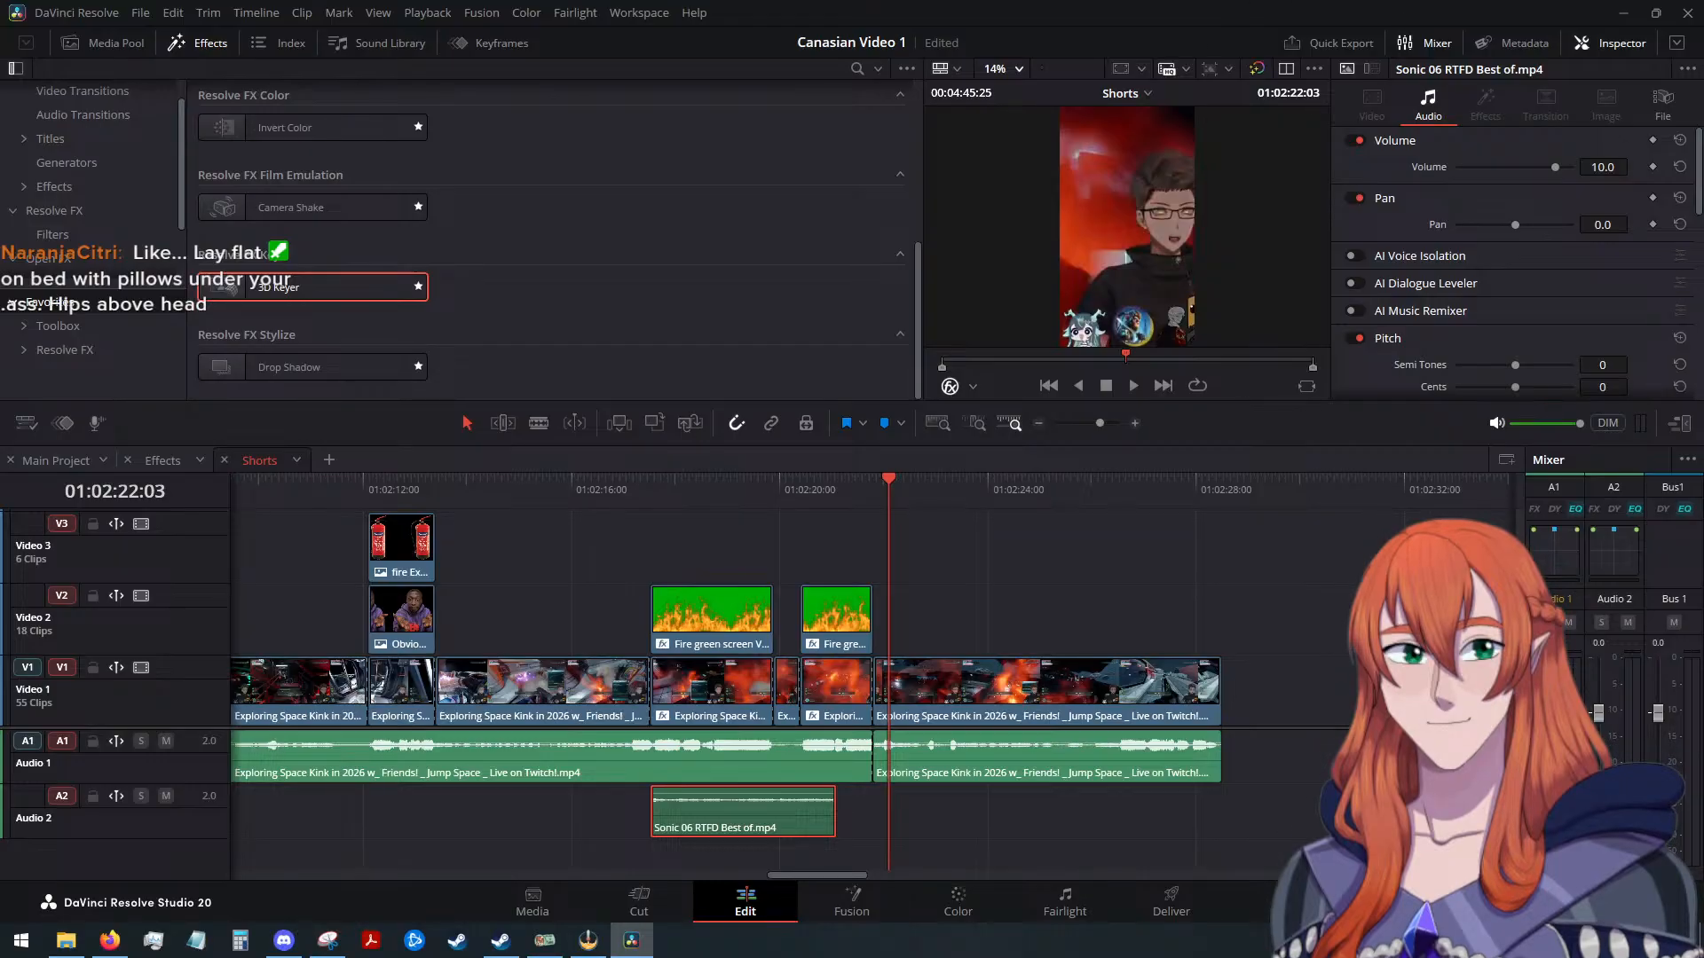
pyautogui.hotkey('alt', 'Tab')
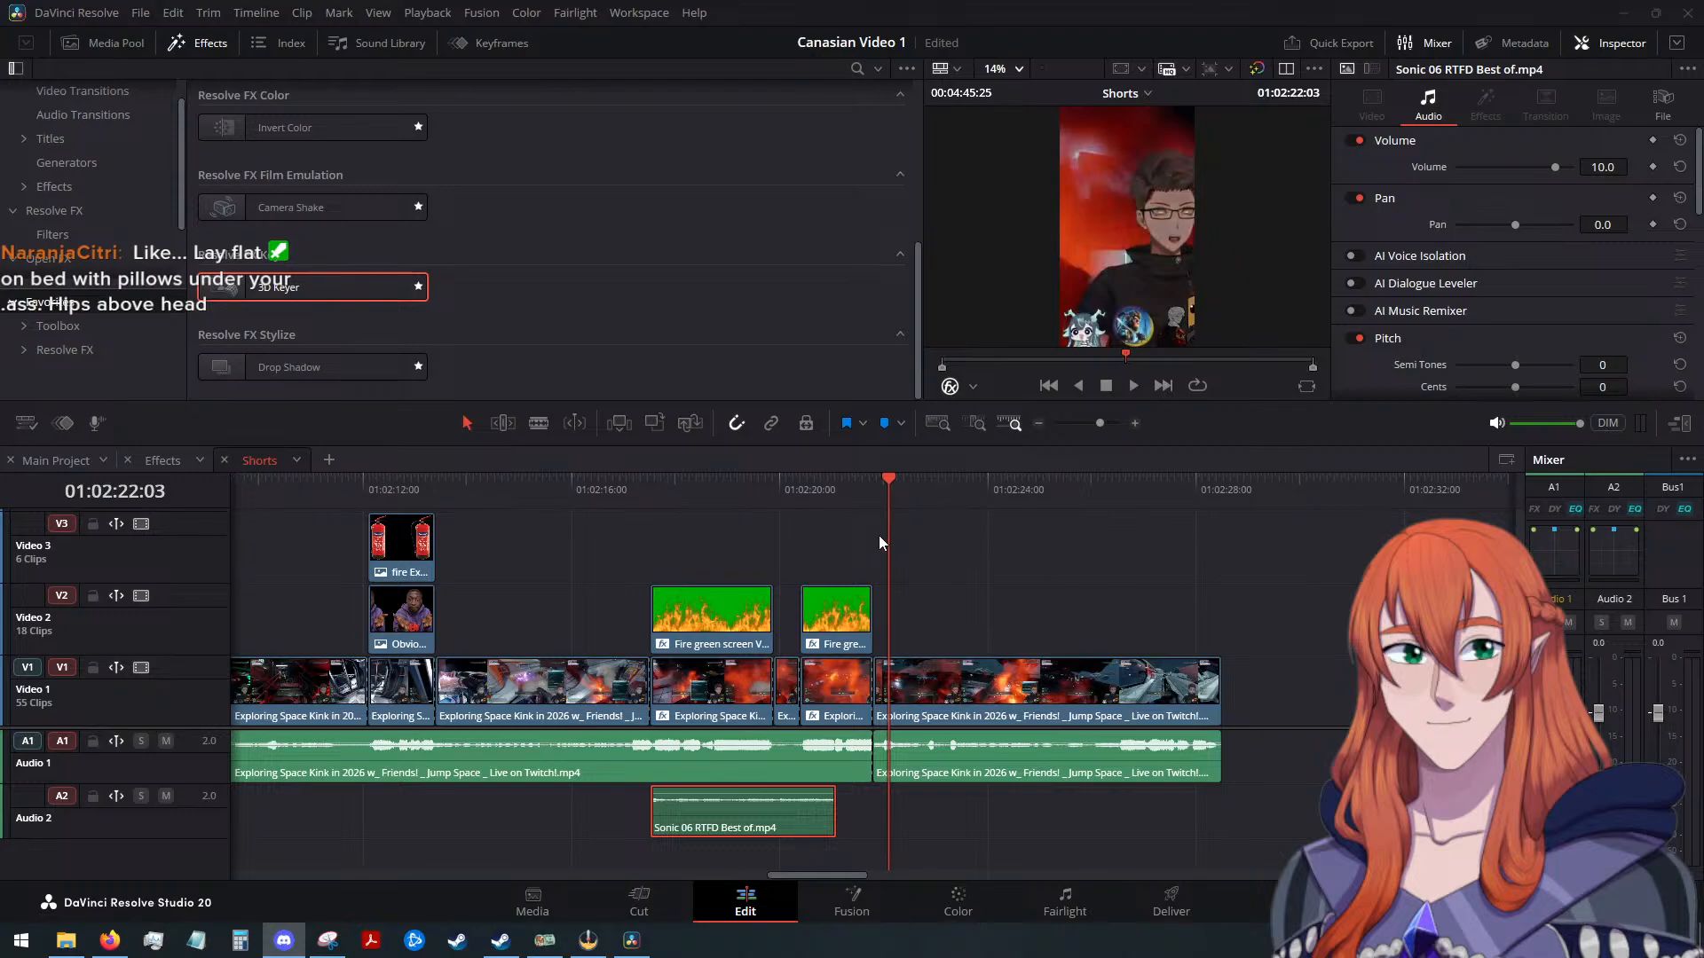
# Split the Audio 1 stream clip at 01:02:17:16, where the first fire clip starts
pyautogui.moveTo(870, 492); pyautogui.dragTo(656, 568)
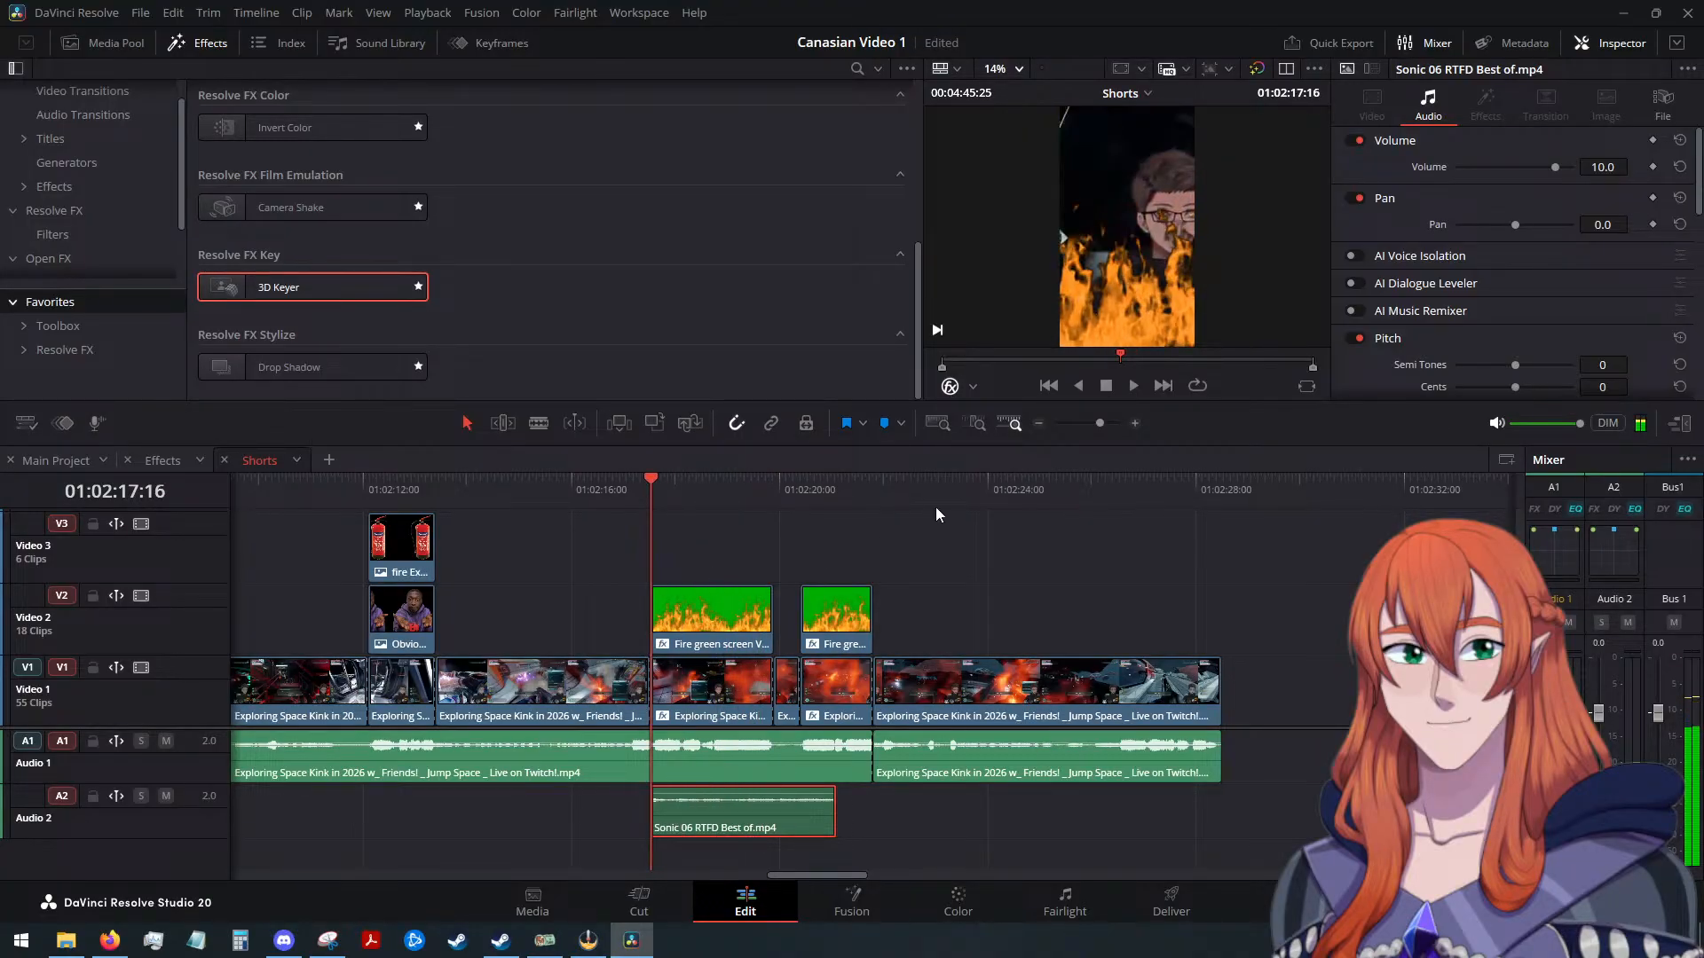
pyautogui.click(692, 763)
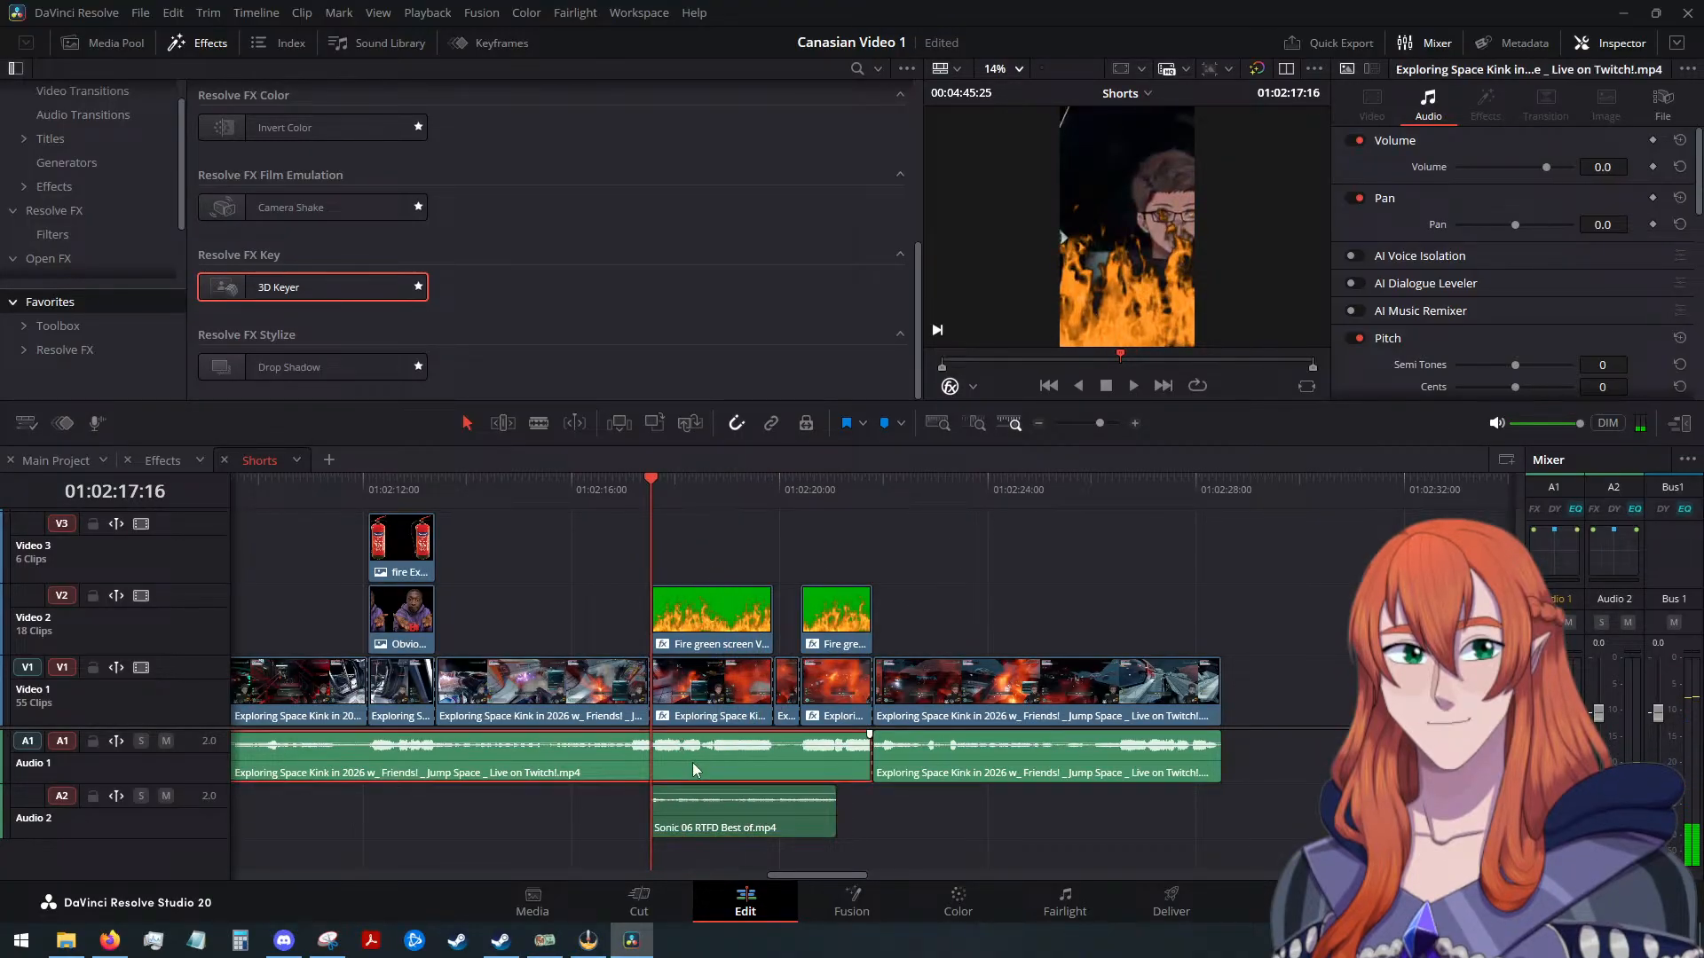
pyautogui.moveTo(652, 502)
pyautogui.mouseDown()
pyautogui.moveTo(763, 507)
pyautogui.moveTo(651, 522)
pyautogui.mouseUp()
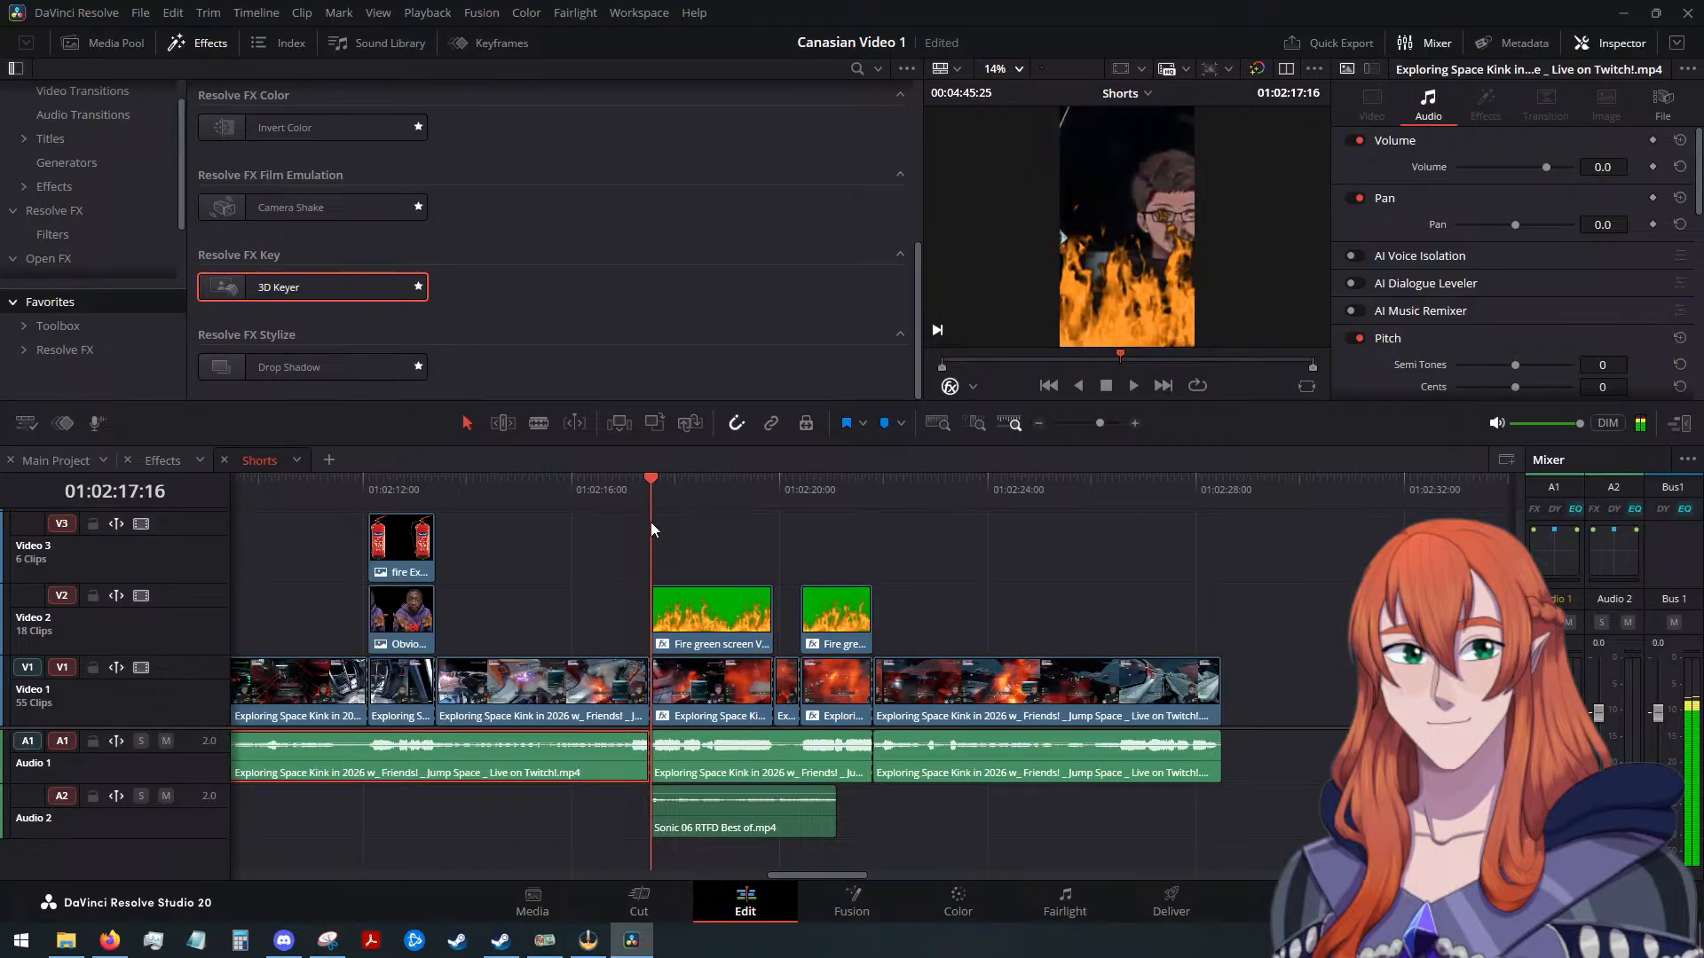
# Mute the Audio 1 track and play back the Sonic audio on its own
pyautogui.click(165, 743)
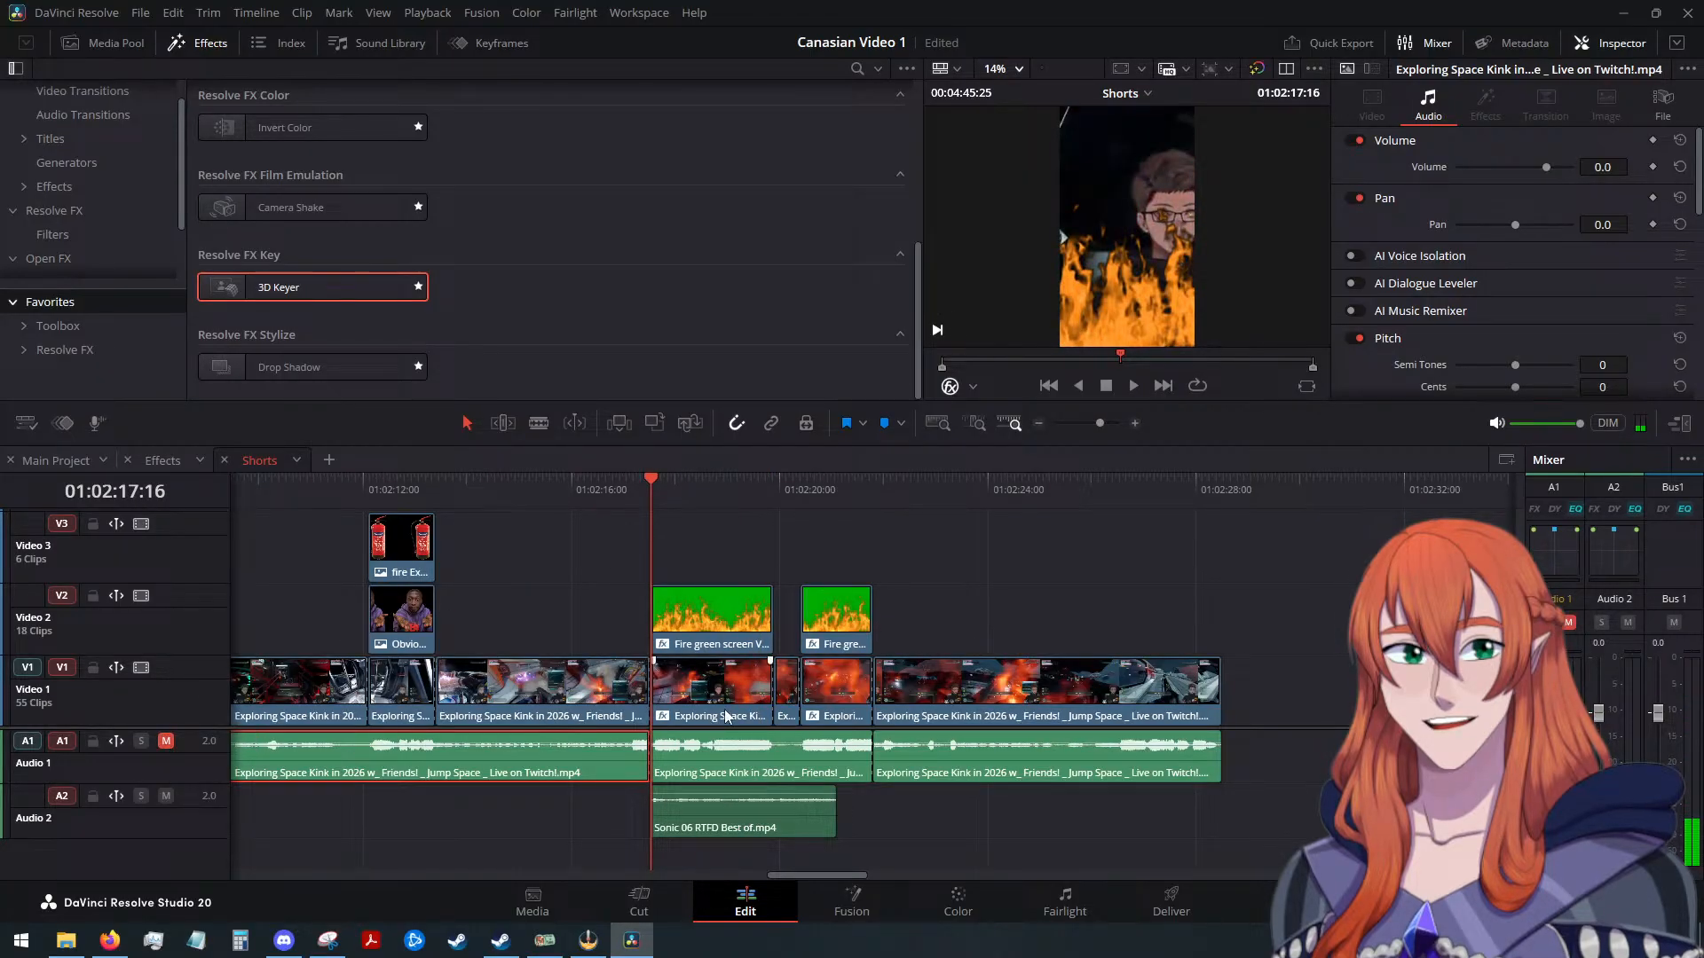
pyautogui.click(1132, 387)
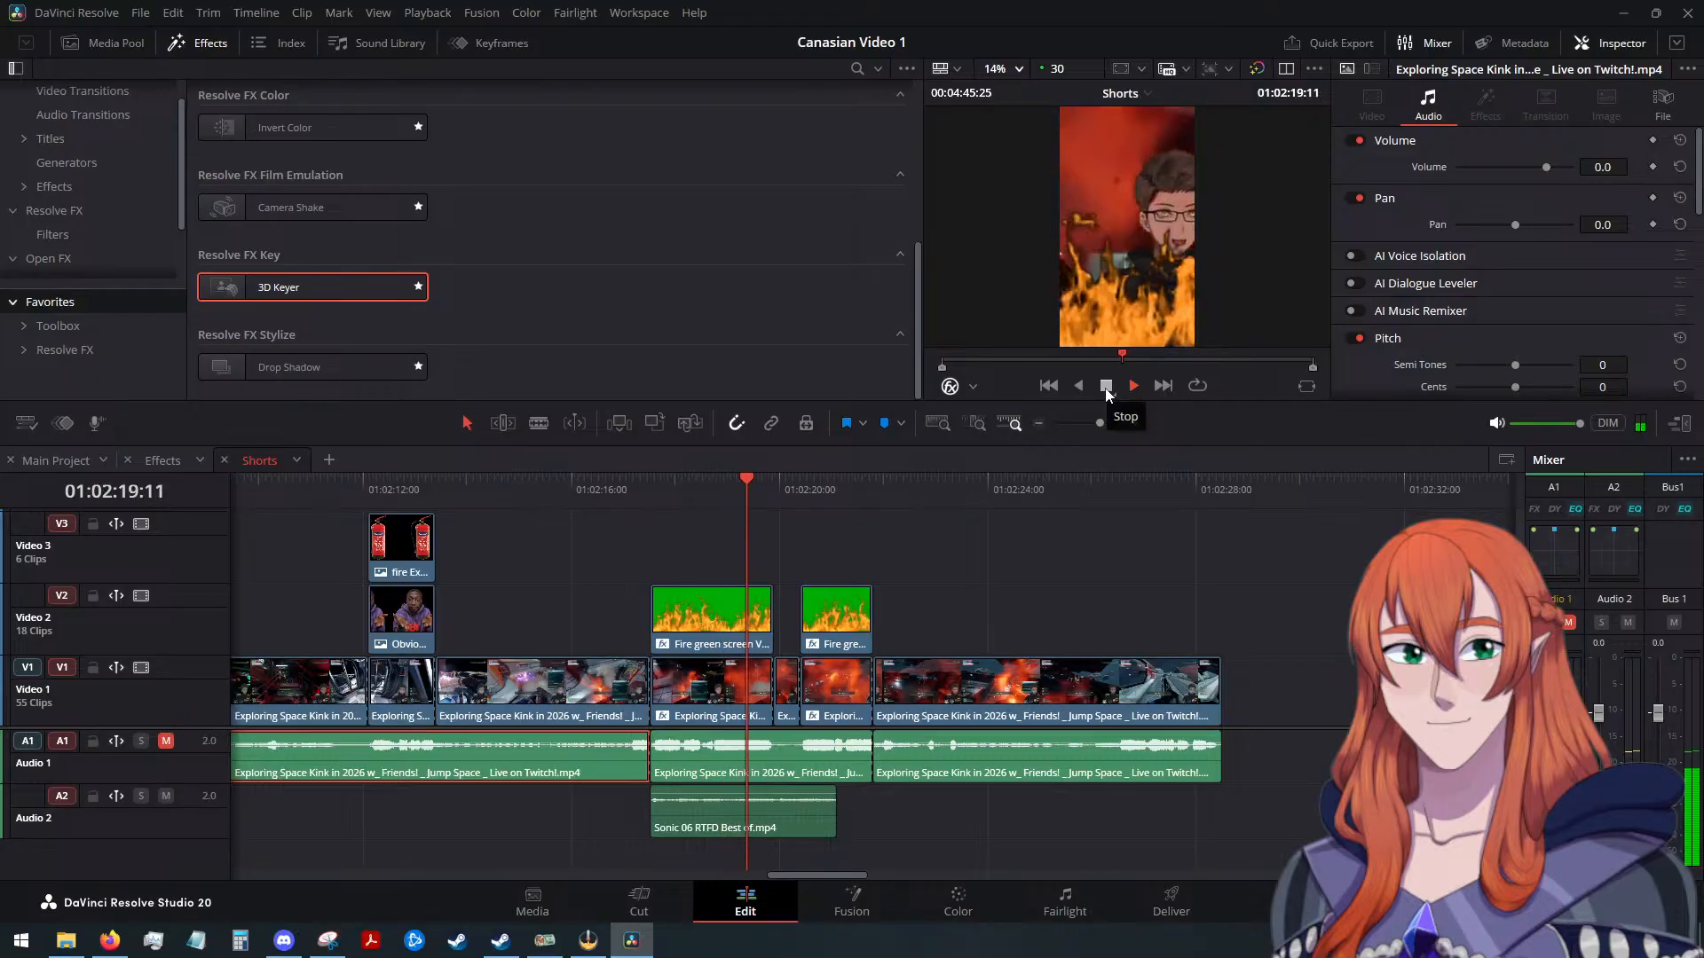
pyautogui.click(1106, 387)
# Try splitting the Sonic audio at 01:02:19:03, aligning its second part with the second fire clip's end, and play it back
pyautogui.moveTo(771, 470); pyautogui.dragTo(733, 533)
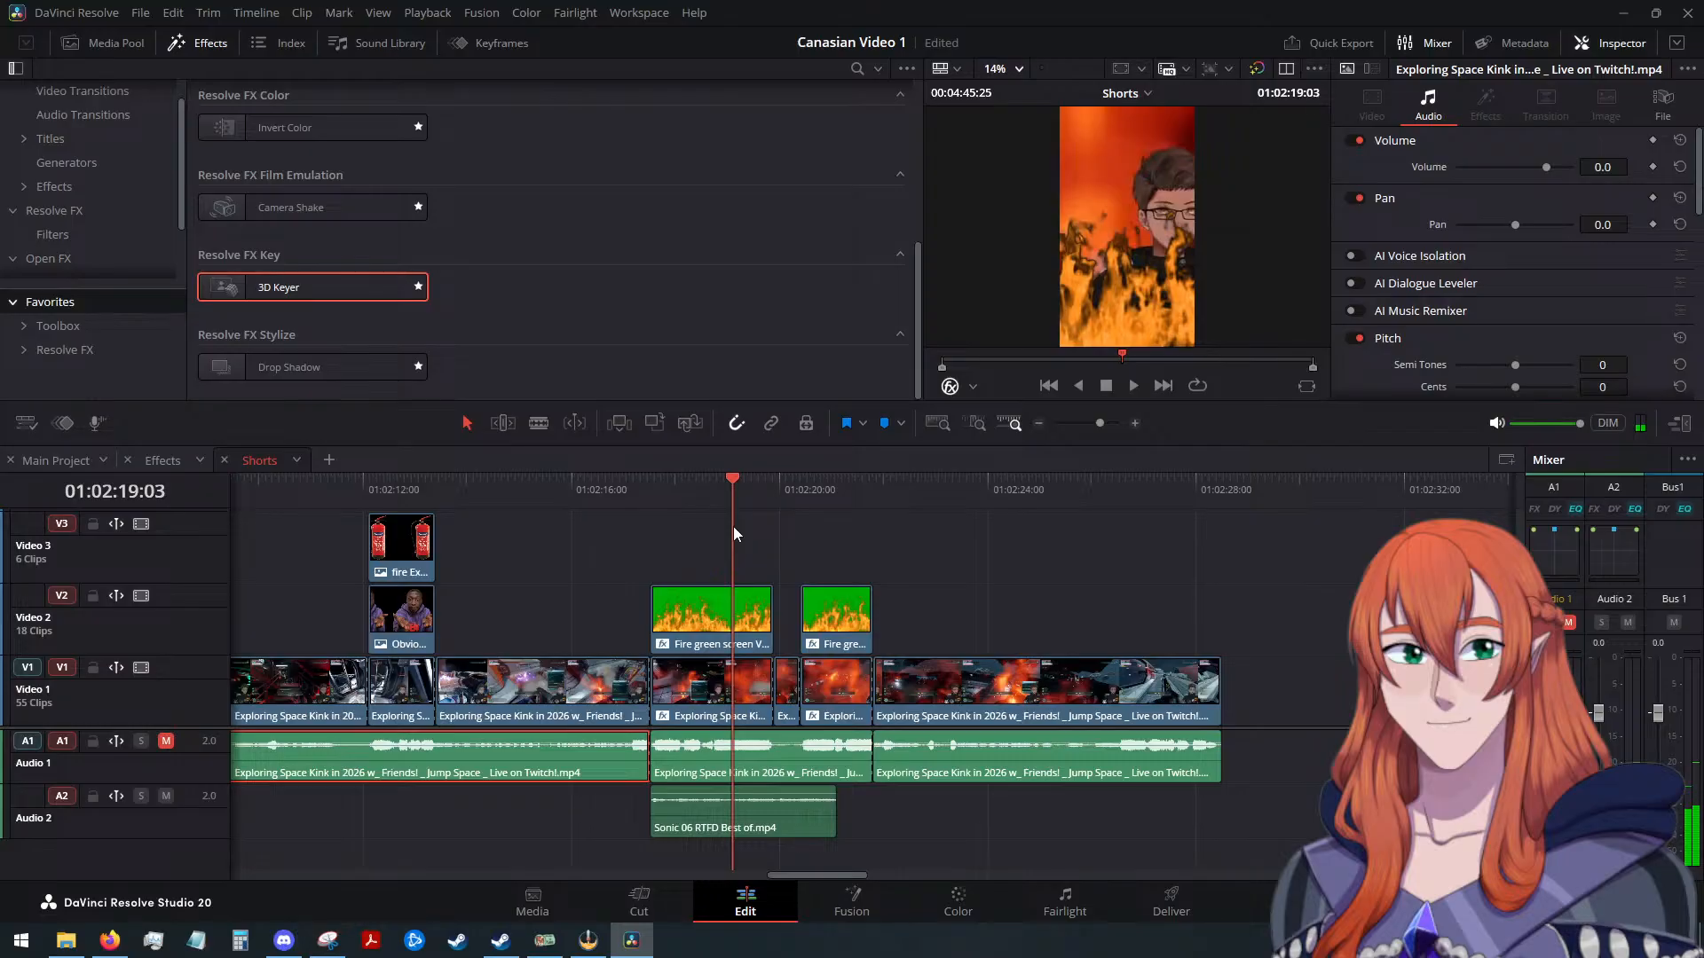
pyautogui.click(773, 816)
pyautogui.hotkey('ctrl', 'b')
pyautogui.moveTo(774, 816); pyautogui.dragTo(810, 817)
pyautogui.moveTo(728, 491); pyautogui.dragTo(769, 488)
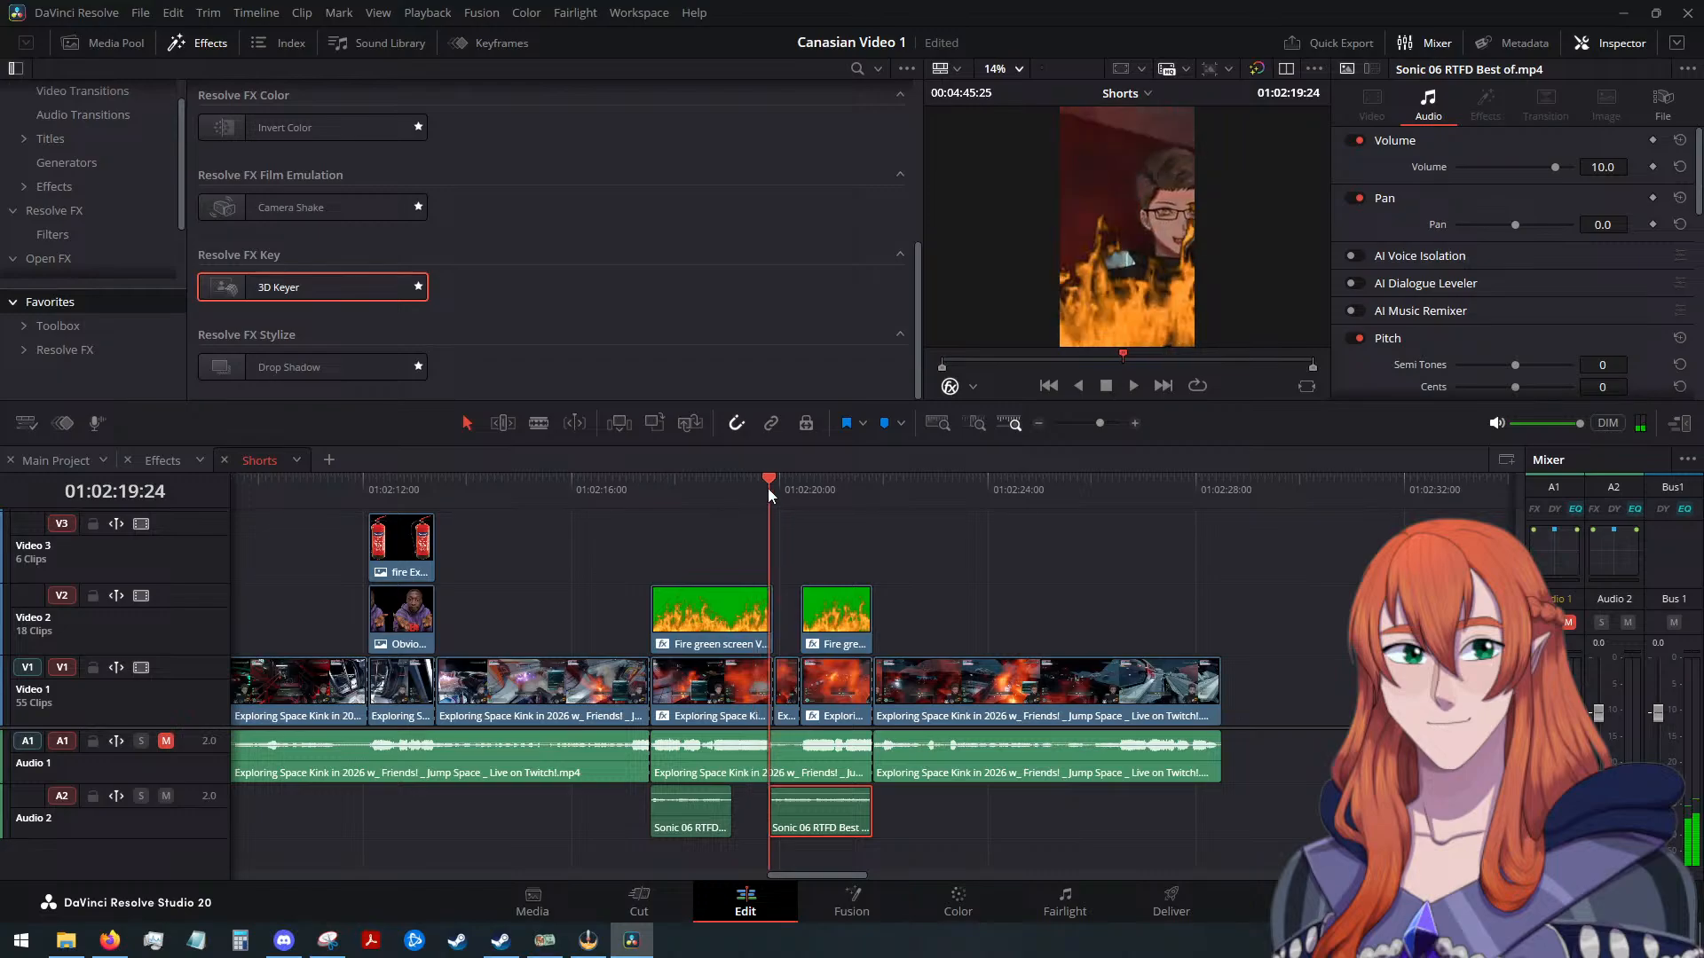
pyautogui.click(1123, 387)
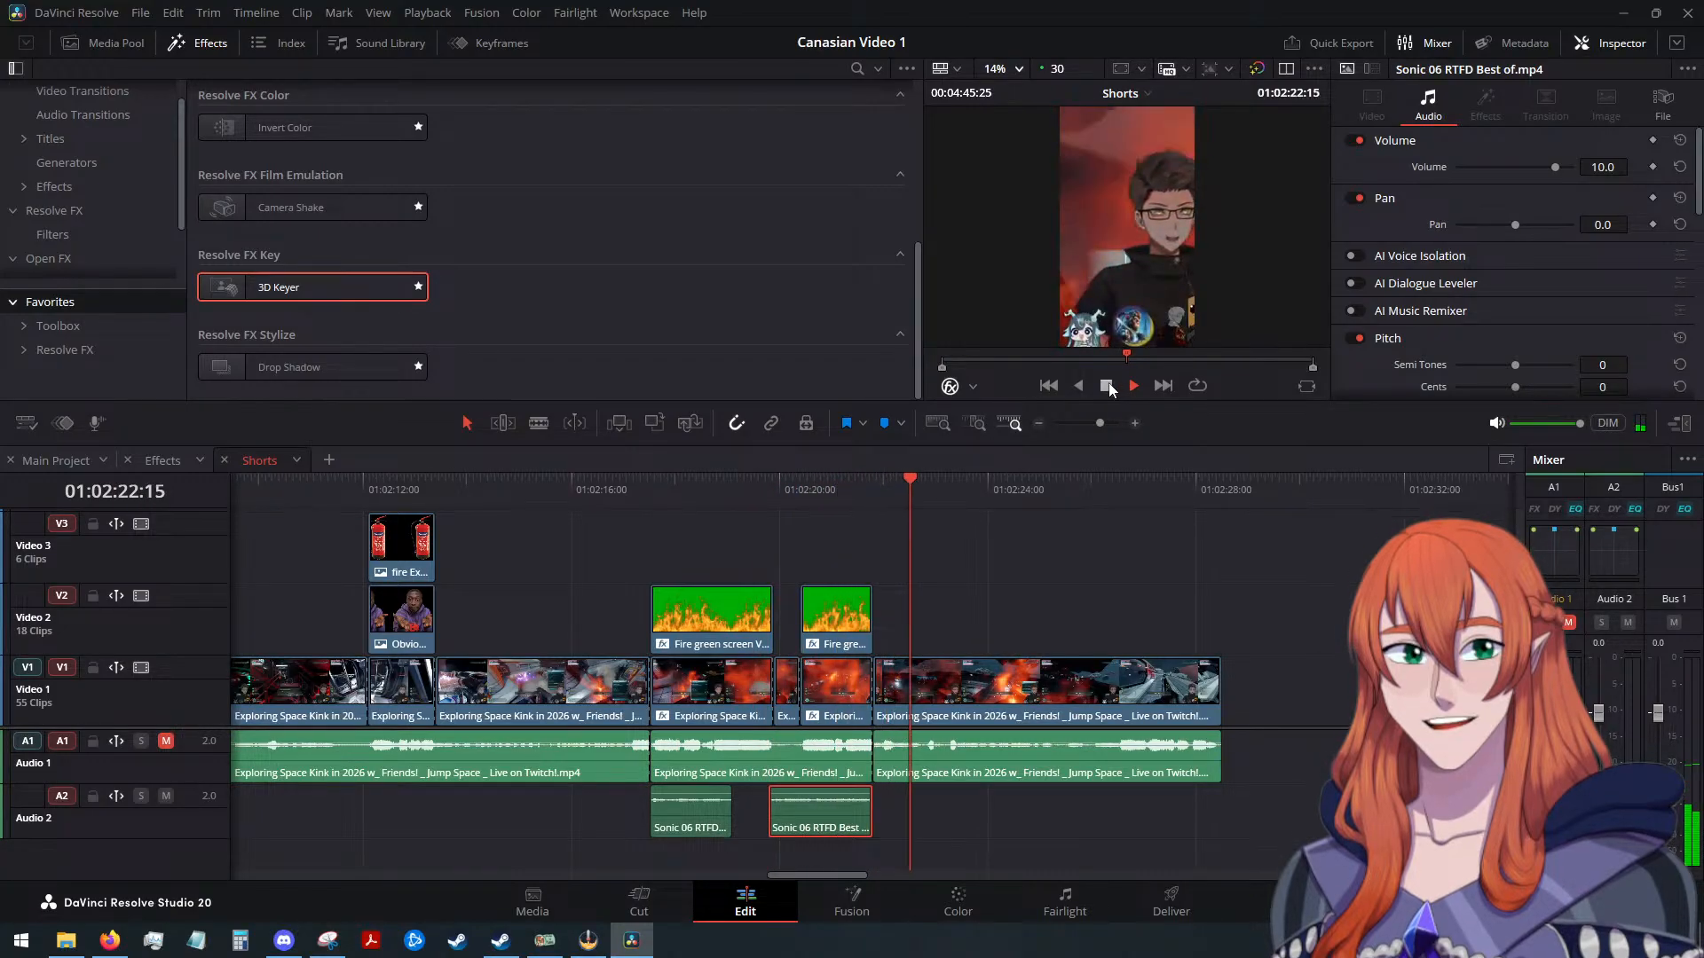
pyautogui.click(1106, 386)
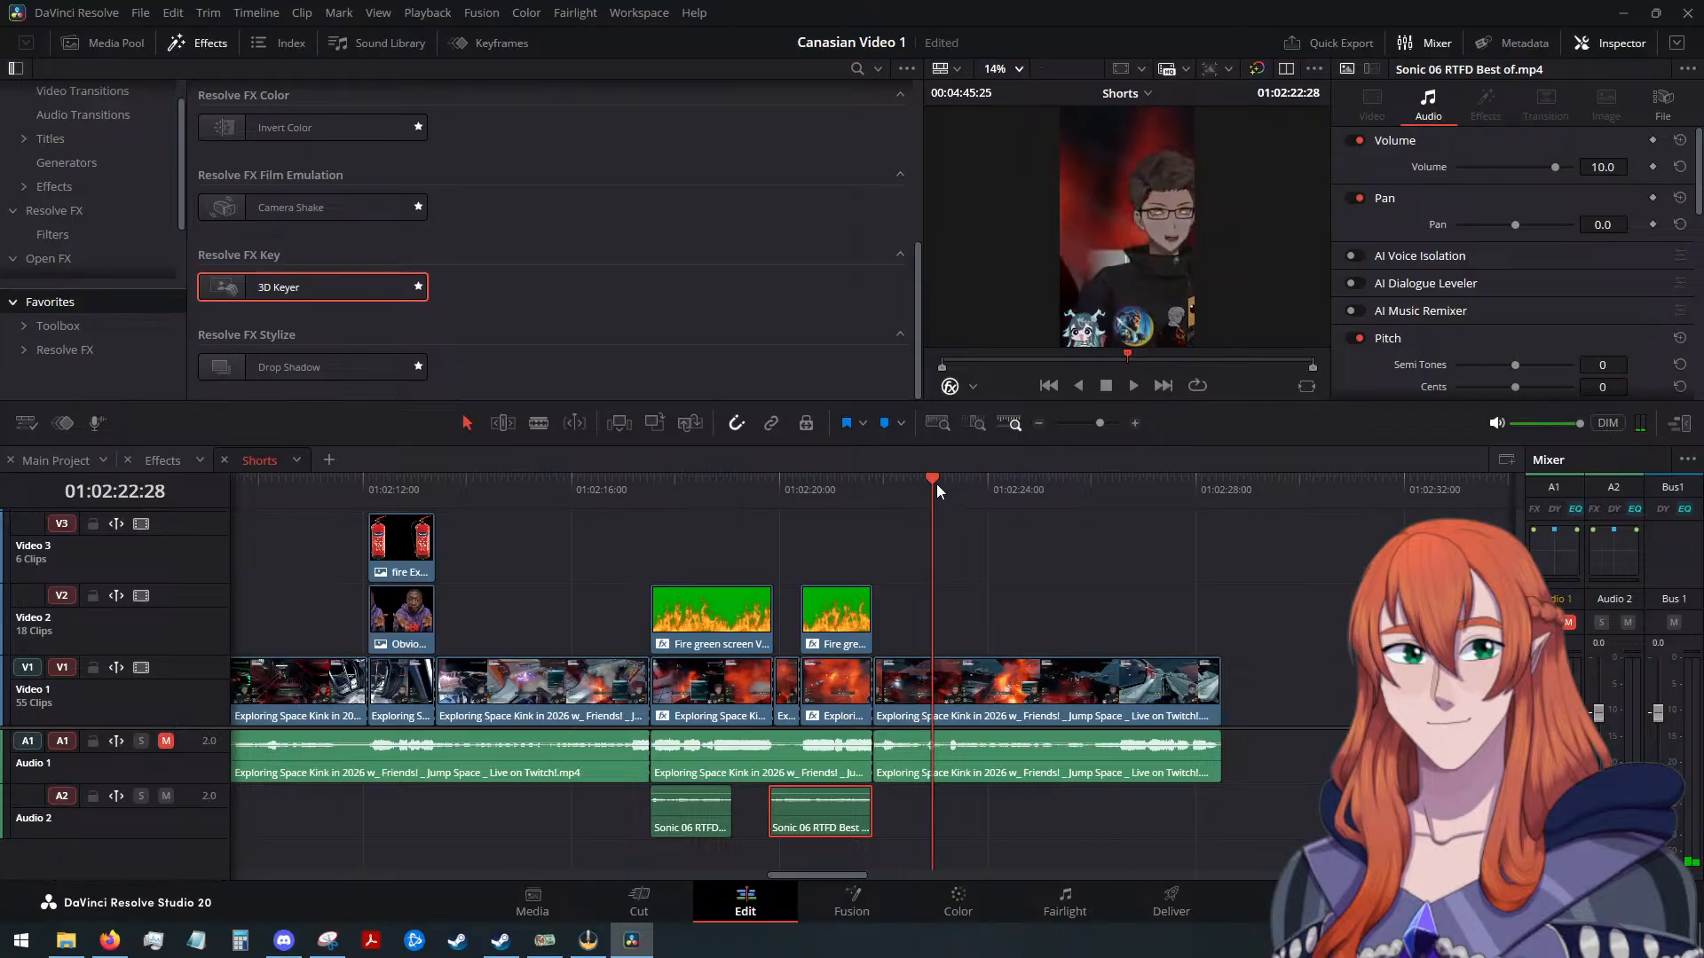
# Undo the move and the split of the Sonic audio on Audio 2
pyautogui.moveTo(935, 482); pyautogui.dragTo(775, 515)
pyautogui.hotkey('ctrl', 'z')
pyautogui.hotkey('ctrl', 'z')
pyautogui.click(764, 493)
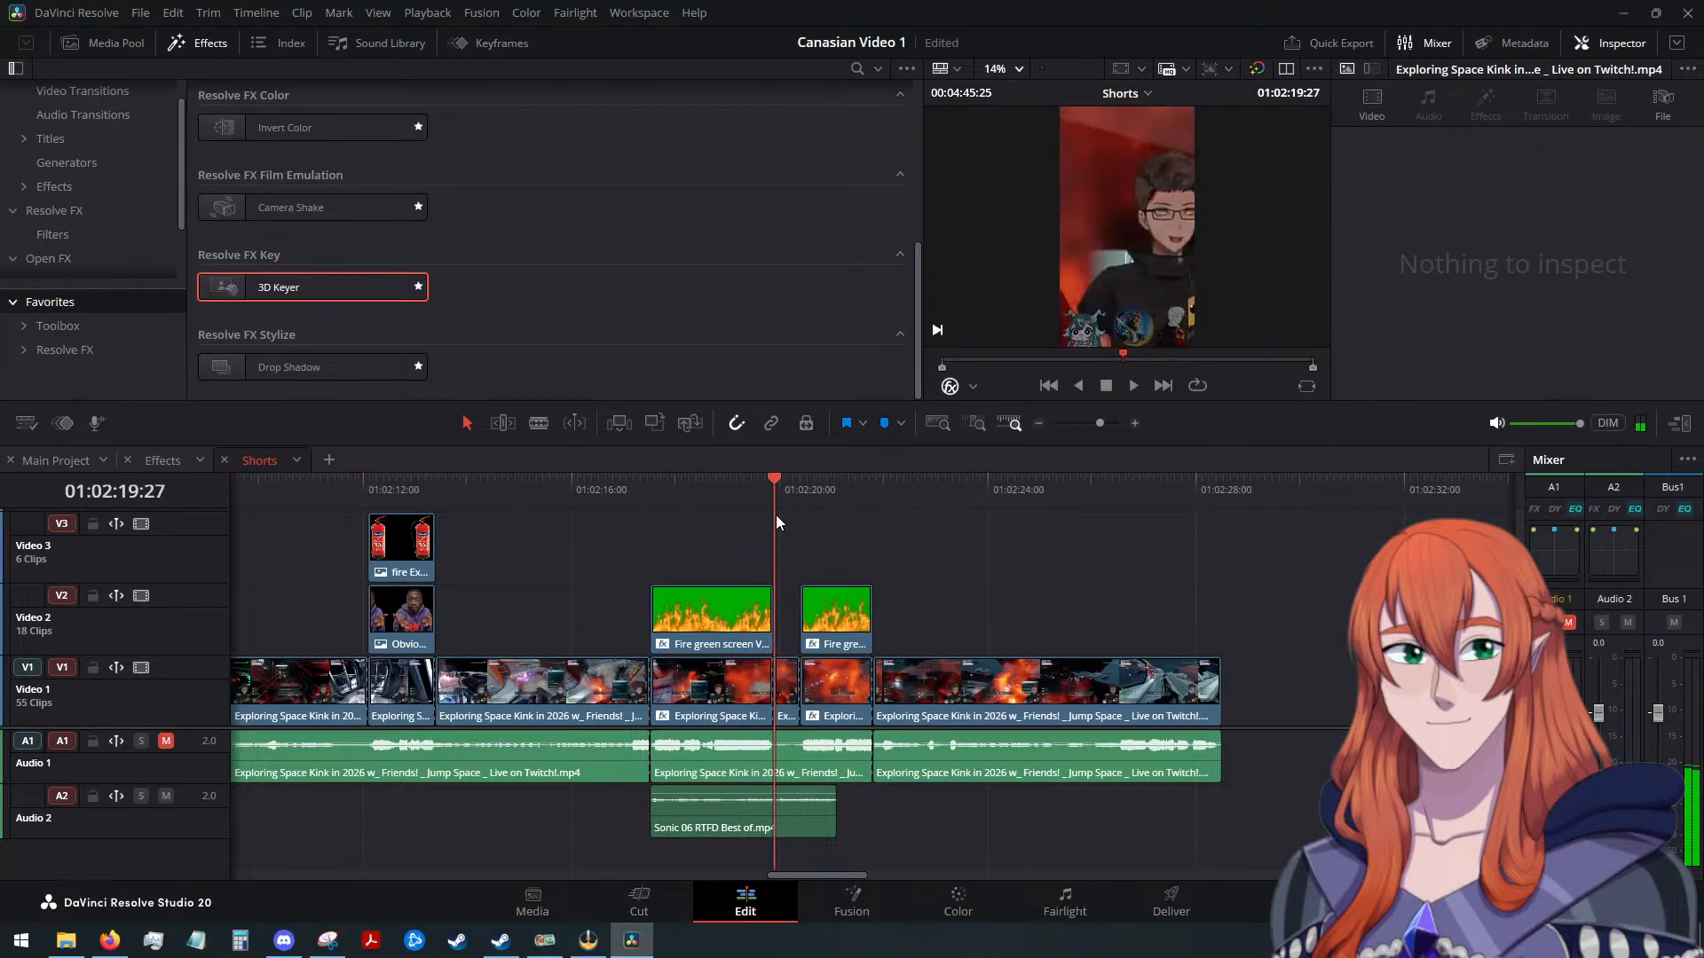
# Split the Sonic audio at about 01:02:19:16 and move its second part to end with the second fire clip
pyautogui.scroll(5, 821, 605)
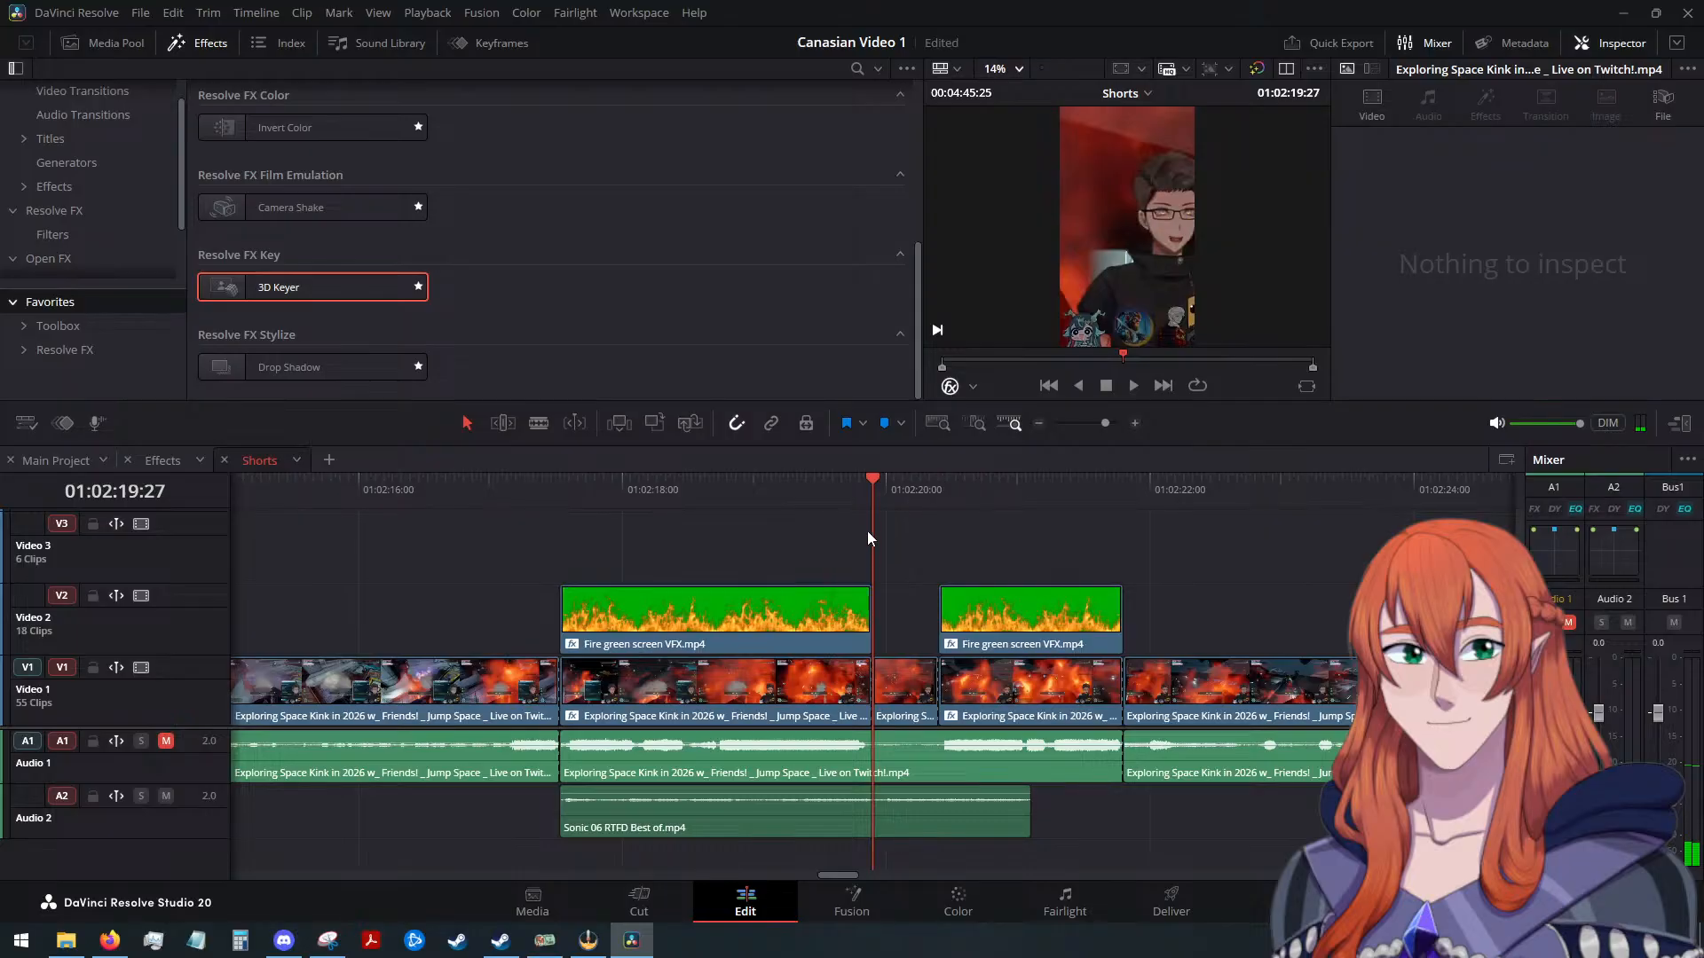
pyautogui.moveTo(865, 492); pyautogui.dragTo(831, 522)
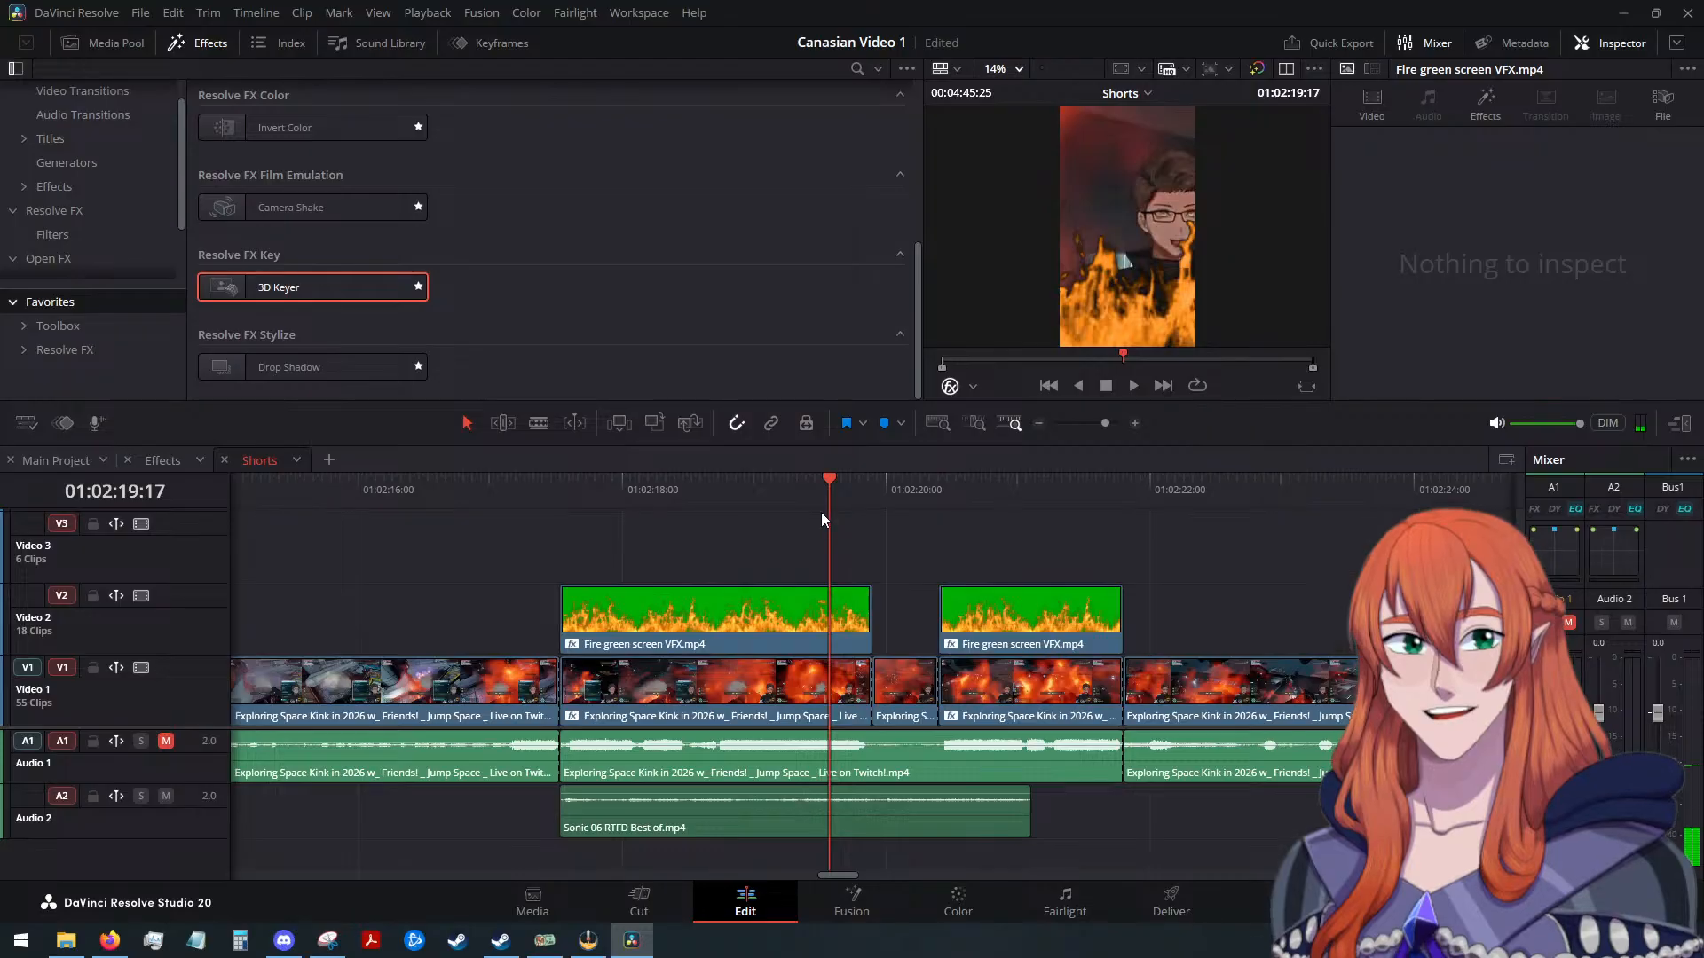
pyautogui.press('Right')
pyautogui.press('Left')
pyautogui.press('Left')
pyautogui.press('Left')
pyautogui.press('Left')
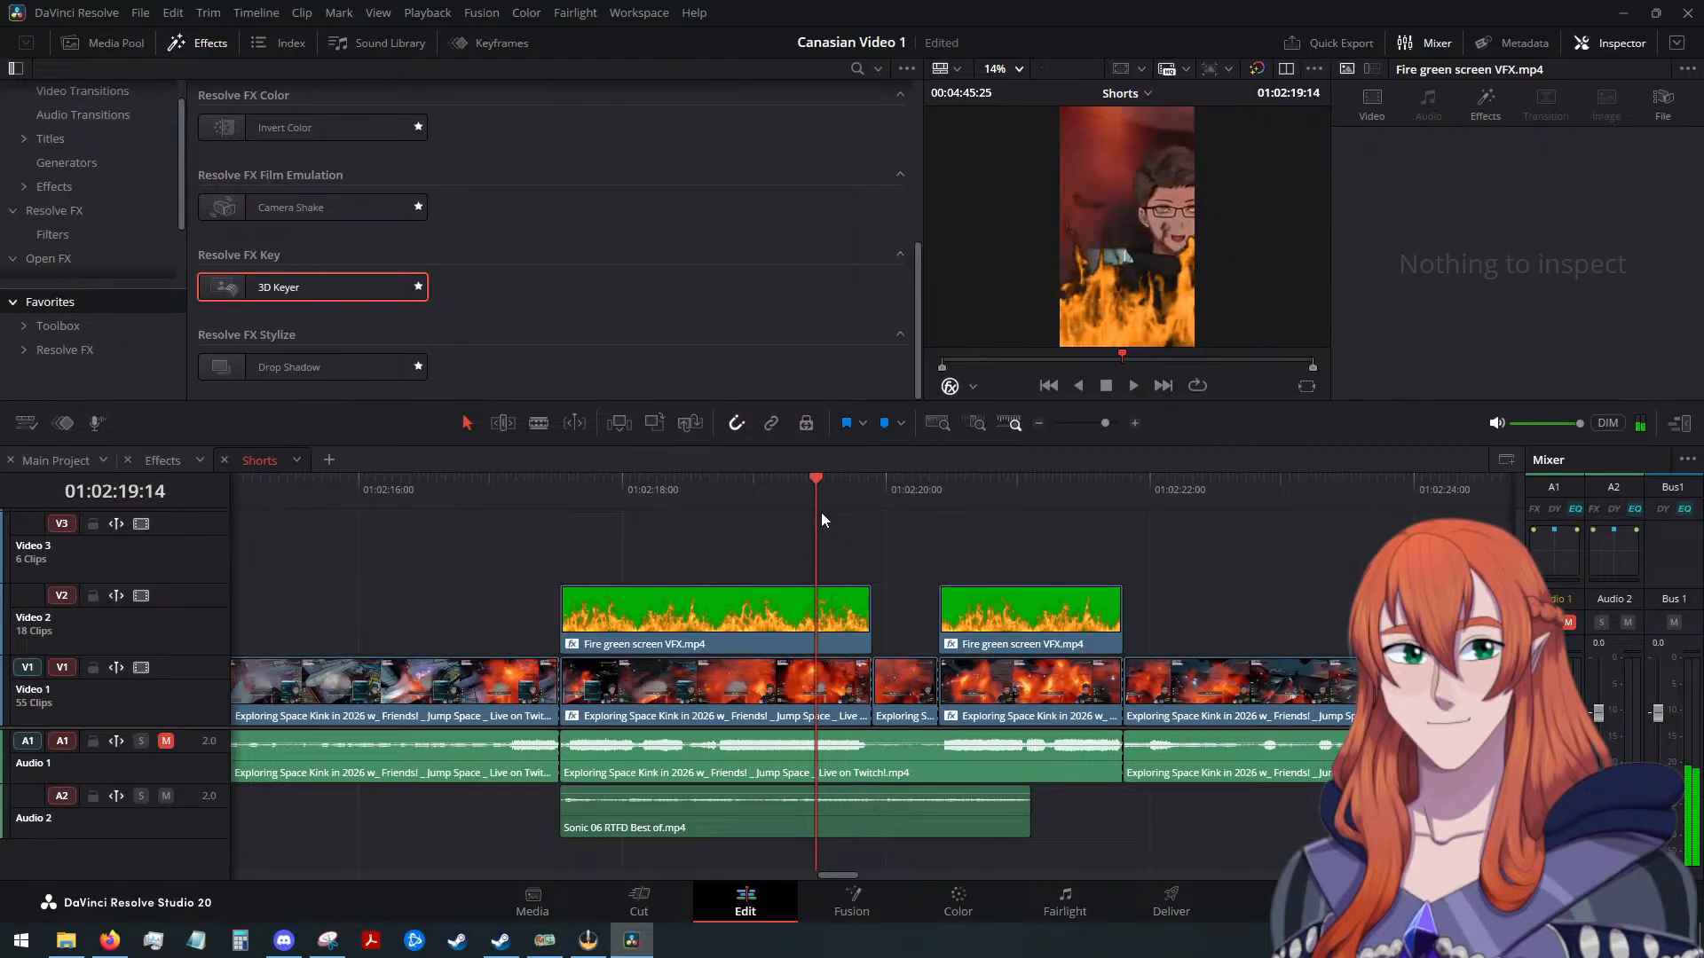
pyautogui.press('Right')
pyautogui.press('Right')
pyautogui.press('Right')
pyautogui.press('Right')
pyautogui.press('Left')
pyautogui.press('Left')
pyautogui.press('Left')
pyautogui.press('Left')
pyautogui.press('Left')
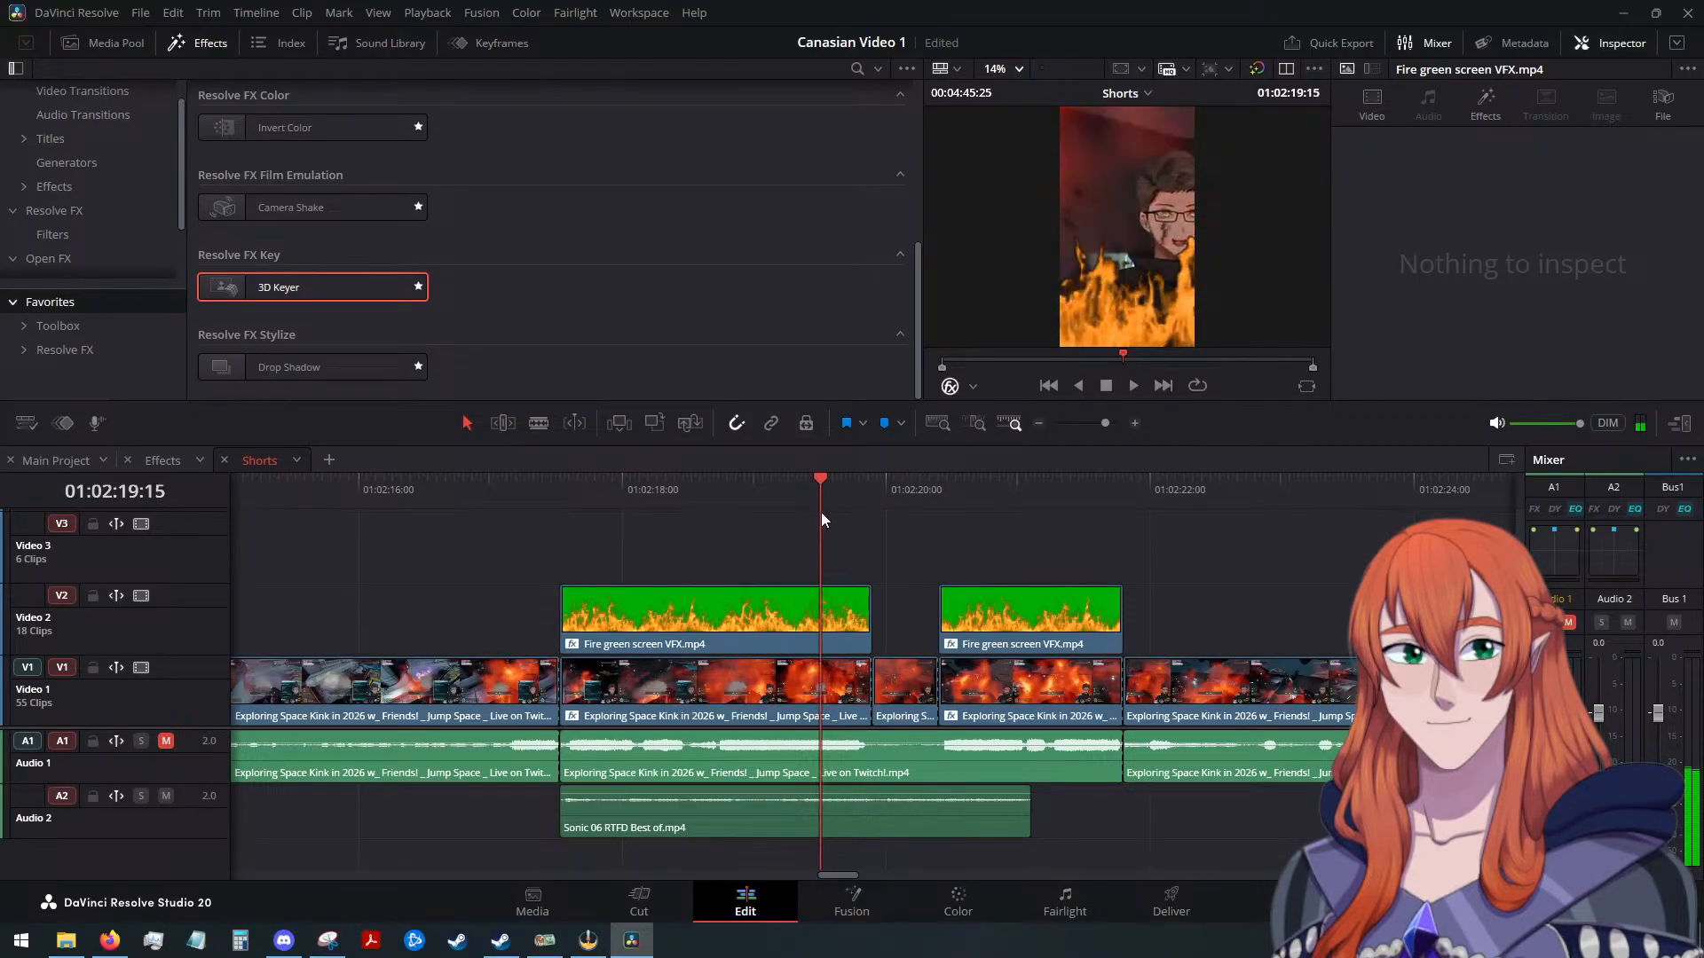
pyautogui.press('Right')
pyautogui.press('Right')
pyautogui.press('Right')
pyautogui.press('Right')
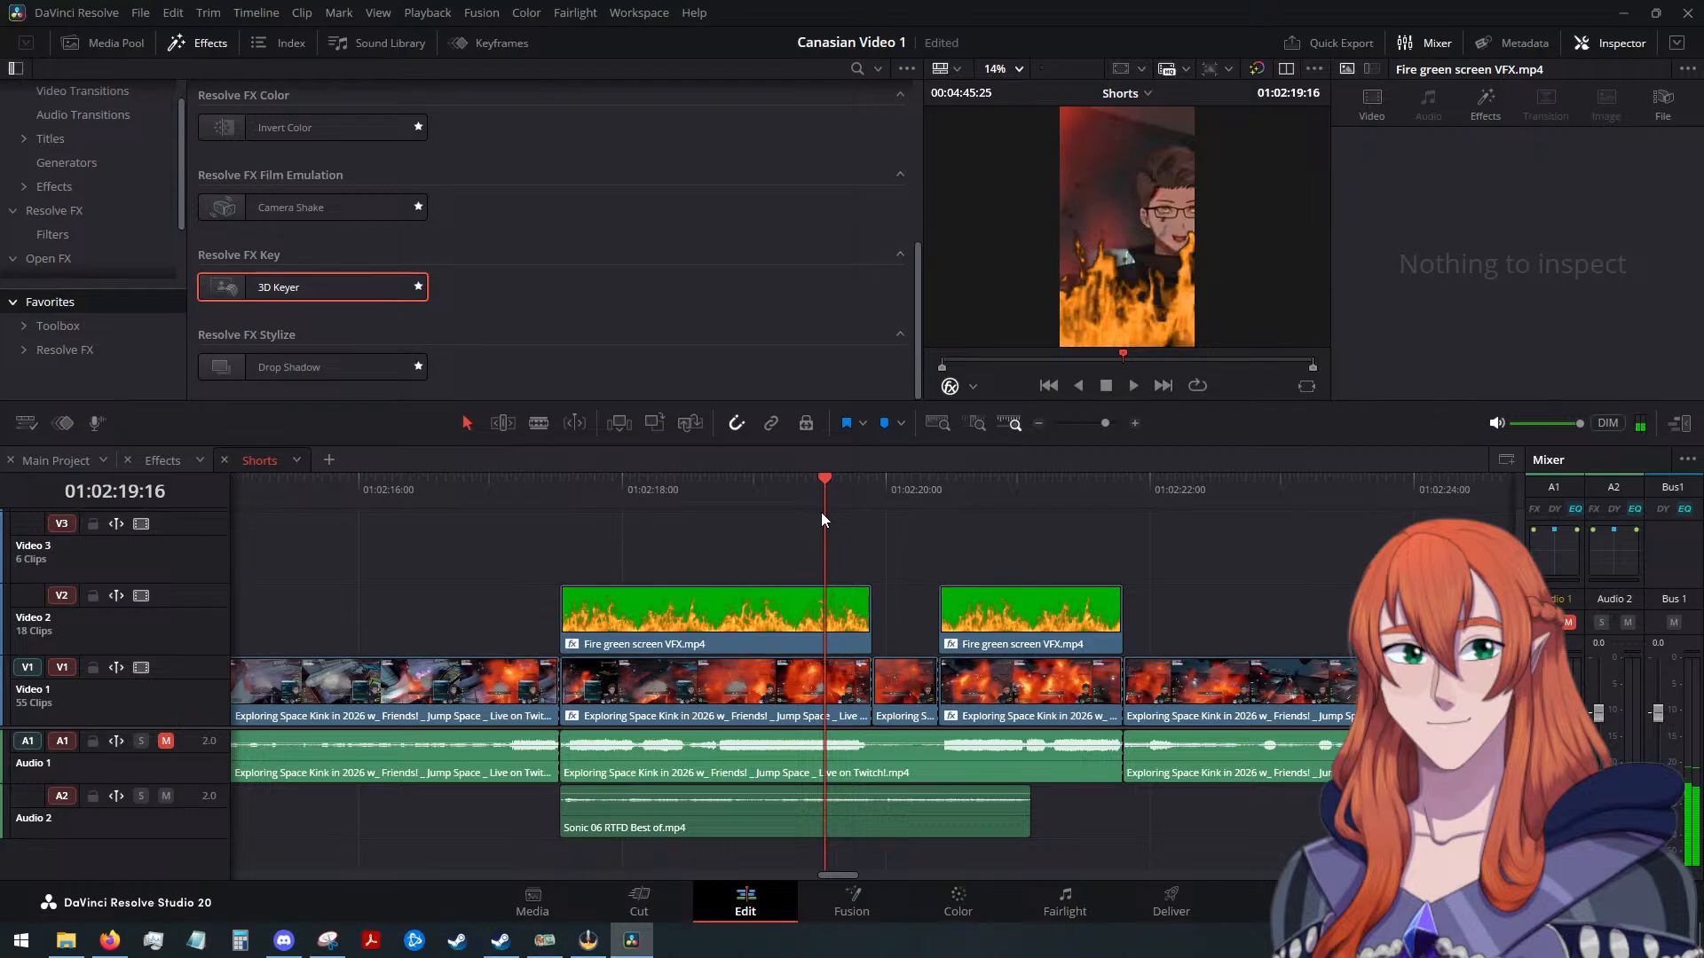
pyautogui.click(861, 811)
pyautogui.hotkey('ctrl', 'b')
pyautogui.moveTo(861, 811); pyautogui.dragTo(972, 817)
# Play back the rearranged Sonic audio from the first fire clip's start at 01:02:17:16
pyautogui.moveTo(823, 492); pyautogui.dragTo(568, 524)
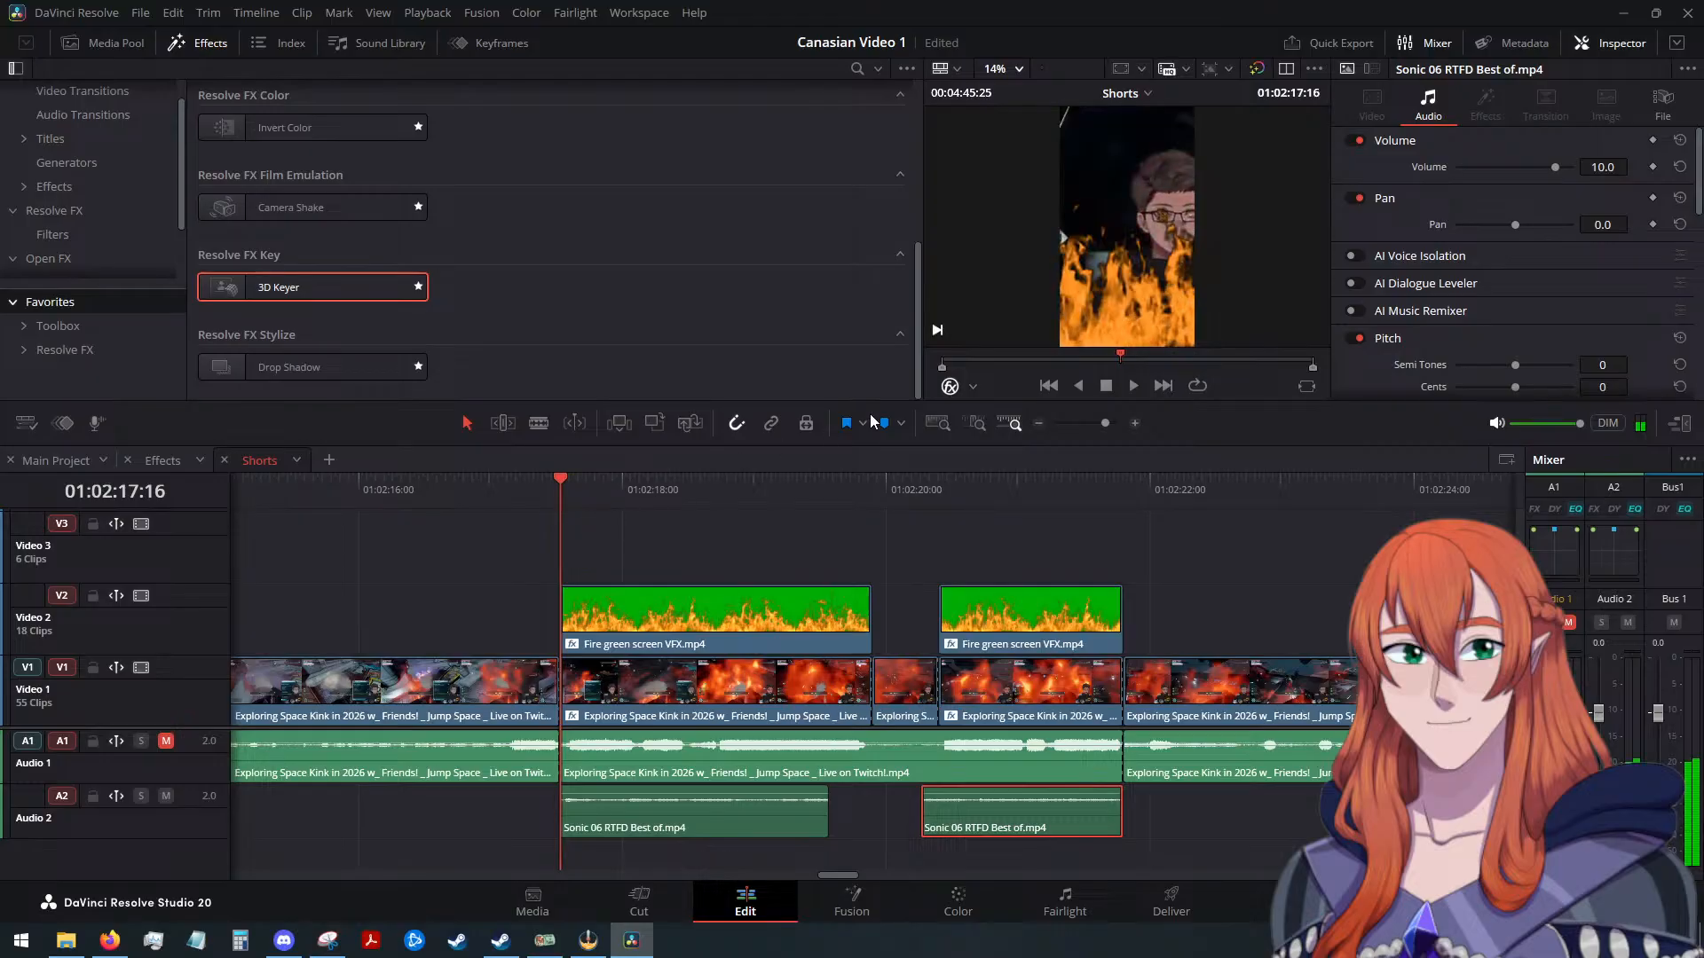
pyautogui.click(1133, 385)
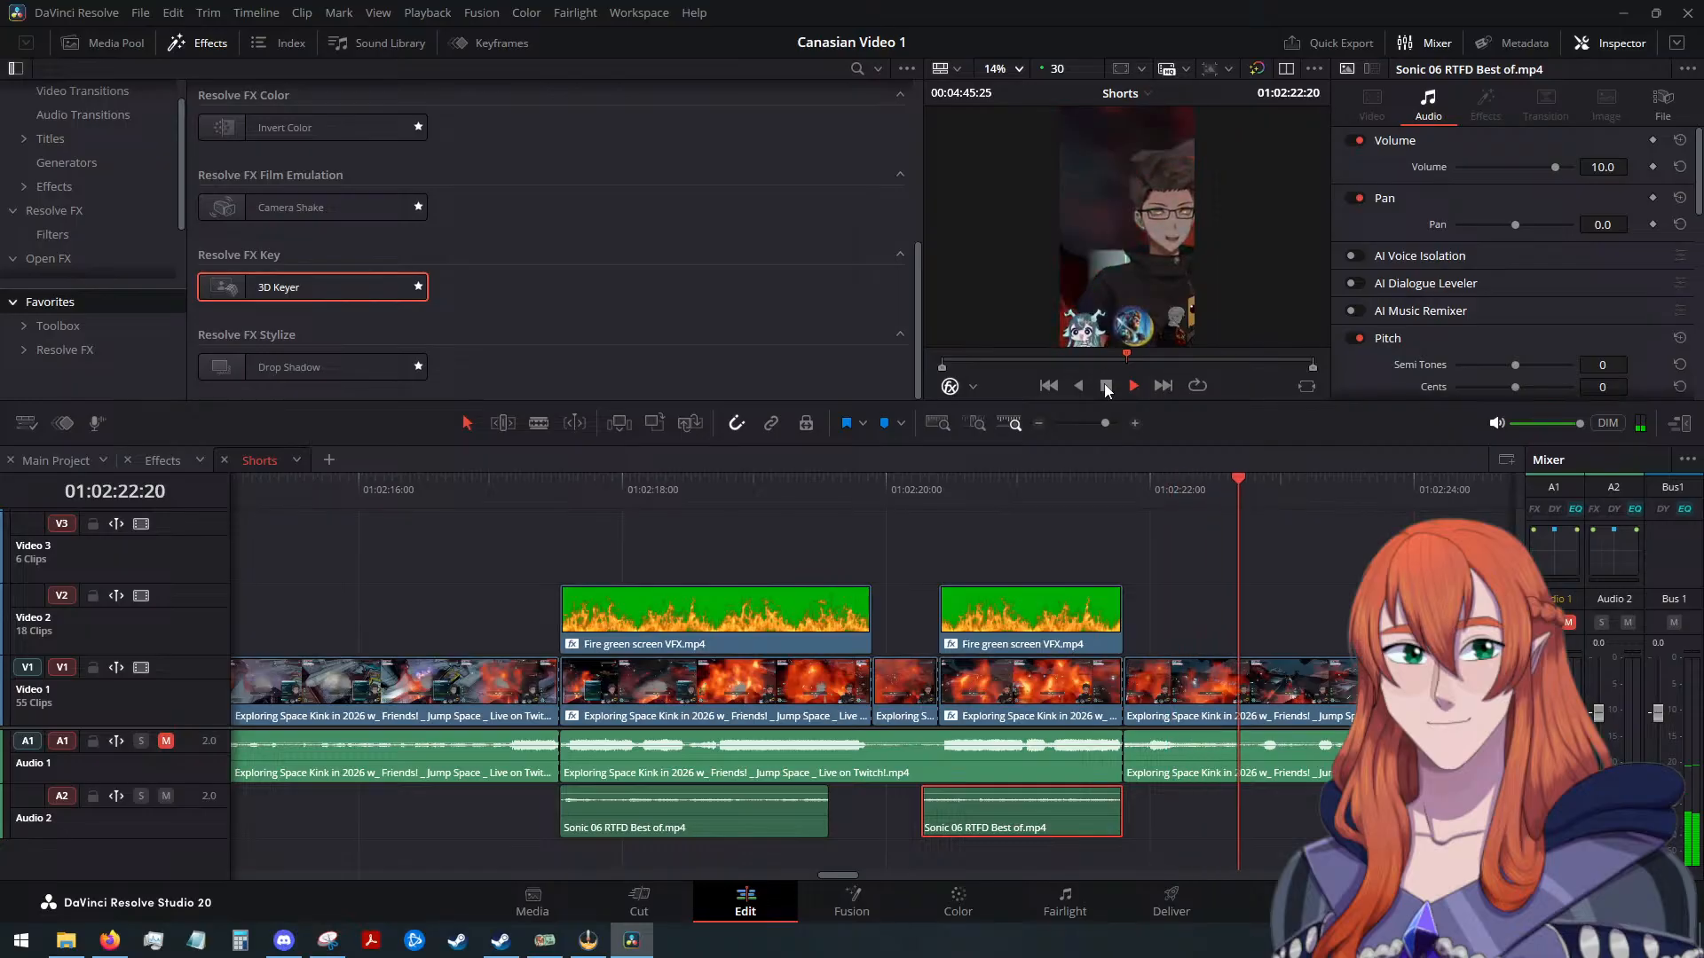
# Move the first Sonic audio part on Audio 2 to end with the first fire clip and play back from 01:02:17:16
pyautogui.click(1105, 385)
pyautogui.moveTo(705, 825); pyautogui.dragTo(749, 821)
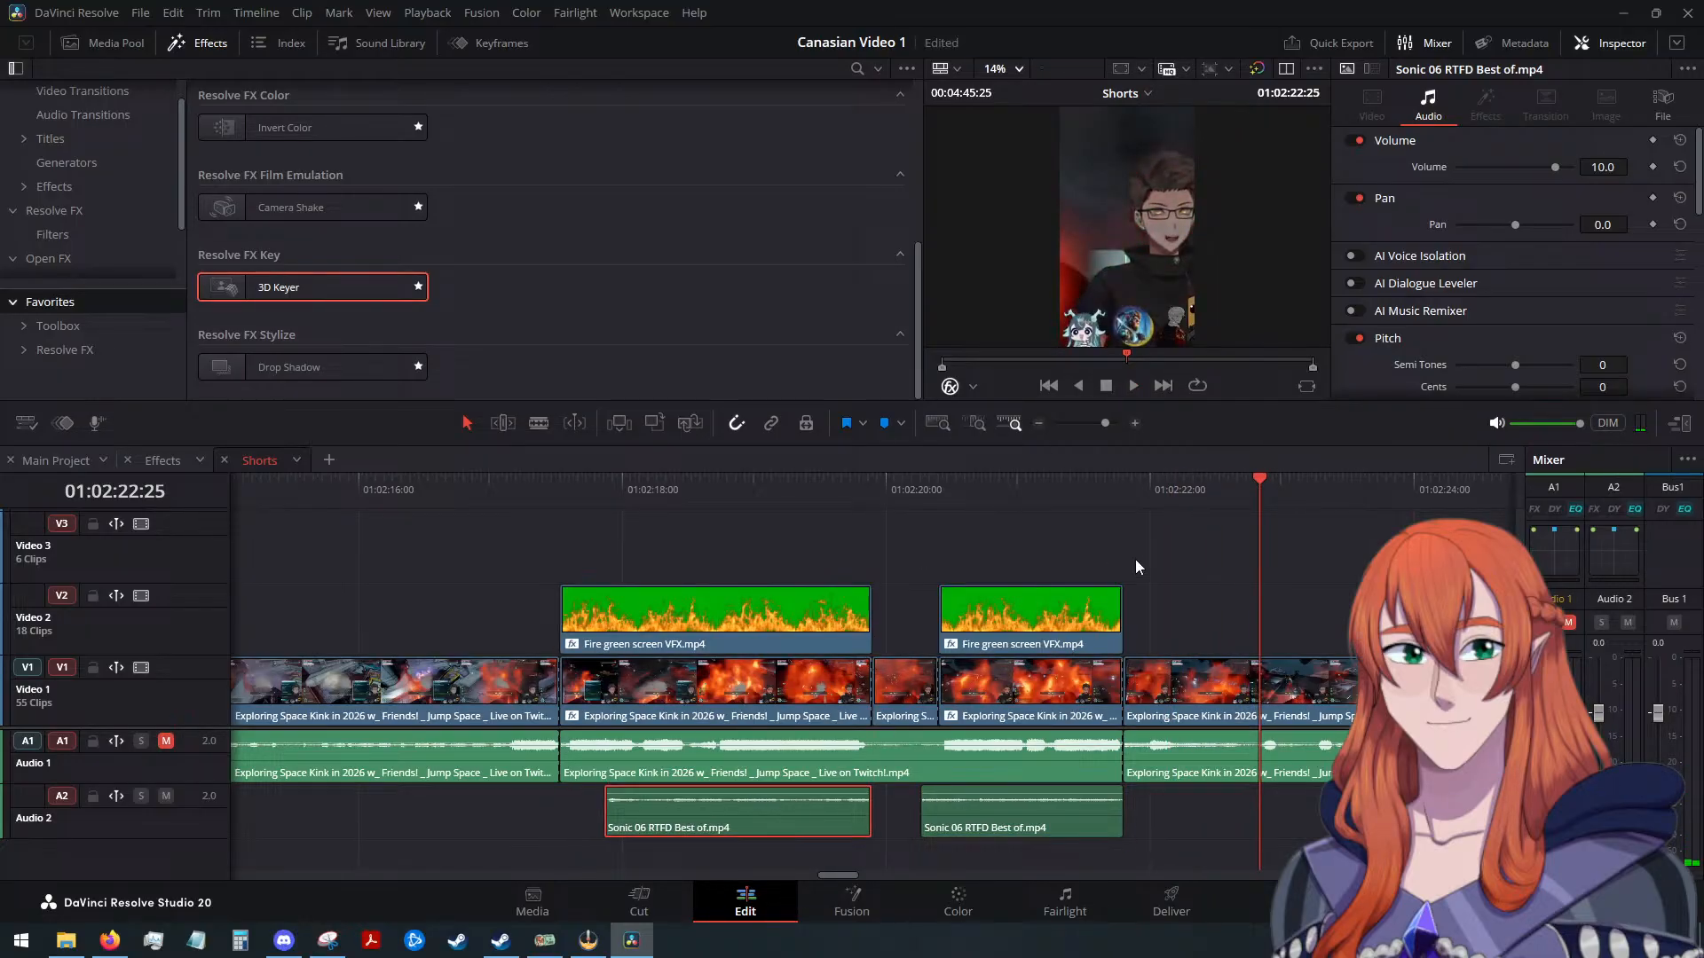
pyautogui.moveTo(1264, 488); pyautogui.dragTo(562, 536)
pyautogui.click(1125, 386)
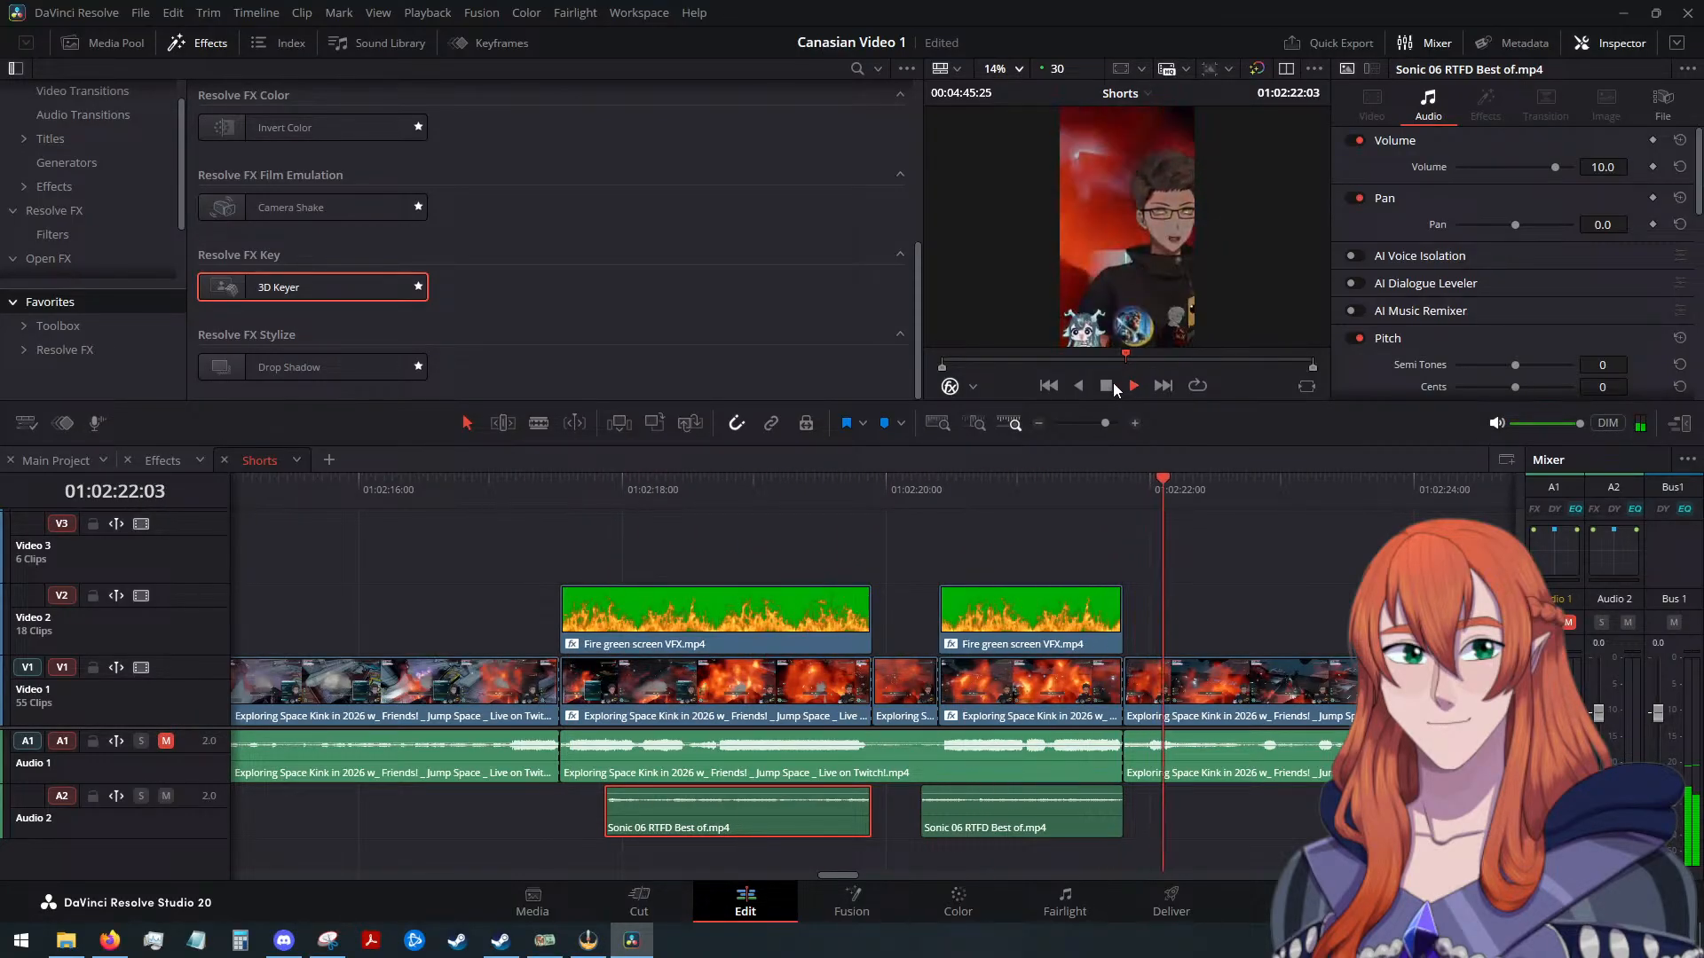
pyautogui.click(1106, 388)
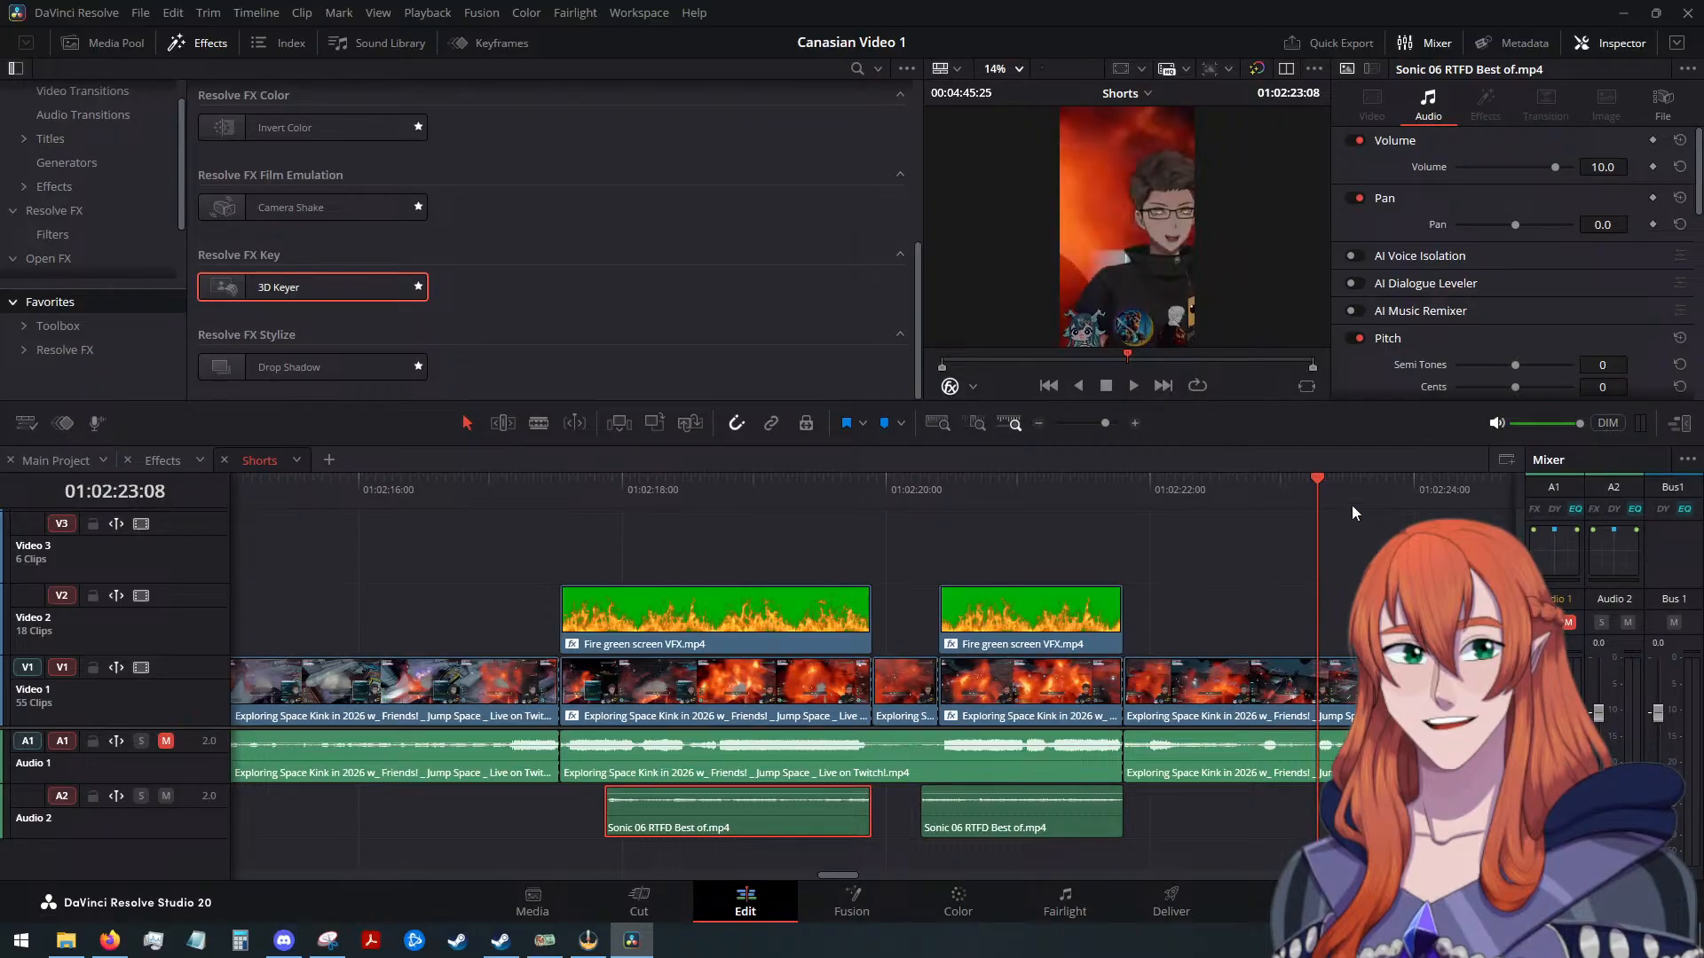
# Mute Audio 2, unmute Audio 1 and play back the fire section from 01:02:17:16
pyautogui.click(573, 478)
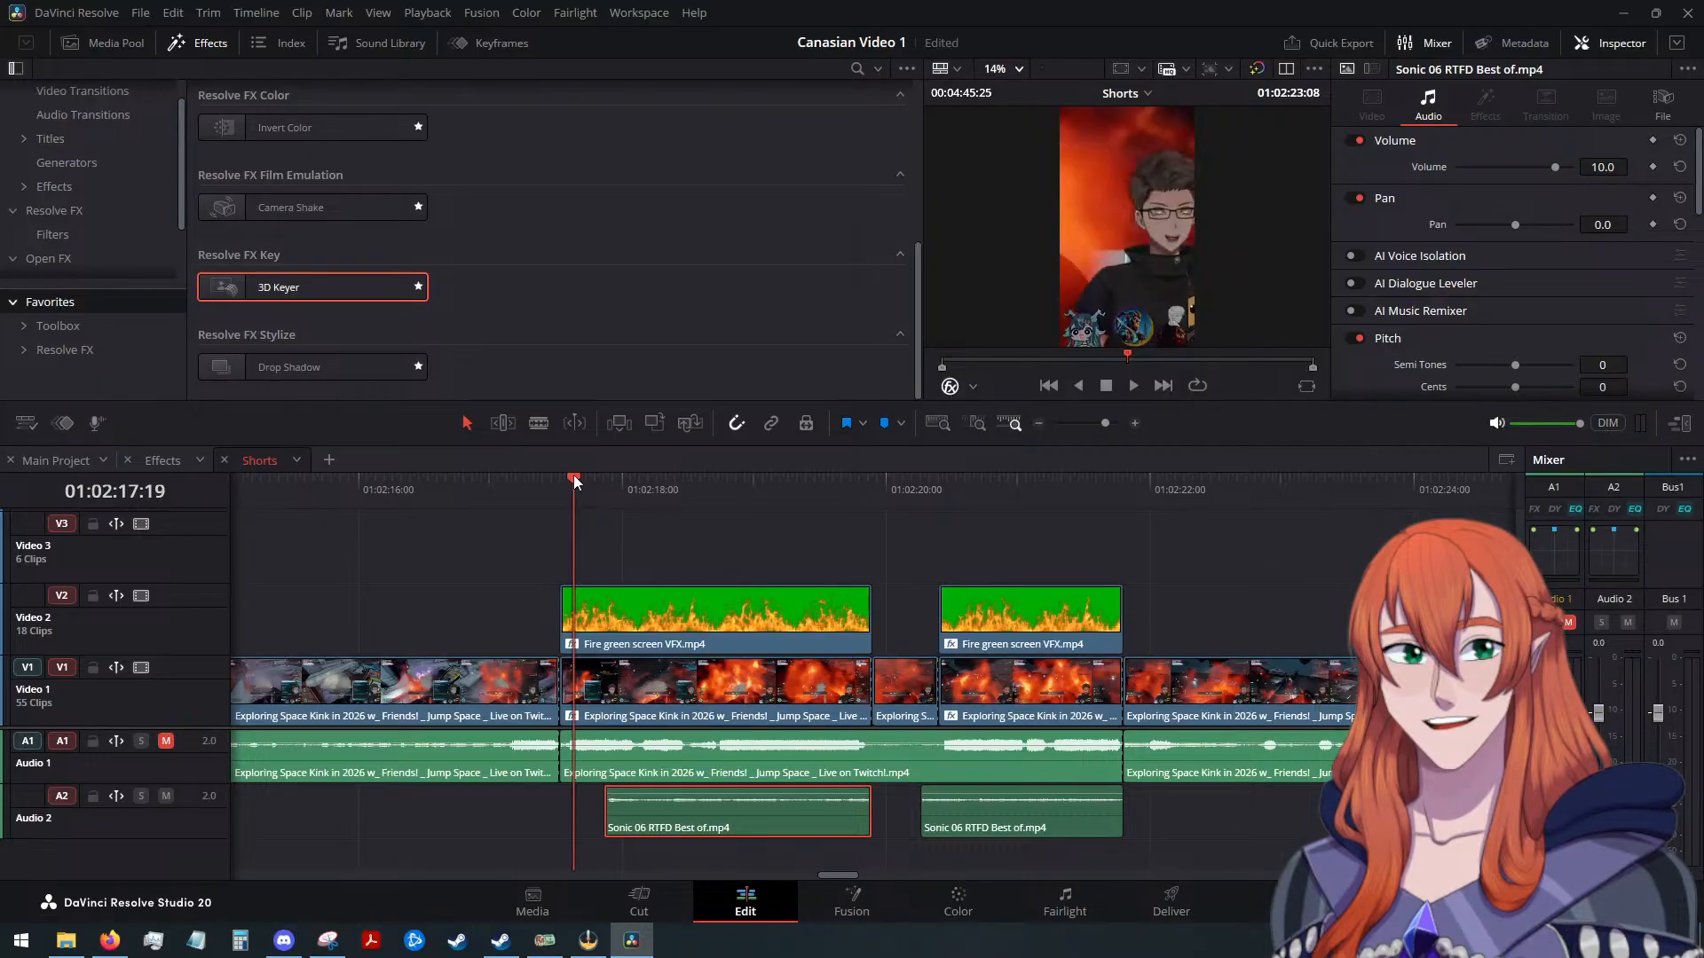
pyautogui.click(561, 487)
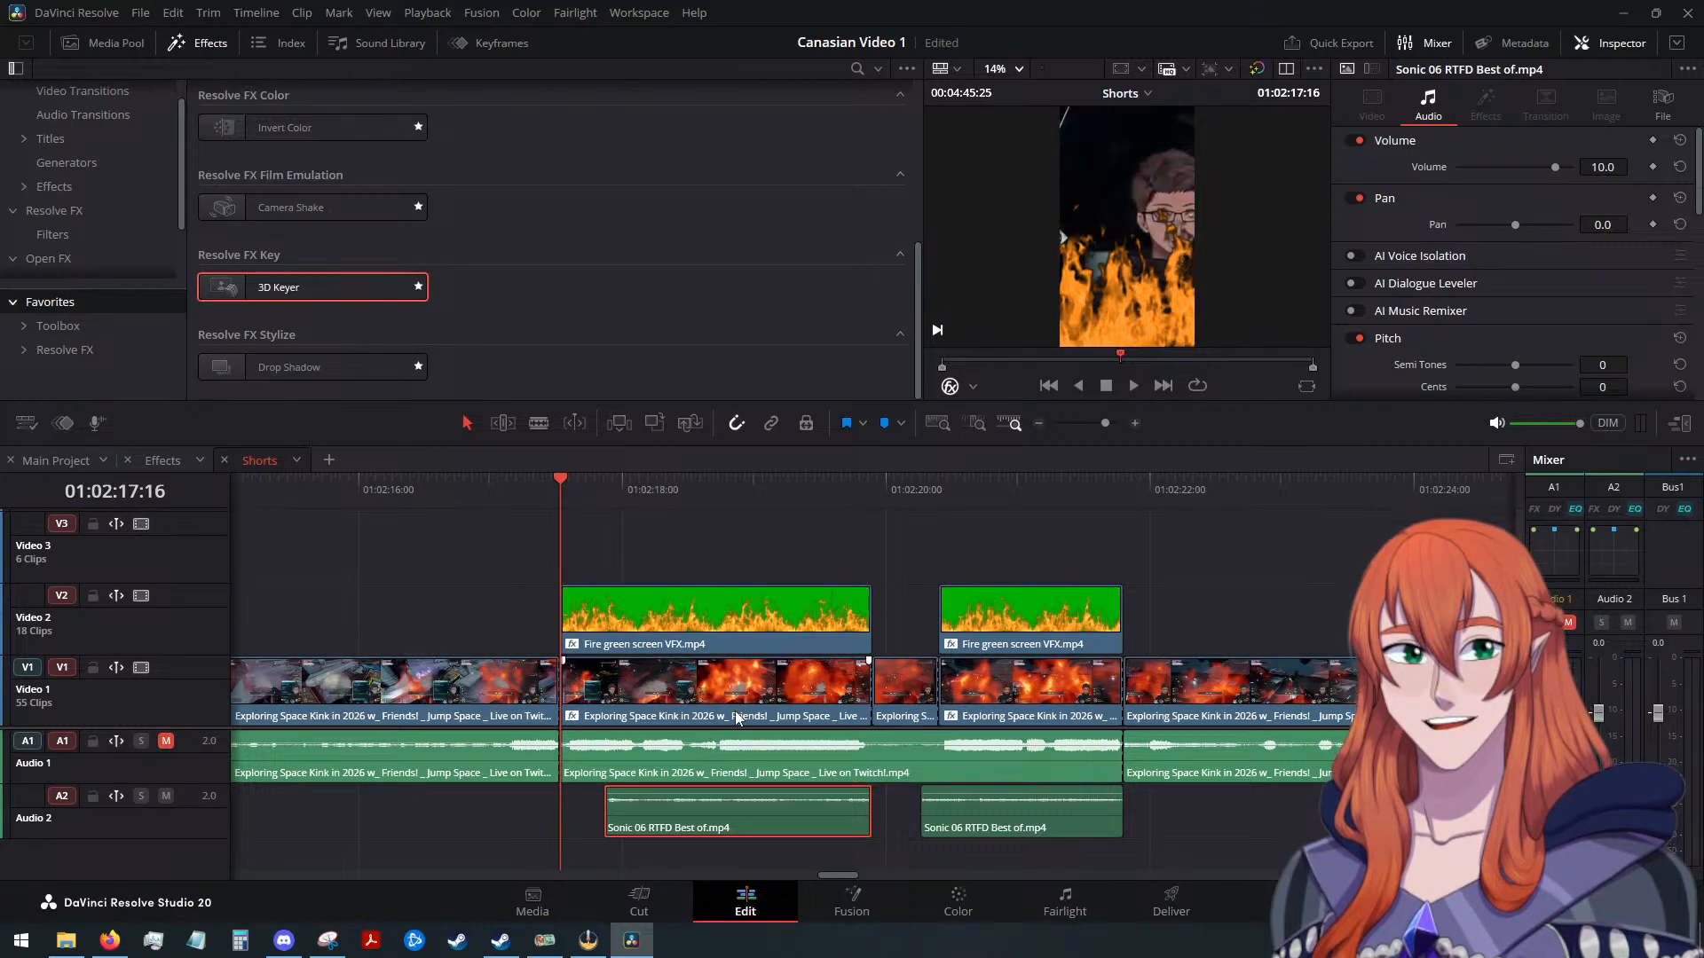
pyautogui.click(166, 796)
pyautogui.click(166, 741)
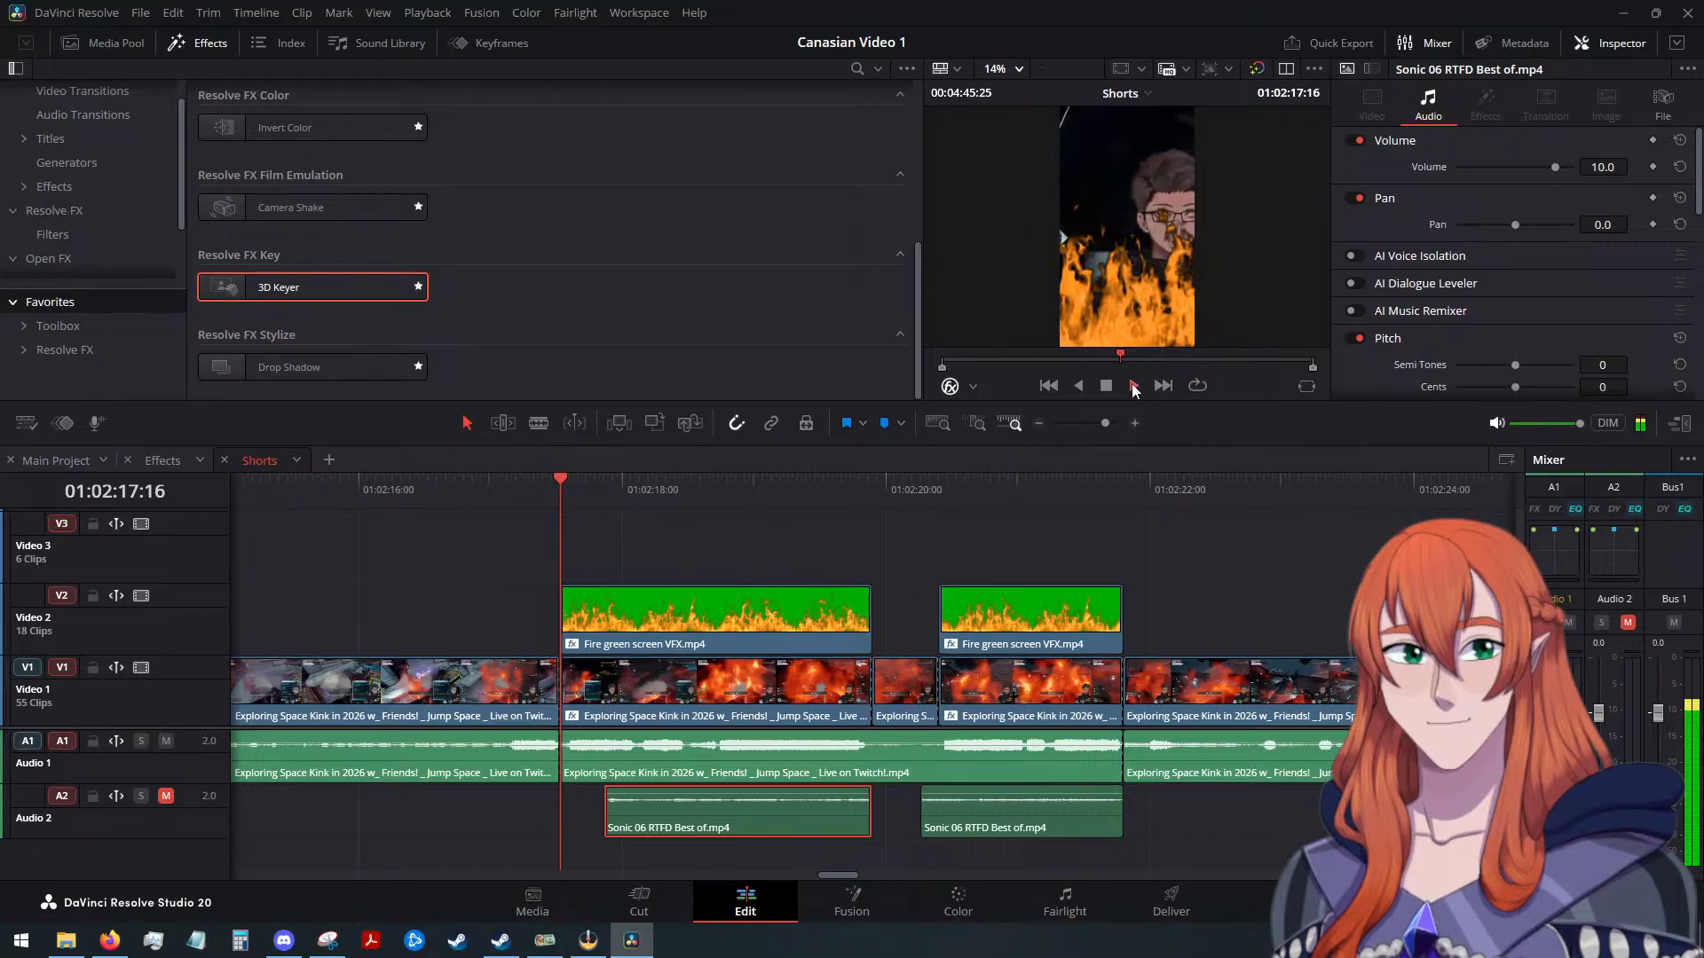
pyautogui.click(1133, 386)
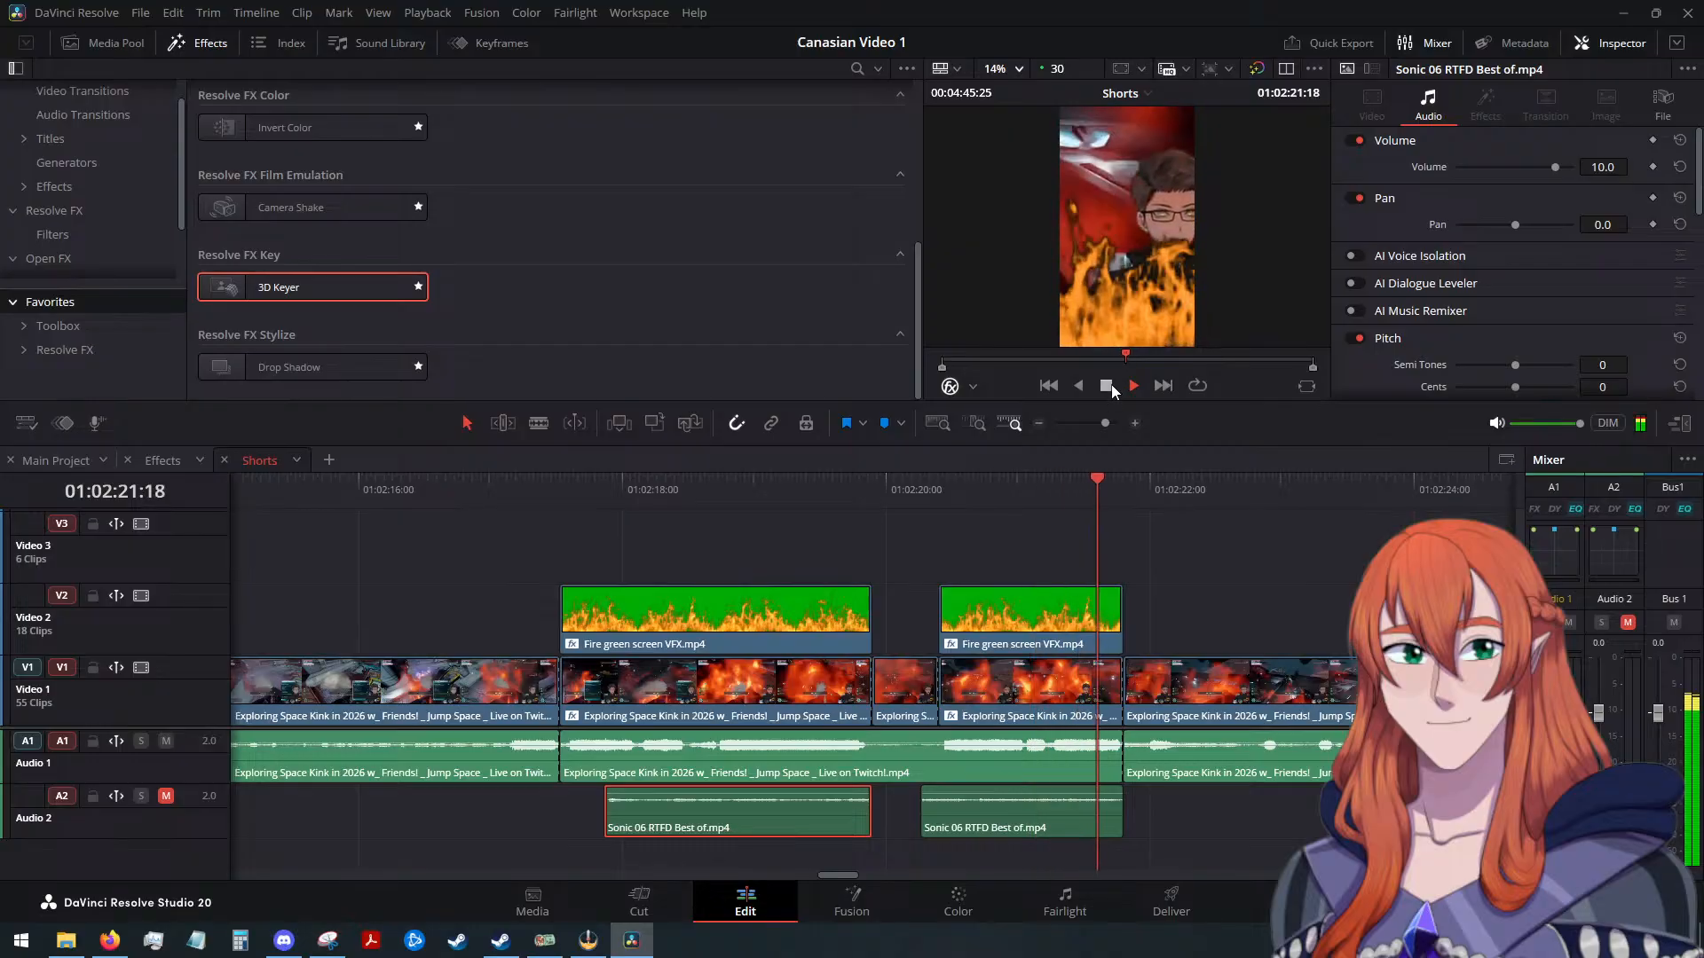
pyautogui.click(1111, 385)
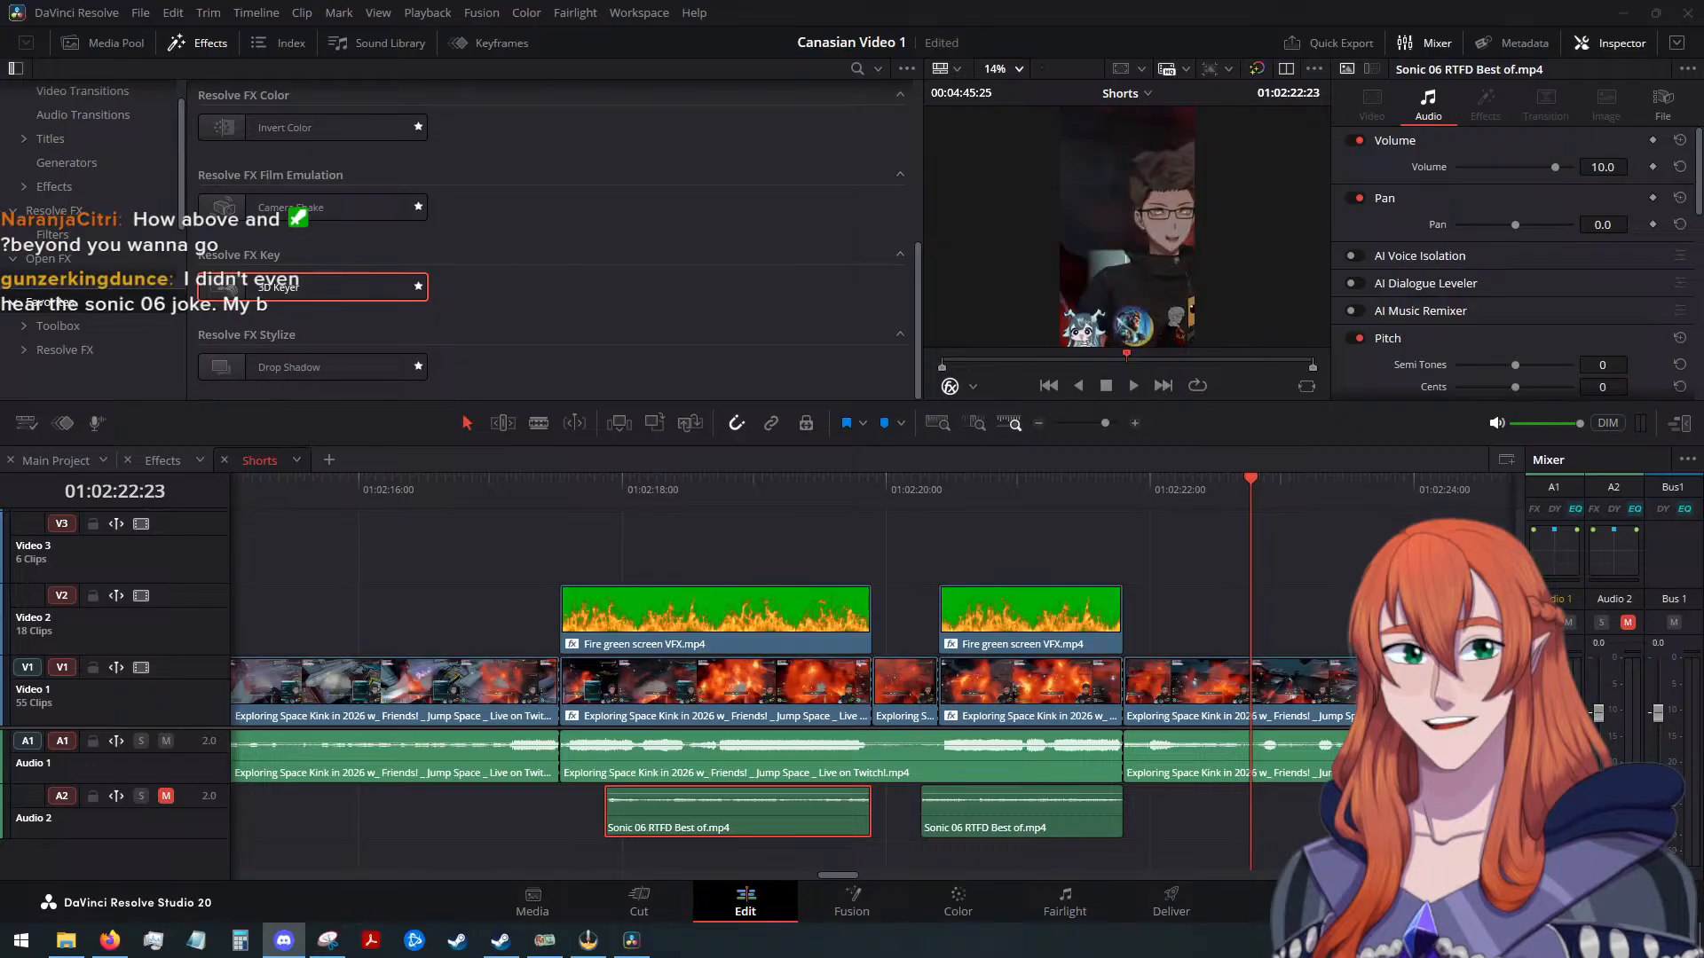
# In the Effects timeline, set the clip volume of the short Sonic audio excerpt to 0
pyautogui.moveTo(1252, 486); pyautogui.dragTo(619, 492)
pyautogui.click(158, 462)
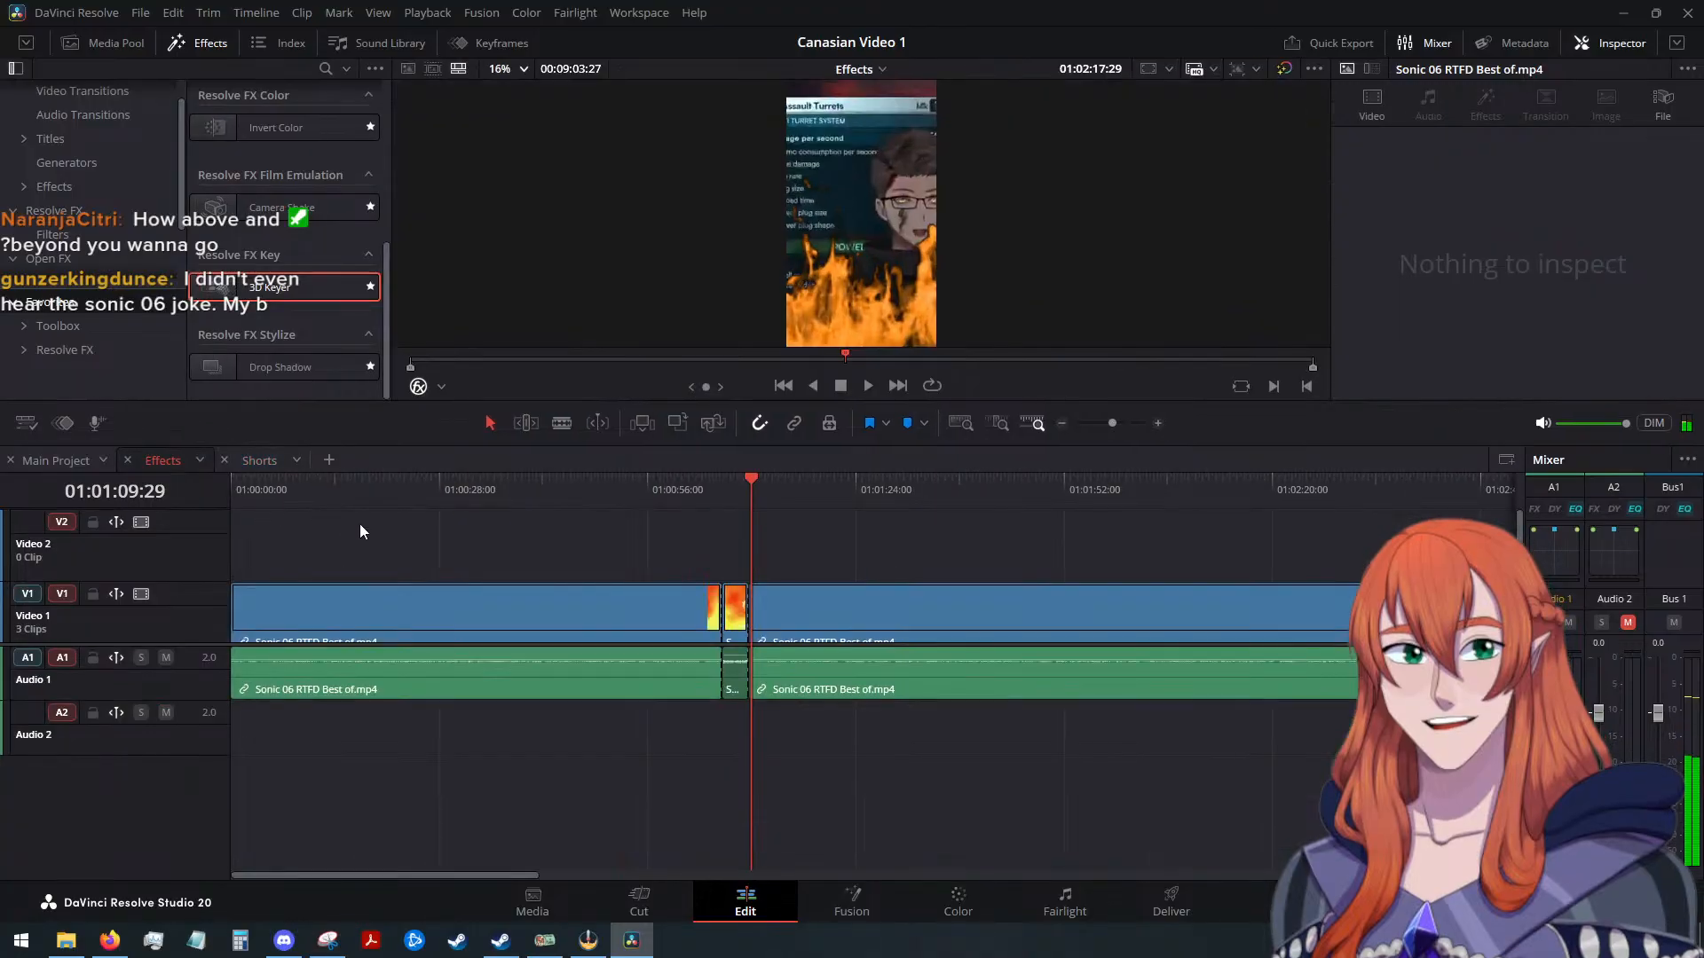
pyautogui.moveTo(726, 479); pyautogui.dragTo(688, 484)
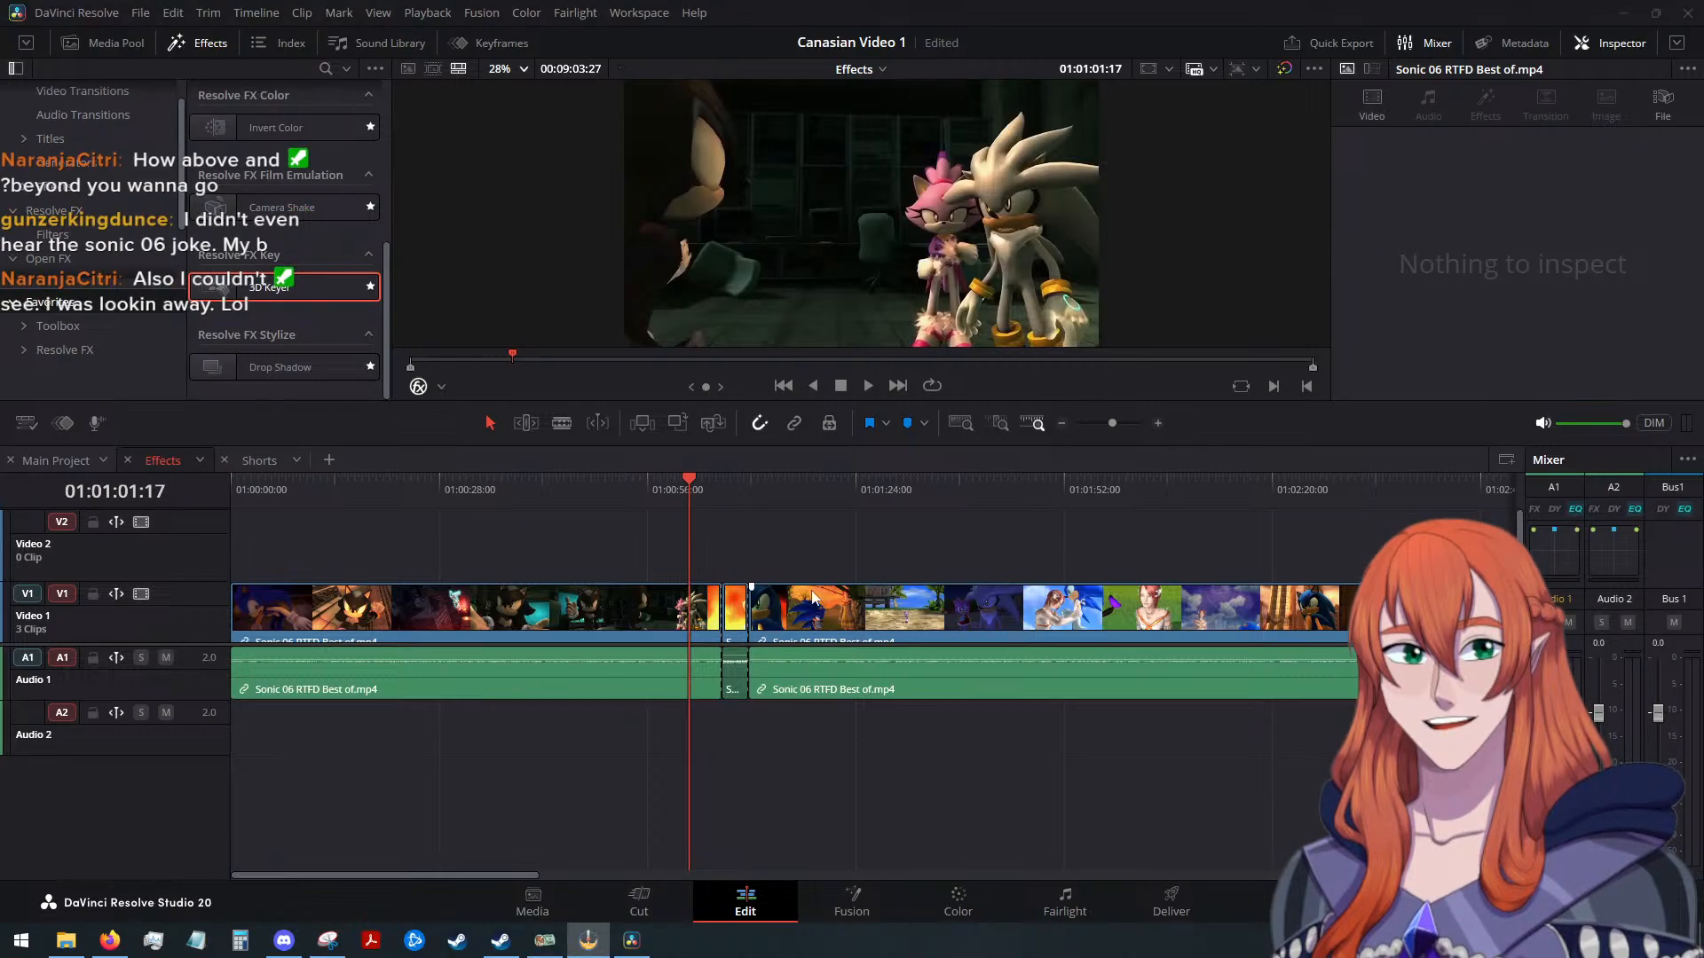
pyautogui.click(736, 672)
pyautogui.doubleClick(1609, 167)
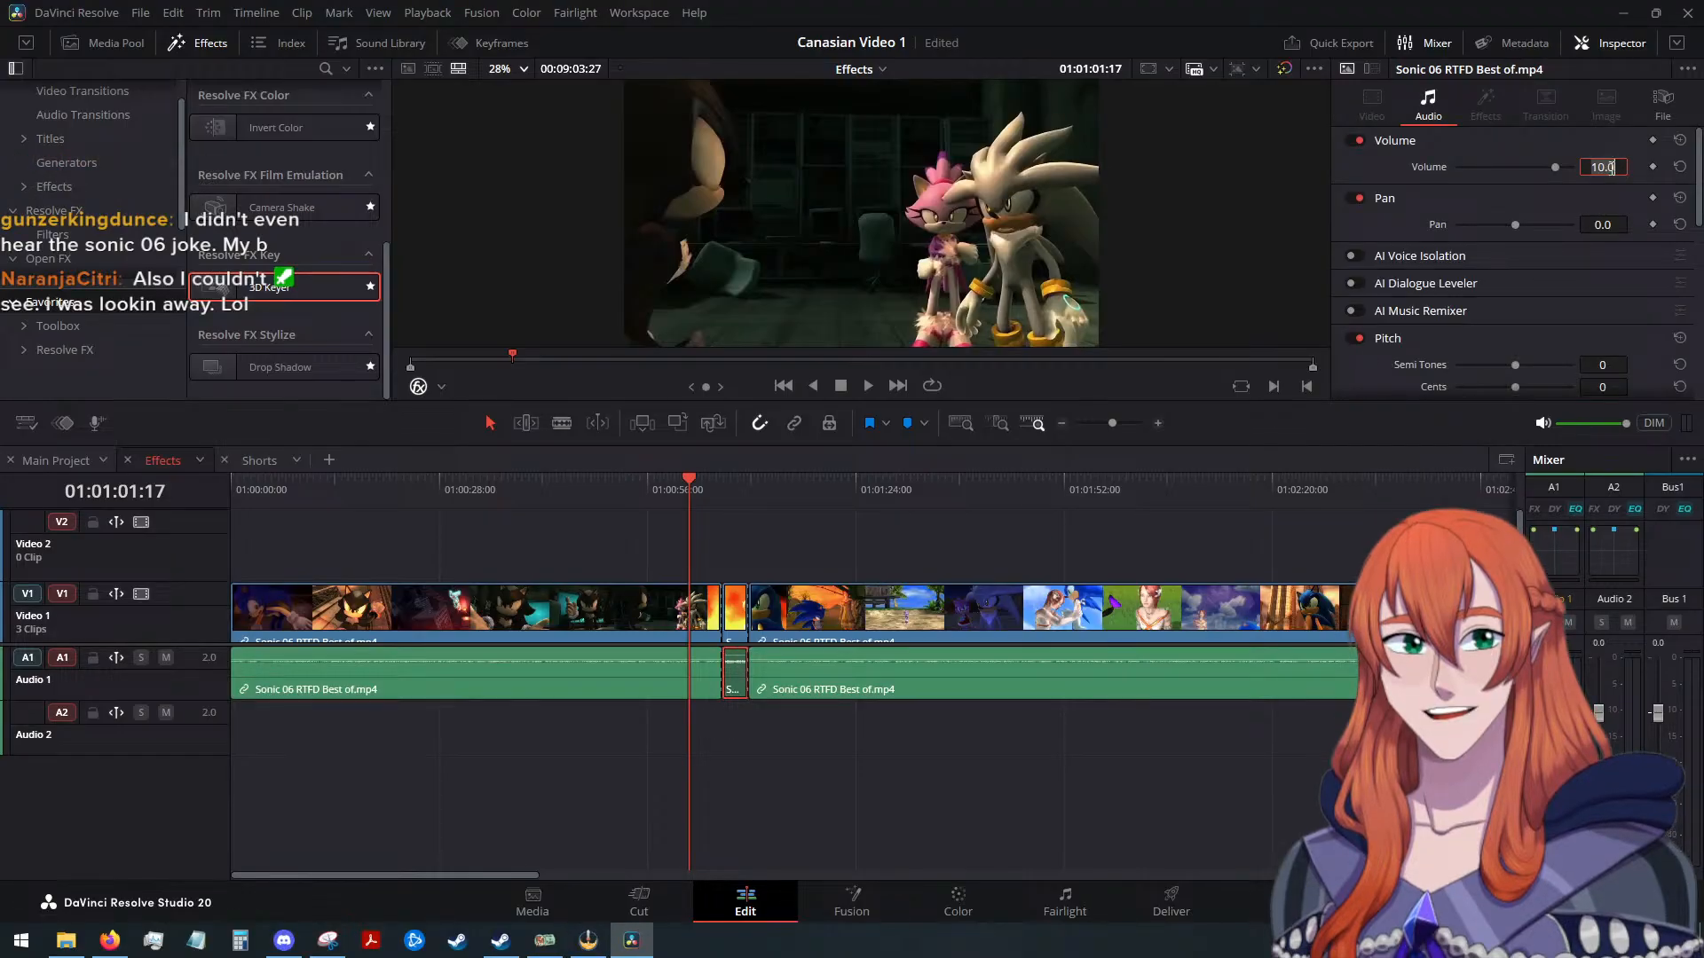
pyautogui.write('0')
pyautogui.press('Return')
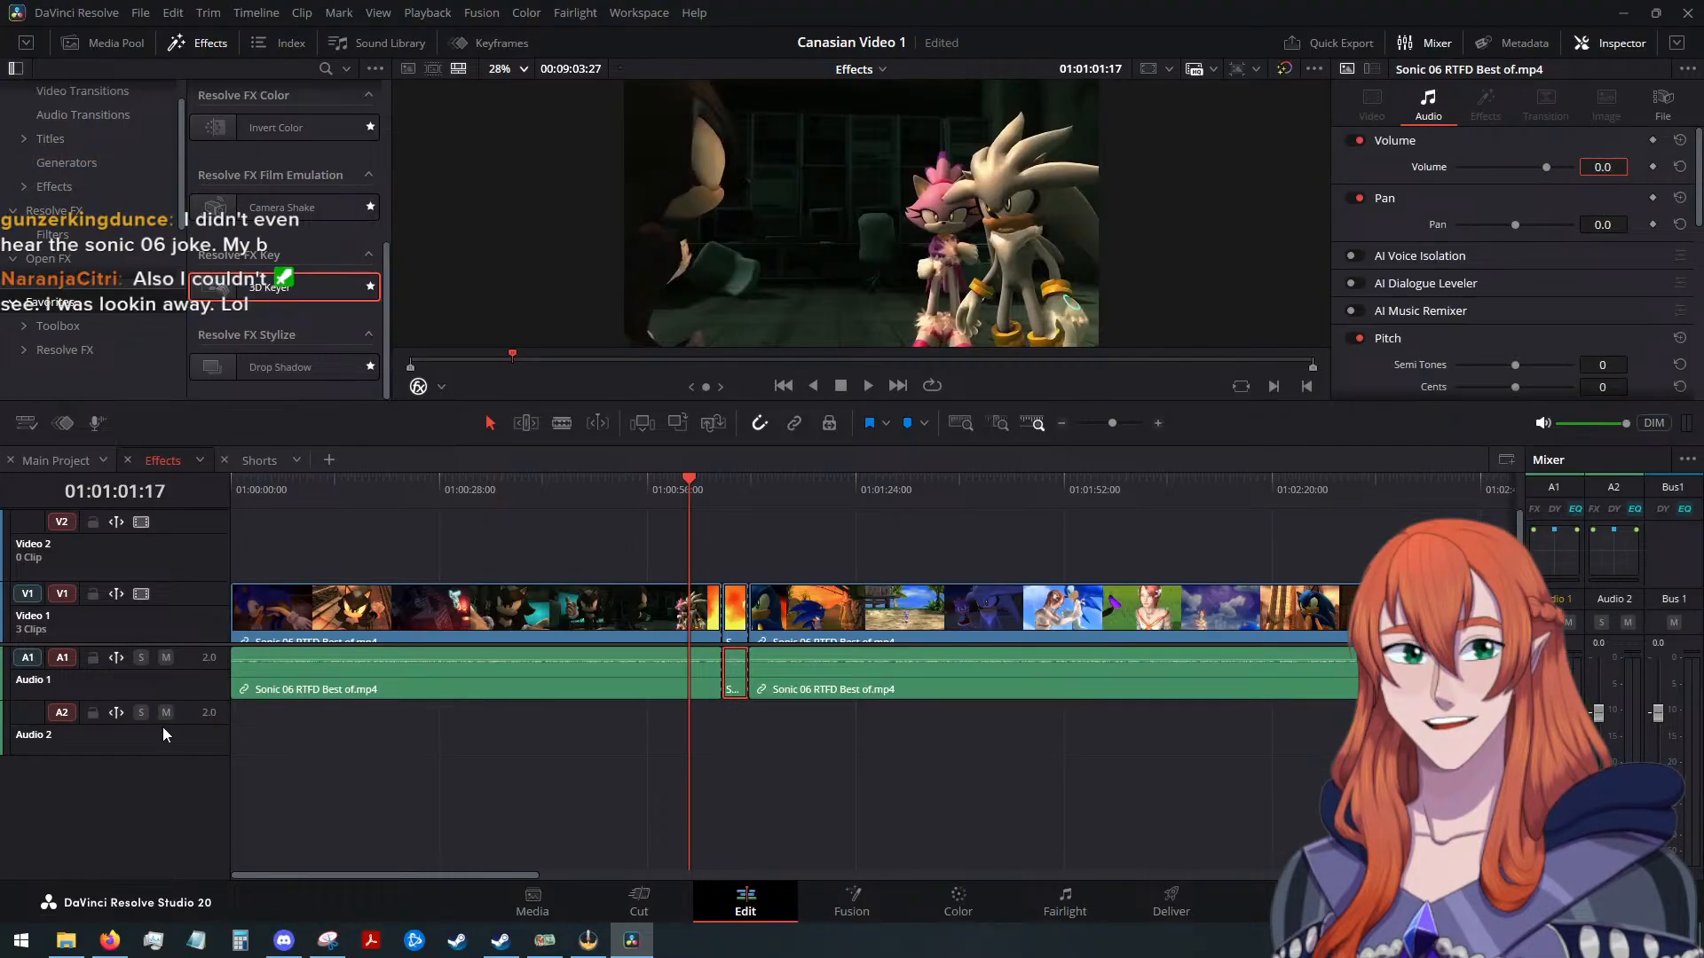
# Set the track level of Audio 1 in the Effects timeline to 10 and play back from 01:01:01:17
pyautogui.click(157, 692)
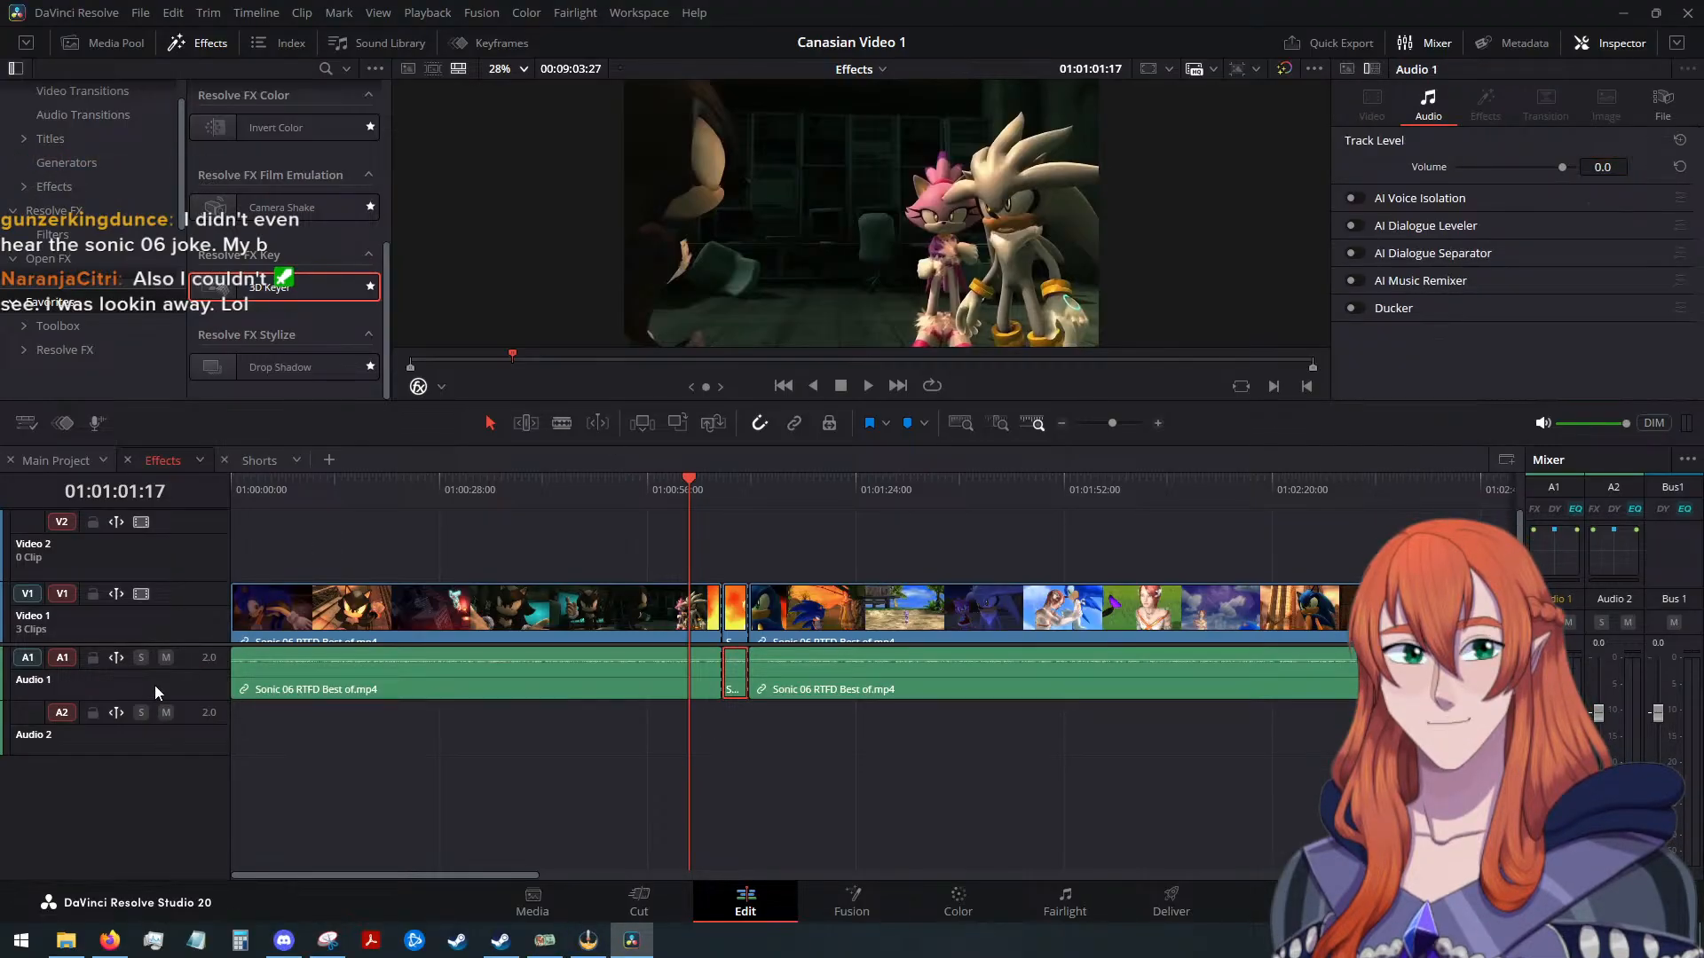
pyautogui.doubleClick(1606, 166)
pyautogui.write('10')
pyautogui.press('Return')
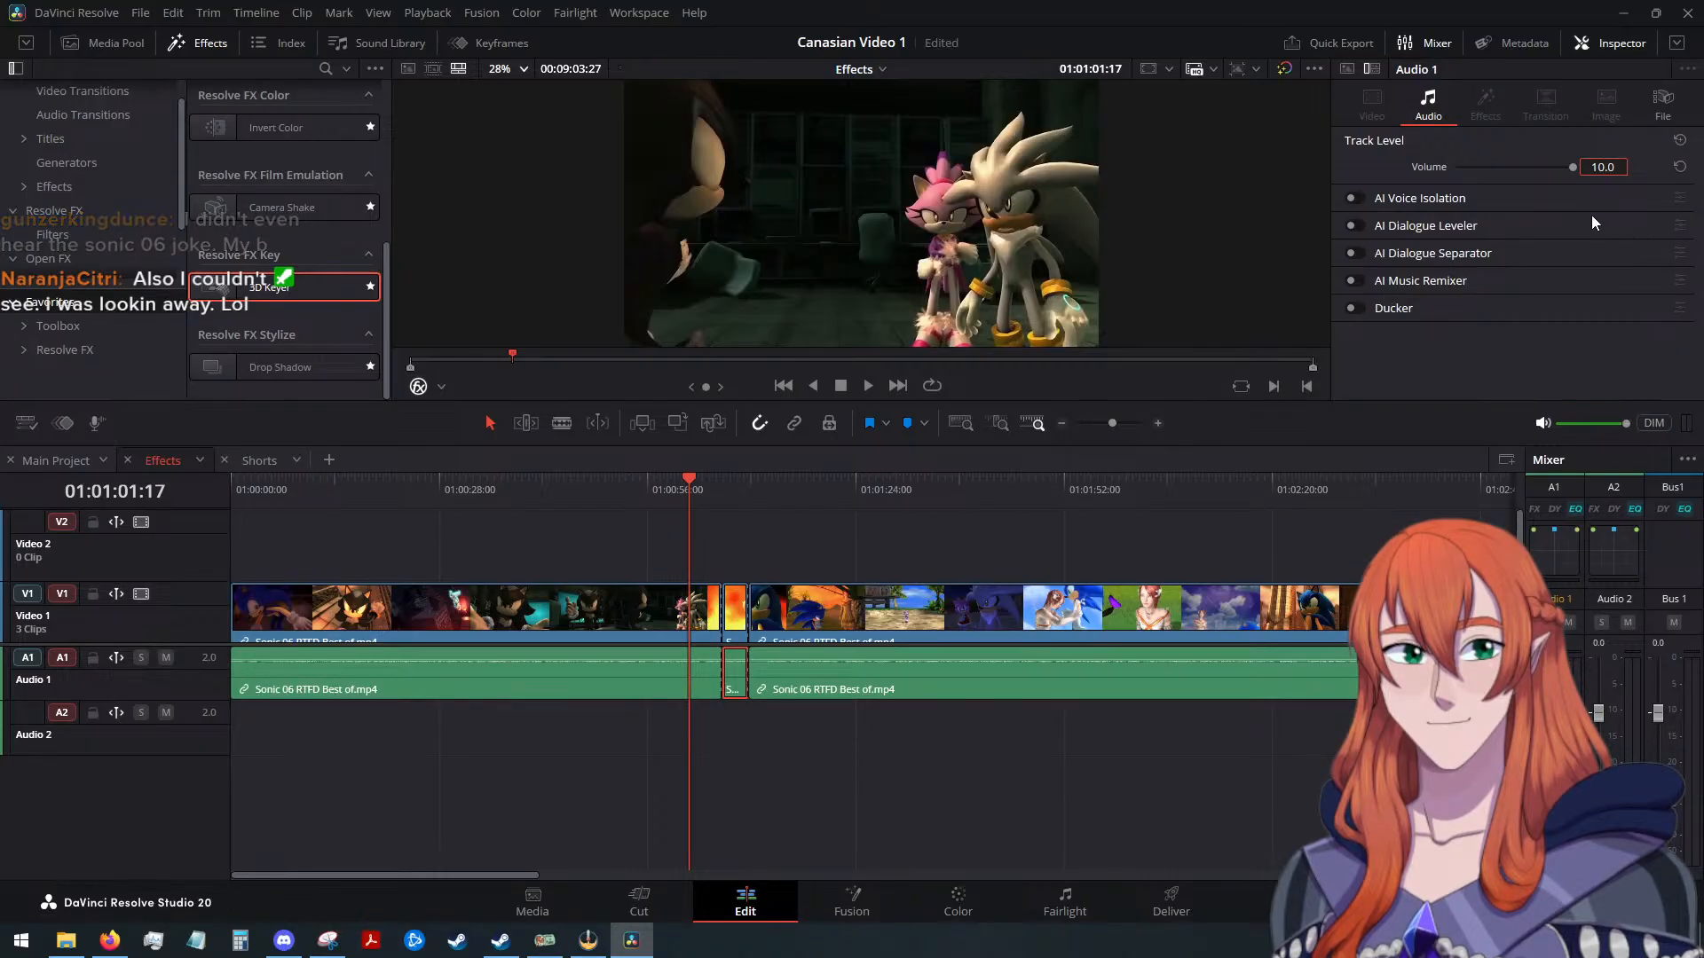
pyautogui.click(917, 514)
pyautogui.click(869, 387)
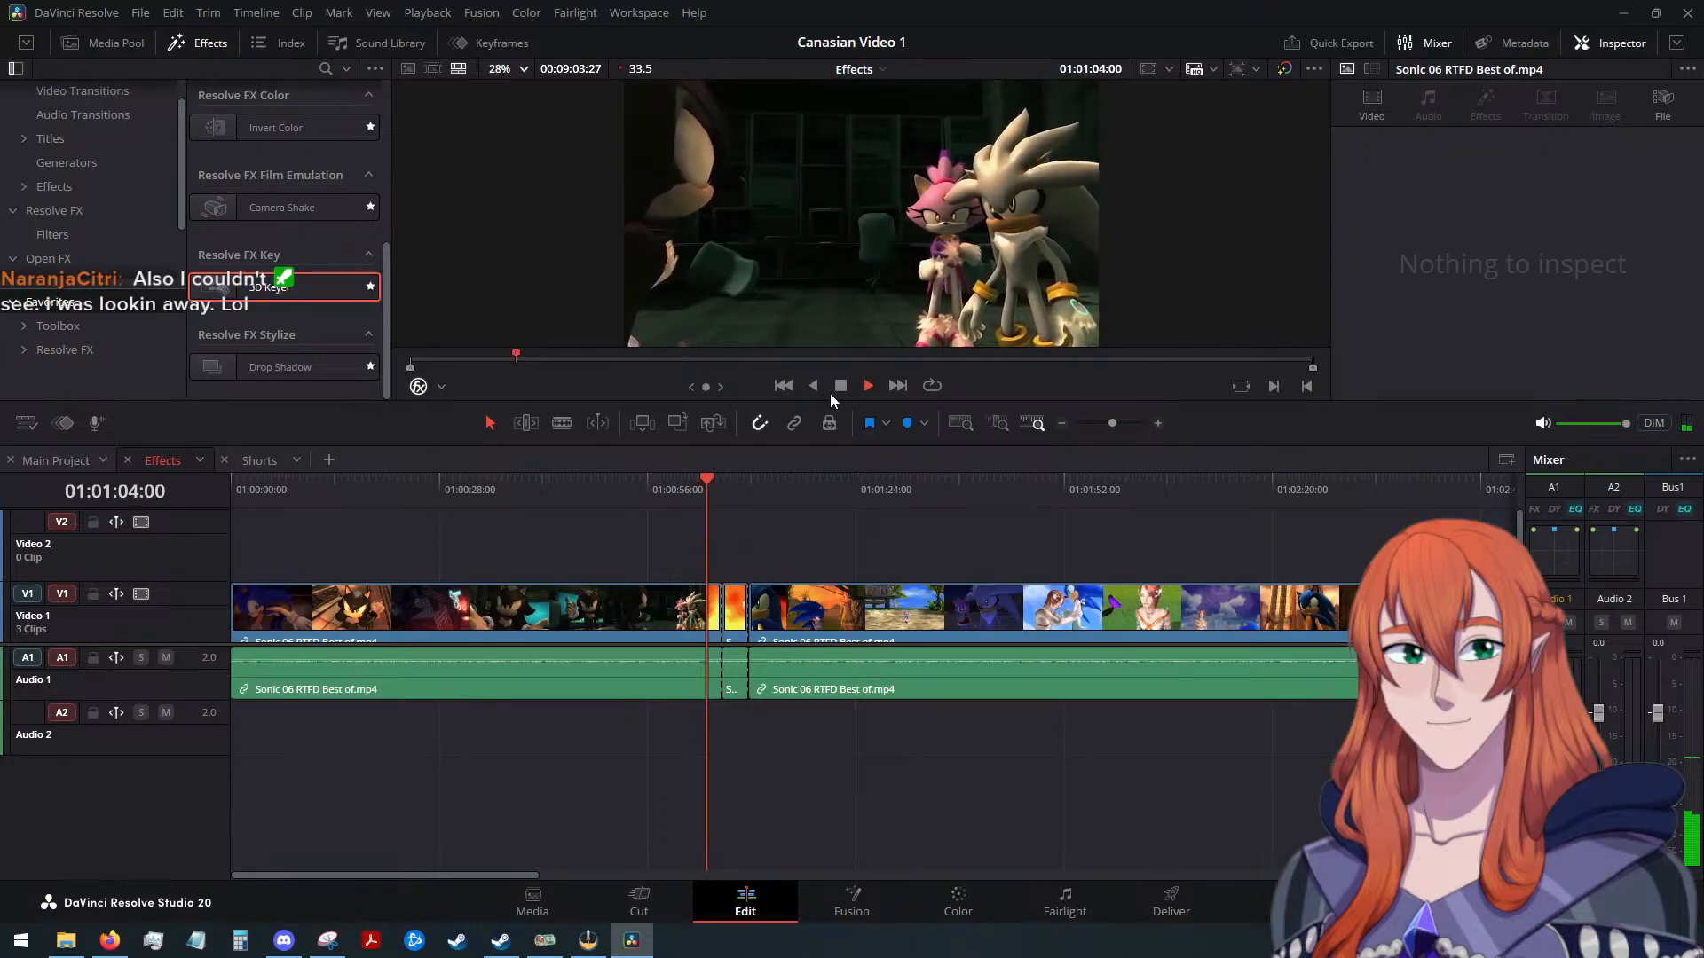
pyautogui.click(840, 386)
# Try to raise the Audio 1 track level in the Effects timeline to 11
pyautogui.click(197, 692)
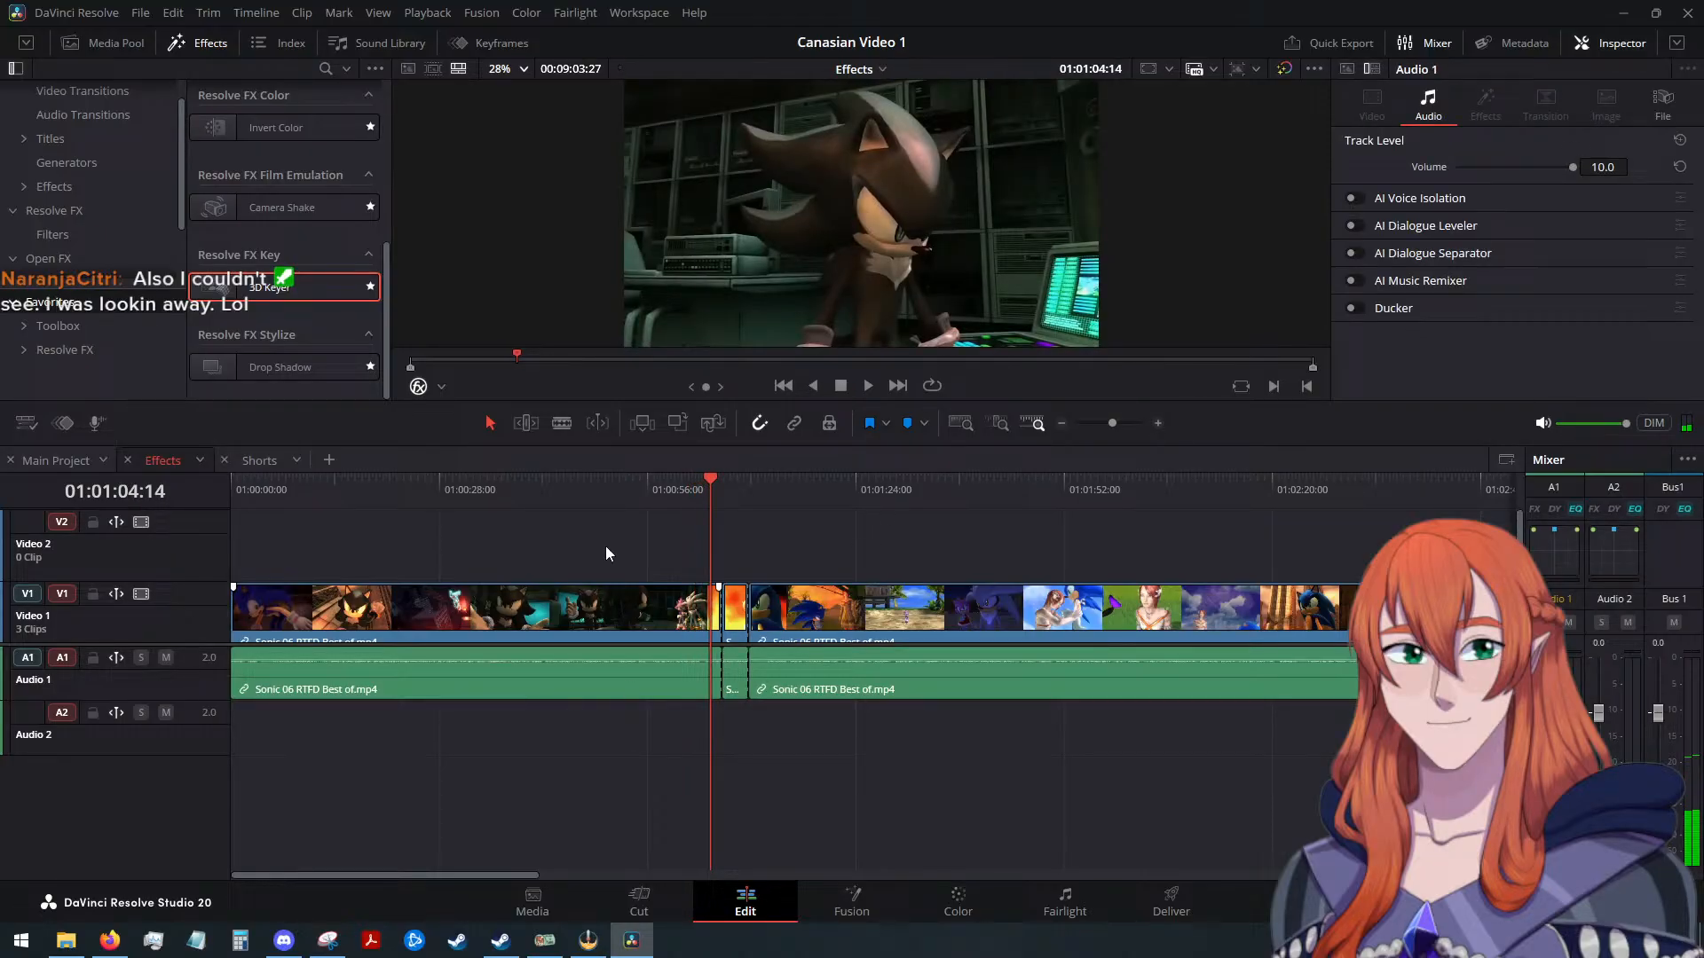
pyautogui.click(1611, 168)
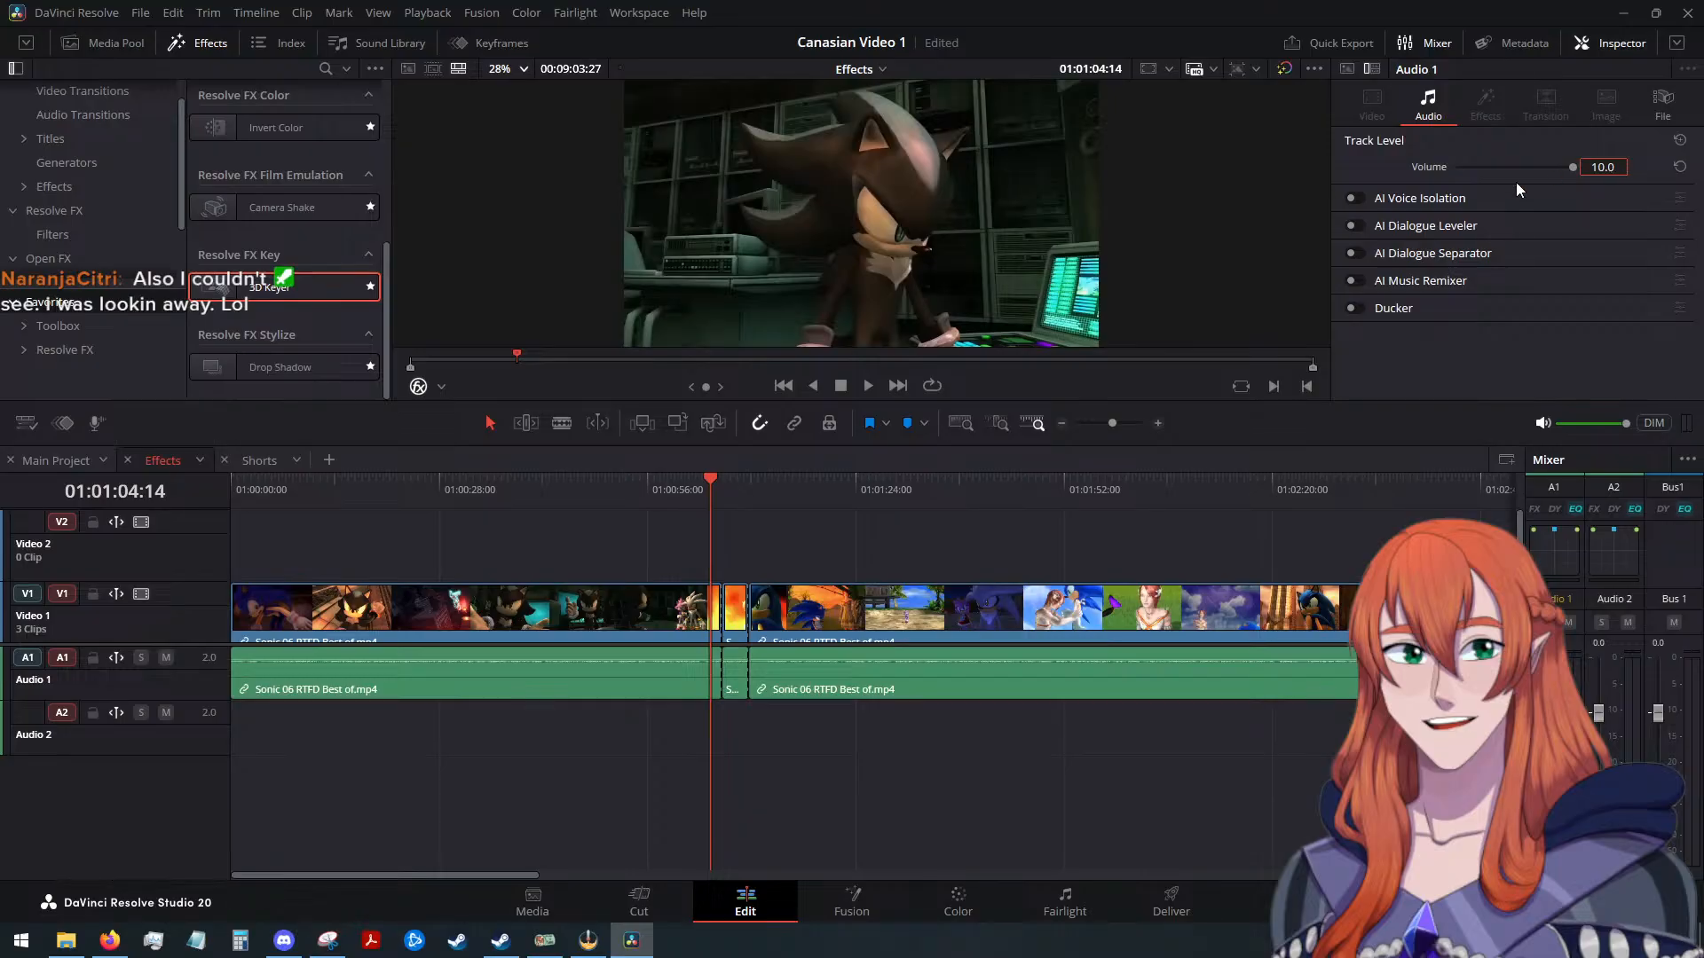
pyautogui.click(1604, 169)
pyautogui.doubleClick(1604, 168)
pyautogui.write('11')
pyautogui.press('Return')
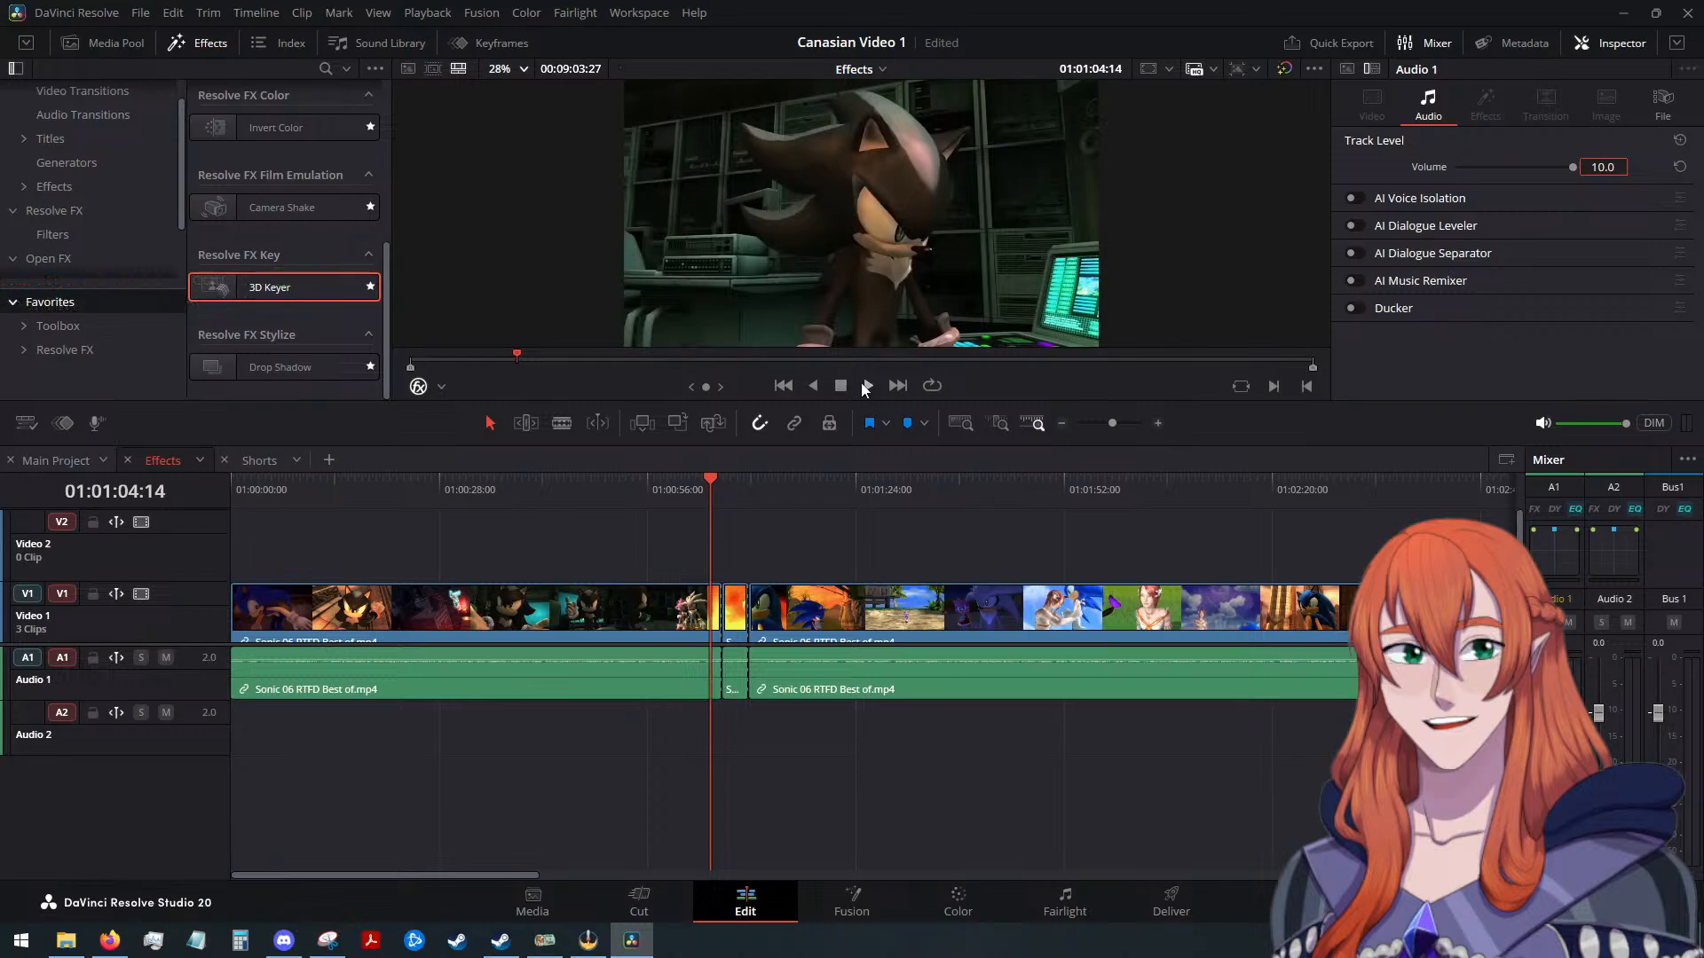
# Play back the Sonic excerpt in the Effects timeline from 01:01:04:14 to hear the boosted track level
pyautogui.hotkey('alt', 'Tab')
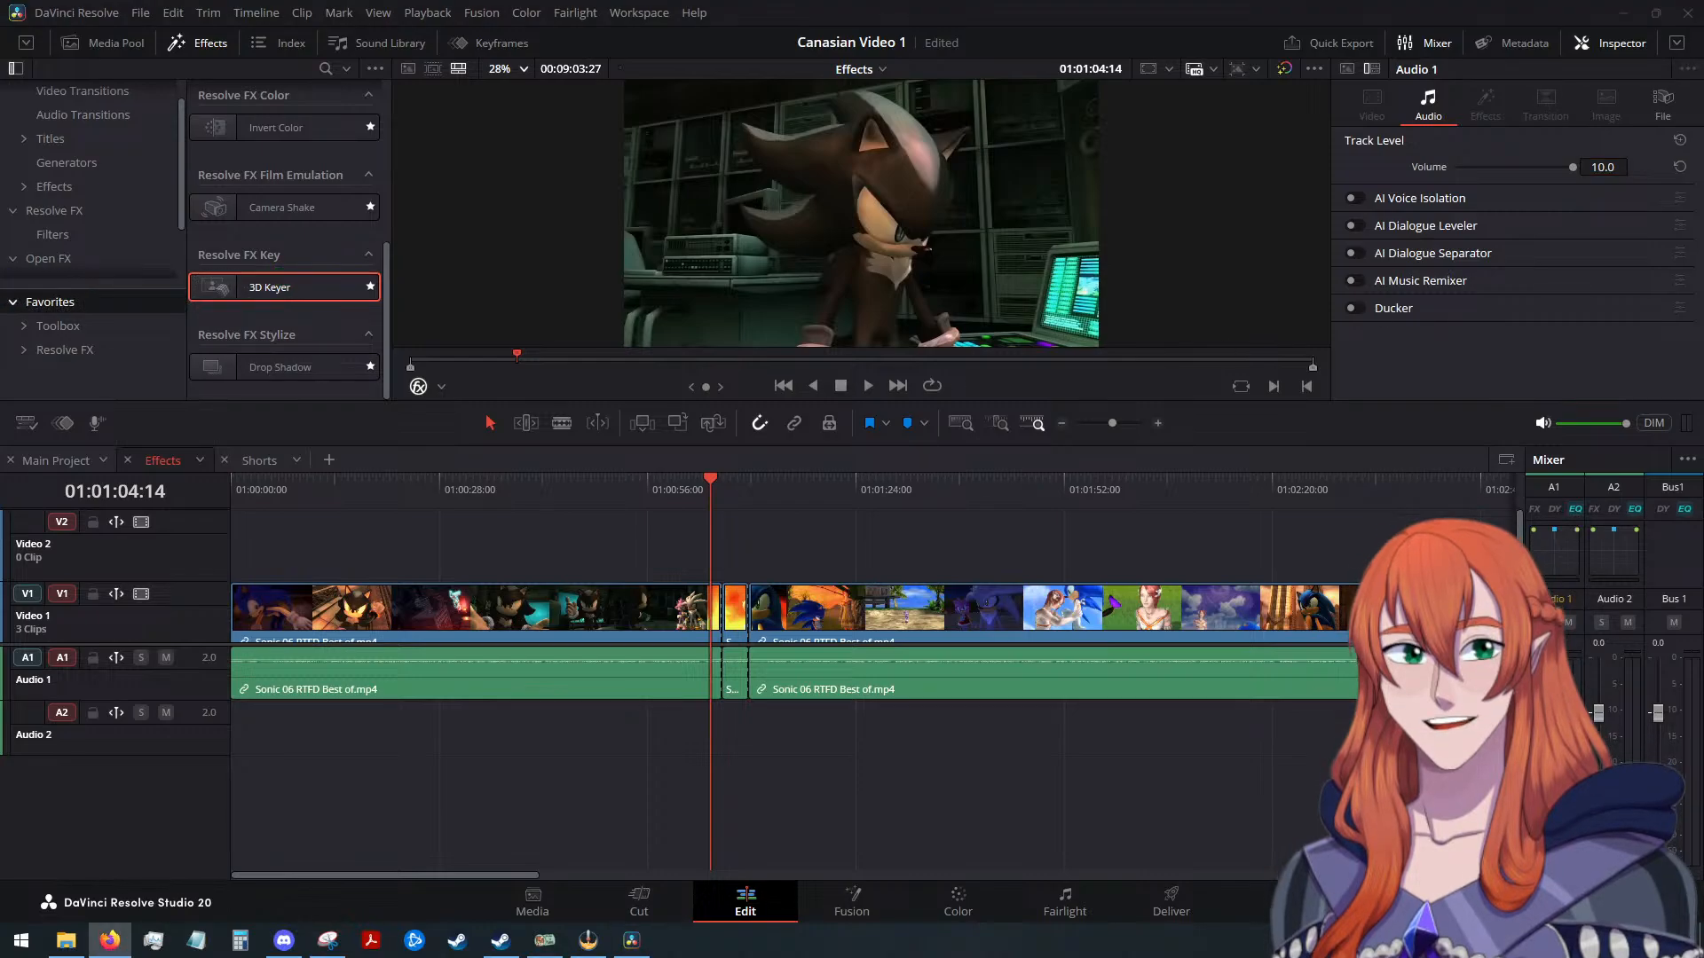
pyautogui.hotkey('alt', 'Tab')
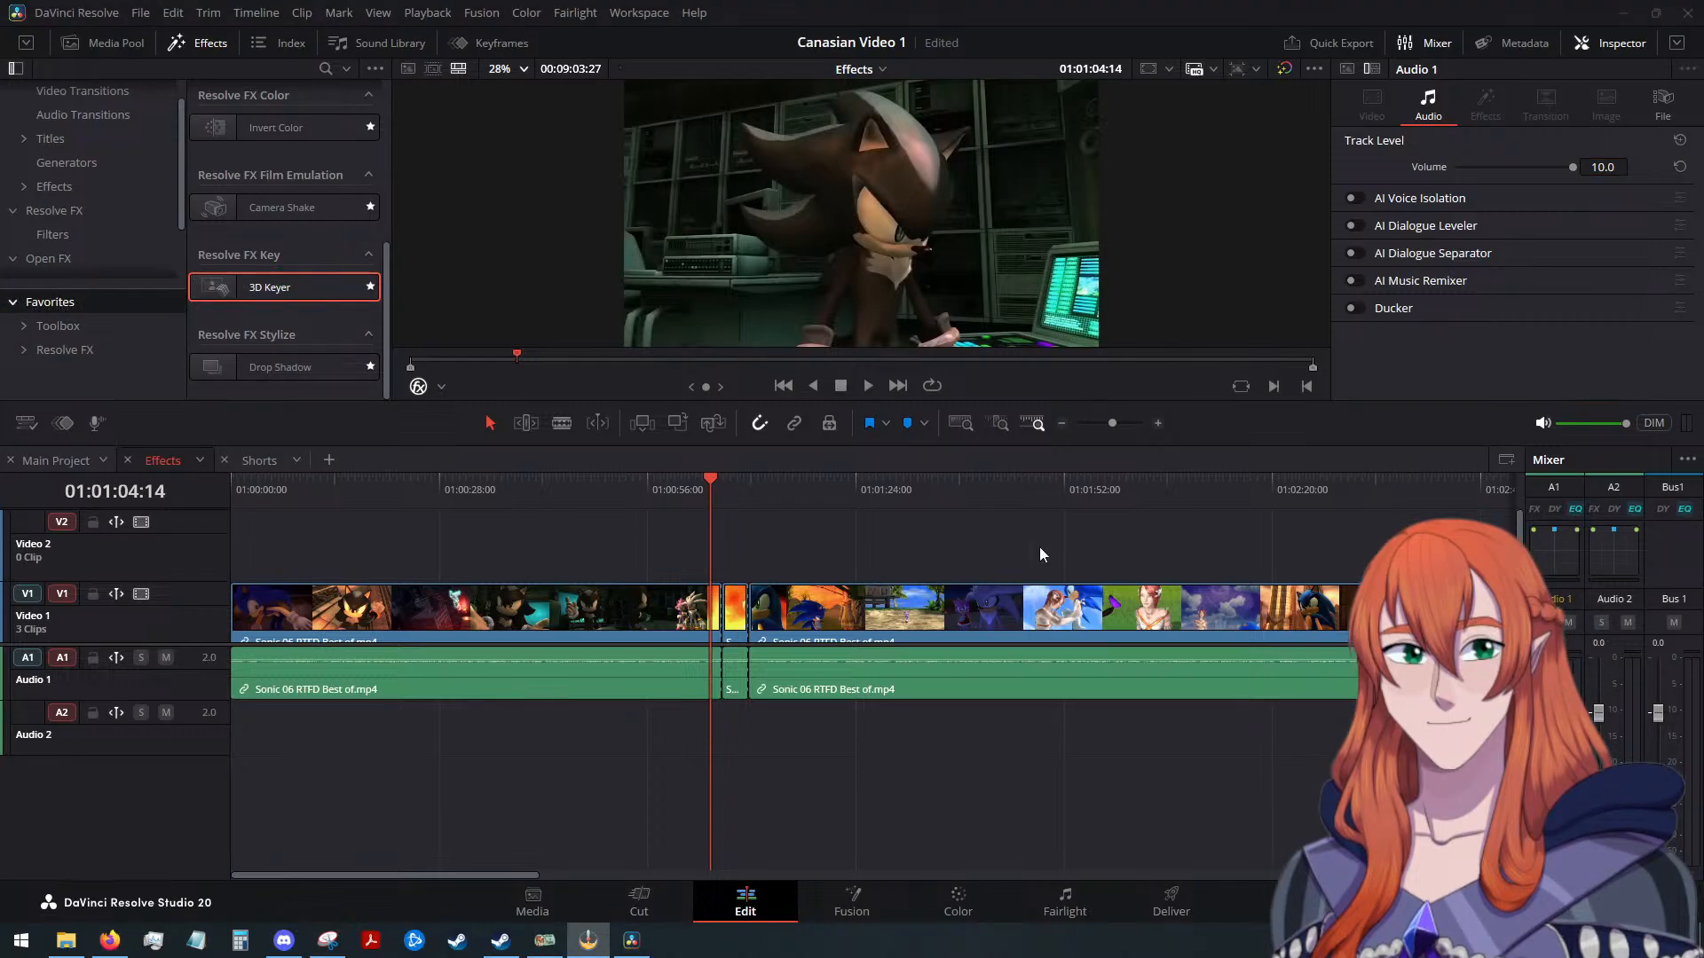
pyautogui.click(871, 381)
pyautogui.click(871, 381)
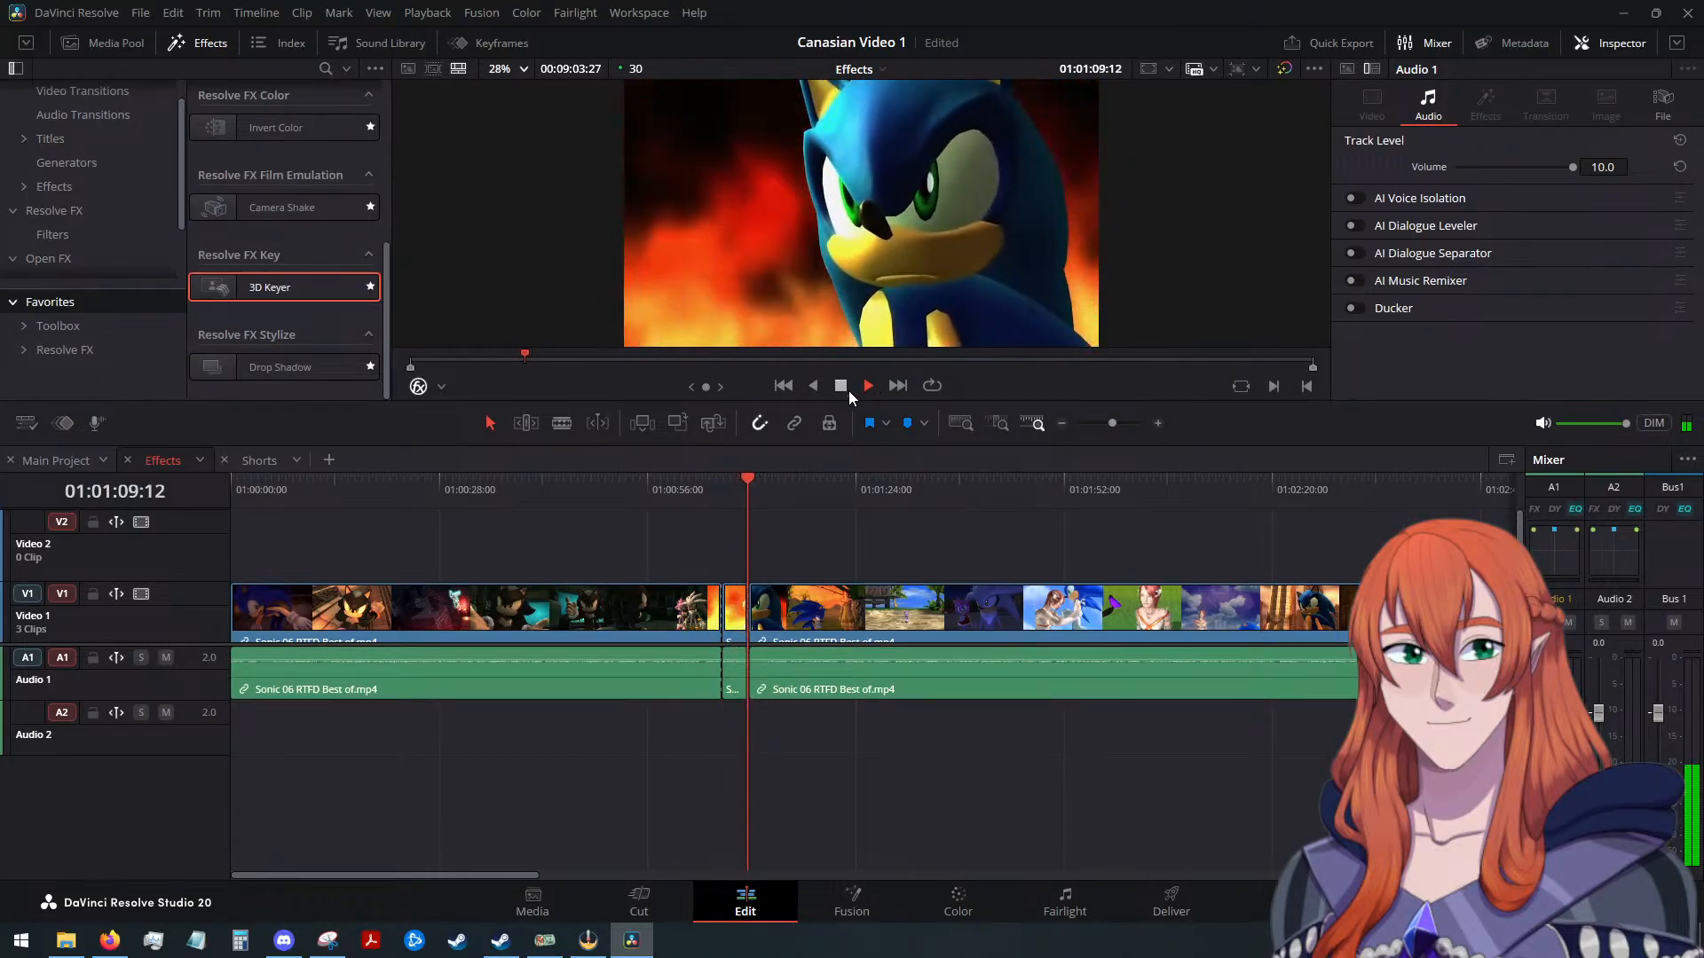
pyautogui.click(848, 390)
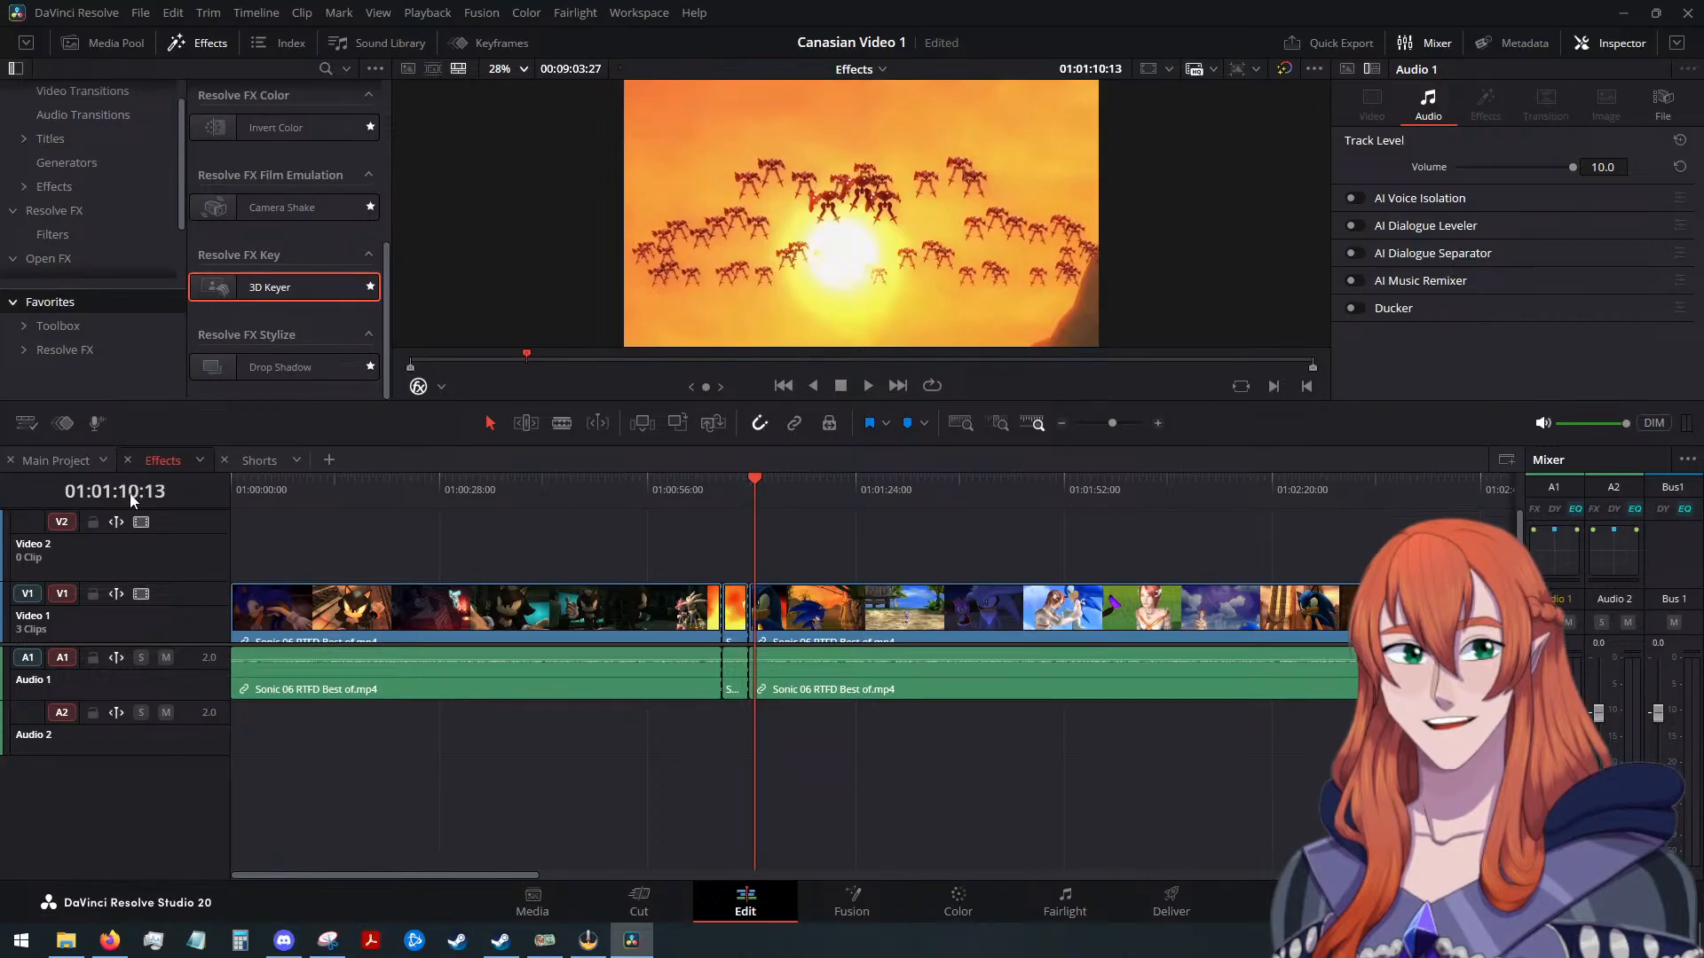
# Return to the Shorts timeline and play both fire clips from 01:02:17:16 with Audio 2 muted
pyautogui.click(256, 460)
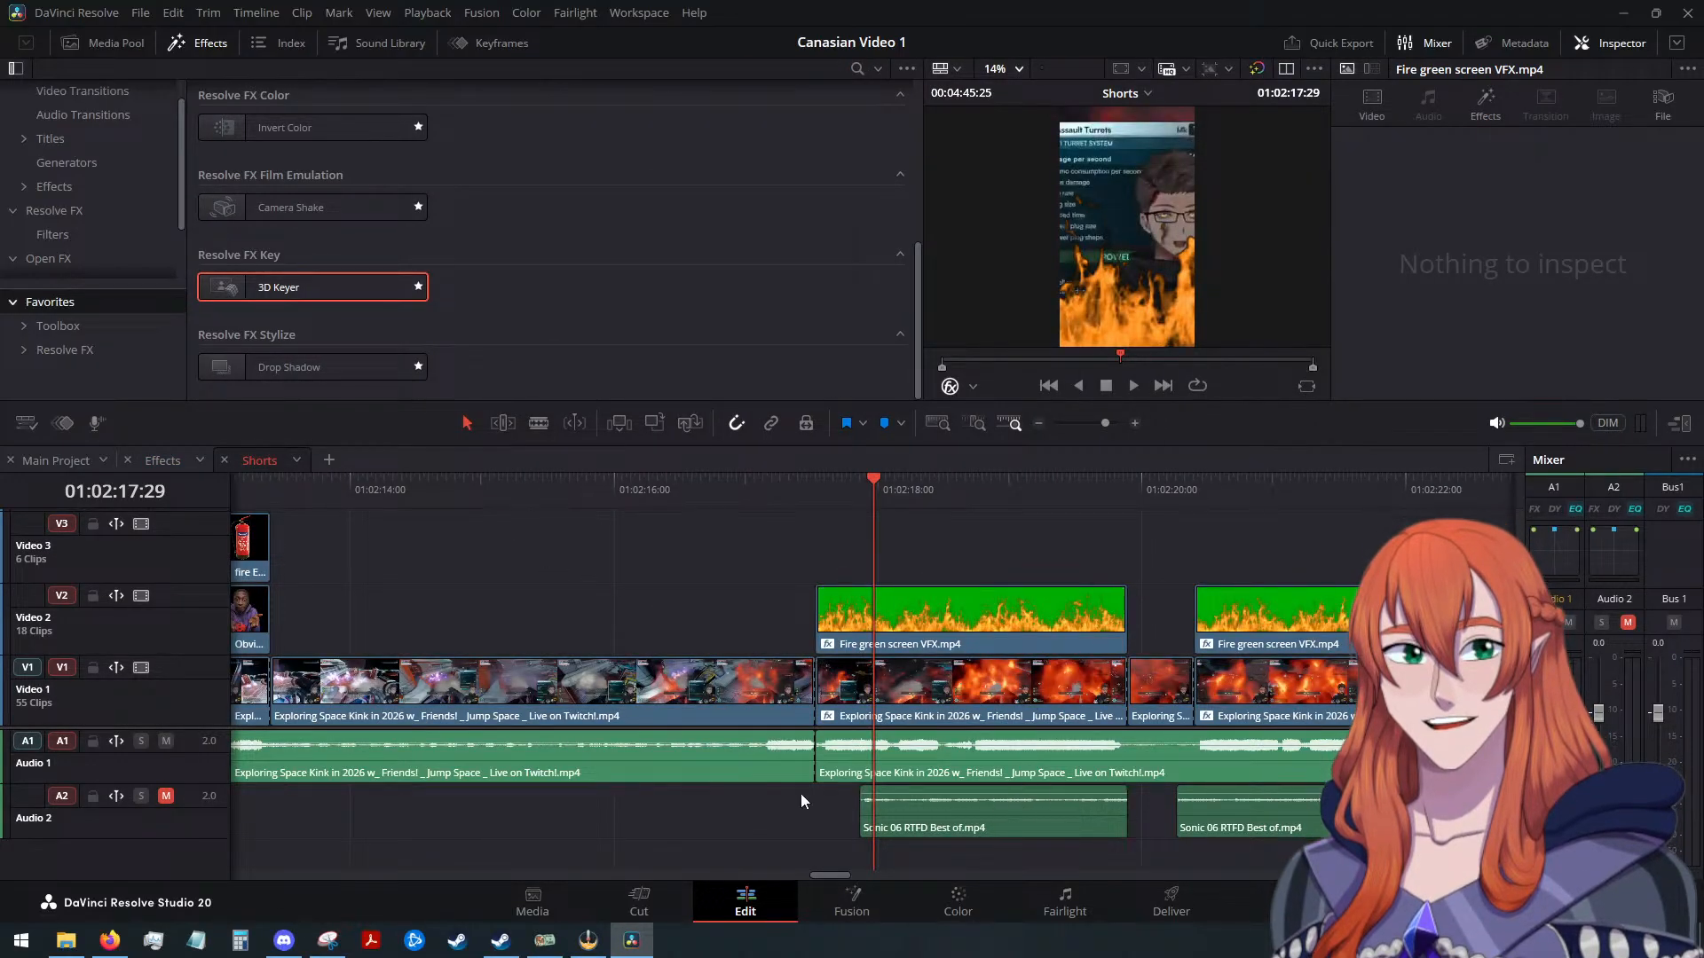
pyautogui.moveTo(872, 483); pyautogui.dragTo(824, 486)
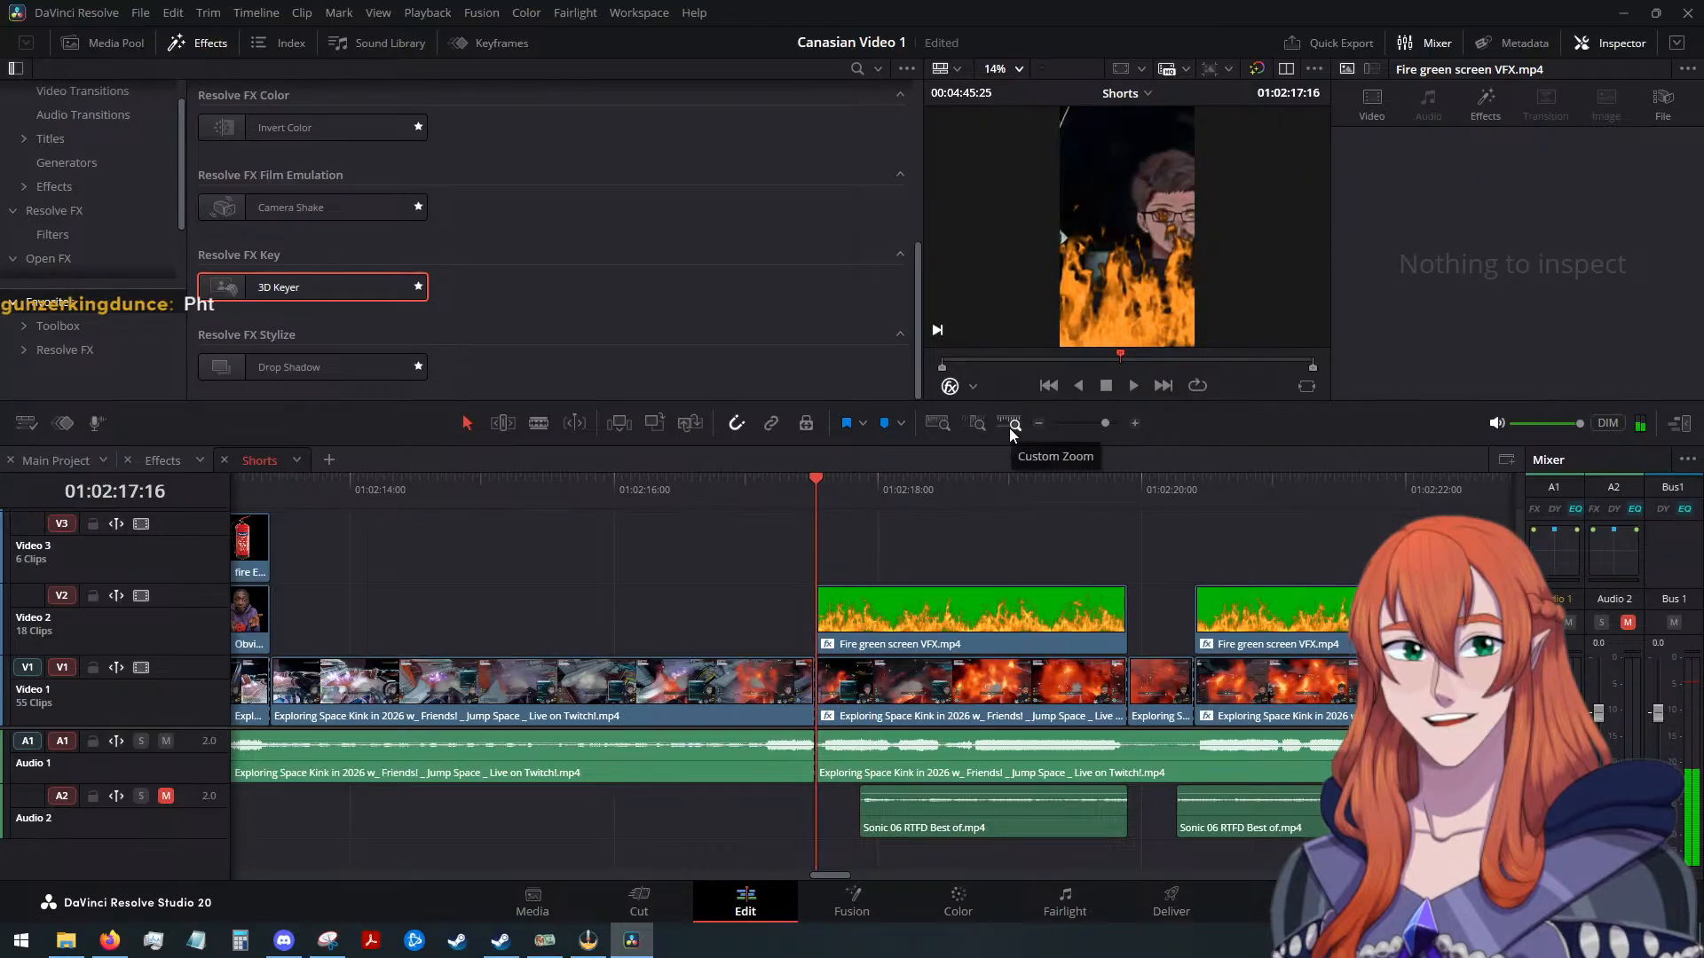
pyautogui.click(1131, 386)
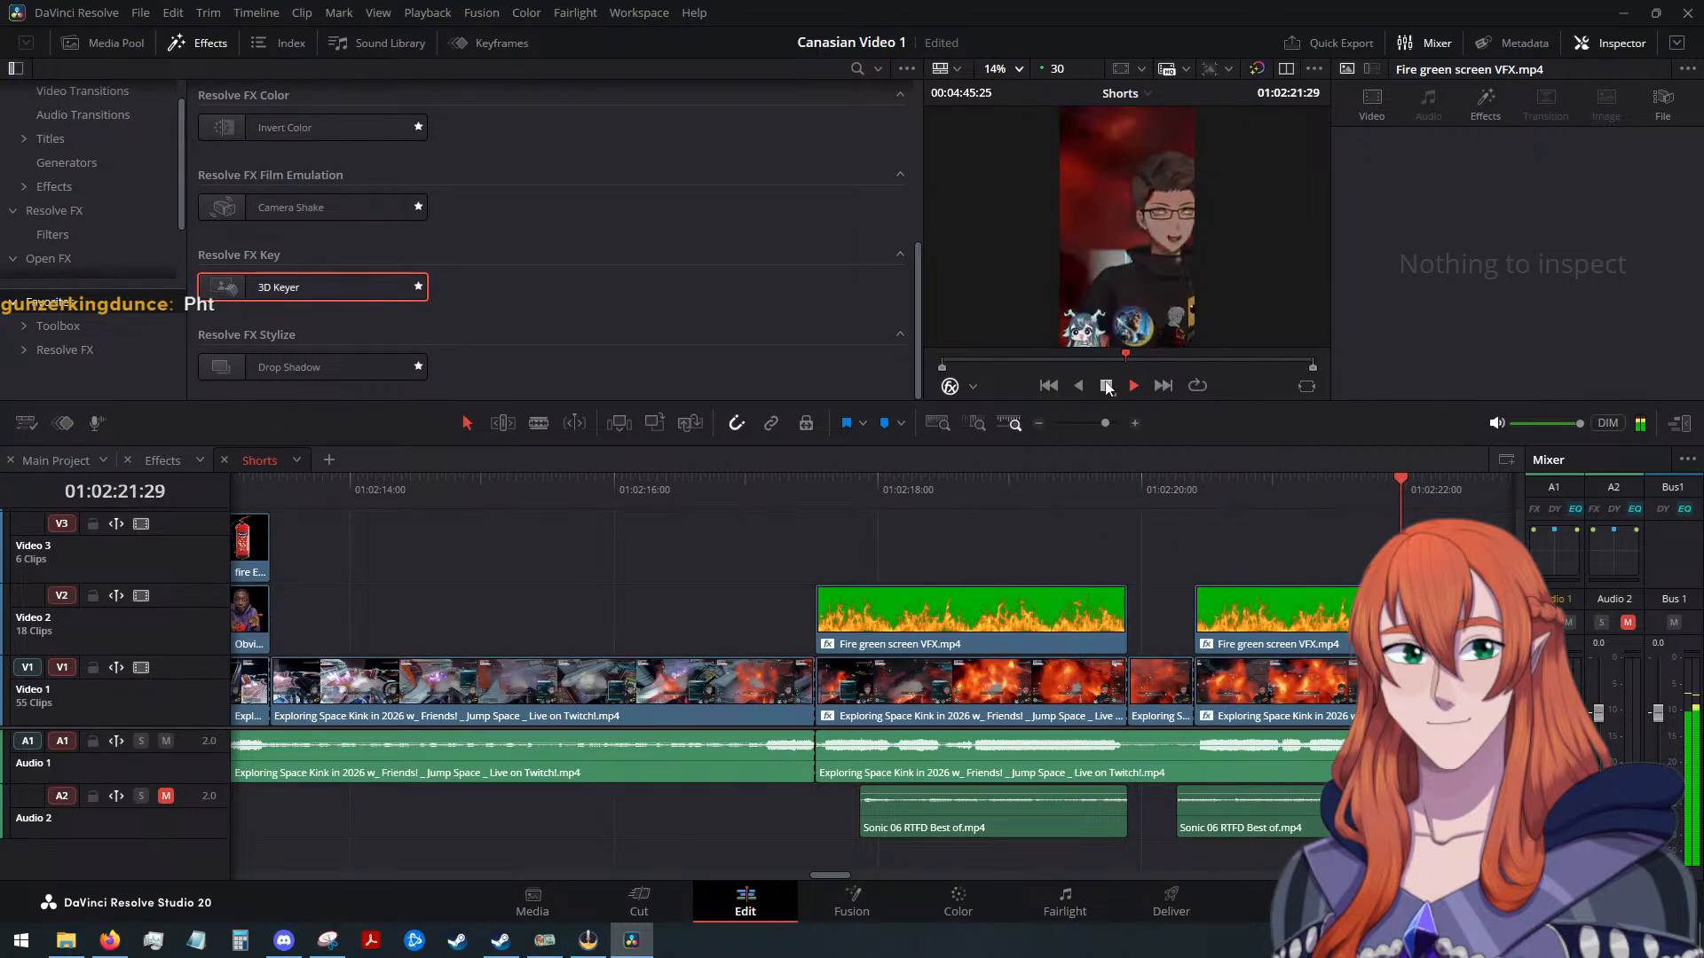
pyautogui.click(1106, 386)
# Mute Audio 1, unmute Audio 2 and play the Sonic audio from the first fire clip's start at 01:02:17:16
pyautogui.moveTo(1427, 488); pyautogui.dragTo(1127, 527)
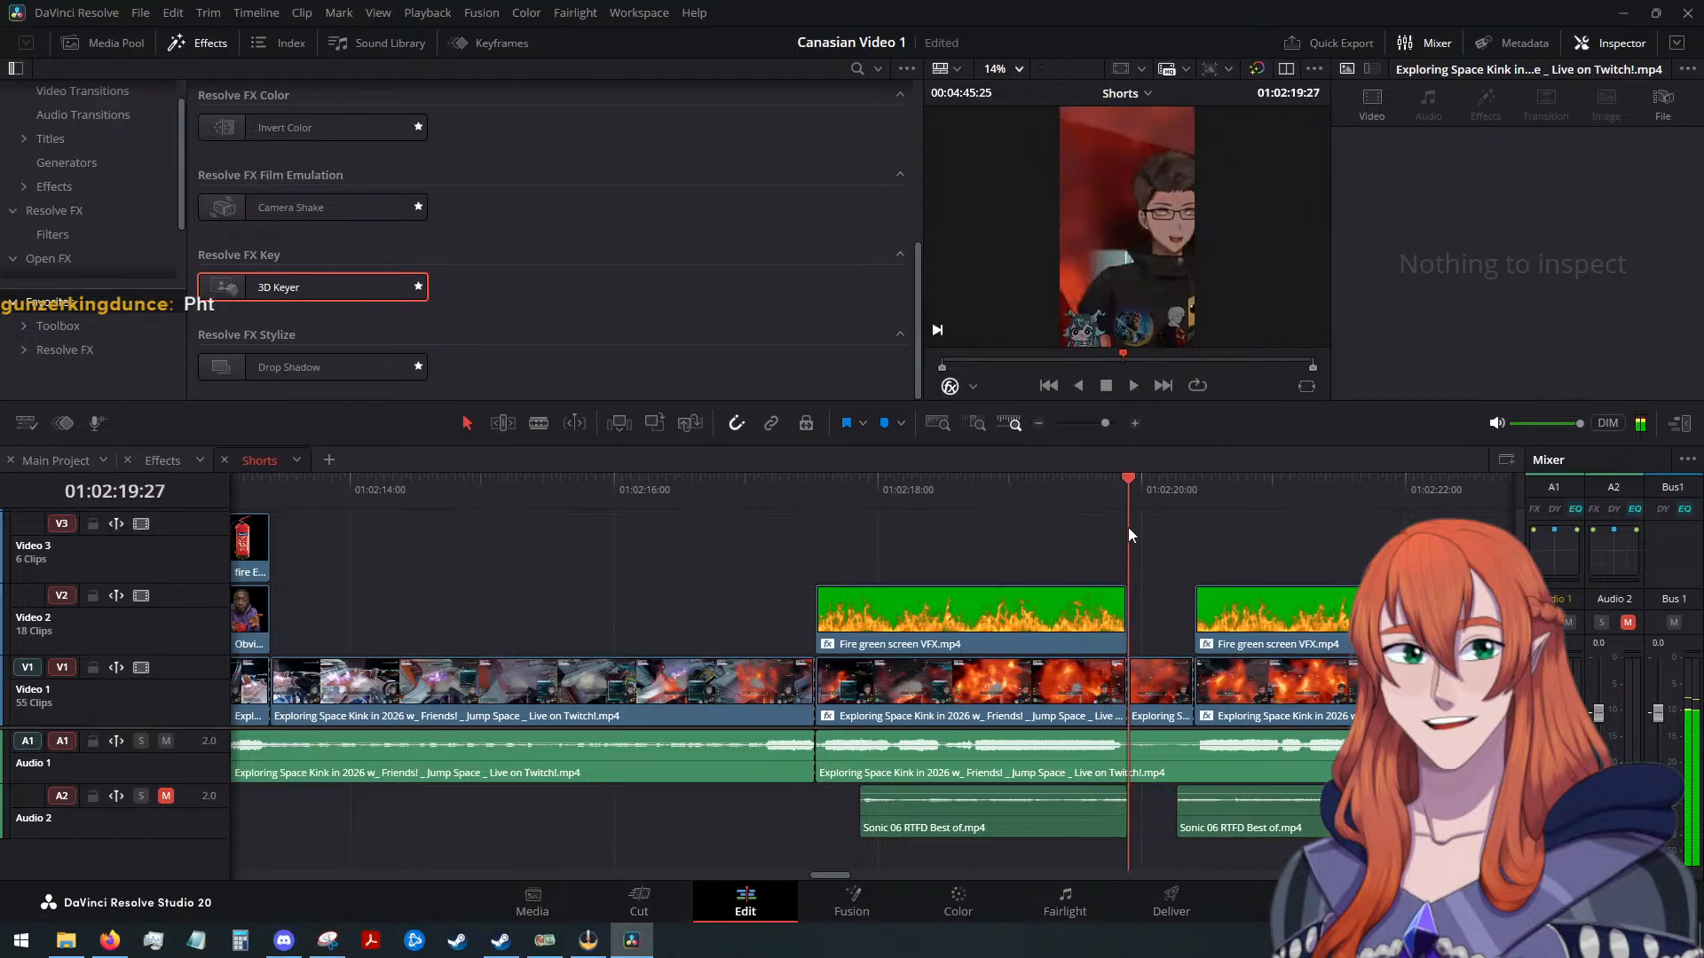
pyautogui.click(167, 746)
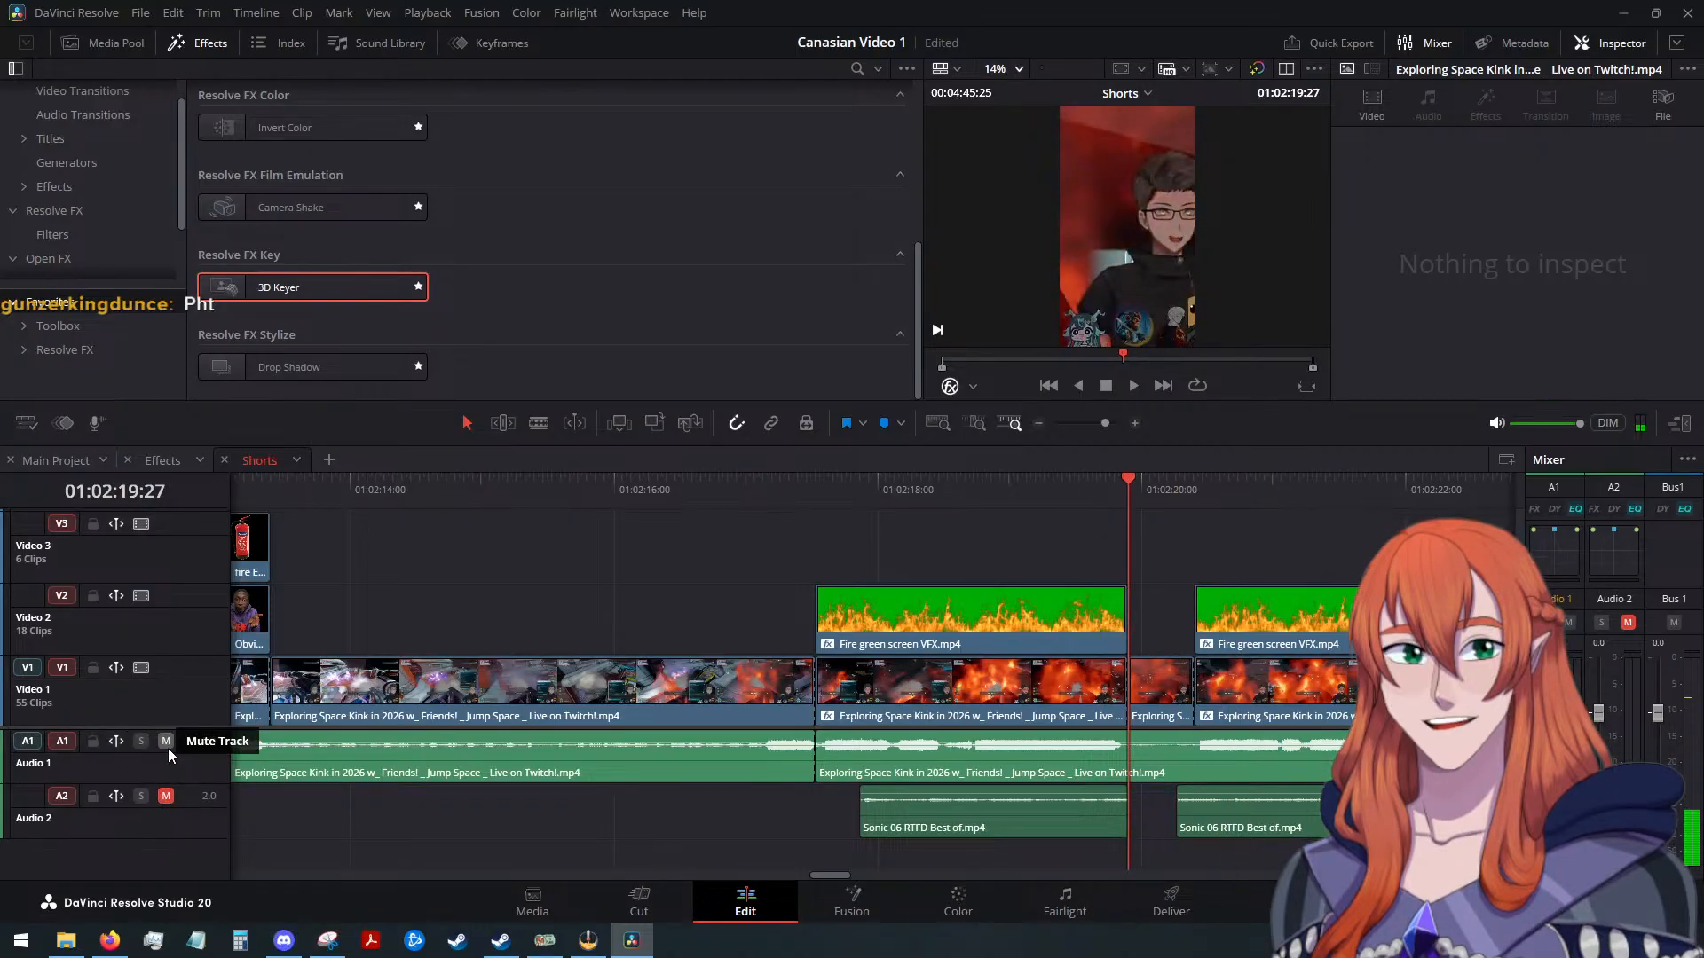
pyautogui.click(165, 796)
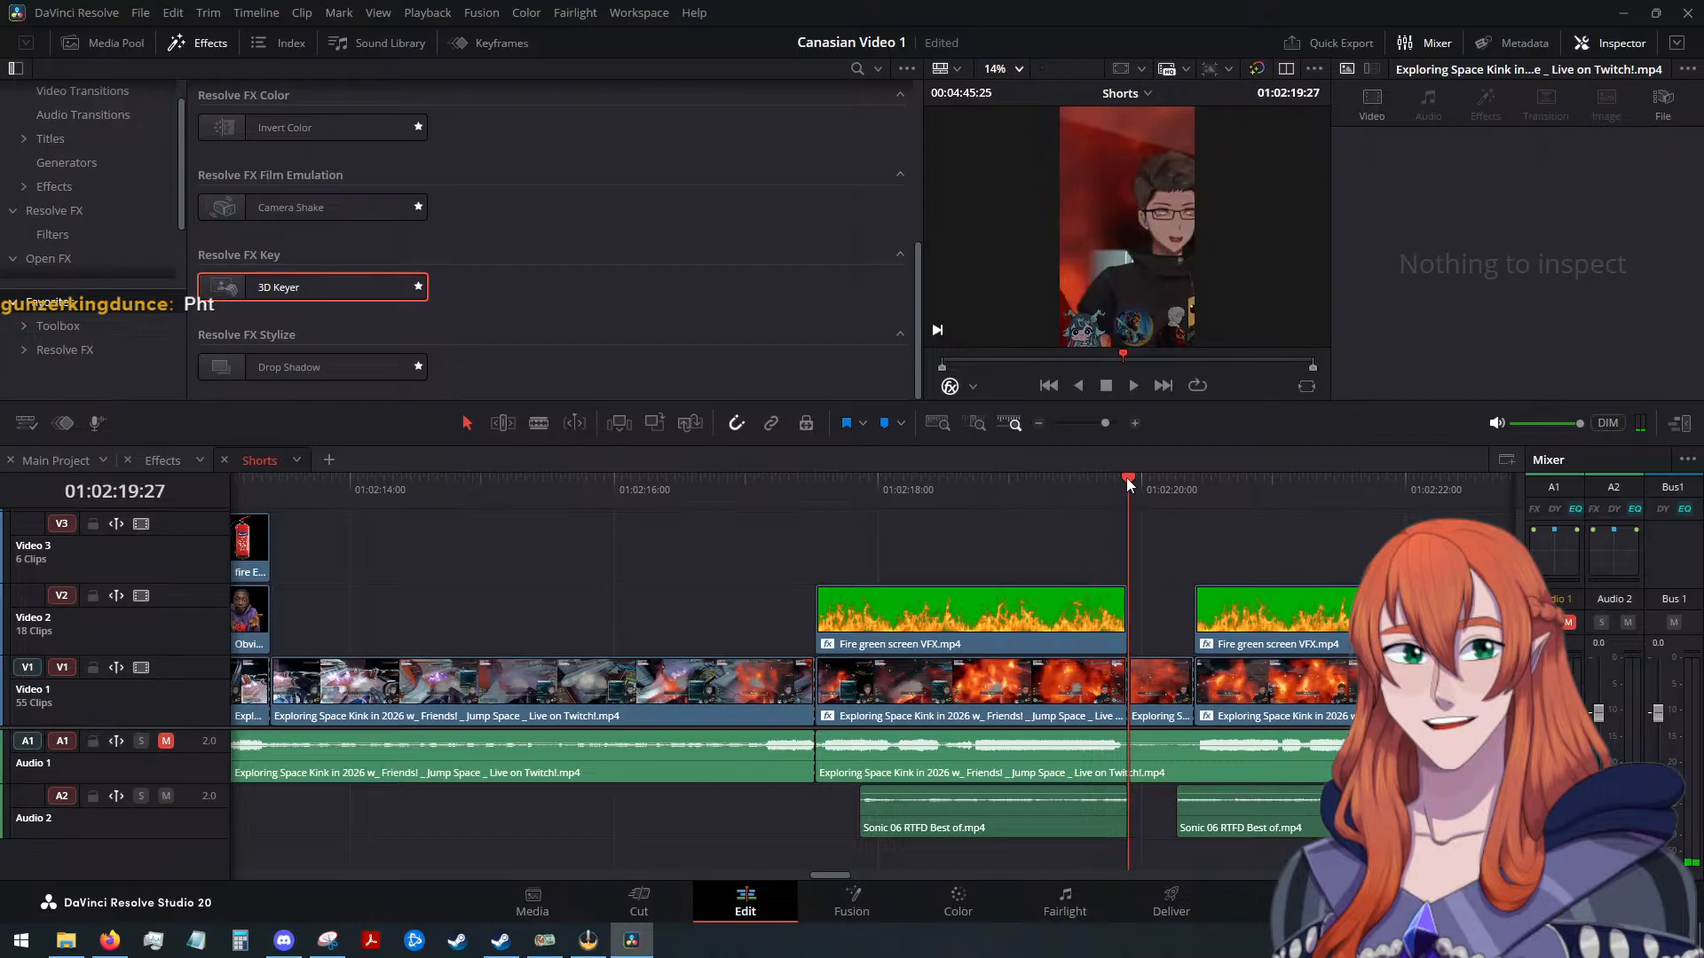
pyautogui.moveTo(1127, 482); pyautogui.dragTo(815, 509)
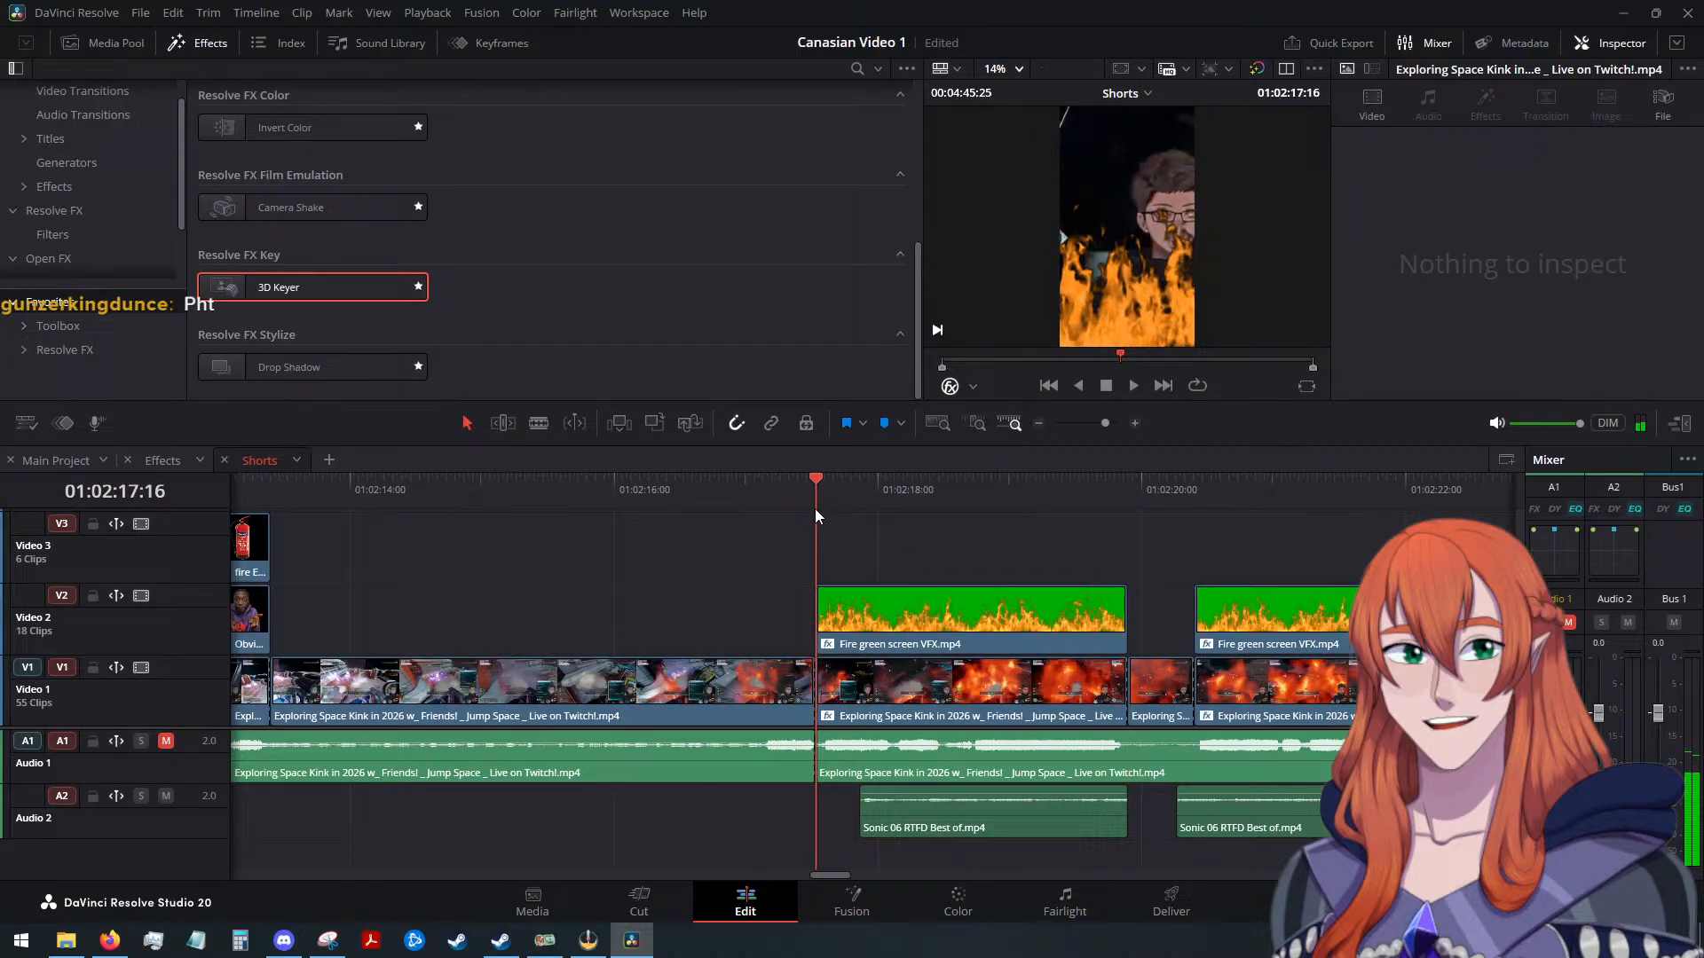
pyautogui.click(1133, 386)
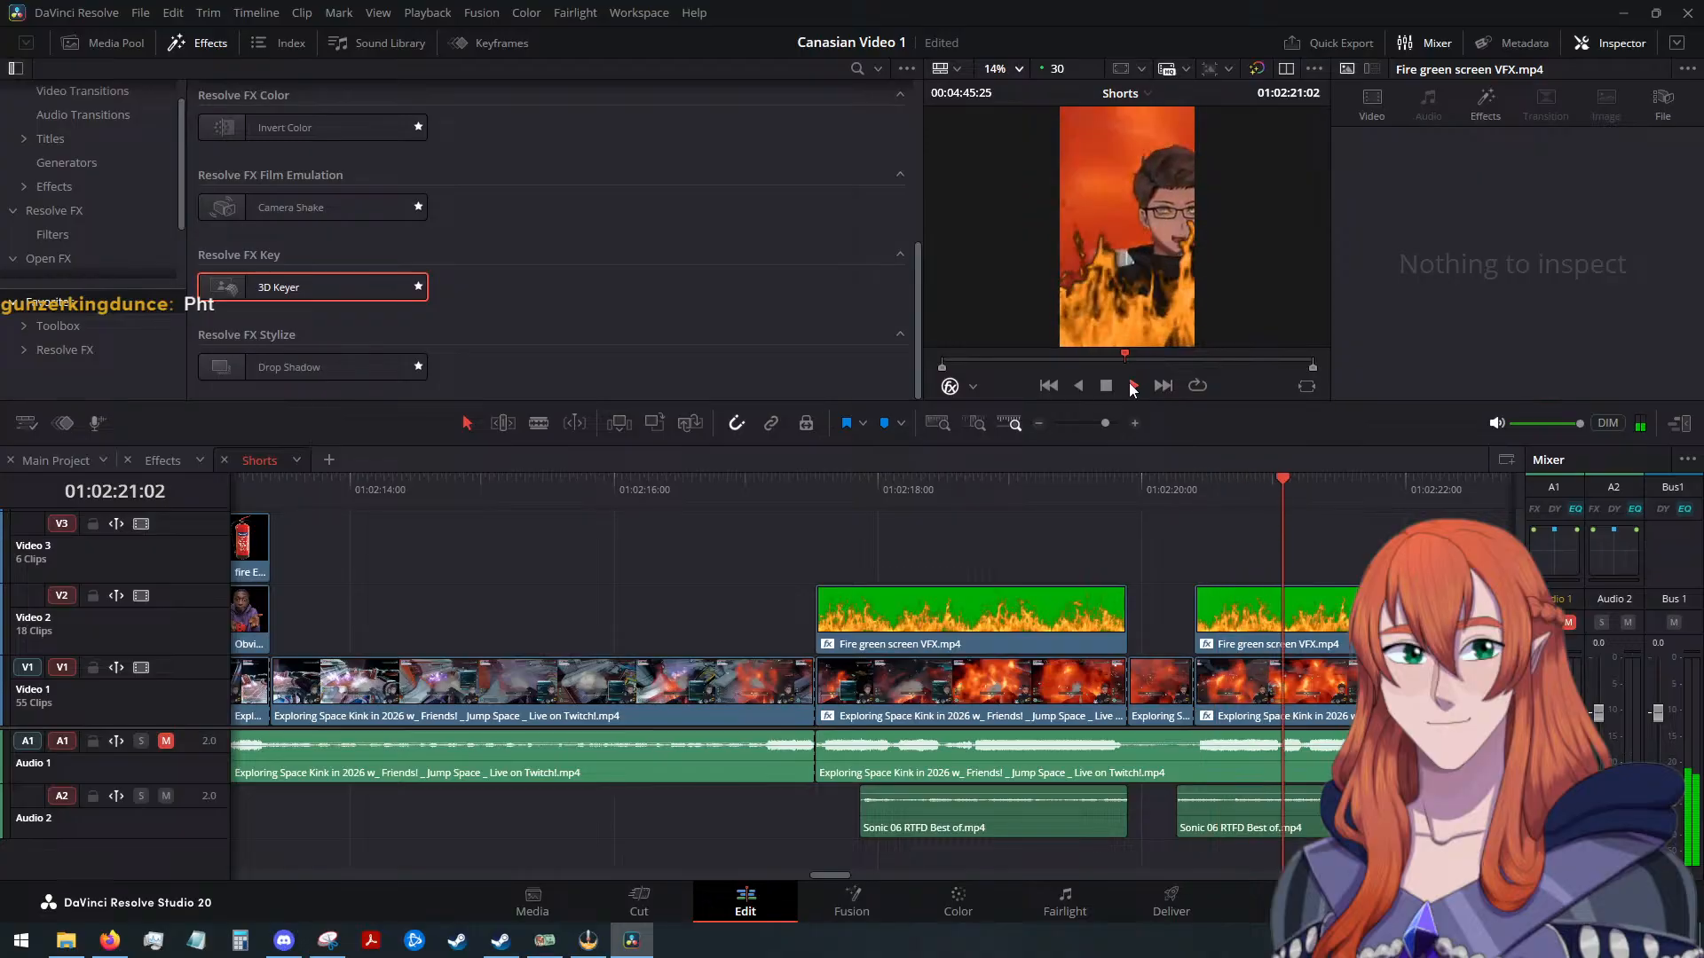
pyautogui.click(1107, 386)
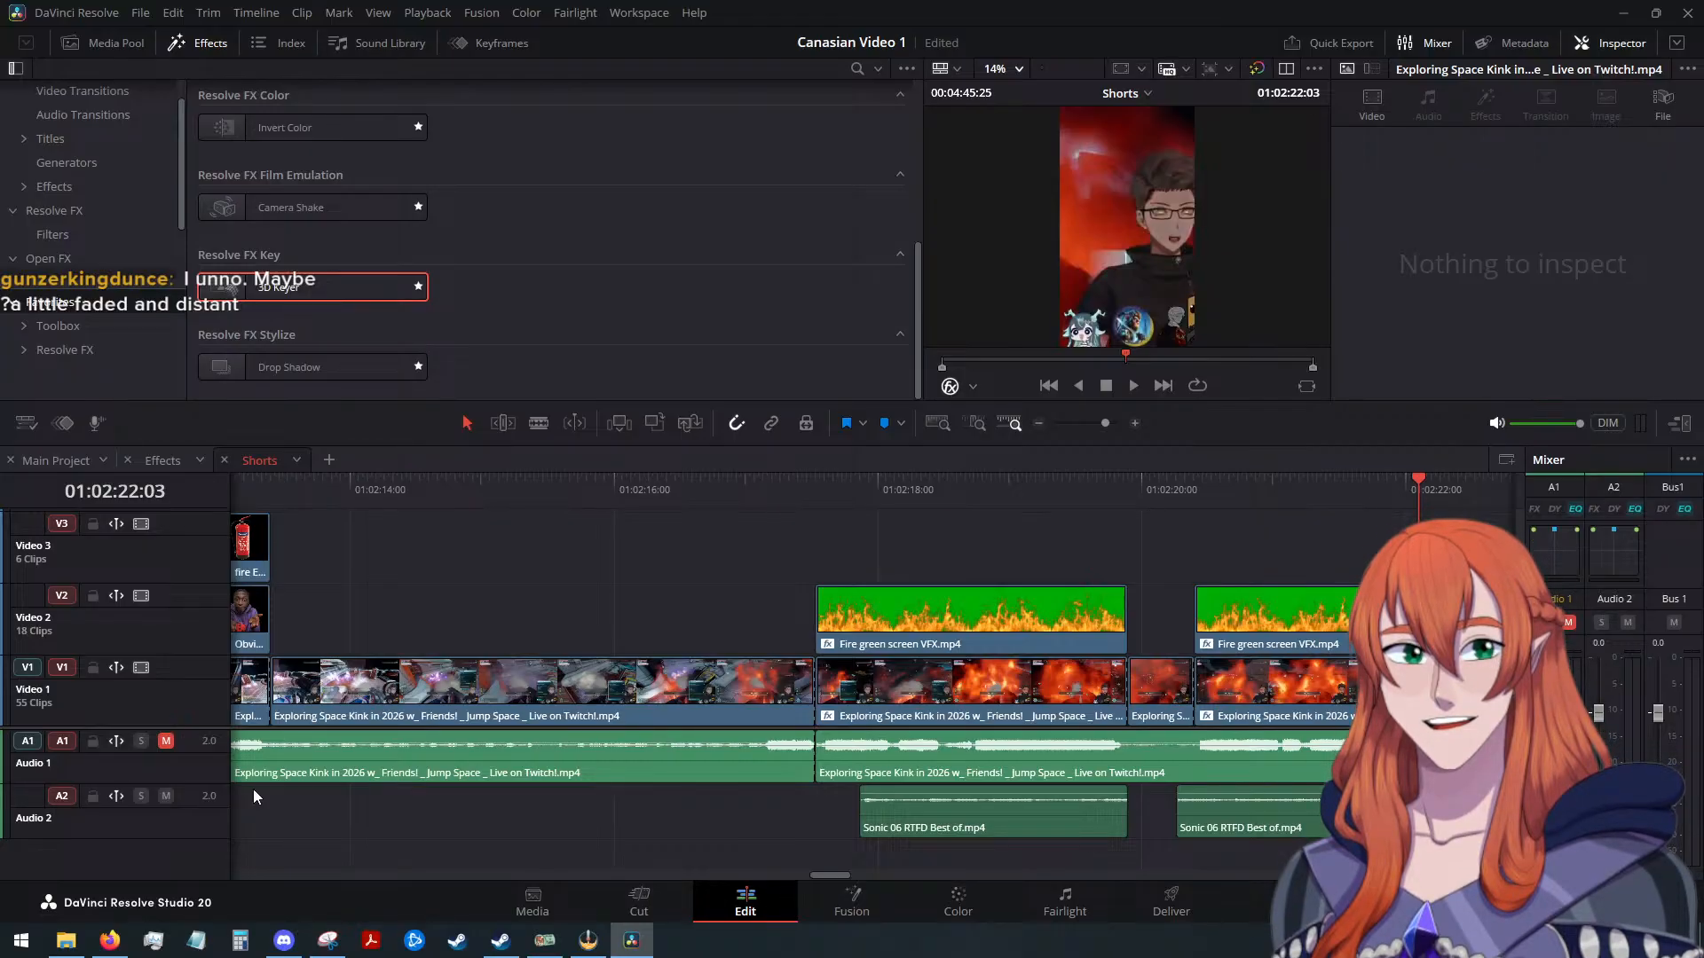
# Delete both Sonic 06 audio clips under the fire clips from Audio 2 in the Shorts timeline
pyautogui.hotkey('alt', 'Tab')
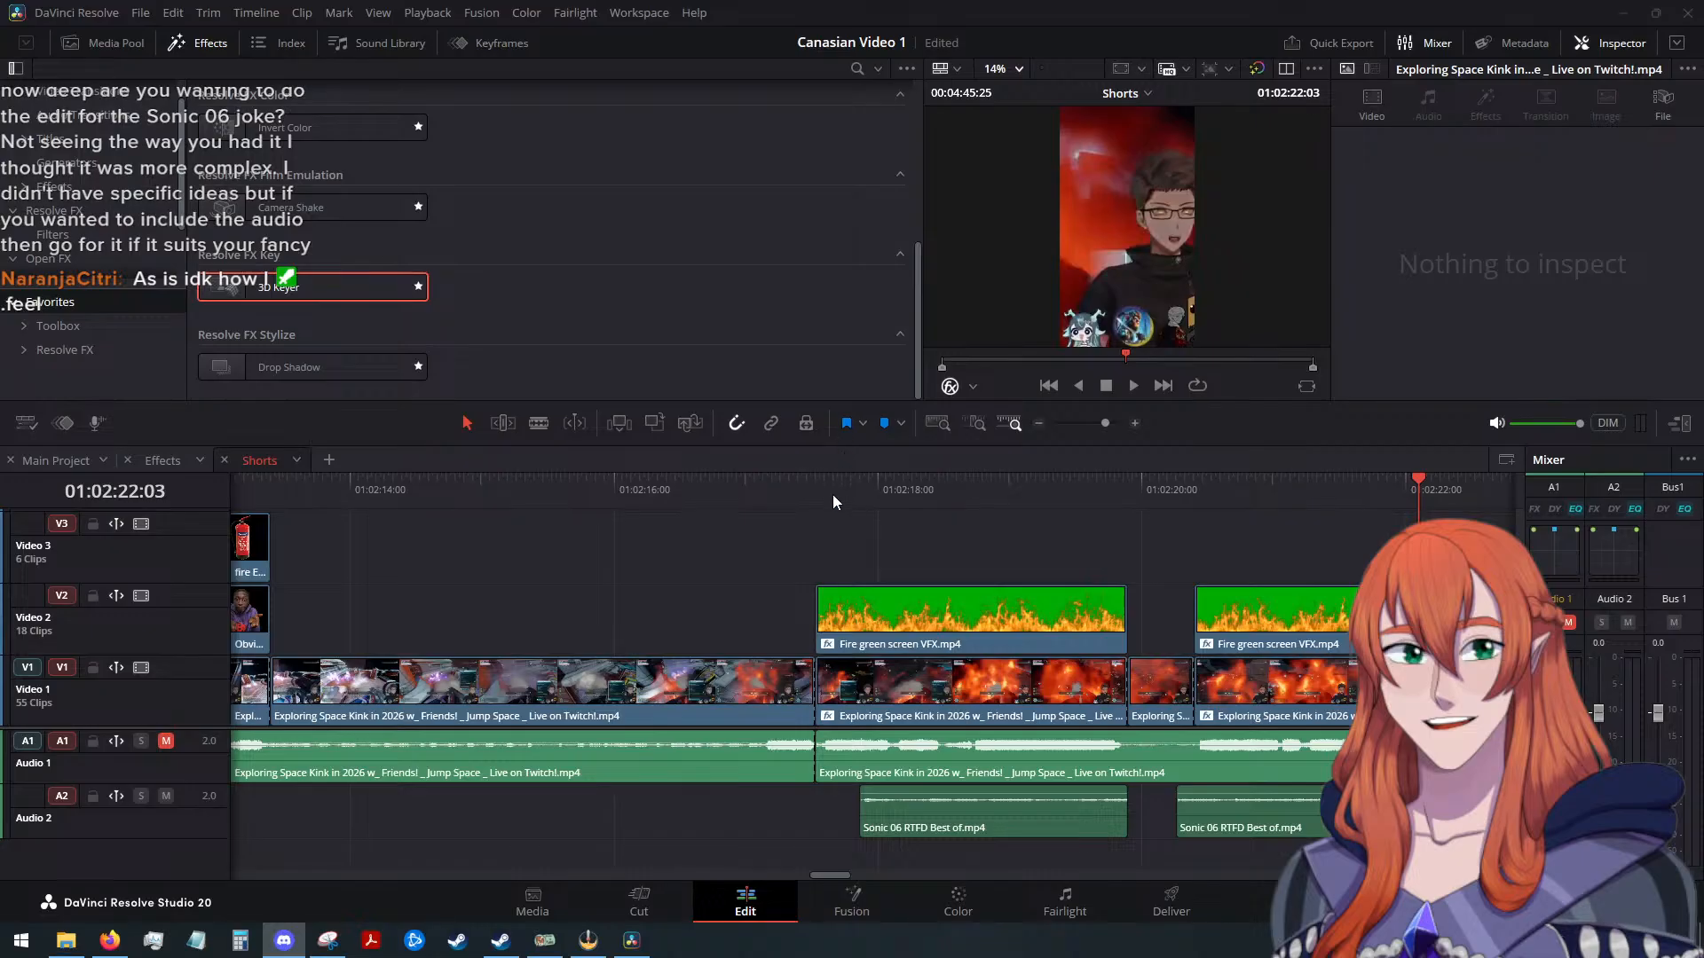
pyautogui.moveTo(818, 501); pyautogui.dragTo(1129, 543)
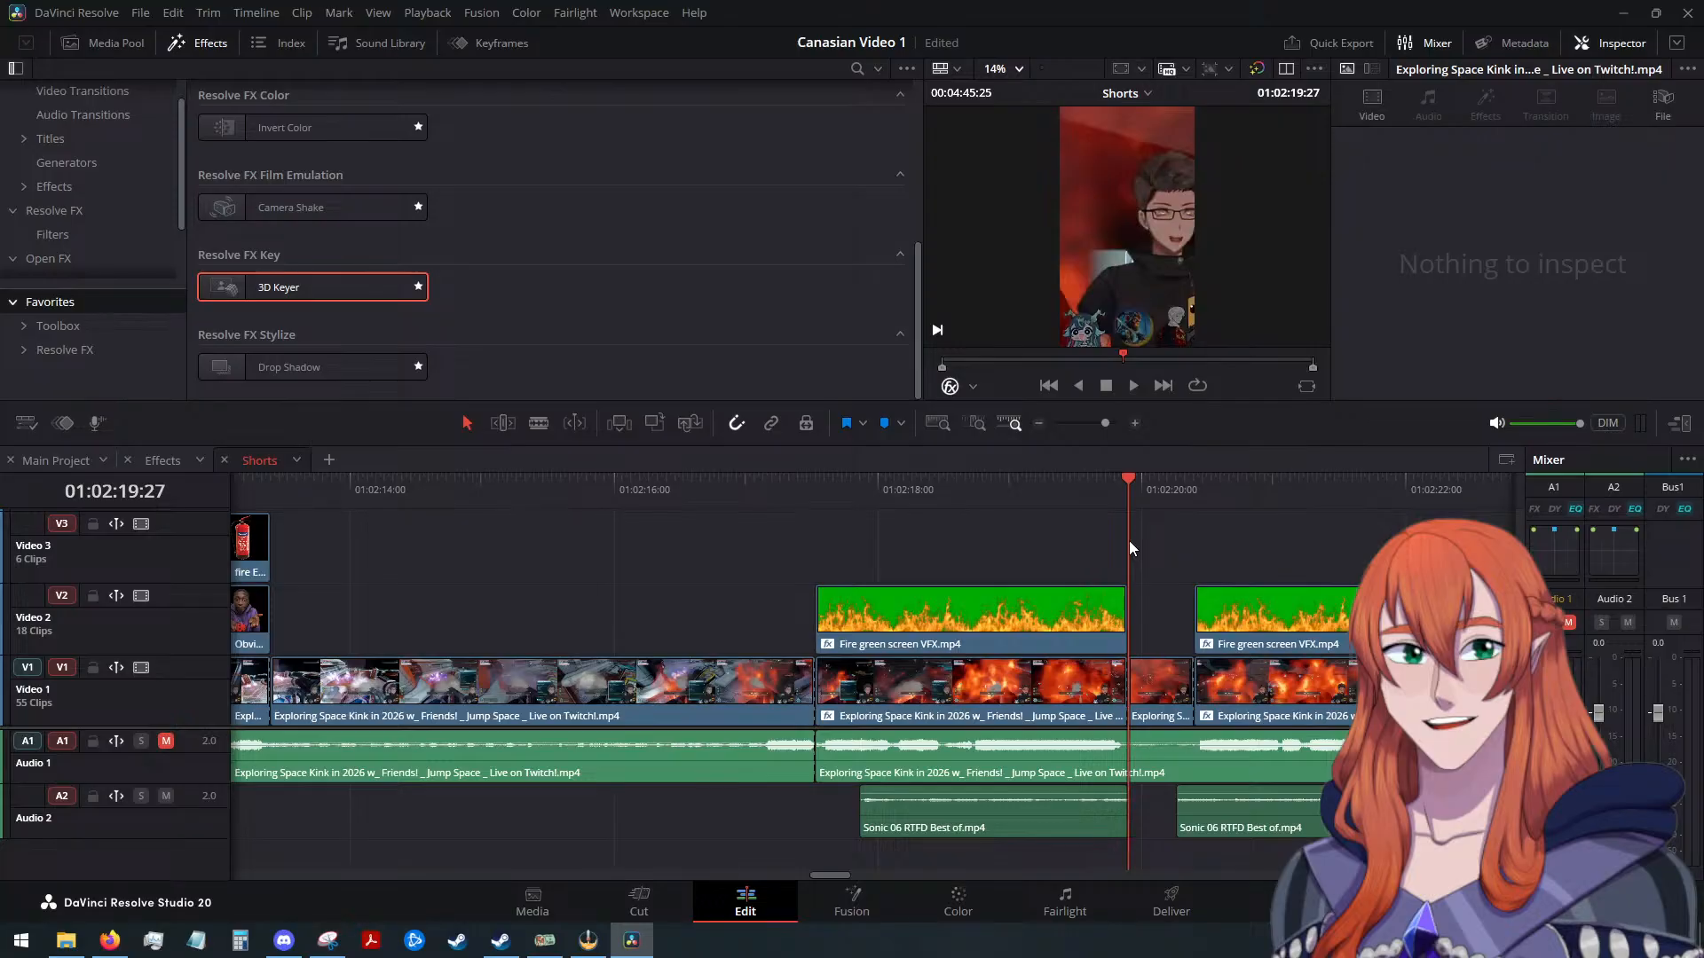
pyautogui.click(1209, 822)
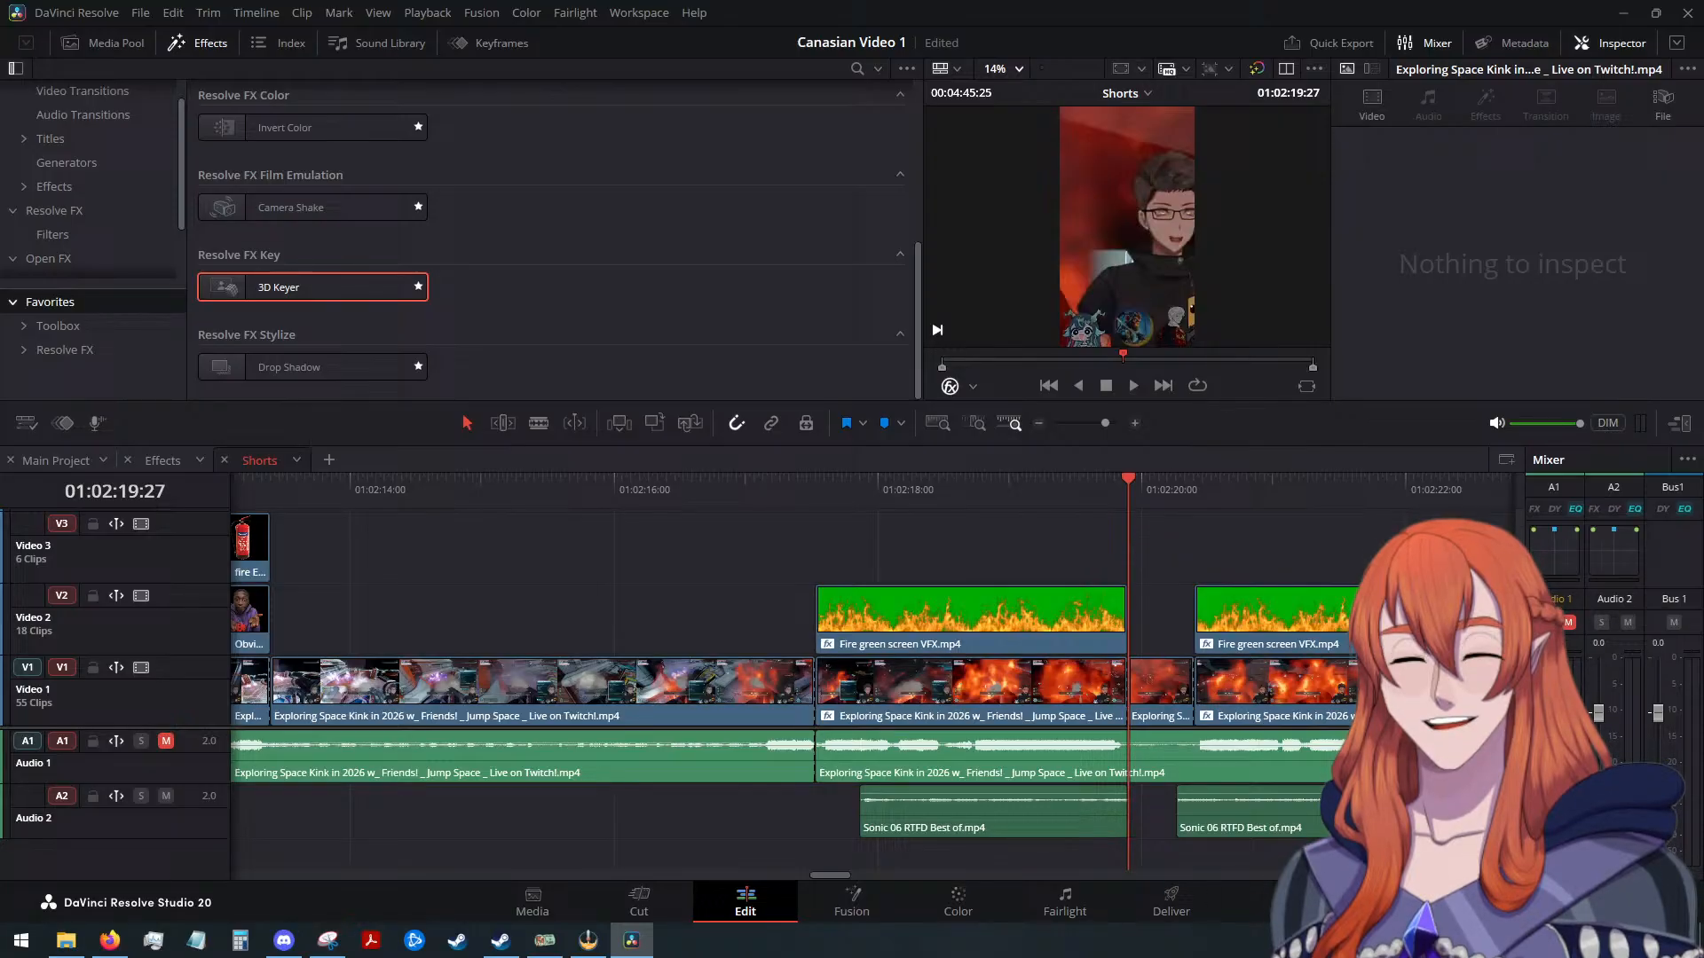
pyautogui.keyDown('ctrl'); pyautogui.click(1072, 822); pyautogui.keyUp('ctrl')
pyautogui.press('Delete')
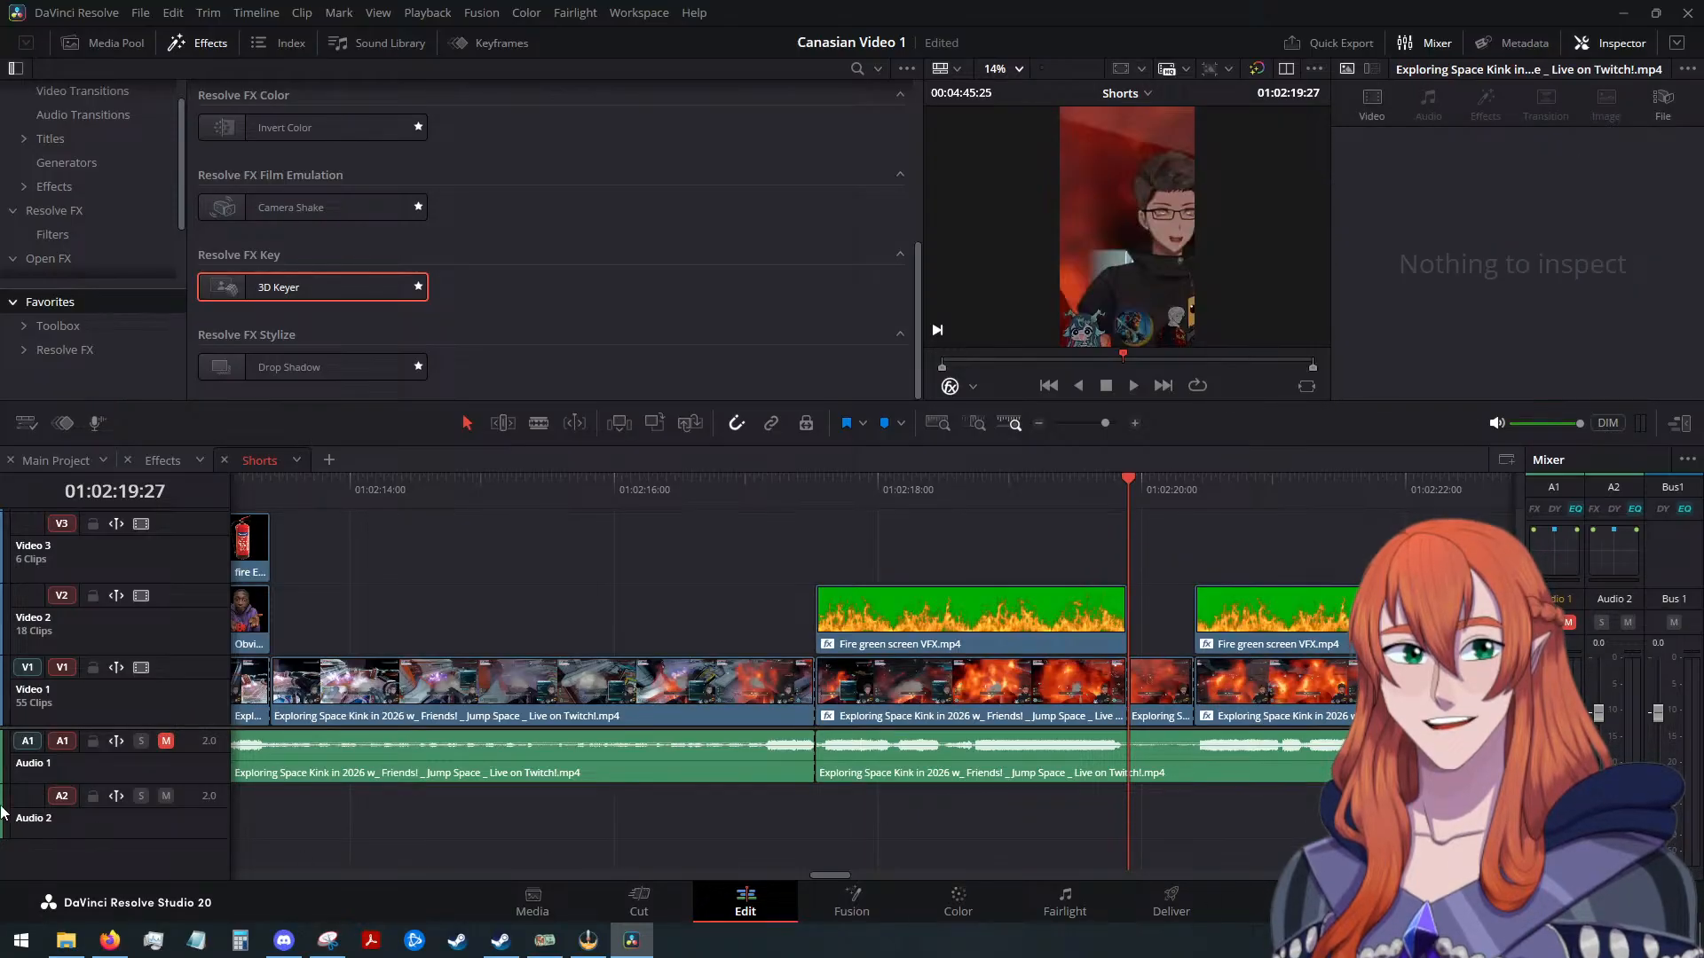
# Unmute Audio 1 in the Shorts timeline and save the project
pyautogui.click(165, 741)
pyautogui.hotkey('ctrl', 's')
pyautogui.hotkey('alt', 'Tab')
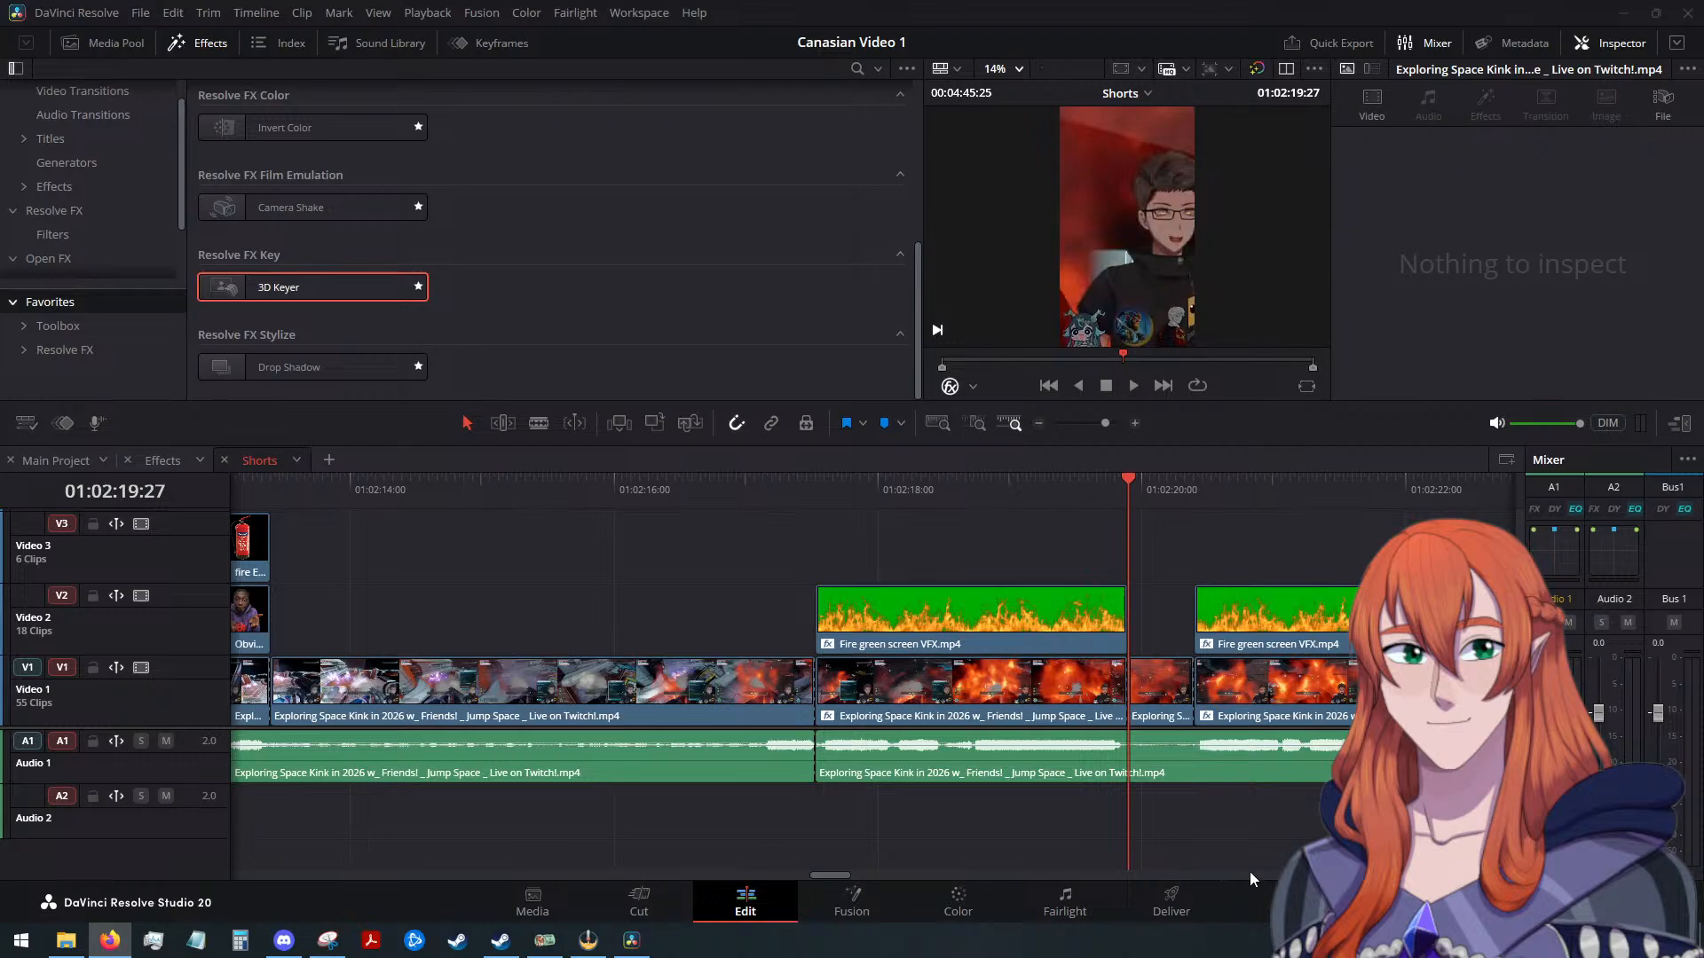
pyautogui.hotkey('alt', 'Tab')
# Go to the start of the last clip group in the Shorts timeline at 01:04:04:16 and review the overall layout
pyautogui.scroll(-5, 1269, 852)
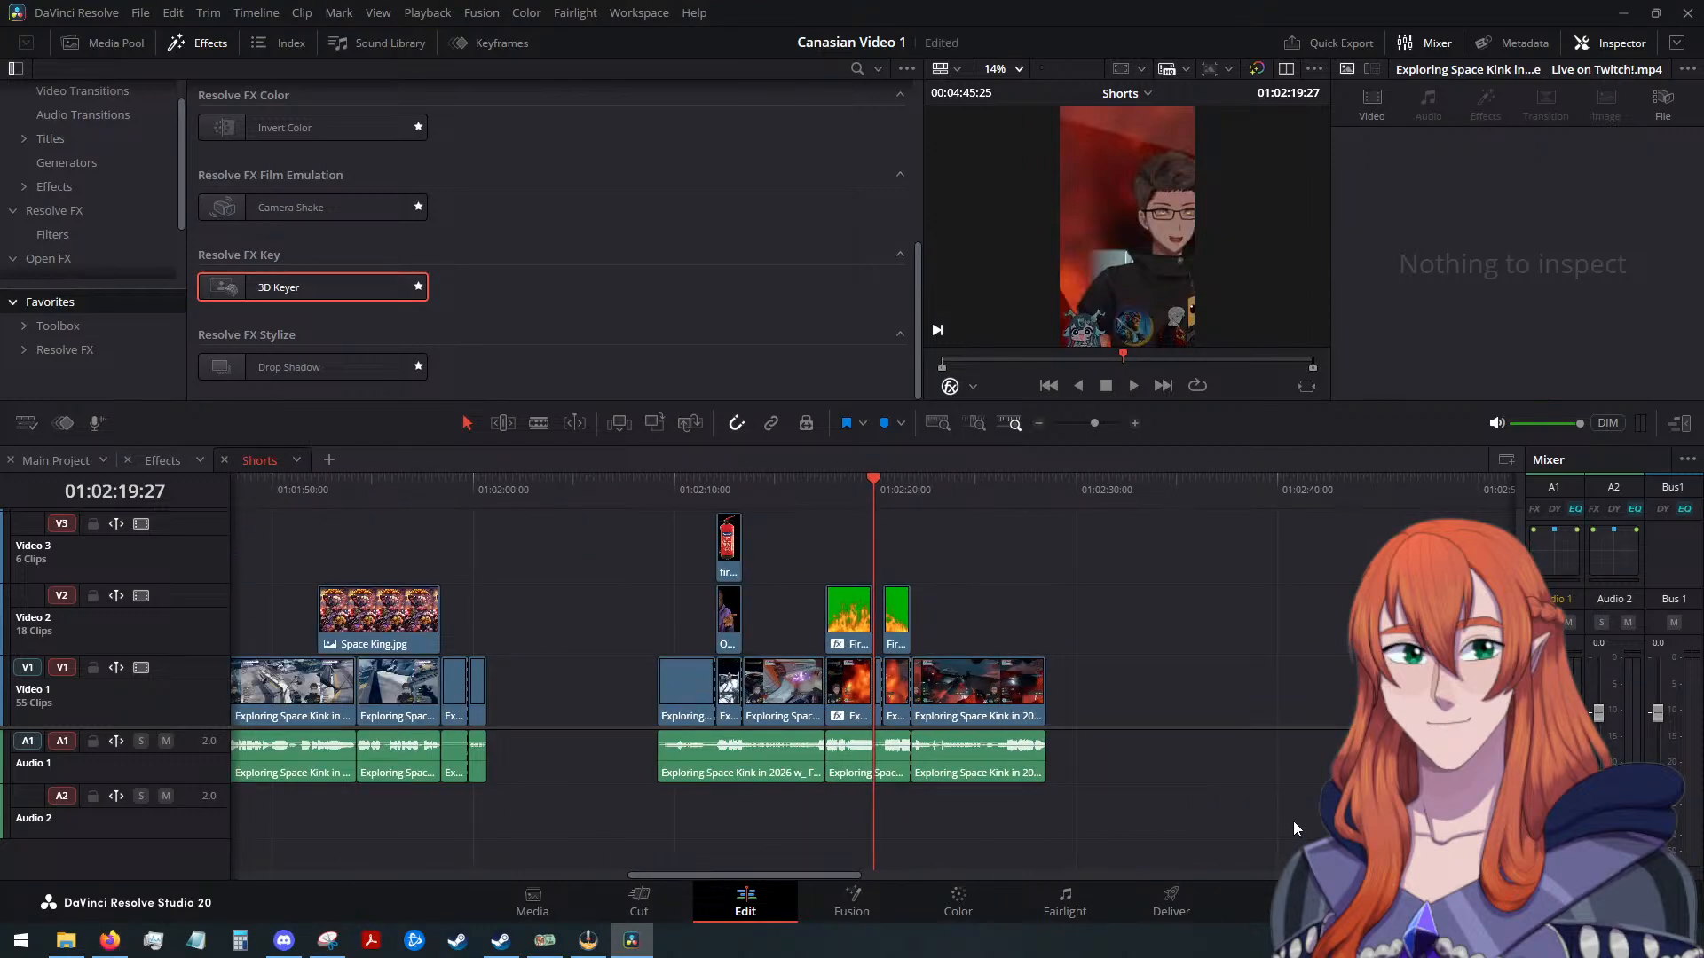
pyautogui.scroll(-5, 1292, 822)
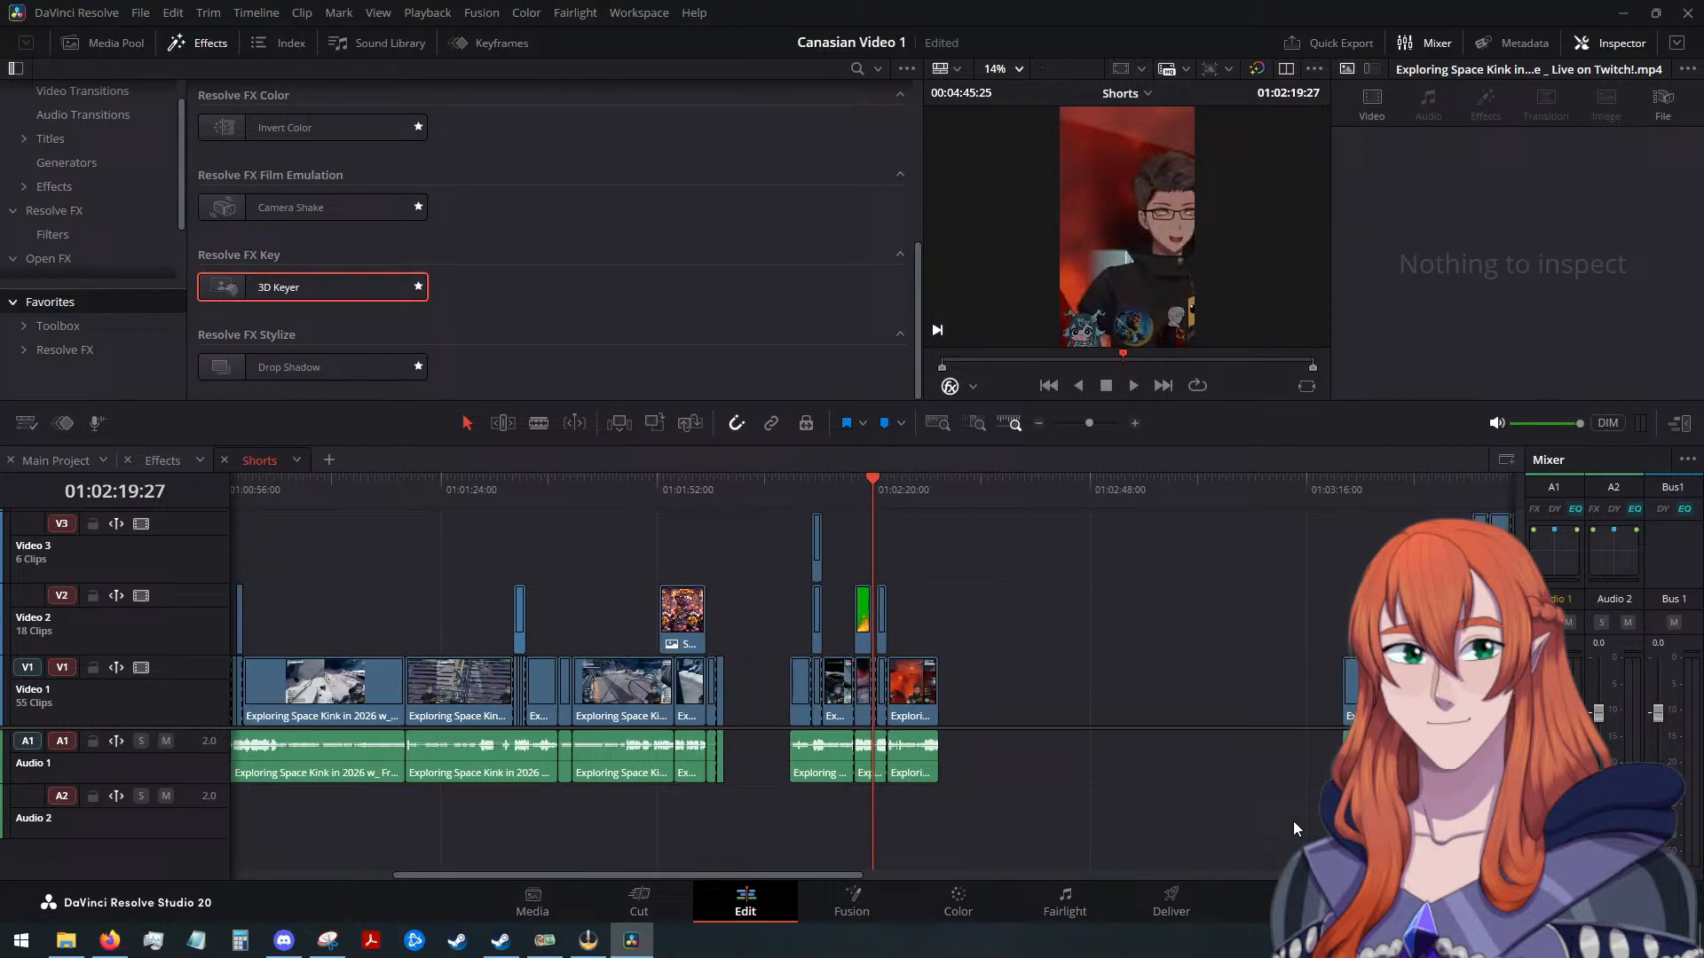
pyautogui.click(1180, 479)
pyautogui.press('Down')
pyautogui.scroll(1, 1213, 546)
pyautogui.scroll(6, 1212, 545)
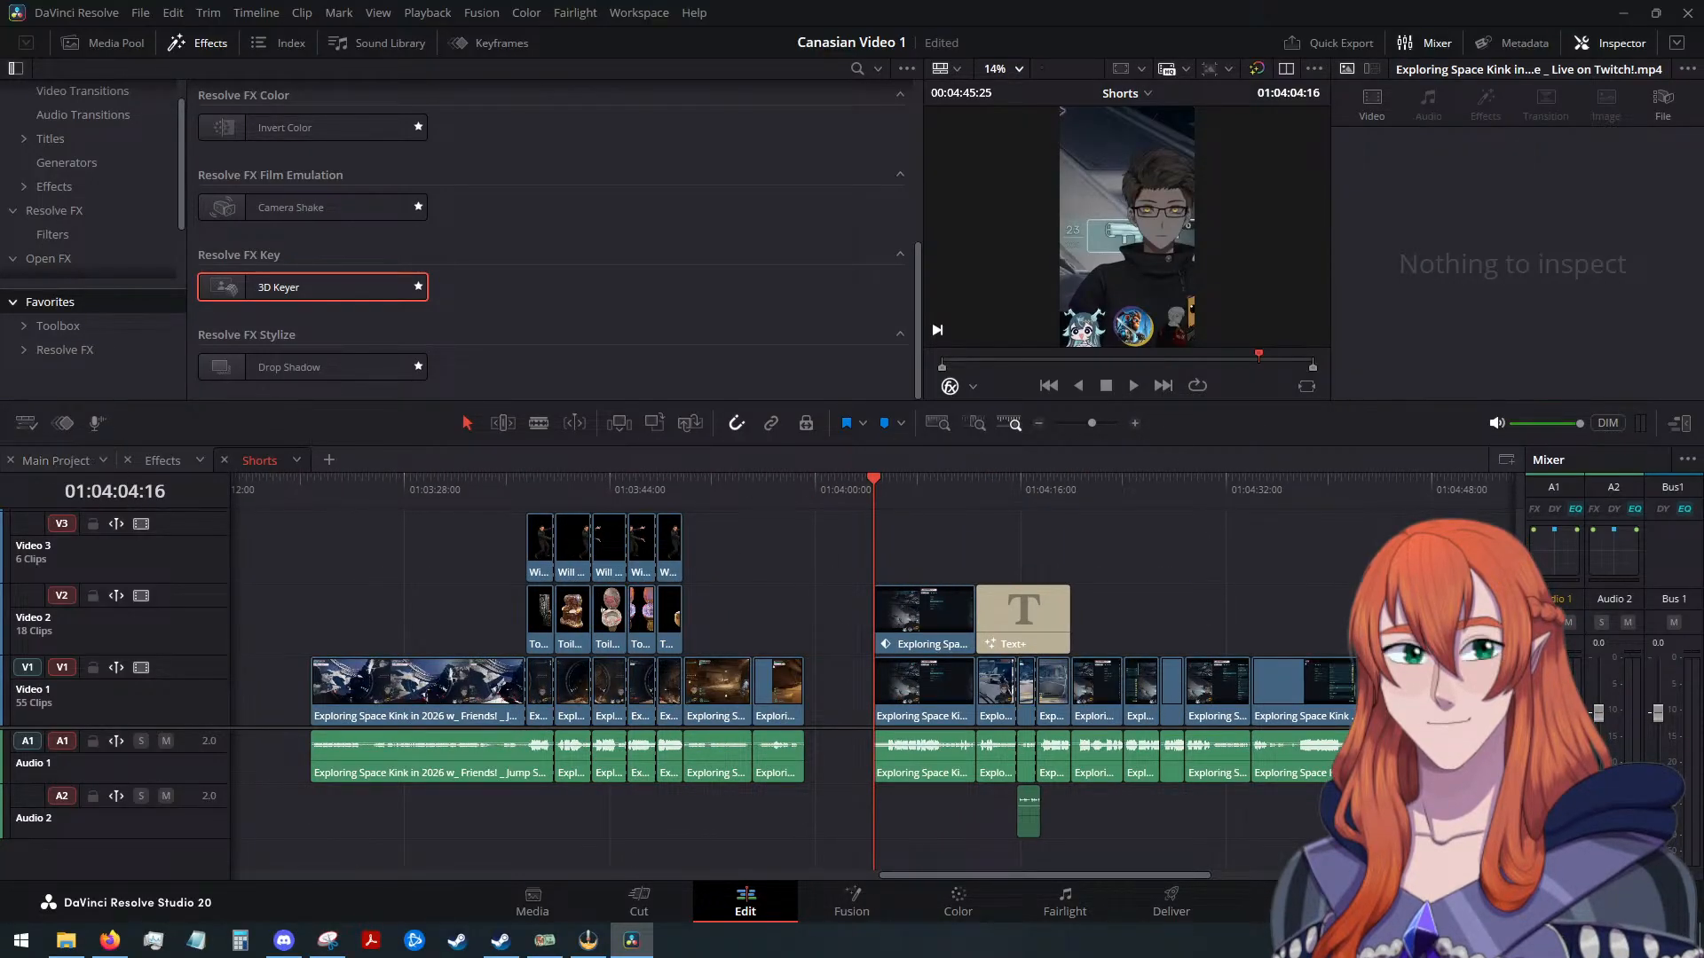
pyautogui.hotkey('alt', 'Tab')
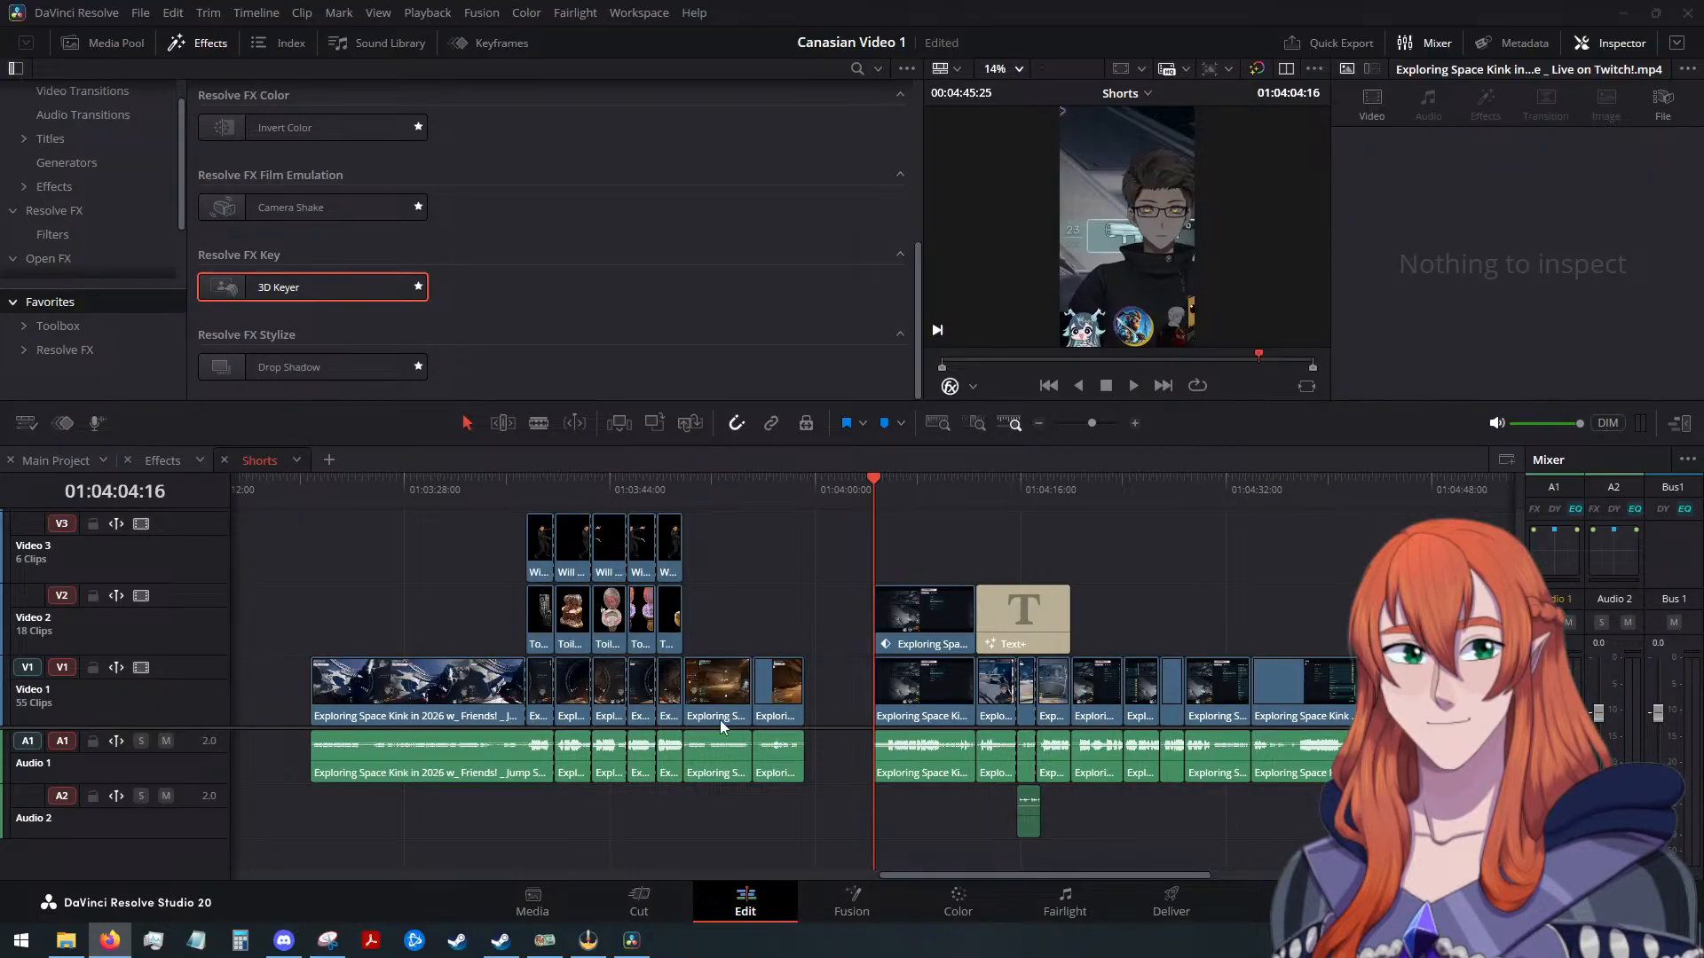
pyautogui.scroll(-5, 750, 614)
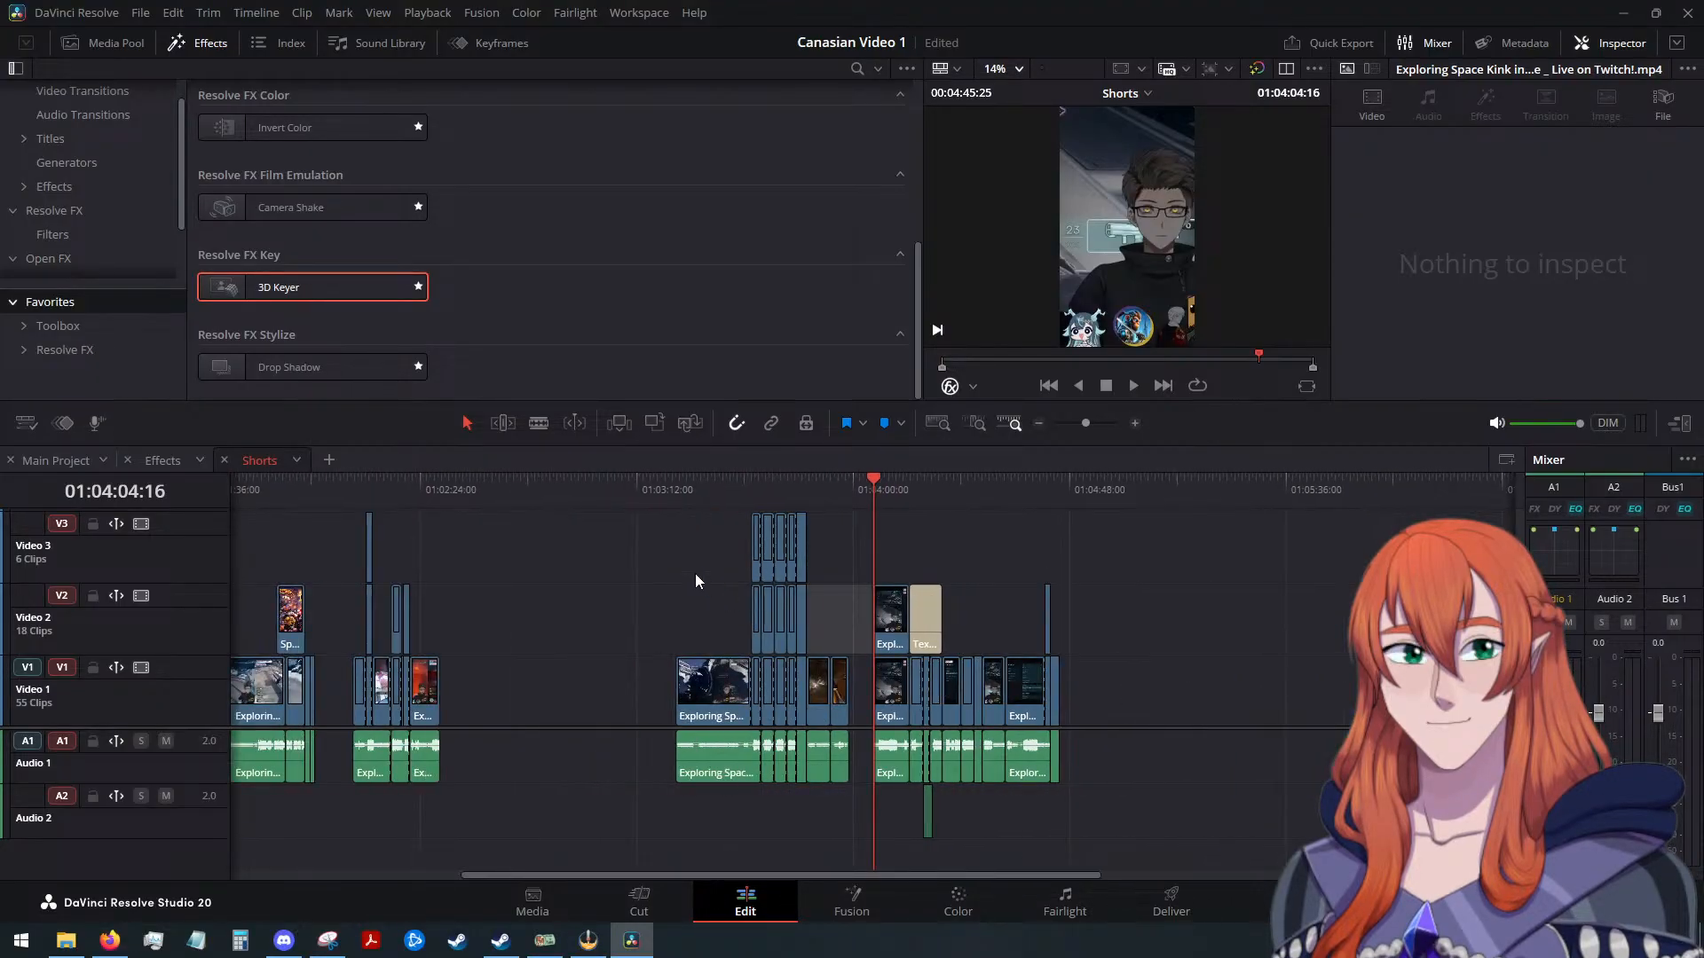
pyautogui.scroll(-2, 517, 557)
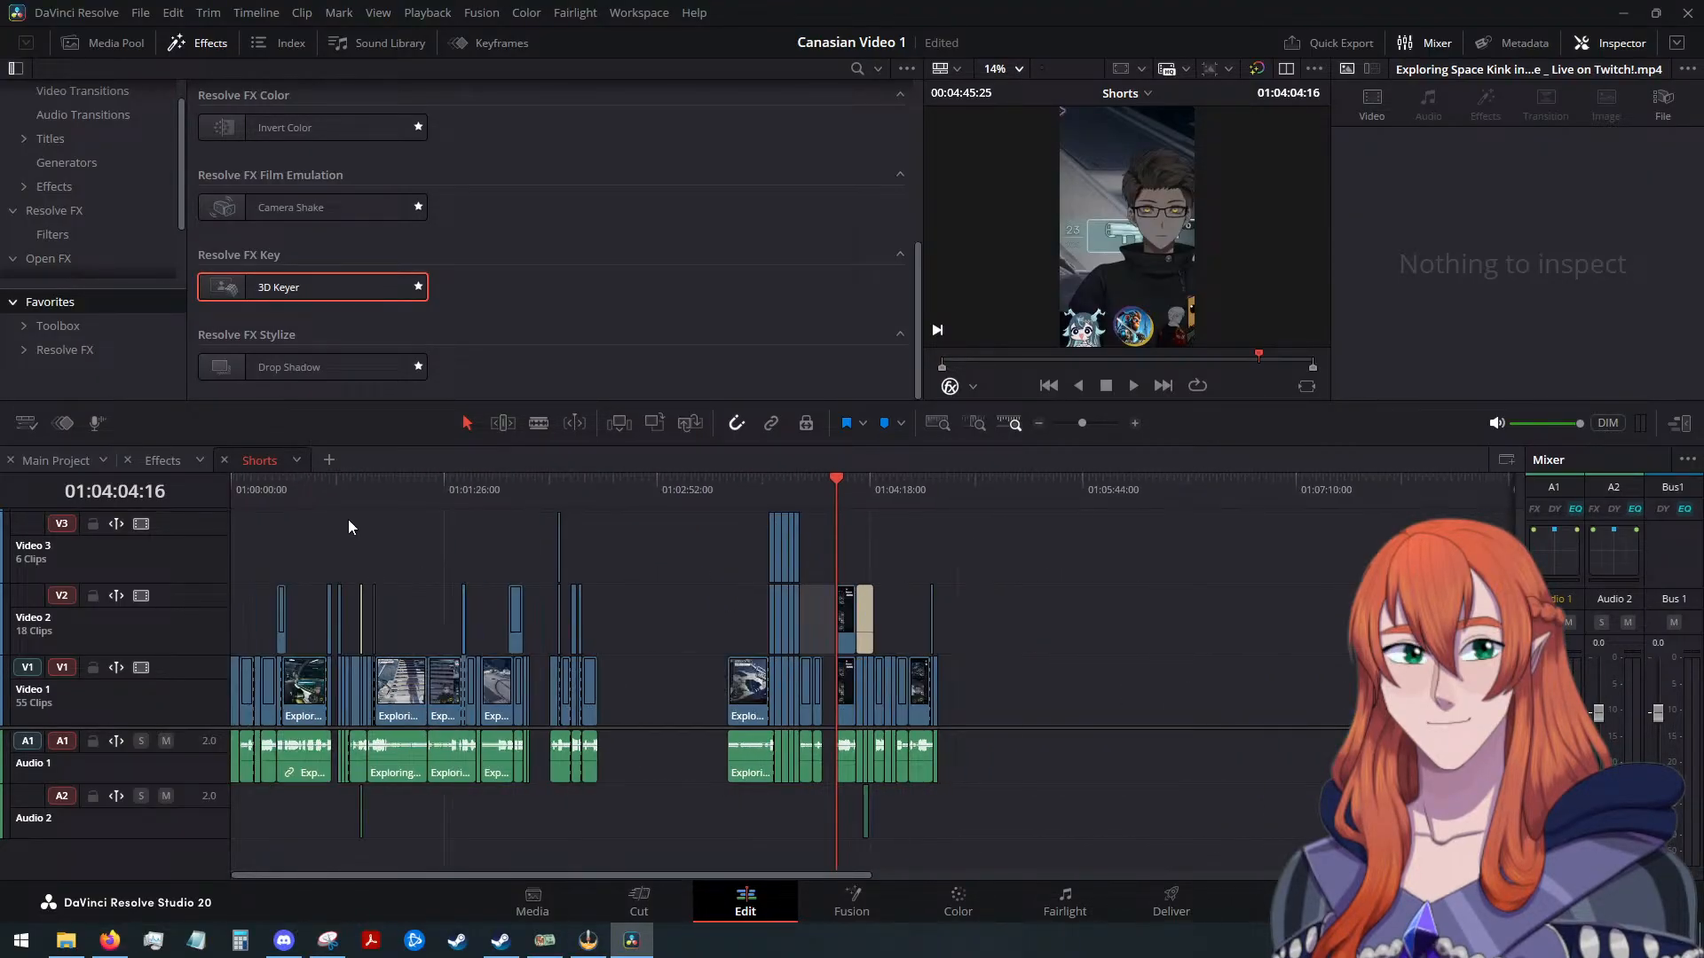
# Open the Main Project timeline and move the playhead back to the clip start at 01:17:48:28
pyautogui.click(58, 461)
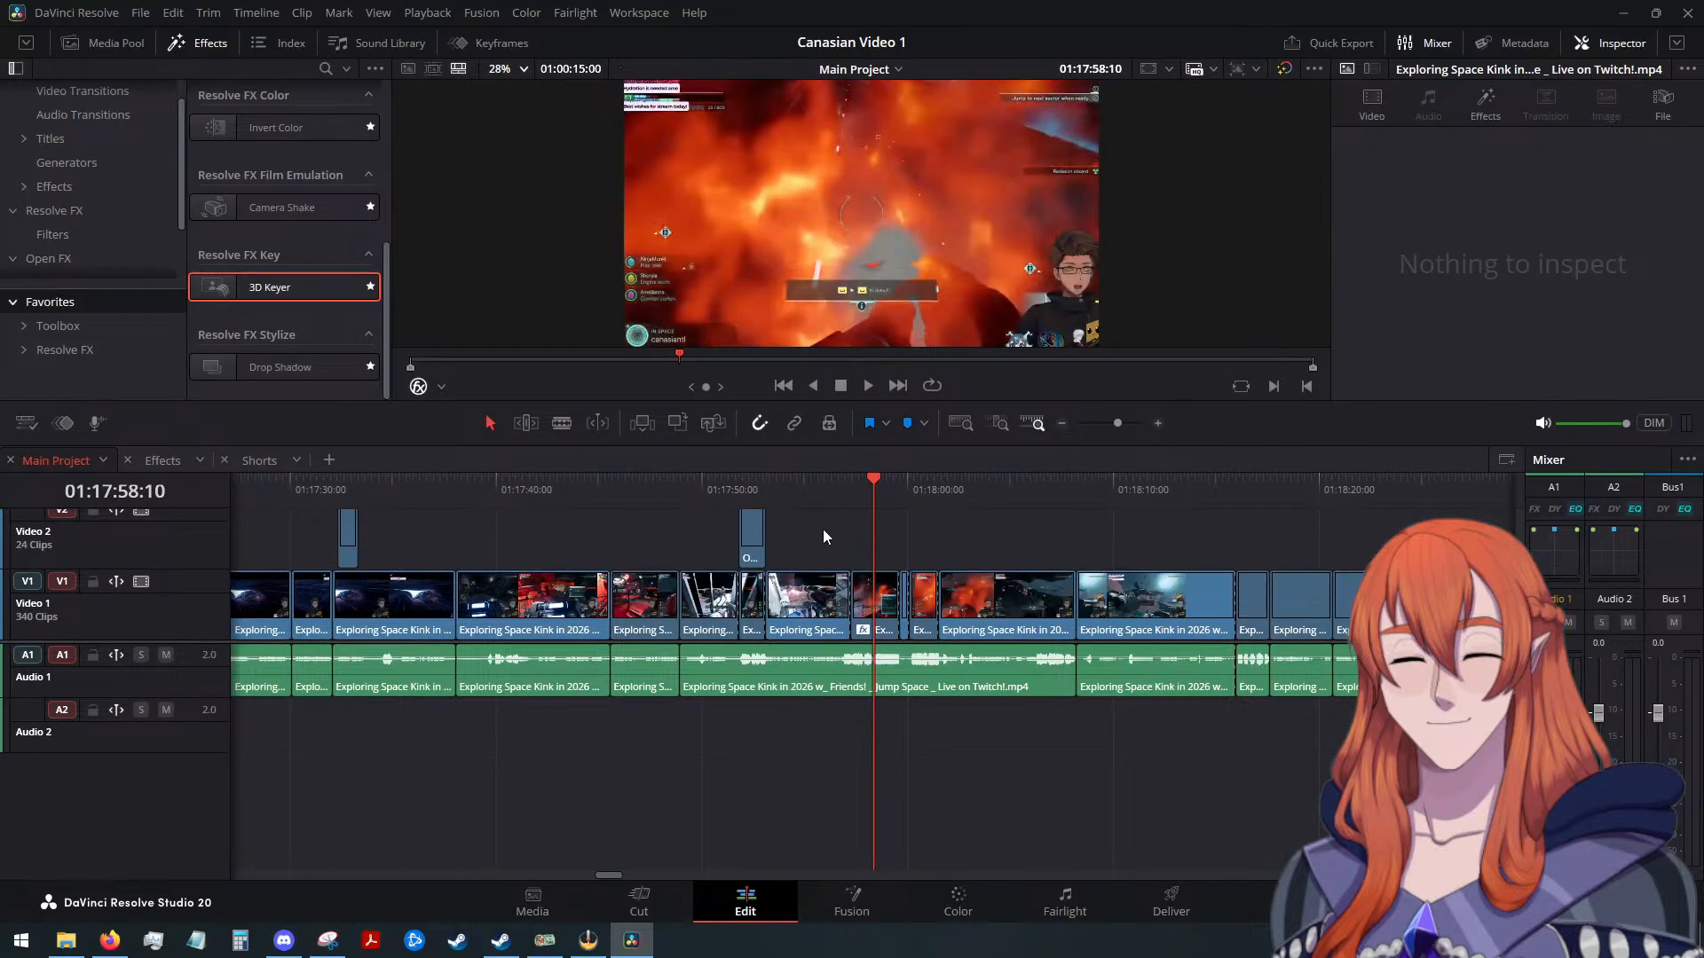
pyautogui.moveTo(880, 493); pyautogui.dragTo(683, 524)
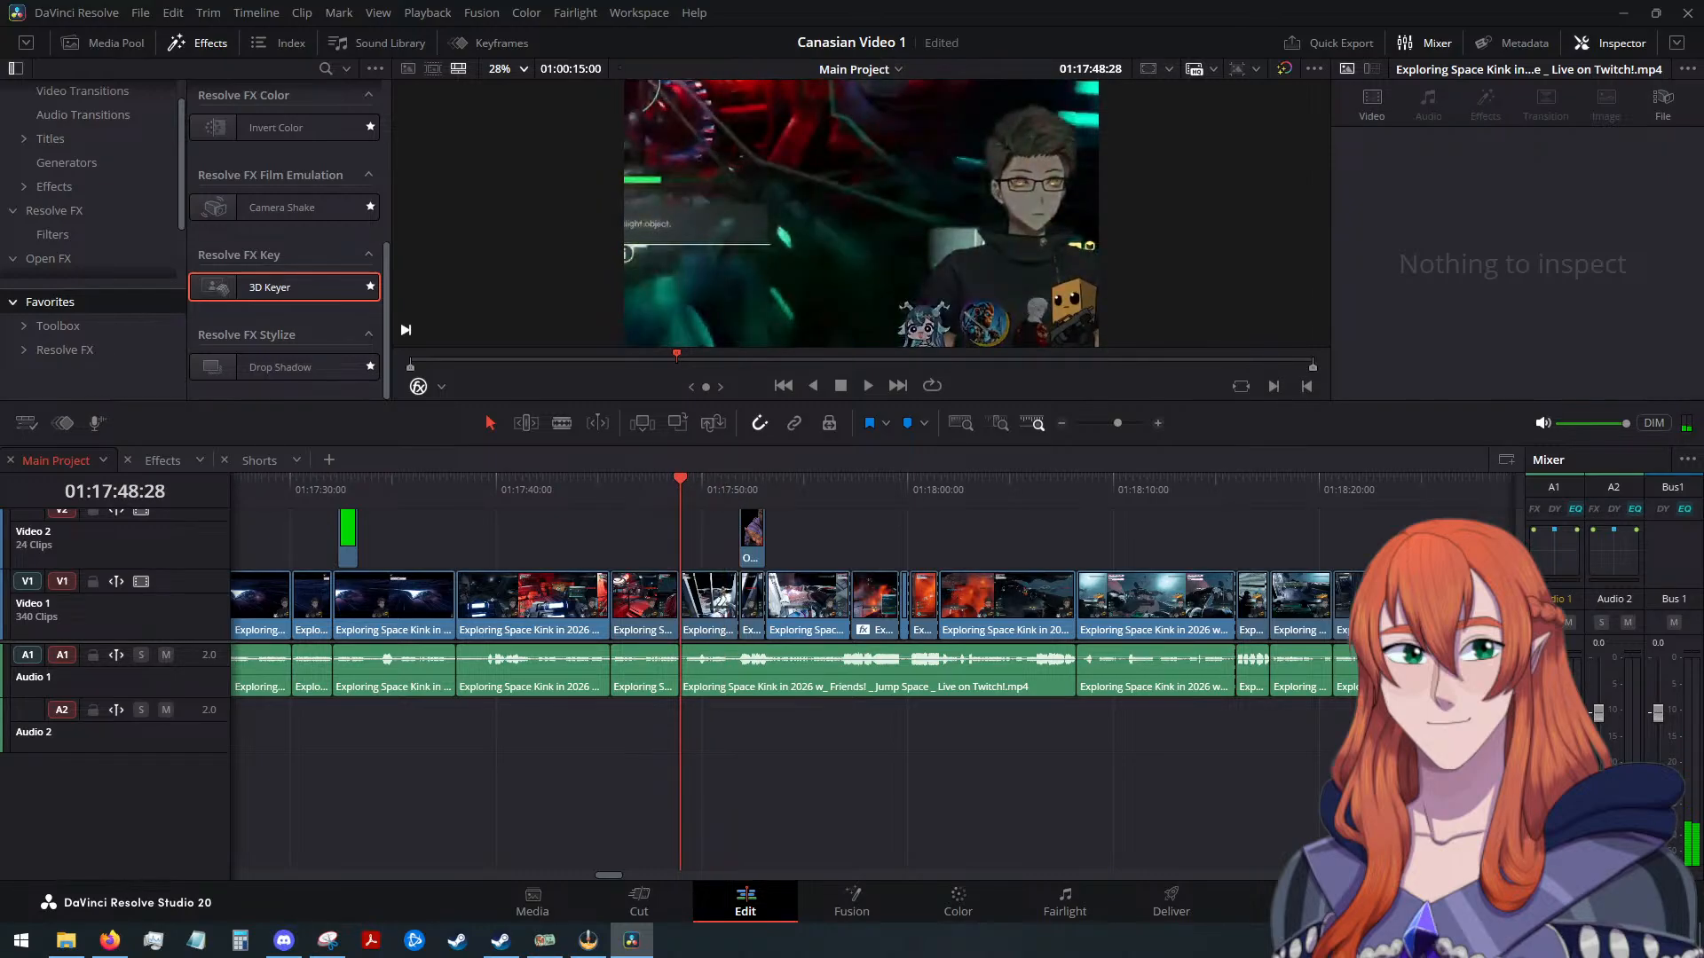
pyautogui.hotkey('alt', 'Tab')
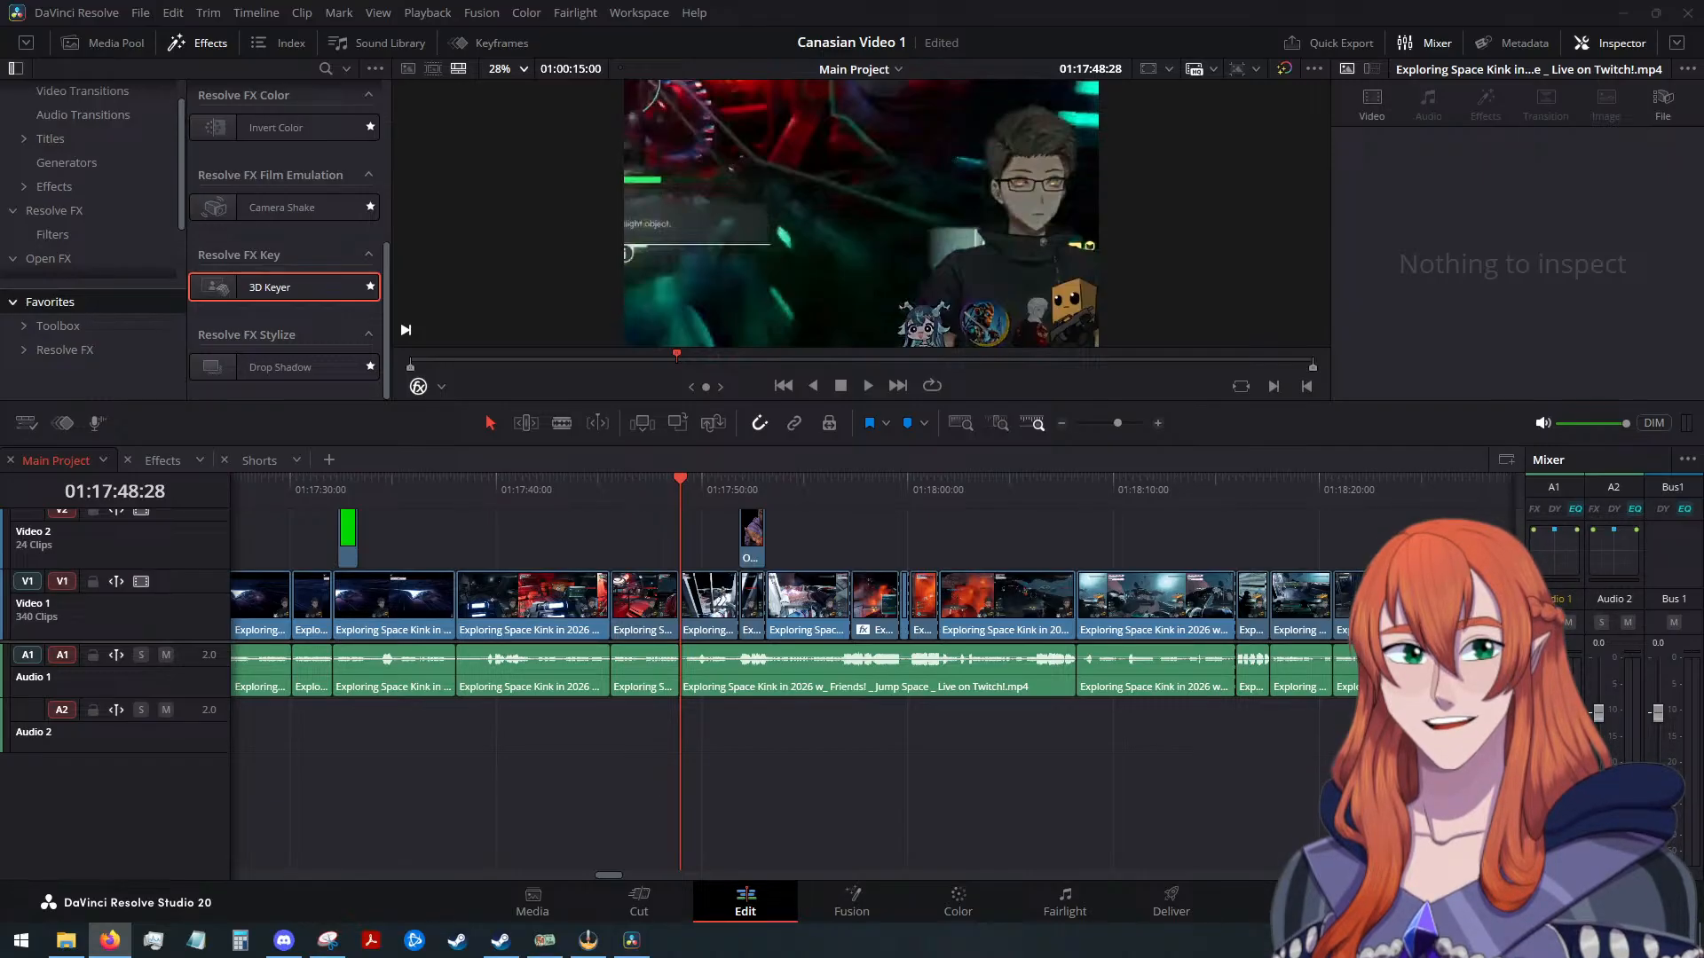
pyautogui.scroll(-2, 1302, 750)
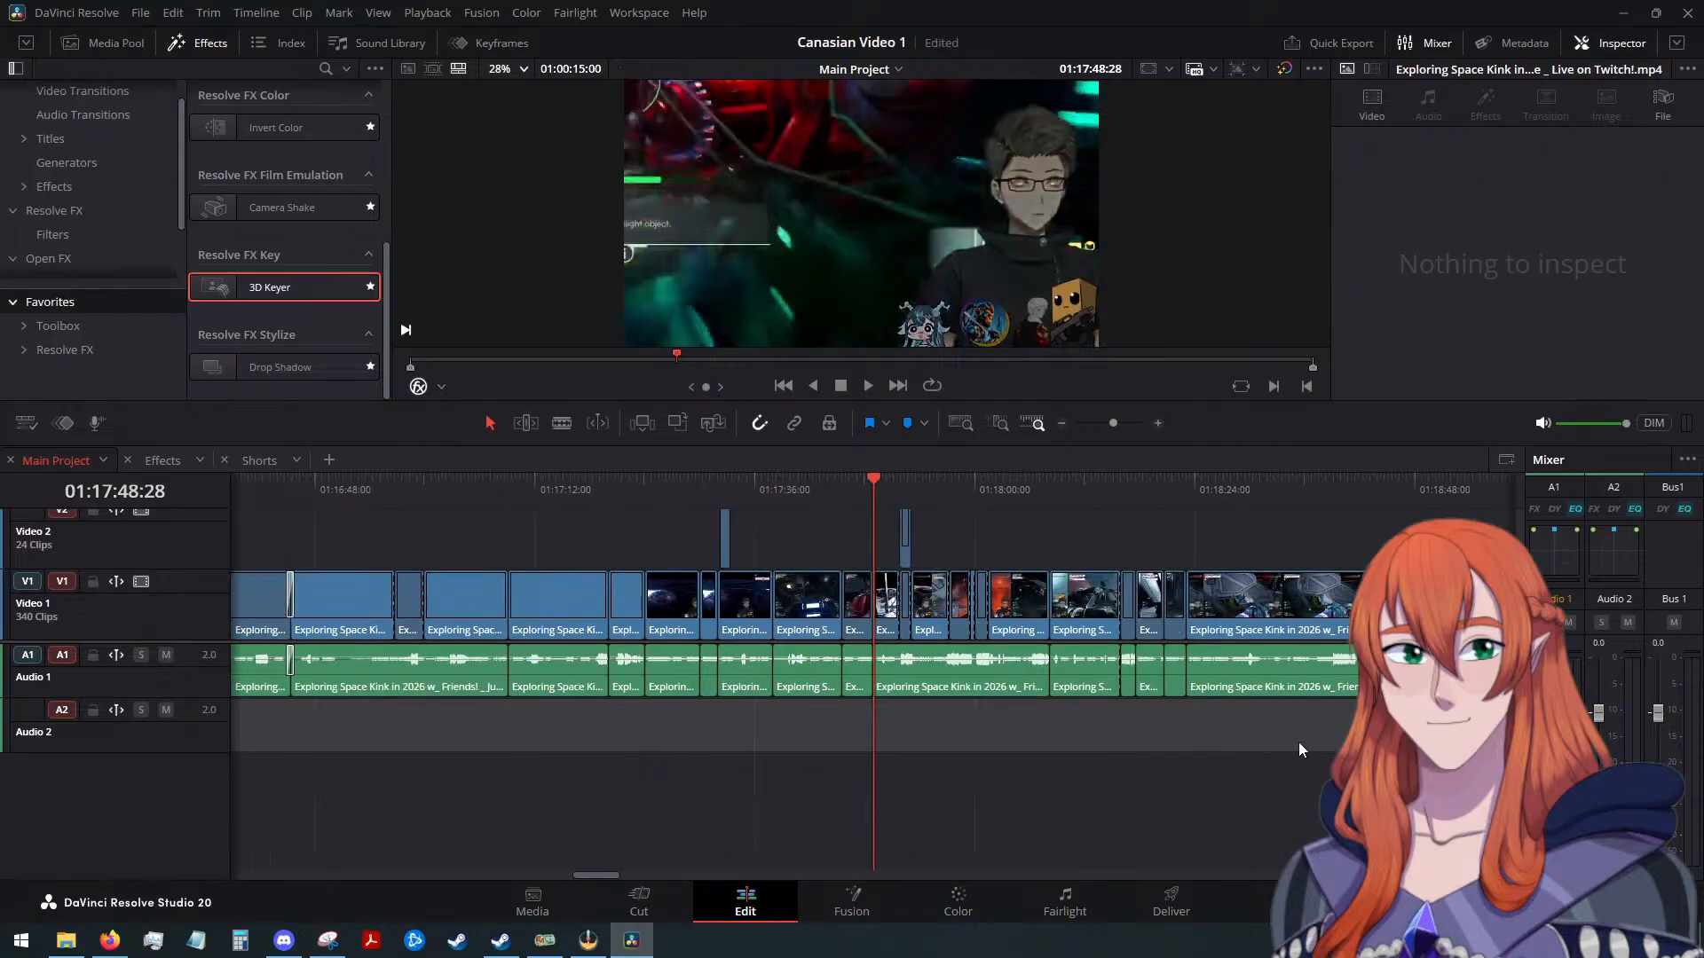
pyautogui.scroll(-6, 1301, 750)
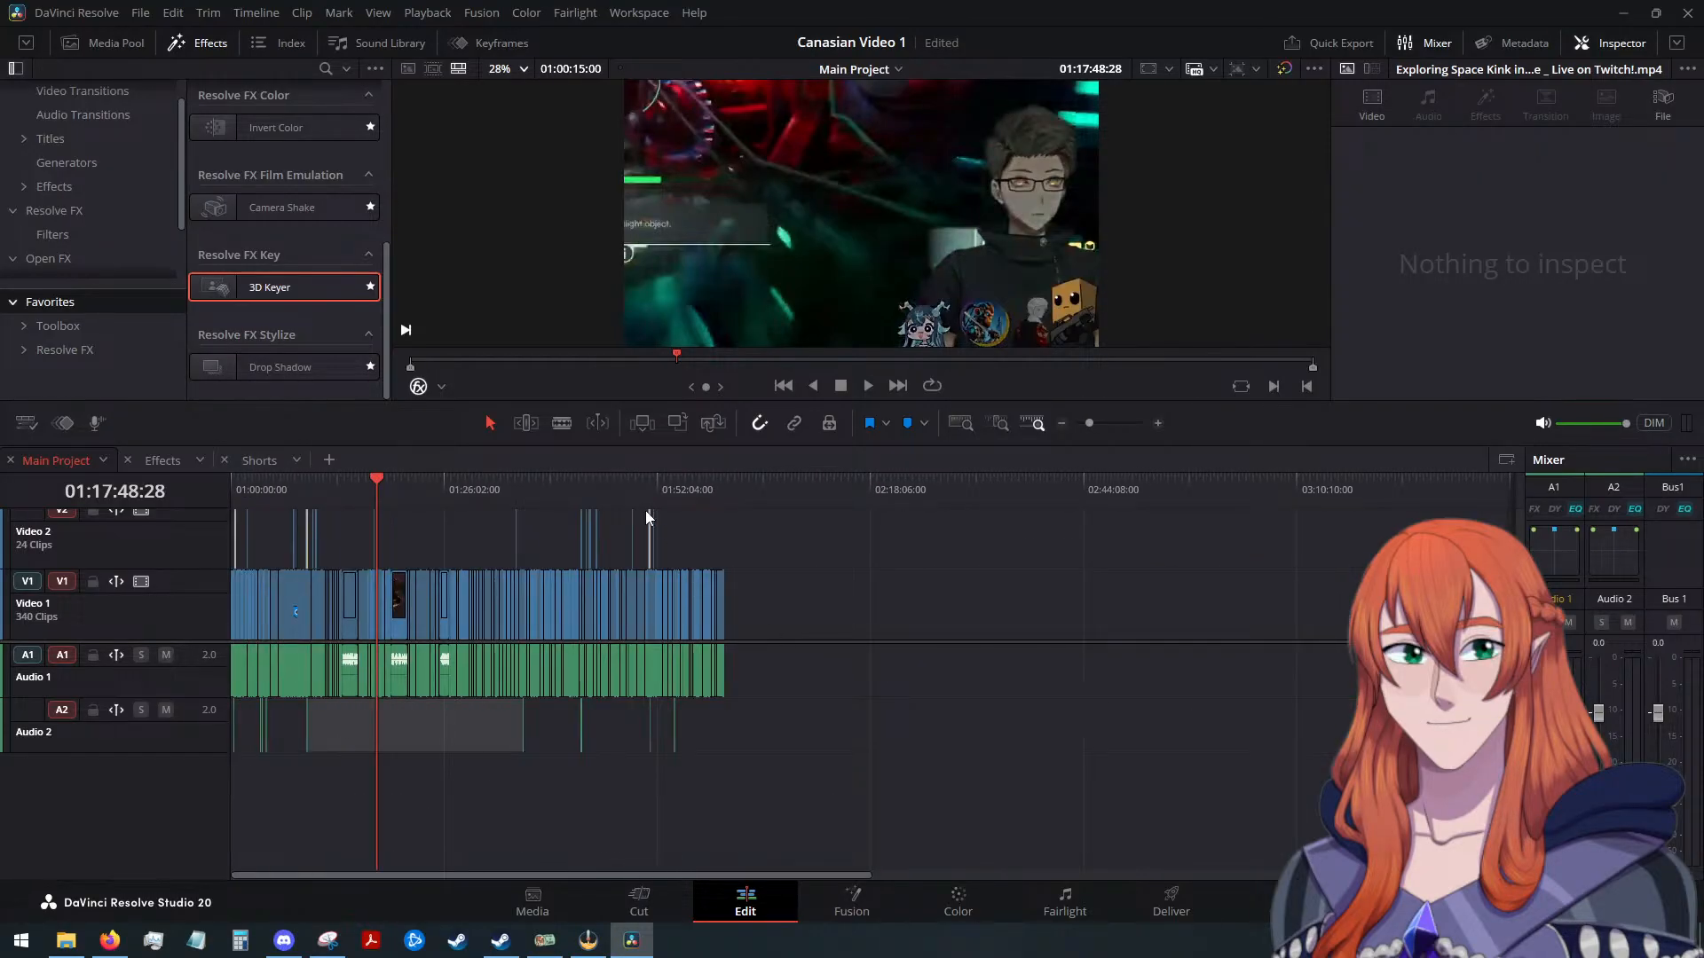
# Play the Main Project timeline from 01:50:57:03 up to the zoomed-in clip just before the Text+ title
pyautogui.click(593, 489)
pyautogui.scroll(3, 745, 533)
pyautogui.scroll(1, 746, 534)
pyautogui.scroll(-2, 1293, 541)
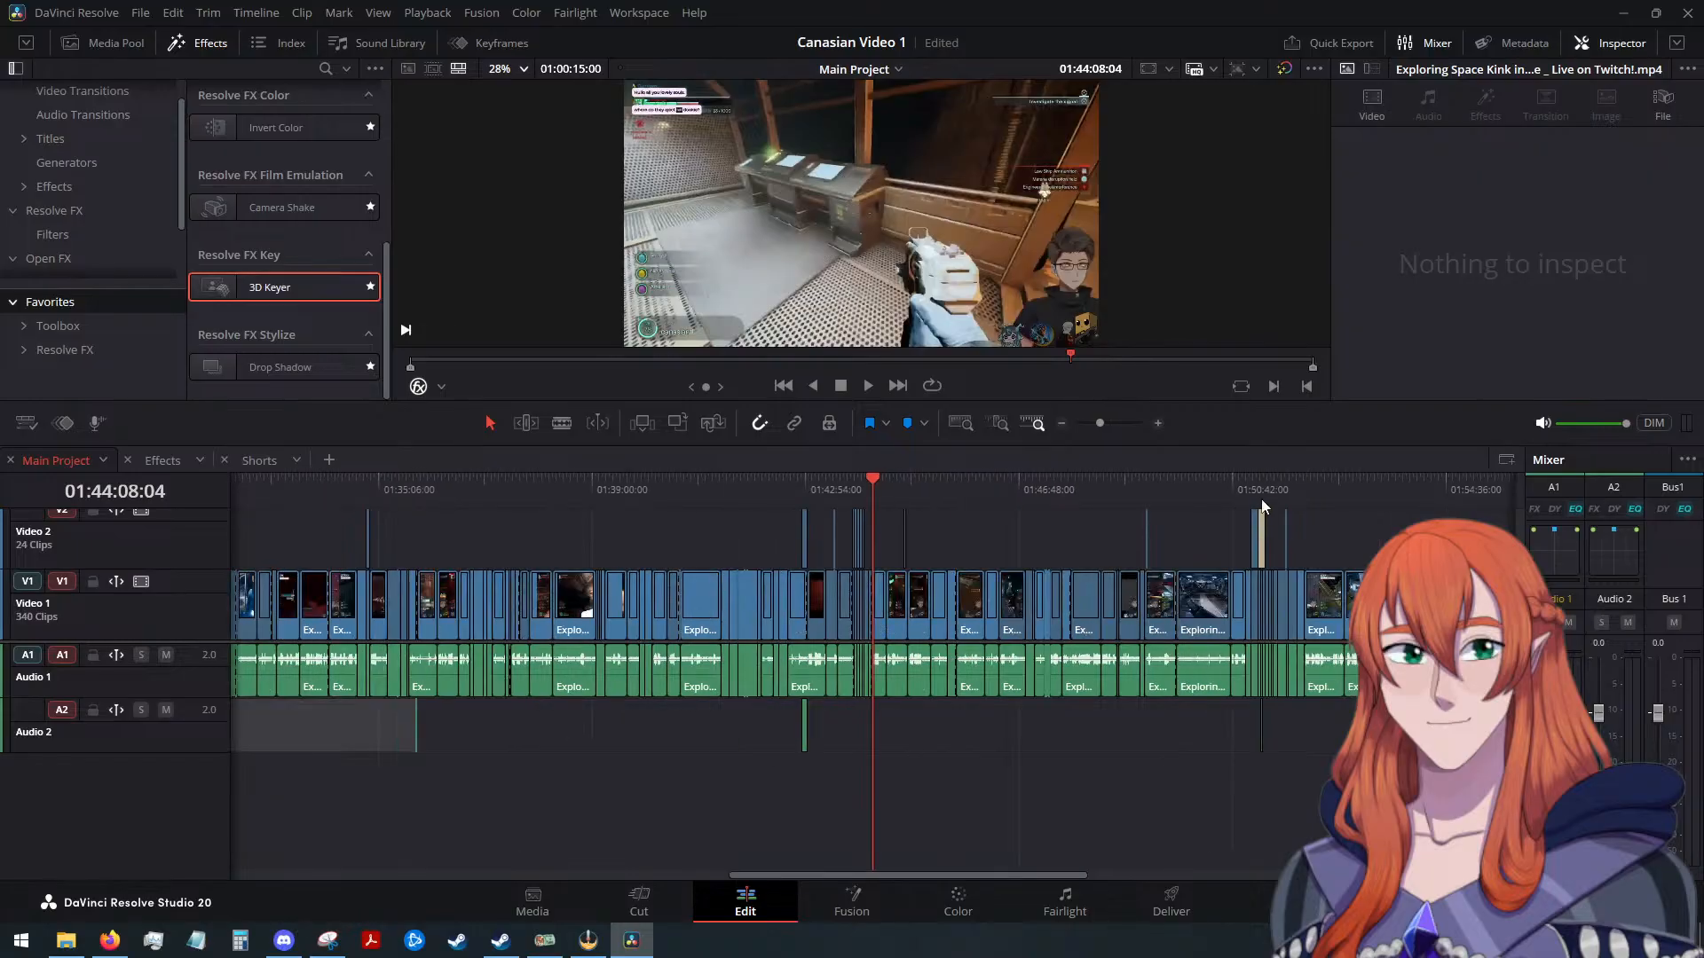
pyautogui.click(1246, 482)
pyautogui.scroll(1, 1271, 503)
pyautogui.scroll(3, 1271, 502)
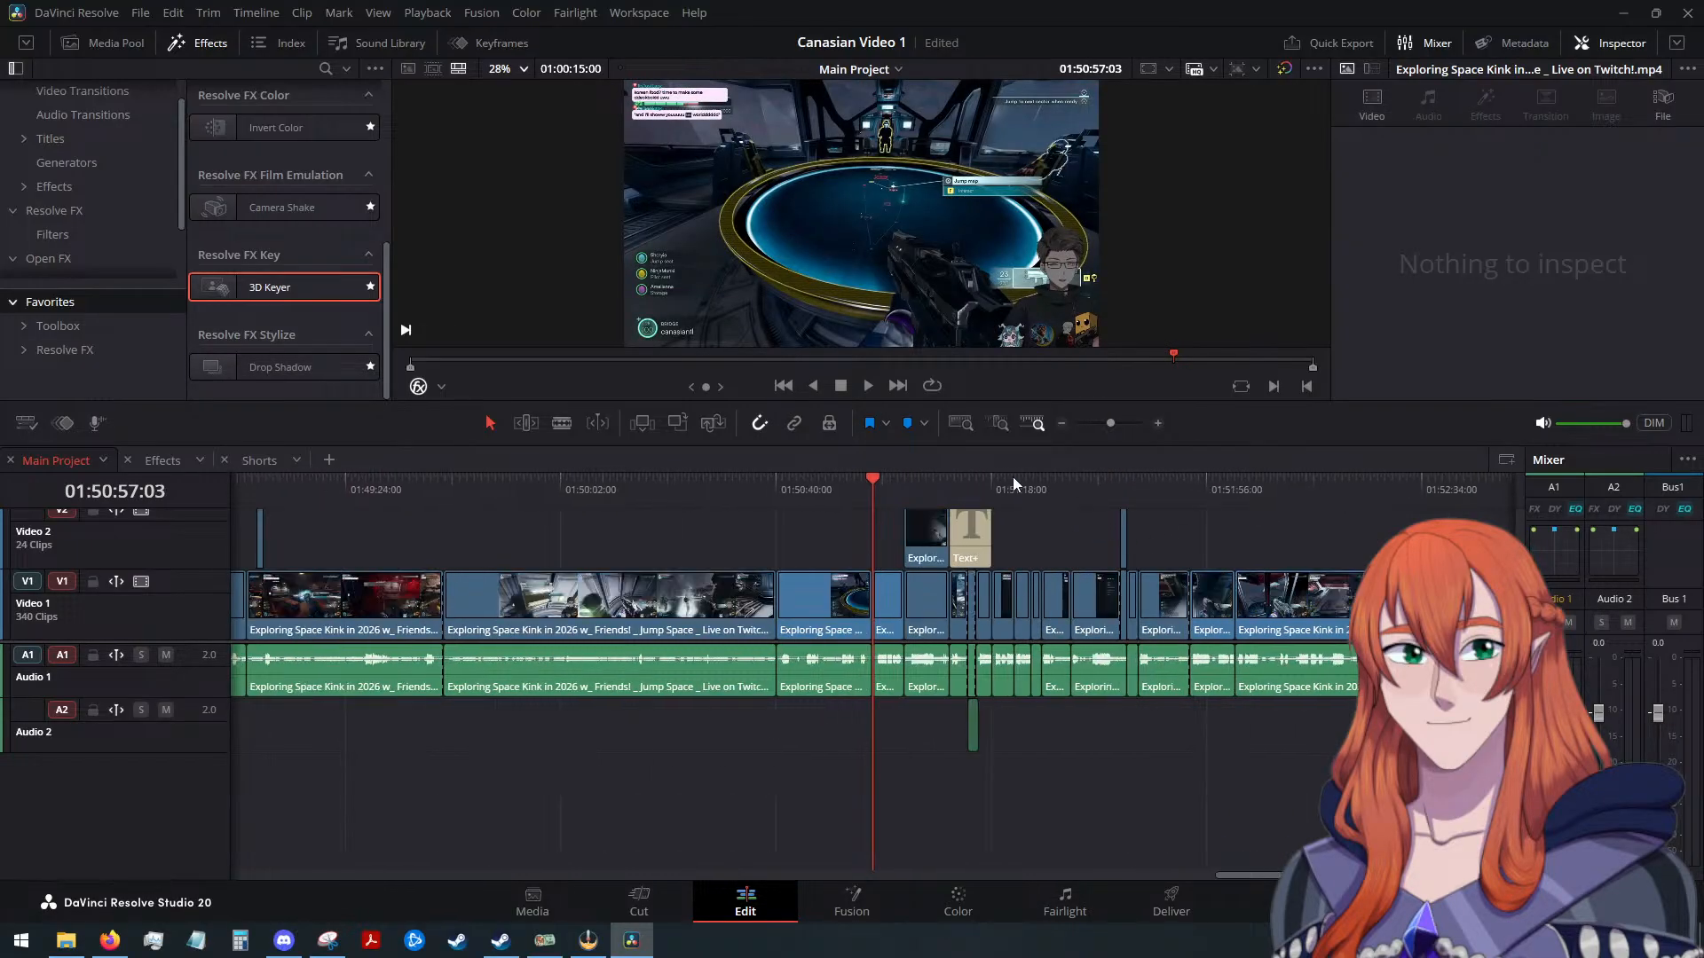
pyautogui.click(873, 389)
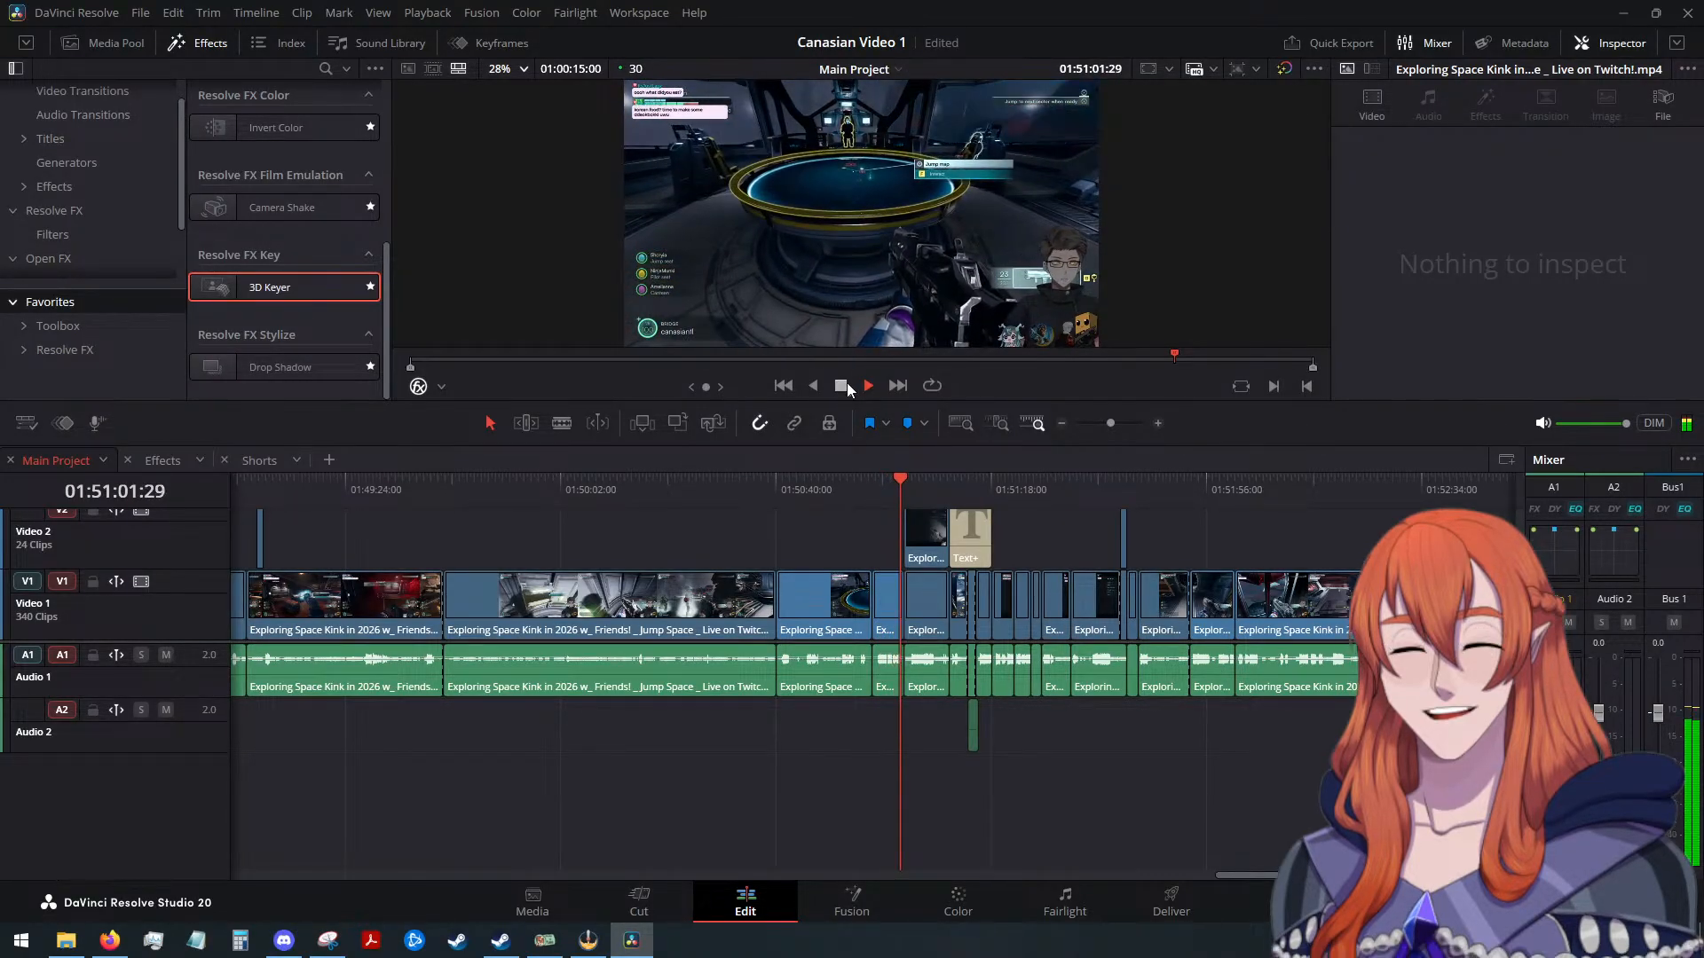
pyautogui.click(841, 386)
pyautogui.click(865, 385)
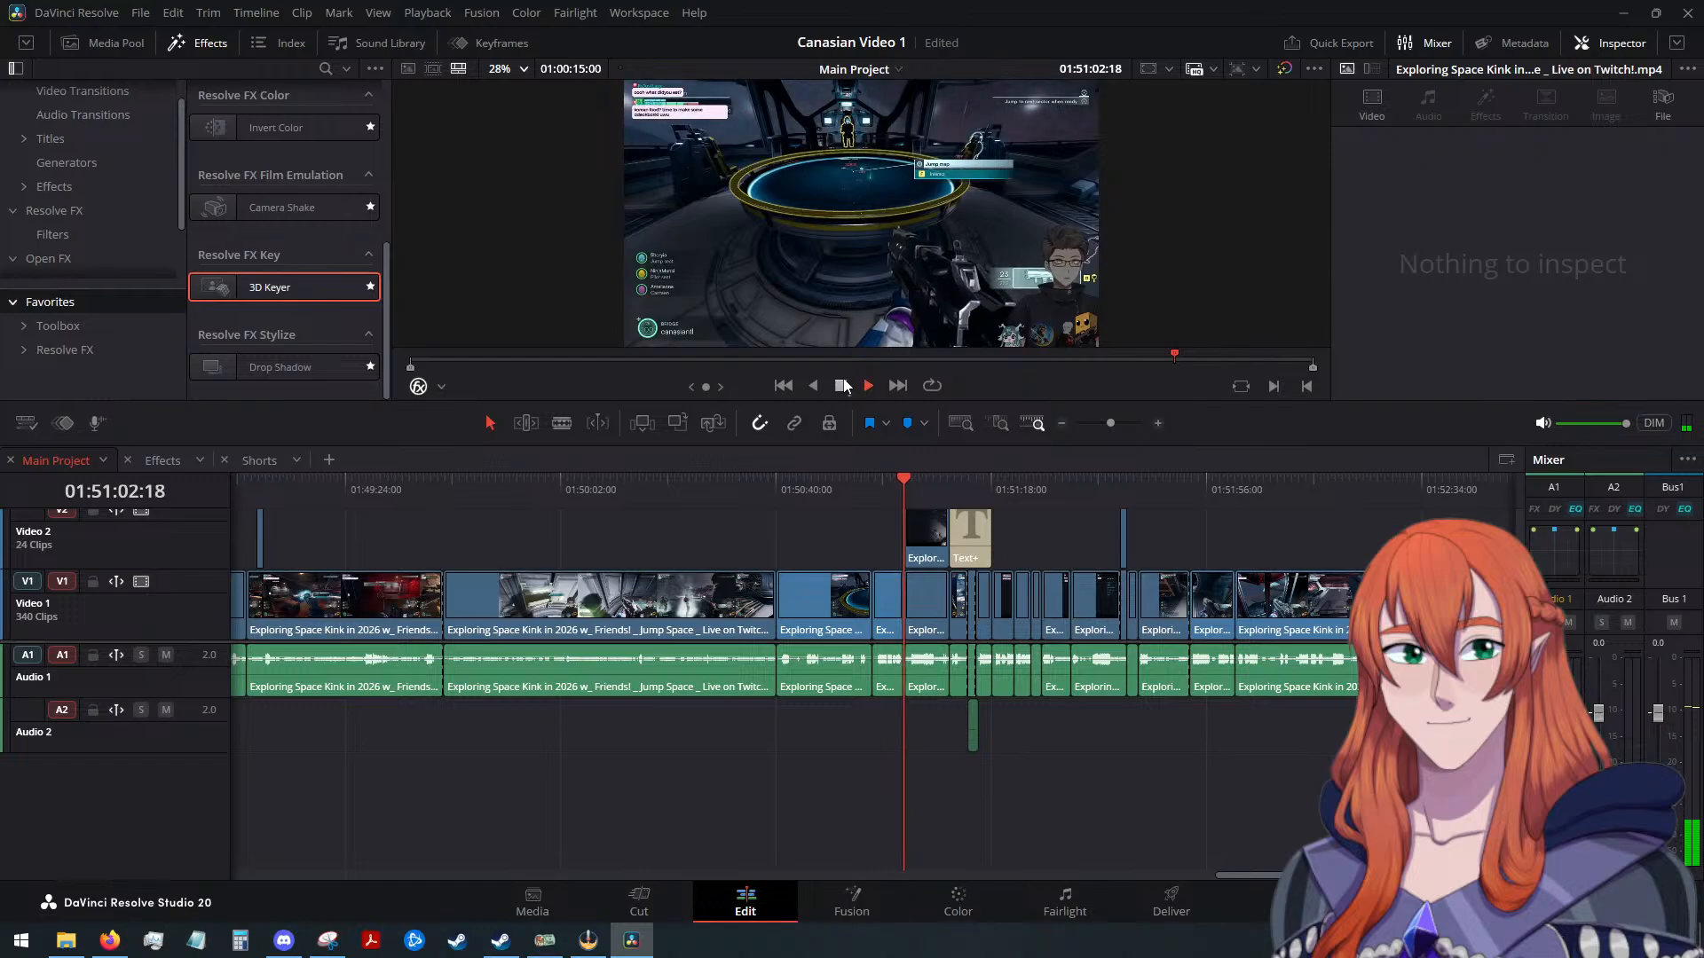
pyautogui.click(841, 386)
pyautogui.hotkey('alt', 'Tab')
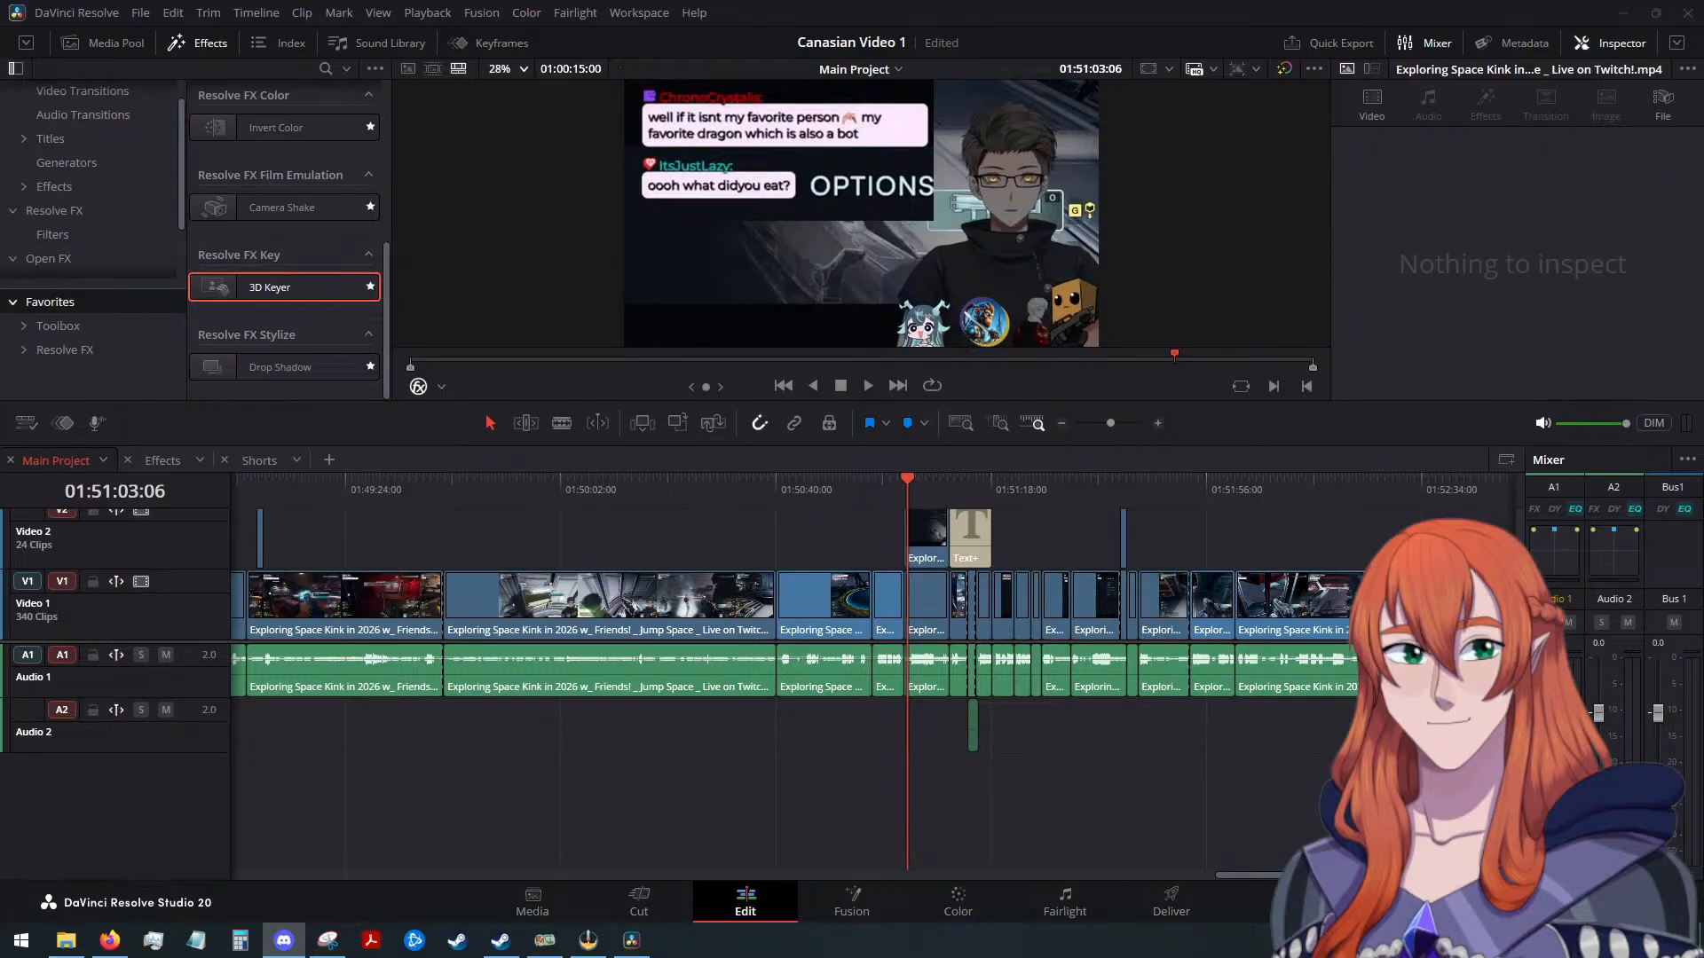
pyautogui.scroll(-5, 1228, 762)
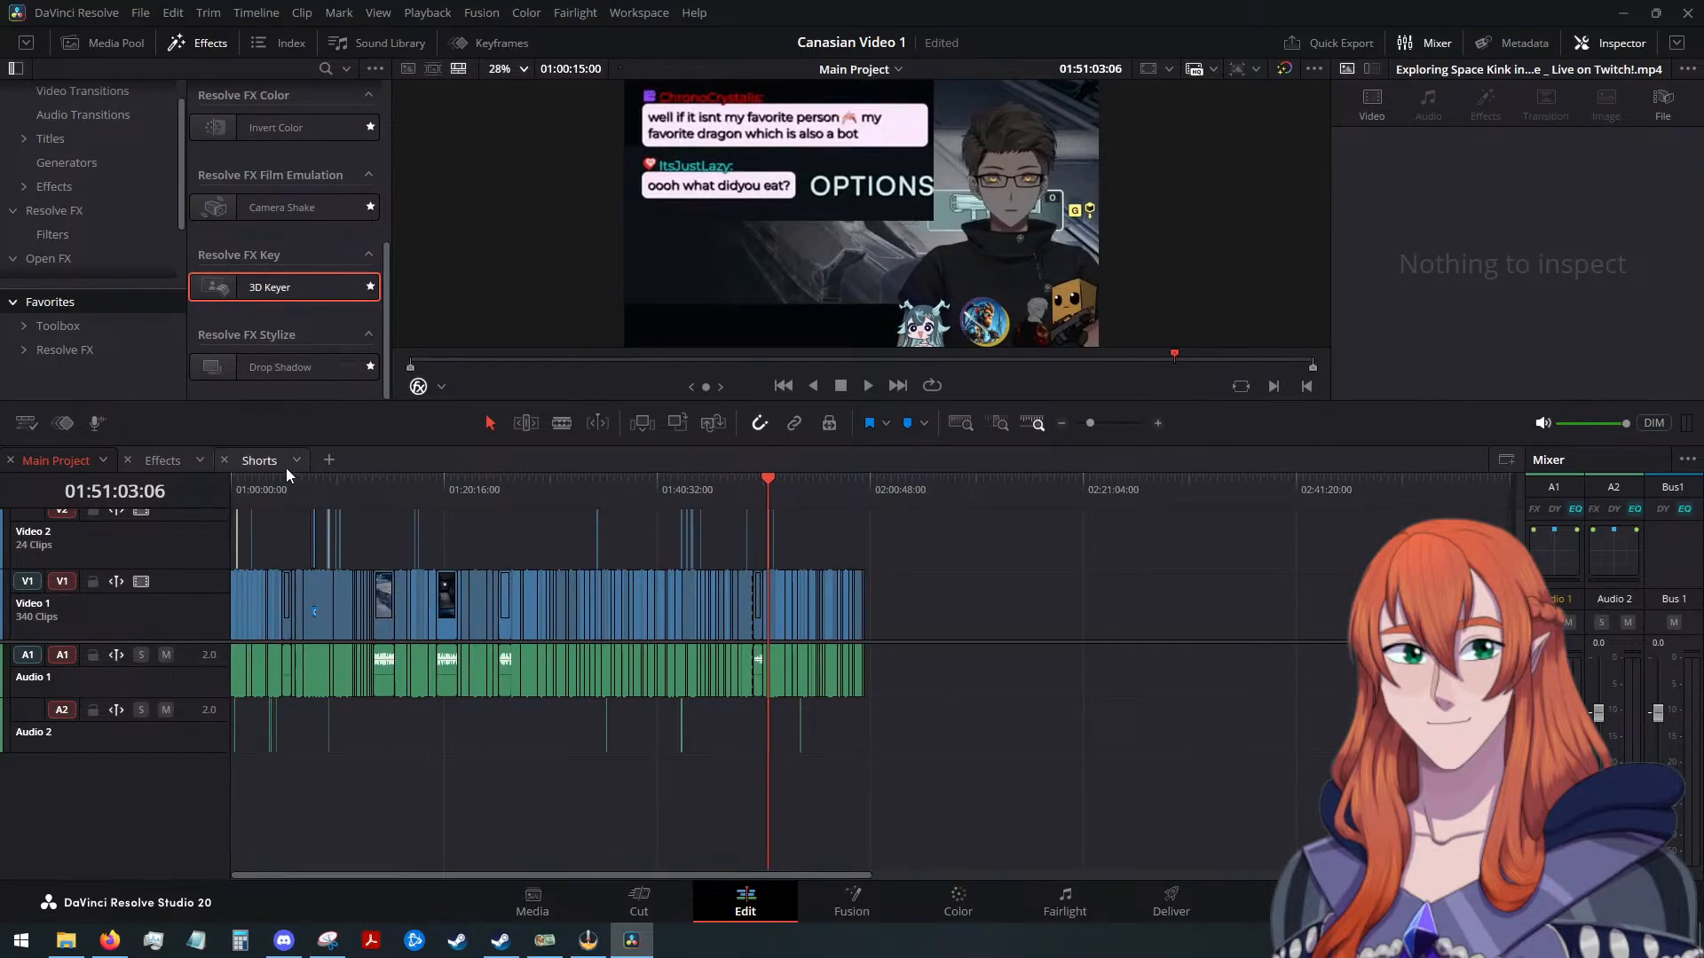
# Mark the first short in the Shorts timeline as the render range, from 01:00:00:00 to 01:00:40:26
pyautogui.click(259, 459)
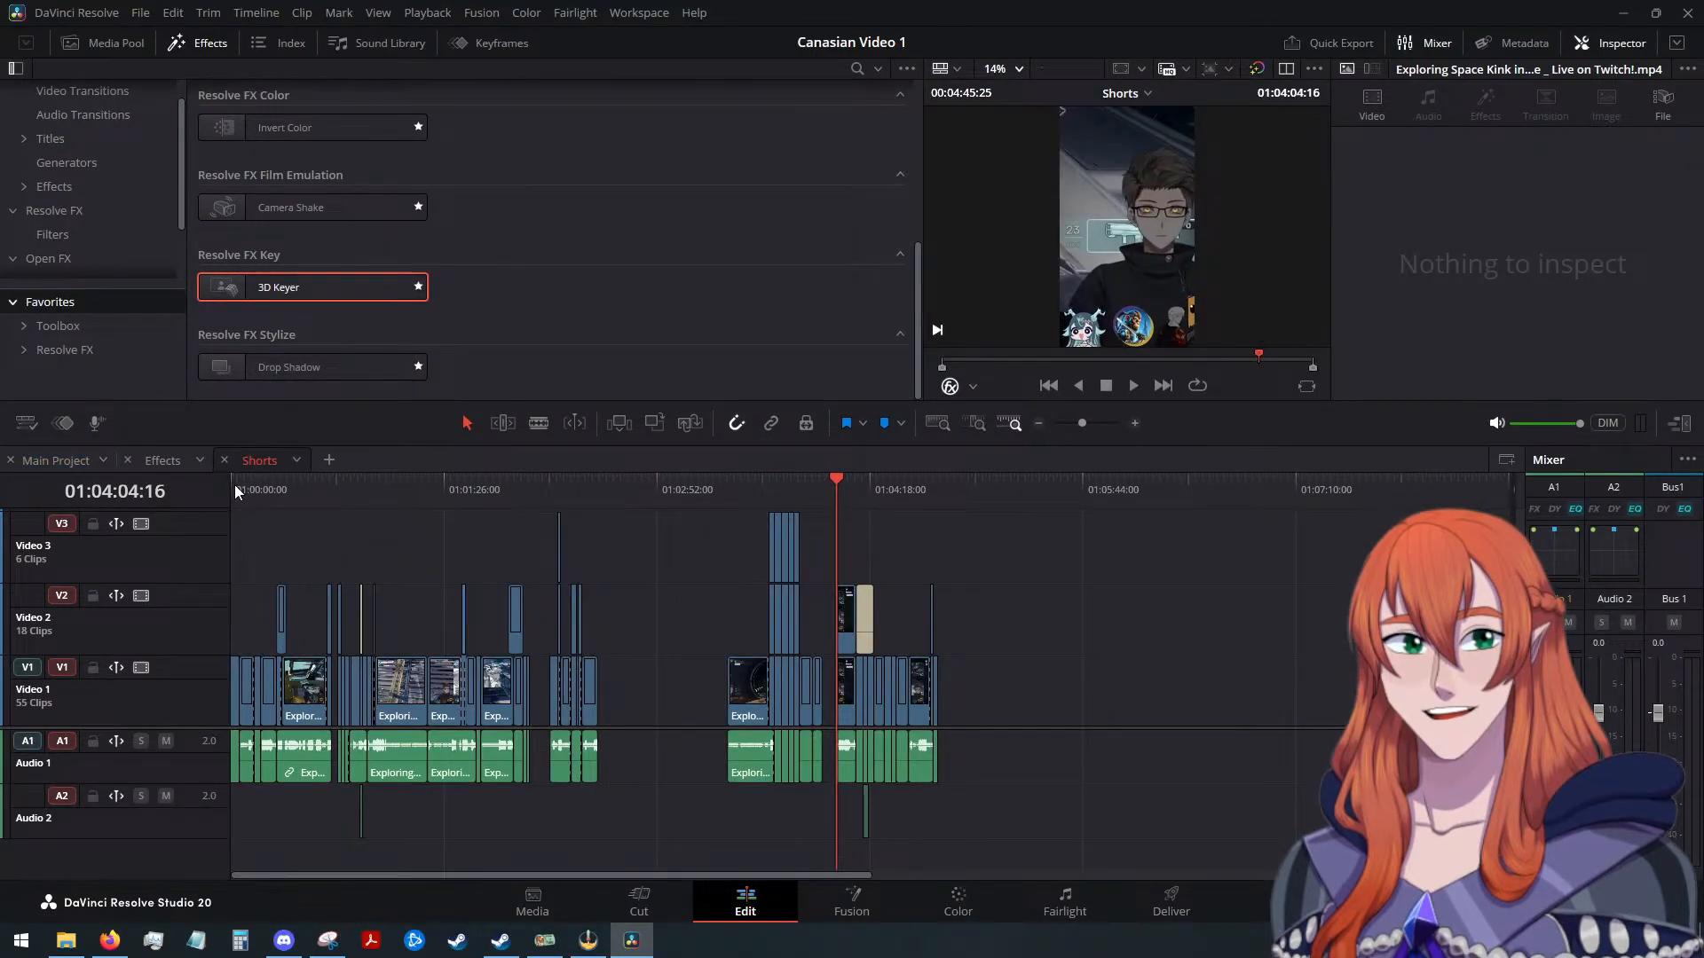
pyautogui.click(242, 488)
pyautogui.press('Home')
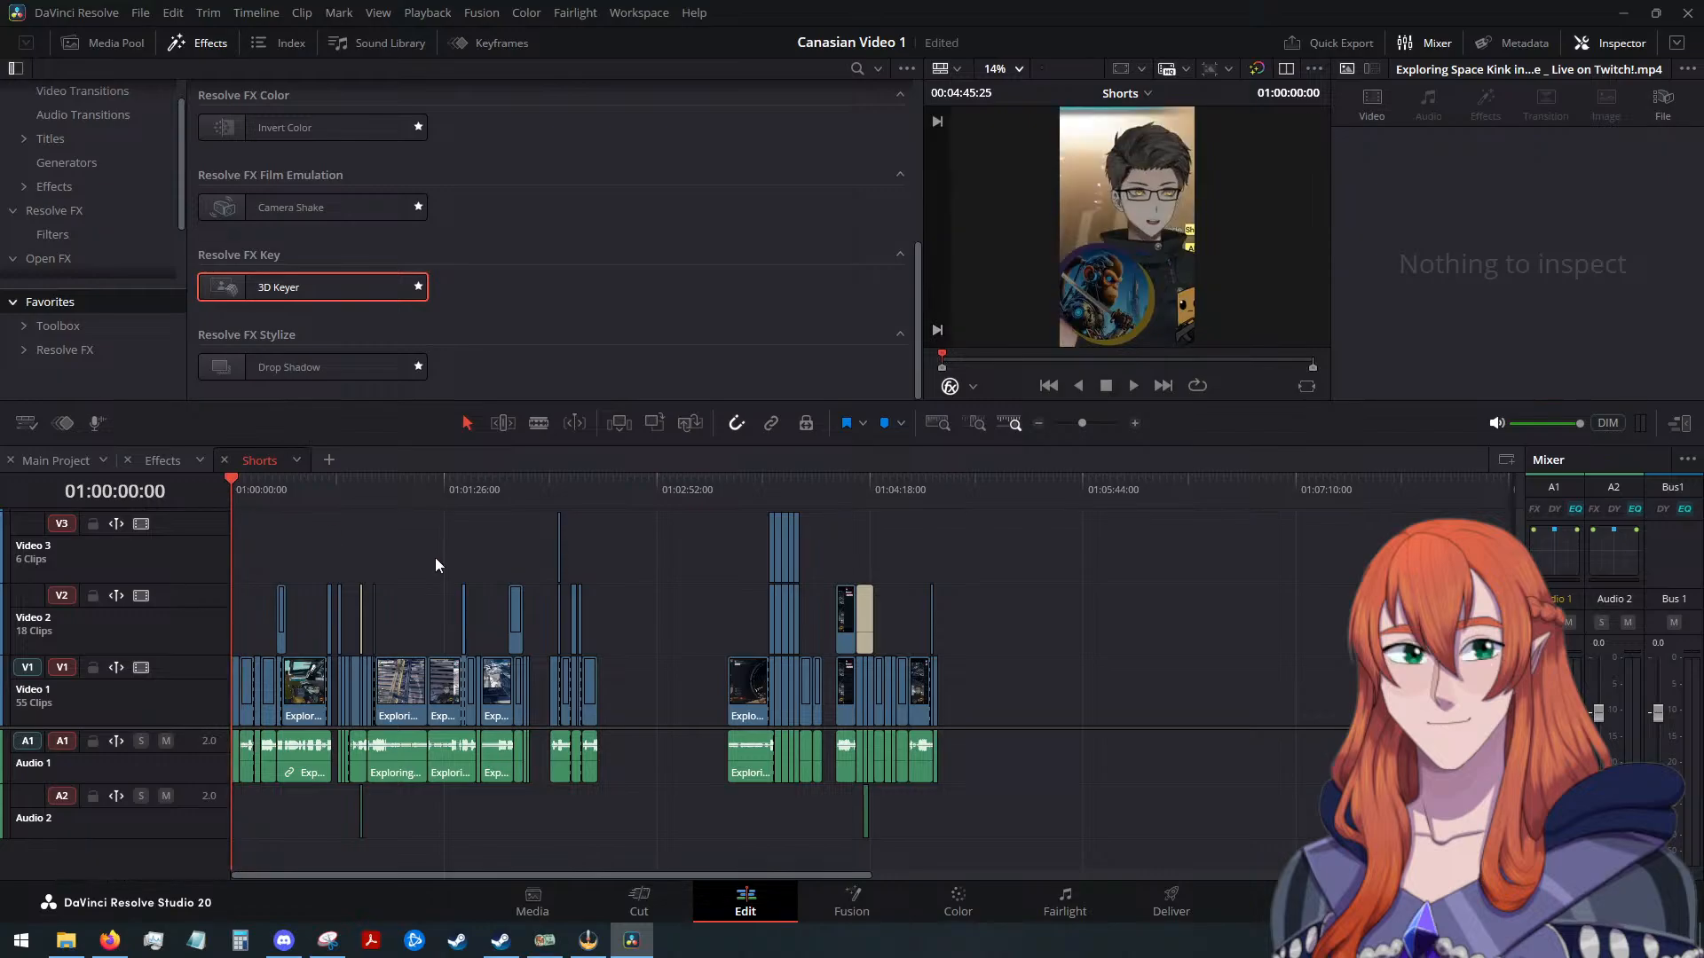
pyautogui.scroll(4, 435, 557)
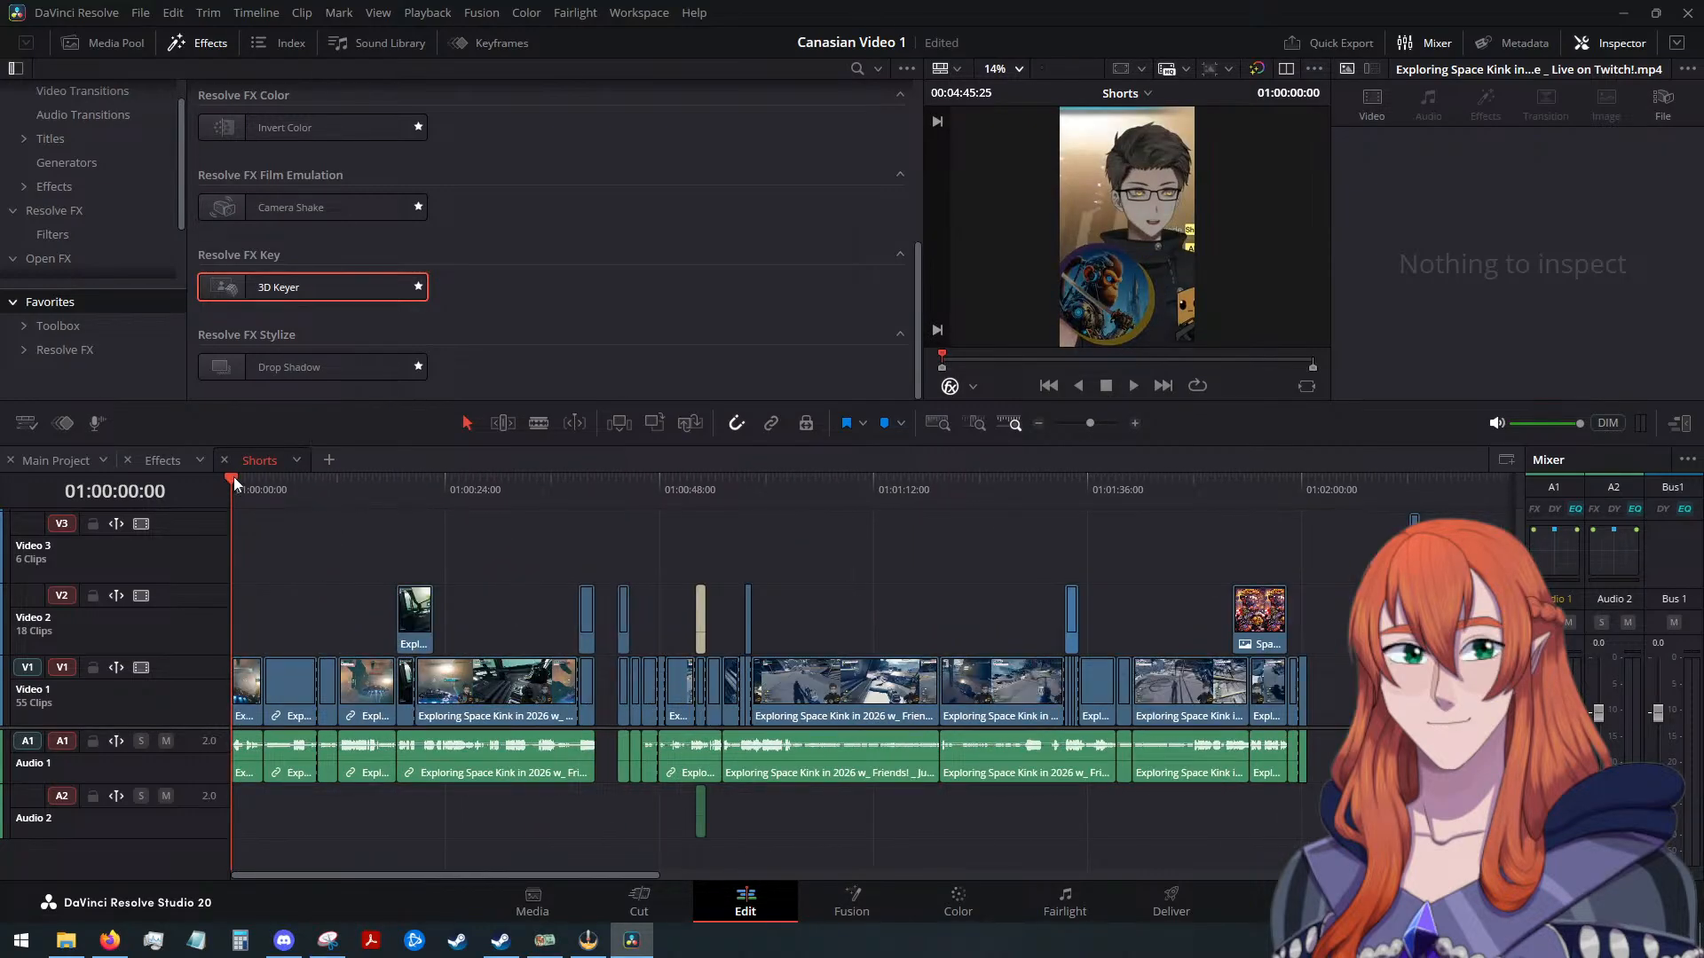
pyautogui.moveTo(238, 481); pyautogui.dragTo(592, 519)
pyautogui.press('o')
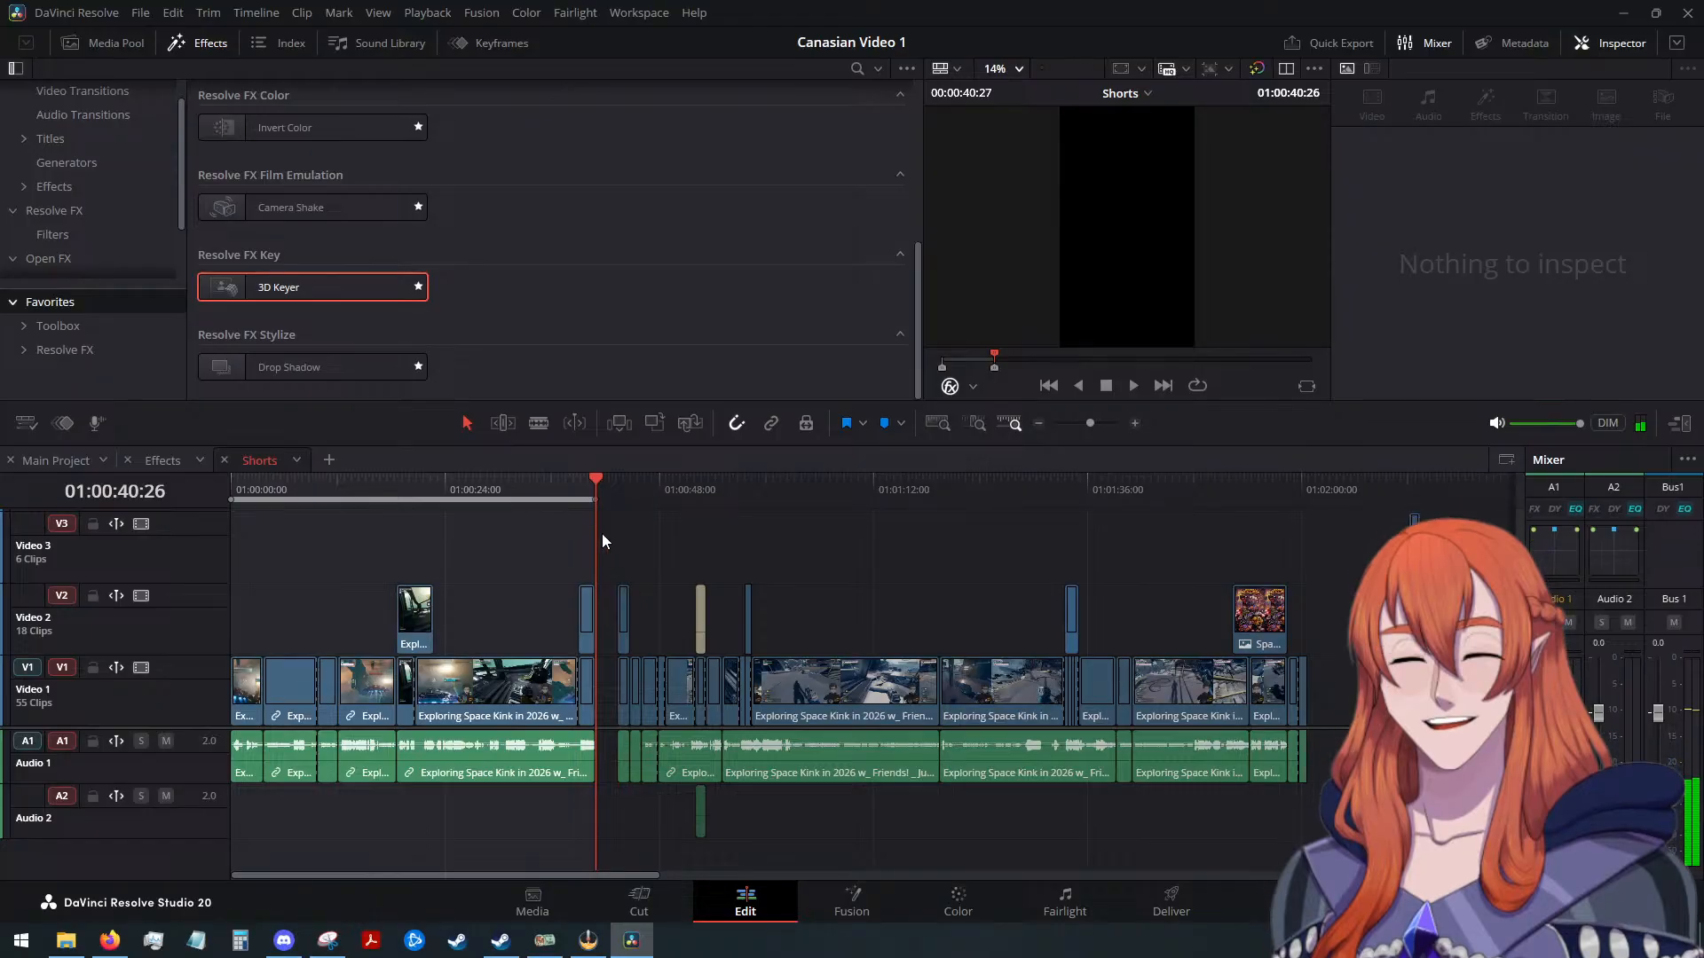
# Remove the completed Main Project job from the render queue and choose the YouTube 1080p export preset
pyautogui.click(1155, 896)
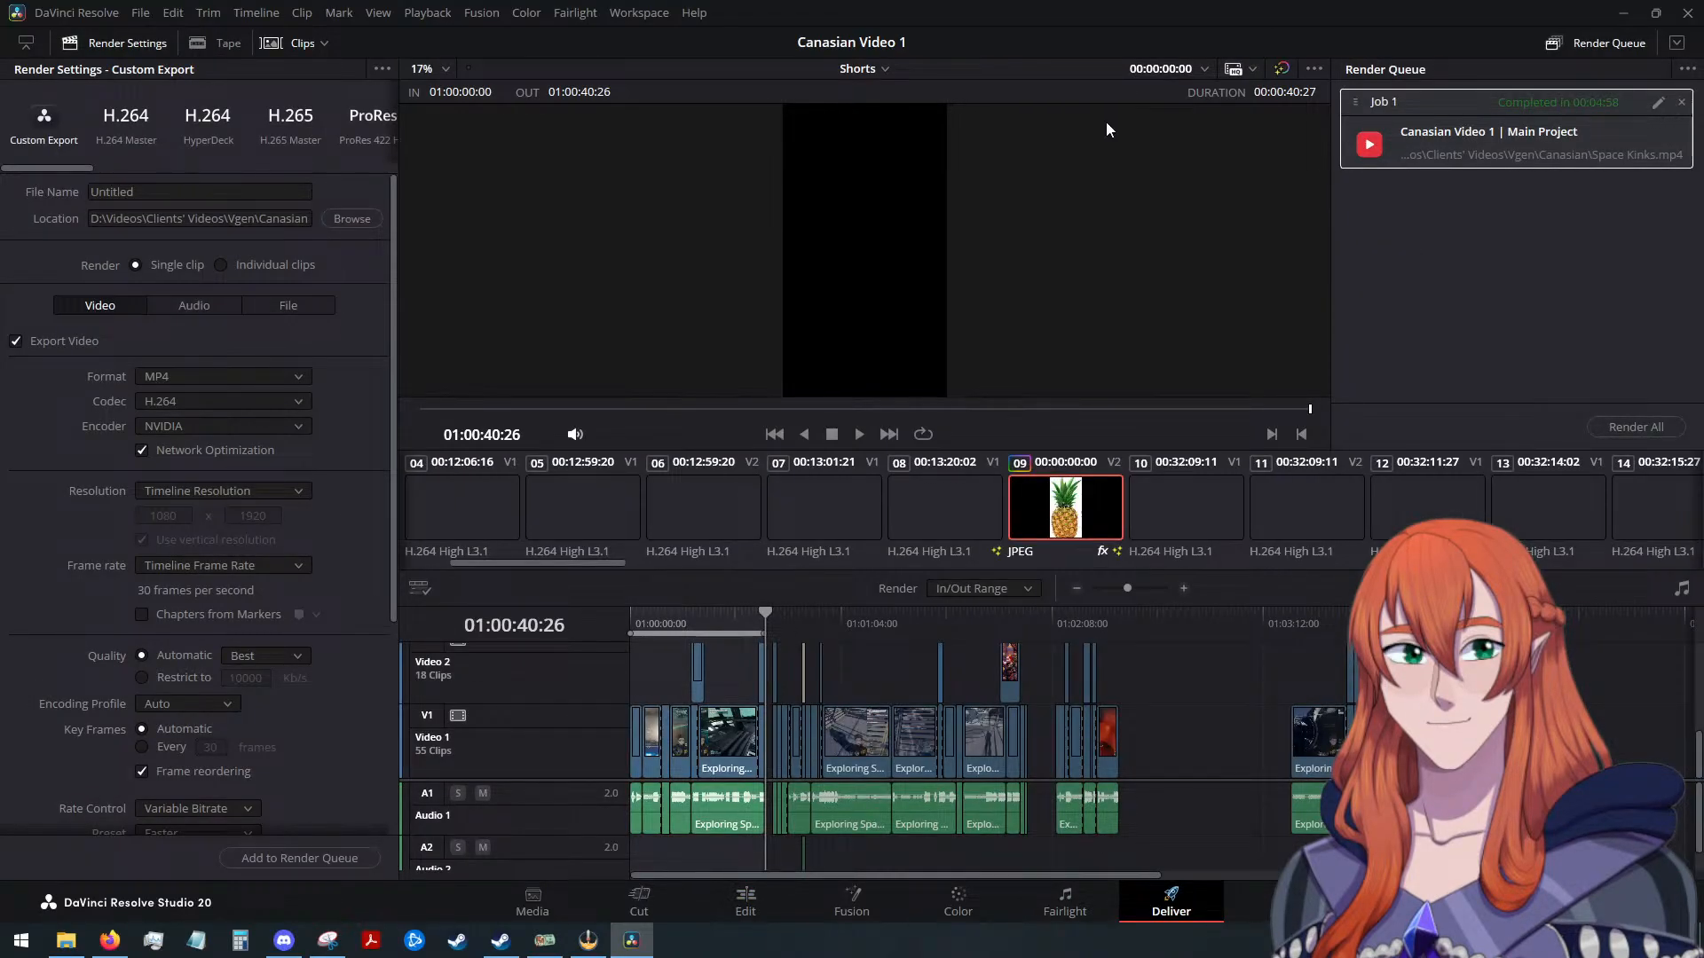
pyautogui.click(1682, 103)
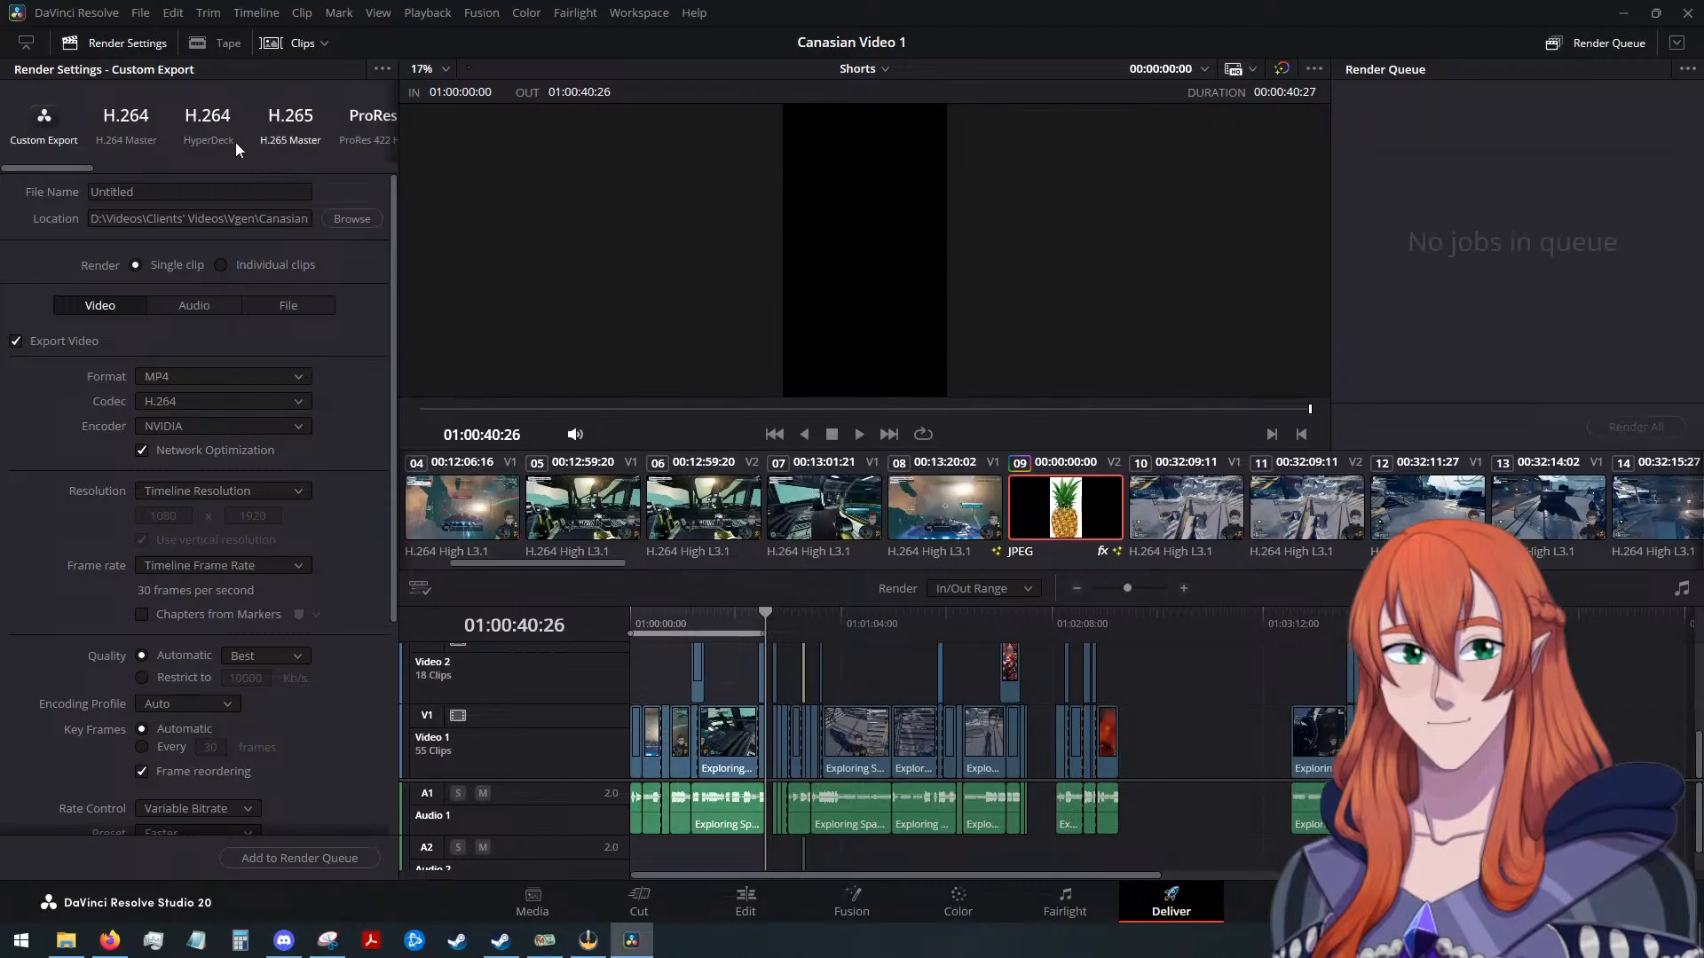
pyautogui.moveTo(51, 165); pyautogui.dragTo(133, 163)
pyautogui.click(139, 124)
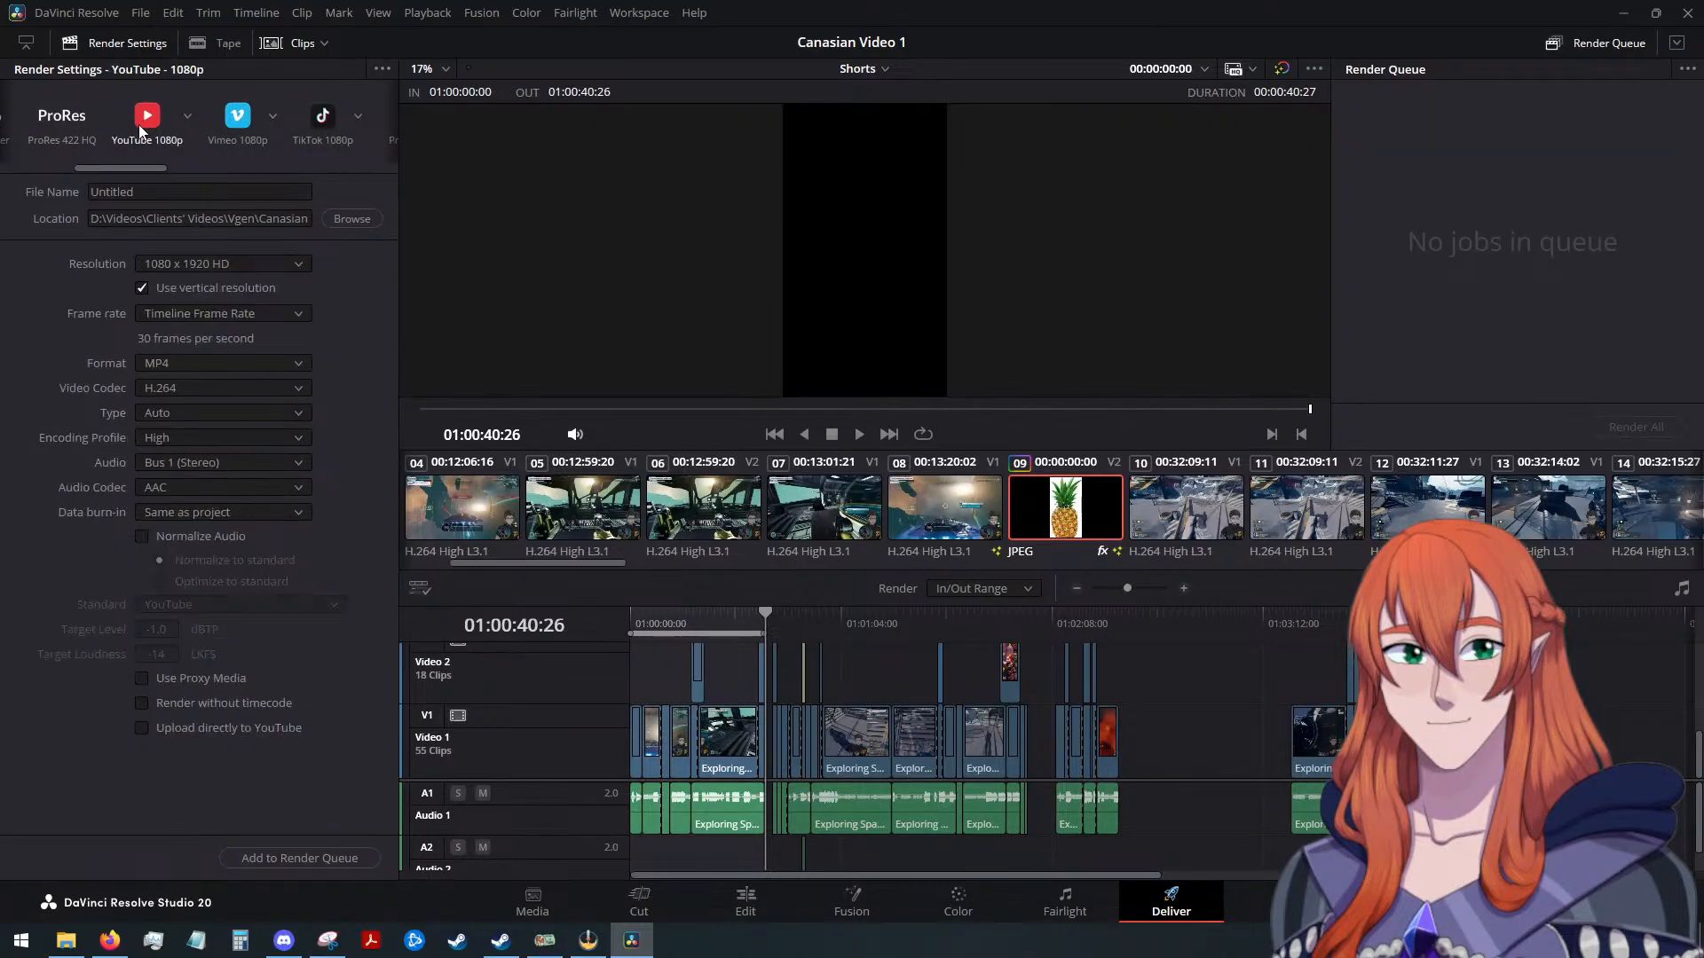
# Name the export file Fruit Allergy and add the first short to the render queue
pyautogui.click(171, 198)
pyautogui.press('BackSpace')
pyautogui.press('BackSpace')
pyautogui.press('BackSpace')
pyautogui.press('BackSpace')
pyautogui.press('BackSpace')
pyautogui.press('BackSpace')
pyautogui.press('BackSpace')
pyautogui.write('Fruit')
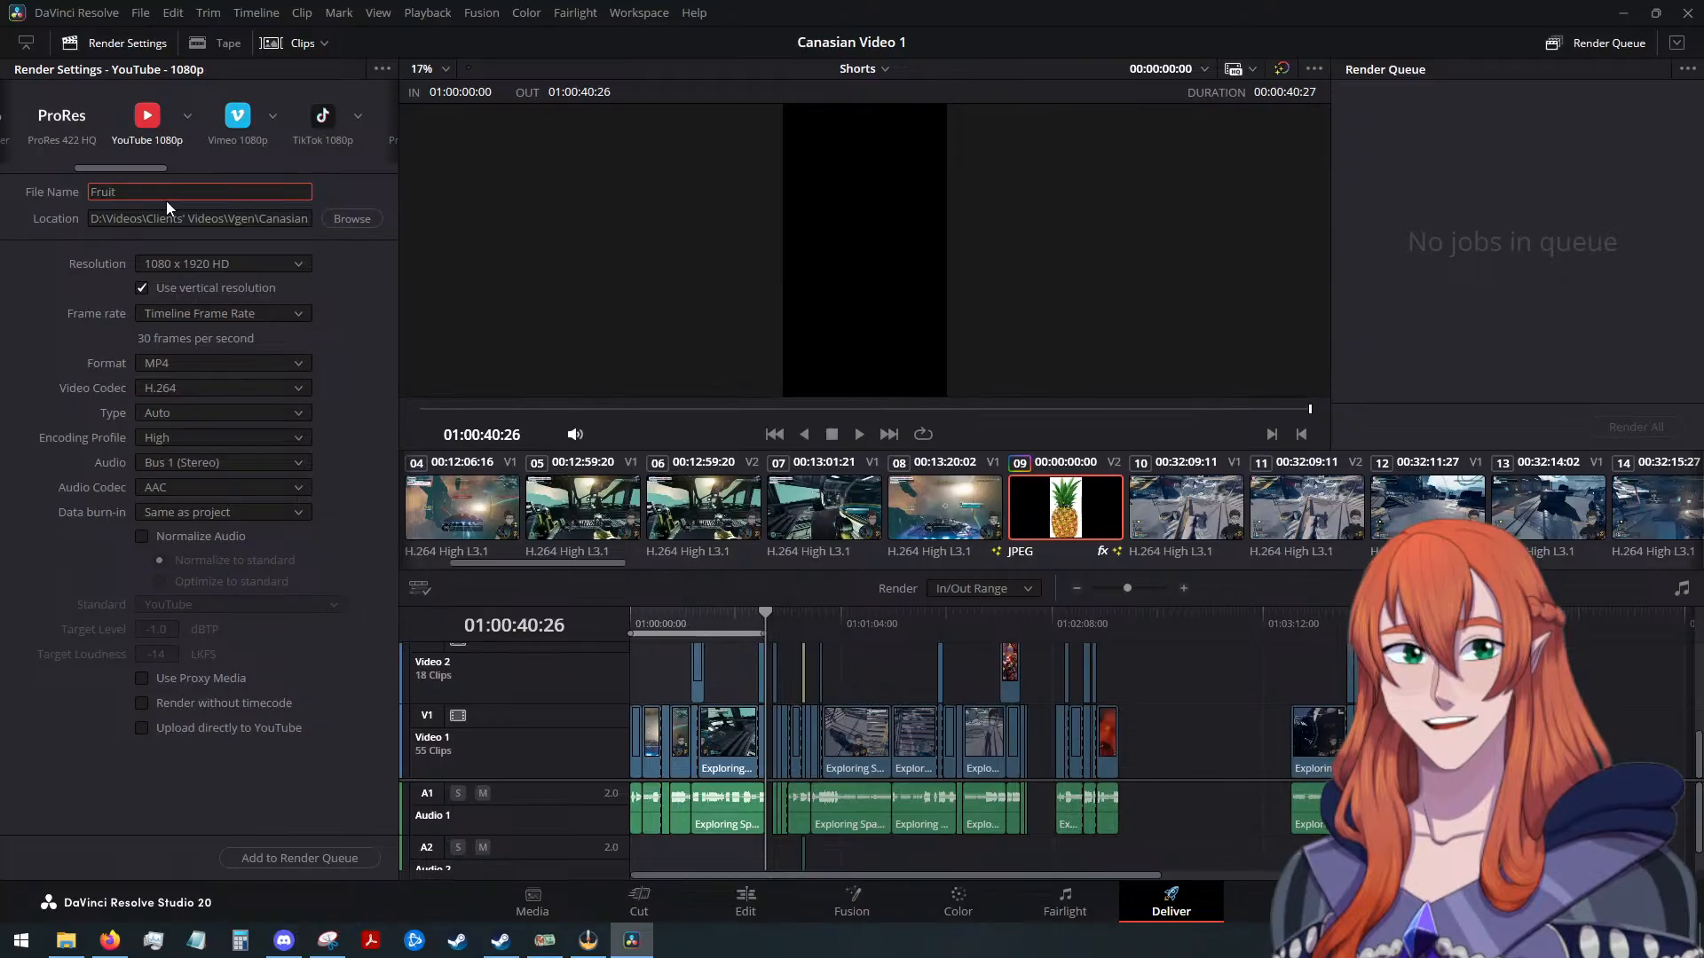
pyautogui.write(' Allergy')
pyautogui.click(346, 858)
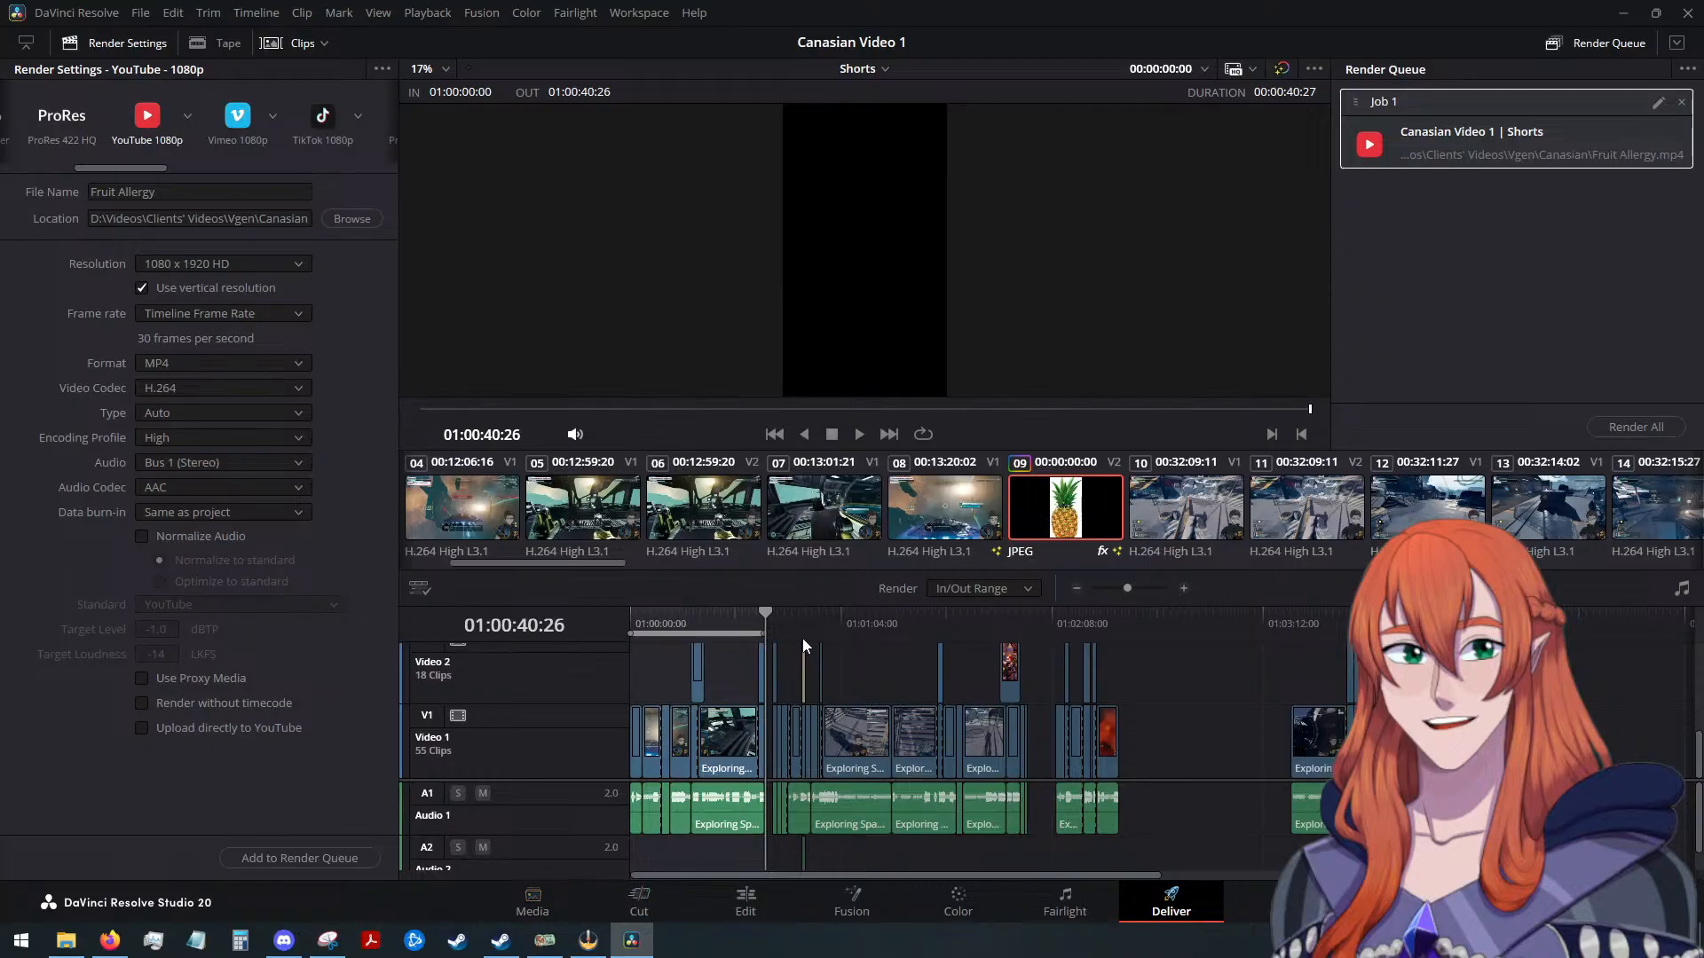
# Set the render range around the second short, from 01:00:43:11 to 01:02:00:21
pyautogui.scroll(2, 786, 642)
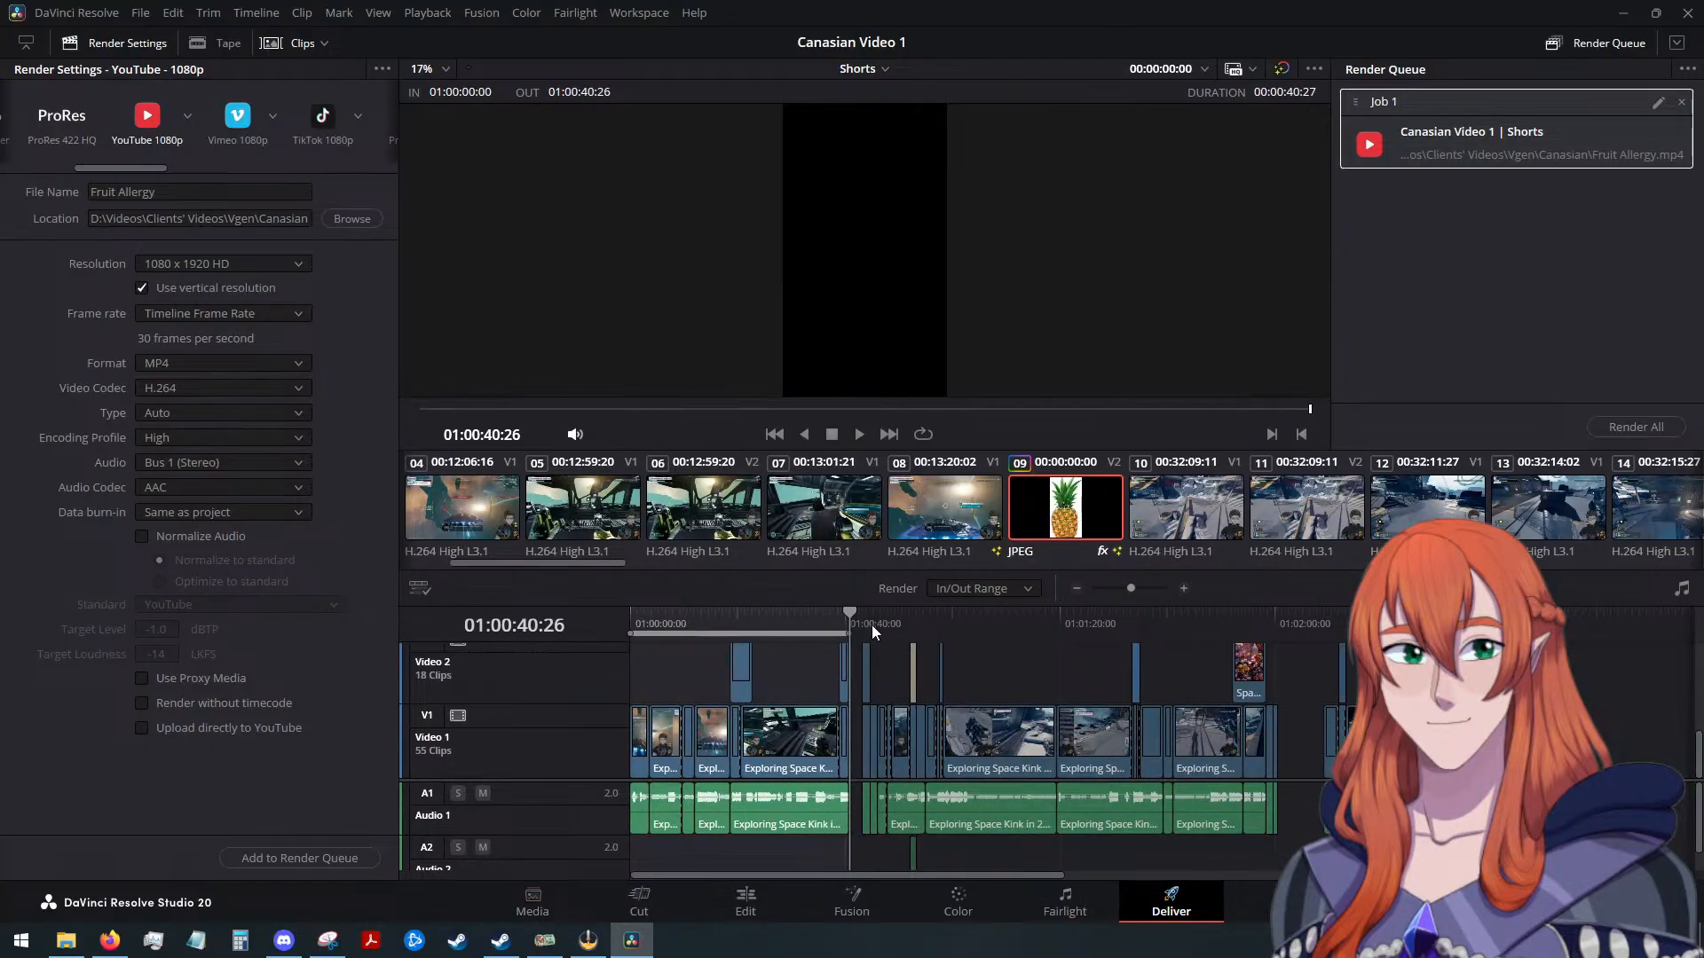
pyautogui.click(861, 620)
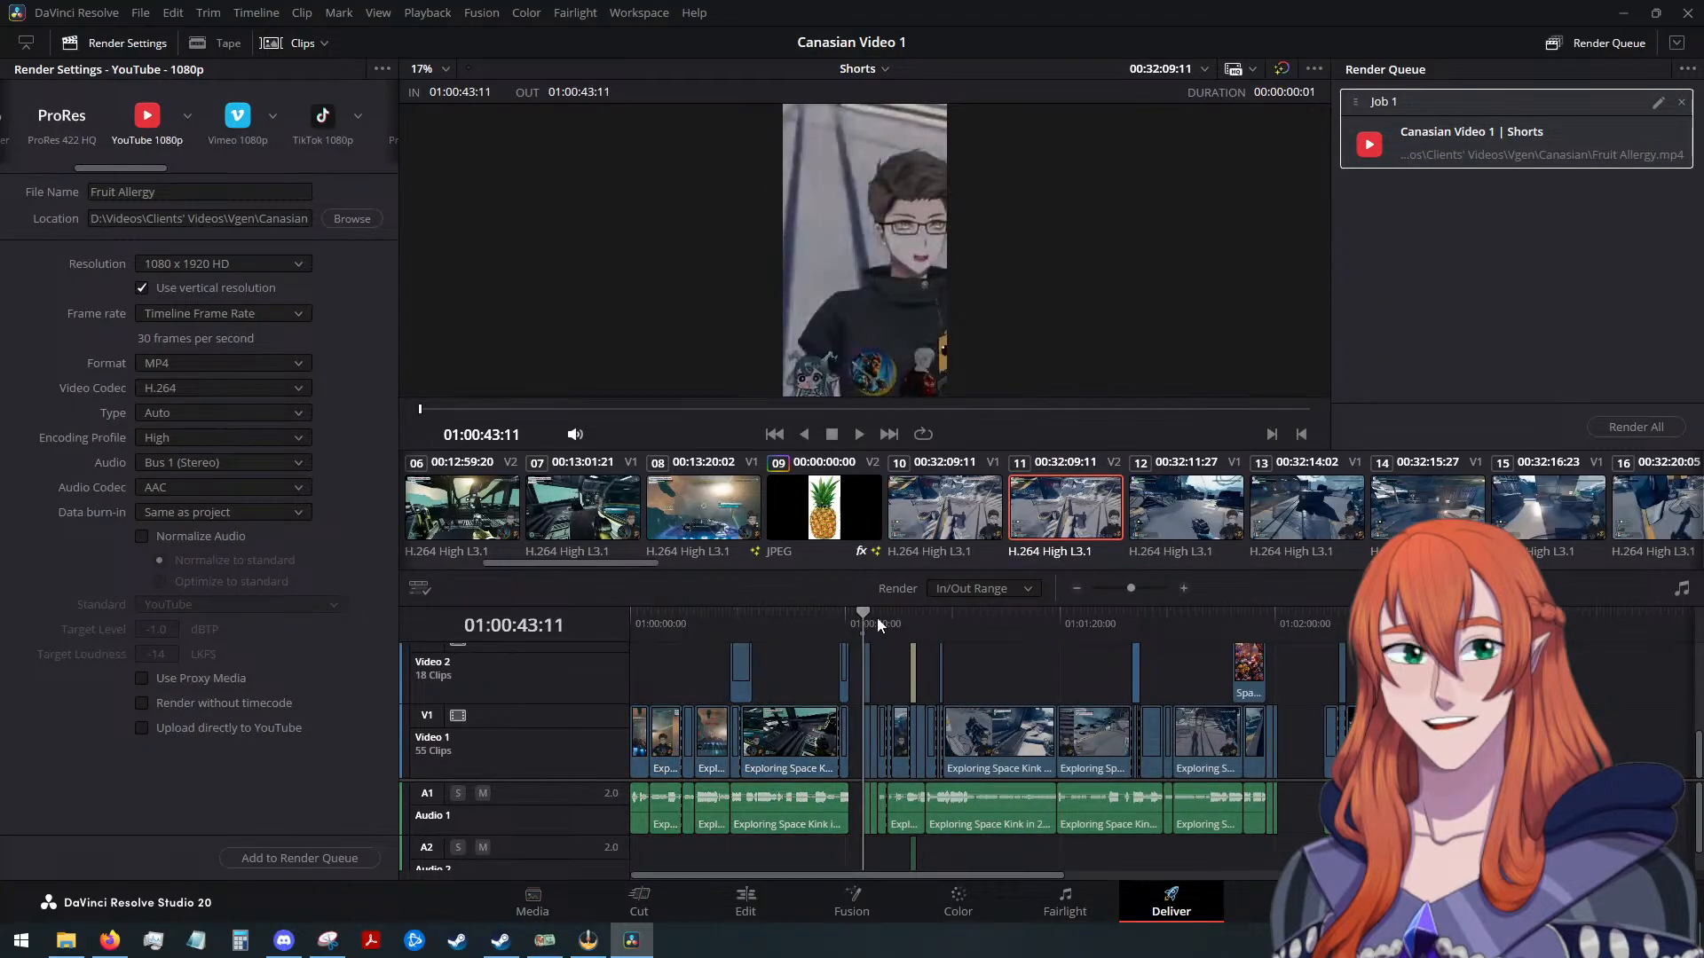
pyautogui.click(1279, 626)
pyautogui.press('o')
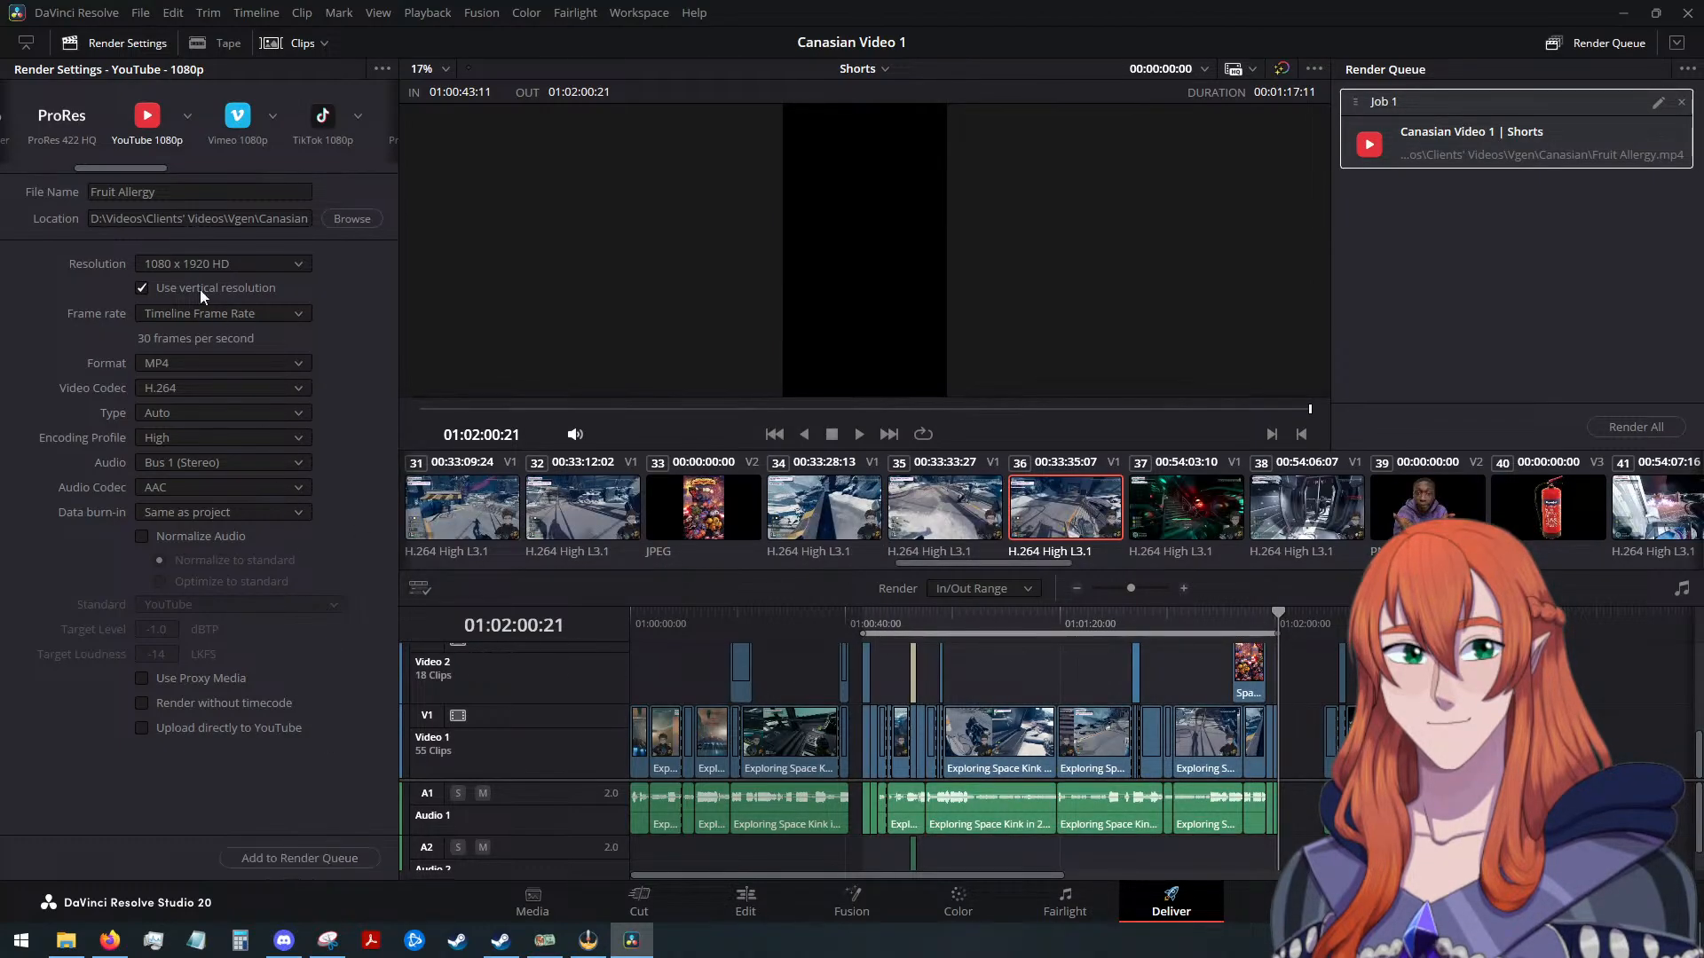
# Try to queue the second short with the file name Space Kinks, without replacing the existing file
pyautogui.moveTo(191, 197); pyautogui.dragTo(72, 194)
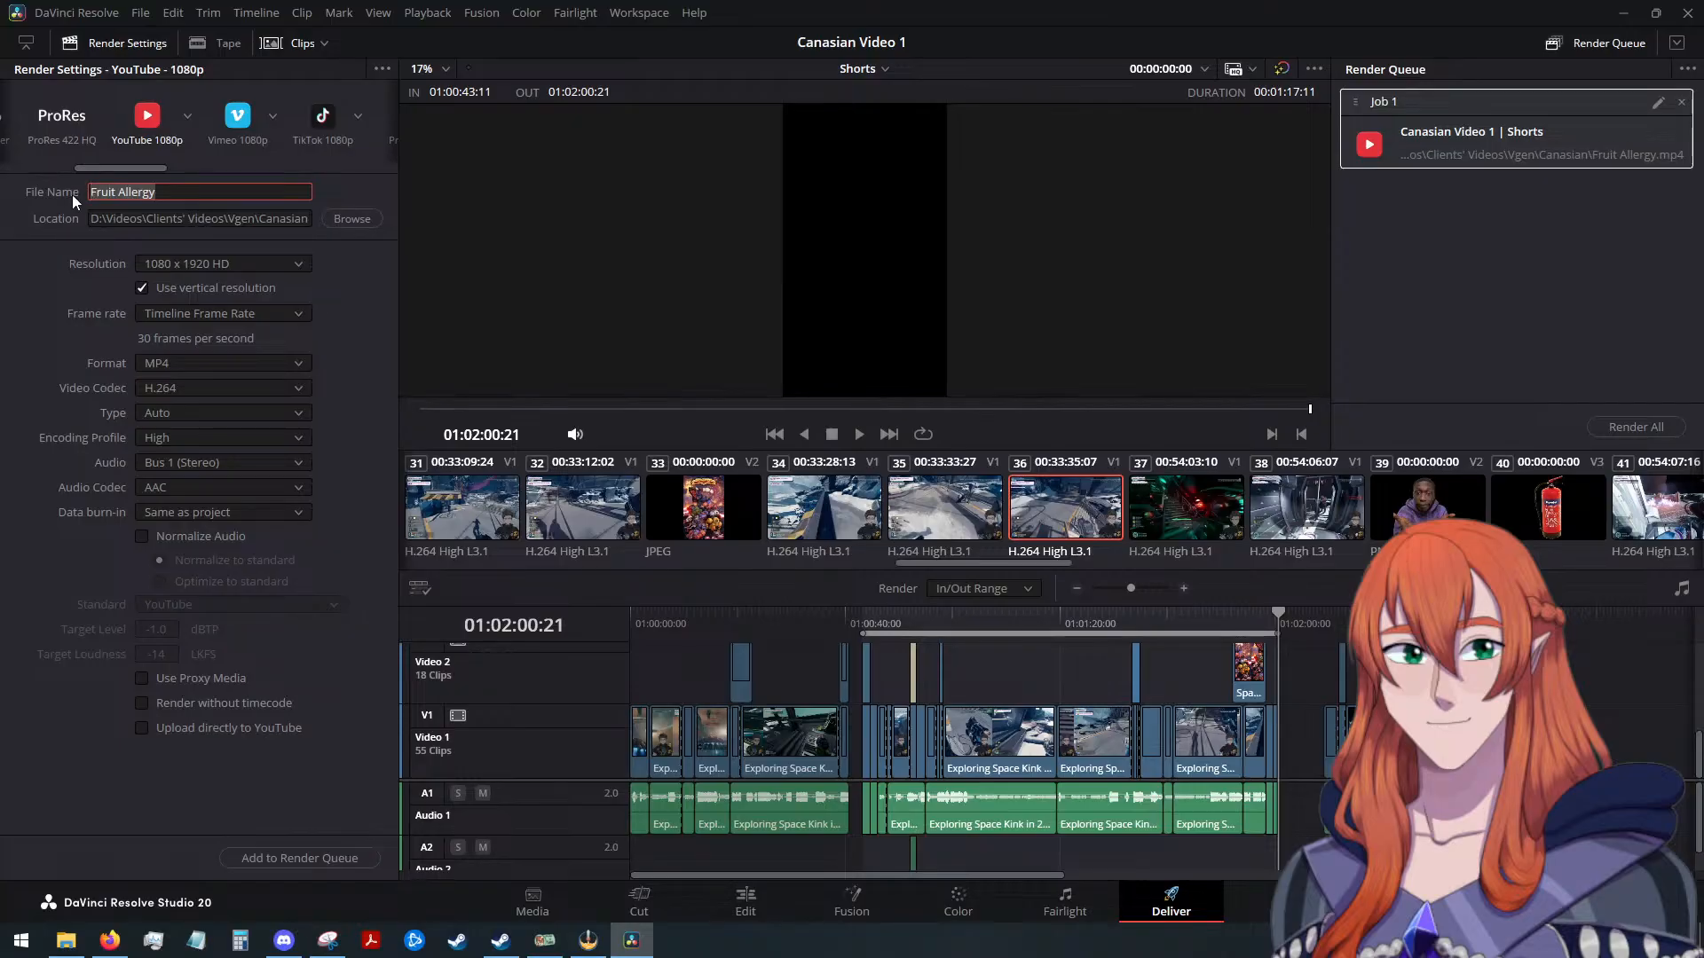
pyautogui.write('Space Kinks')
pyautogui.click(290, 861)
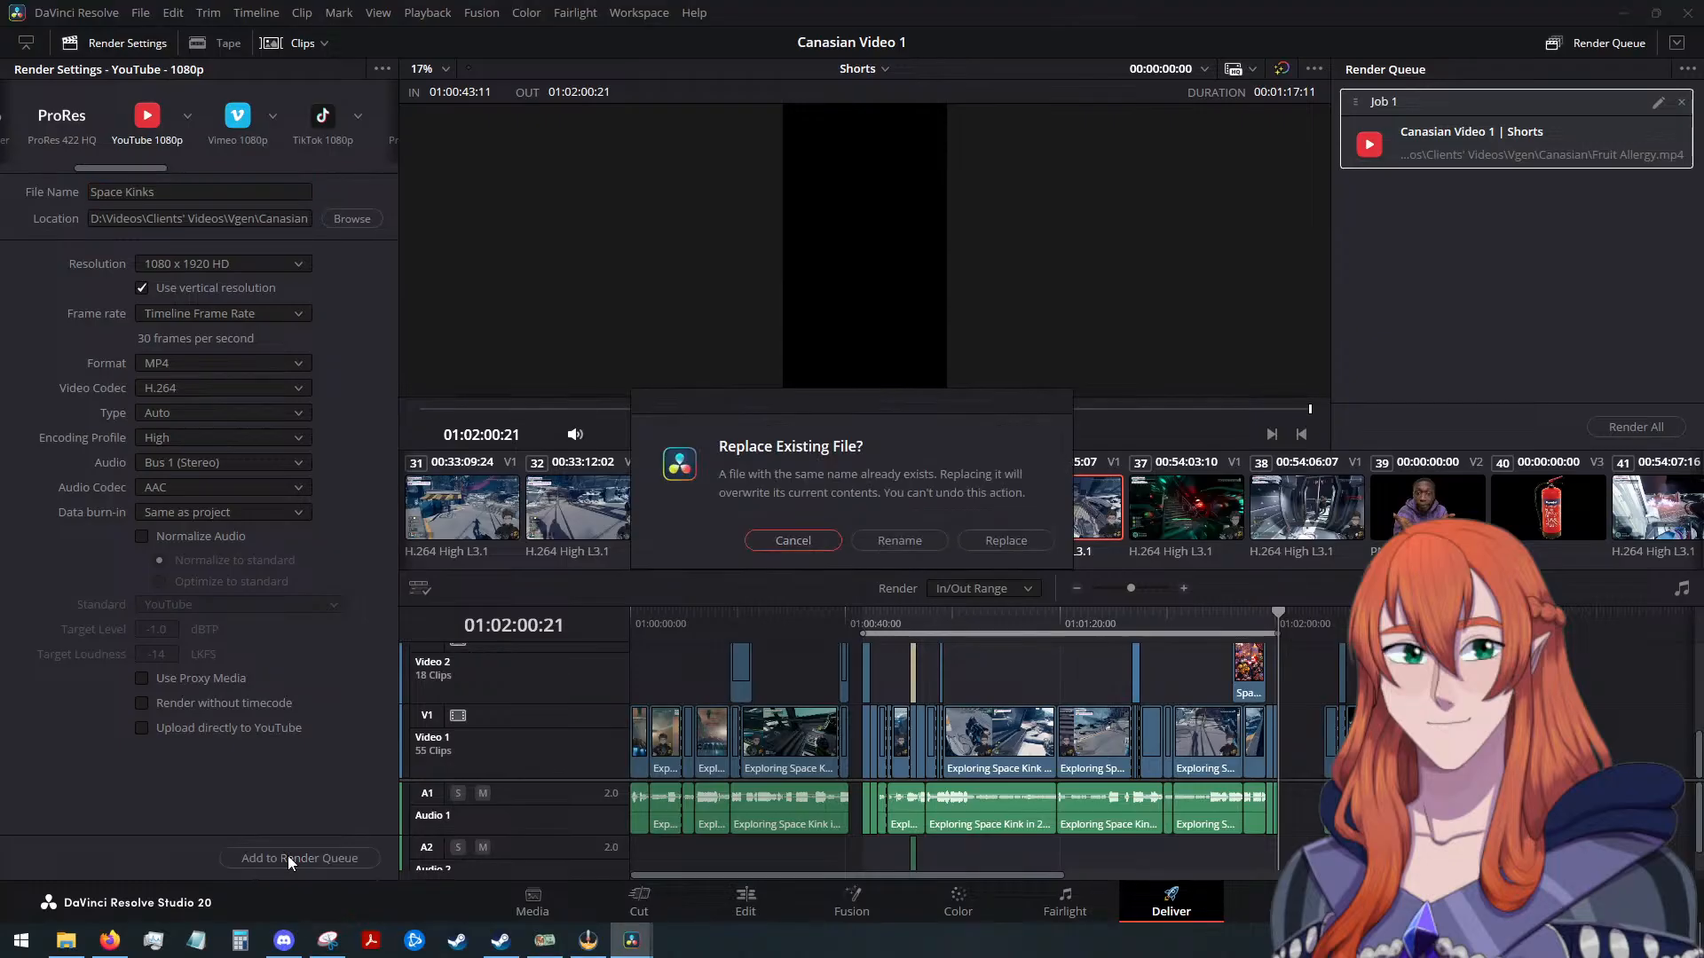
pyautogui.click(792, 540)
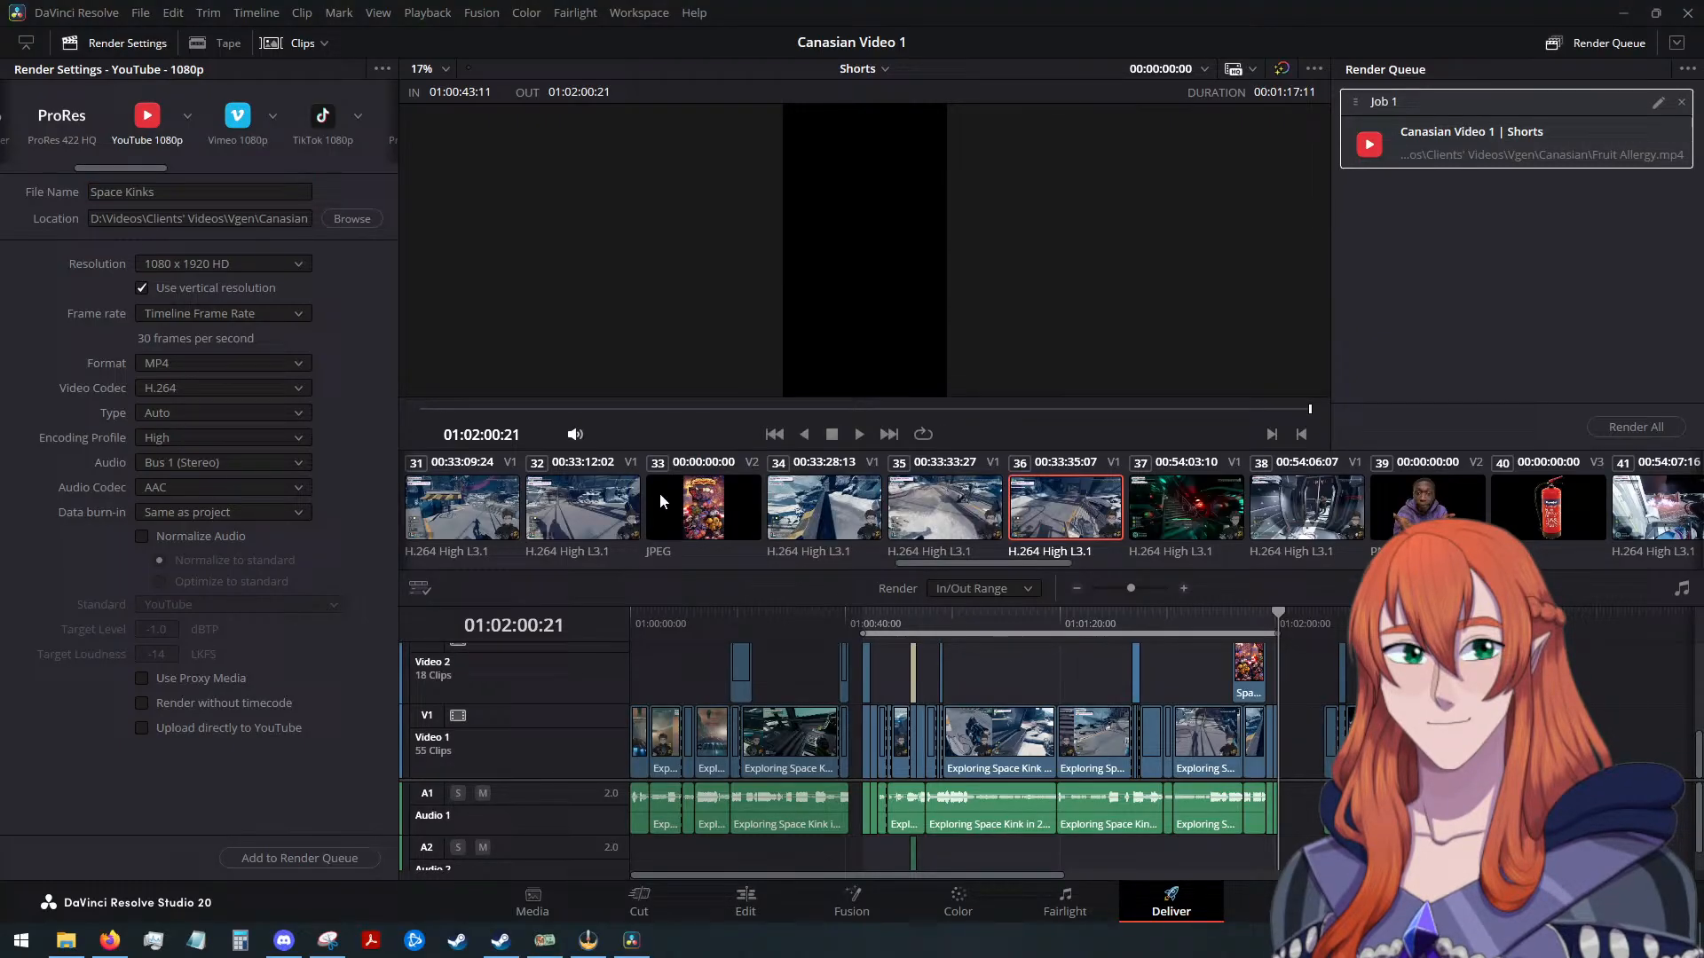
# Extend the file name to Space Kinks Beginning and add the second short to the render queue
pyautogui.click(171, 194)
pyautogui.write('Beginning')
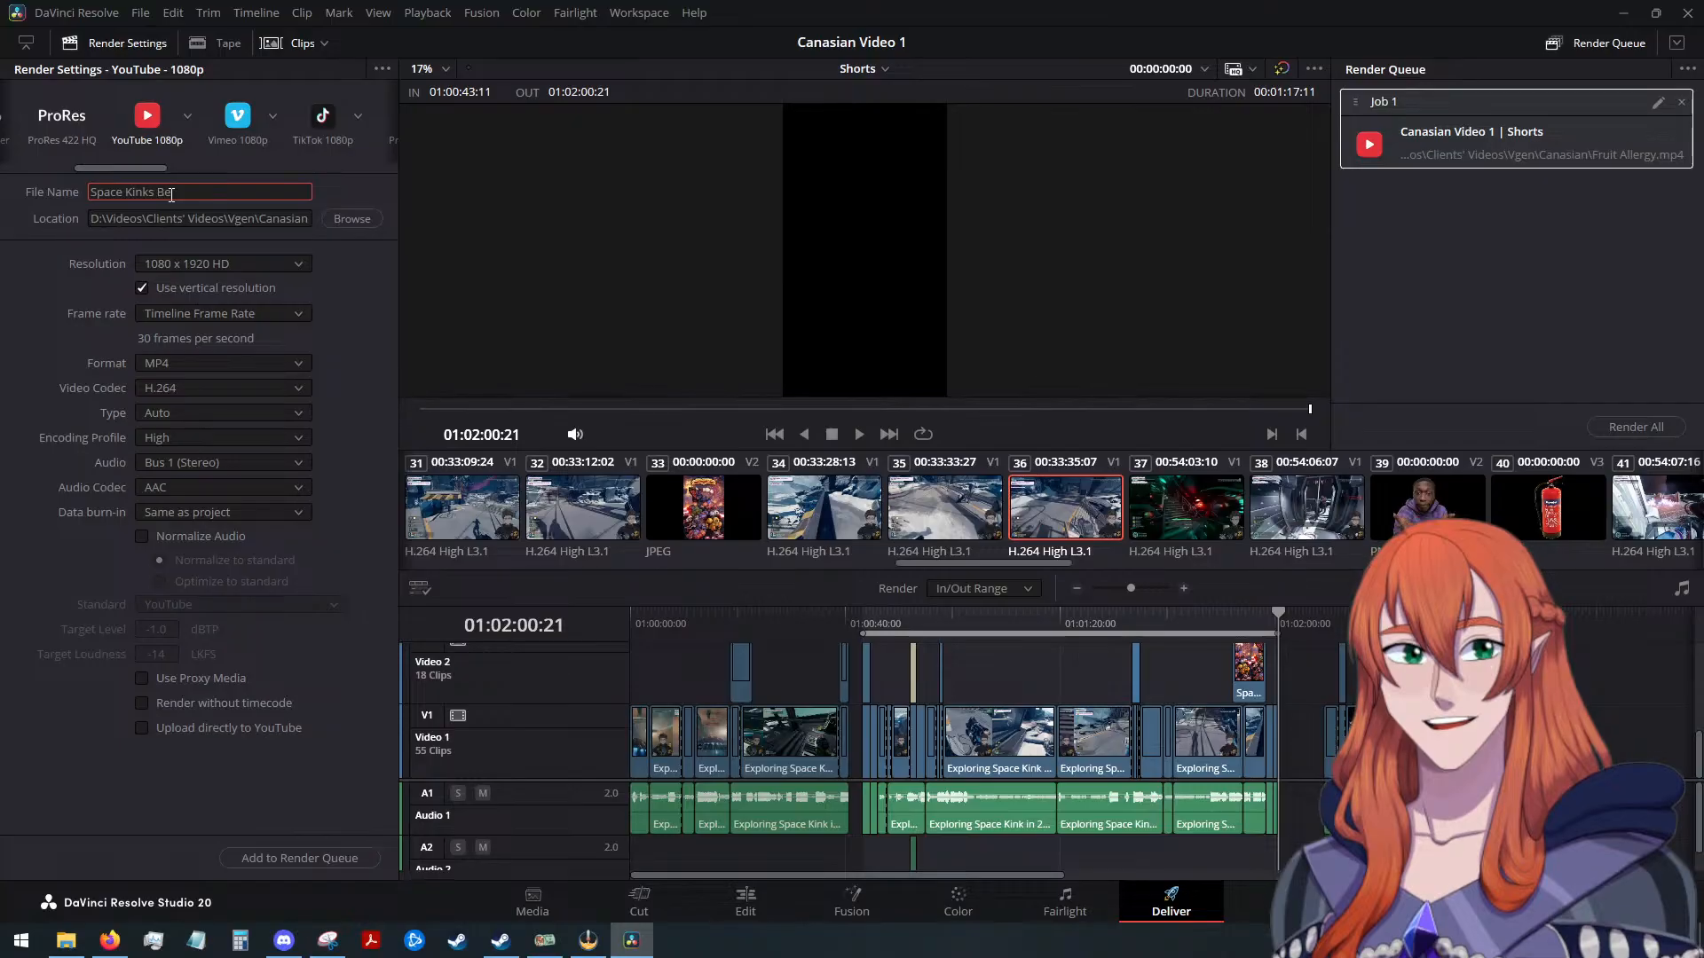
pyautogui.click(317, 858)
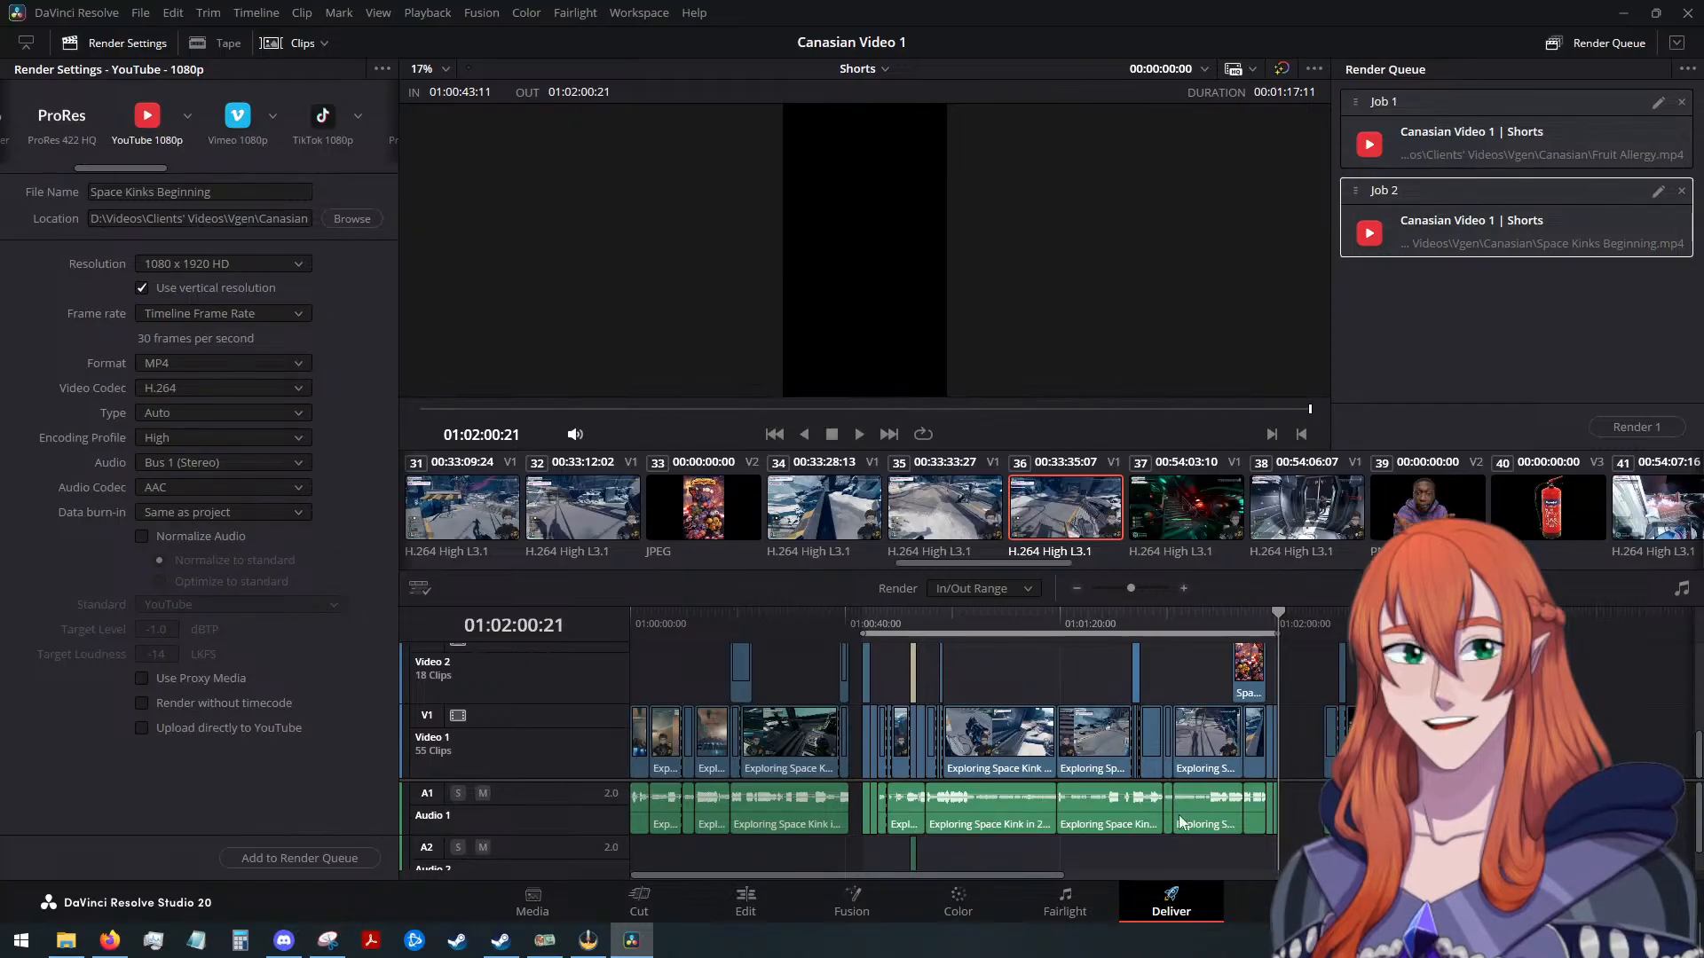
# Set the render range around the third short, from 01:02:09:06 to 01:02:28:15
pyautogui.hscroll(3, 1218, 696)
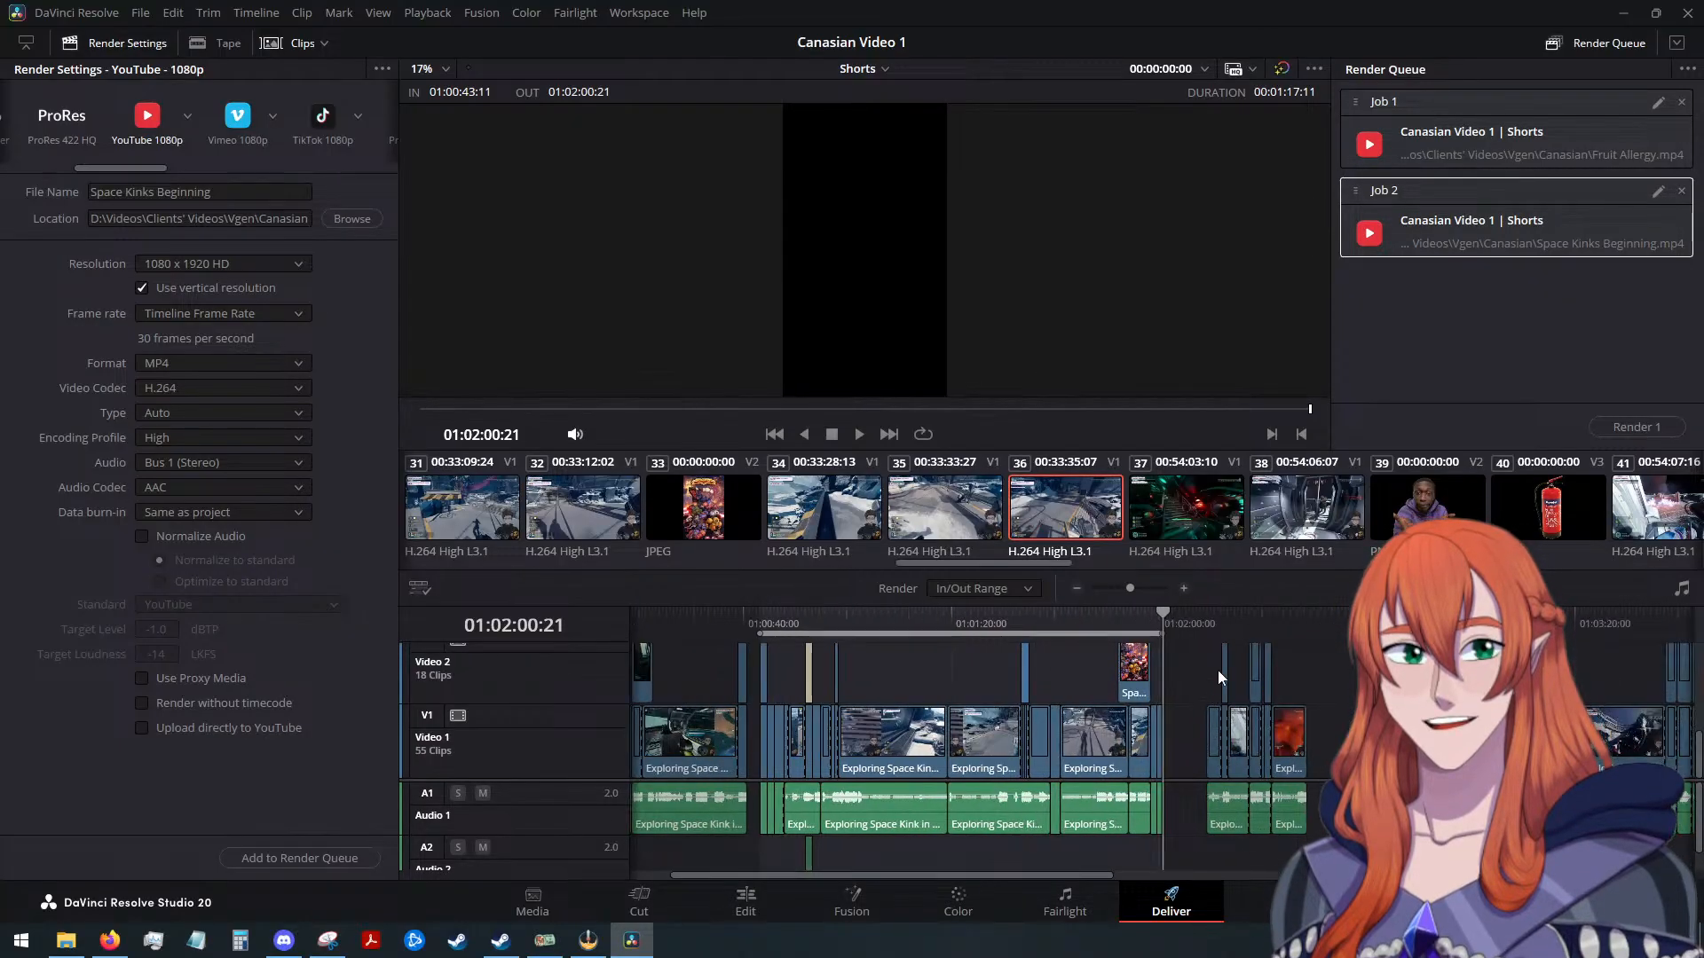
pyautogui.click(1203, 620)
pyautogui.scroll(2, 1308, 712)
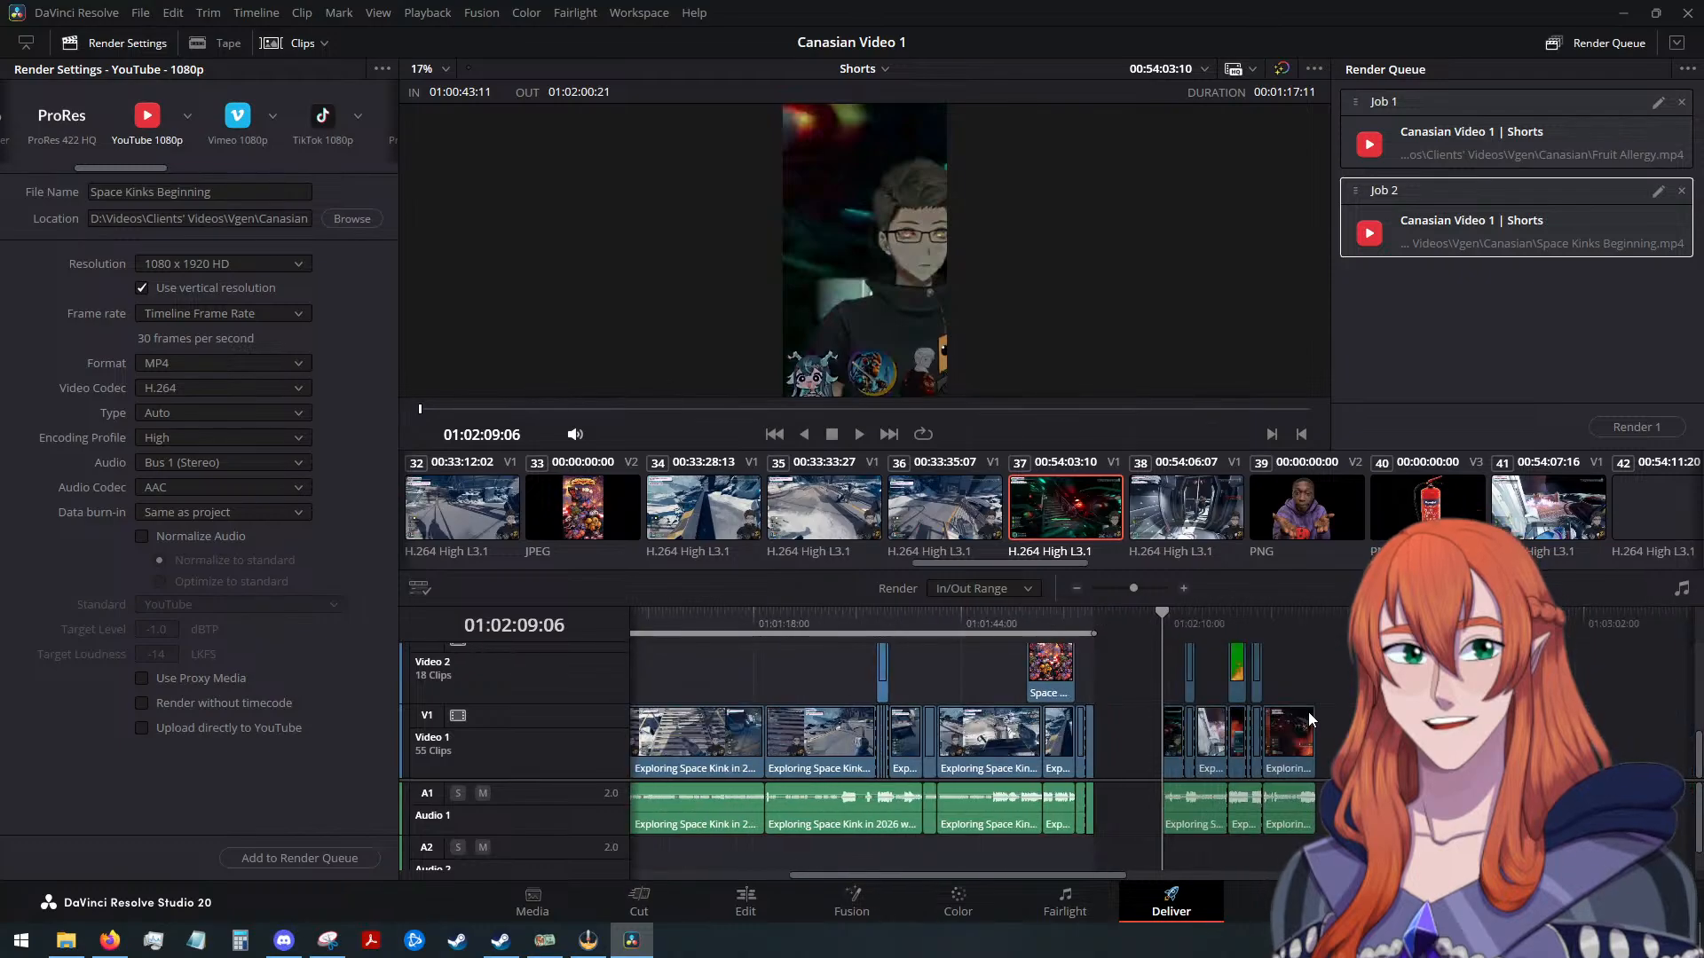
pyautogui.press('i')
pyautogui.press('o')
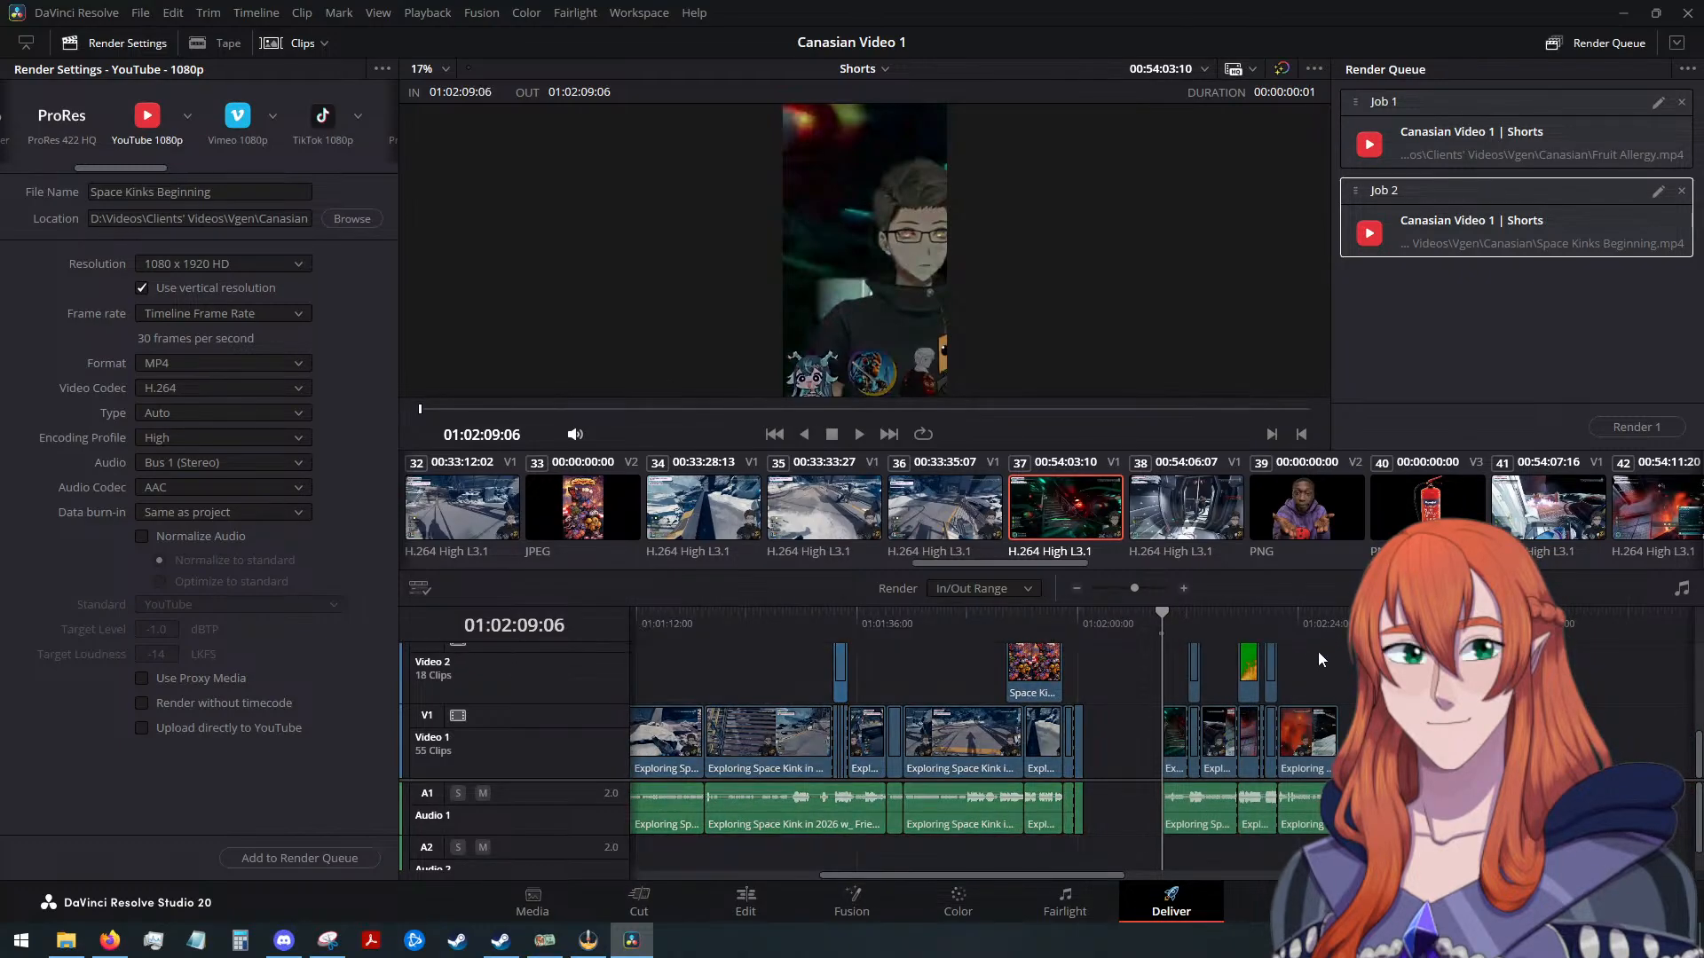
pyautogui.click(1342, 622)
pyautogui.press('o')
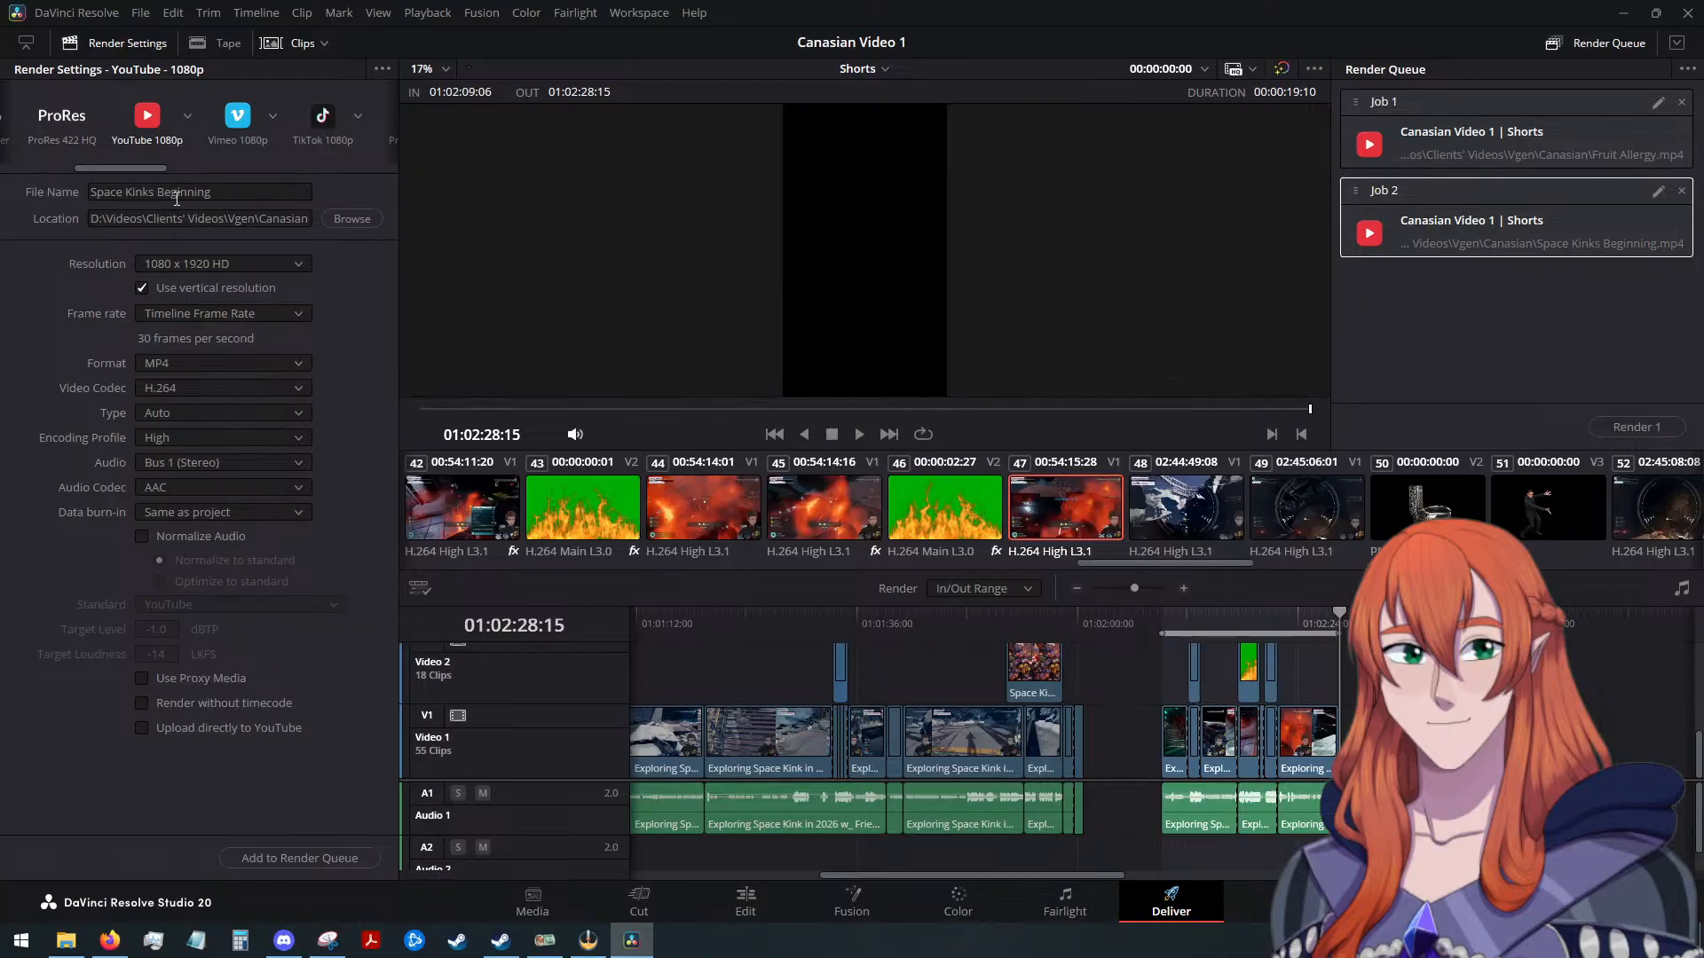
# Name the export file Fire Extinguished and add the third short to the render queue
pyautogui.moveTo(232, 193); pyautogui.dragTo(52, 192)
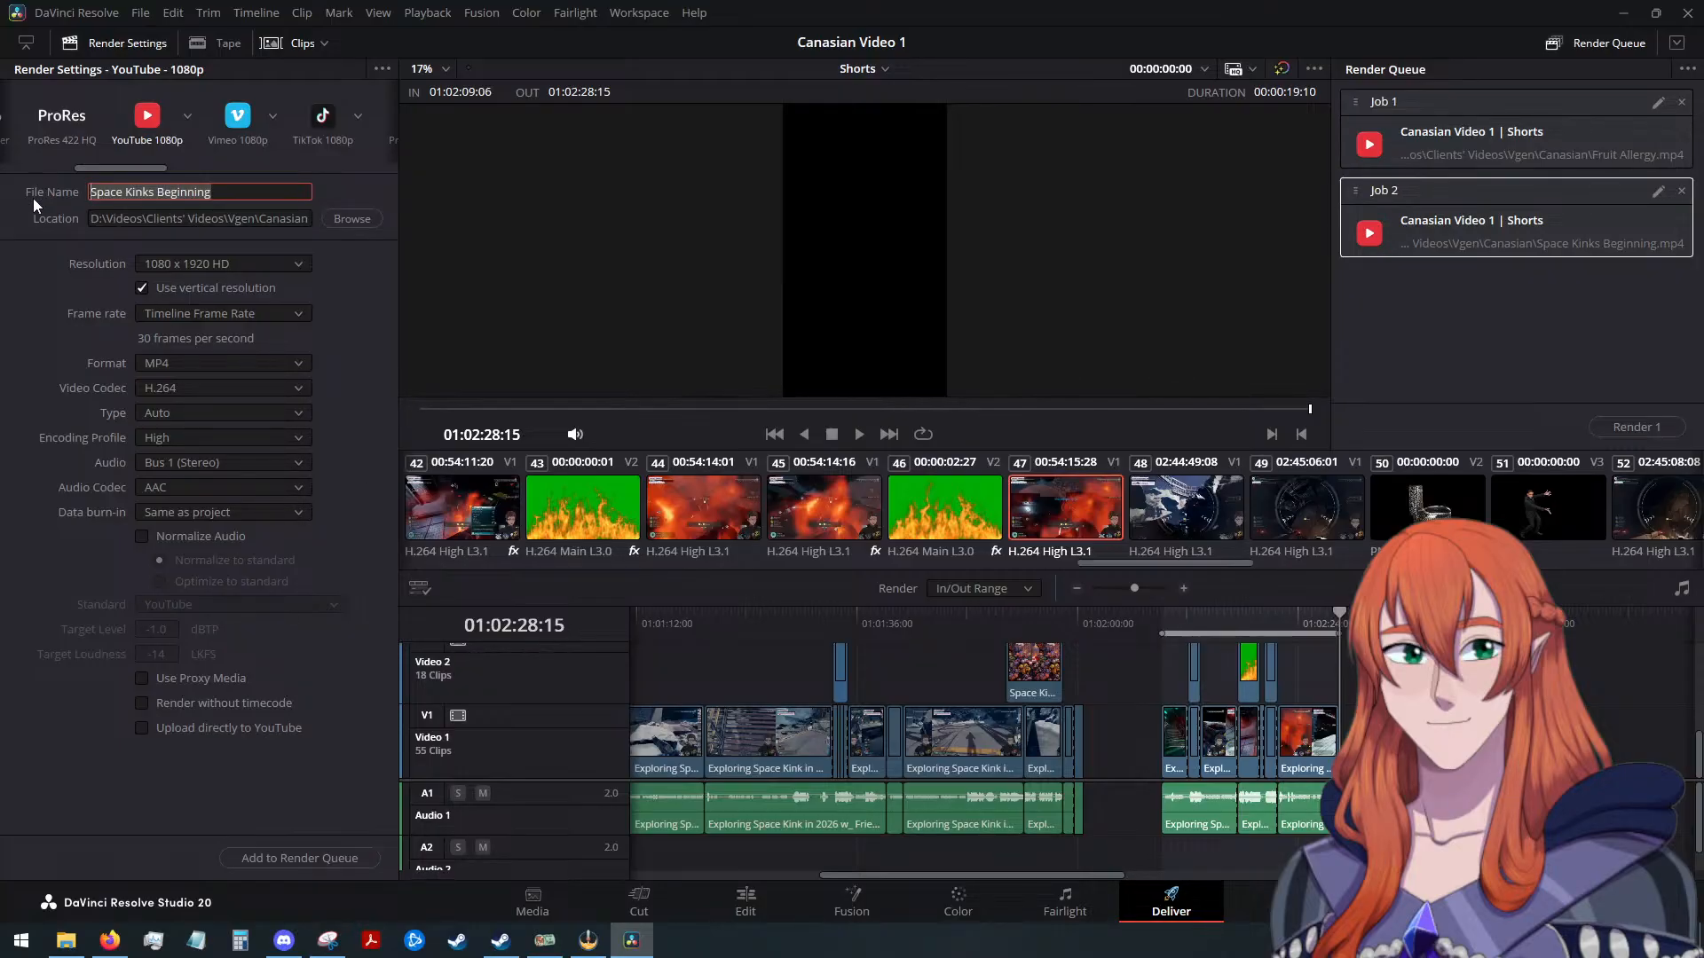
pyautogui.write('Fire Extingu')
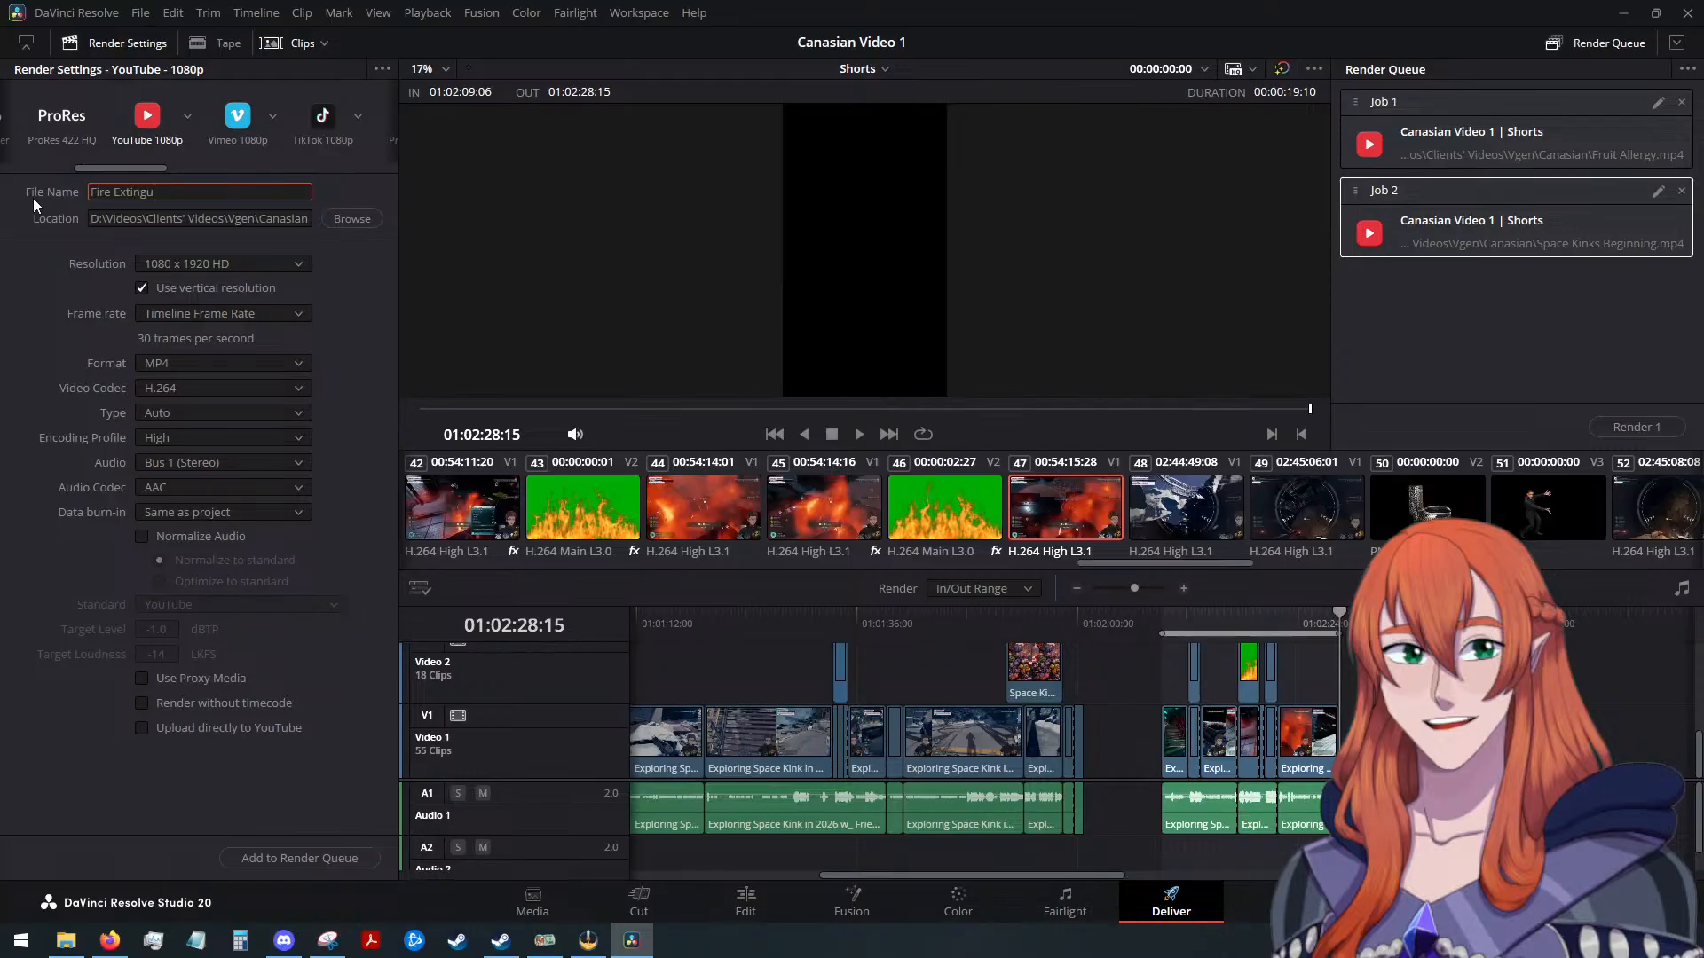
pyautogui.write('ished')
pyautogui.click(301, 857)
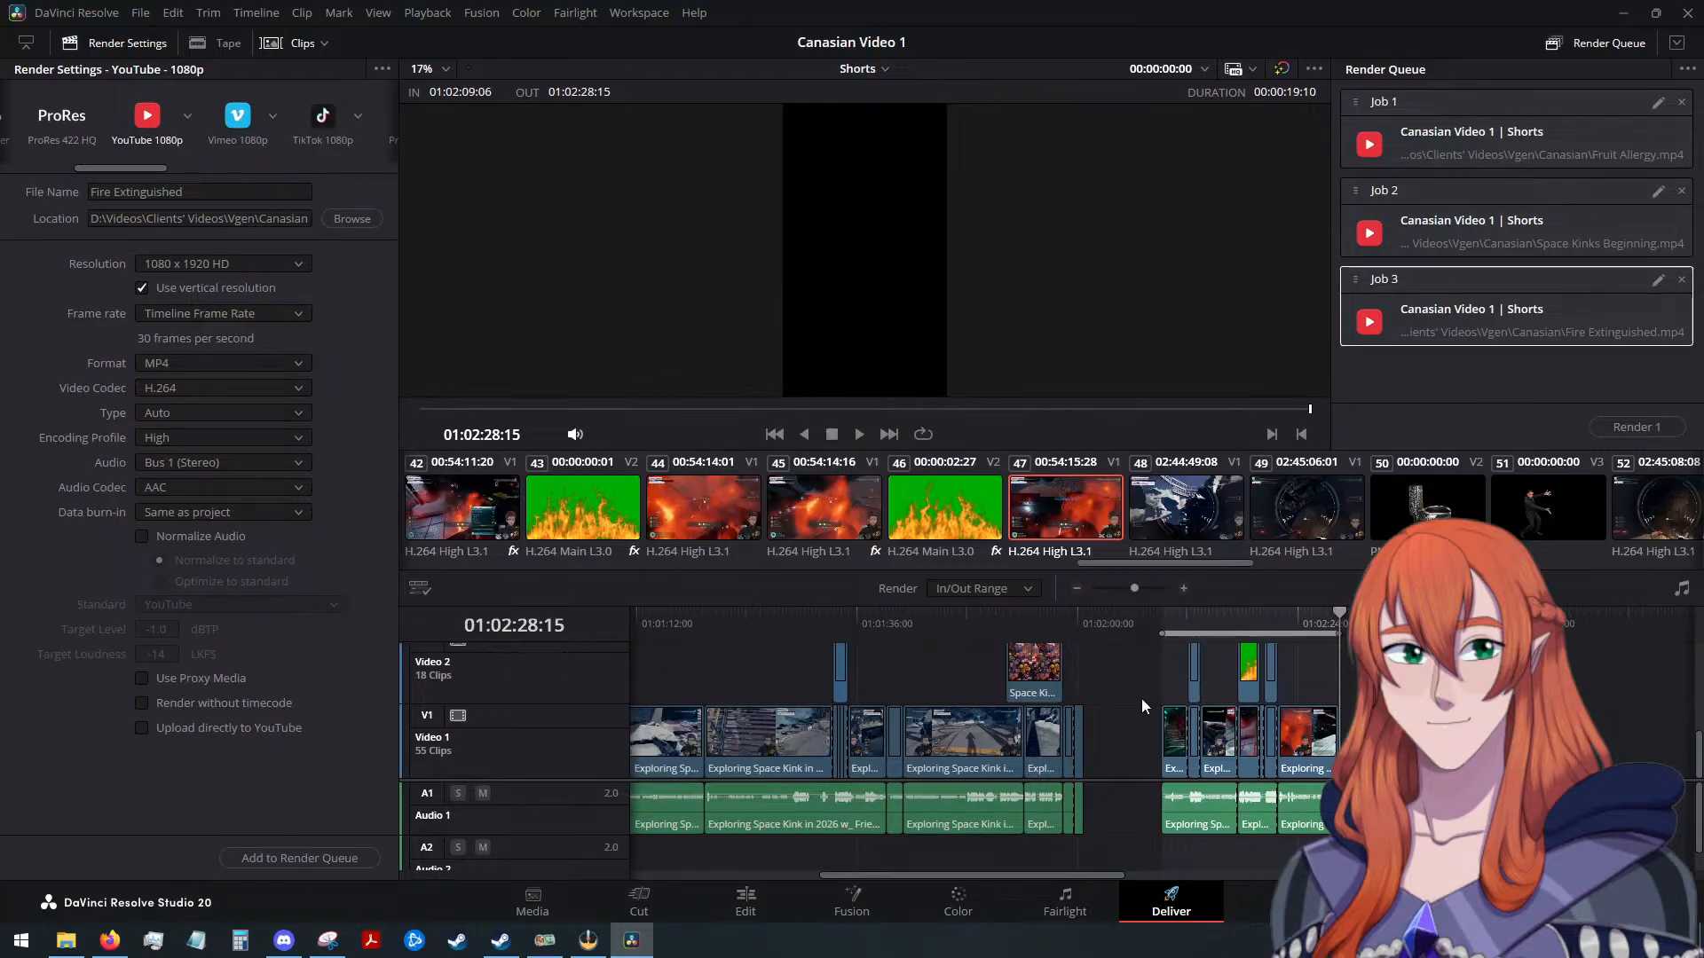
# Set the render range around the fourth short, from 01:03:20:22 to 01:03:59:06
pyautogui.scroll(-3, 1306, 699)
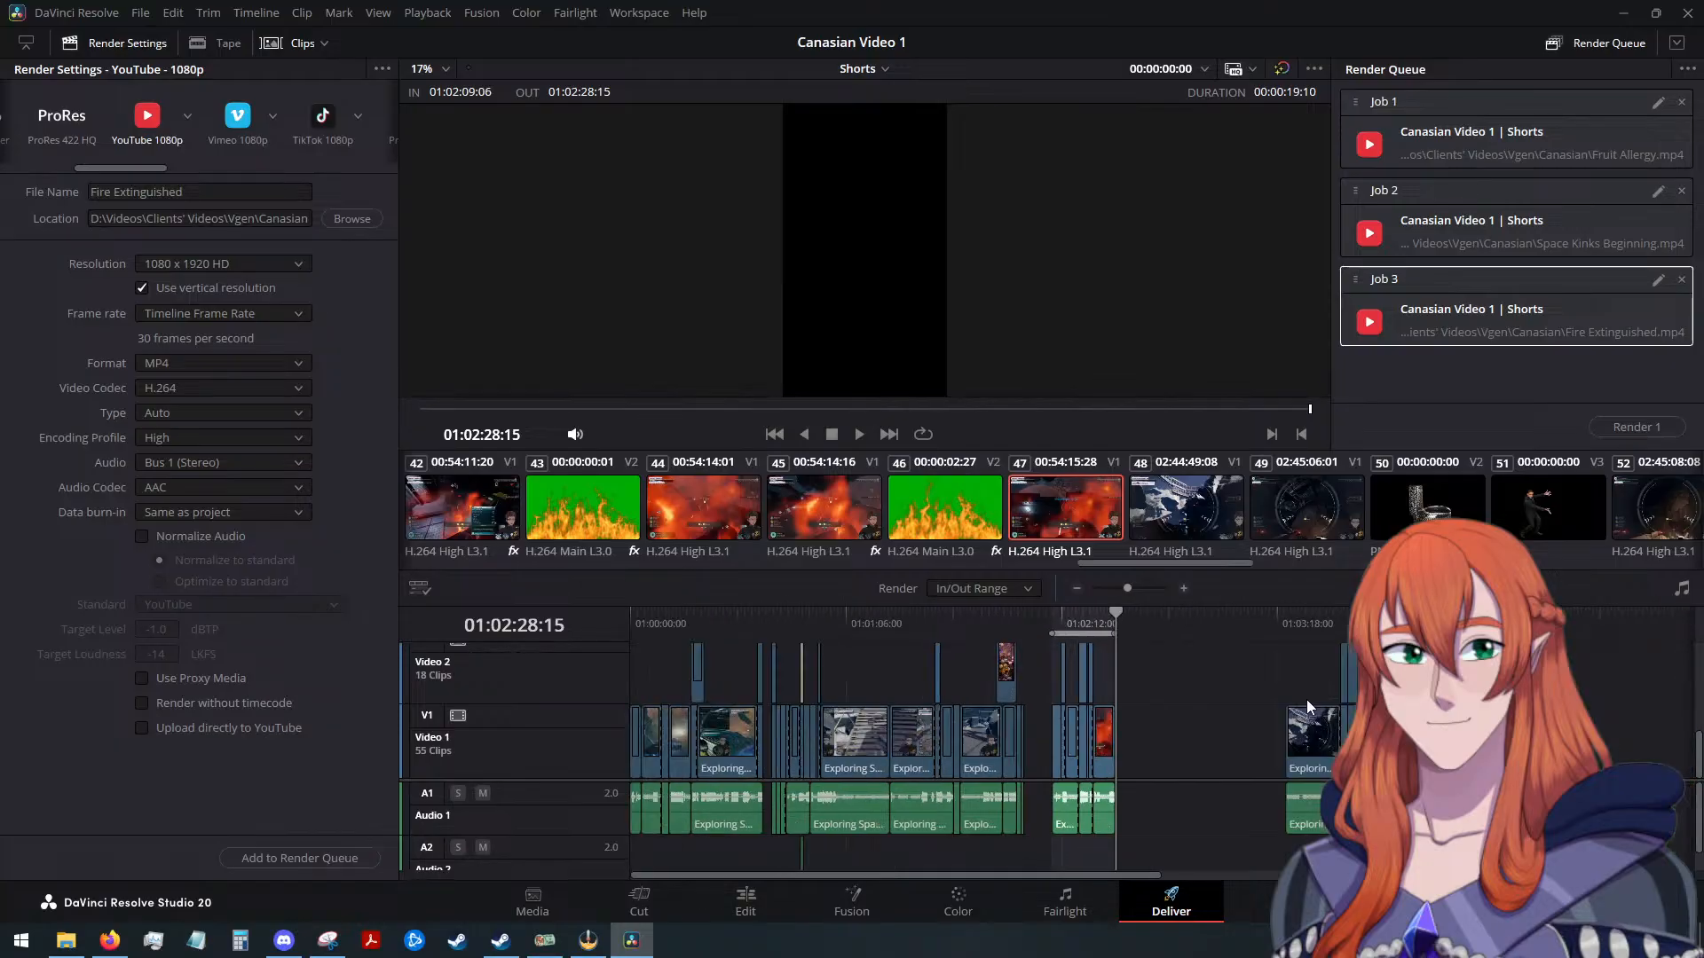
pyautogui.click(1292, 619)
pyautogui.scroll(2, 1281, 679)
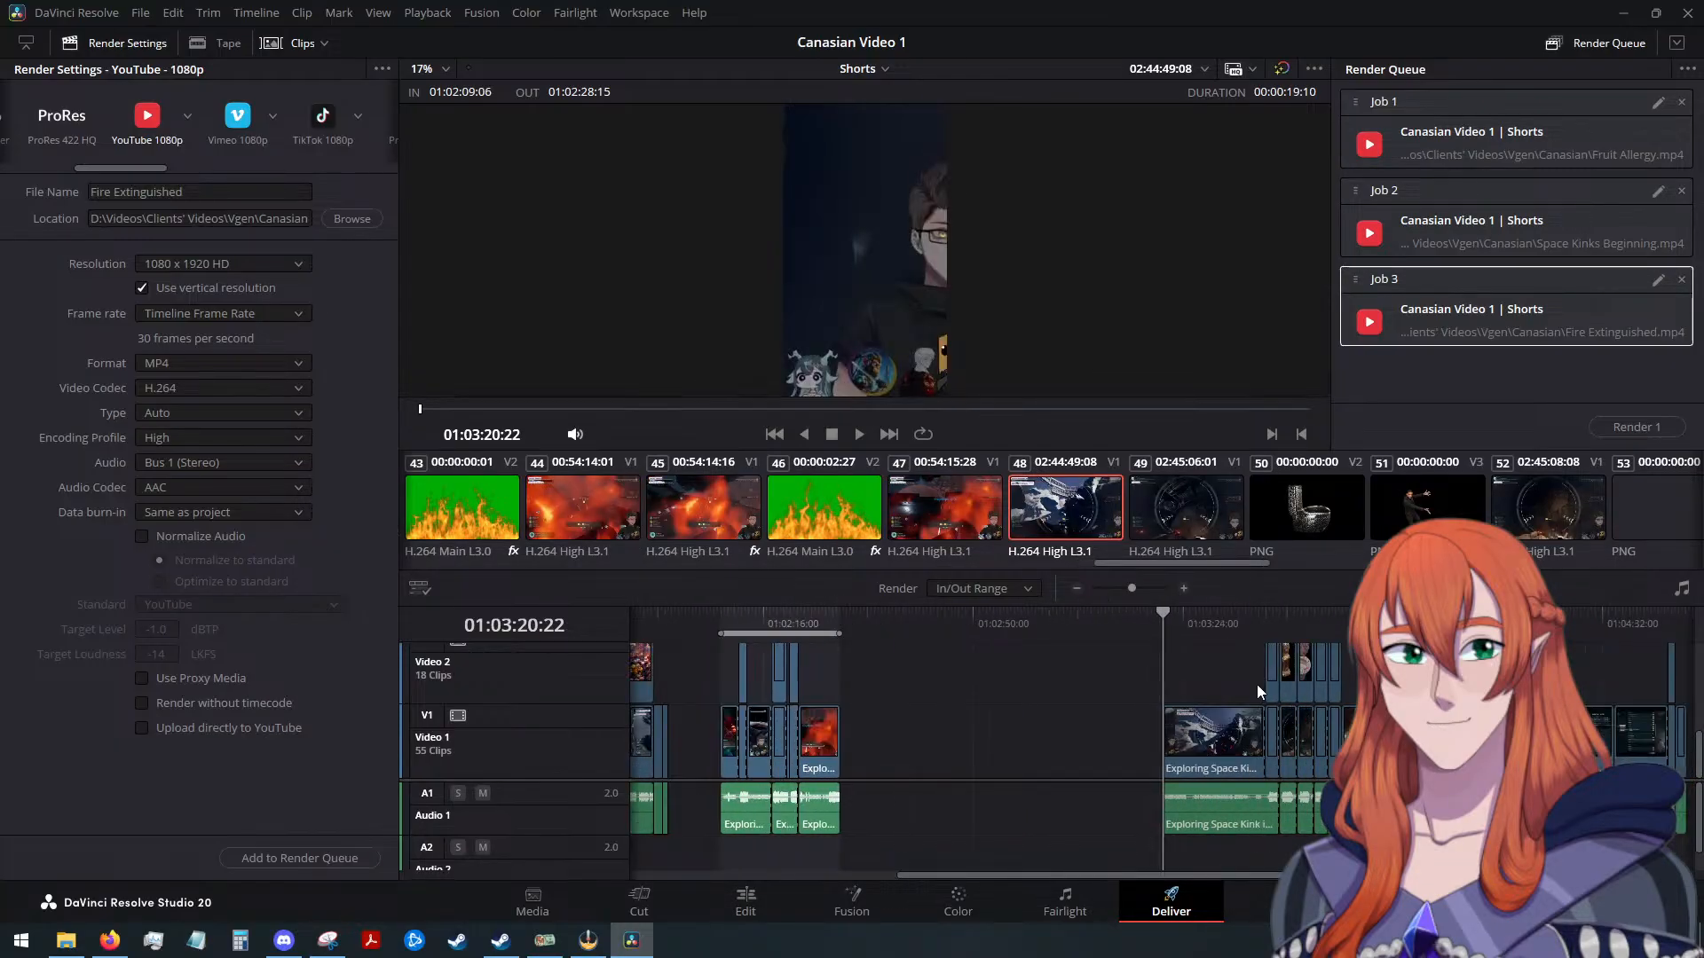
pyautogui.press('i')
pyautogui.press('o')
pyautogui.click(1400, 621)
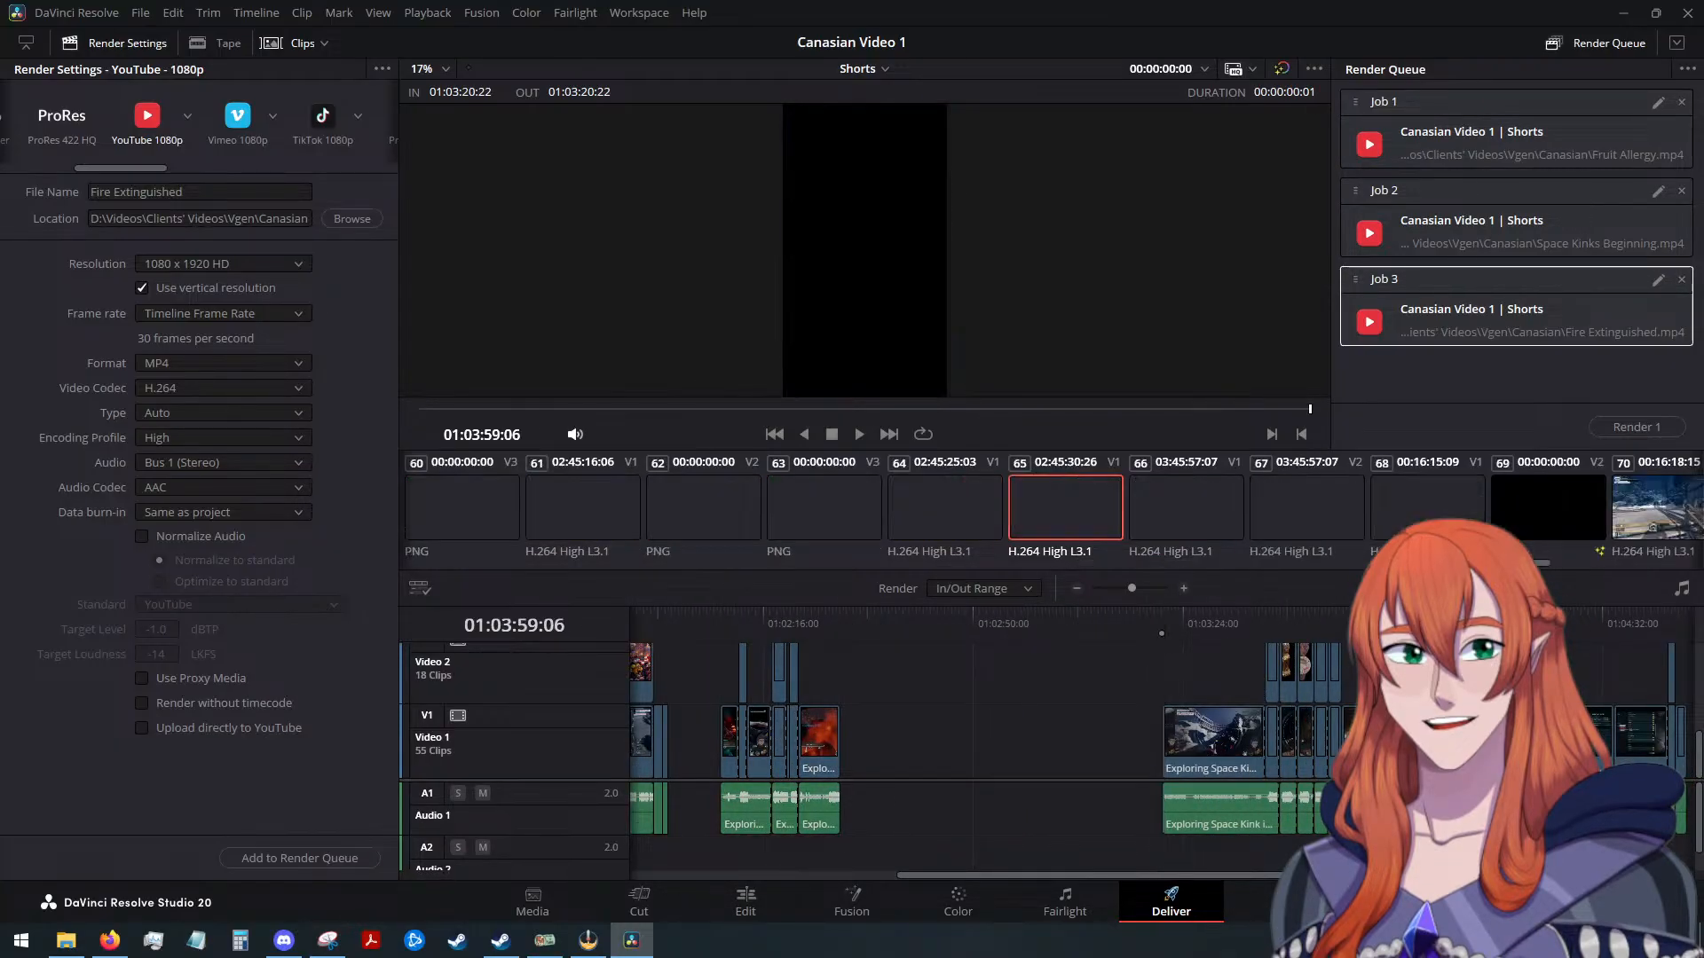
pyautogui.press('o')
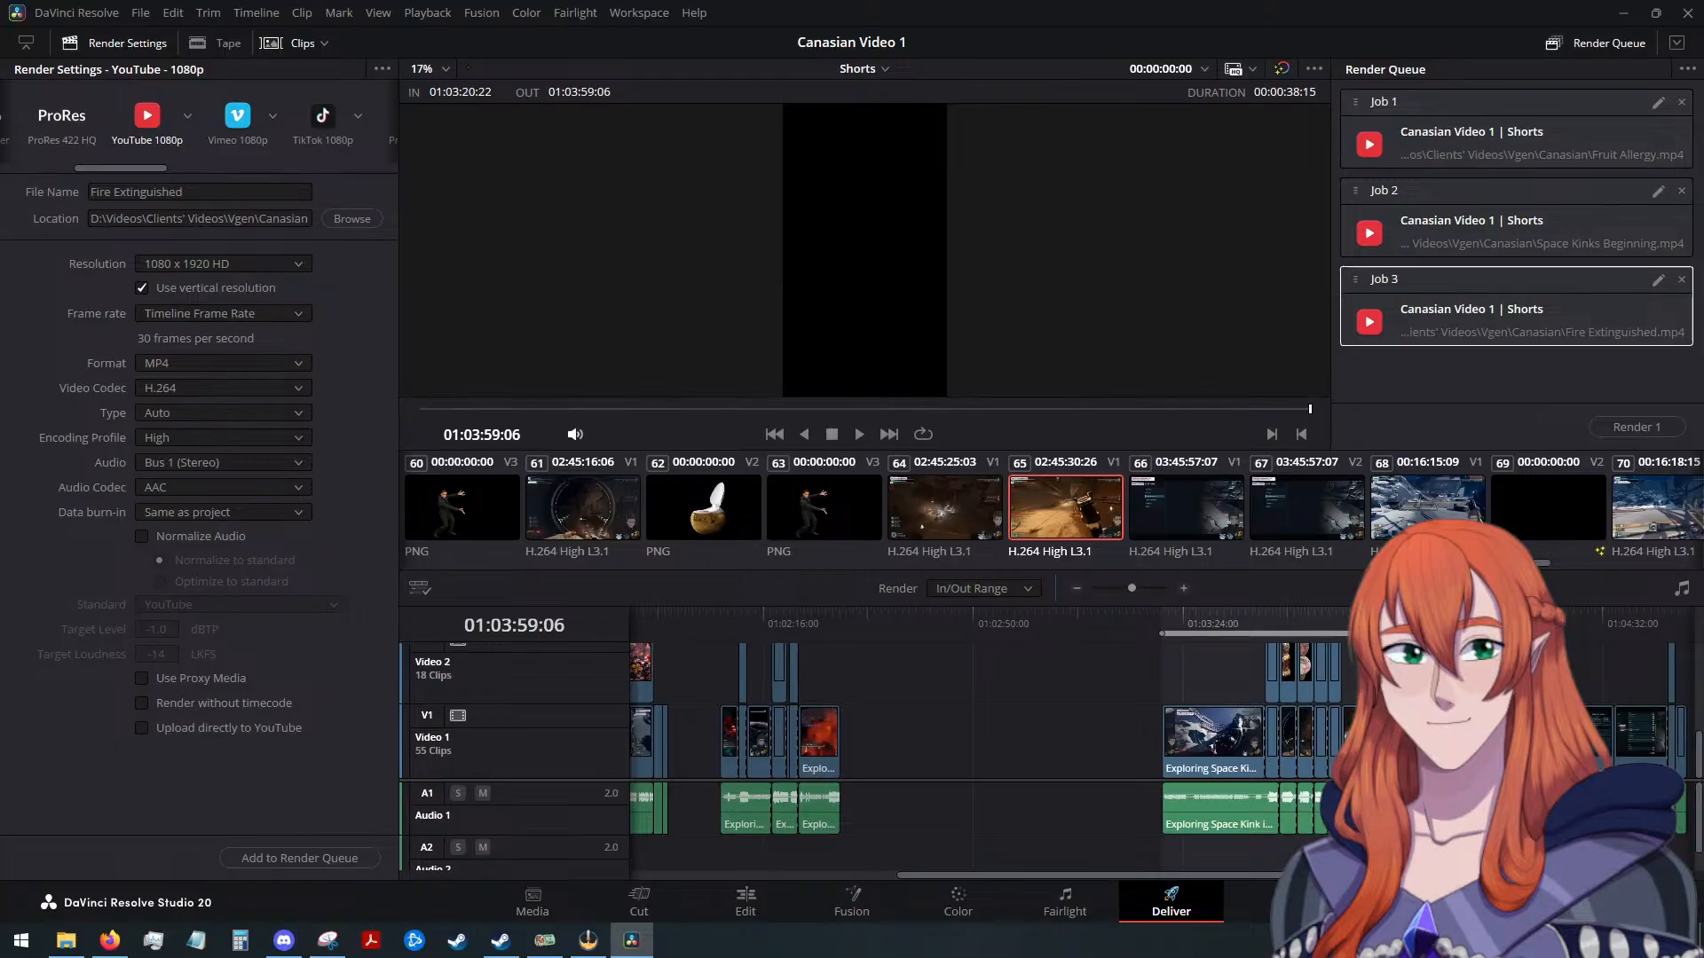
# Name the export file Look at My Toilet and add the fourth short to the render queue
pyautogui.tripleClick(225, 191)
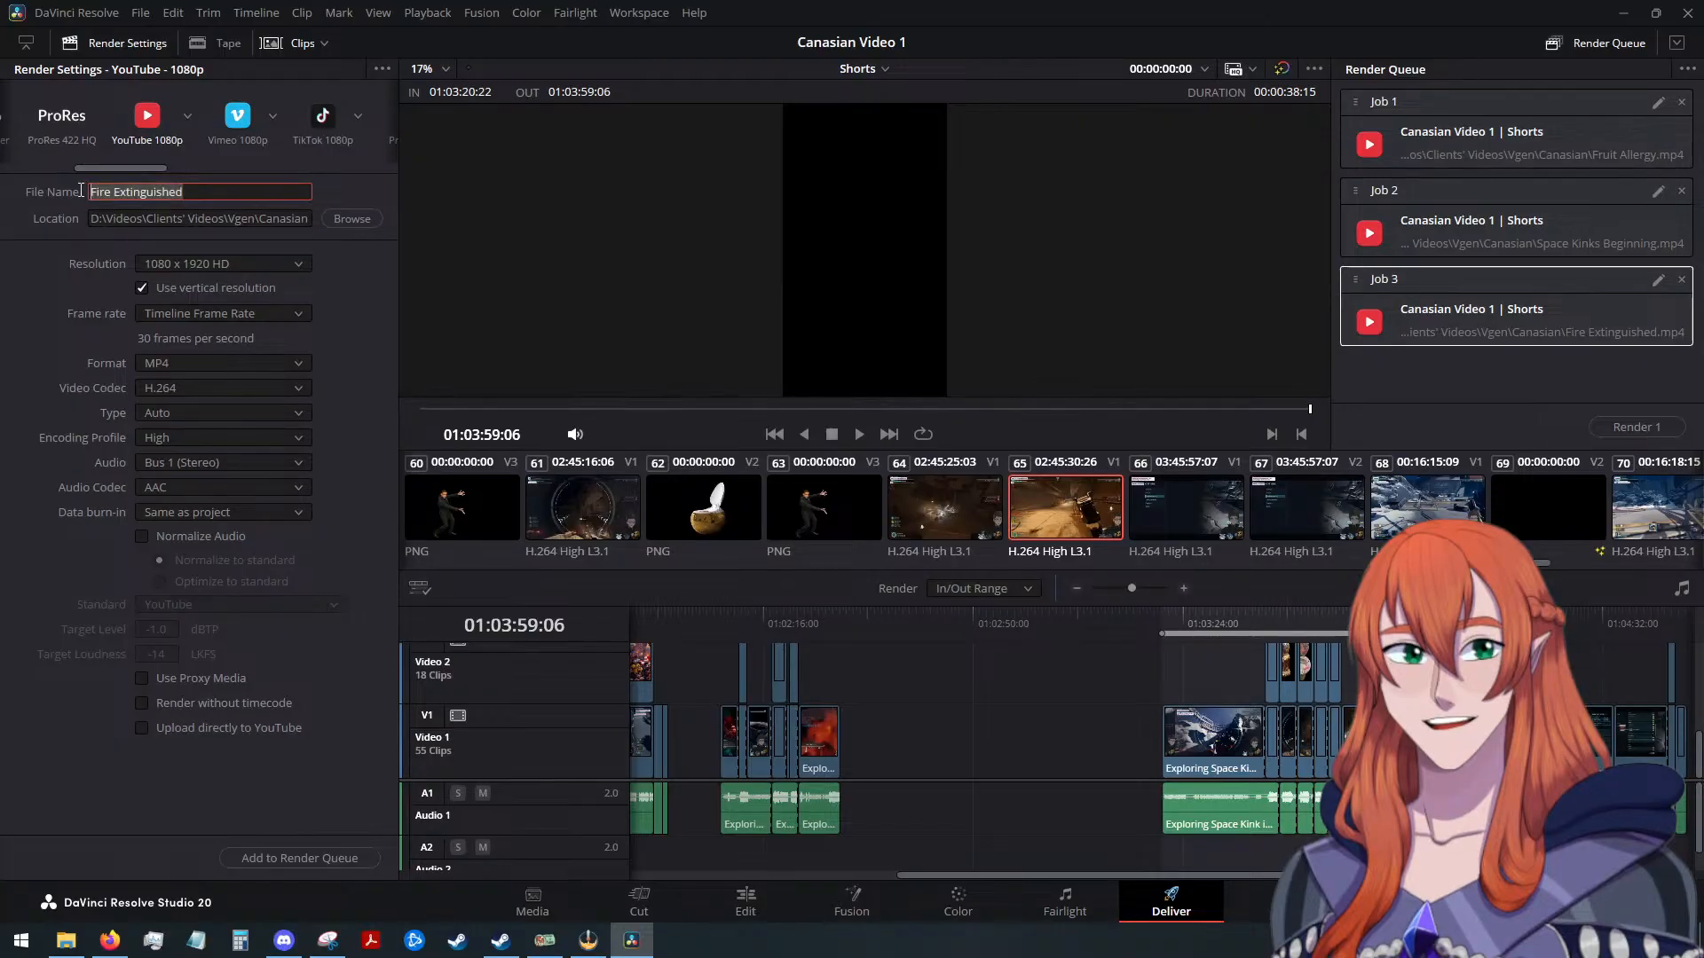
pyautogui.write('Look at My Toi')
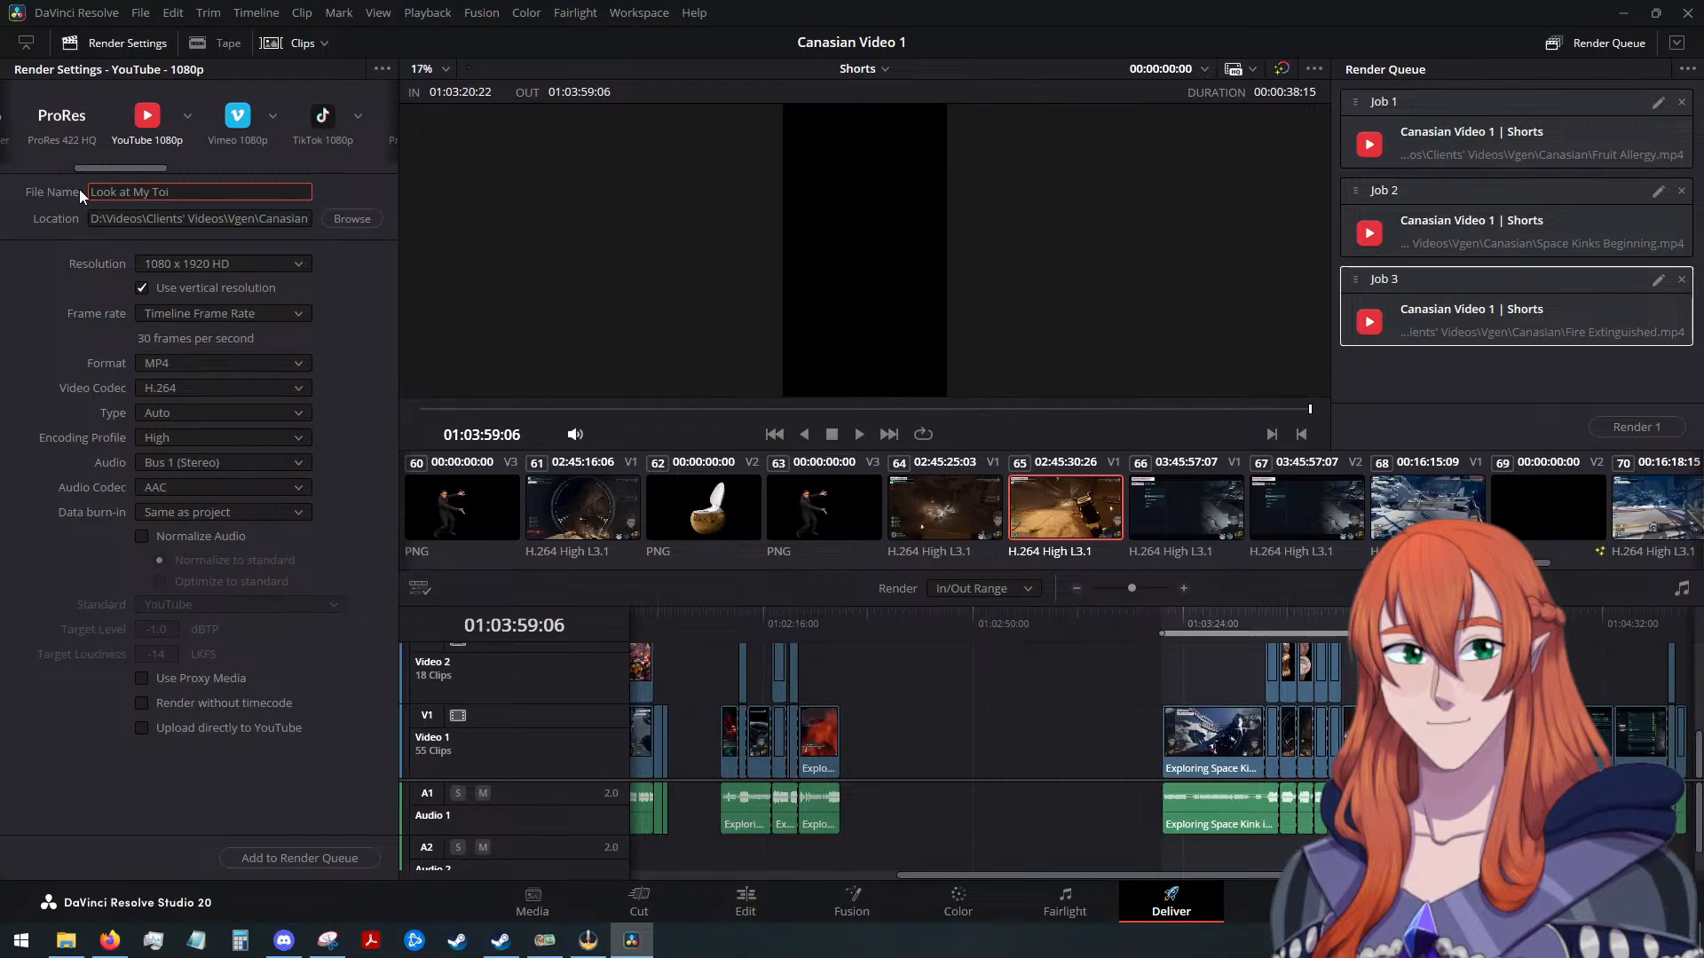
pyautogui.write('let')
pyautogui.click(350, 859)
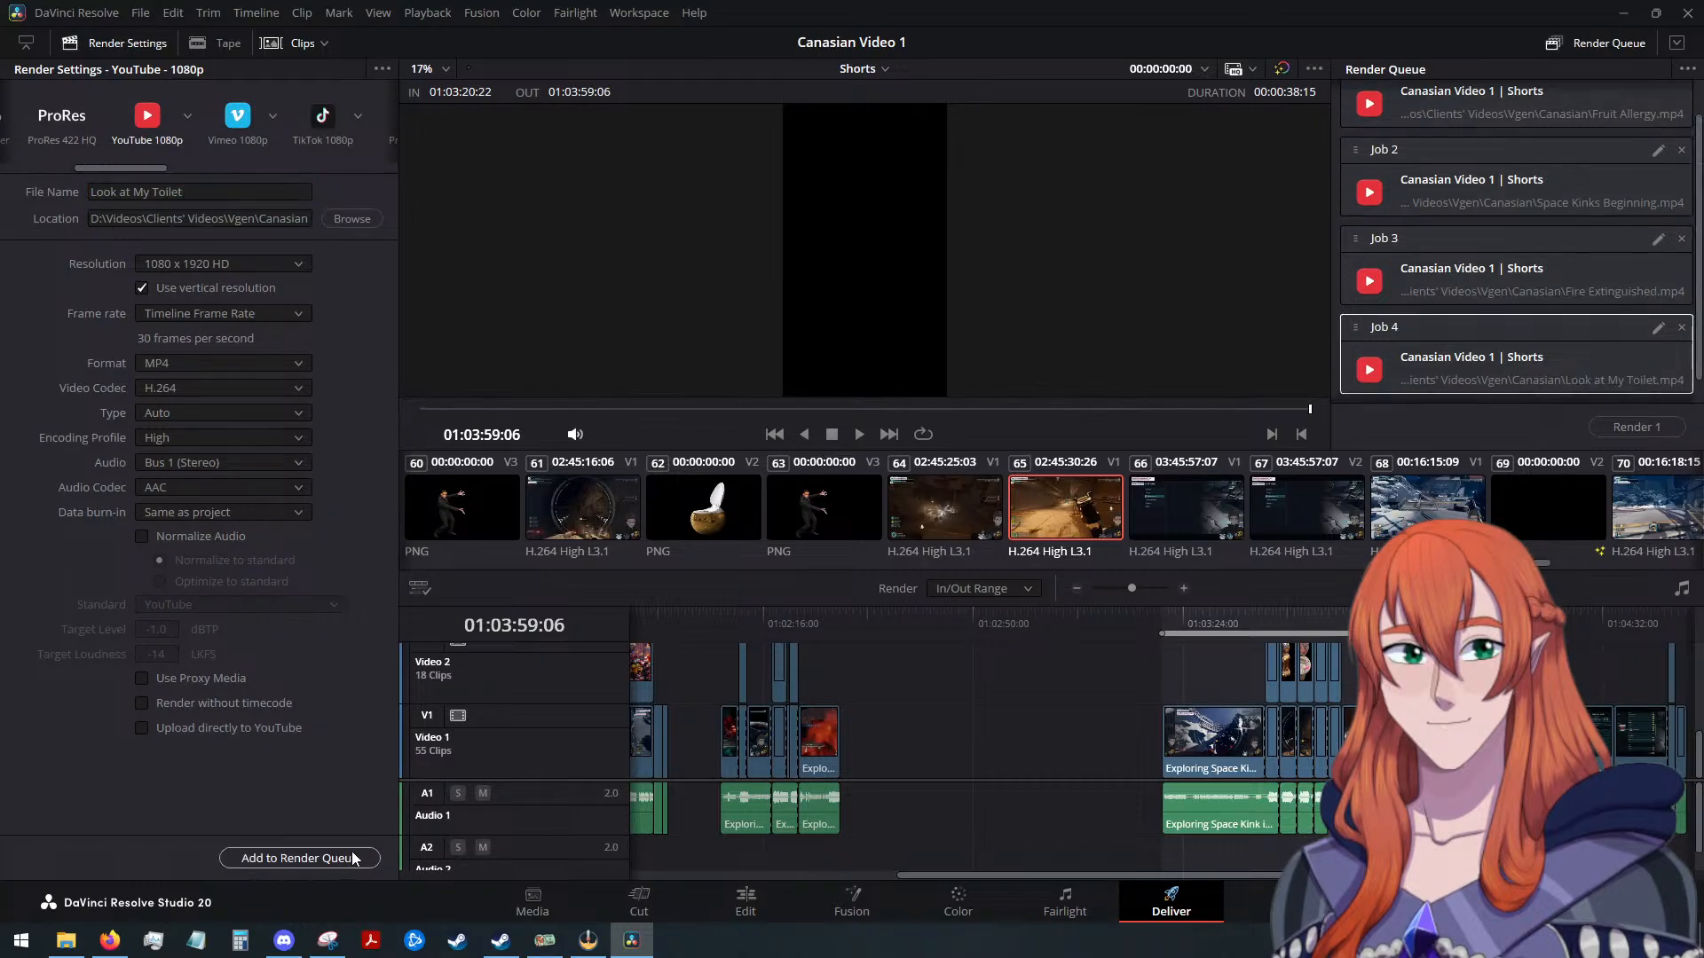
# Set the render range around the last short, from 01:04:04:16 to 01:04:45:24
pyautogui.scroll(-1, 1118, 732)
pyautogui.scroll(-1, 1304, 705)
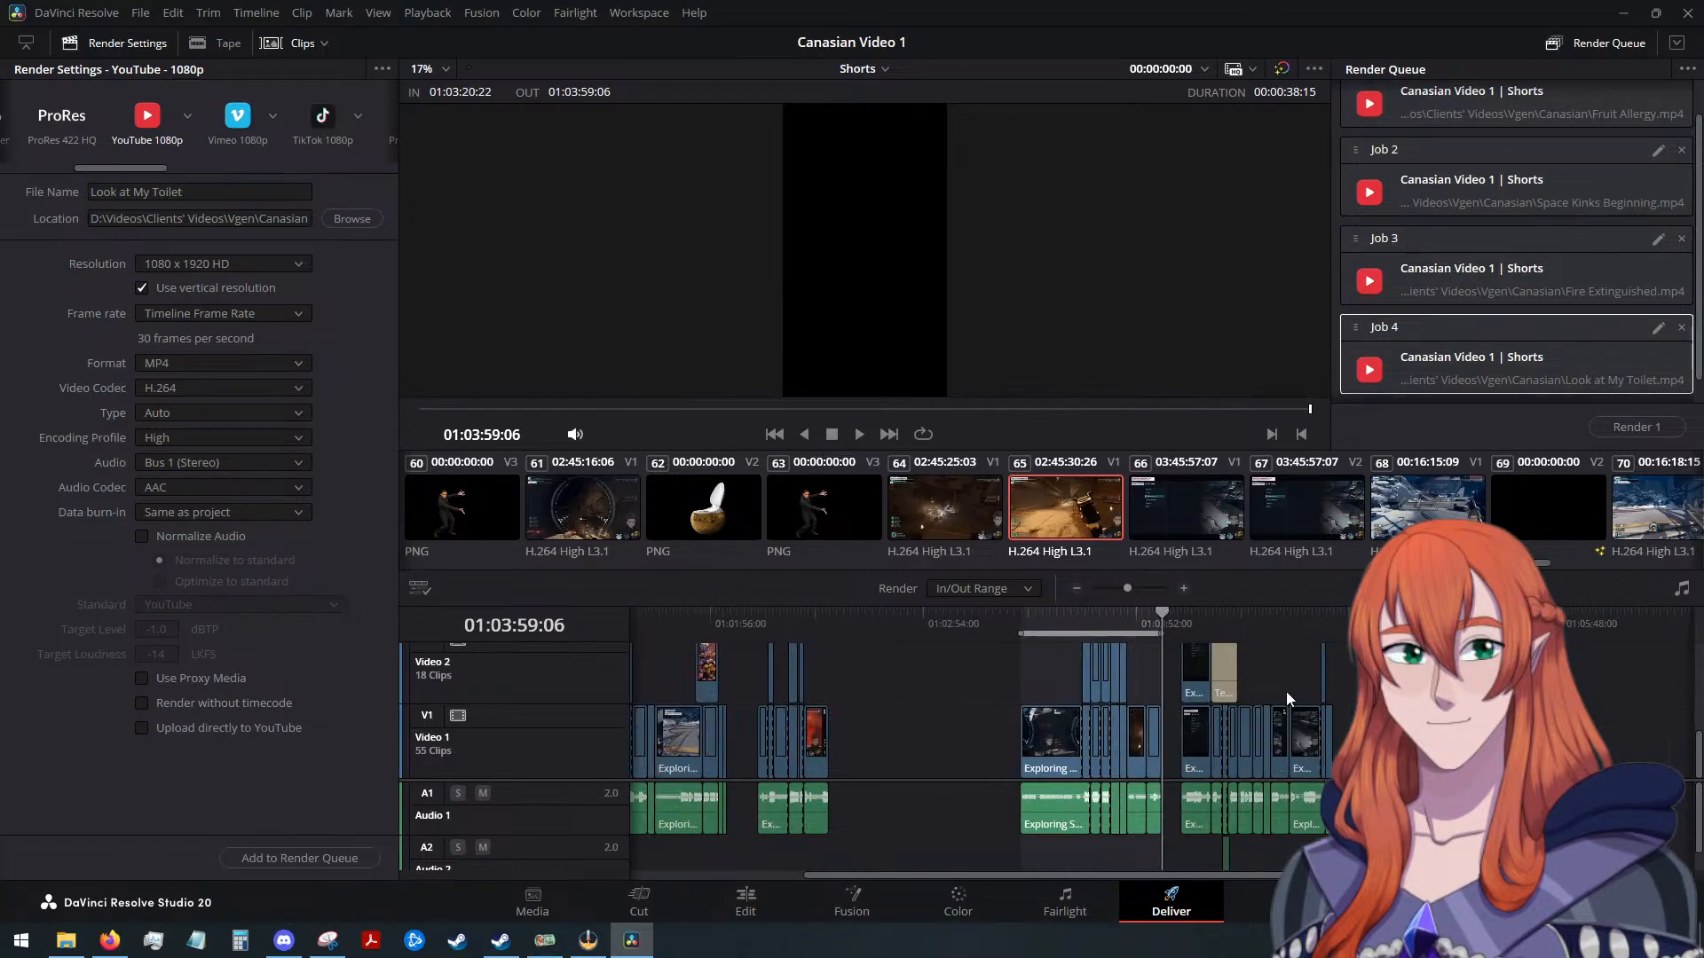
pyautogui.scroll(1, 1286, 698)
pyautogui.click(1186, 619)
pyautogui.scroll(1, 1317, 679)
pyautogui.scroll(1, 1301, 713)
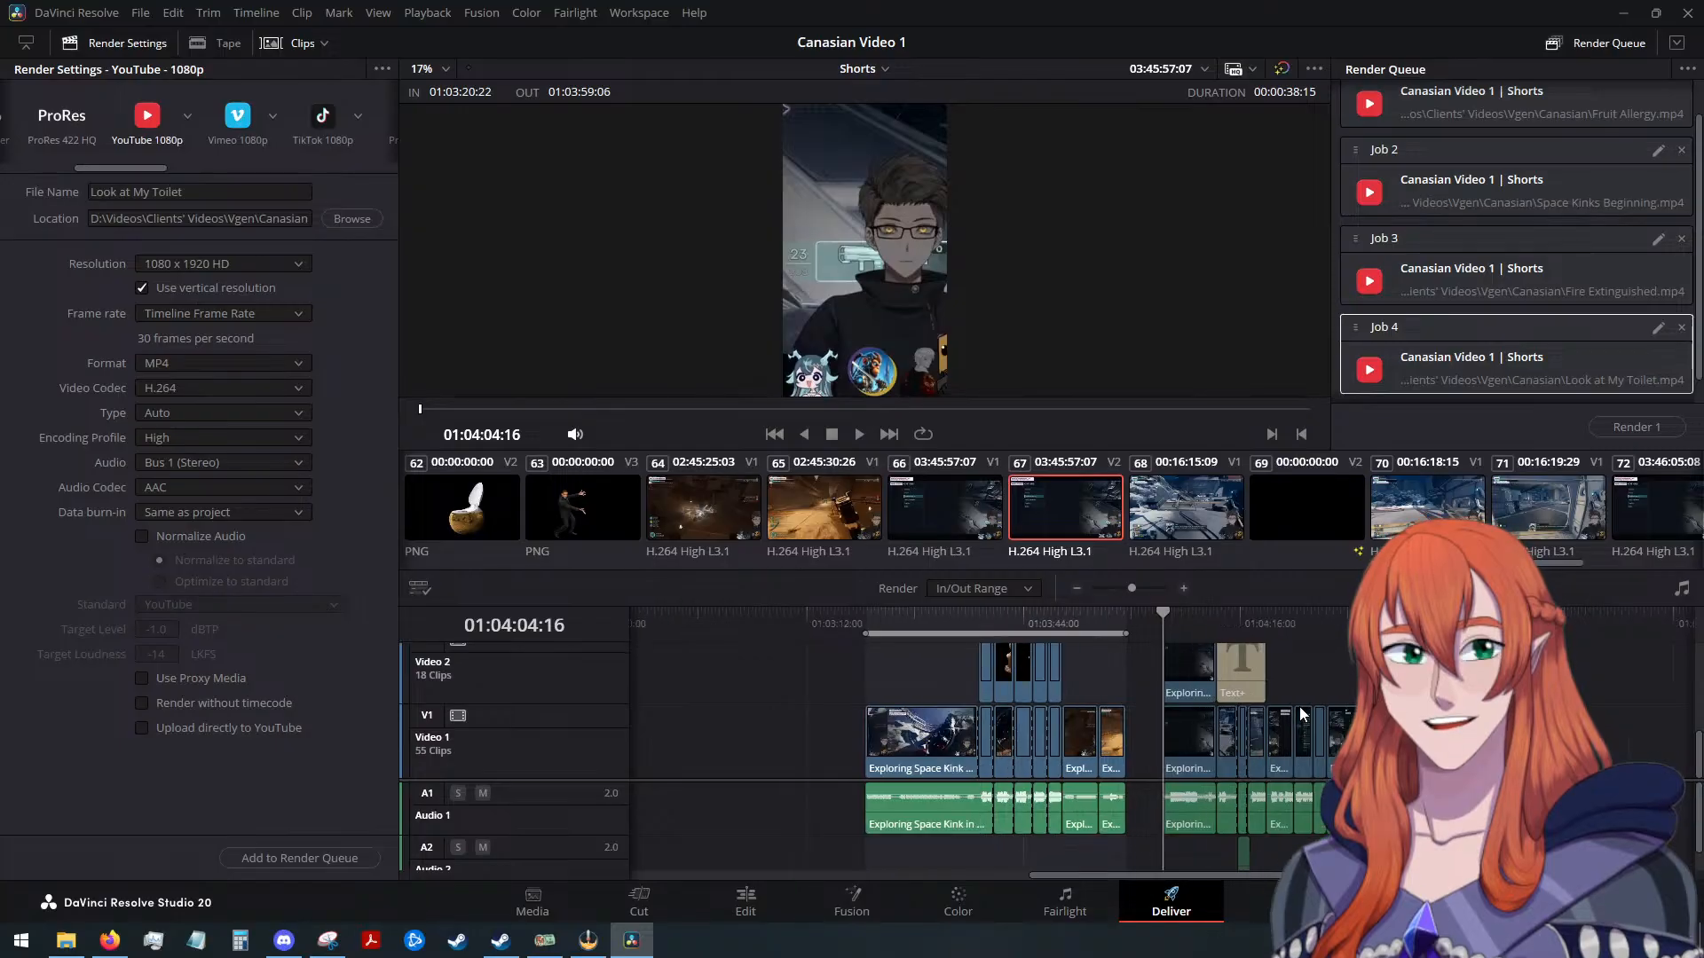
pyautogui.press('i')
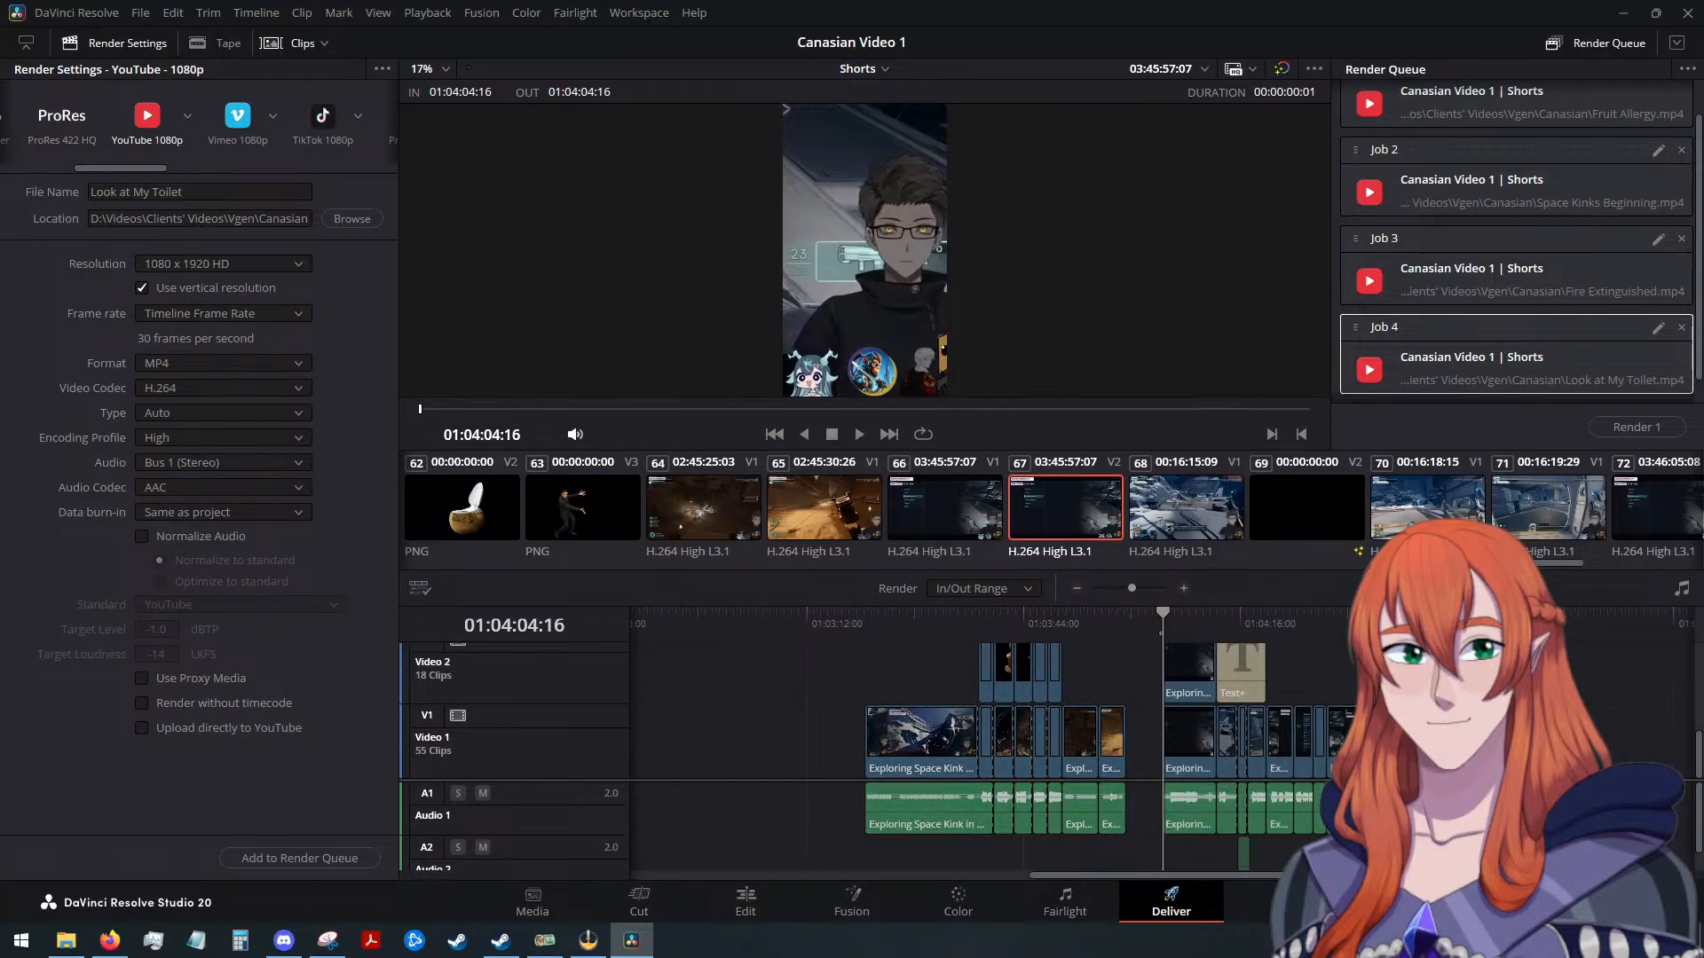
pyautogui.click(1443, 619)
pyautogui.press('o')
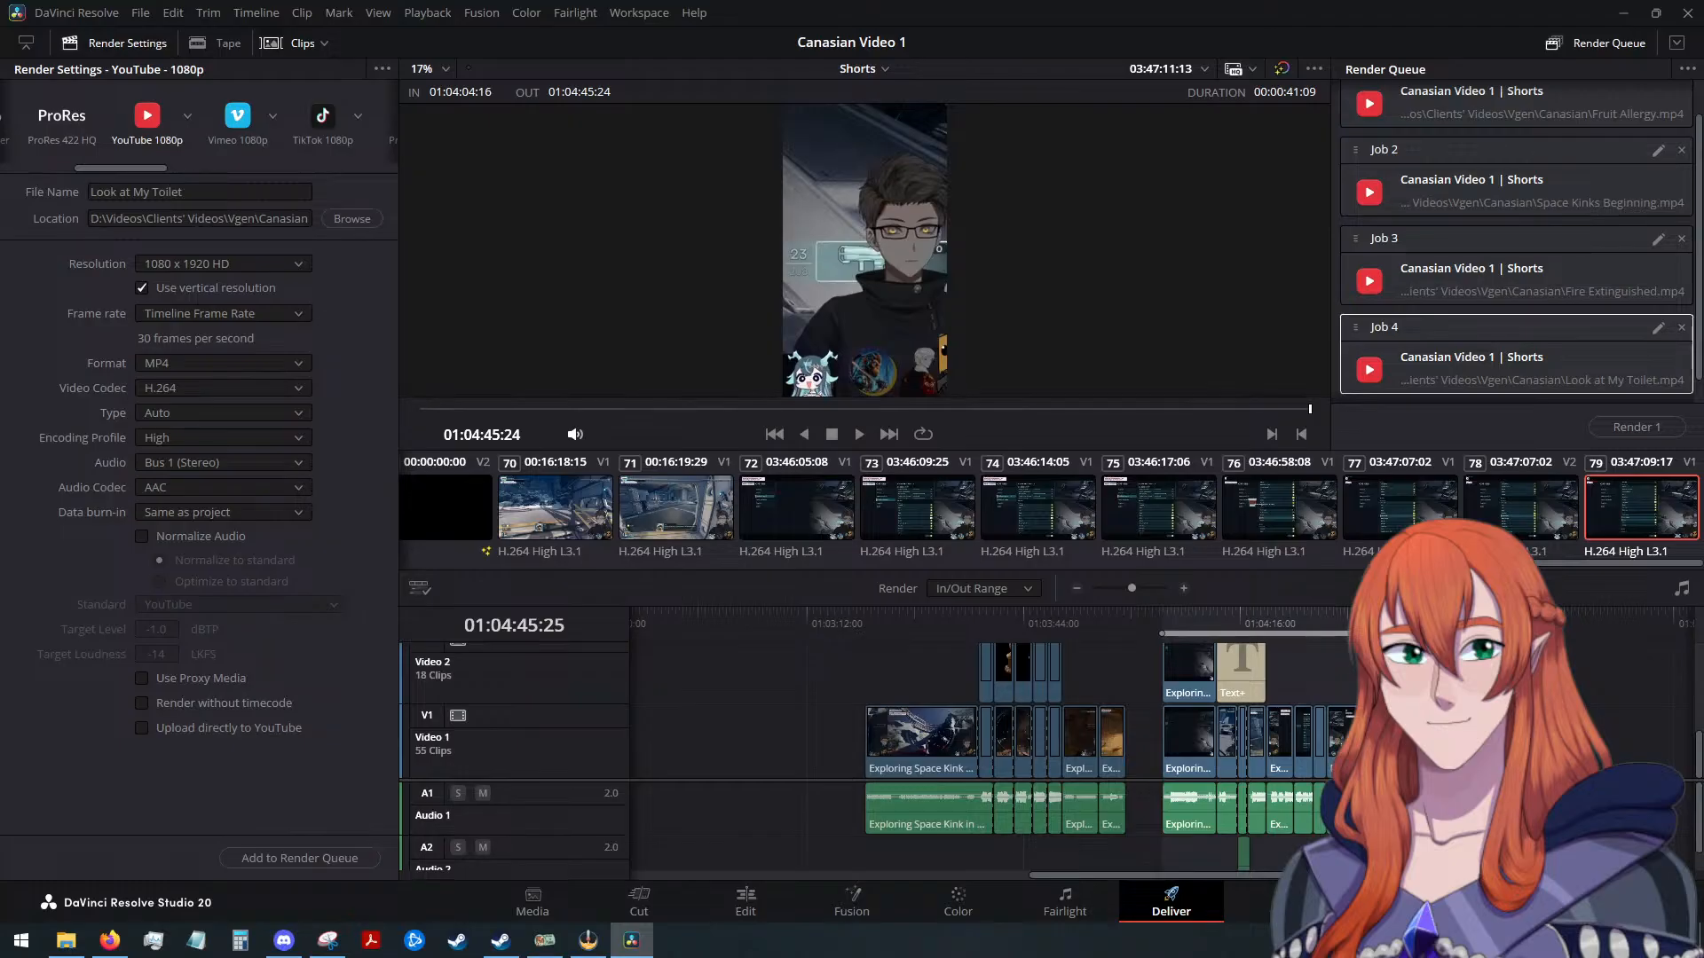
# Name the export file Bot Bottom and add the last short to the render queue
pyautogui.moveTo(216, 189); pyautogui.dragTo(72, 216)
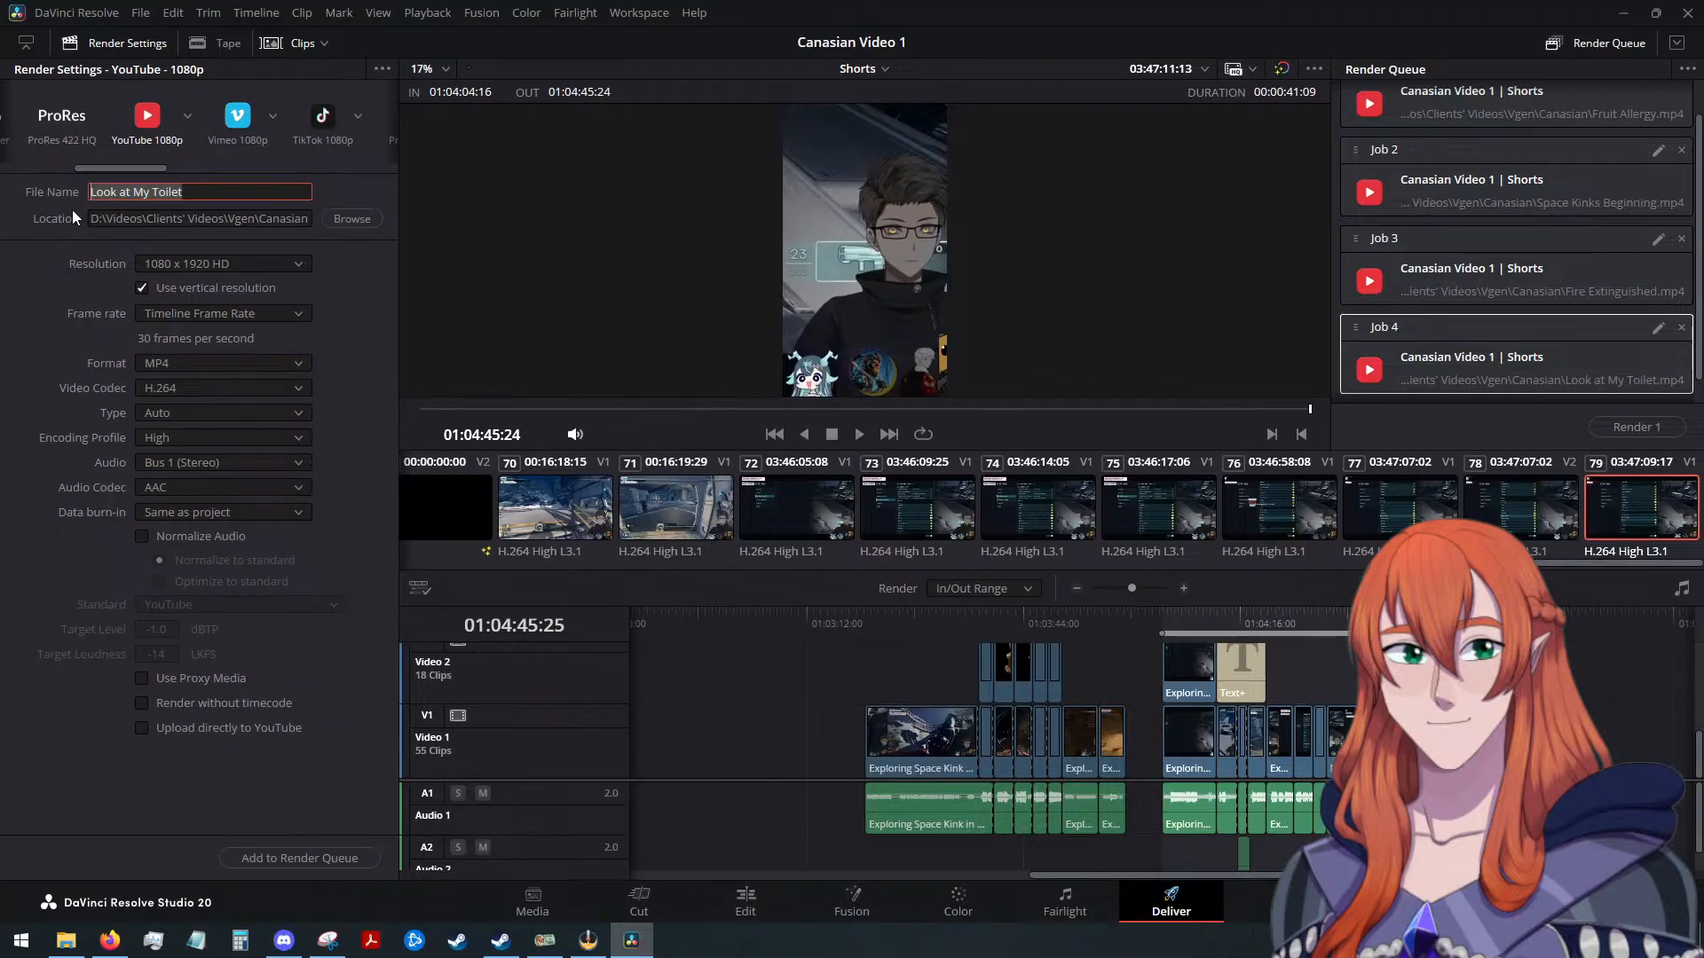
pyautogui.write('Bot VB')
pyautogui.press('BackSpace')
pyautogui.press('BackSpace')
pyautogui.write('Bottom')
pyautogui.click(321, 858)
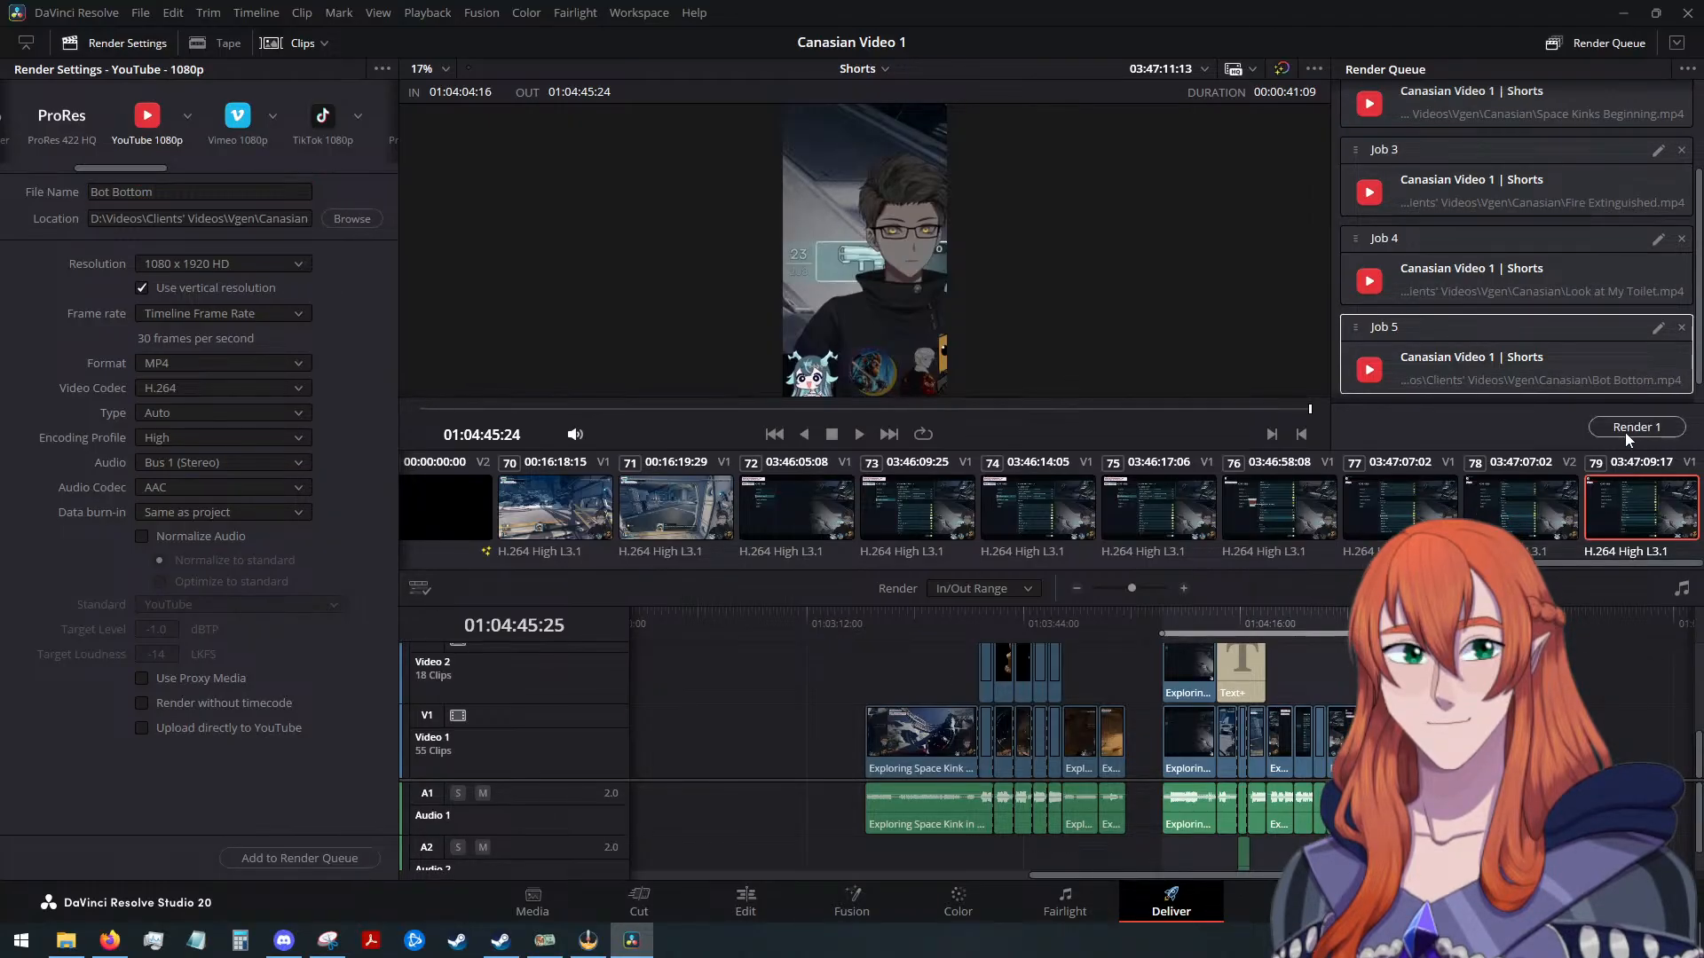
# Render only the Look at My Toilet job from the render queue
pyautogui.scroll(3, 1569, 325)
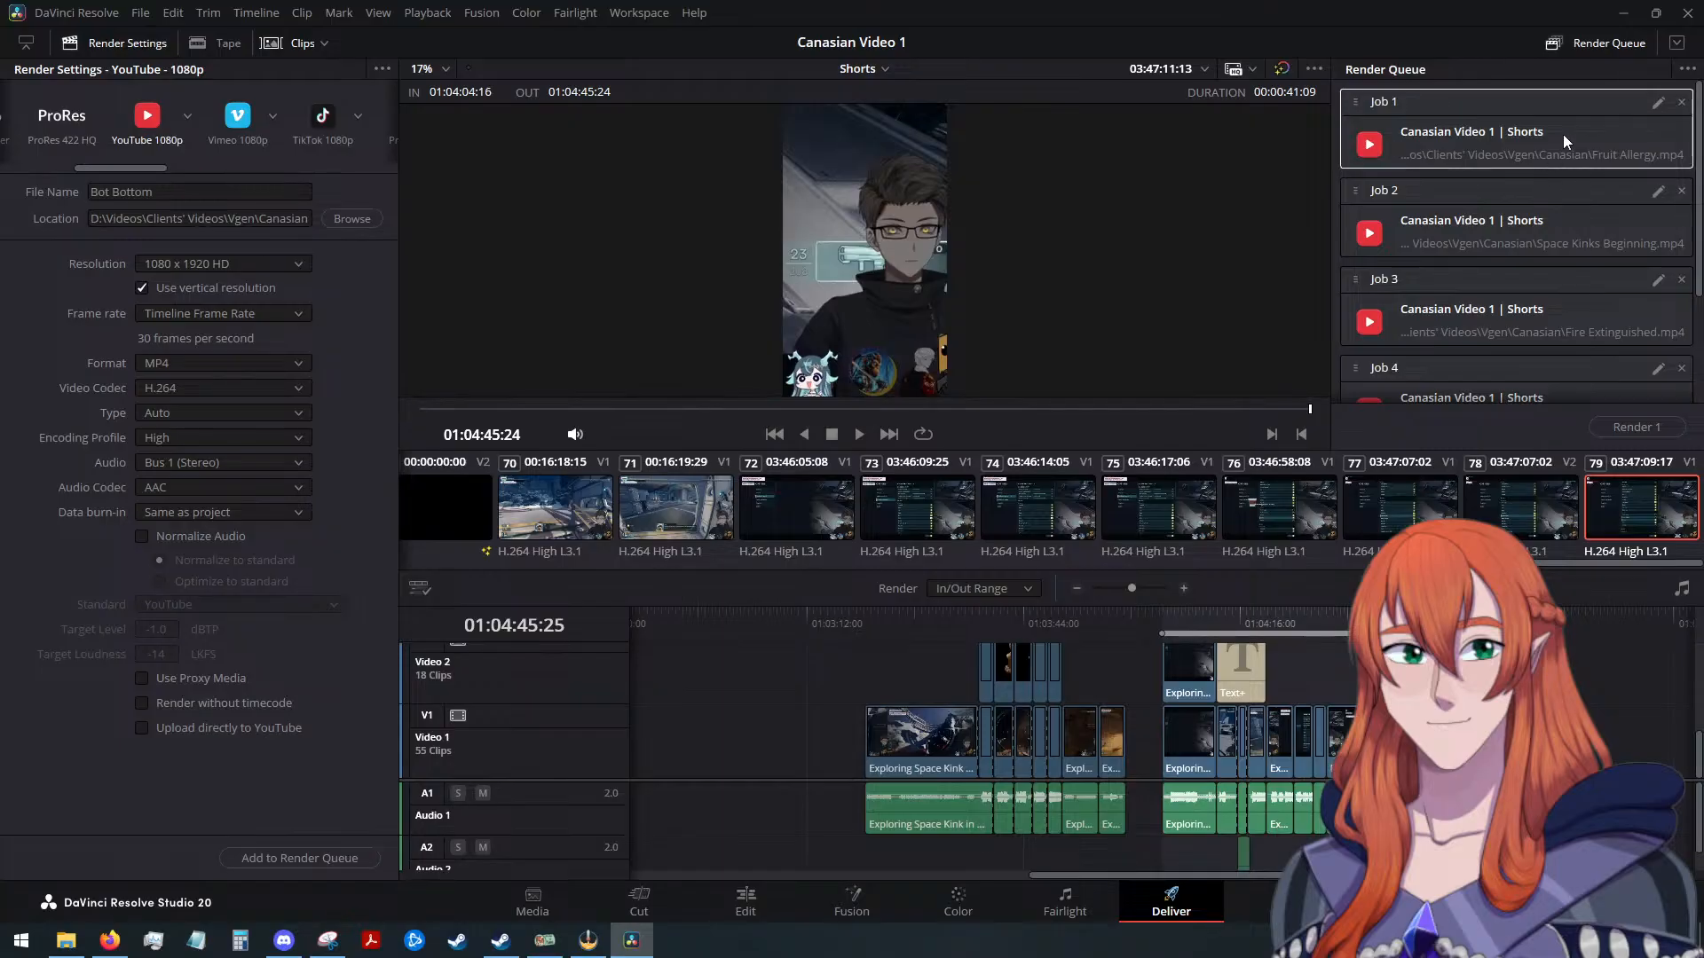
pyautogui.scroll(-1, 1530, 281)
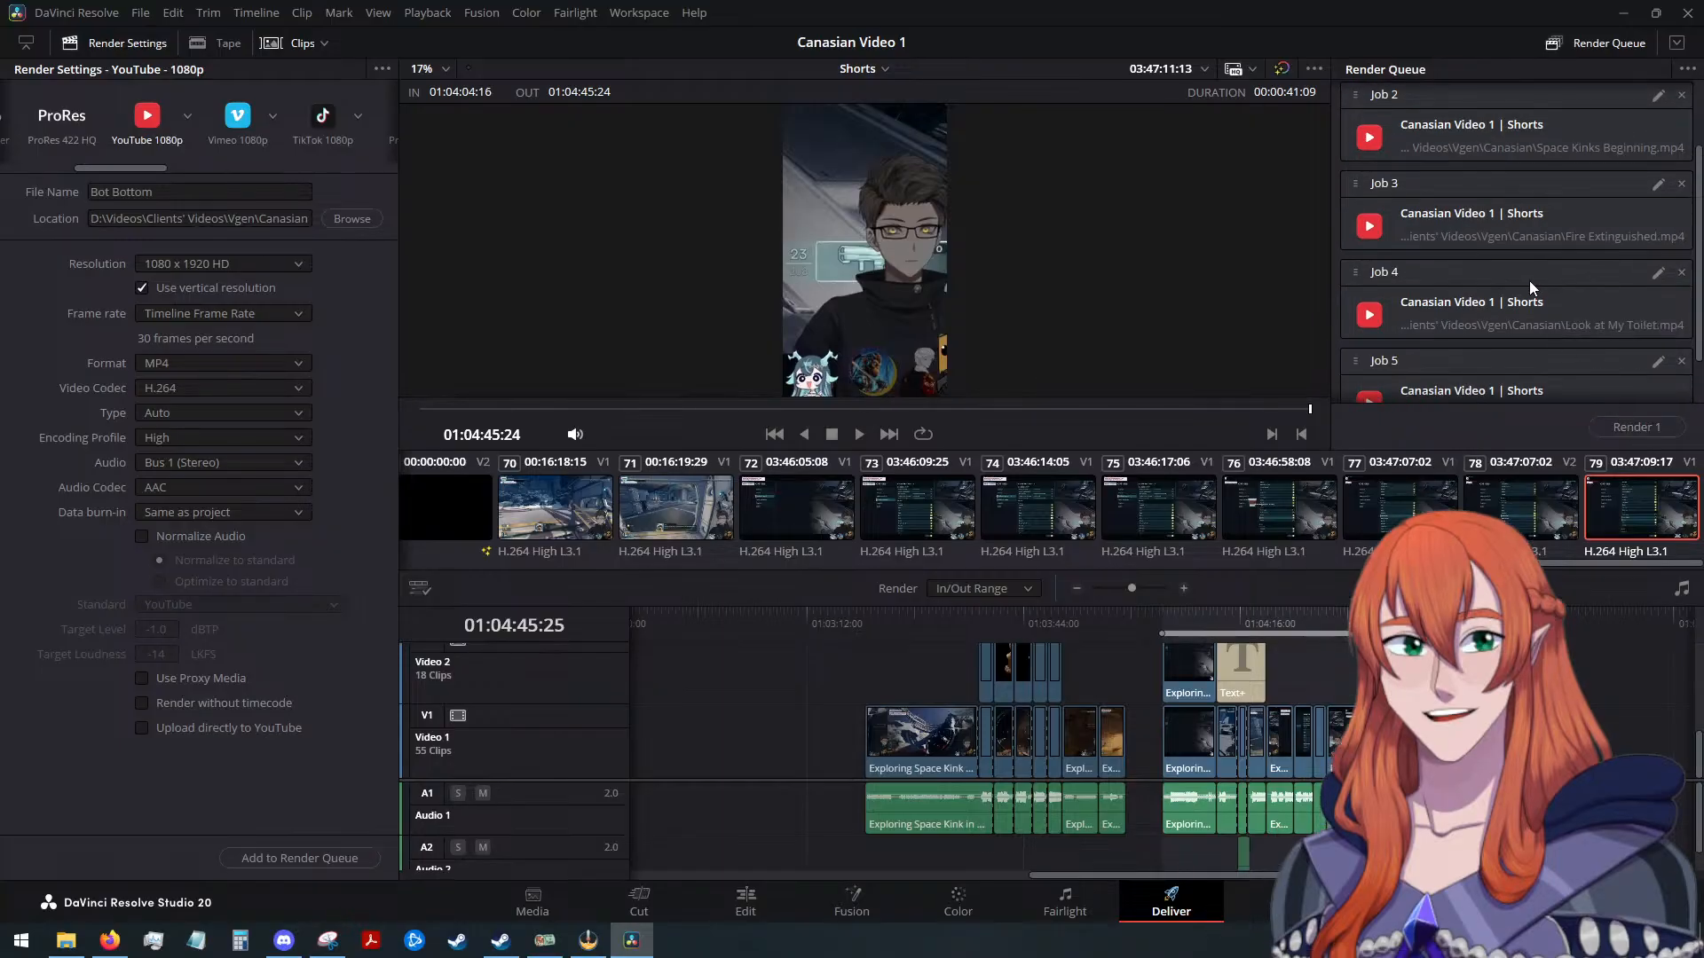
pyautogui.click(1537, 313)
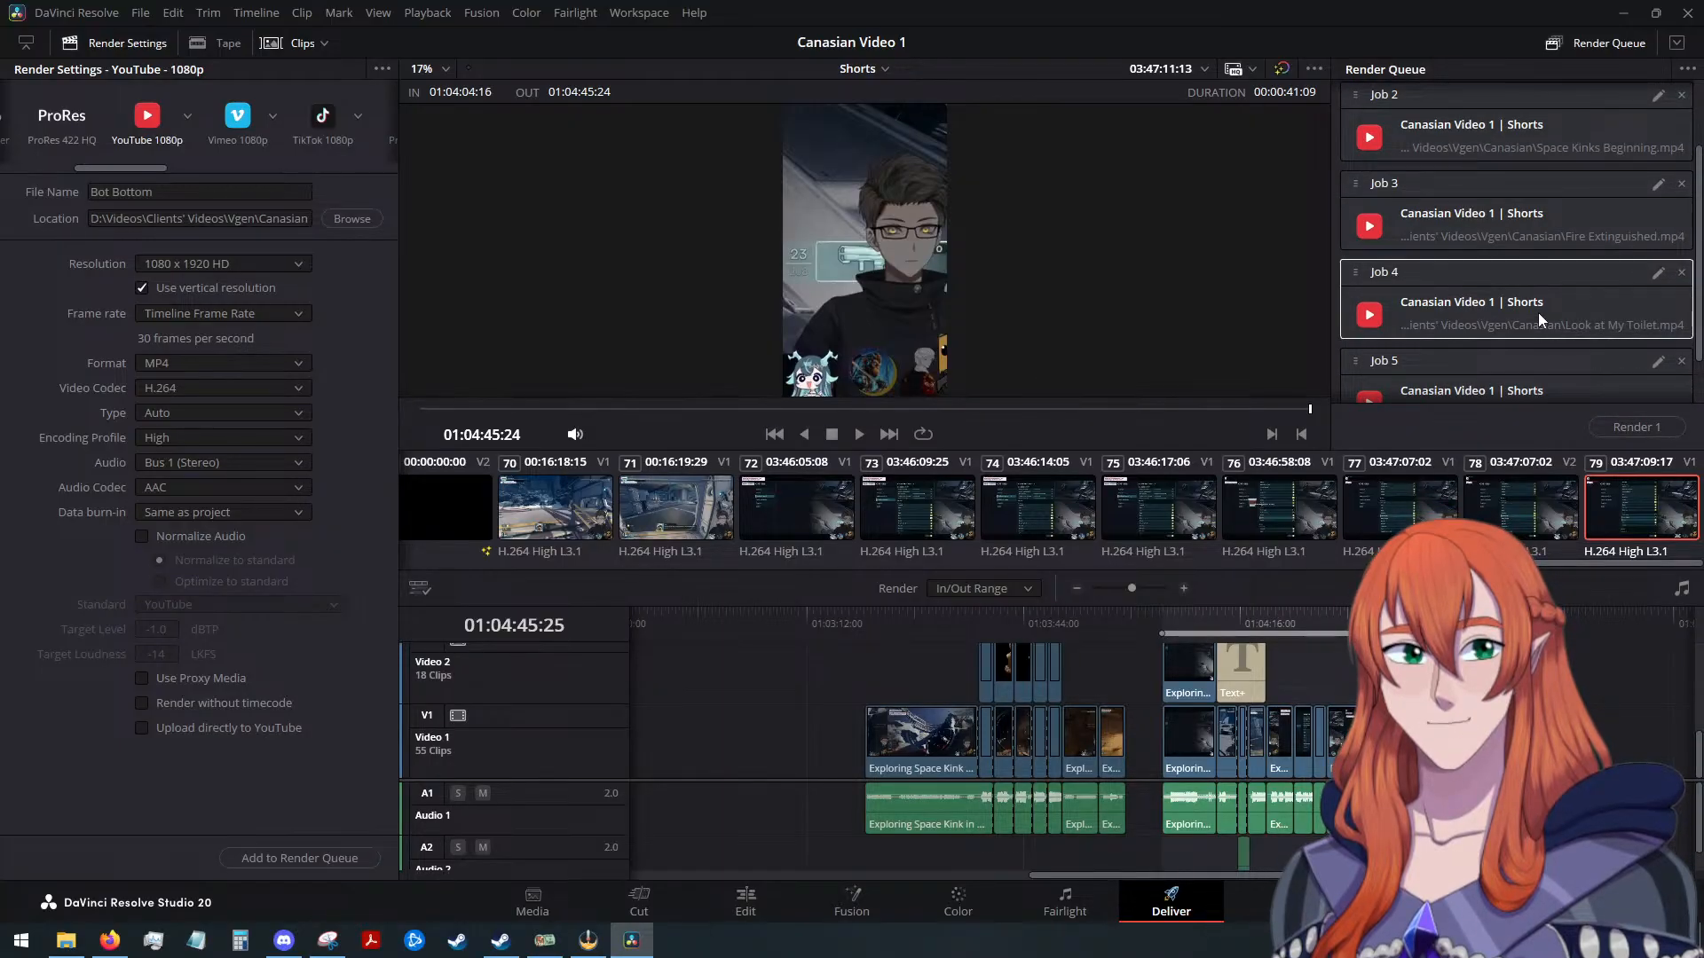
pyautogui.click(1627, 429)
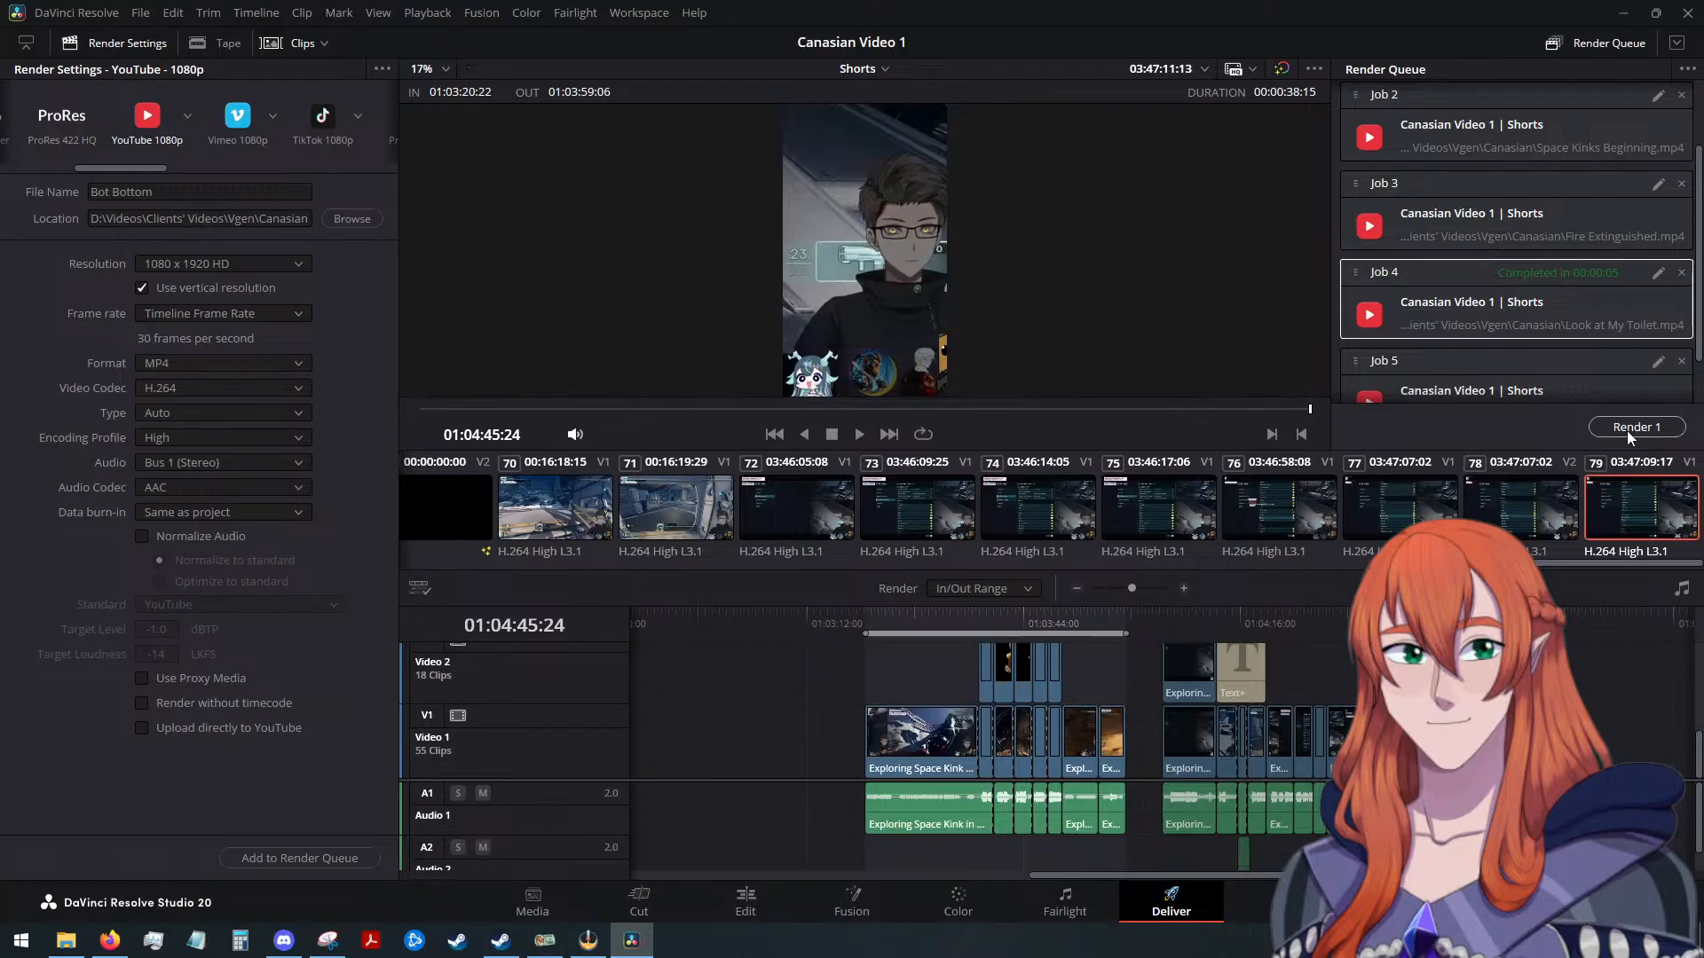
# Remove every job from the render queue
pyautogui.click(1680, 273)
pyautogui.click(1678, 303)
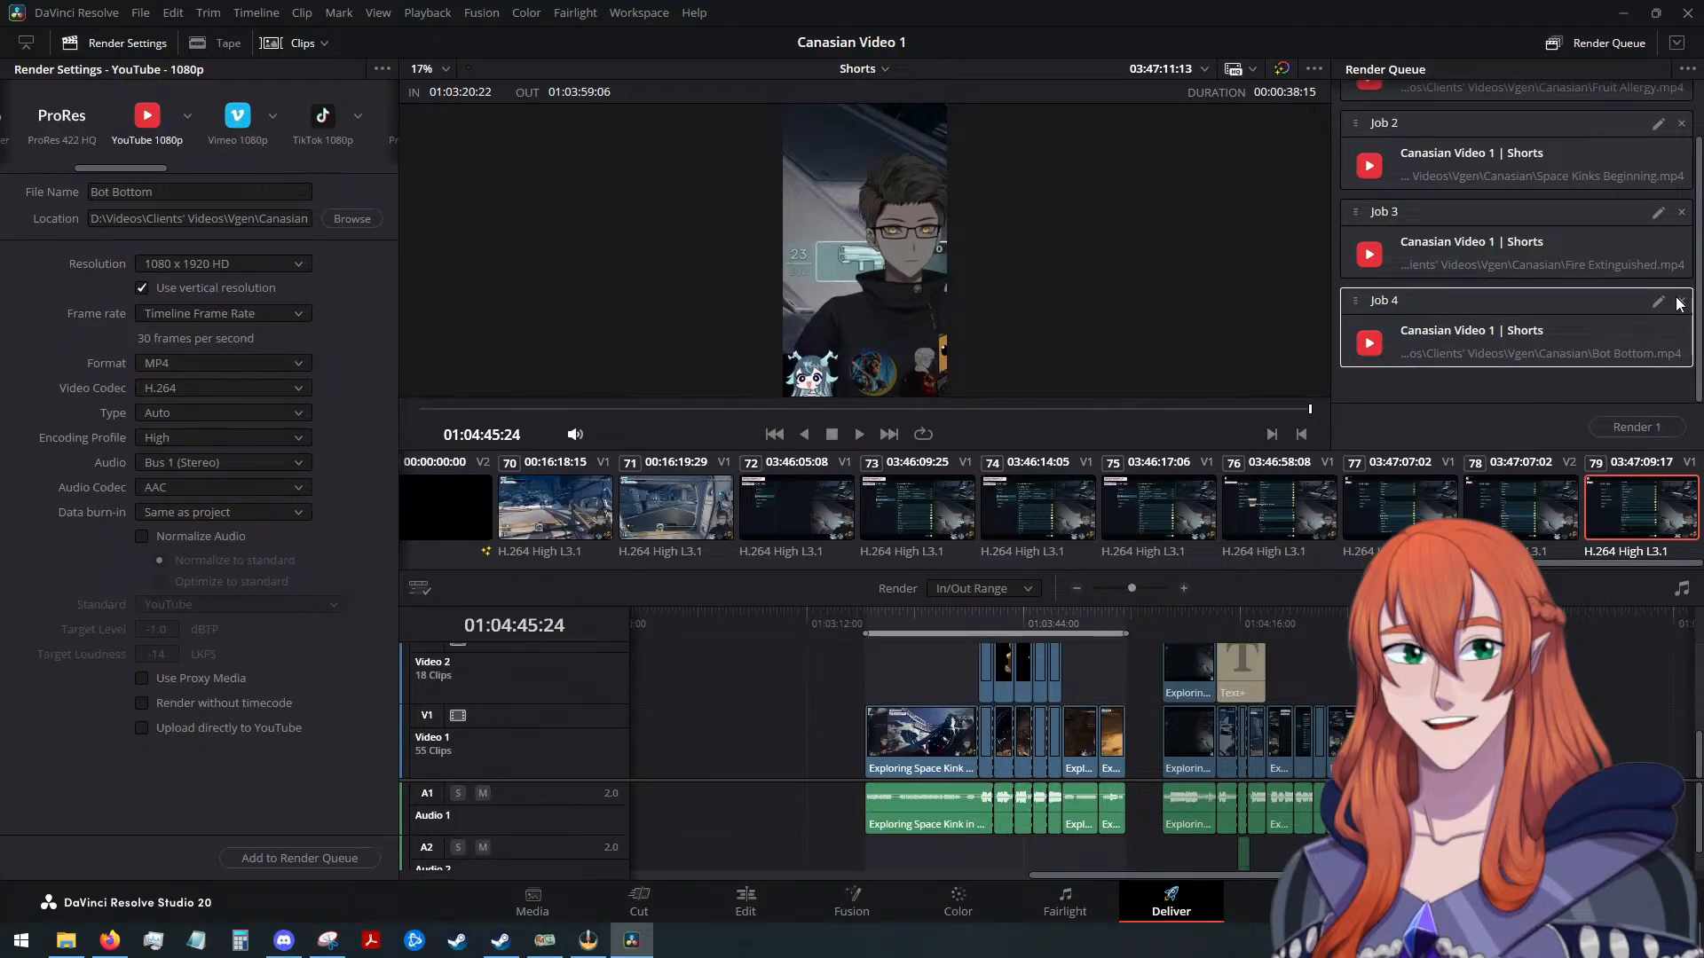
pyautogui.click(1681, 302)
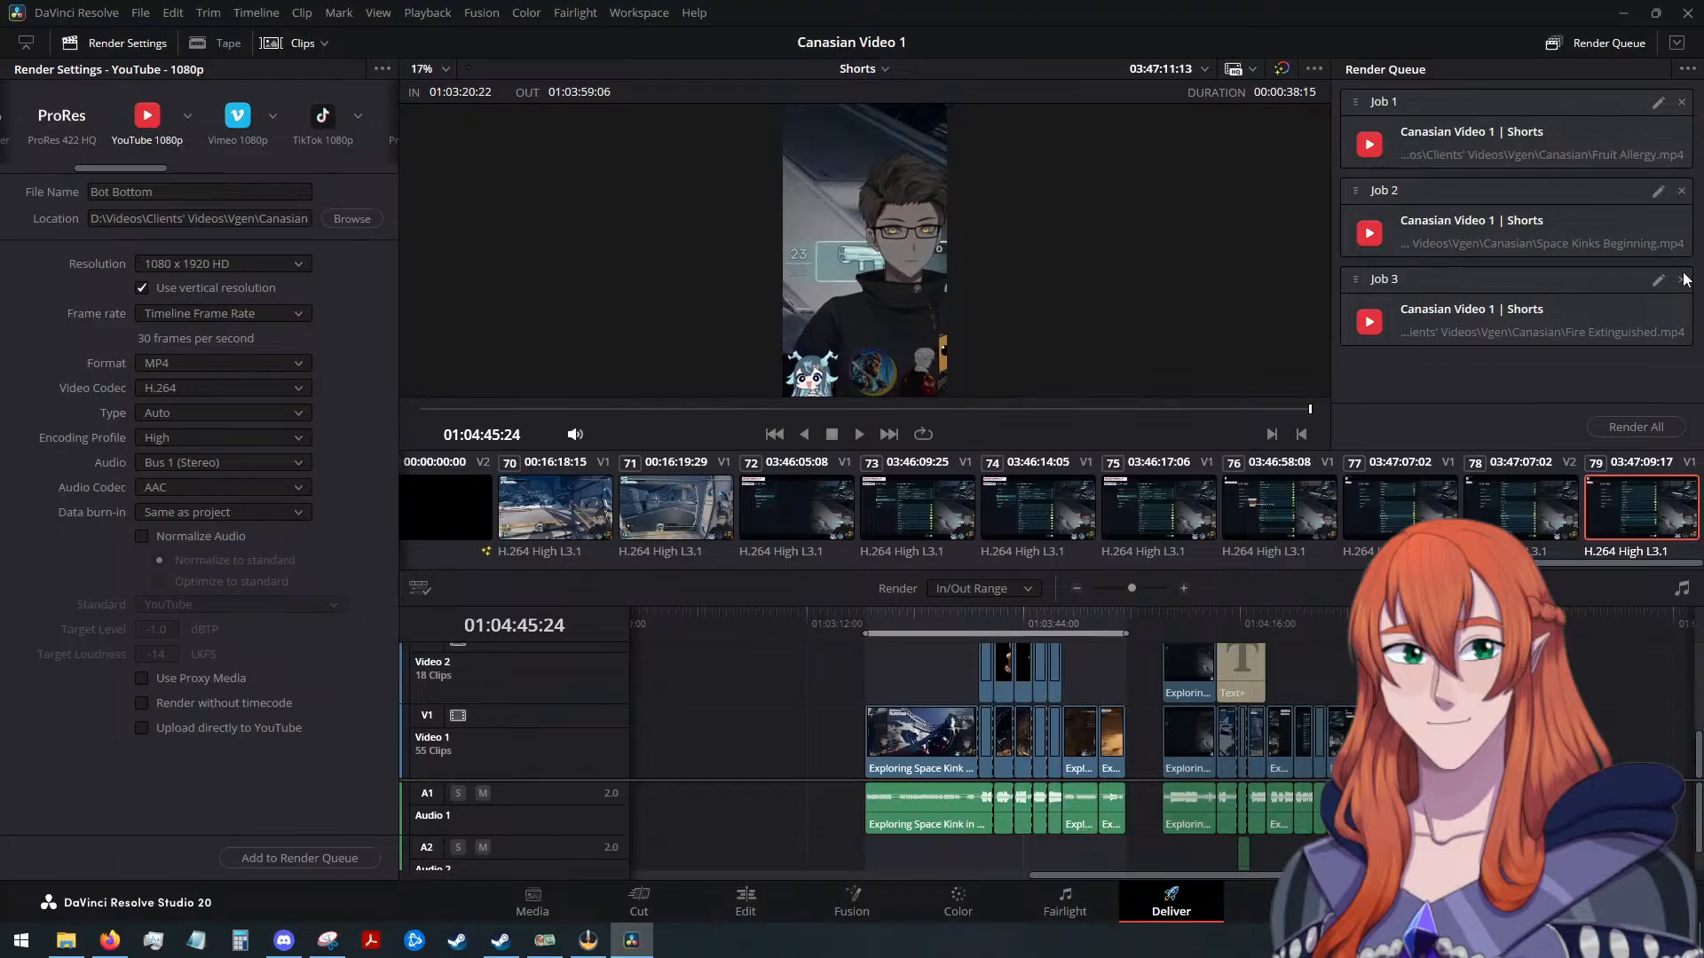
pyautogui.click(1681, 282)
pyautogui.click(1681, 279)
pyautogui.click(1681, 191)
pyautogui.click(1681, 102)
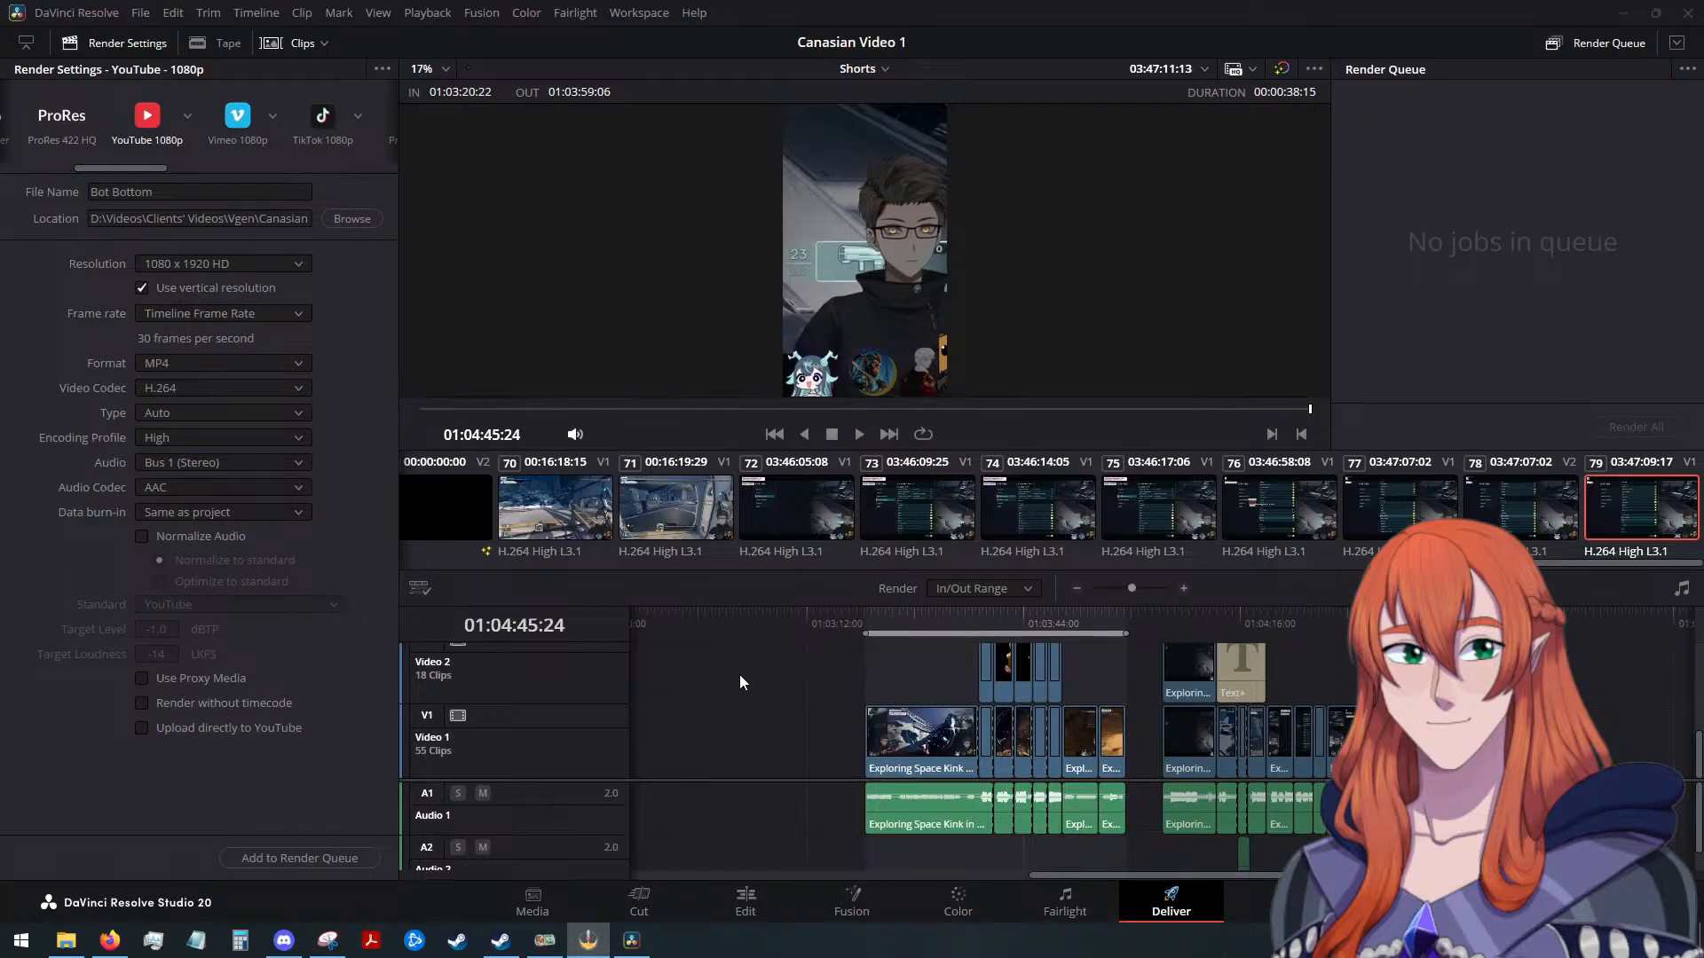
# Set the render range around the first short again, from 01:00:00:00 to 01:00:40:26
pyautogui.scroll(-2, 763, 685)
pyautogui.moveTo(1006, 868); pyautogui.dragTo(568, 866)
pyautogui.click(638, 614)
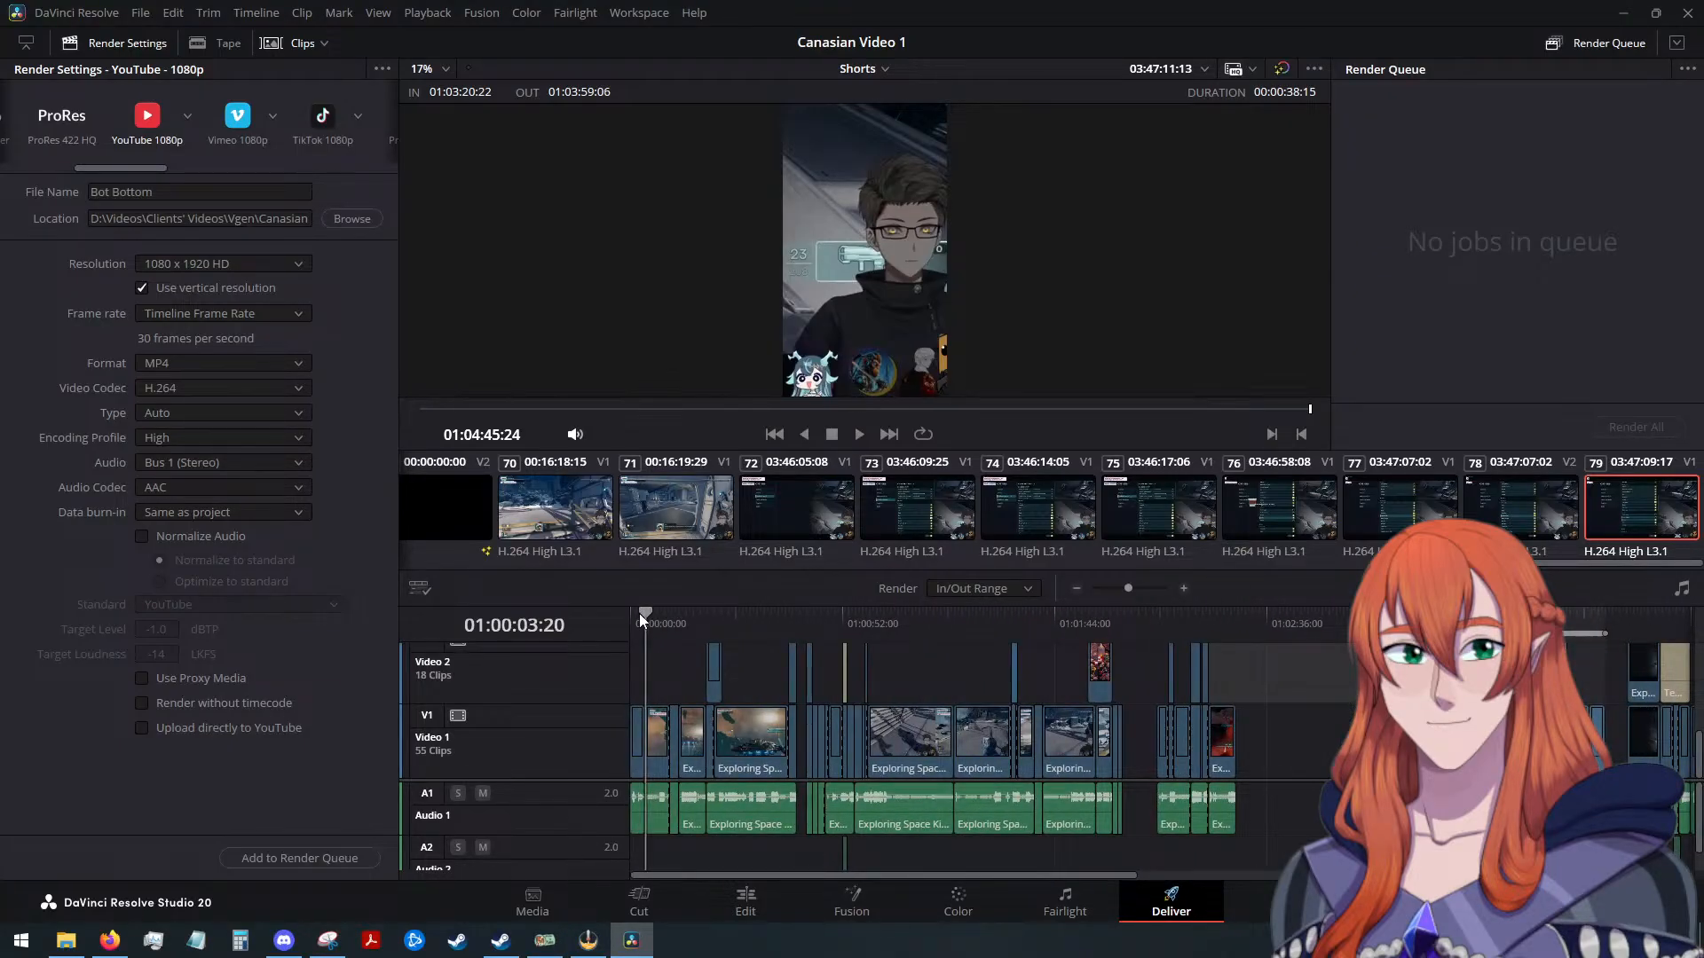
pyautogui.scroll(2, 688, 699)
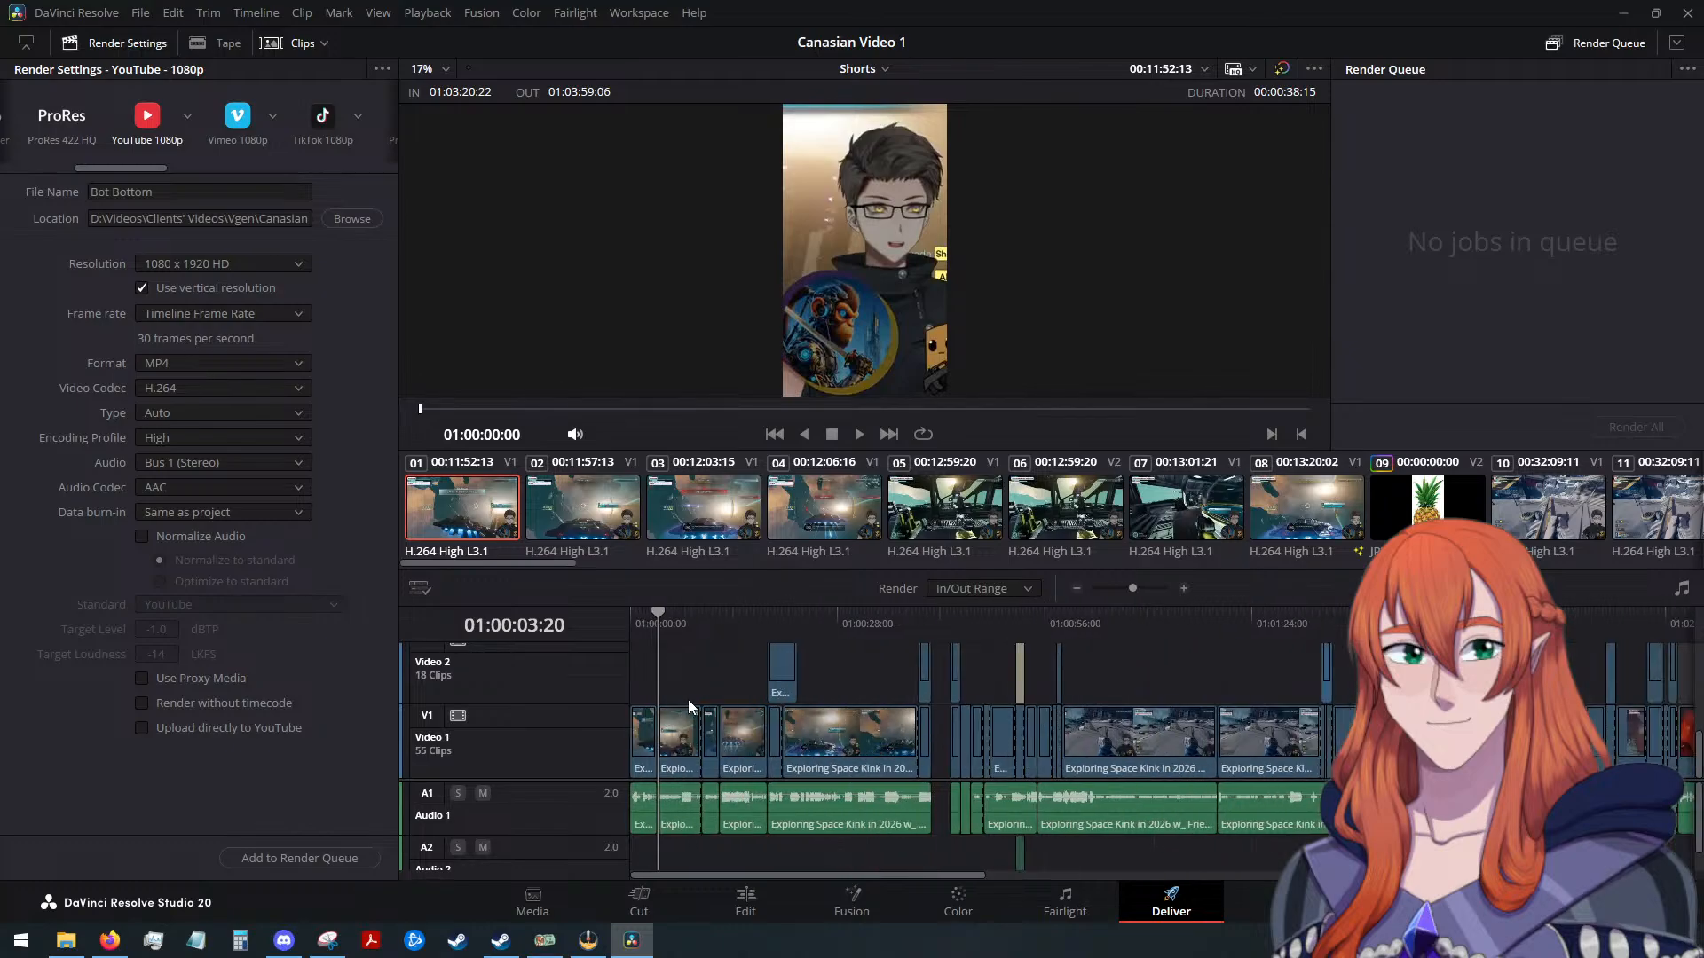
pyautogui.moveTo(664, 610); pyautogui.dragTo(618, 621)
pyautogui.press('i')
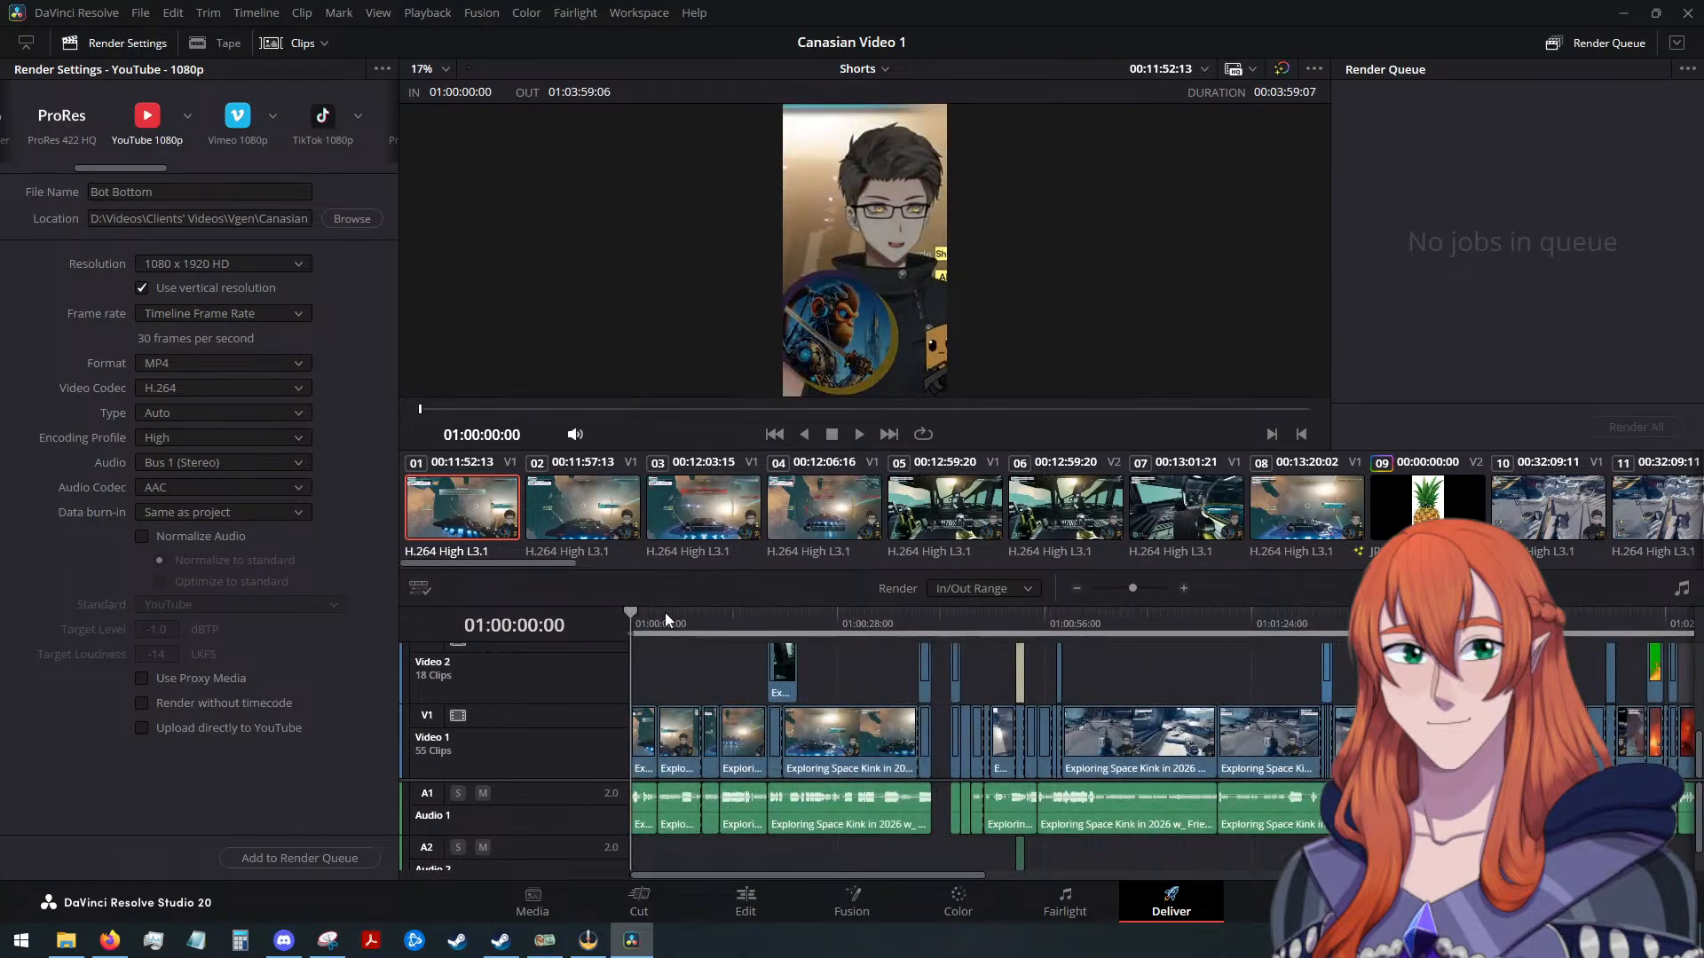
pyautogui.click(890, 616)
pyautogui.click(933, 632)
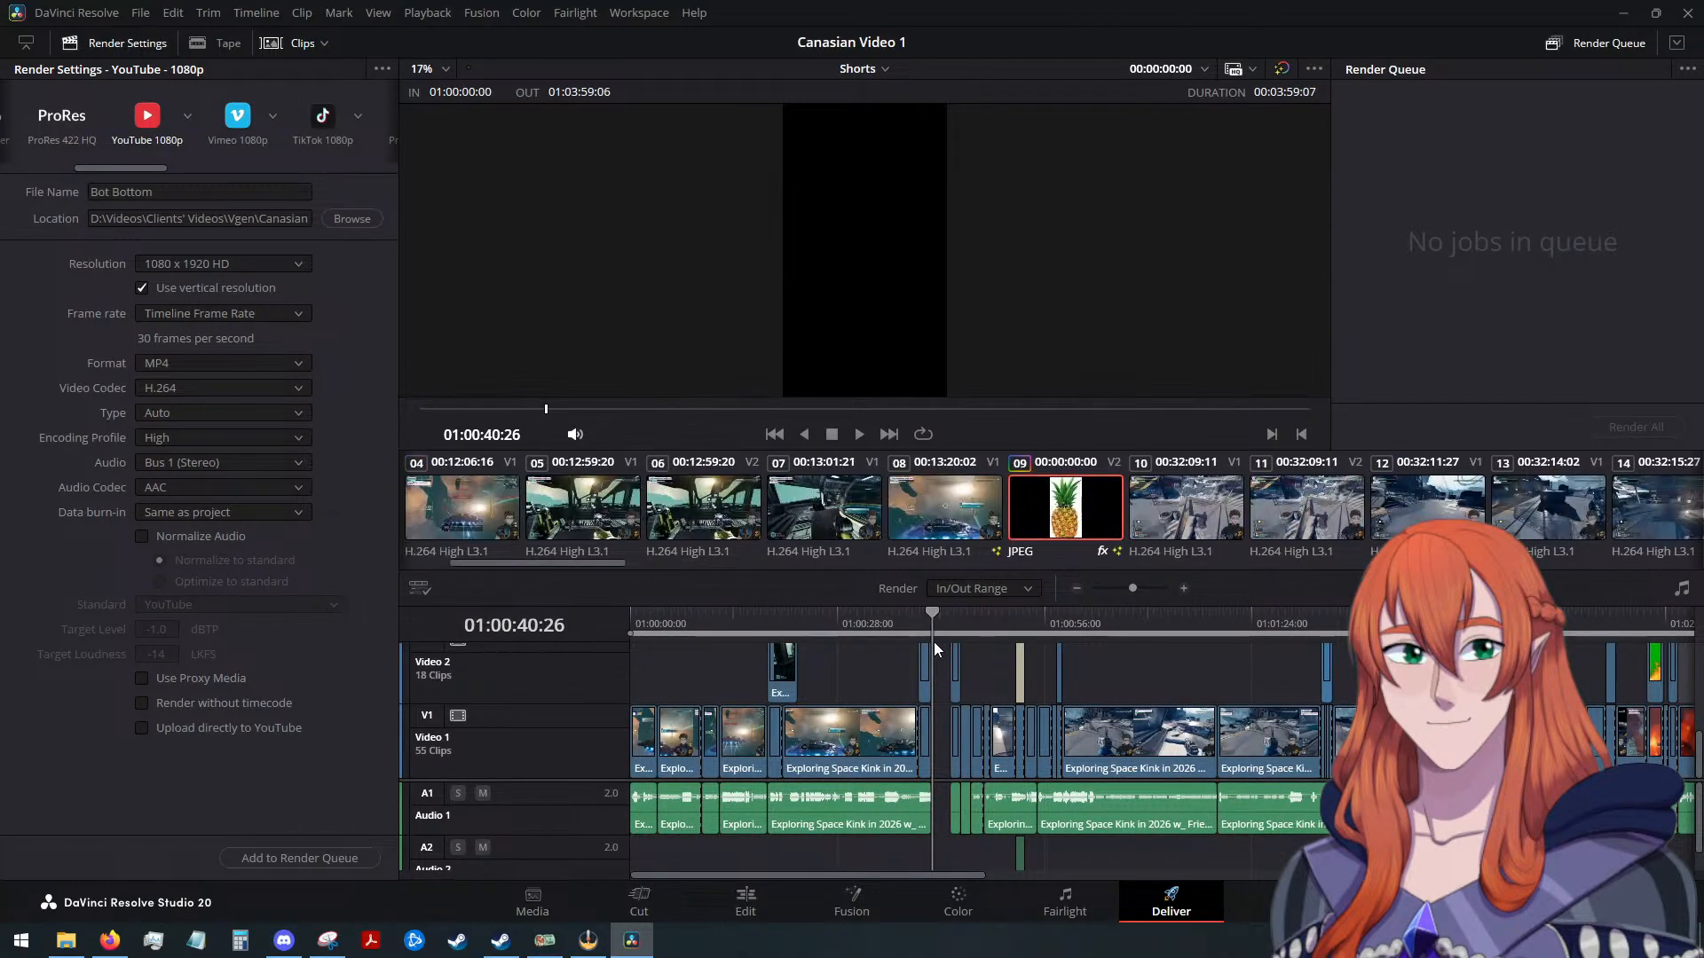
pyautogui.press('o')
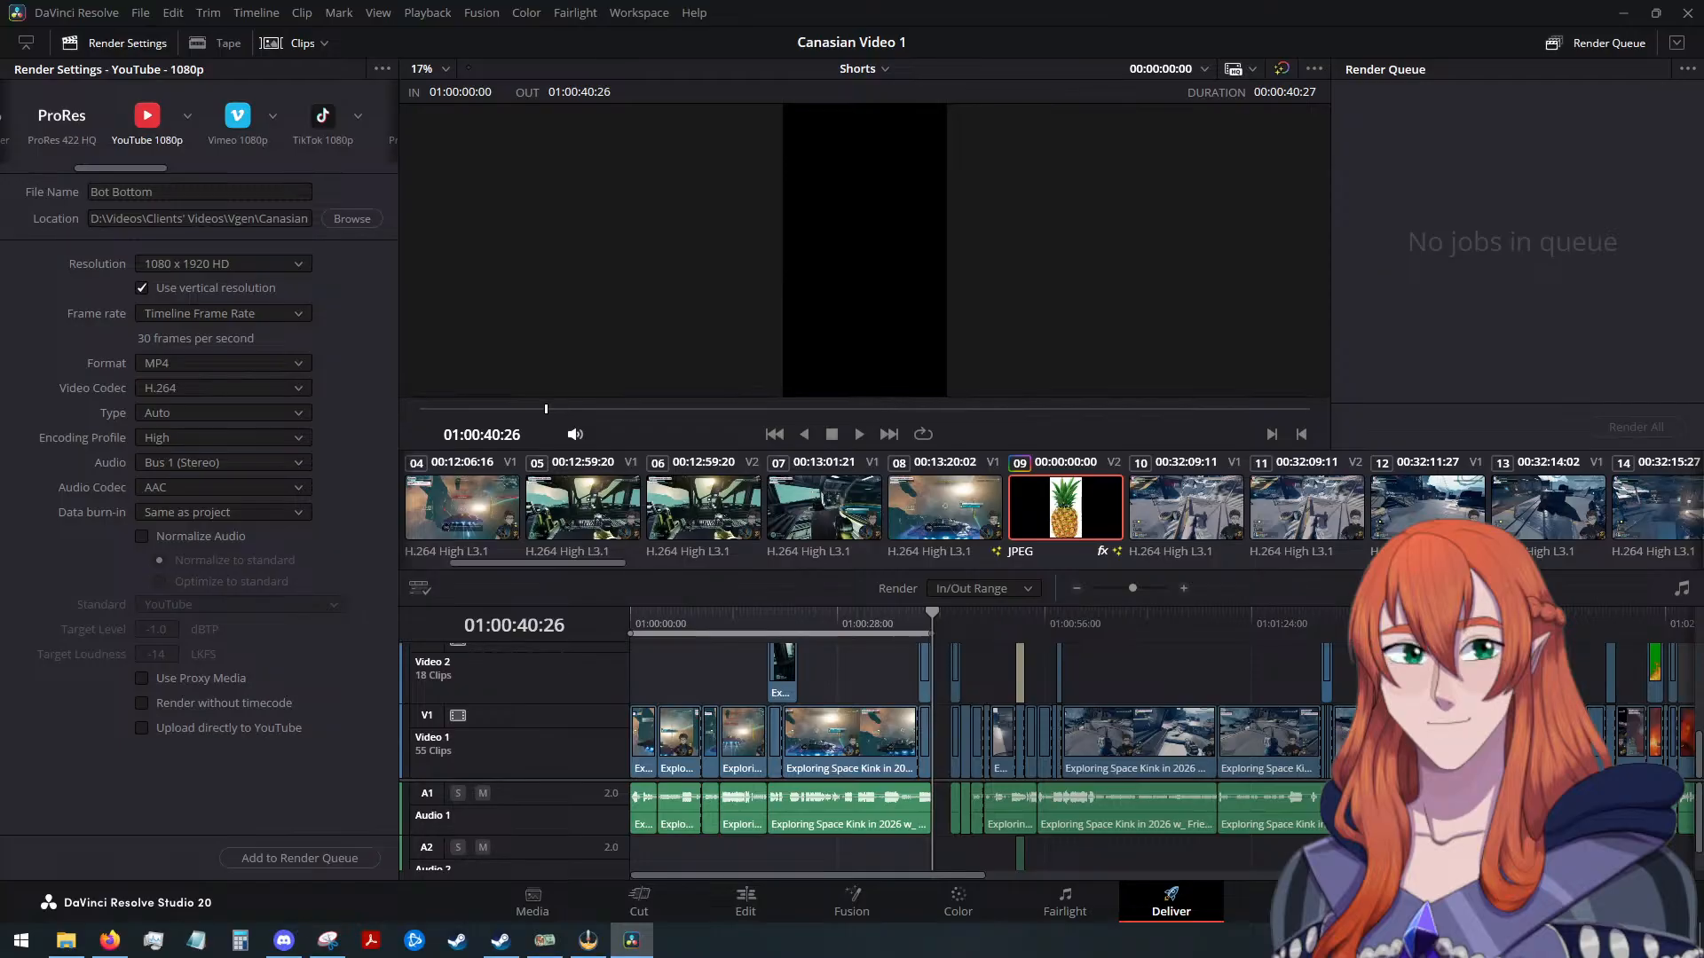
pyautogui.hotkey('alt', 'Tab')
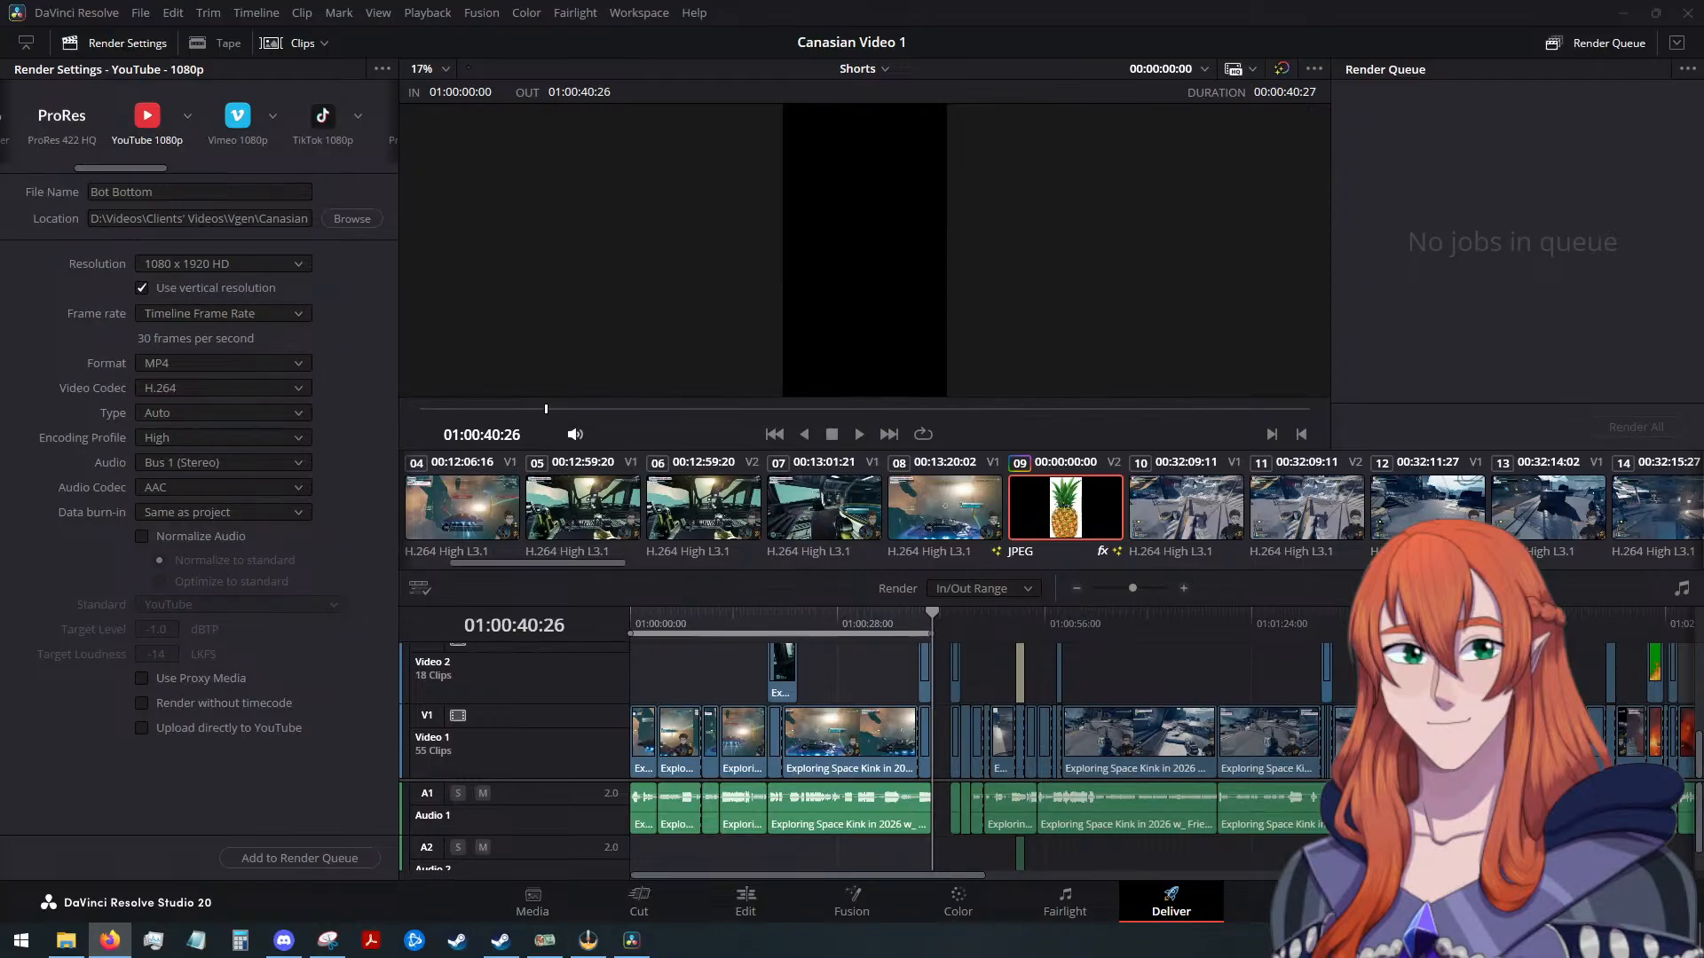
pyautogui.hotkey('alt', 'Tab')
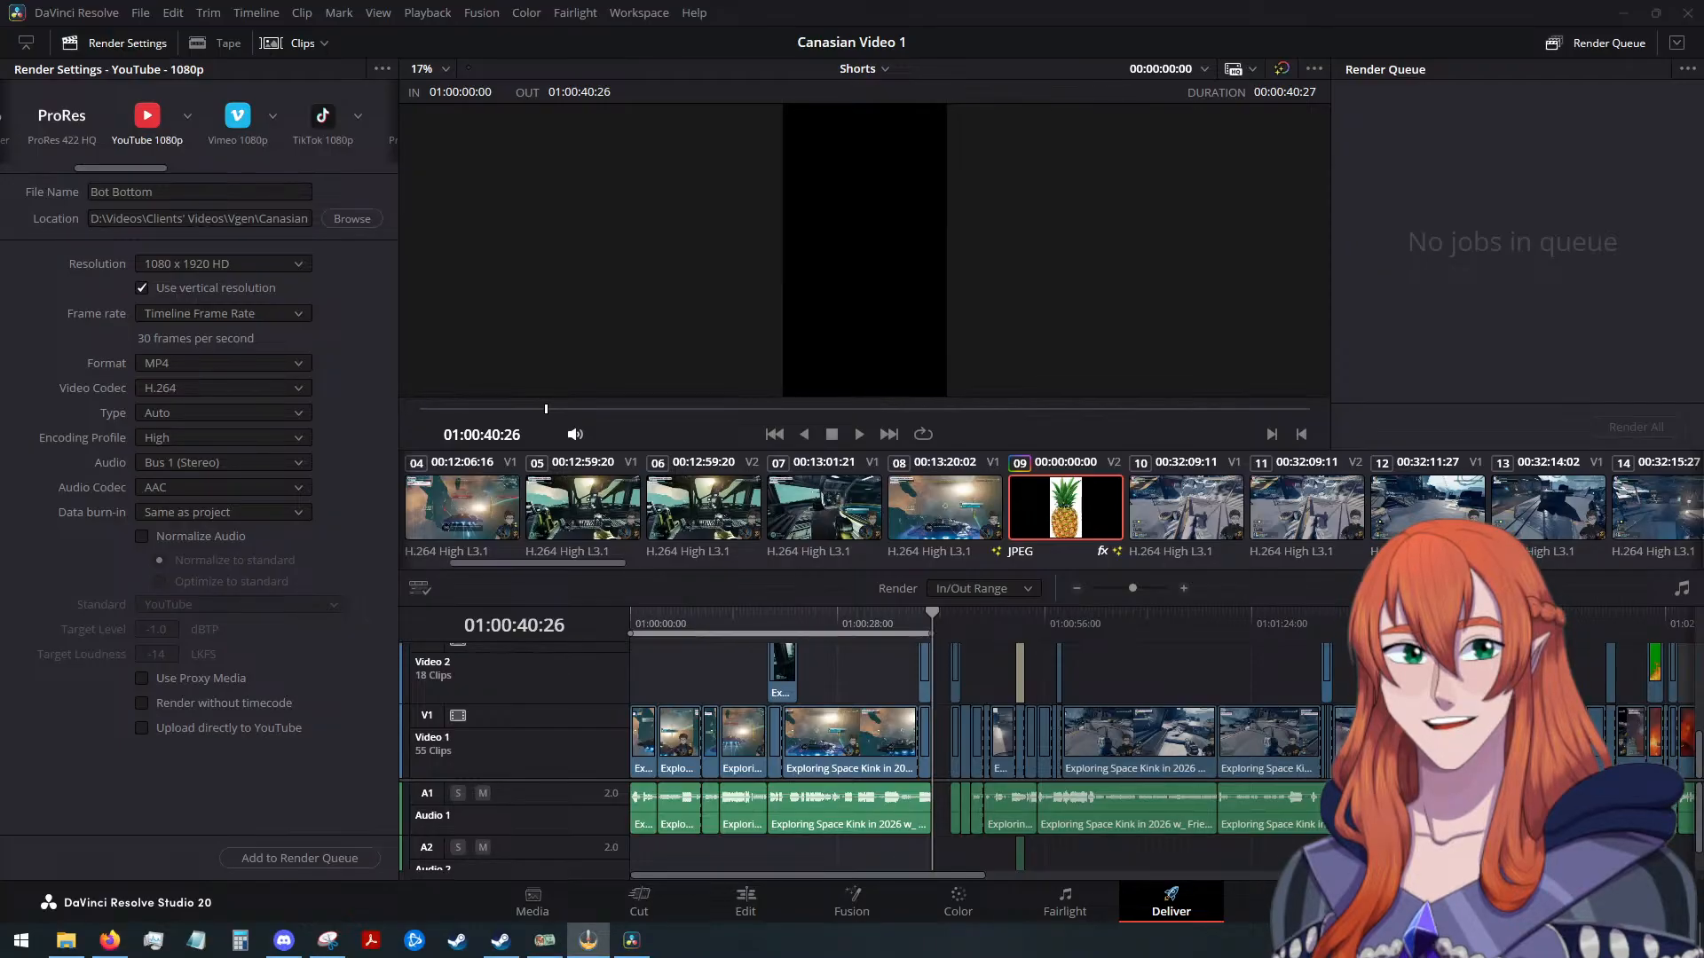
pyautogui.hotkey('alt', 'Tab')
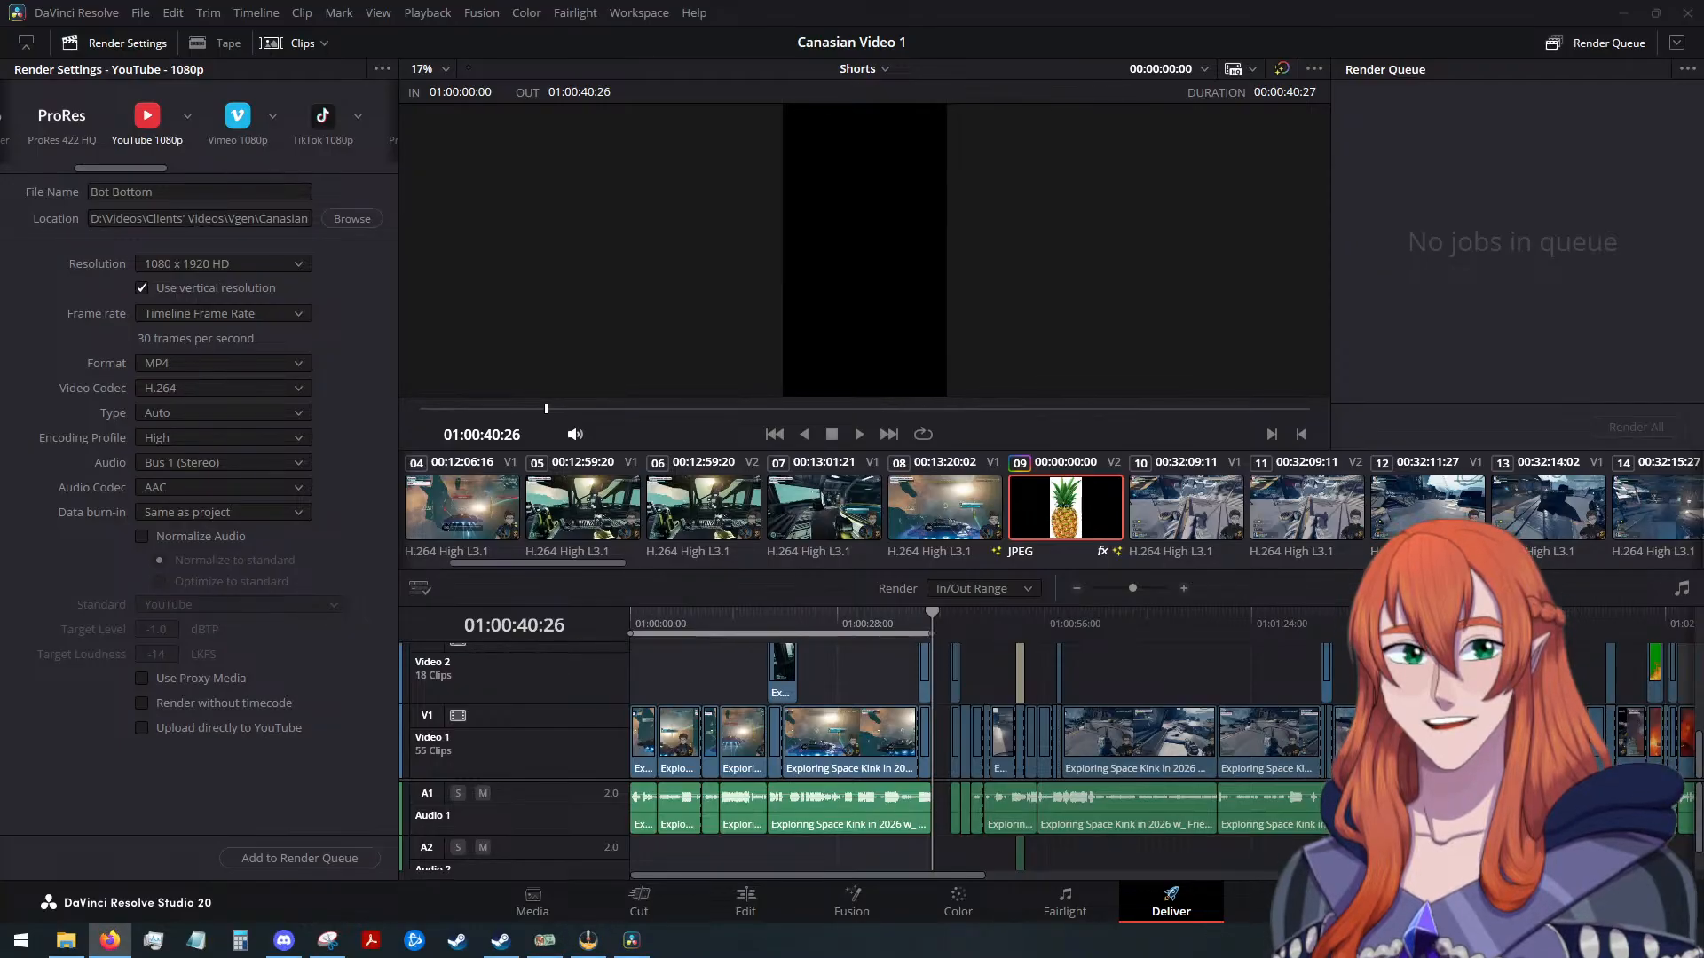
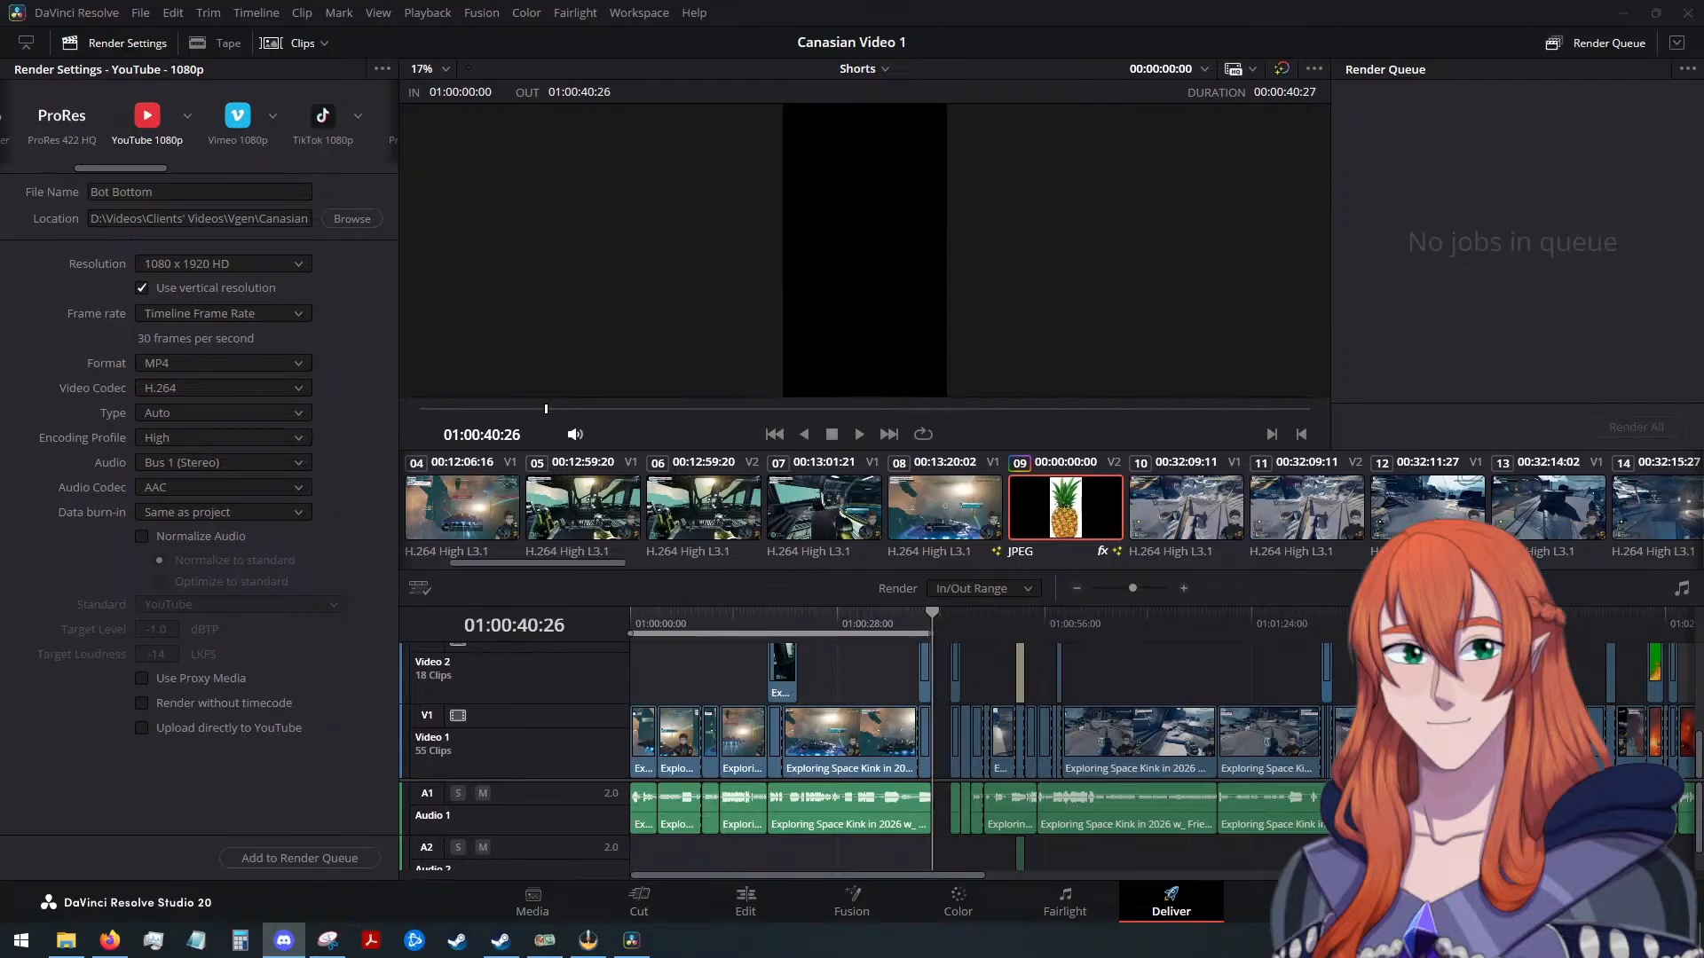
# Switch to the browser and play the How I Edit on Davinci Resolve video from its Embedded Thumbnail chapter, then return to DaVinci Resolve
pyautogui.hotkey('alt', 'Tab')
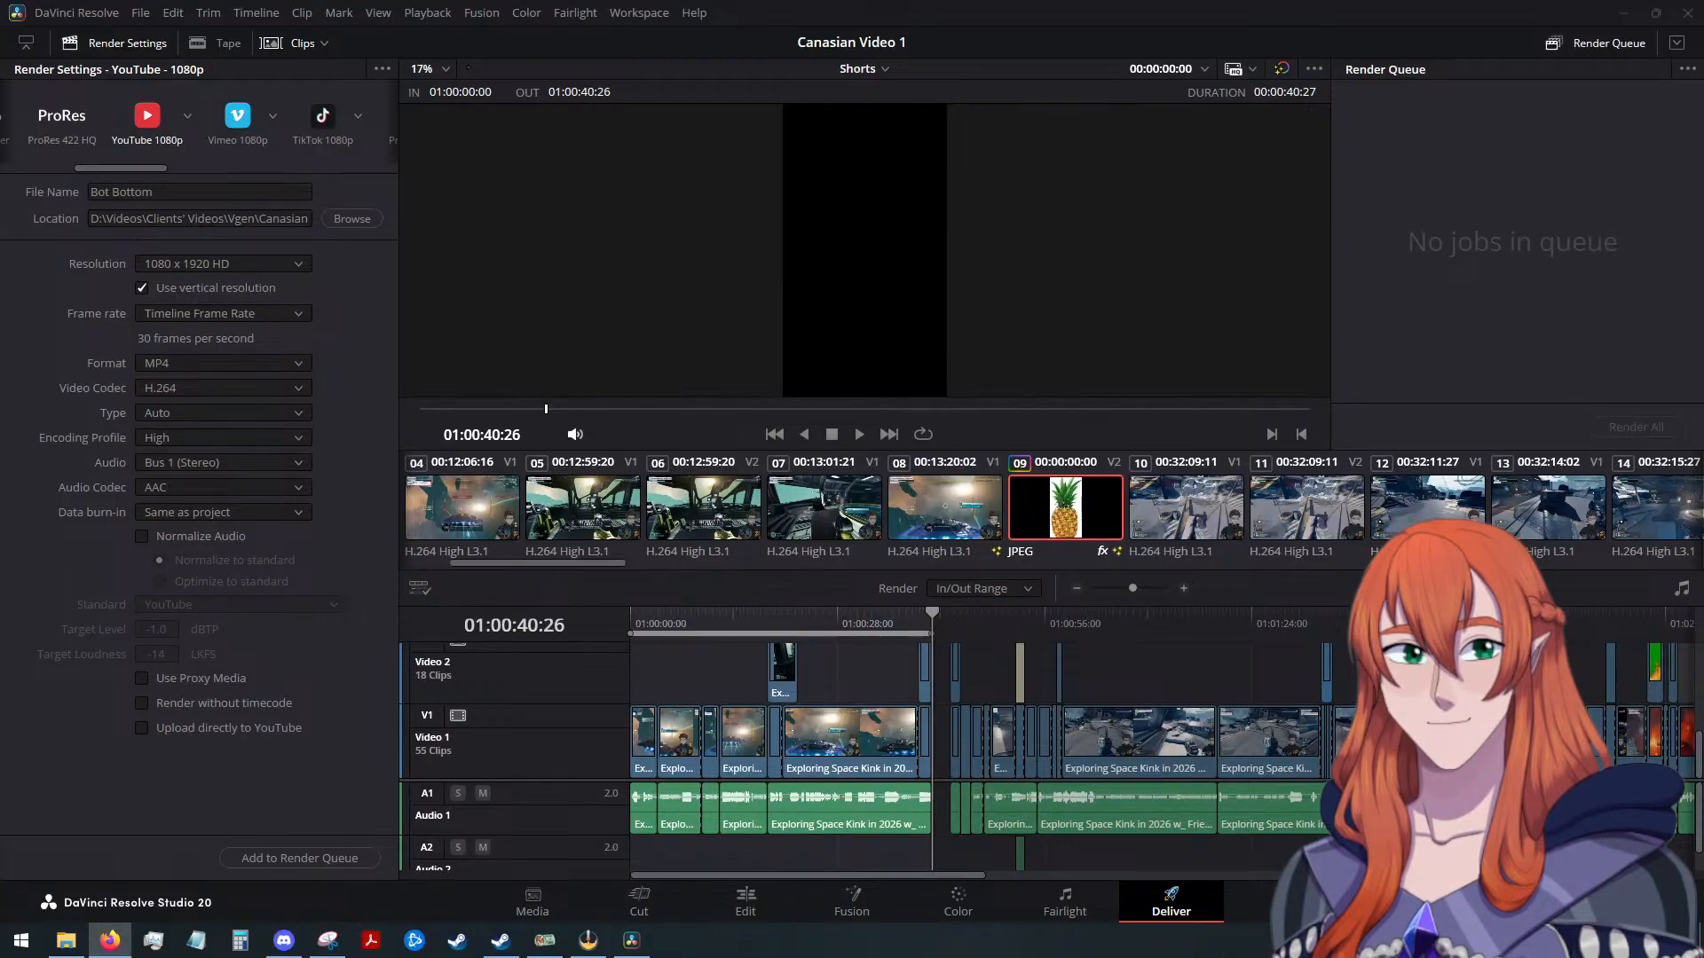
pyautogui.hotkey('alt', 'Tab')
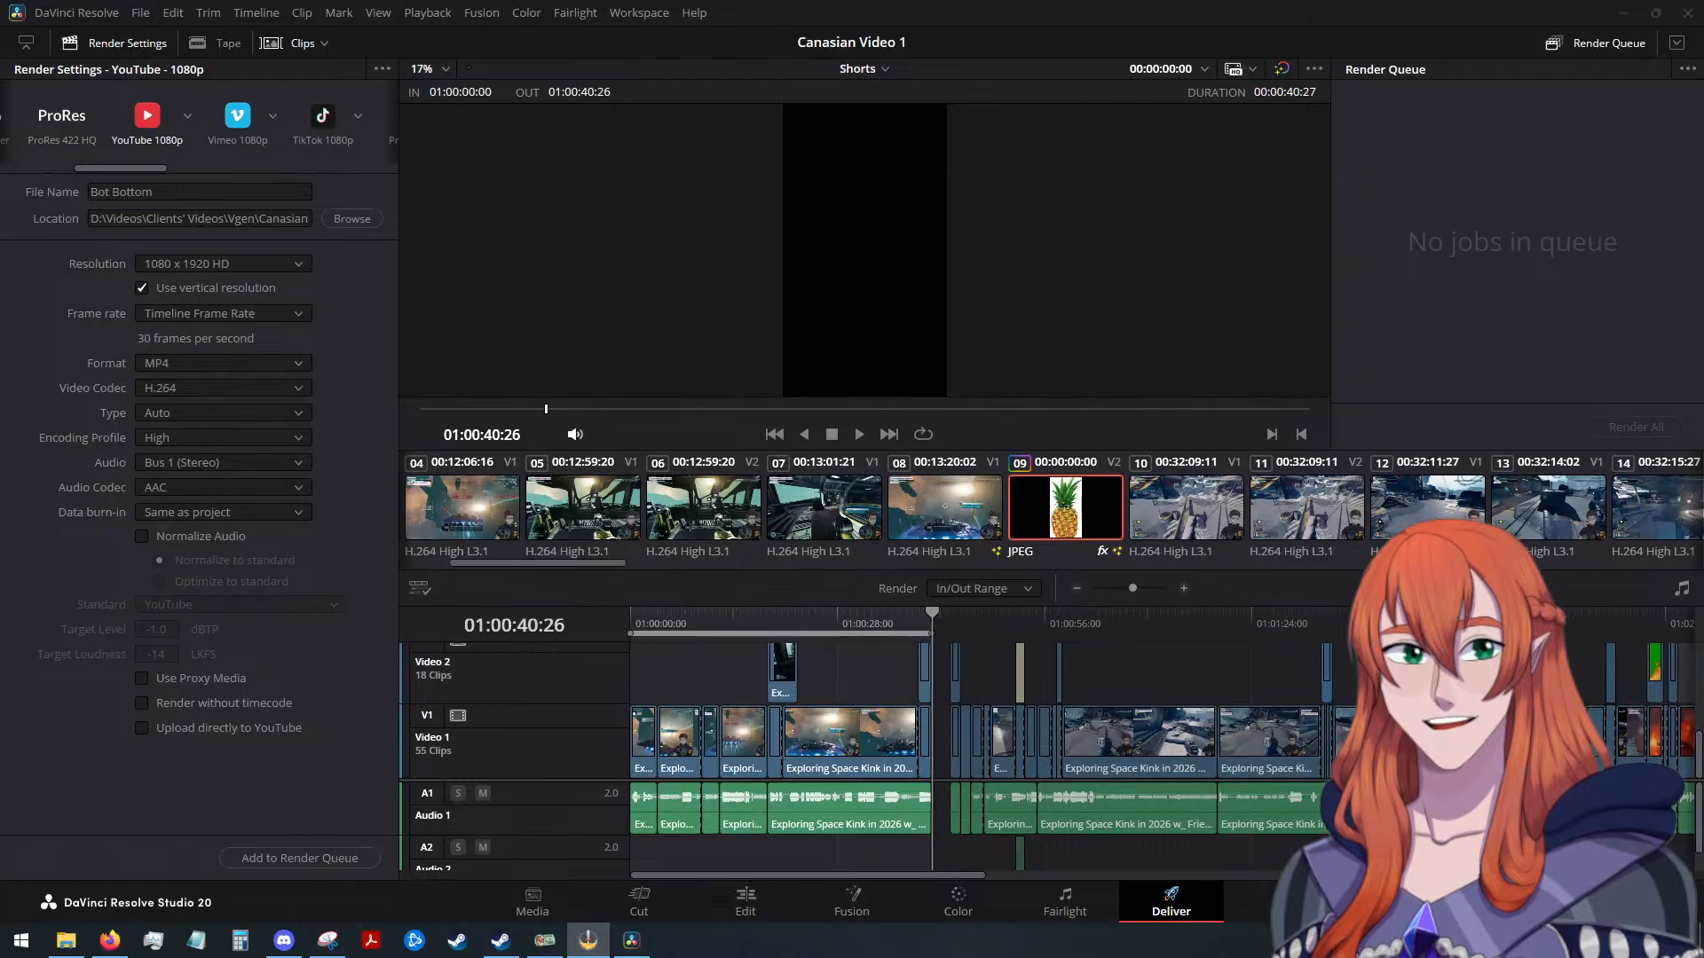
pyautogui.hotkey('alt', 'Tab')
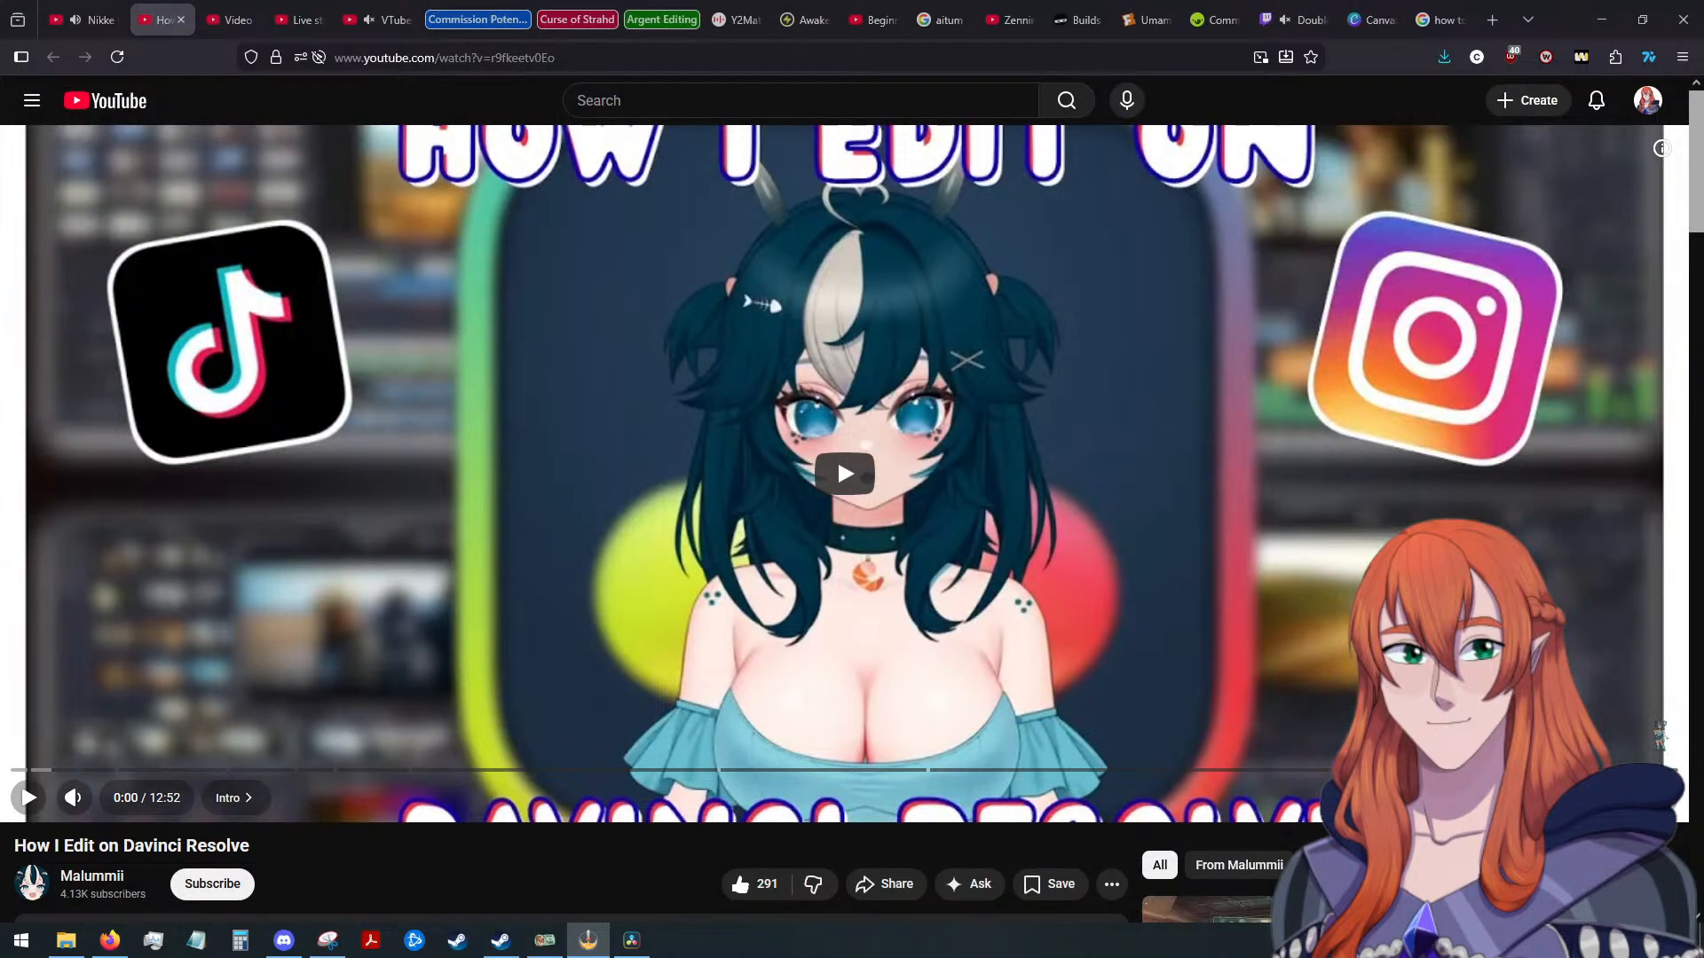
pyautogui.scroll(-3, 169, 791)
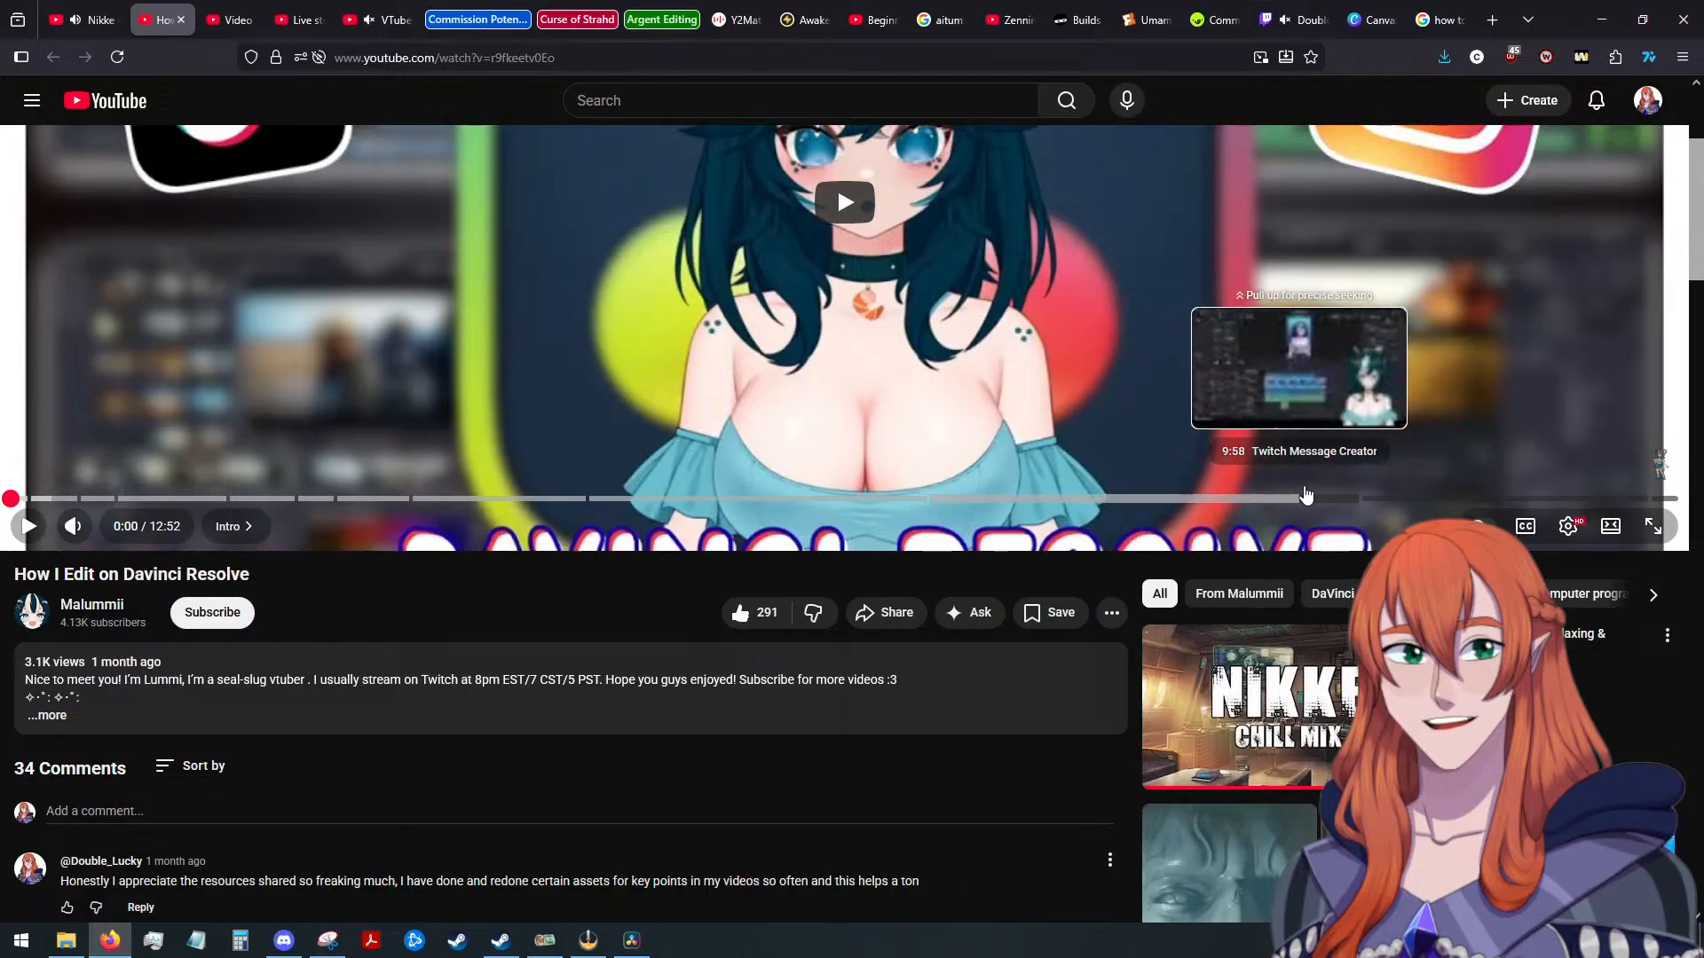
pyautogui.click(1360, 500)
pyautogui.scroll(3, 333, 556)
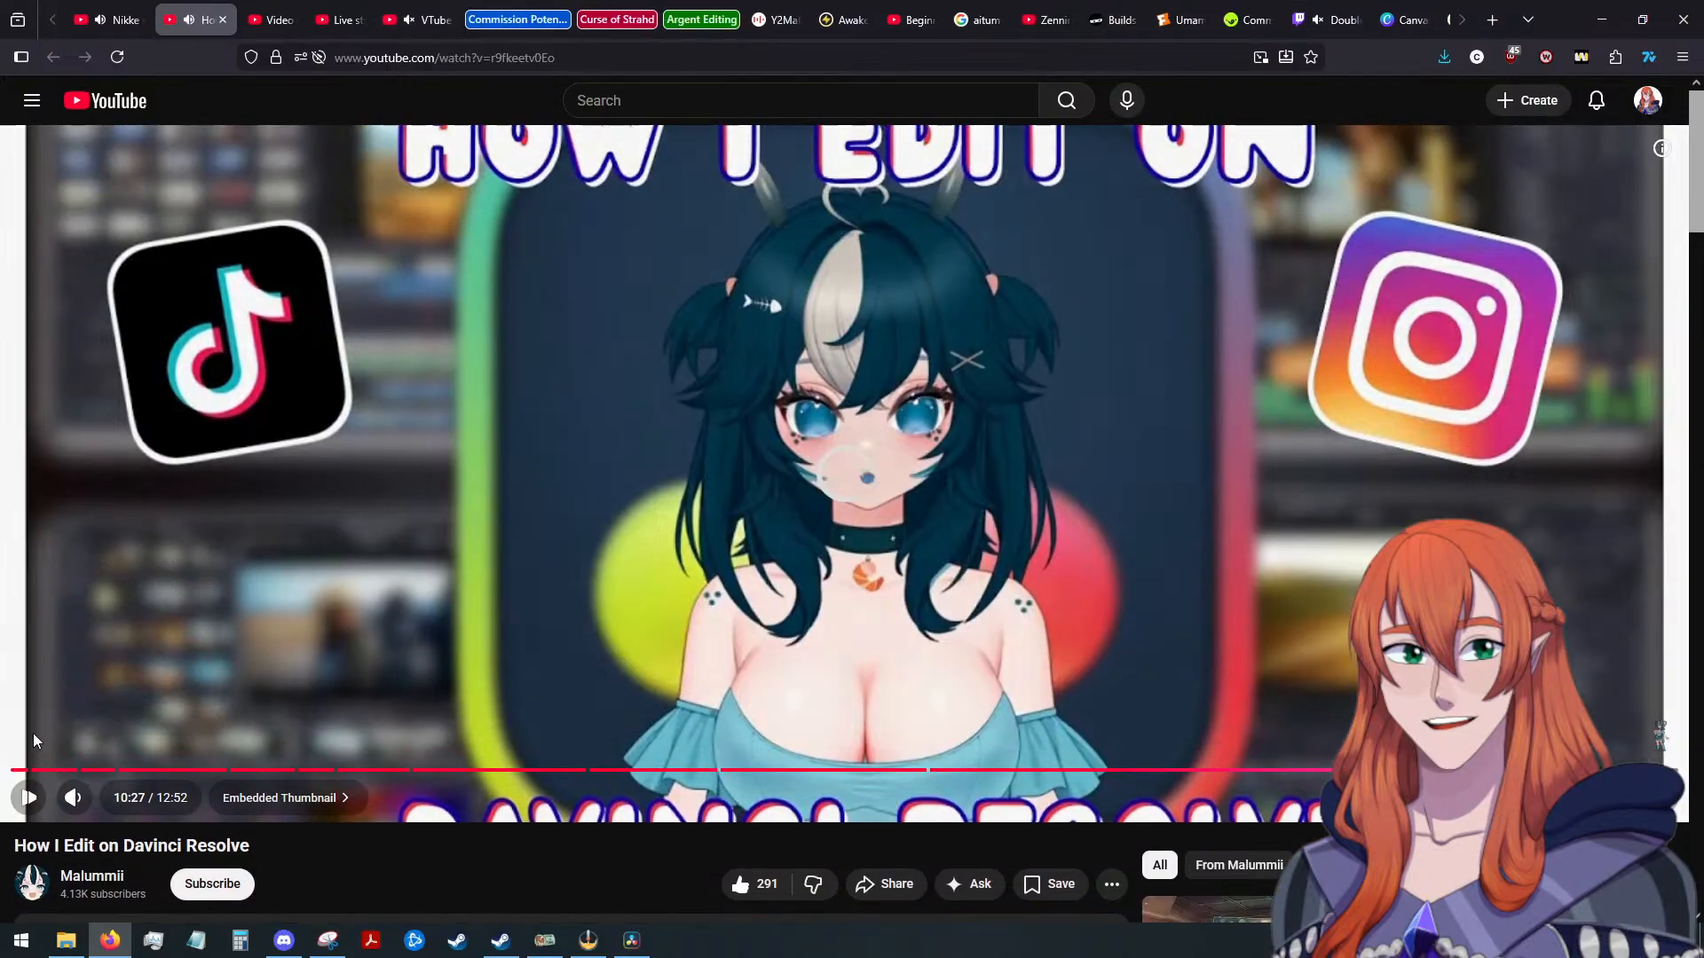
pyautogui.click(29, 797)
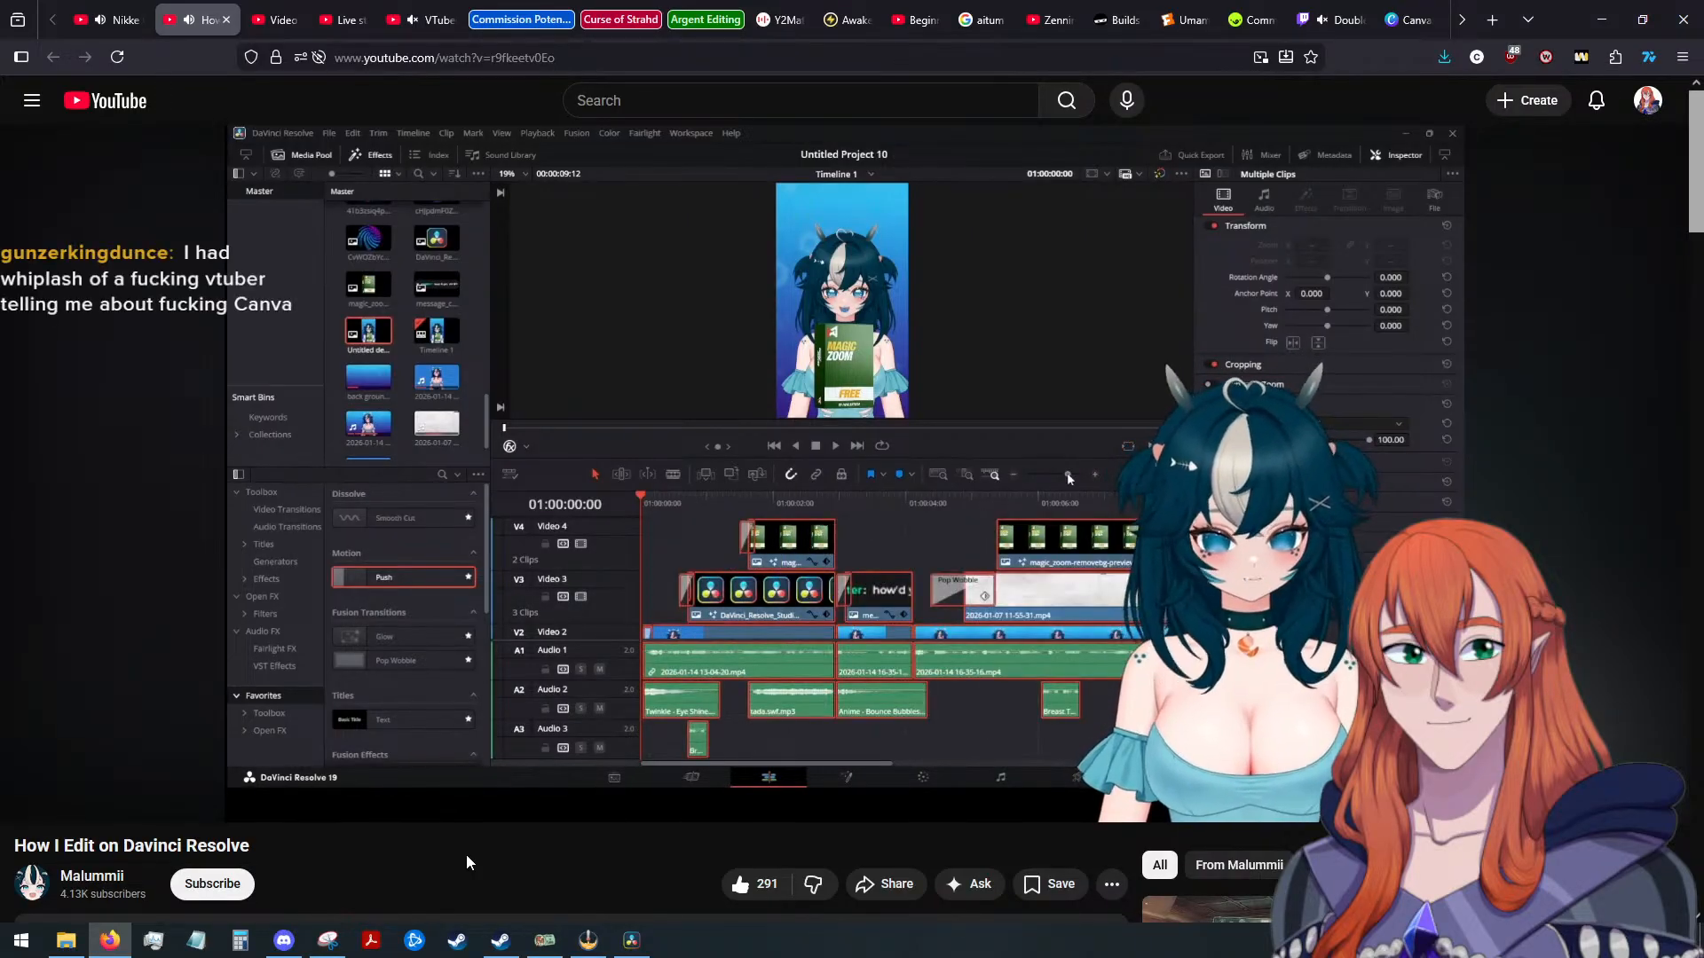
pyautogui.click(328, 551)
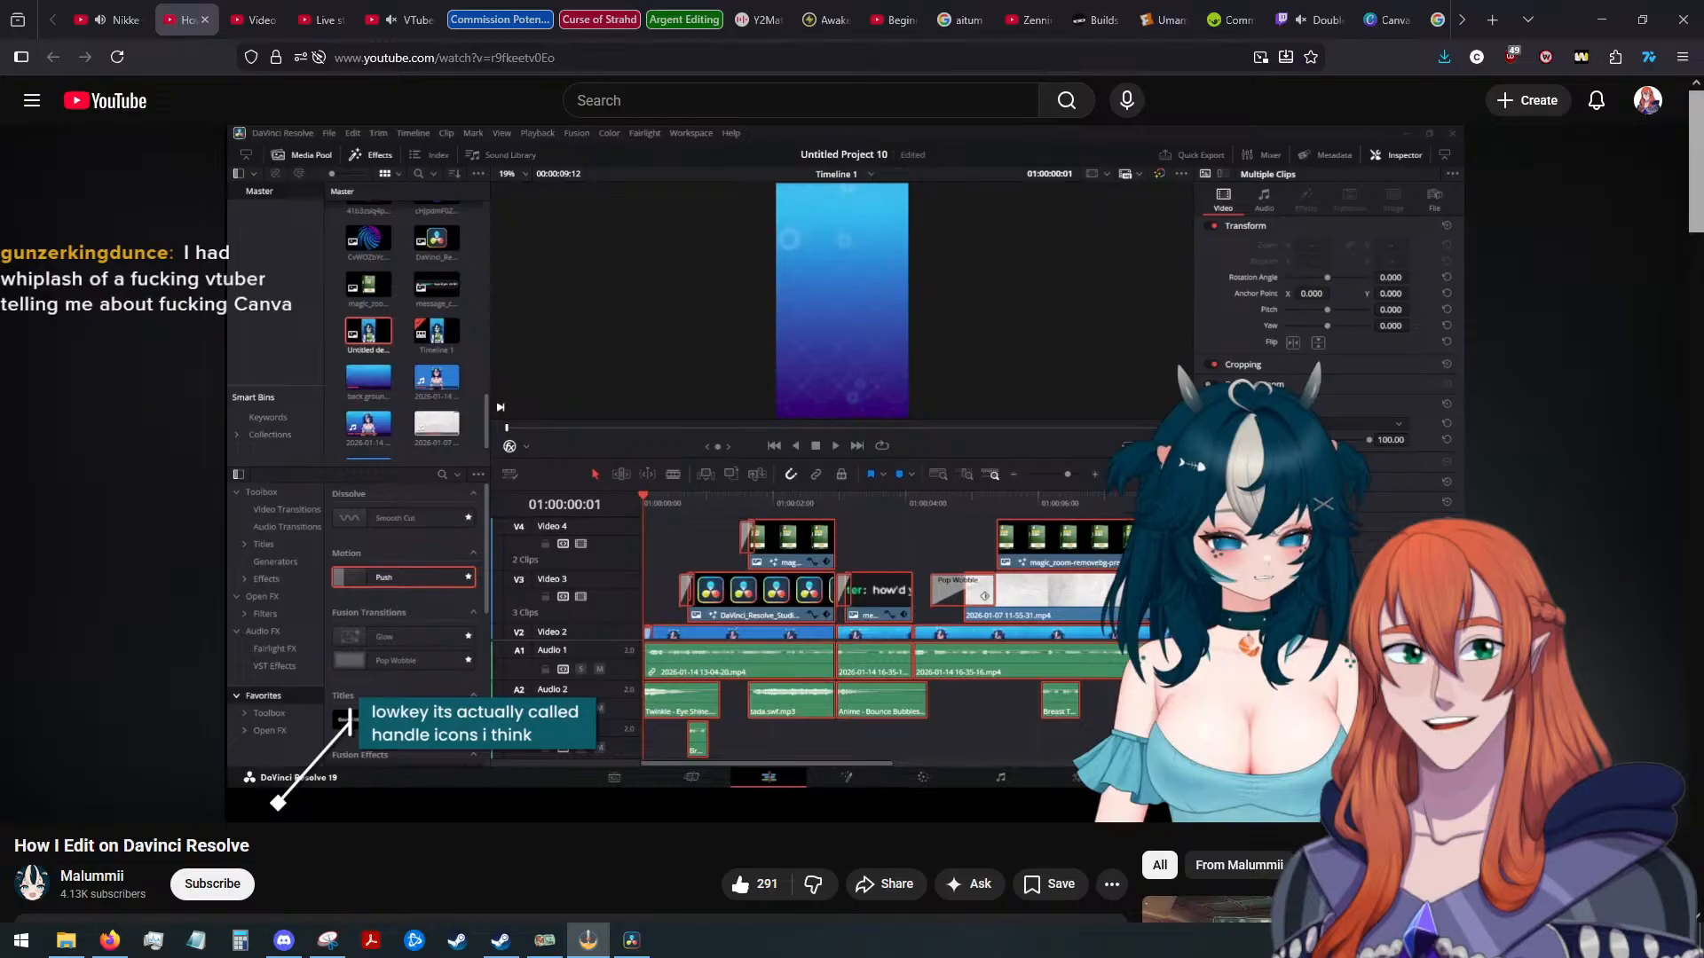
pyautogui.hotkey('alt', 'Tab')
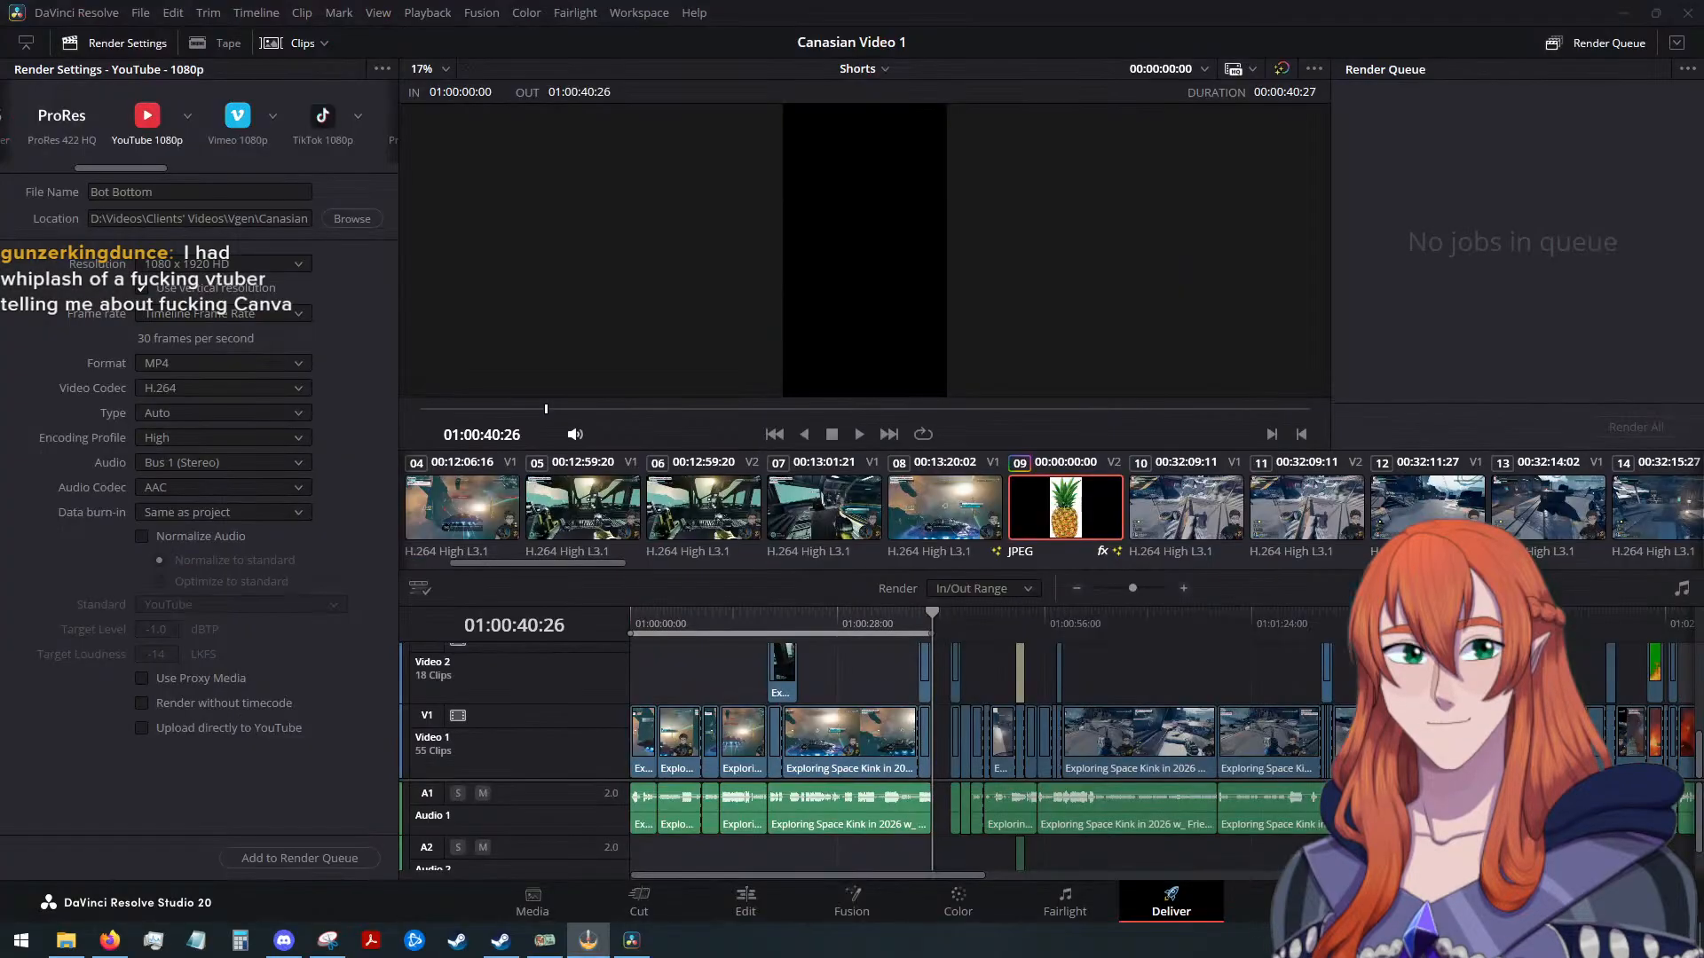
# Reset the render range to the entire Shorts timeline and return to the Edit page
pyautogui.click(731, 901)
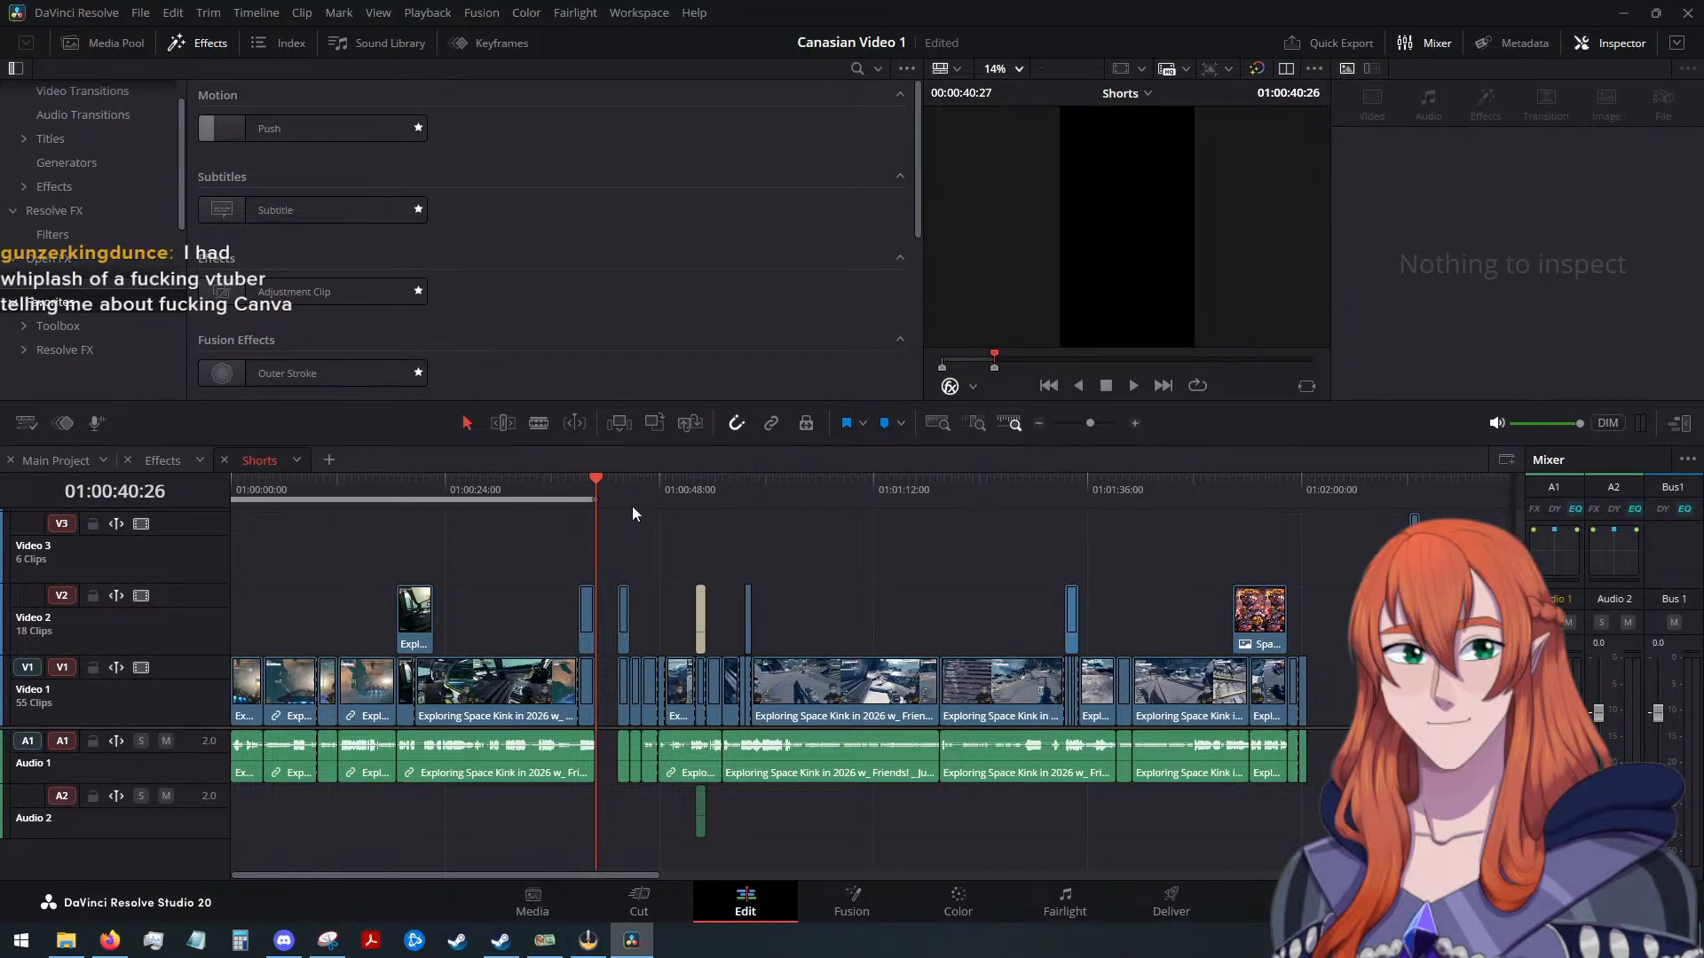
pyautogui.click(1169, 900)
pyautogui.click(983, 588)
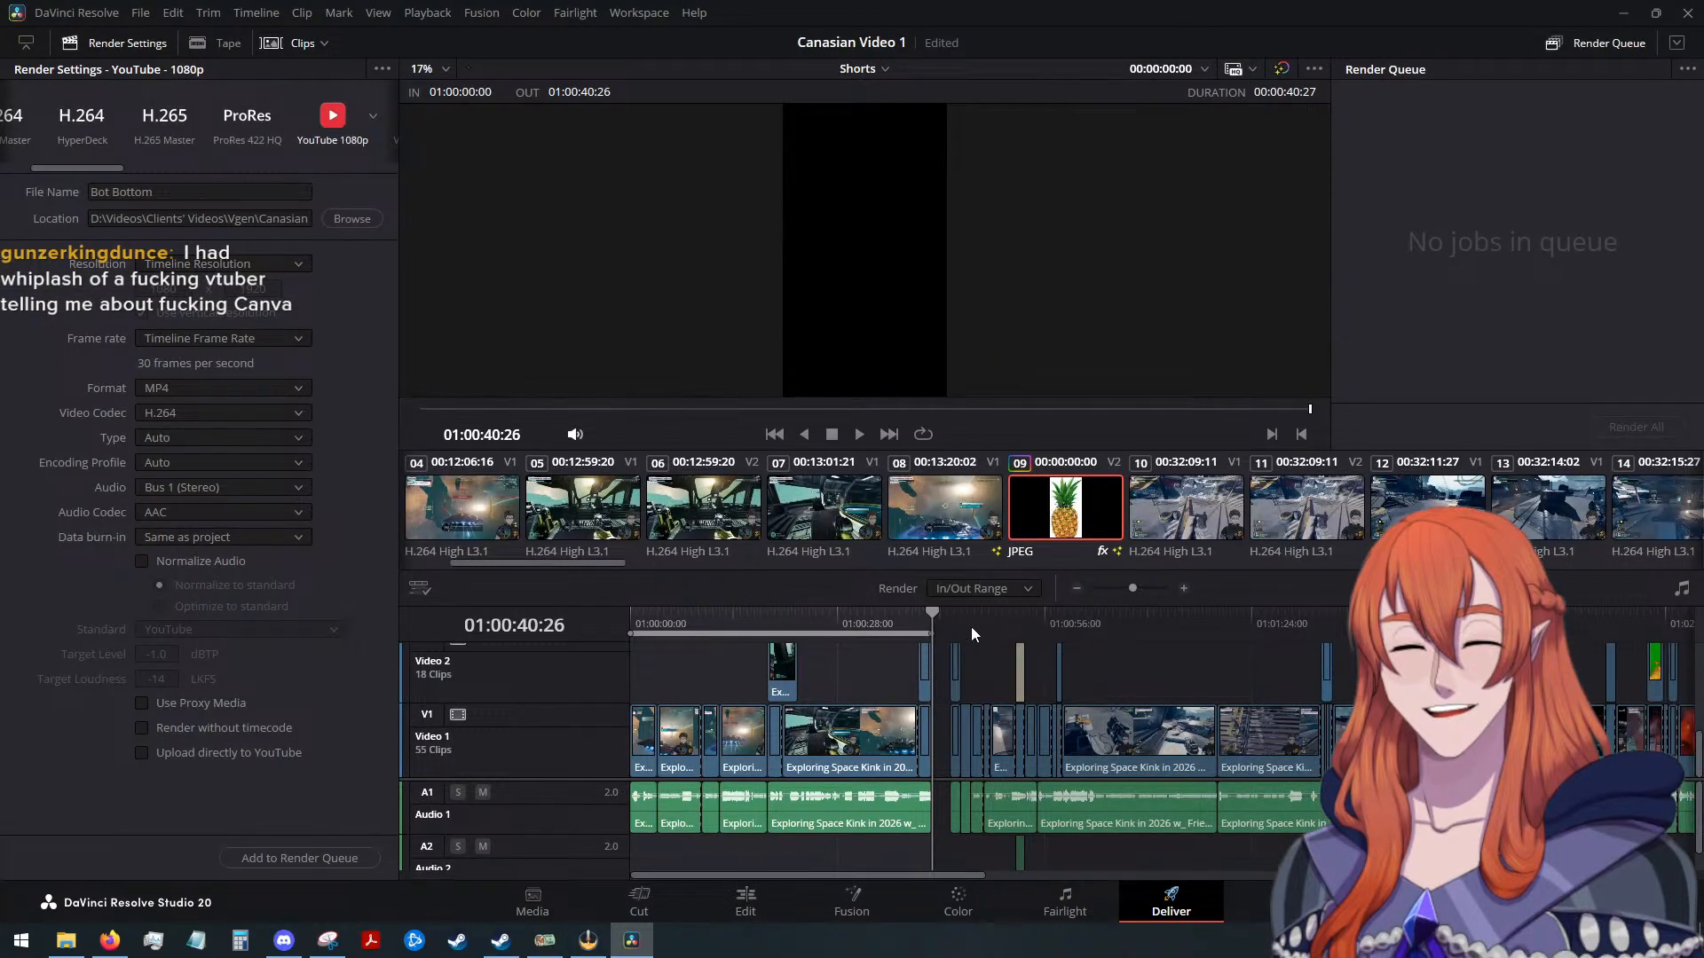
pyautogui.click(1033, 675)
pyautogui.click(753, 909)
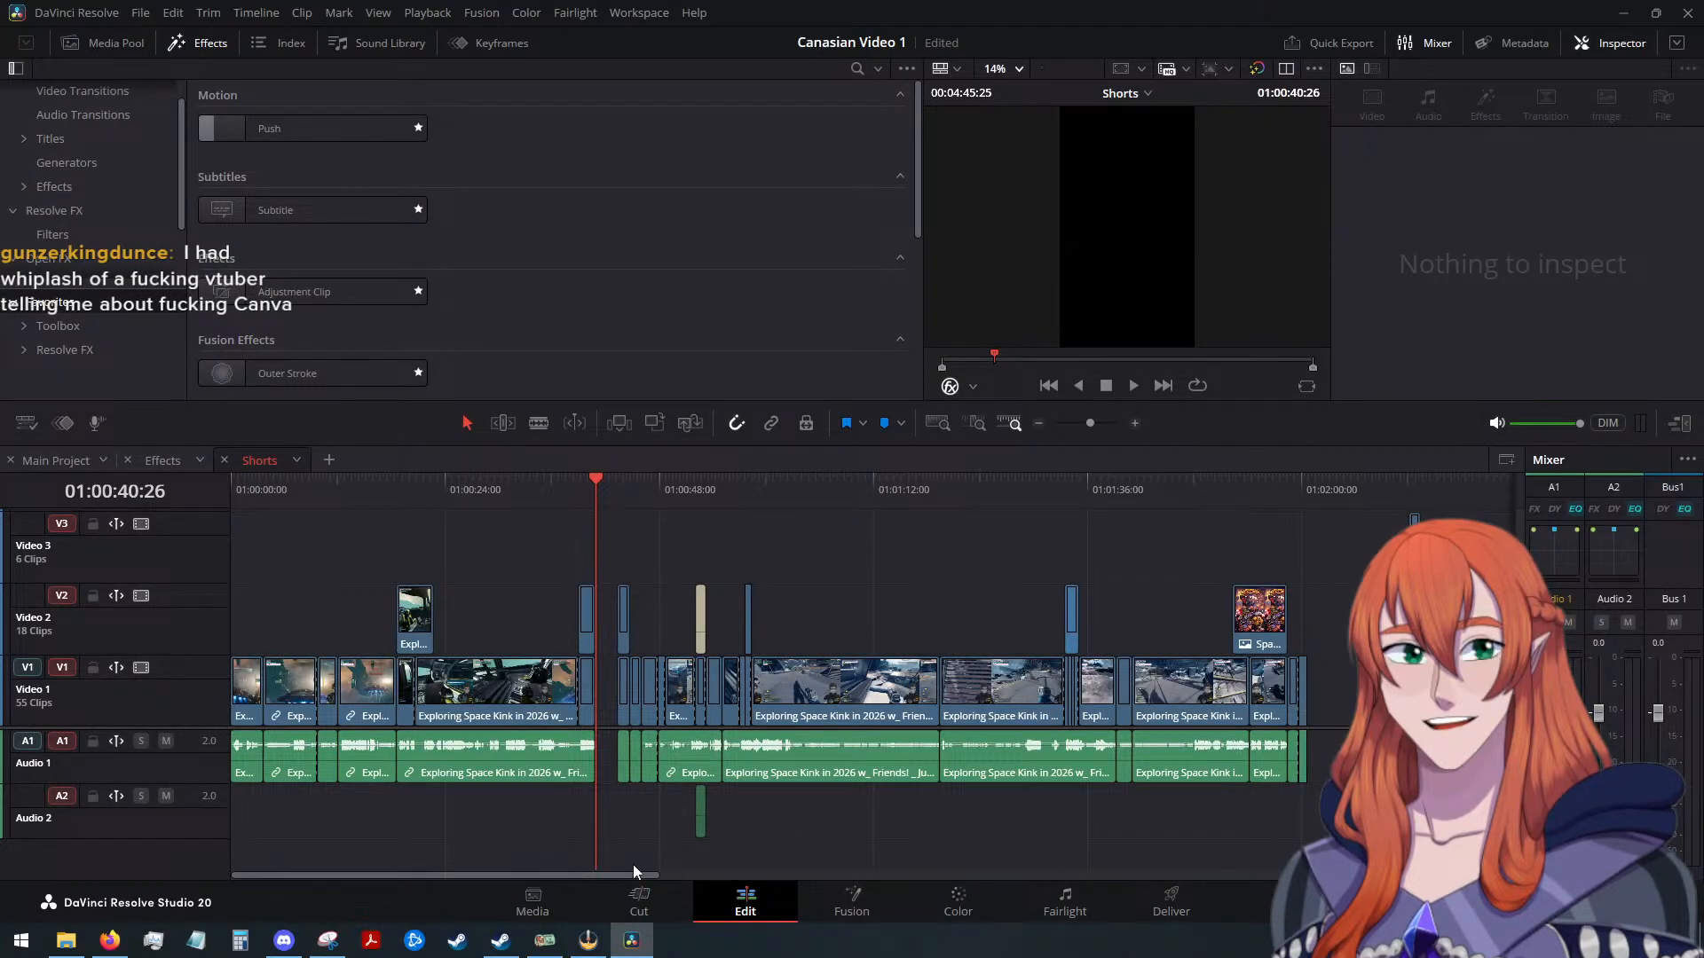
# Place the playhead on the last frame of the SPACE KINK title in the second short, at 01:00:53:10
pyautogui.click(806, 498)
pyautogui.scroll(4, 820, 480)
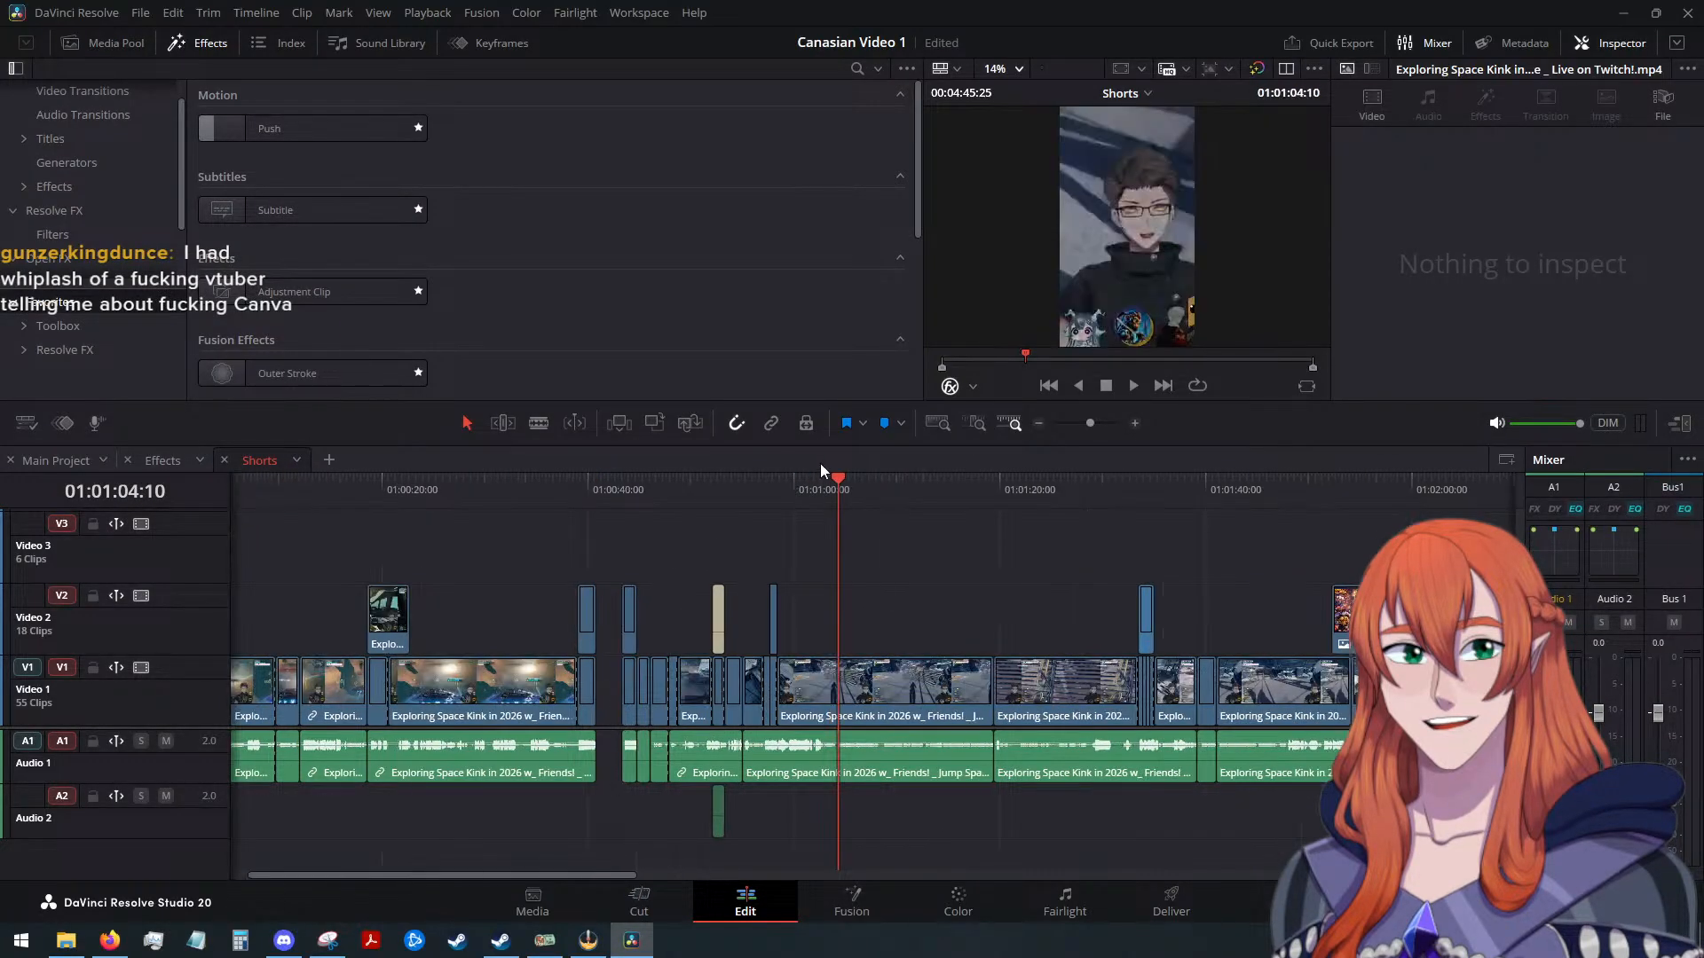
pyautogui.scroll(2, 870, 552)
pyautogui.scroll(-5, 870, 551)
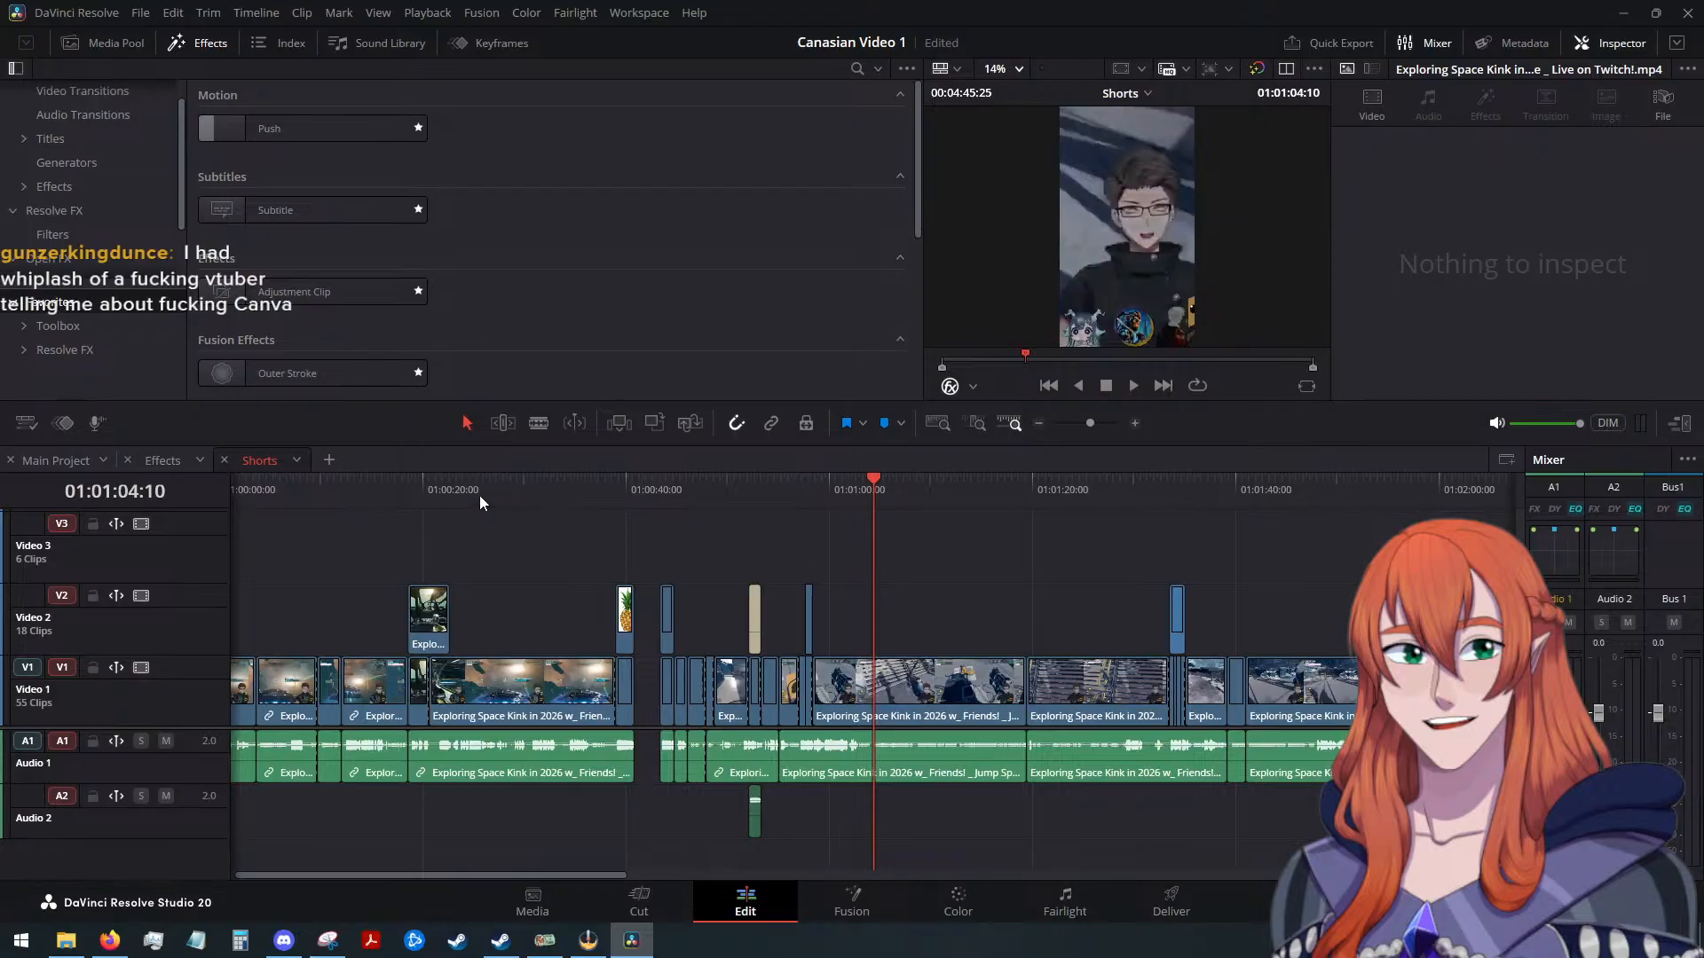
pyautogui.click(348, 493)
pyautogui.scroll(-2, 373, 532)
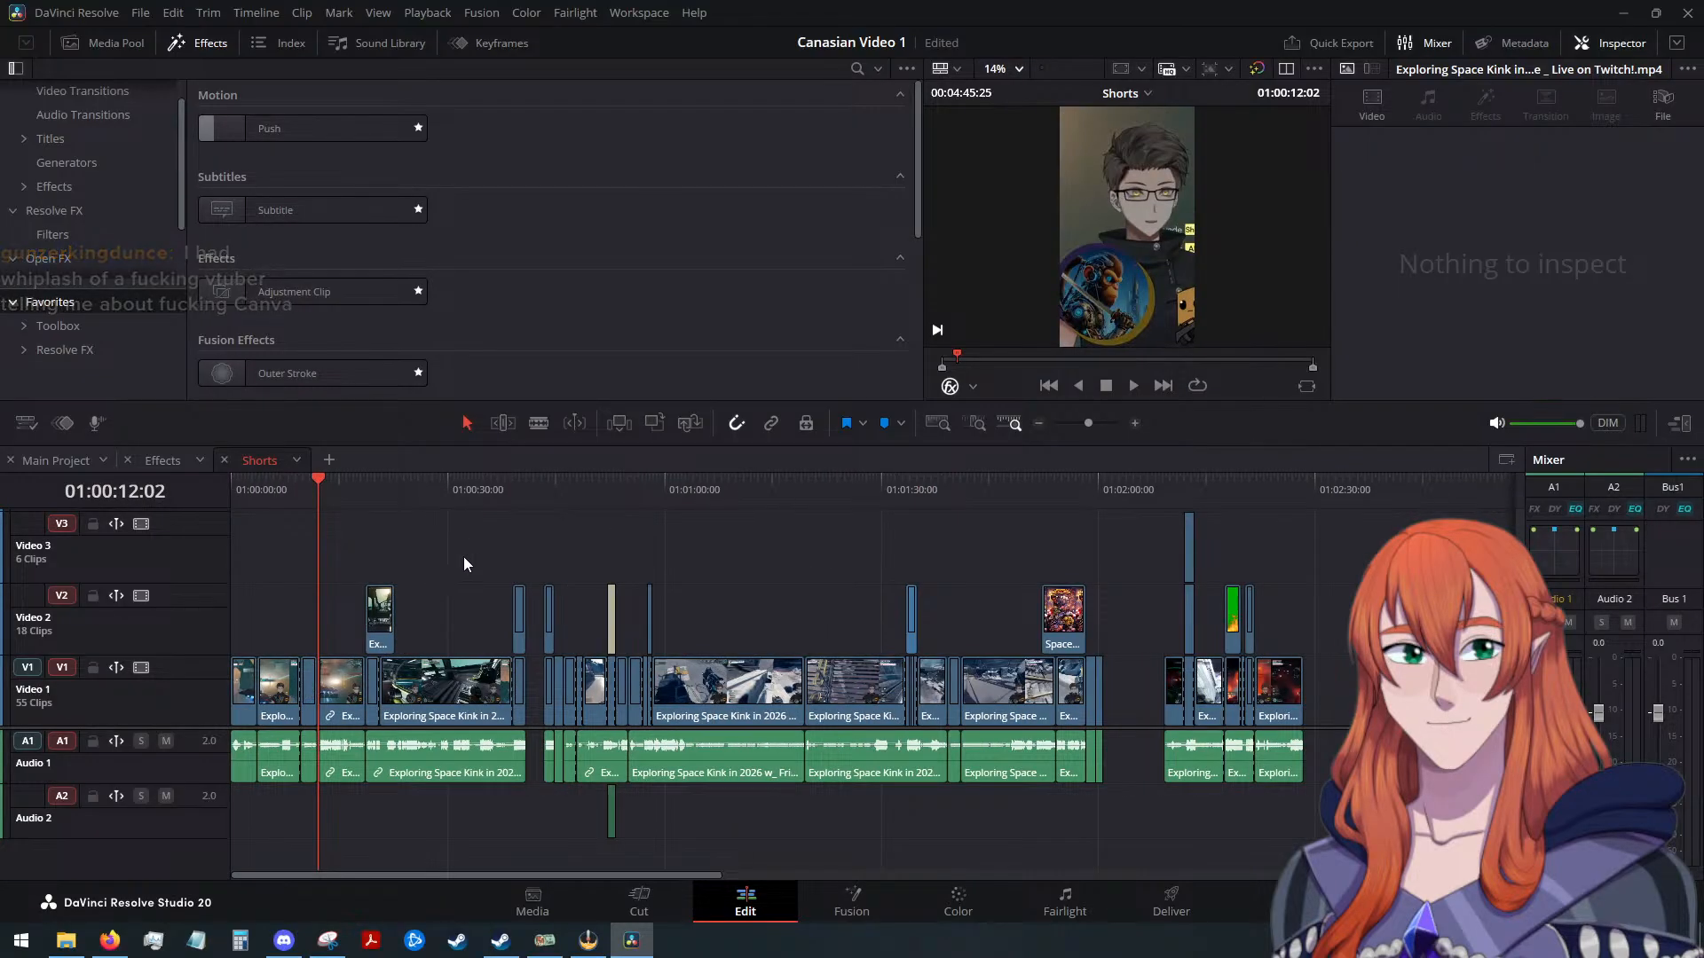
pyautogui.click(617, 498)
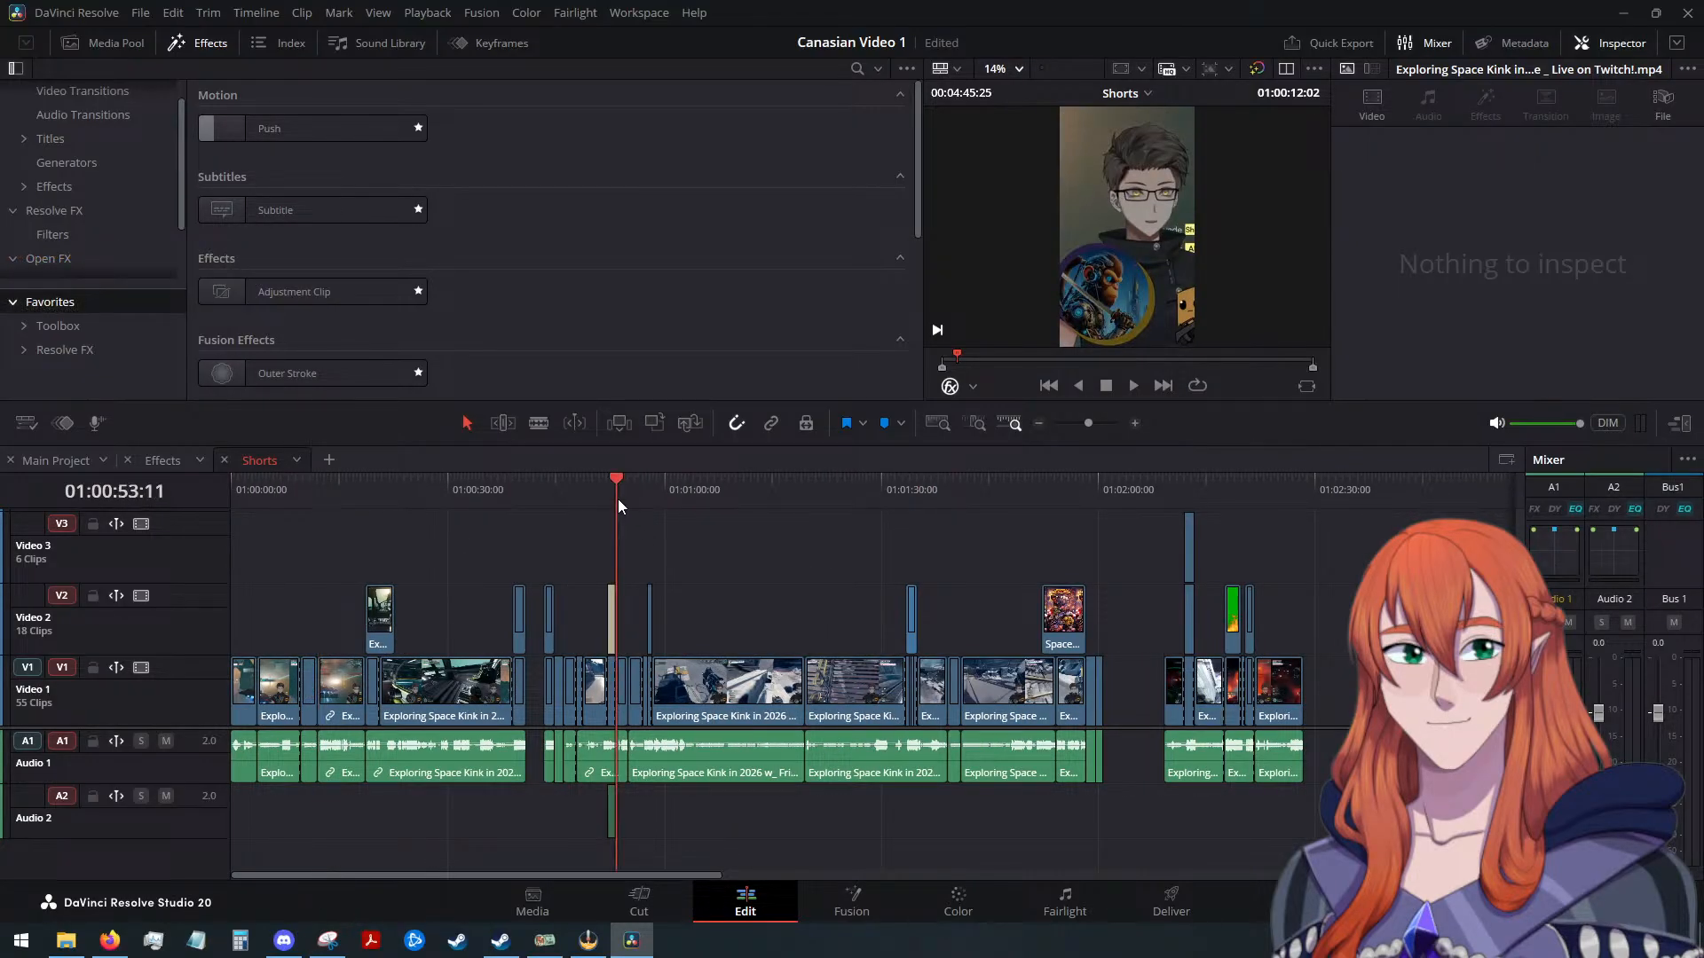
pyautogui.scroll(5, 690, 550)
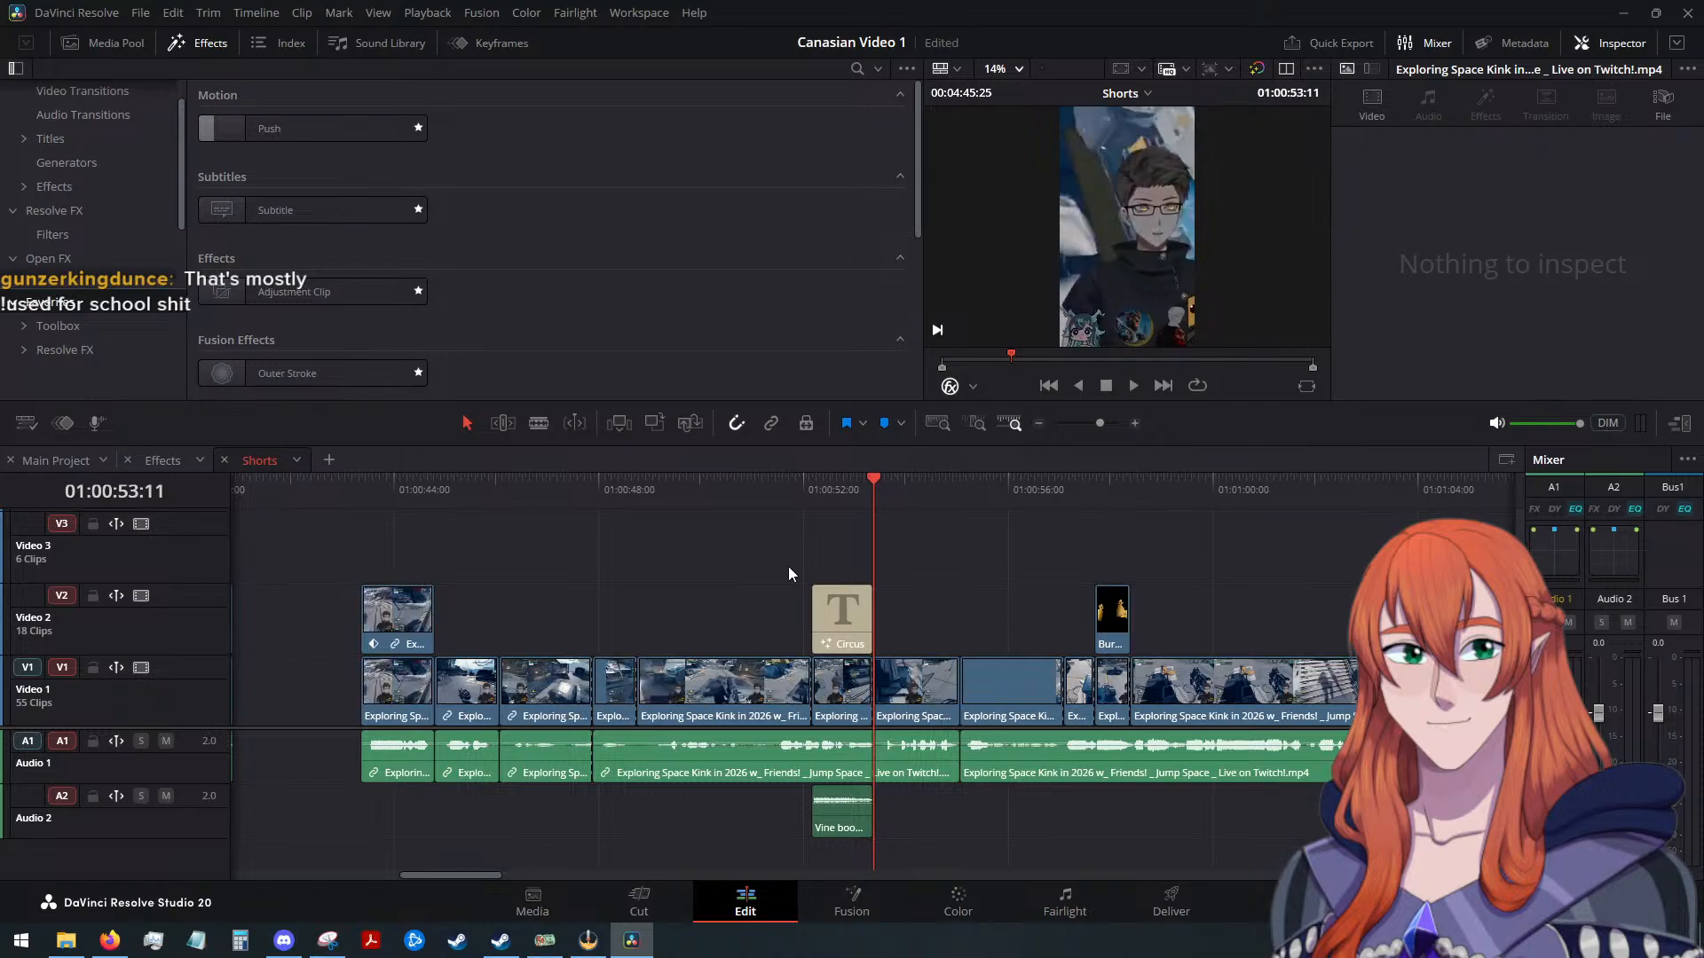
pyautogui.scroll(1, 788, 572)
pyautogui.click(818, 592)
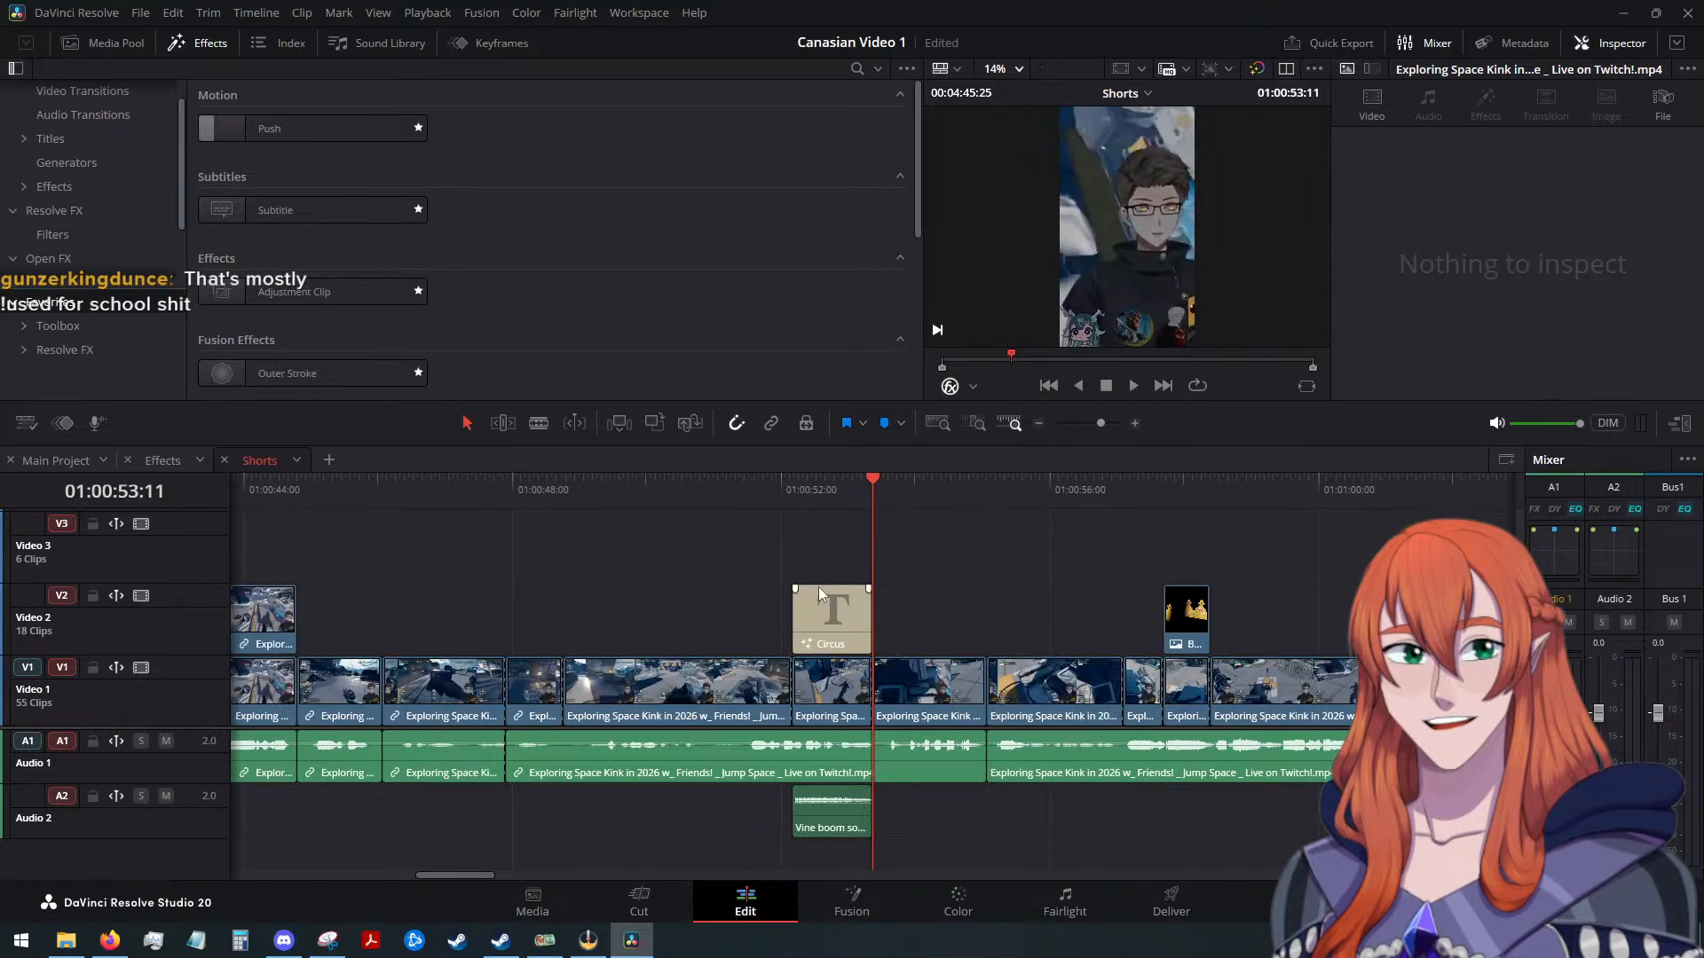
pyautogui.press('Left')
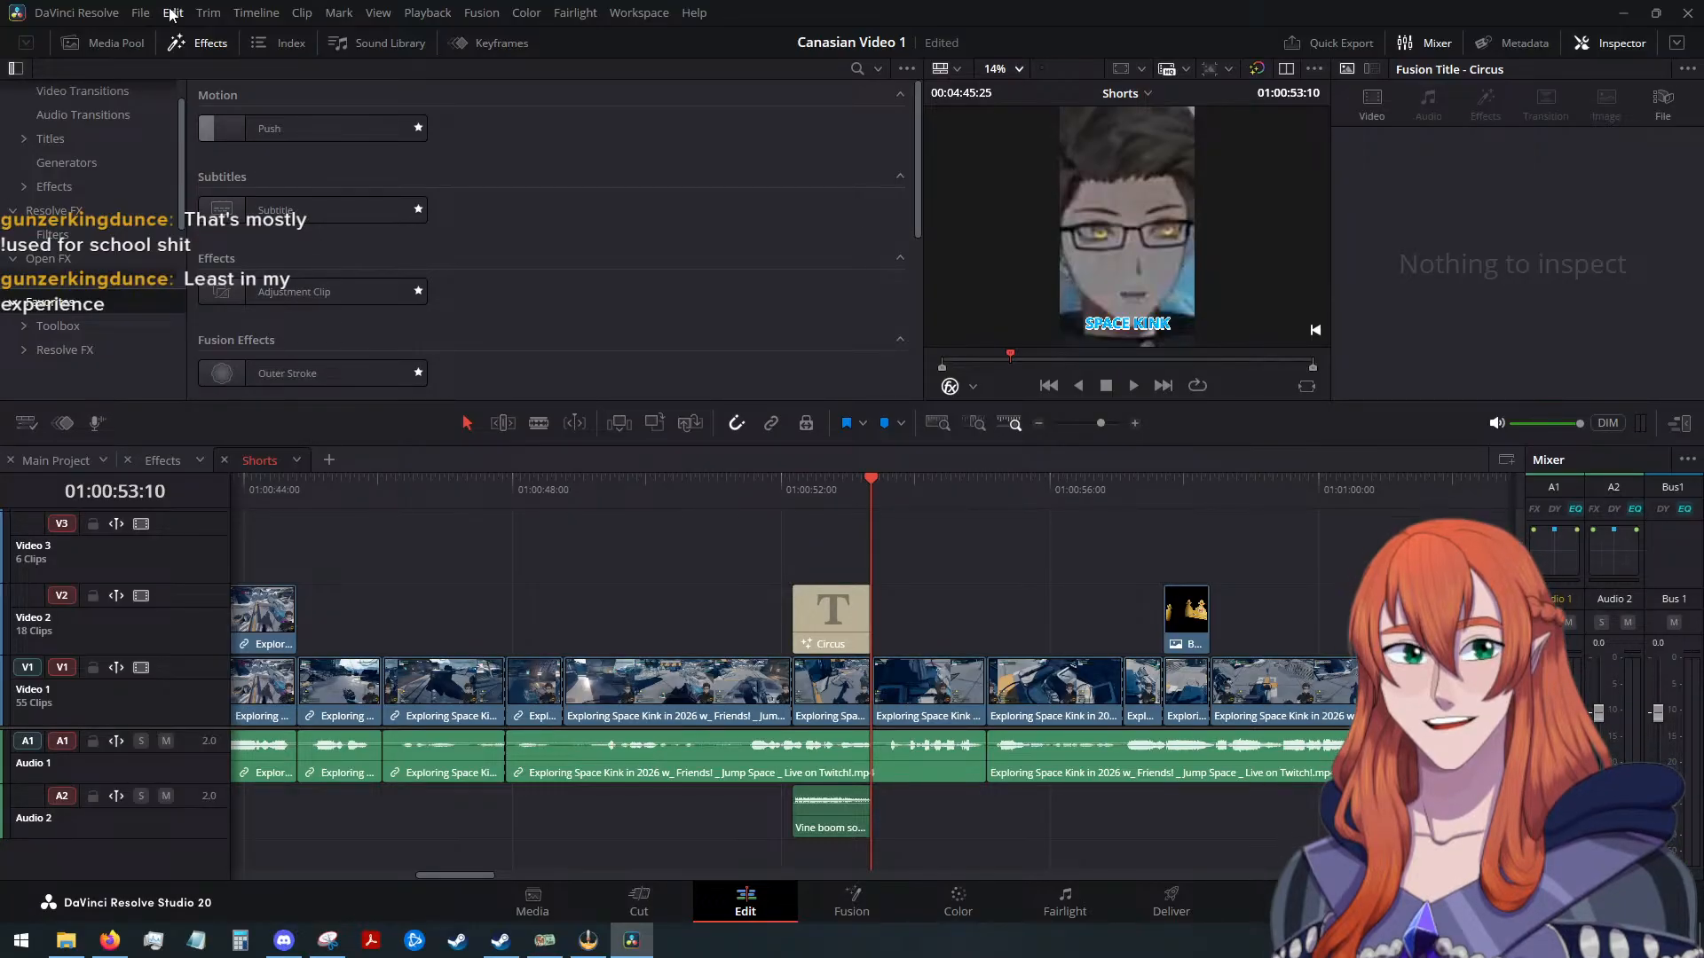
# Export the current frame as a PNG still named Space Kink into the Canasian project's Images folder
pyautogui.click(141, 15)
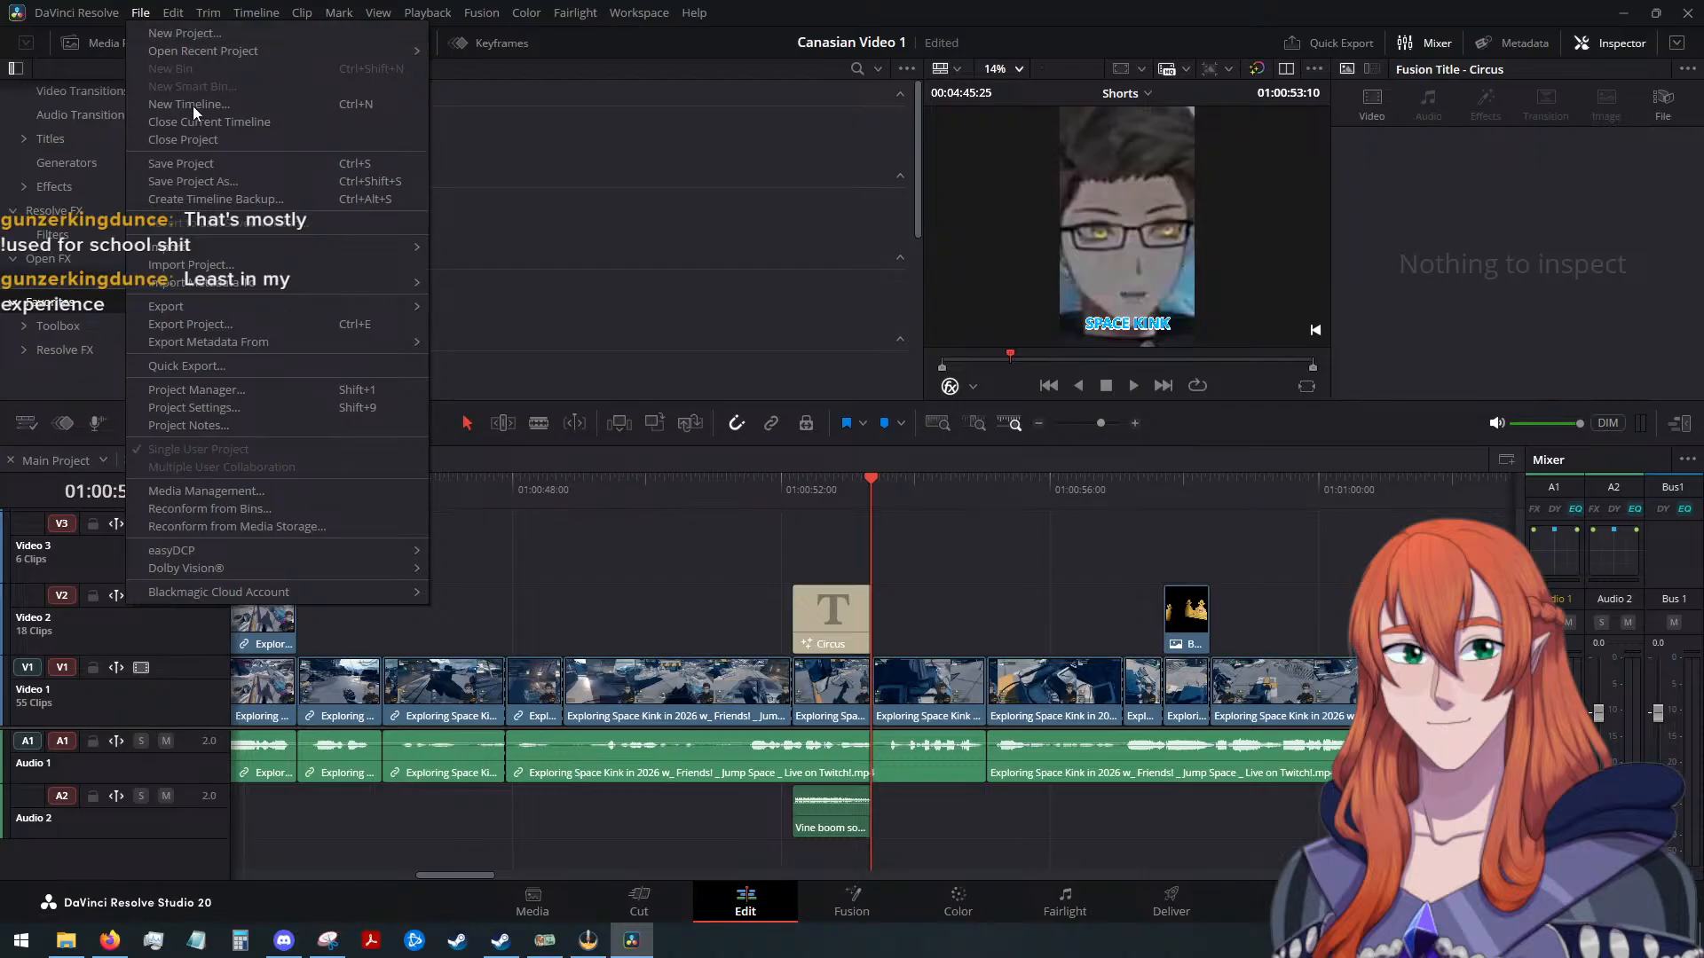
pyautogui.moveTo(291, 305)
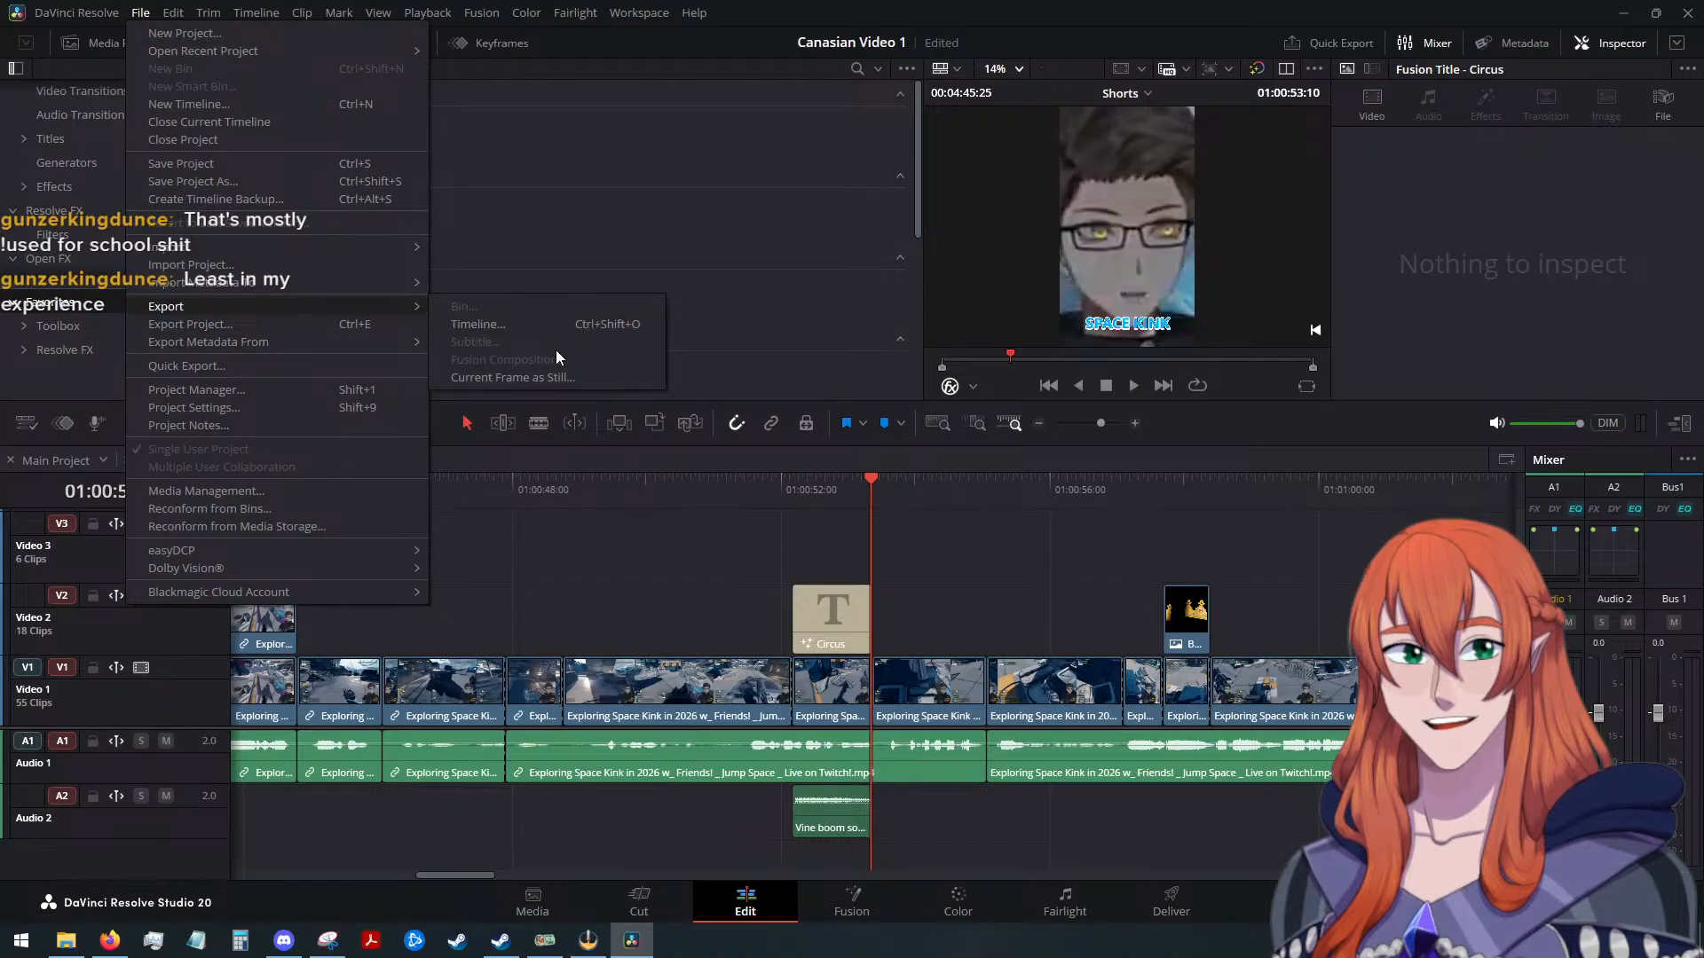
pyautogui.click(559, 379)
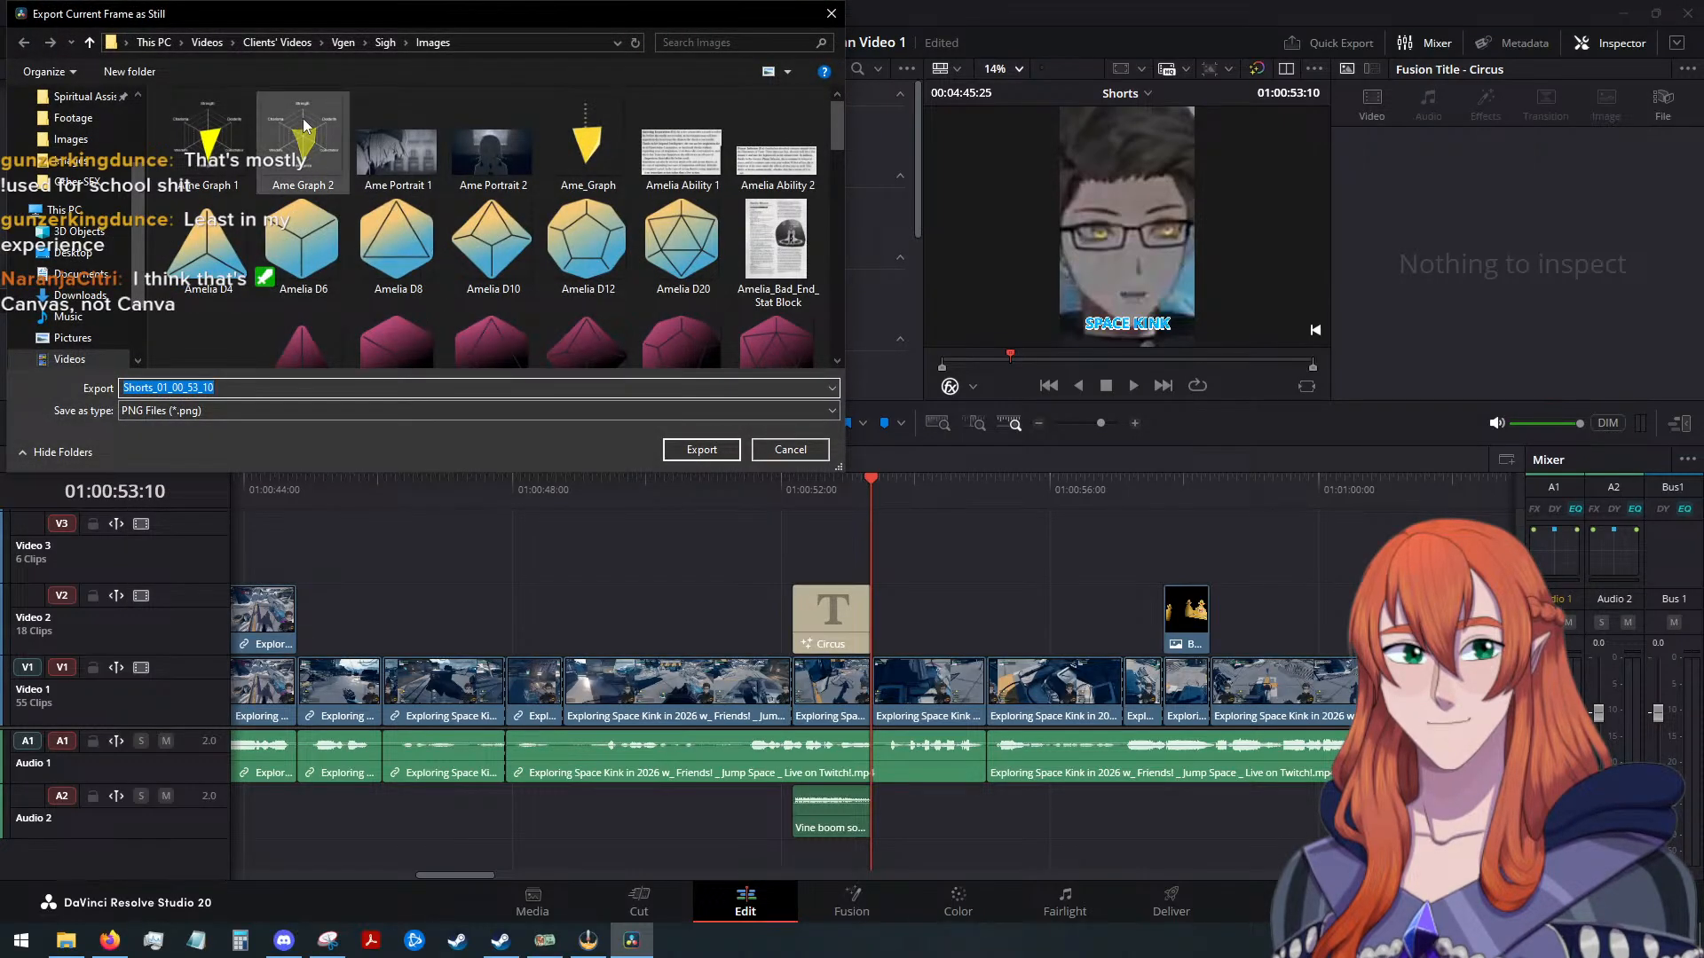
pyautogui.click(346, 41)
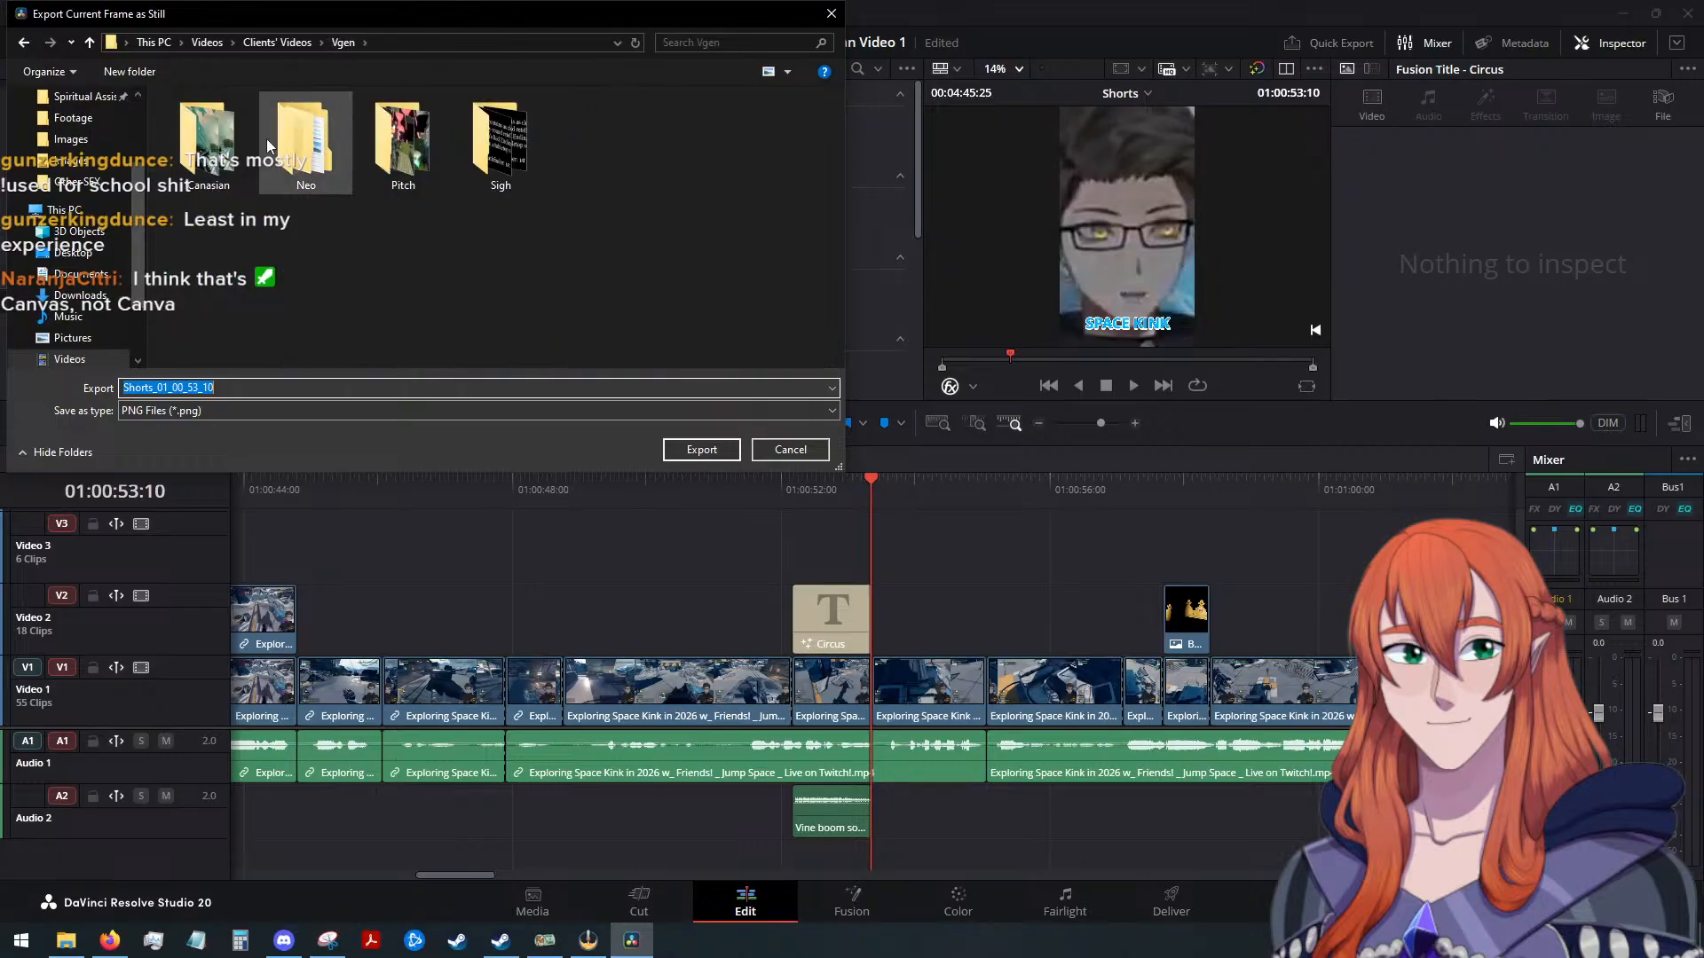
pyautogui.doubleClick(245, 154)
pyautogui.doubleClick(231, 162)
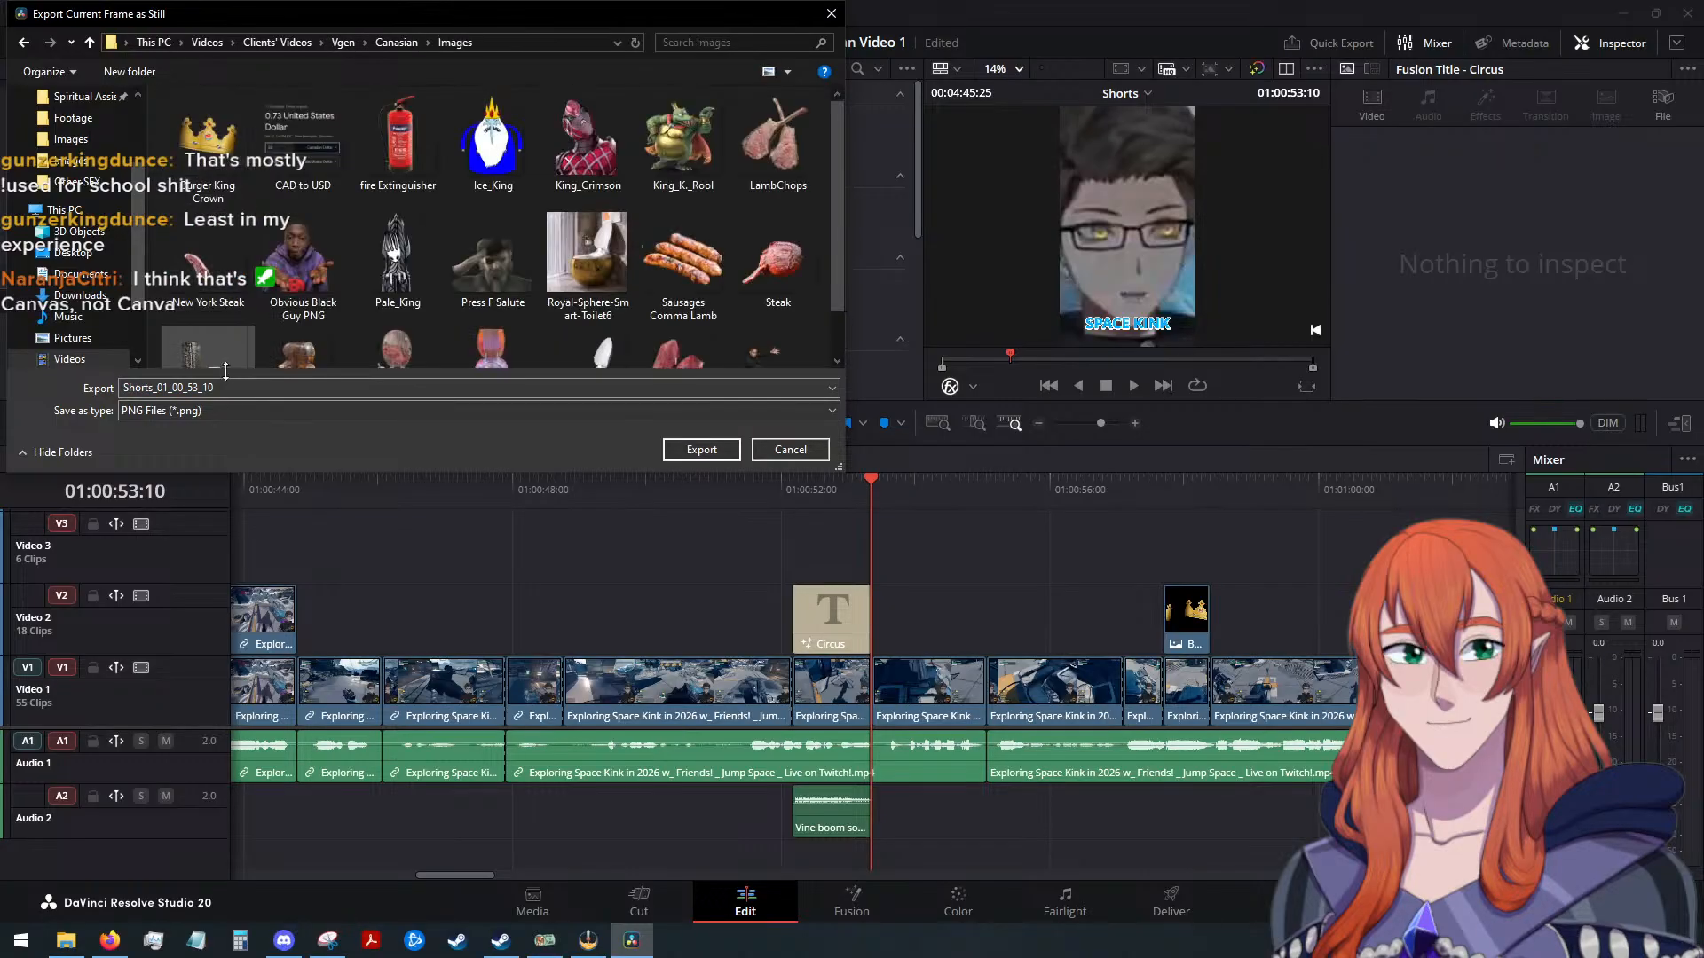
pyautogui.doubleClick(256, 387)
pyautogui.write('Space K')
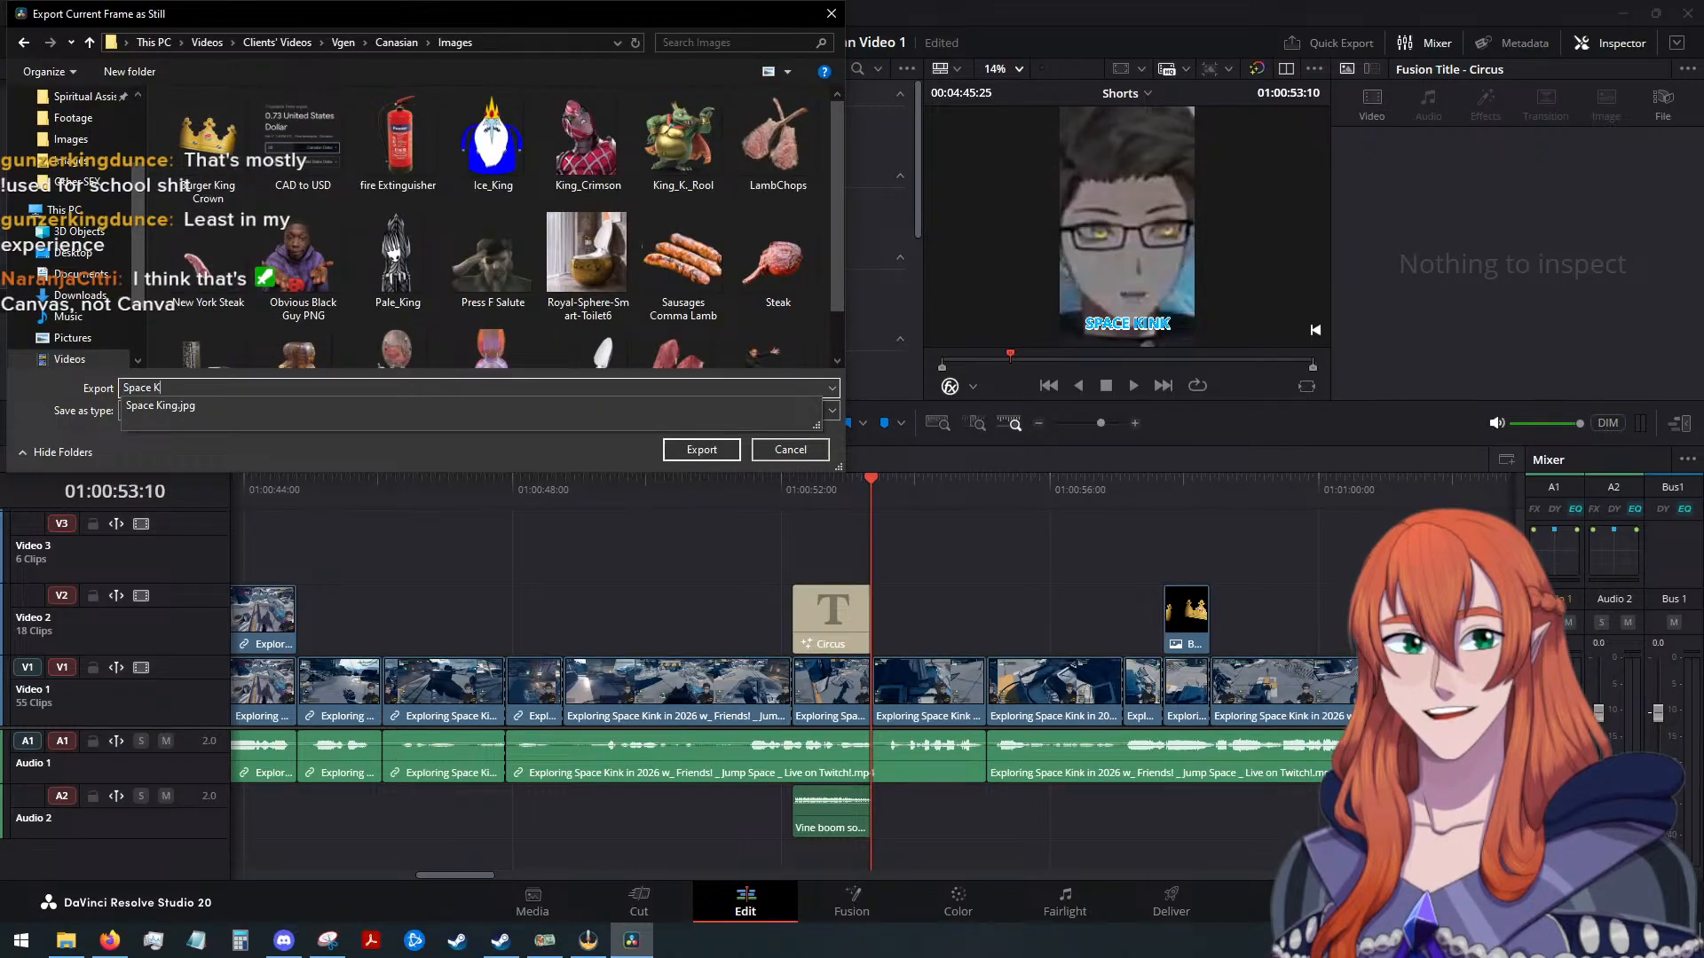
pyautogui.write('ink')
pyautogui.press('Return')
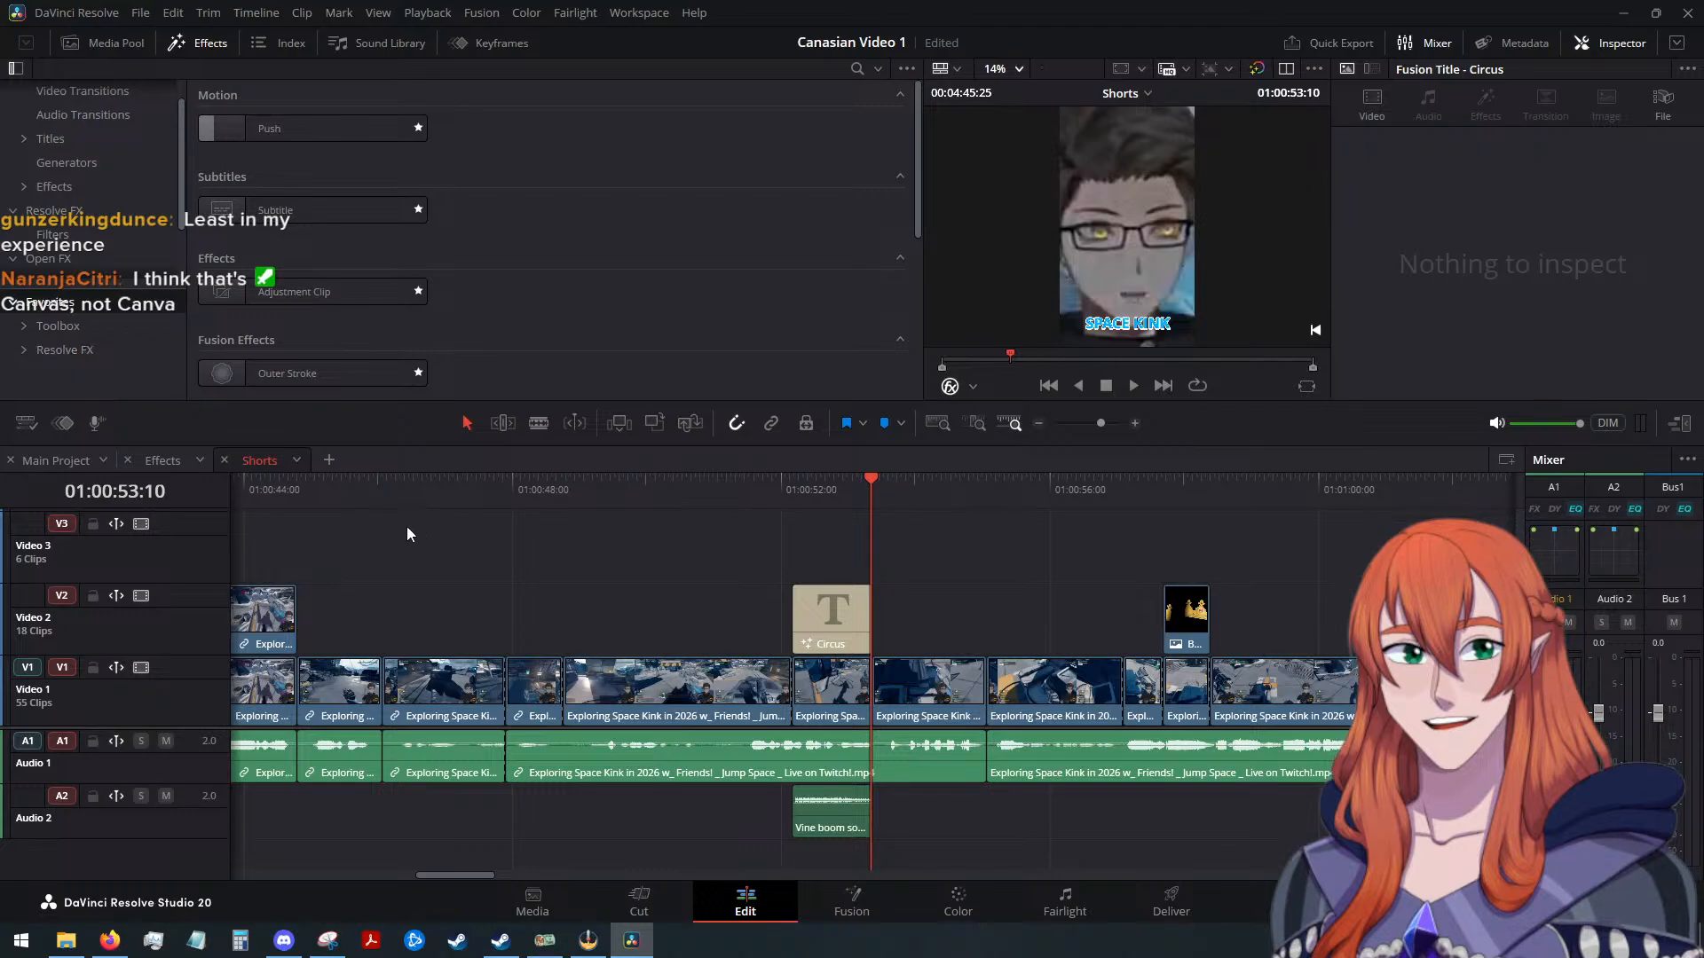
# Place Space Kink.png on Video 3 at 01:00:41:14, in the gap between the first and second shorts
pyautogui.click(334, 493)
pyautogui.scroll(-3, 413, 519)
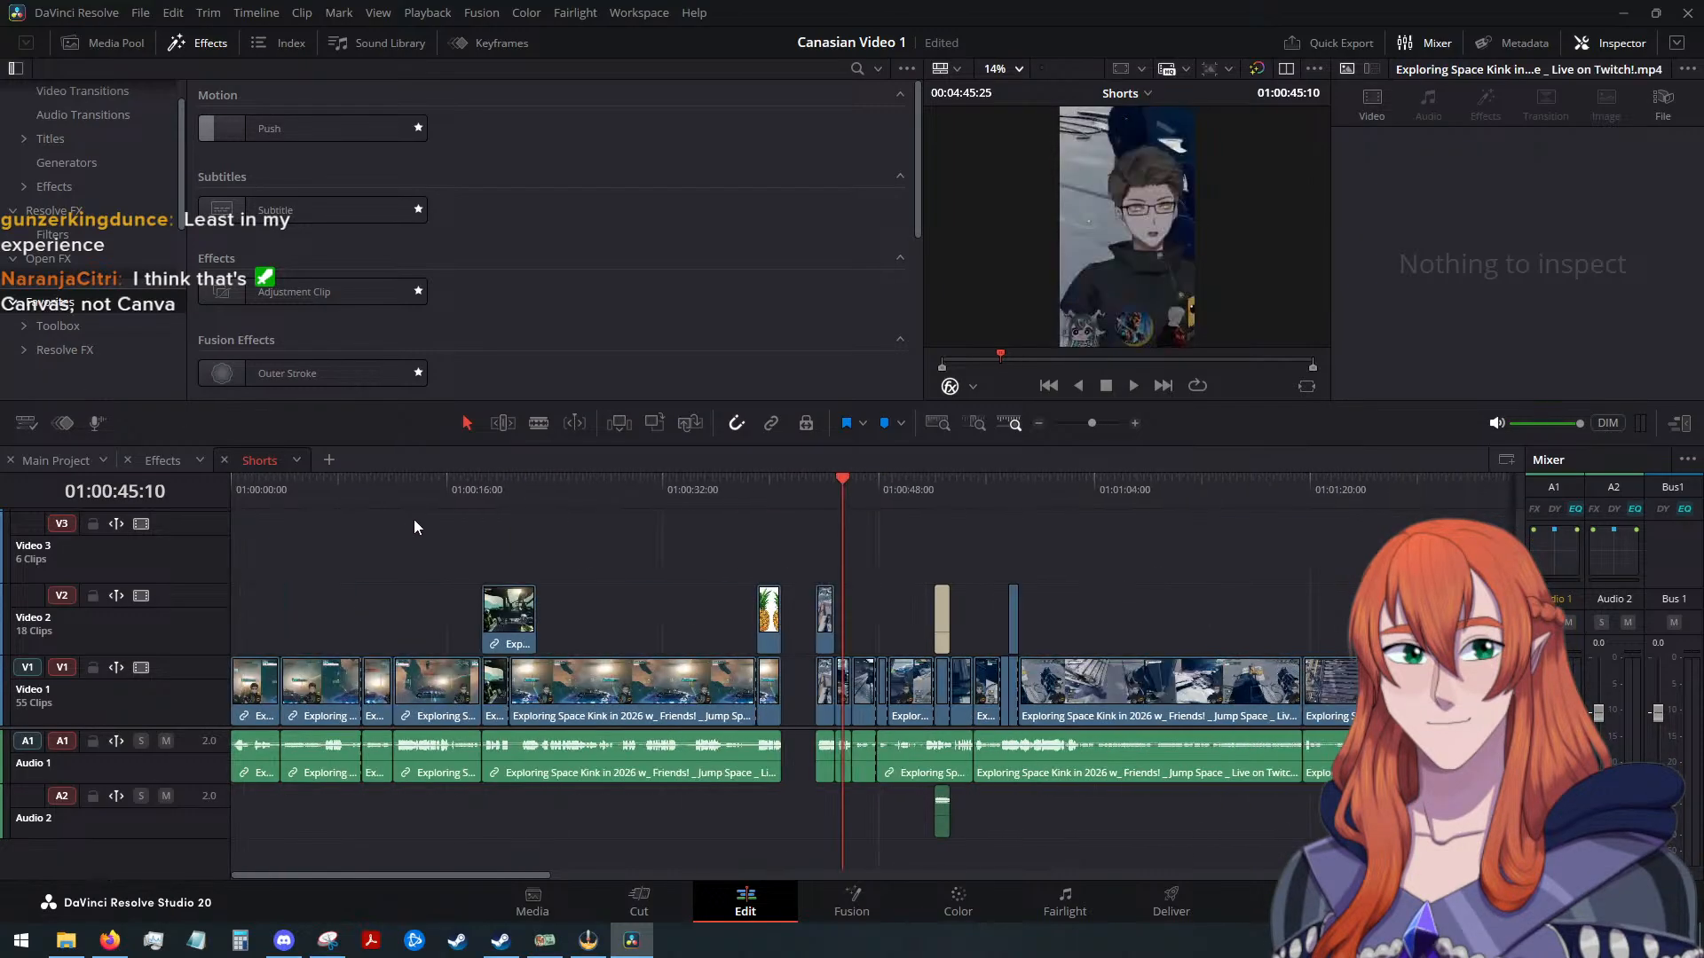
pyautogui.click(817, 499)
pyautogui.scroll(3, 827, 508)
pyautogui.moveTo(844, 486); pyautogui.dragTo(643, 501)
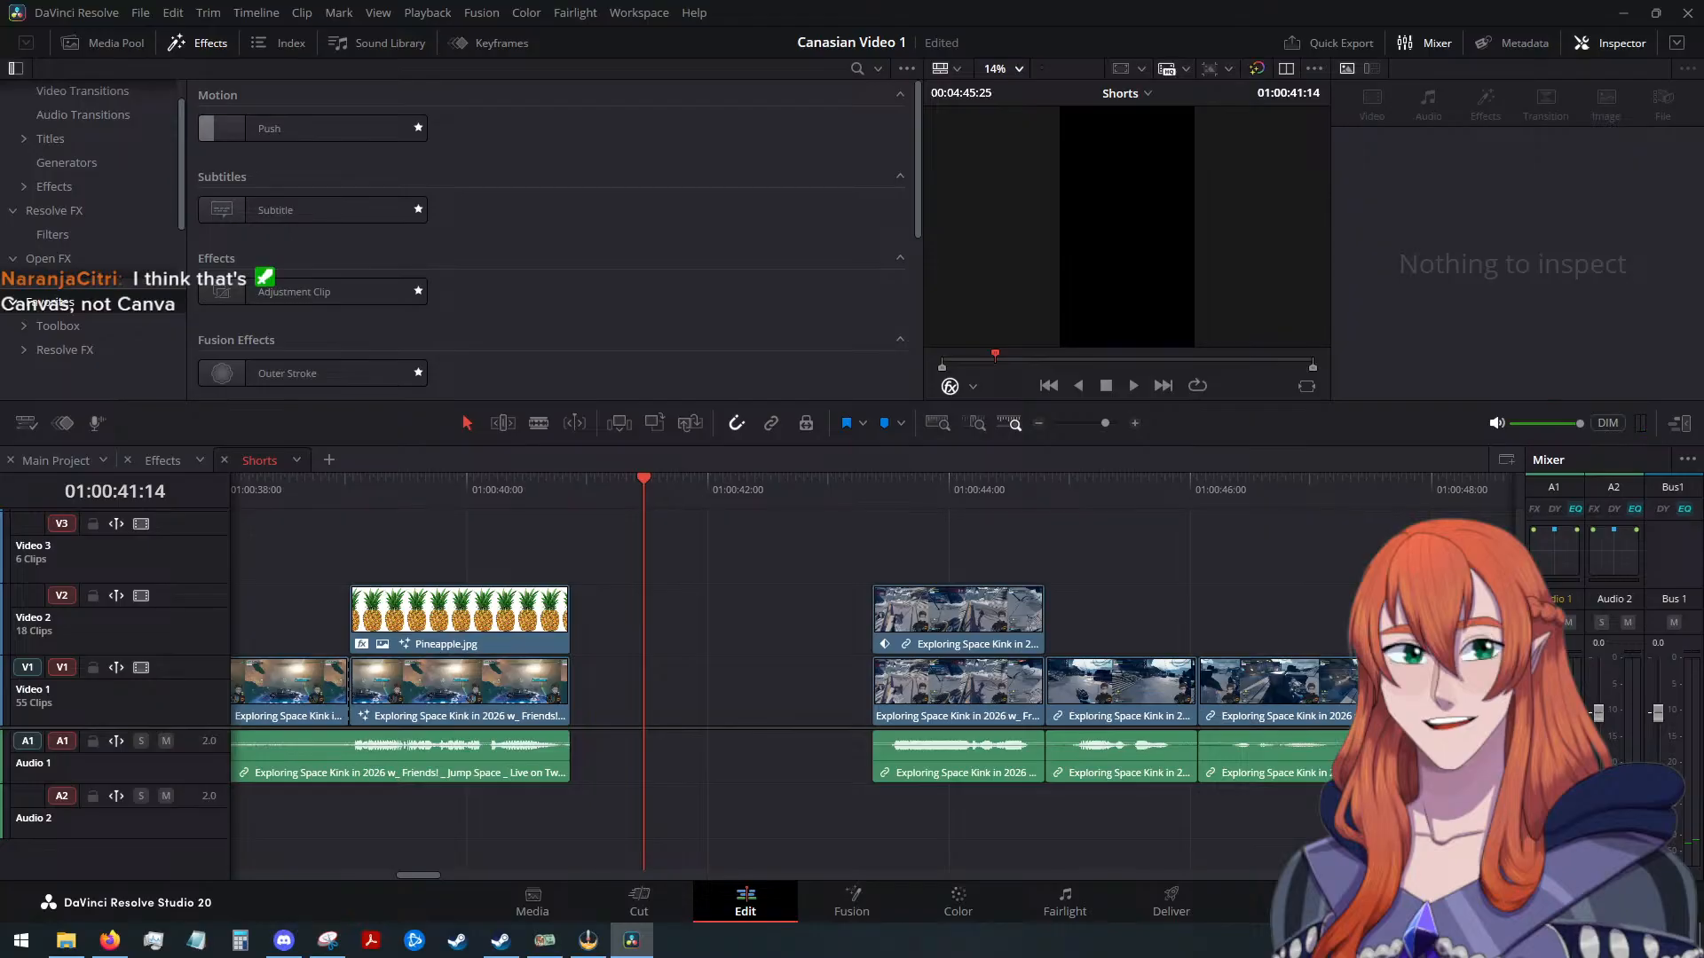
pyautogui.hotkey('alt', 'Tab')
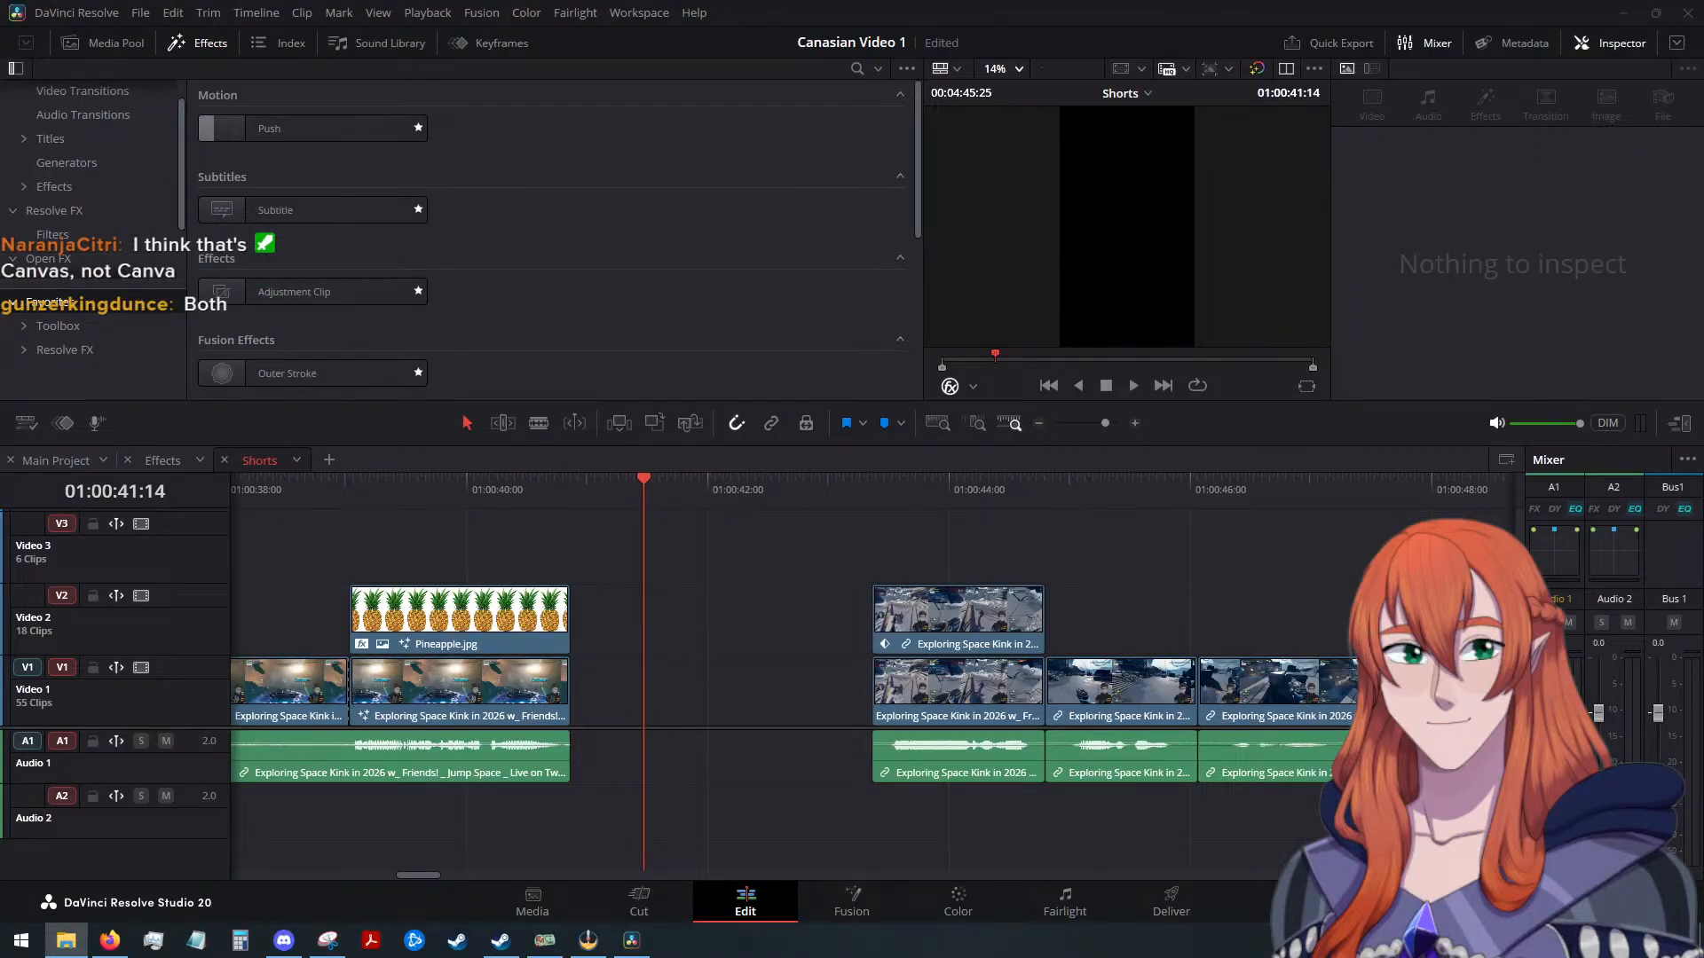
pyautogui.moveTo(1703, 666); pyautogui.dragTo(653, 559)
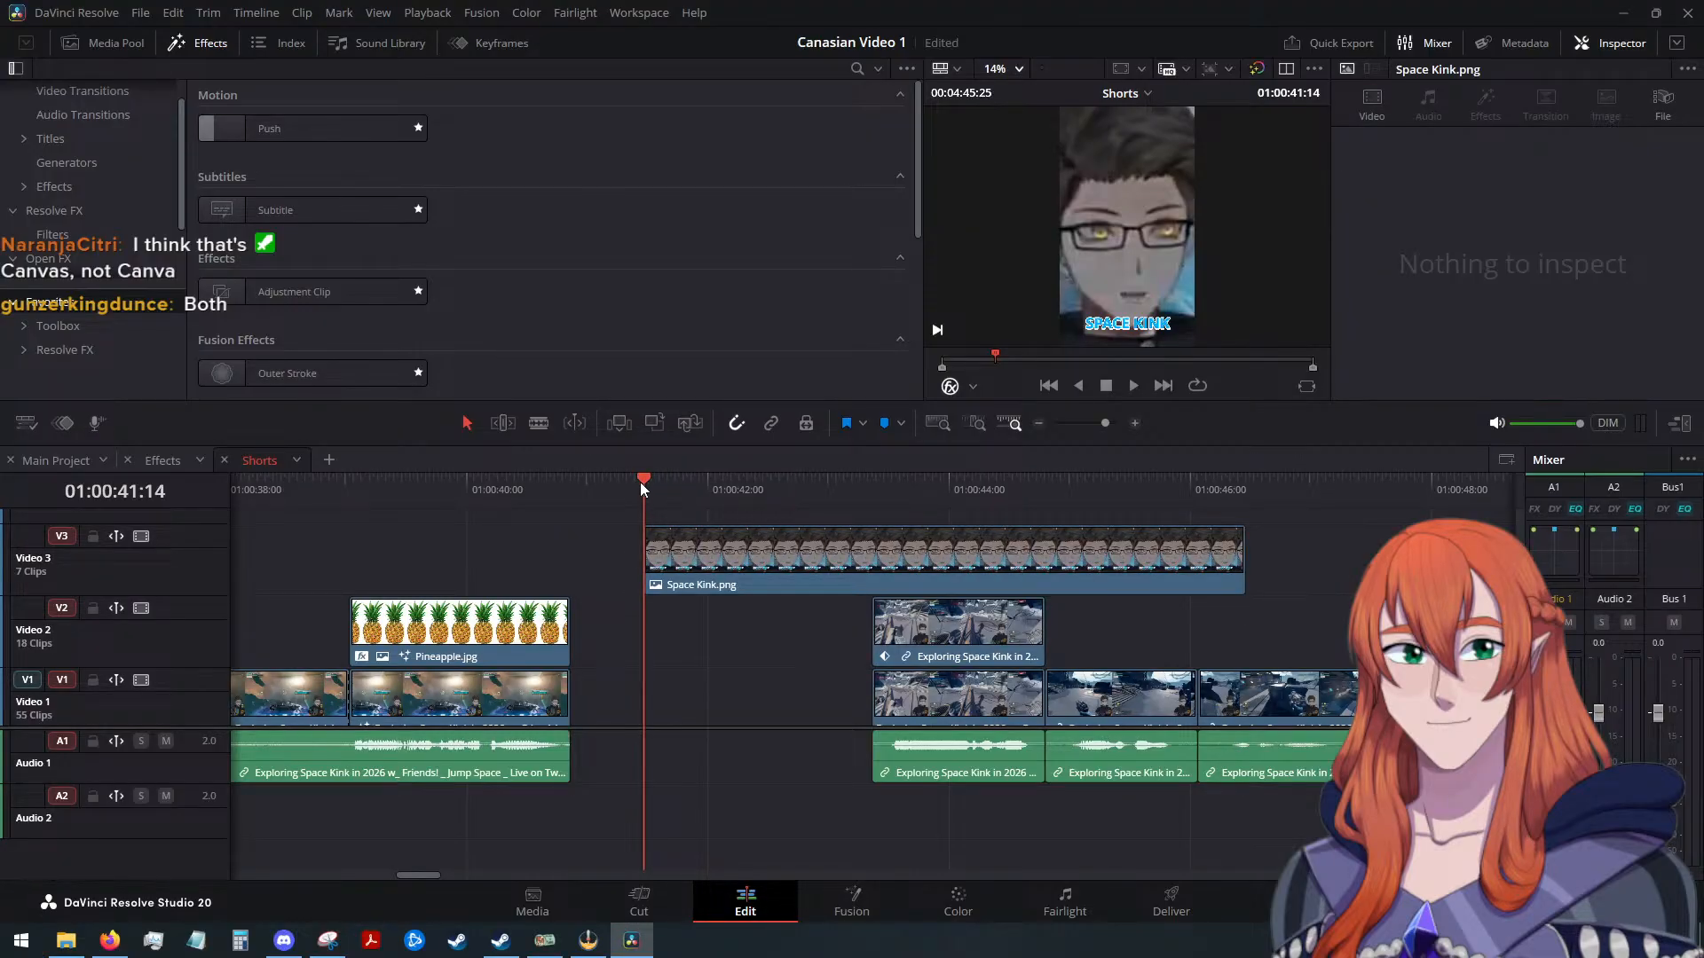
# Trim the end of Space Kink.png on Video 3 back to 01:00:41:15, leaving a single-frame still
pyautogui.moveTo(646, 488); pyautogui.dragTo(647, 492)
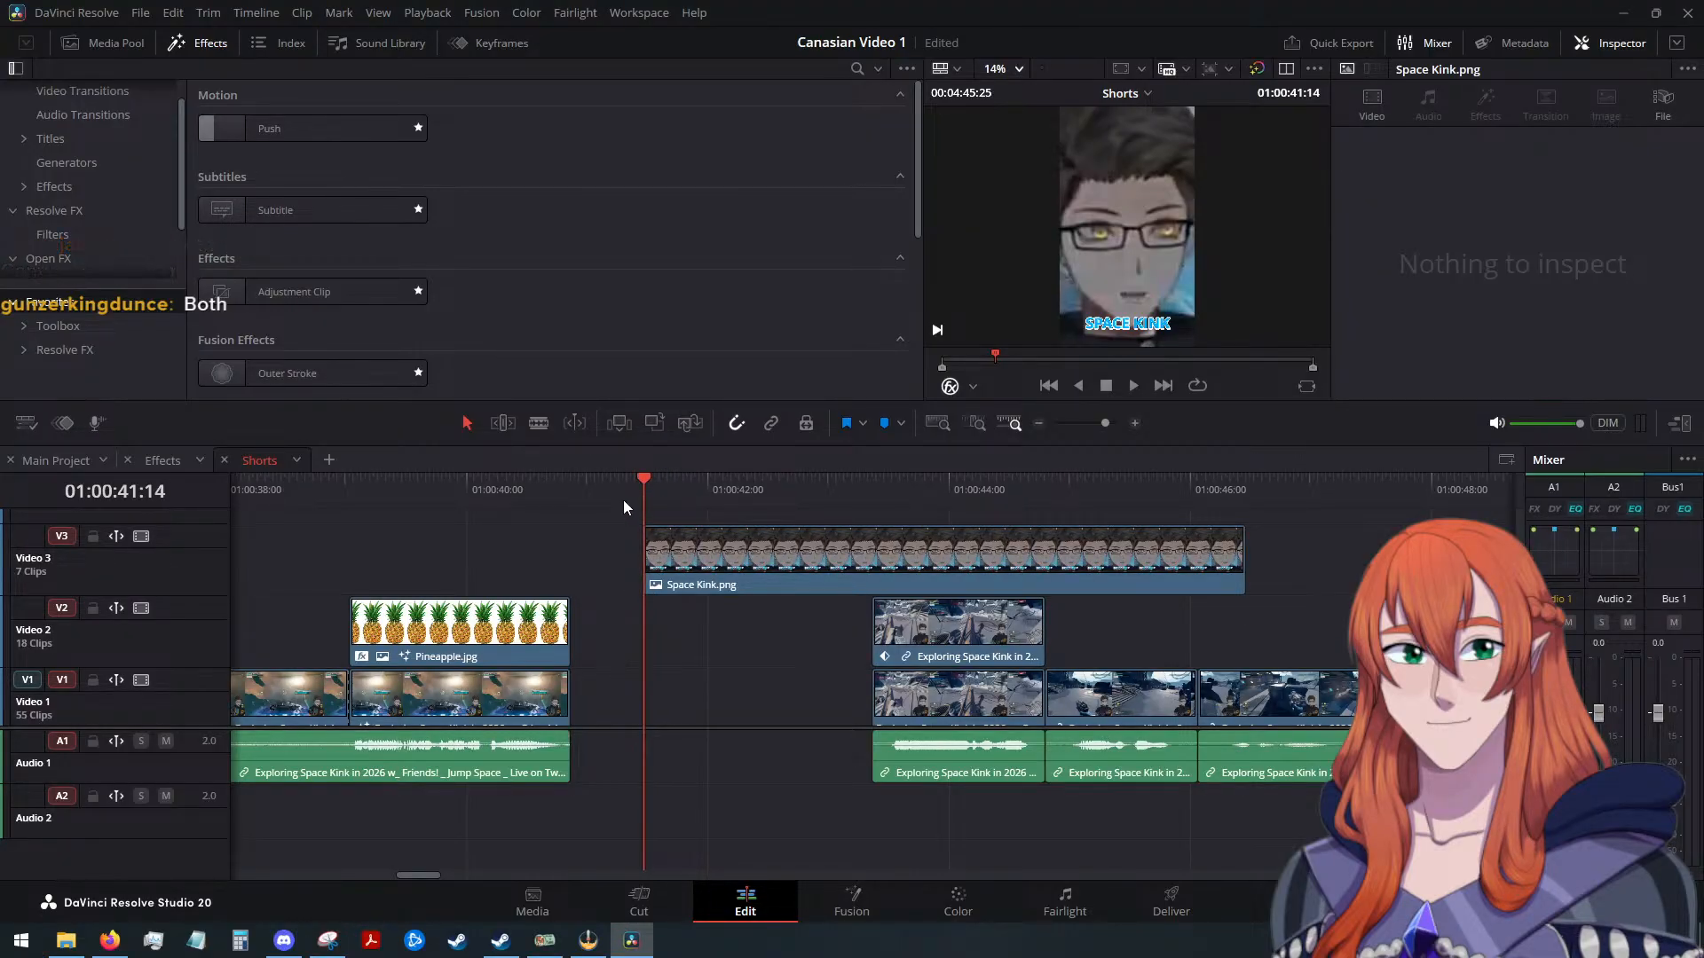
pyautogui.press('Right')
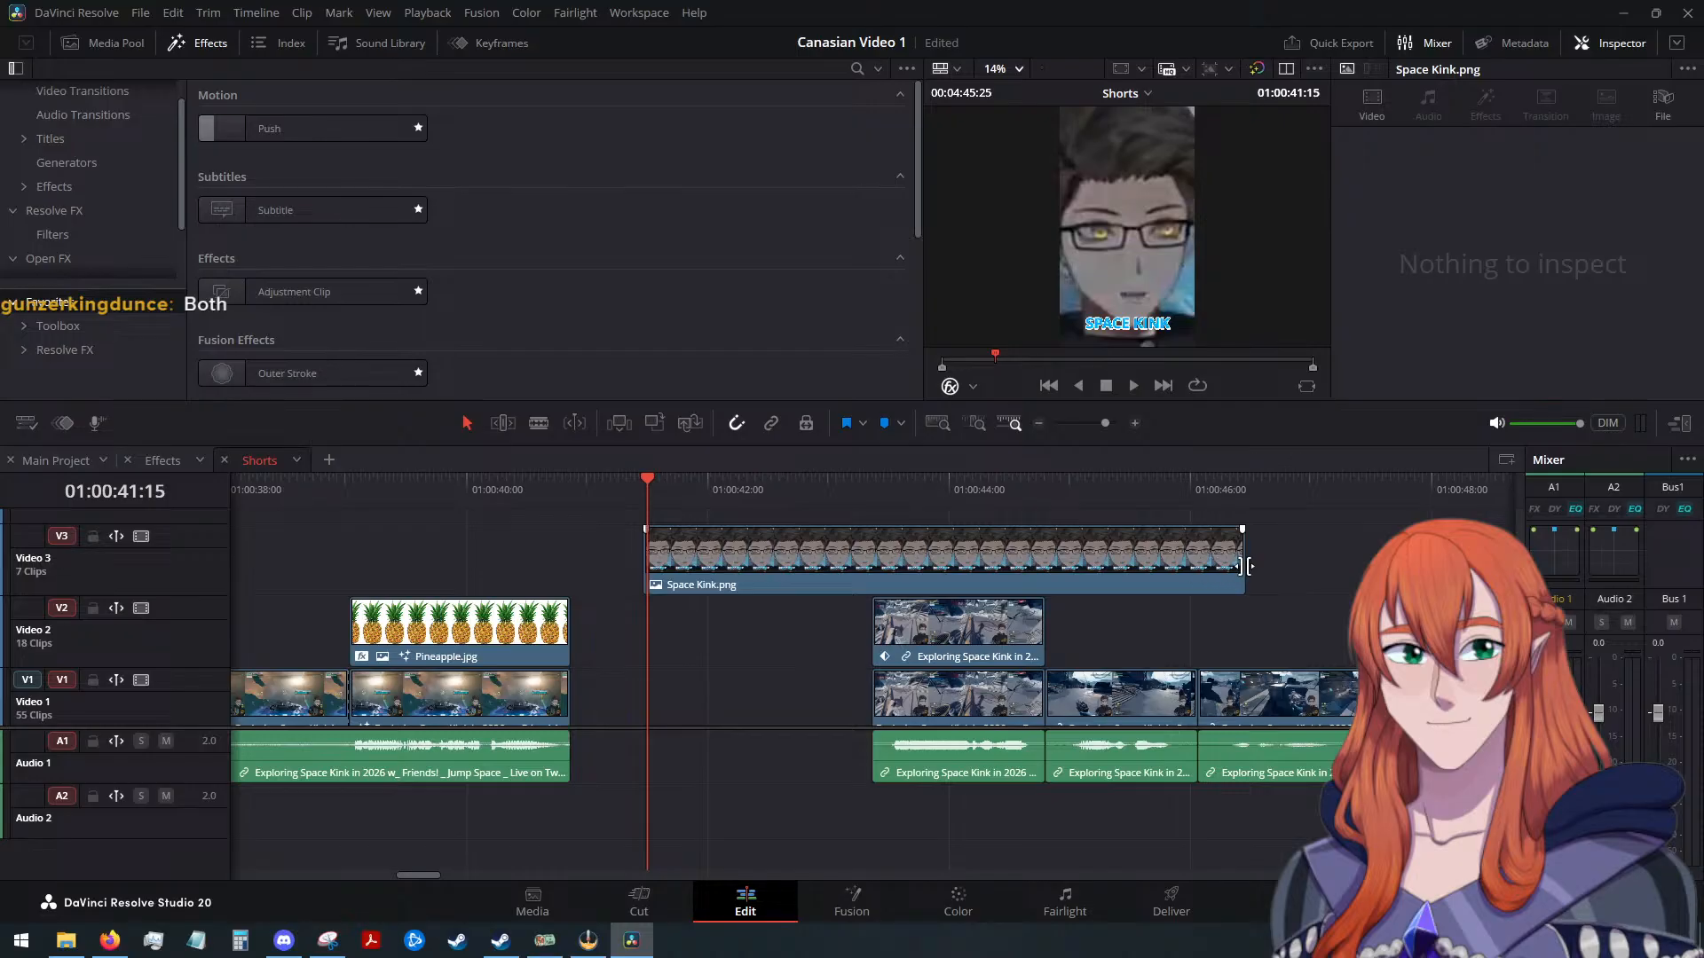
pyautogui.moveTo(1240, 568); pyautogui.dragTo(661, 566)
pyautogui.scroll(4, 717, 566)
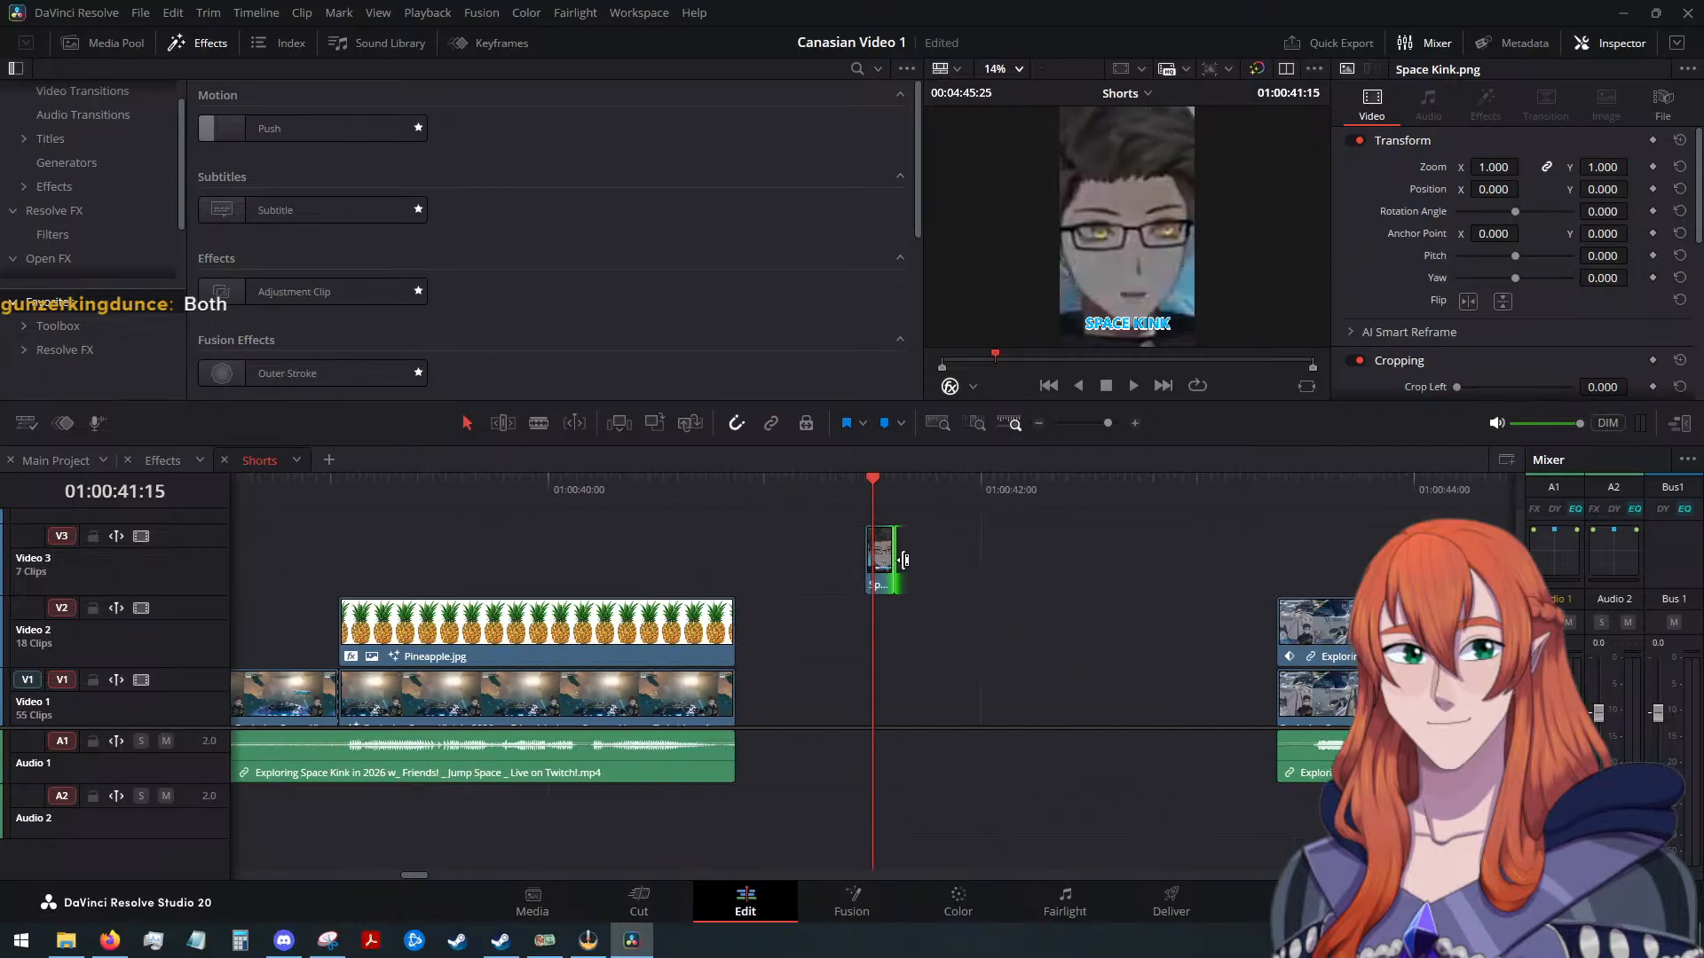
pyautogui.click(868, 479)
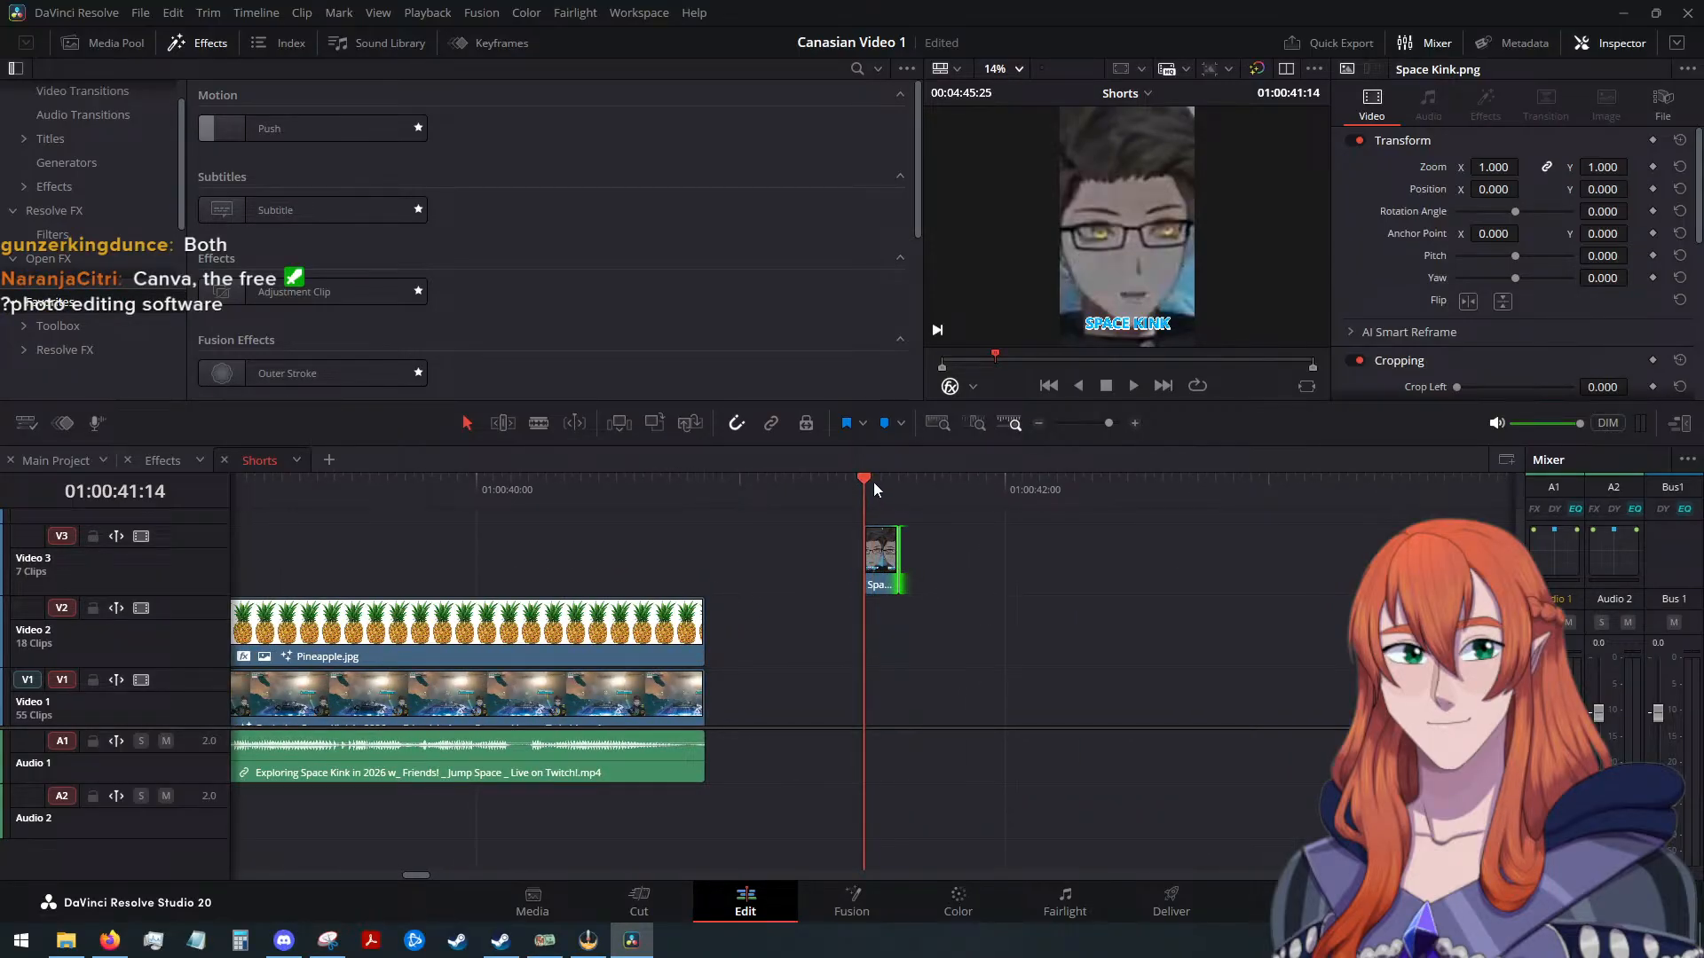
pyautogui.moveTo(873, 482)
pyautogui.mouseDown()
pyautogui.moveTo(903, 482)
pyautogui.moveTo(867, 488)
pyautogui.mouseUp()
pyautogui.press('Right')
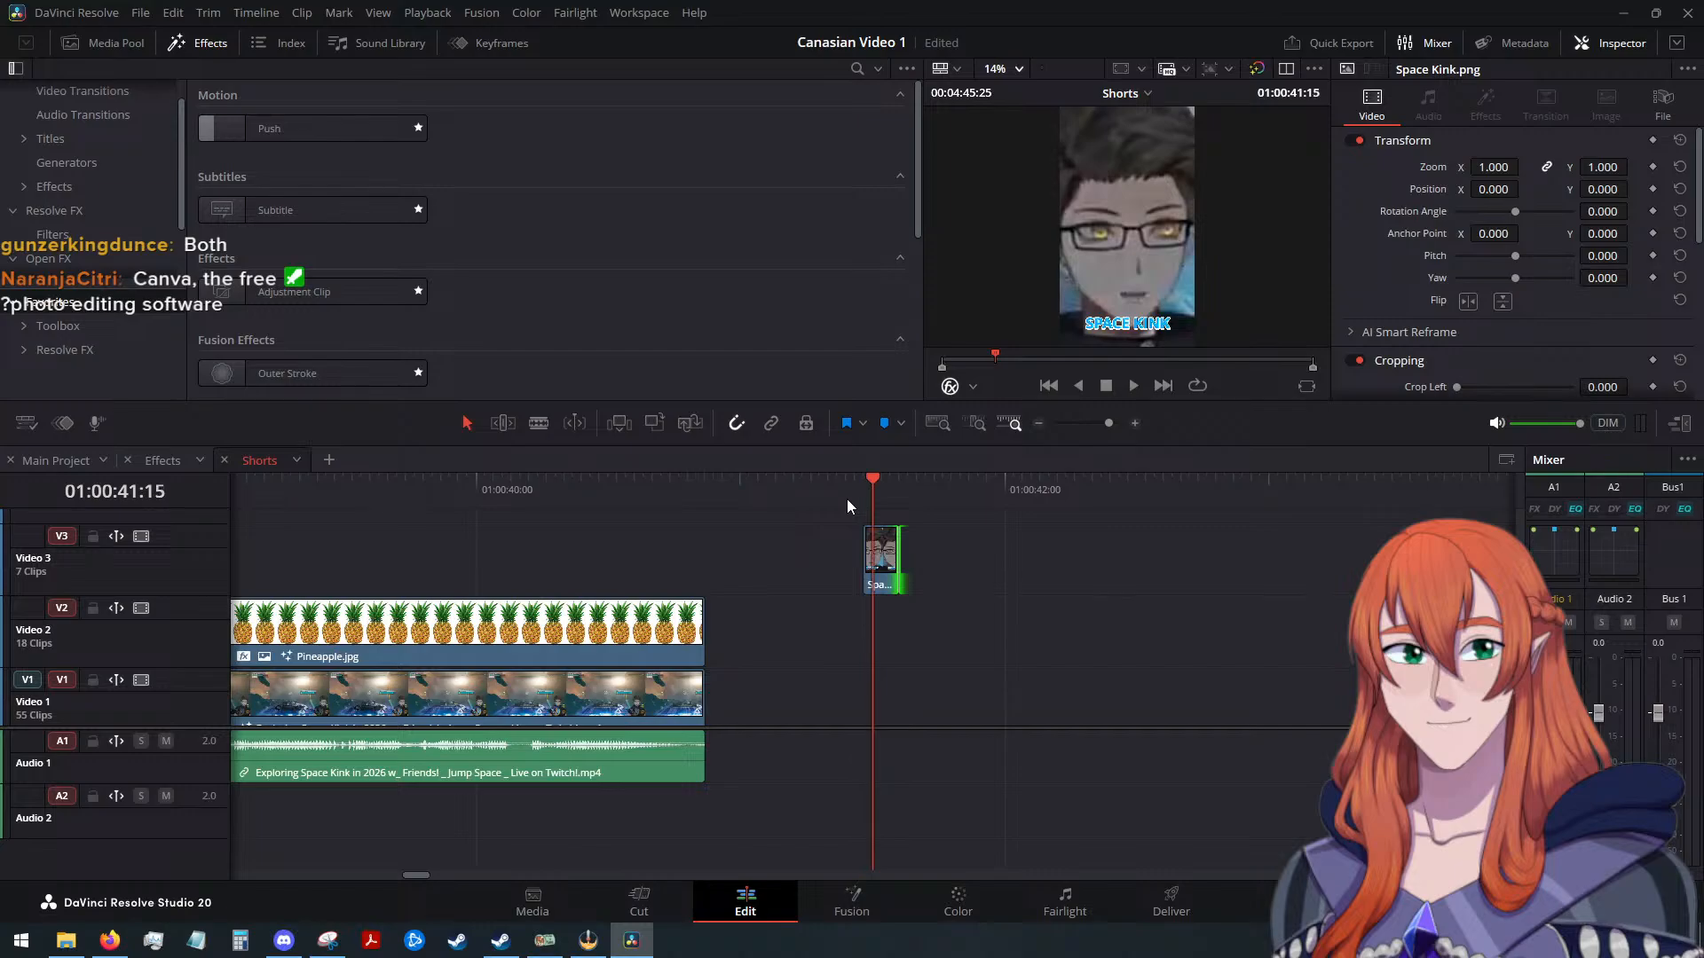
pyautogui.moveTo(899, 557); pyautogui.dragTo(887, 556)
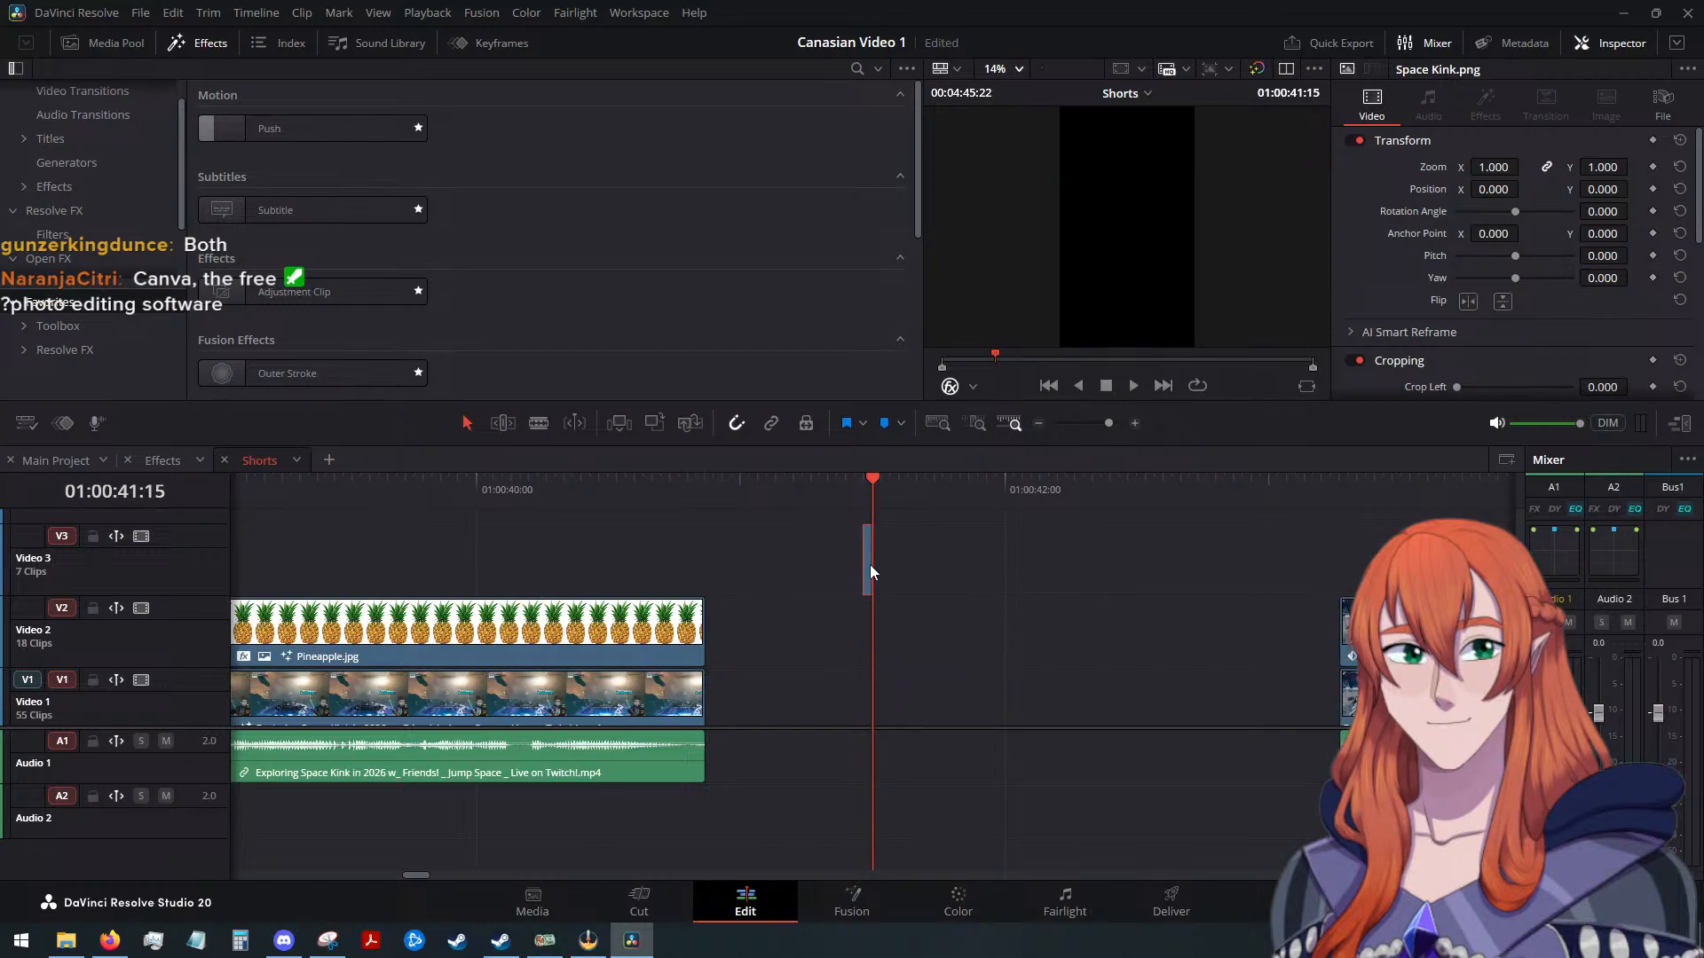
# Move the one-frame Space Kink.png still to Video 1 directly before the second short's first clip and play through its start
pyautogui.moveTo(870, 566); pyautogui.dragTo(1328, 682)
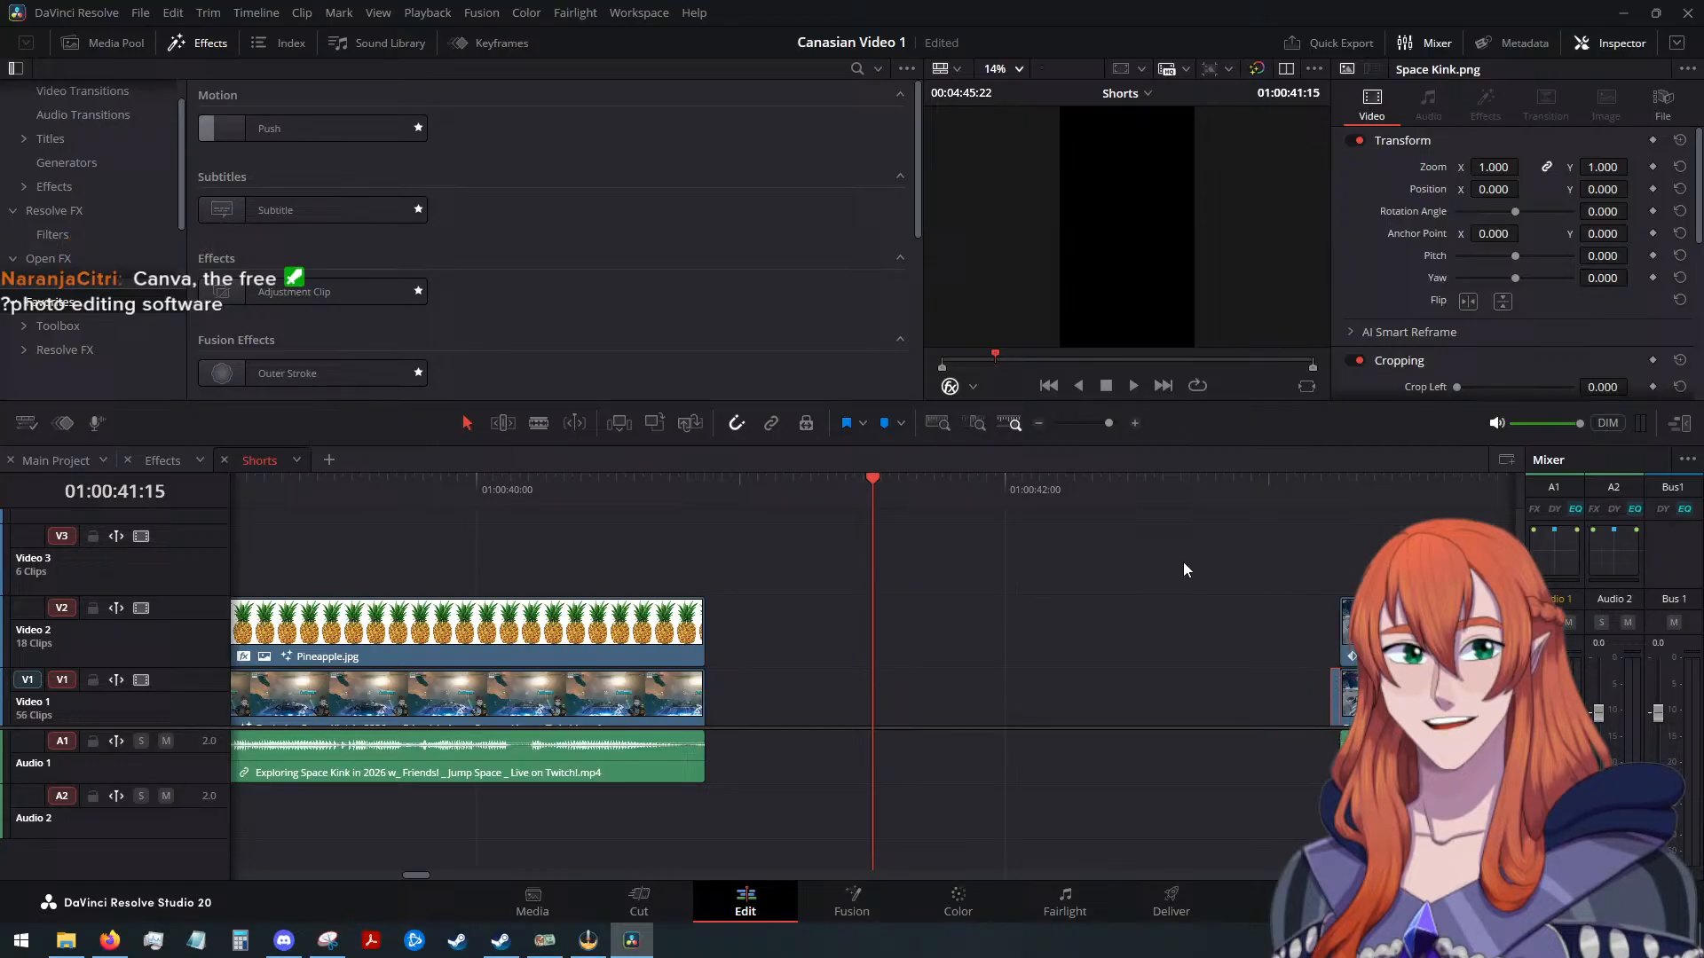
pyautogui.click(1133, 386)
pyautogui.scroll(-2, 1174, 675)
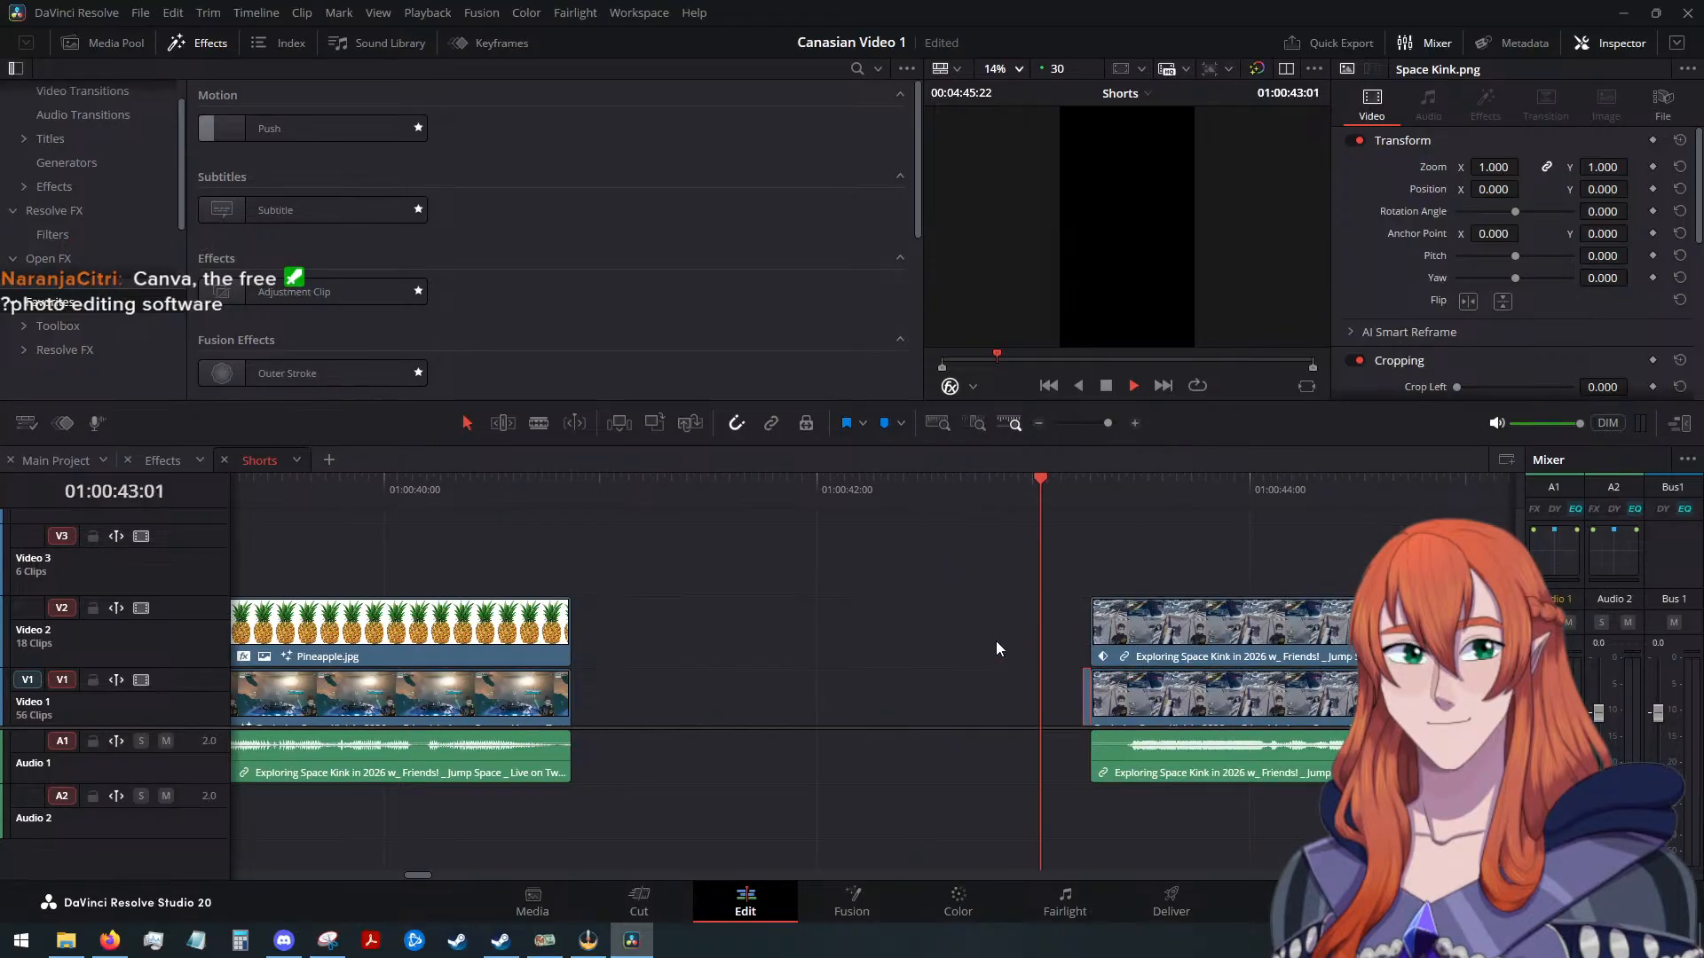
pyautogui.click(1110, 385)
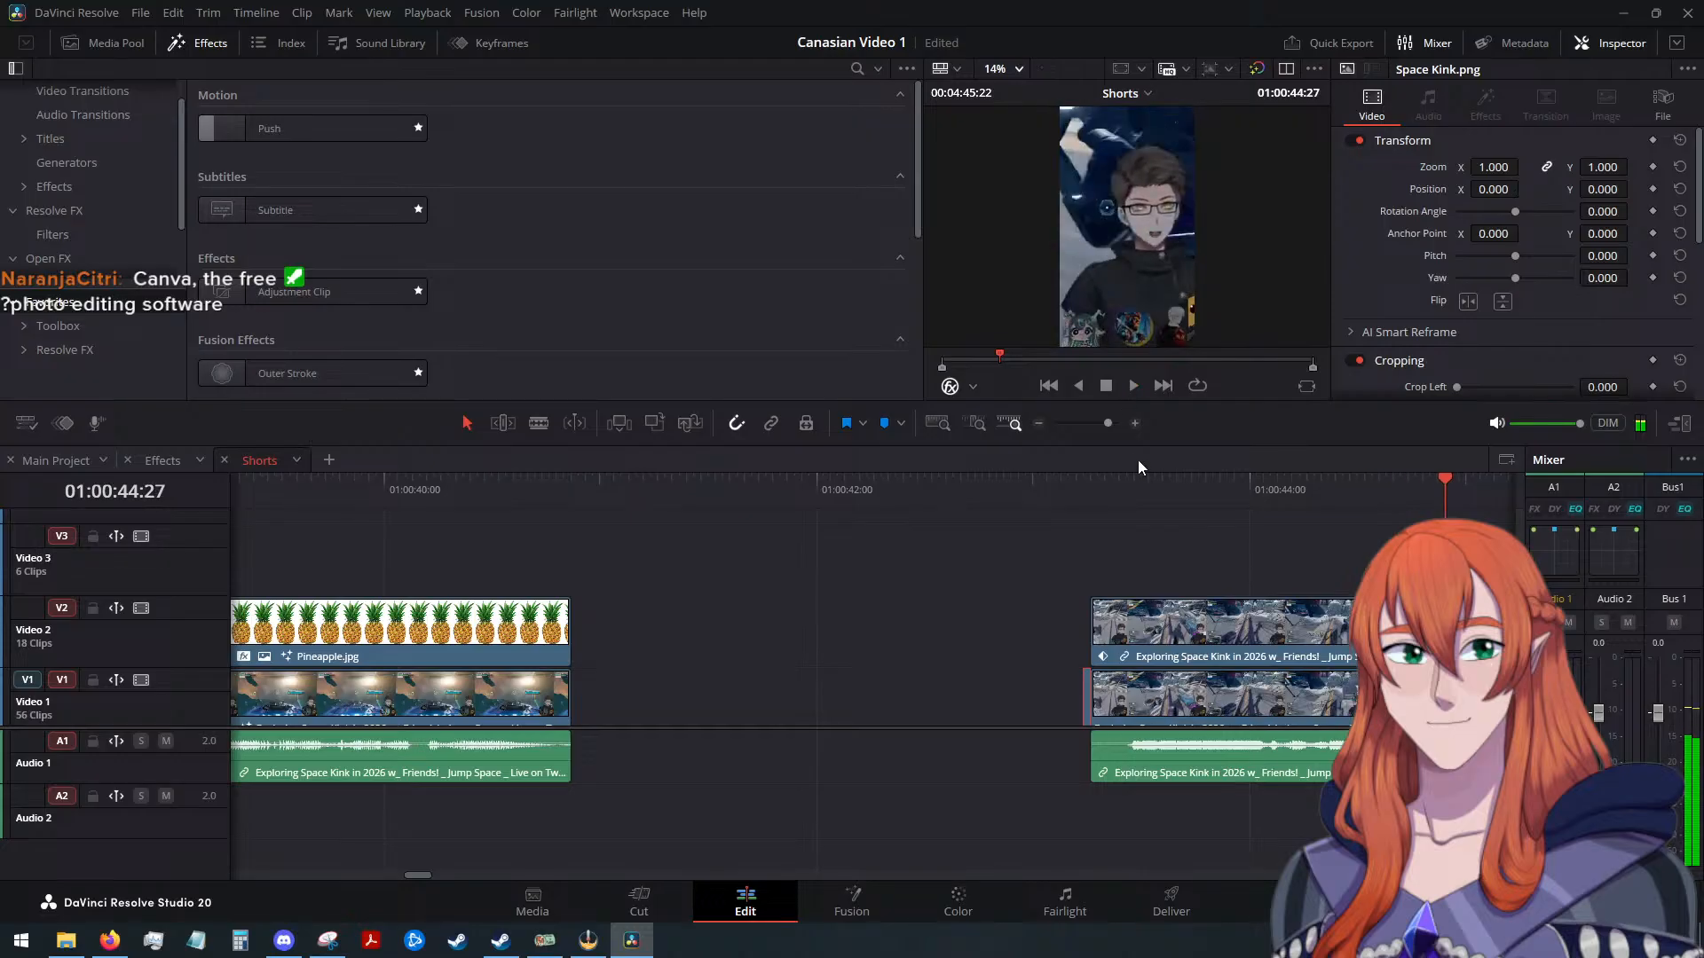
pyautogui.scroll(-2, 1115, 568)
pyautogui.scroll(-2, 1110, 568)
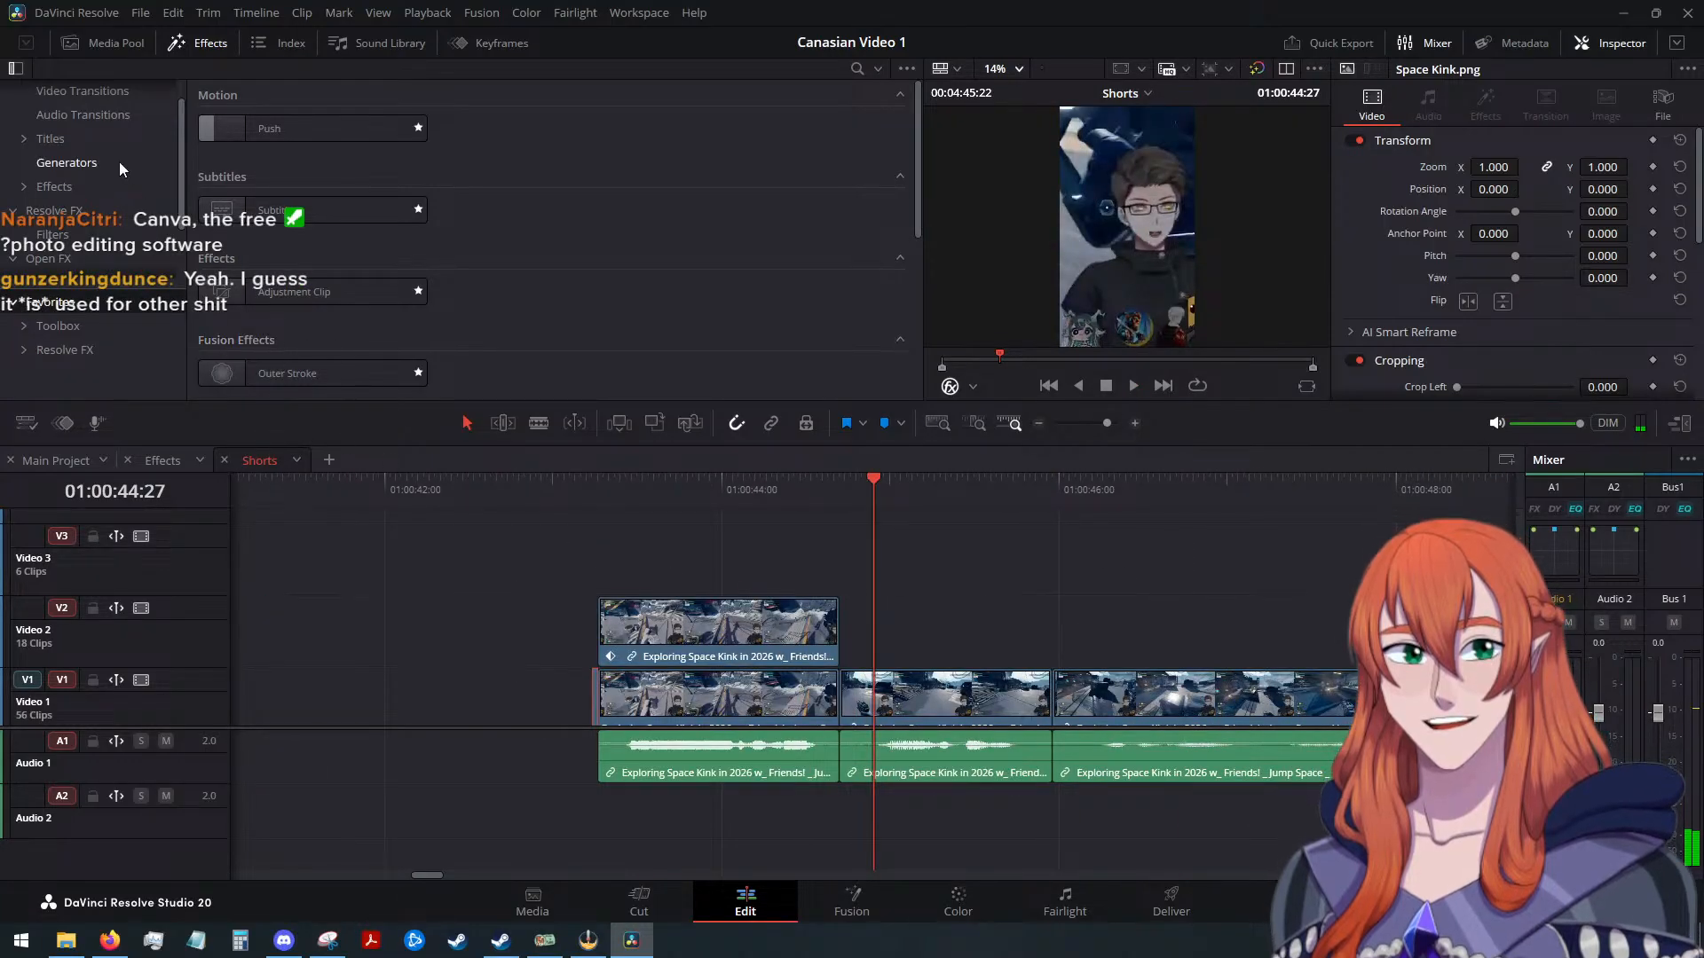
pyautogui.click(123, 44)
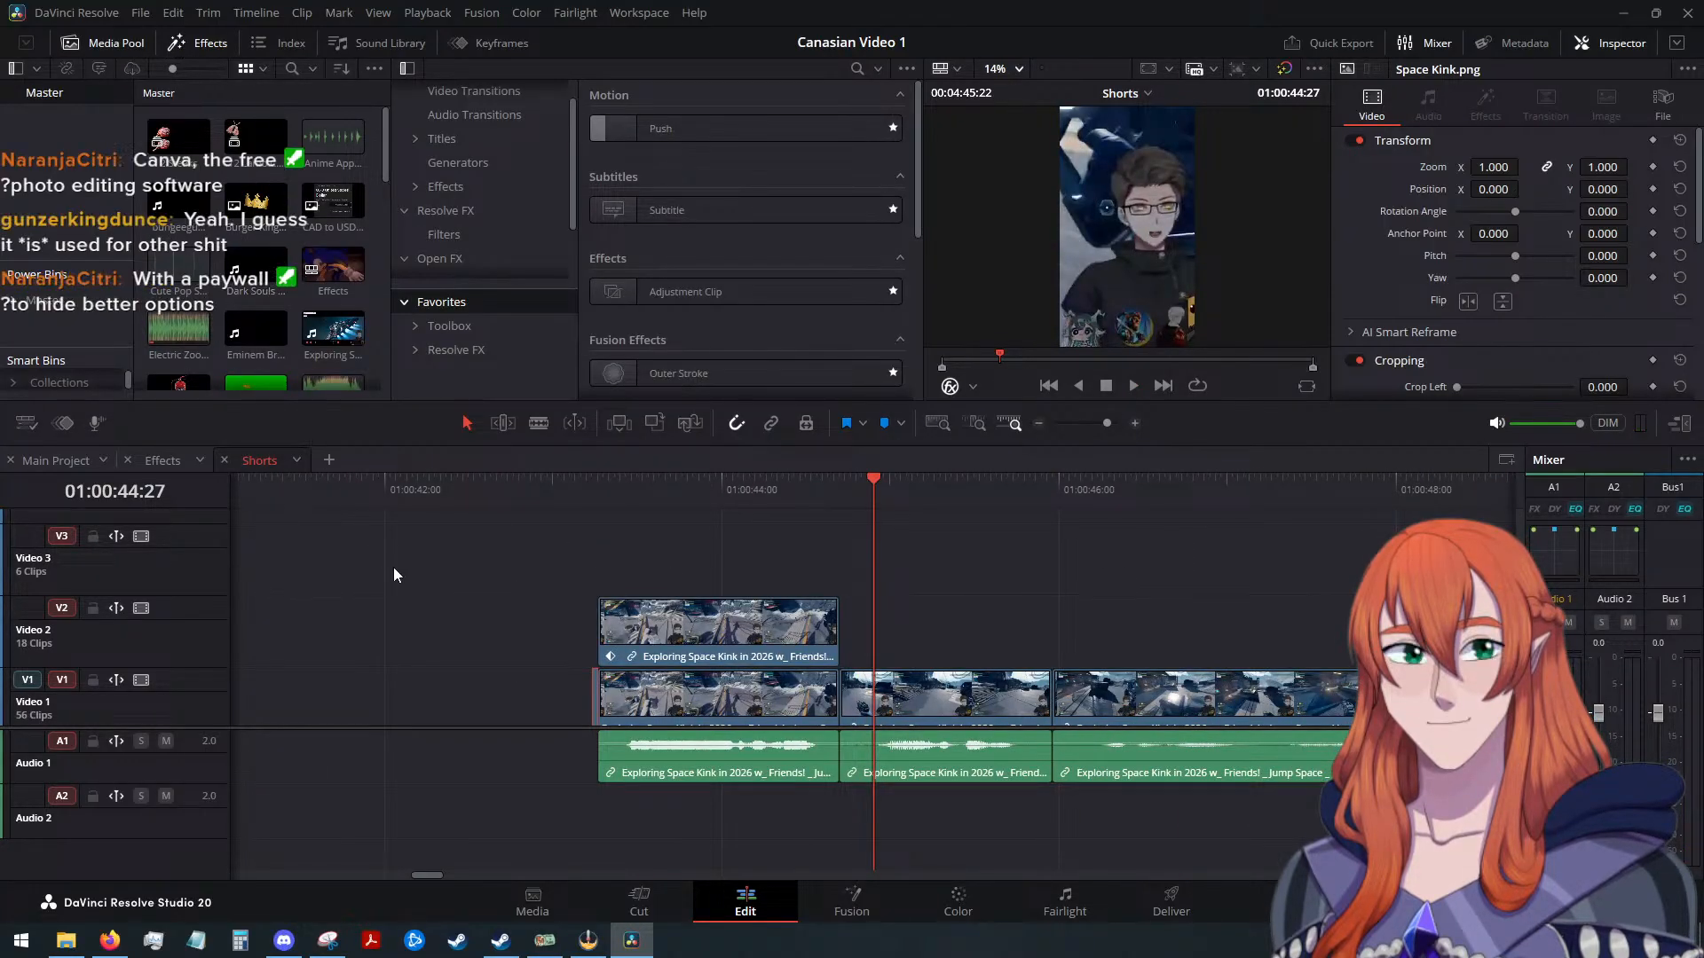
pyautogui.hotkey('alt', 'Tab')
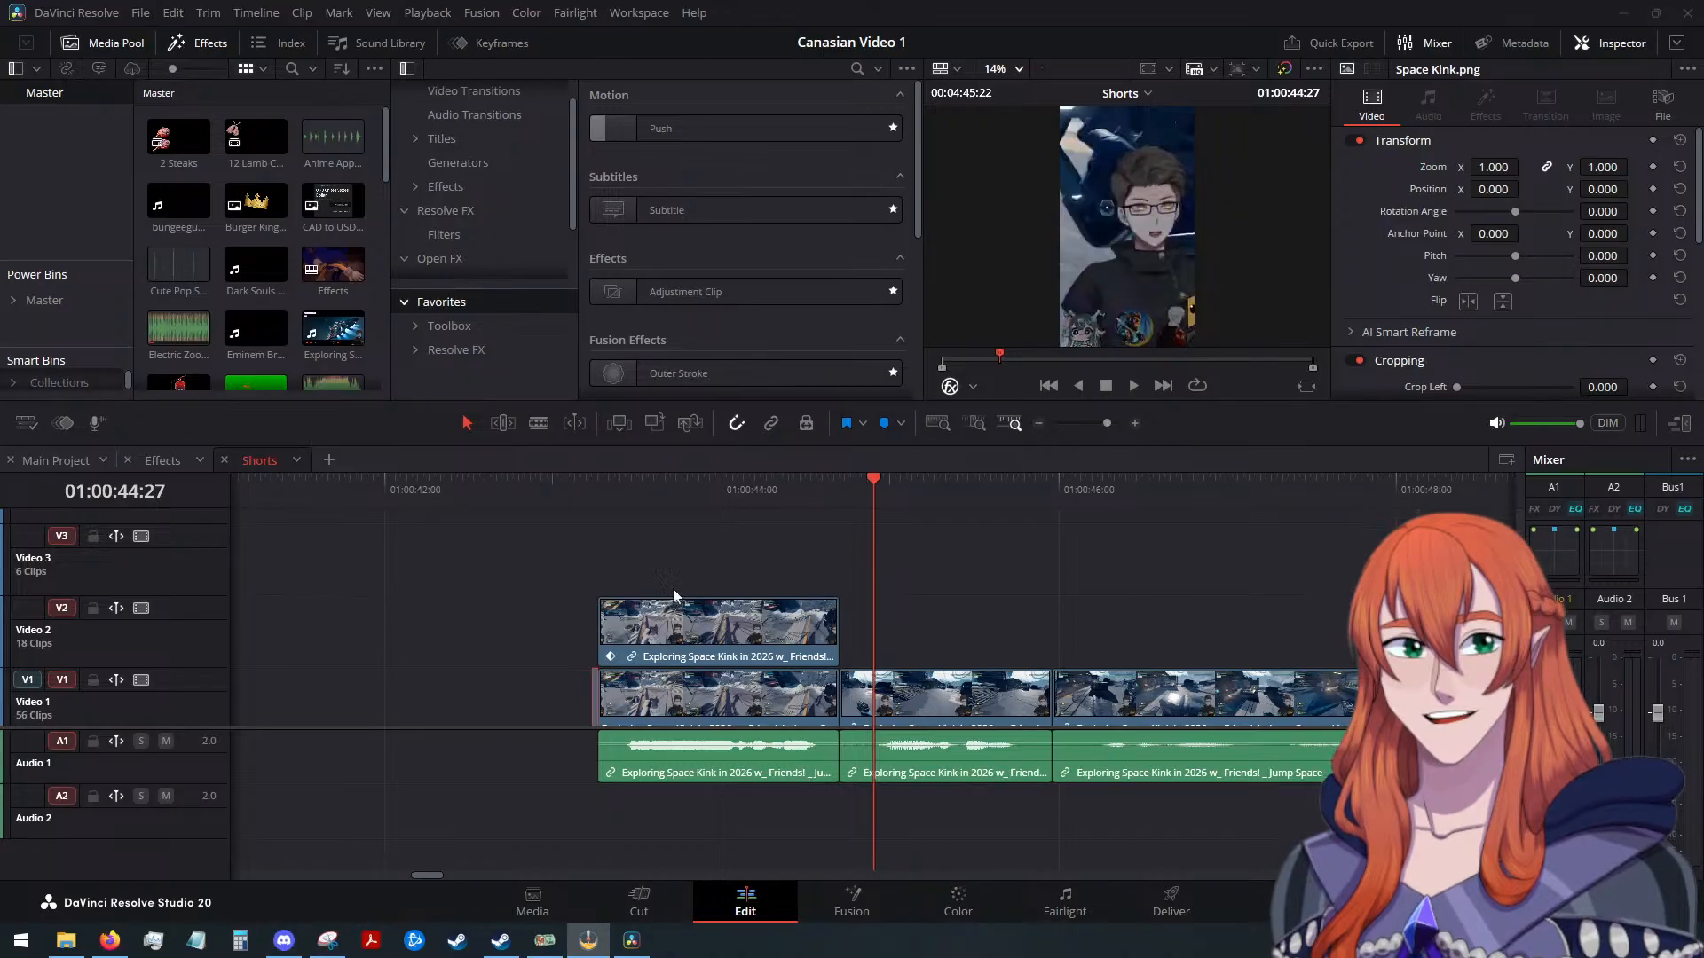
# Mark the second short's render range from its thumbnail frame at 01:00:43:07 to its end at 01:02:00:18
pyautogui.click(598, 482)
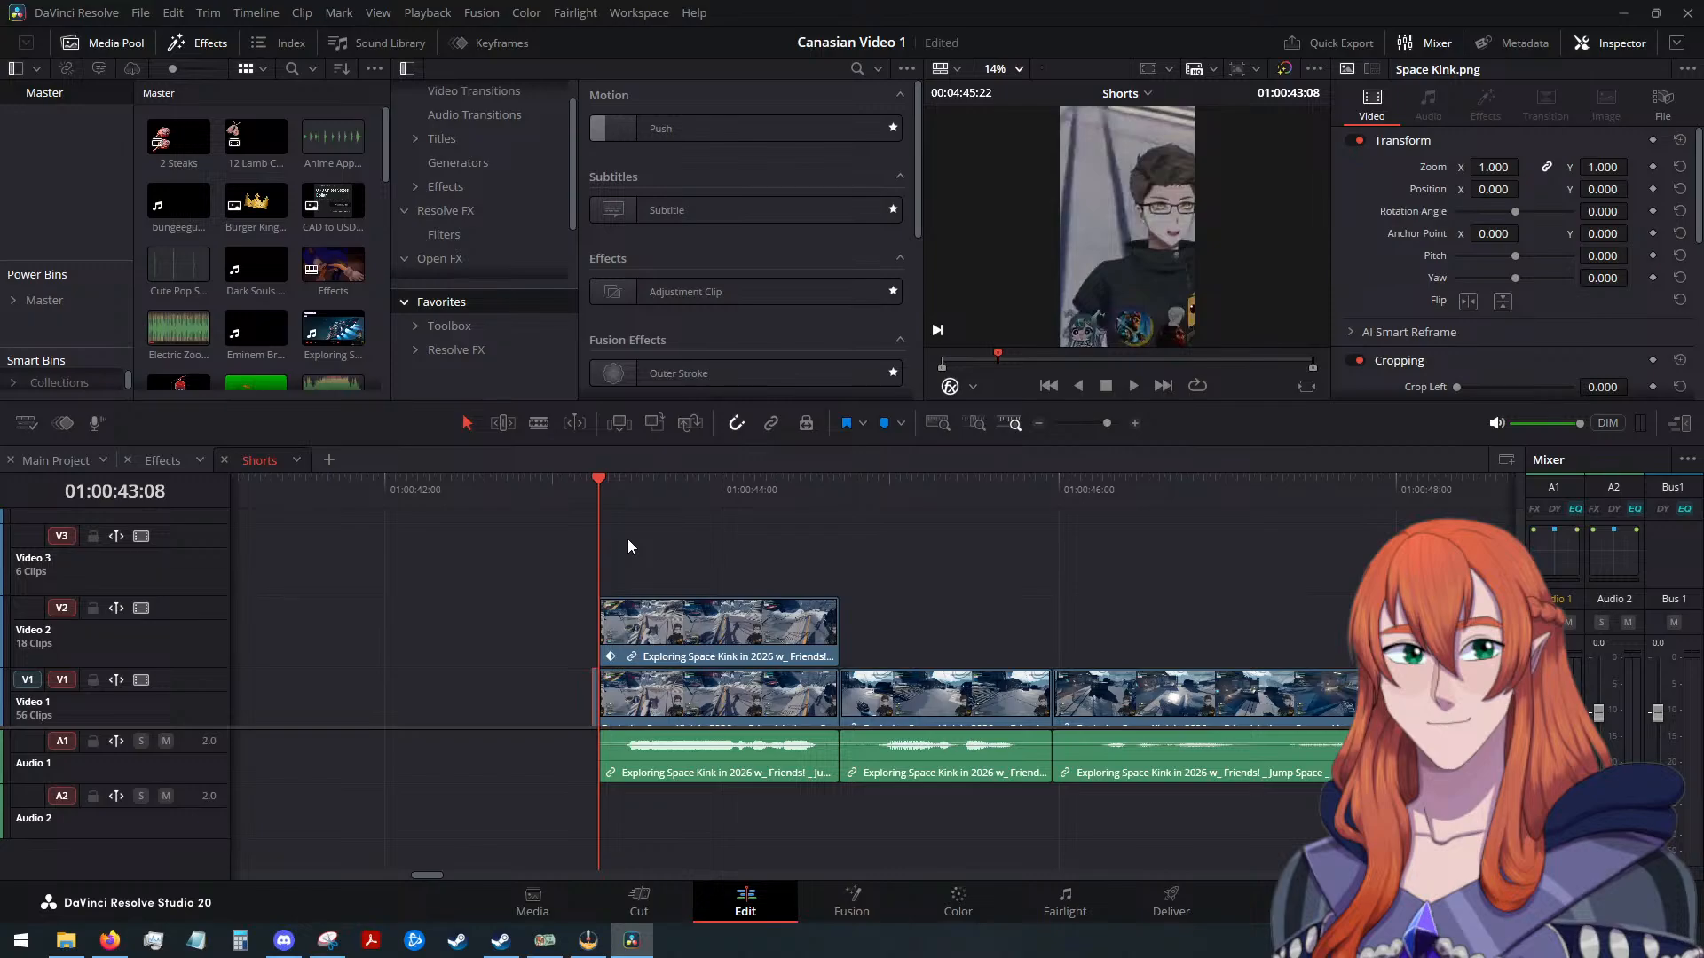
pyautogui.press('Left')
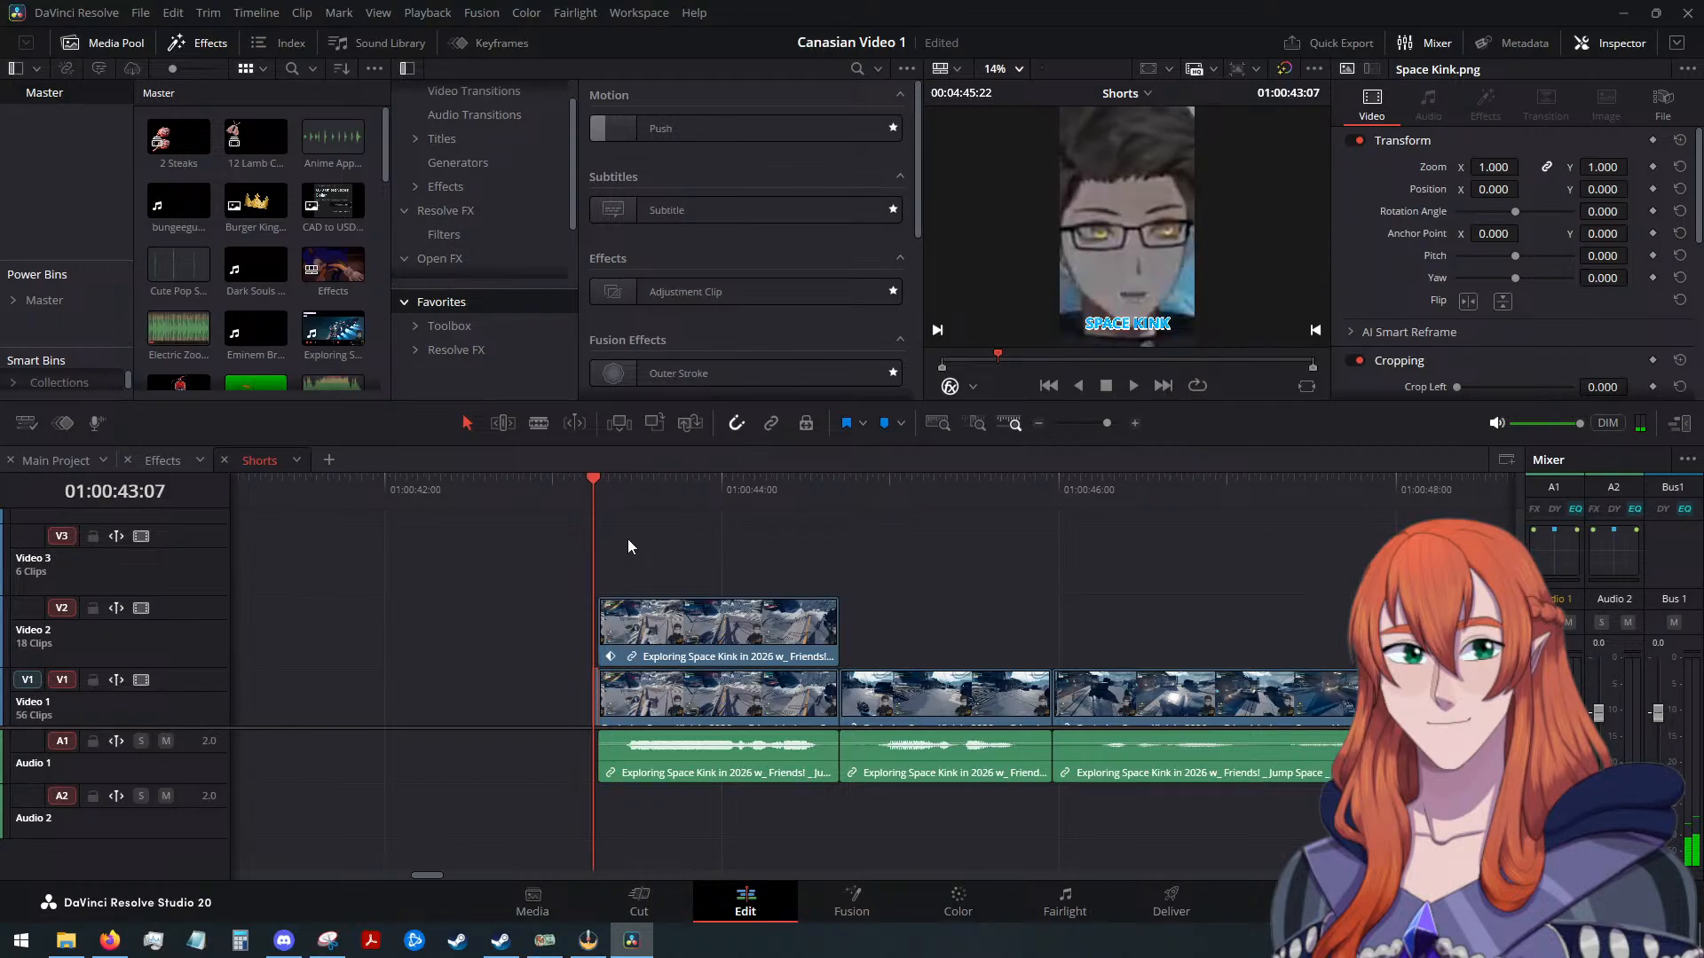
pyautogui.press('i')
pyautogui.scroll(-10, 1121, 568)
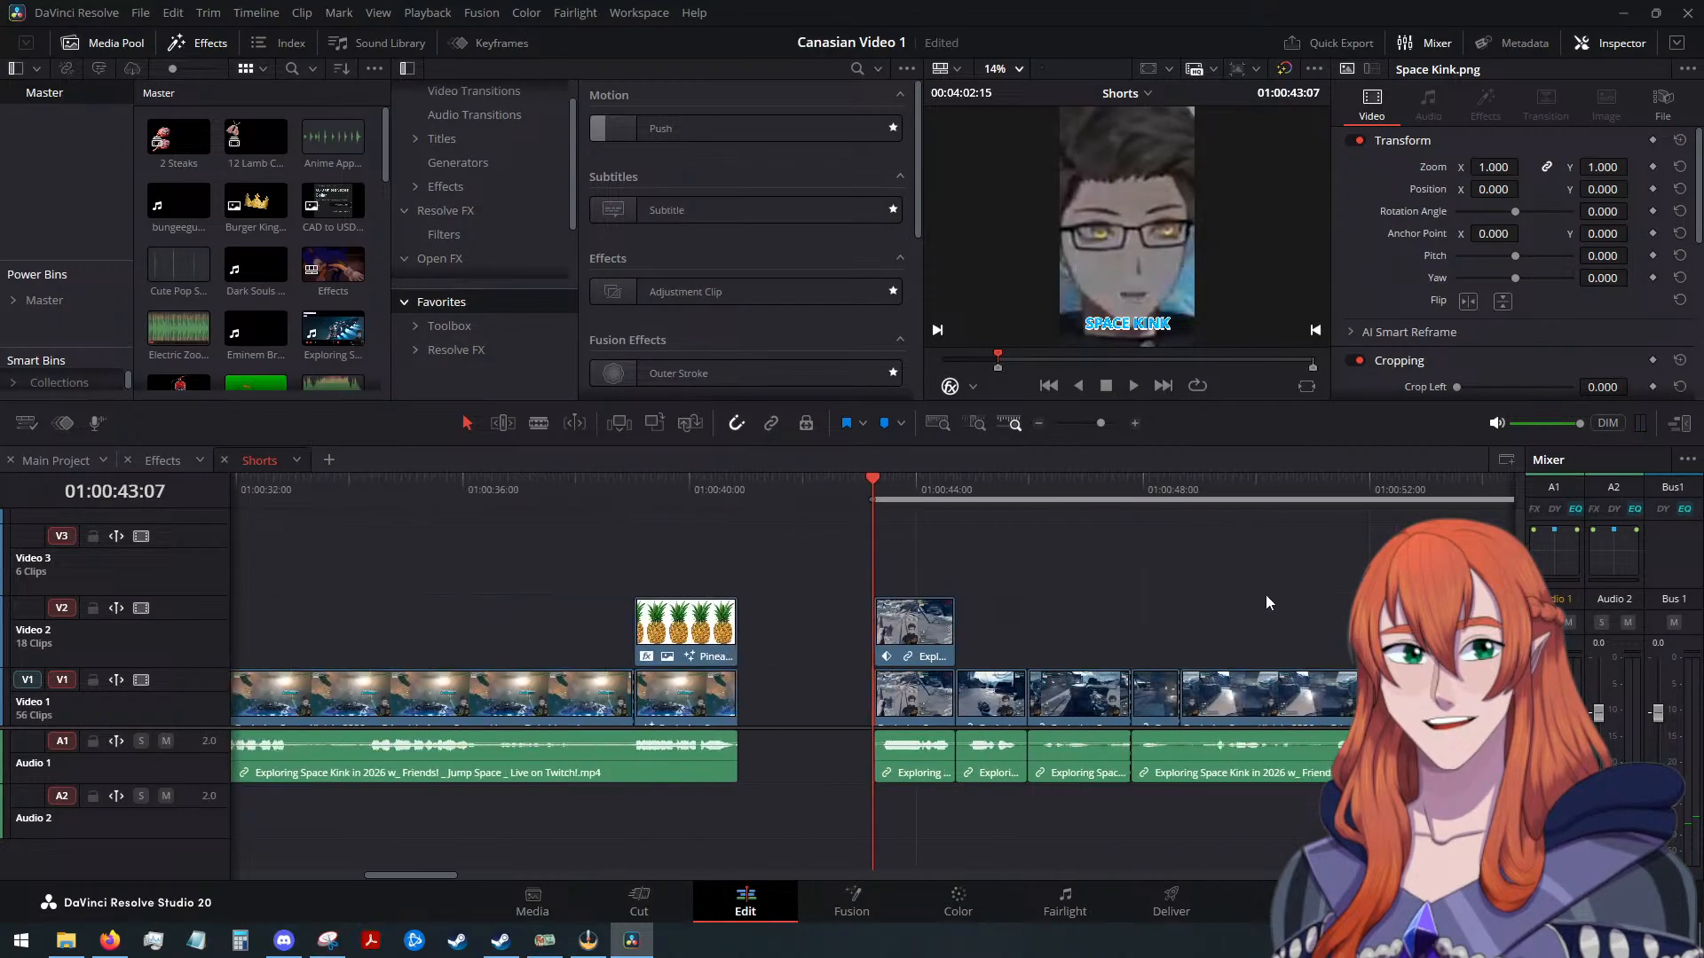
pyautogui.click(1264, 491)
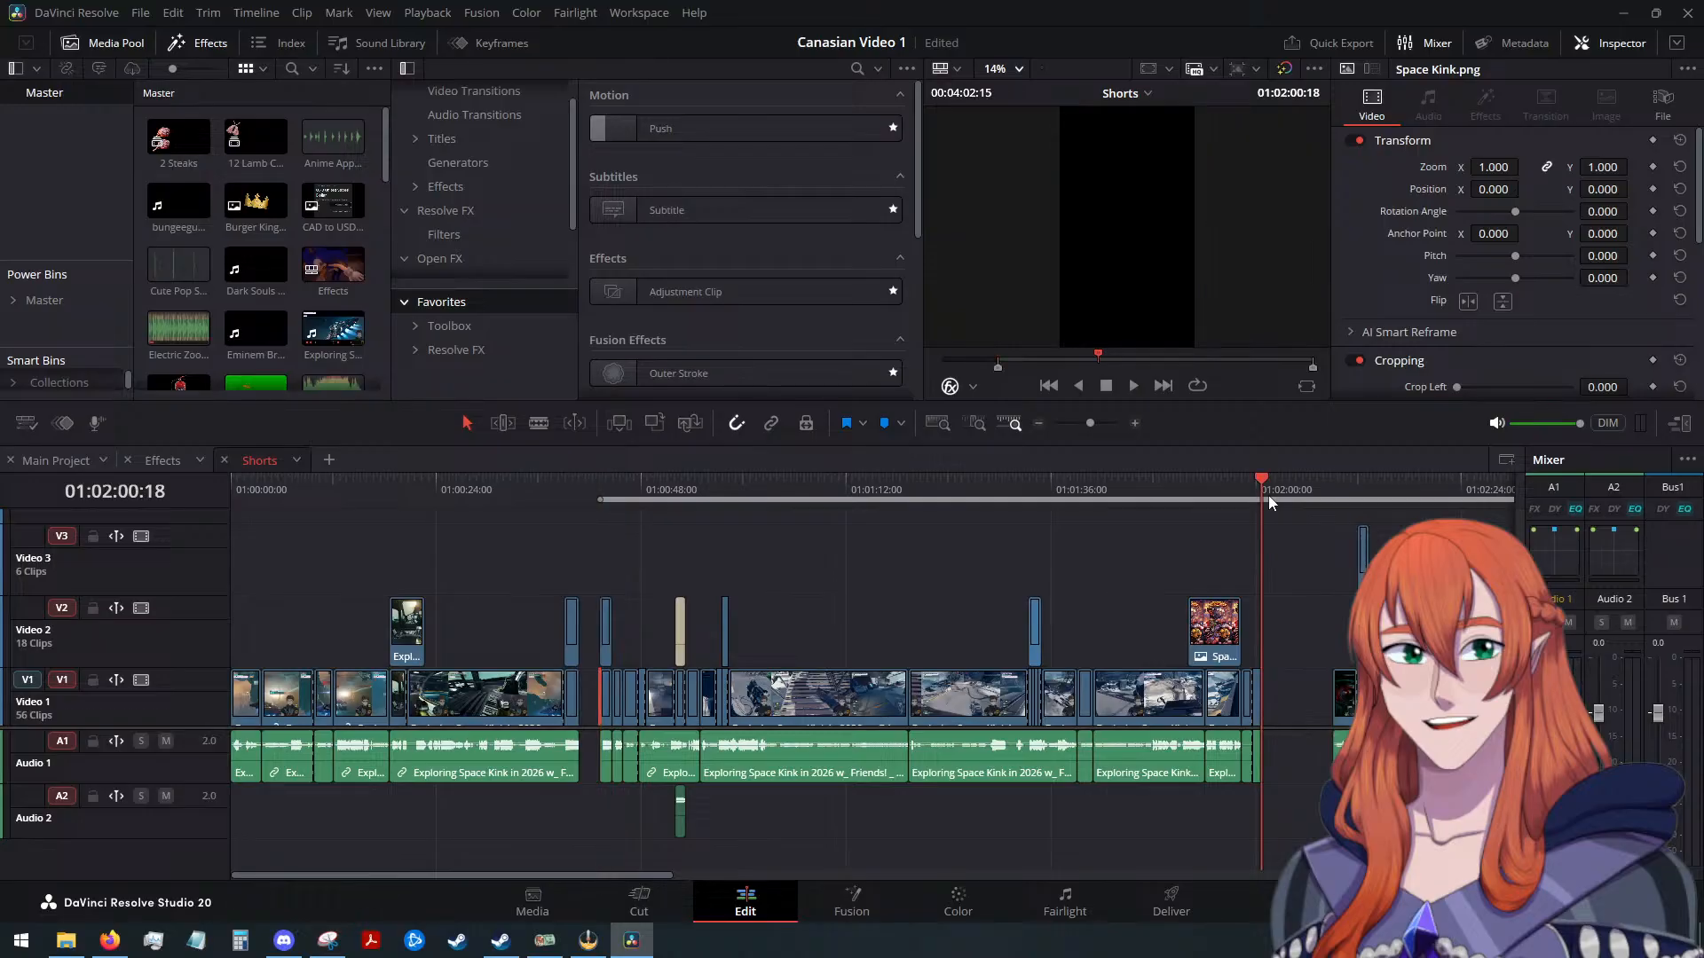
pyautogui.press('o')
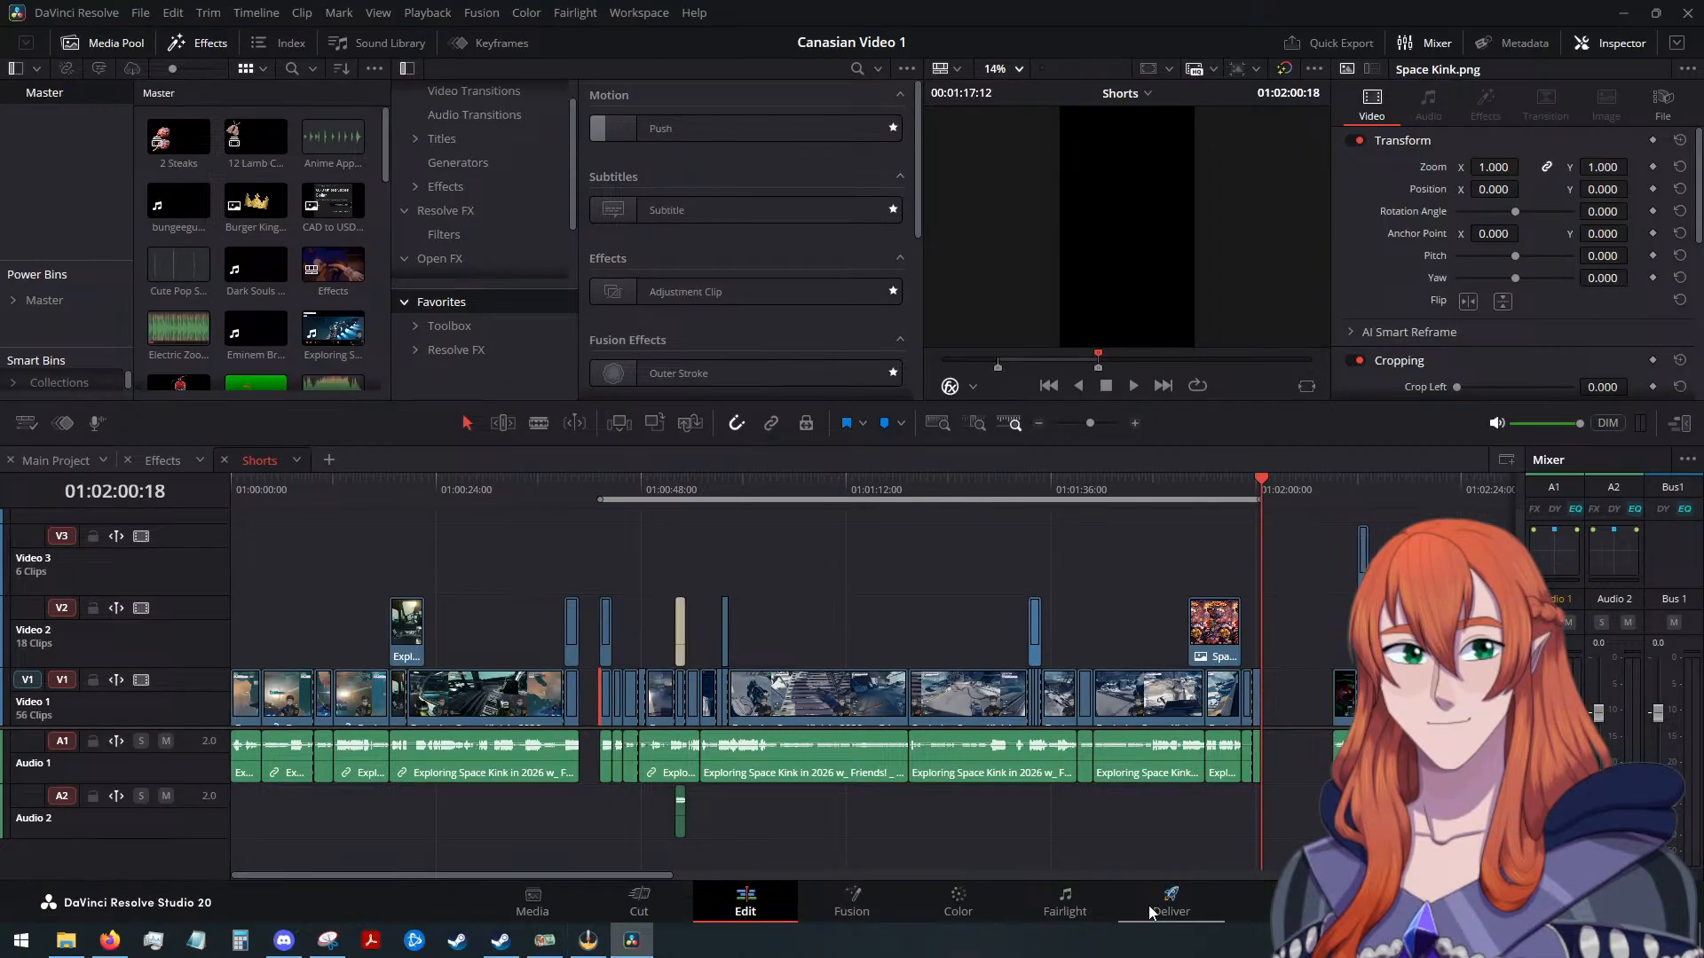
# Queue the marked second short on the Deliver page under the file name Space Kink The Beginning and render it
pyautogui.click(1171, 902)
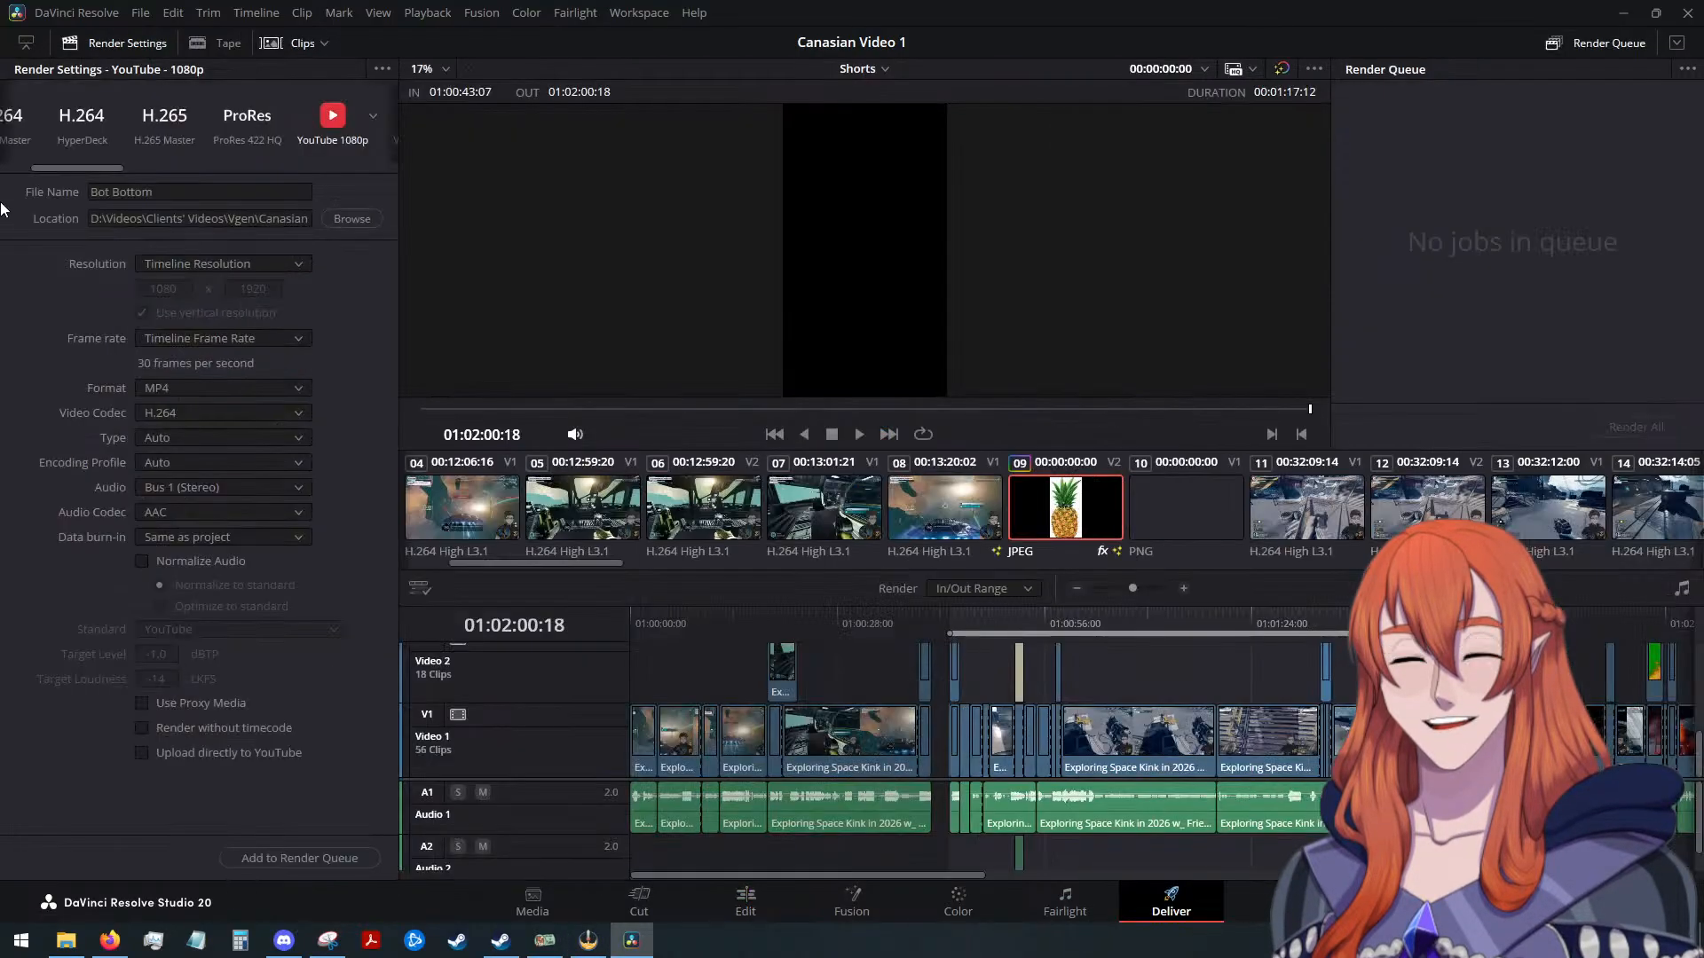
pyautogui.click(179, 190)
pyautogui.write('Spac')
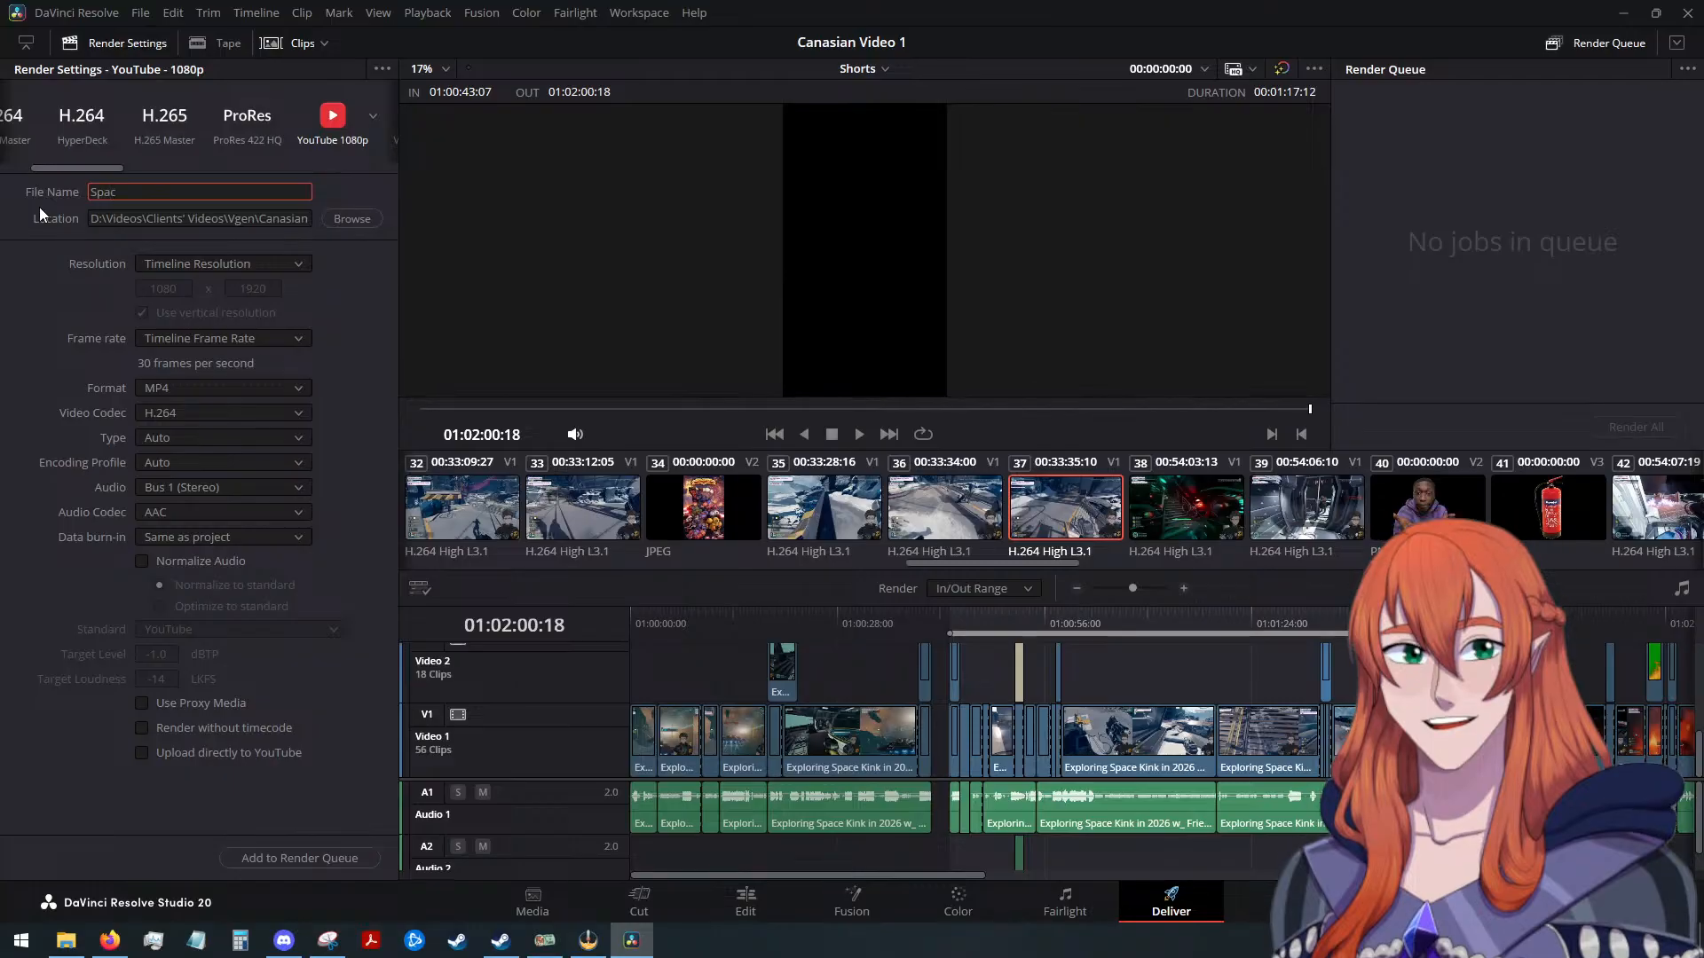
pyautogui.write('e Kink The')
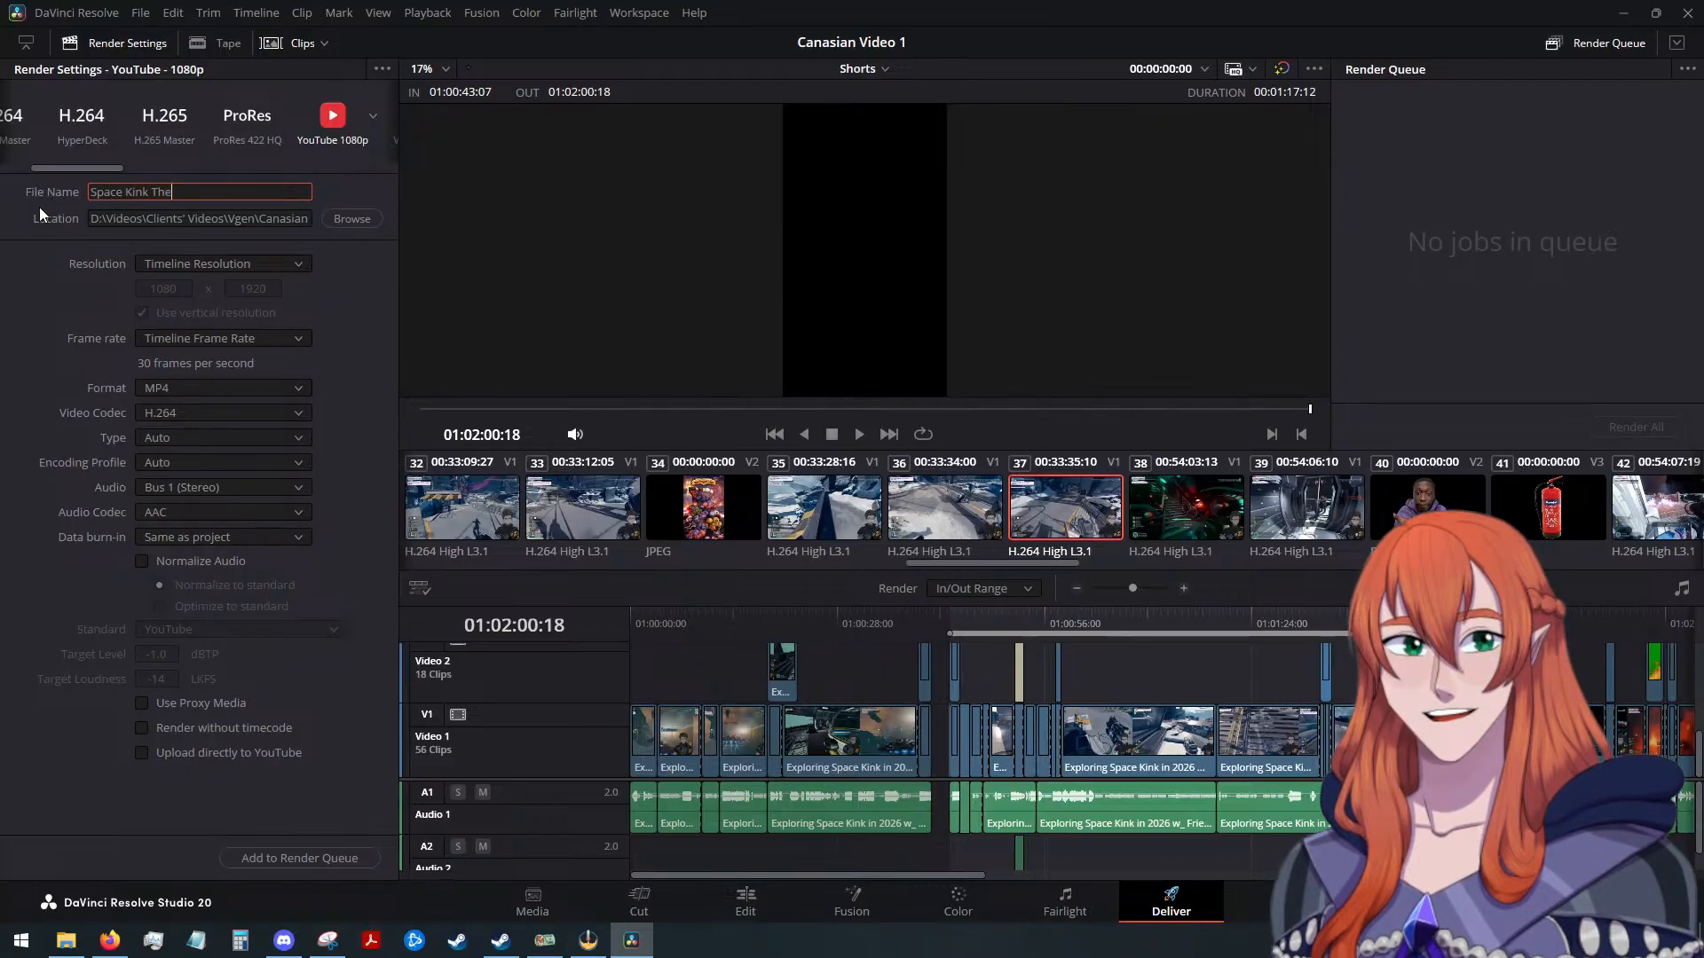
pyautogui.write(' Beginning')
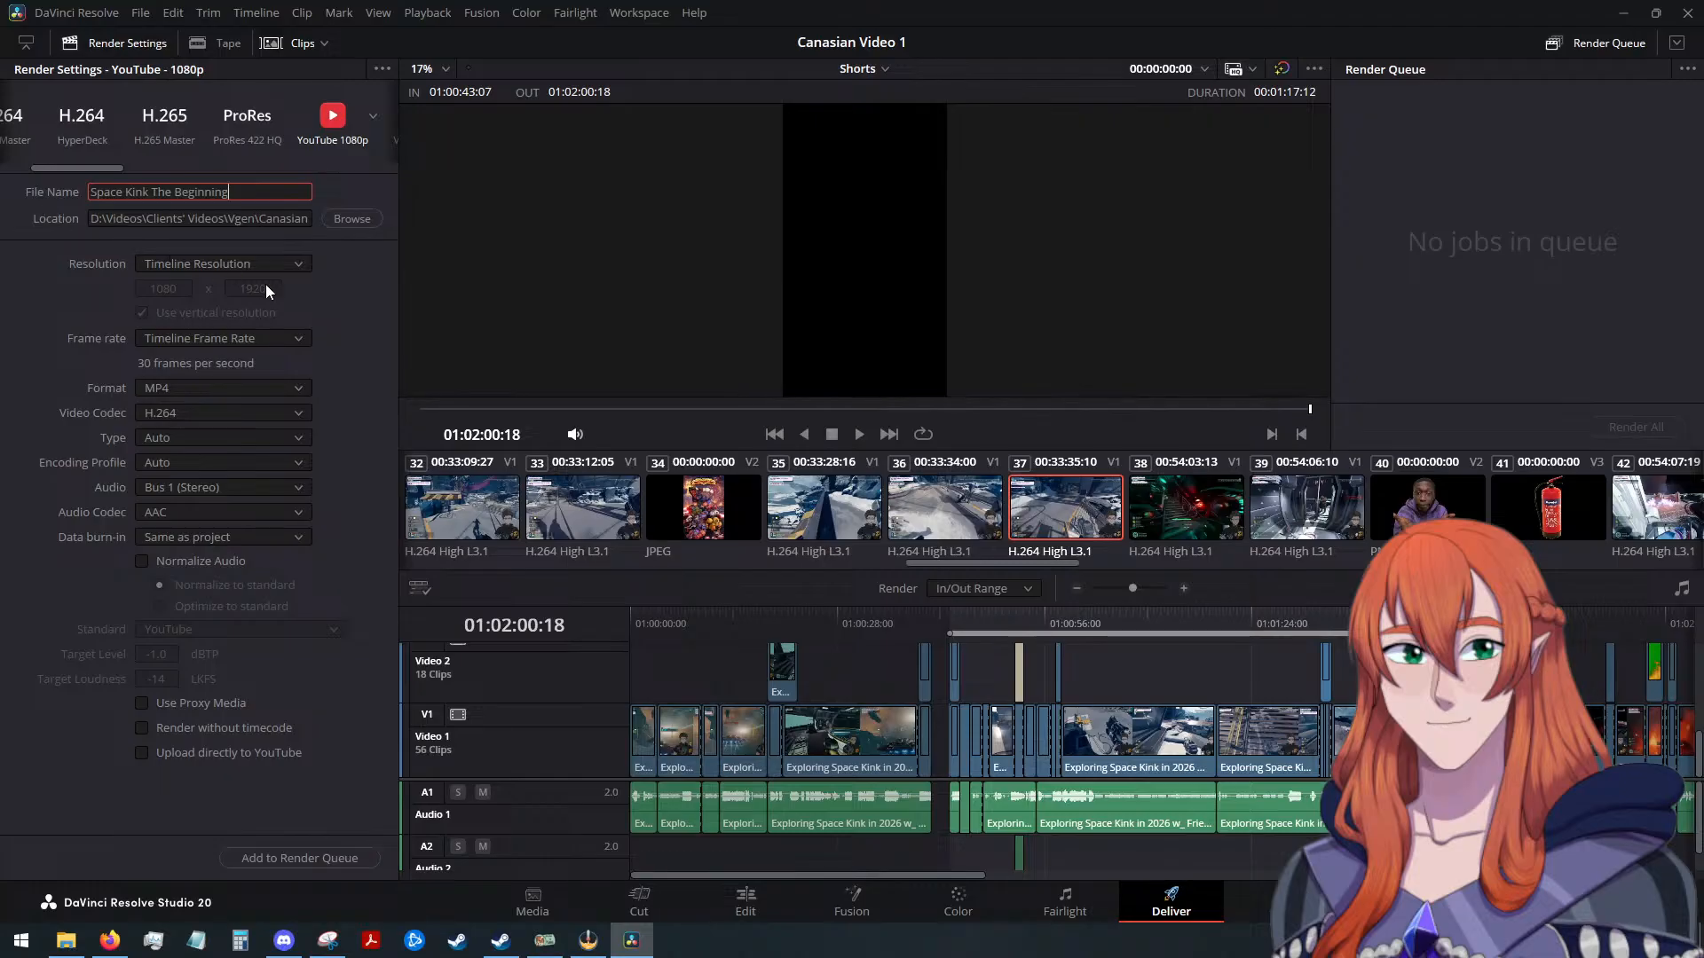
pyautogui.click(310, 859)
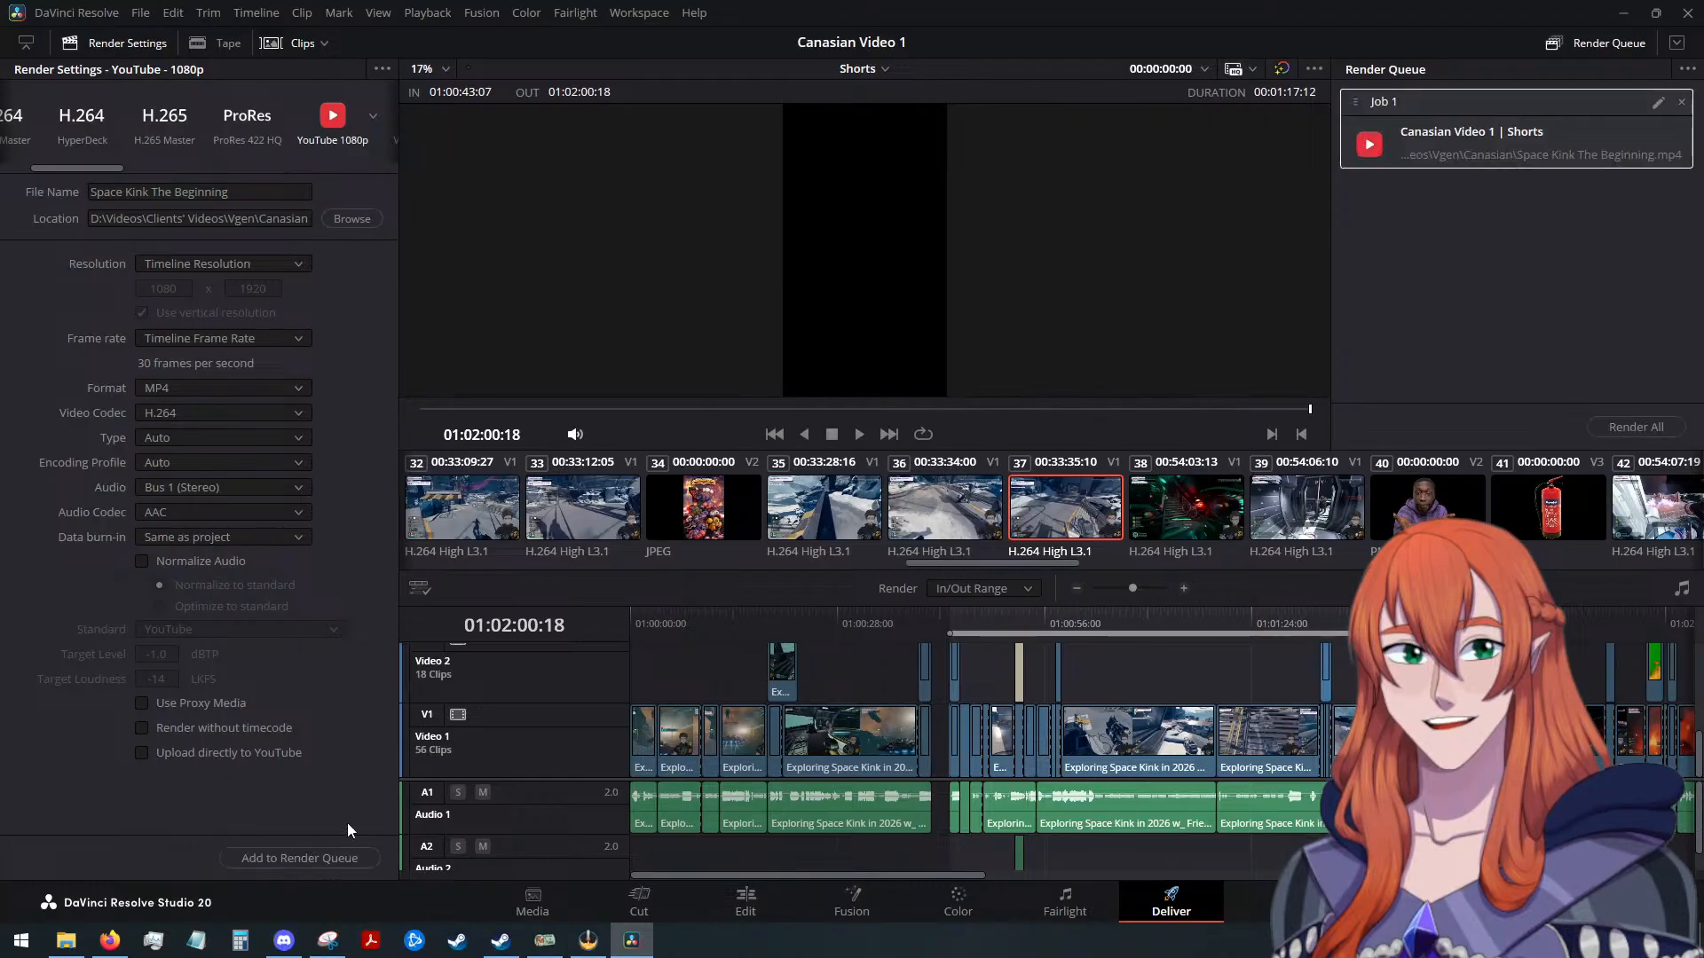
pyautogui.click(1638, 430)
# Set the render range for the first short from the timeline start to 01:00:43:07
pyautogui.click(932, 621)
pyautogui.press('o')
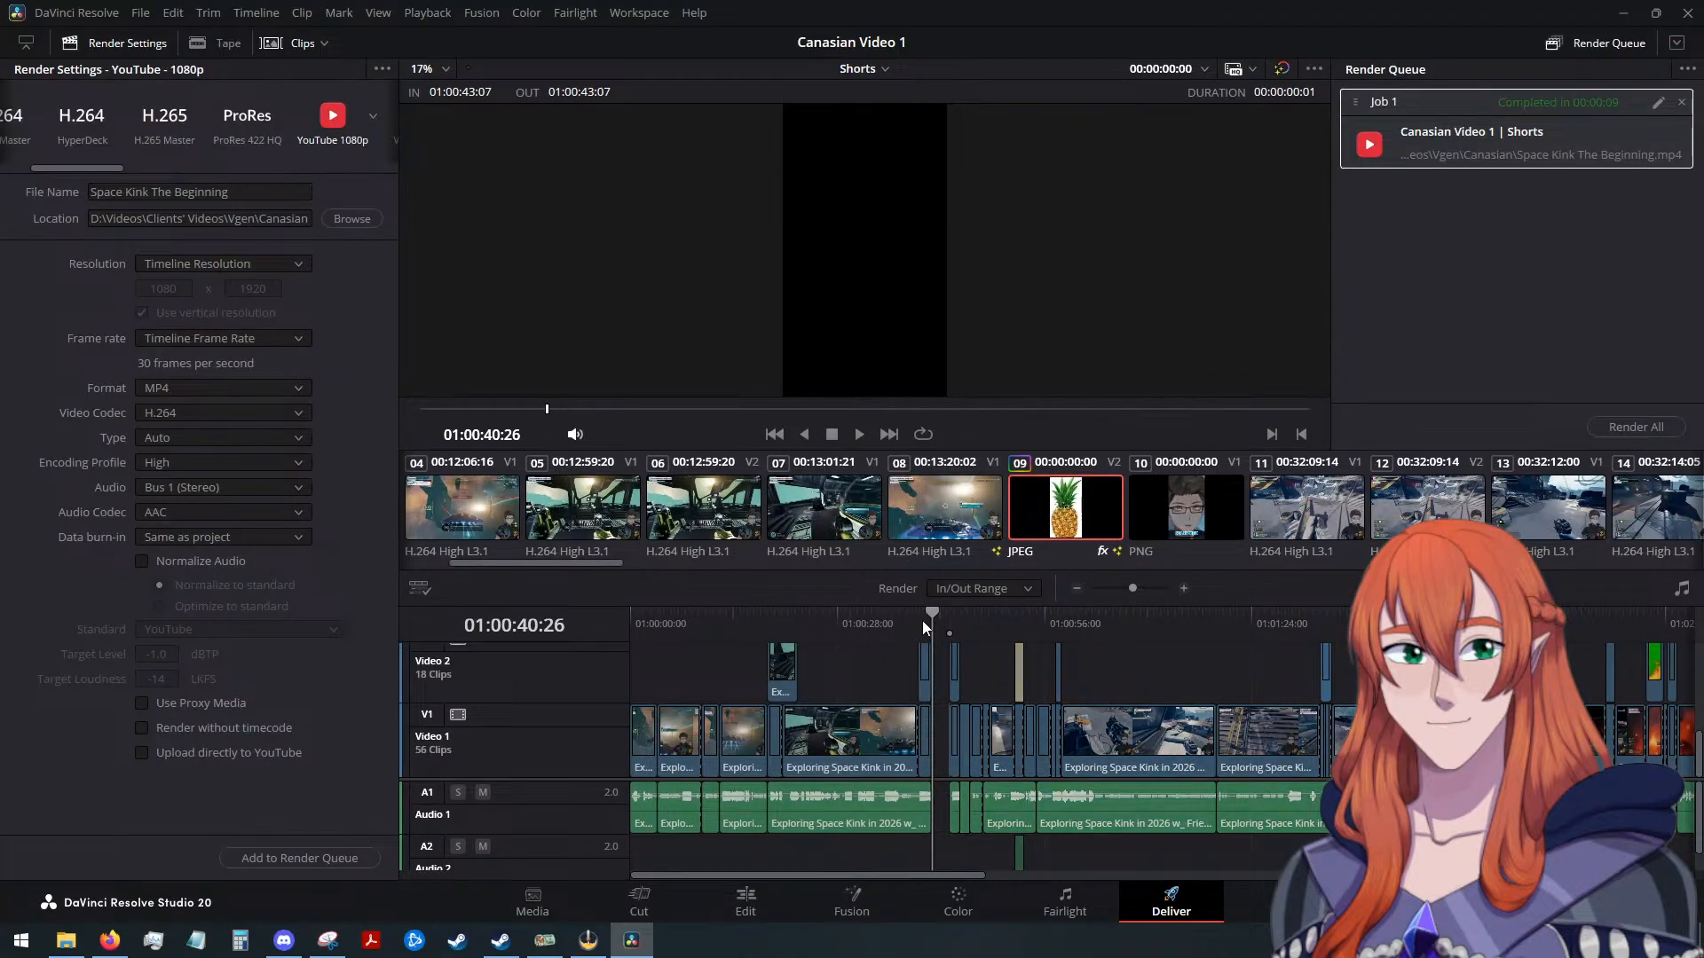
pyautogui.moveTo(923, 620); pyautogui.dragTo(501, 628)
pyautogui.press('i')
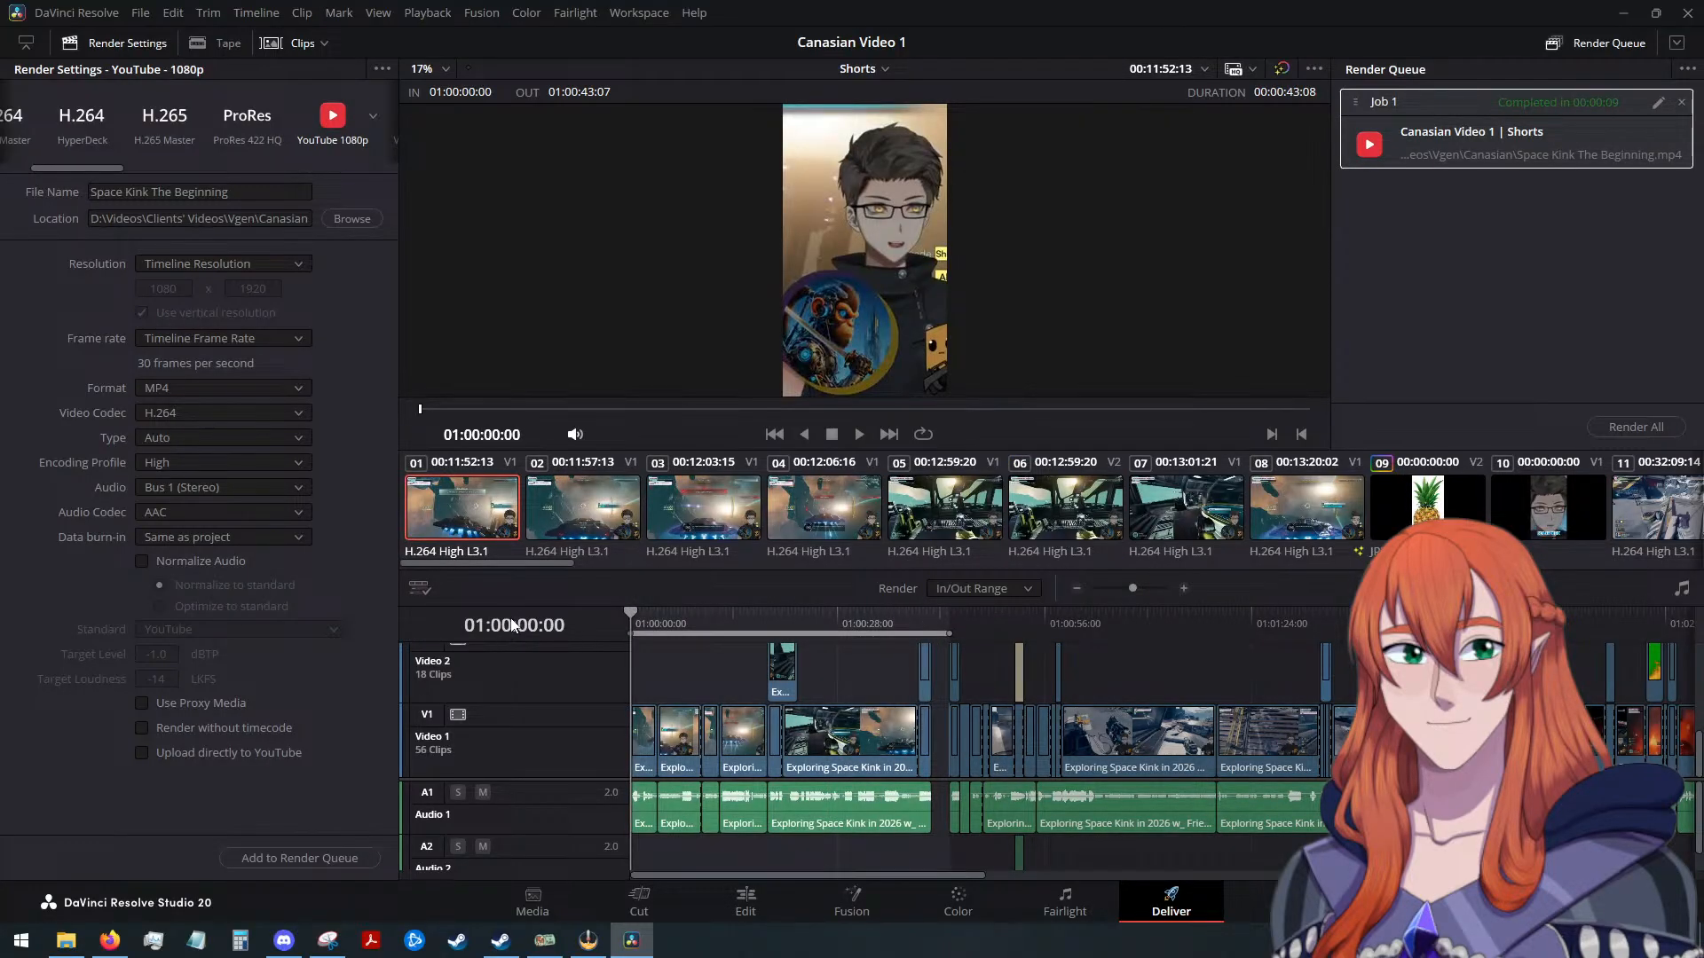
# Remove the finished job from the render queue, and render the marked range under the file name Fruit Allergy
pyautogui.moveTo(246, 192); pyautogui.dragTo(57, 197)
pyautogui.click(1680, 102)
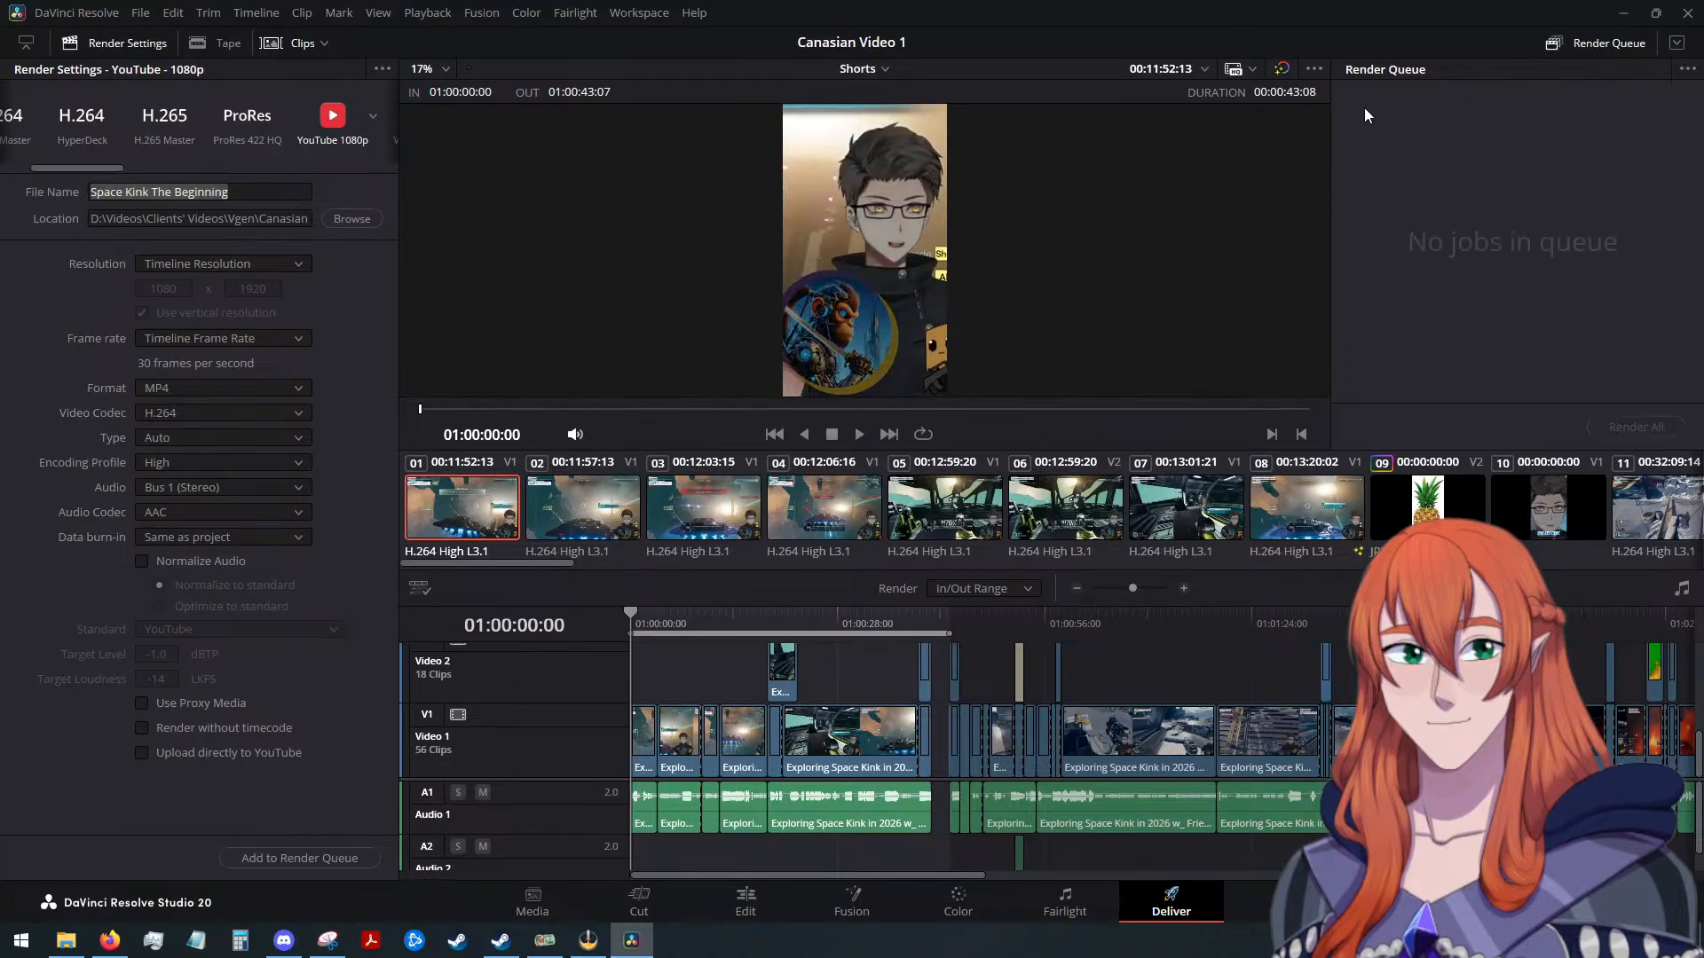
pyautogui.click(257, 192)
pyautogui.moveTo(257, 192); pyautogui.dragTo(11, 199)
pyautogui.write('F')
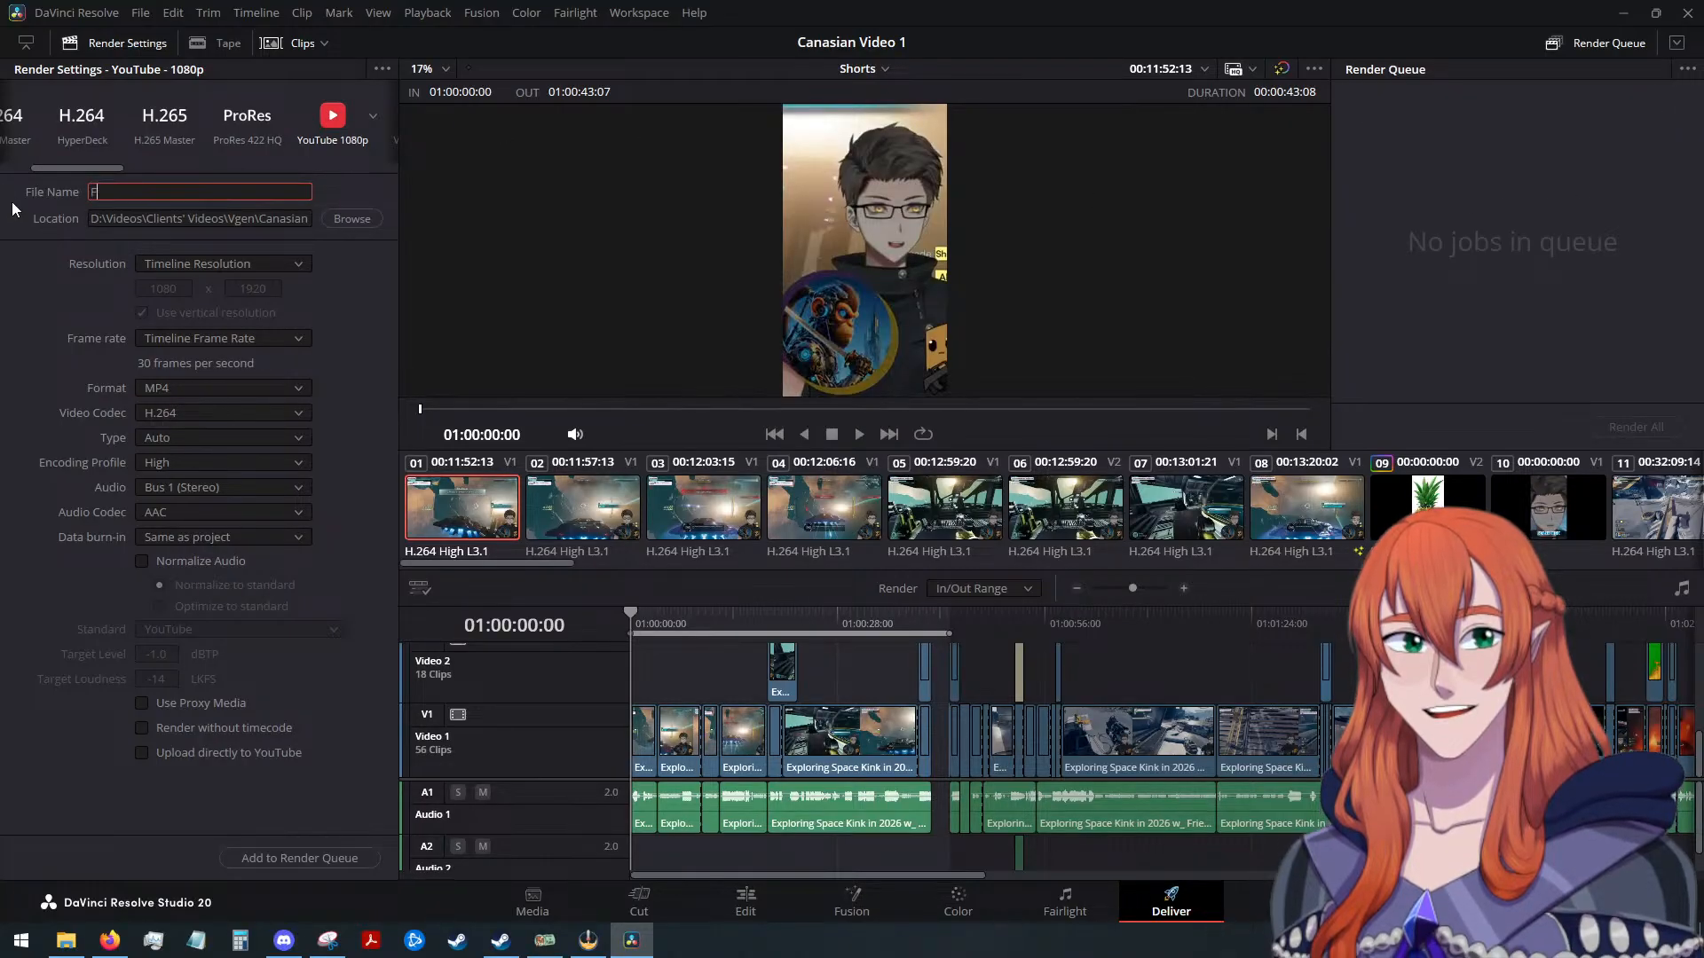
pyautogui.write('ruit Allergy')
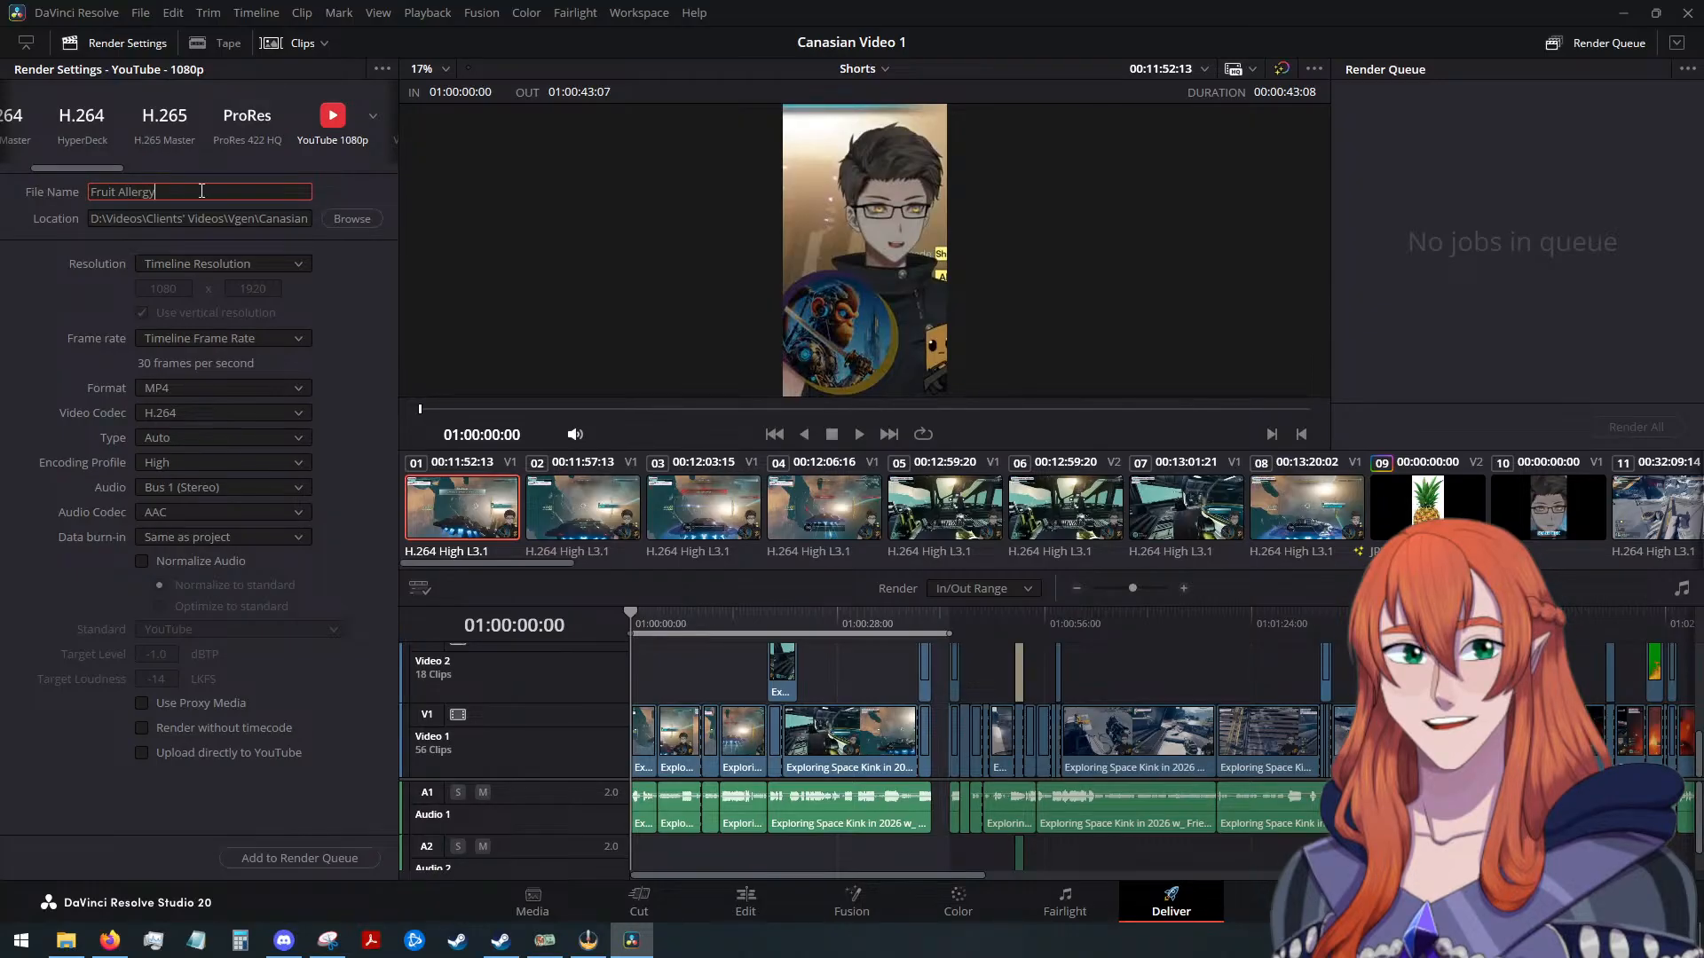
pyautogui.click(329, 861)
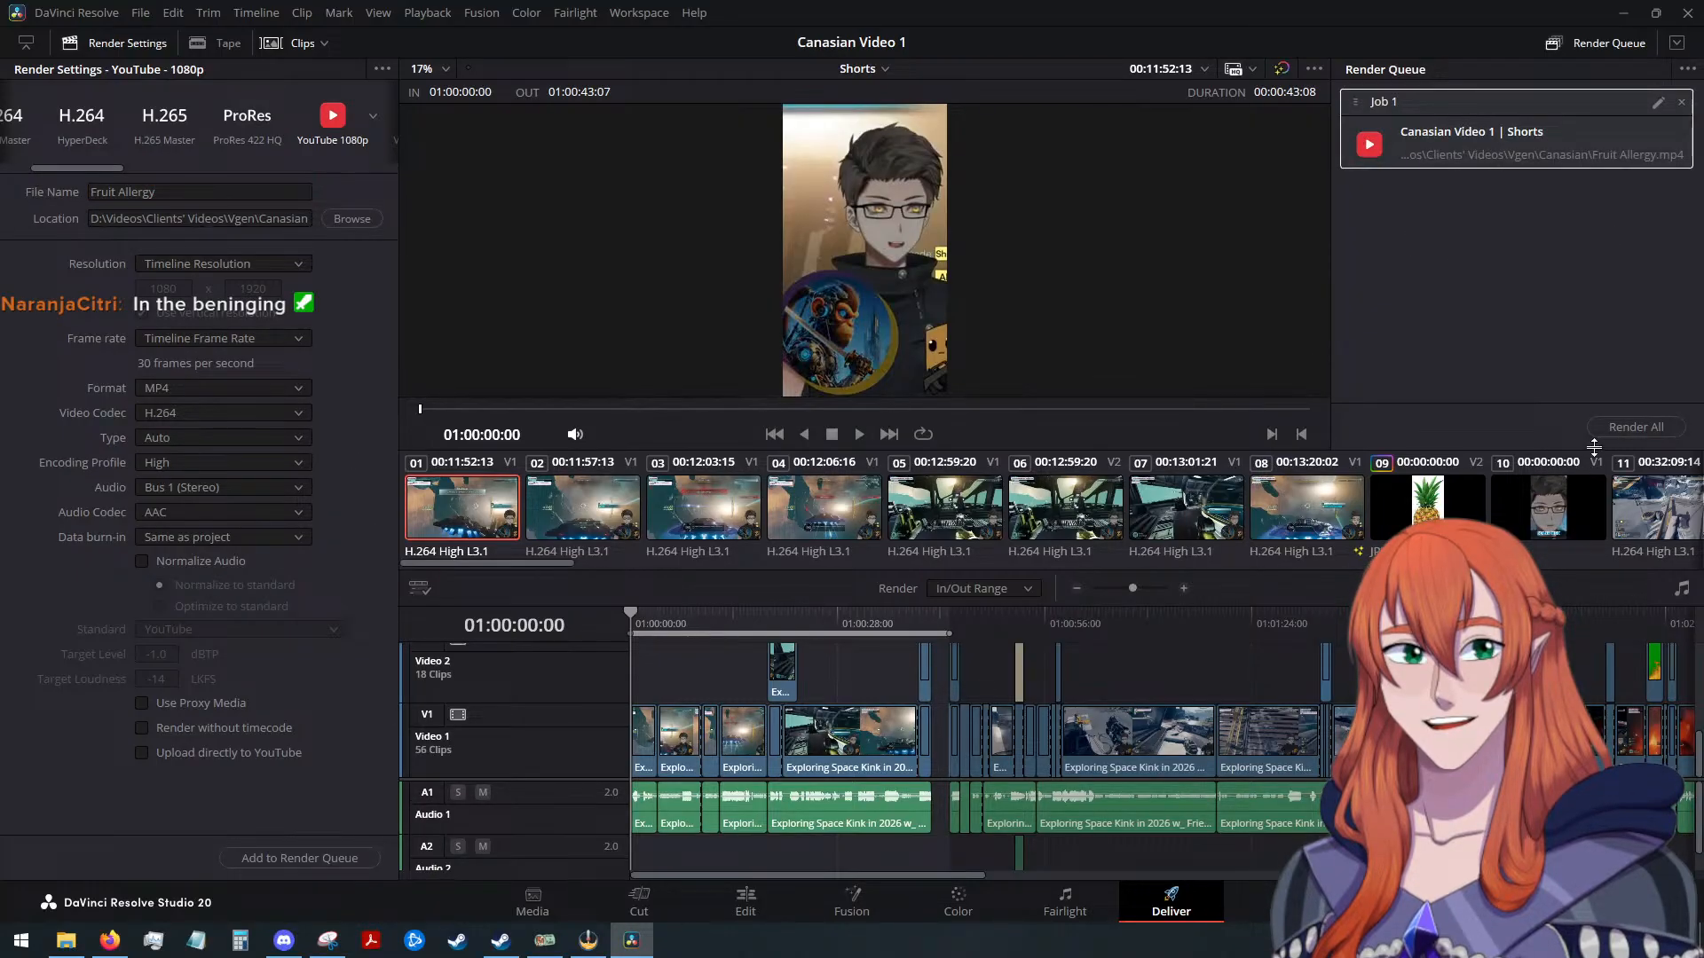
pyautogui.click(1620, 429)
# Set the first short's render range from 01:00:00:00 to its end at 01:00:40:26
pyautogui.scroll(2, 922, 643)
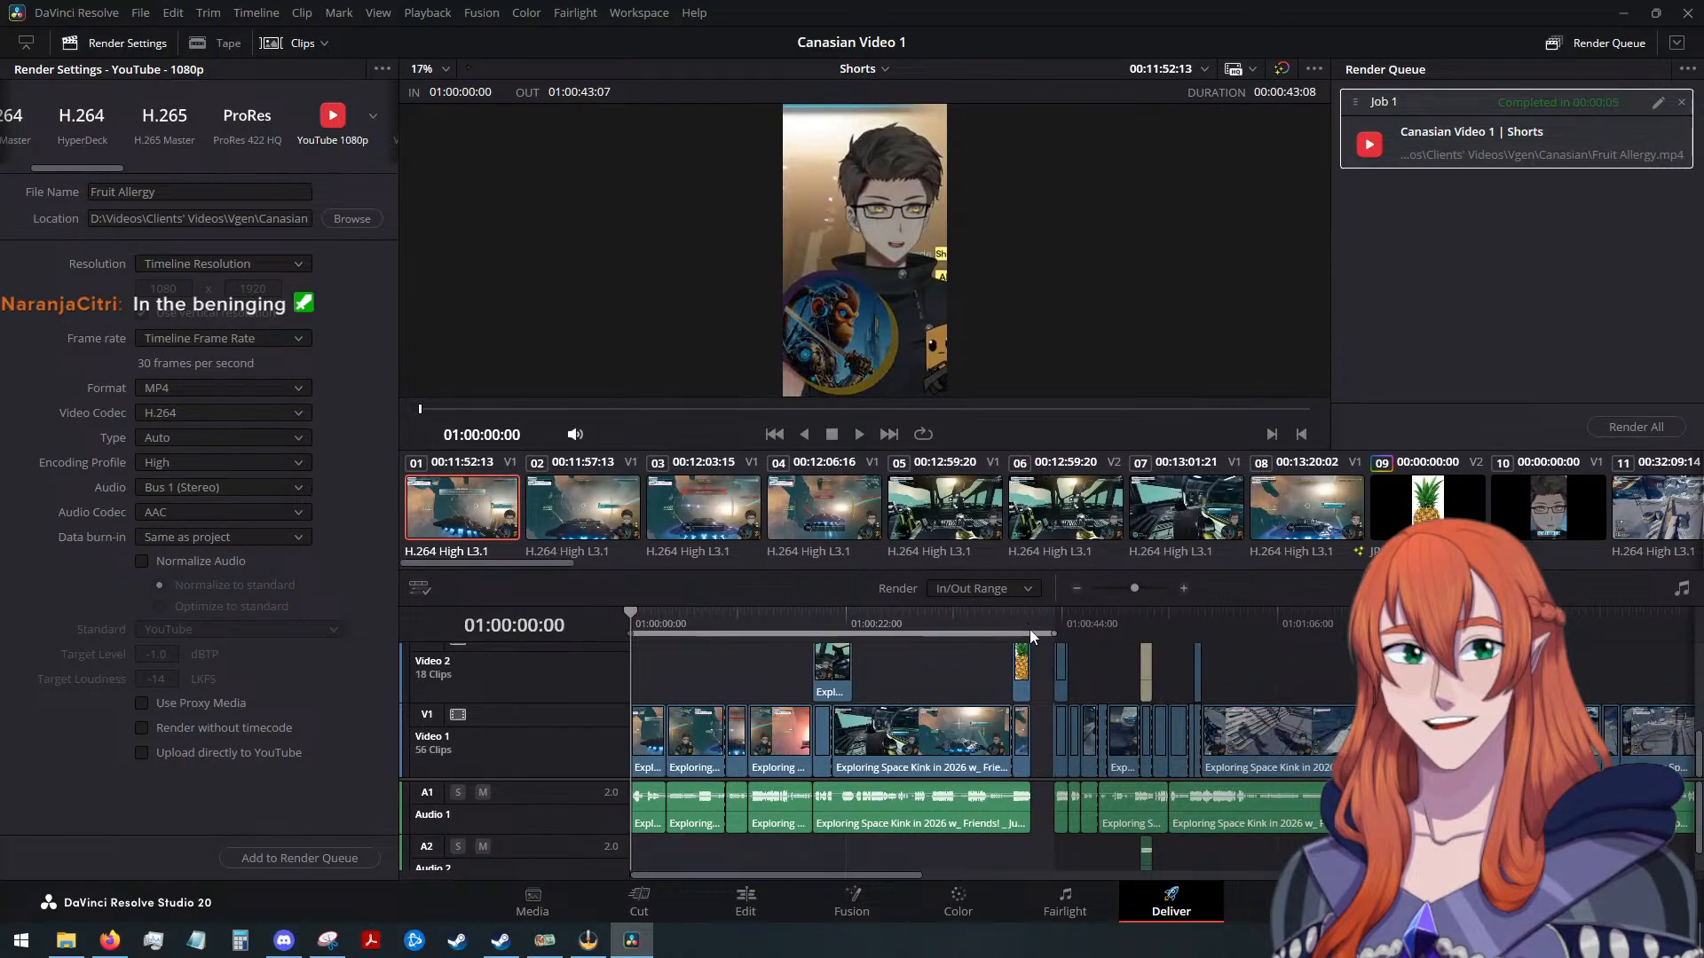
pyautogui.click(1029, 630)
pyautogui.press('i')
pyautogui.press('o')
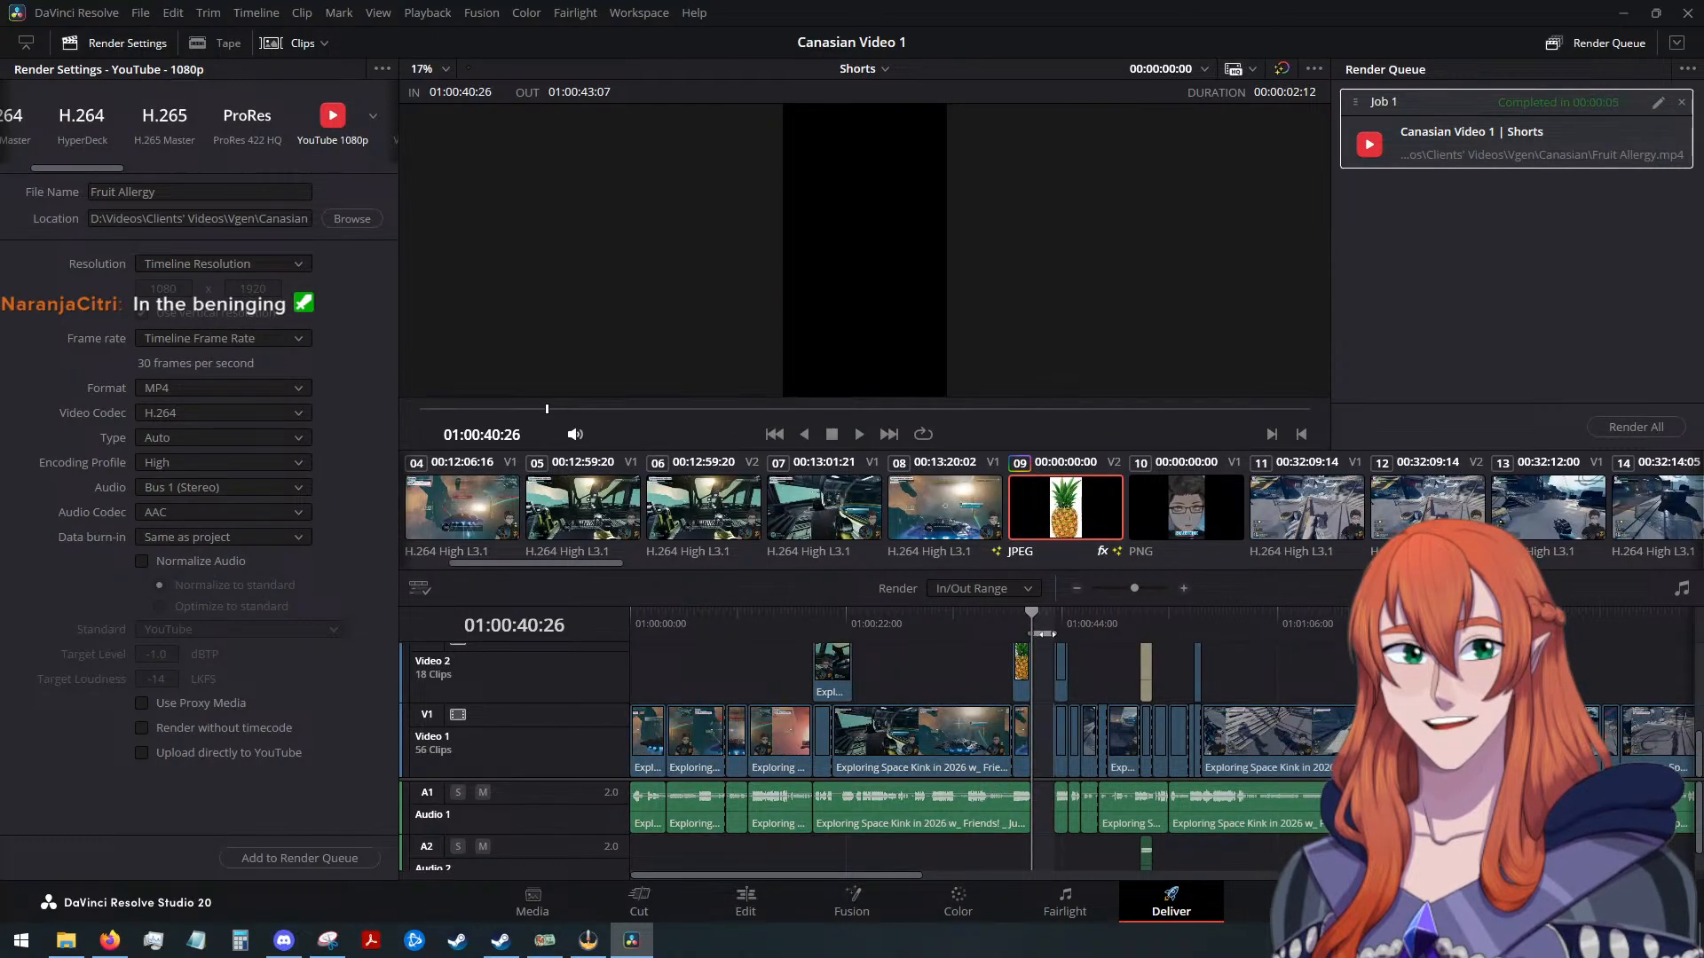
pyautogui.moveTo(633, 617); pyautogui.dragTo(562, 628)
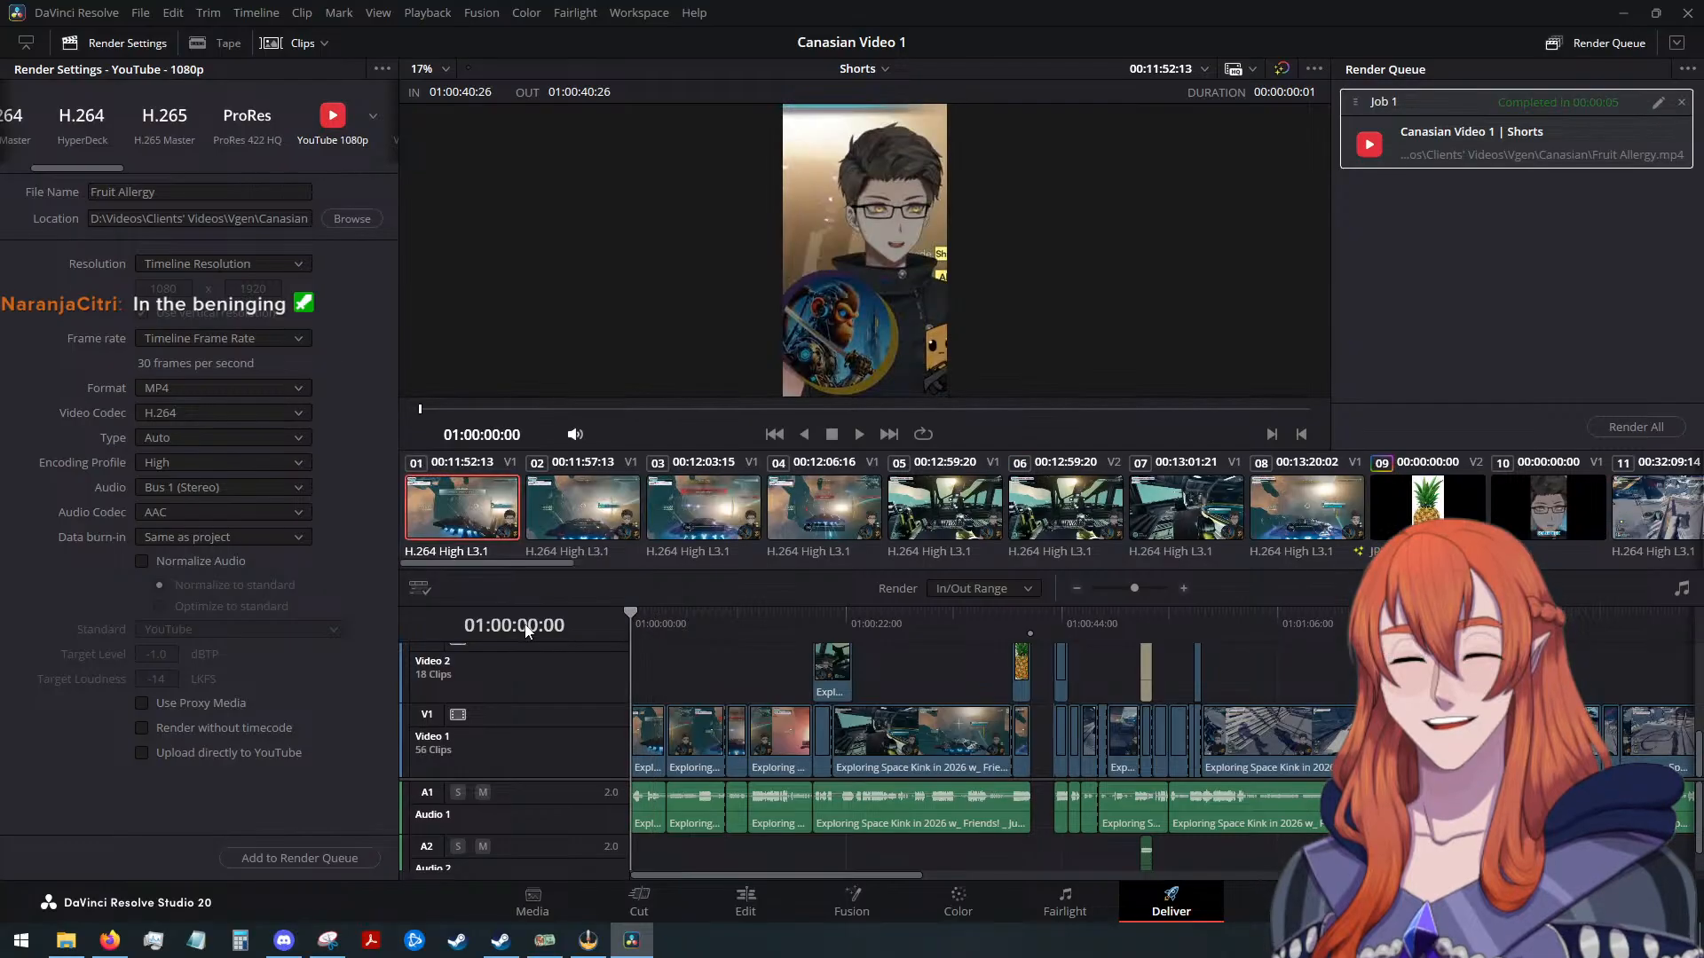
pyautogui.press('i')
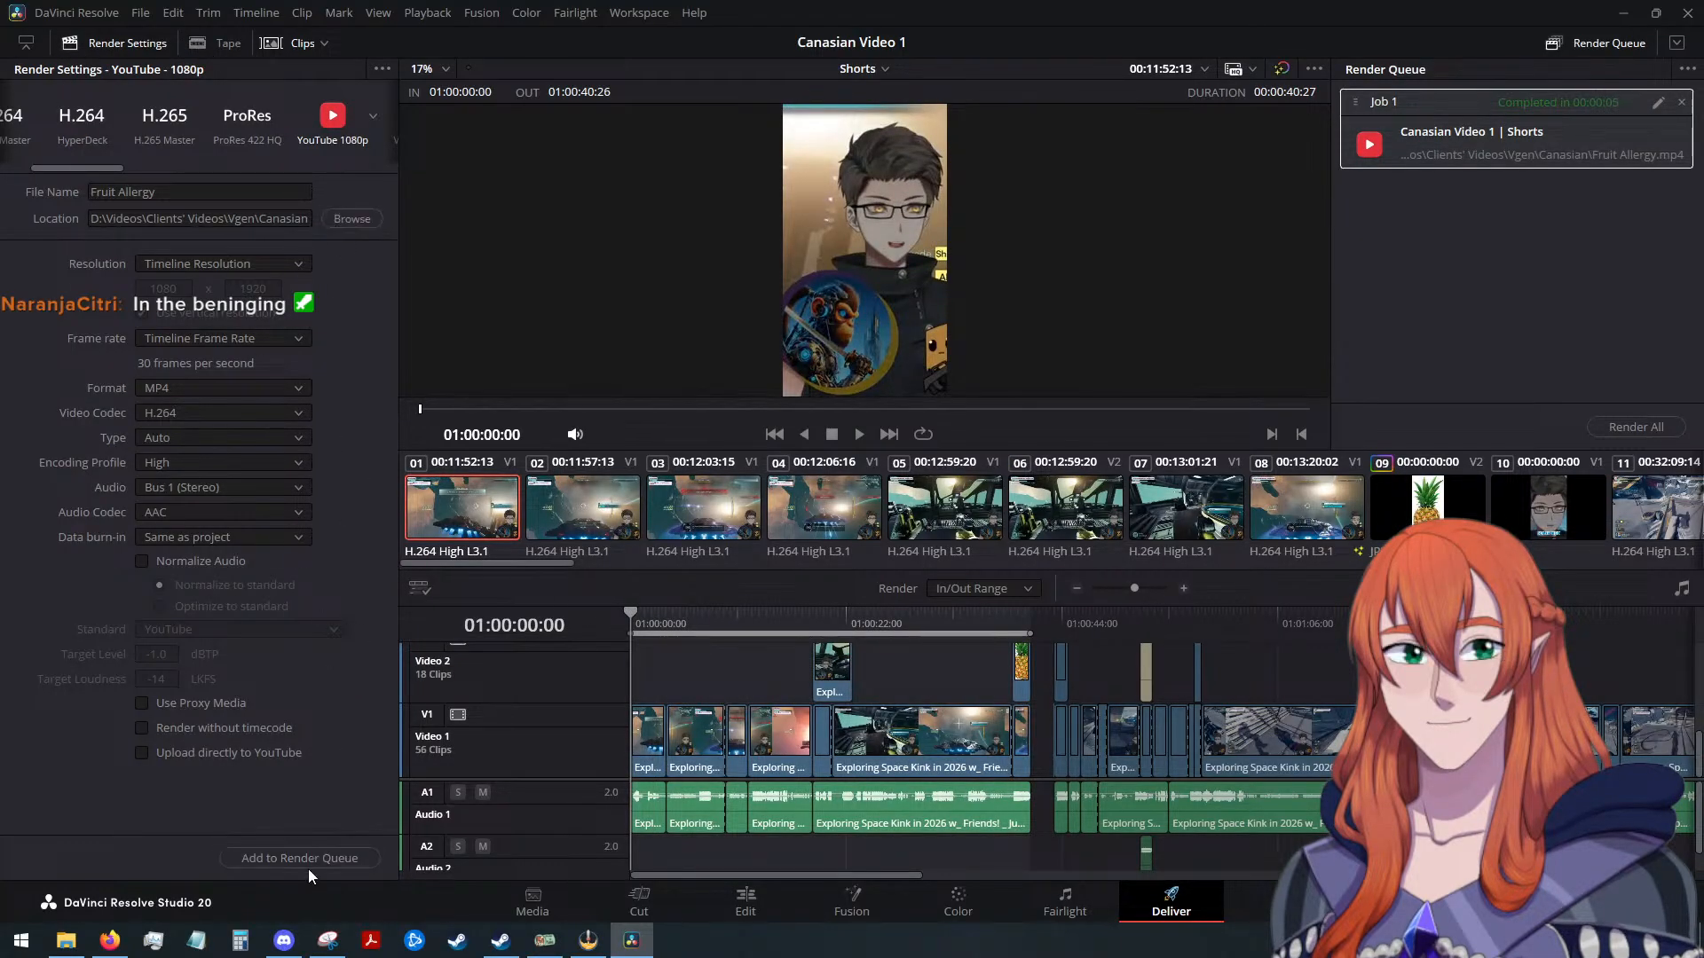
# Queue Fruit Allergy again with the existing file replaced, remove the old completed job, and render the new one
pyautogui.click(338, 856)
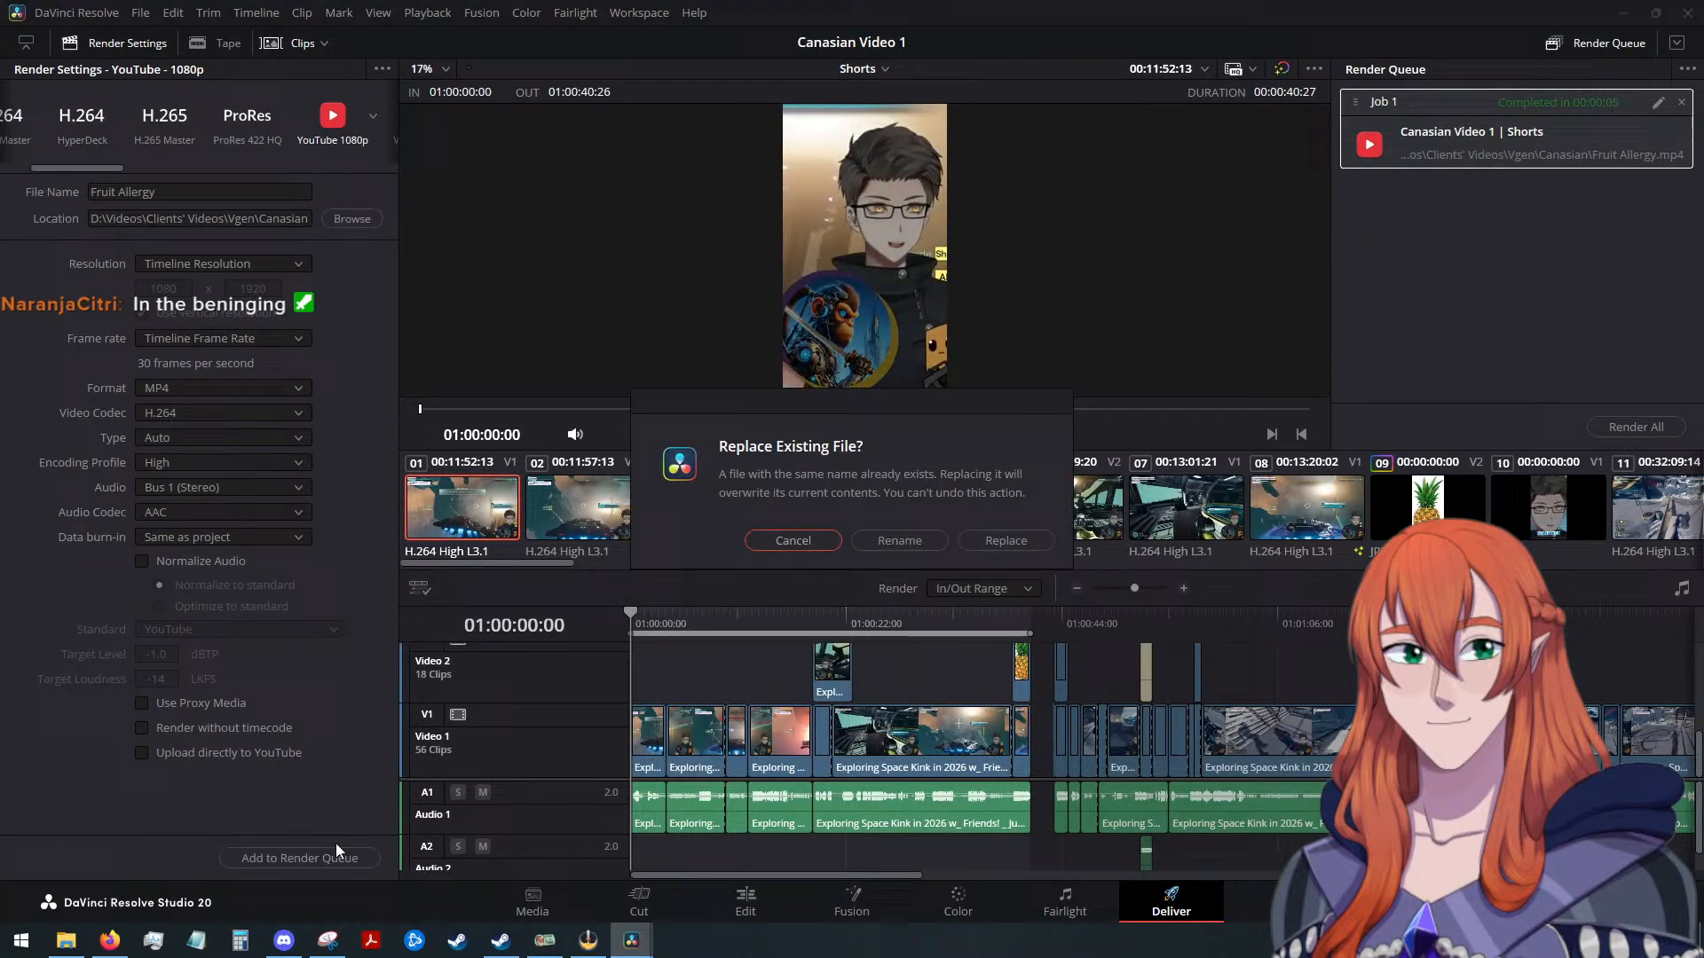
pyautogui.click(982, 536)
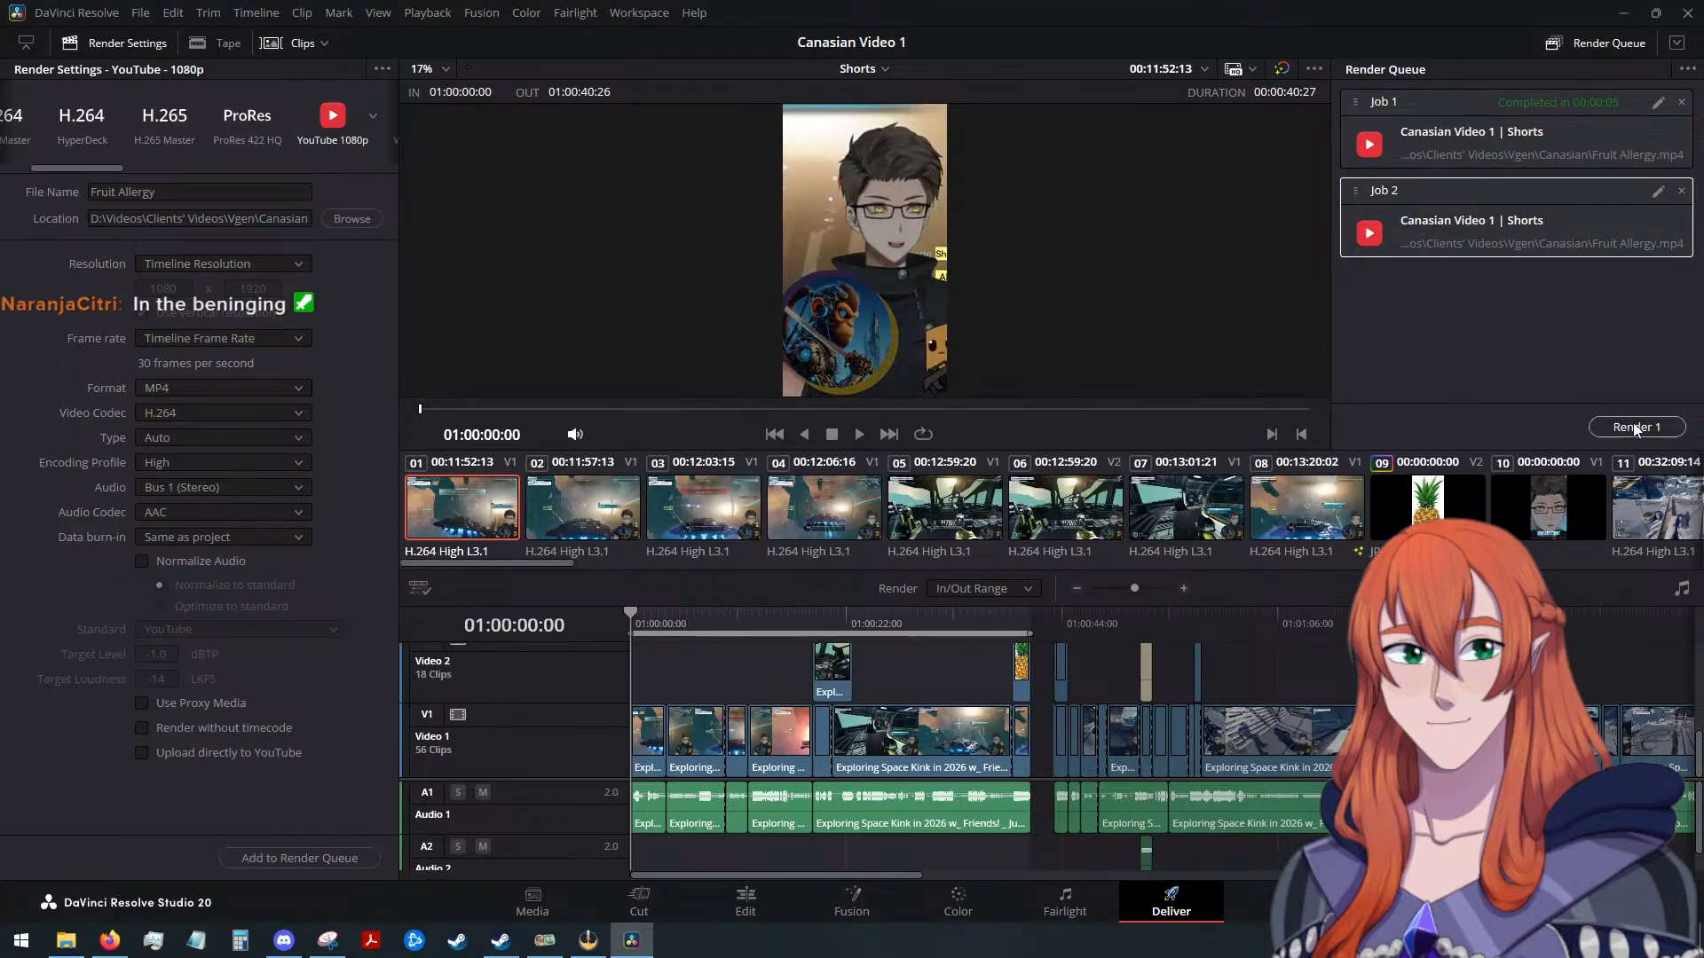
pyautogui.click(1681, 103)
pyautogui.click(1652, 433)
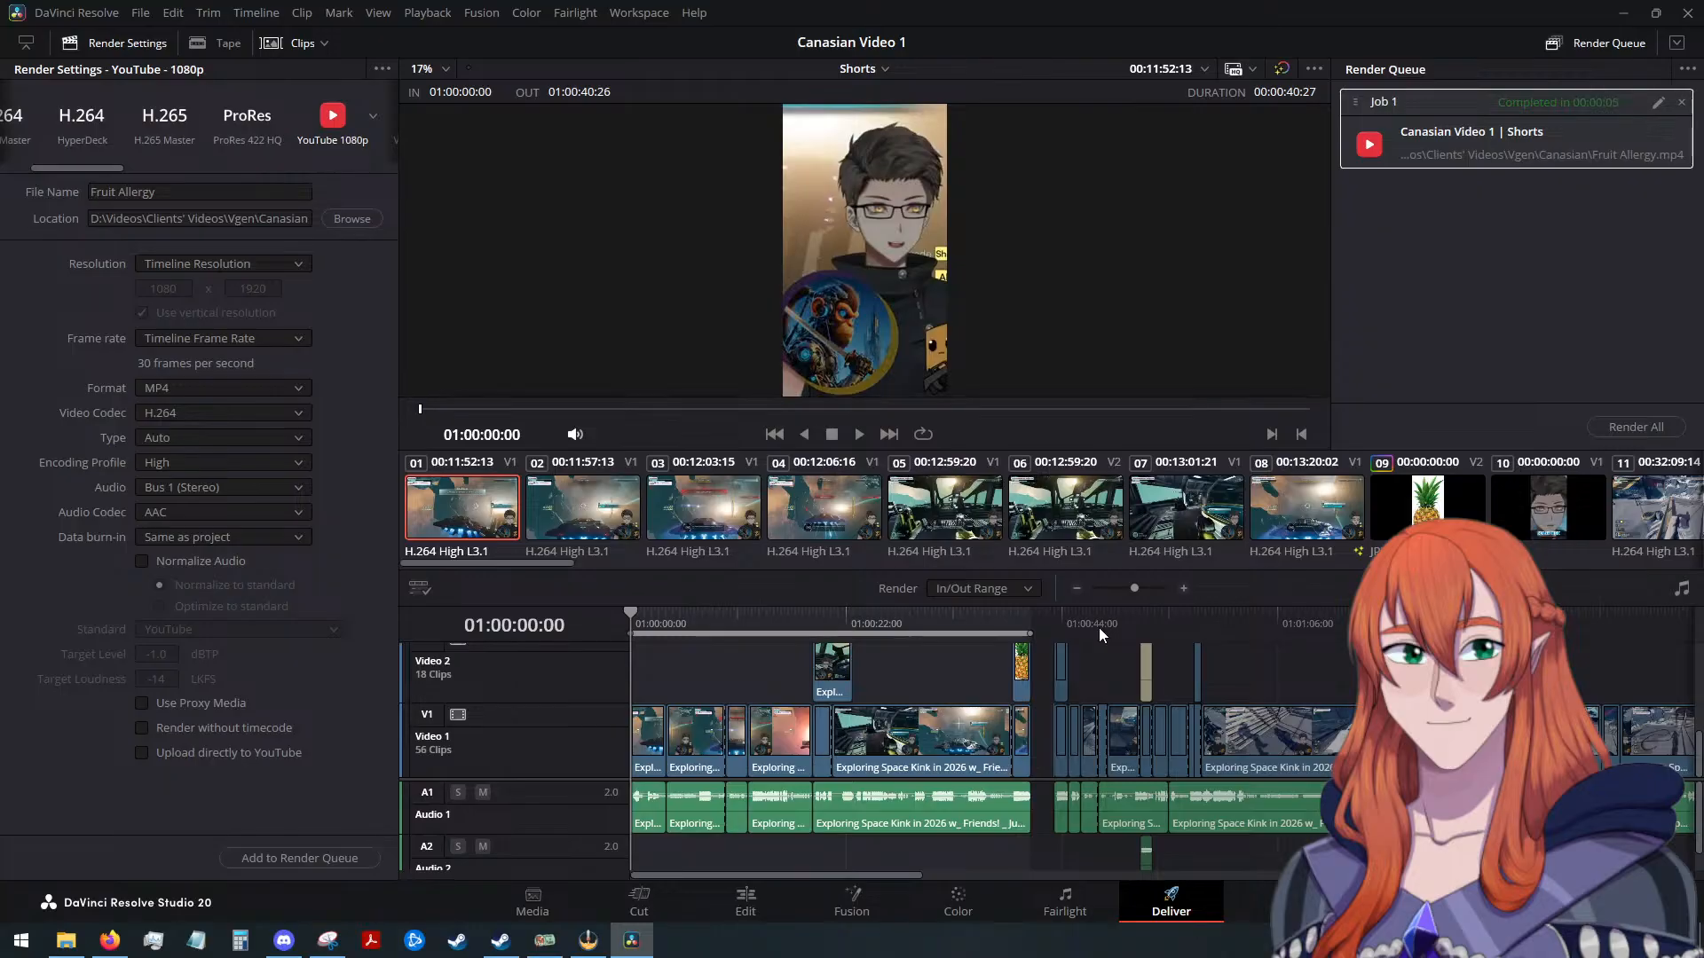
# Set the render range for the short with the fire clips from 01:02:09:03 to 01:02:28:12
pyautogui.scroll(2, 1110, 655)
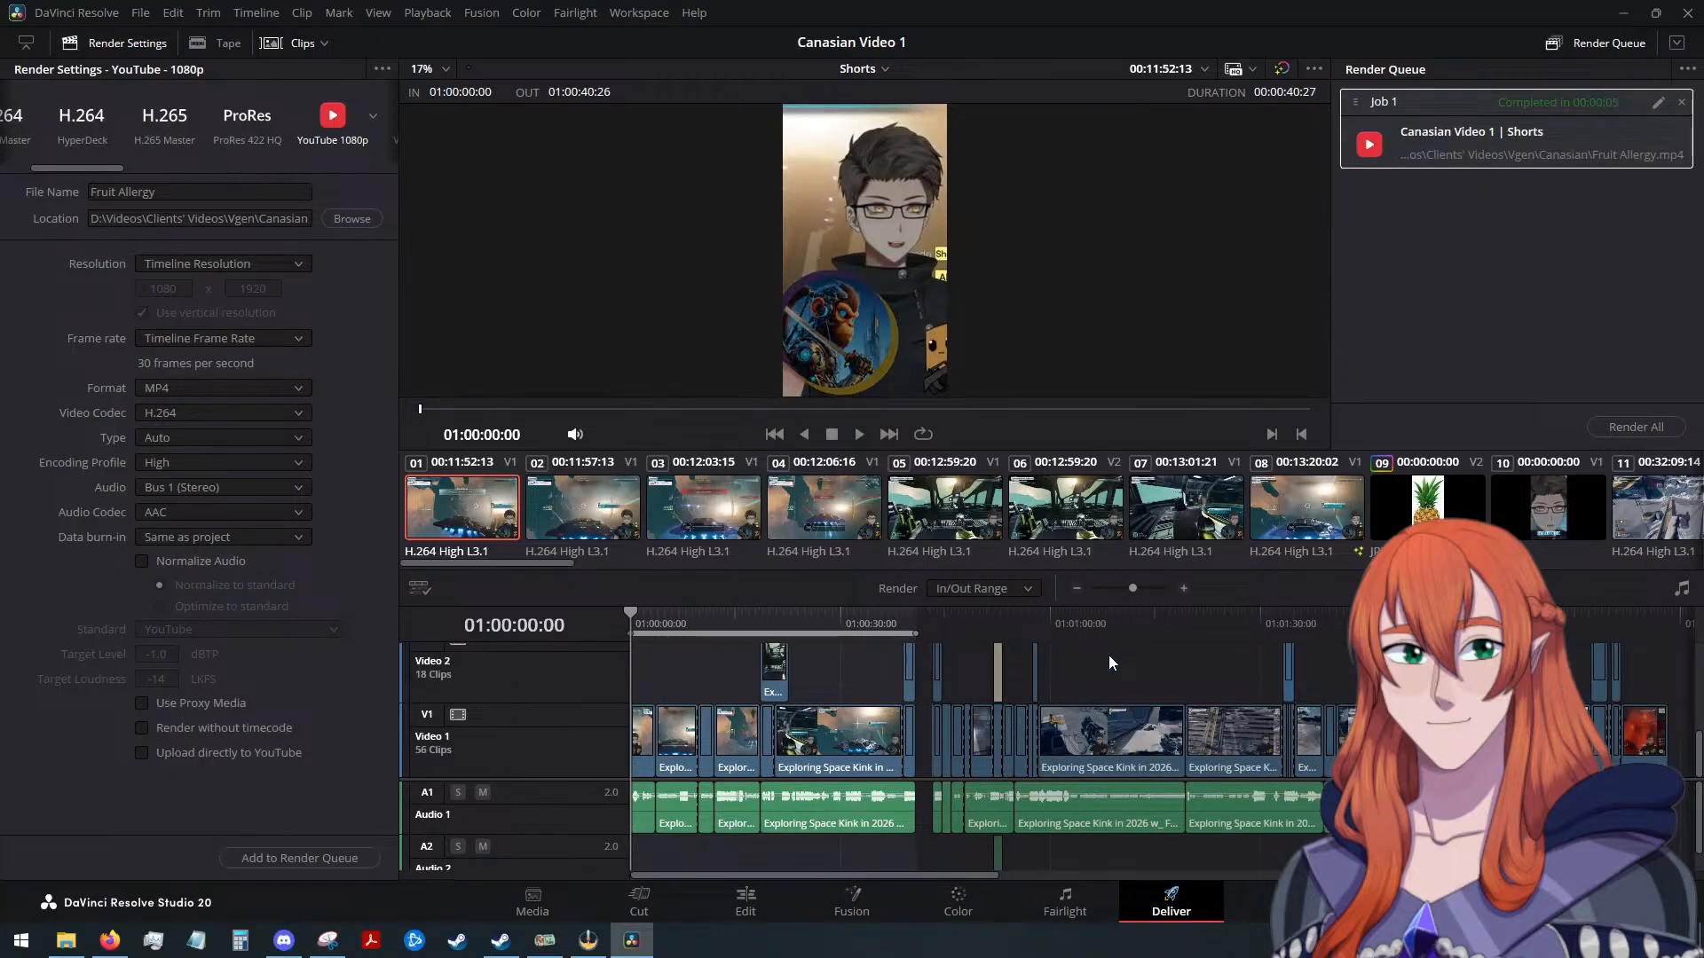
pyautogui.scroll(-3, 1109, 655)
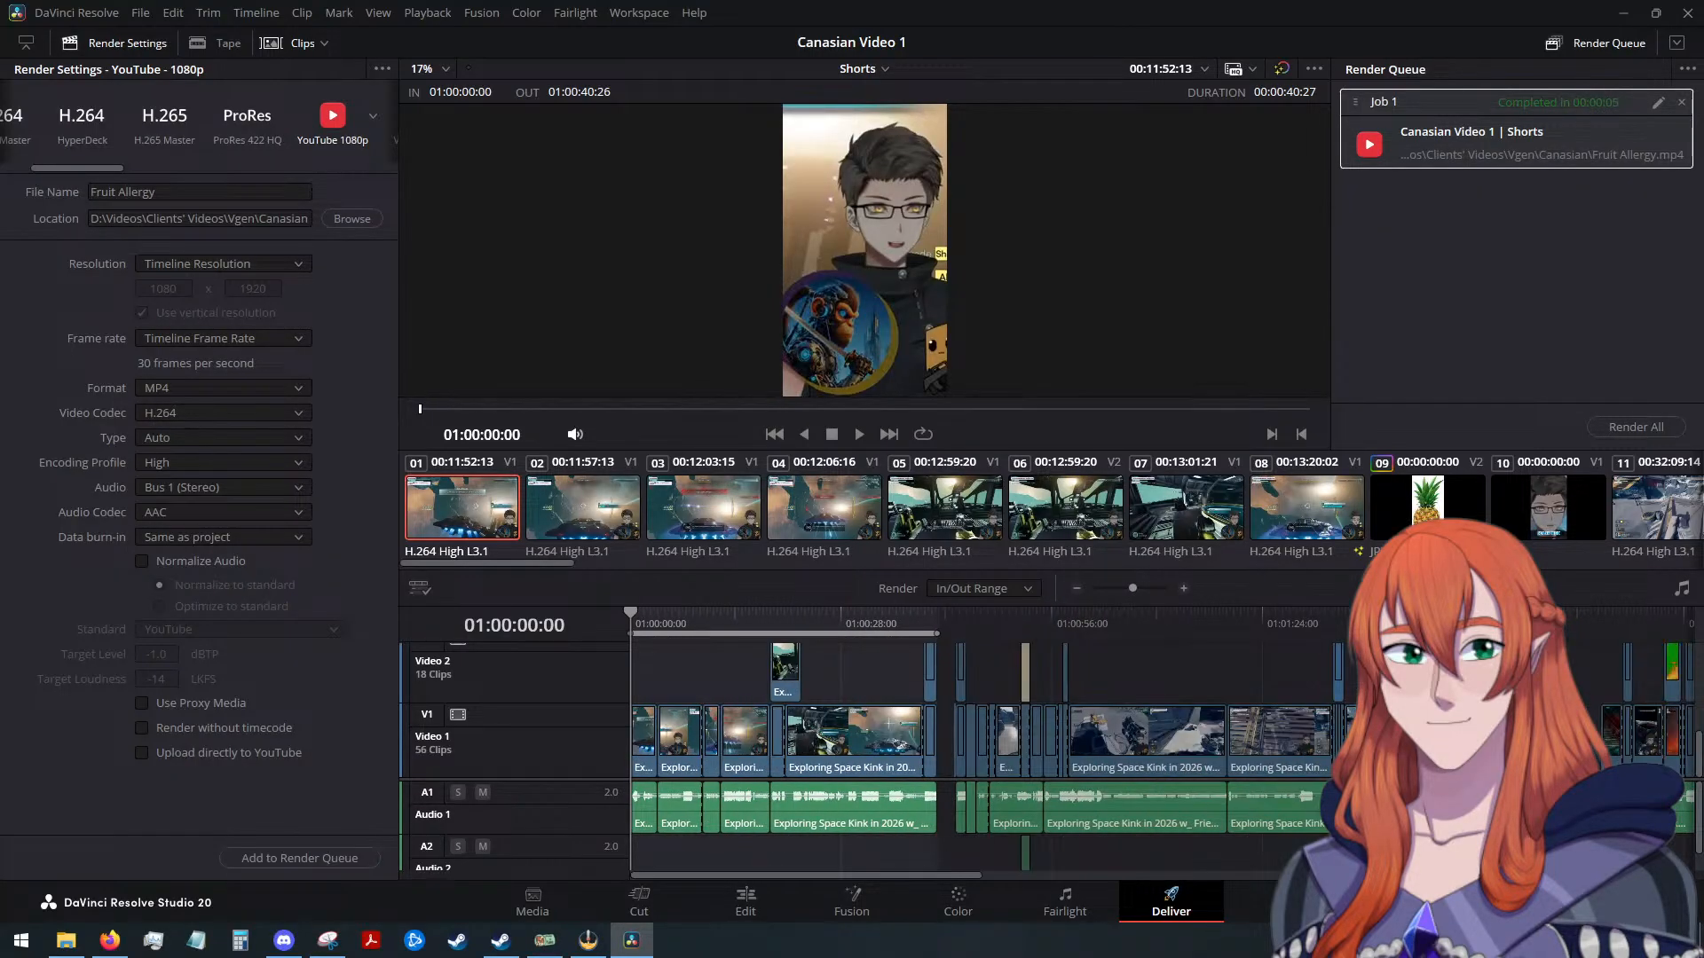
pyautogui.click(1456, 621)
pyautogui.scroll(3, 1331, 666)
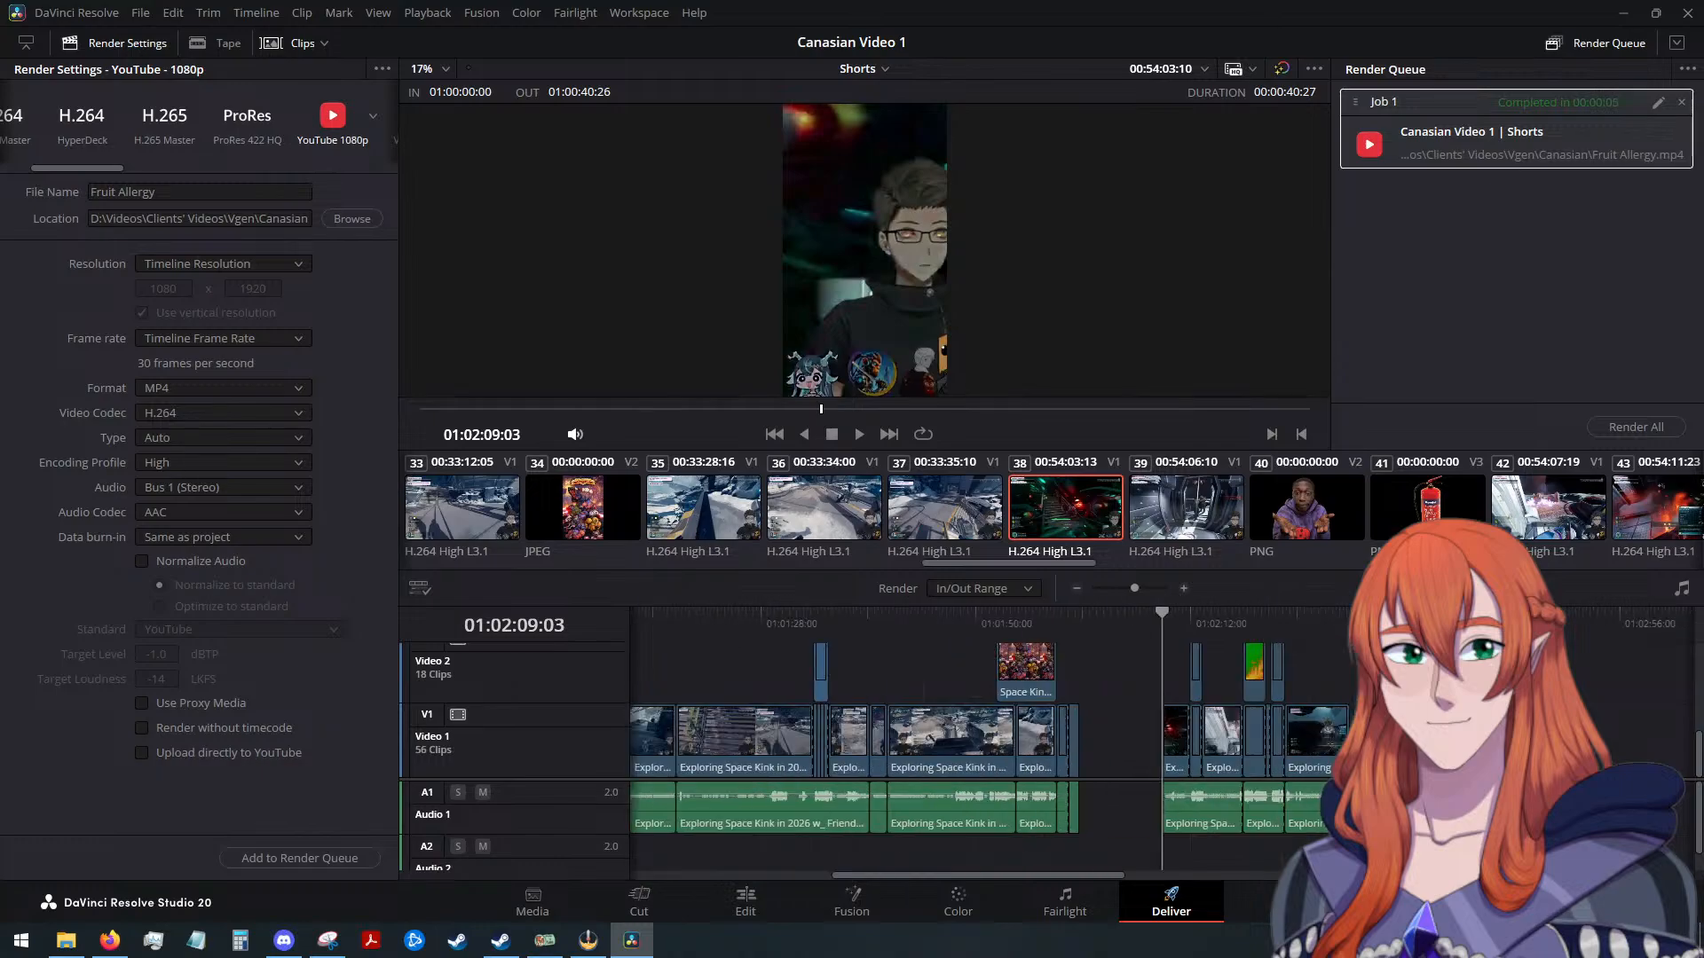
pyautogui.press('i')
pyautogui.press('o')
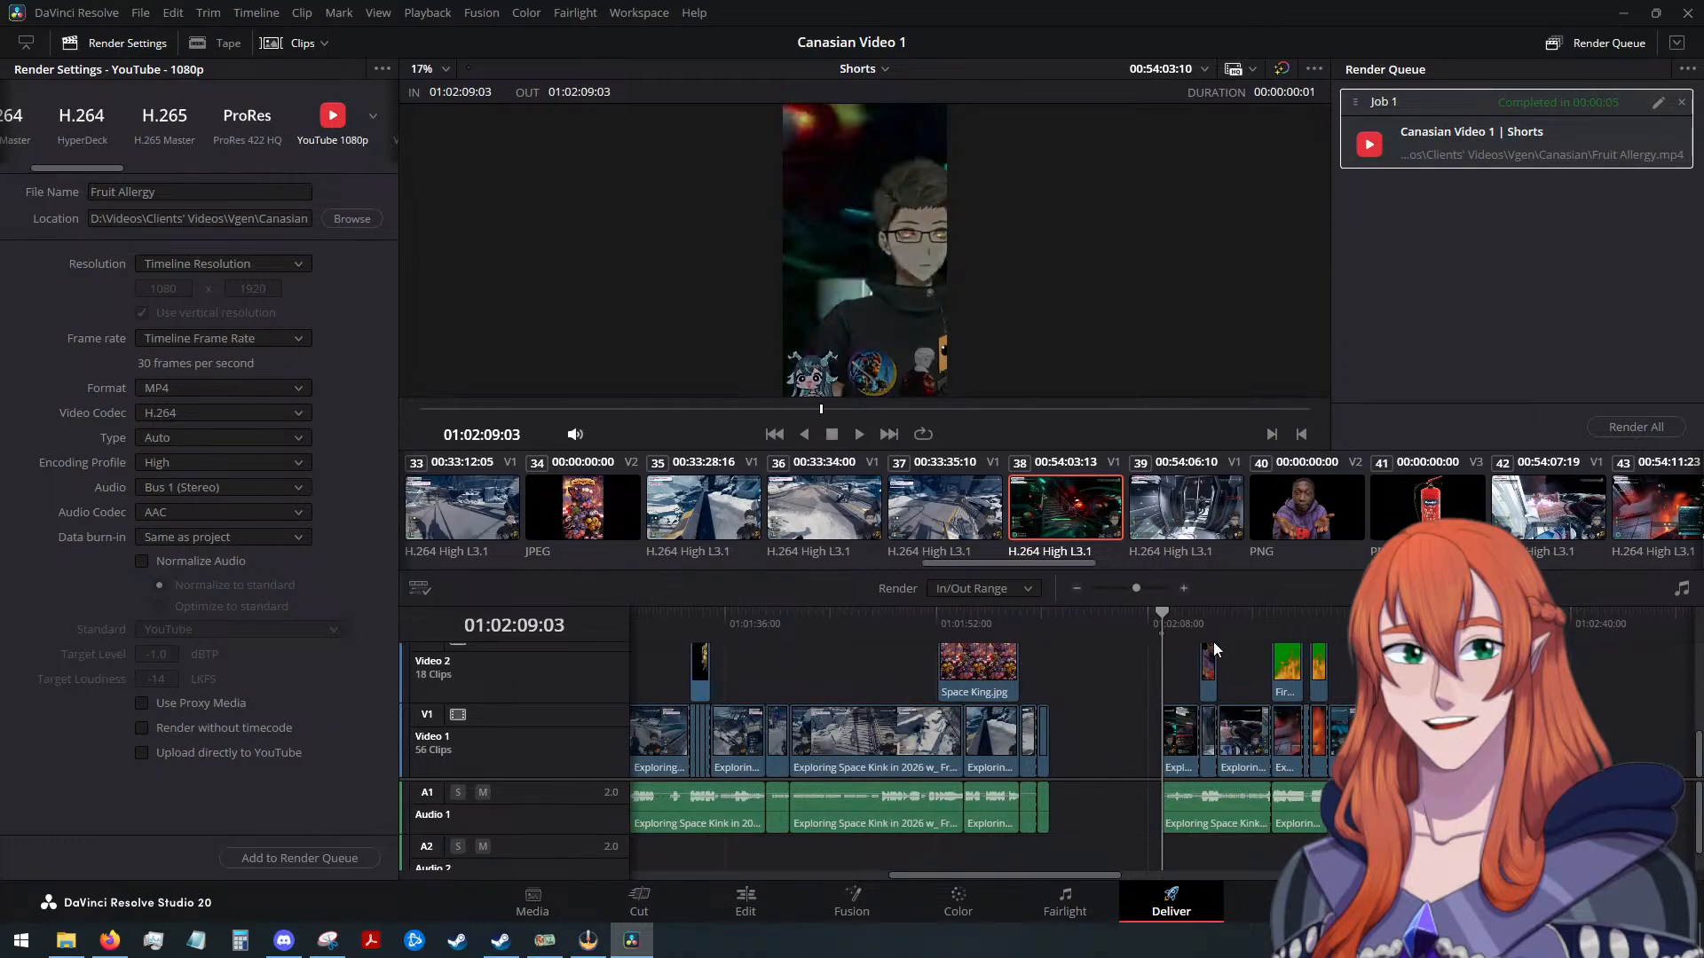
pyautogui.click(1417, 621)
pyautogui.press('o')
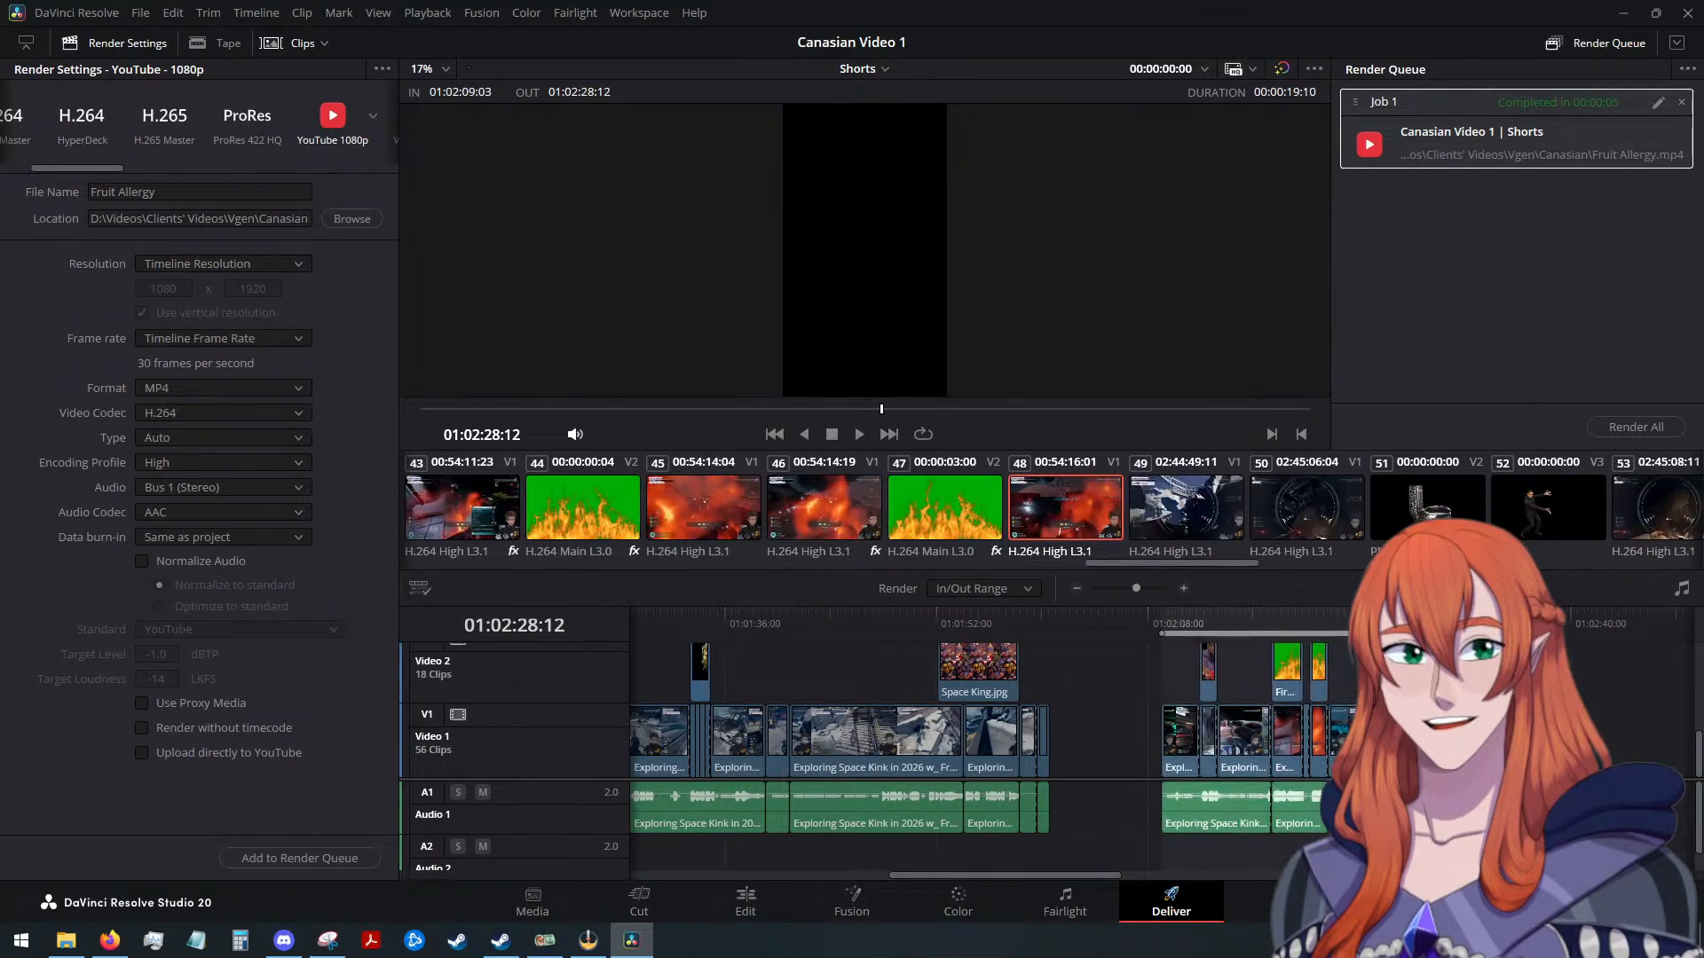
# Remove the completed job from the render queue, and render the marked range under the file name Fire Extinguished
pyautogui.click(1680, 102)
pyautogui.moveTo(191, 192); pyautogui.dragTo(55, 212)
pyautogui.write('Fire Ext')
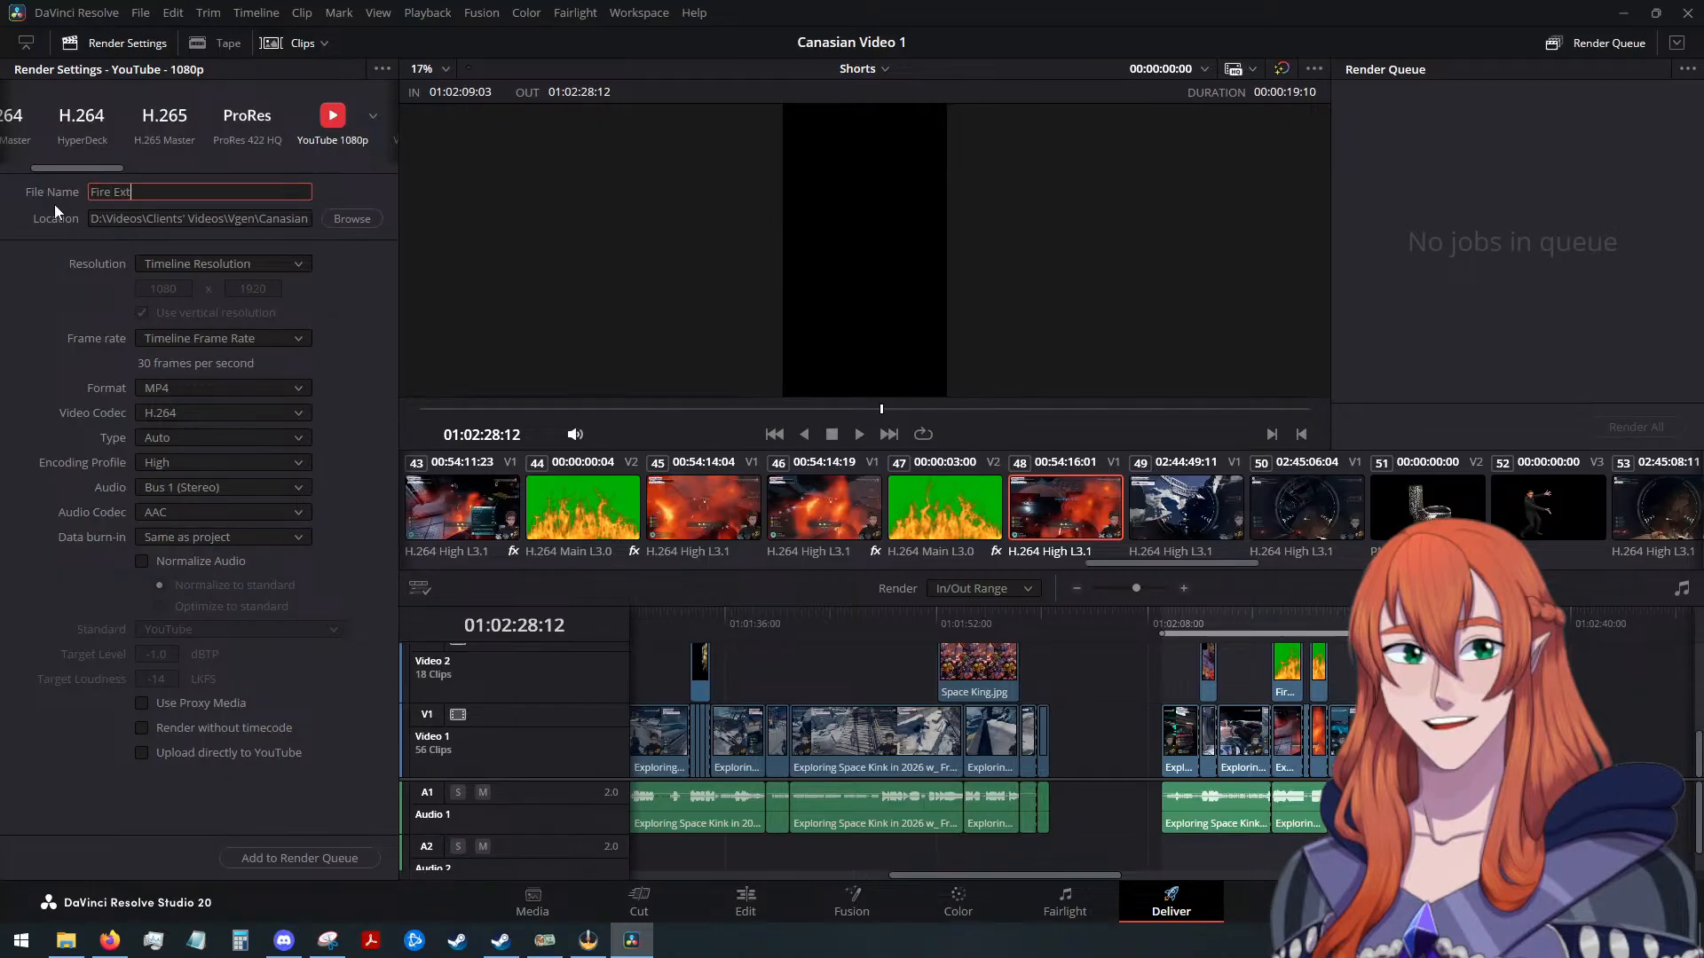
pyautogui.write('inguished')
pyautogui.click(324, 859)
pyautogui.click(1606, 429)
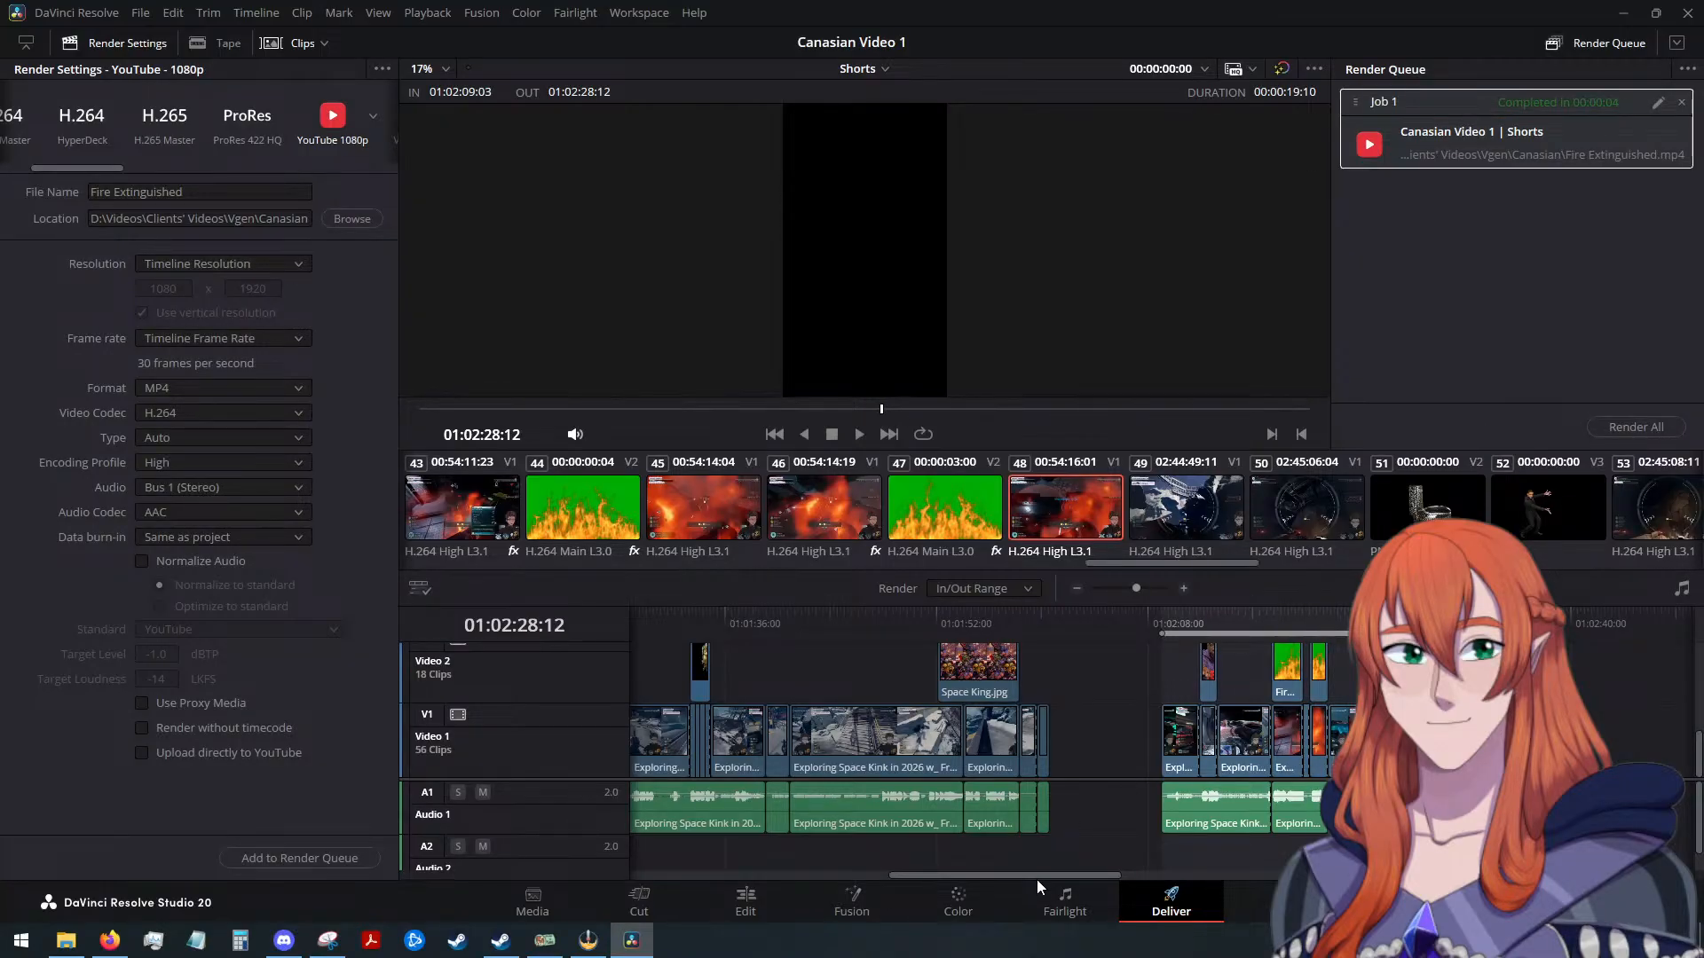
# Set the render range for the toilet short from 01:03:20:19 to 01:03:59:03
pyautogui.moveTo(1047, 876); pyautogui.dragTo(1296, 873)
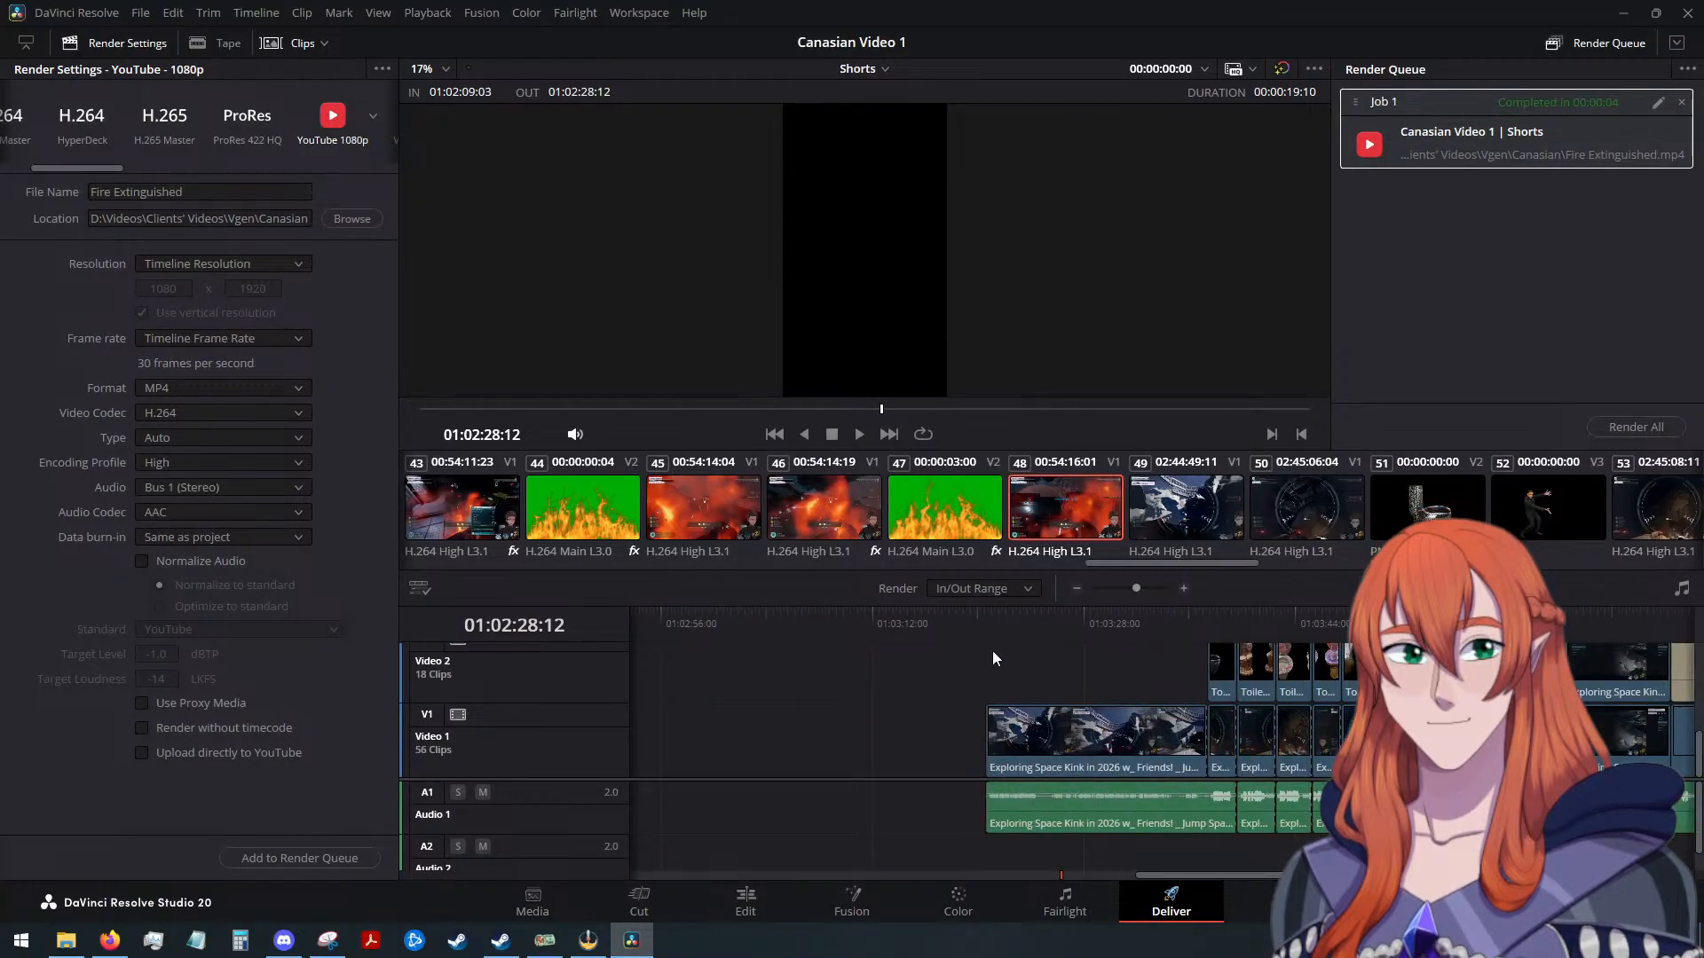
pyautogui.click(987, 615)
pyautogui.press('i')
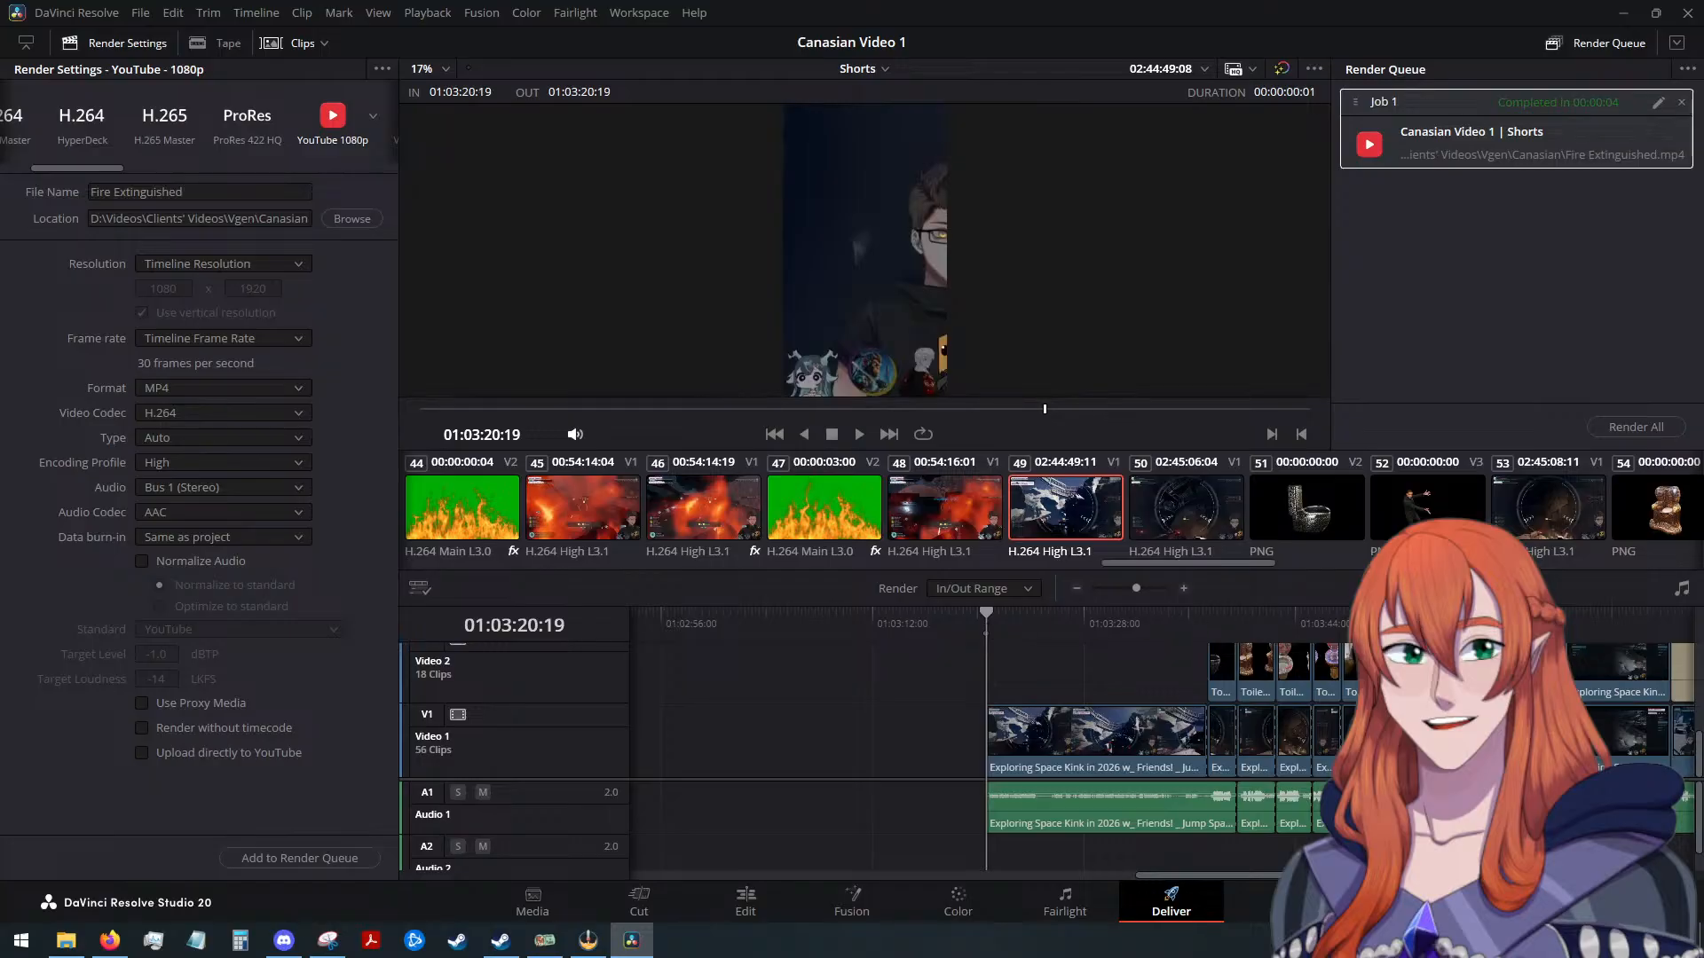
pyautogui.press('o')
pyautogui.click(1494, 615)
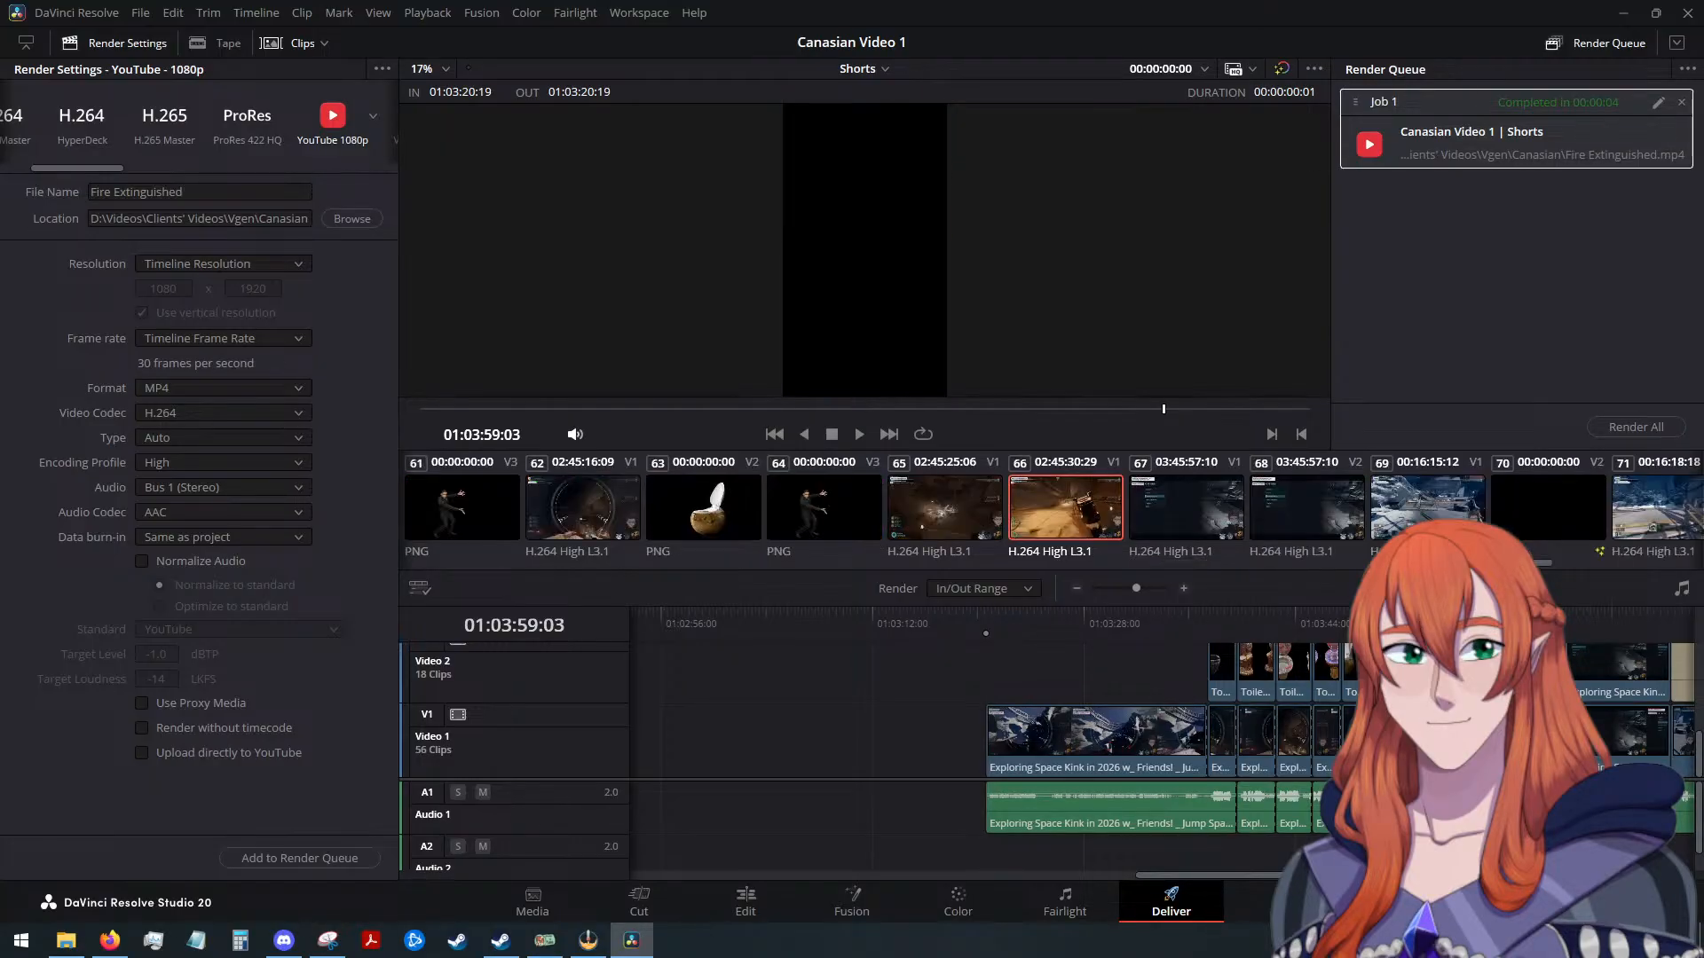
pyautogui.press('o')
# Clear the finished job from the queue, and render the toilet short under the file name Look At My Toilet
pyautogui.click(1681, 103)
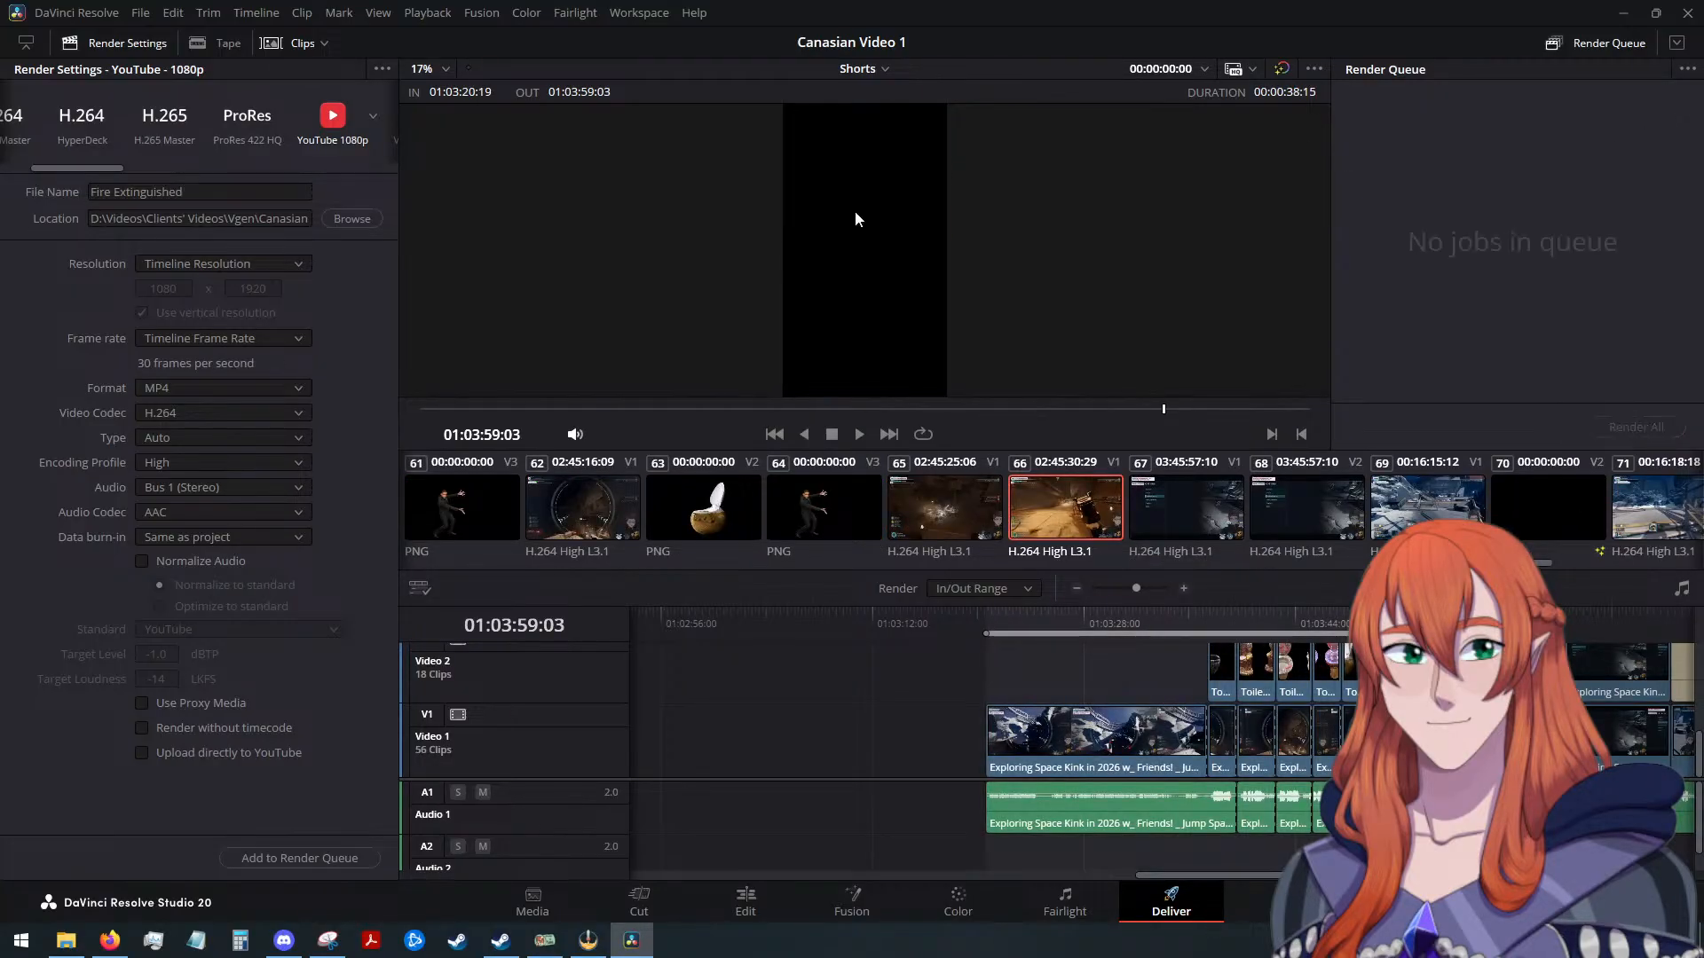
pyautogui.moveTo(254, 203); pyautogui.dragTo(43, 204)
pyautogui.write('L')
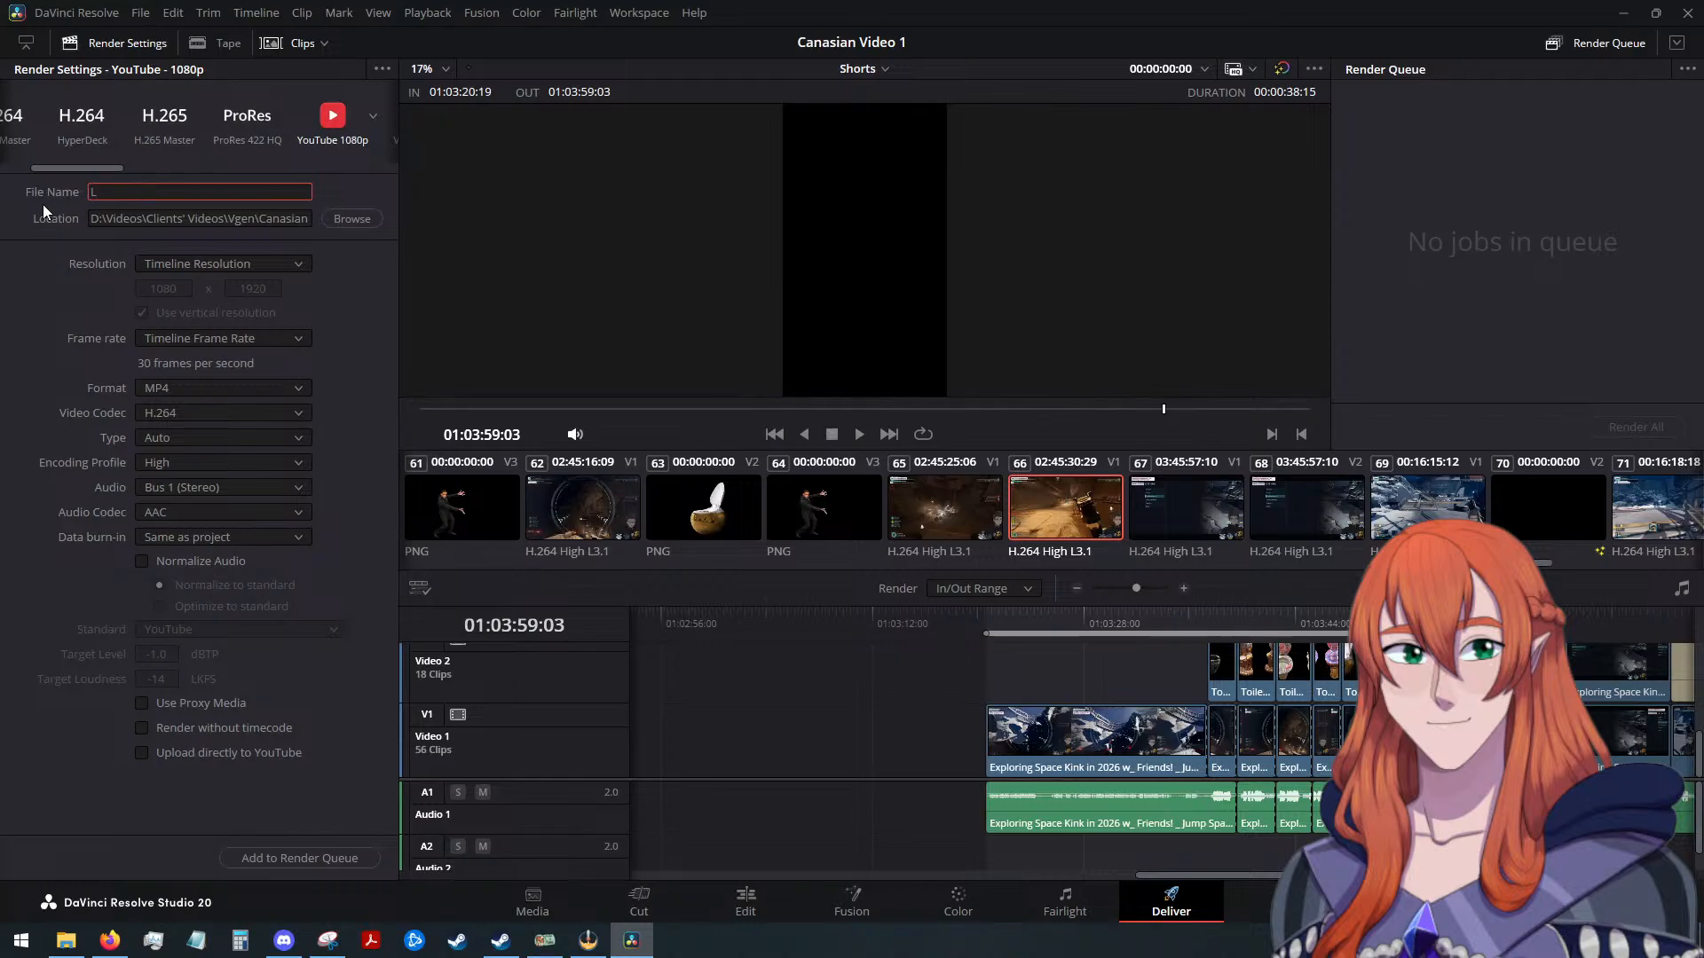
pyautogui.write('ook At My Toilet')
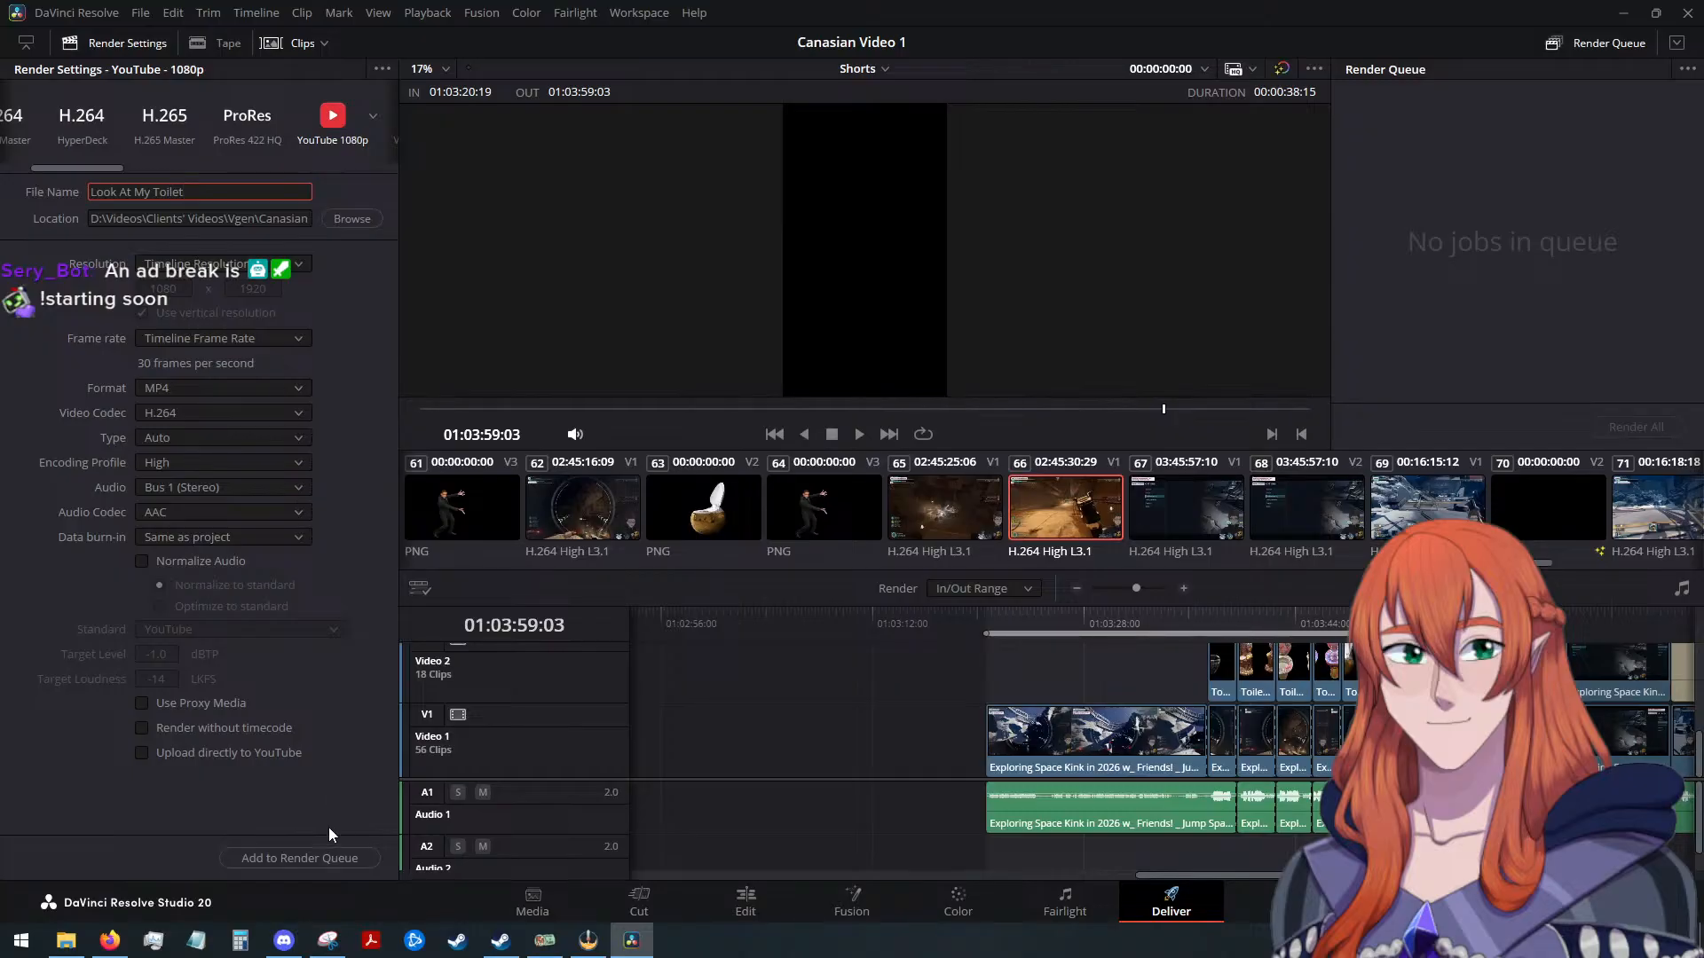
pyautogui.click(323, 857)
pyautogui.click(1626, 426)
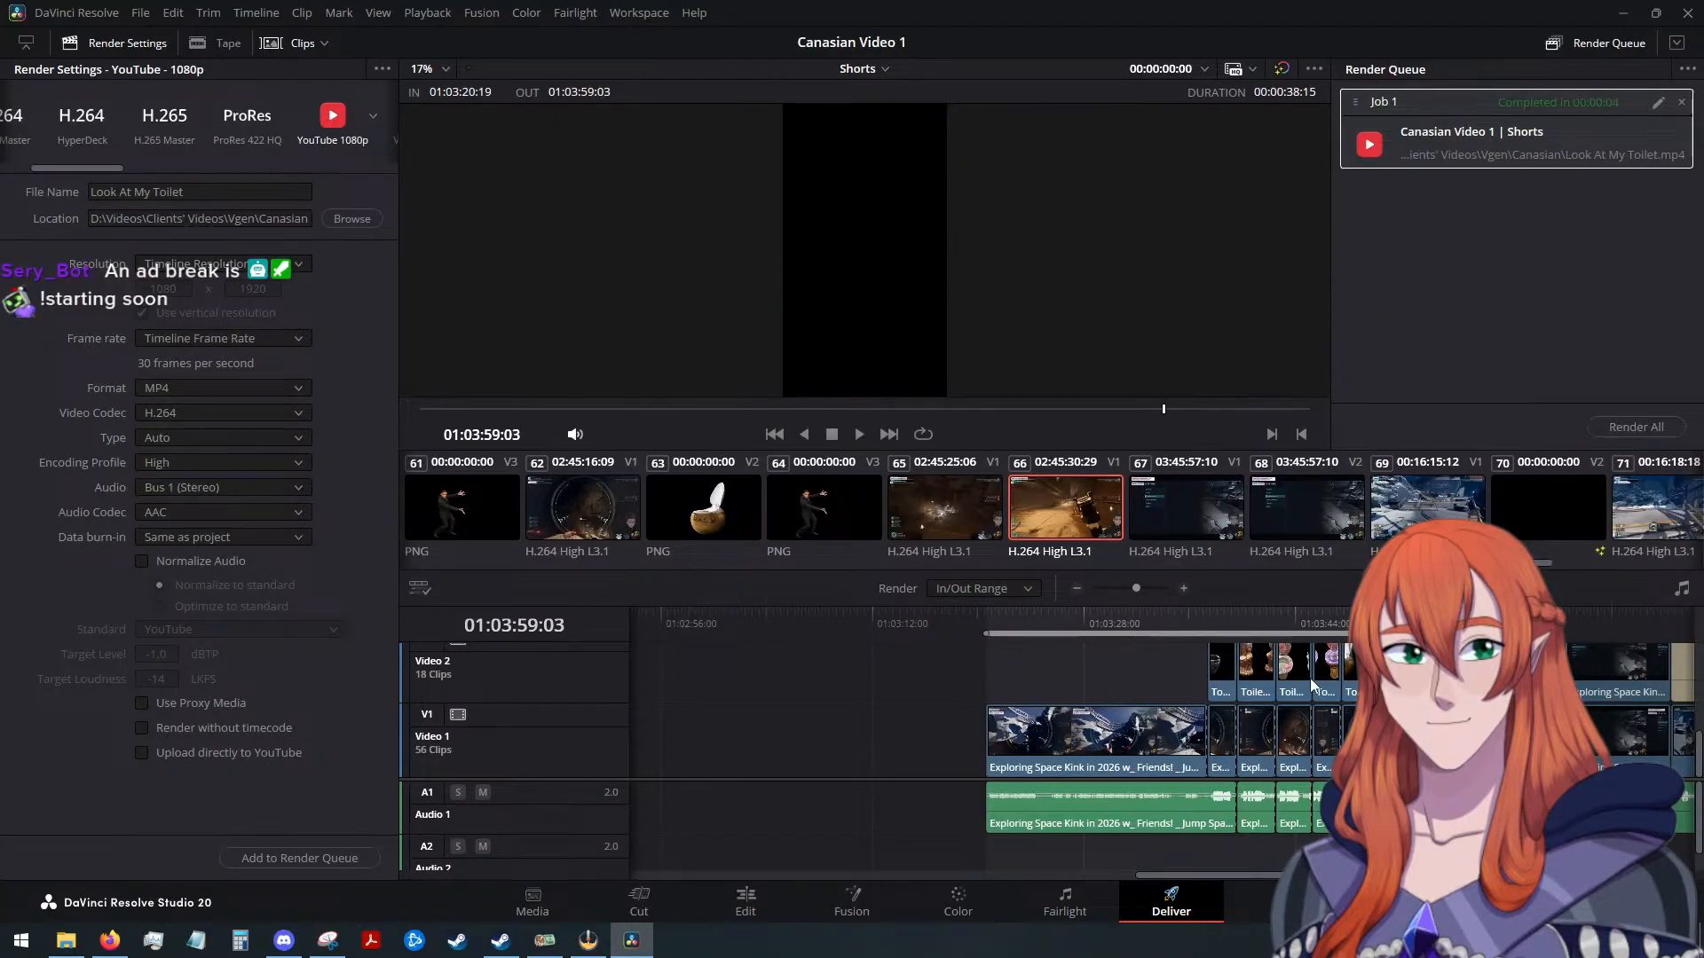
# Set the render range for the last short from 01:04:04:13 to the timeline end at 01:04:45:21
pyautogui.moveTo(1202, 871); pyautogui.dragTo(1291, 876)
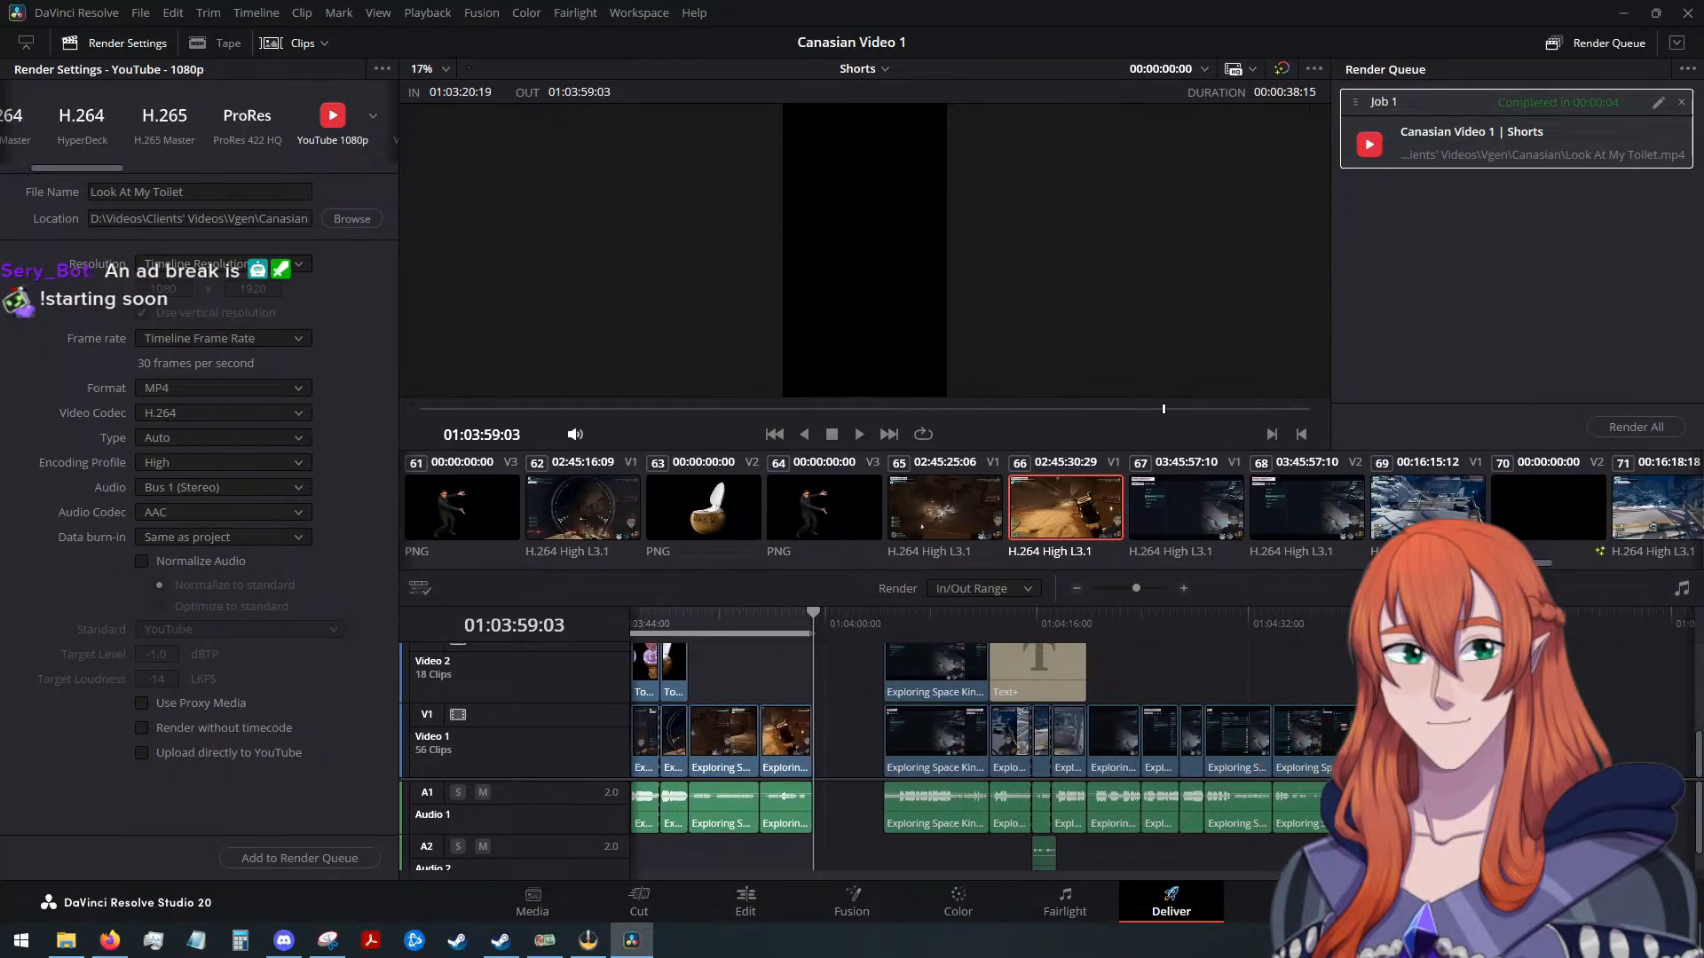
pyautogui.click(887, 615)
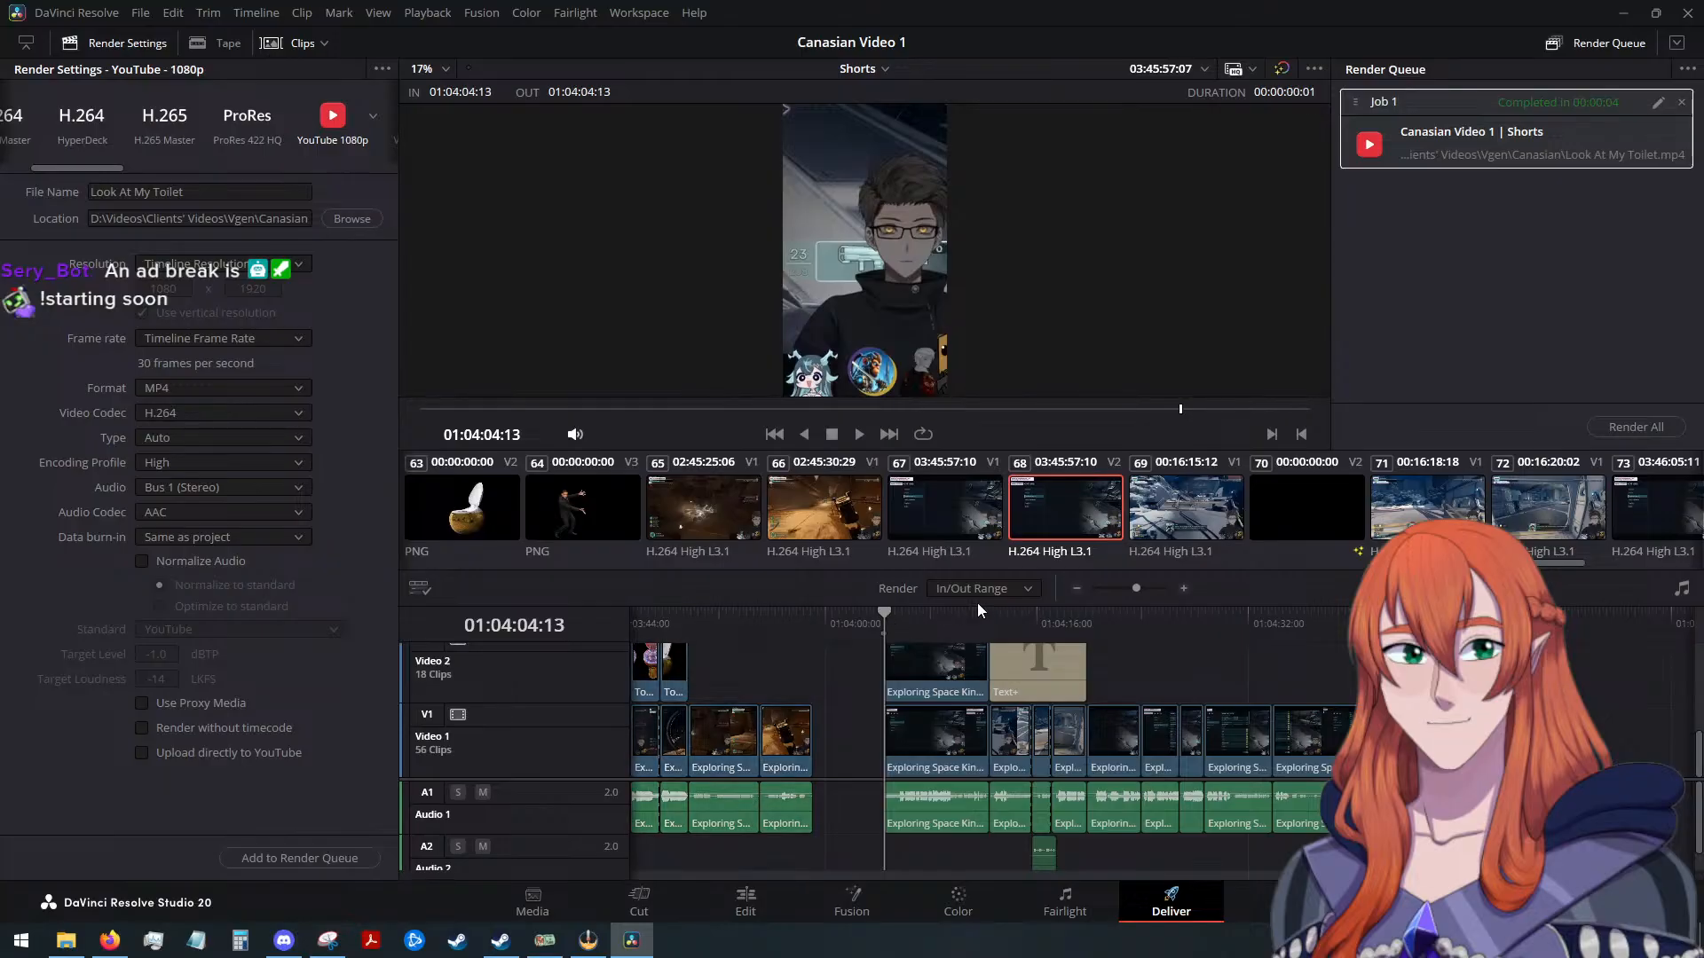
pyautogui.press('End')
pyautogui.press('o')
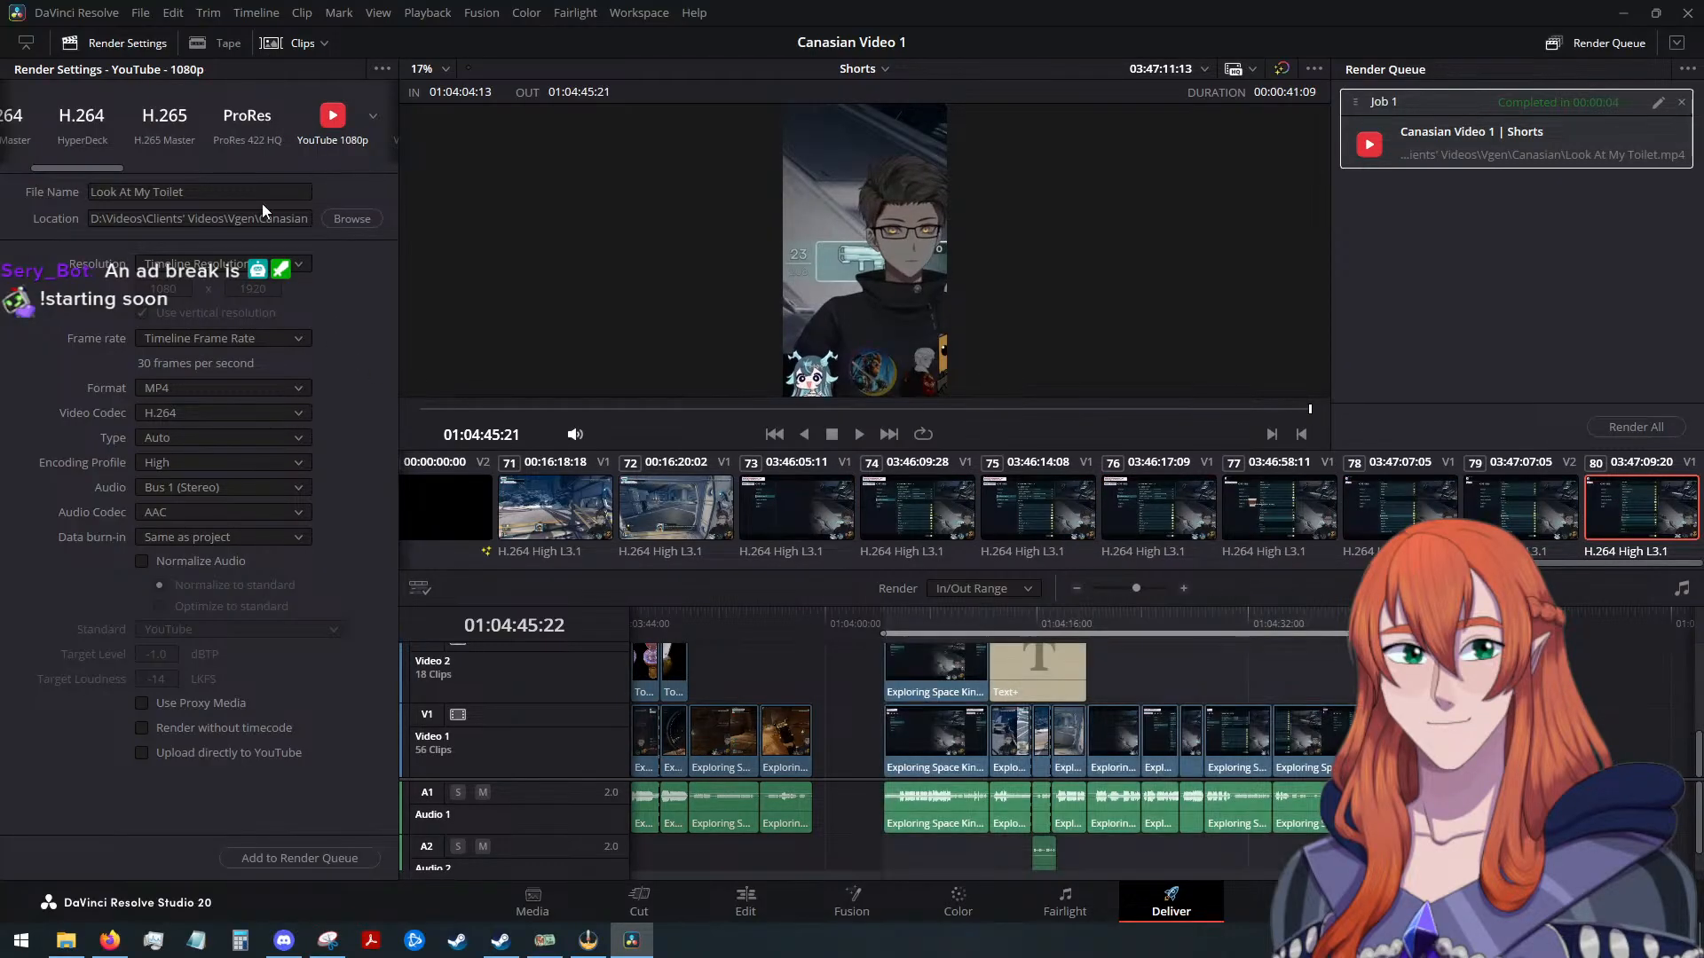
# Name the last short's export Bottom Bot, remove the old completed job, and render the new one
pyautogui.moveTo(231, 197); pyautogui.dragTo(63, 187)
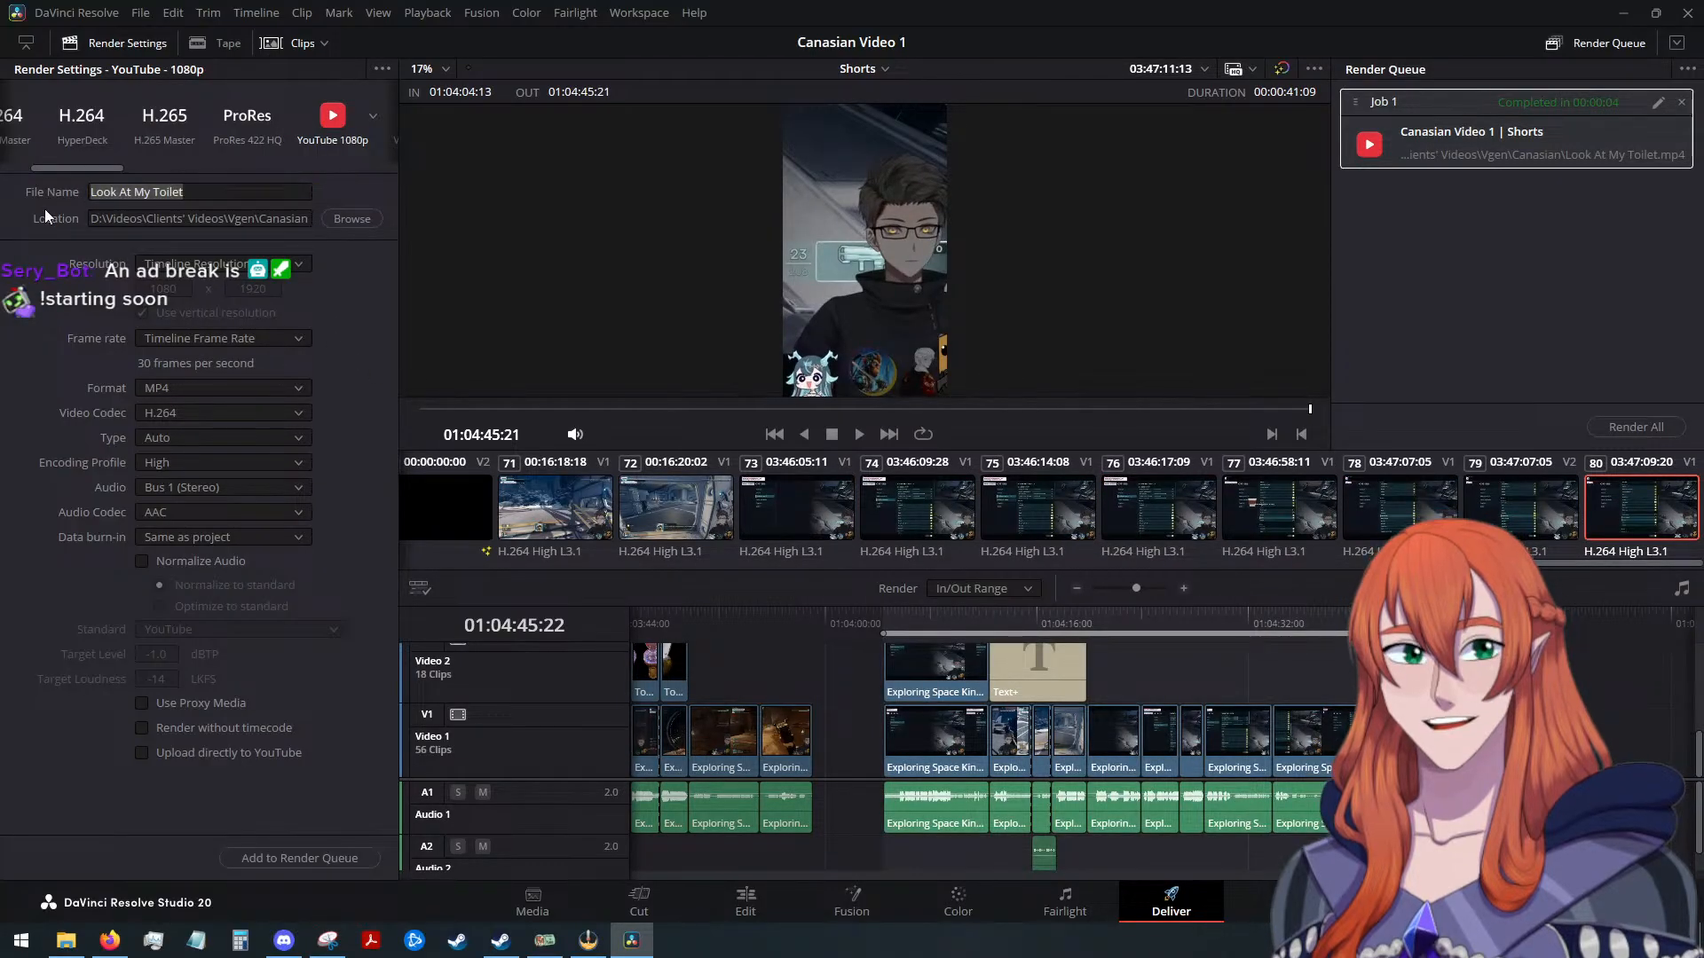
pyautogui.moveTo(196, 194); pyautogui.dragTo(47, 189)
pyautogui.write('Bottom Bot')
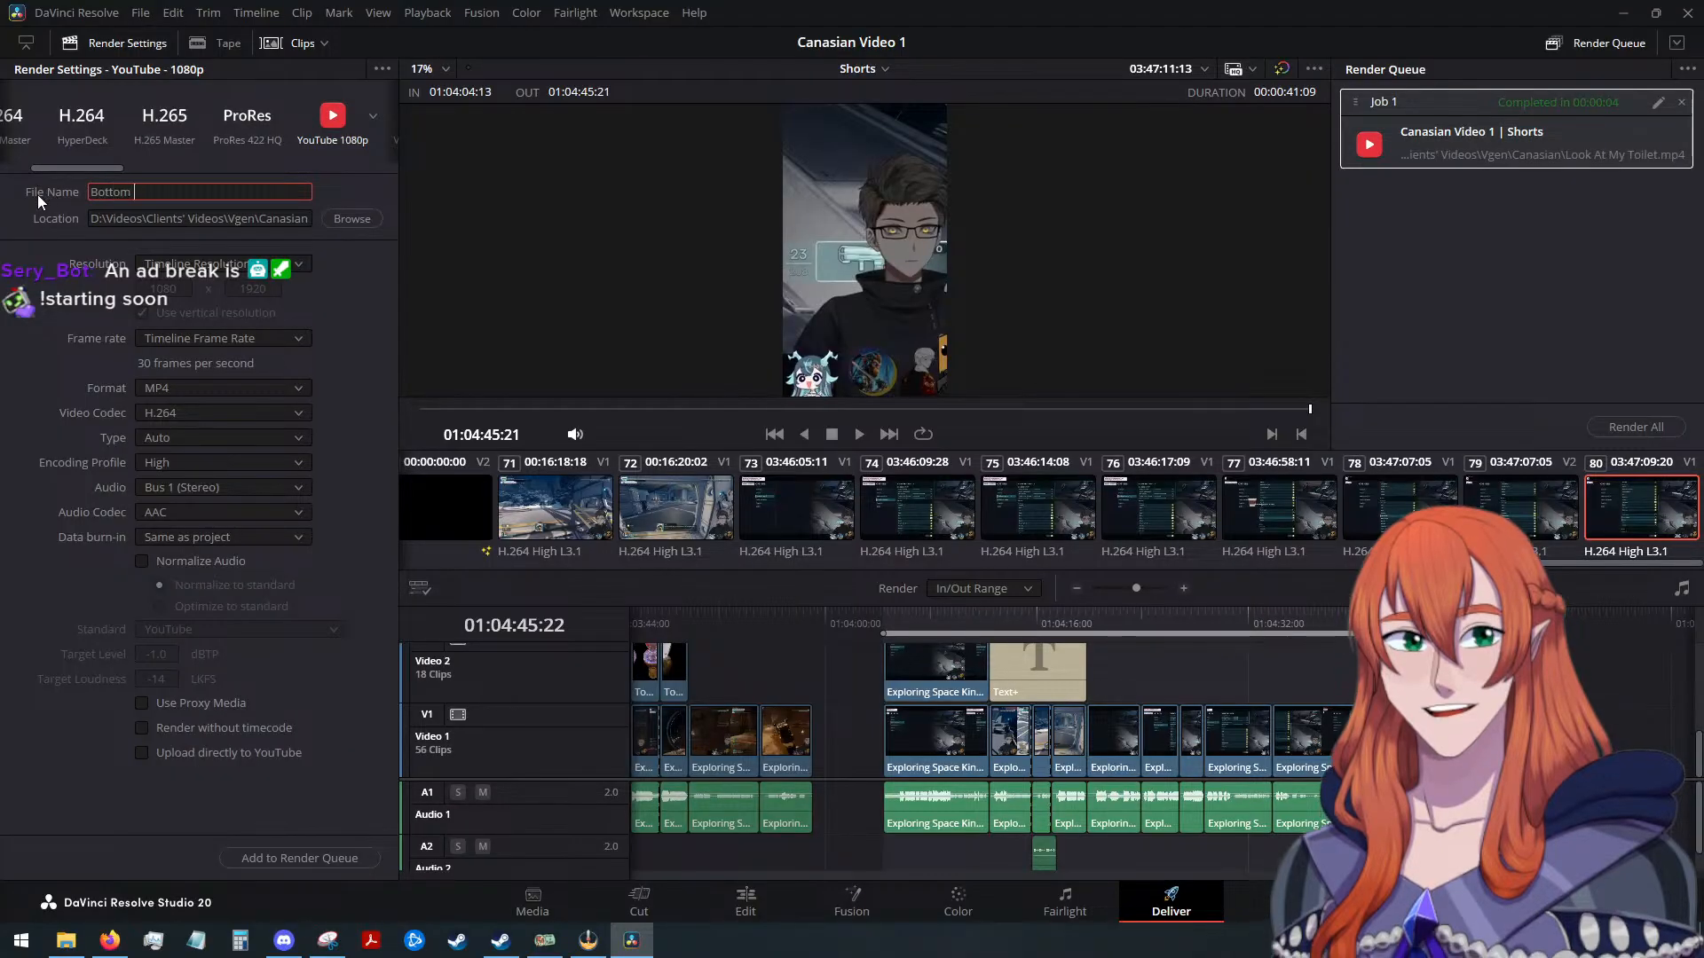
pyautogui.click(1680, 102)
pyautogui.click(293, 858)
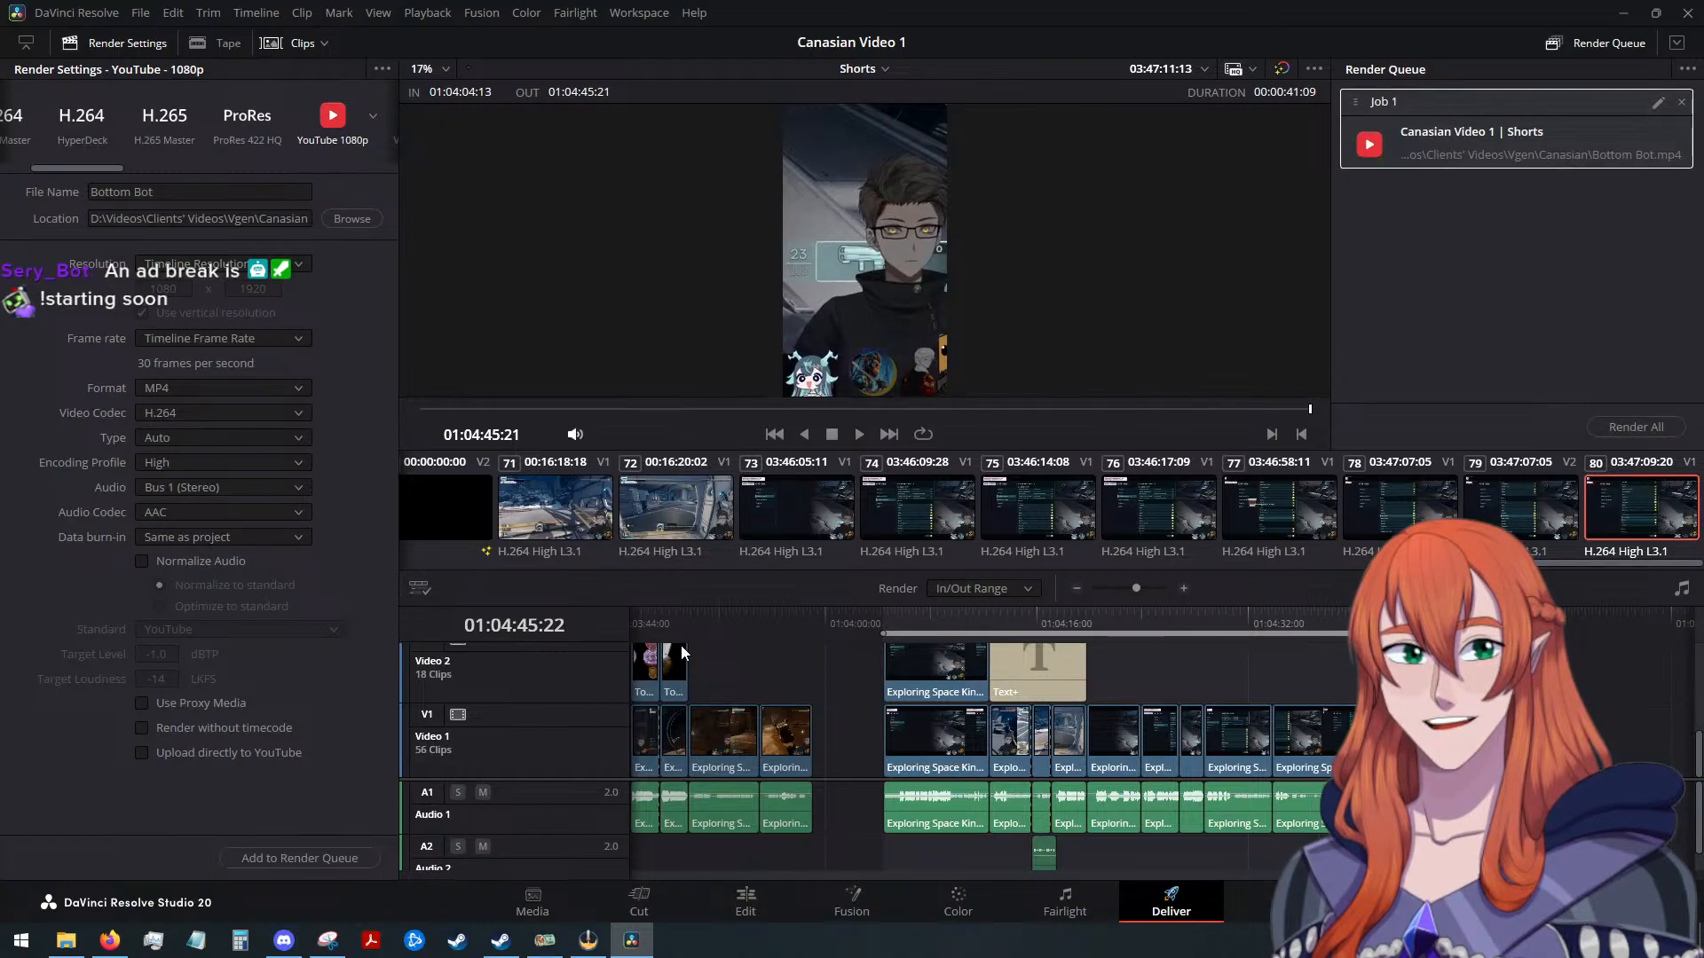
pyautogui.click(1610, 428)
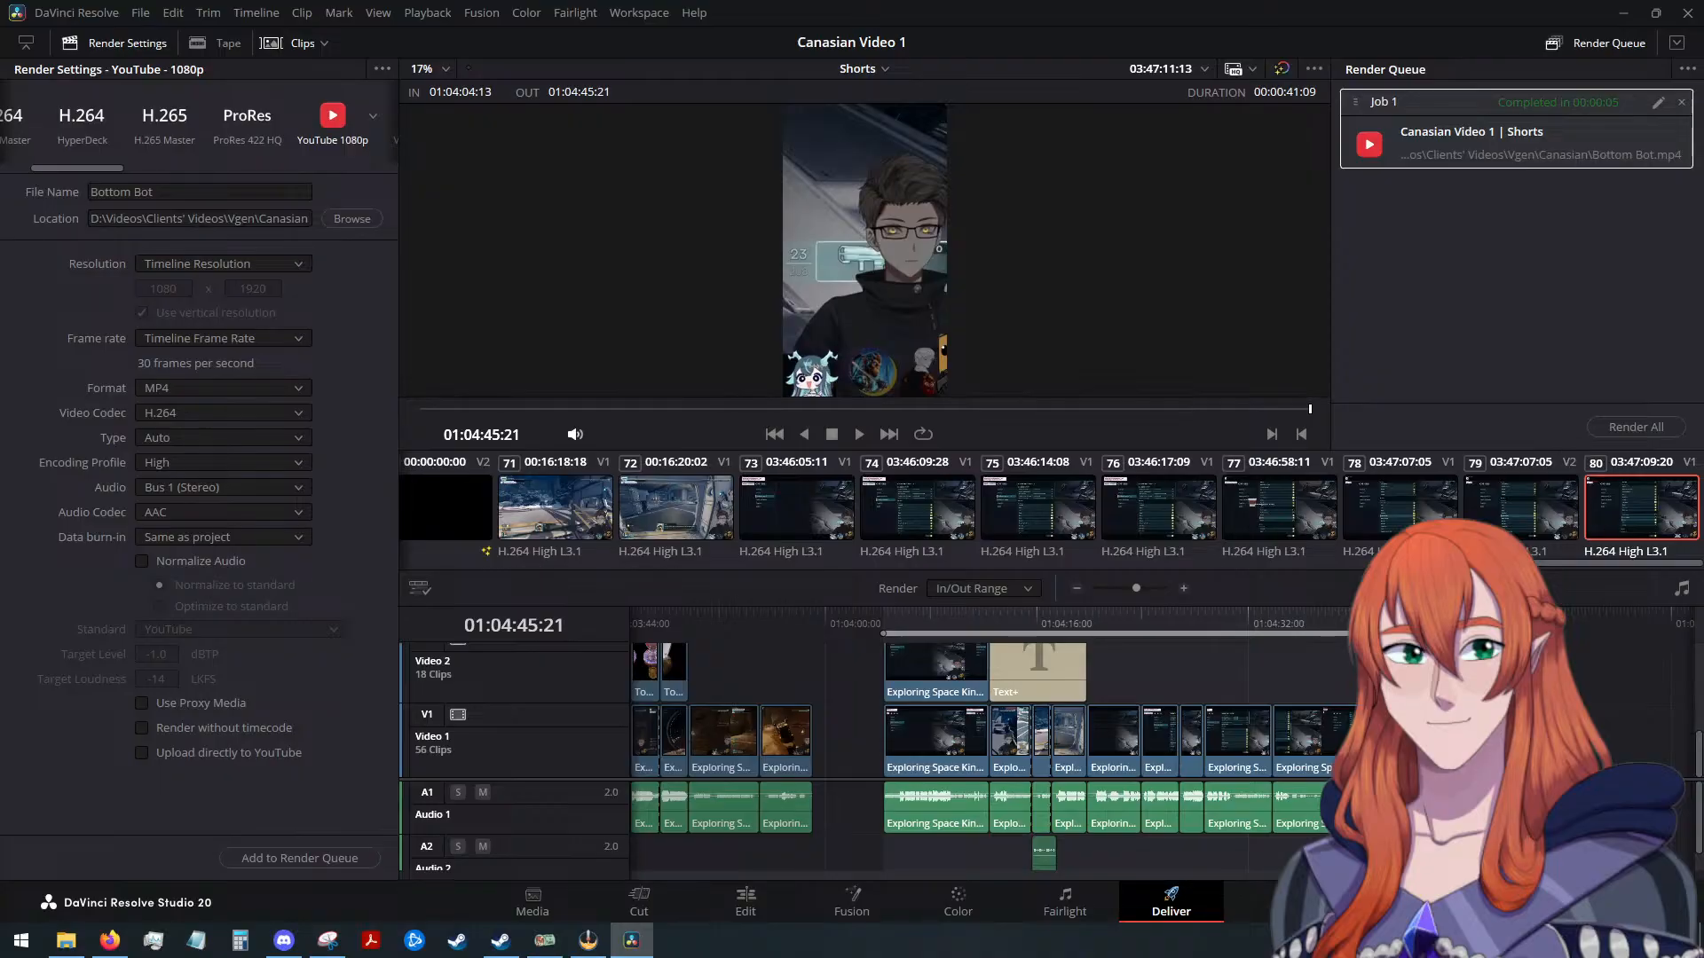
pyautogui.hotkey('alt', 'Tab')
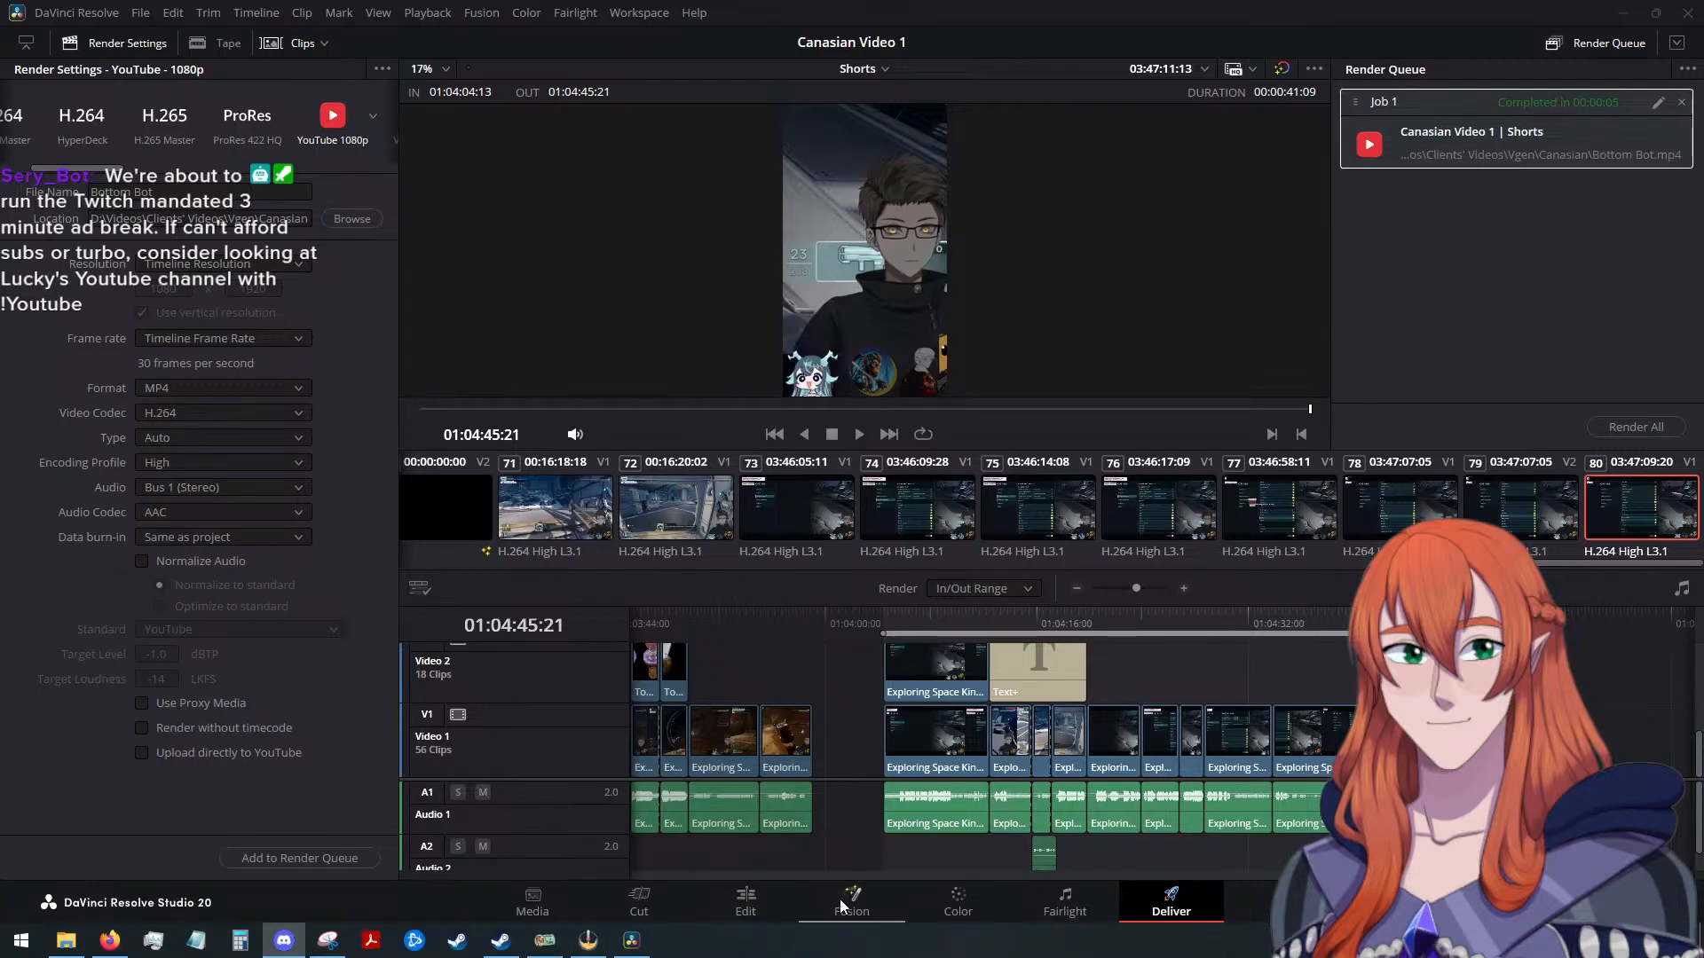
# Clear the in and out points from the Shorts timeline, and save the project from the Edit page
pyautogui.click(760, 917)
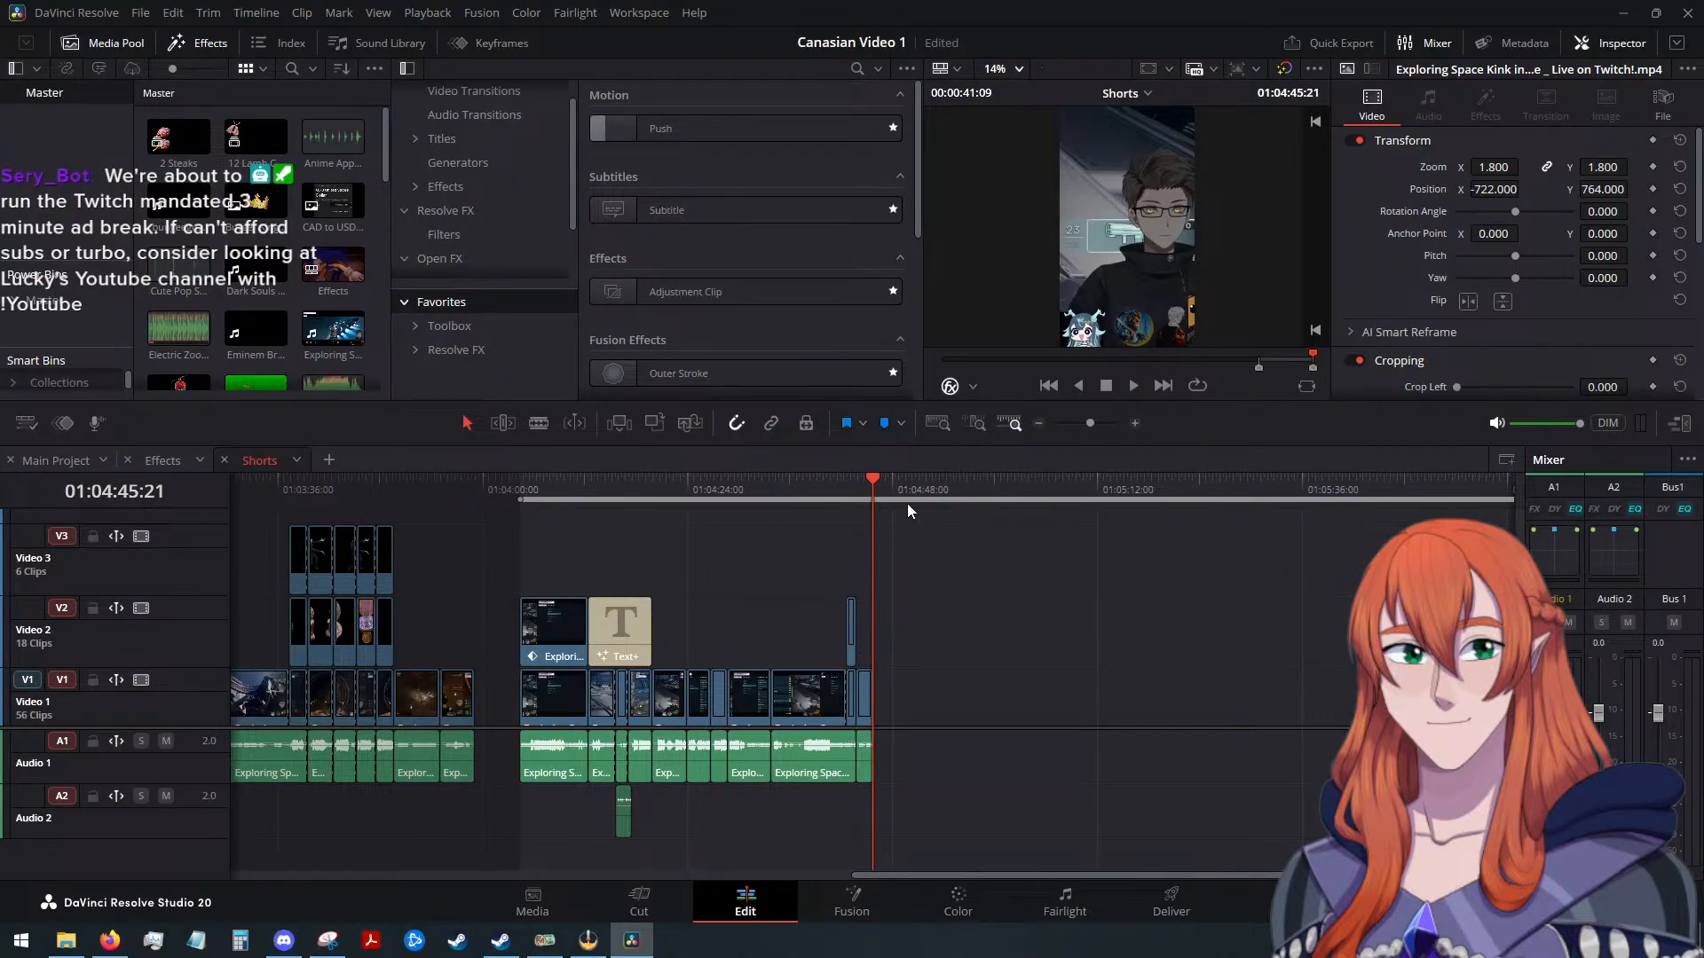
pyautogui.click(1144, 906)
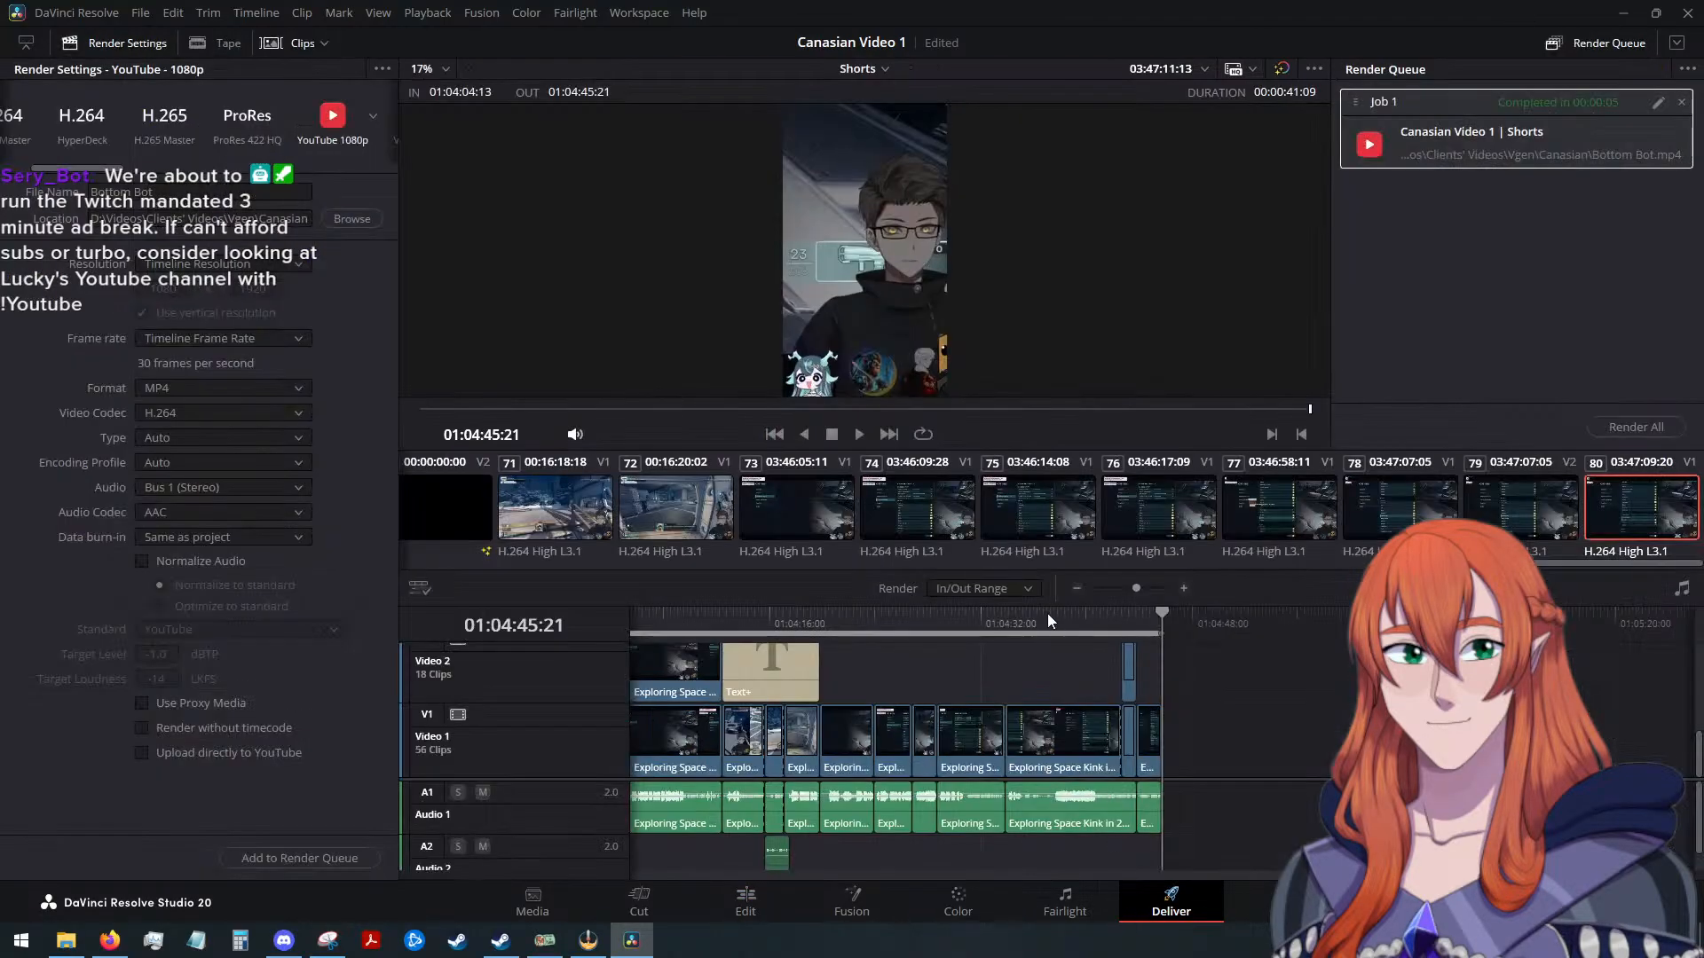
pyautogui.rightClick(1042, 620)
pyautogui.click(1084, 676)
pyautogui.click(742, 901)
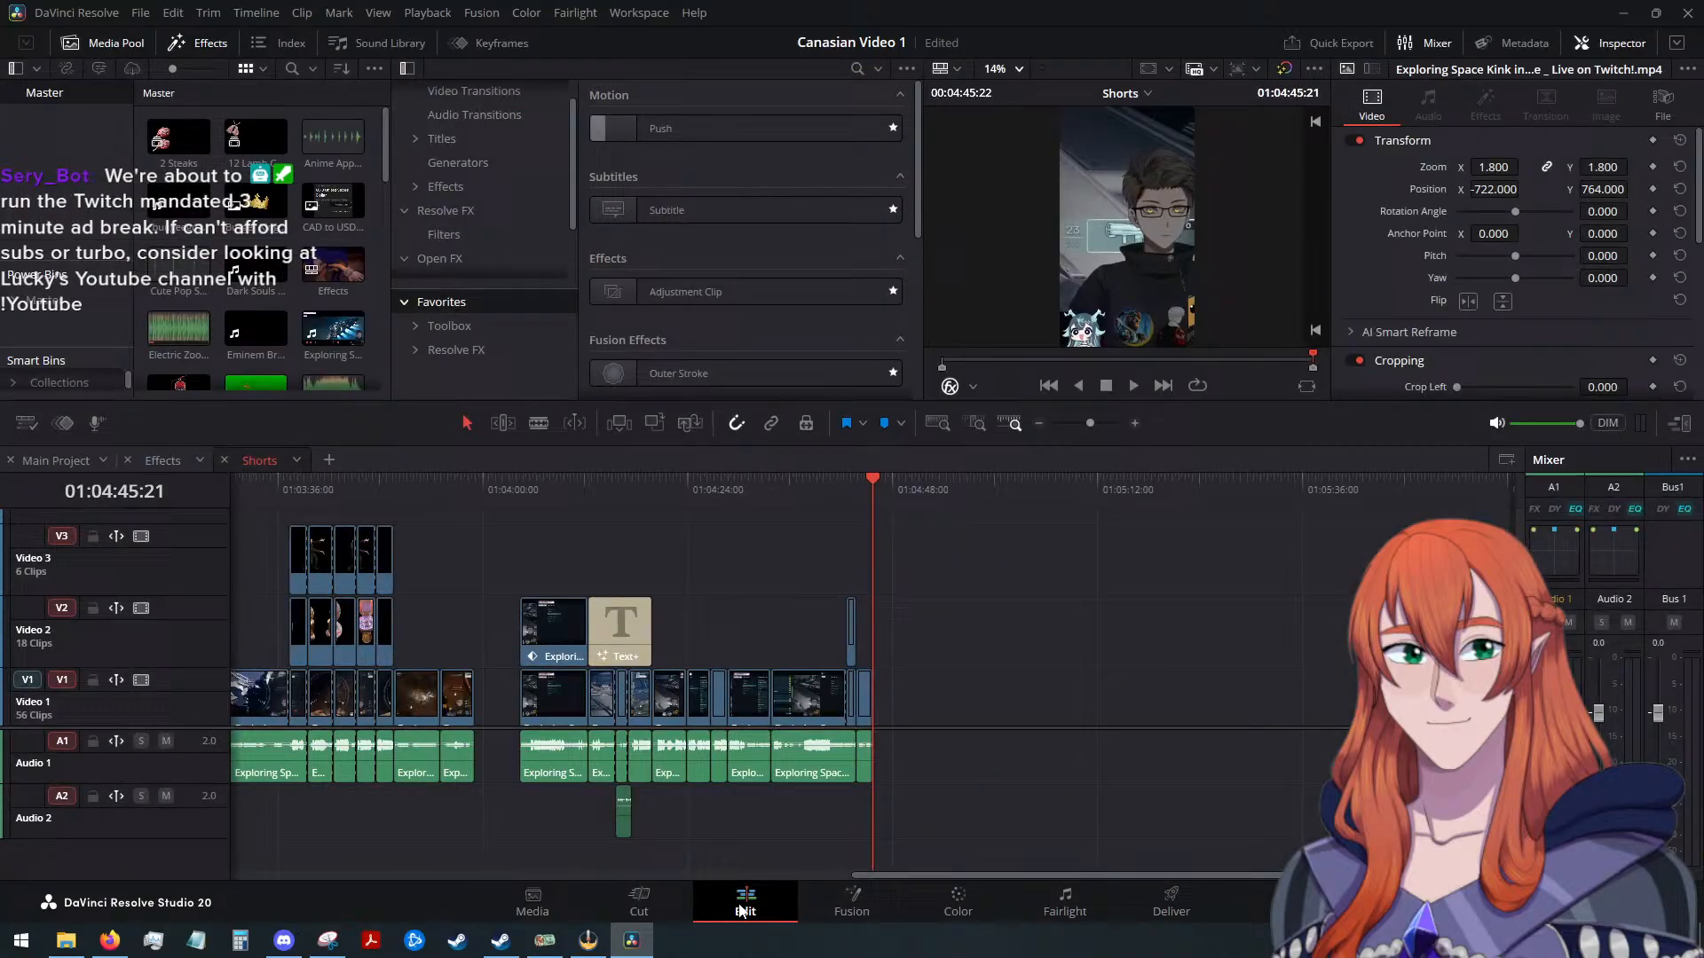
pyautogui.click(140, 13)
pyautogui.click(158, 159)
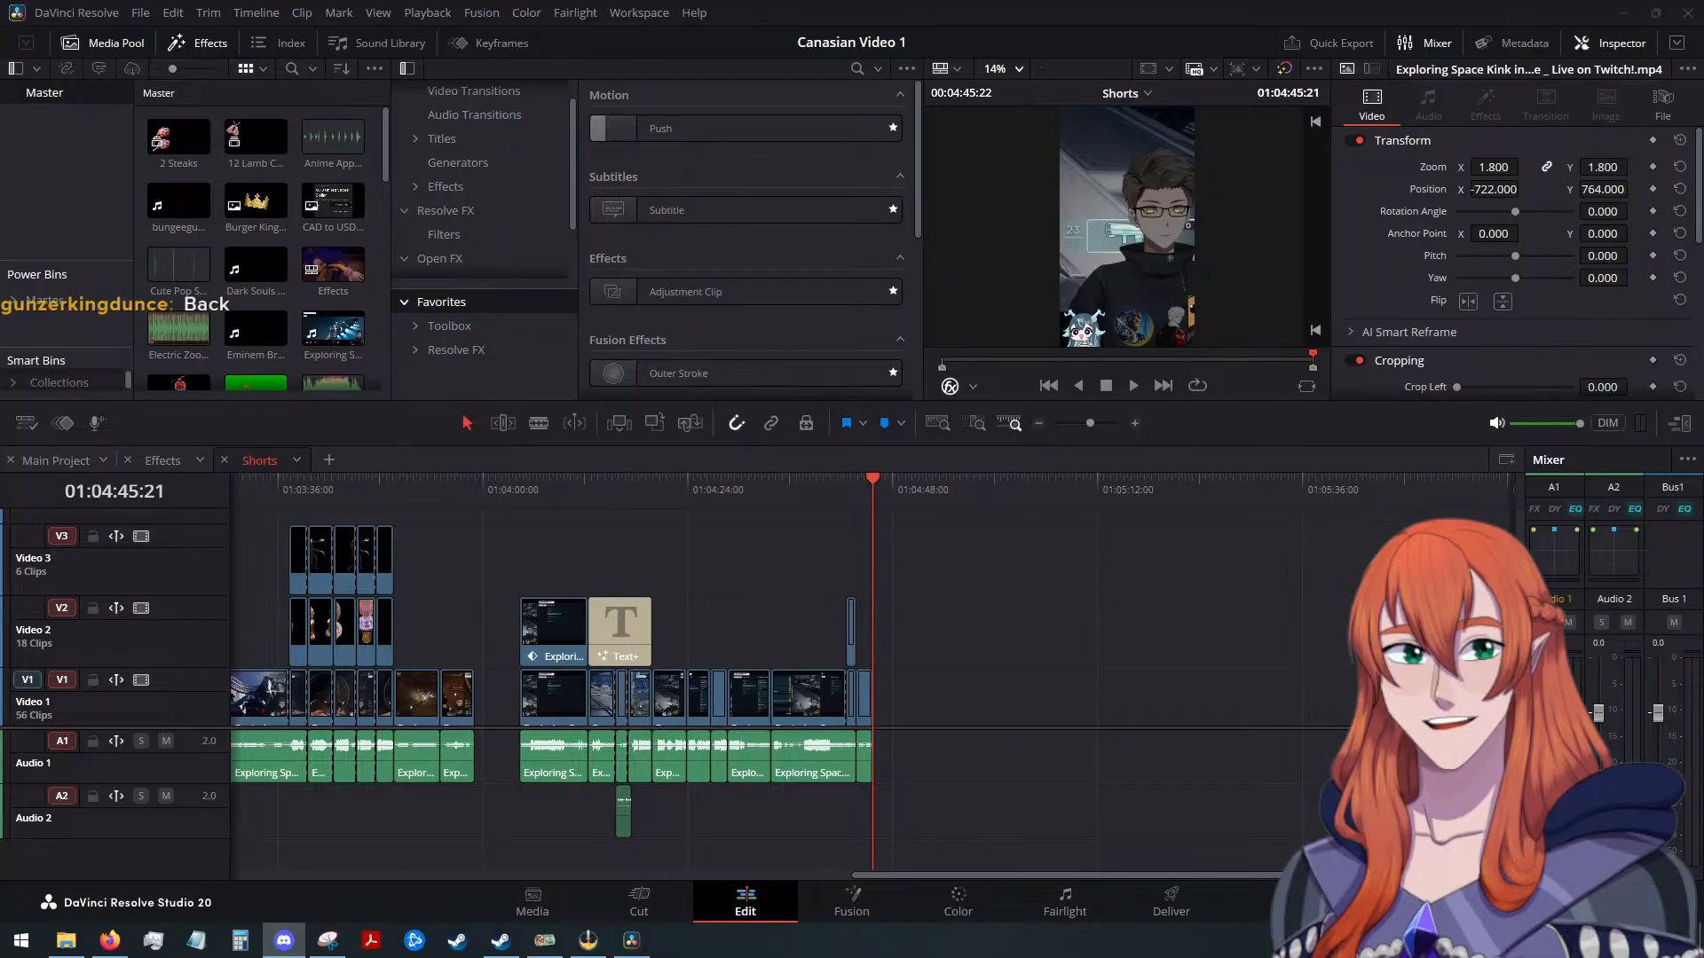
pyautogui.scroll(-1, 1122, 636)
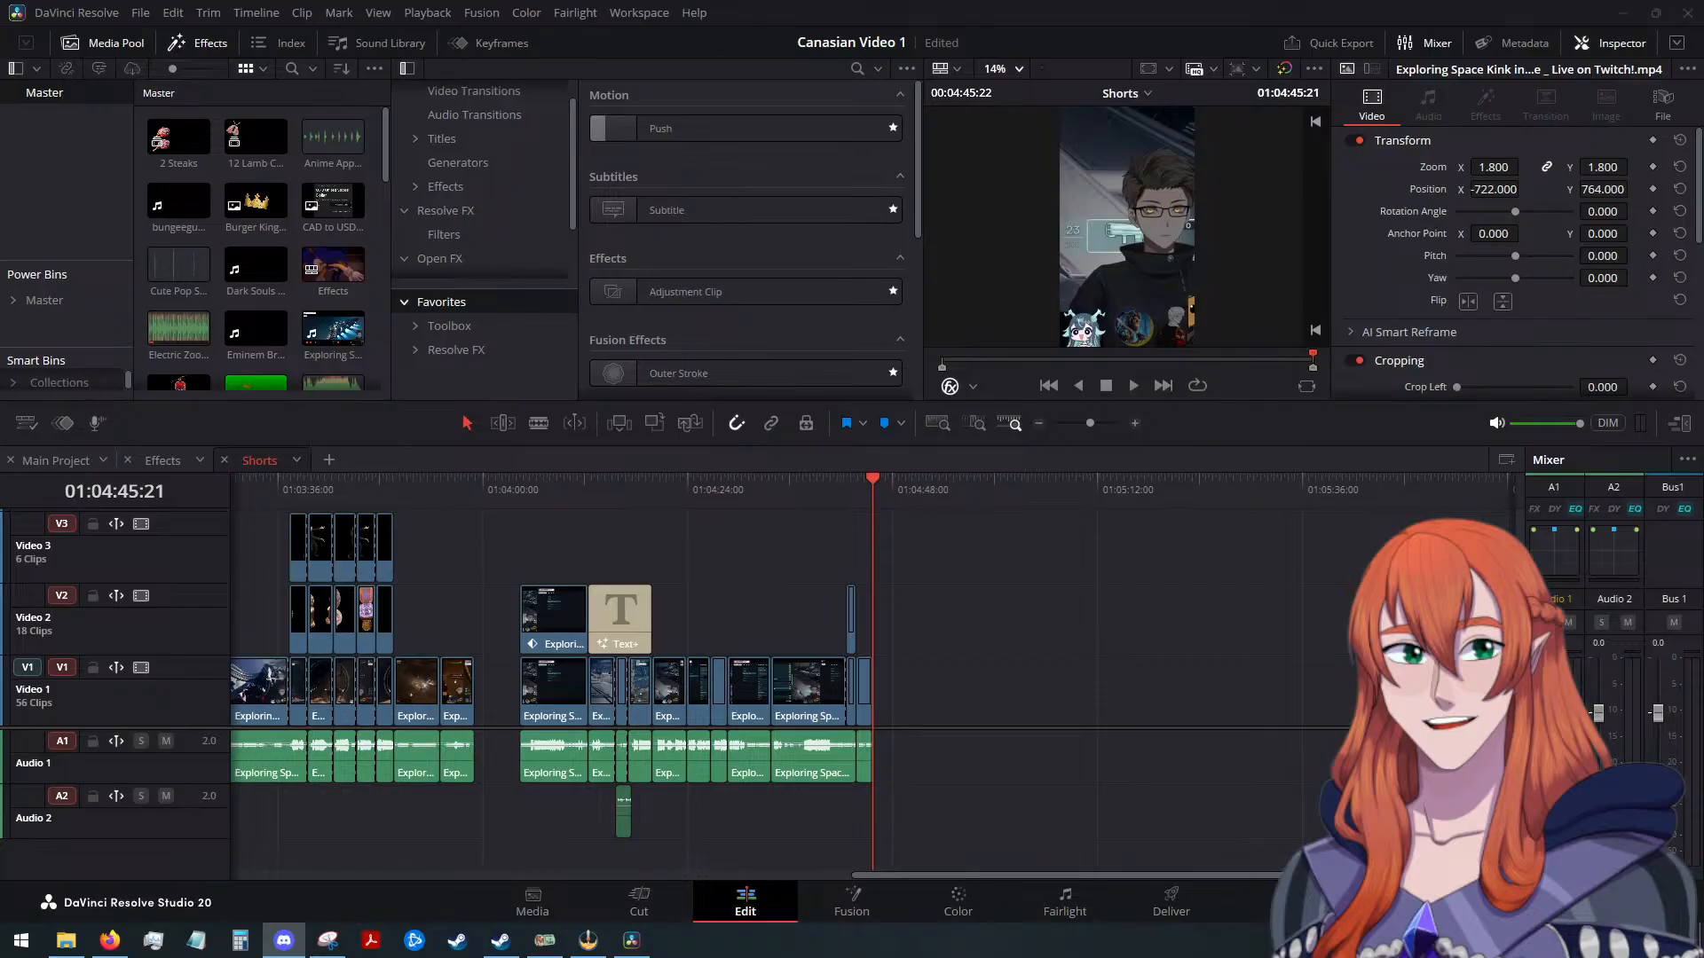
pyautogui.hotkey('alt', 'Tab')
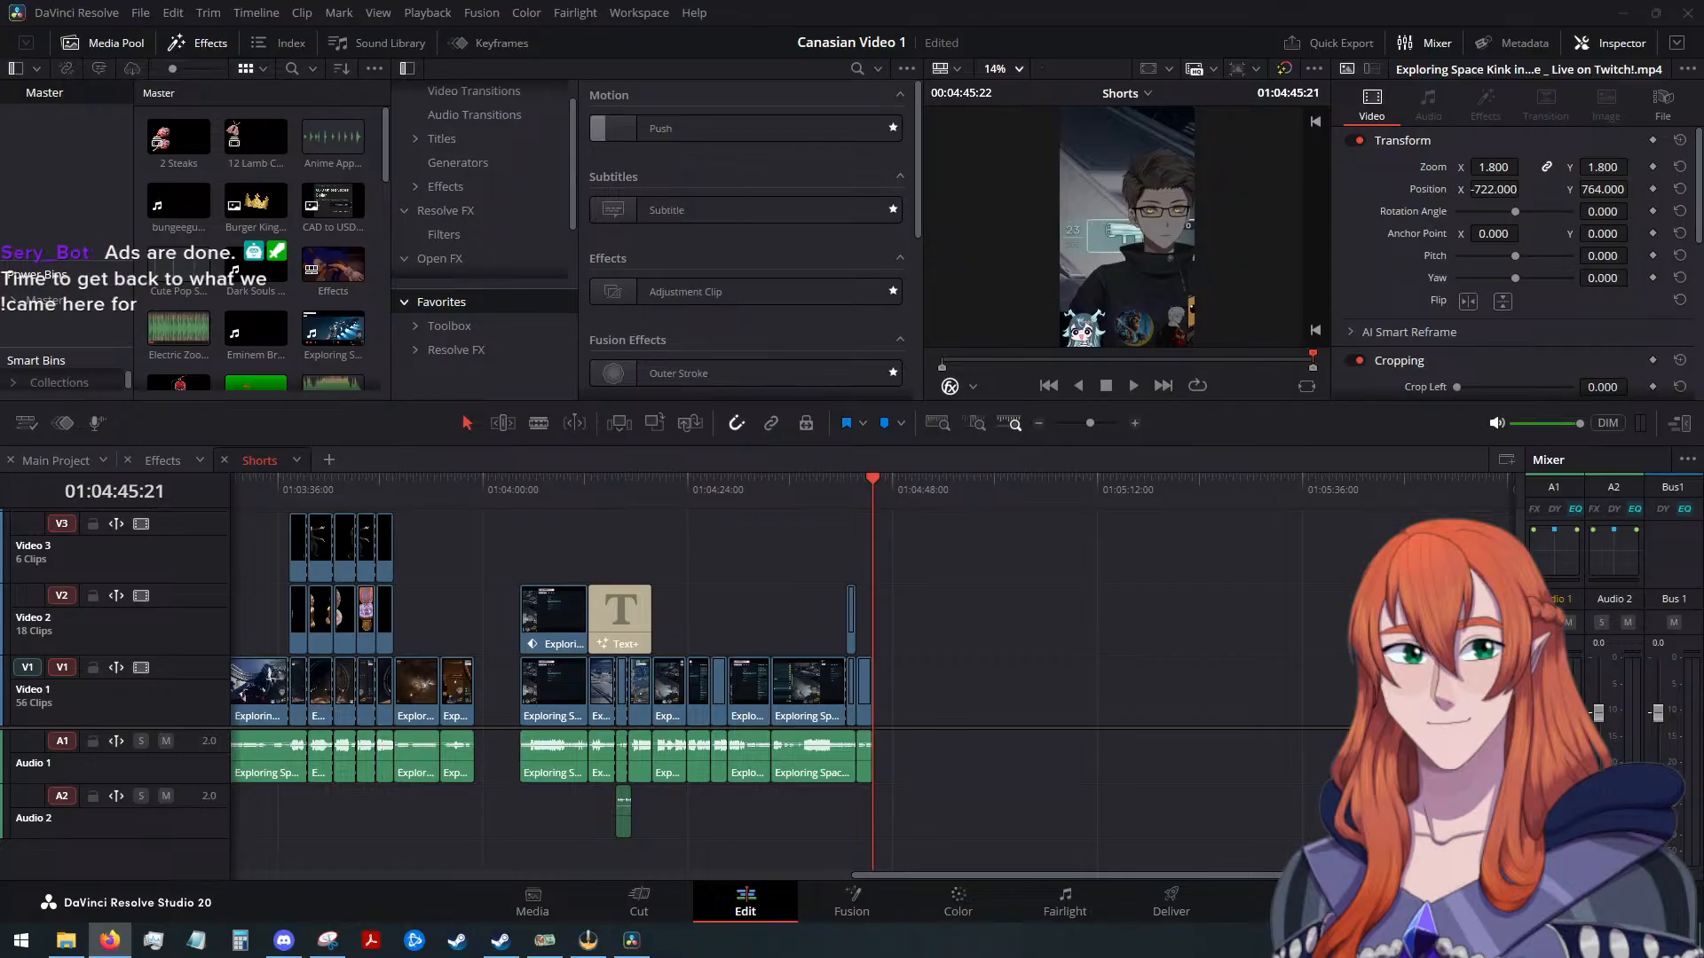
pyautogui.hotkey('alt', 'Tab')
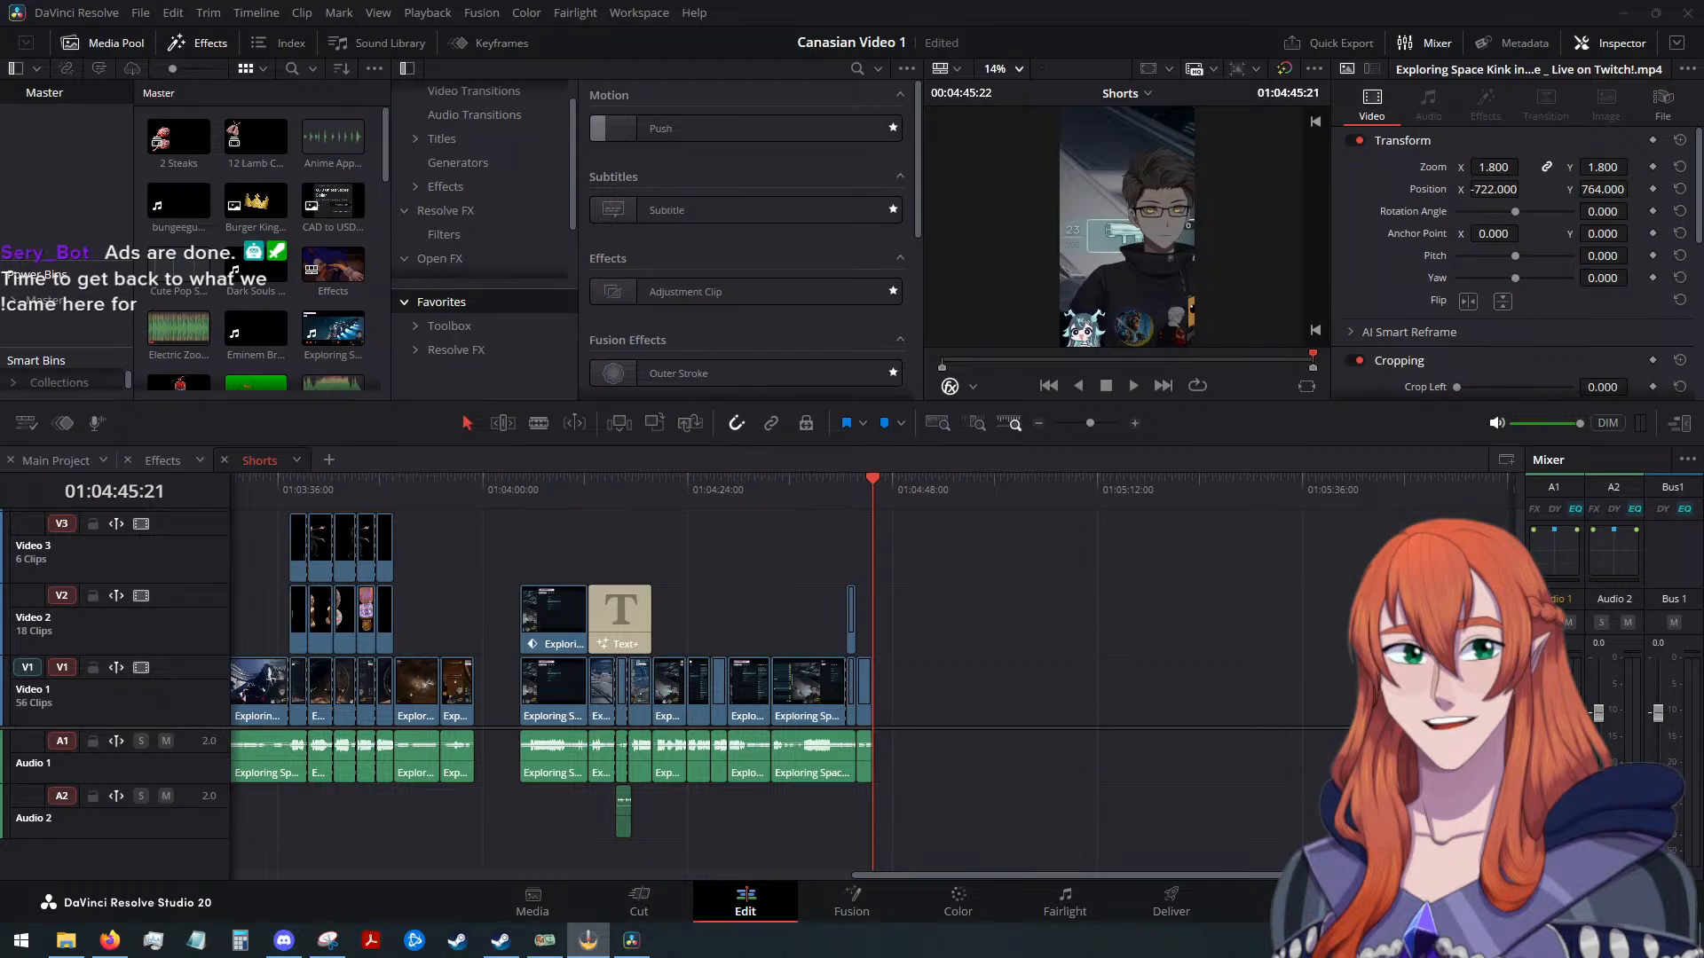
pyautogui.hotkey('alt', 'Tab')
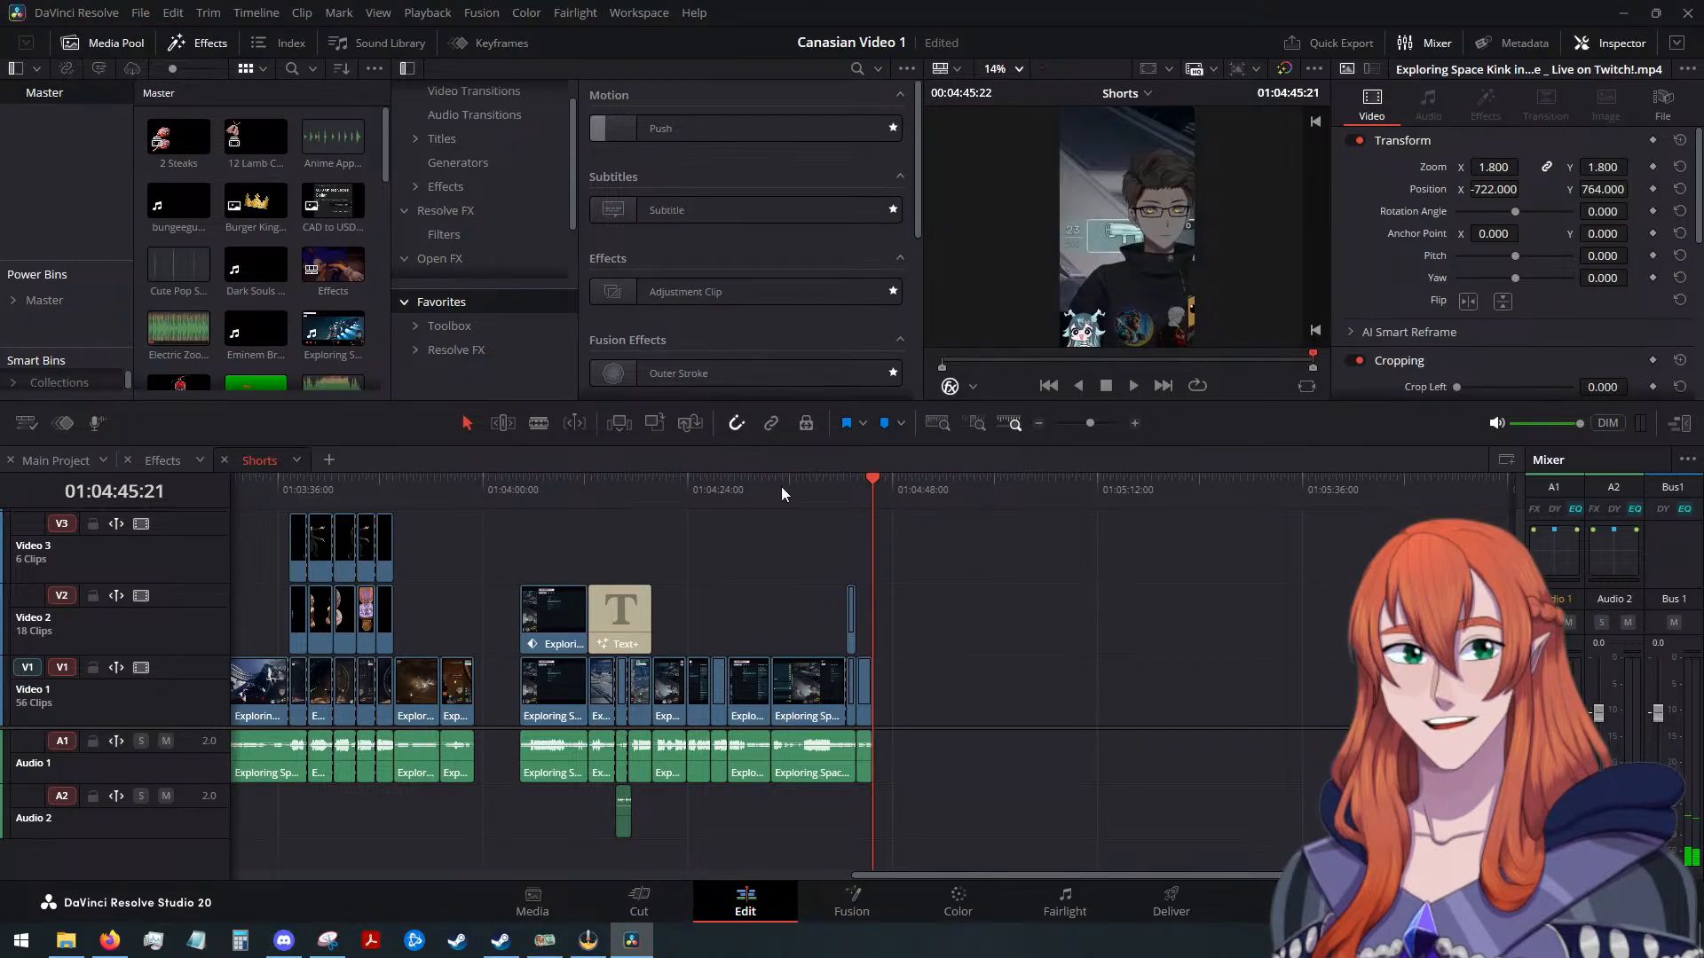
# Open the recent project Maddie Video 1 and return the playhead to the timeline start
pyautogui.click(141, 13)
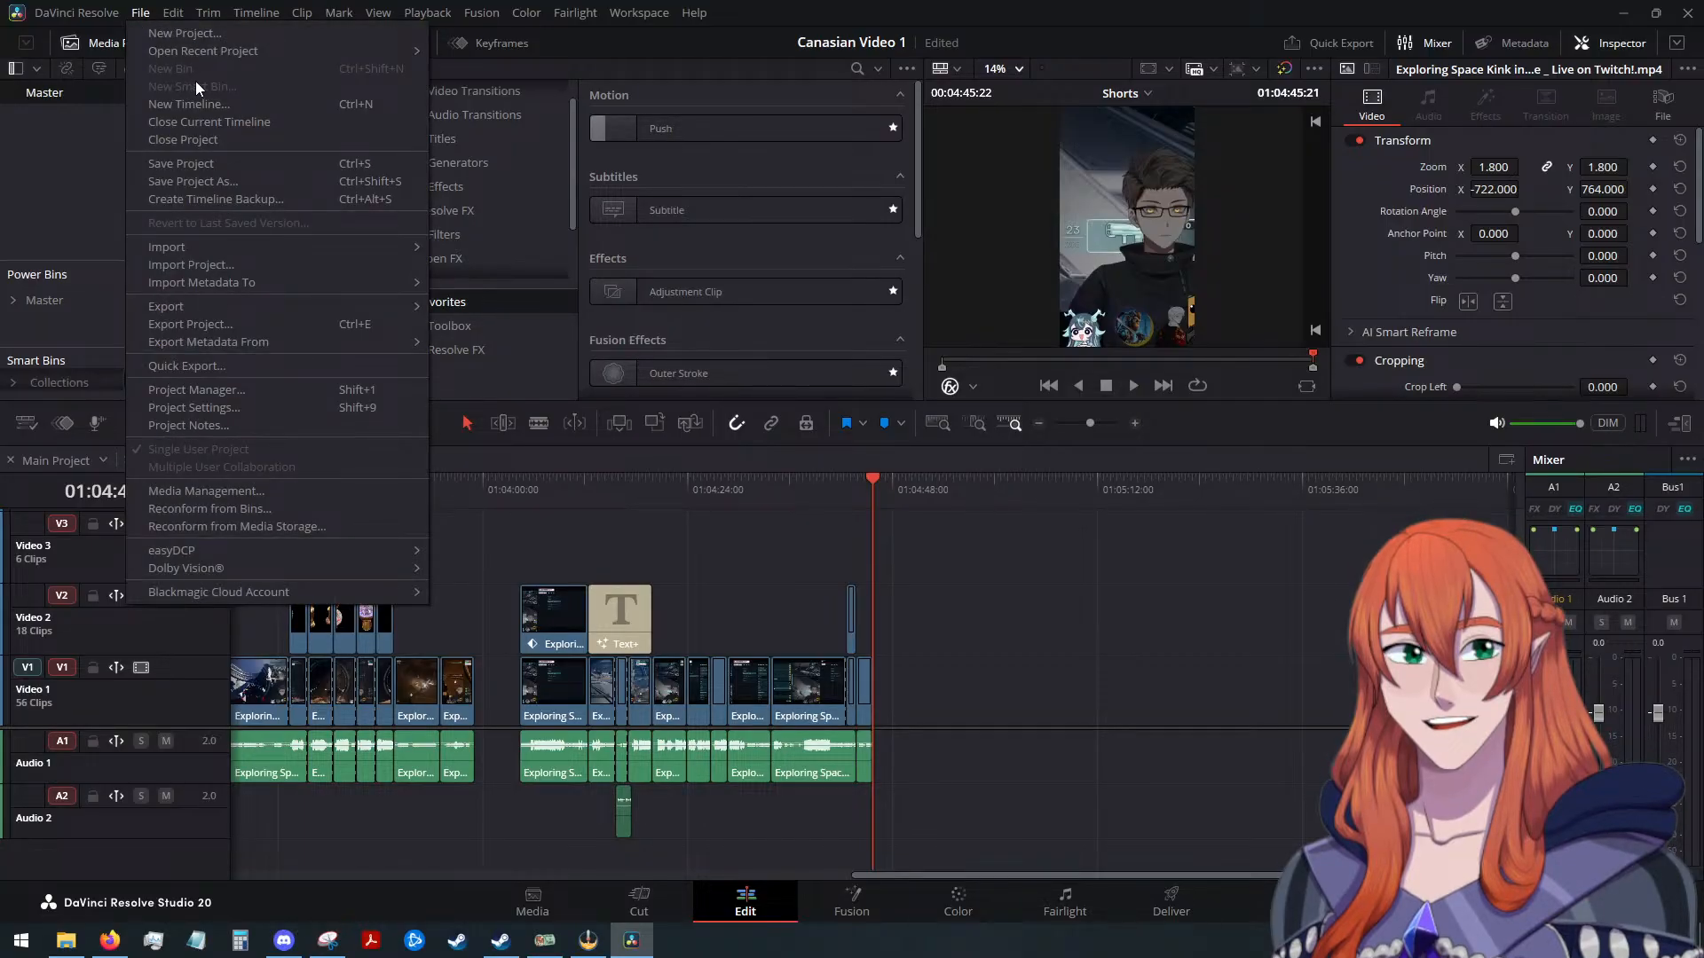
pyautogui.moveTo(211, 52)
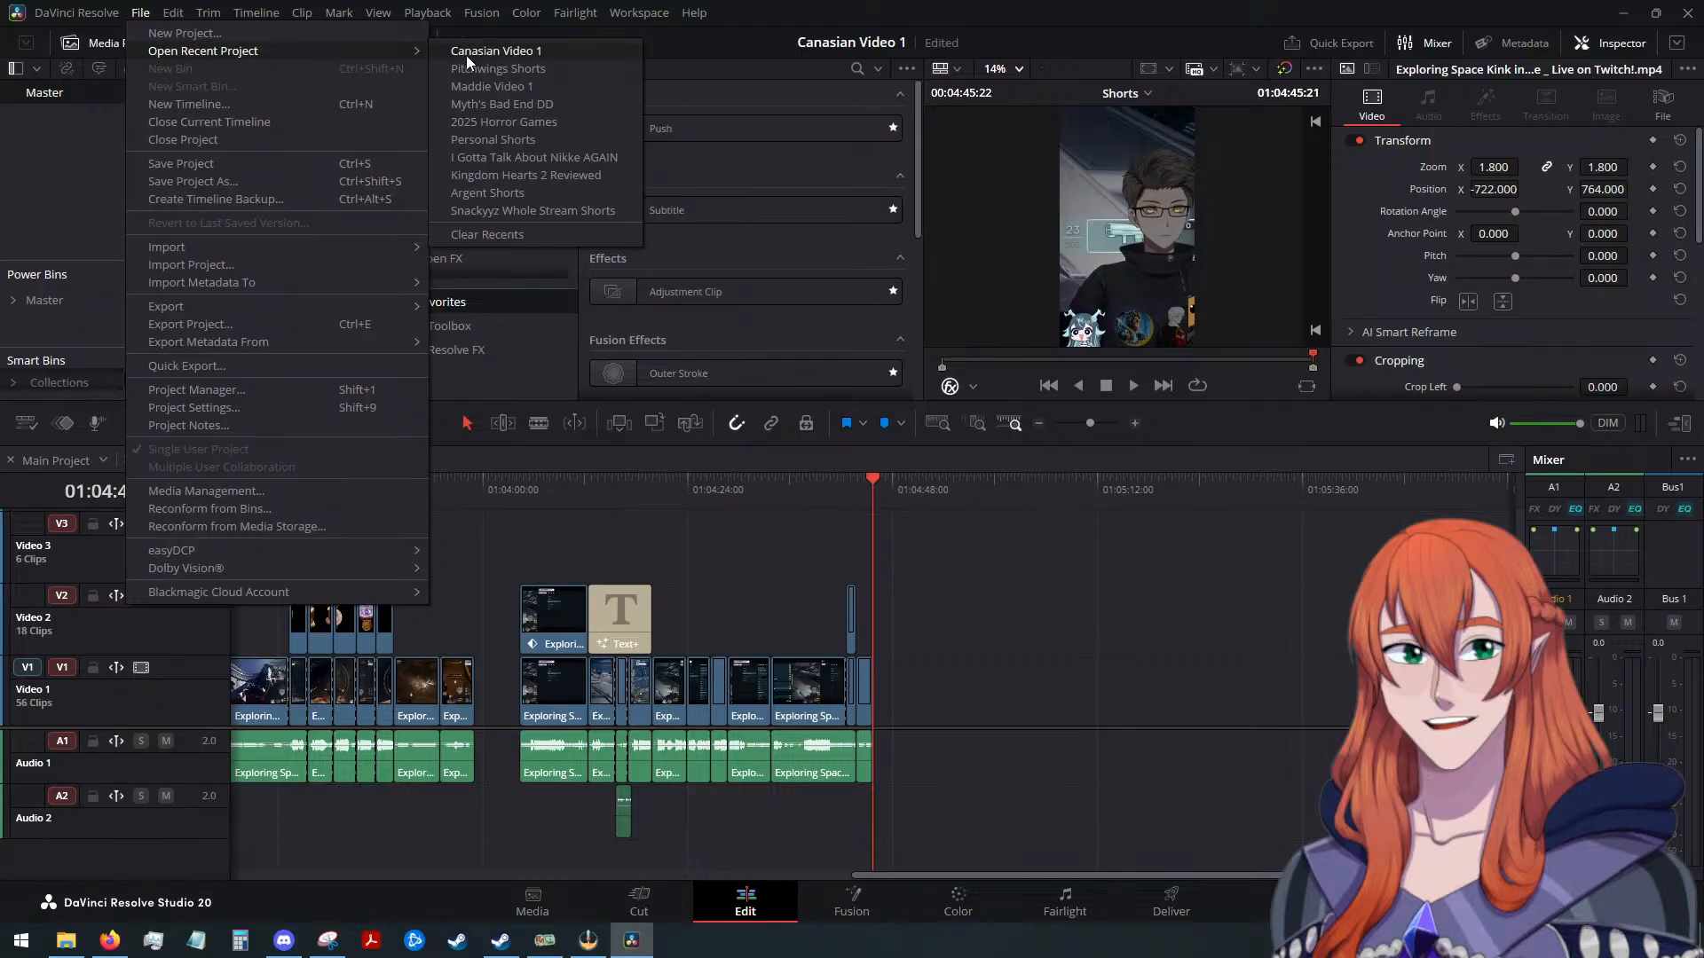
pyautogui.click(550, 87)
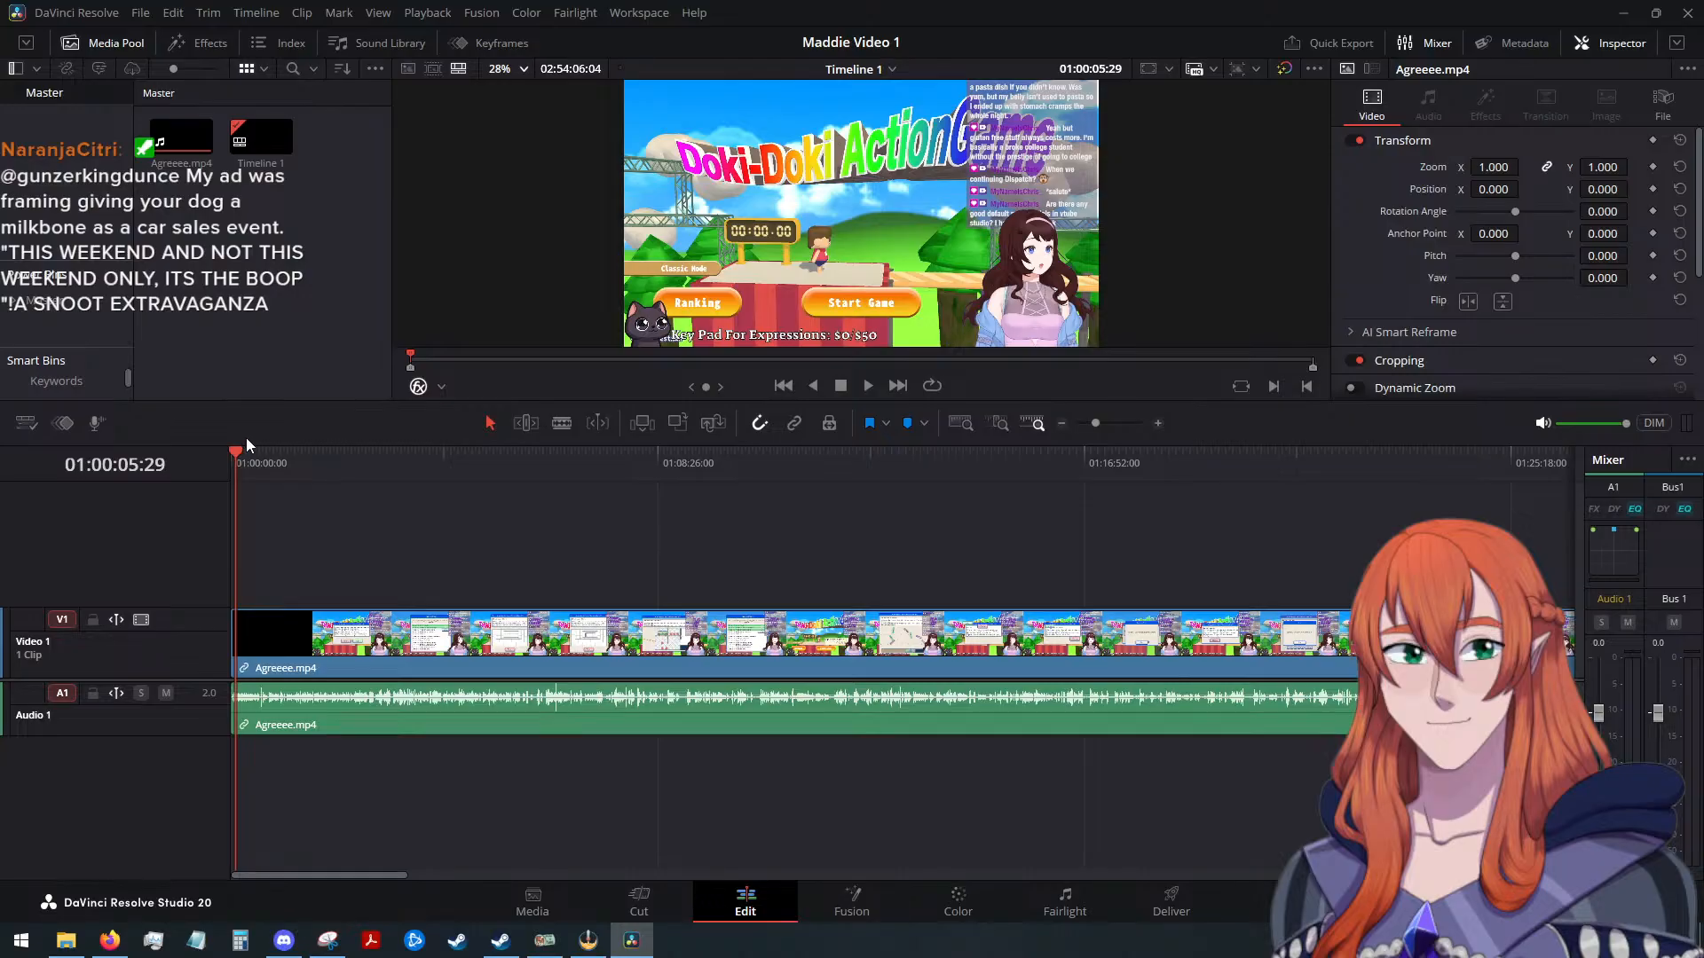
pyautogui.moveTo(240, 449); pyautogui.dragTo(228, 449)
# Turn on the stacked timelines display and rename Timeline 1 as VOD Footage
pyautogui.click(16, 427)
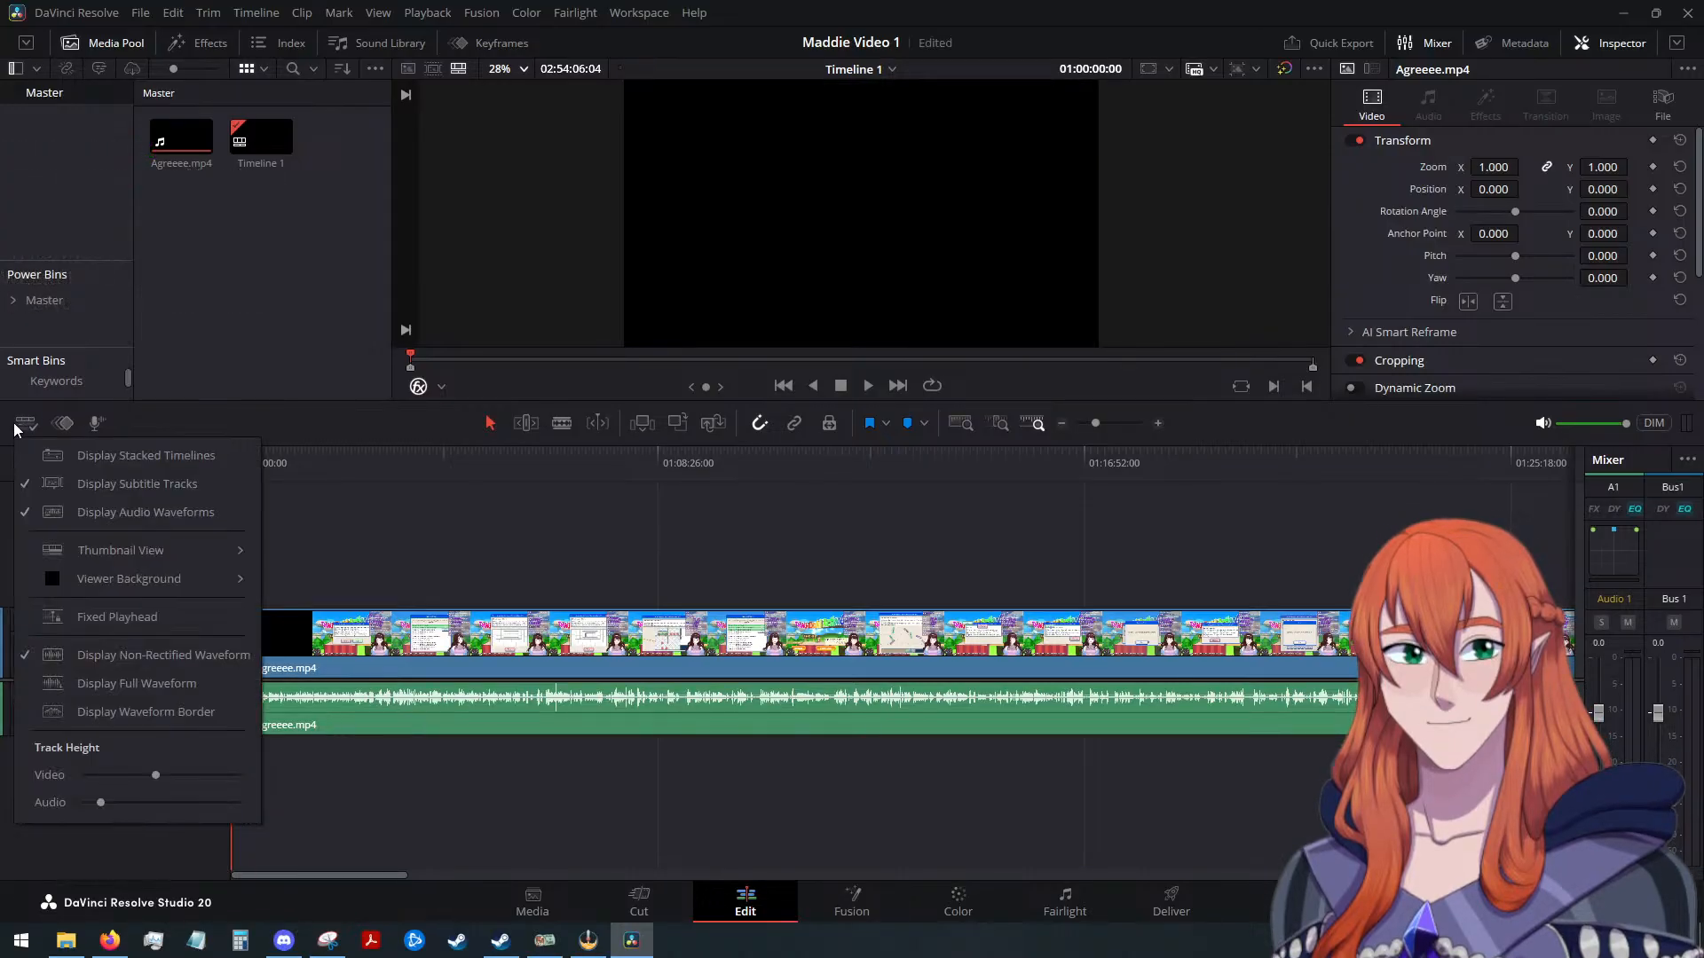
pyautogui.click(107, 455)
pyautogui.rightClick(55, 465)
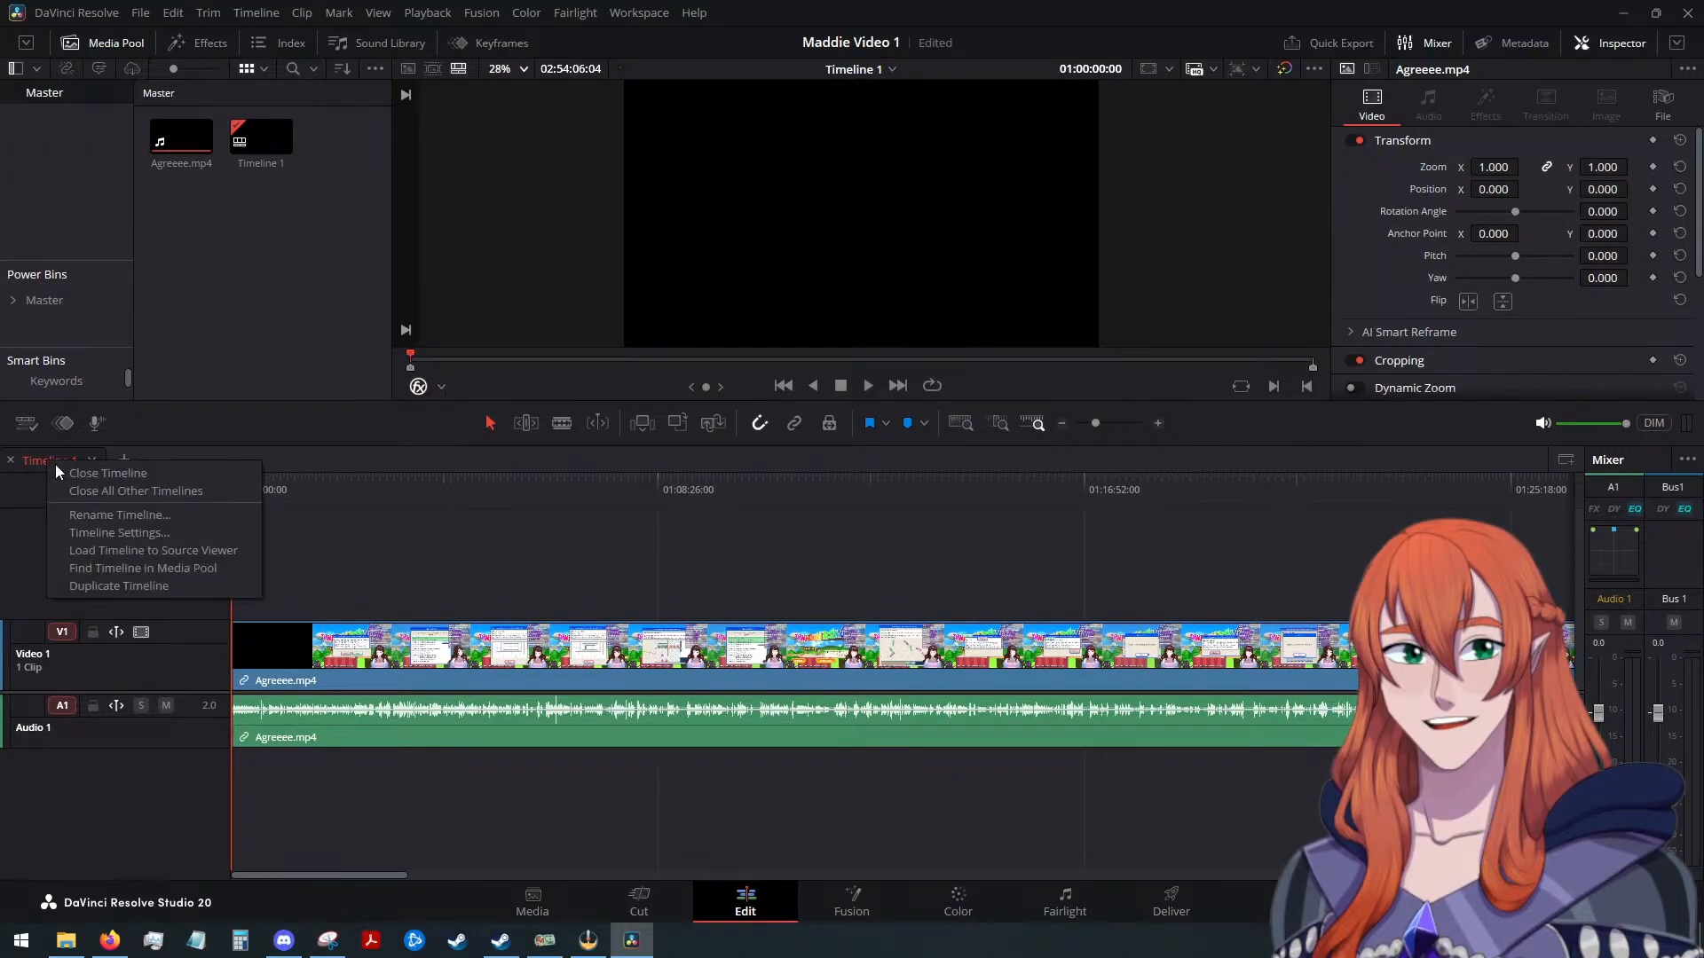
pyautogui.click(124, 516)
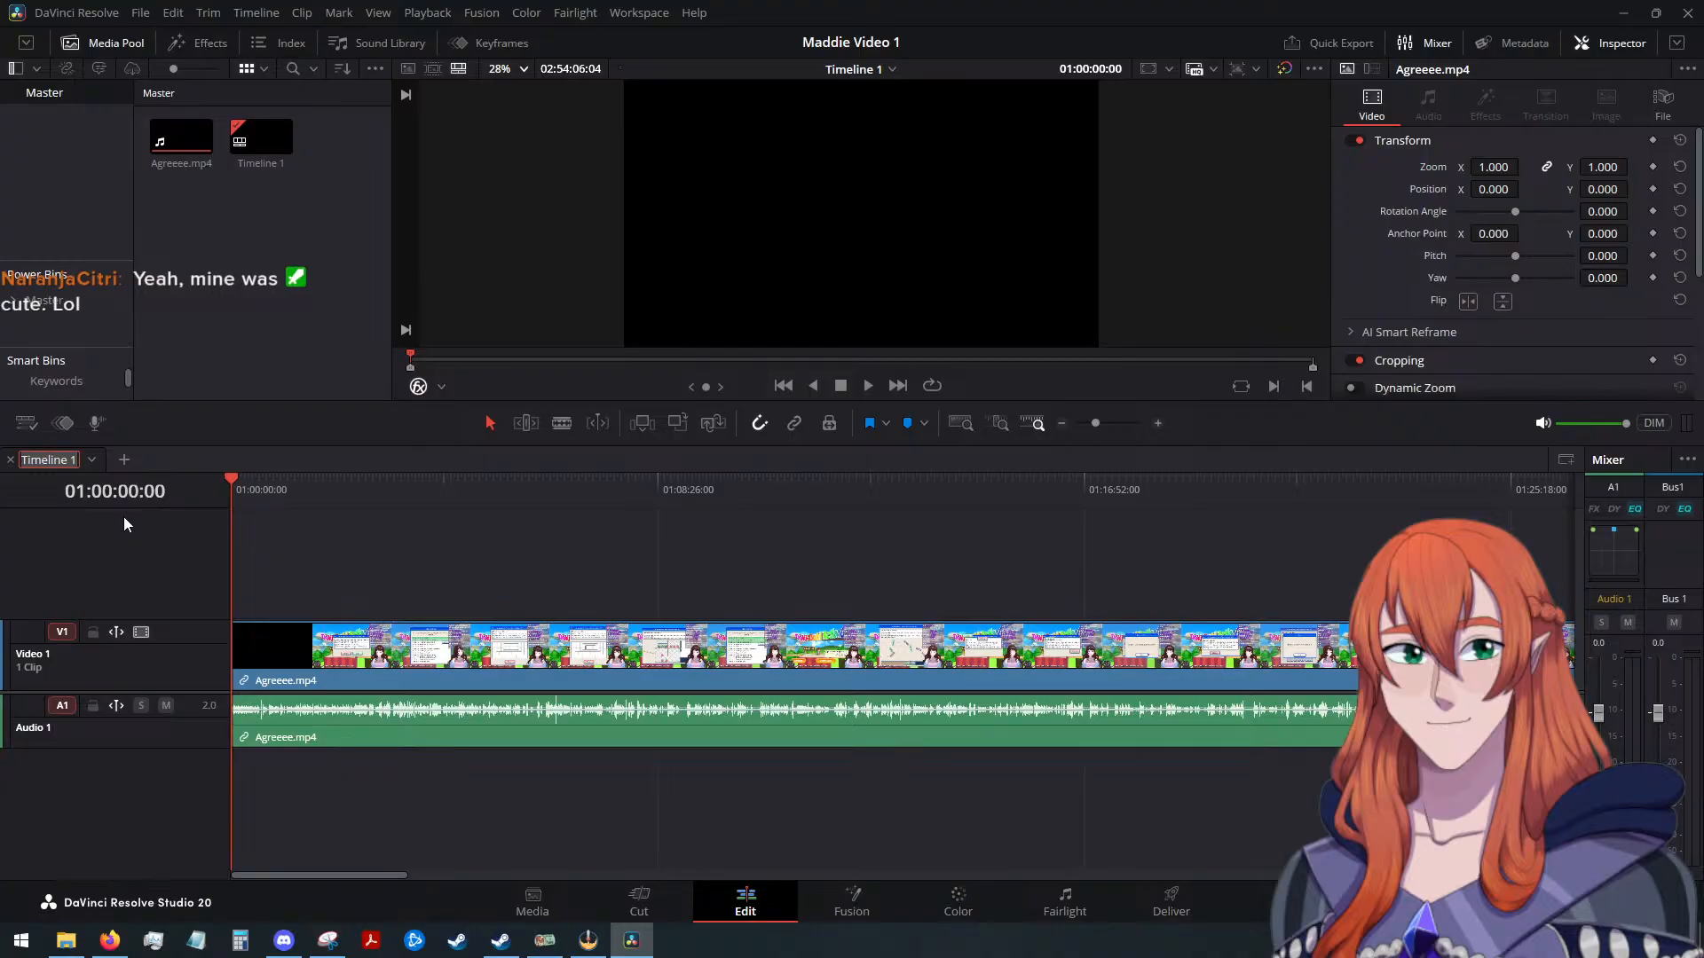
pyautogui.write('VOD Footage')
pyautogui.press('Return')
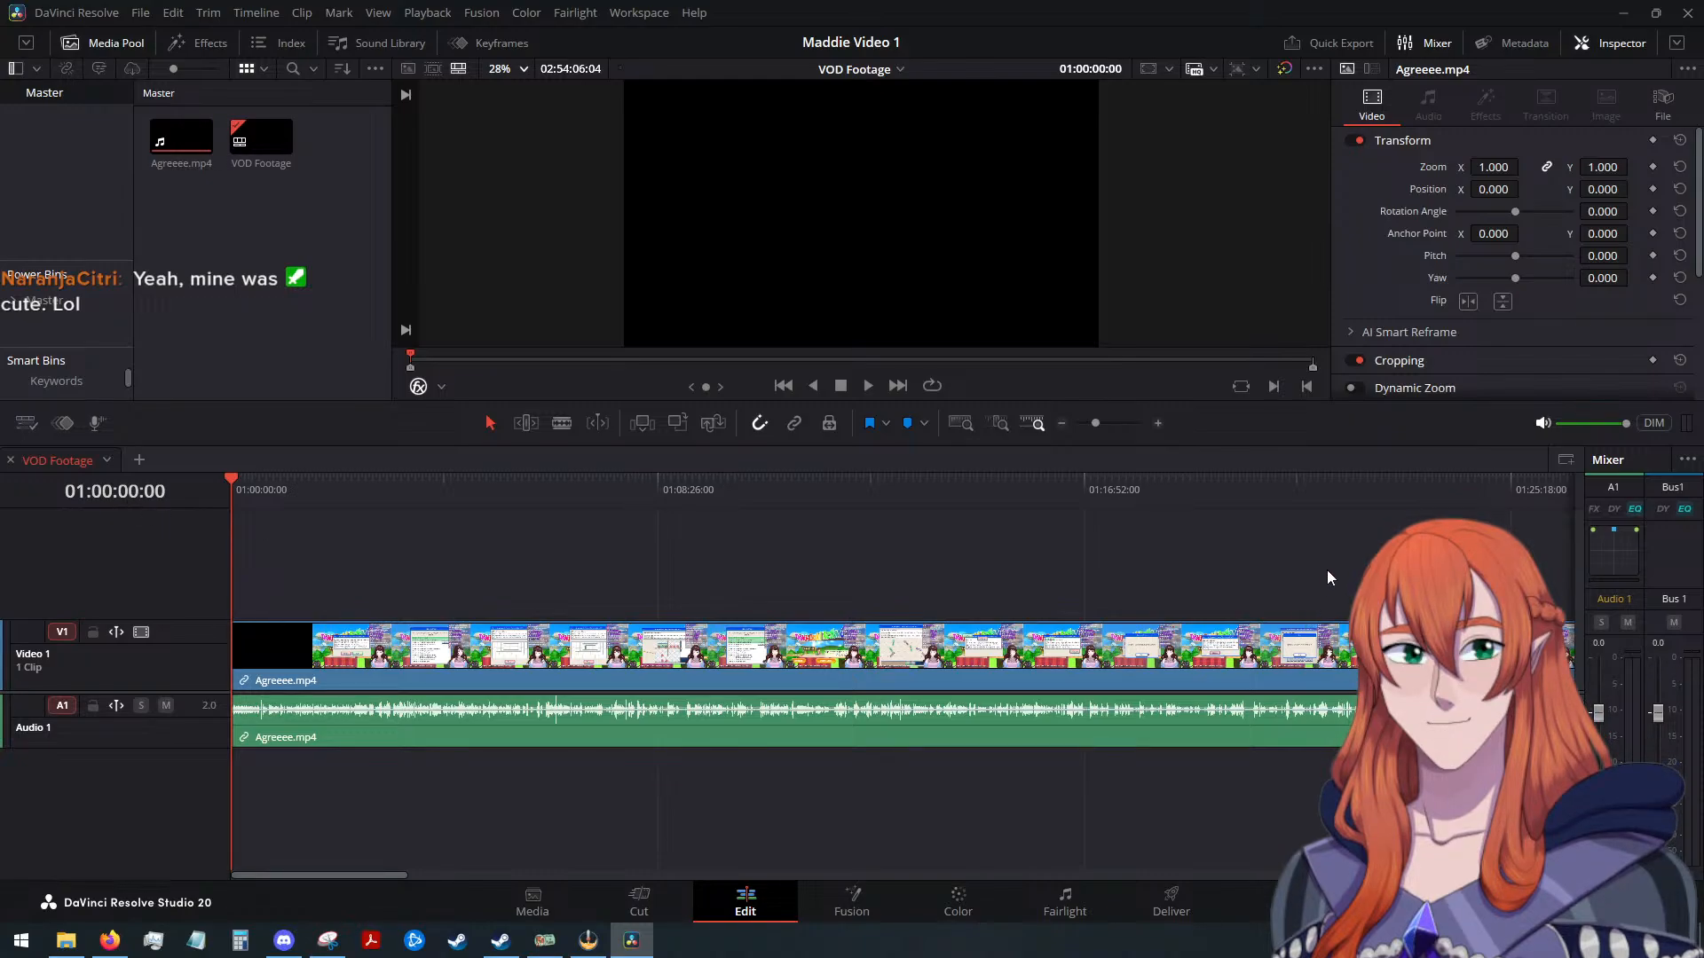
# Check where the clip ends on the VOD Footage timeline and return the playhead to 01:00:00:00
pyautogui.scroll(-5, 1323, 603)
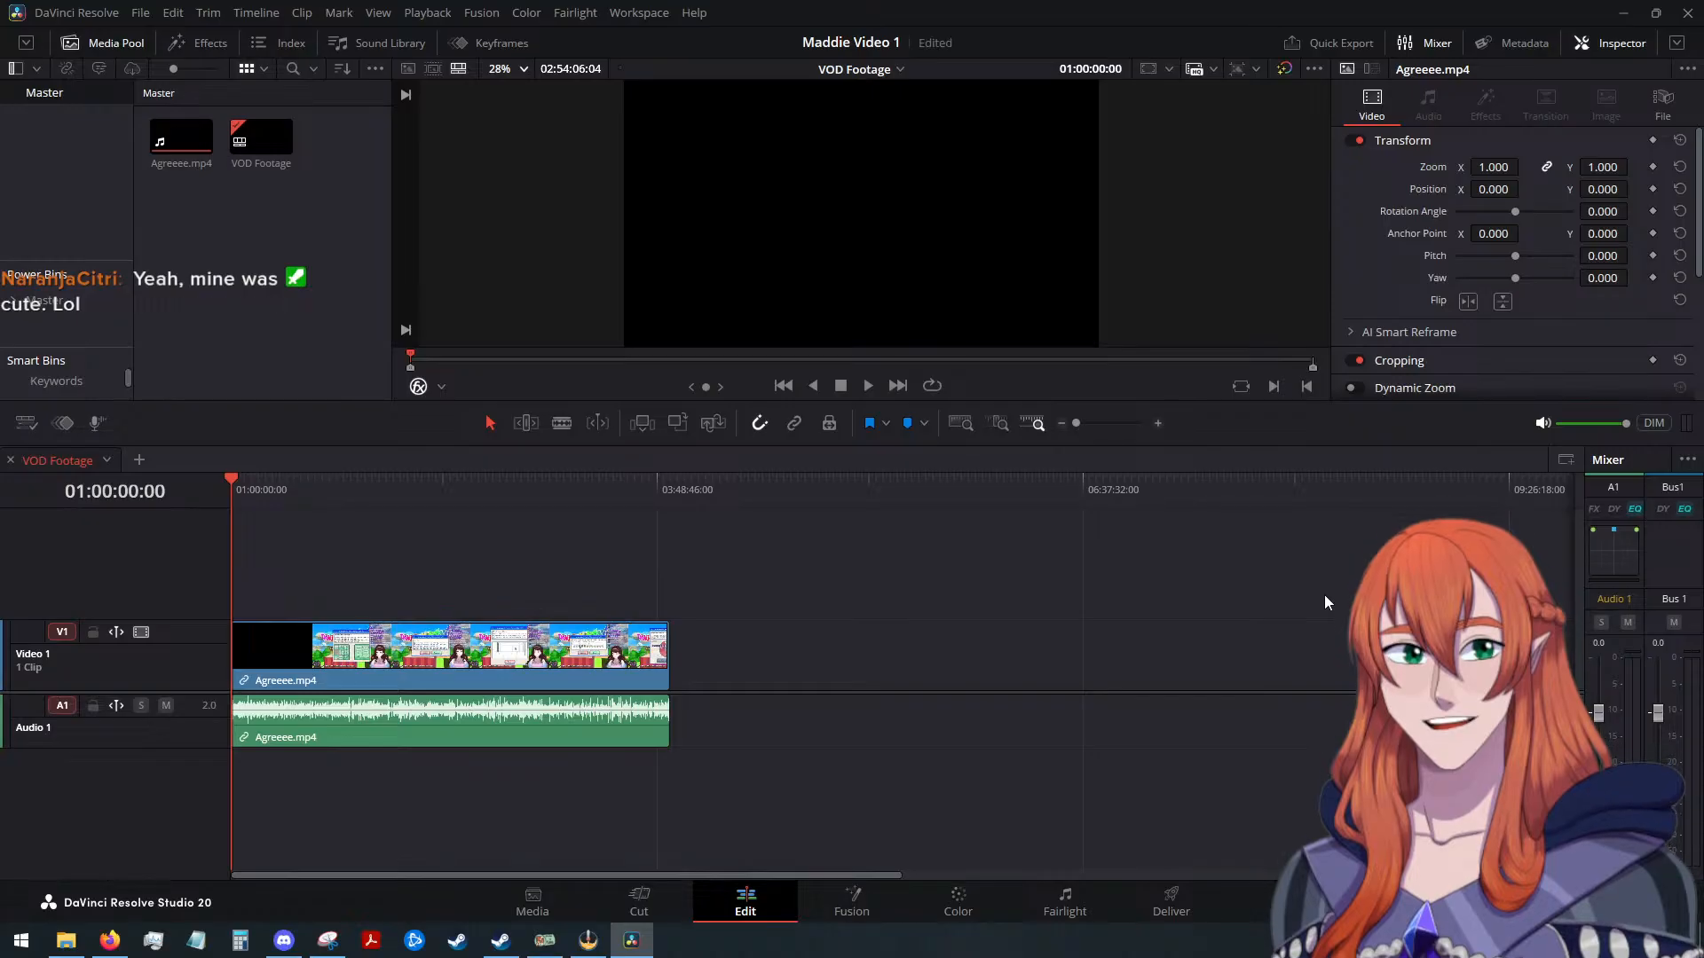
pyautogui.click(669, 483)
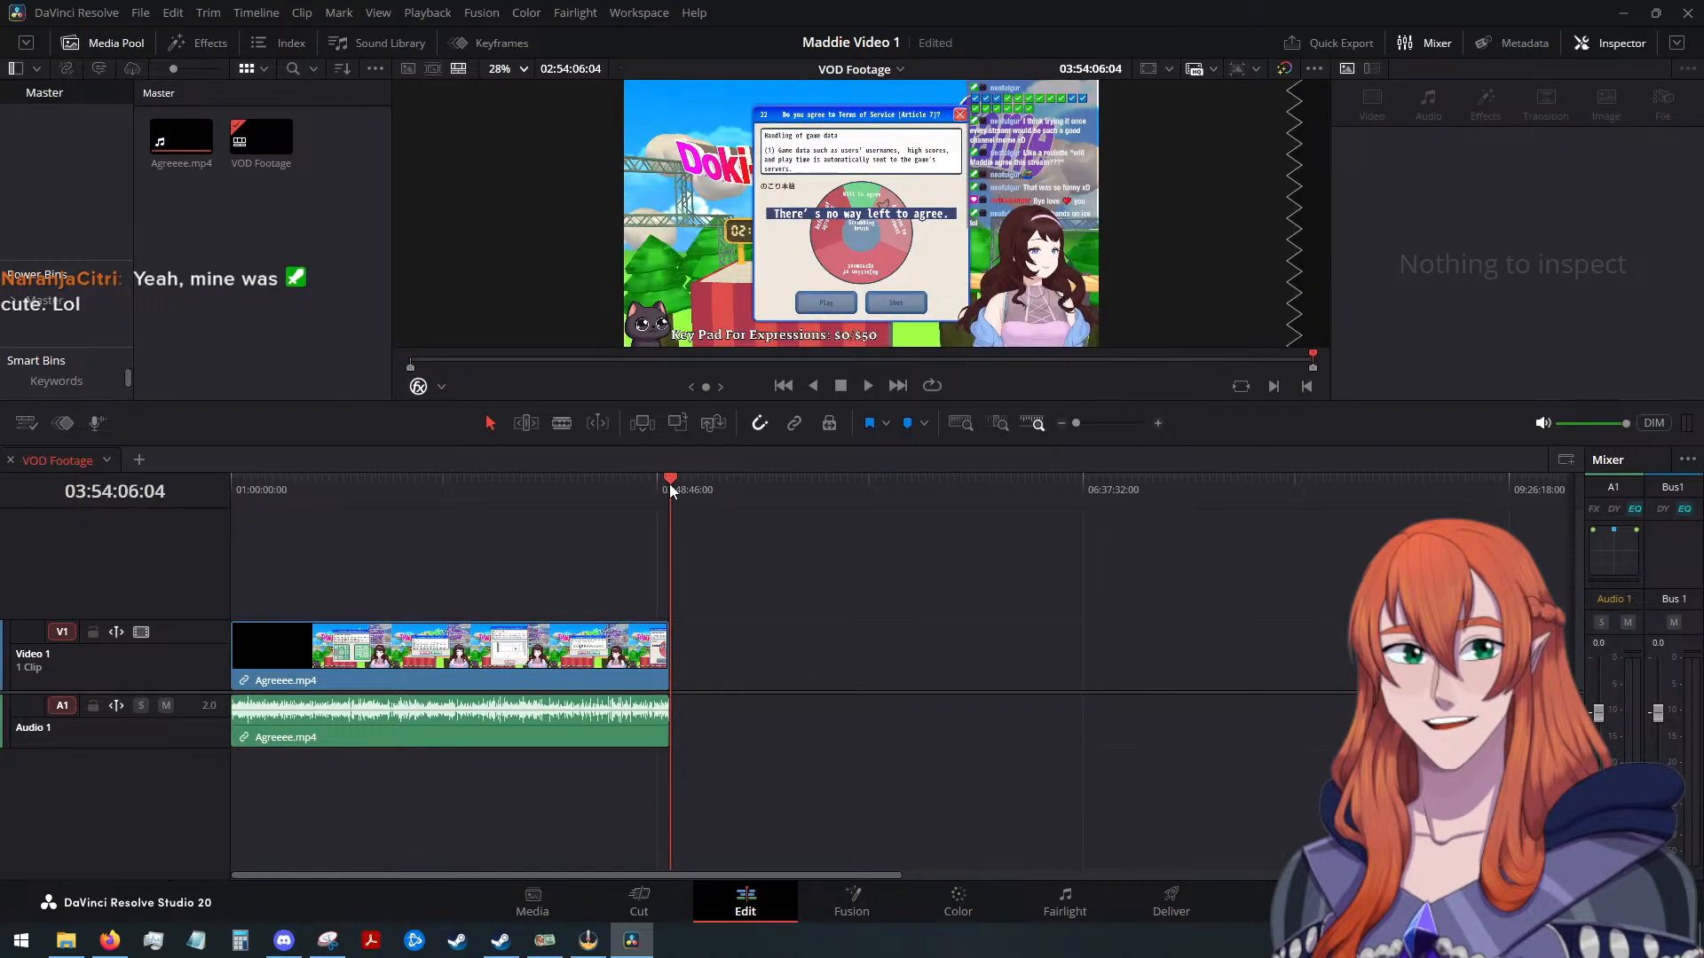
pyautogui.click(684, 472)
pyautogui.moveTo(683, 479); pyautogui.dragTo(866, 543)
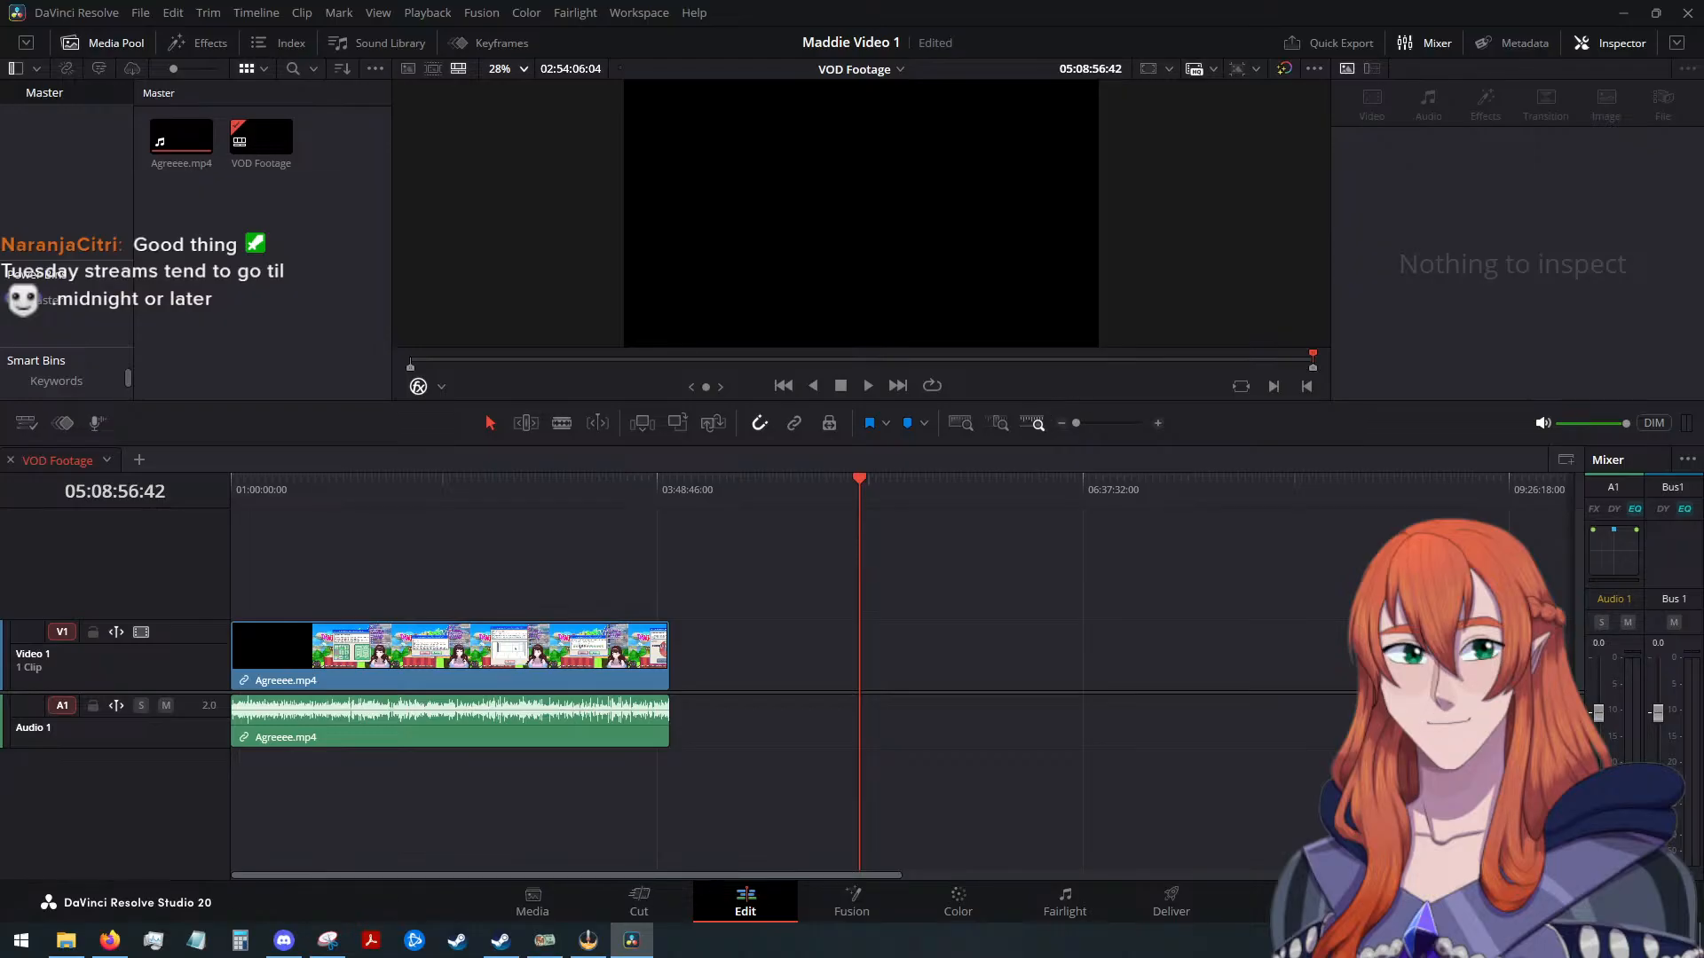
pyautogui.hotkey('alt', 'Tab')
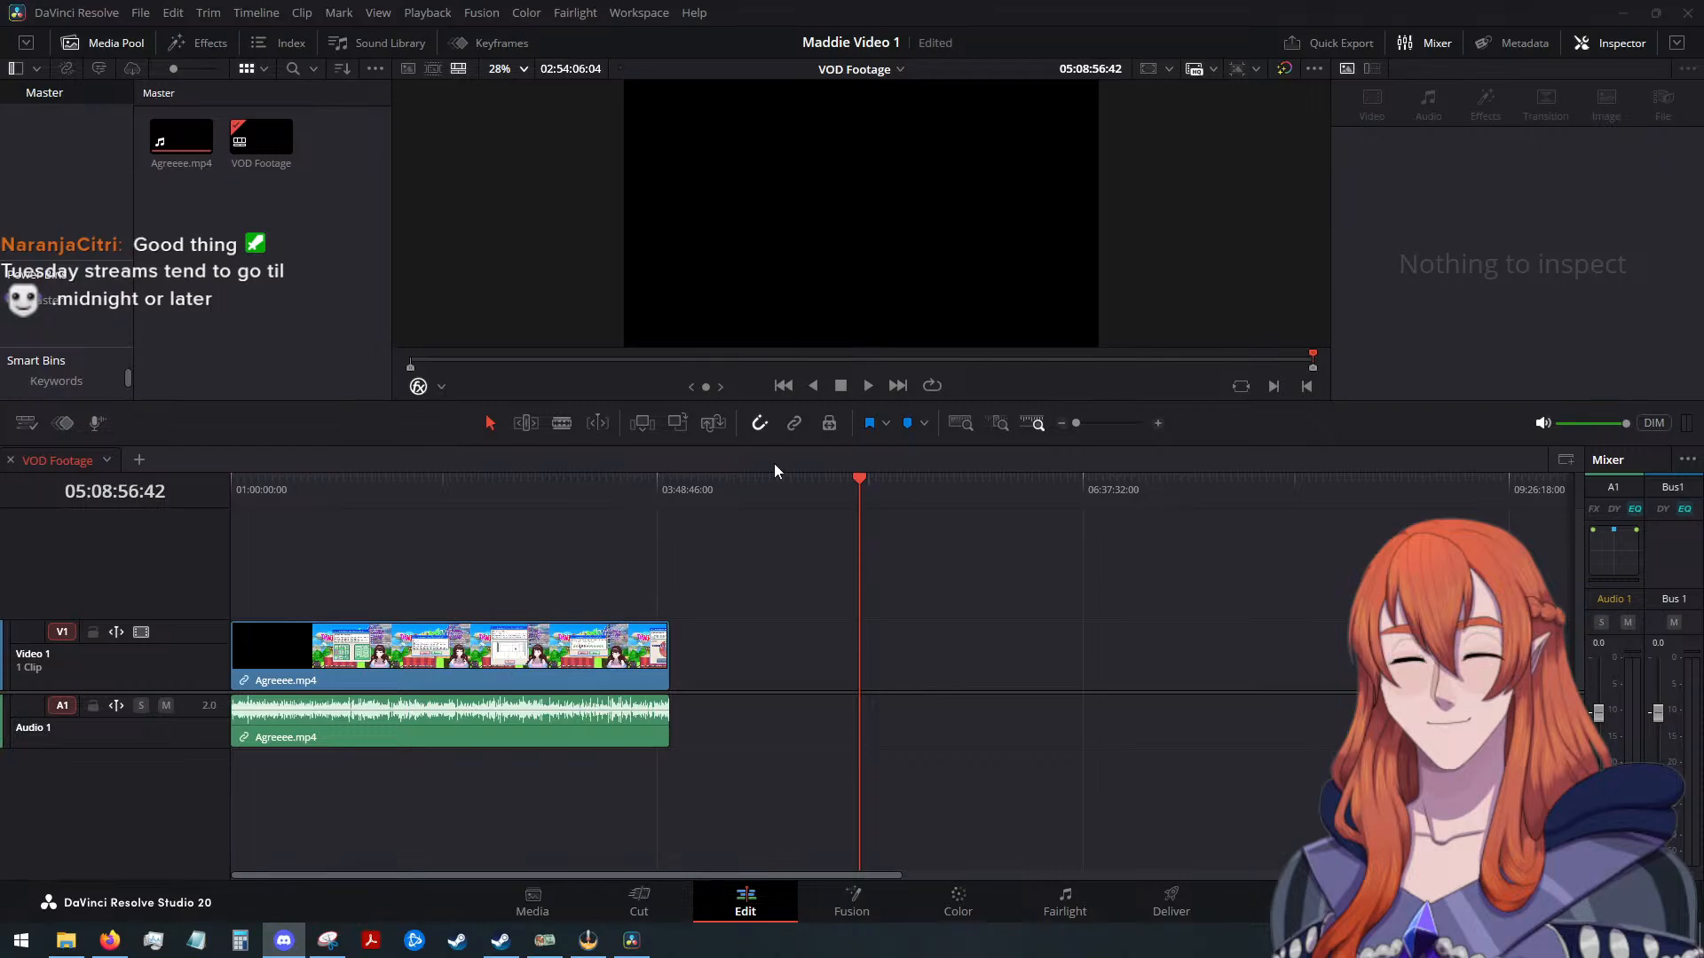
pyautogui.moveTo(859, 476); pyautogui.dragTo(277, 487)
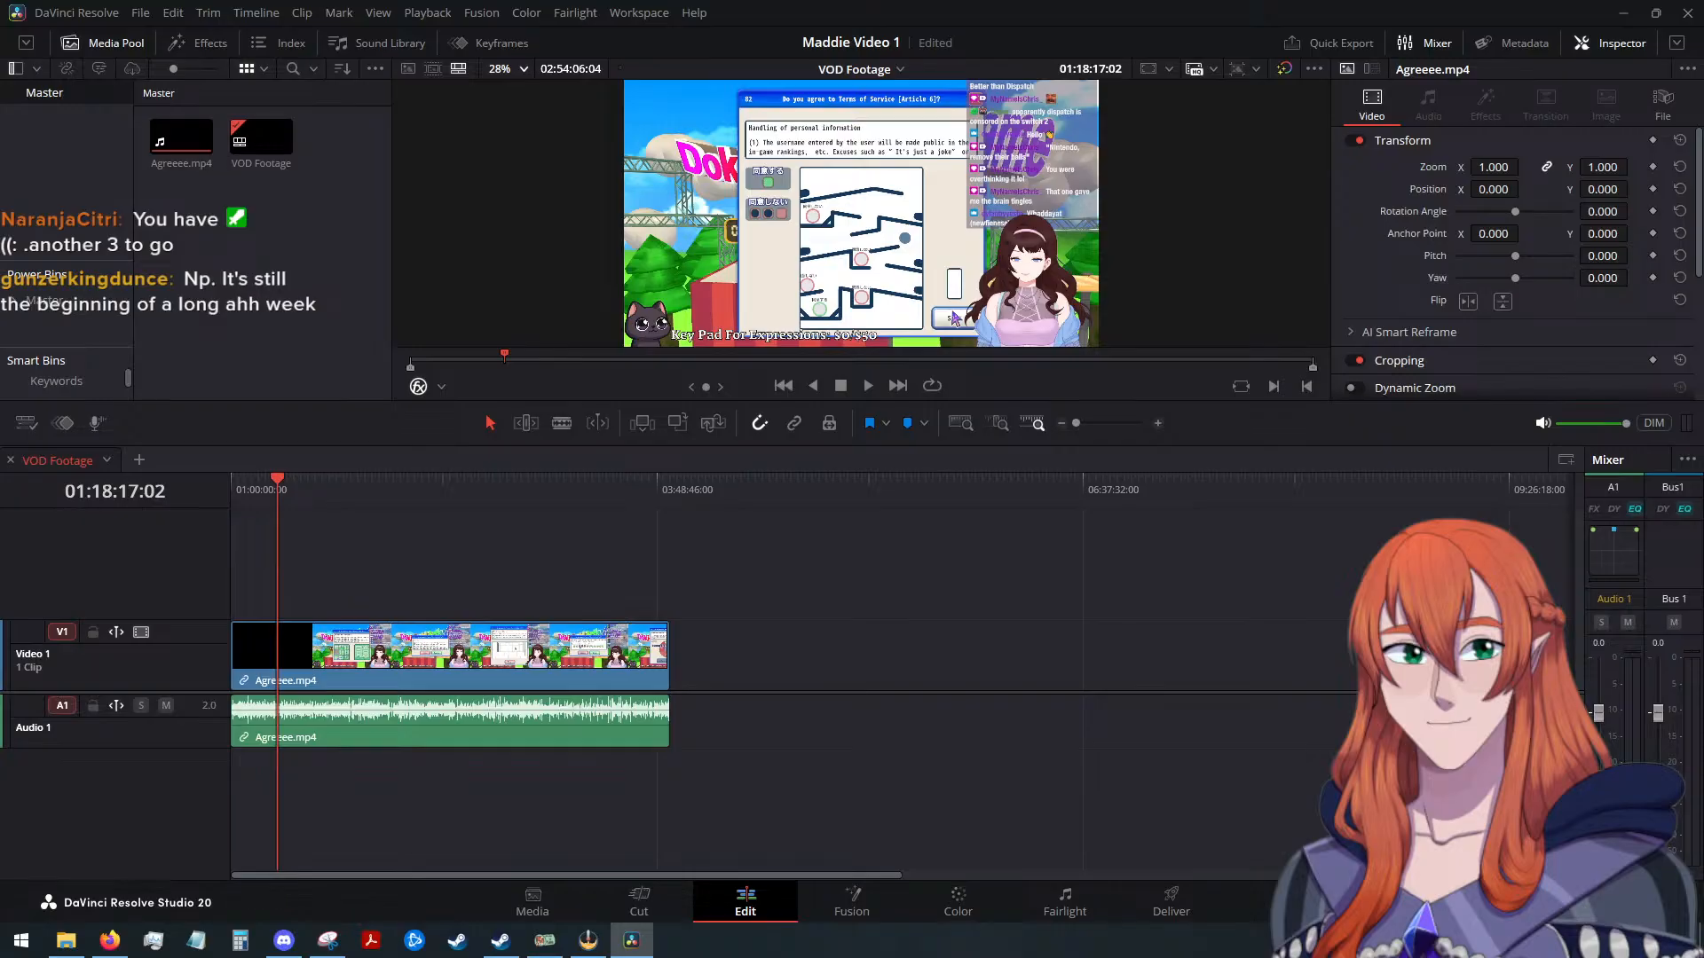
pyautogui.hotkey('alt', 'Tab')
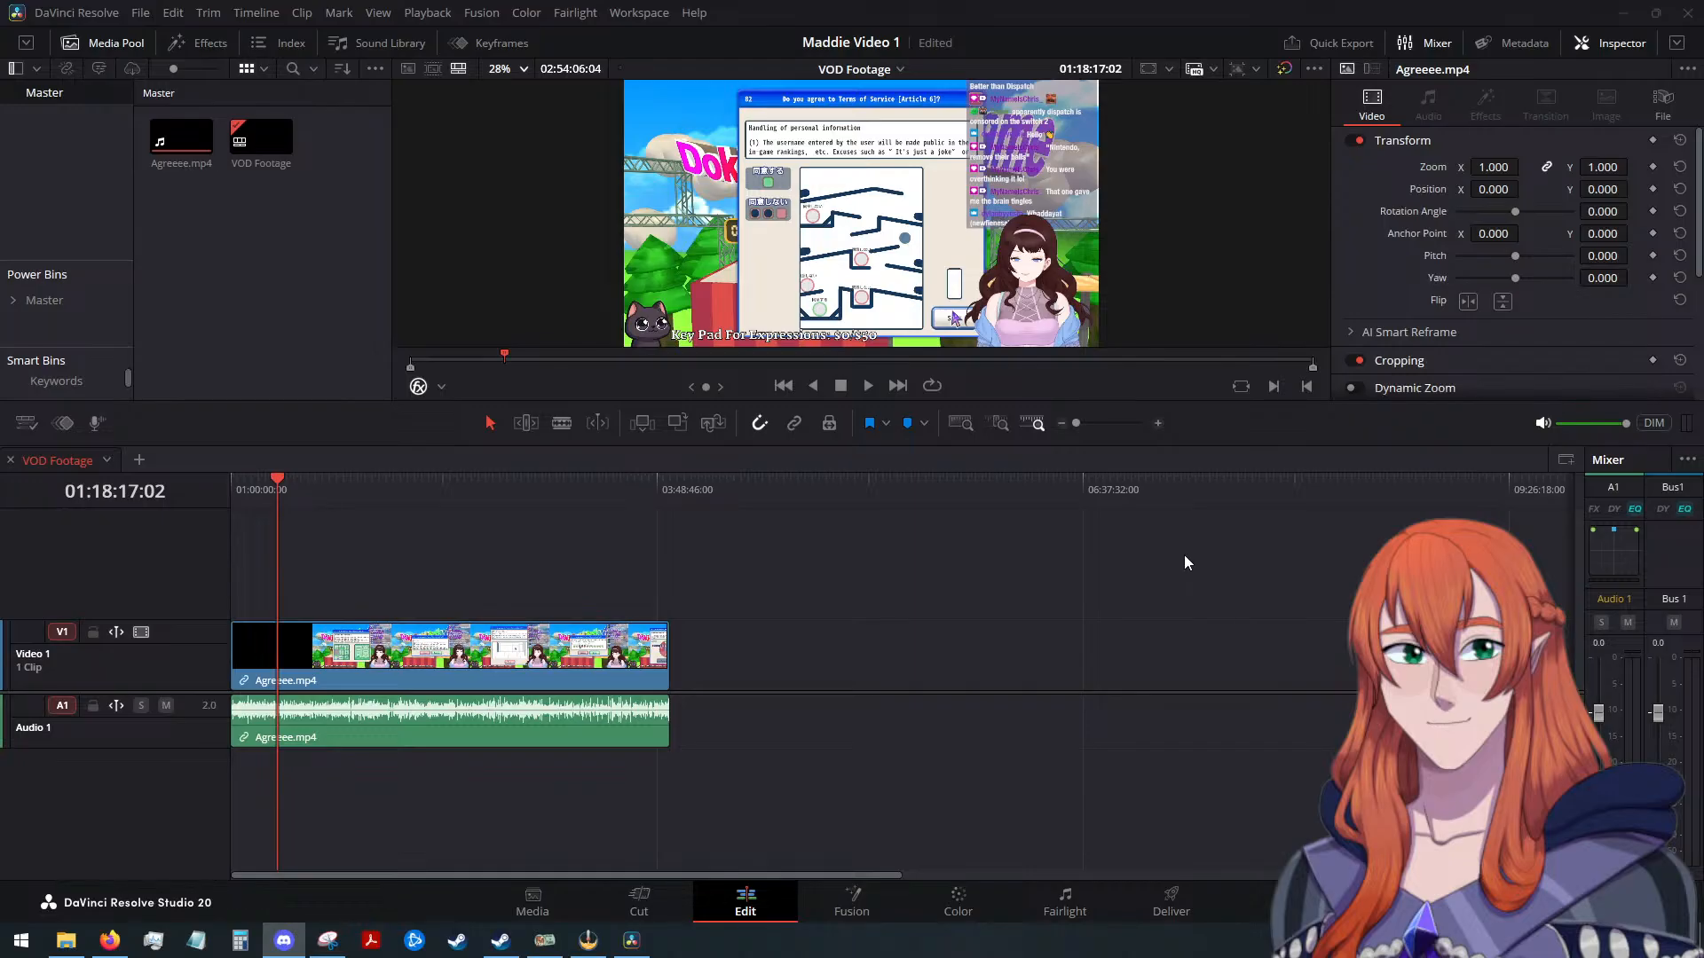
pyautogui.moveTo(276, 488); pyautogui.dragTo(236, 499)
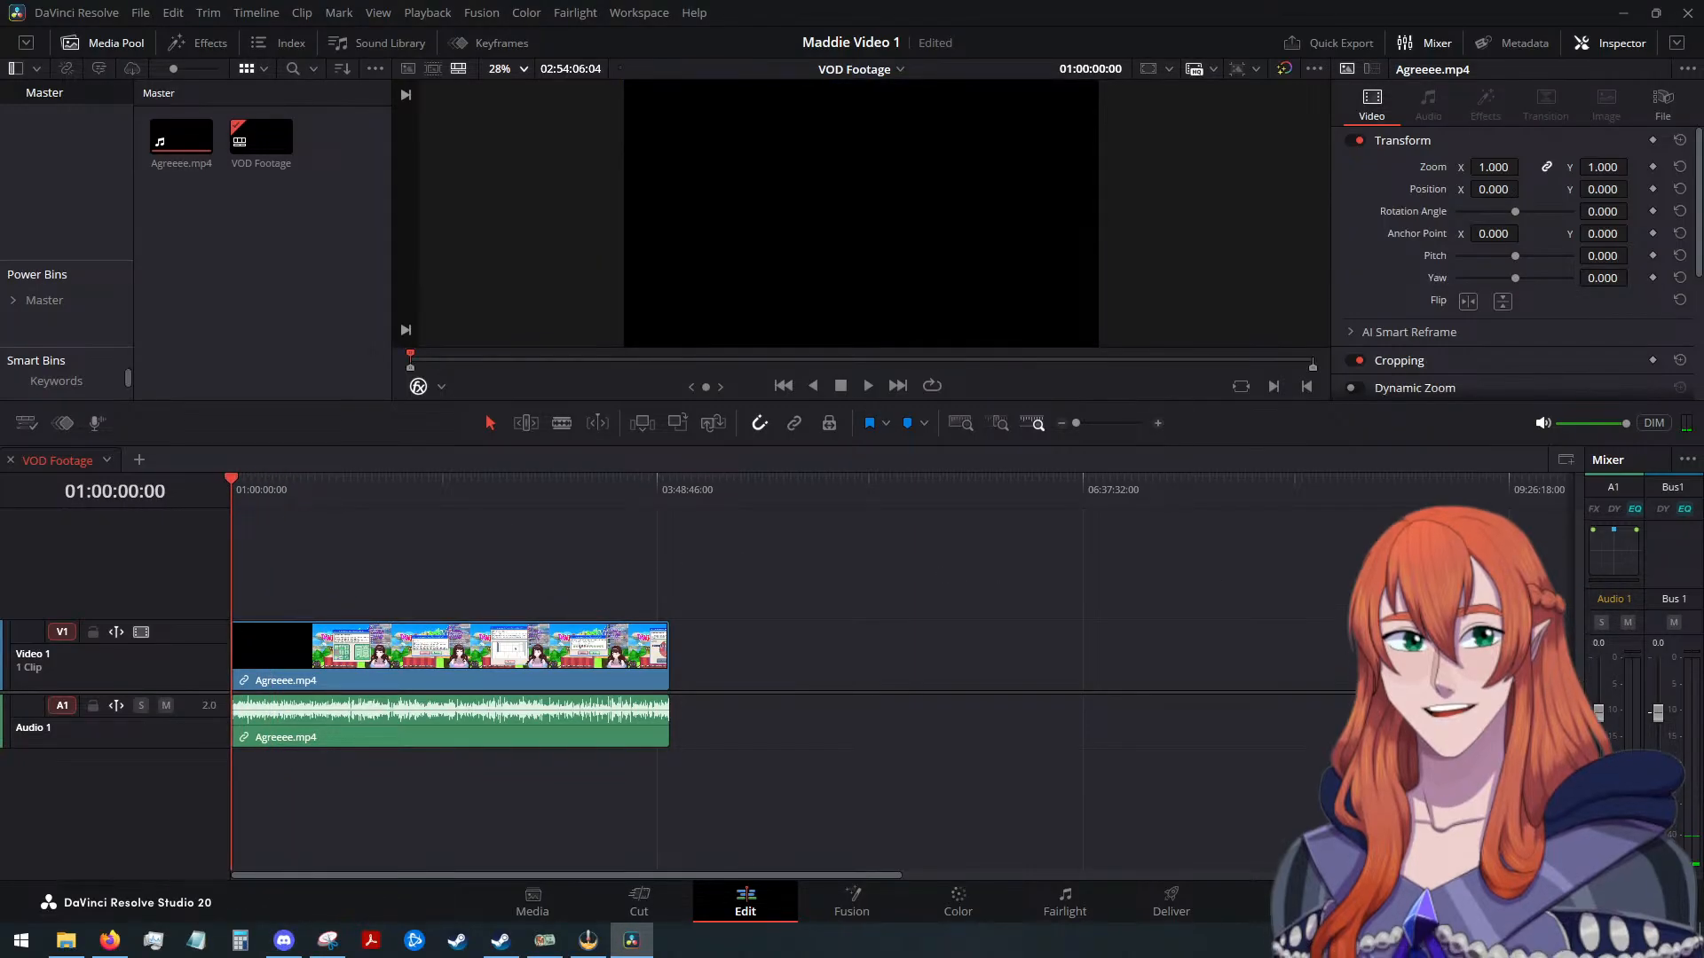
# Switch to YouTube in the browser and watch the RABBIT & STEEL release trailer from its beginning in full screen
pyautogui.hotkey('alt', 'Tab')
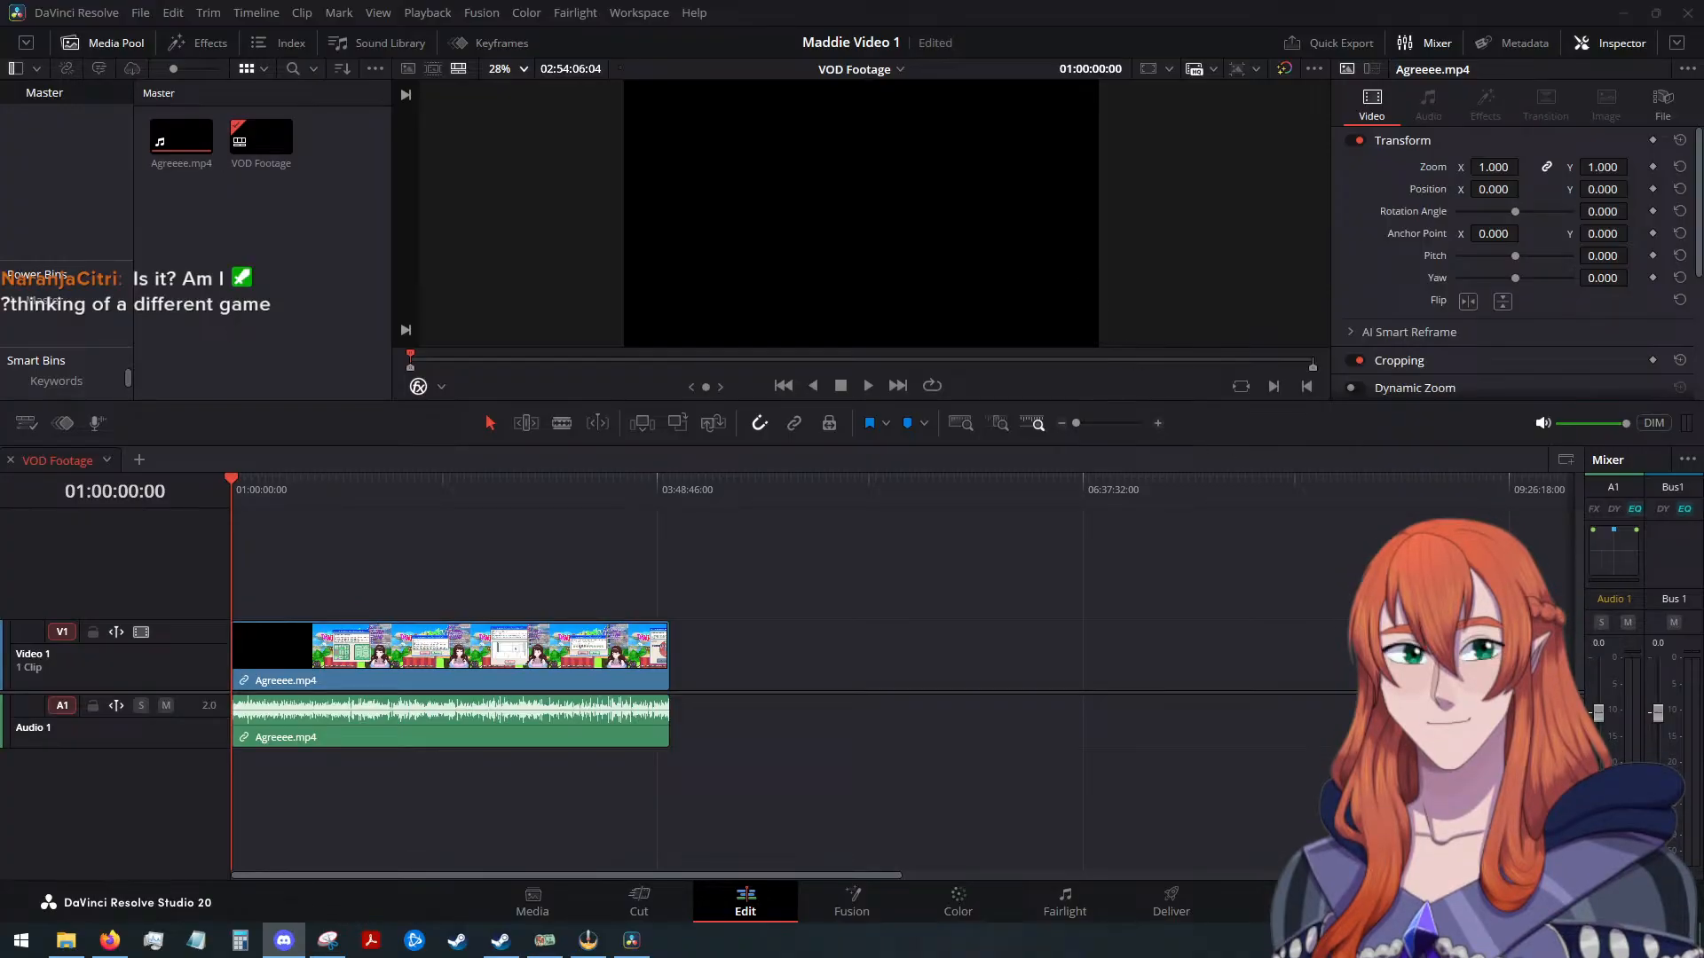
pyautogui.hotkey('alt', 'Tab')
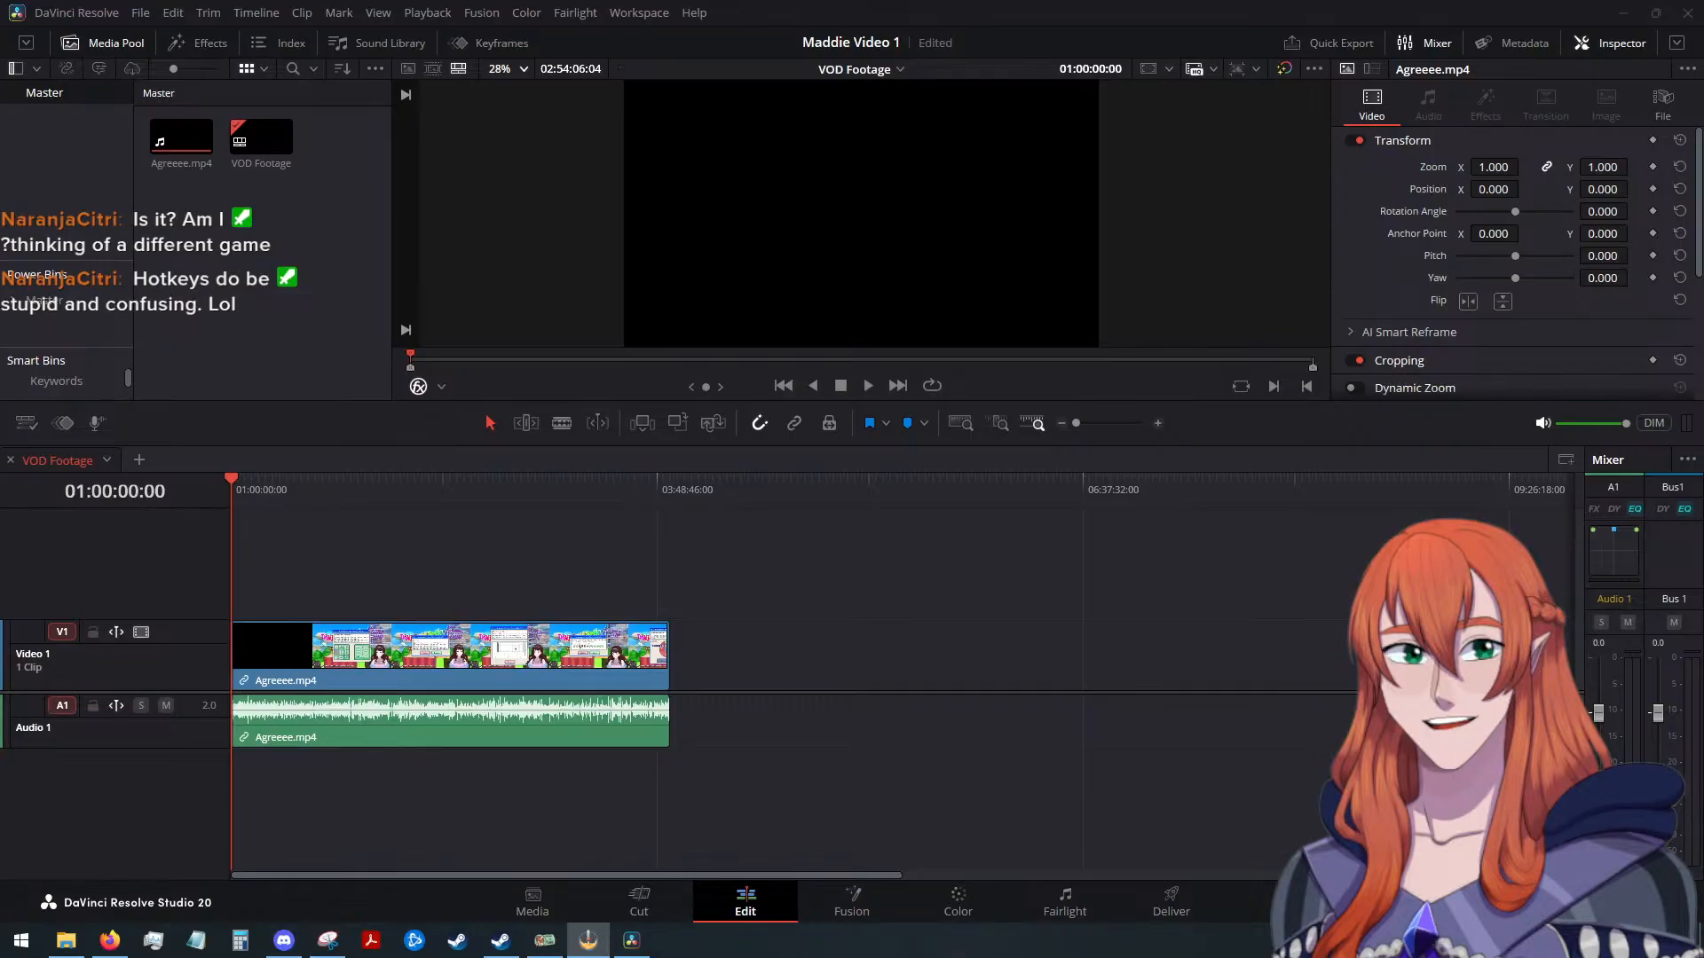
pyautogui.hotkey('alt', 'Tab')
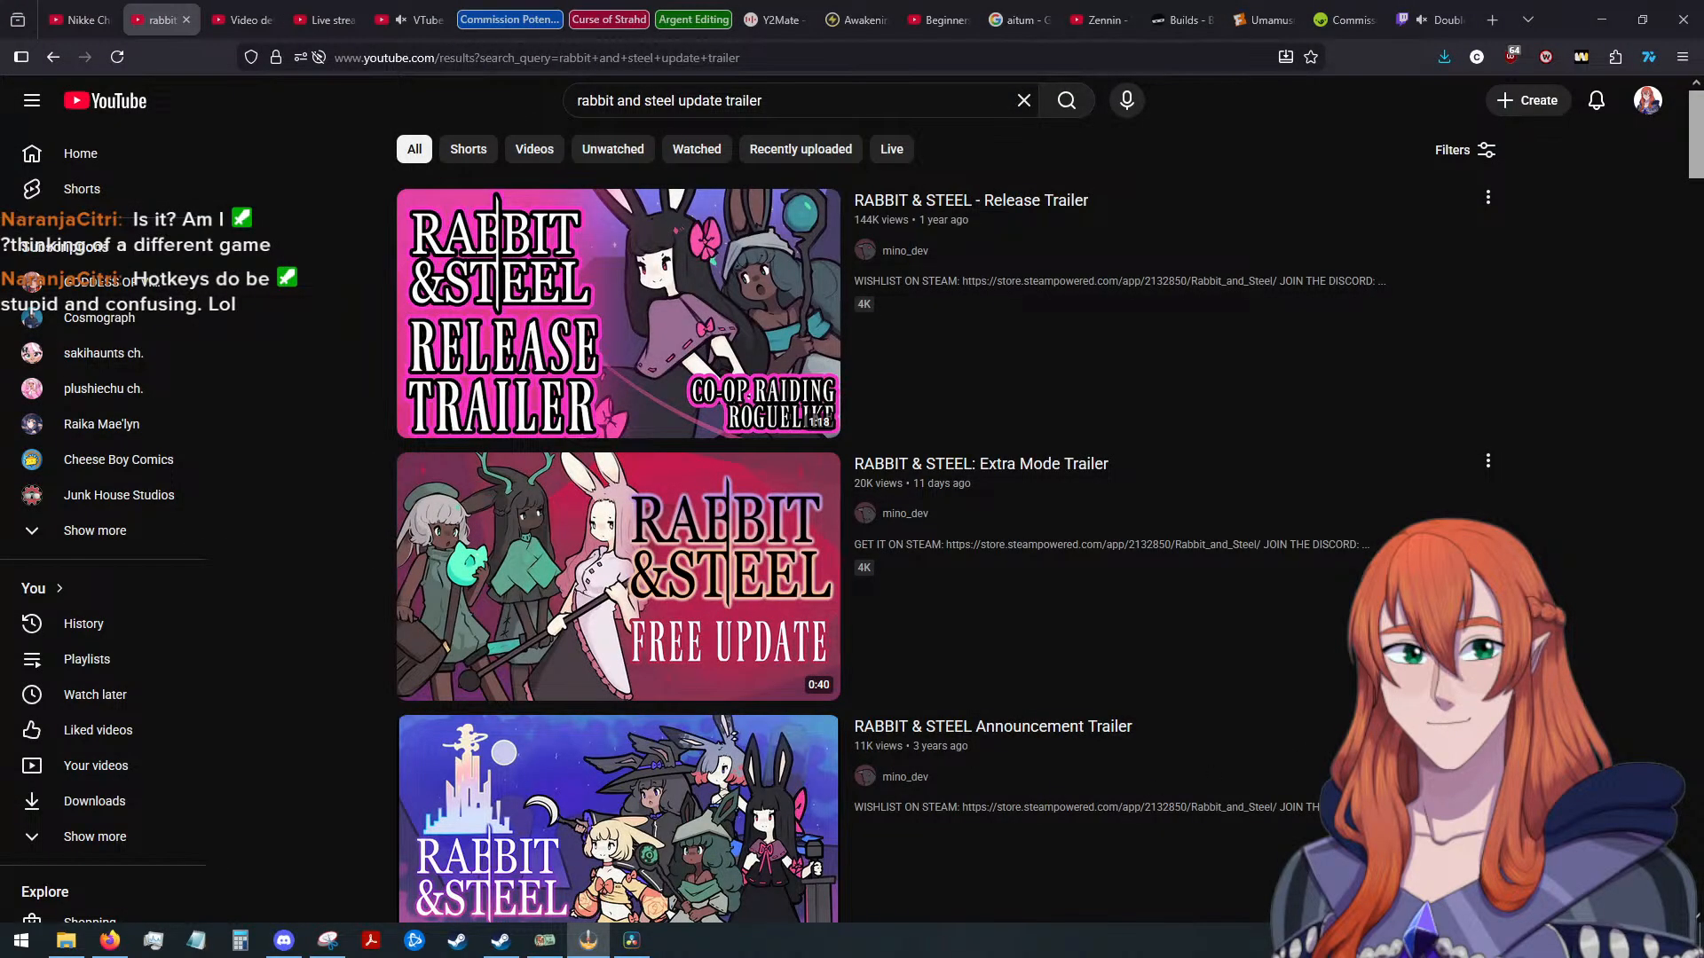
pyautogui.click(952, 203)
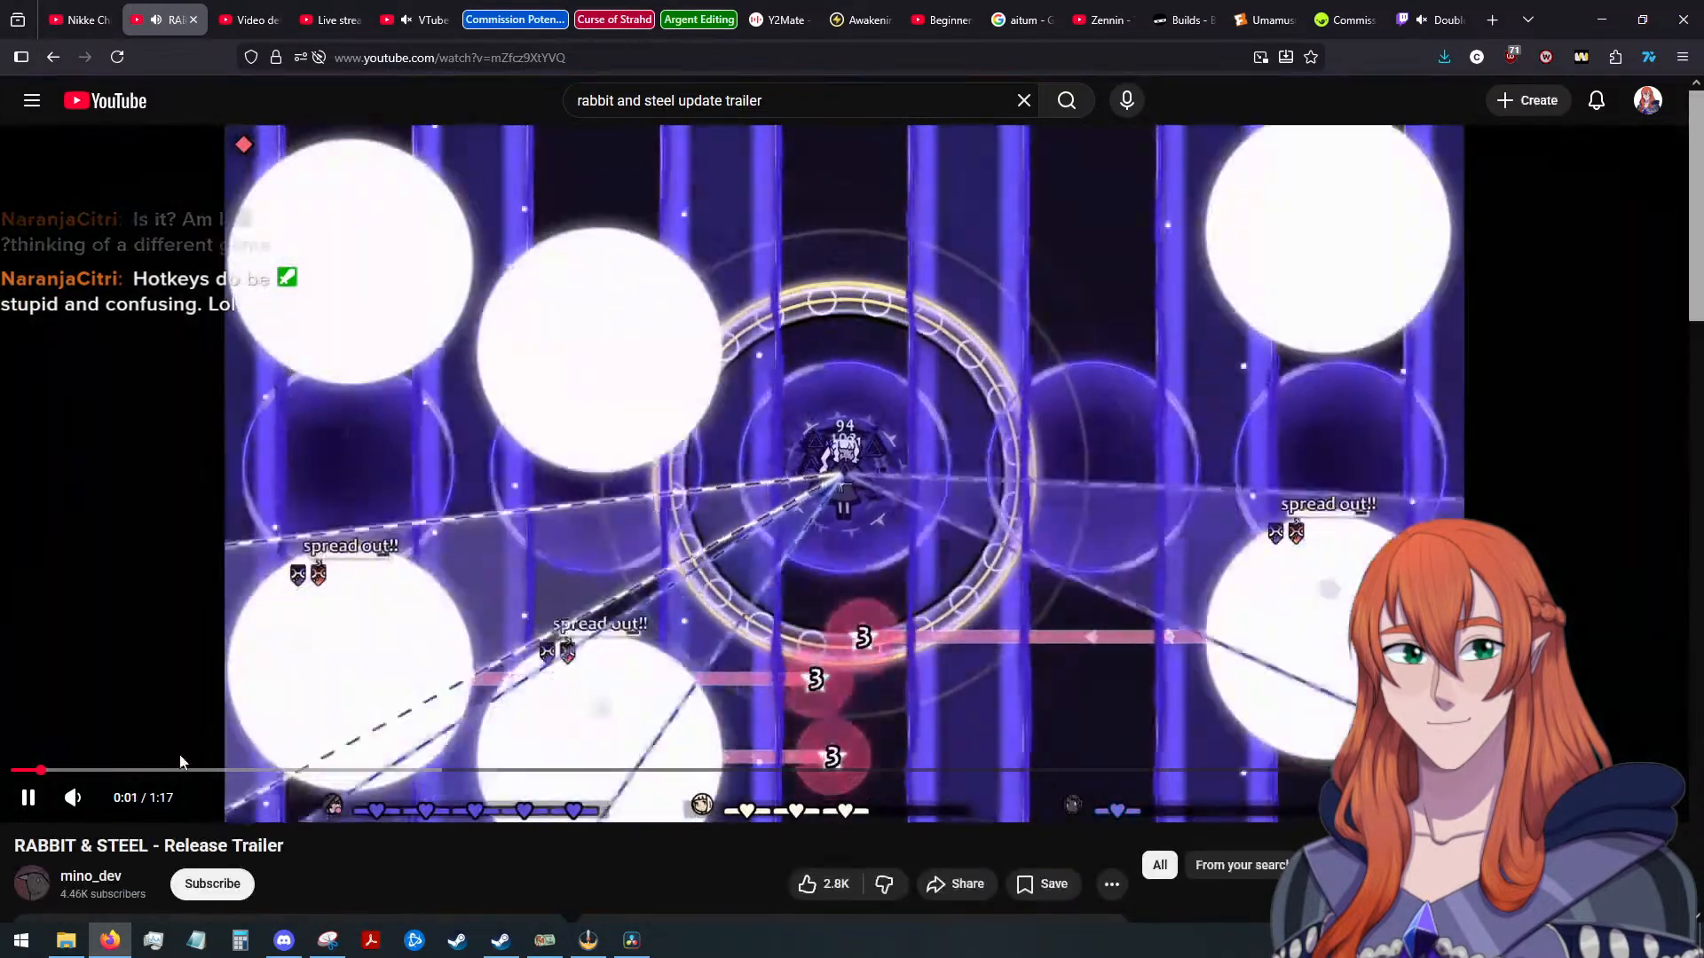
pyautogui.moveTo(59, 771); pyautogui.dragTo(3, 772)
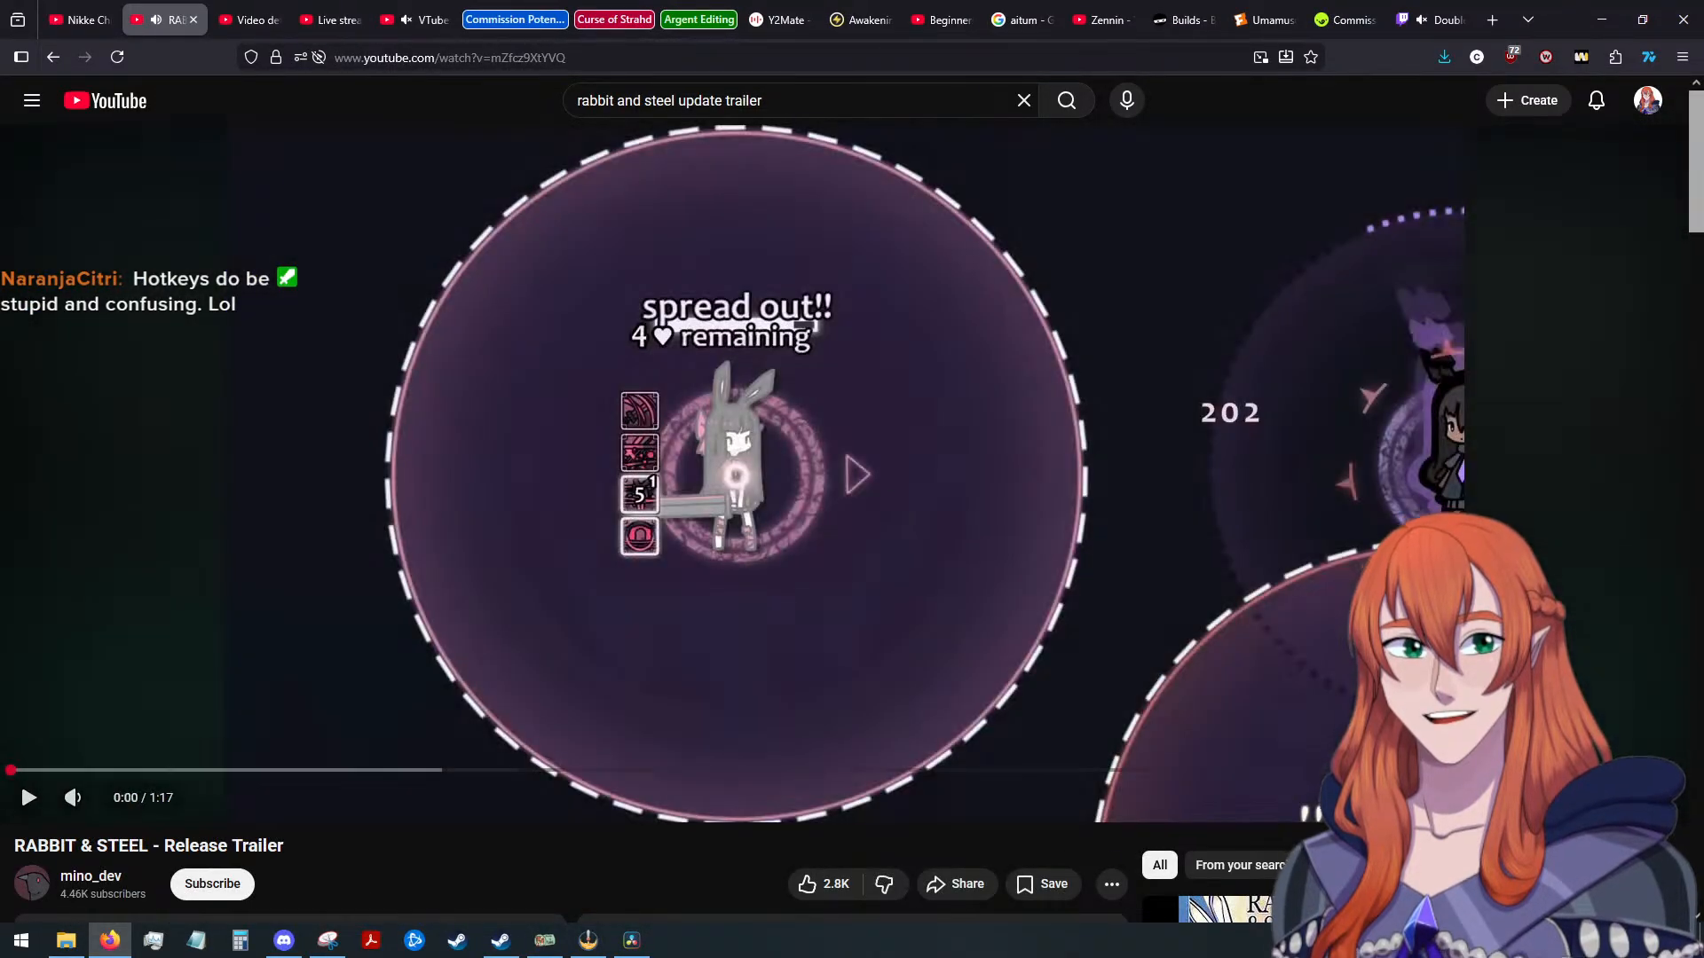
pyautogui.press('f')
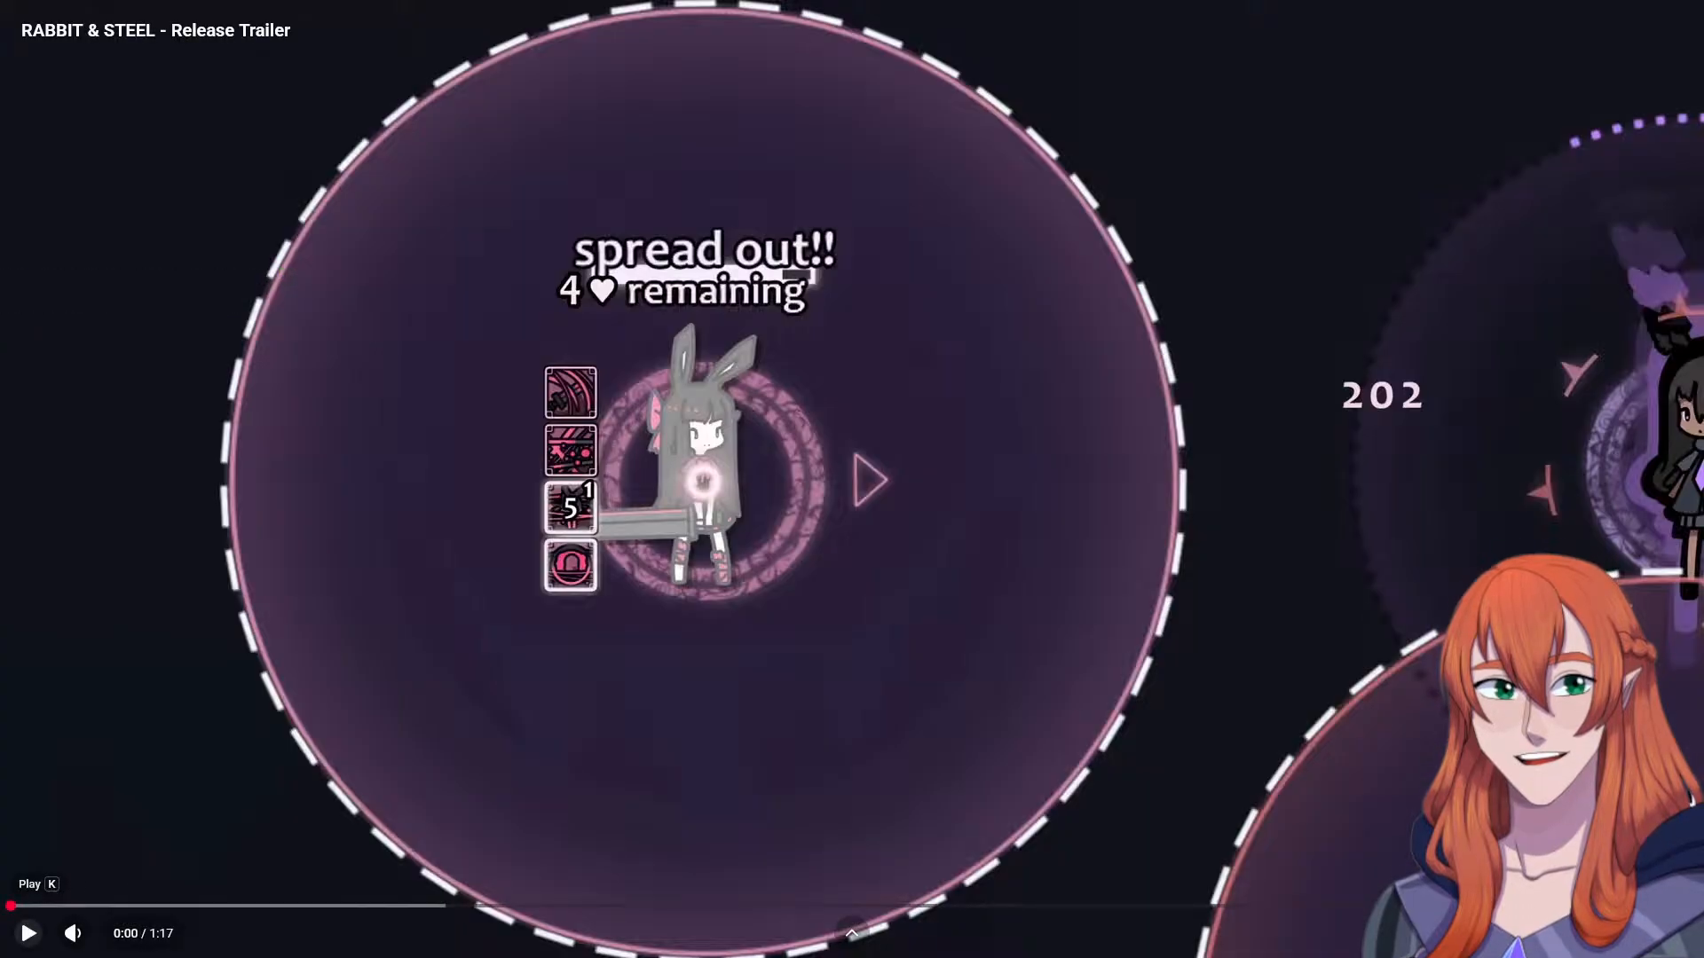
pyautogui.press('f')
pyautogui.press('k')
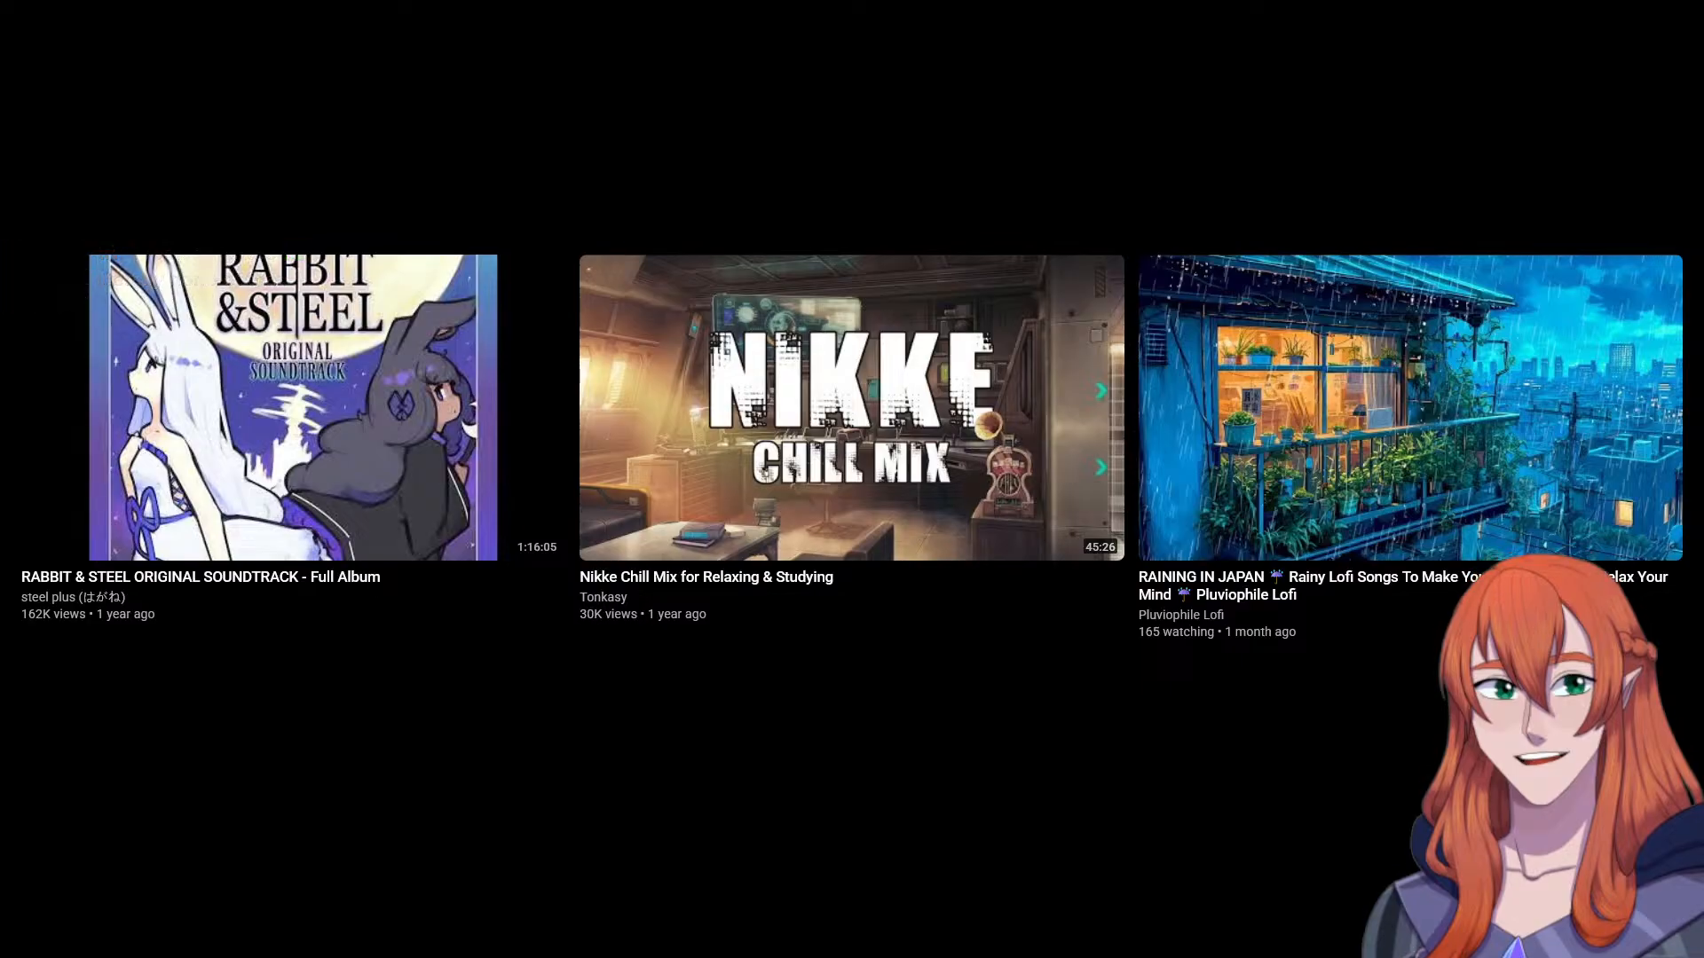
pyautogui.click(833, 776)
pyautogui.click(833, 776)
pyautogui.press('Escape')
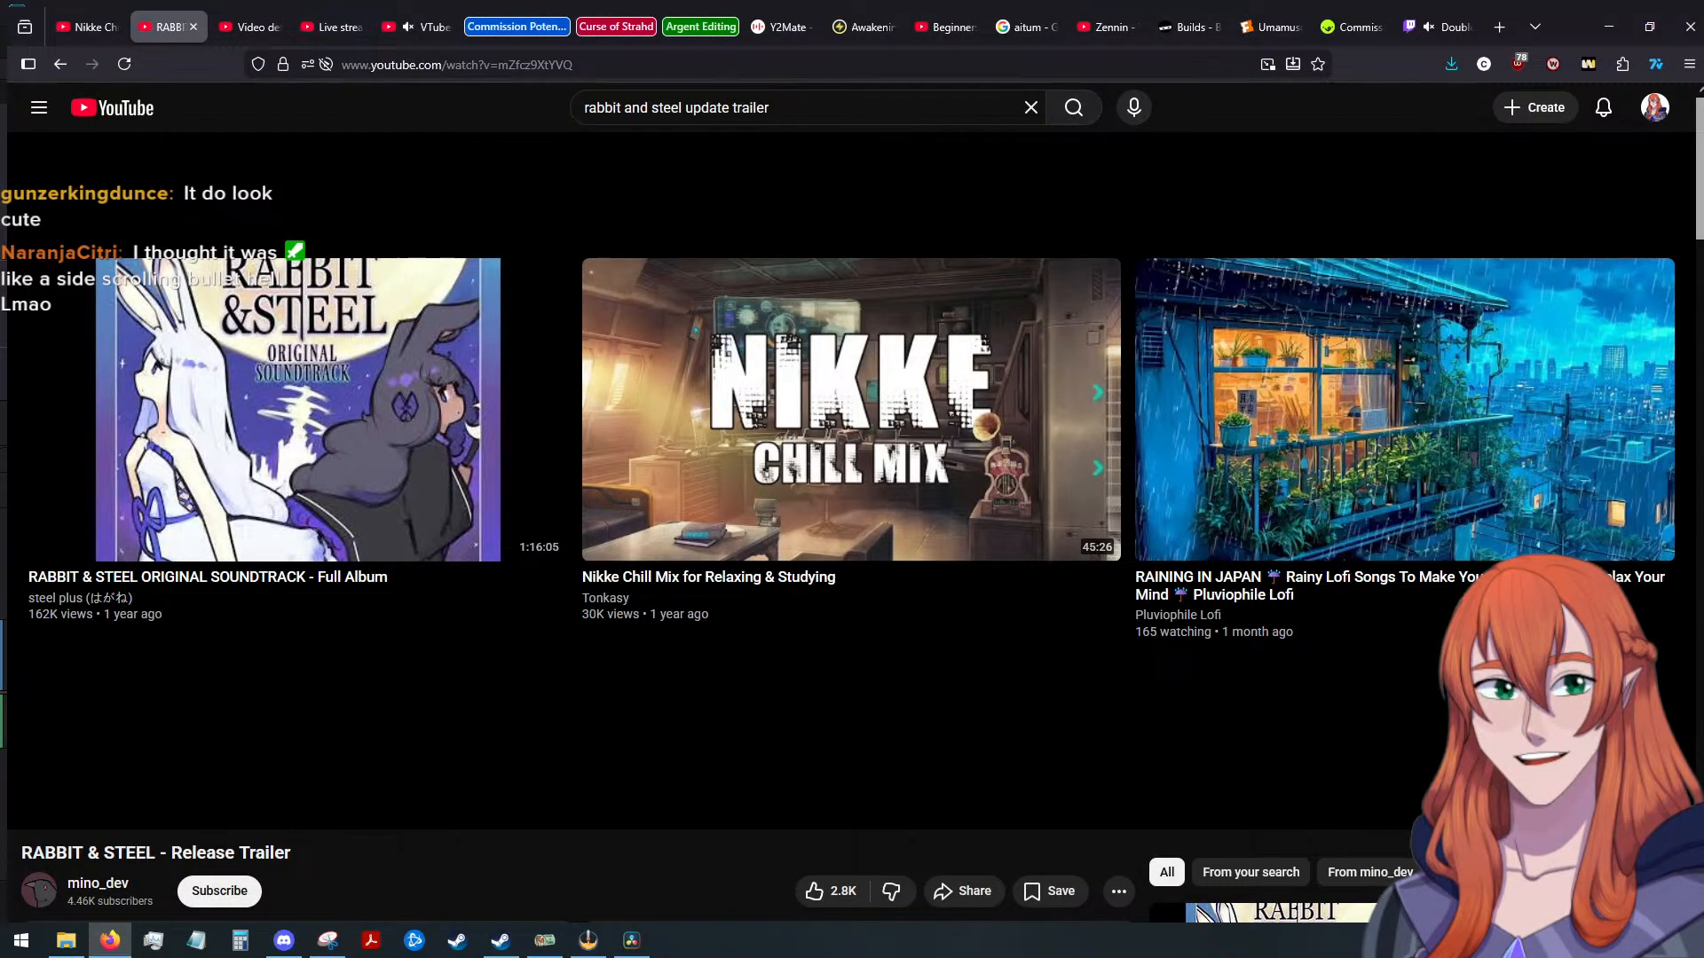
# View the live Twitch stream page in the browser and return to DaVinci Resolve
pyautogui.hotkey('alt', 'Tab')
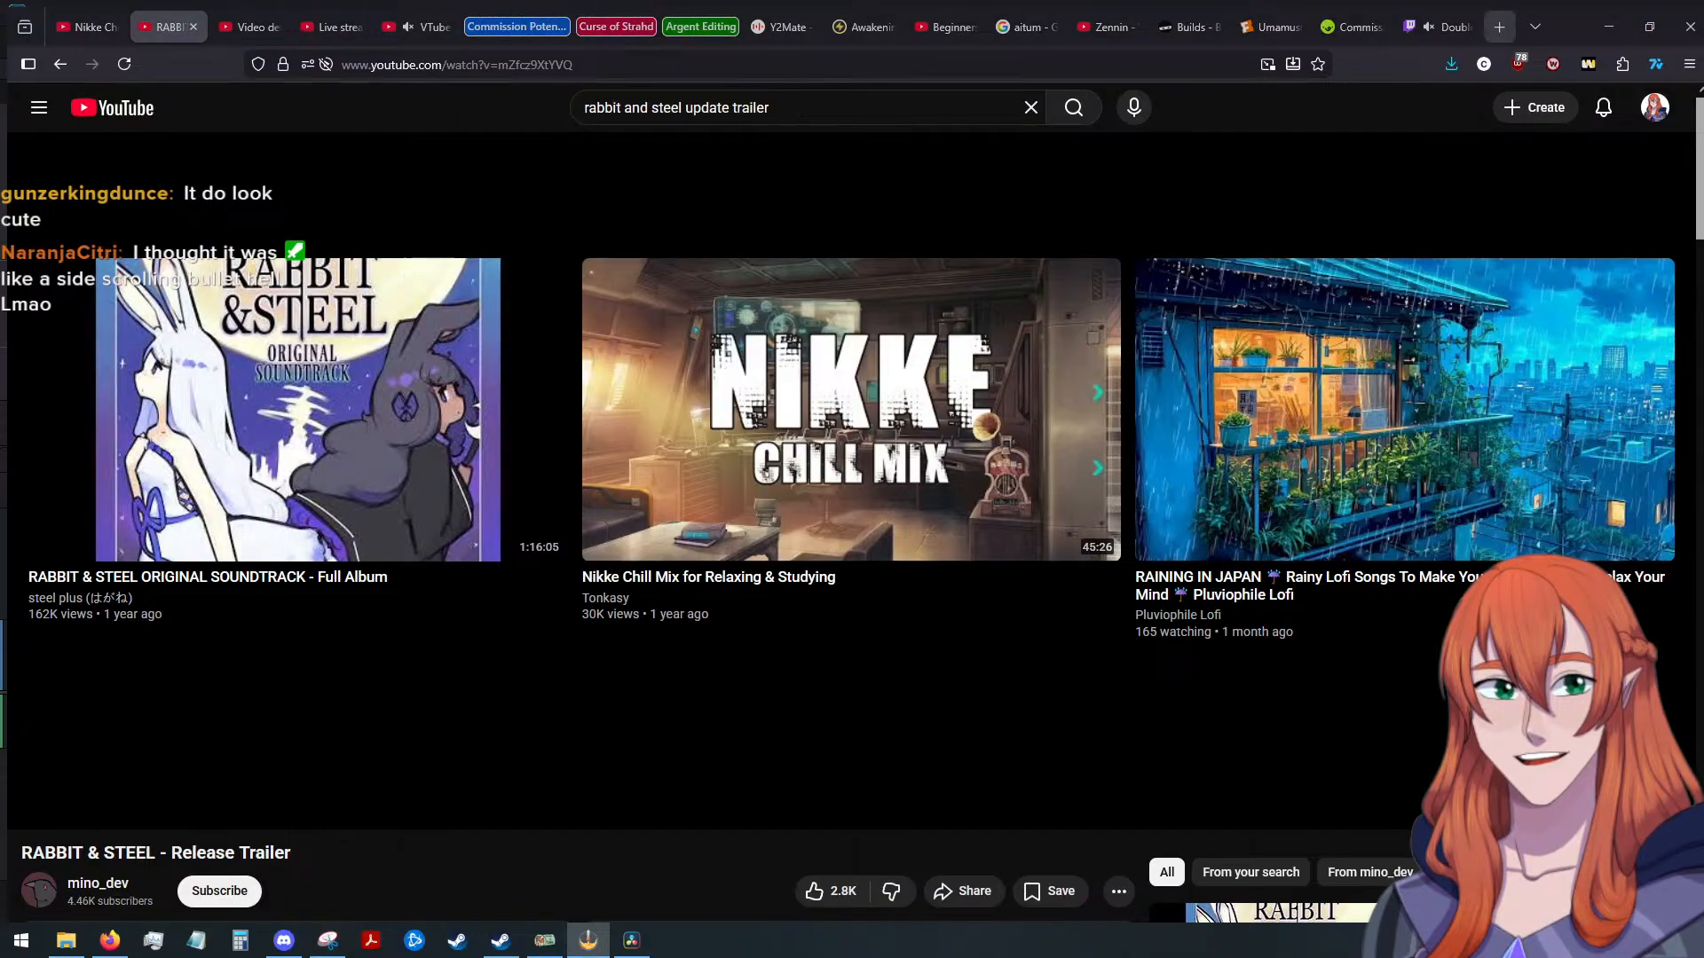
pyautogui.click(1453, 26)
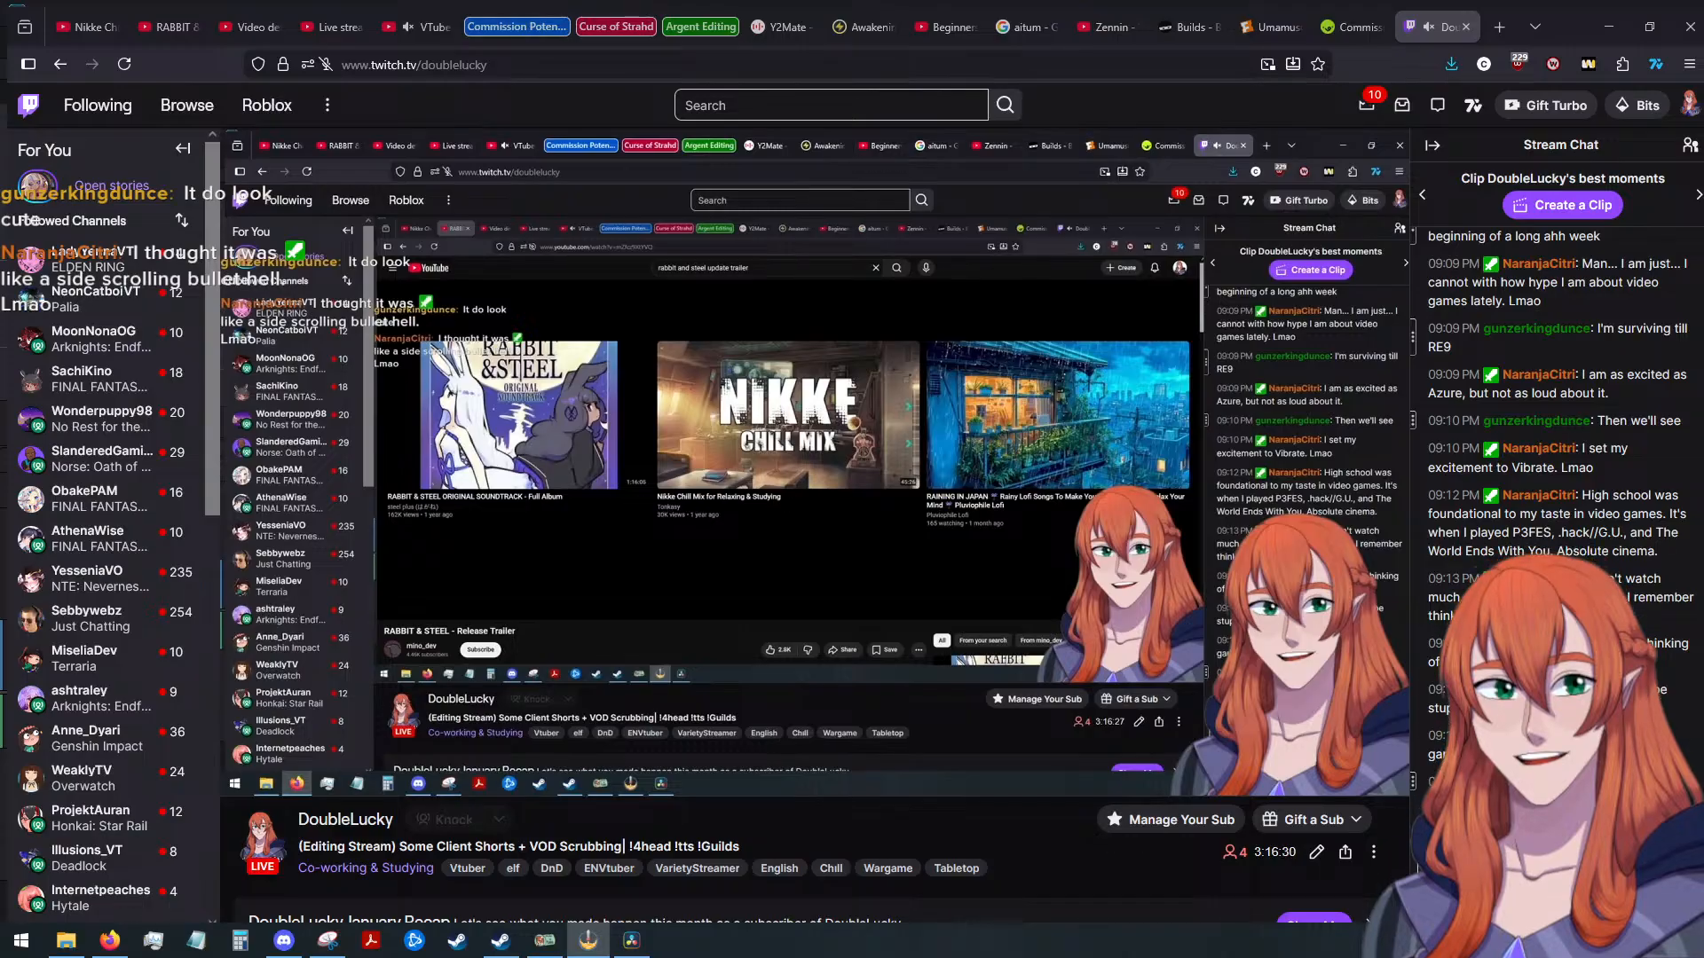
pyautogui.hotkey('alt', 'Tab')
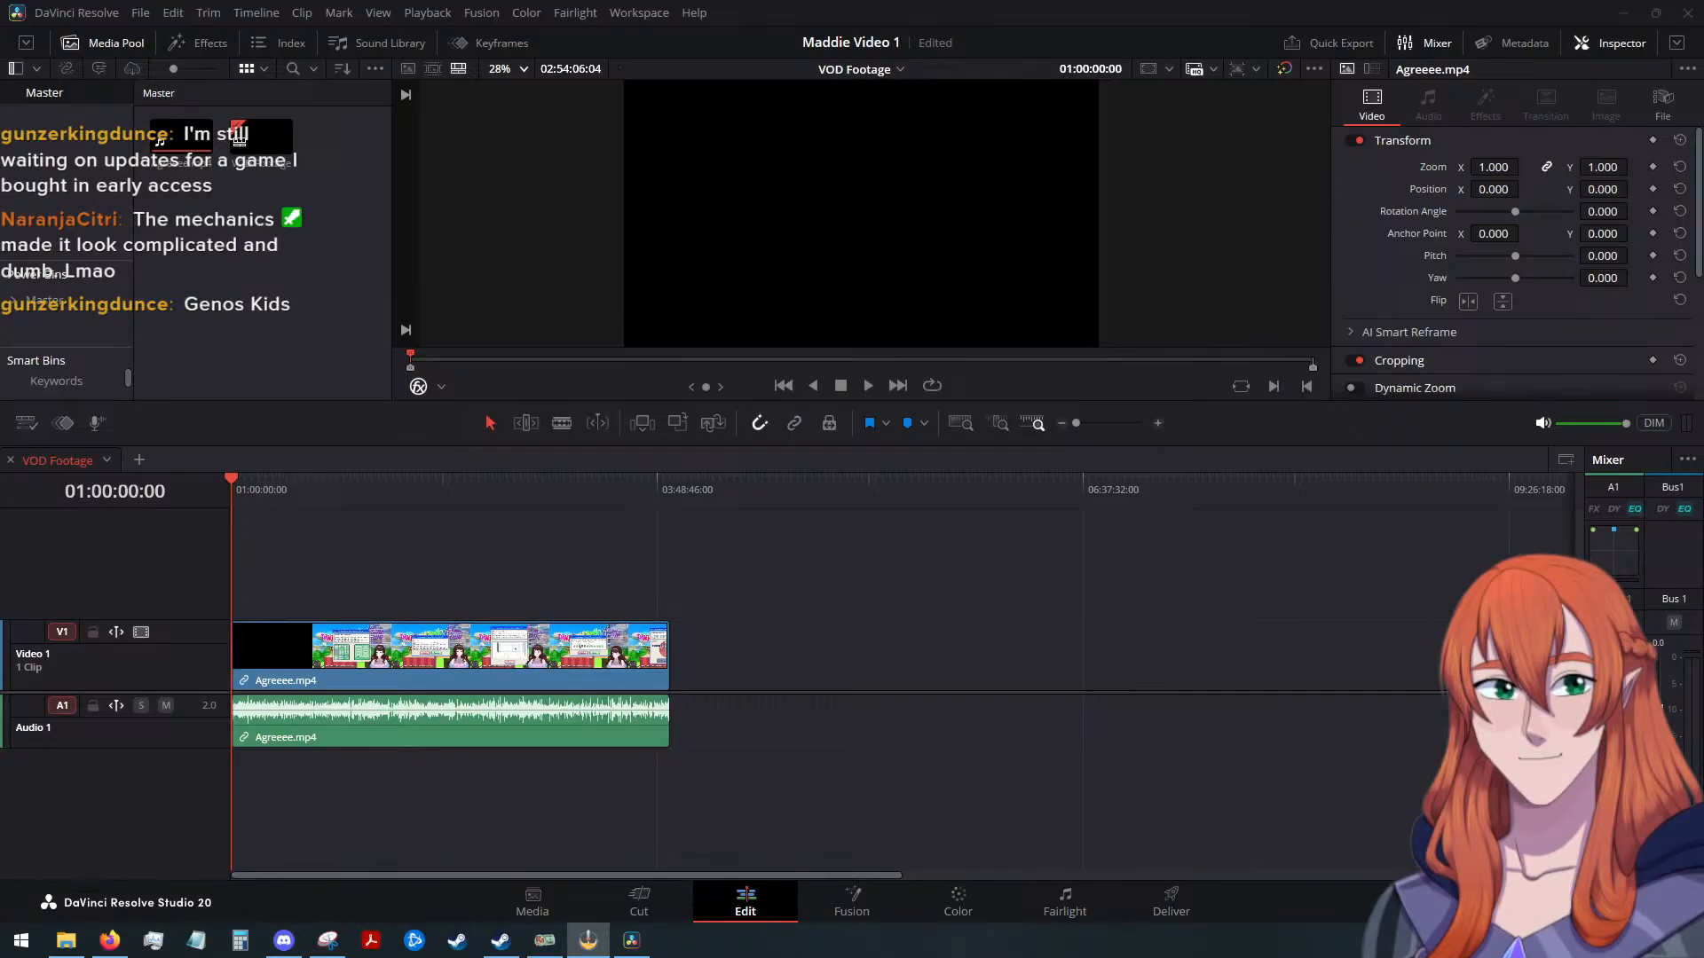
# Switch to Steam and search its store for genos kids
pyautogui.hotkey('alt', 'Tab')
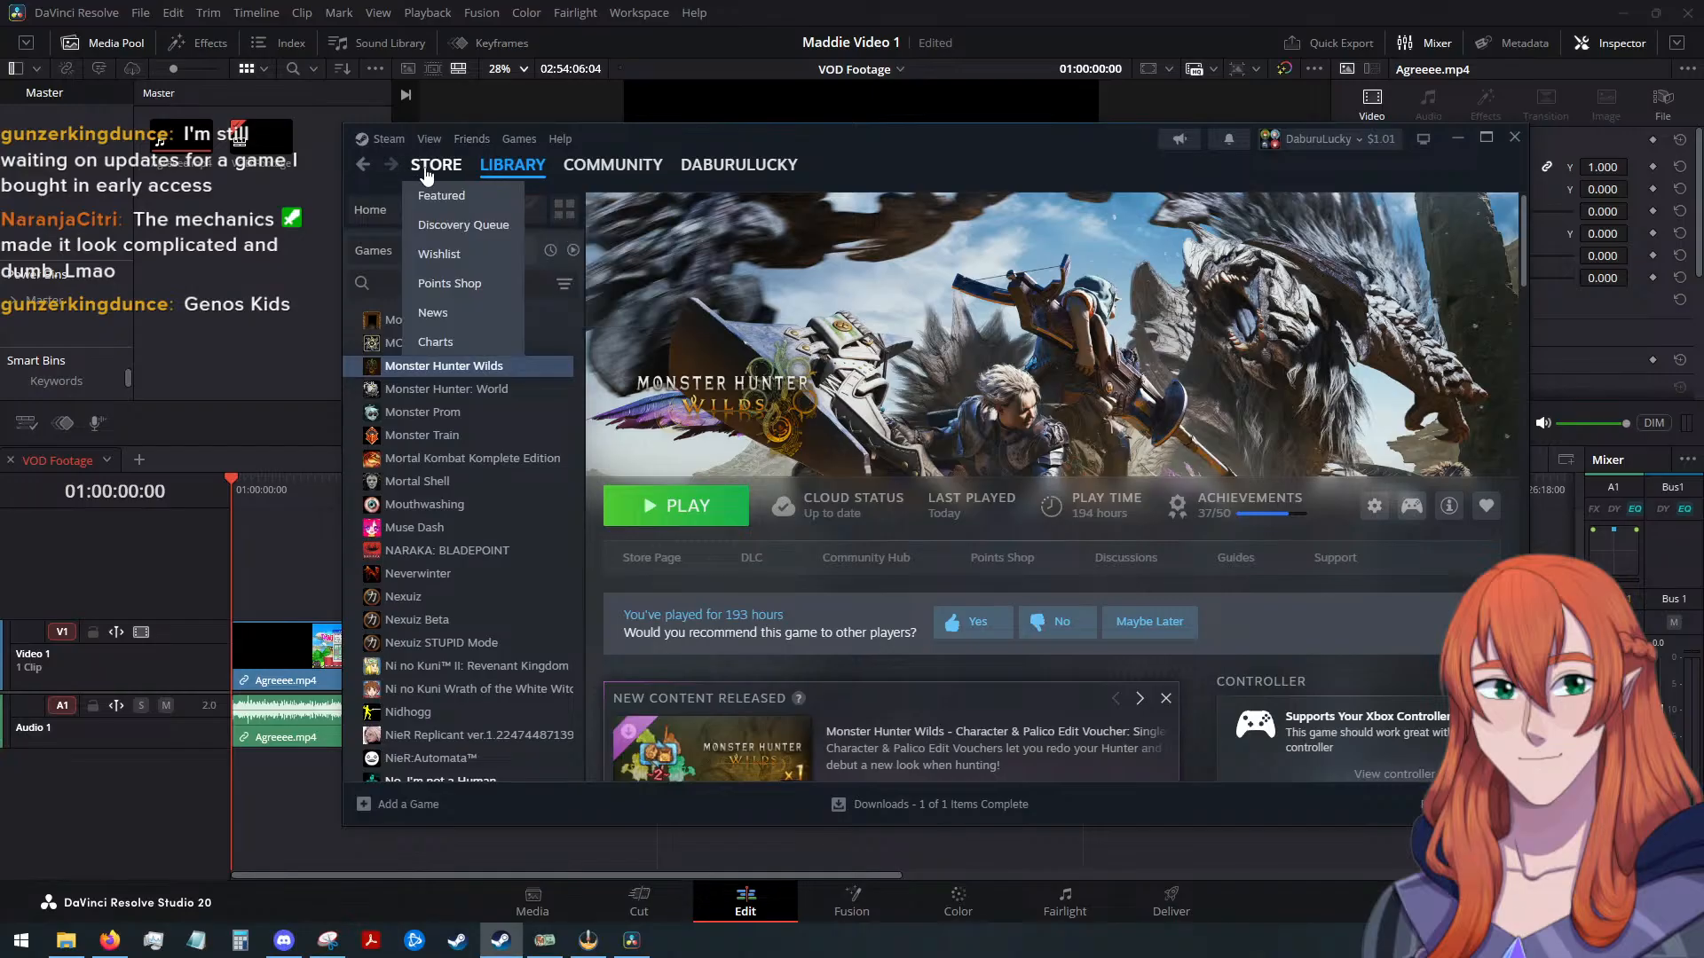
pyautogui.click(436, 164)
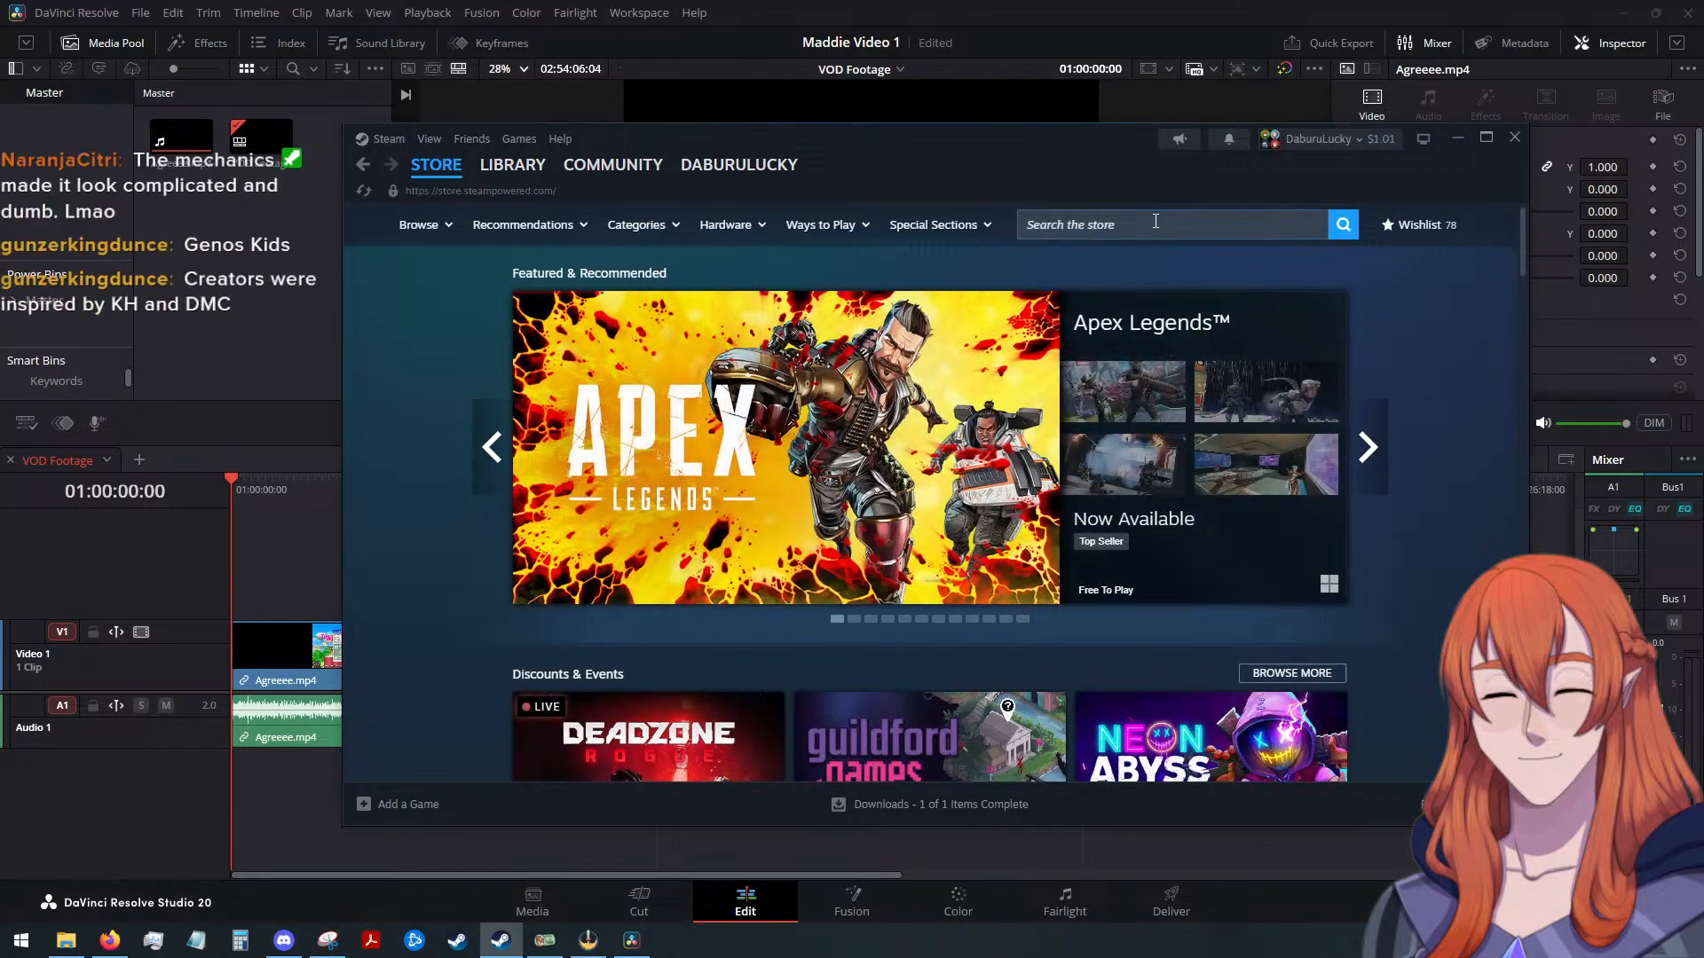
pyautogui.click(1155, 224)
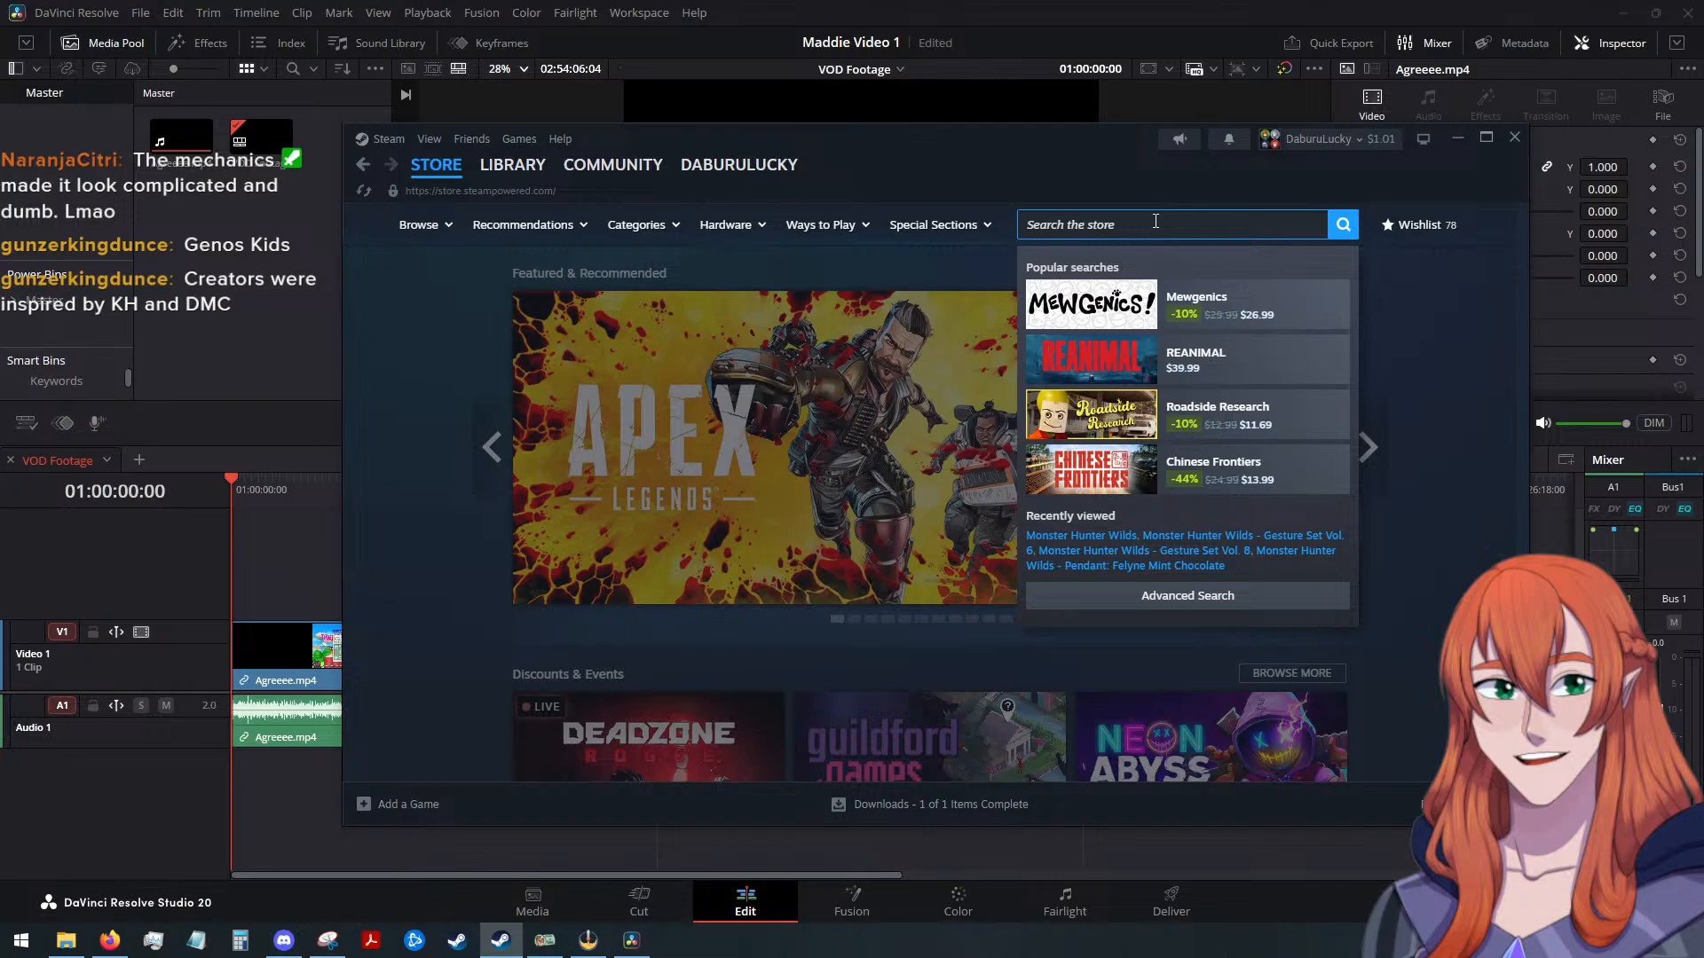
pyautogui.write('genos kids')
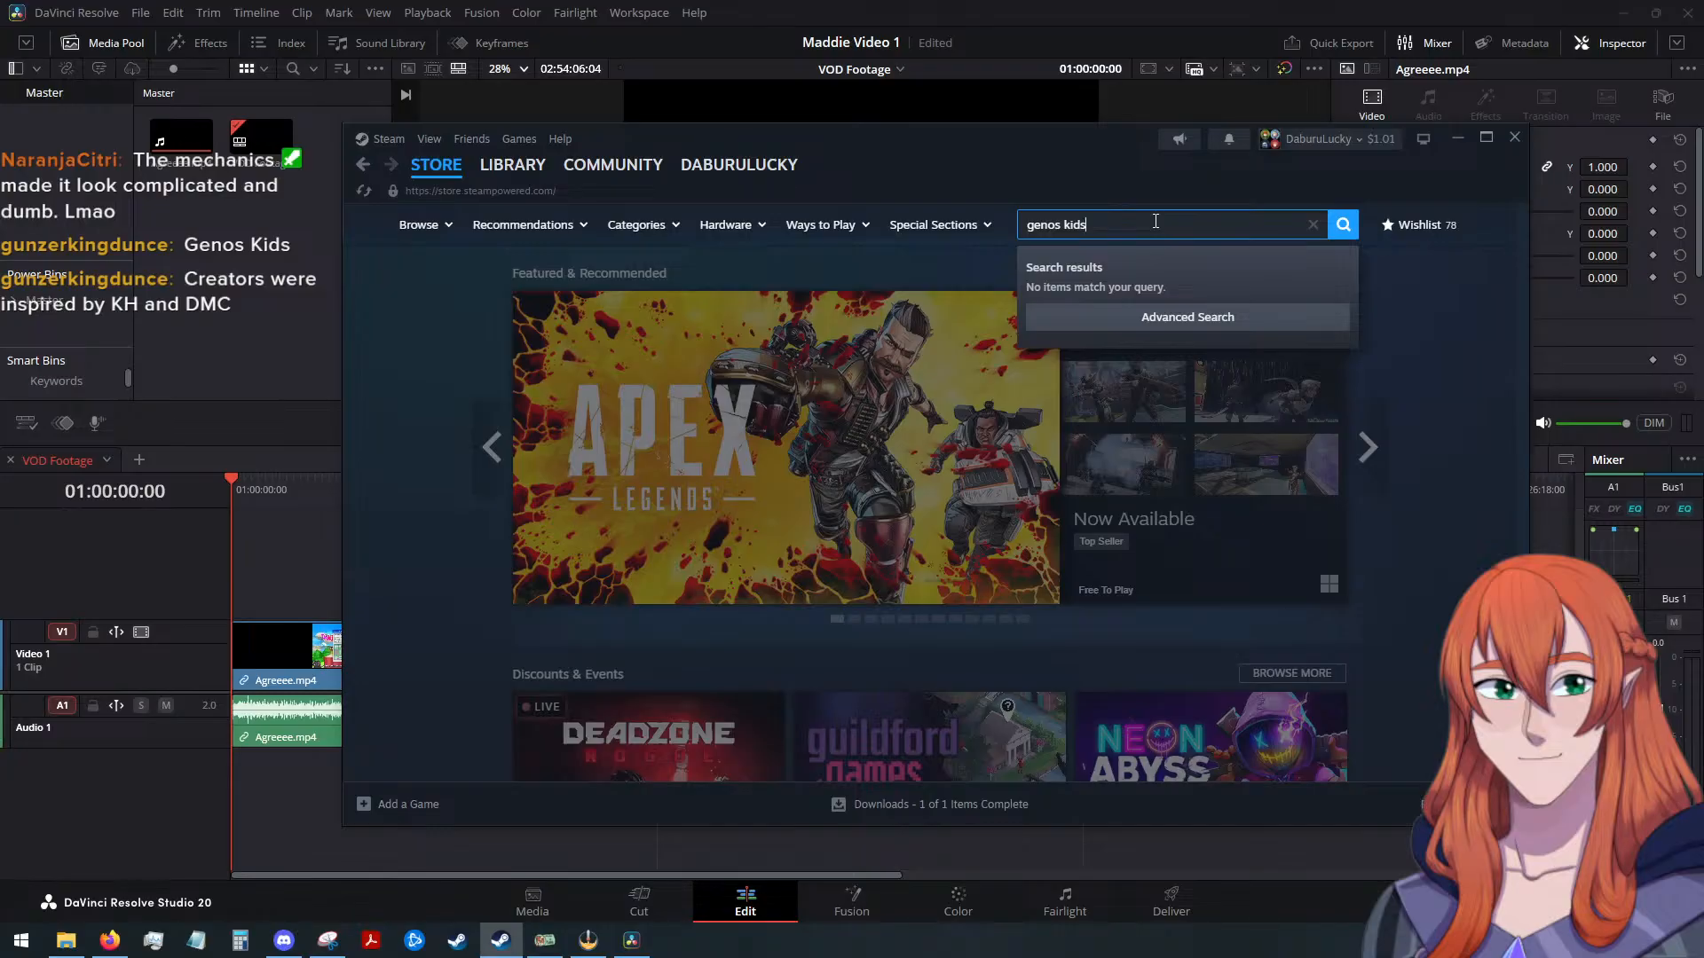
# Clear the store search and skim the discounts and events on the Steam store's front page
pyautogui.press('BackSpace')
pyautogui.press('BackSpace')
pyautogui.press('BackSpace')
pyautogui.press('BackSpace')
pyautogui.press('BackSpace')
pyautogui.press('BackSpace')
pyautogui.press('BackSpace')
pyautogui.press('BackSpace')
pyautogui.press('BackSpace')
pyautogui.press('BackSpace')
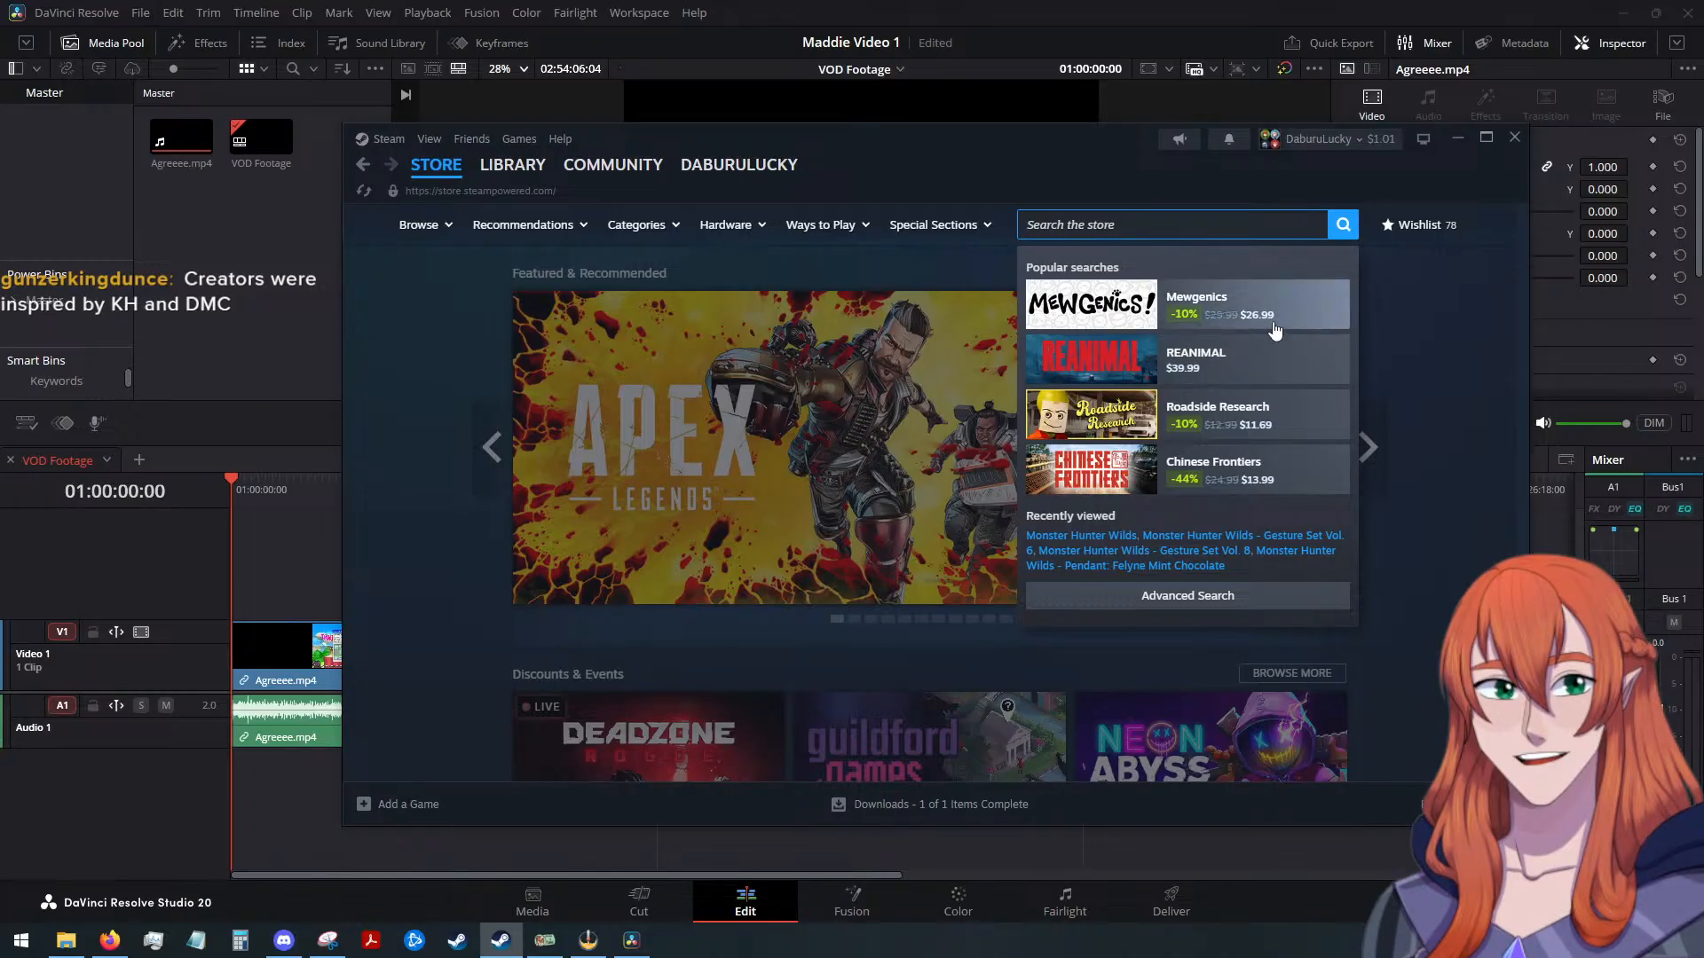
pyautogui.click(1450, 328)
pyautogui.scroll(-3, 1467, 403)
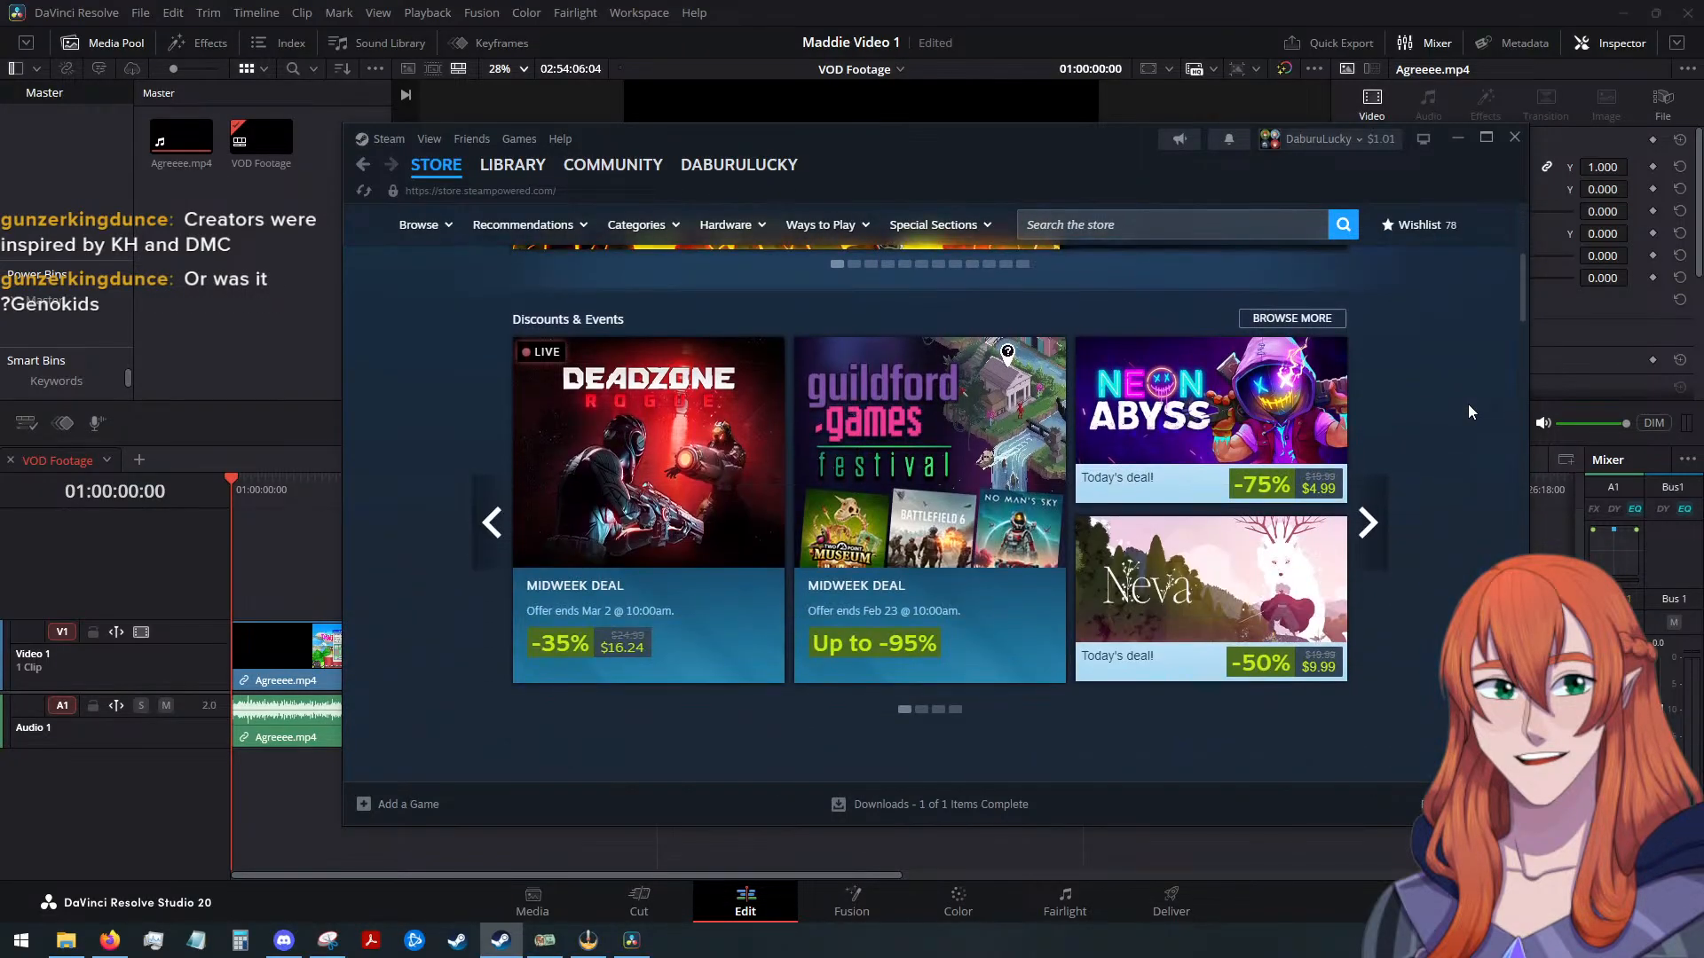
pyautogui.scroll(3, 1469, 406)
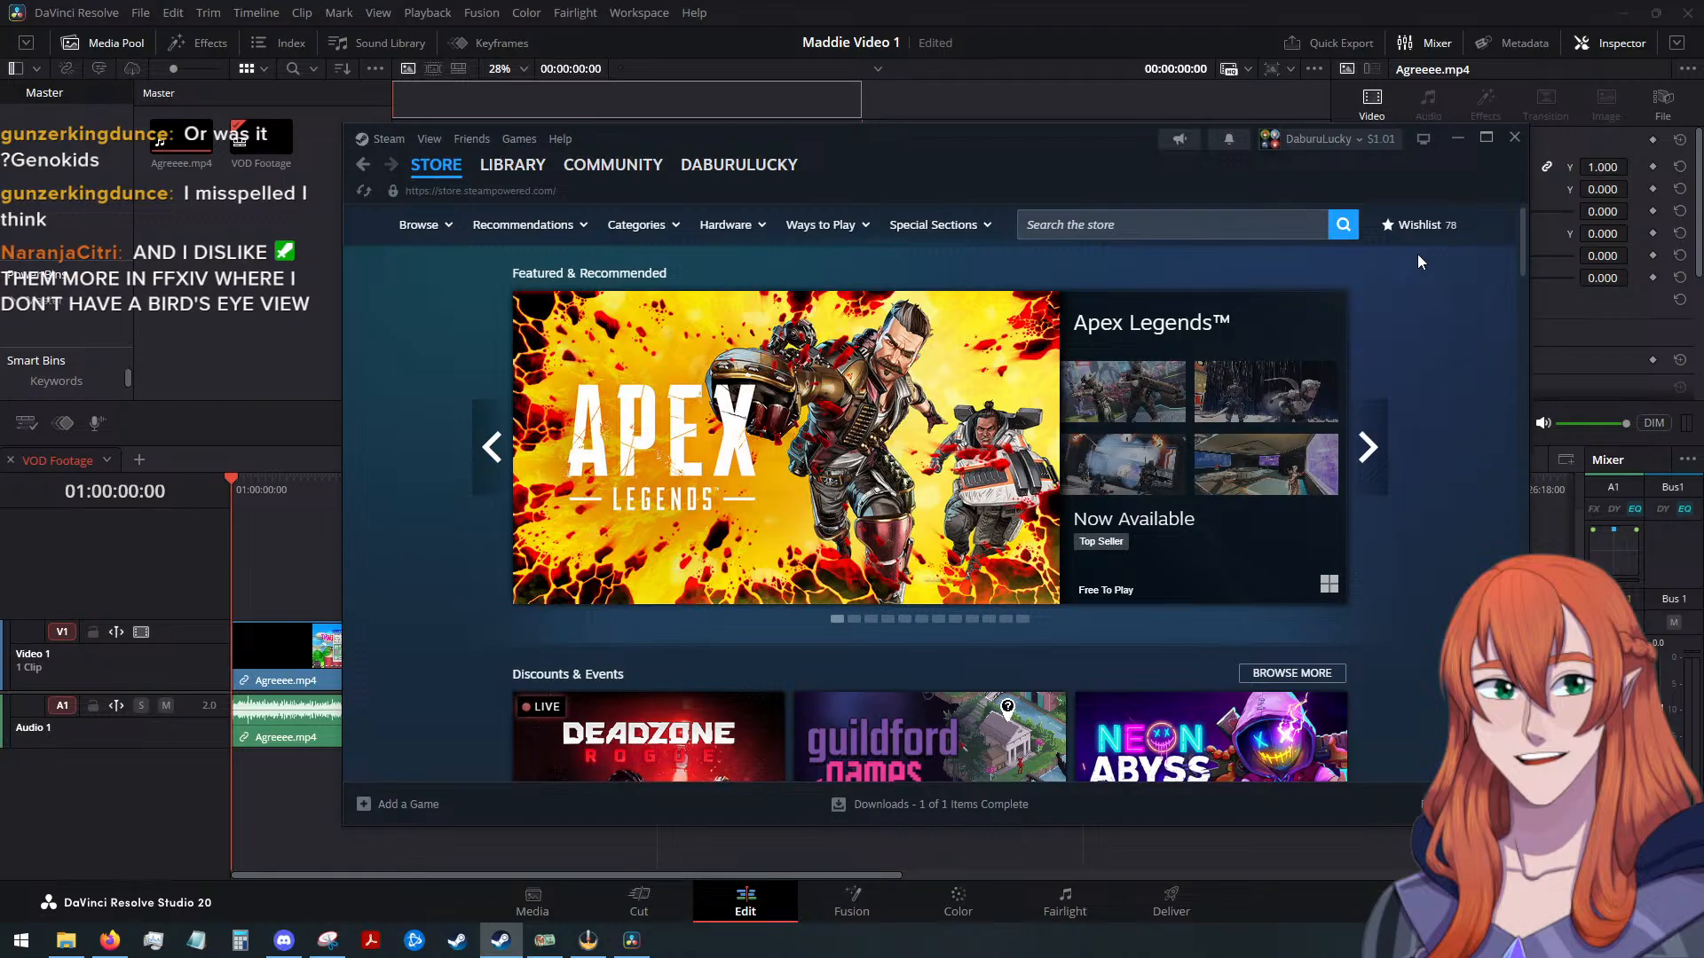
# Search the Steam store for genokids and open the full game's Genokids page
pyautogui.click(1221, 221)
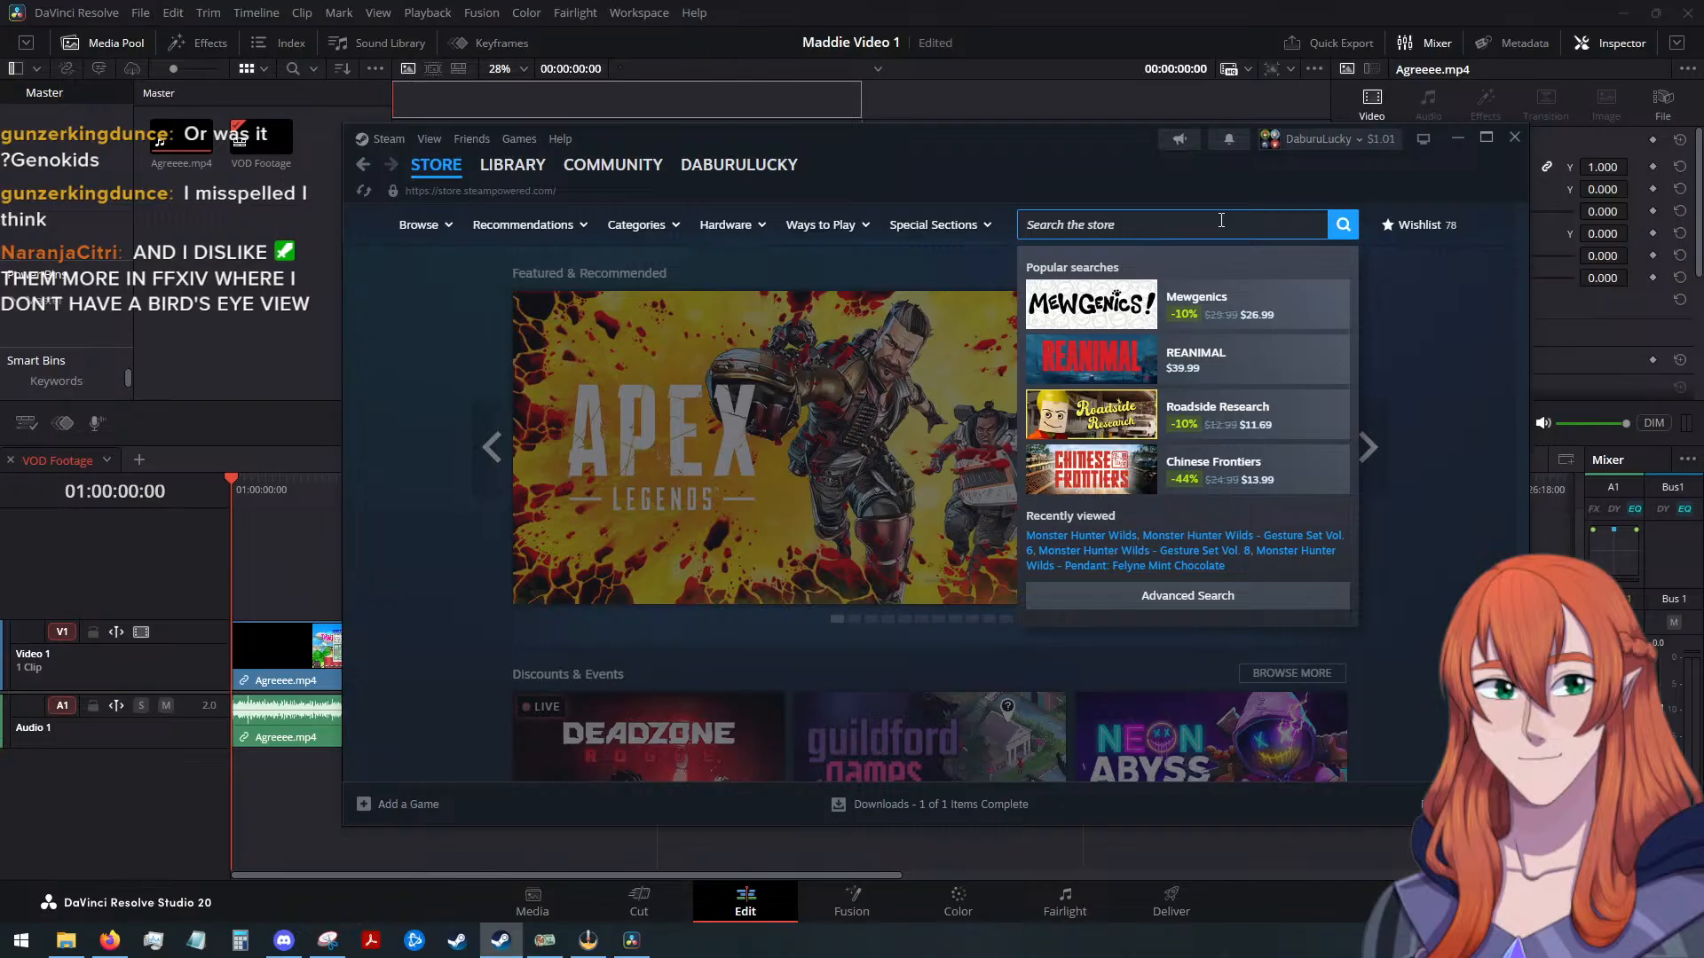
pyautogui.write('genokids')
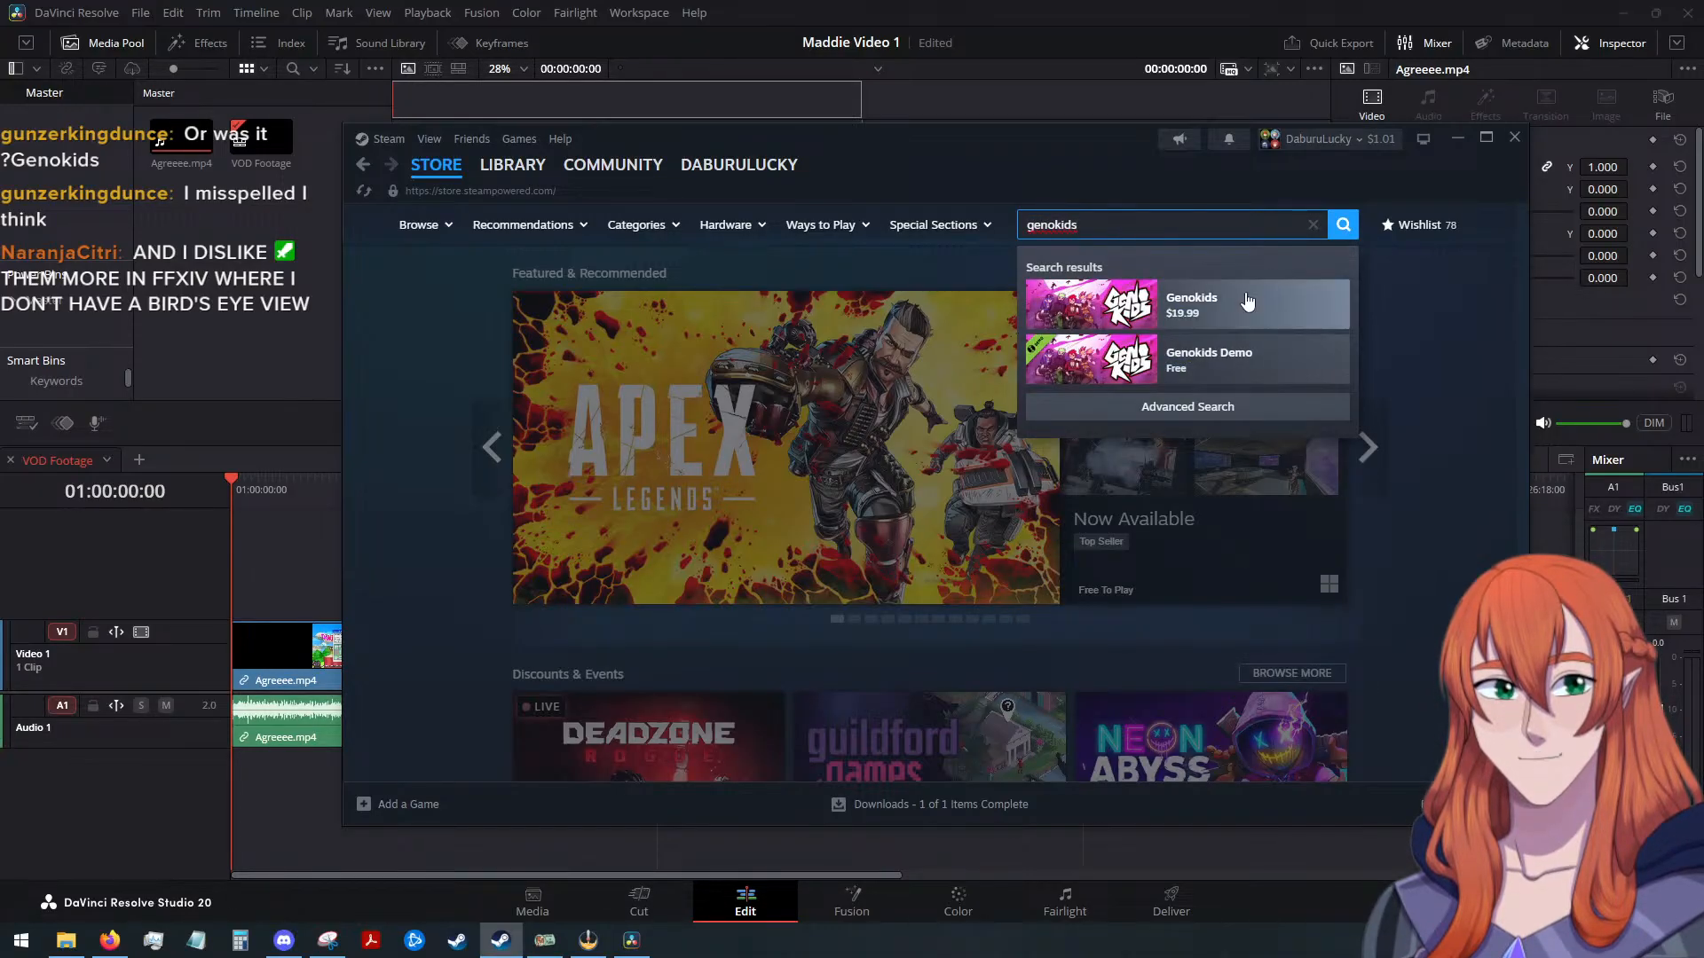
pyautogui.click(1234, 292)
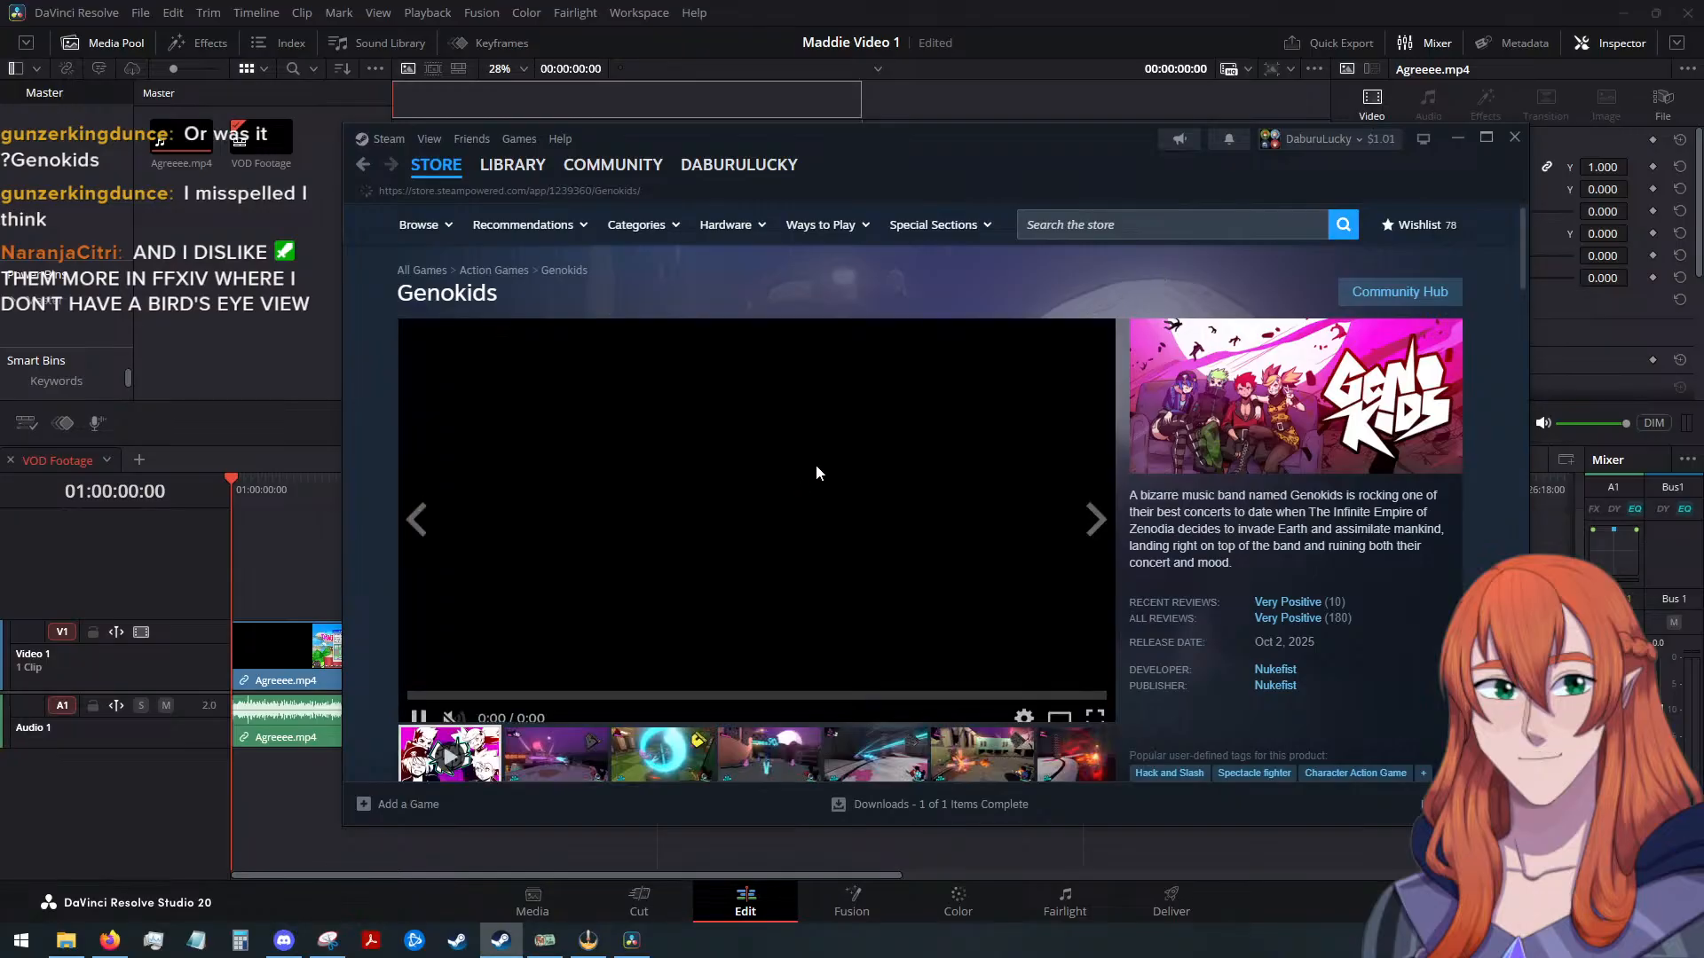
# Look through the gameplay screenshots on the Genokids store page
pyautogui.scroll(-2, 812, 470)
pyautogui.click(556, 582)
pyautogui.click(662, 581)
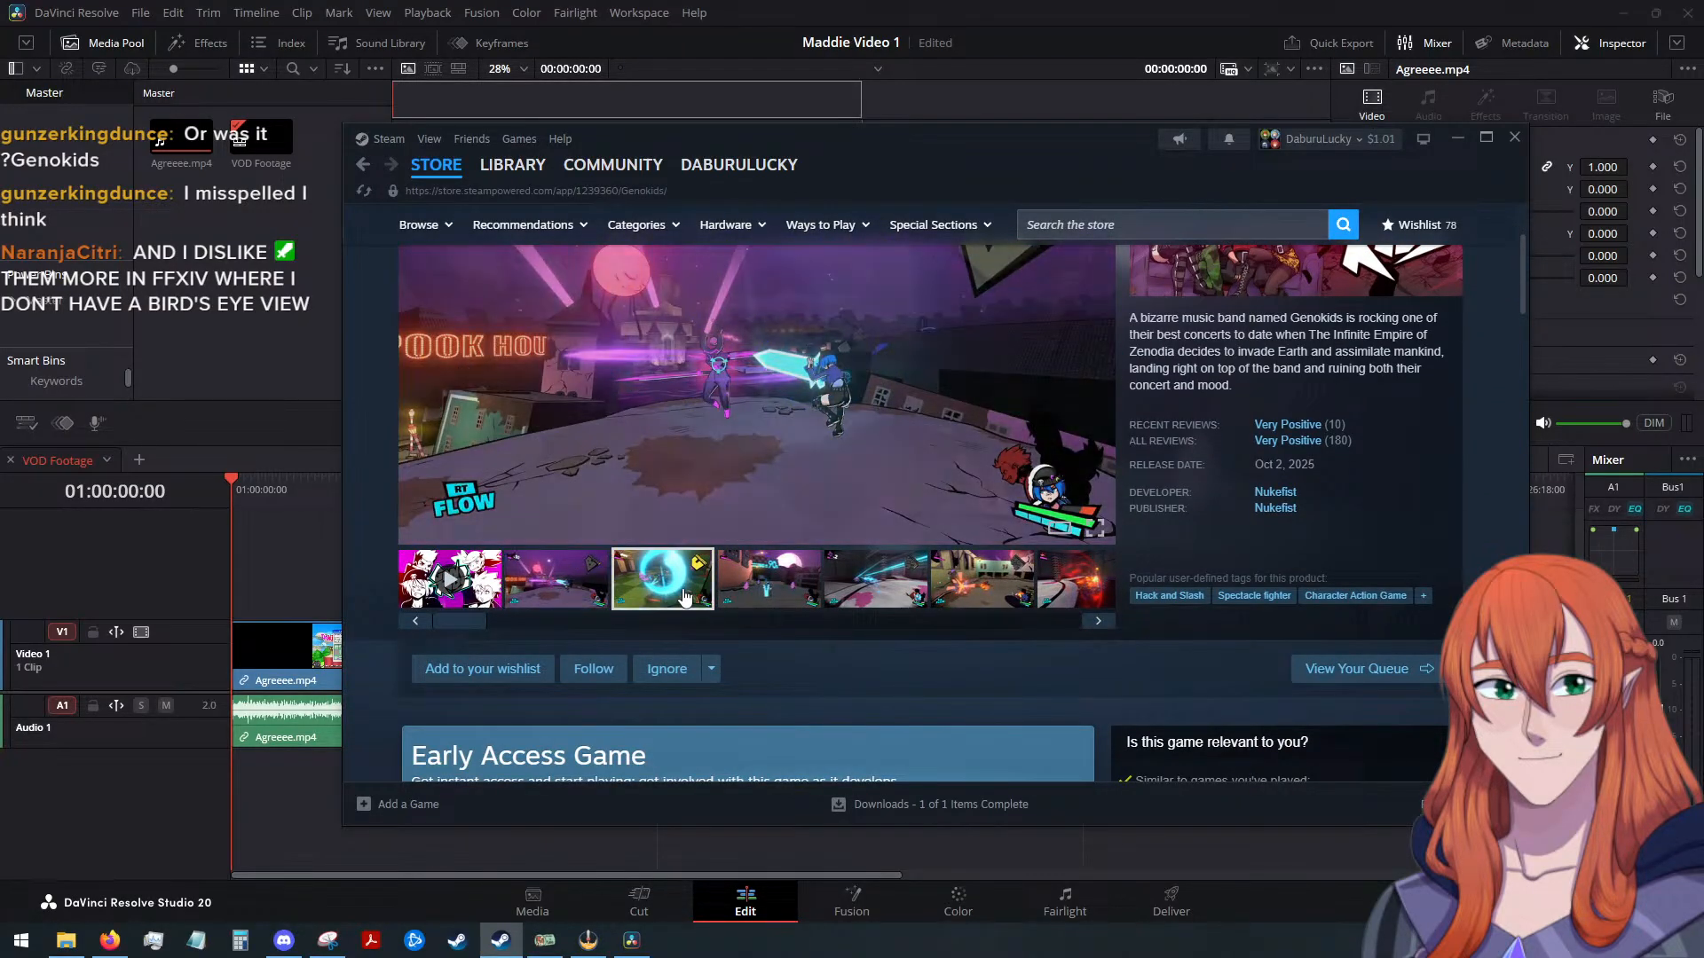
pyautogui.scroll(1, 750, 604)
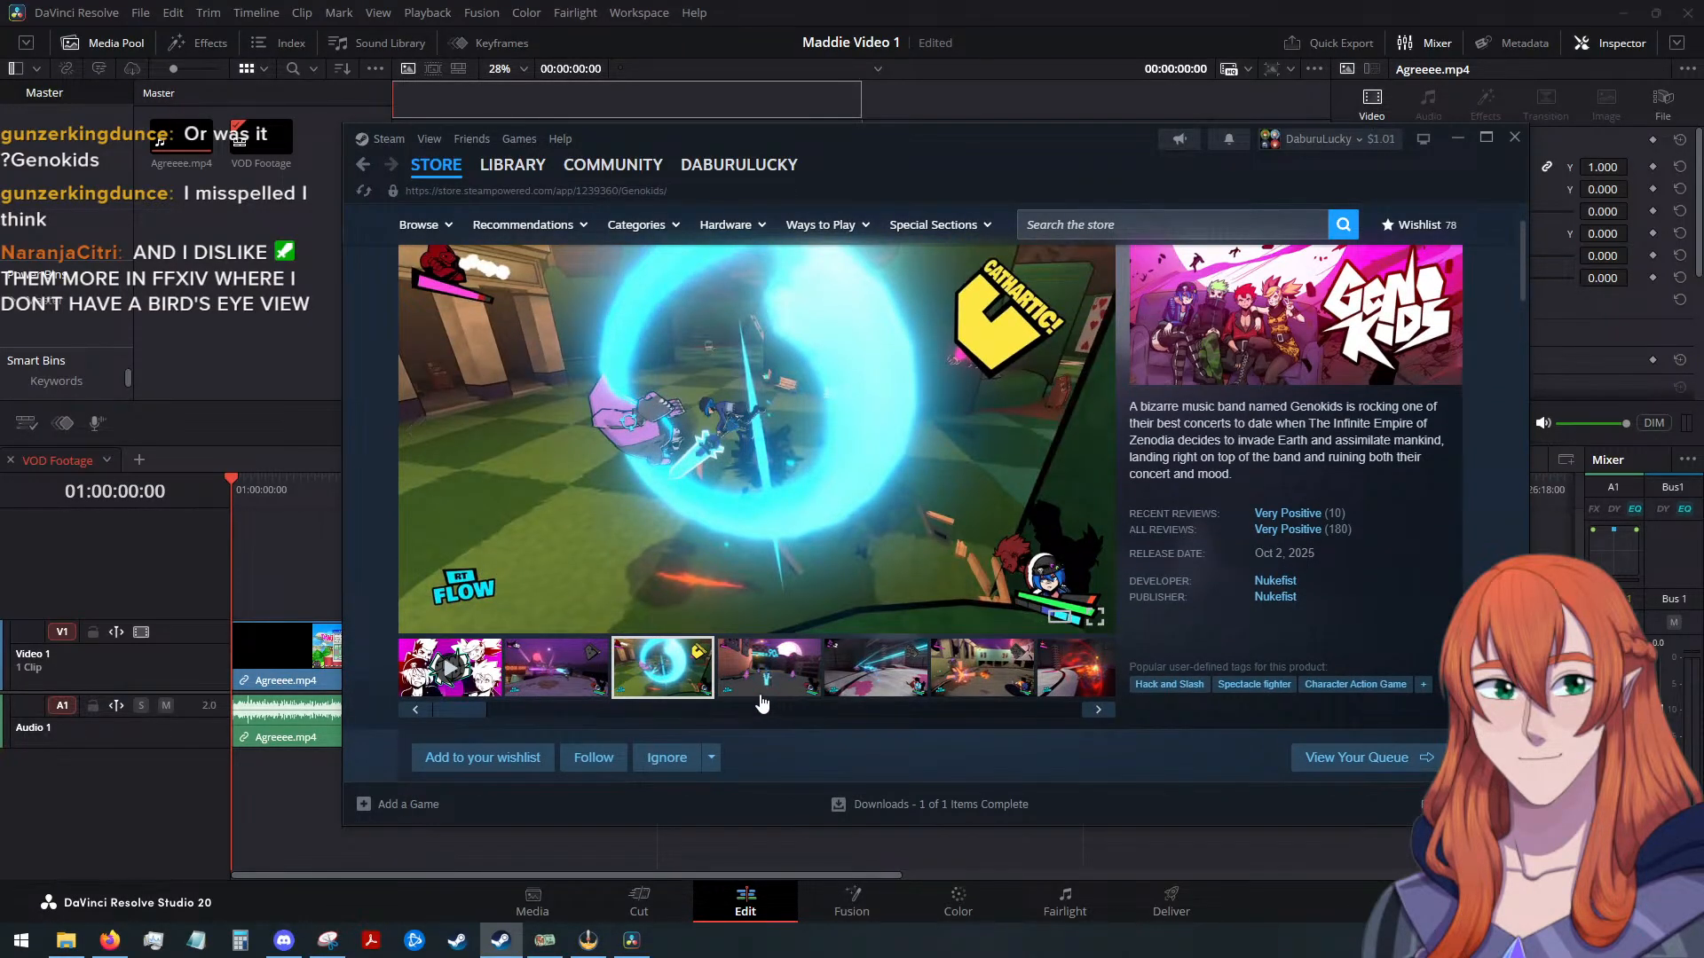
pyautogui.click(788, 677)
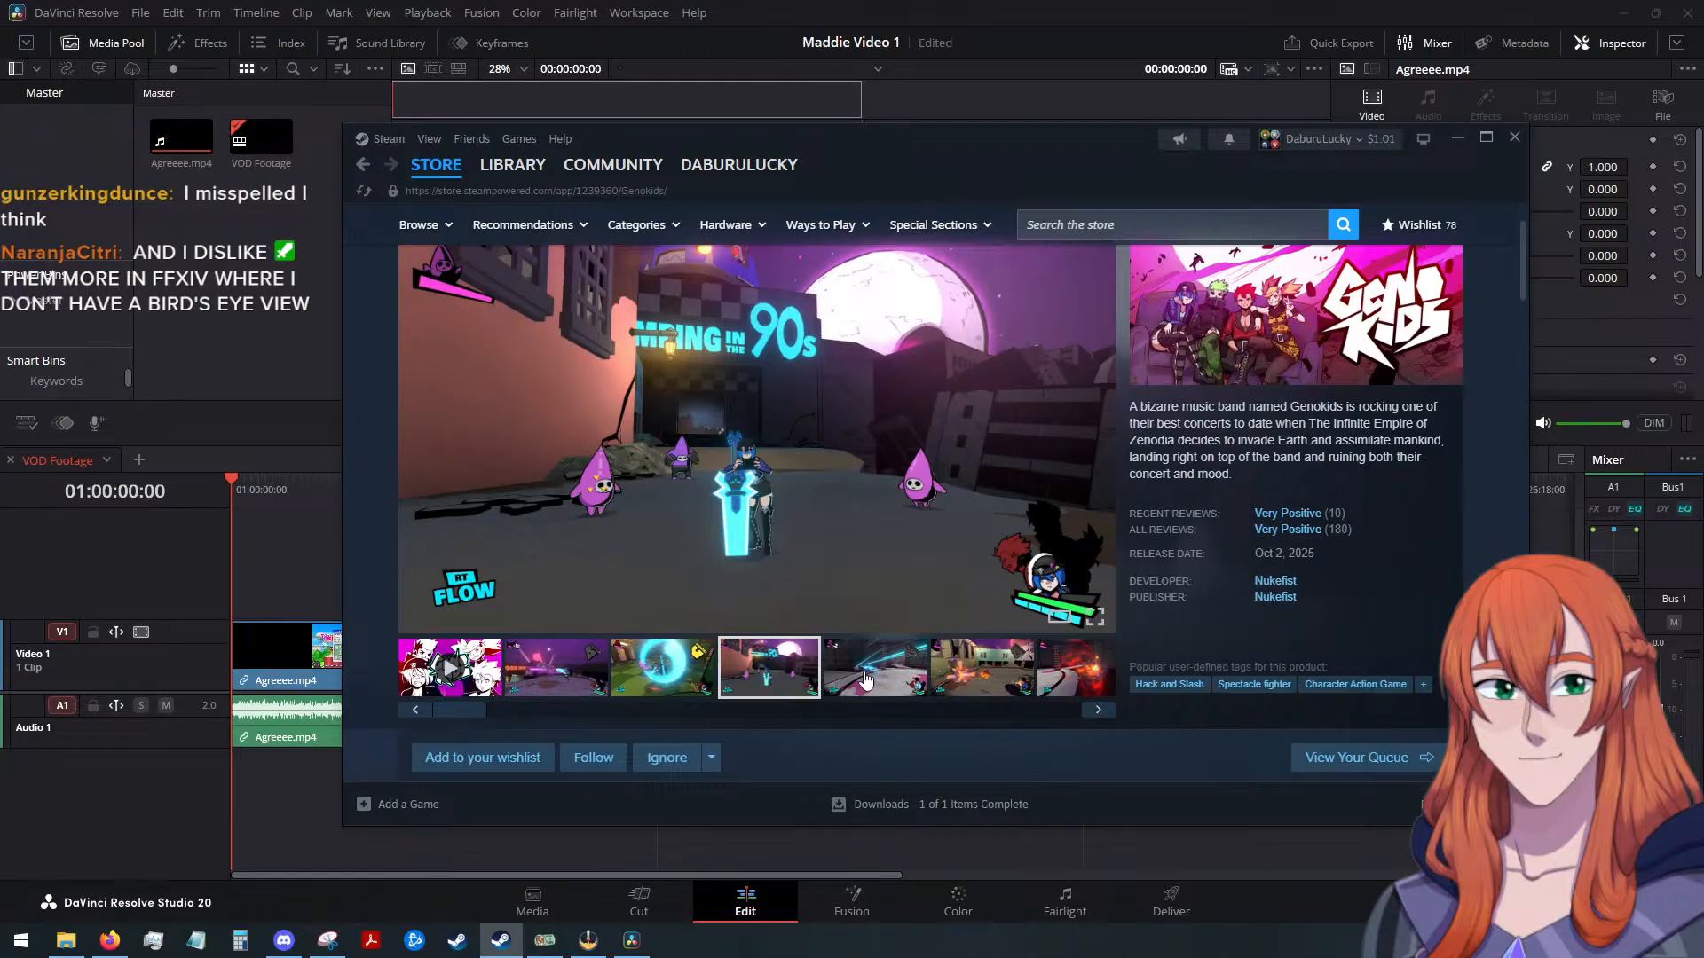
pyautogui.click(865, 680)
pyautogui.click(985, 676)
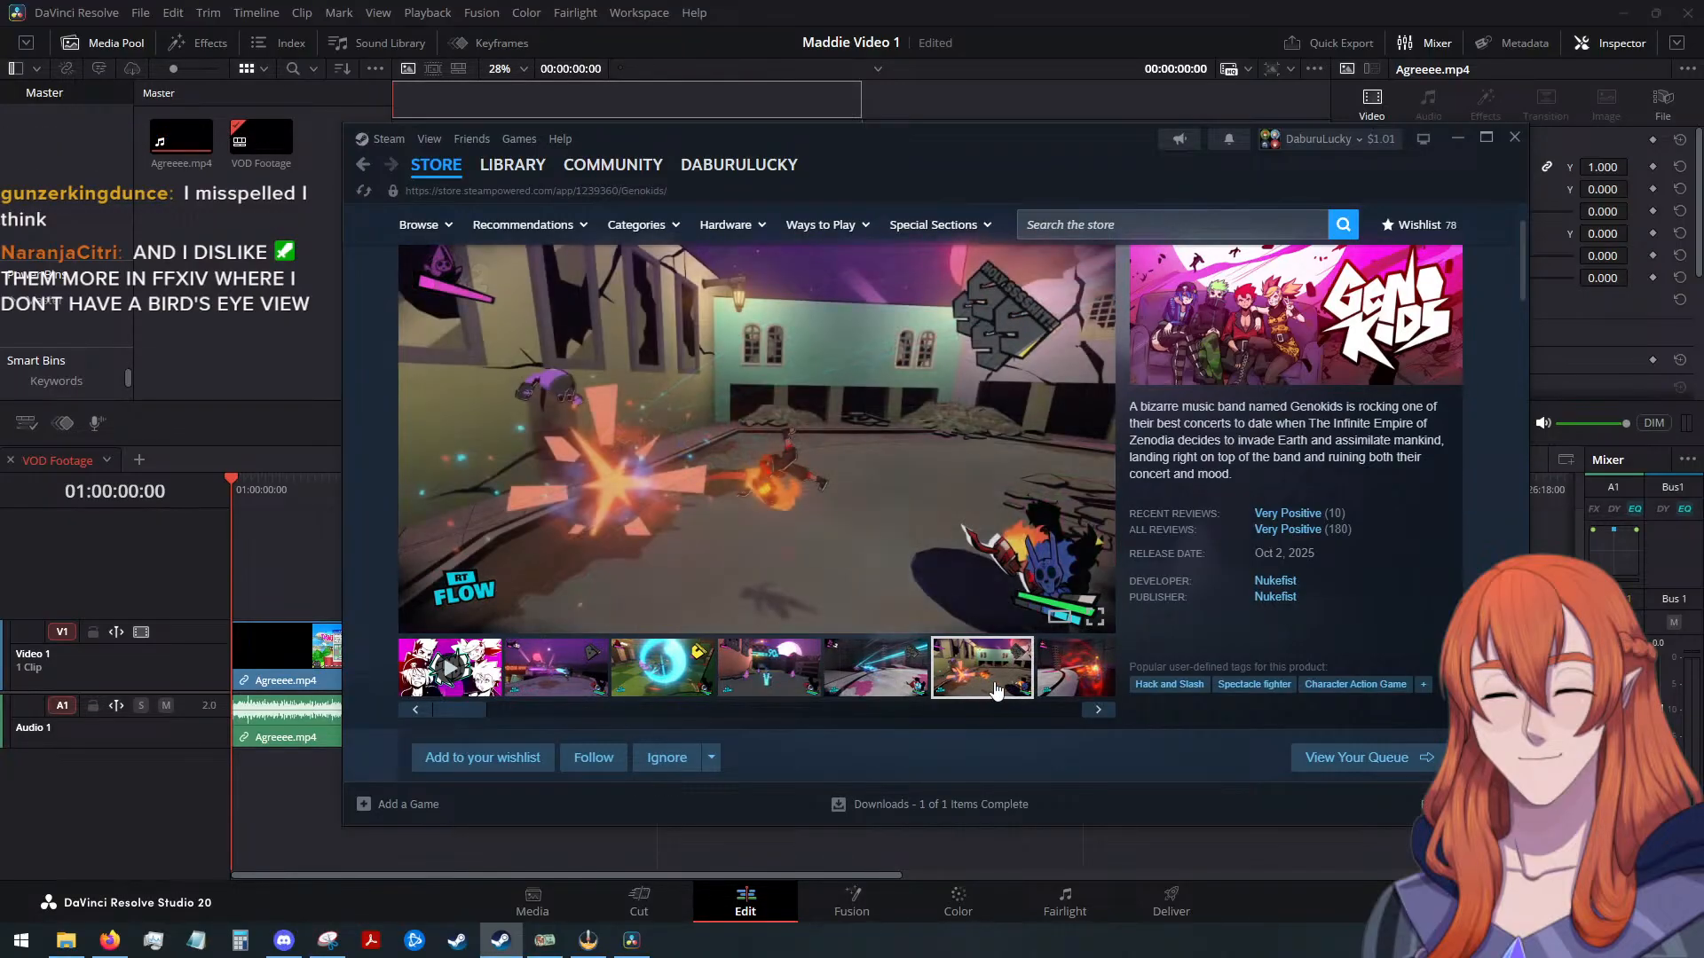
pyautogui.click(1035, 676)
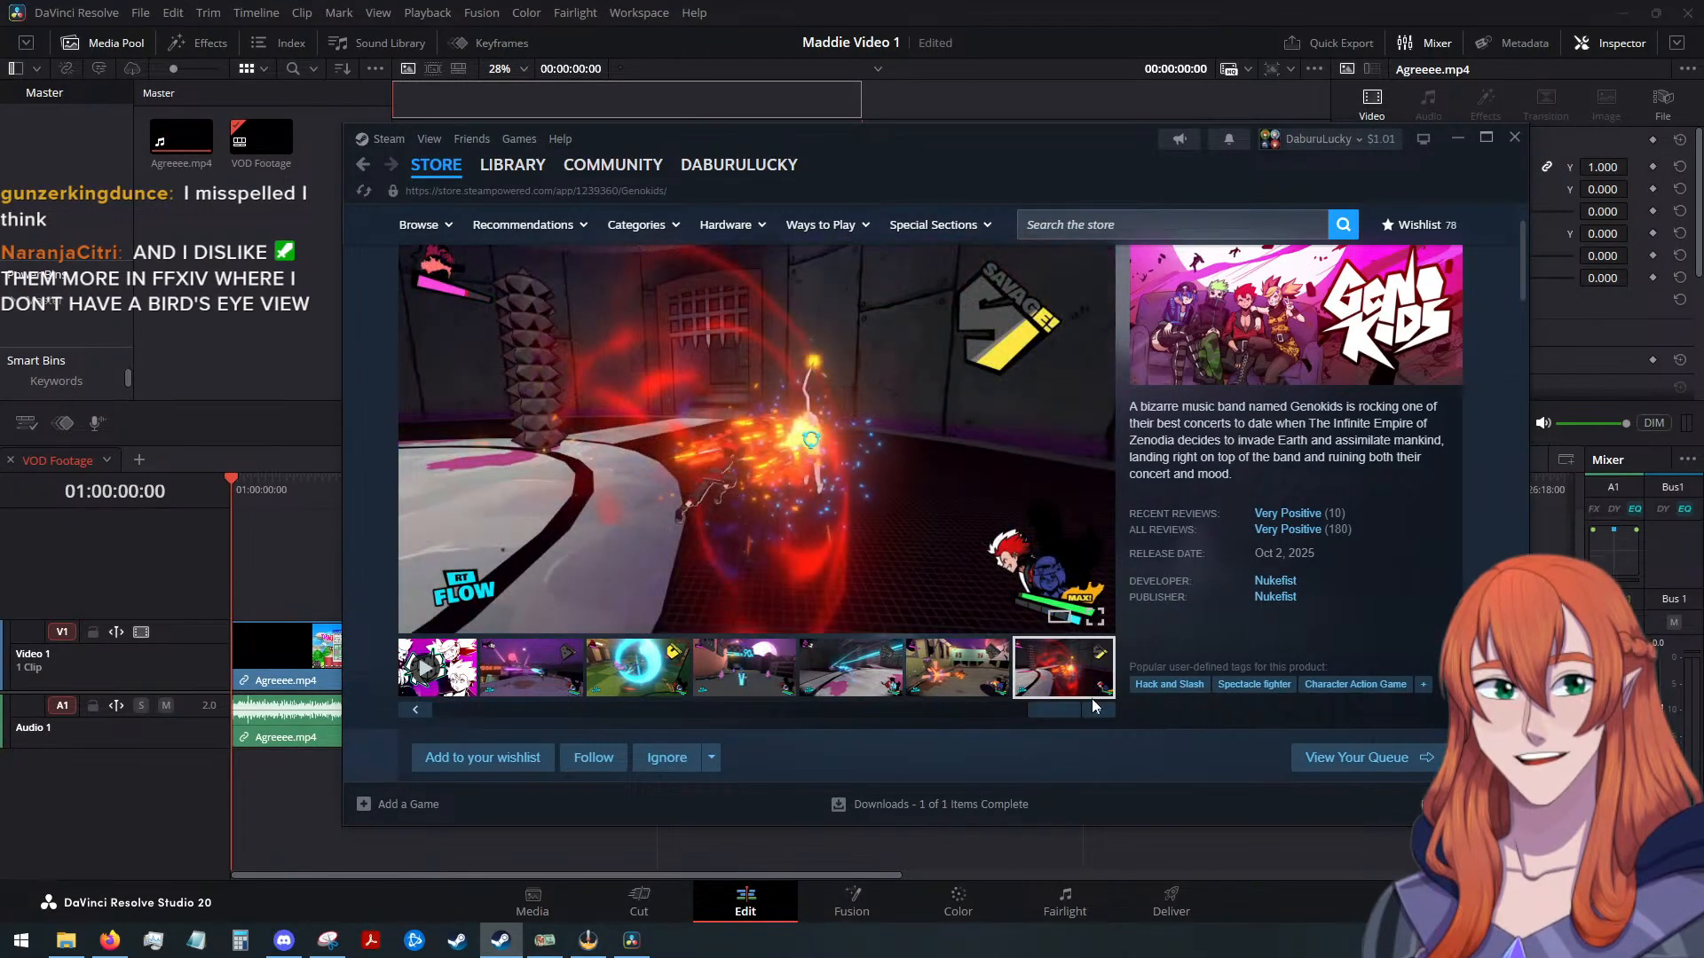
# Play the Genokids trailer, pause it partway and minimize Steam to return to DaVinci Resolve
pyautogui.click(452, 679)
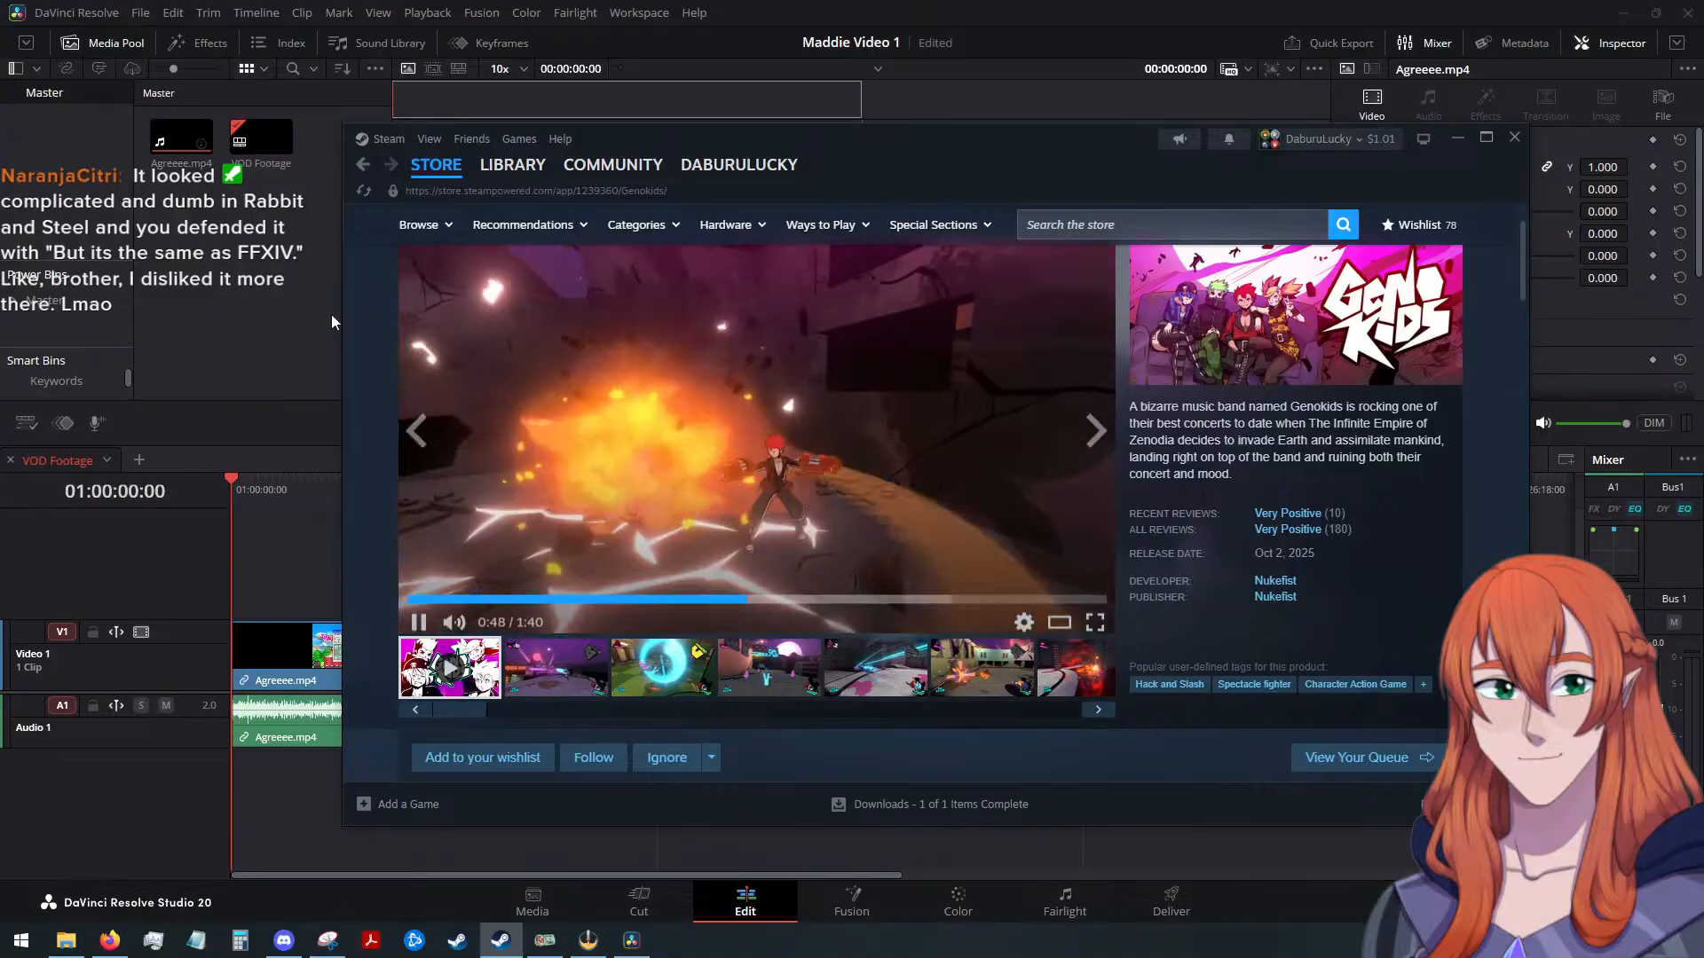
pyautogui.click(420, 619)
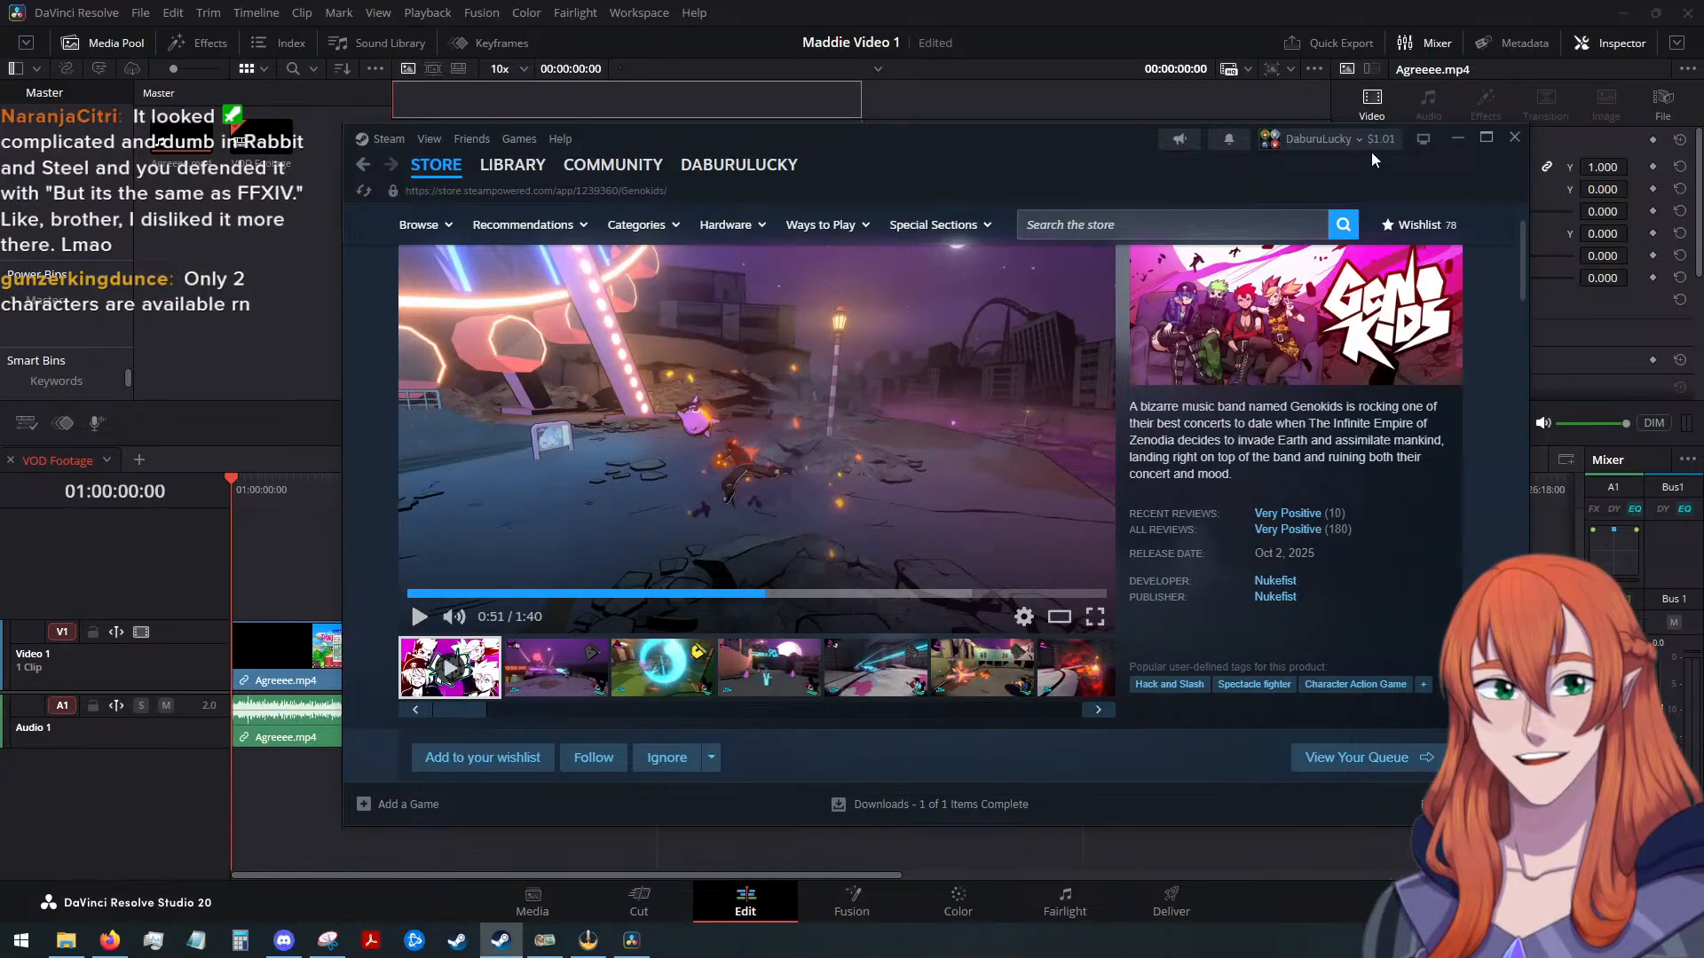
pyautogui.click(1456, 138)
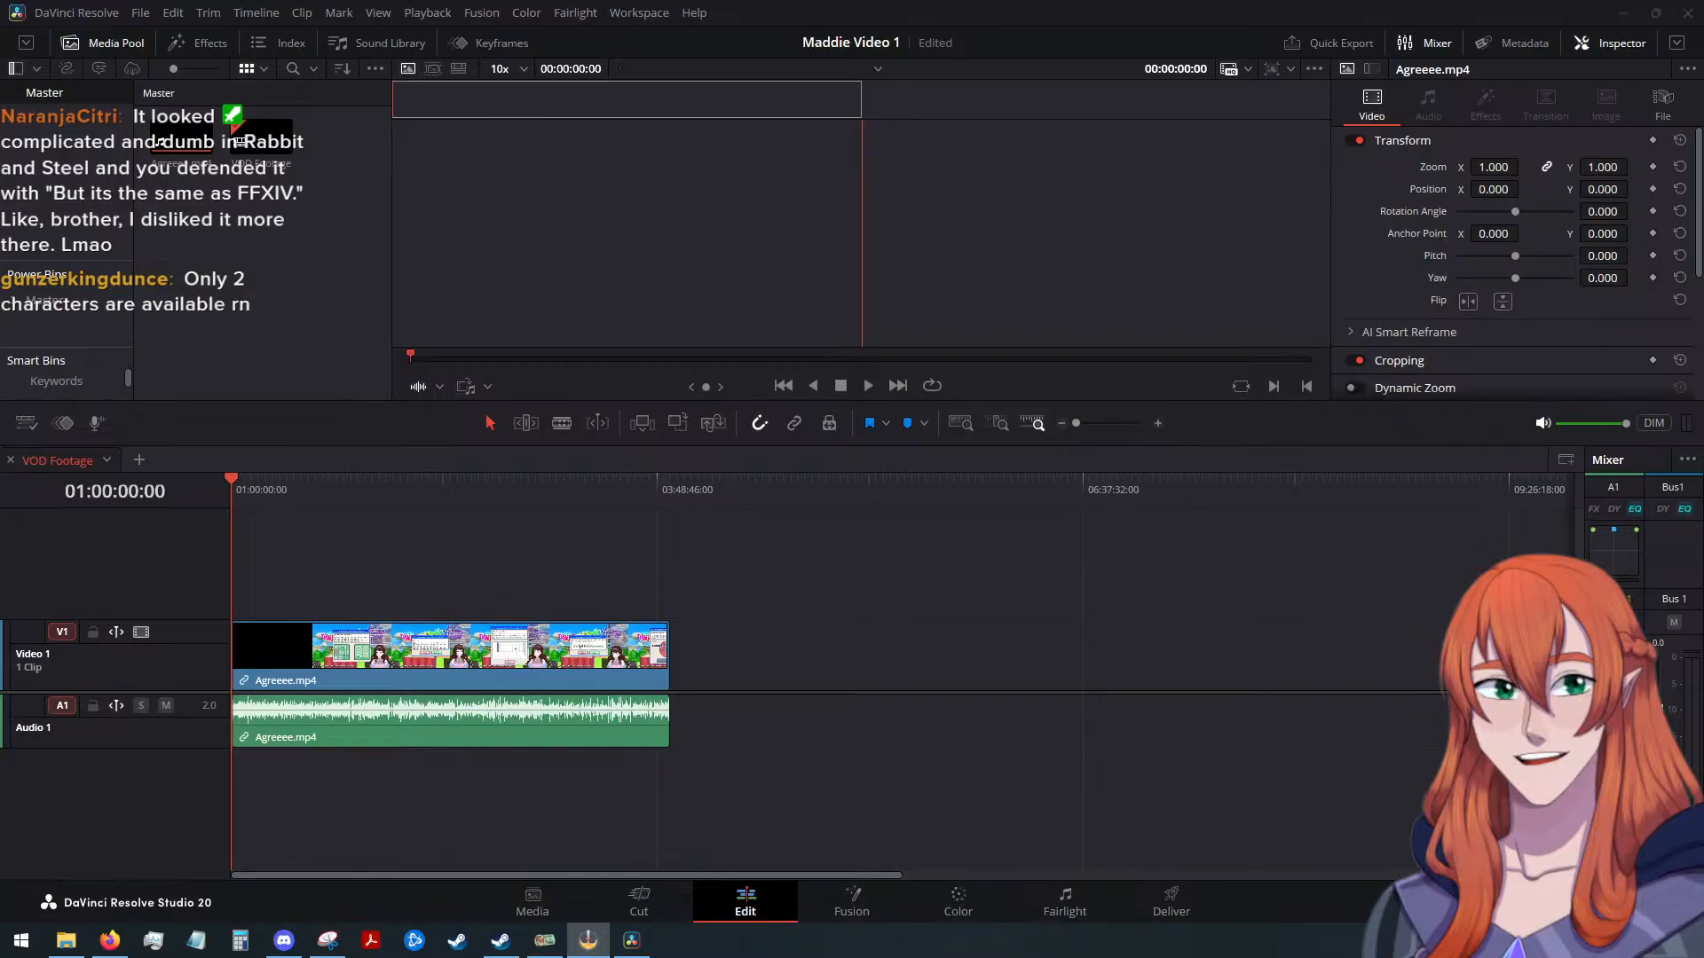
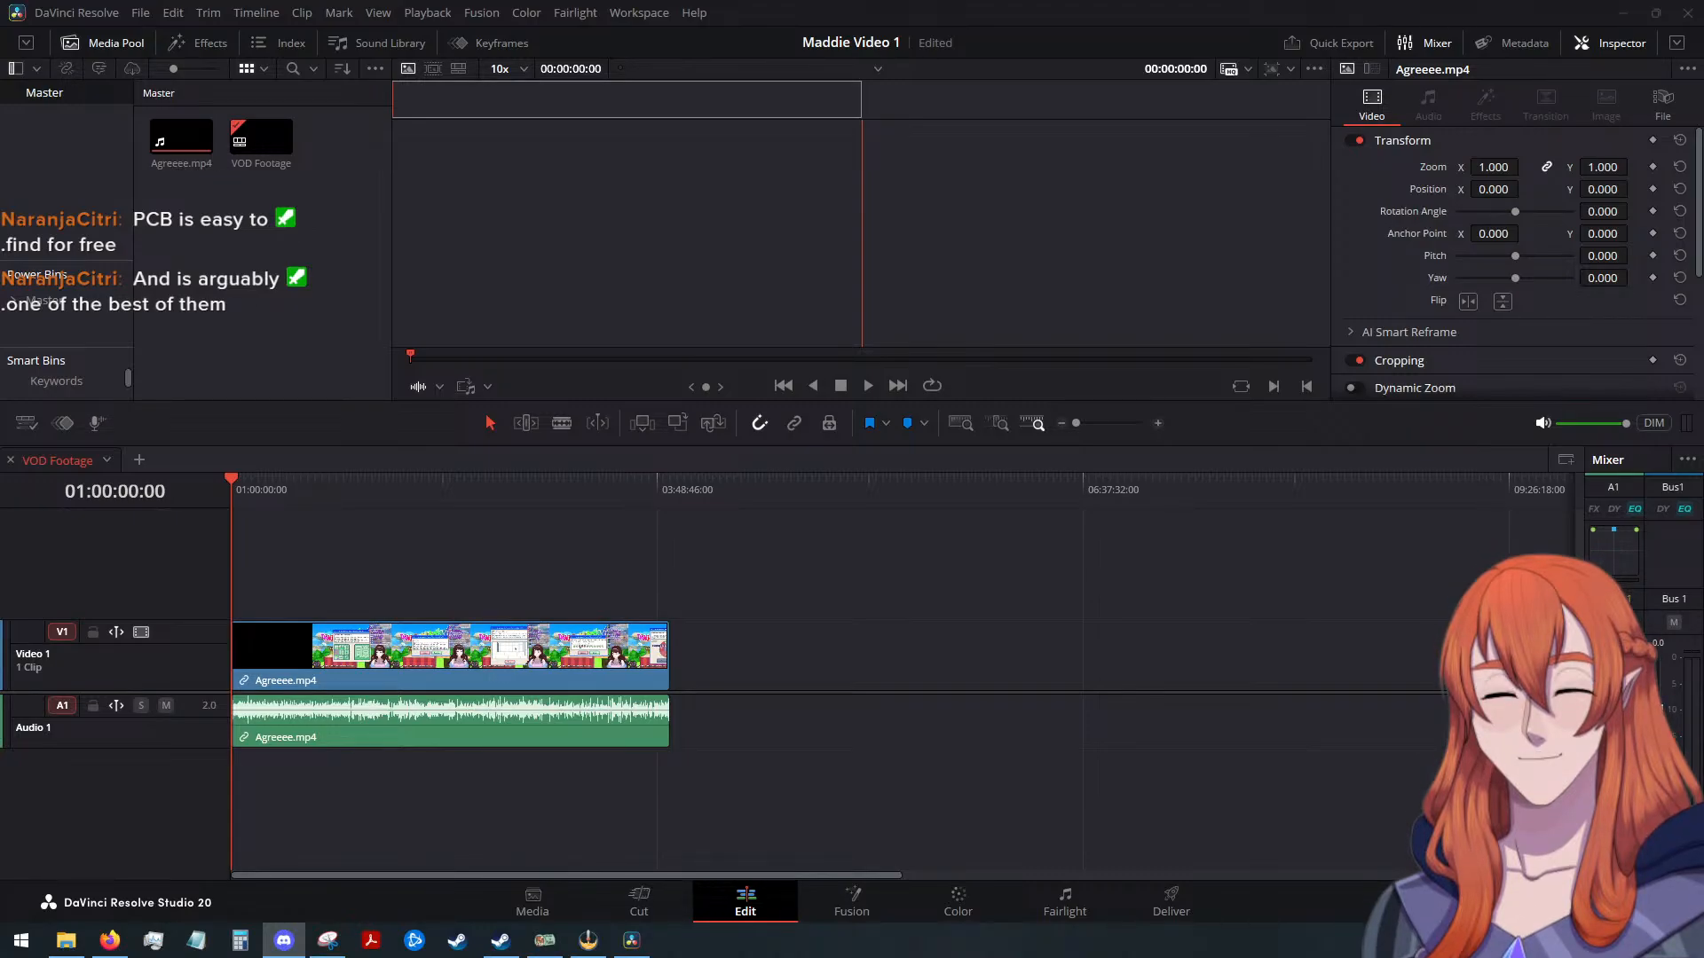
# Switch back to Steam and search its store for touhou
pyautogui.click(500, 942)
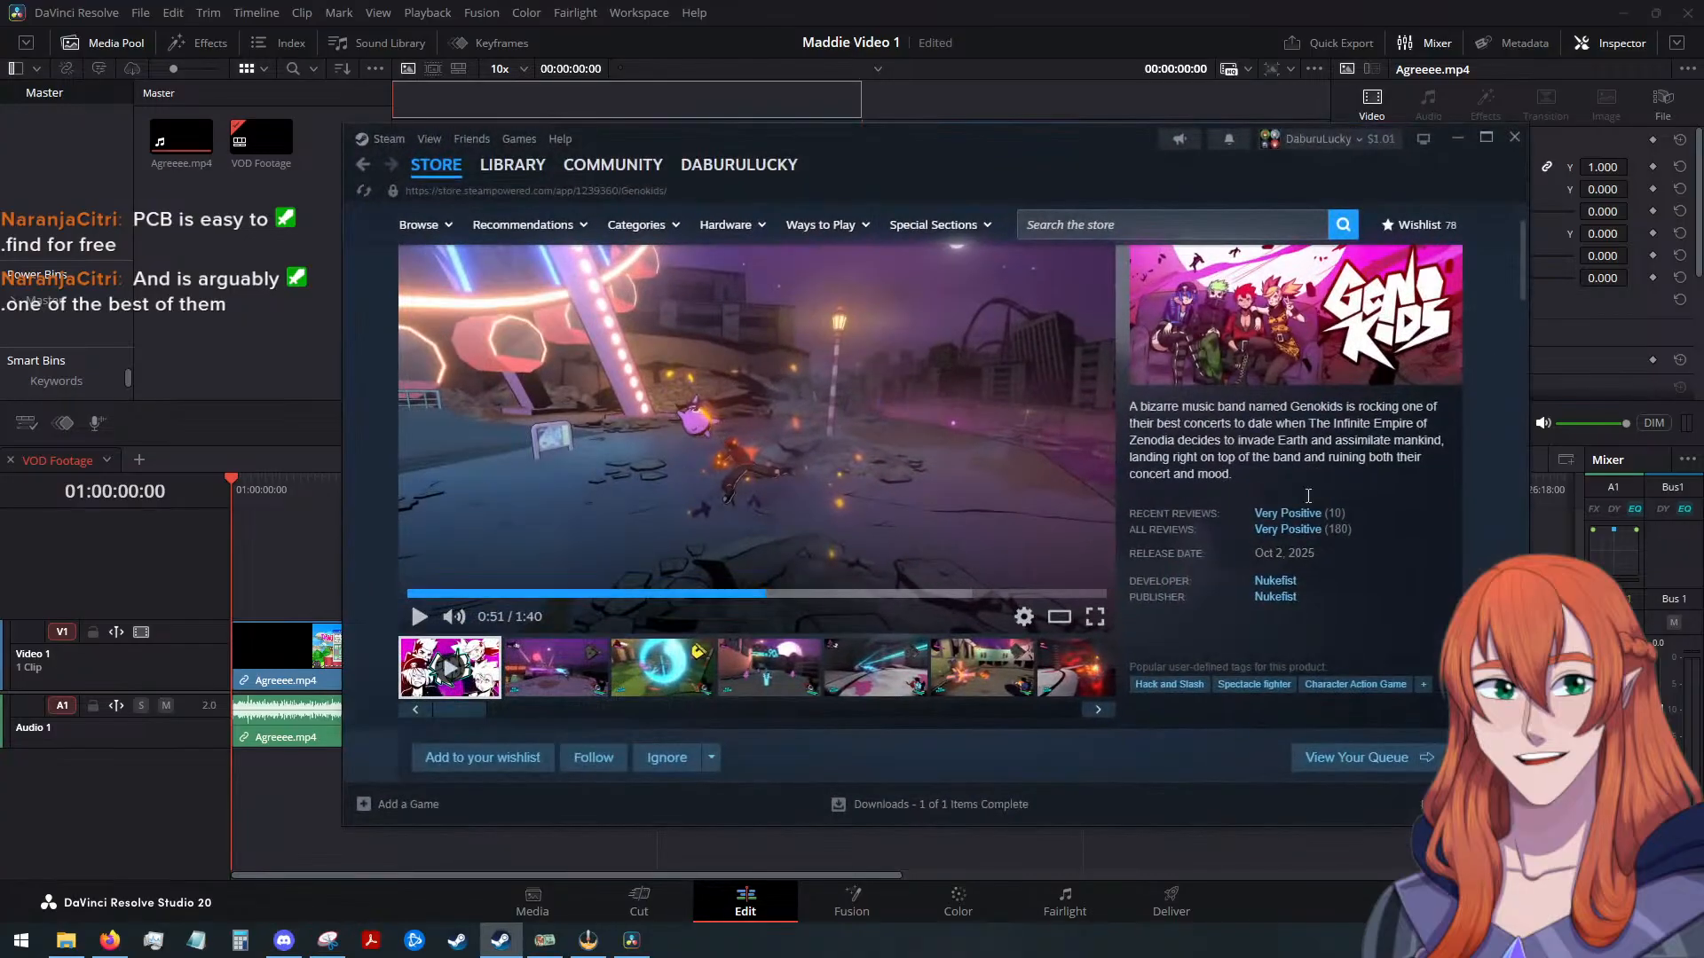
pyautogui.click(1162, 222)
pyautogui.write('tou')
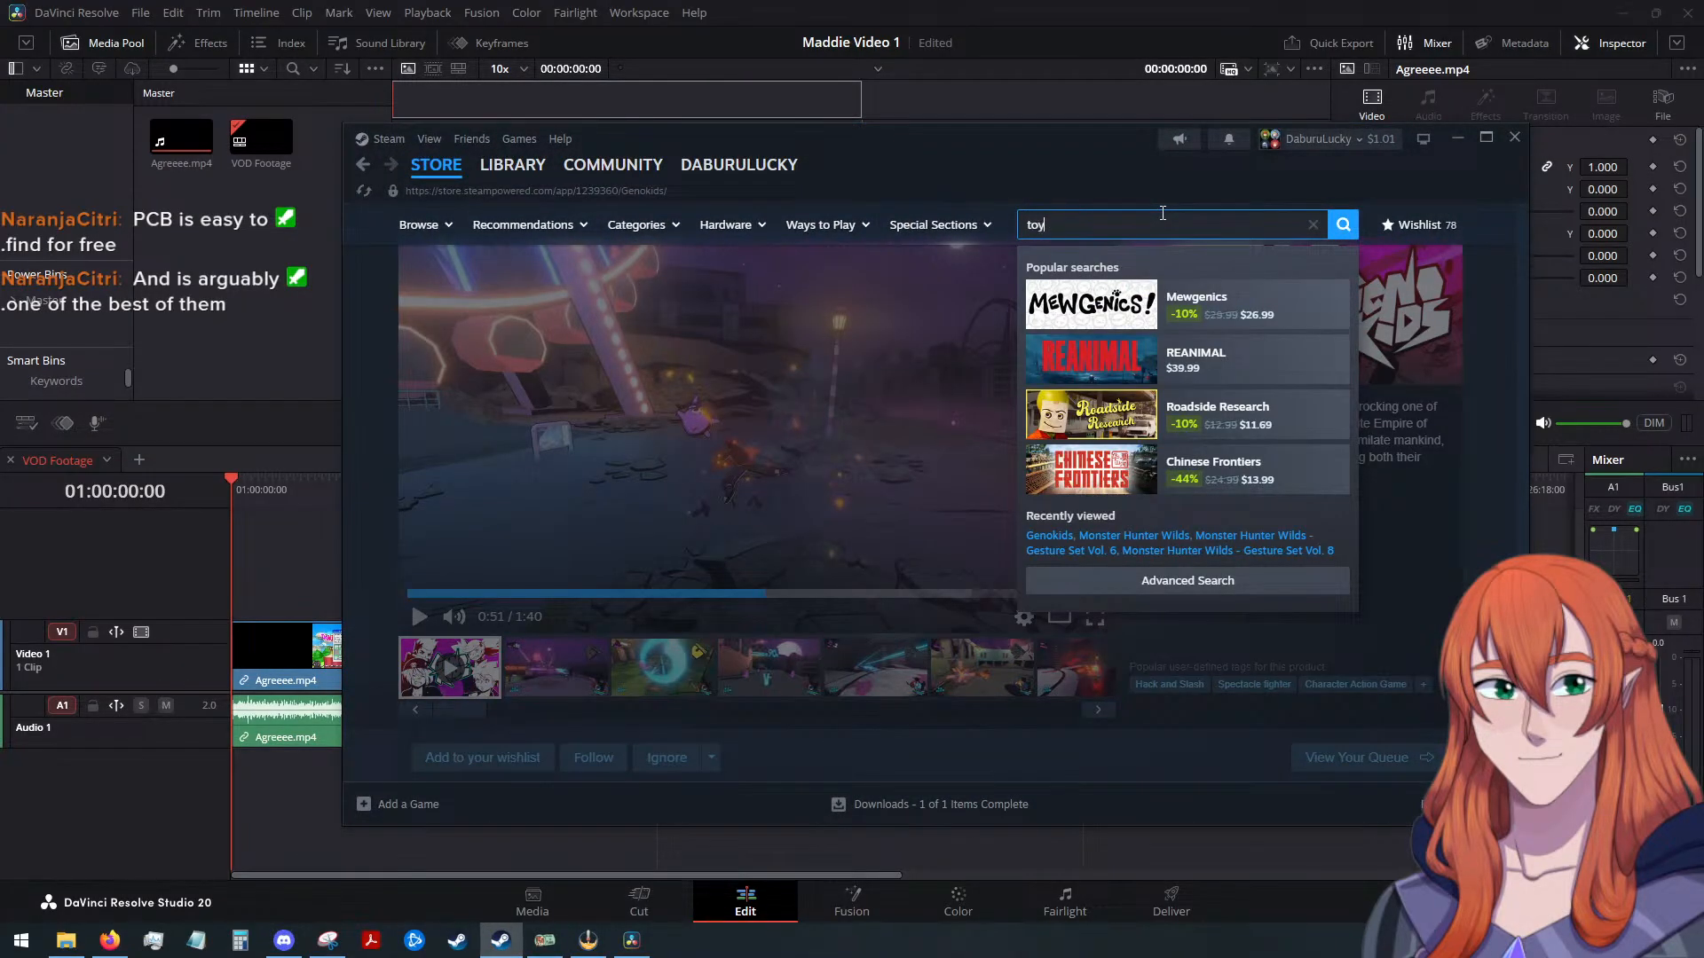
pyautogui.write('hou')
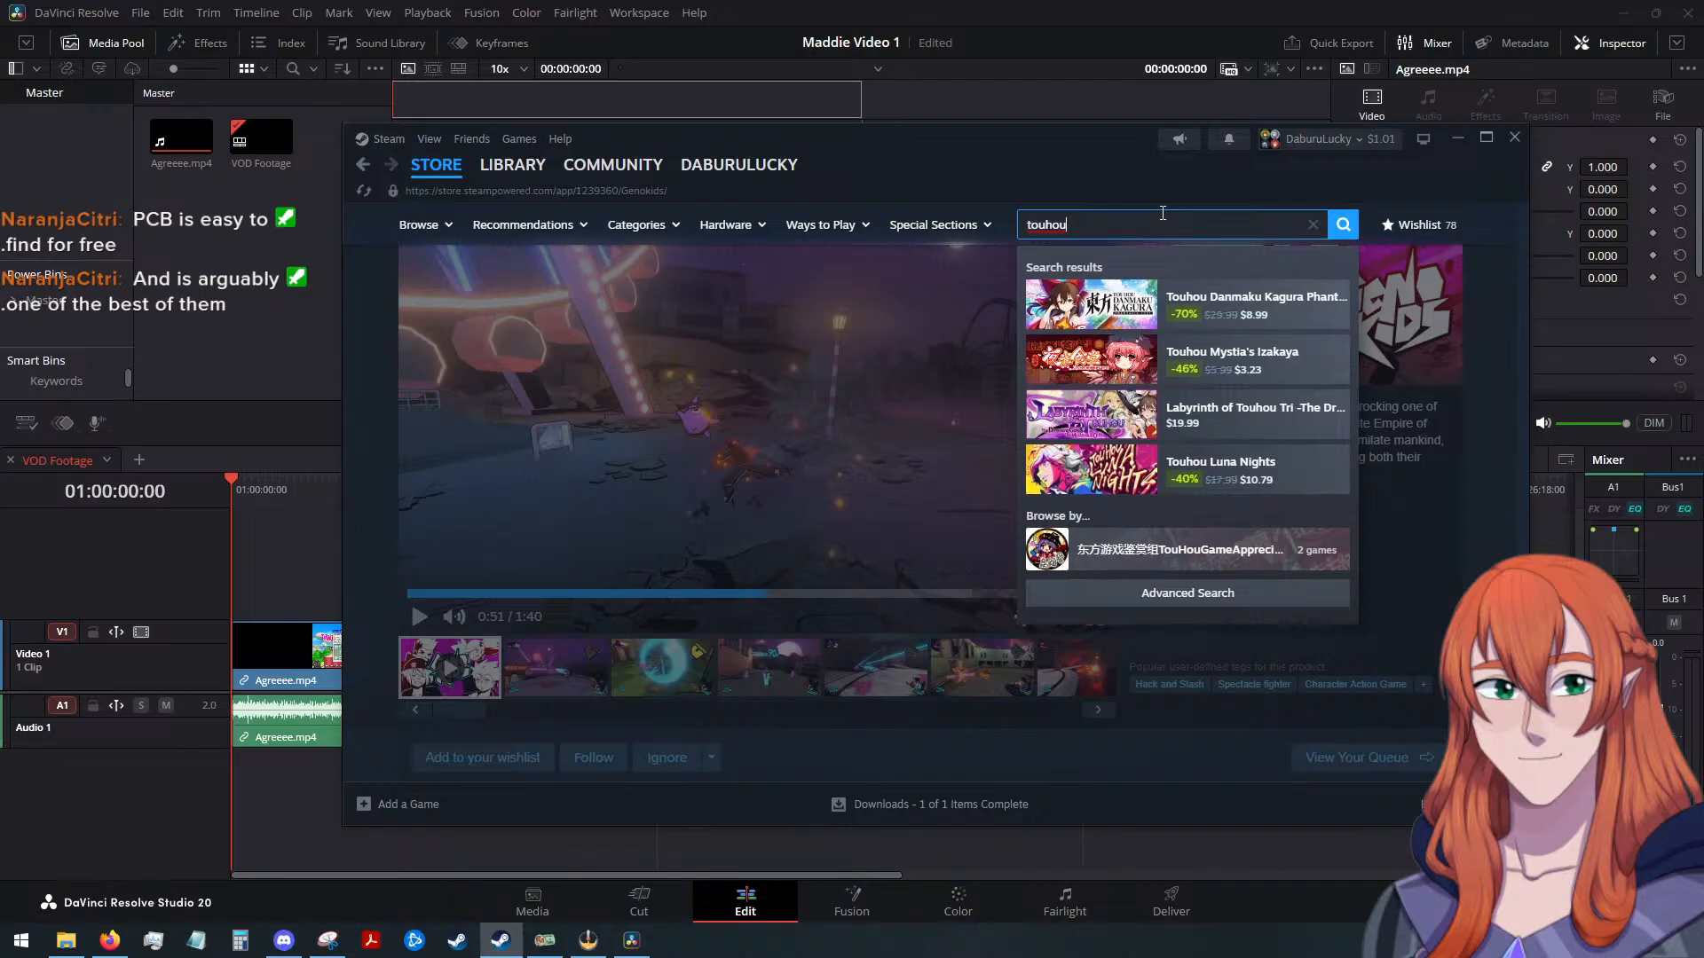
pyautogui.press('Return')
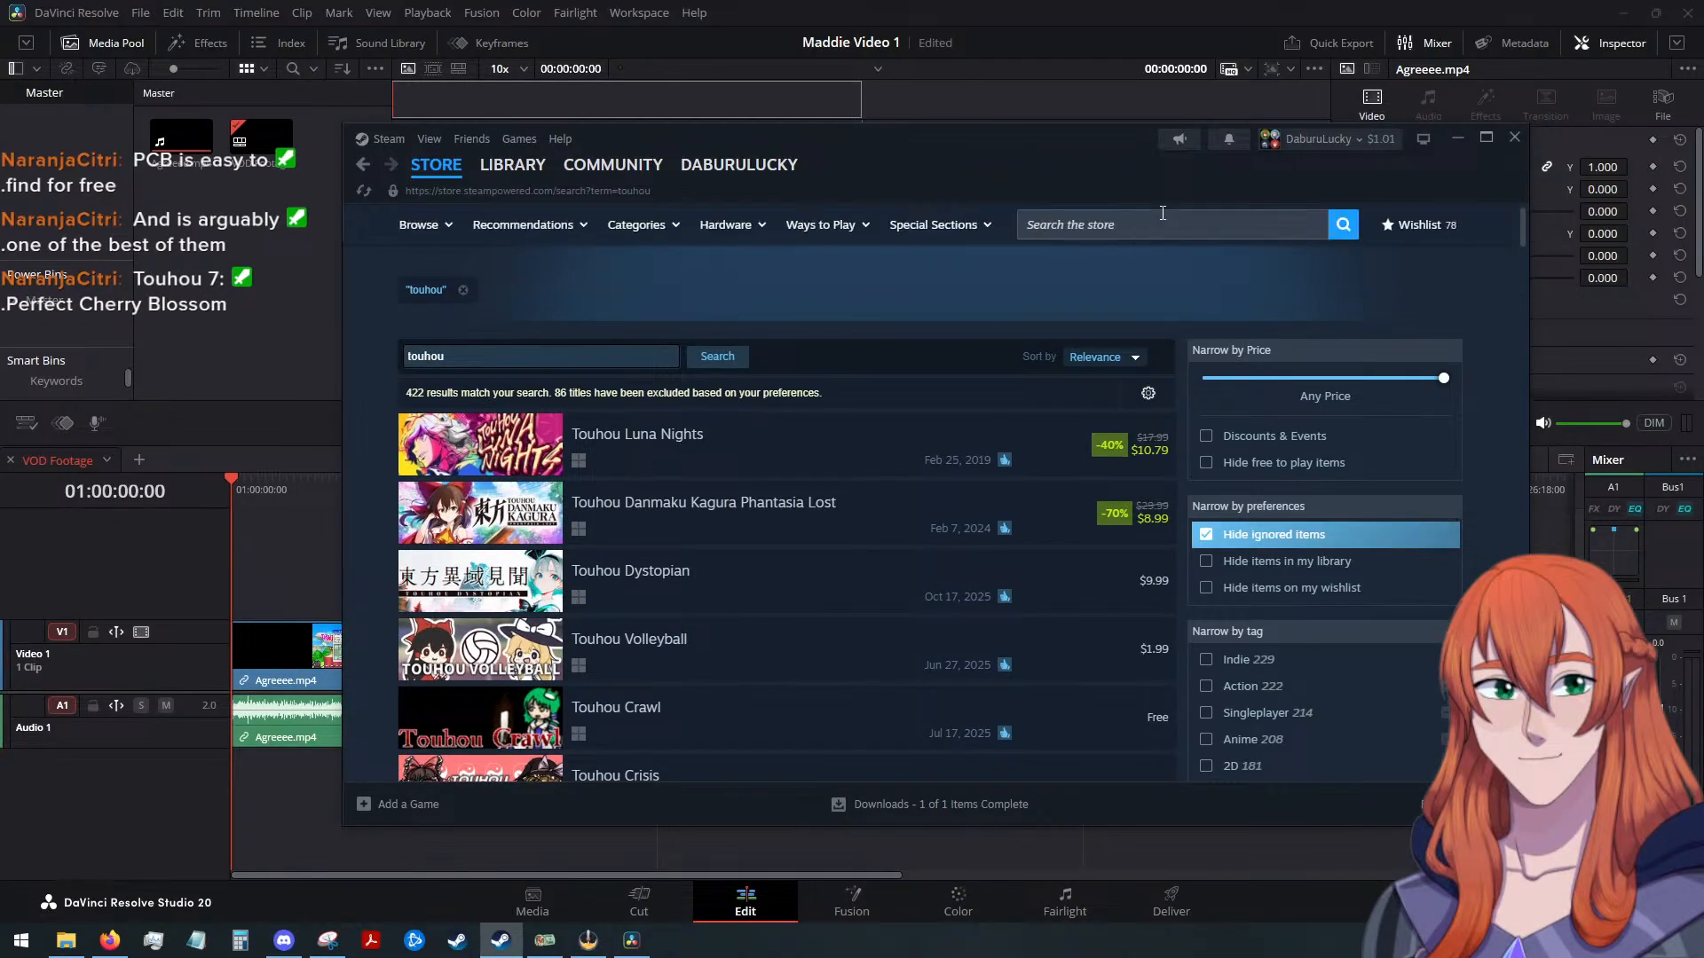
# Browse the touhou search results in the Steam store and minimize Steam
pyautogui.scroll(-2, 814, 480)
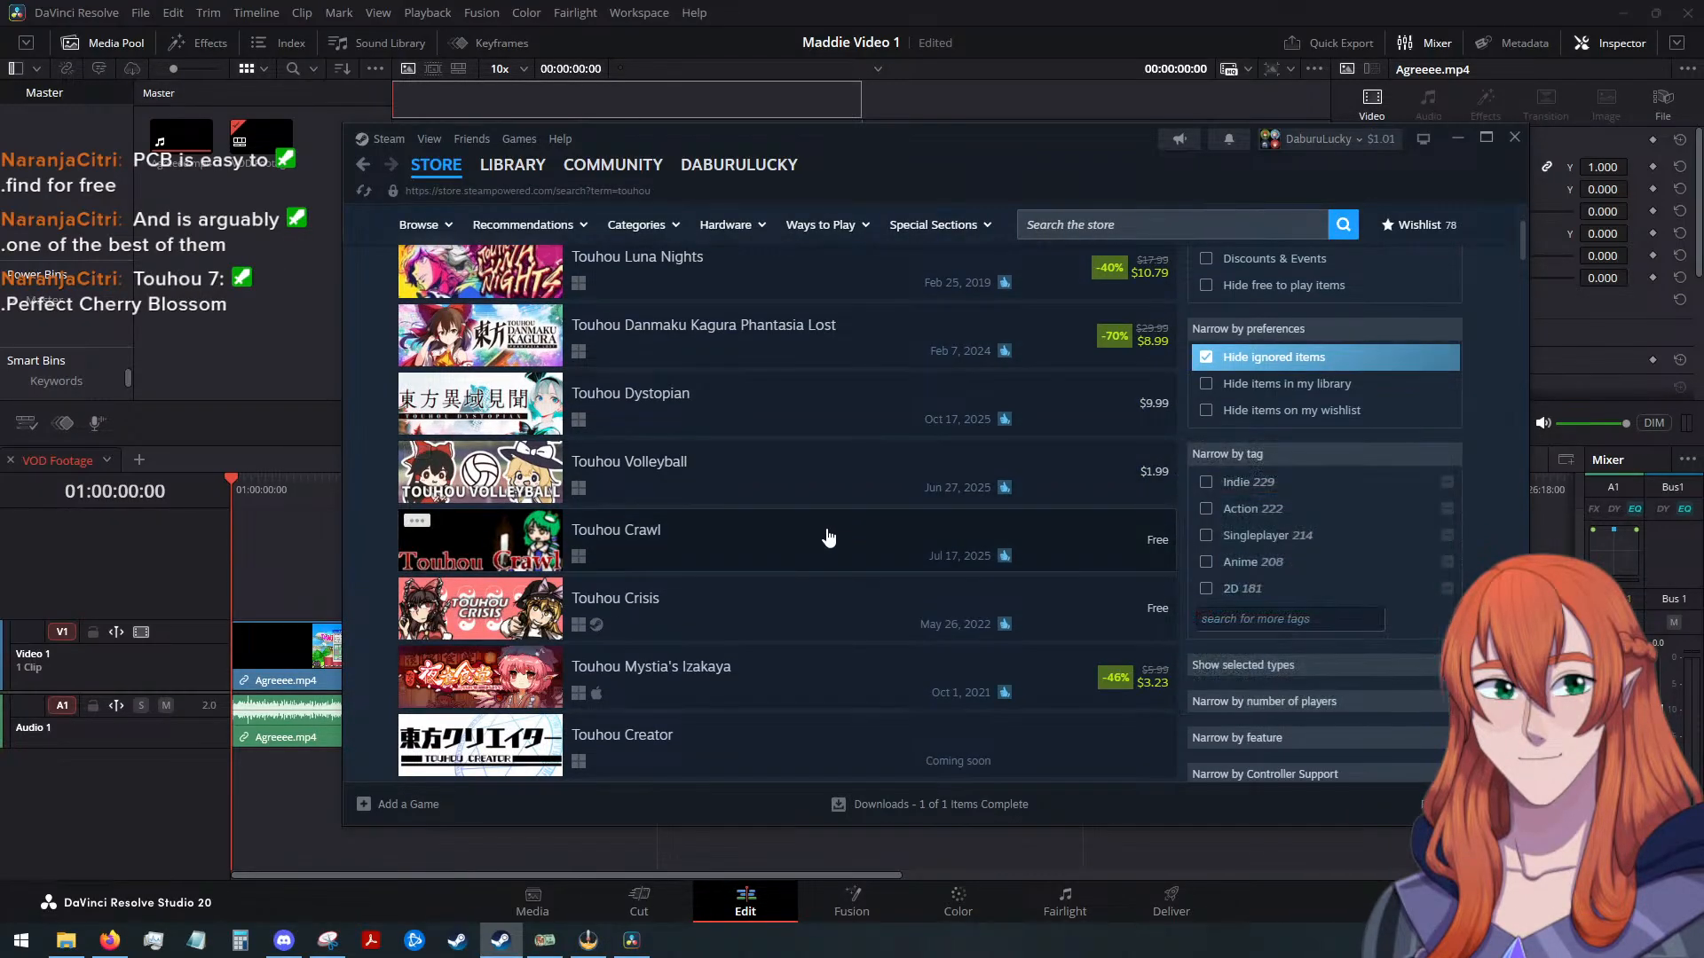
pyautogui.scroll(-2, 1136, 469)
pyautogui.scroll(-9, 1139, 471)
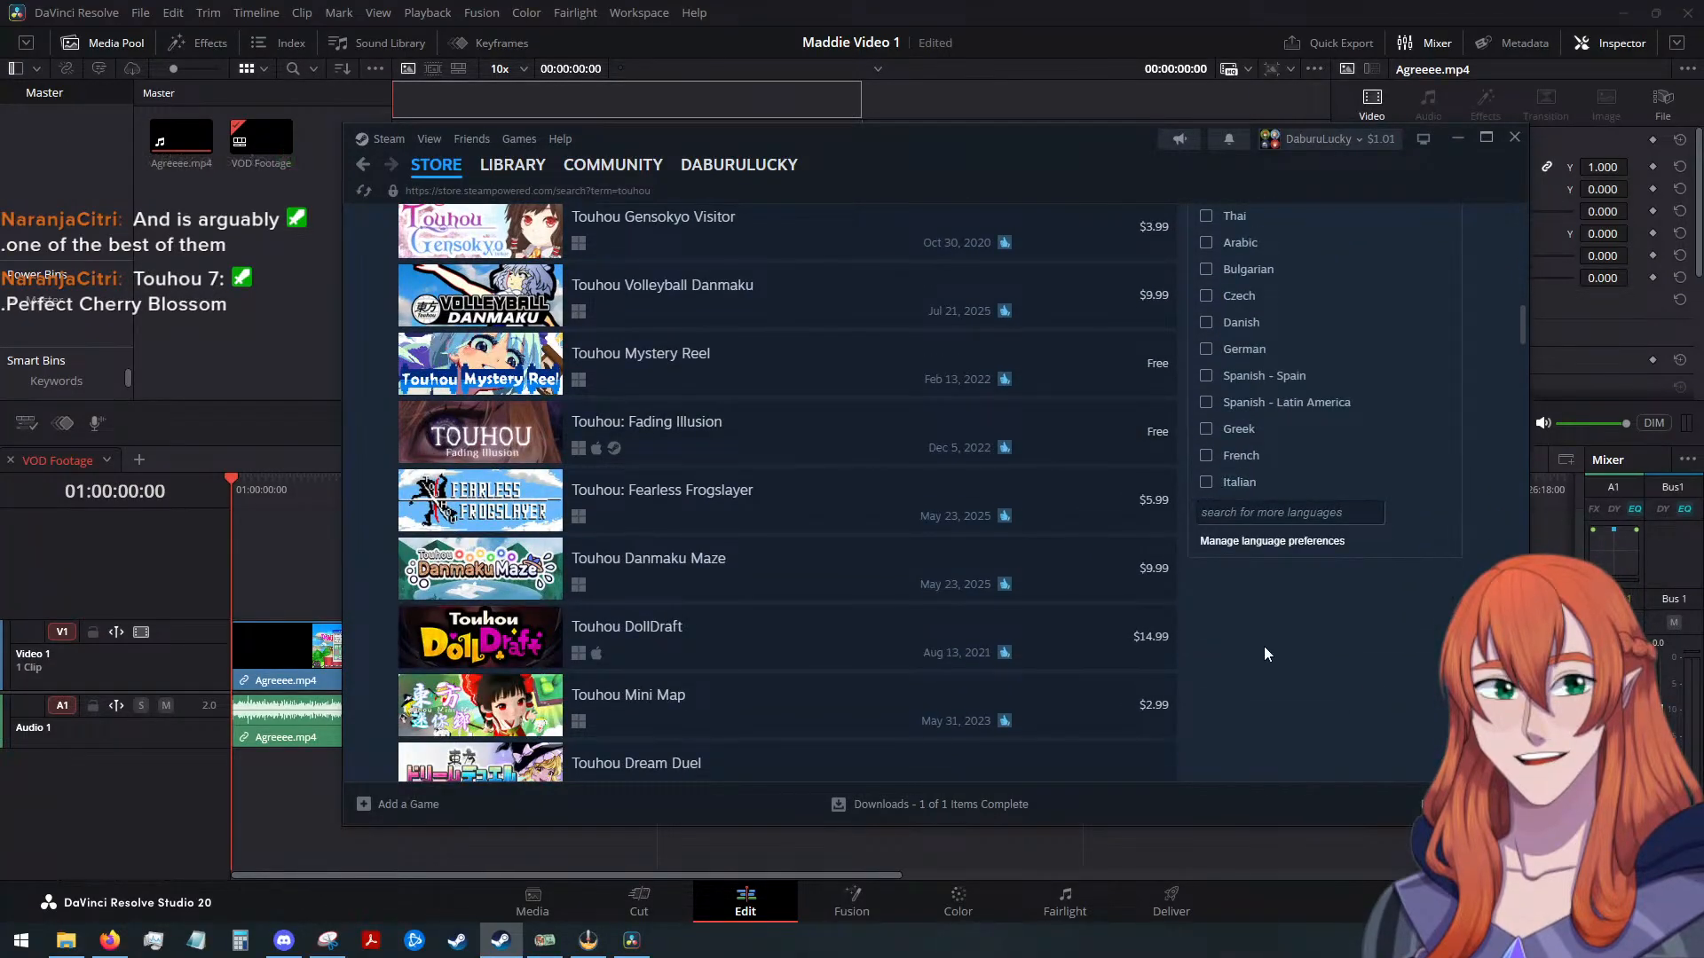
pyautogui.scroll(-3, 1263, 646)
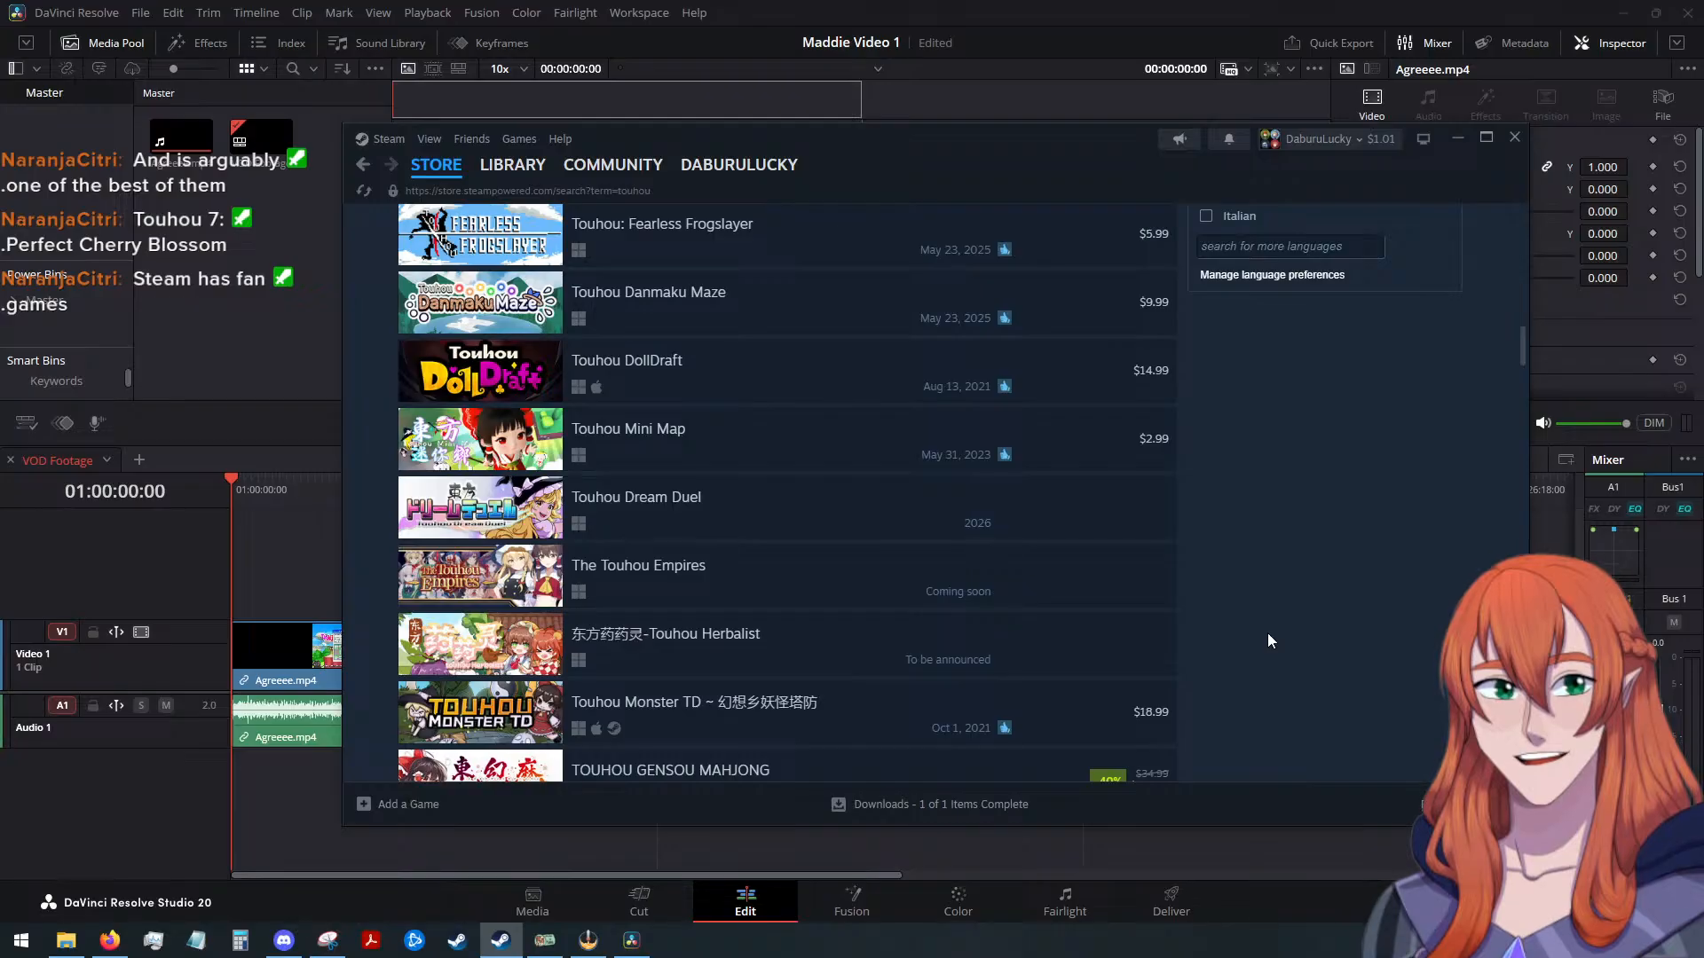
pyautogui.scroll(10, 1263, 625)
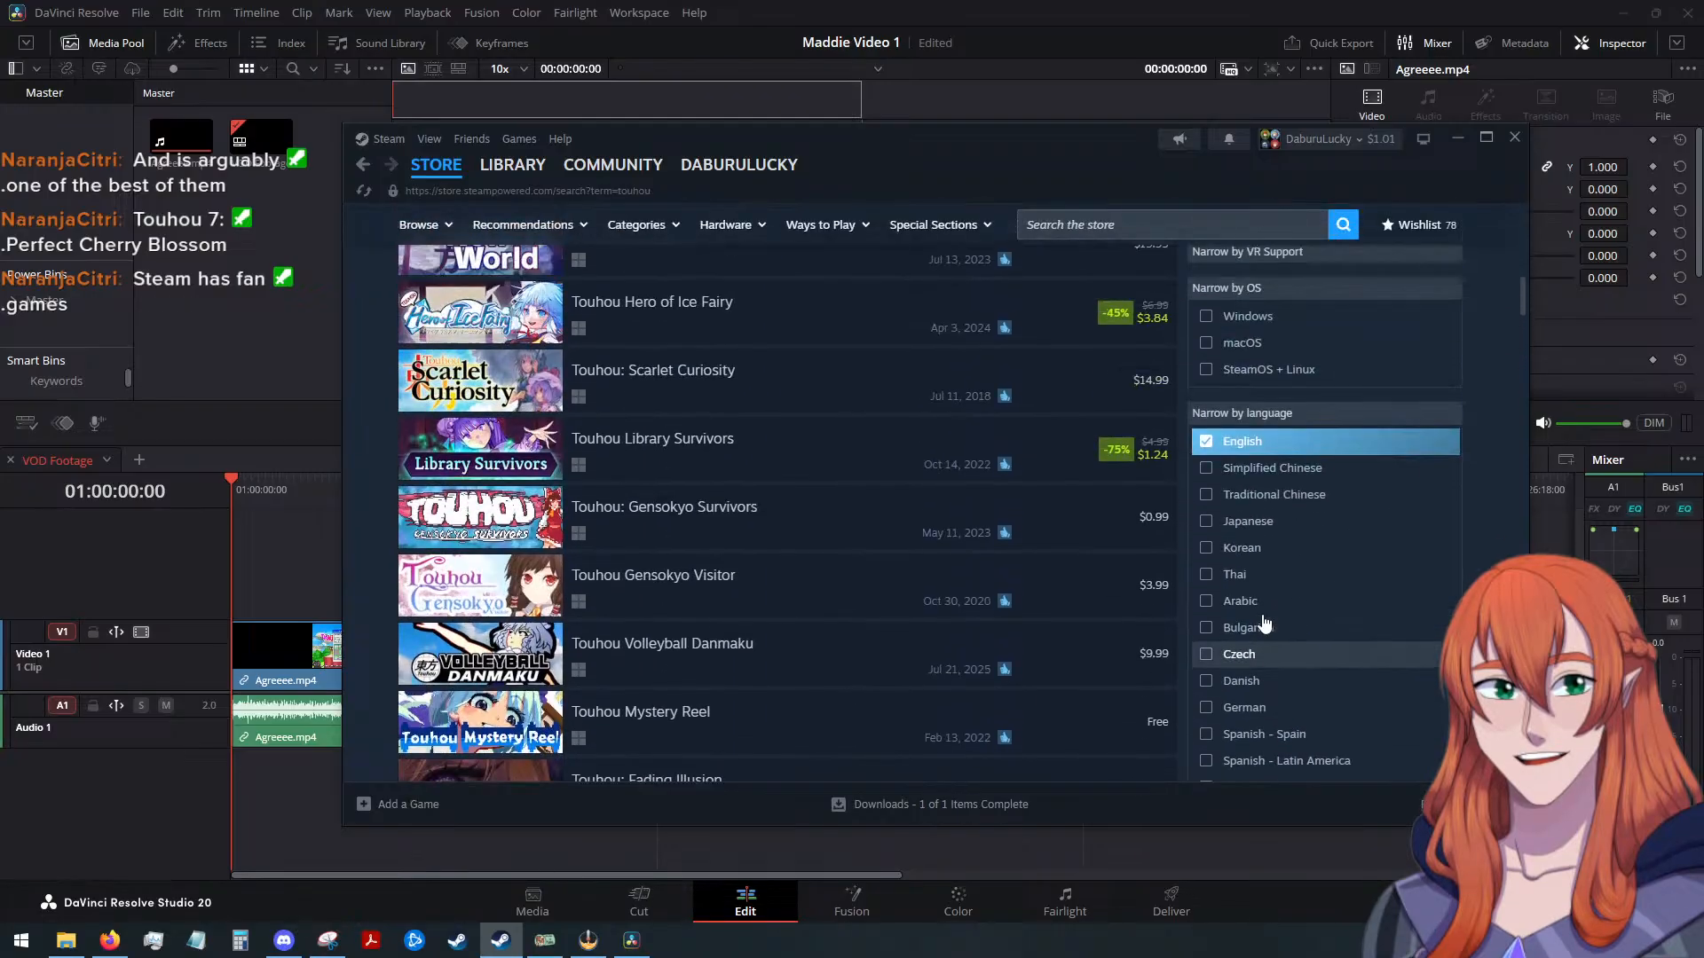
pyautogui.scroll(5, 1261, 611)
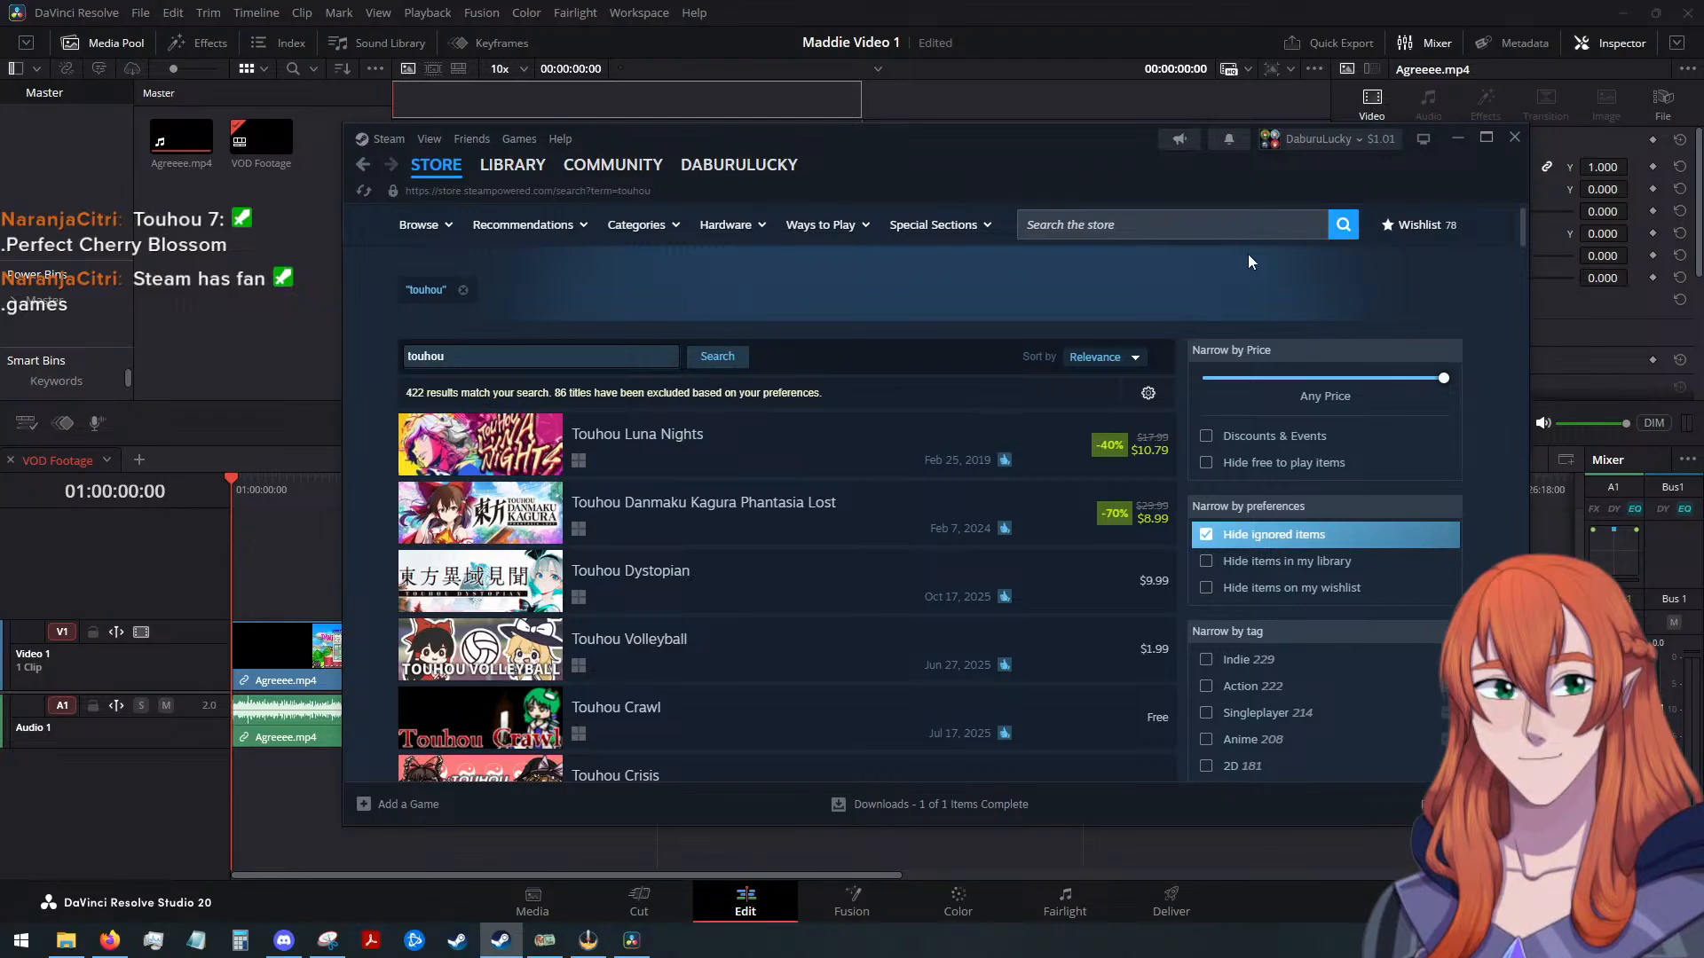
pyautogui.click(1449, 143)
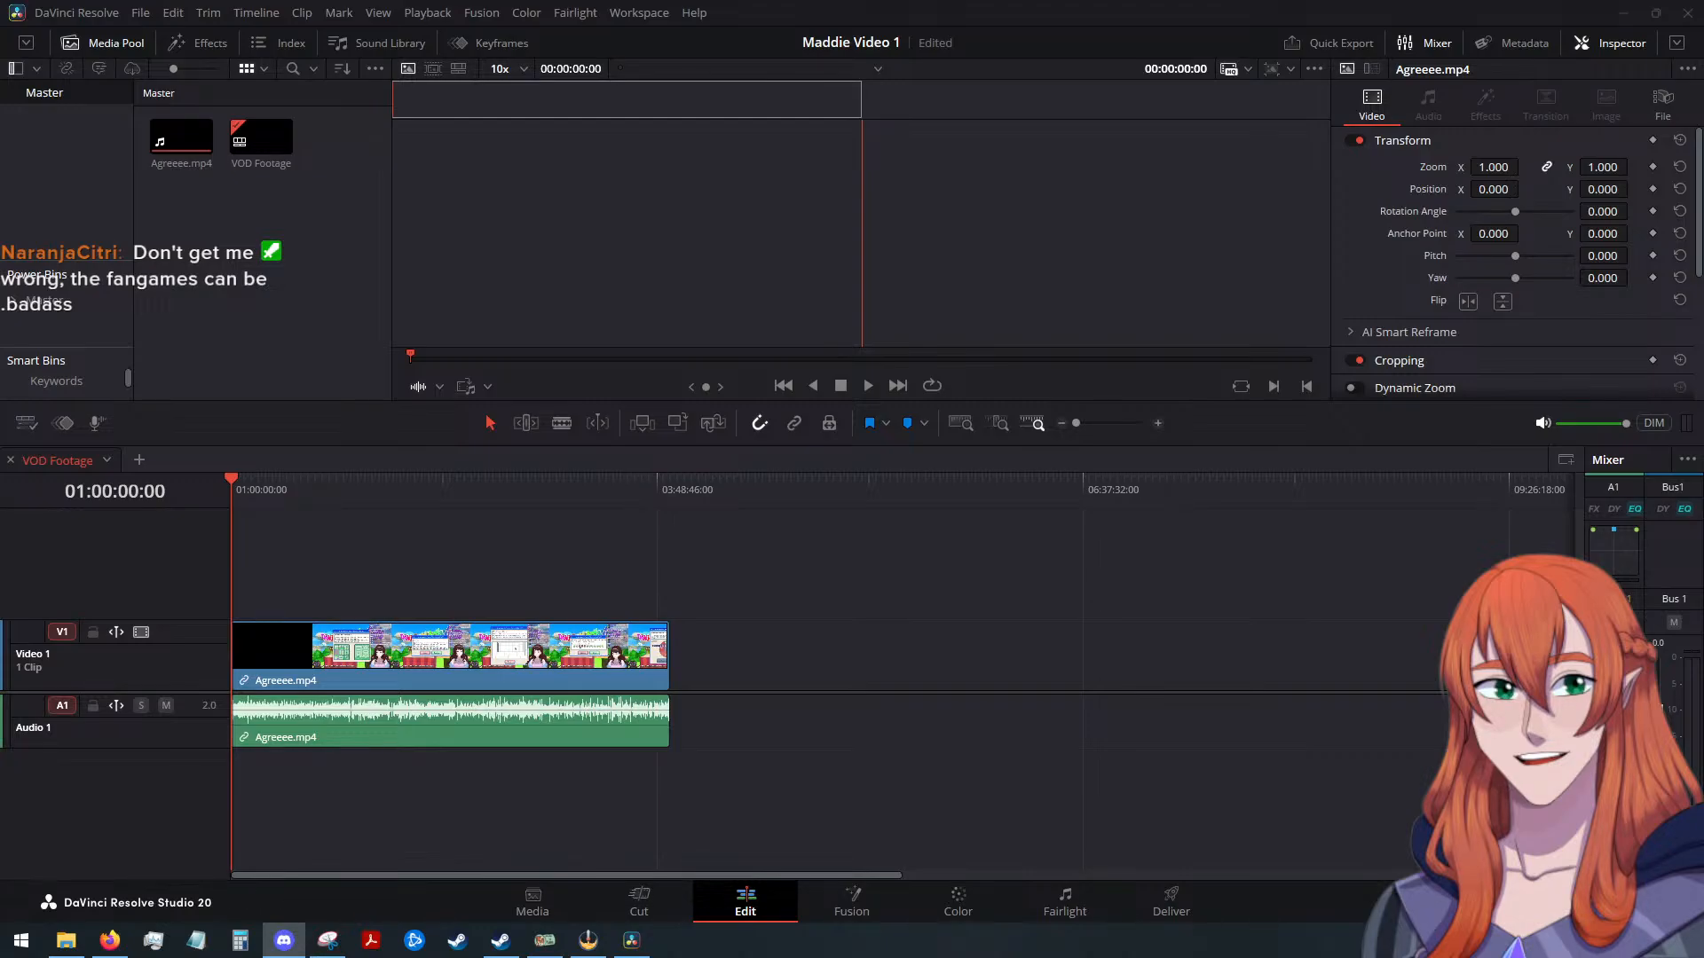
pyautogui.hotkey('alt', 'Tab')
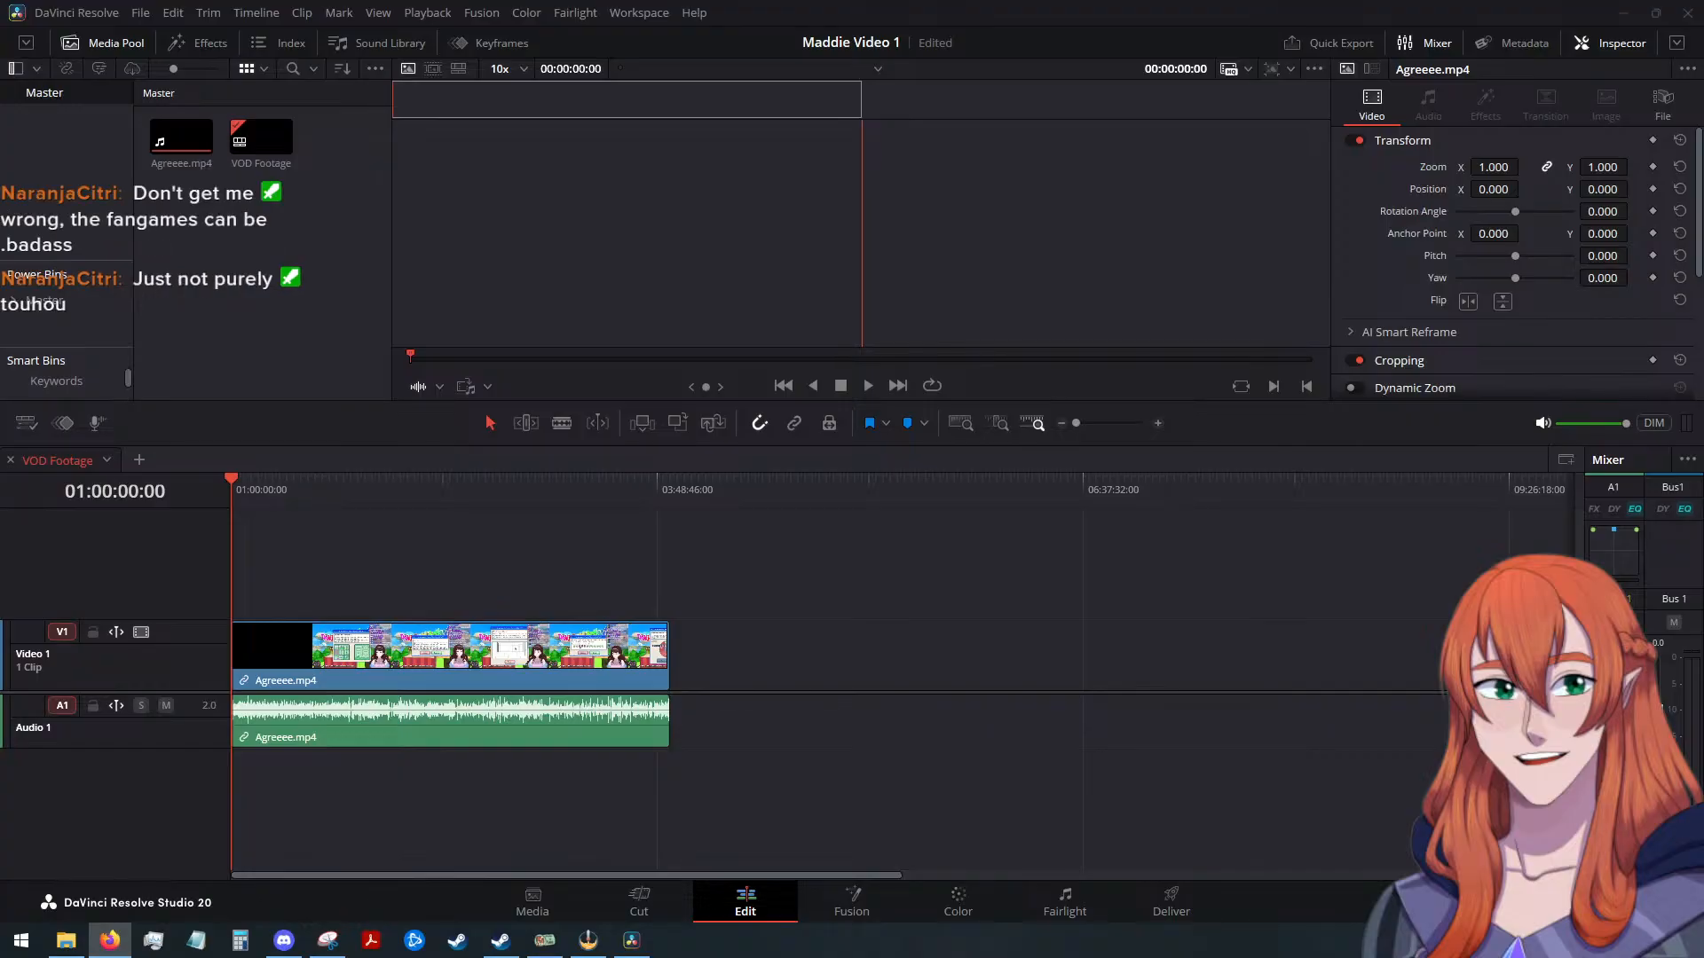
pyautogui.hotkey('alt', 'Tab')
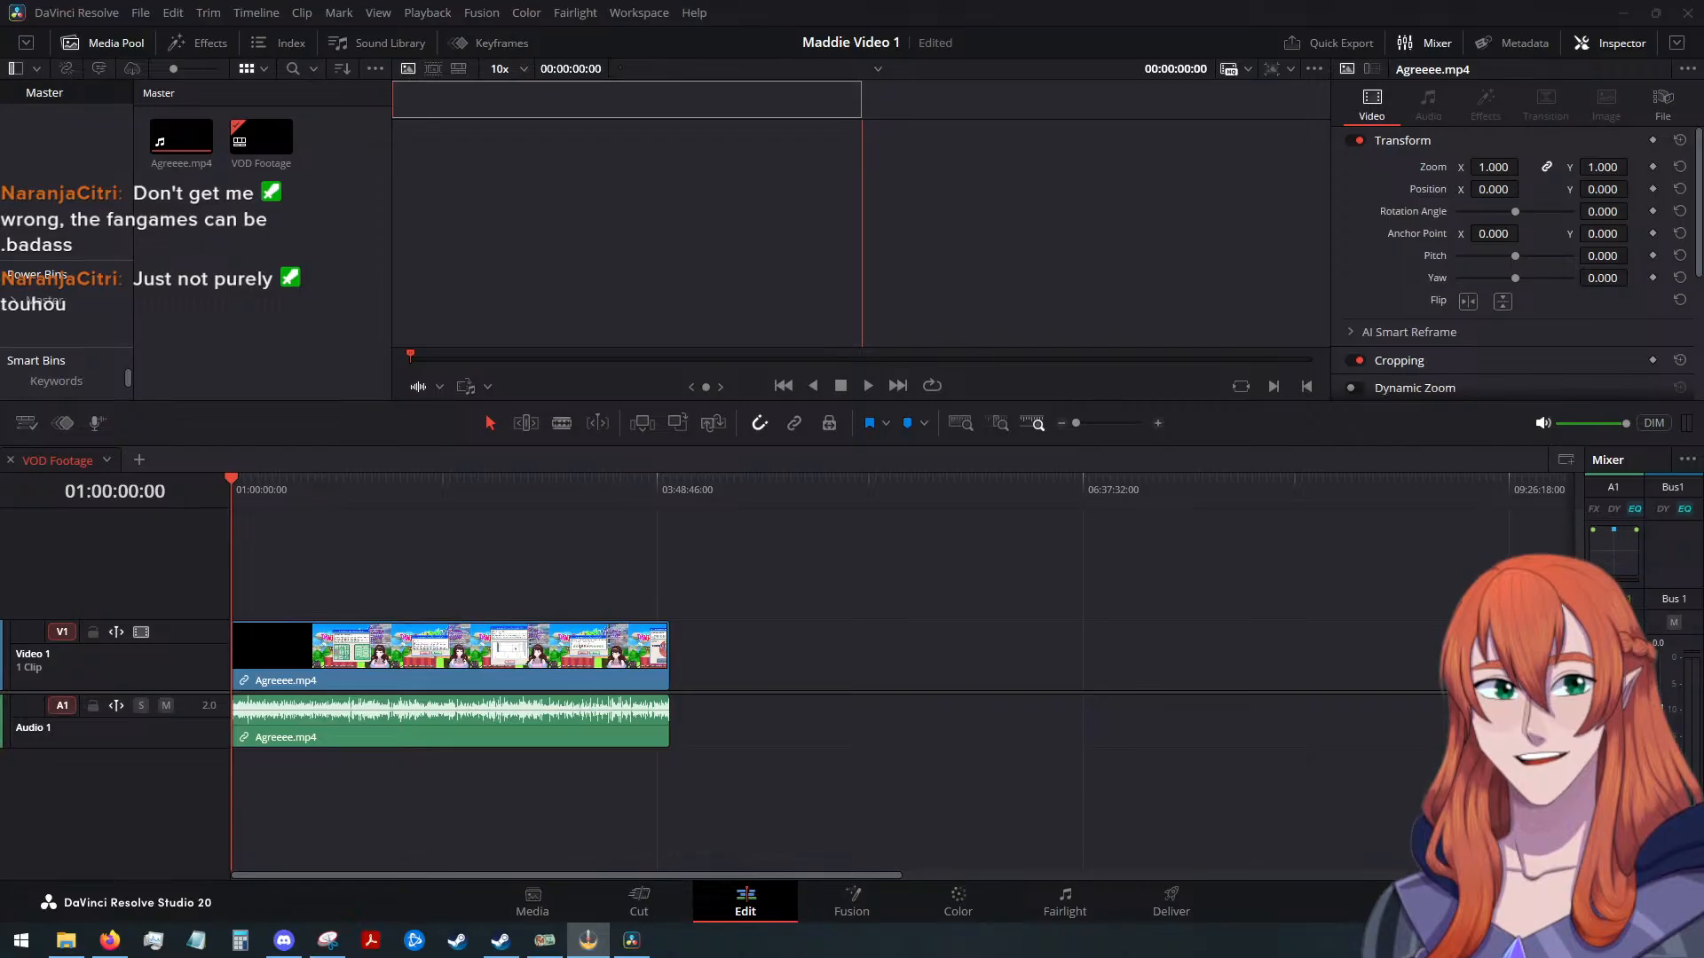
pyautogui.hotkey('alt', 'Tab')
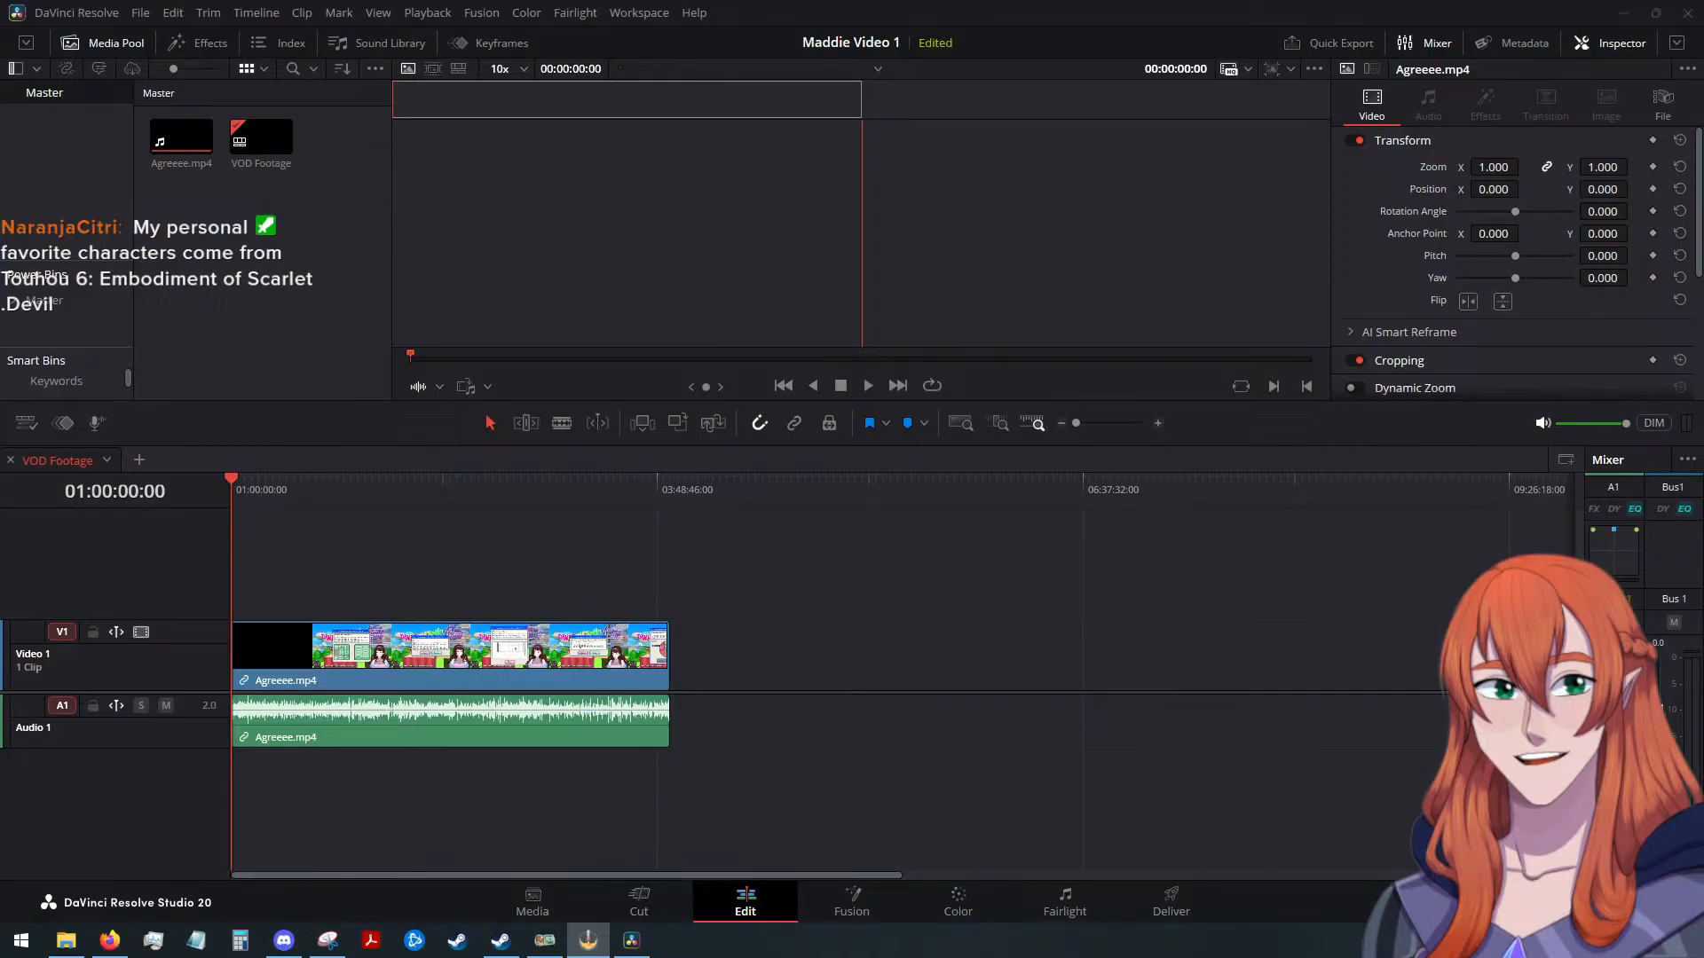
pyautogui.hotkey('alt', 'Tab')
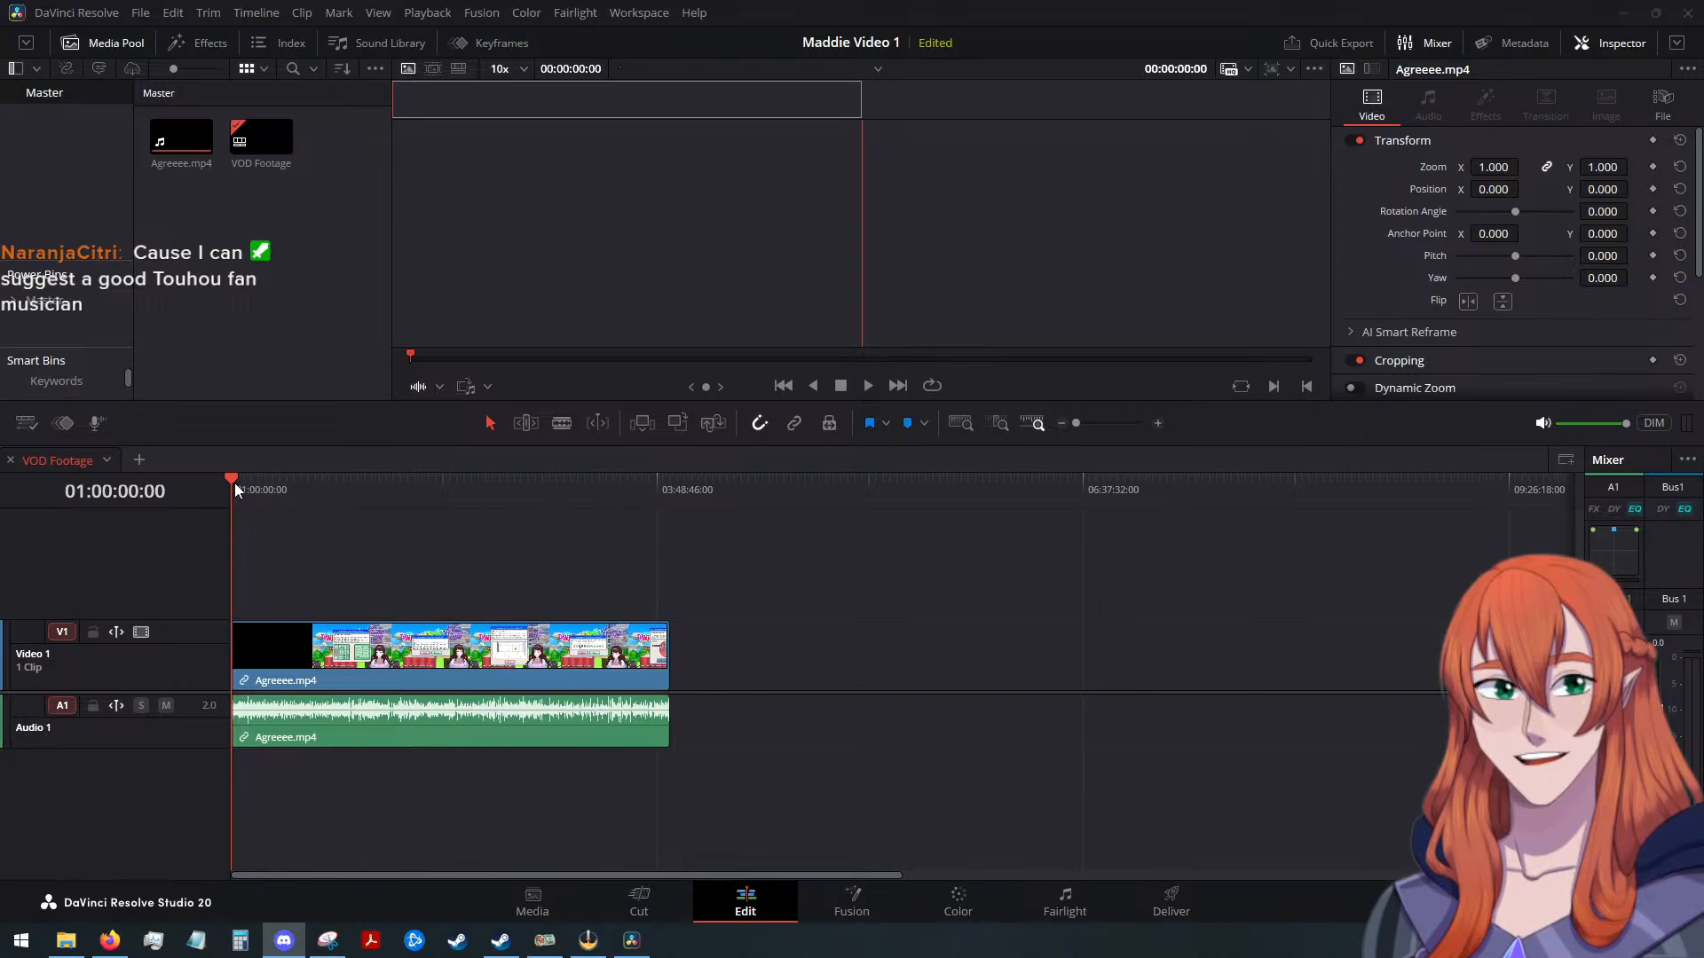
# Scrub the VOD Footage timeline to the end of the Agreeee.mp4 clip and back to its start
pyautogui.moveTo(234, 484); pyautogui.dragTo(673, 539)
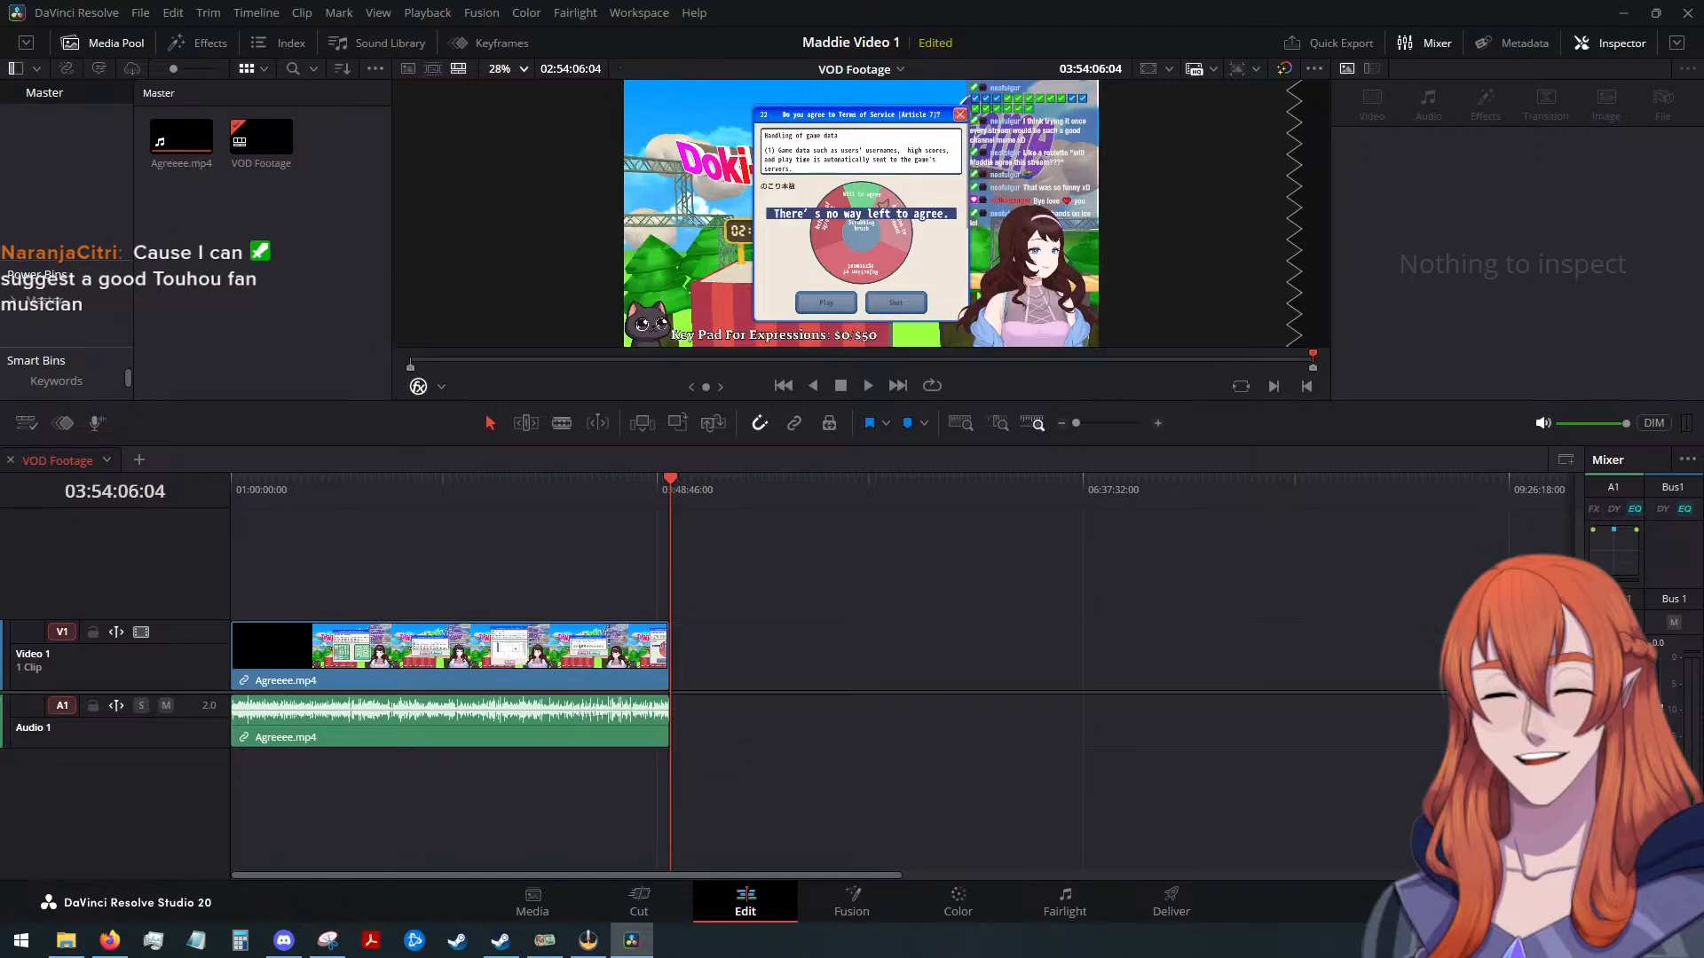
pyautogui.hotkey('alt', 'Tab')
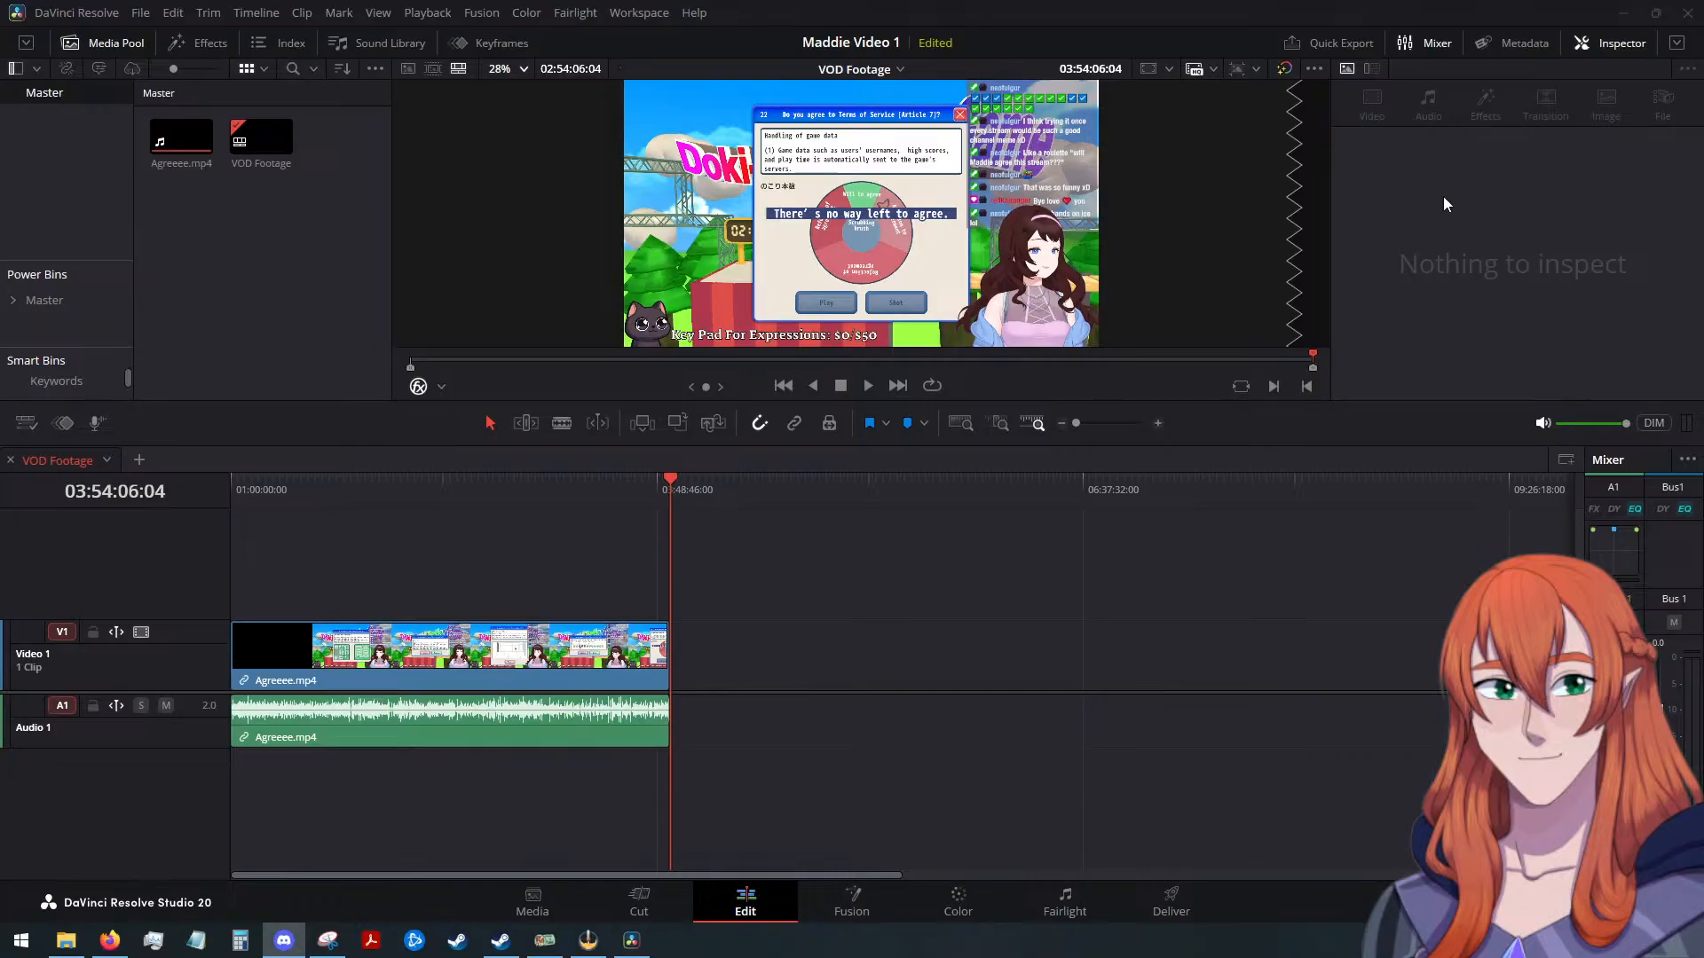
pyautogui.moveTo(674, 488); pyautogui.dragTo(233, 485)
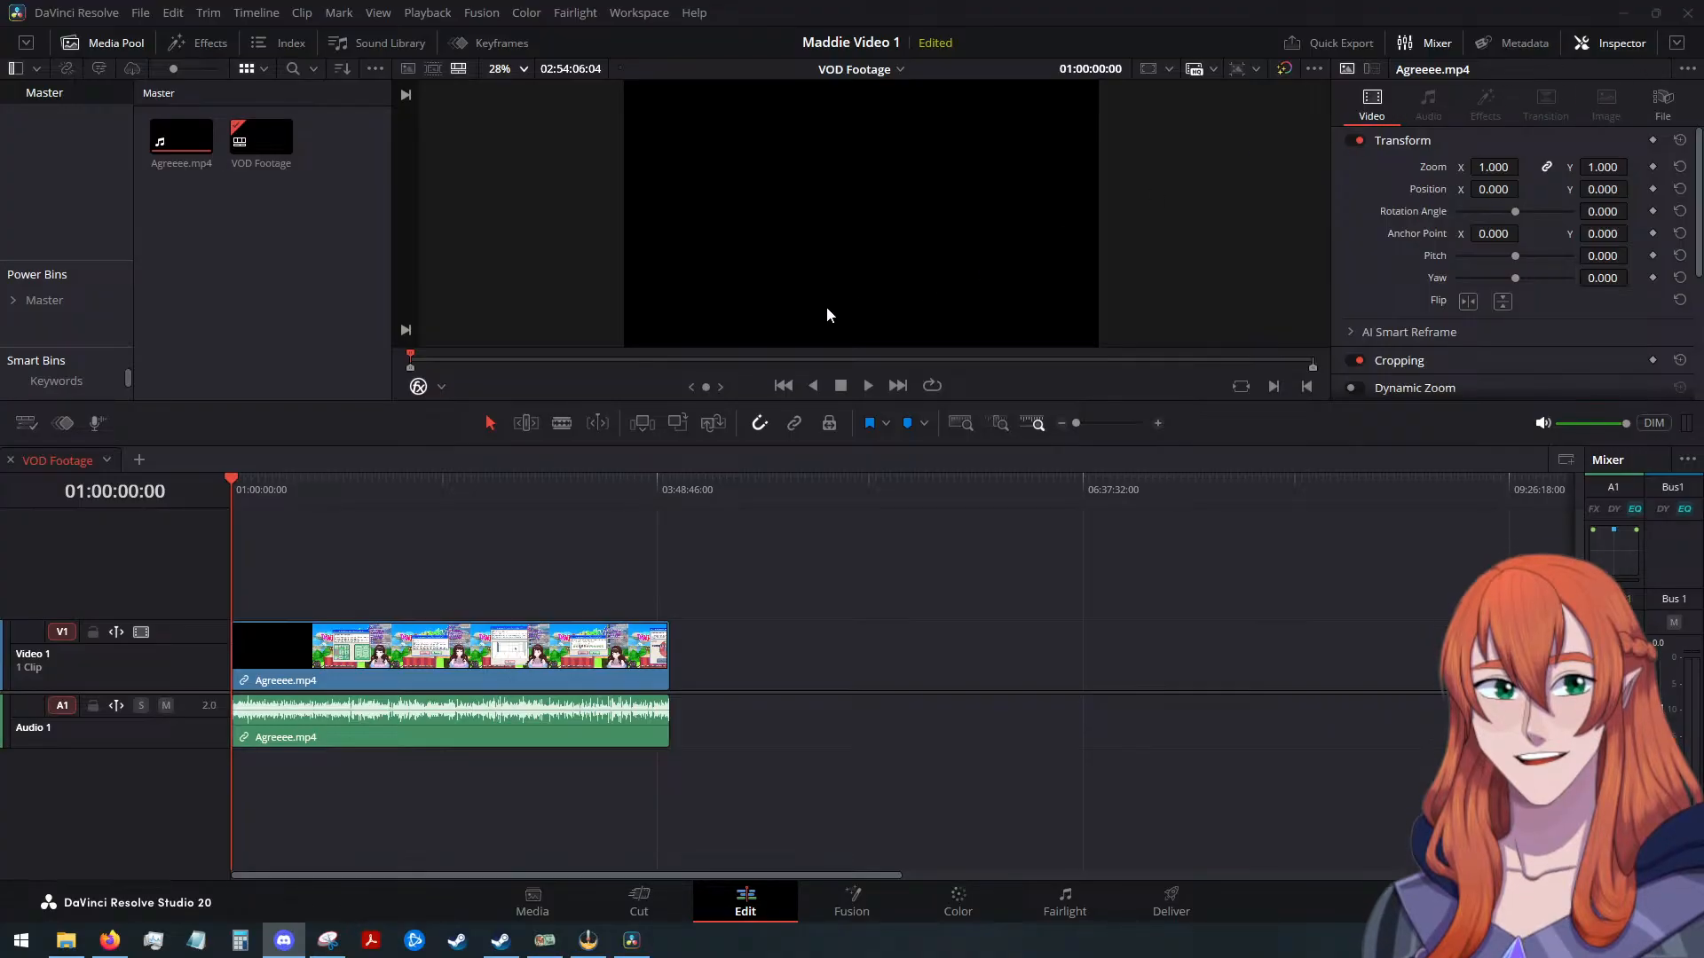
# Close DaVinci Resolve and bring the OBS window onto the main display to toggle the React source's visibility
pyautogui.click(1687, 12)
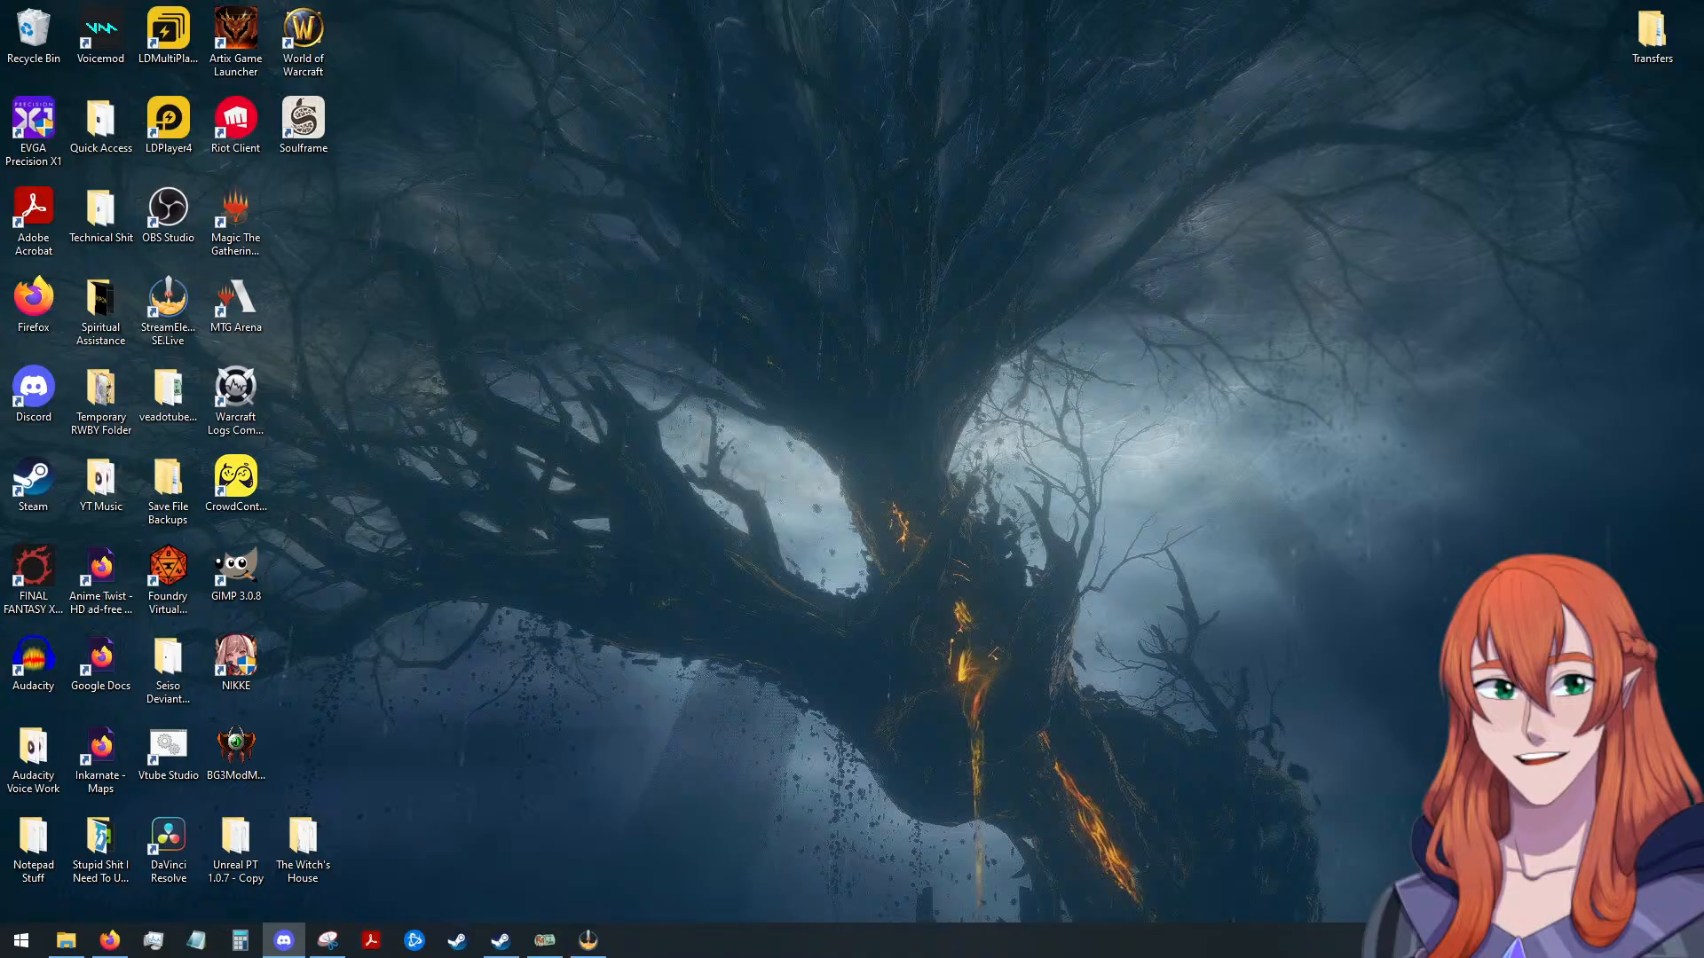
pyautogui.moveTo(1703, 133); pyautogui.dragTo(1142, 75)
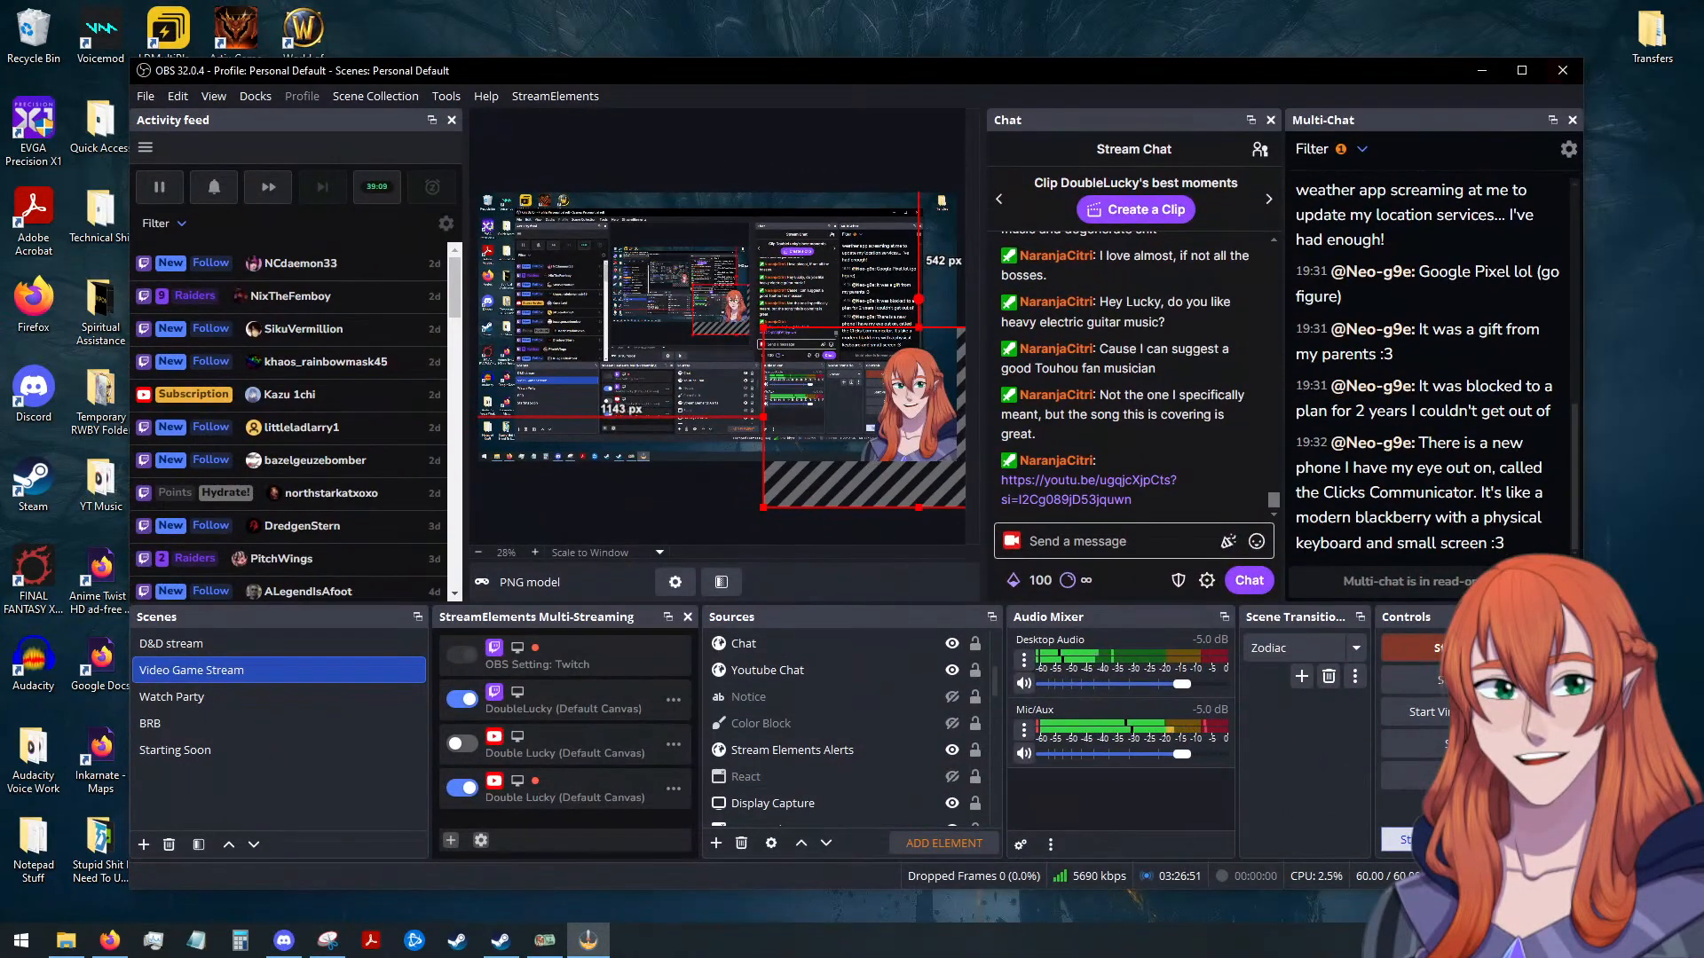
pyautogui.hotkey('alt', 'Tab')
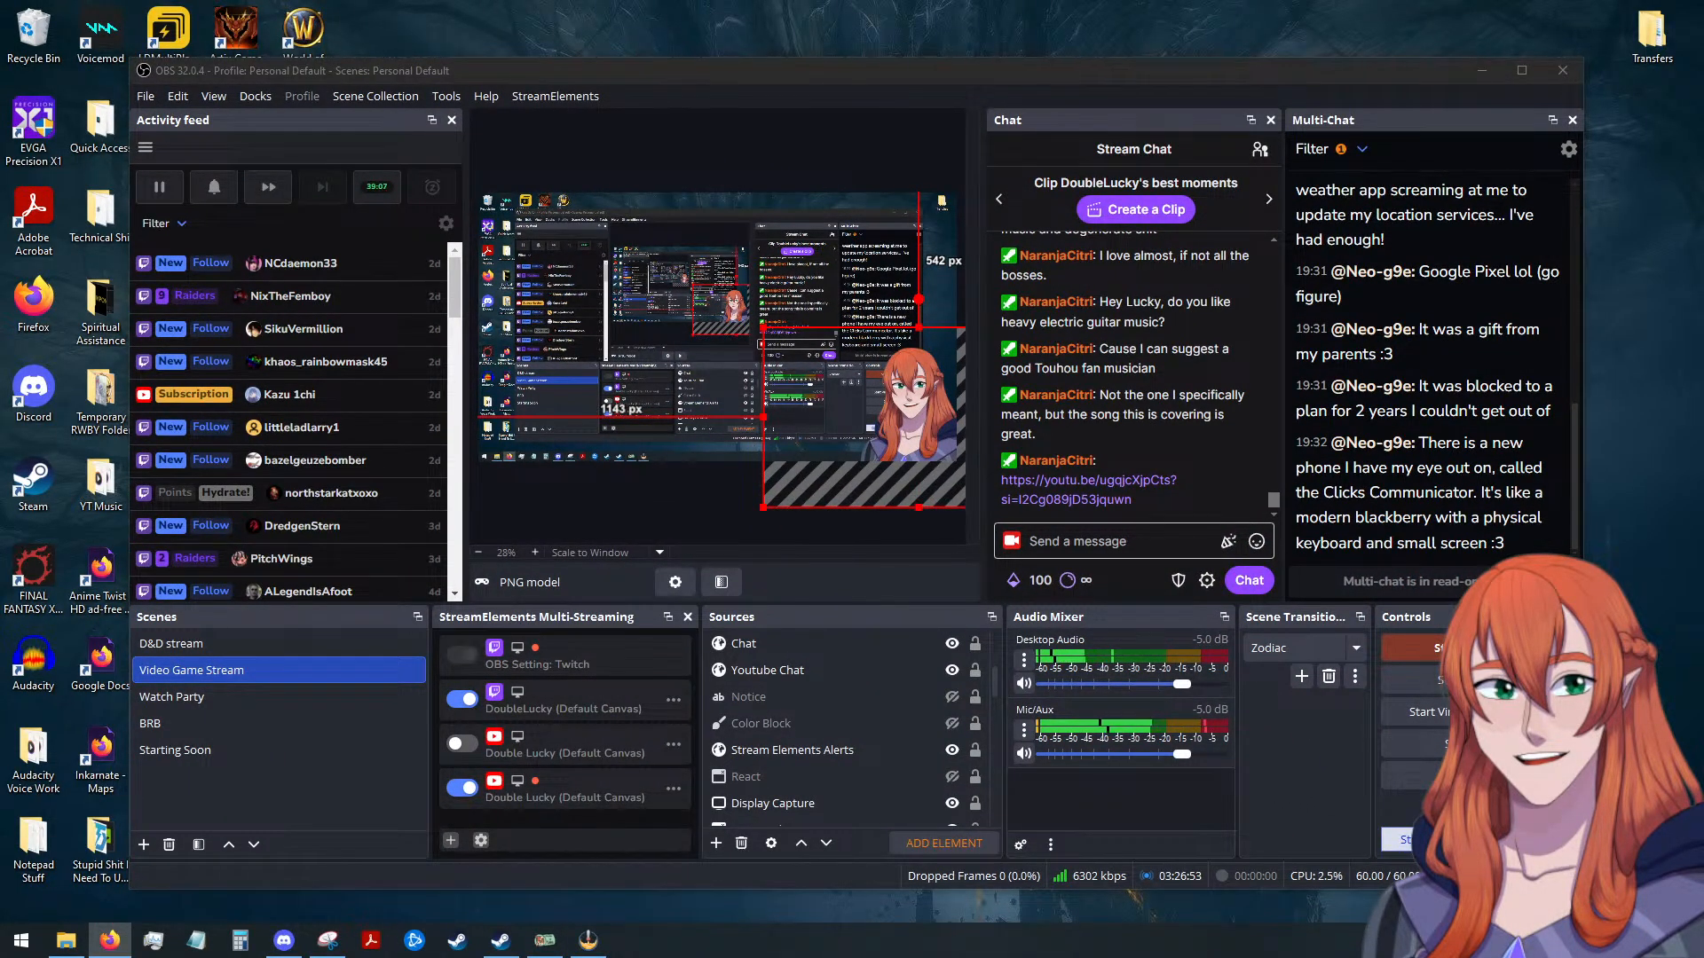
pyautogui.click(955, 781)
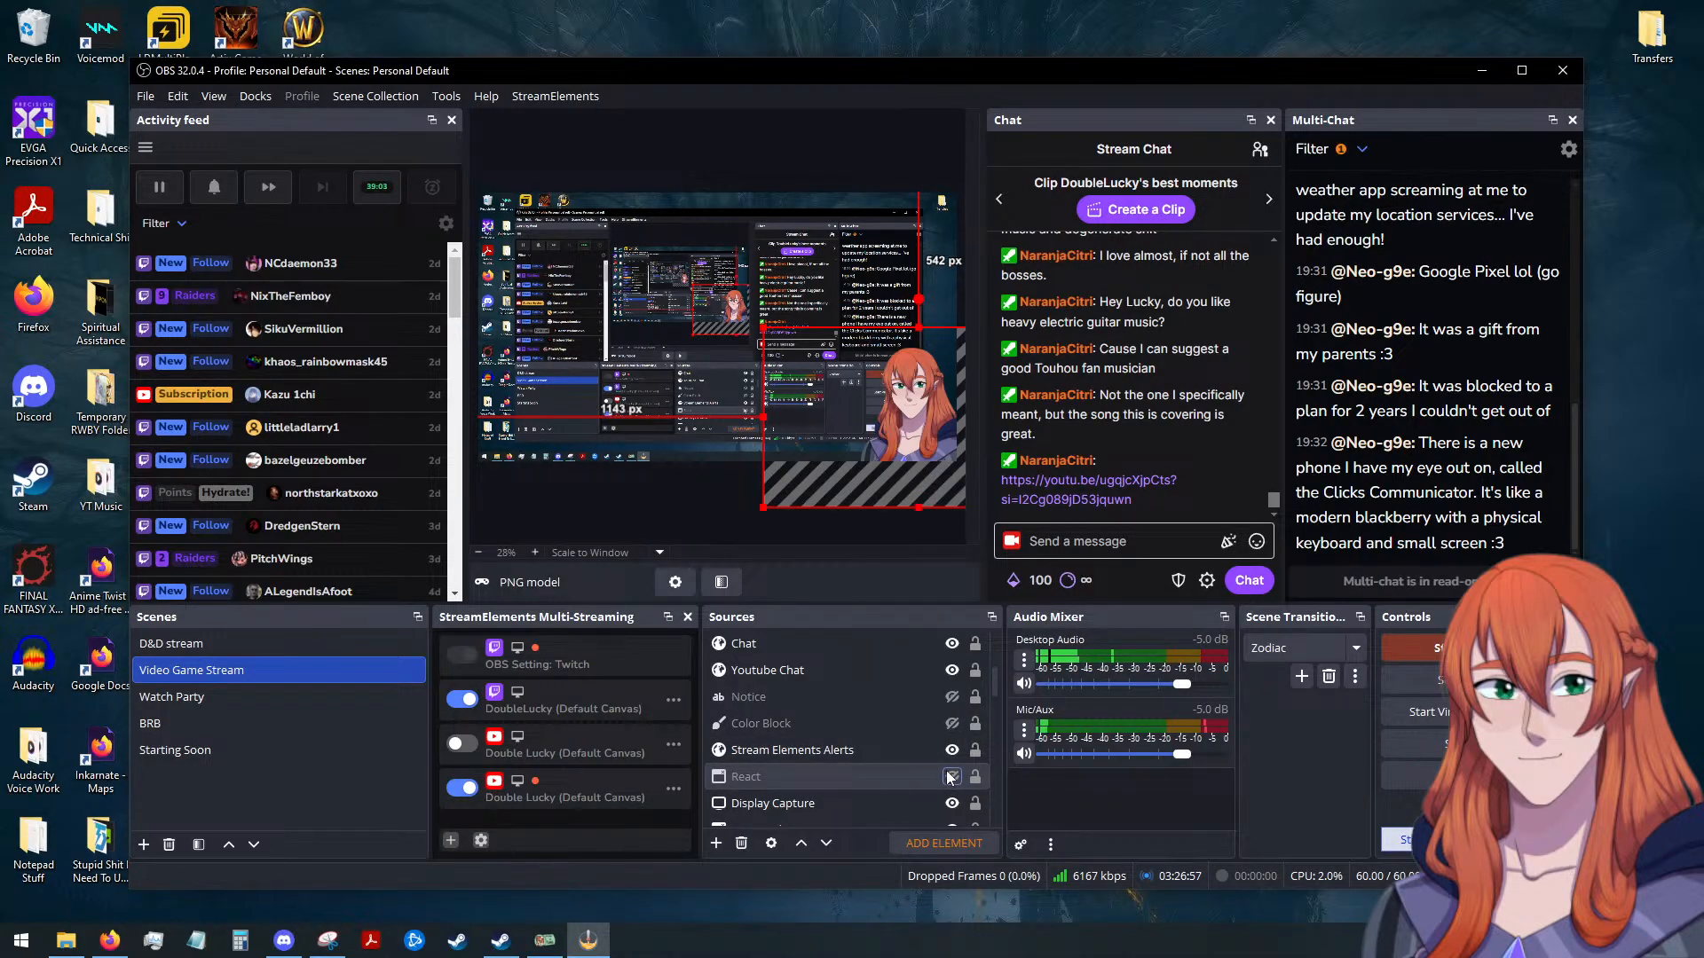
# Switch to the browser with the Night of Nights metal cover and close the two open Twitch tabs
pyautogui.hotkey('alt', 'Tab')
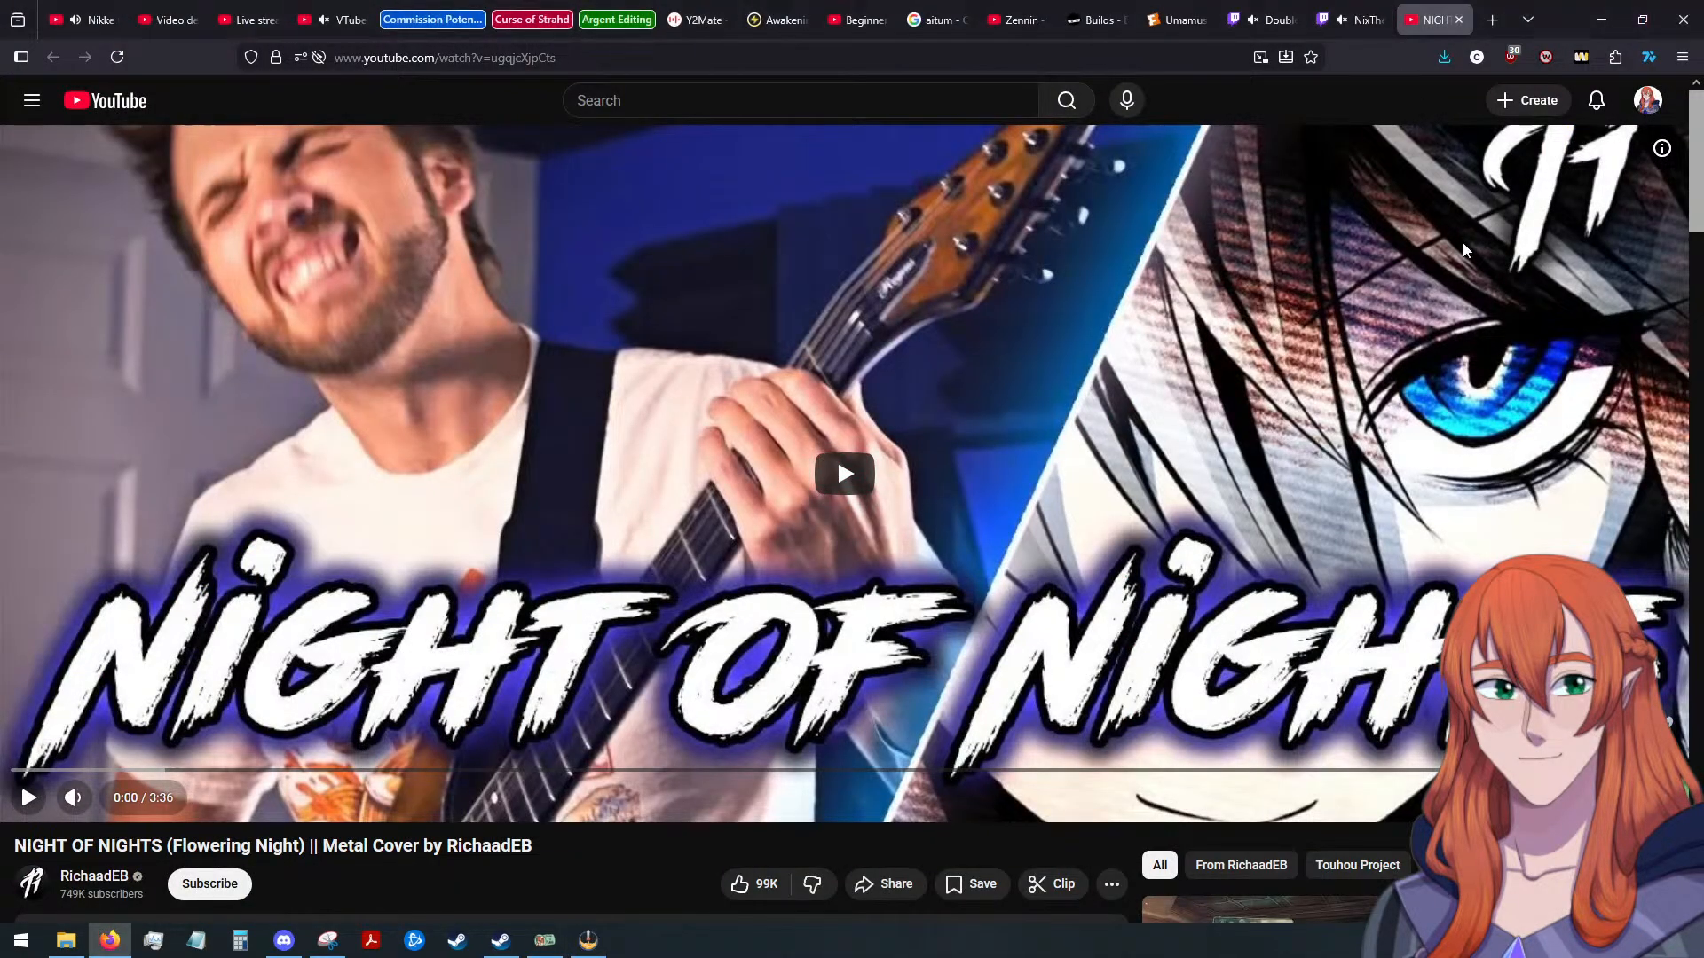
pyautogui.middleClick(1321, 16)
pyautogui.click(1335, 10)
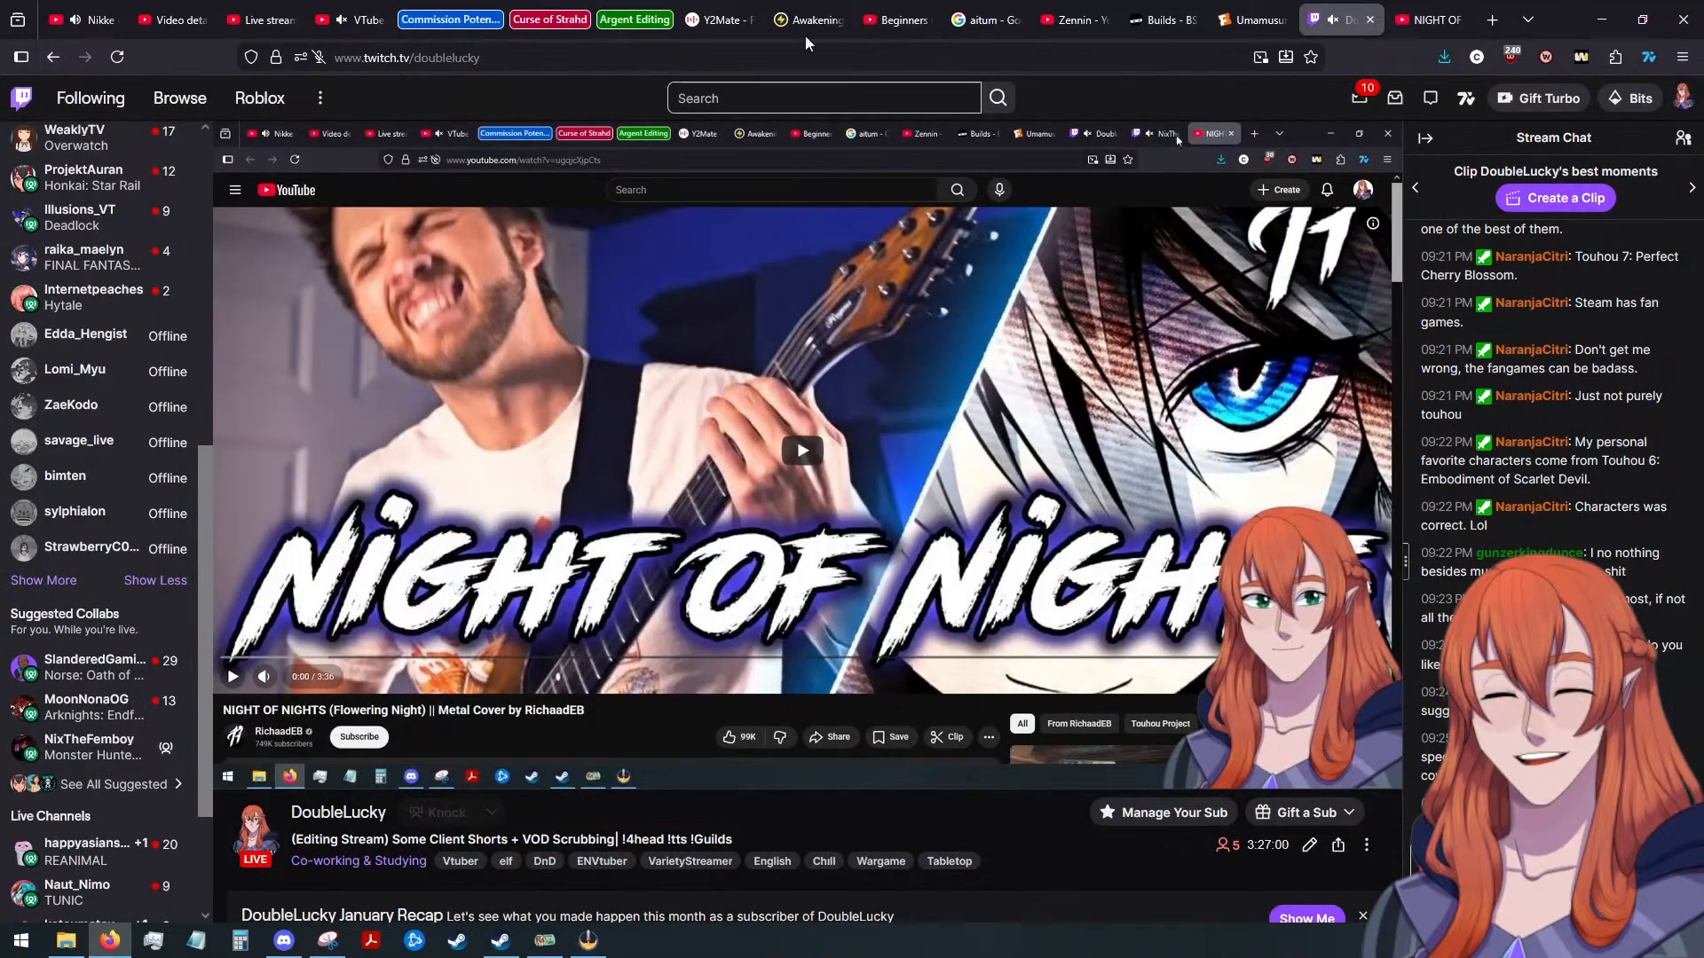
pyautogui.hotkey('ctrl', 'w')
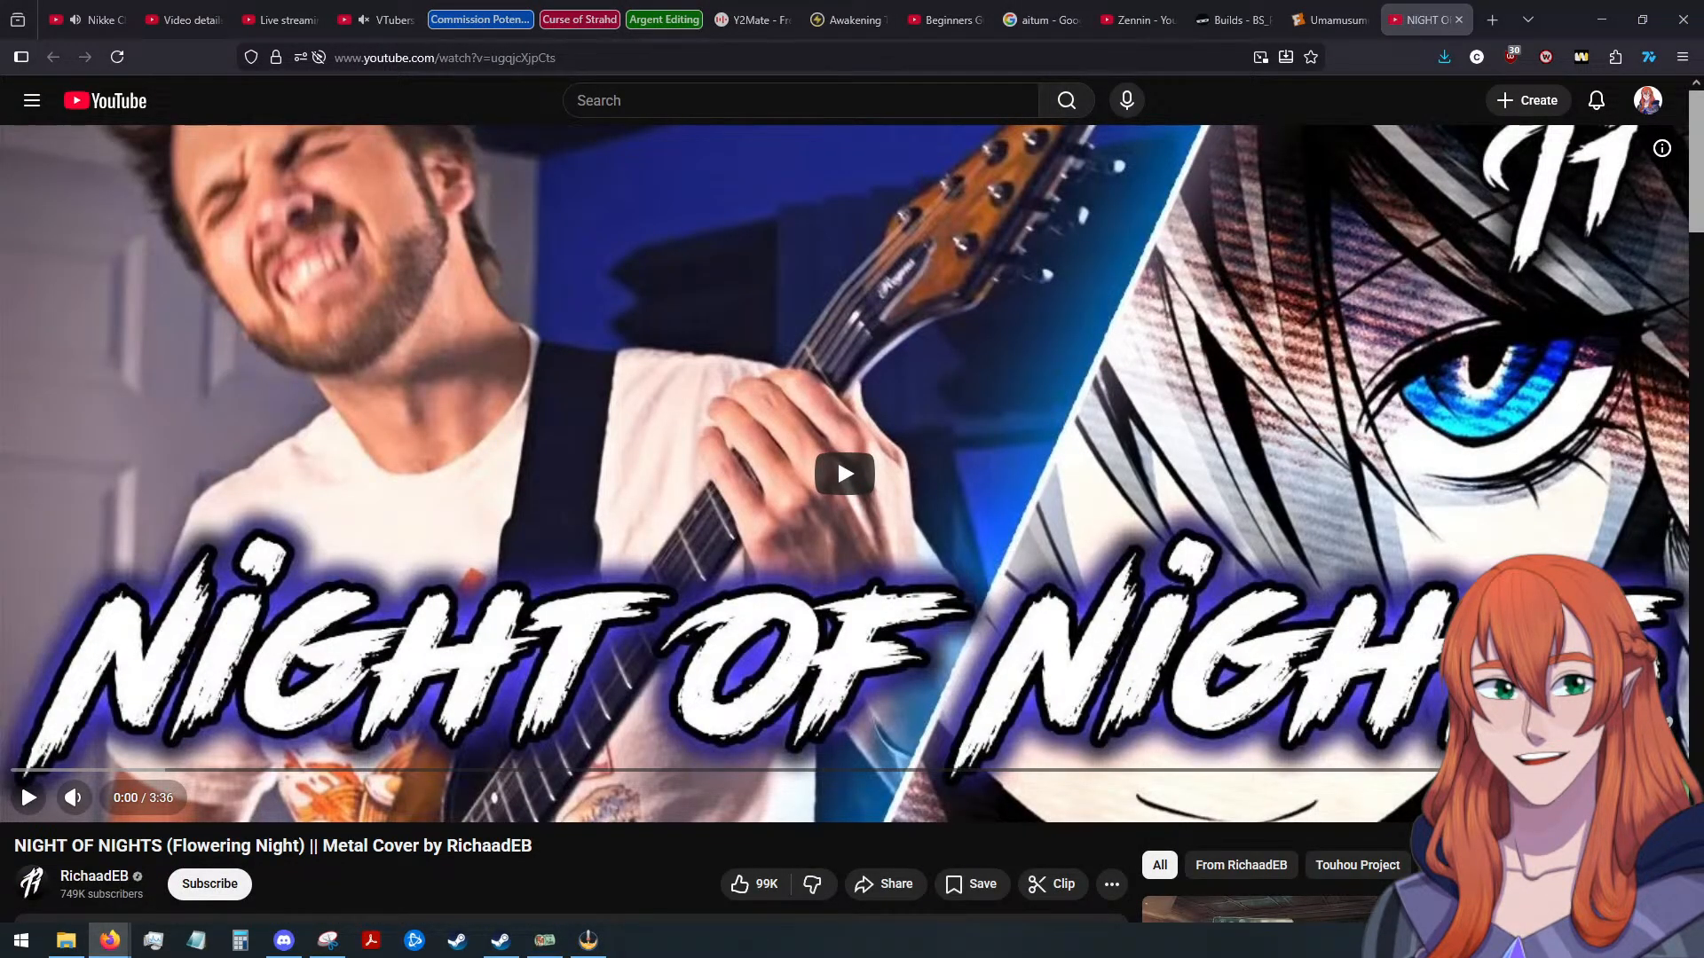
# Pause the Nikke Chill Mix video and play the NIGHT OF NIGHTS (Flowering Night) metal cover
pyautogui.click(89, 20)
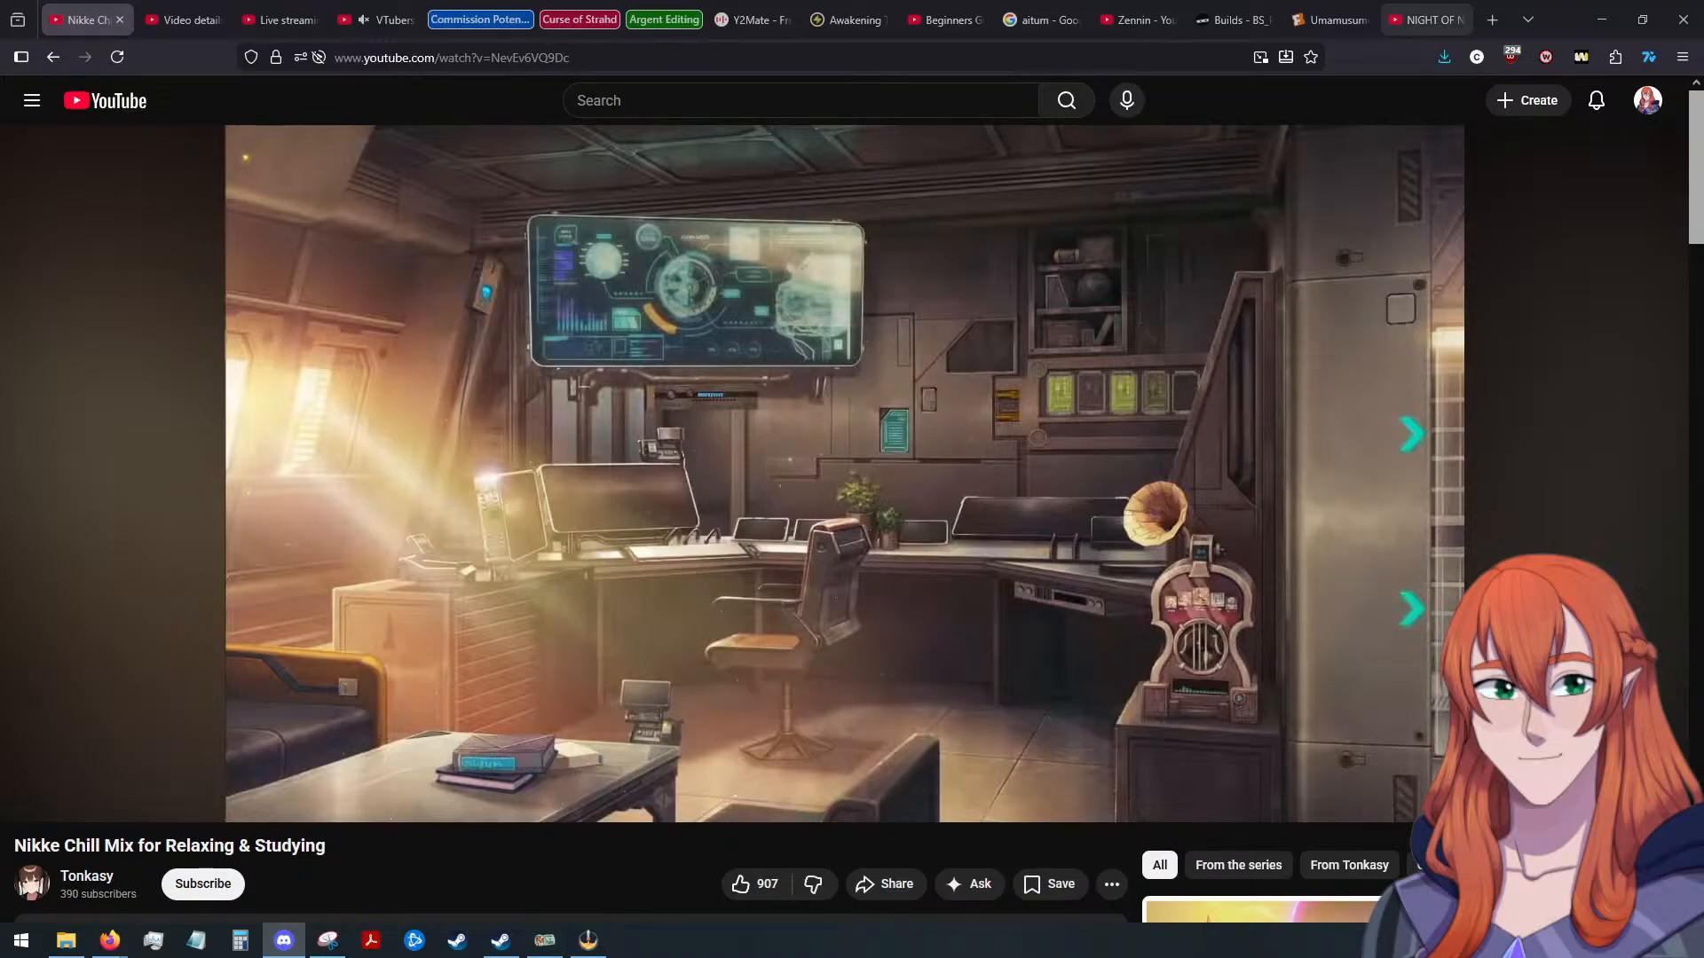
pyautogui.click(1411, 17)
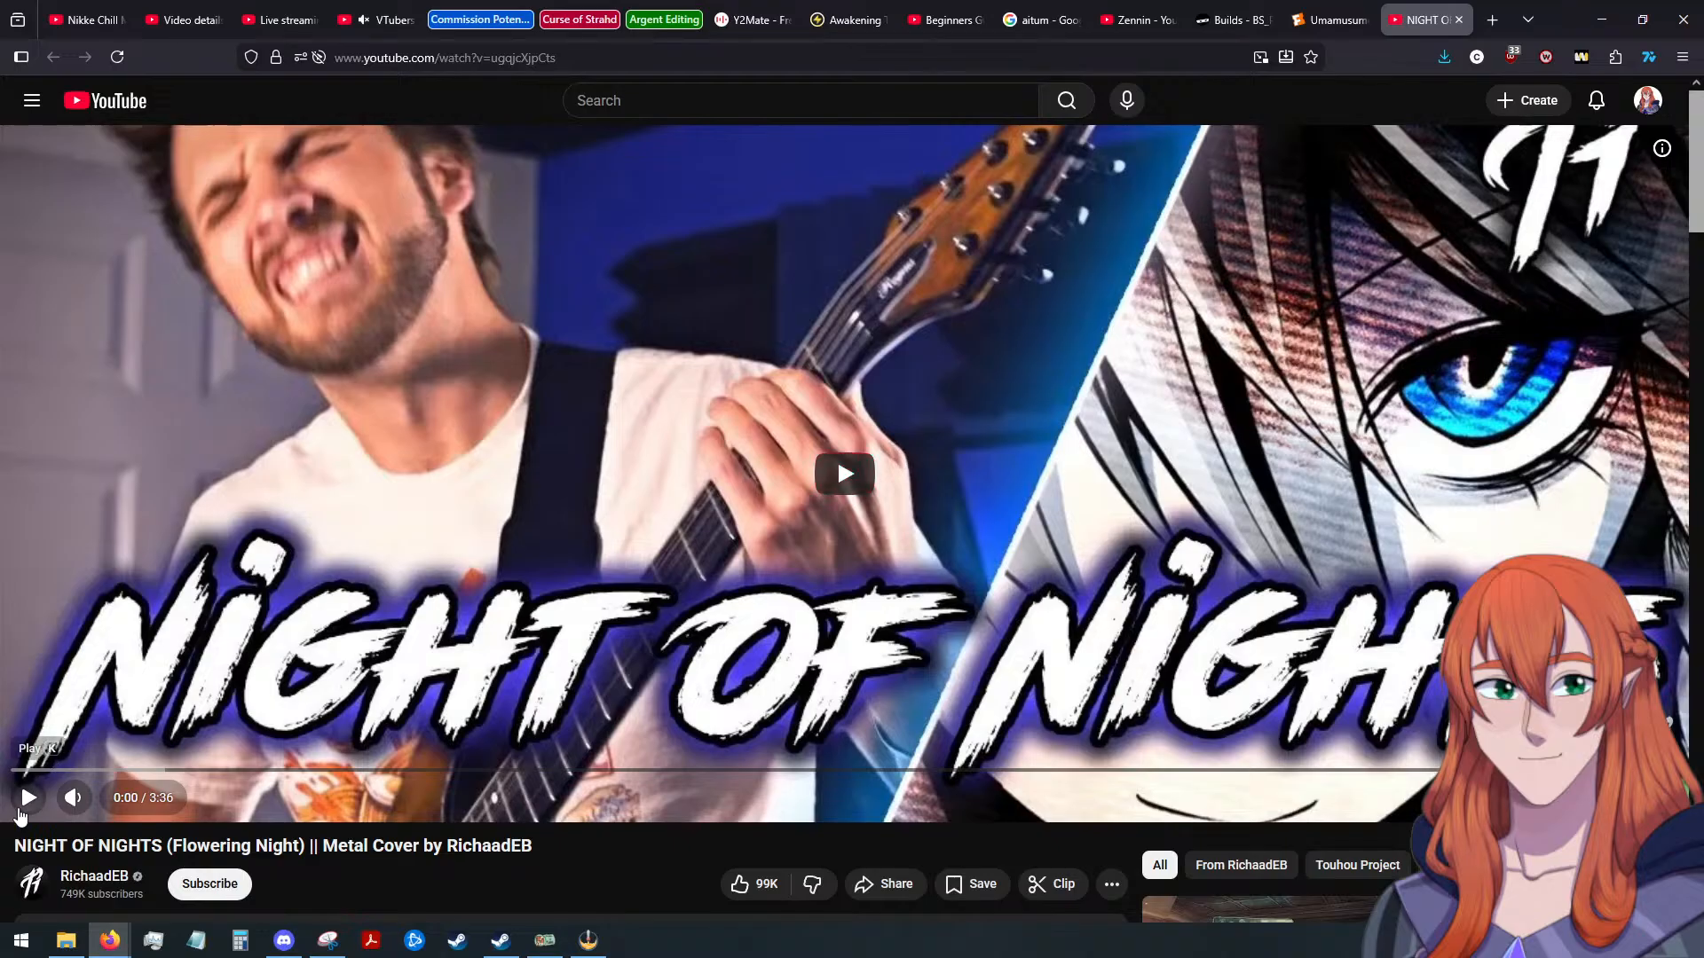
pyautogui.click(841, 460)
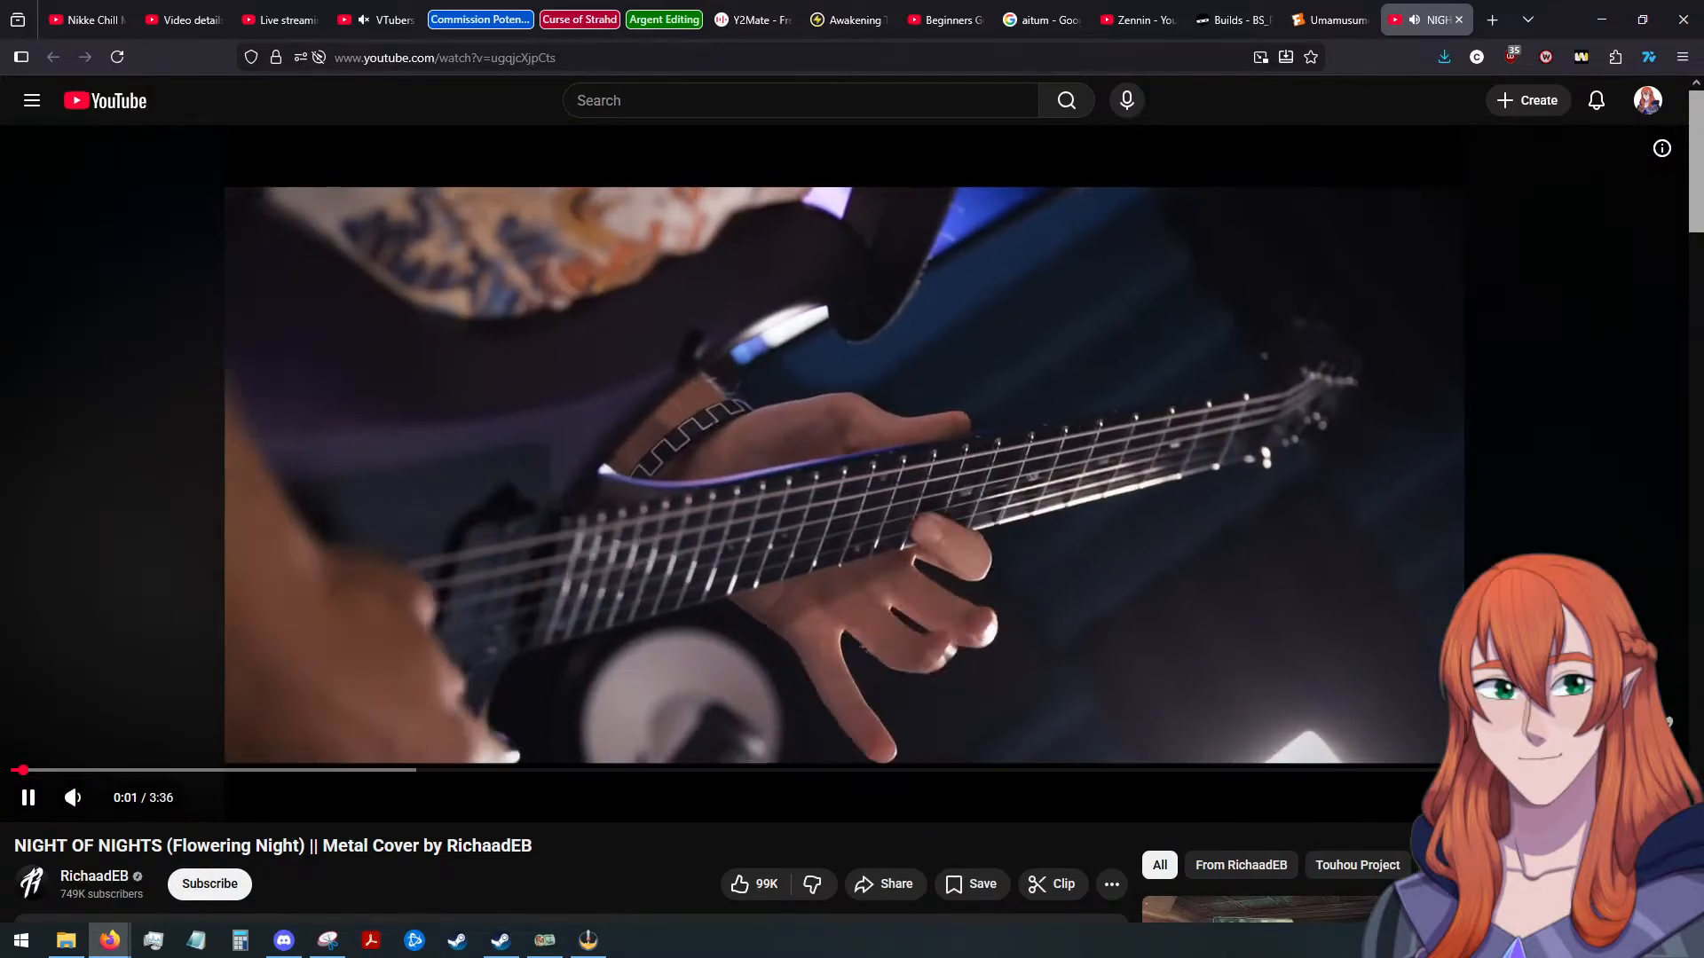
pyautogui.moveTo(67, 803)
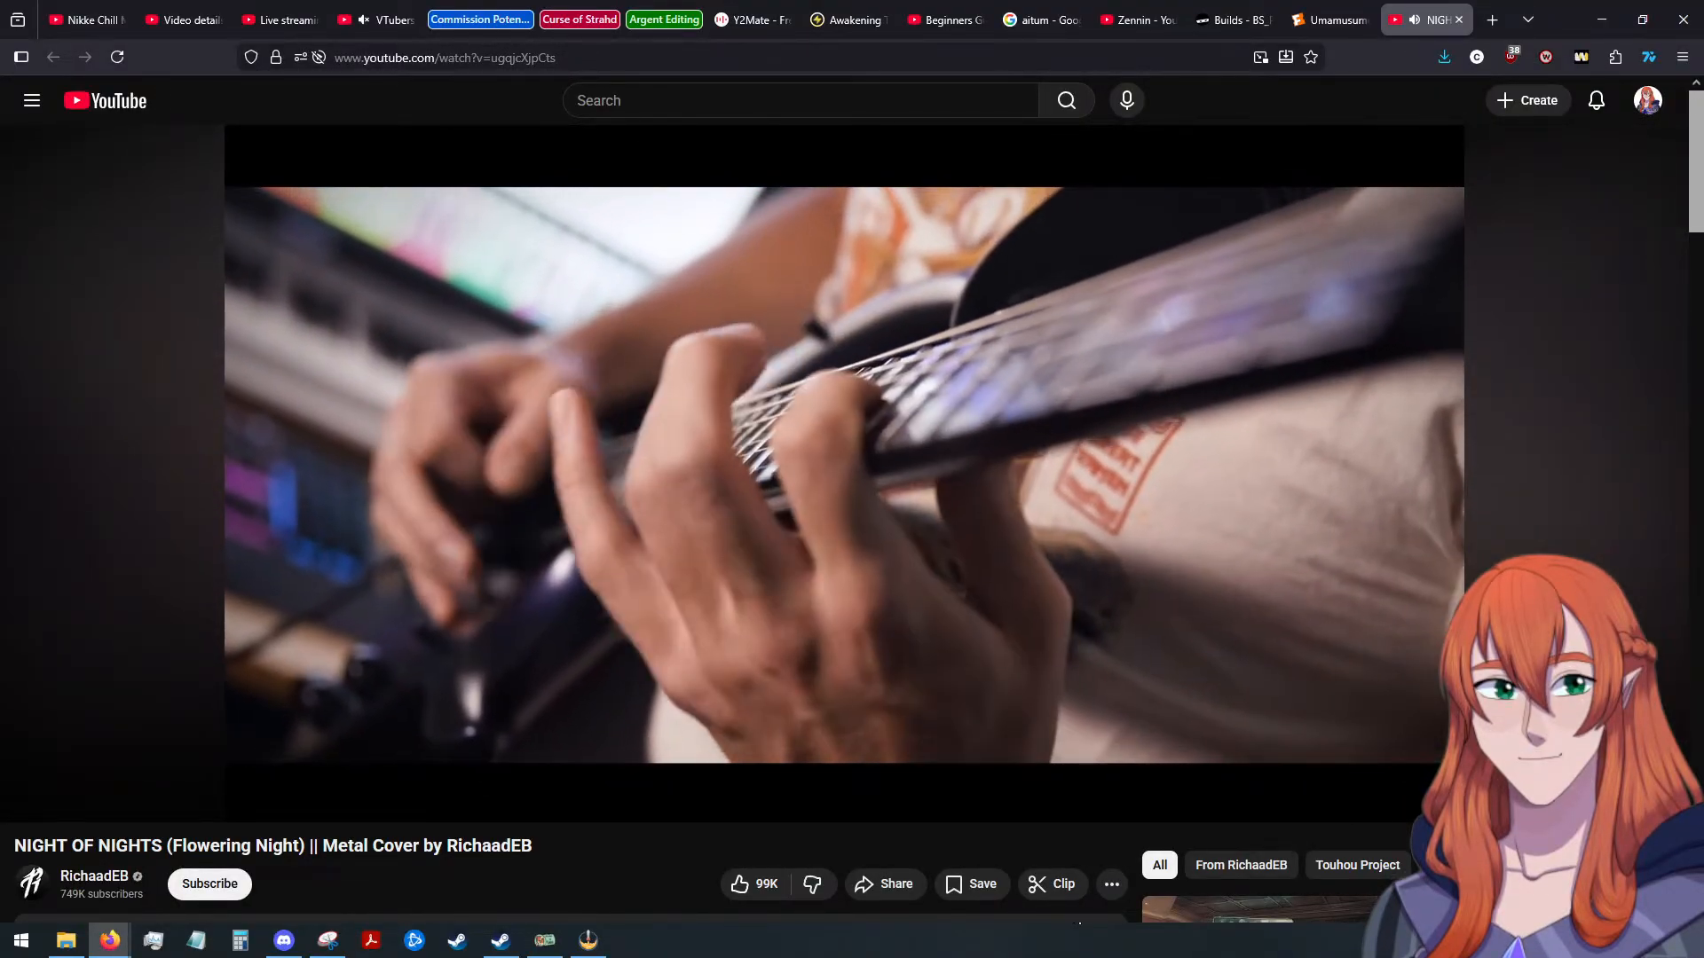
pyautogui.click(284, 941)
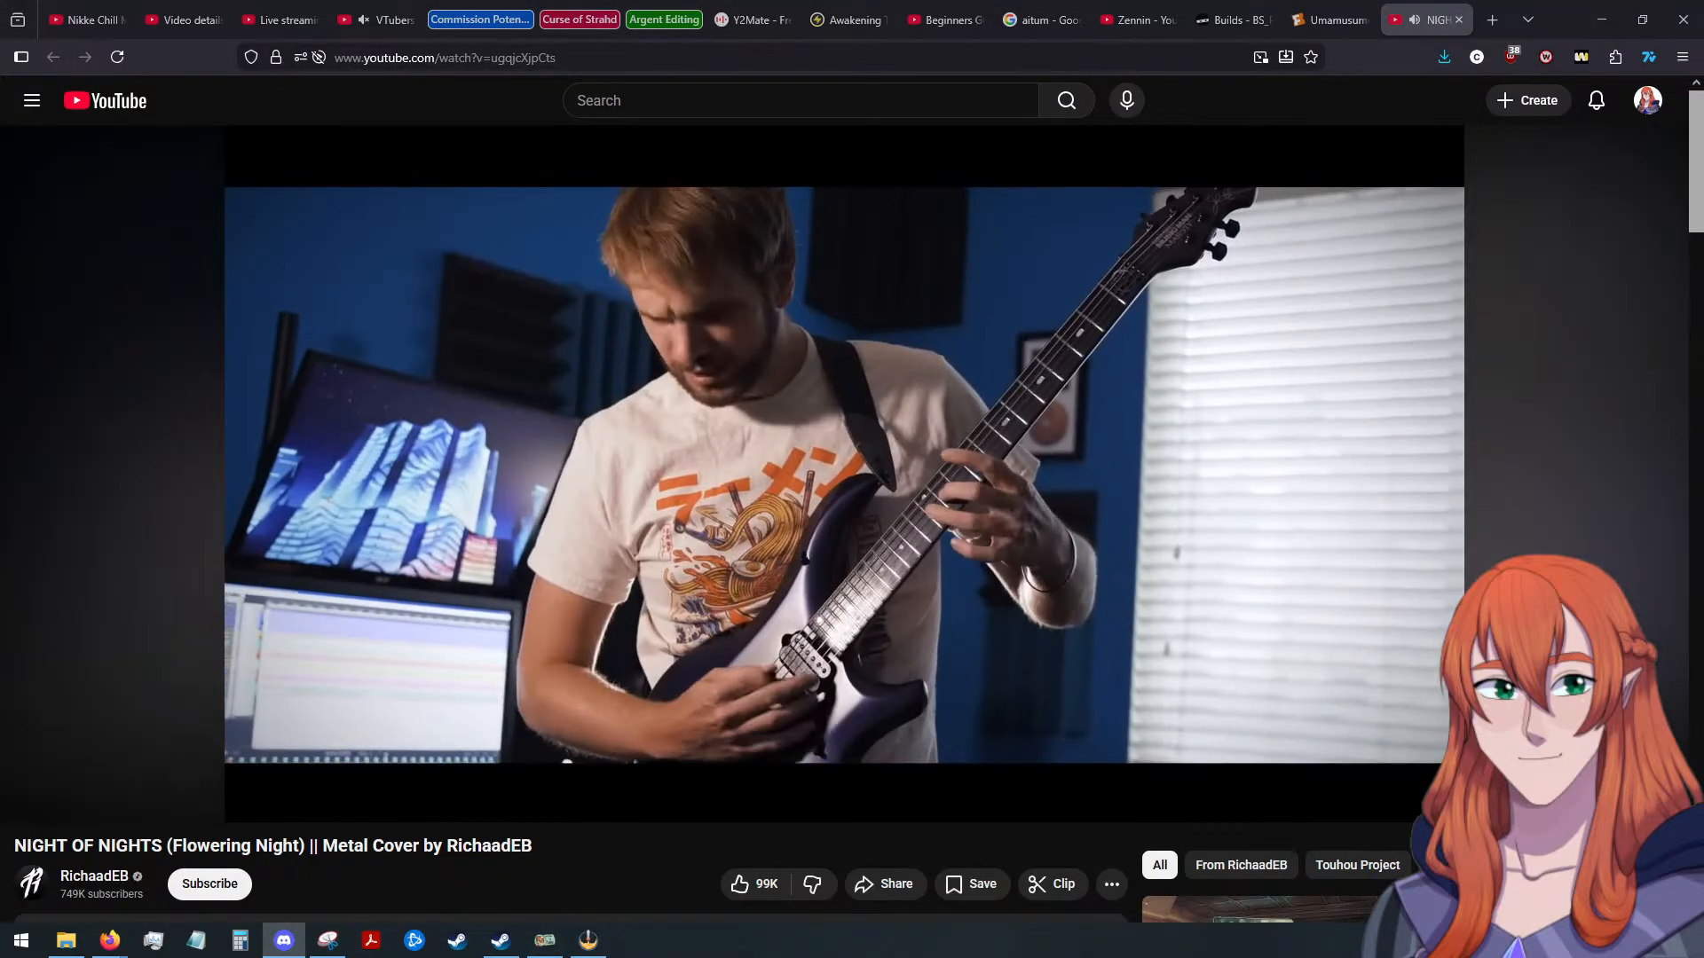
pyautogui.hotkey('alt', 'Tab')
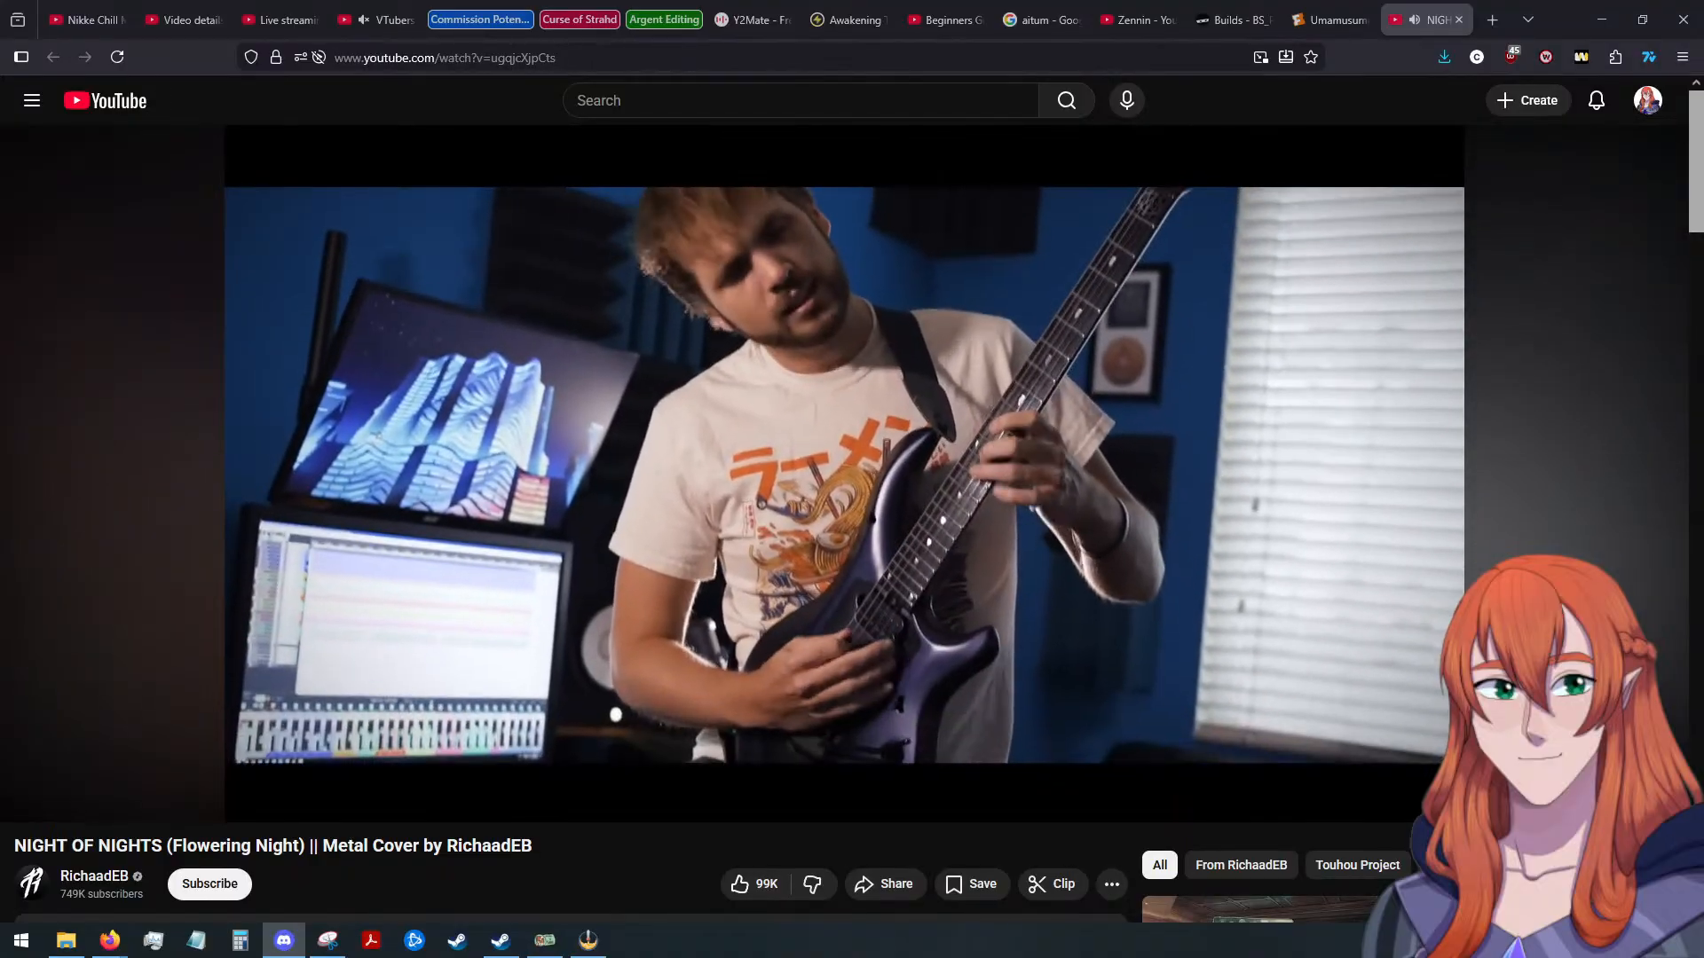
pyautogui.hotkey('alt', 'Tab')
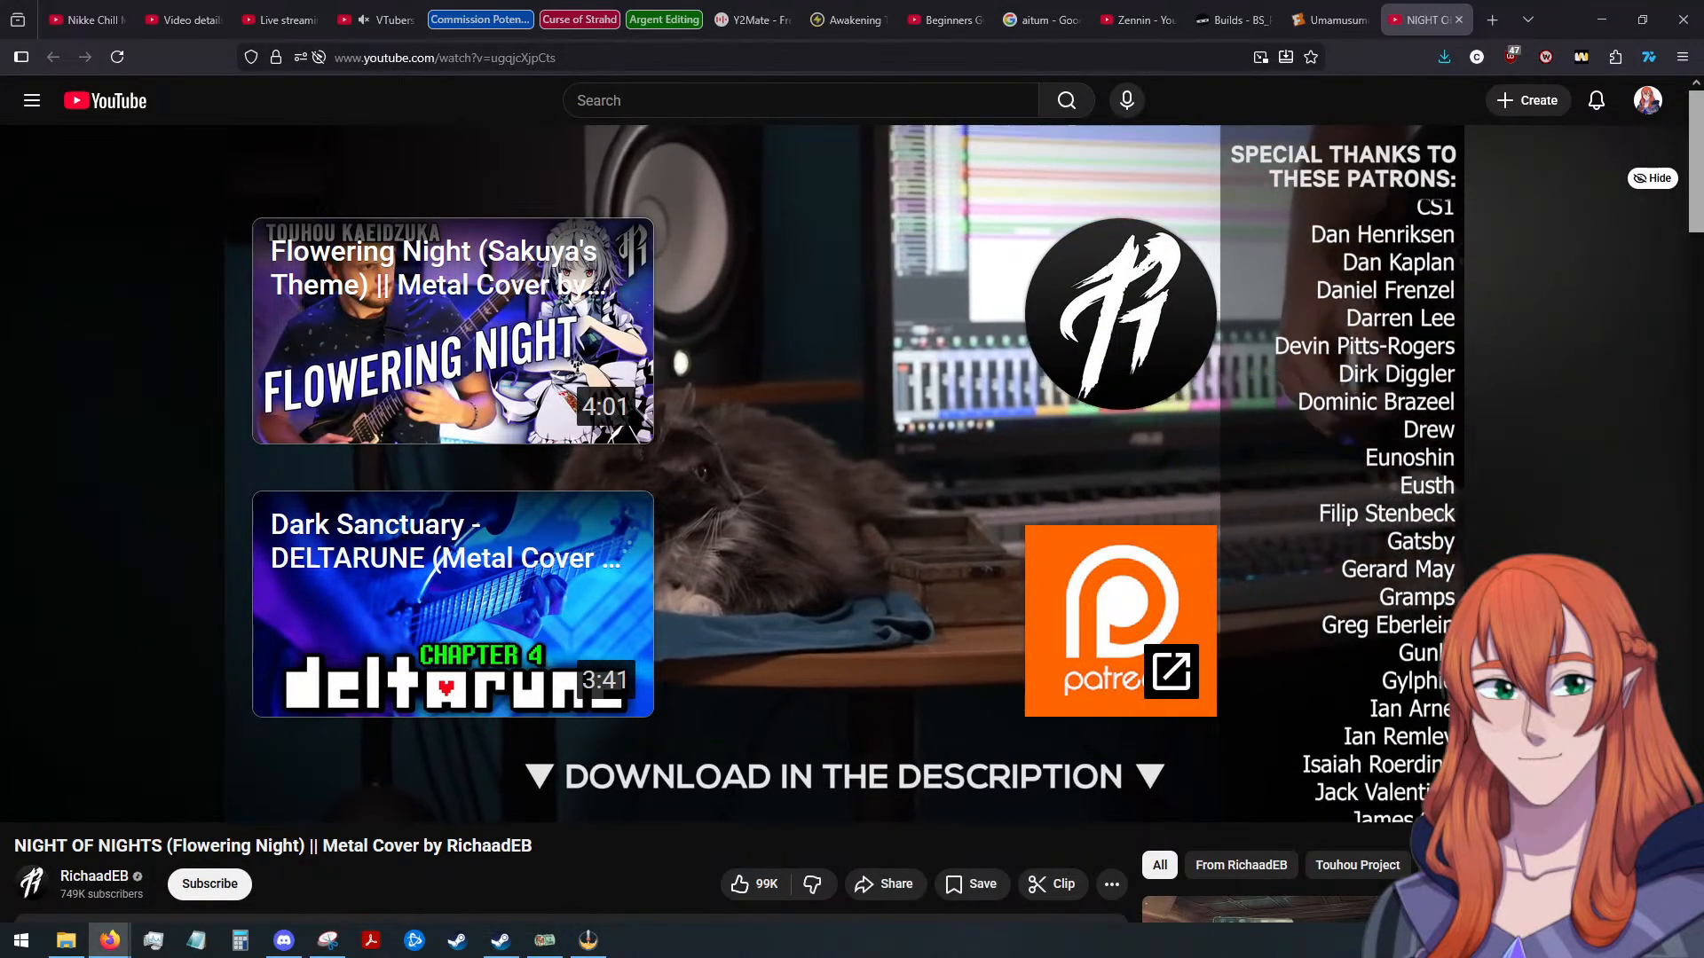
pyautogui.click(283, 942)
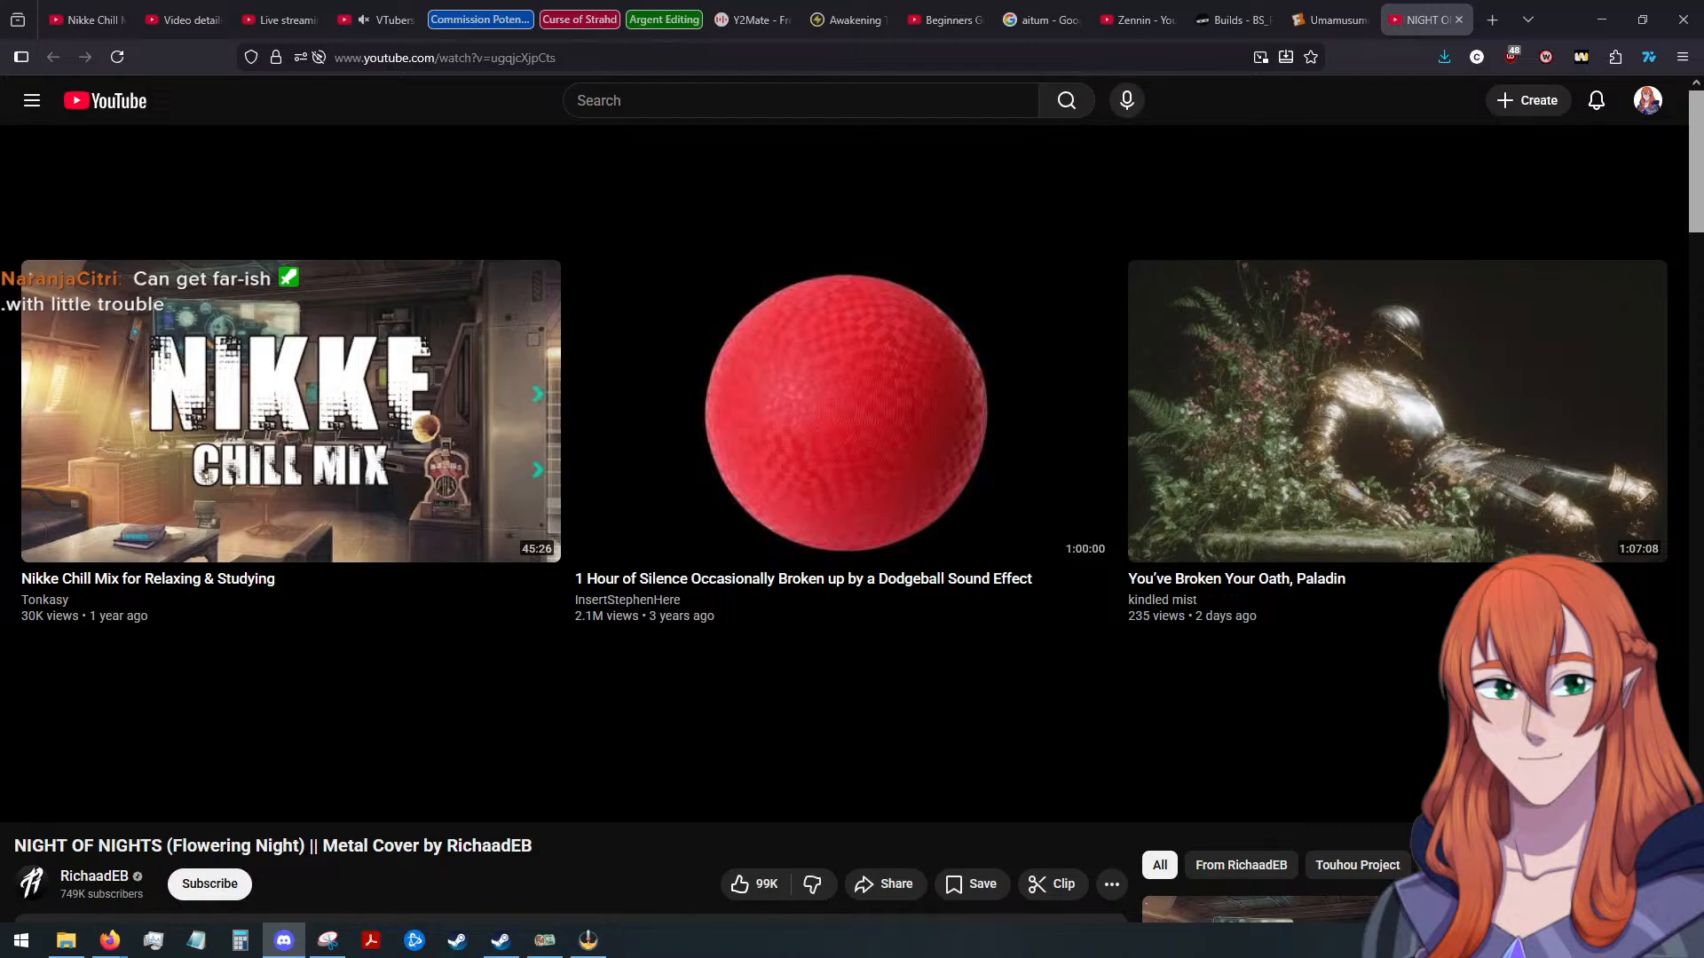
pyautogui.hotkey('alt', 'Tab')
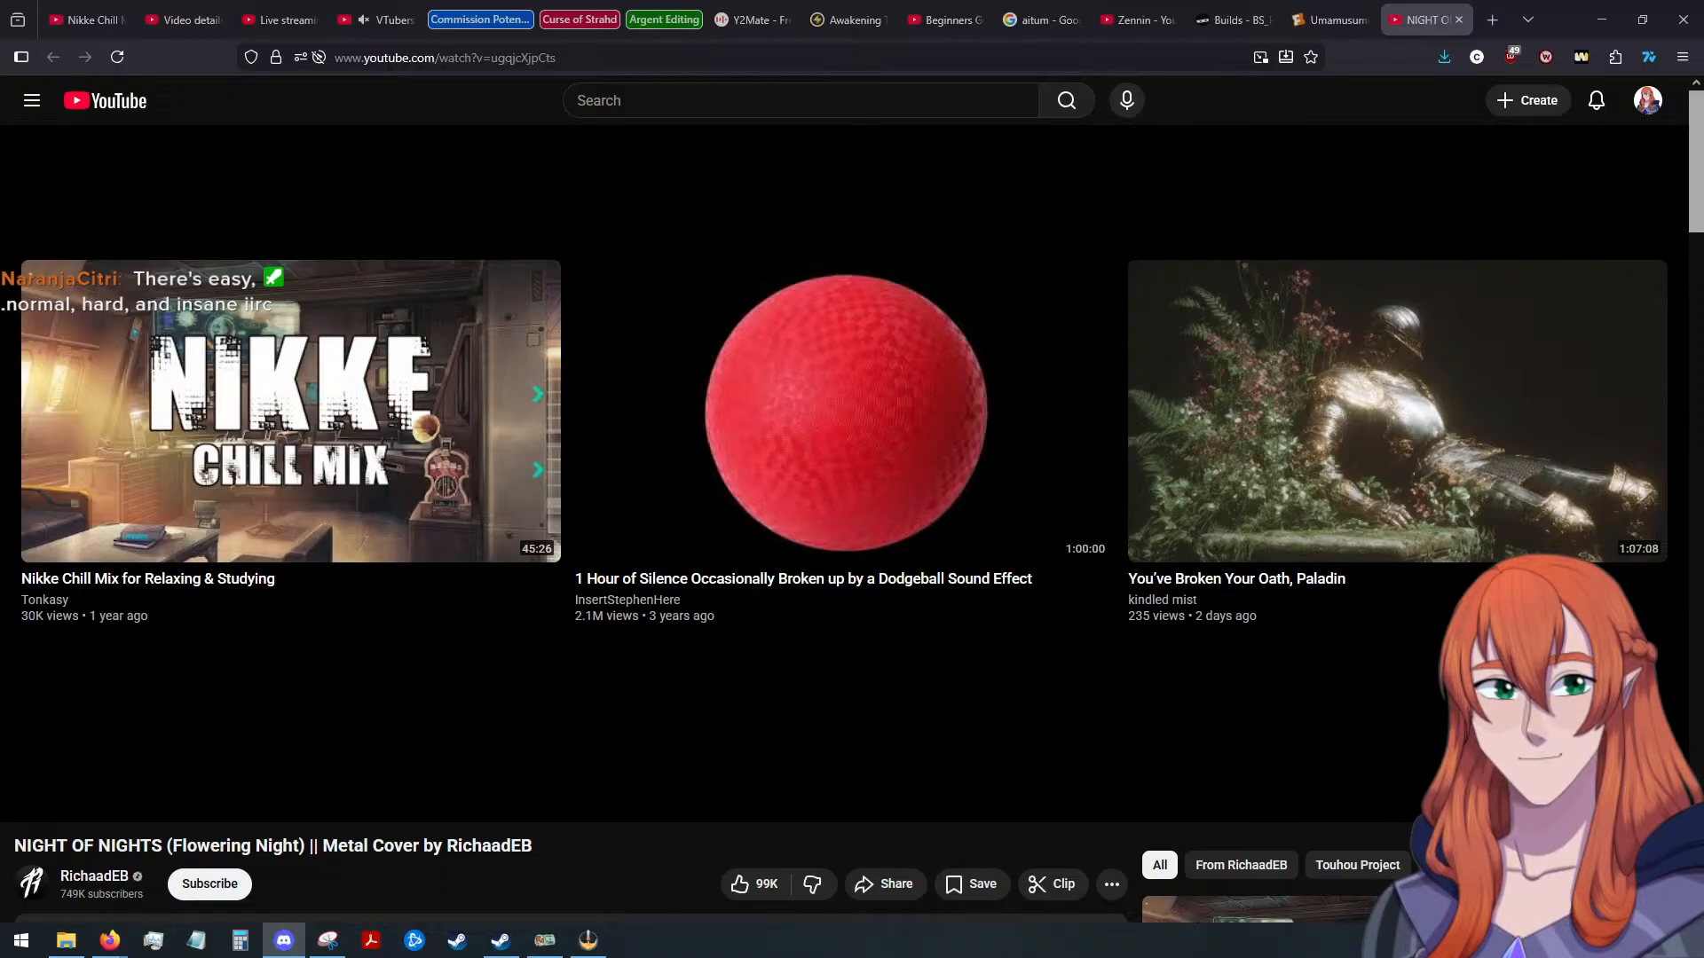
pyautogui.hotkey('alt', 'Tab')
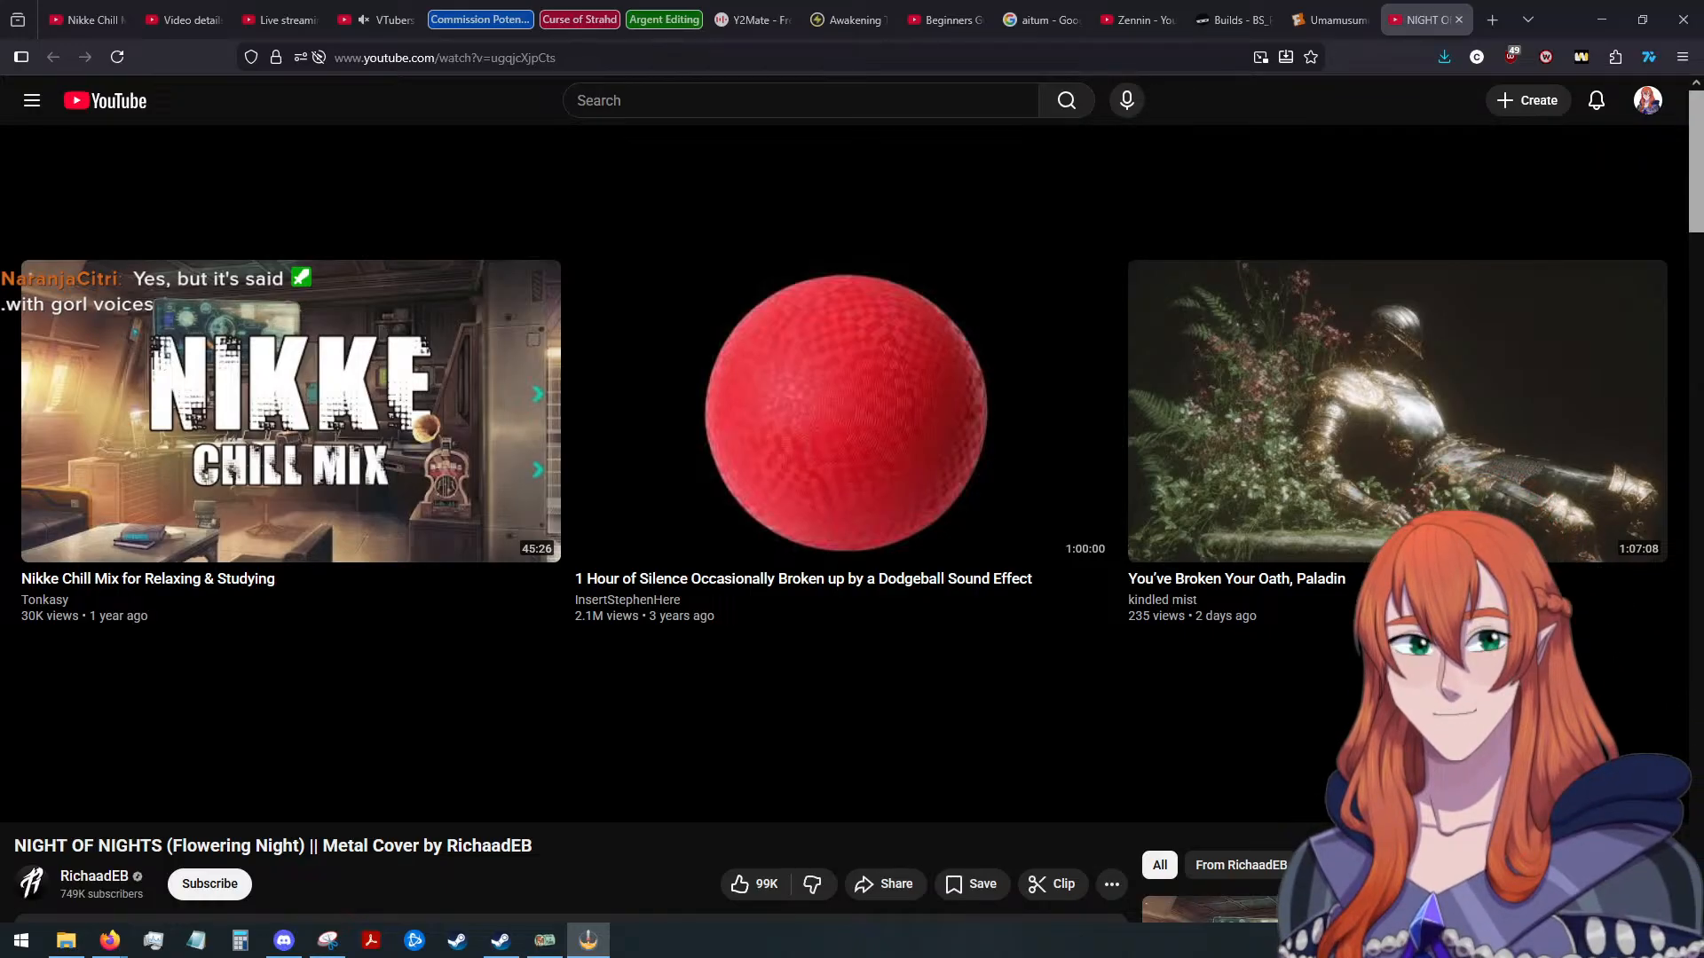
# Bring up the YouTube video linked in the stream chat and close the NIGHT OF NIGHTS tab
pyautogui.hotkey('alt', 'Tab')
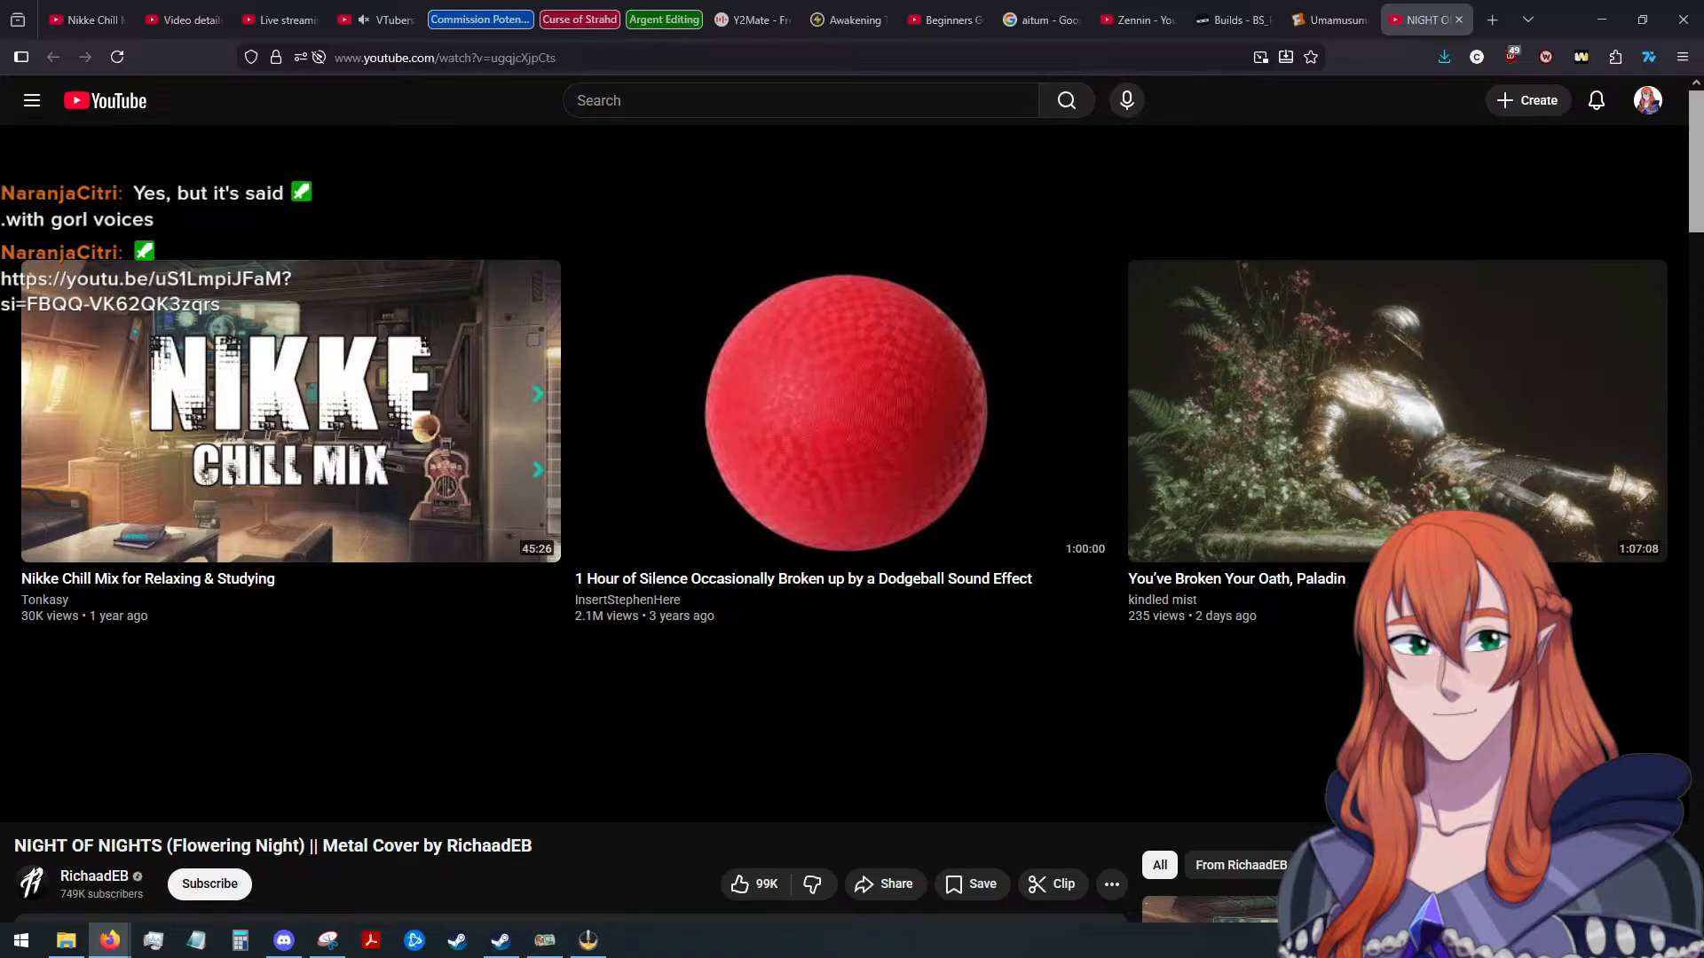
pyautogui.moveTo(1436, 23); pyautogui.dragTo(1450, 16)
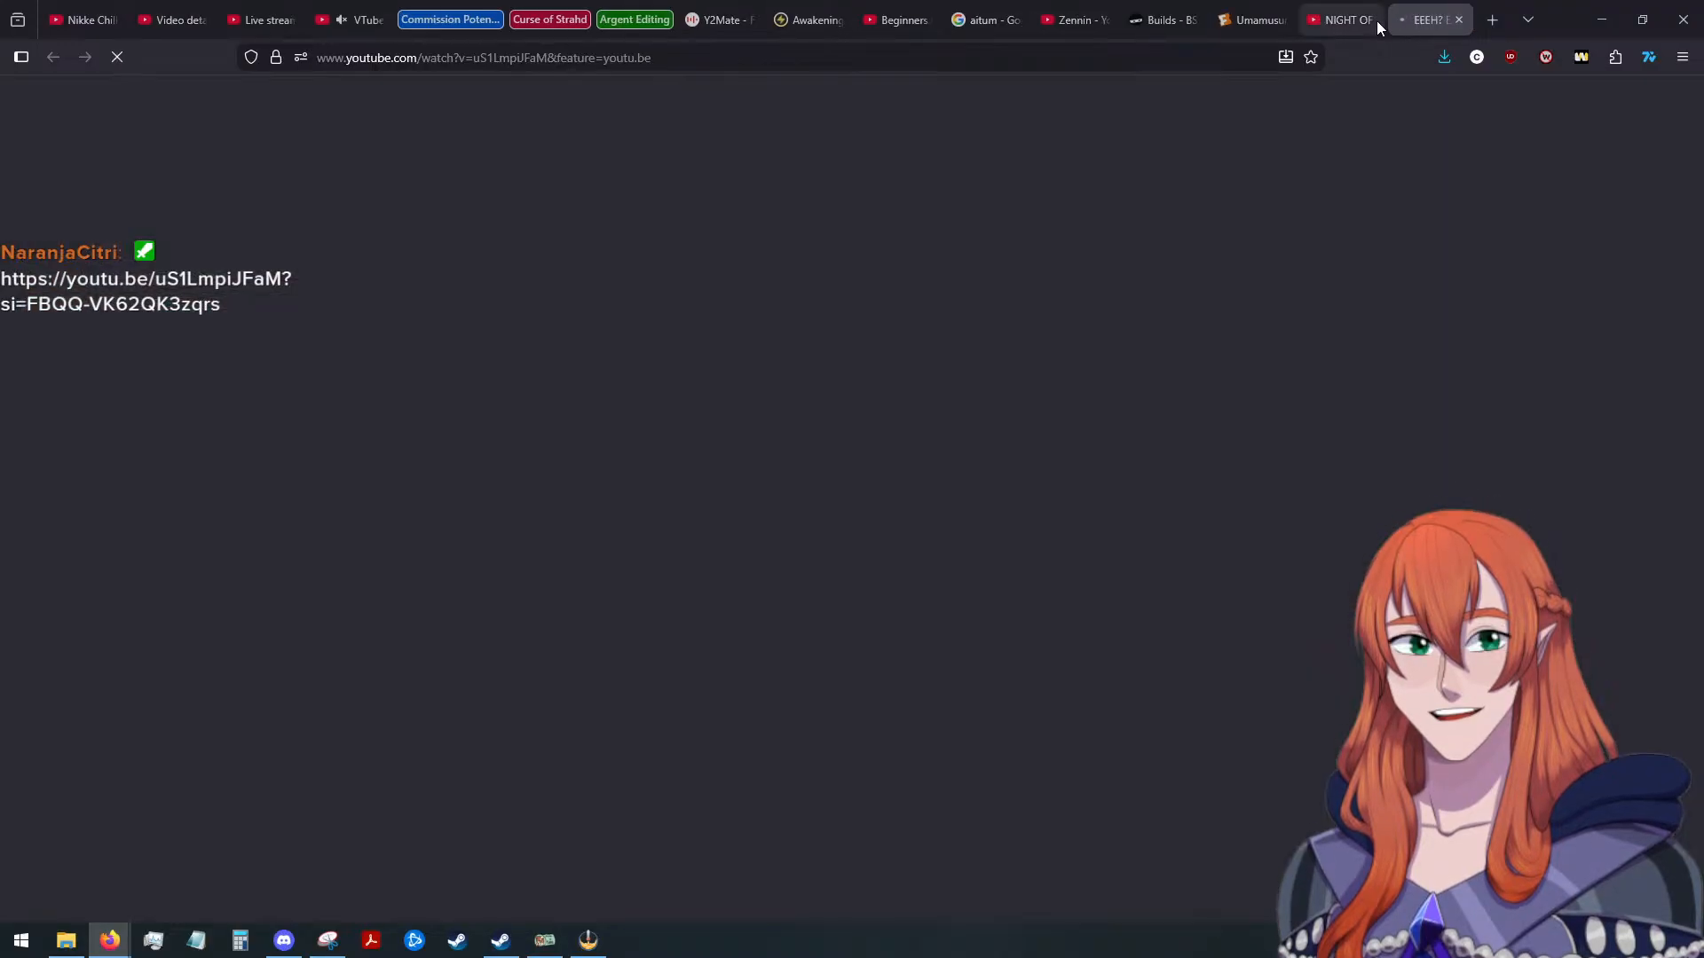
pyautogui.click(1358, 22)
pyautogui.click(1424, 20)
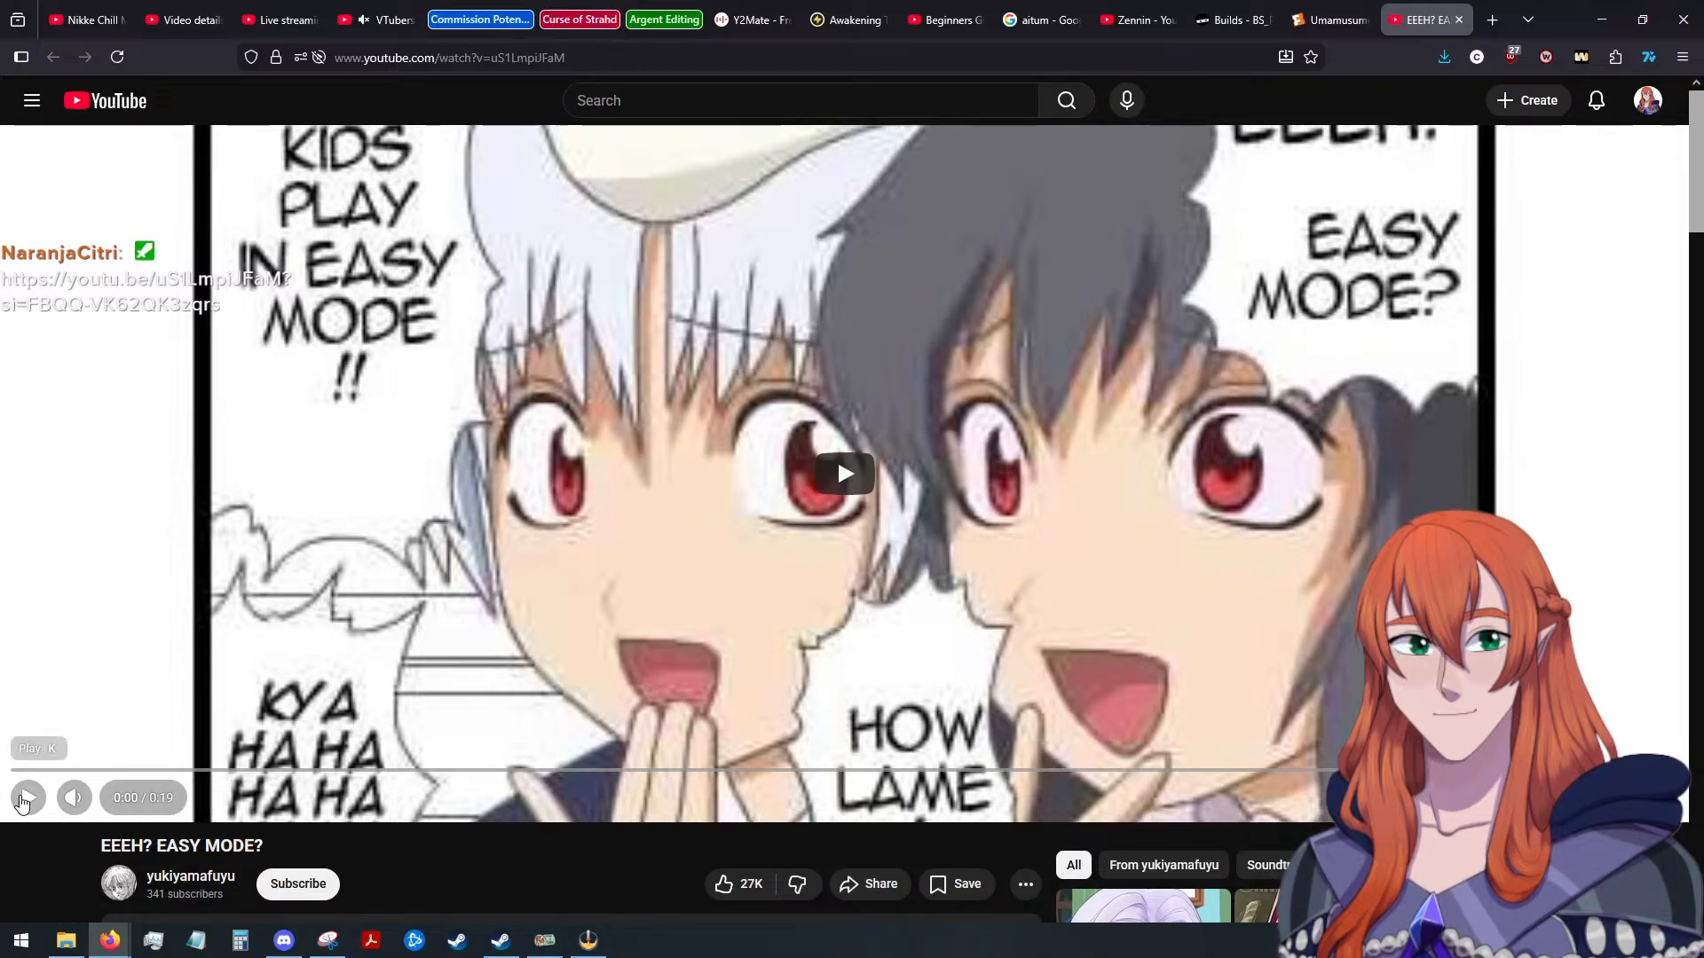
# Watch the EEEH? EASY MODE? video in full screen through to its end and exit full screen
pyautogui.press('f')
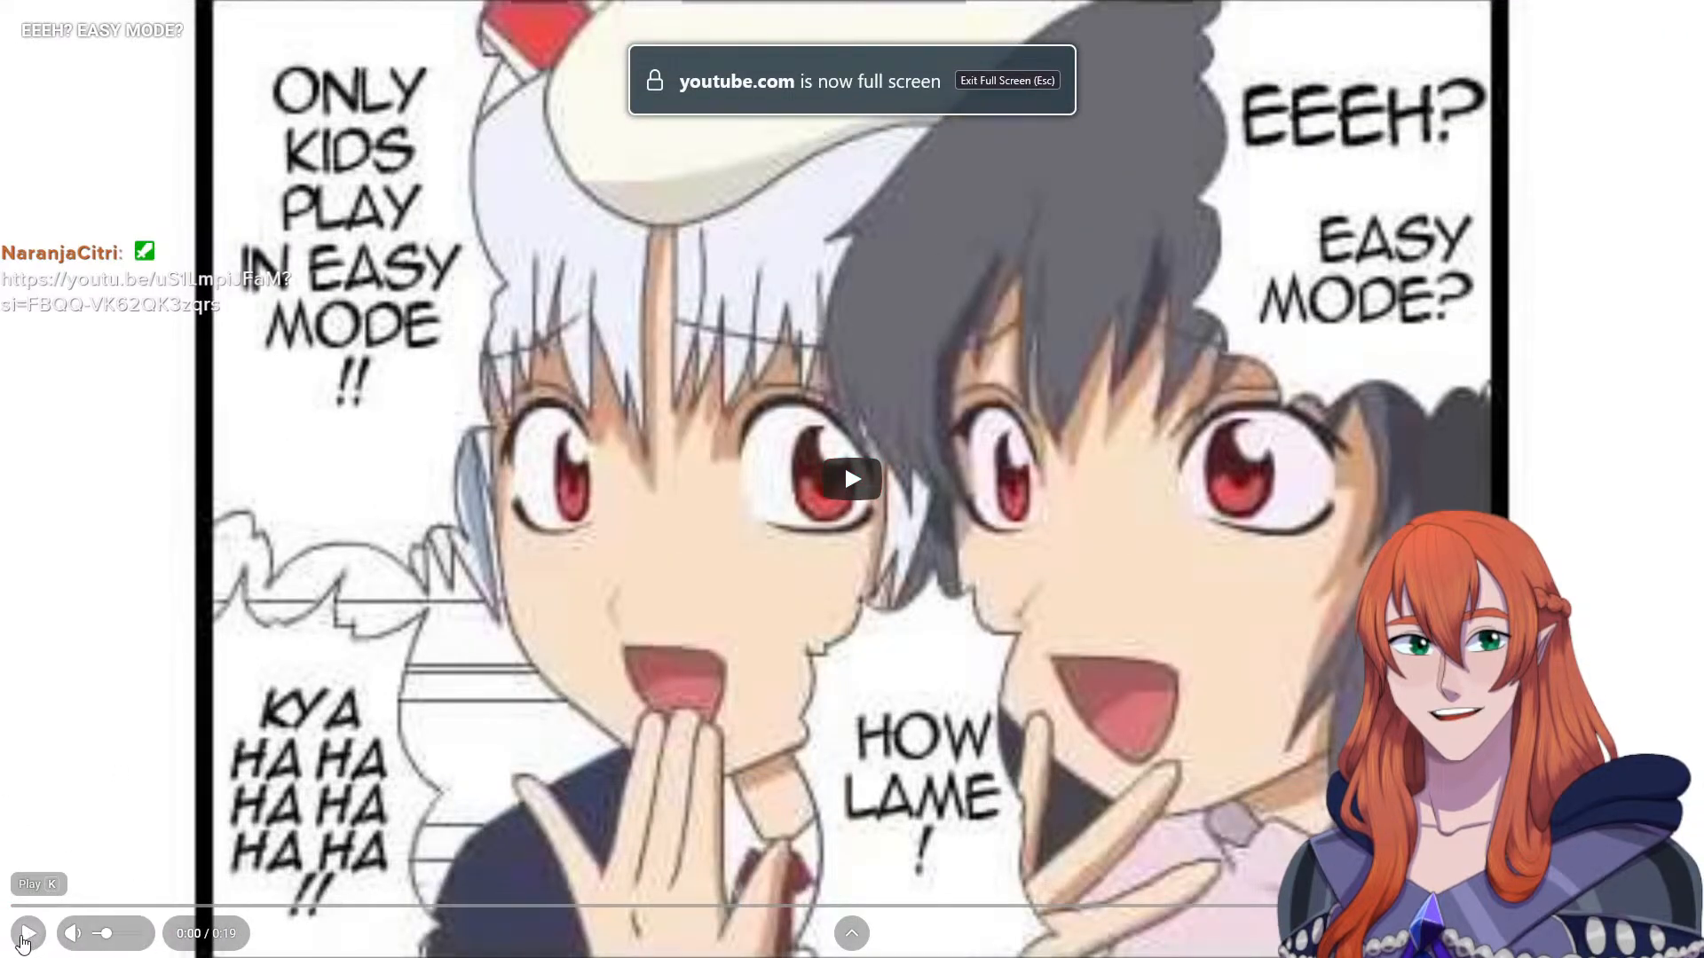
pyautogui.click(25, 938)
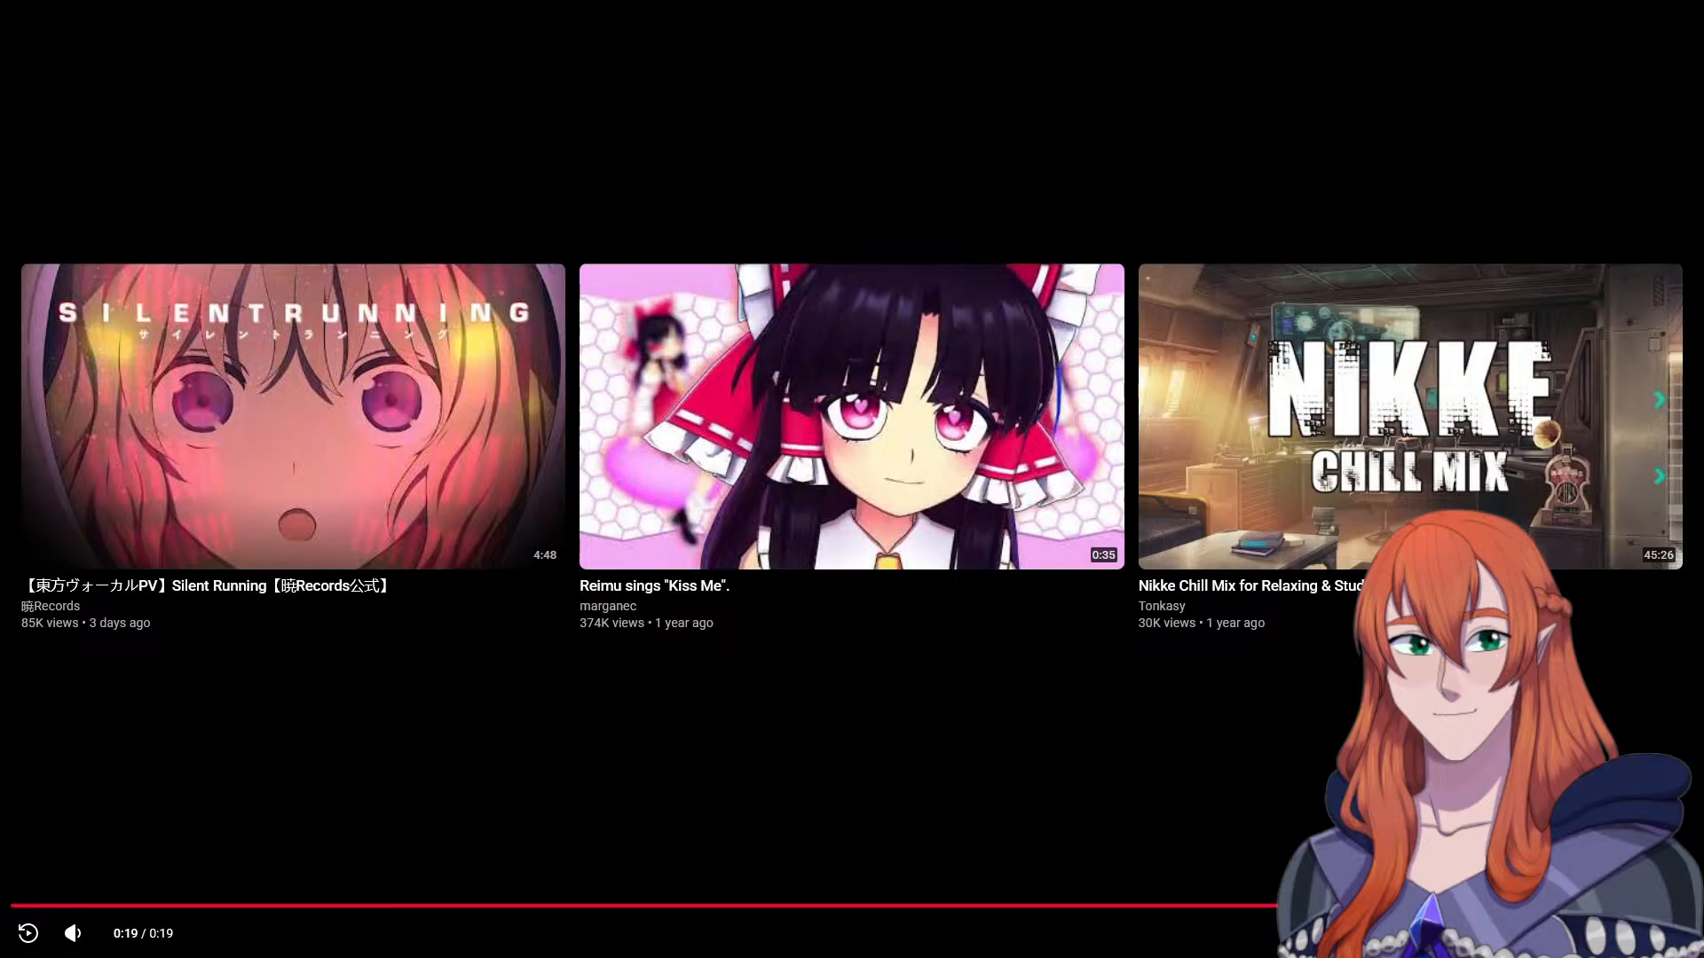
pyautogui.press('Escape')
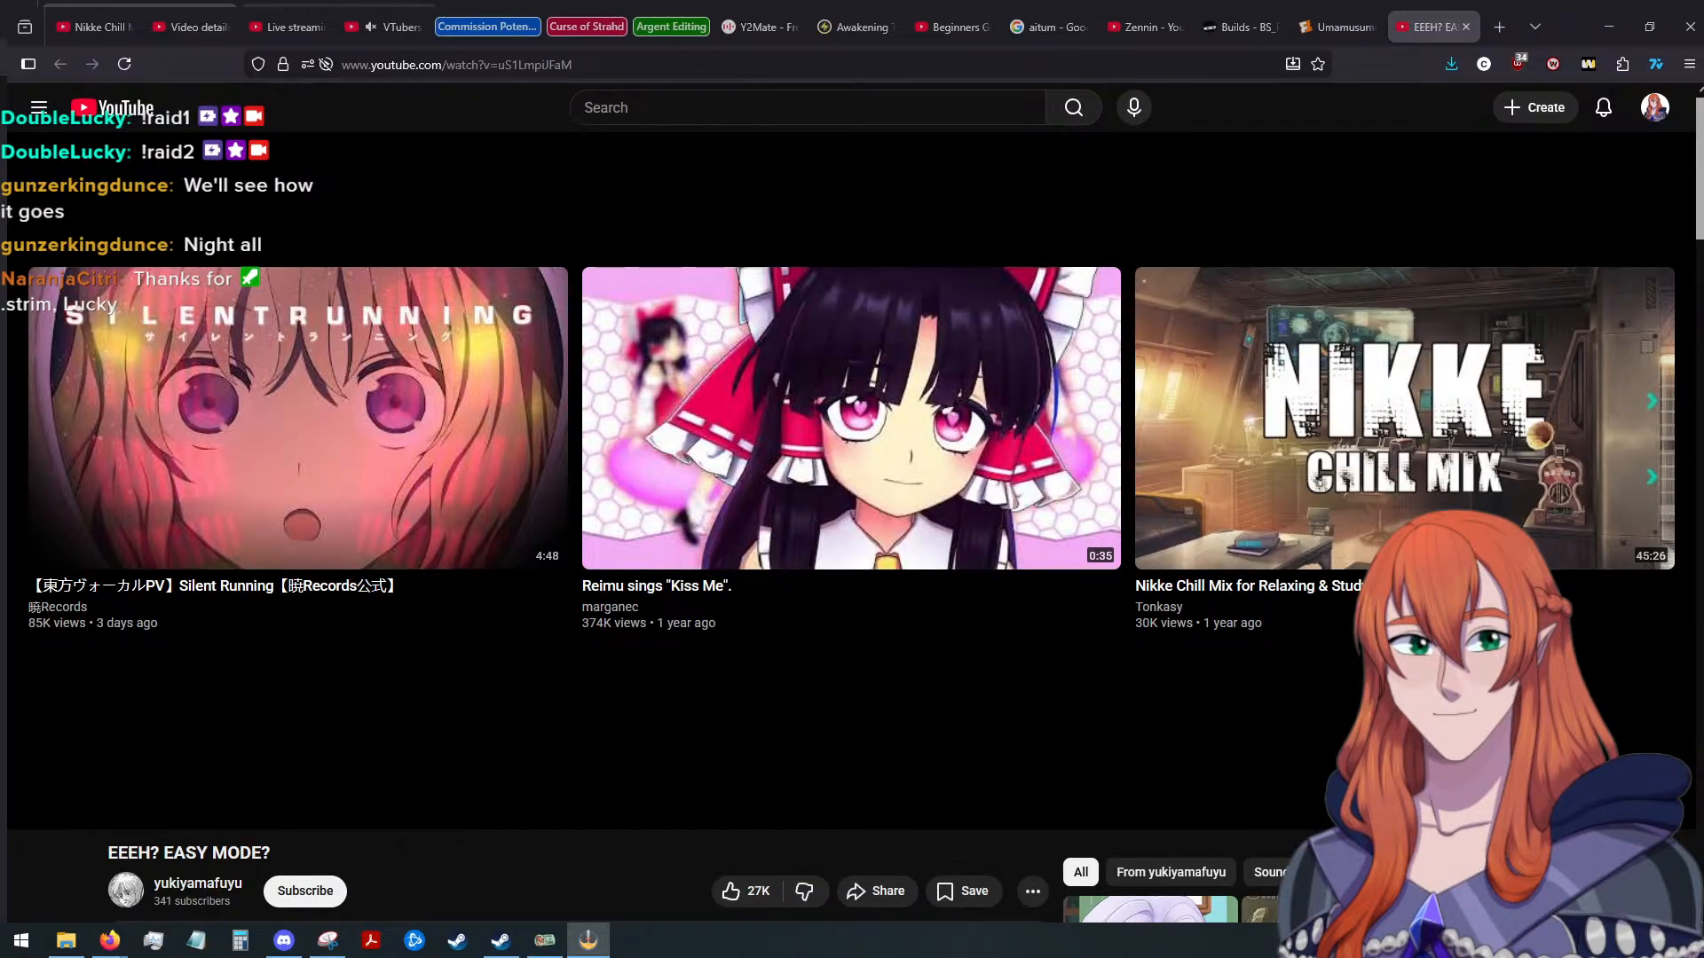
pyautogui.hotkey('alt', 'Tab')
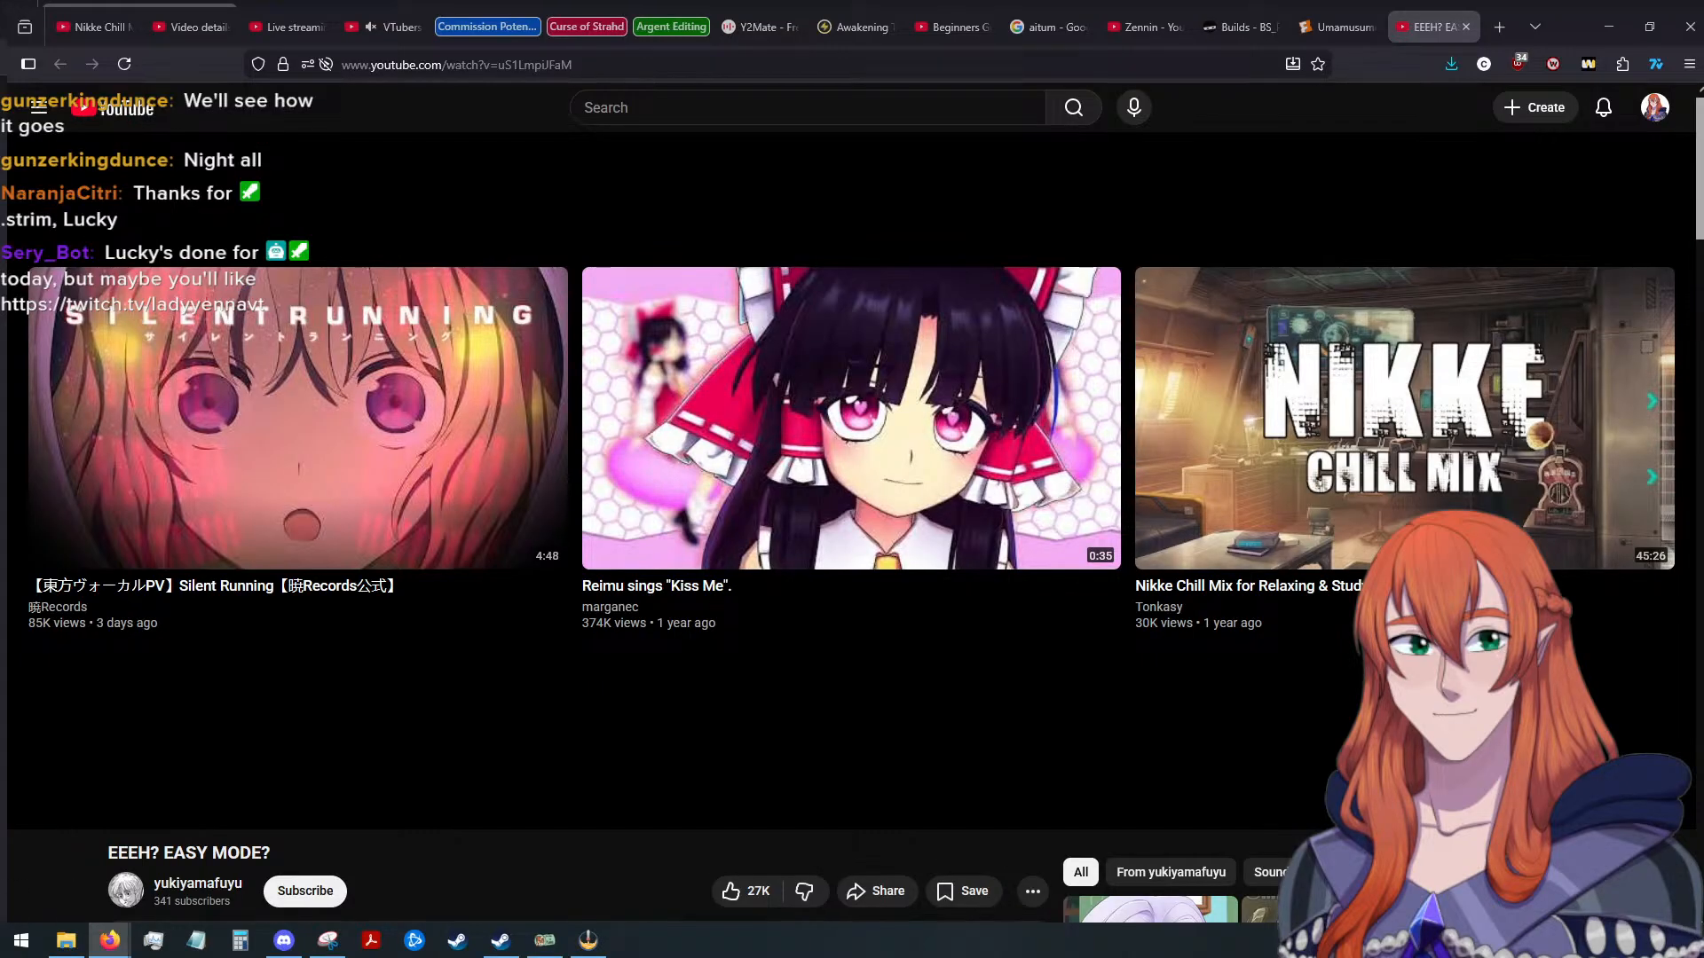
pyautogui.hotkey('alt', 'Tab')
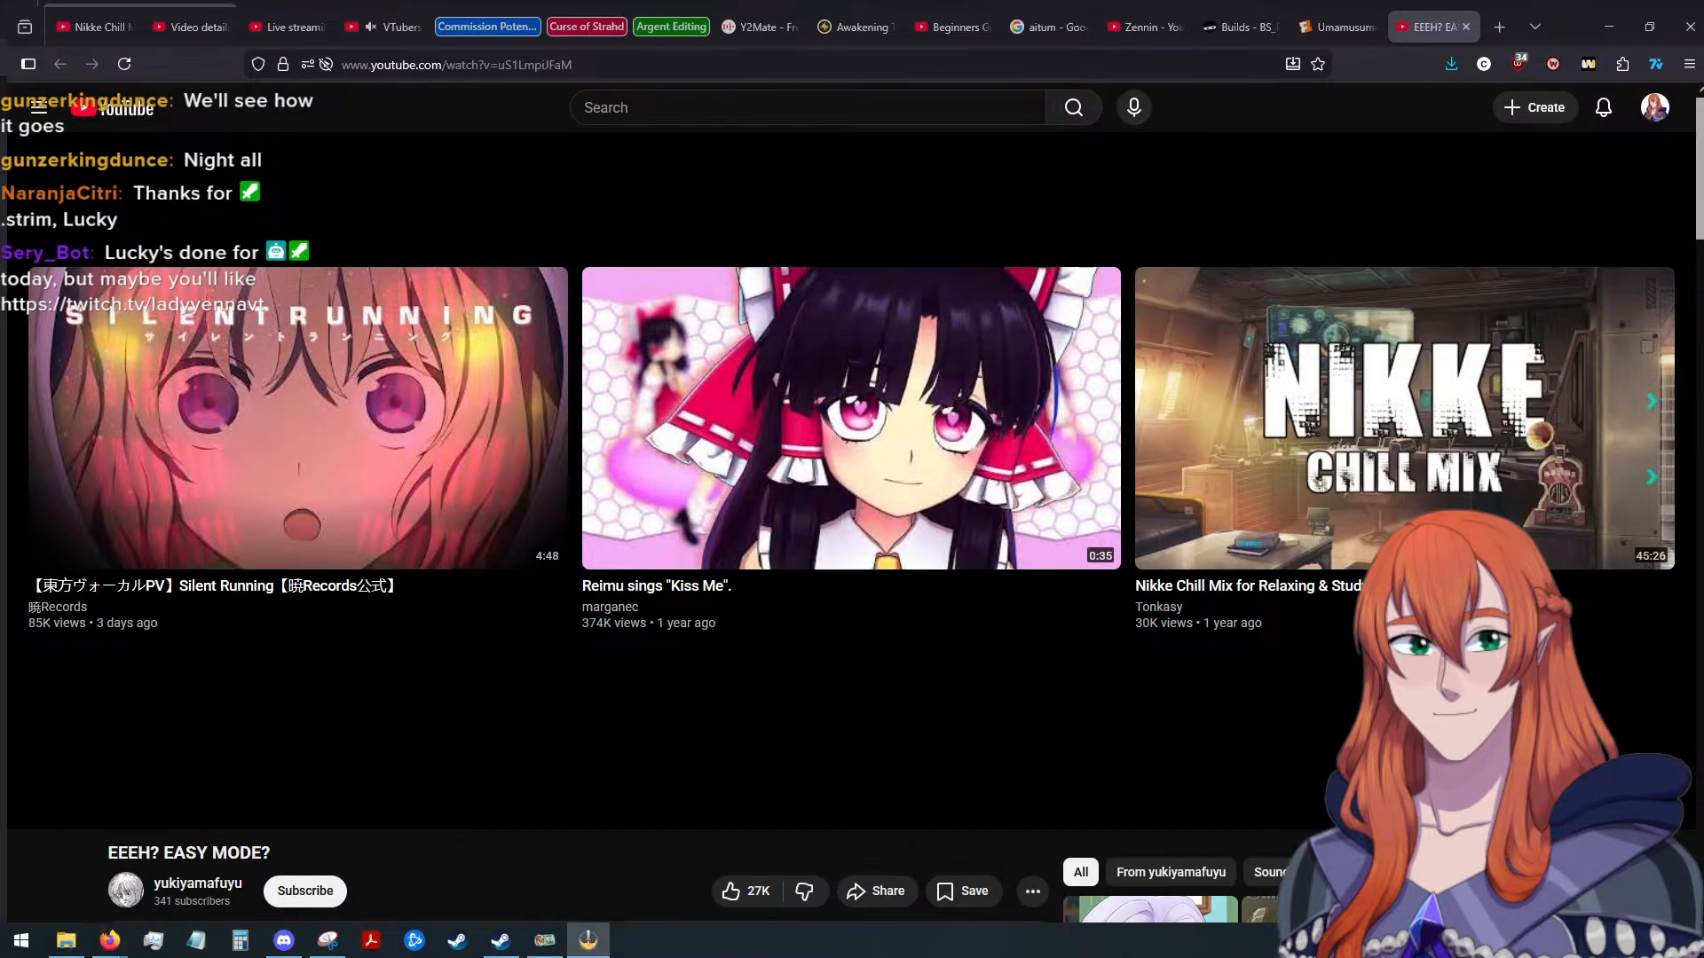